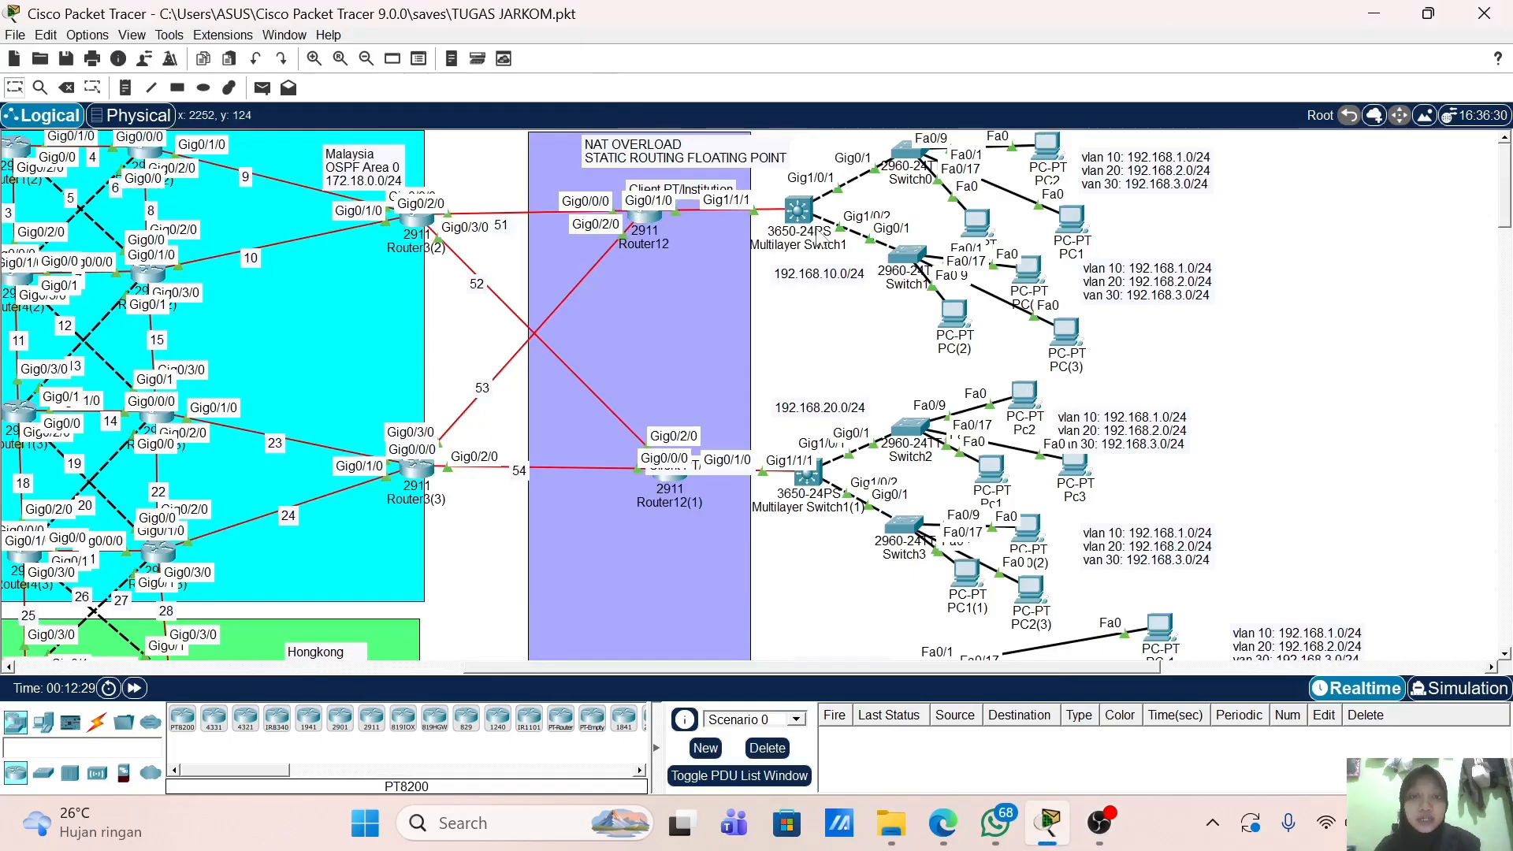
Step: Show the device info pop-ups for Multilayer Switch1 and Router12, revealing Router12's three up interfaces
mouse_move(819, 233)
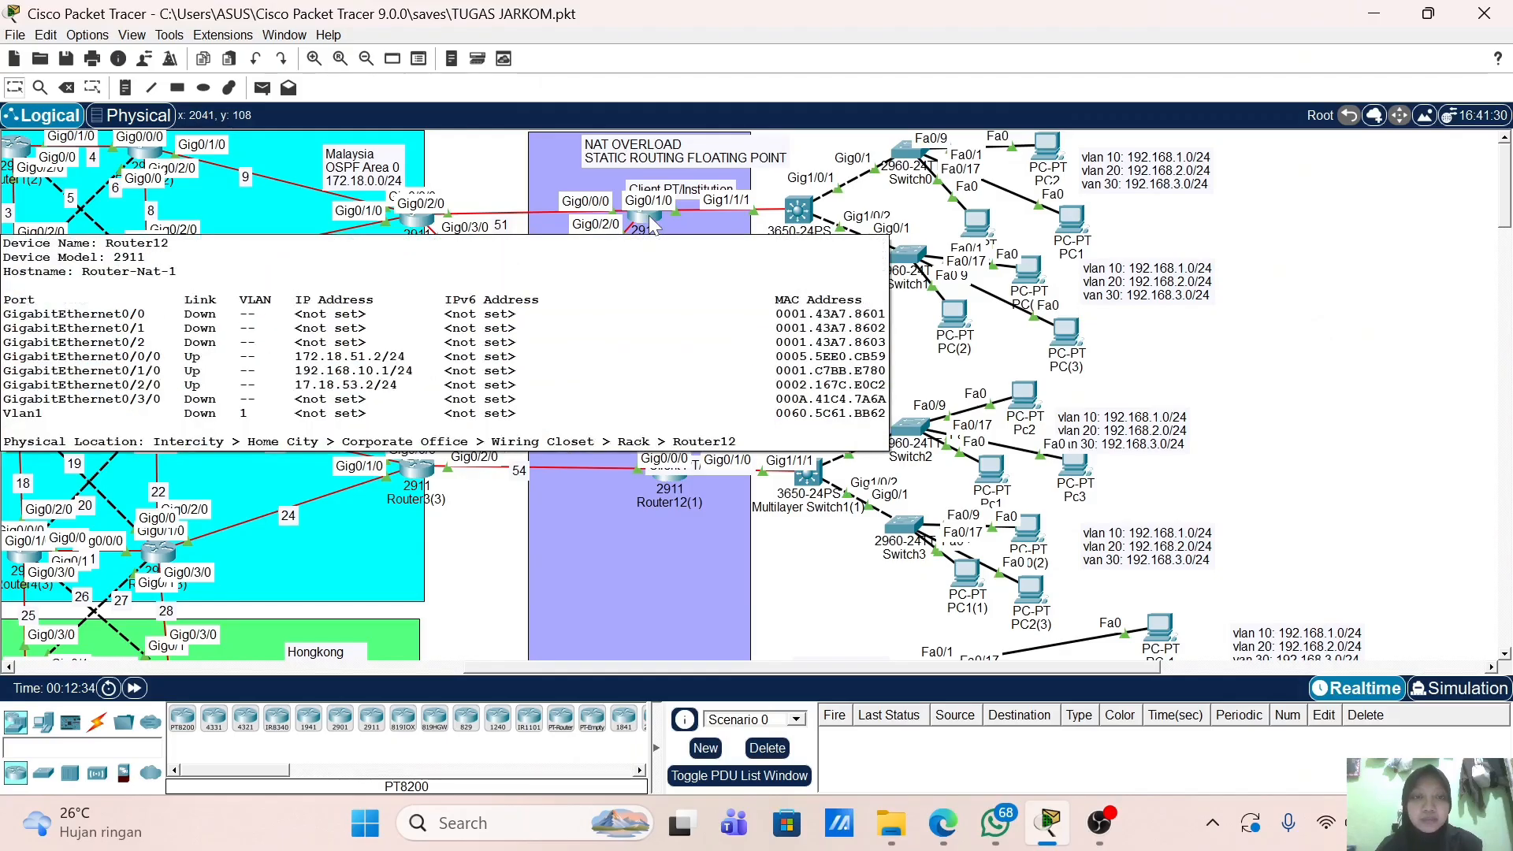
mouse_move(651, 226)
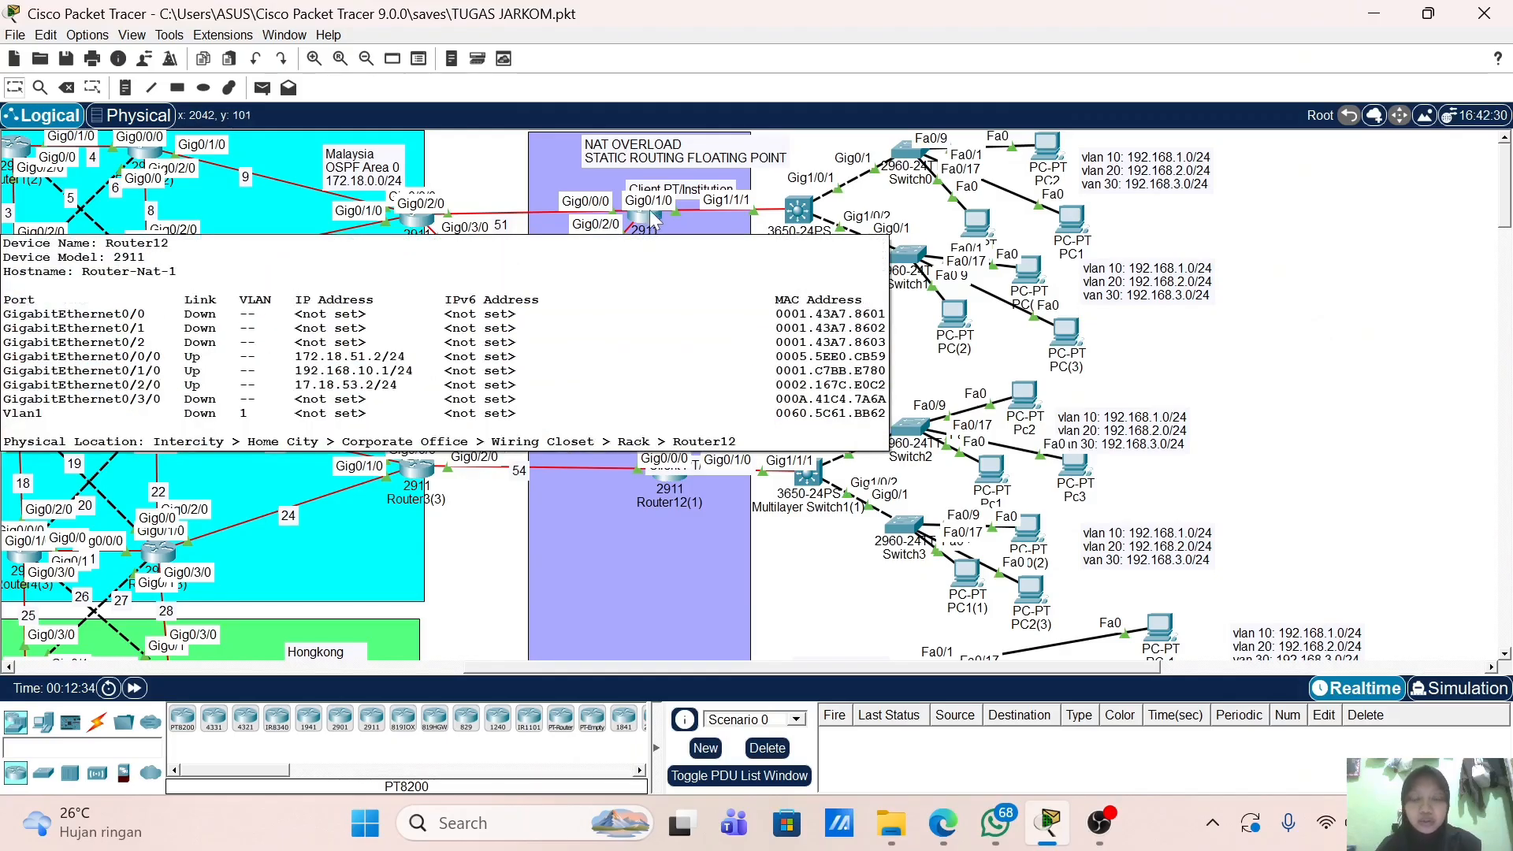
click(659, 223)
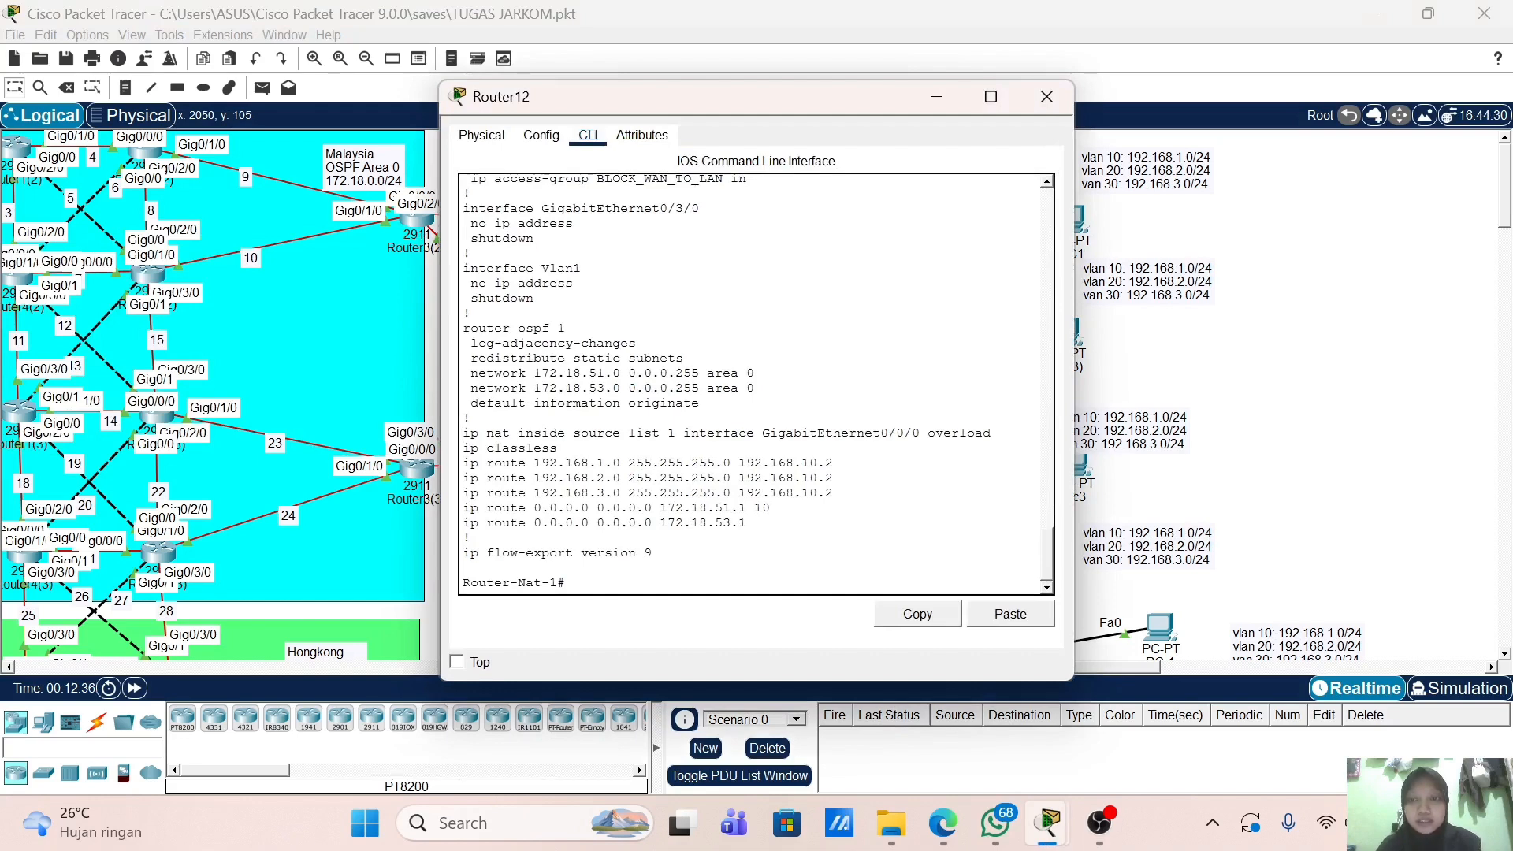
drag(464, 433, 755, 523)
click(755, 523)
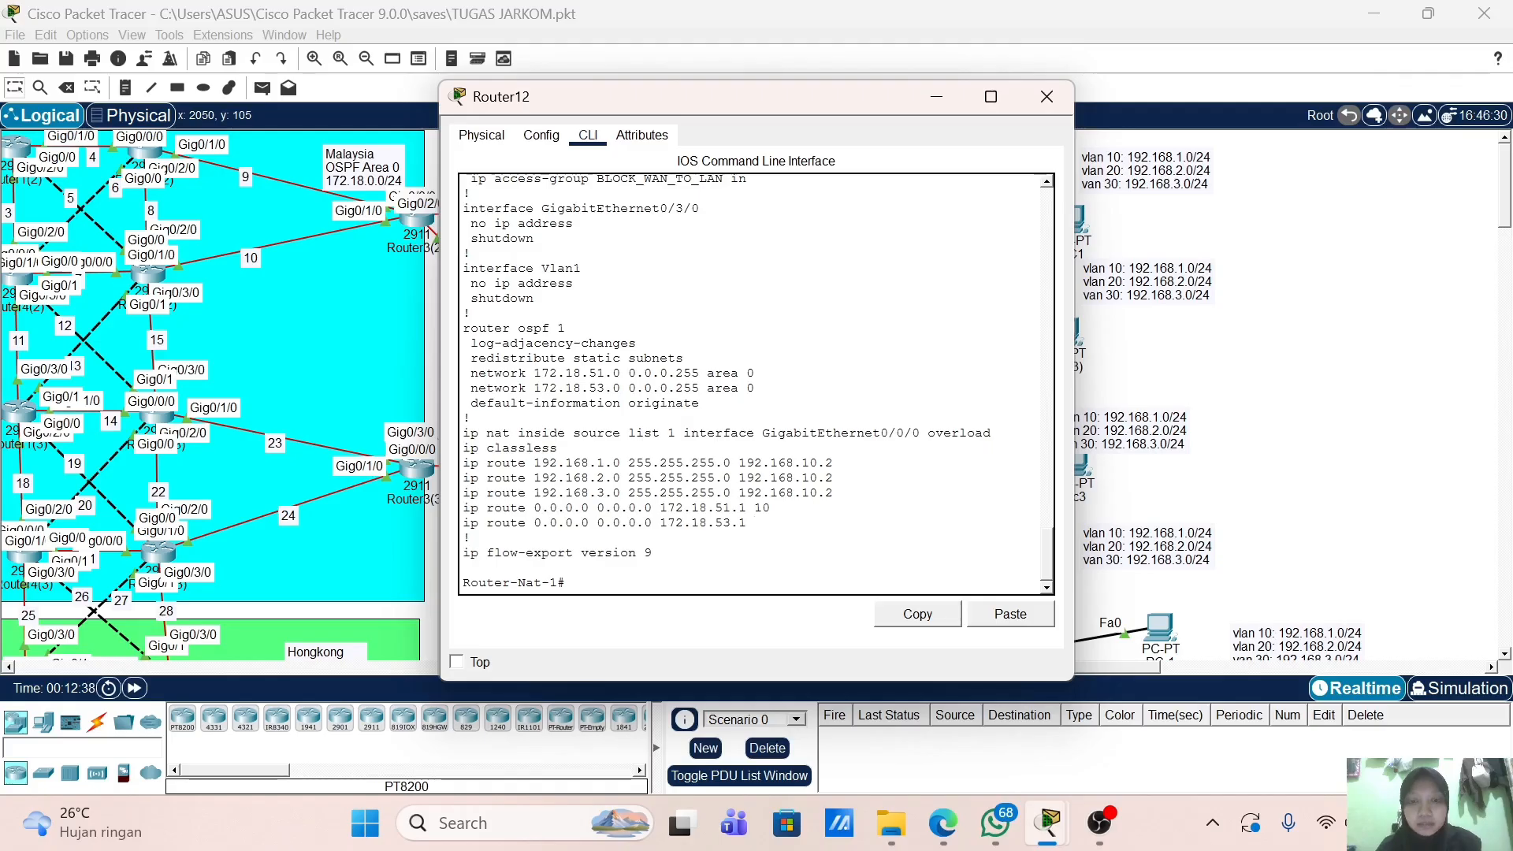
drag(739, 463, 754, 463)
Step: From PC(1)'s command prompt, ping 172.18.10.1 and confirm replies come back
click(1047, 96)
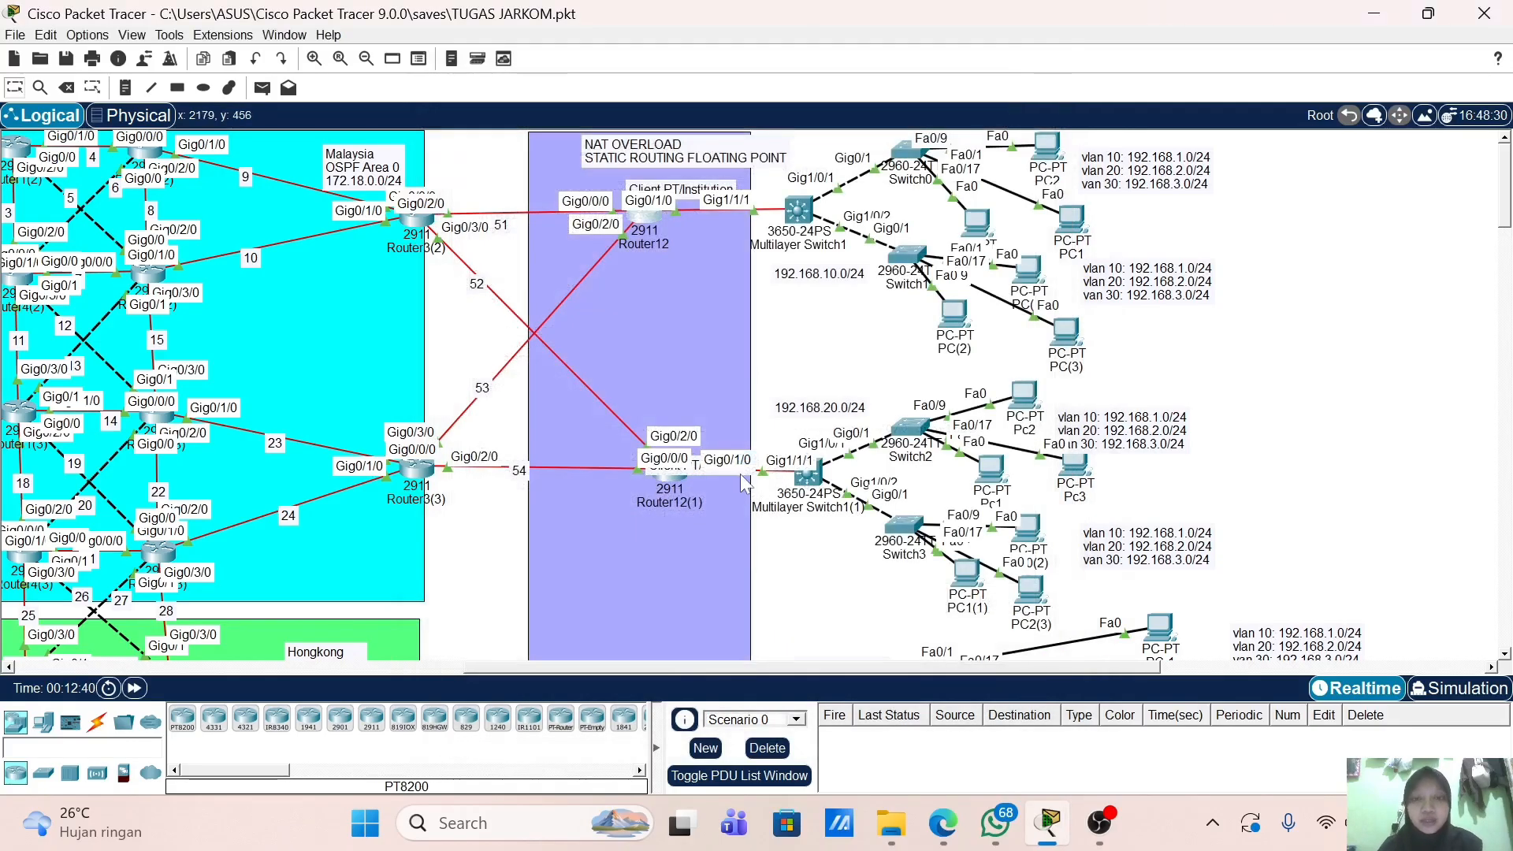
scroll(774, 416, down, 1)
scroll(784, 398, up, 1)
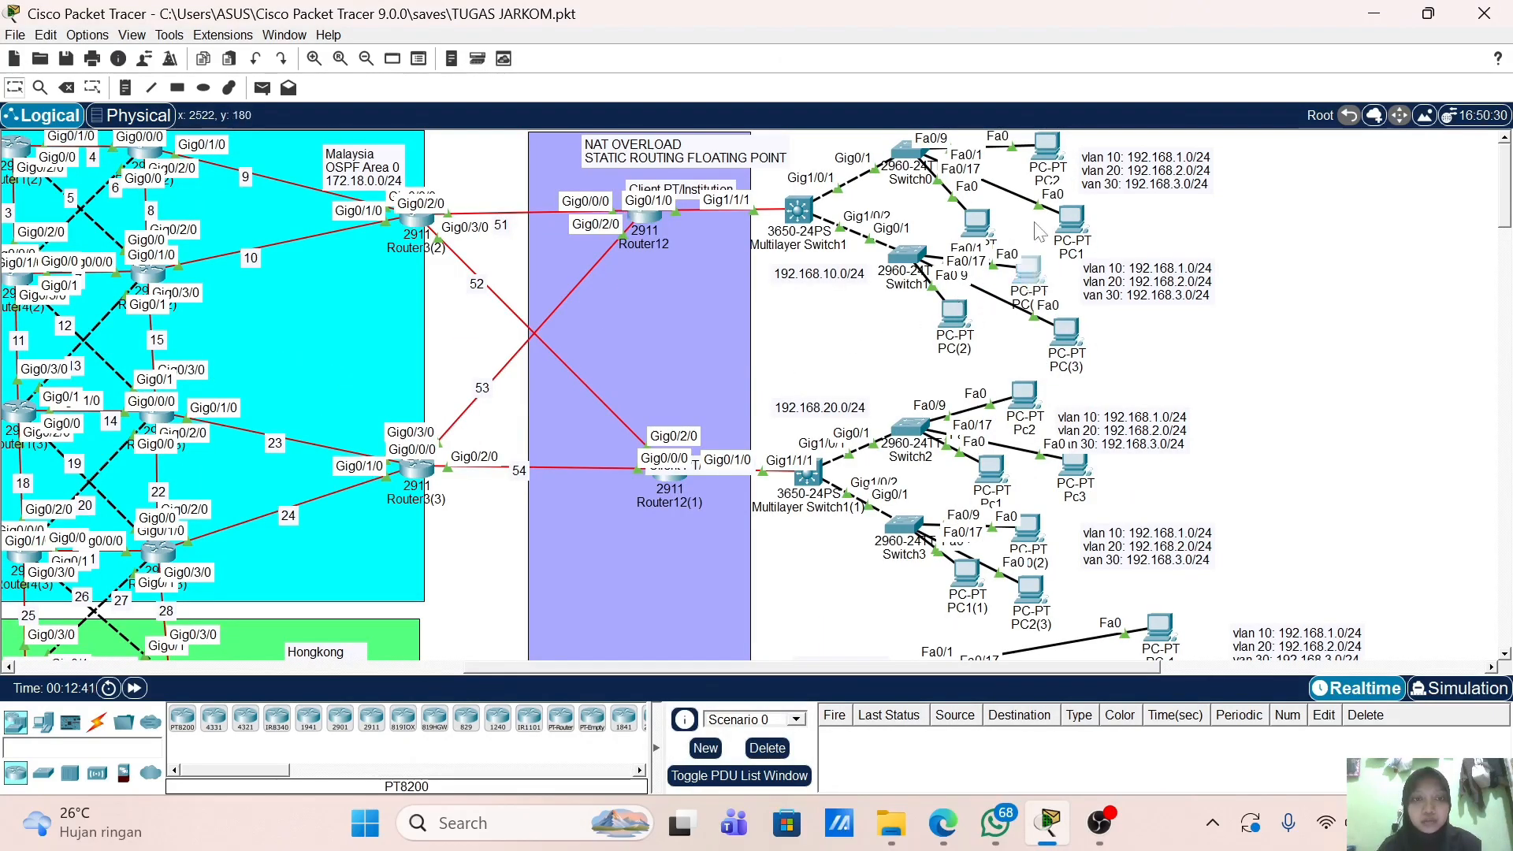
click(999, 266)
click(859, 223)
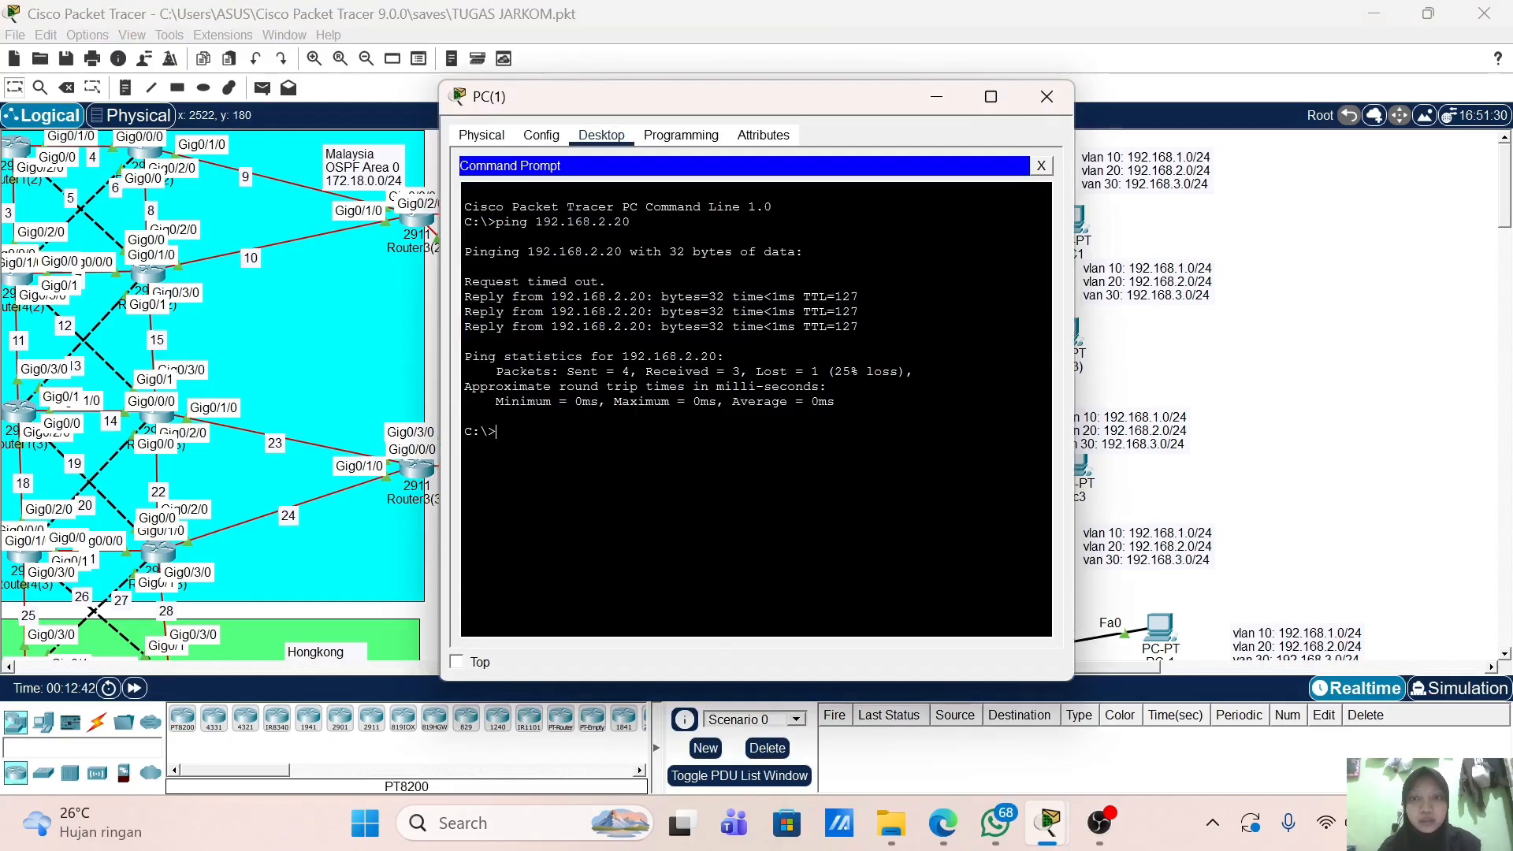
drag(697, 108, 929, 111)
text(ping)
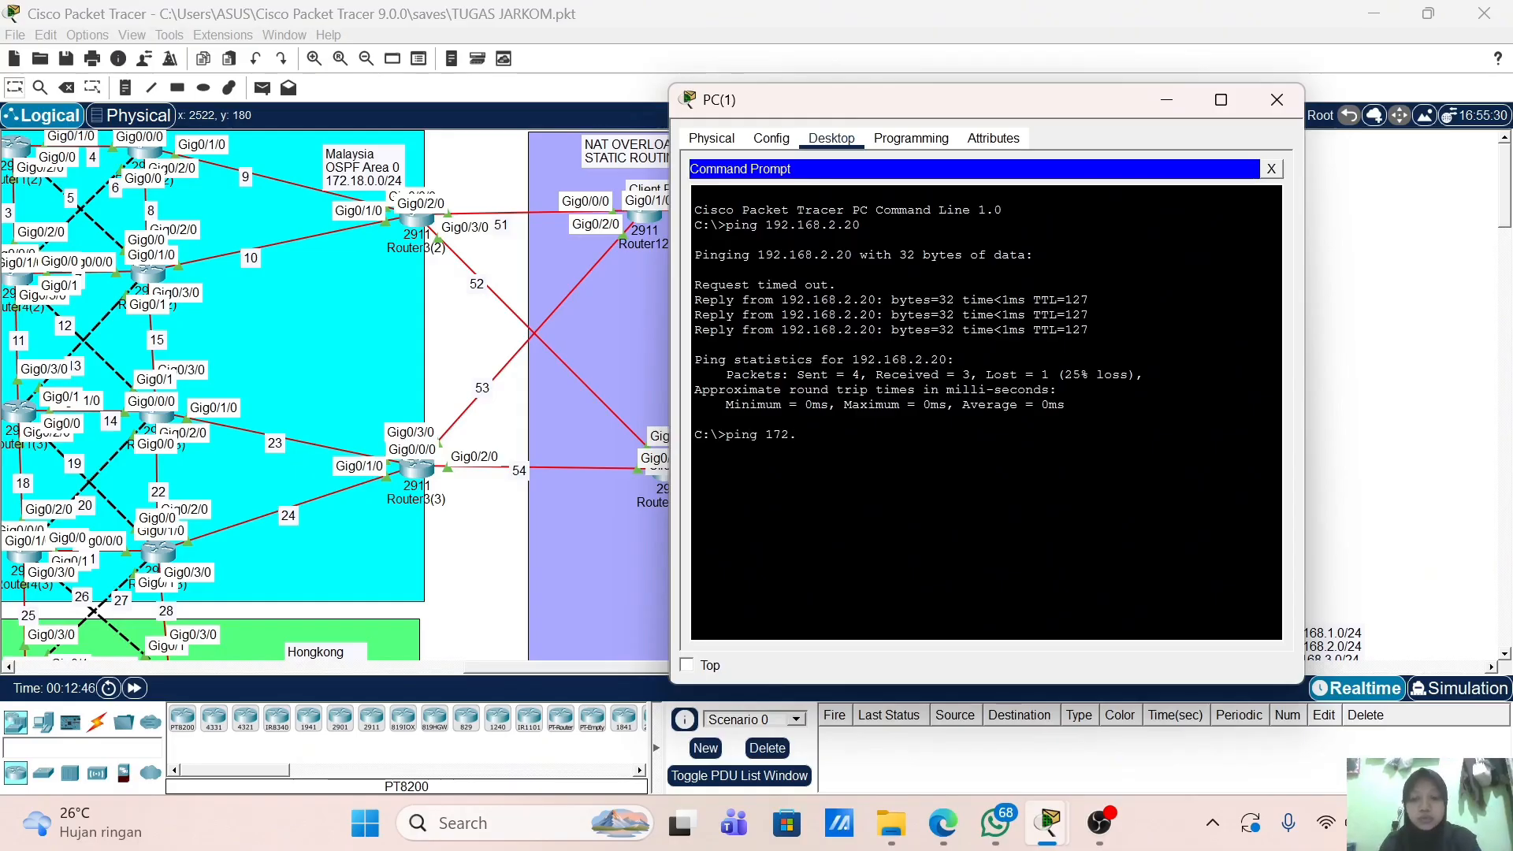
text(172.18.)
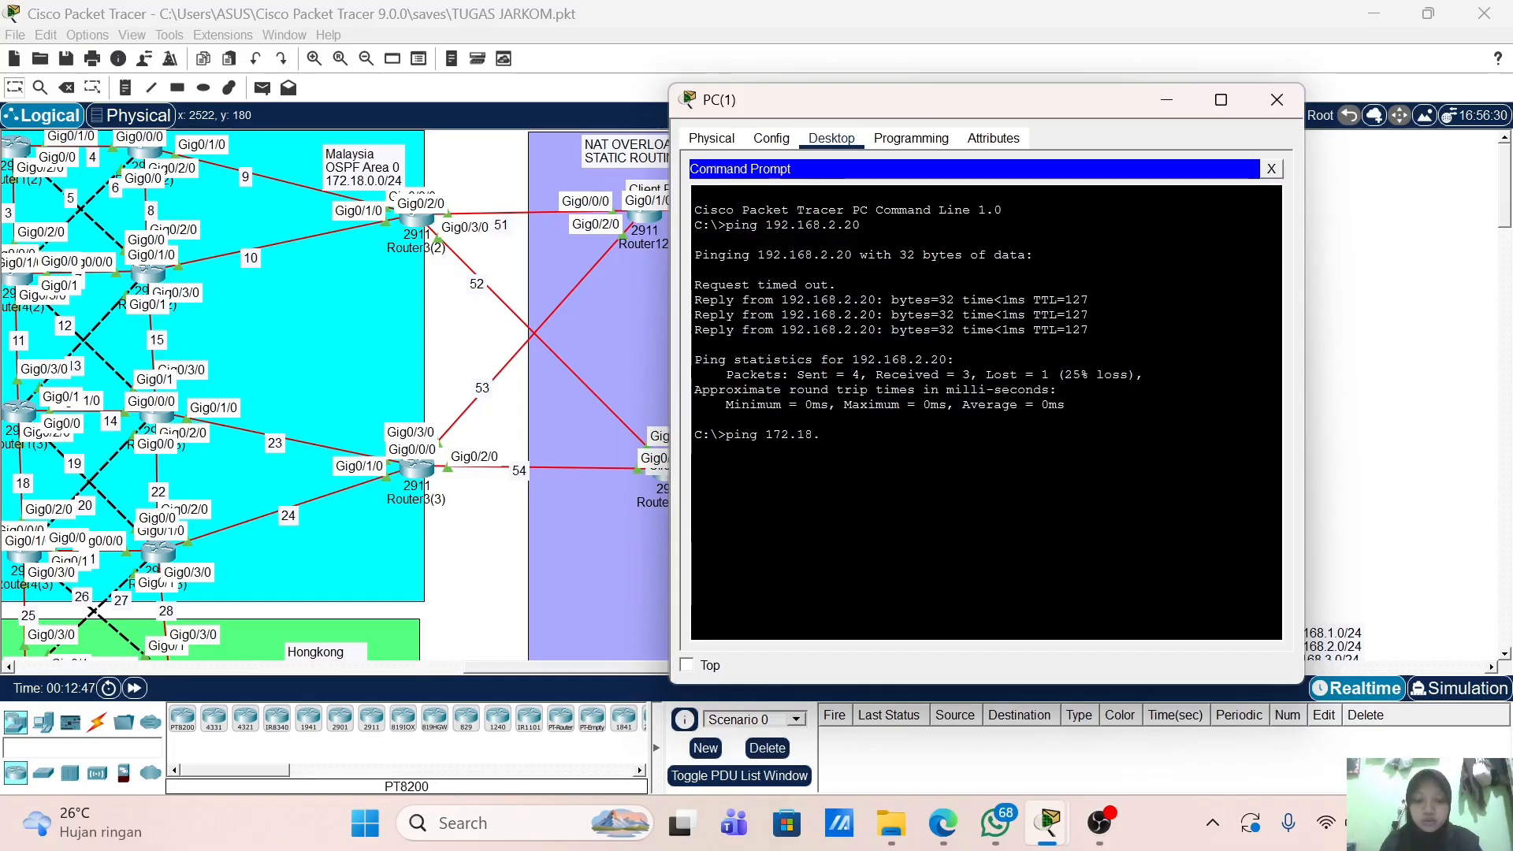
text(1)
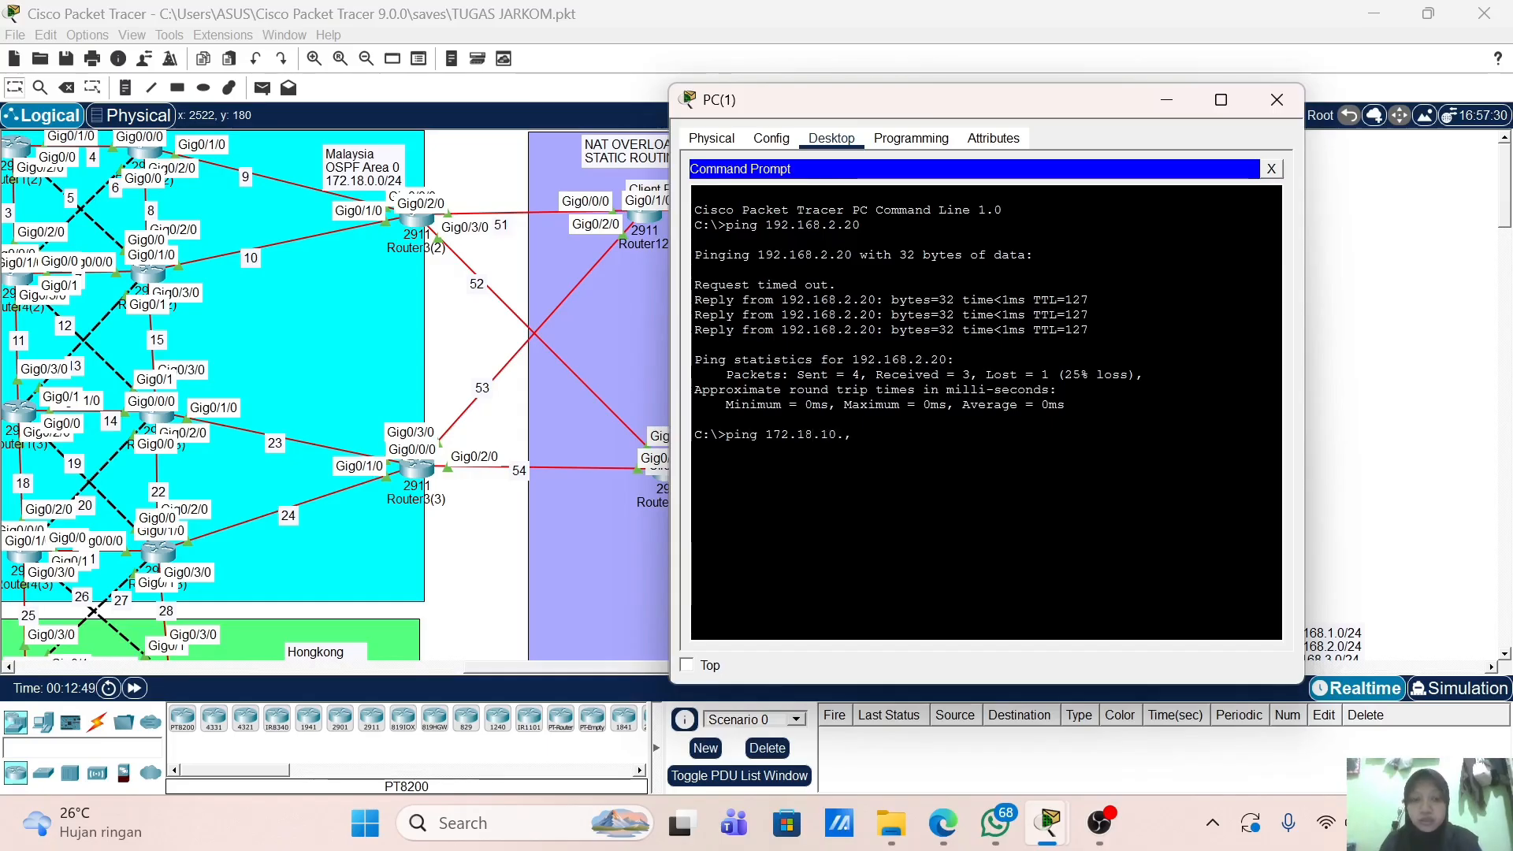
text(0.1)
key(Return)
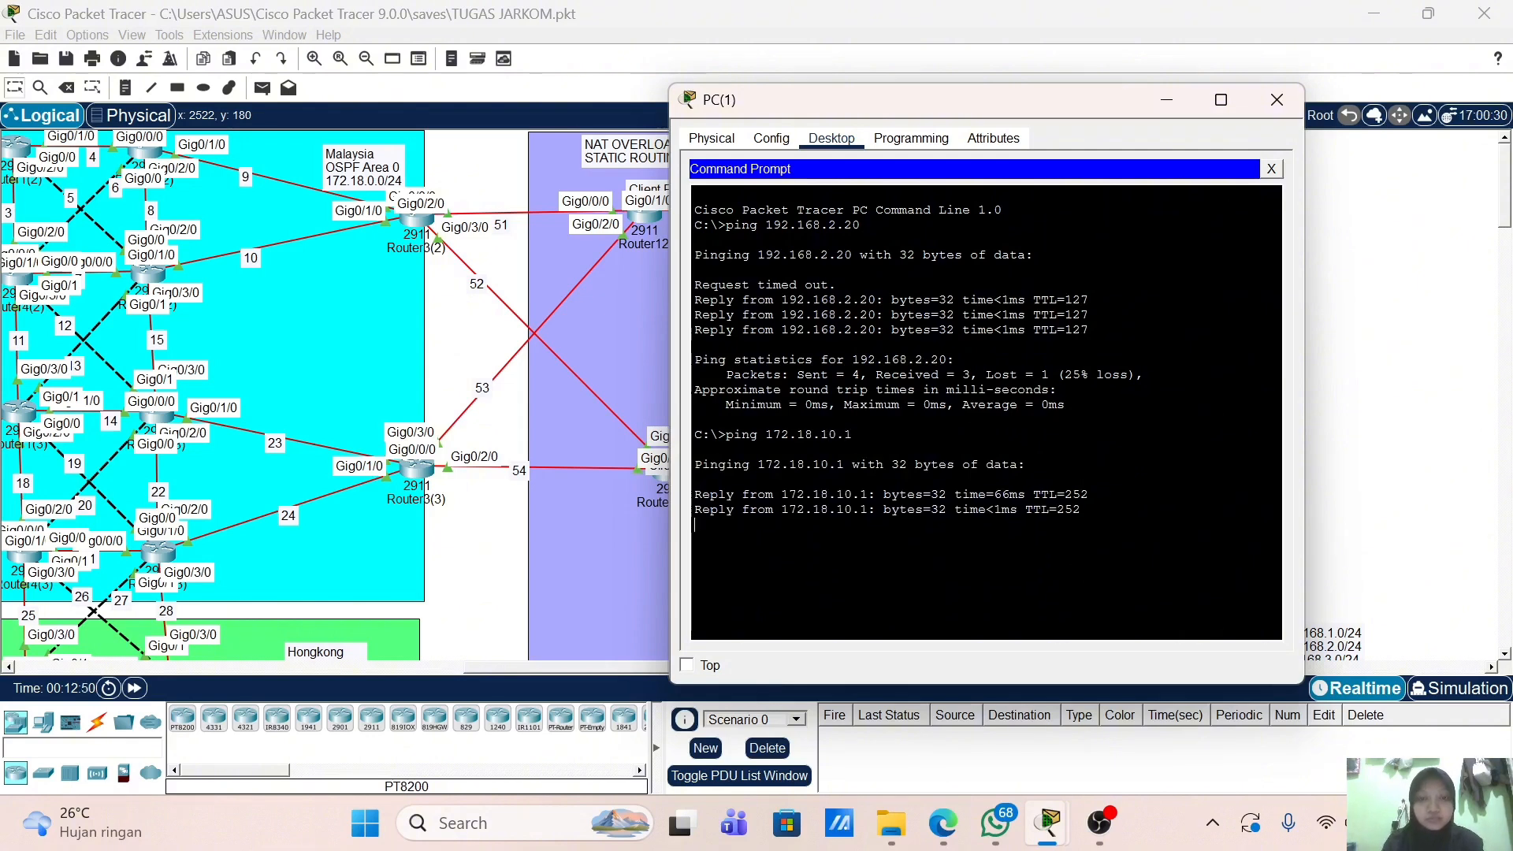
Step: Load tri.com in PC(1)'s web browser to show the welcome page, then close PC(1)
click(1271, 169)
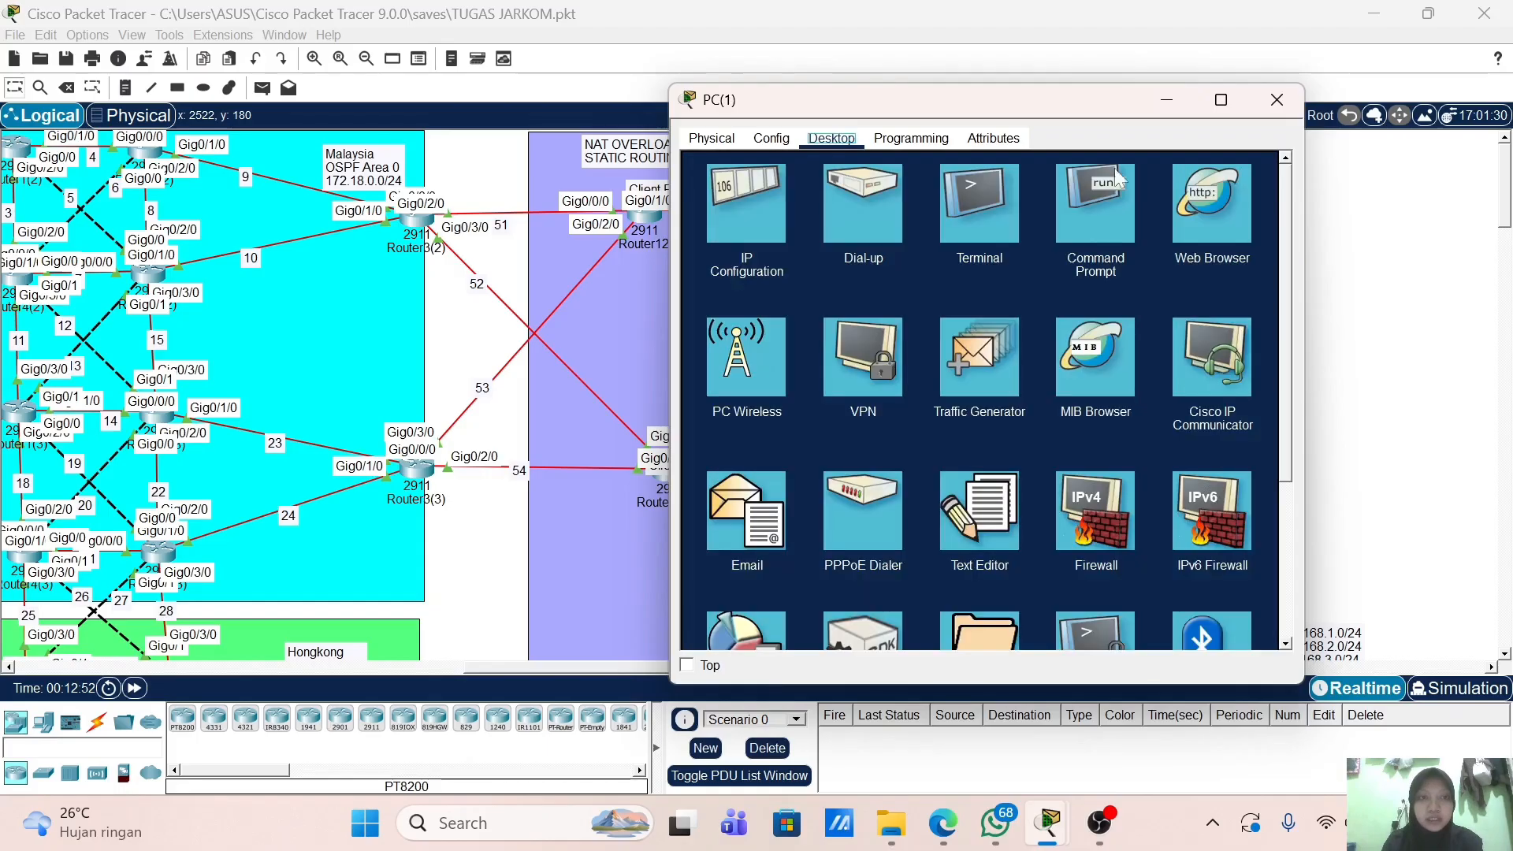
click(1190, 204)
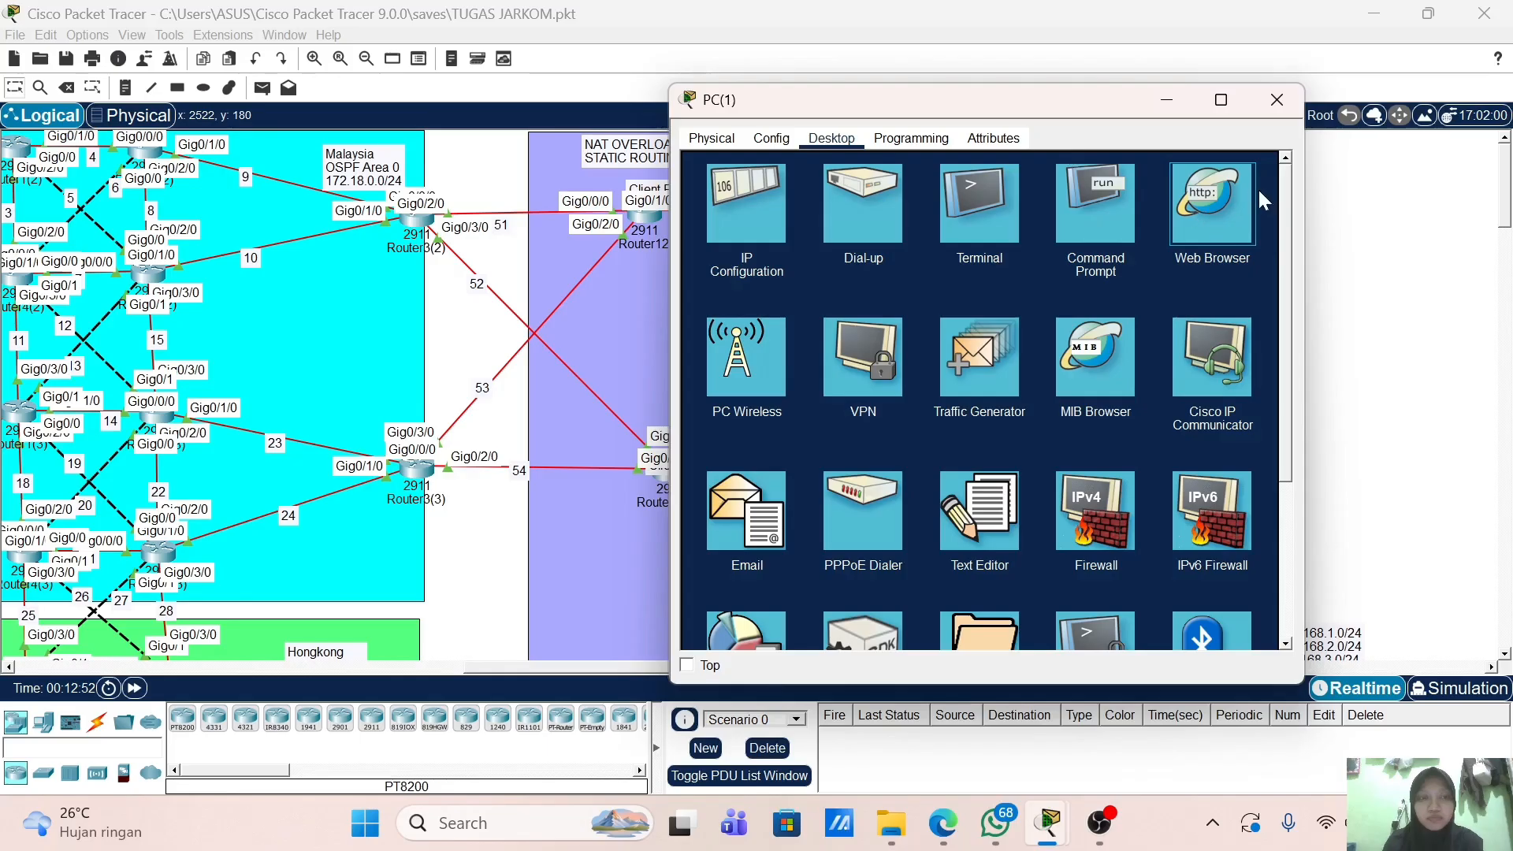
click(1219, 169)
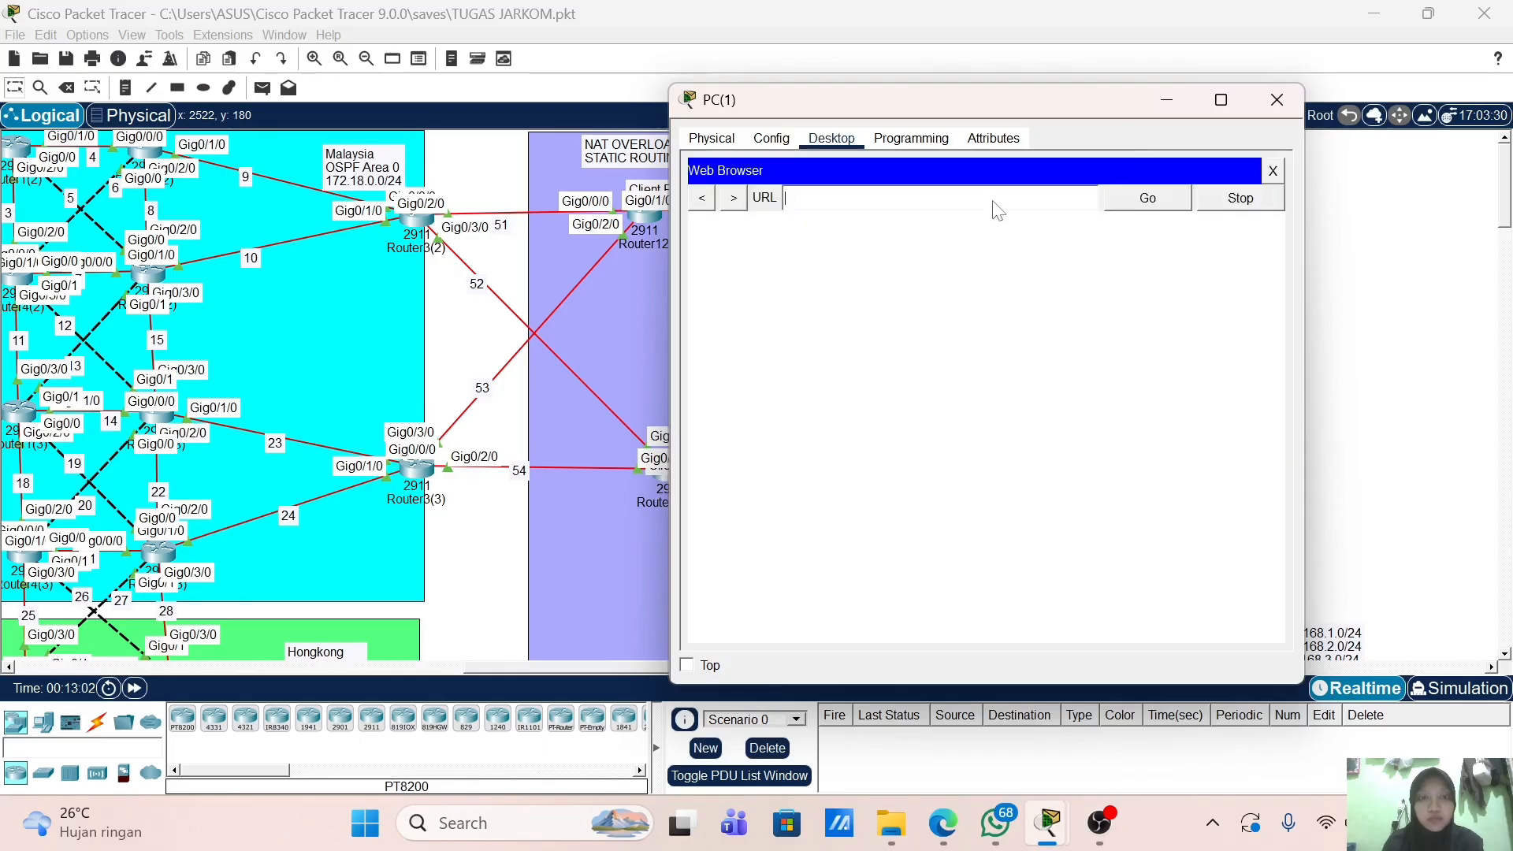
text(tri.)
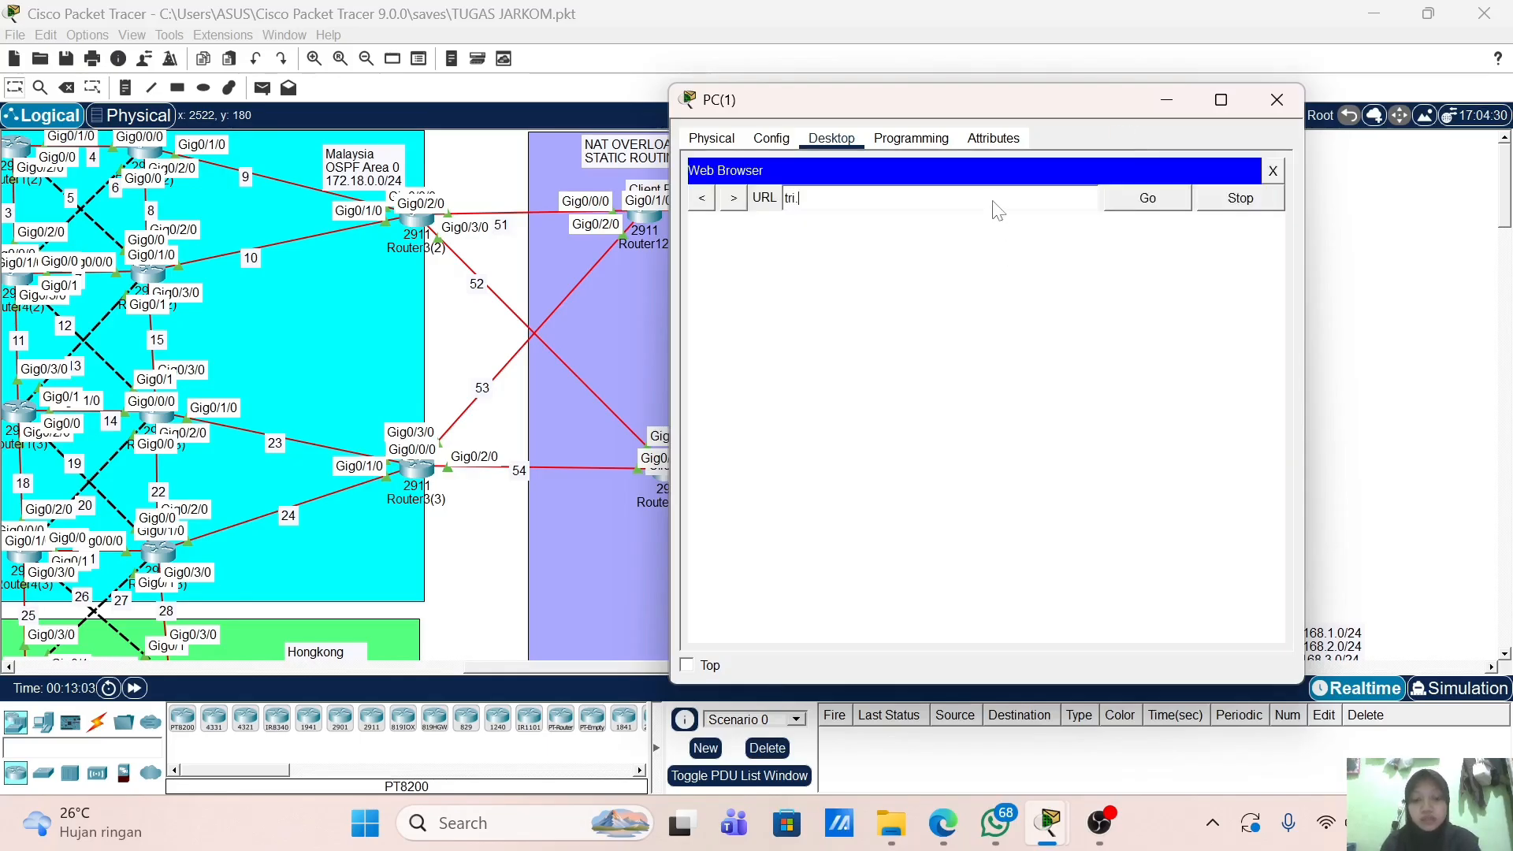
text(com)
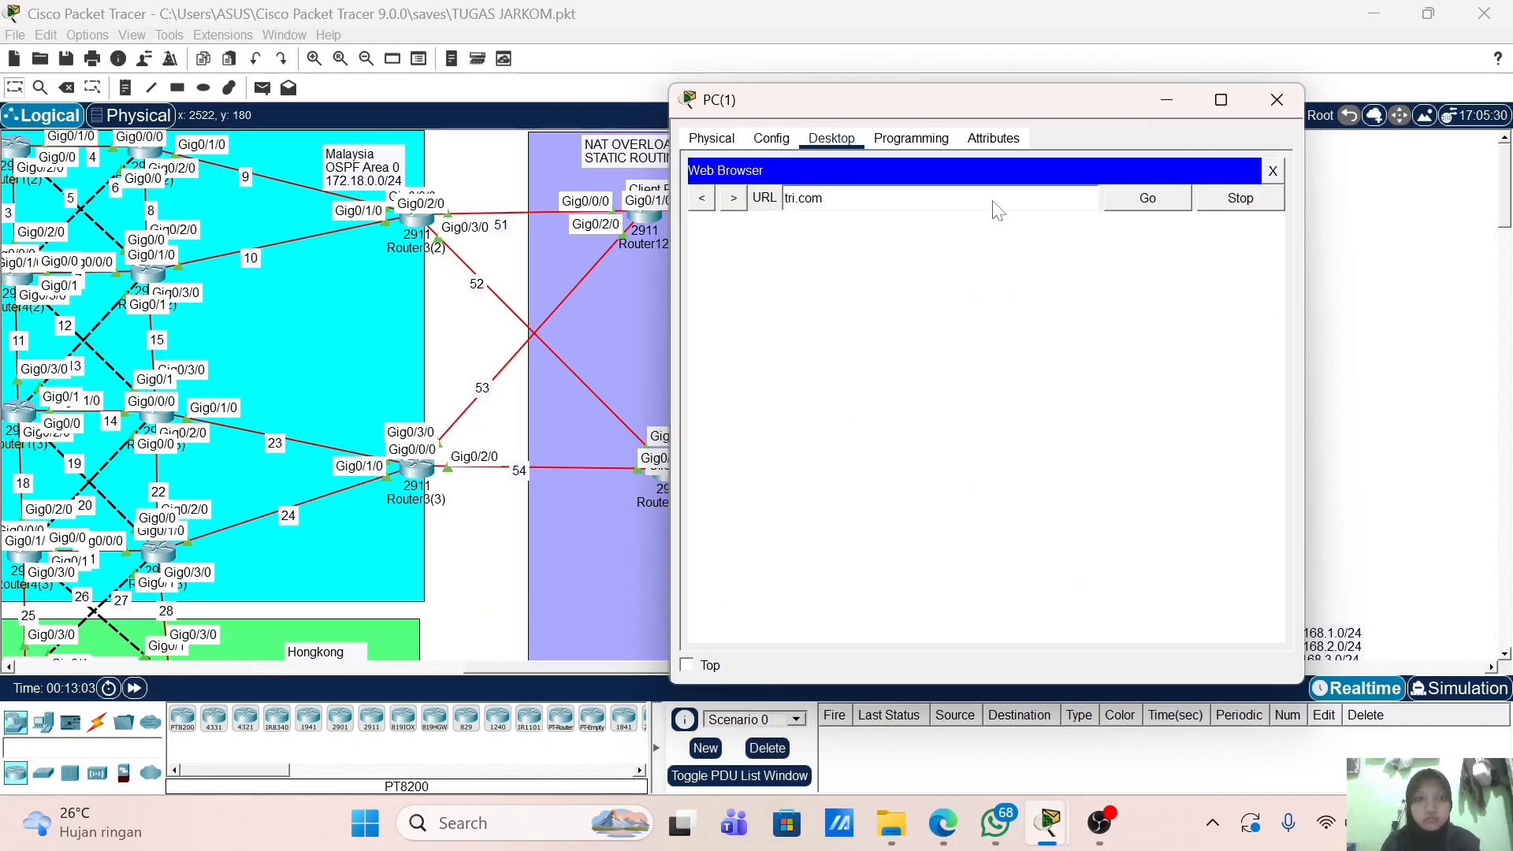
click(1180, 206)
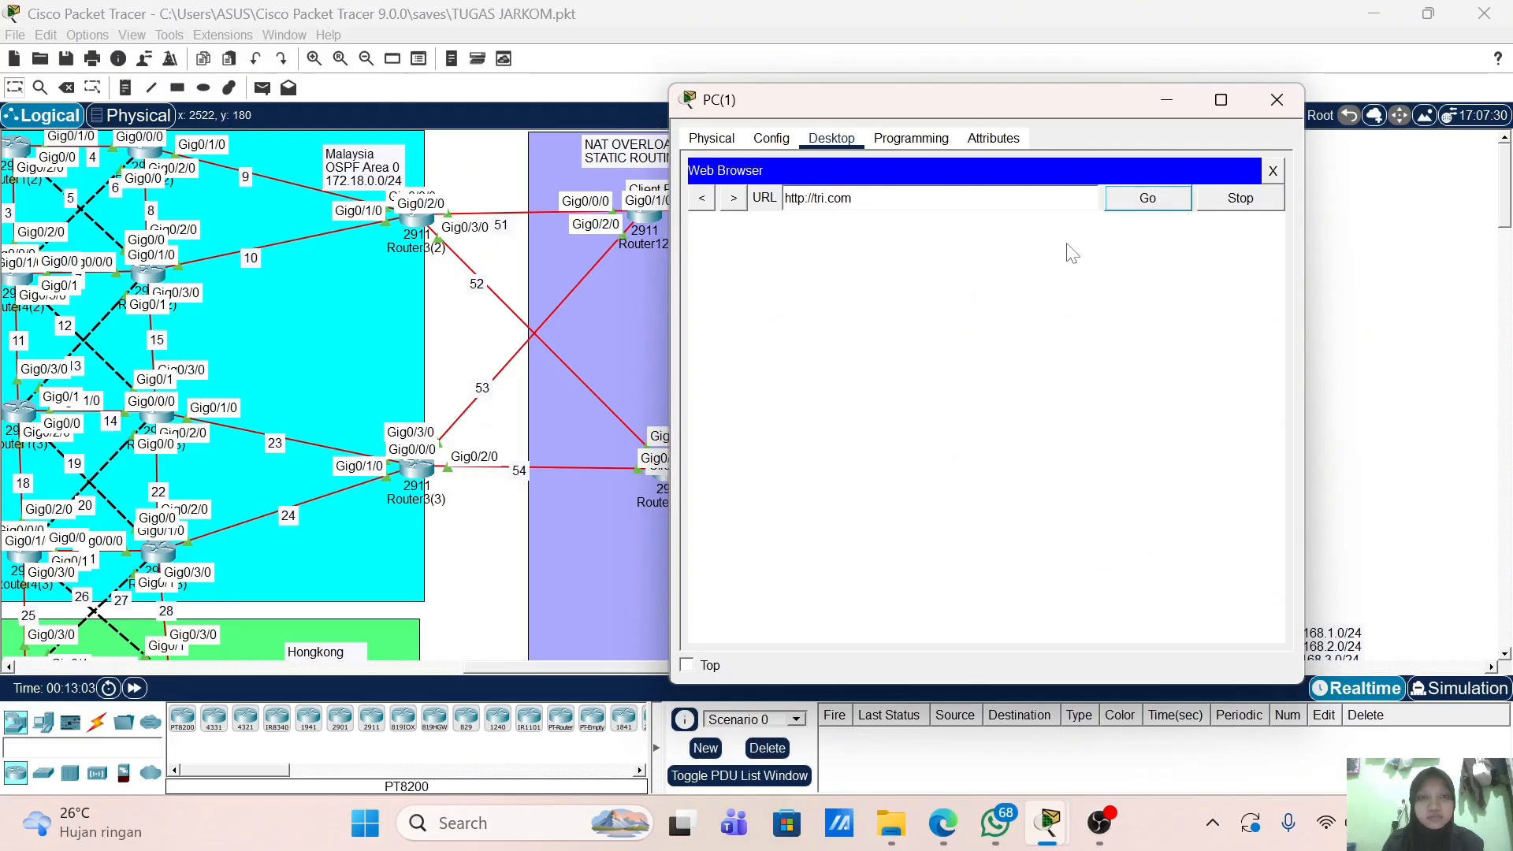
click(1132, 211)
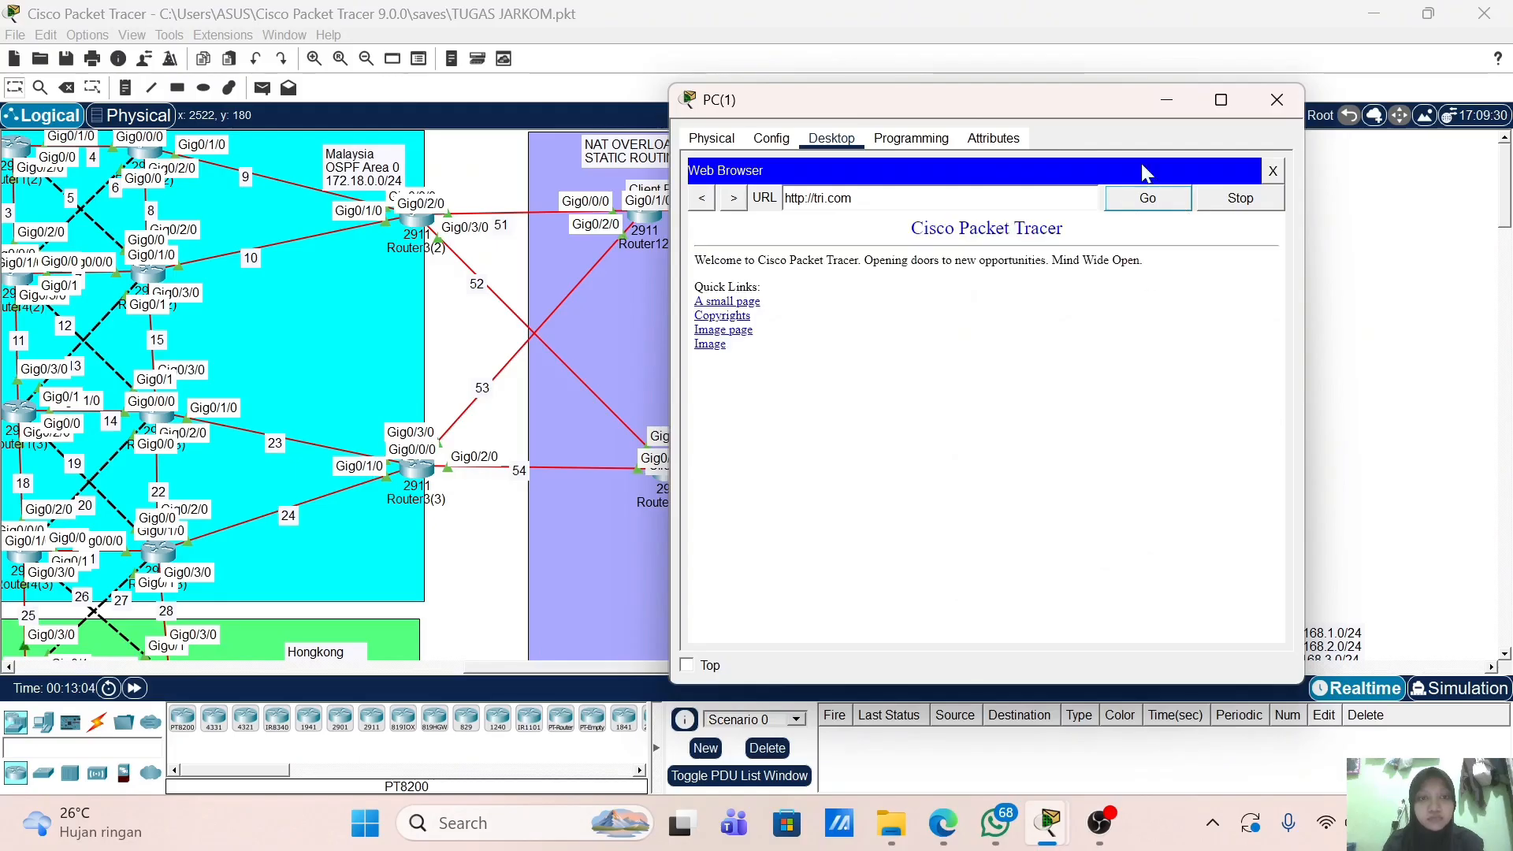
click(1276, 99)
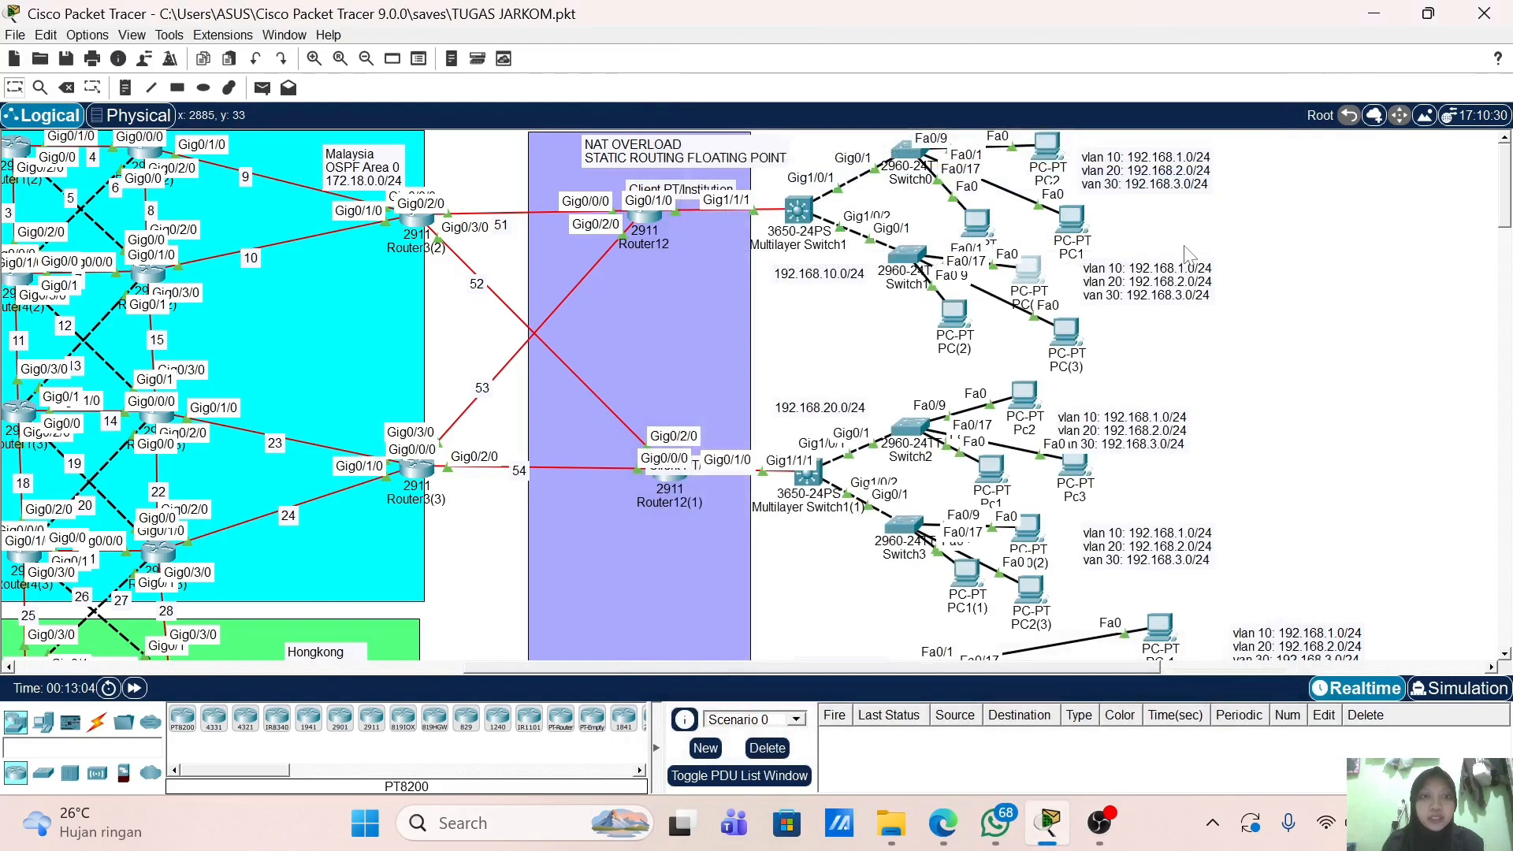
Step: Load iet.com in PCa's web browser to show the welcome page, then close PCa
scroll(1040, 264, down, 5)
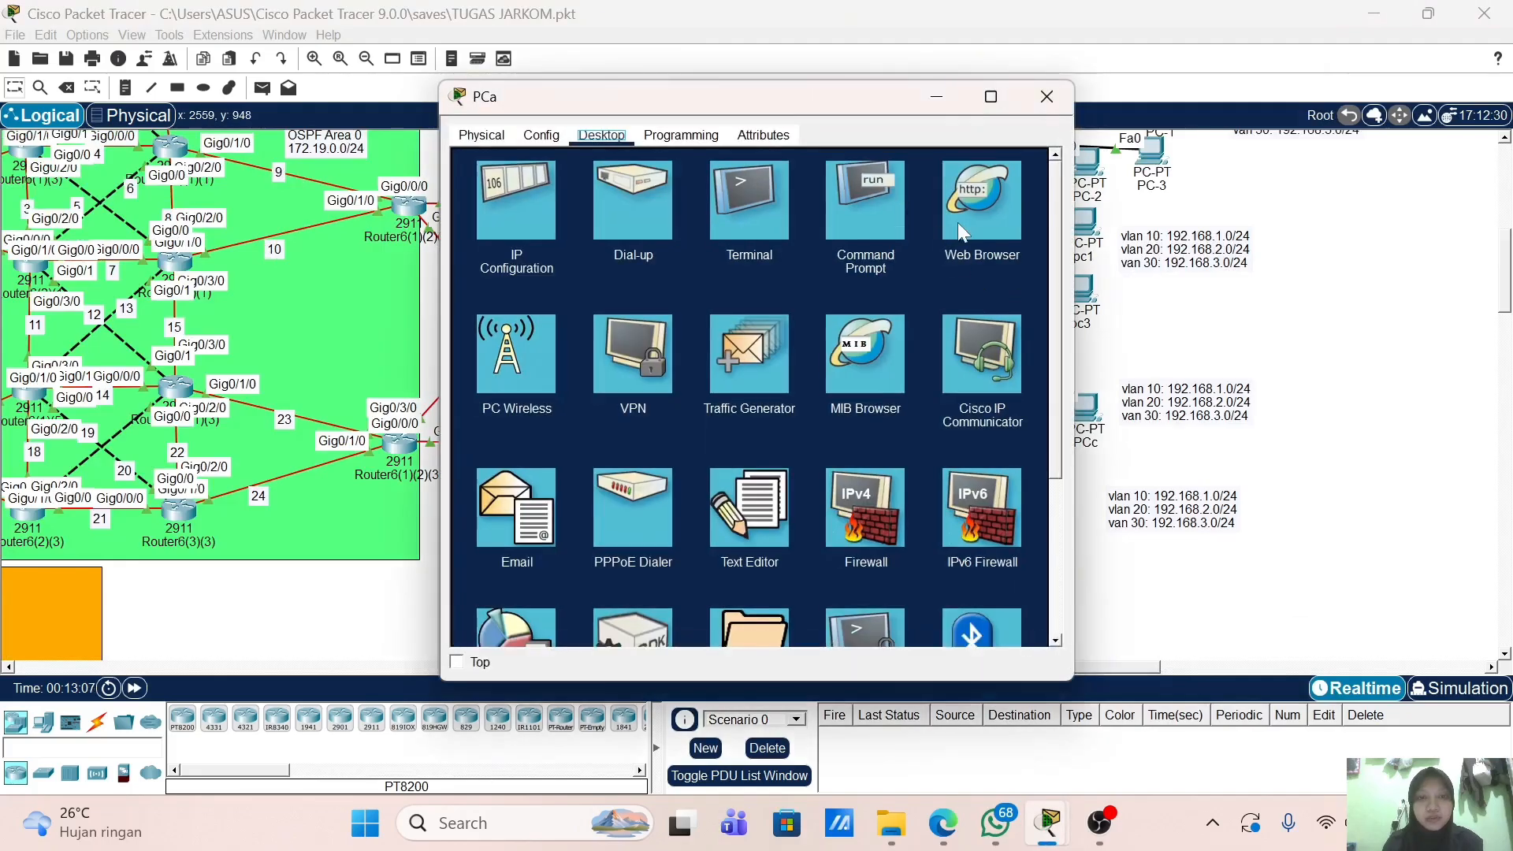
click(957, 222)
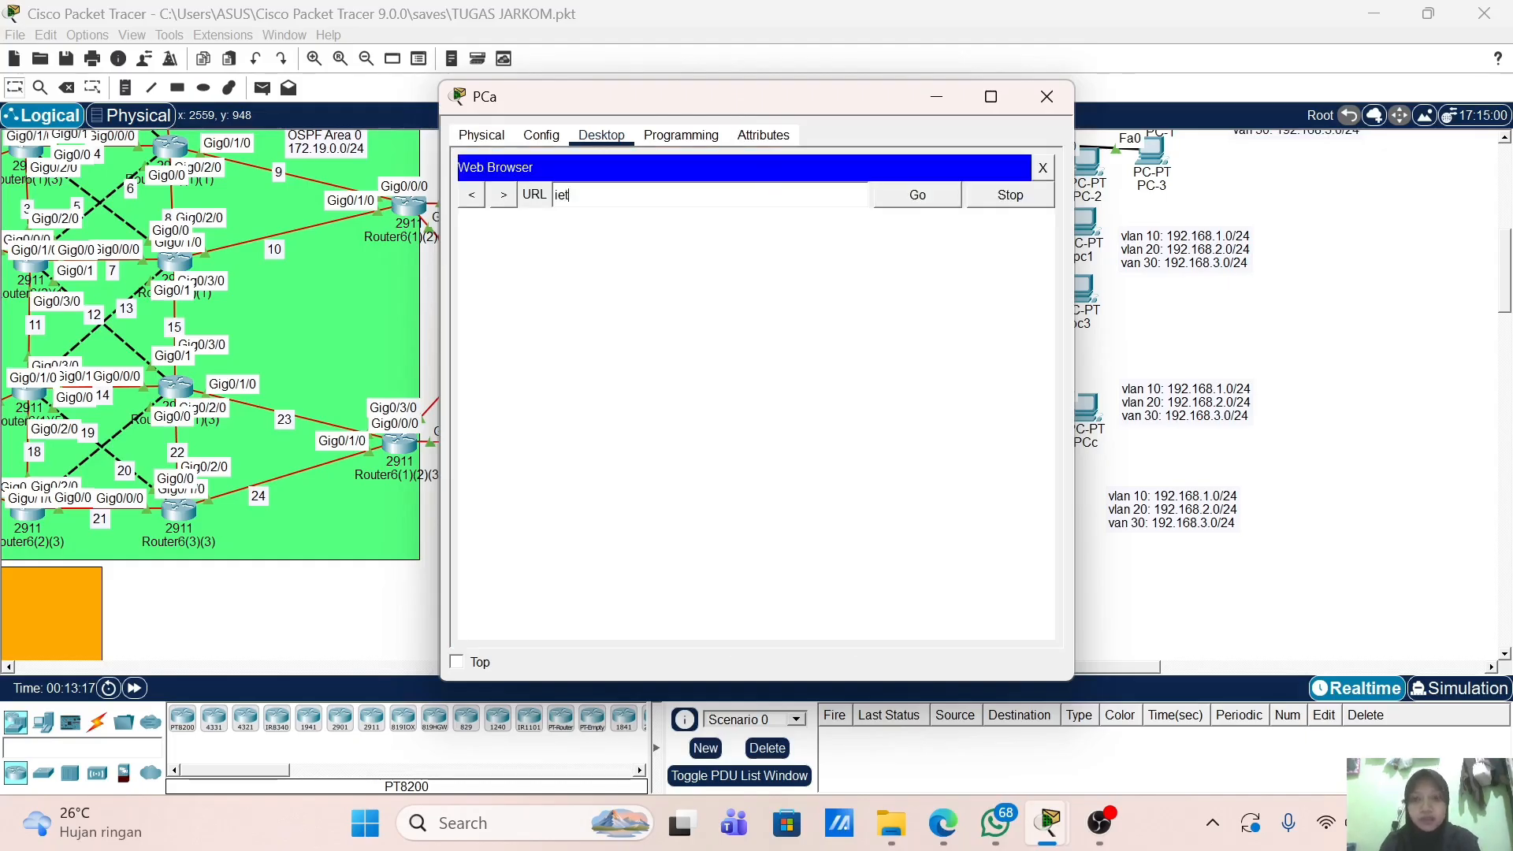
text(.com)
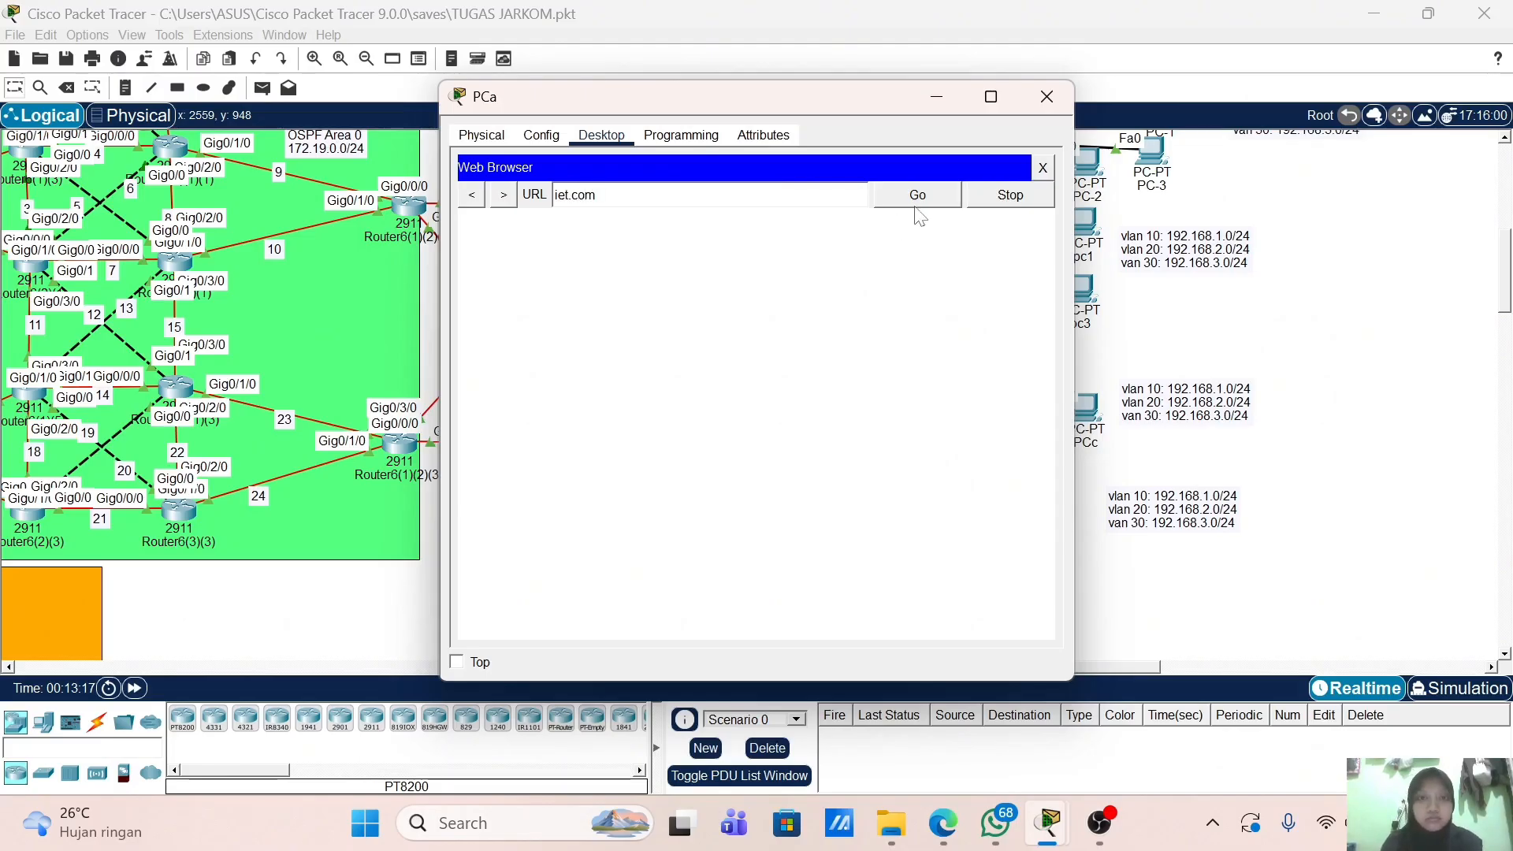
click(918, 204)
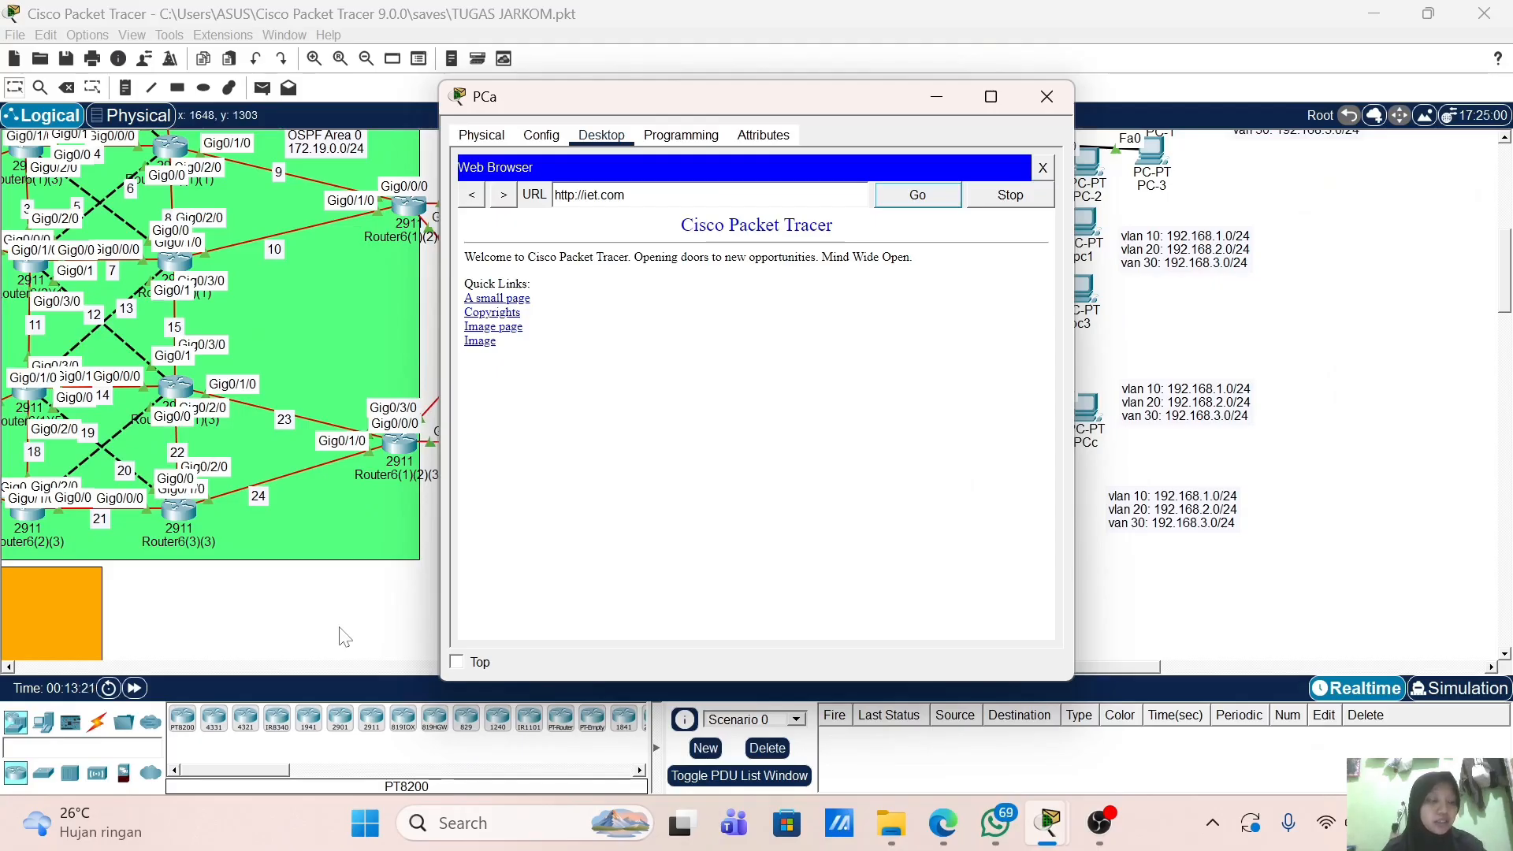
click(1047, 97)
Step: Open the router near AS 45555, dismiss the power-on error and move the R-PT window aside
scroll(587, 614, left, 8)
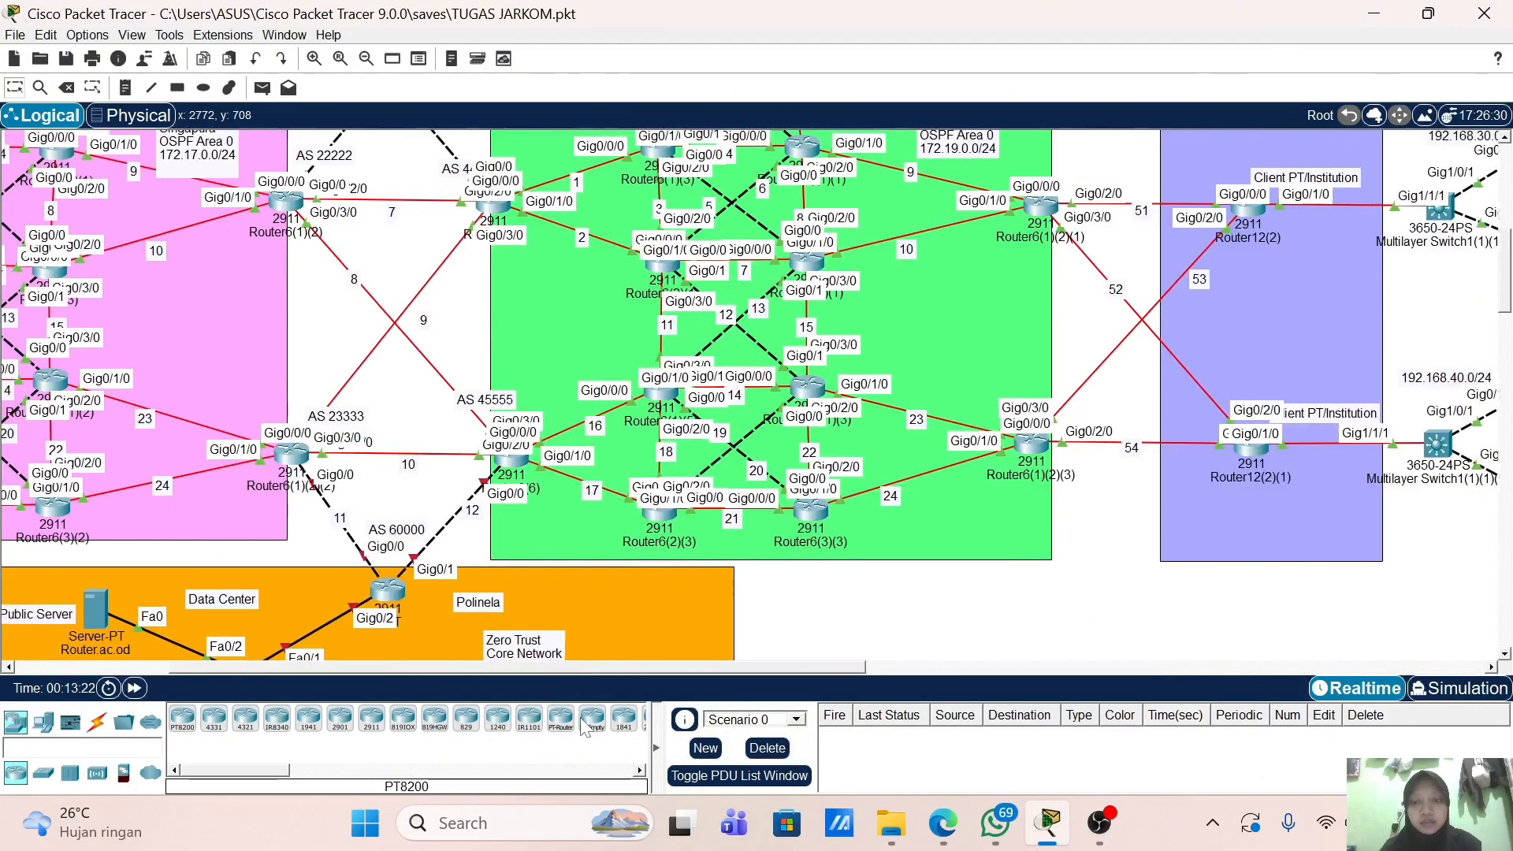
scroll(645, 588, left, 2)
scroll(643, 509, down, 6)
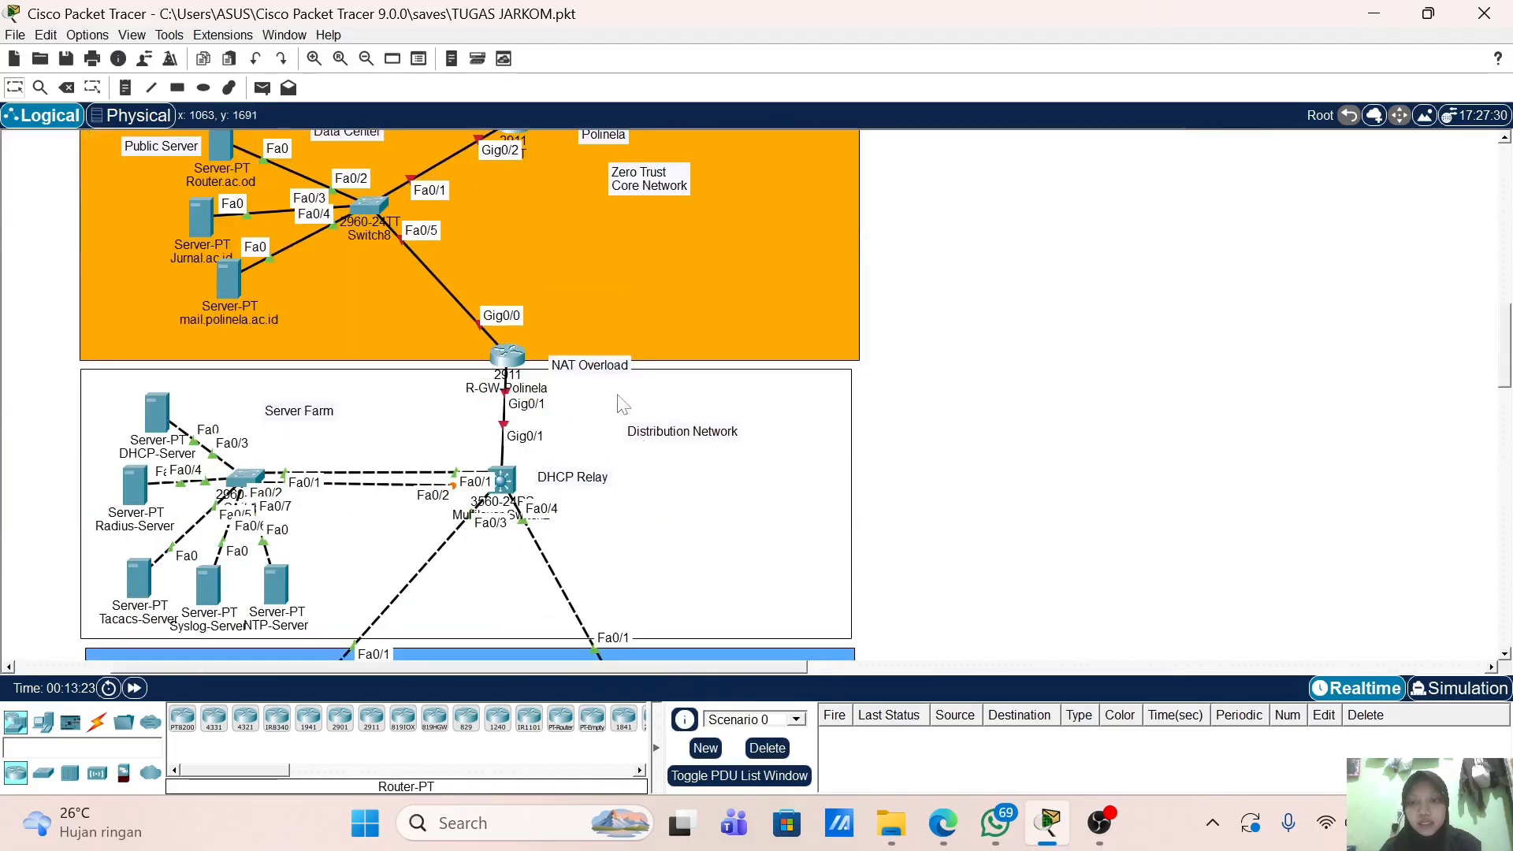
scroll(675, 448, down, 2)
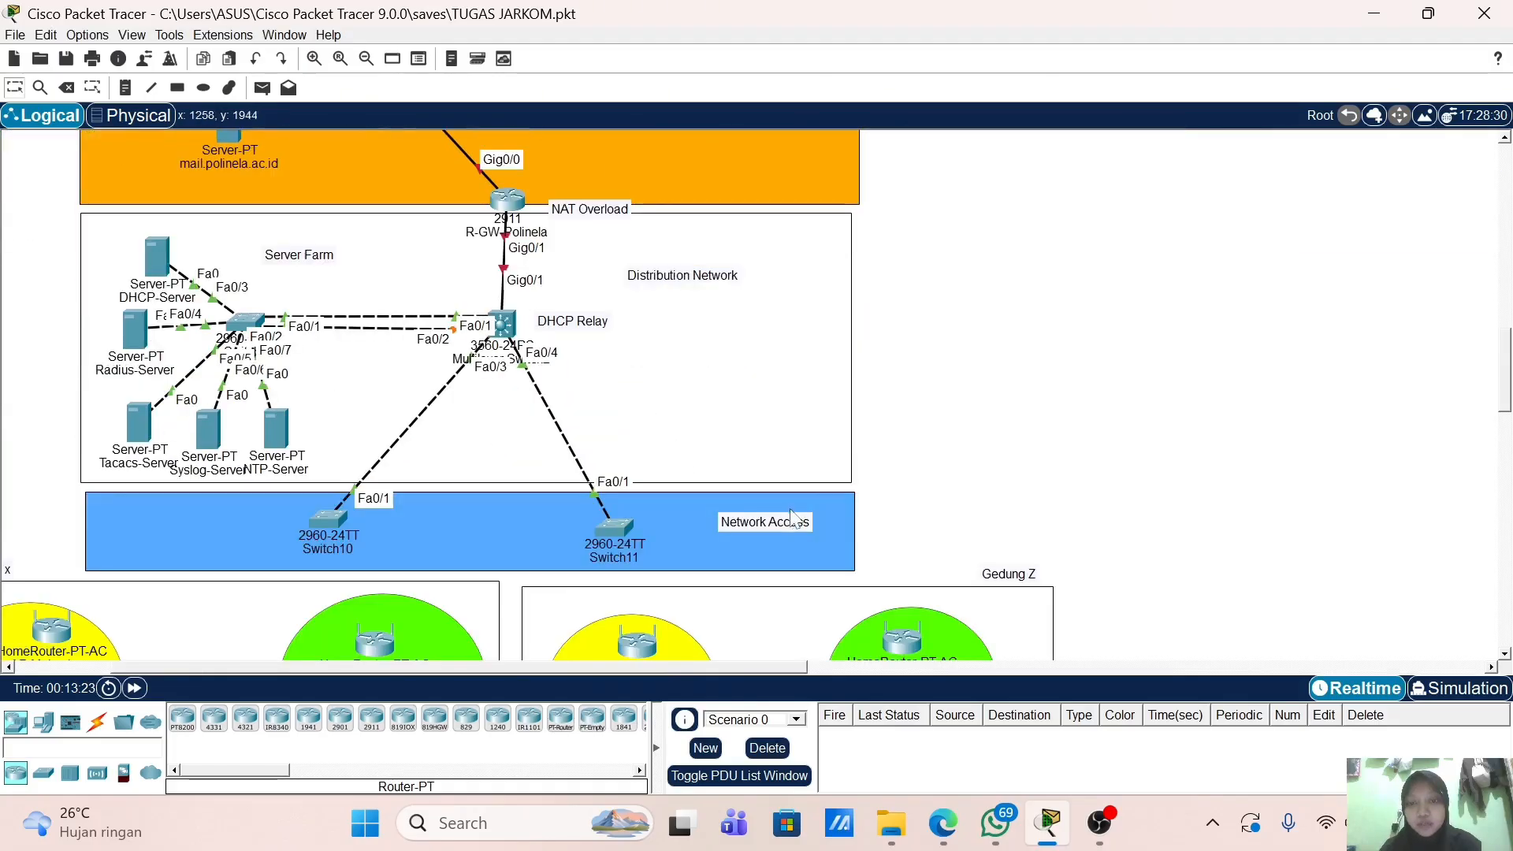
scroll(670, 496, up, 5)
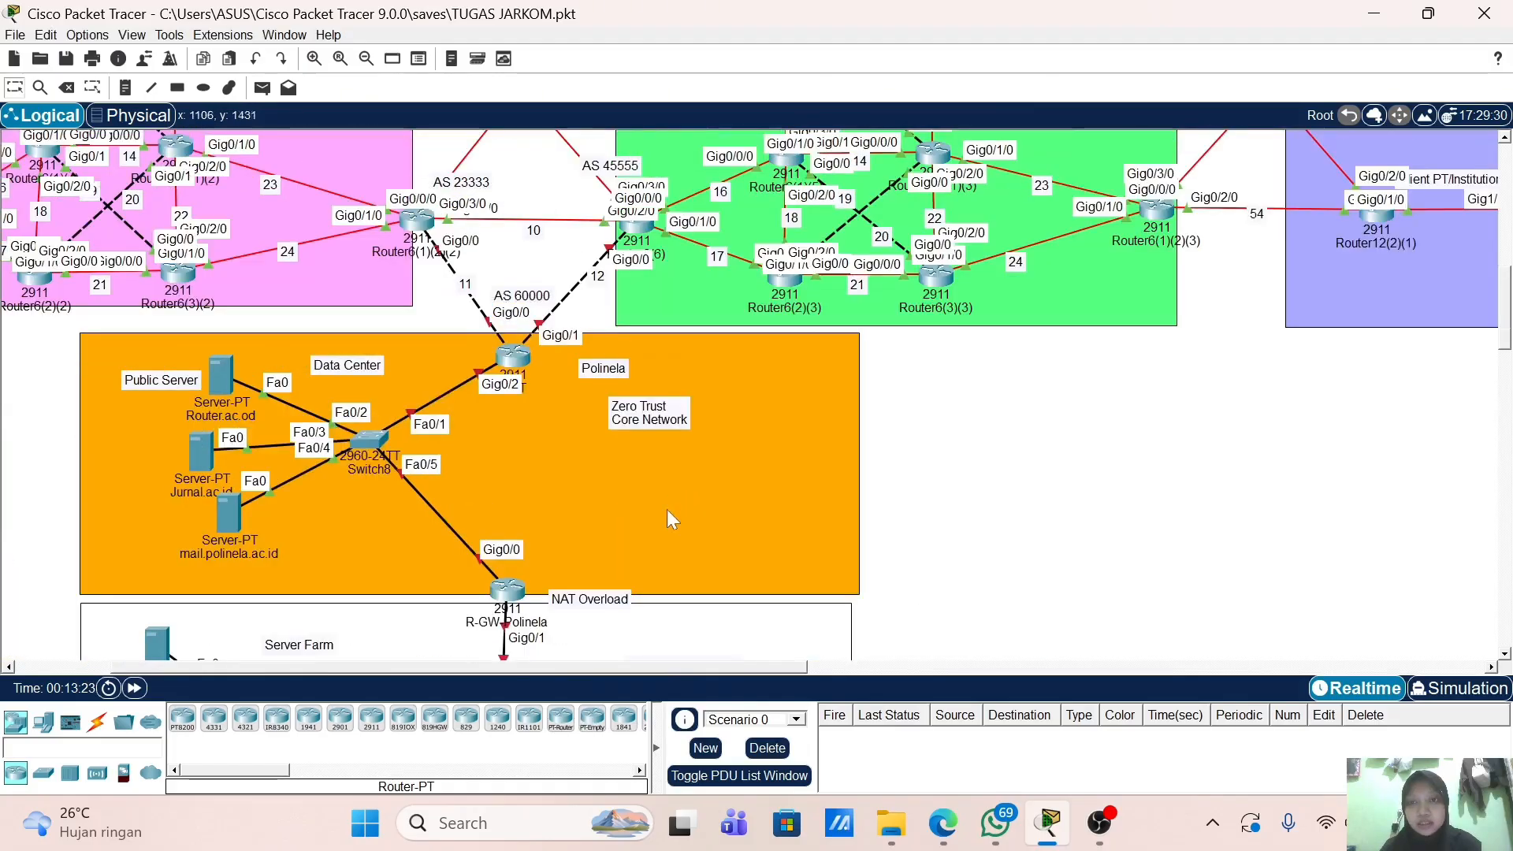
scroll(667, 510, up, 2)
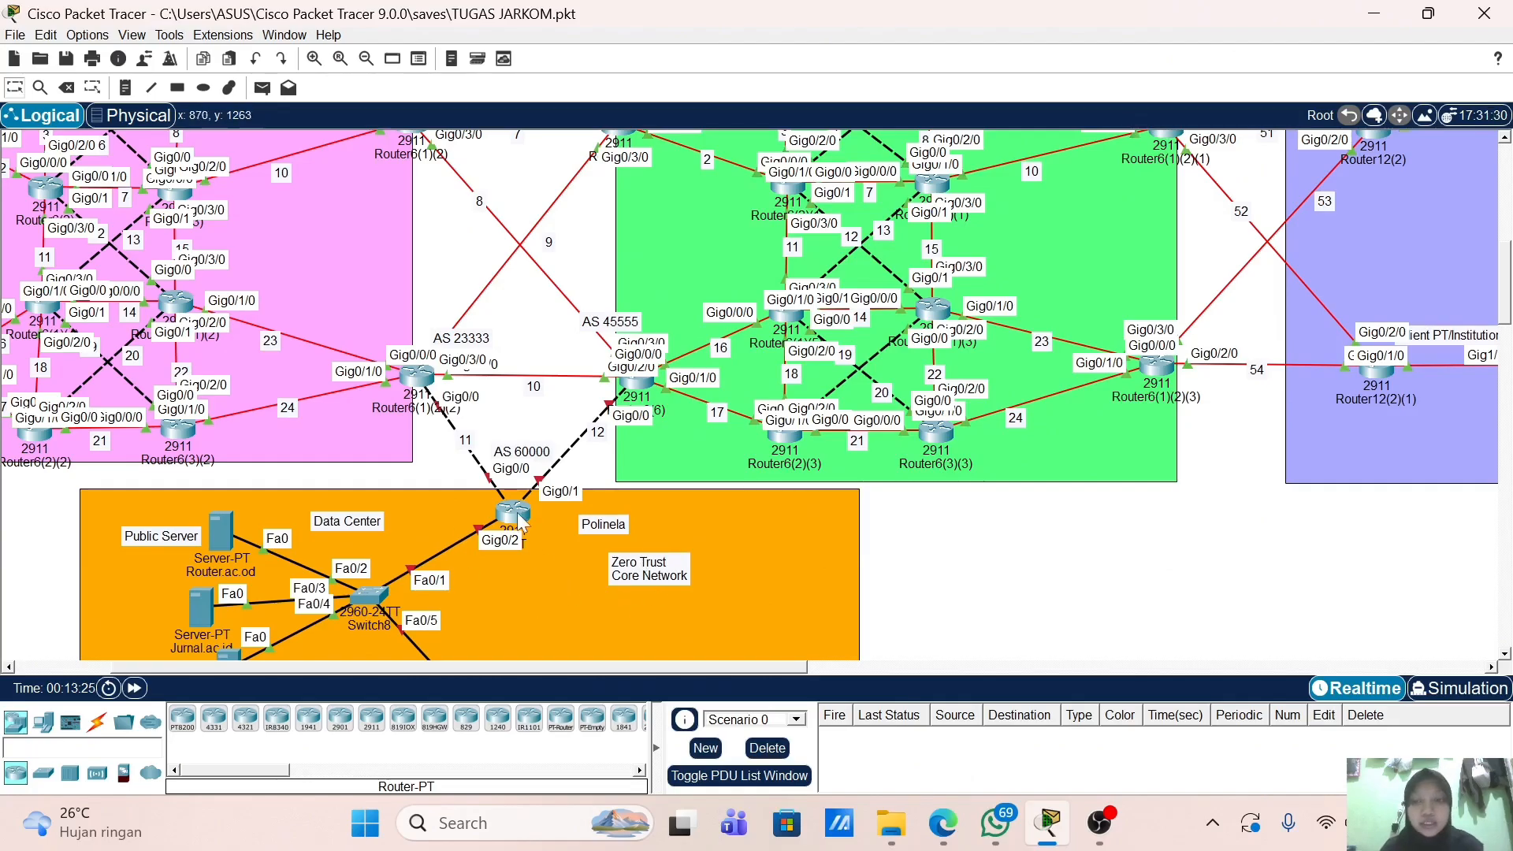
click(653, 389)
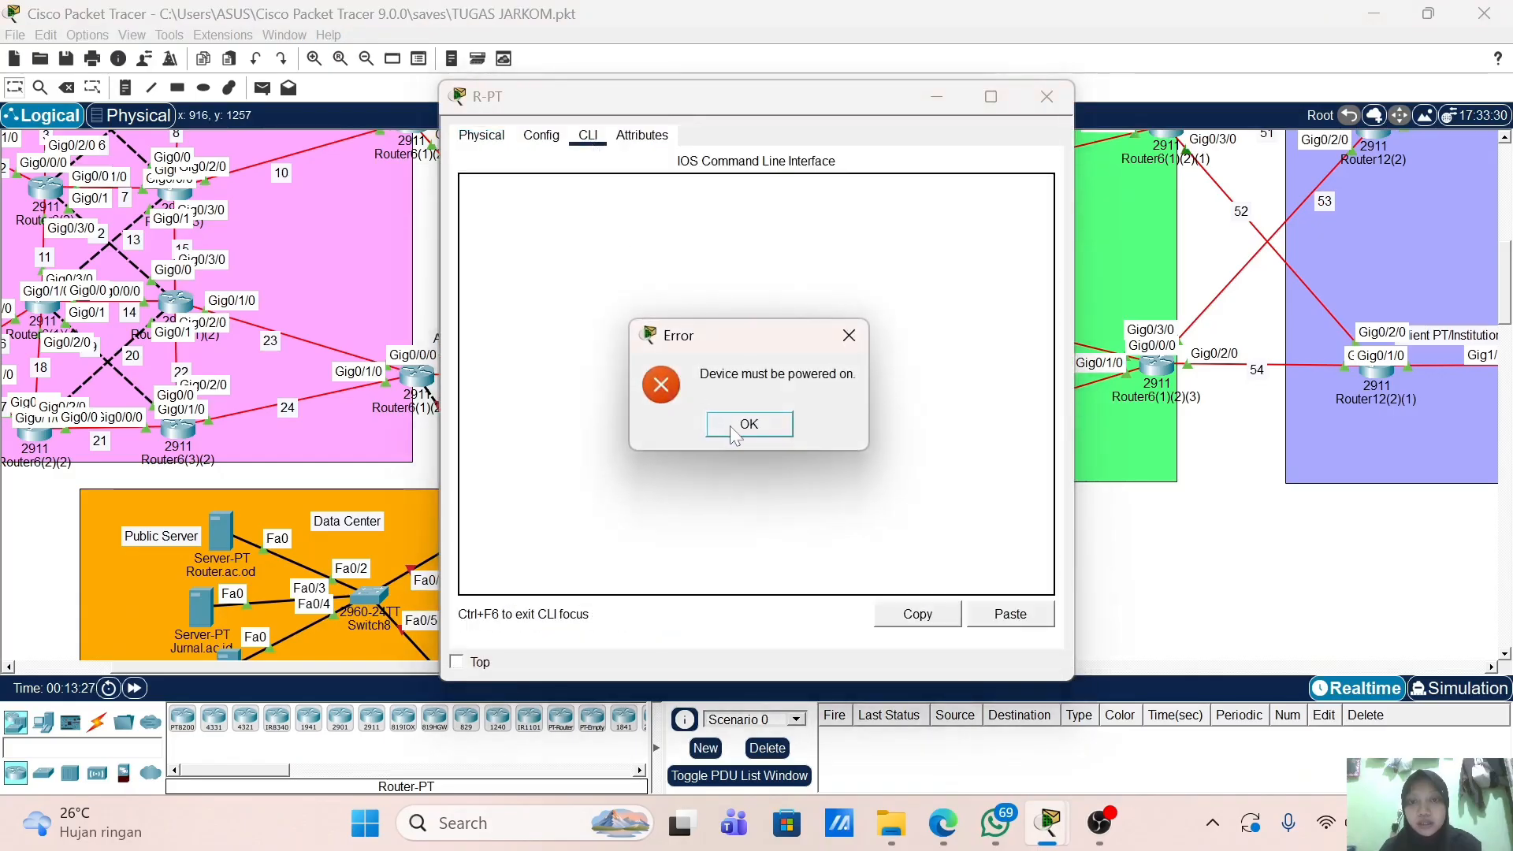
click(730, 426)
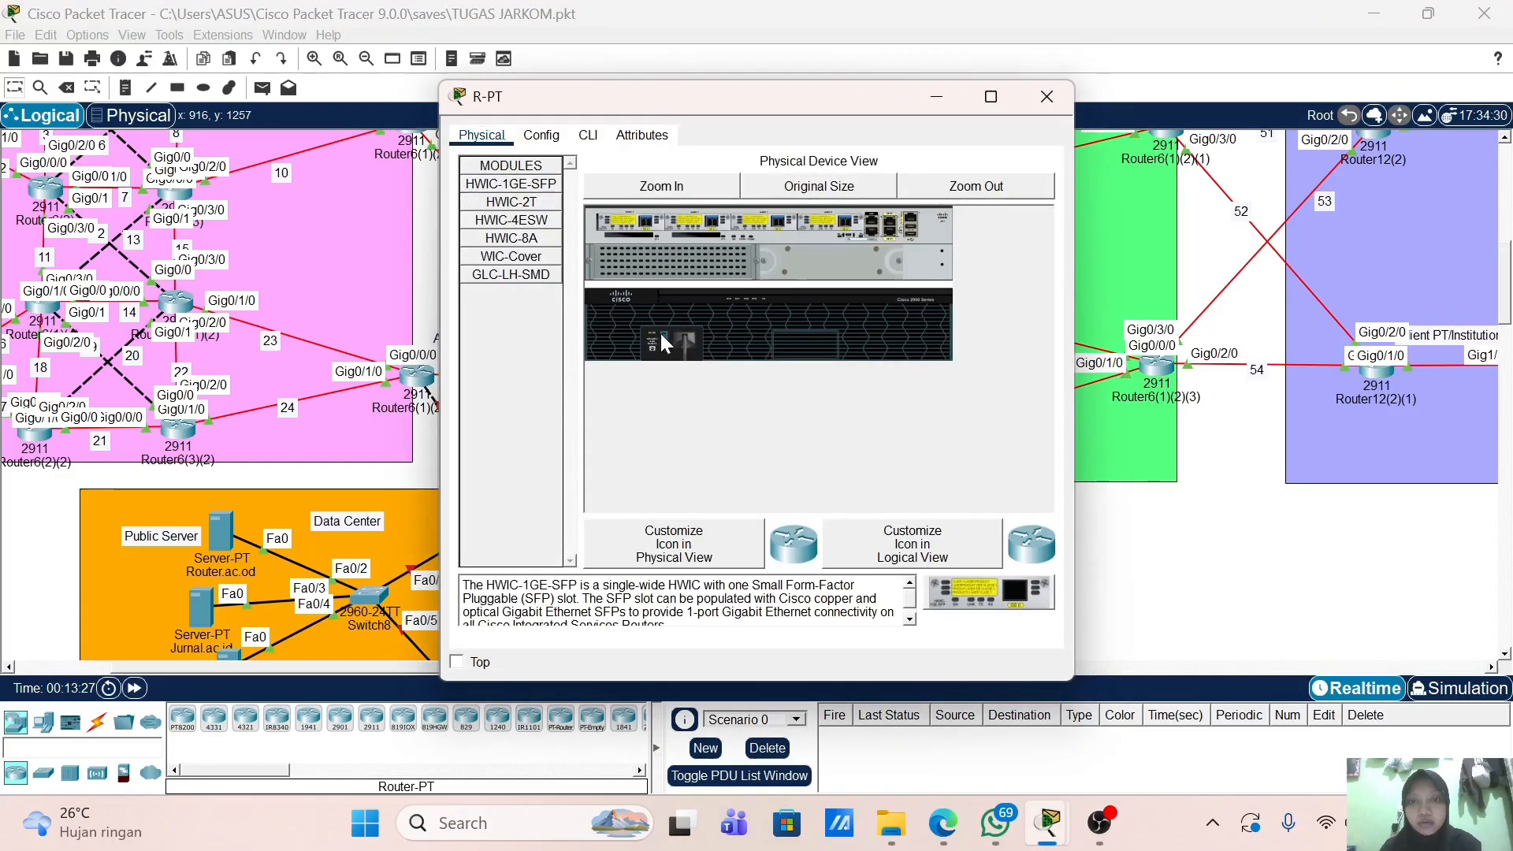
click(936, 104)
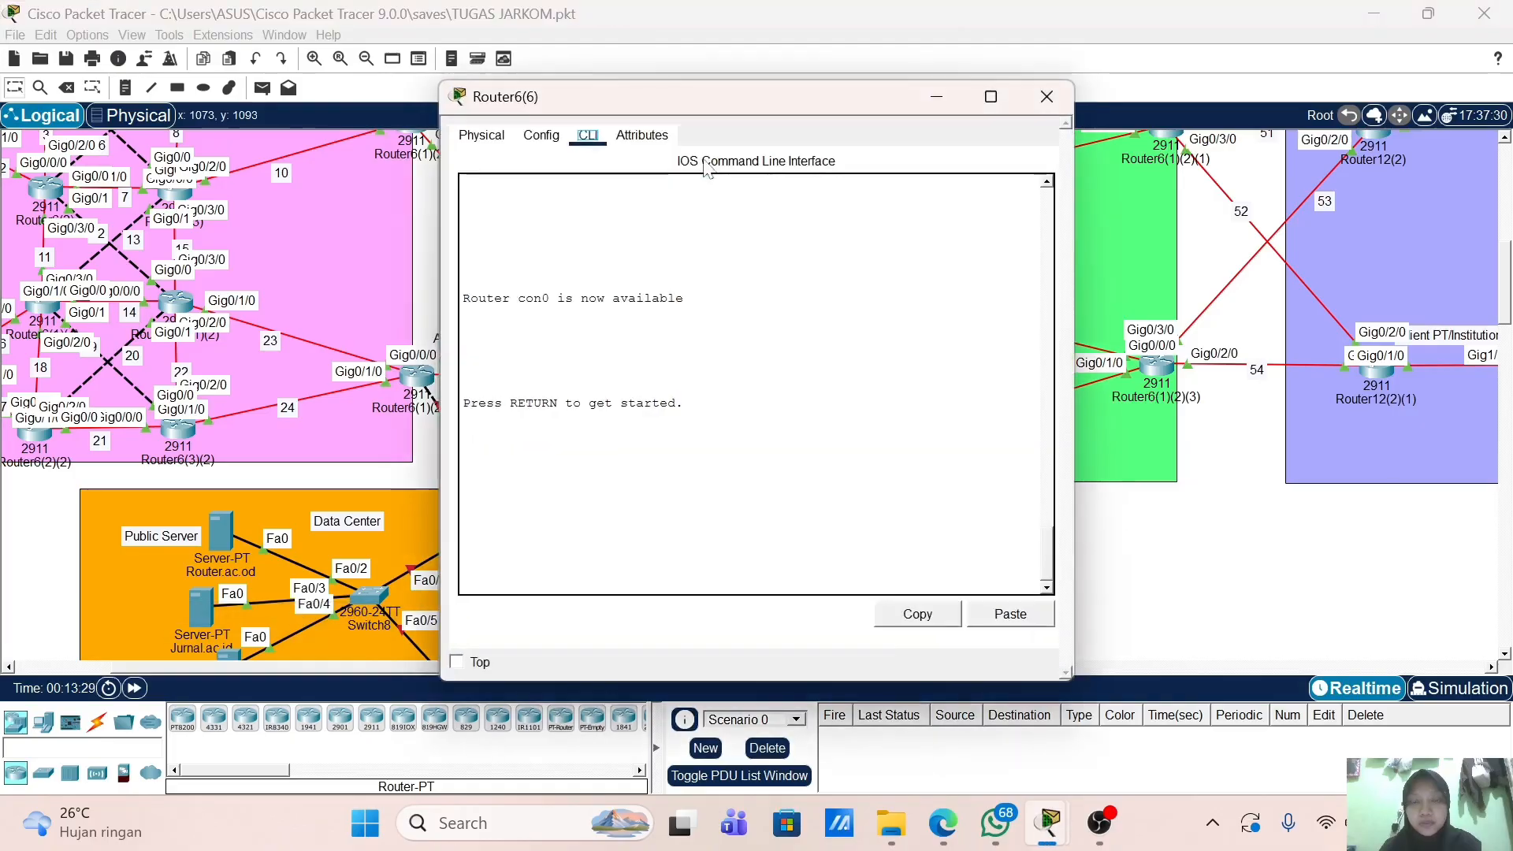
Step: Enter privileged mode on Router6(6) and page its running config through interface addresses to OSPF 1
key(Return)
key(Return)
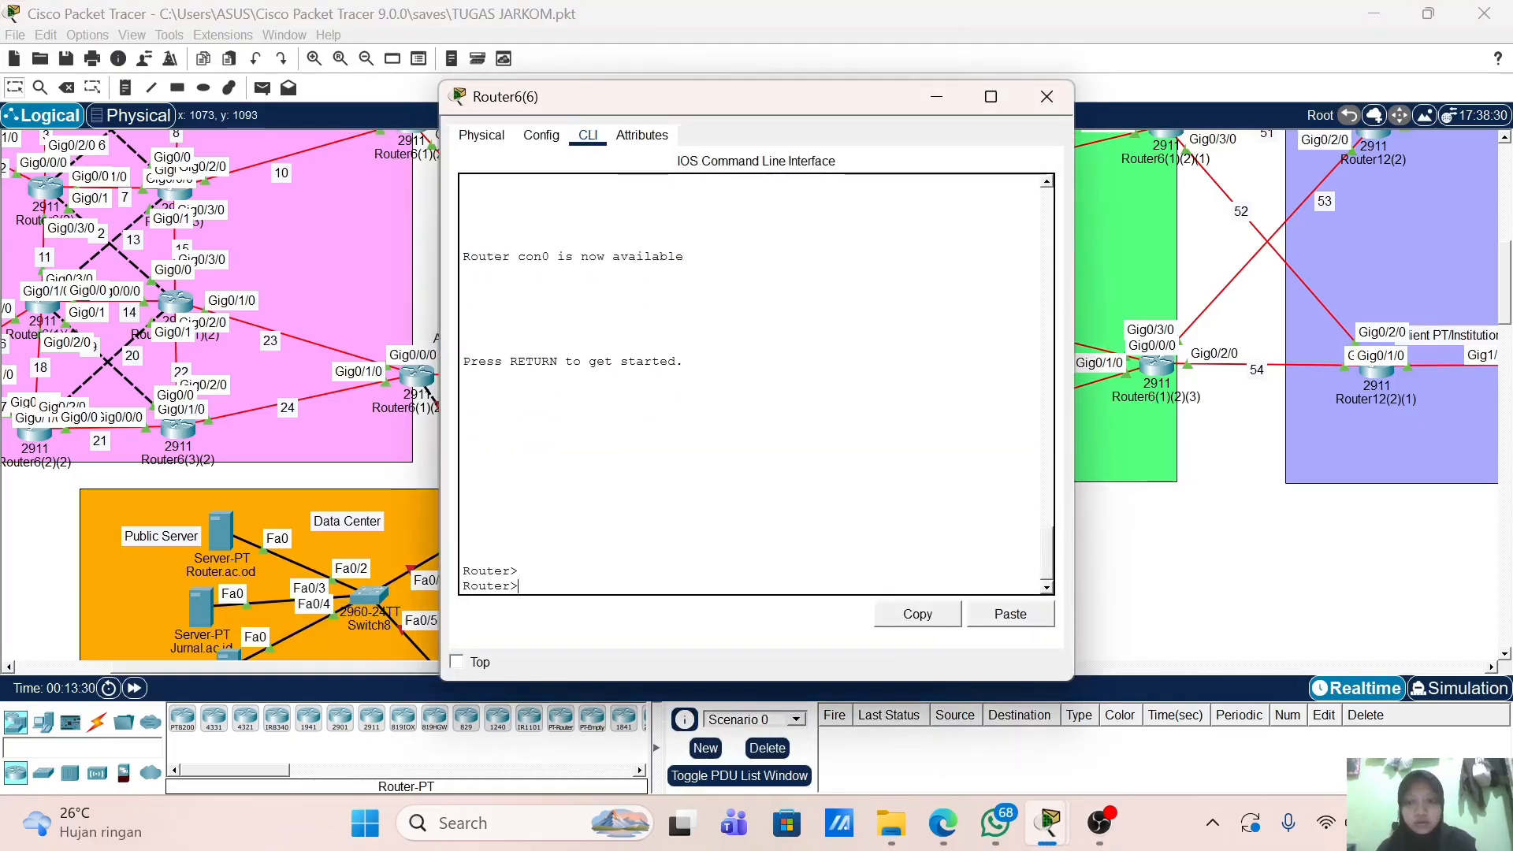
text(en)
key(Return)
text(sh)
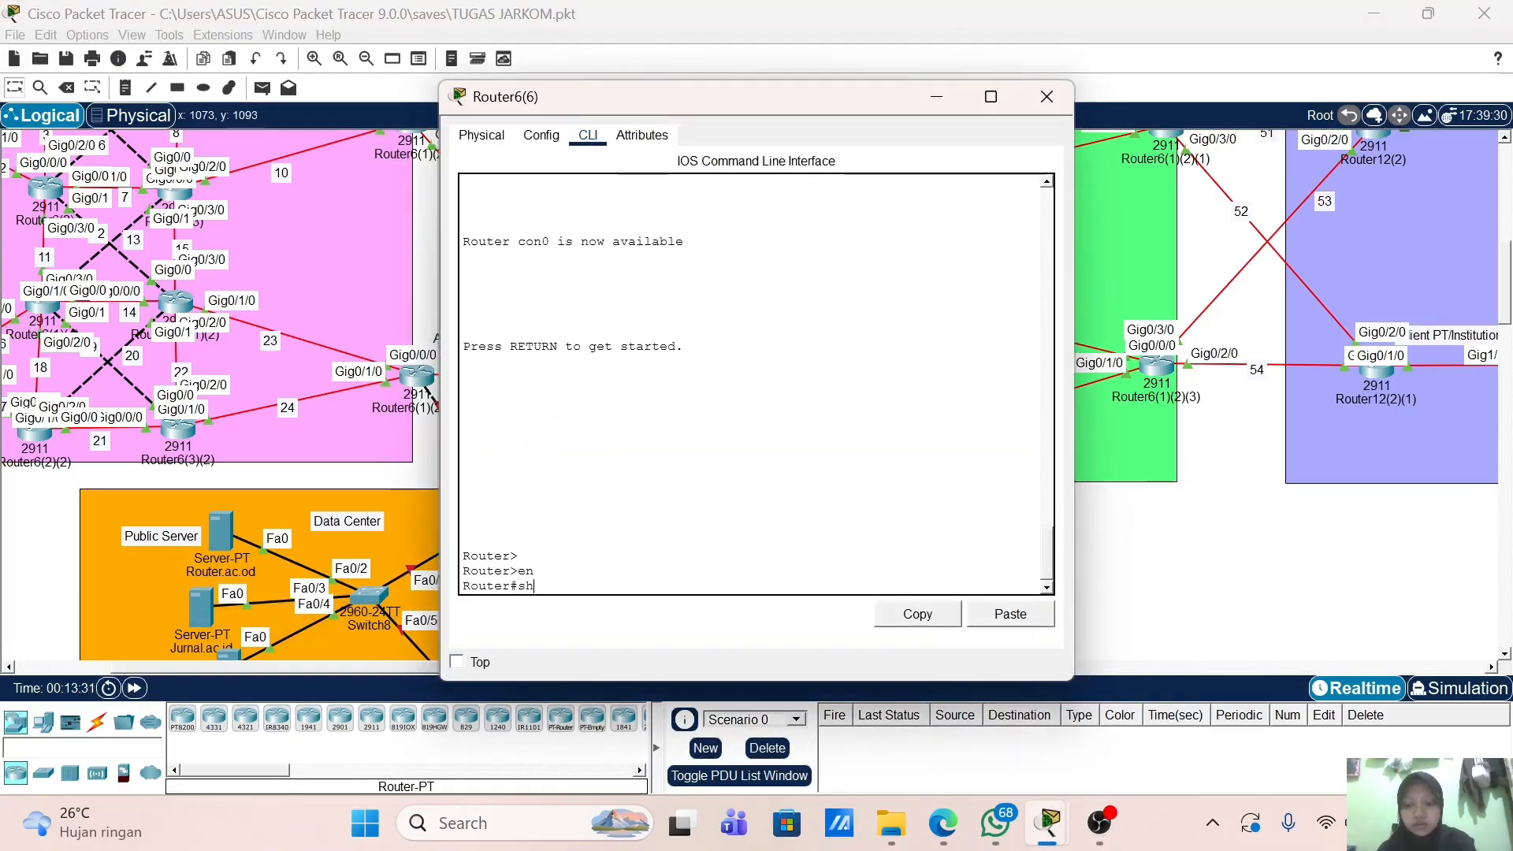
text( run)
key(Return)
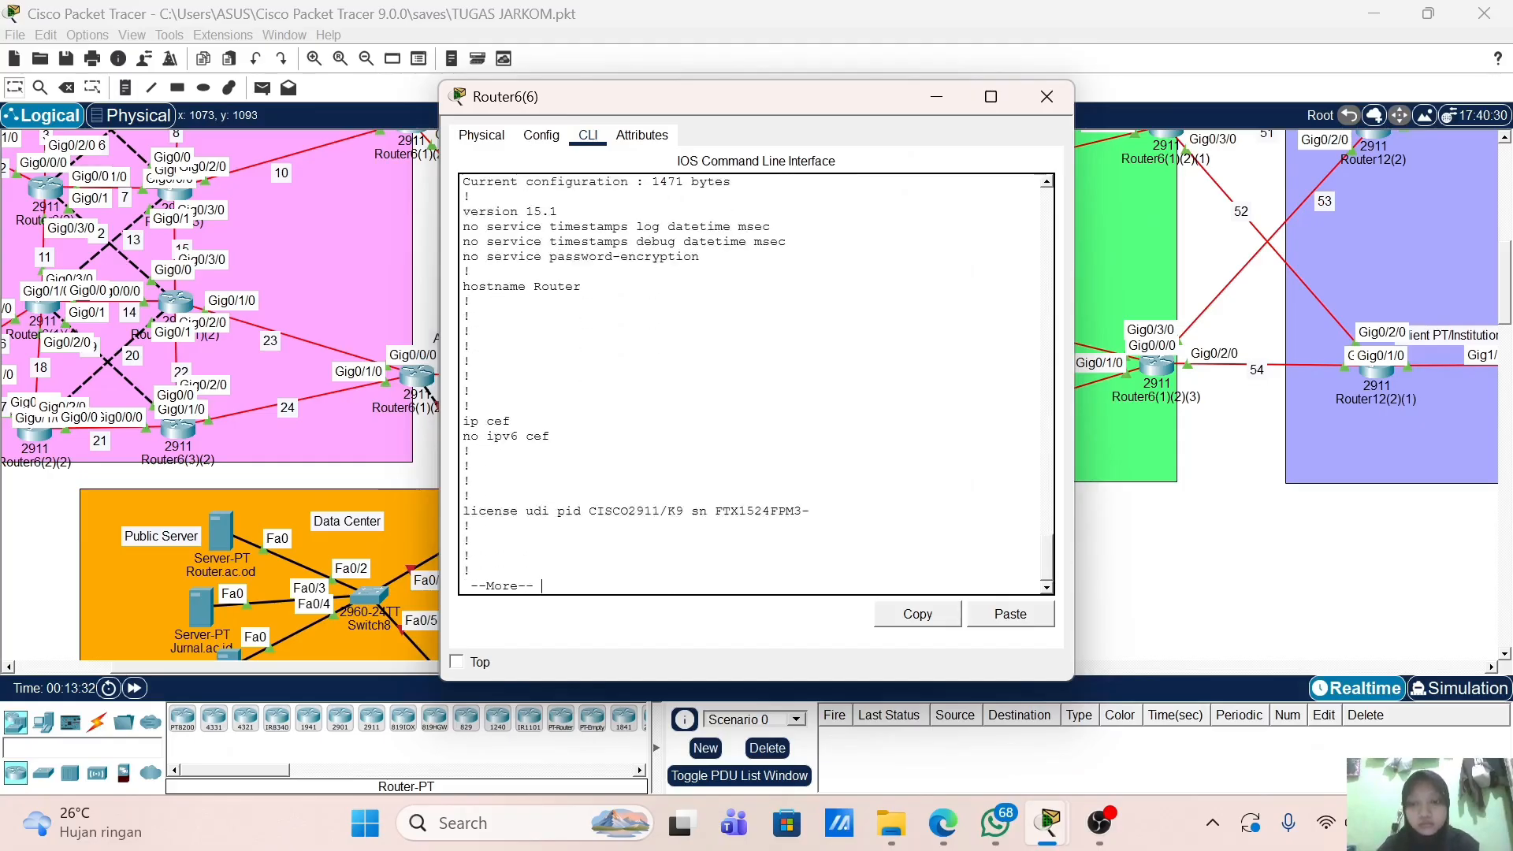
key(Return)
key(Return)
key(Return)
key(Return)
key(Return)
key(Return)
key(Return)
key(Return)
key(Return)
key(Return)
key(Return)
key(Return)
key(Return)
key(Return)
key(Return)
key(Return)
key(Return)
key(Return)
key(Return)
key(Return)
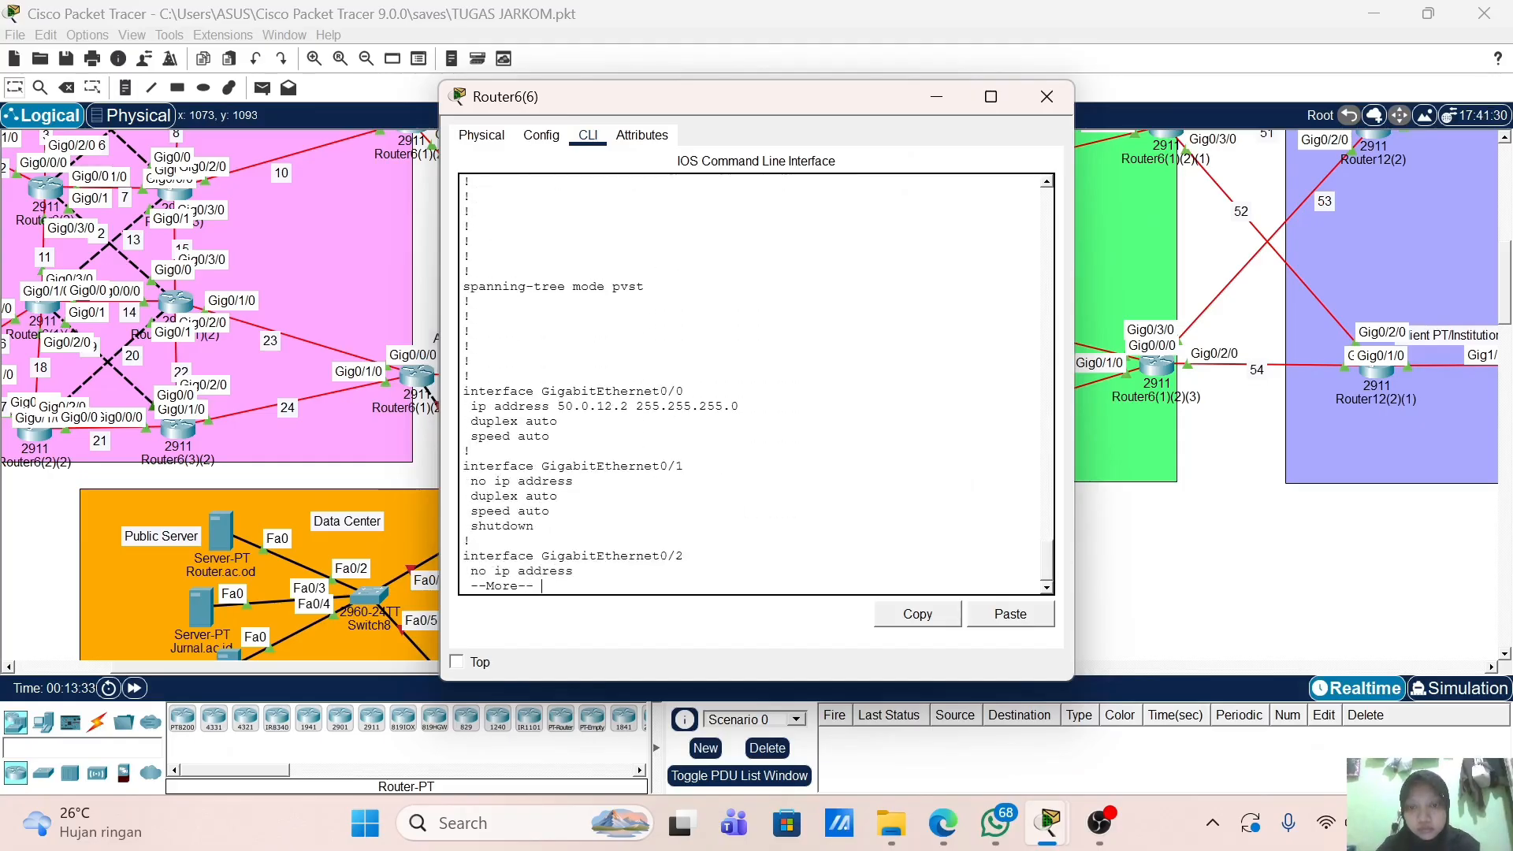
key(Return)
key(Return)
key(Return)
key(Return)
key(Return)
key(Return)
key(Return)
key(Return)
key(Return)
key(Return)
key(Return)
key(Return)
key(Return)
key(Return)
key(Return)
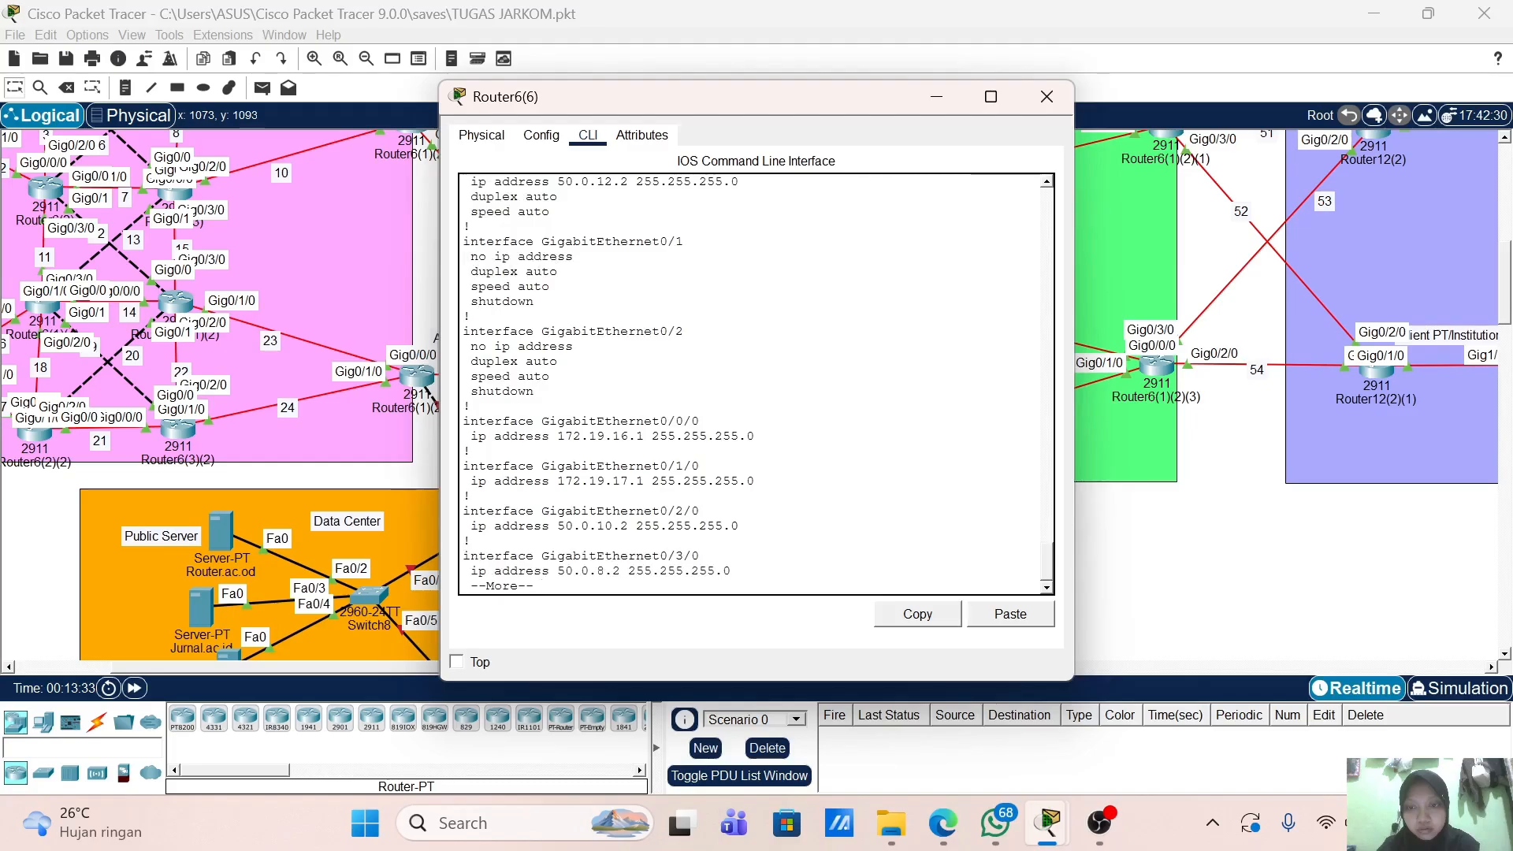
key(Return)
key(Return)
key(Return)
key(Return)
key(Return)
key(Return)
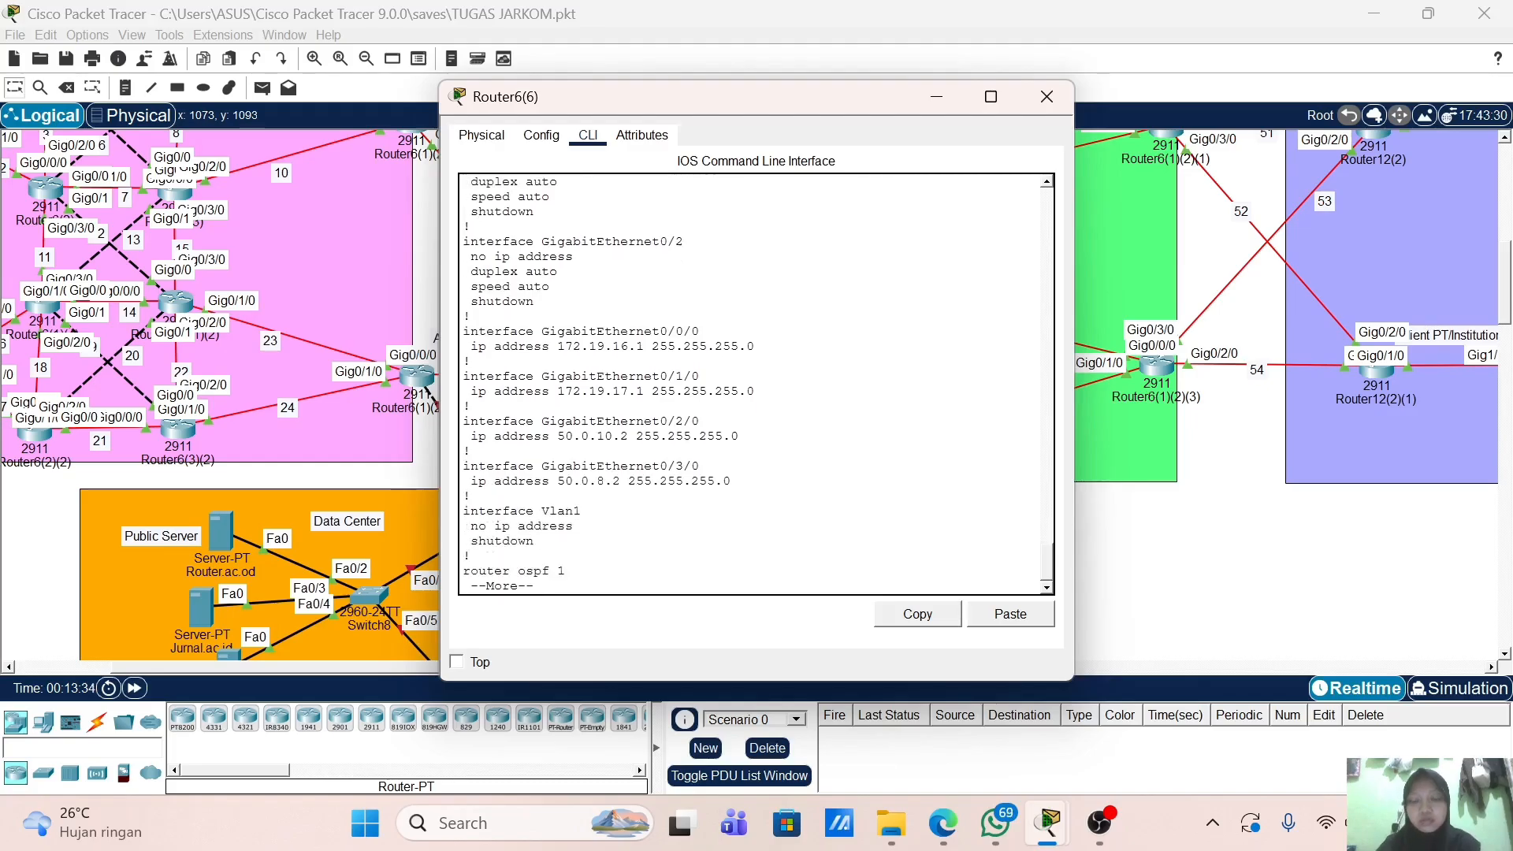
Step: Open Router6(1)(2)(2)'s command line and enter privileged mode
click(1056, 97)
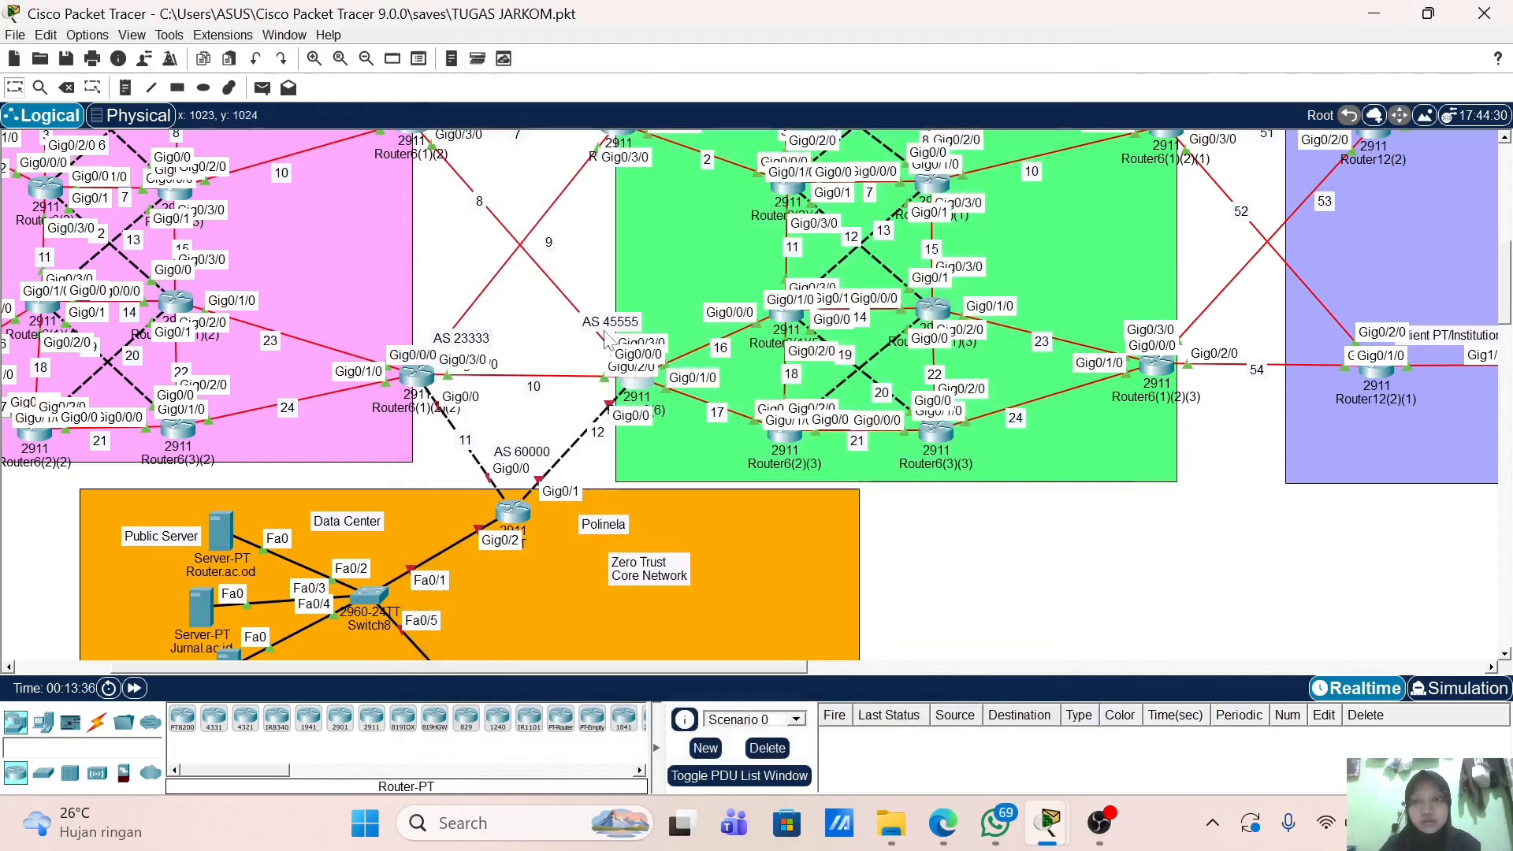
click(416, 377)
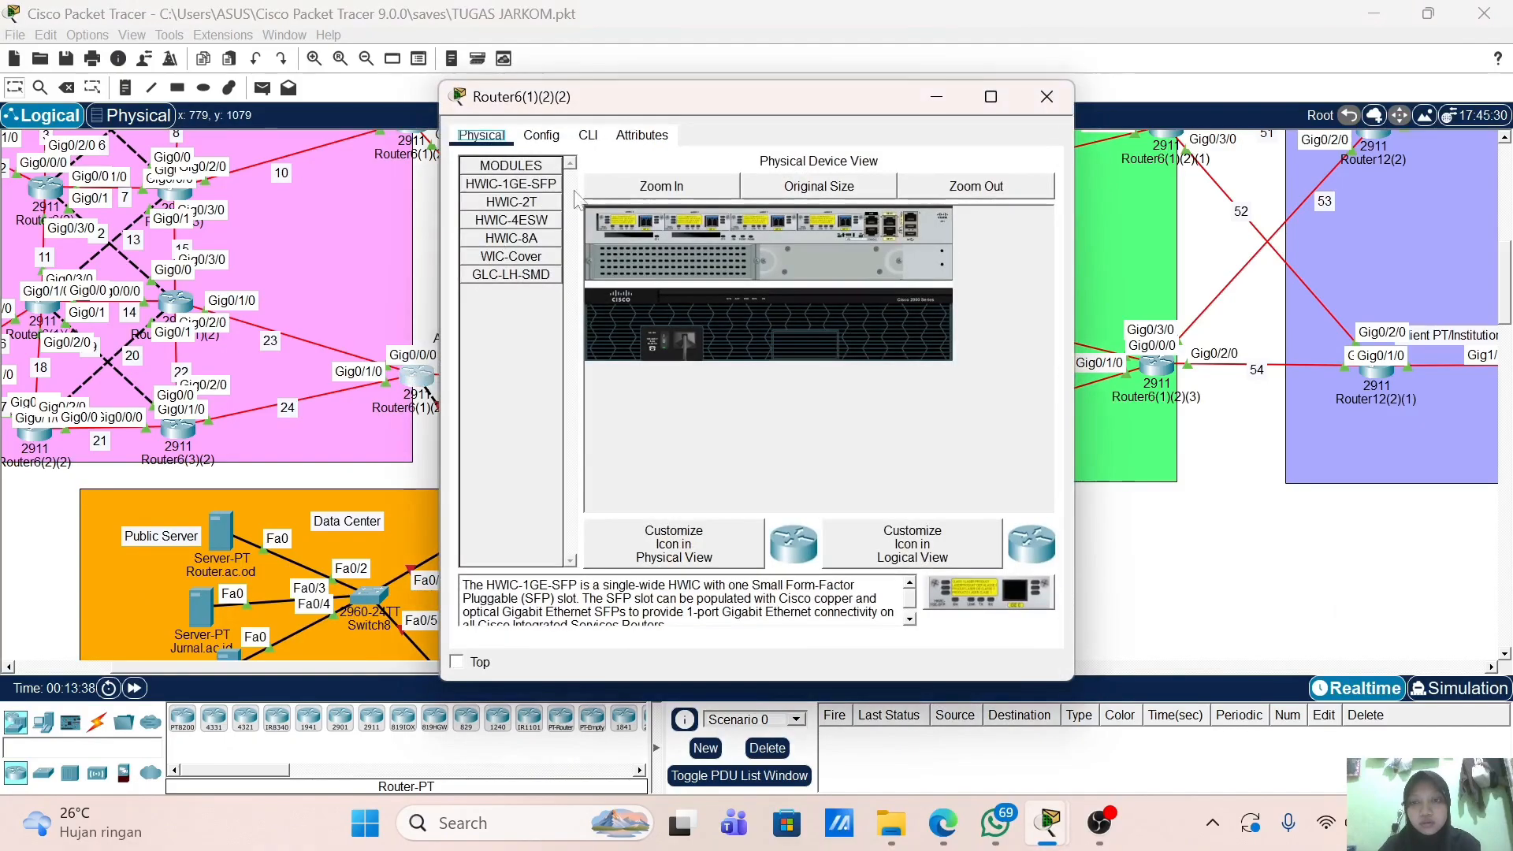
click(588, 135)
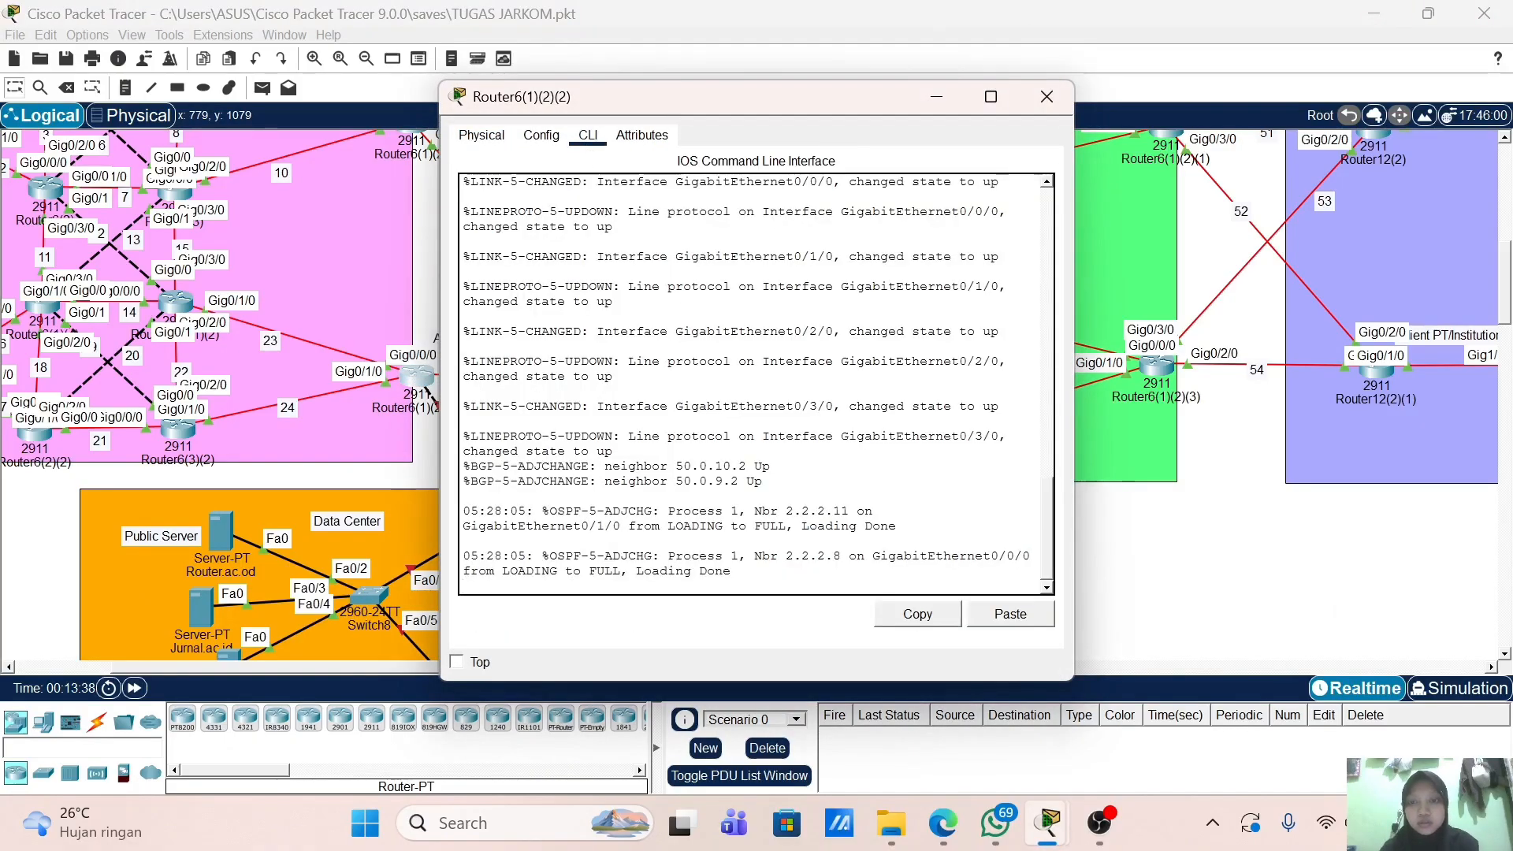
key(Return)
key(Return)
text(en)
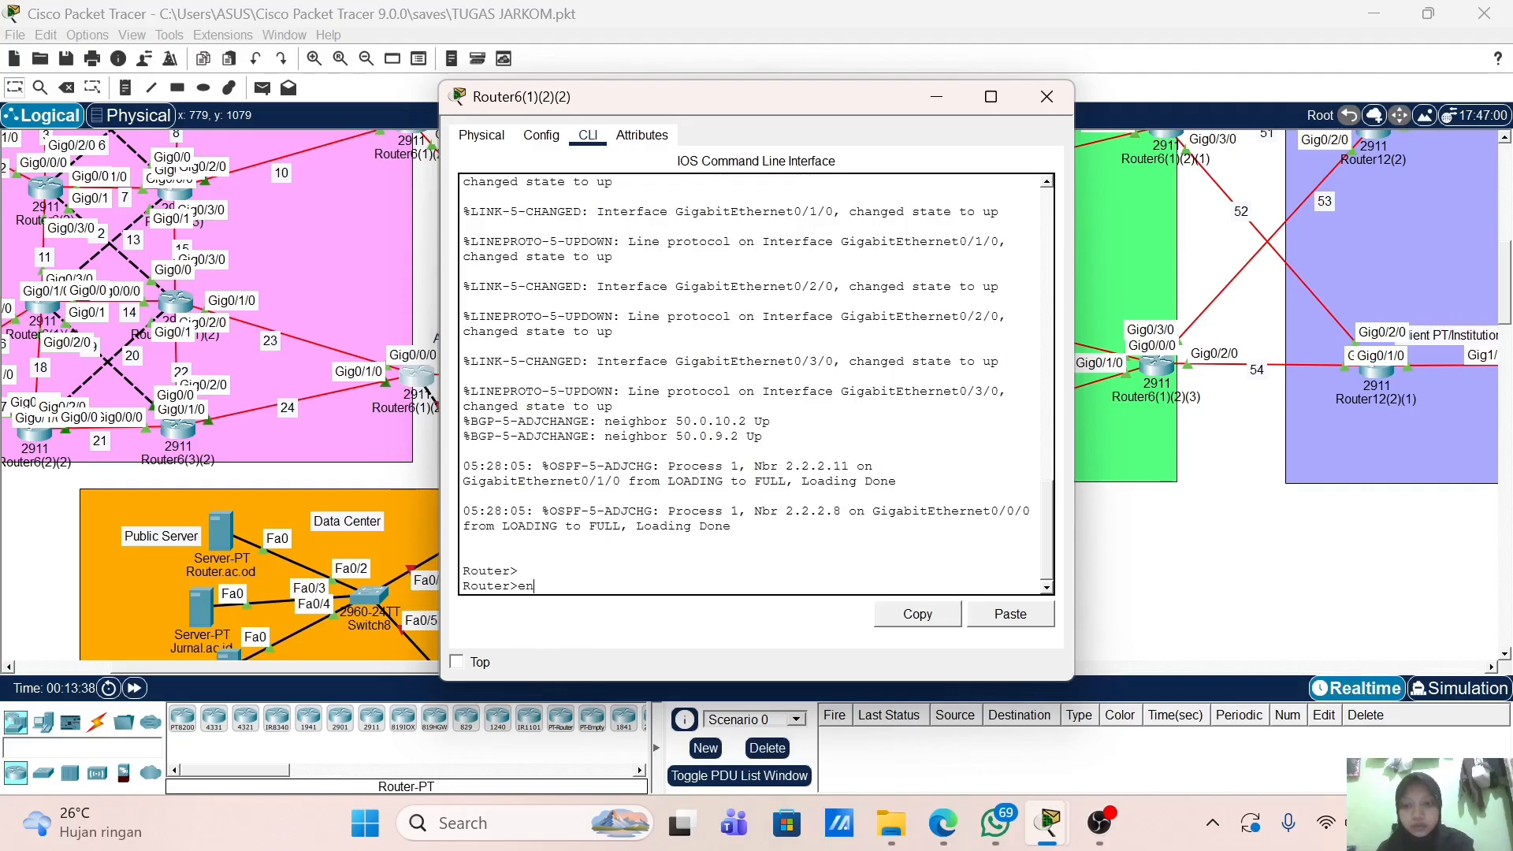
key(Return)
key(Return)
Step: Show its running config, paging through addresses 50.0.11.1, 172.17.23.2, 172.17.24.2, 50.0.10.1 and 50.0.9.1
text(sh)
key(Tab)
text(r)
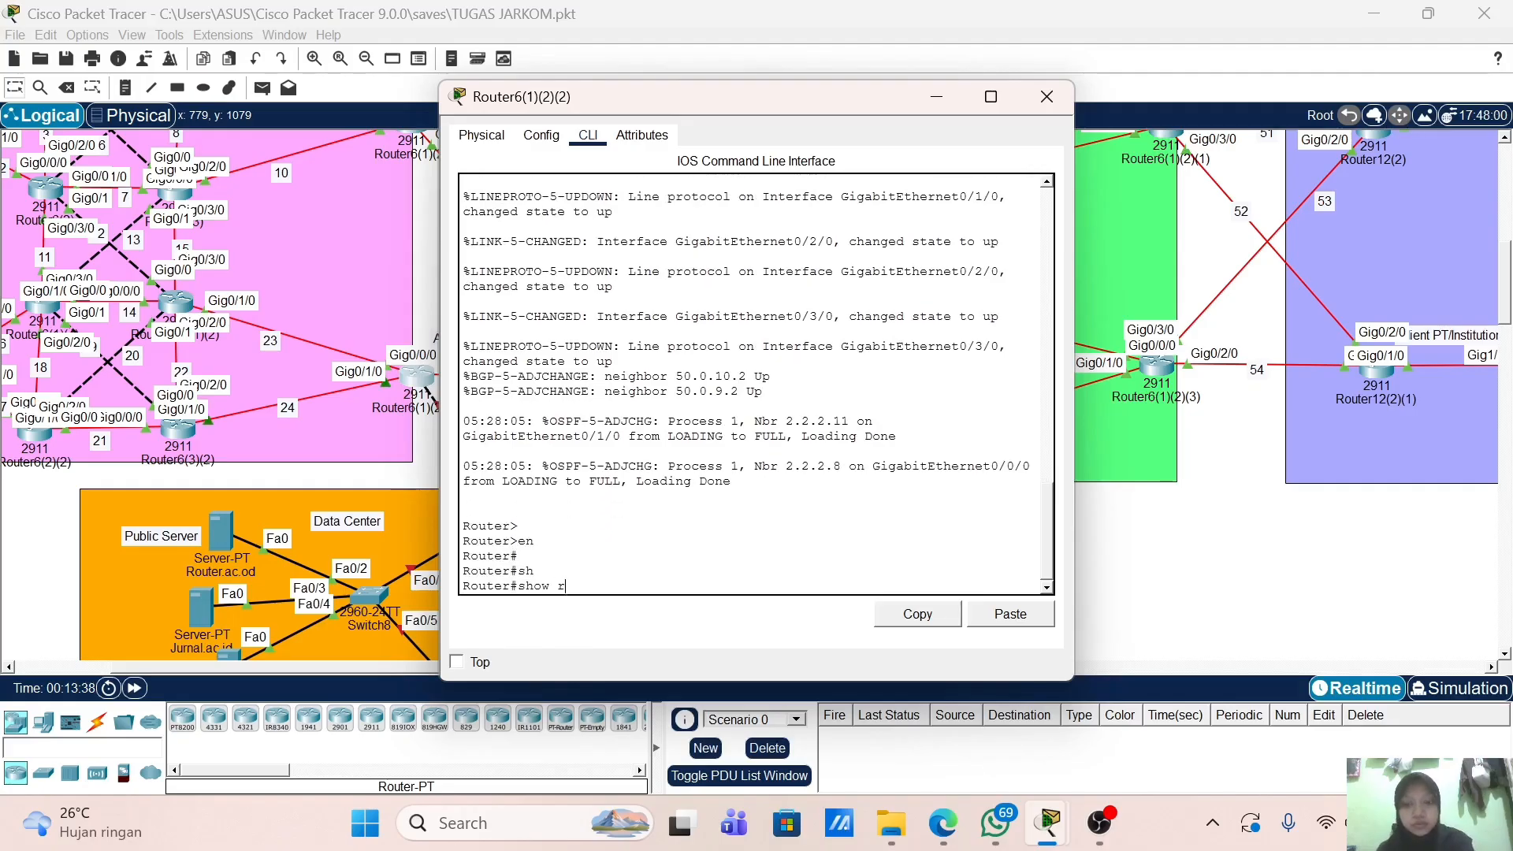
key(Tab)
key(Return)
key(space)
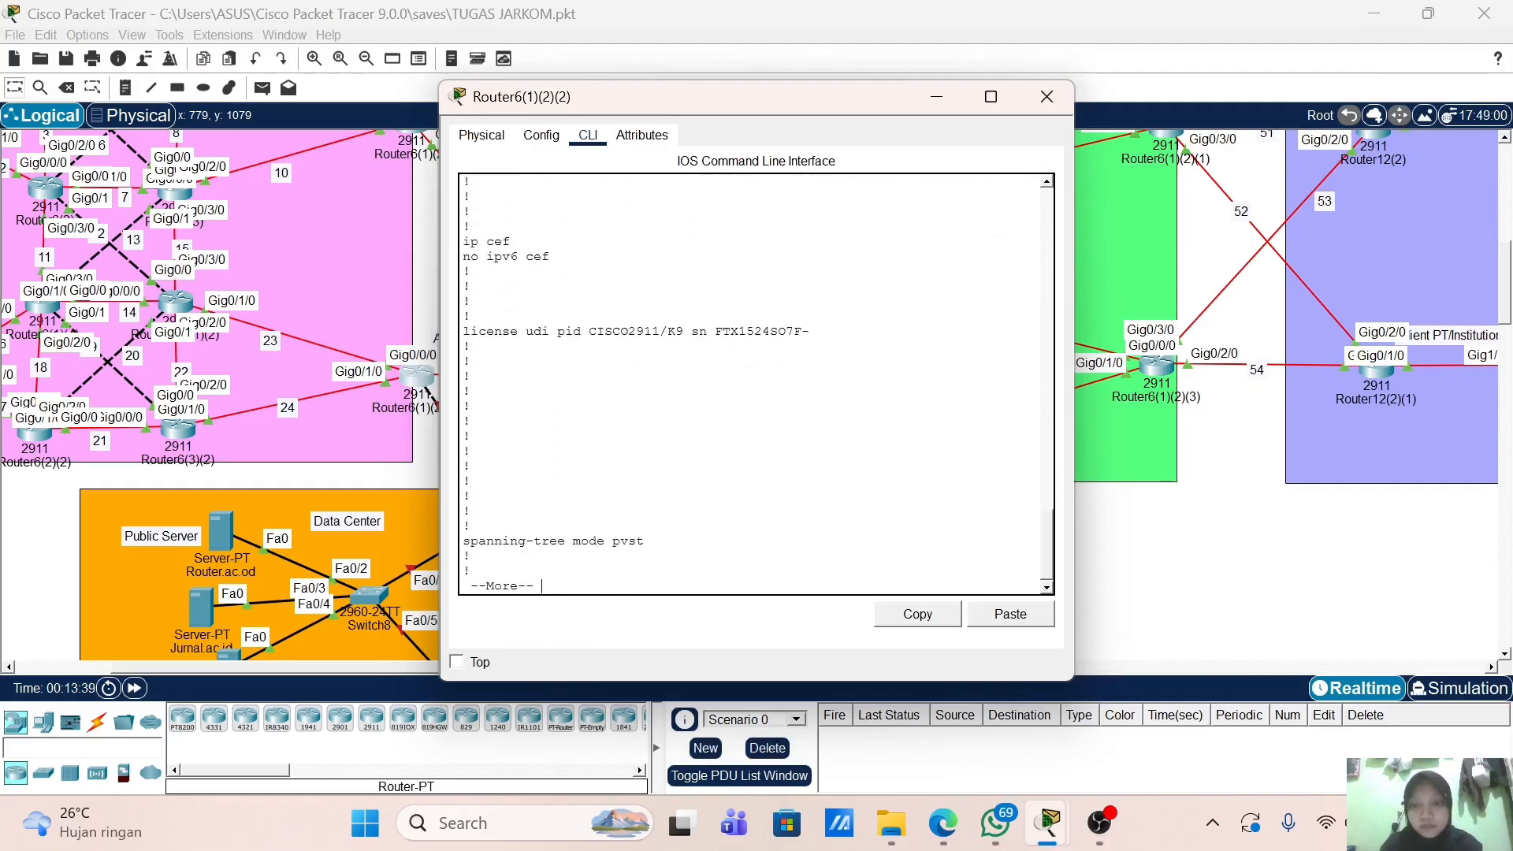
key(Return)
key(Return)
key(Return)
key(Return)
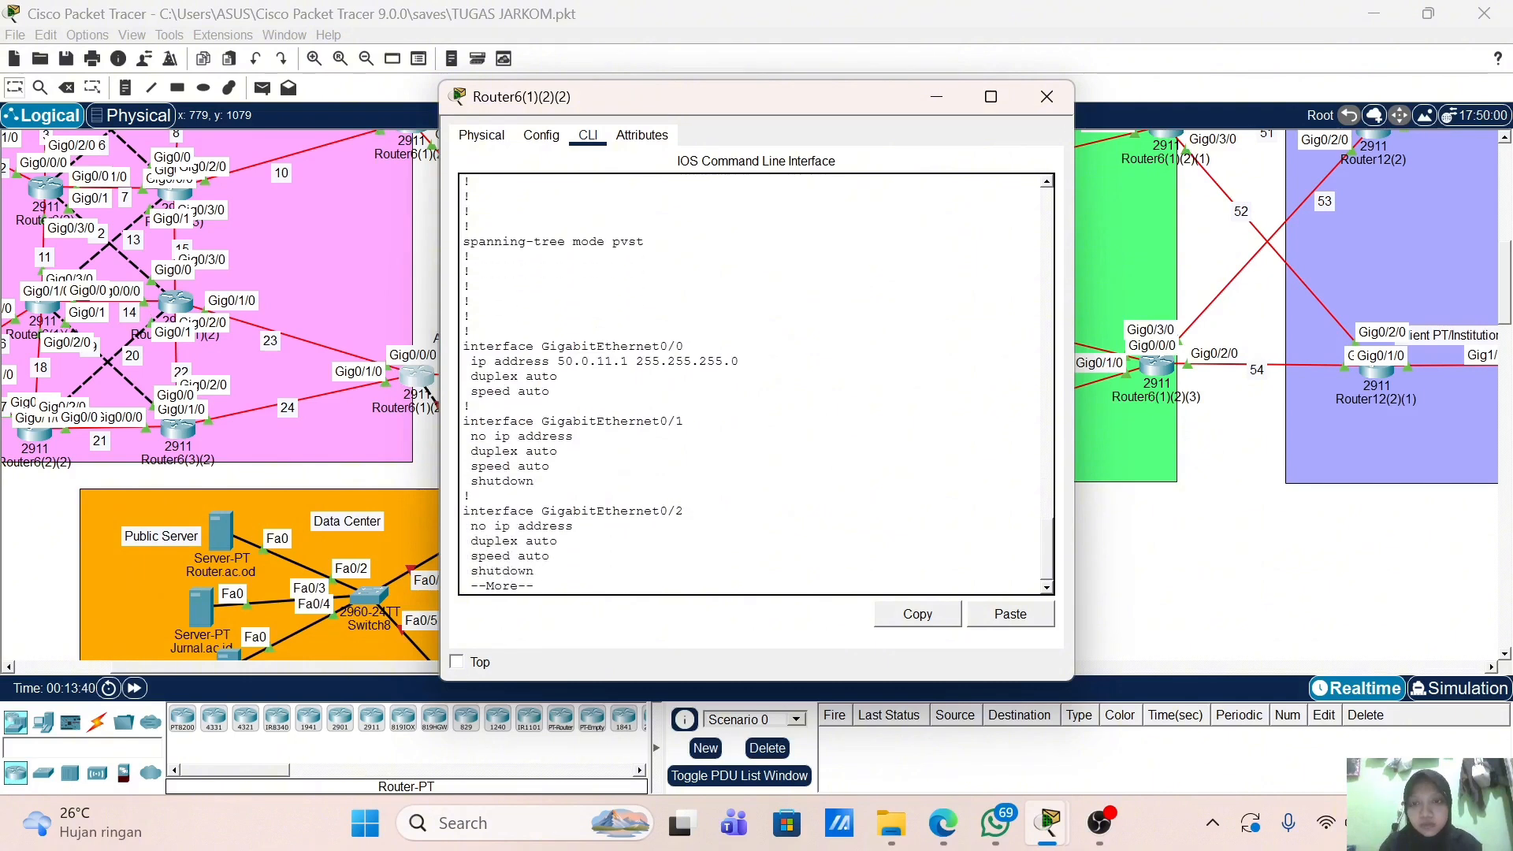
key(Return)
key(Return)
key(Return)
key(Return)
key(Return)
key(Return)
key(Return)
key(Return)
key(Return)
key(Return)
key(Return)
key(Return)
key(Return)
key(Return)
key(Return)
key(Return)
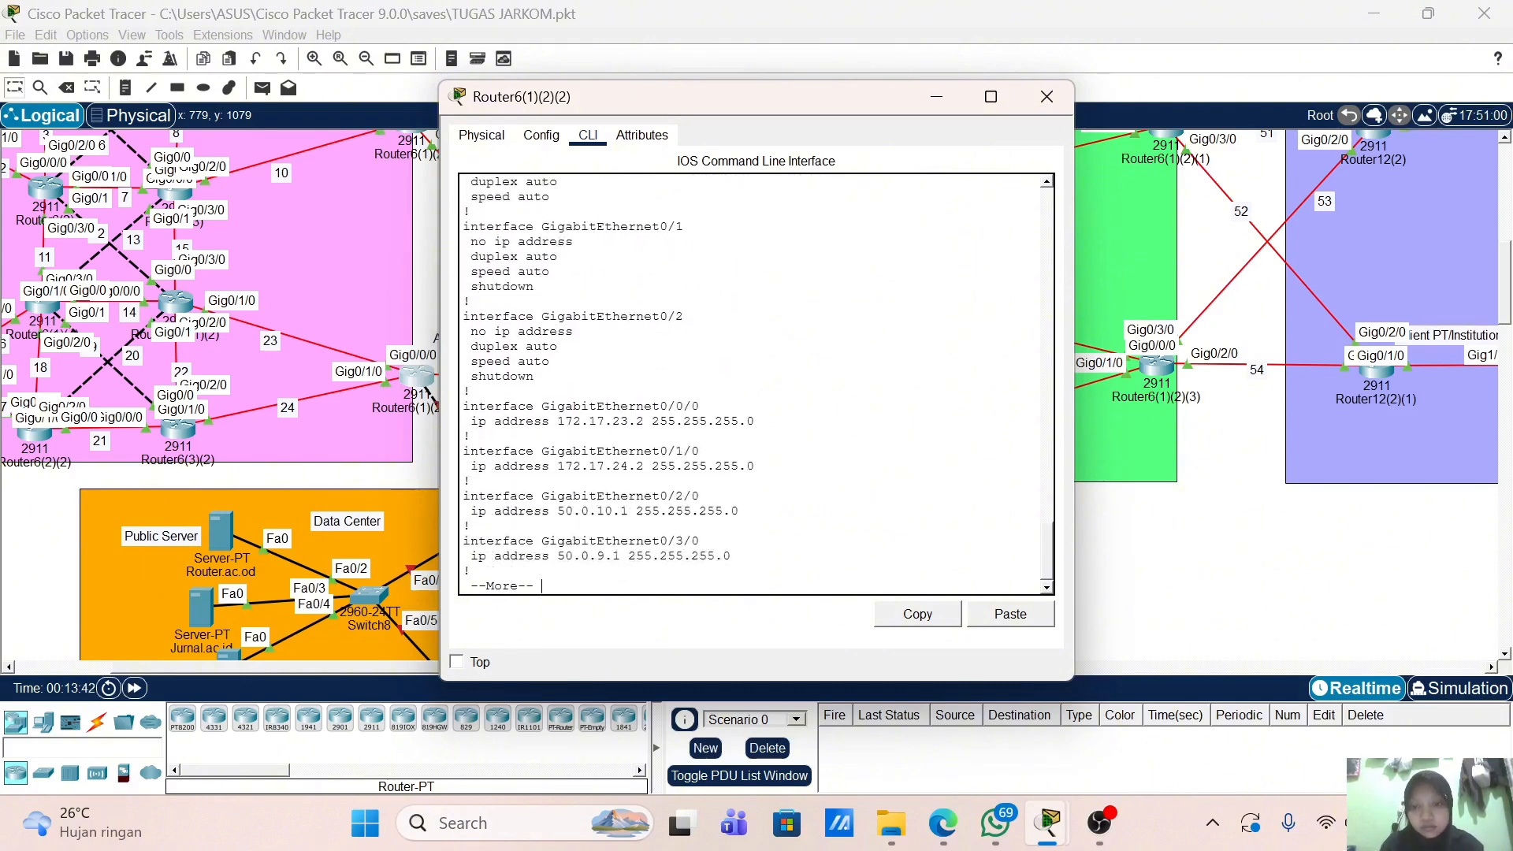
key(Return)
key(Return)
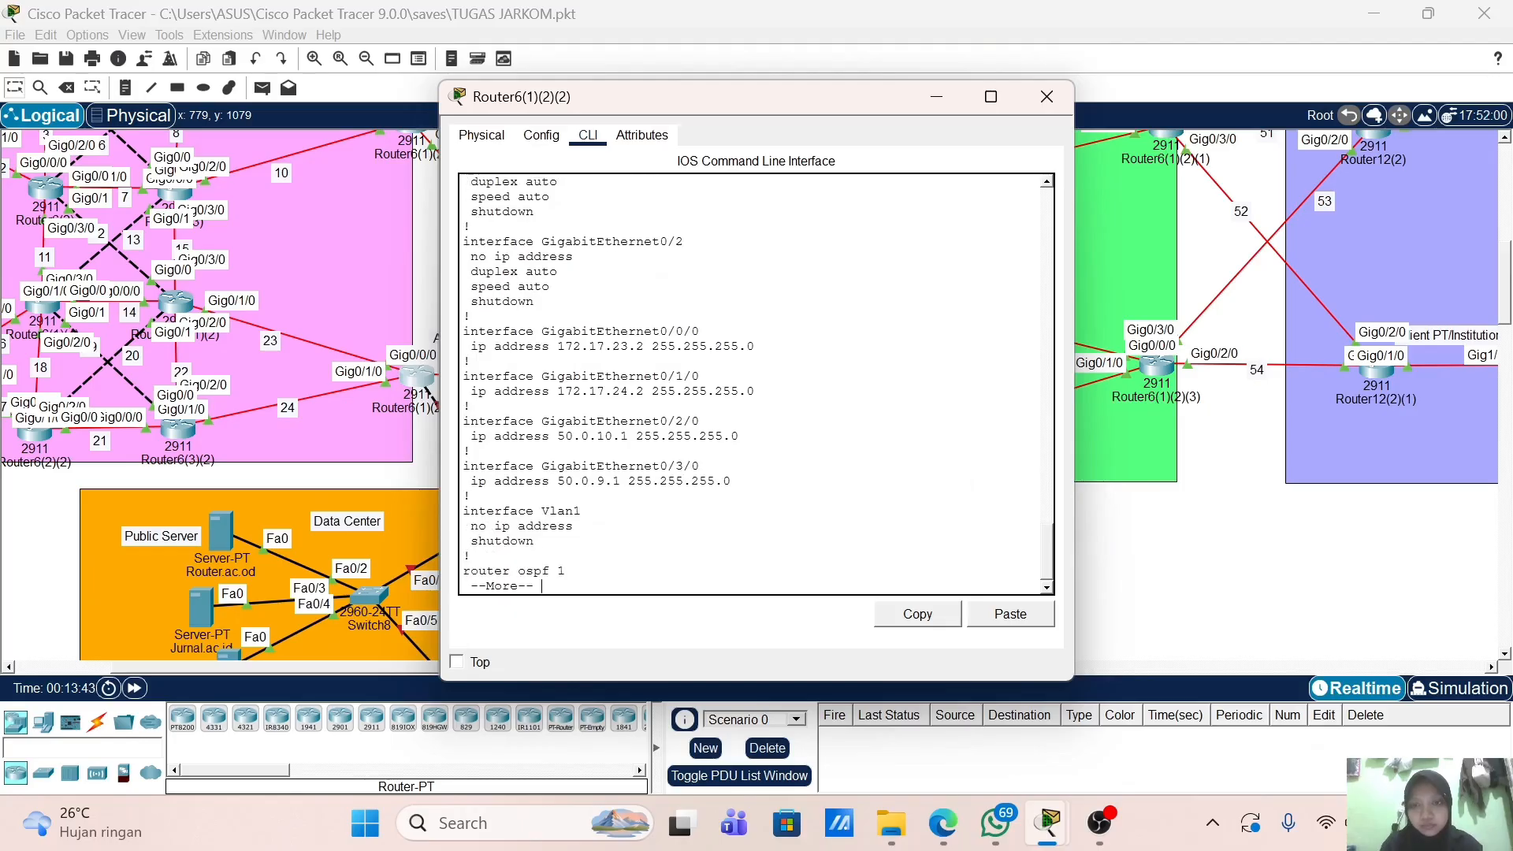
Step: Open the Polinela router's CLI, decline the initial configuration dialog and enter enable
click(1044, 97)
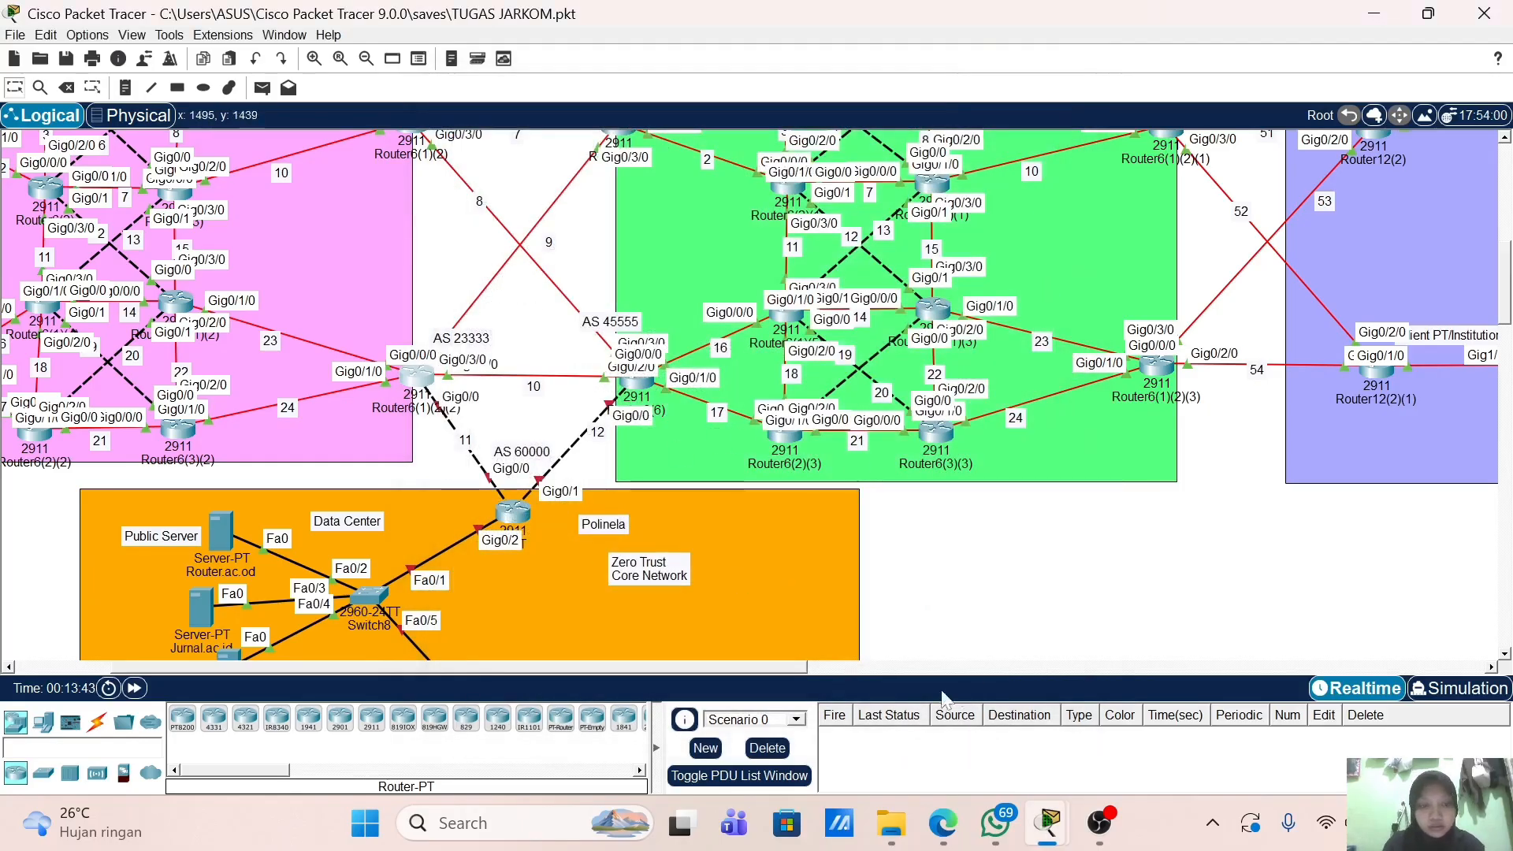
click(522, 530)
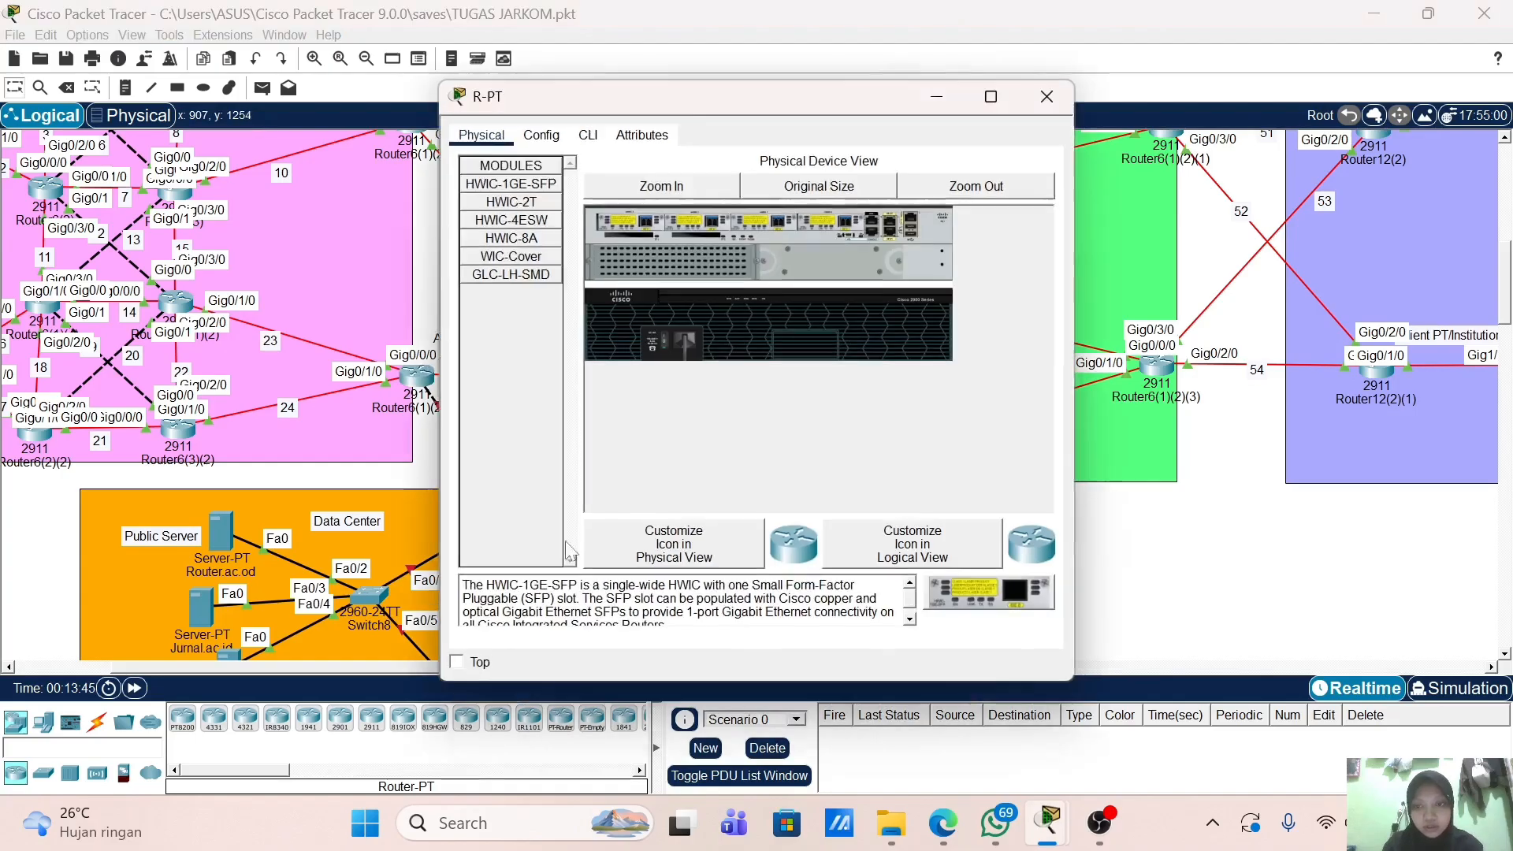
click(588, 134)
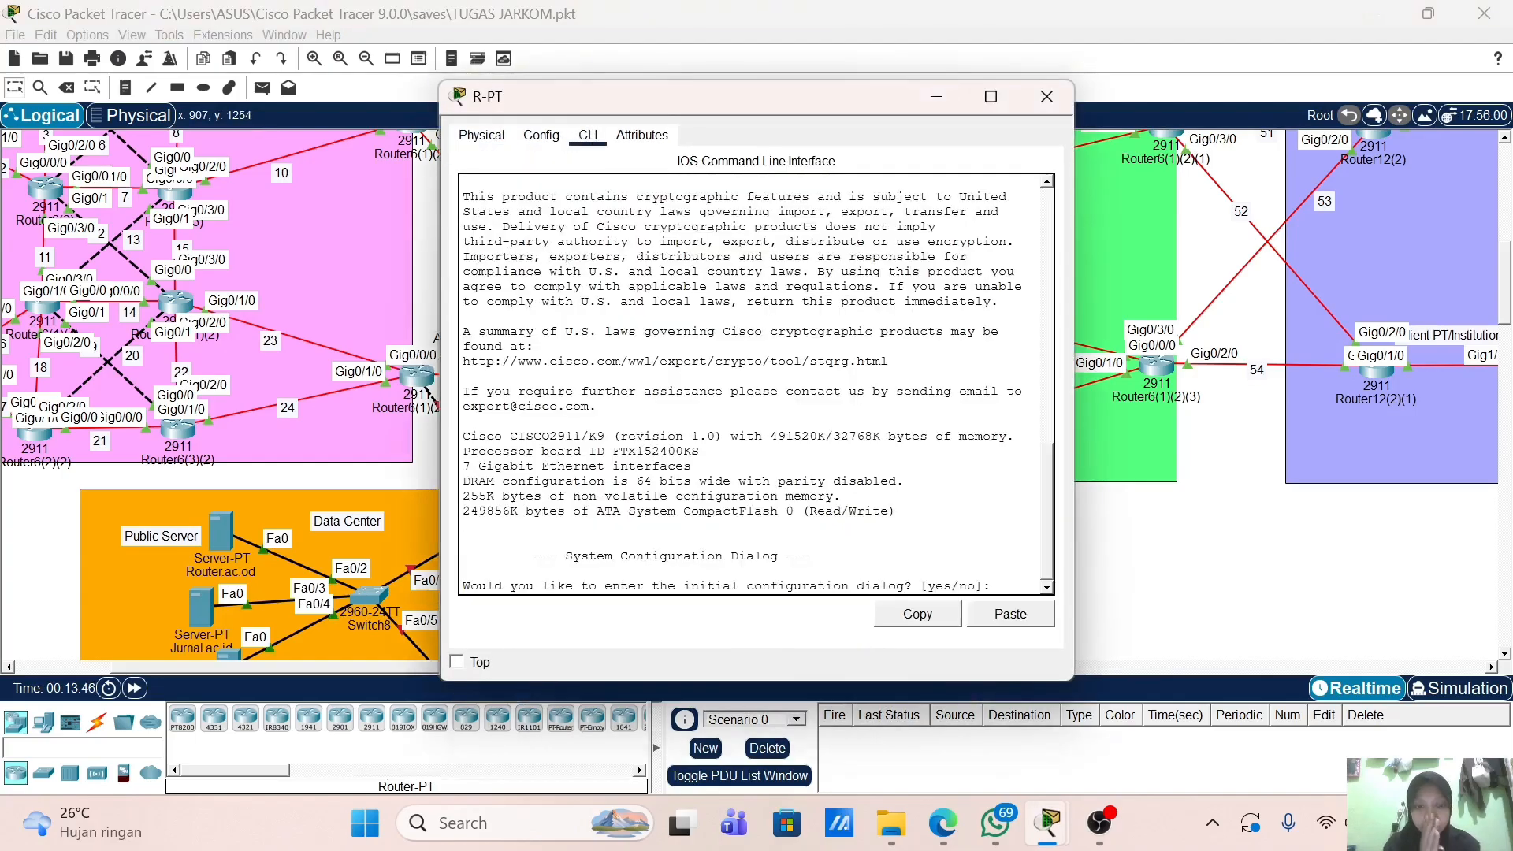
text(no)
key(Return)
key(Return)
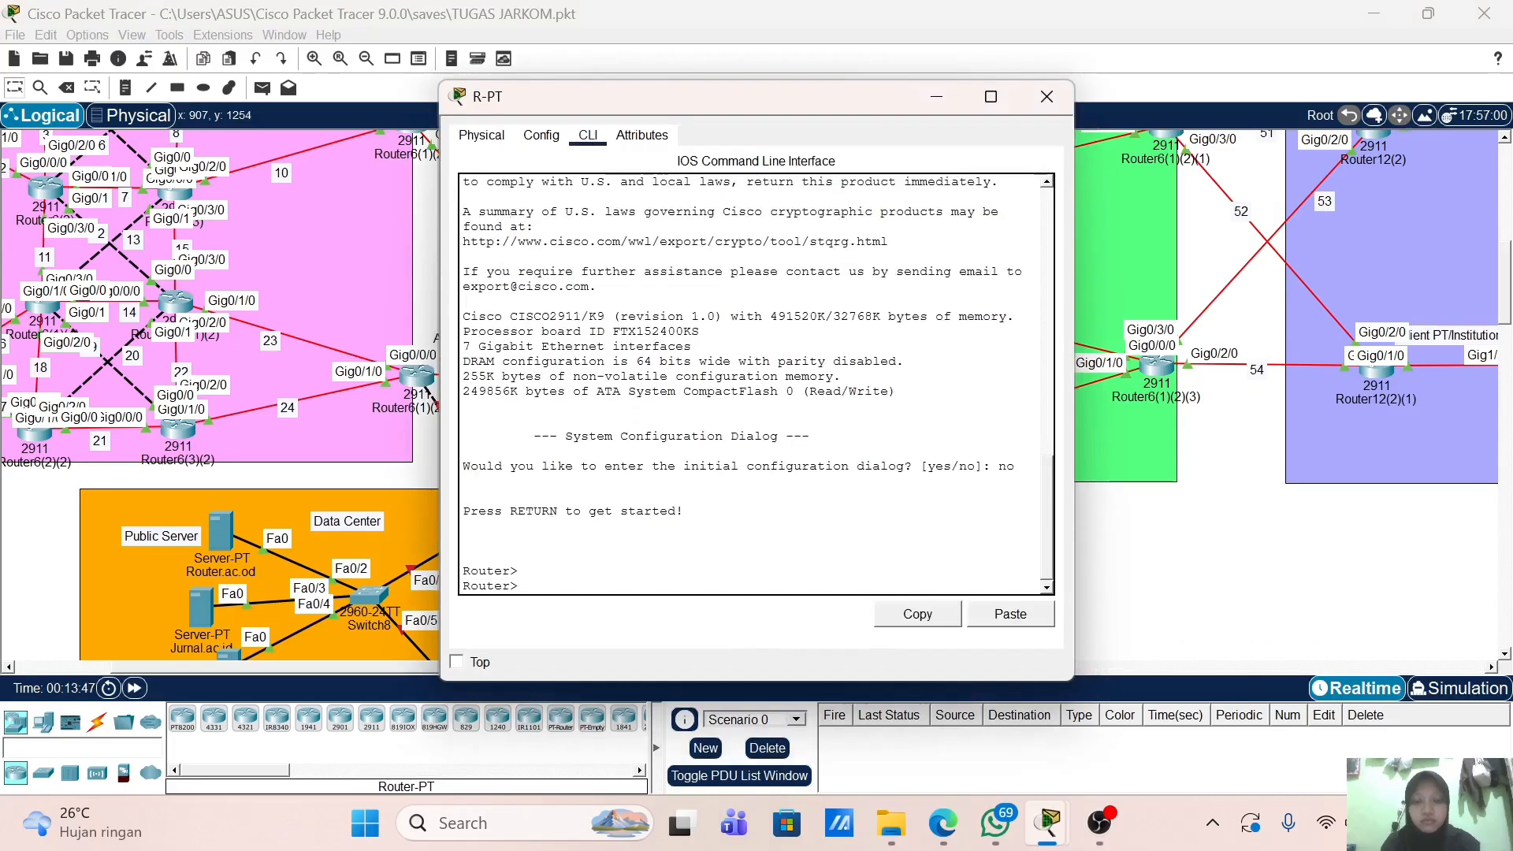
text(en)
Step: Enter global configuration mode and set the router's hostname to R-pt
key(Return)
text(conf t)
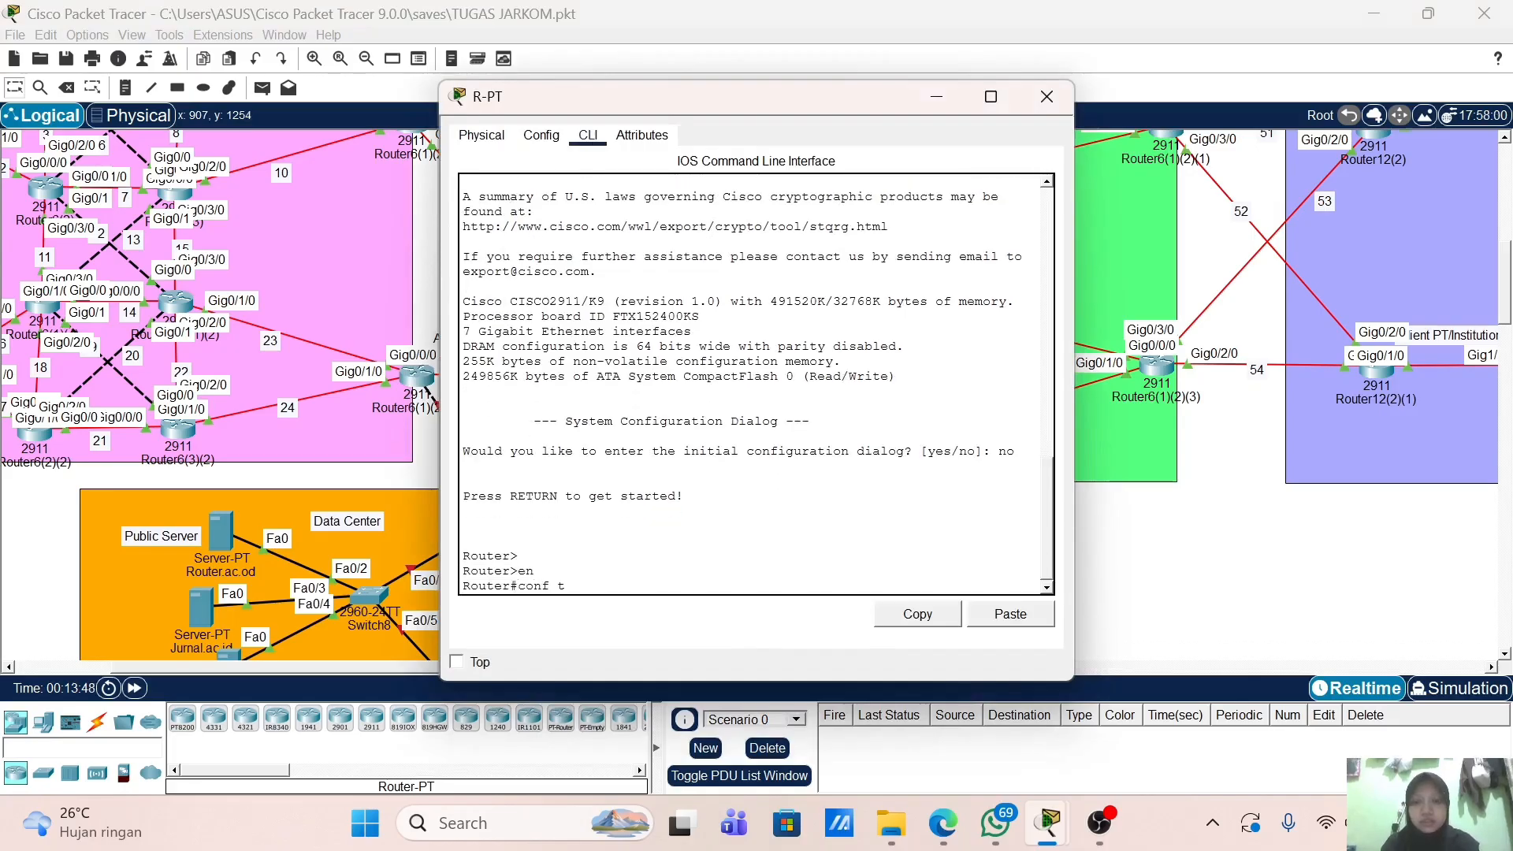
key(Return)
text(h)
key(Tab)
text(o)
key(Tab)
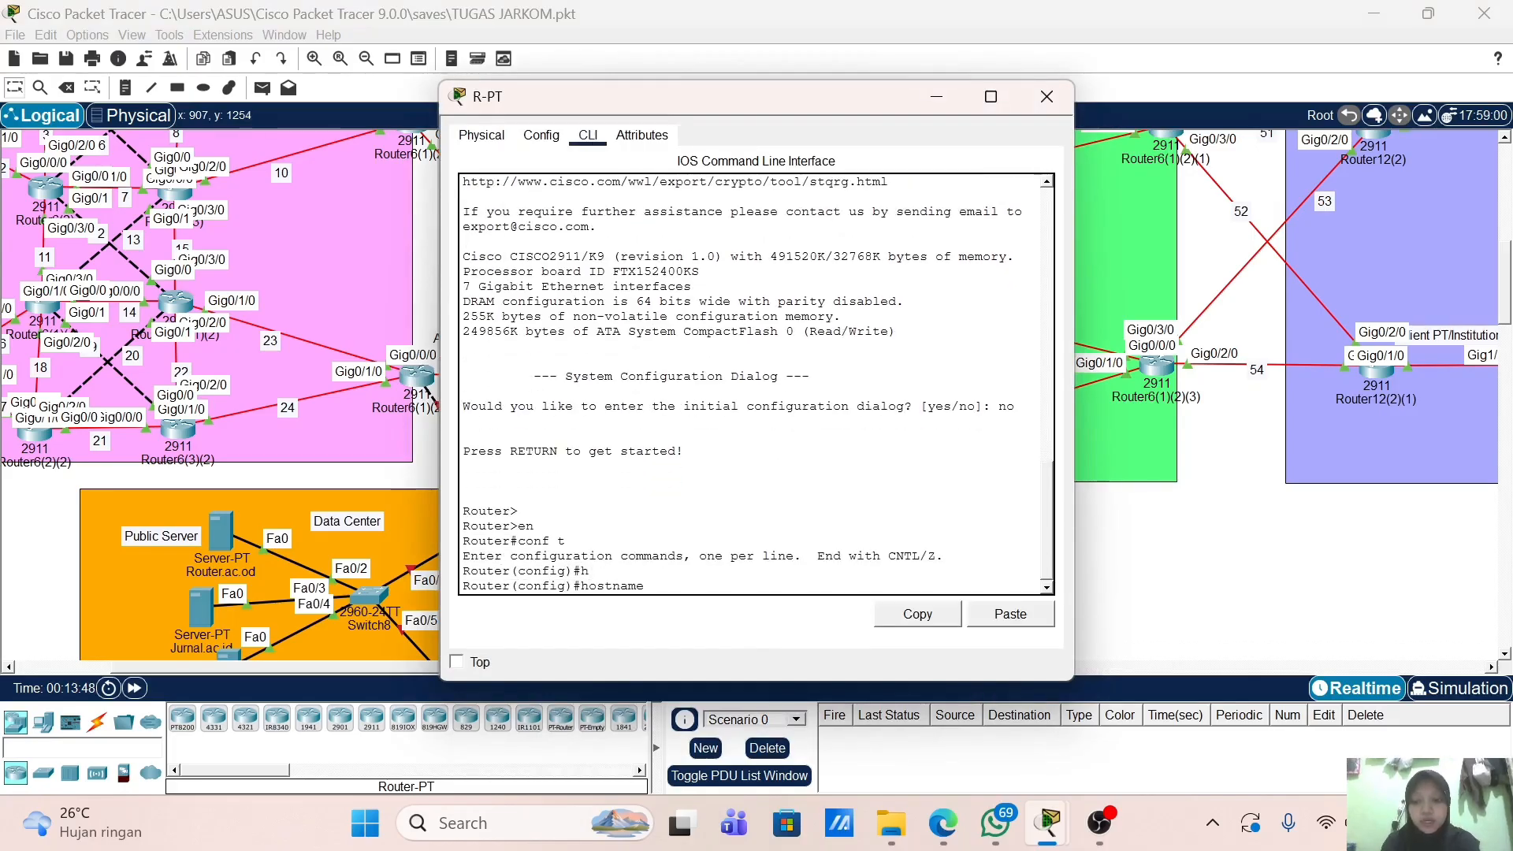
text(R)
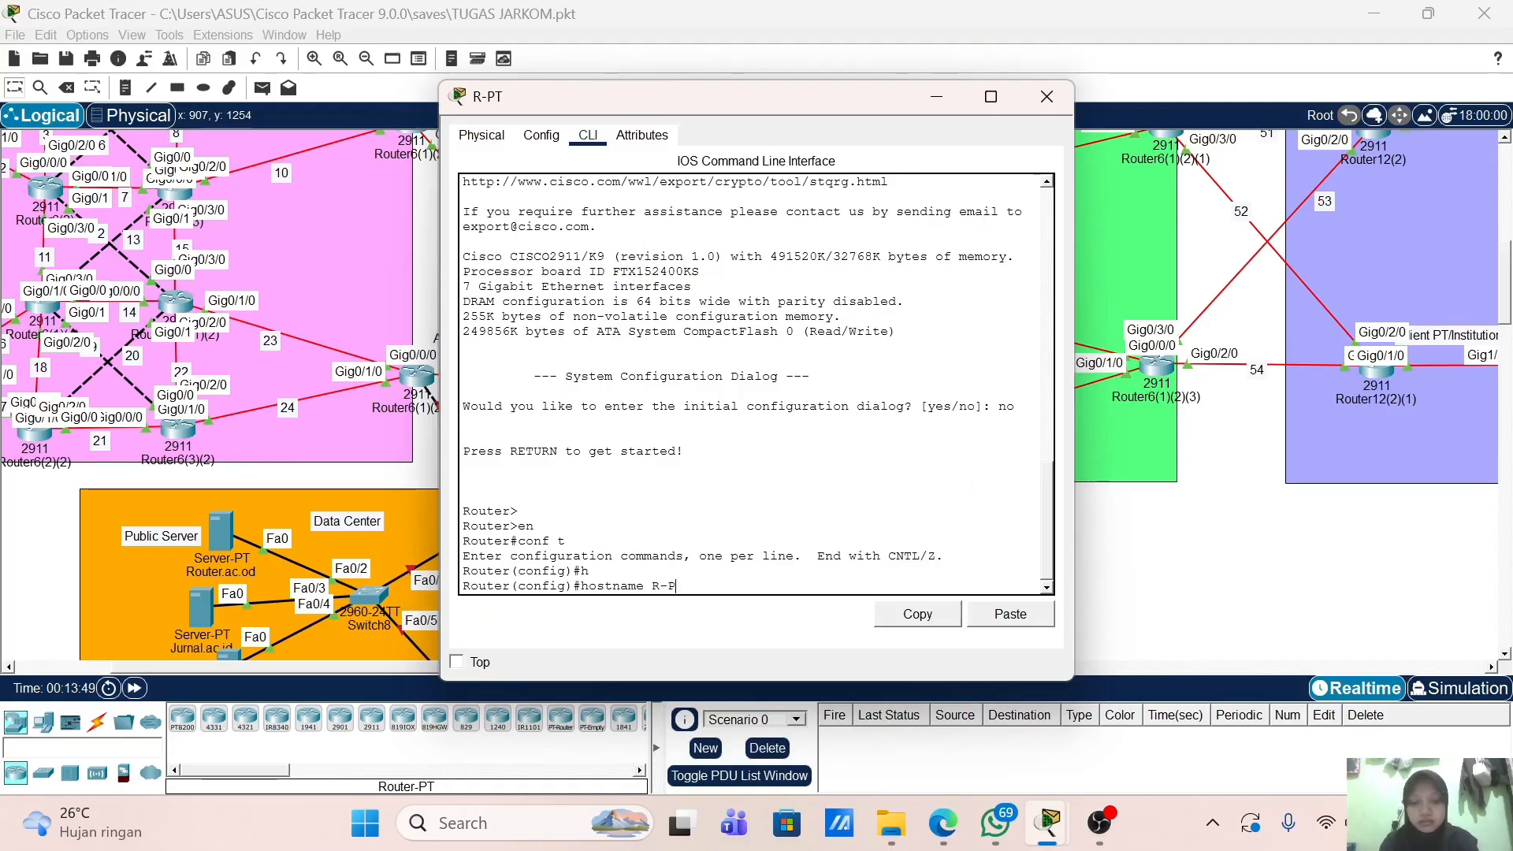
text(-pt)
key(Return)
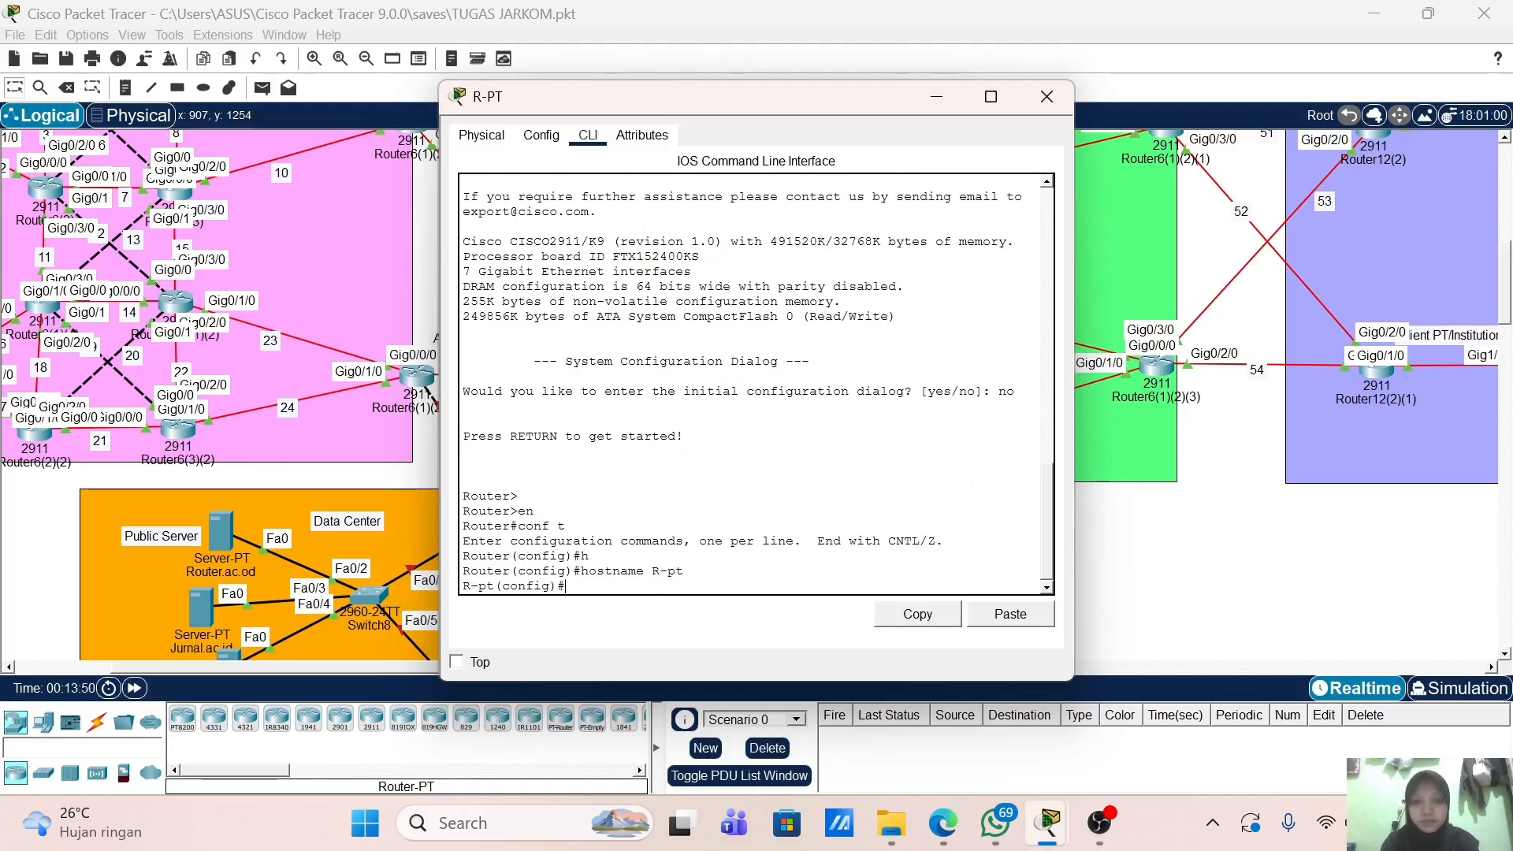
Step: Assign Gig0/0 the address 50.0.11.2 255.255.255.0 and bring it up
text(int)
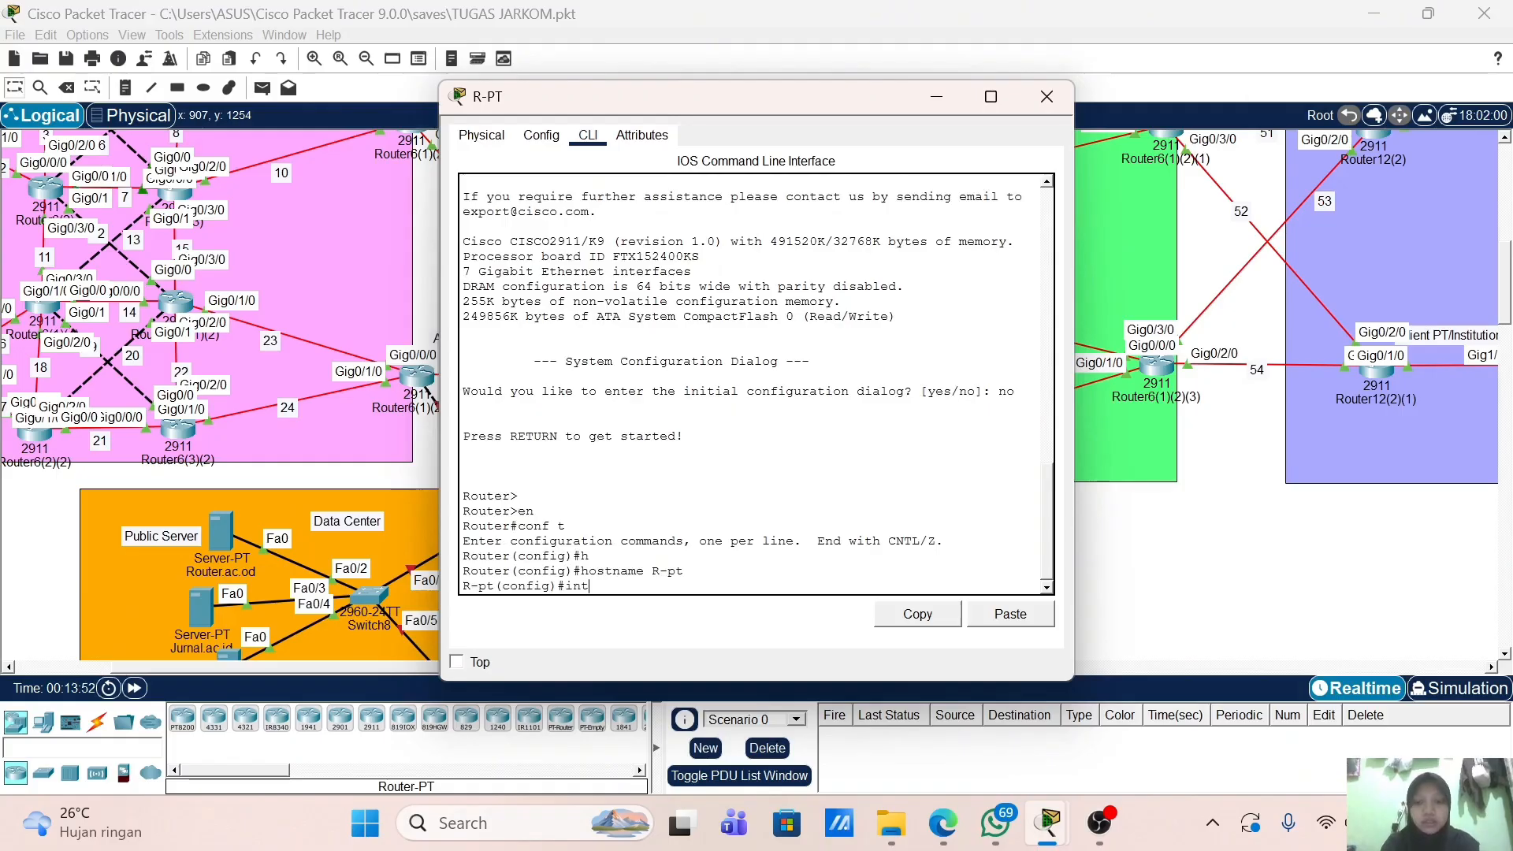
drag(671, 99, 1026, 80)
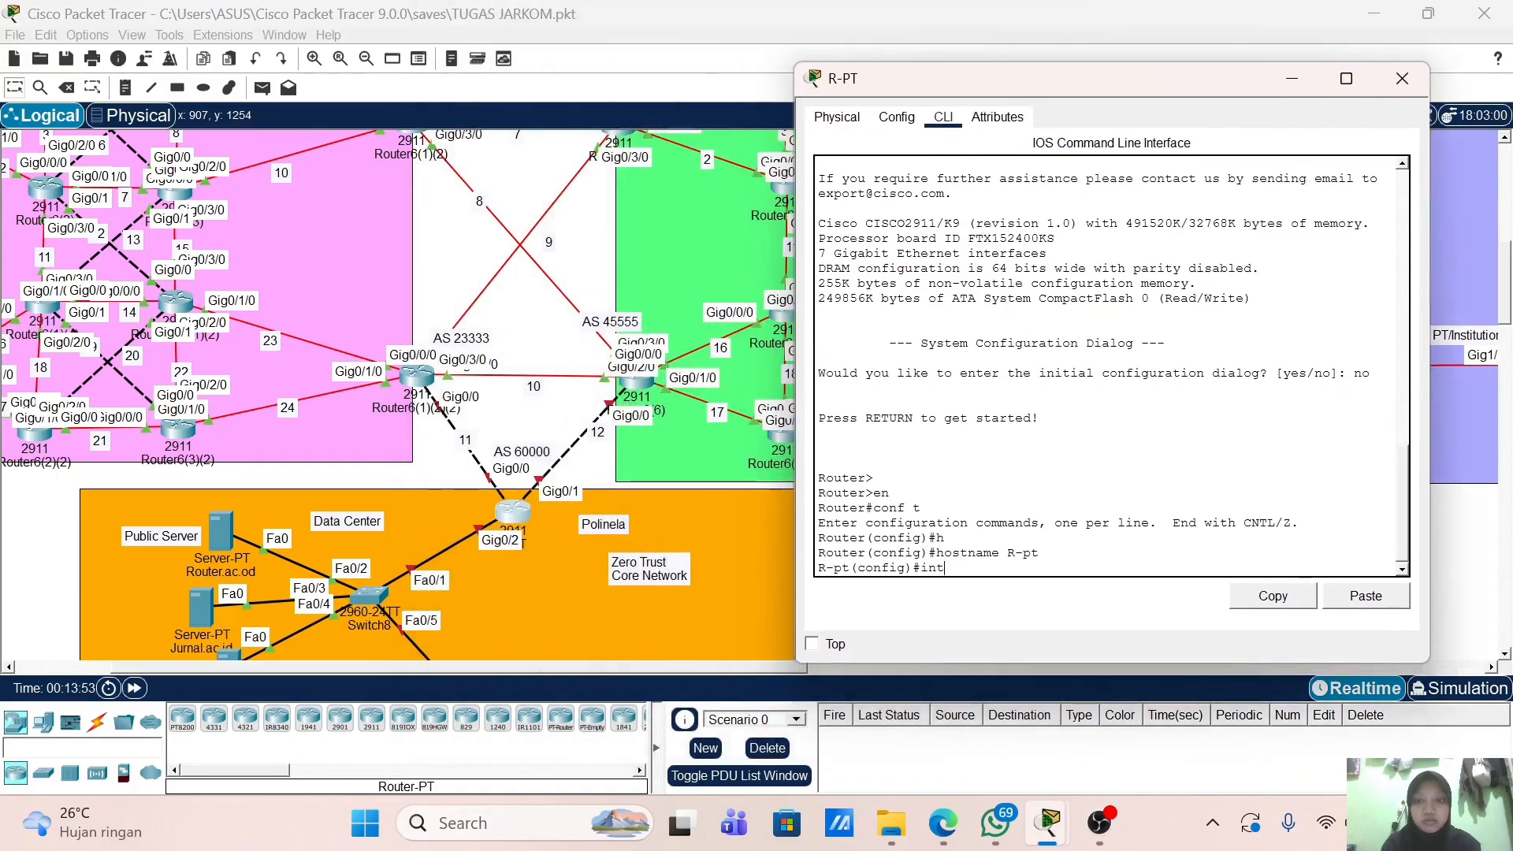
text(nt)
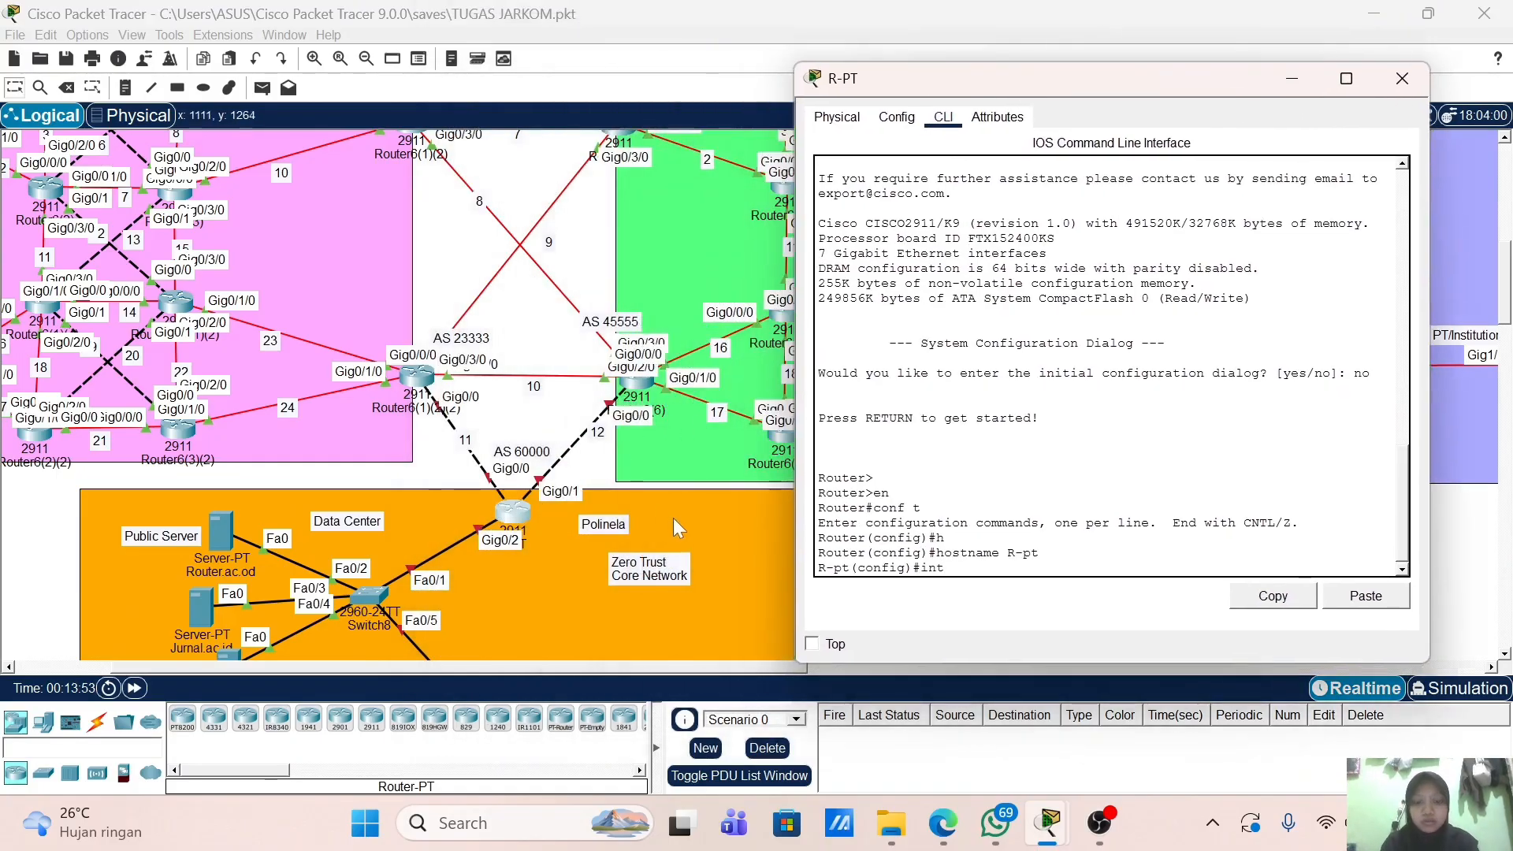
text( g0/0)
key(Return)
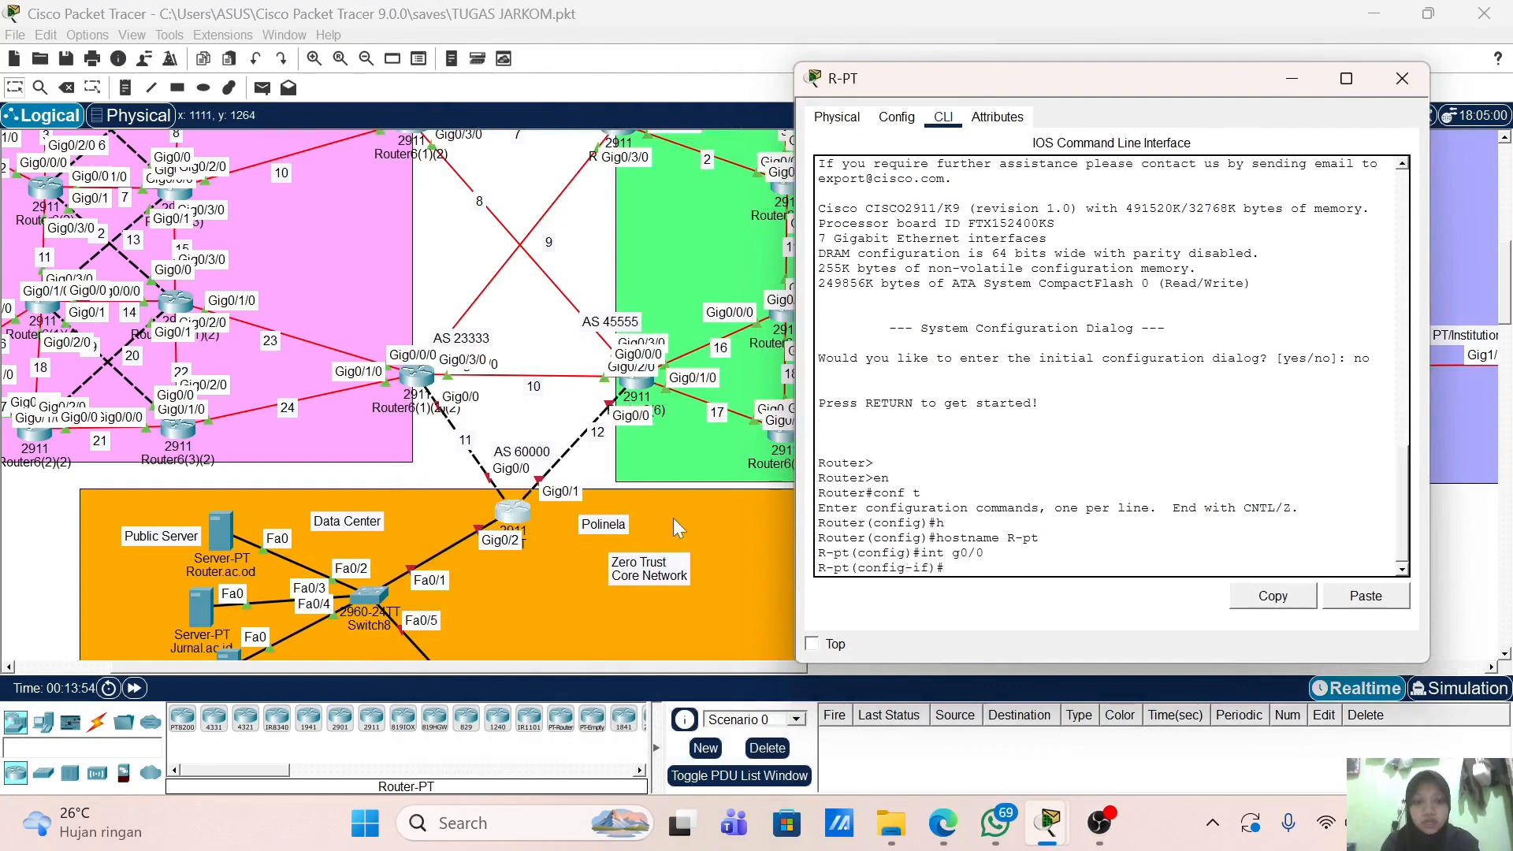
text(ip add)
key(Tab)
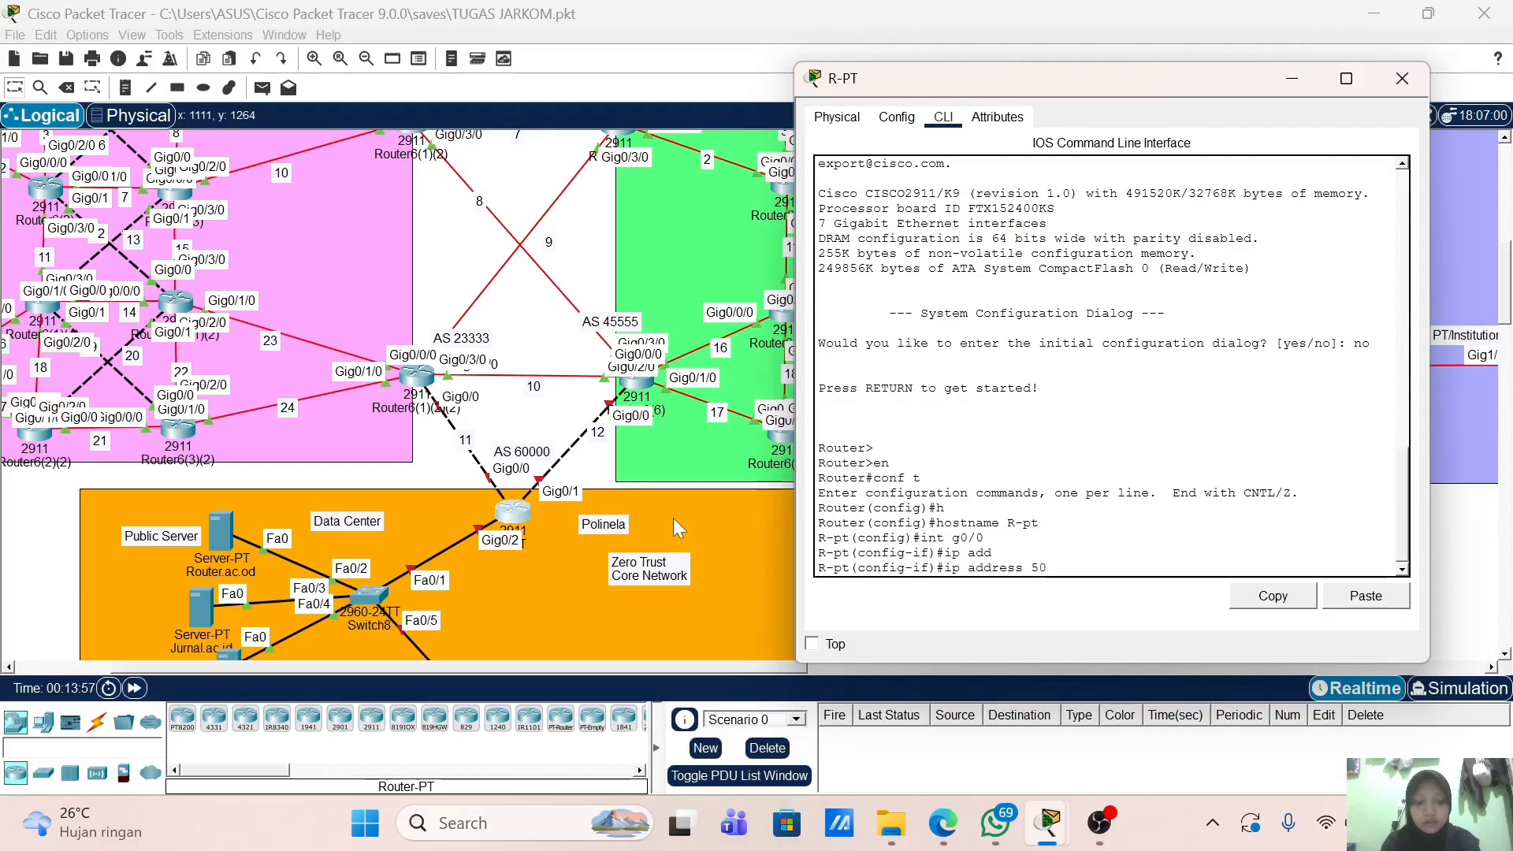
text(.0.11.2 255.2)
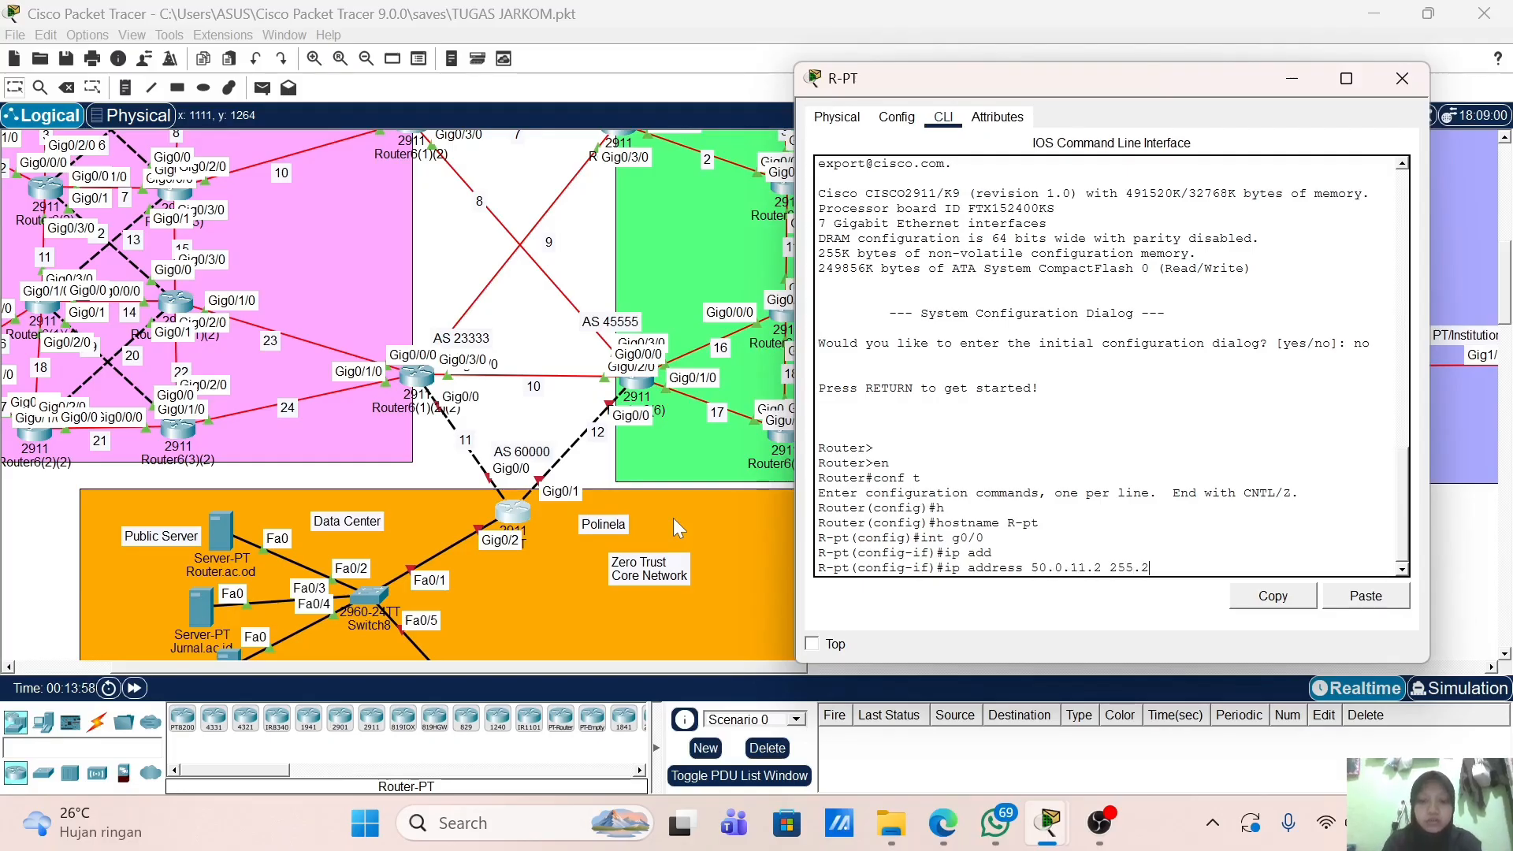
text(55.255.2)
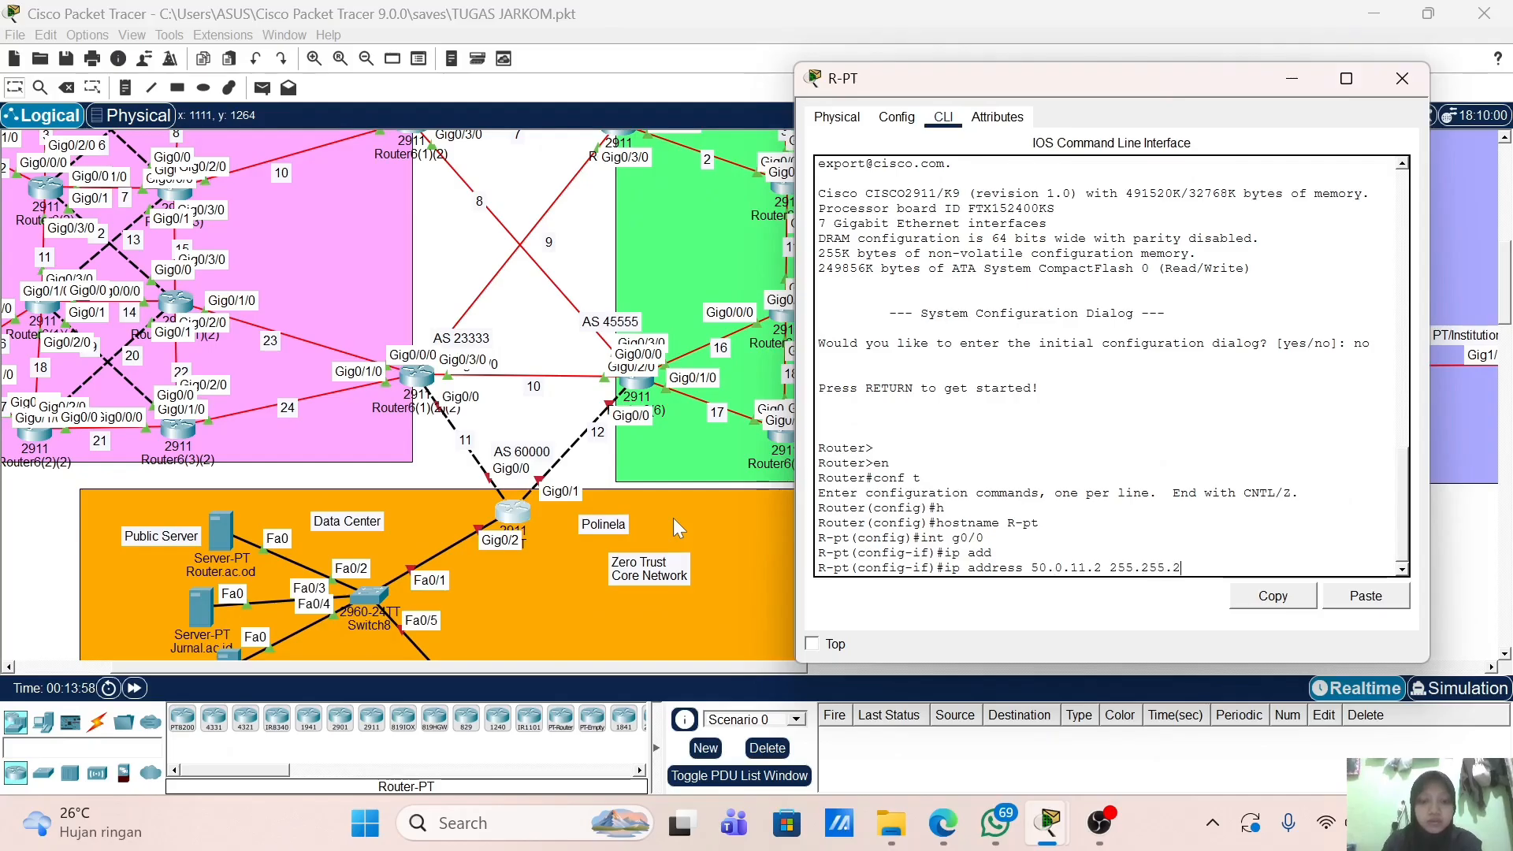
text(0)
key(Return)
text(no sh)
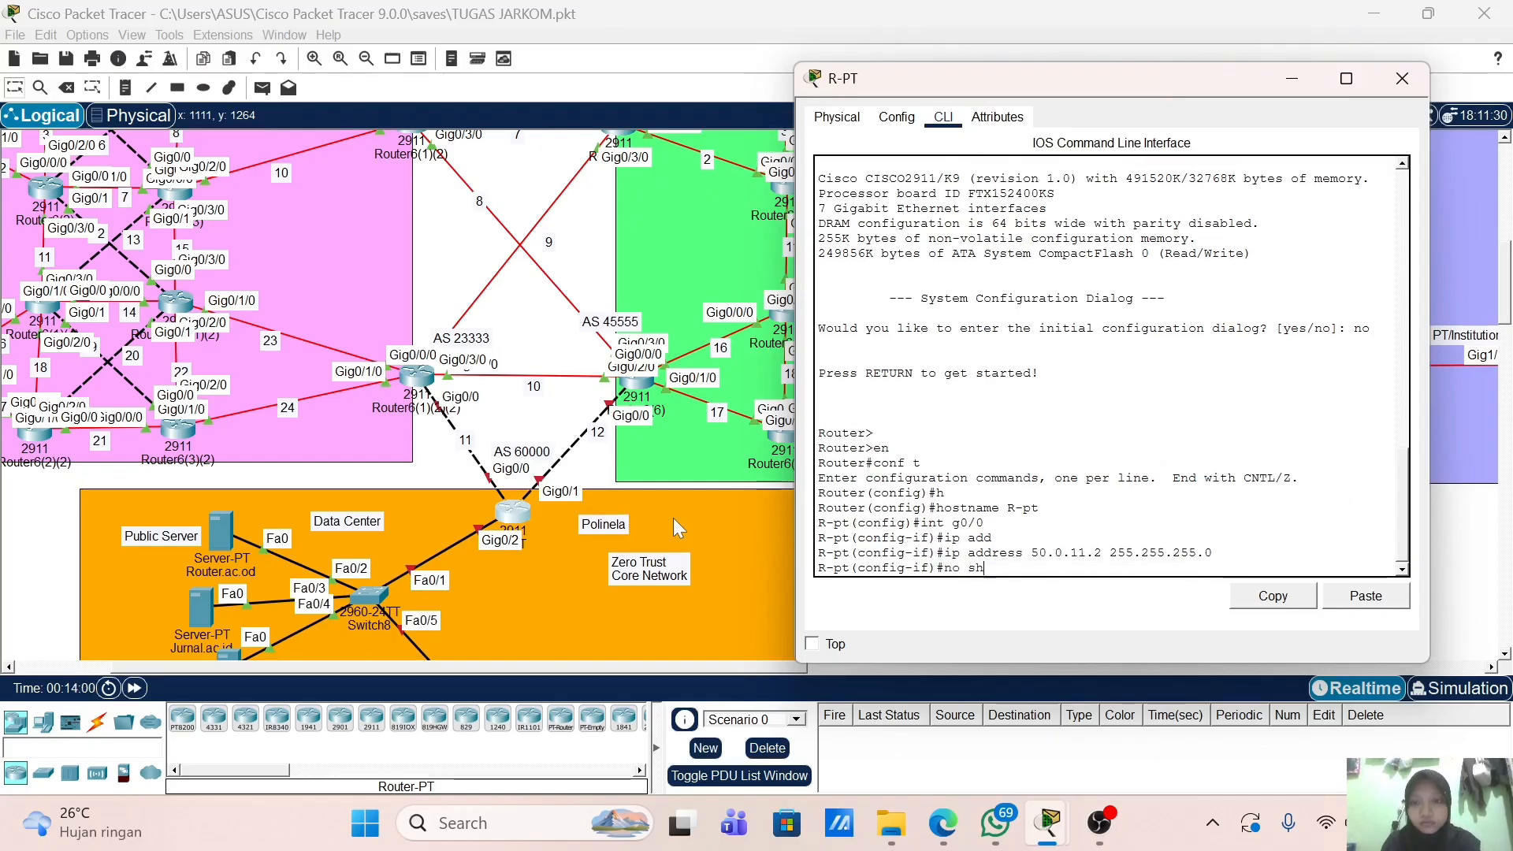
key(Return)
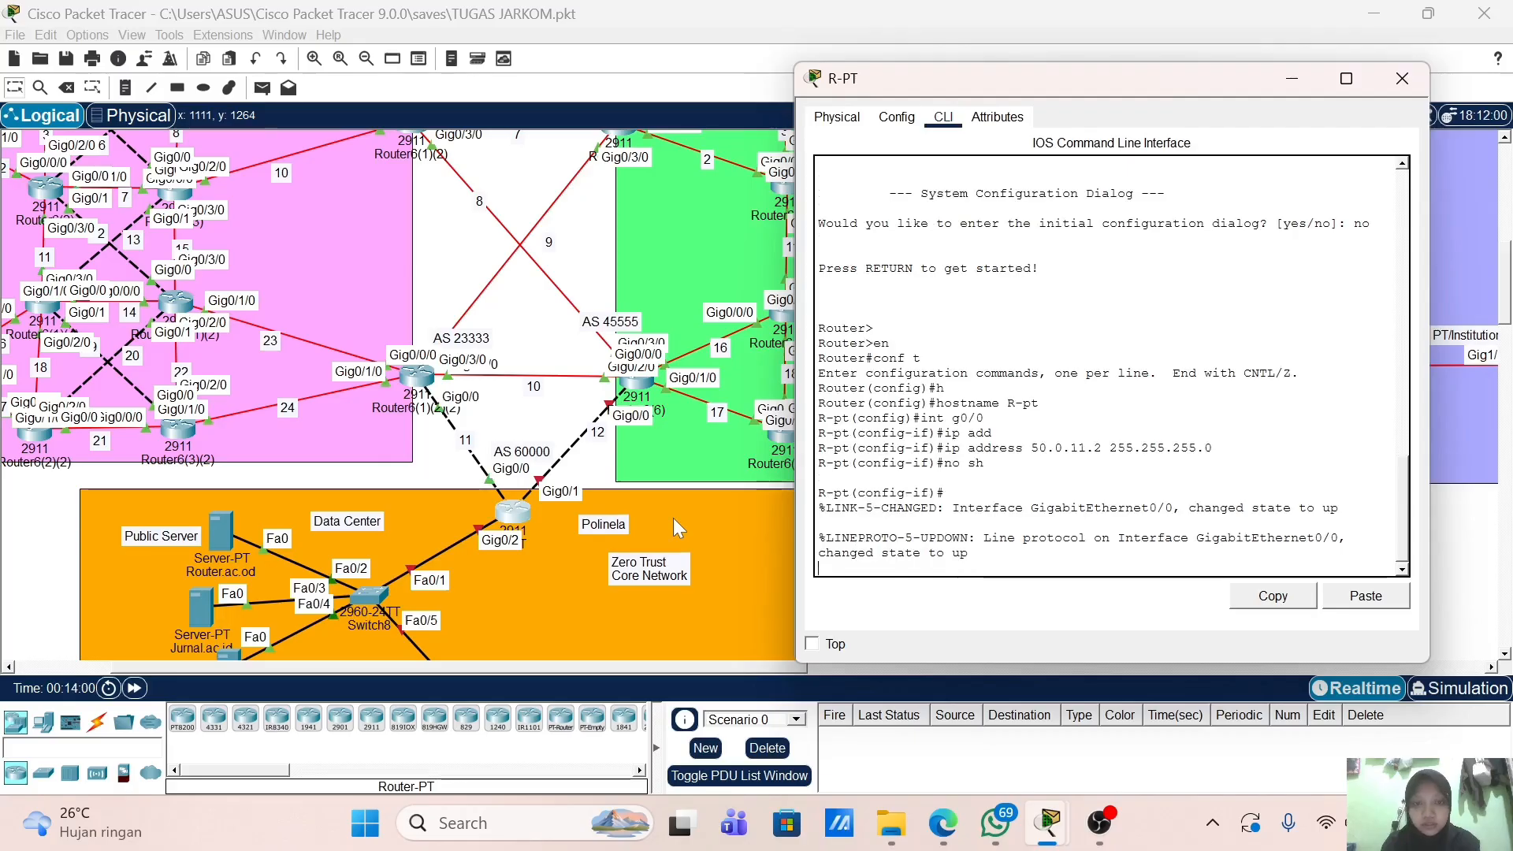
key(Return)
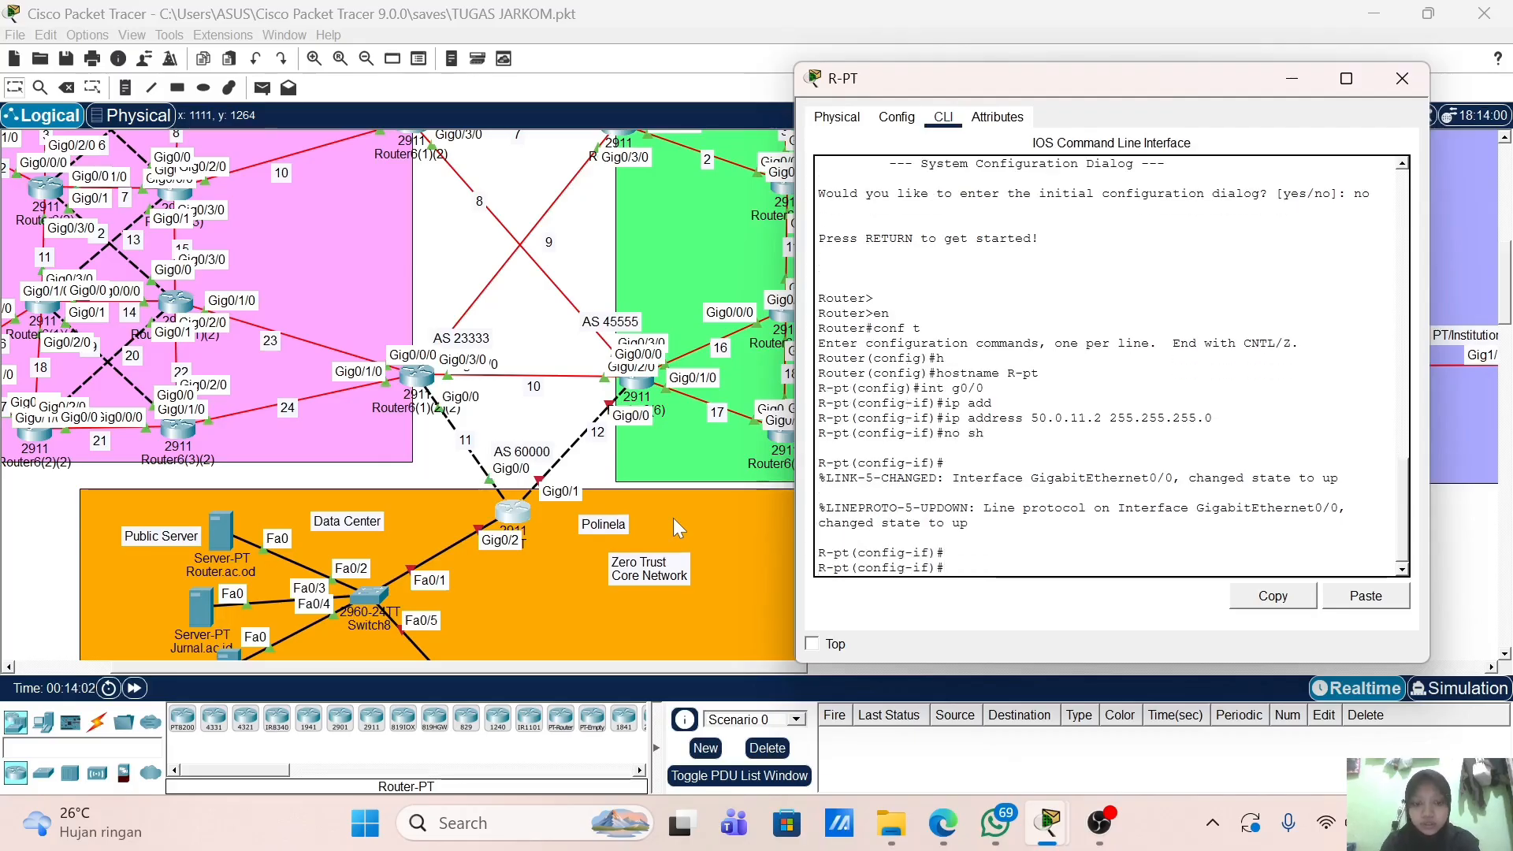
Step: Assign Gig0/2 the address 50.0.12.2 255.255.255.0 and bring it up
text(int g0/2)
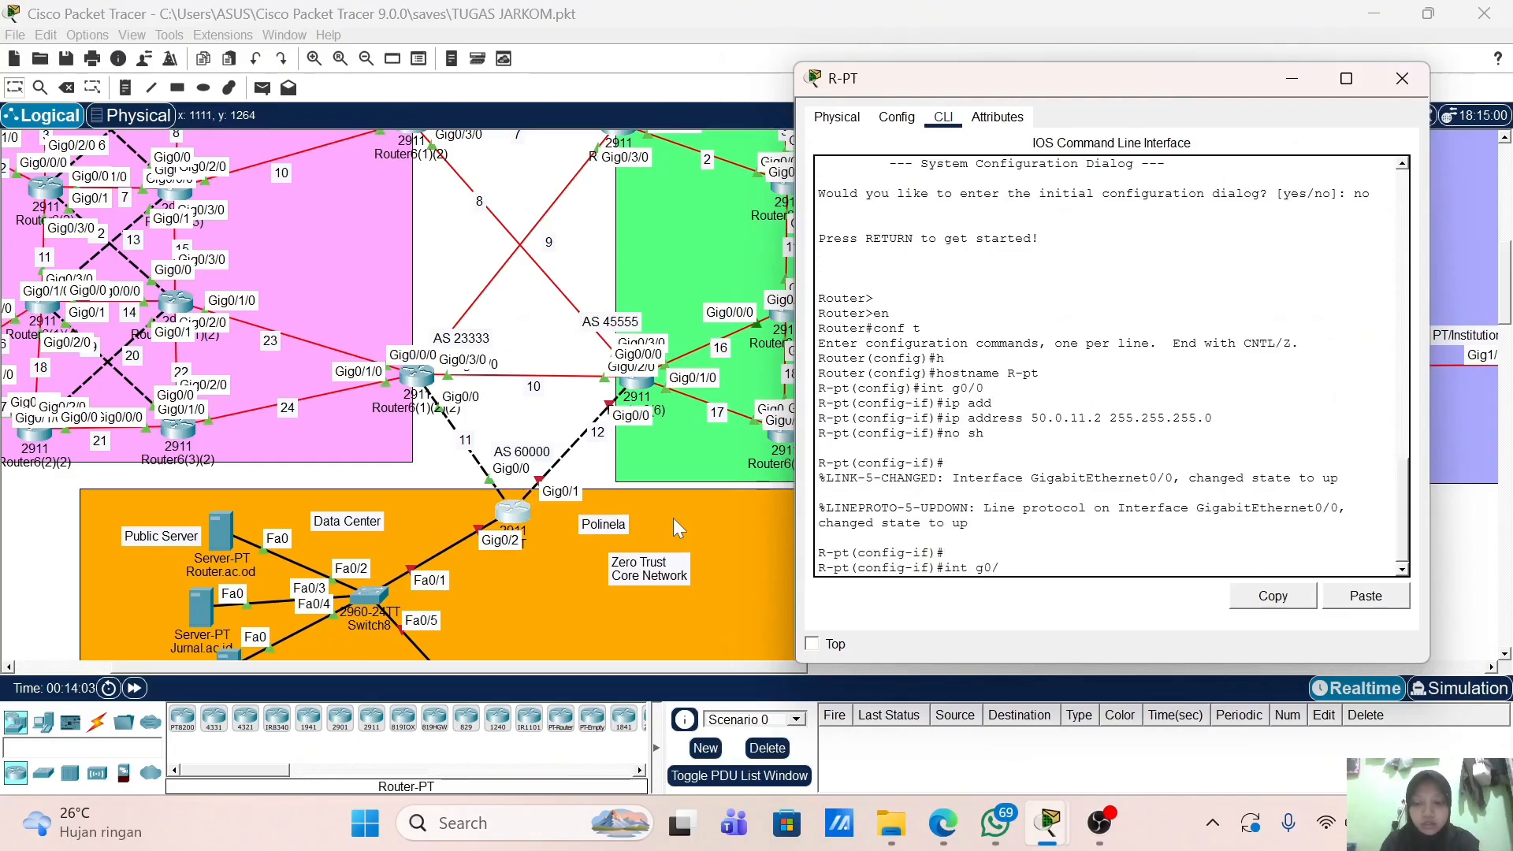
key(Return)
text(ip add)
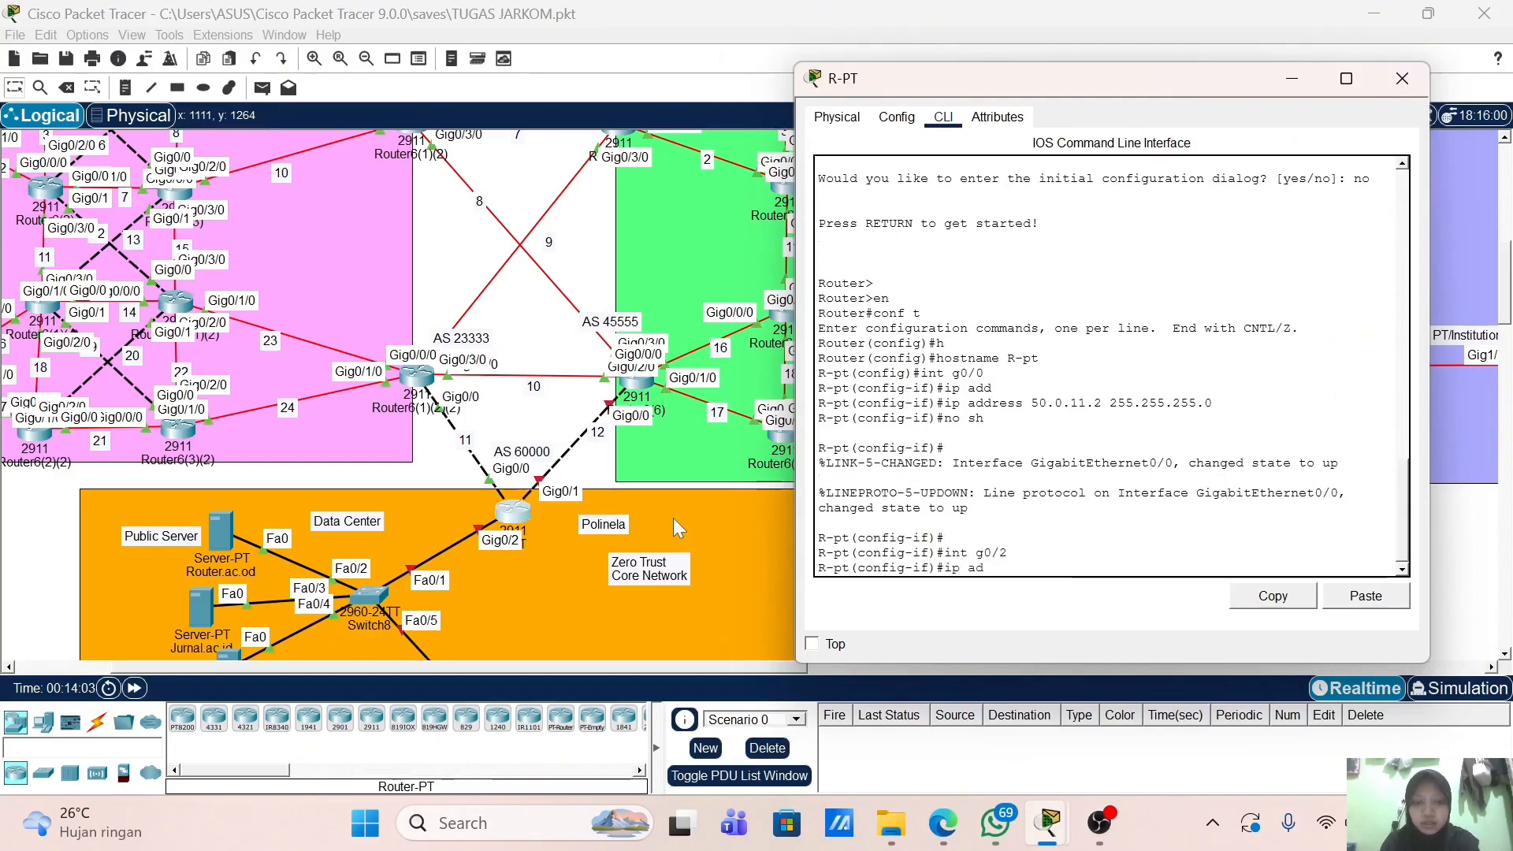
key(Tab)
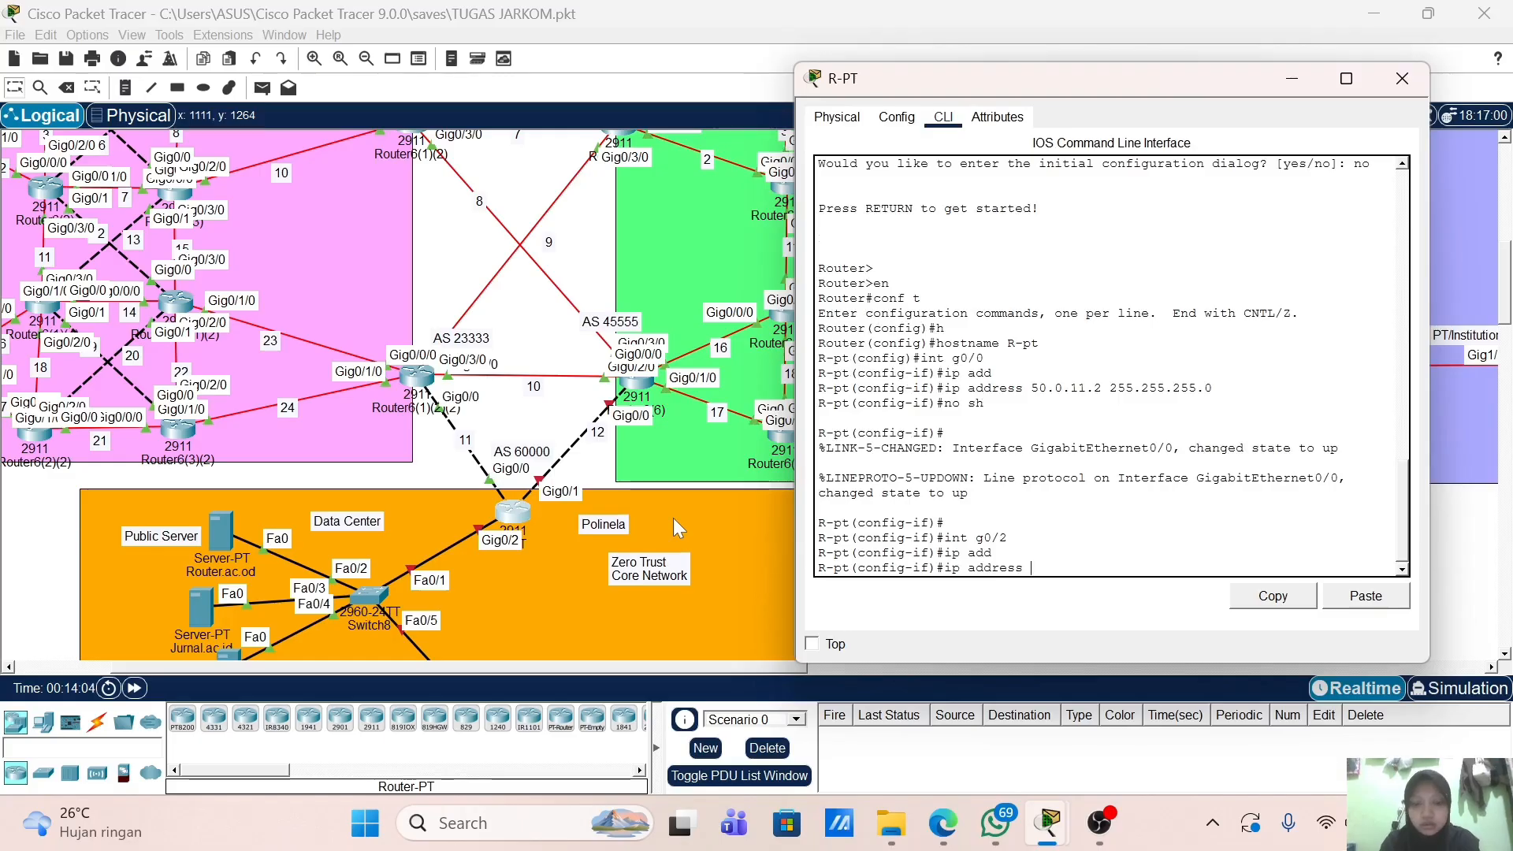
text(5)
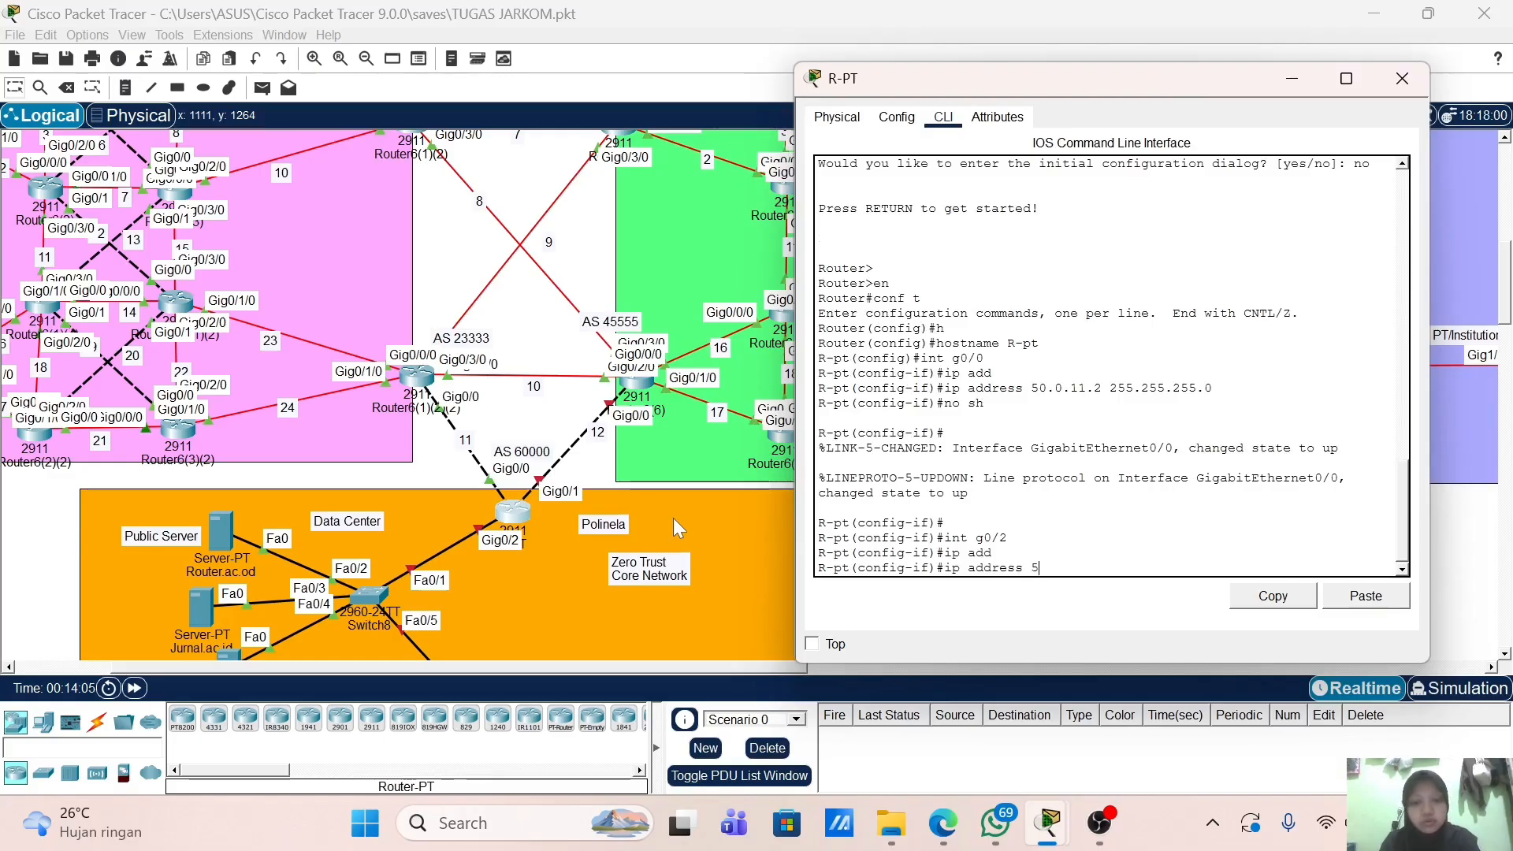
text(0.0.12)
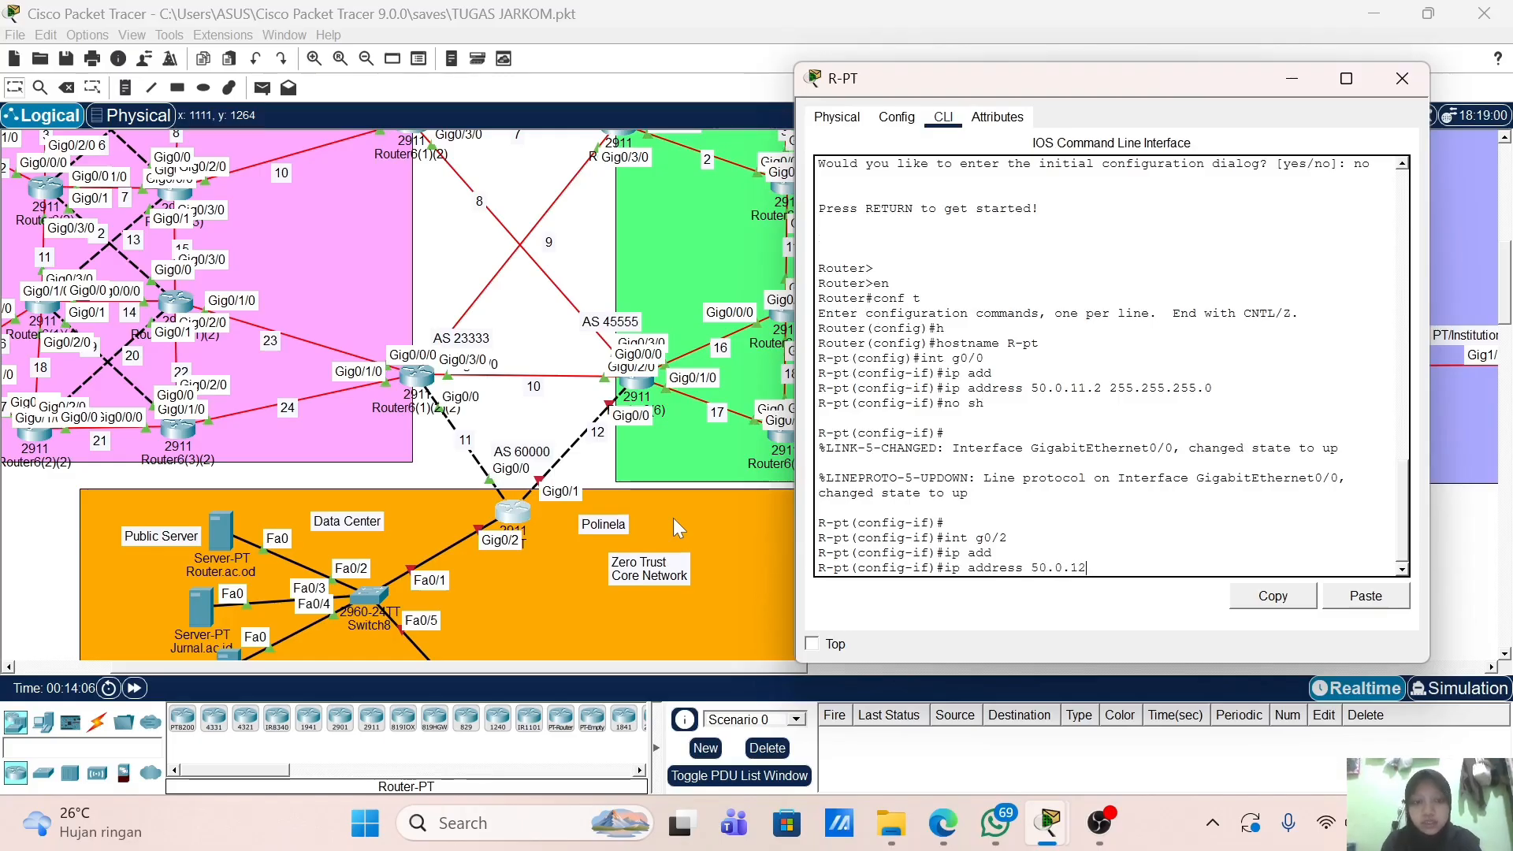
text(.2 255)
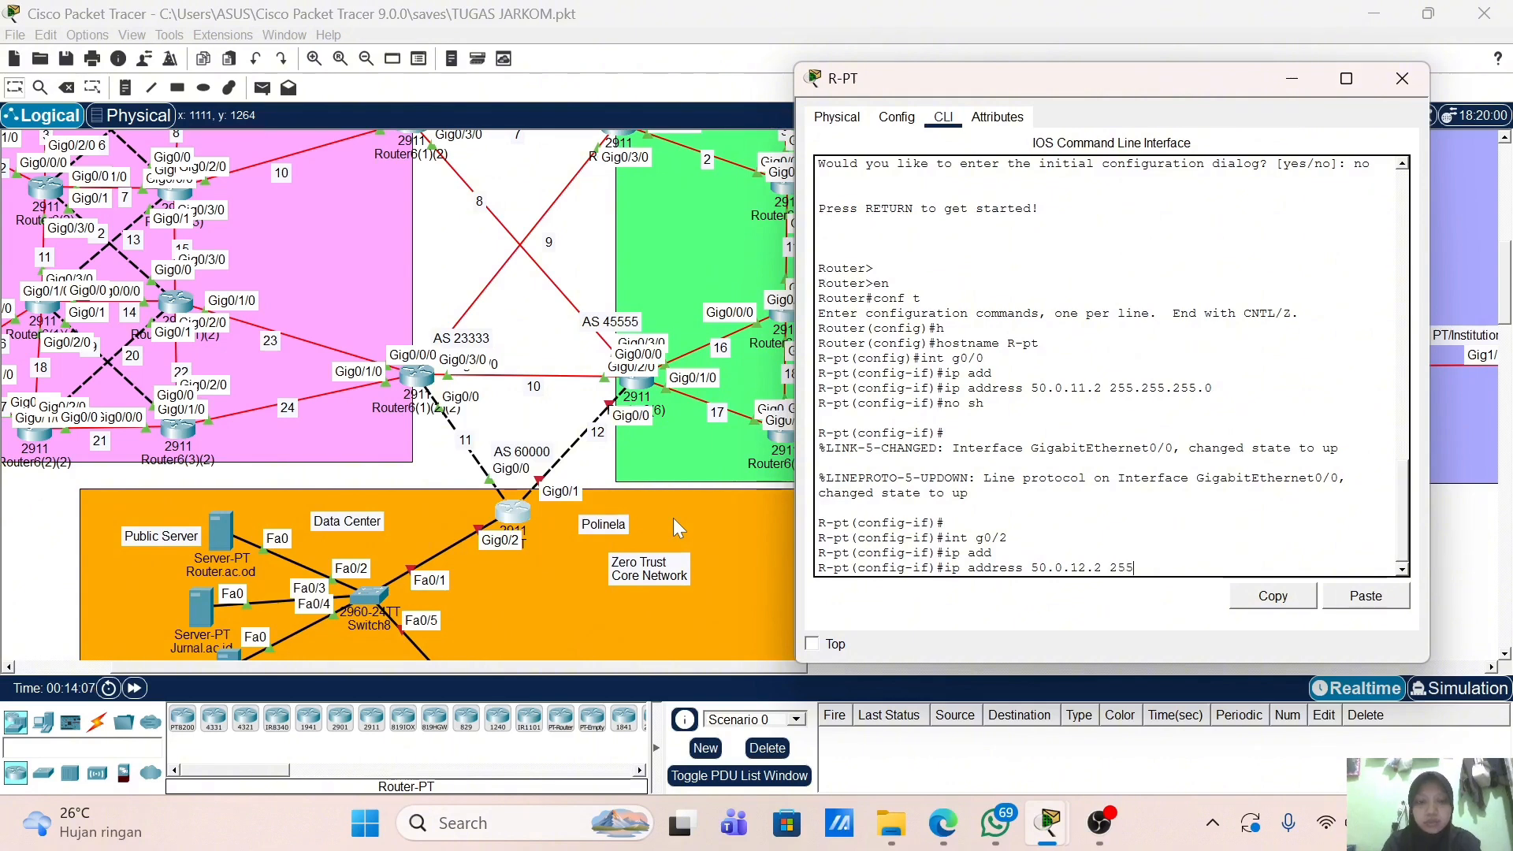
text(.255.255.0)
key(Return)
text(no )
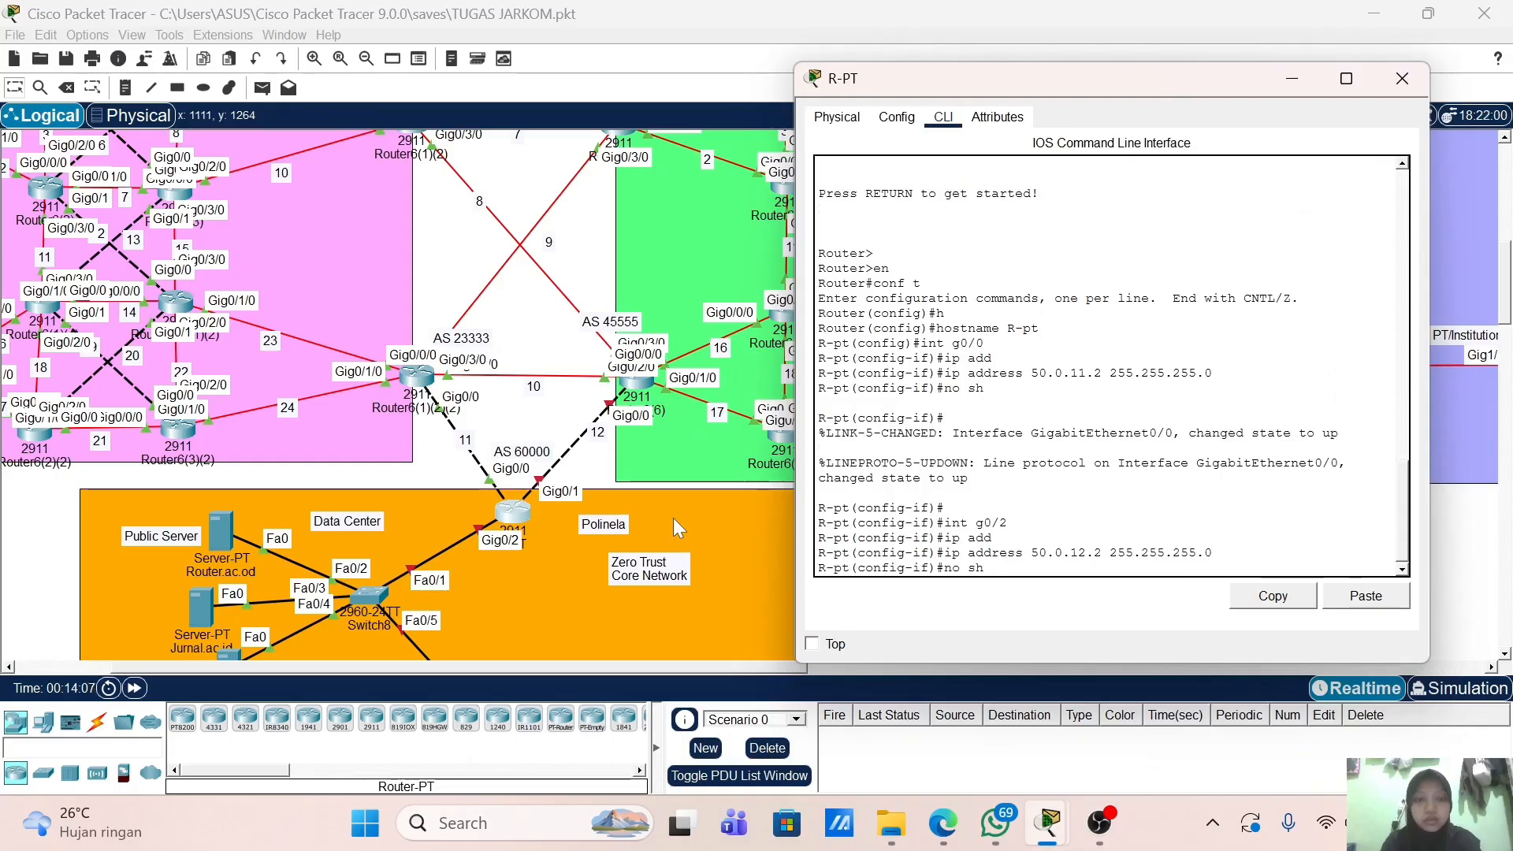
text(sh)
key(Return)
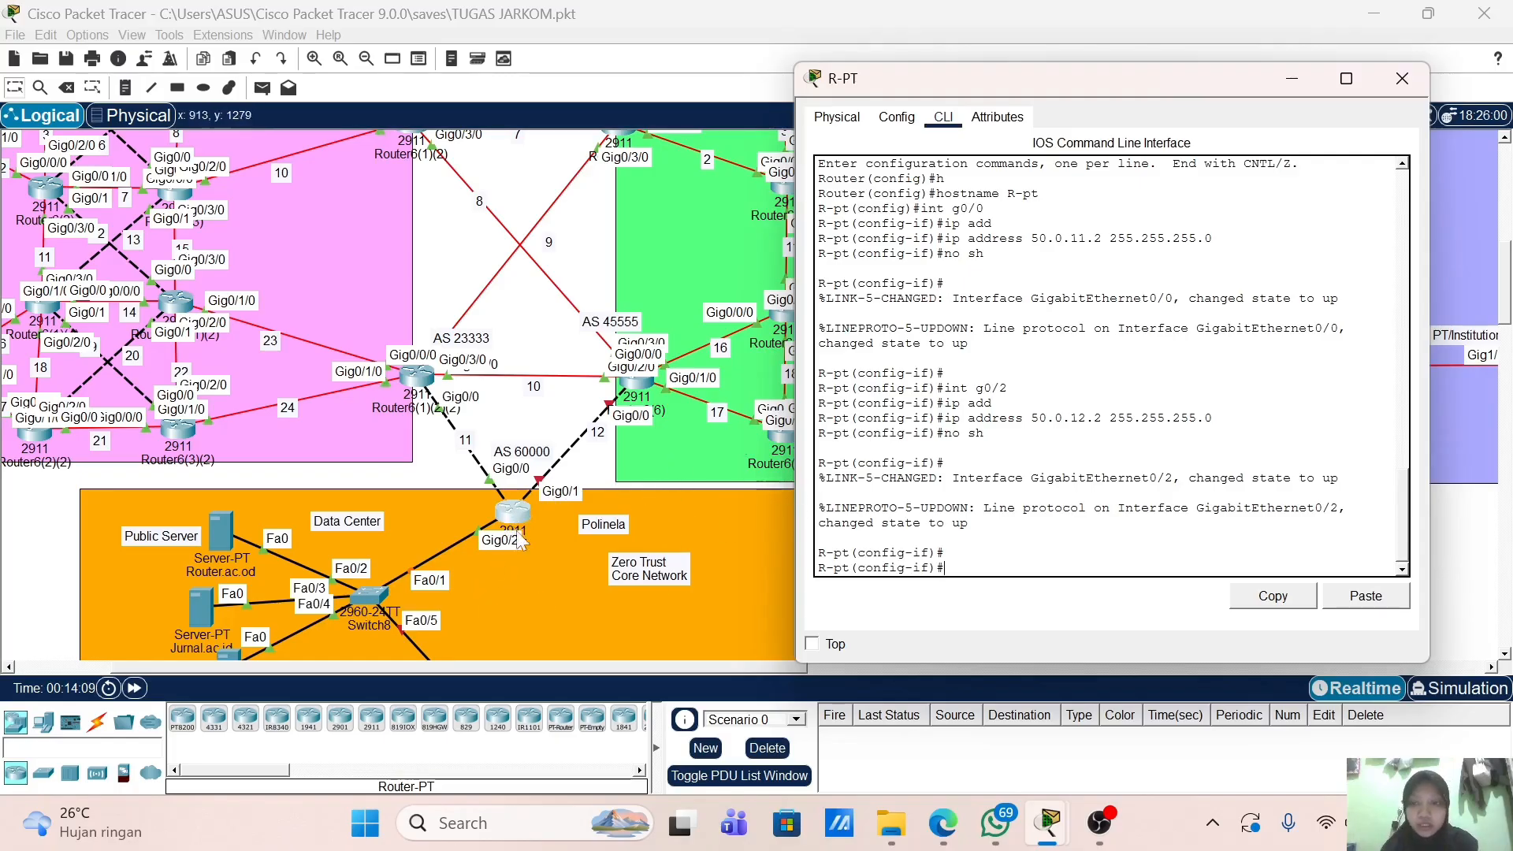
Step: Place notes reading 10.10.1.0/24 in the Data Center area and 20.20.1.0/24 near the Distribution Network
click(126, 87)
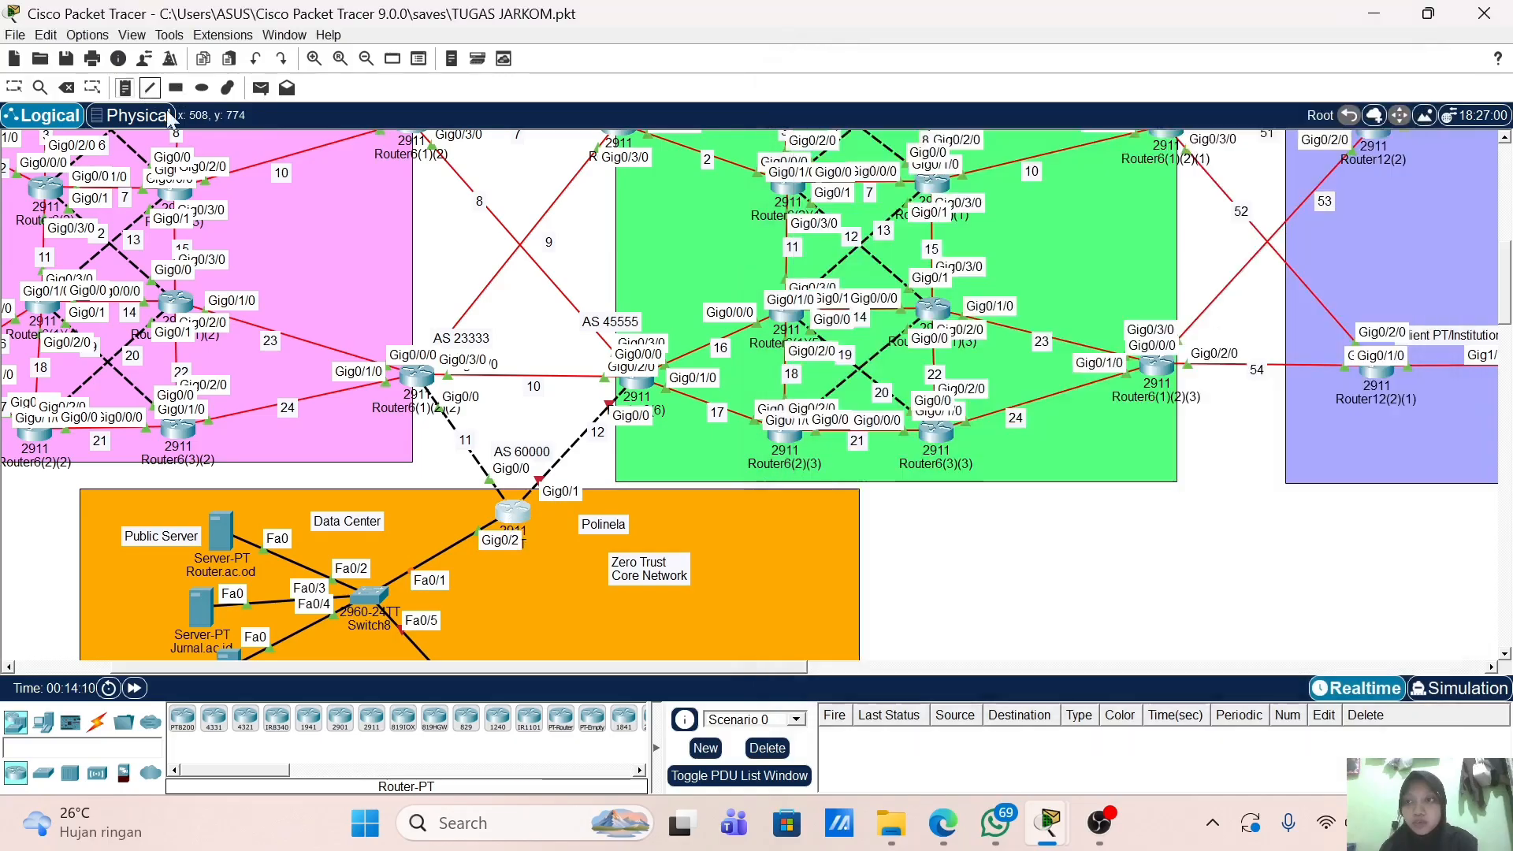
click(519, 585)
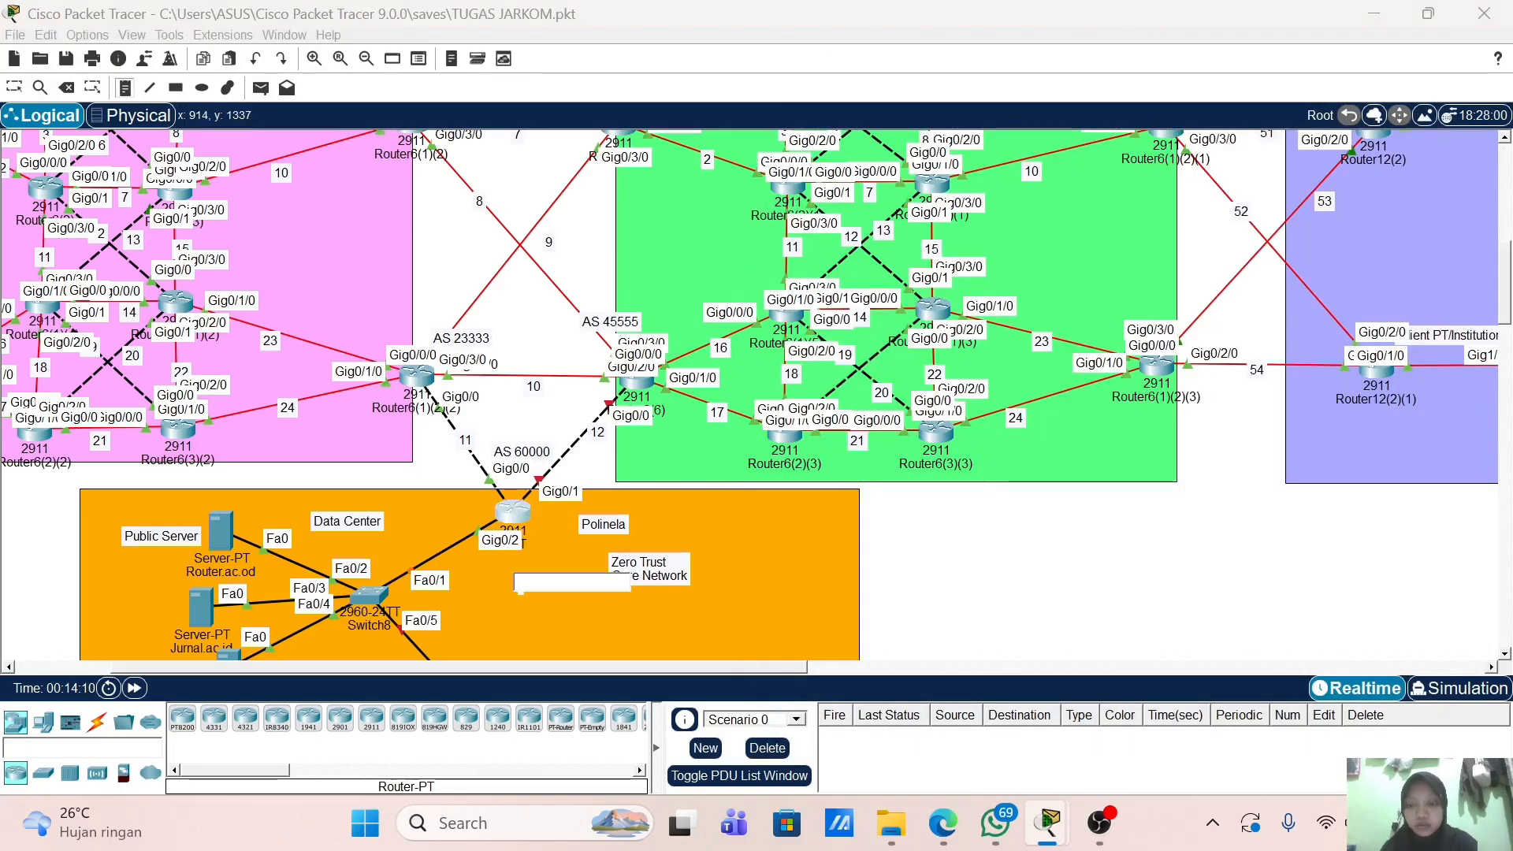
text(10.10.1)
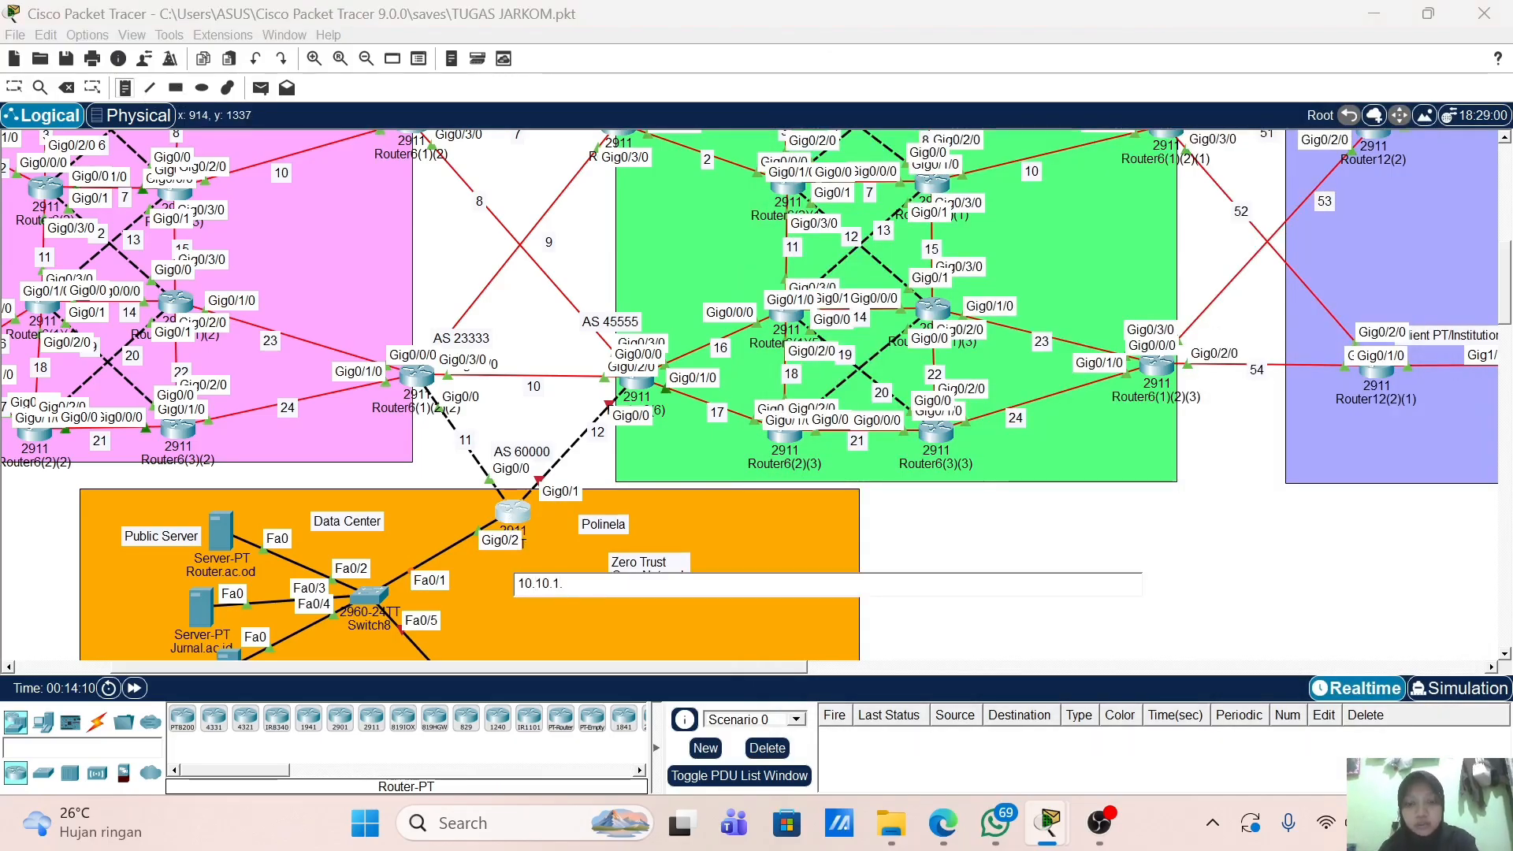
text(.0/24)
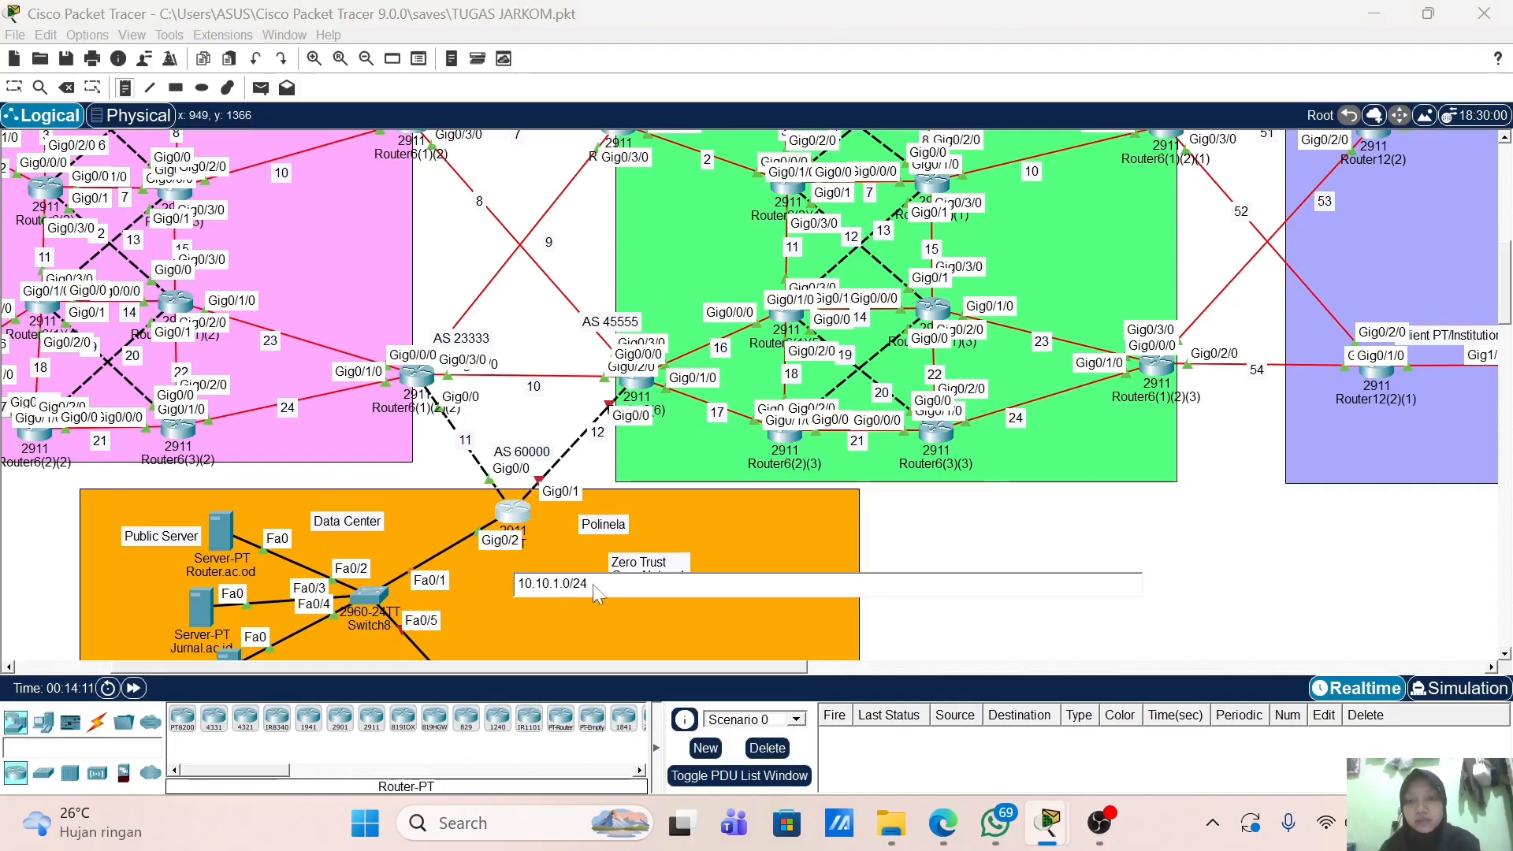
scroll(749, 394, down, 5)
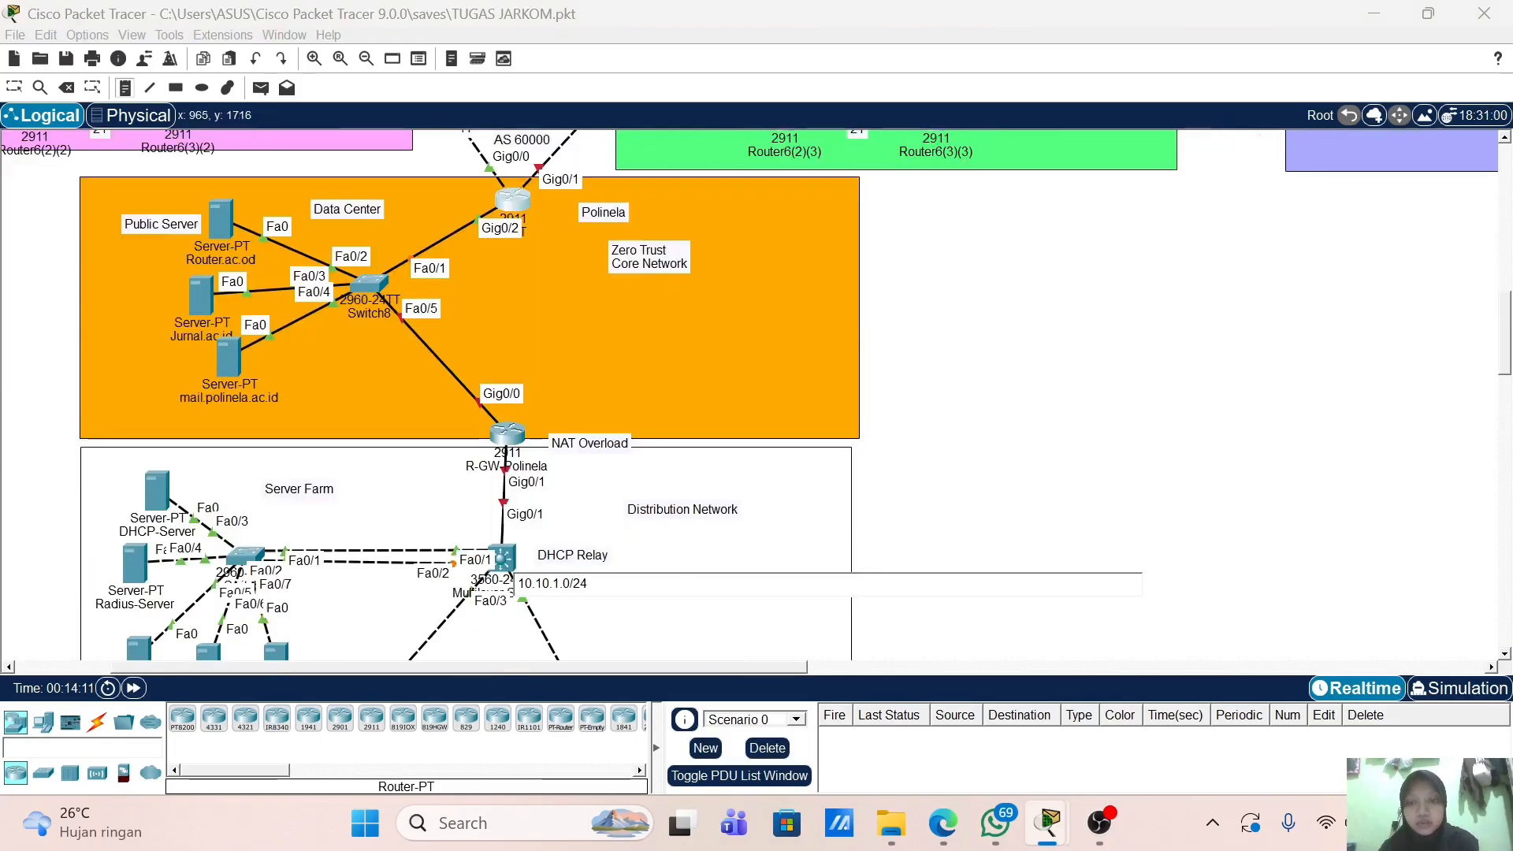
click(406, 524)
text(20.20.1.)
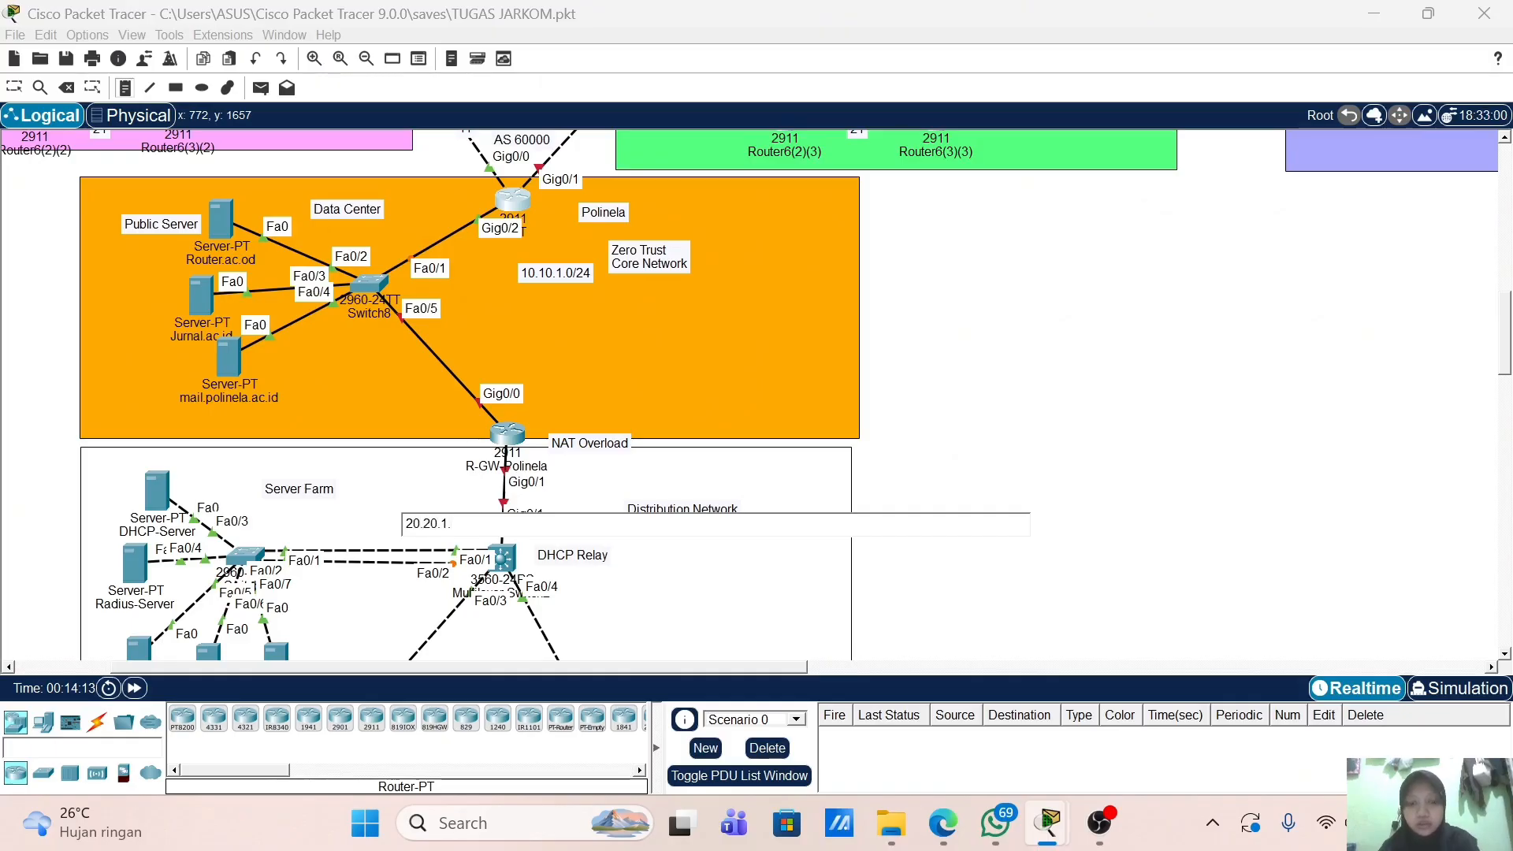
text(0/24)
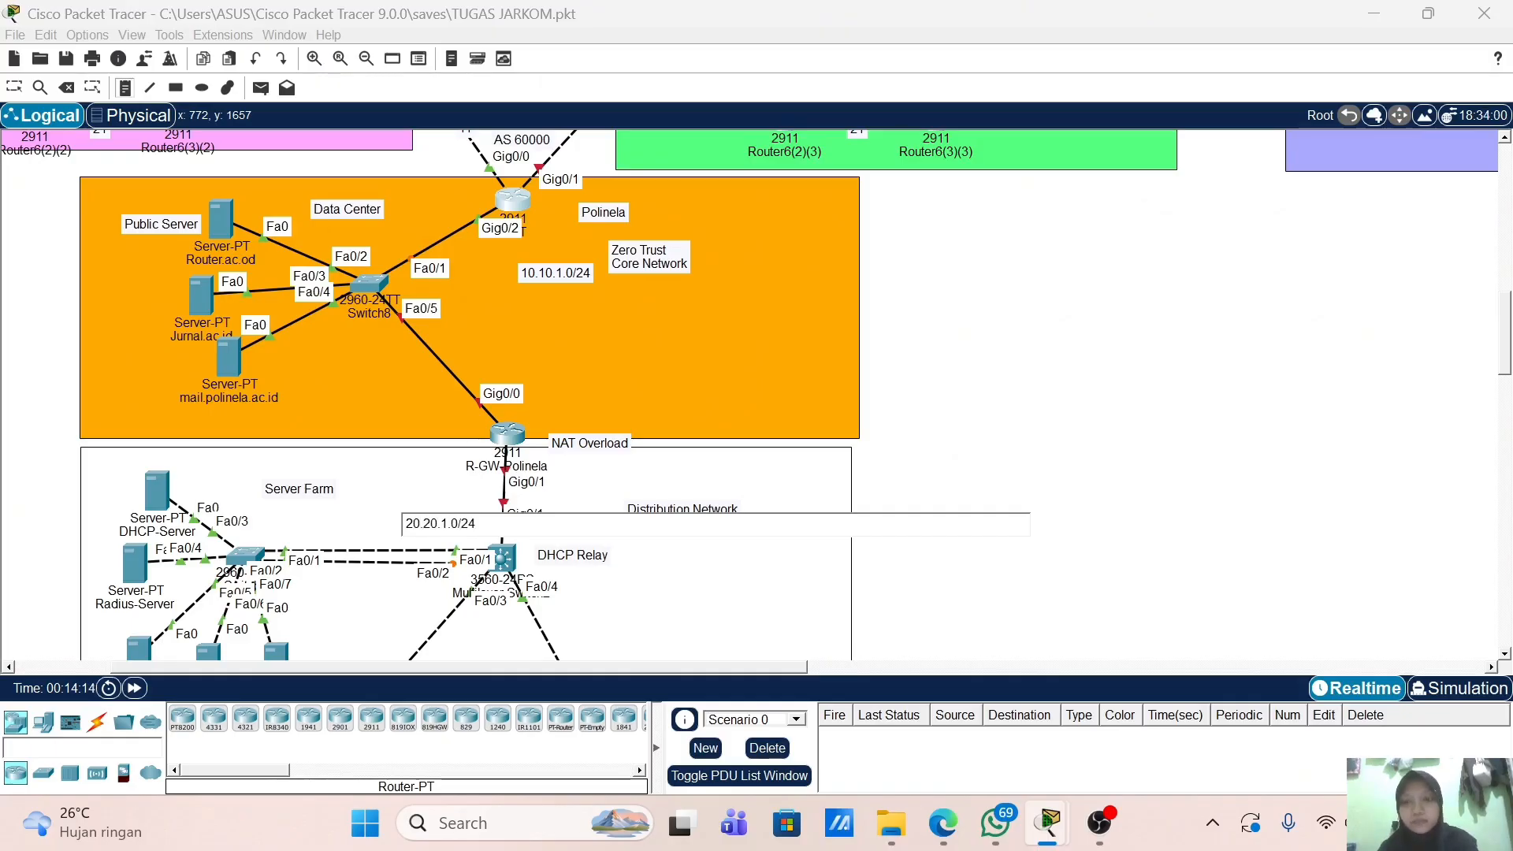
click(14, 87)
scroll(510, 312, up, 3)
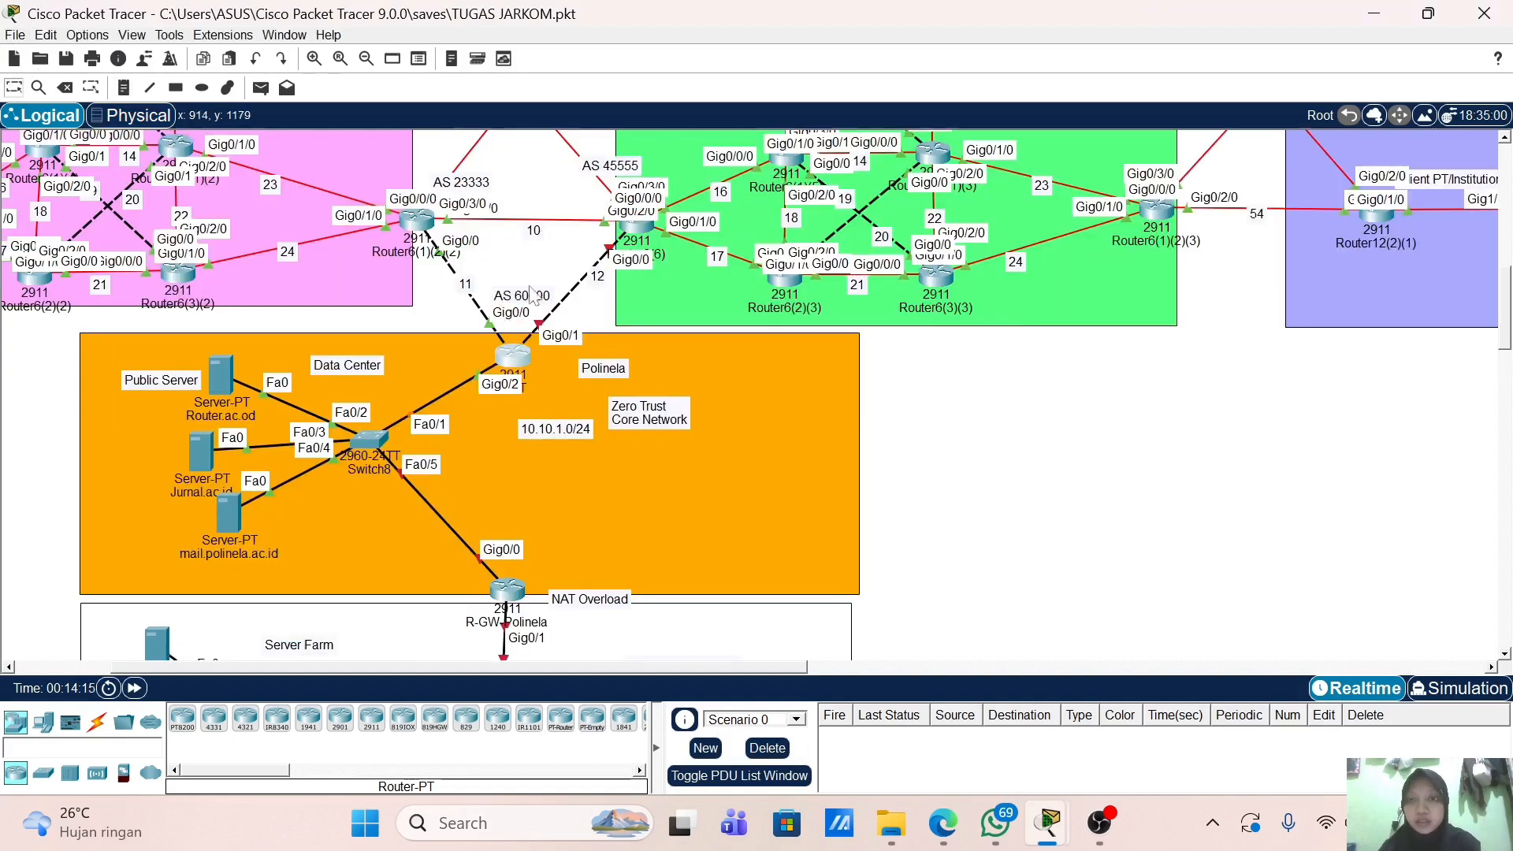
Step: Reopen R-PT's CLI and remove the 50.0.12.2 255.255.255.0 address from Gig0/2
click(520, 359)
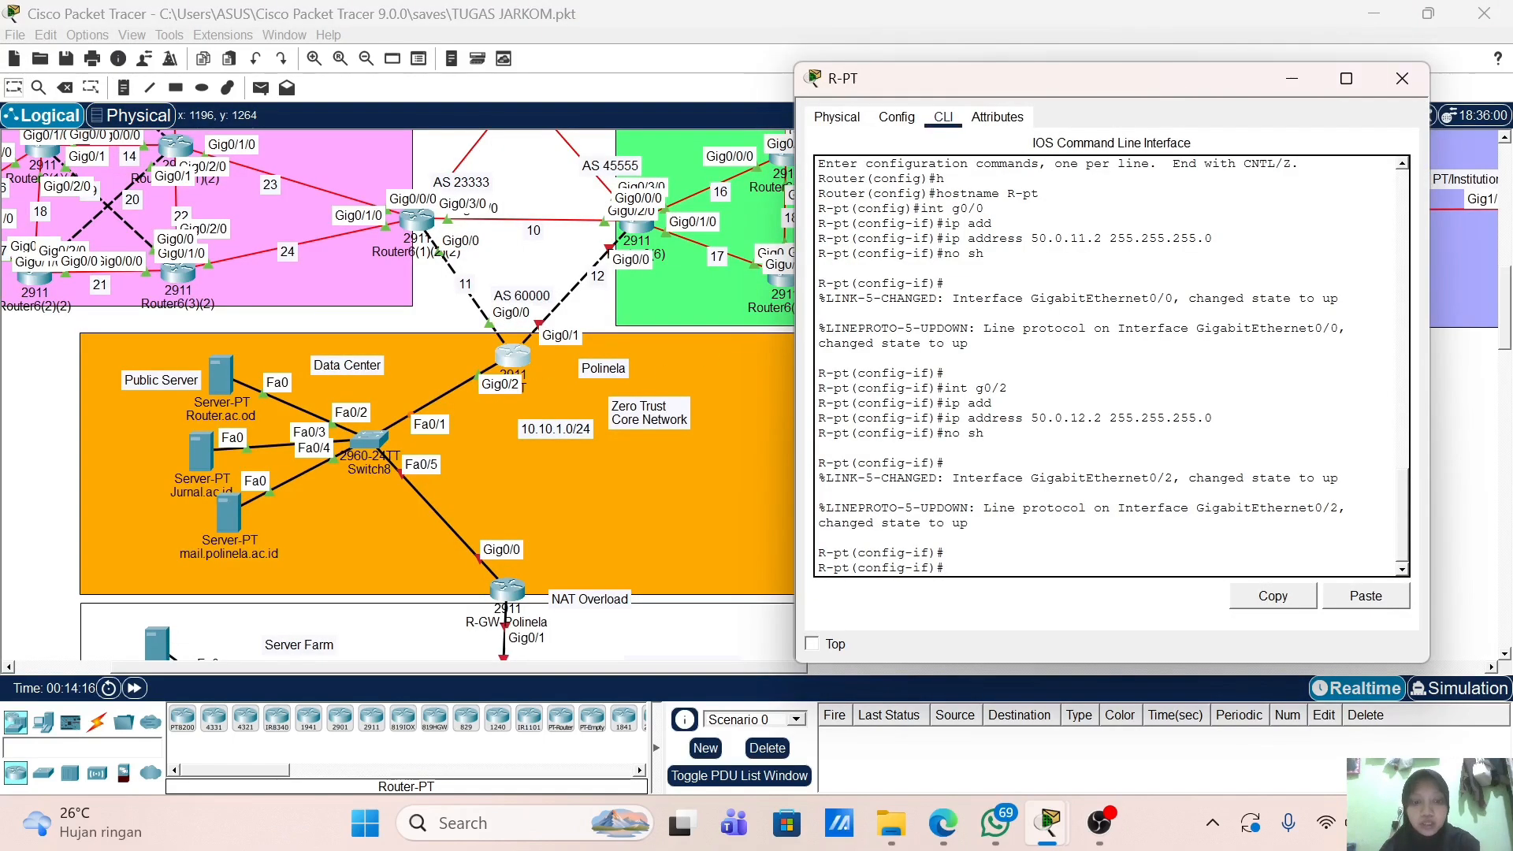
text(int g0)
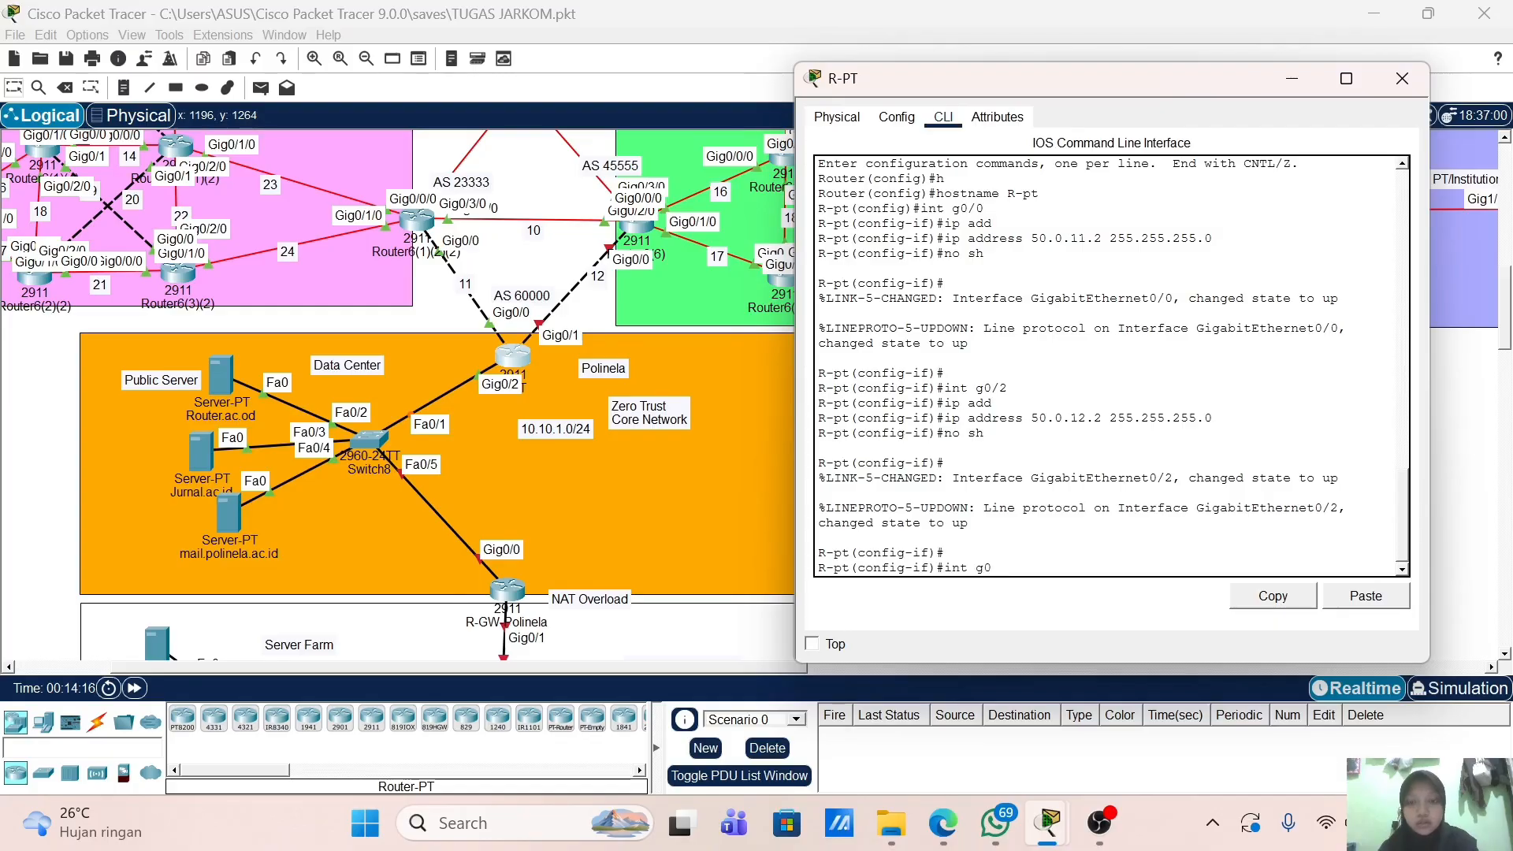
text(/2)
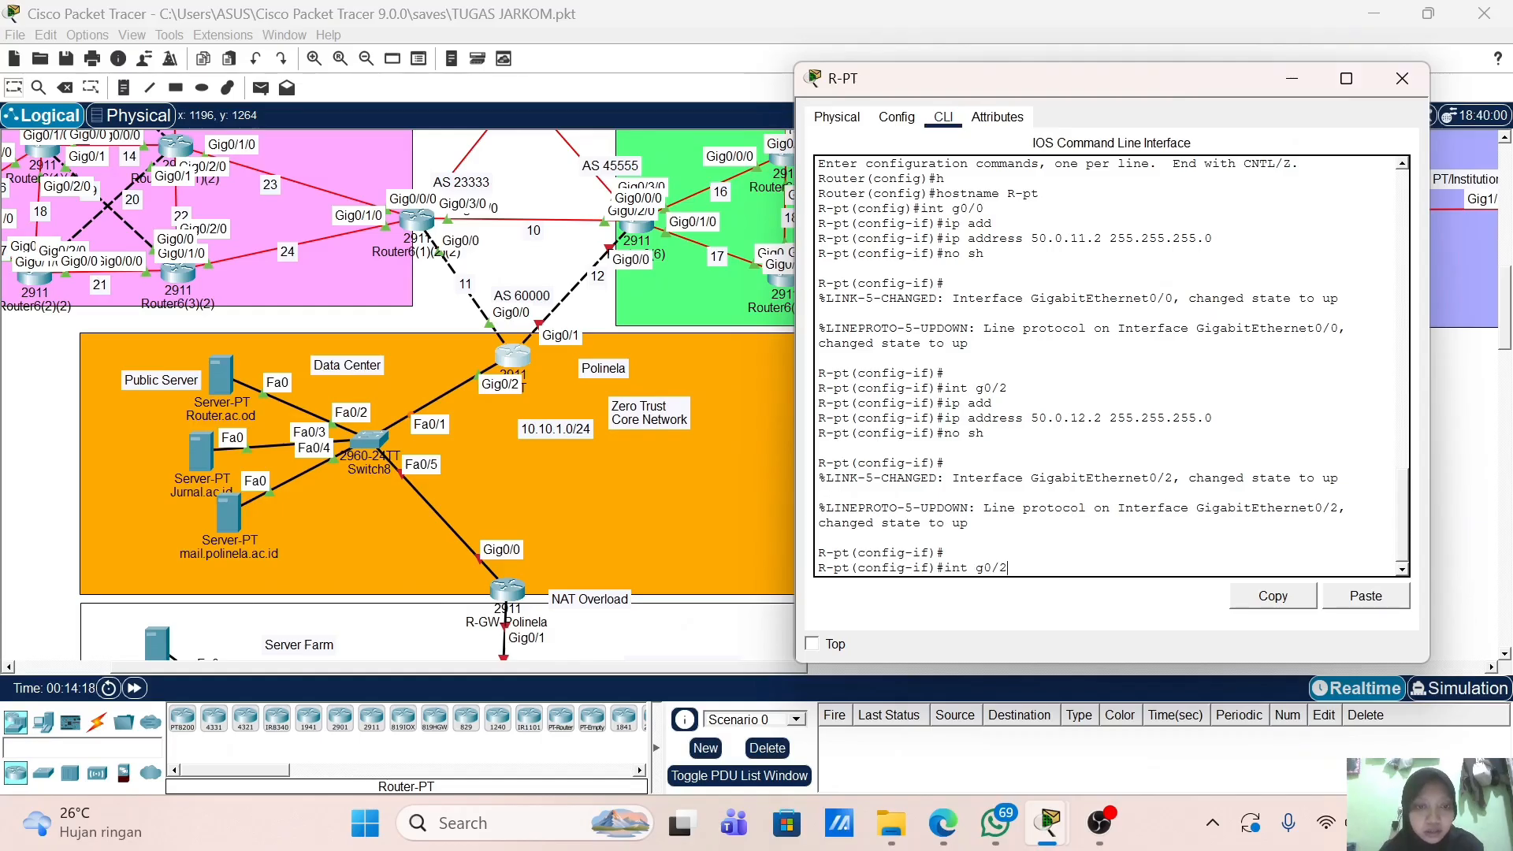
key(BackSpace)
key(BackSpace)
key(BackSpace)
key(BackSpace)
key(BackSpace)
key(BackSpace)
key(BackSpace)
key(BackSpace)
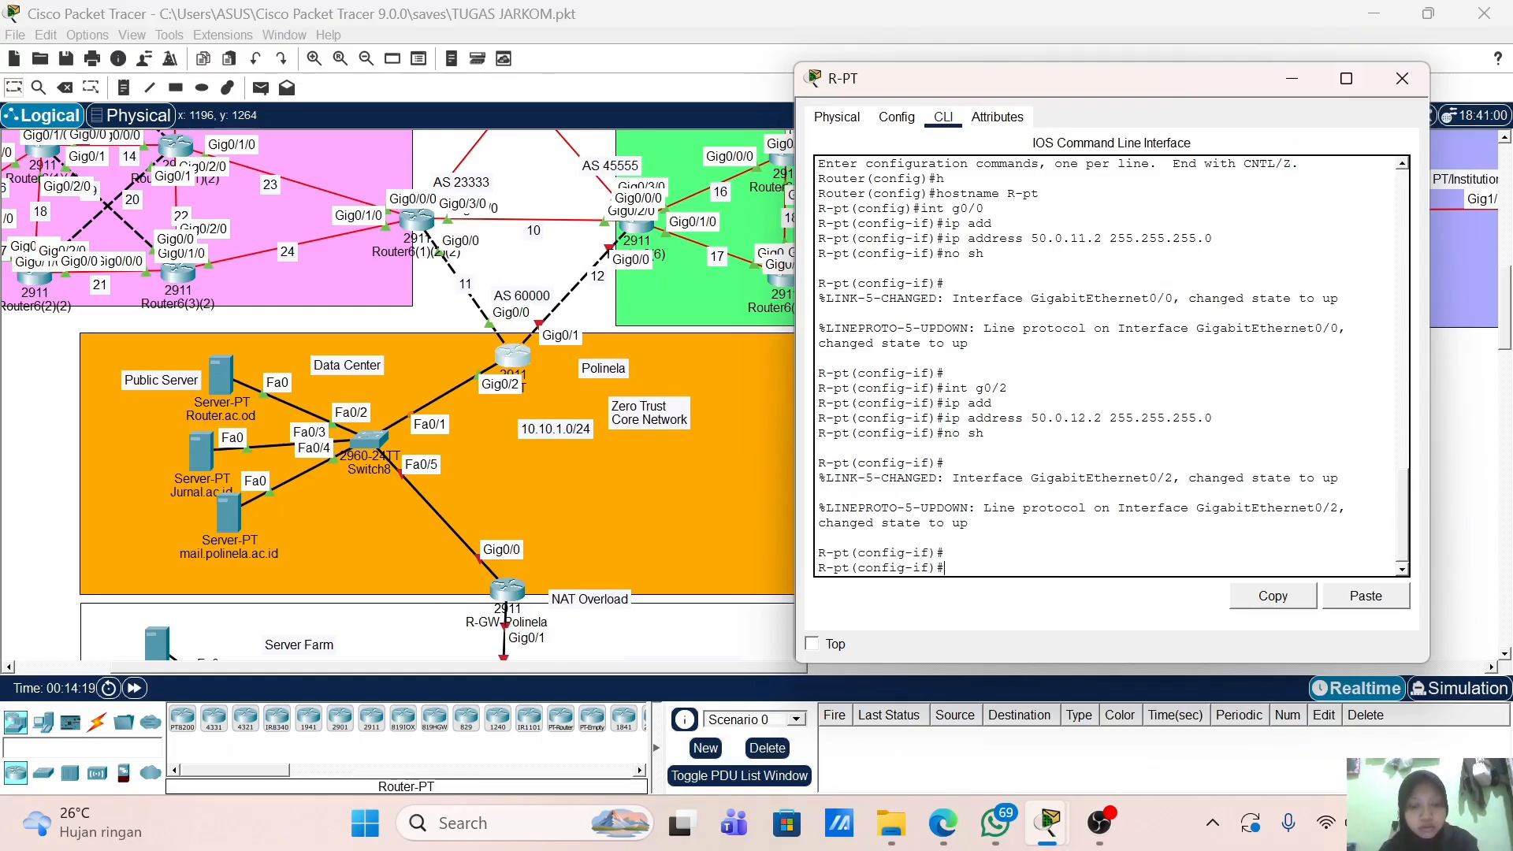
text(int g0/2)
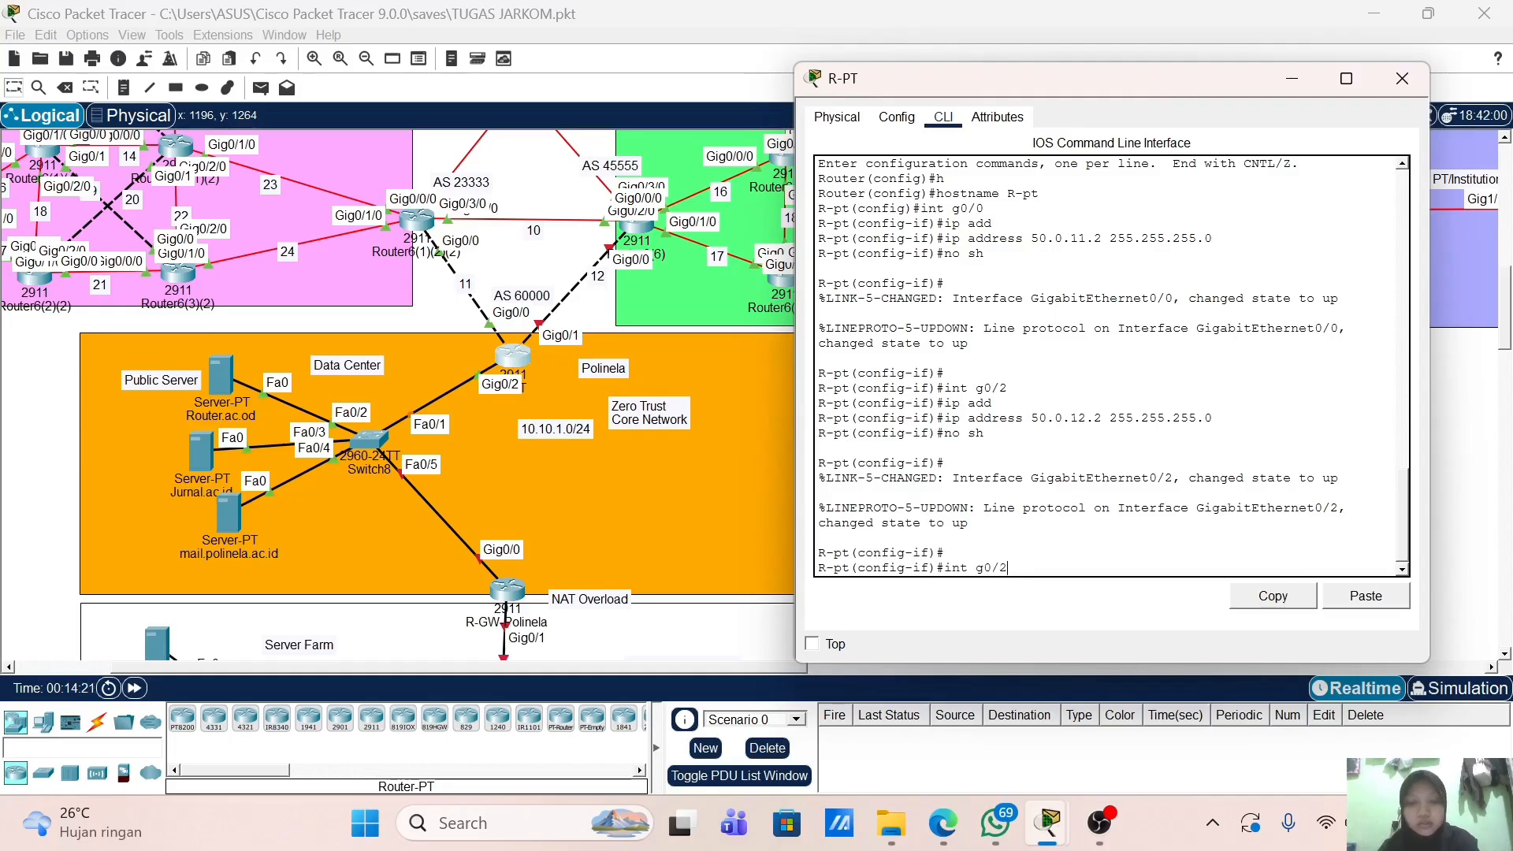
key(Return)
text(no)
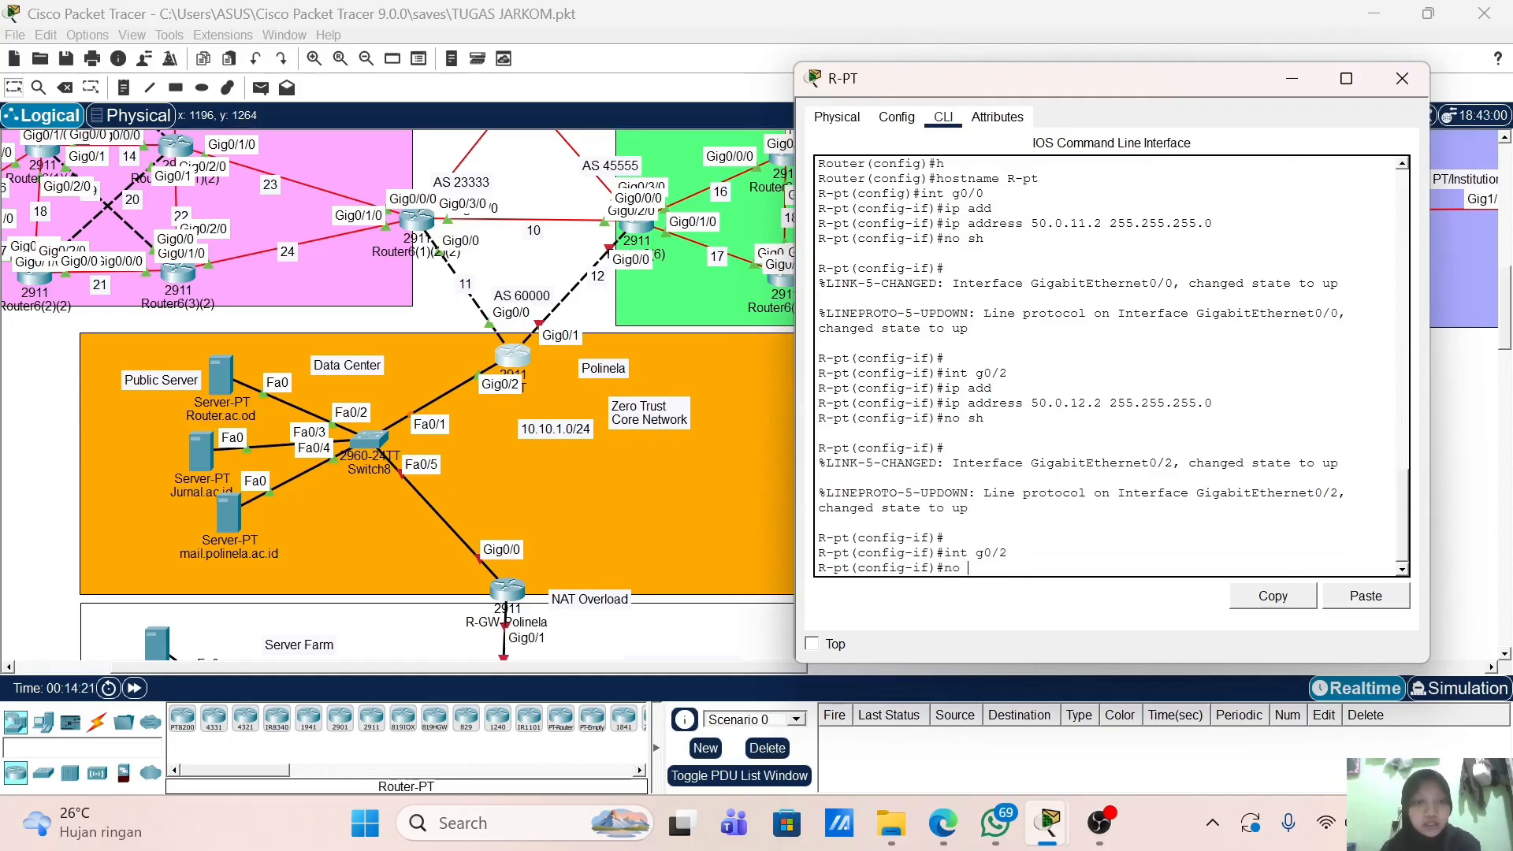
drag(945, 403, 1212, 404)
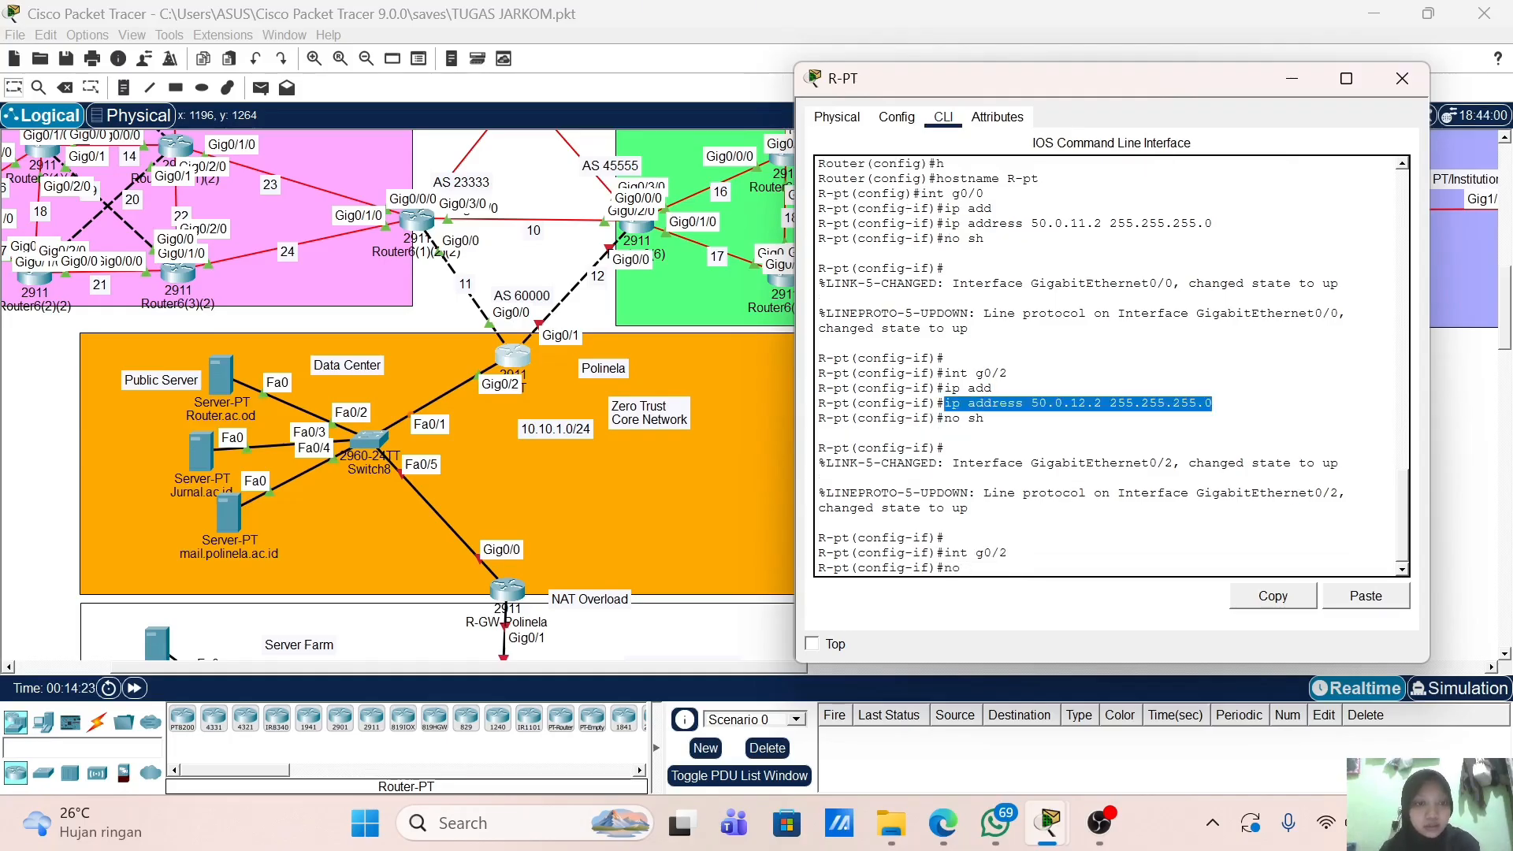
click(1296, 604)
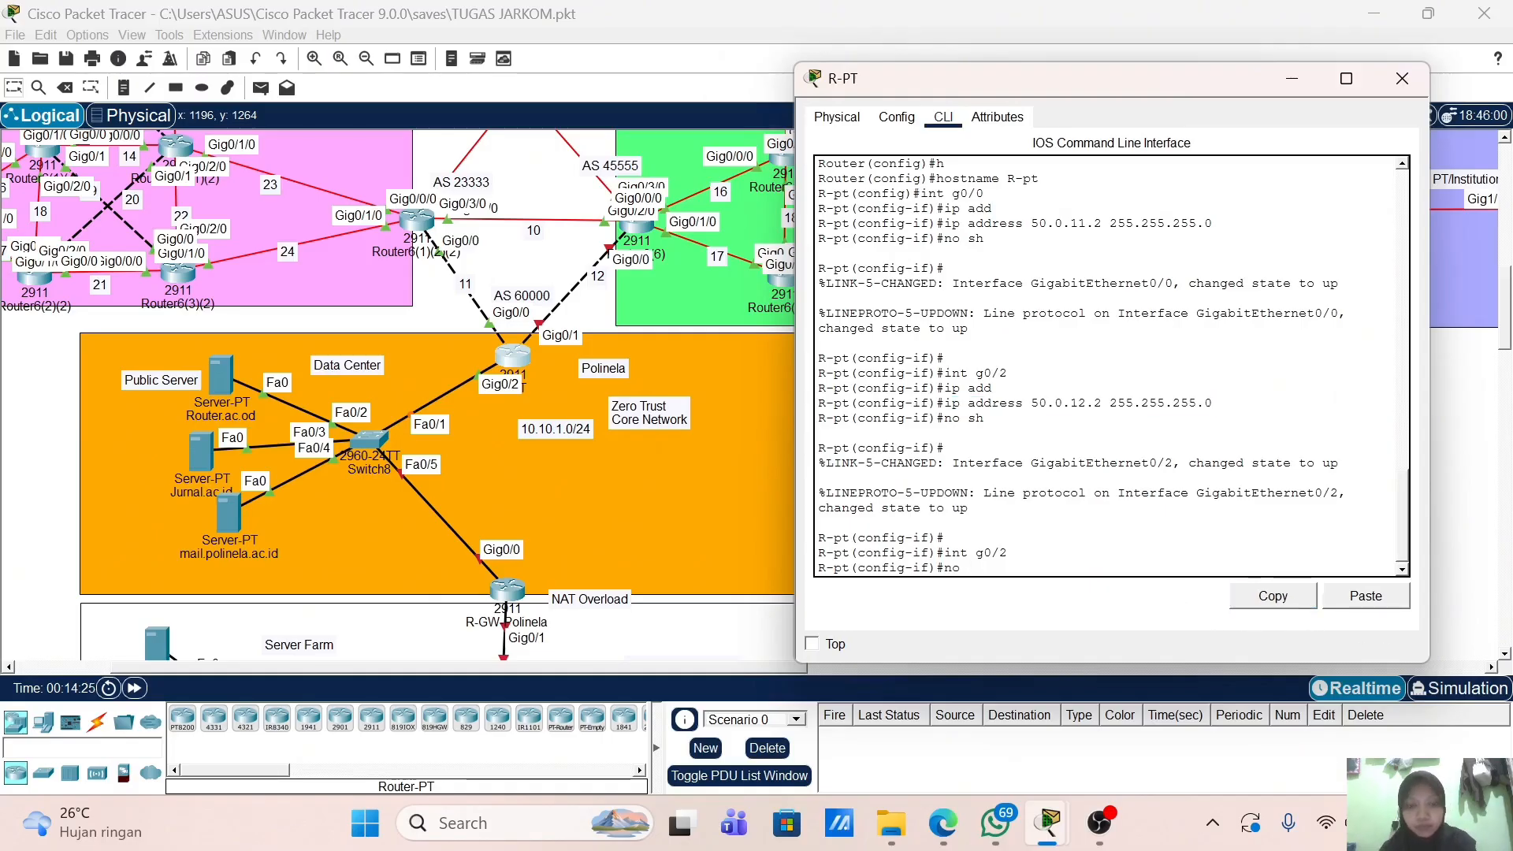
click(1366, 597)
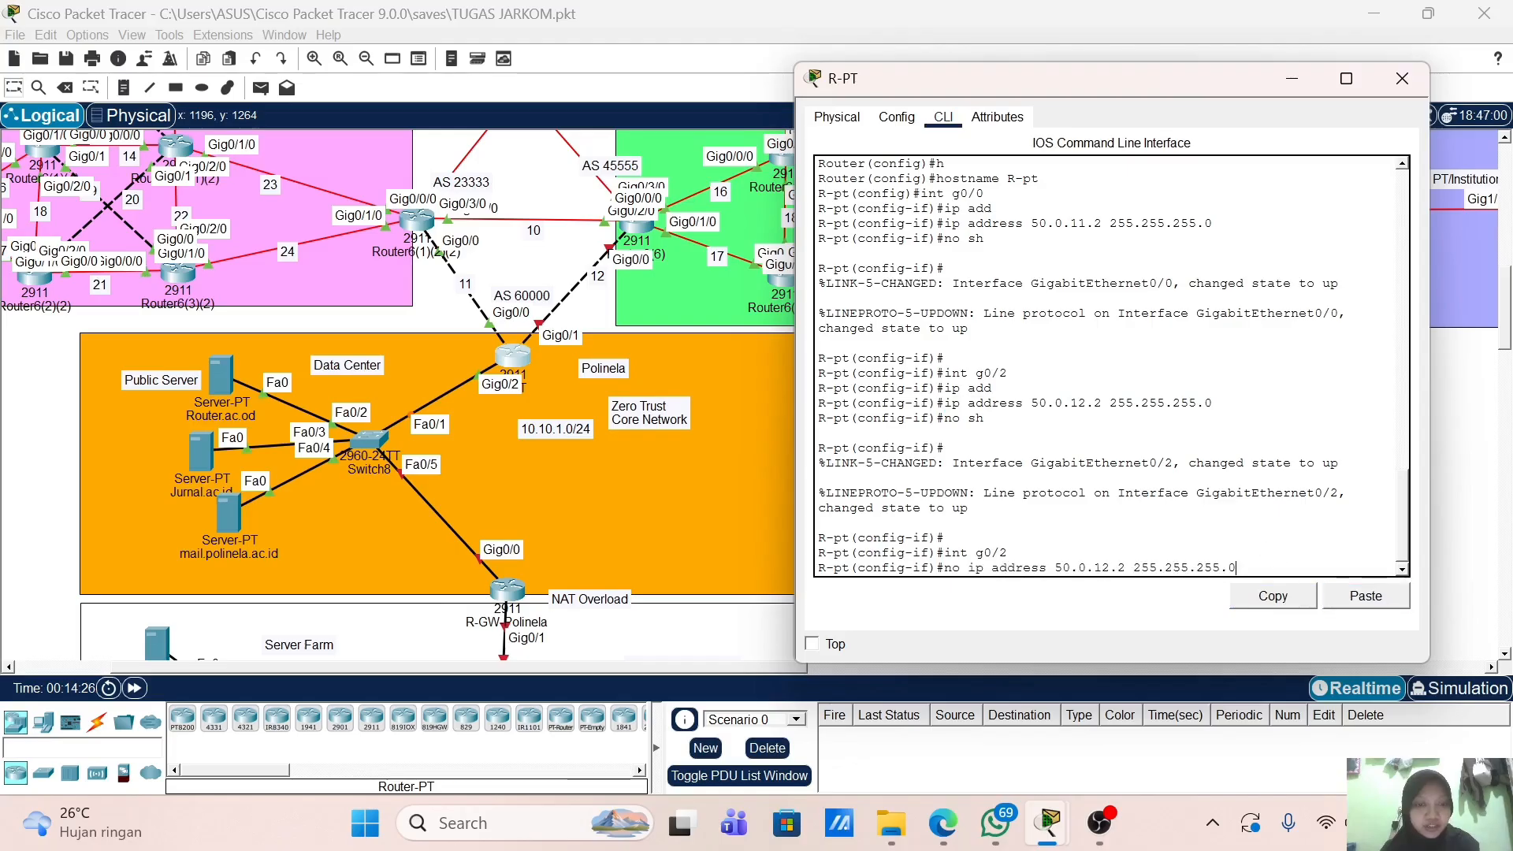
key(Return)
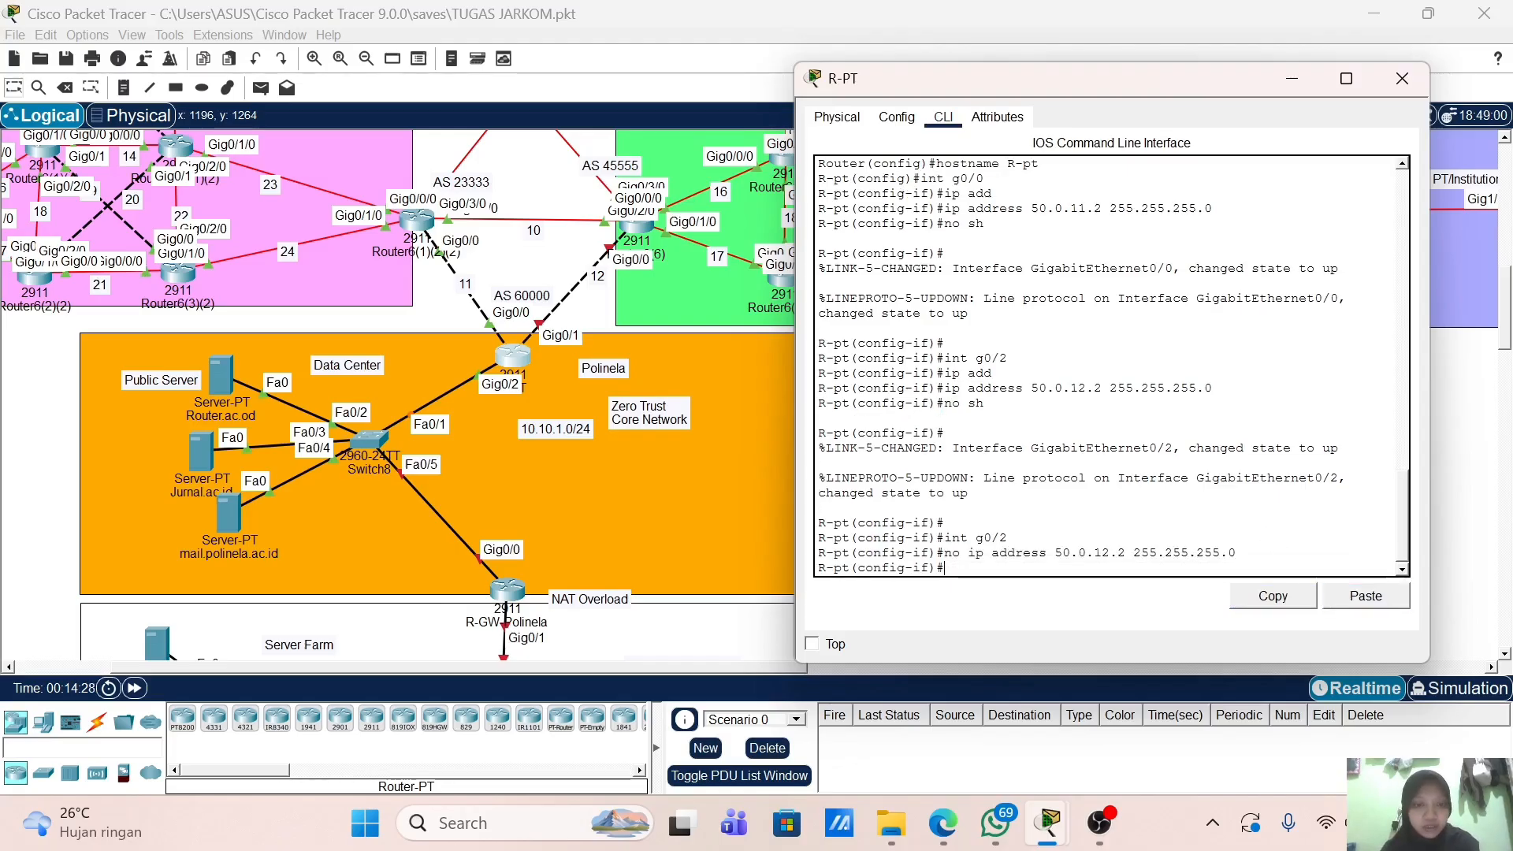
Step: Give Gig0/1 the address 50.0.12.2 255.255.255.0 and bring it up
text(int g0)
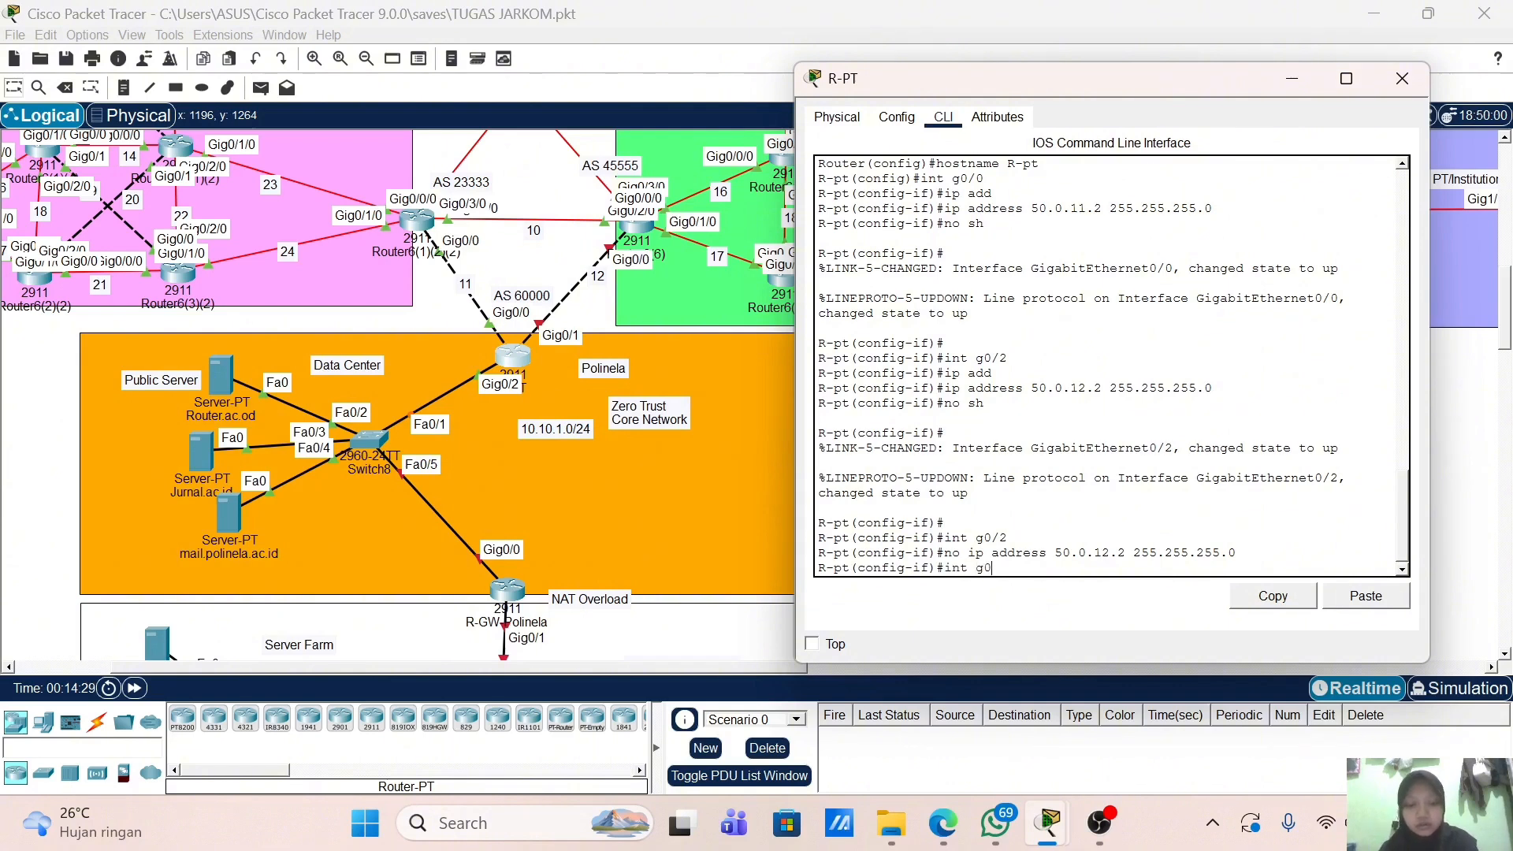
text(/1)
key(Return)
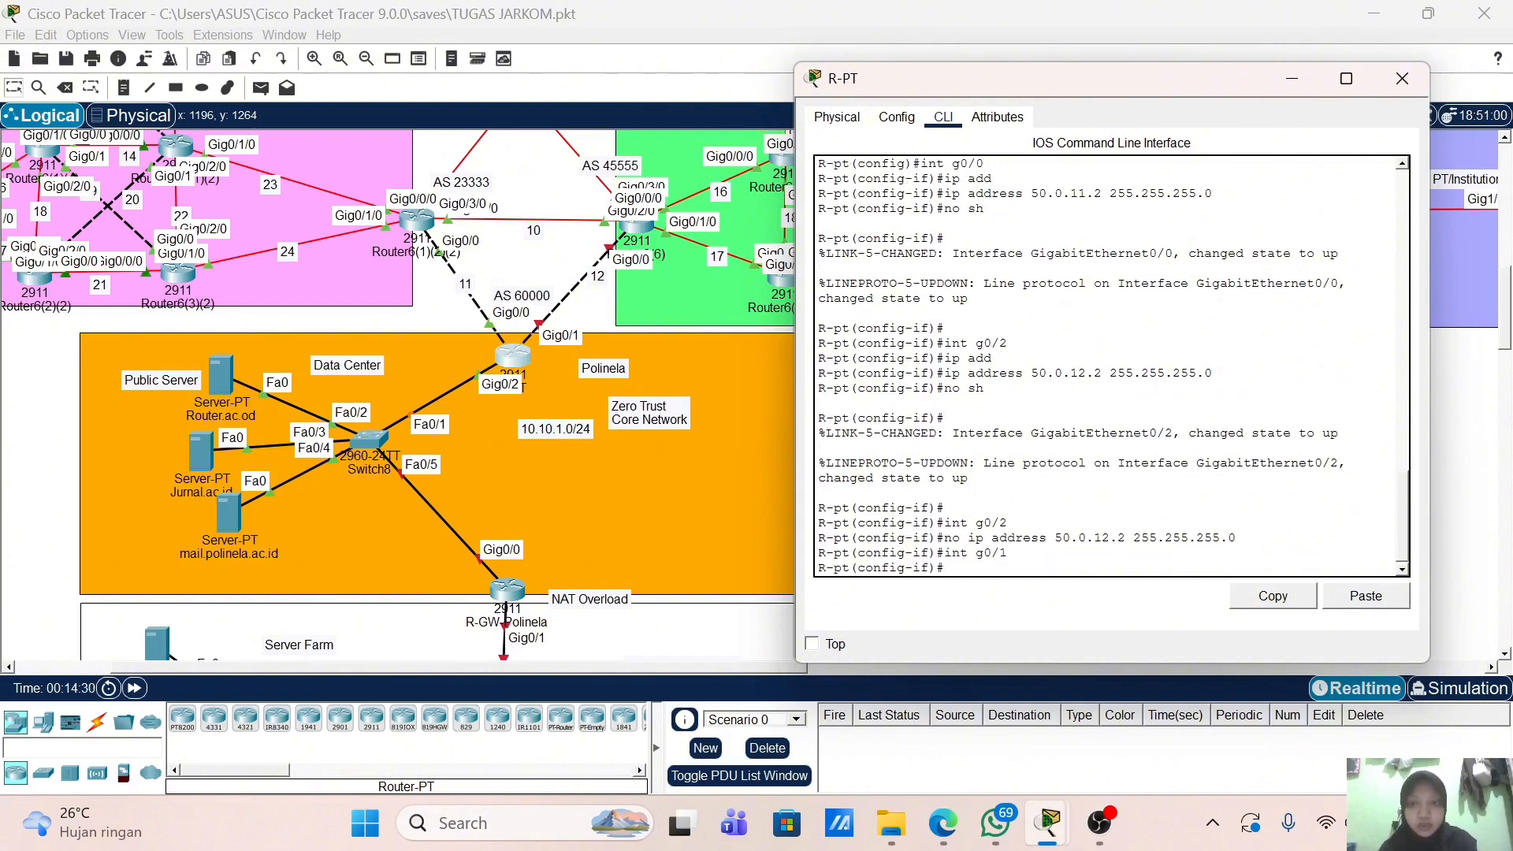
text(ip add)
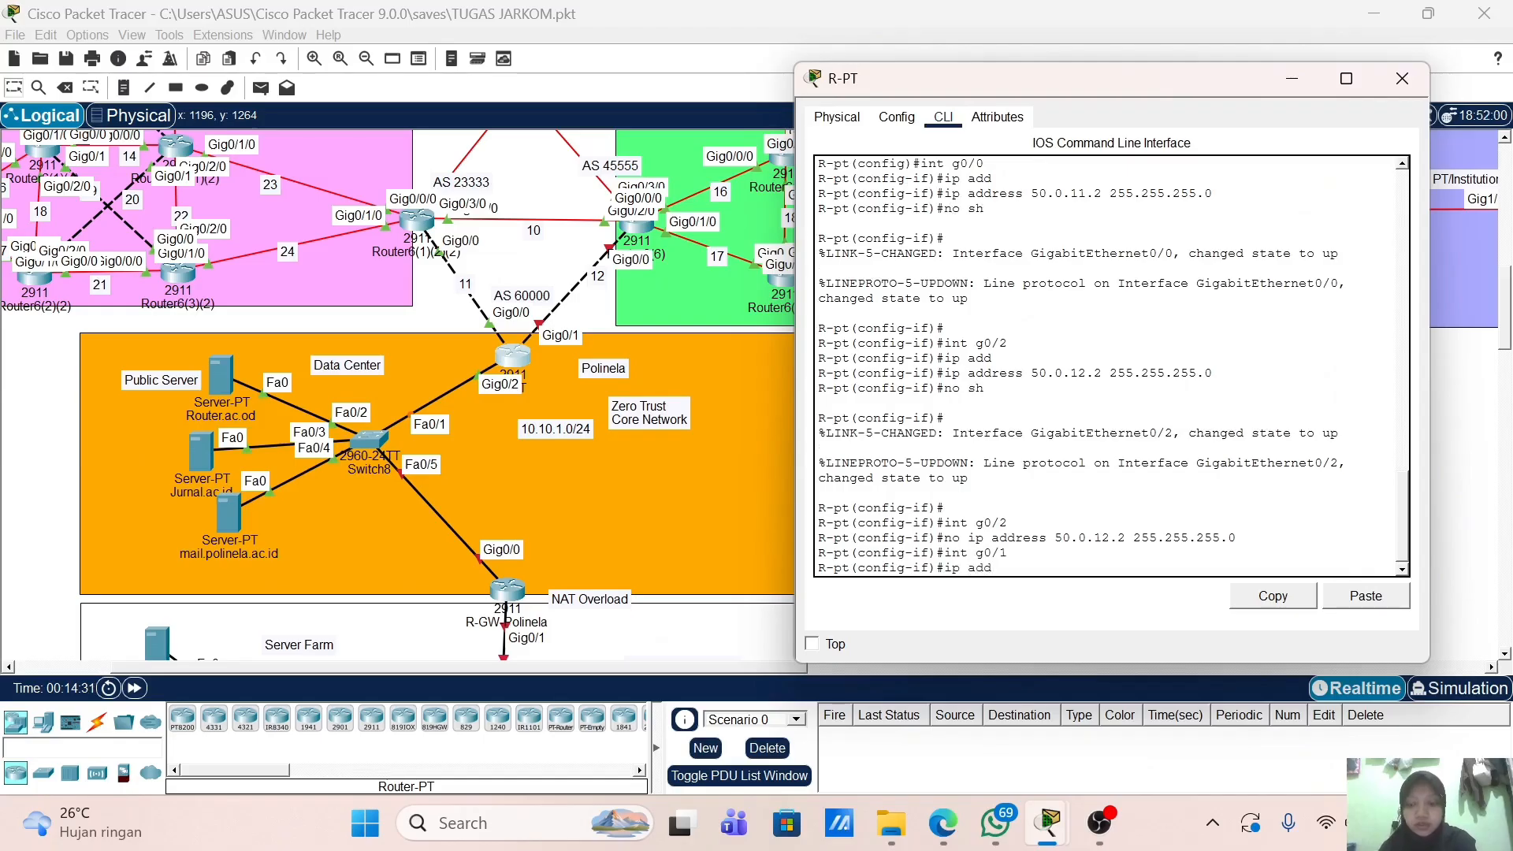
key(Tab)
text(50.0)
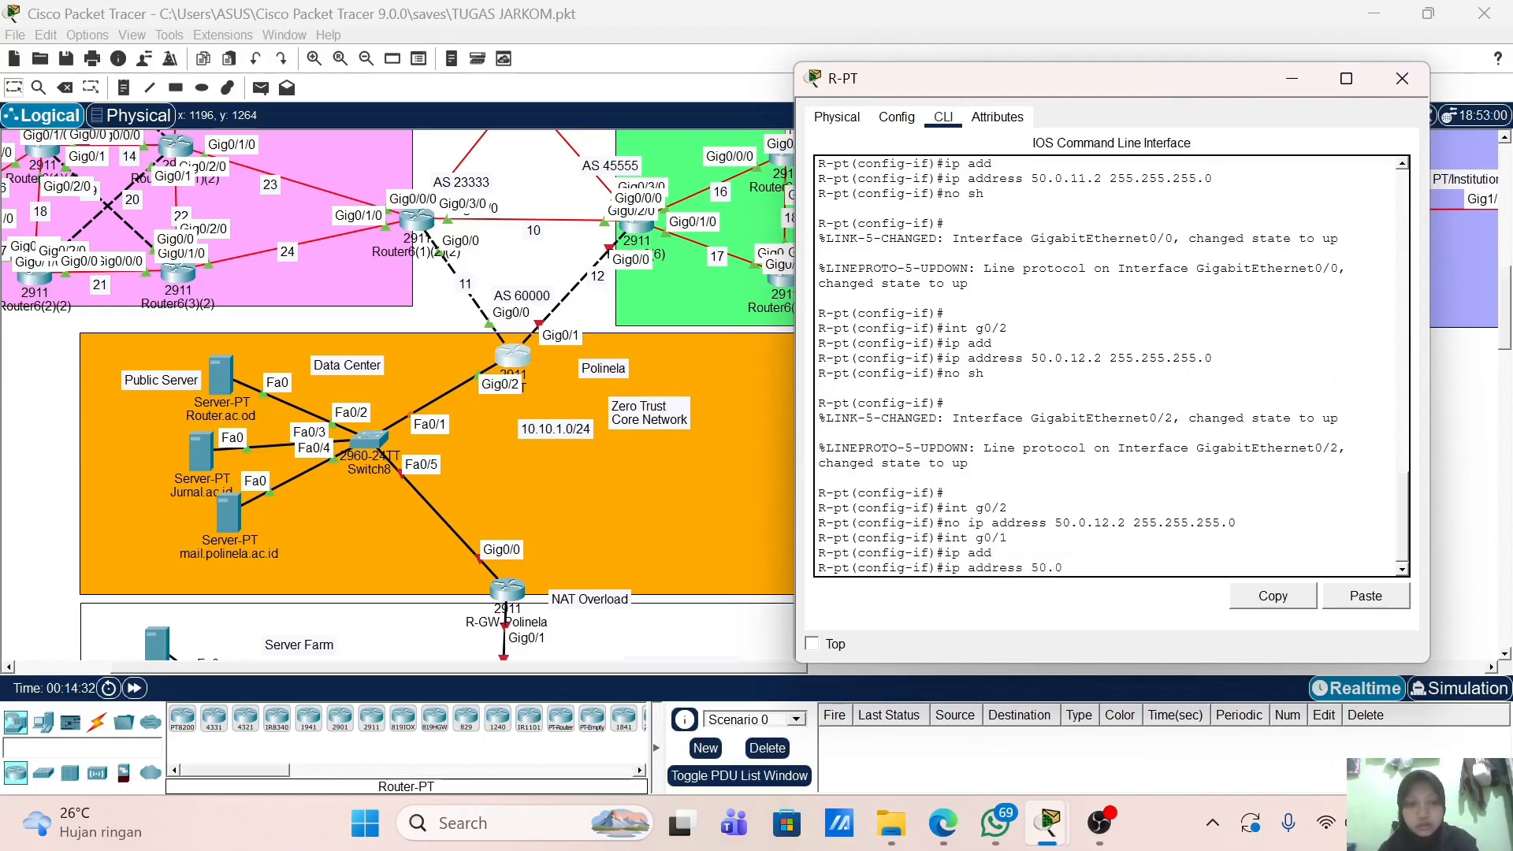
text(.12.2)
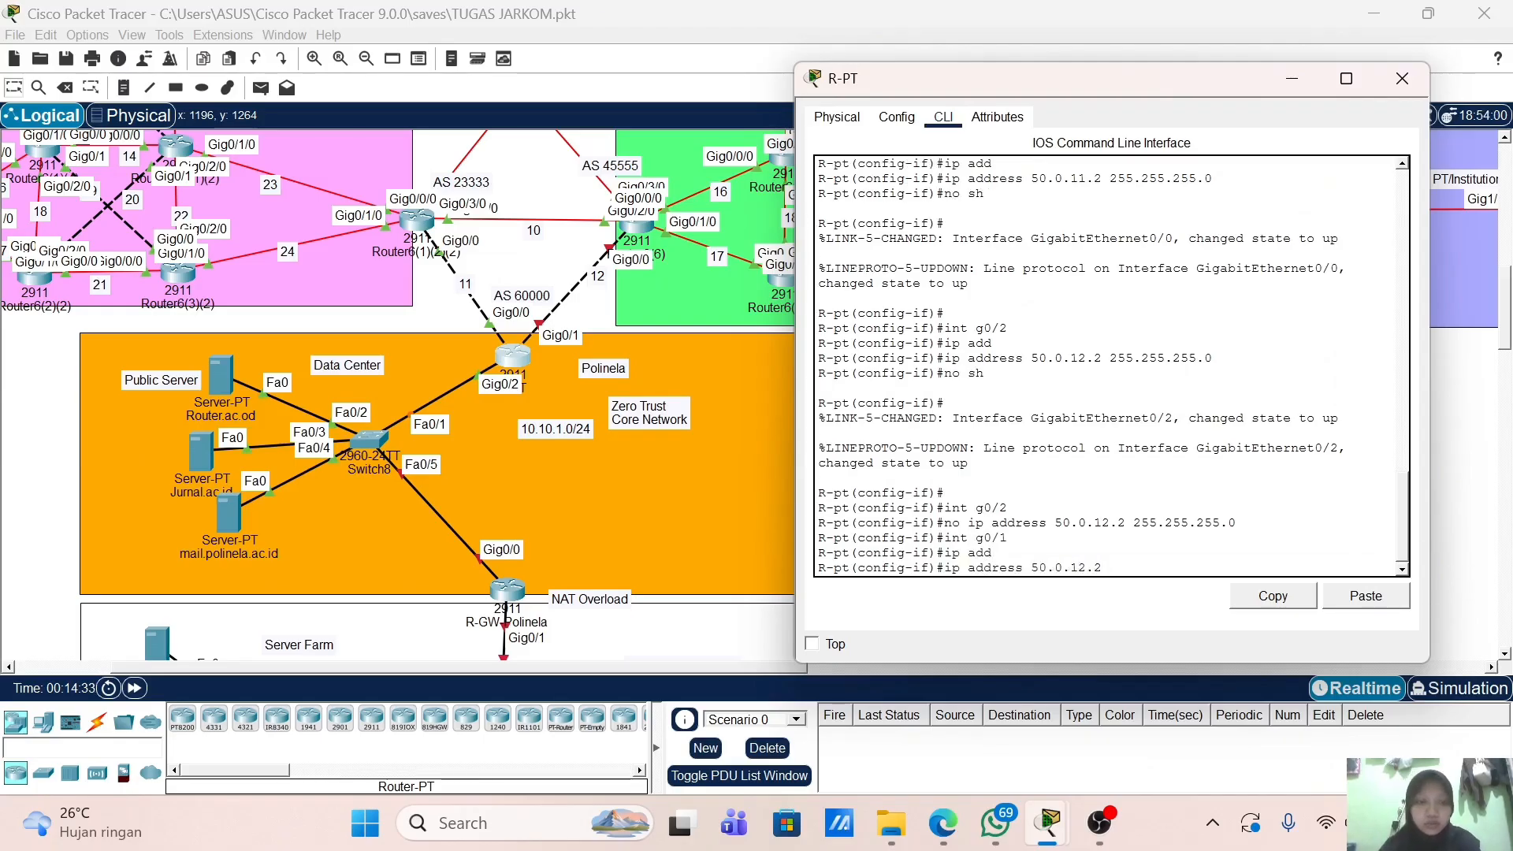
text( 255.255.2)
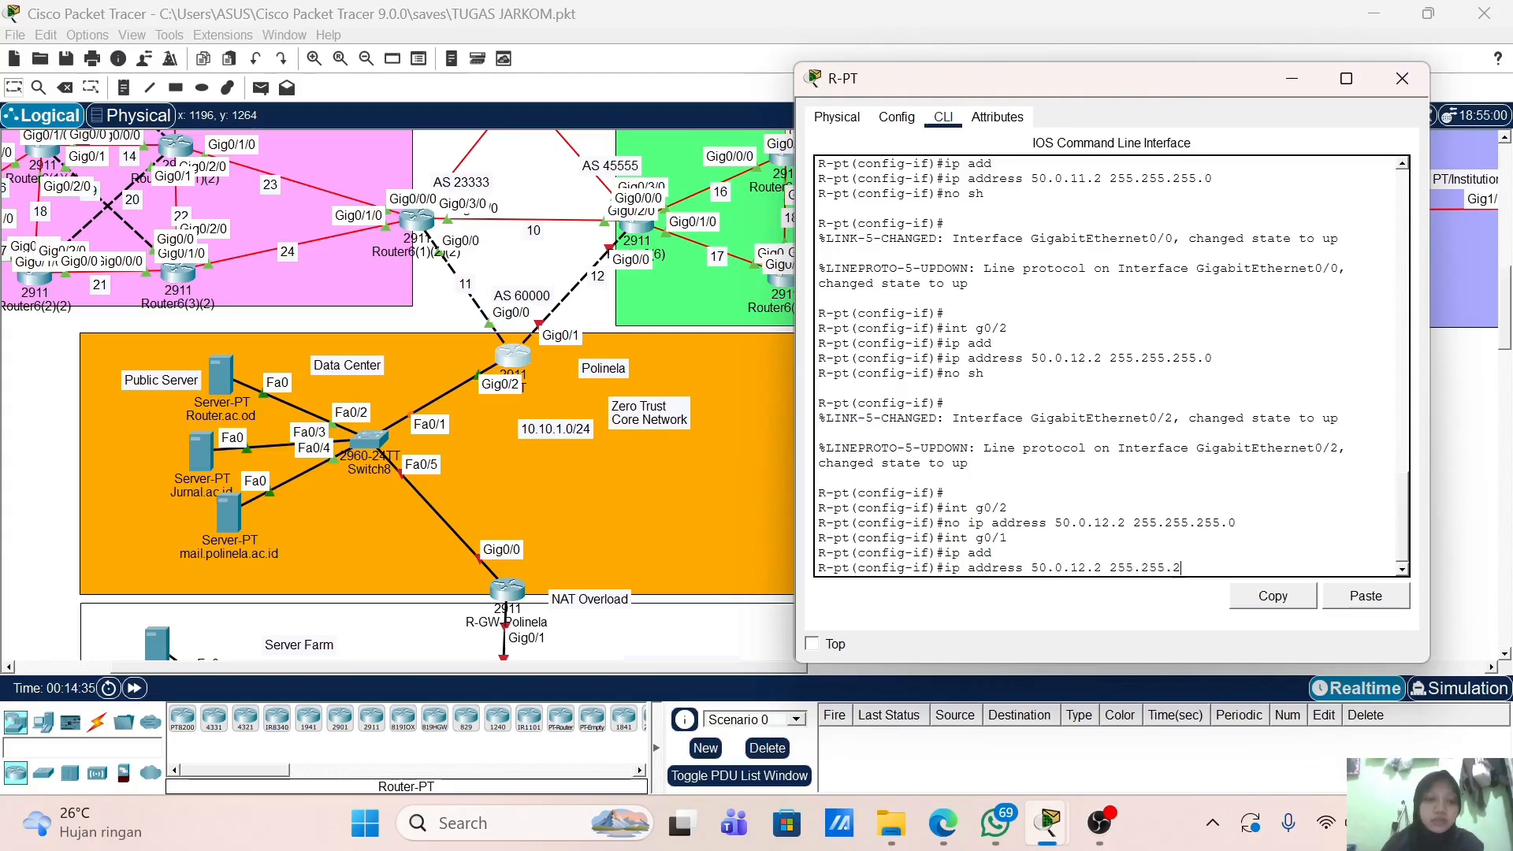
text(55.0)
key(Return)
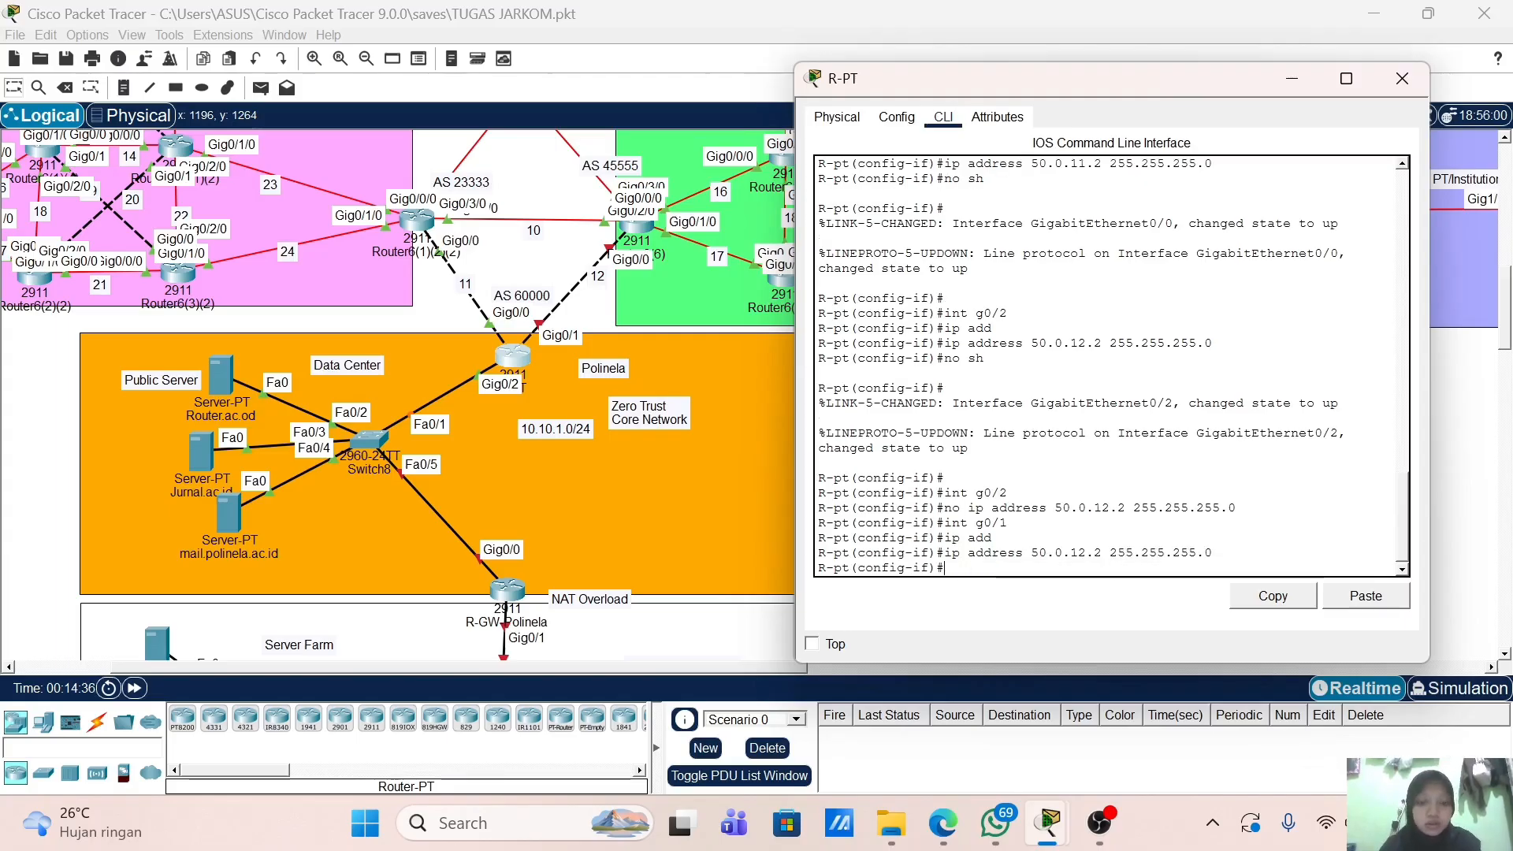
text(no sh)
key(Return)
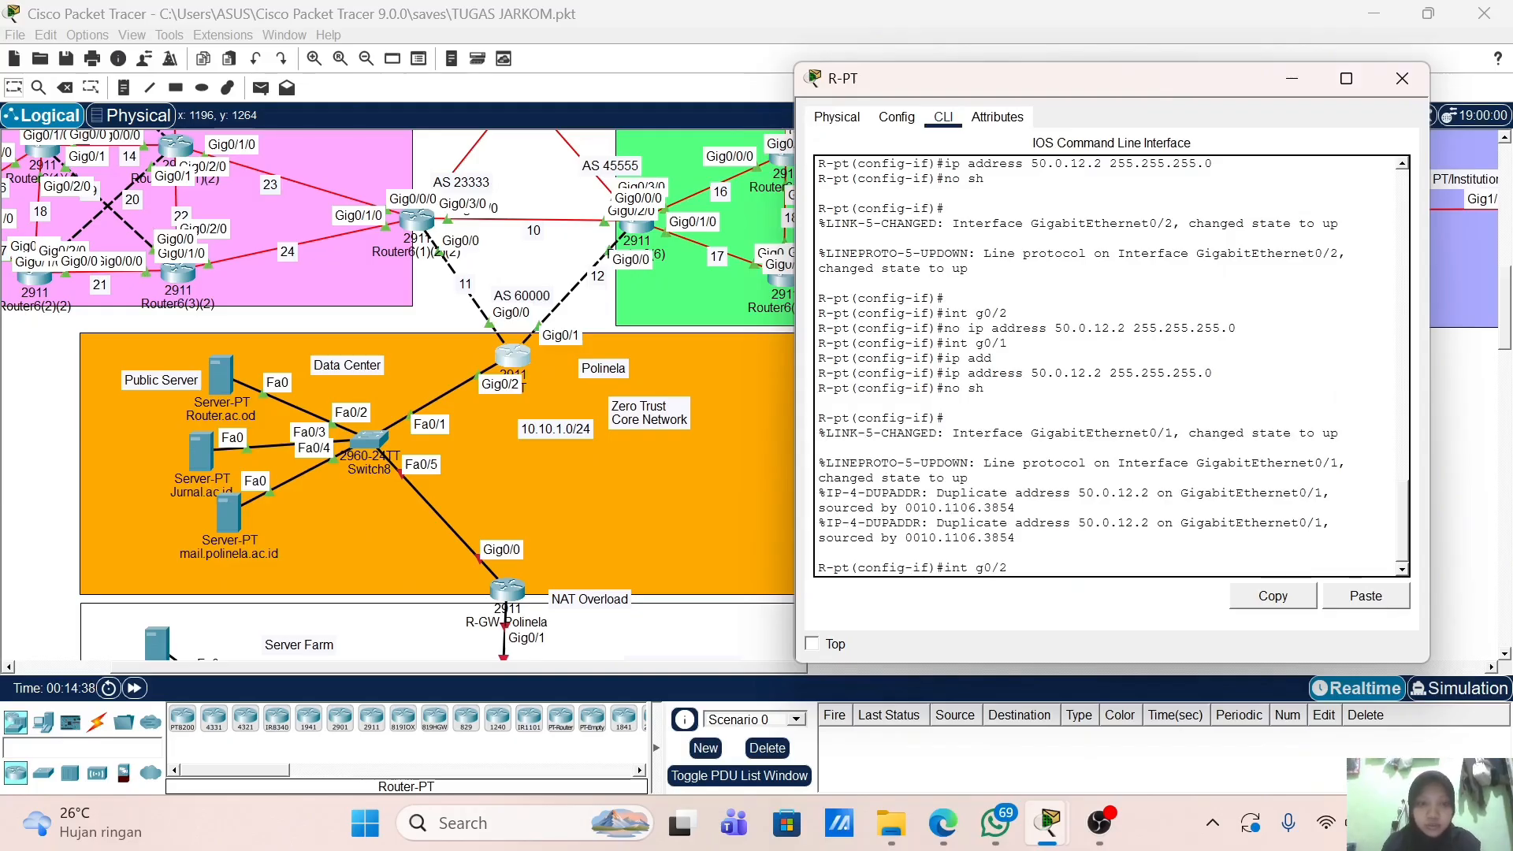
Step: Assign Gig0/2 the address 10.10.1.1 255.255.255.0
text(int g0/2)
key(Return)
text(ip add)
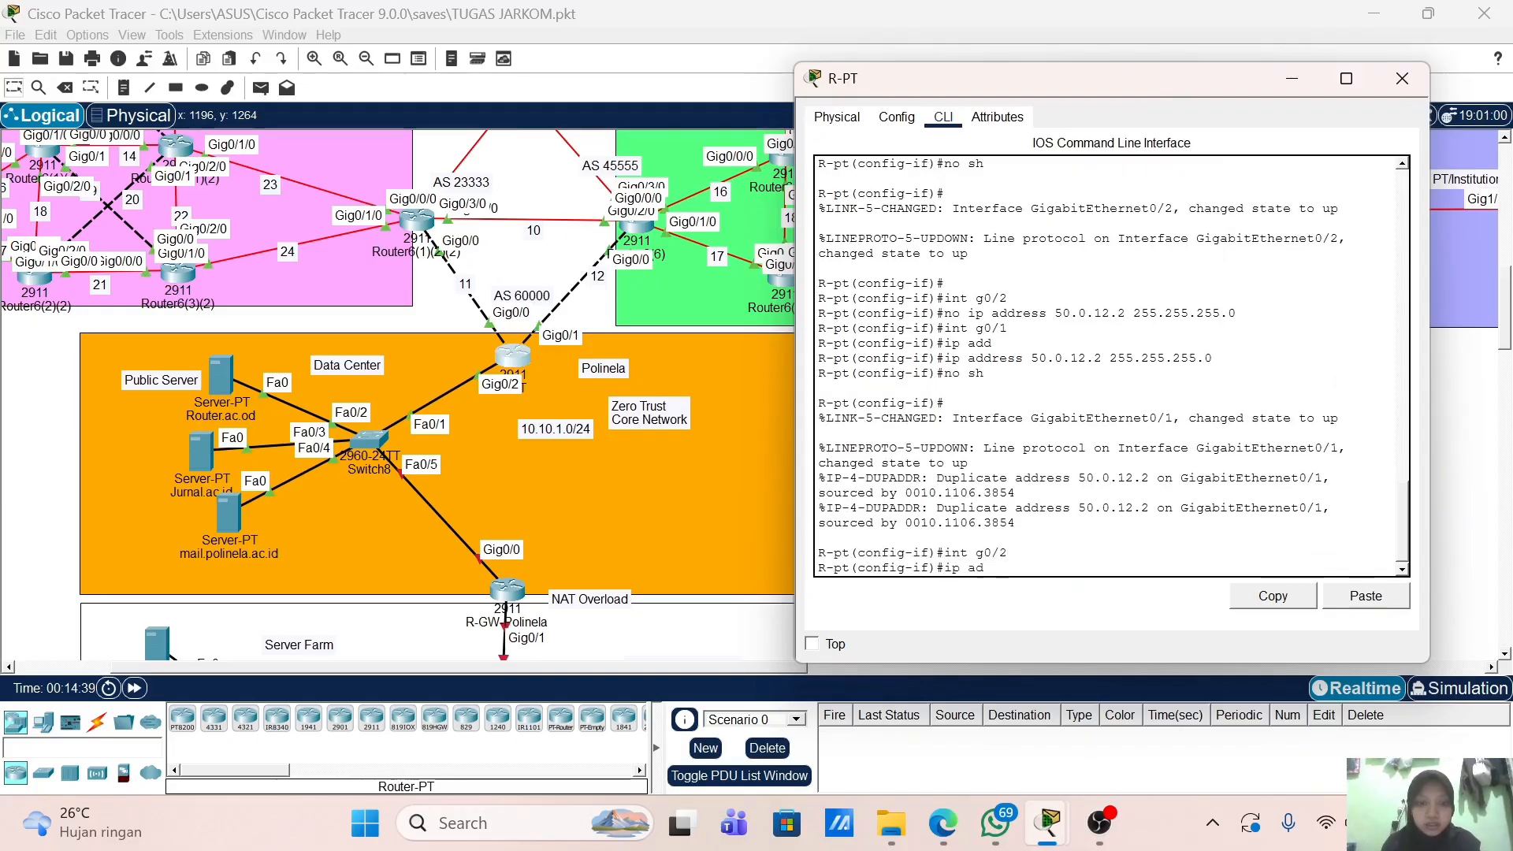
key(Tab)
text(10)
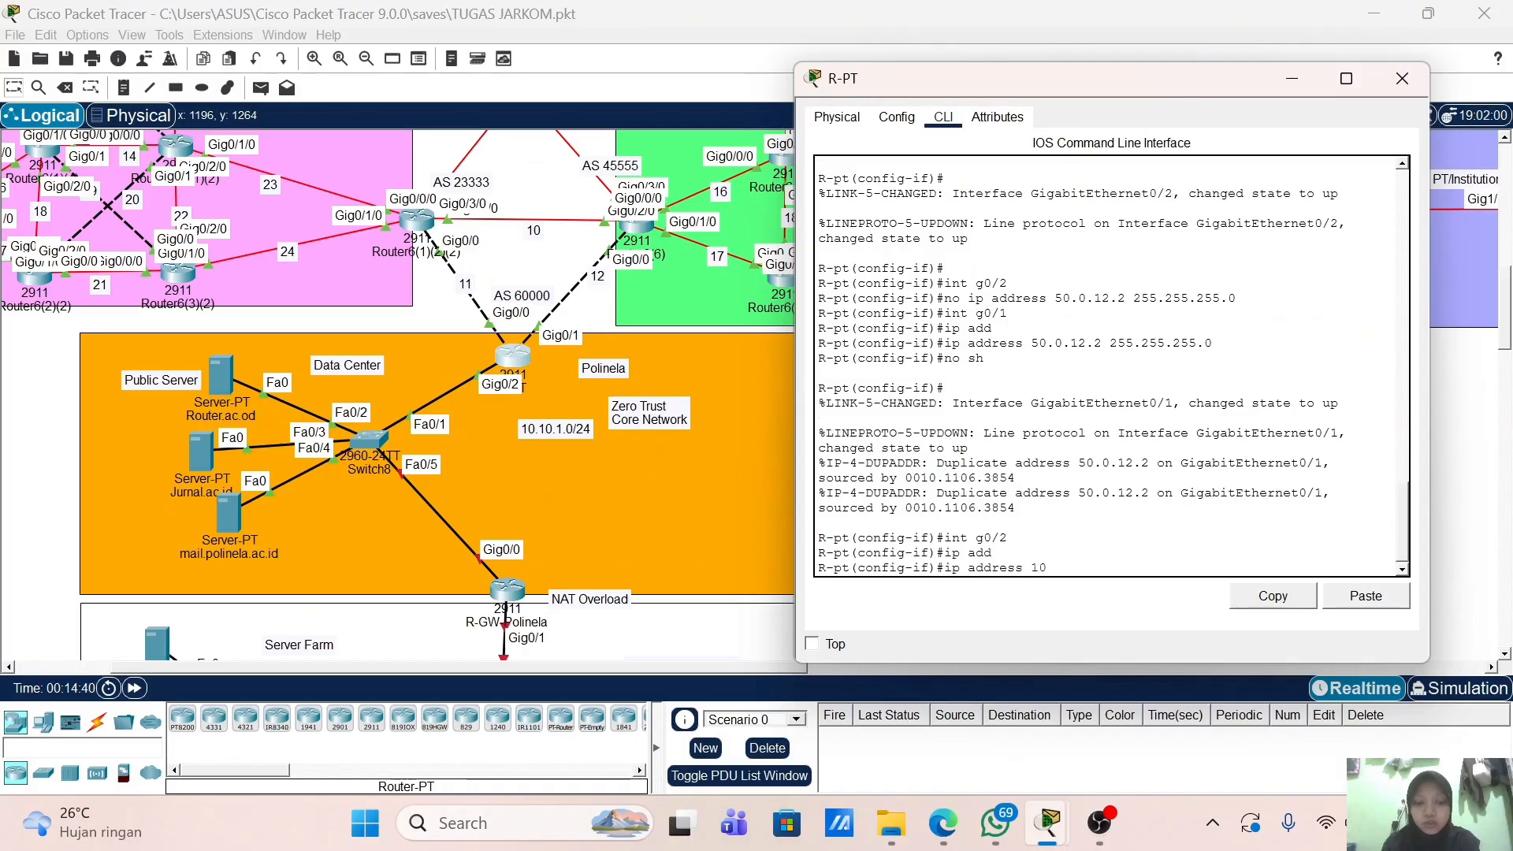
text(.10.1.1 2)
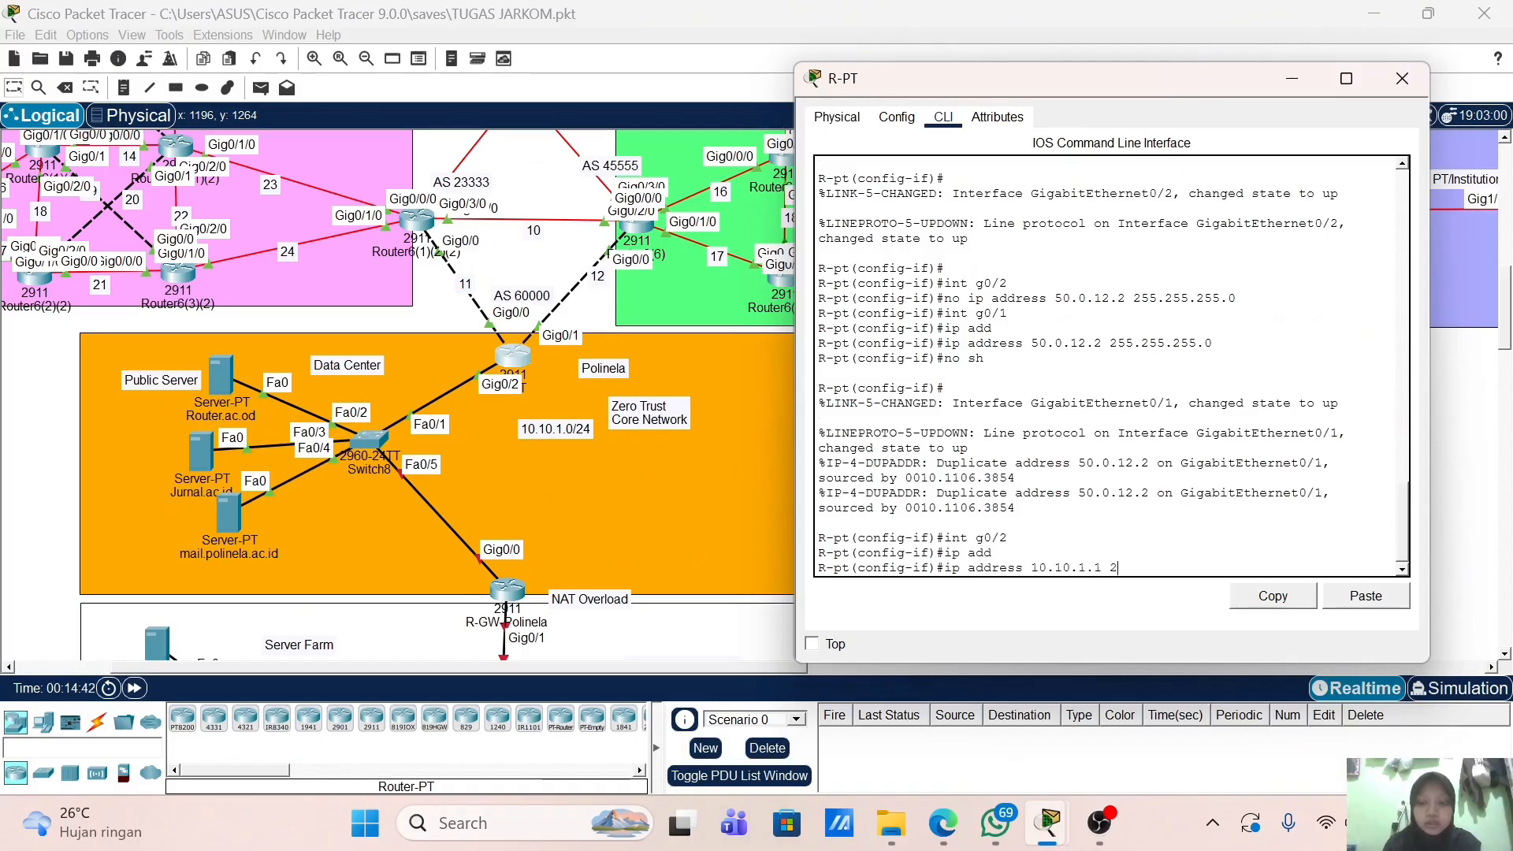
text(55.2)
key(BackSpace)
text(.2)
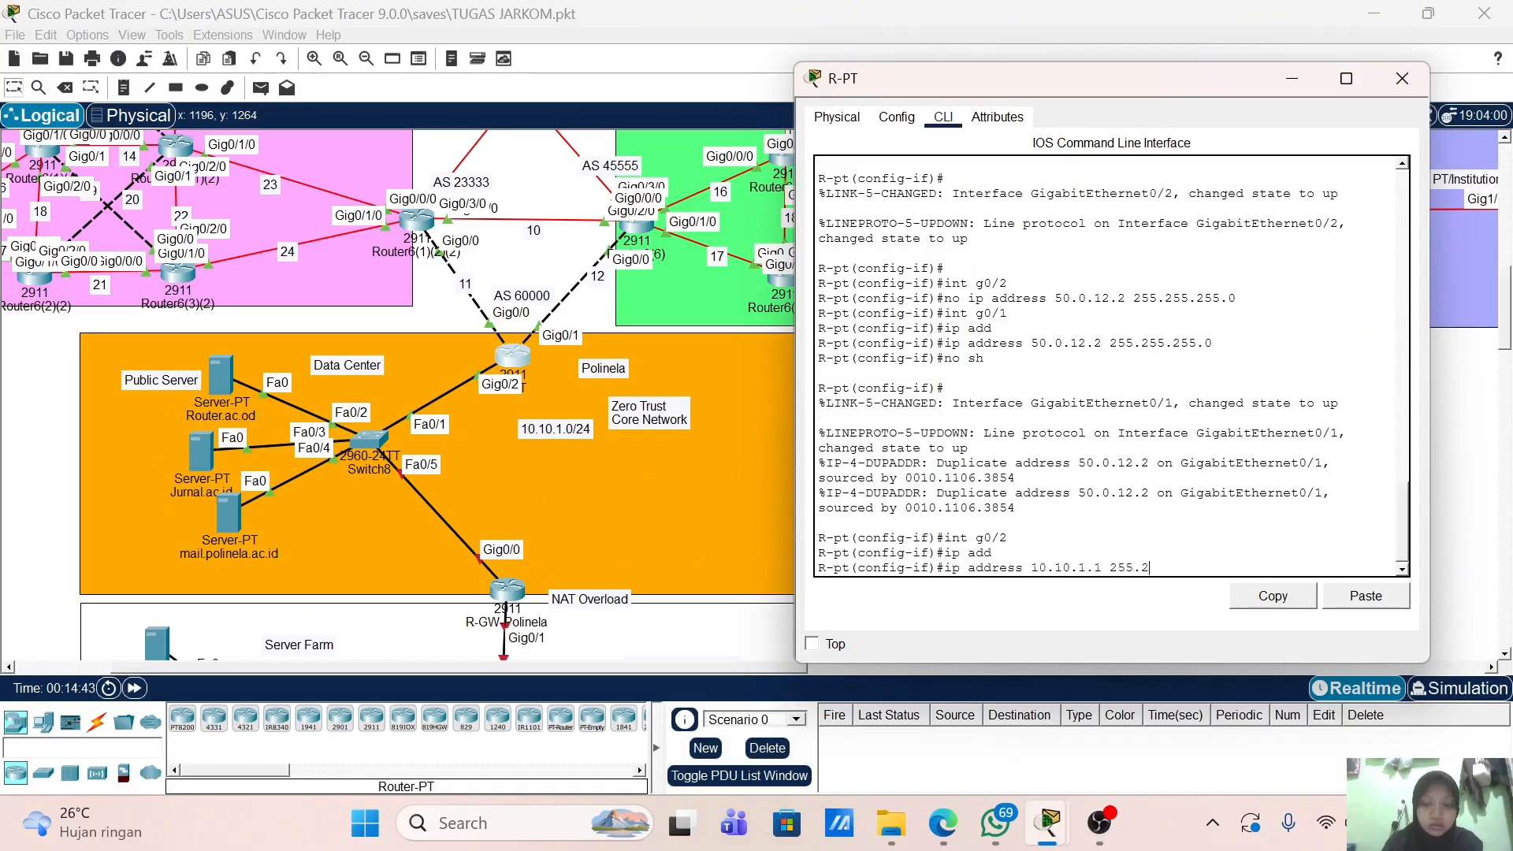
text(55.255.)
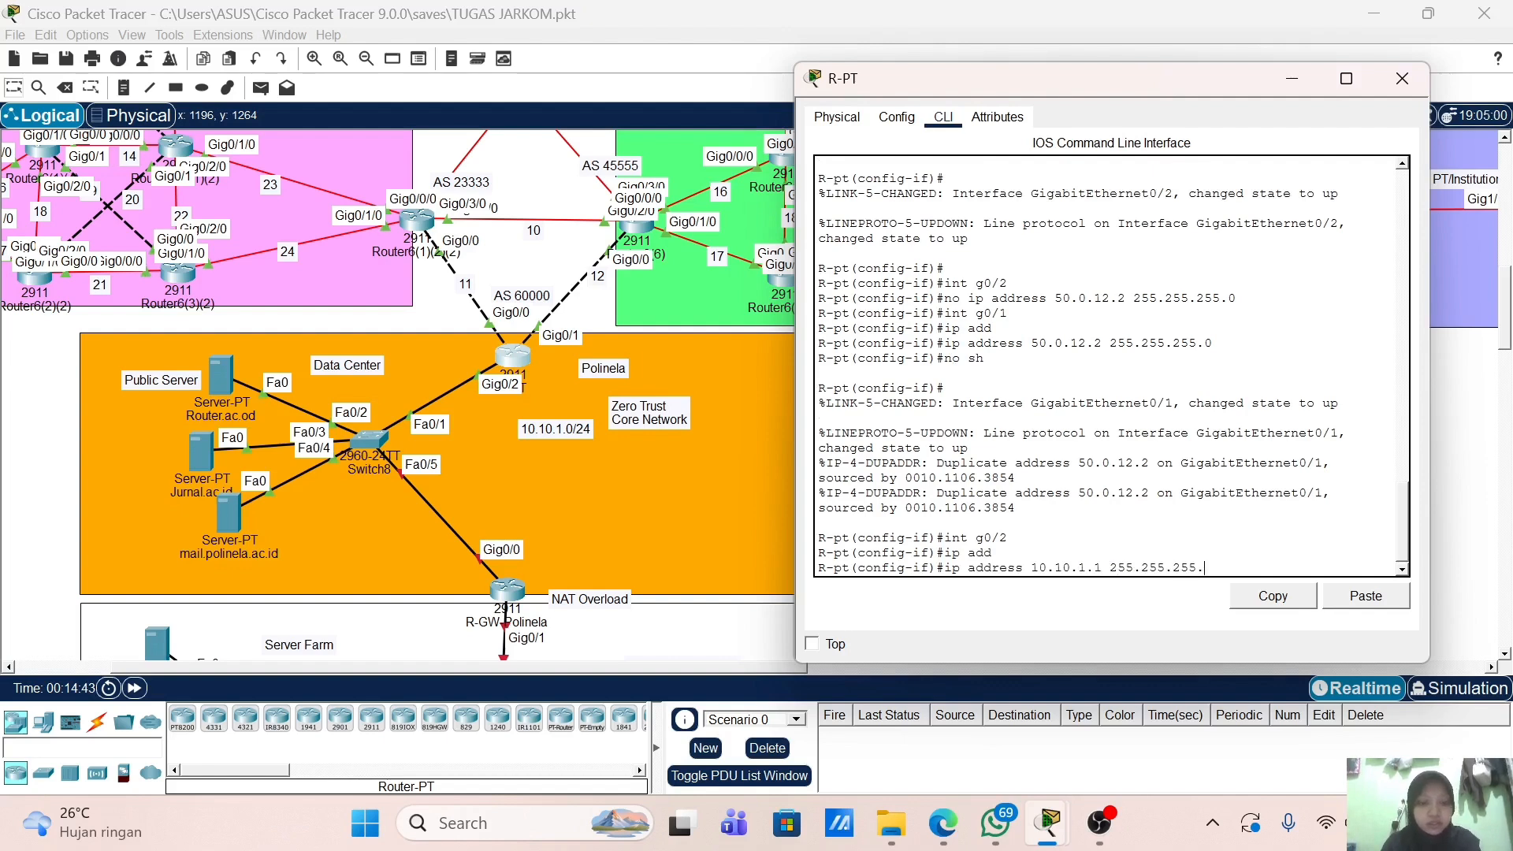
text(0)
key(Return)
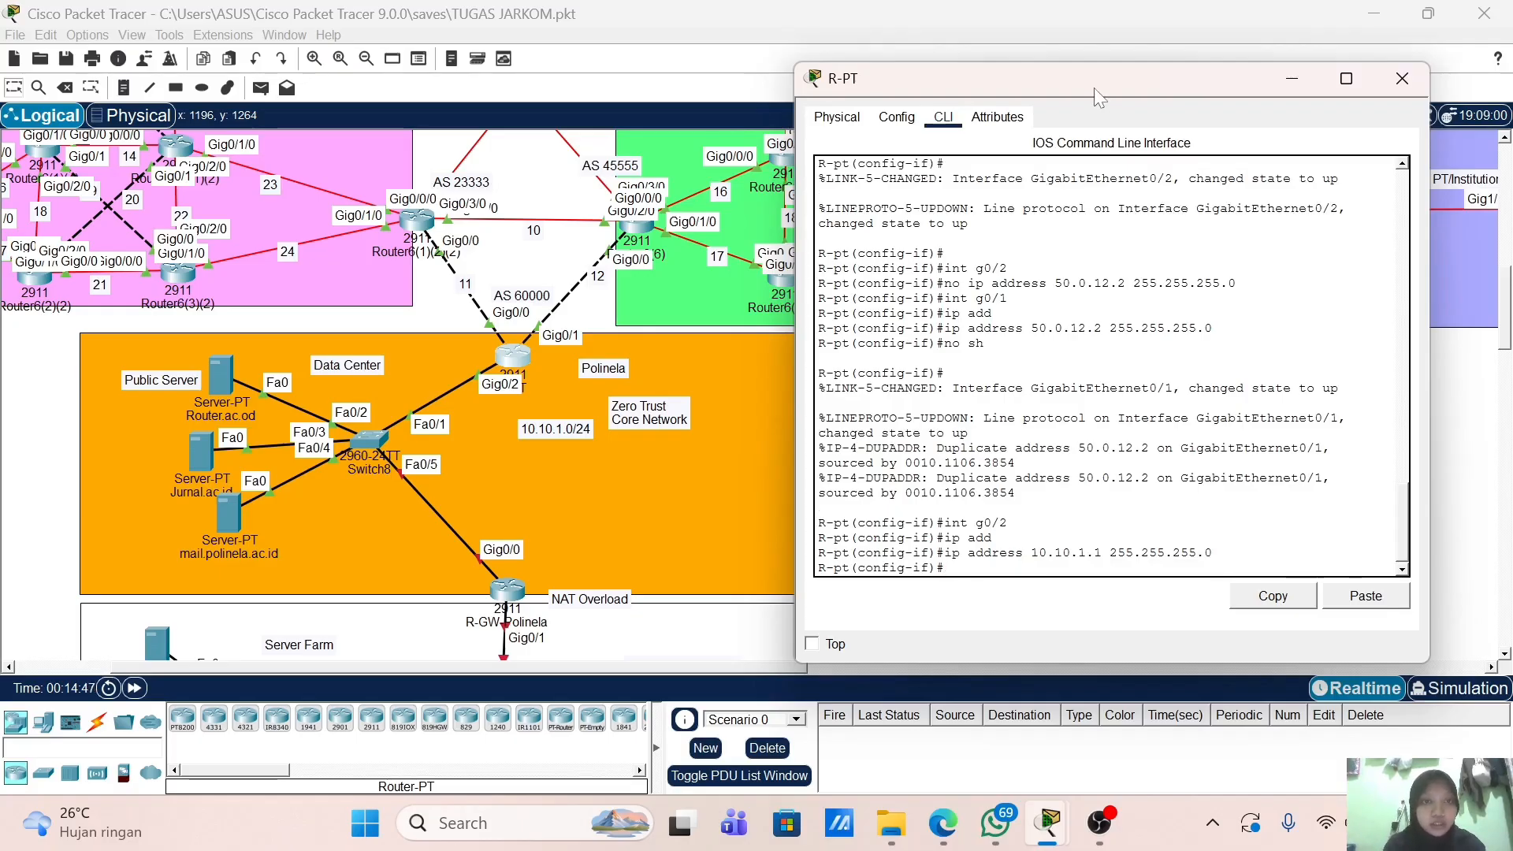
Step: Leave interface configuration and start the BGP process for AS 60000
drag(1094, 87, 1035, 80)
text(ex)
key(Return)
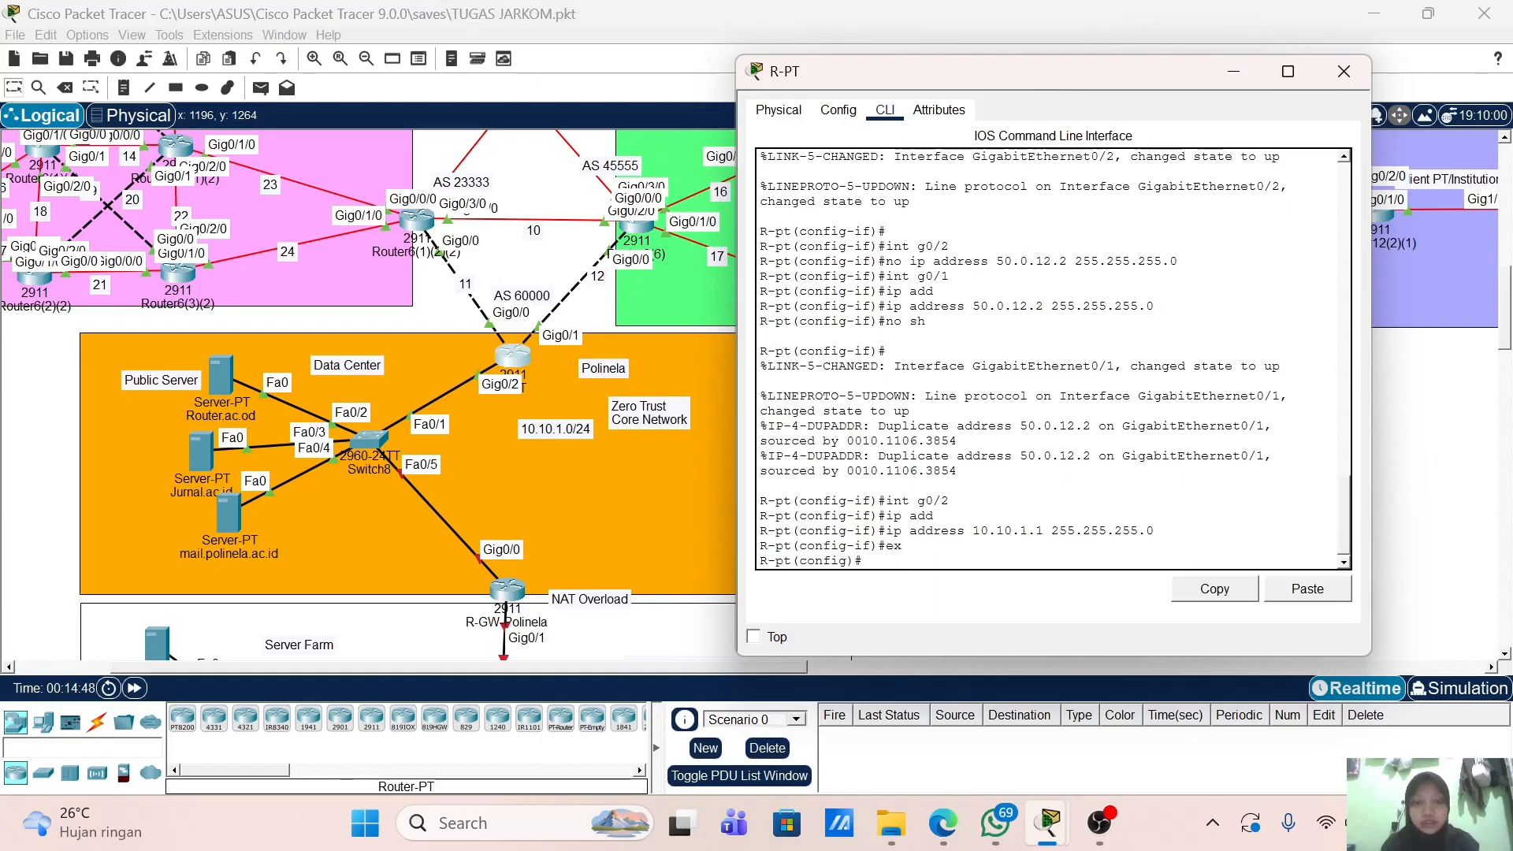
key(Return)
text(ro)
key(Tab)
text(bg)
key(Tab)
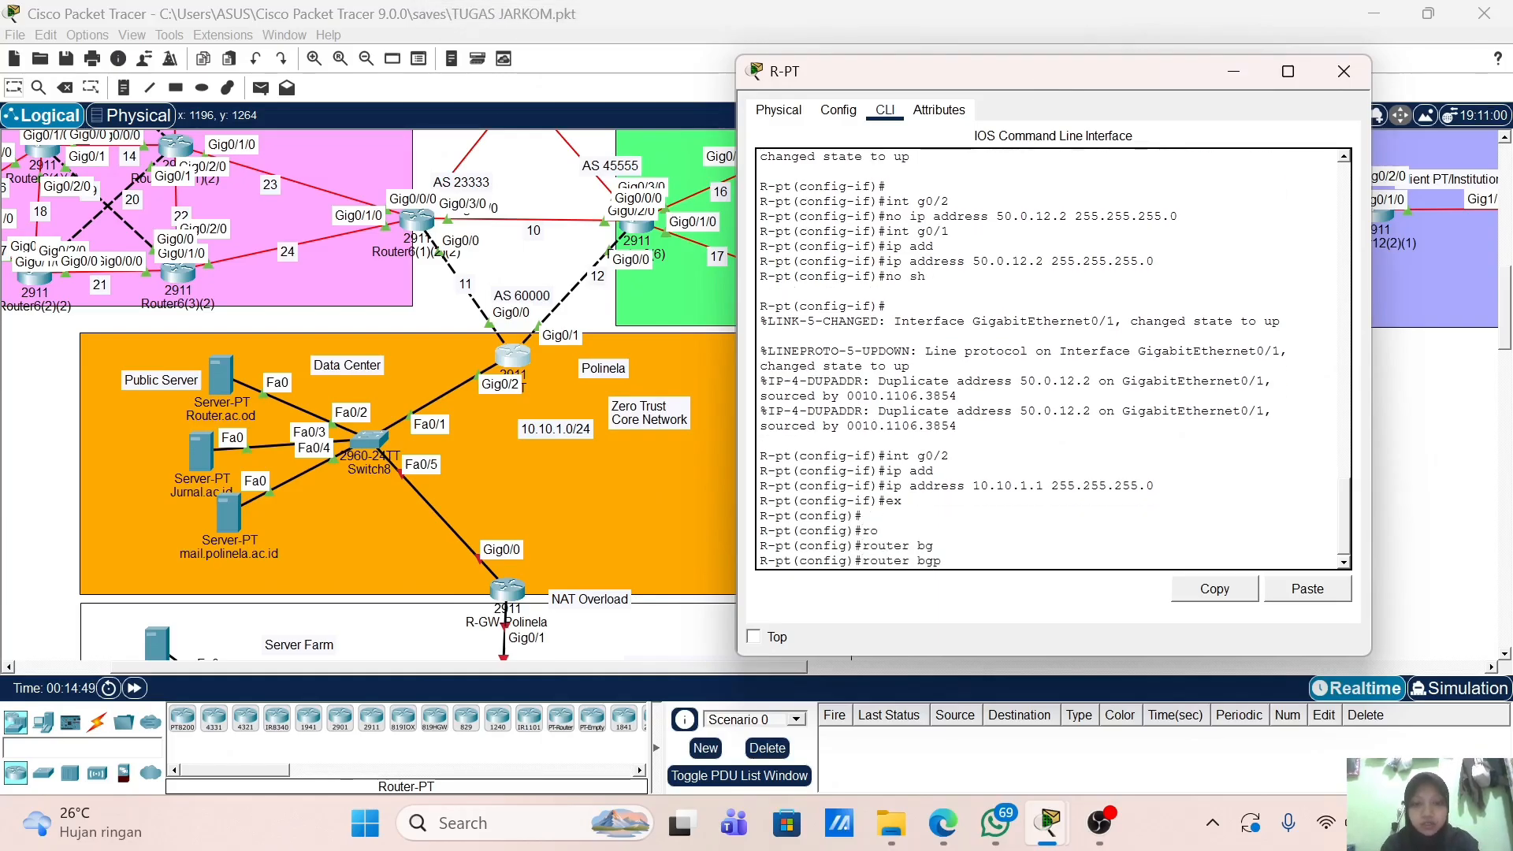
text(6000)
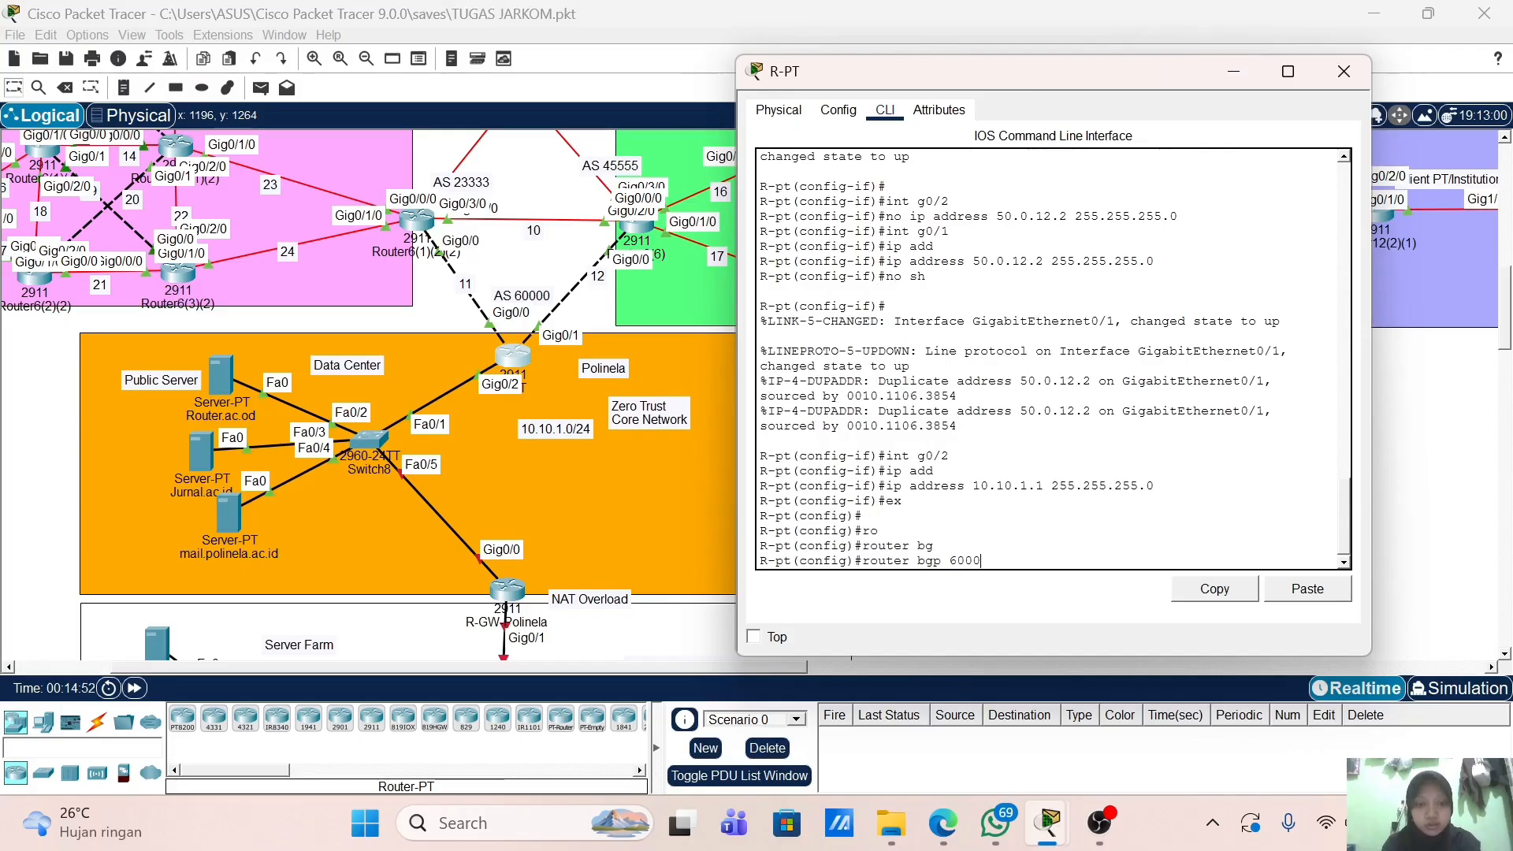
text(0)
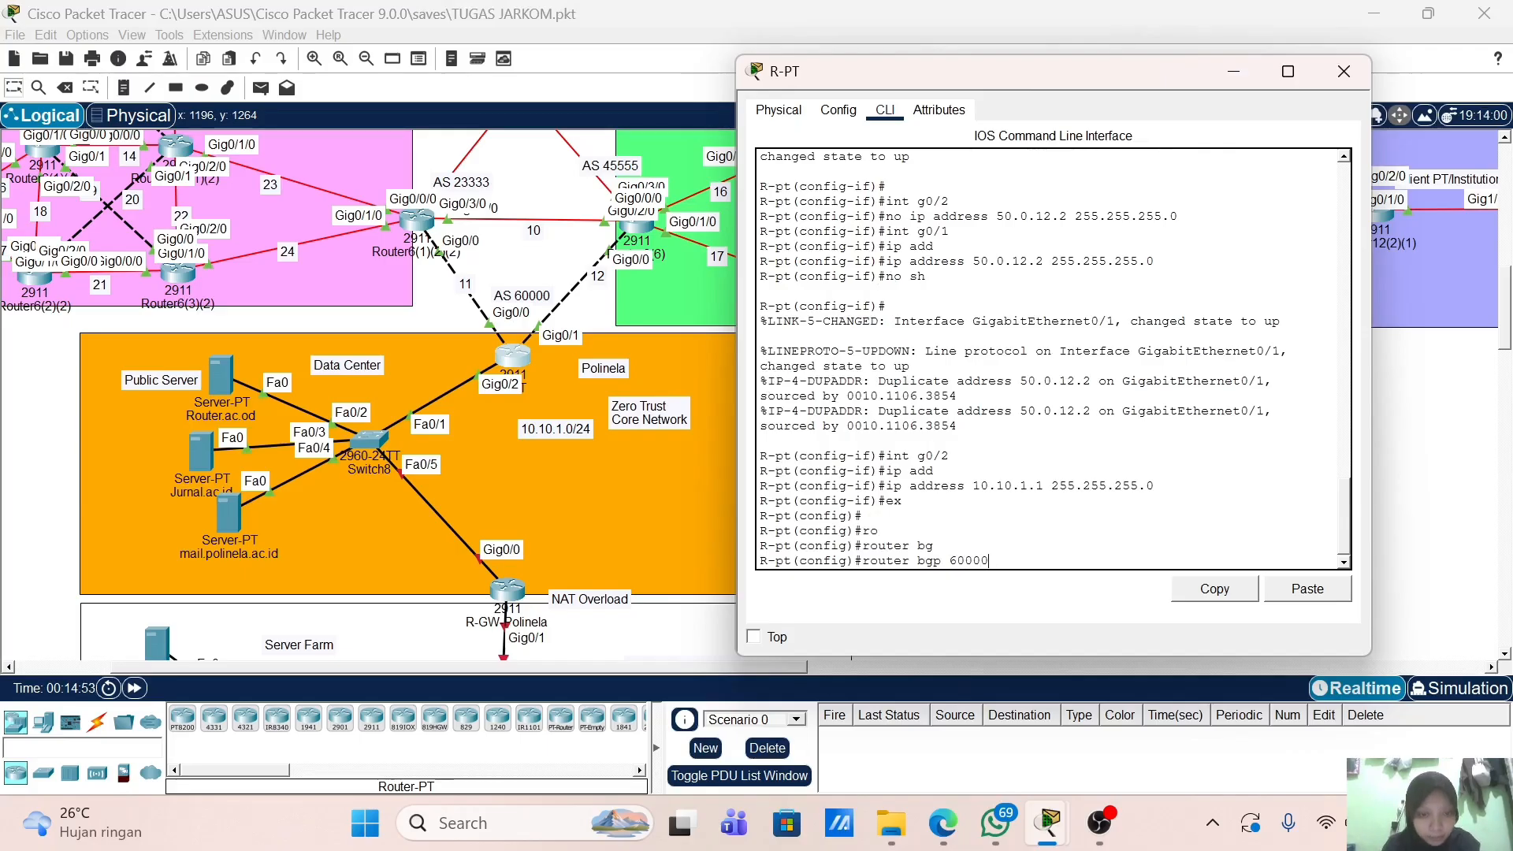
key(Return)
Step: Enable BGP log-neighbor-changes and peer with 50.0.11.1 in remote AS 23333
text(bg)
key(Tab)
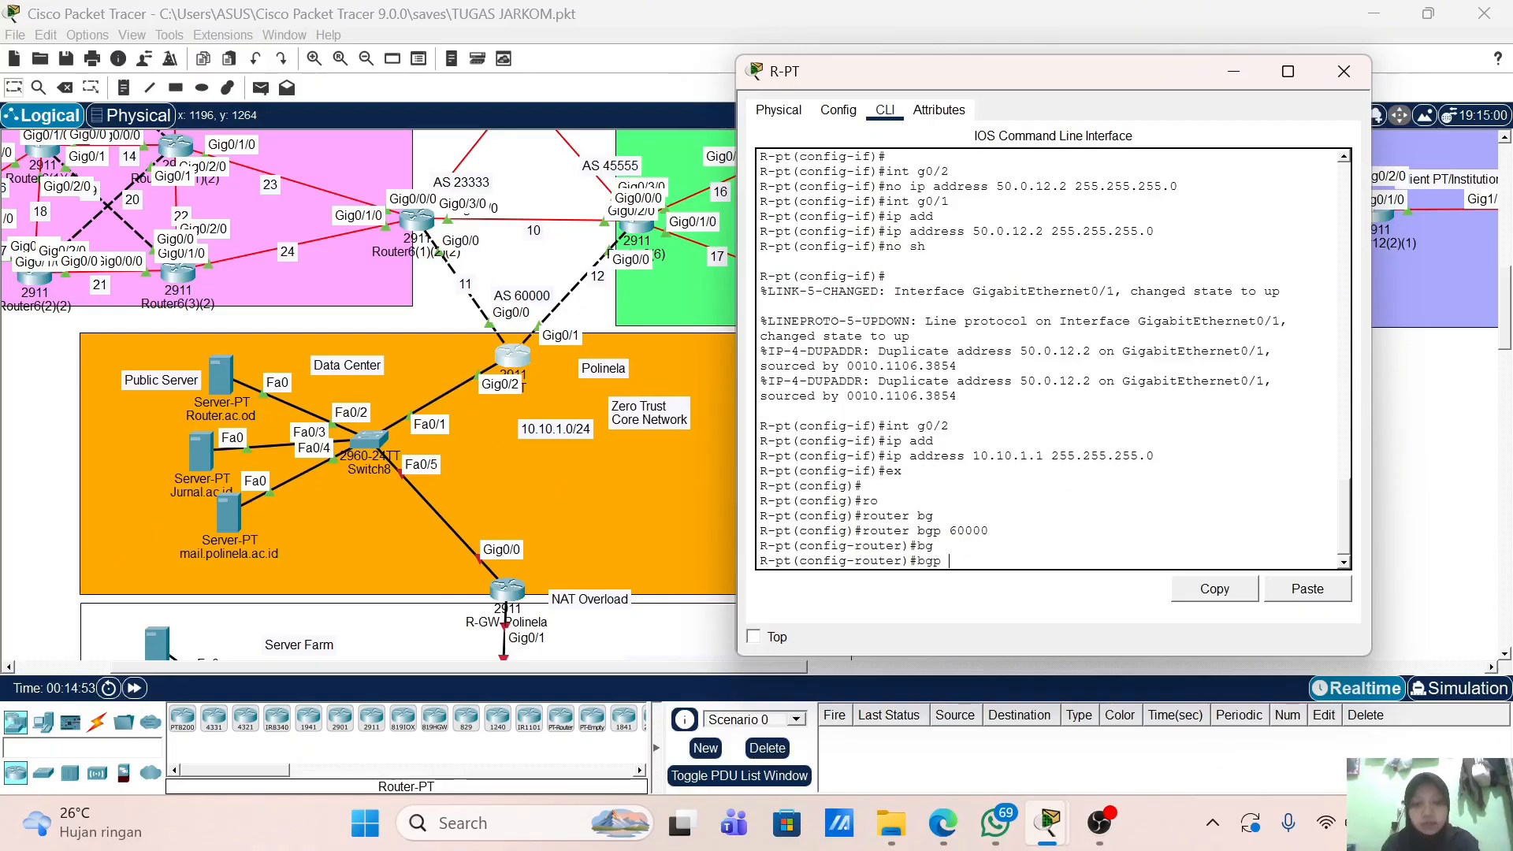
text(l)
key(Tab)
key(Return)
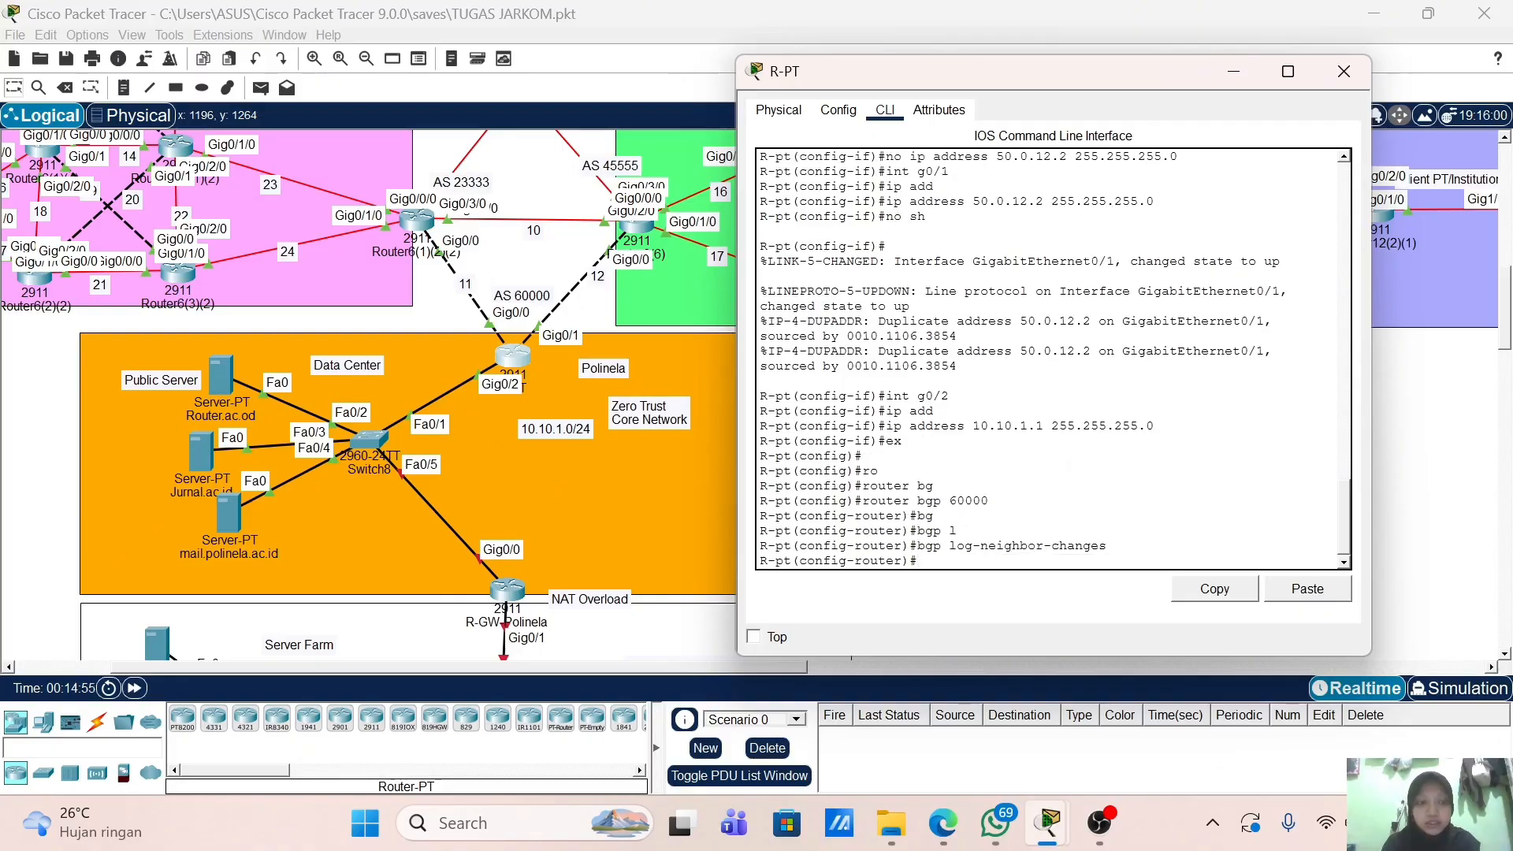
text(nei)
key(Tab)
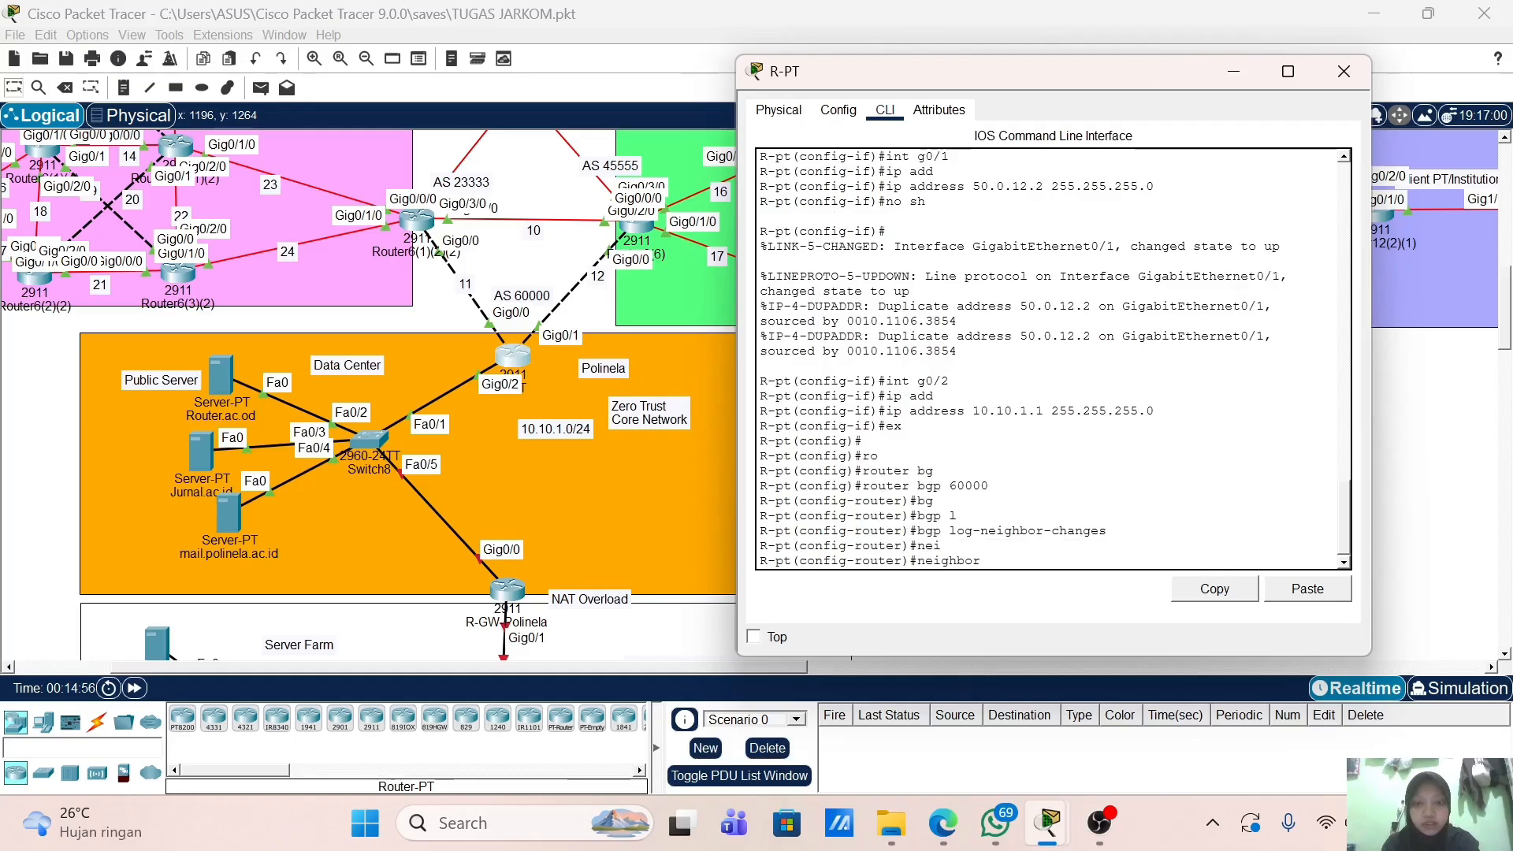
text(50.0.11.1)
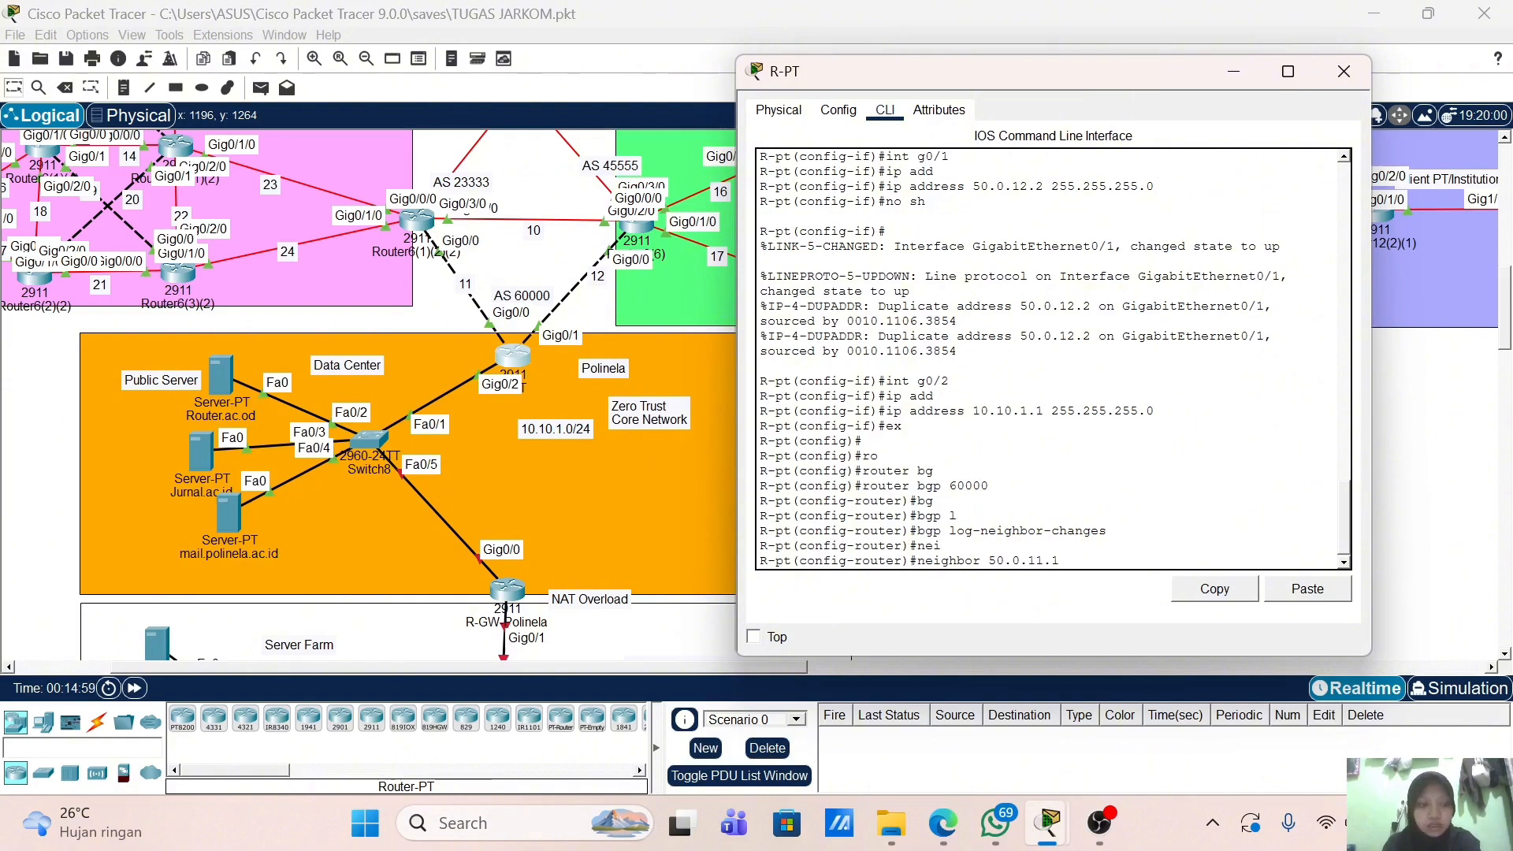
text( re)
key(Tab)
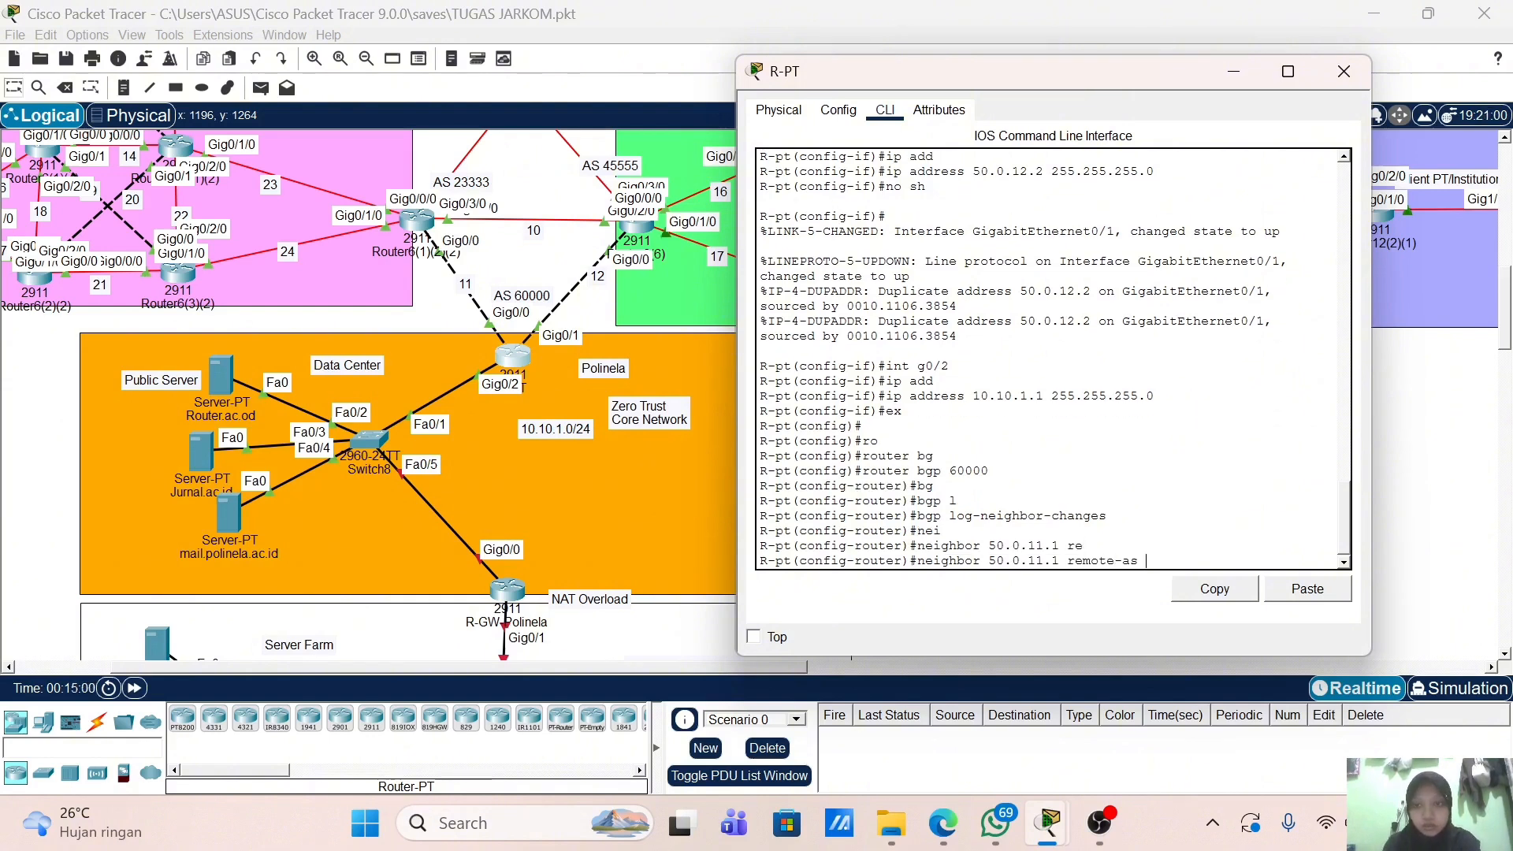
text(233)
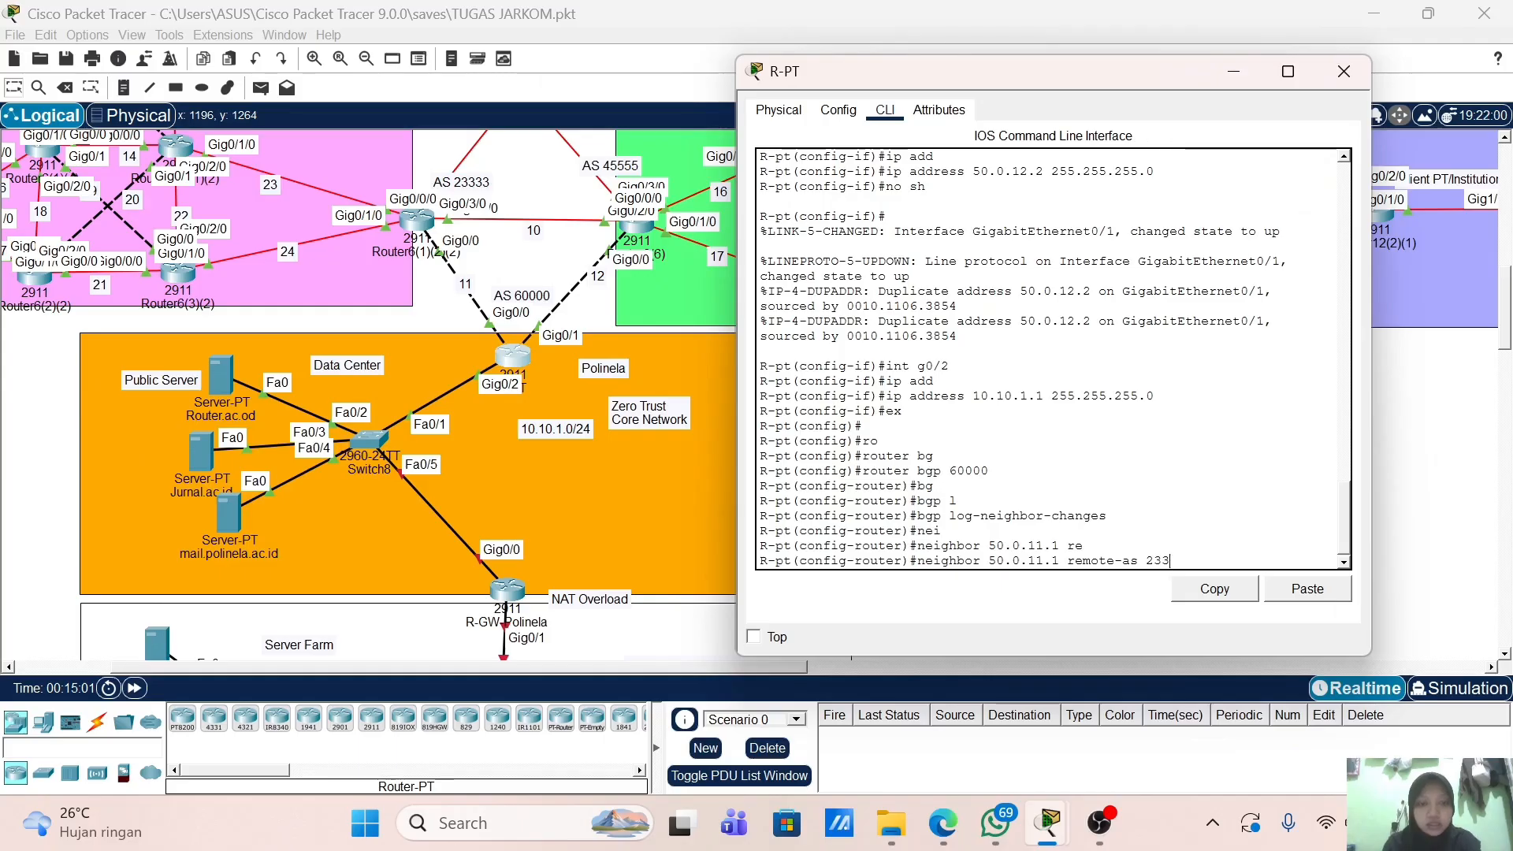
text(33)
key(Return)
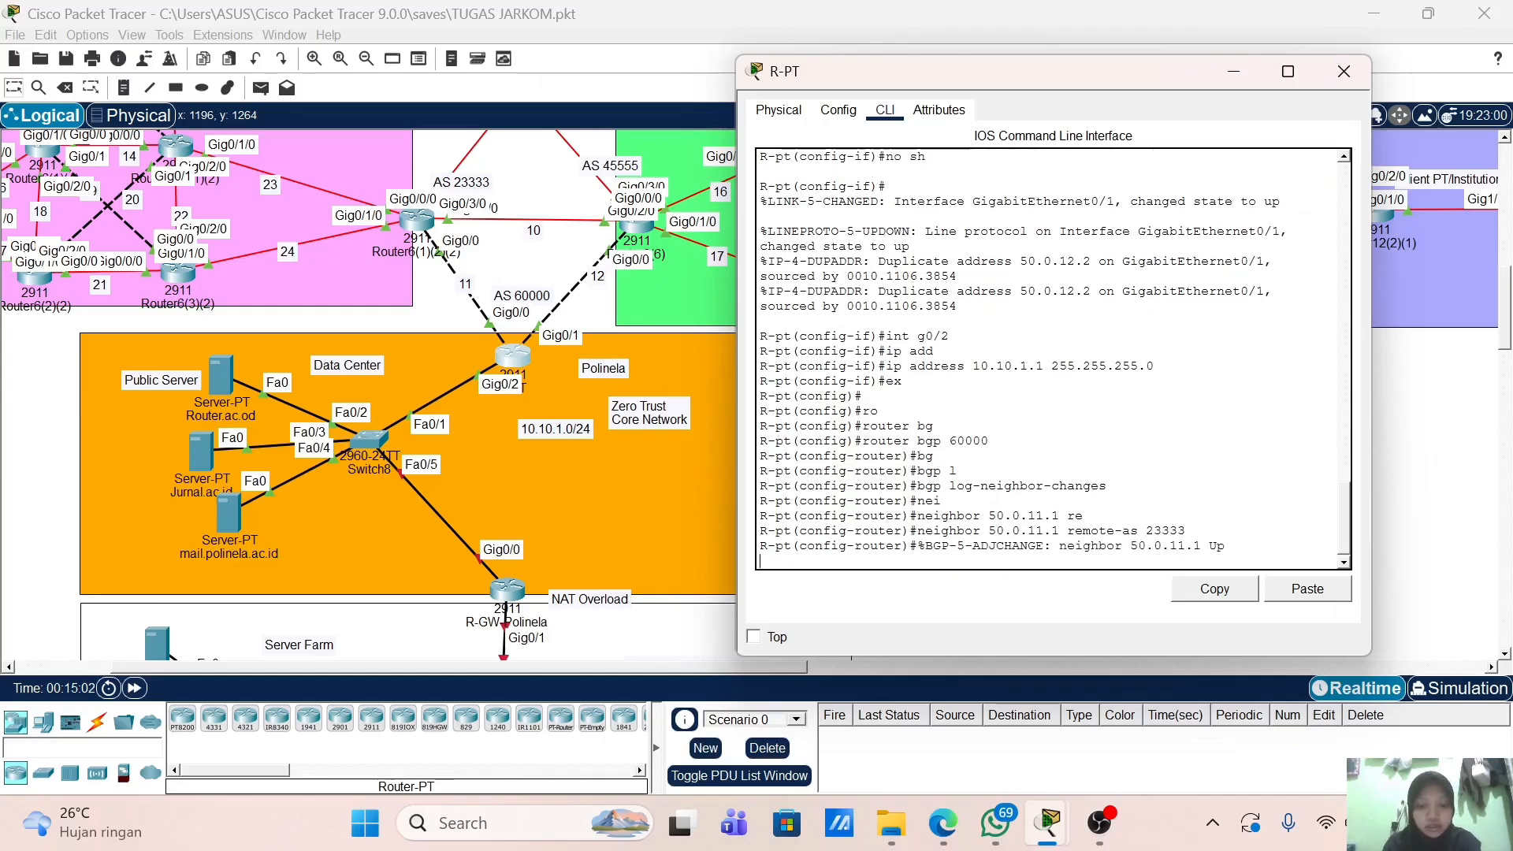
Step: Add the second neighbor 50.0.12.1 in remote AS 45555 by editing the recalled command
key(Return)
key(Up)
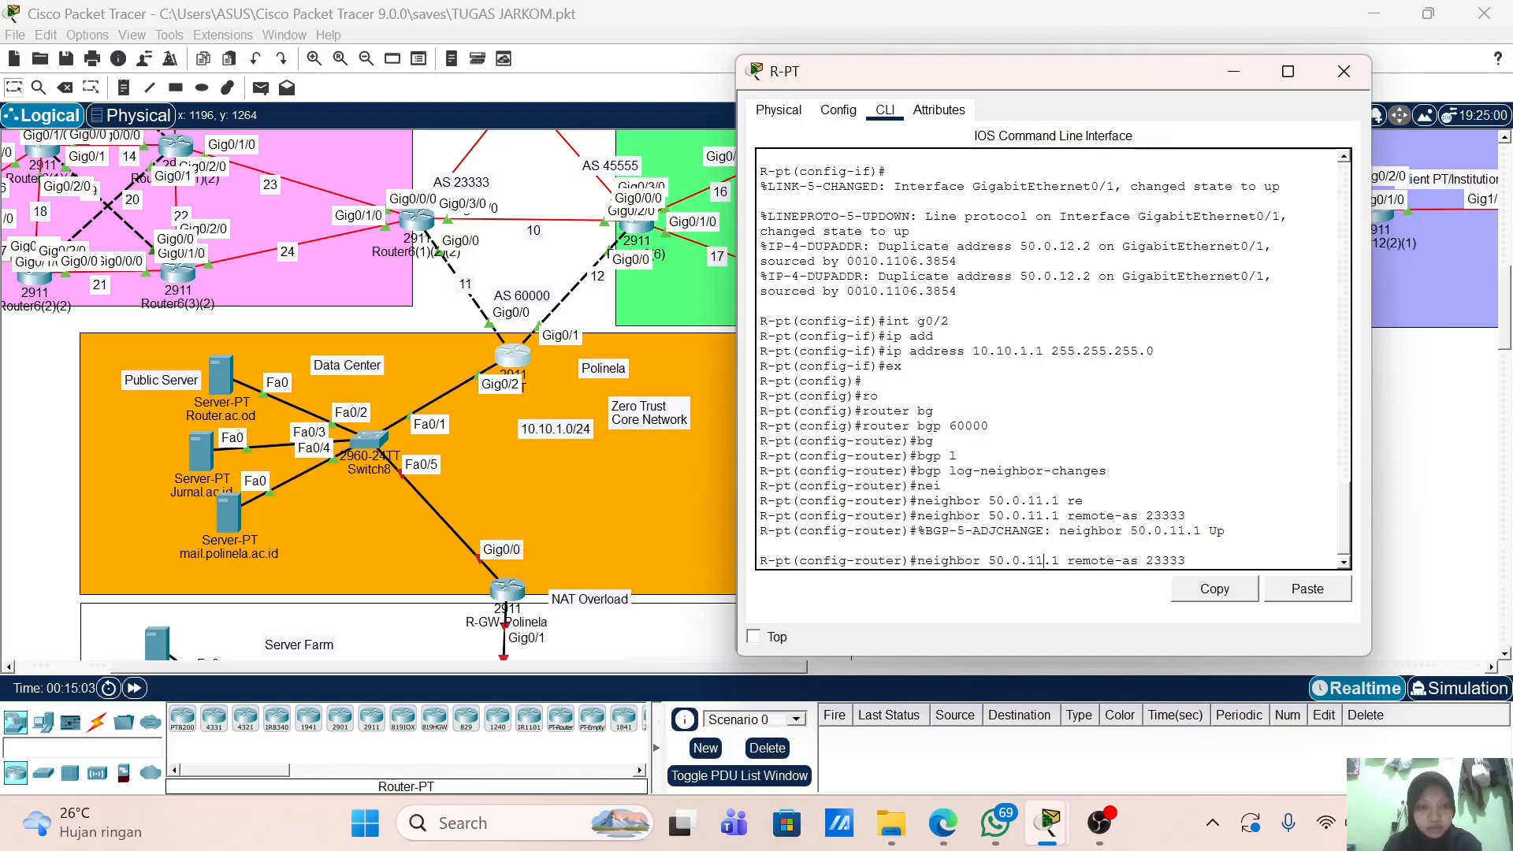
key(Left)
key(Left)
key(BackSpace)
text(2)
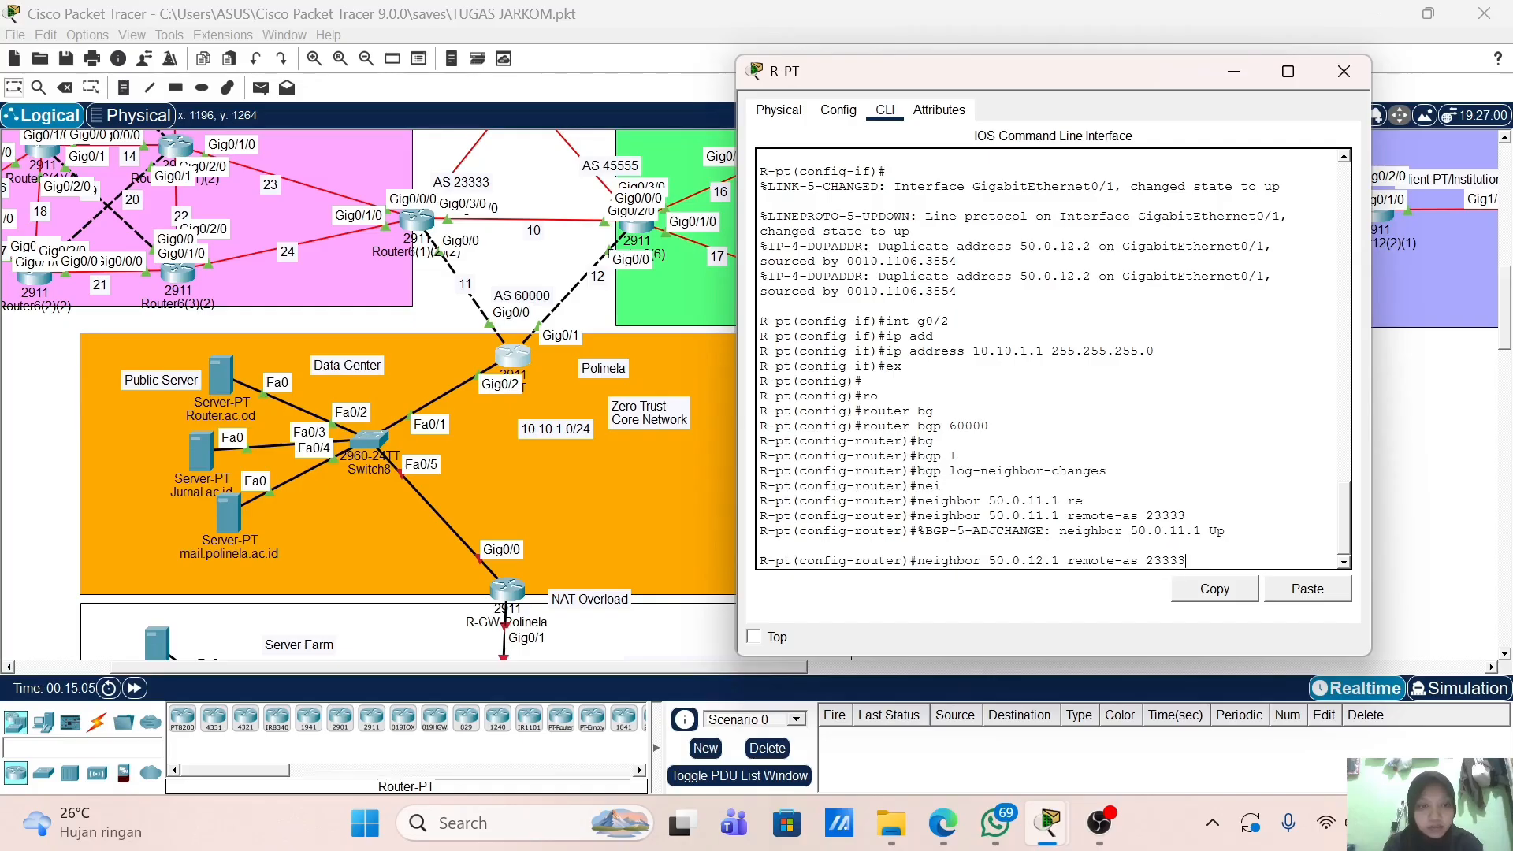
key(BackSpace)
key(BackSpace)
key(BackSpace)
key(BackSpace)
key(BackSpace)
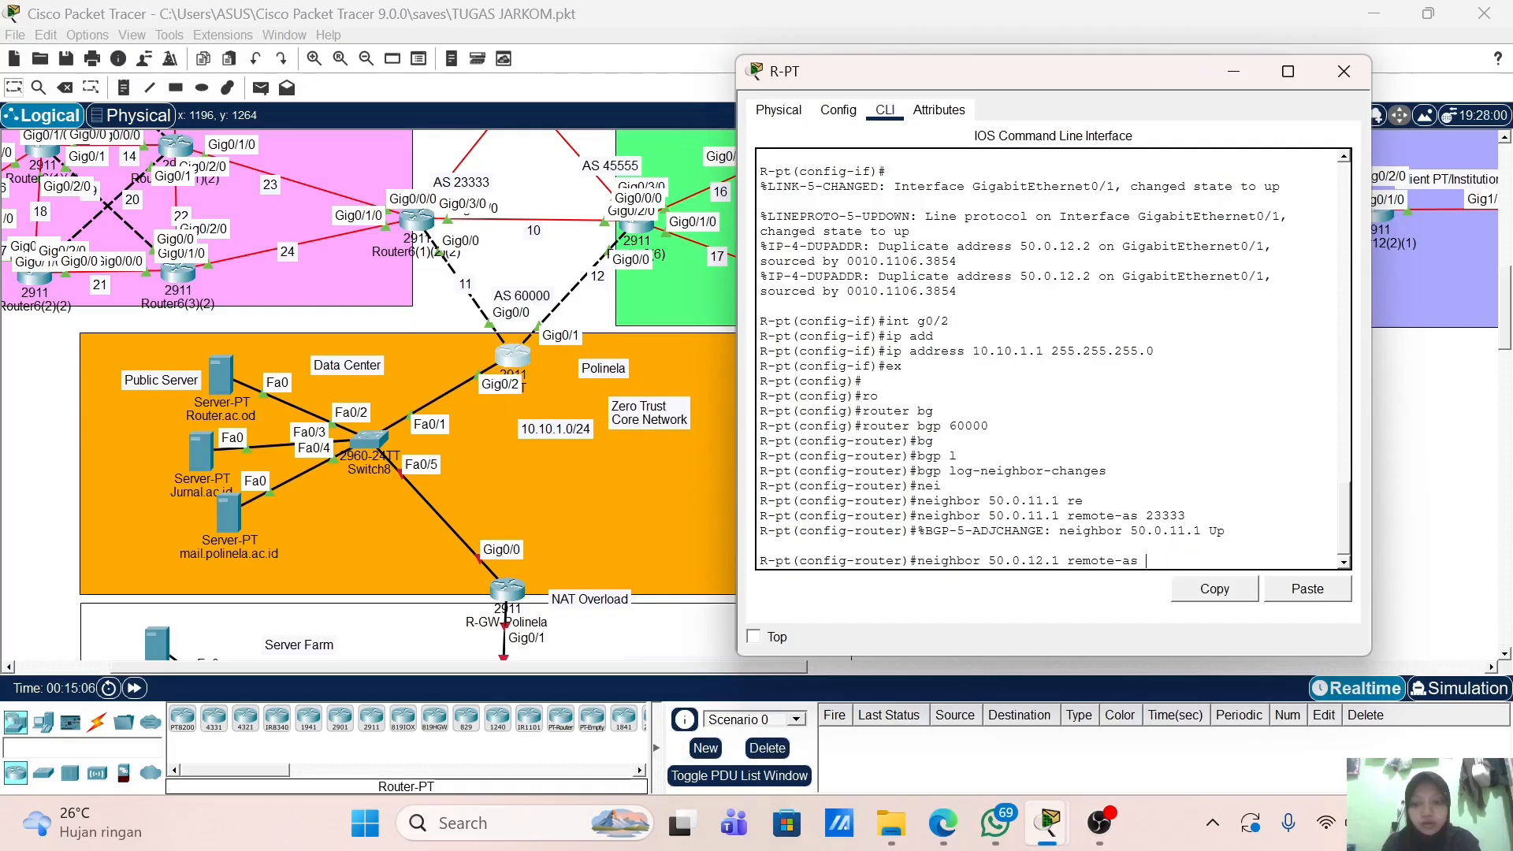
text(45555)
key(Return)
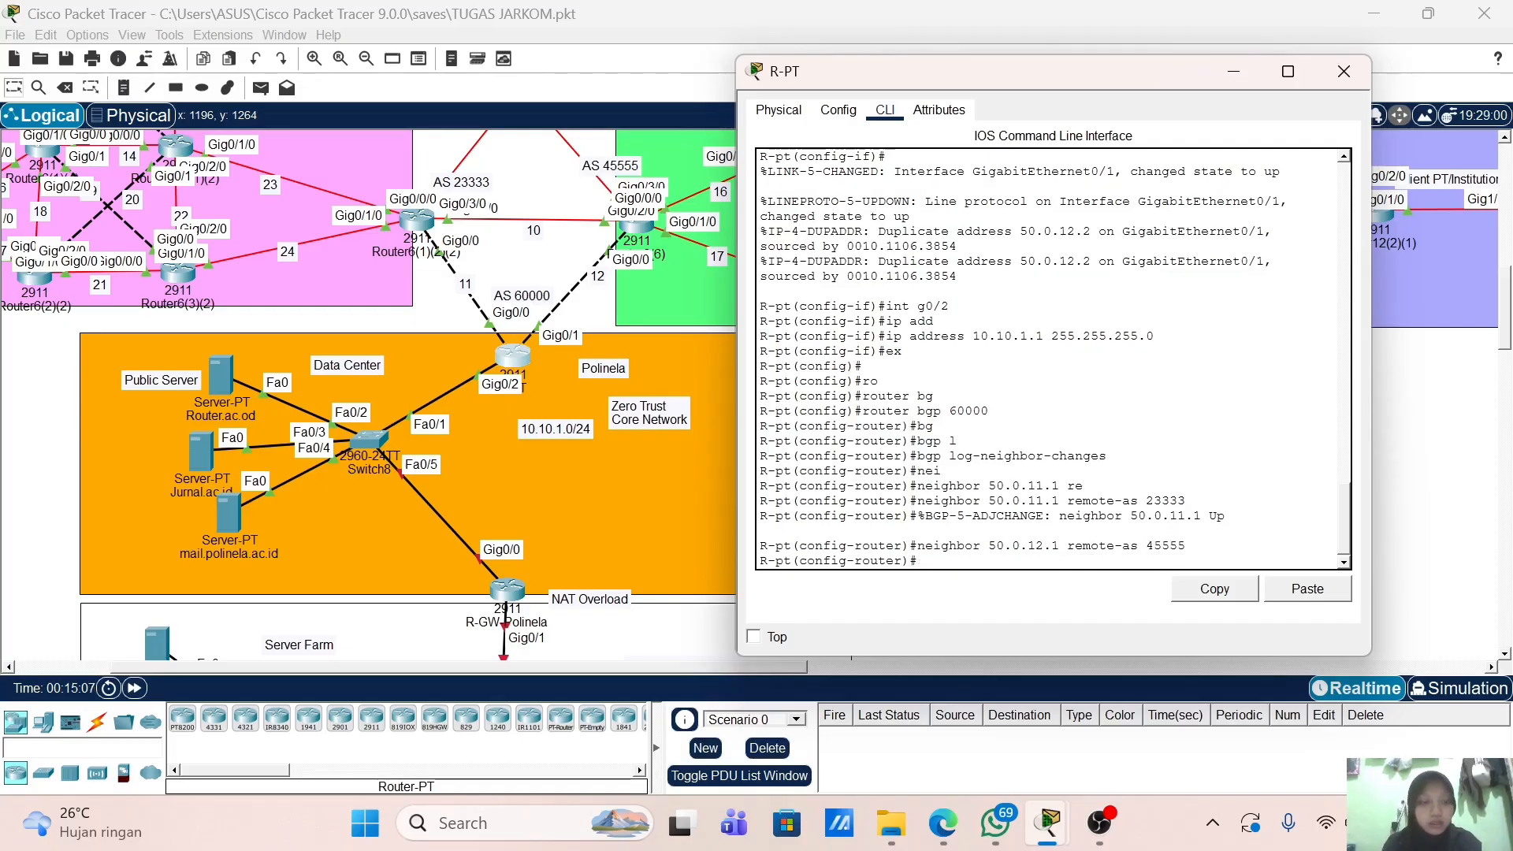
key(Return)
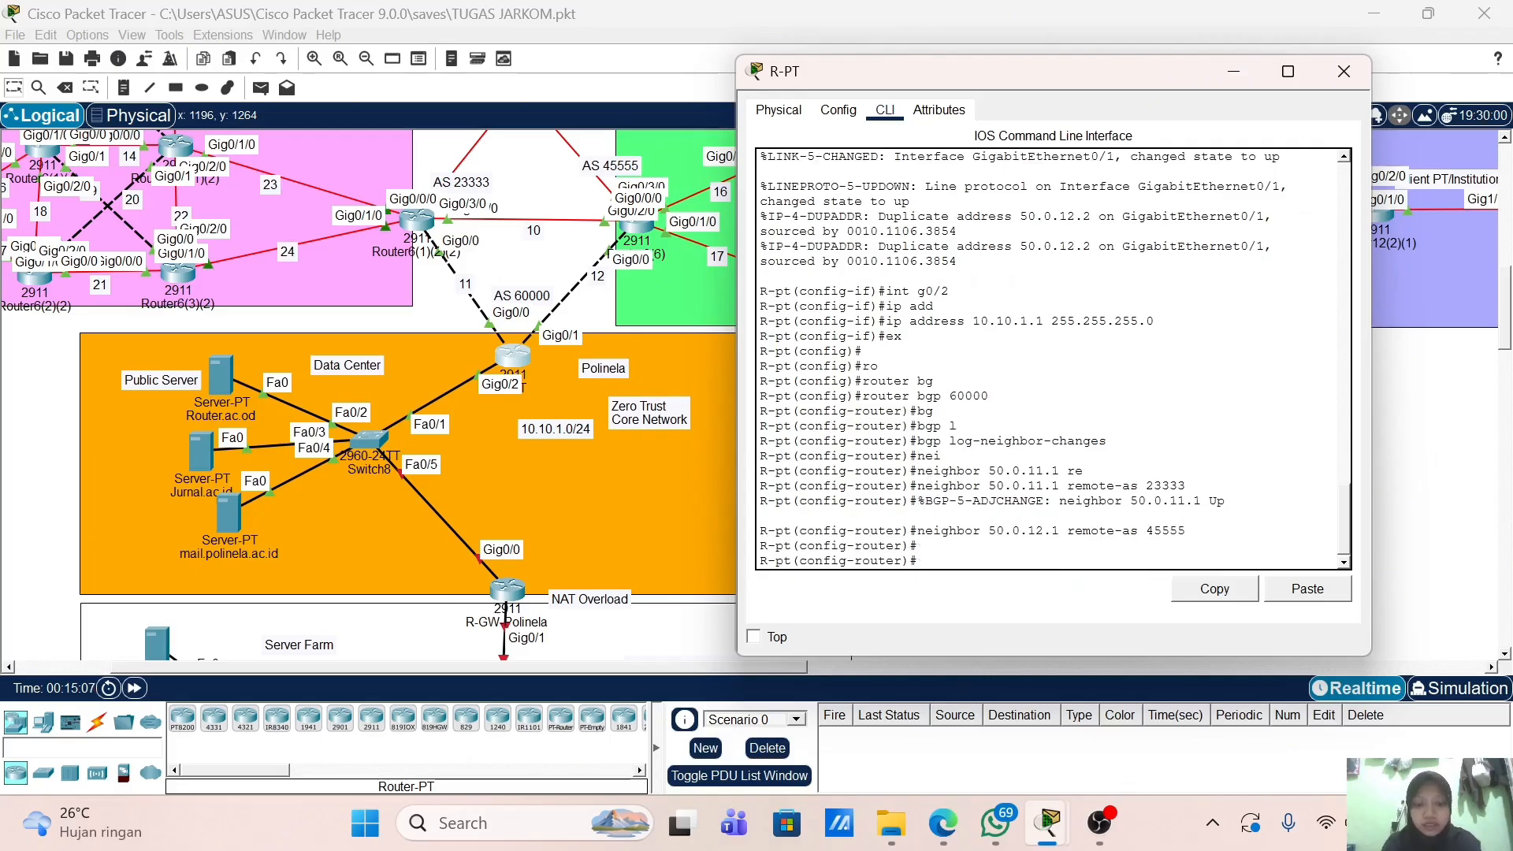
text(net)
key(Tab)
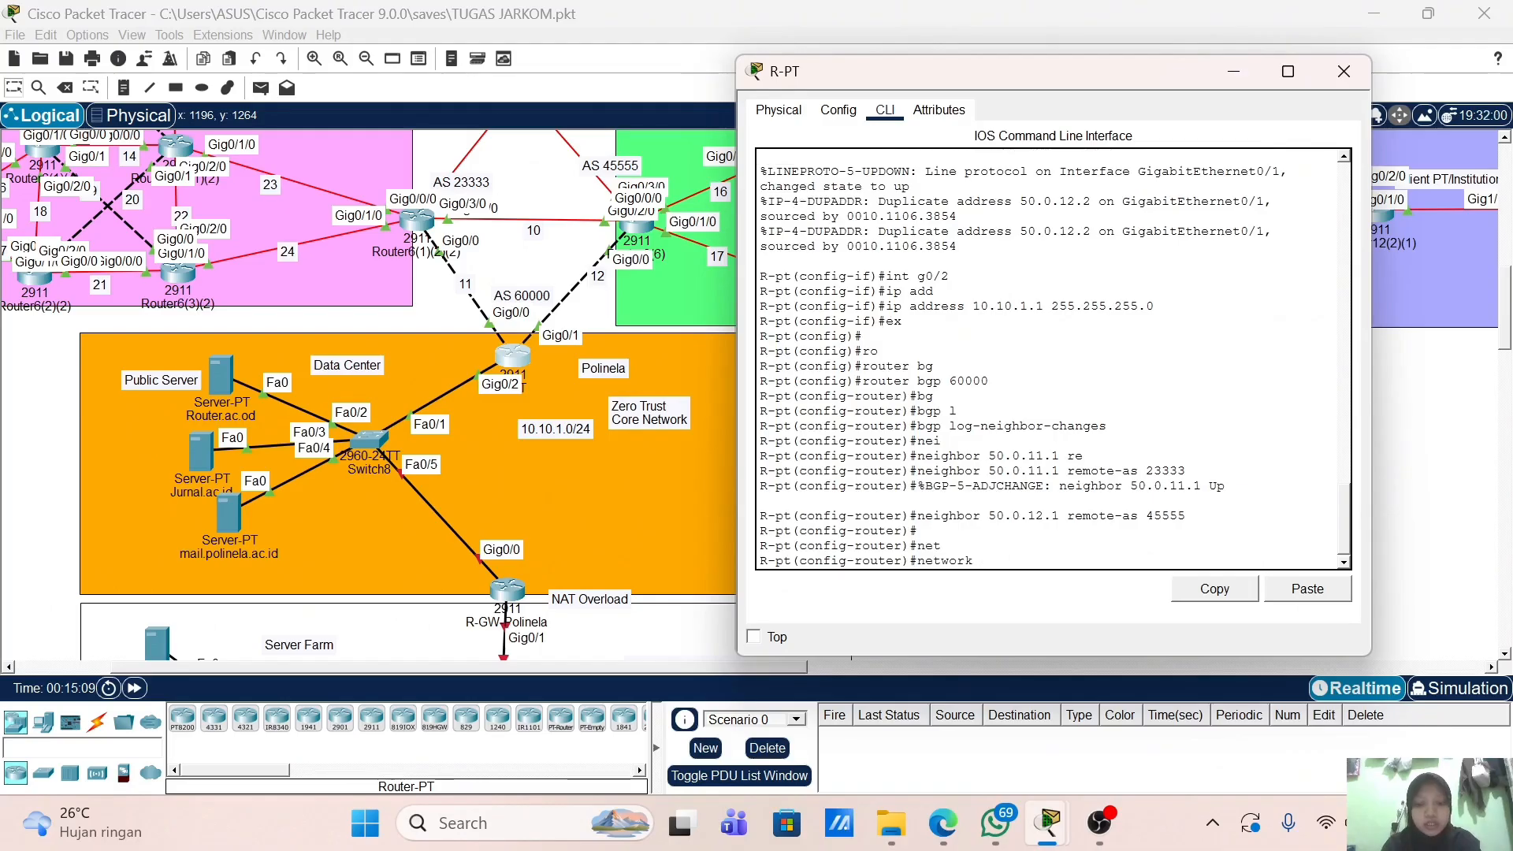
Step: Advertise networks 50.0.0.0 and 10.10.1.0, both with mask 255.255.255.0, then exit BGP configuration
text(50.0.0)
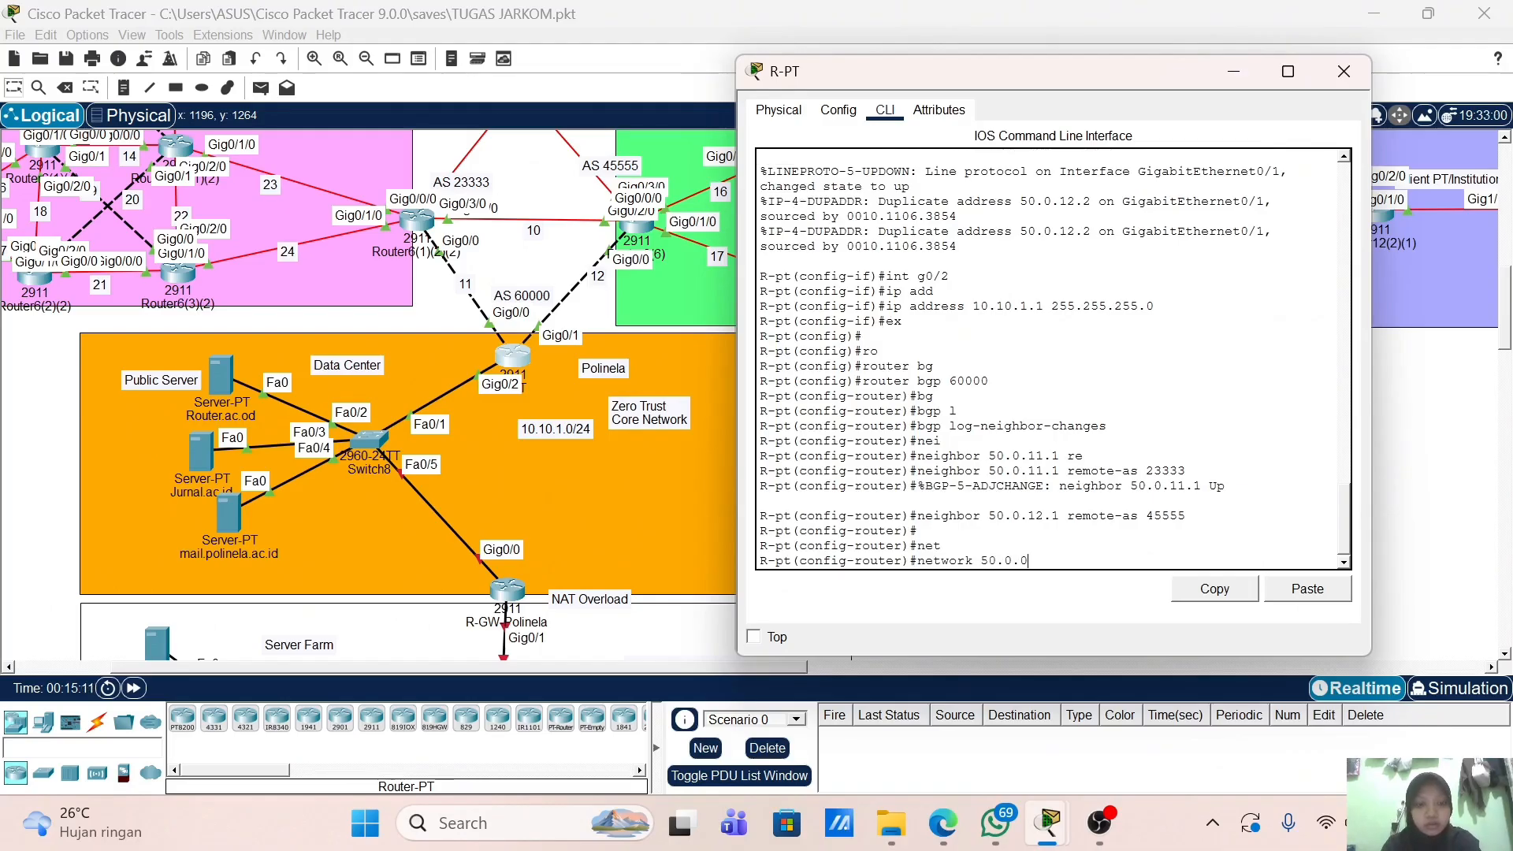
text(.)
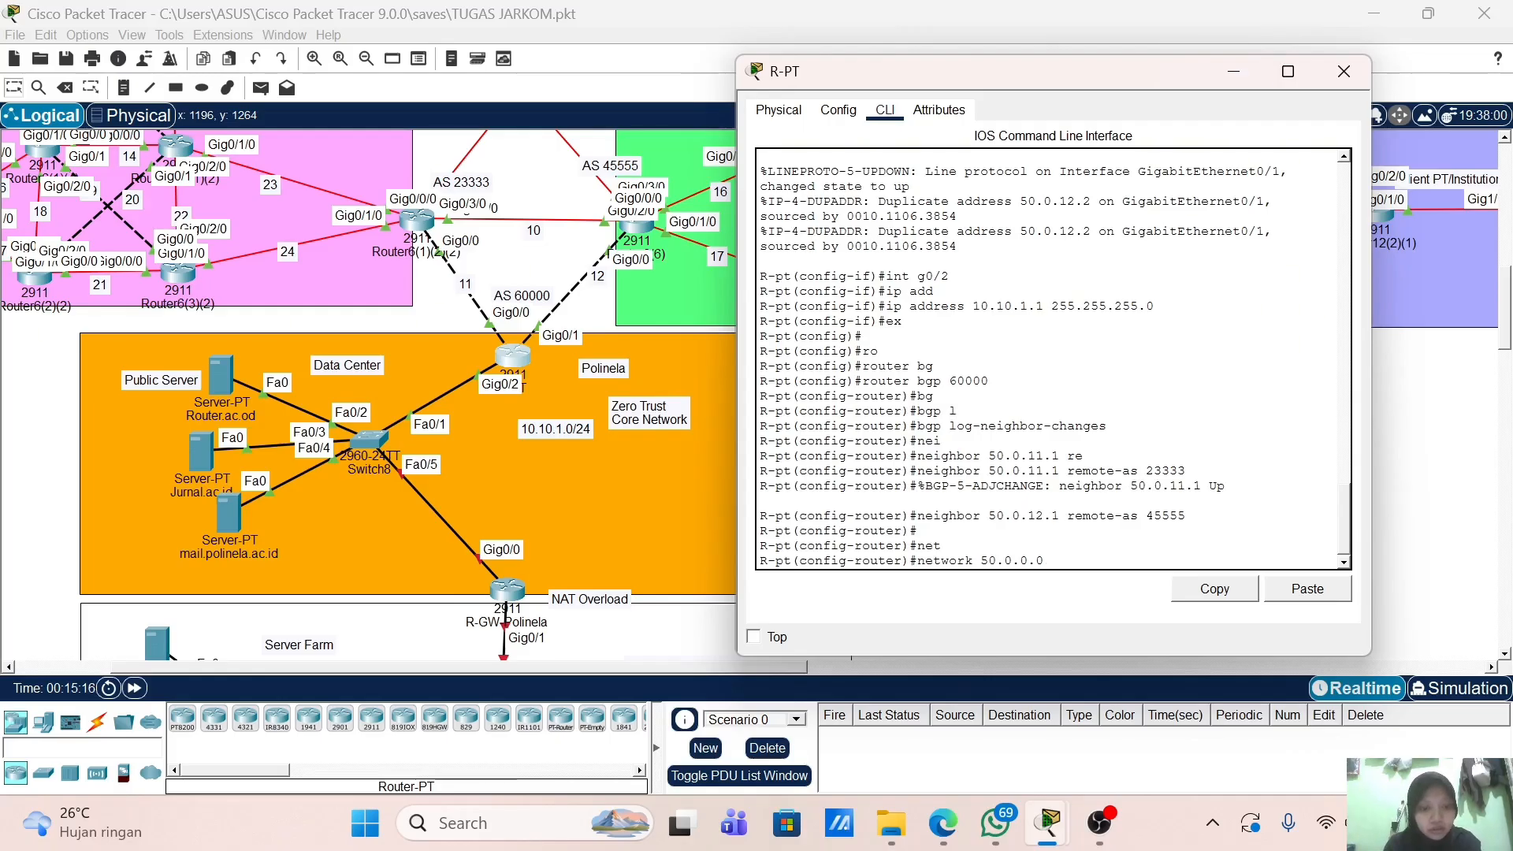
text(0 ma)
key(Tab)
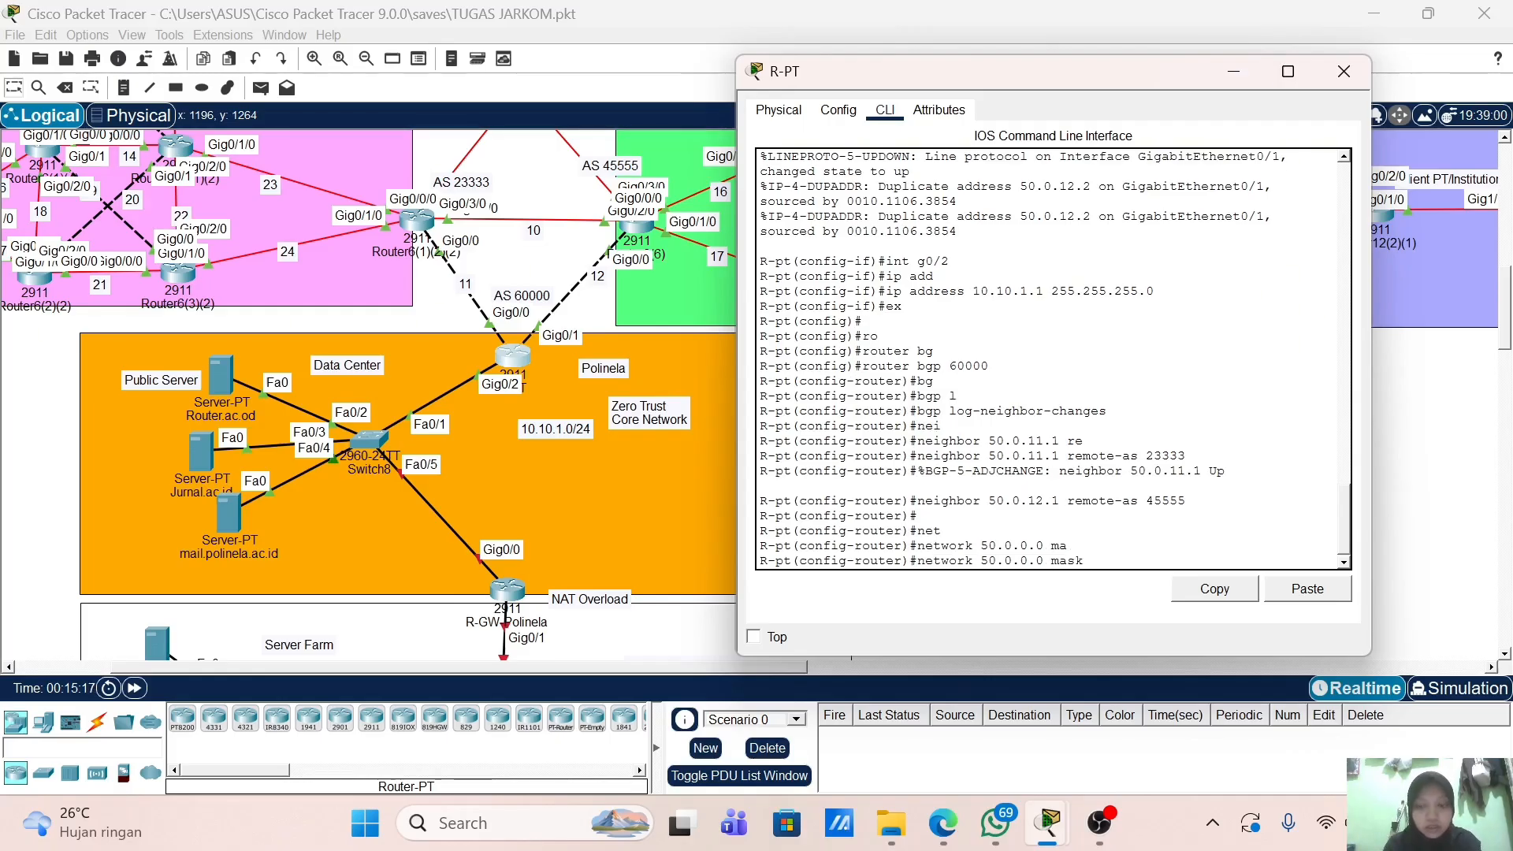
text(255.2)
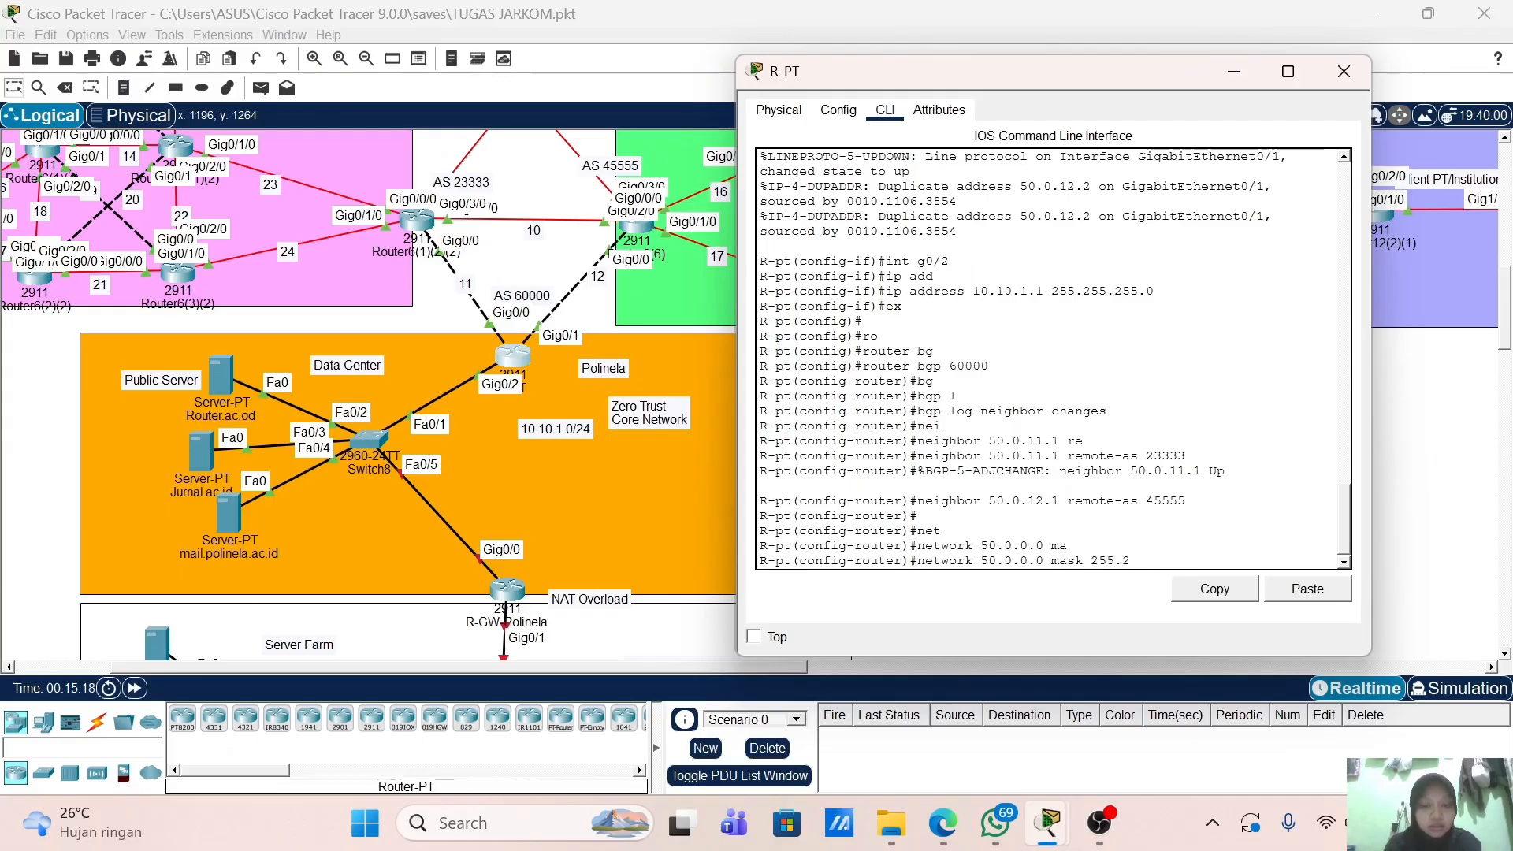
text(55.255)
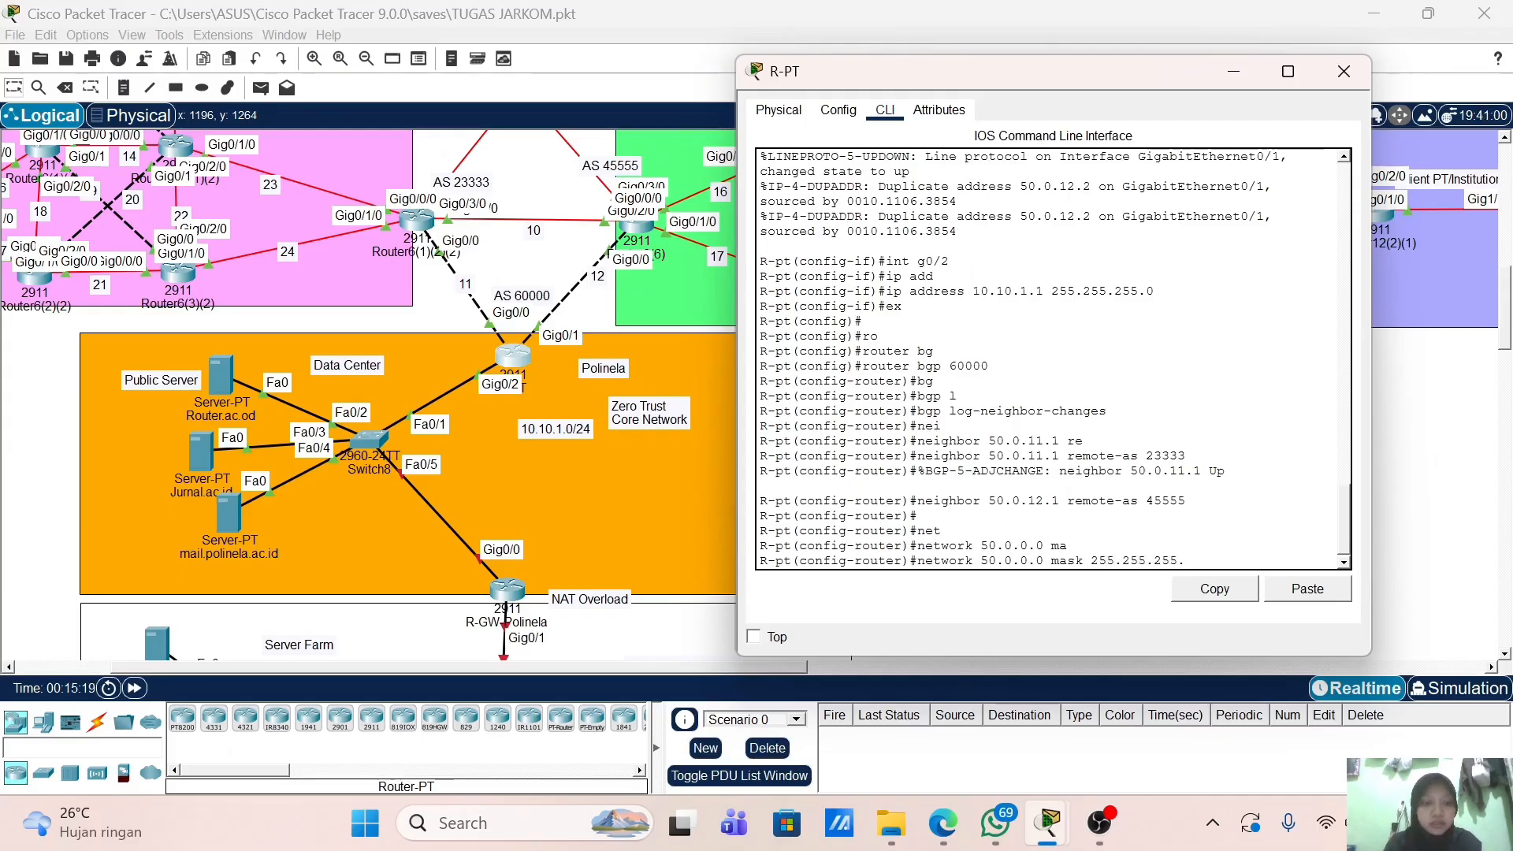
text(.0)
key(Return)
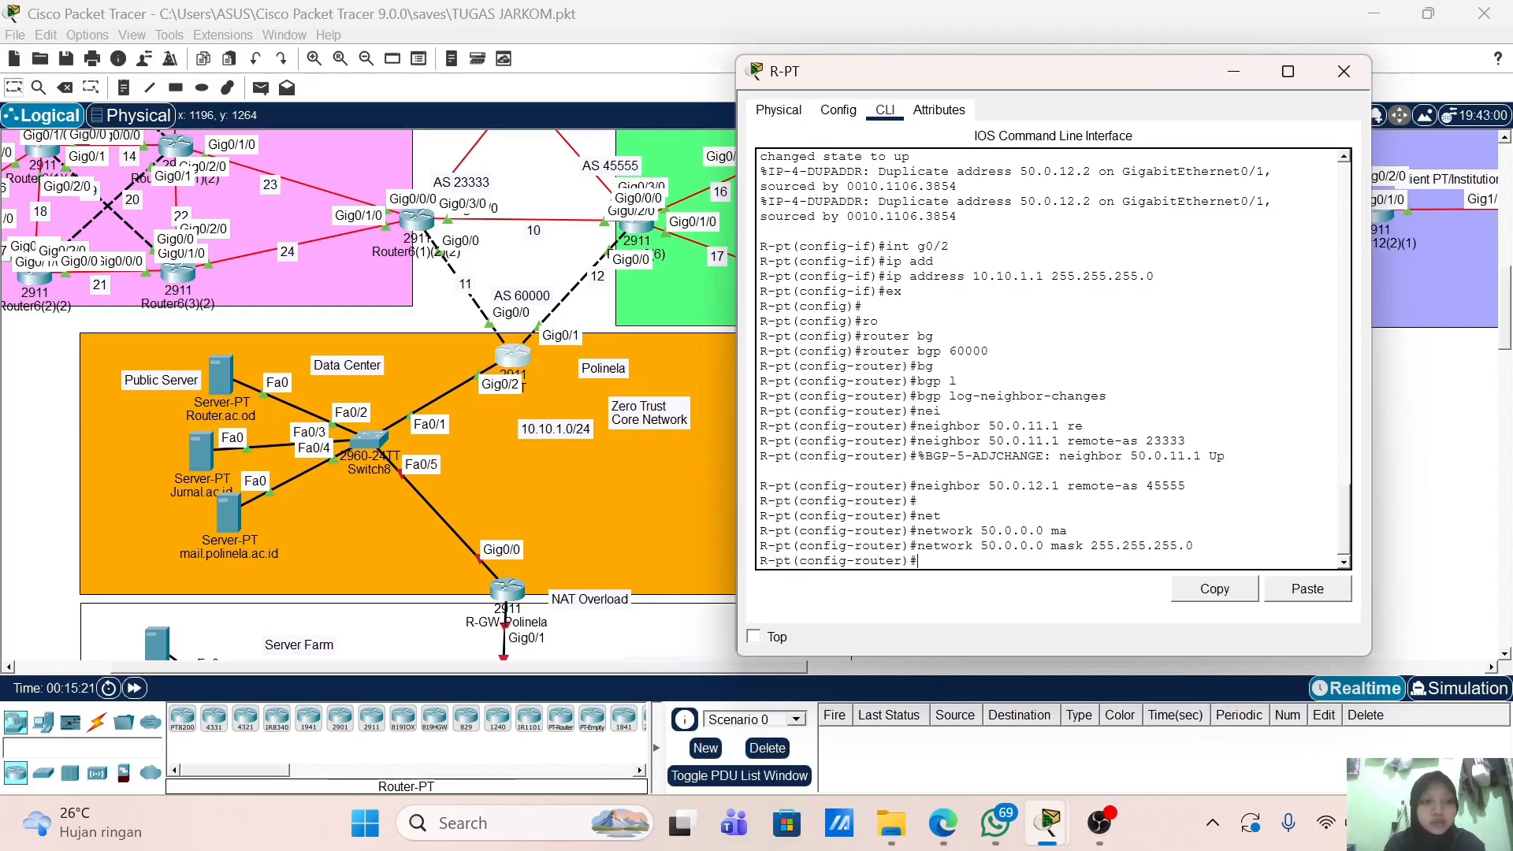
text(net)
key(Tab)
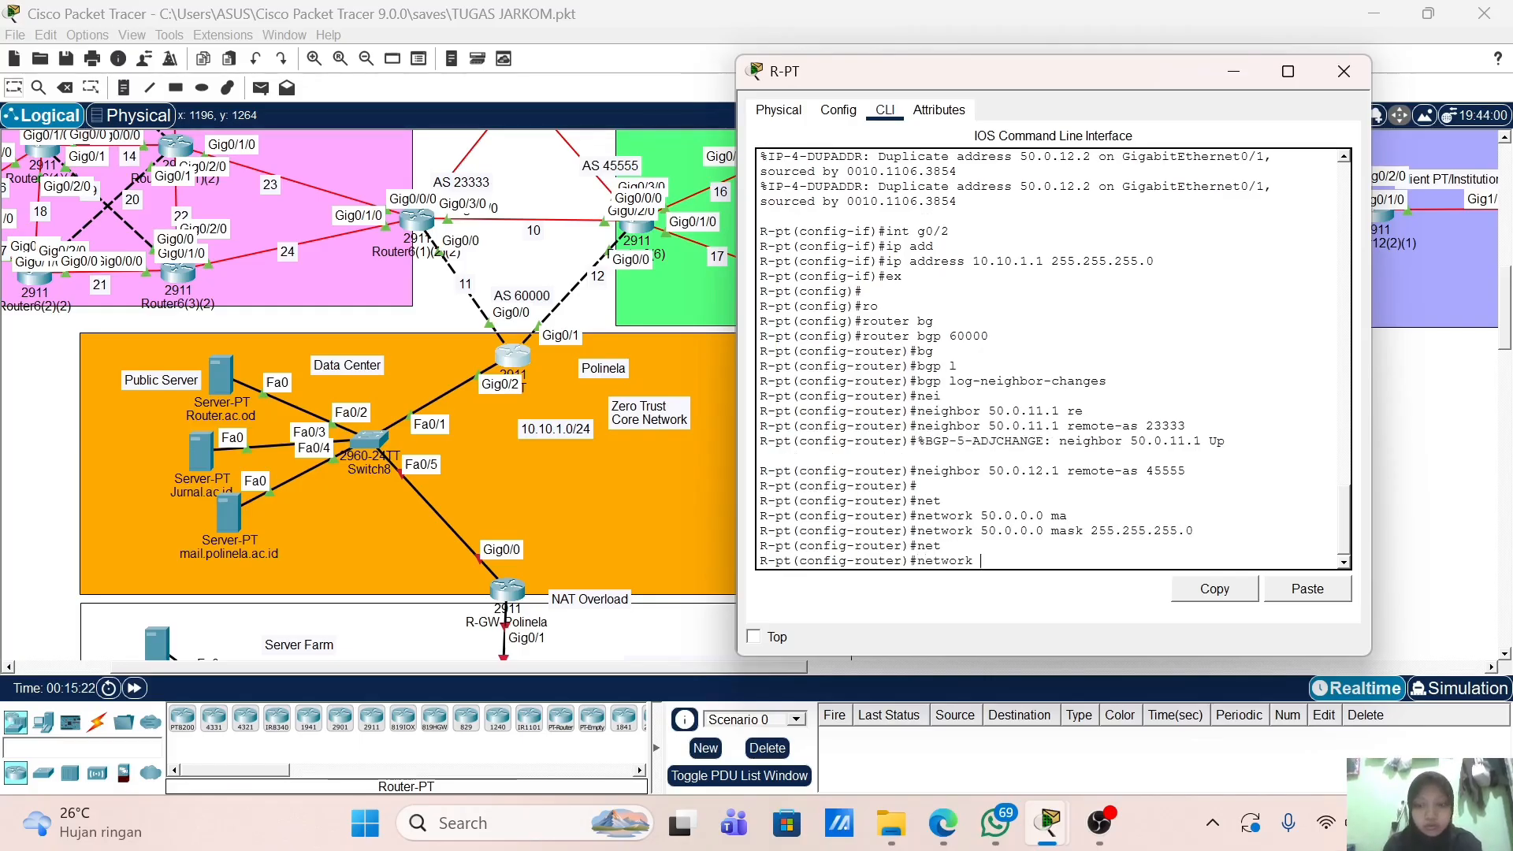
text(10.10.)
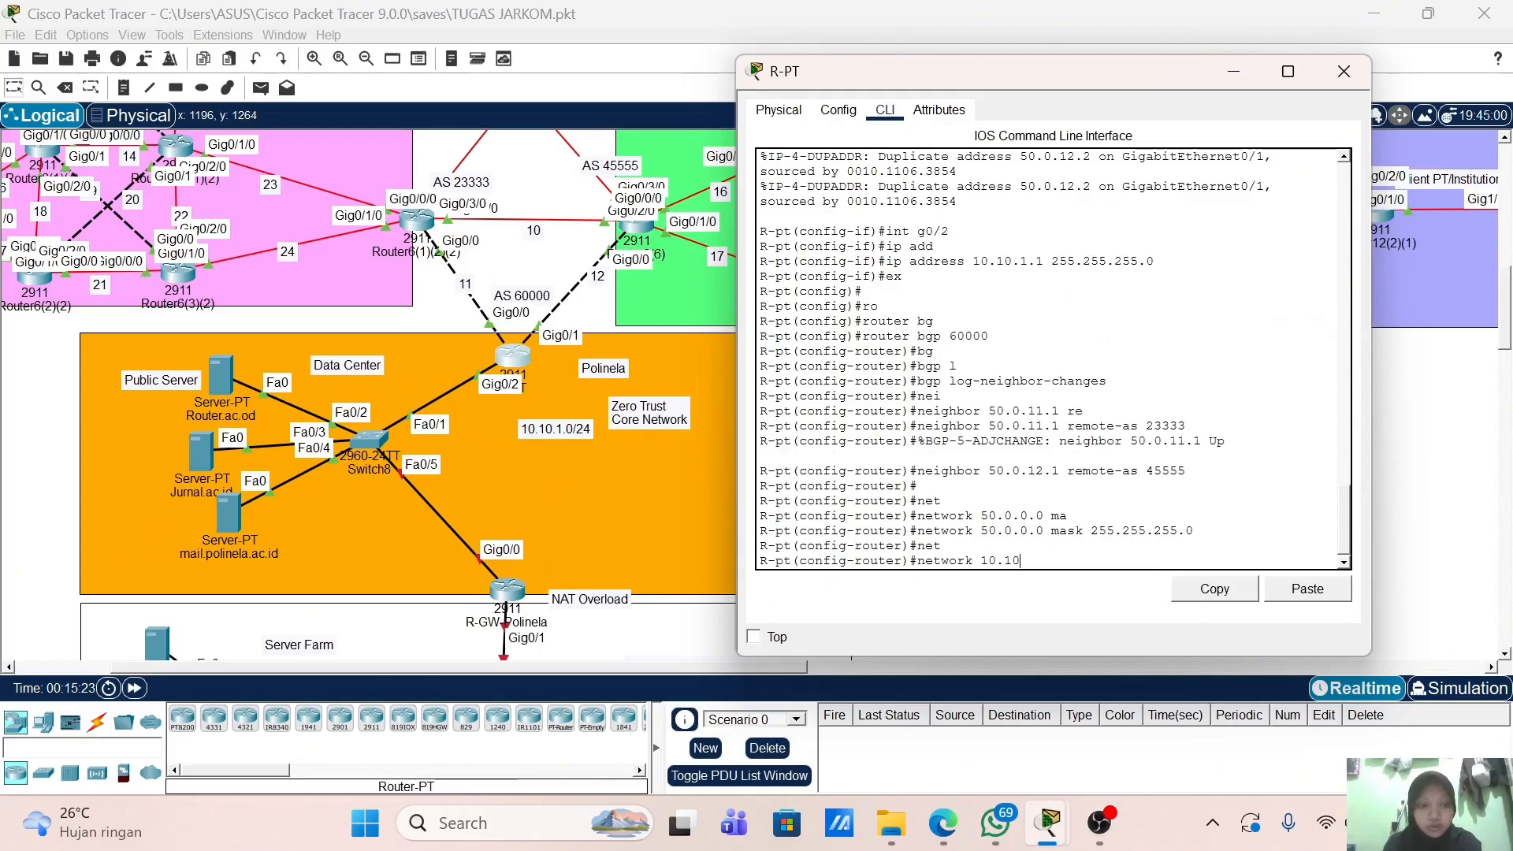
text(1.0 m)
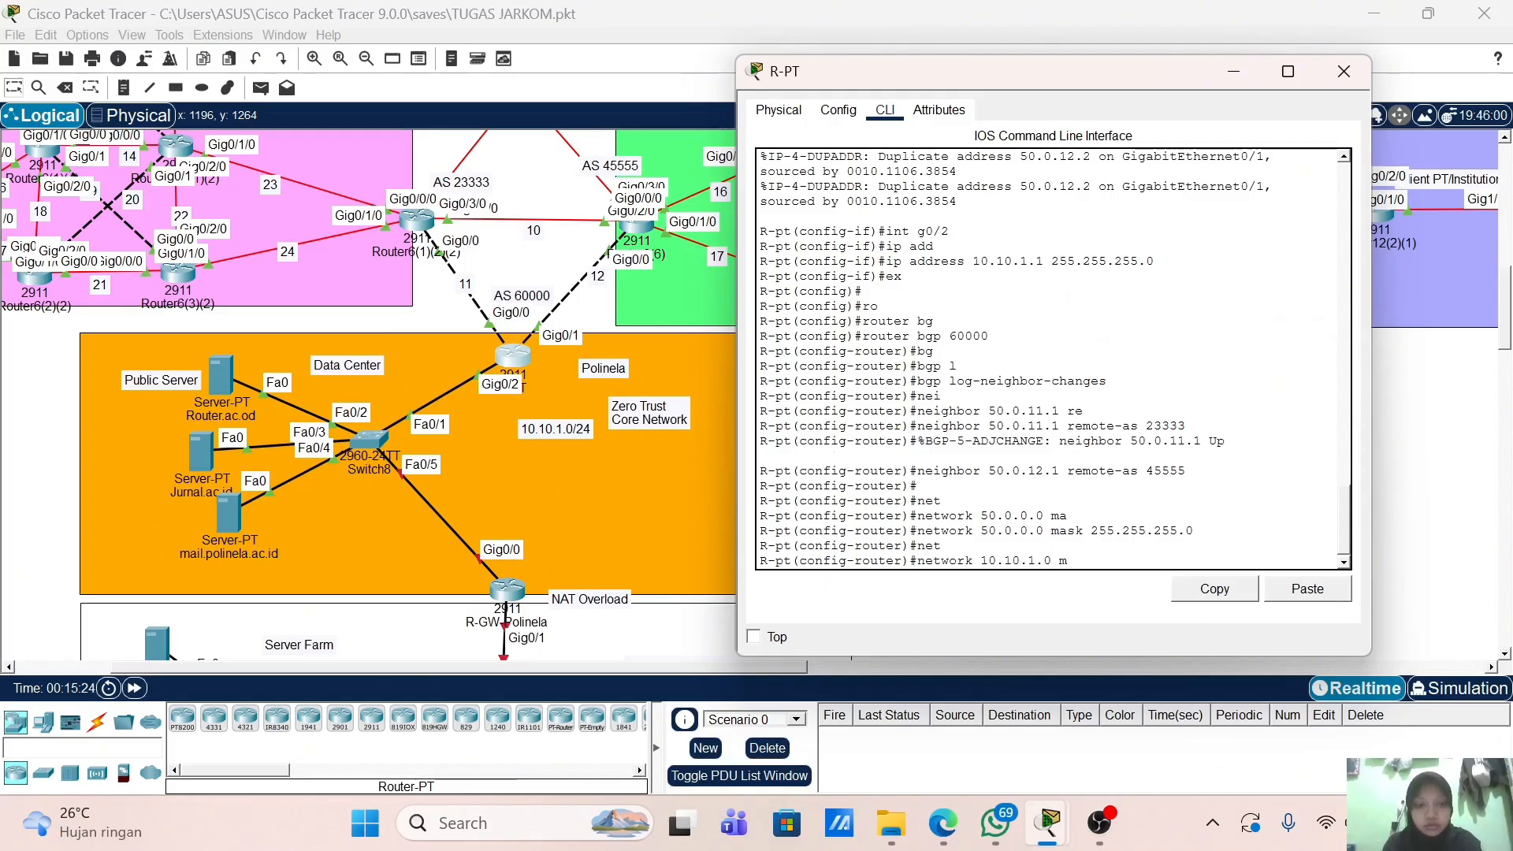
text(ask 2)
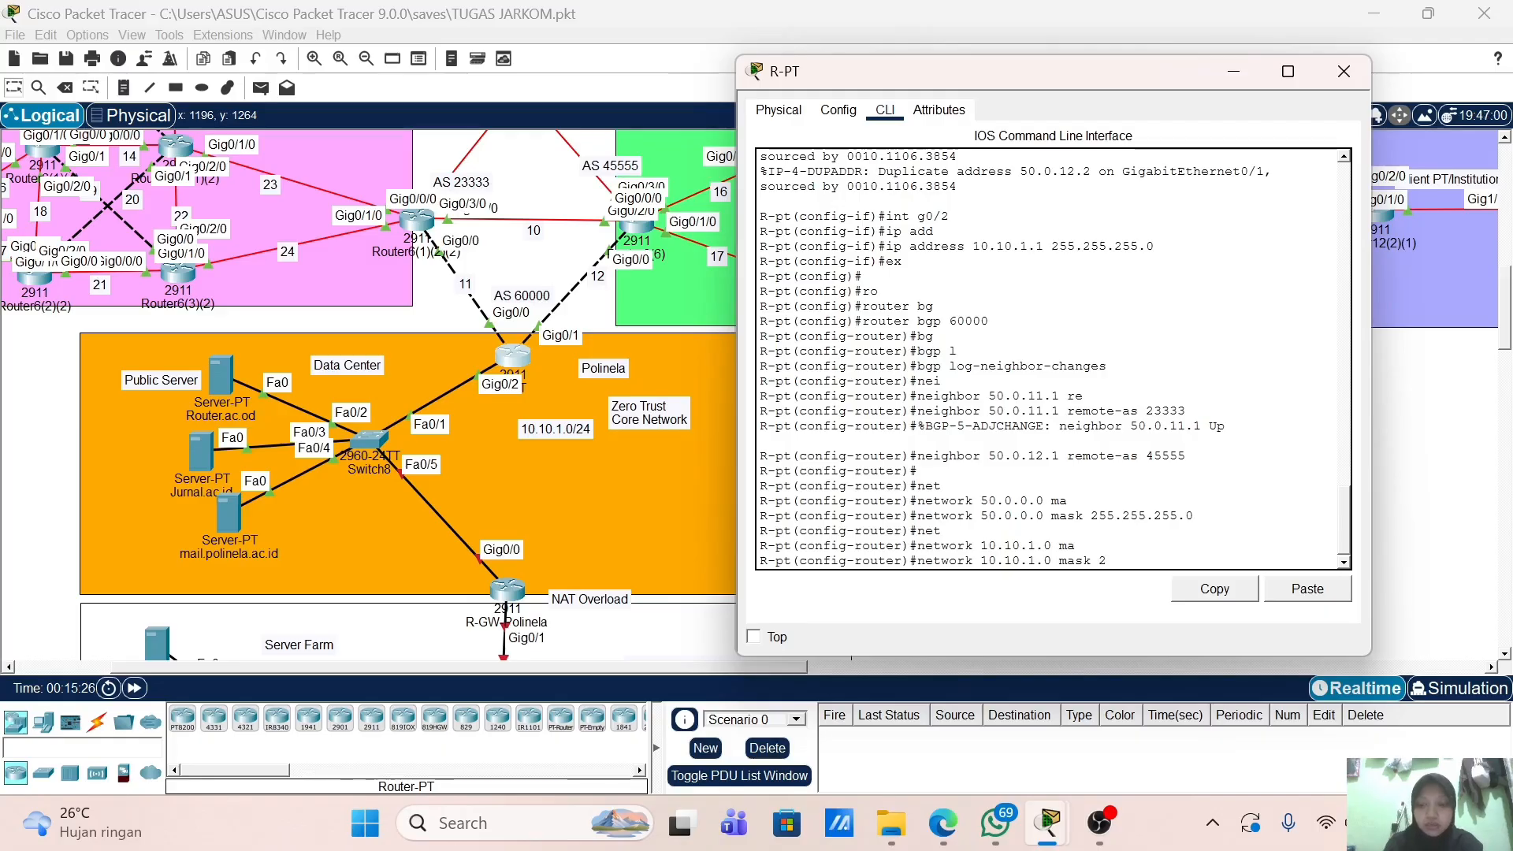
text(55.255.255)
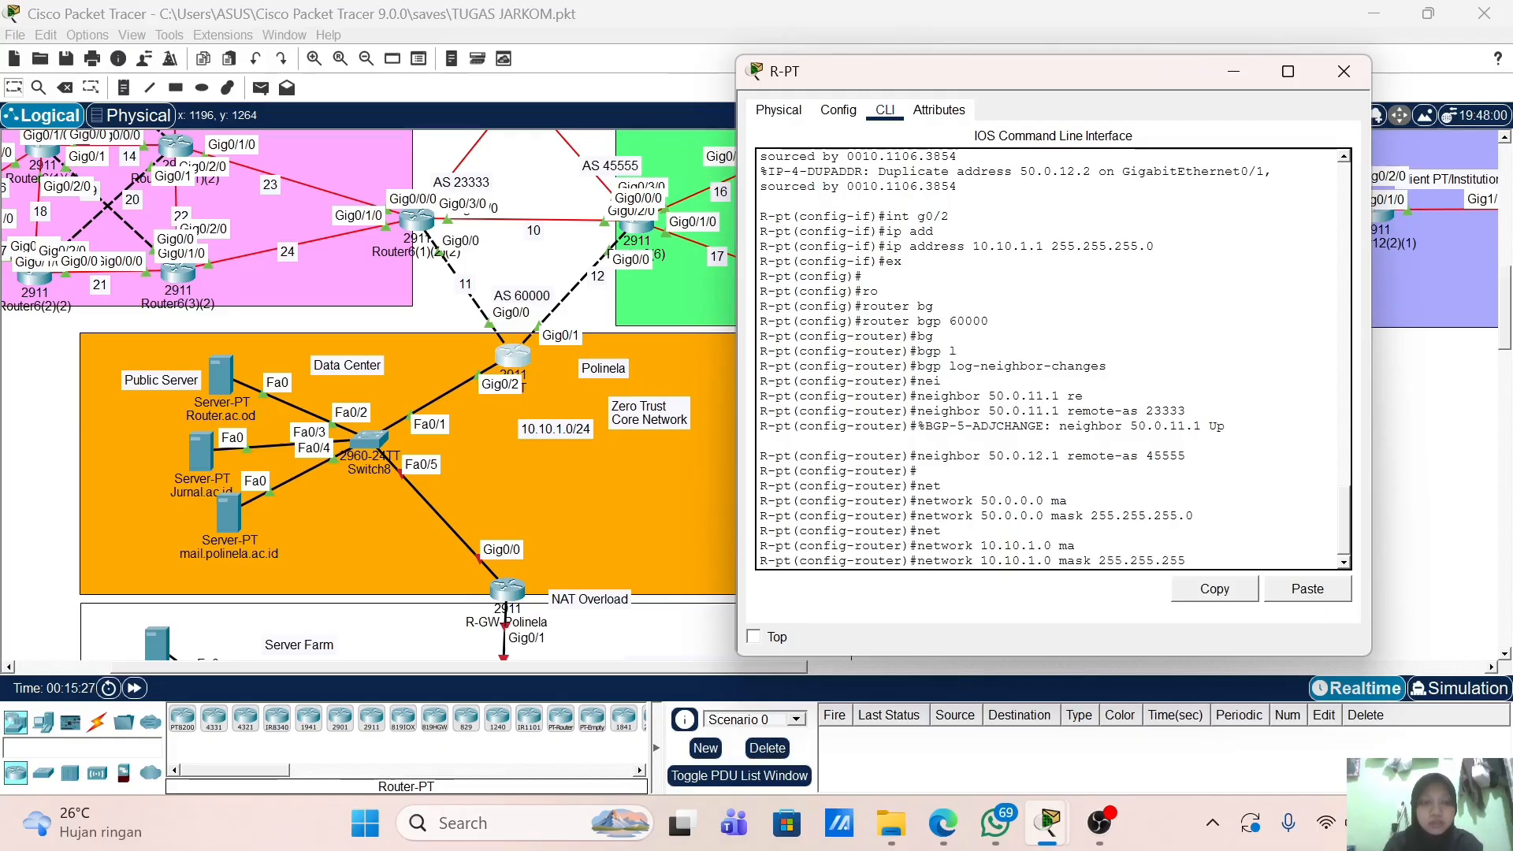
text(.0)
key(Return)
key(Return)
text(ex)
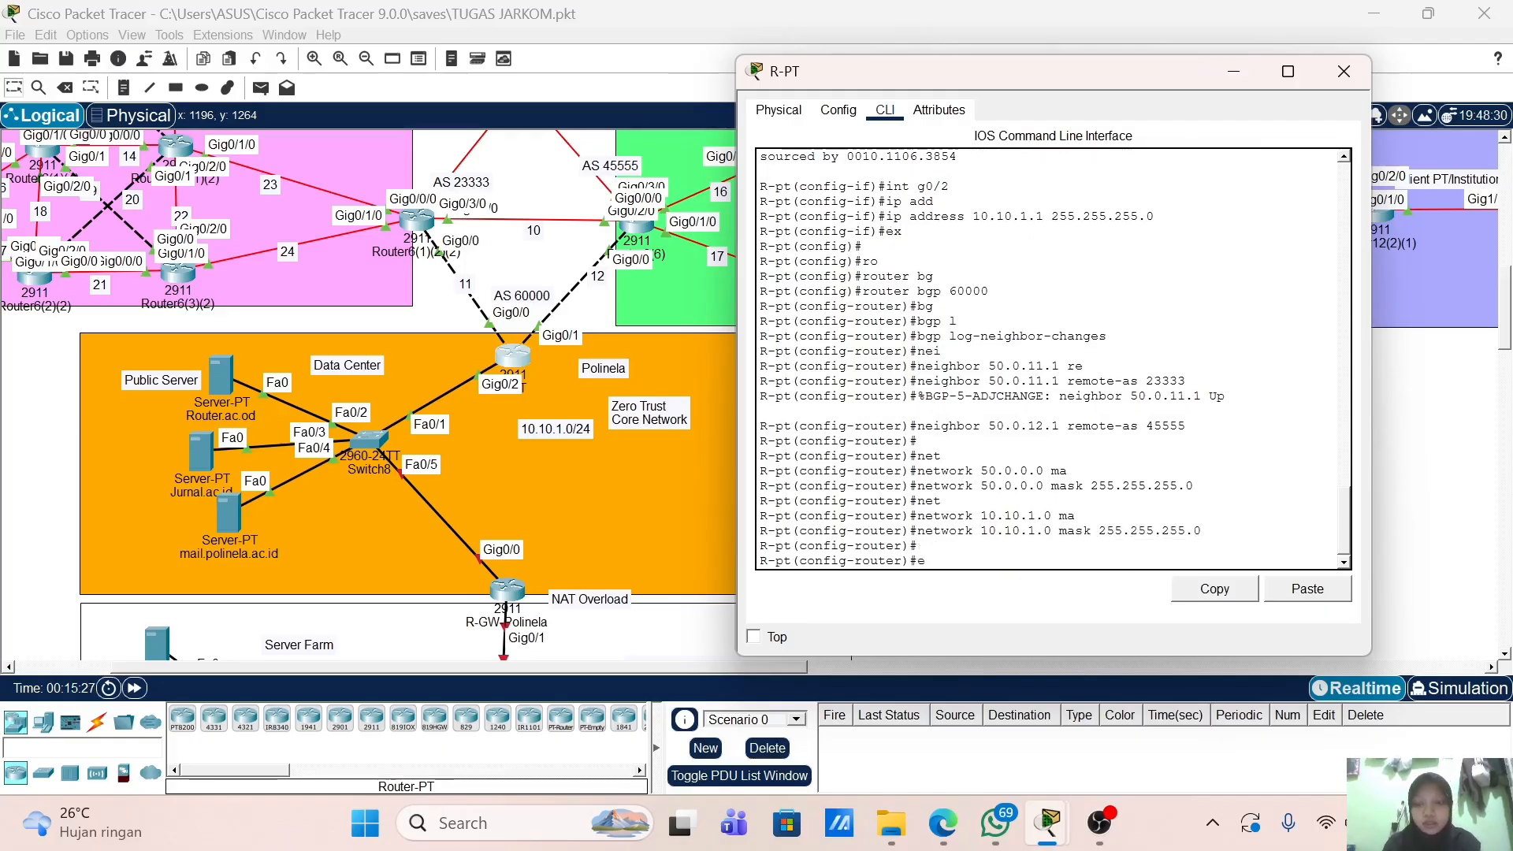
Step: Leave BGP configuration and create the standard access list Zero_Trust
key(Return)
key(Return)
key(Return)
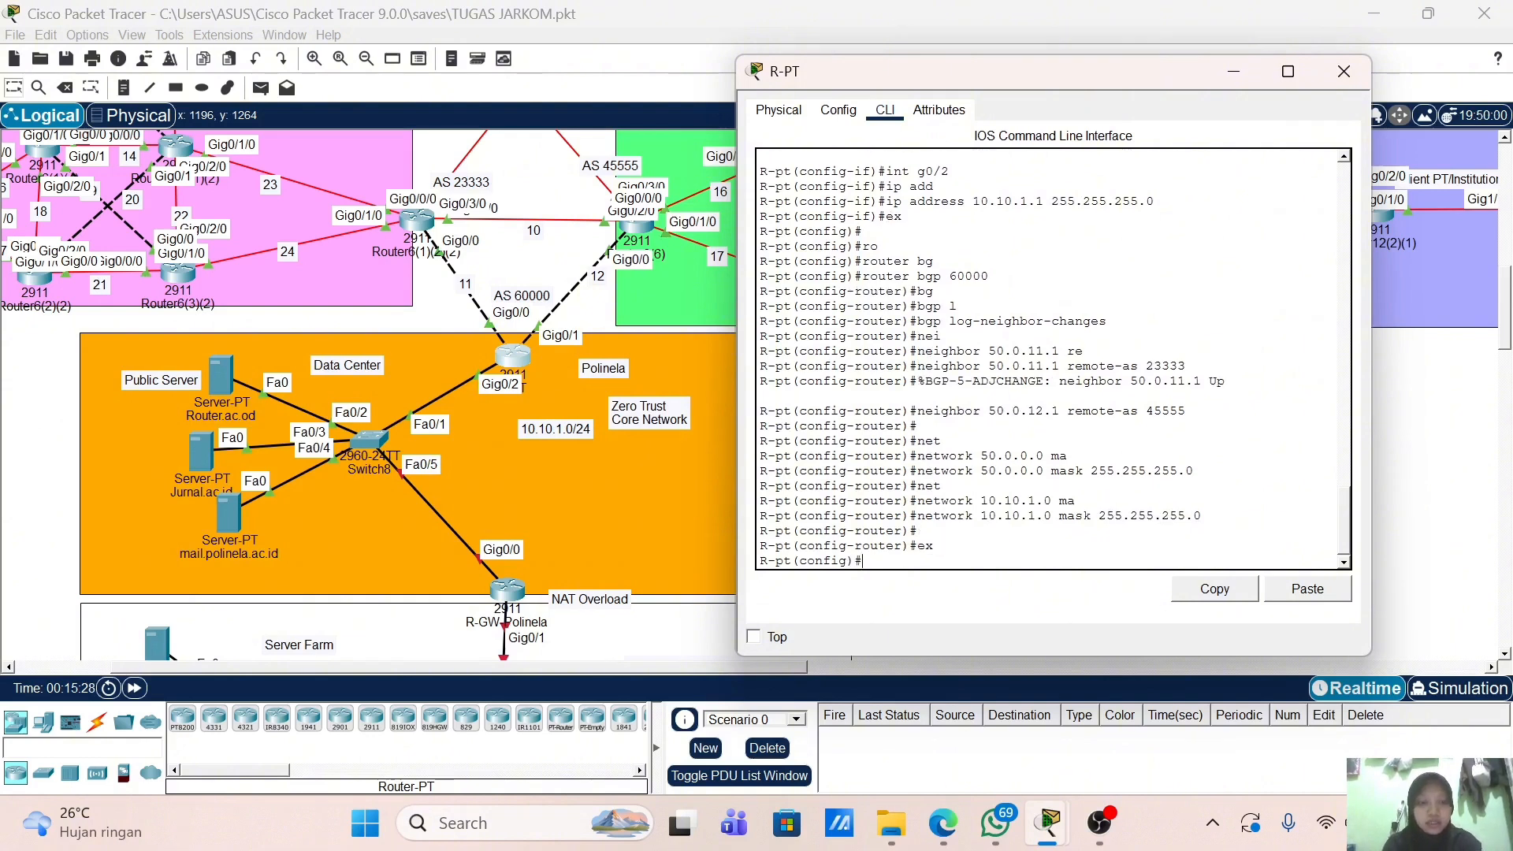
text(ip ac)
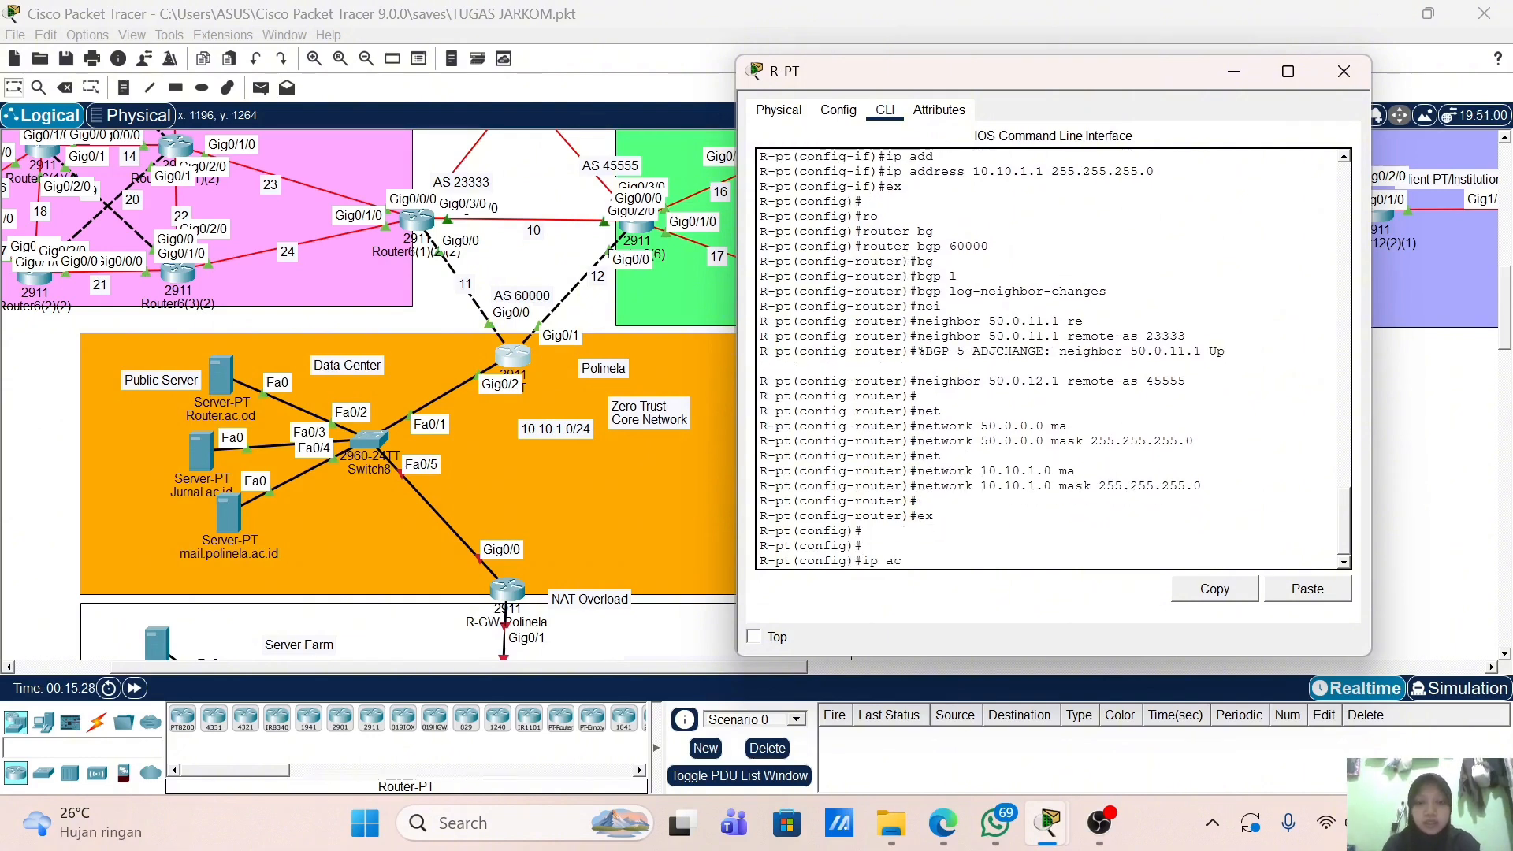
key(Tab)
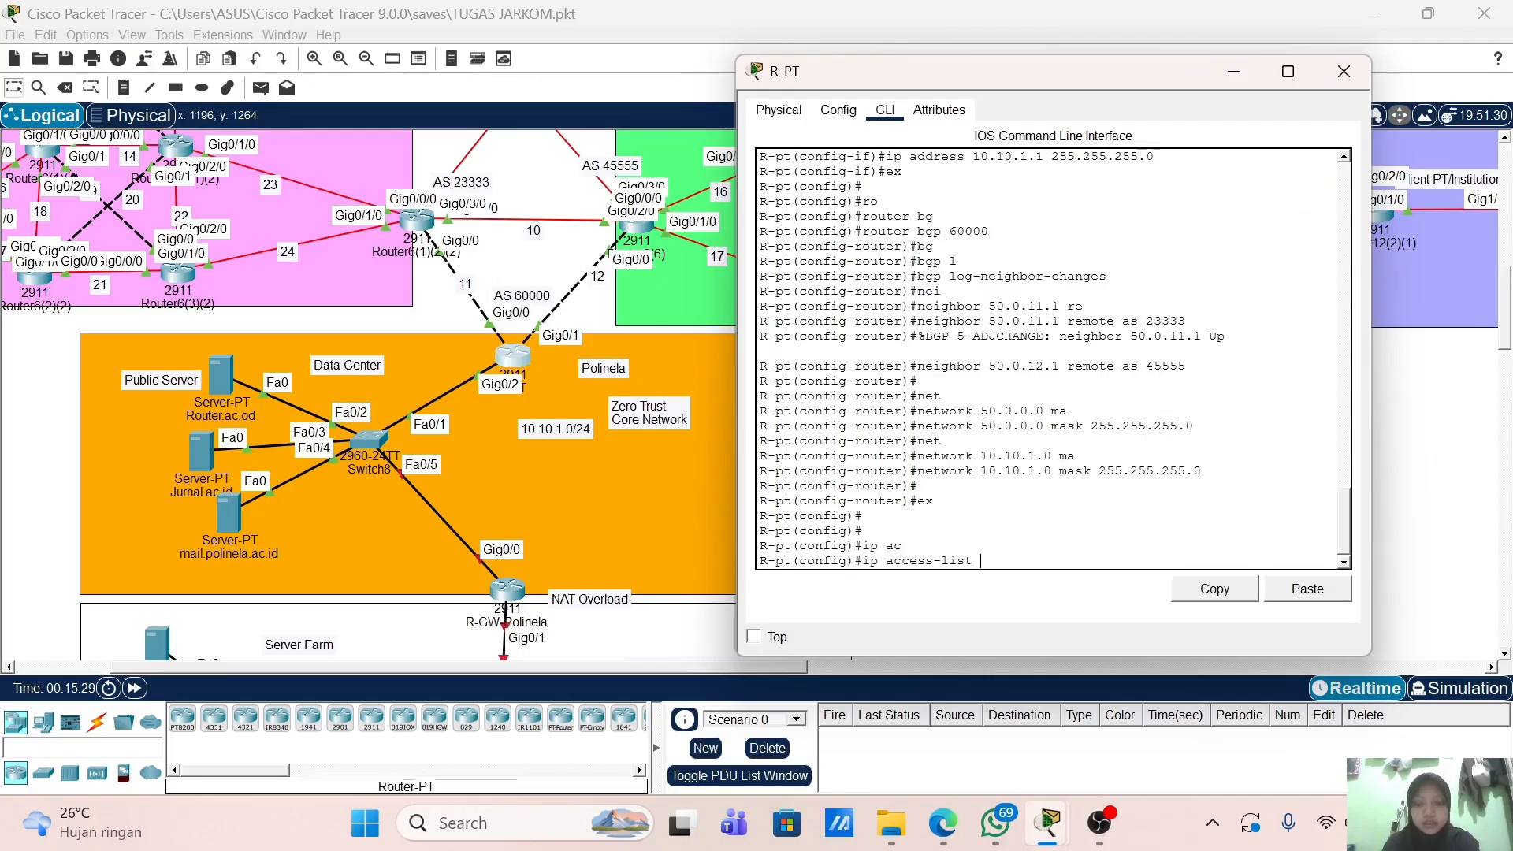
text(st)
key(Tab)
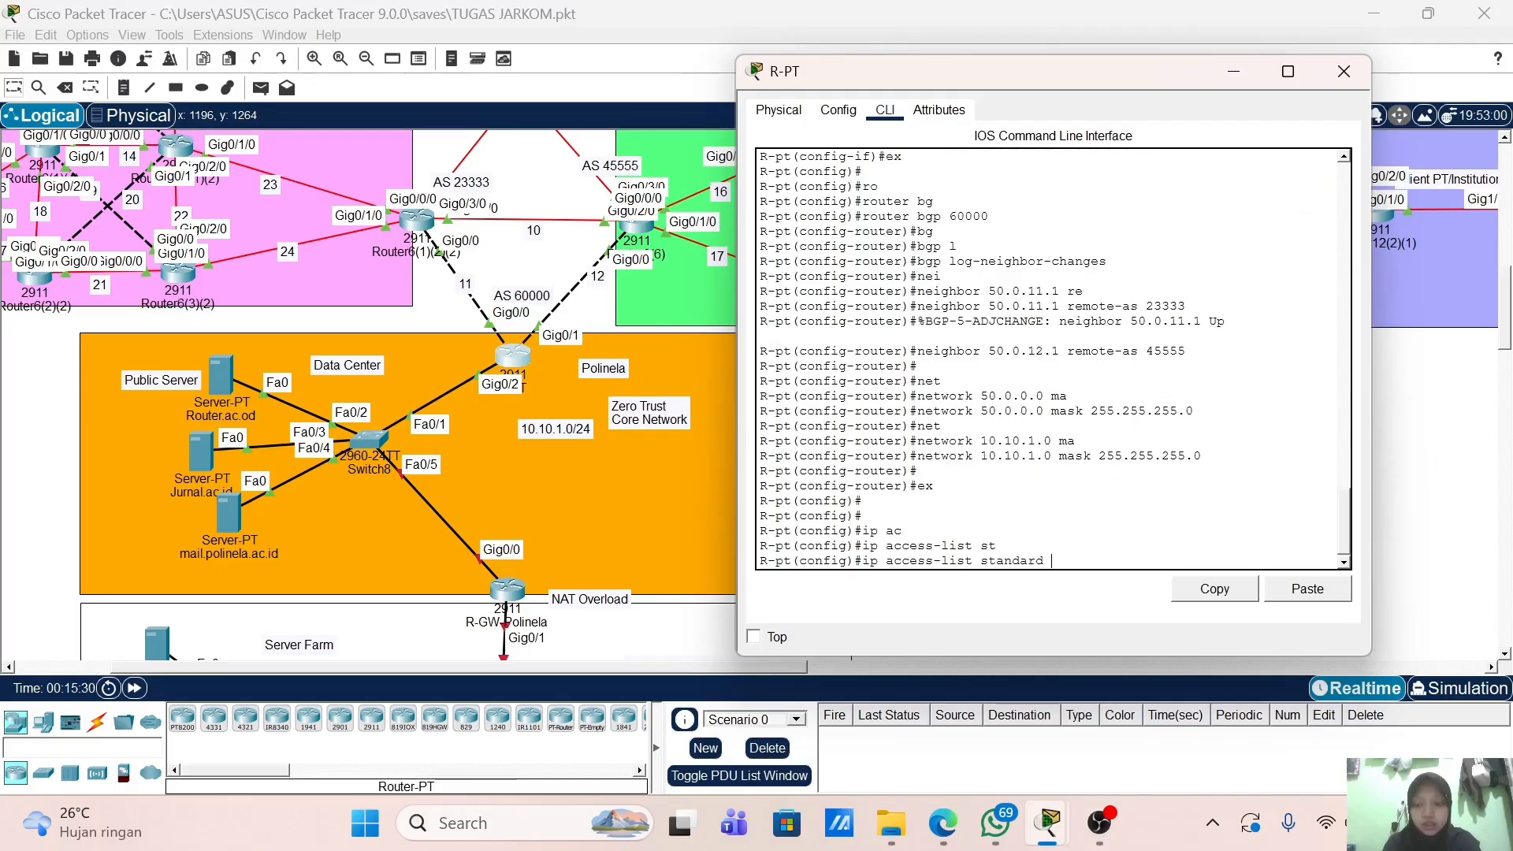
text(Zero_Trust)
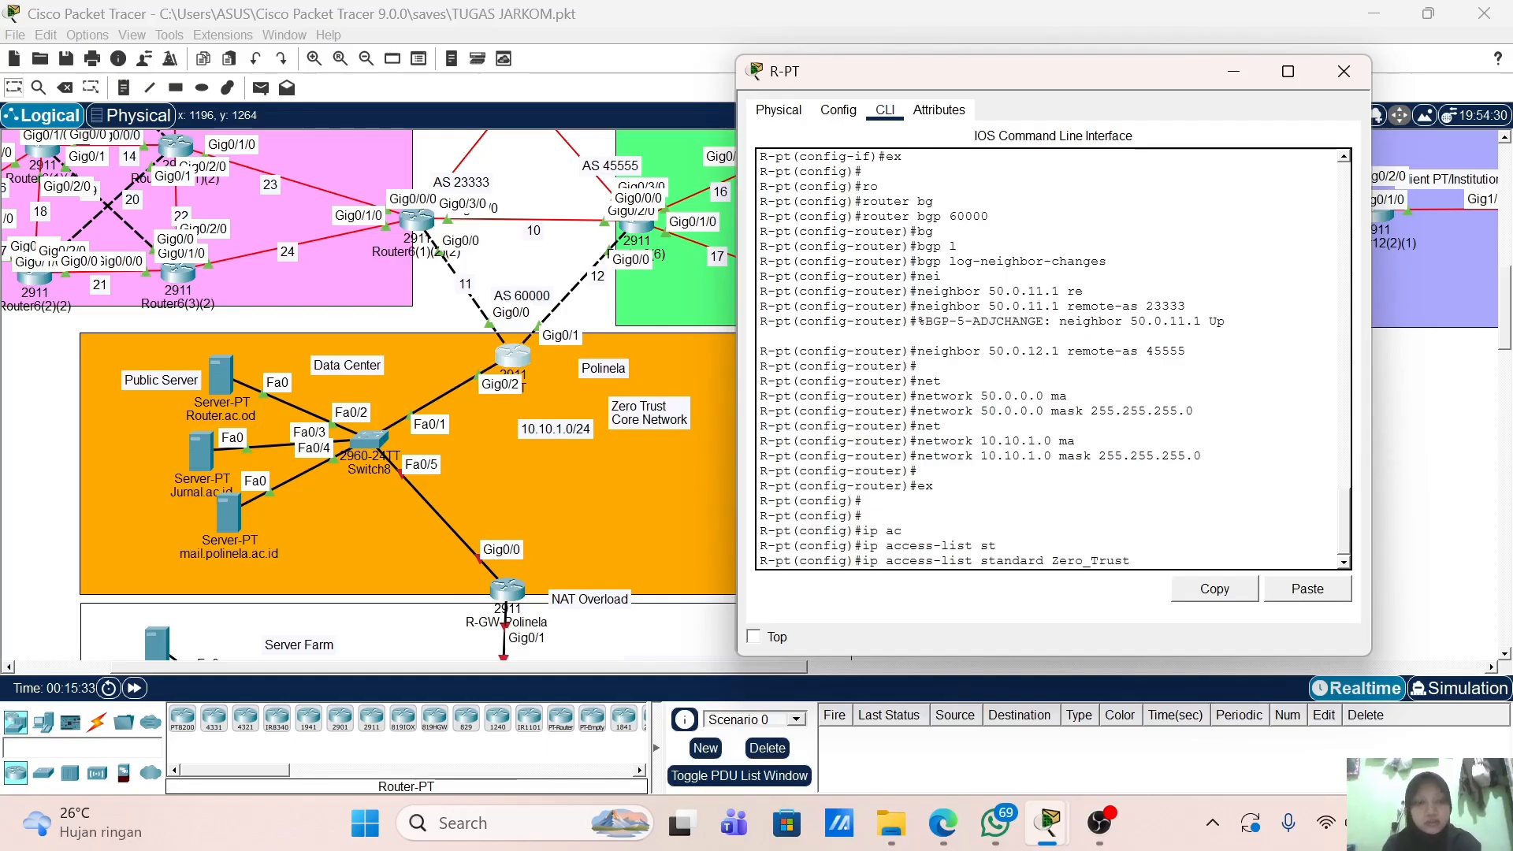
key(Return)
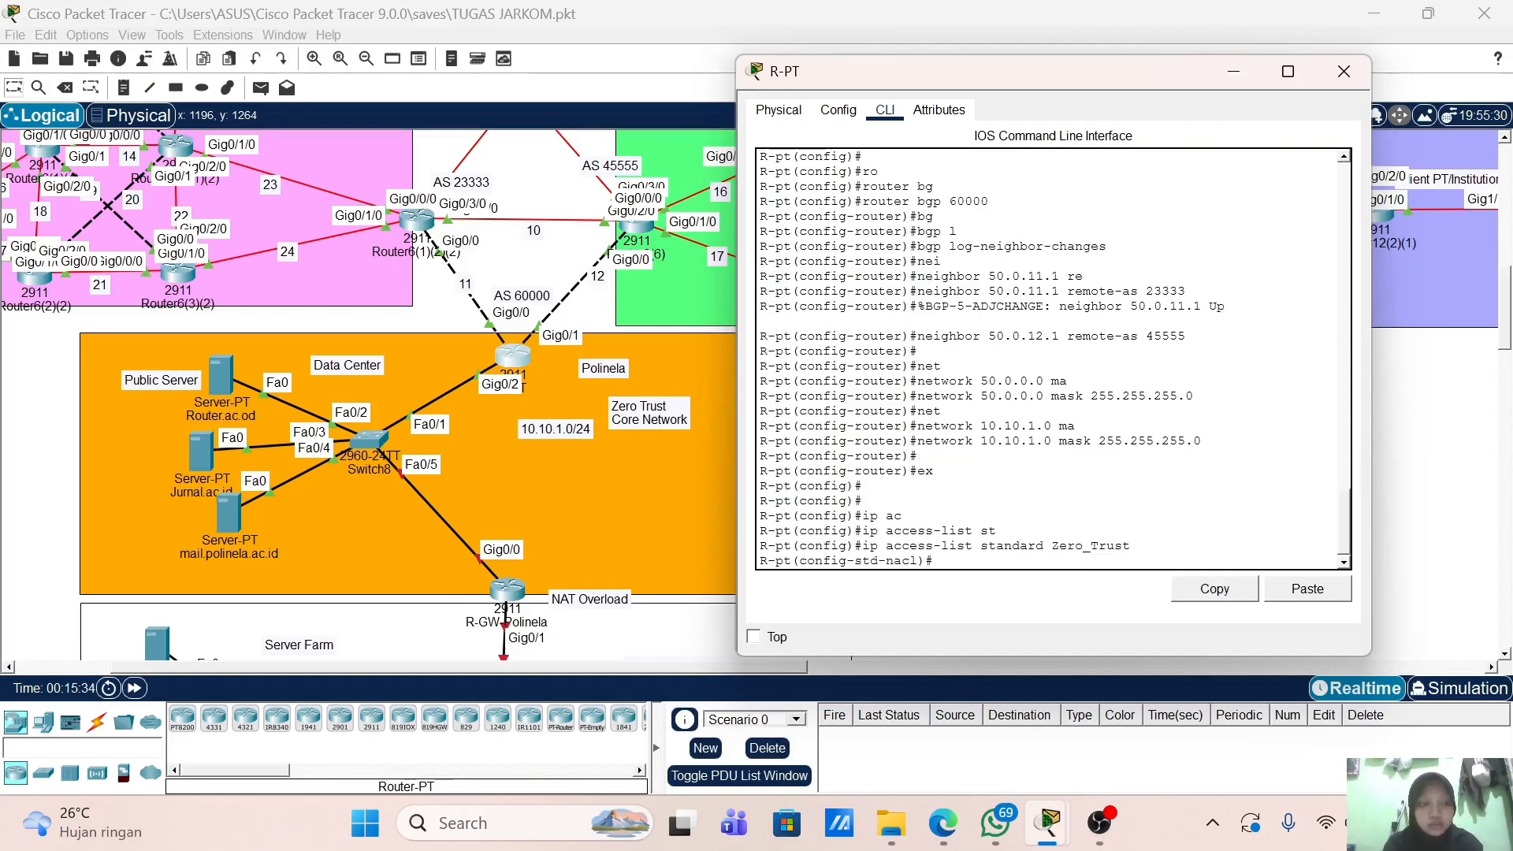
Step: Permit 10.10.1.0 0.0.0.255, correcting the mistyped wildcard mask
text(per)
key(Tab)
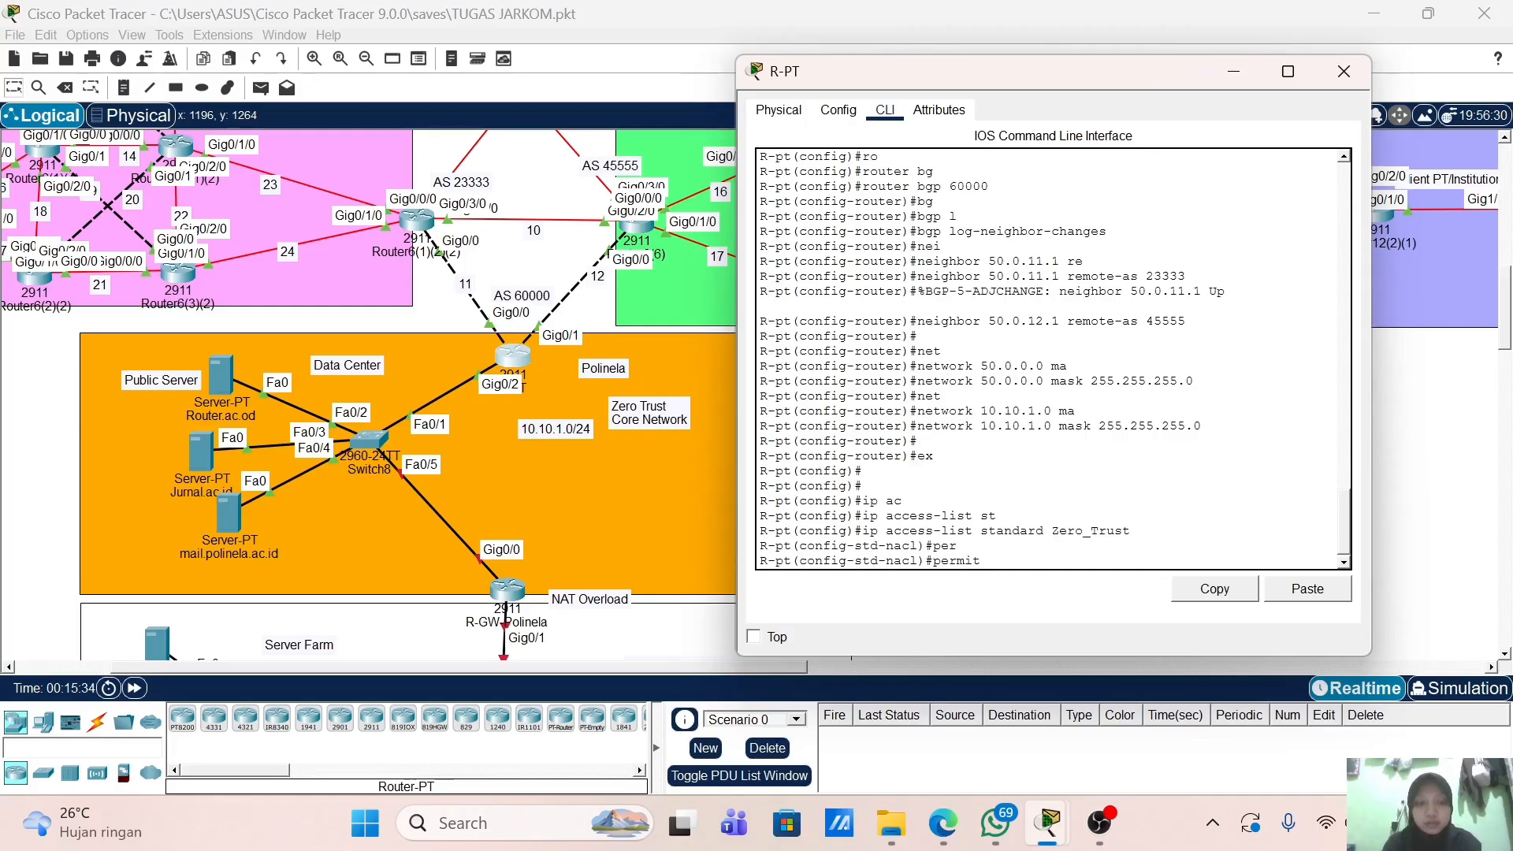
text(10.10.1.0 0.0.0.0.255)
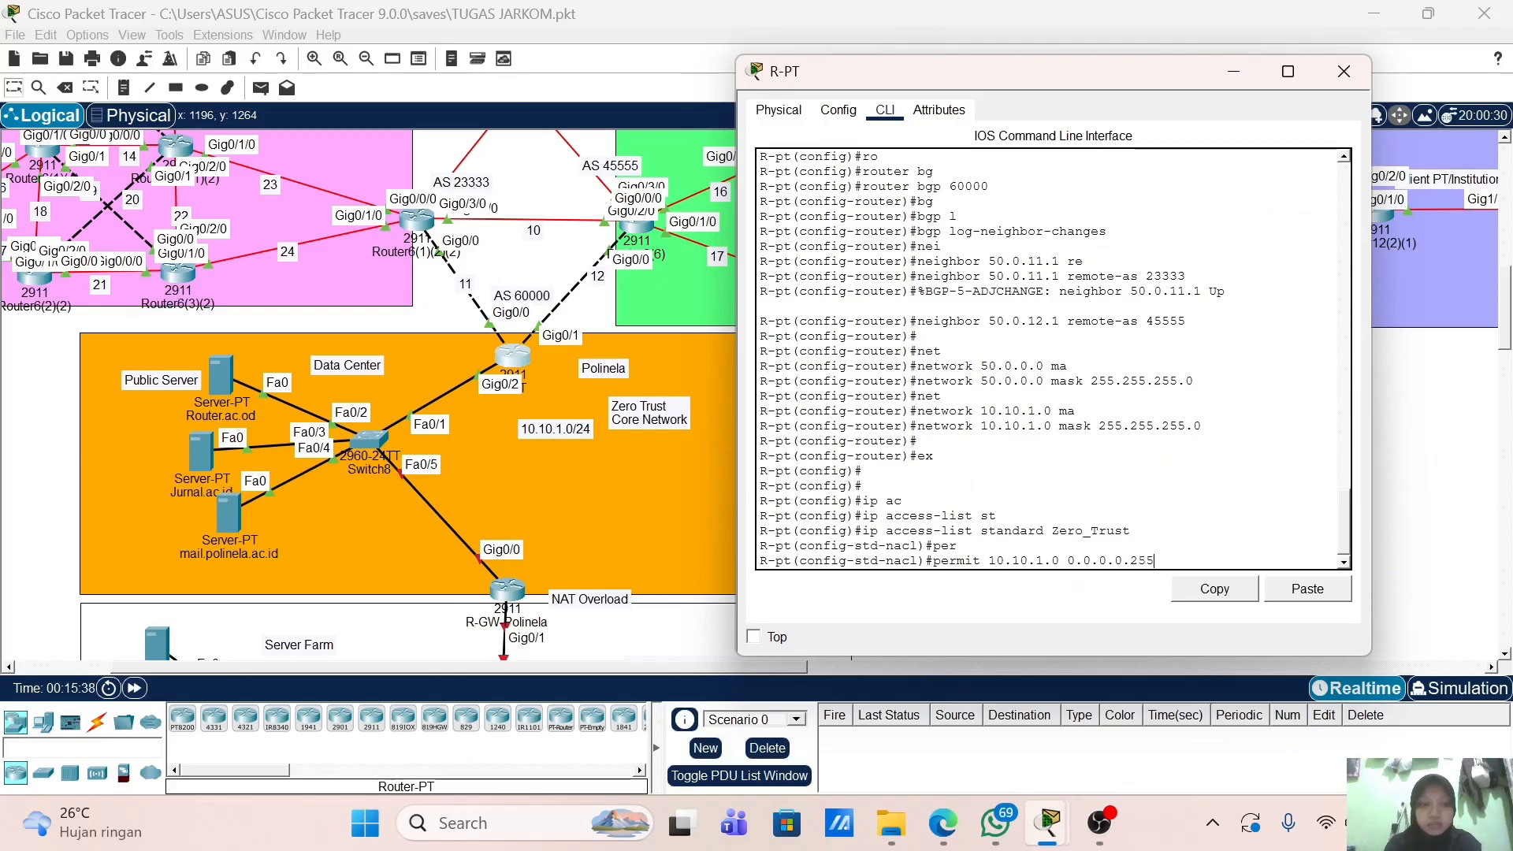
key(Return)
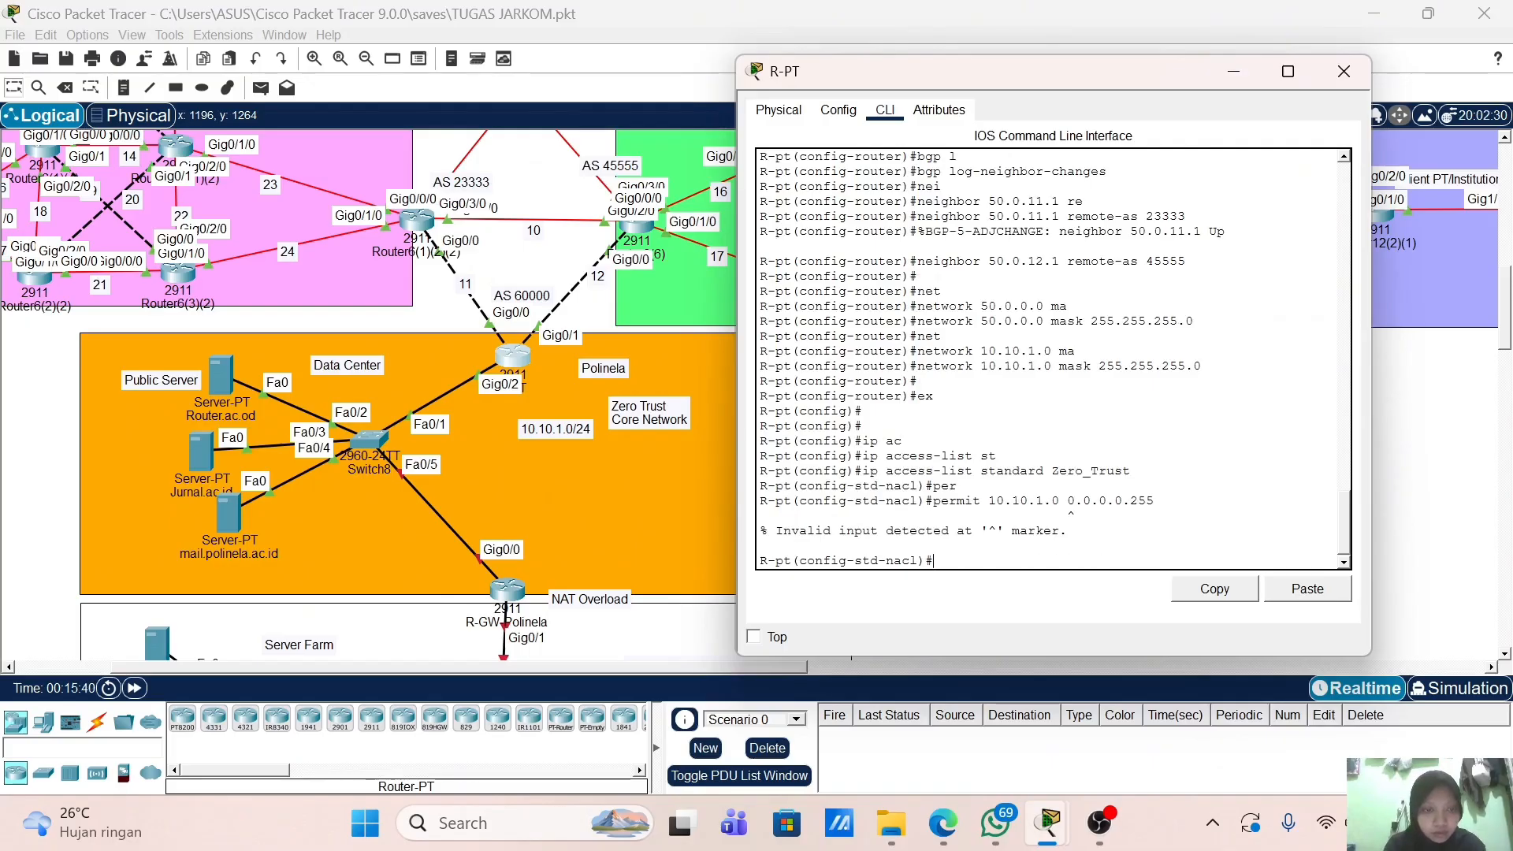
key(Up)
key(Left)
key(Left)
key(BackSpace)
key(BackSpace)
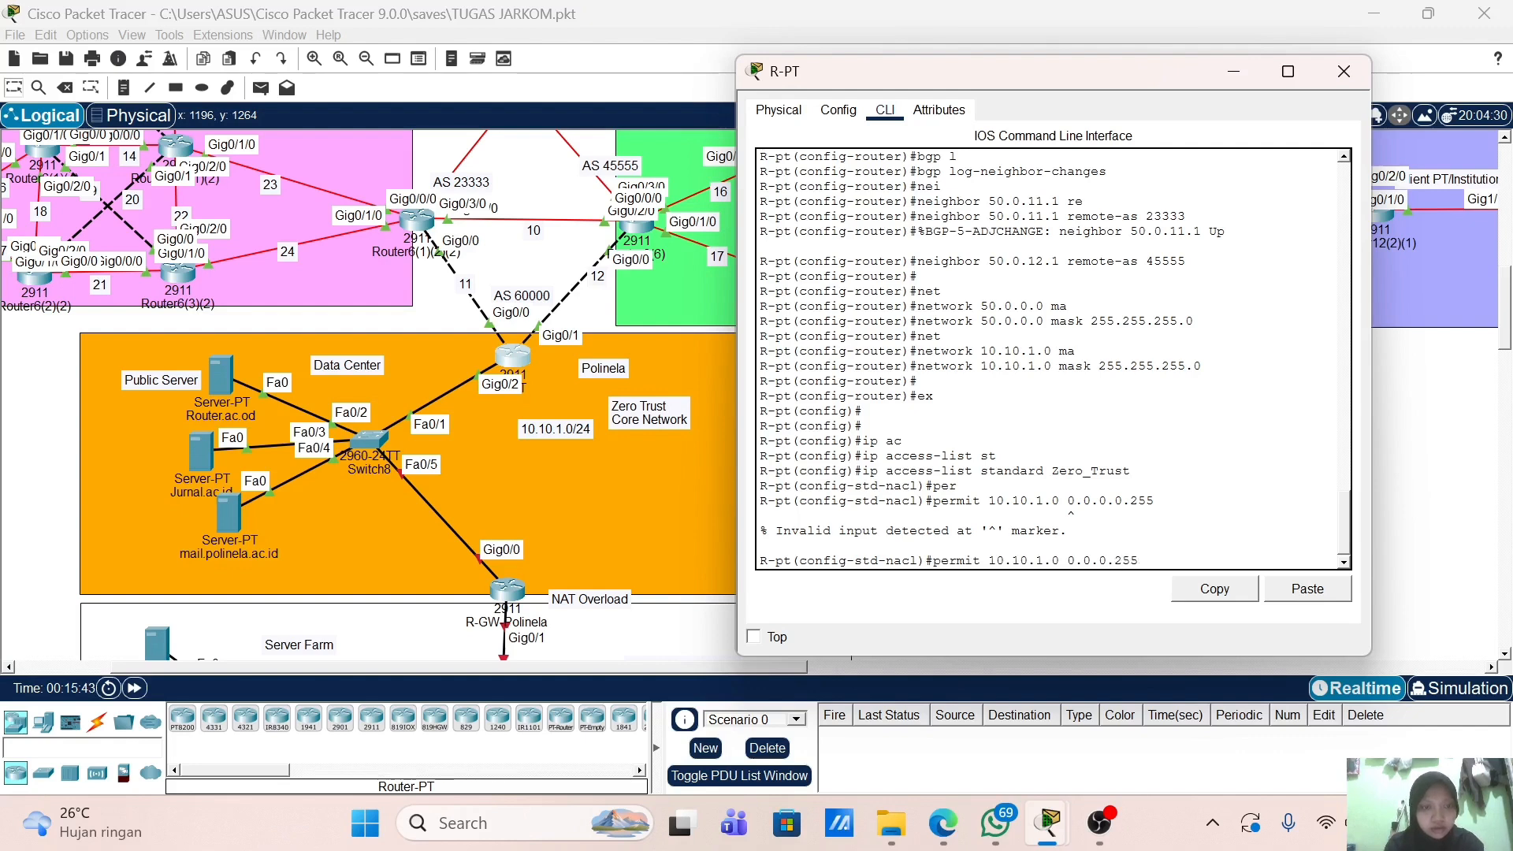
key(Return)
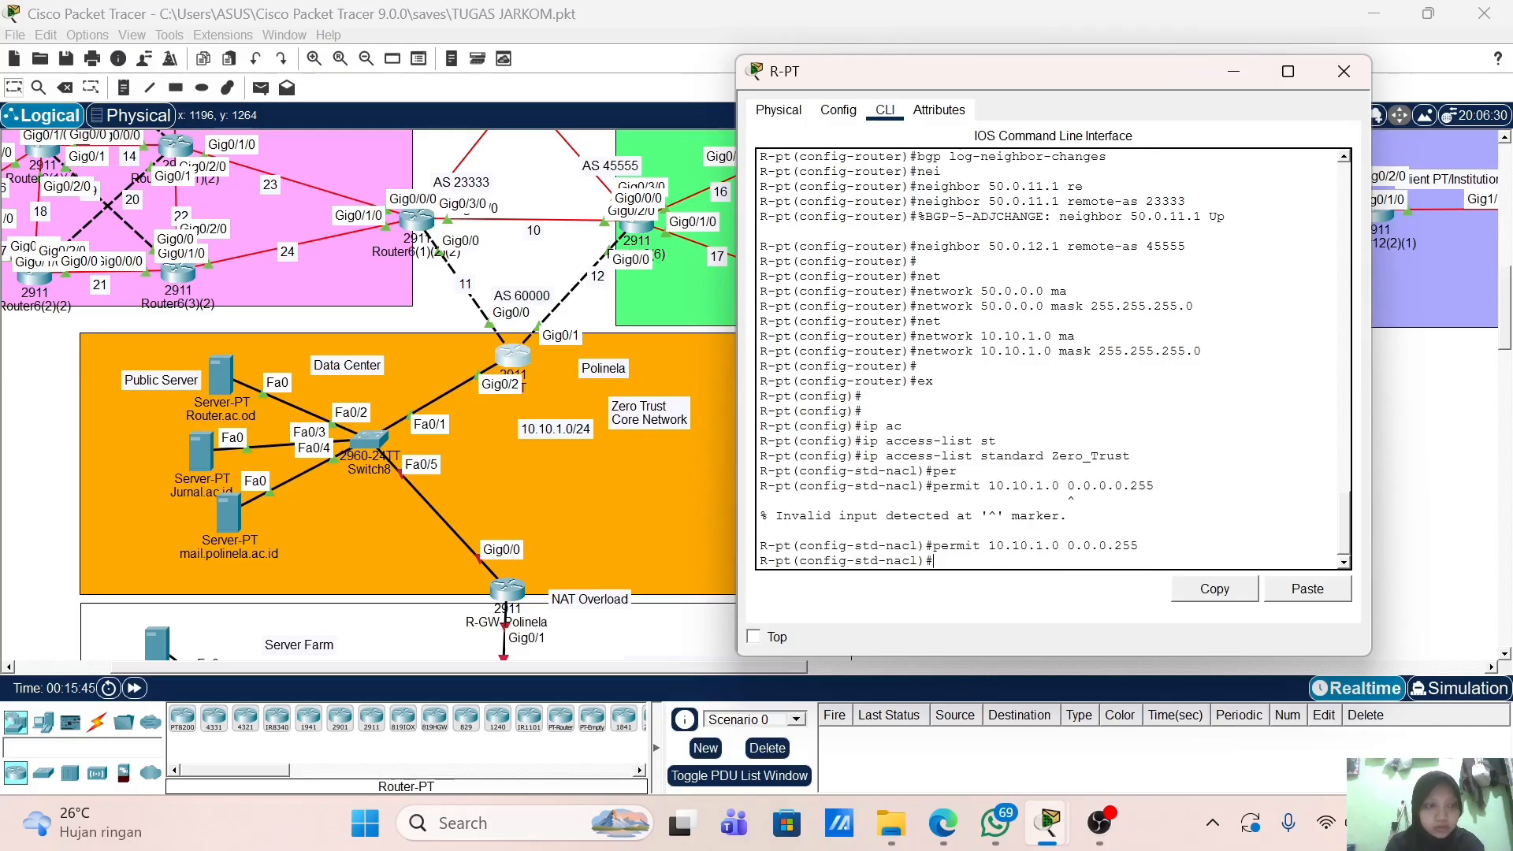
Step: Add a 'deny any' rule and exit the access list
text(den)
key(Tab)
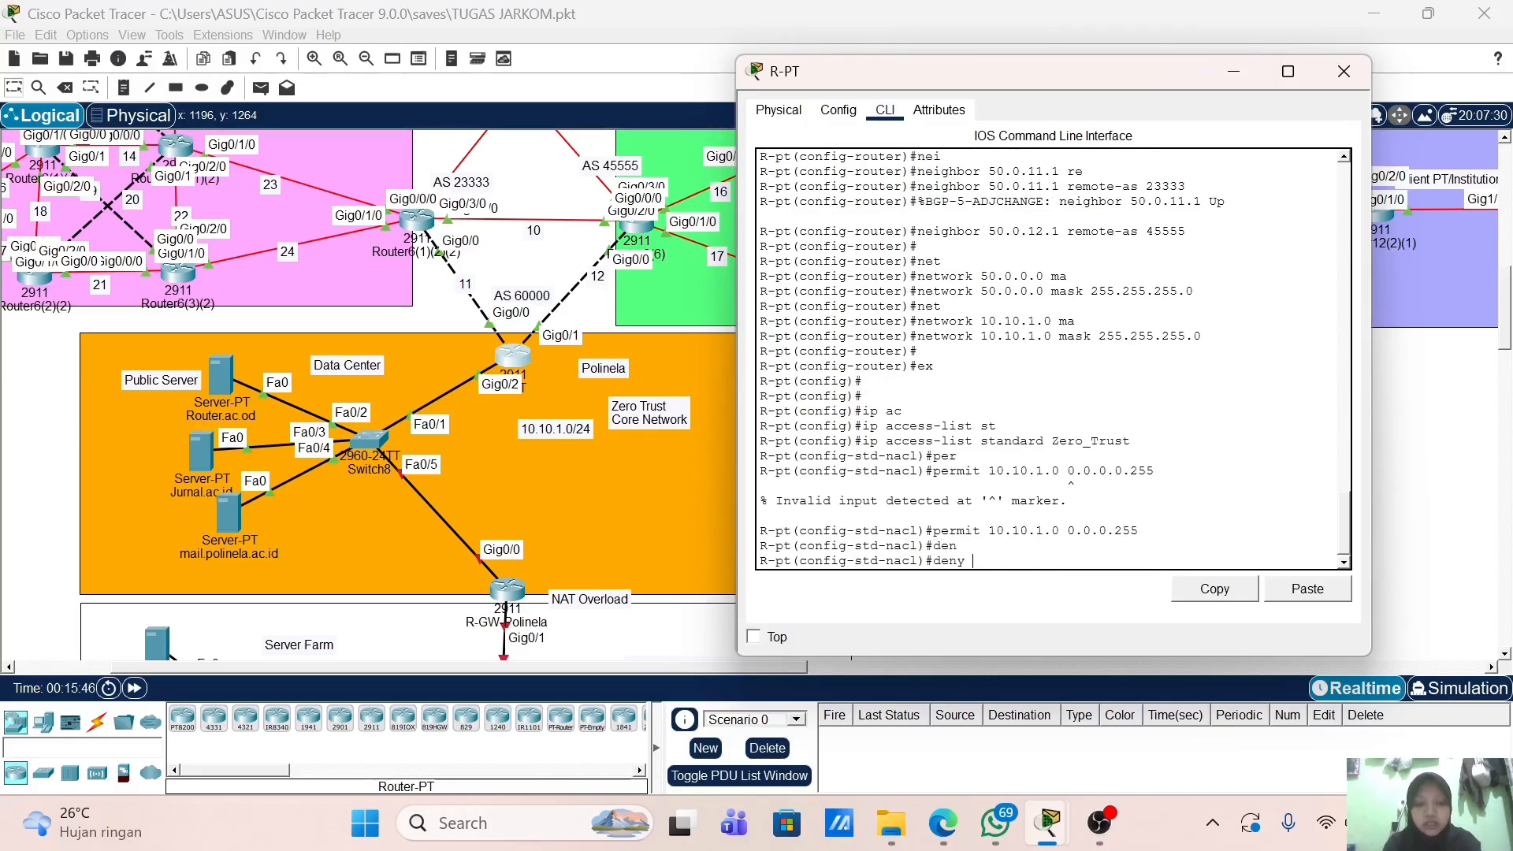
text(an)
key(Tab)
key(Return)
key(Return)
key(Return)
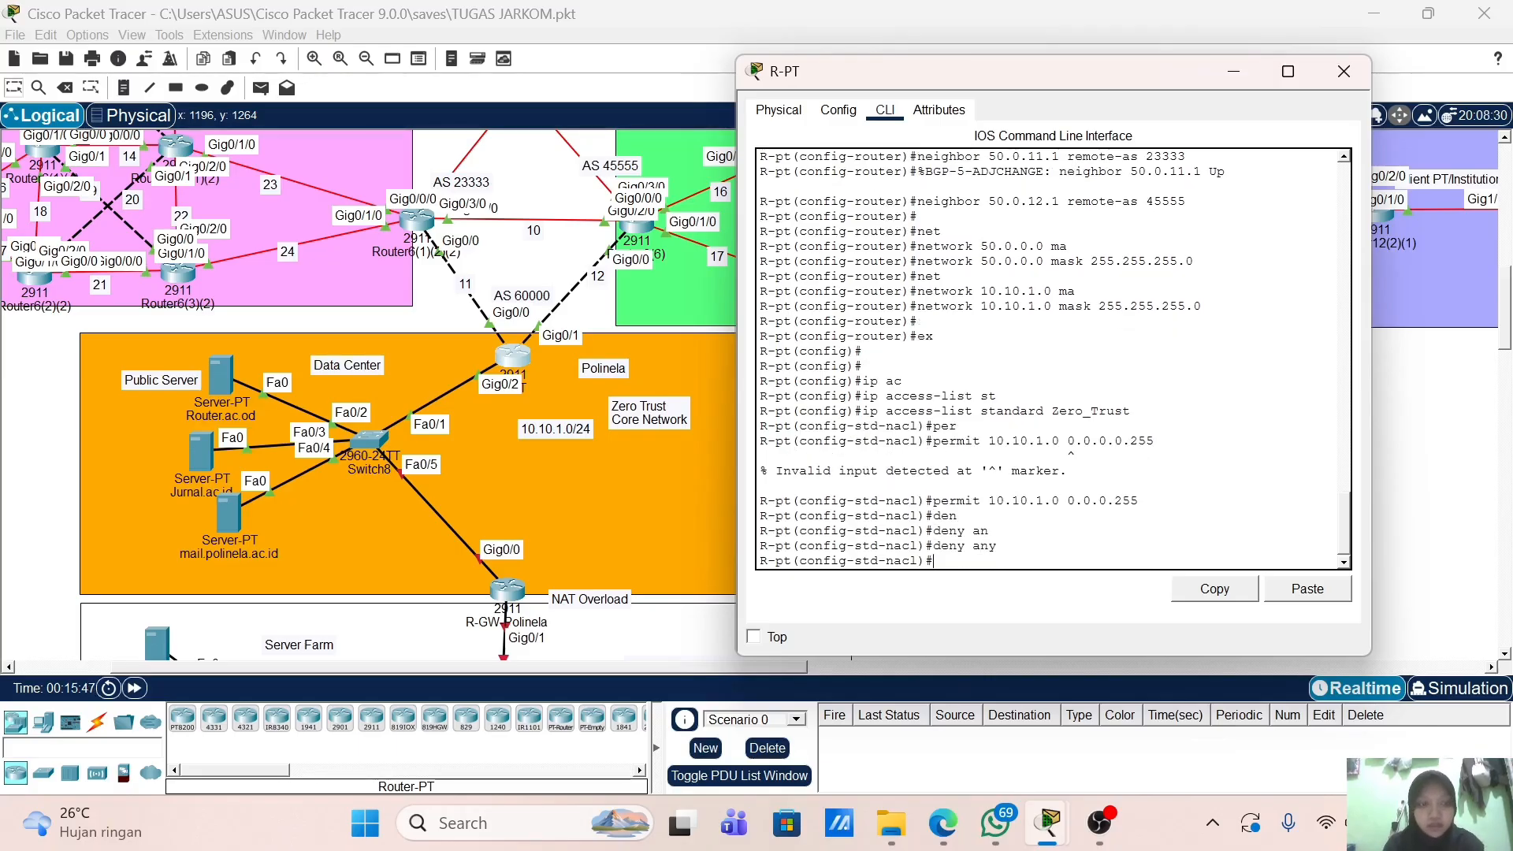
text(ex)
key(Return)
key(Return)
key(Return)
Step: Enter interface g0/2 and begin the ip access-group command
text(i)
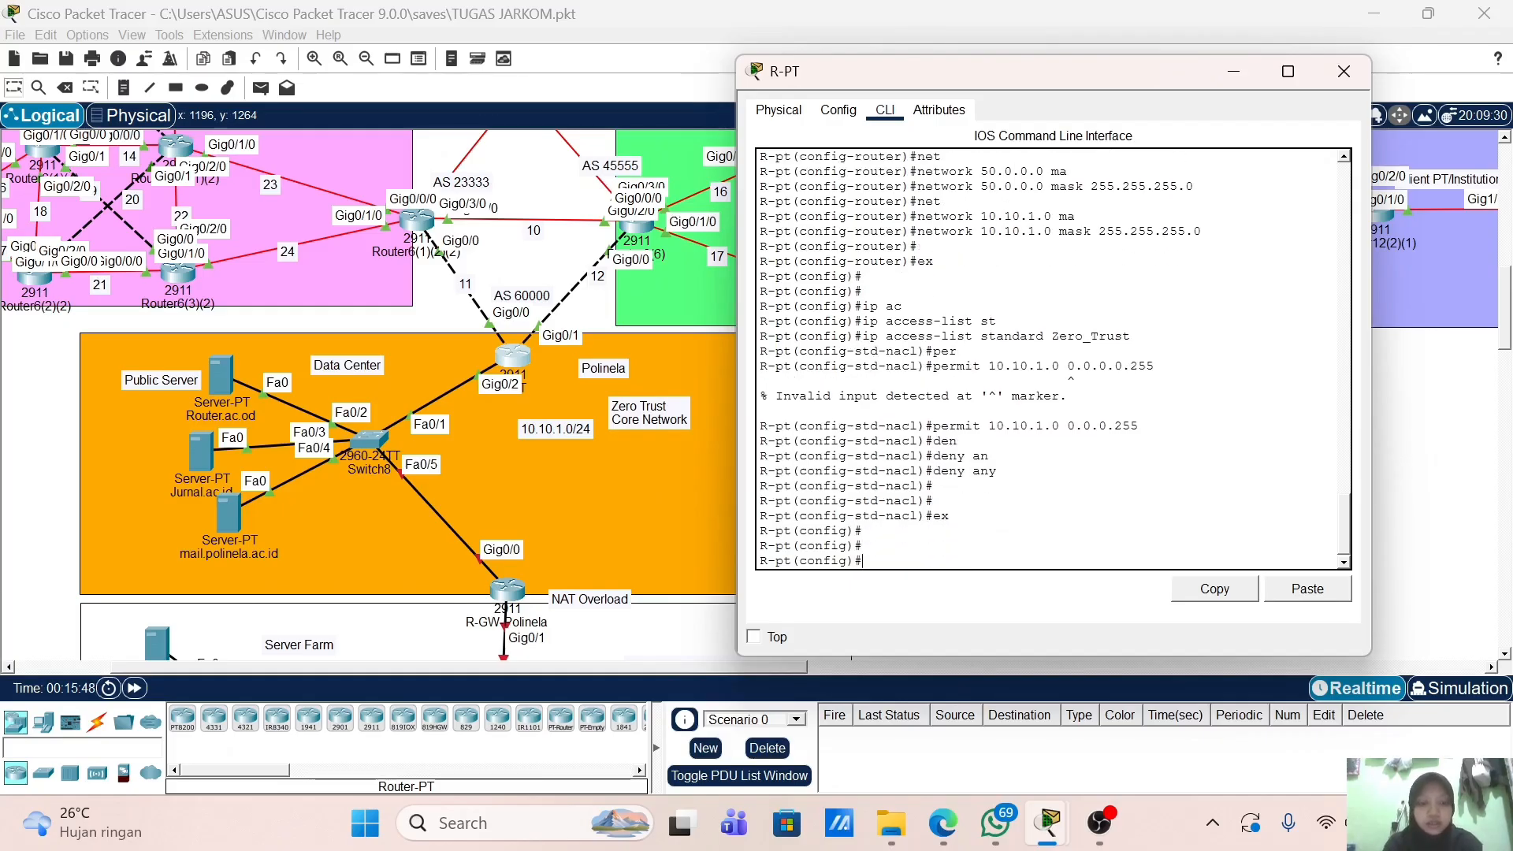
text(nt g0/2)
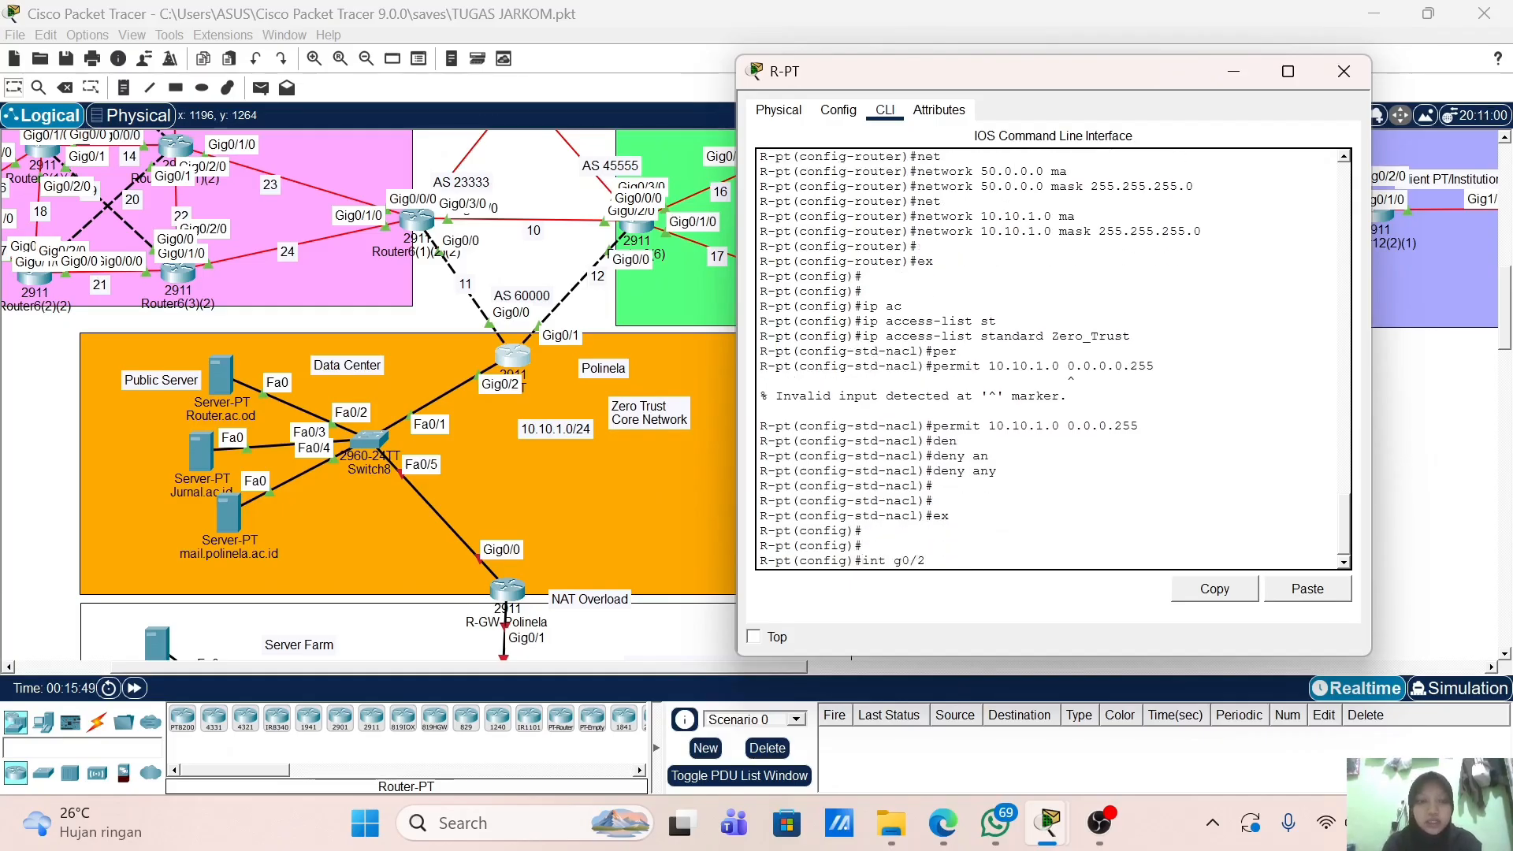
key(Return)
text(a)
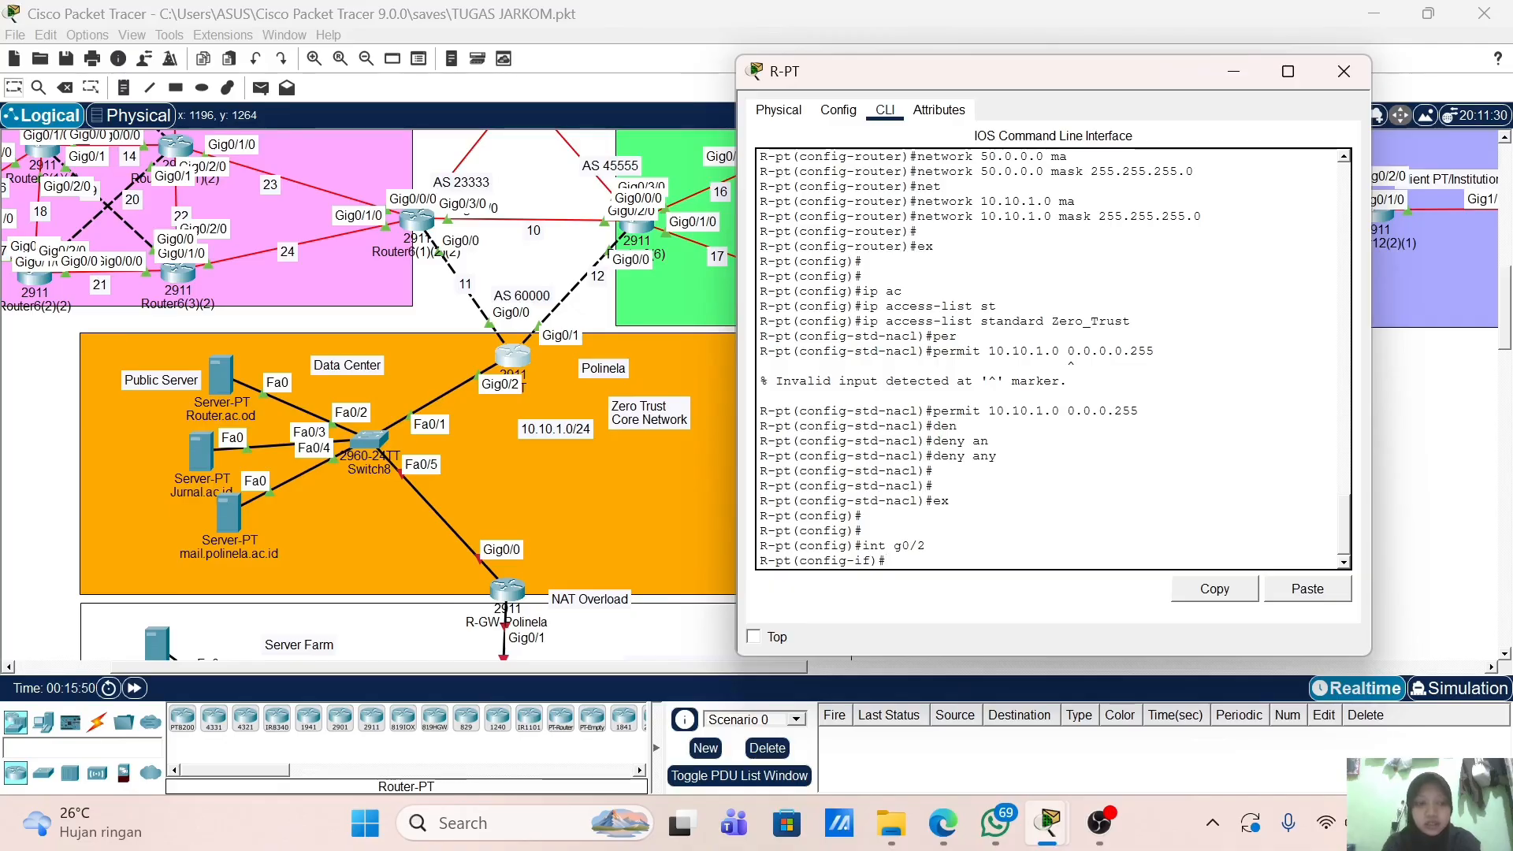
text(cc)
key(Tab)
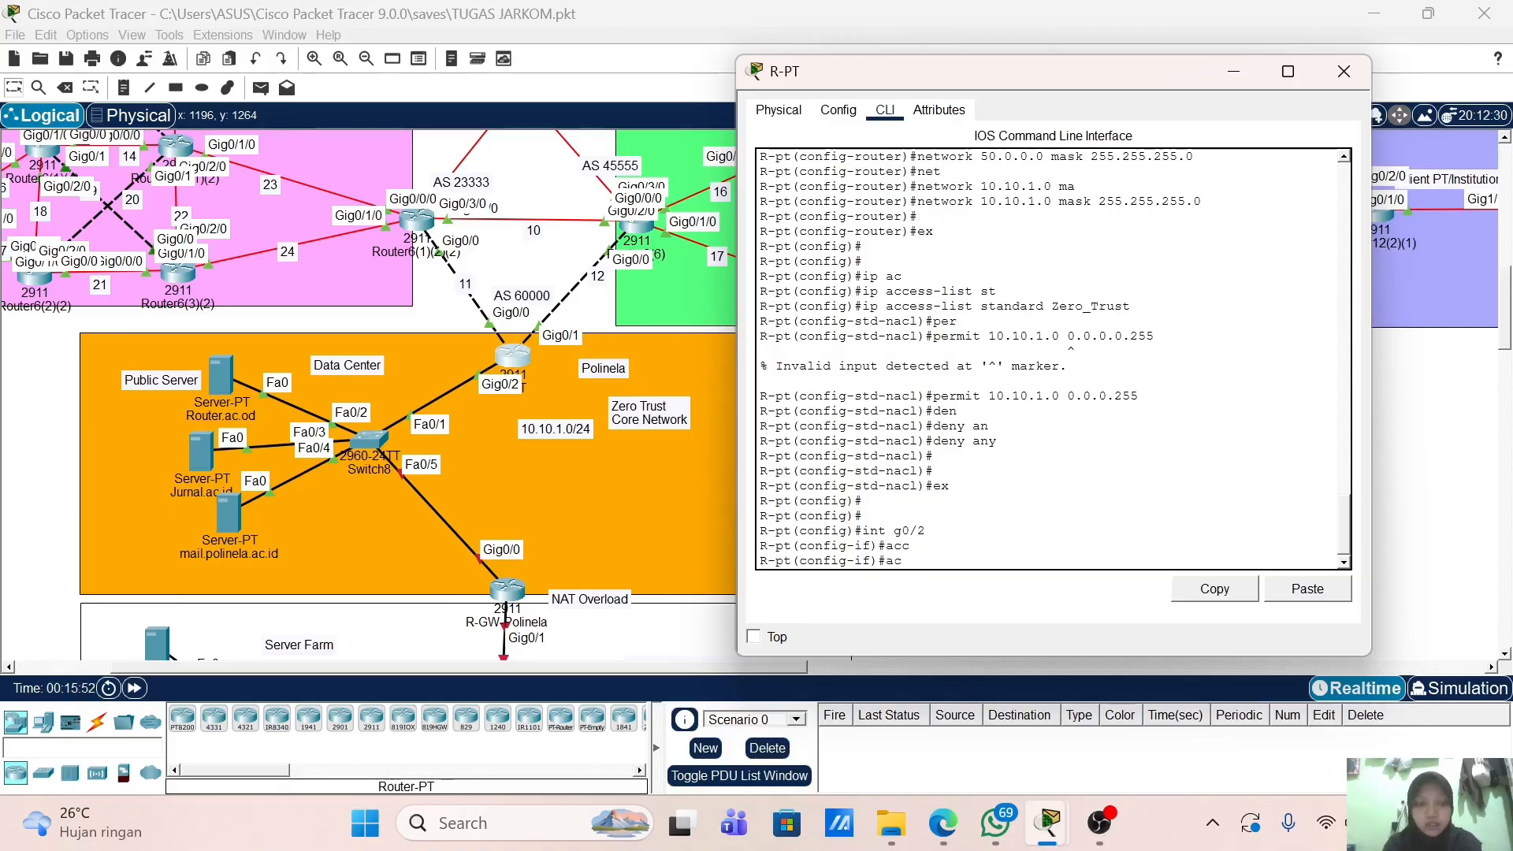
key(BackSpace)
key(BackSpace)
text(ip a)
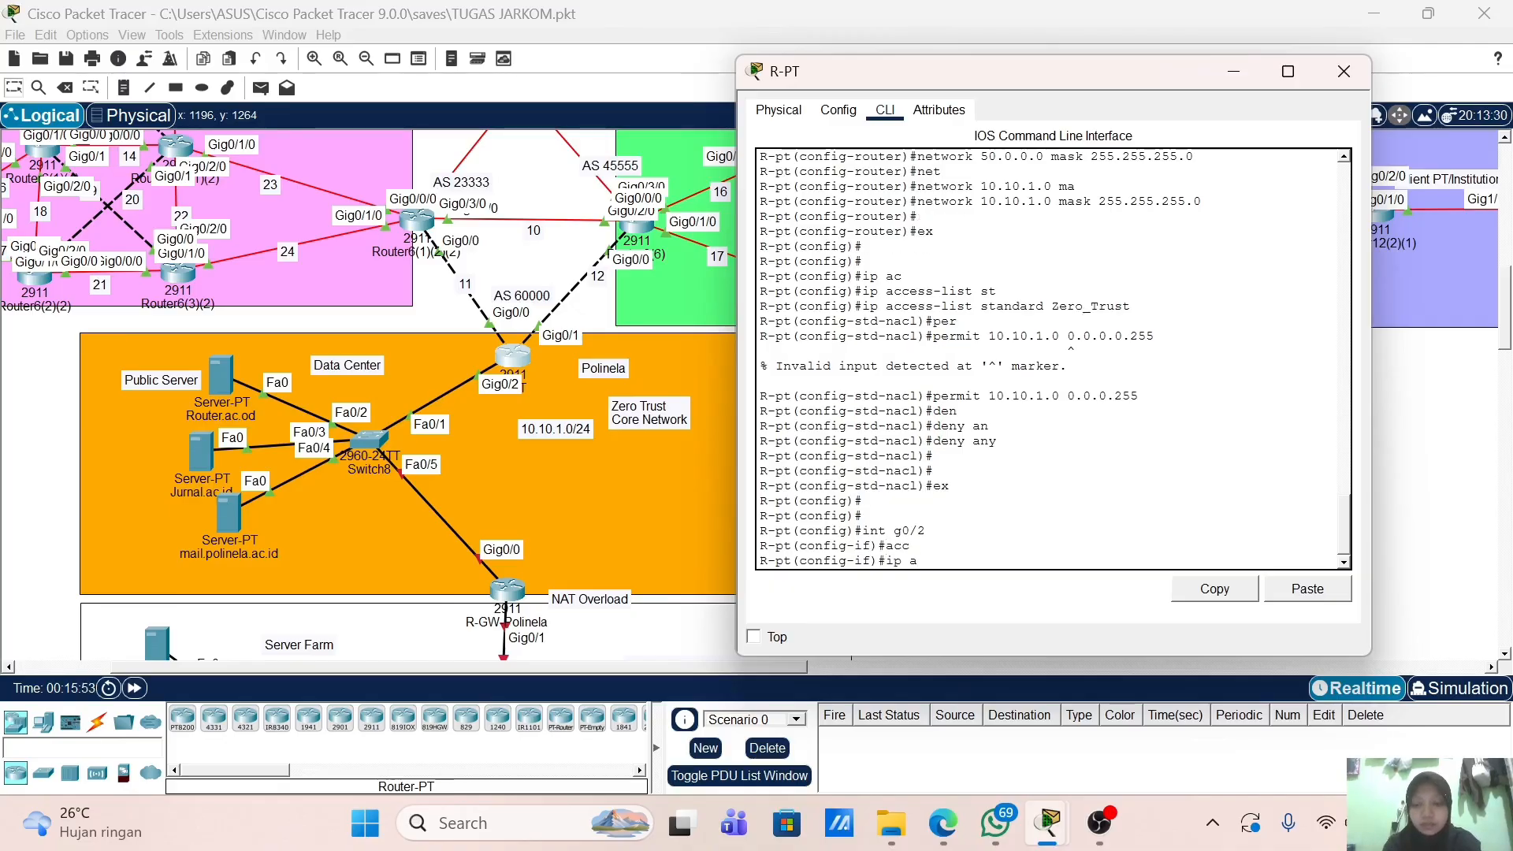
text(c)
key(Tab)
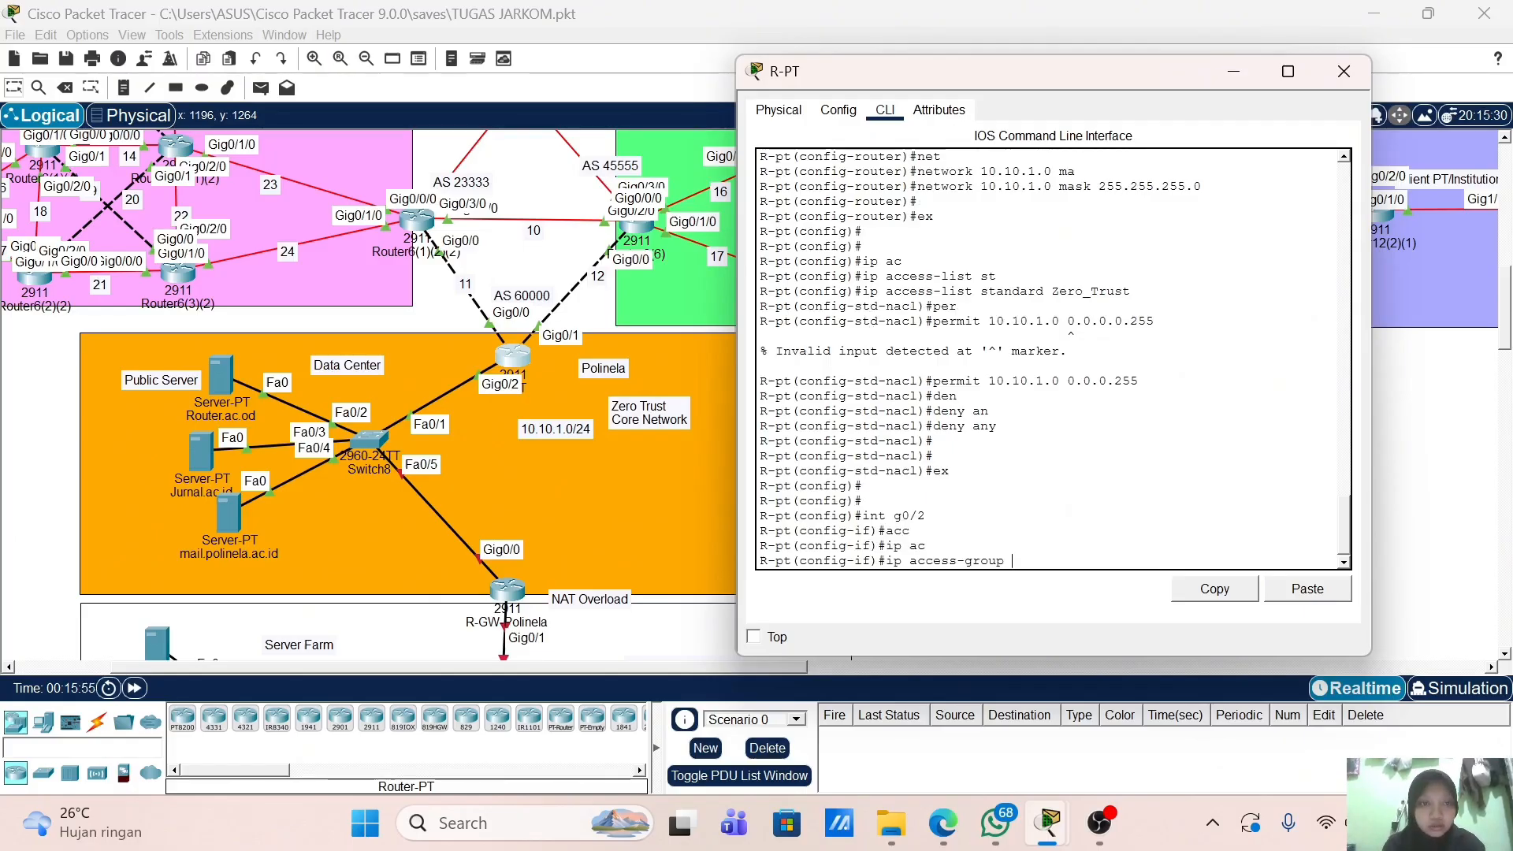
Step: Apply 'ip access-group Zero_Trust in' on g0/2, pasting the copied list name
drag(1131, 291, 1051, 291)
right_click(1054, 292)
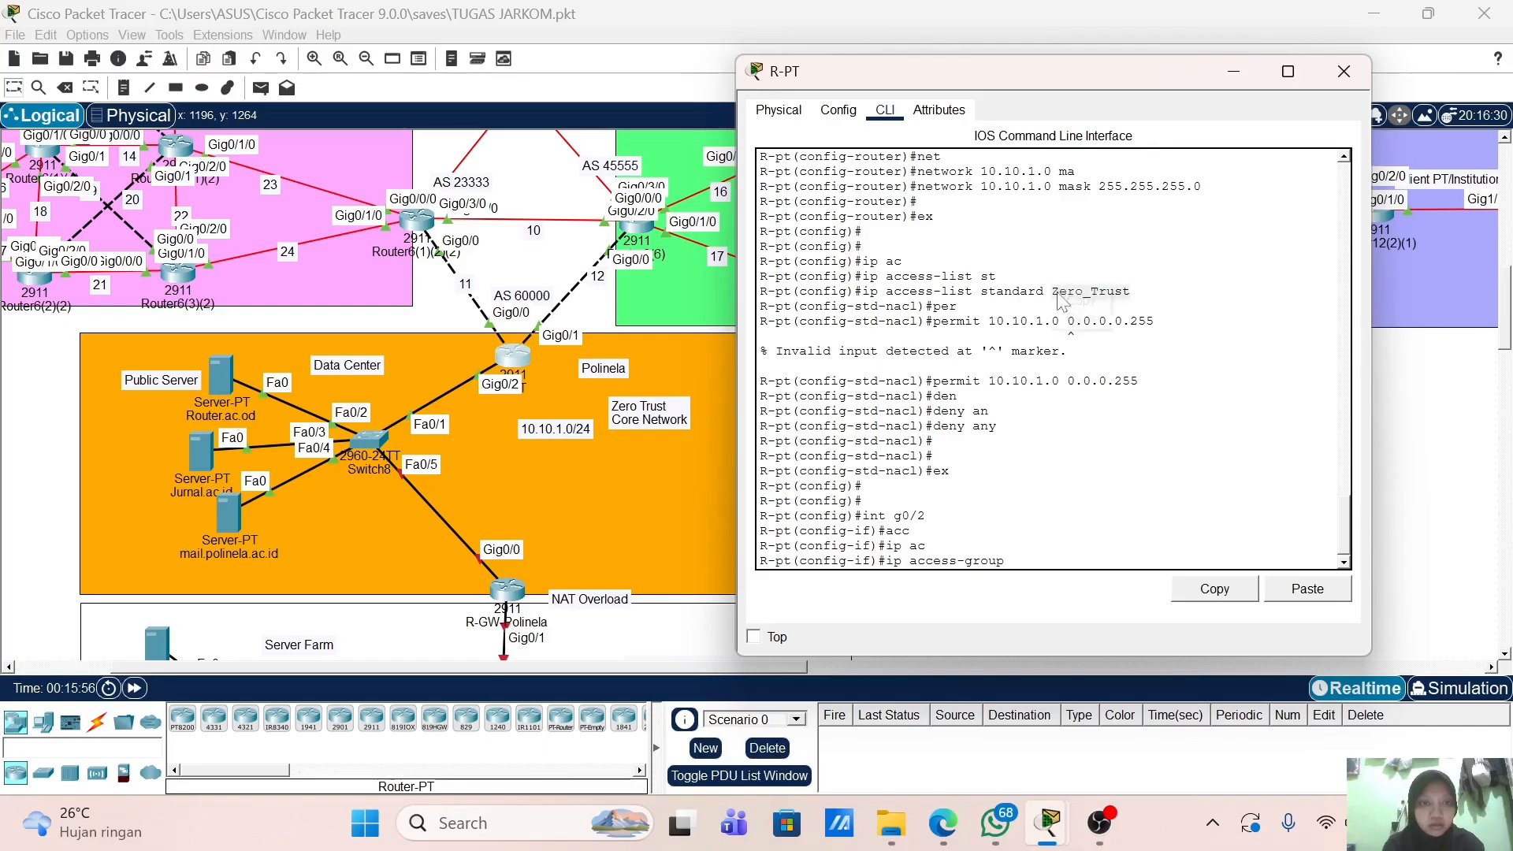
click(1077, 304)
click(1012, 561)
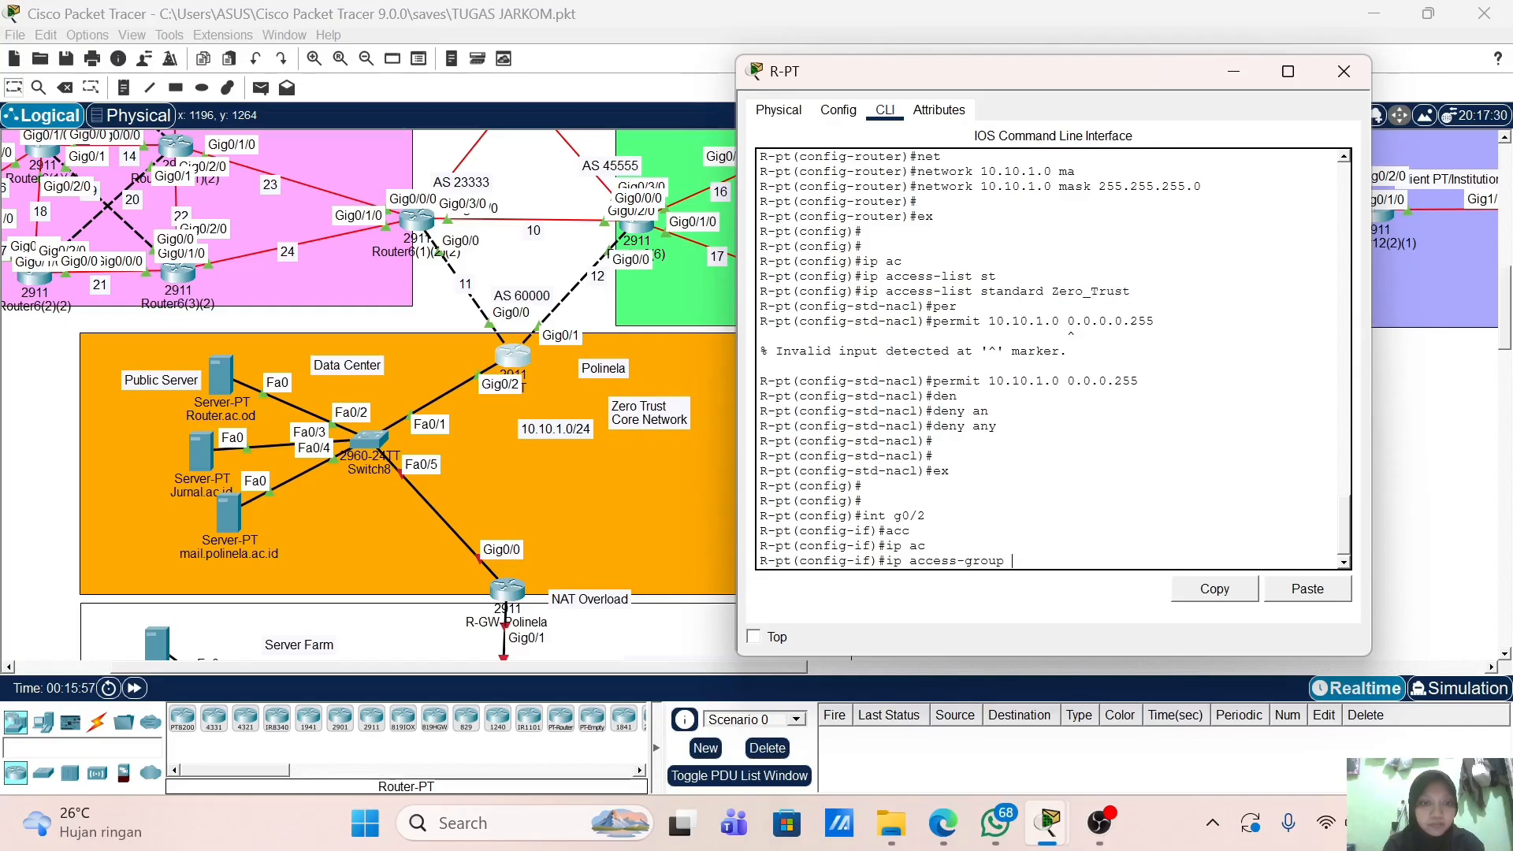
right_click(1033, 563)
click(1056, 589)
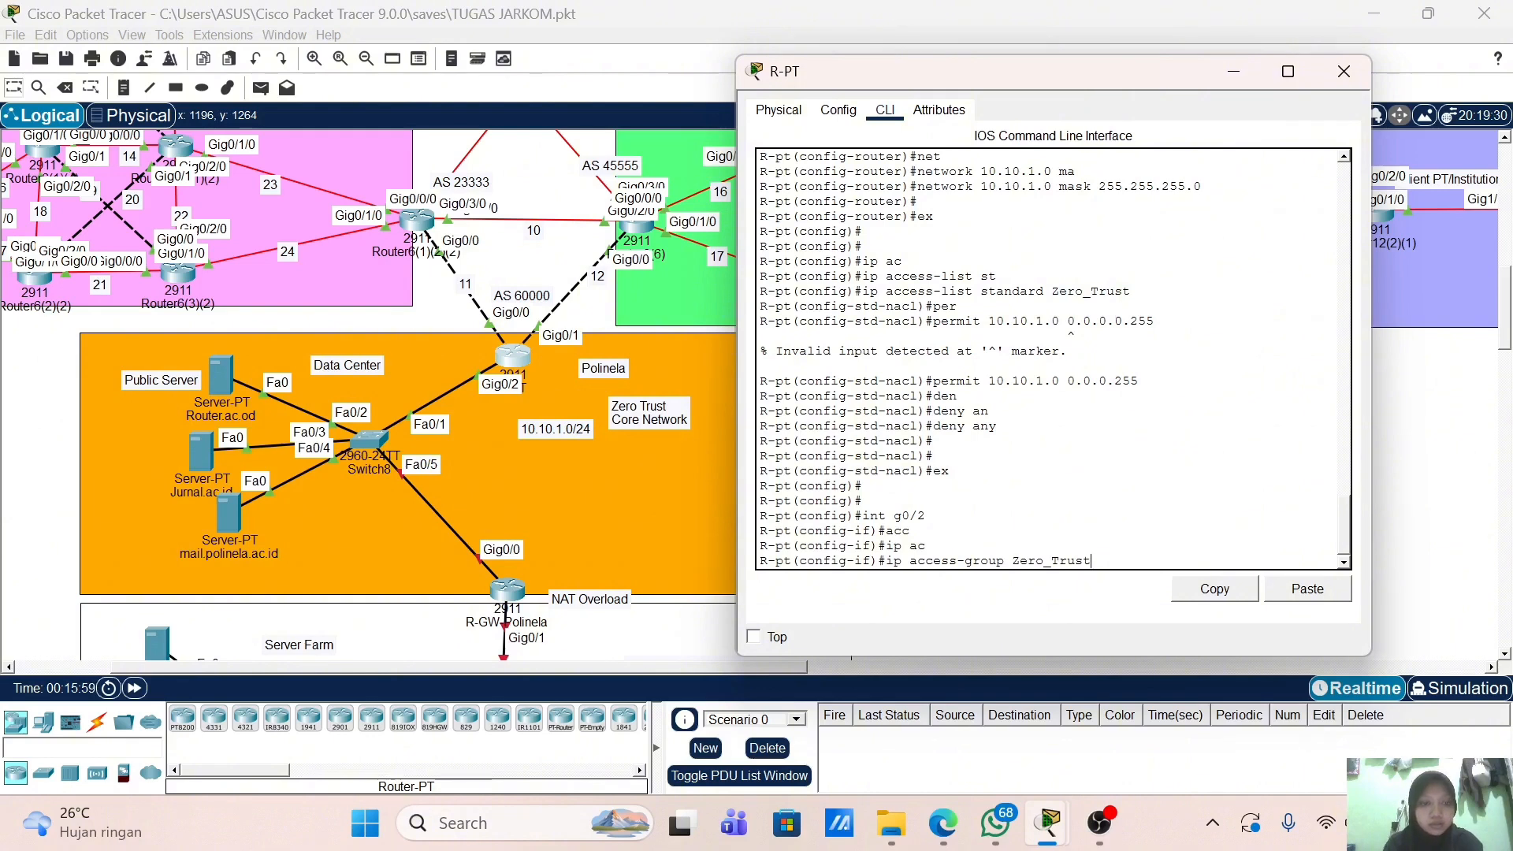
key(Return)
key(Return)
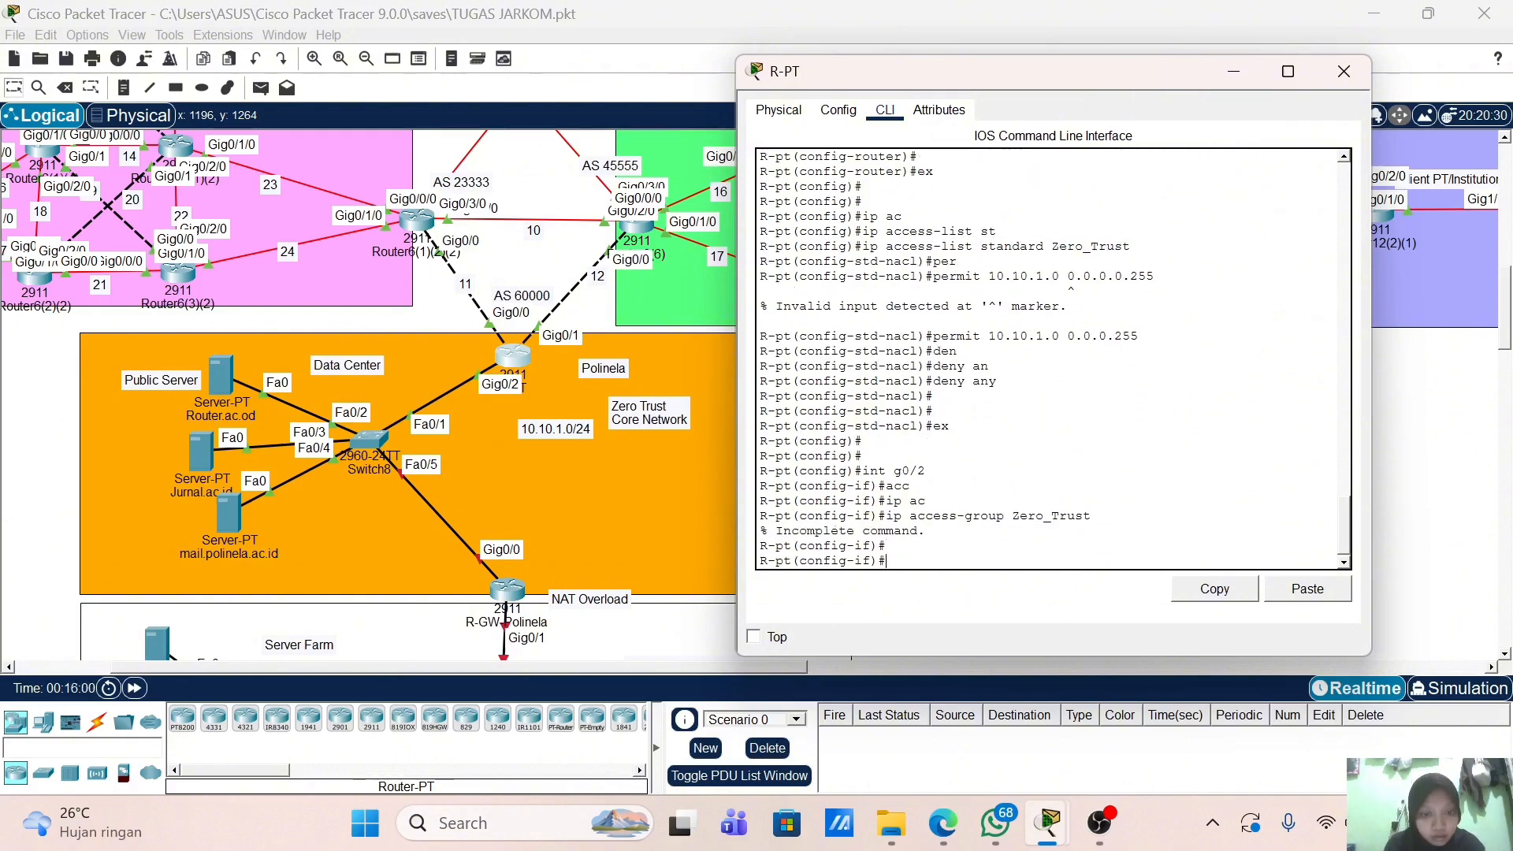
key(Up)
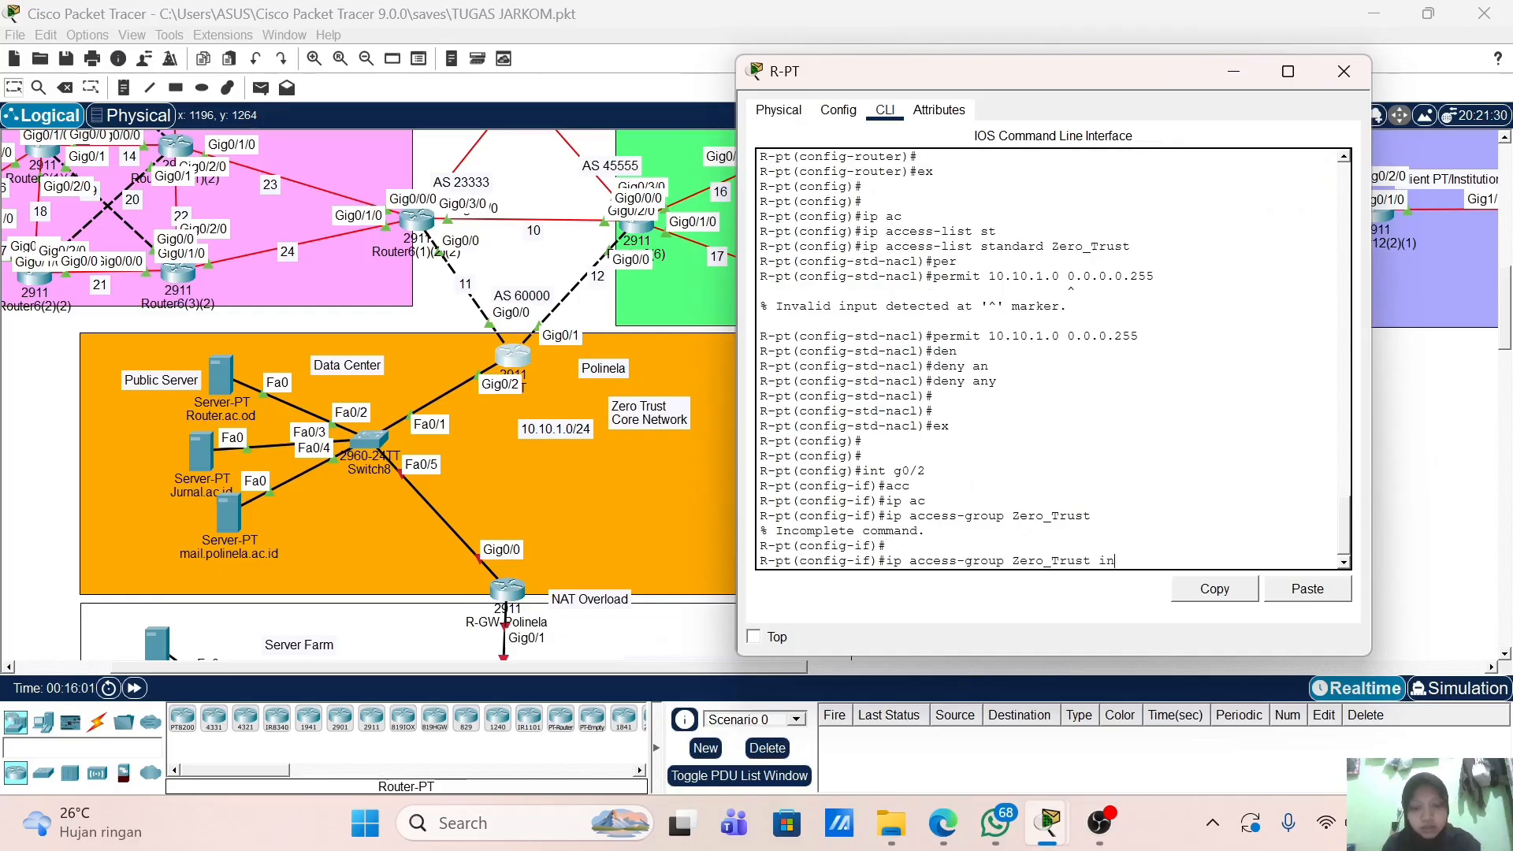
key(Return)
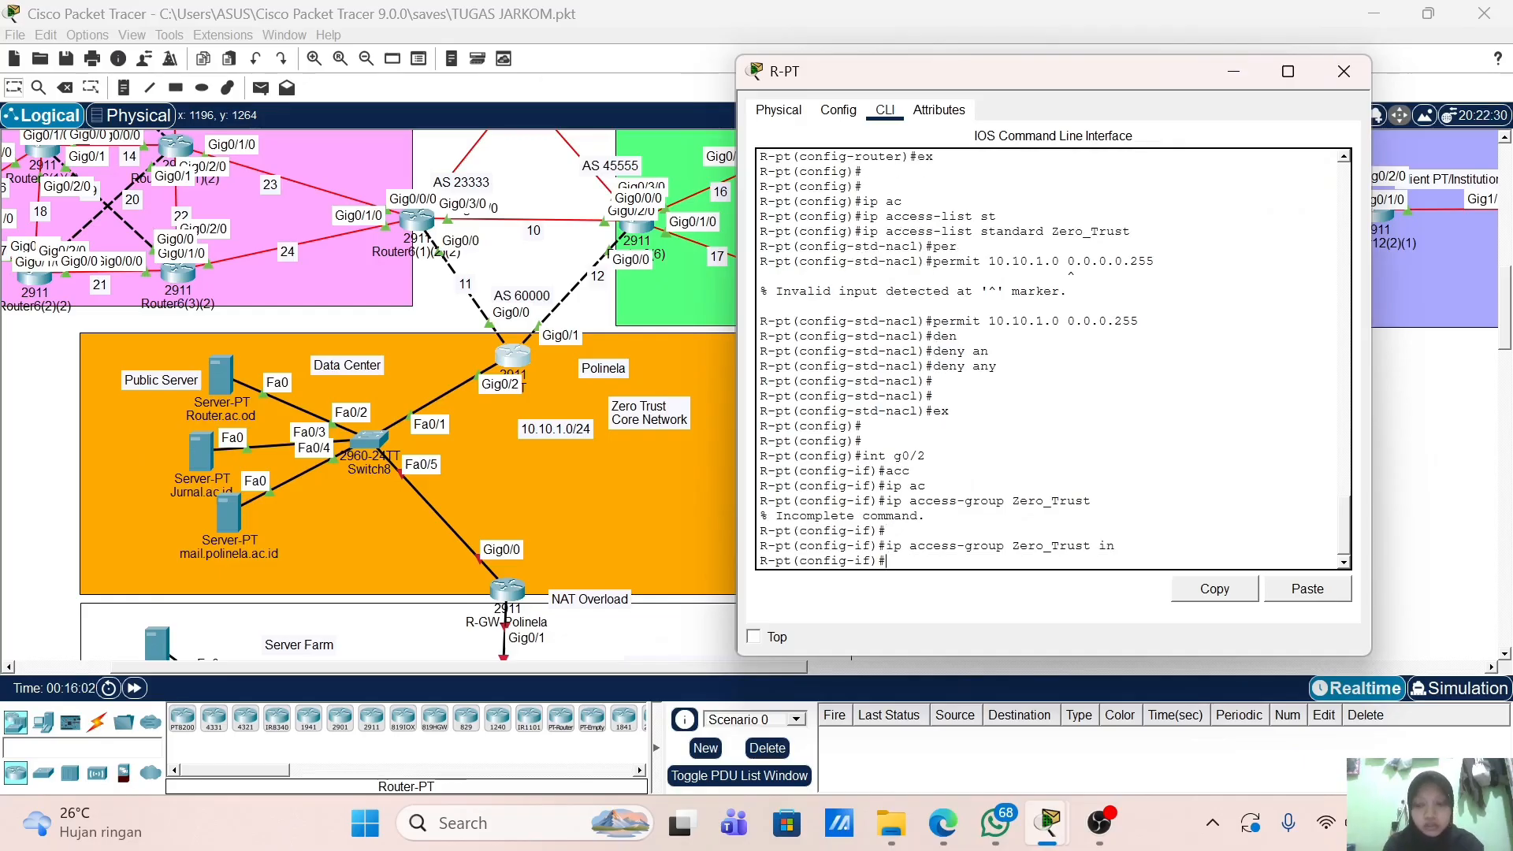
Step: Exit configuration mode and save the running configuration with wr
text(end)
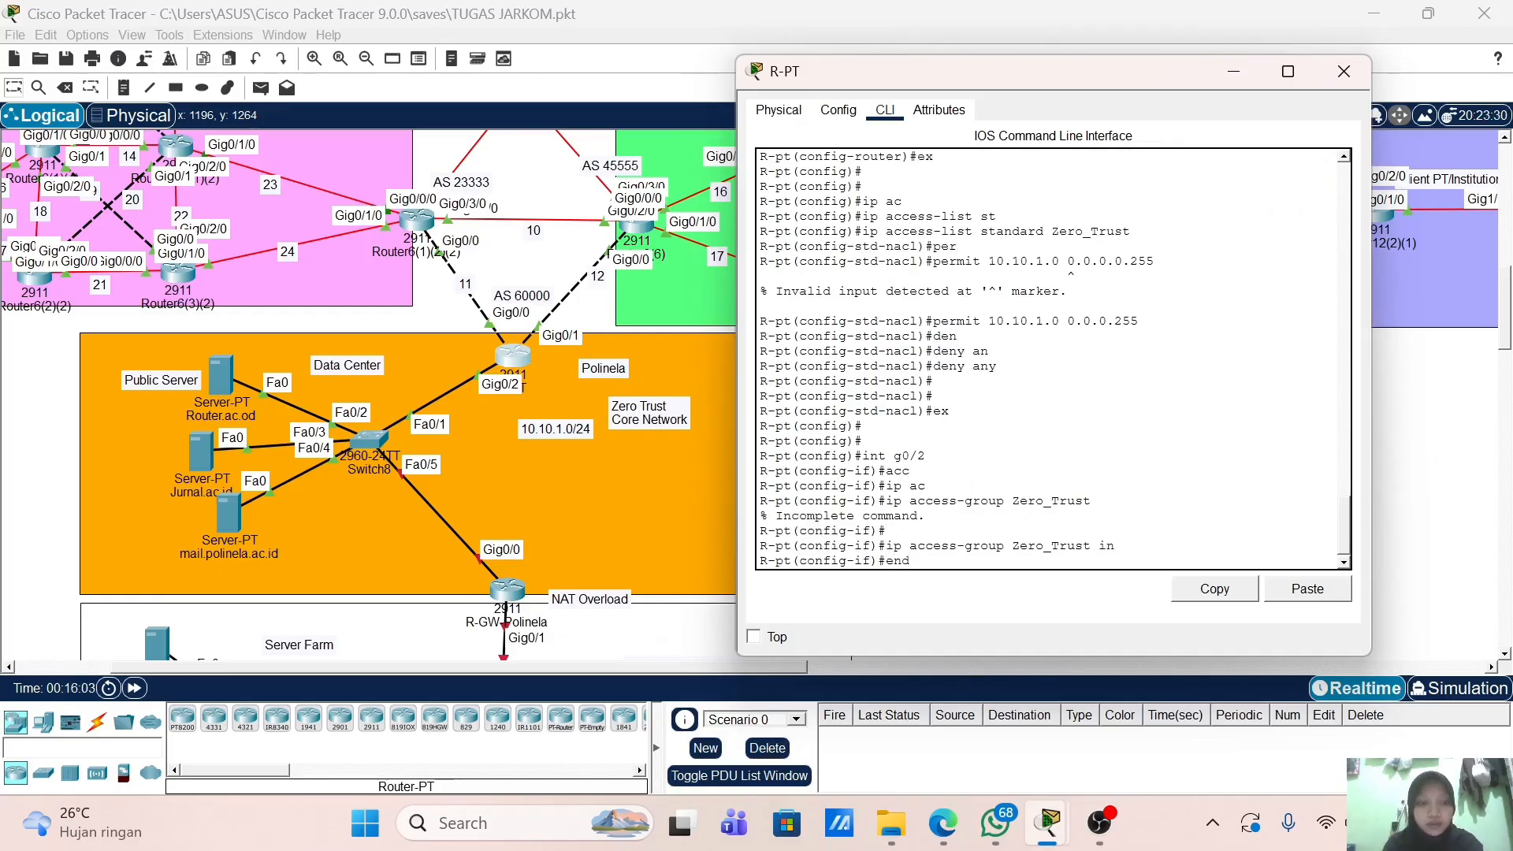
key(Return)
key(Return)
key(Return)
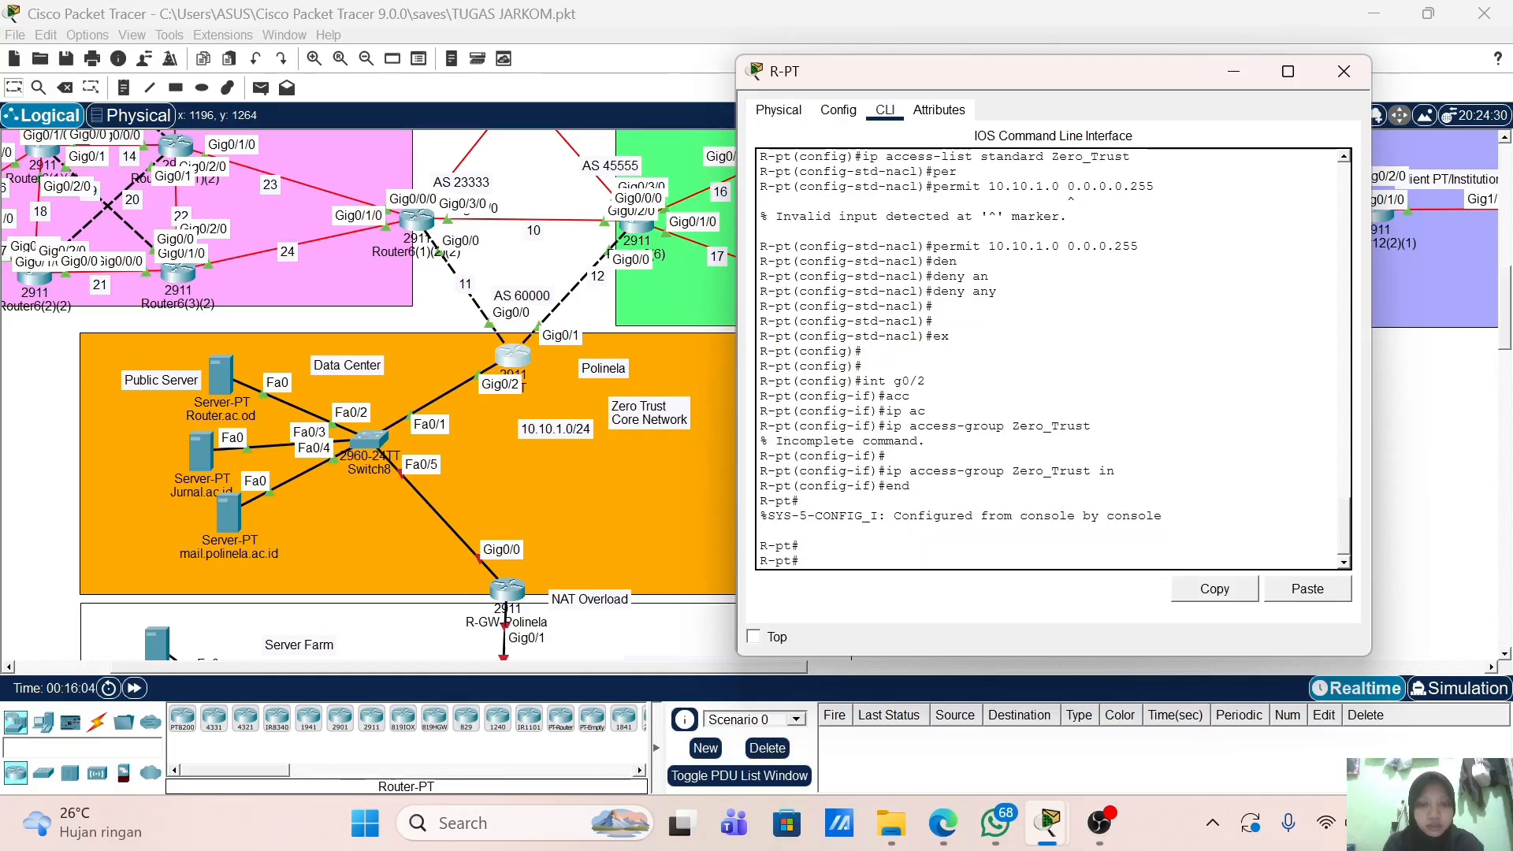
text(wr)
key(Return)
key(Return)
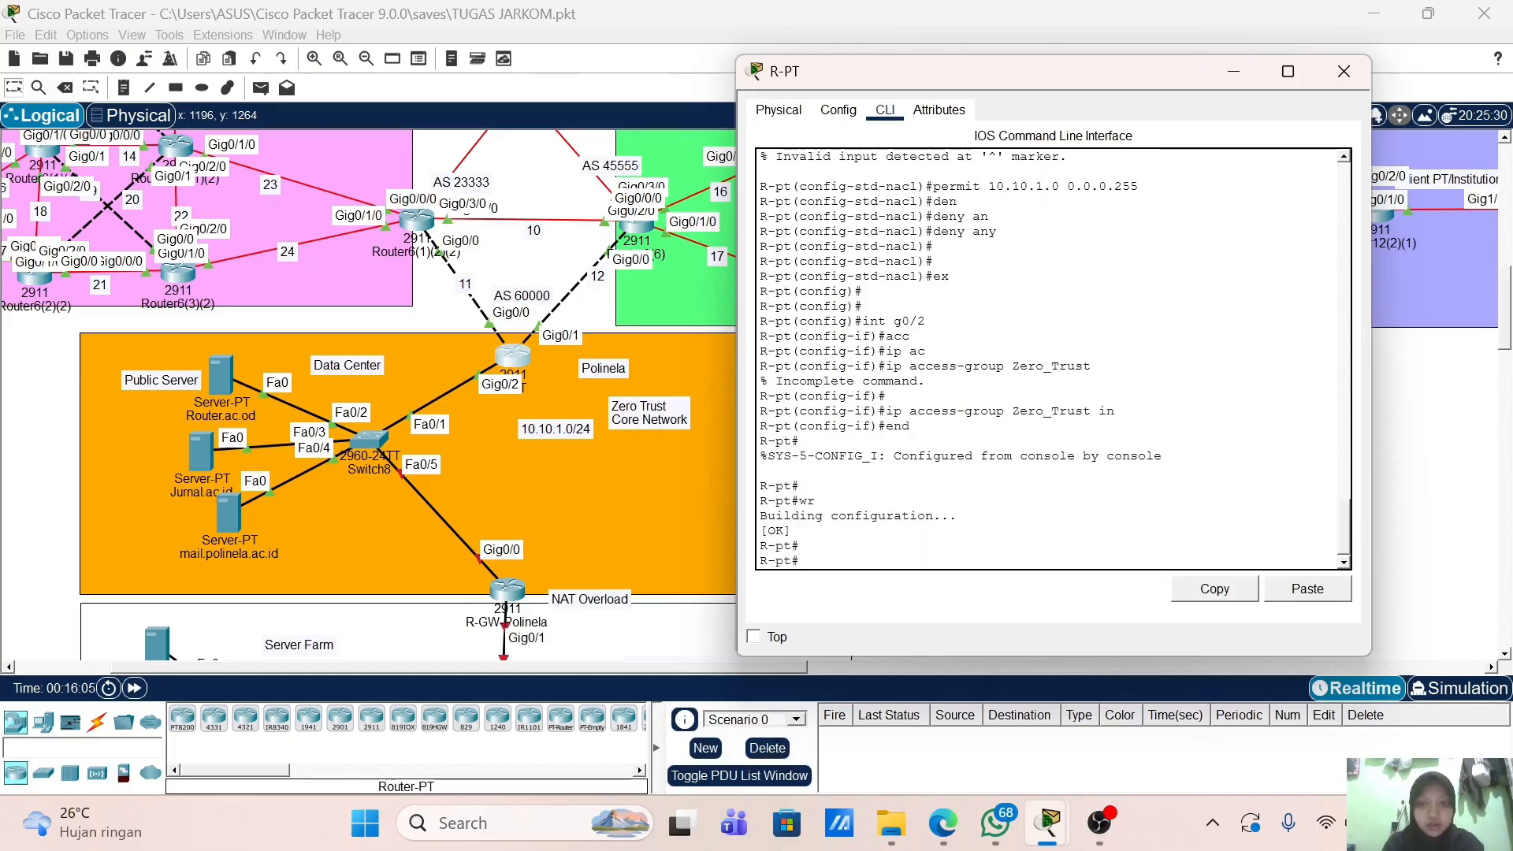
drag(1089, 73, 1086, 69)
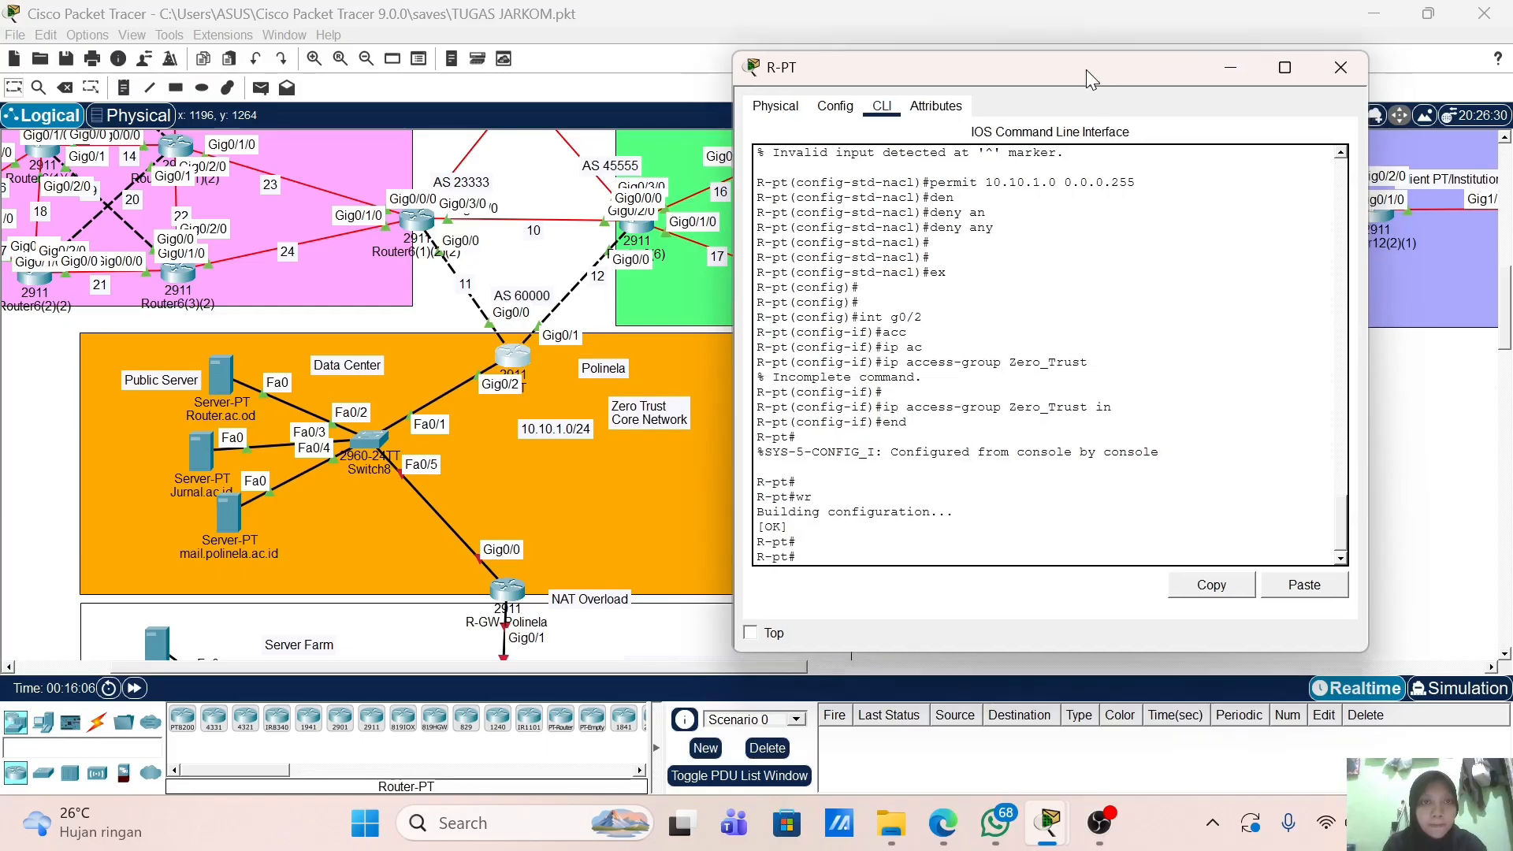
Step: Close the R-PT window and open Router.ac.od's IP Configuration
click(1340, 68)
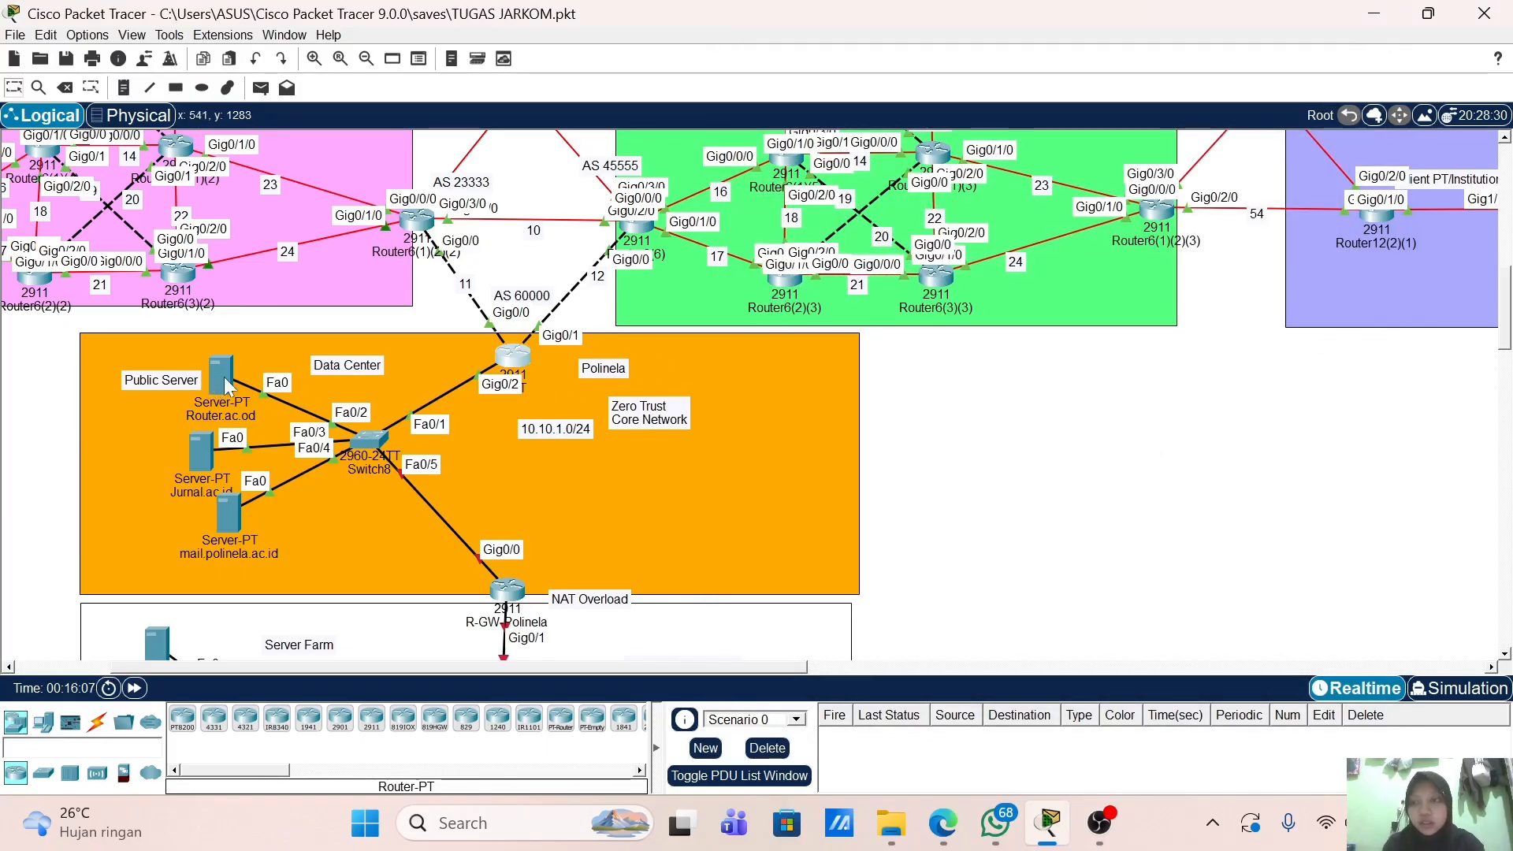
mouse_move(228, 393)
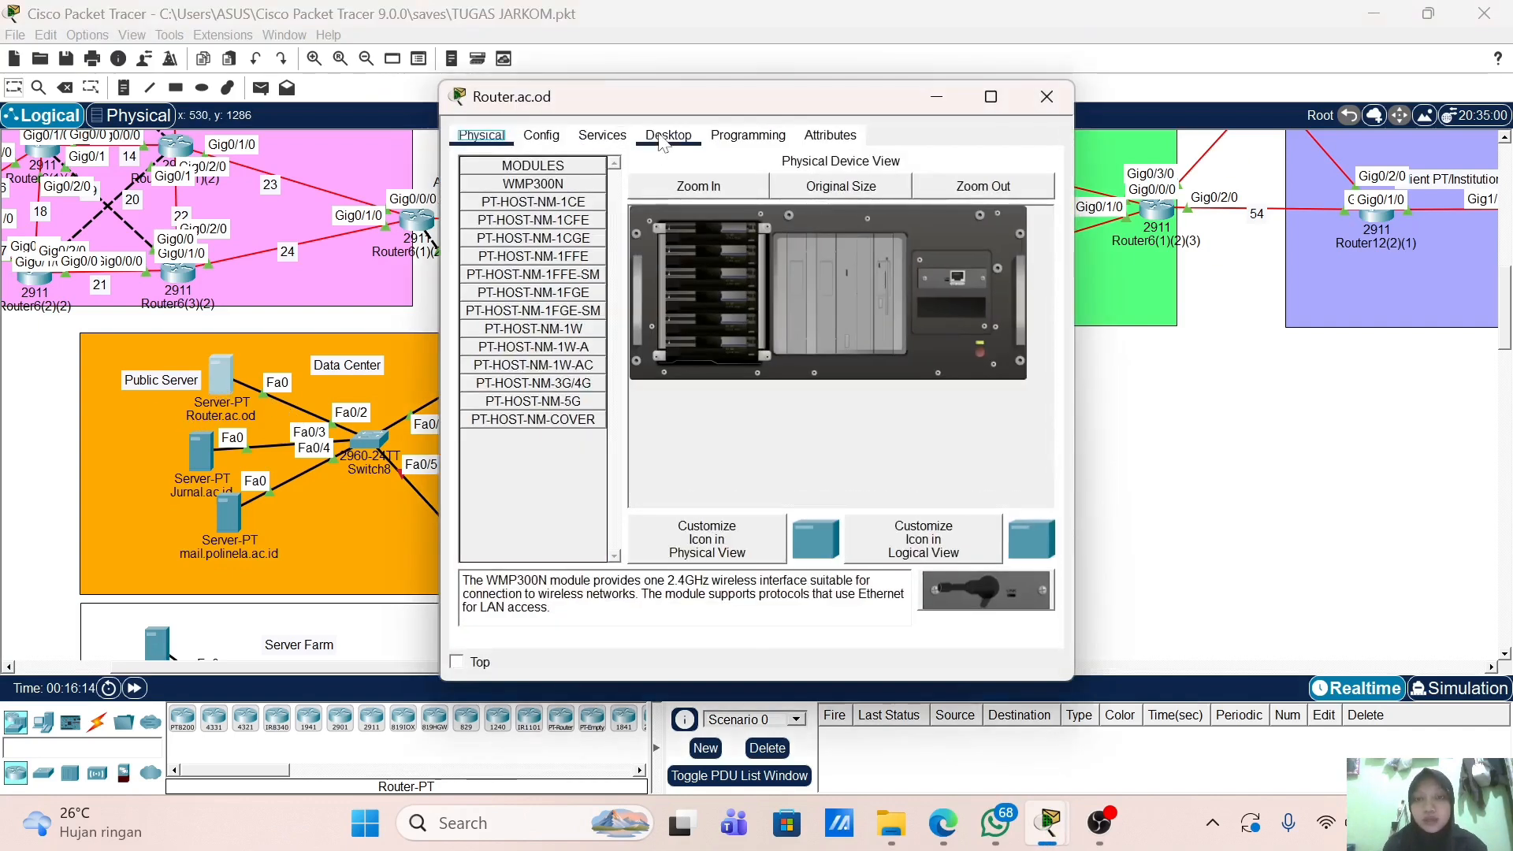
click(673, 136)
click(547, 217)
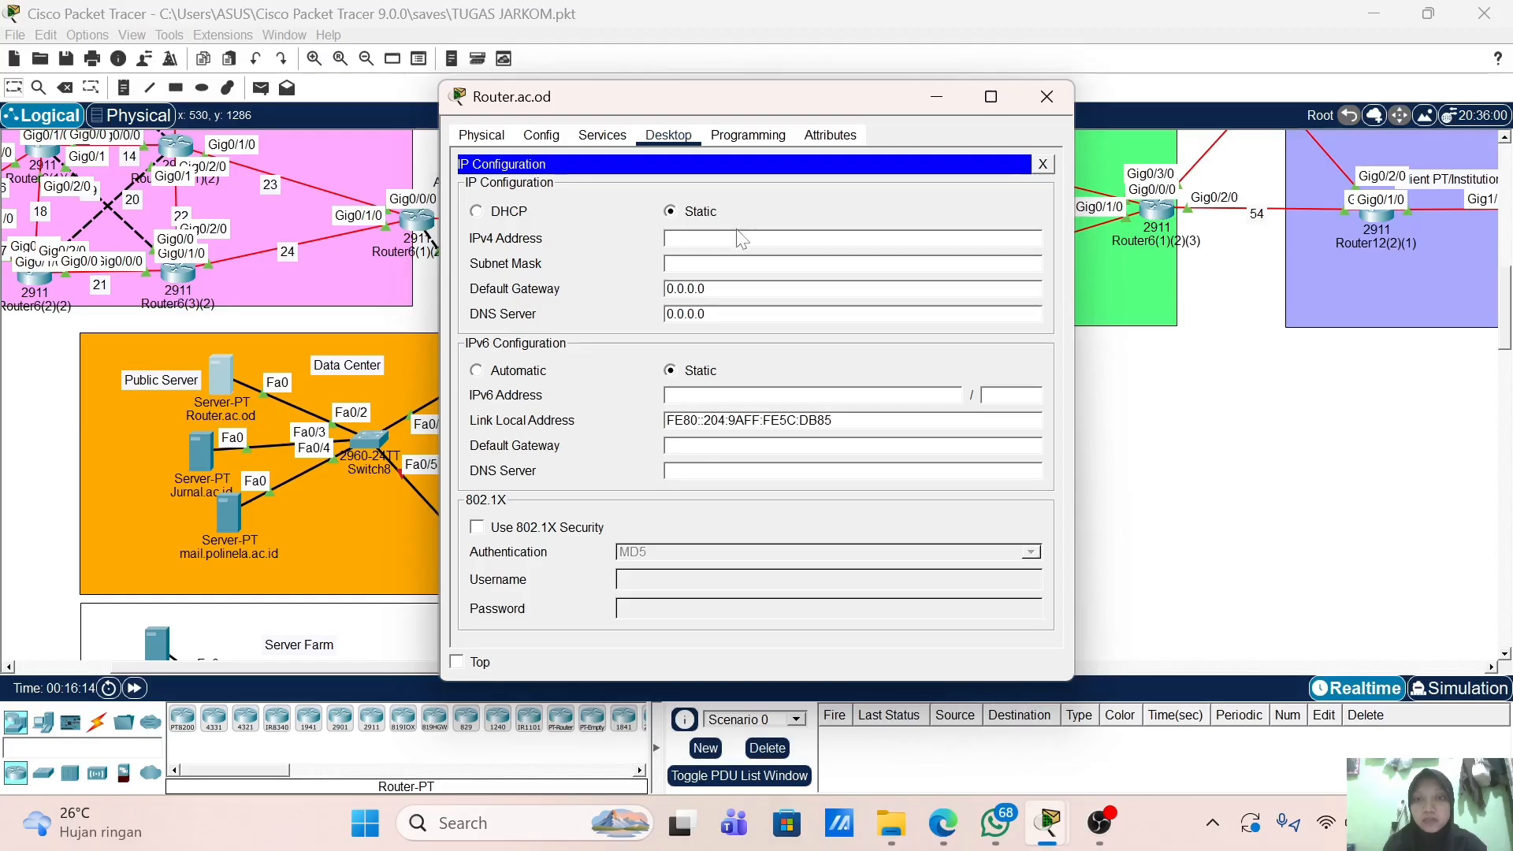
Step: Enter IP 10.10.1.10, mask 255.255.255.0 and gateway 10.10.1.1
text(10.)
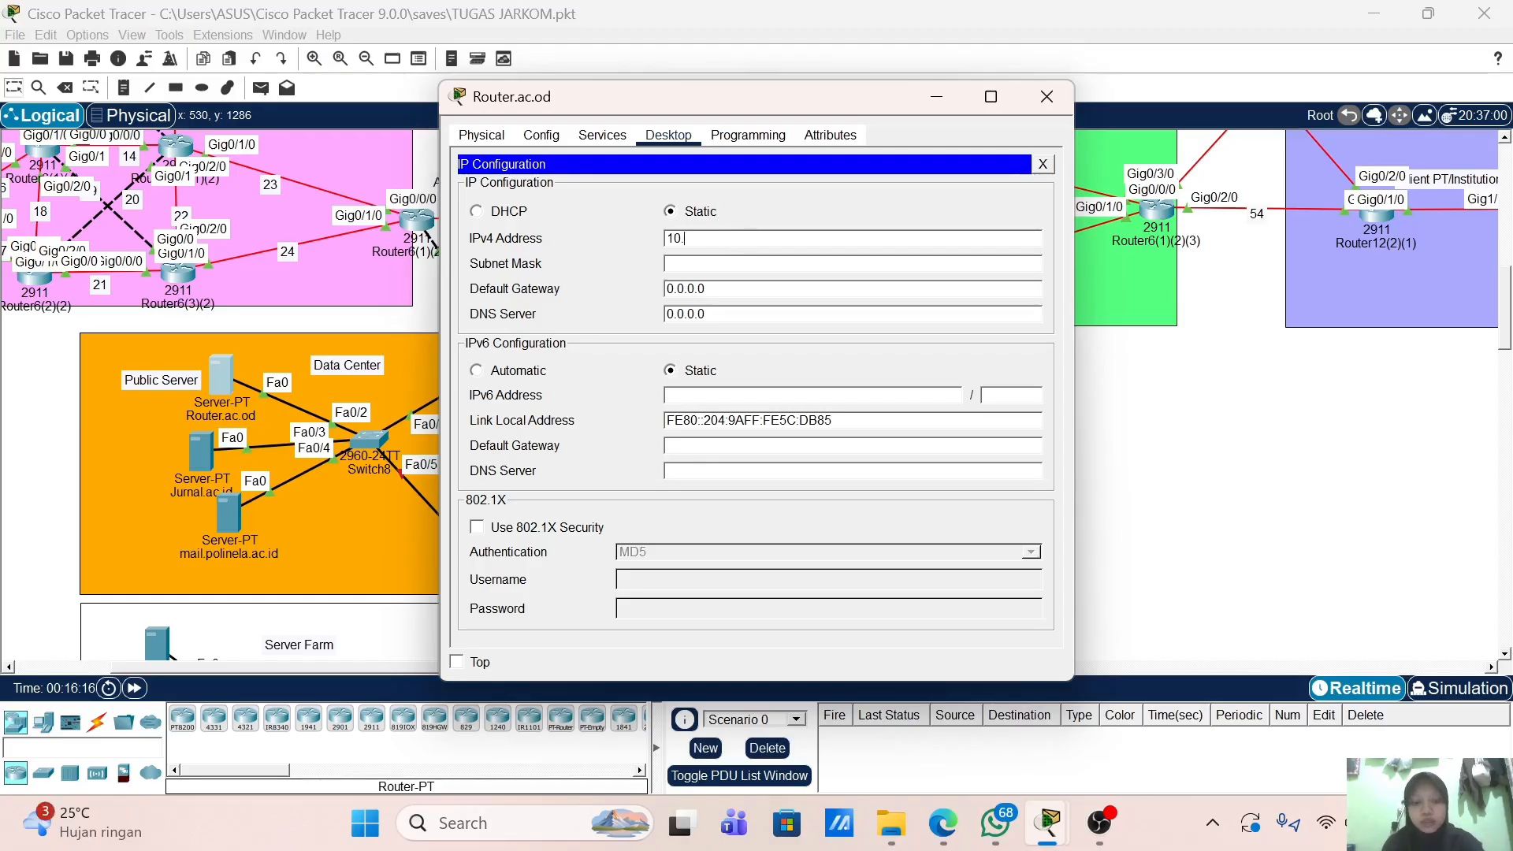
text(10.1.10)
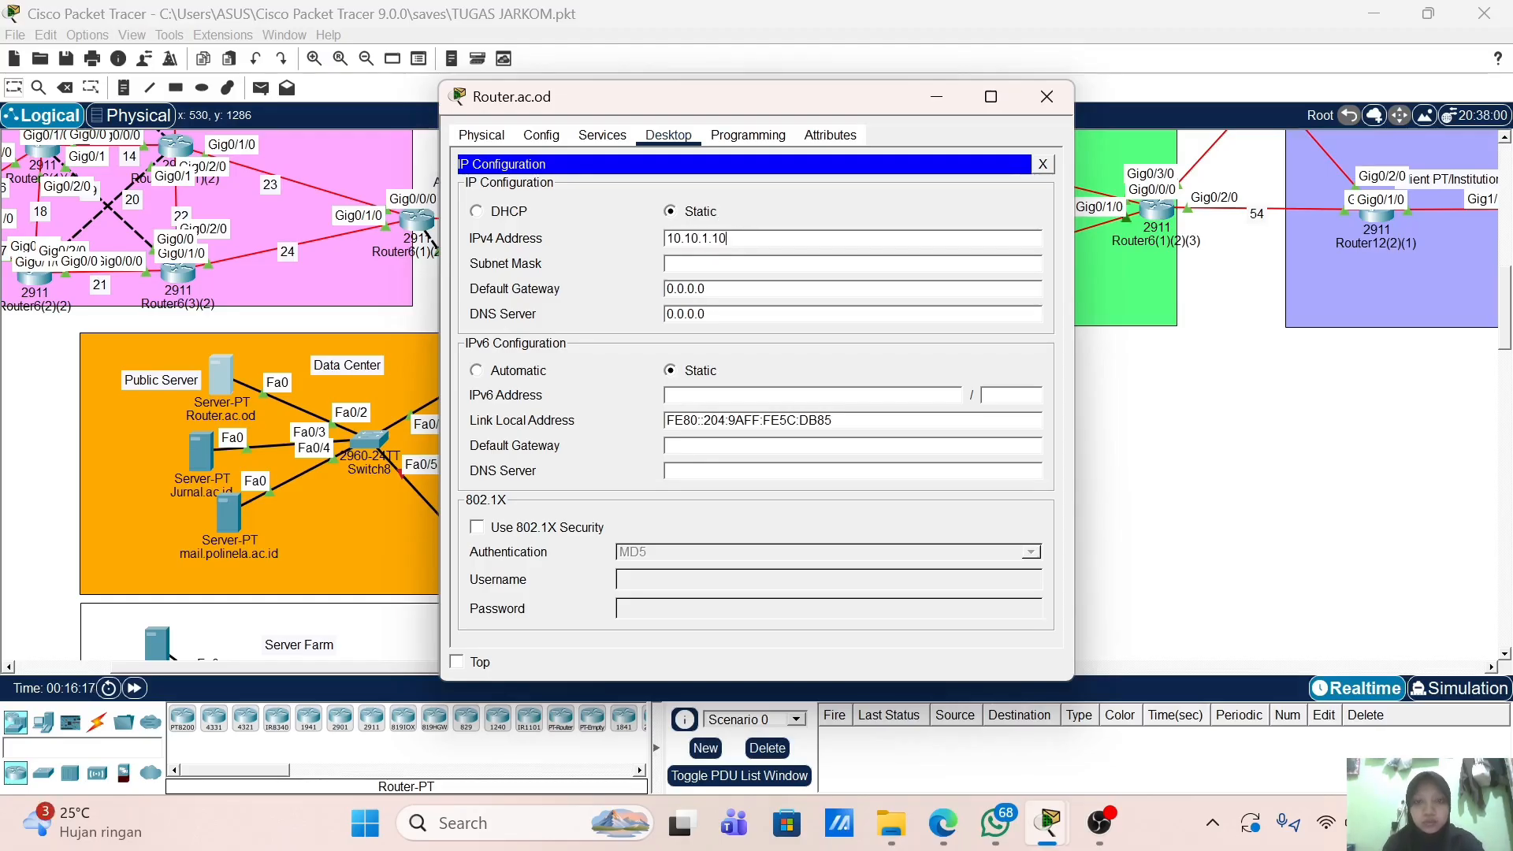
key(Tab)
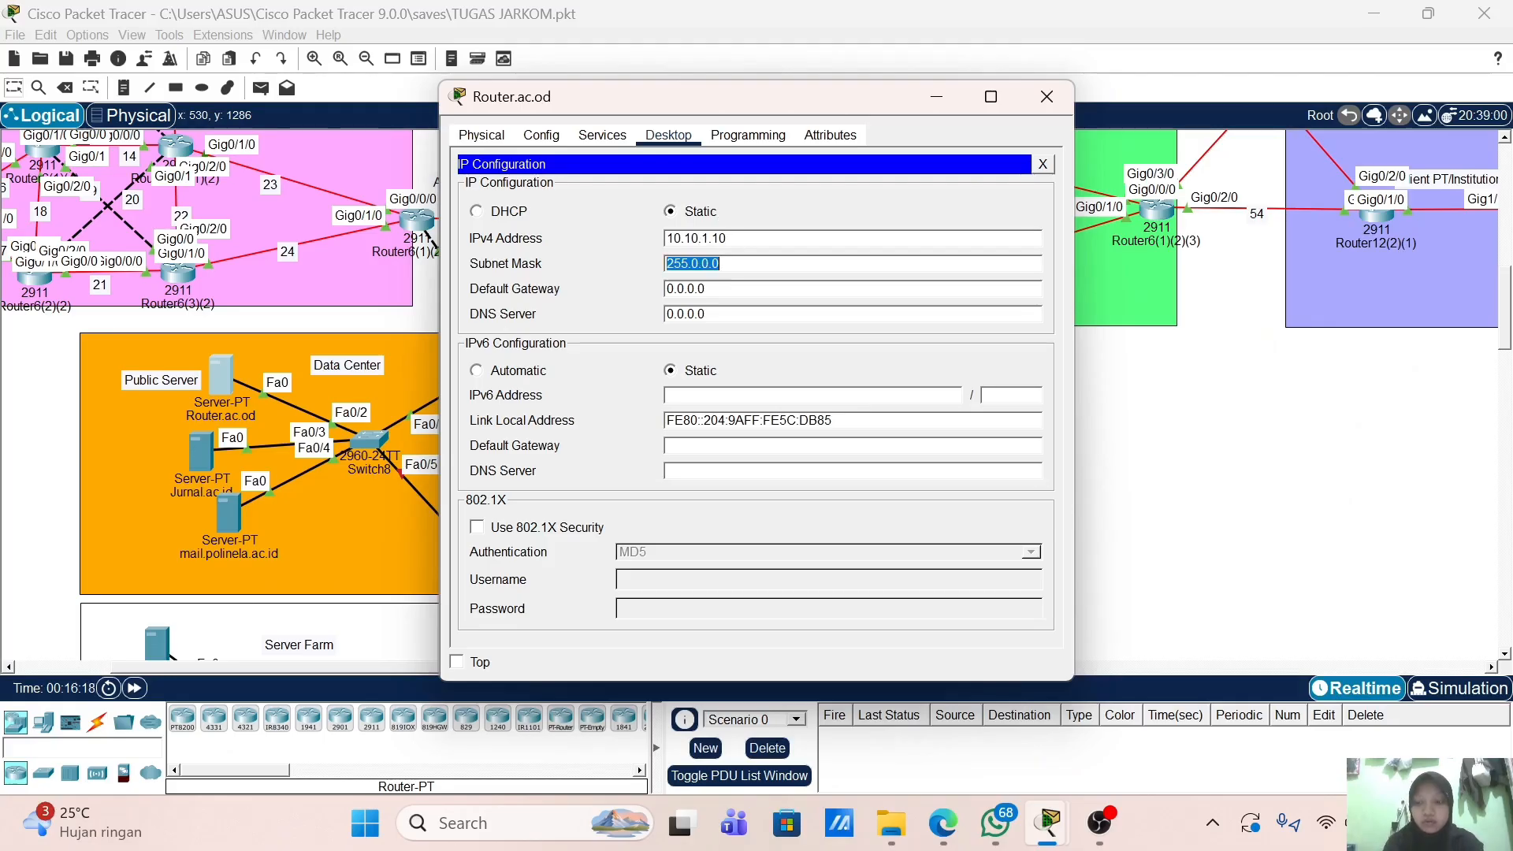
text(255.255.2)
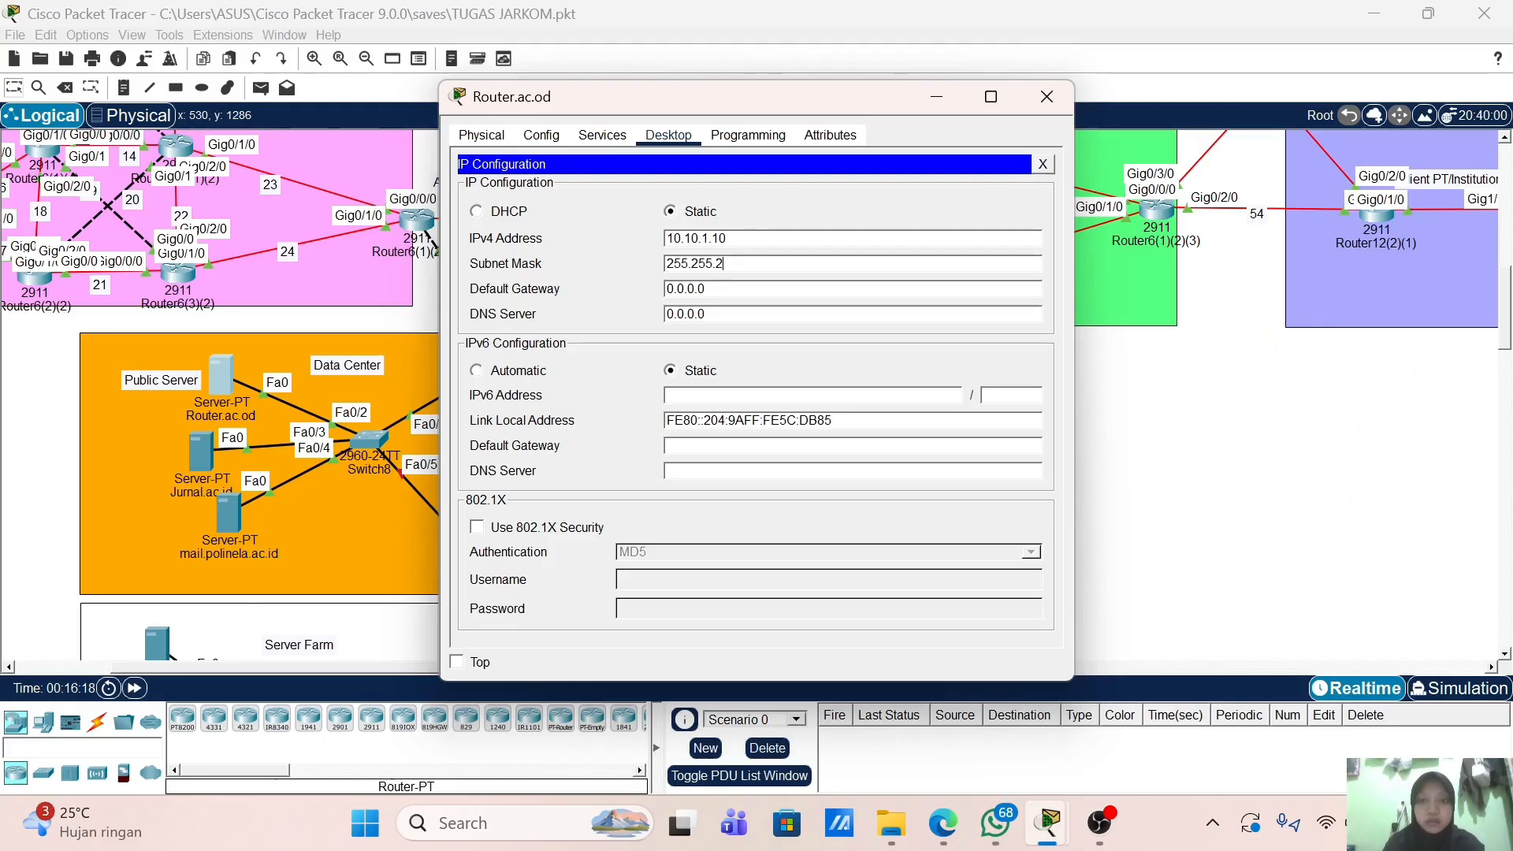
key(Tab)
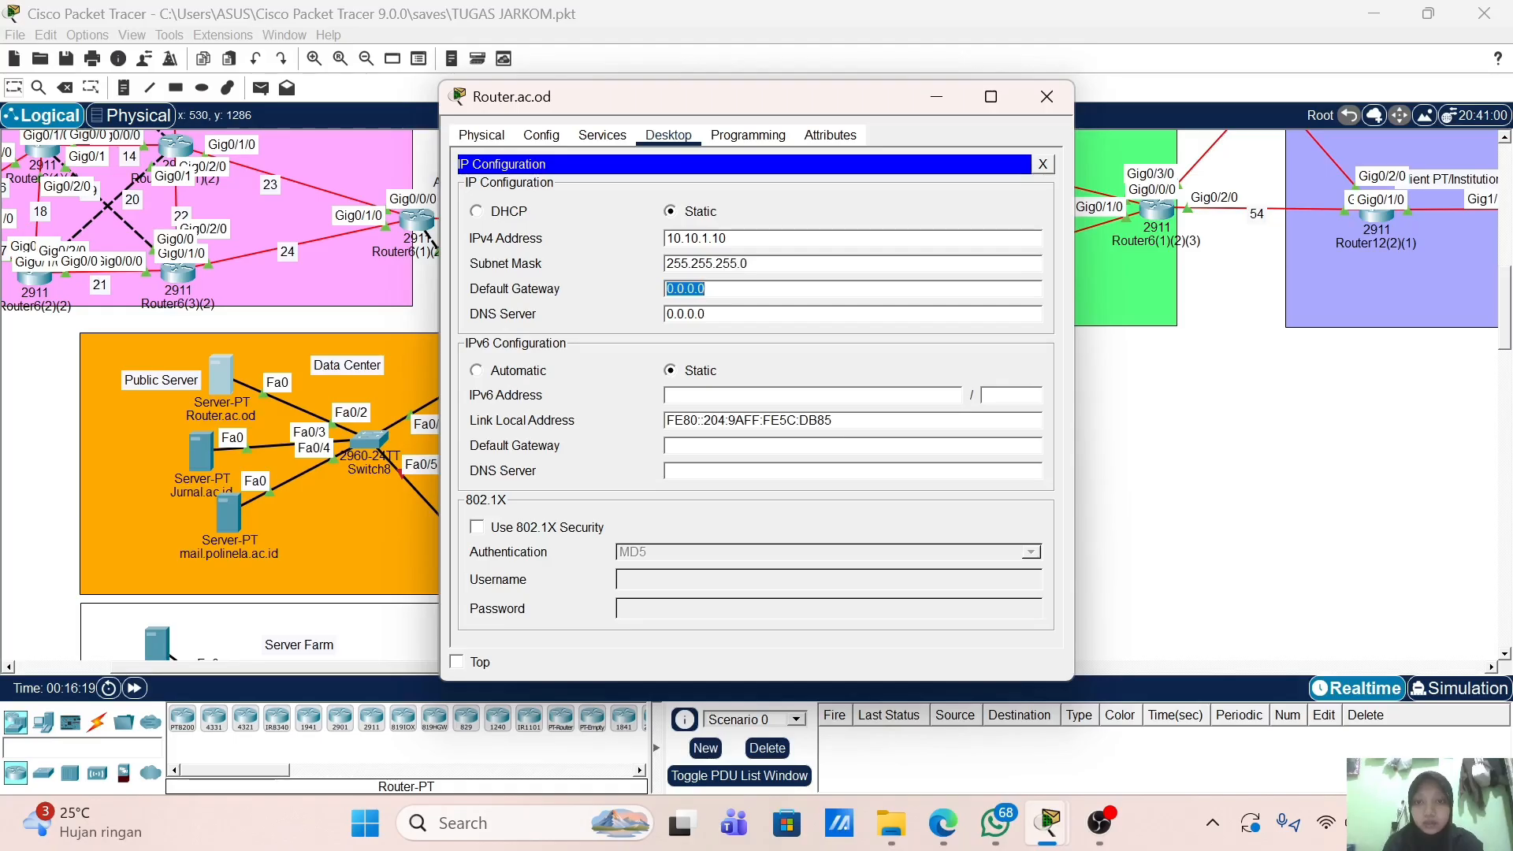
text(10)
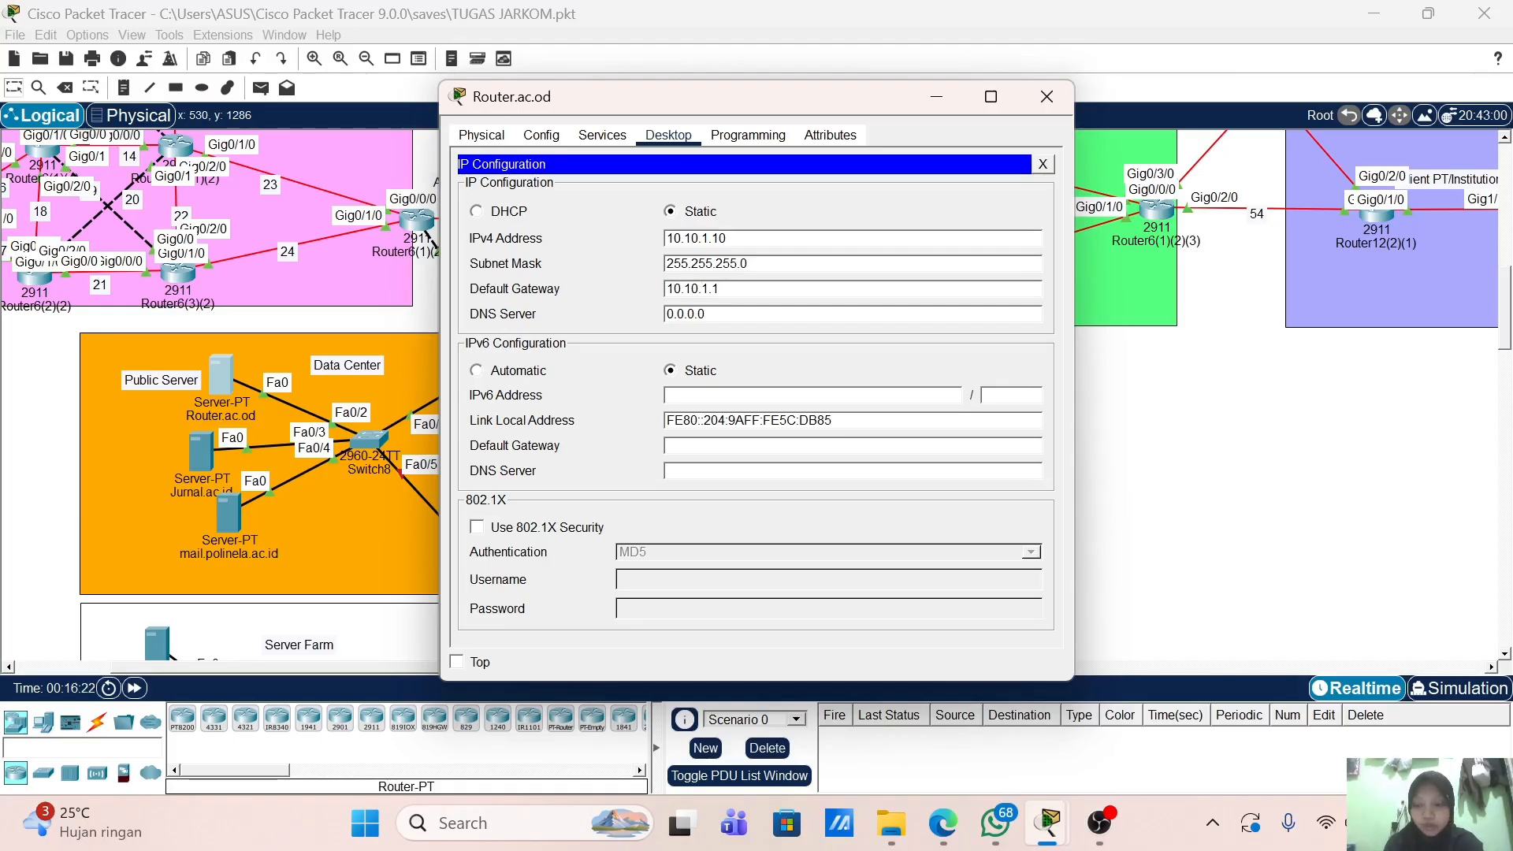
key(ctrl+a)
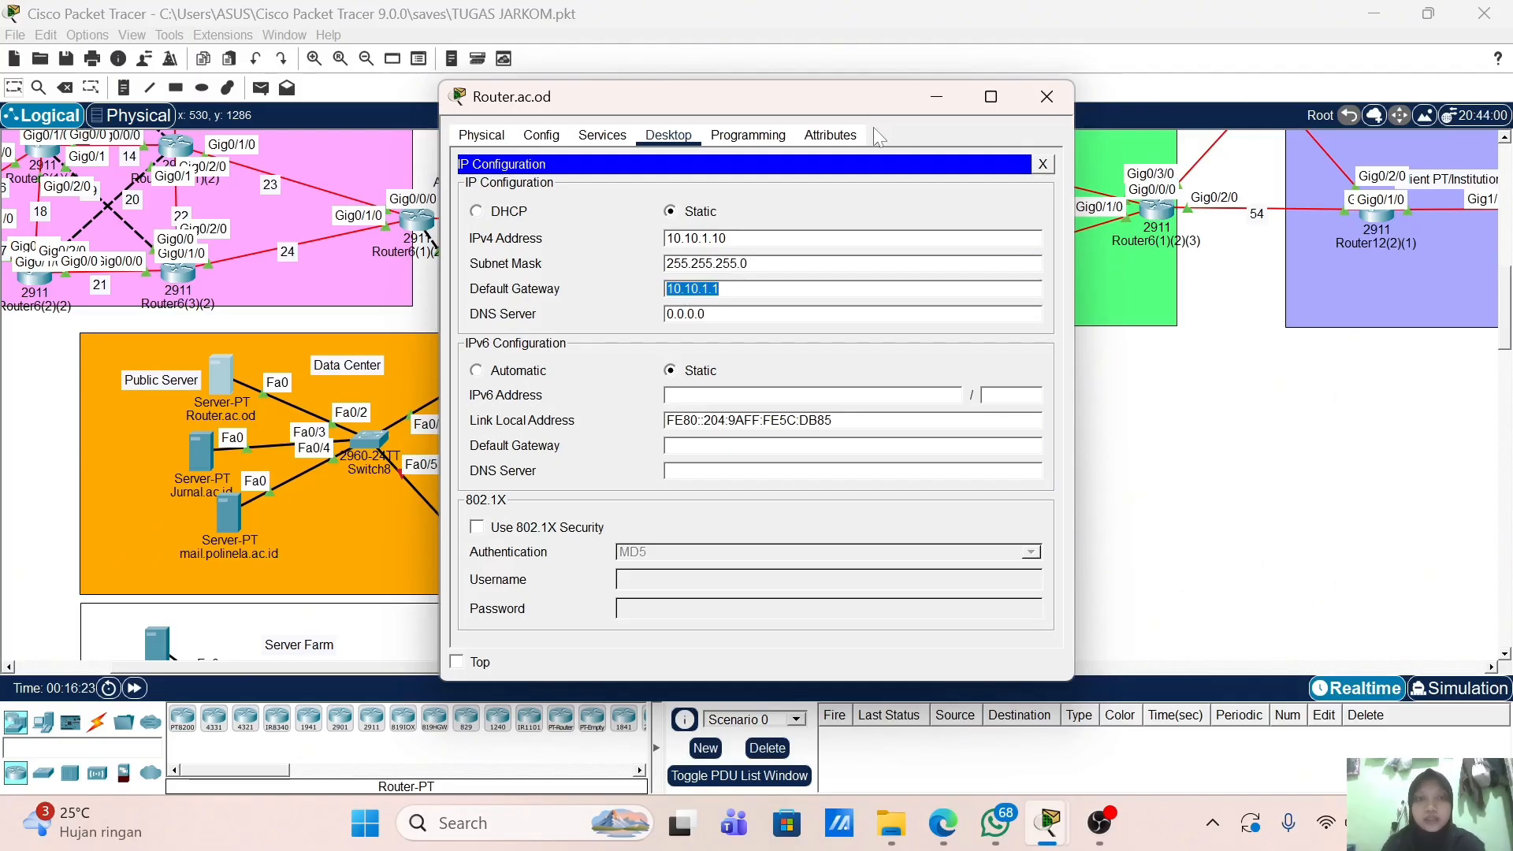
click(602, 136)
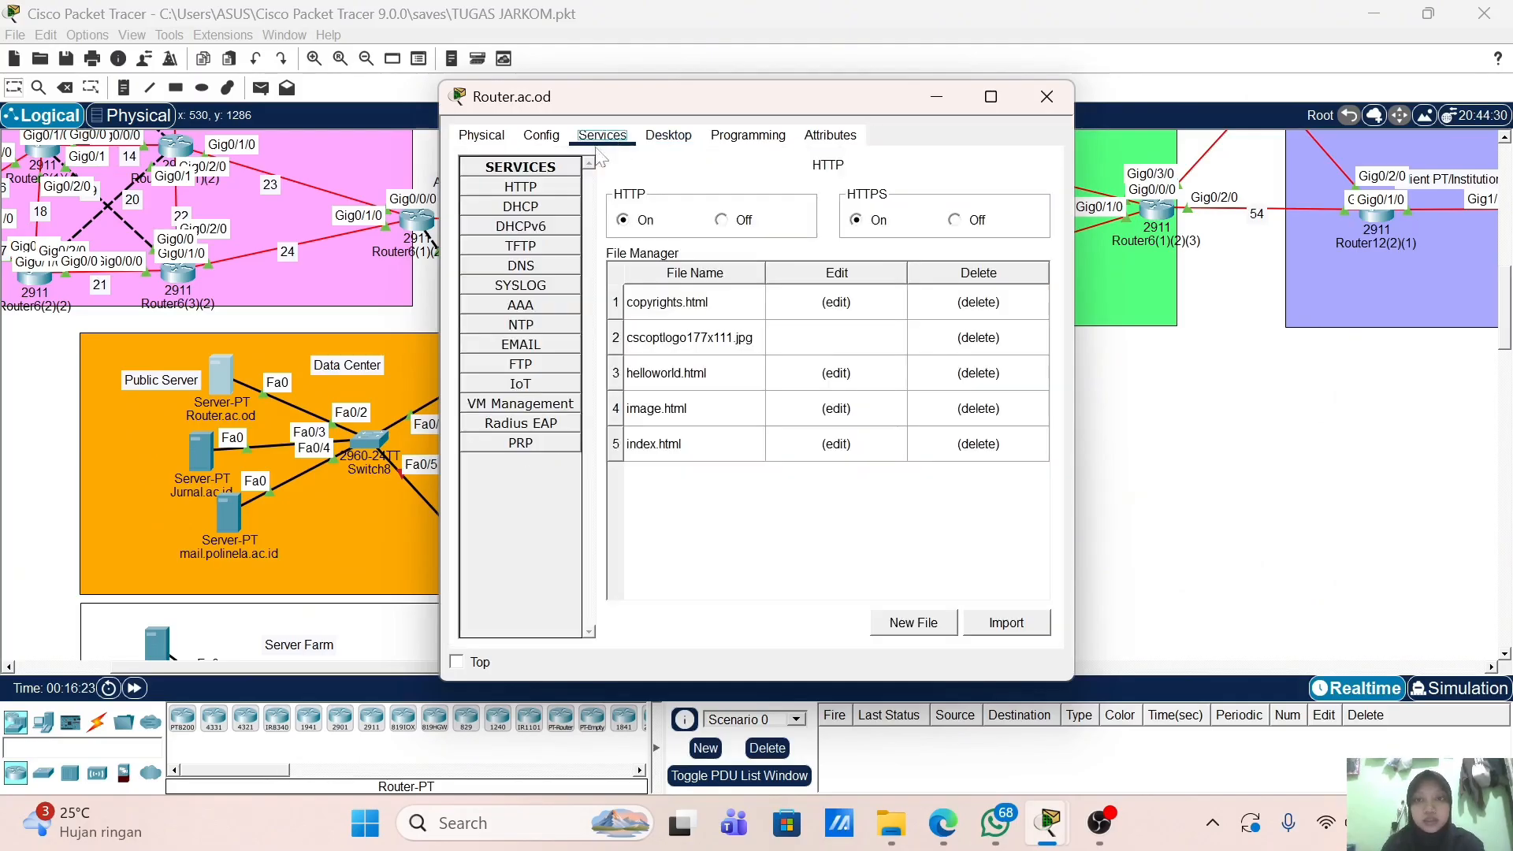
Step: Add the DNS A record router.ac.id → 10.10.1.10 and close the server window
click(571, 270)
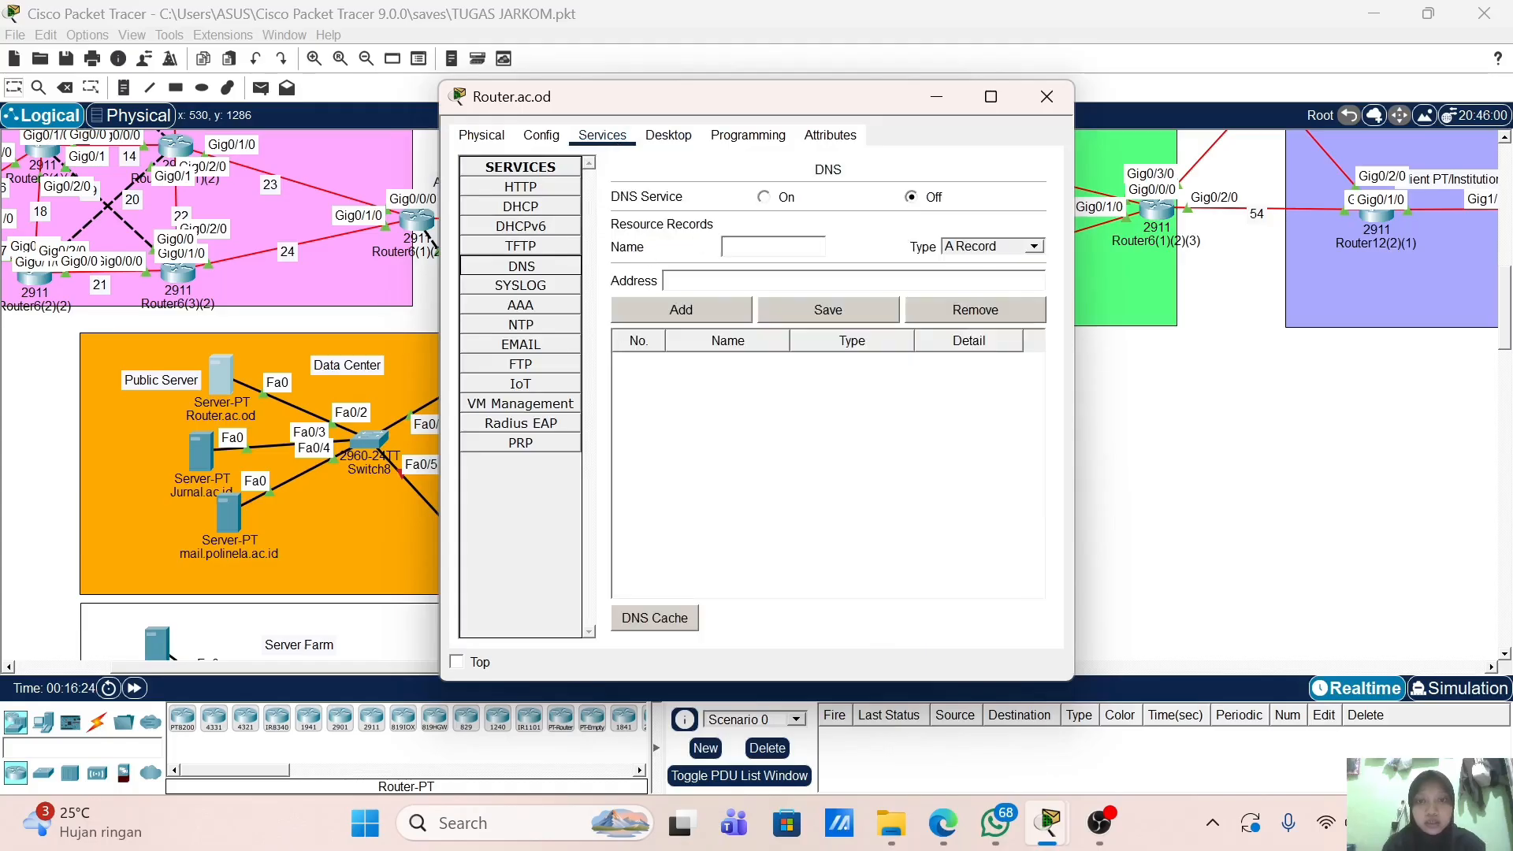
click(726, 246)
text(ro)
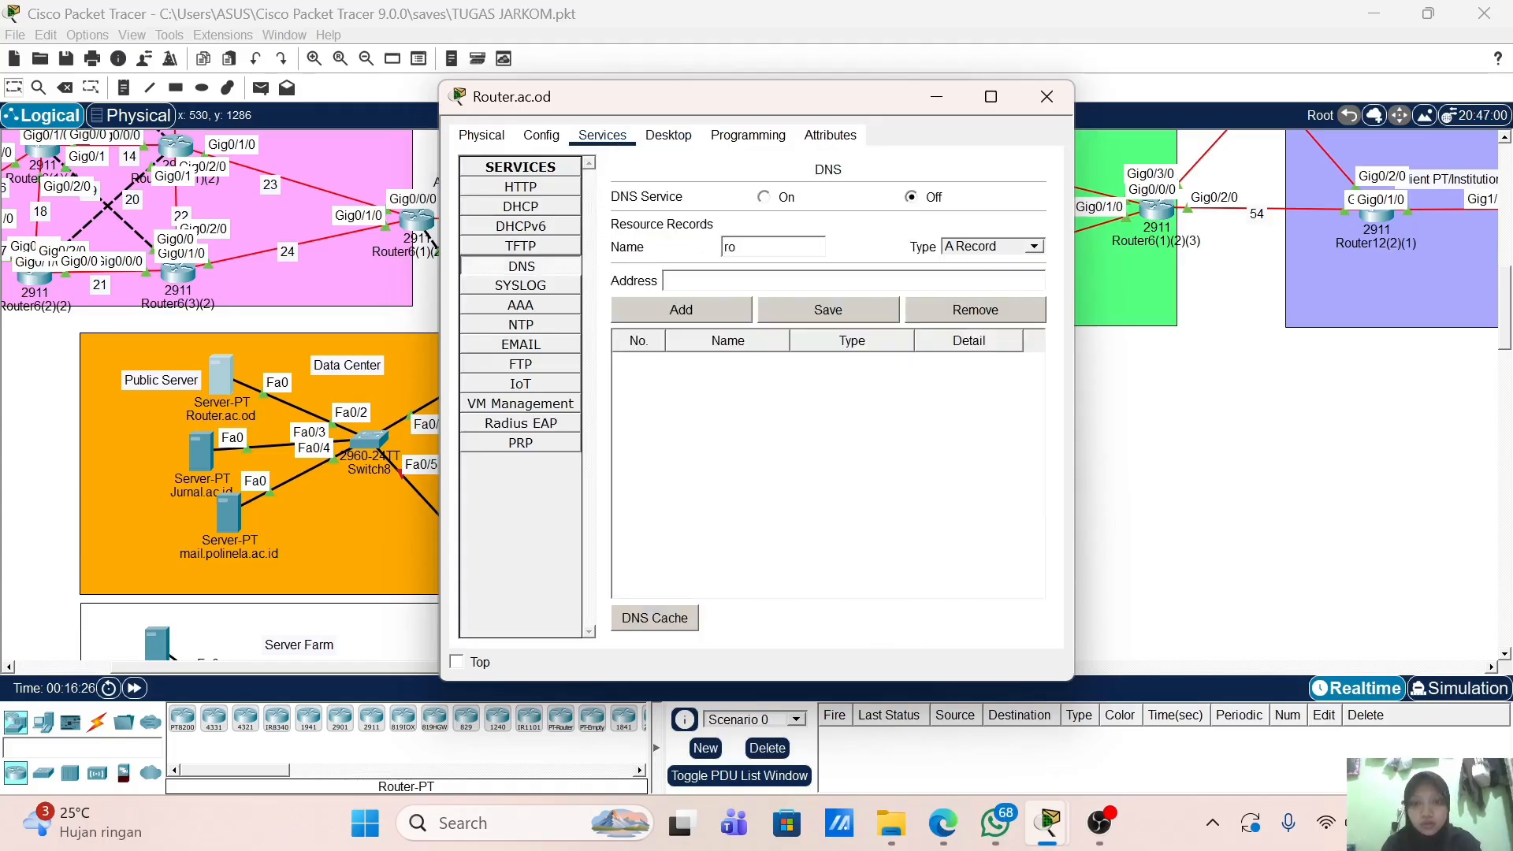
text(uter.ac.id)
key(Tab)
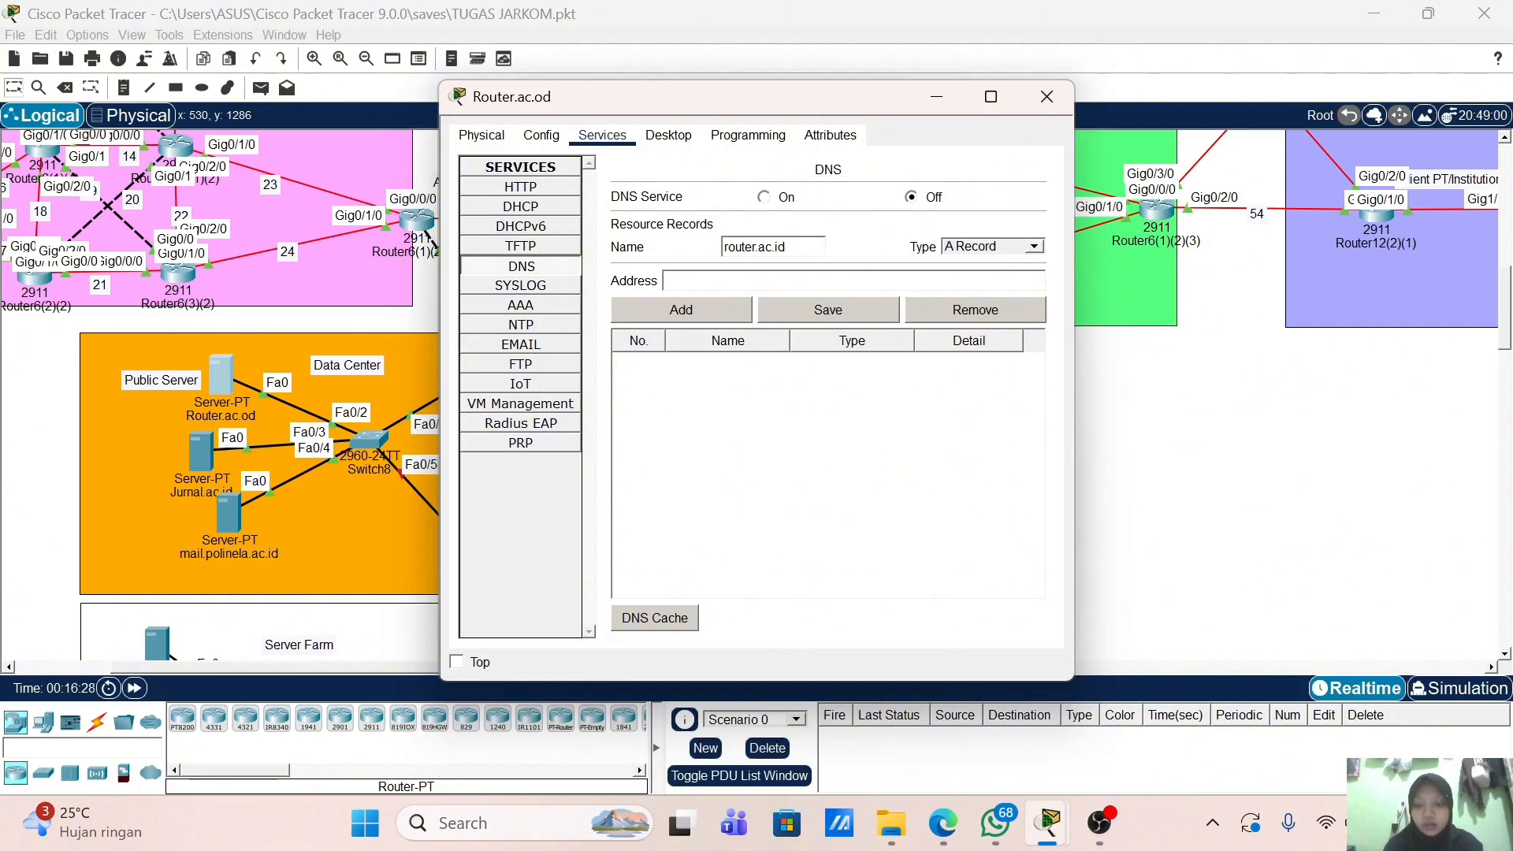
text(10.10.1.10)
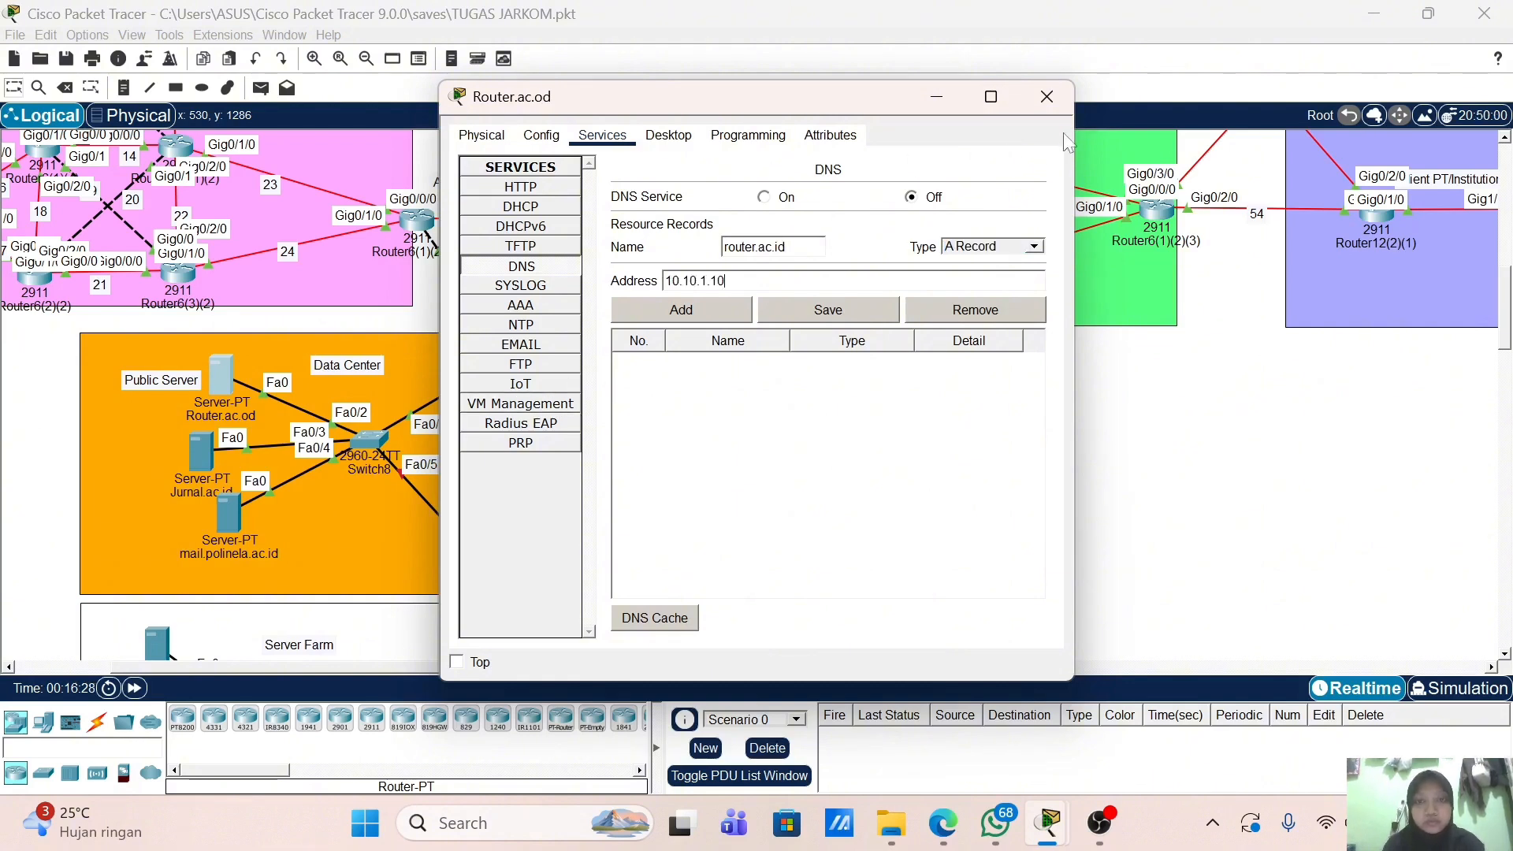
click(707, 313)
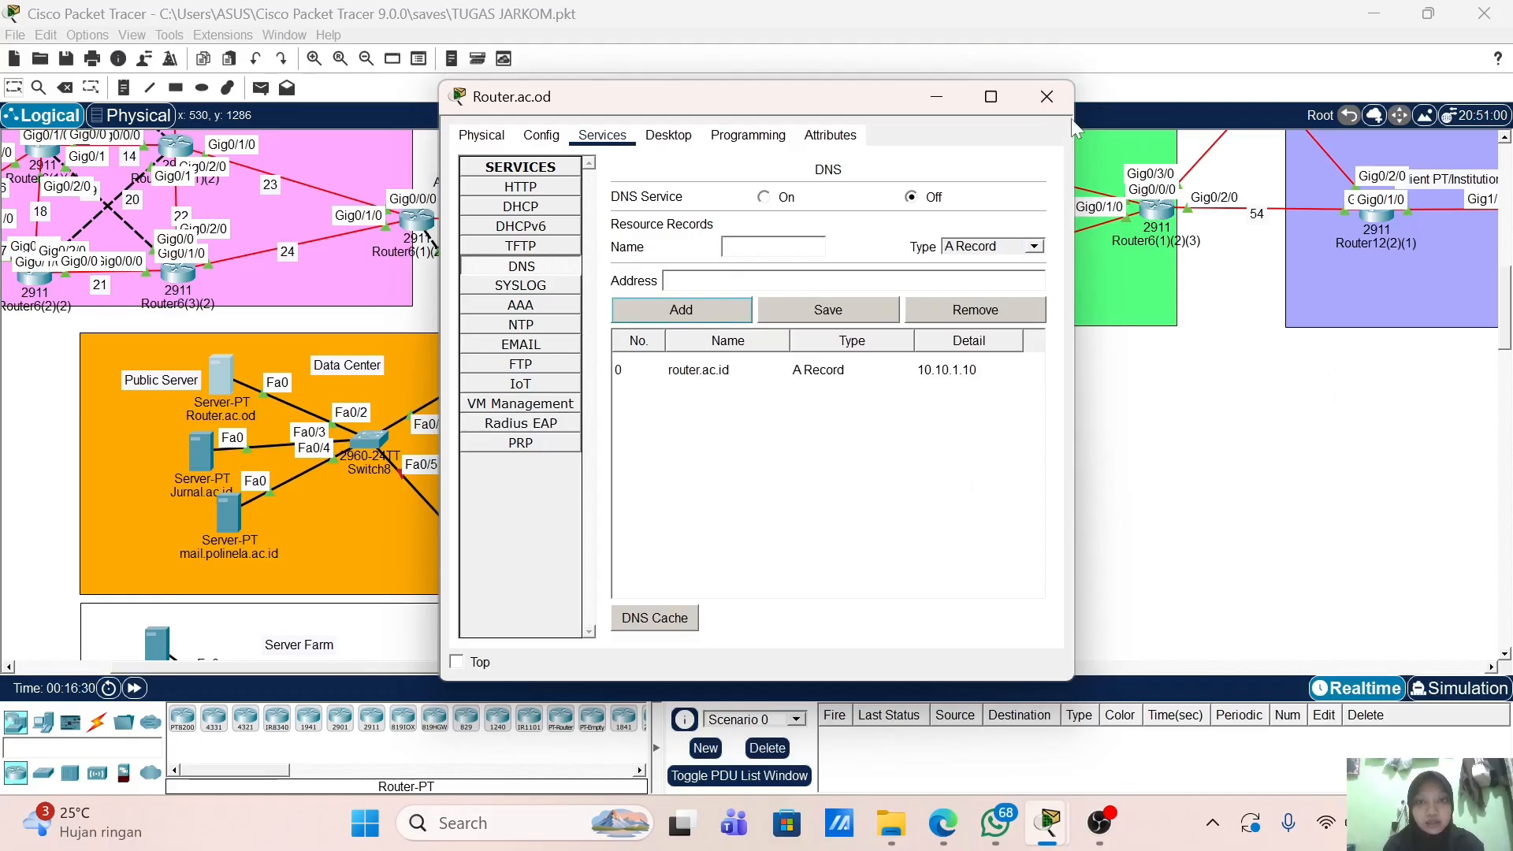
click(1046, 97)
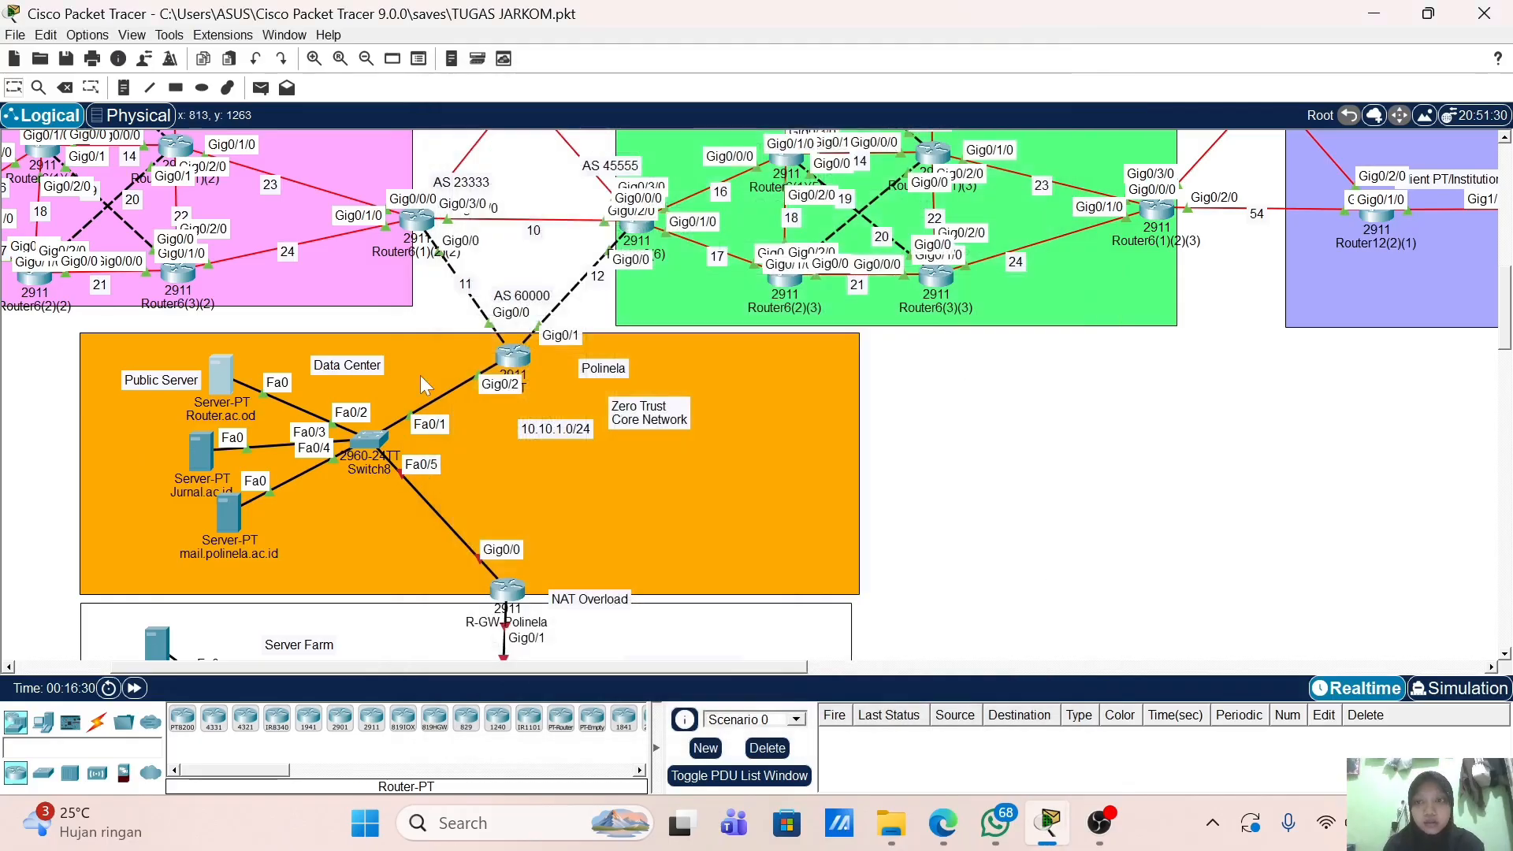
click(203, 453)
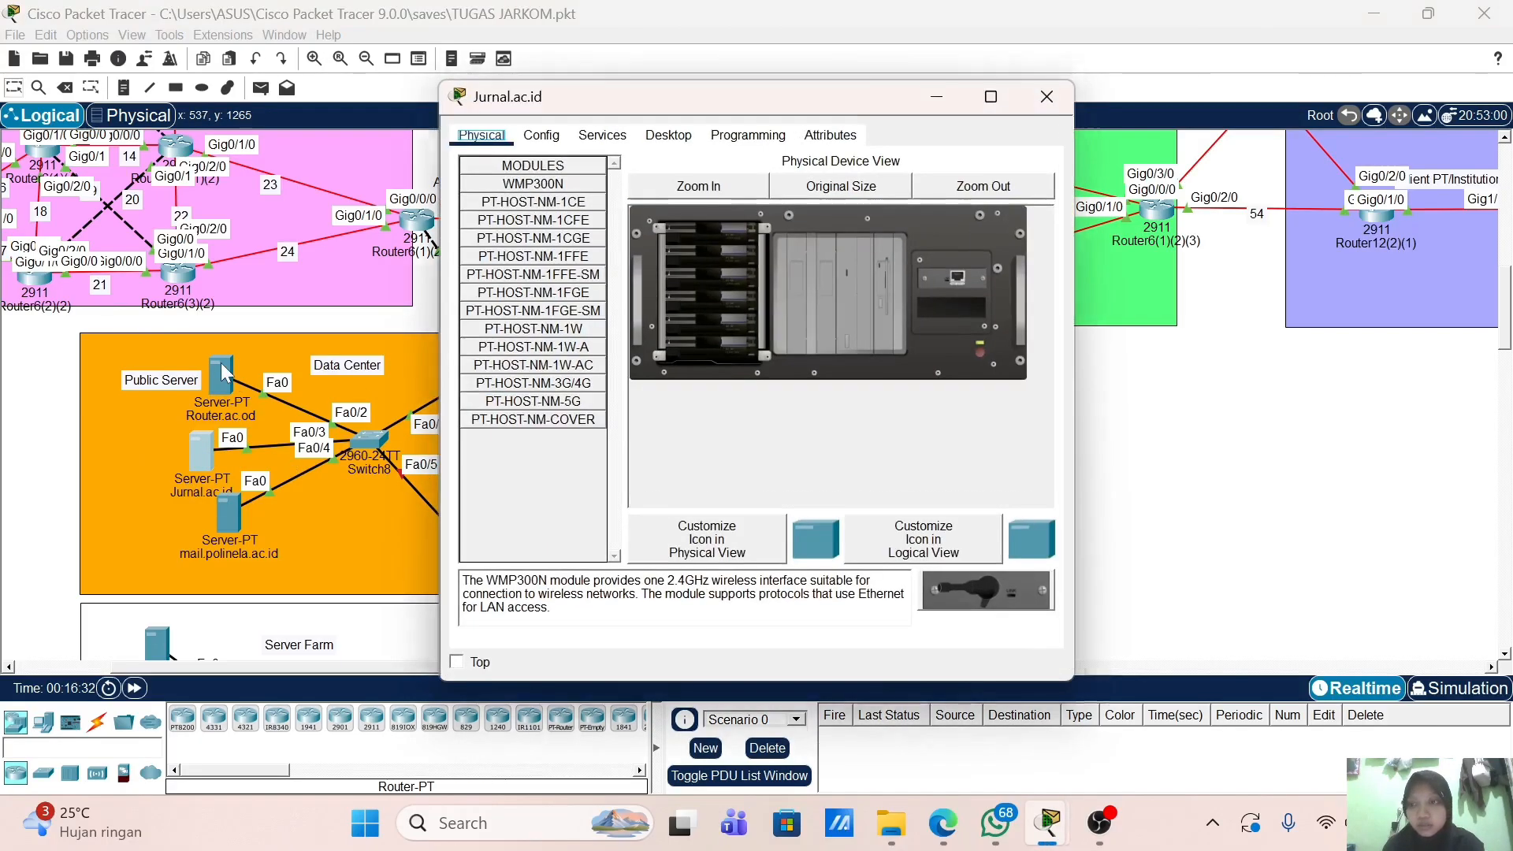
click(1038, 95)
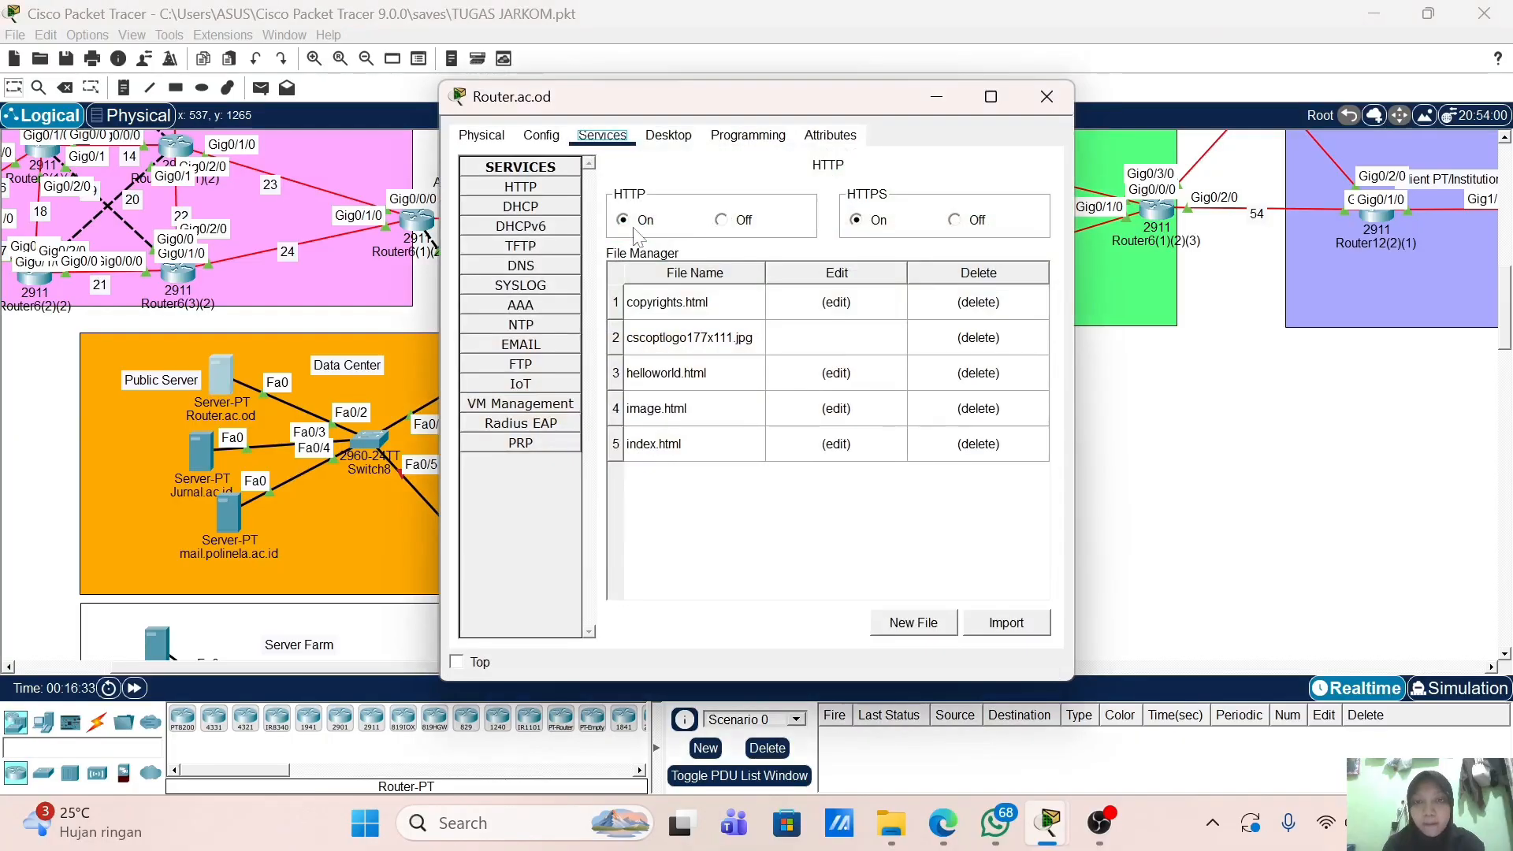
click(520, 265)
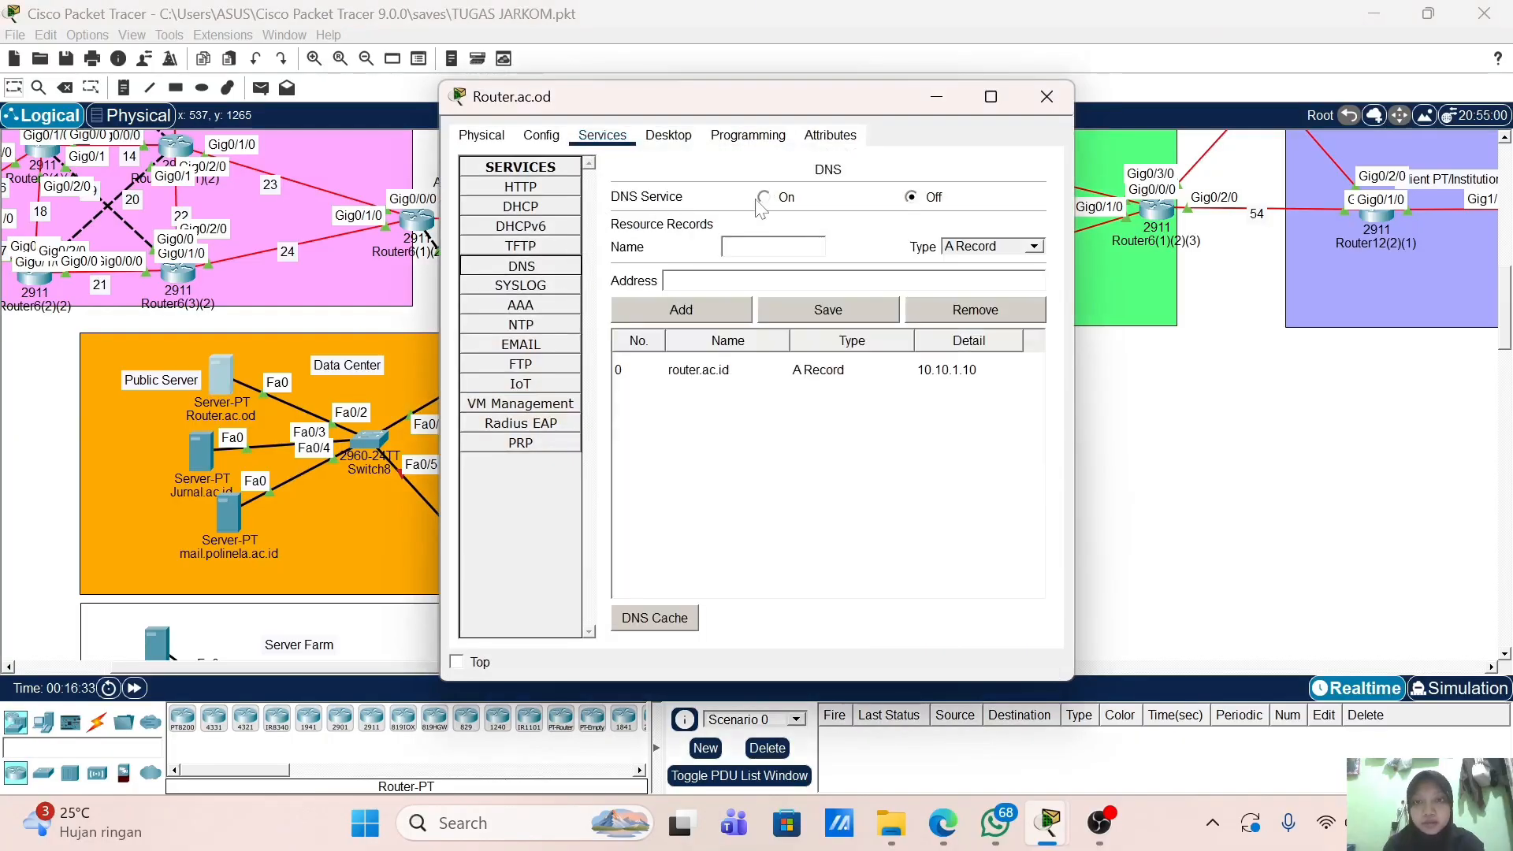
click(785, 199)
click(1064, 109)
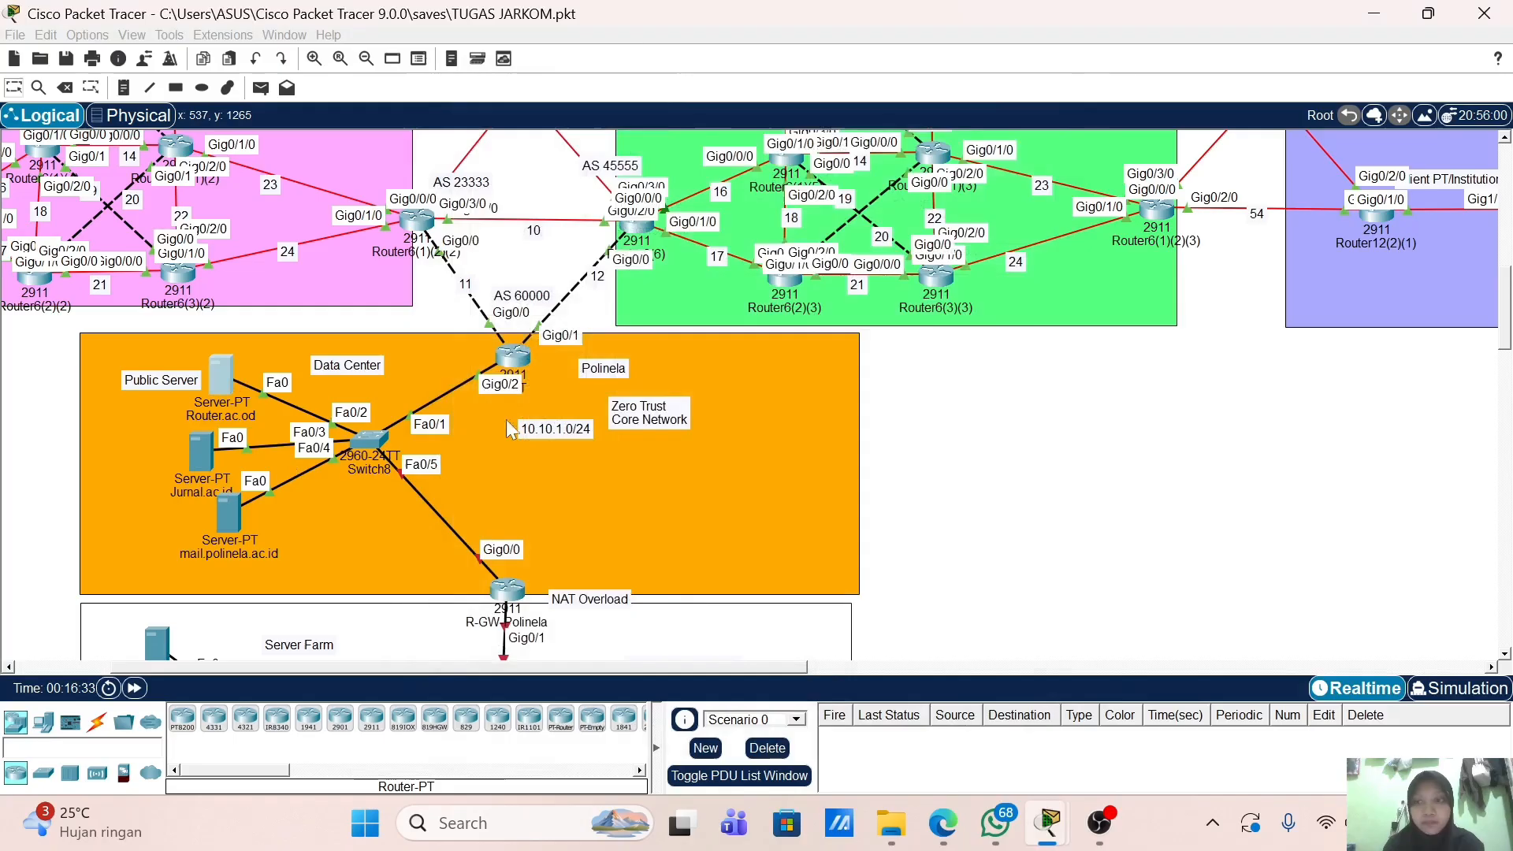
Step: Set Jurnal.ac.id's IP Configuration to 10.10.1.20, mask 255.255.255.0, gateway 10.10.1.1
click(210, 441)
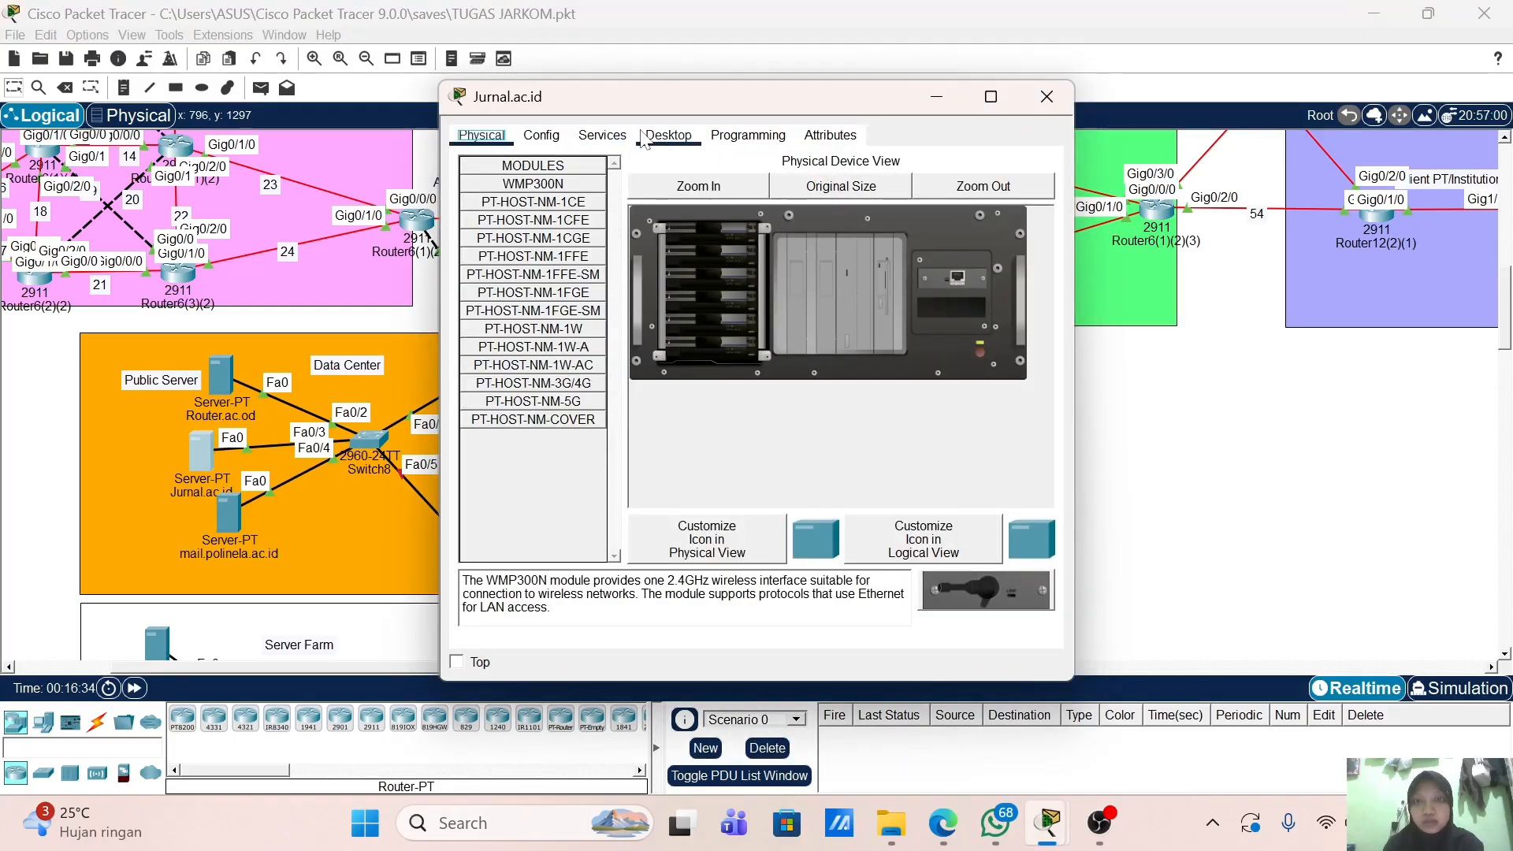
click(668, 135)
click(482, 232)
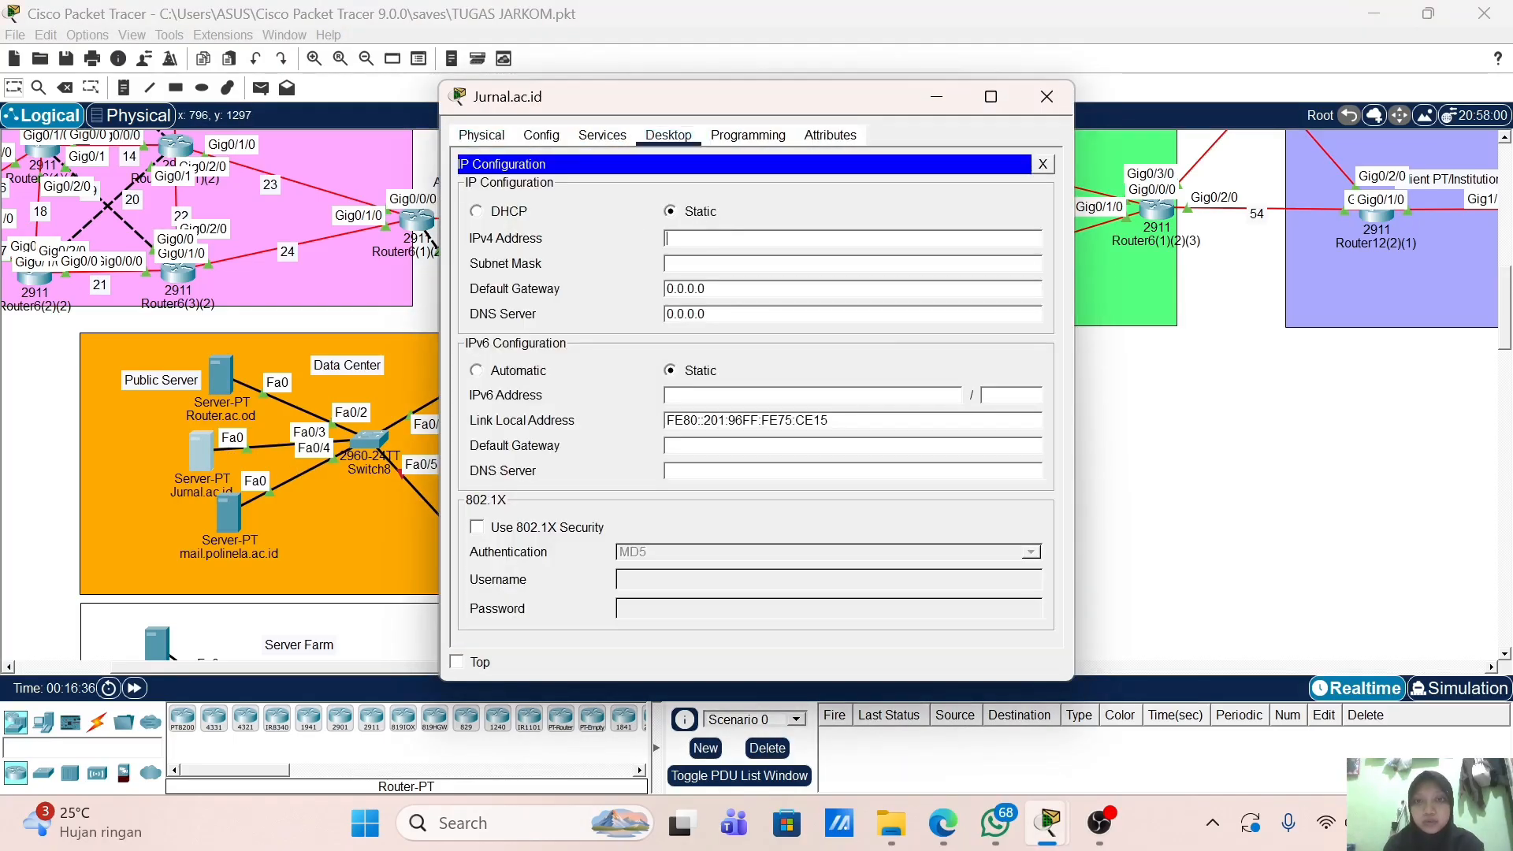
text(10.10.1.20)
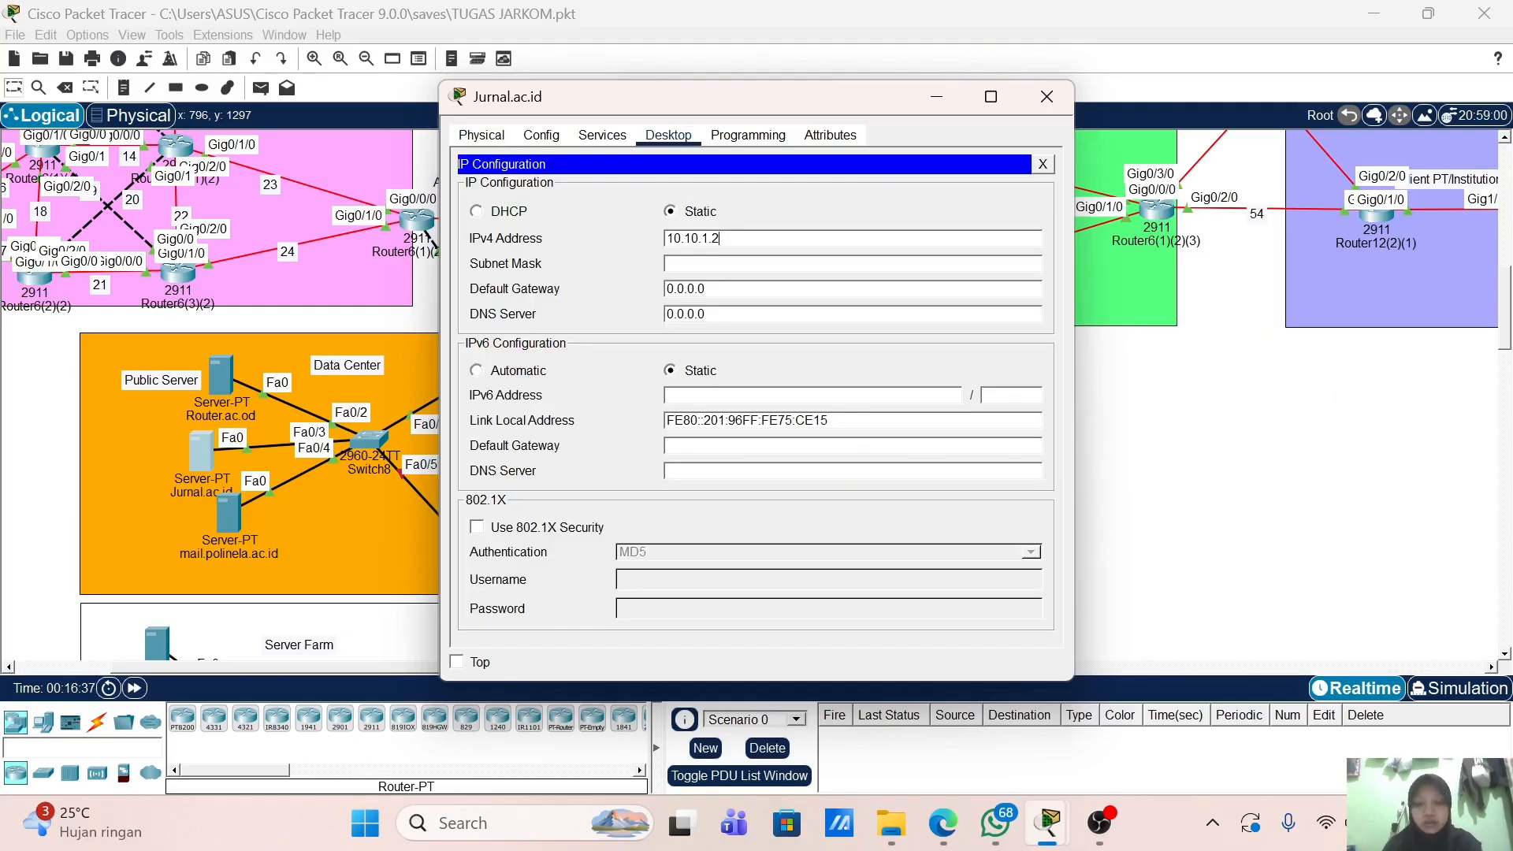
key(Tab)
text(25)
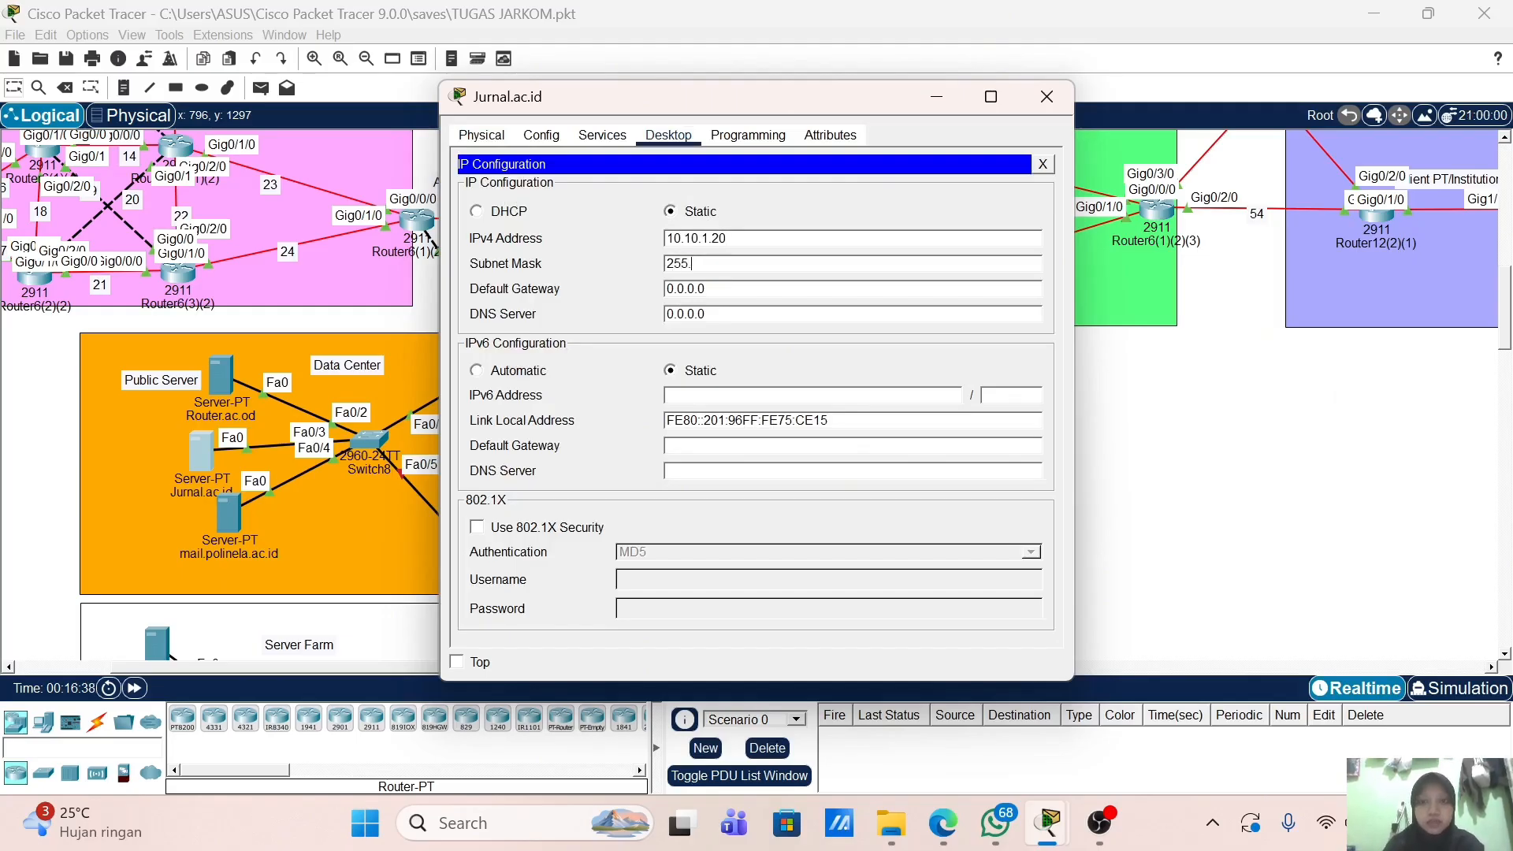
text(5.255.255.0)
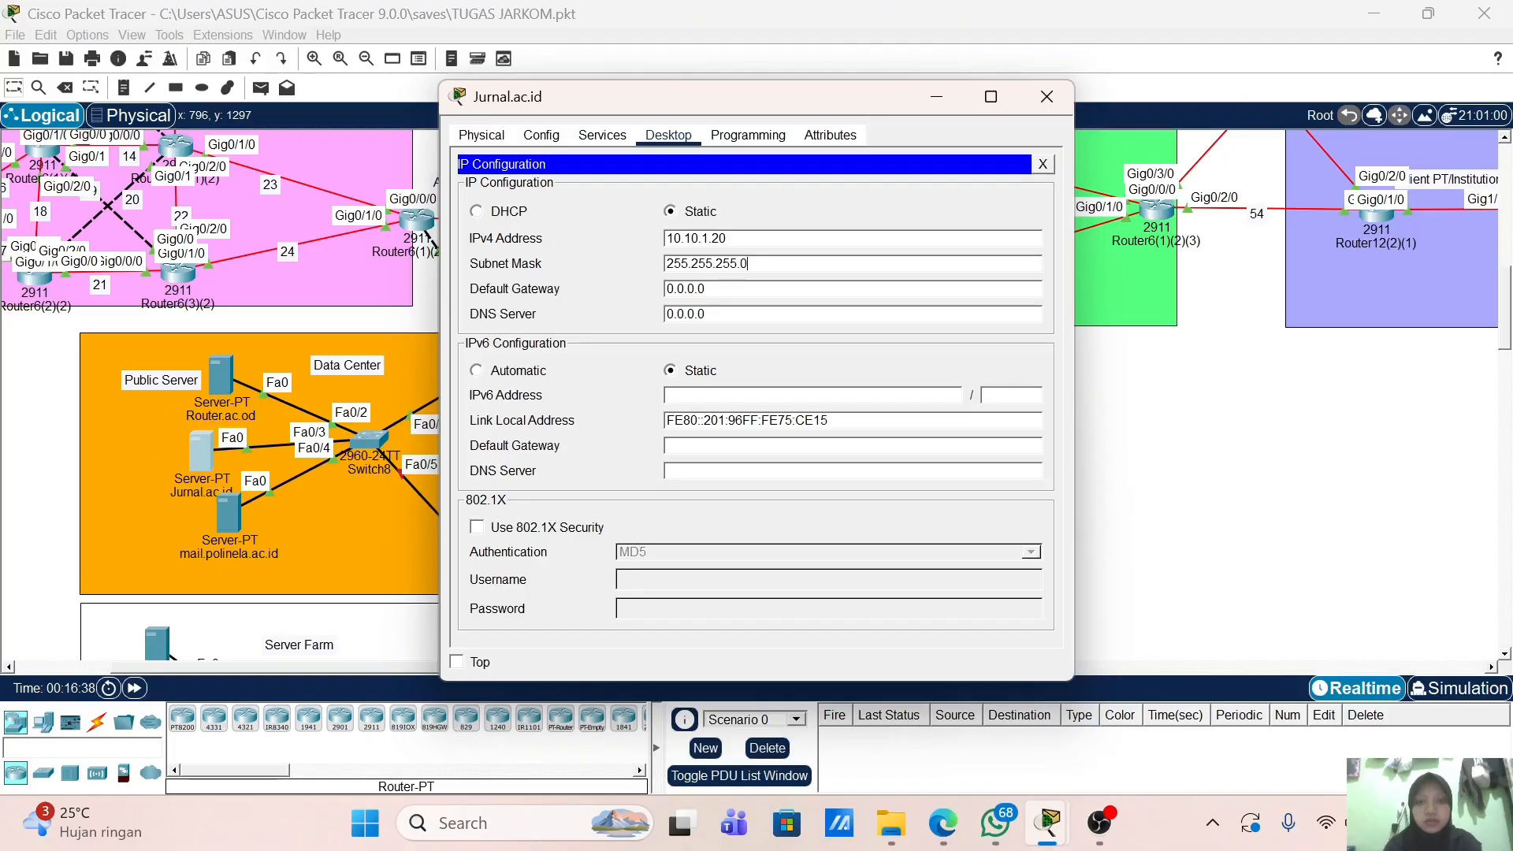
key(Tab)
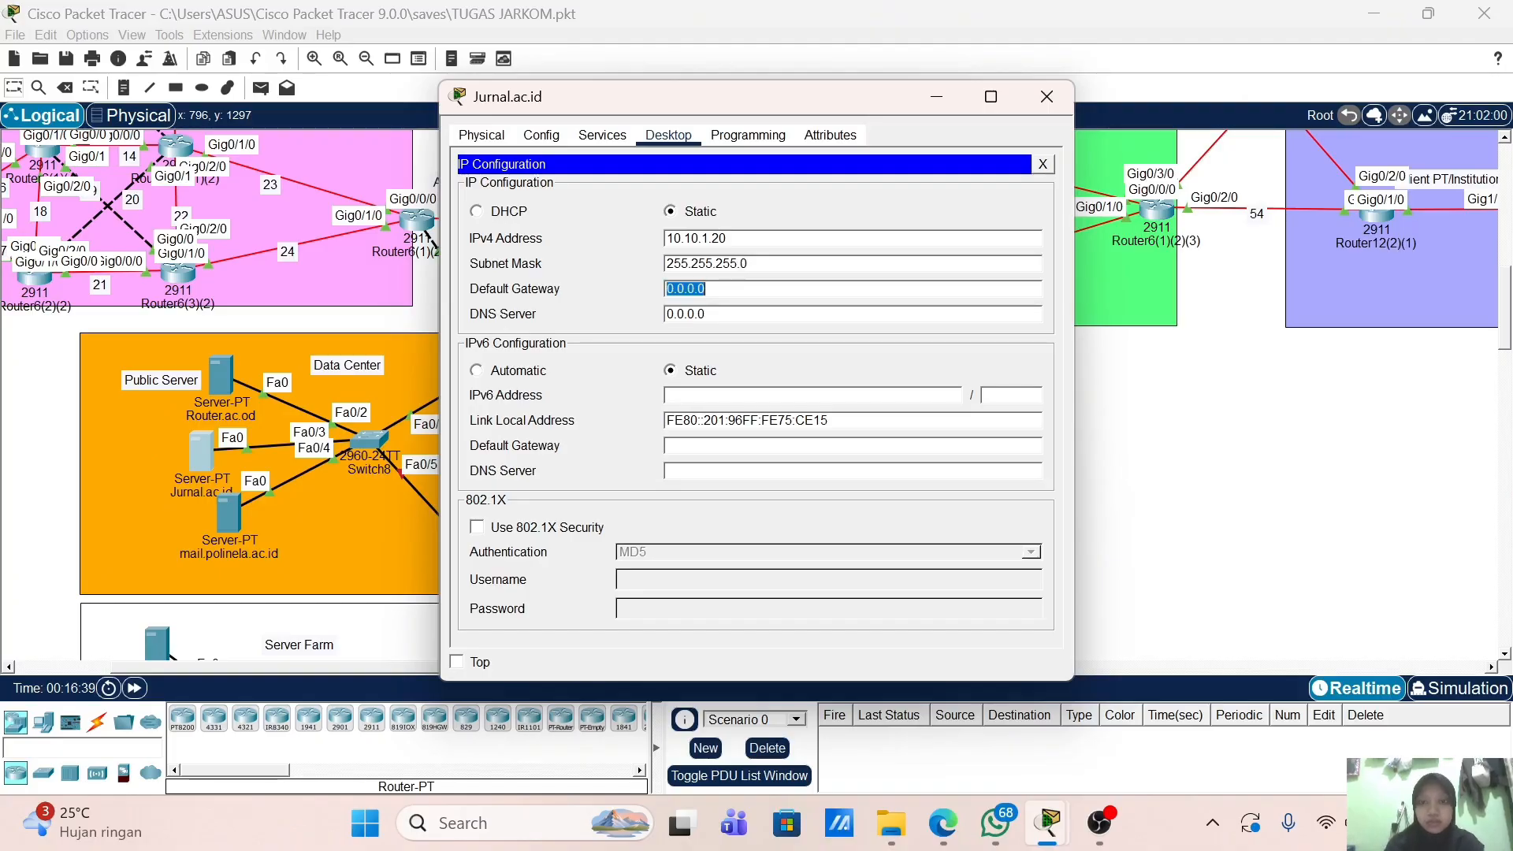
key(Right)
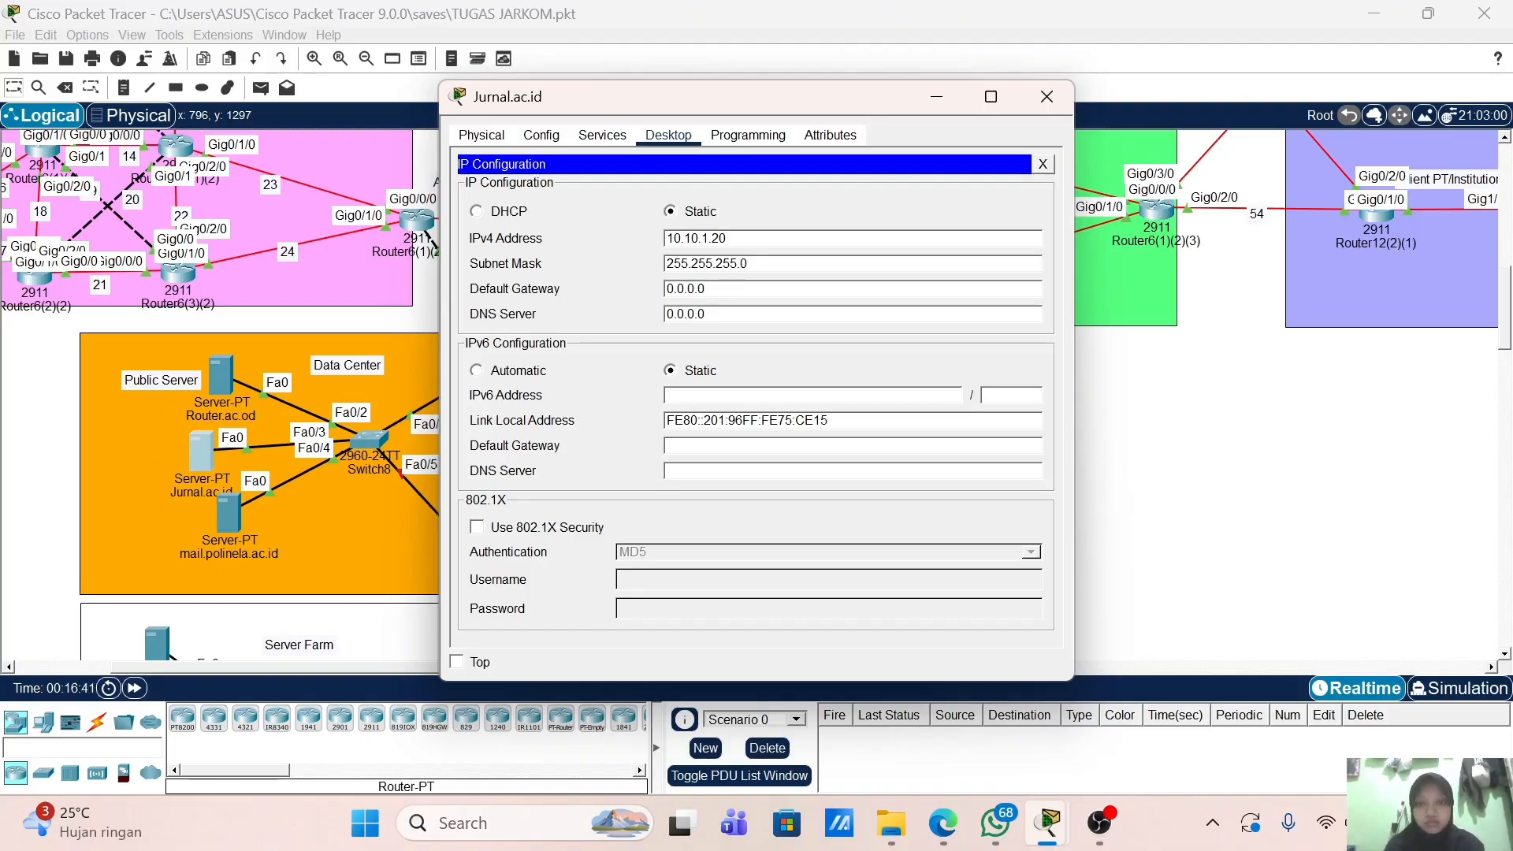
key(BackSpace)
key(BackSpace)
key(BackSpace)
key(BackSpace)
key(BackSpace)
key(BackSpace)
key(BackSpace)
text(10.10)
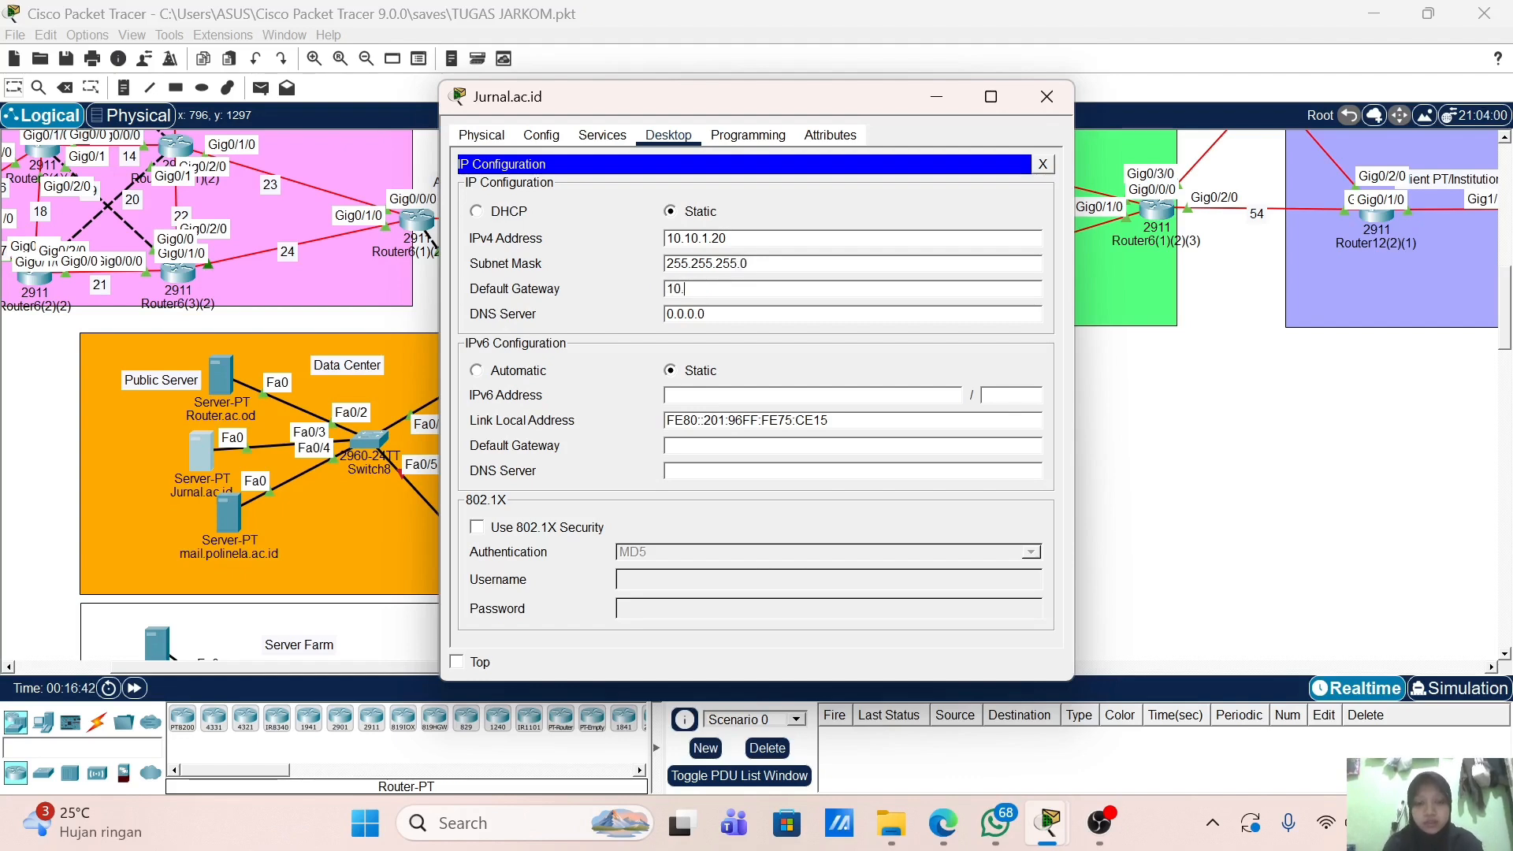
key(ctrl+a)
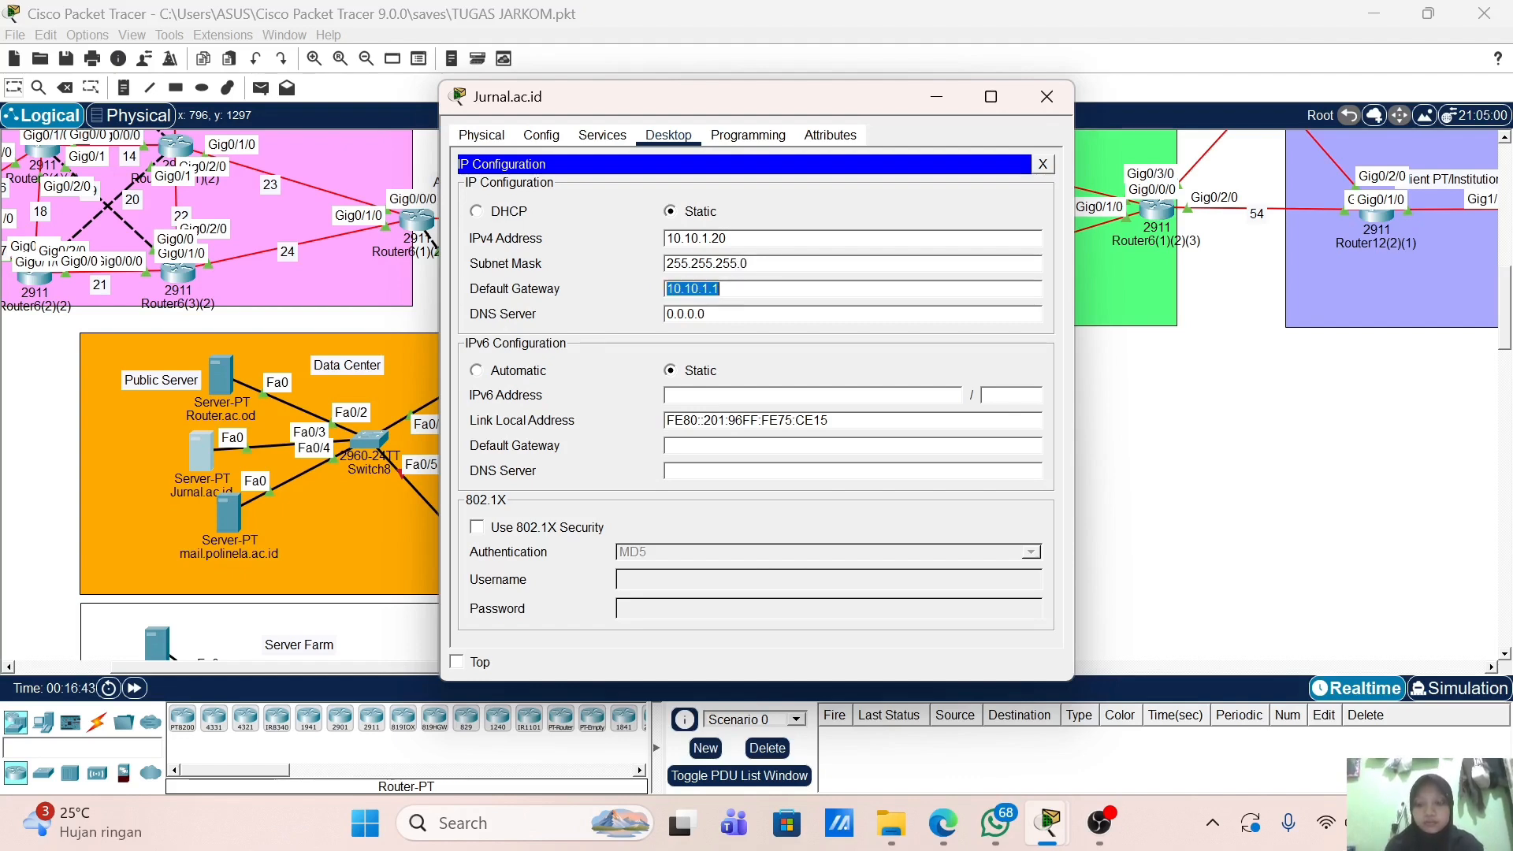
Step: Add the DNS A record jurnal.ac.id → 10.10.1.20, switch DNS on, and close the window
click(602, 135)
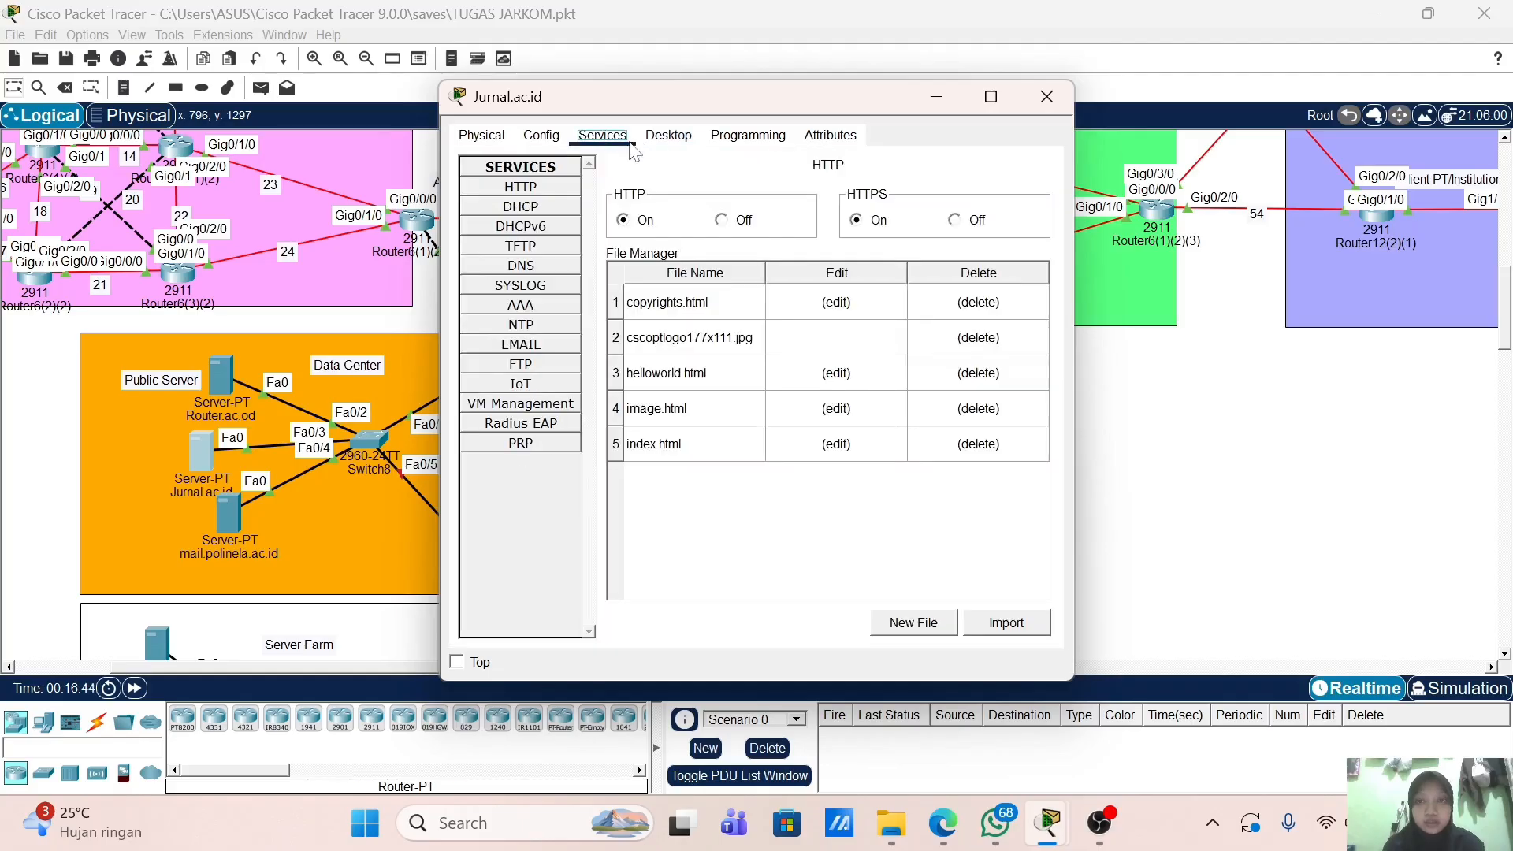
click(561, 266)
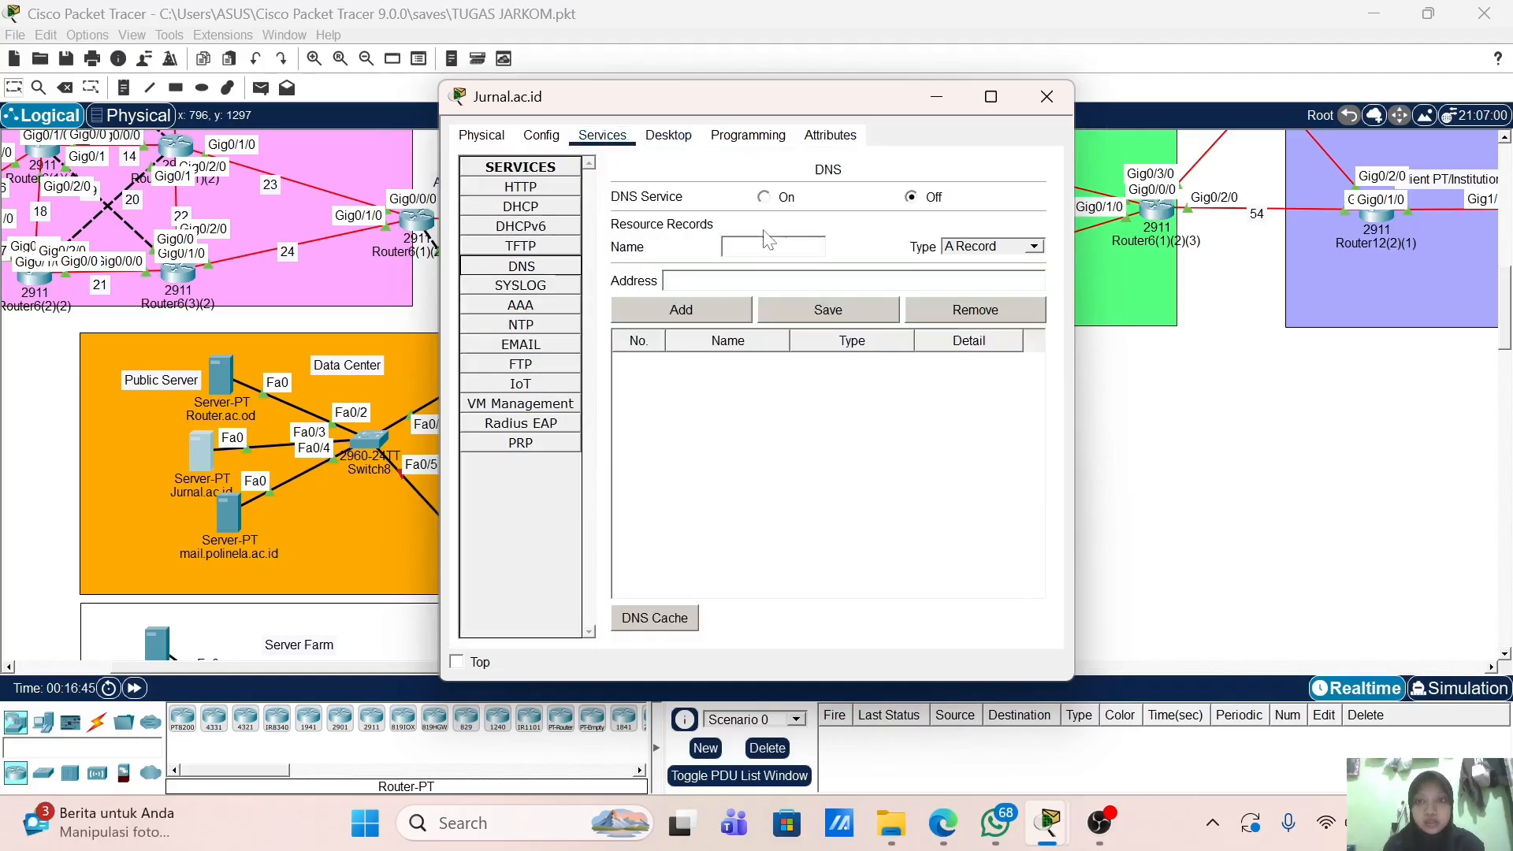
click(725, 247)
text(jur)
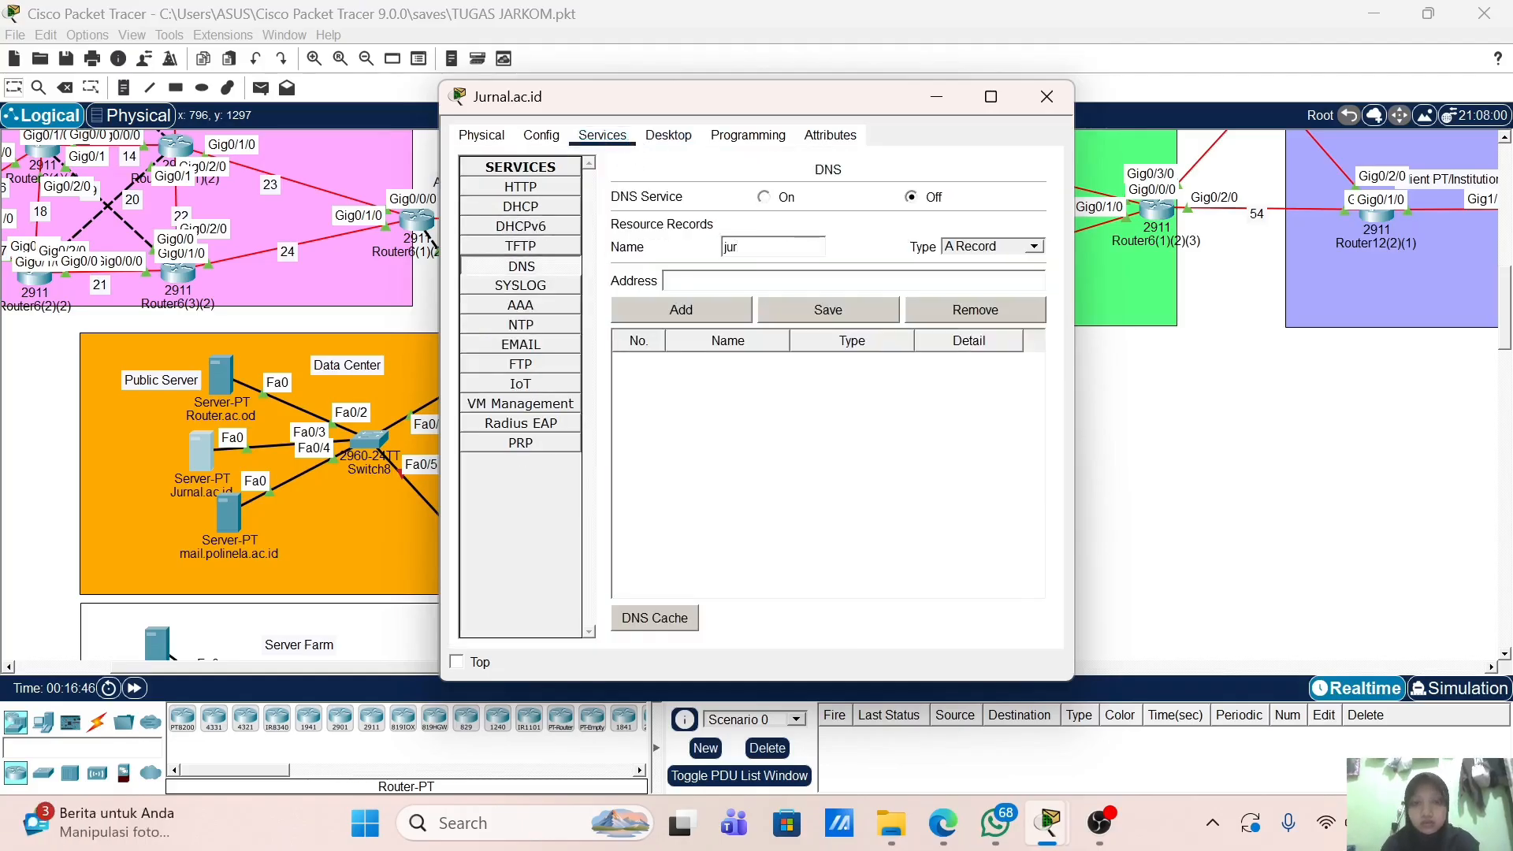
text(nal.ac.id)
key(Tab)
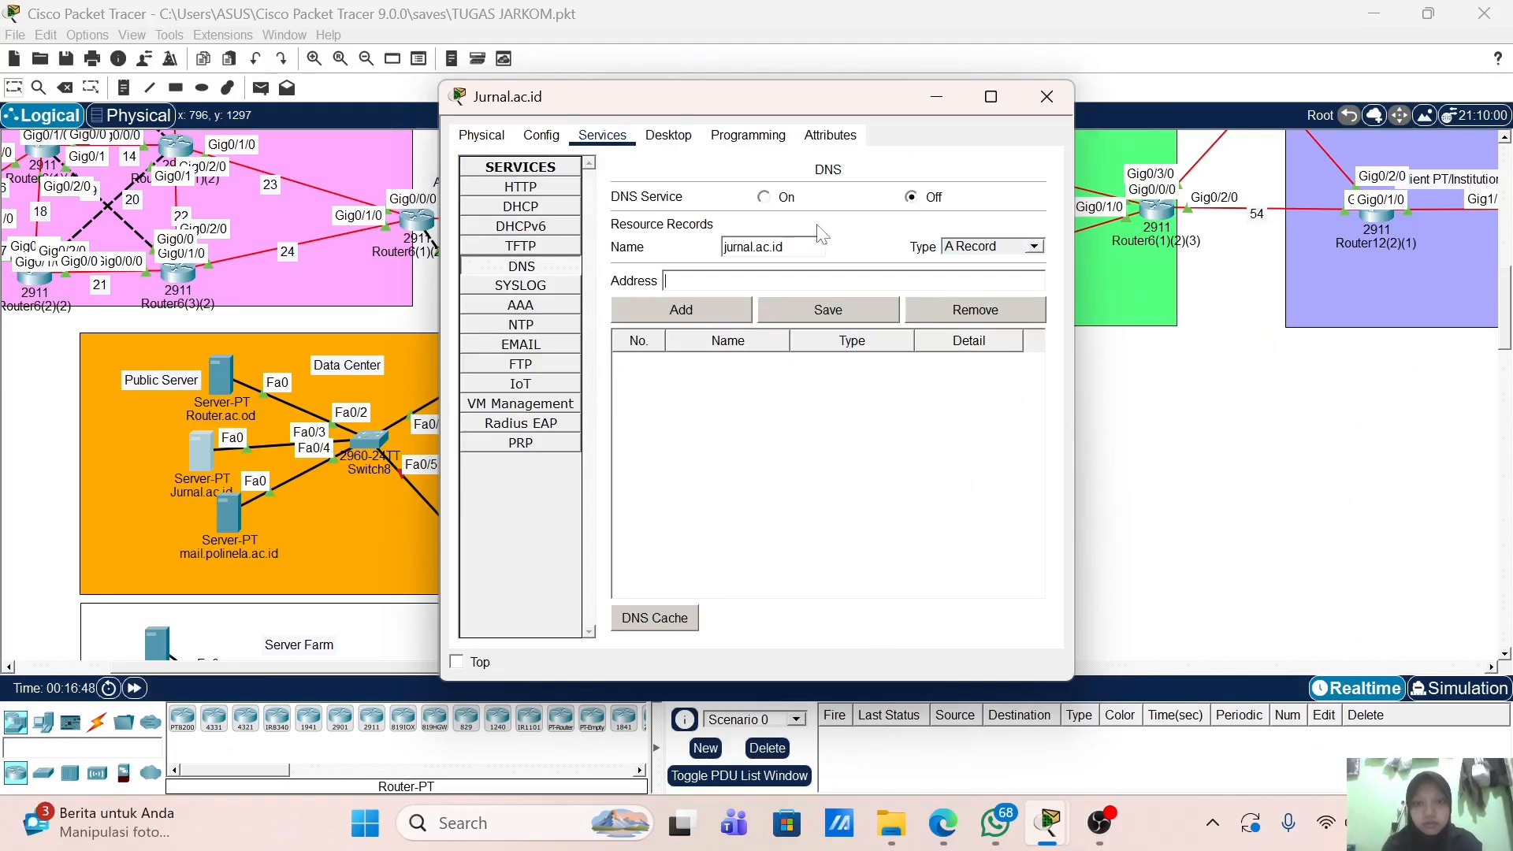
text(10.10.1.20)
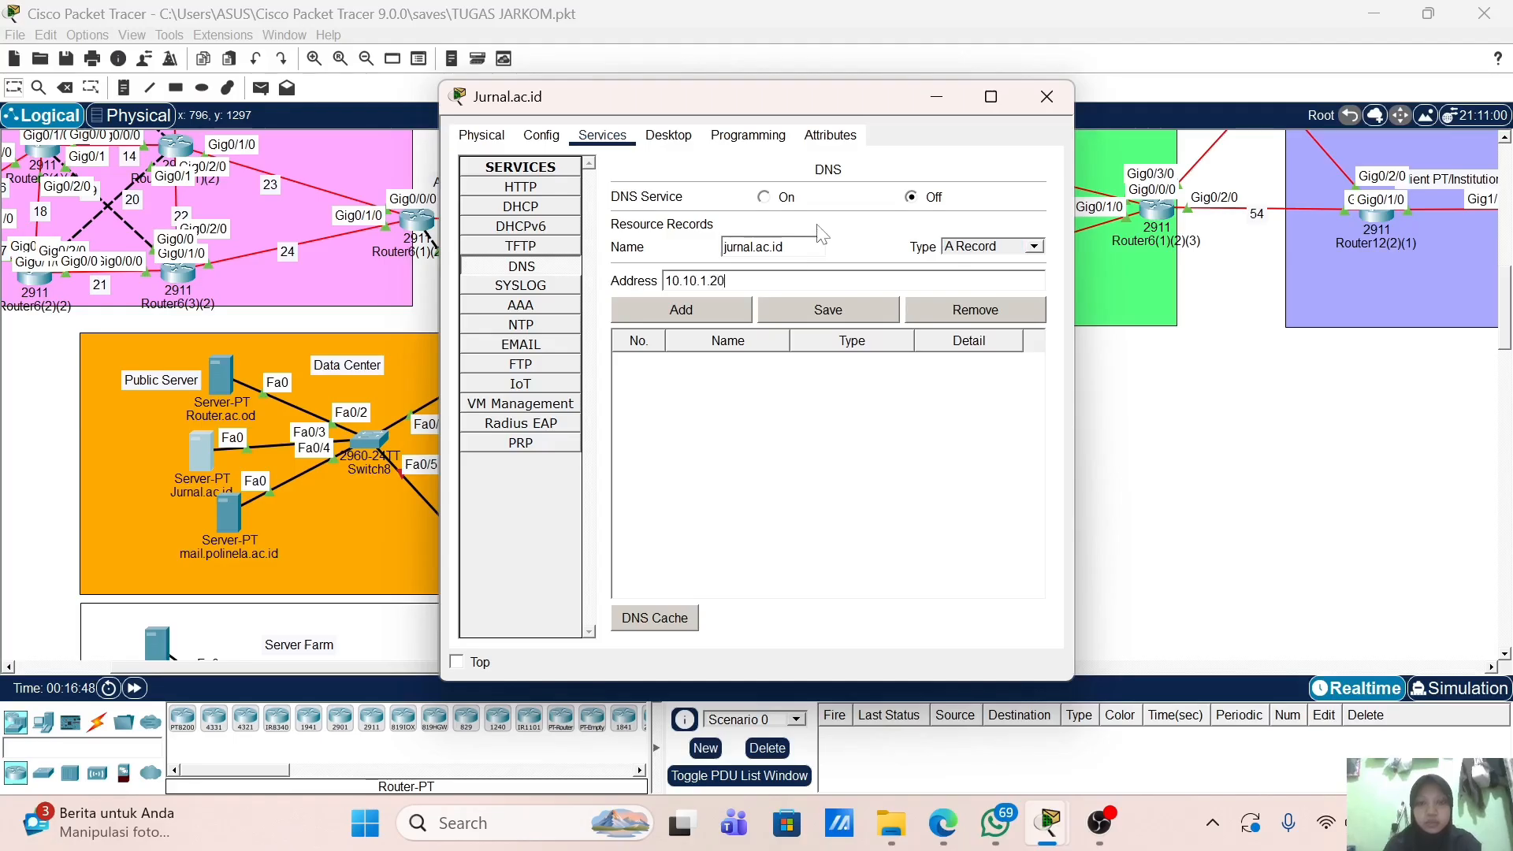
click(696, 310)
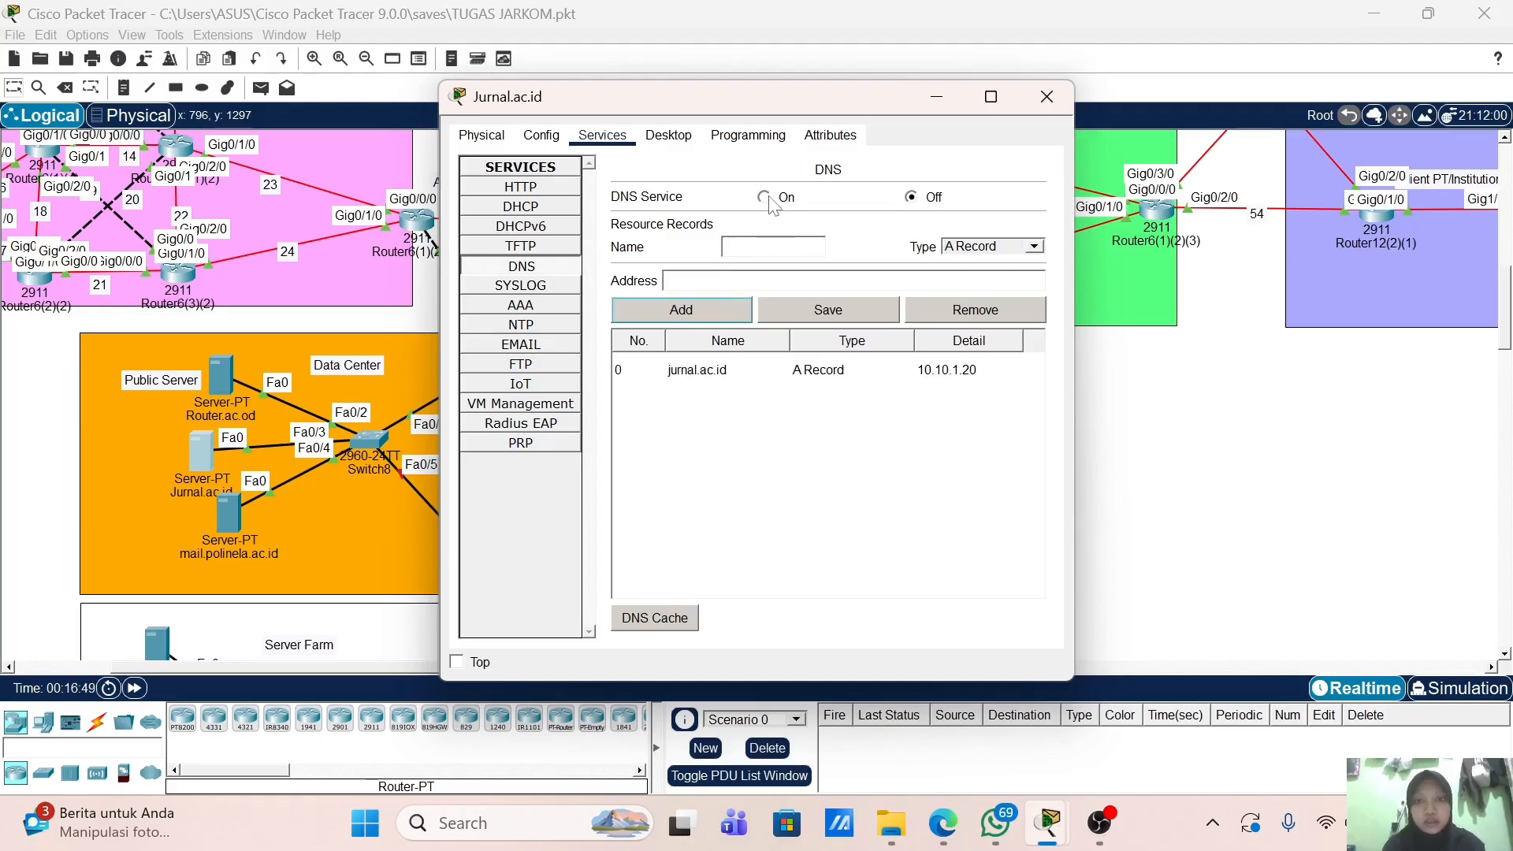
click(766, 197)
click(1046, 98)
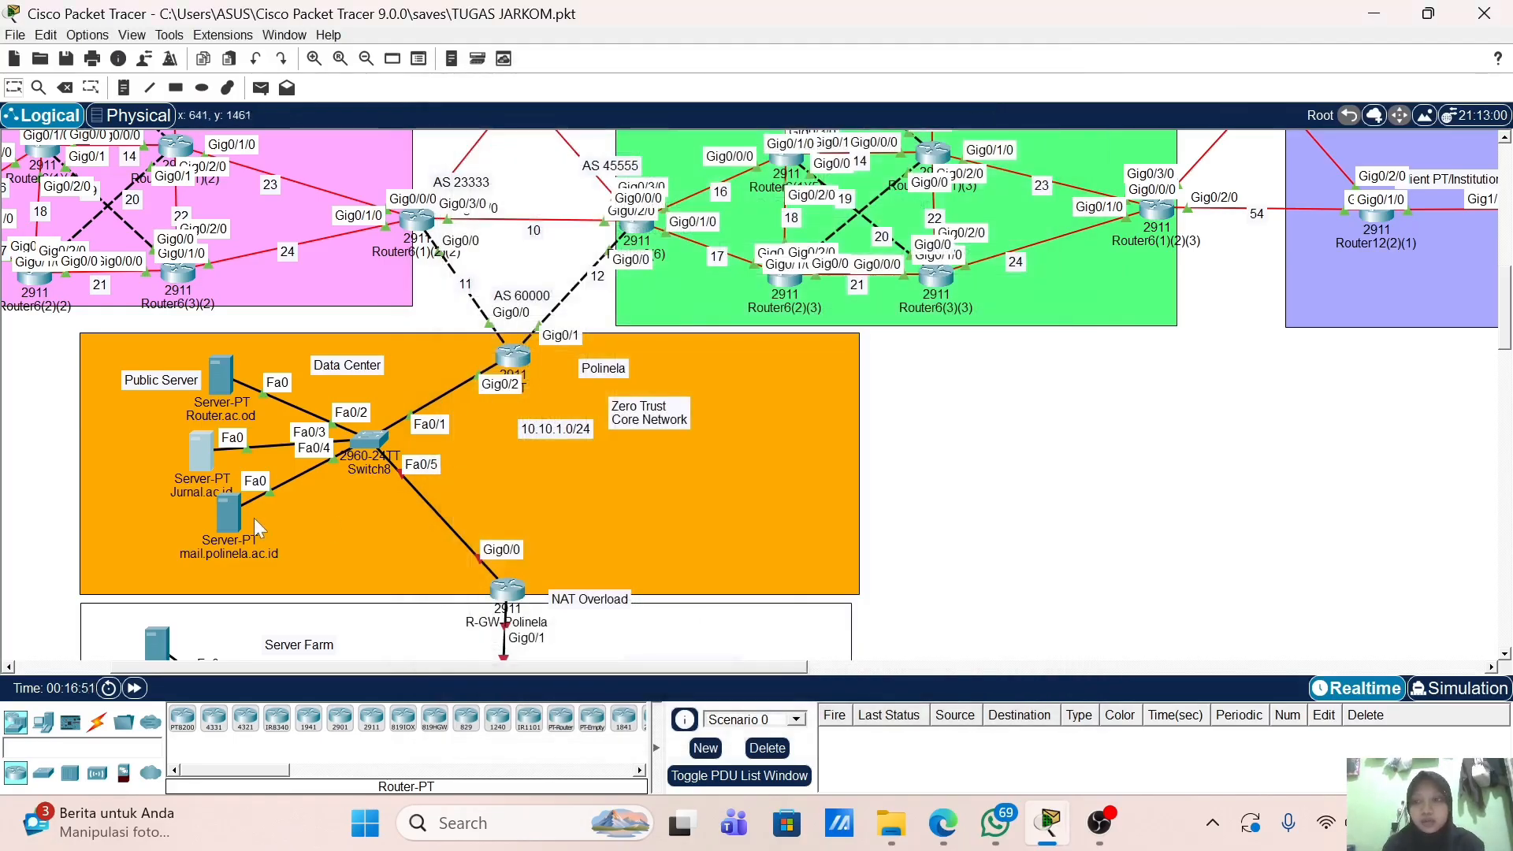
Step: Set the mail server's IP Configuration to 10.10.1.30, mask 255.255.255.0, gateway 10.10.1.1
click(228, 512)
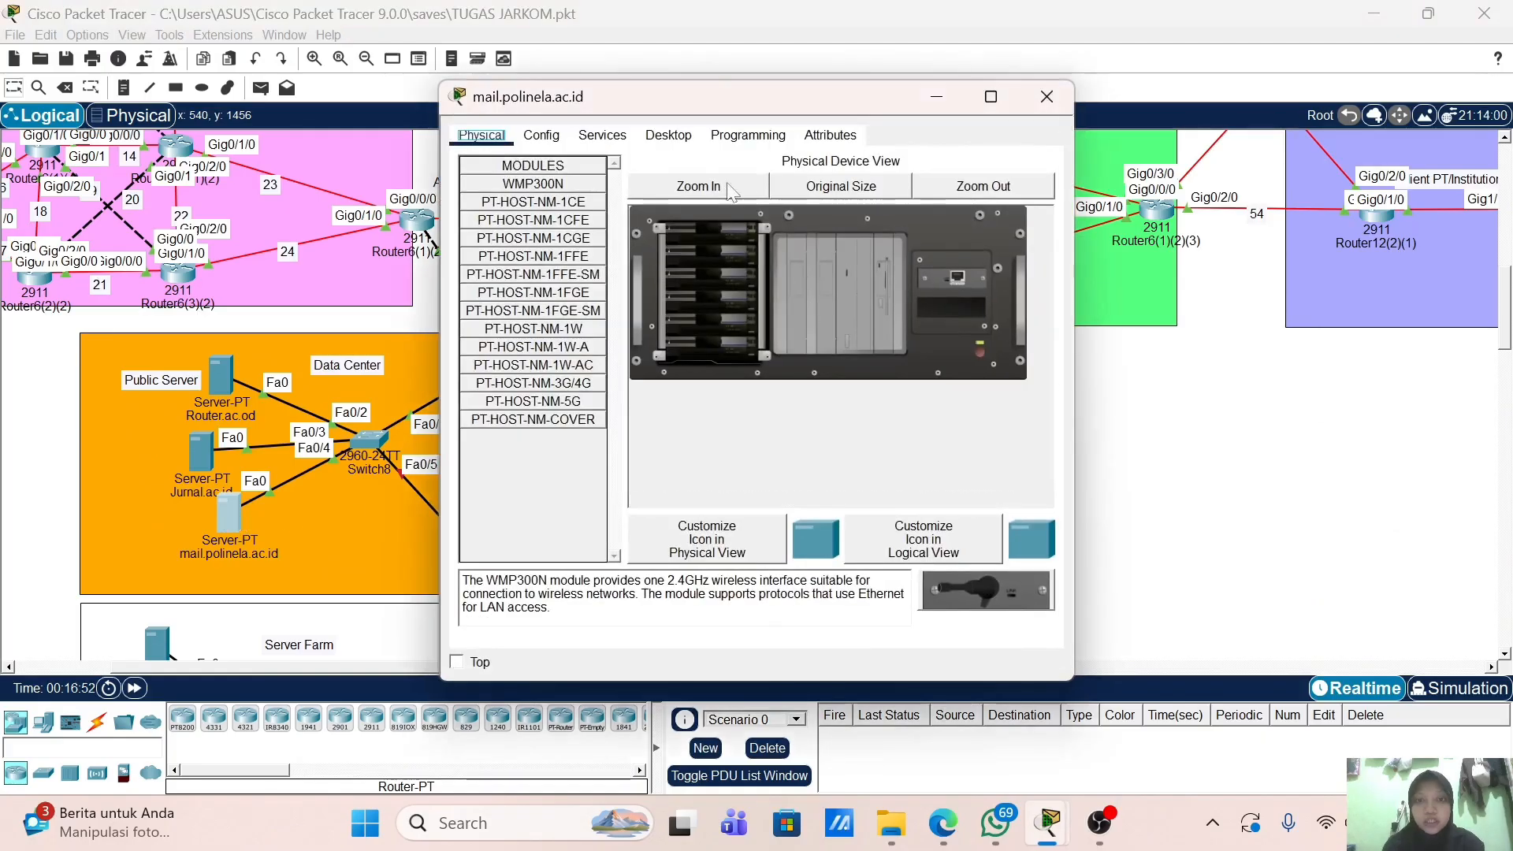
click(668, 134)
click(536, 205)
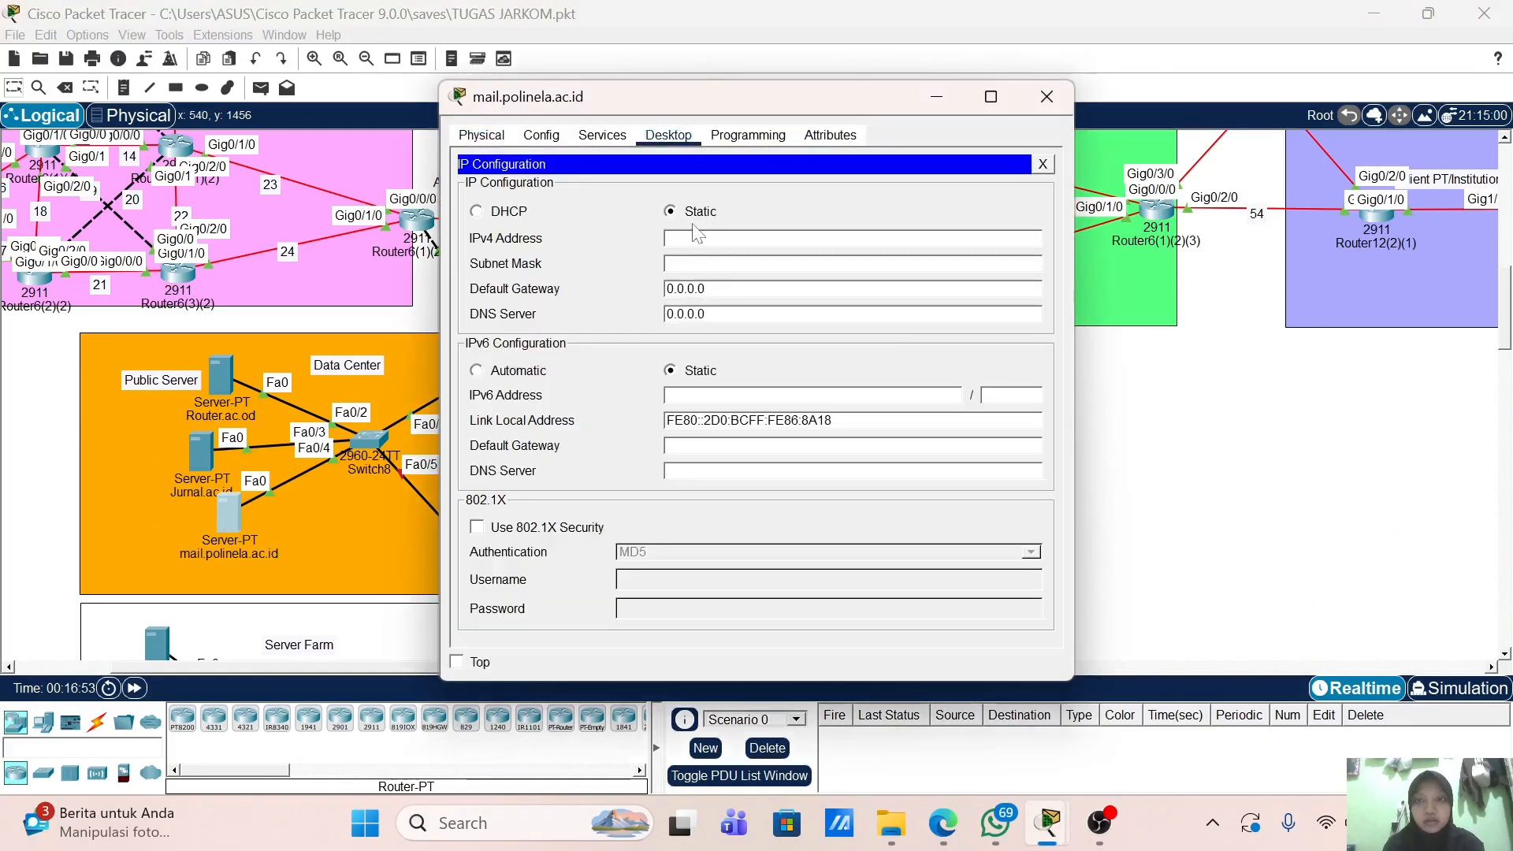
text(10.10.1.)
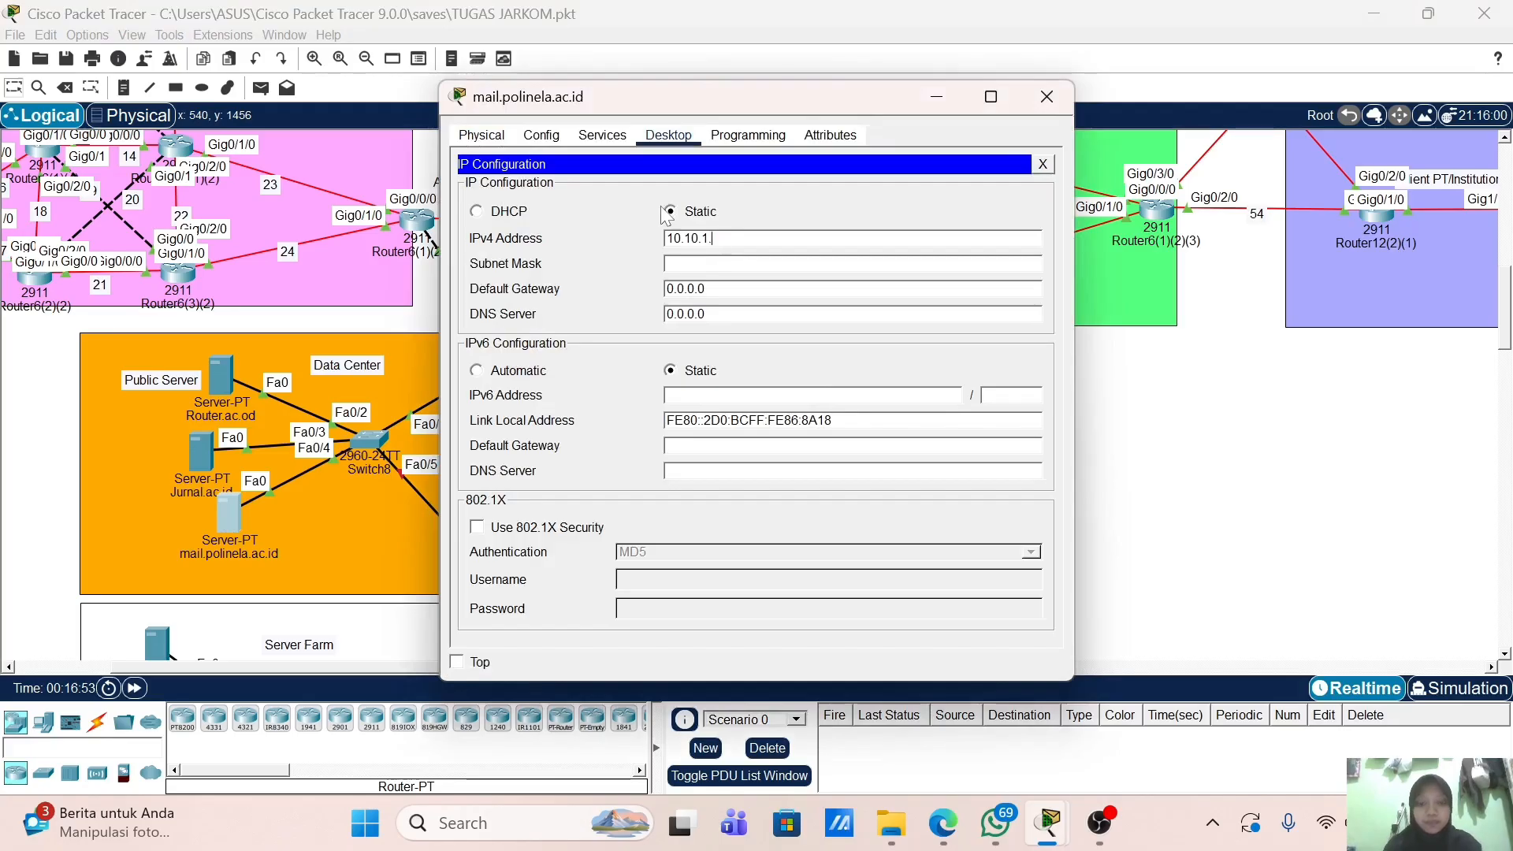
text(130)
key(Tab)
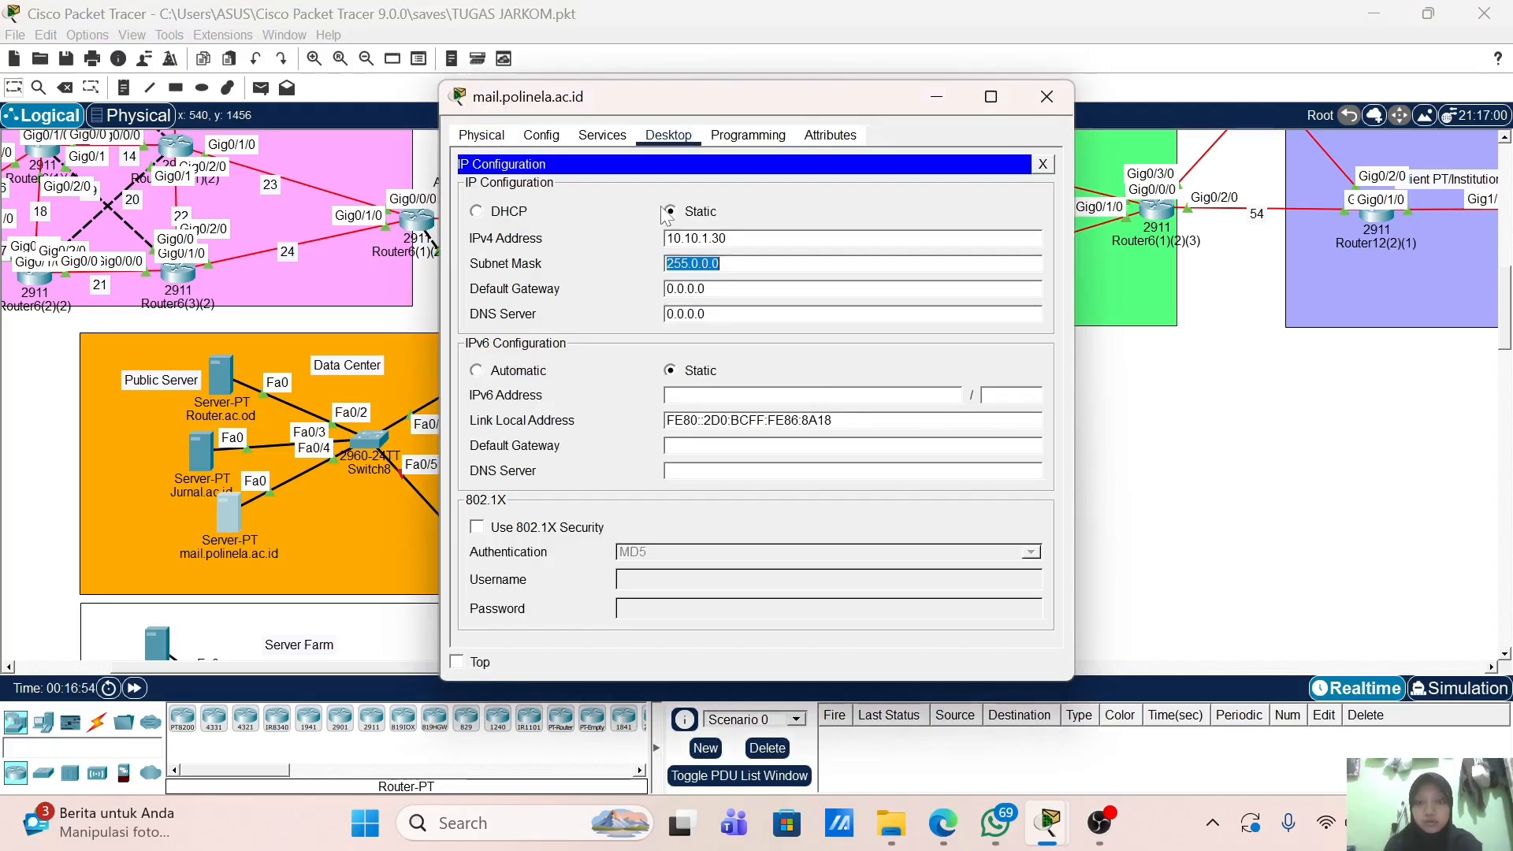
text(255.255.)
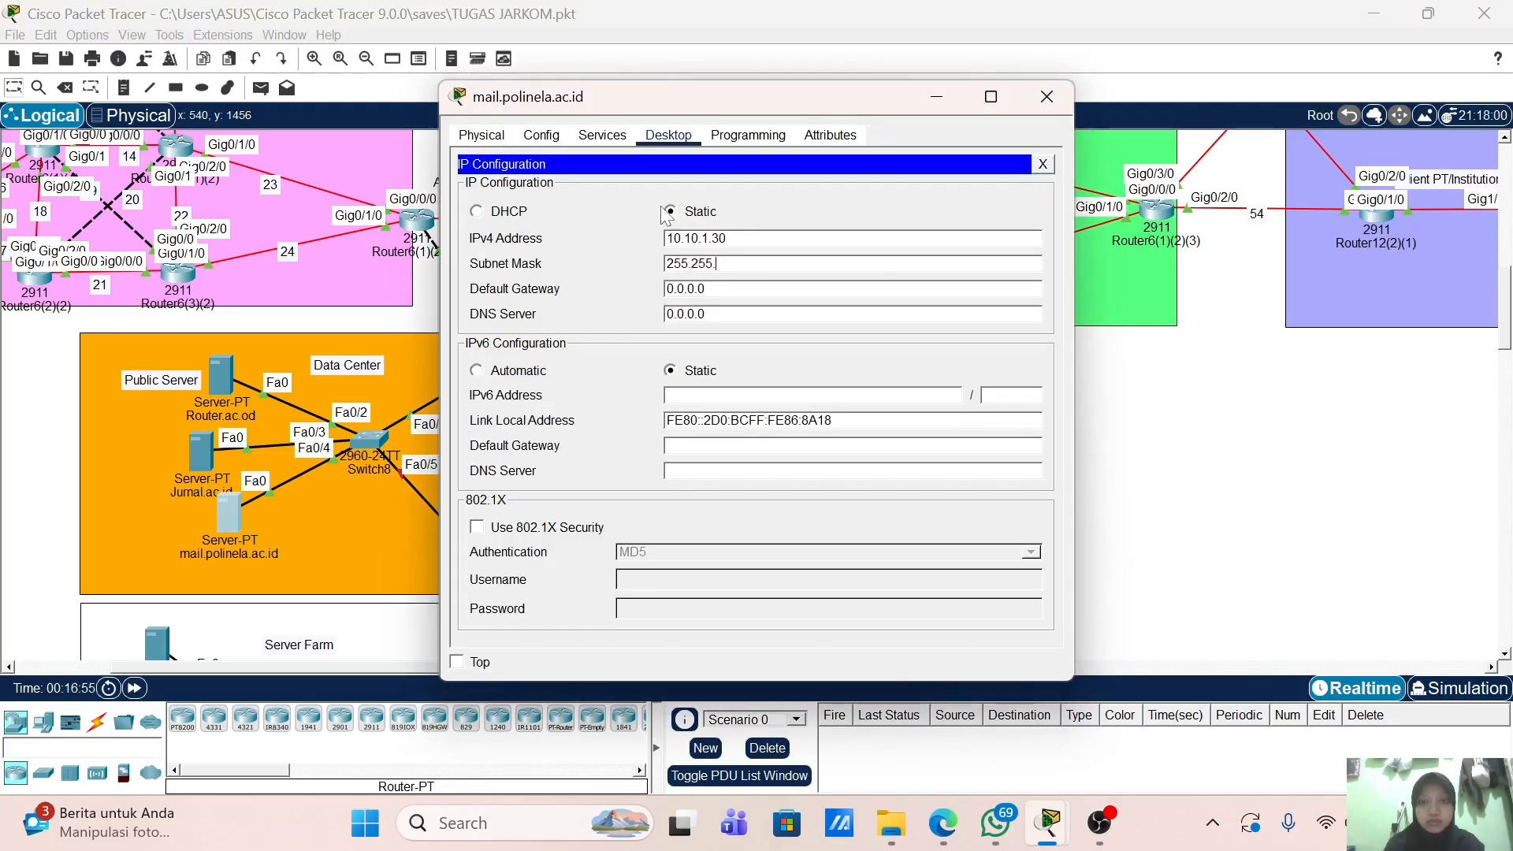
text(255.0)
key(Tab)
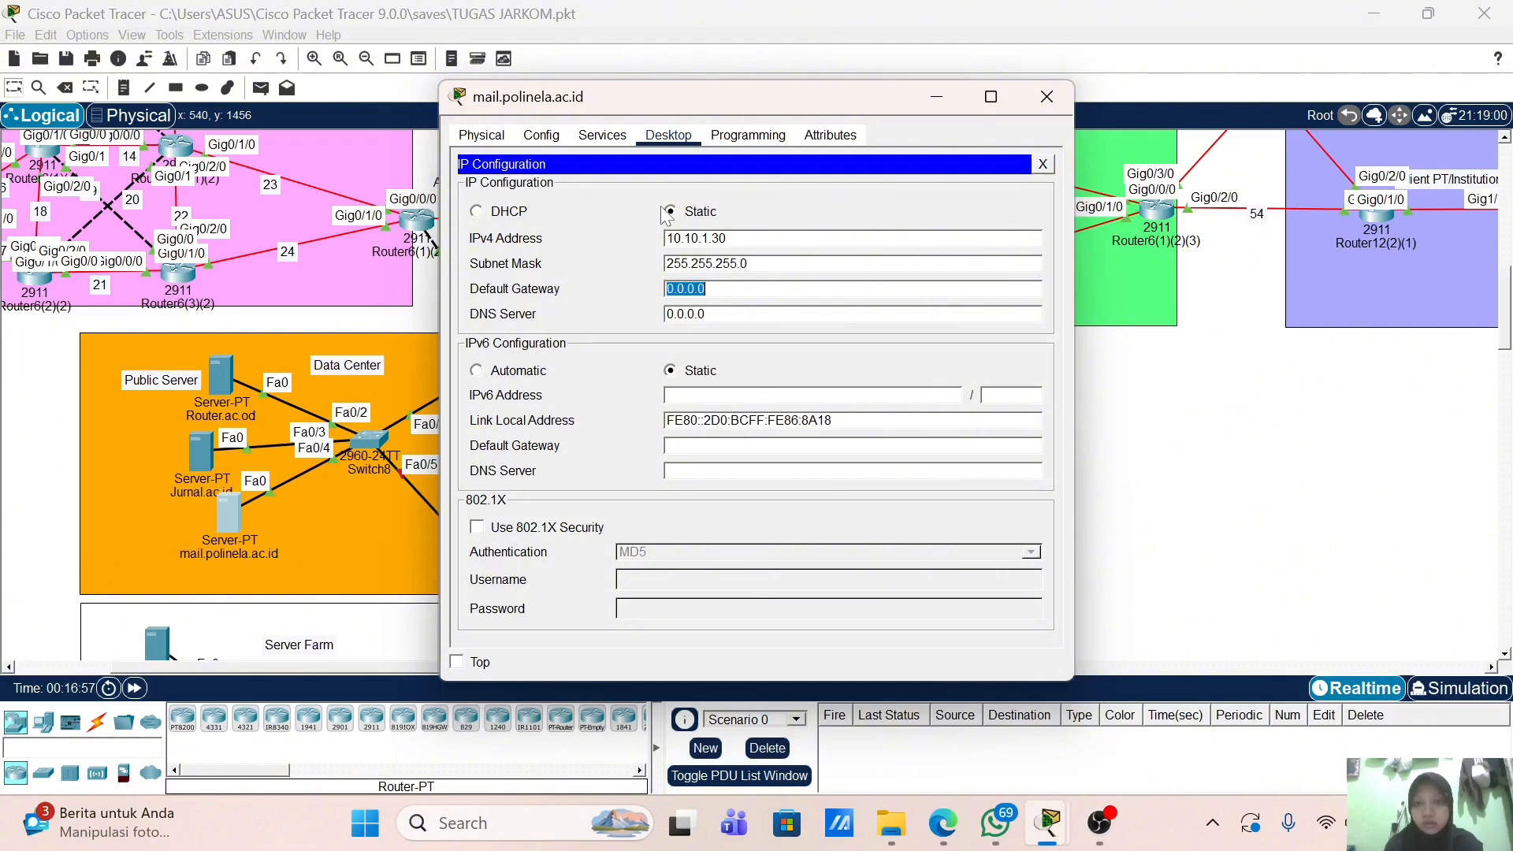
text(10.10.1.1)
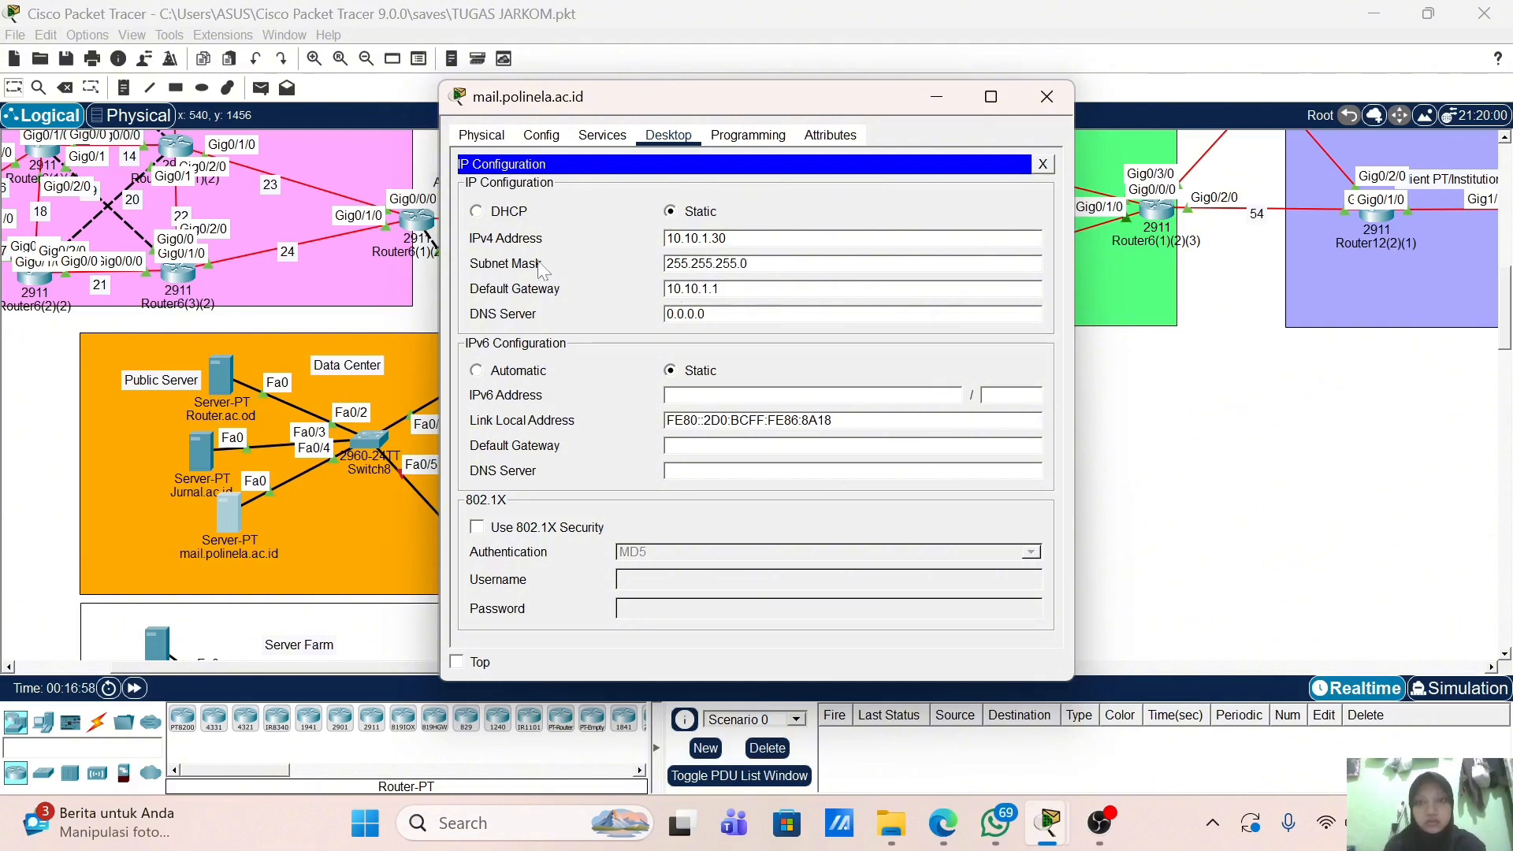
click(625, 138)
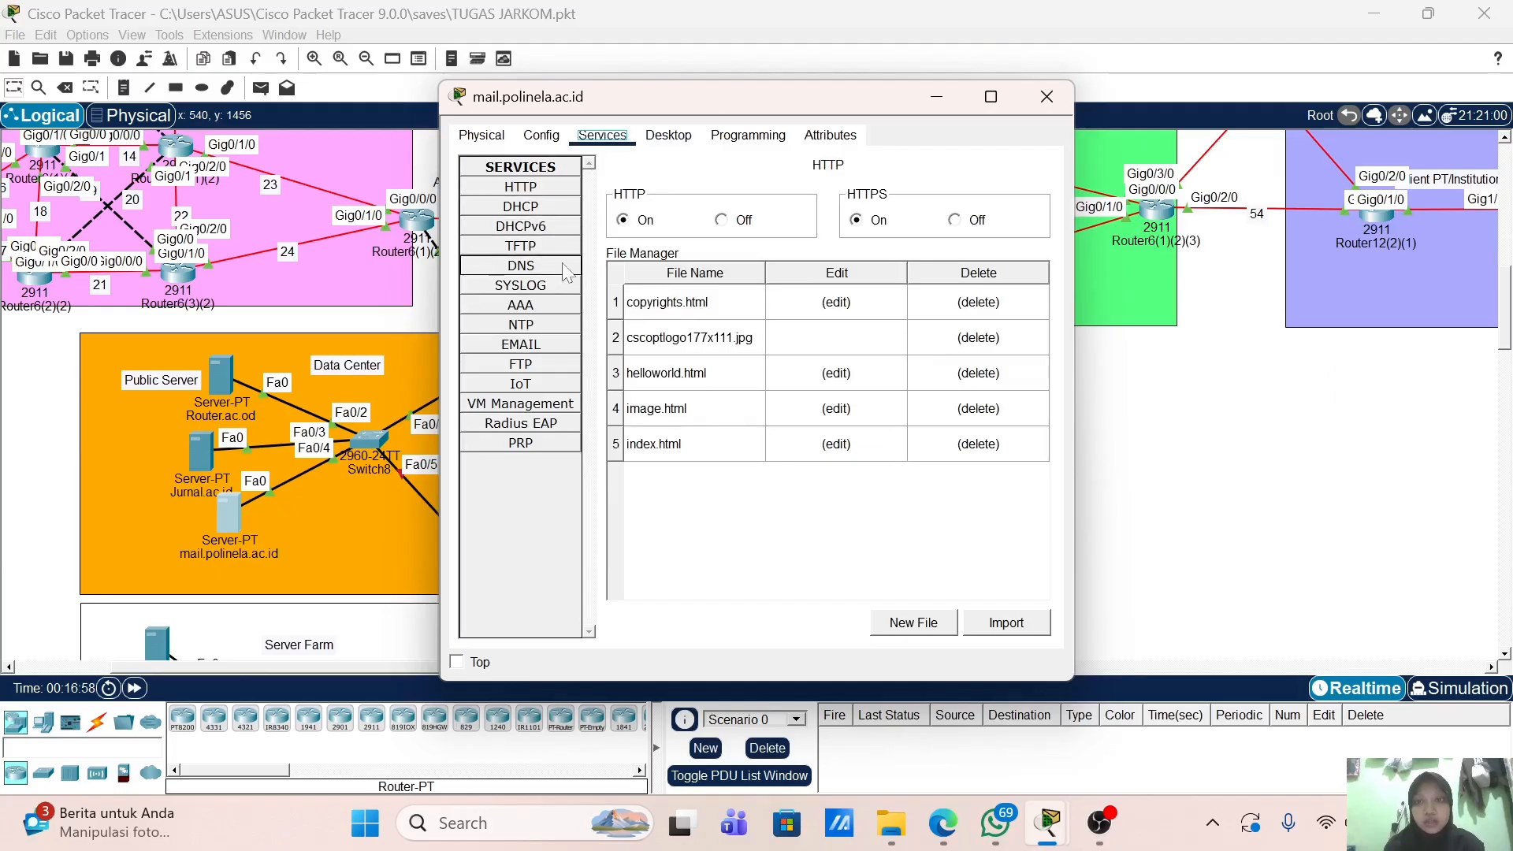
Step: Add A record mail.polinela.ac.id → 10.10.1.30 on the mail server and turn DNS service on
click(521, 266)
click(772, 244)
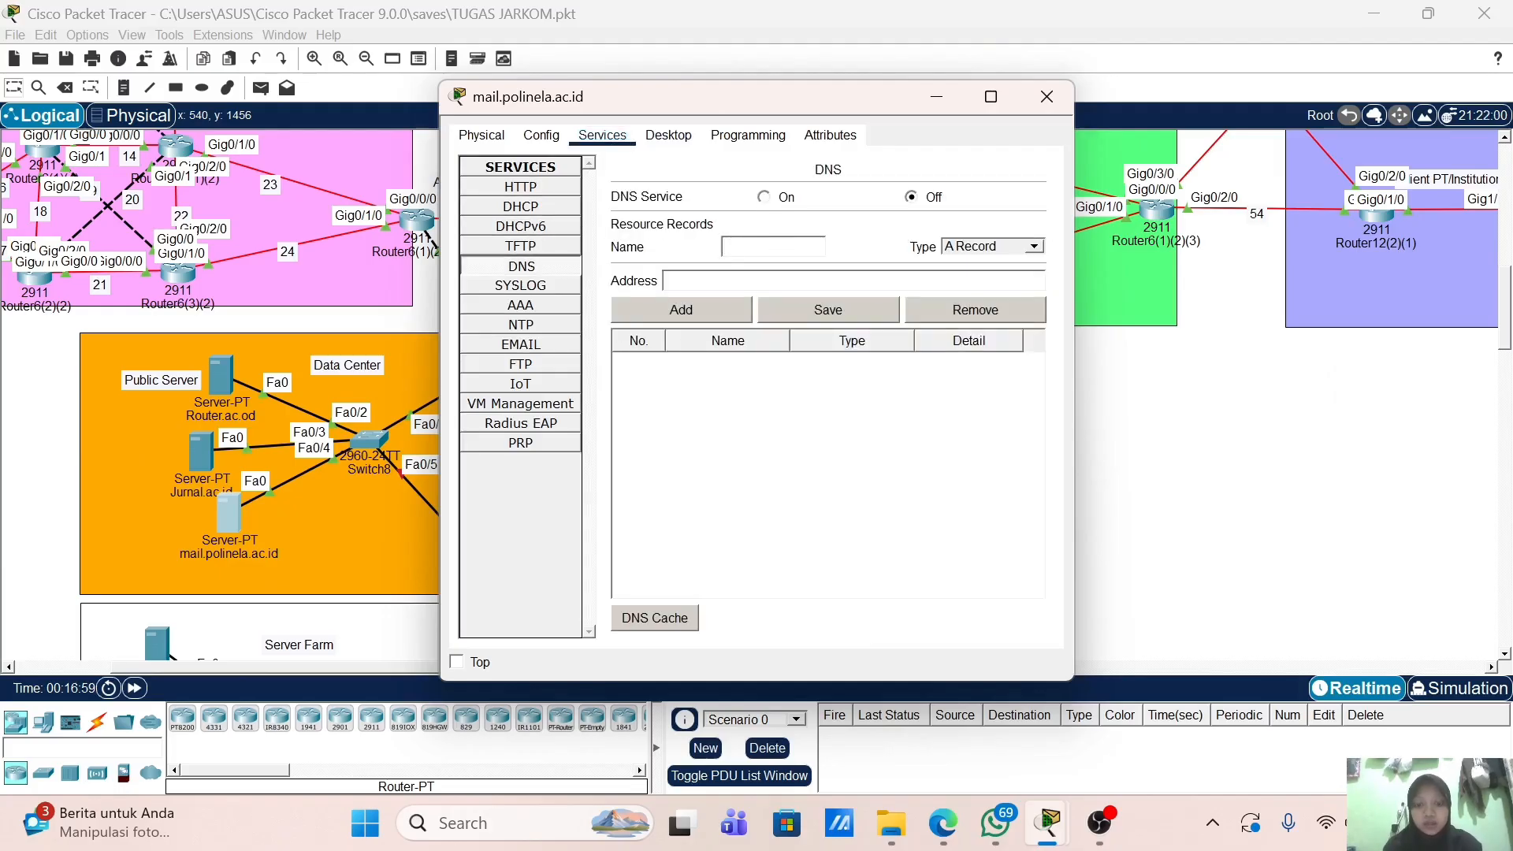
text(mail.poli)
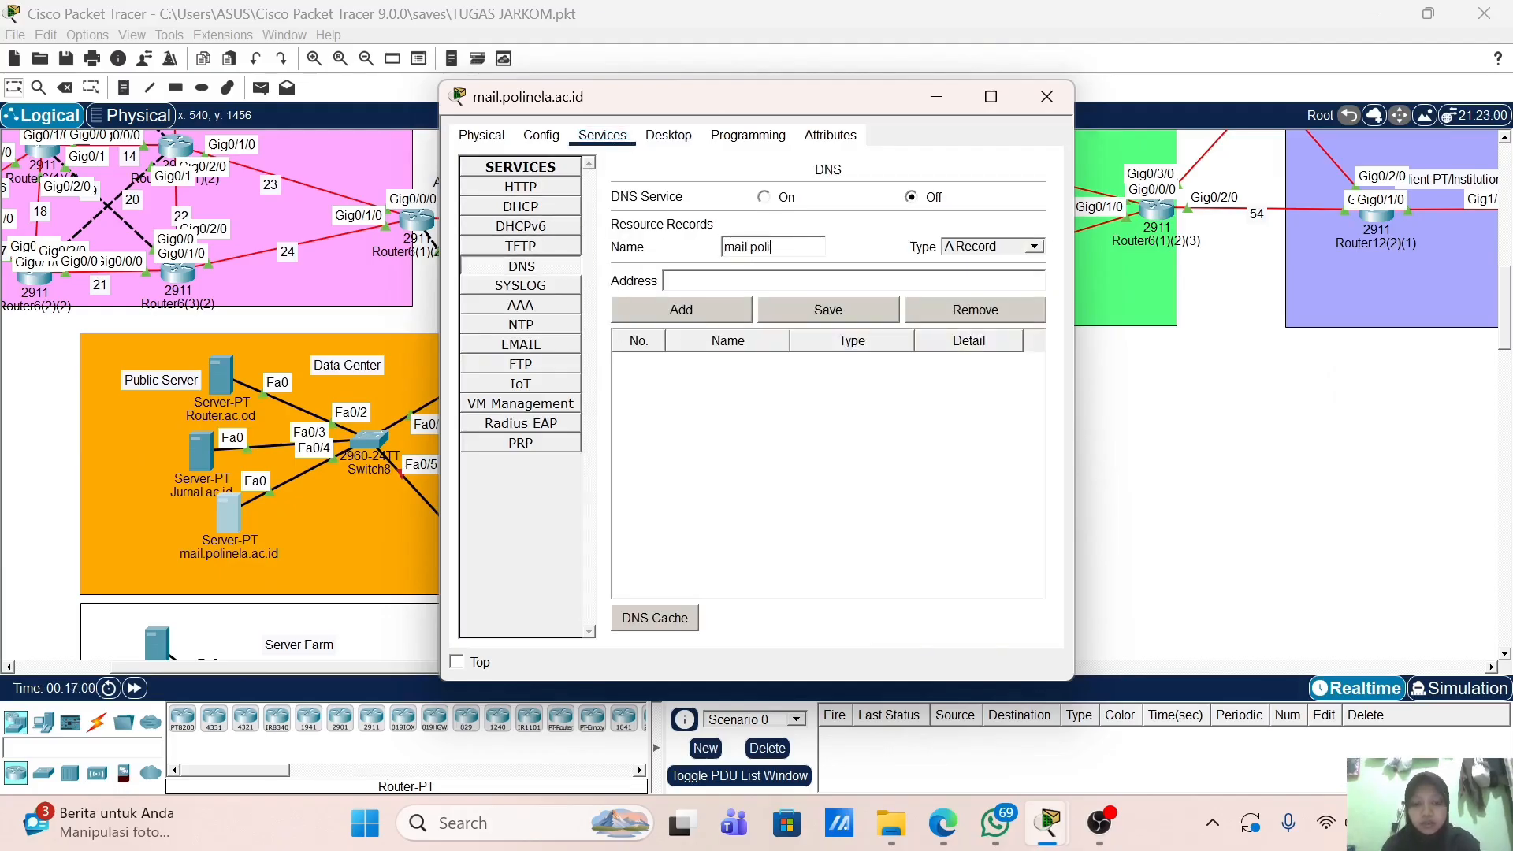
text(nela.ac.id)
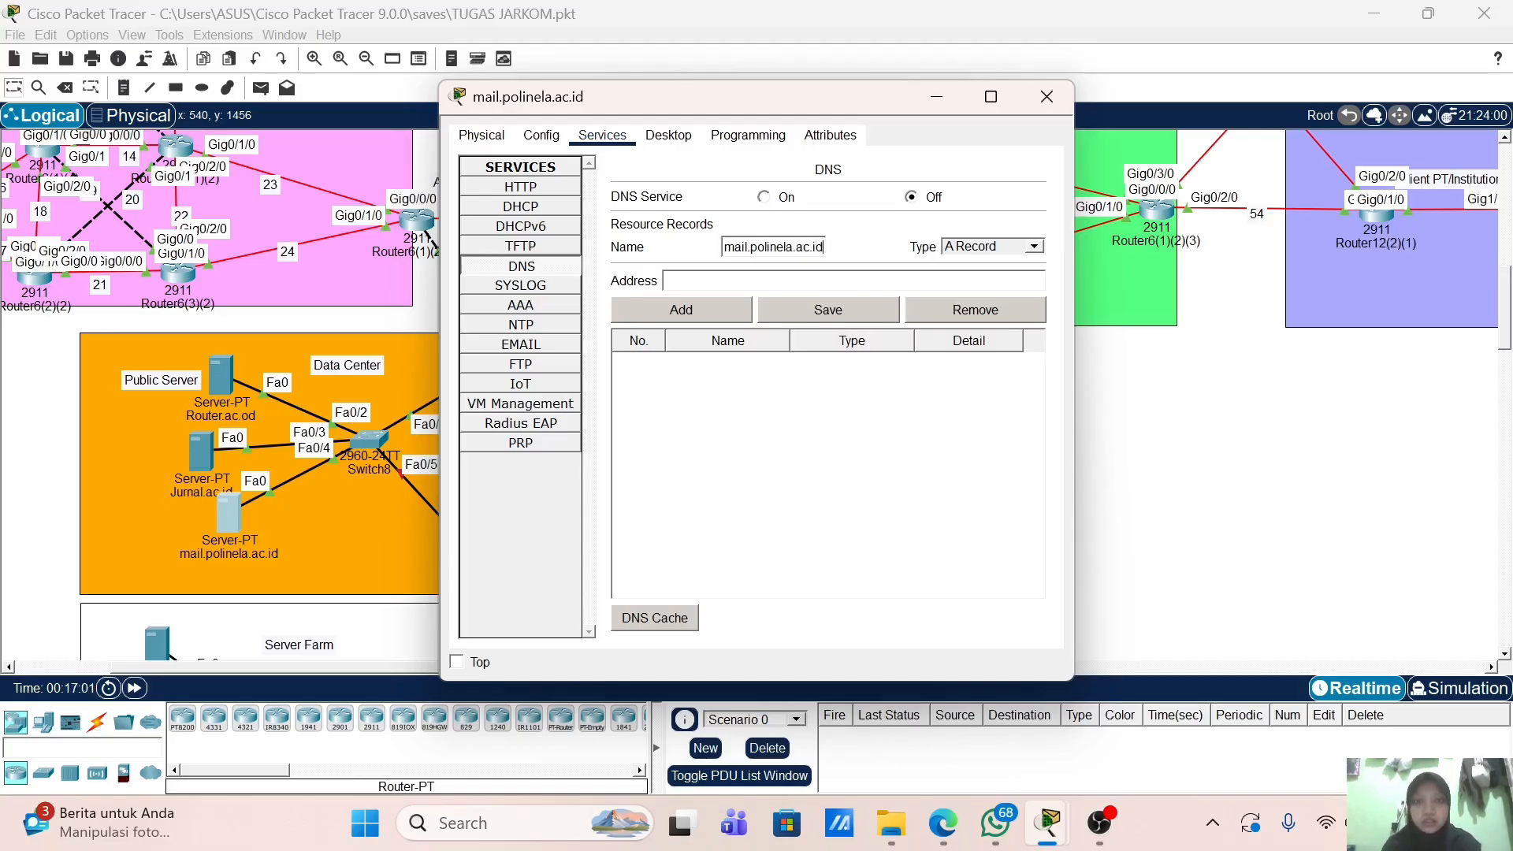
click(703, 280)
text(10.10.1.1)
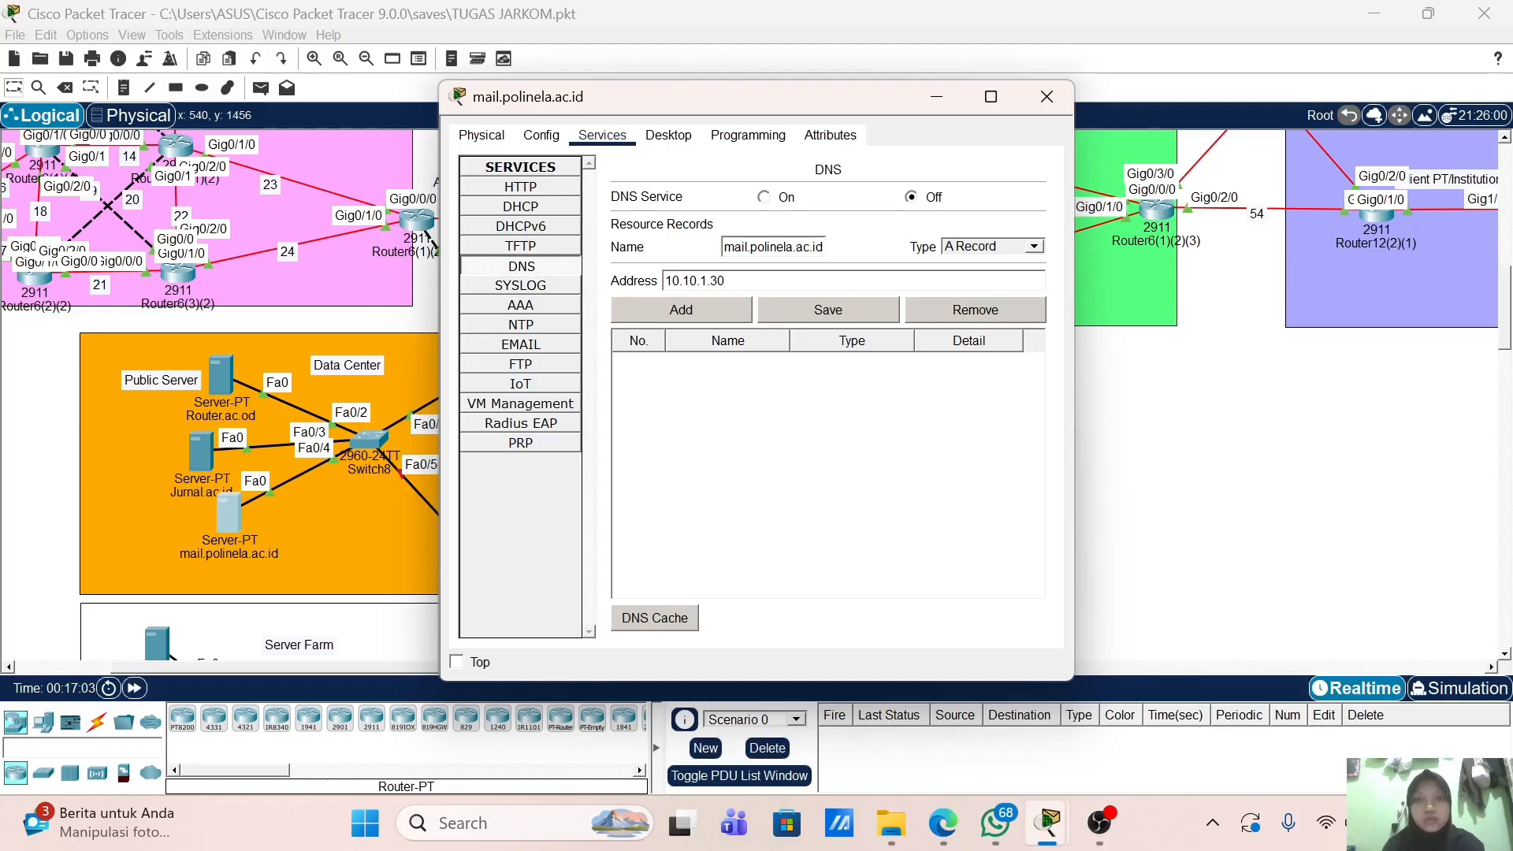
click(691, 311)
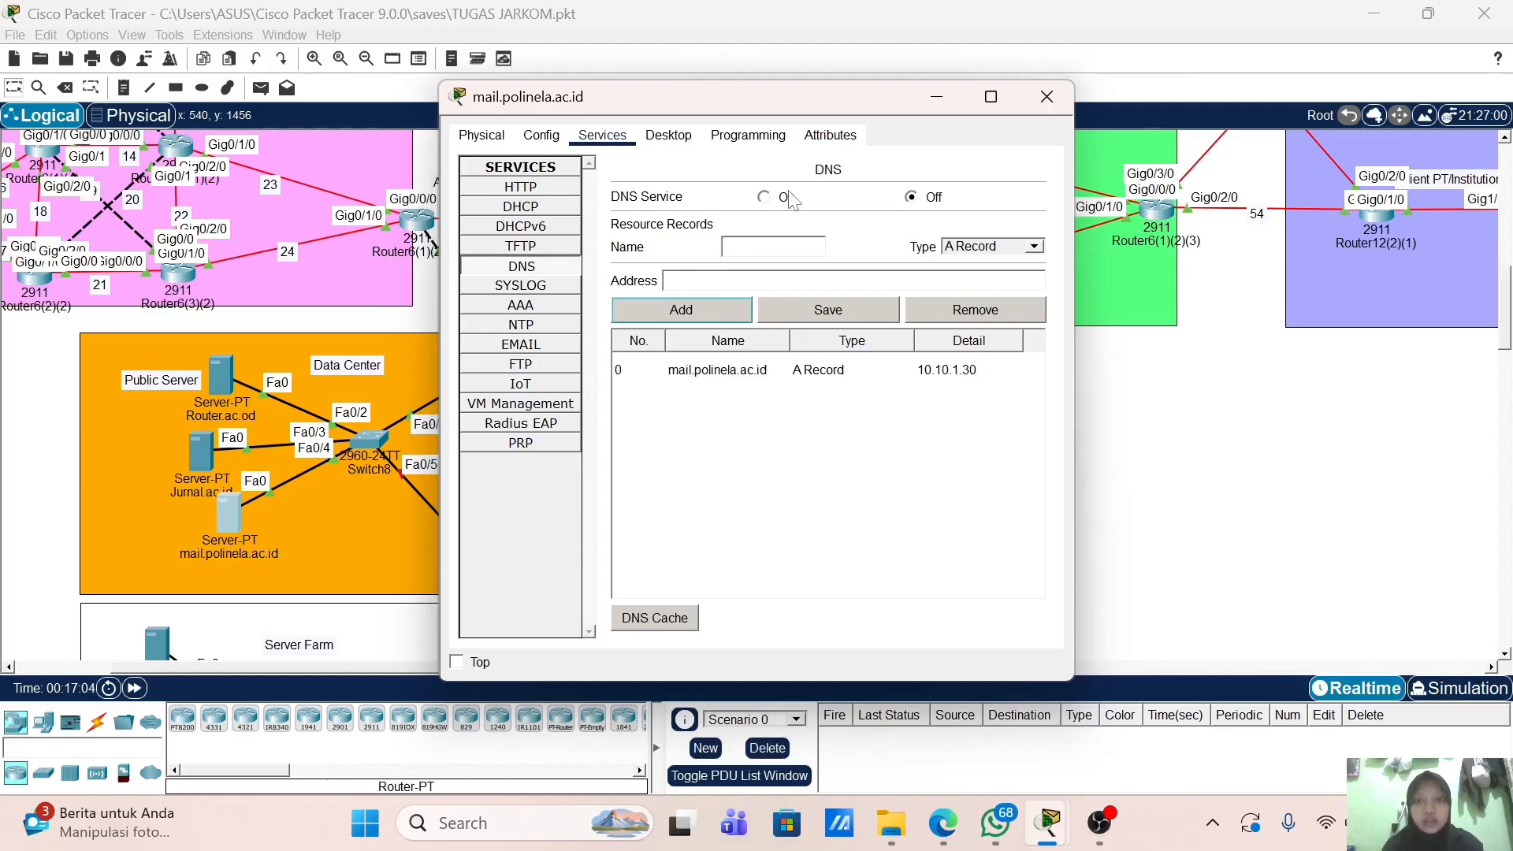
click(788, 198)
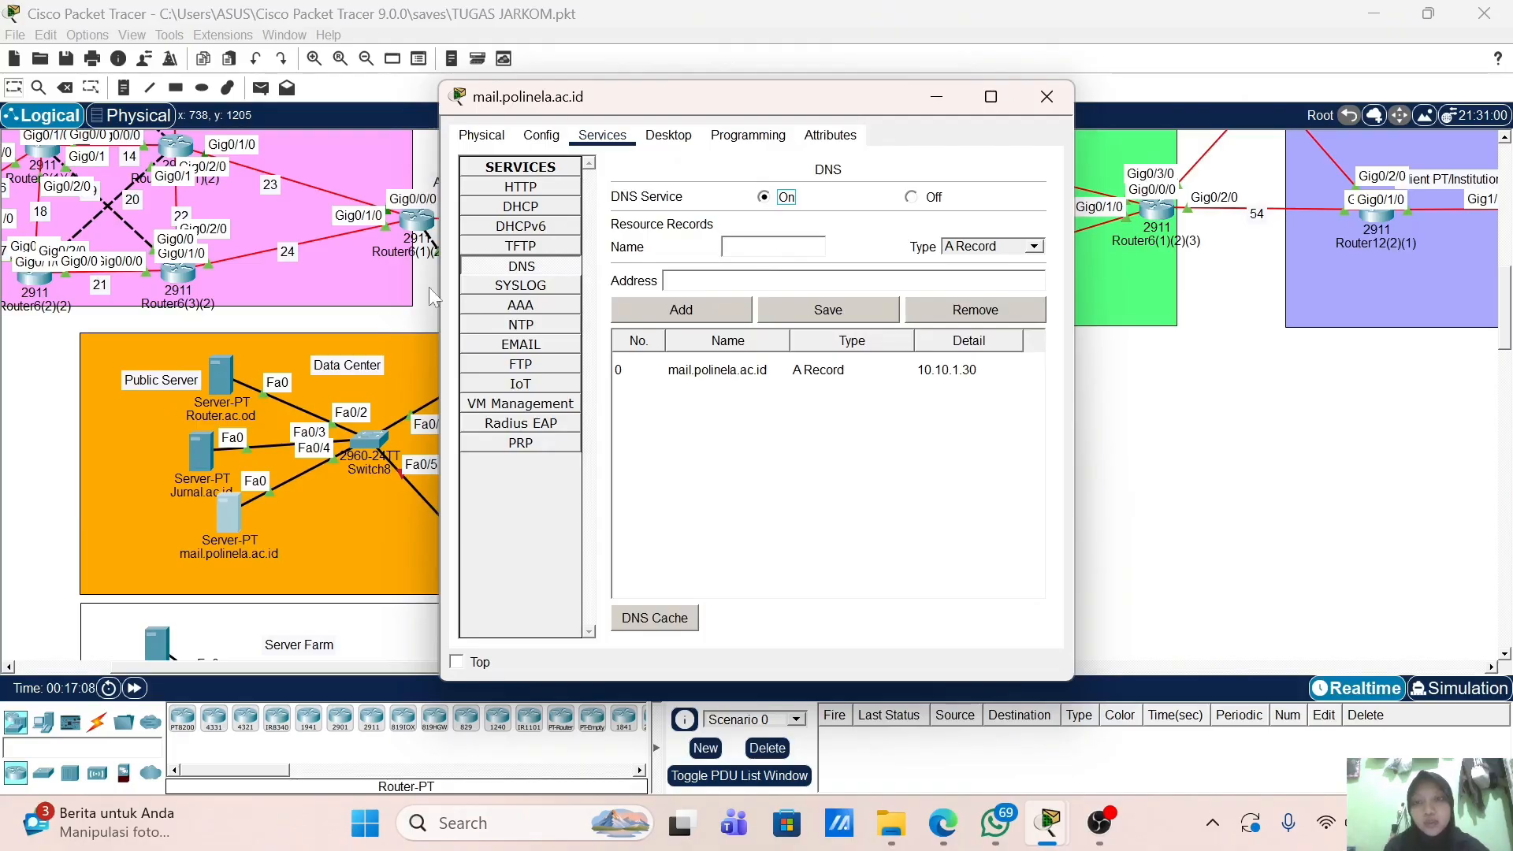
click(85, 384)
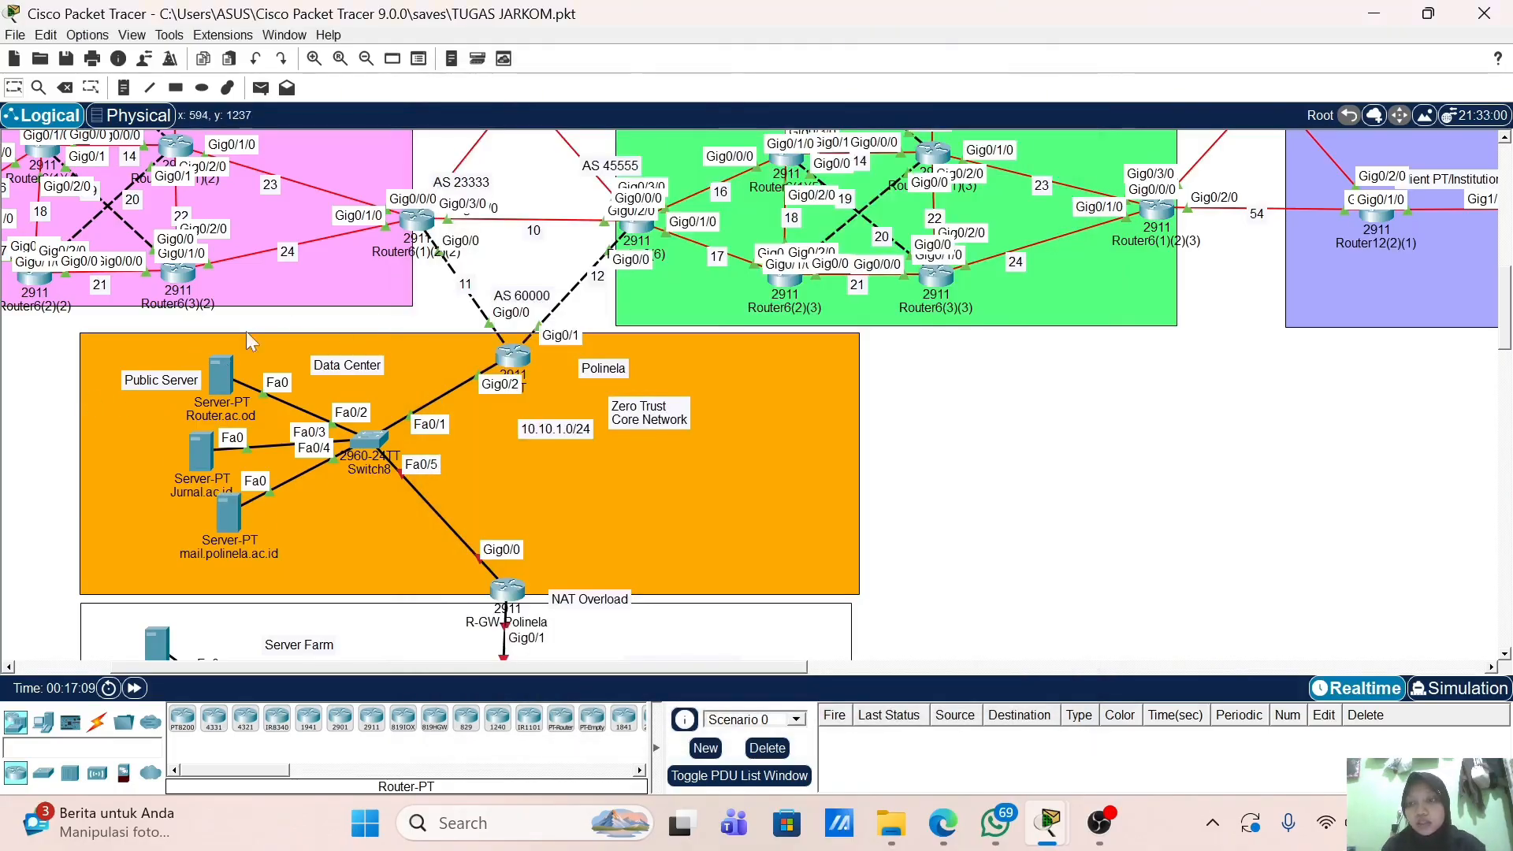
Step: Bring up the DNS service settings of DNS Server Public 2
drag(495, 668, 342, 676)
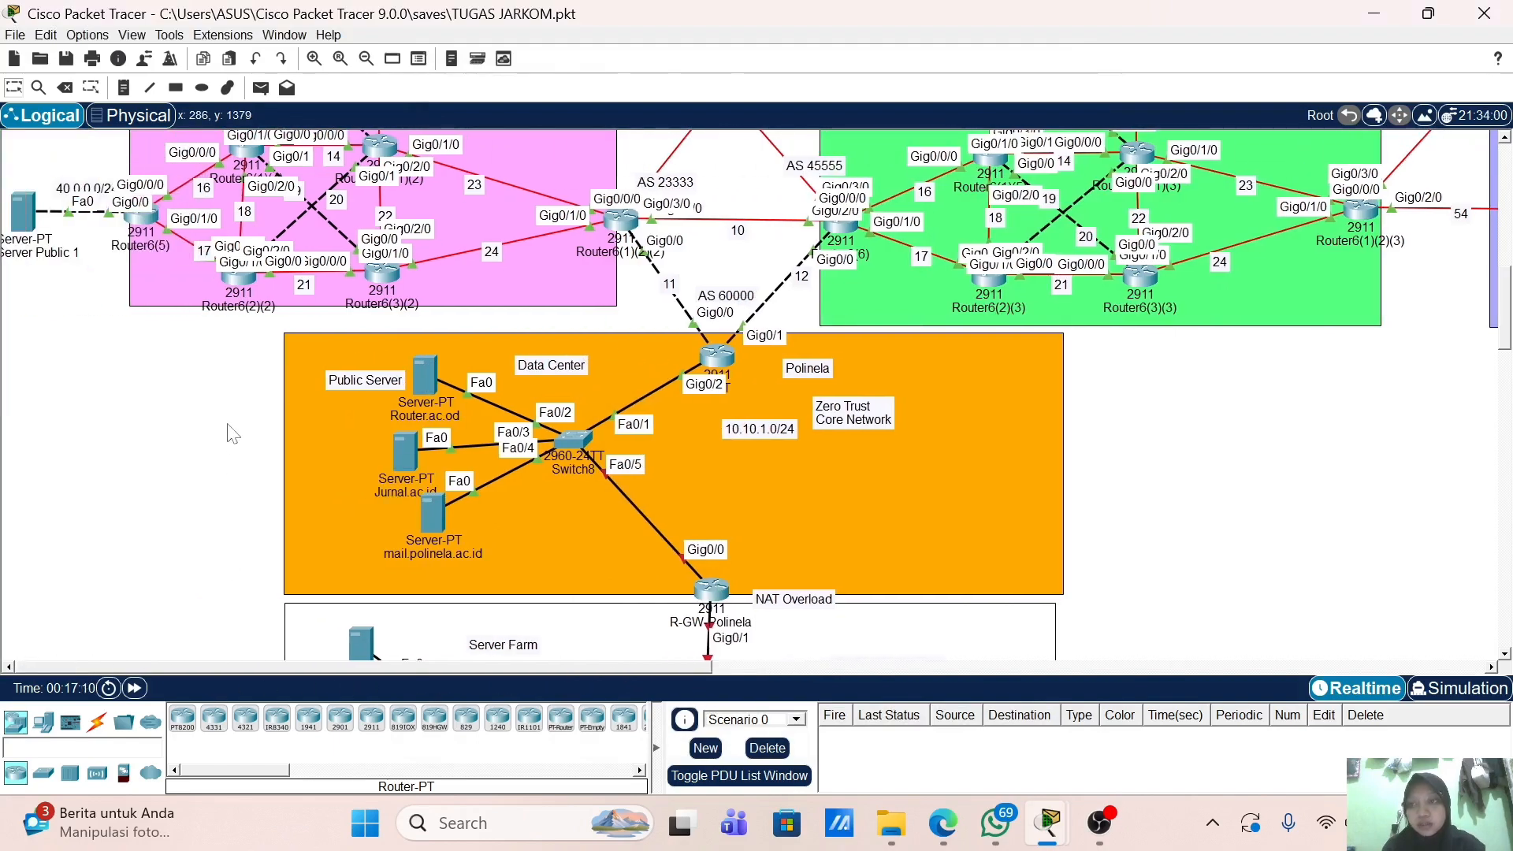
scroll(233, 434, up, 5)
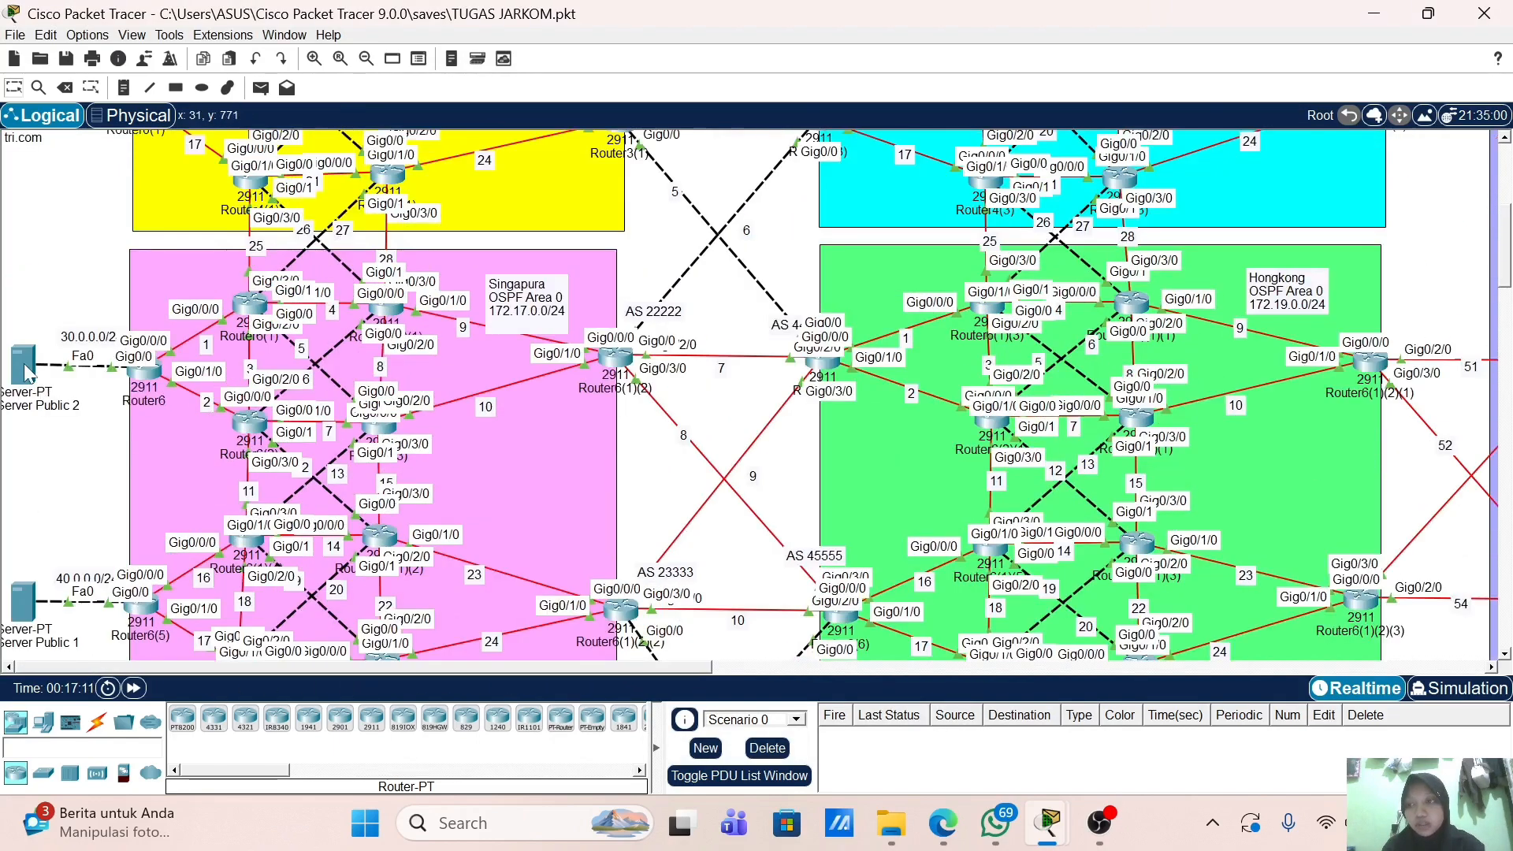
click(28, 375)
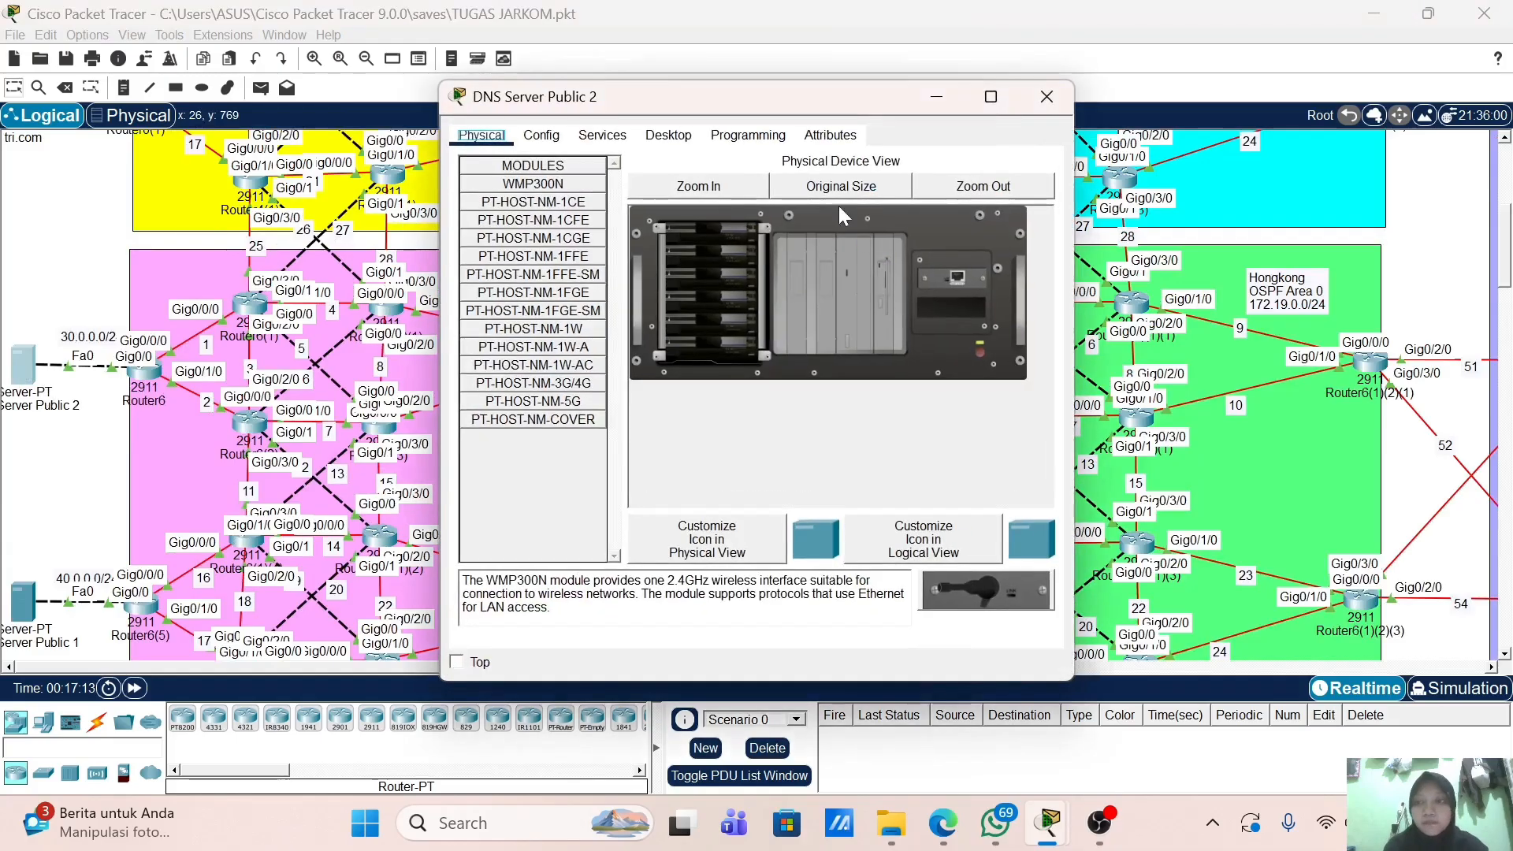
click(668, 135)
click(602, 134)
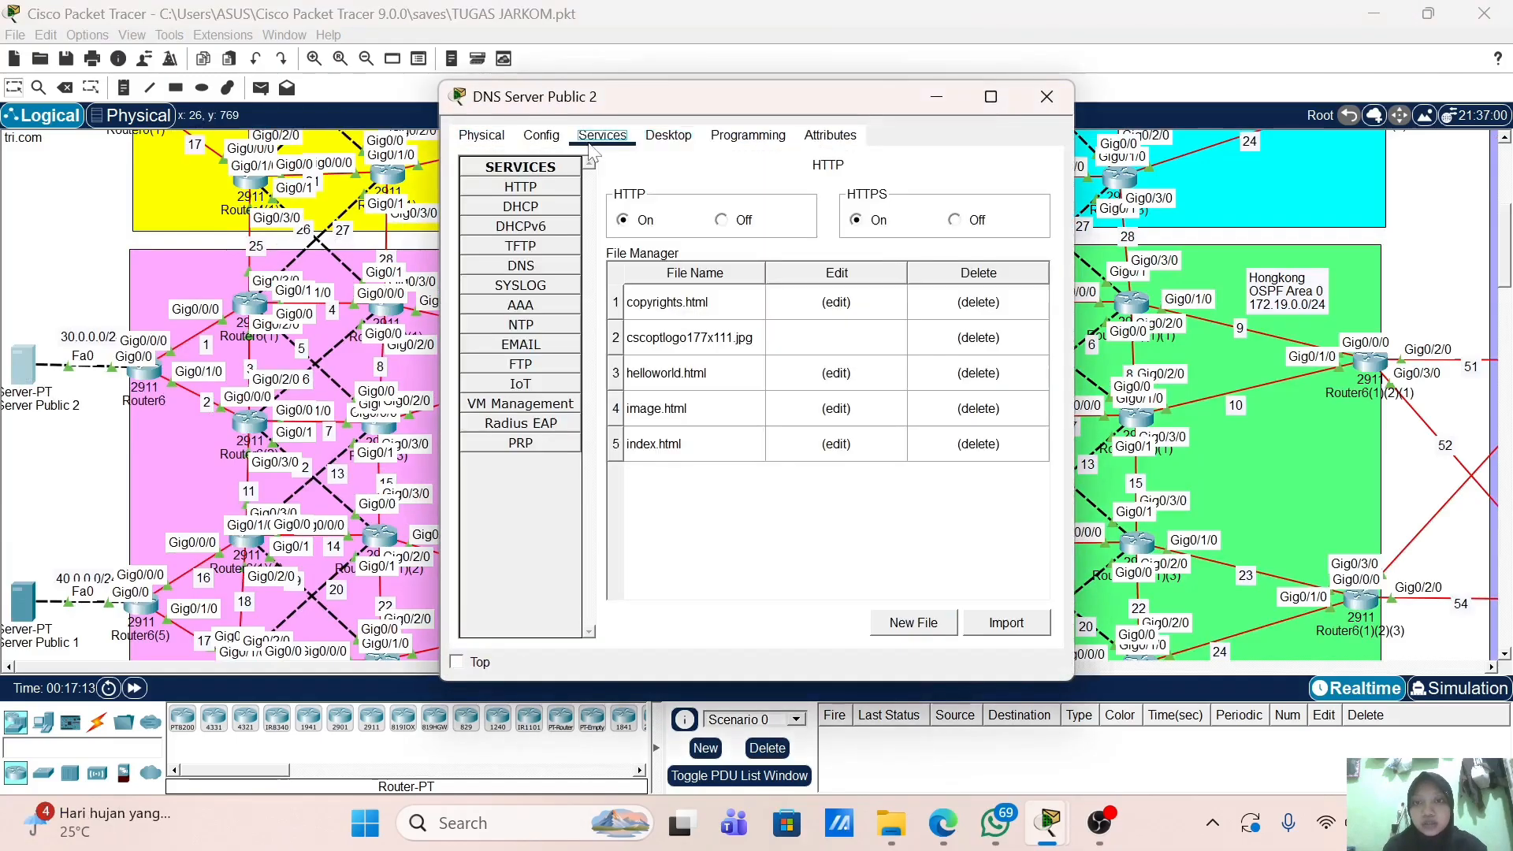
click(572, 265)
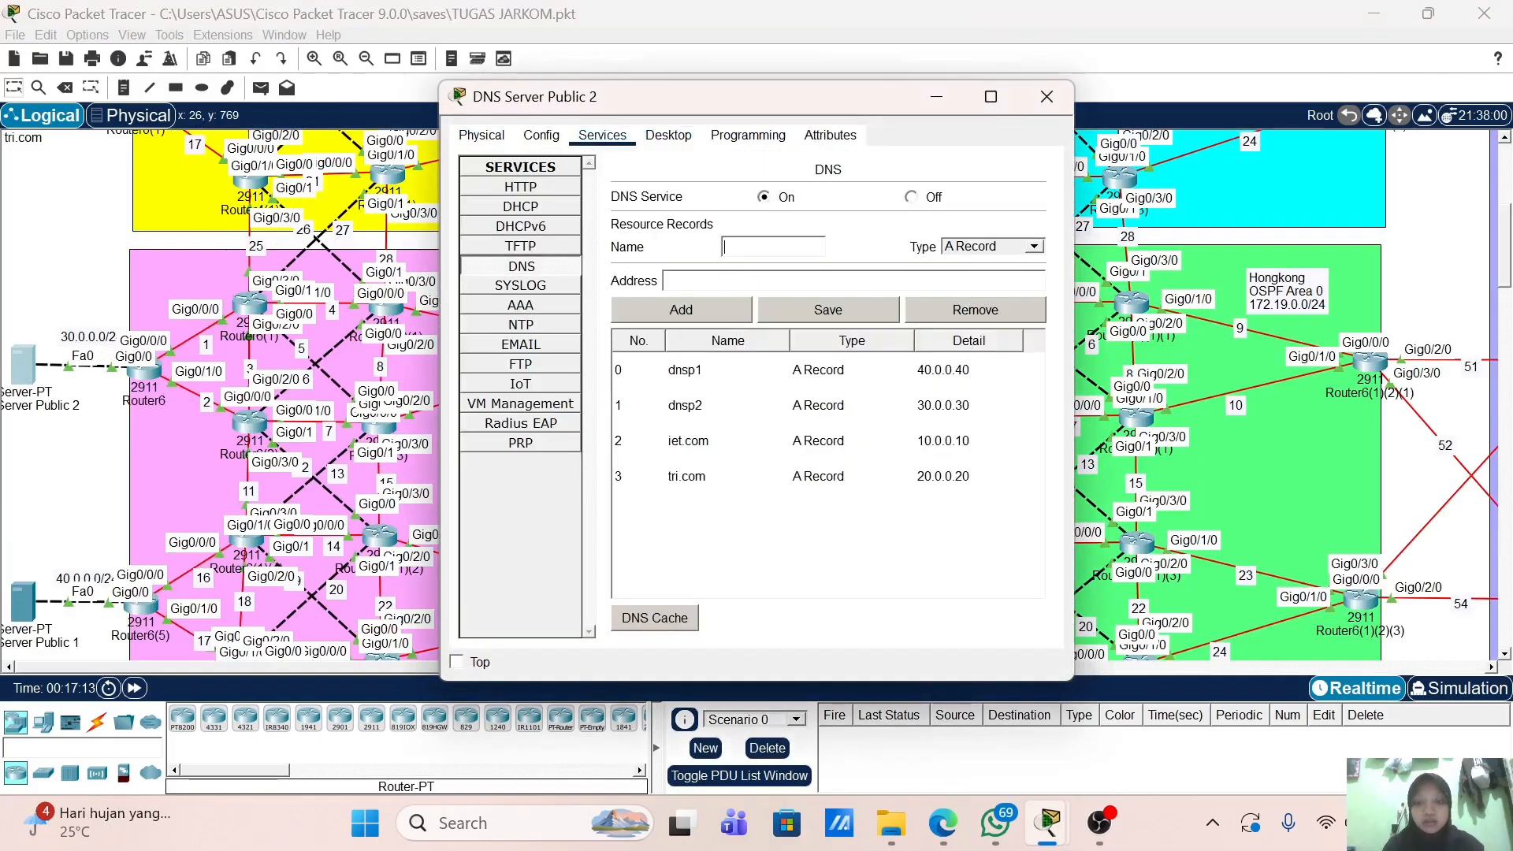
Step: Add A records router.ac.id → 10.10.1.10 and jurnal.ac.id → 10.10.1.20
text(router.ac.id)
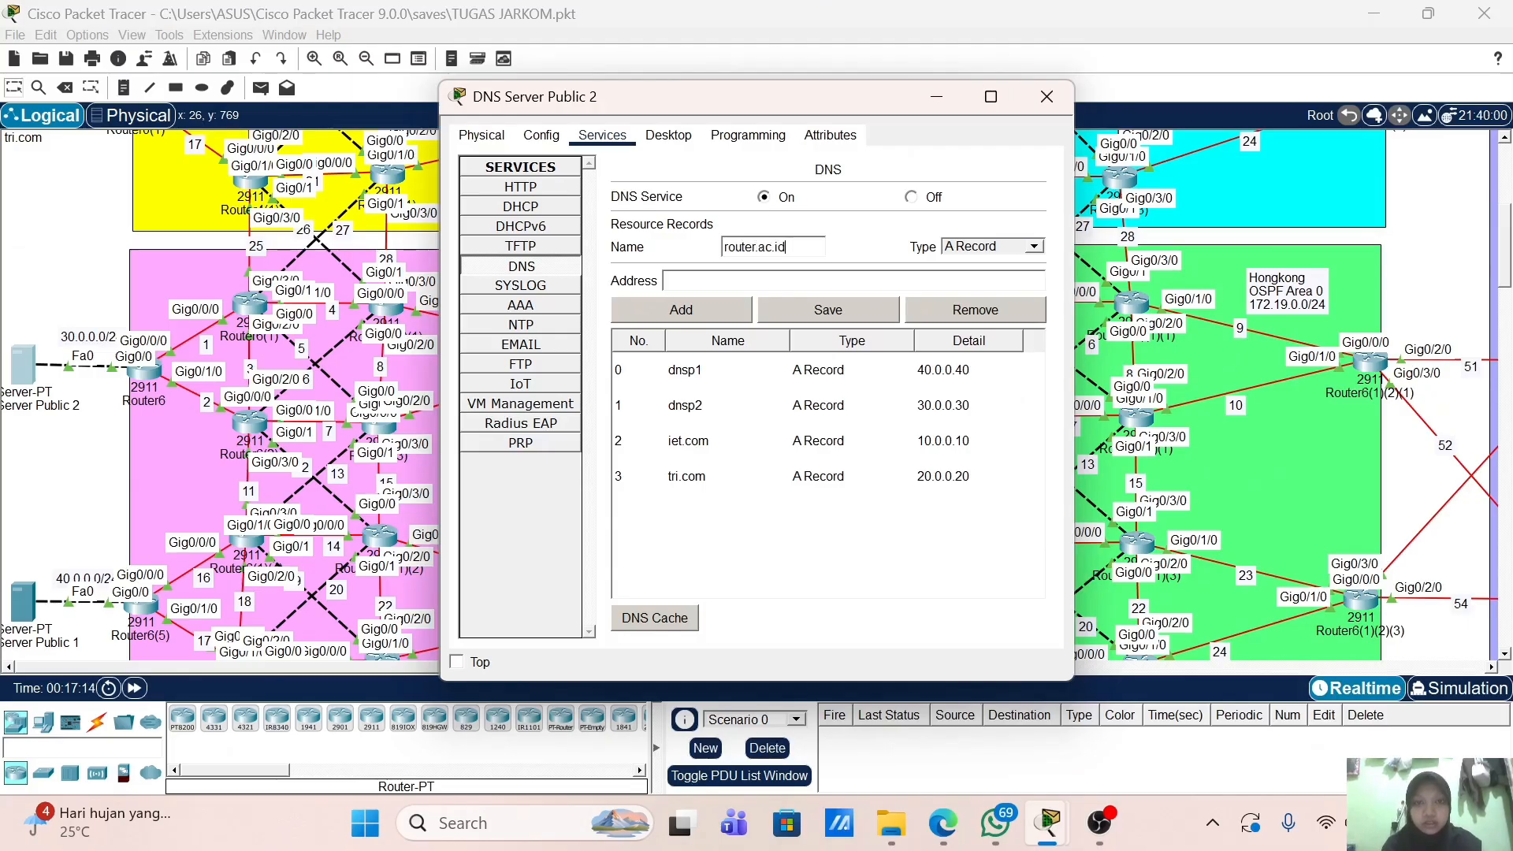
key(Tab)
key(Tab)
text(10.10.1.1)
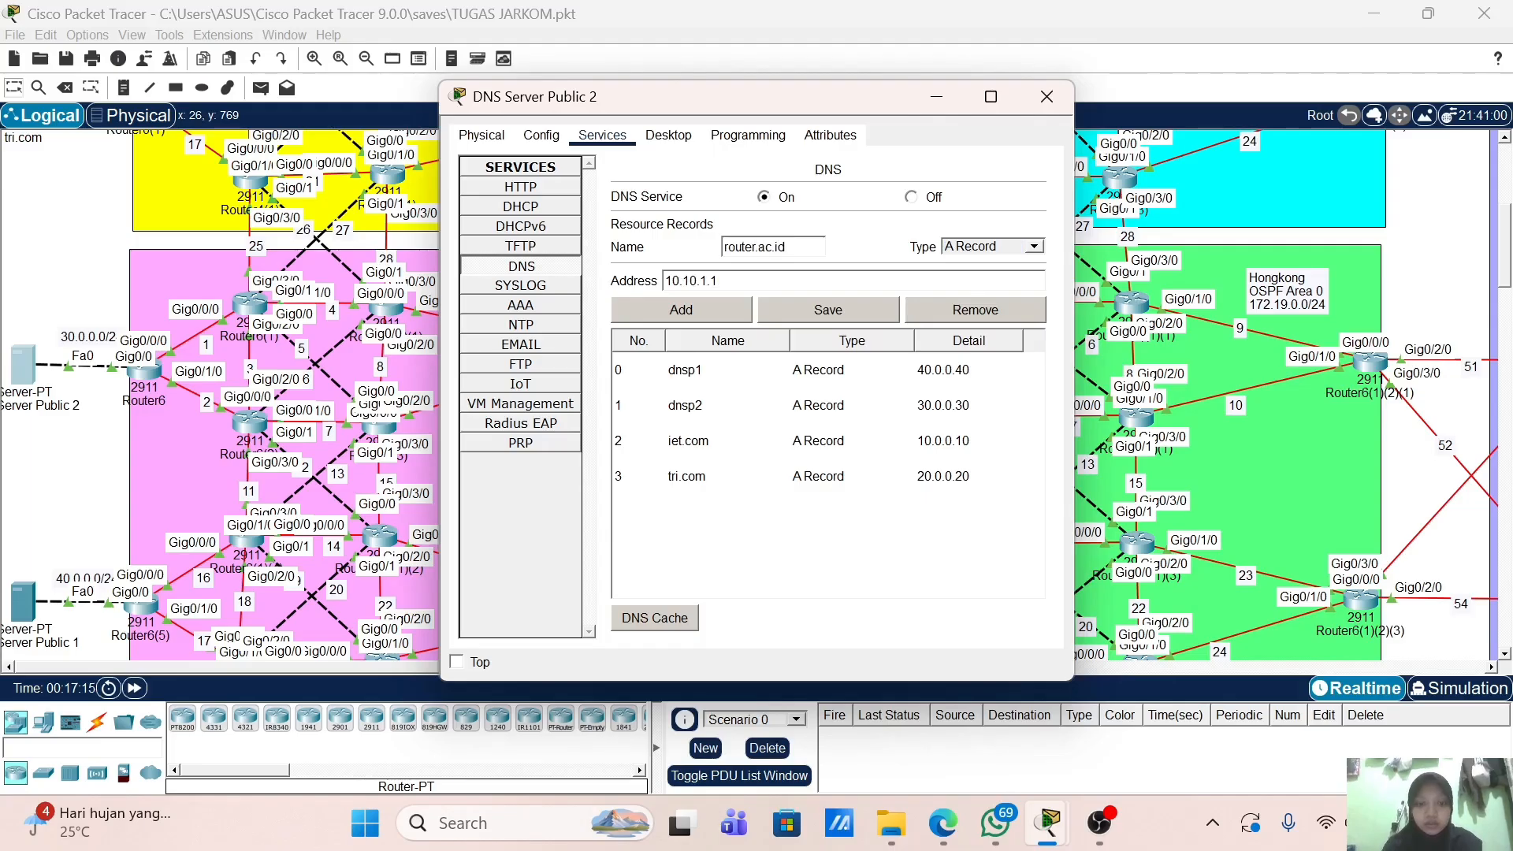
click(729, 311)
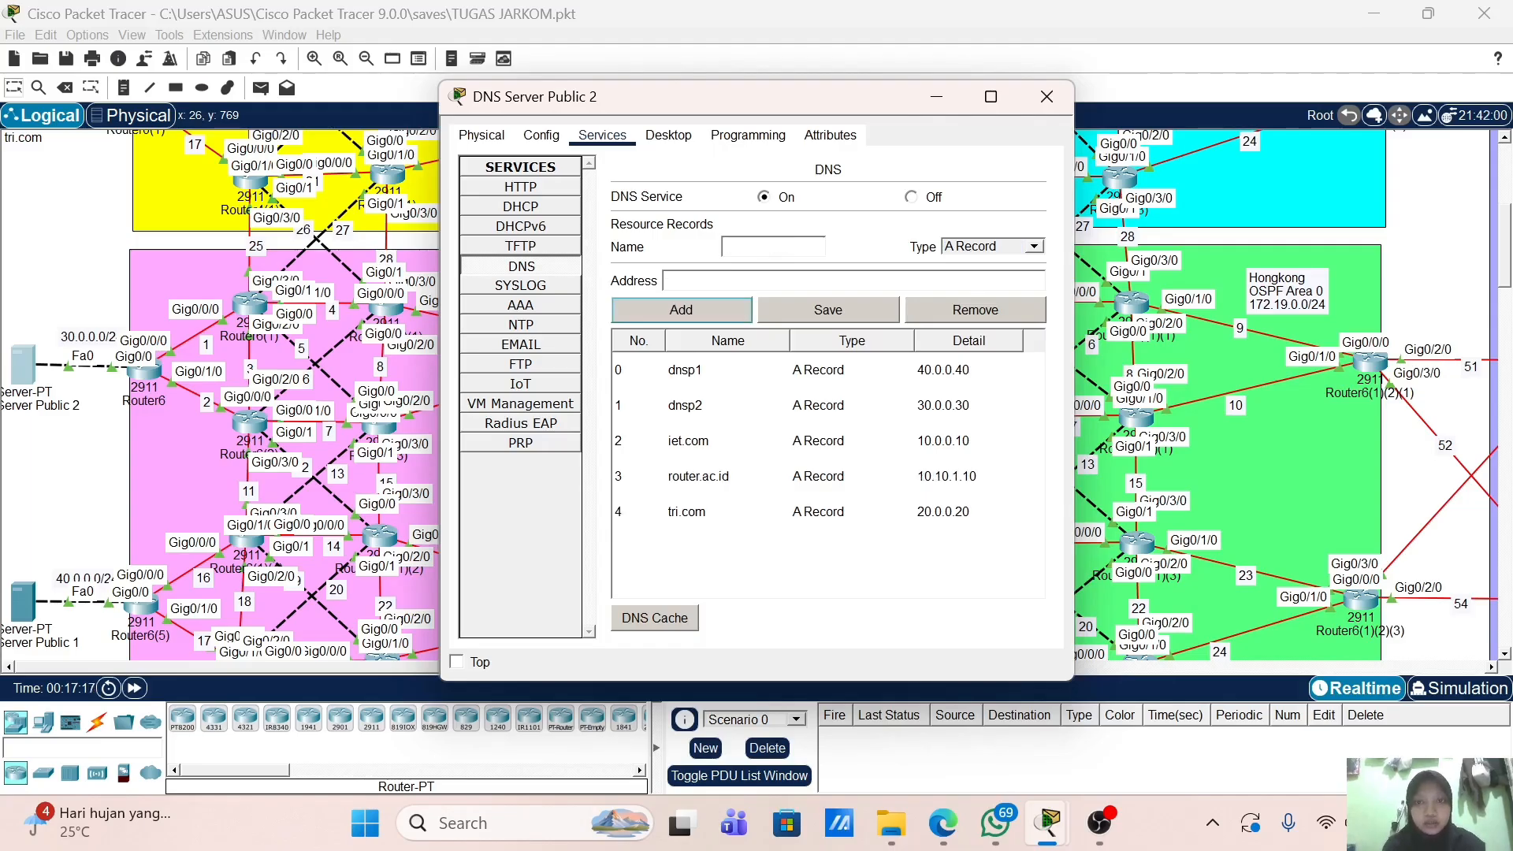
text(jurnal)
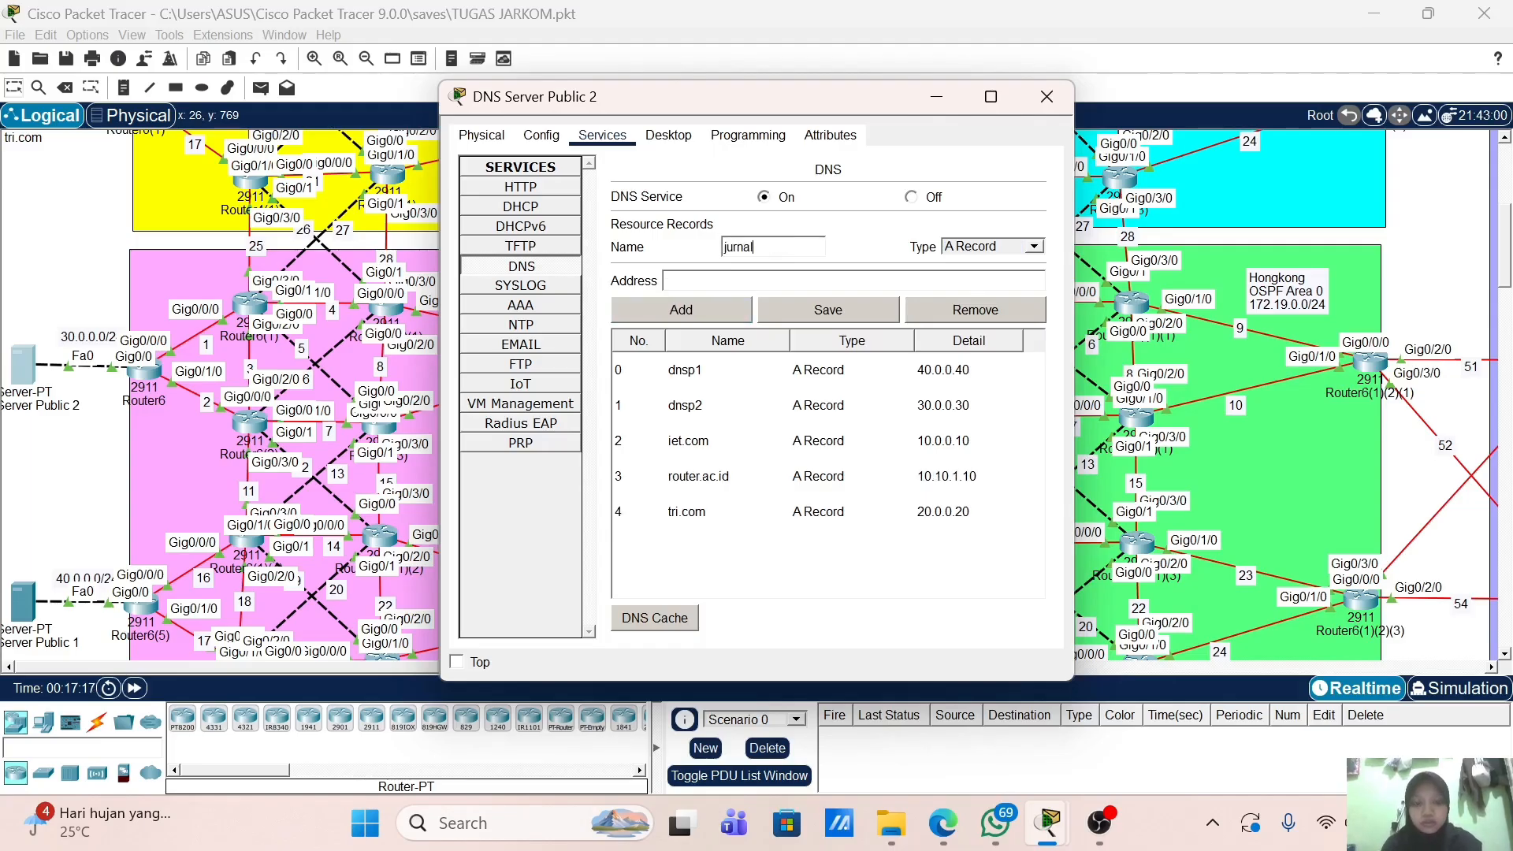
text(.ac.id)
key(Tab)
key(Tab)
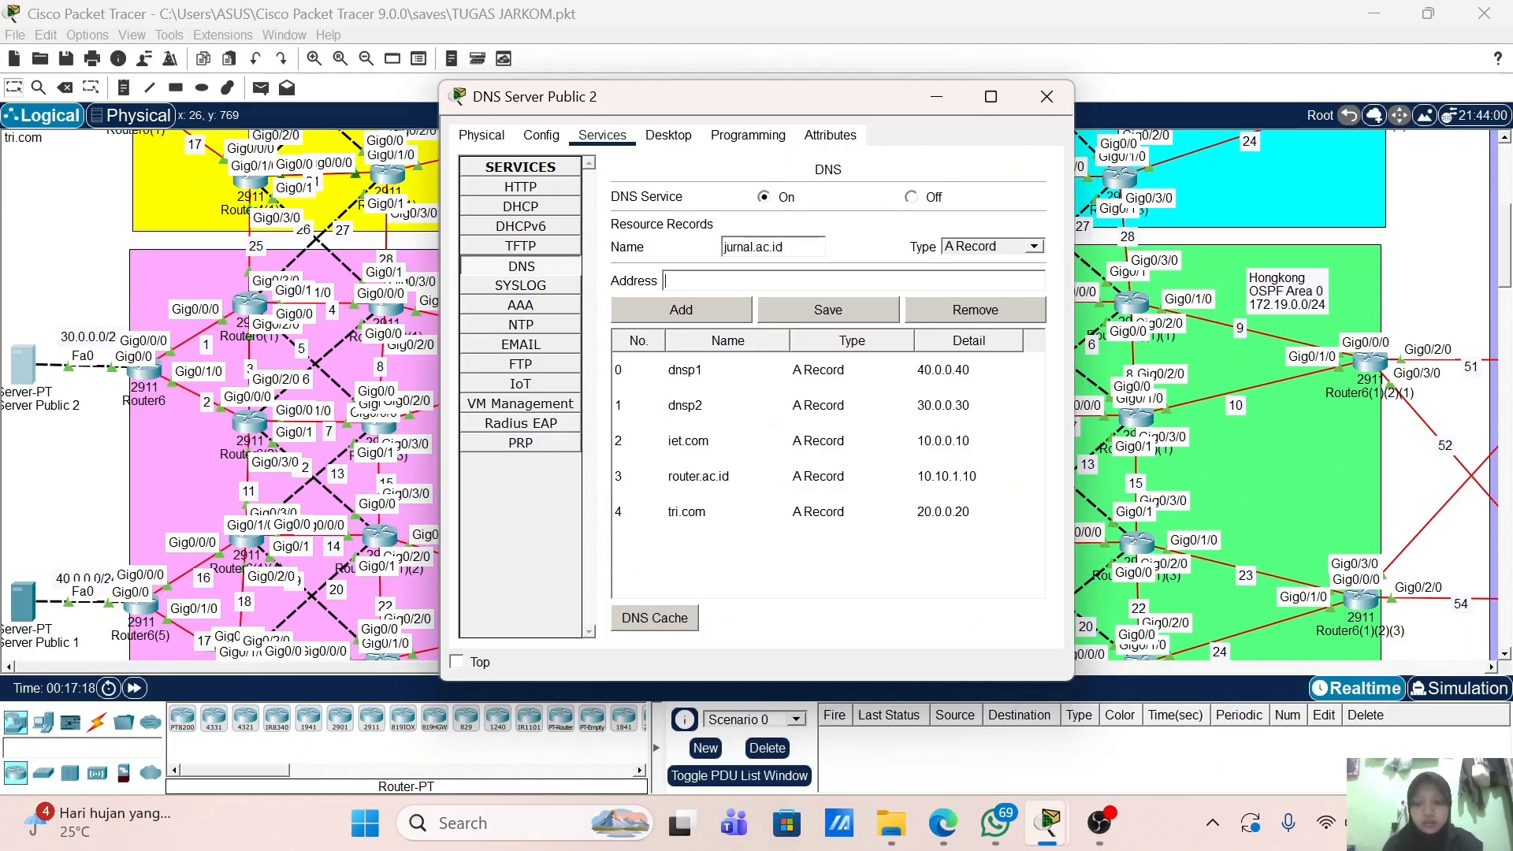
text(10.10.1.20)
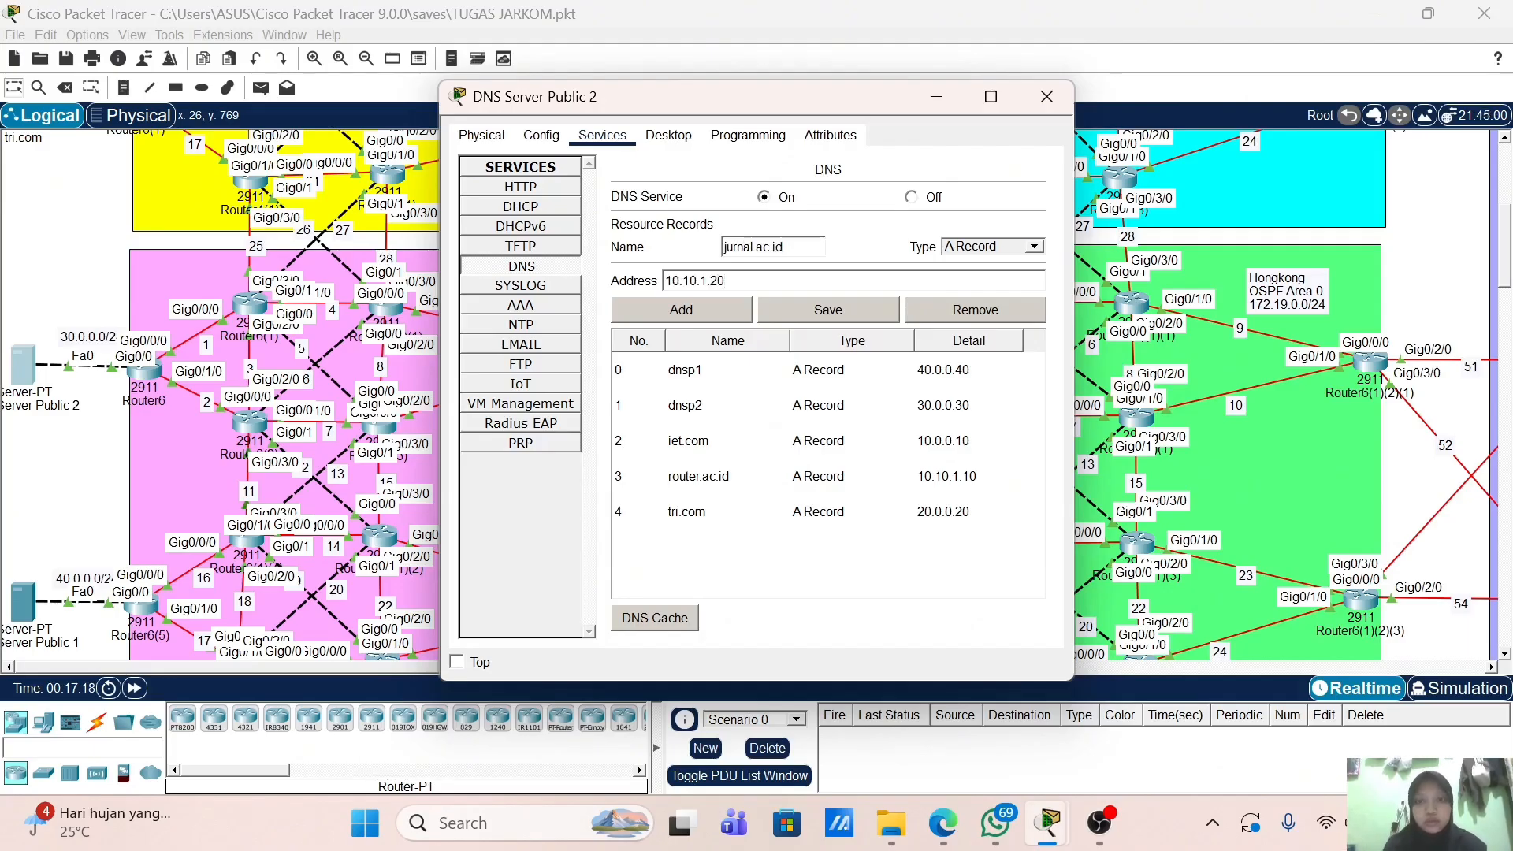
click(706, 313)
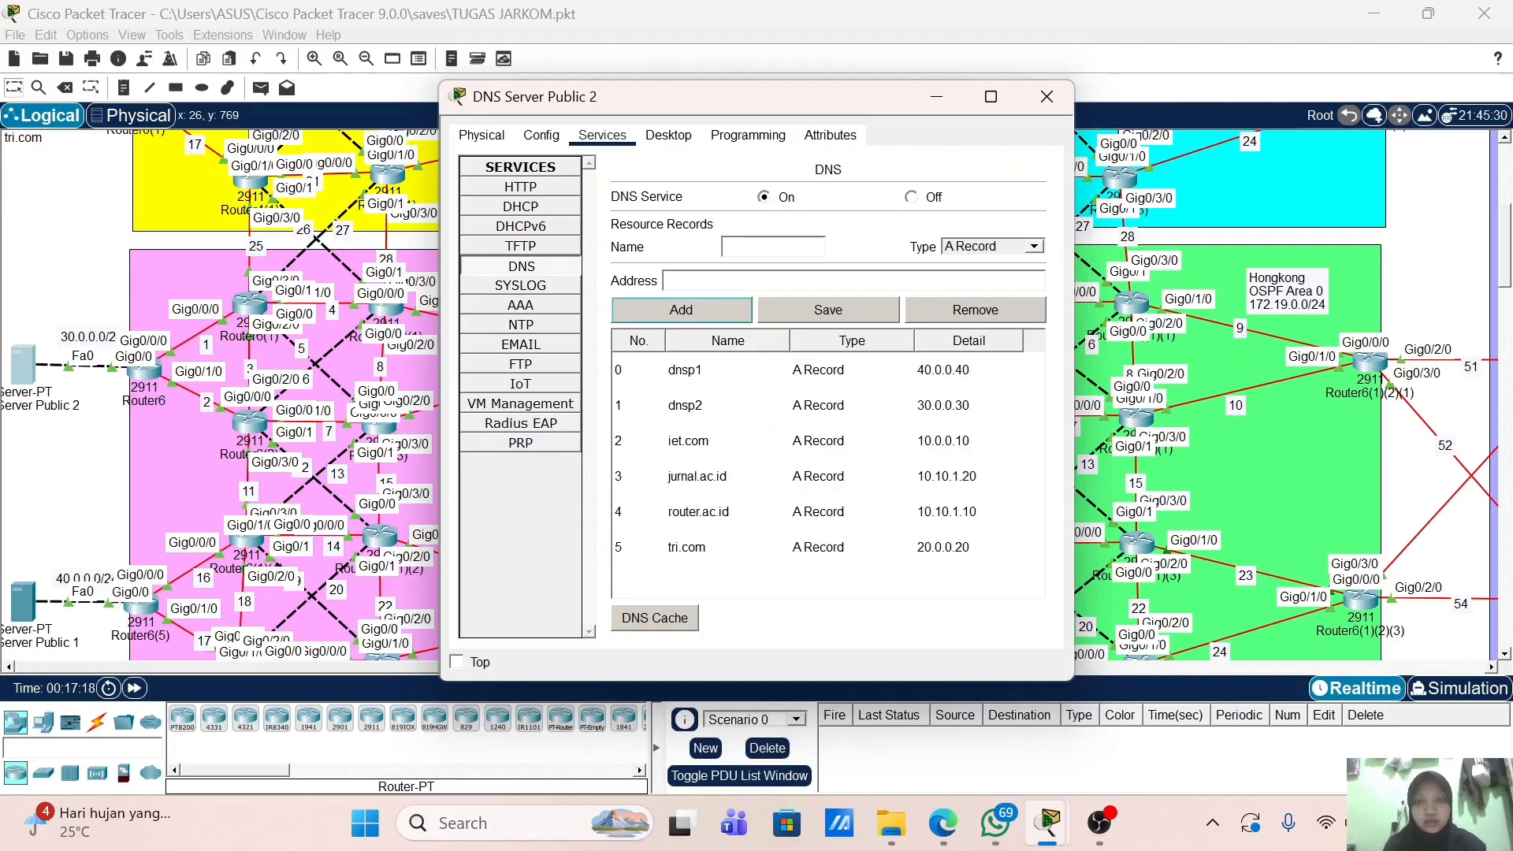
Step: Add the A record mail.polinela.ac.id → 10.10.1.30
click(780, 247)
text(mail.p)
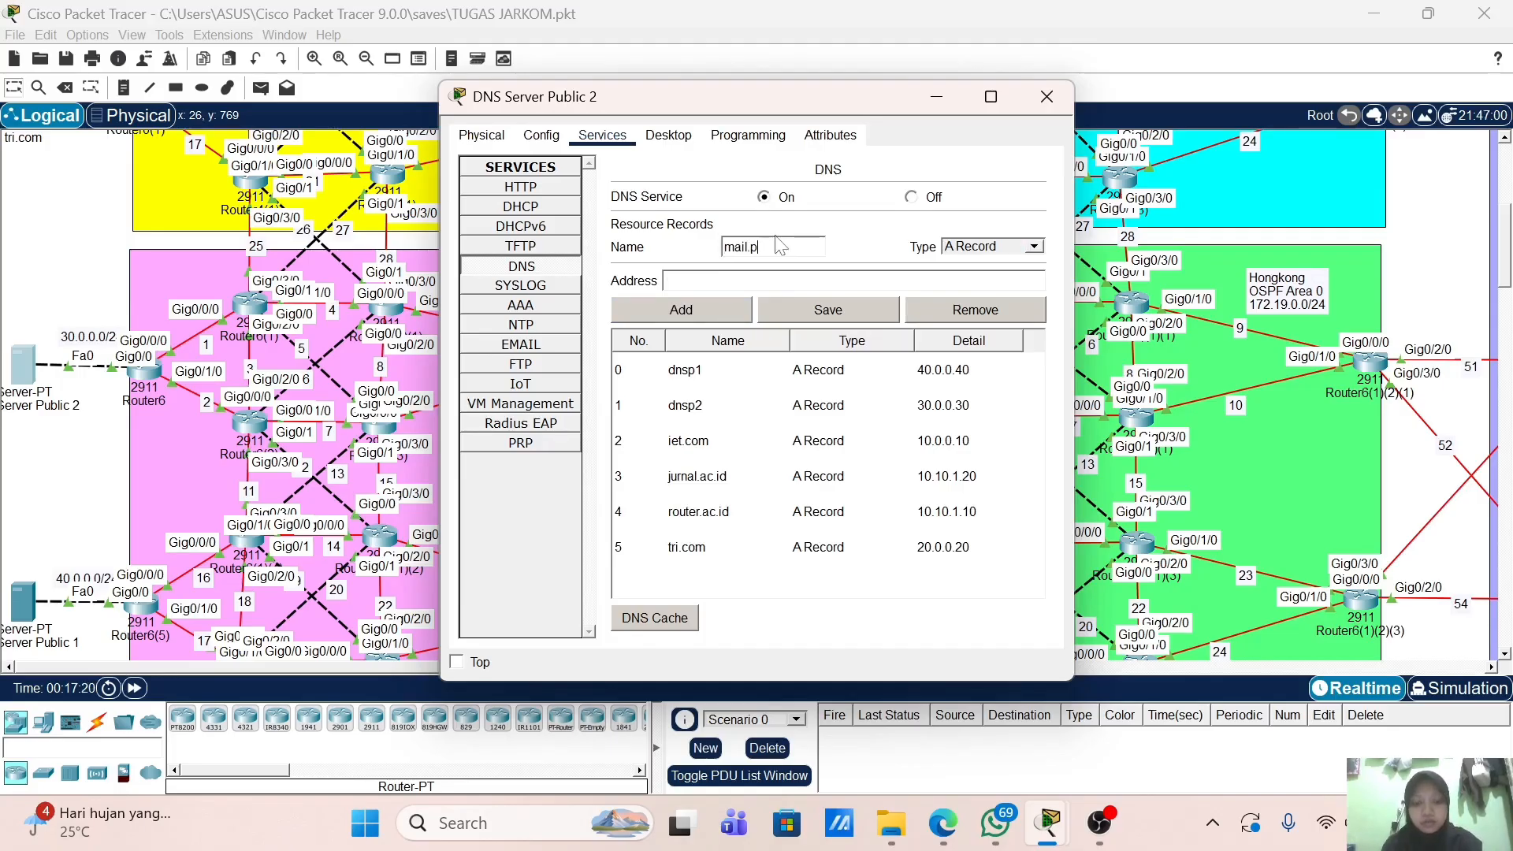
text(olinela.ac.)
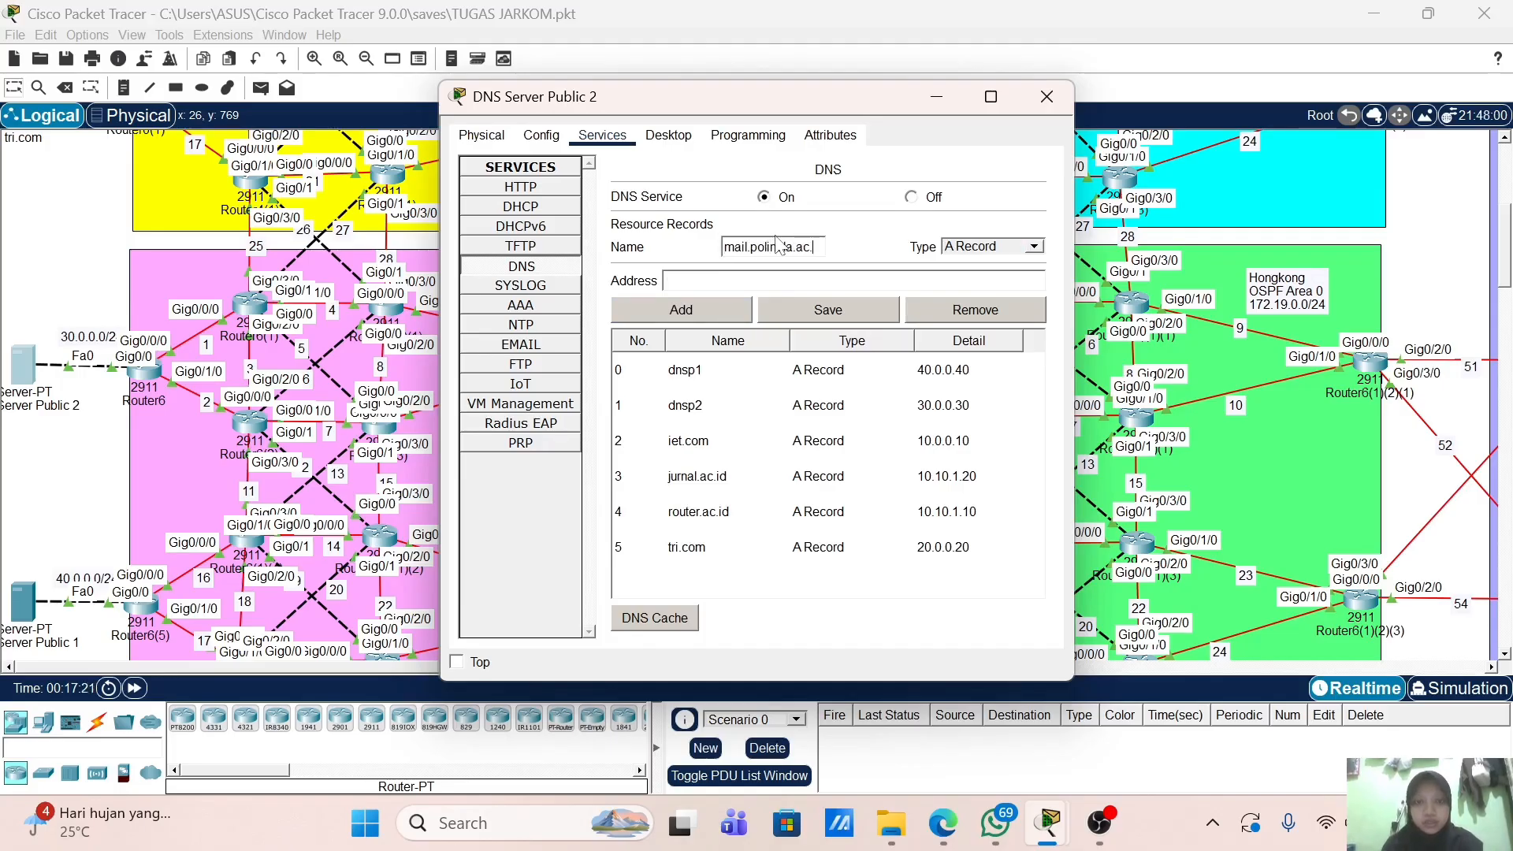
text(id)
key(Tab)
key(Tab)
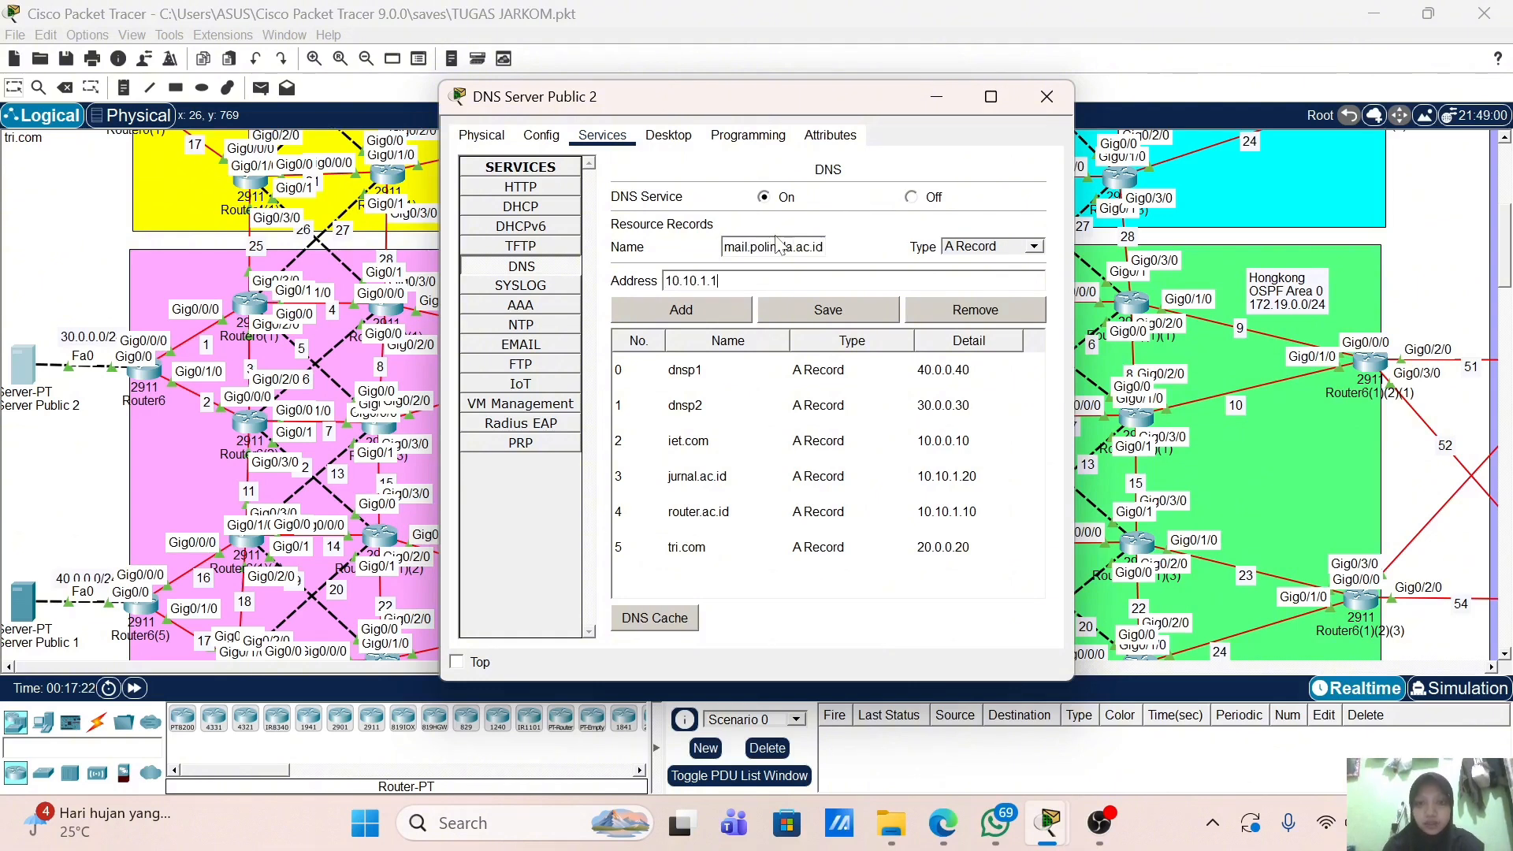
text(10.10.1.30)
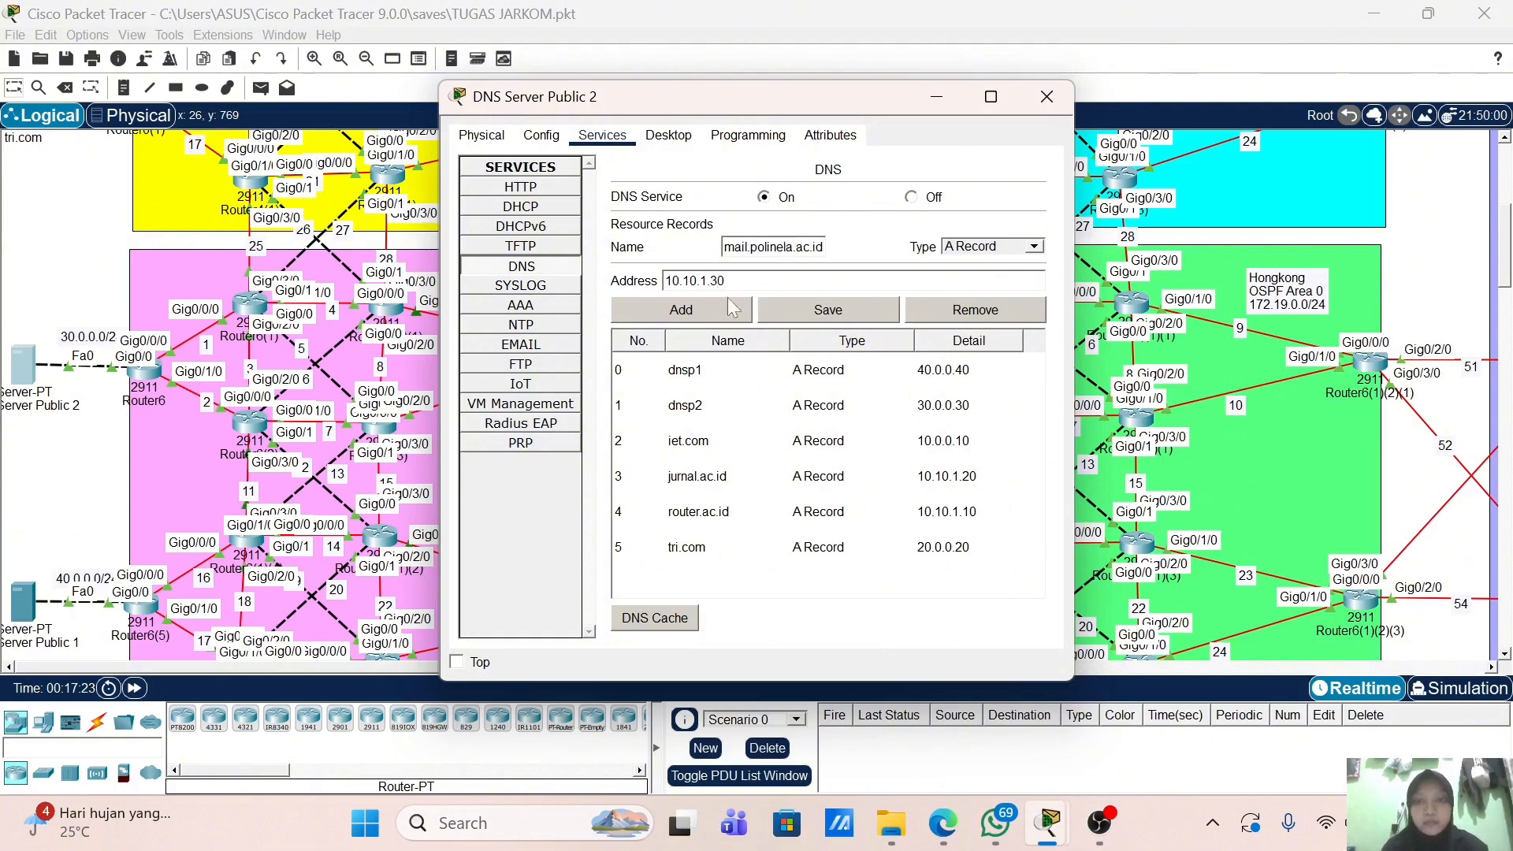
click(721, 313)
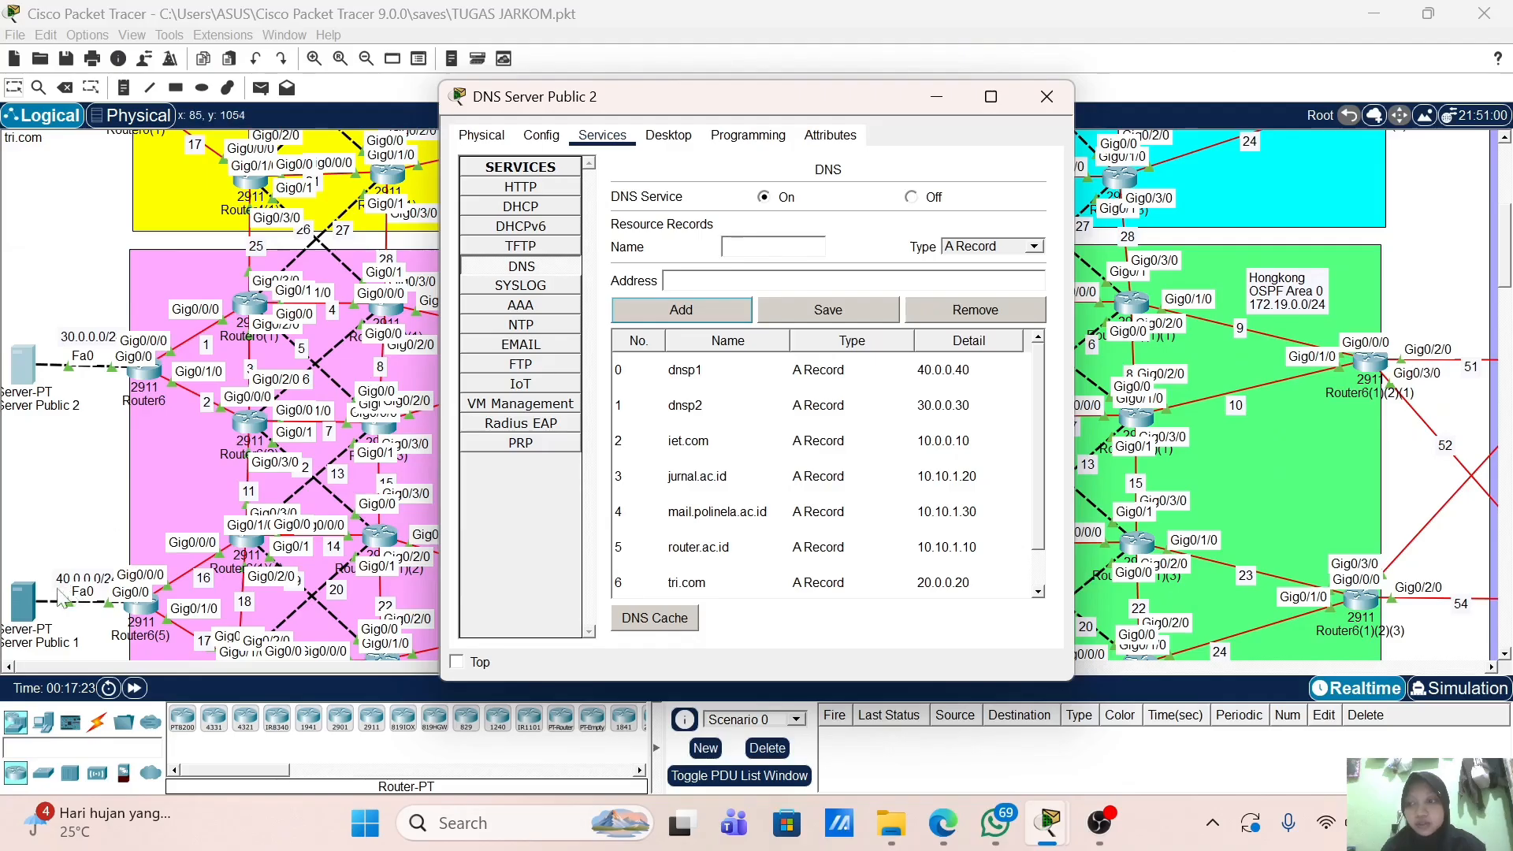
click(24, 596)
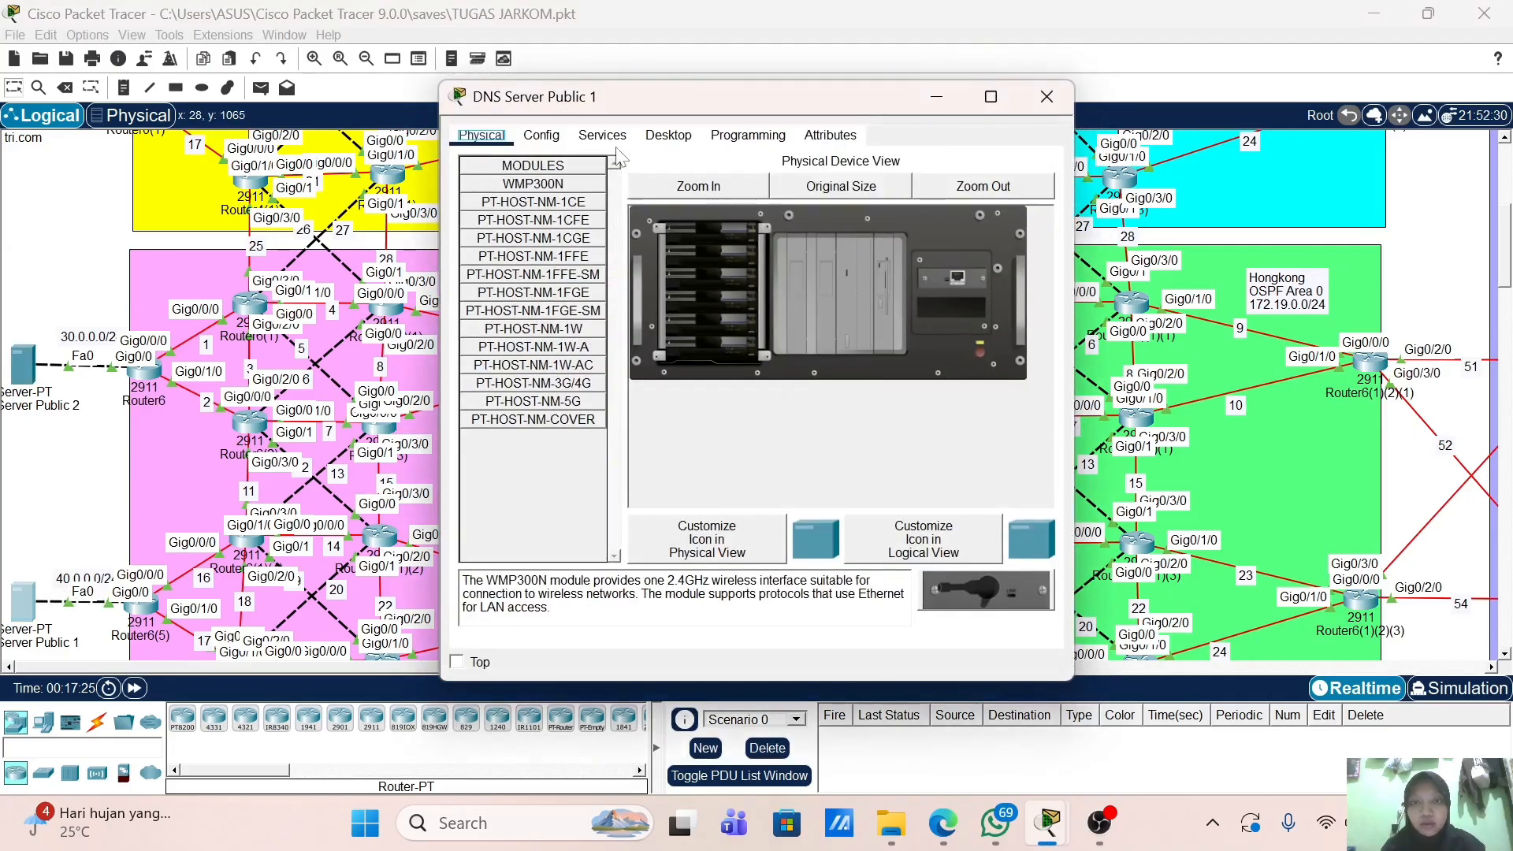
Step: On DNS Server Public 1, add A records router.ac.id → 10.10.1.10 and jurnal.ac.id → 10.10.1.20
click(602, 136)
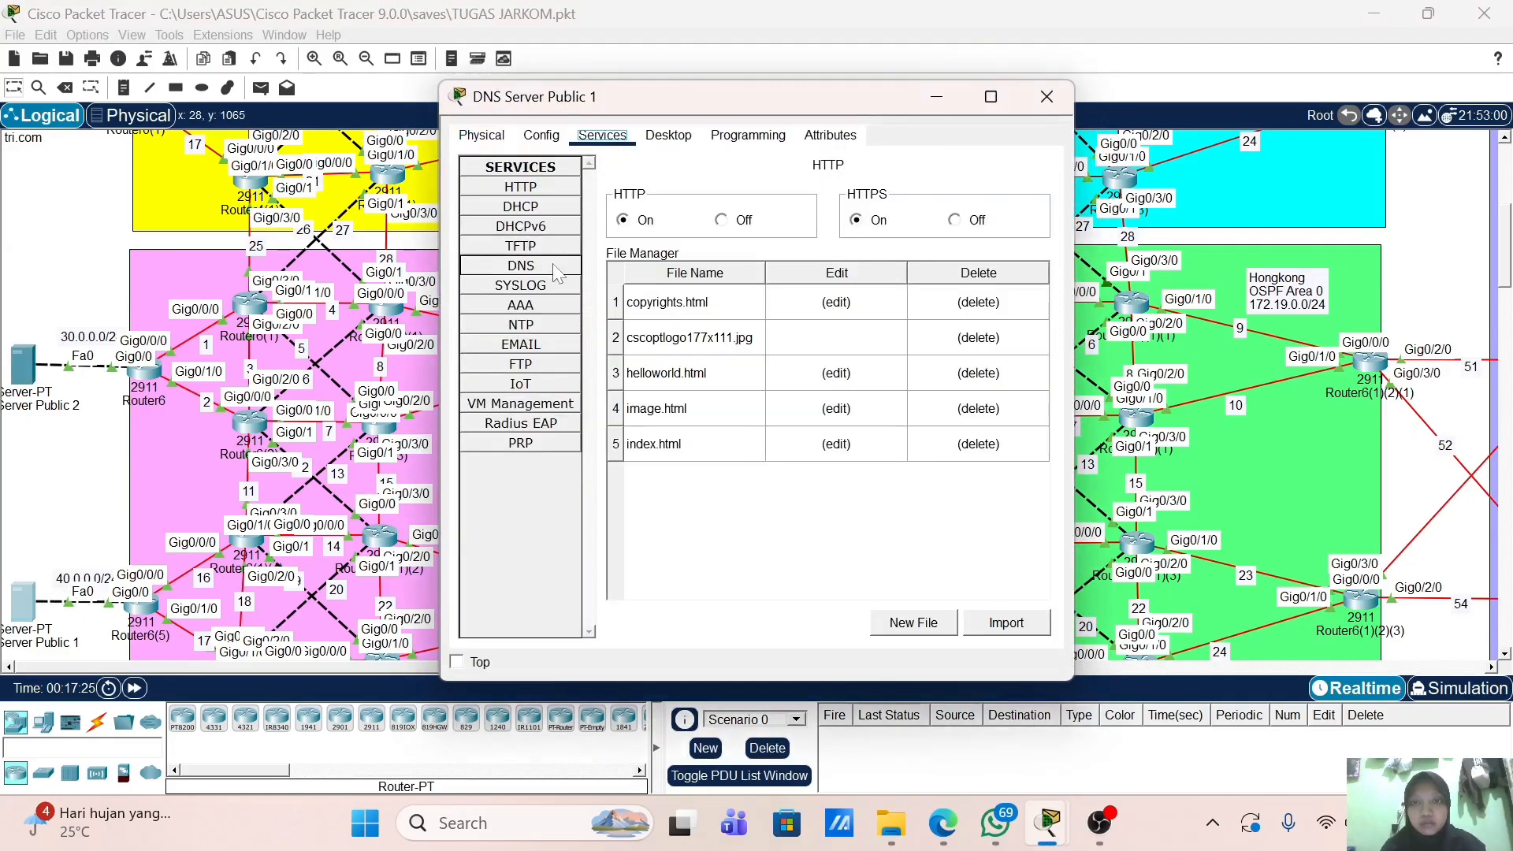
click(520, 266)
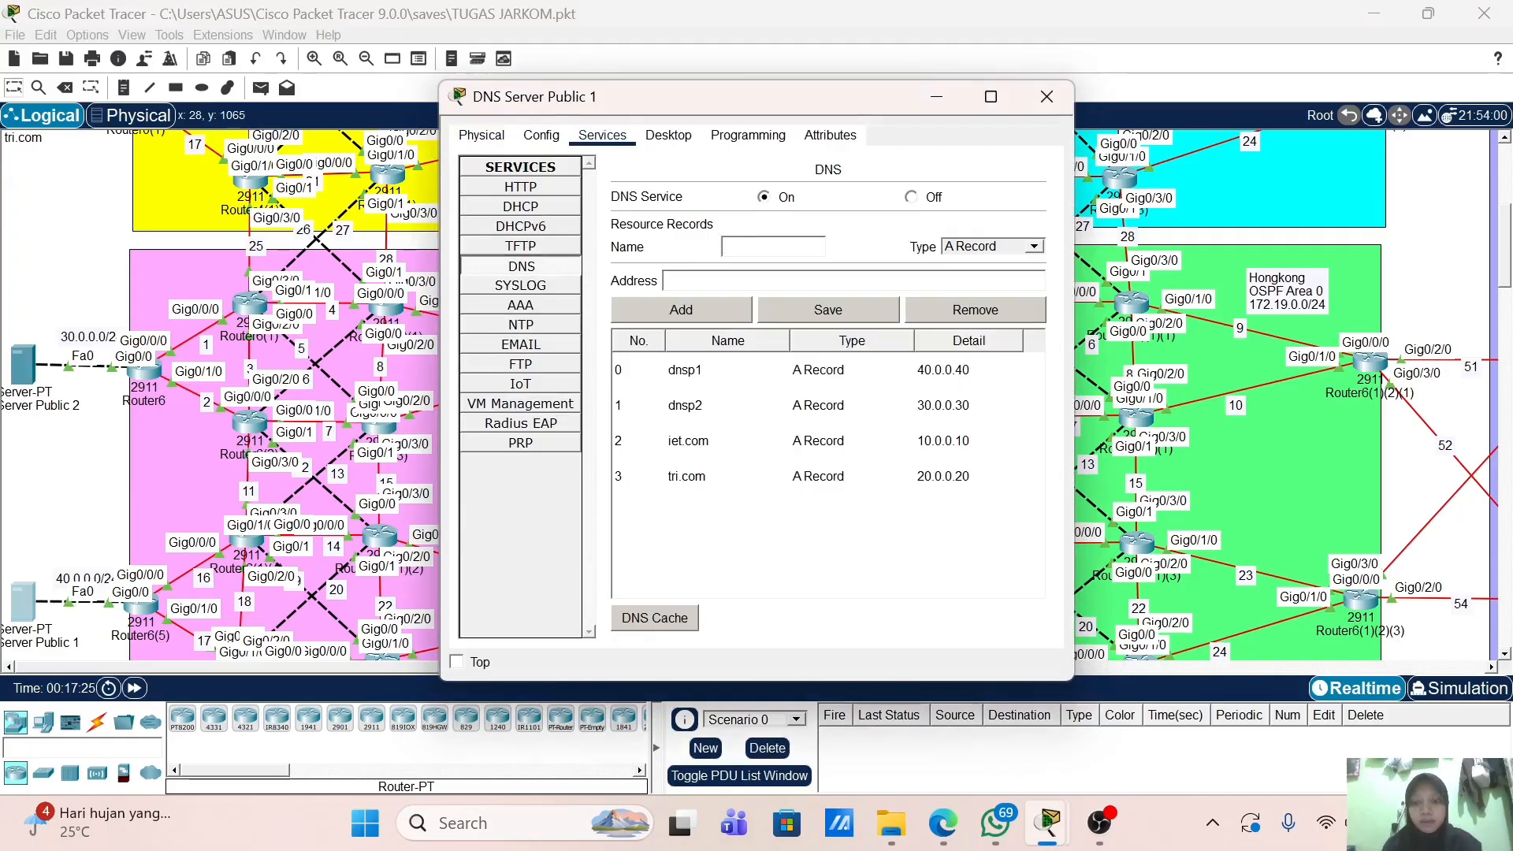
text(router)
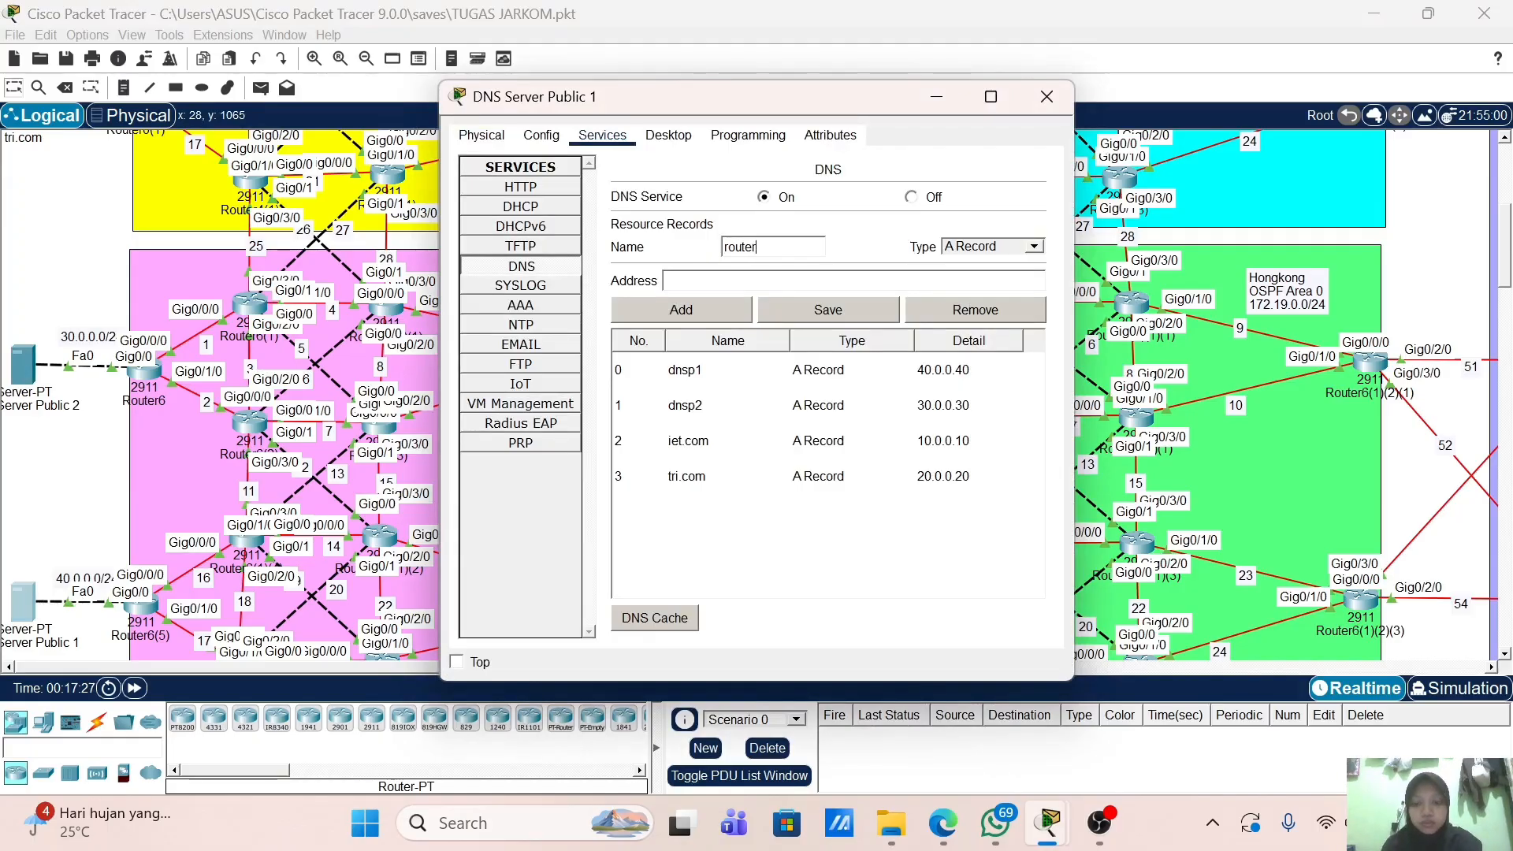
text(.ac.id)
key(Tab)
key(Tab)
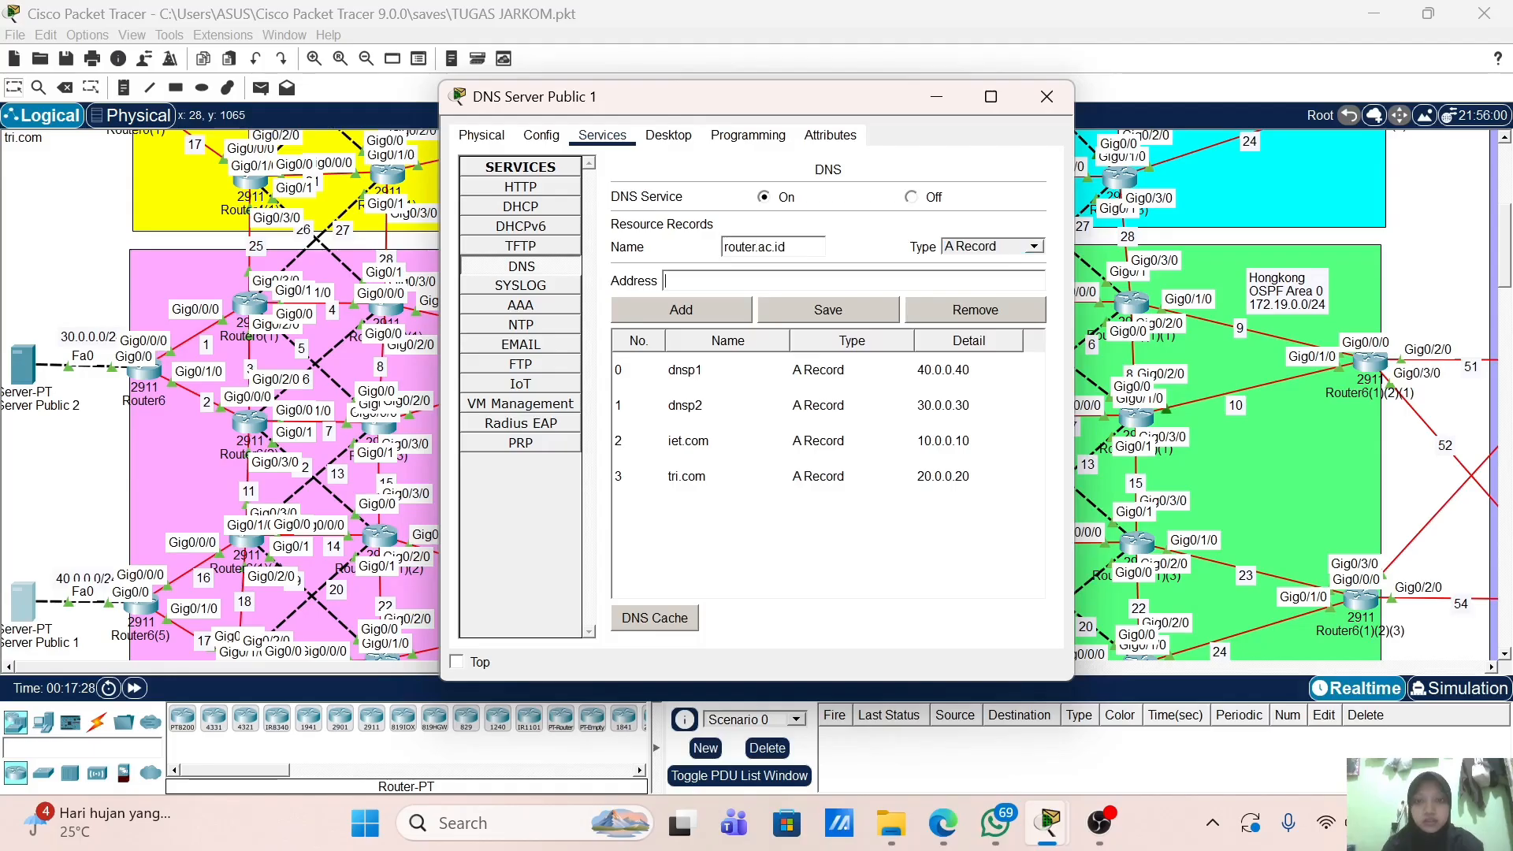
text(10.10.1.10)
click(739, 307)
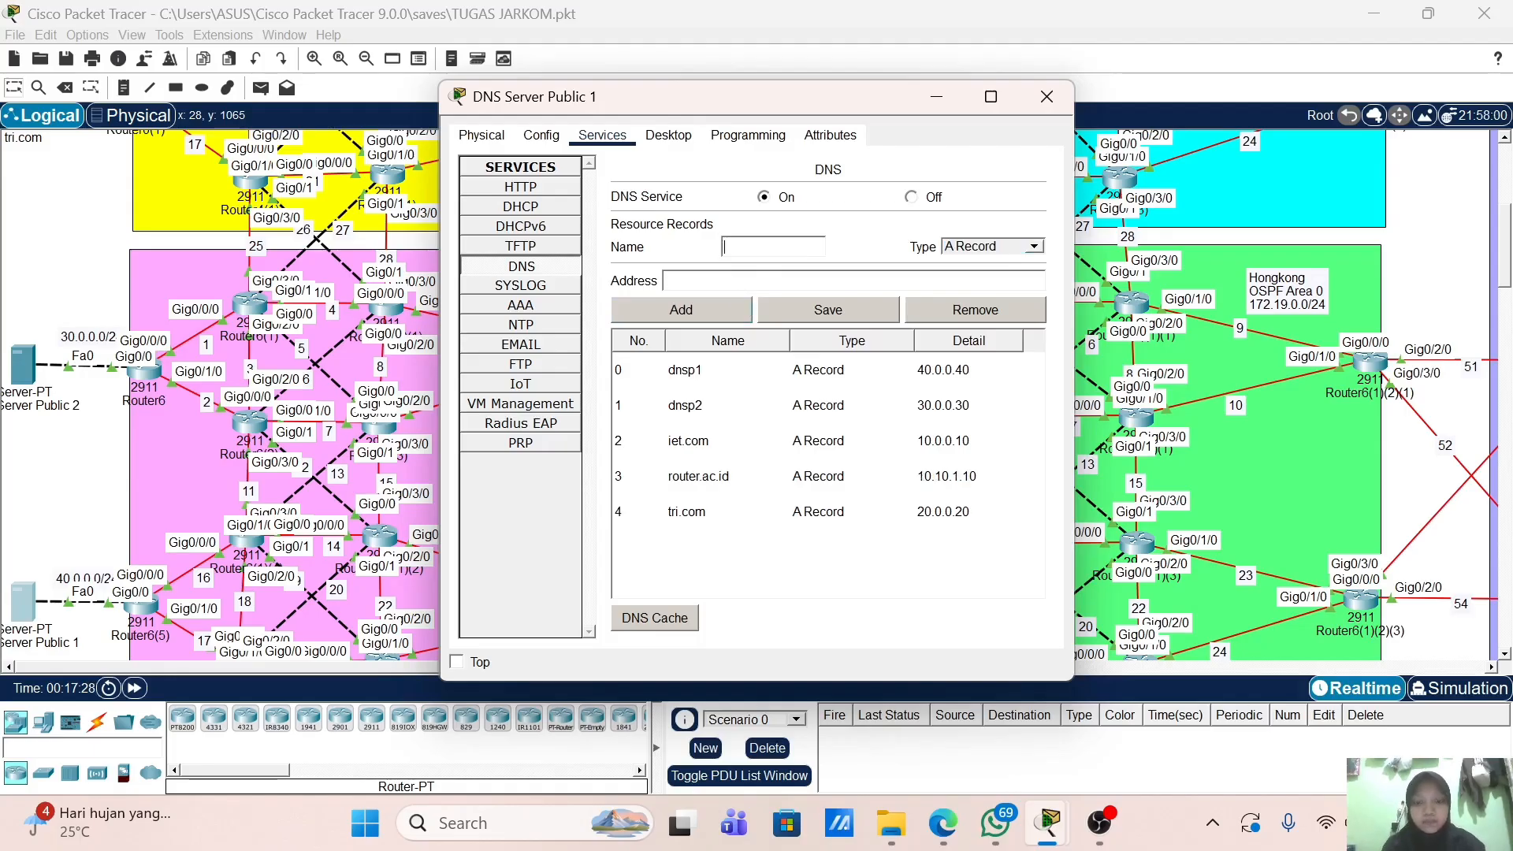
text(jurnal.a)
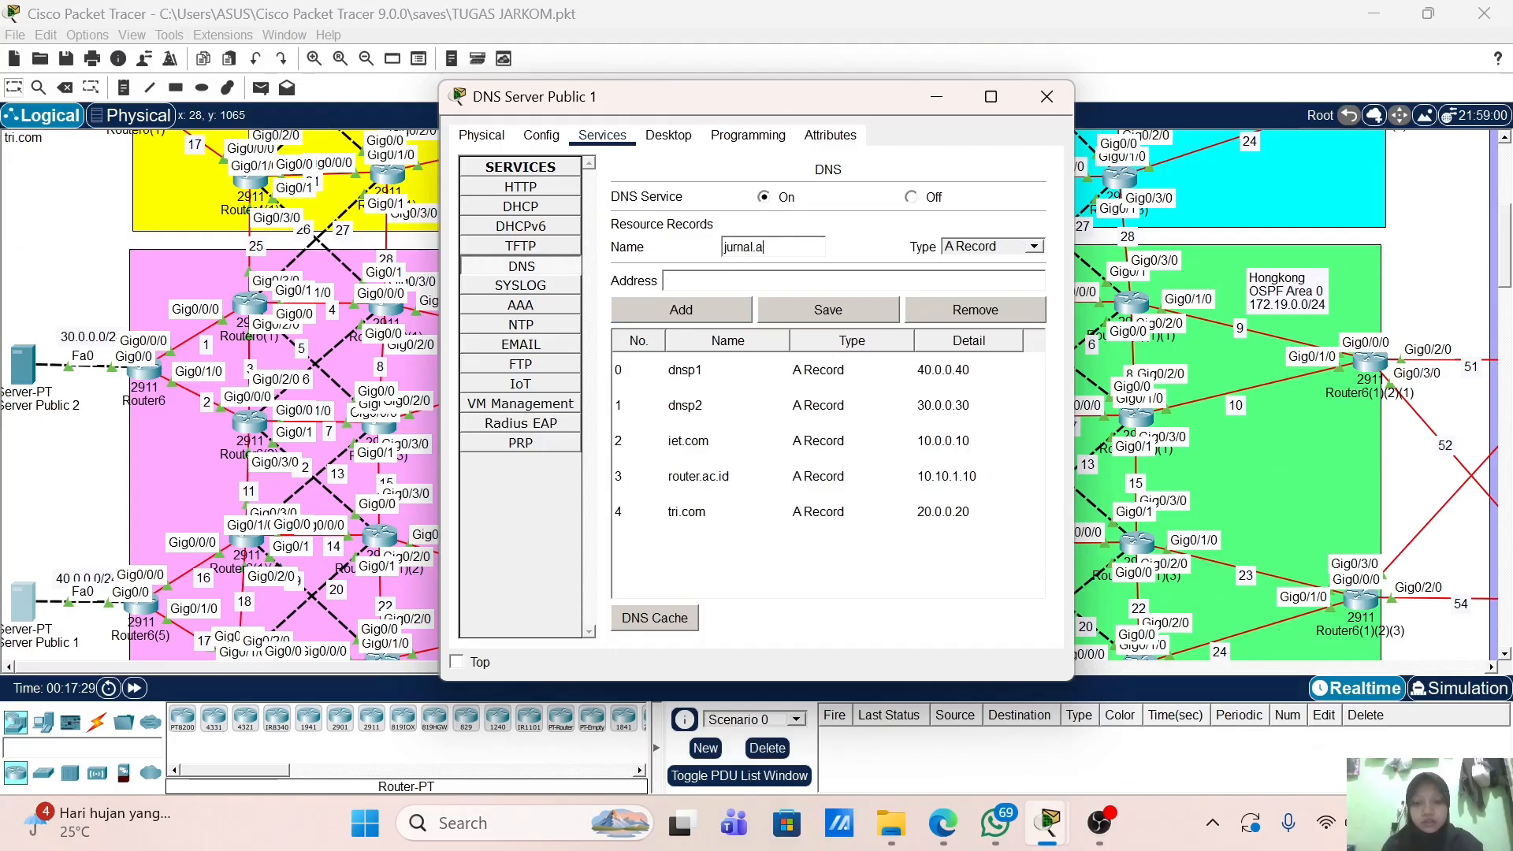
text(c.id)
key(Tab)
key(Tab)
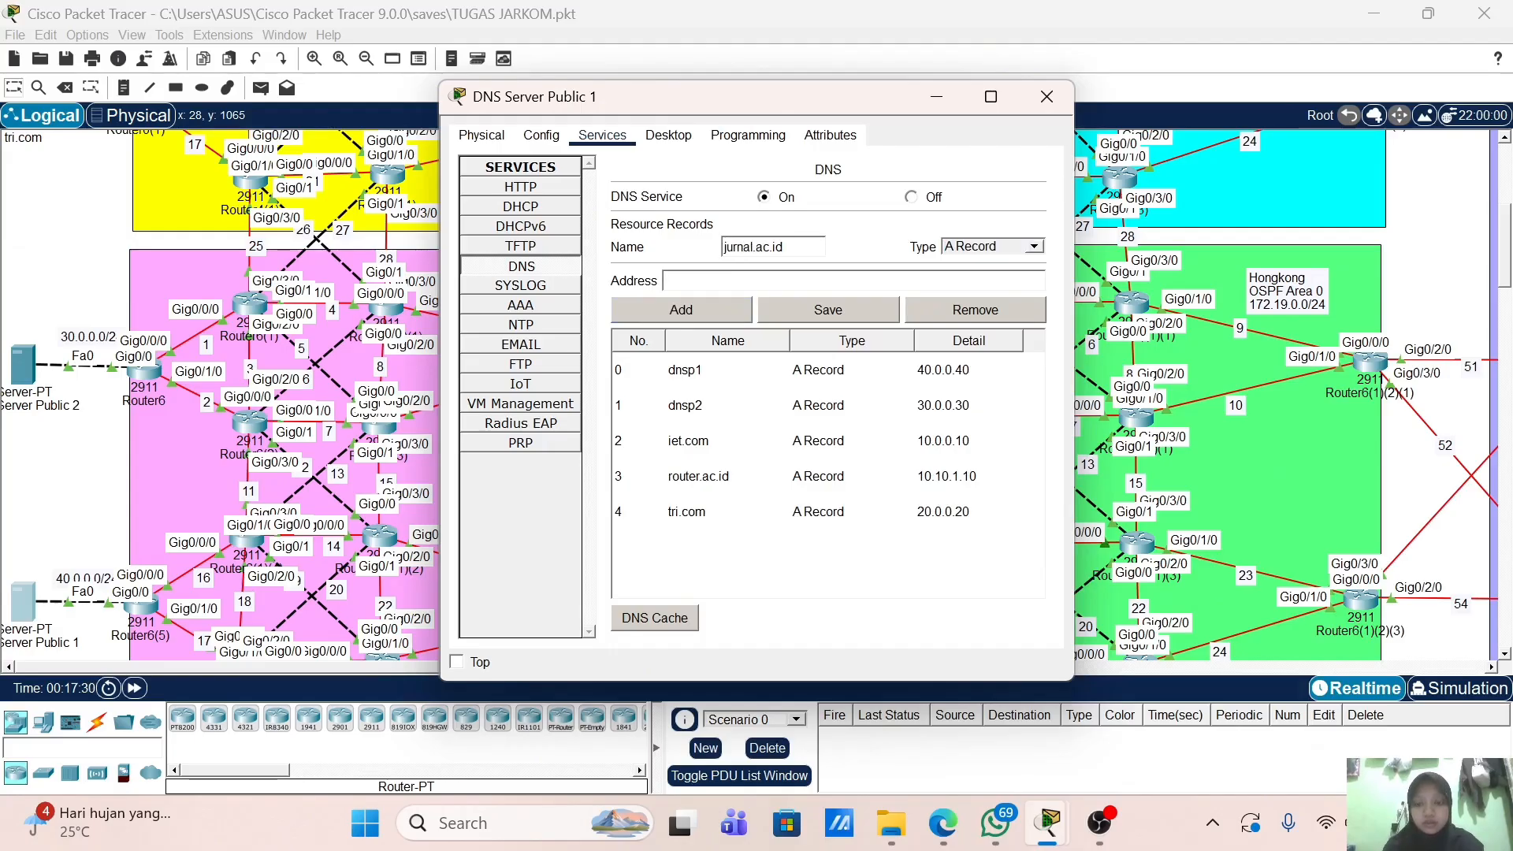
text(10.10.1.1)
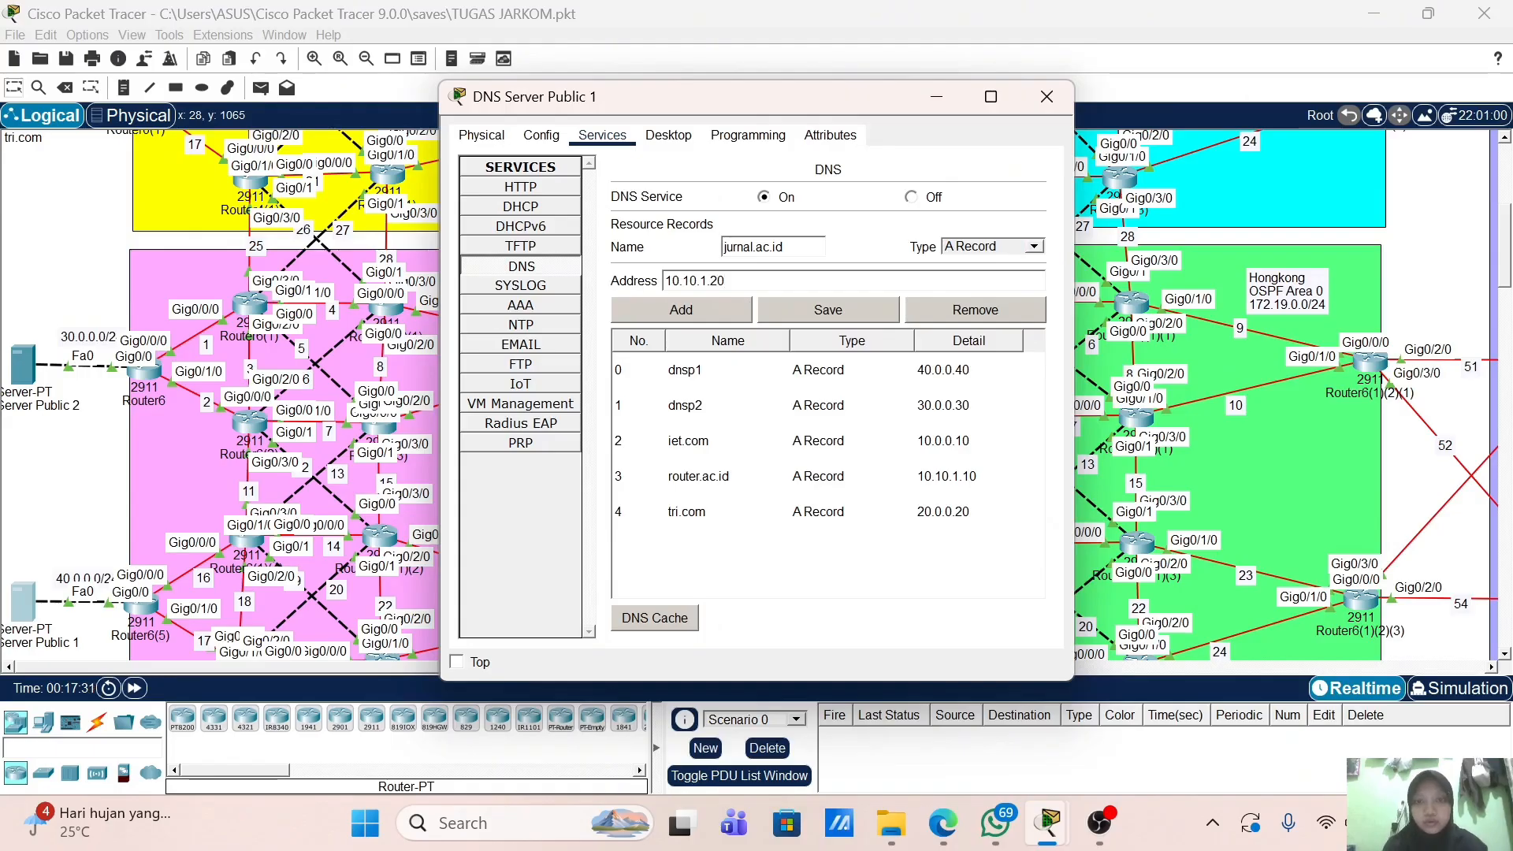
click(741, 314)
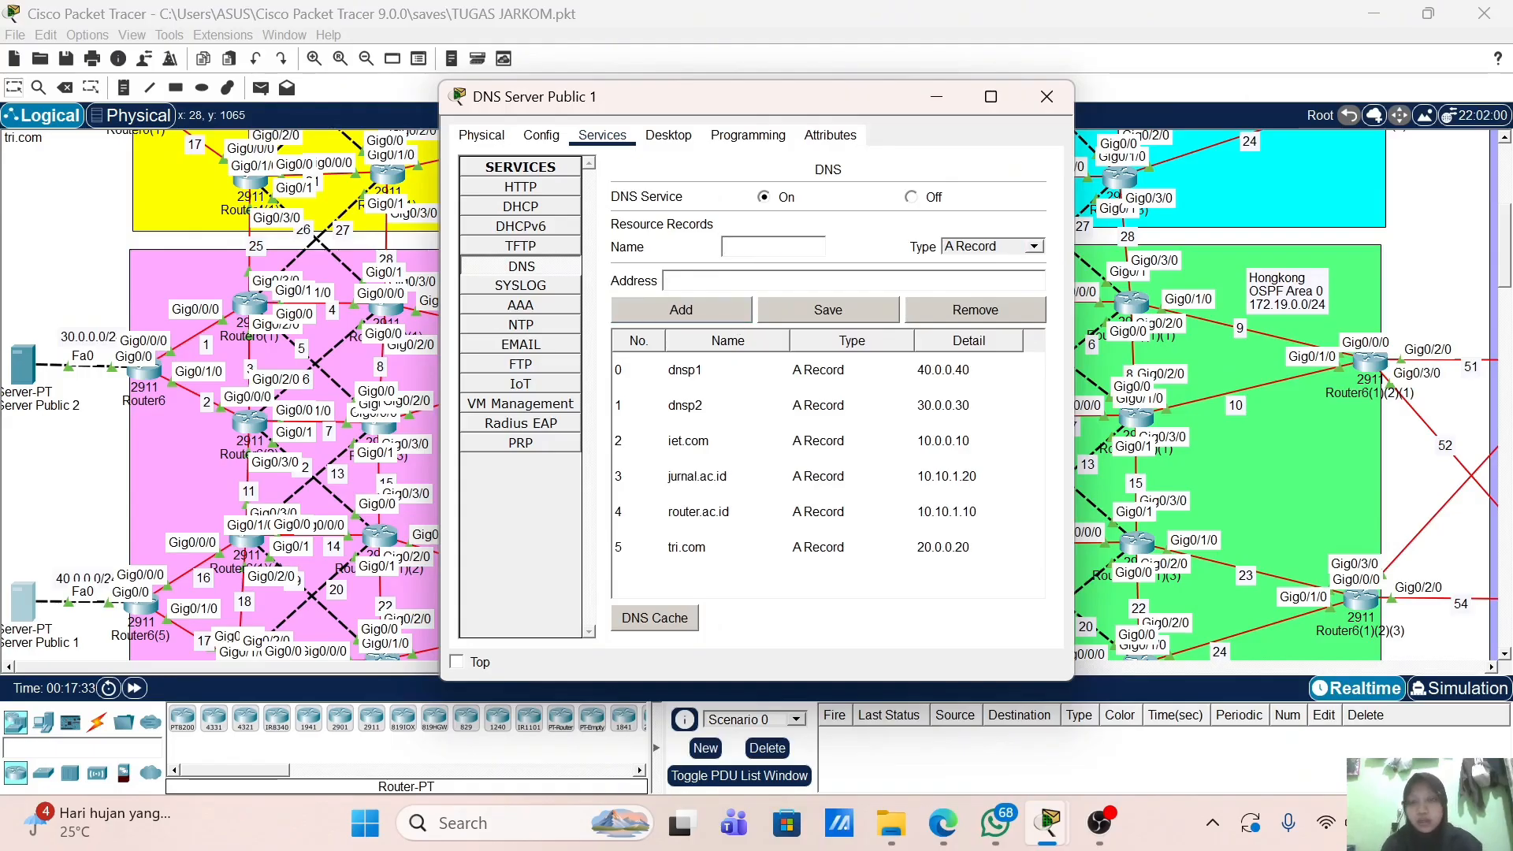
Step: Add the A record mail.polinela.ac.id → 10.10.1.30, correcting the typed address
text(mail.p)
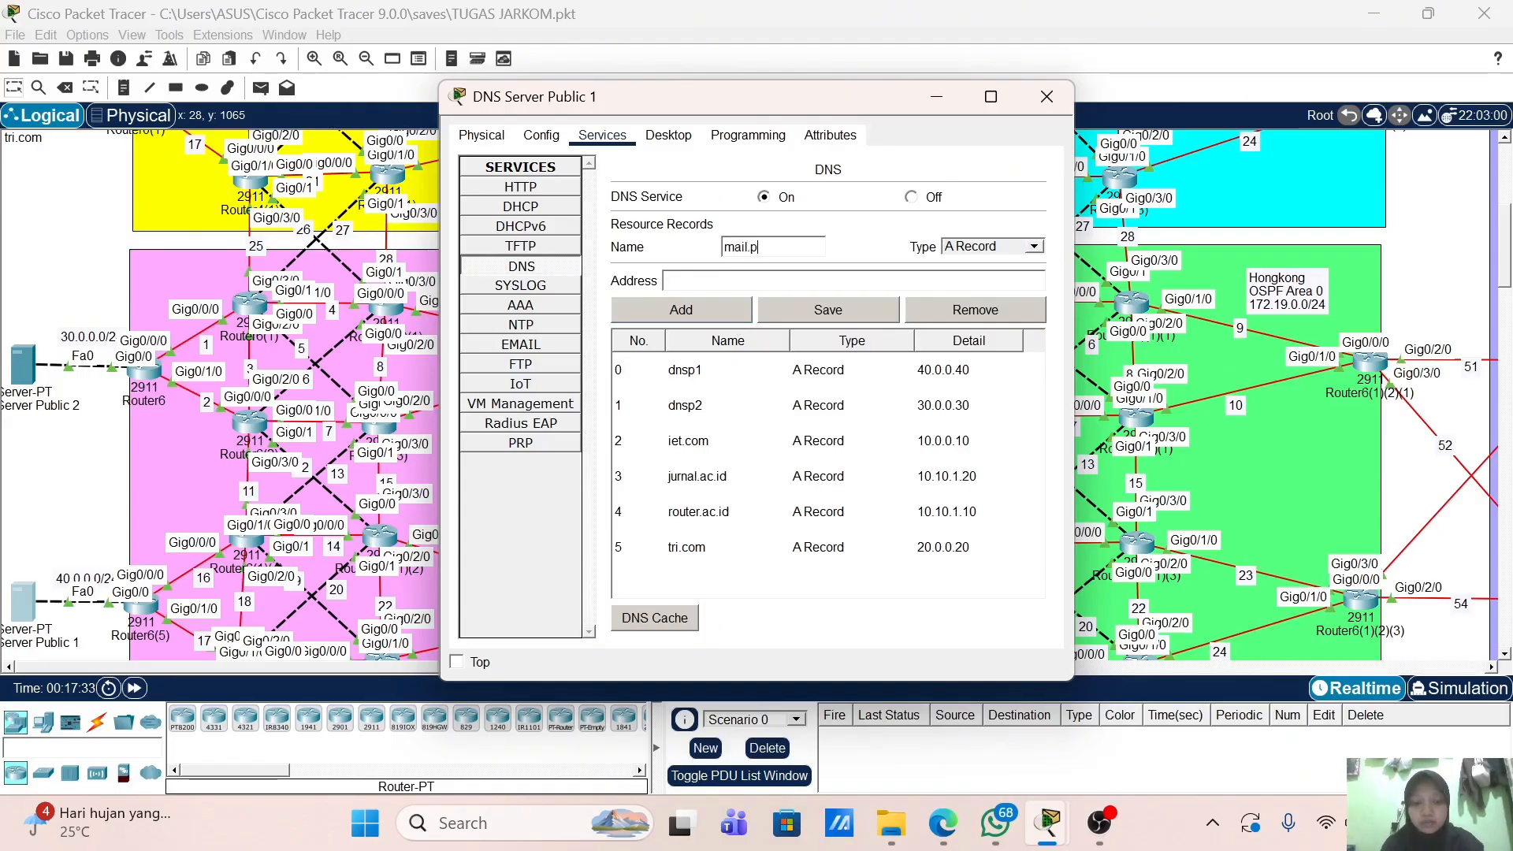
text(olinela.ac.id)
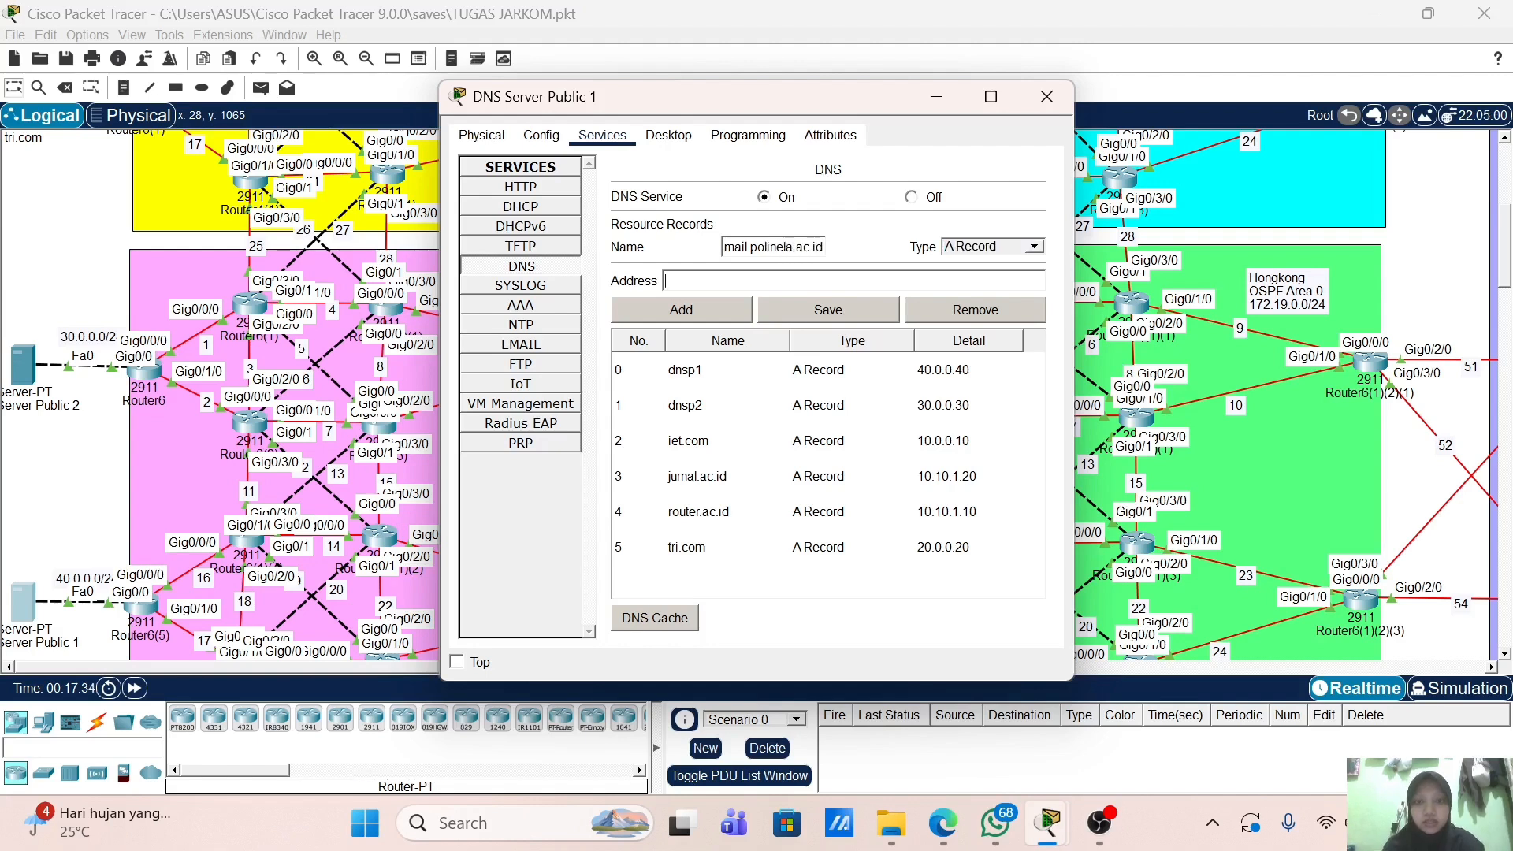
text(10.10.1.1)
key(BackSpace)
text(20)
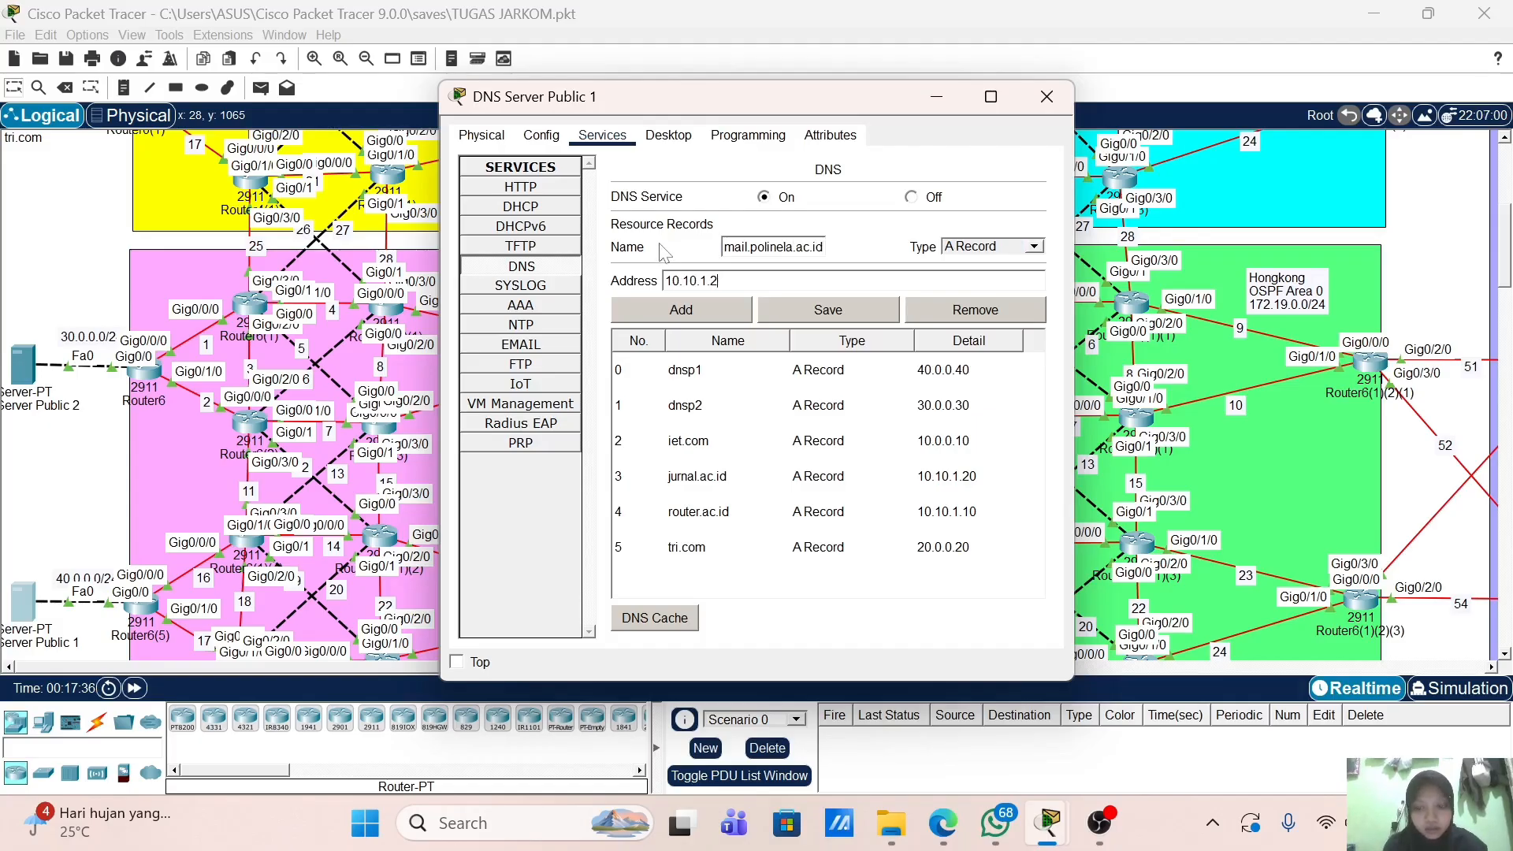
key(BackSpace)
text(30)
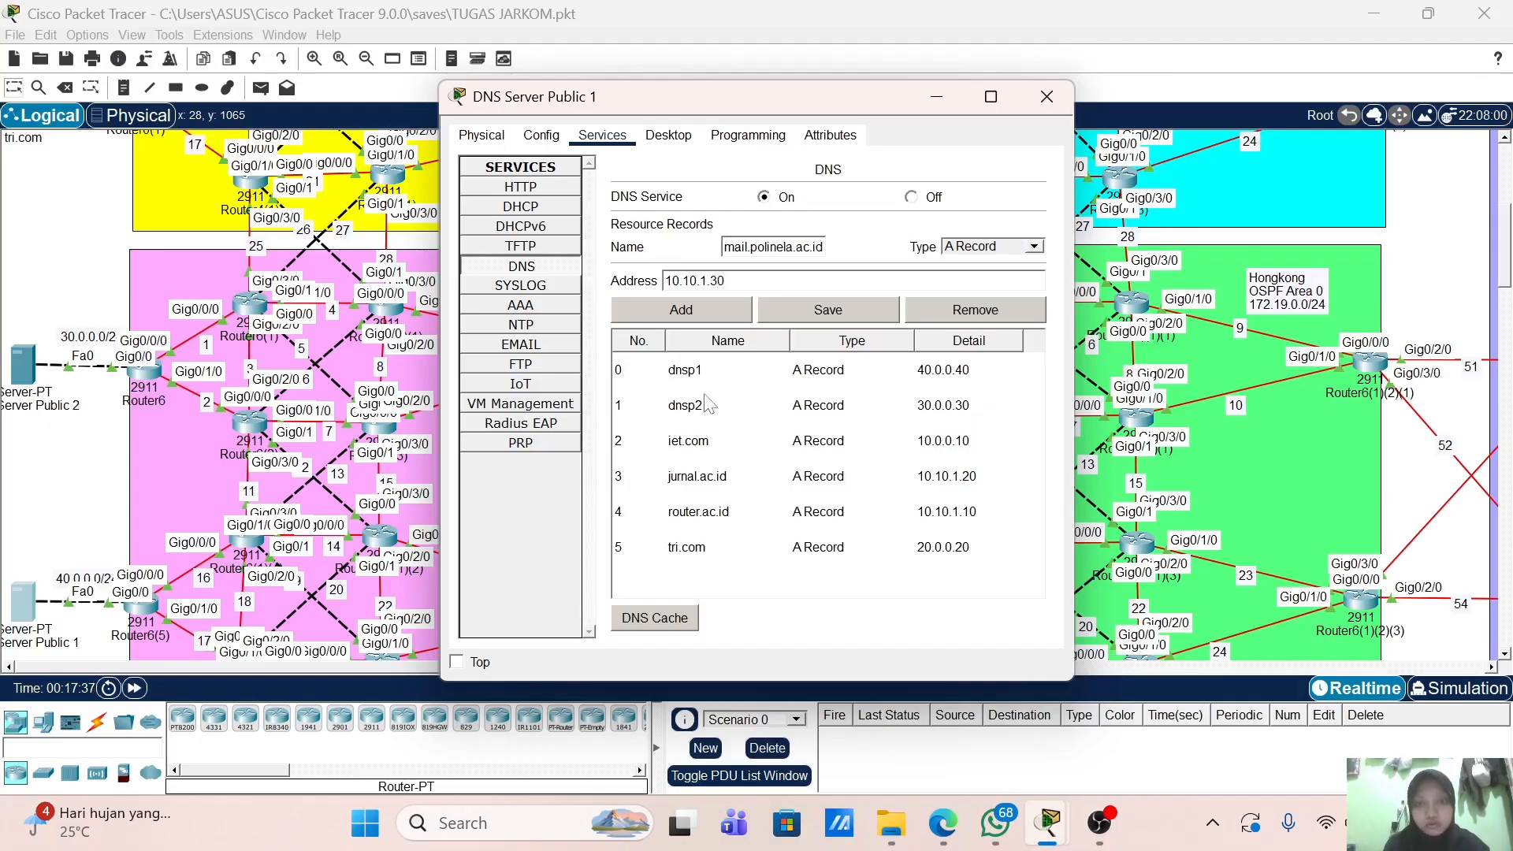
click(722, 316)
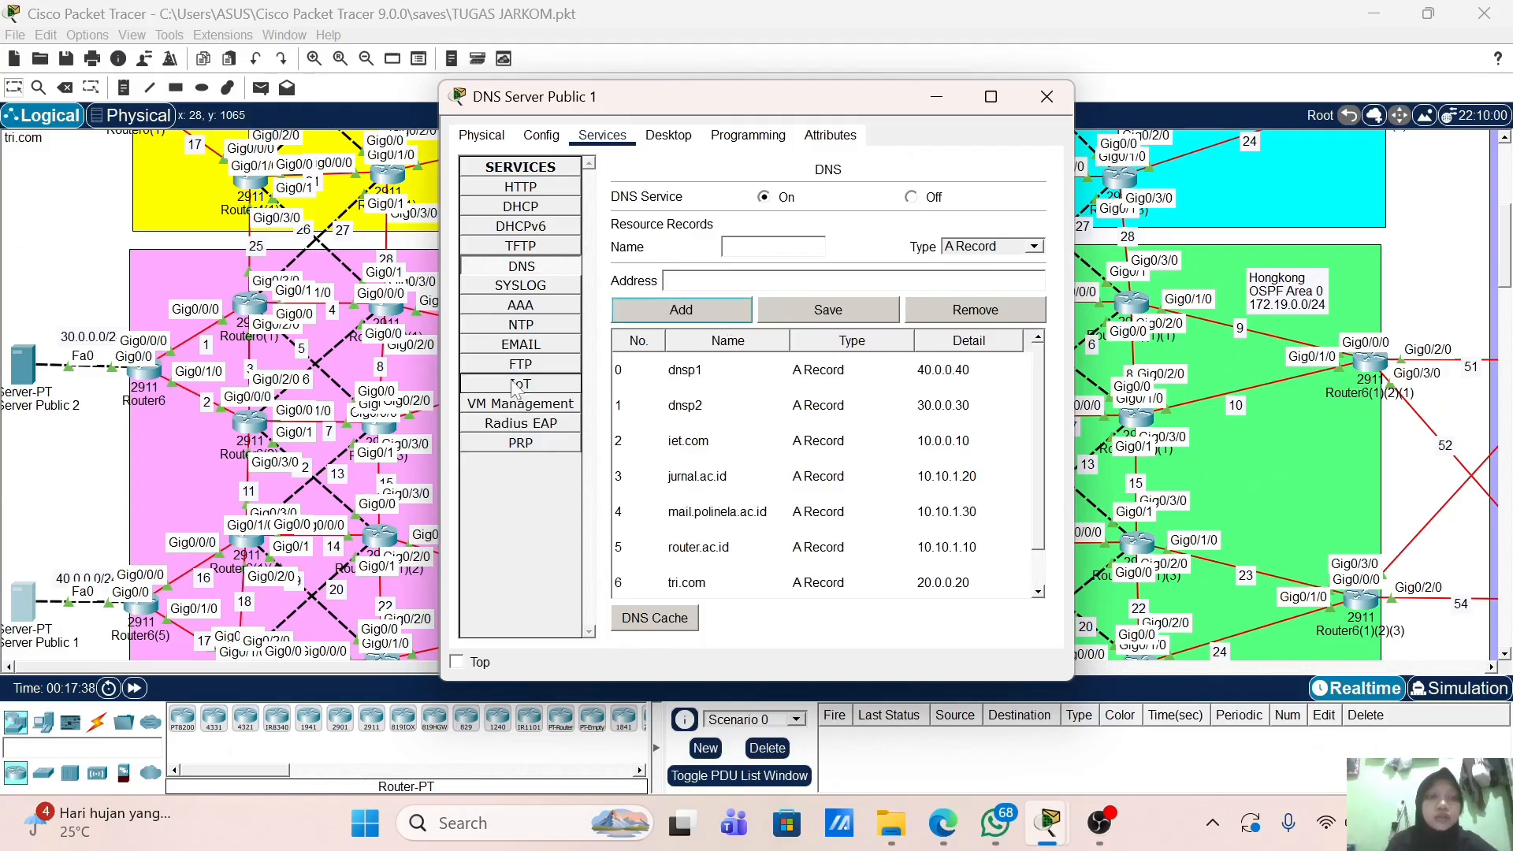
Step: Send a simple PDU ping from the AS 60000 router to its other BGP neighbour router
click(1046, 96)
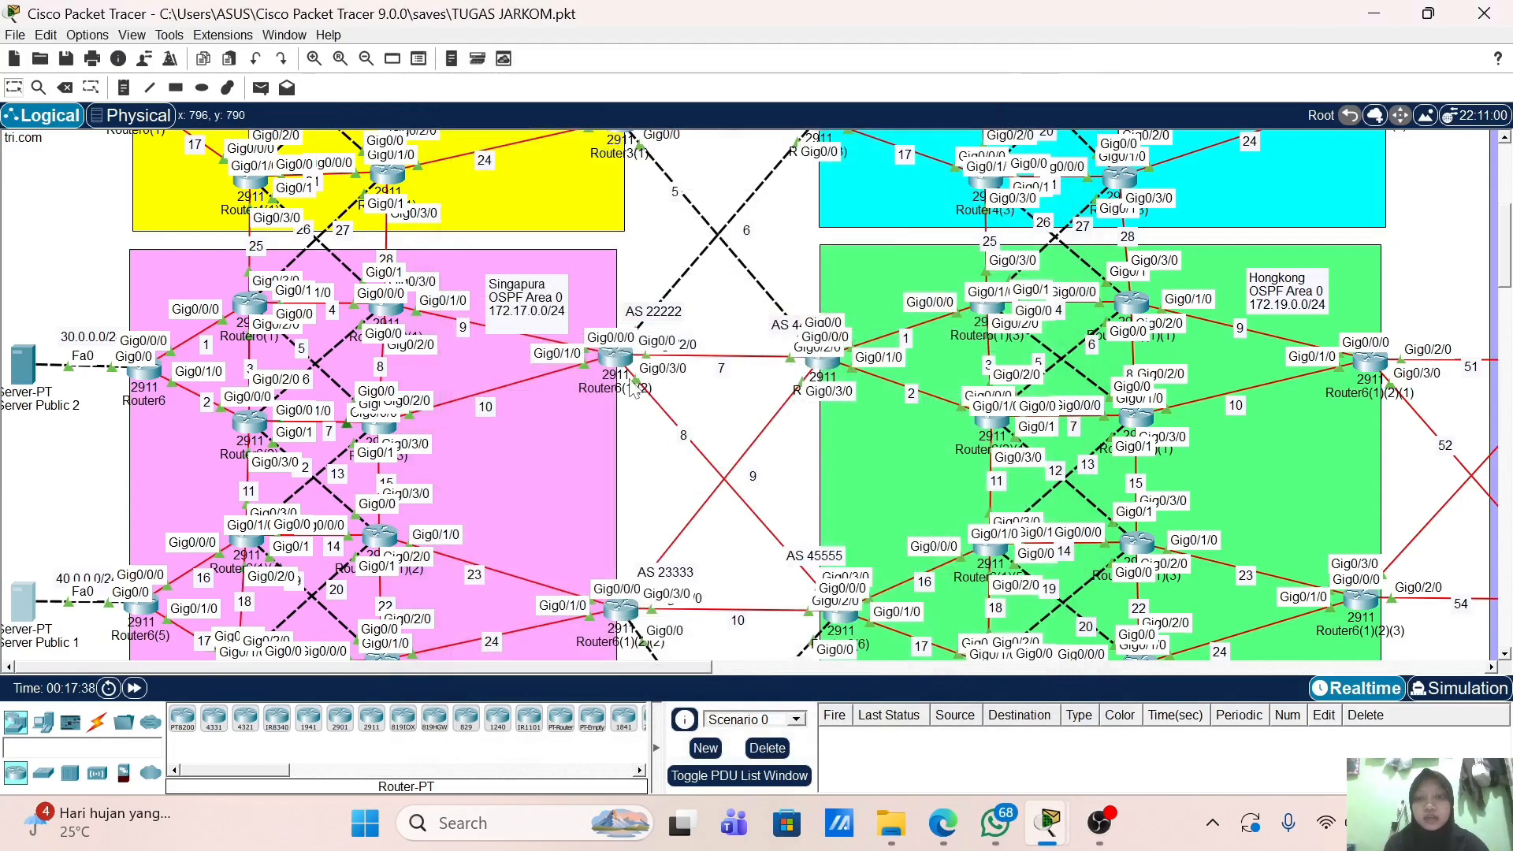
scroll(631, 388, down, 4)
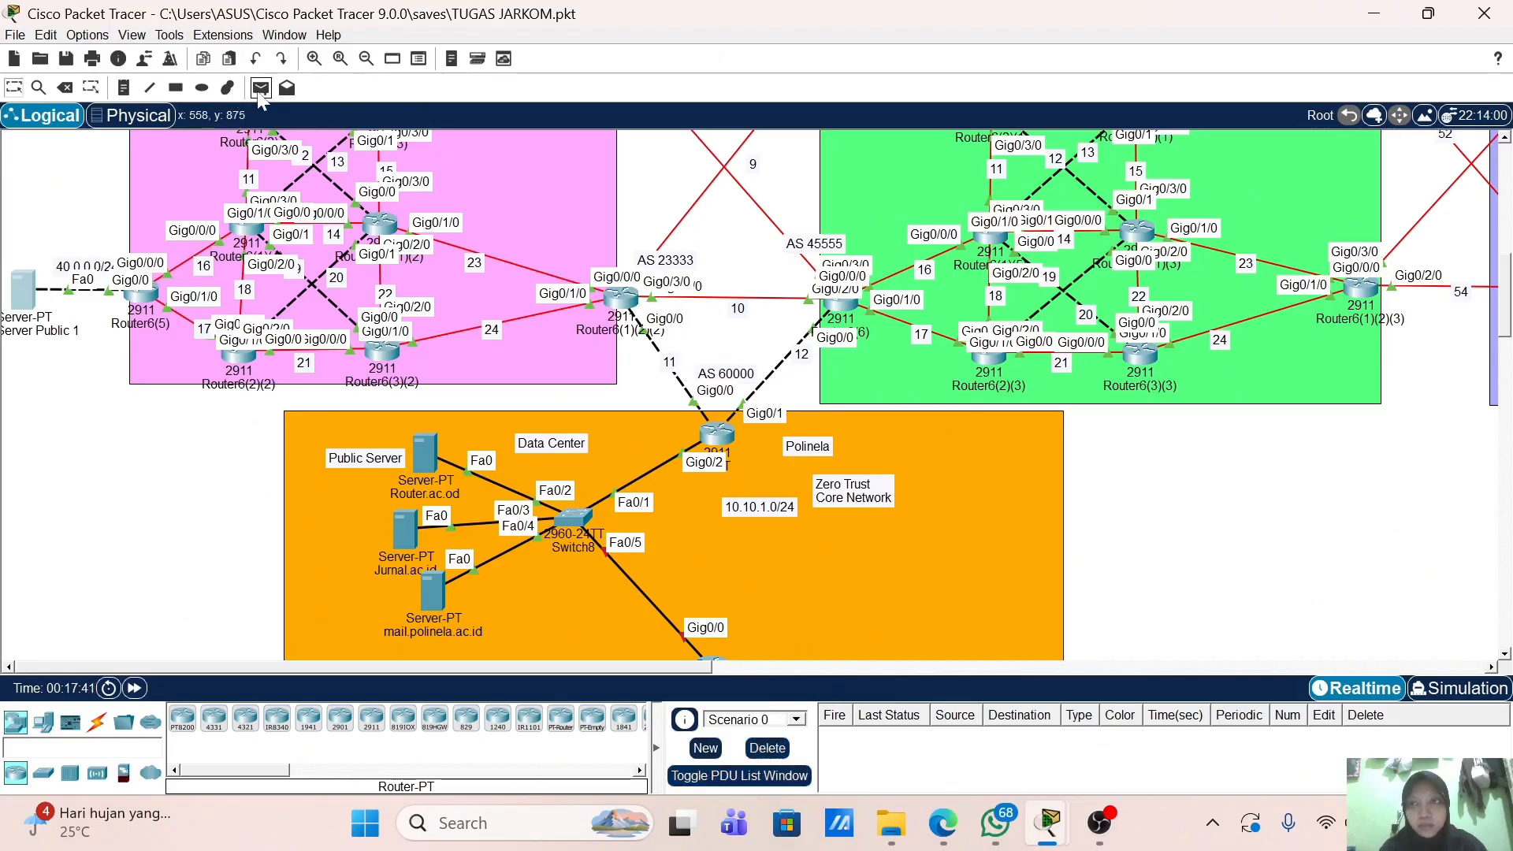
click(260, 88)
click(719, 433)
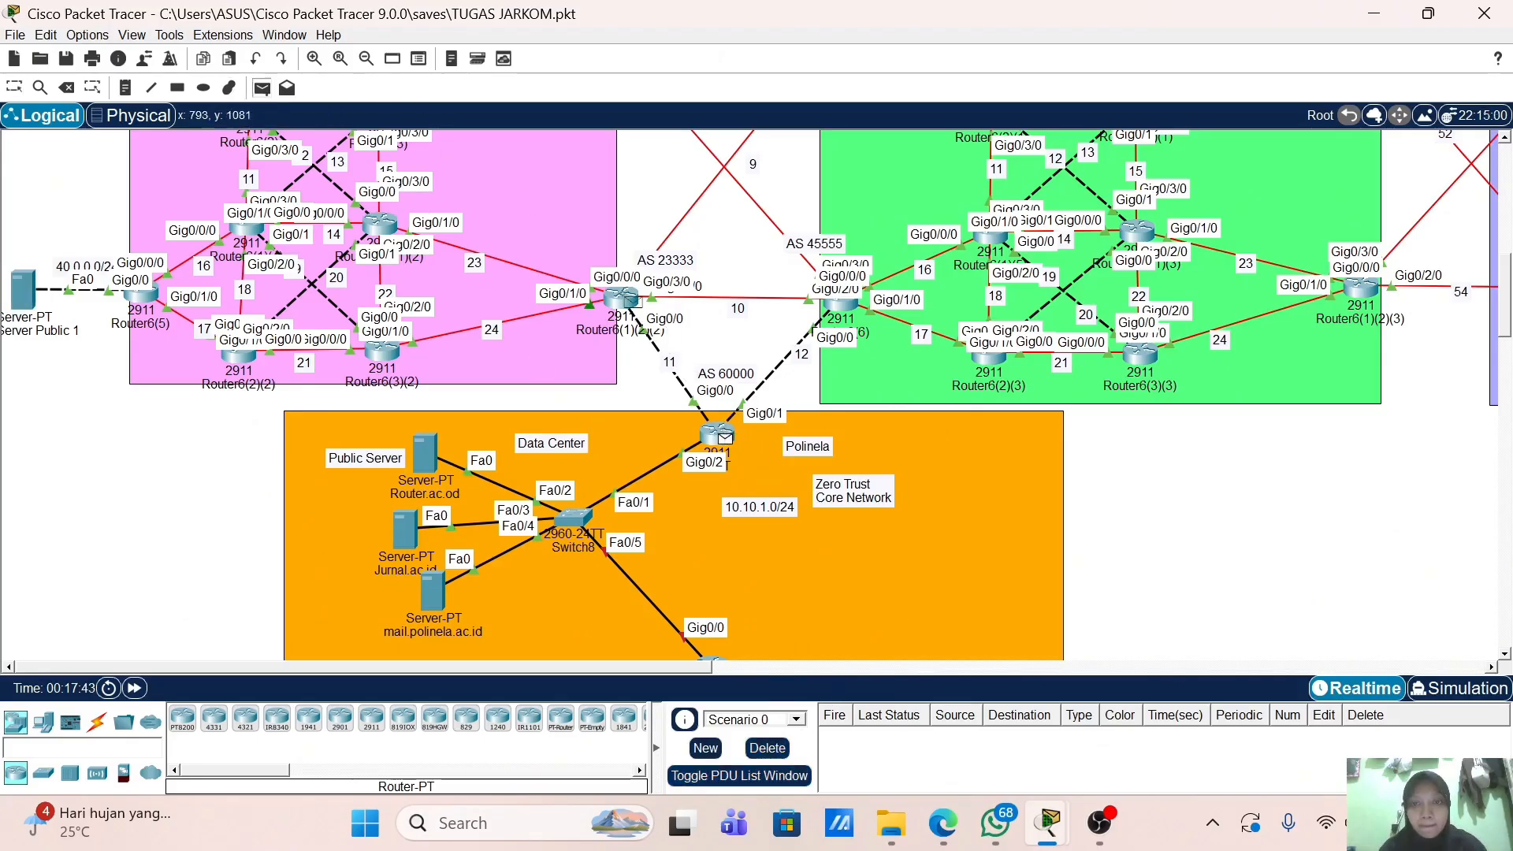
click(622, 297)
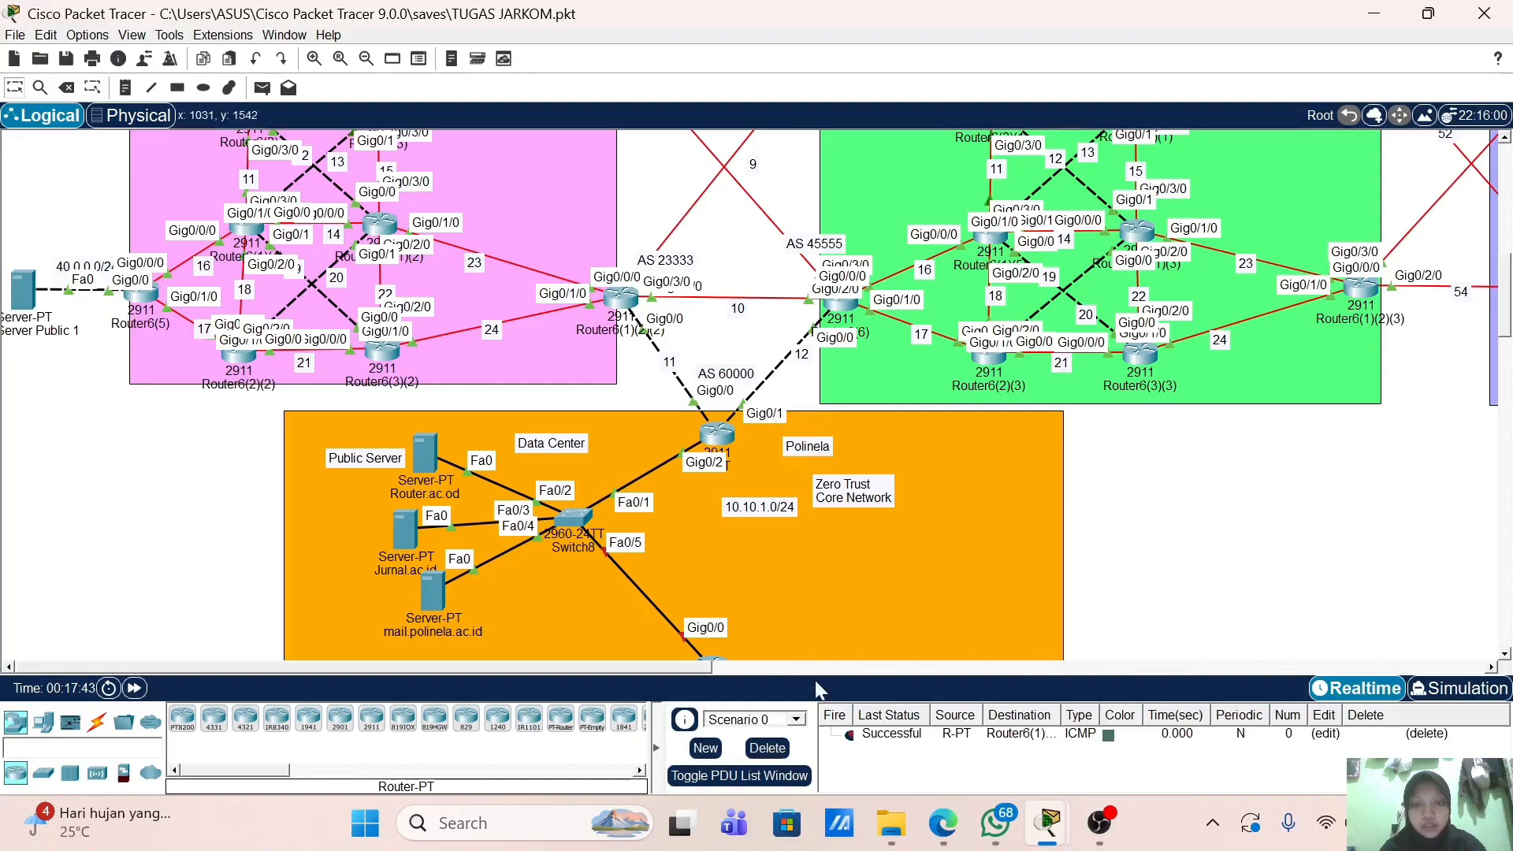
Step: Send a second ping from the AS 60000 router to Router6(6) and confirm both are Successful
click(263, 87)
click(713, 433)
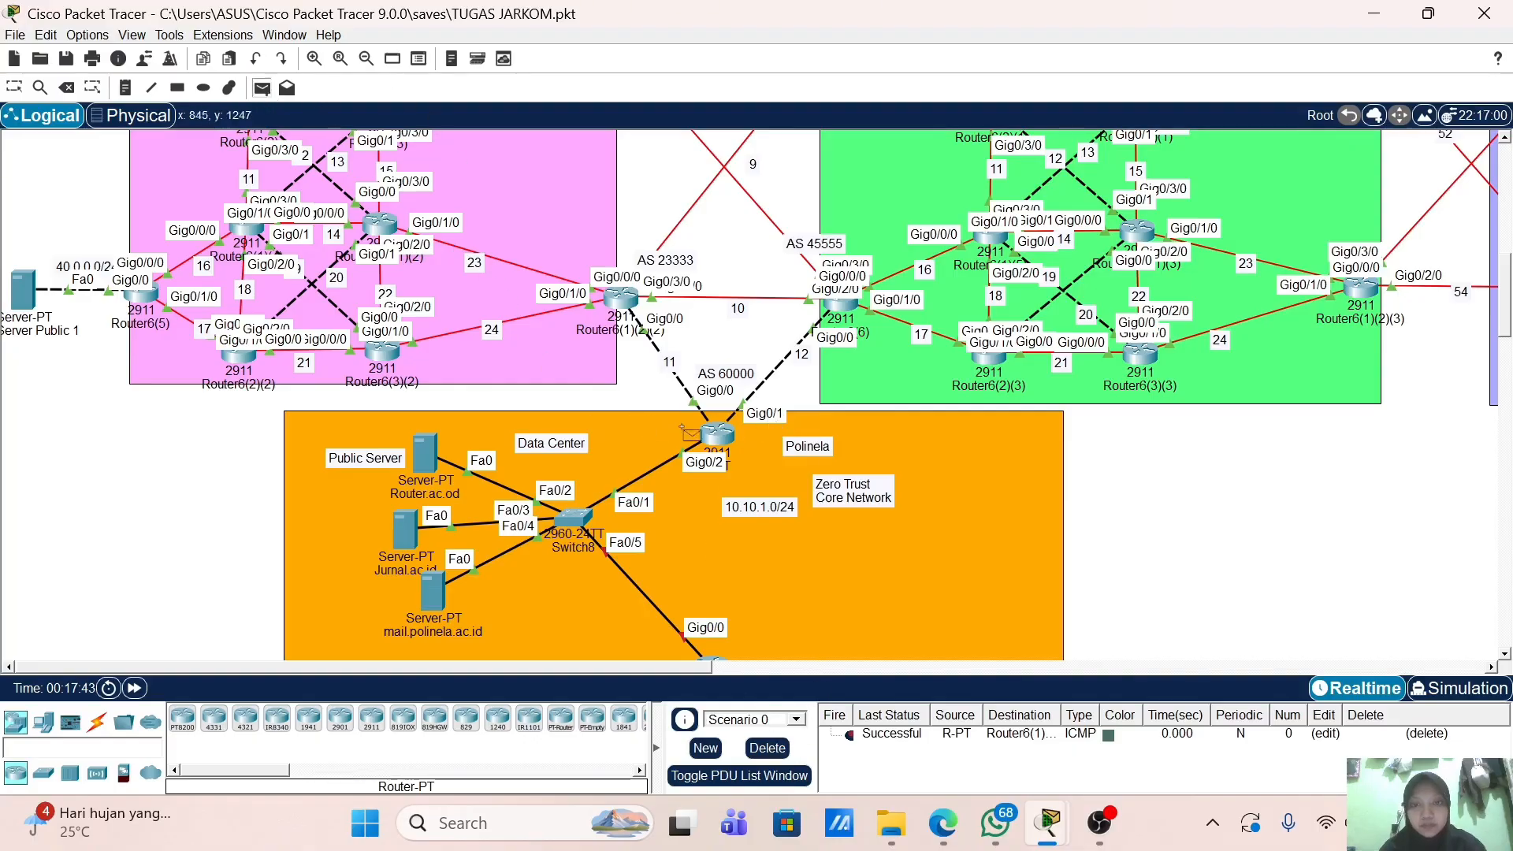
click(841, 302)
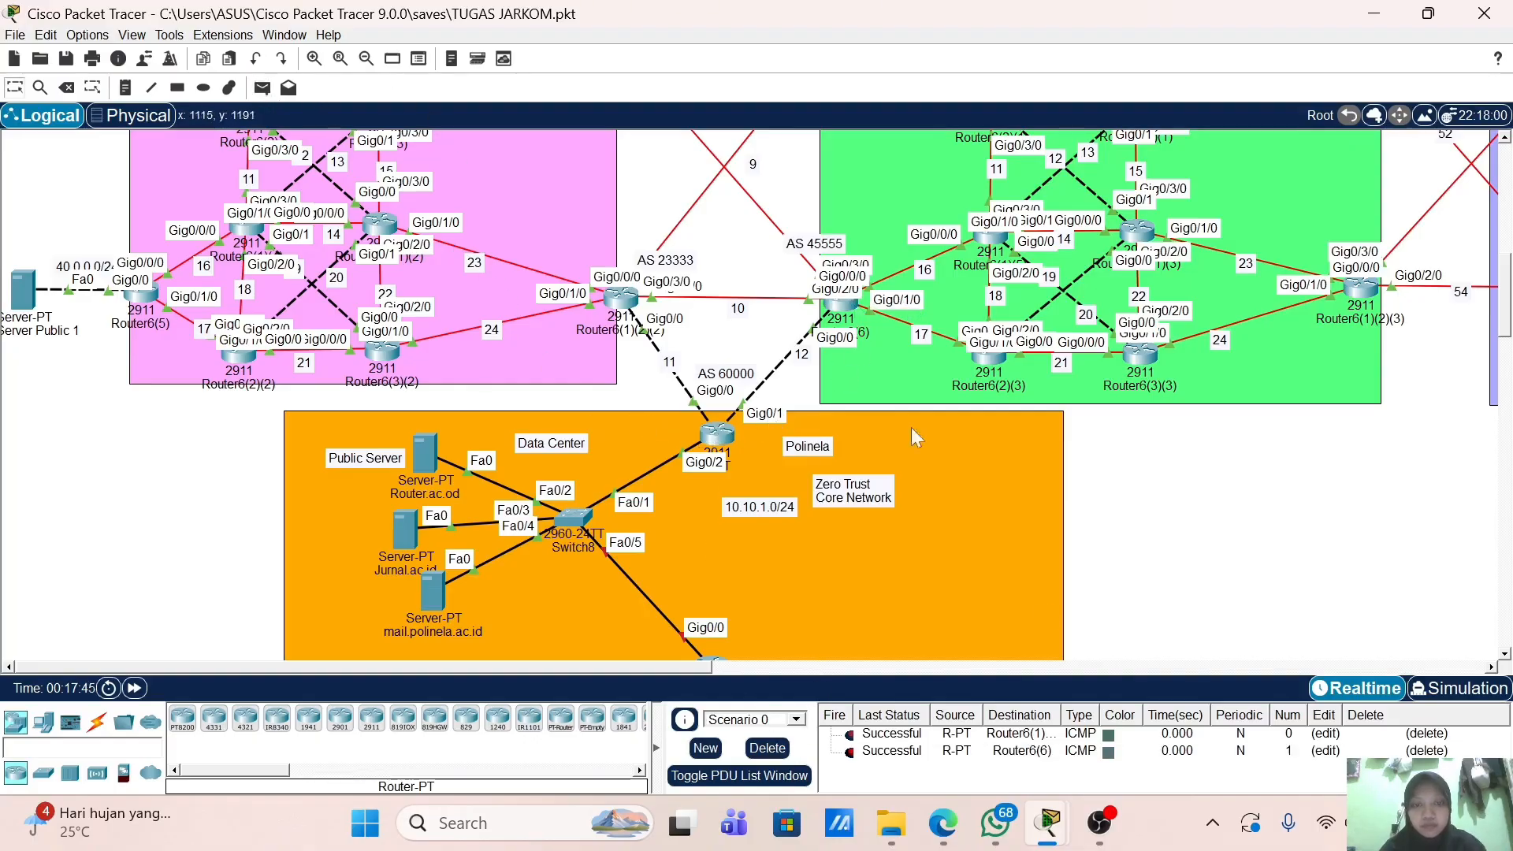
scroll(592, 552, down, 3)
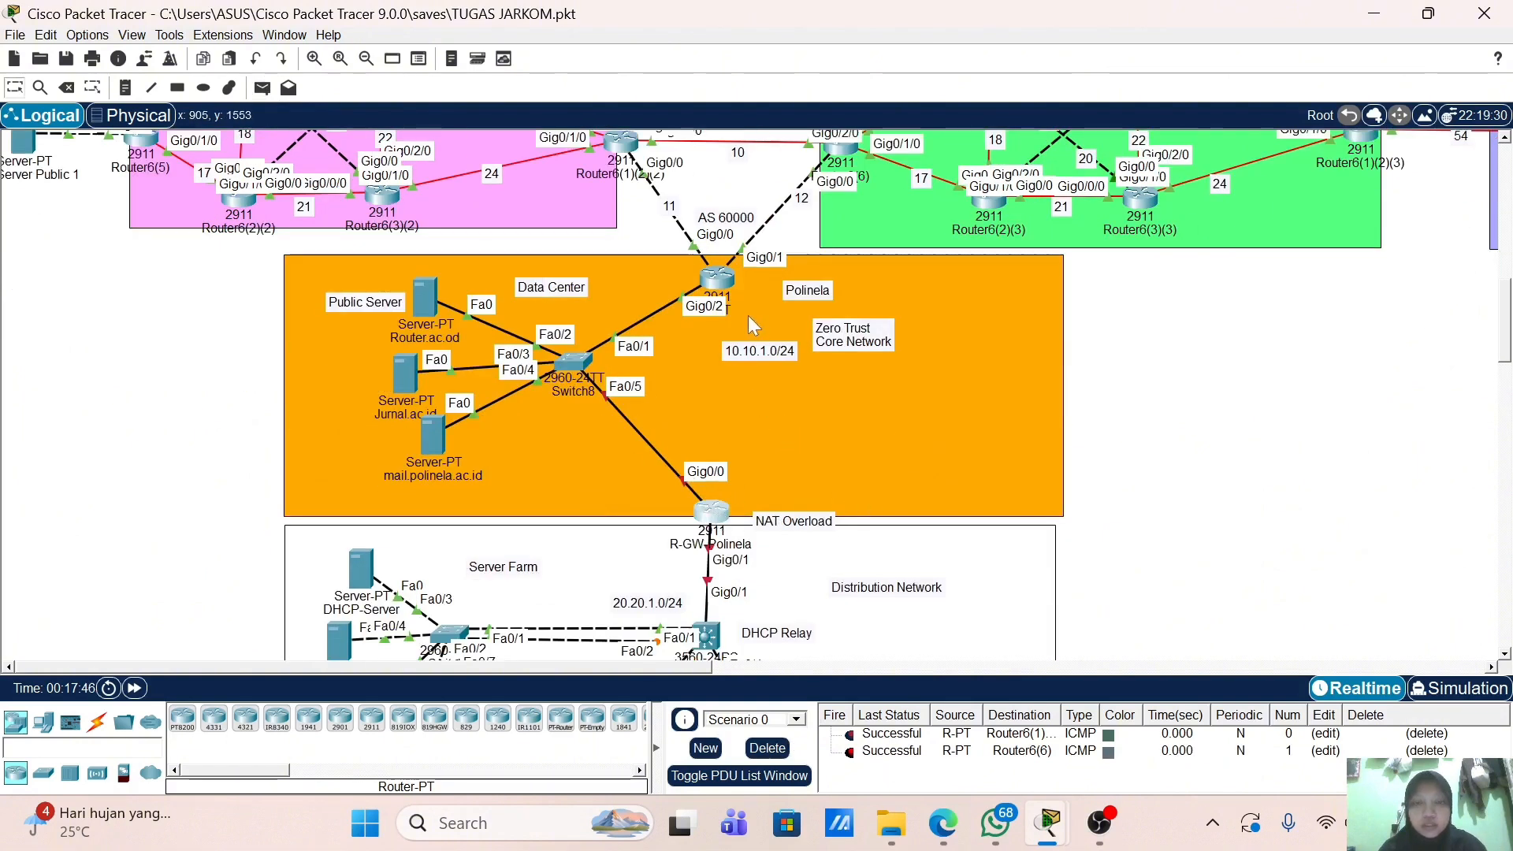
Step: Open the R-GW-Polinela router's window, maximize it, then restore its normal size
click(711, 512)
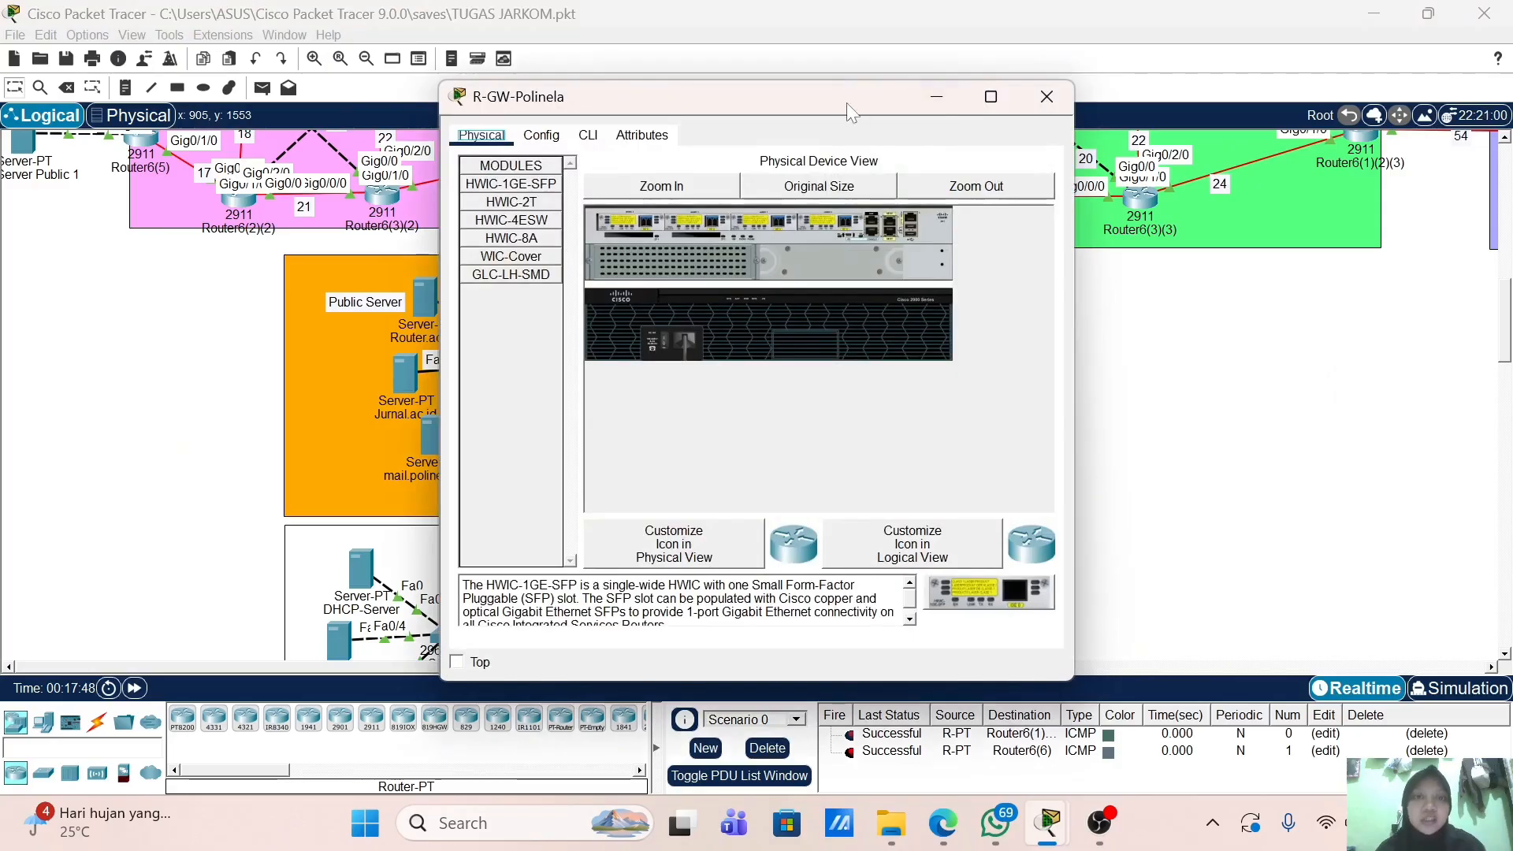
drag(846, 102, 1127, 90)
double_click(1112, 91)
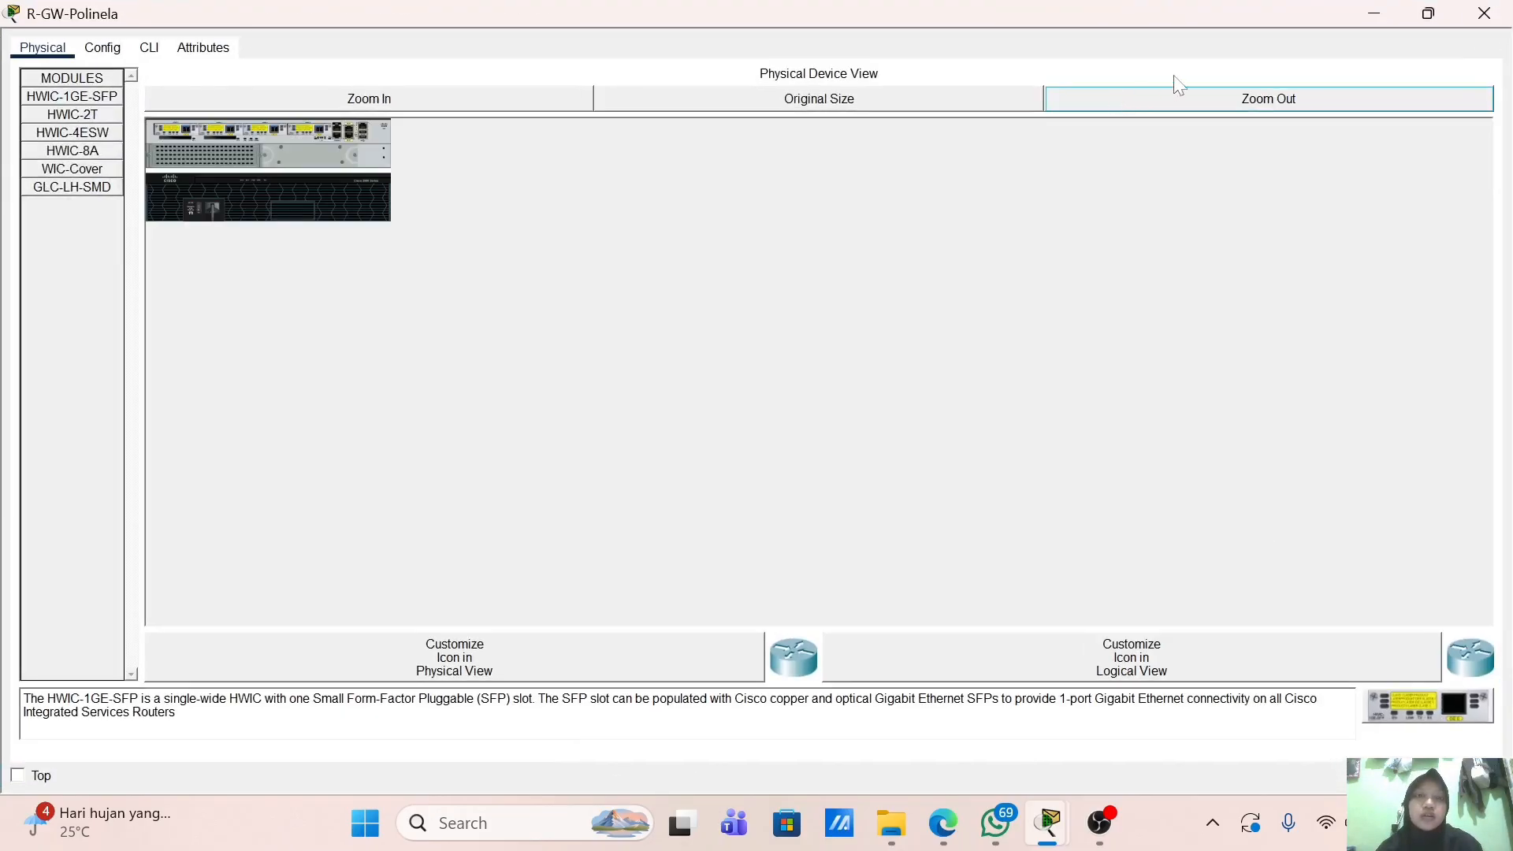
click(1430, 12)
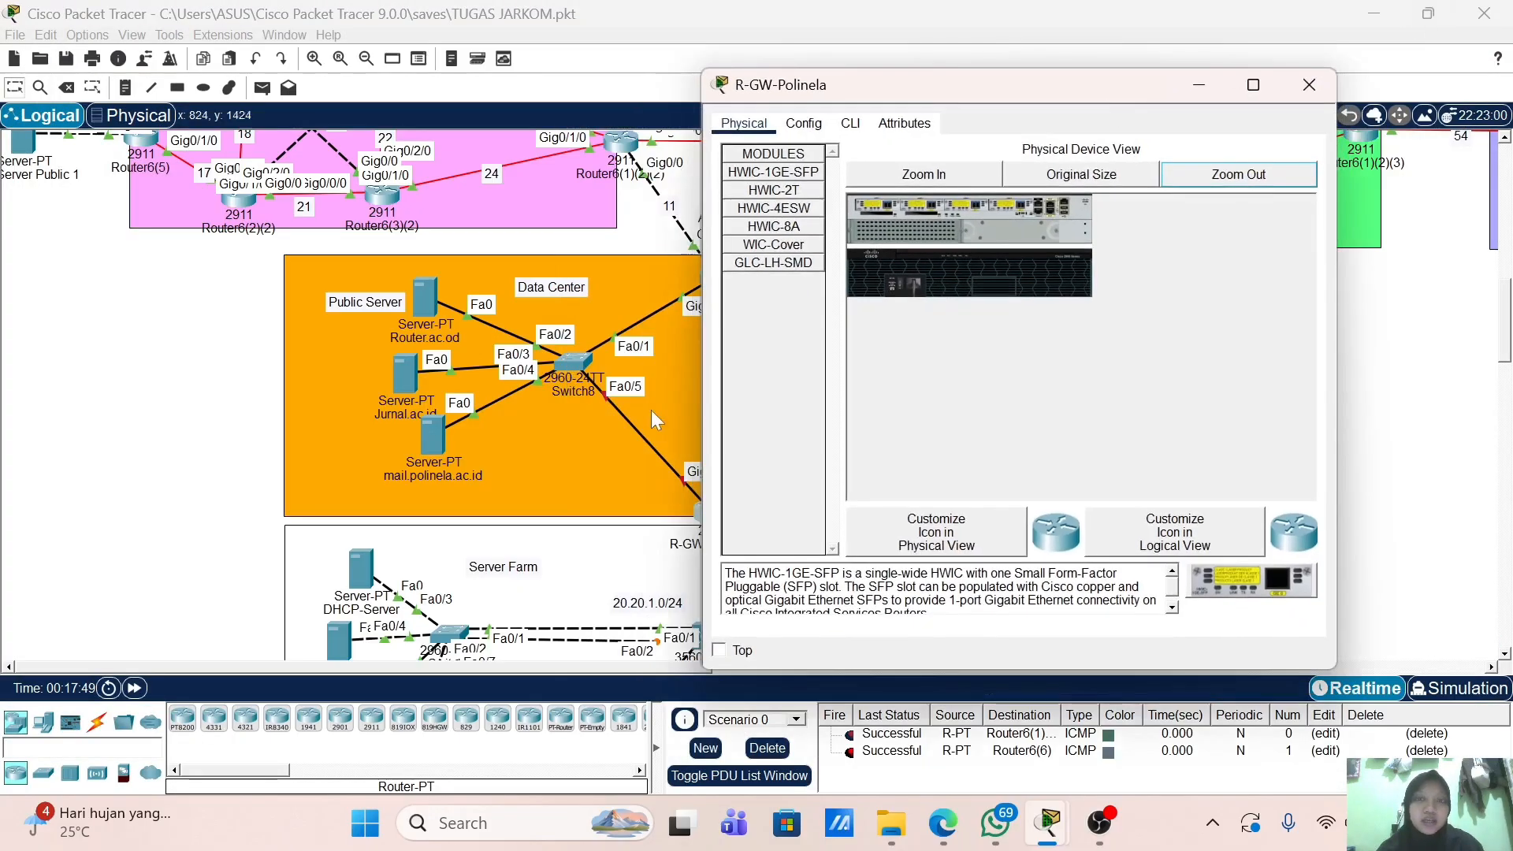
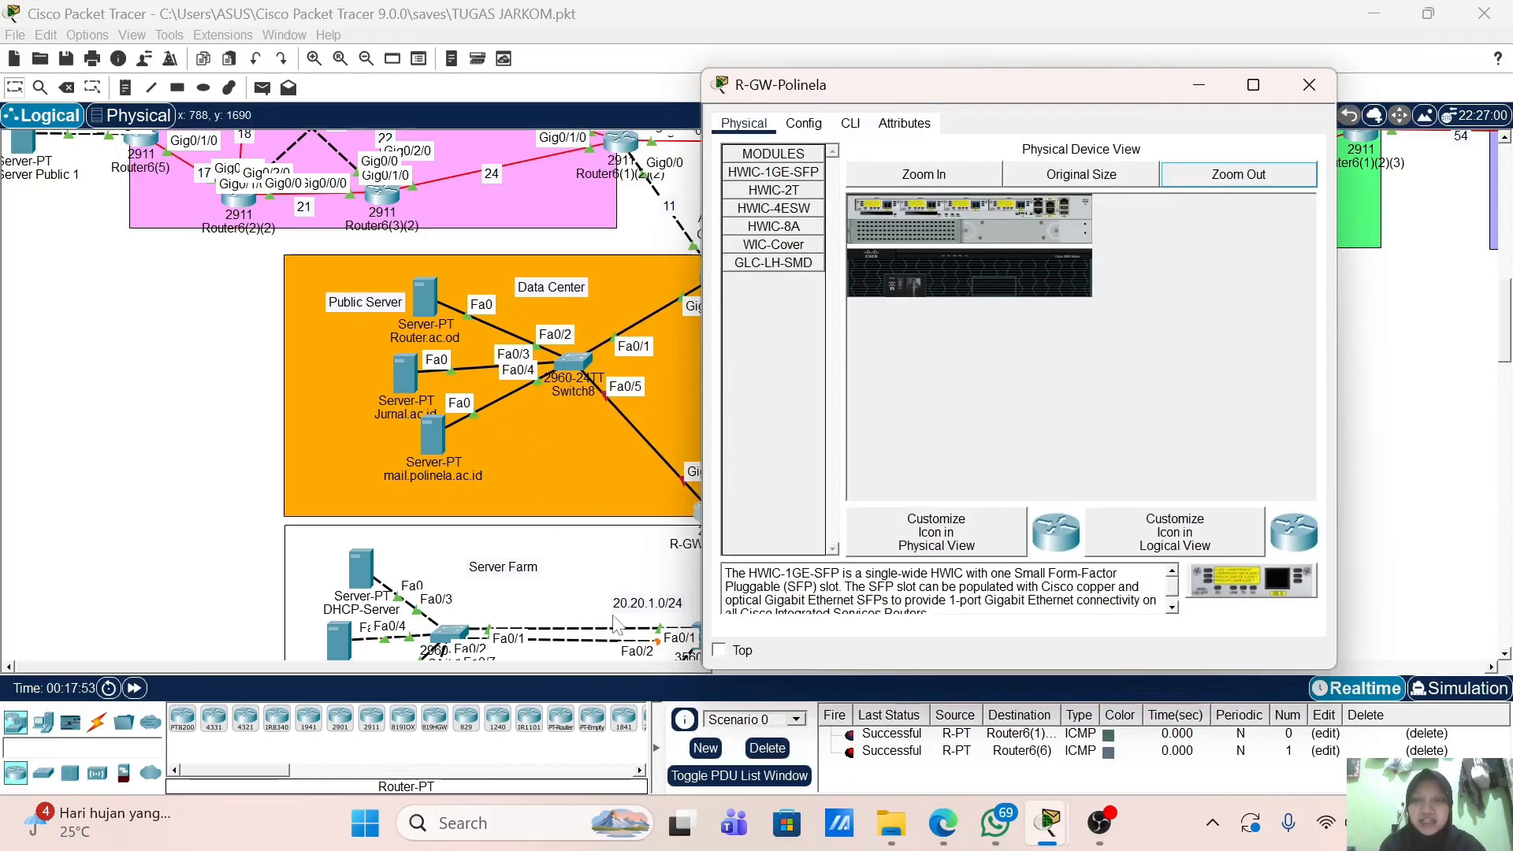
Step: Power on R-GW-Polinela and let its console boot to the initial configuration yes/no prompt
click(850, 124)
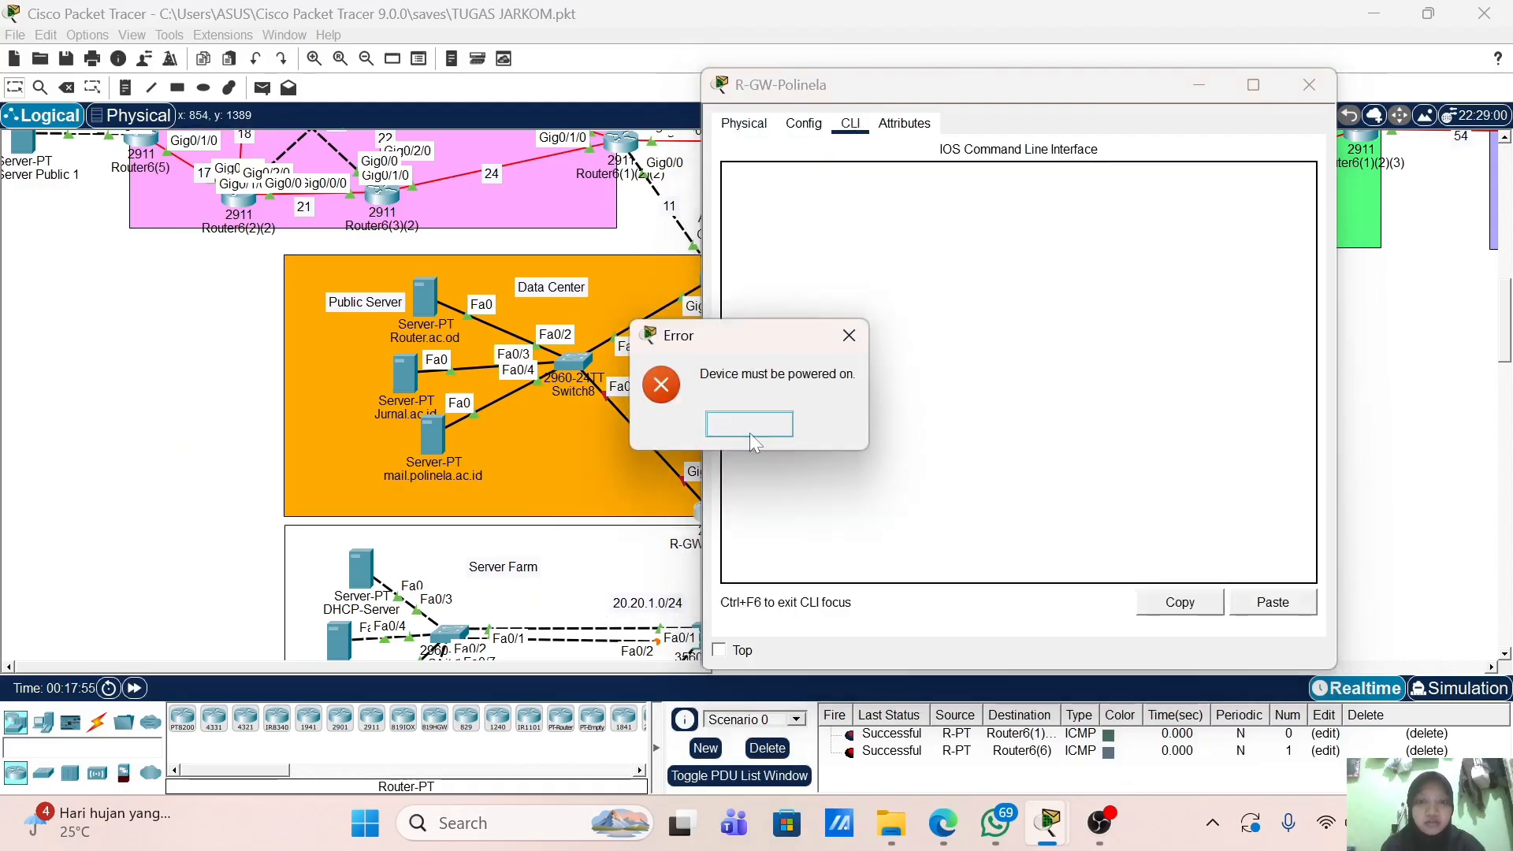
click(743, 124)
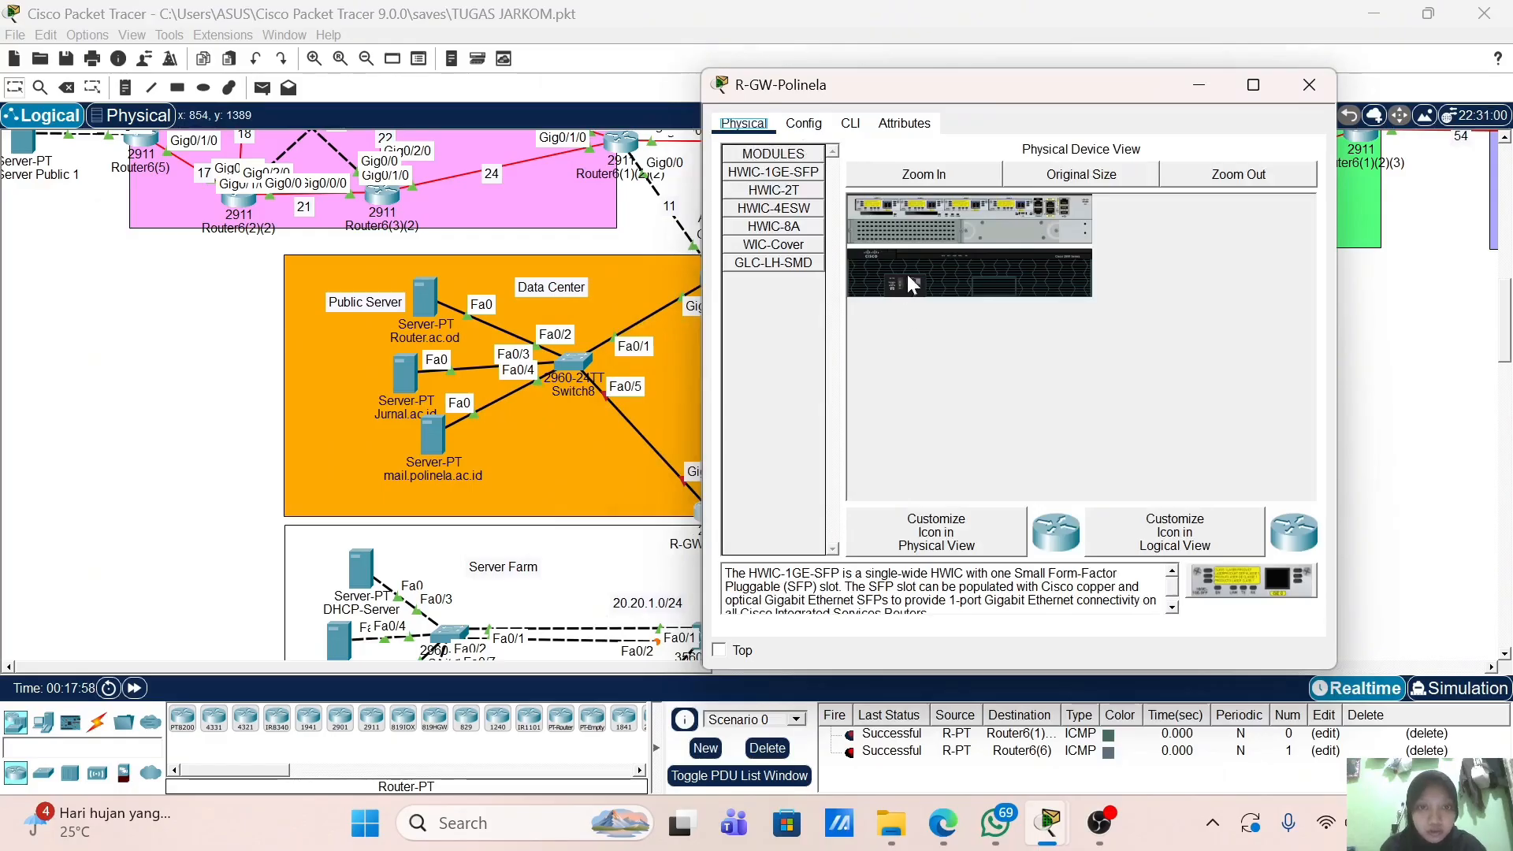
click(850, 124)
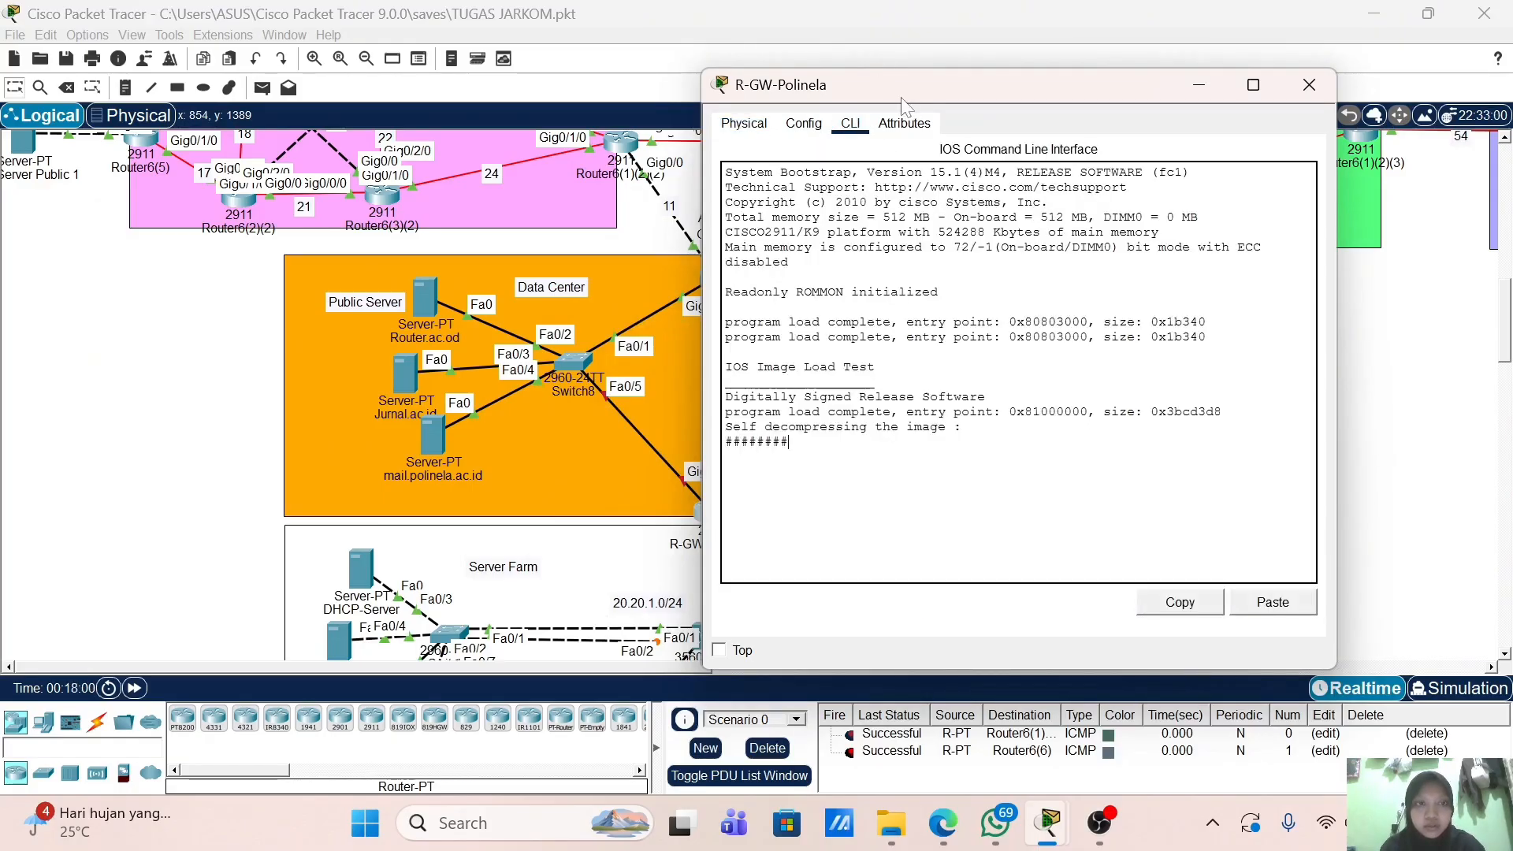
drag(908, 93, 960, 86)
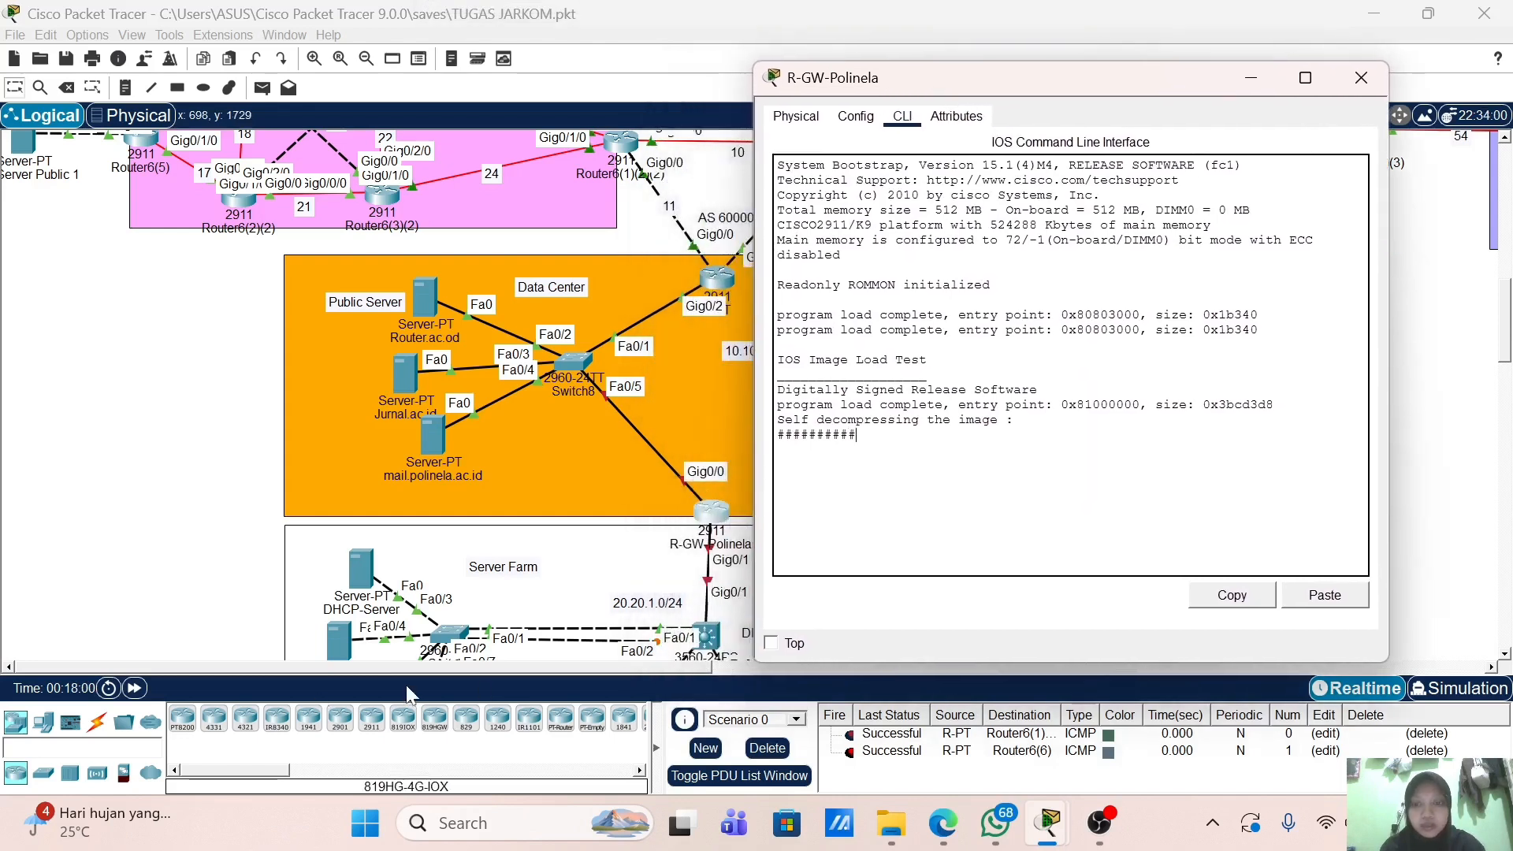
drag(410, 668, 545, 661)
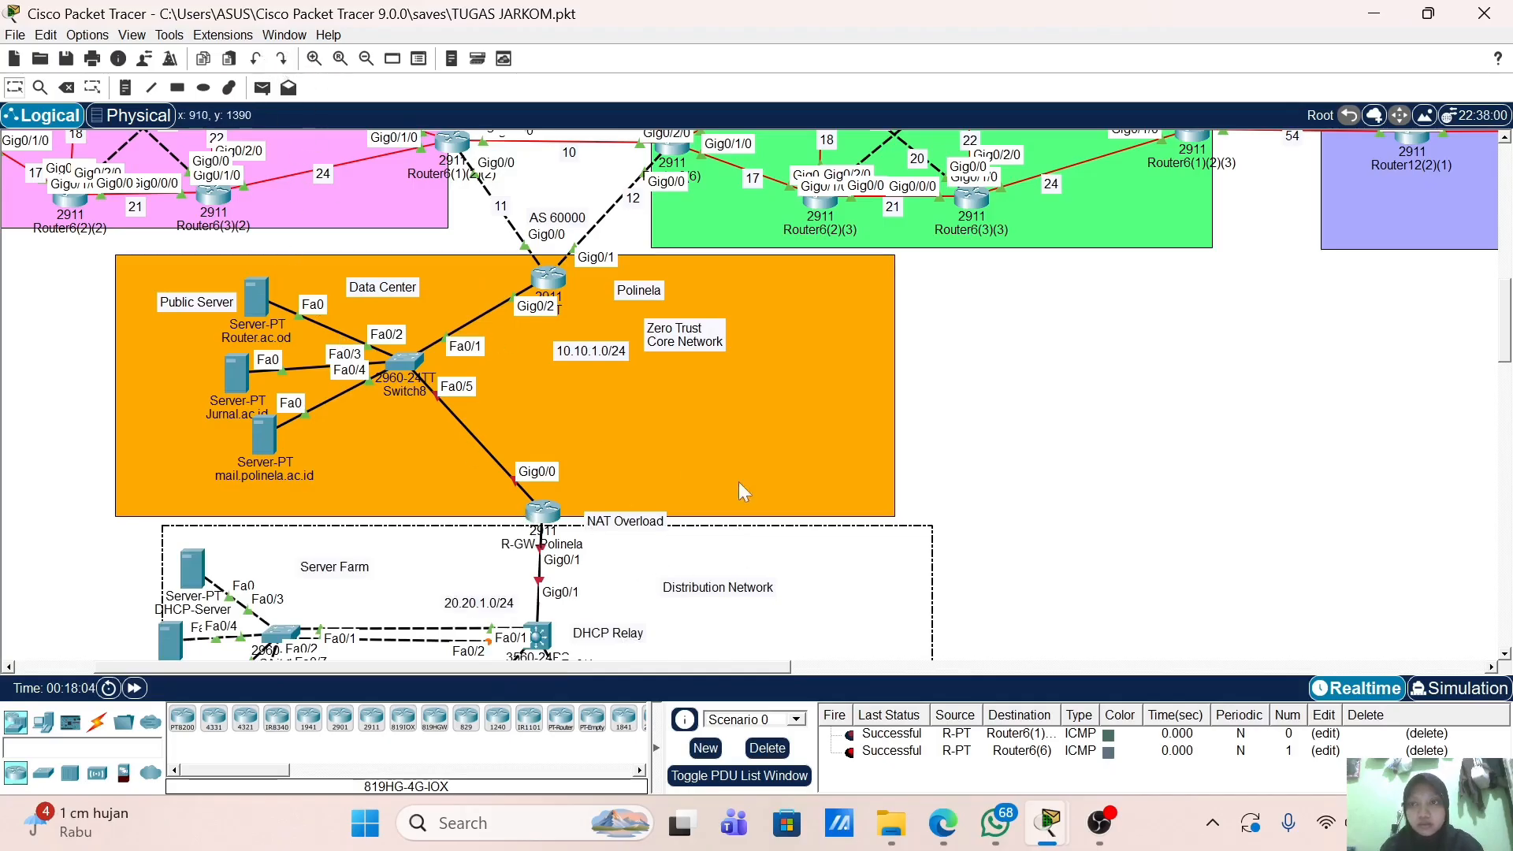
drag(904, 582, 869, 590)
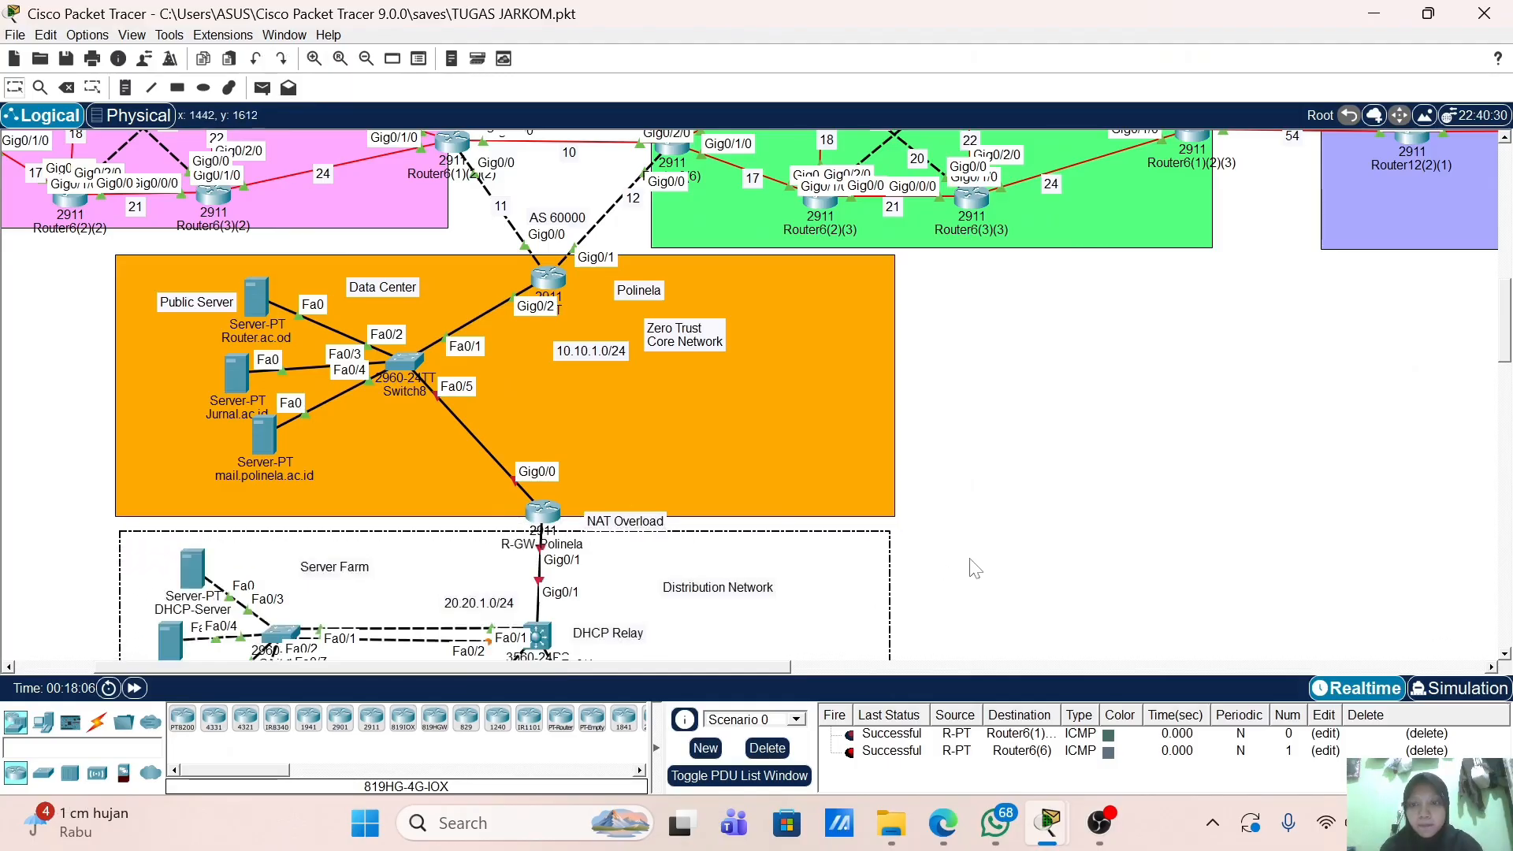
click(542, 512)
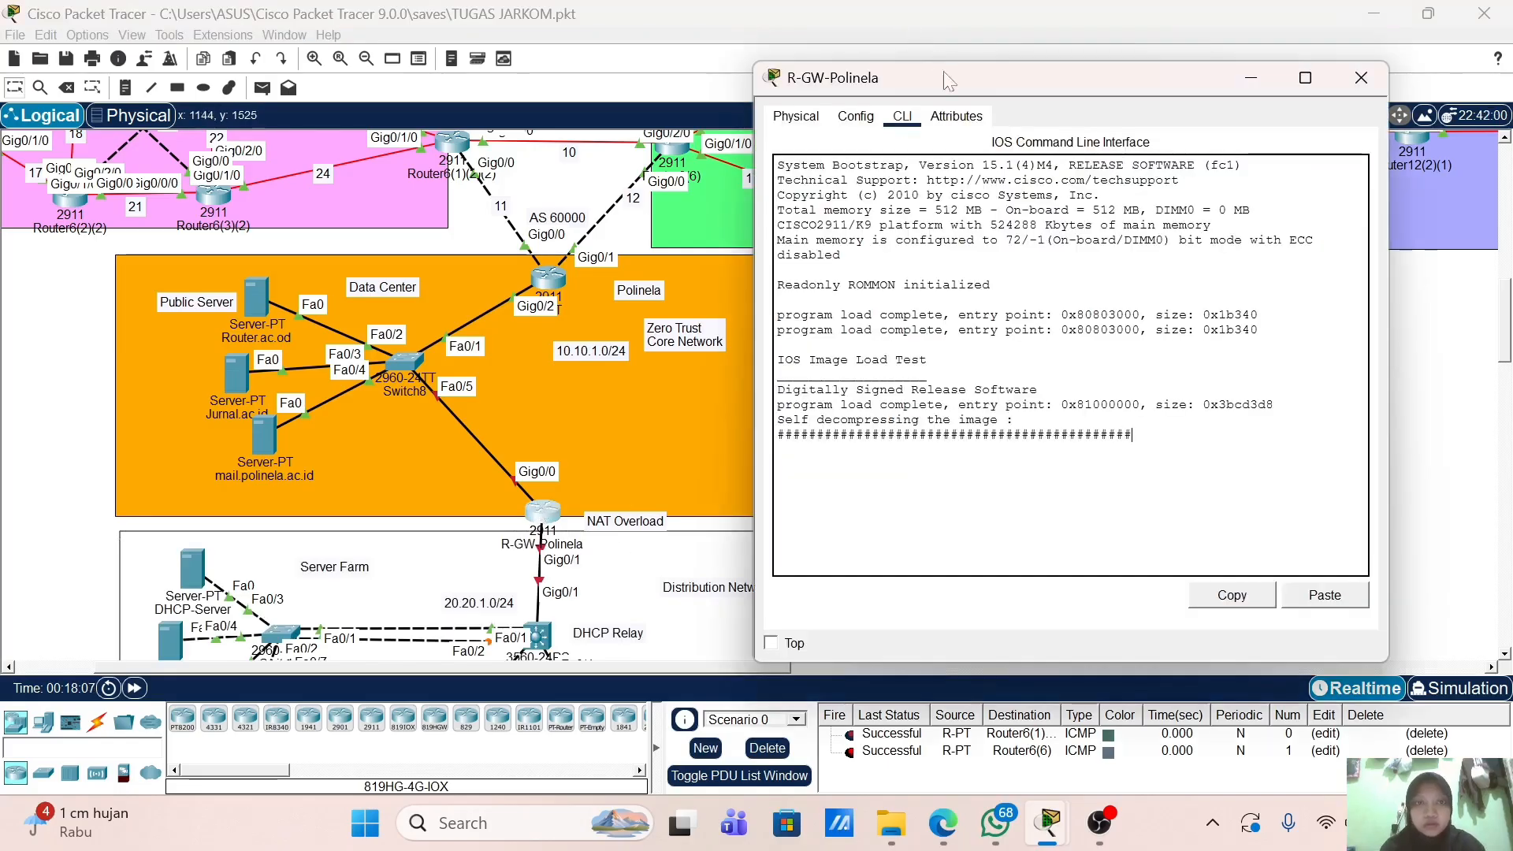
drag(948, 80, 867, 80)
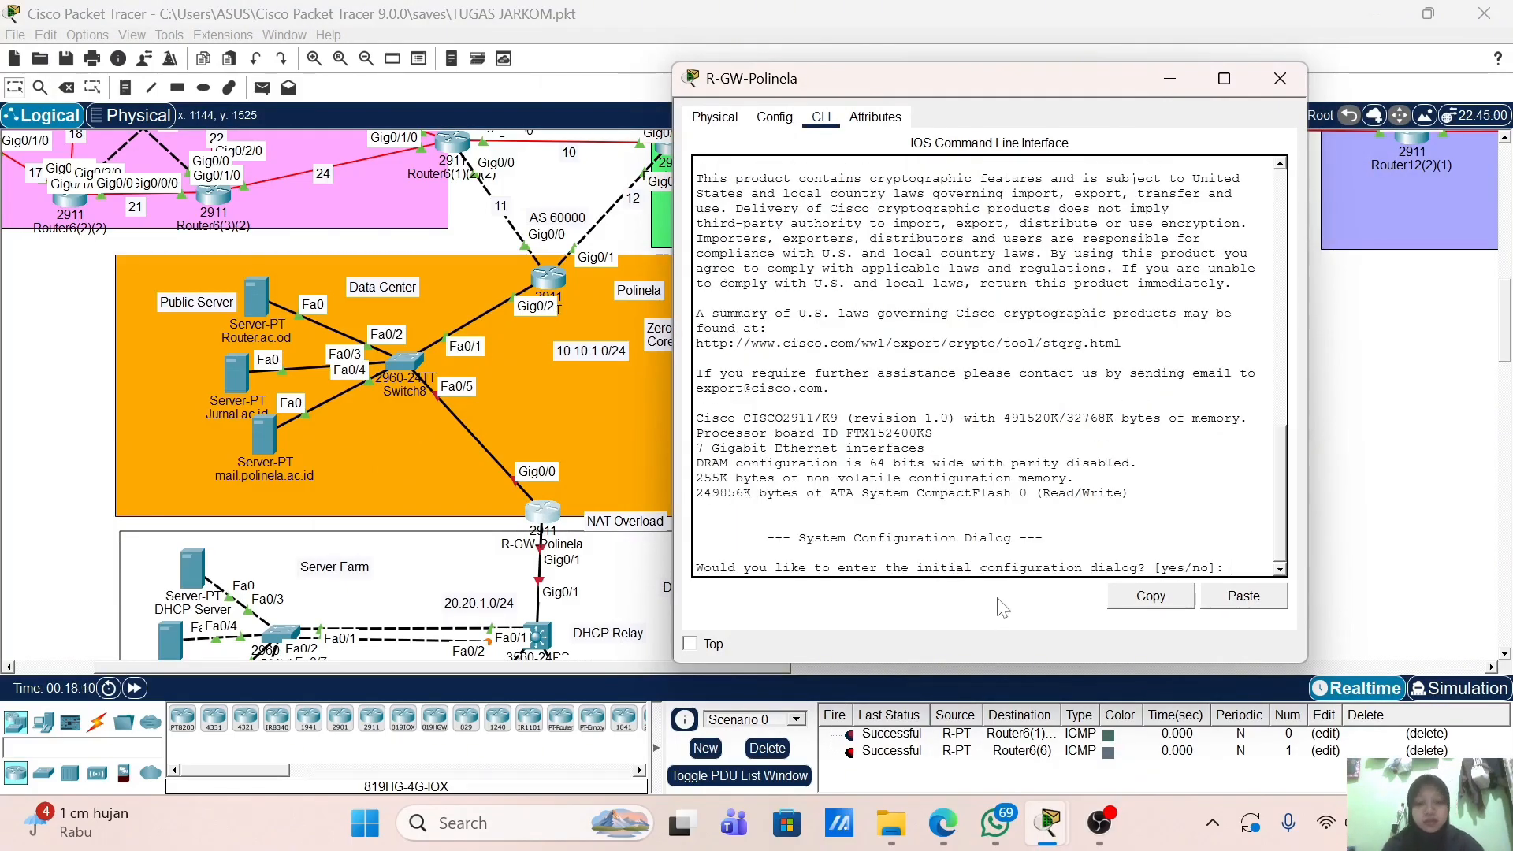
Step: Skip the setup dialog, enter global configuration, and set hostname R-Gw-Polinela
text(no)
key(Return)
key(Return)
text(en)
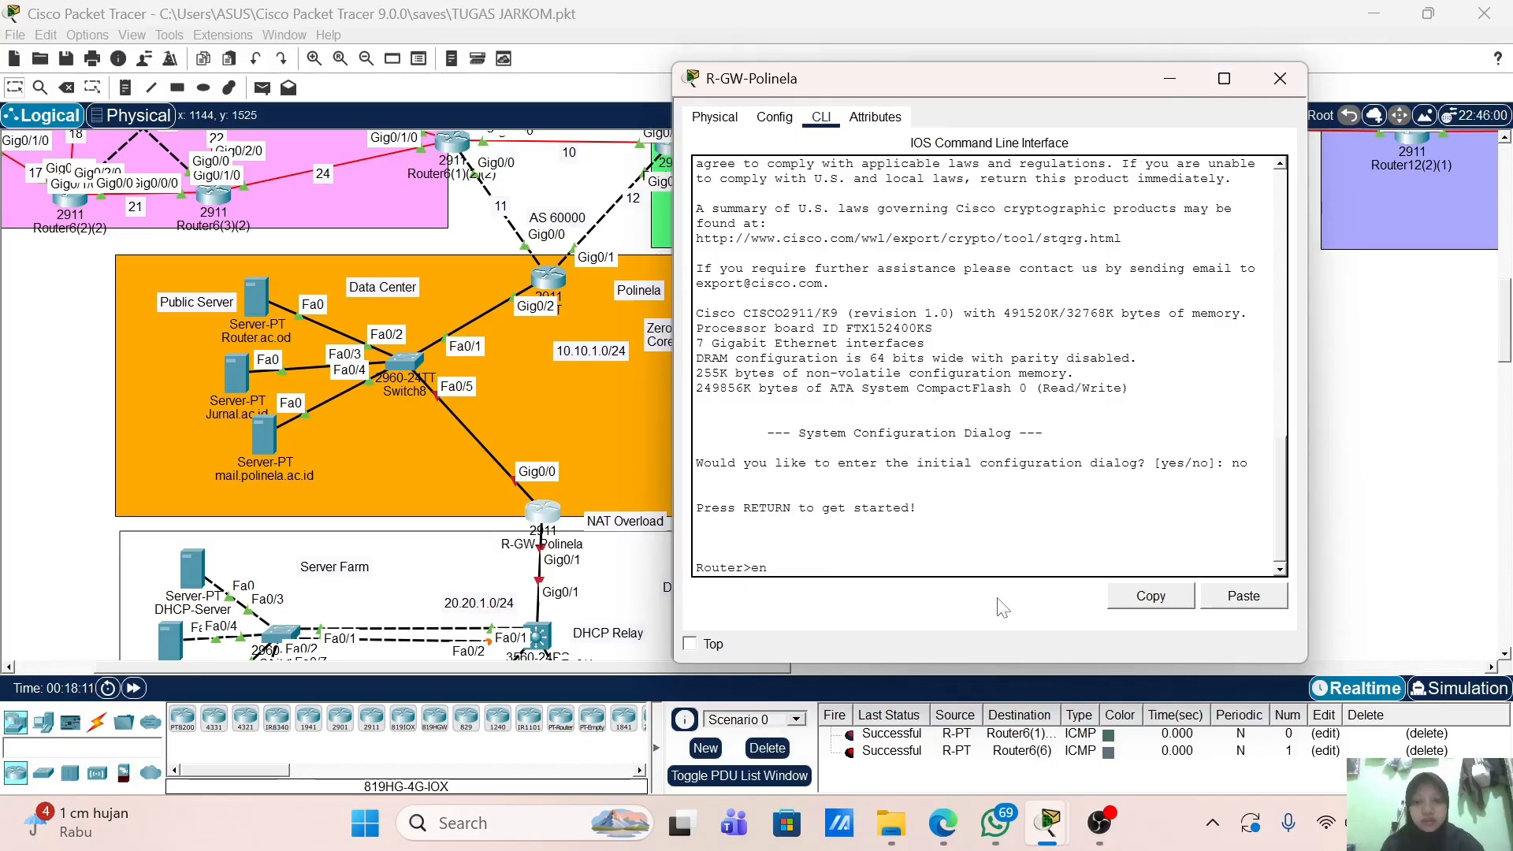
key(Return)
text(con)
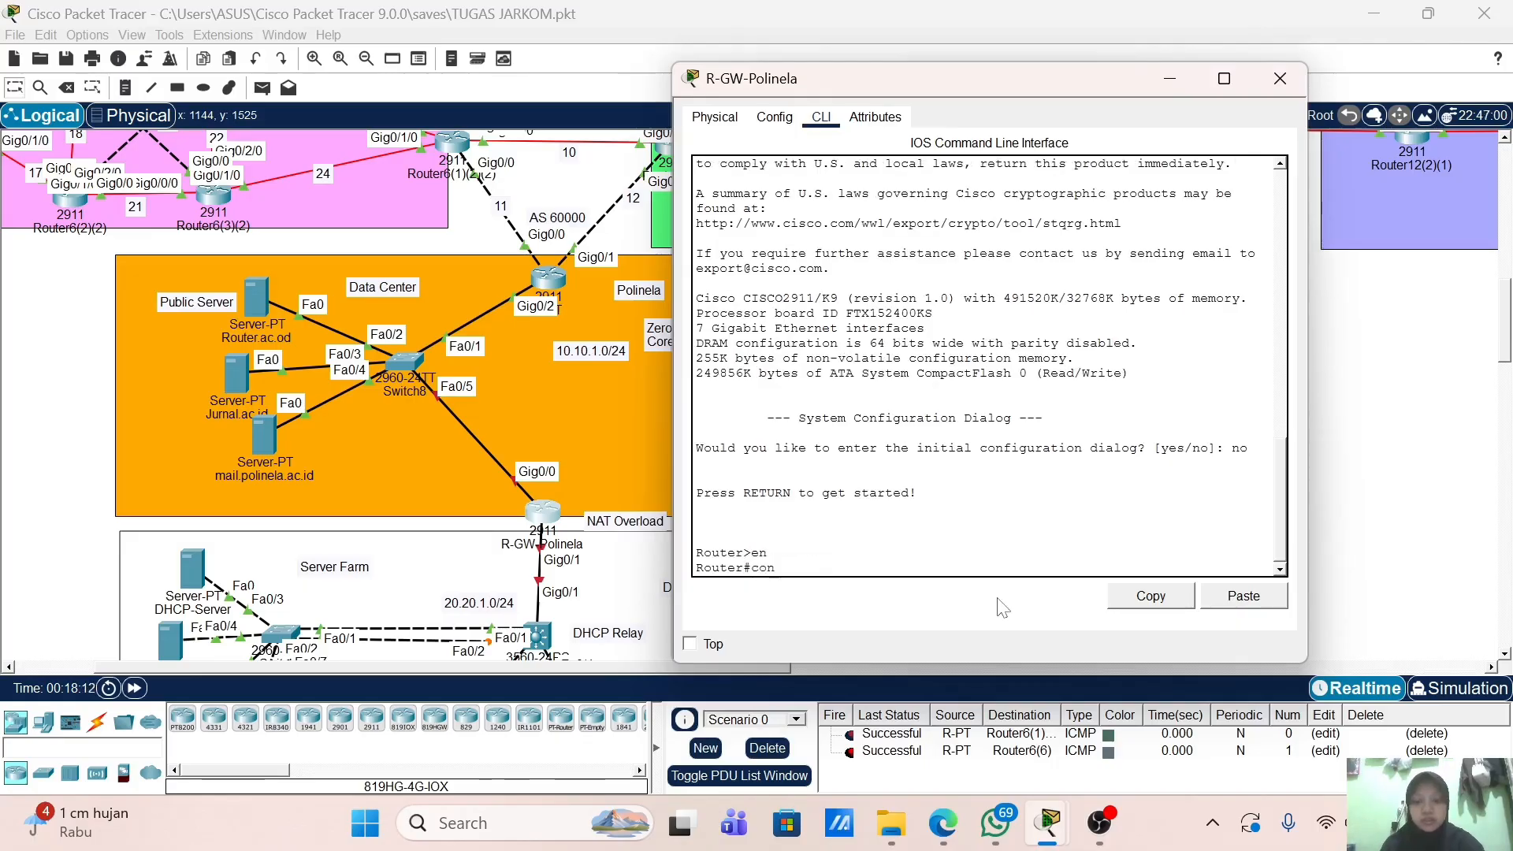
text(f t)
key(Return)
text(h)
key(Tab)
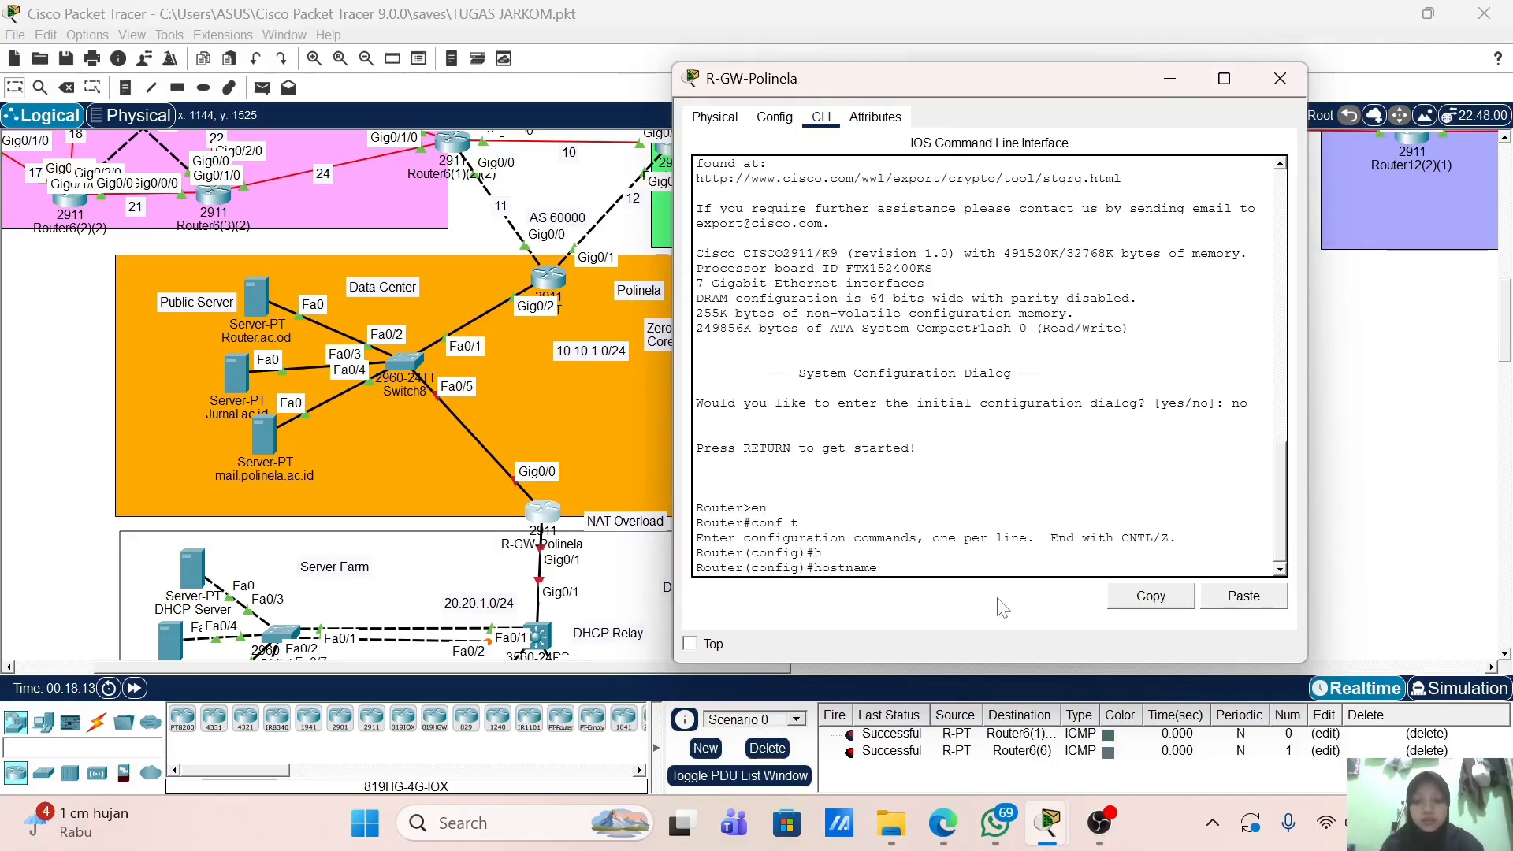
text(R-Gw-P)
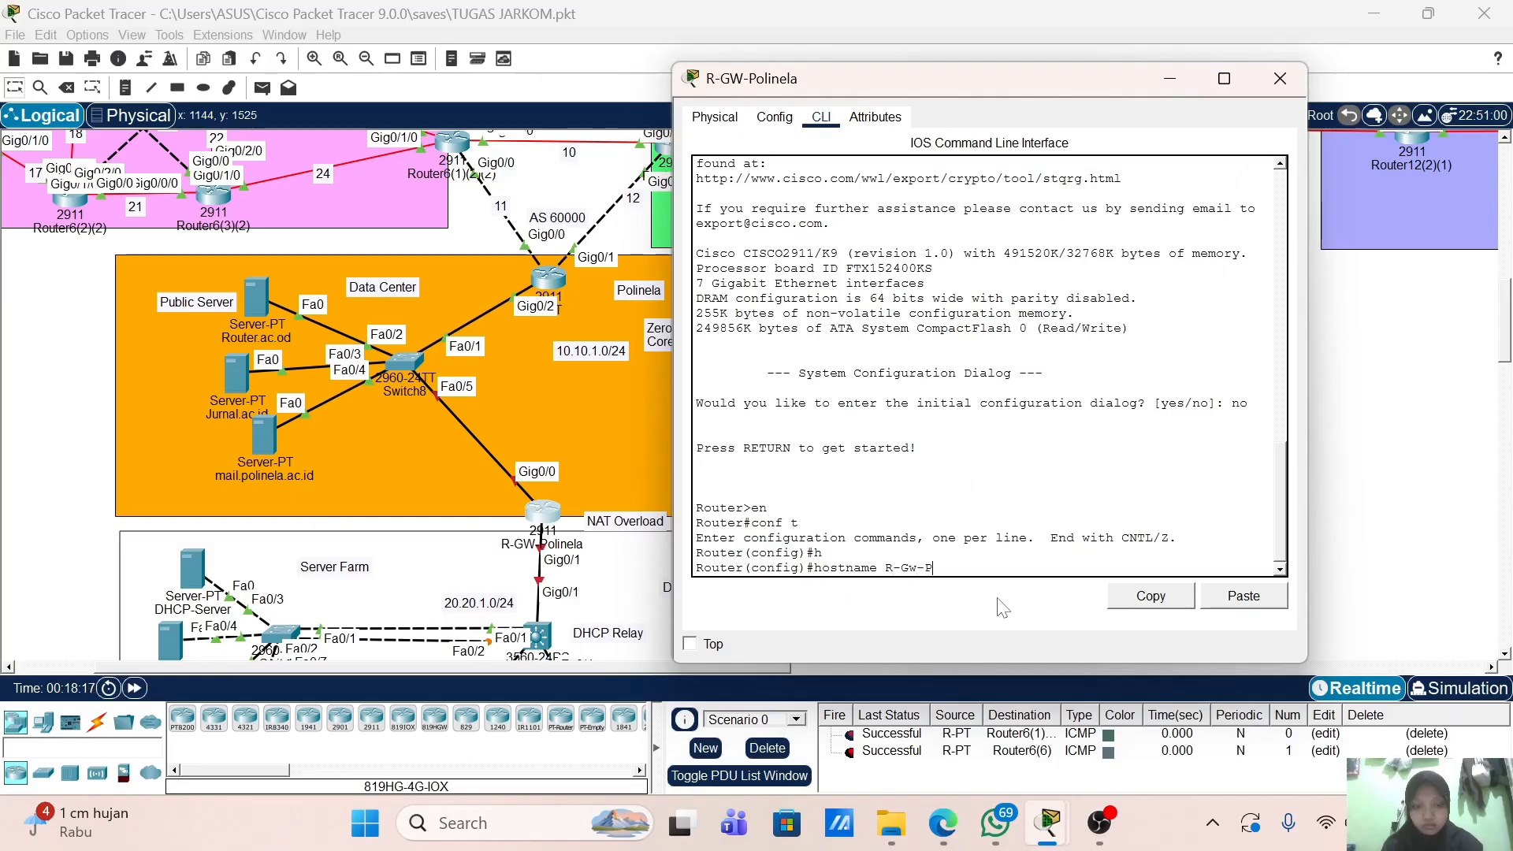
text(olinela)
key(Return)
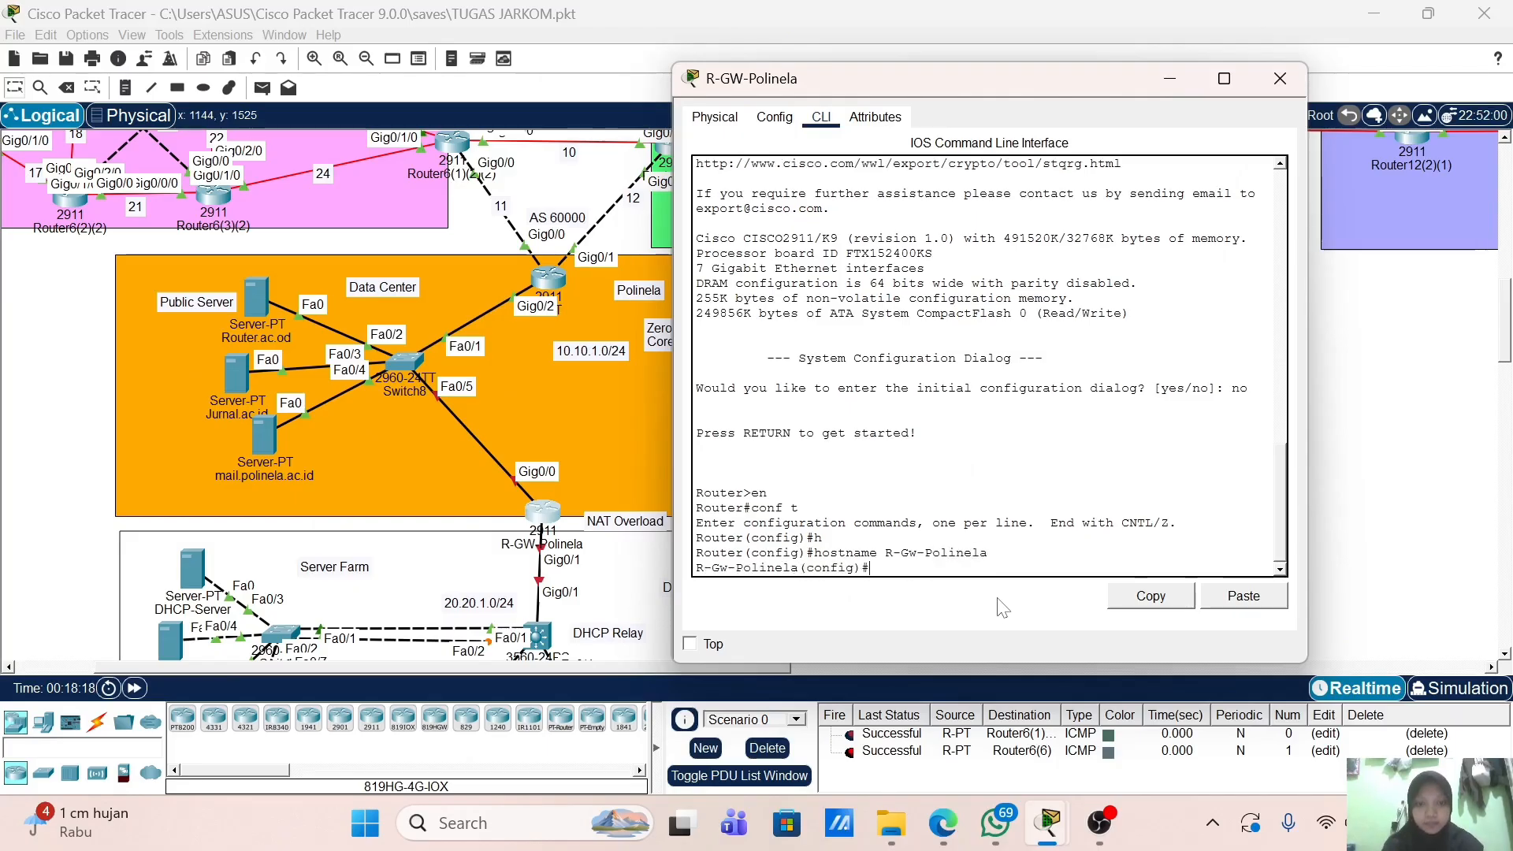
Step: Assign 10.10.1.2 255.255.255.0 to GigabitEthernet0/0
text(int g0)
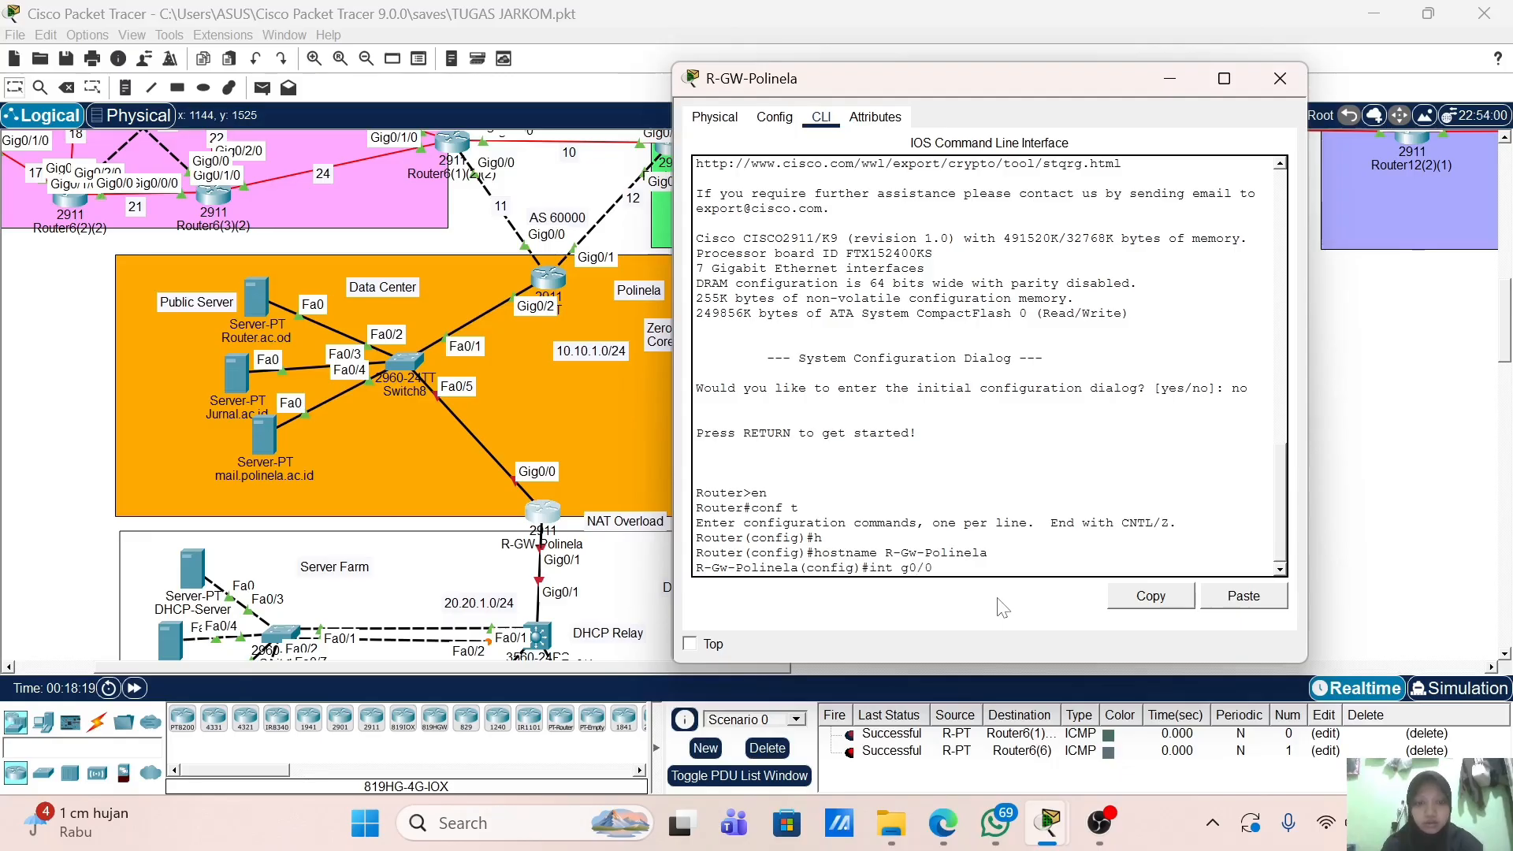
text(/0)
key(Return)
text(ip add)
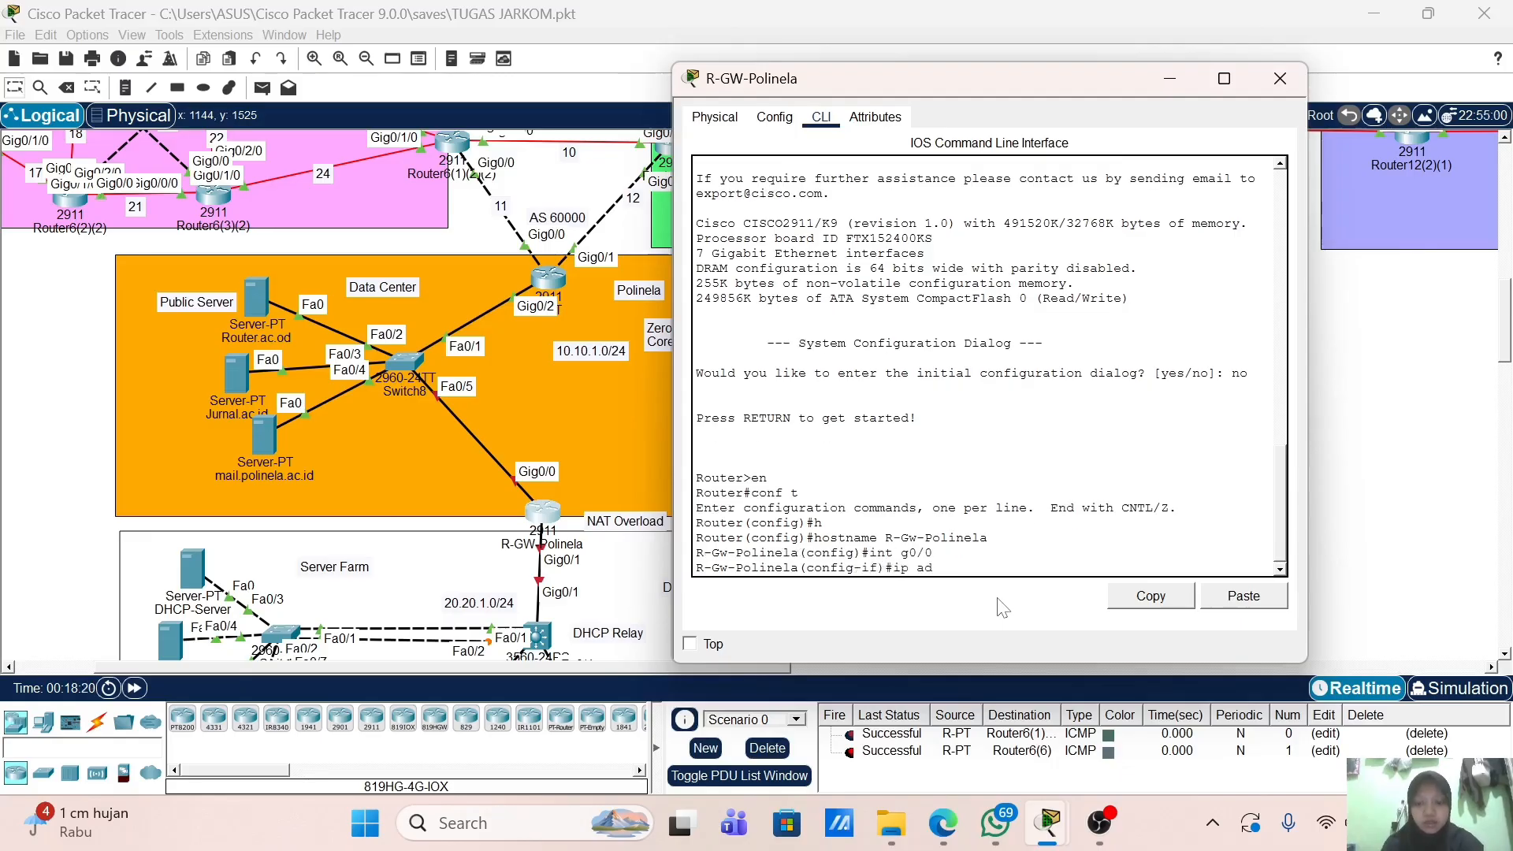
key(Tab)
text(10.10)
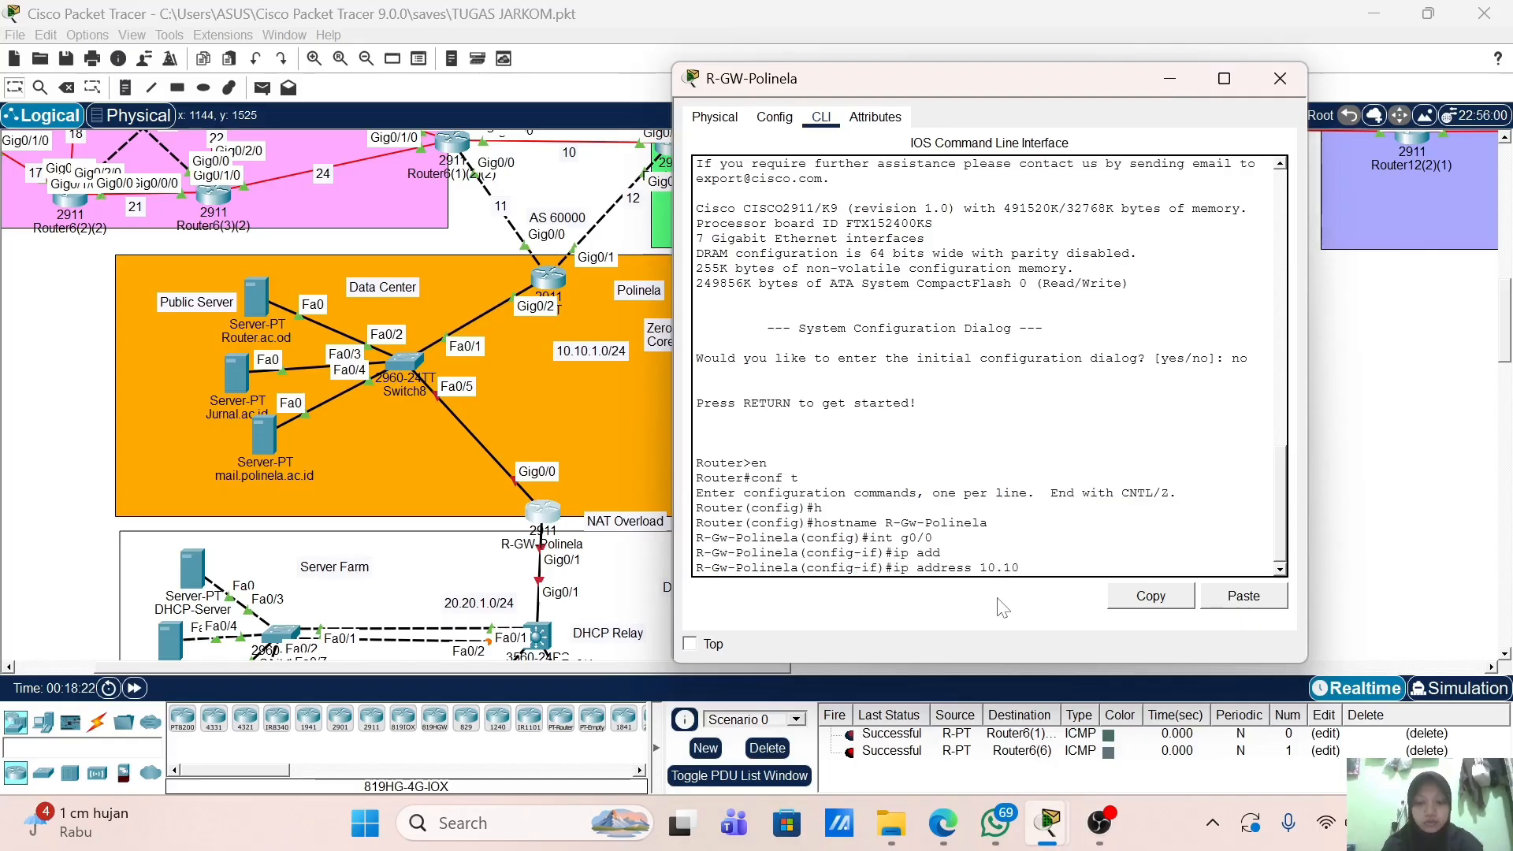
text(.1.2 255)
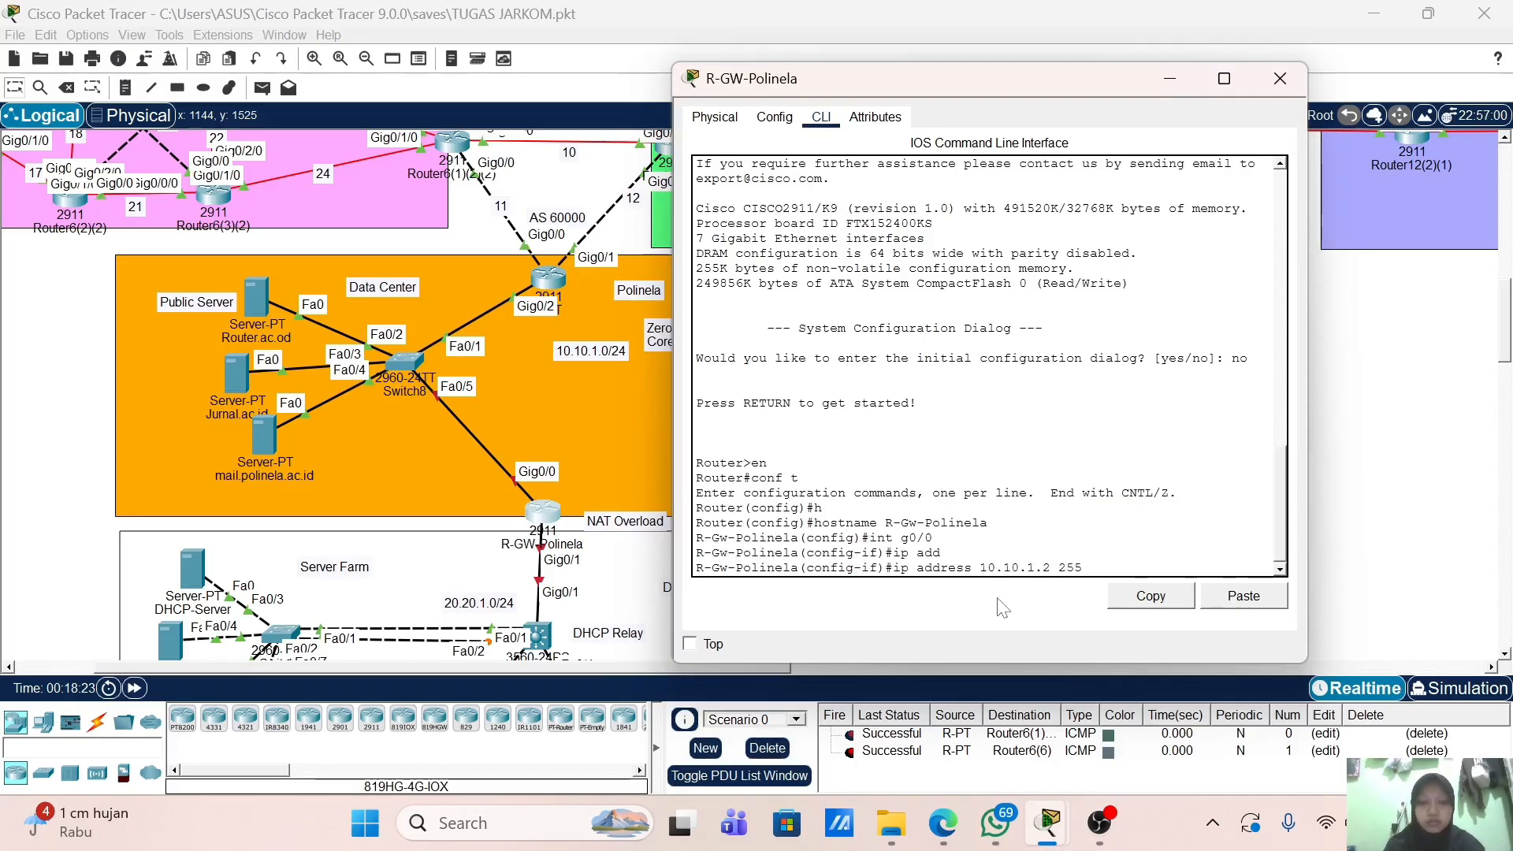
text(.255.255.0)
key(Return)
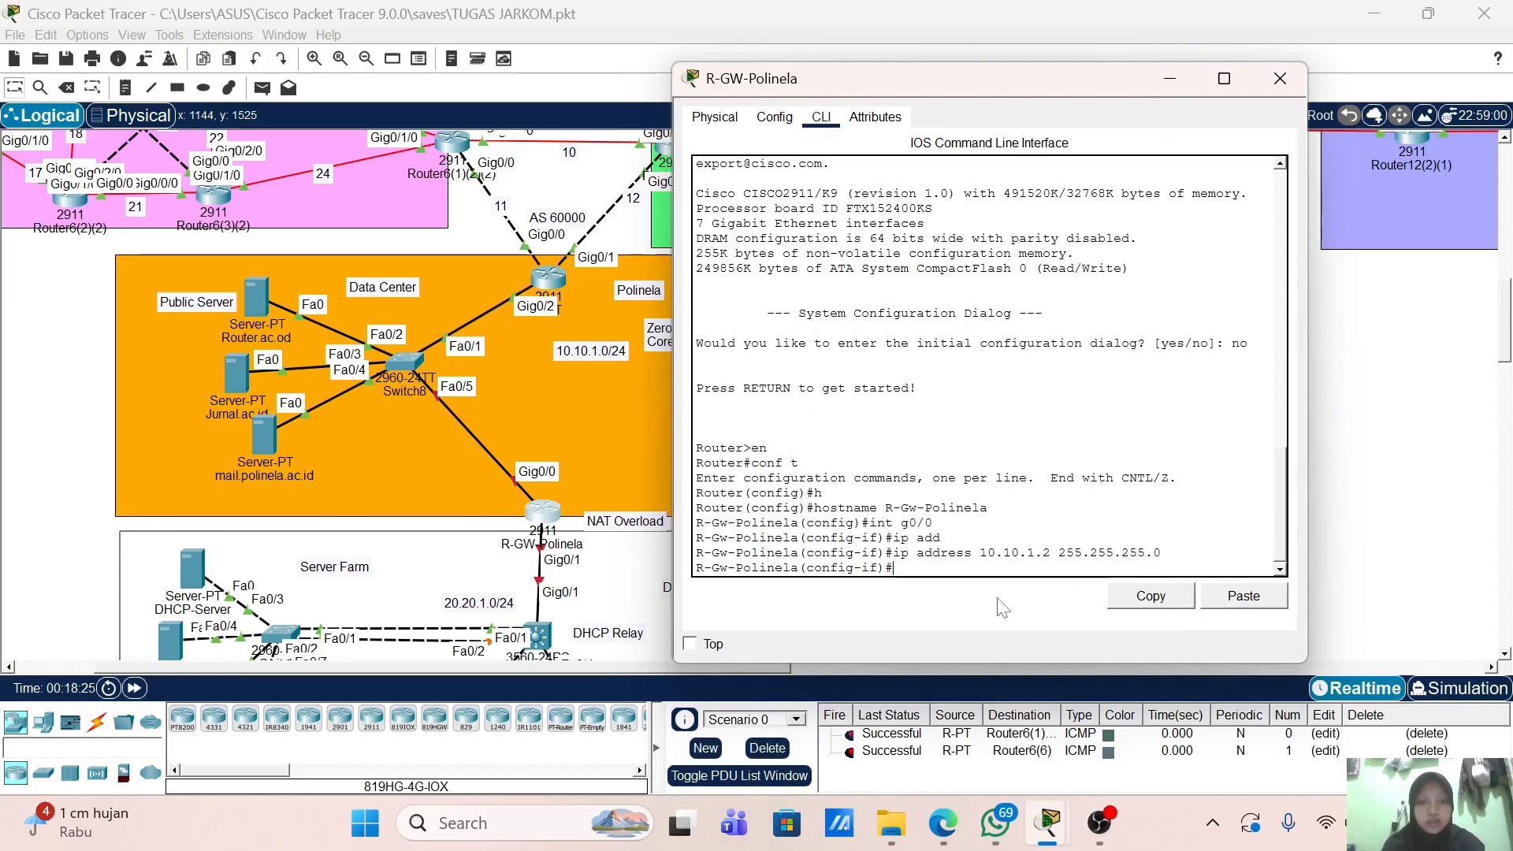
Step: Mark G0/0 as the NAT outside interface and enable it with no shutdown
text(ip n)
key(Tab)
text(o)
key(Tab)
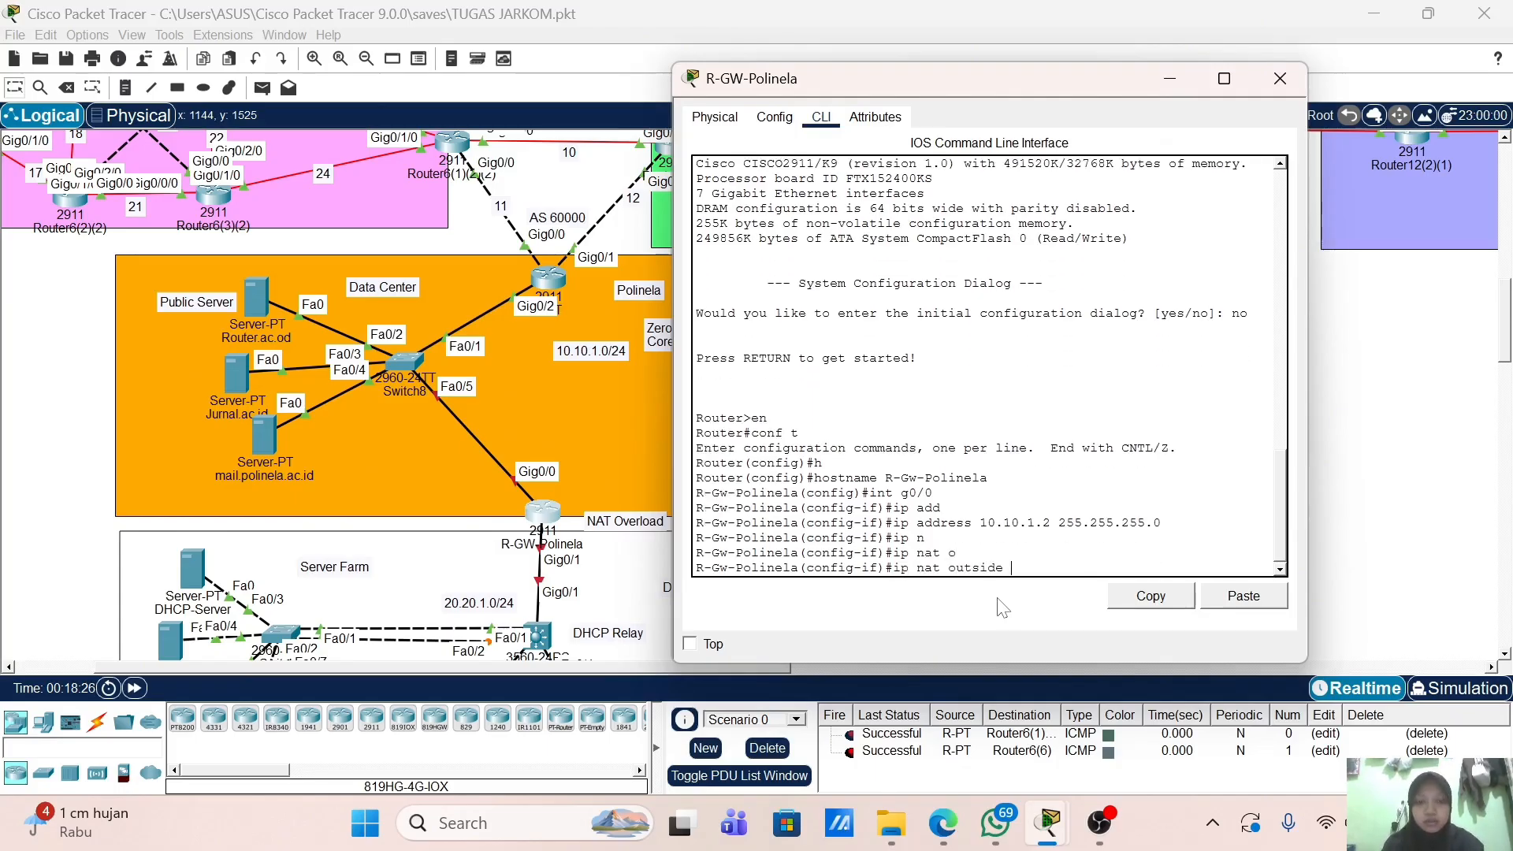
key(Return)
text(no sh)
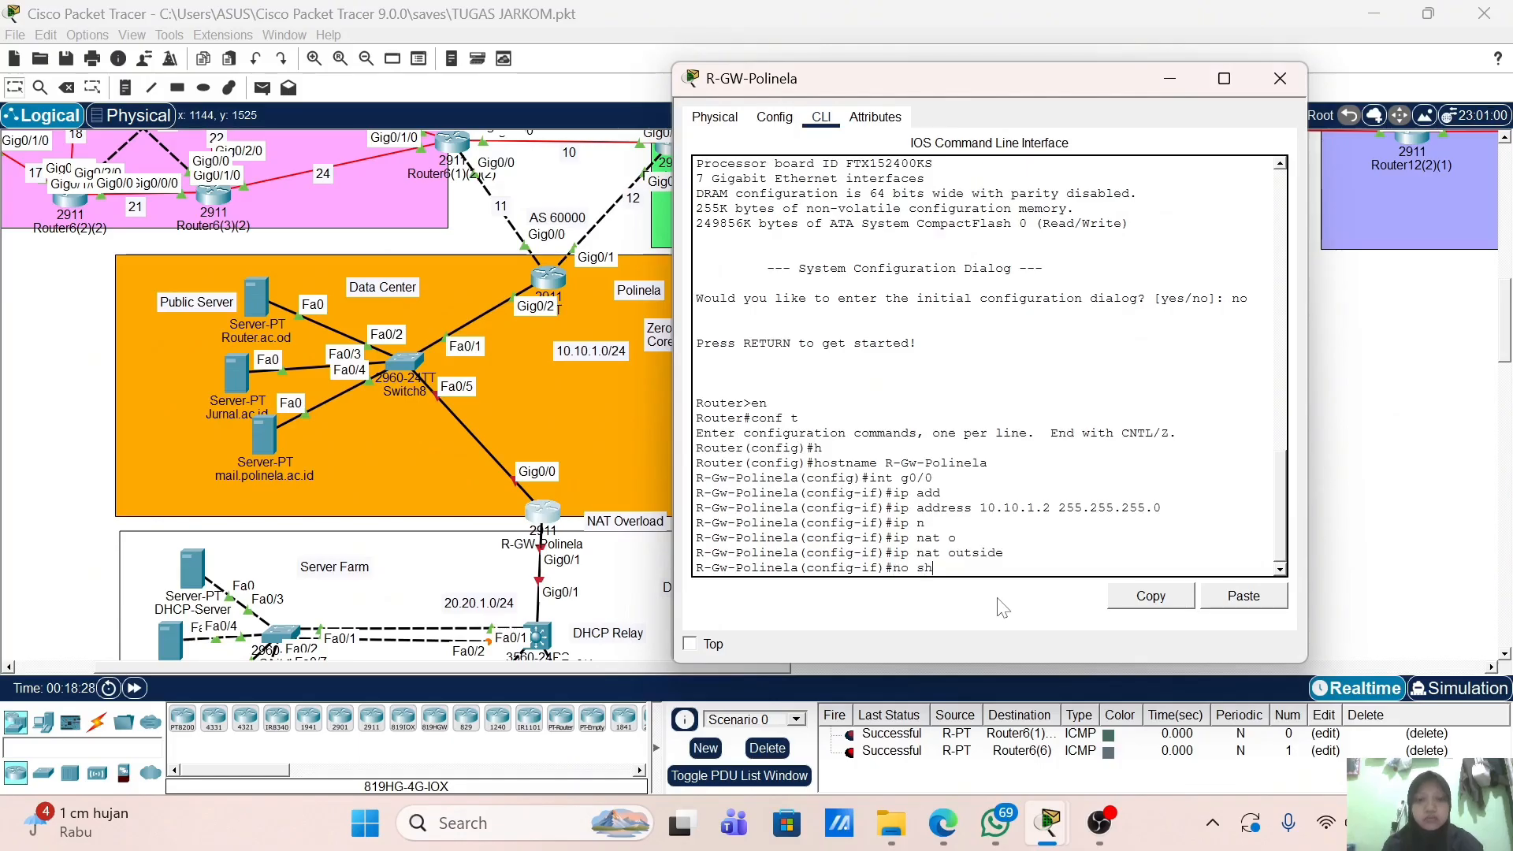
key(Return)
key(Return)
key(Return)
text(inela(config-if)#i)
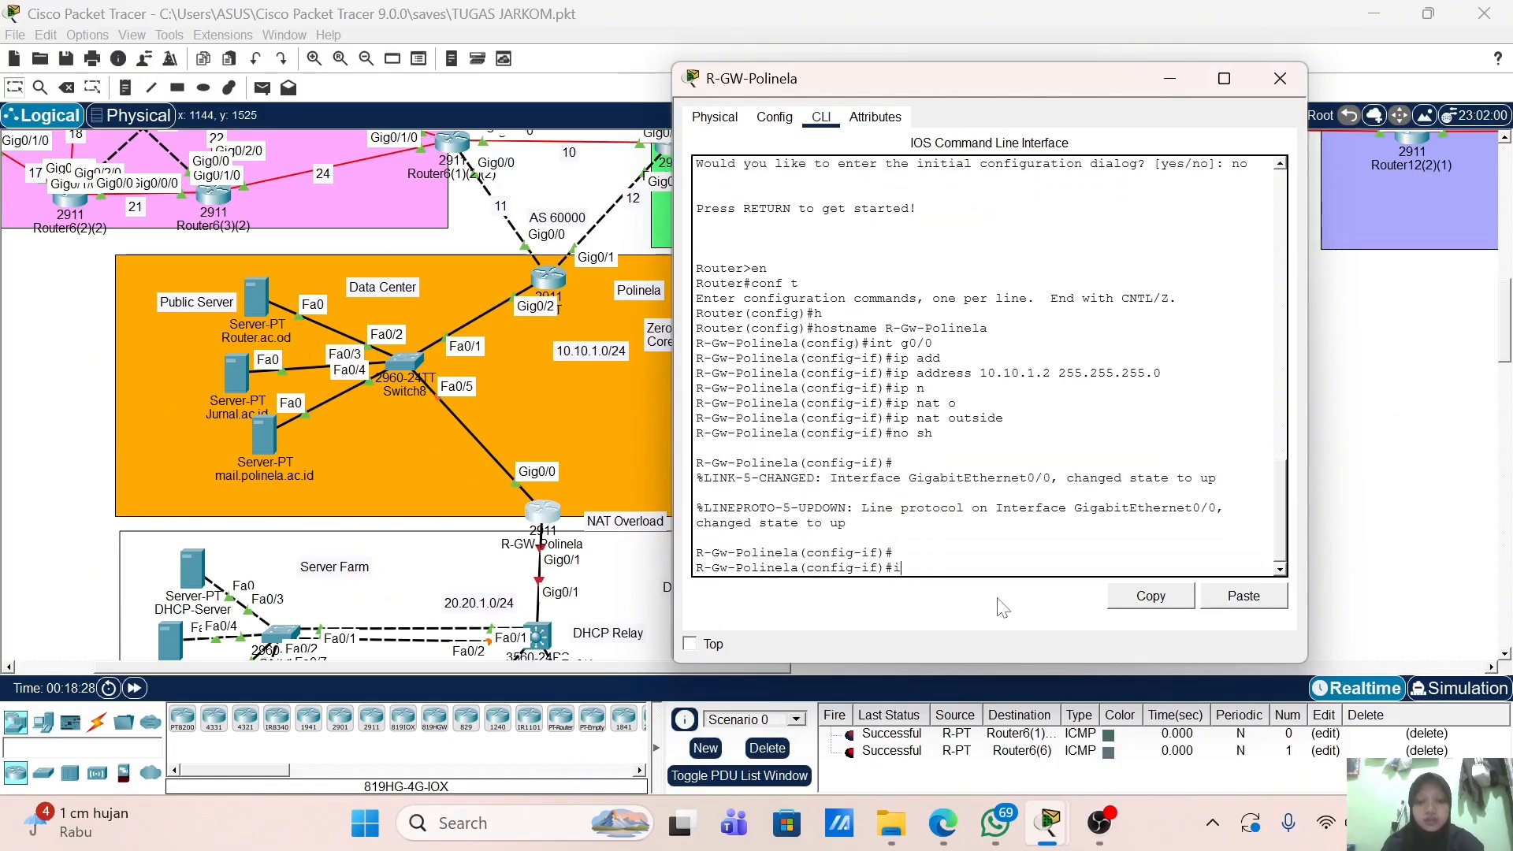
text(nt g0/1)
Step: Assign 20.20.1.1 255.255.255.0 to GigabitEthernet0/1
key(Return)
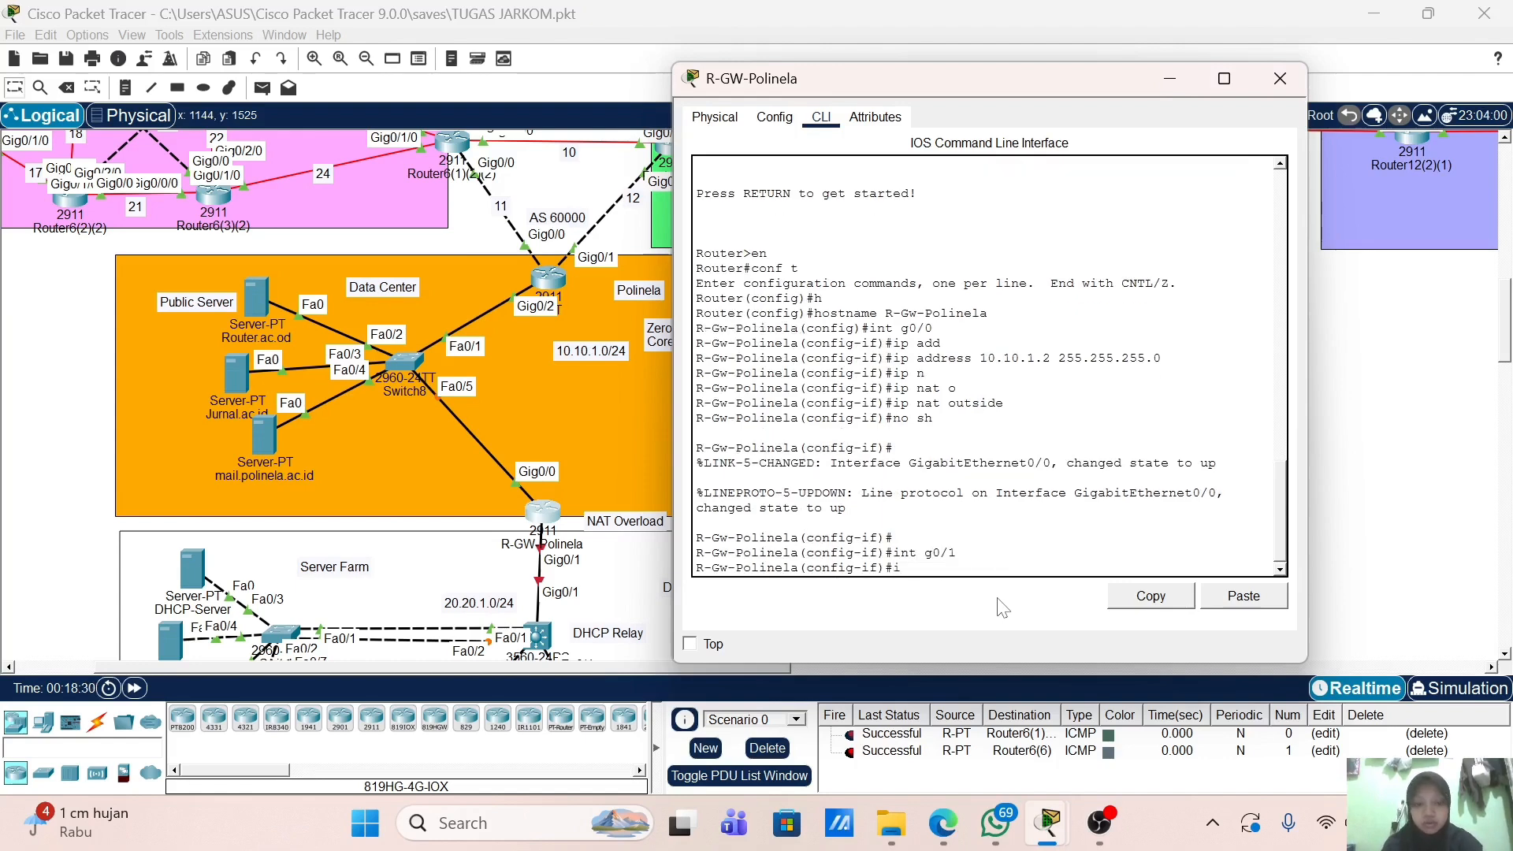
text(ip add)
key(Return)
text(ip address)
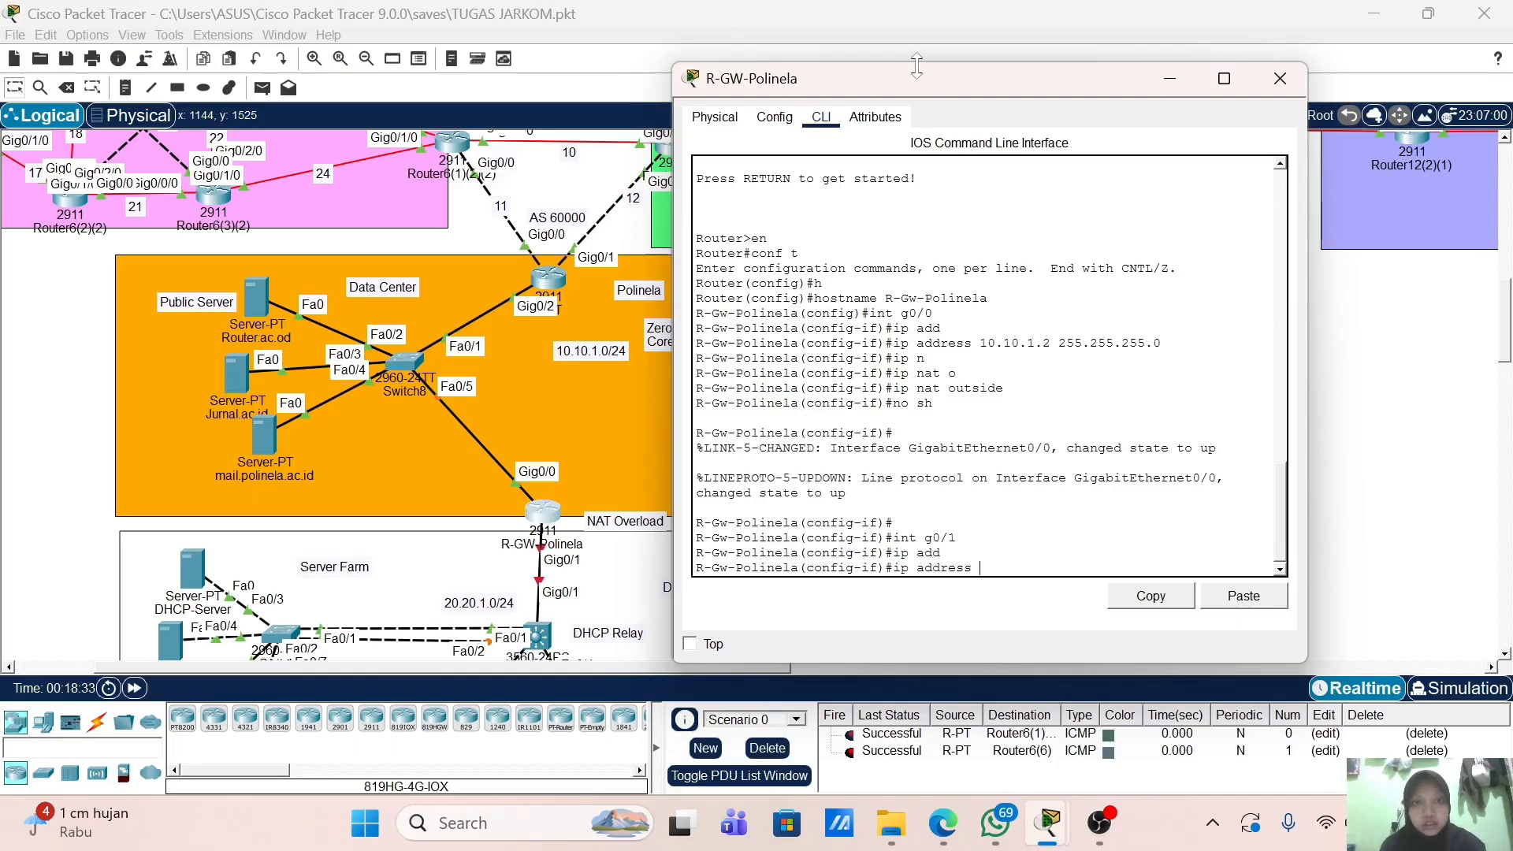
mouse_move(932, 89)
mouse_down()
mouse_move(1025, 86)
mouse_move(918, 39)
mouse_move(924, 113)
mouse_up()
text(20)
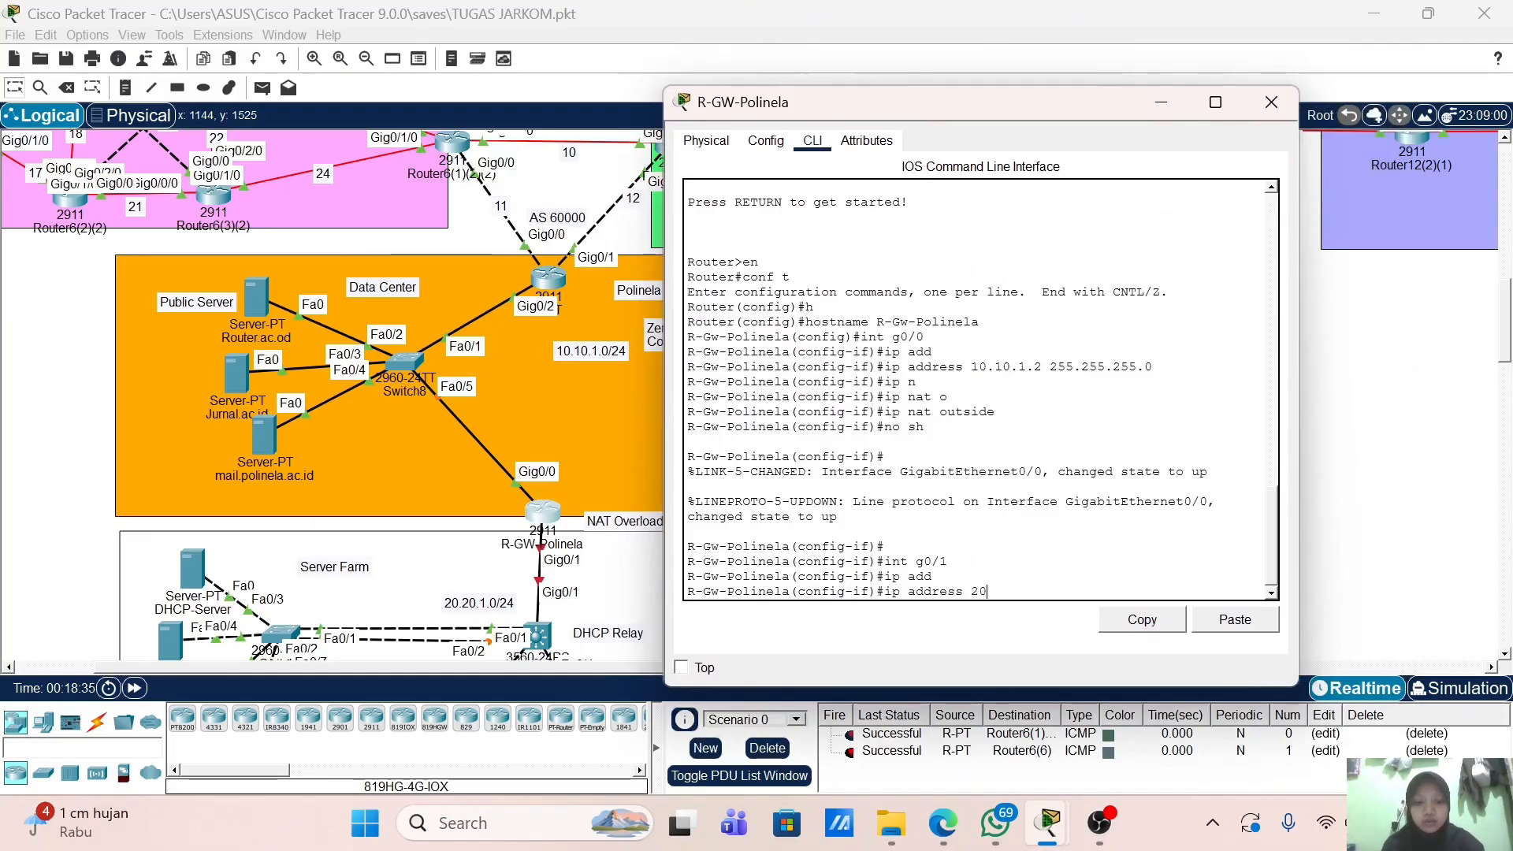
text(.20.1.1)
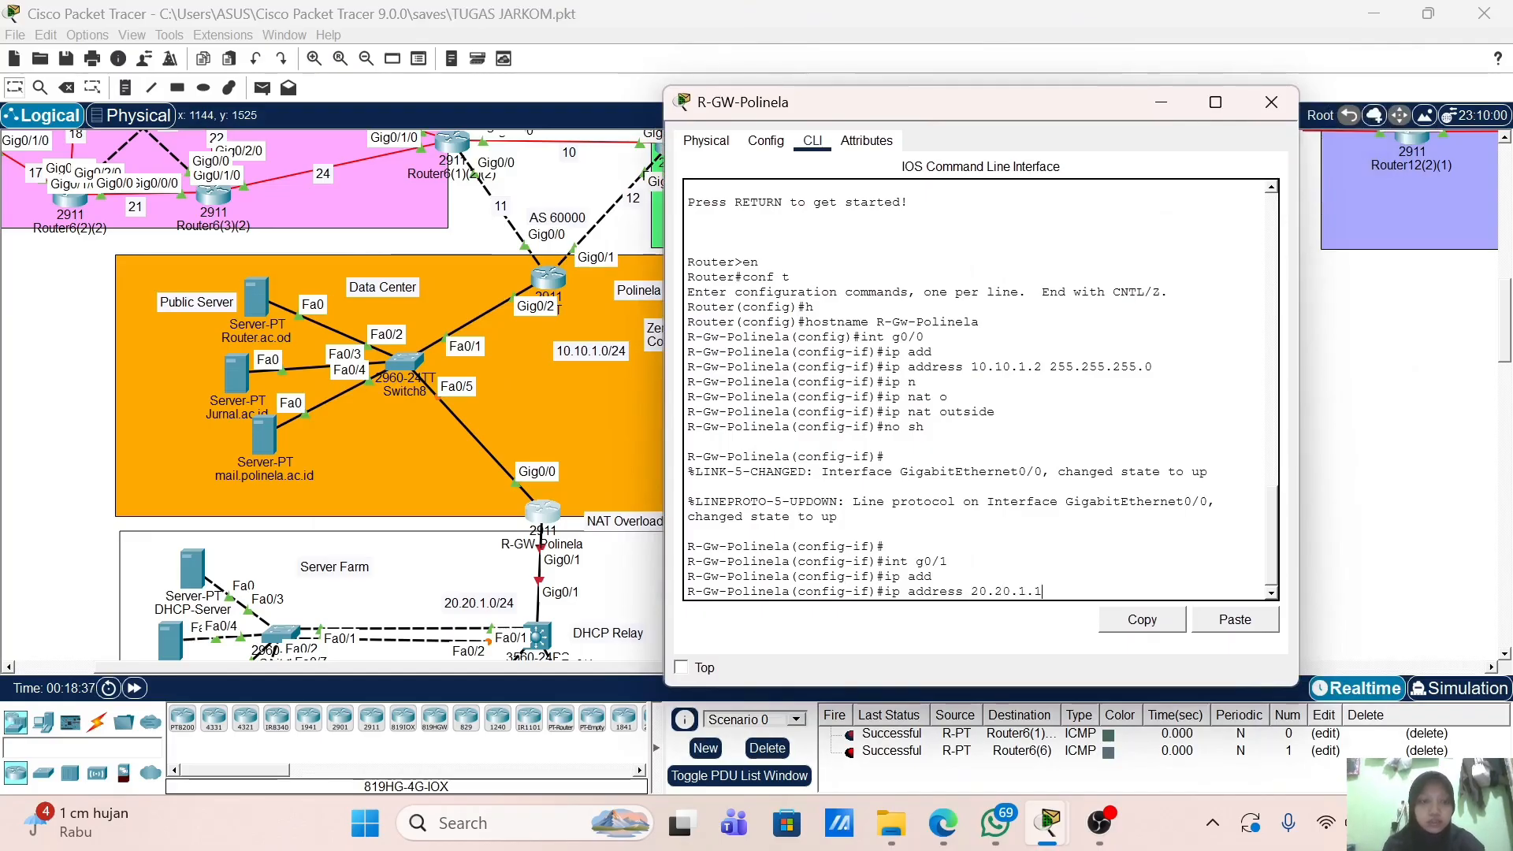
text( 25)
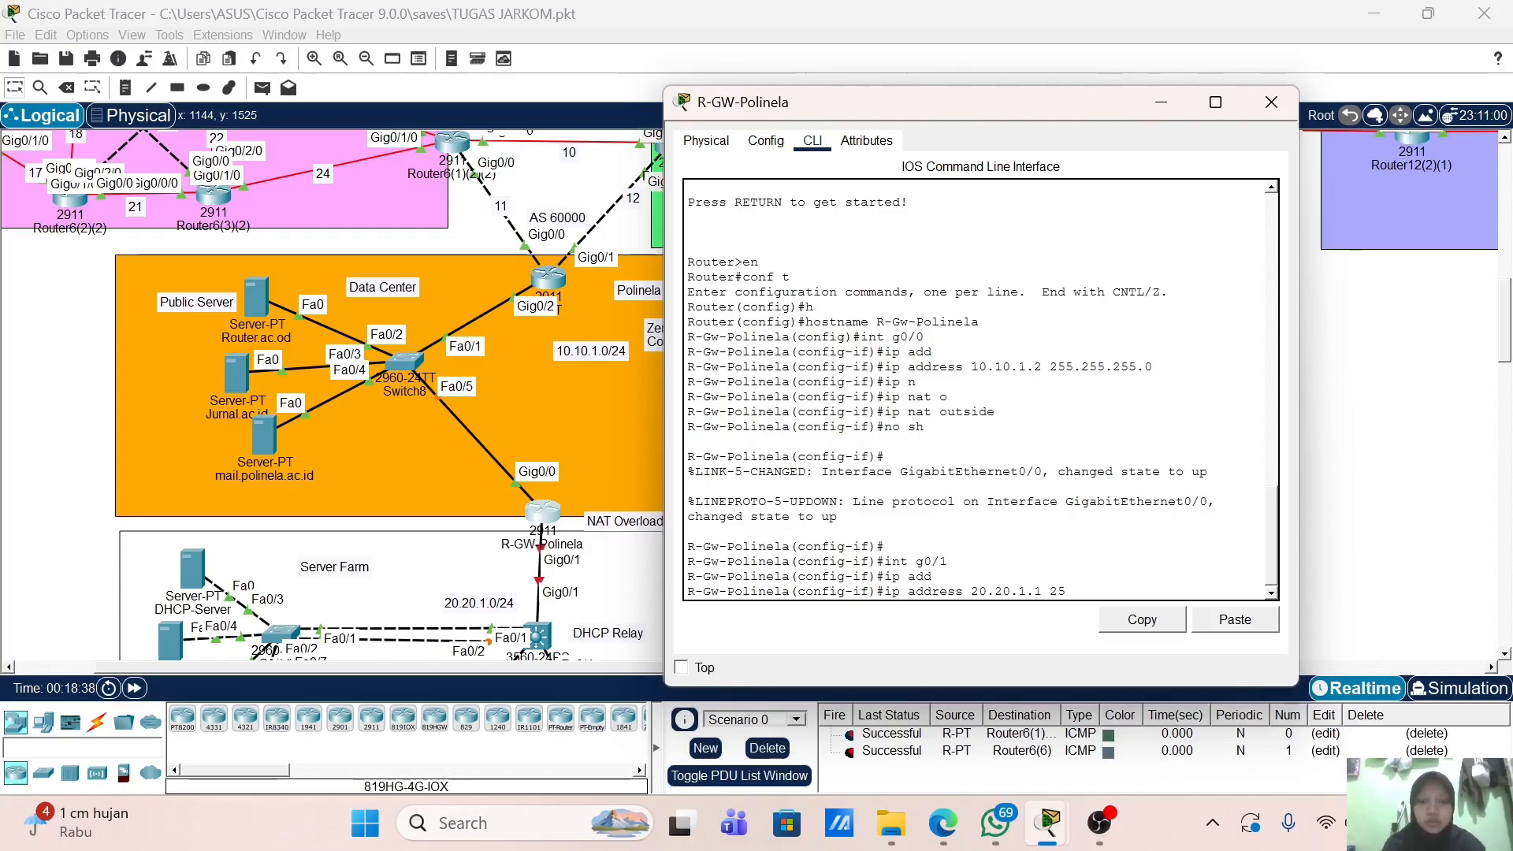
text(5.255.255.0)
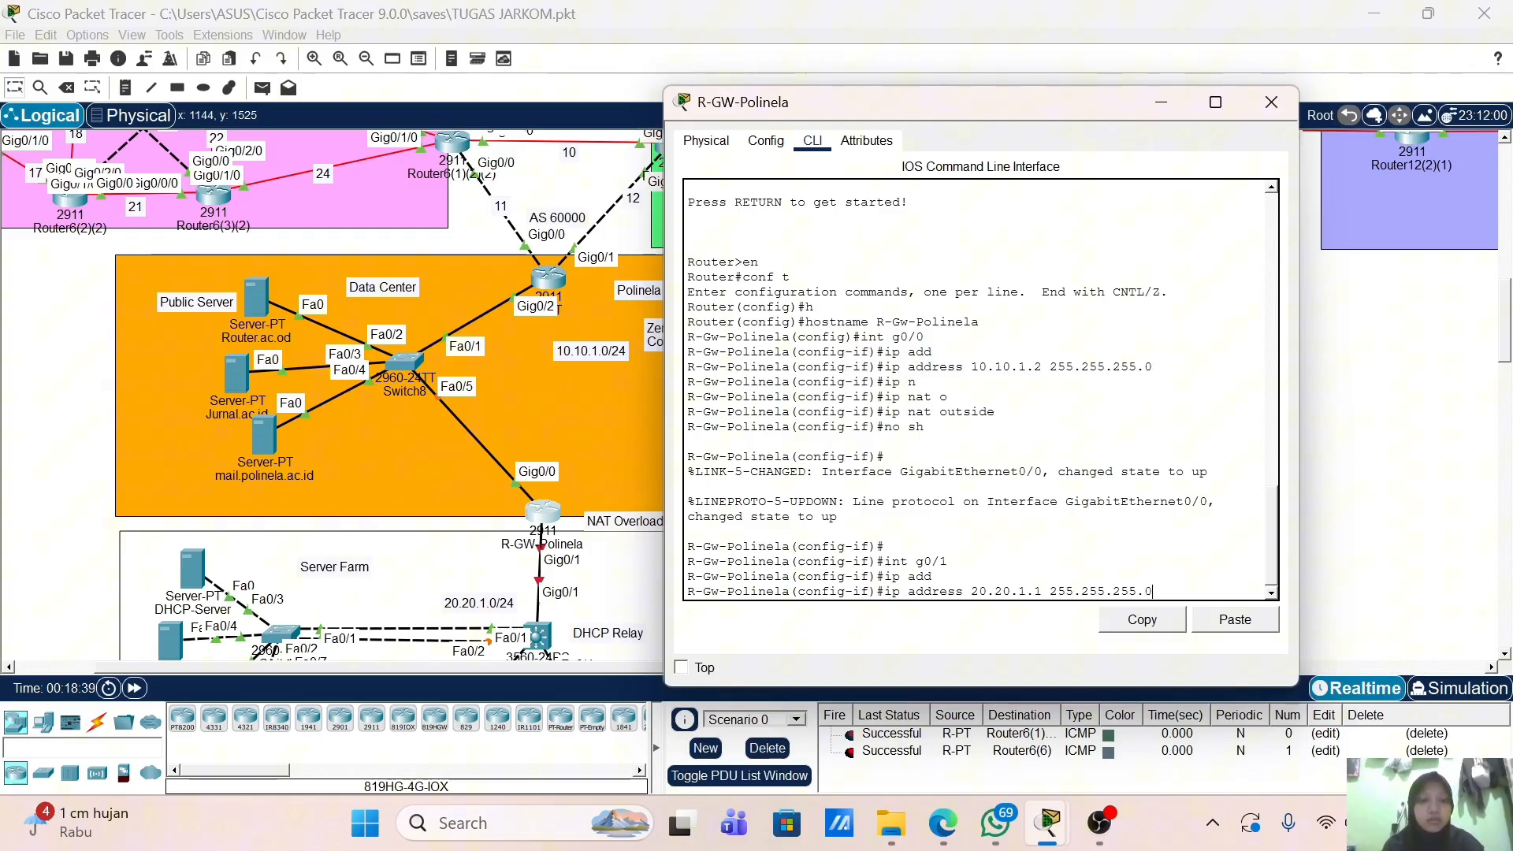
key(Return)
Step: Make G0/1 the NAT inside interface and bring it up with no shutdown
text(ip)
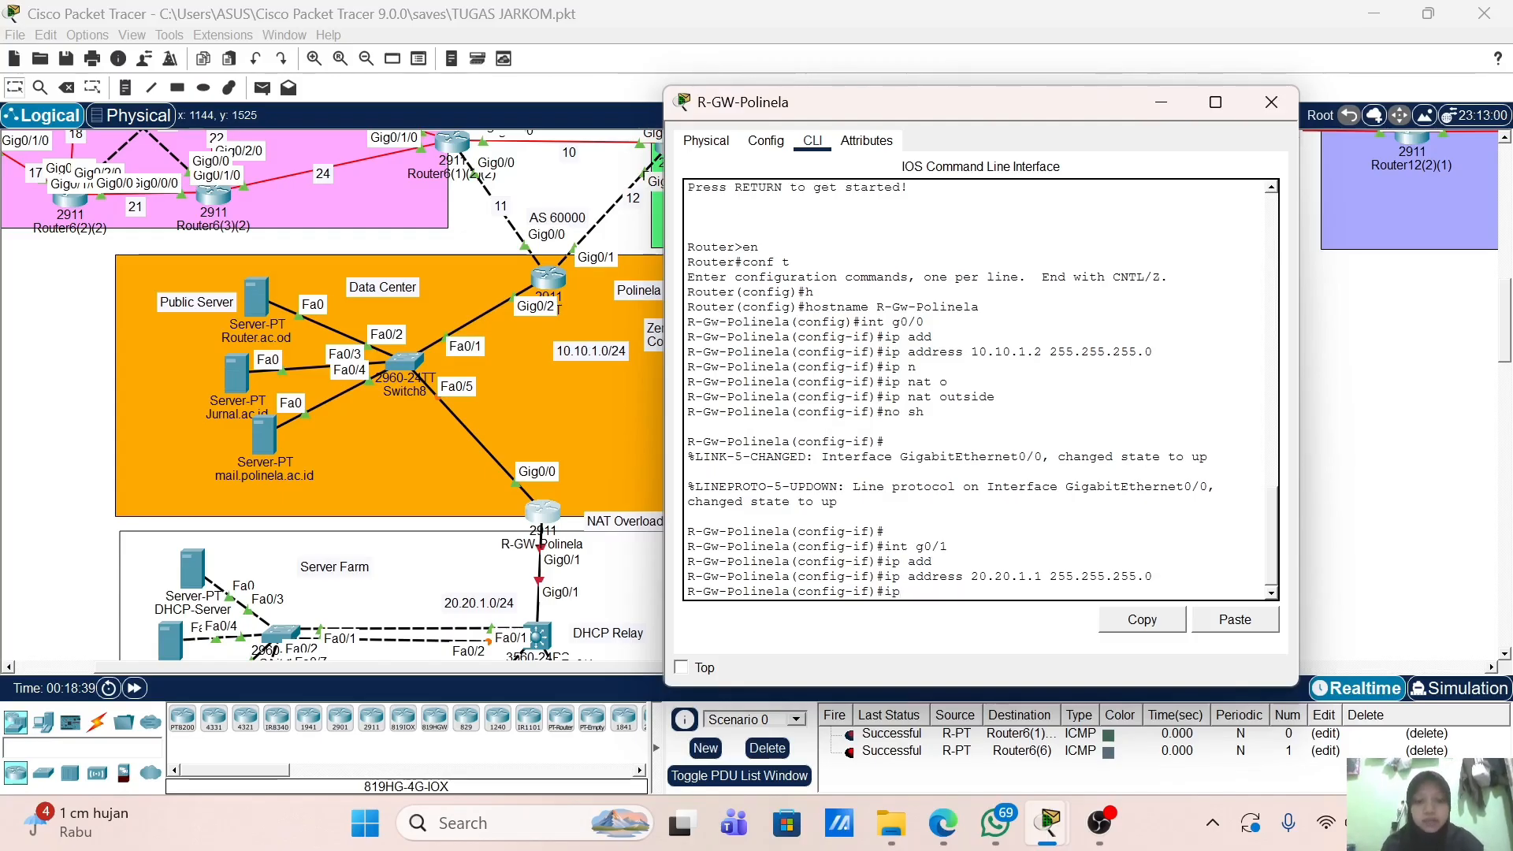
text( n)
key(Tab)
text(at i)
key(Tab)
key(Return)
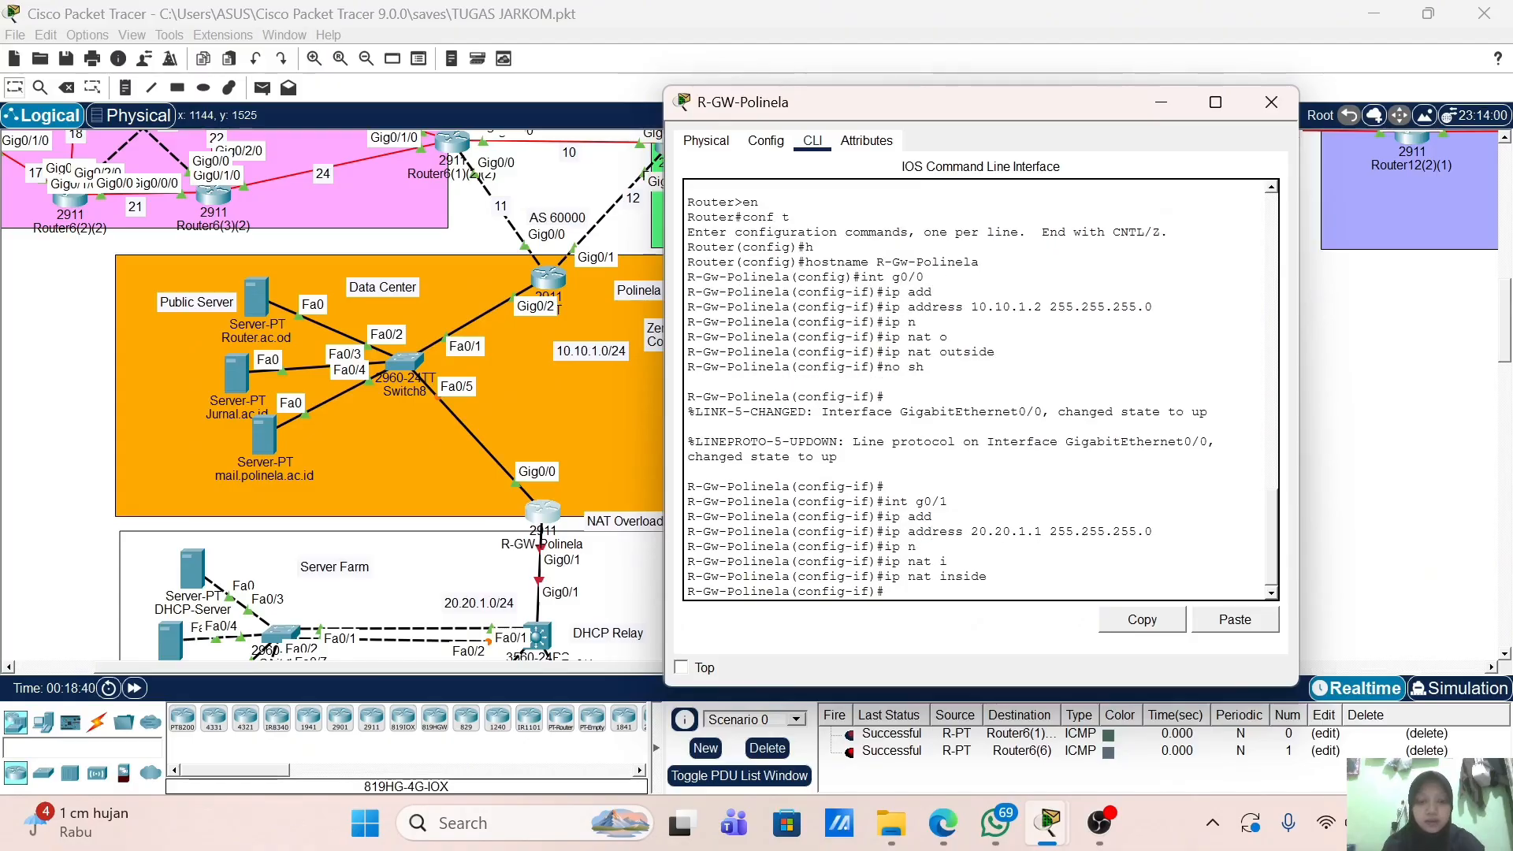
text(h)
key(Return)
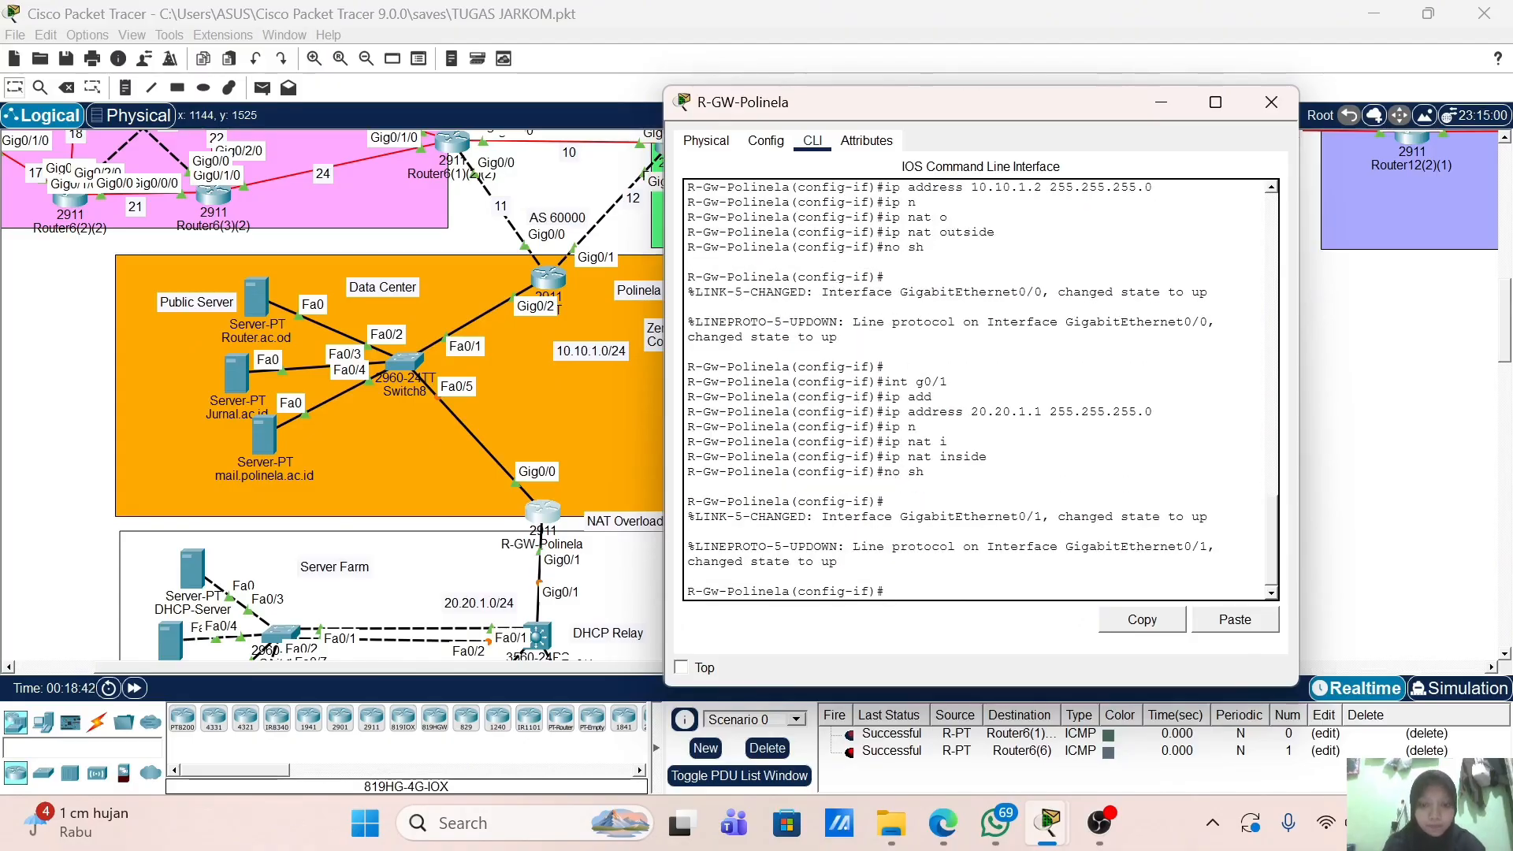
key(Return)
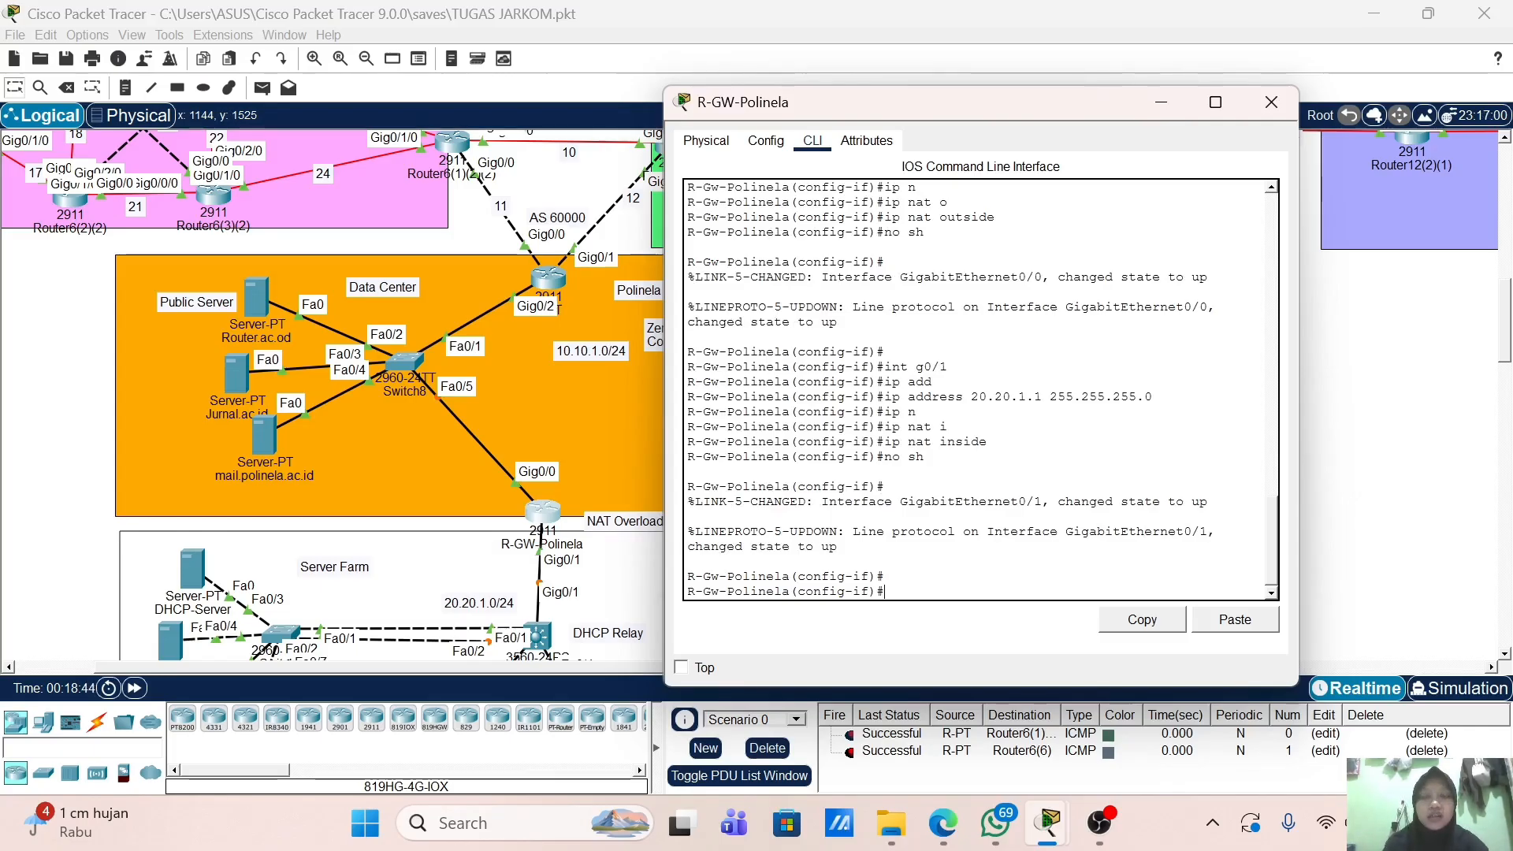
Step: Exit interface configuration back to global configuration mode
text(ex)
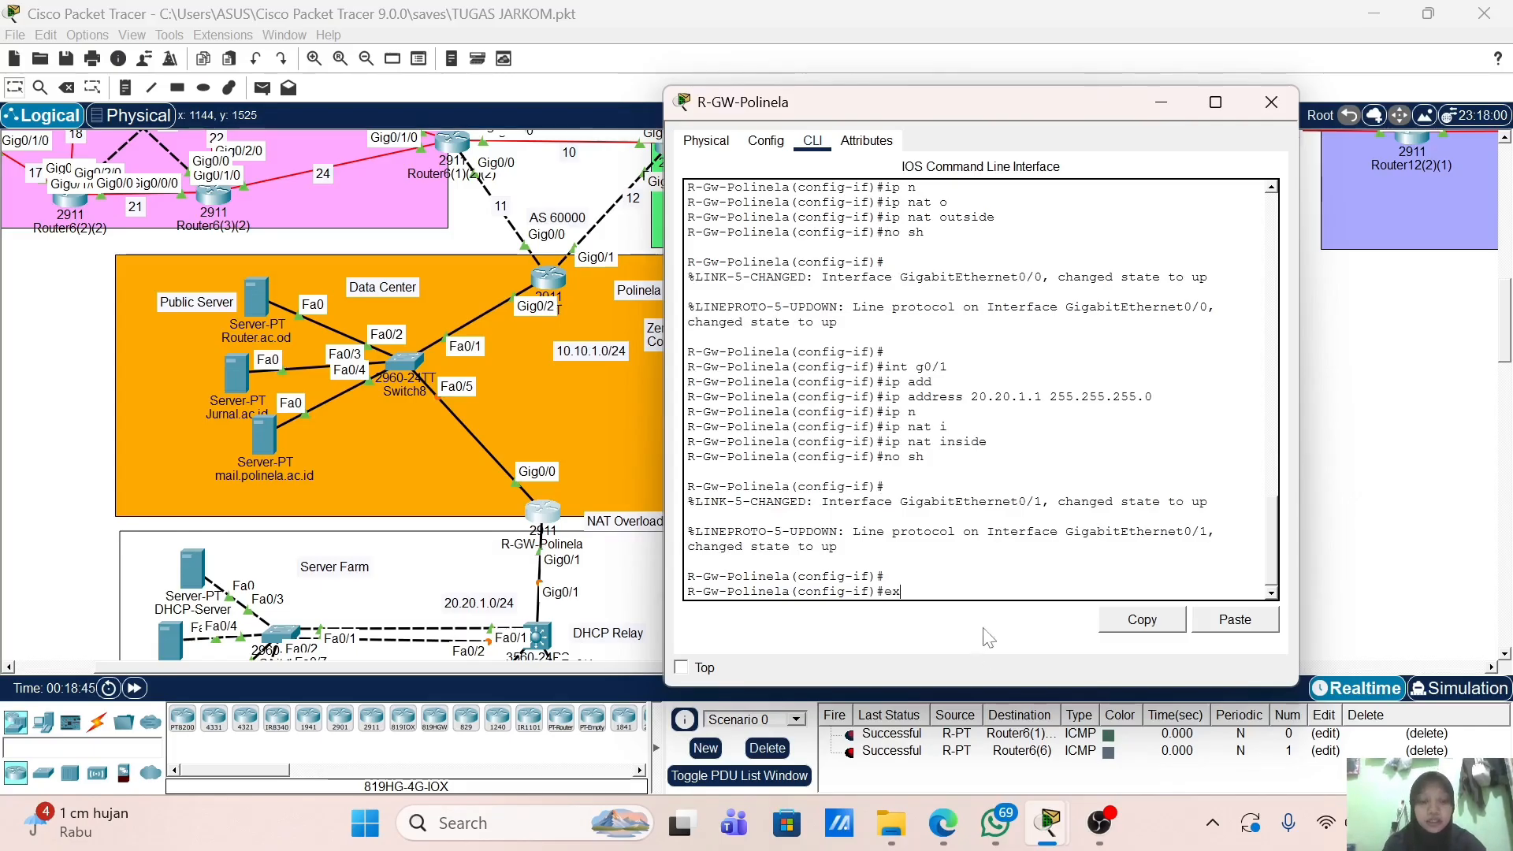
key(Return)
text(ip a)
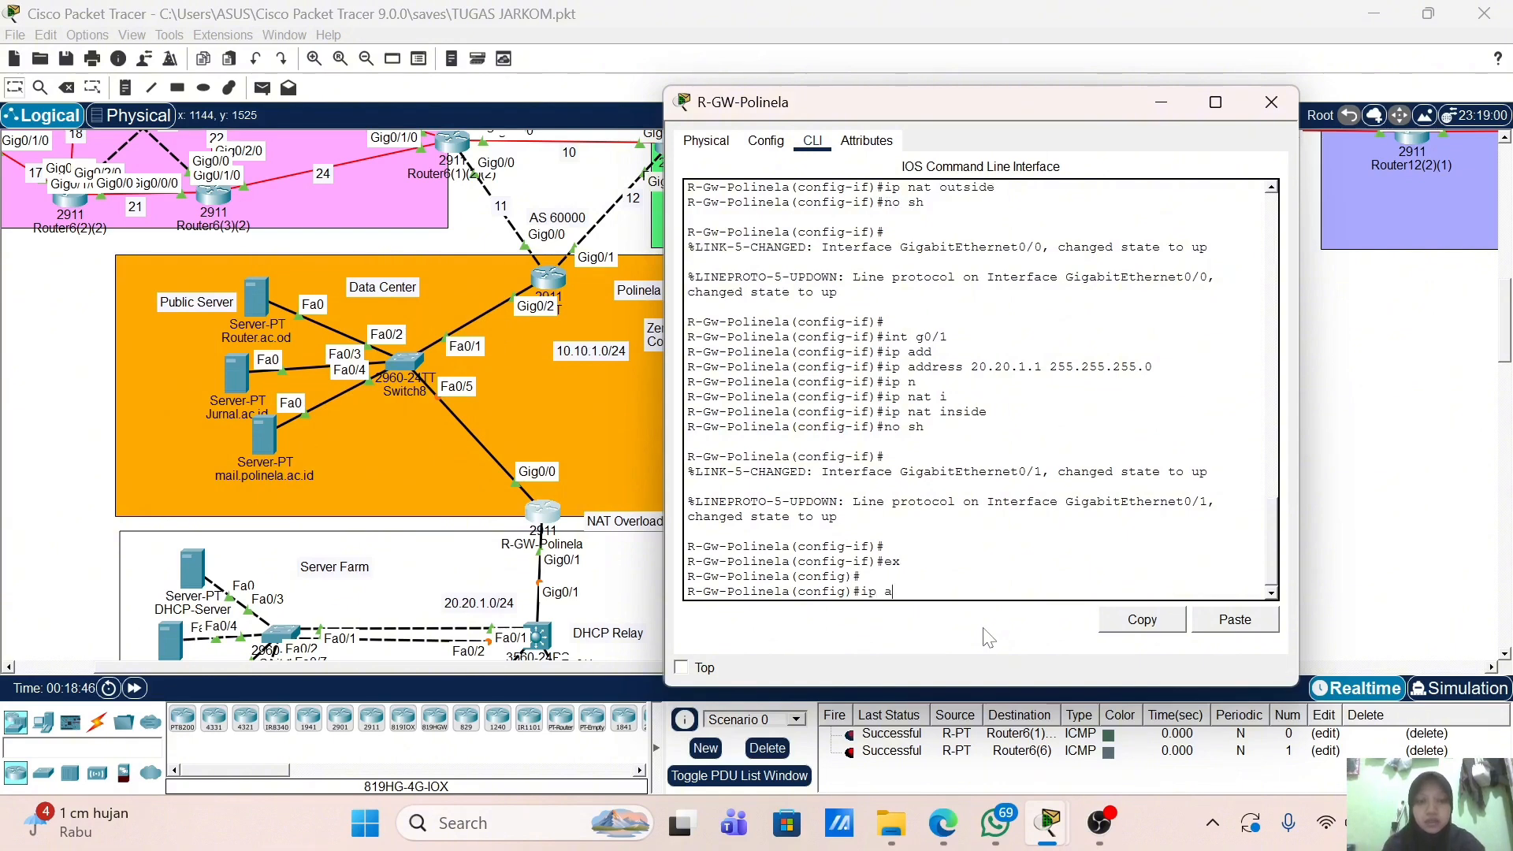
text(cc)
key(Tab)
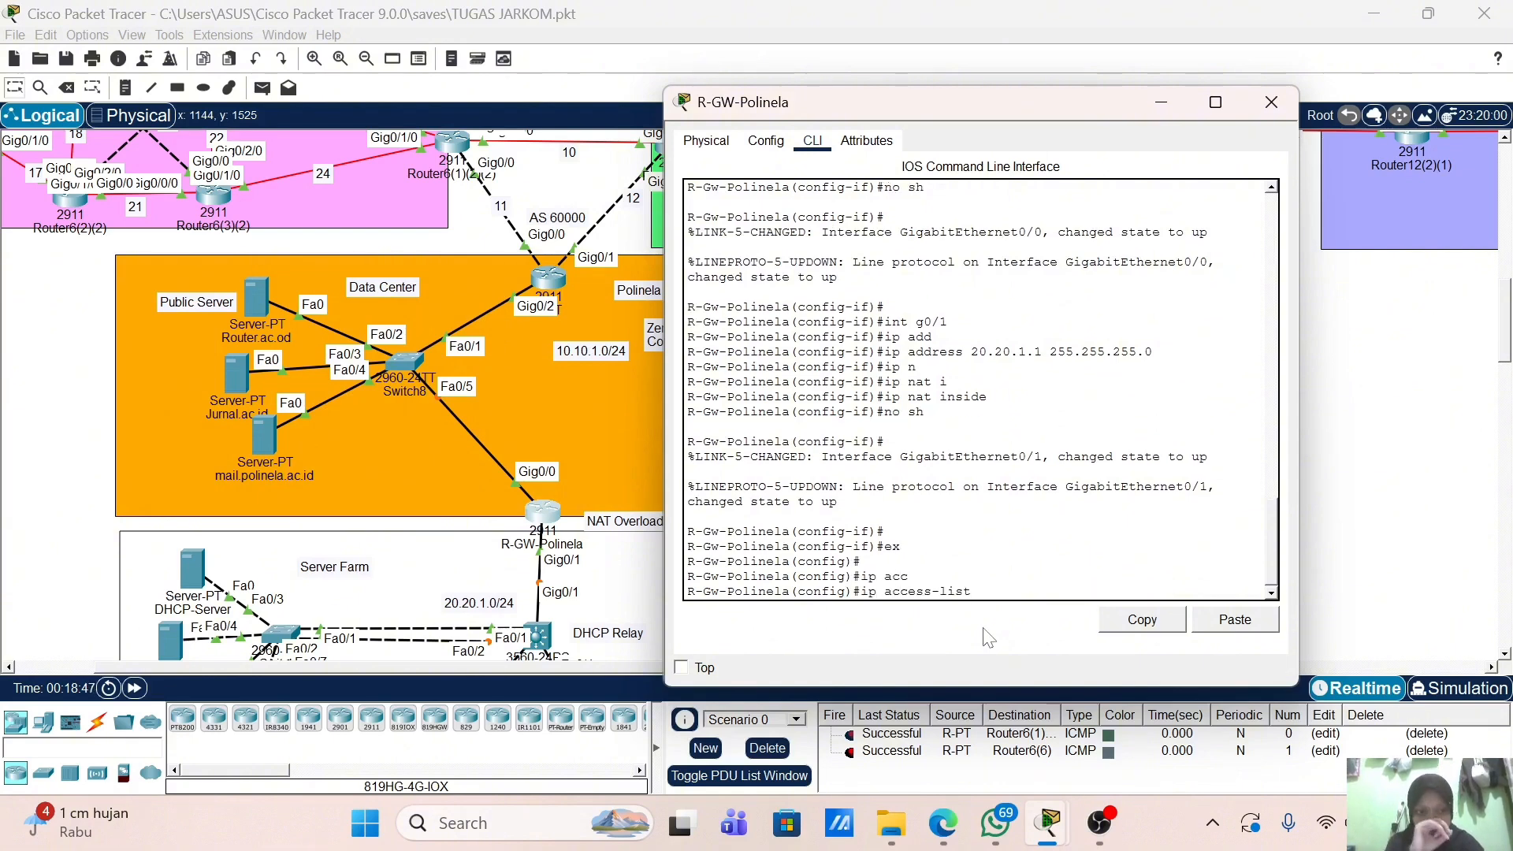
key(BackSpace)
key(BackSpace)
key(BackSpace)
key(BackSpace)
key(BackSpace)
key(BackSpace)
key(BackSpace)
key(BackSpace)
key(BackSpace)
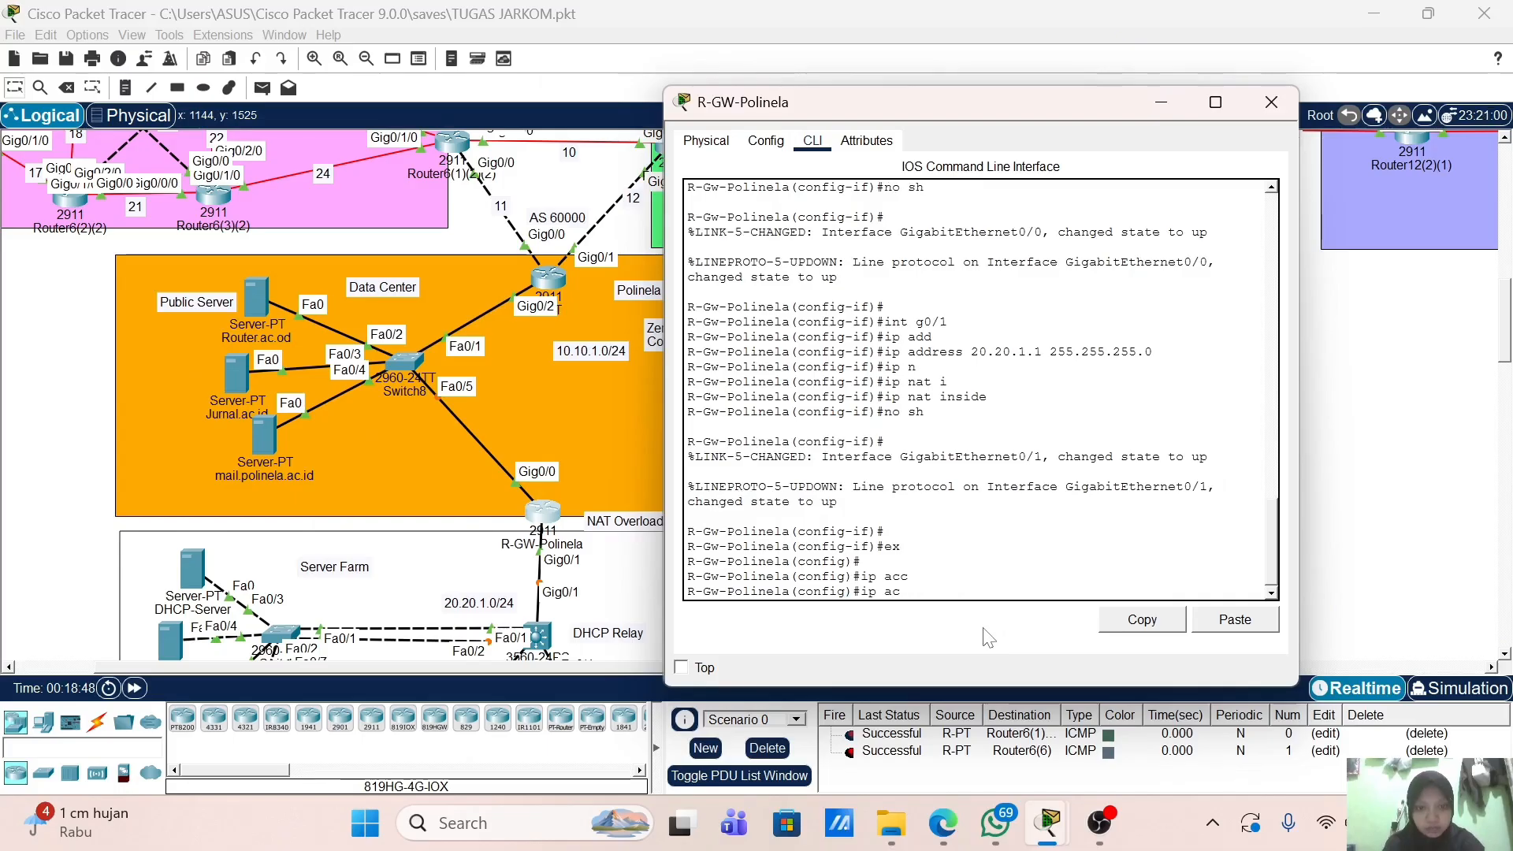
key(BackSpace)
key(BackSpace)
Step: Enter ip nat inside source list 1 interface gigabitEthernet0/0 overload
text(n)
key(Tab)
text(i)
key(Tab)
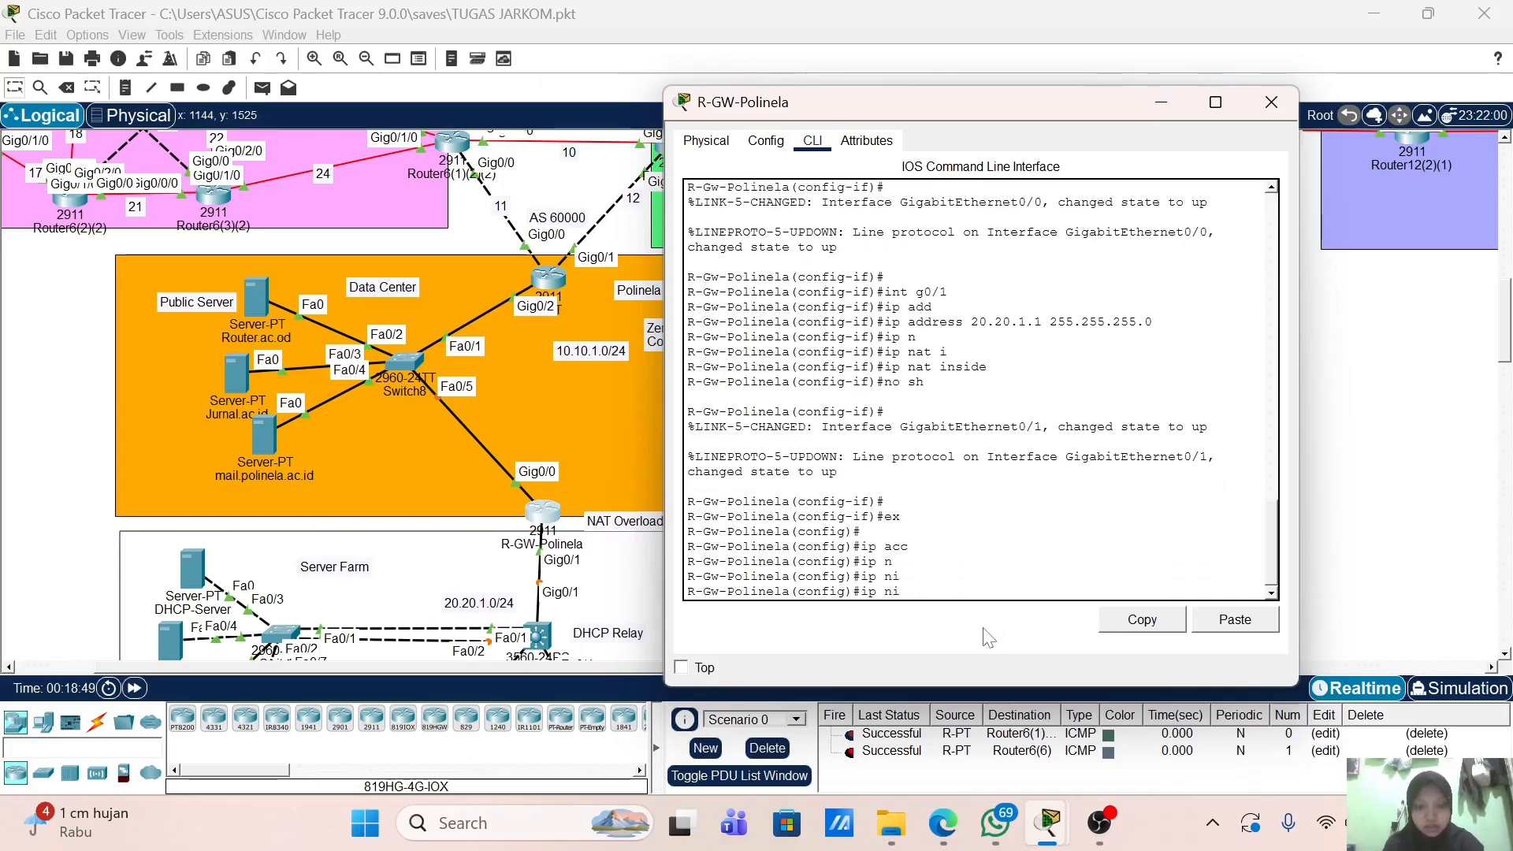
key(Tab)
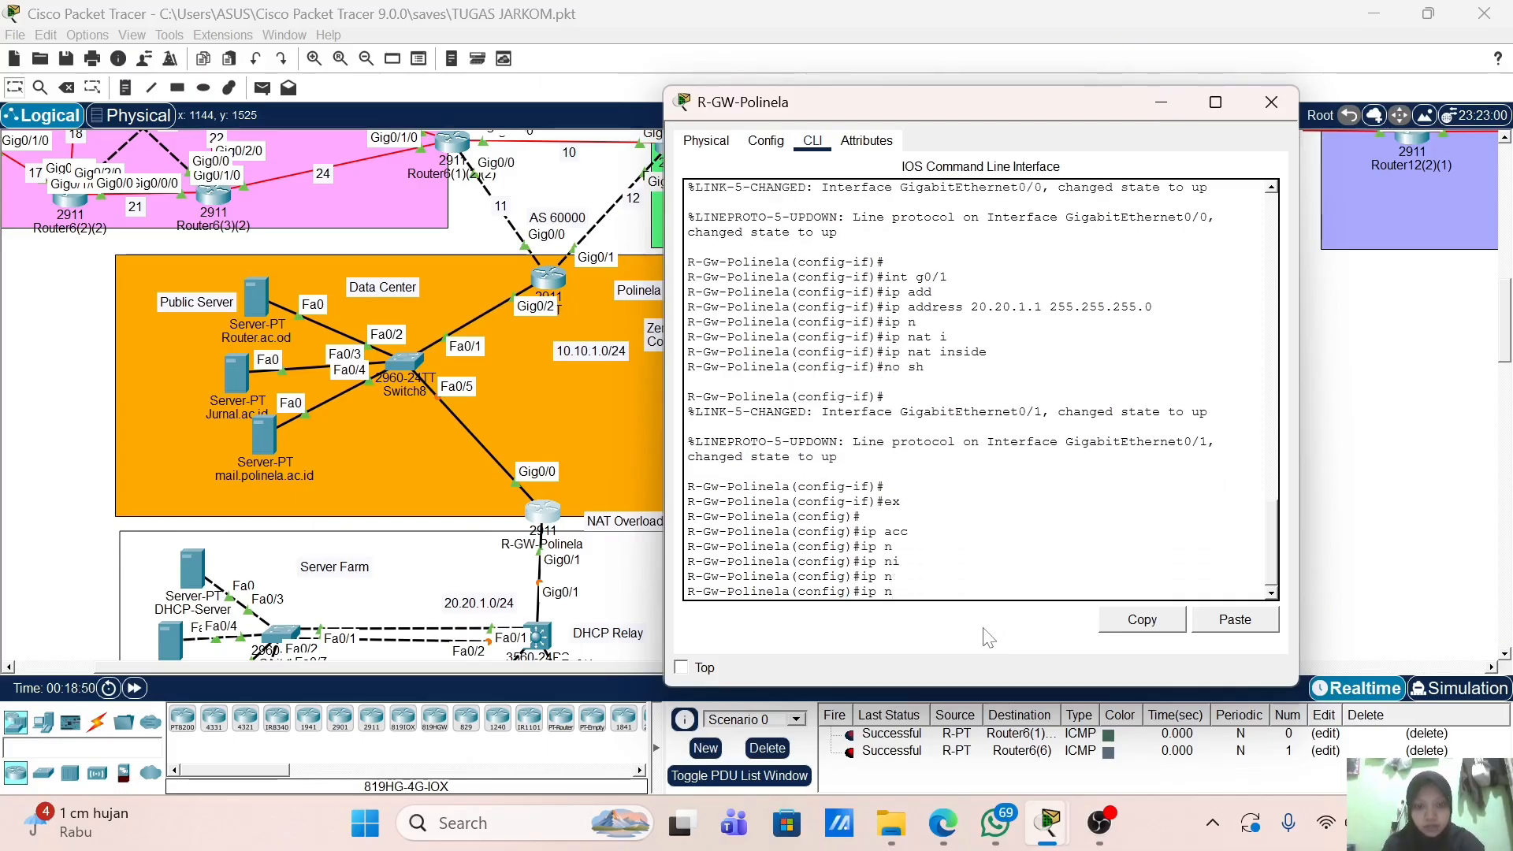
text(at)
key(Tab)
text(in)
key(Tab)
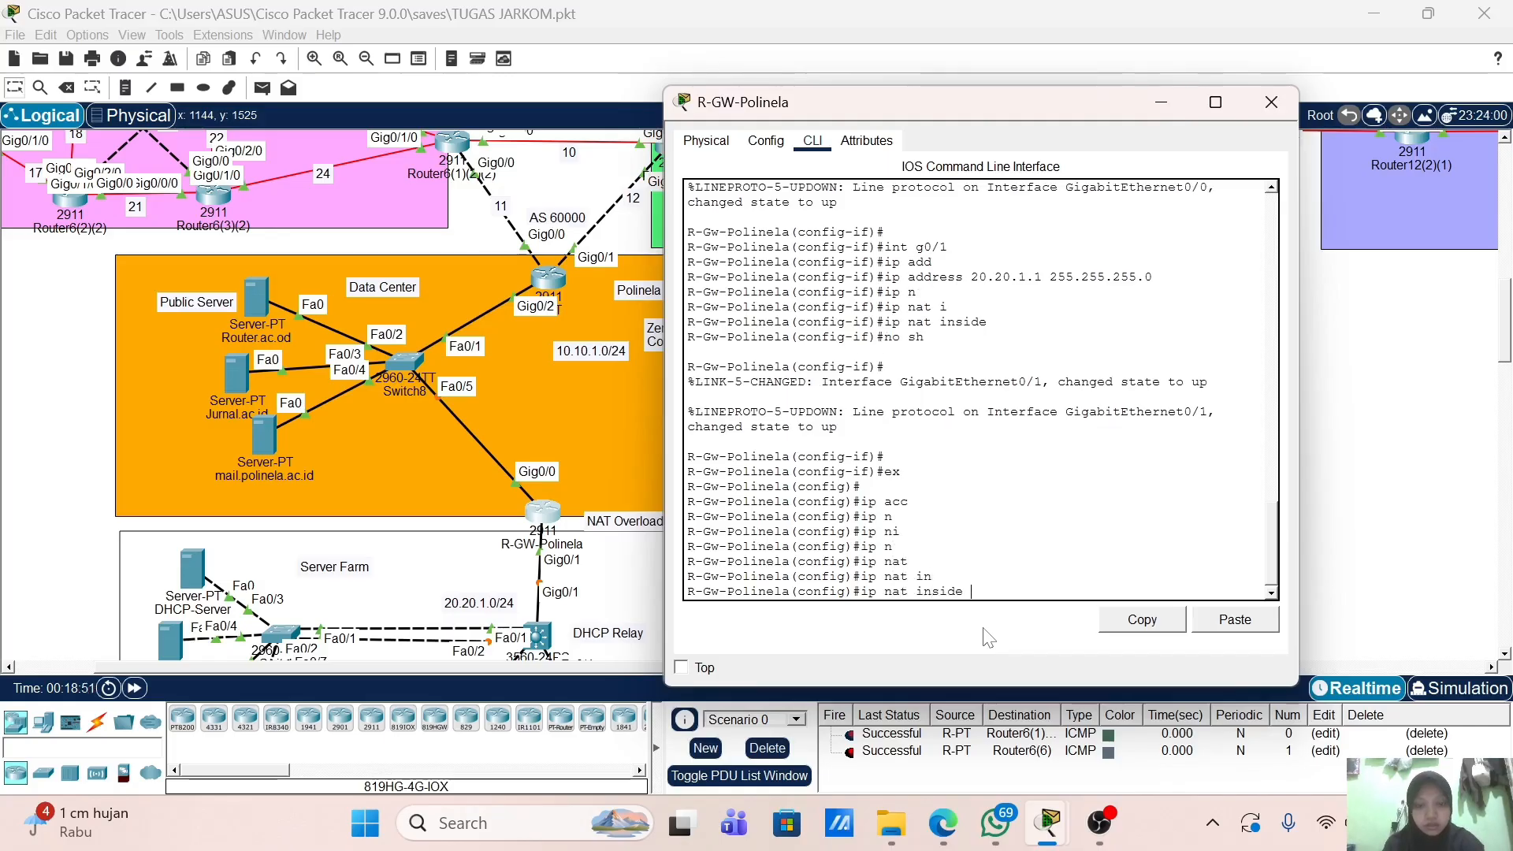
text(s)
key(Tab)
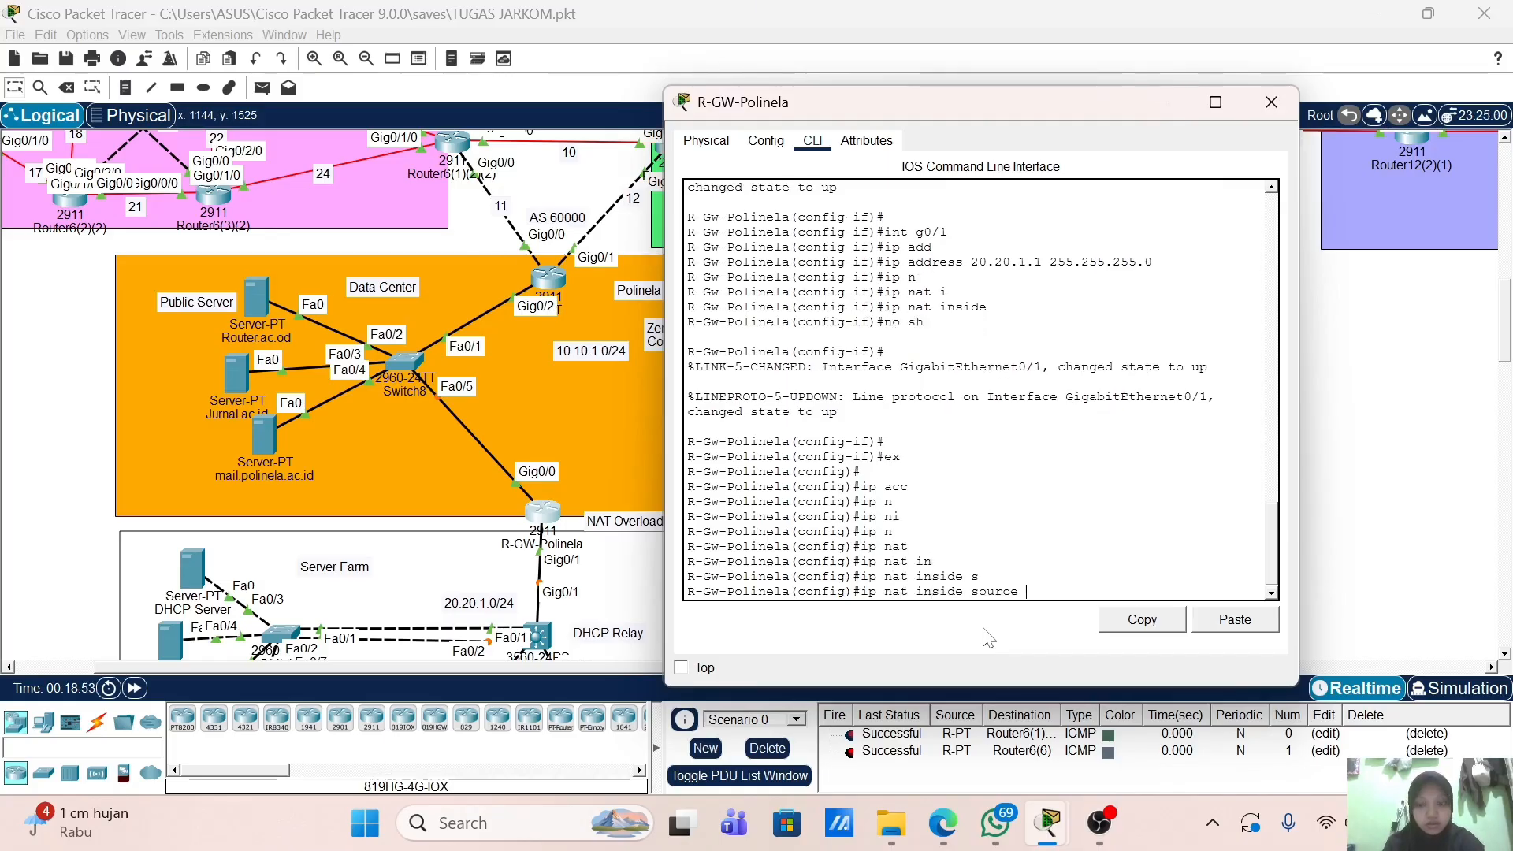
text(l)
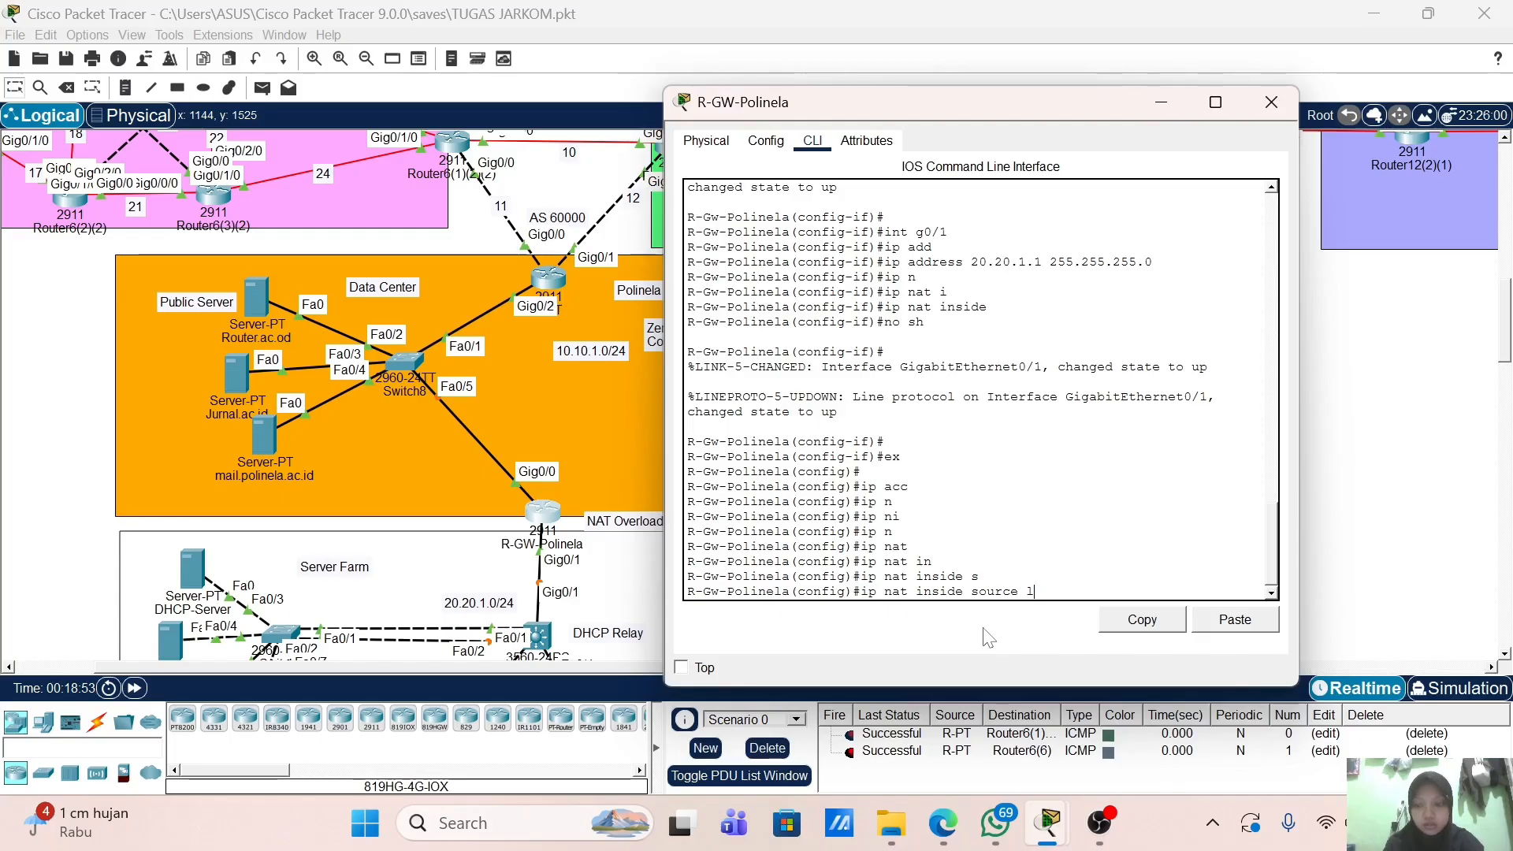
key(Tab)
text(1)
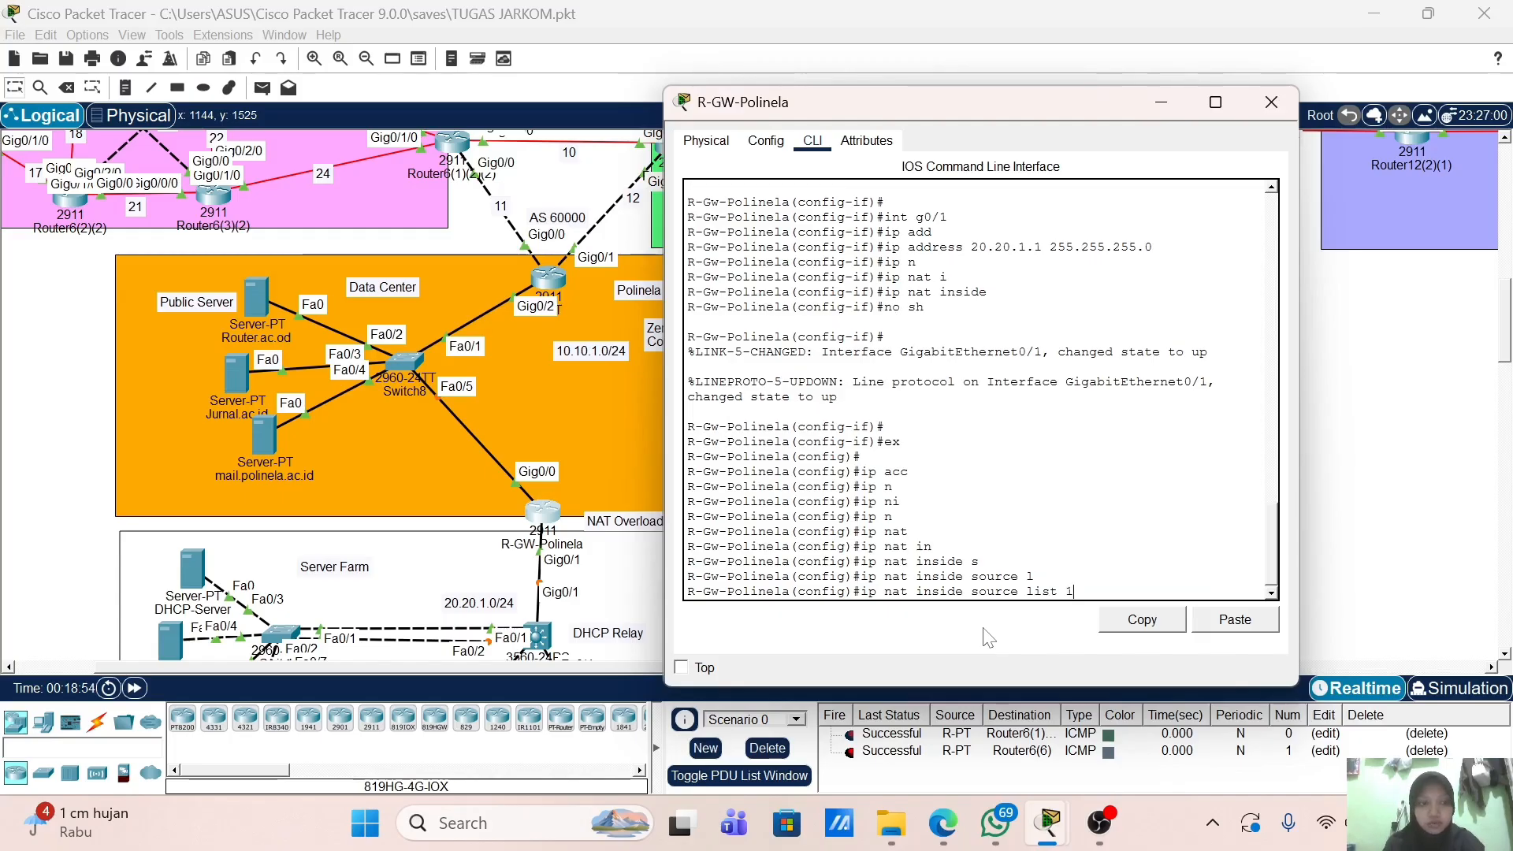
text( in)
key(Tab)
text(g)
key(Tab)
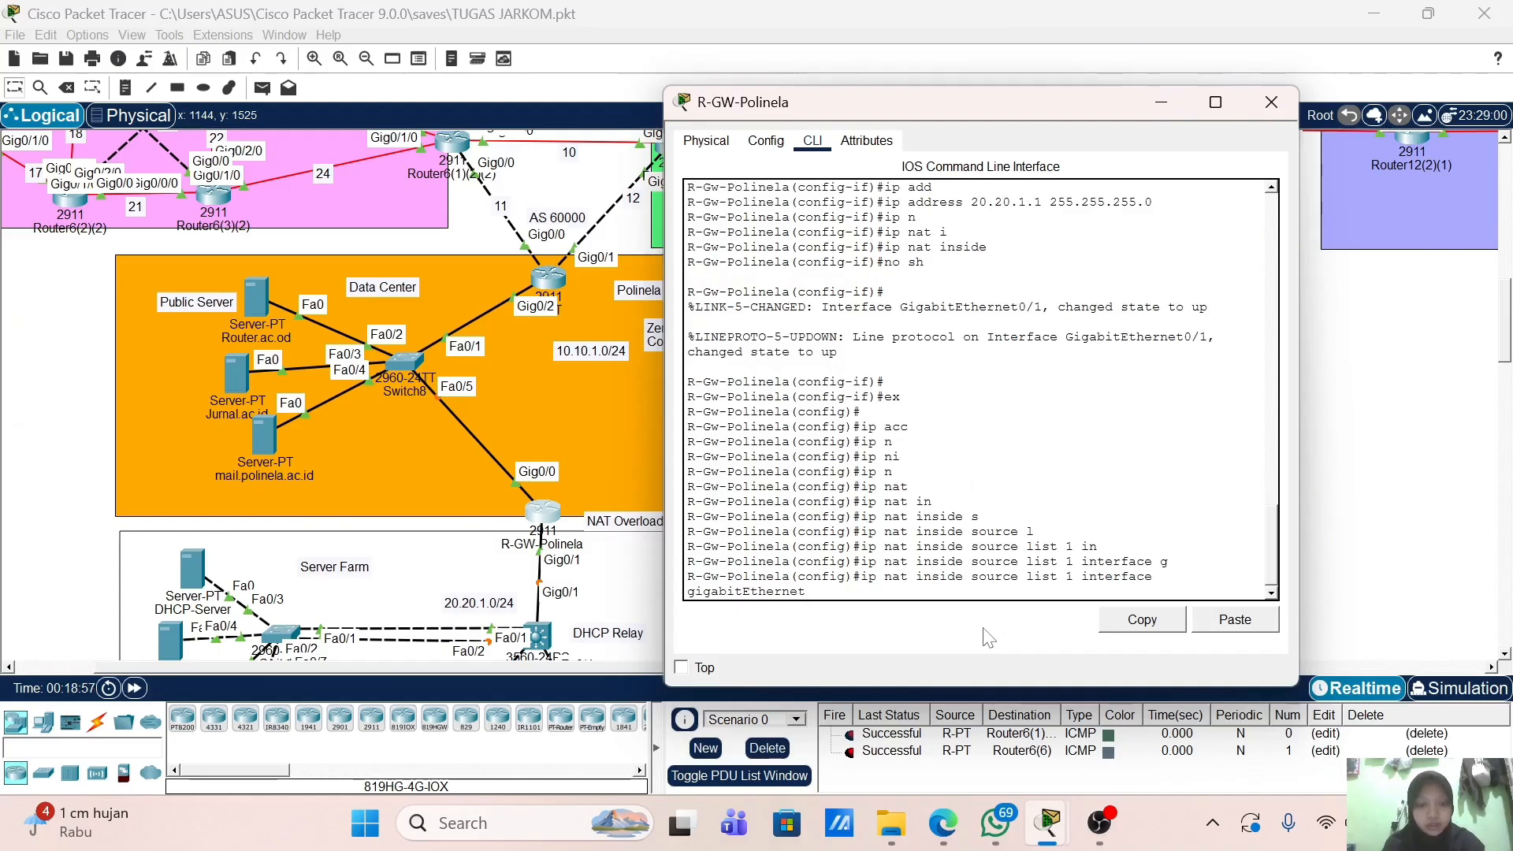
text(0/0 ov)
key(Tab)
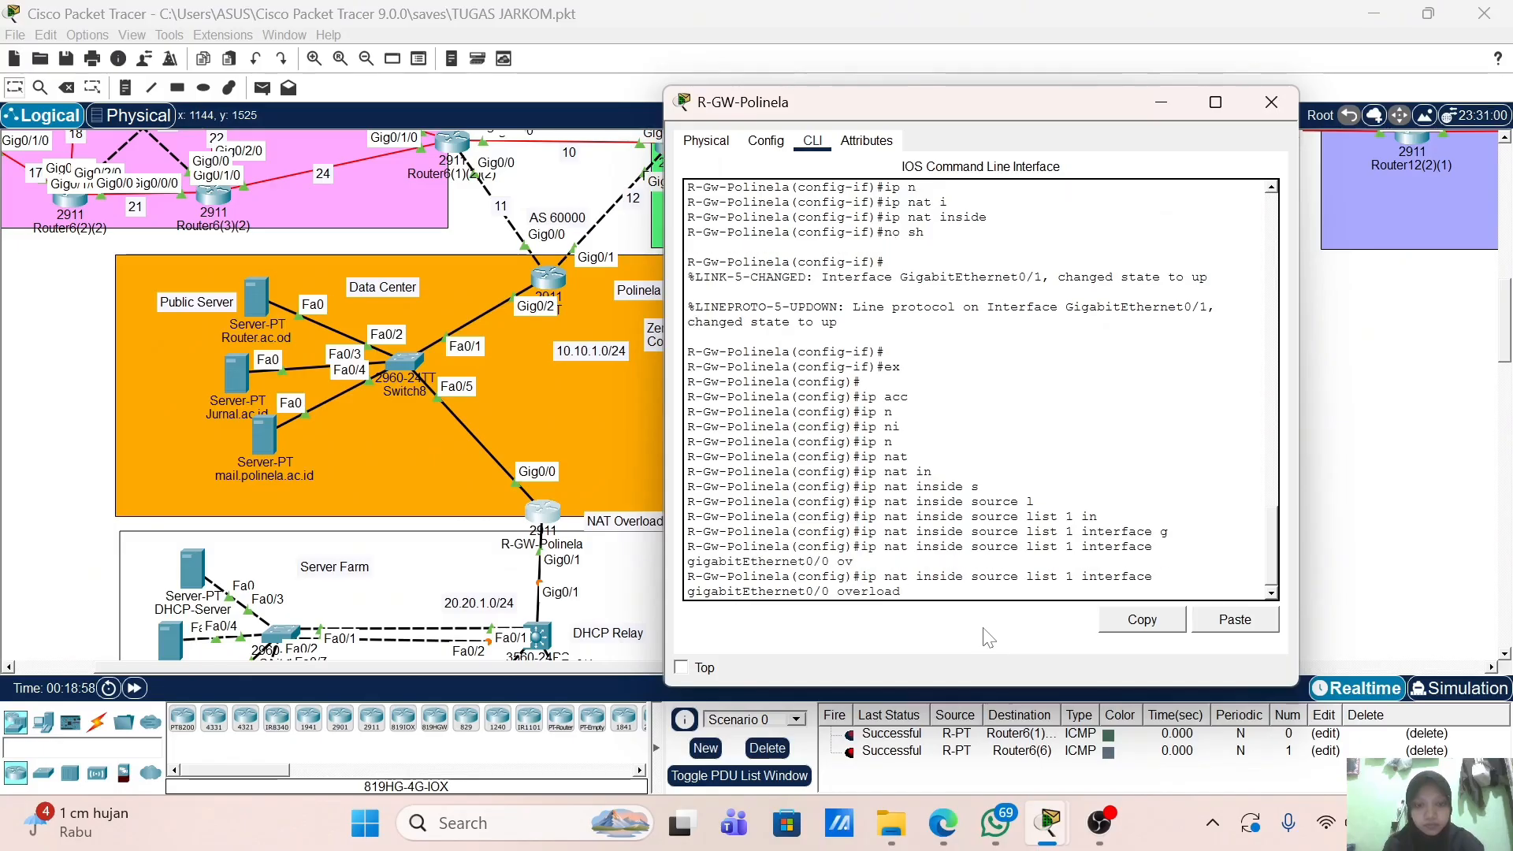
key(Return)
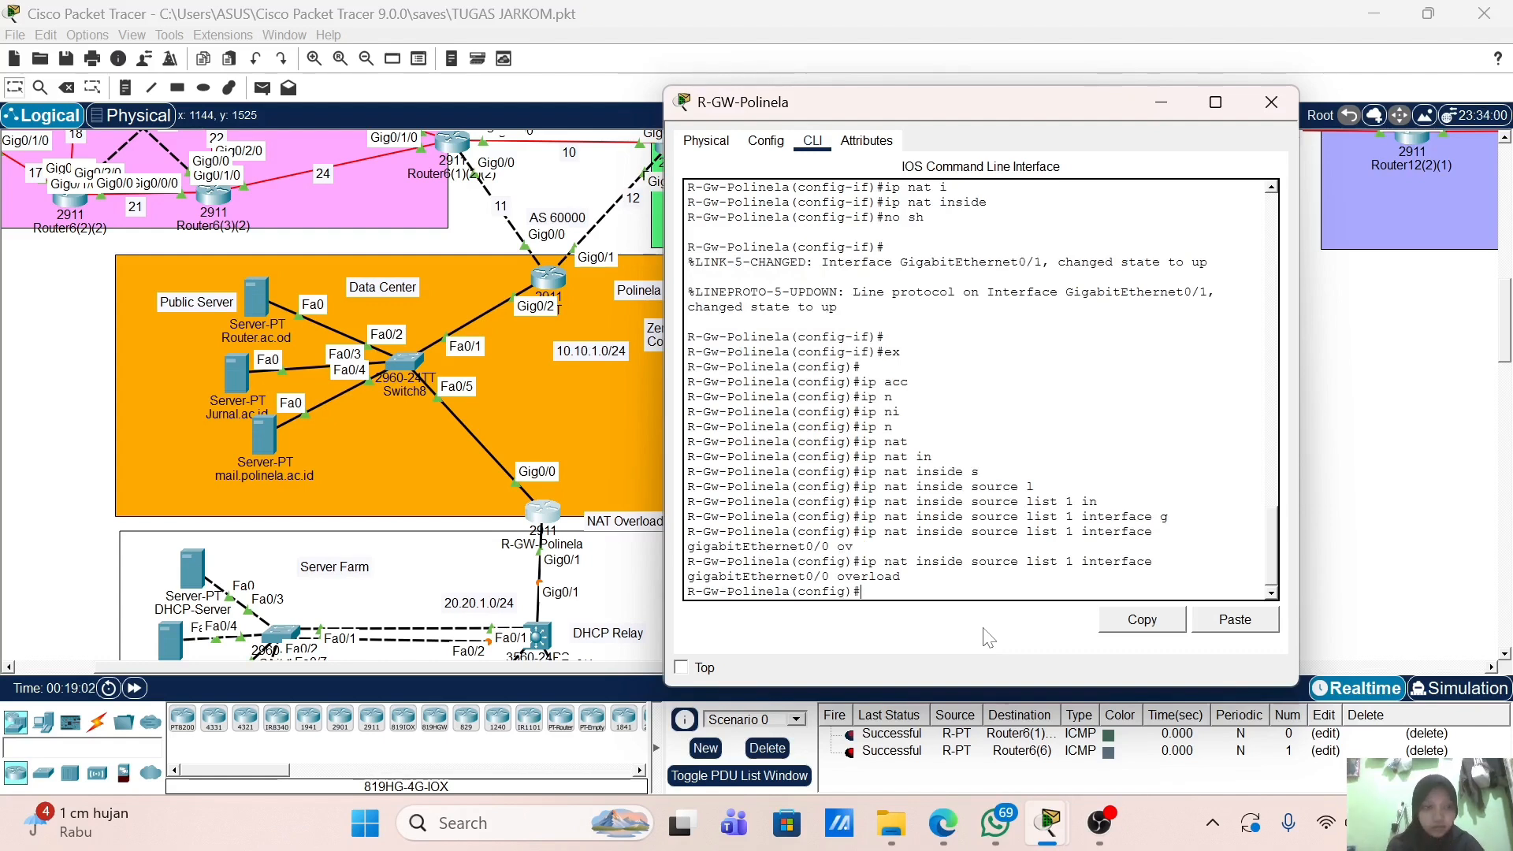
Step: Add access-list 1 permit 172.16.0.0 0.0.255.255 in global configuration
text(acc)
key(Tab)
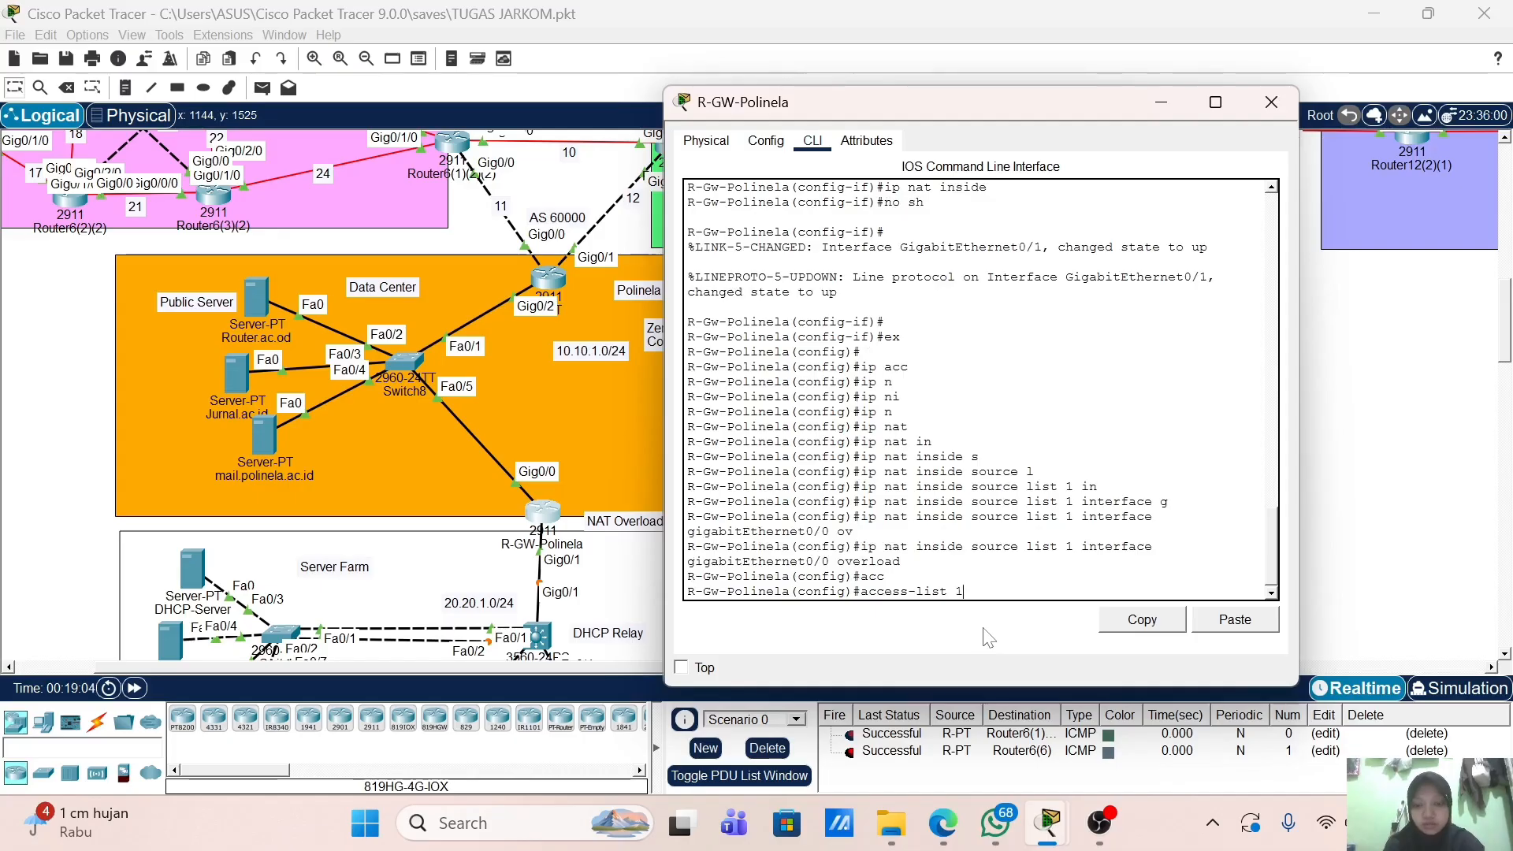
text(1 p)
key(Tab)
text(17)
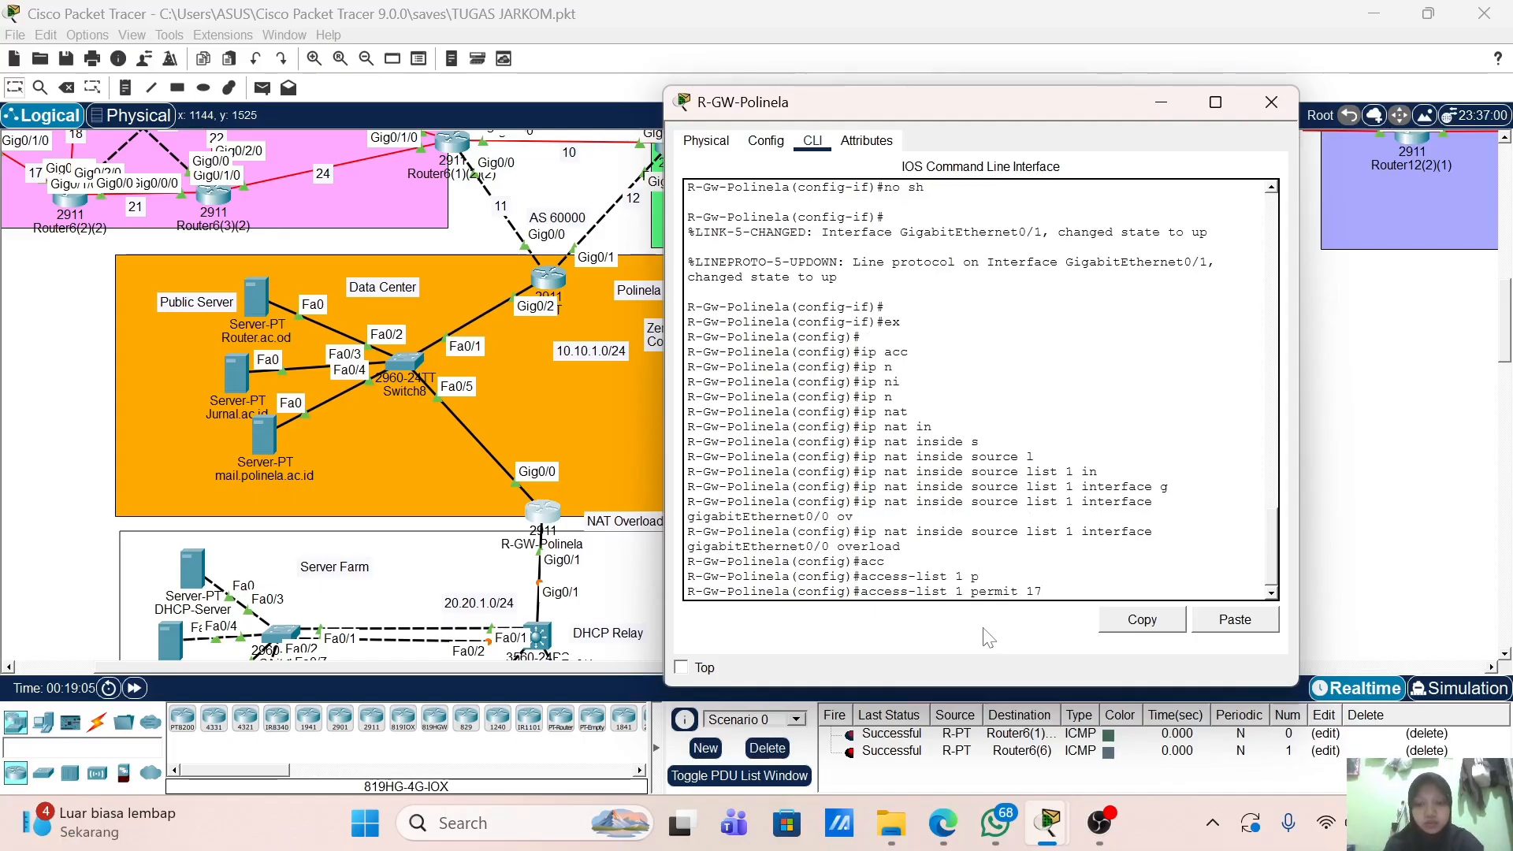
text(2.16.0.)
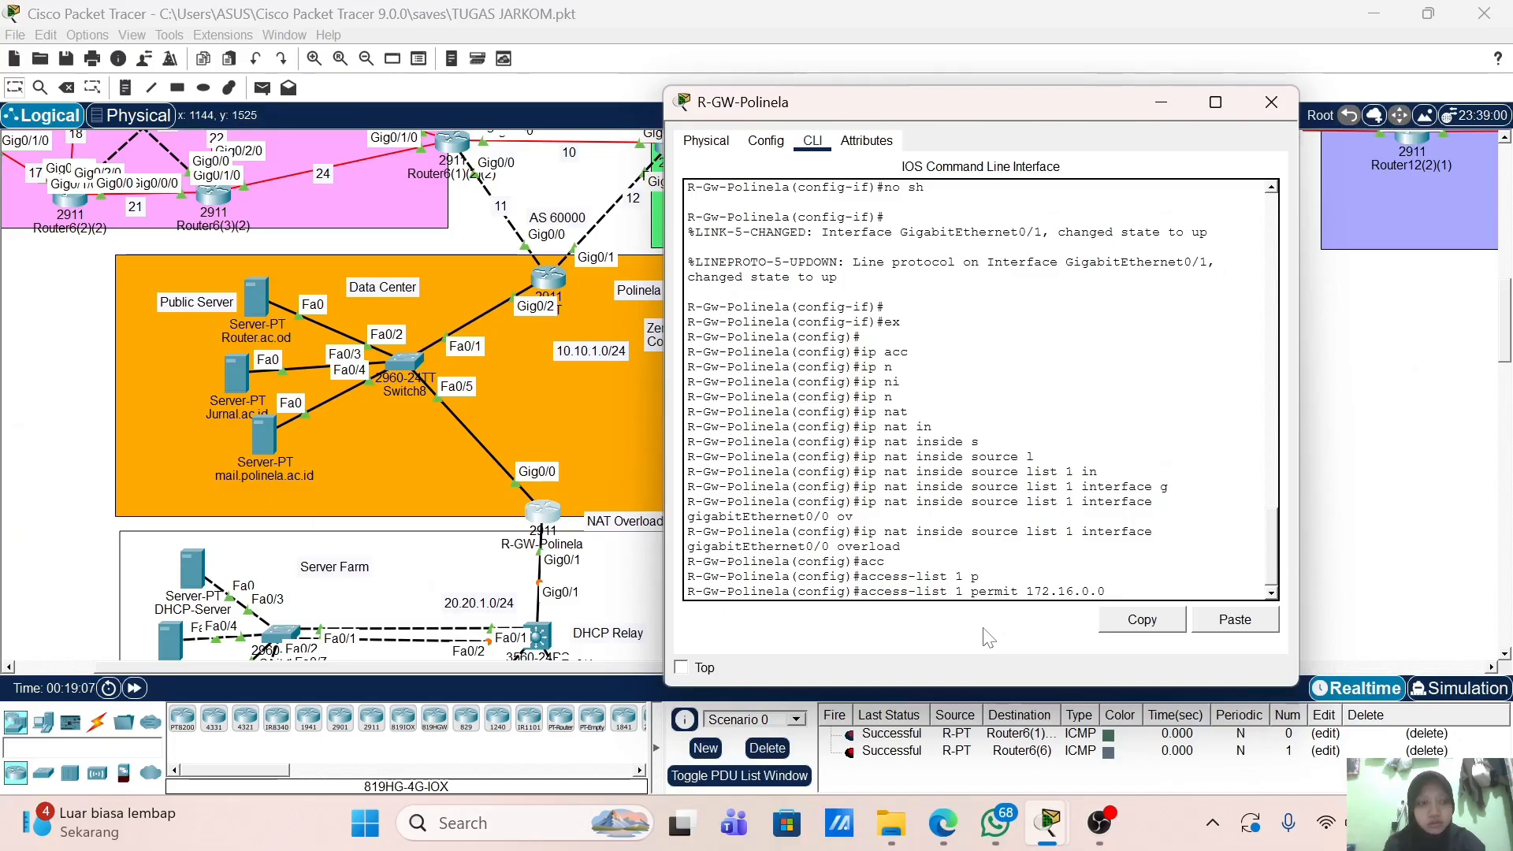
text(0 0.0.2)
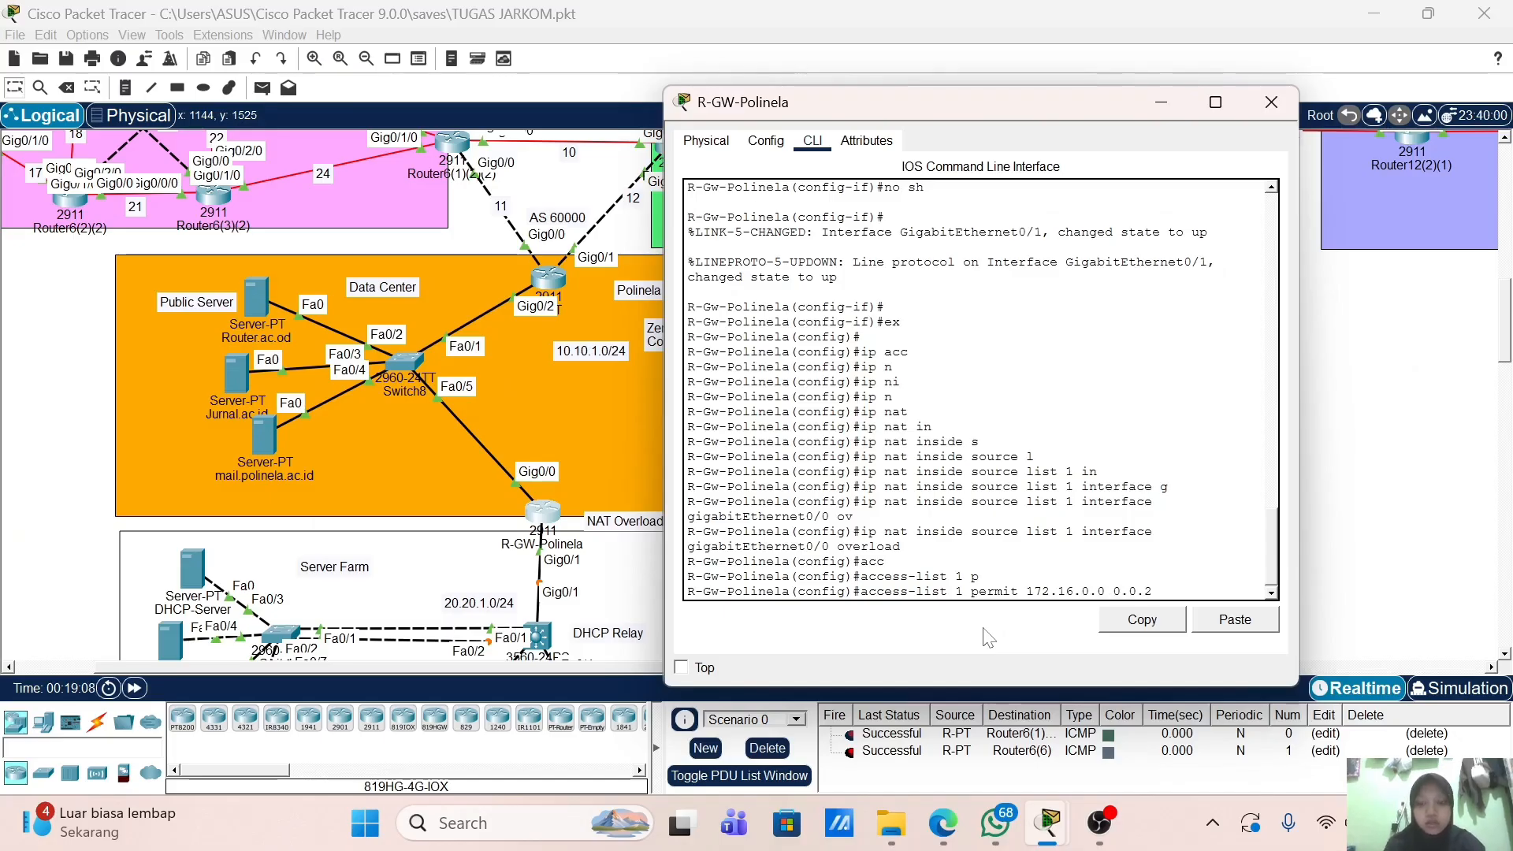
text(55.255)
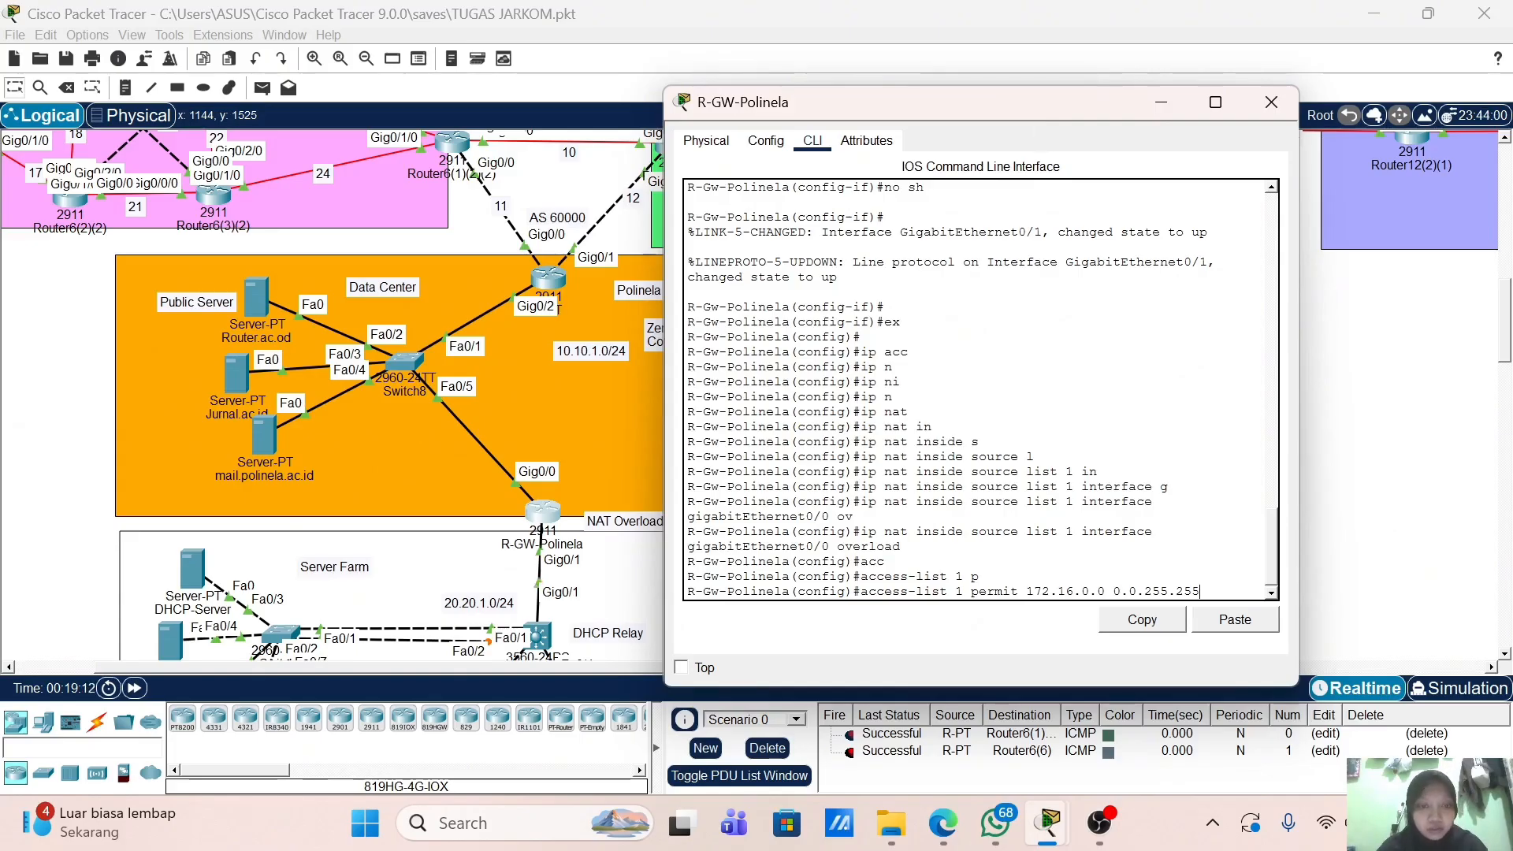
scroll(331, 394, down, 5)
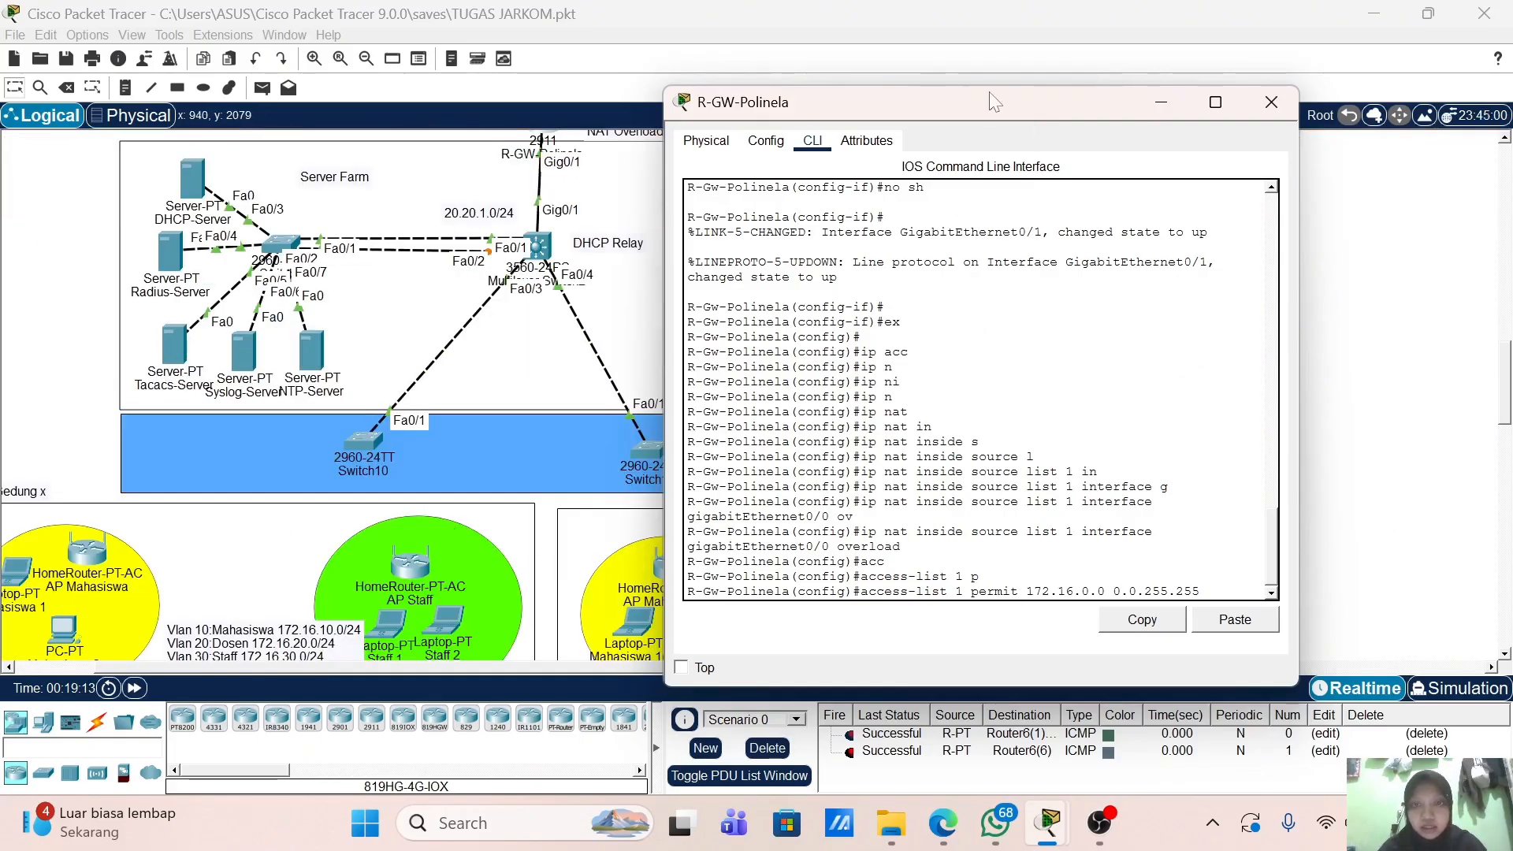
scroll(498, 419, up, 2)
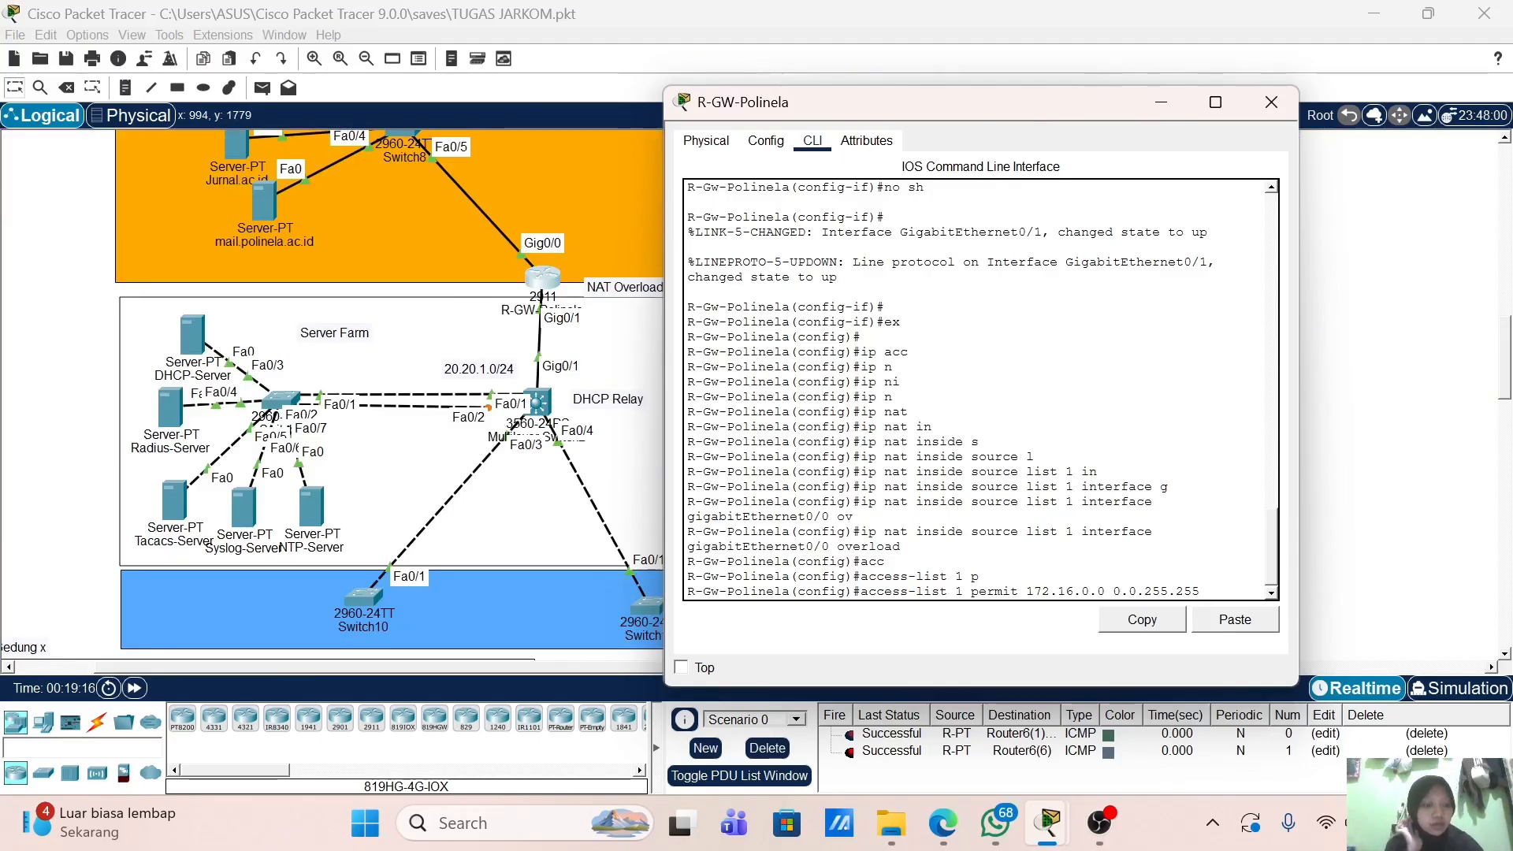
key(Return)
key(Return)
key(Return)
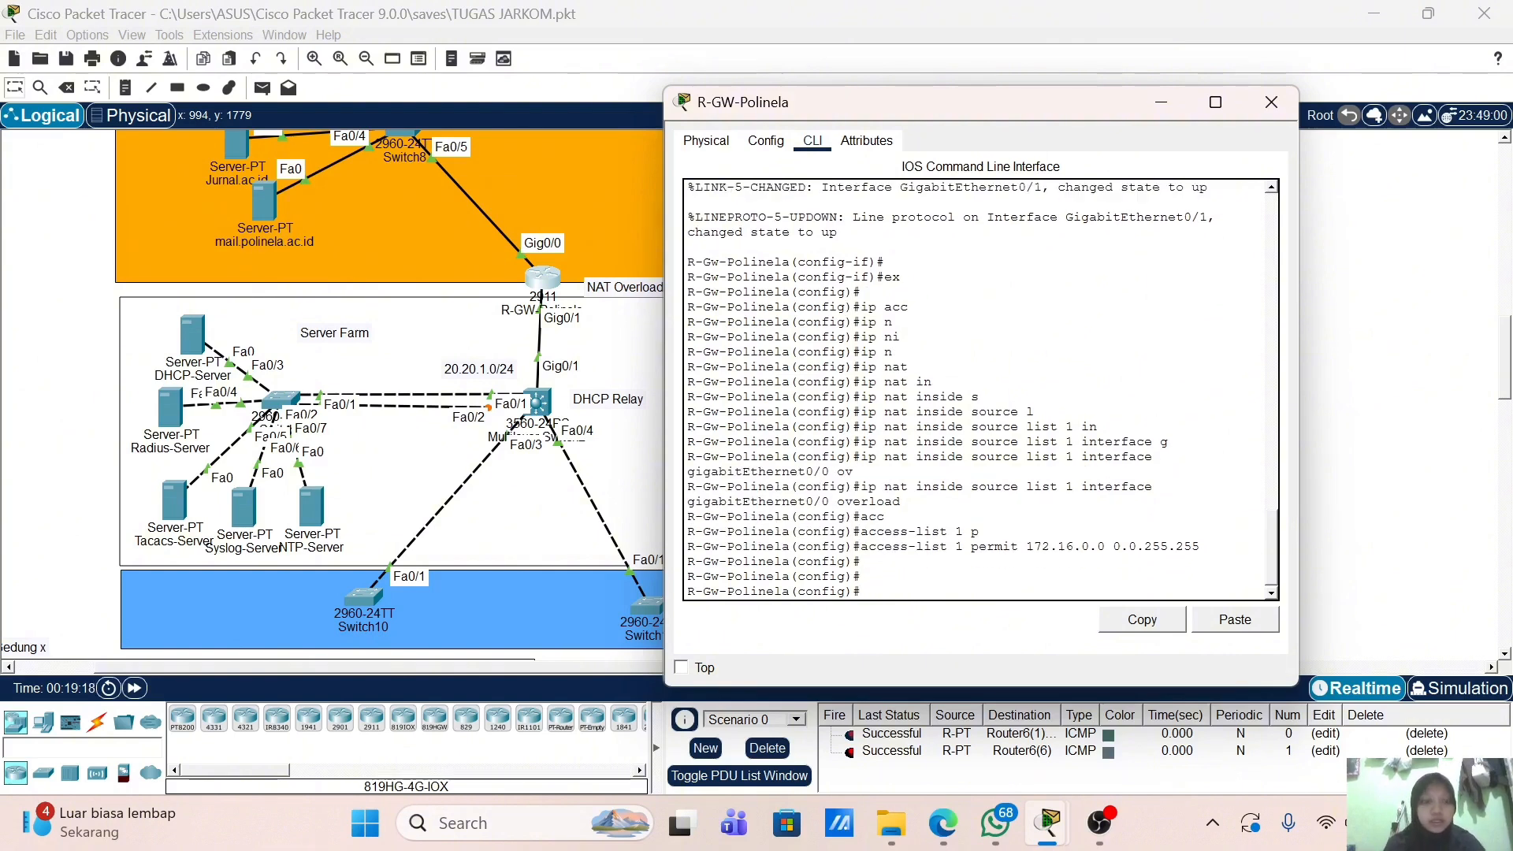
Step: Create the extended named access list BLOCO_WAN_TO_LAN
text(ip acc)
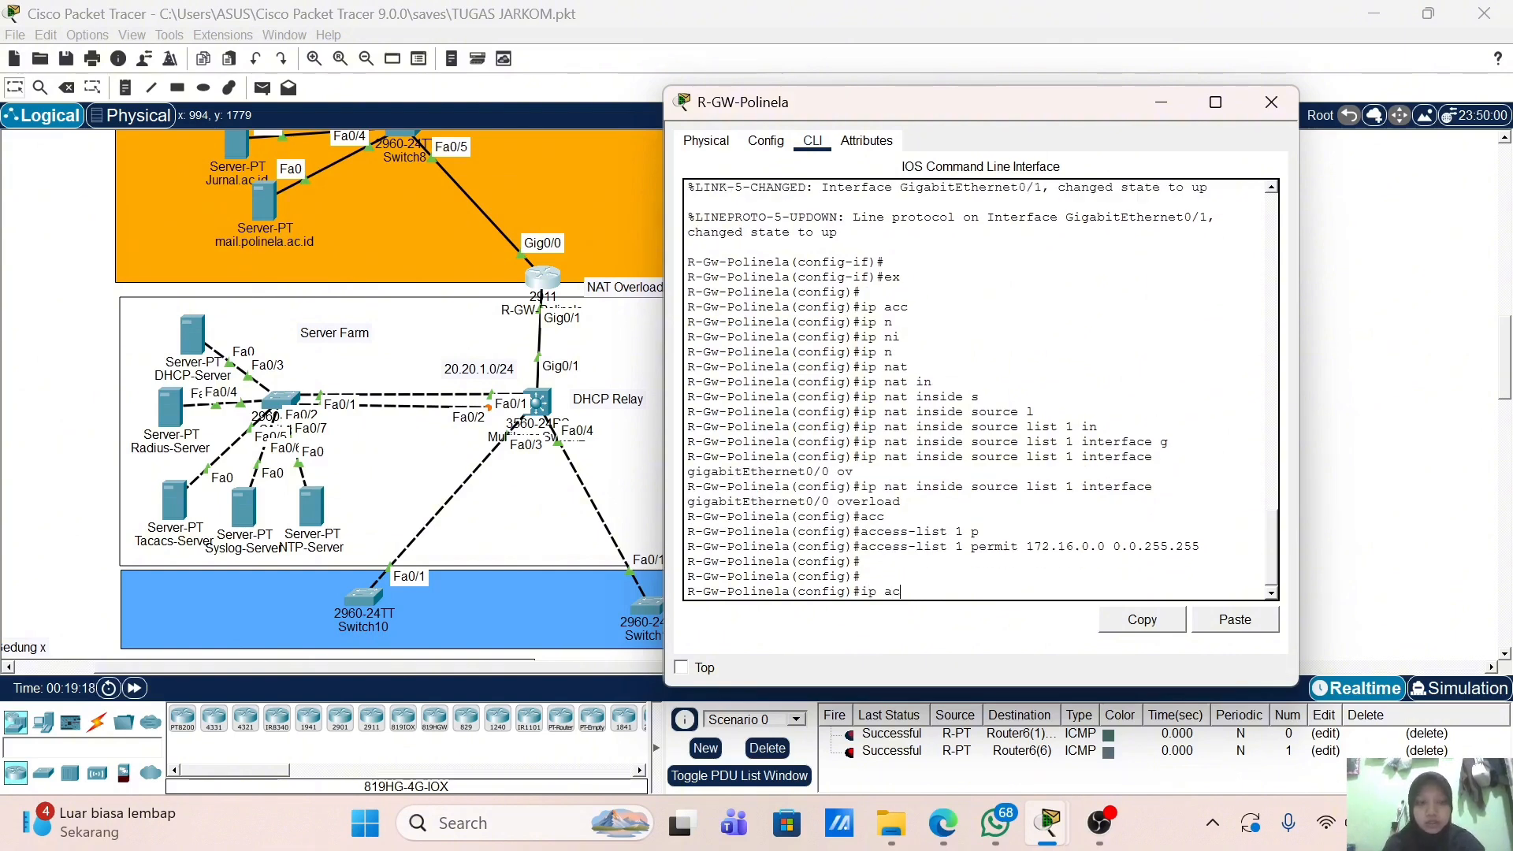
key(Tab)
text(ex)
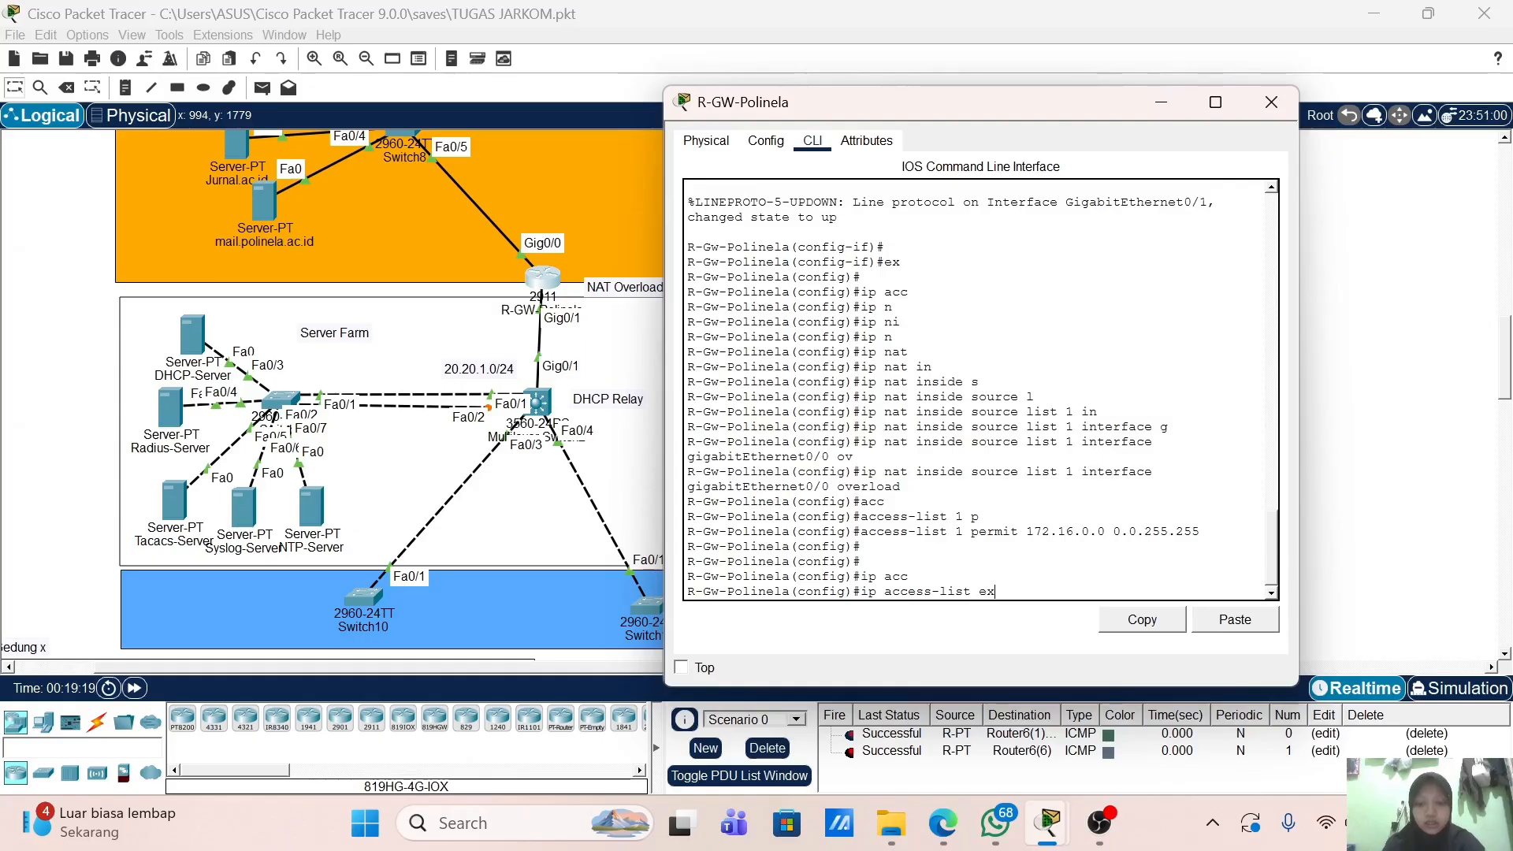
key(Tab)
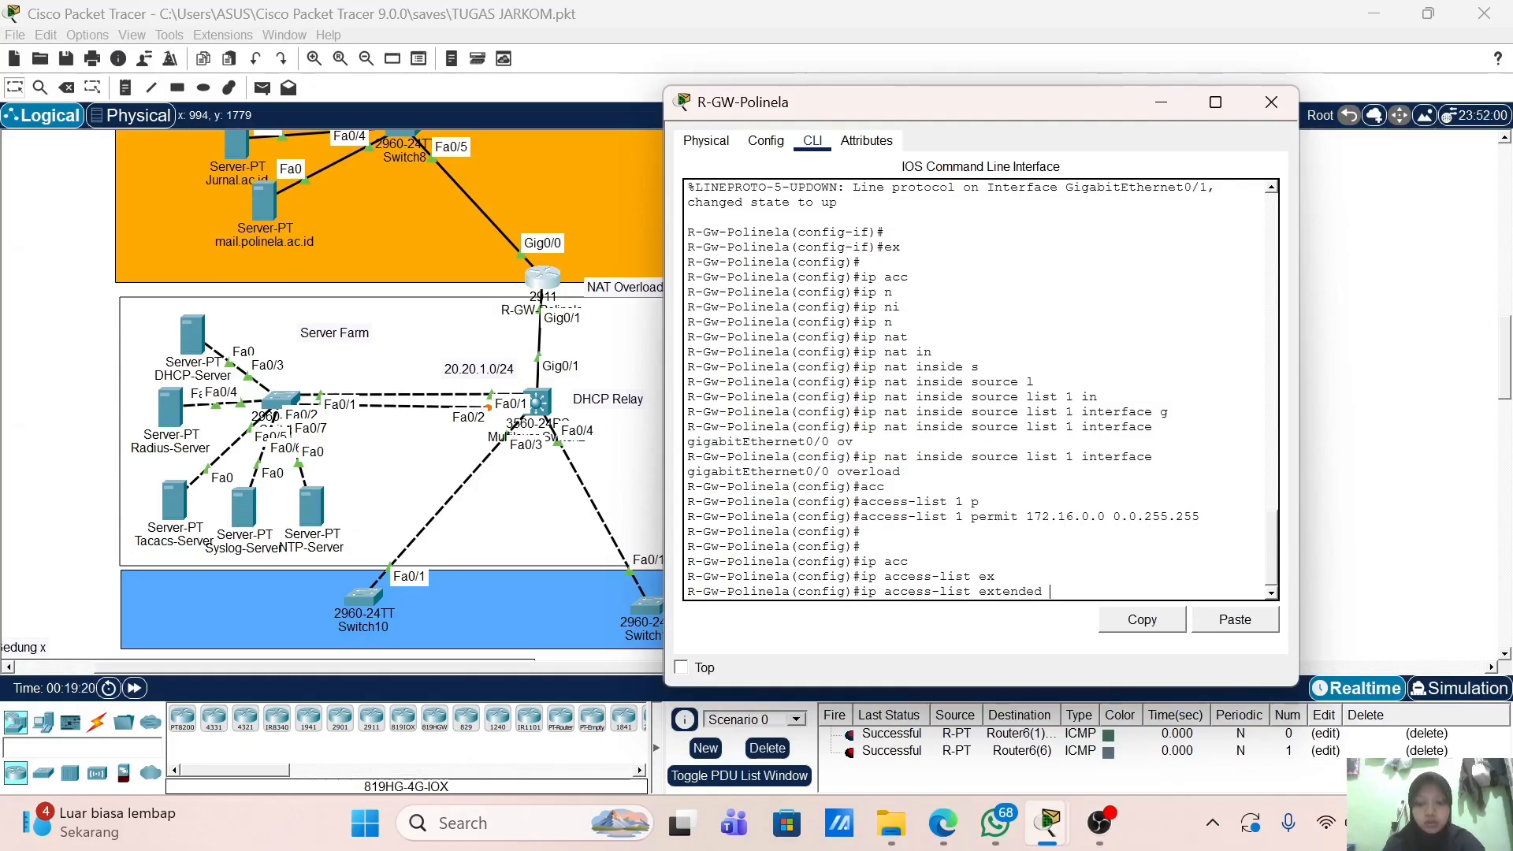
text(BLOCO_WAN_)
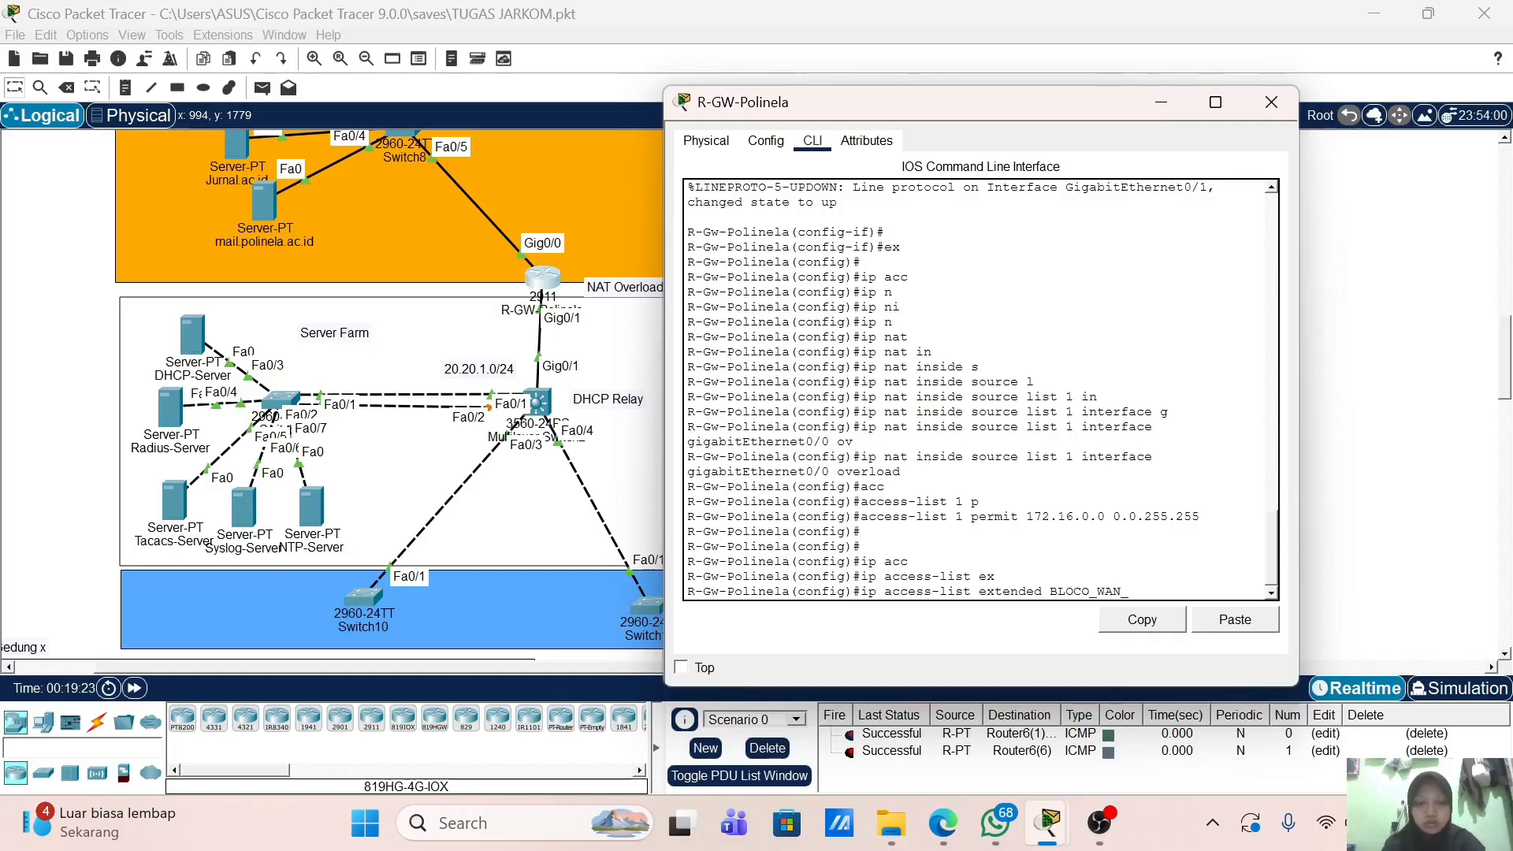
text(TO_LAN)
key(Return)
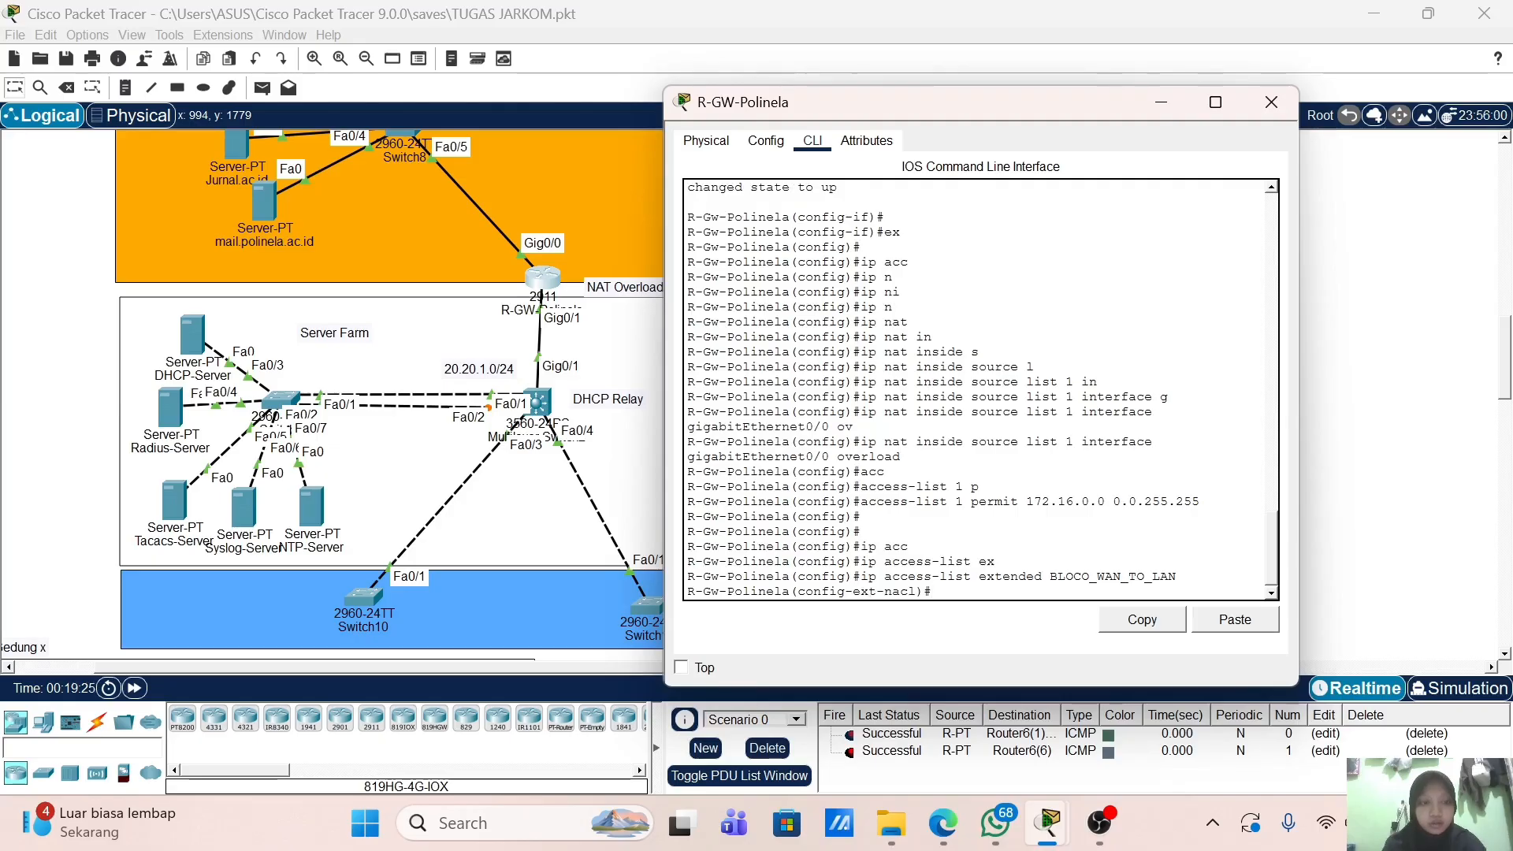
Step: Add the rule deny ip any 172.16.0.0 0.0.255.255
text(d)
key(Tab)
text(en)
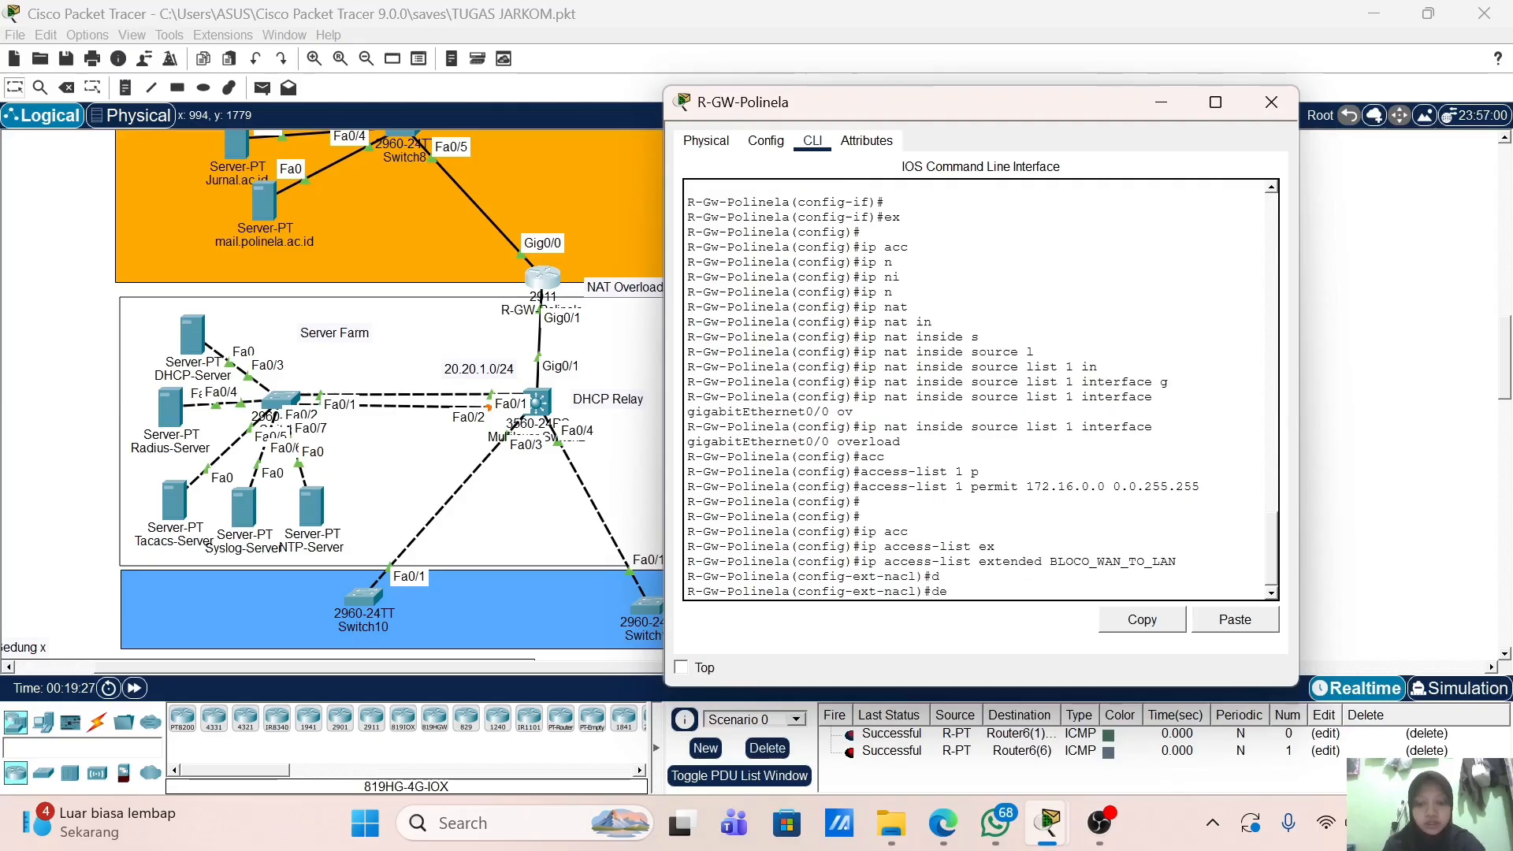
key(Tab)
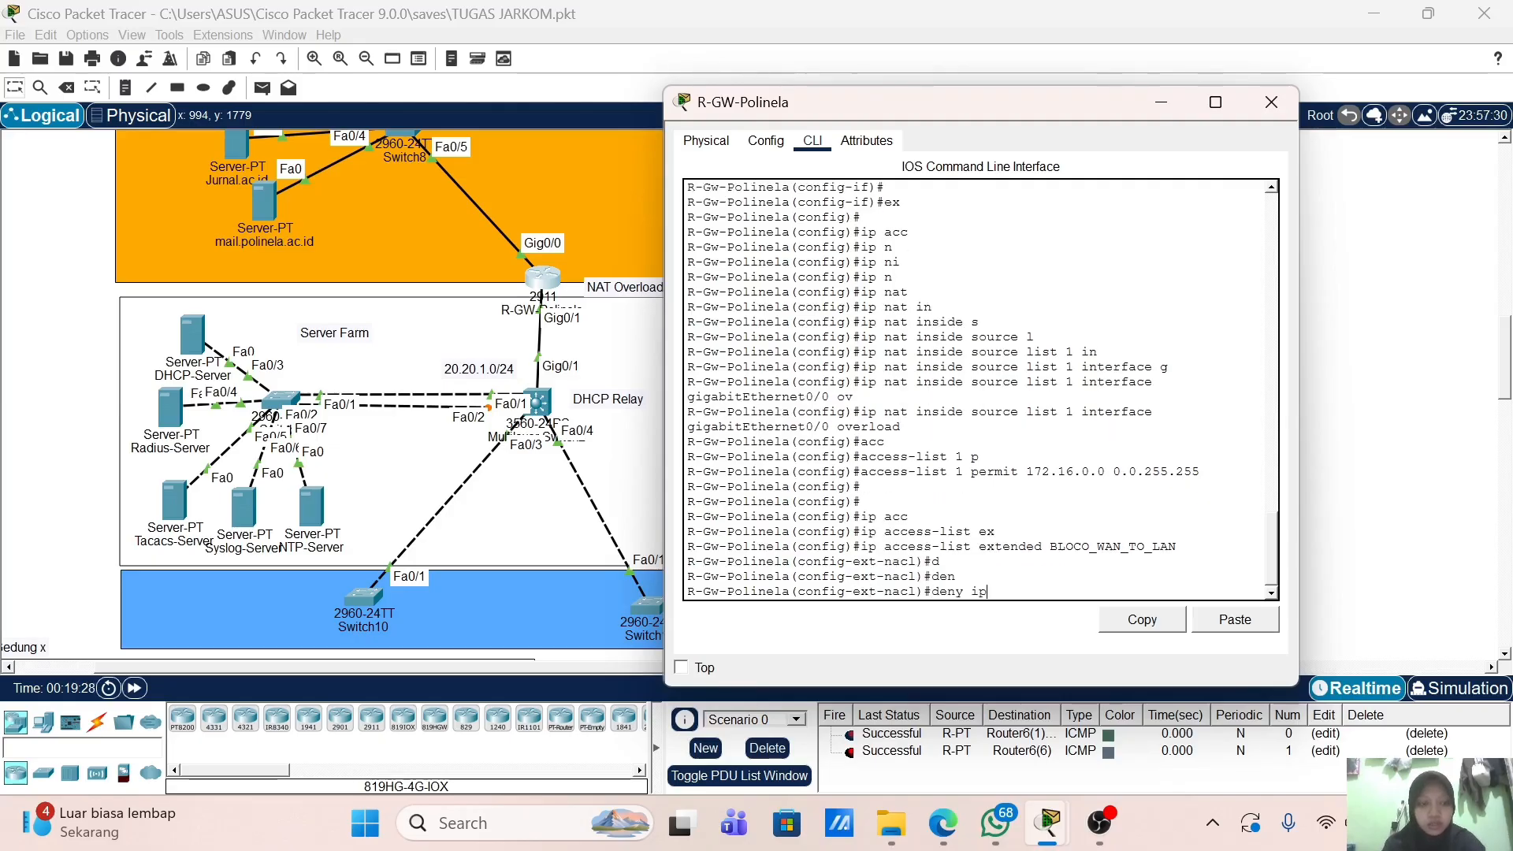
text(ip)
key(Tab)
text(a)
key(Tab)
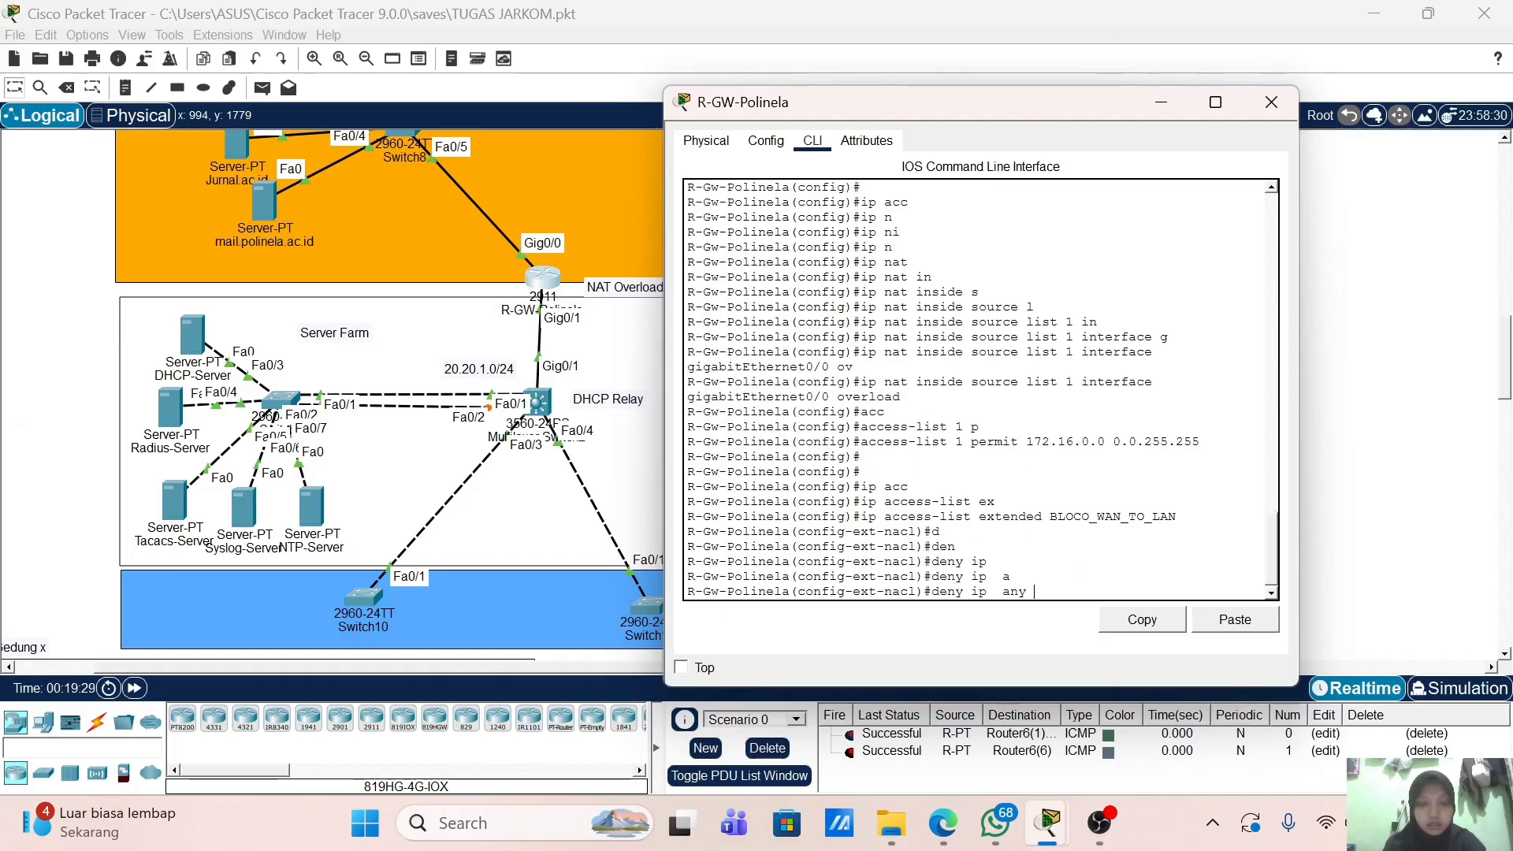
text(172)
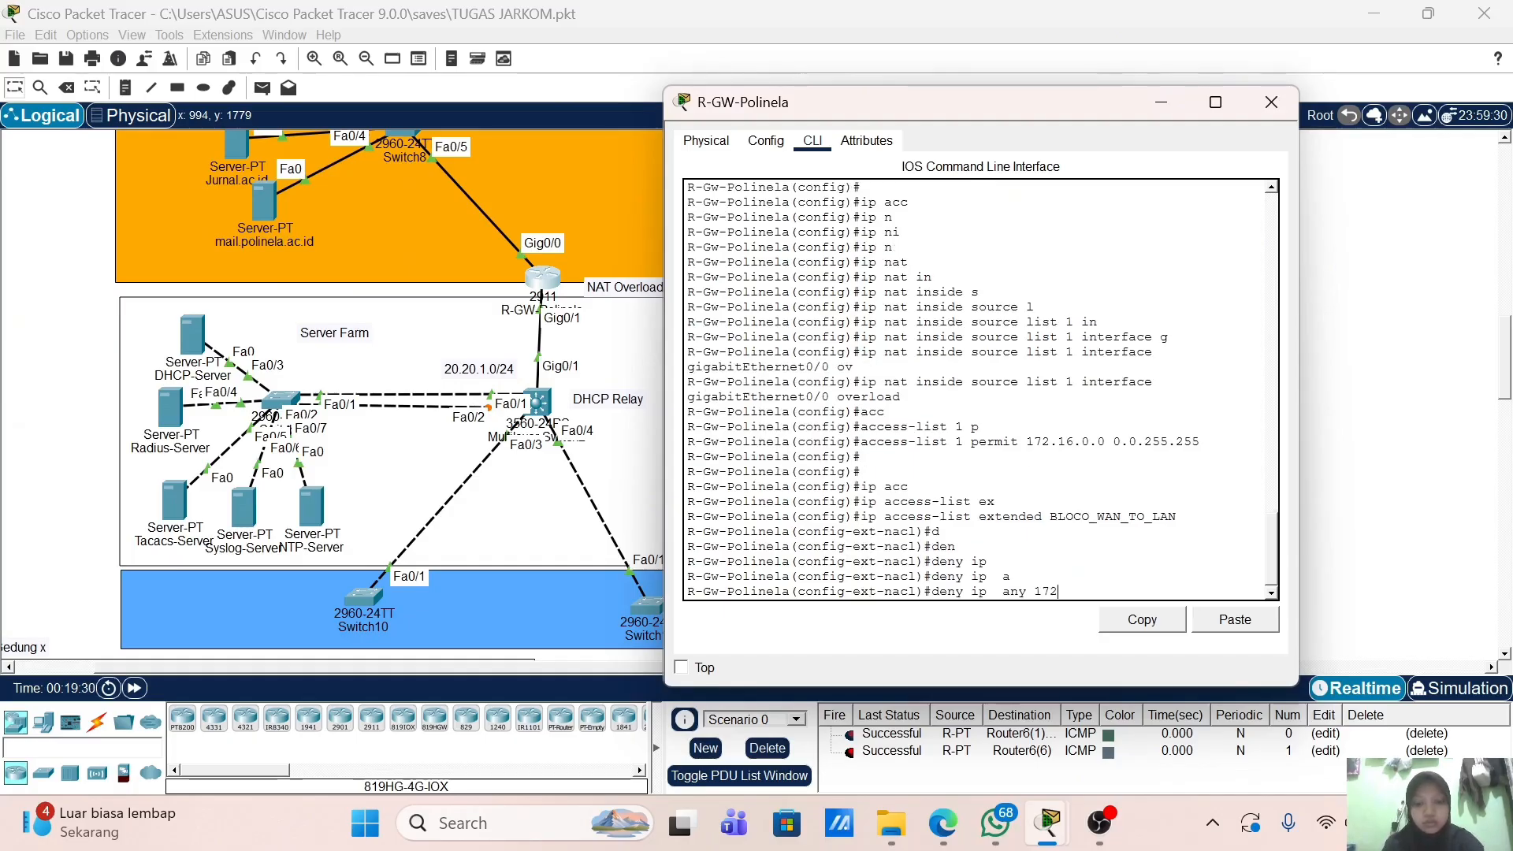
text(.16.0.)
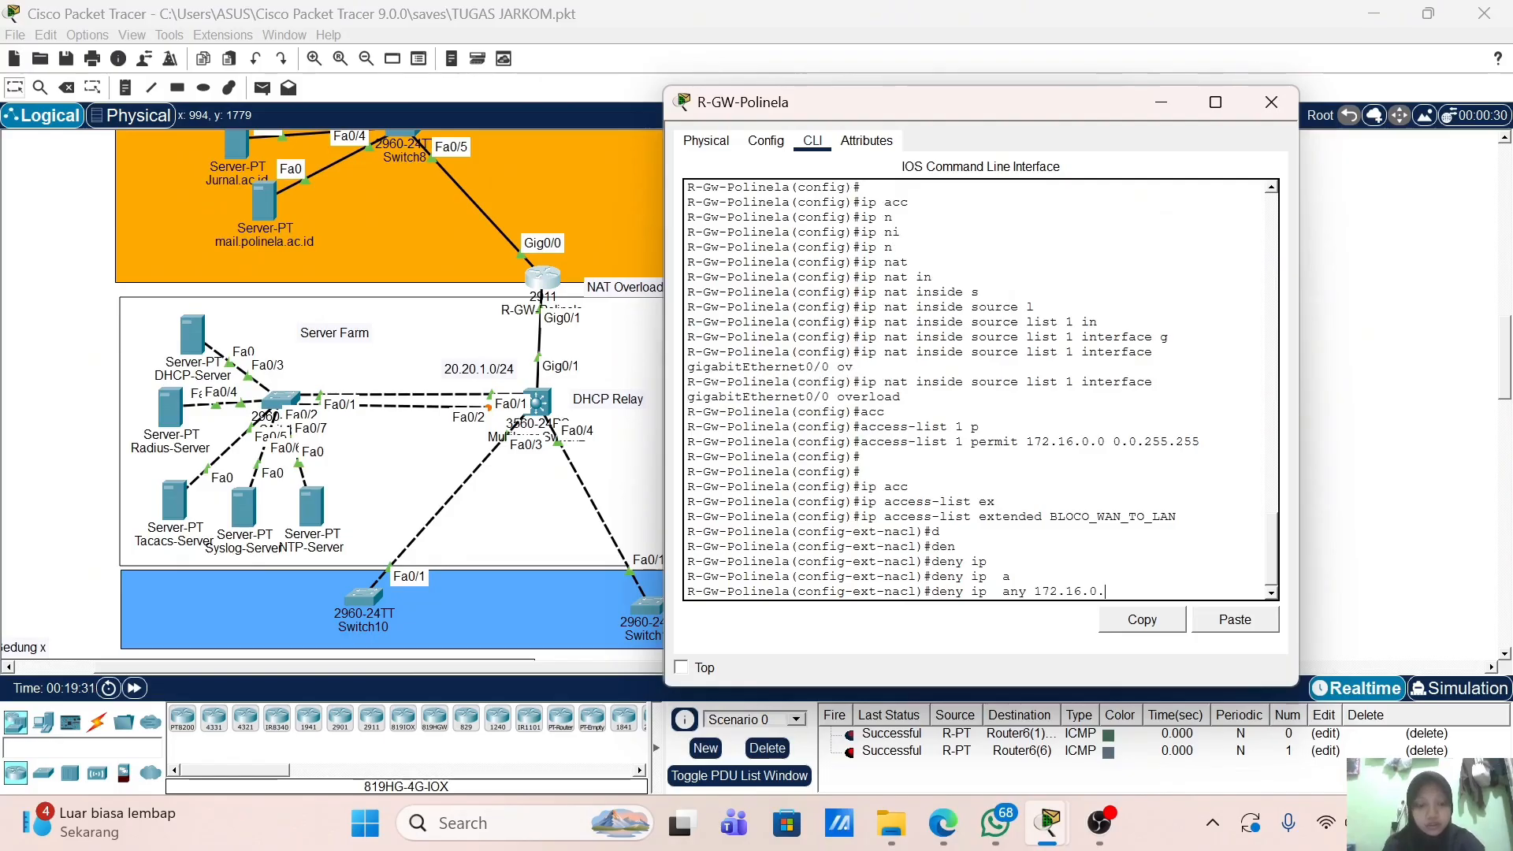
text(0 0.0.)
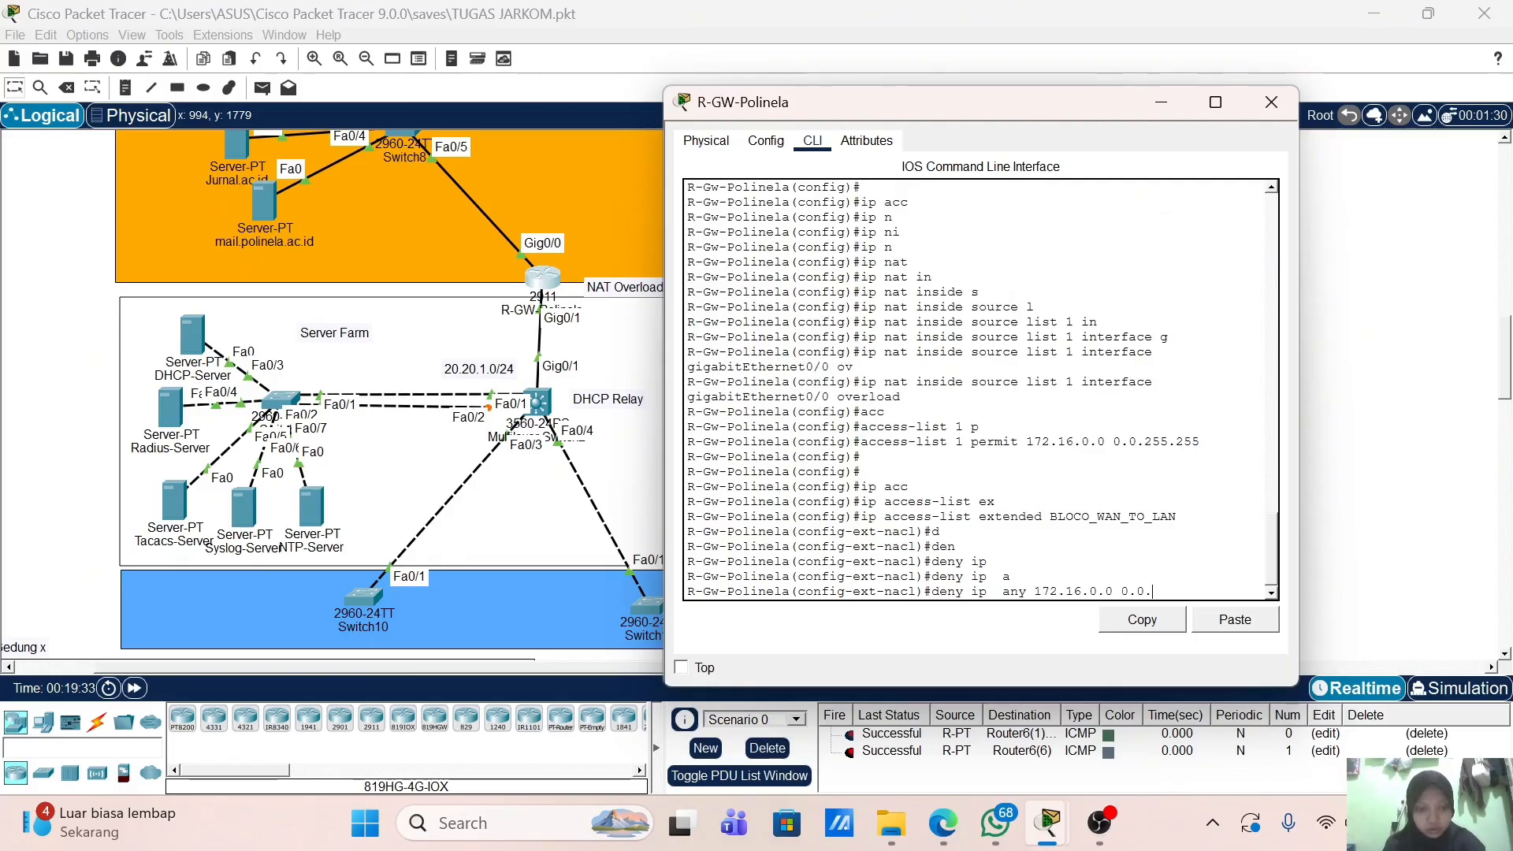
text(255.255)
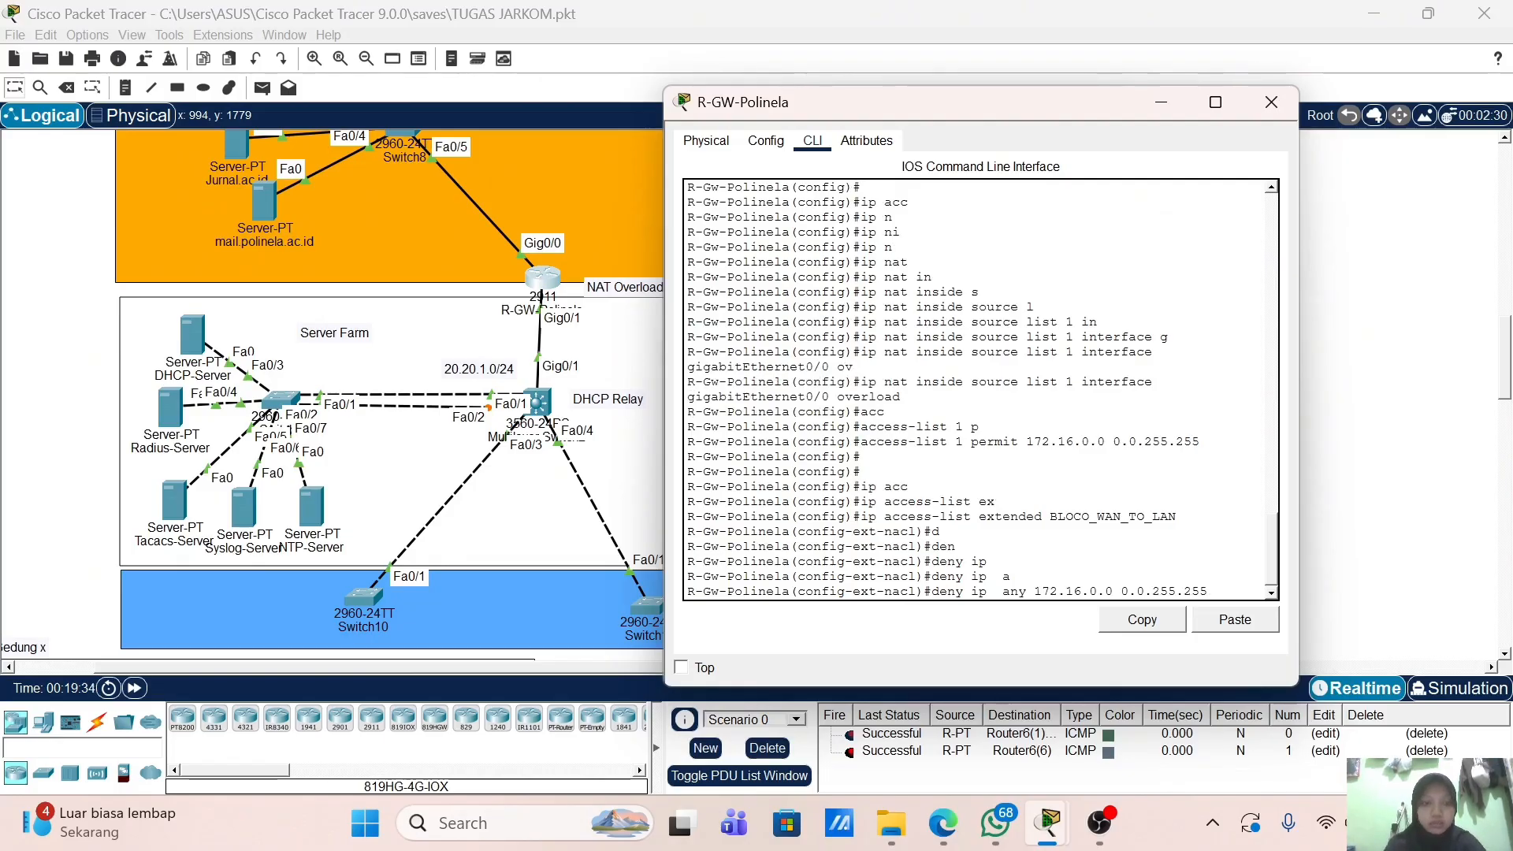
key(Return)
Step: Add permit ip any any and exit the access list
text(pe)
key(Tab)
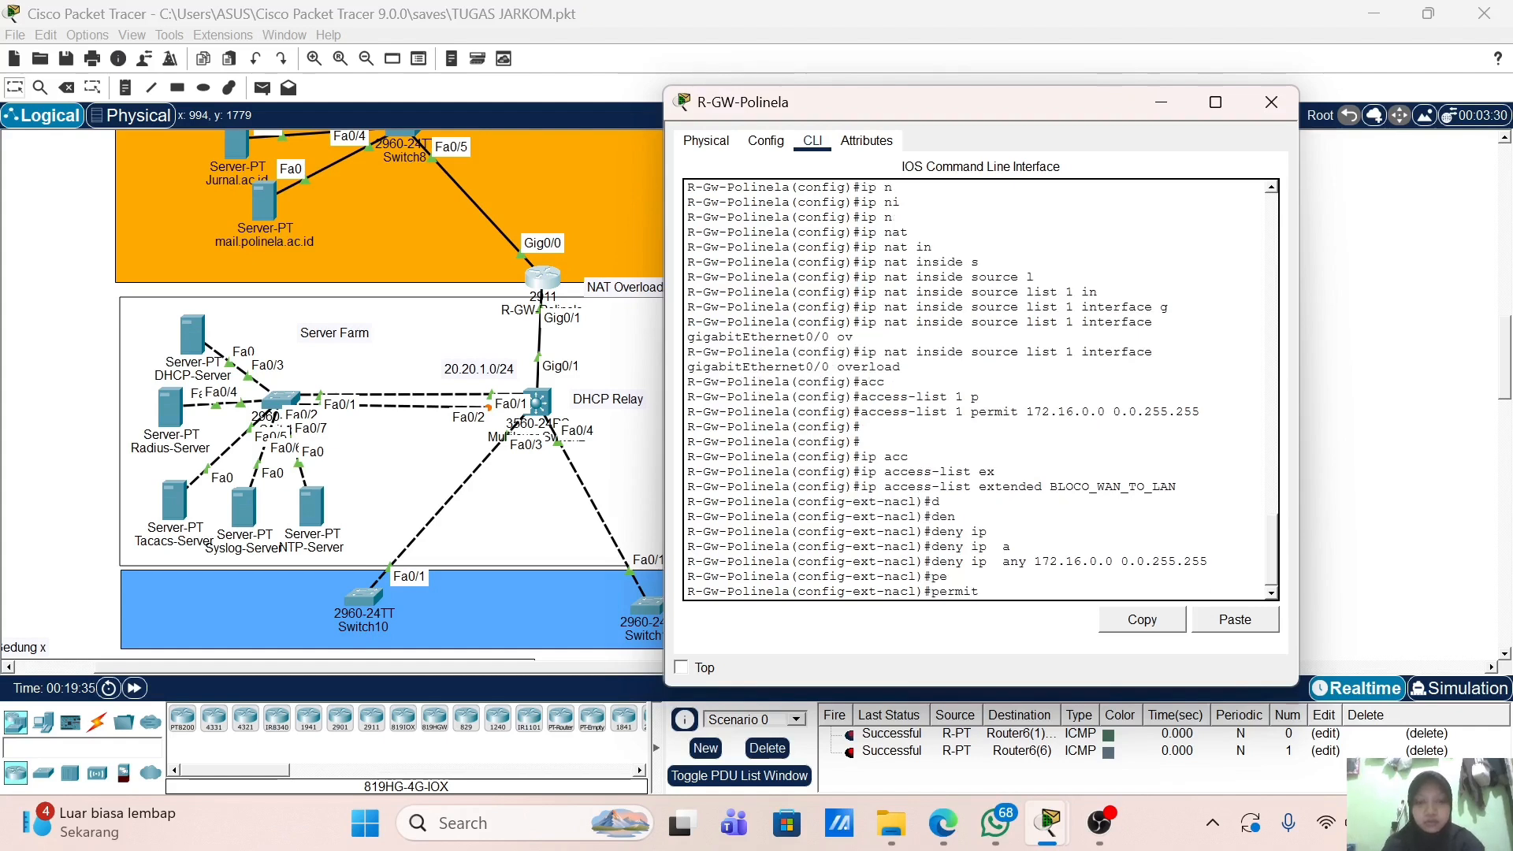
text(ip a)
key(Tab)
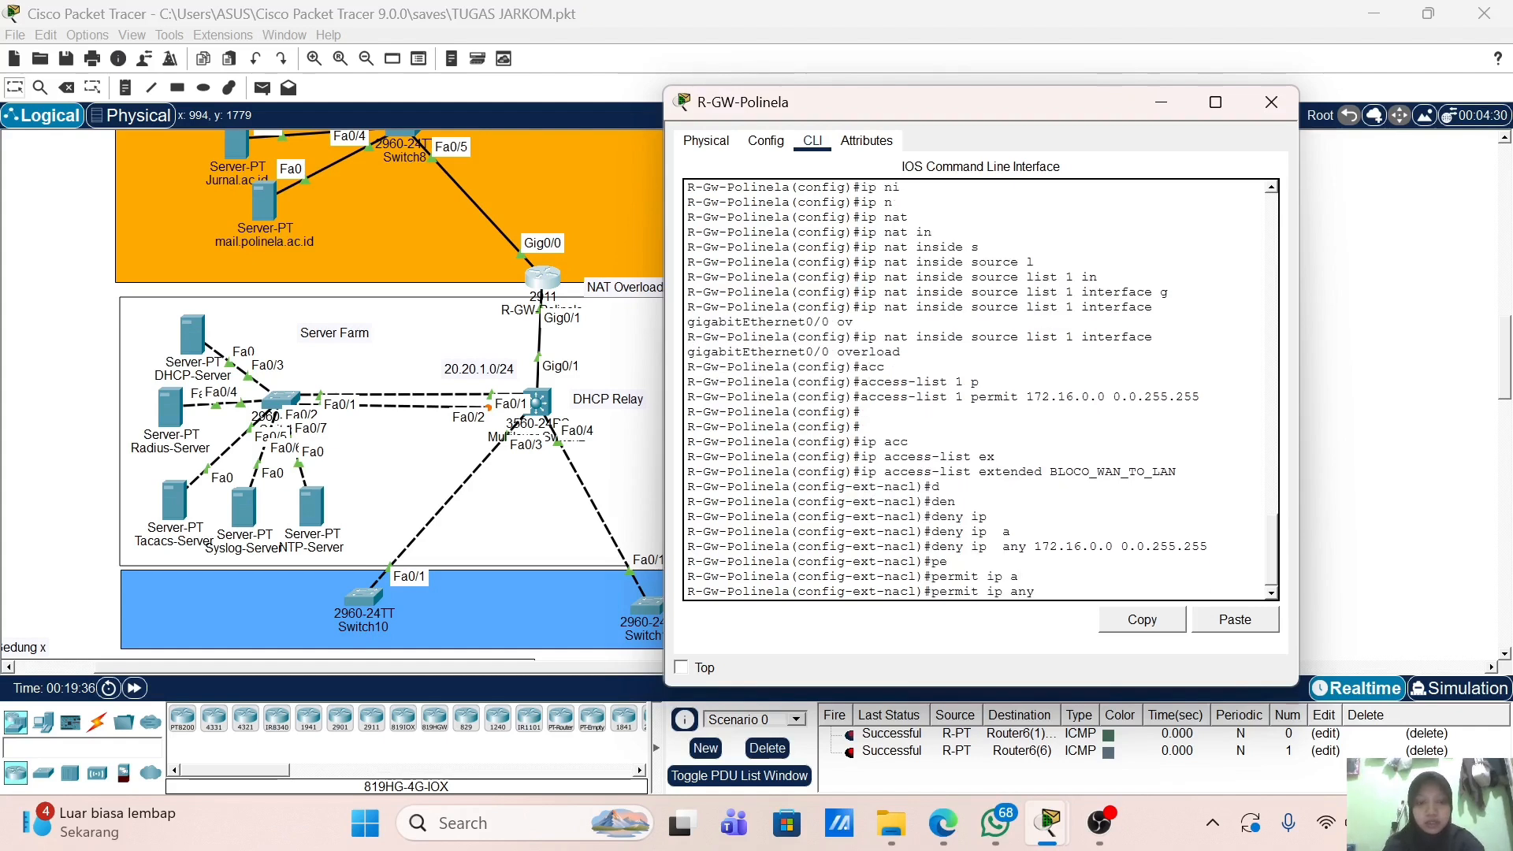
text(a)
key(Tab)
key(Return)
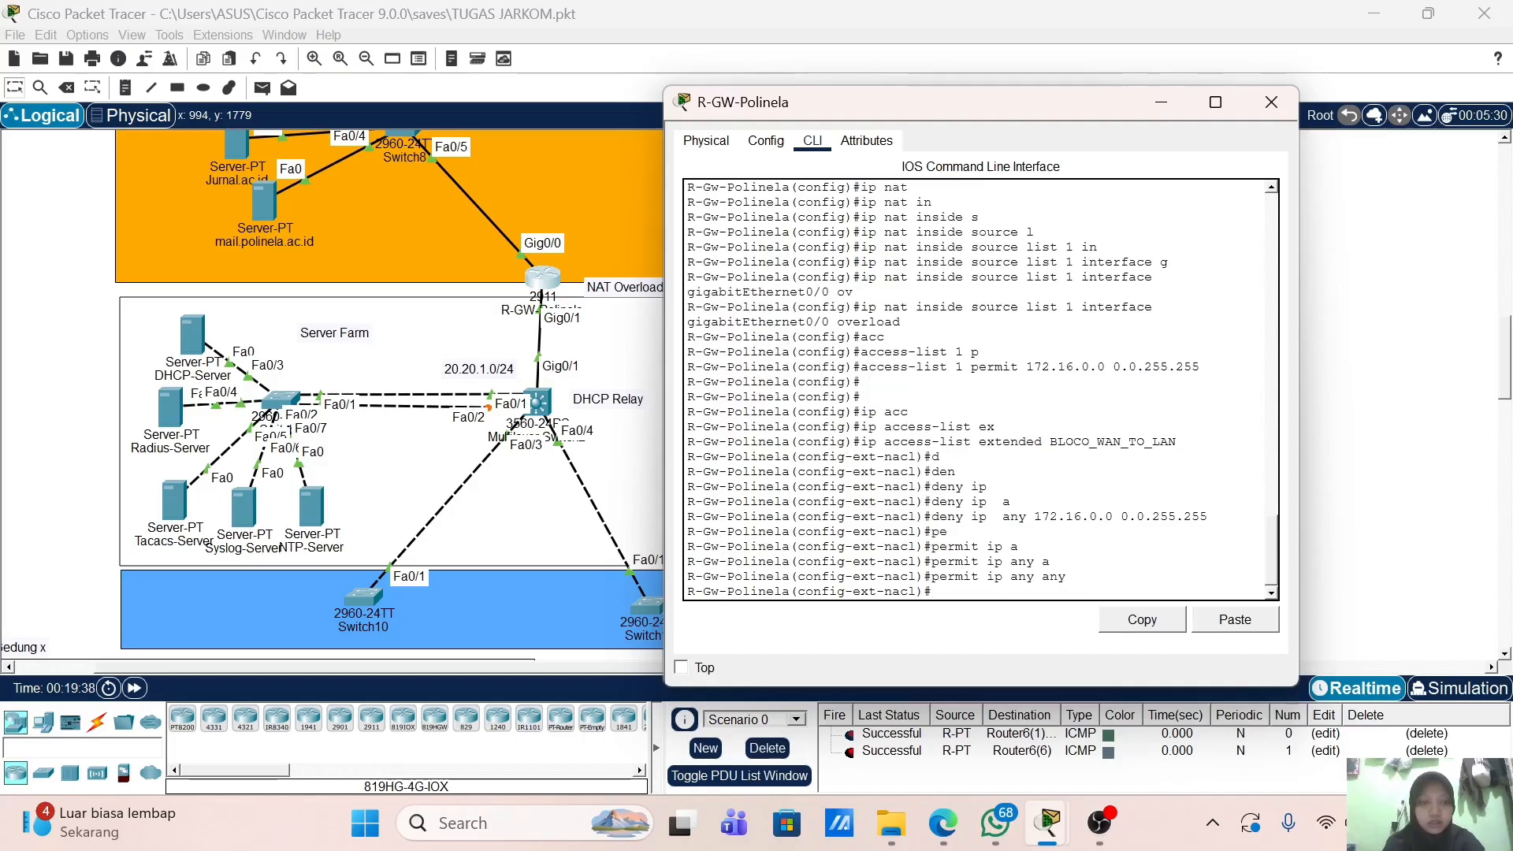
text(ex)
key(Return)
key(Return)
key(Return)
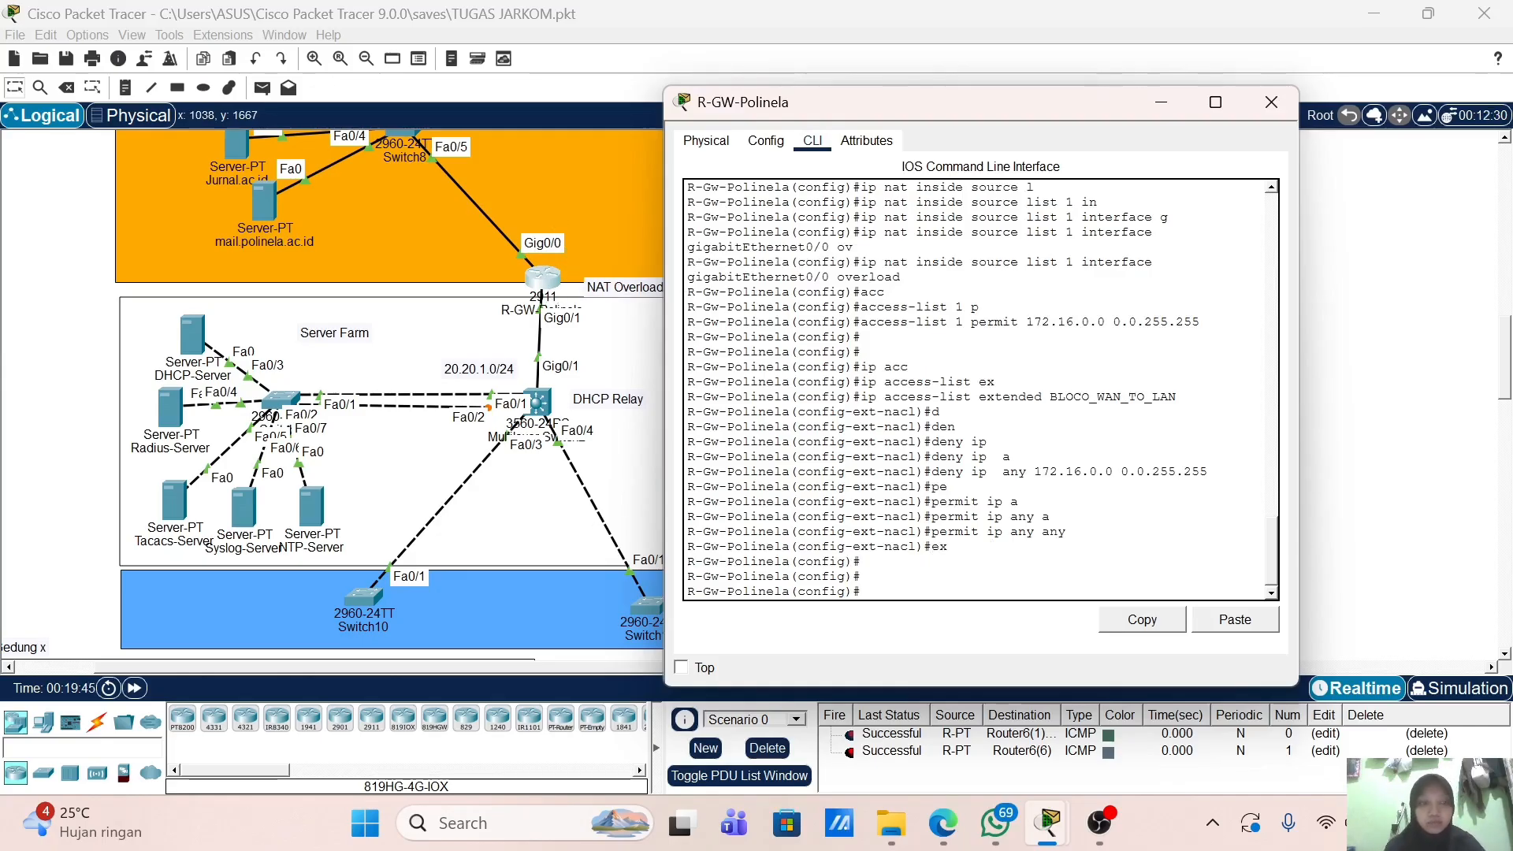
Step: On GigabitEthernet0/0, apply ip access-group BLOCK_WAN_TO_LAN in
text(int g0)
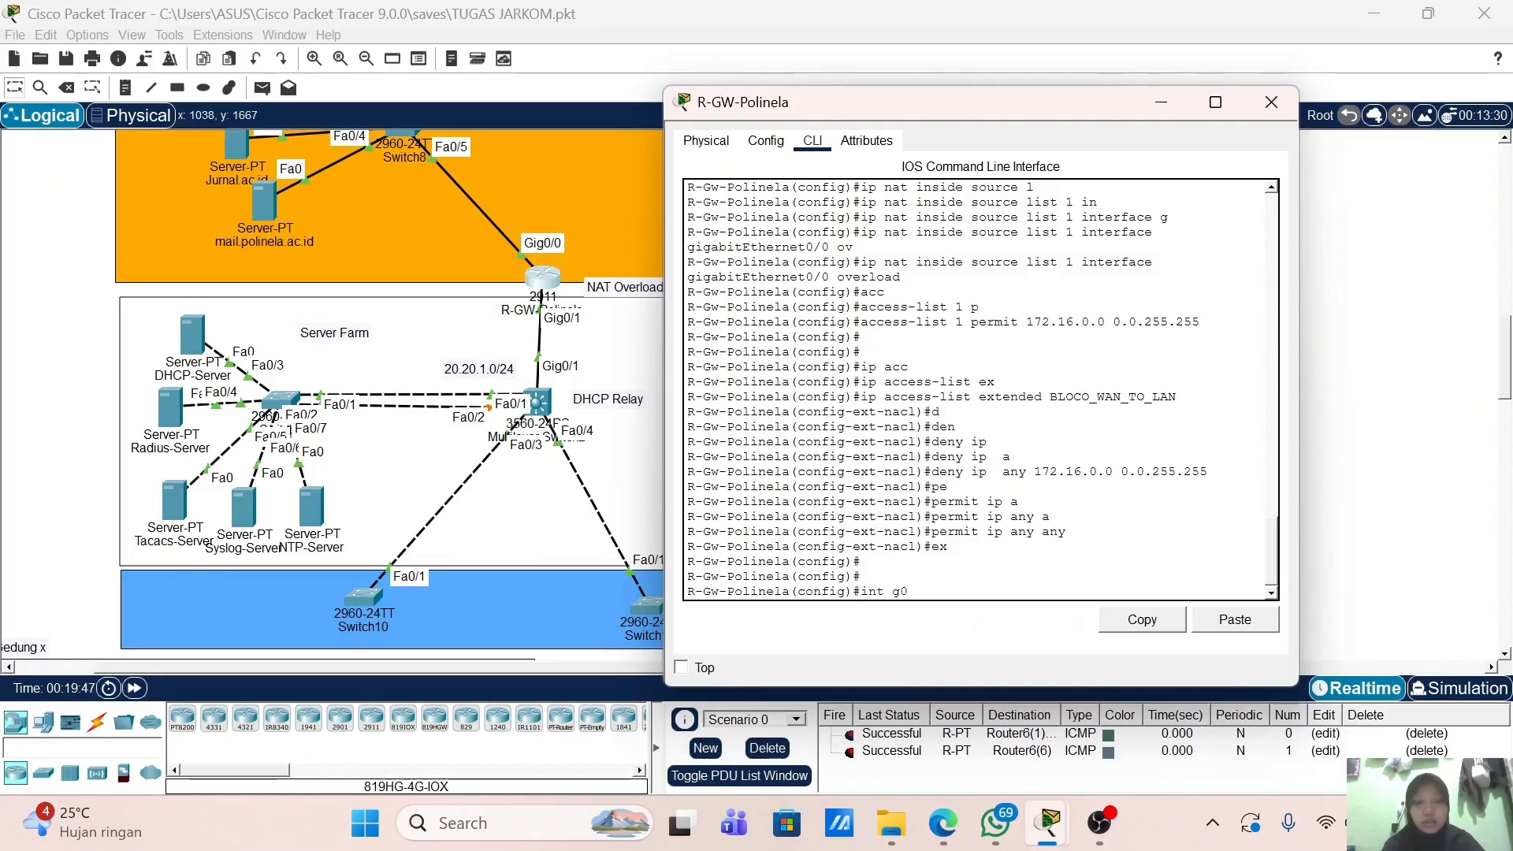
text(/0)
key(Return)
text(ip )
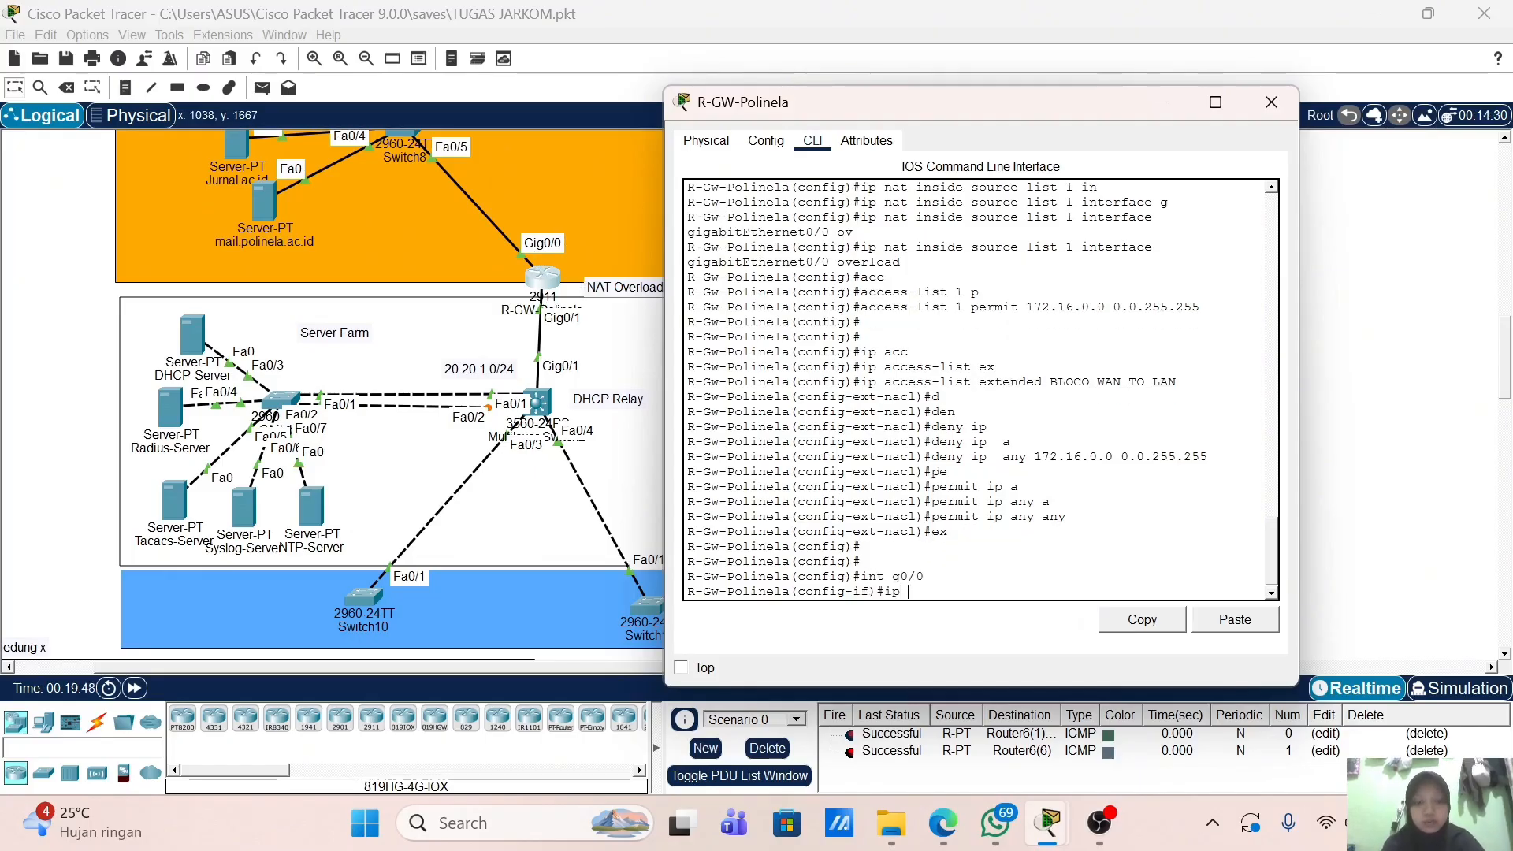
text(ac)
key(Tab)
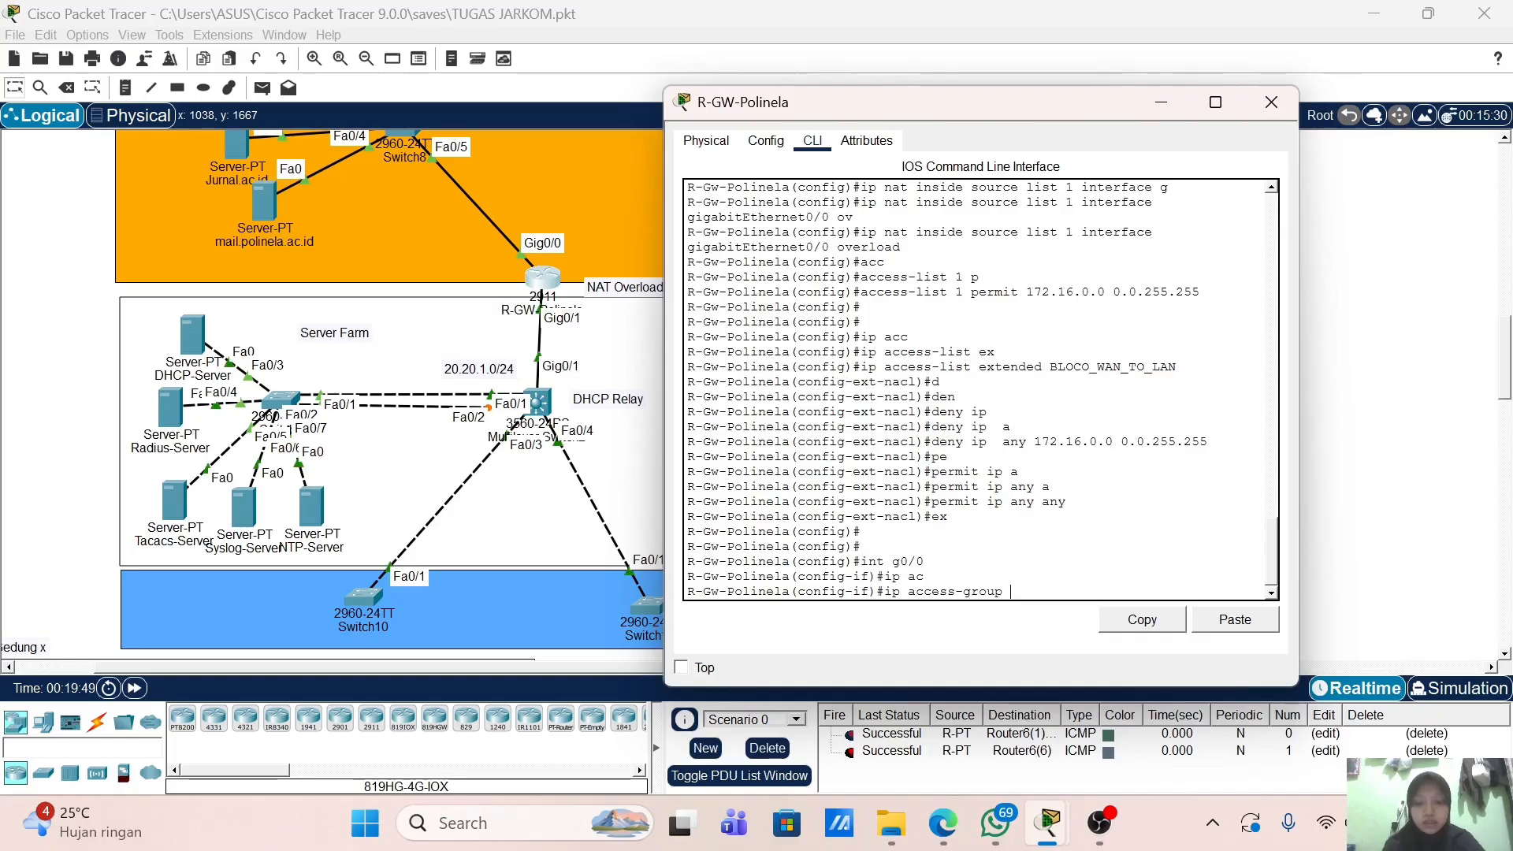
text(BLOCK_WA)
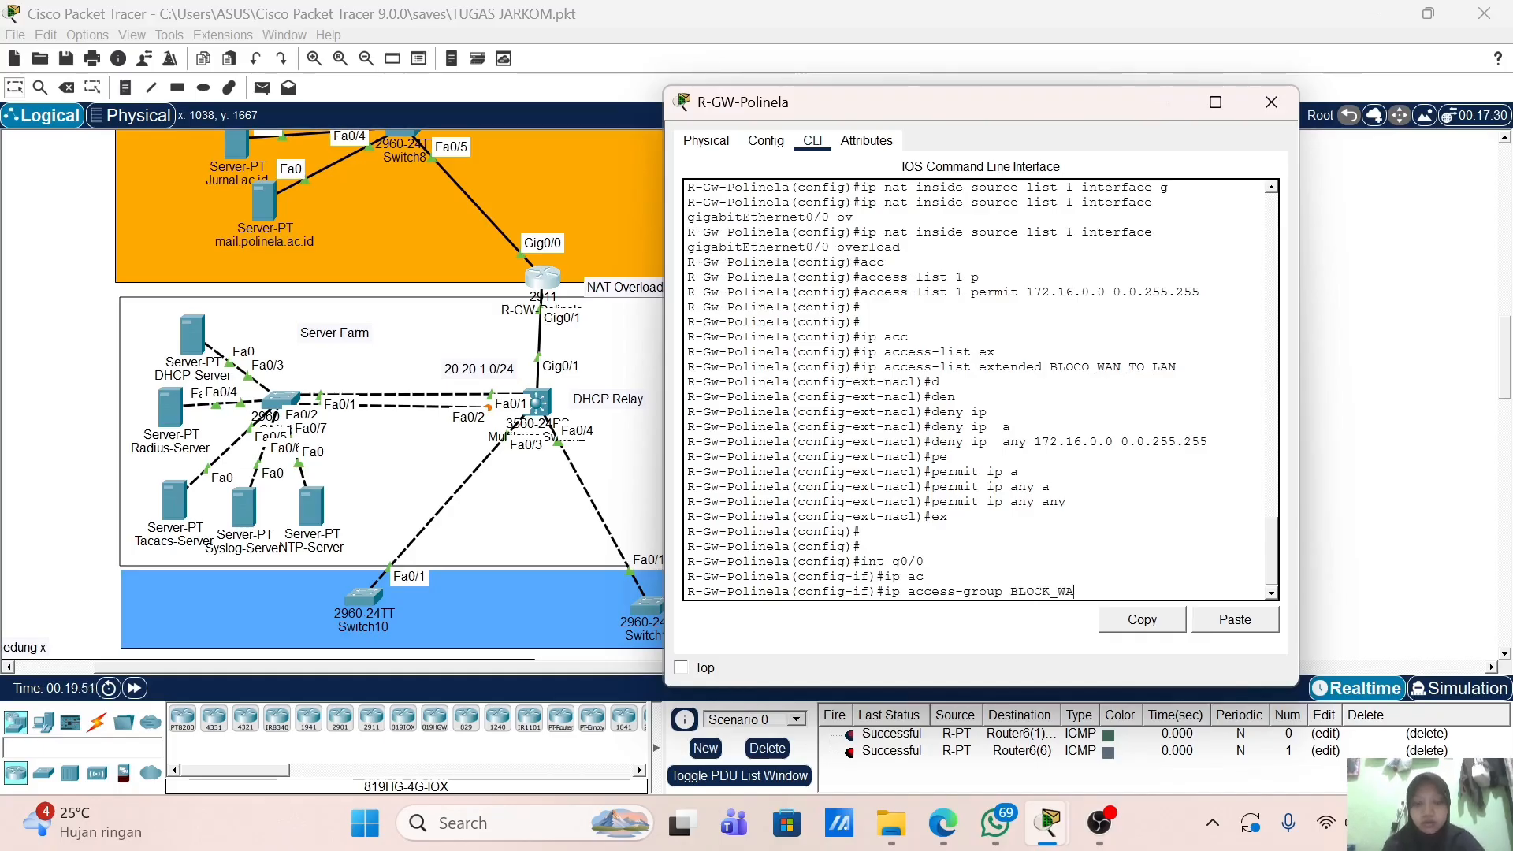
text(N_T)
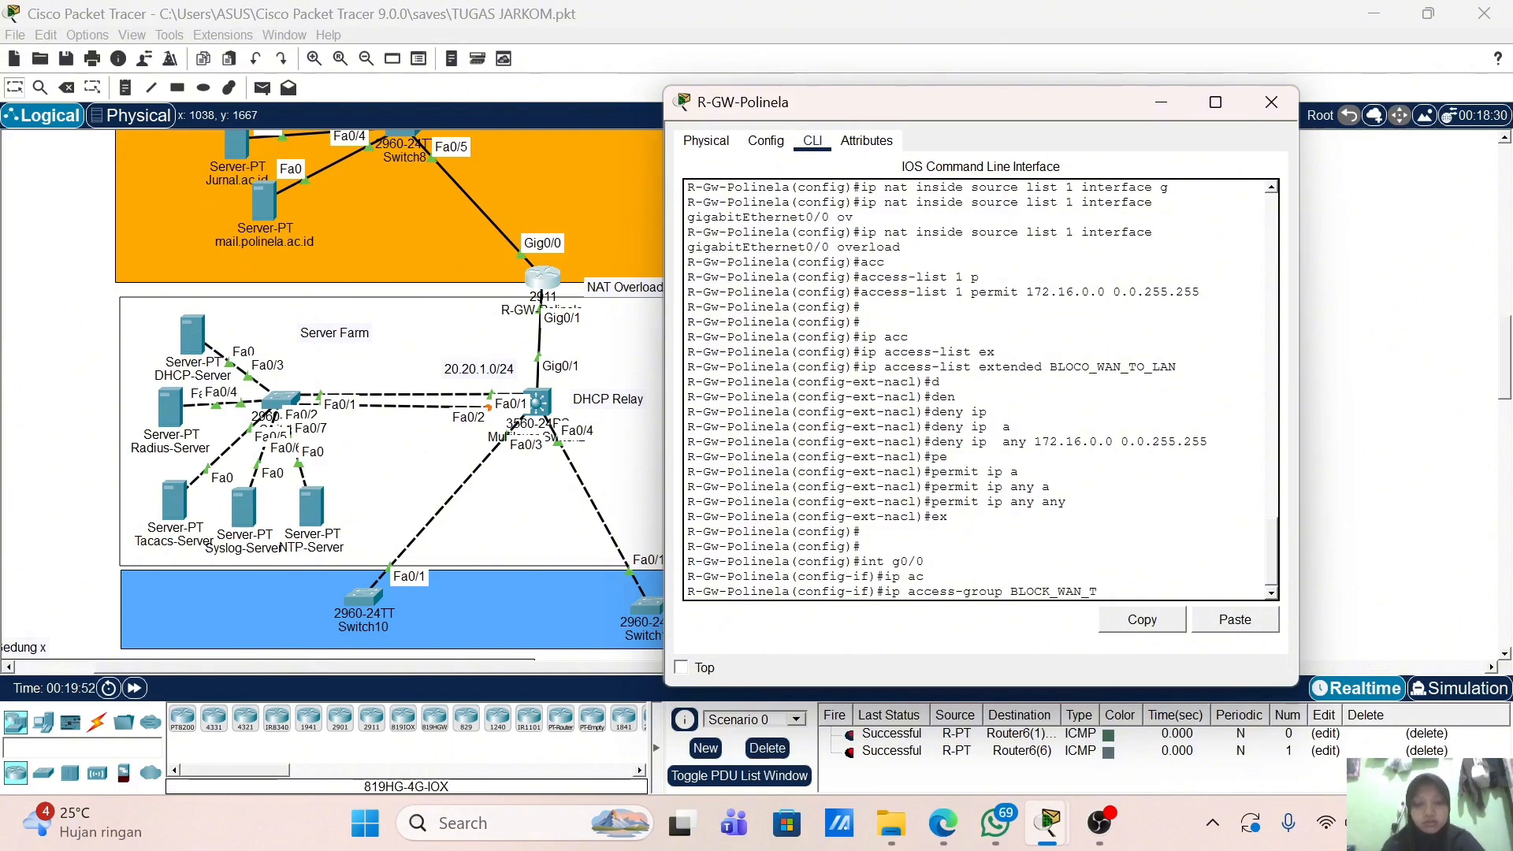
text(O_LAN)
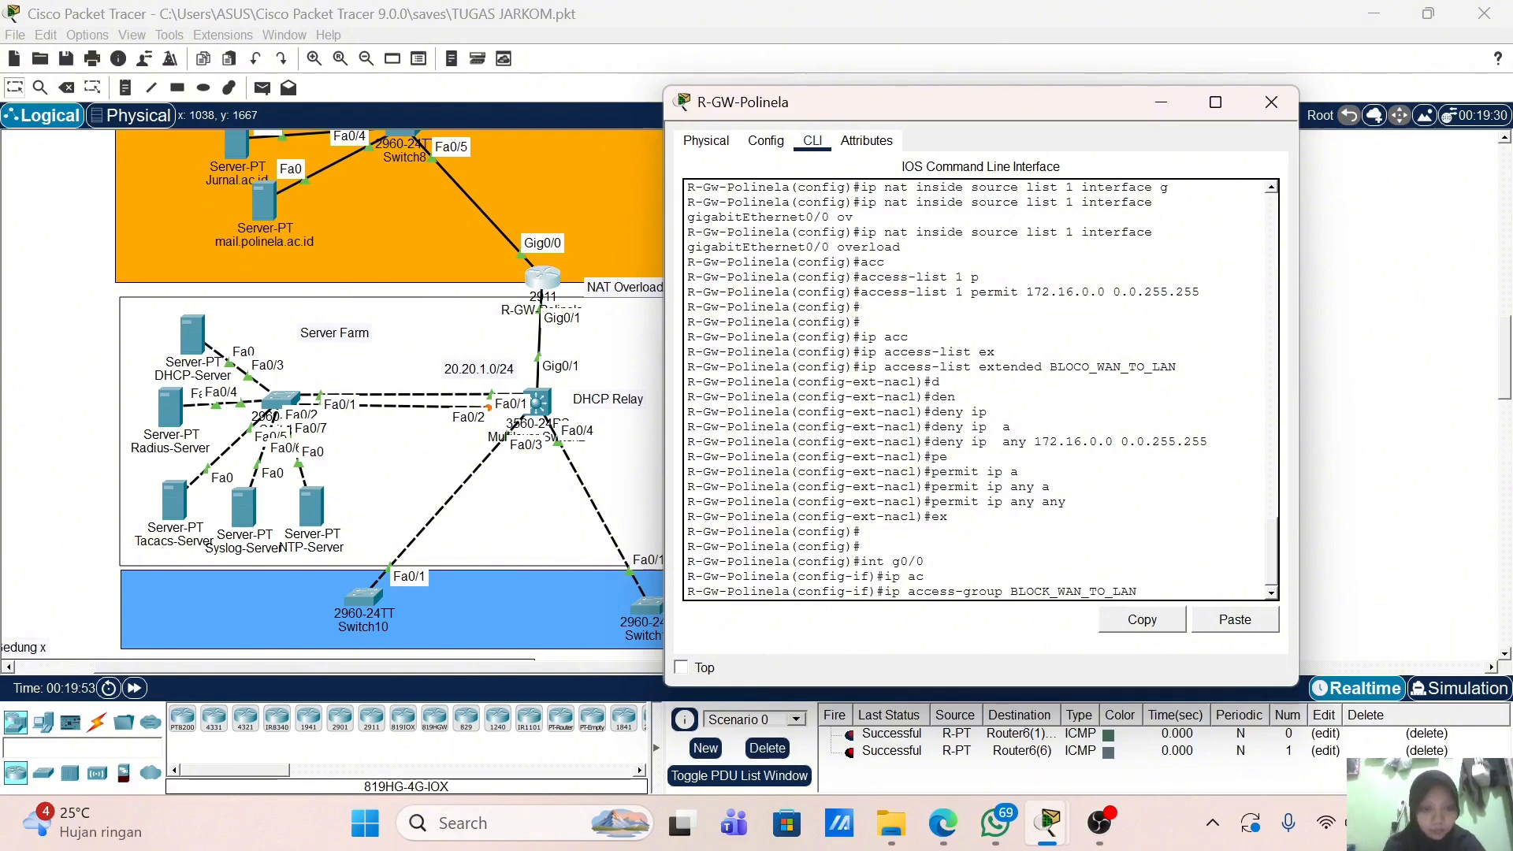
key(Return)
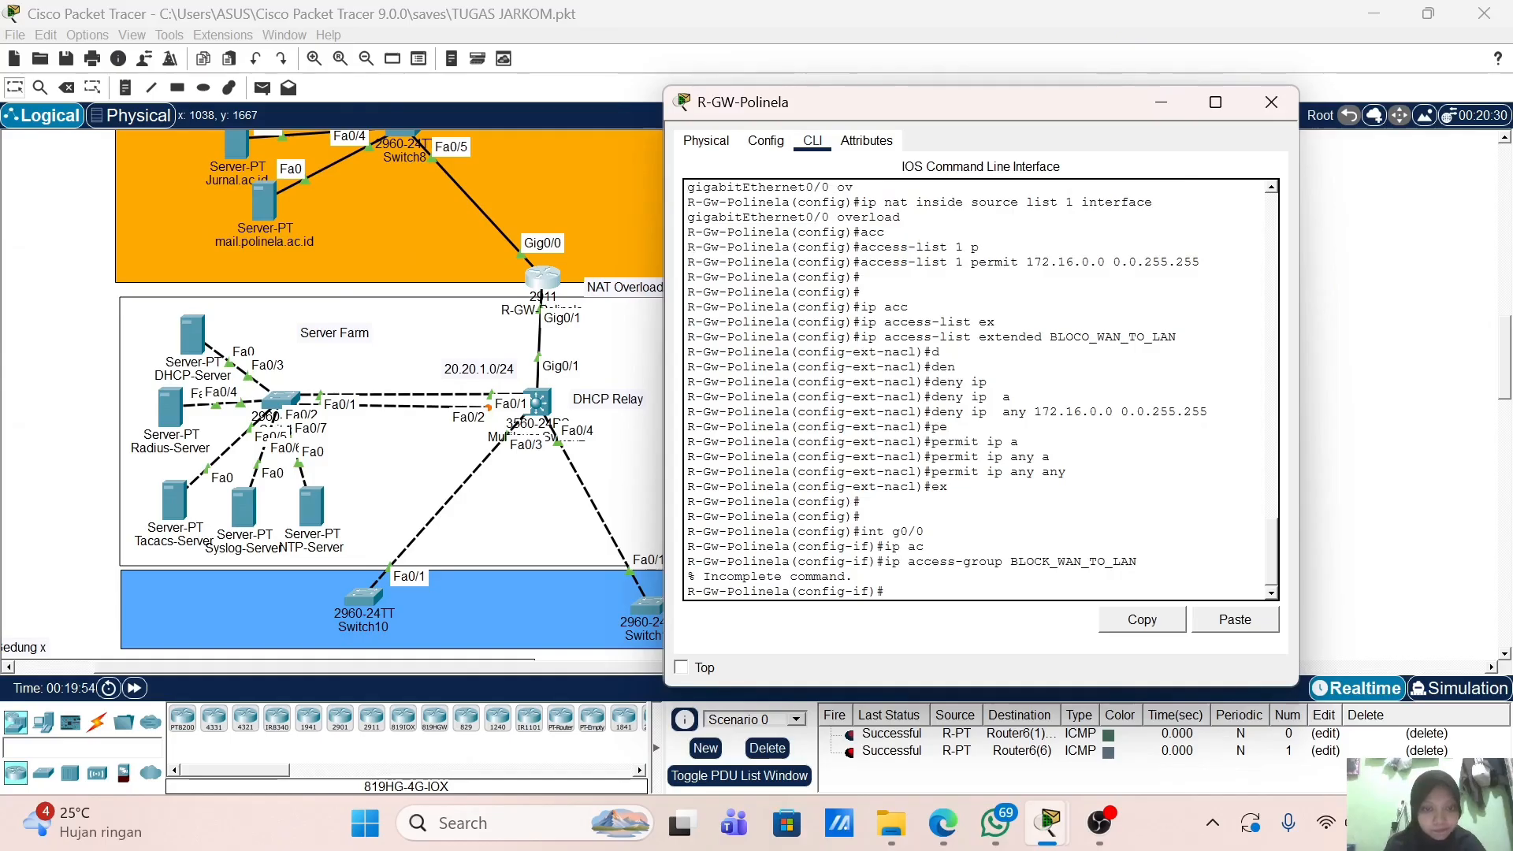
key(Up)
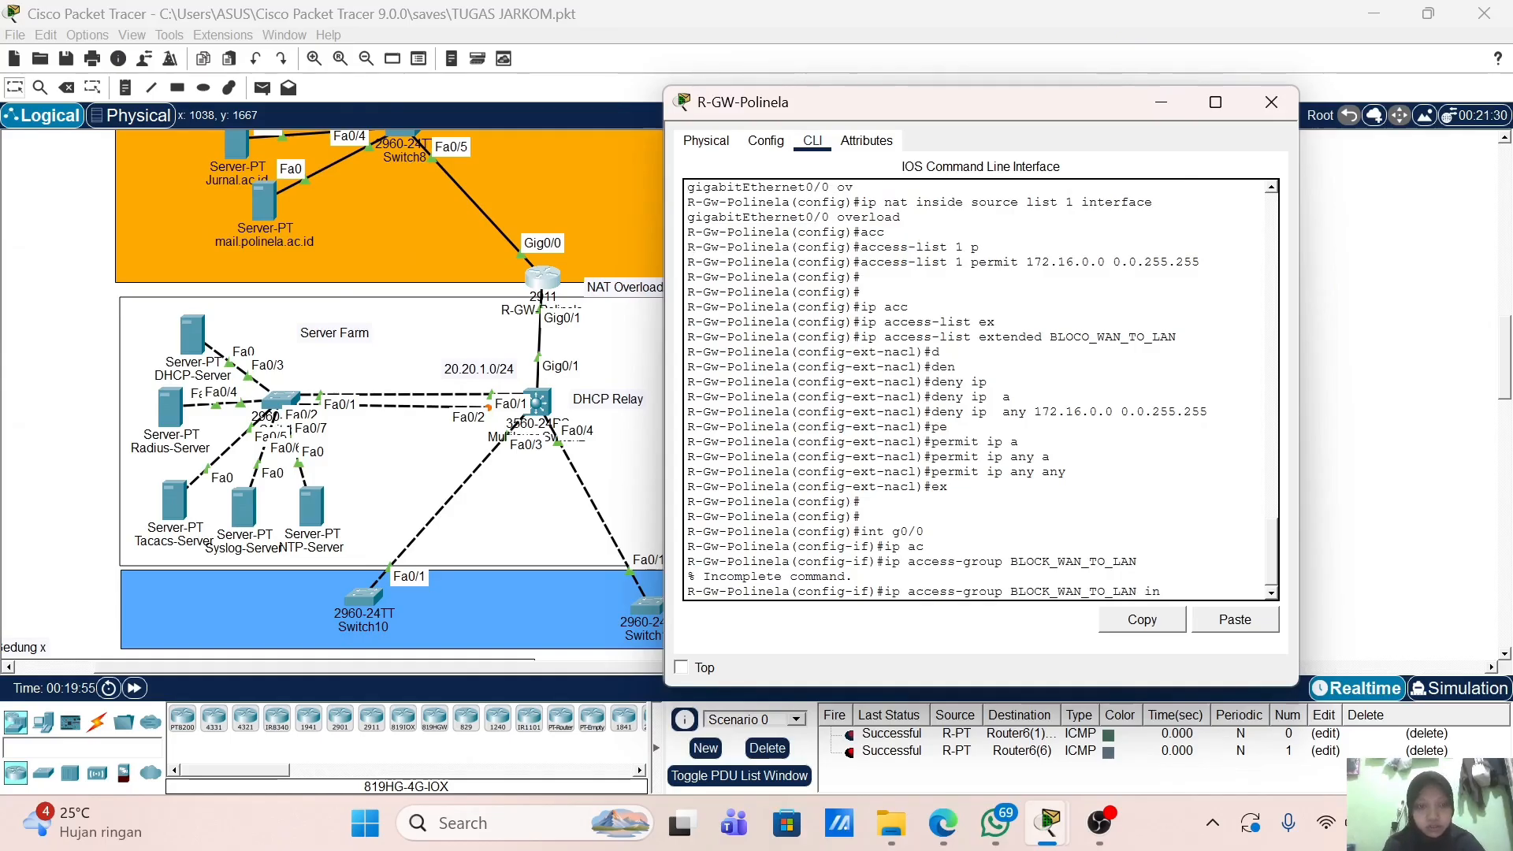
key(Return)
key(Return)
text(ip ro)
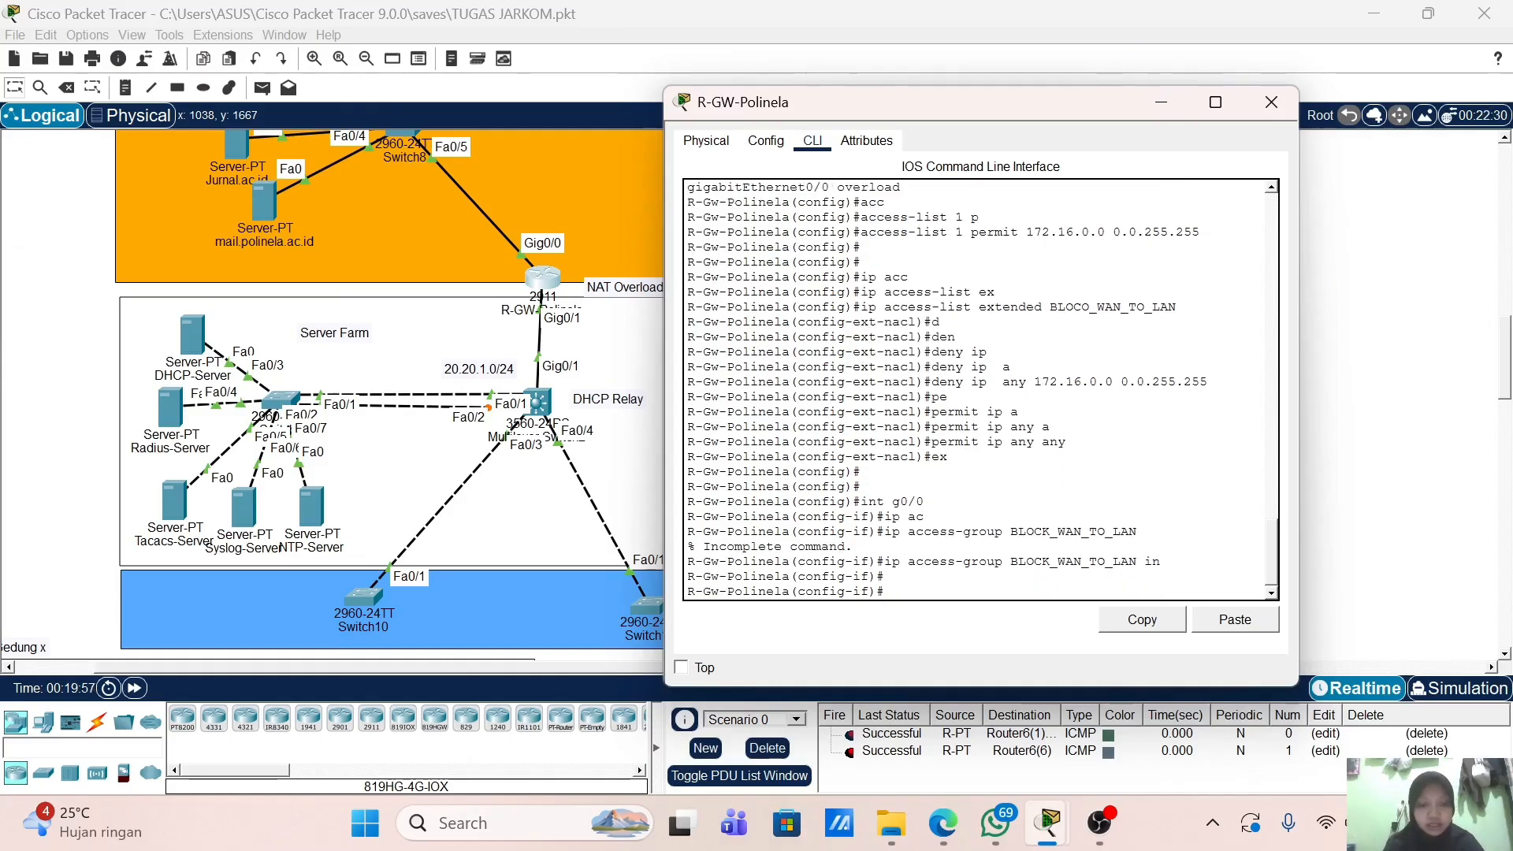
text(ute )
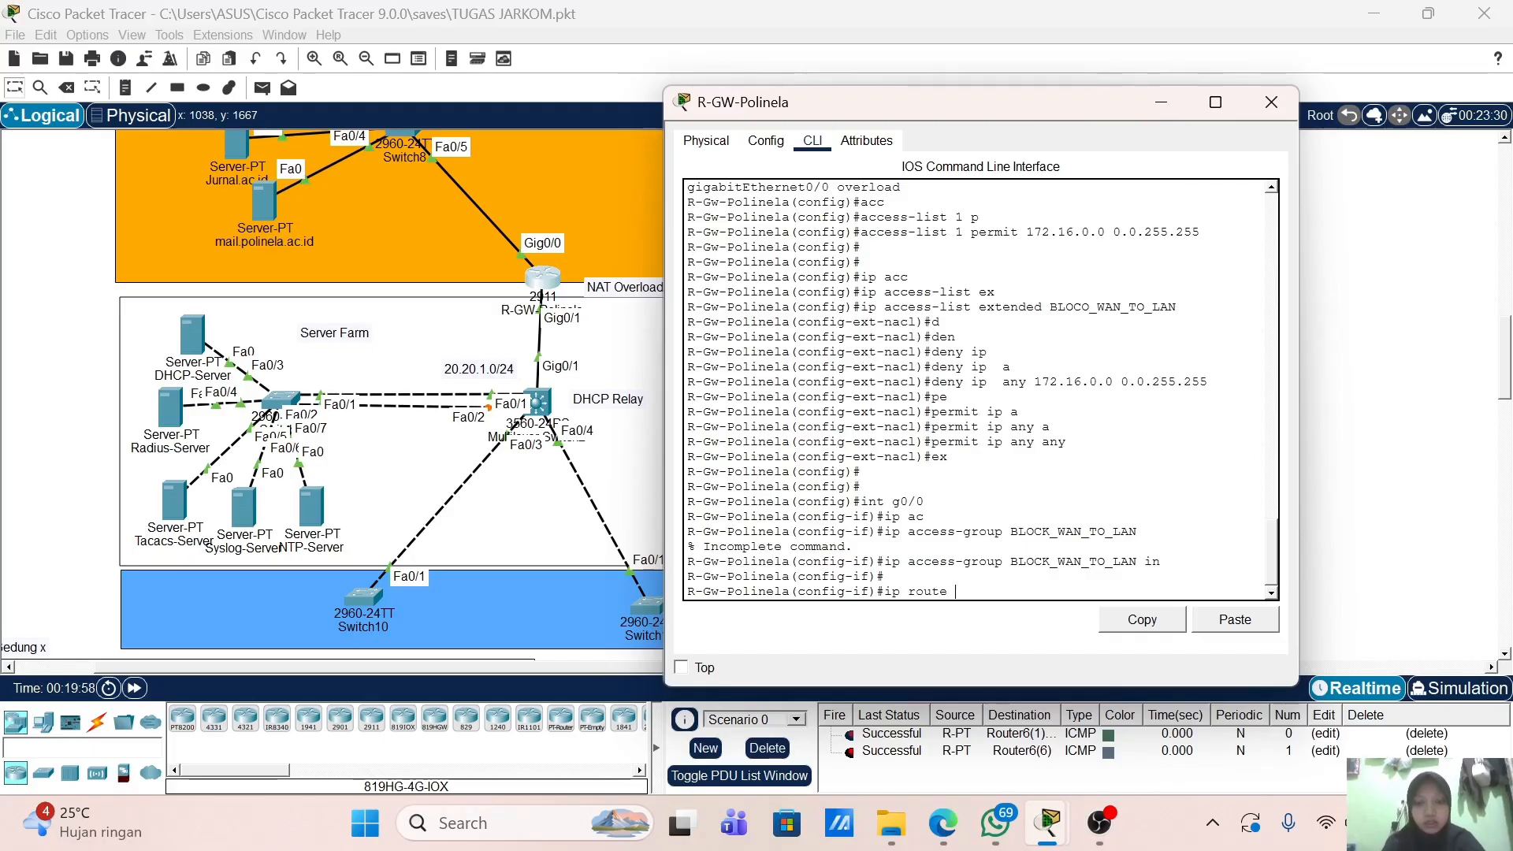
text(10)
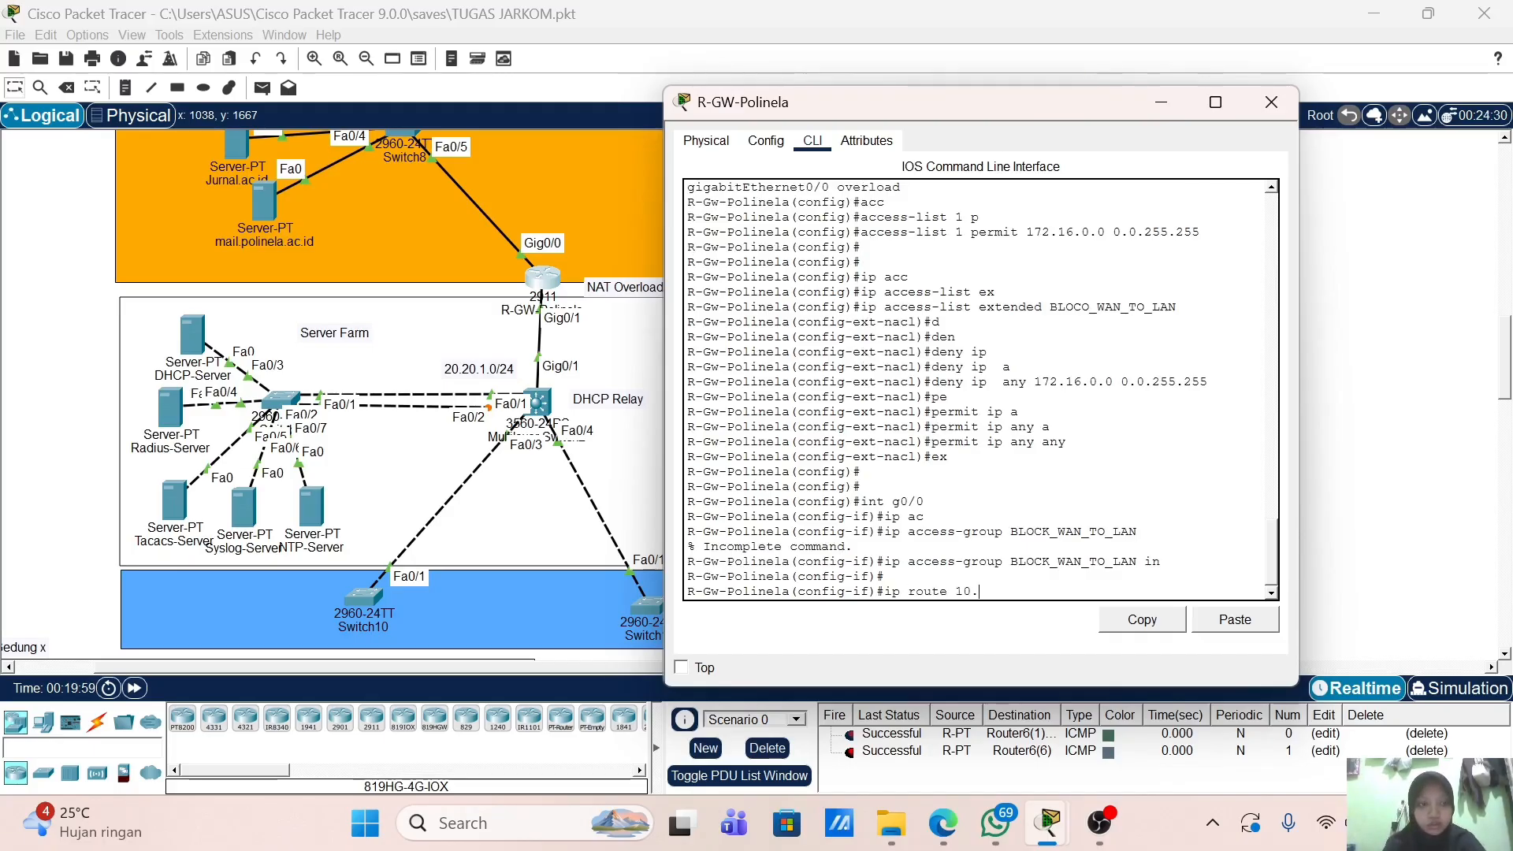
text(.0.0.0 0.0.0.0 10.10.1.1)
Step: Add a default static route via 10.10.1.1, then resubmit it with an edited next hop
key(Return)
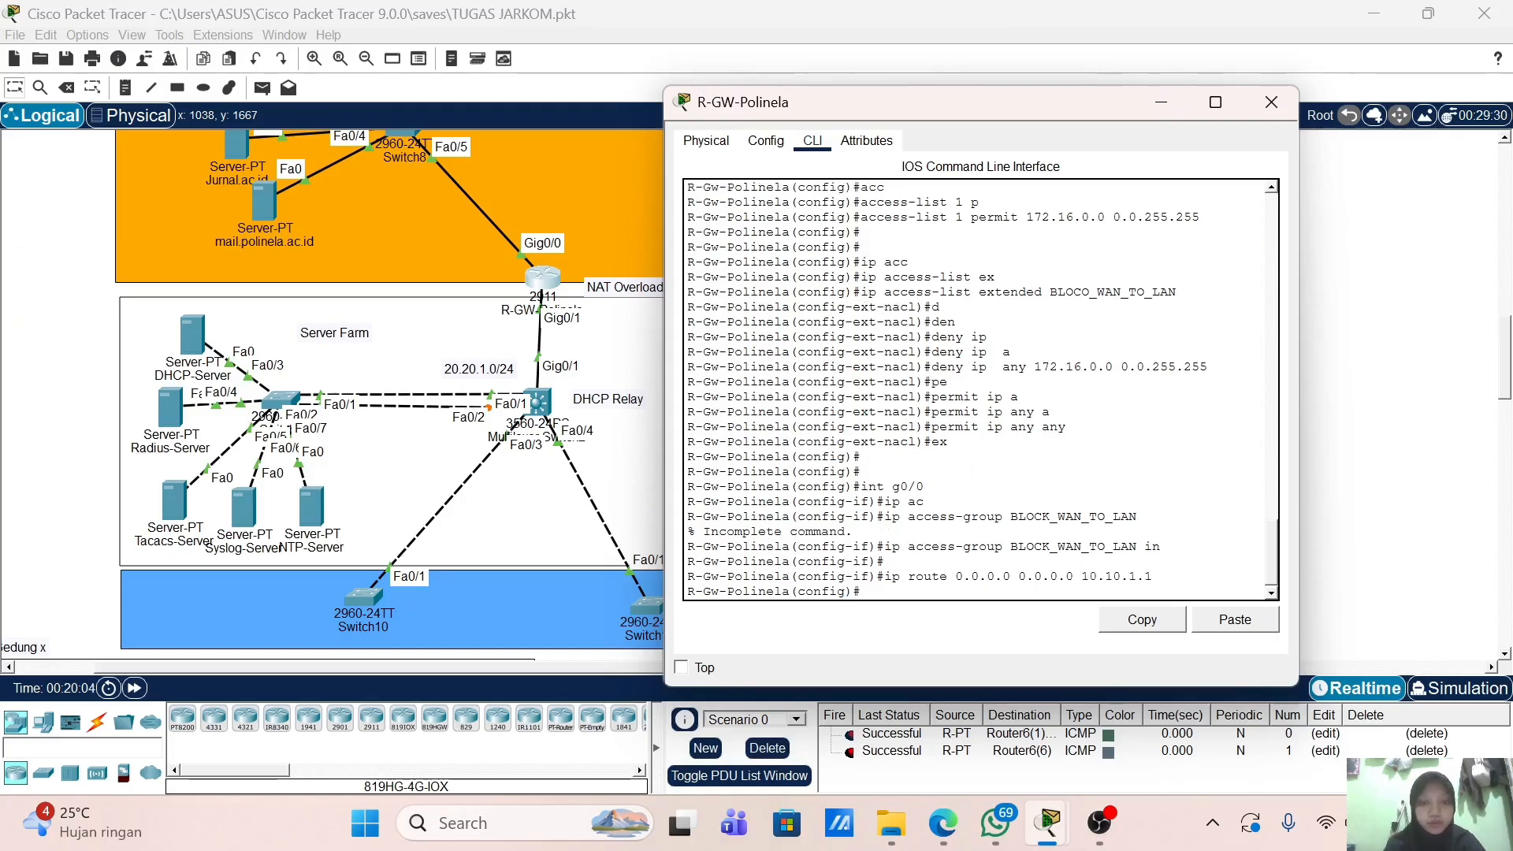
key(Return)
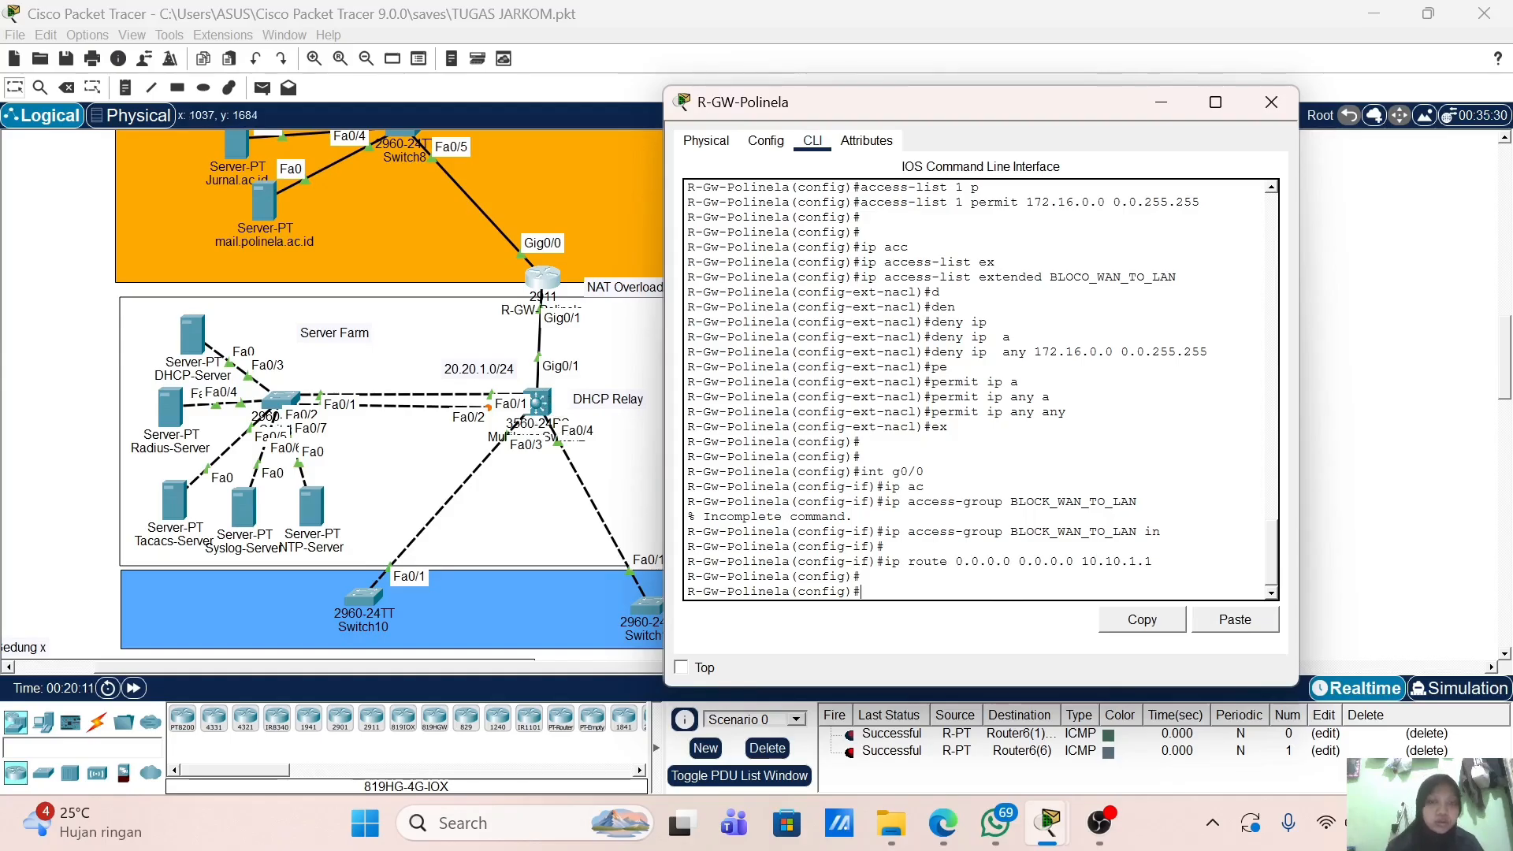
scroll(977, 390, up, 7)
scroll(977, 390, up, 3)
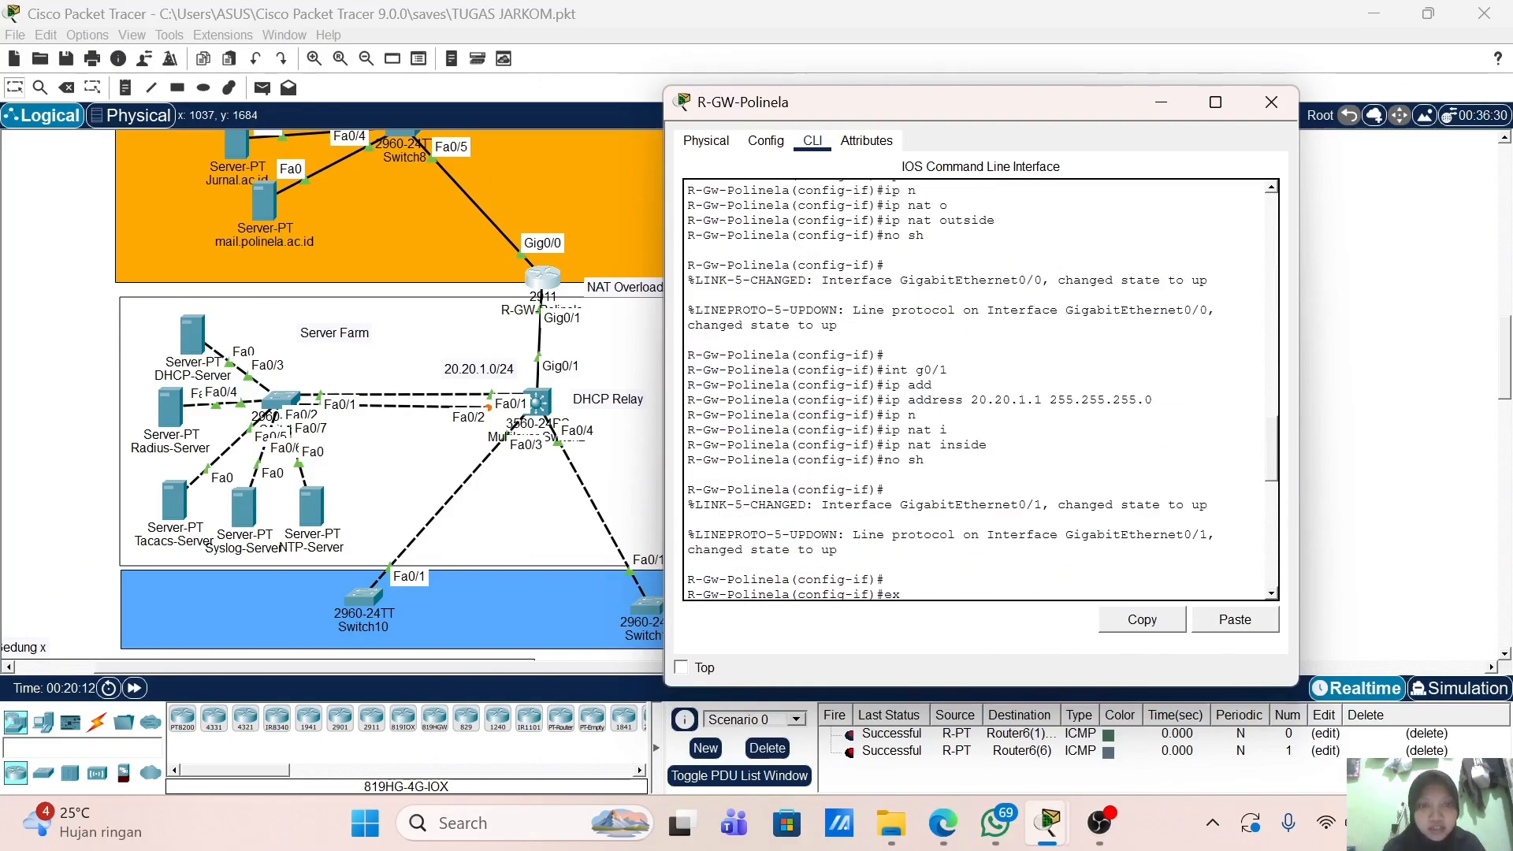
scroll(977, 390, down, 10)
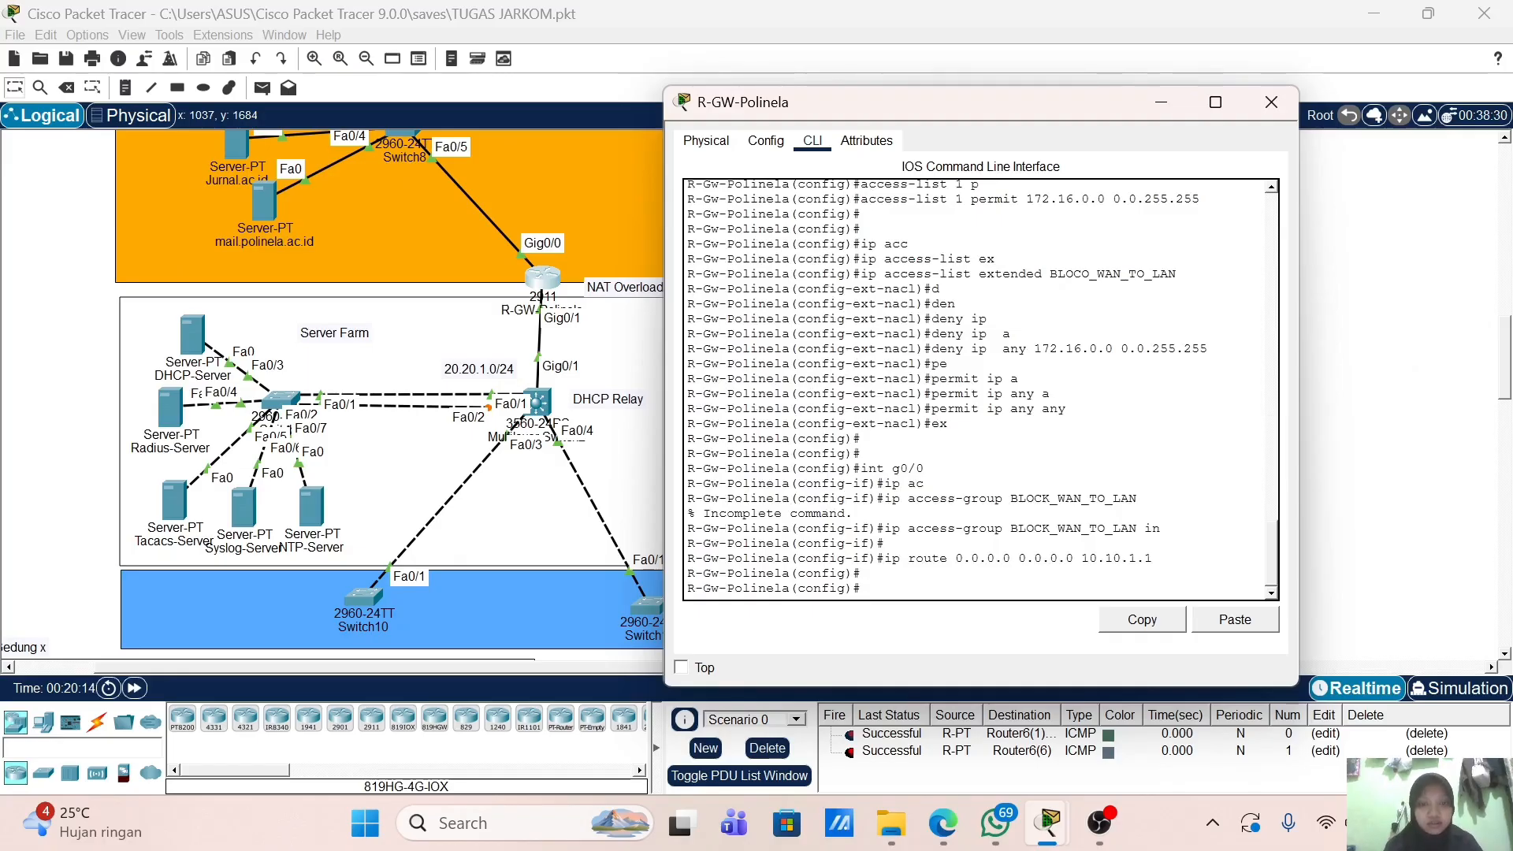
key(Up)
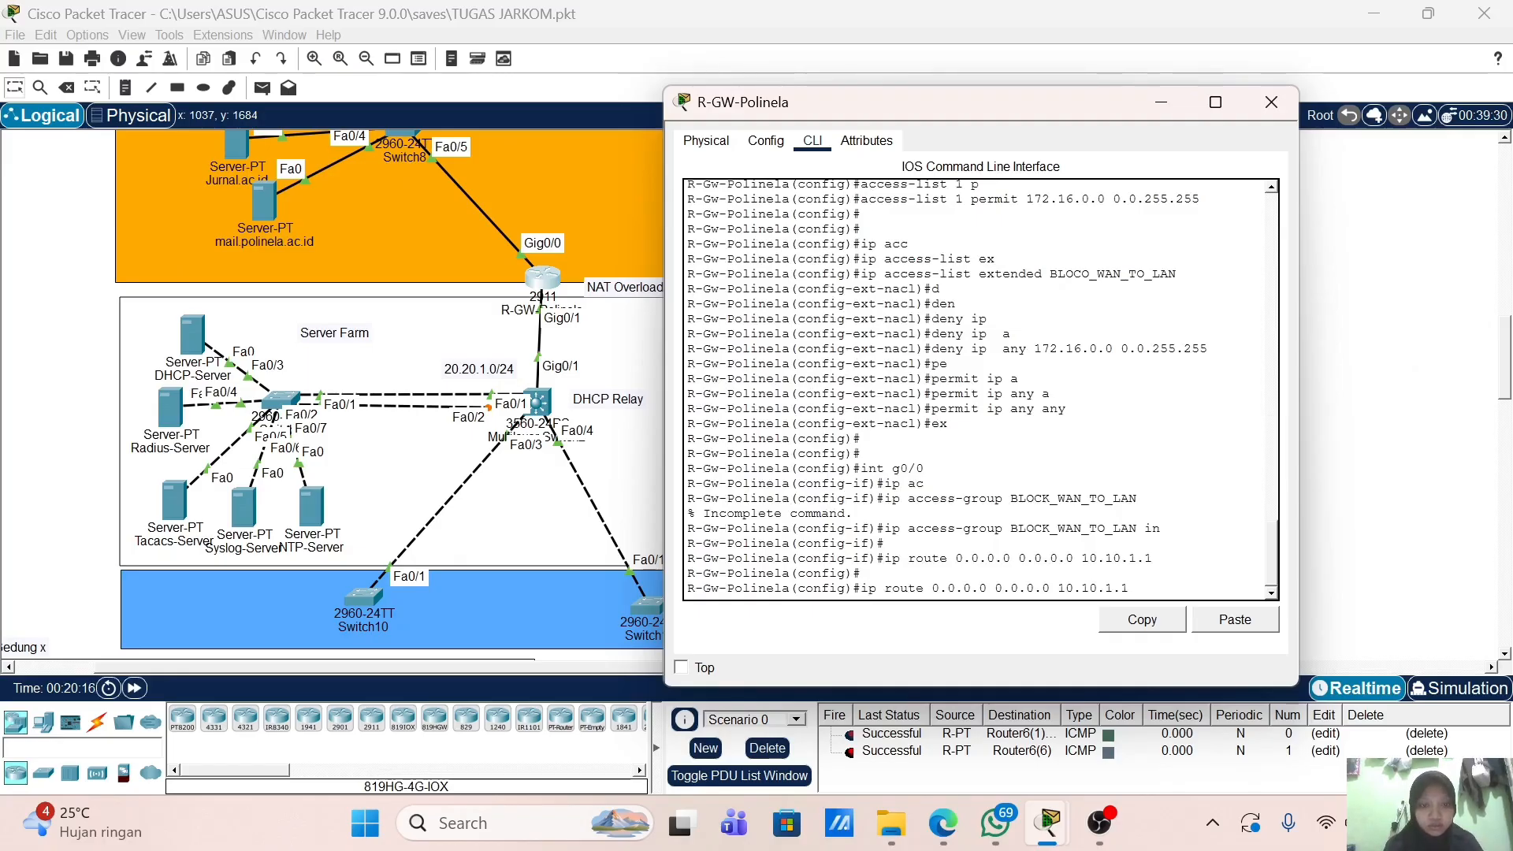
key(Left)
key(Left)
key(BackSpace)
text(2)
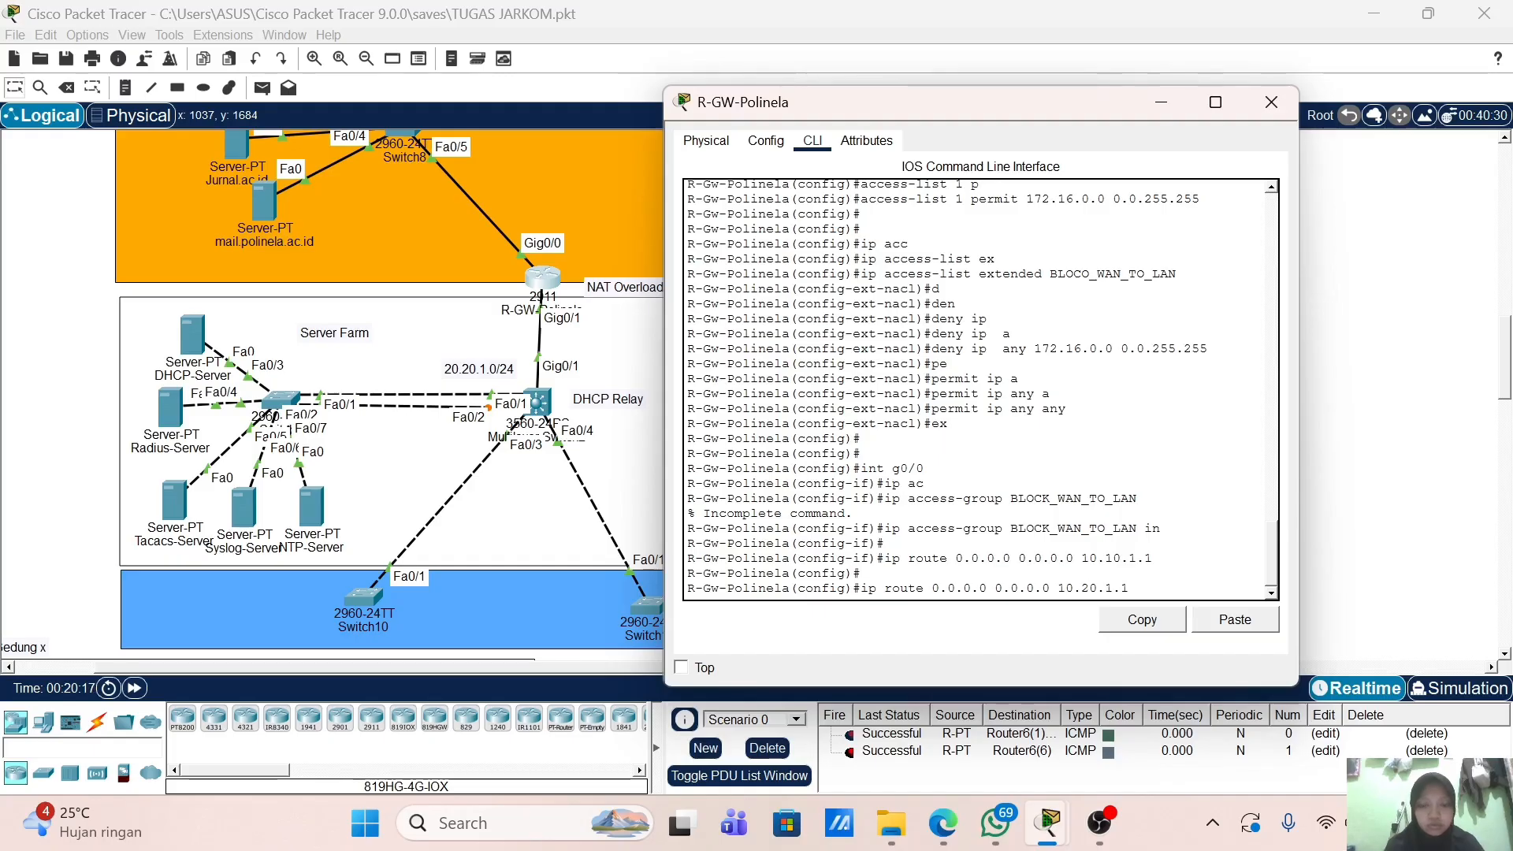
key(Left)
key(Left)
key(Left)
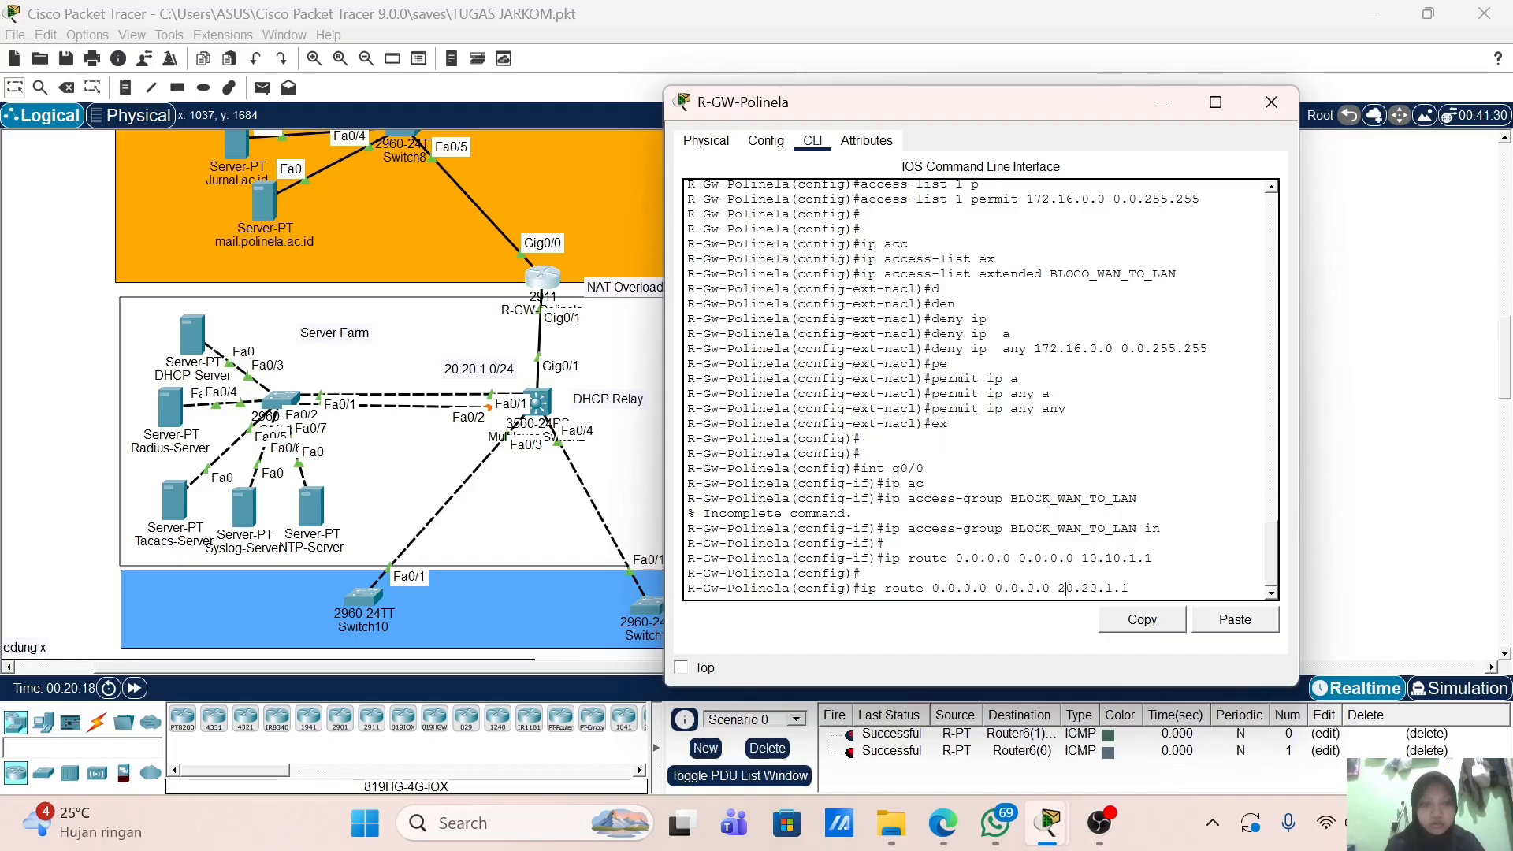
key(Return)
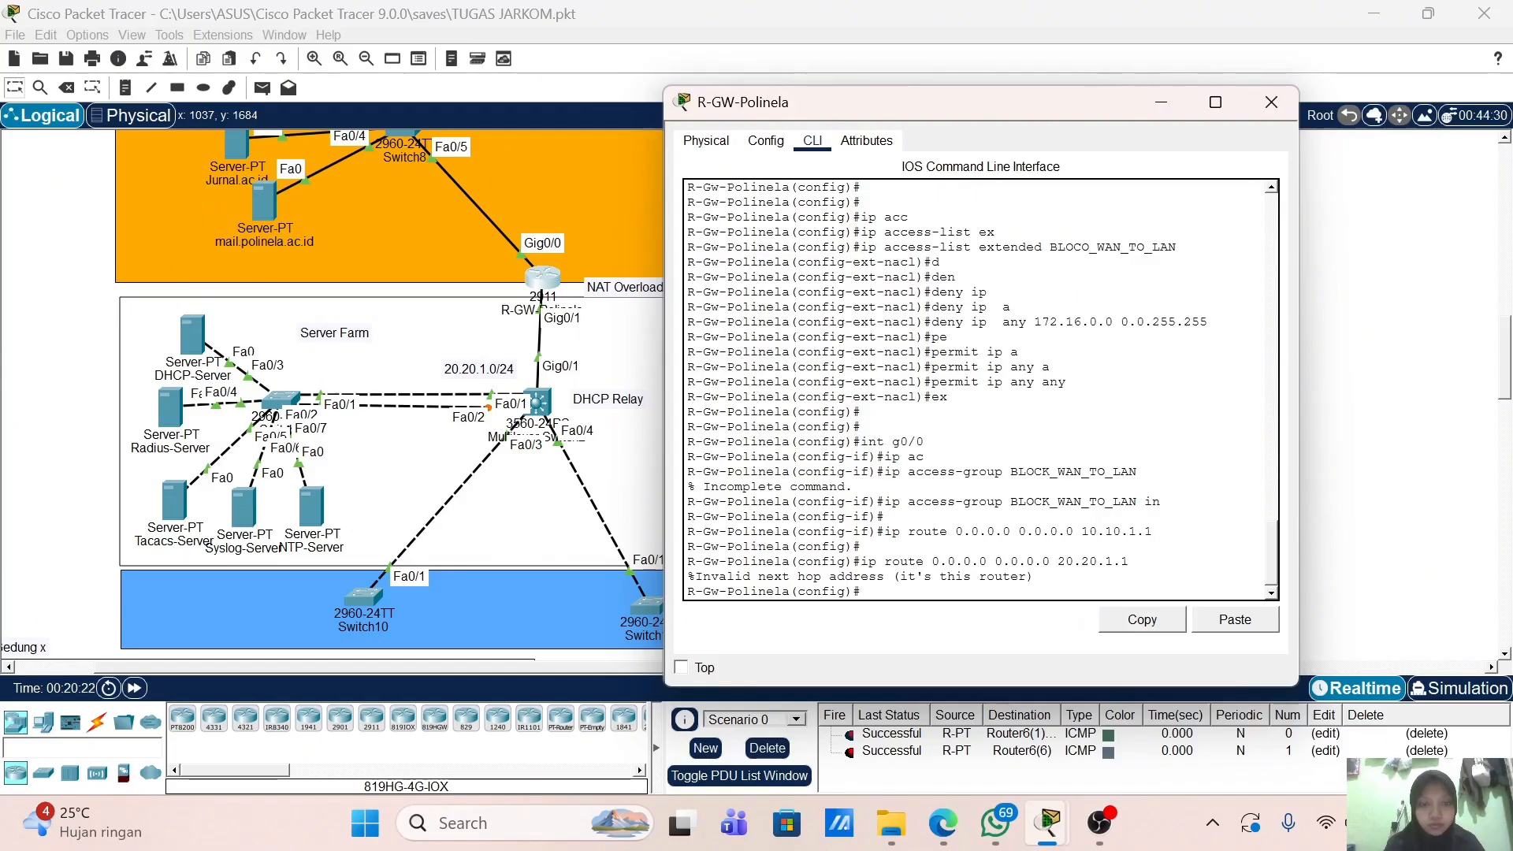
Step: Leave configuration mode, save with wr, and abandon a half-typed ip route command
text(e)
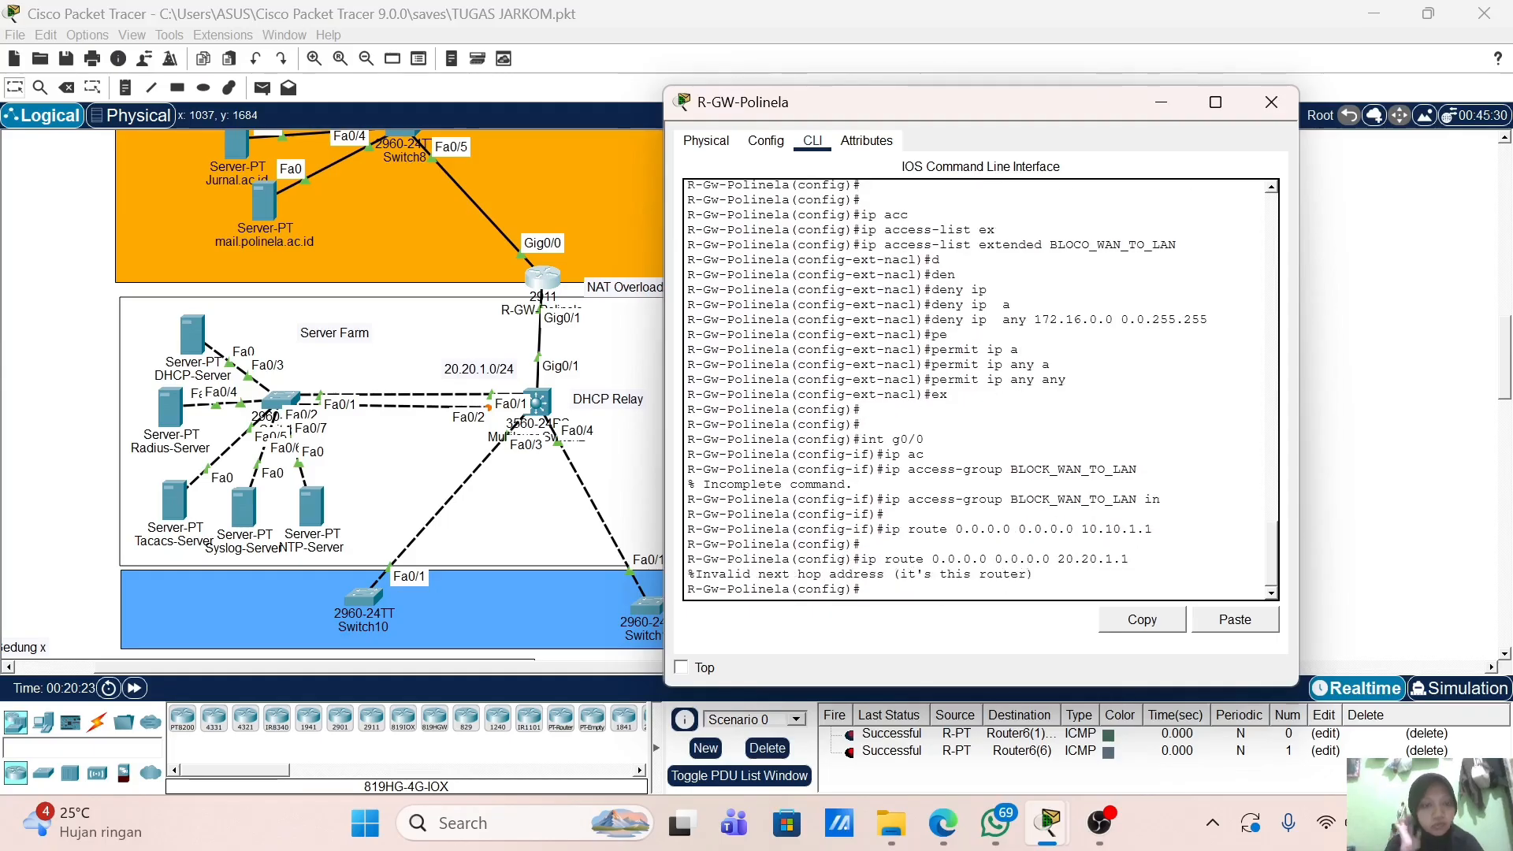
text(nd)
key(Return)
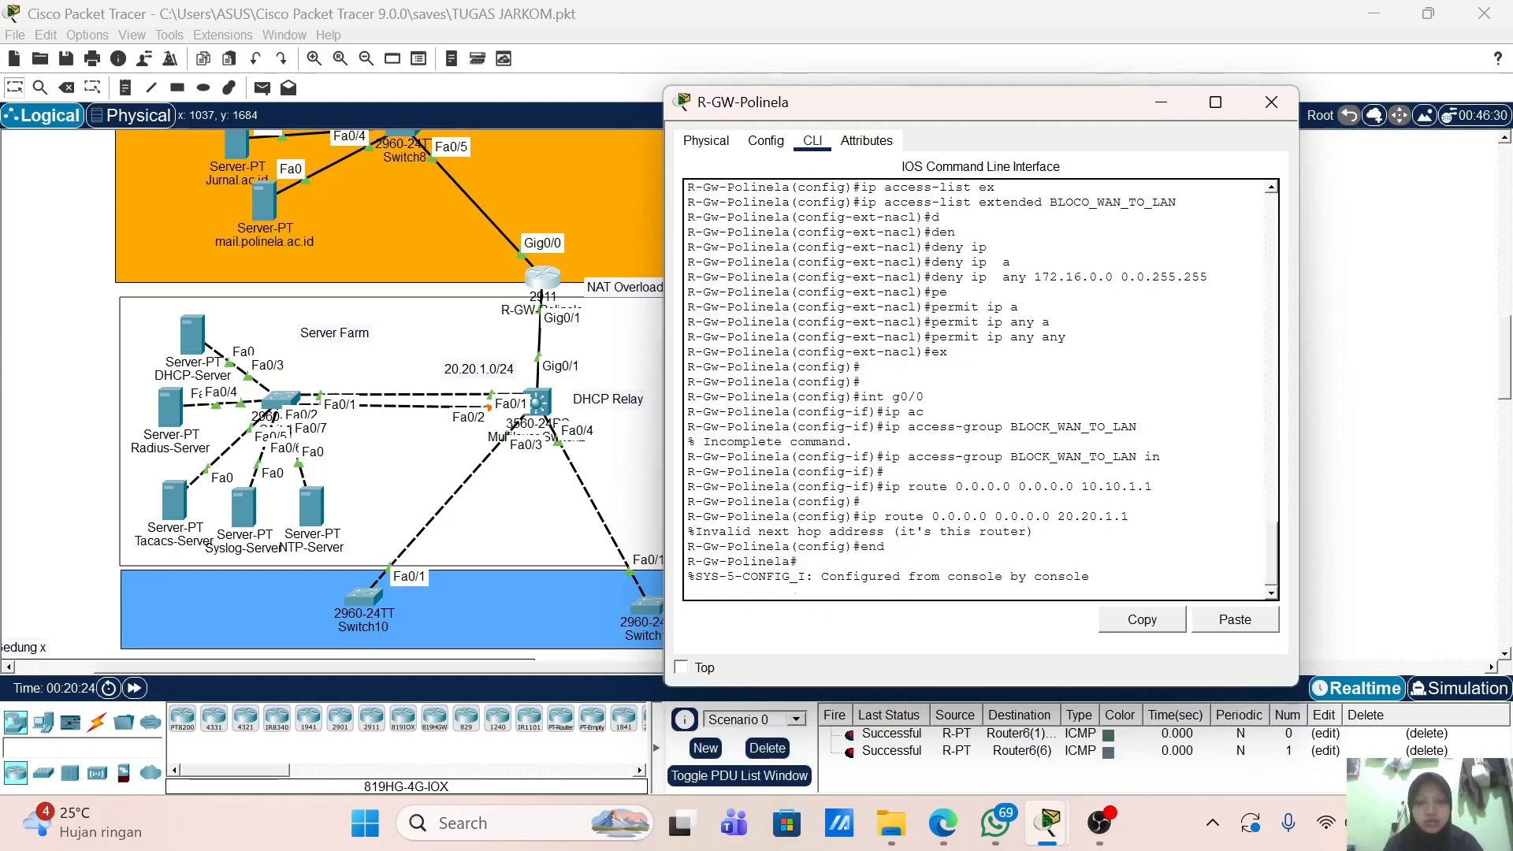
text(w-Polinela#wr)
key(Return)
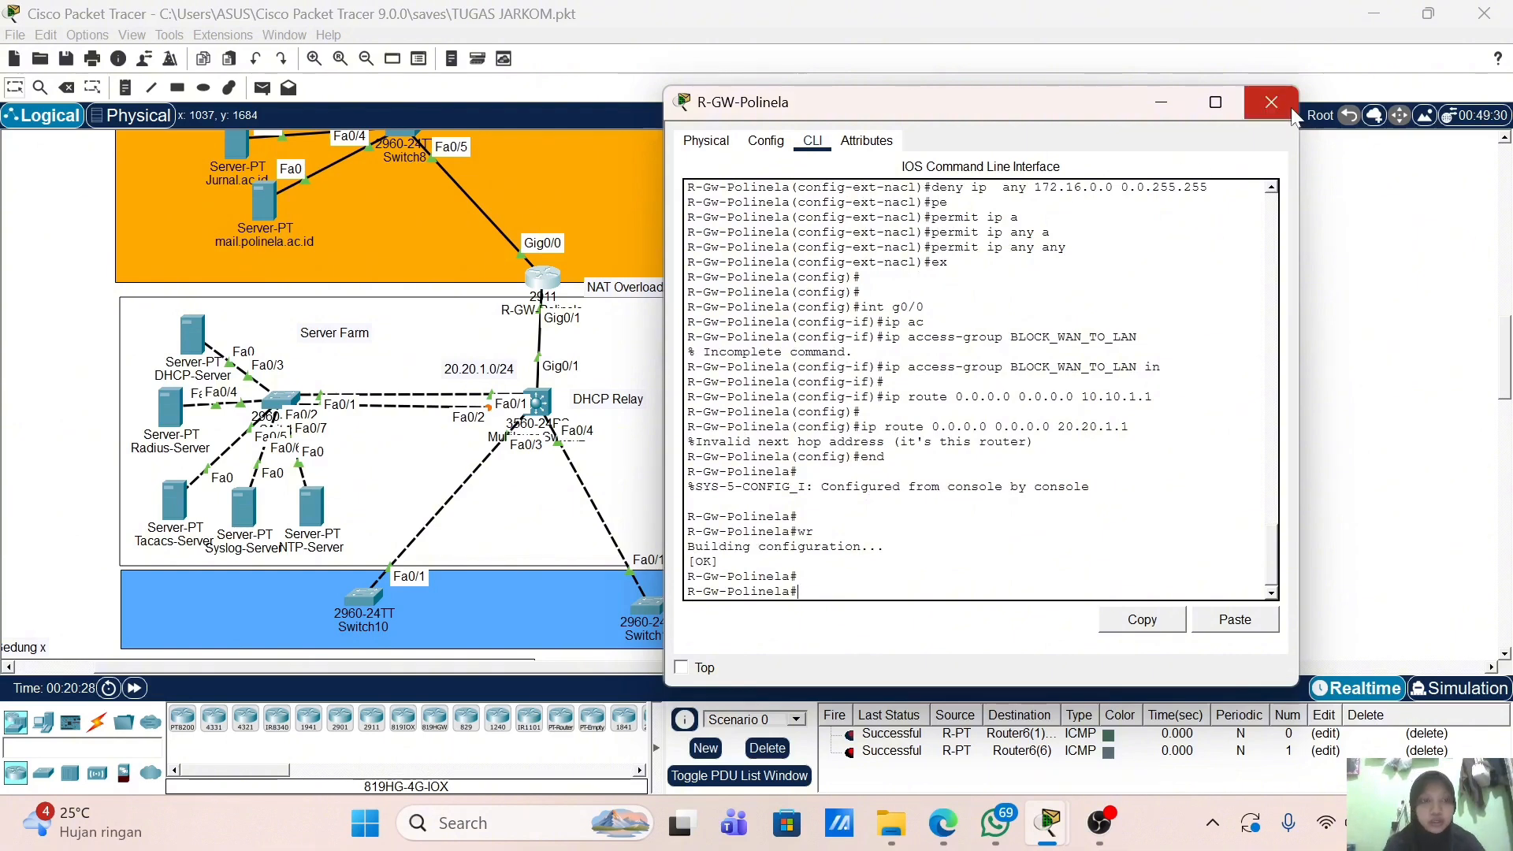
scroll(361, 513, down, 5)
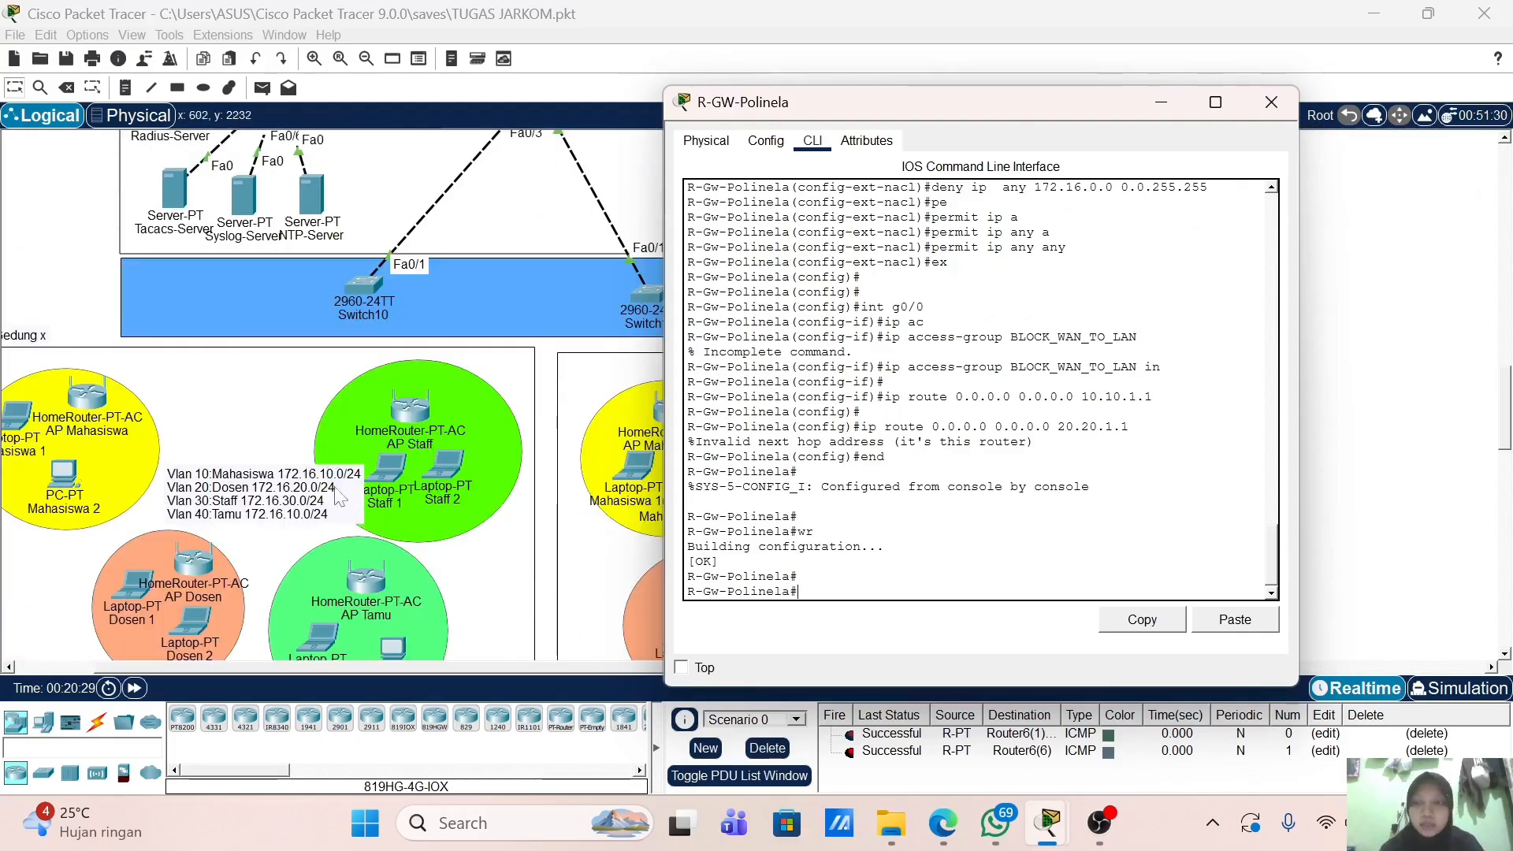
scroll(318, 465, up, 5)
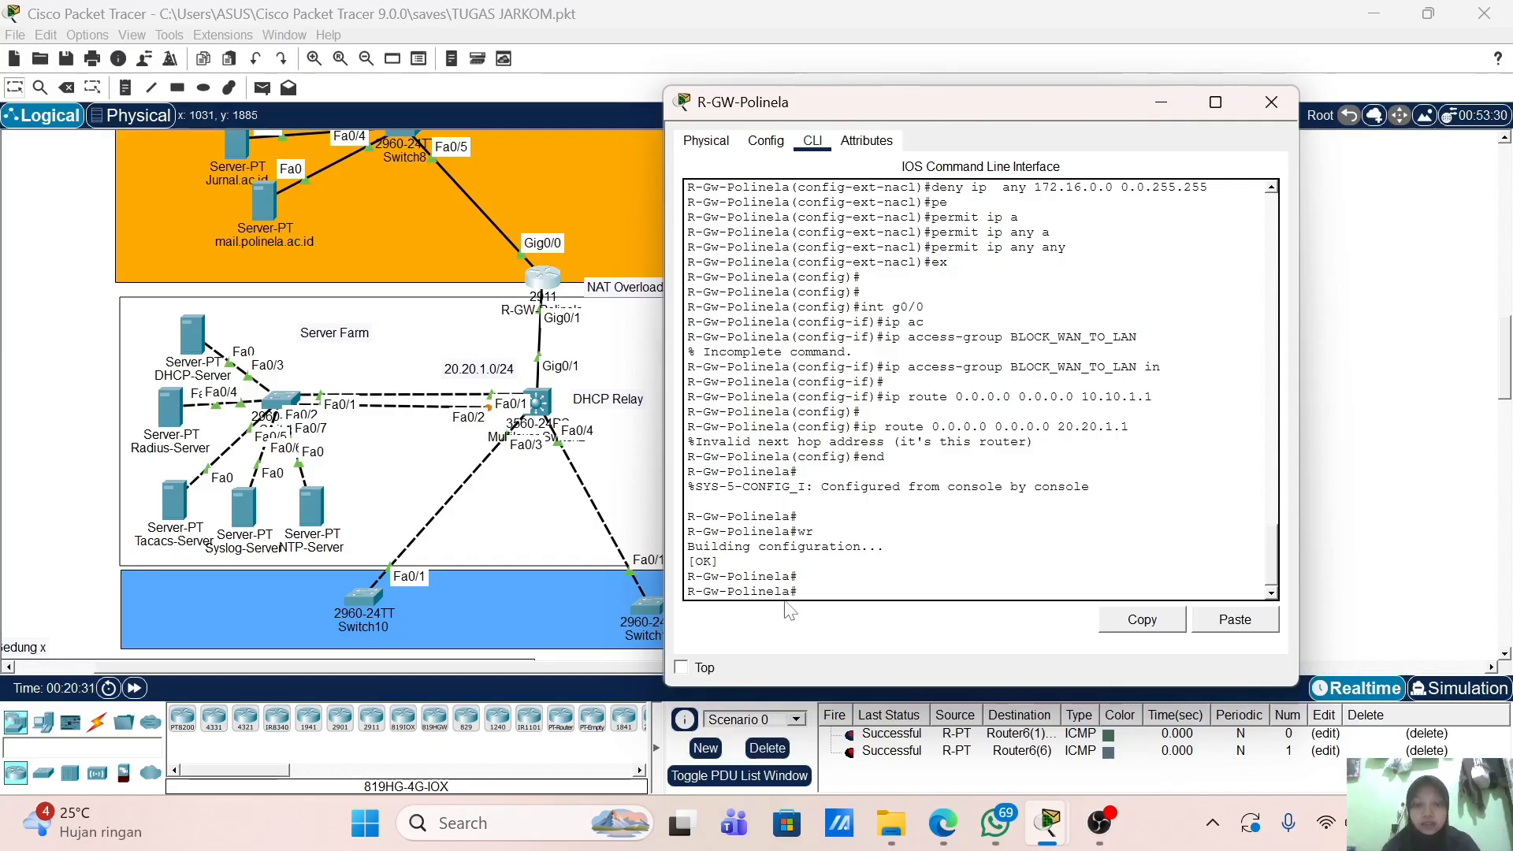
text(ip route)
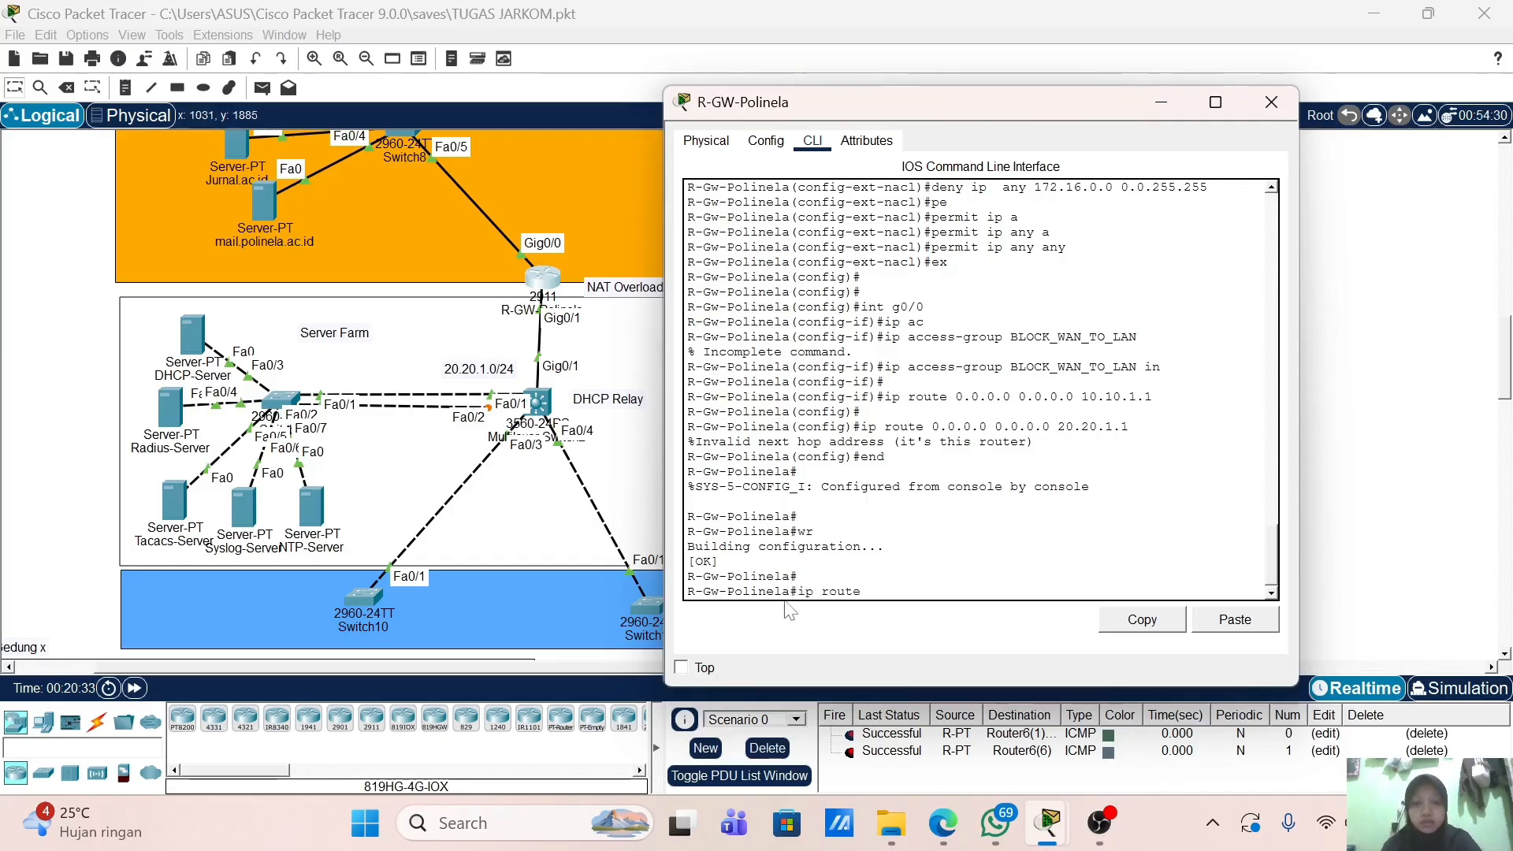
text( 172,1)
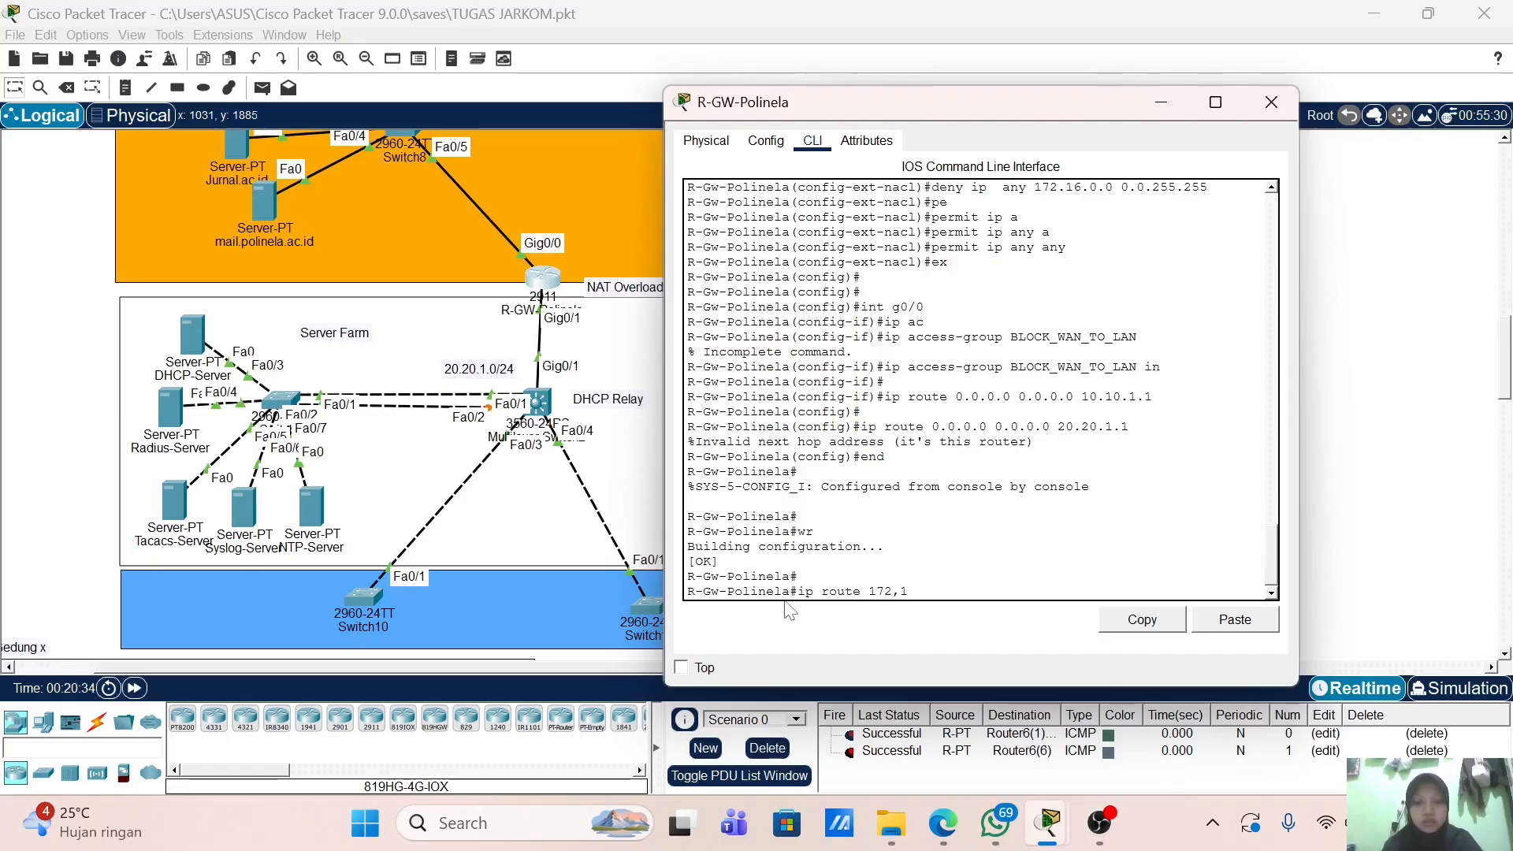
key(BackSpace)
key(BackSpace)
text(.16.10.0 255.255.255.)
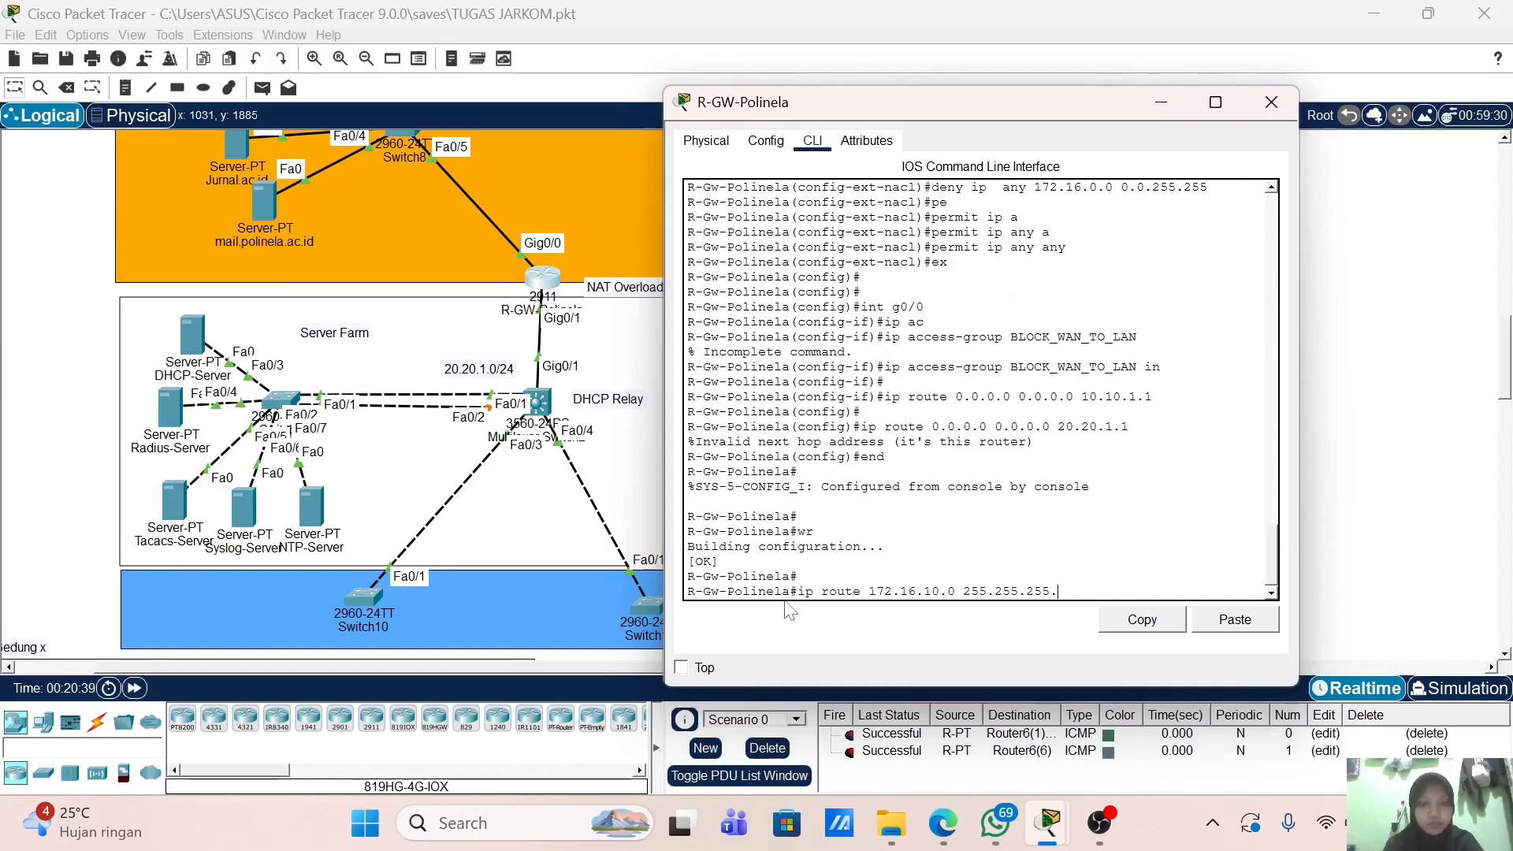
key(BackSpace)
key(BackSpace)
key(BackSpace)
key(BackSpace)
key(BackSpace)
key(BackSpace)
key(BackSpace)
key(BackSpace)
key(BackSpace)
key(BackSpace)
key(BackSpace)
key(BackSpace)
key(BackSpace)
key(BackSpace)
key(BackSpace)
key(BackSpace)
key(BackSpace)
key(BackSpace)
key(BackSpace)
key(BackSpace)
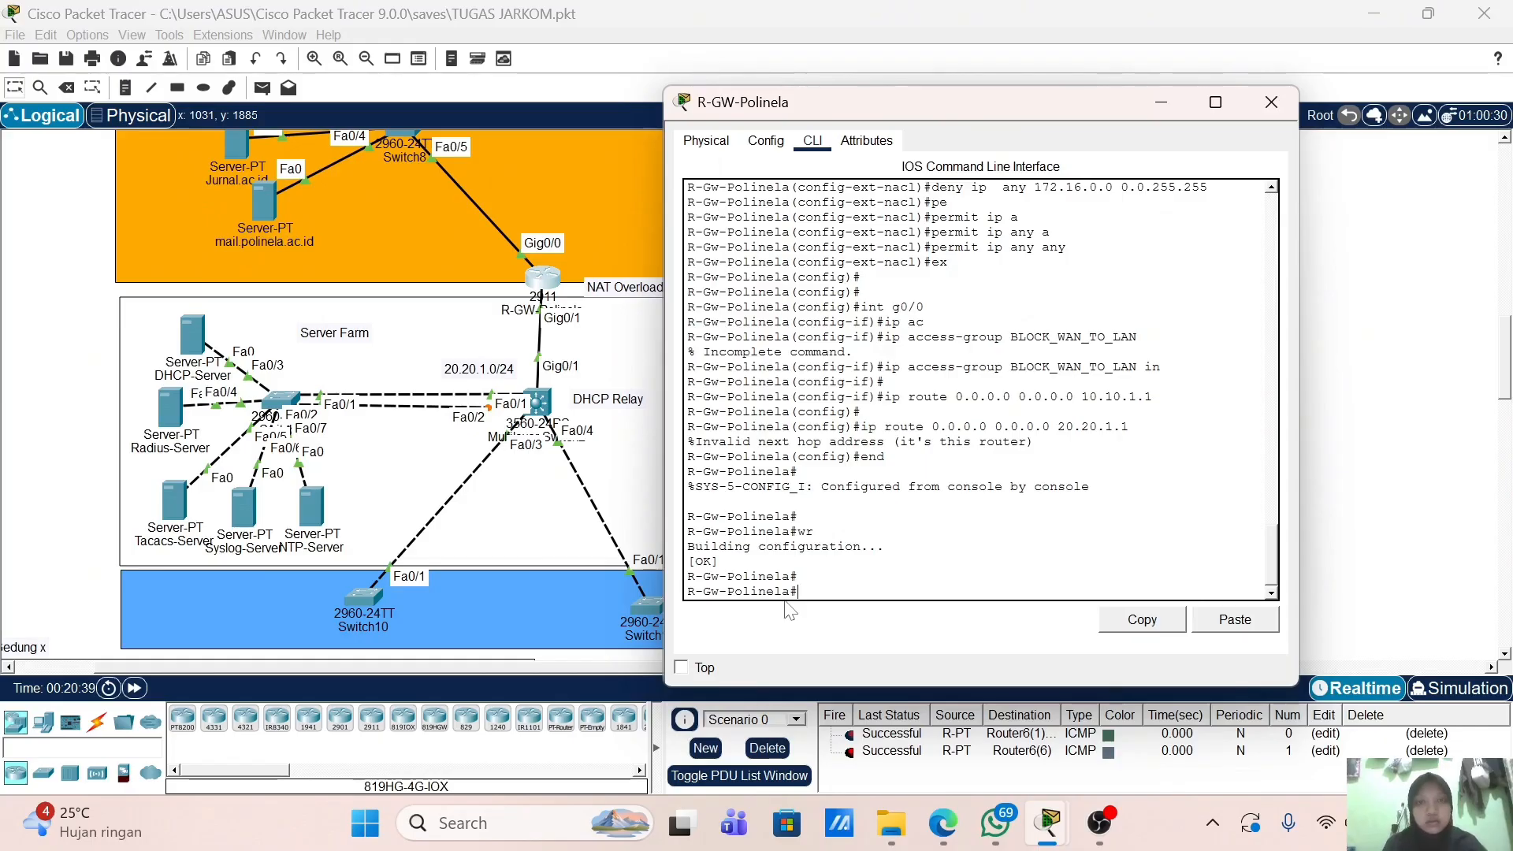
Step: Run show running-config and page through to the NAT, default route and BLOCO_WAN_TO_LAN sections
text(sh)
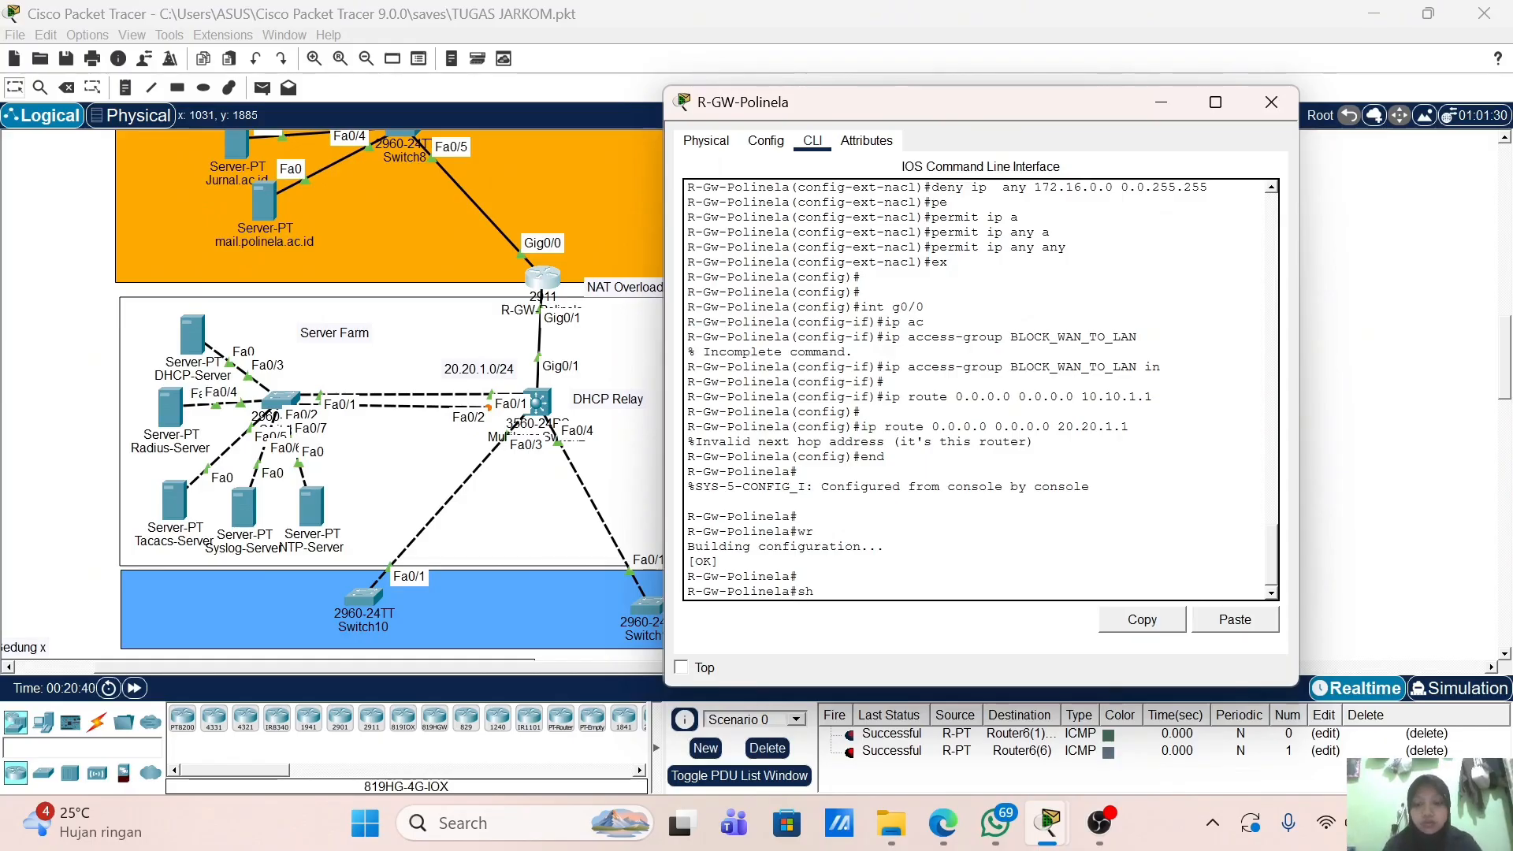
text(ow running-config)
key(Return)
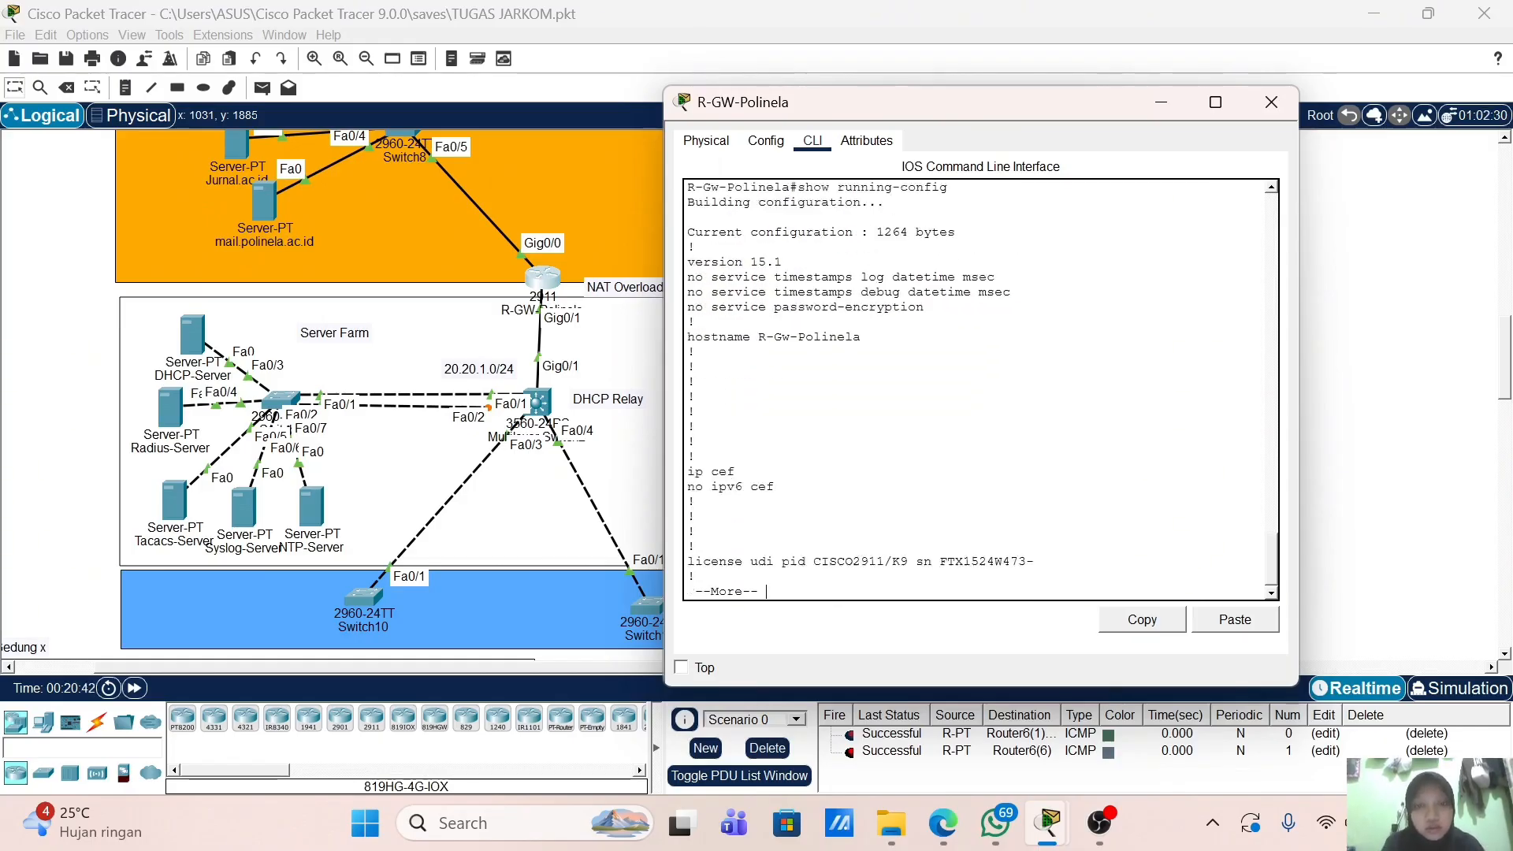
key(space)
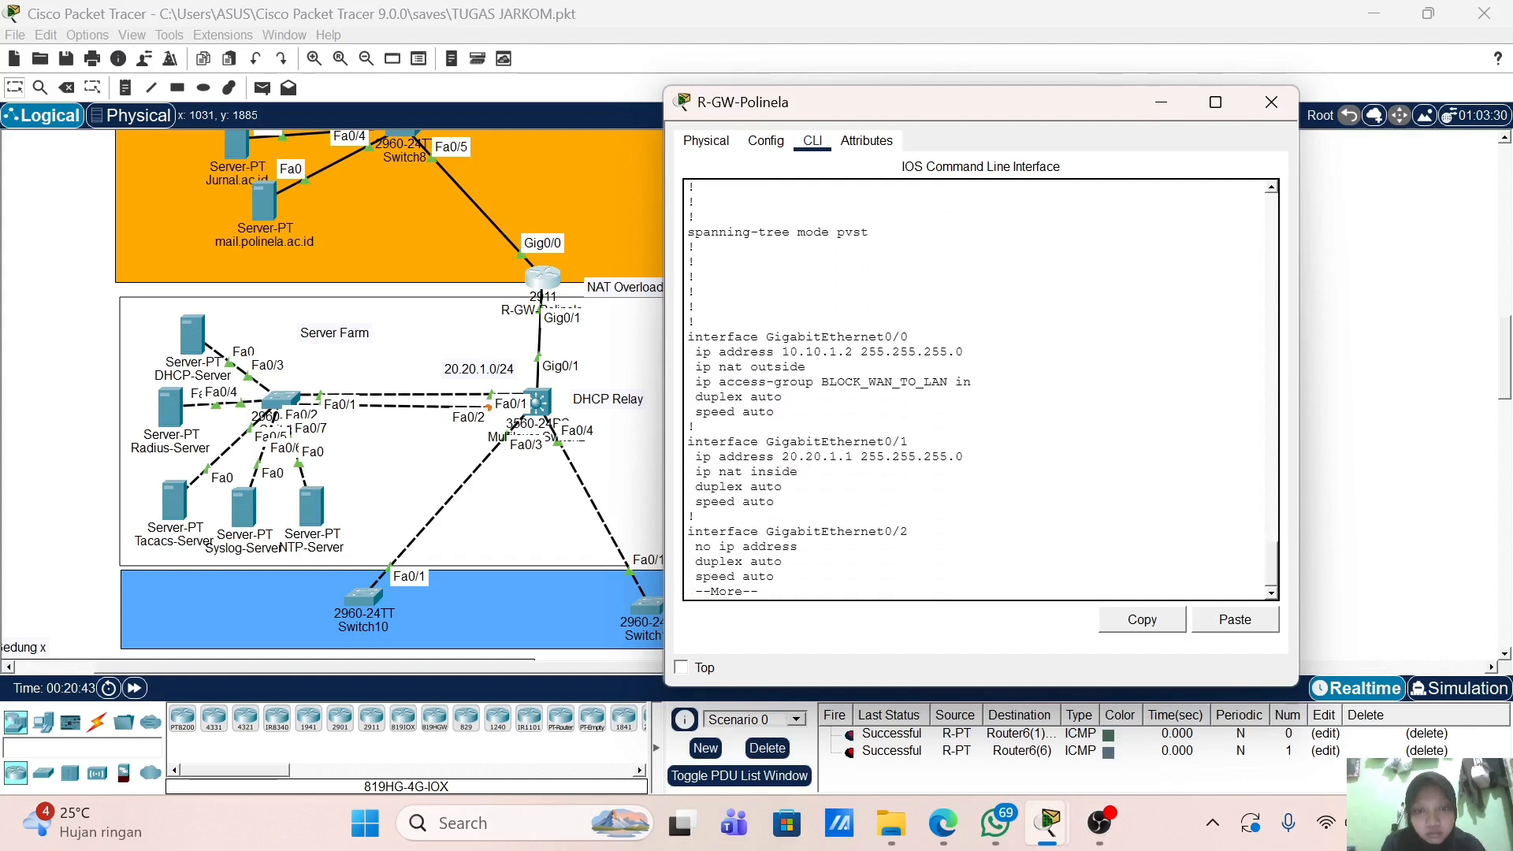
key(space)
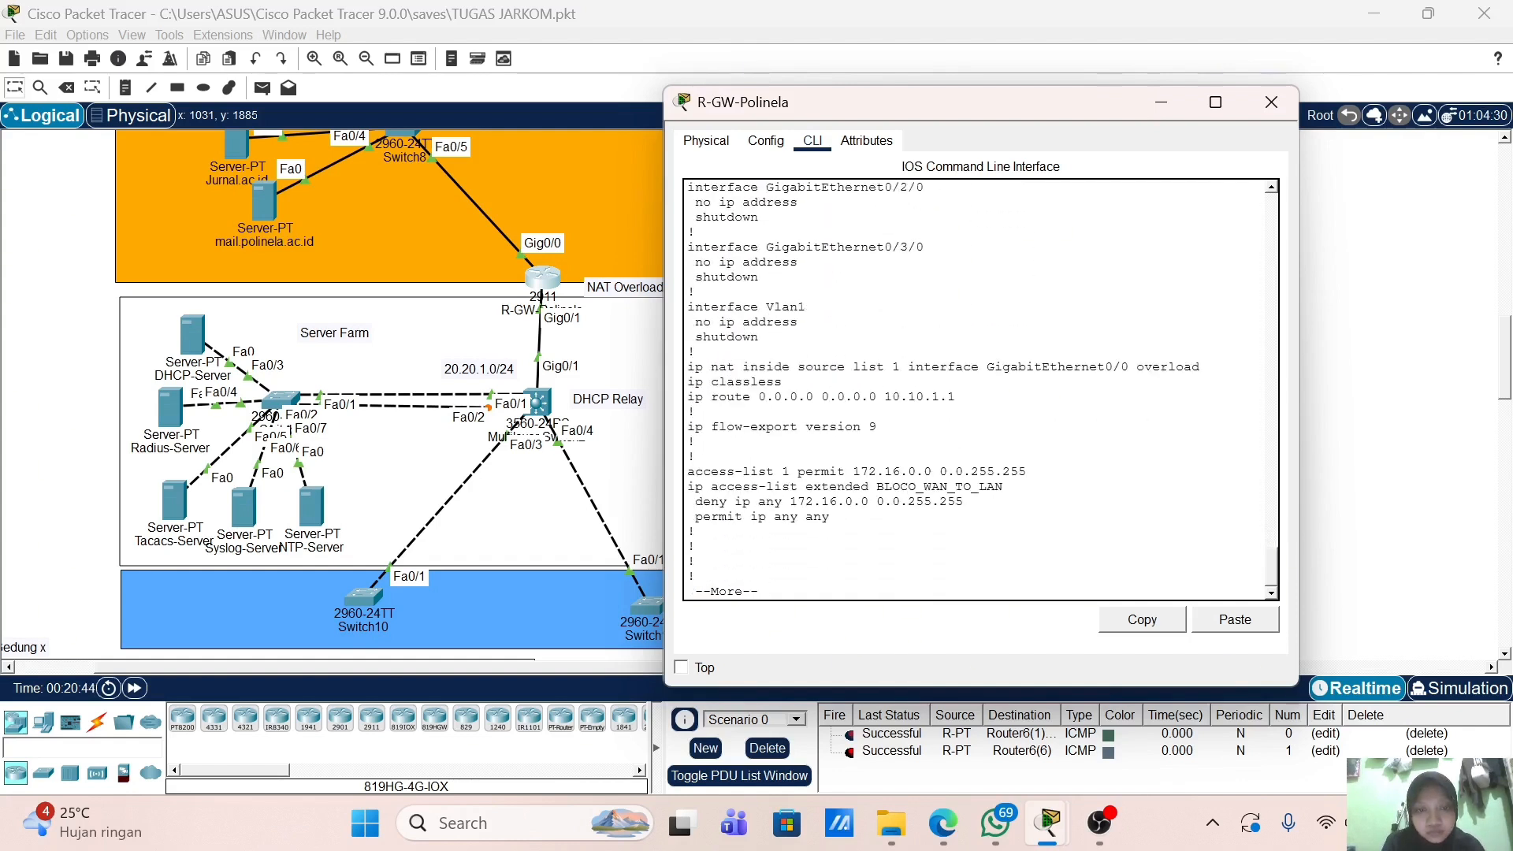
key(Return)
key(Return)
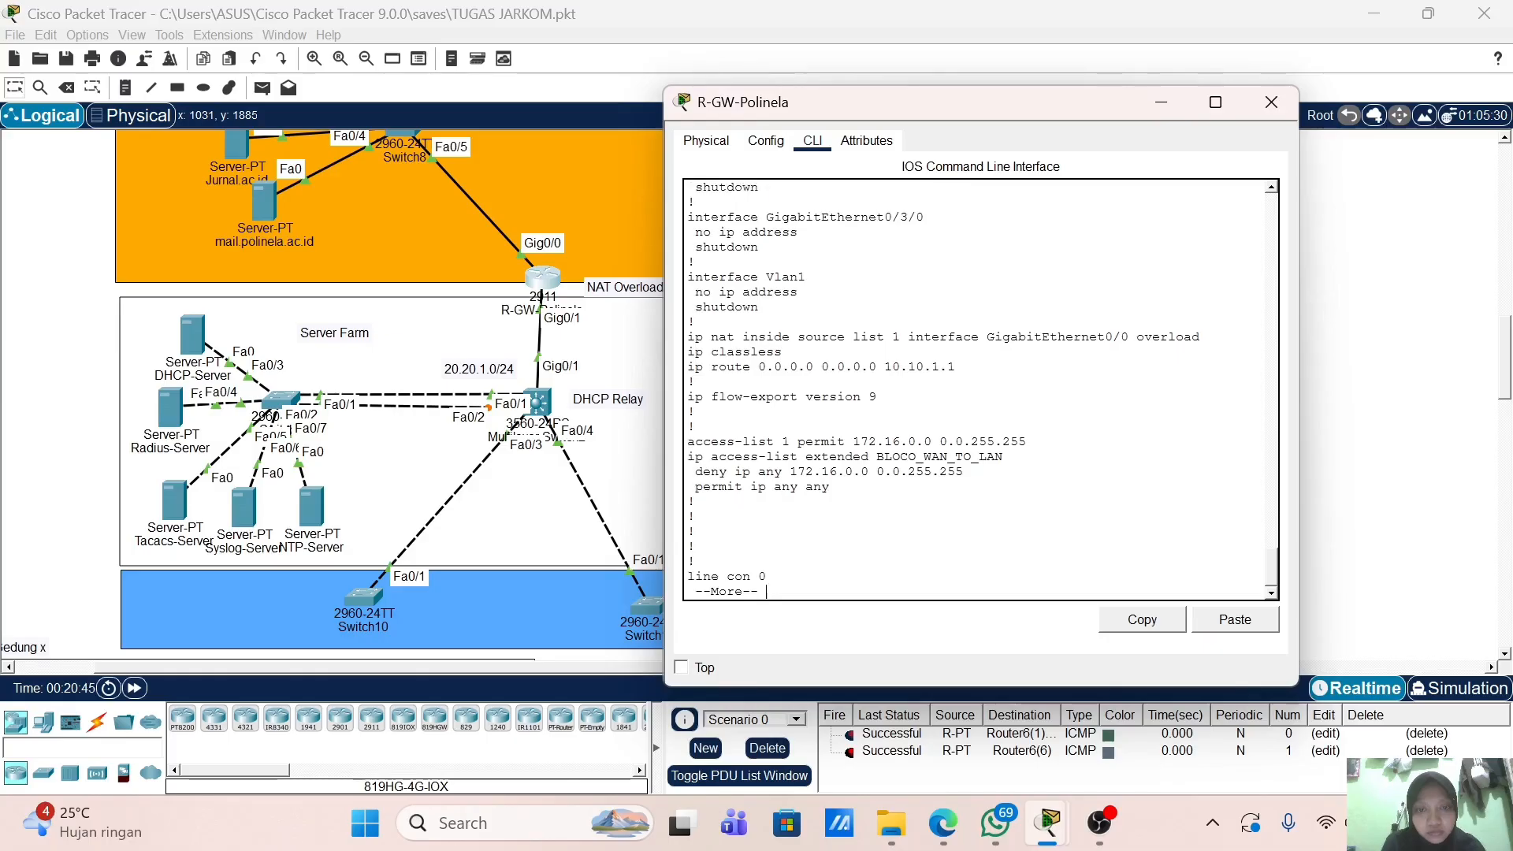
key(Return)
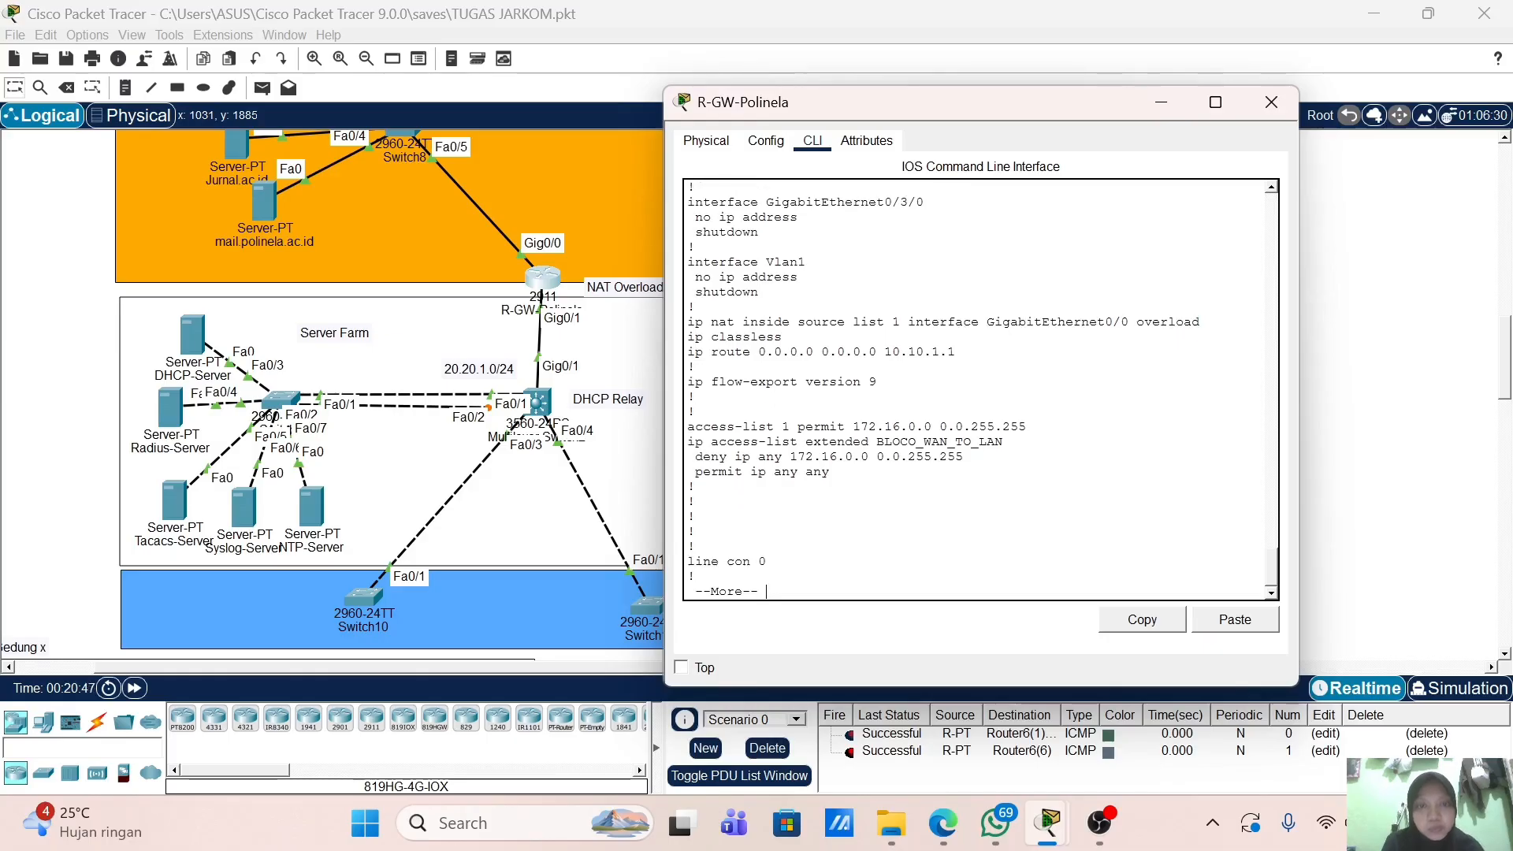
Step: Close the router window and enter global configuration mode in Switch9's CLI
click(1272, 101)
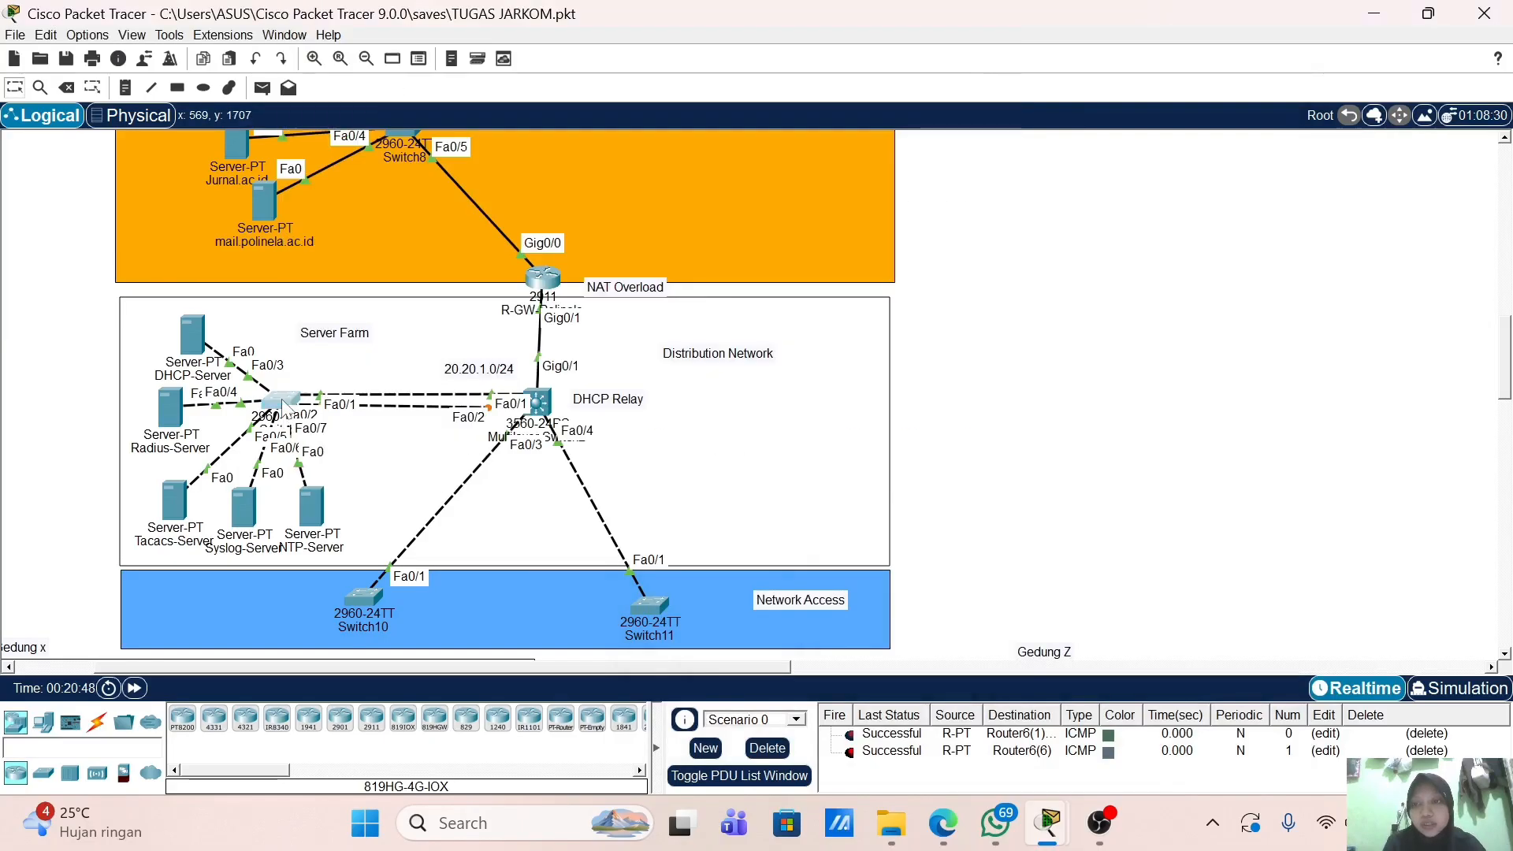
click(401, 130)
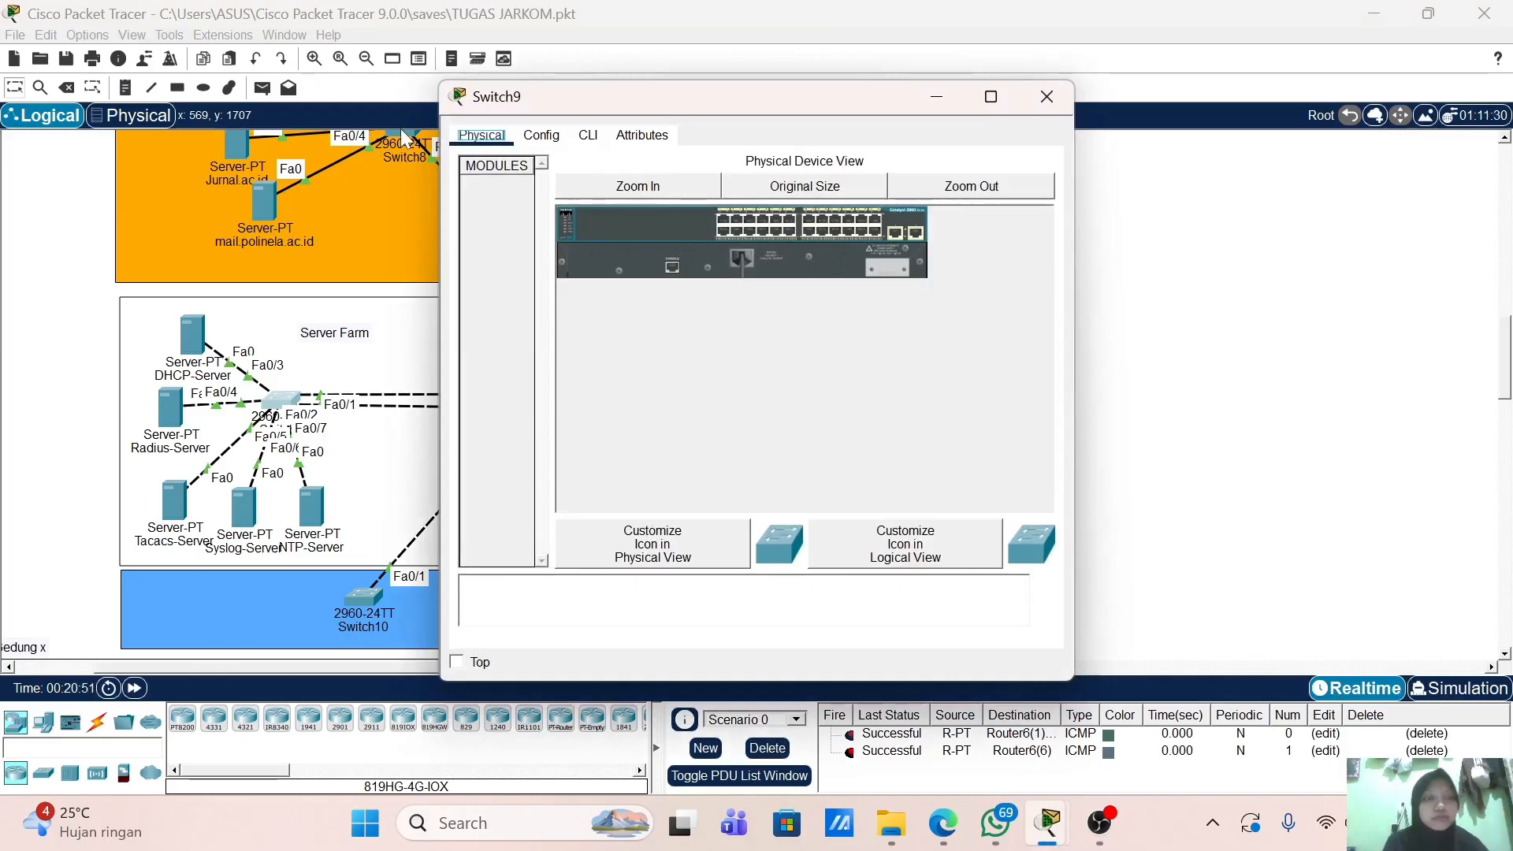
click(588, 137)
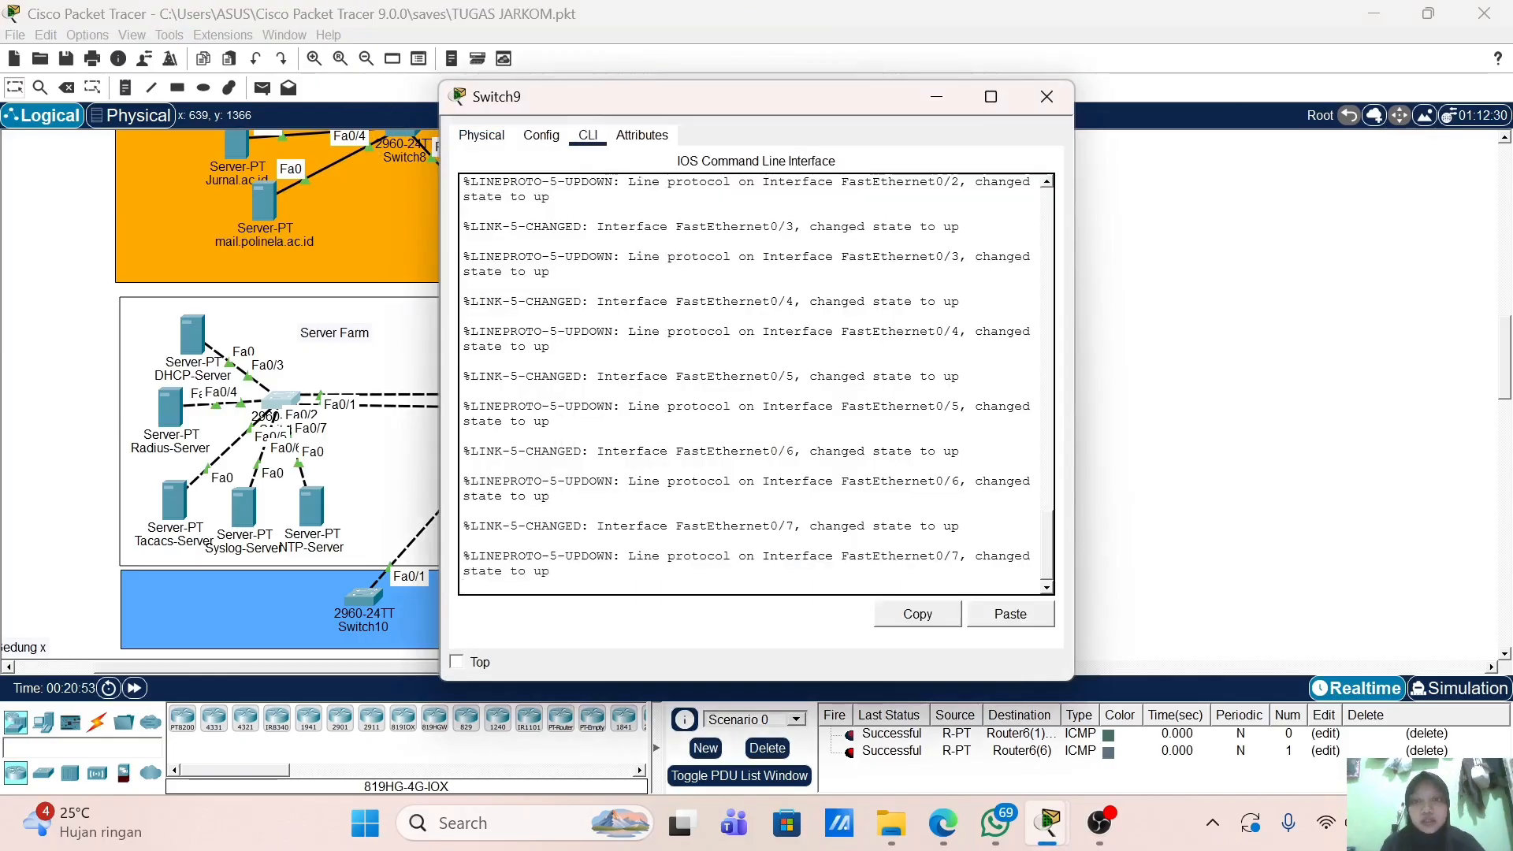
key(Return)
text(en)
key(Return)
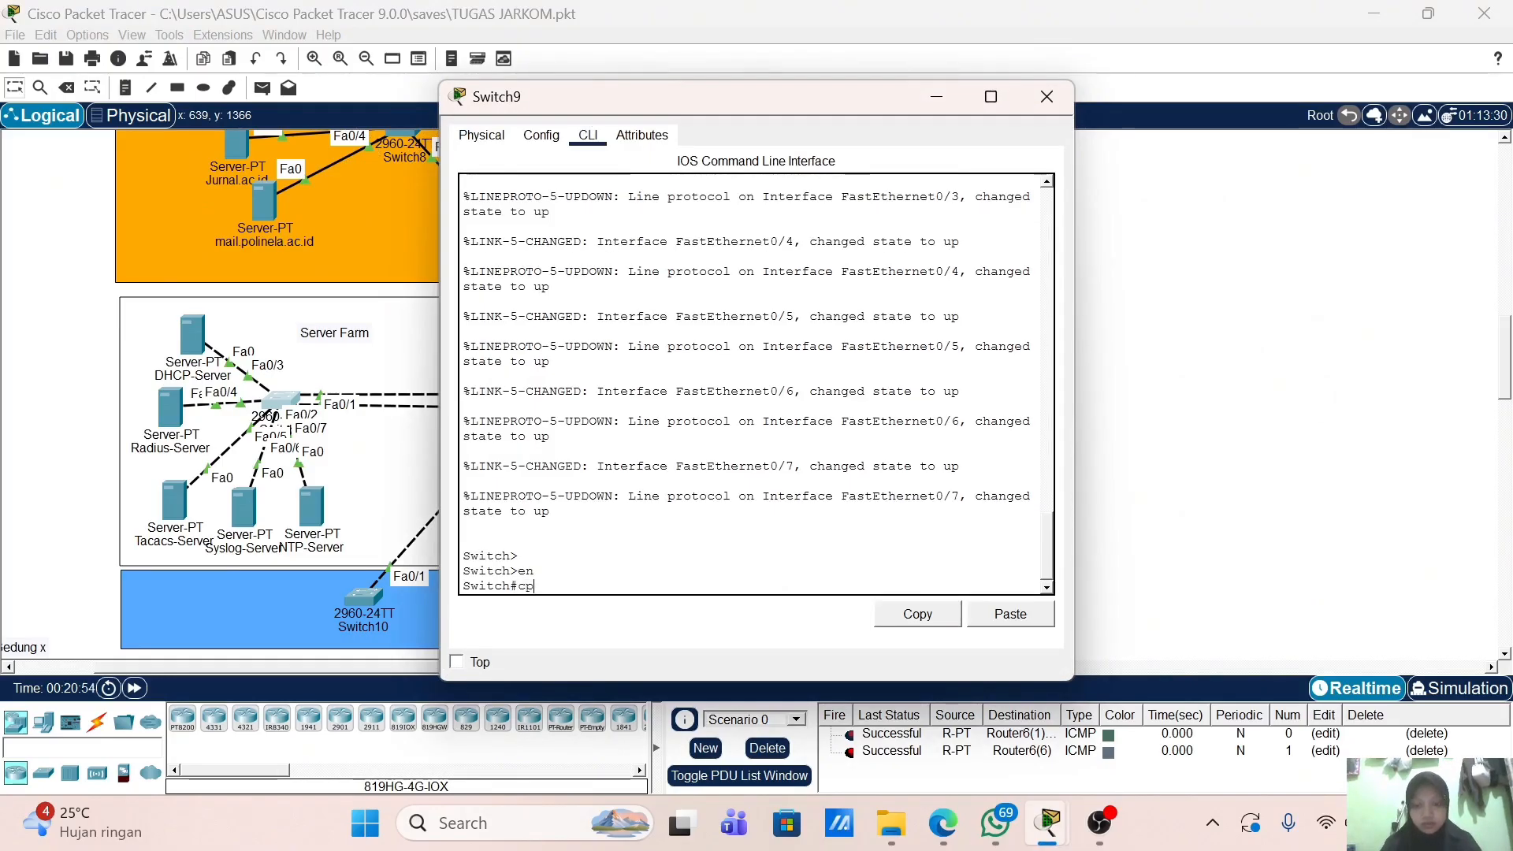
text(conf t)
key(Return)
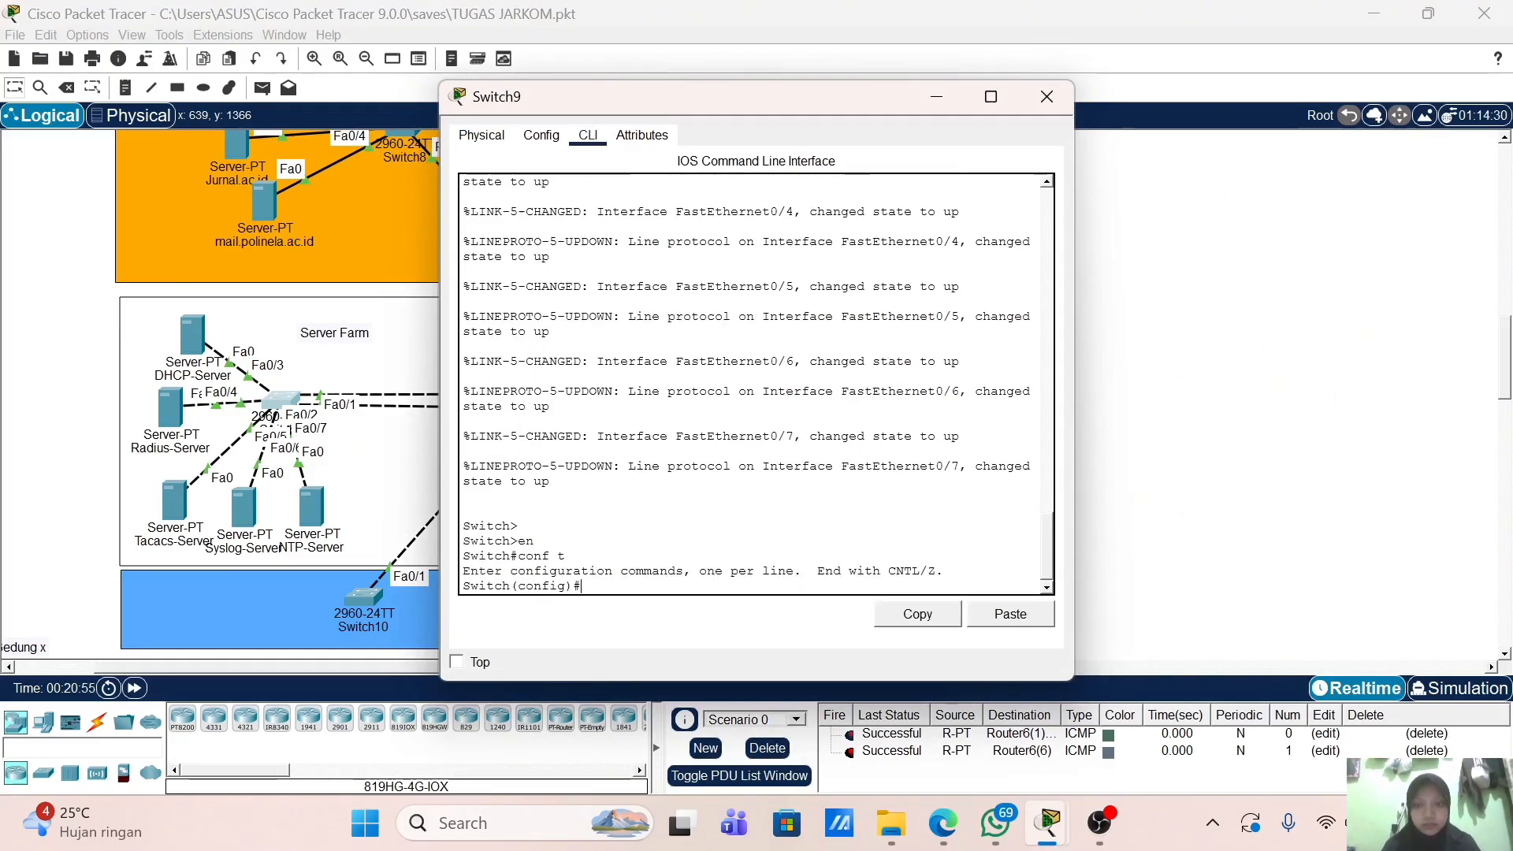
Step: Set Switch9's hostname to Server-Farm and close its window
text(h)
key(Tab)
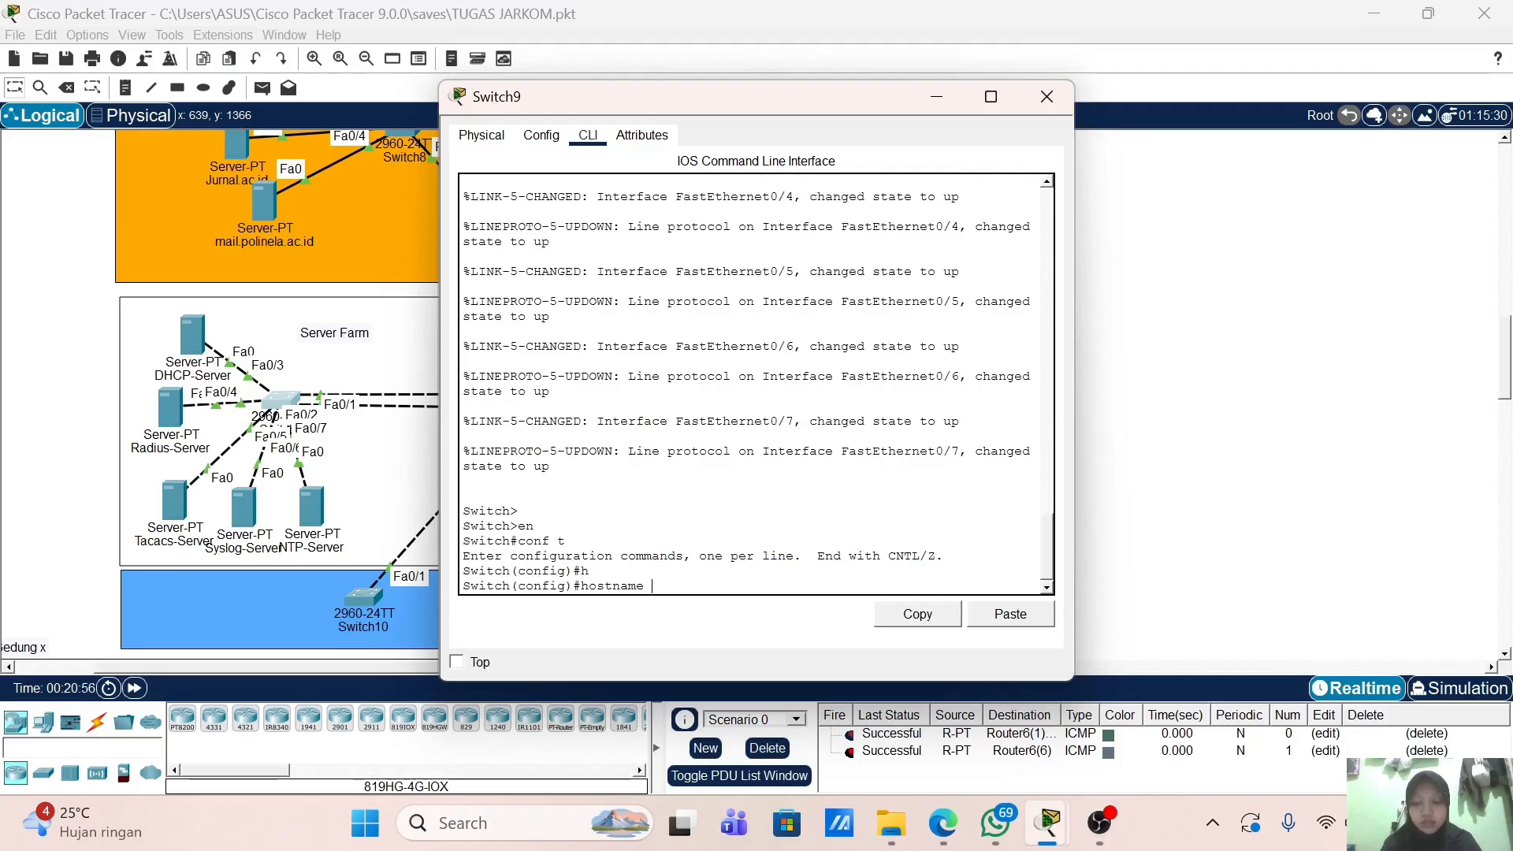
text(Server)
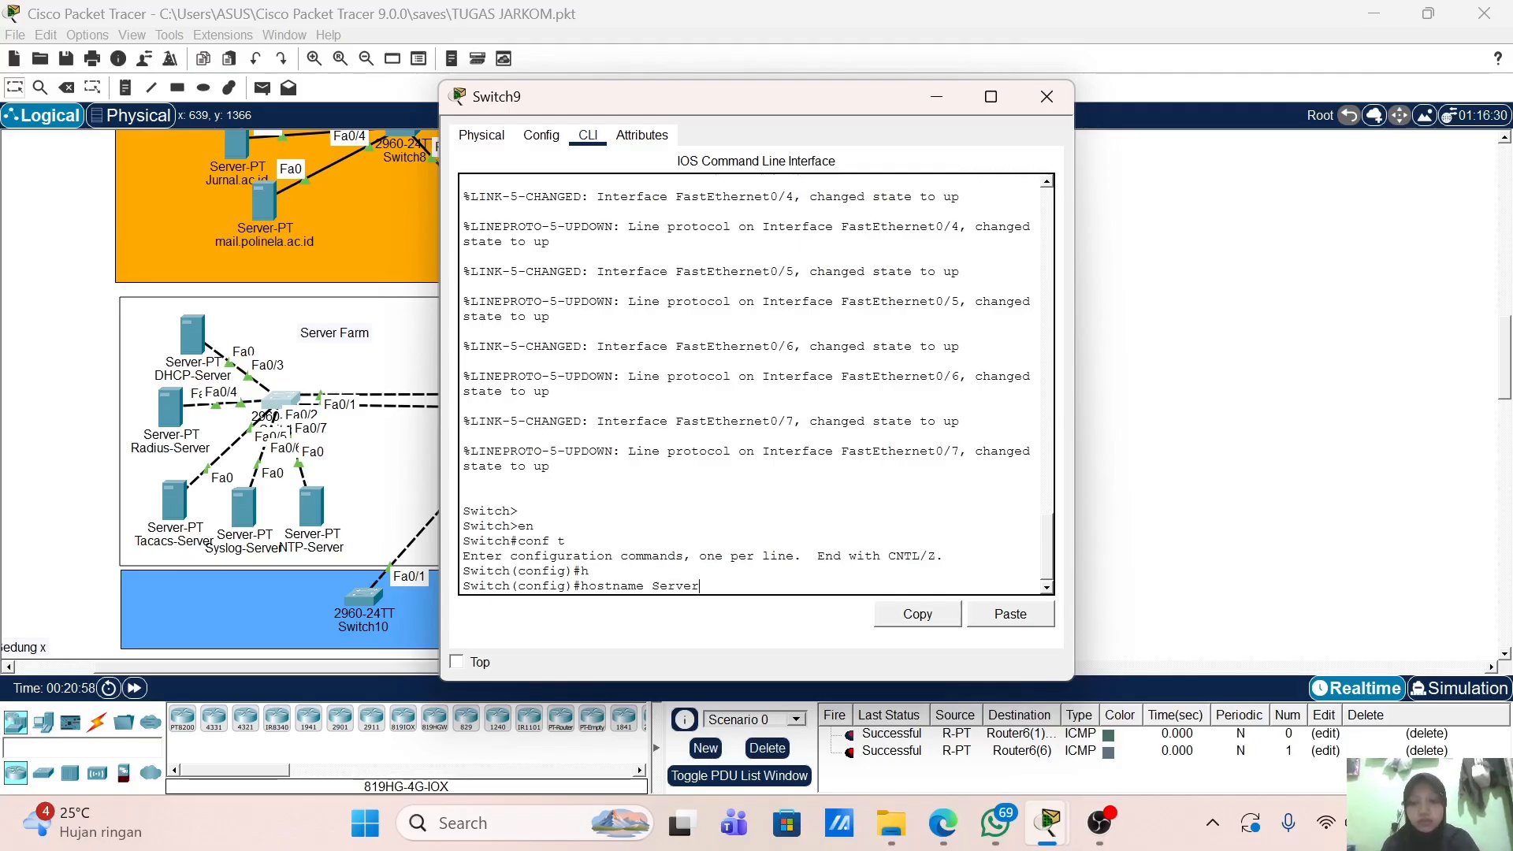
text(-Farm)
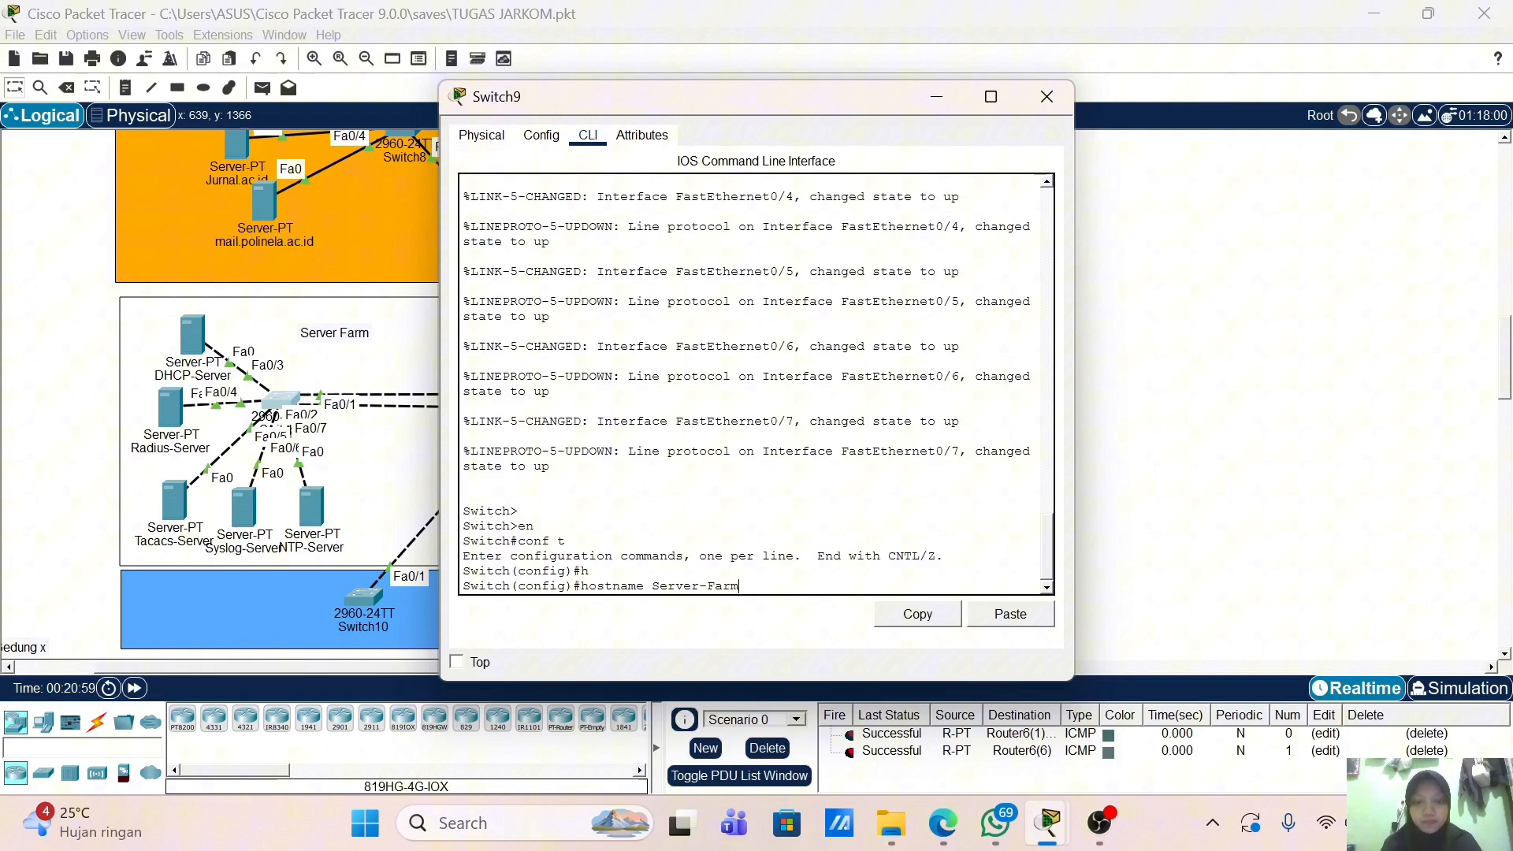
key(Return)
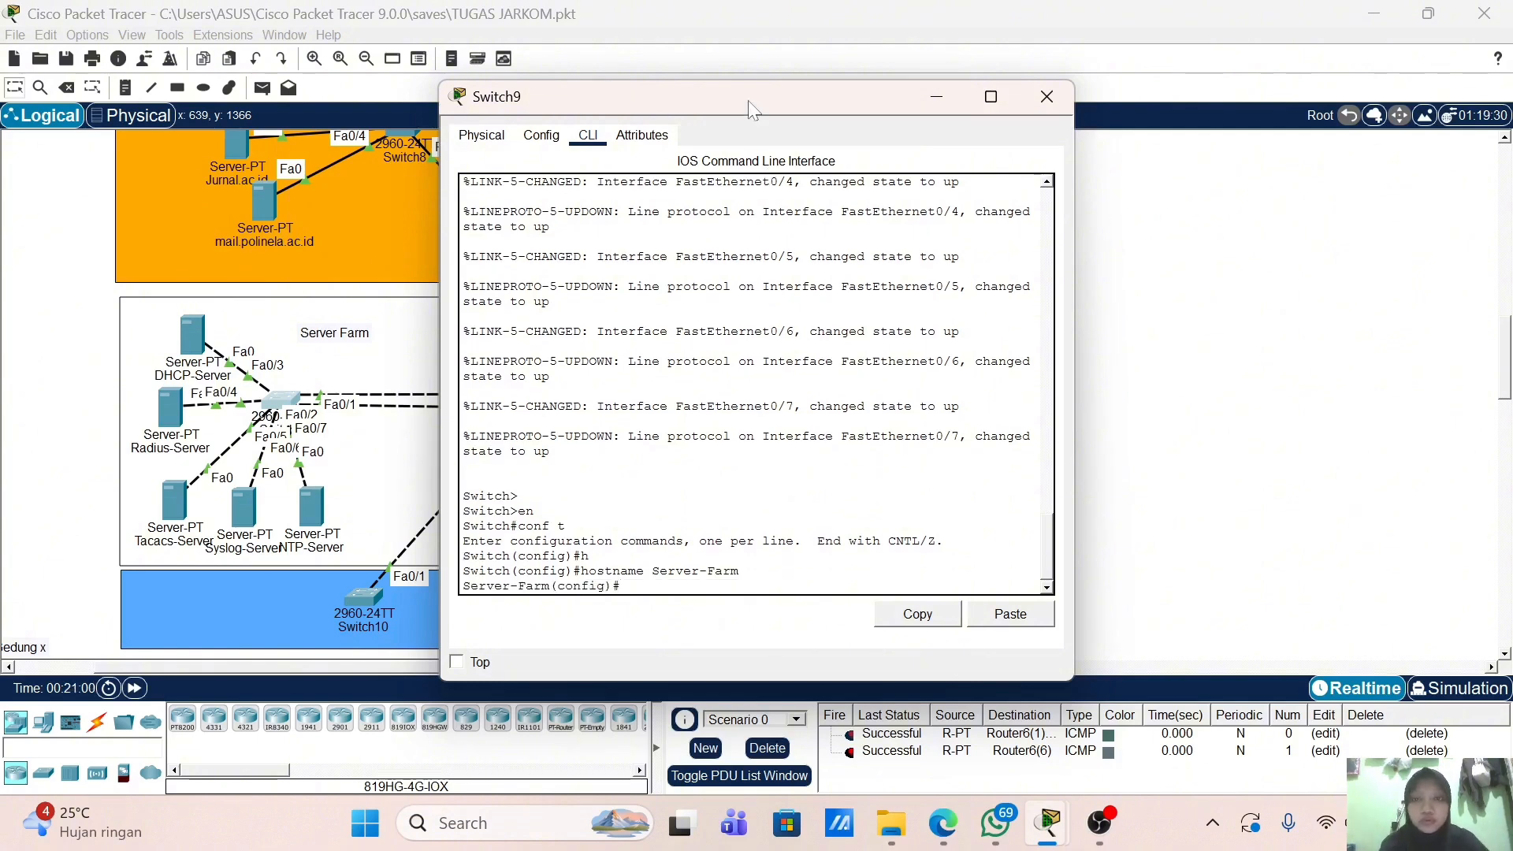
drag(749, 111, 986, 108)
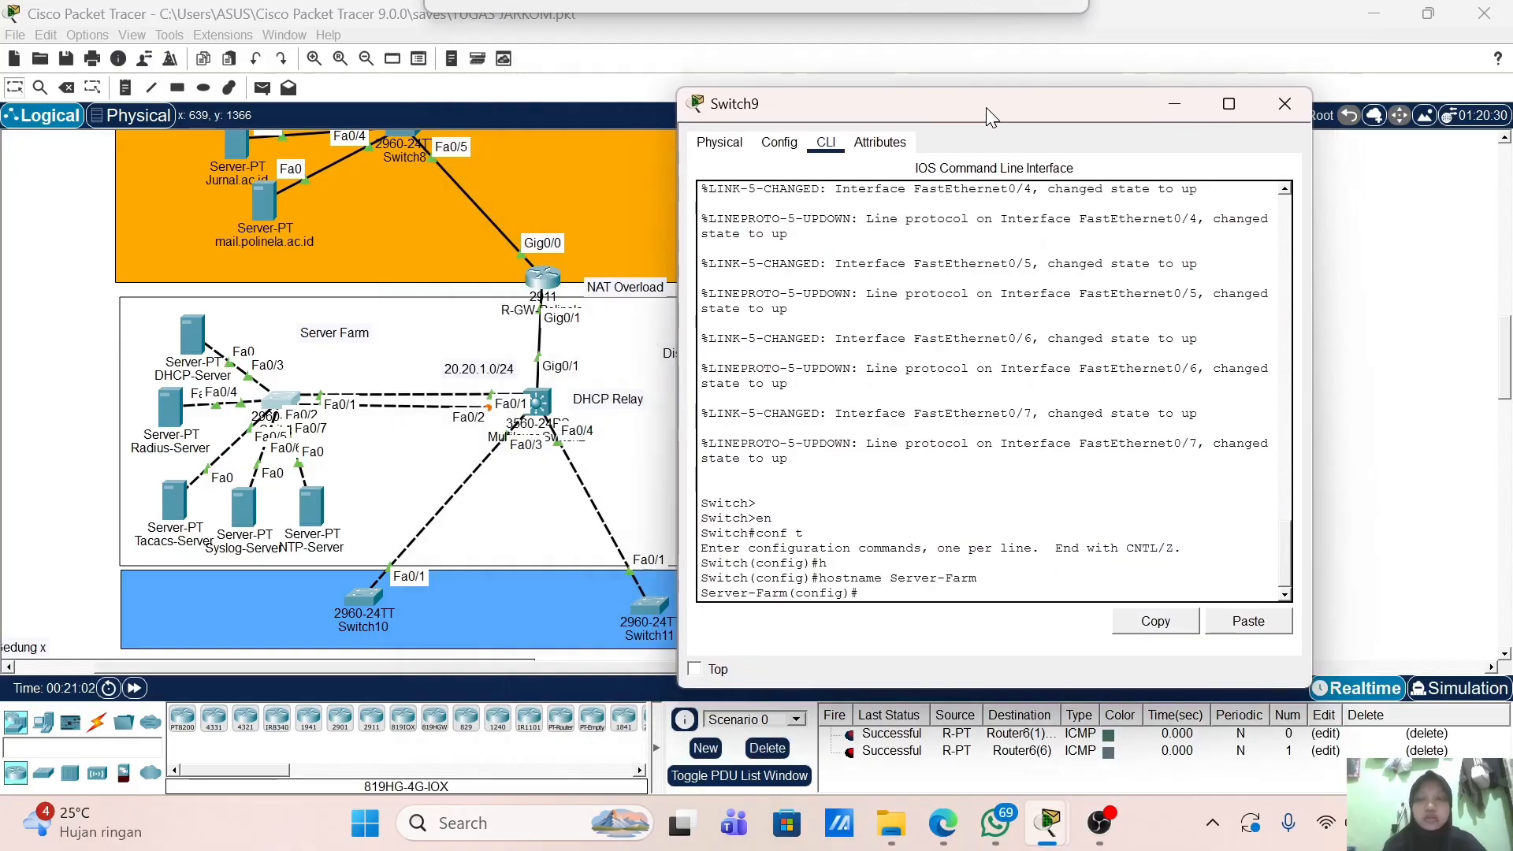
click(1284, 104)
Step: In Multilayer Switch2's CLI, enter conf t and apply hostname MLS-Distribution
click(552, 405)
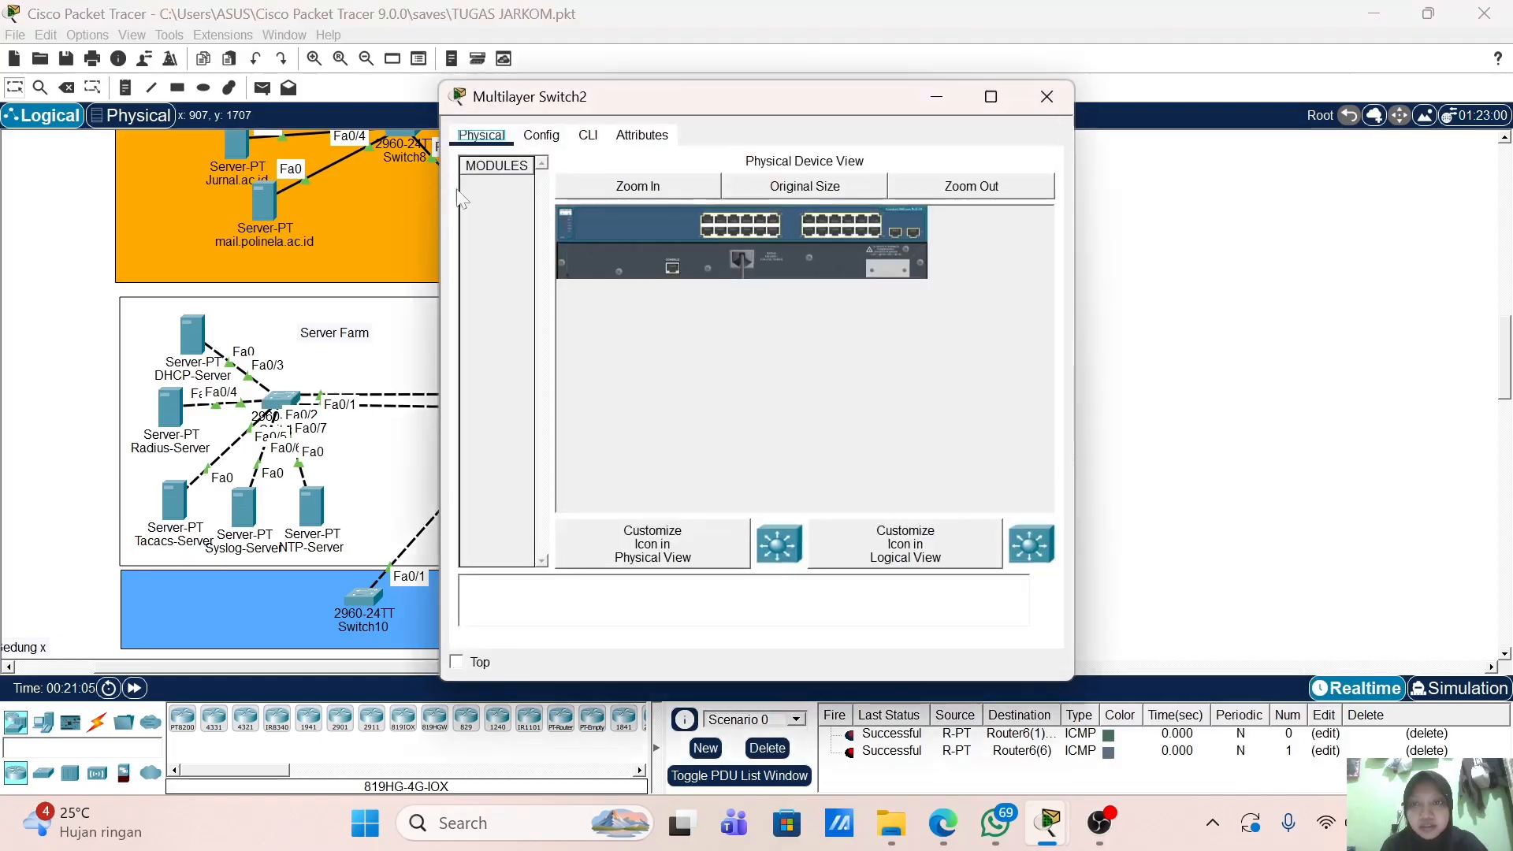
click(588, 136)
key(Return)
key(Return)
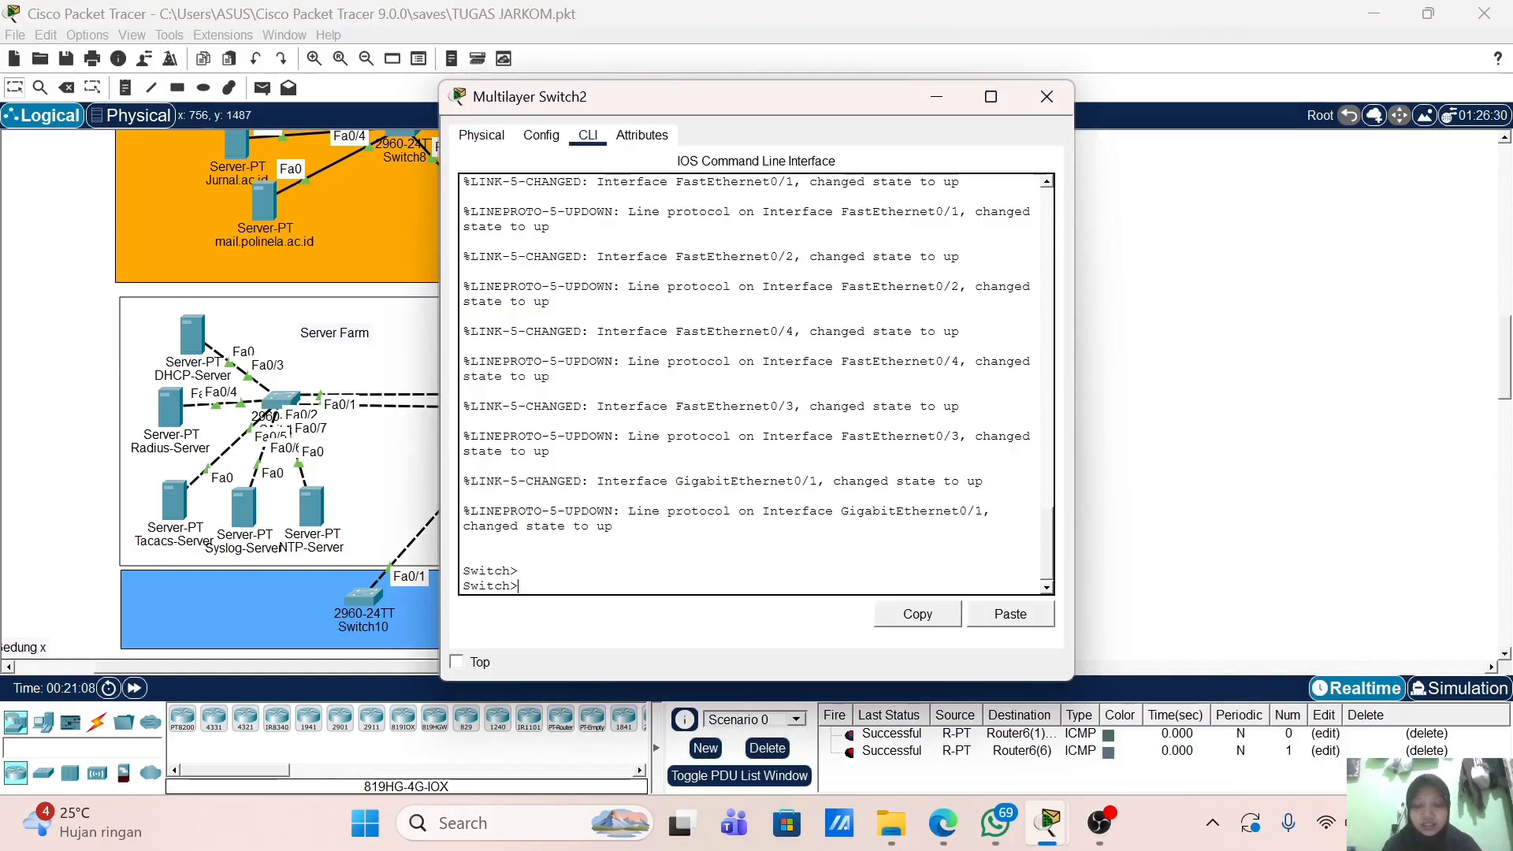
text(en)
key(Return)
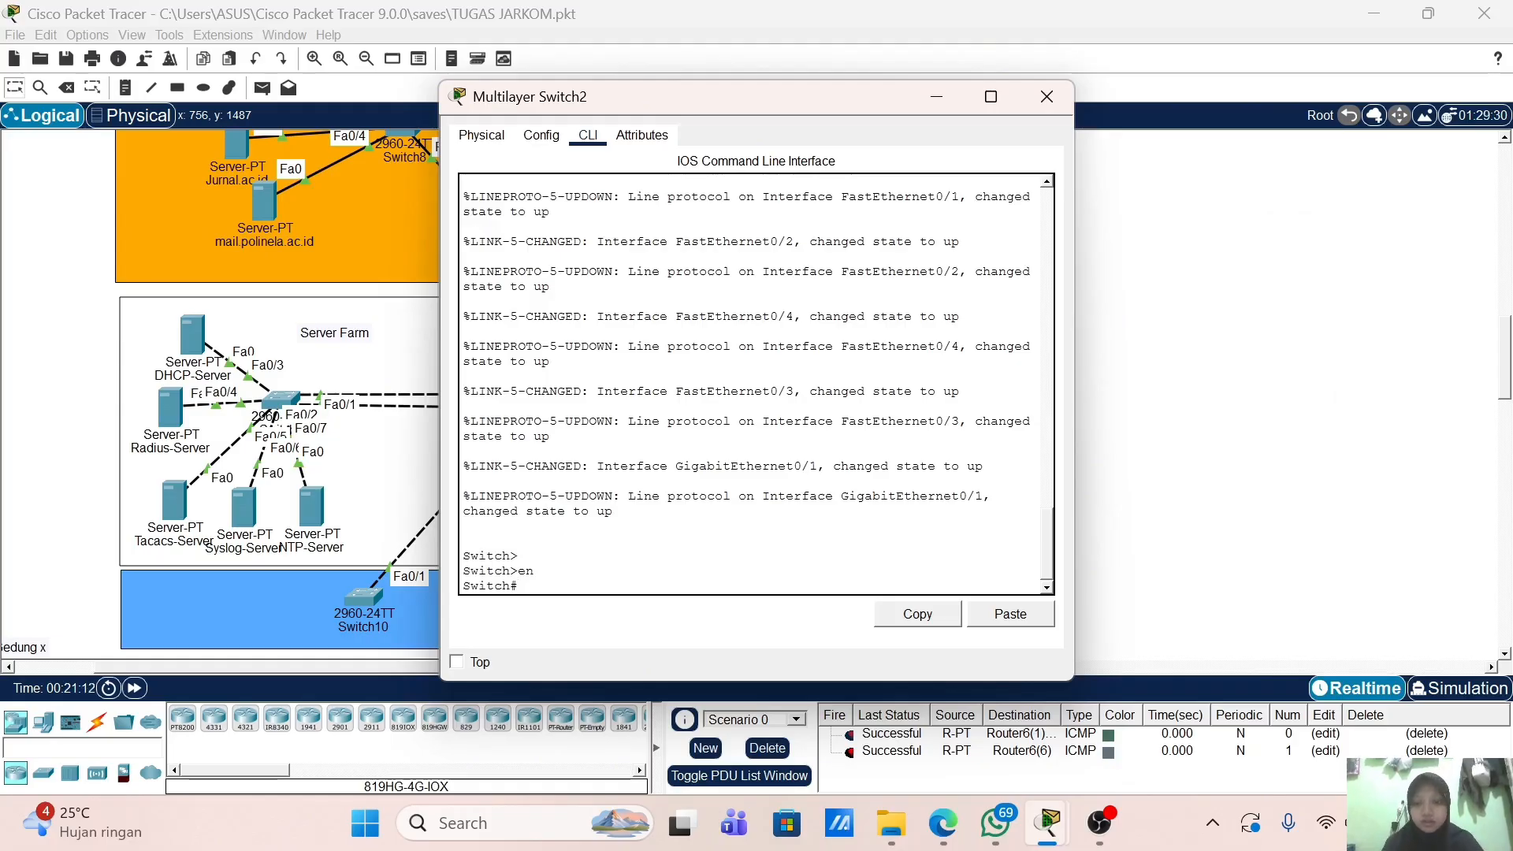
text(conf t)
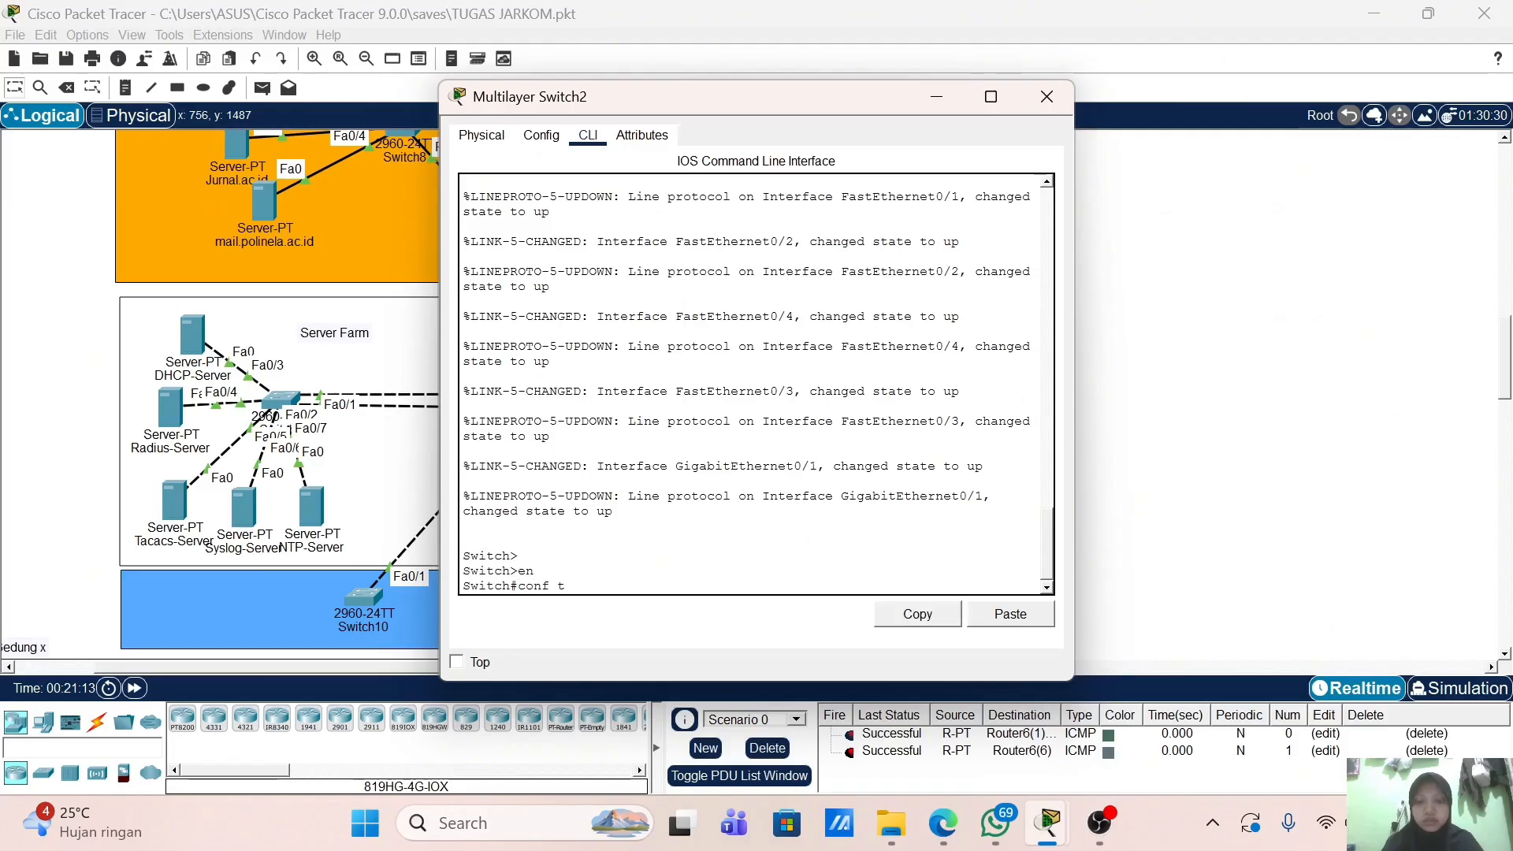
key(Return)
text(h(config)#)
key(Tab)
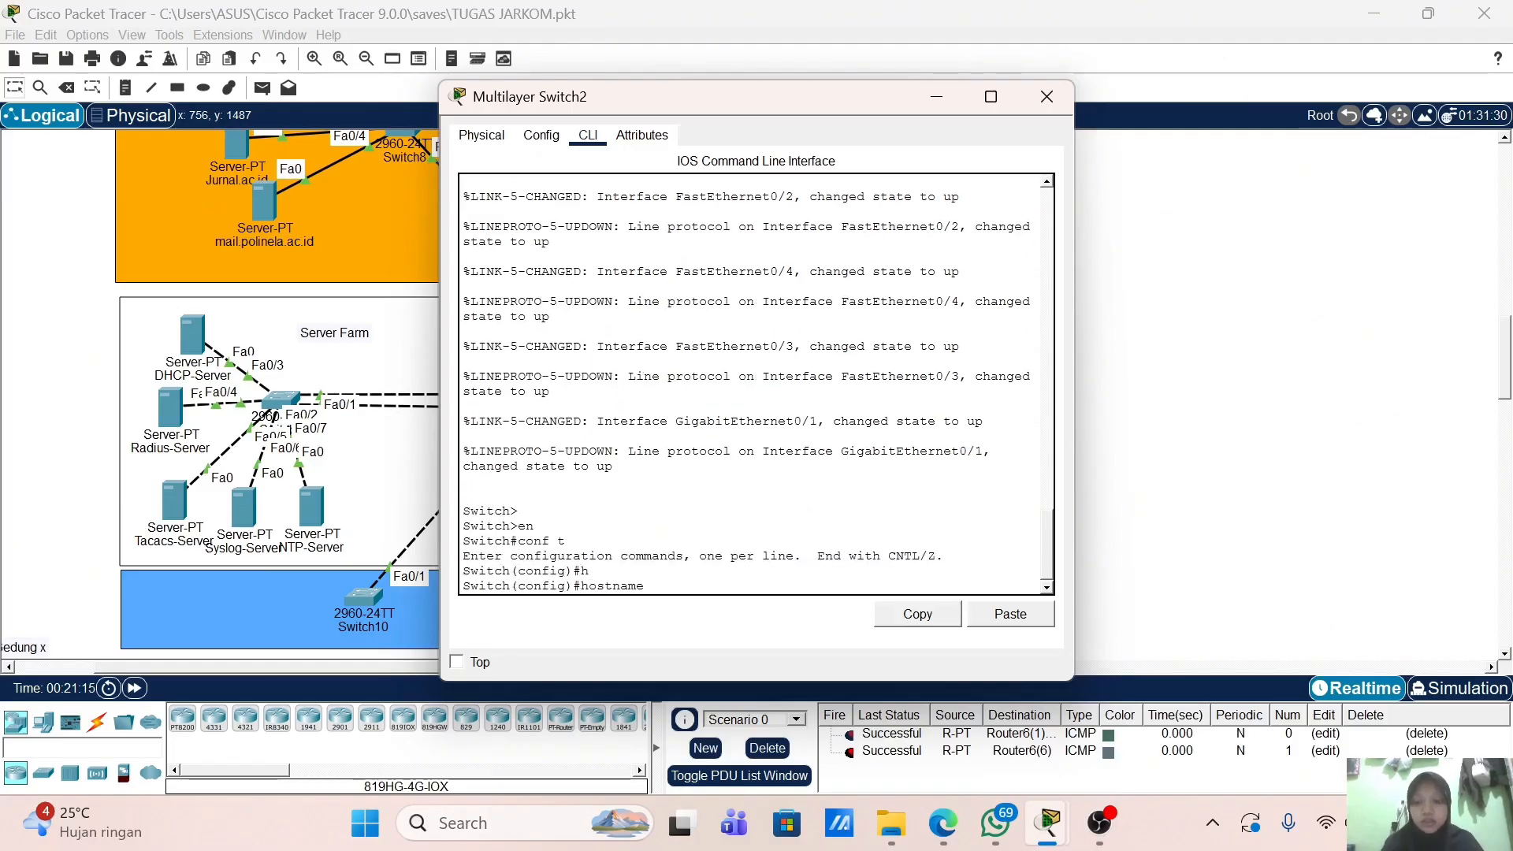
text(MLS-Distri)
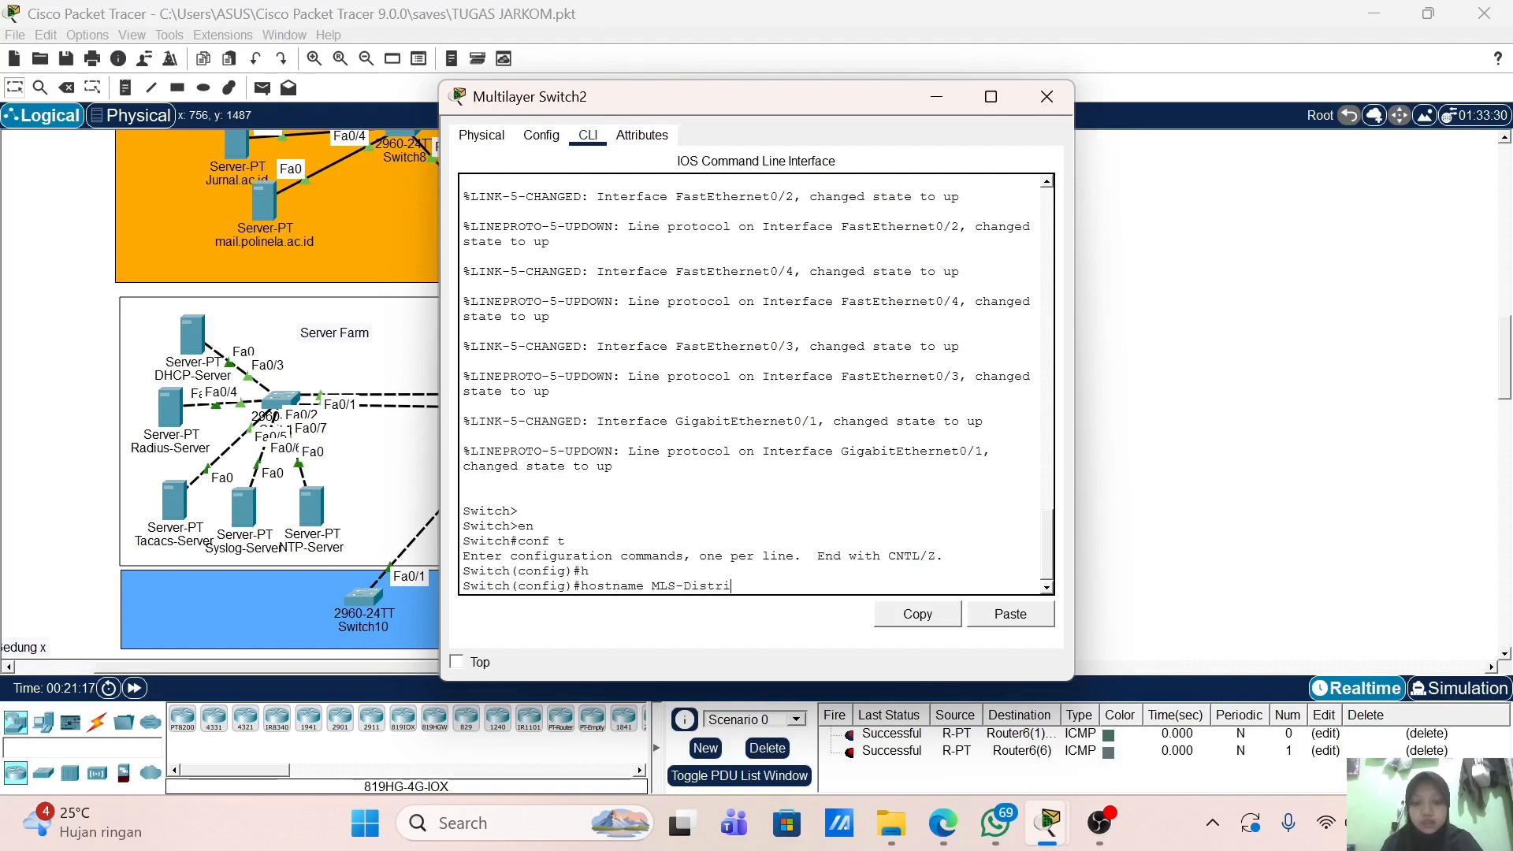
text(b)
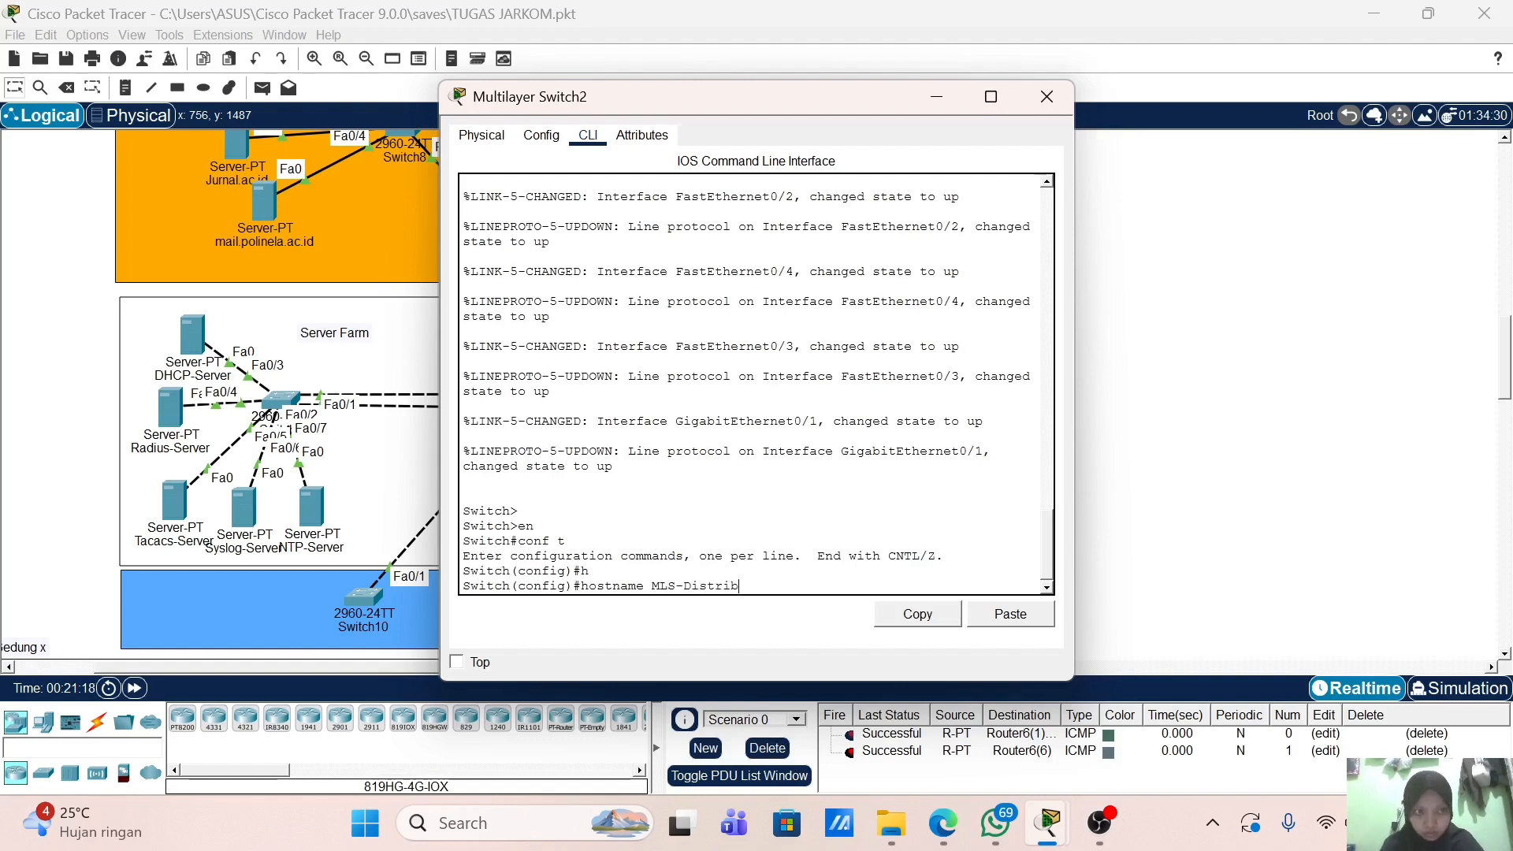
text(ution)
key(Return)
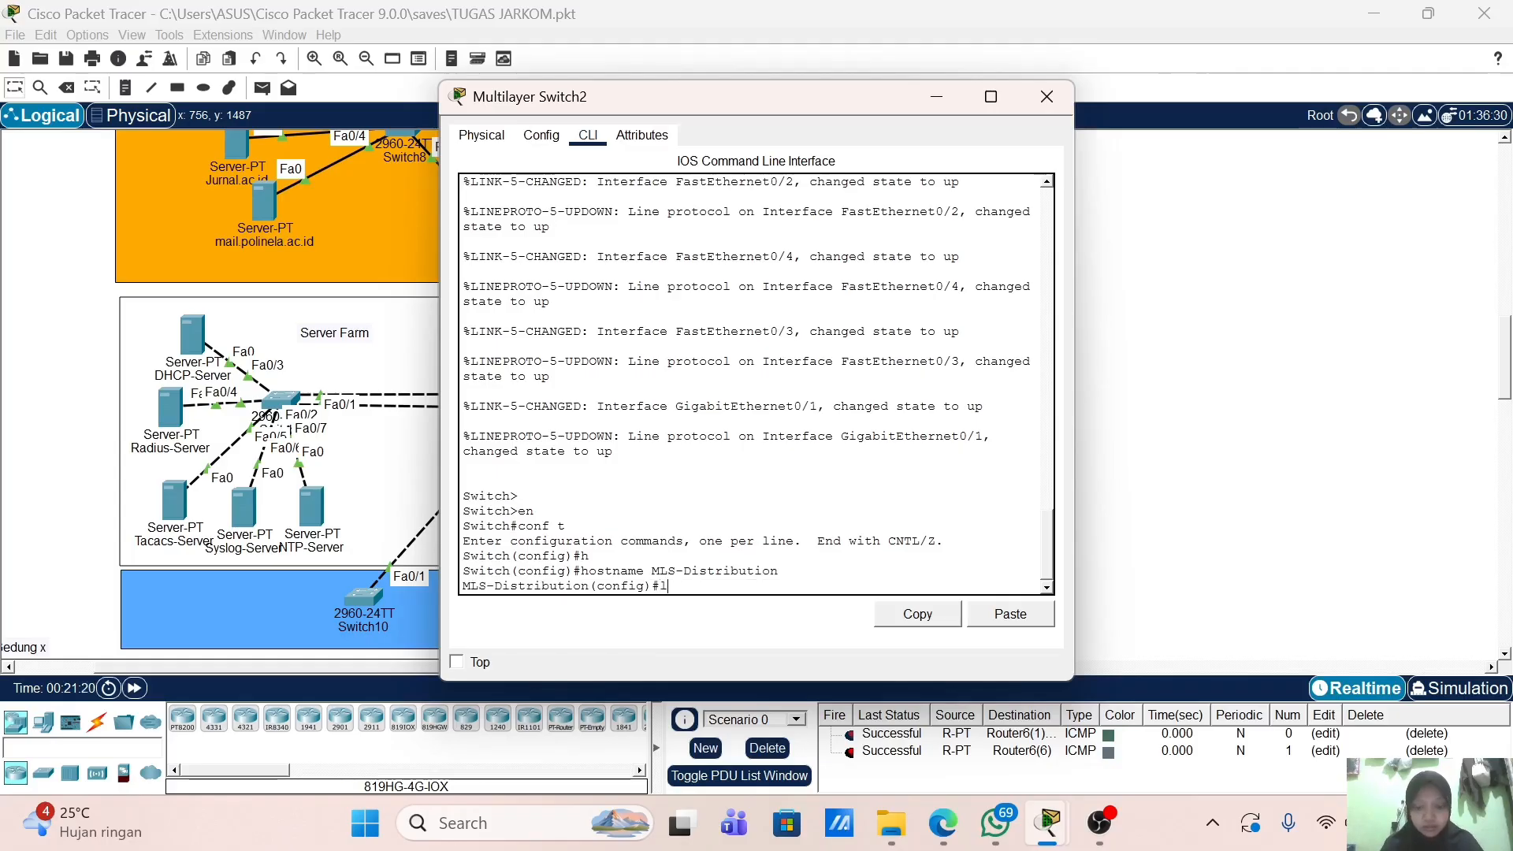
Step: Create VLAN 10 named Mahasiswa and VLAN 20 named Dosen
text(vlan 10)
key(Return)
text(name M)
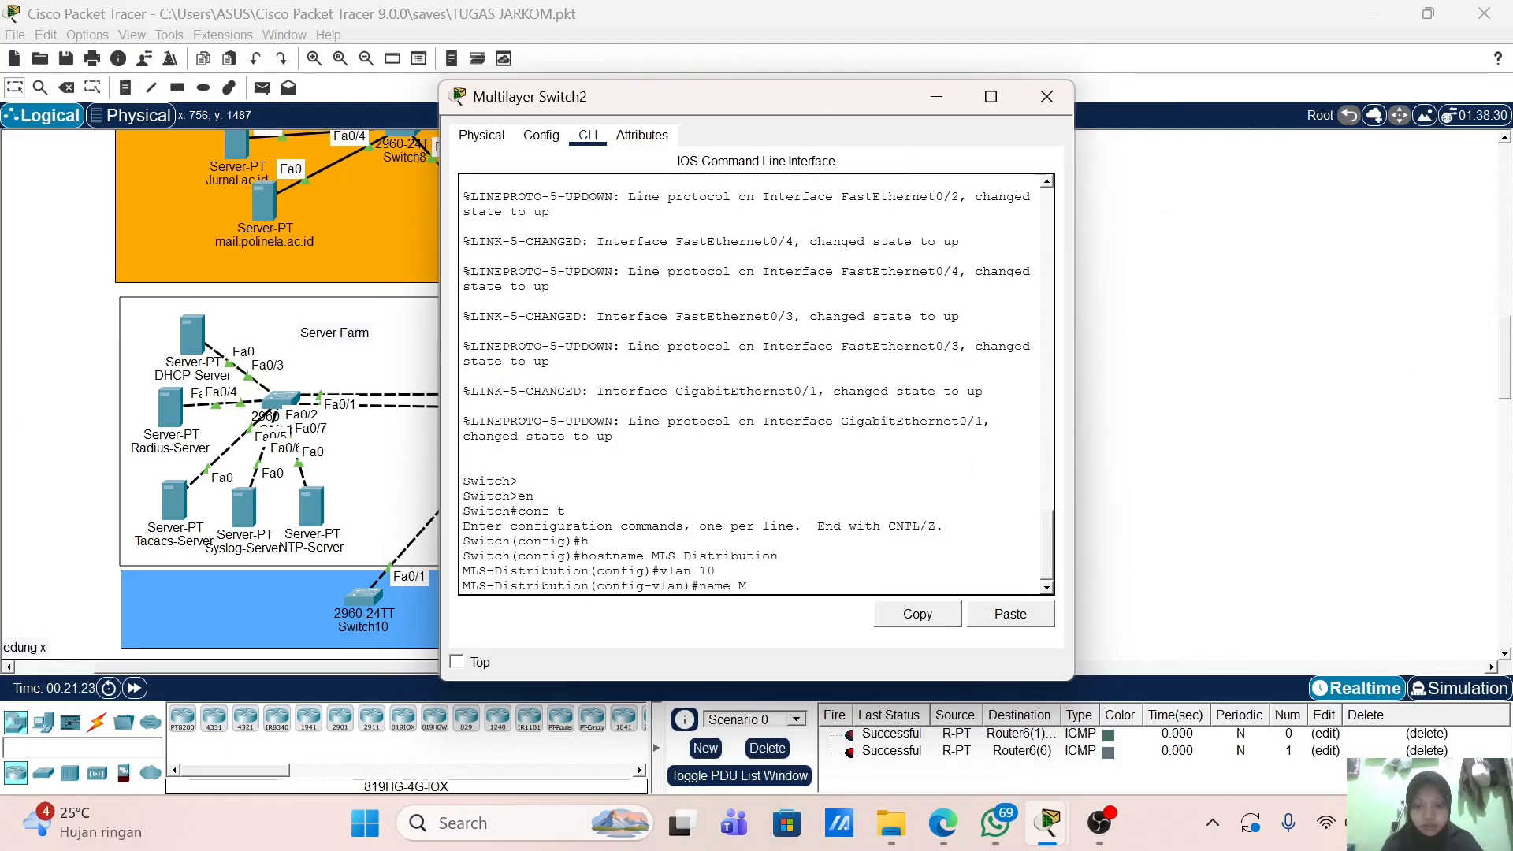
text(ahasiswa)
key(Return)
key(Up)
key(Up)
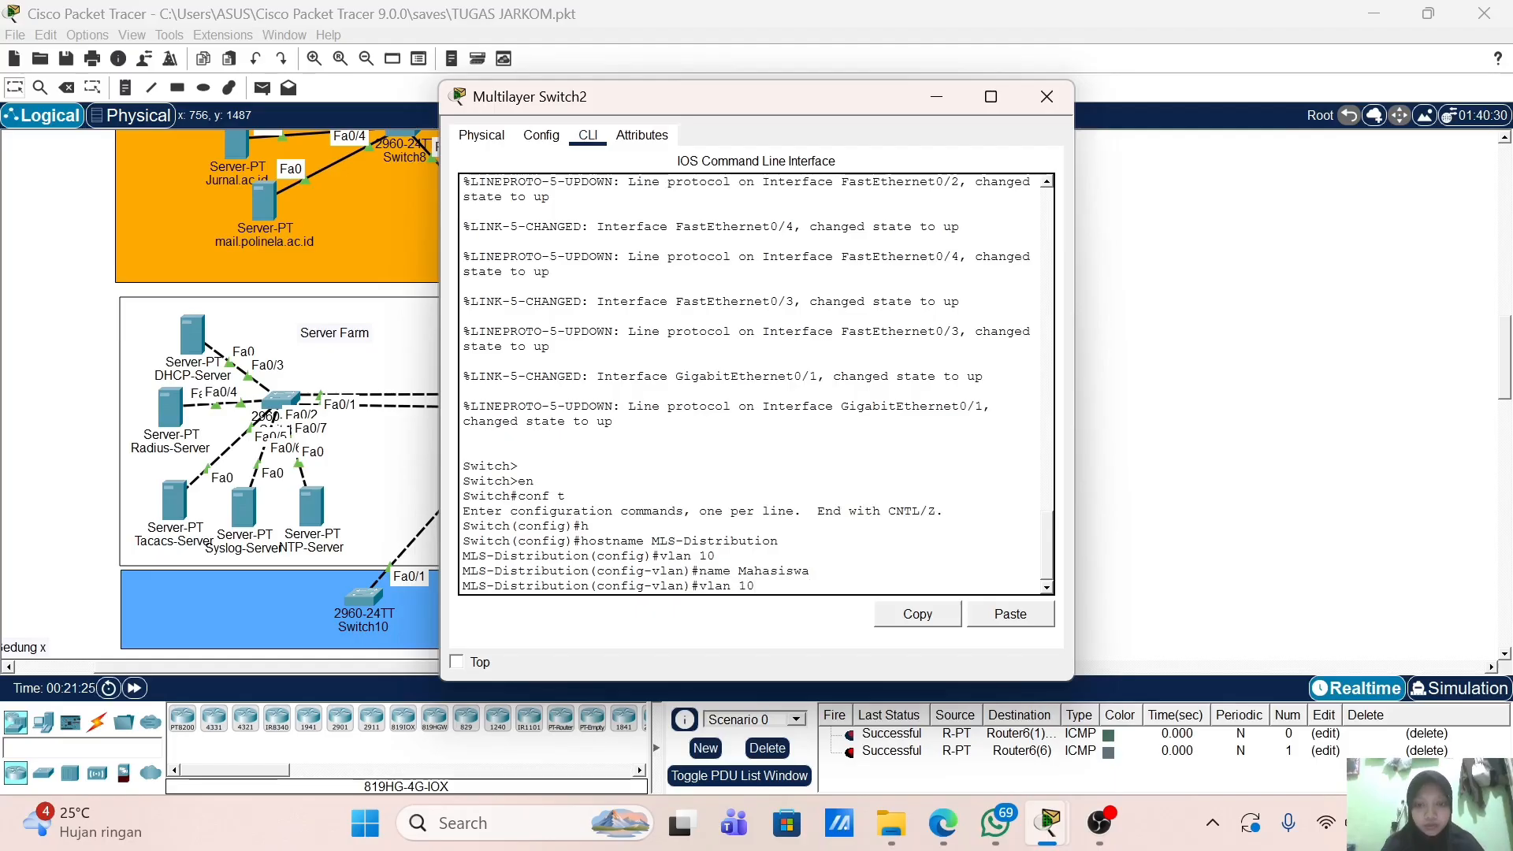
key(BackSpace)
key(BackSpace)
text(20)
key(Return)
key(Up)
key(Up)
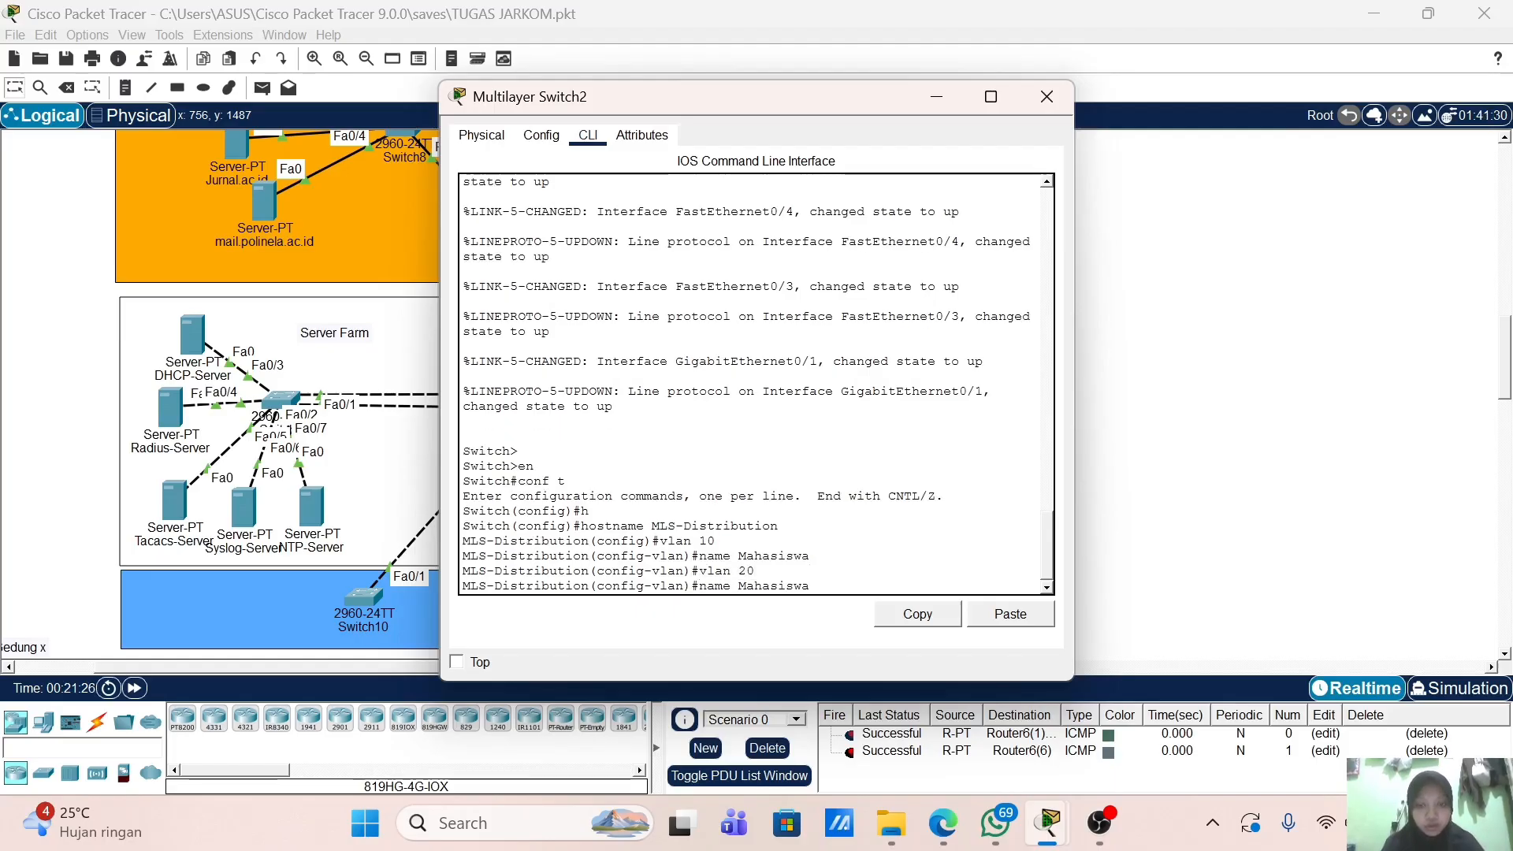
key(BackSpace)
key(BackSpace)
key(BackSpace)
key(BackSpace)
key(BackSpace)
key(BackSpace)
key(BackSpace)
key(BackSpace)
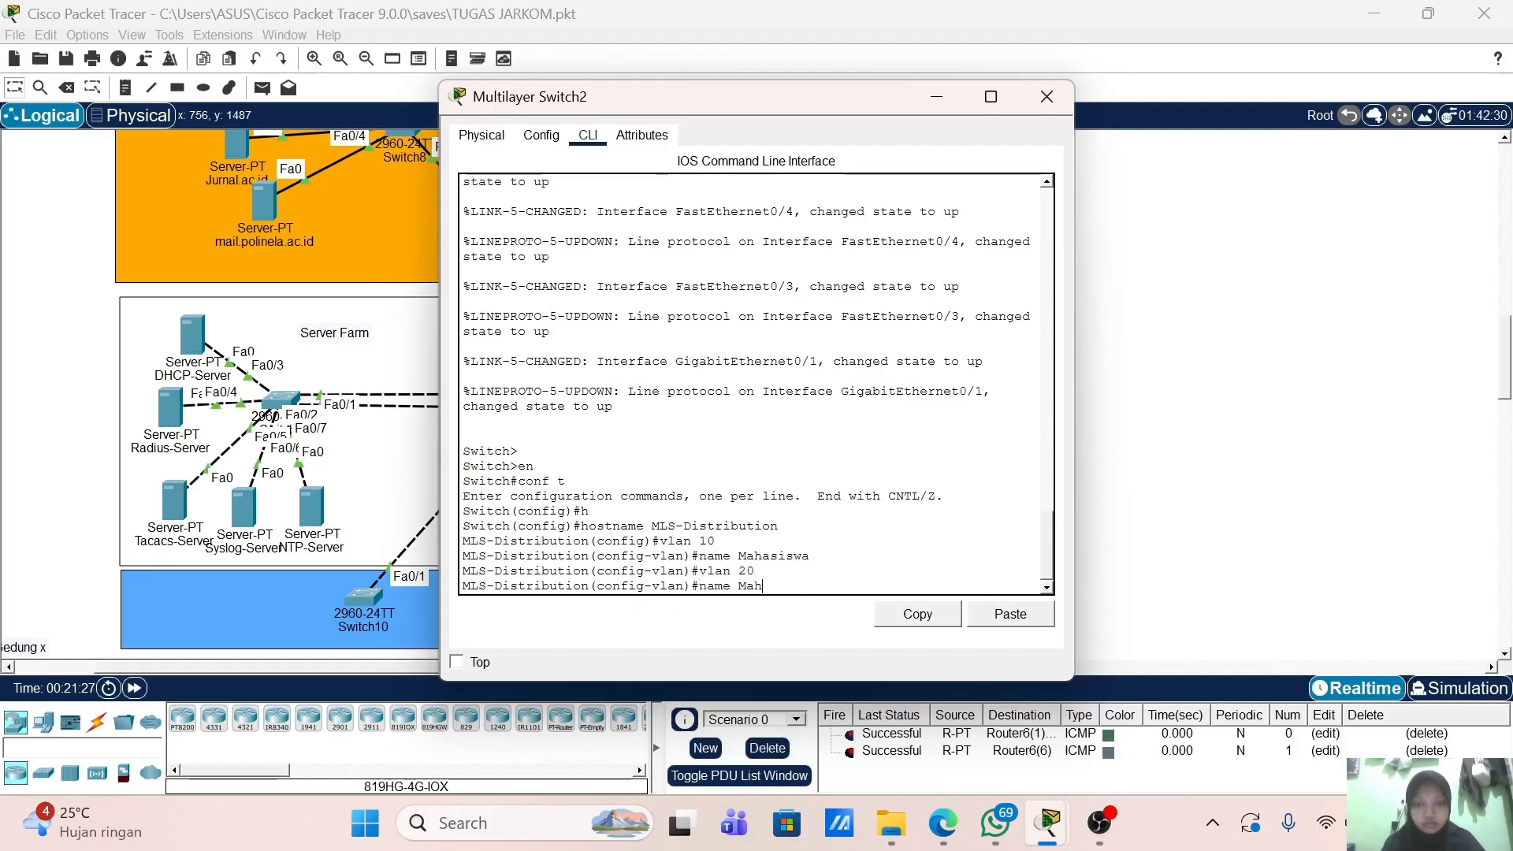
key(BackSpace)
text(Dosen)
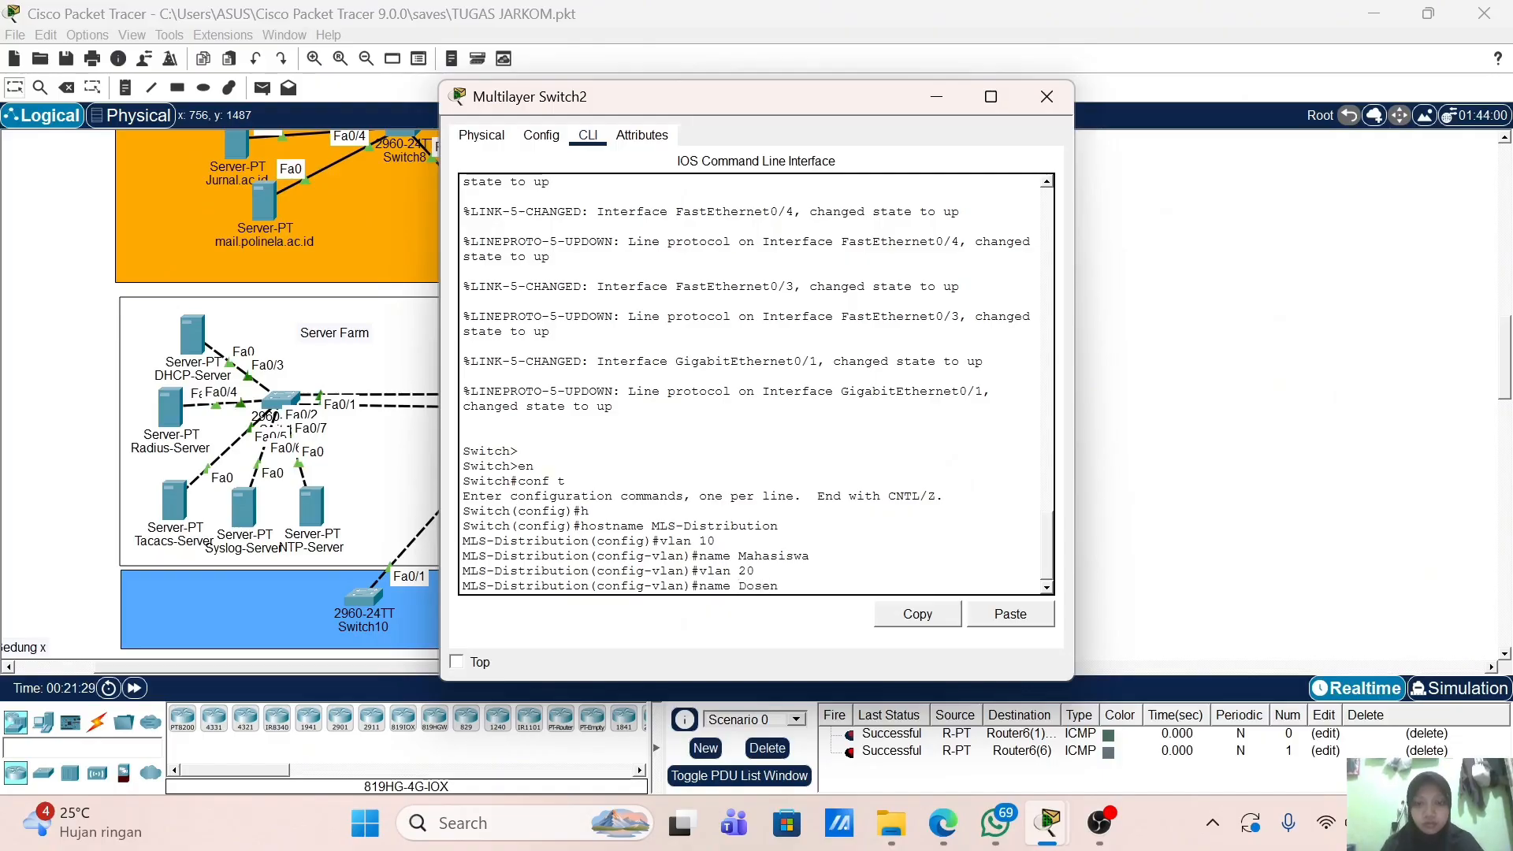
key(Return)
Step: Create VLAN 30 named Staff and VLAN 40 named Tamu, then exit VLAN configuration
text(vlan 30)
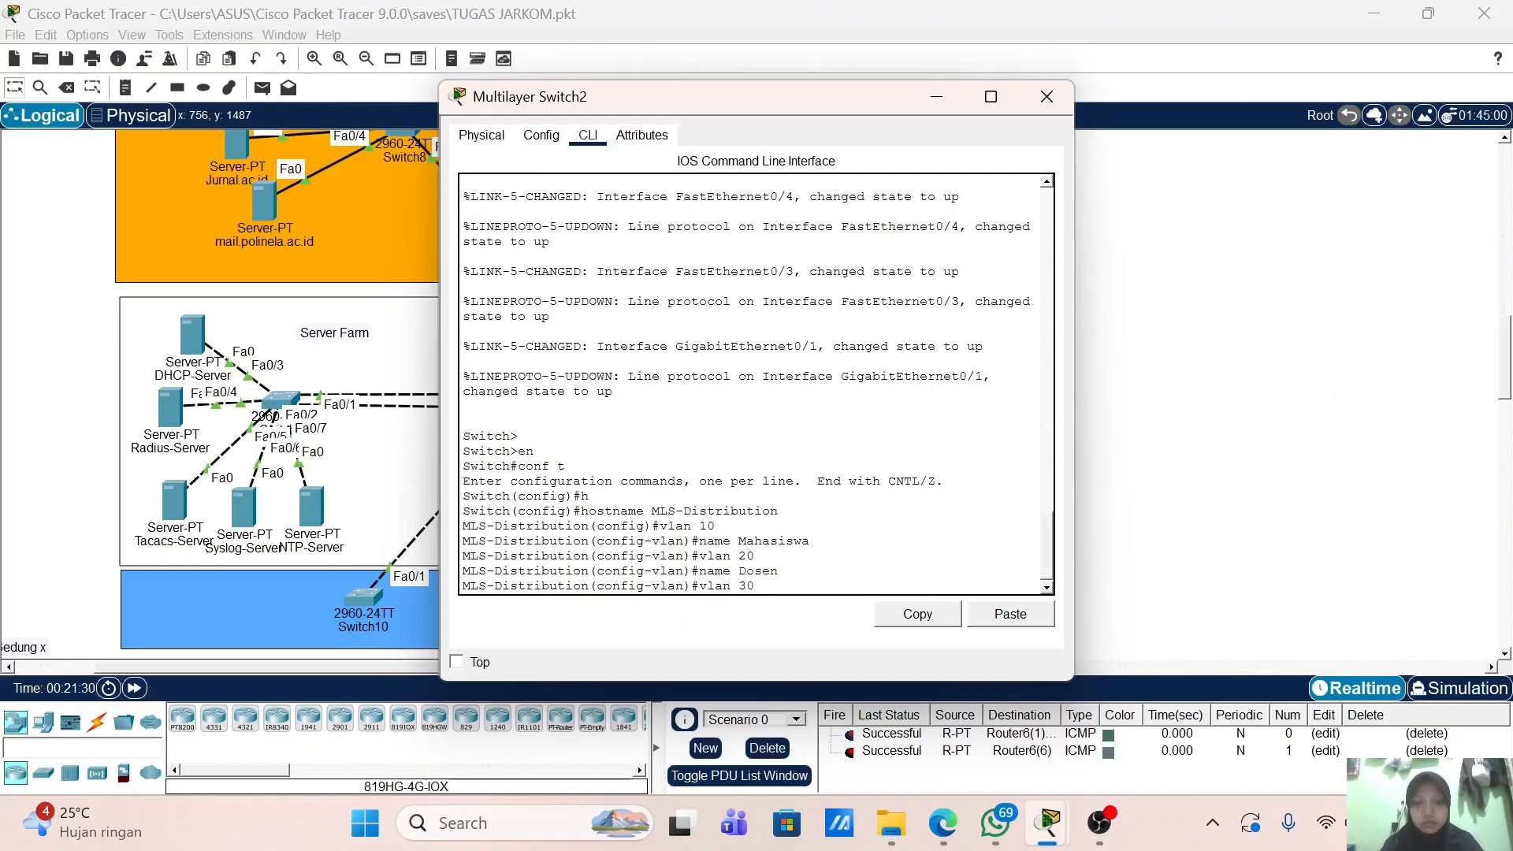
key(Return)
text(name)
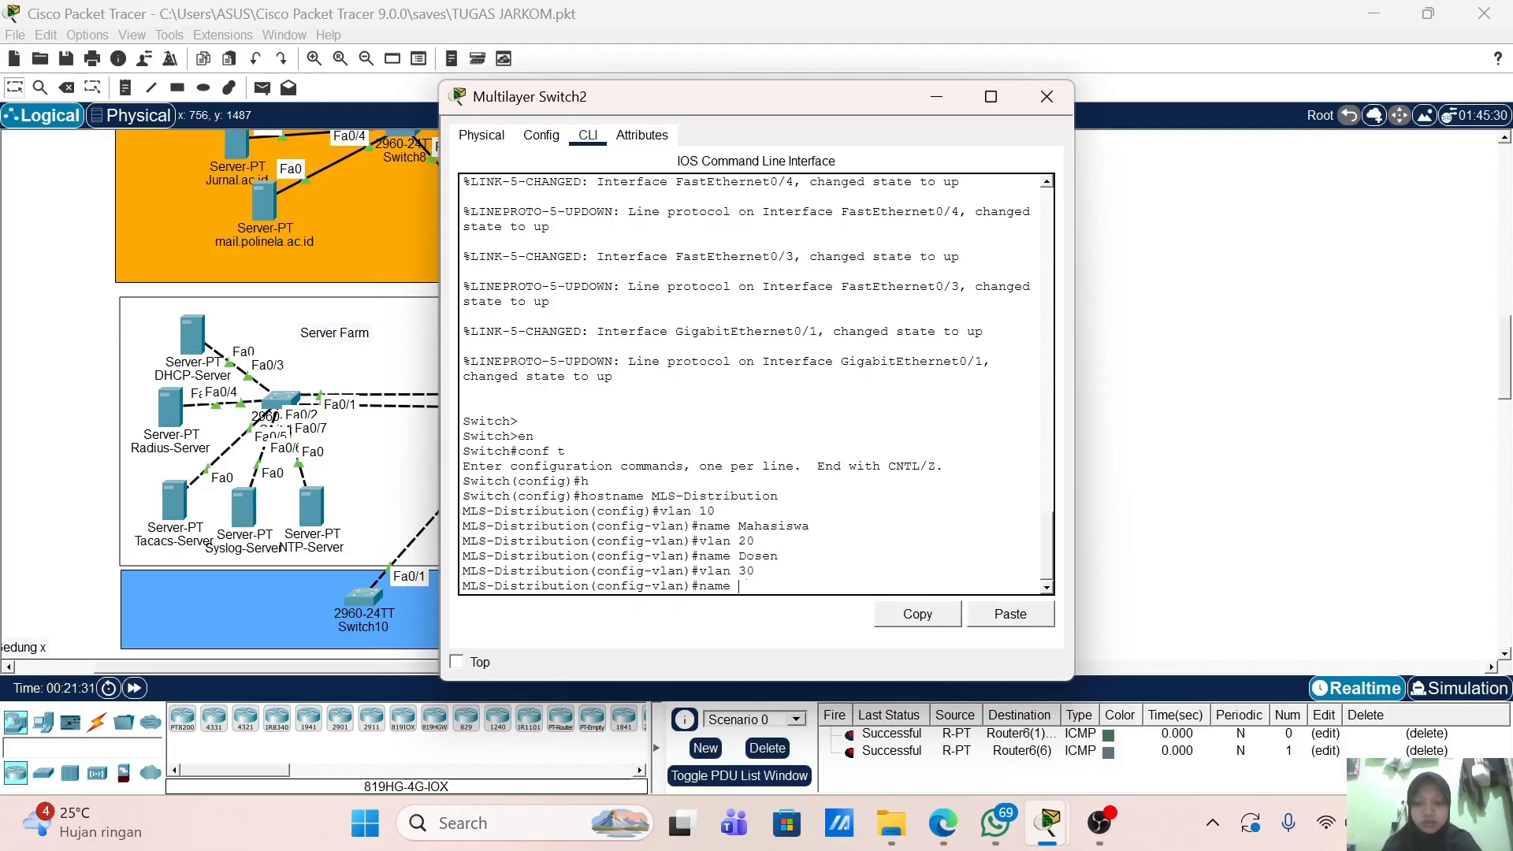
text( Staff)
key(Return)
text(vlan 40)
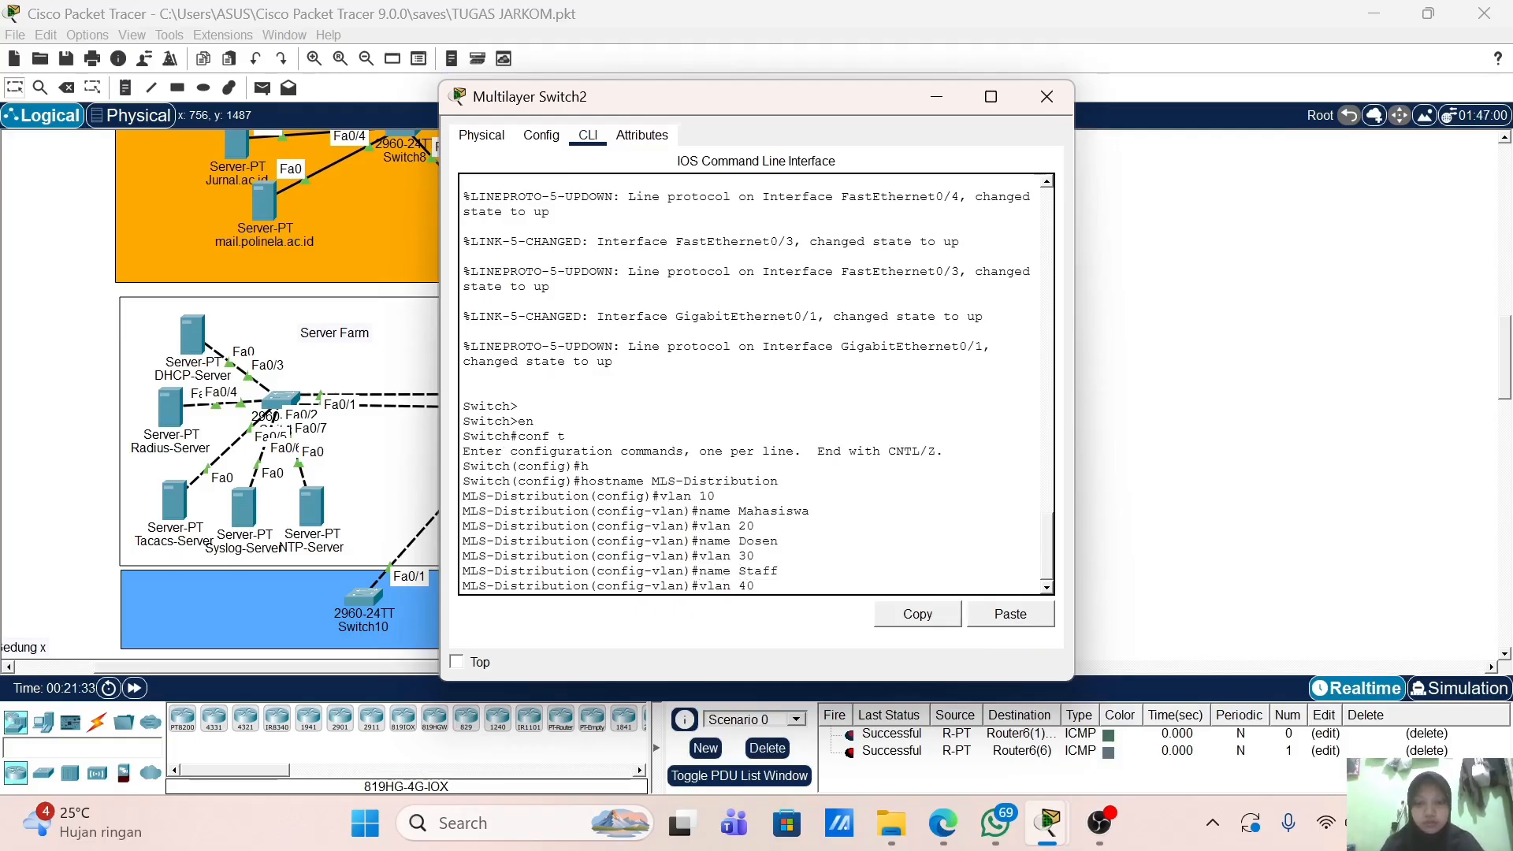
key(Return)
text(name )
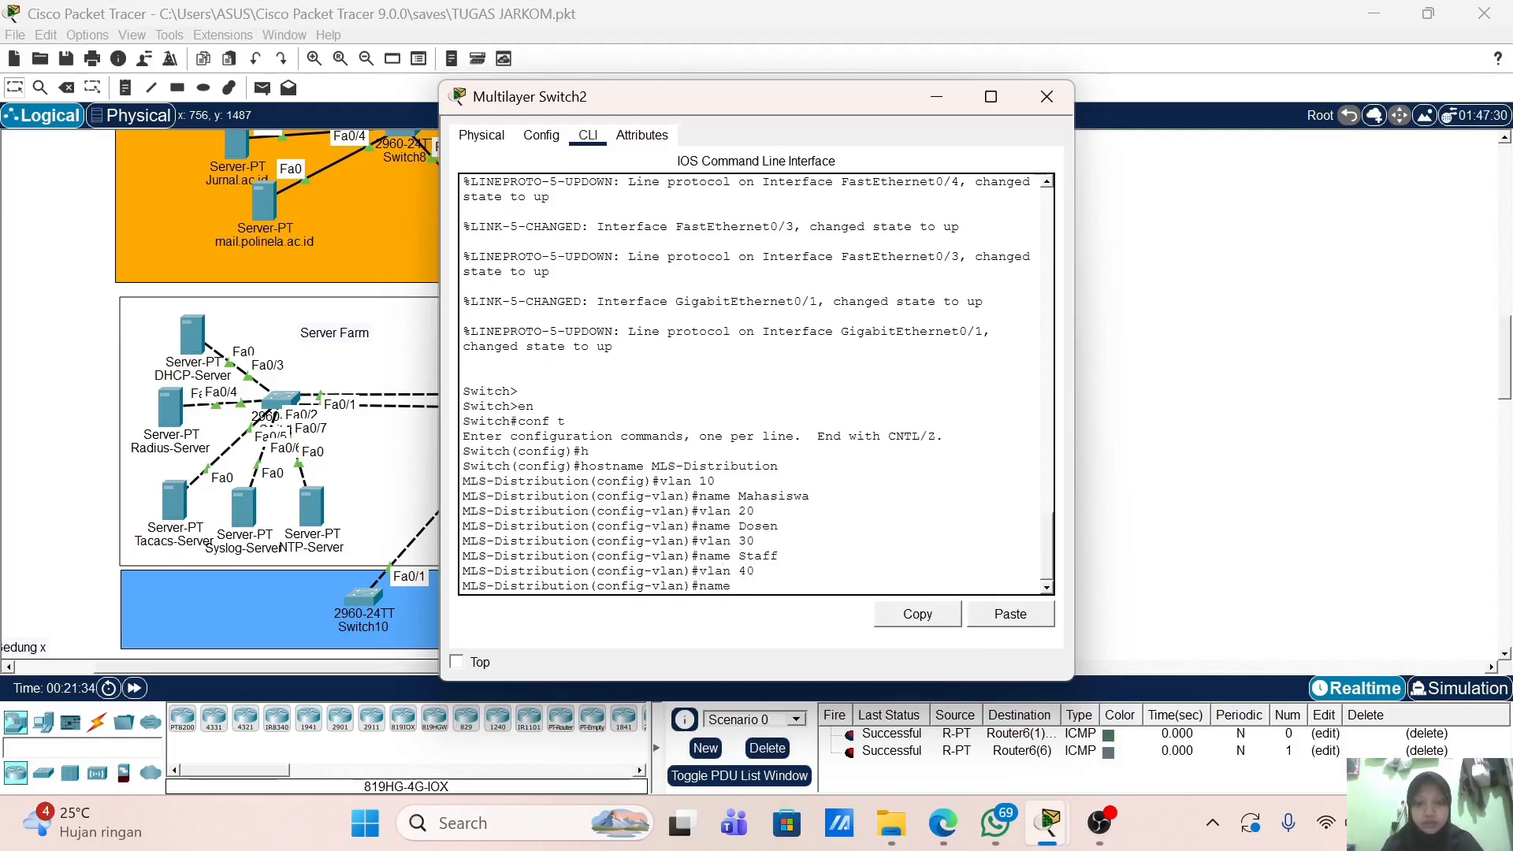
text(Tamu)
key(Return)
key(Return)
key(Return)
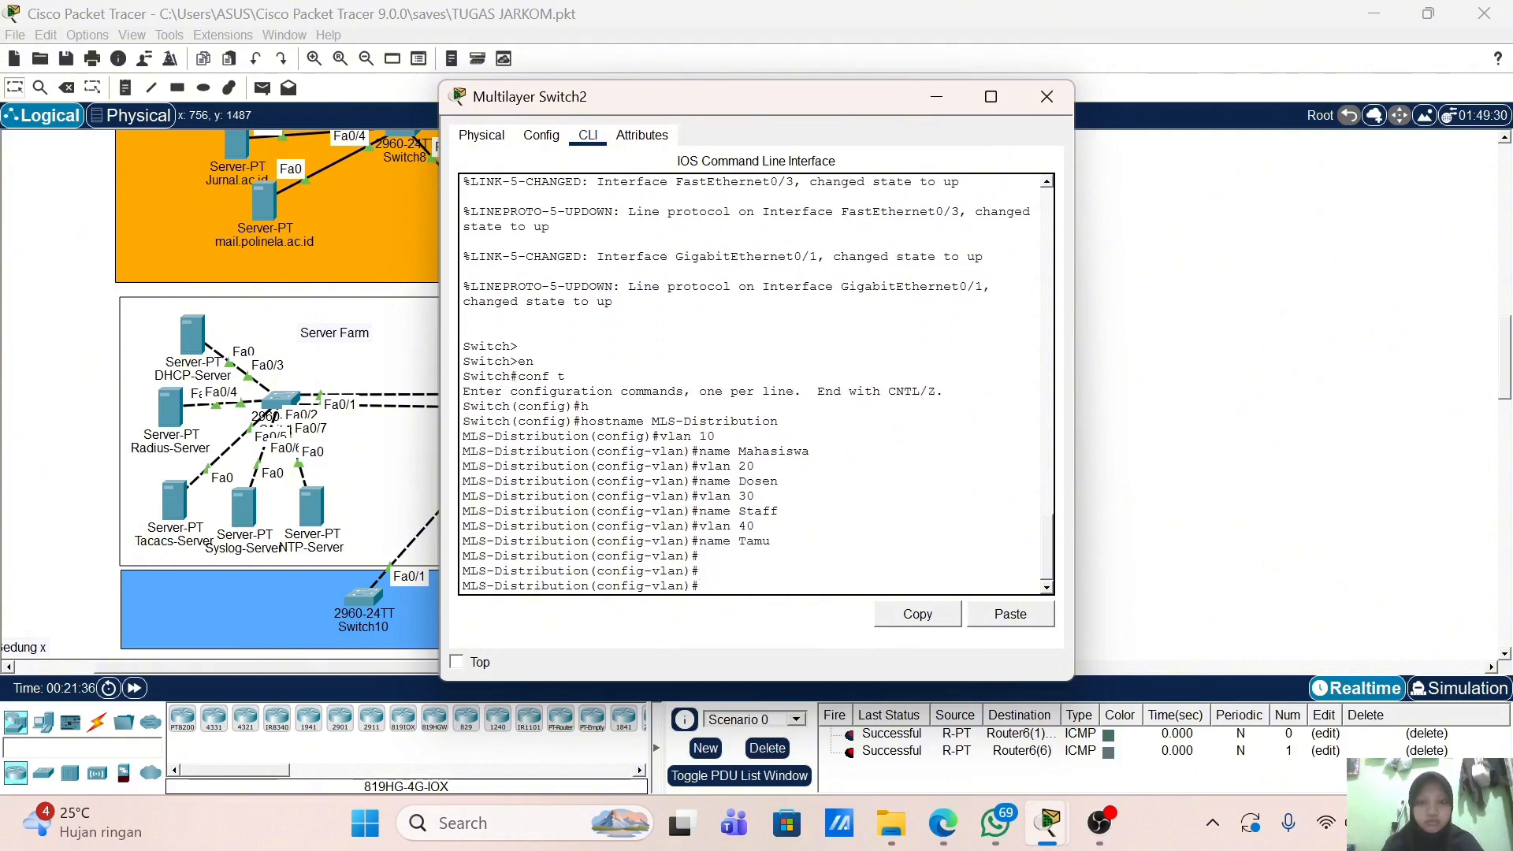
text(ex)
key(Return)
key(Return)
key(Return)
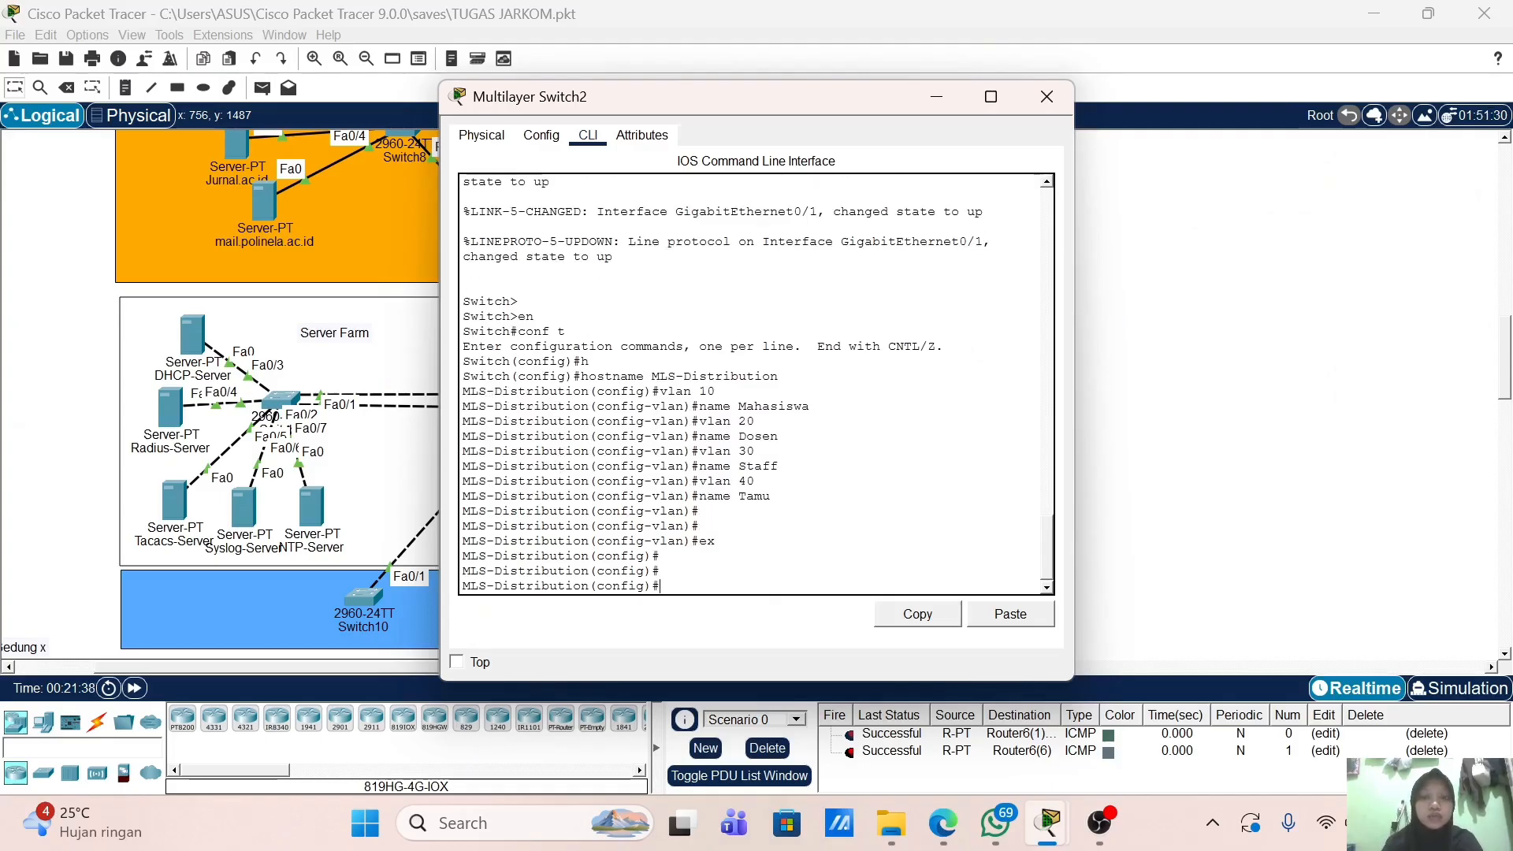
drag(710, 102, 967, 119)
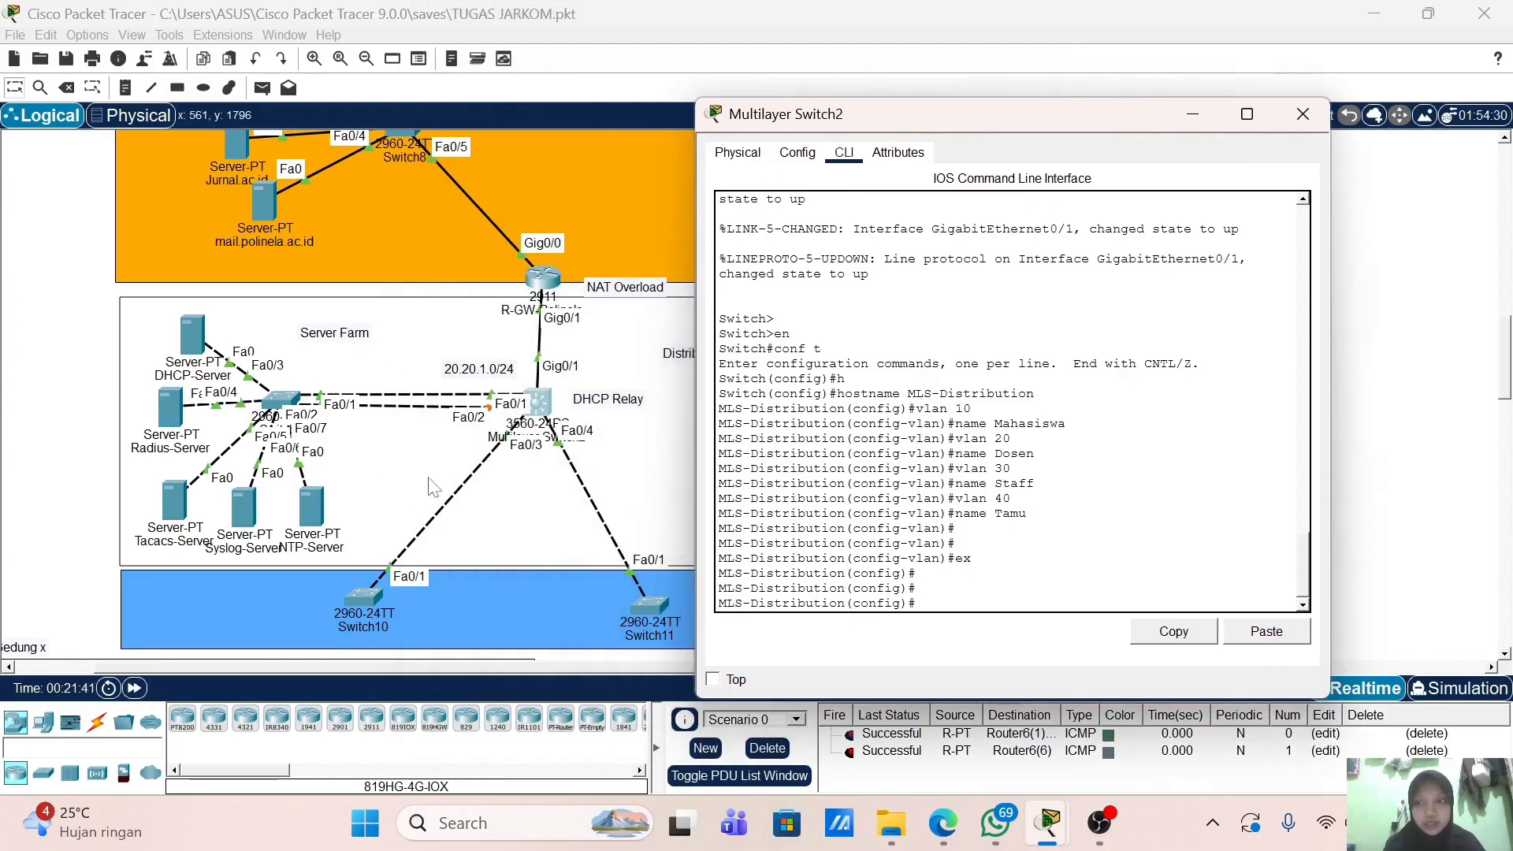
drag(1031, 121, 971, 110)
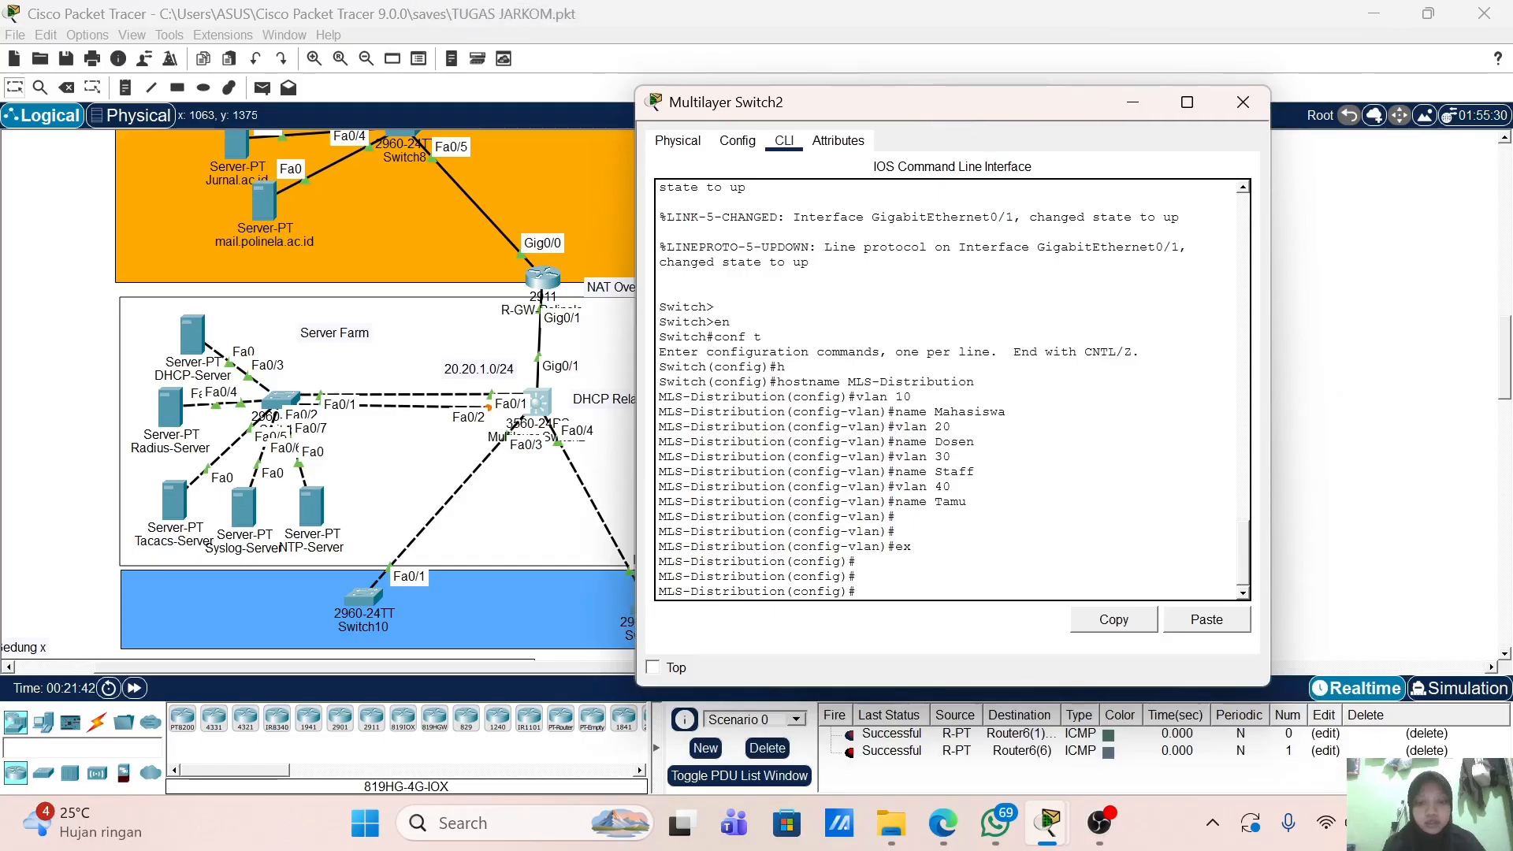
Step: Assign interface VLAN 1 the address 20.20.1.2 255.255.255.0, run no shutdown, and close the window
text(int vlan 1)
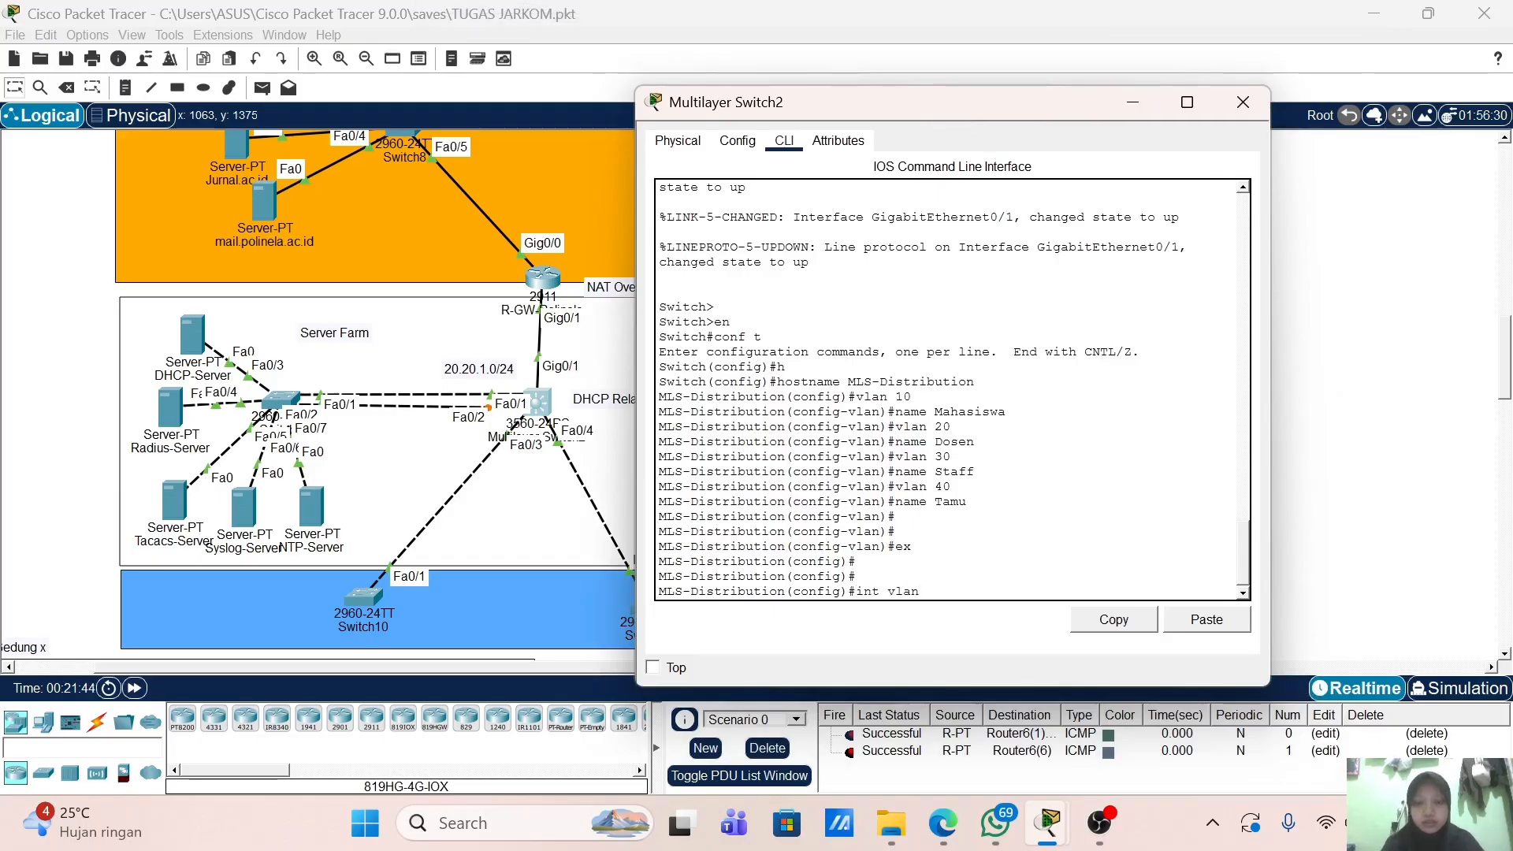
key(Return)
text(ip add)
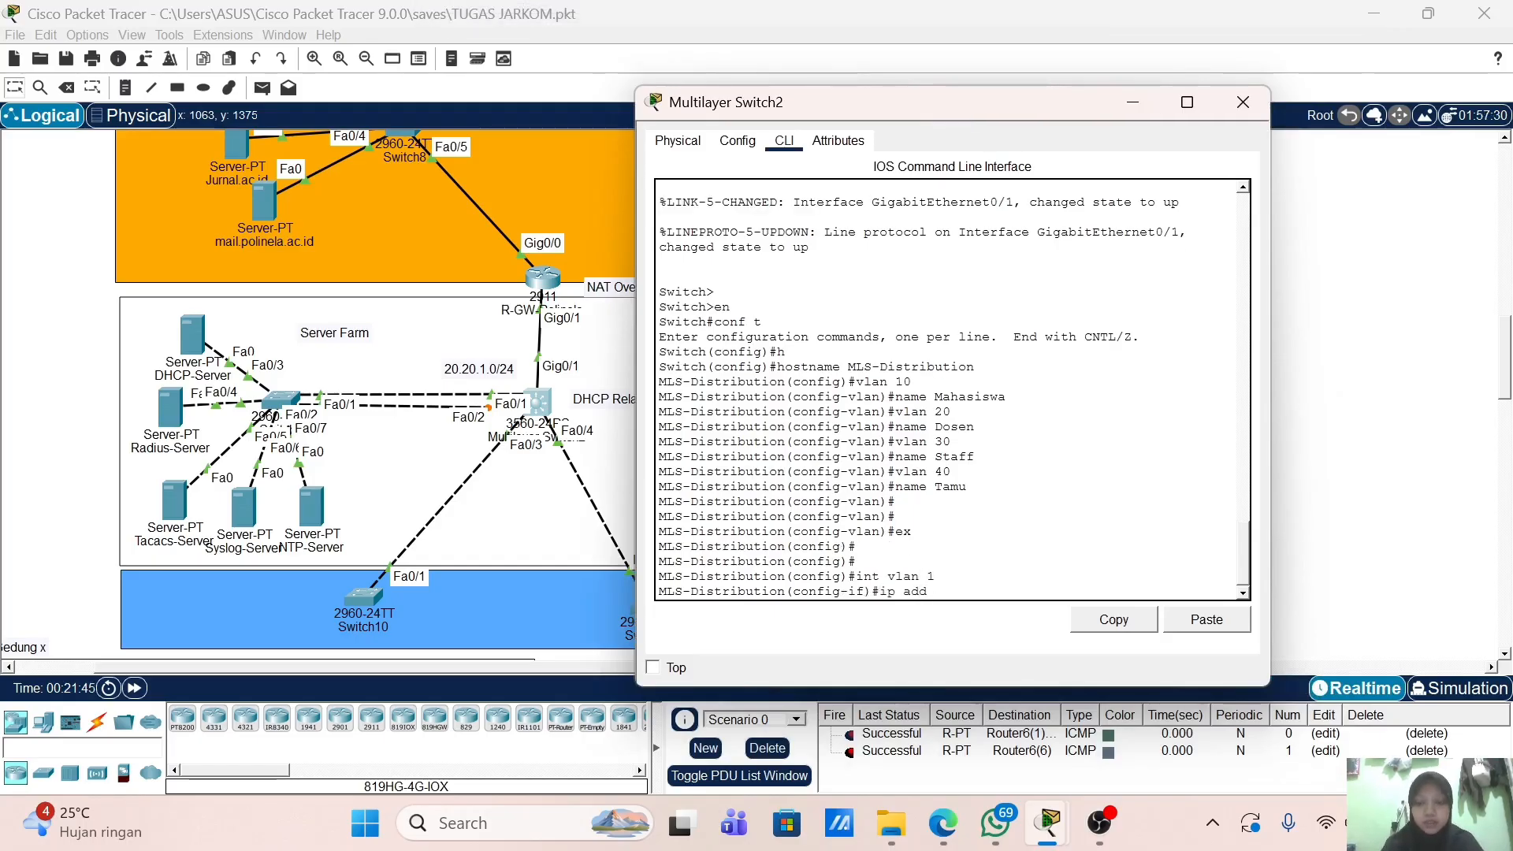
key(Tab)
text(1)
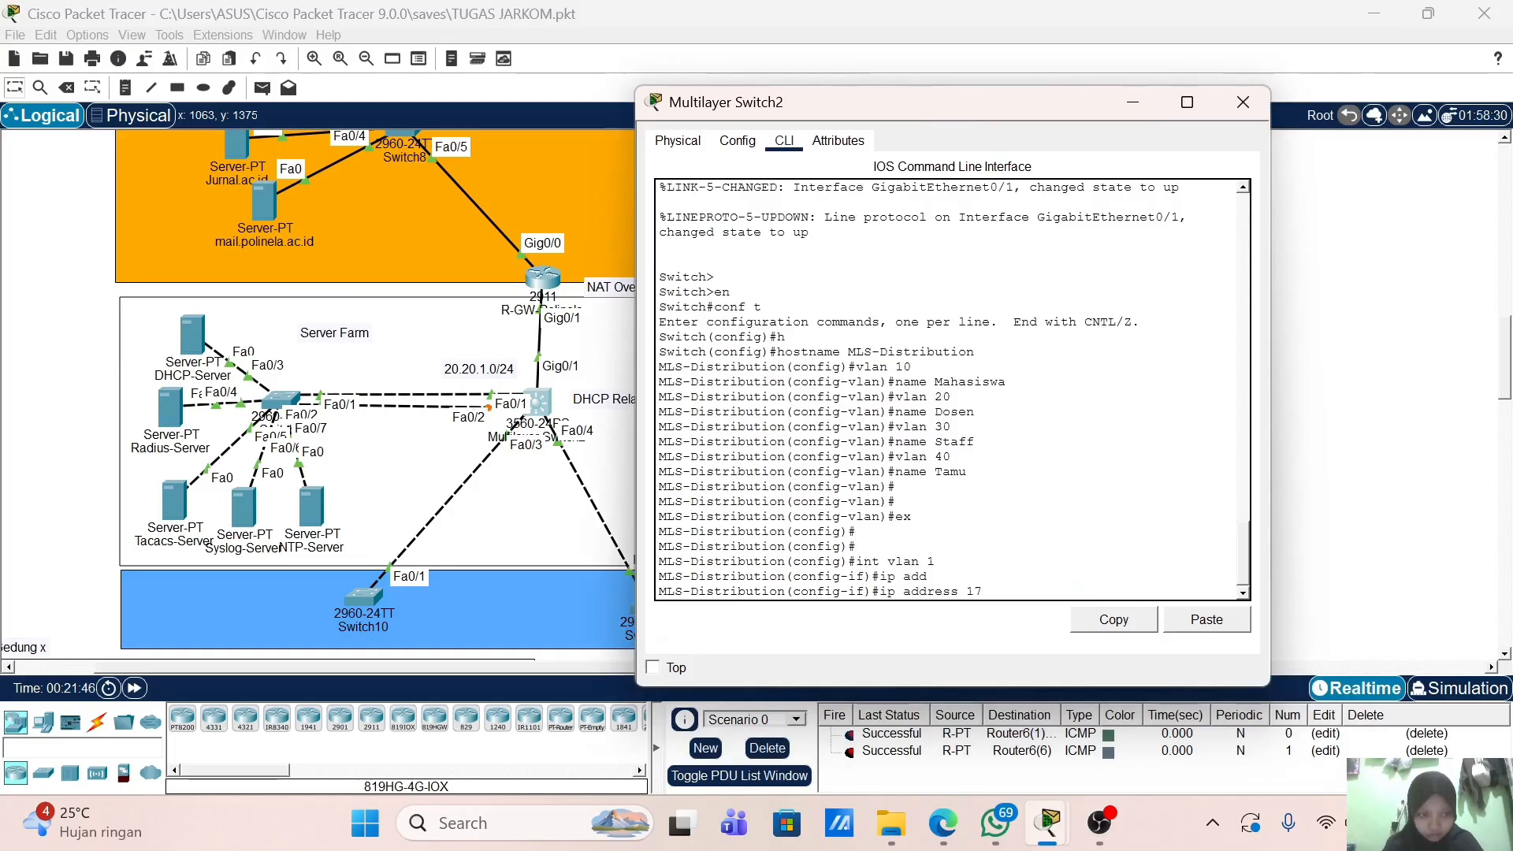
text(20.20.)
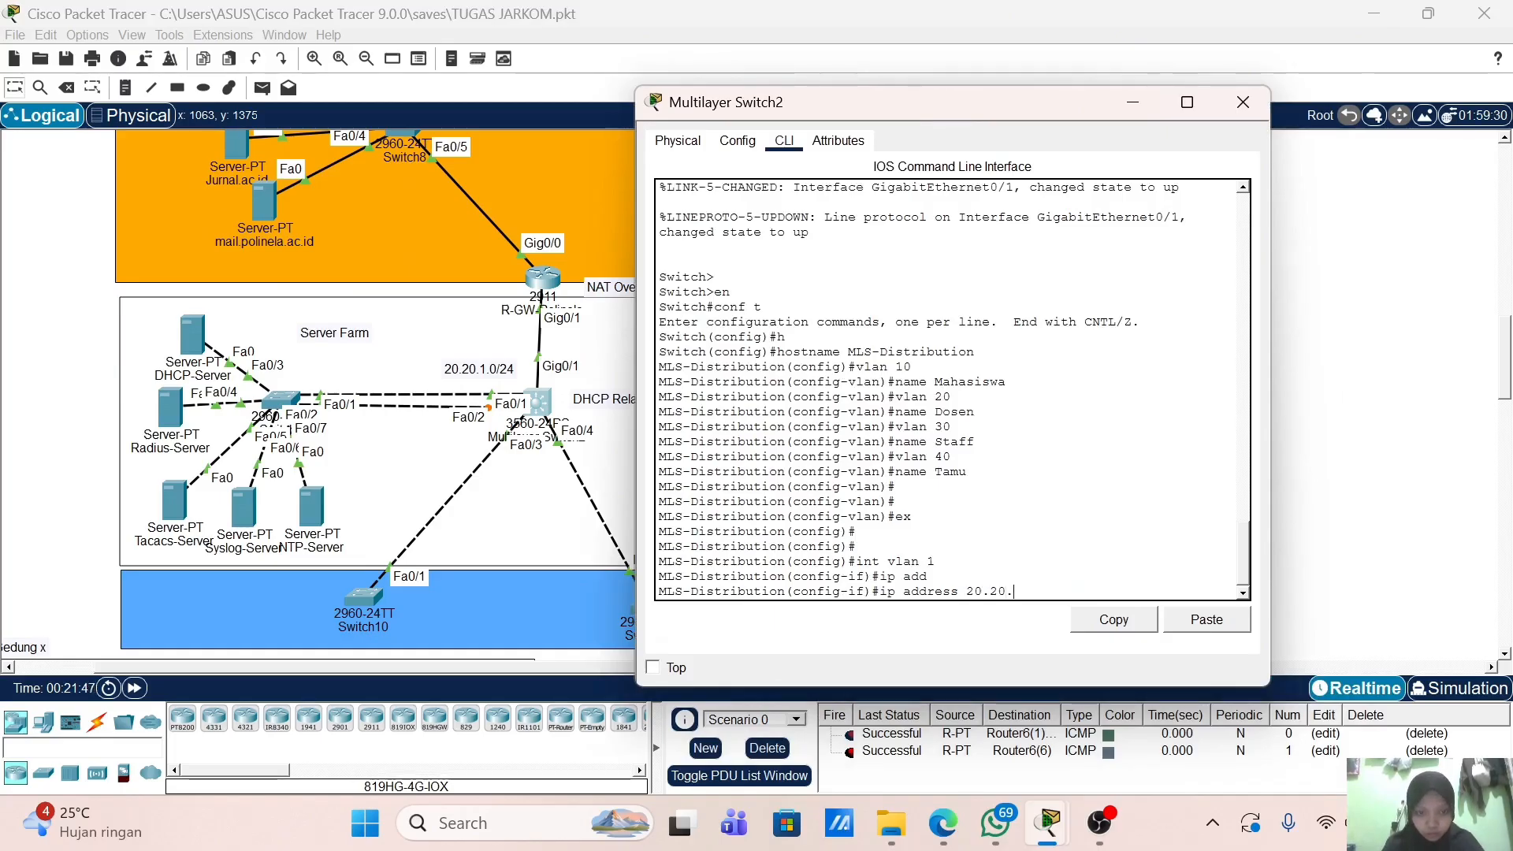
text(1.2 255.255.255.0)
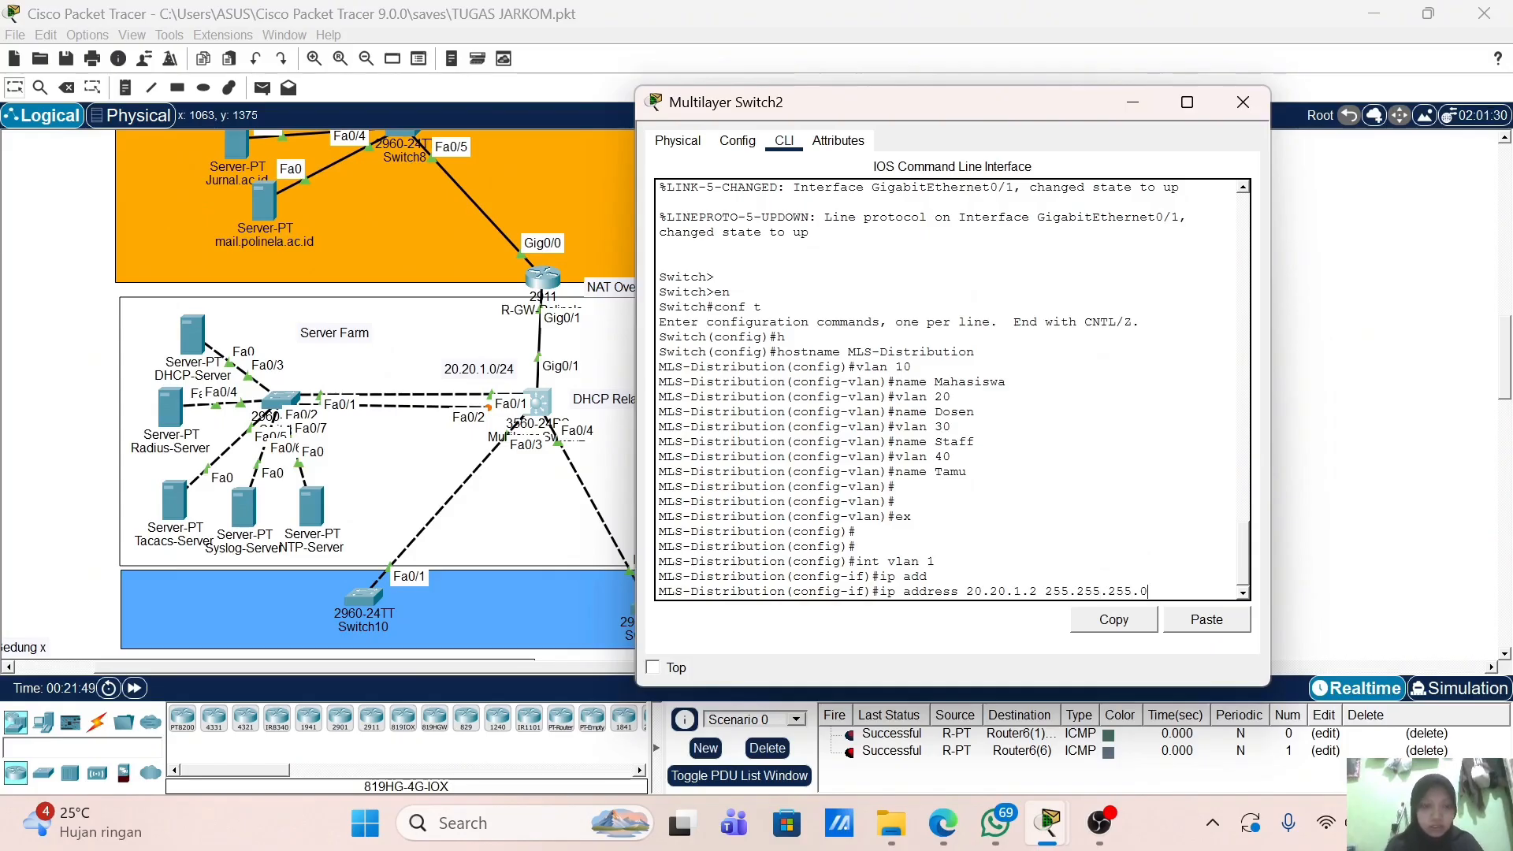
key(Return)
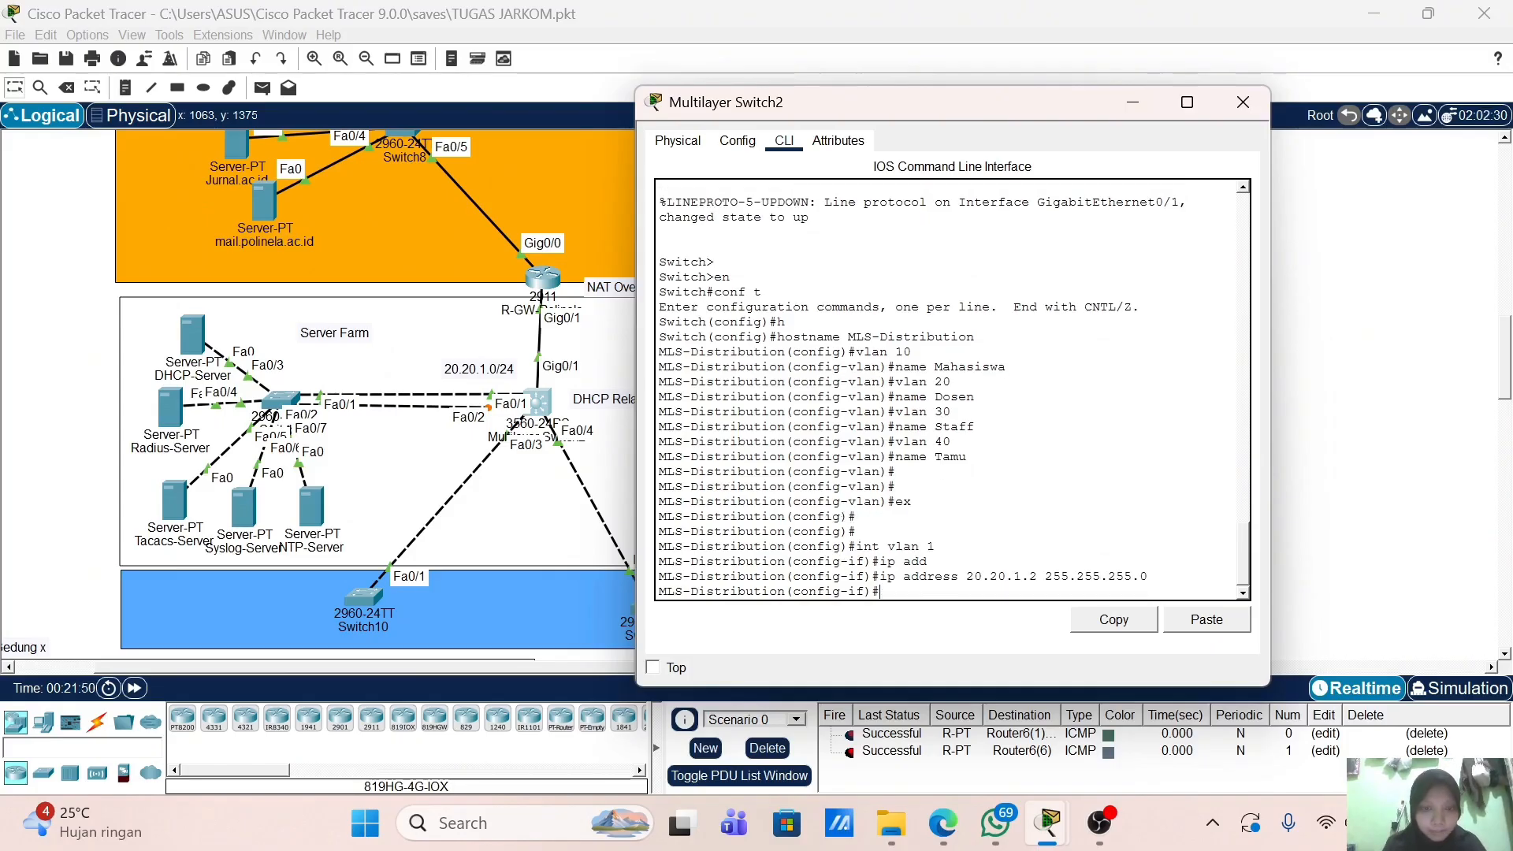
text(no sh)
key(Return)
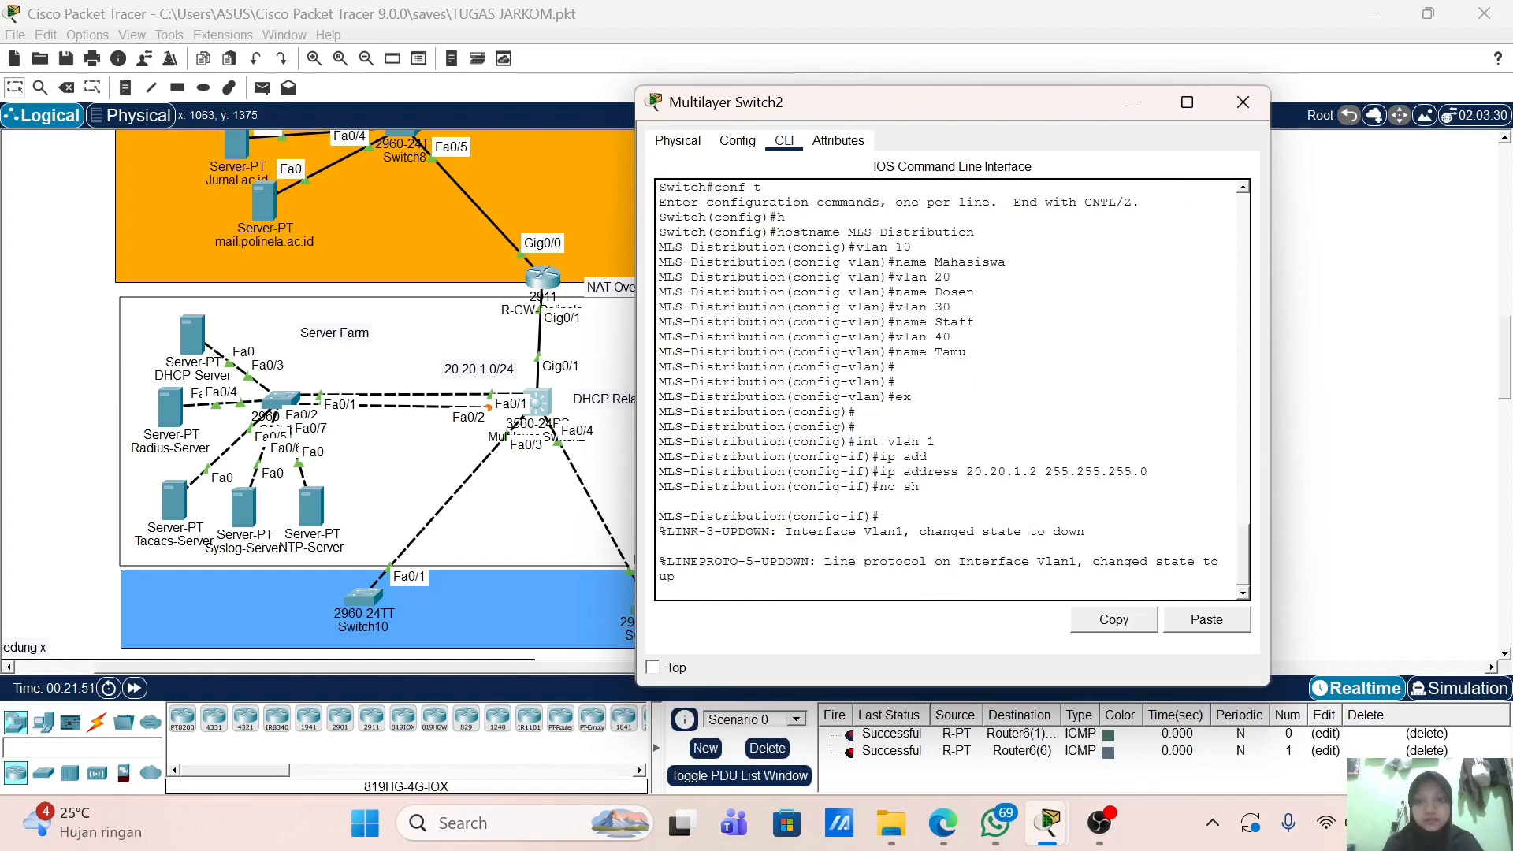
key(Return)
key(Return)
key(Return)
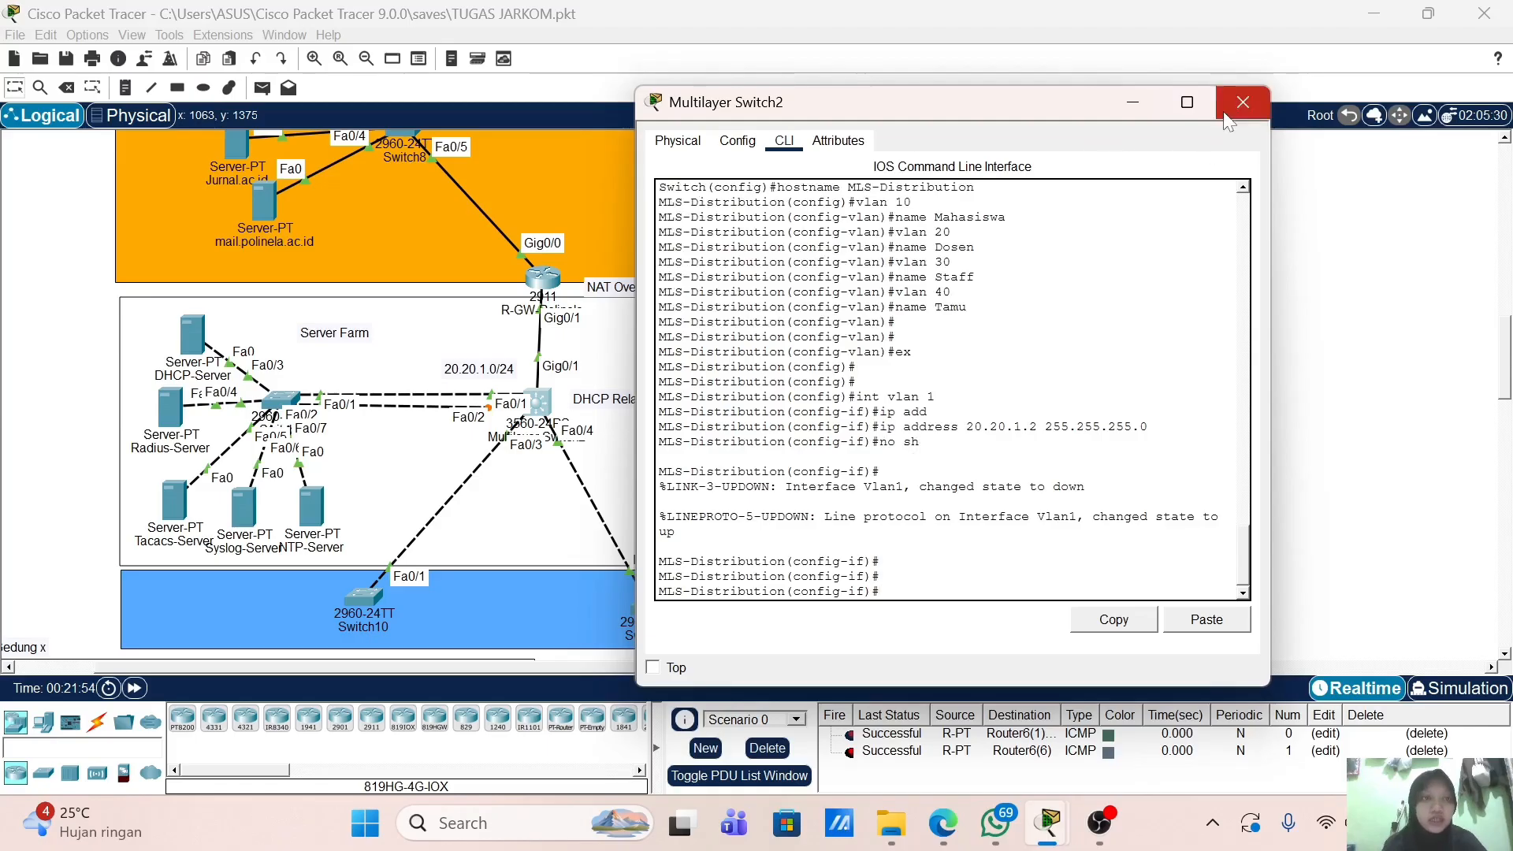
click(1242, 102)
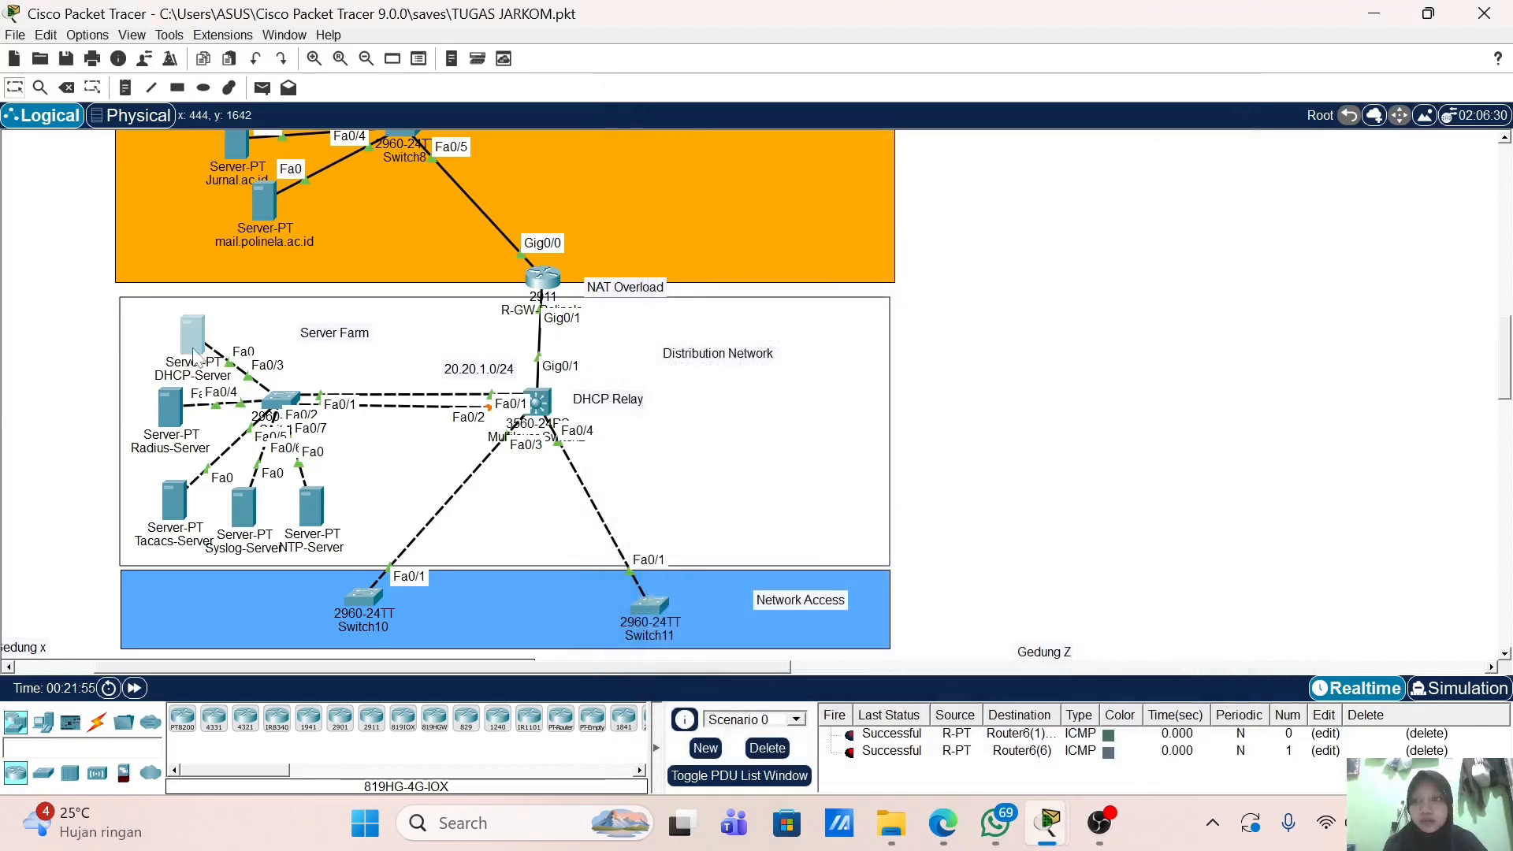
Step: In the DHCP-Server's IP Configuration, enter 20.20.1.10, mask 255.255.255.0 and gateway 20.20.1.2
click(192, 333)
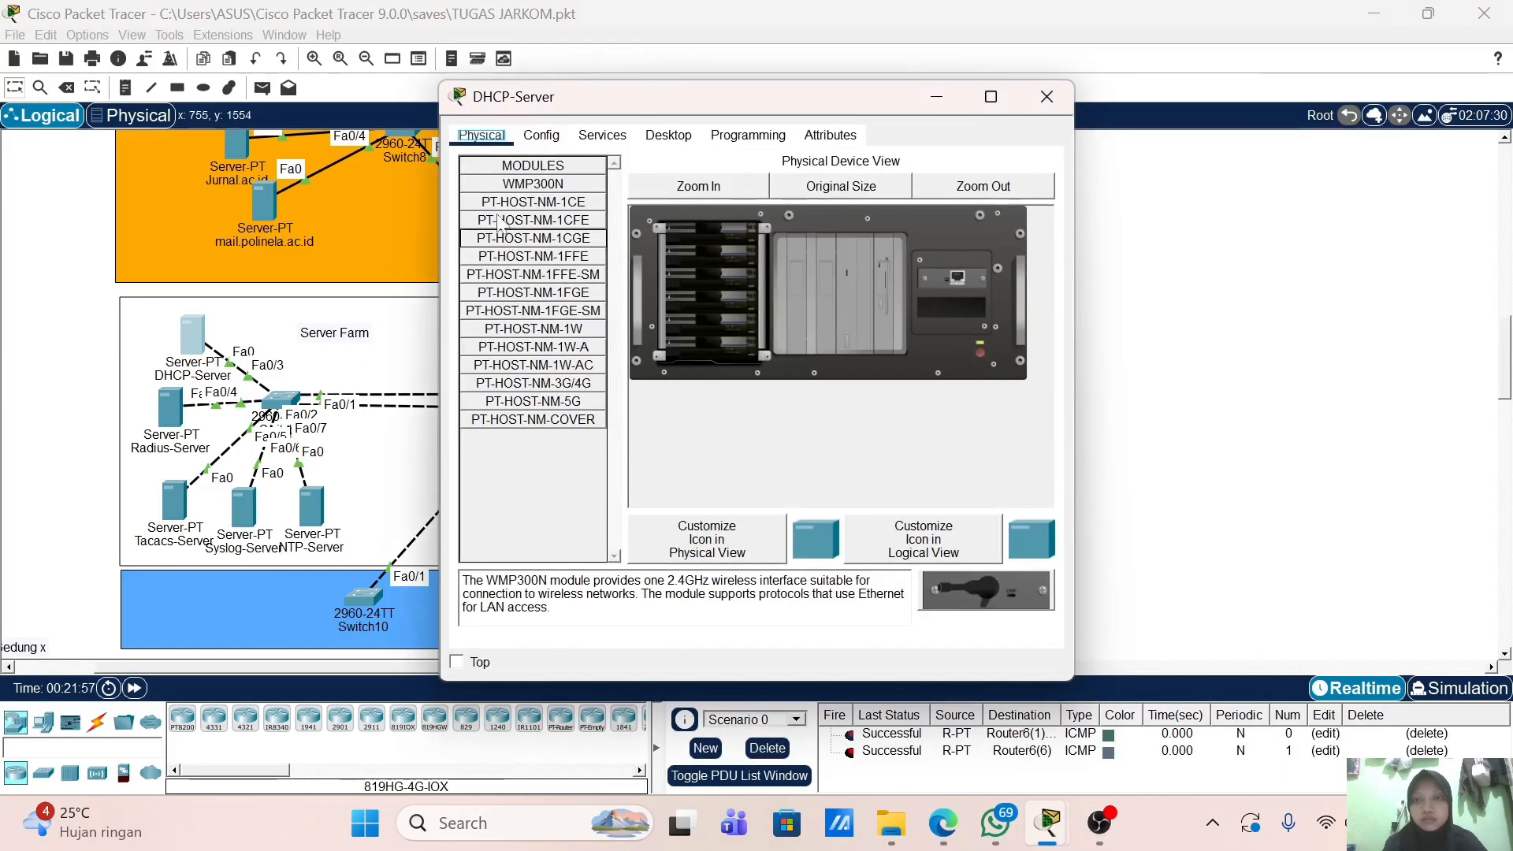
click(669, 135)
click(514, 207)
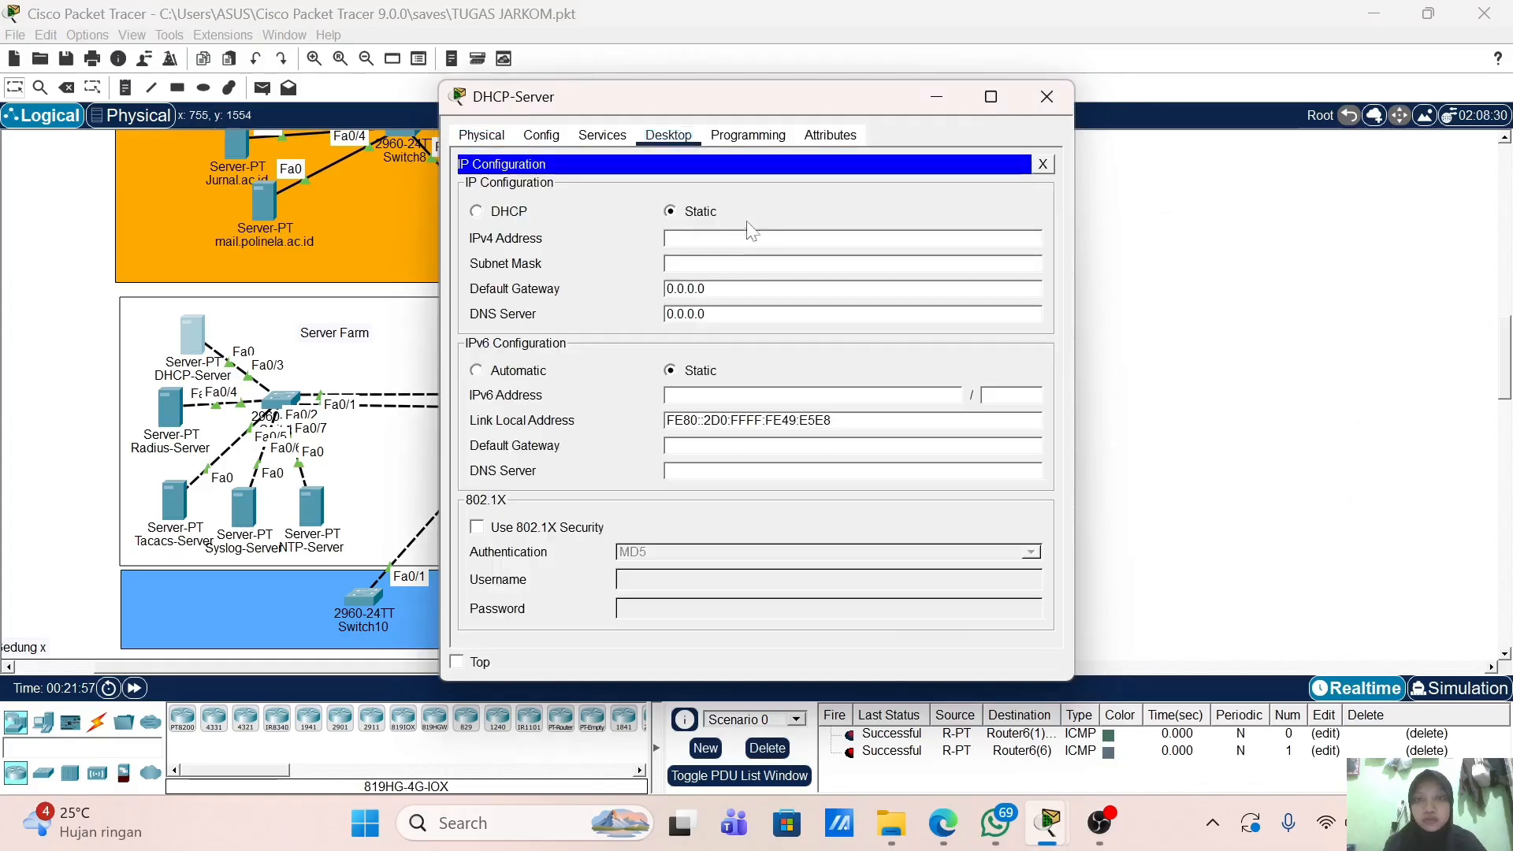
text(20.20)
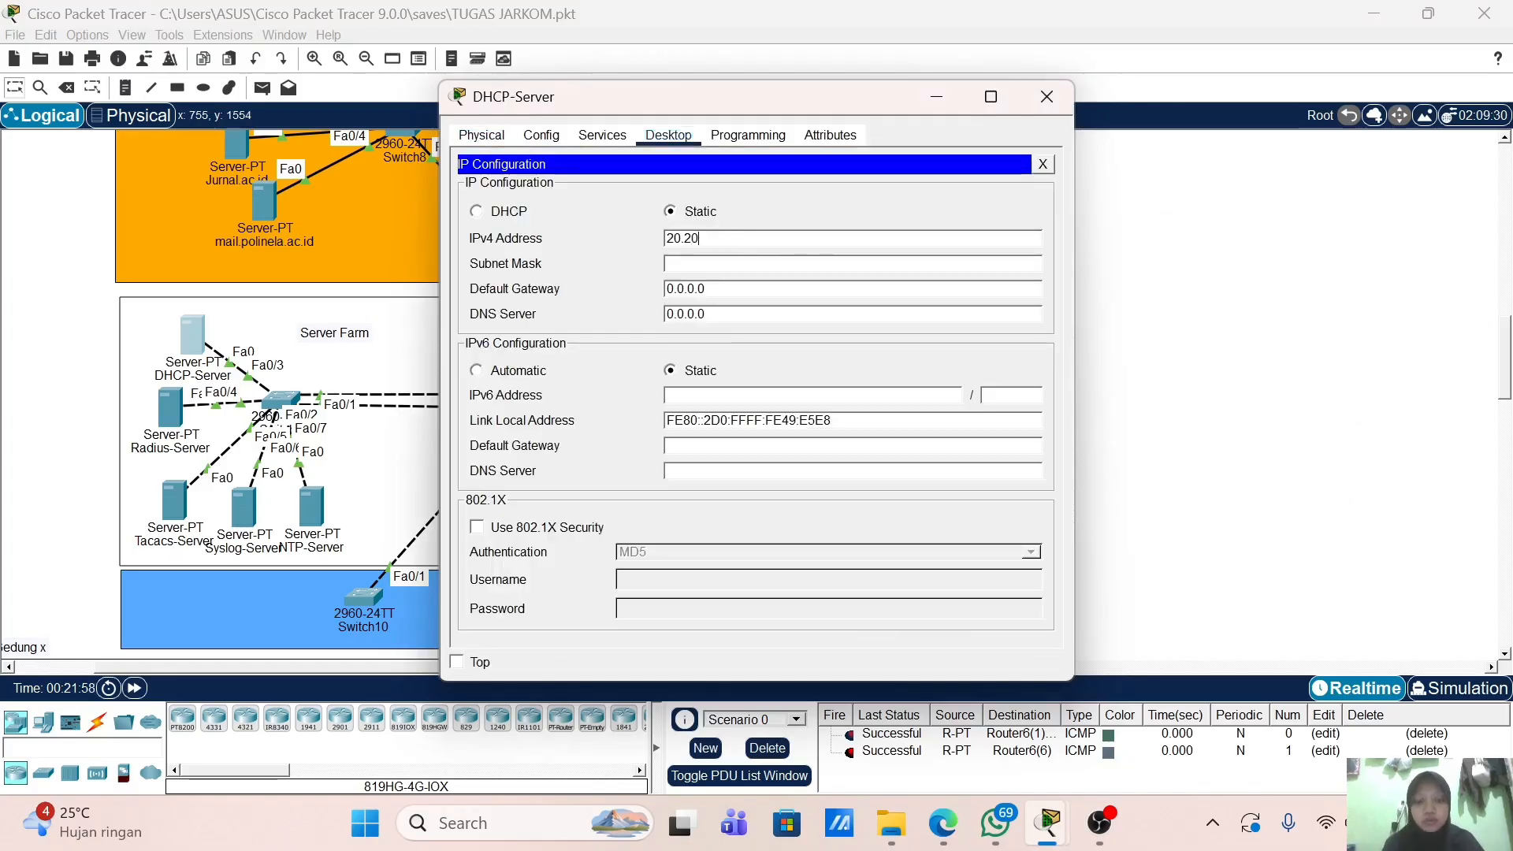
text(.2)
key(BackSpace)
key(BackSpace)
text(.1.10)
key(Tab)
text(2)
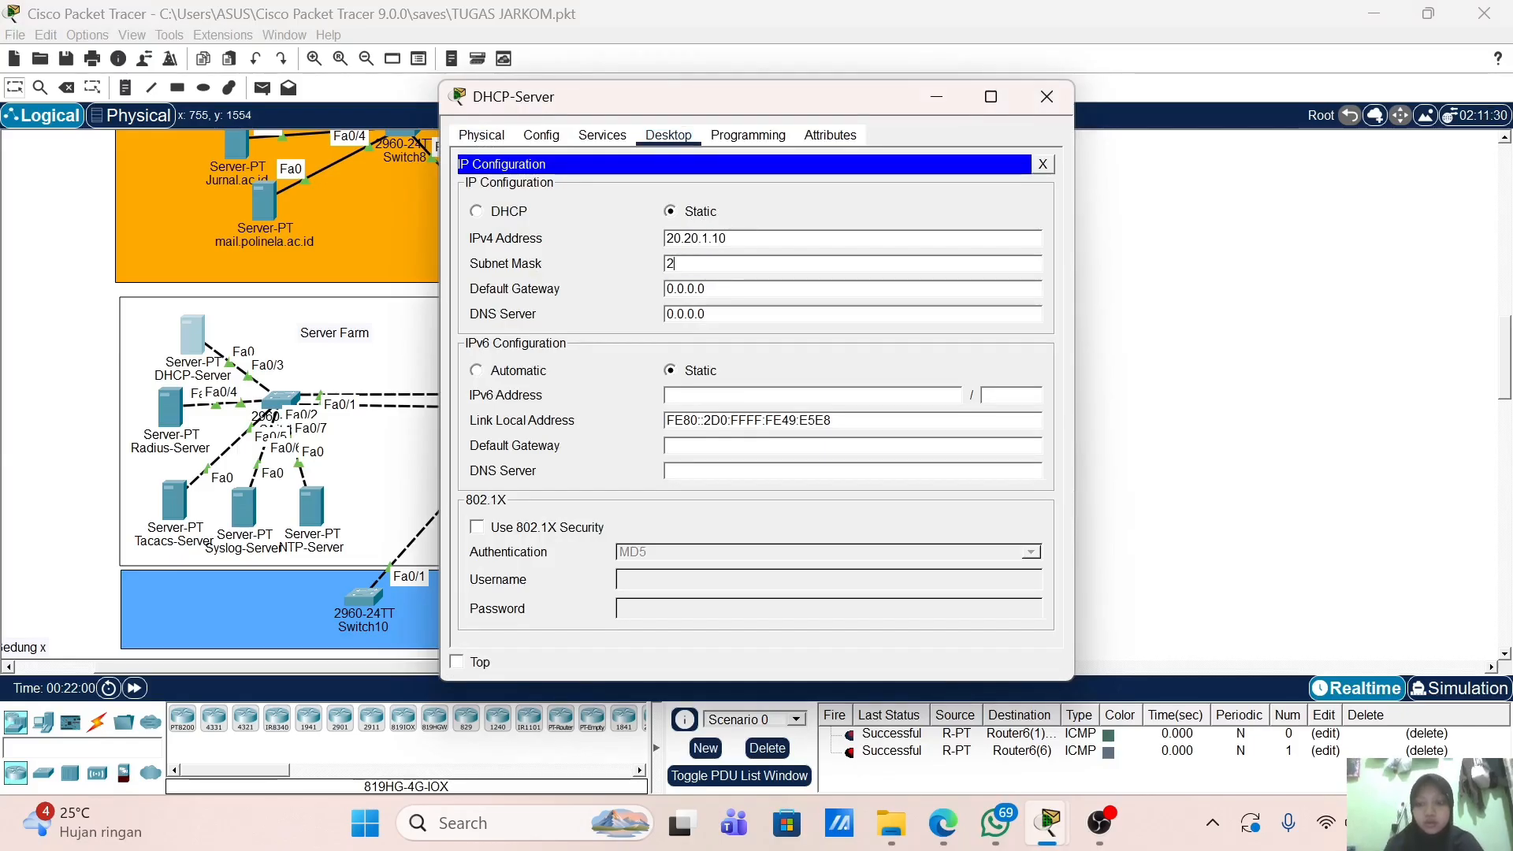
text(55.255.255.0)
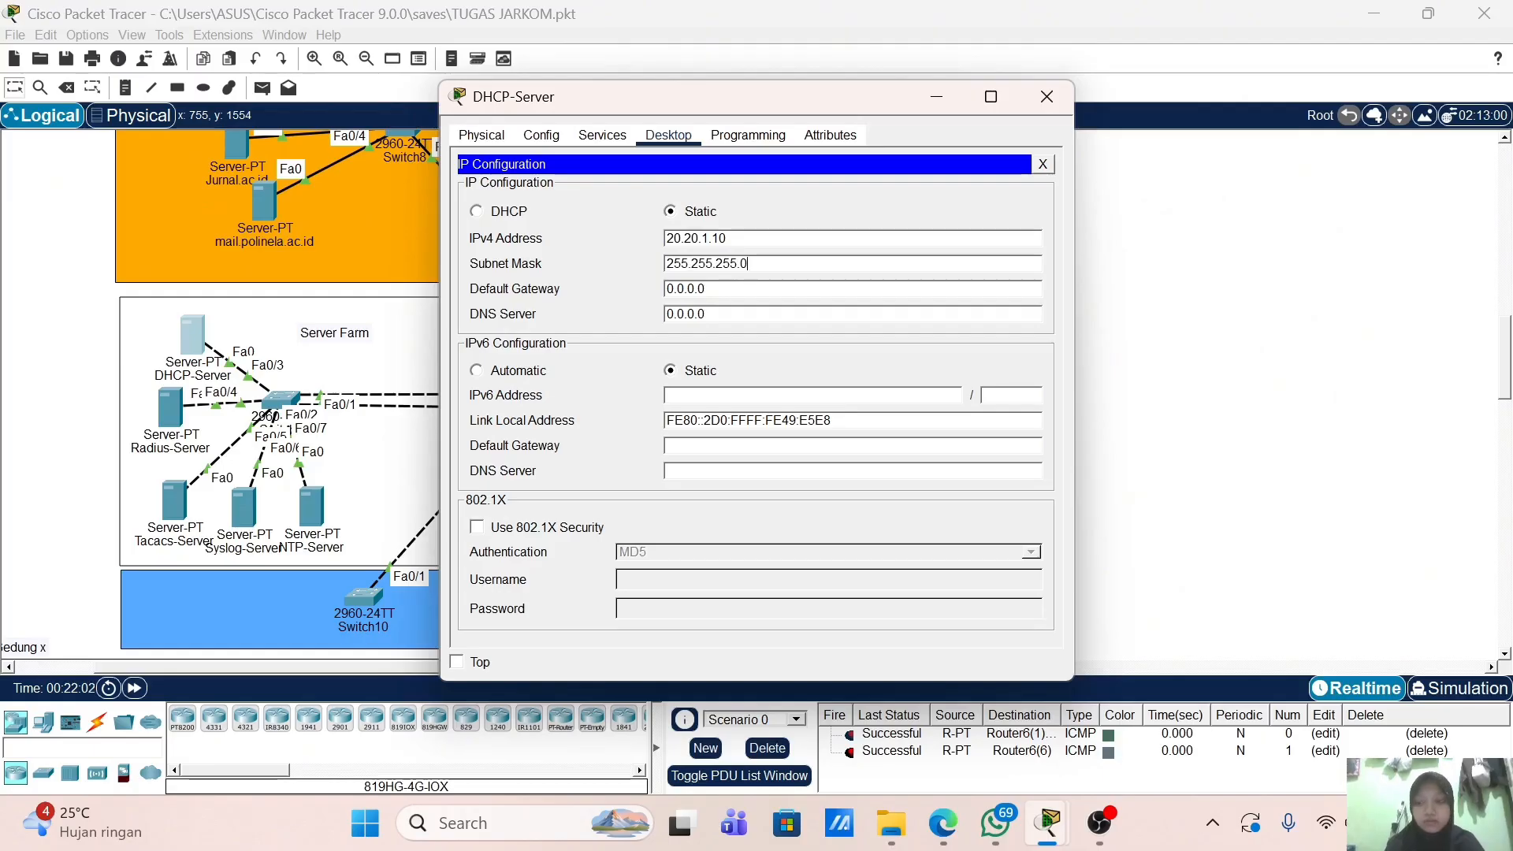
key(Tab)
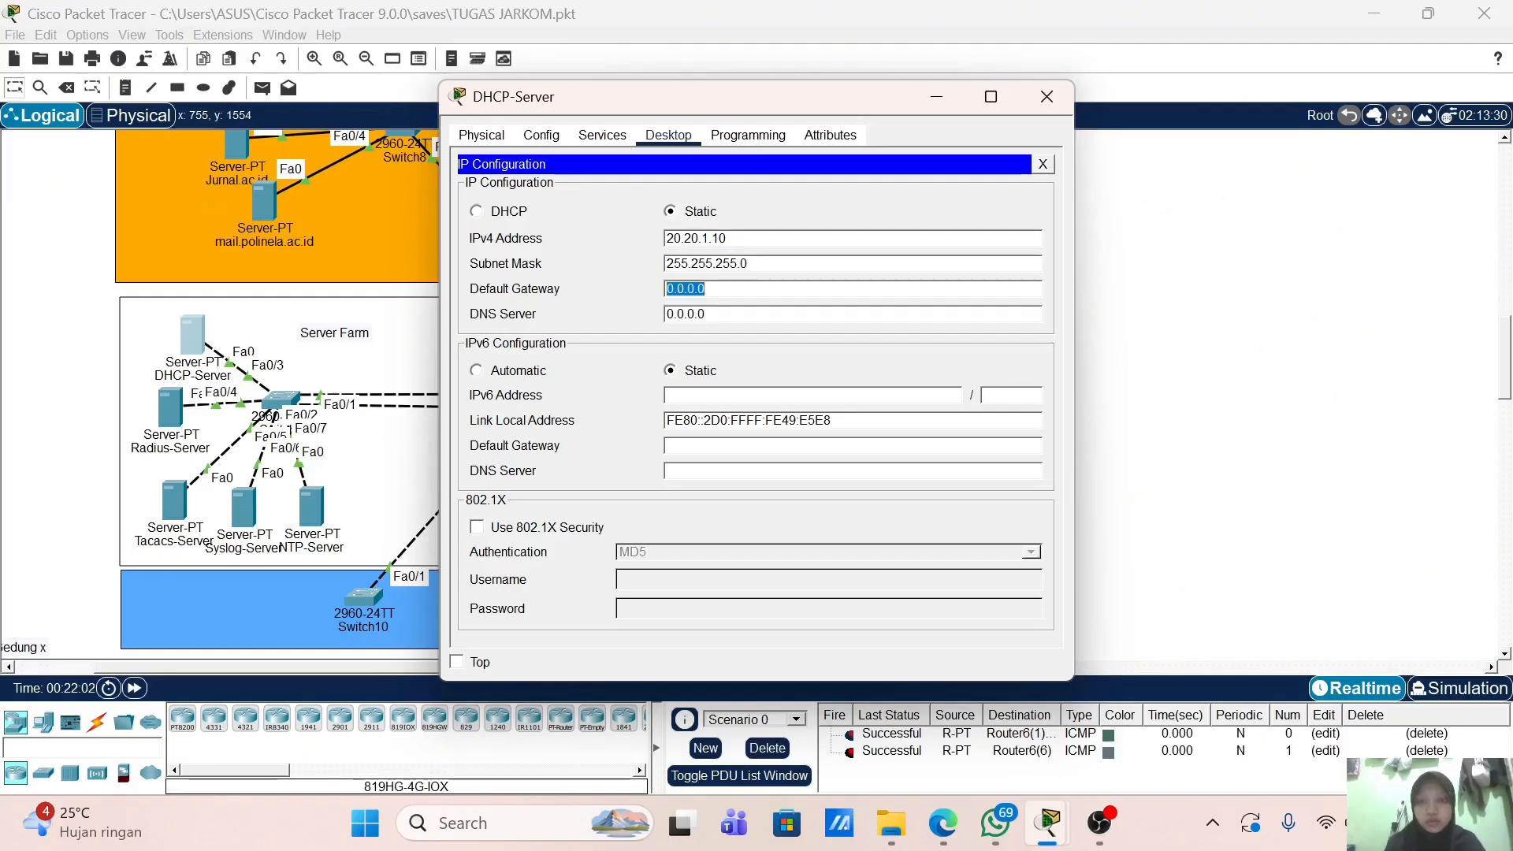
text(20.)
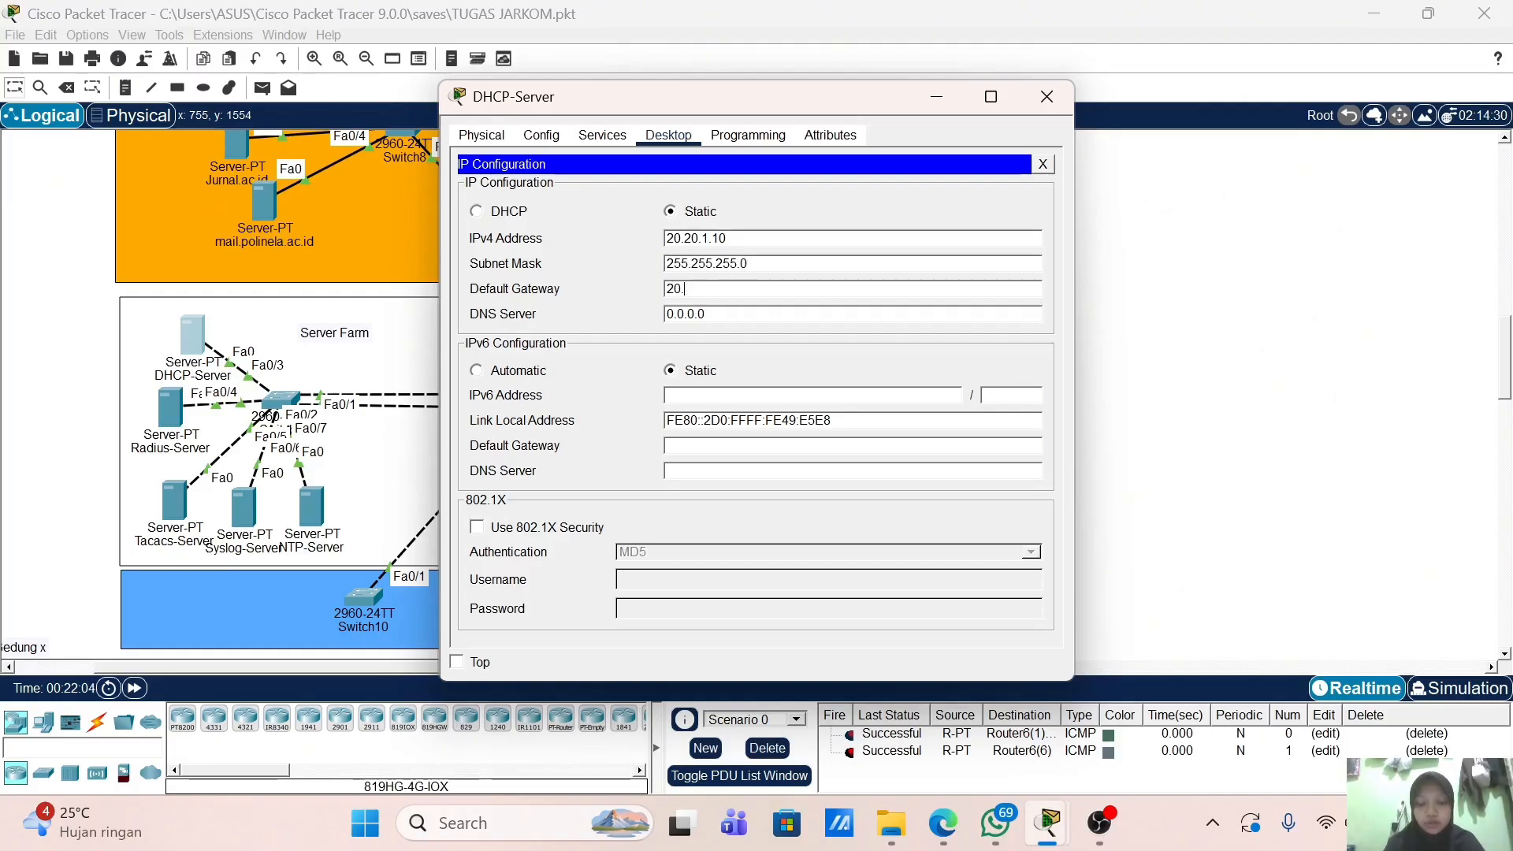
text(20.1.0/)
text(20.1.2)
Step: Close the DHCP-Server window and give interface VLAN 10 the address 172.16.10.1 255.255.255.0
click(1047, 96)
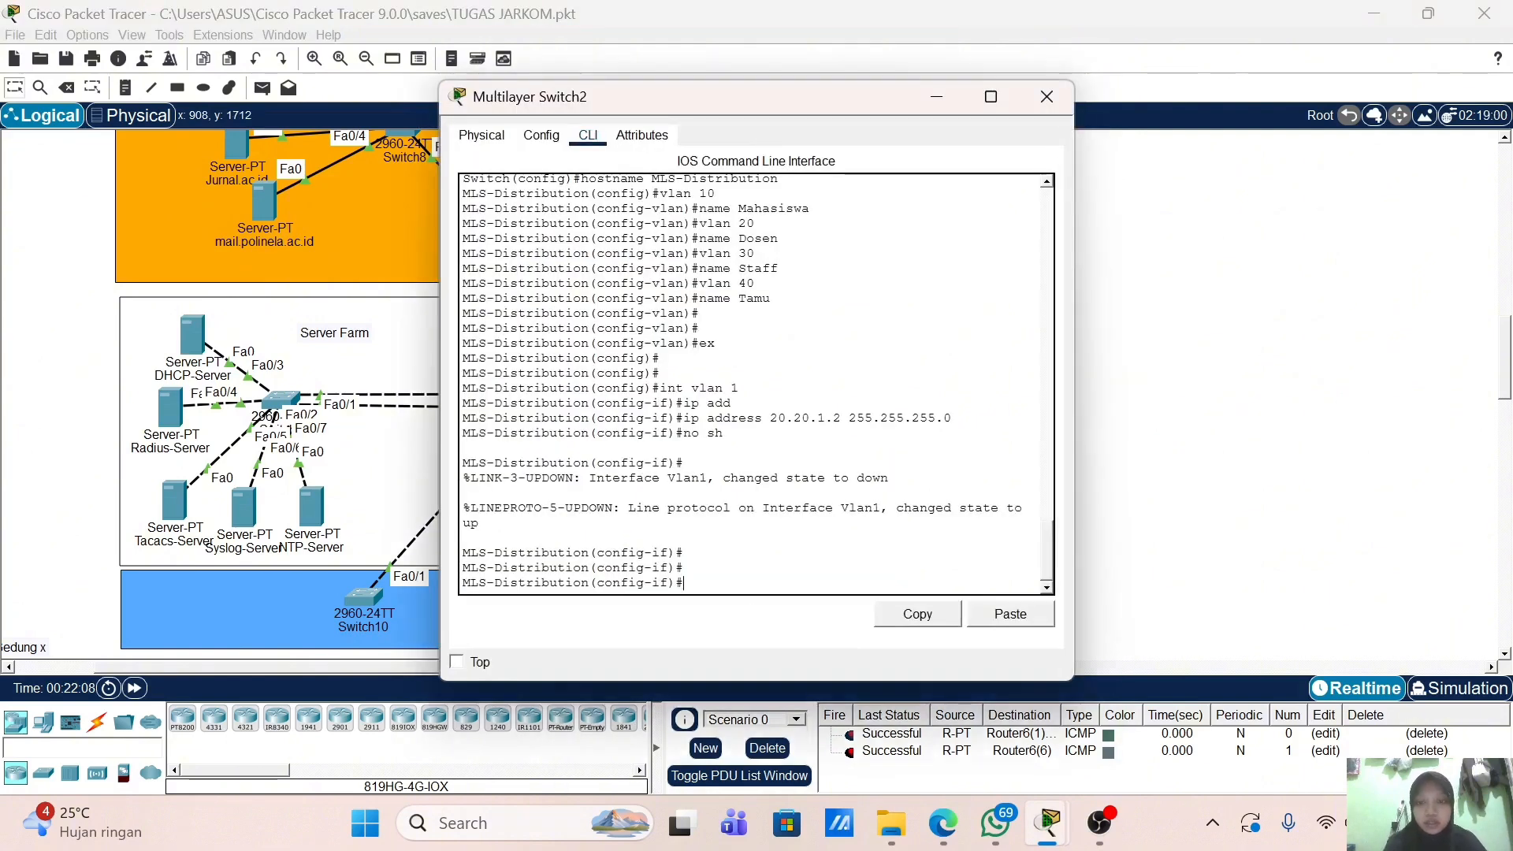
text(ex)
key(Return)
key(Return)
key(Return)
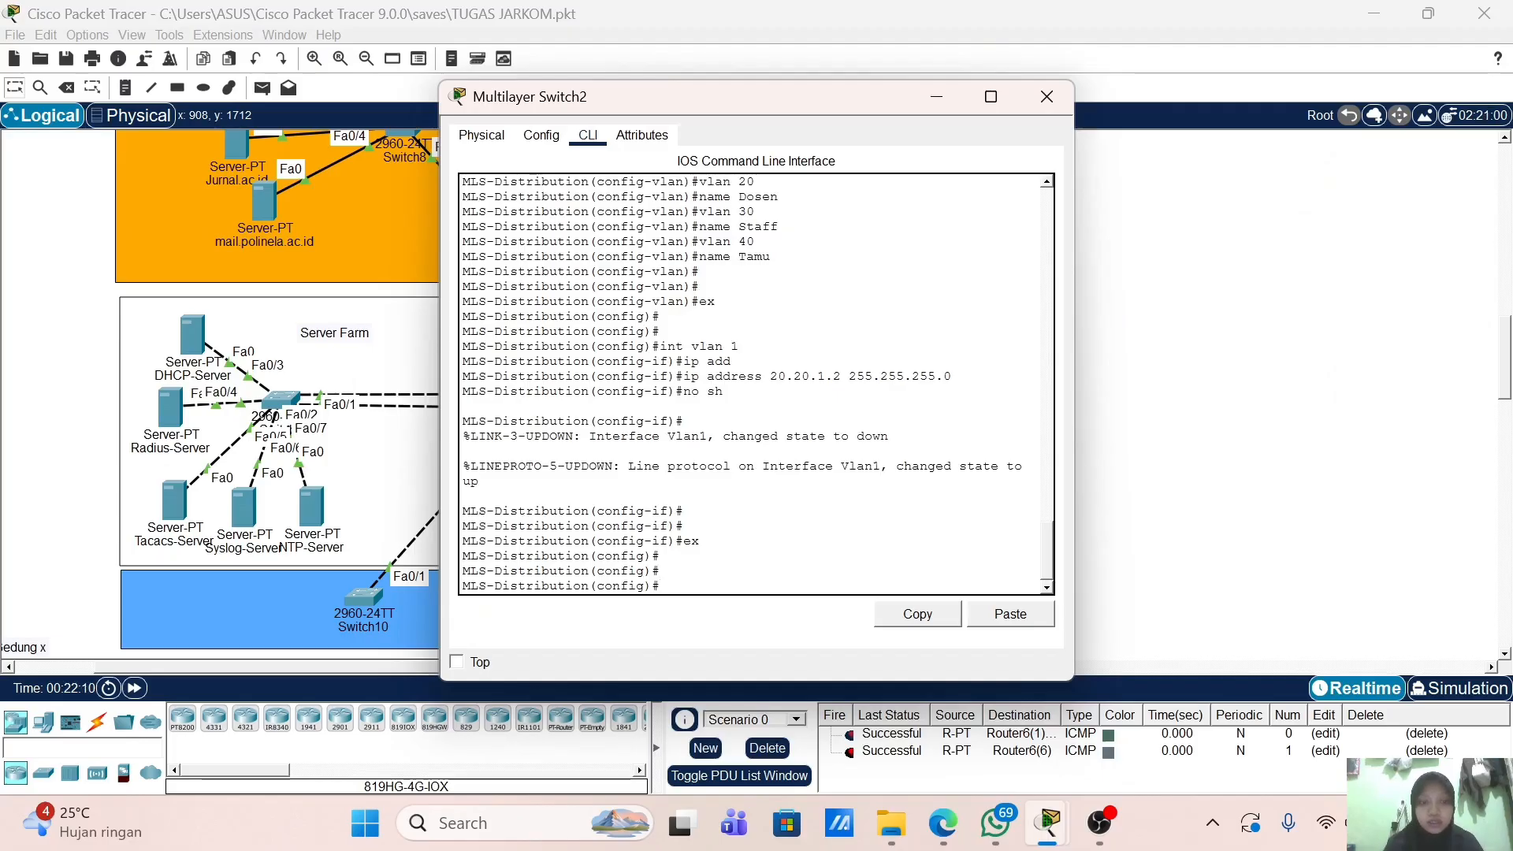
text(int vlan)
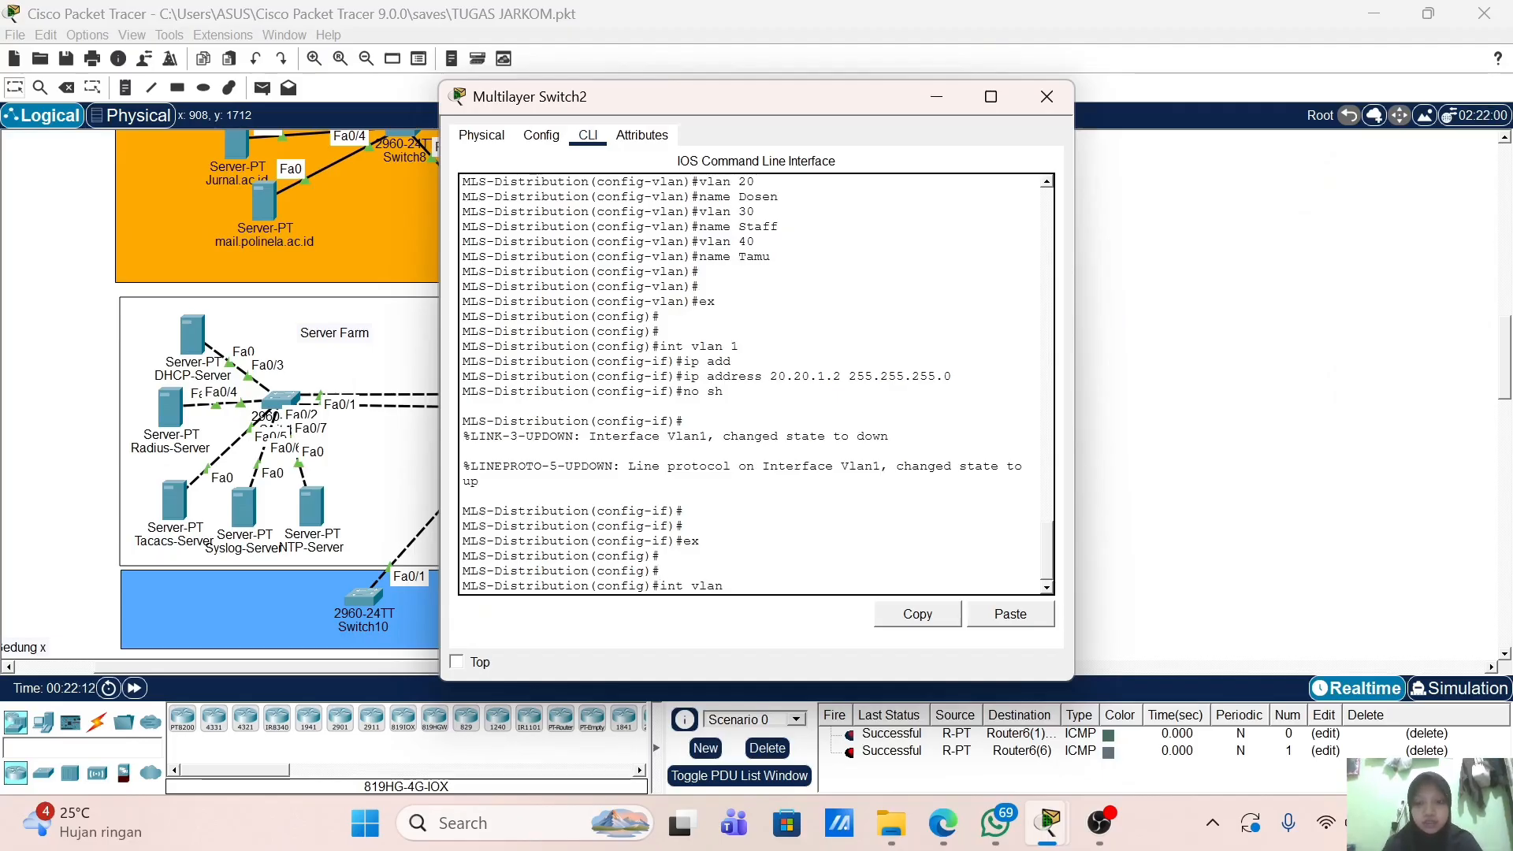
text( 10)
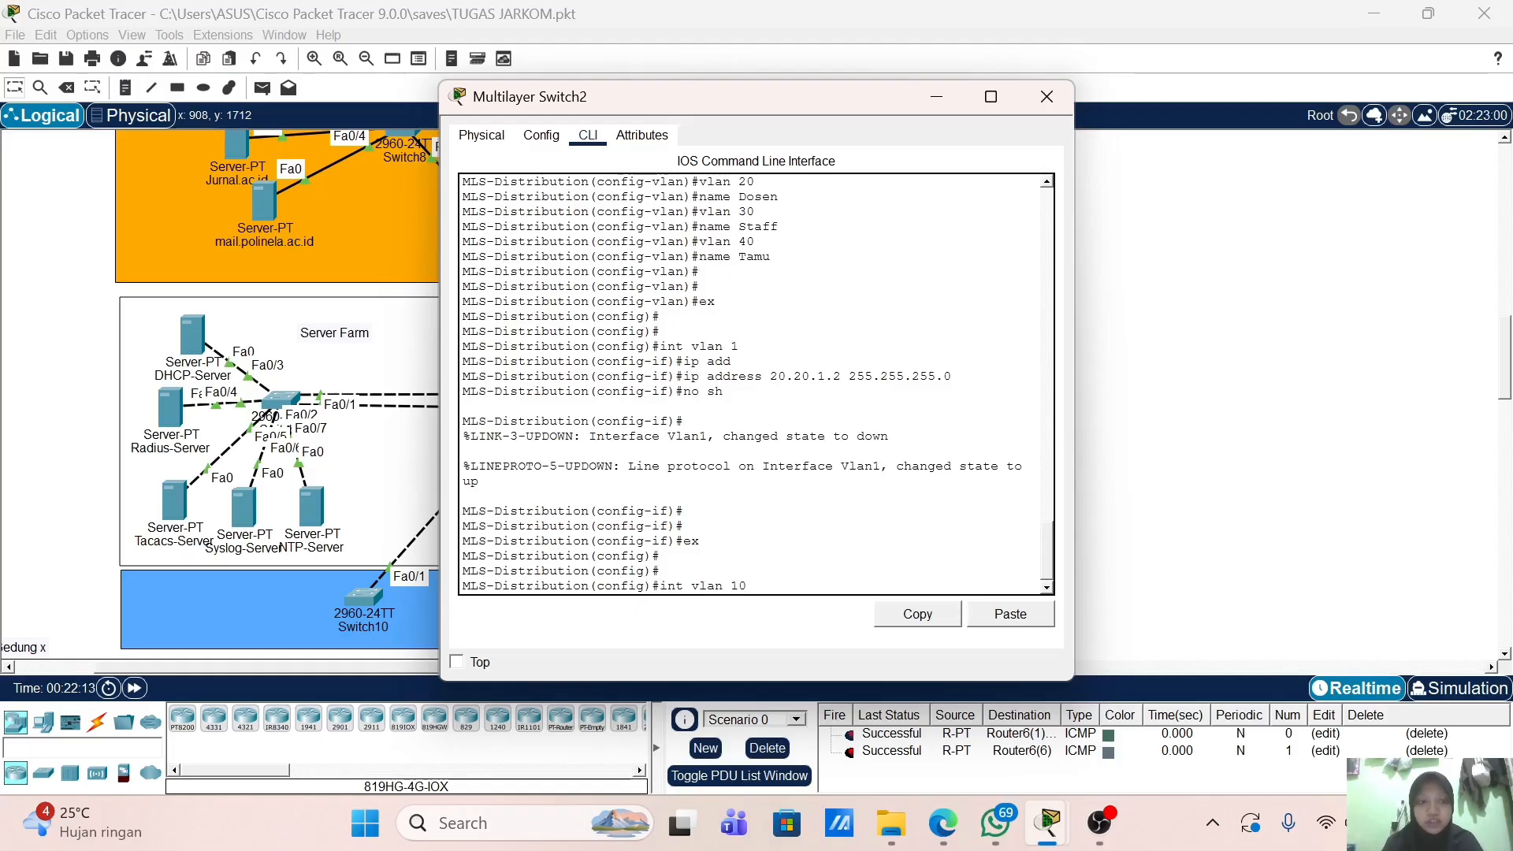
key(Return)
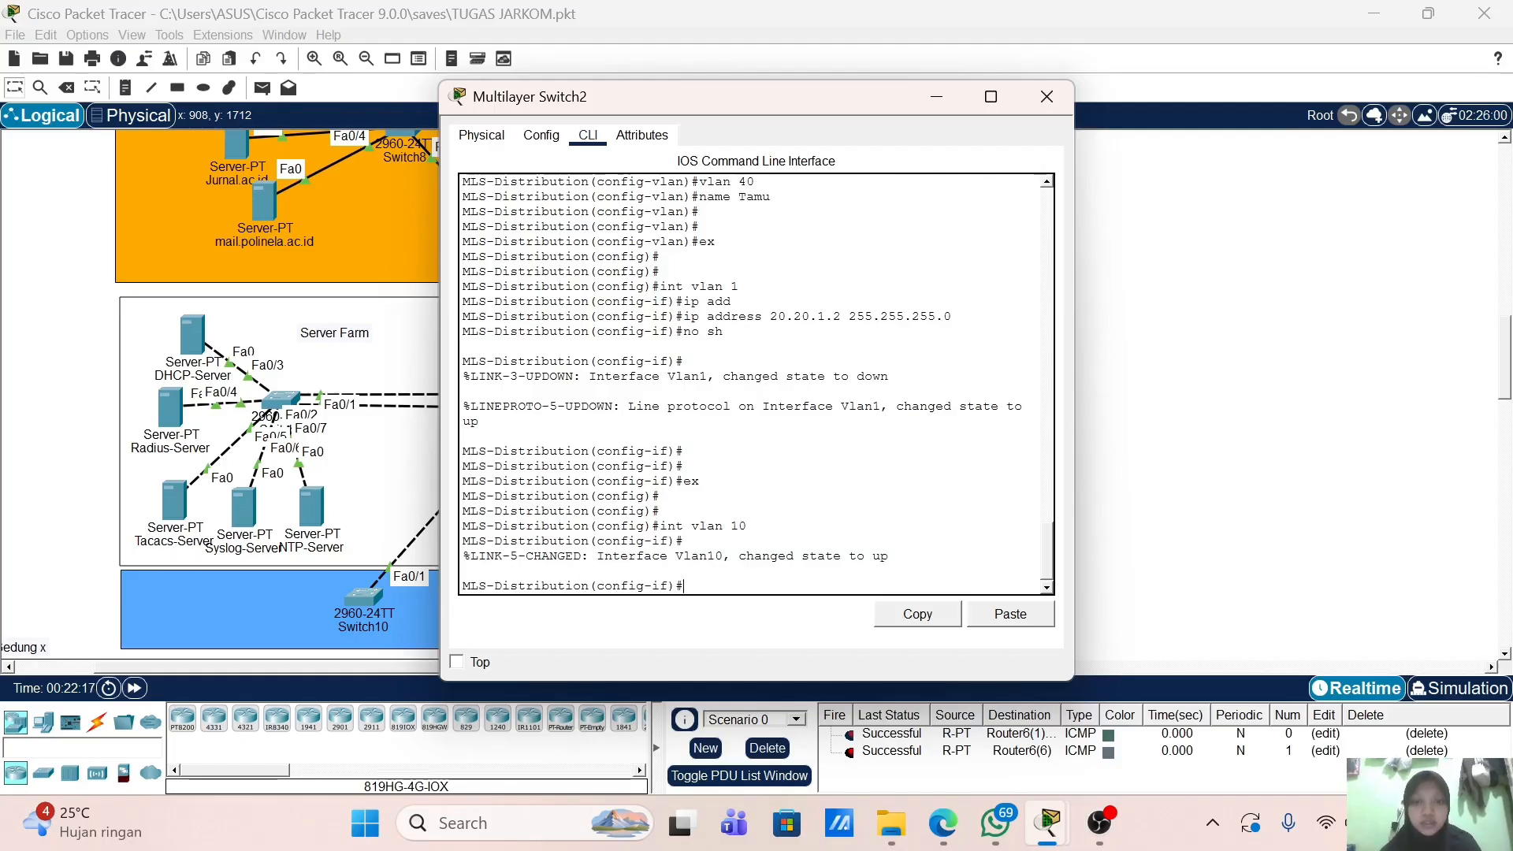
text(ip add)
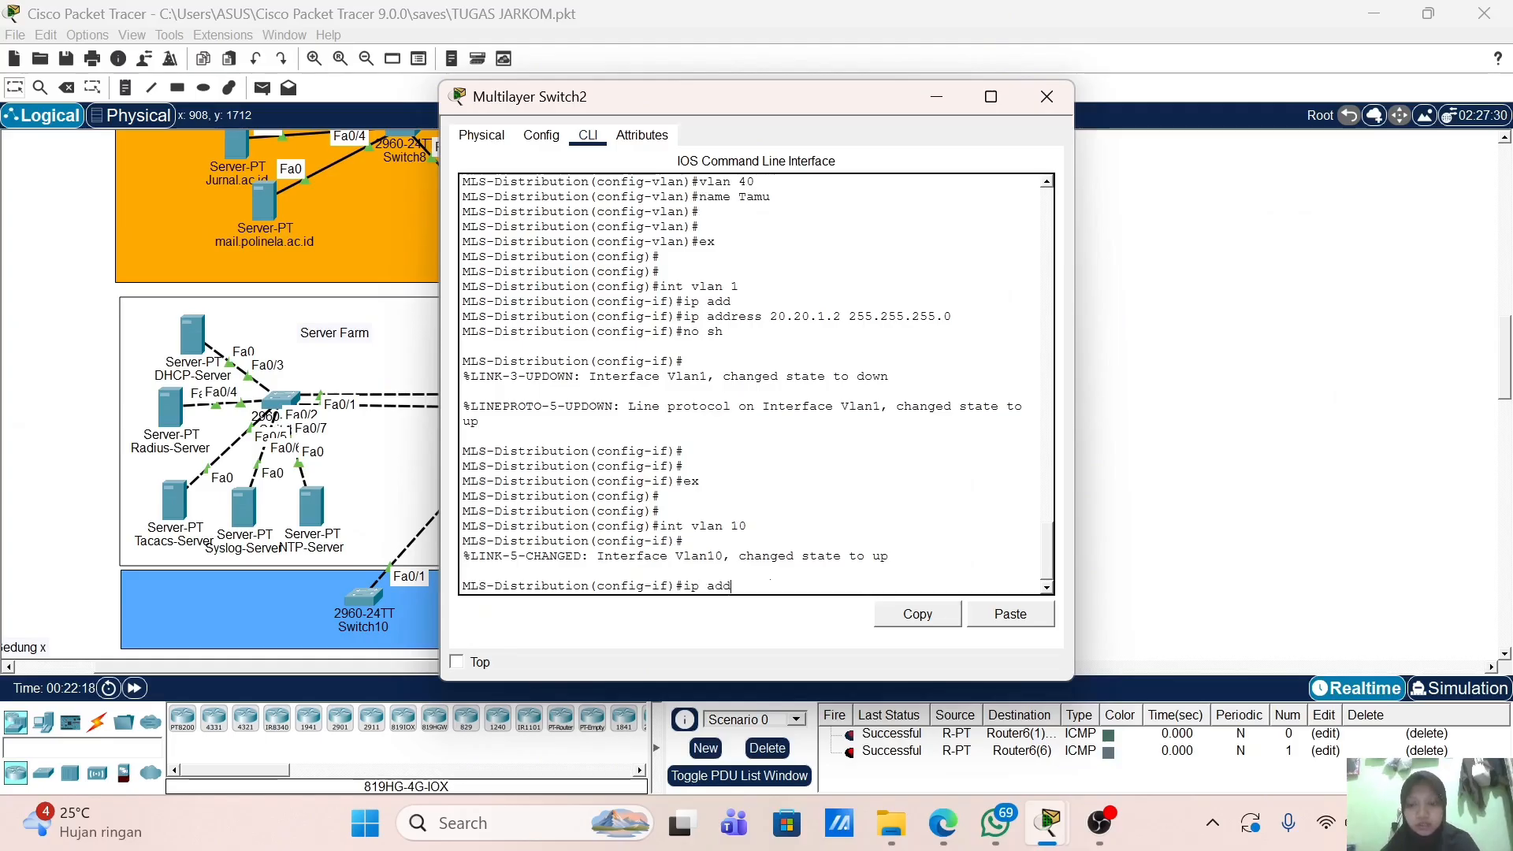
key(Tab)
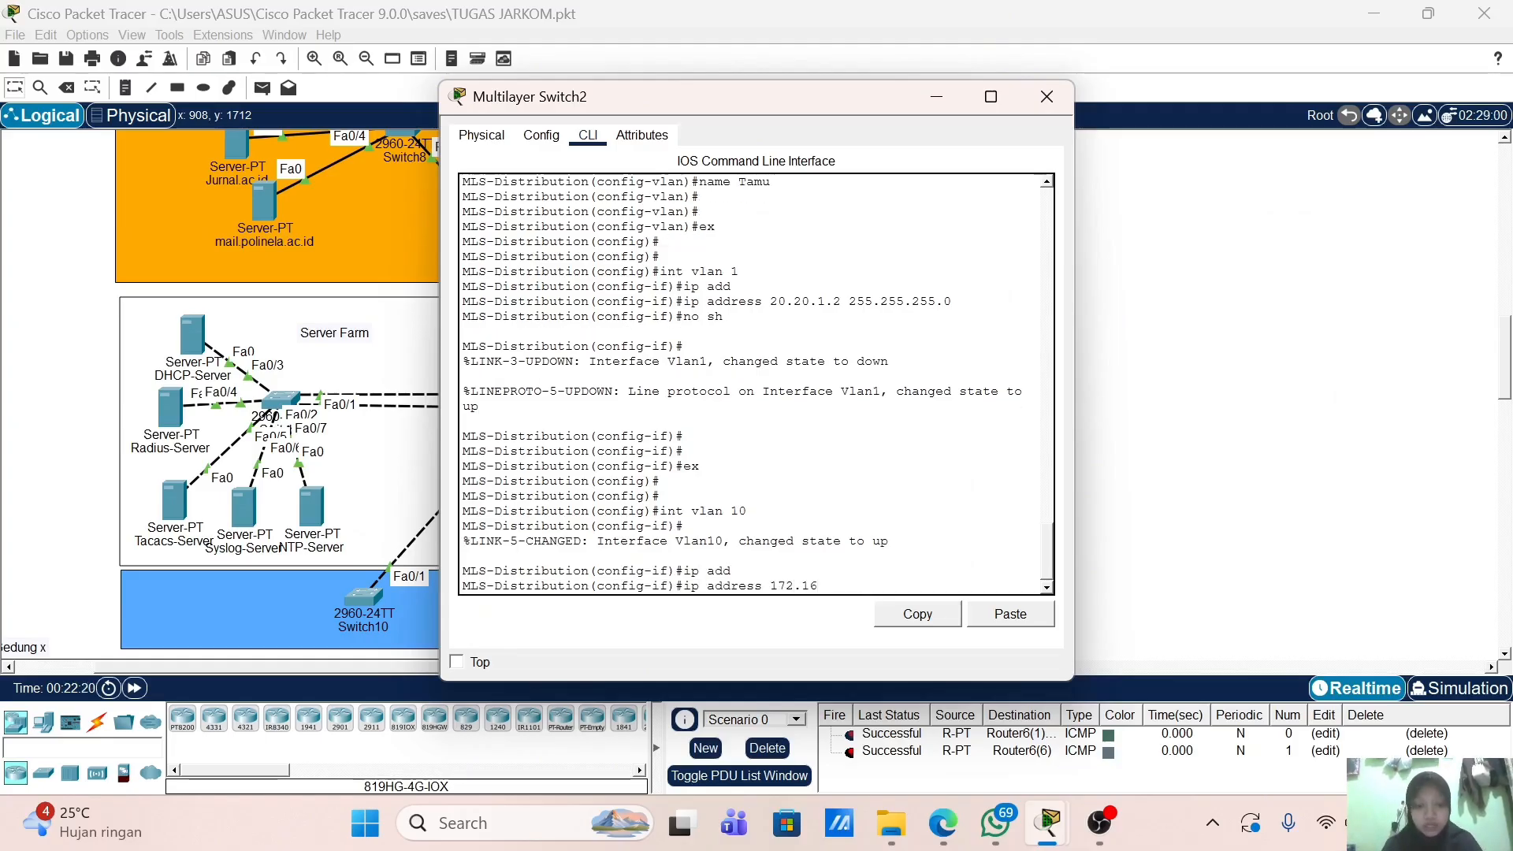
text(172.16.10.1)
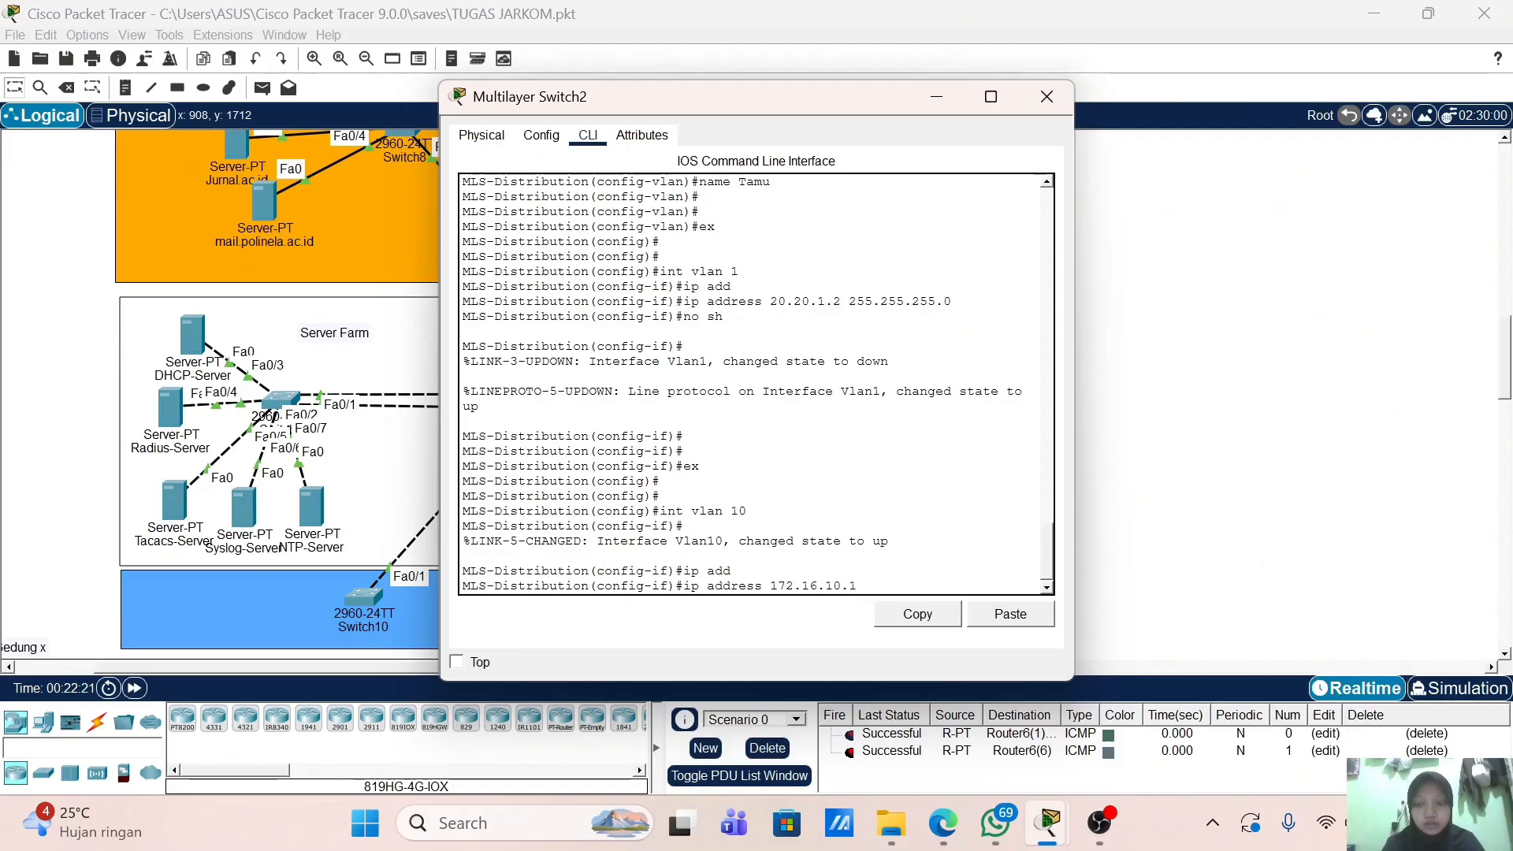
text( 255.)
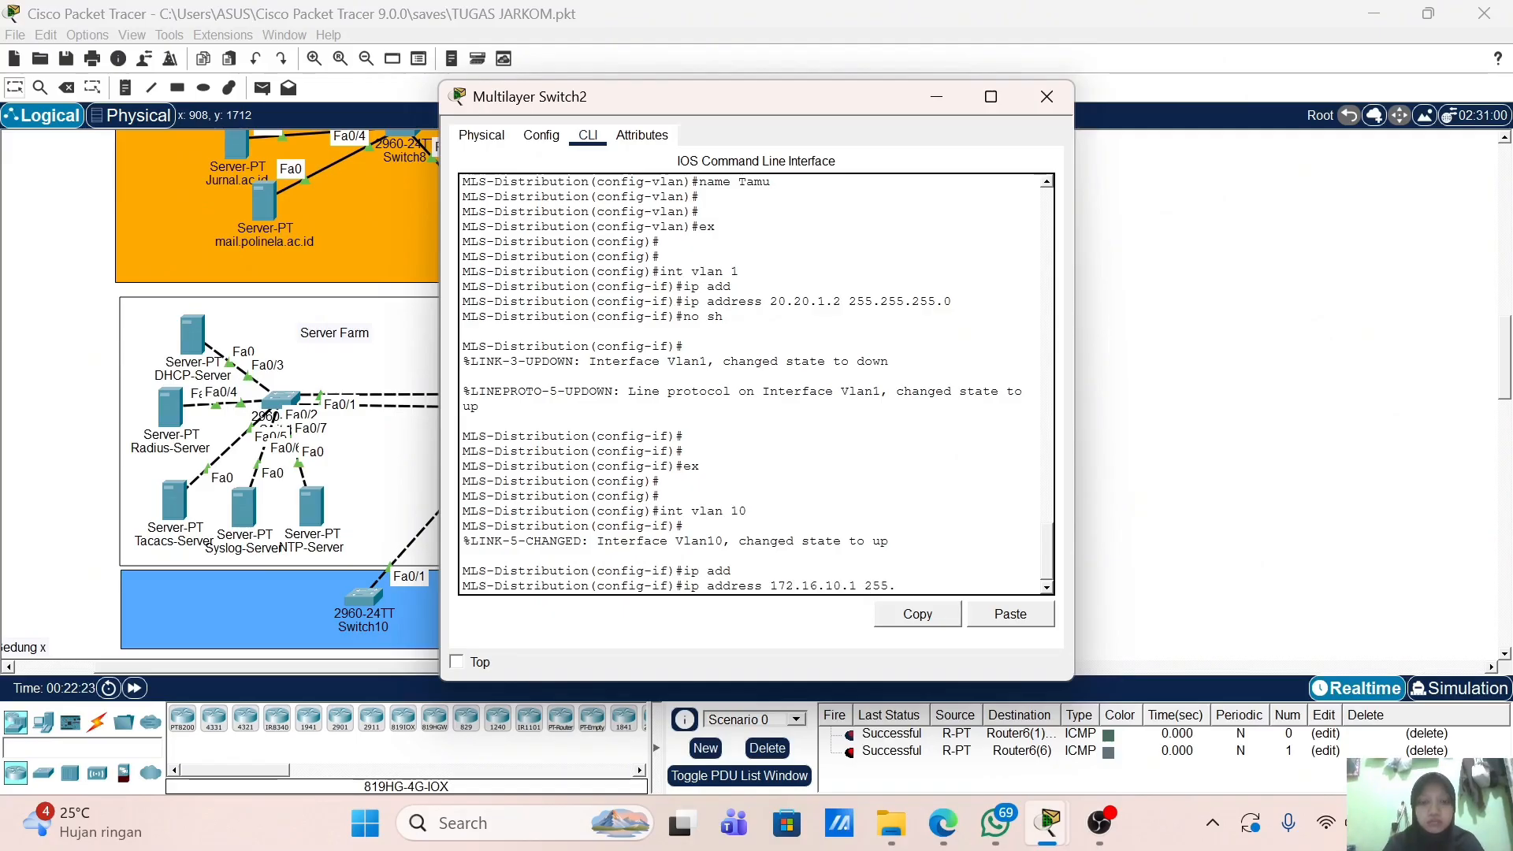
text(255.255.0)
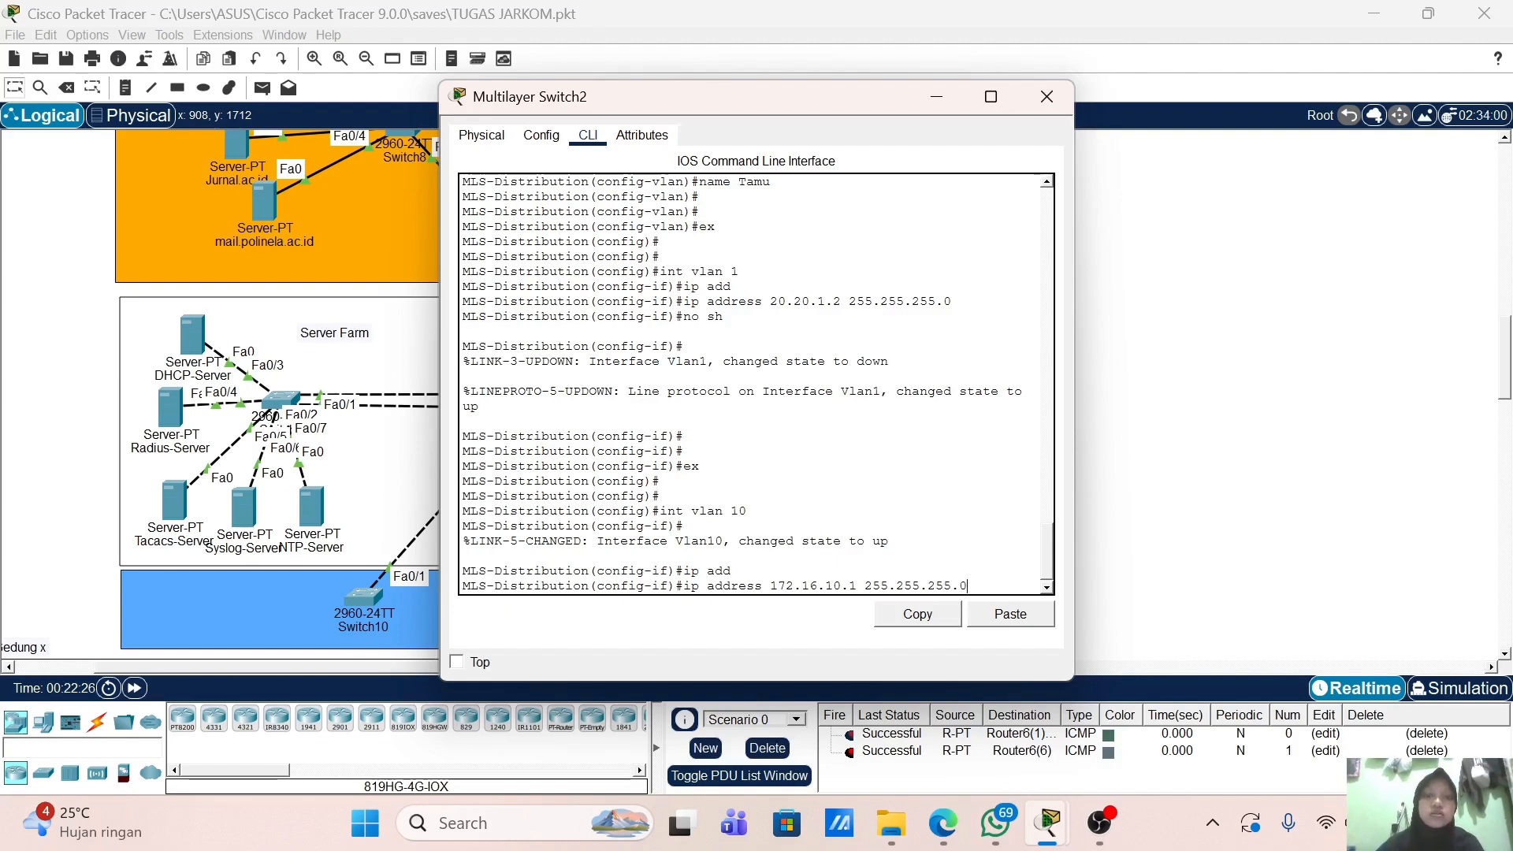
key(Return)
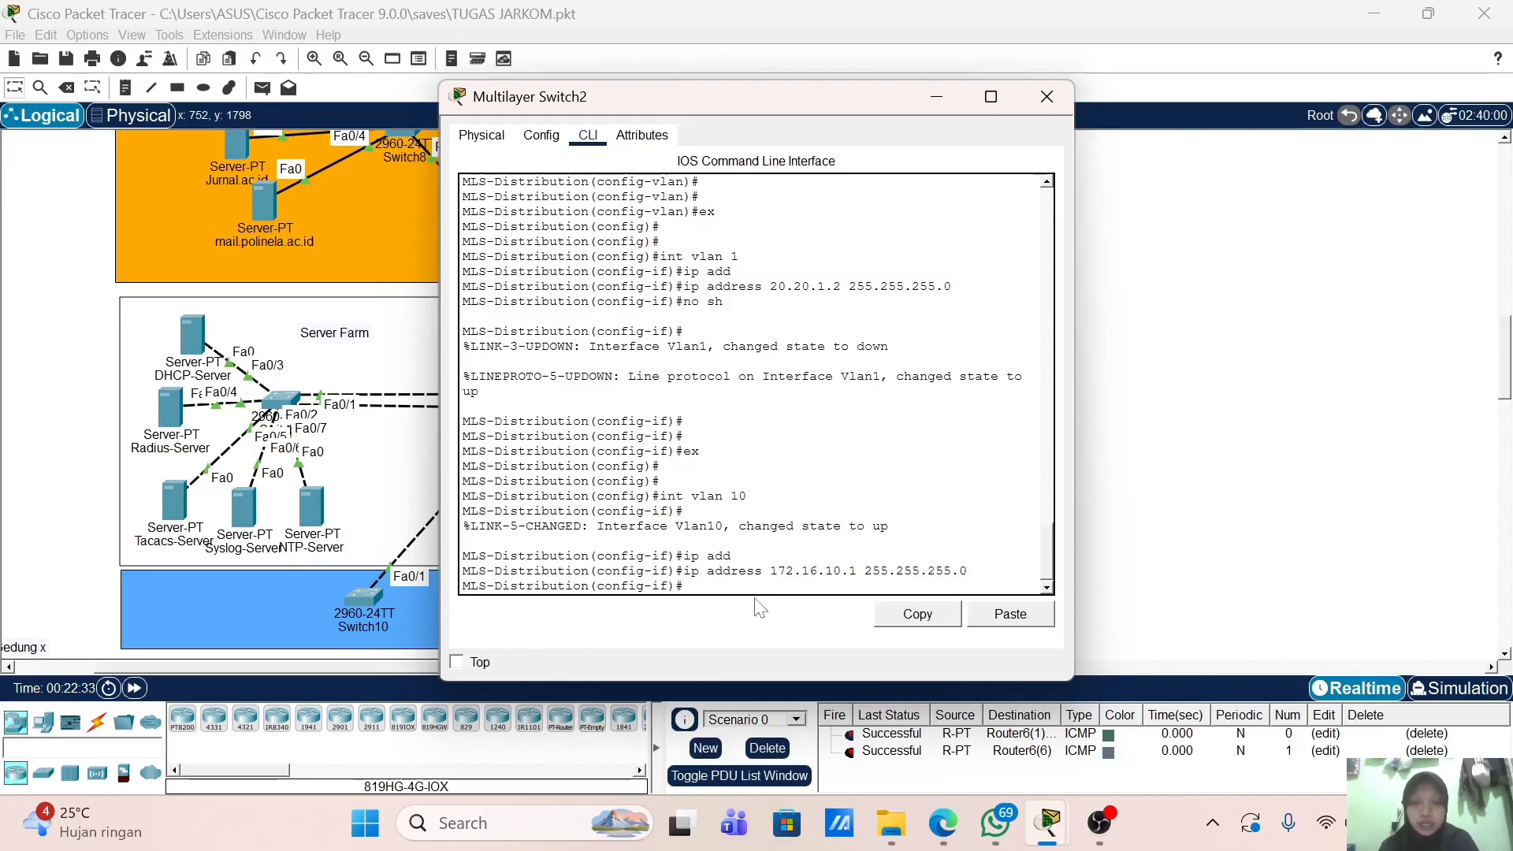
Step: Add ip helper-address 20.20.1.10 to the VLAN 10 interface
text(p hel)
key(Tab)
text(p)
key(Tab)
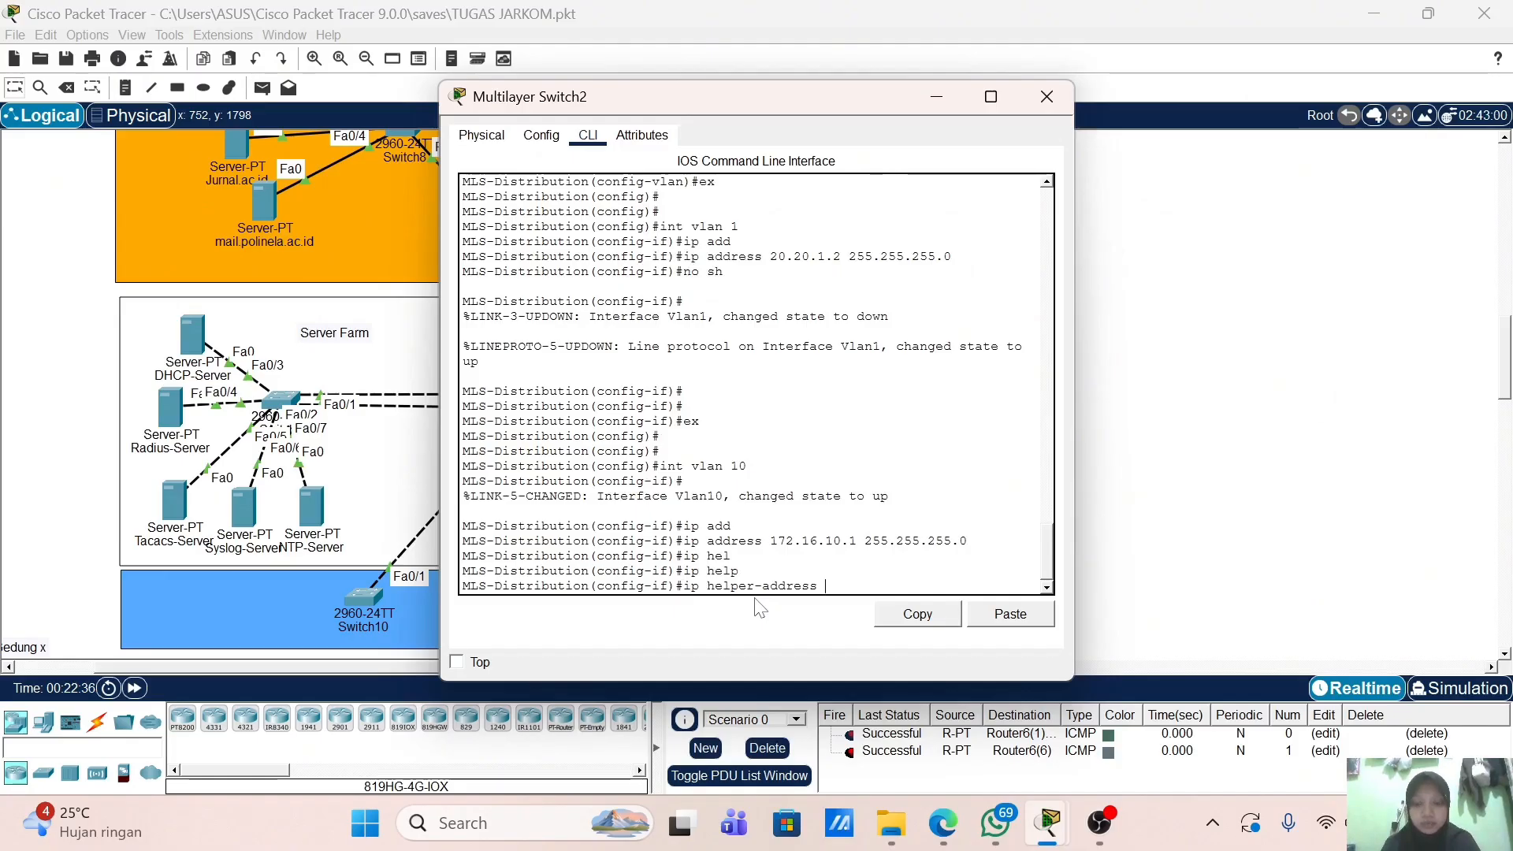
text(20.20.1.10)
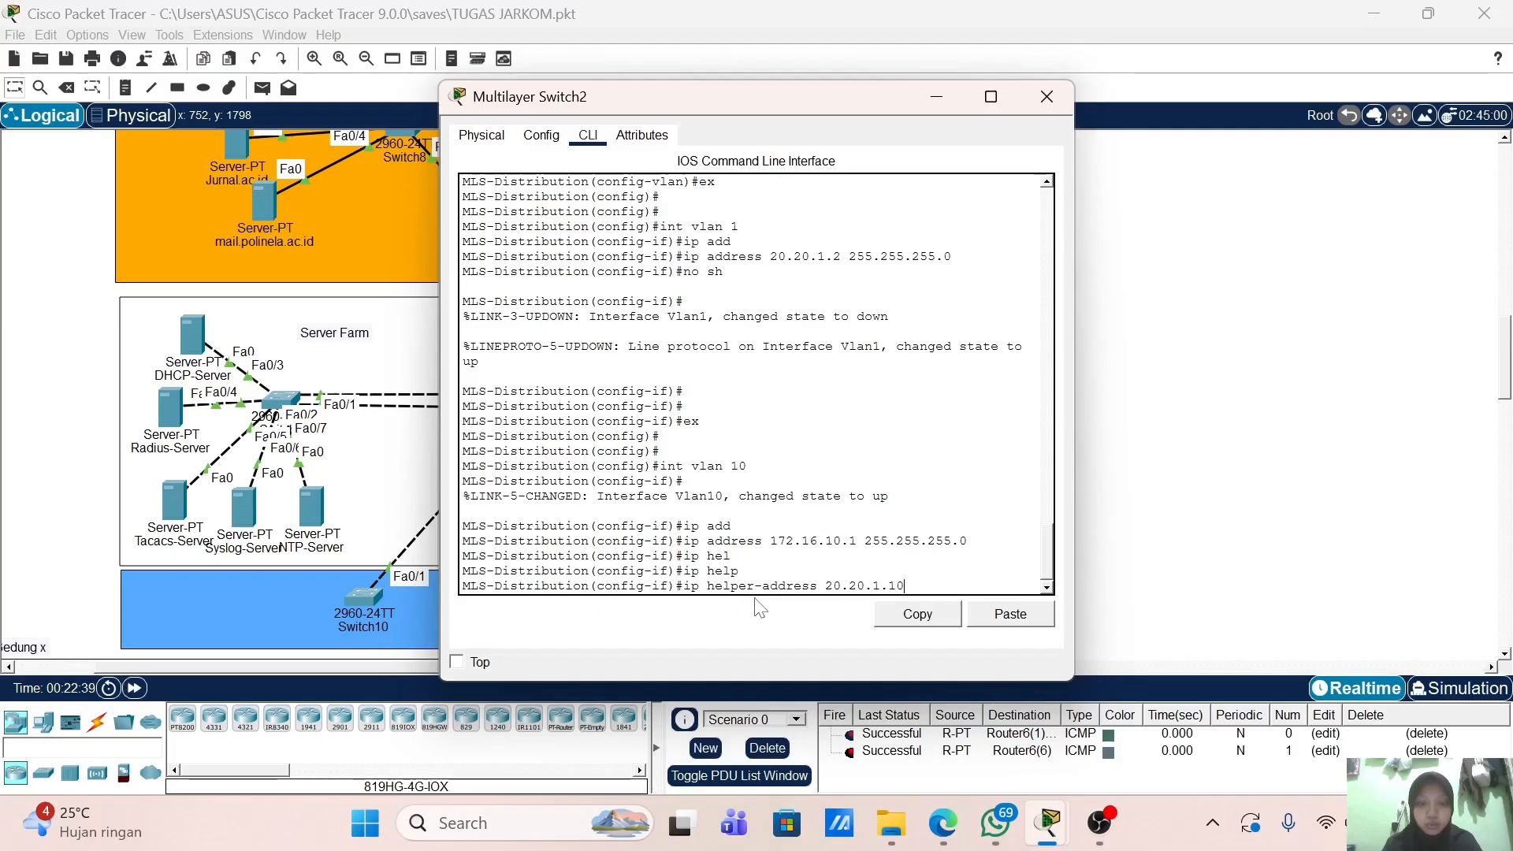
key(Return)
key(Return)
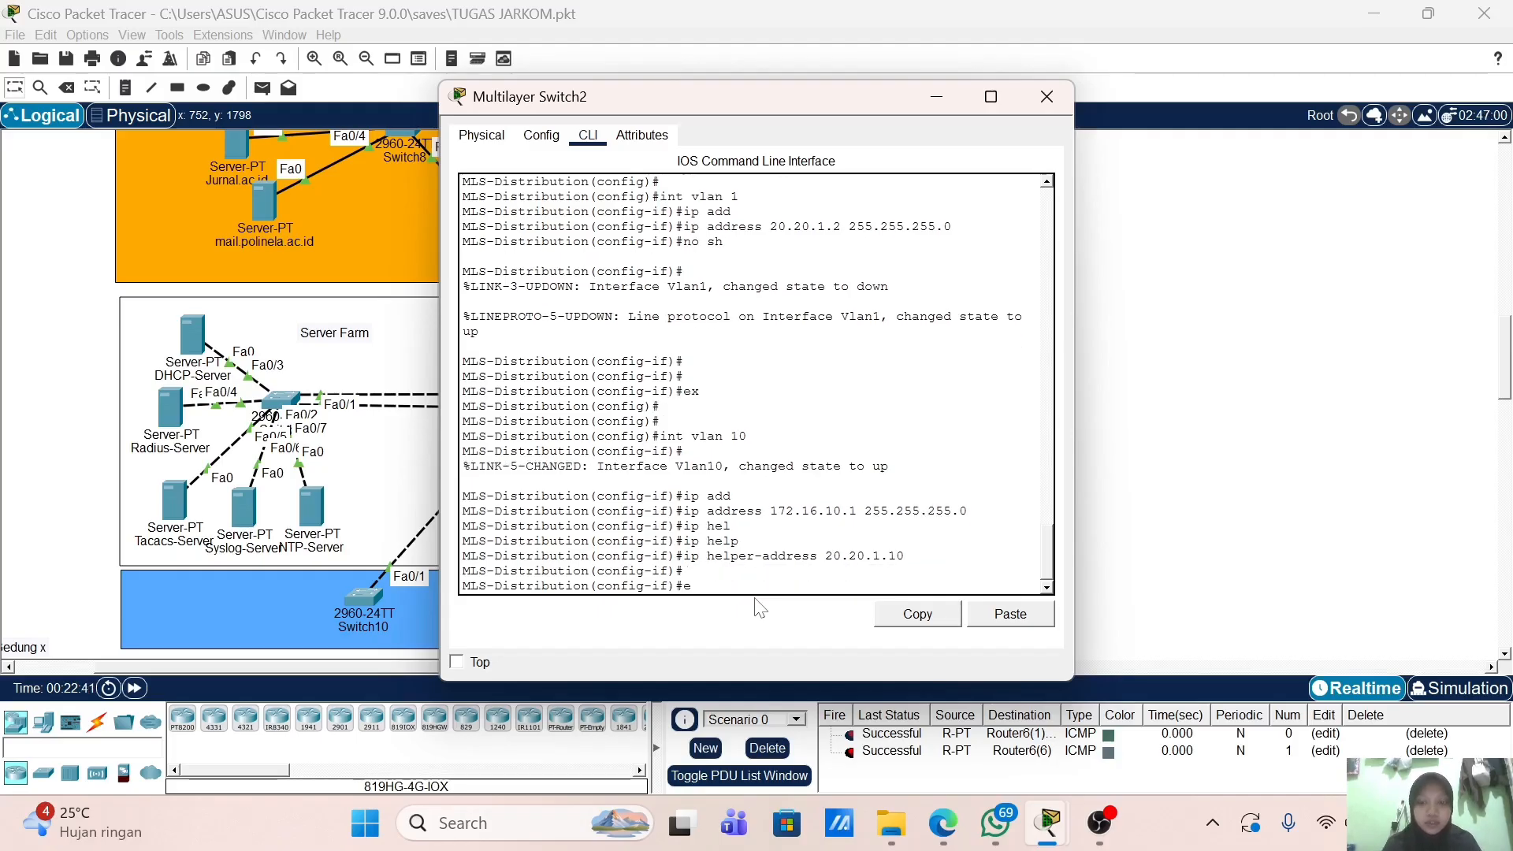
Step: Create interface VLAN 20 with address 172.16.20.1 and helper-address 20.20.1.10
text(ex)
key(Return)
text(int)
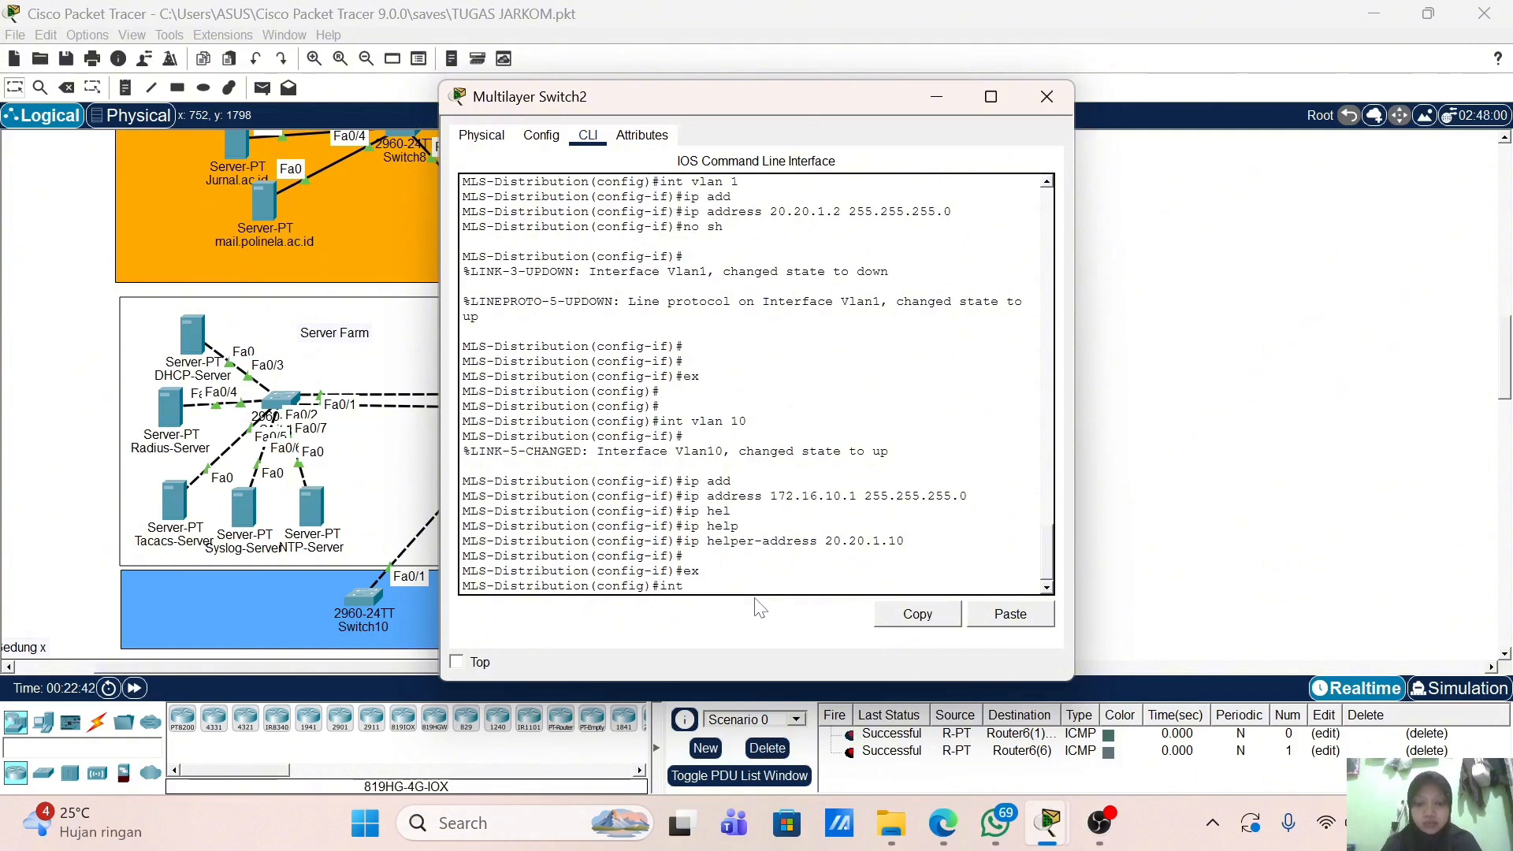
text( vlan 20)
key(Return)
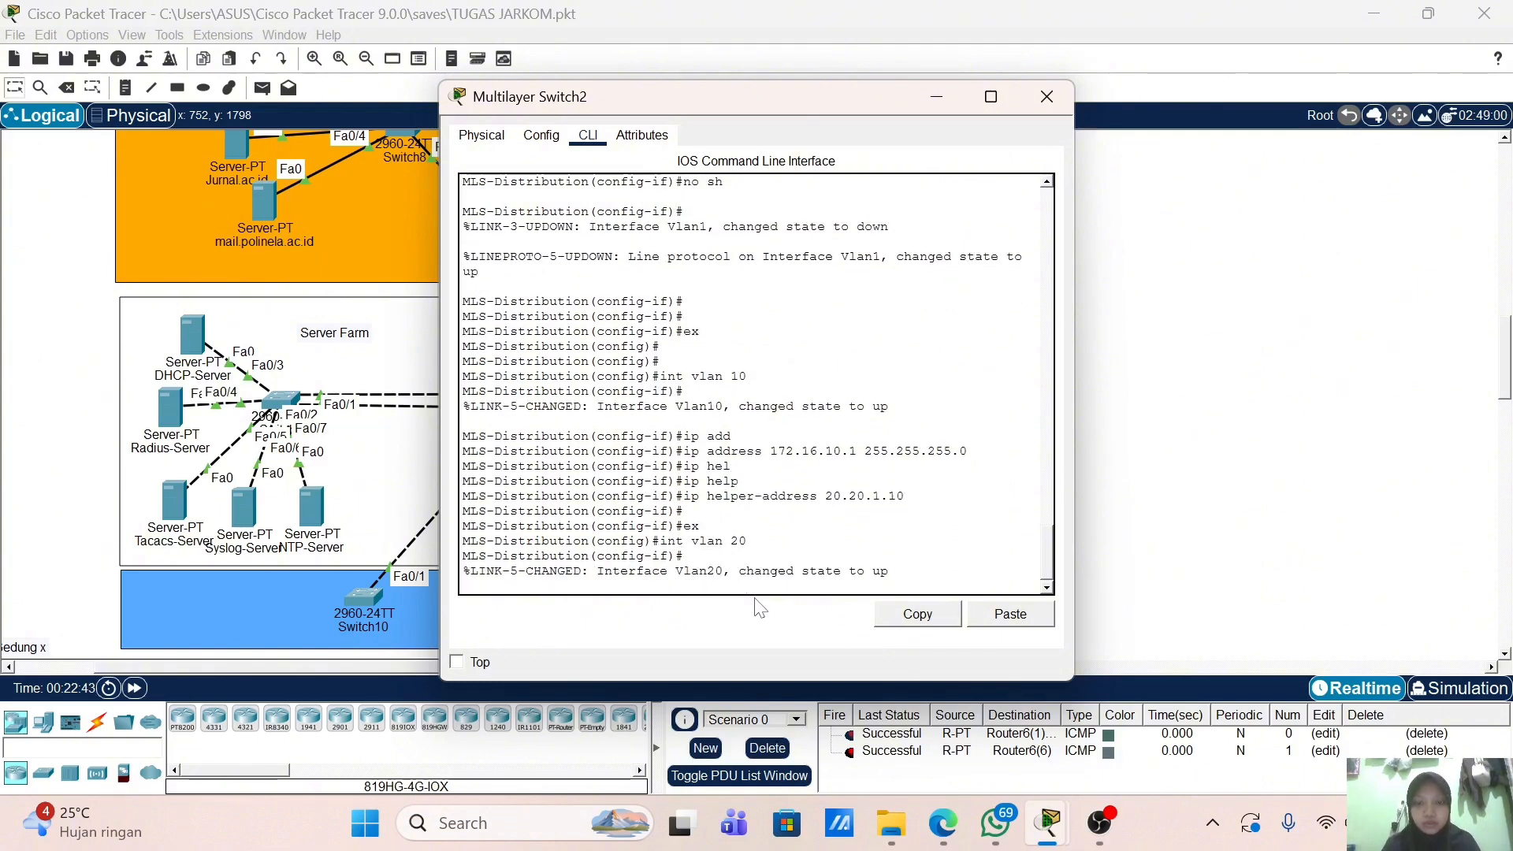
text(ex)
key(Up)
key(Up)
key(Up)
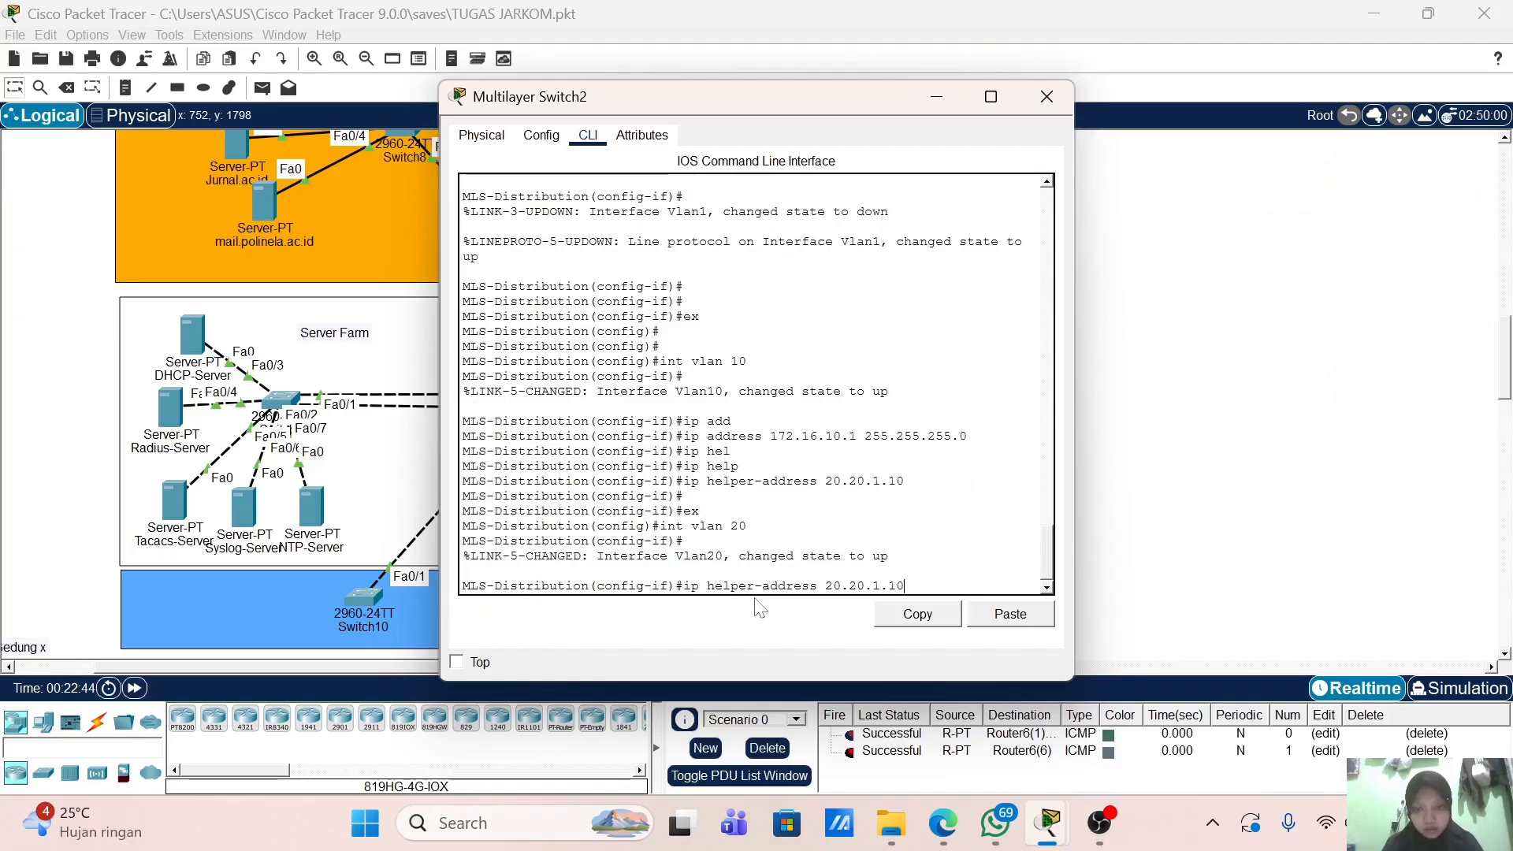
key(Up)
key(Up)
key(Up)
key(Left)
key(Left)
key(Left)
key(Left)
key(Left)
key(Left)
key(Left)
key(Left)
key(Left)
key(Left)
key(Left)
key(Left)
key(Left)
key(Left)
key(Left)
key(Left)
key(Left)
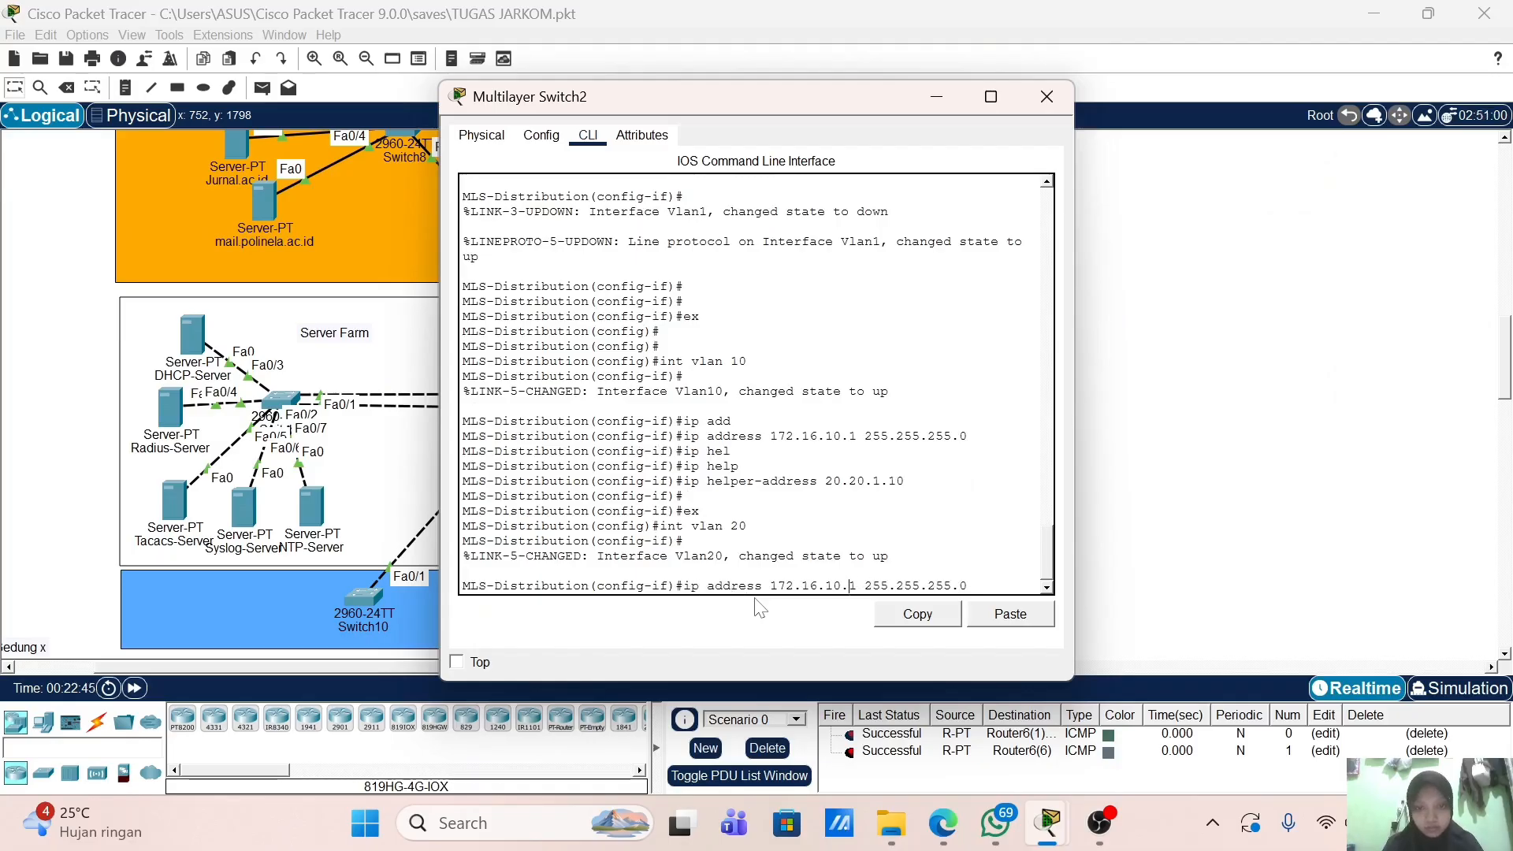
key(BackSpace)
text(2)
key(Return)
key(Up)
key(Up)
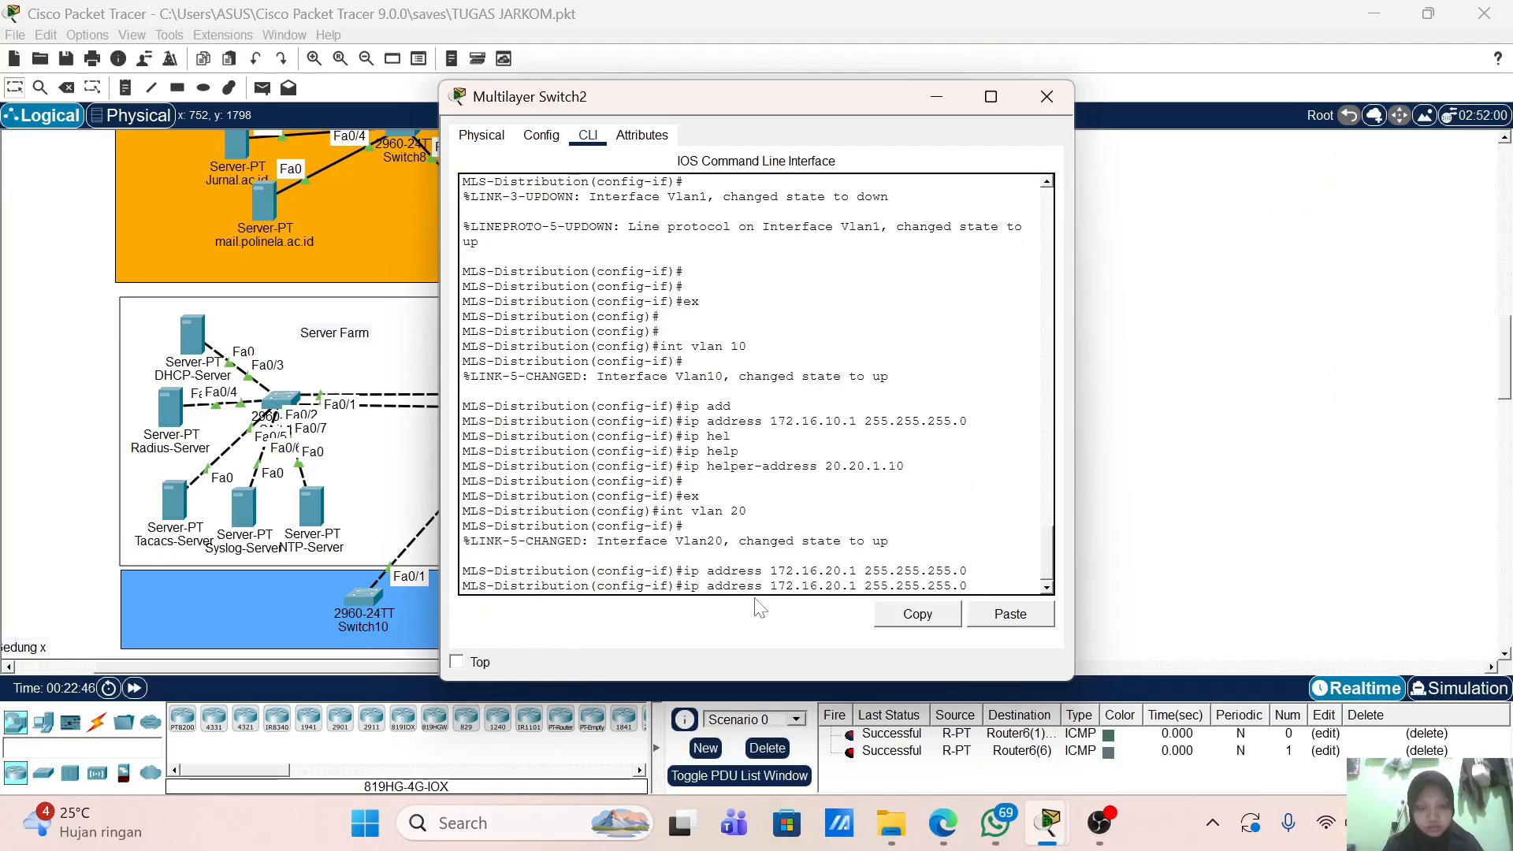
key(Up)
key(Up)
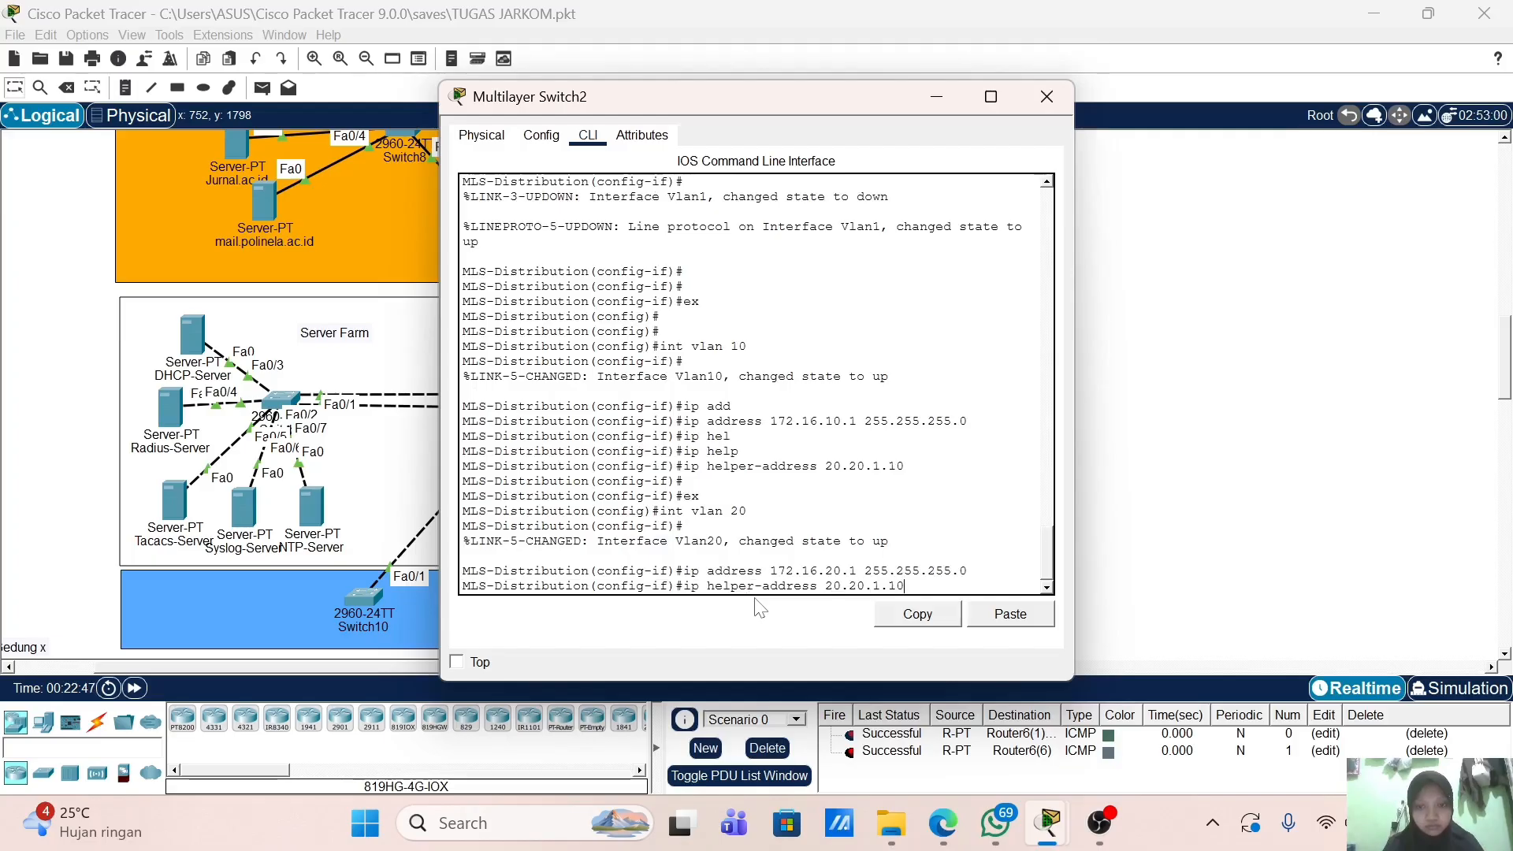
key(Return)
key(Return)
Step: Create interface VLAN 30 with address 172.16.30.1 and helper-address 20.20.1.10
text(e)
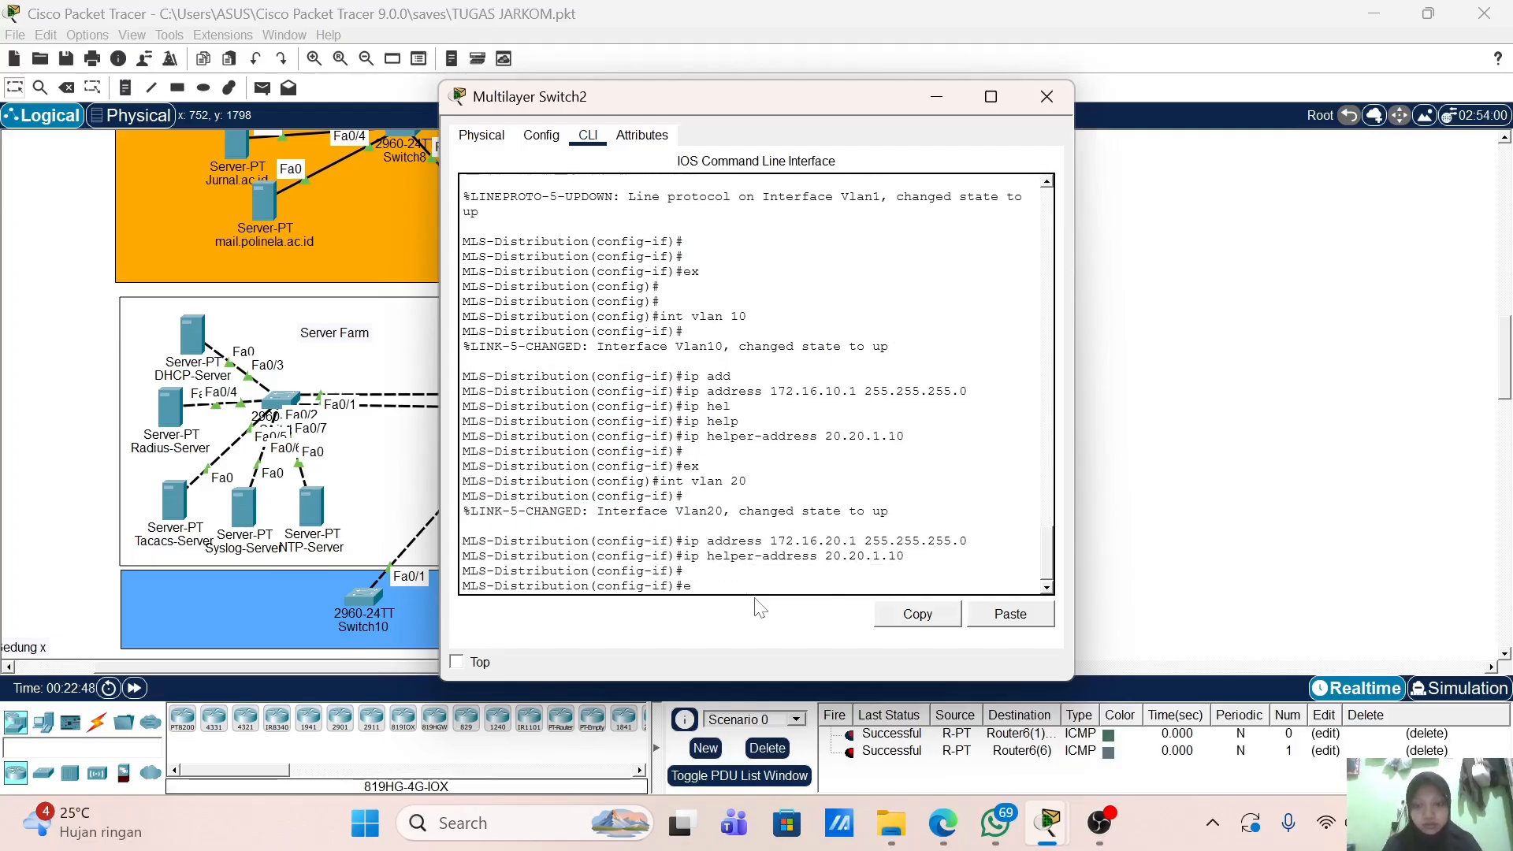
text(x)
key(Return)
key(Up)
key(Up)
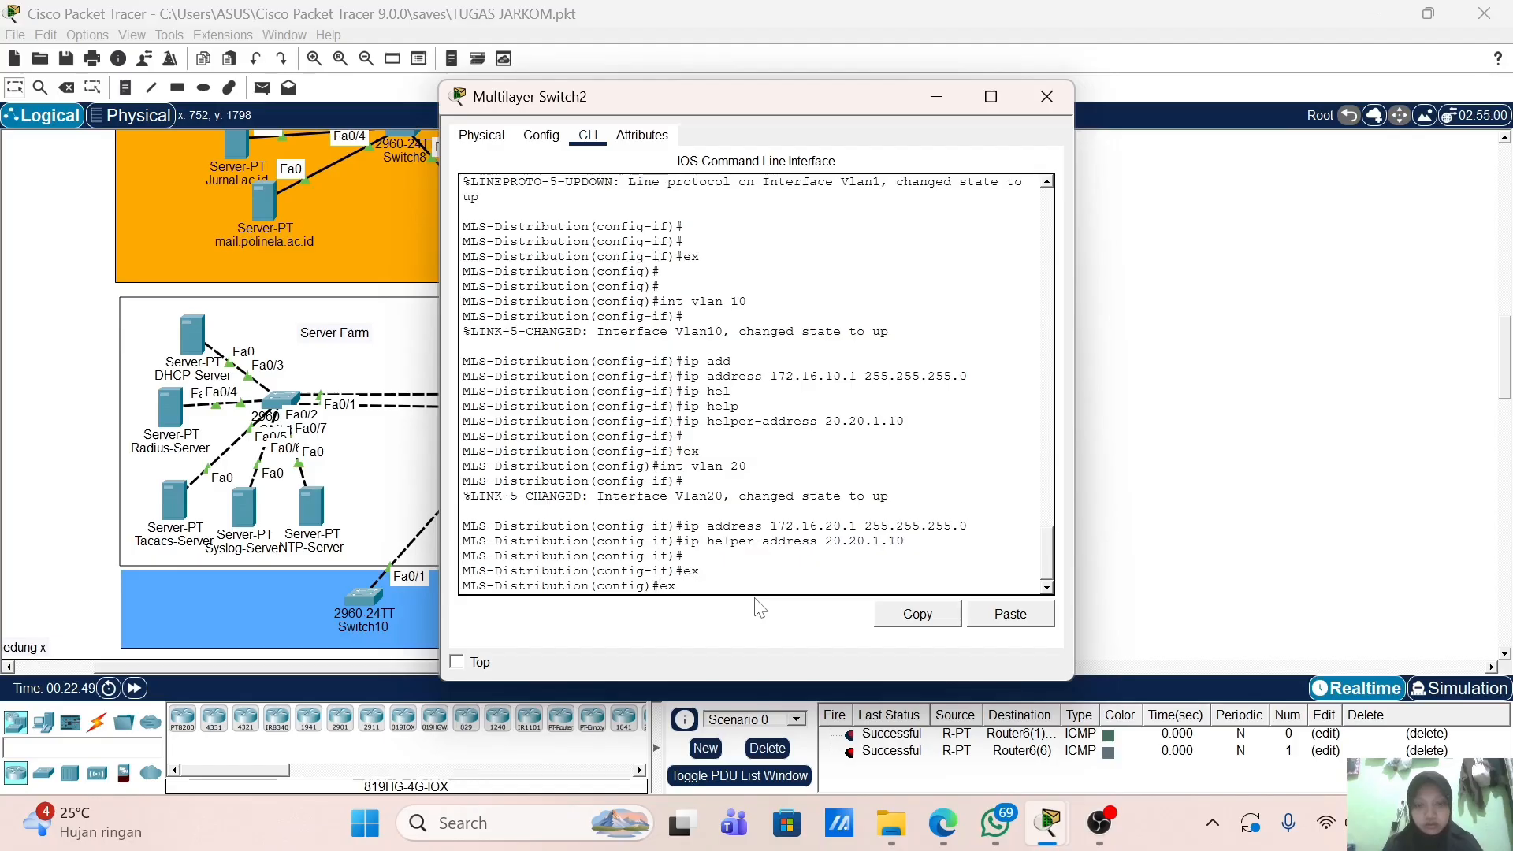
key(Up)
key(Up)
key(Left)
key(BackSpace)
text(3)
key(Return)
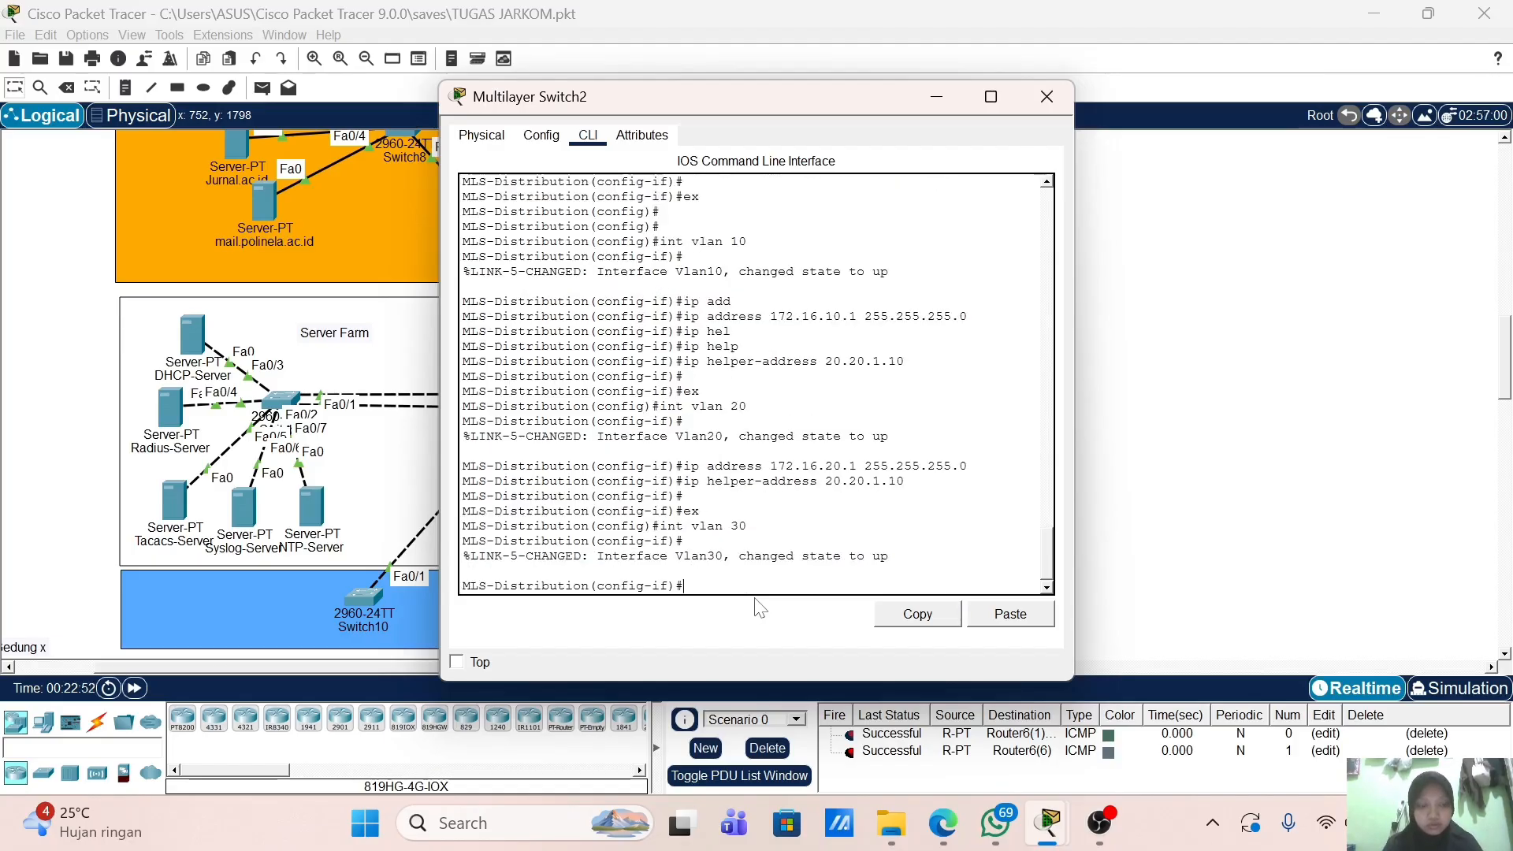
text(ex)
key(Up)
key(Up)
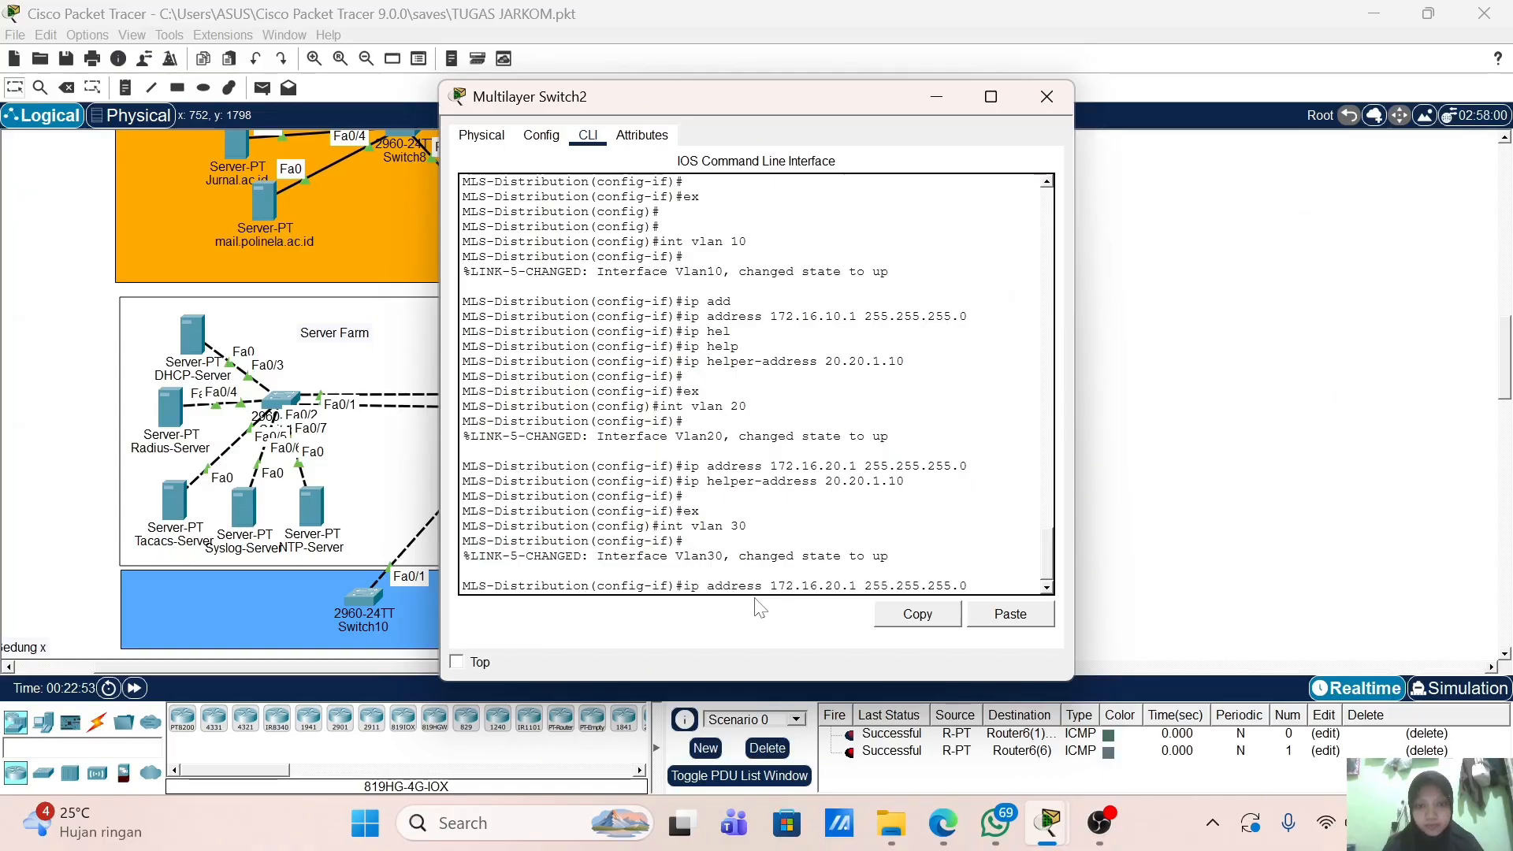
key(Left)
key(Left)
key(Left)
key(Left)
key(Left)
key(Left)
key(Left)
key(Left)
key(Left)
key(BackSpace)
text(3)
key(Return)
key(Up)
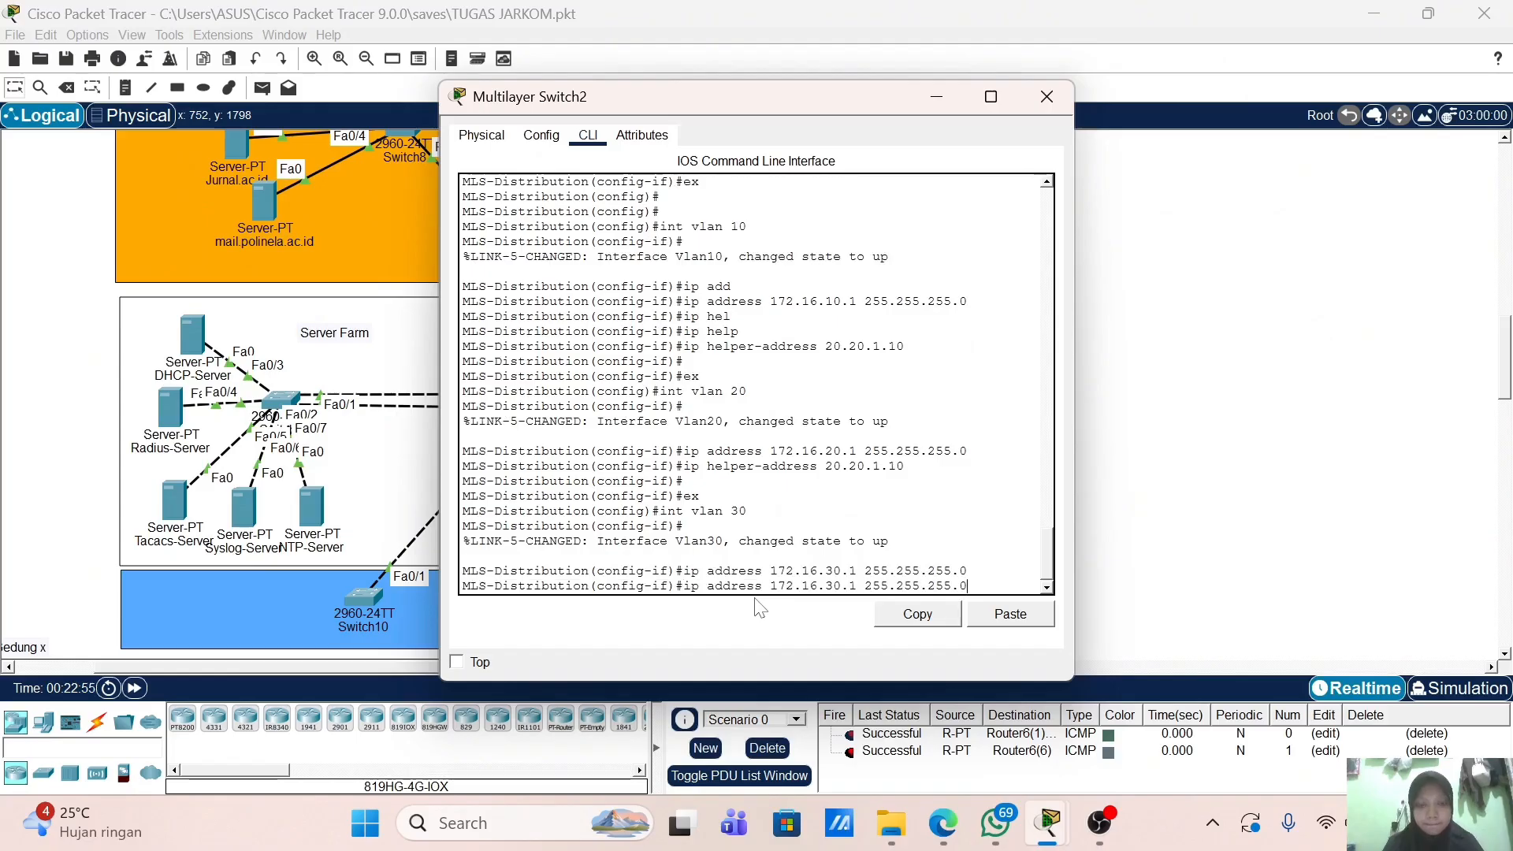
key(Up)
key(Up)
key(Up)
key(Return)
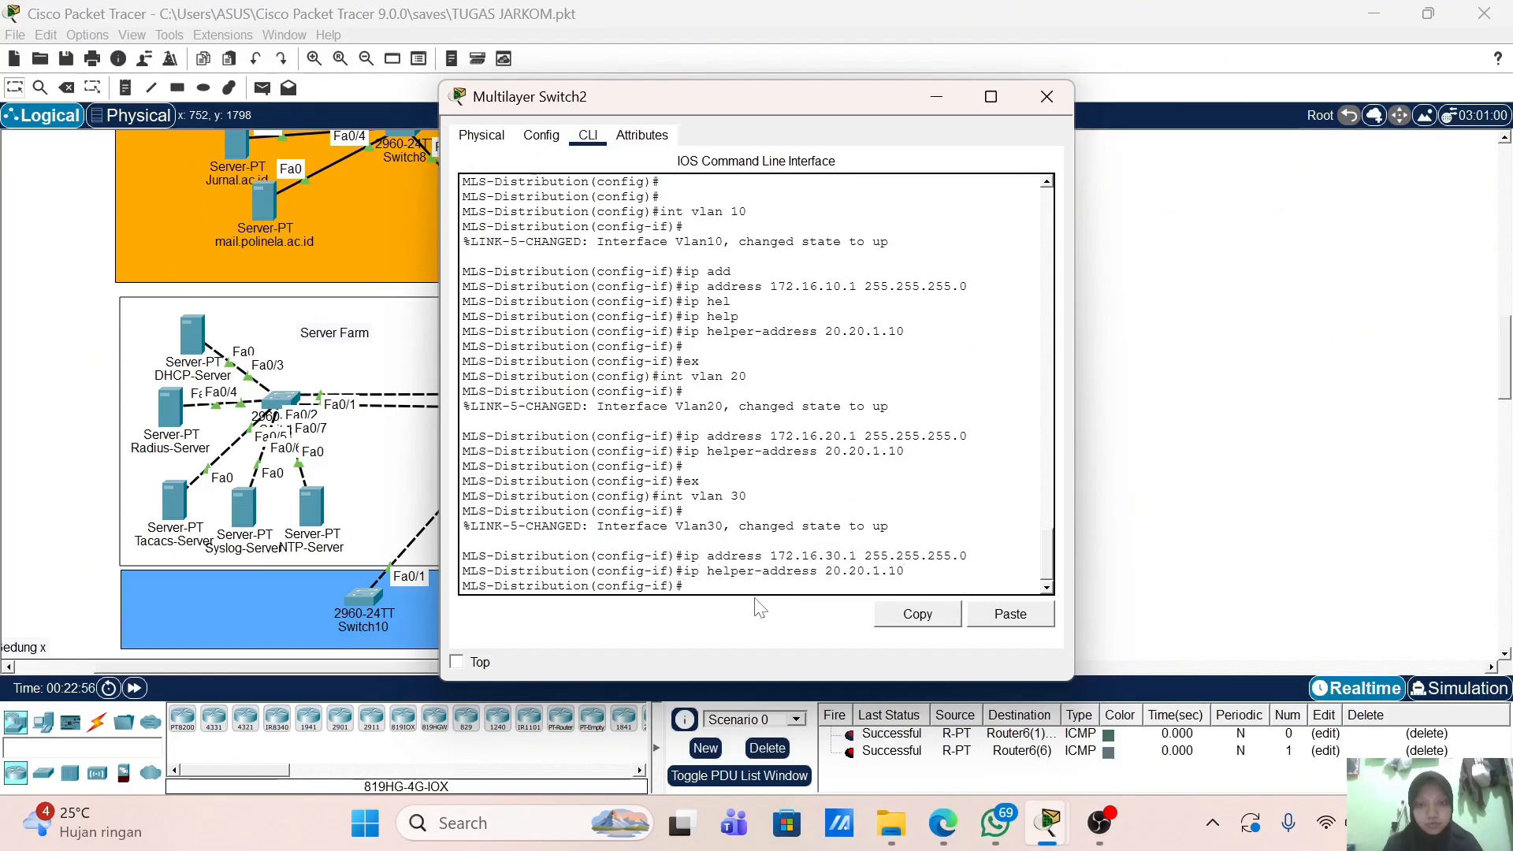
key(Return)
Step: Create interface VLAN 40 with address 172.16.40.1 and helper-address 20.20.1.10
text(ex)
key(Return)
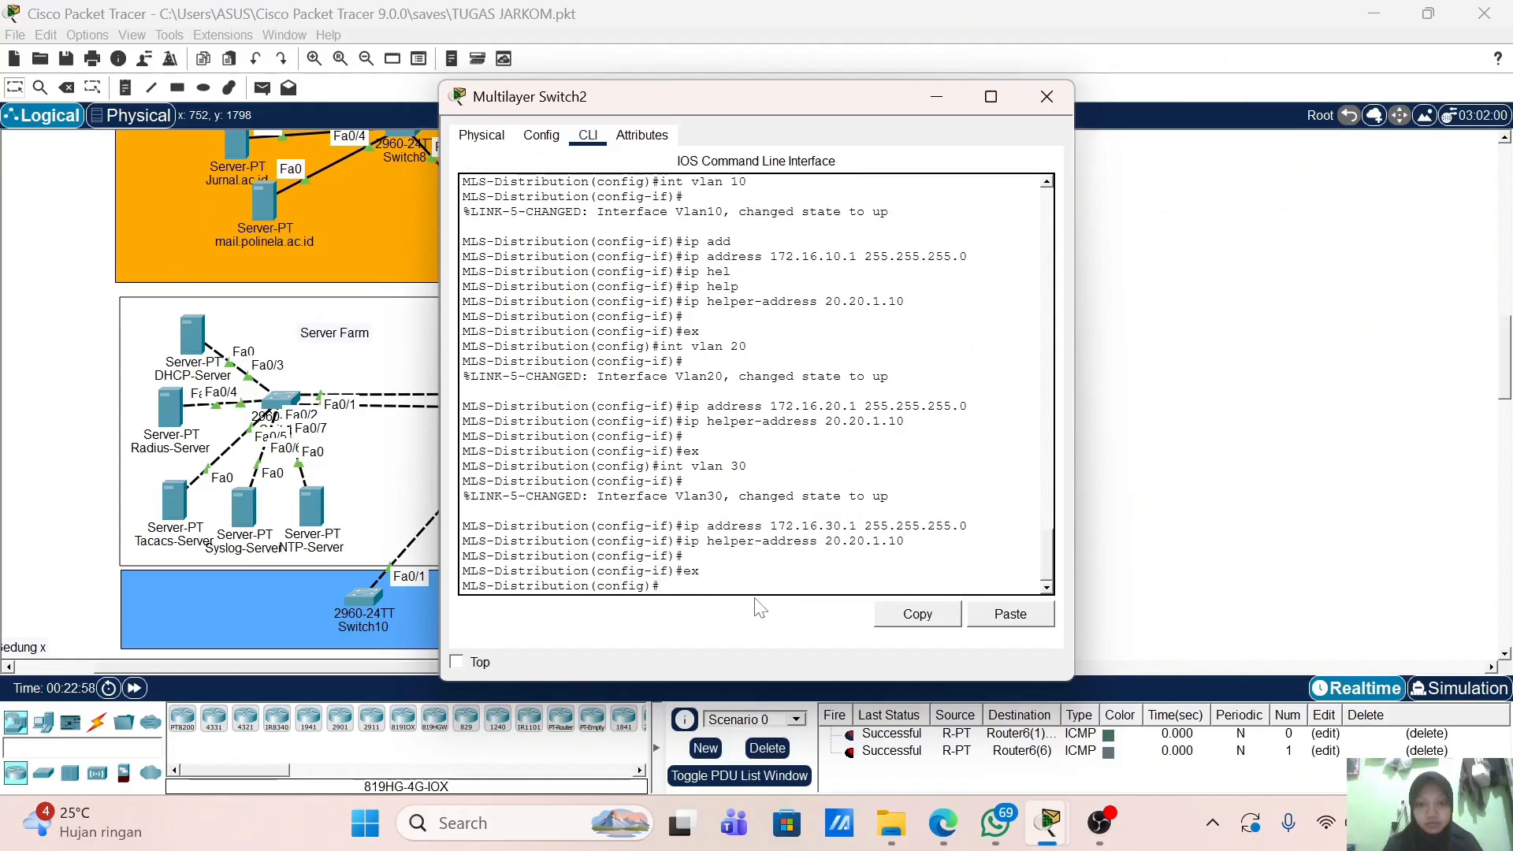
key(Up)
key(Up)
key(Up)
key(Up)
key(Left)
key(BackSpace)
text(4)
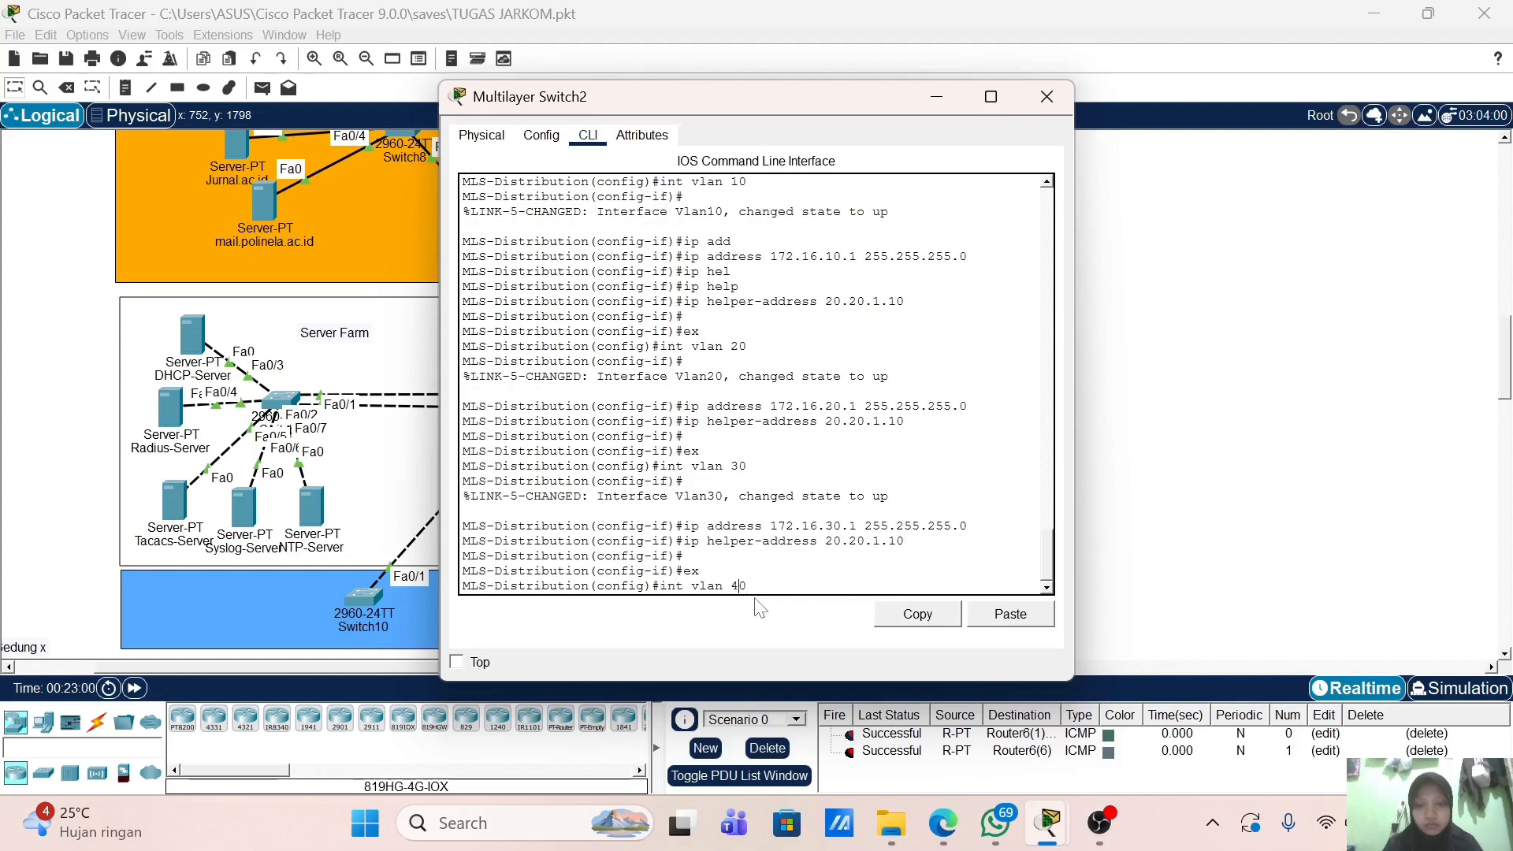
key(Return)
text(ex)
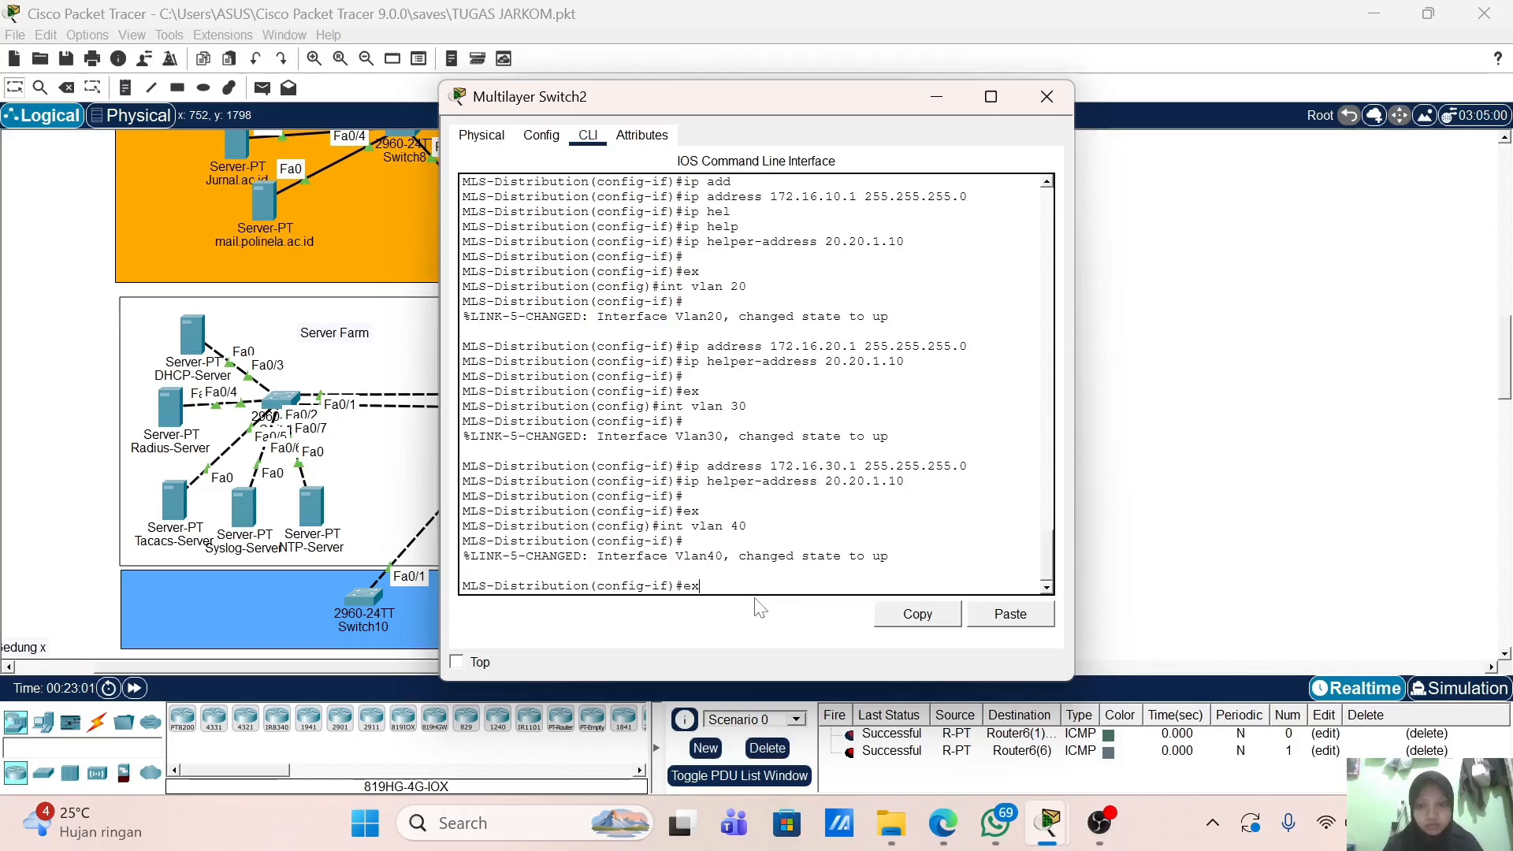
key(Up)
key(Up)
key(Up)
key(Up)
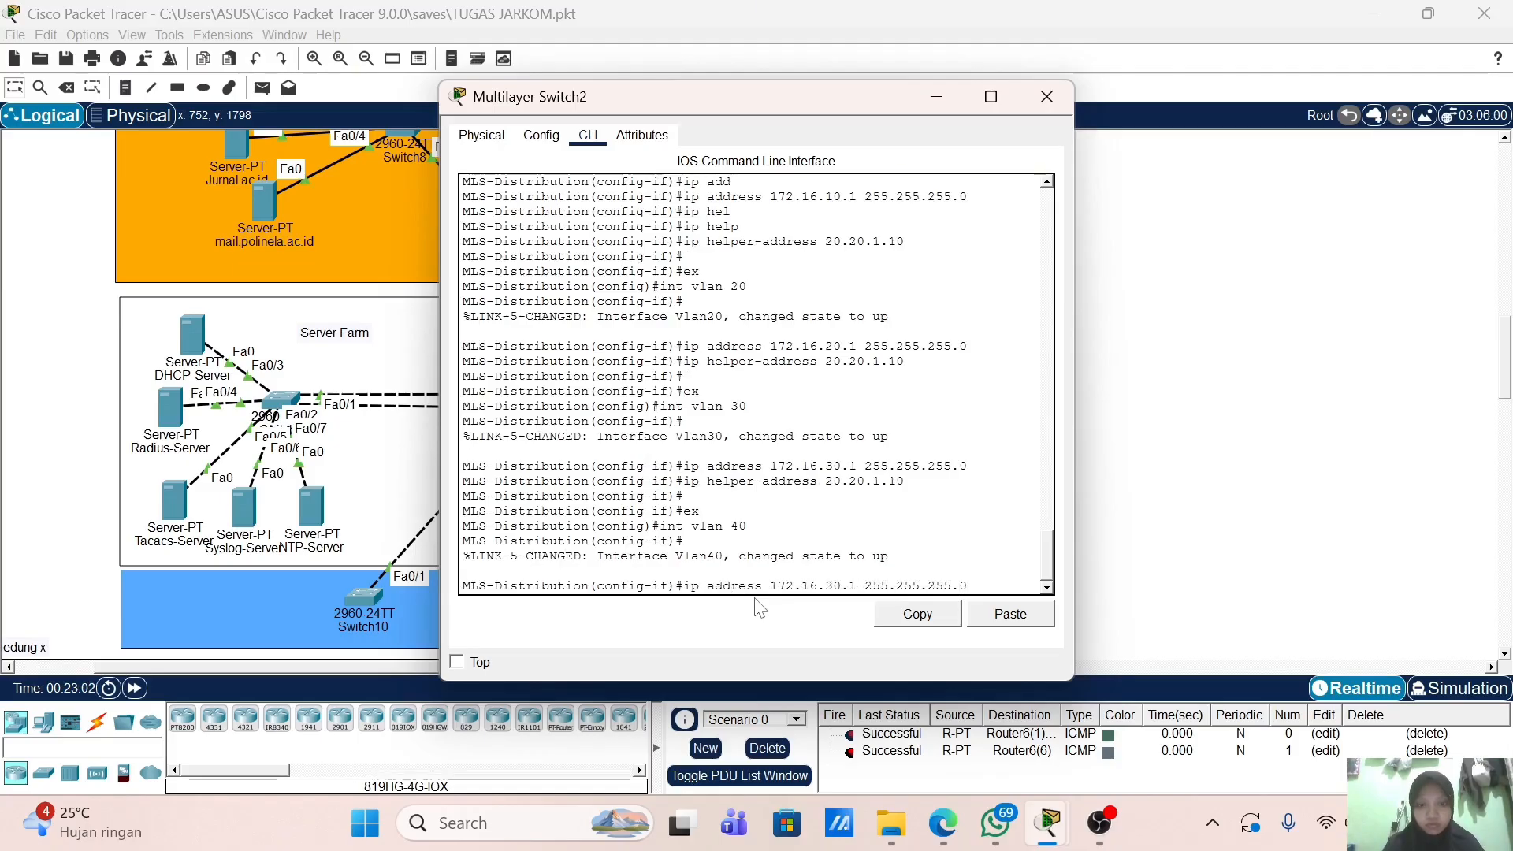
key(Left)
key(Left)
key(Left)
key(Left)
key(Left)
key(Left)
key(Left)
key(Left)
key(Left)
key(Left)
key(Left)
key(Left)
key(Left)
key(Left)
key(Left)
key(Left)
key(Left)
key(BackSpace)
text(4)
key(Return)
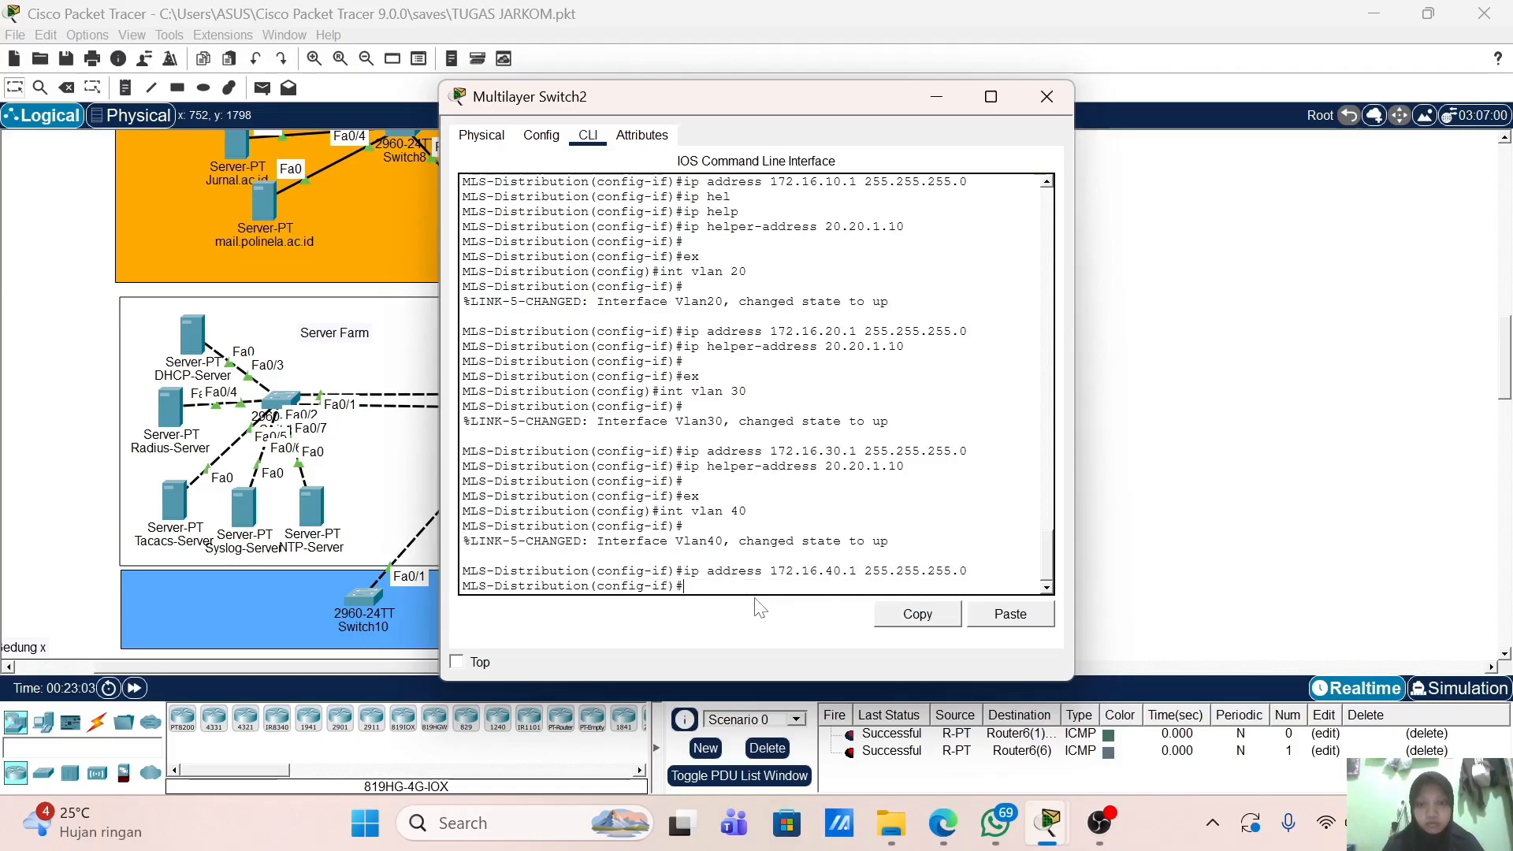
key(Up)
key(Up)
key(Up)
key(Up)
key(Return)
key(Return)
key(Return)
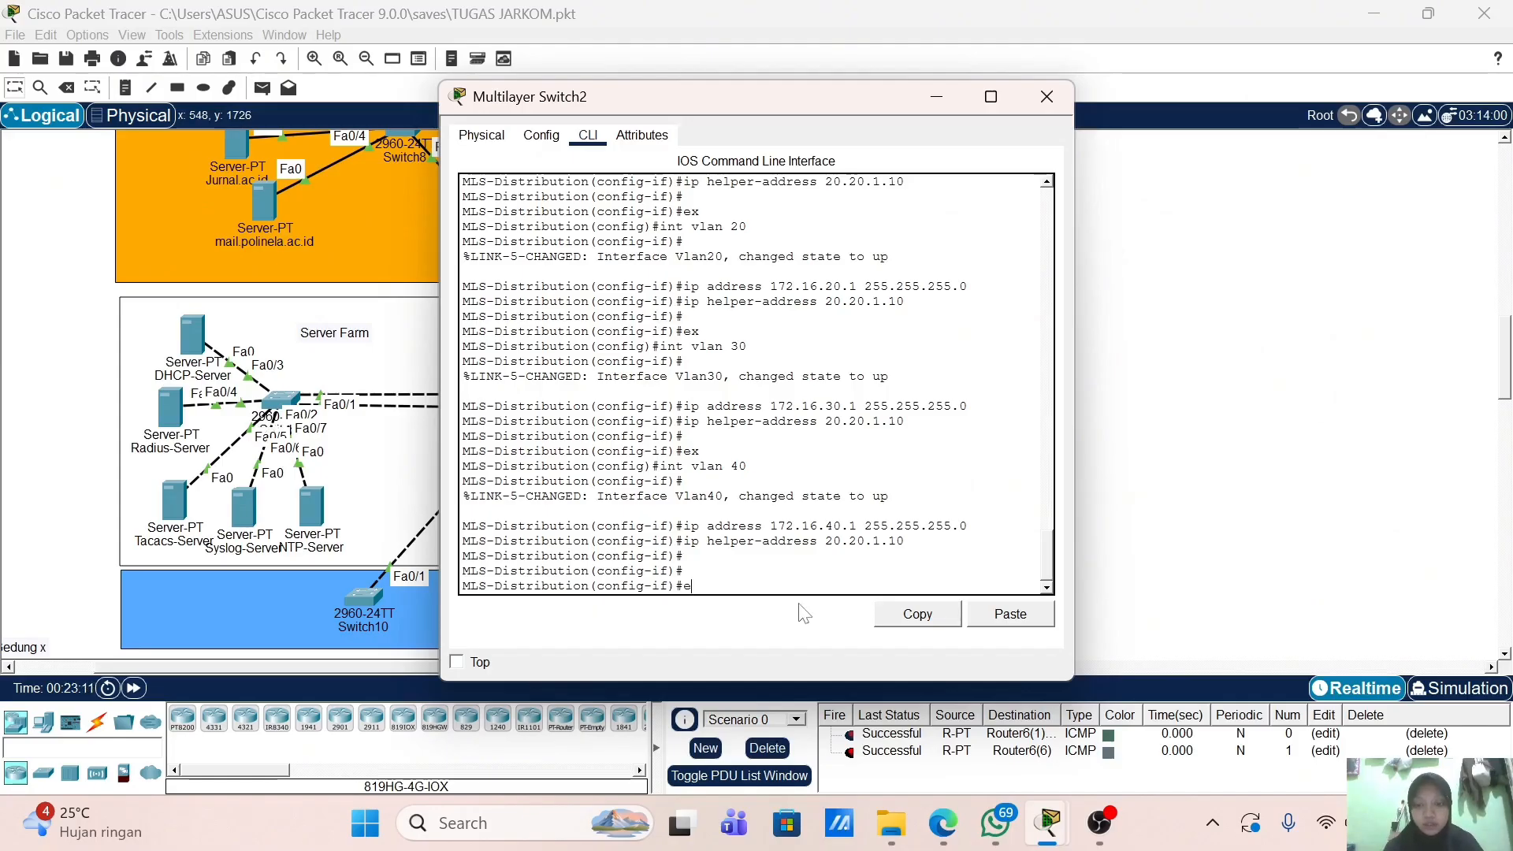
Step: Enable 'ip routing' and add default route 0.0.0.0 0.0.0.0 via 20.20.1.1, then exit config mode
text(ex)
key(Return)
text(istribution(config)#ip routing)
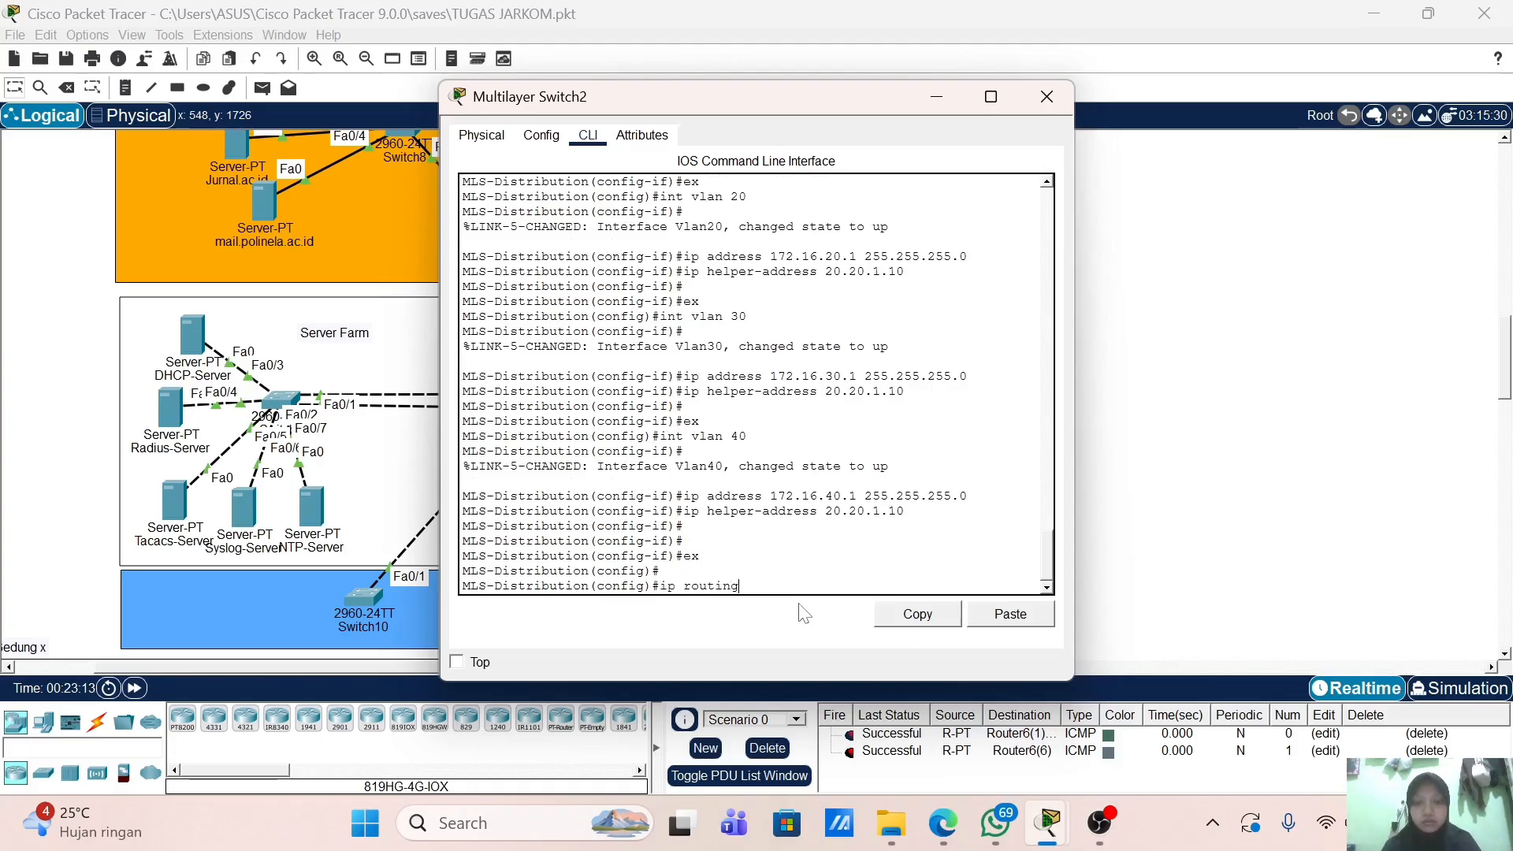
key(Return)
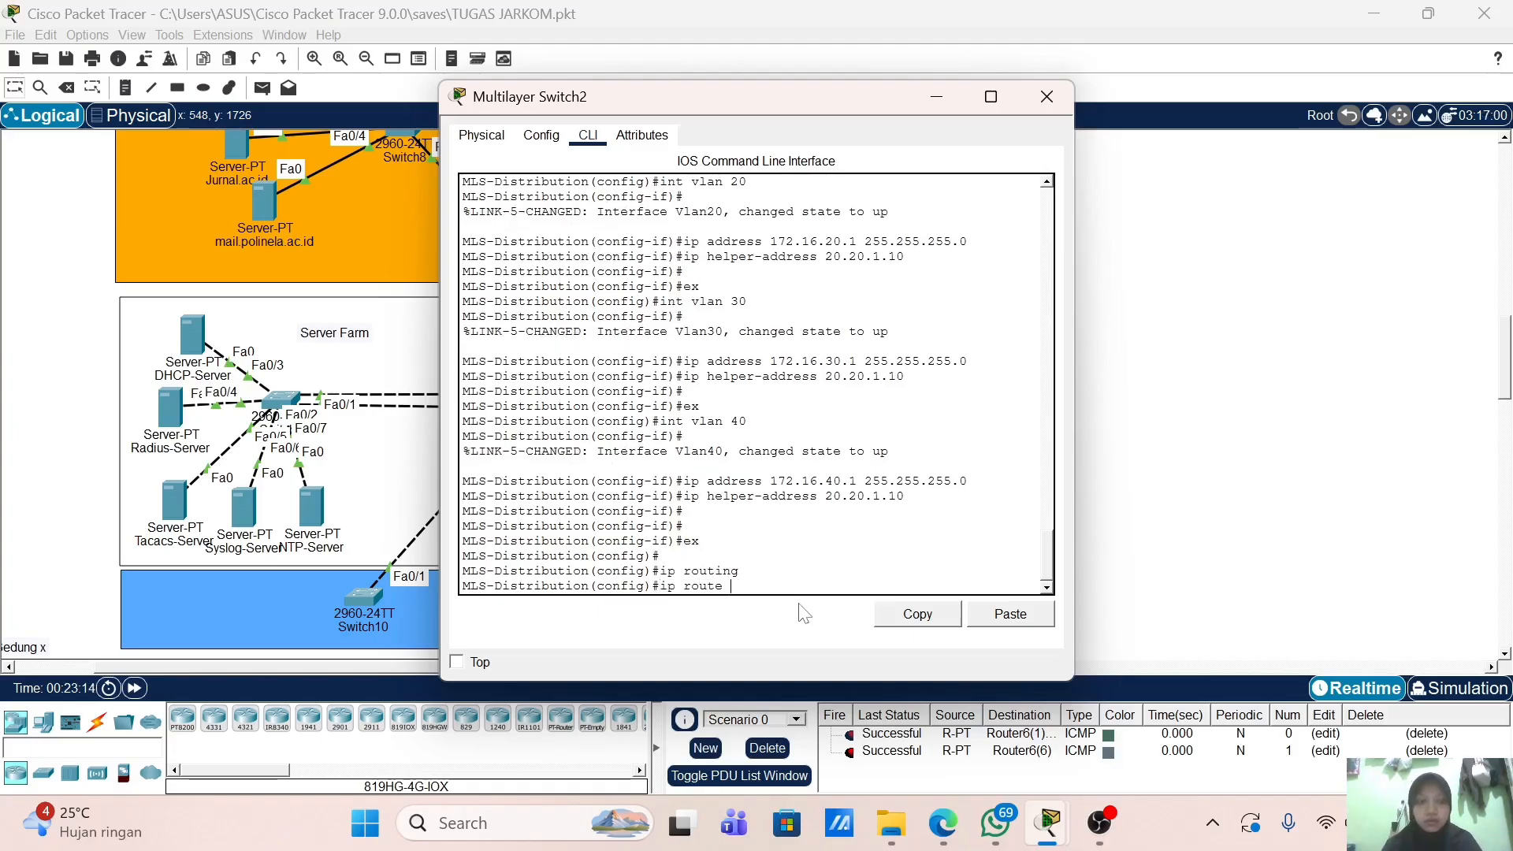
text(ip route 0.0.)
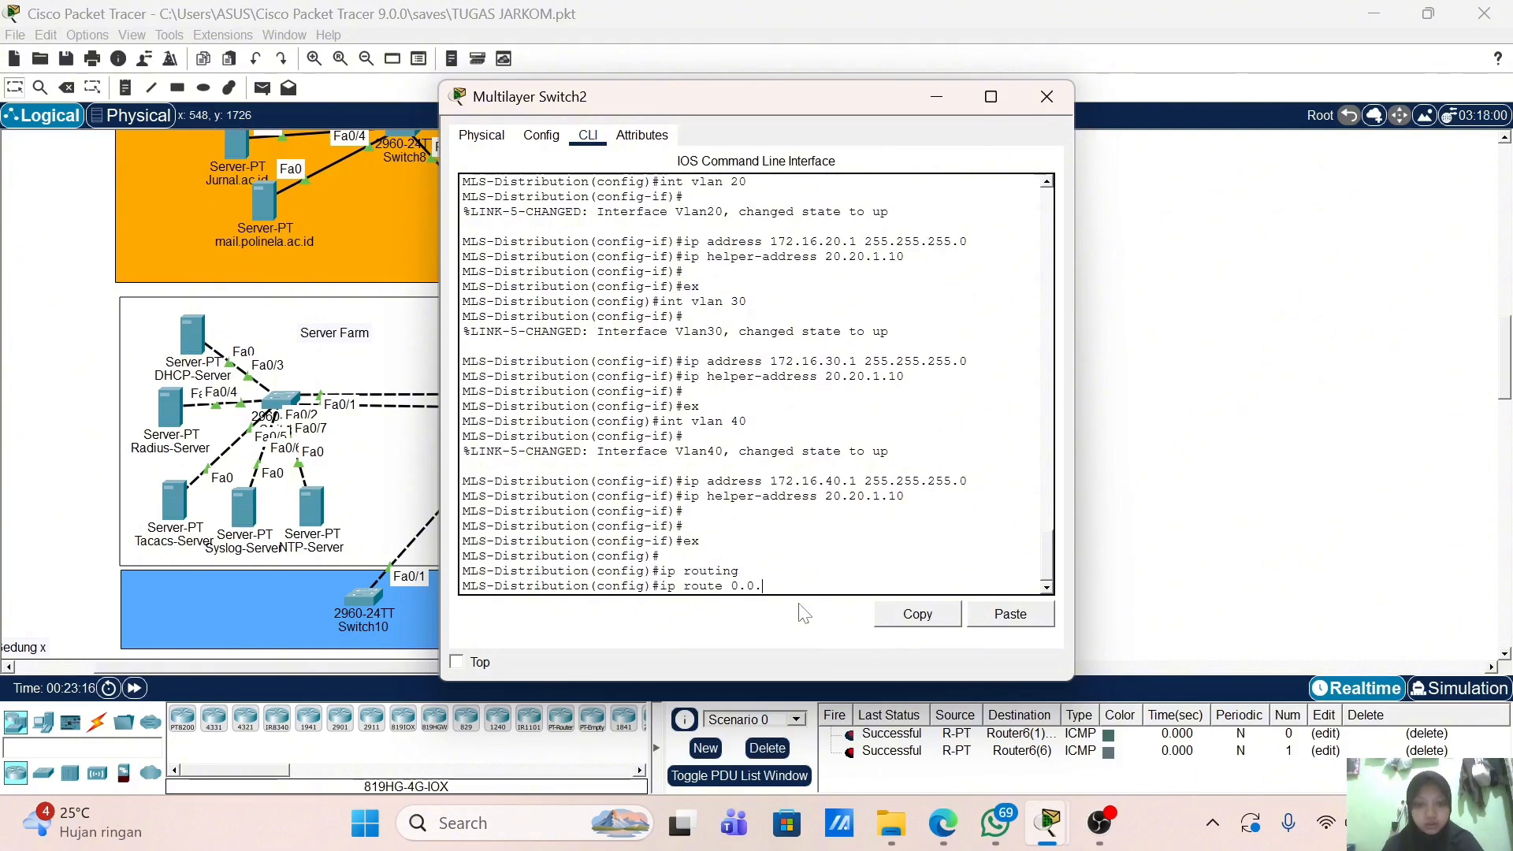
text(0.0 0.0.0.0 20.20.1.1)
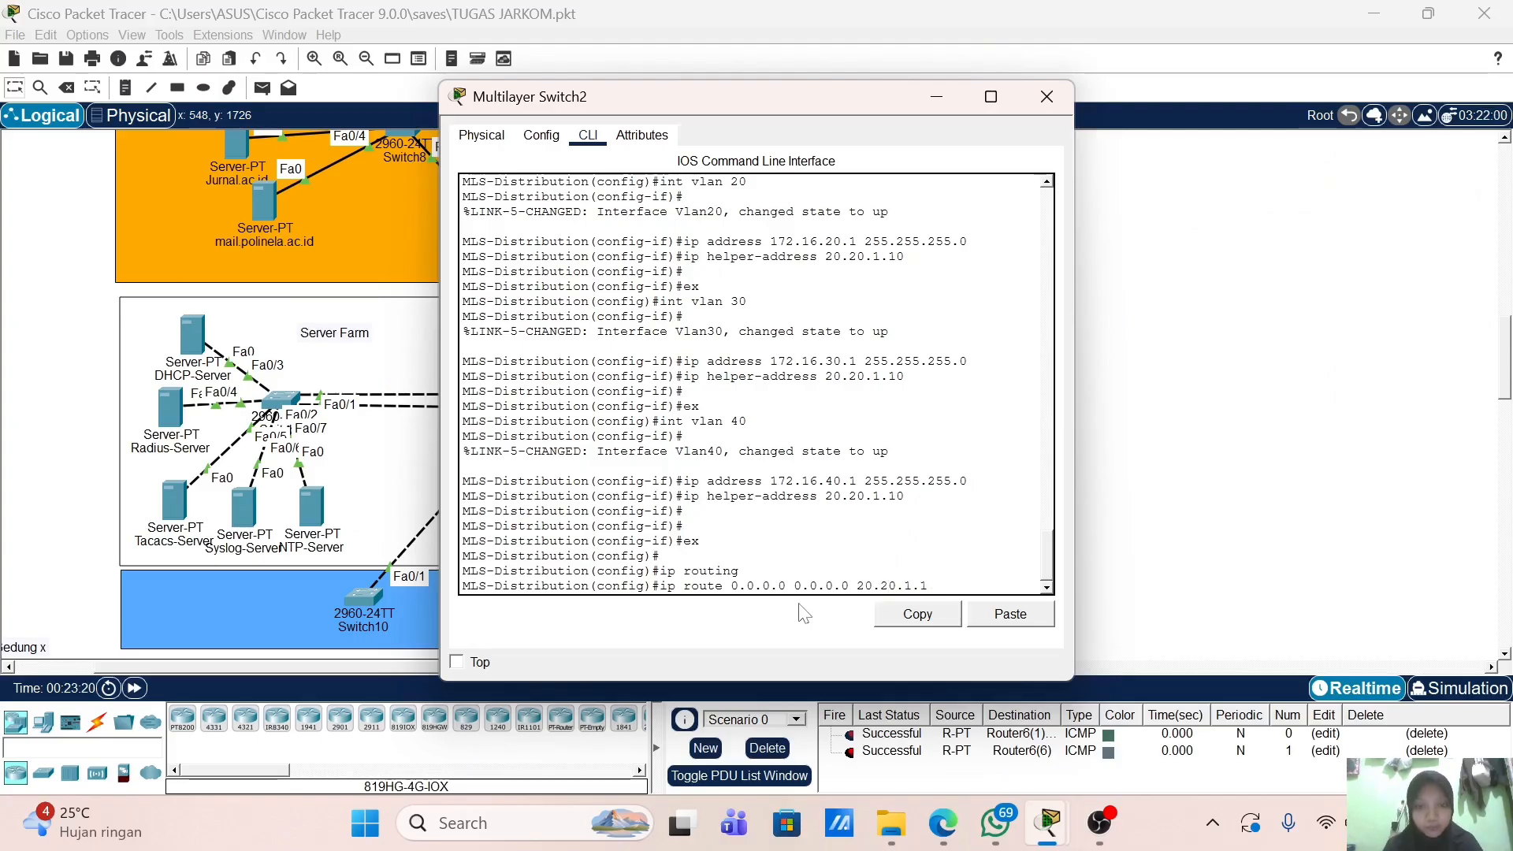
key(Return)
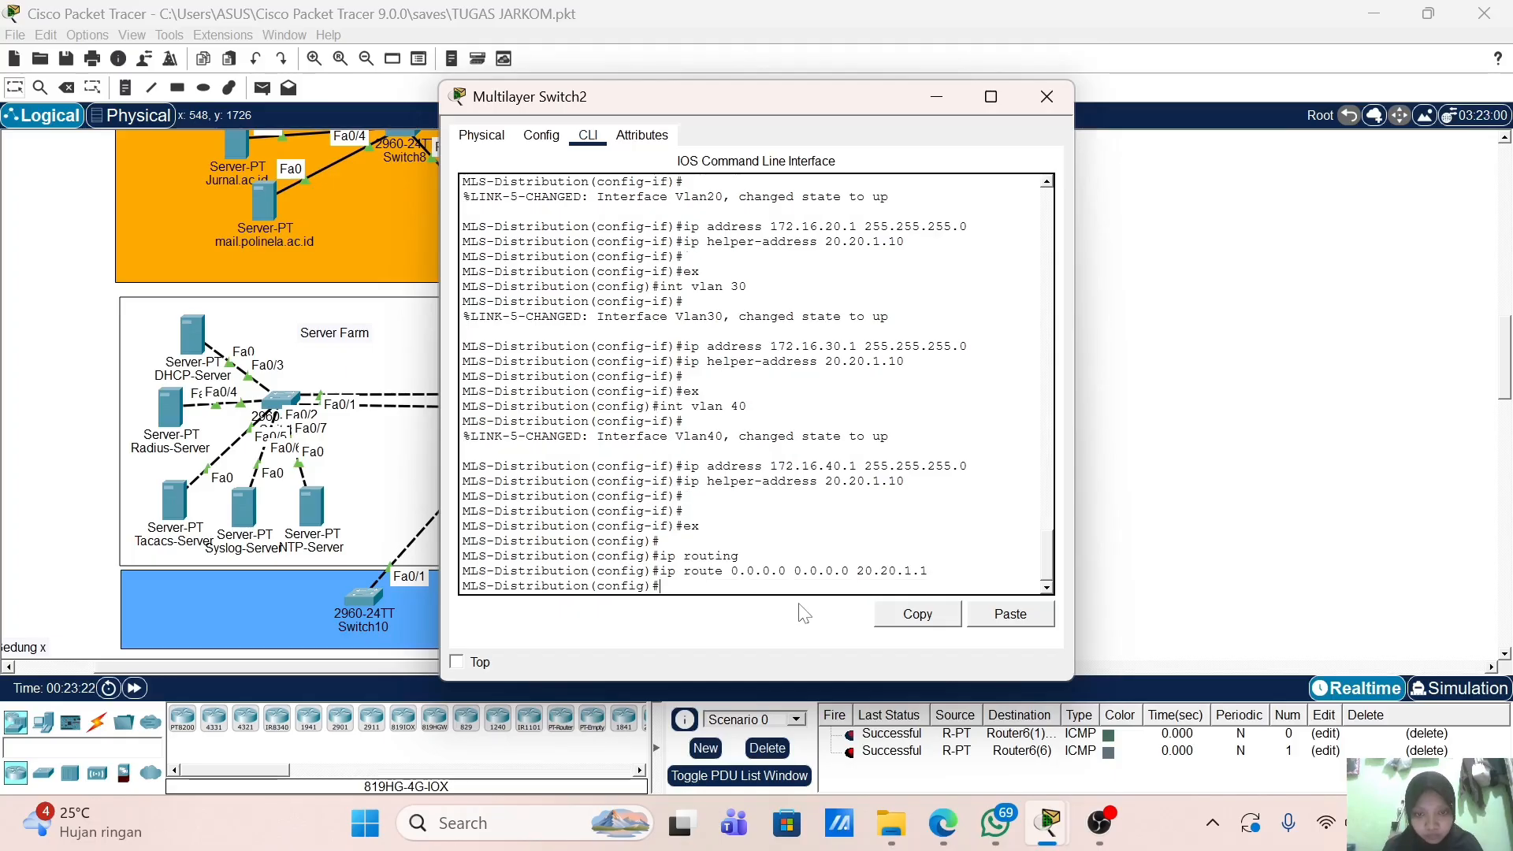
key(Return)
key(Return)
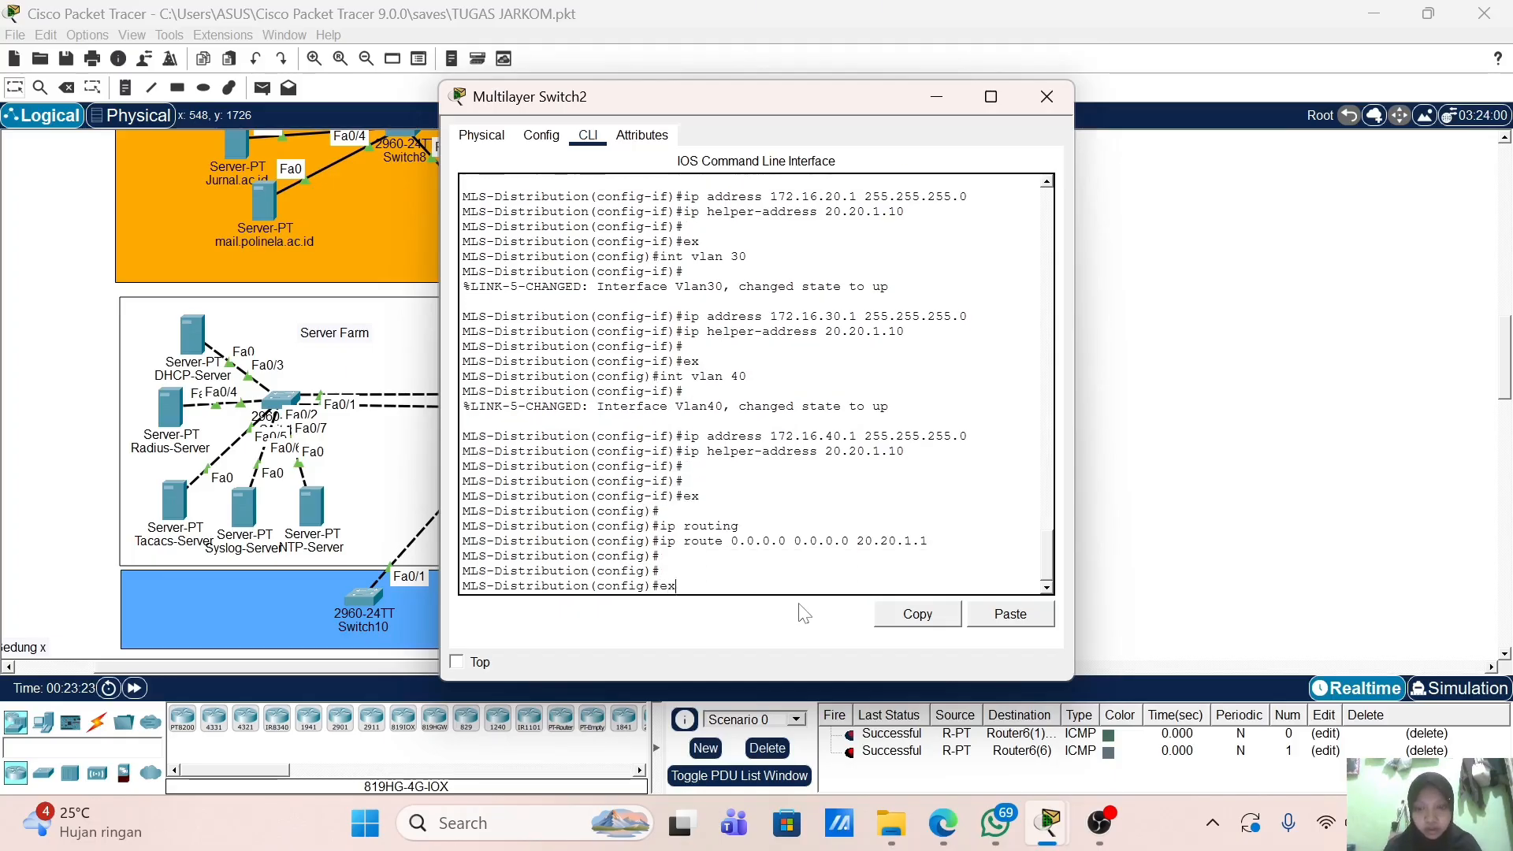
text(ex)
key(Return)
key(Return)
key(Return)
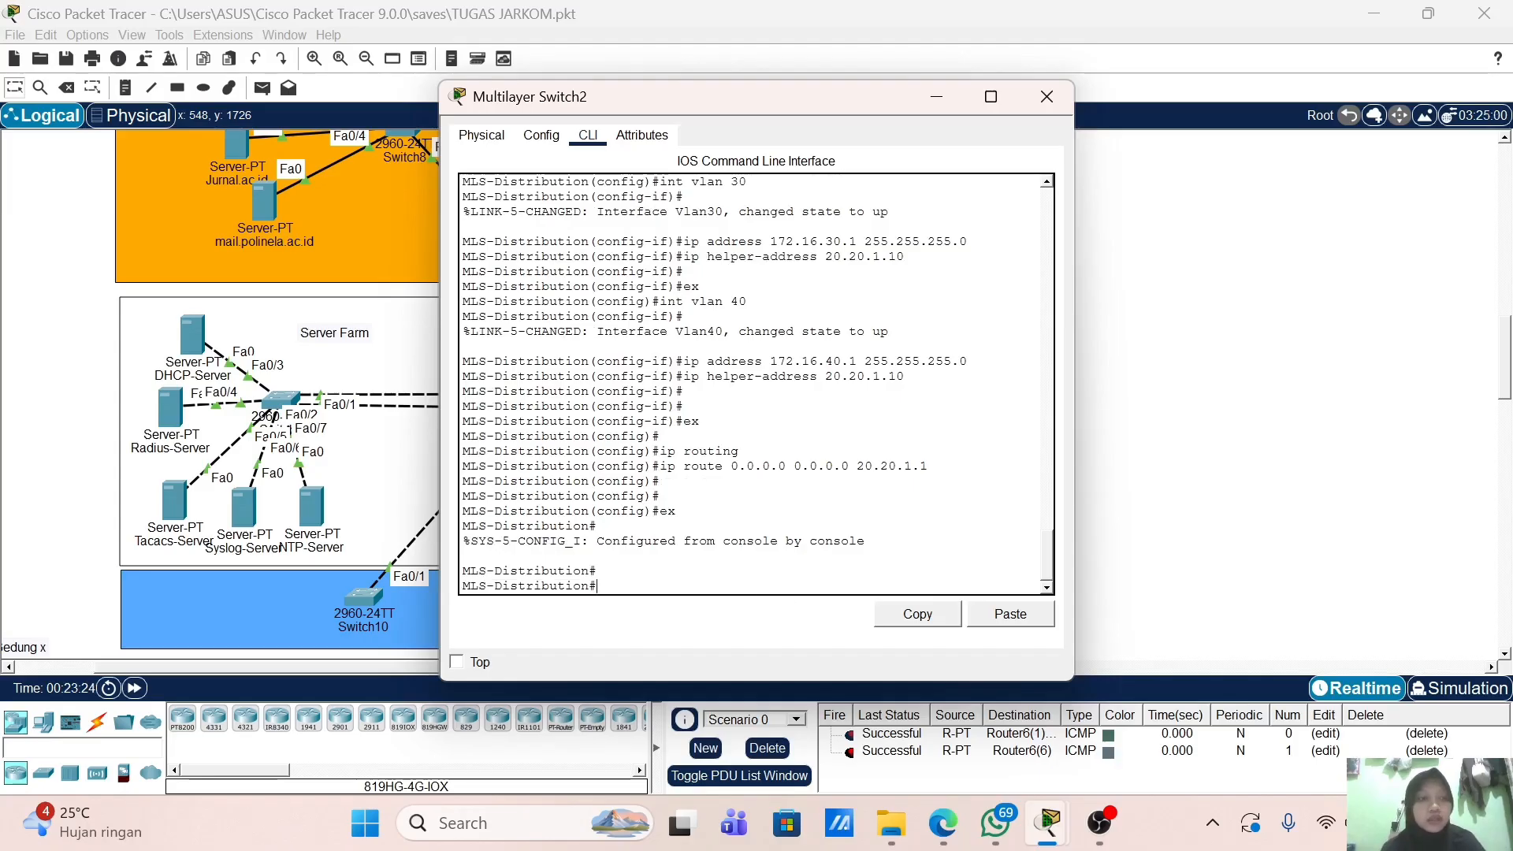
Step: Enter global configuration and select the interface range Fa0/1-2
drag(766, 107, 991, 85)
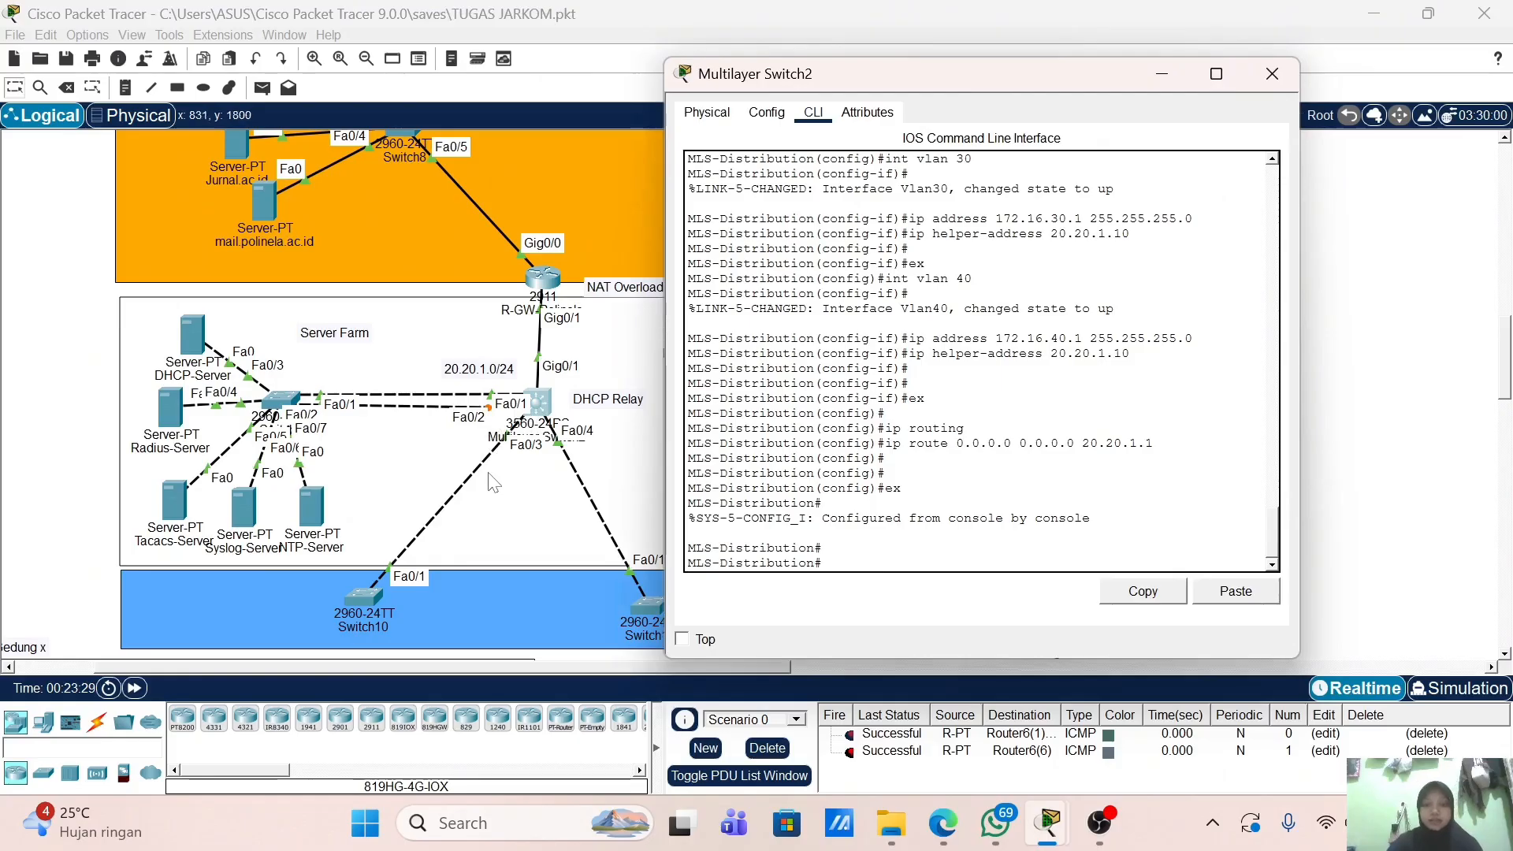
text(conf t)
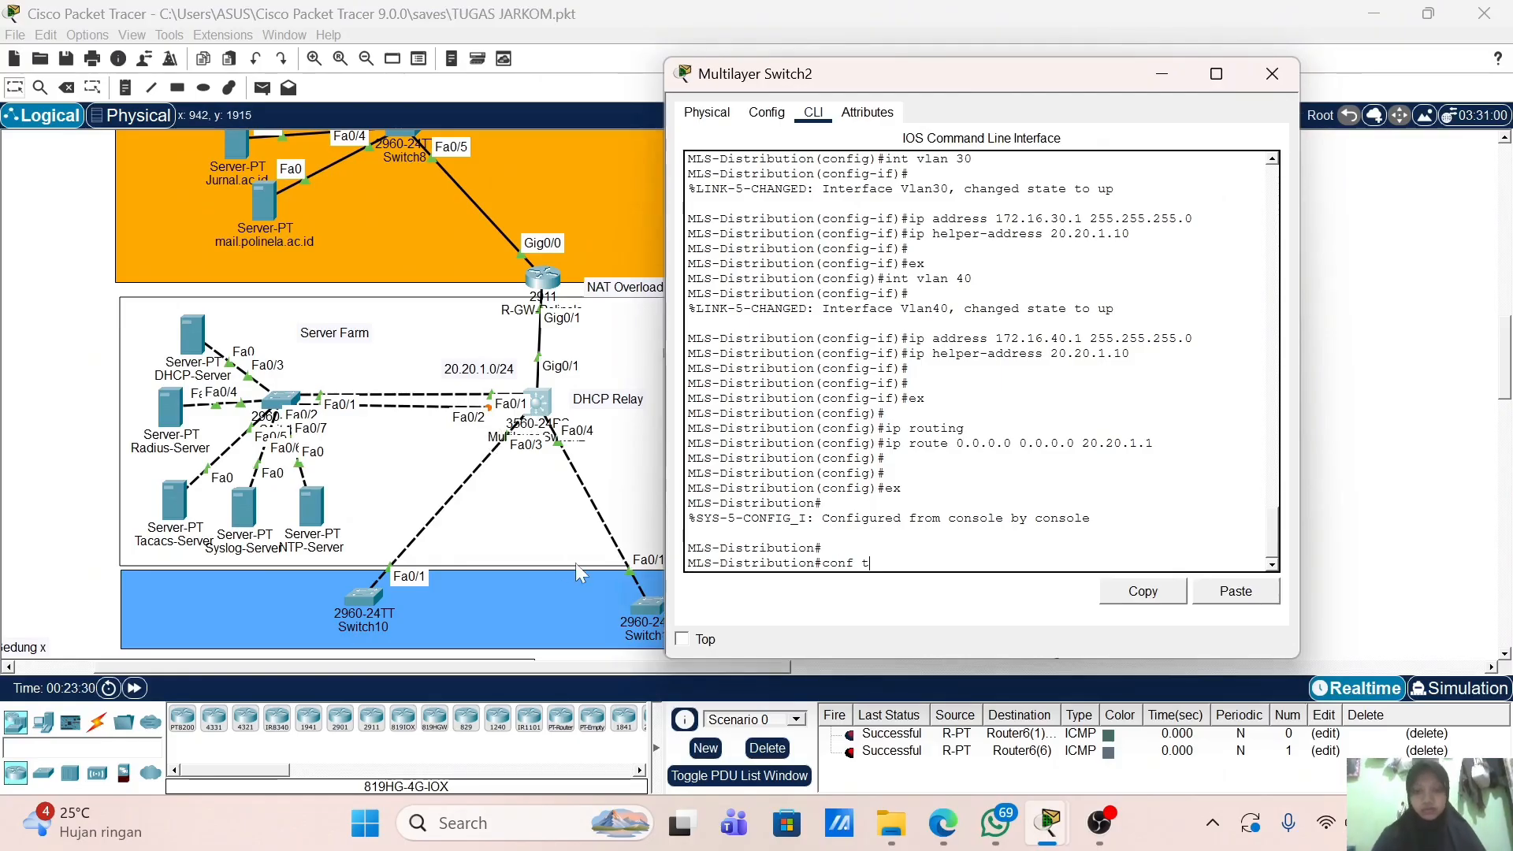
key(Return)
text(int r)
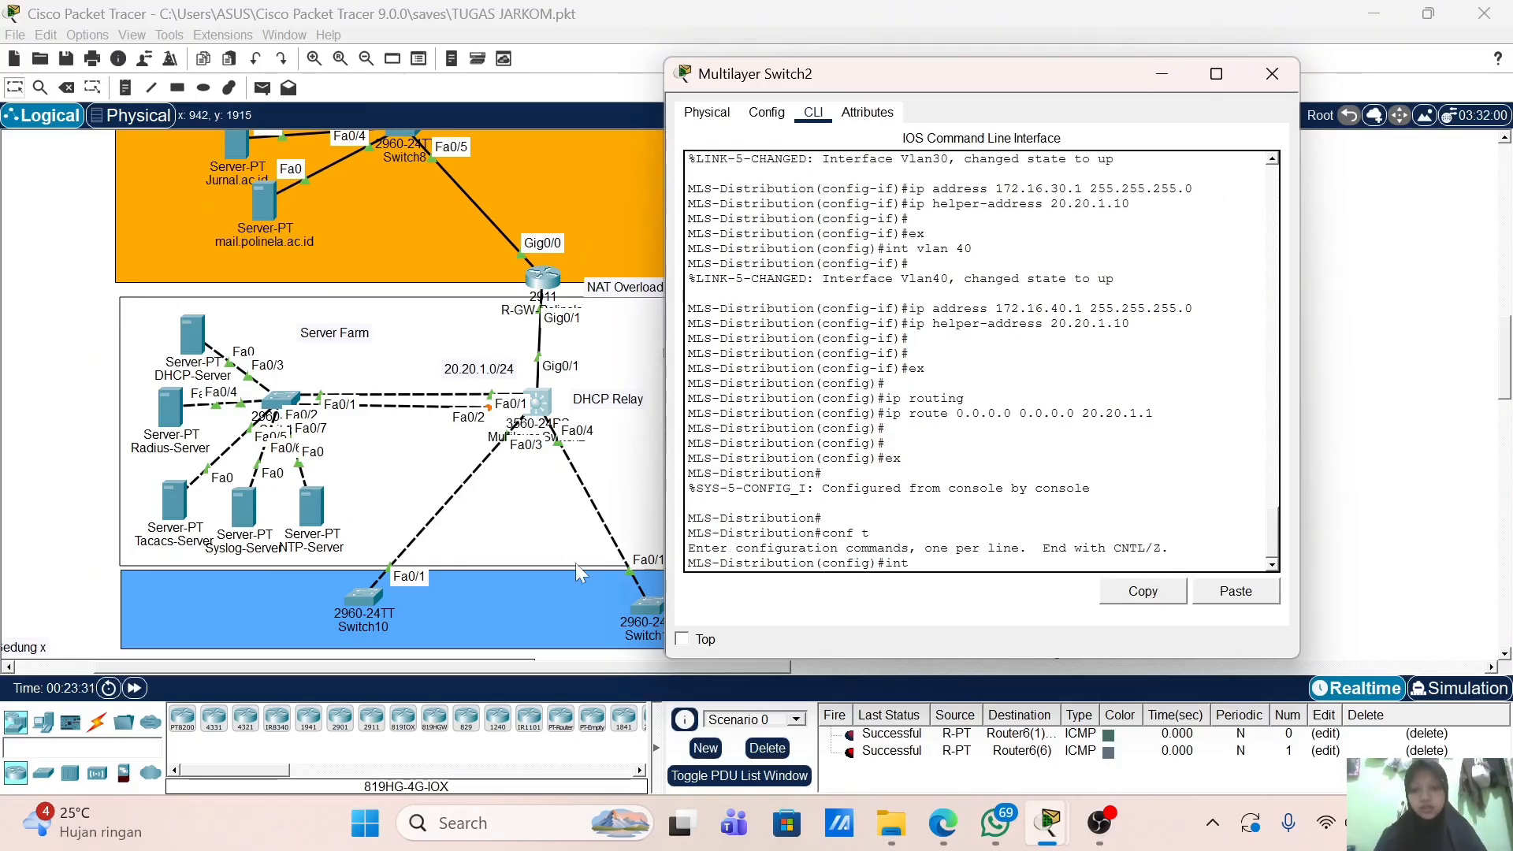
key(Tab)
text(f0)
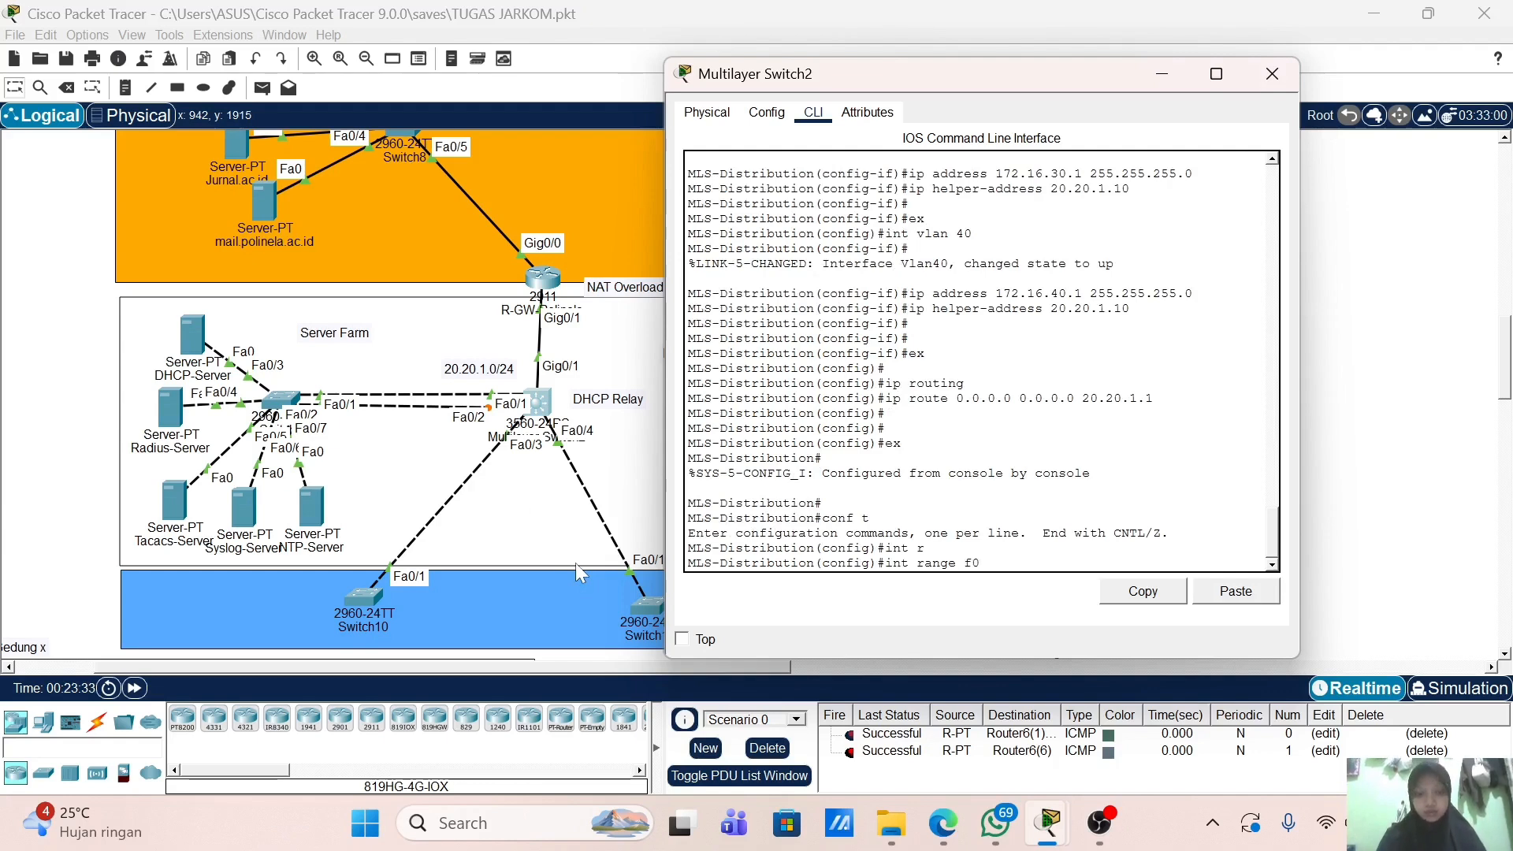
text(/1-2)
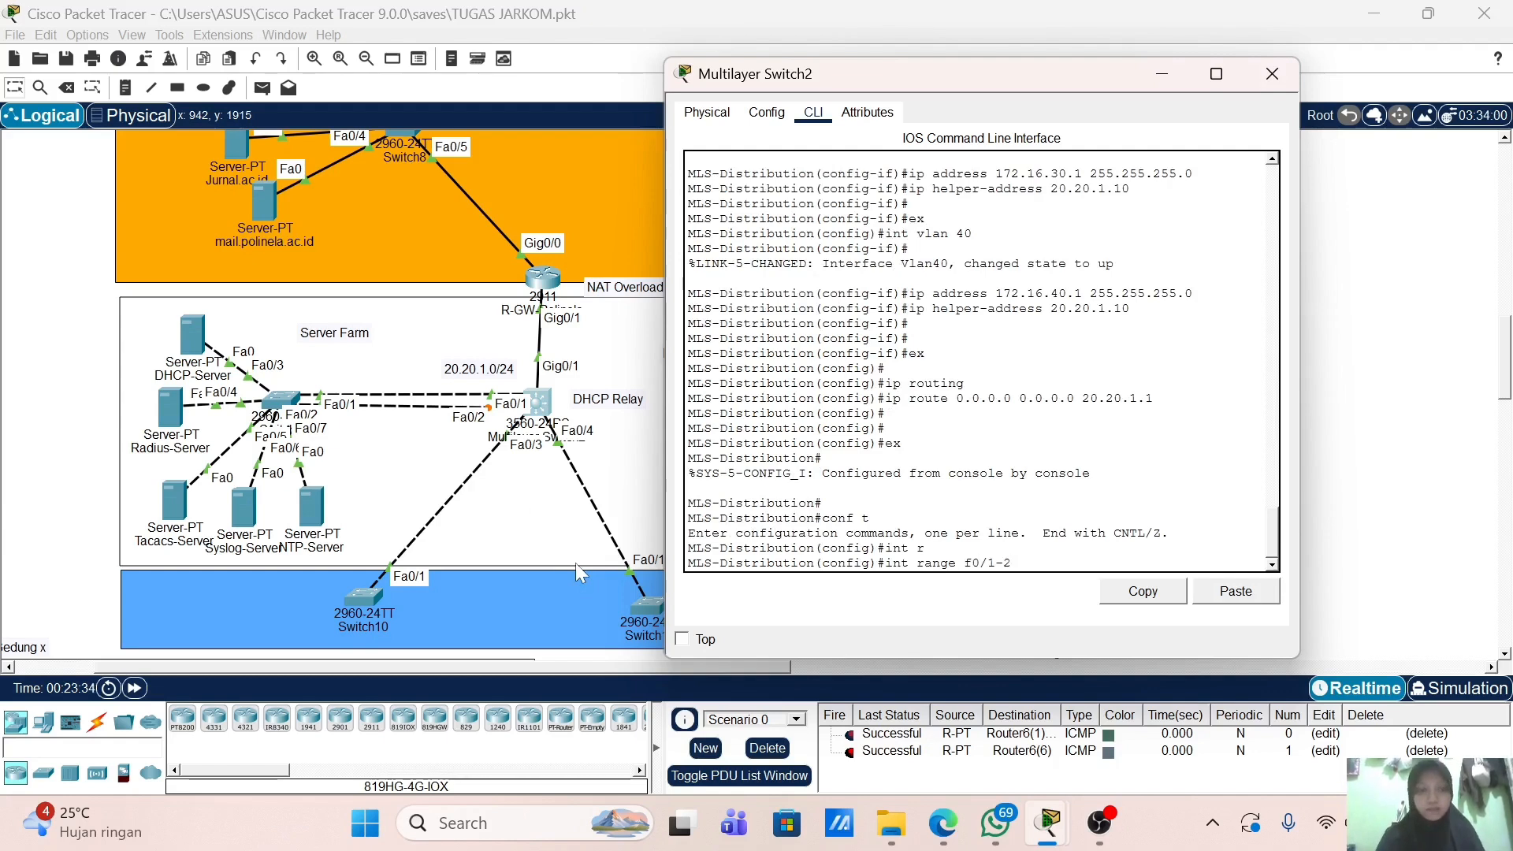
key(Return)
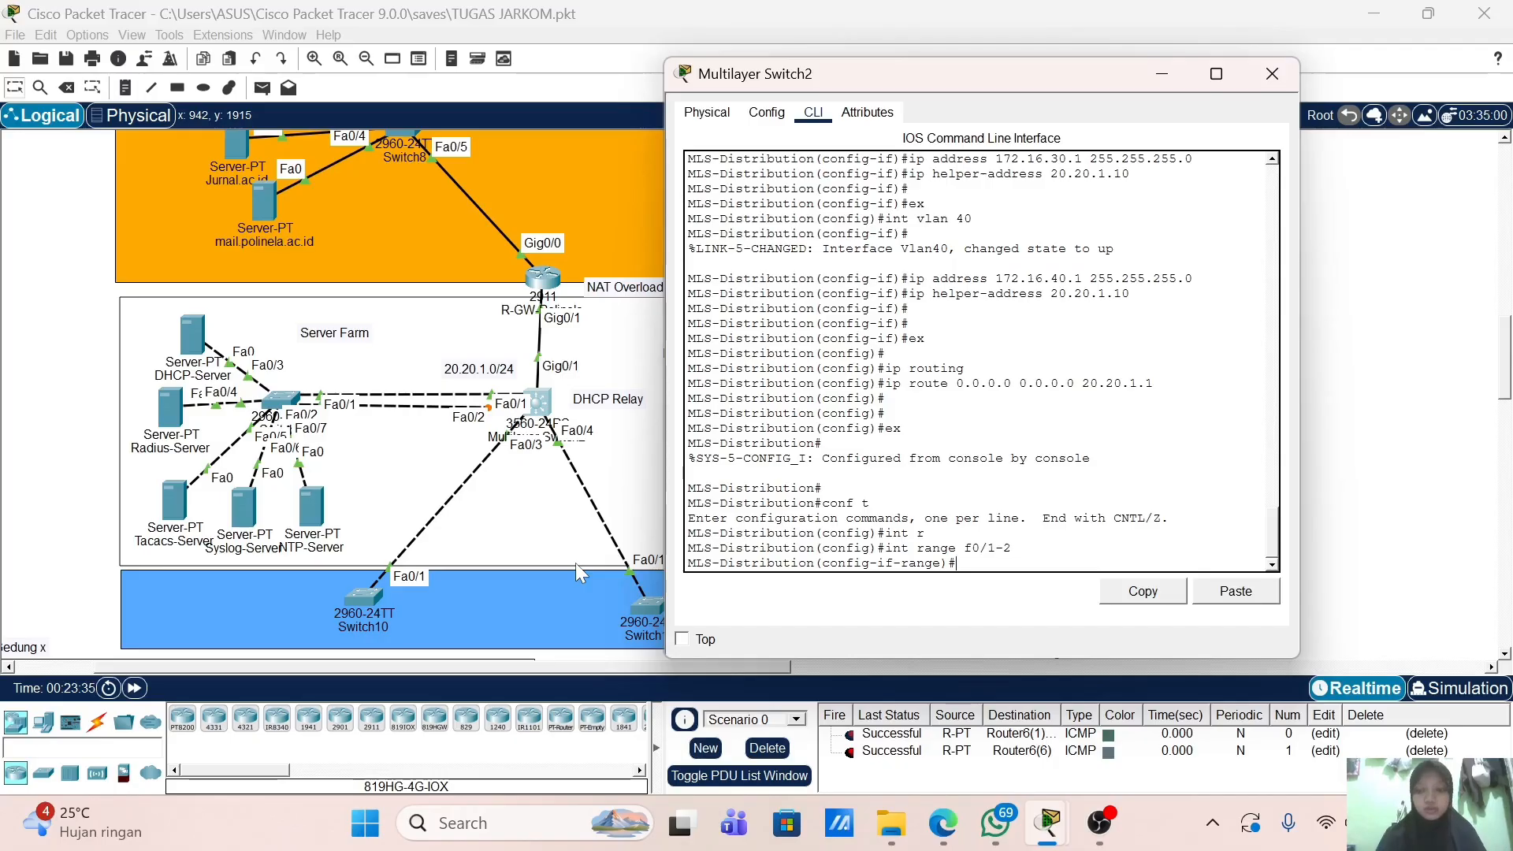
Step: Set trunk encapsulation to dot1q on Fa0/1 and Fa0/2
text(sw)
key(Tab)
text(m)
key(Tab)
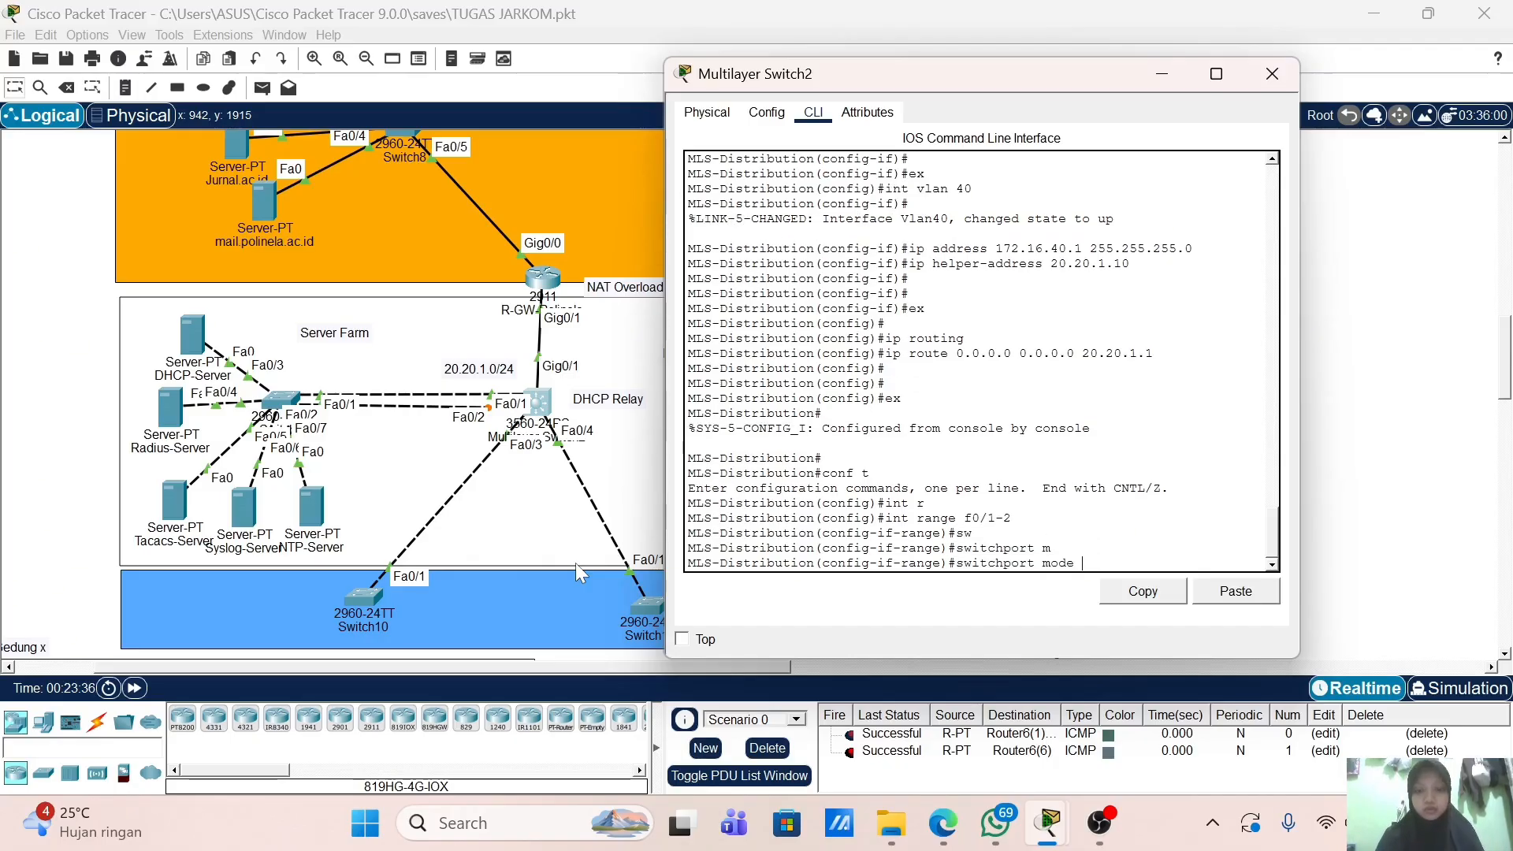
text(o)
key(BackSpace)
key(BackSpace)
text(tr)
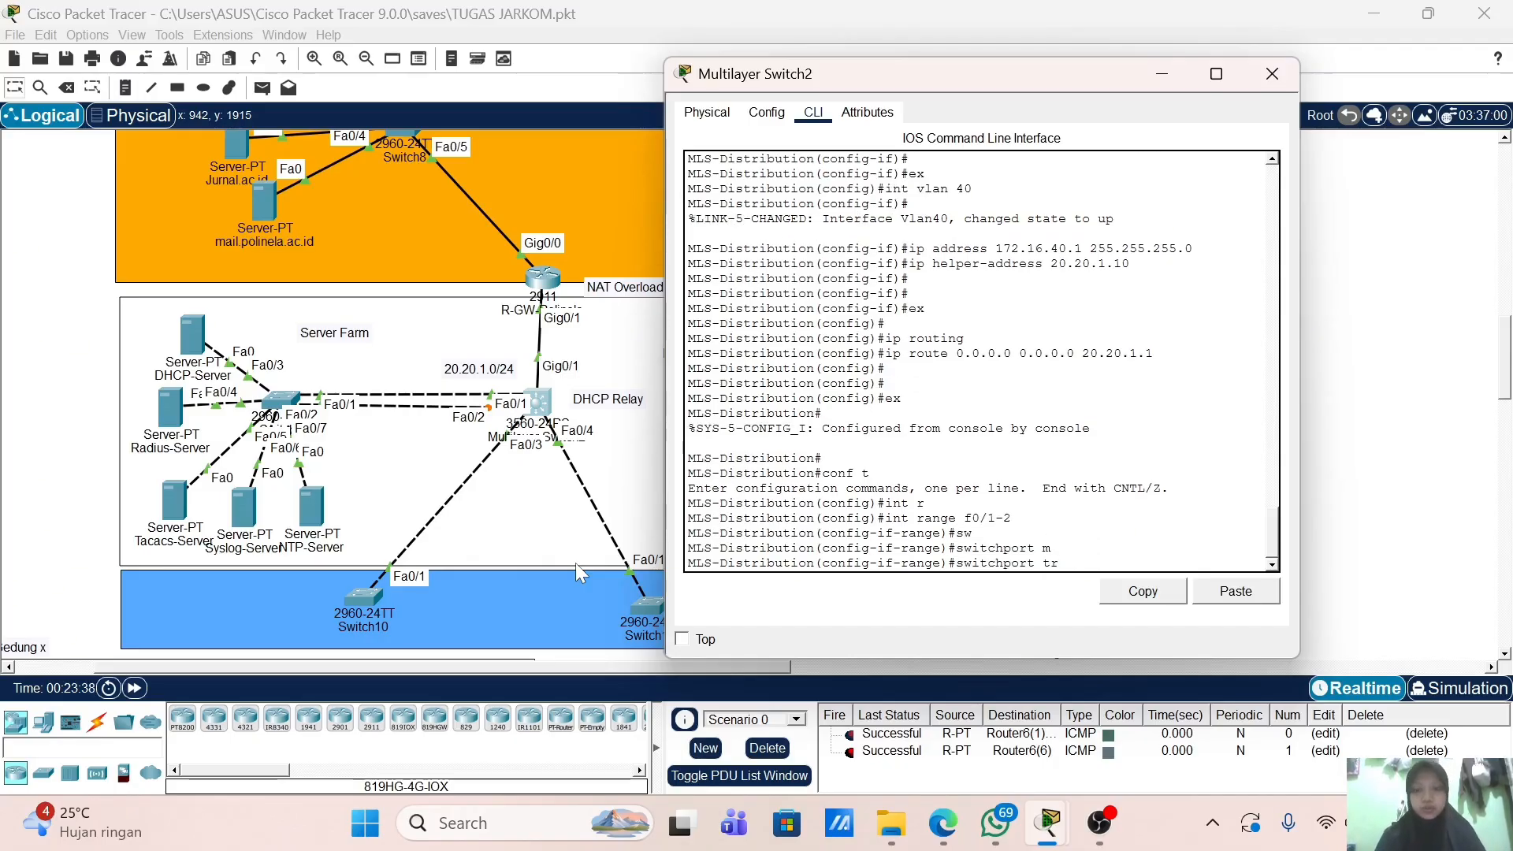
key(Tab)
text(en)
key(Tab)
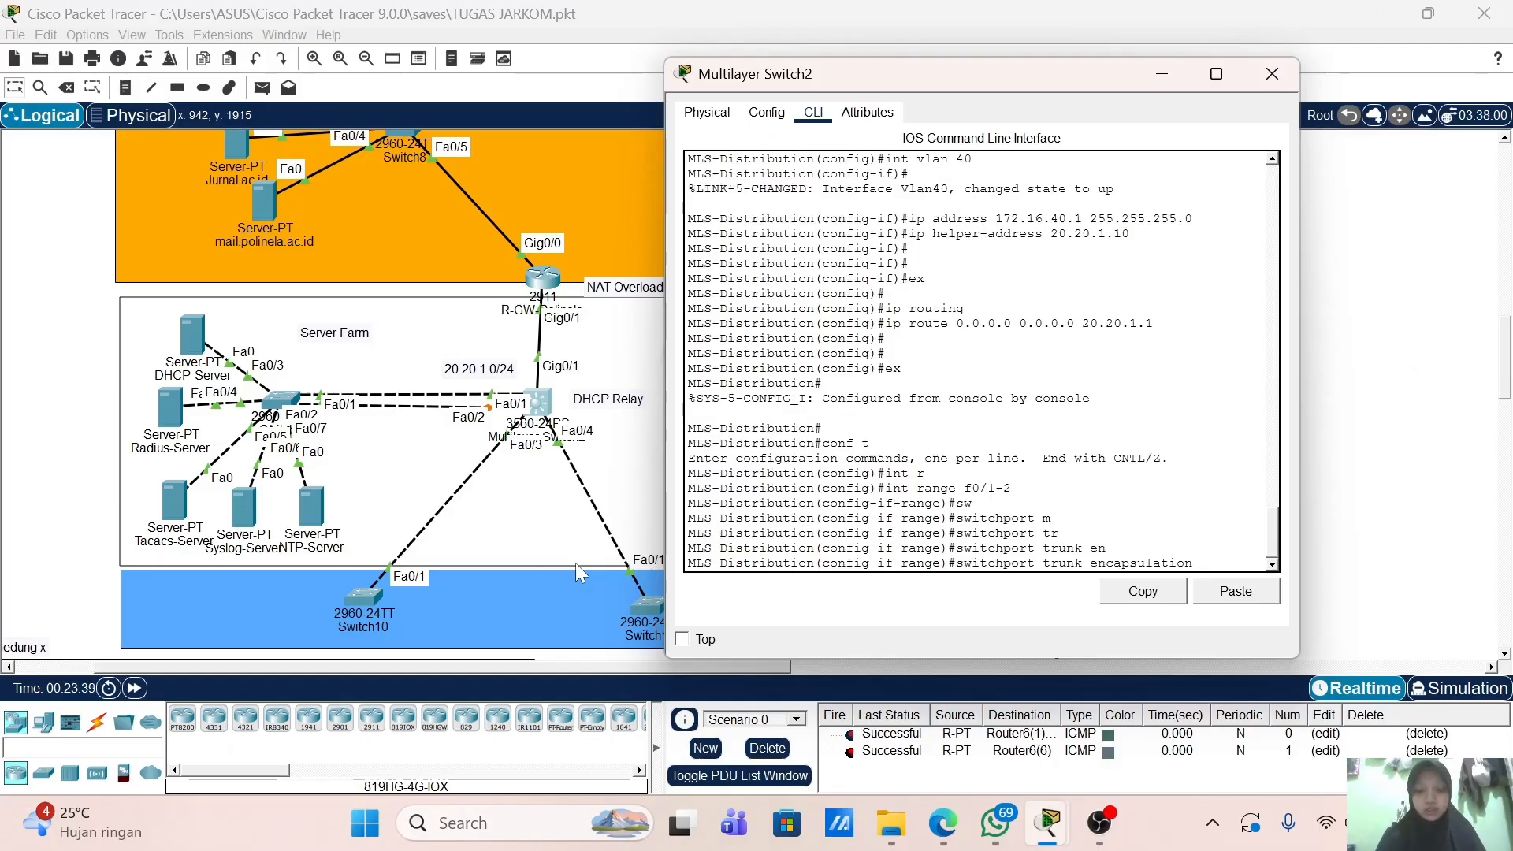
text(d)
key(Tab)
key(Return)
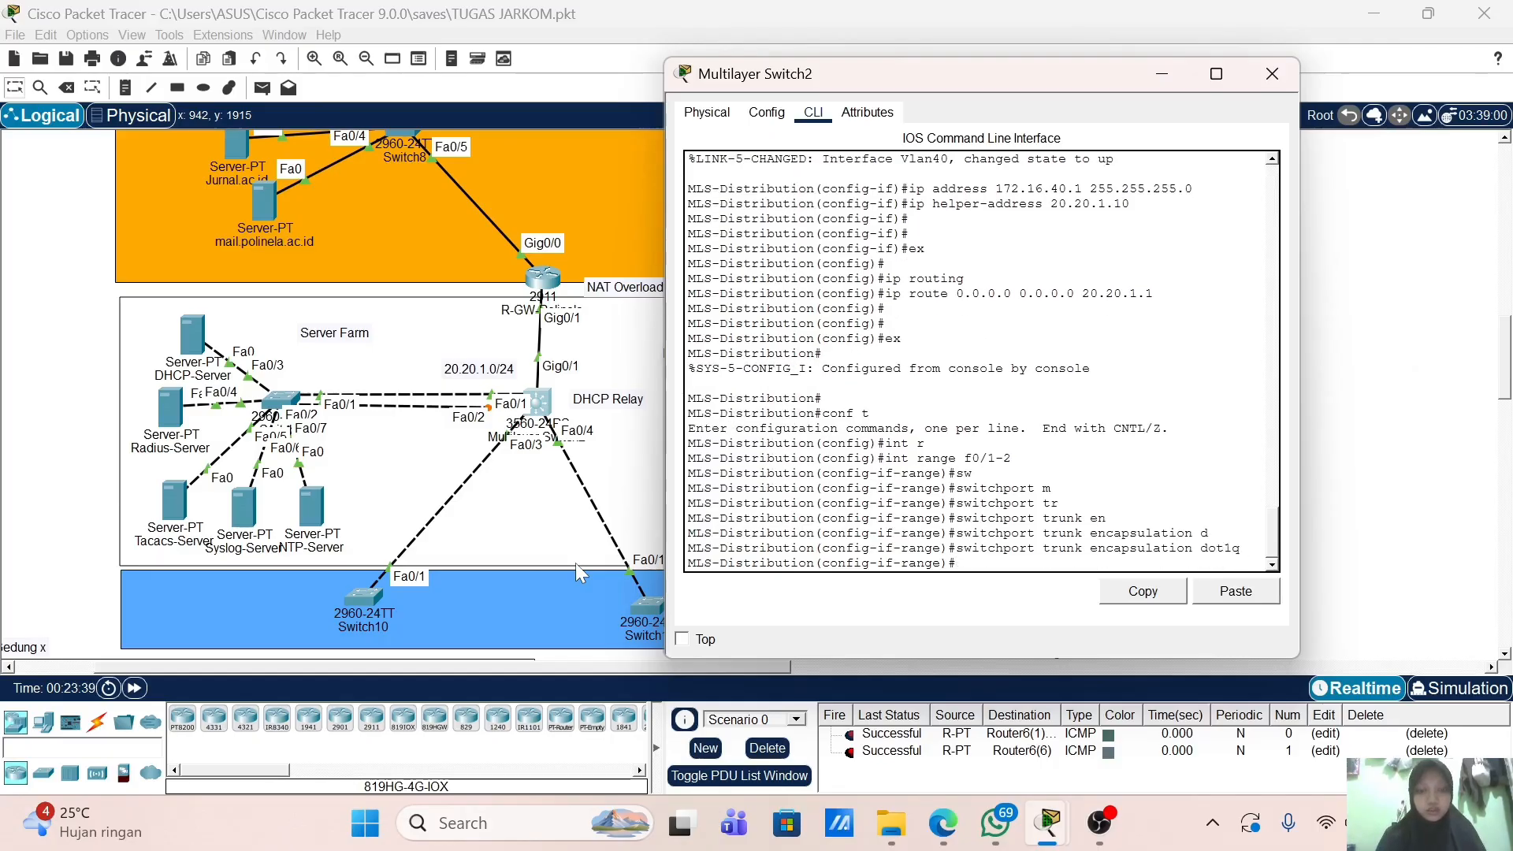
Step: Put Fa0/1 and Fa0/2 into switchport mode trunk
text(sw)
key(Tab)
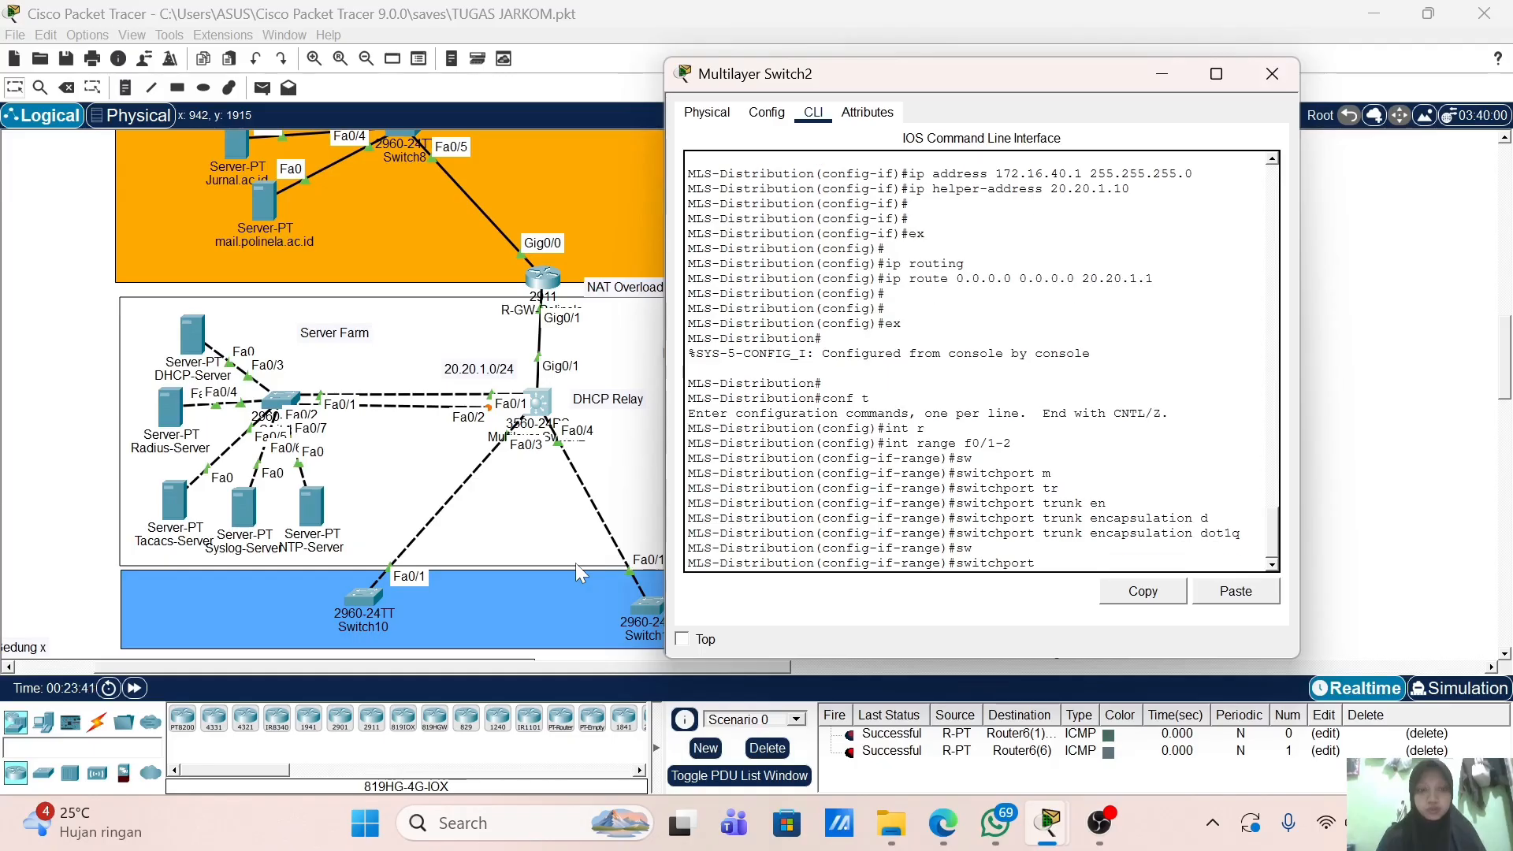
text(m)
key(Tab)
text(t)
key(Tab)
key(Return)
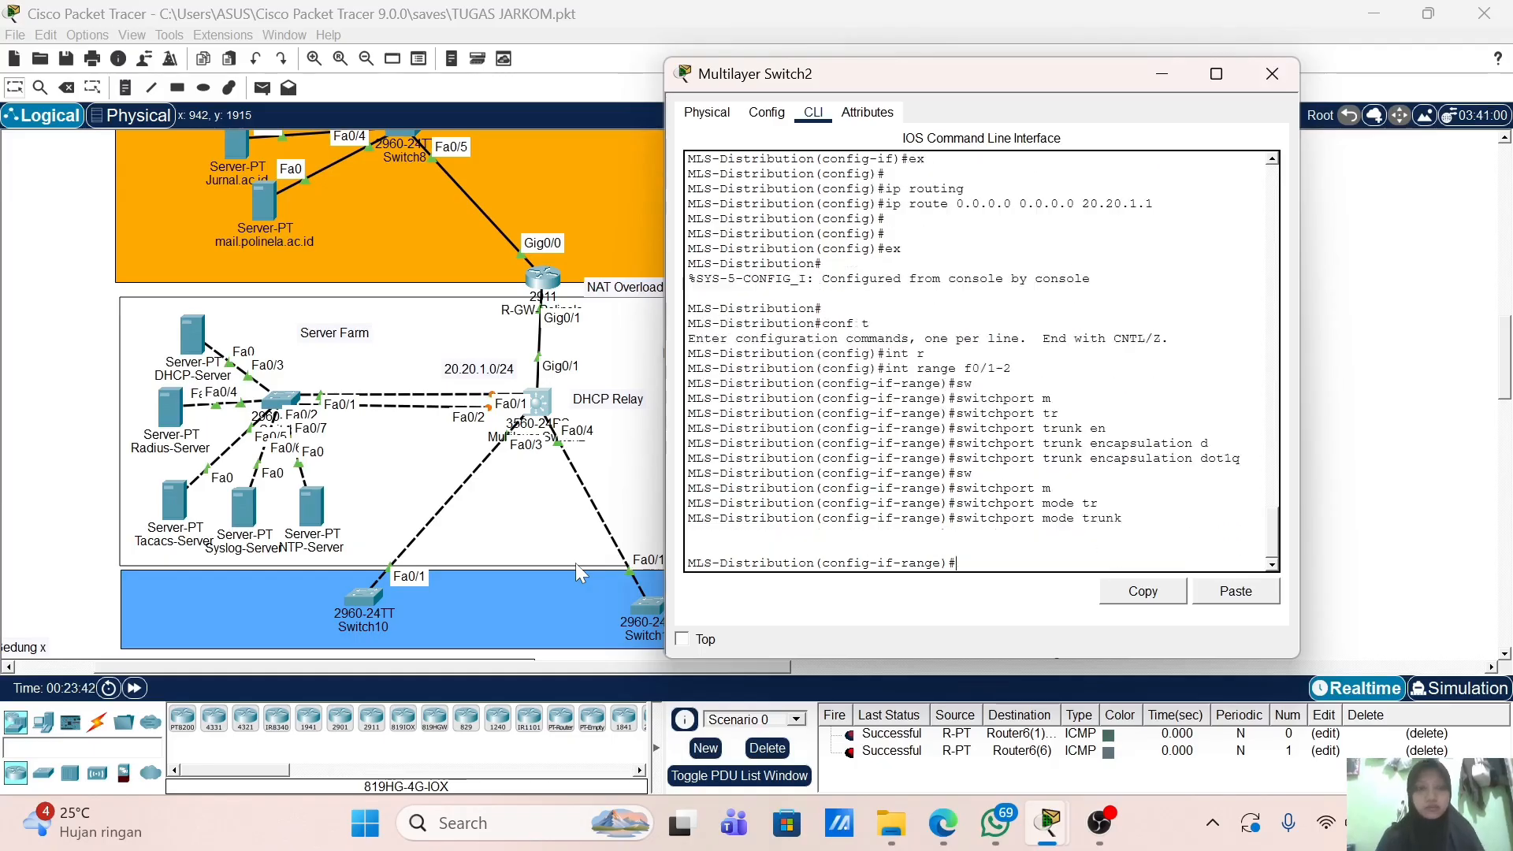
key(Return)
key(Return)
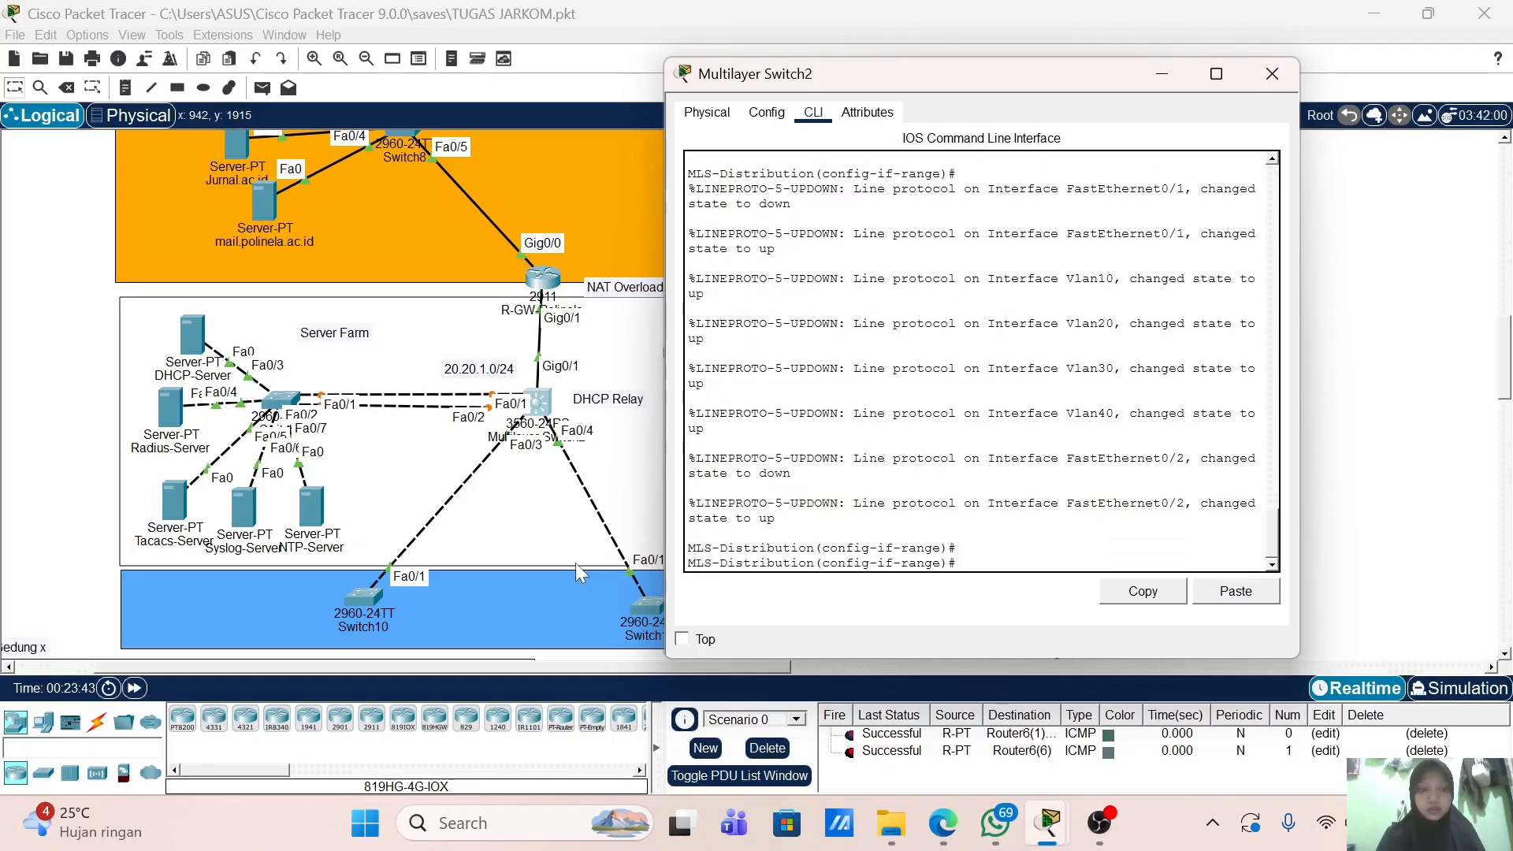
Step: Add Fa0/1 and Fa0/2 to channel-group 1 in LACP active mode
text(canne)
key(BackSpace)
key(BackSpace)
key(BackSpace)
key(BackSpace)
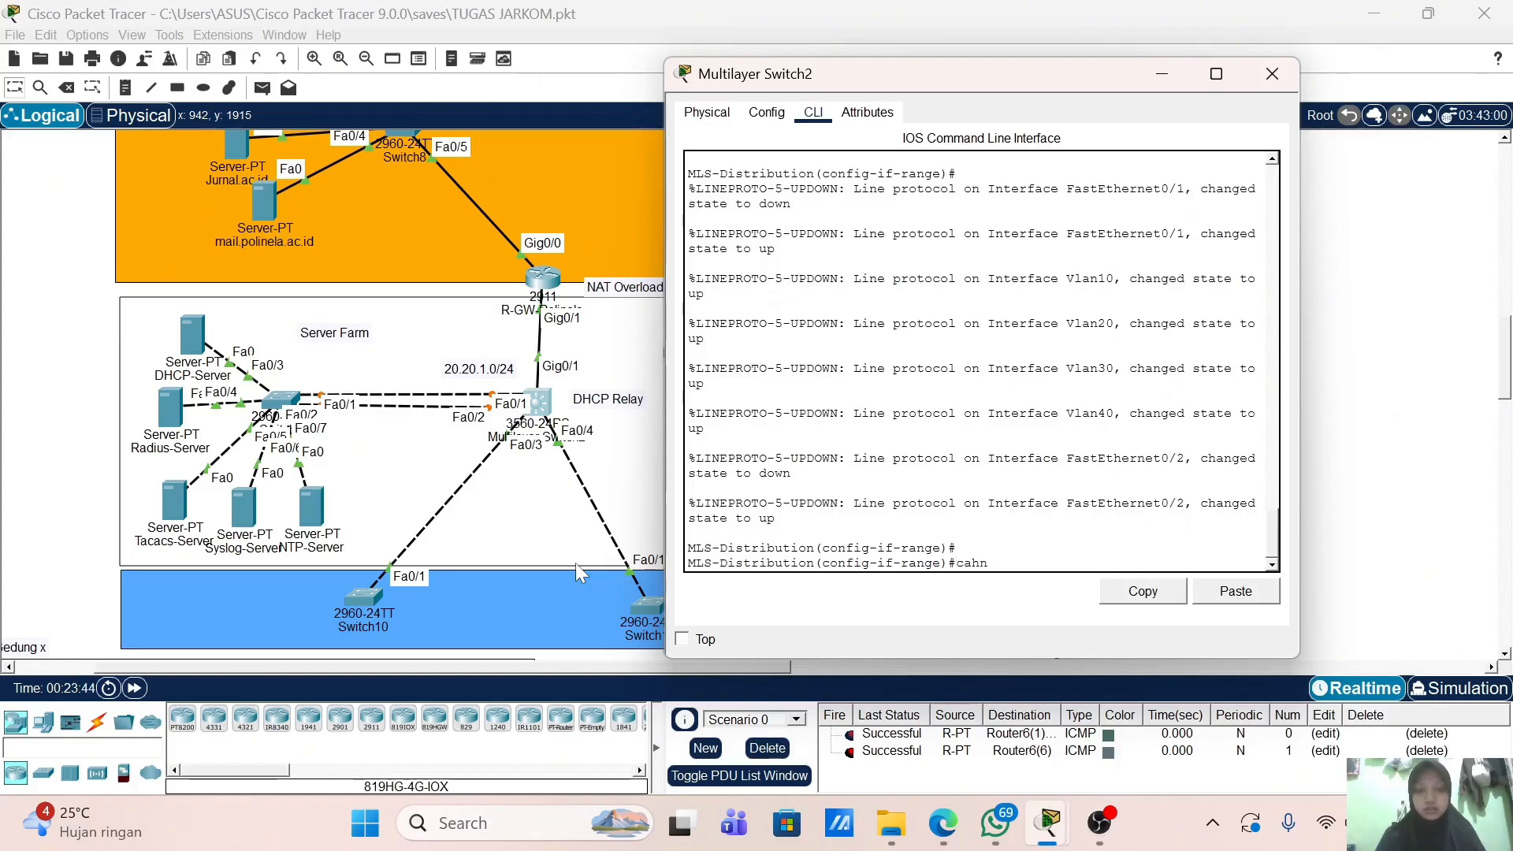
text(hannel)
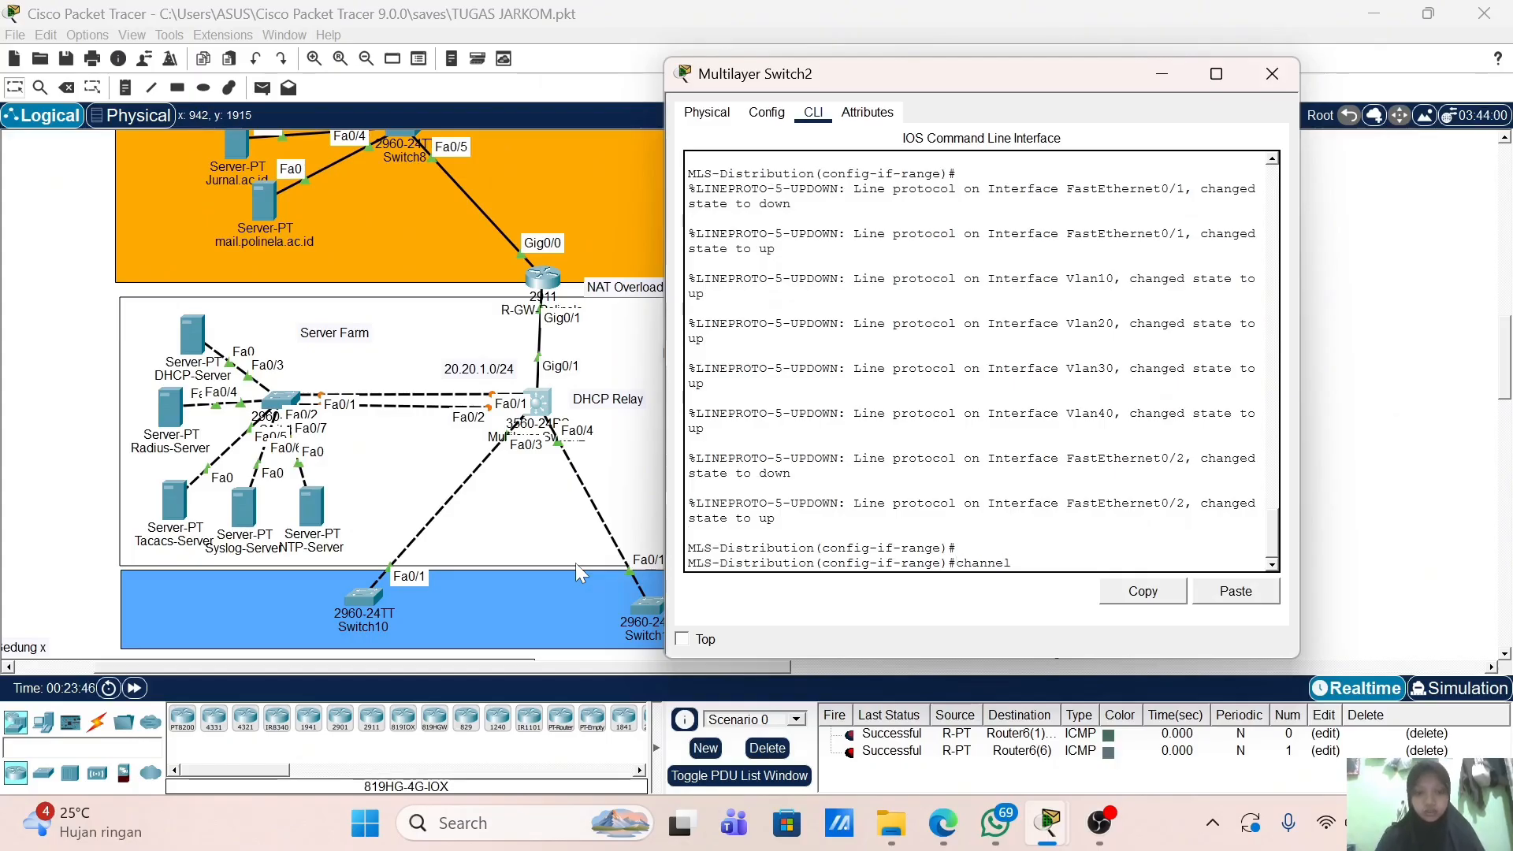
text(-gr)
key(Tab)
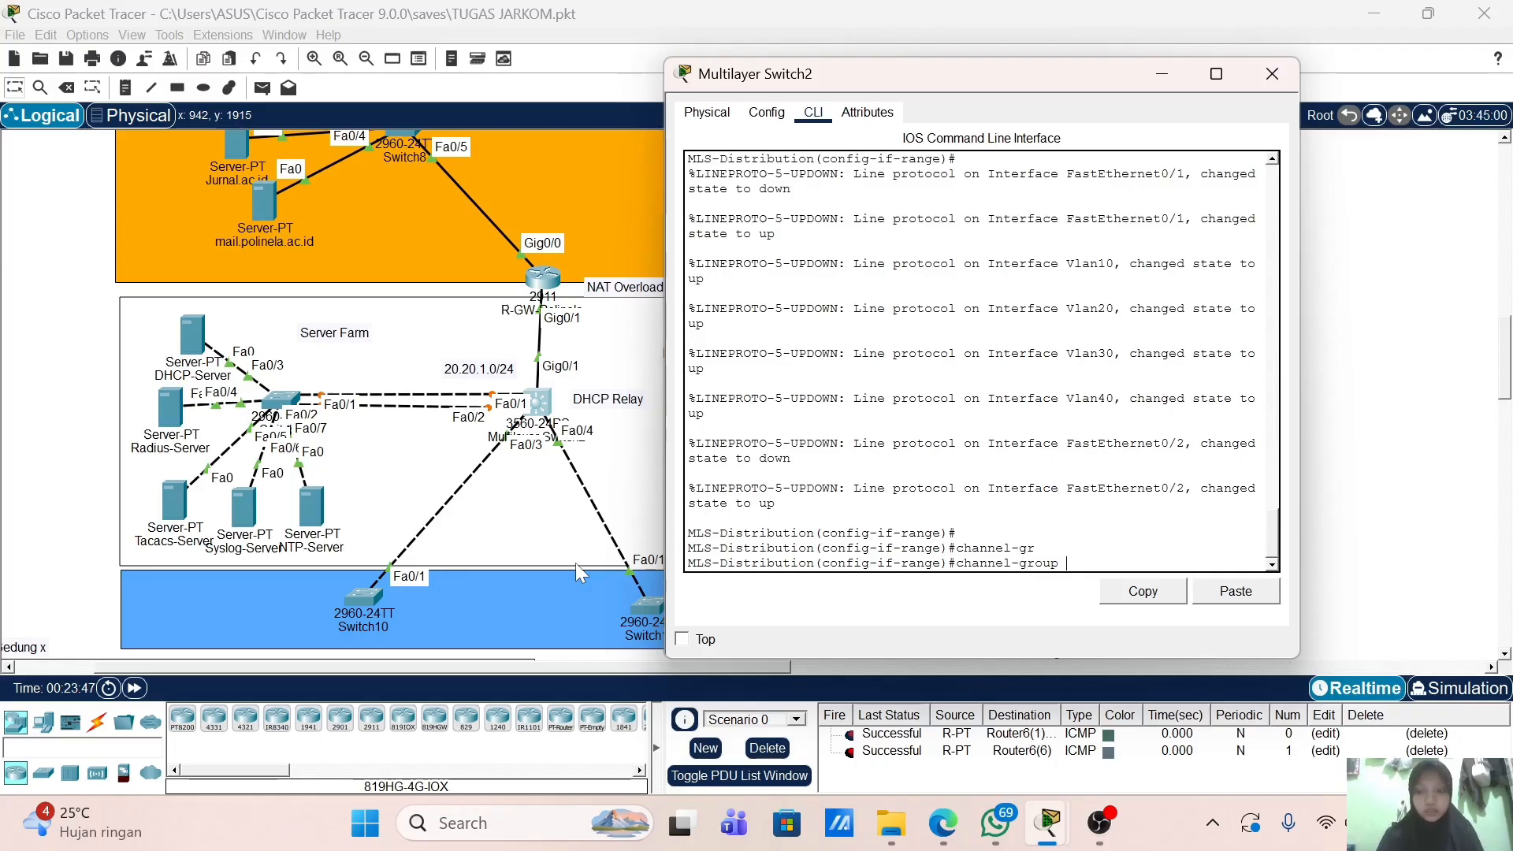
text(1 m)
key(Tab)
text(a)
key(Tab)
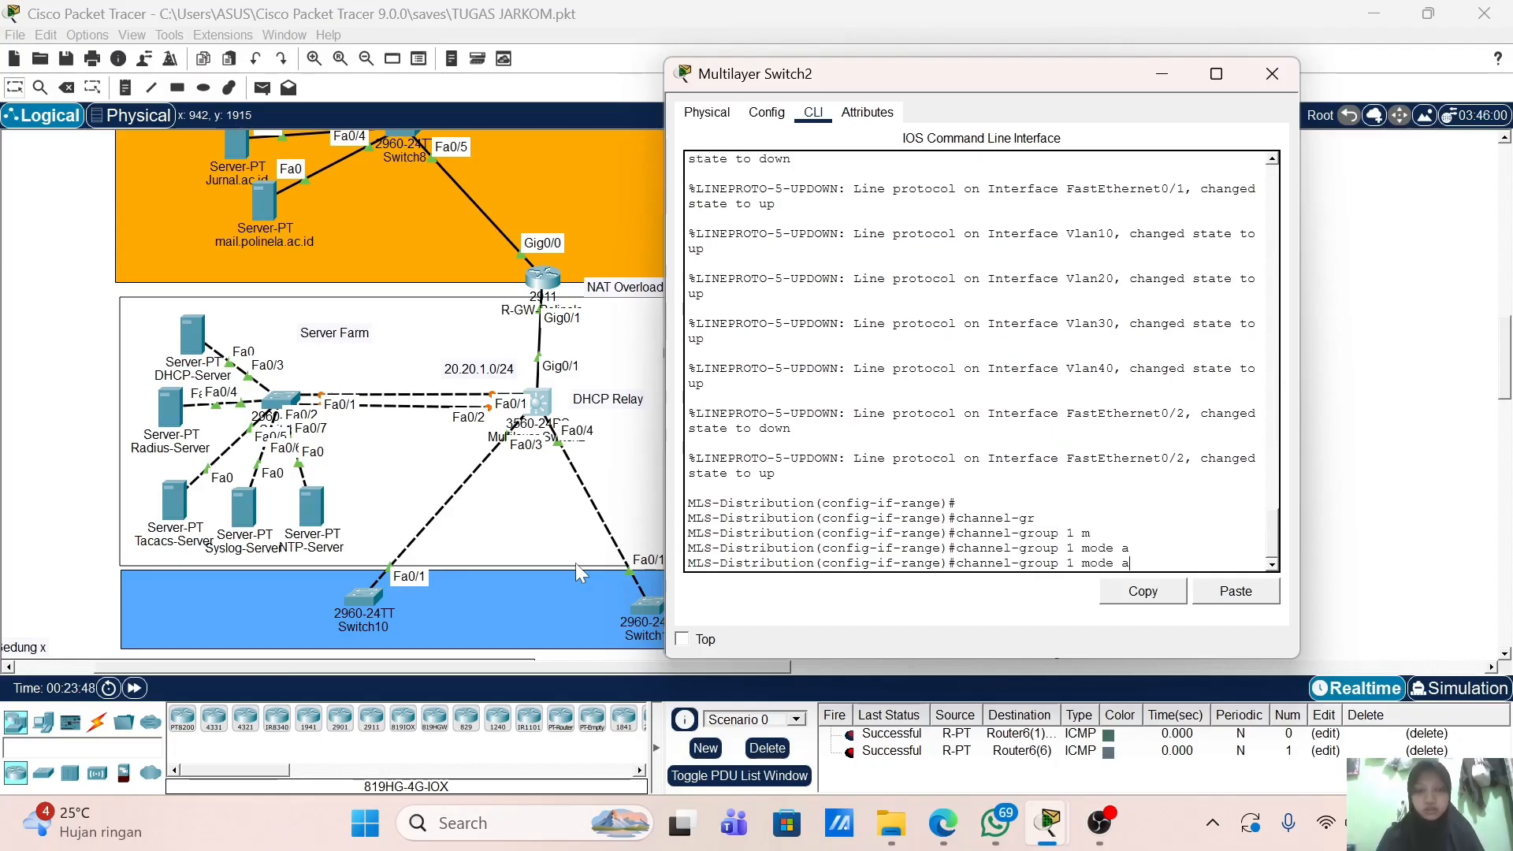
key(Tab)
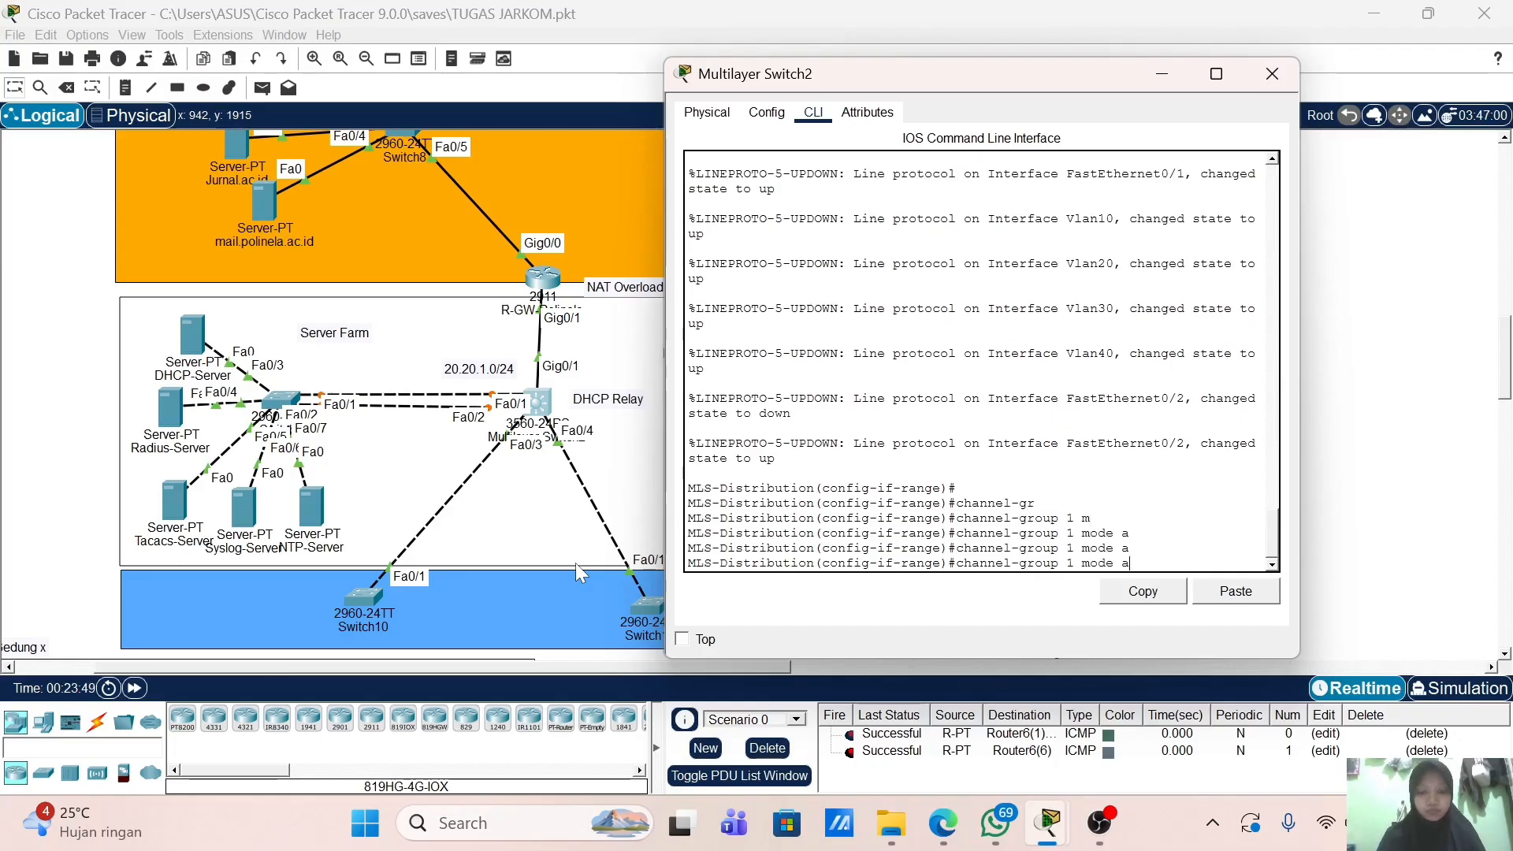
text(c)
key(Tab)
key(Return)
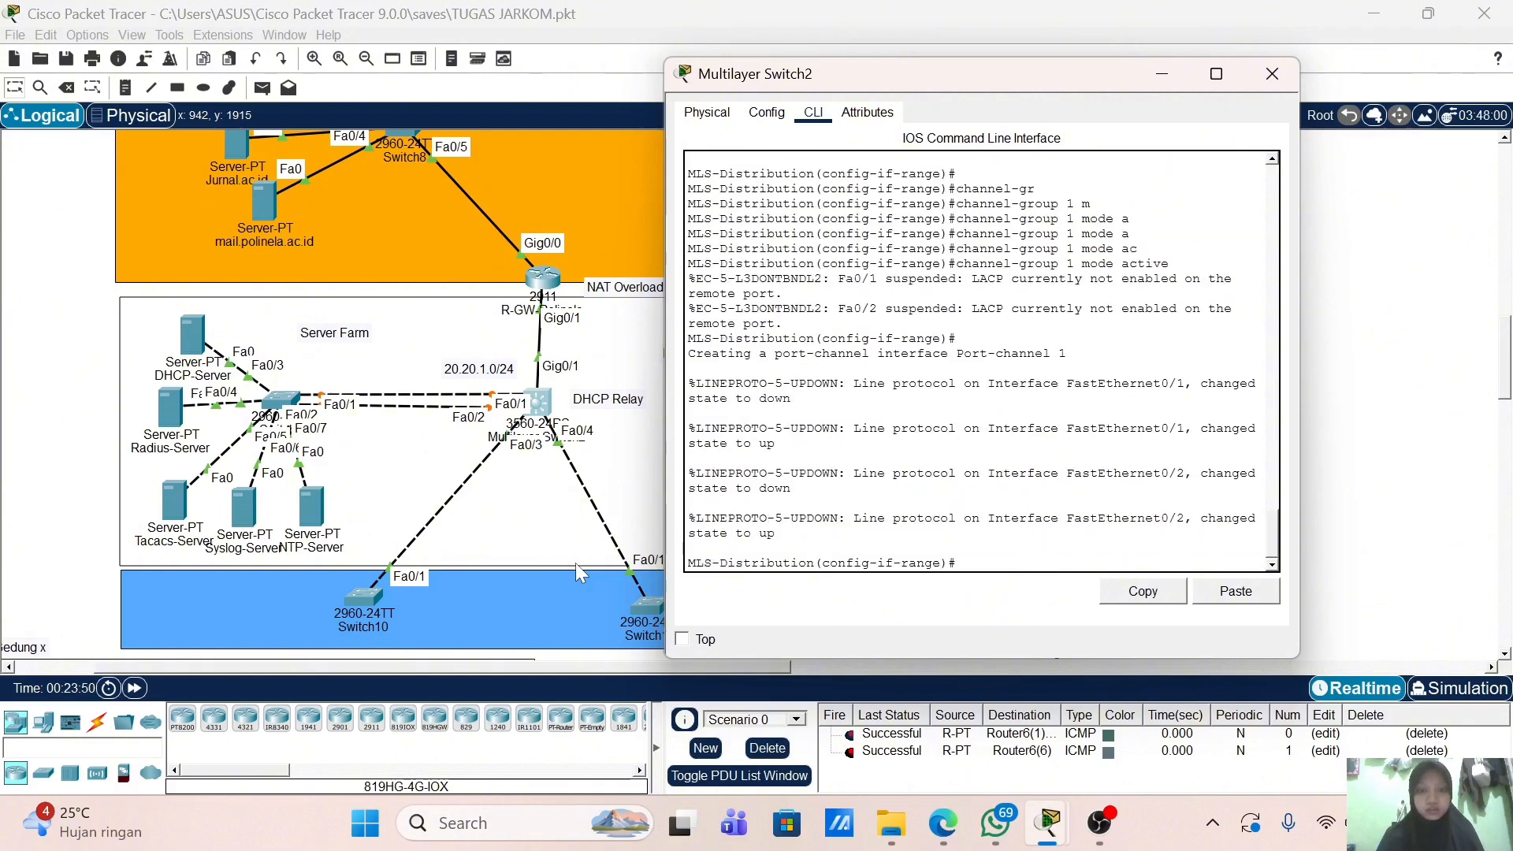
Step: Bring the Fa0/1-2 range up with no shutdown and exit the range
text(no sh)
key(Return)
key(Return)
key(Return)
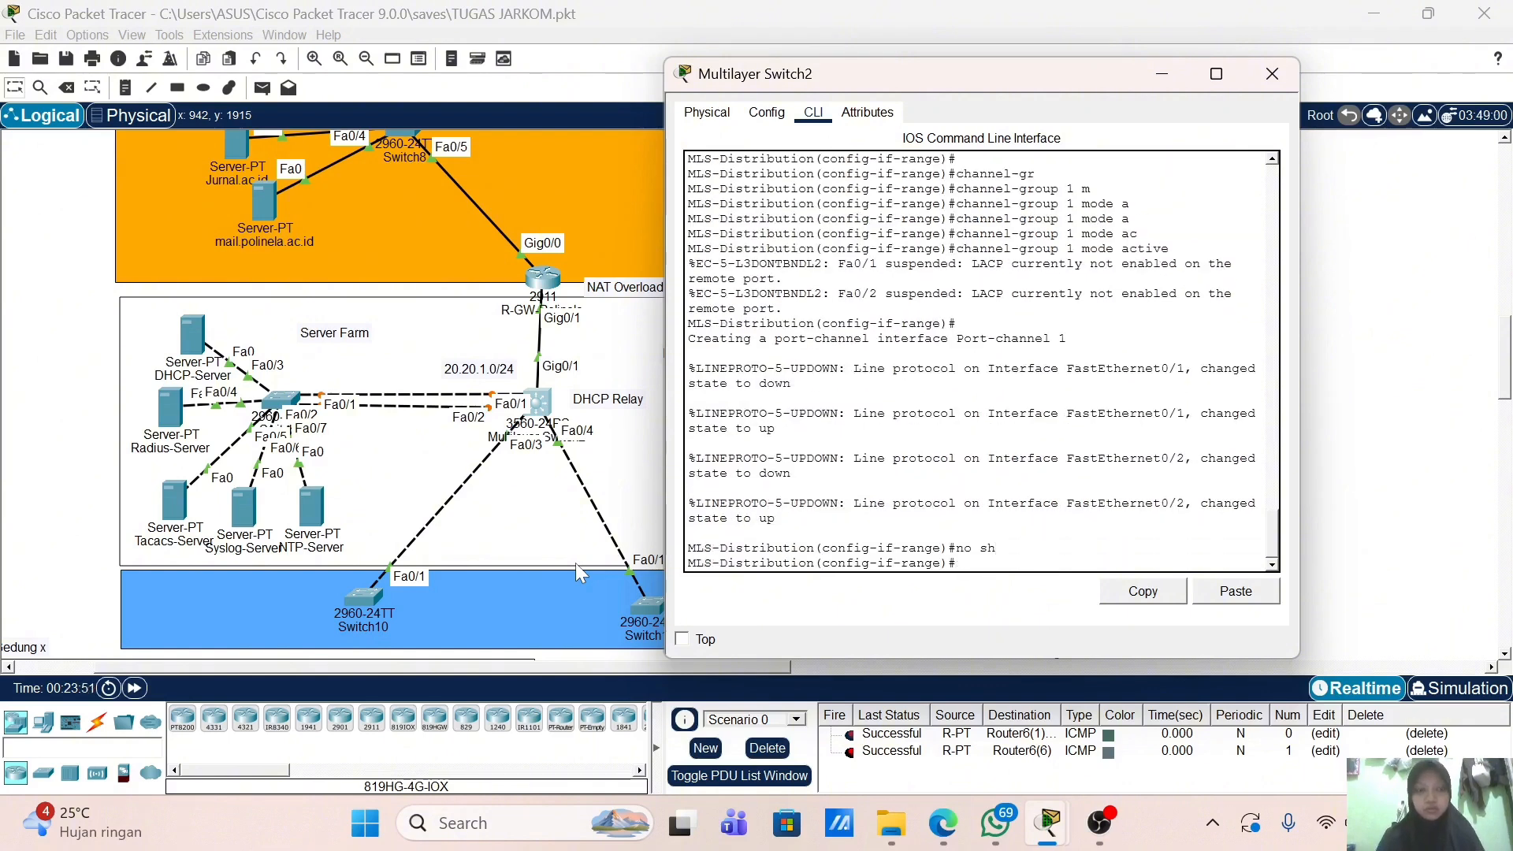
text(ex)
key(Return)
key(Return)
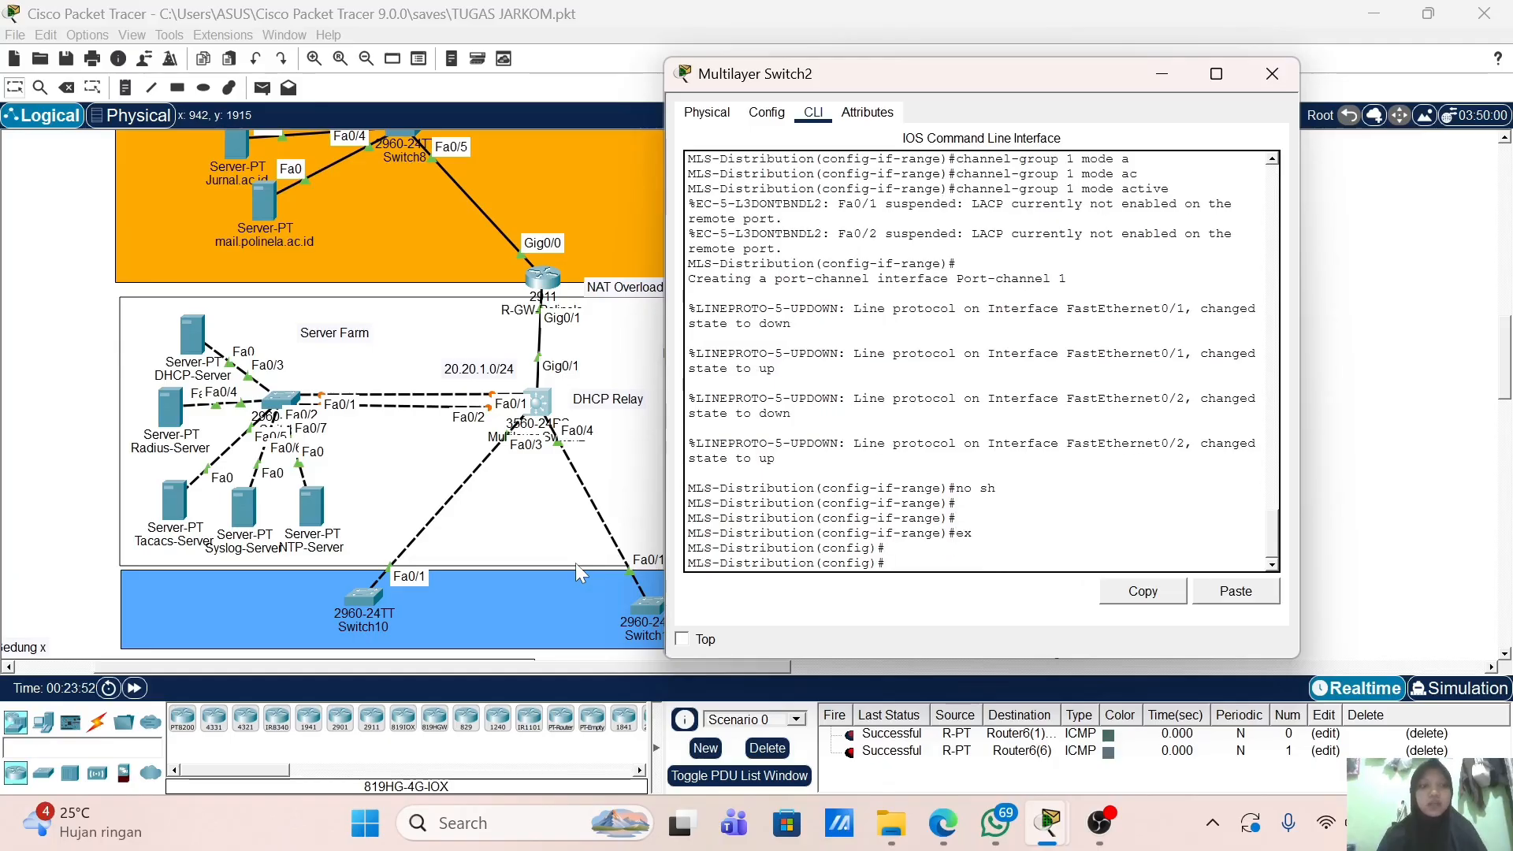
Step: Give interface Port-channel 1 dot1q trunk encapsulation
text(int po)
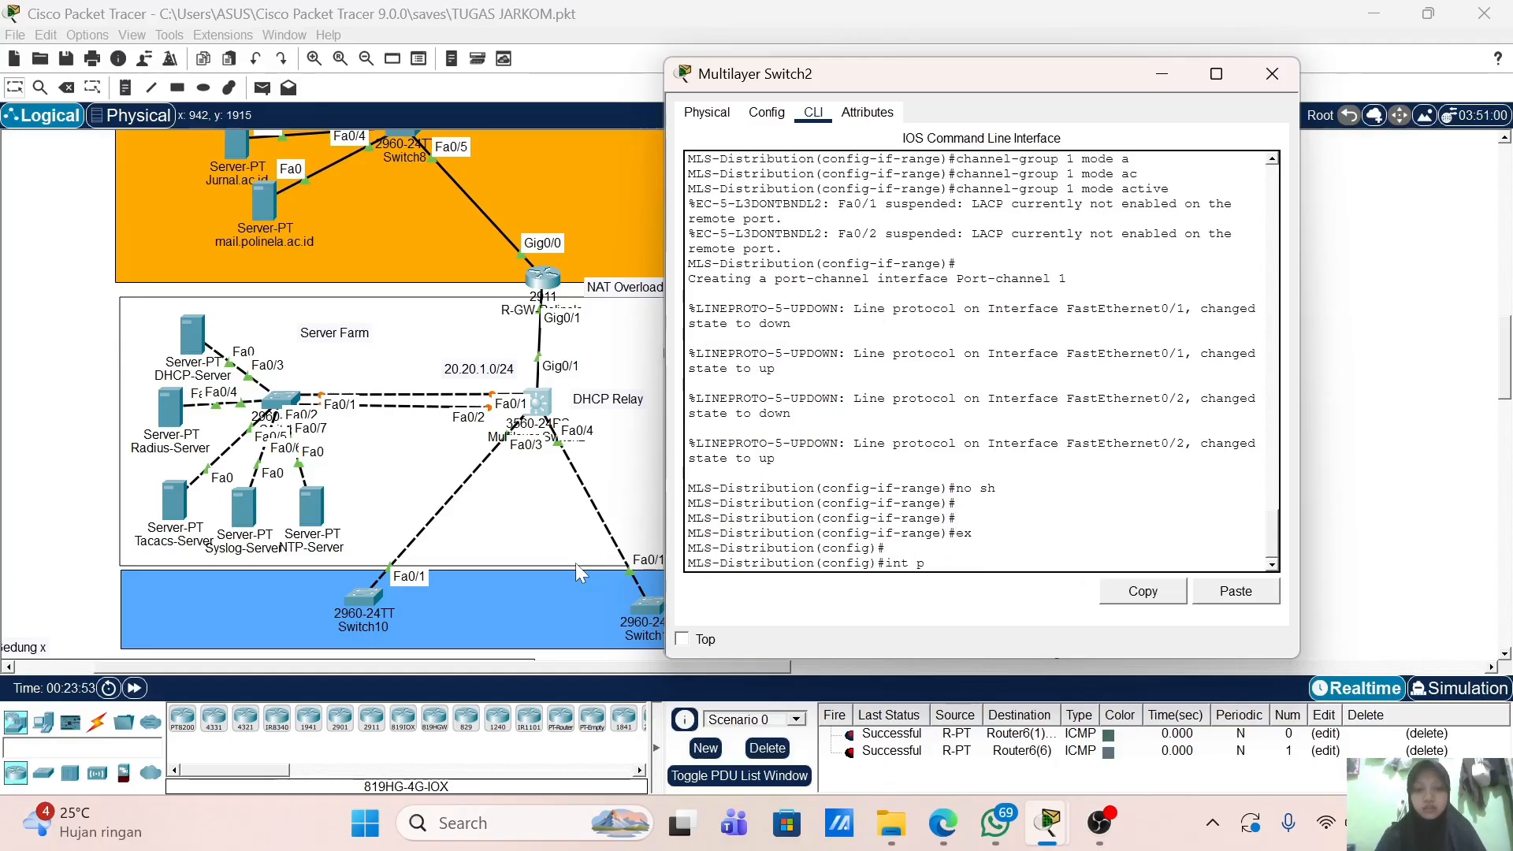
key(Tab)
text(rt-channel 1)
key(Return)
text(sw)
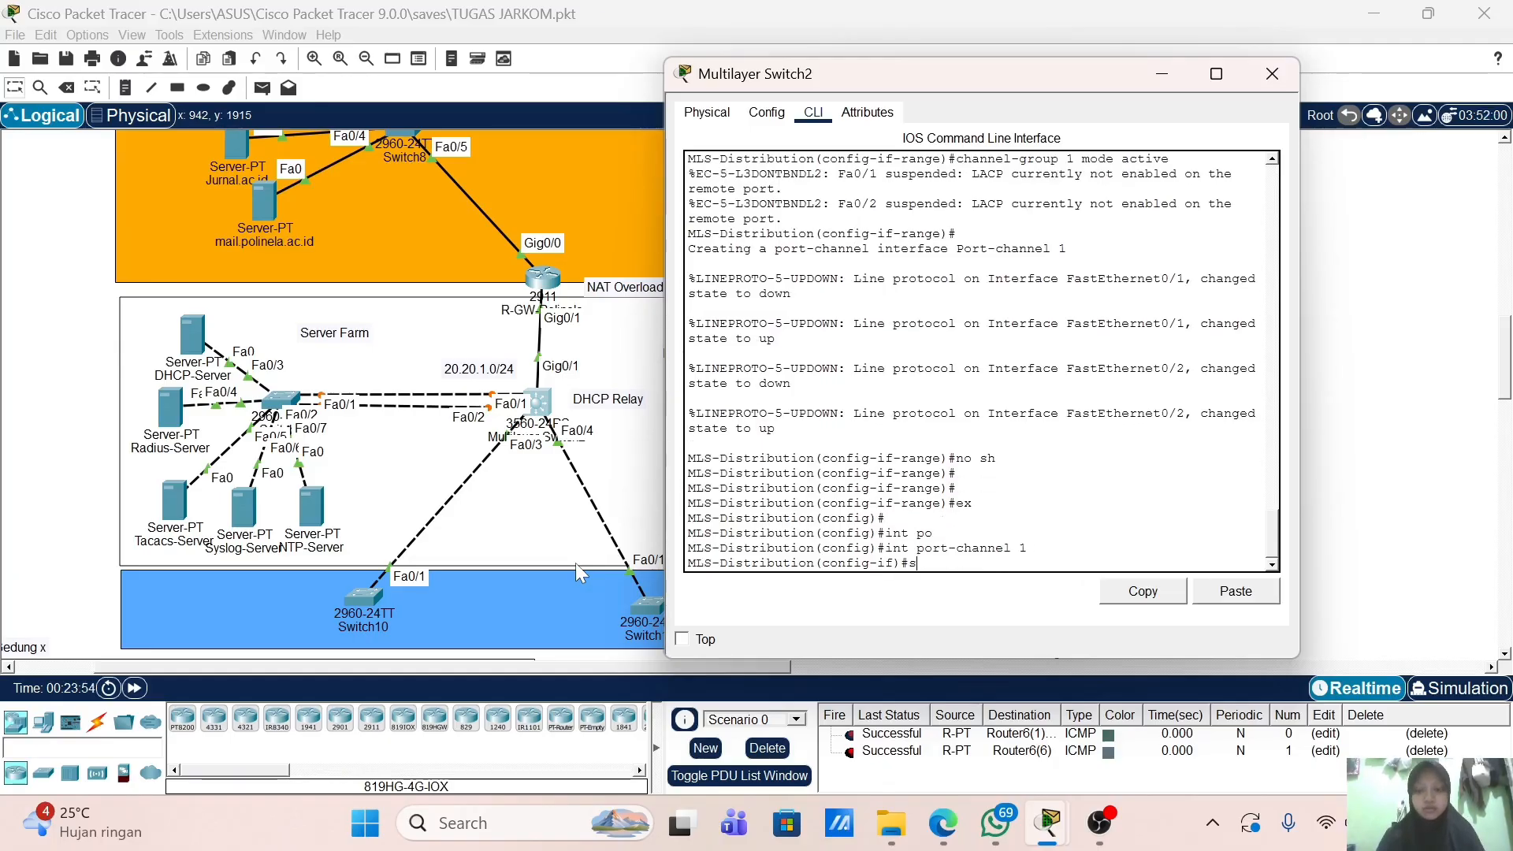
key(Tab)
text(e)
key(Tab)
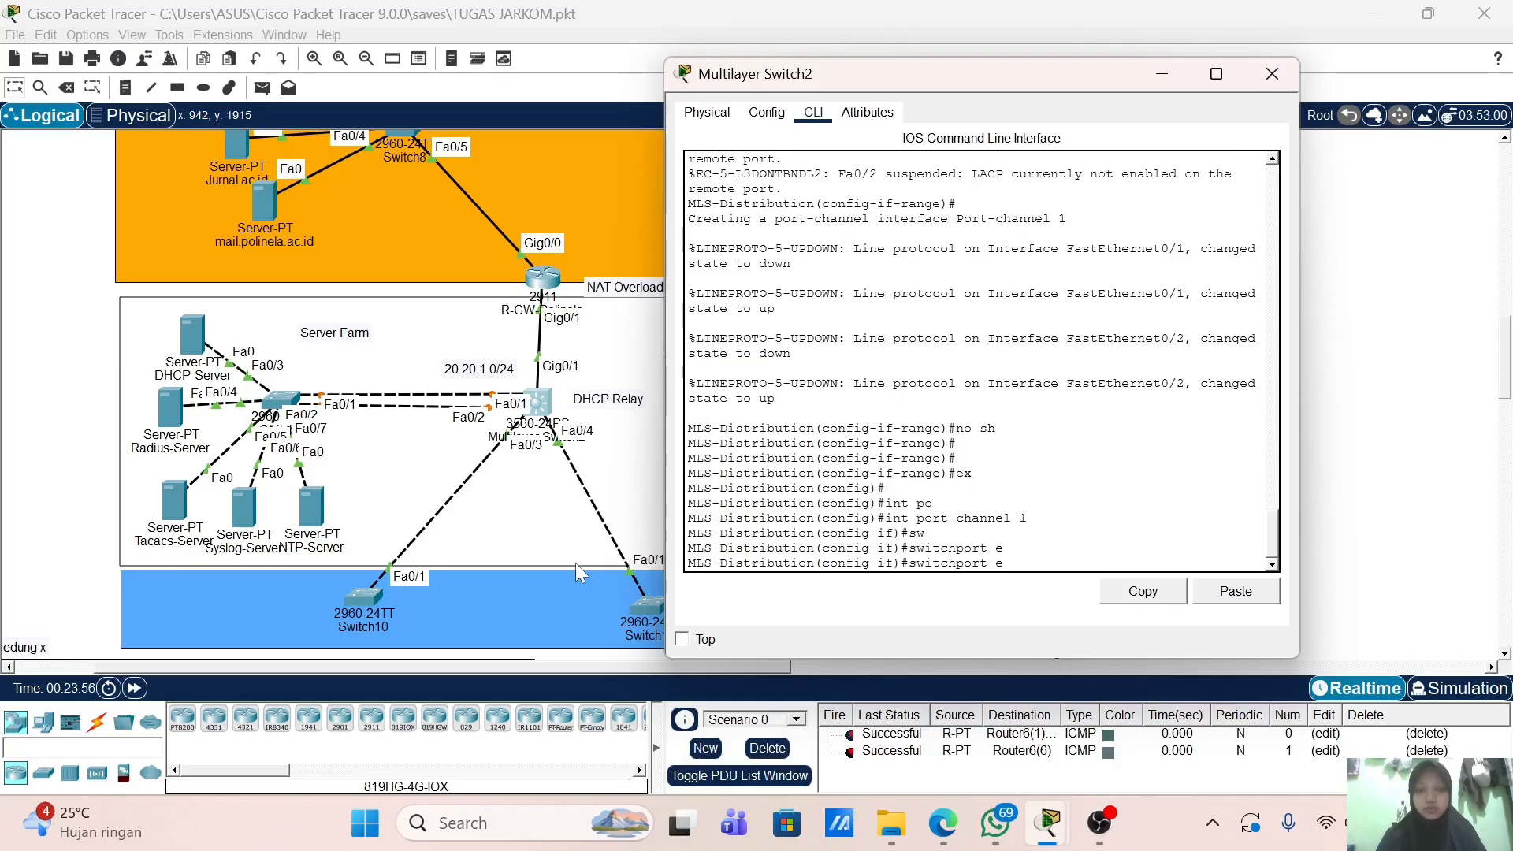
text(tr)
key(Tab)
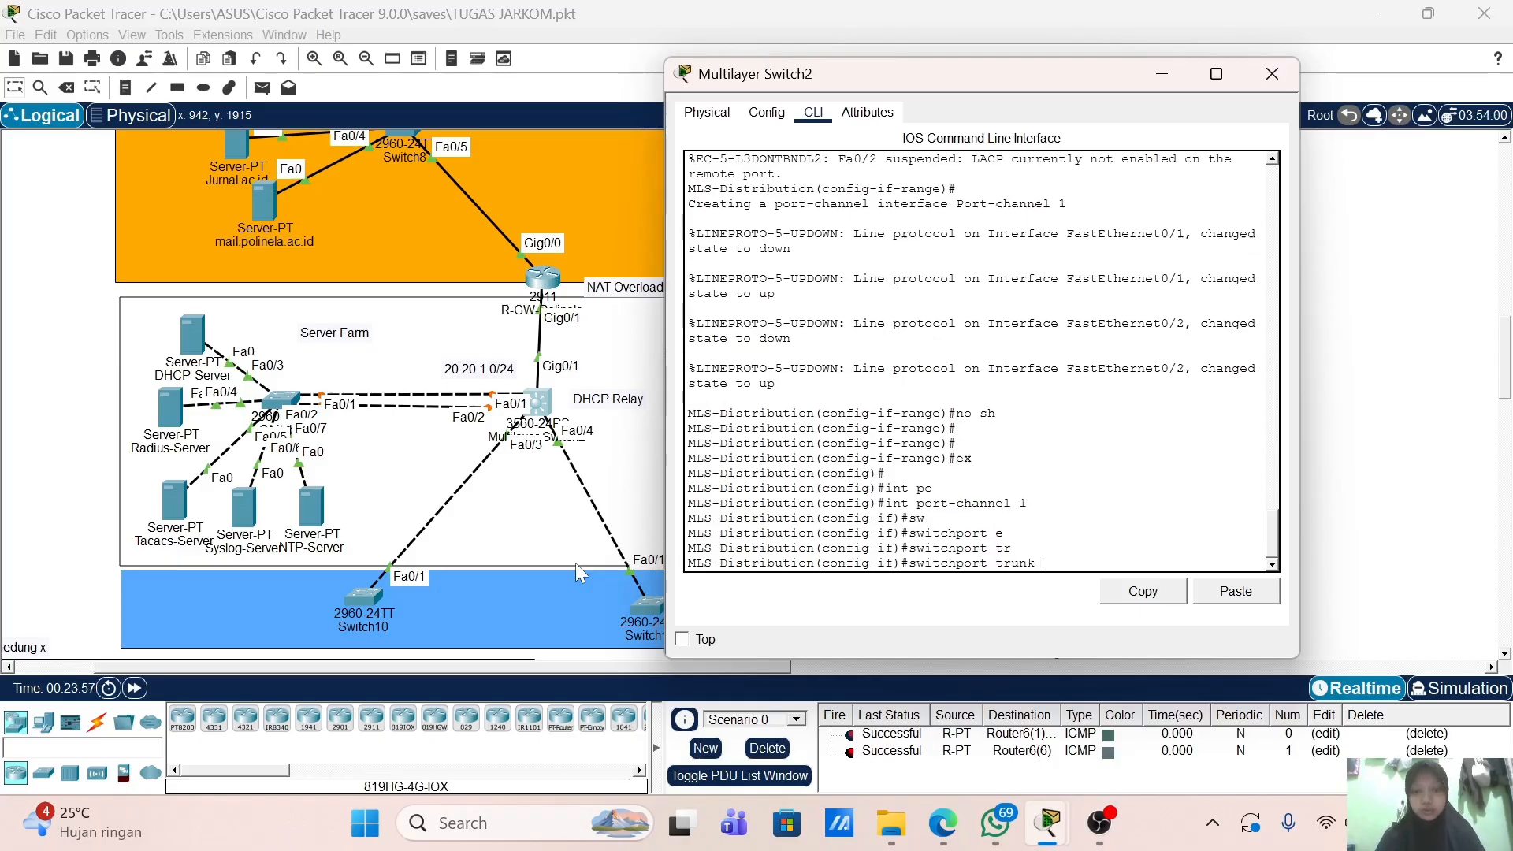
text(en)
key(Tab)
text(d)
key(Tab)
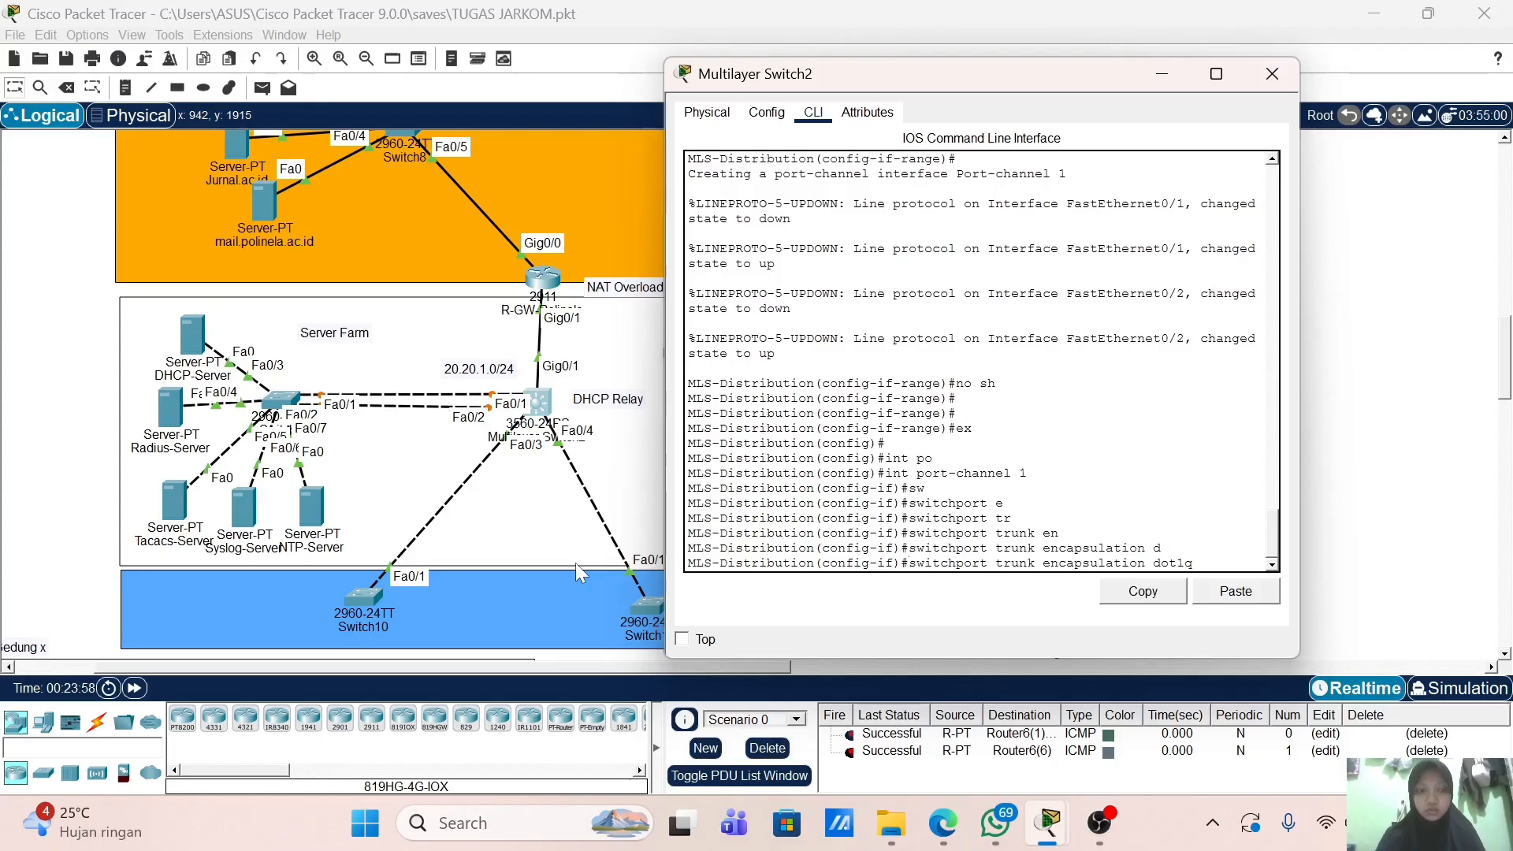
key(Return)
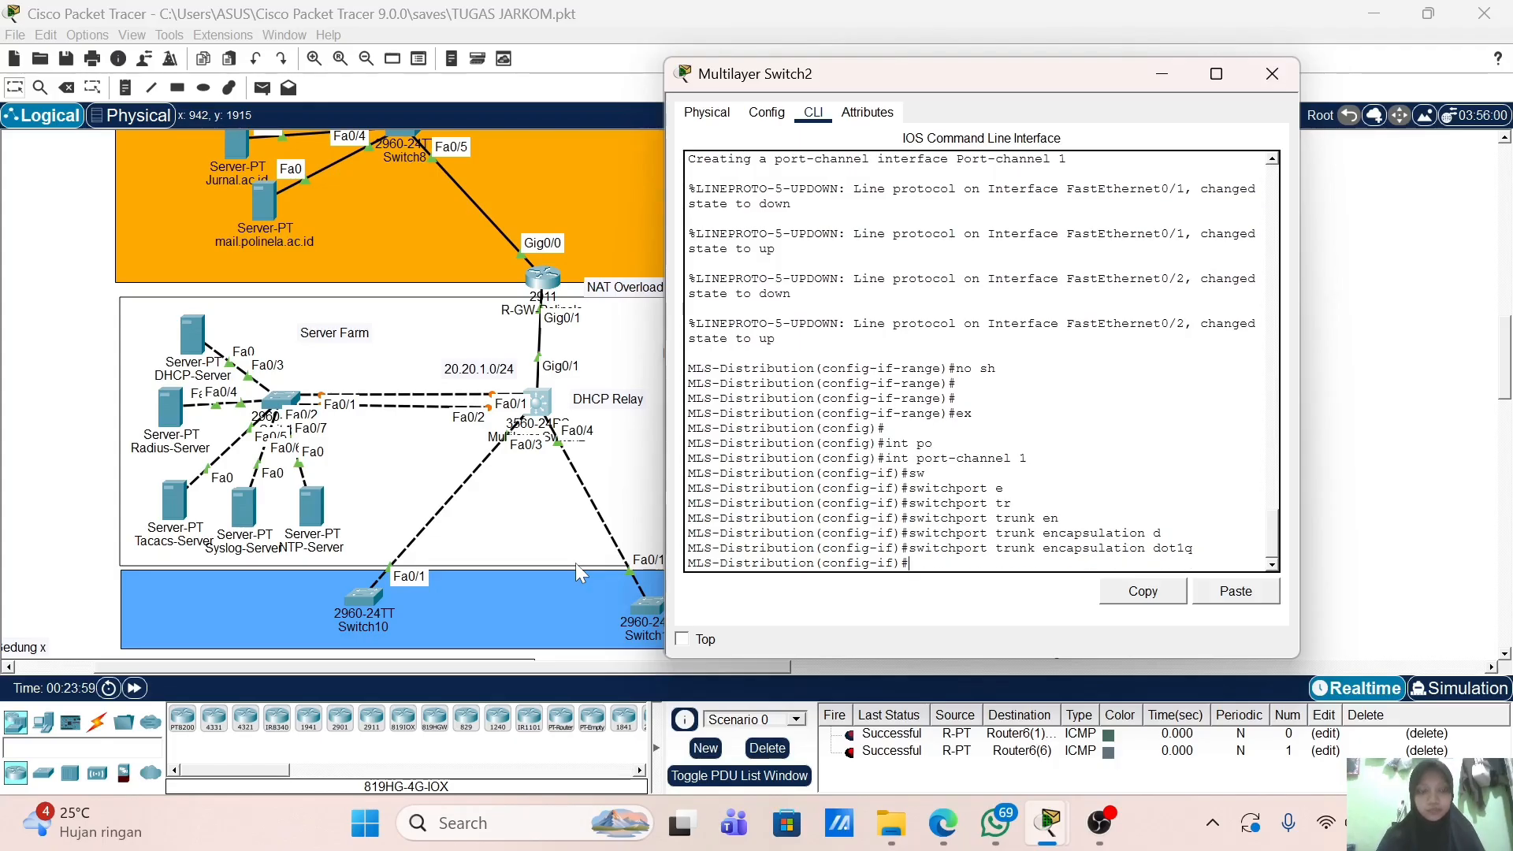
Step: Set Port-channel 1 to trunk mode and enable it with no shutdown
text(sw)
key(Tab)
text(m)
key(Tab)
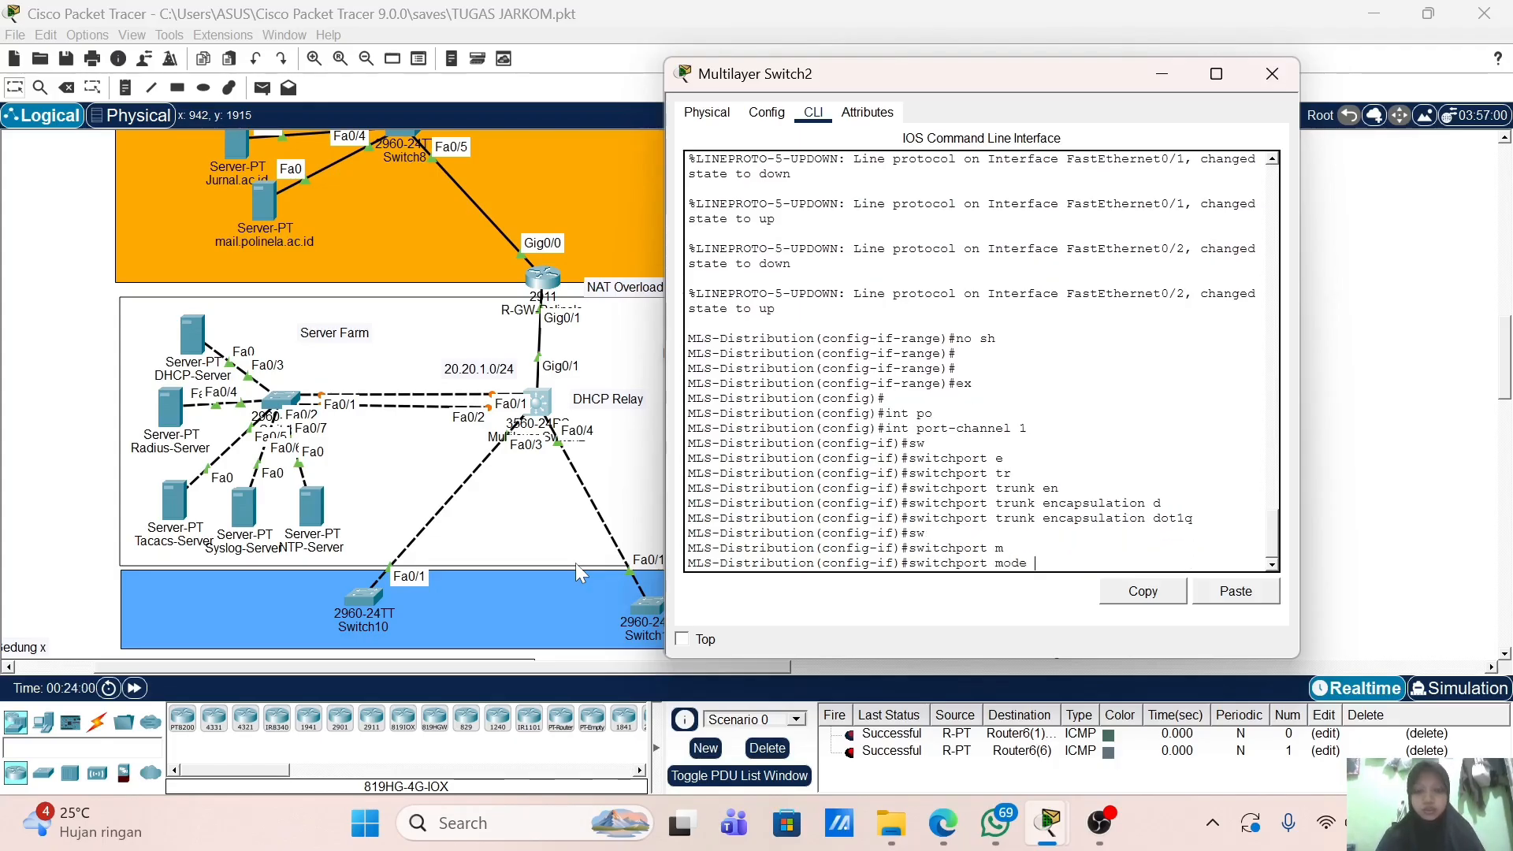
text(tr)
key(Tab)
key(Return)
text(no)
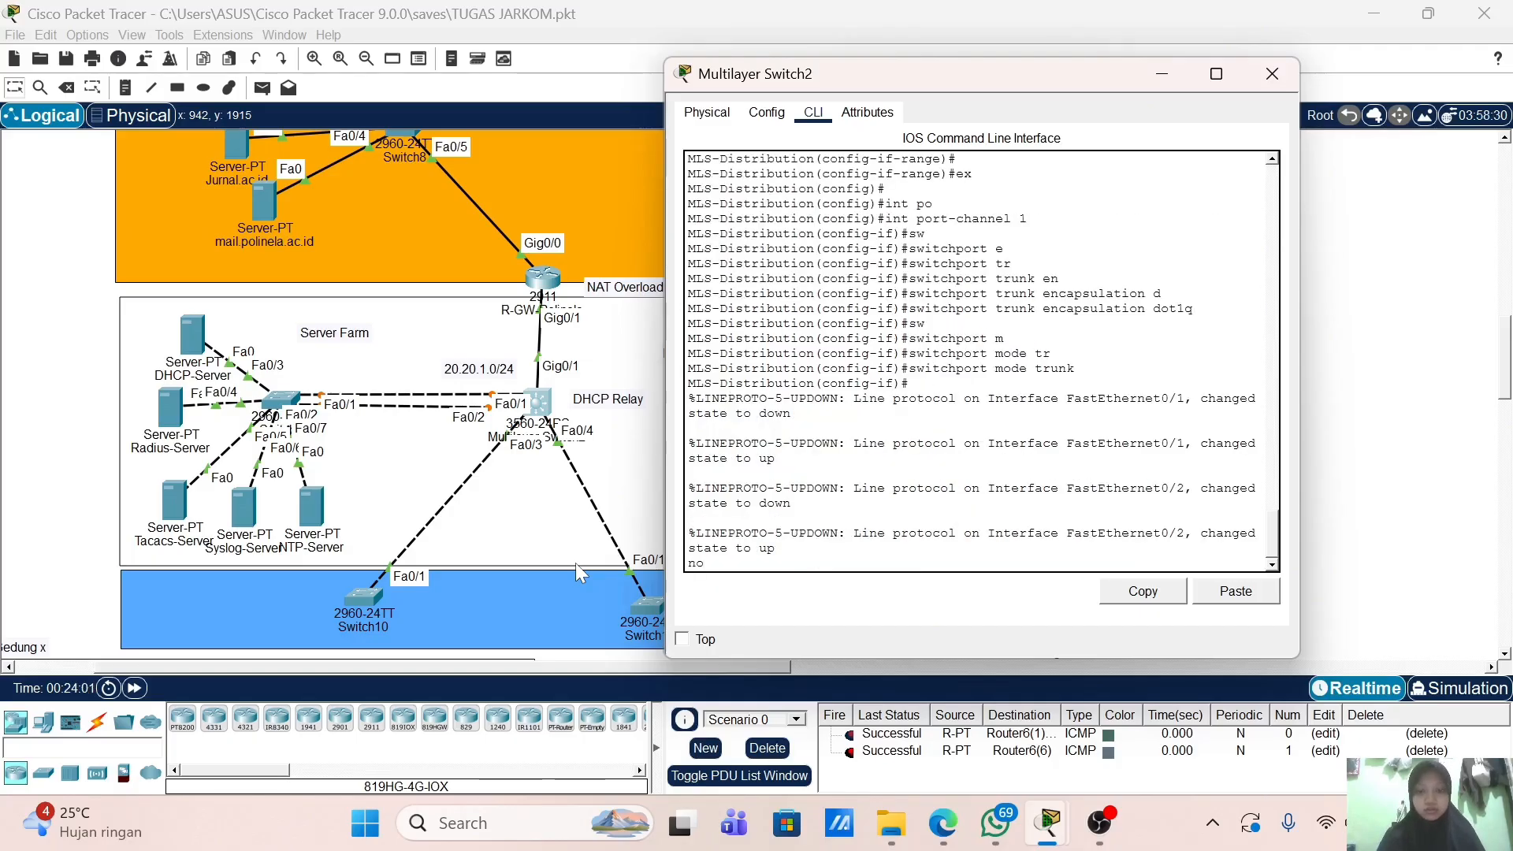
key(BackSpace)
key(Return)
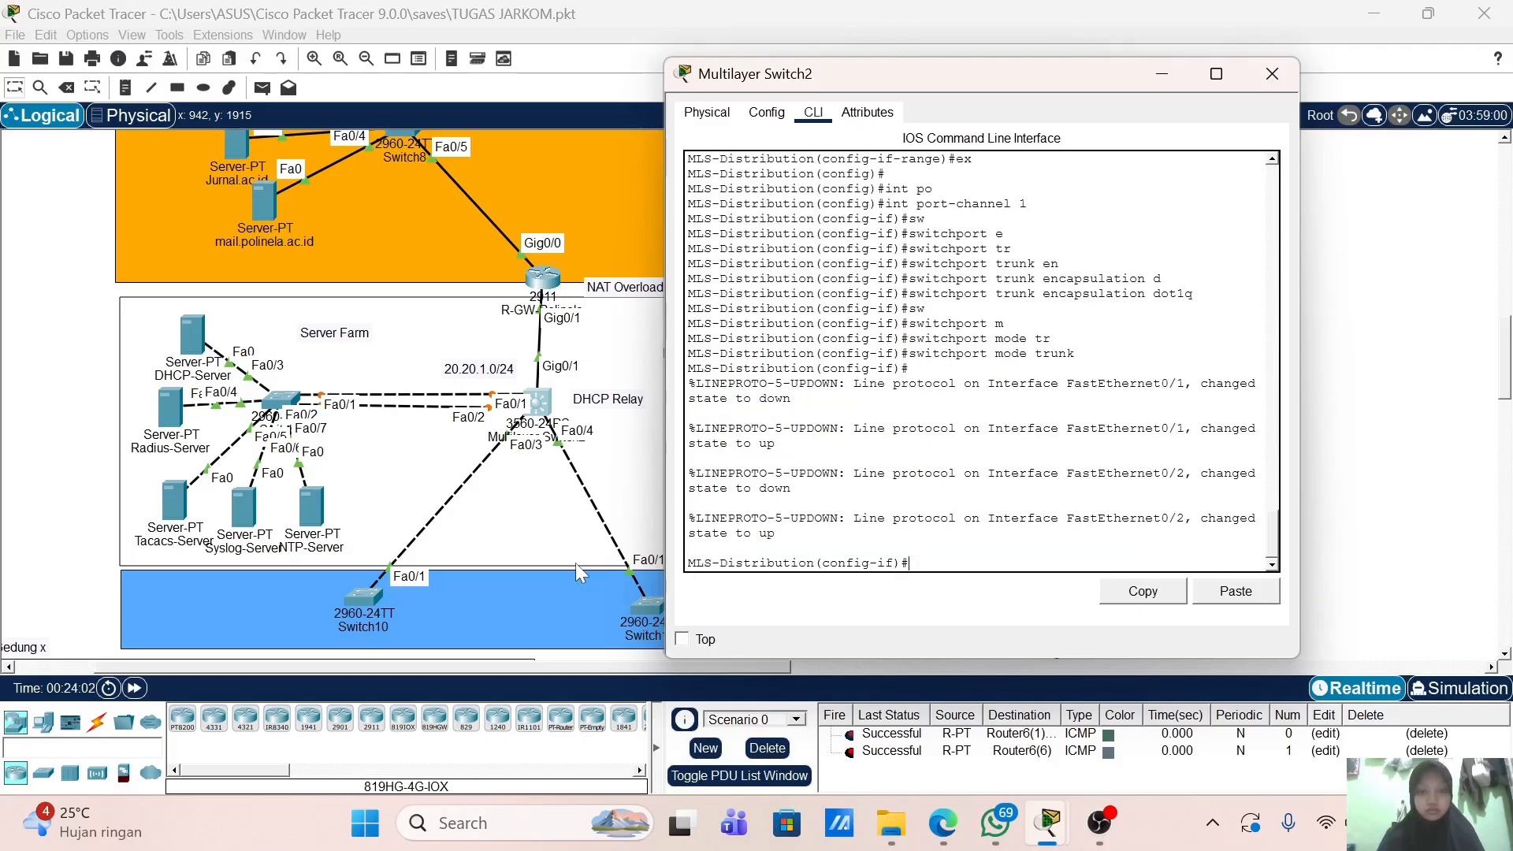
text(no sh)
key(Return)
key(Return)
key(Return)
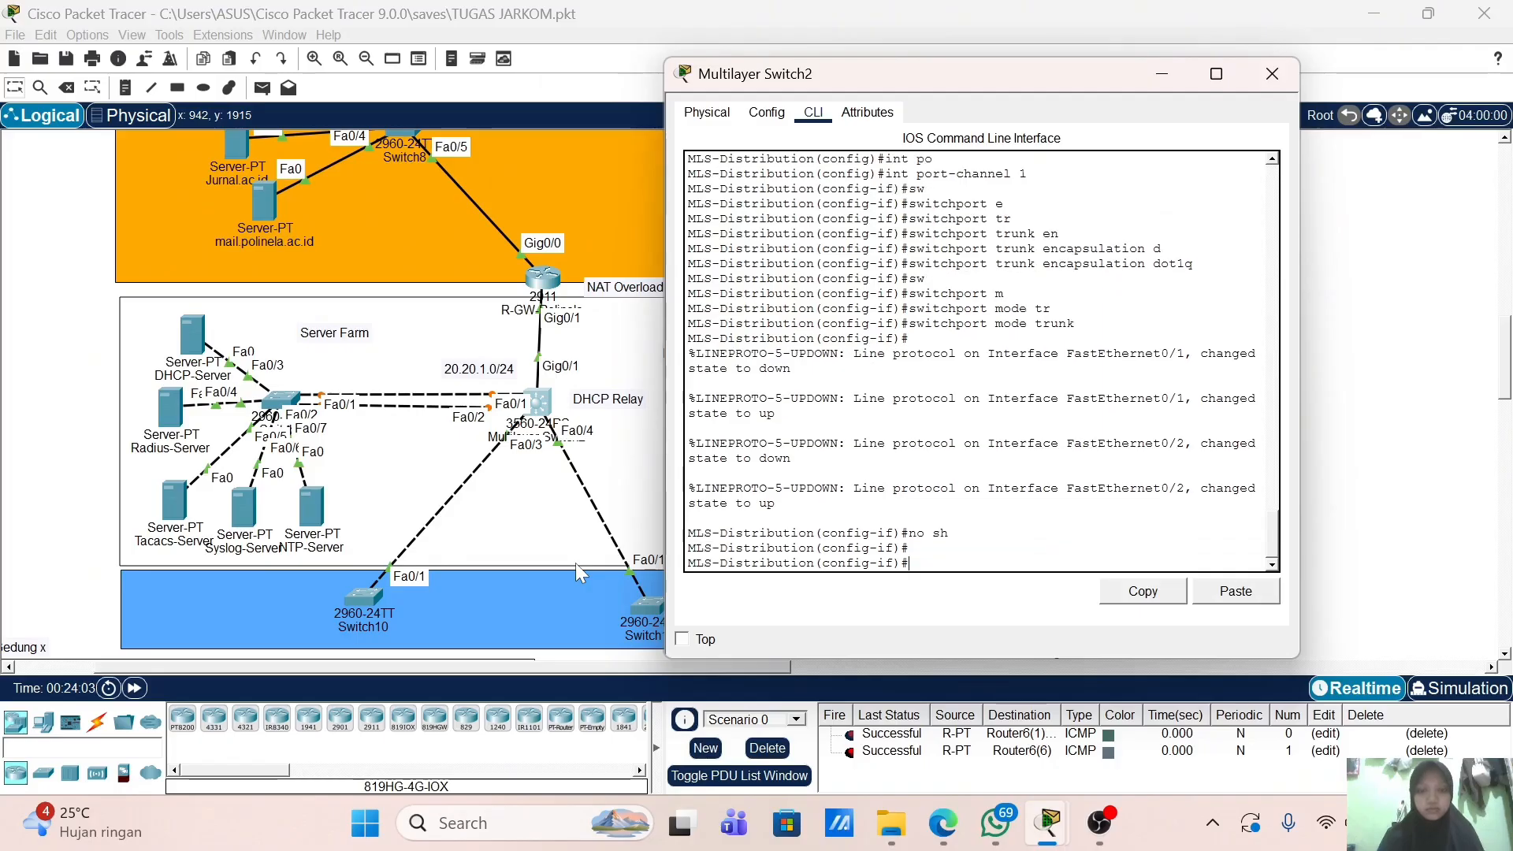
text(ex)
key(Return)
key(Return)
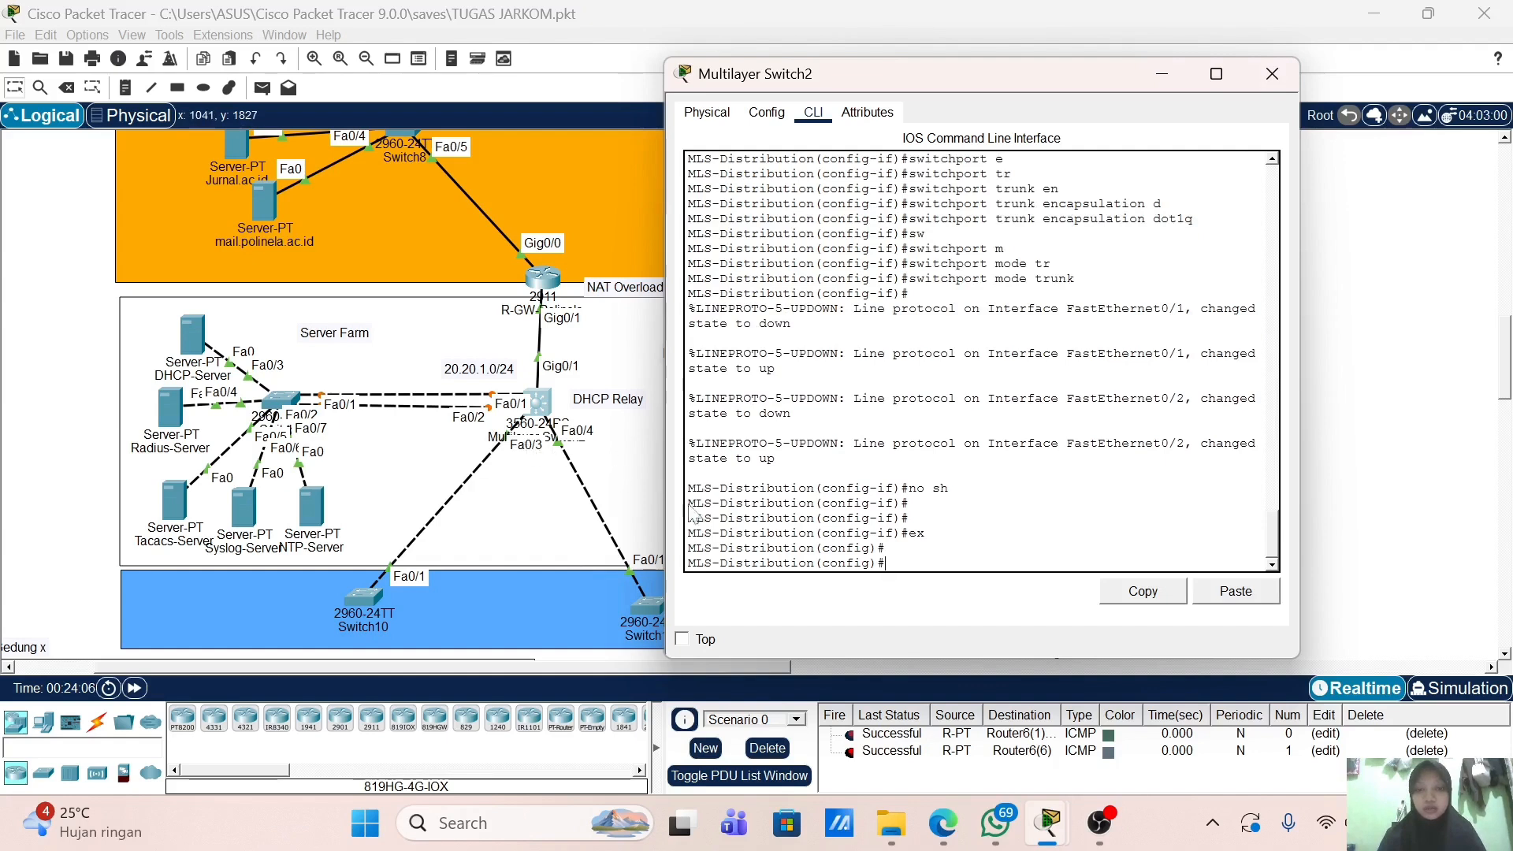
Step: Select the Fa0/3-4 range and set its trunk encapsulation to dot1q
text(int r)
key(Tab)
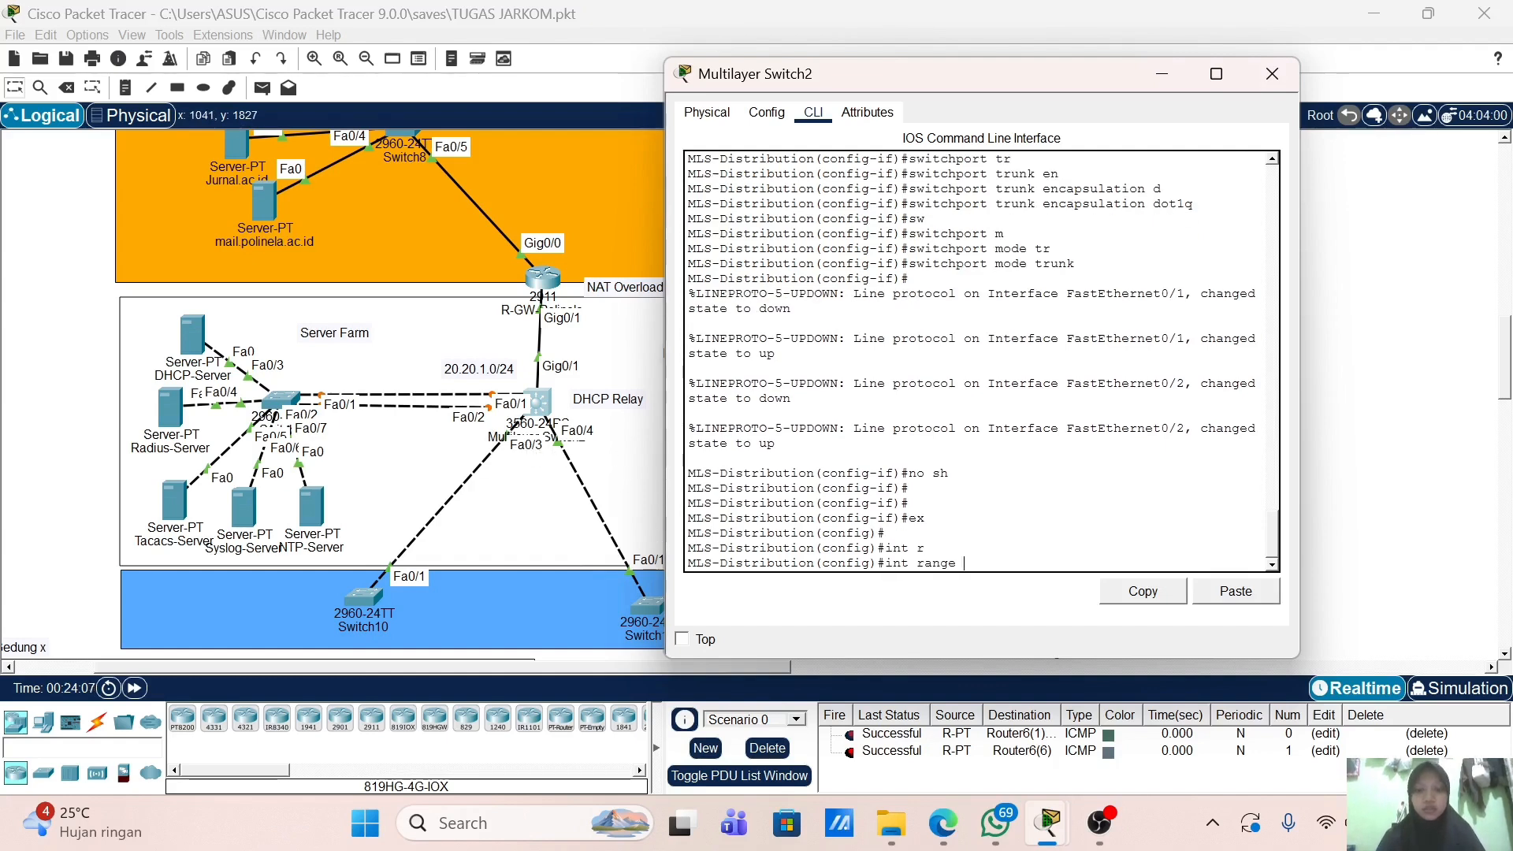
text(/3-4)
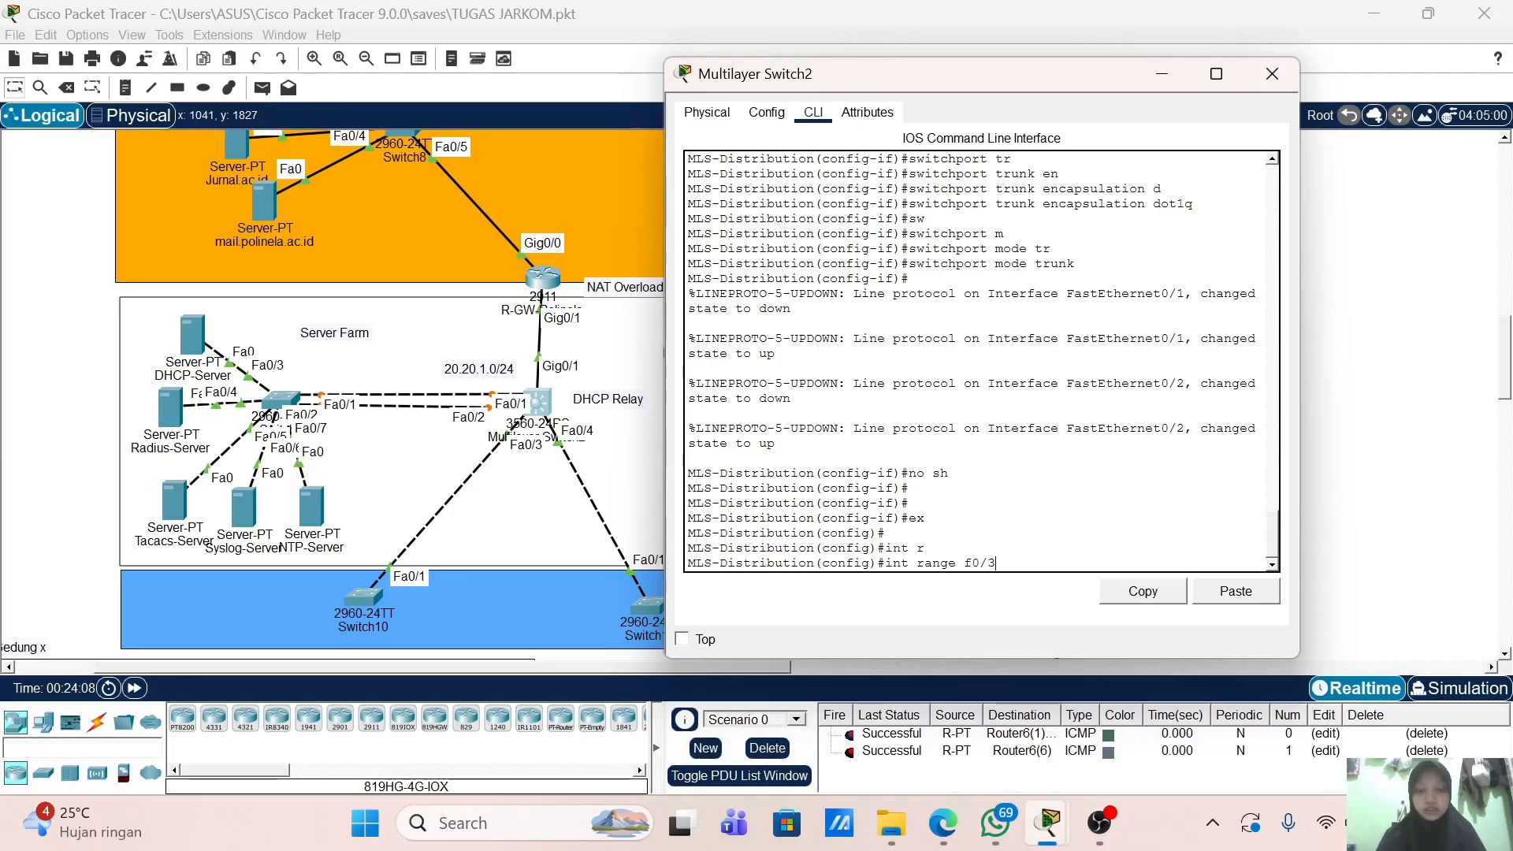
key(Return)
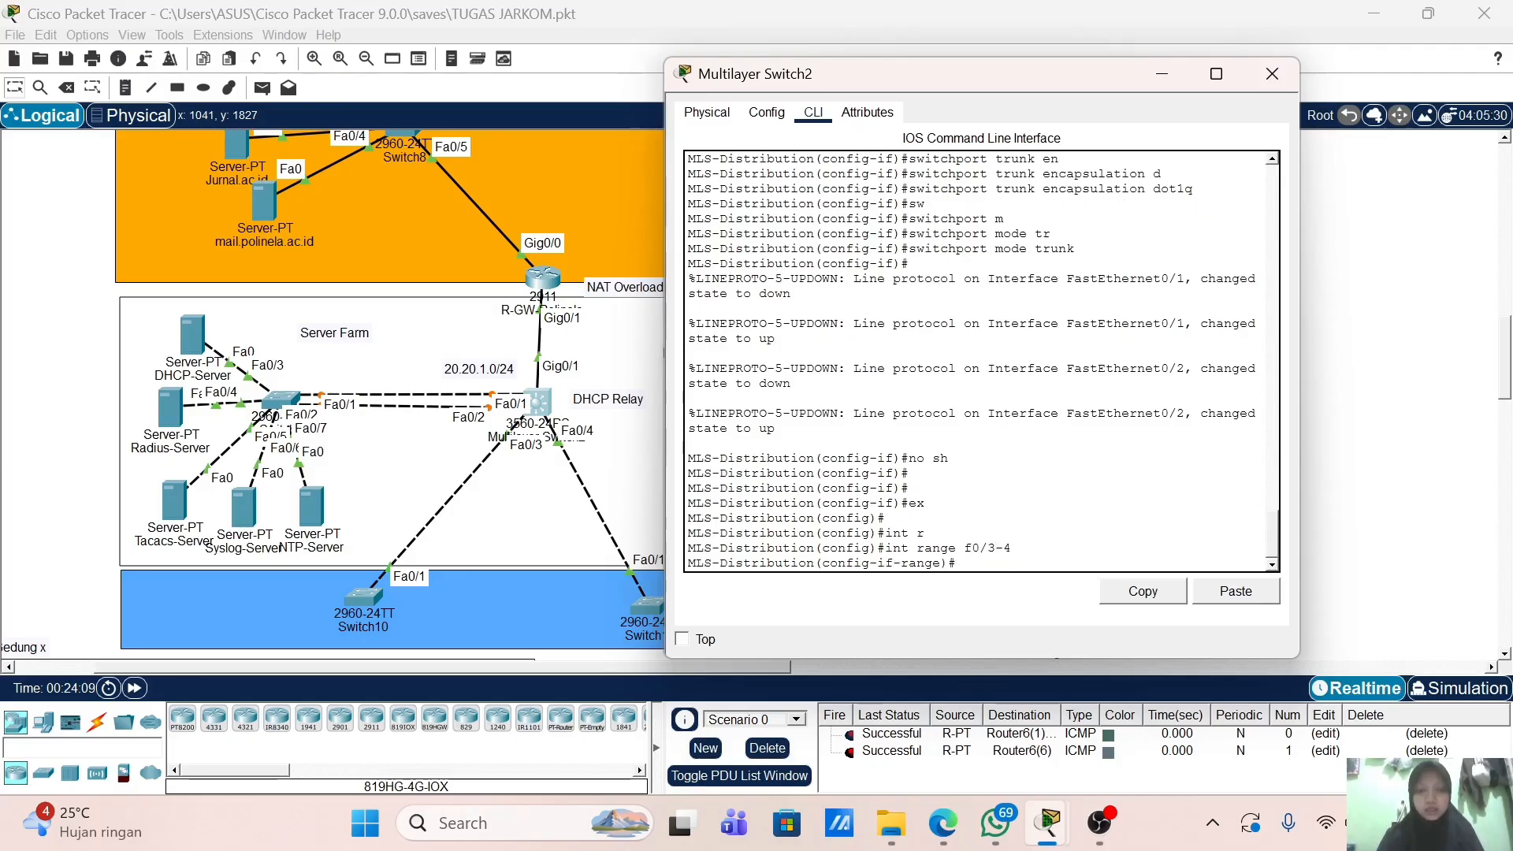
text(sw)
key(Tab)
text(t)
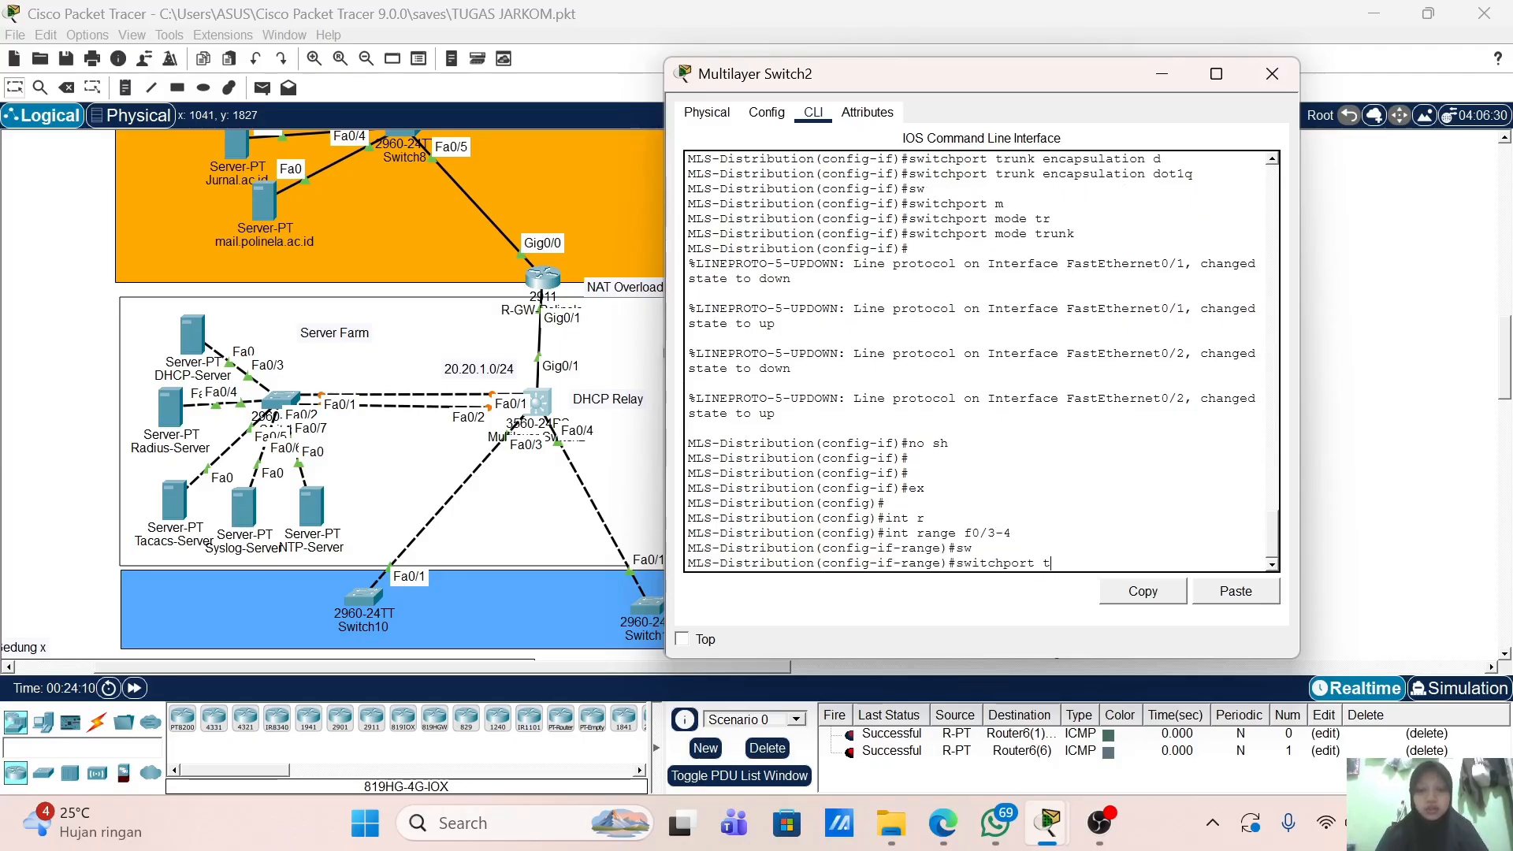
text(r)
key(Tab)
text(en)
key(Tab)
text(d)
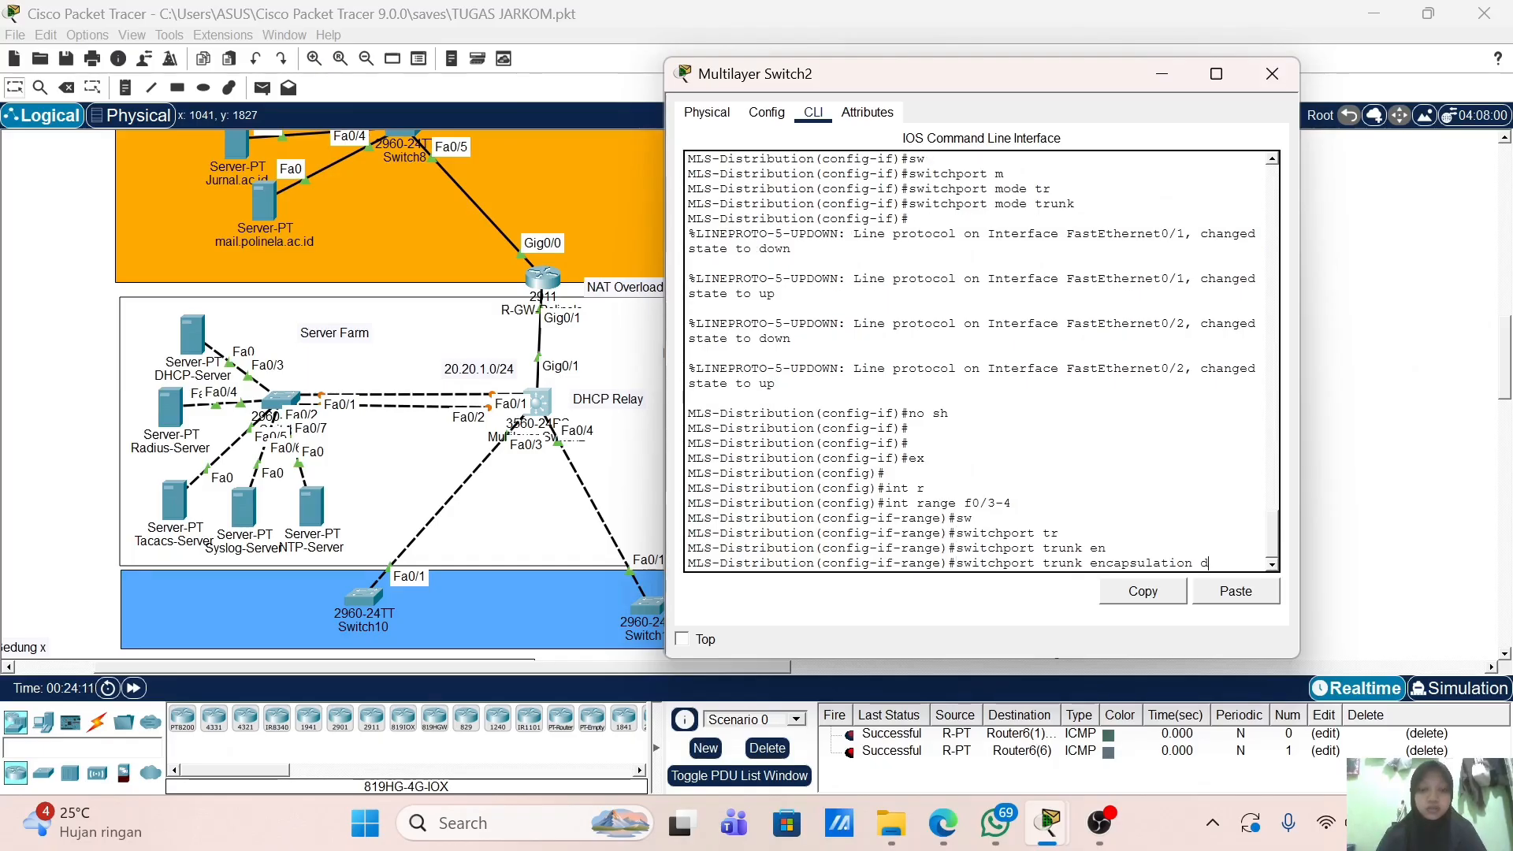
key(Tab)
key(Return)
Step: Put Fa0/3-4 into trunk mode, then end and save the configuration with wr
text(sw)
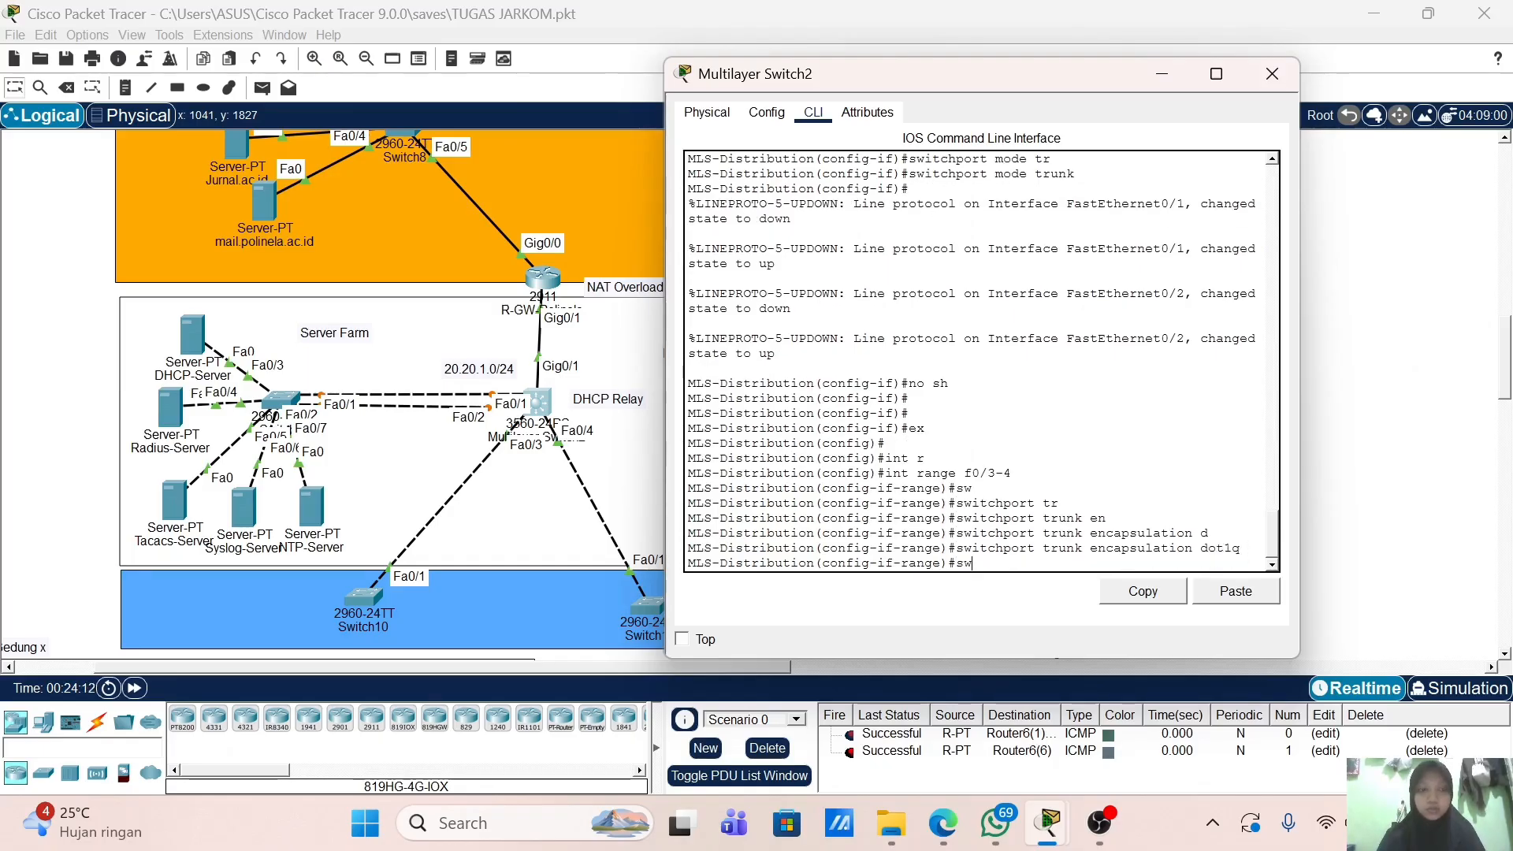
key(Tab)
text(m)
key(Tab)
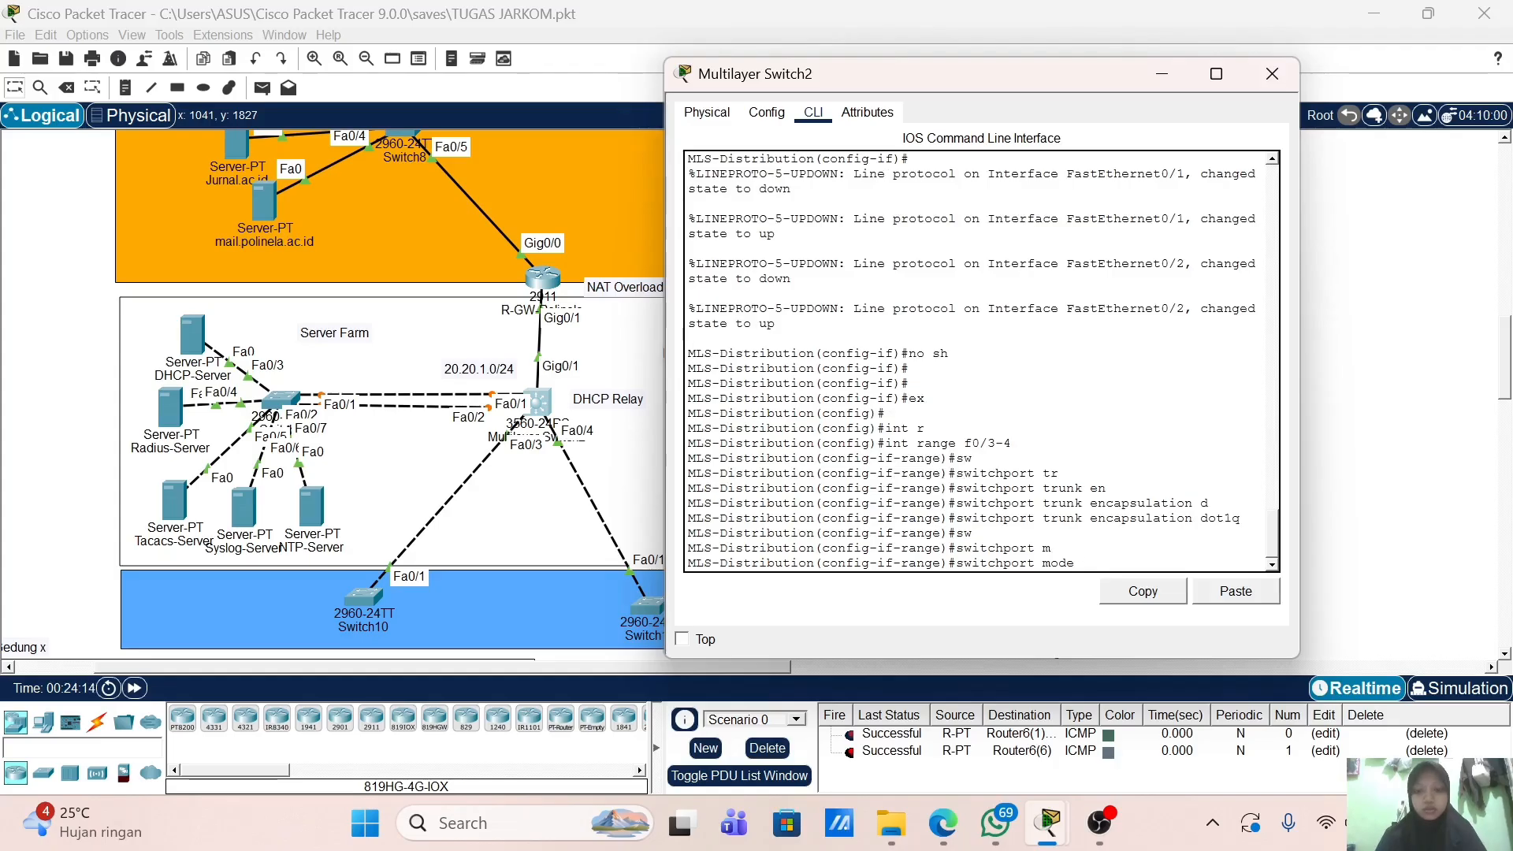
text(t)
key(Tab)
key(Return)
text(end)
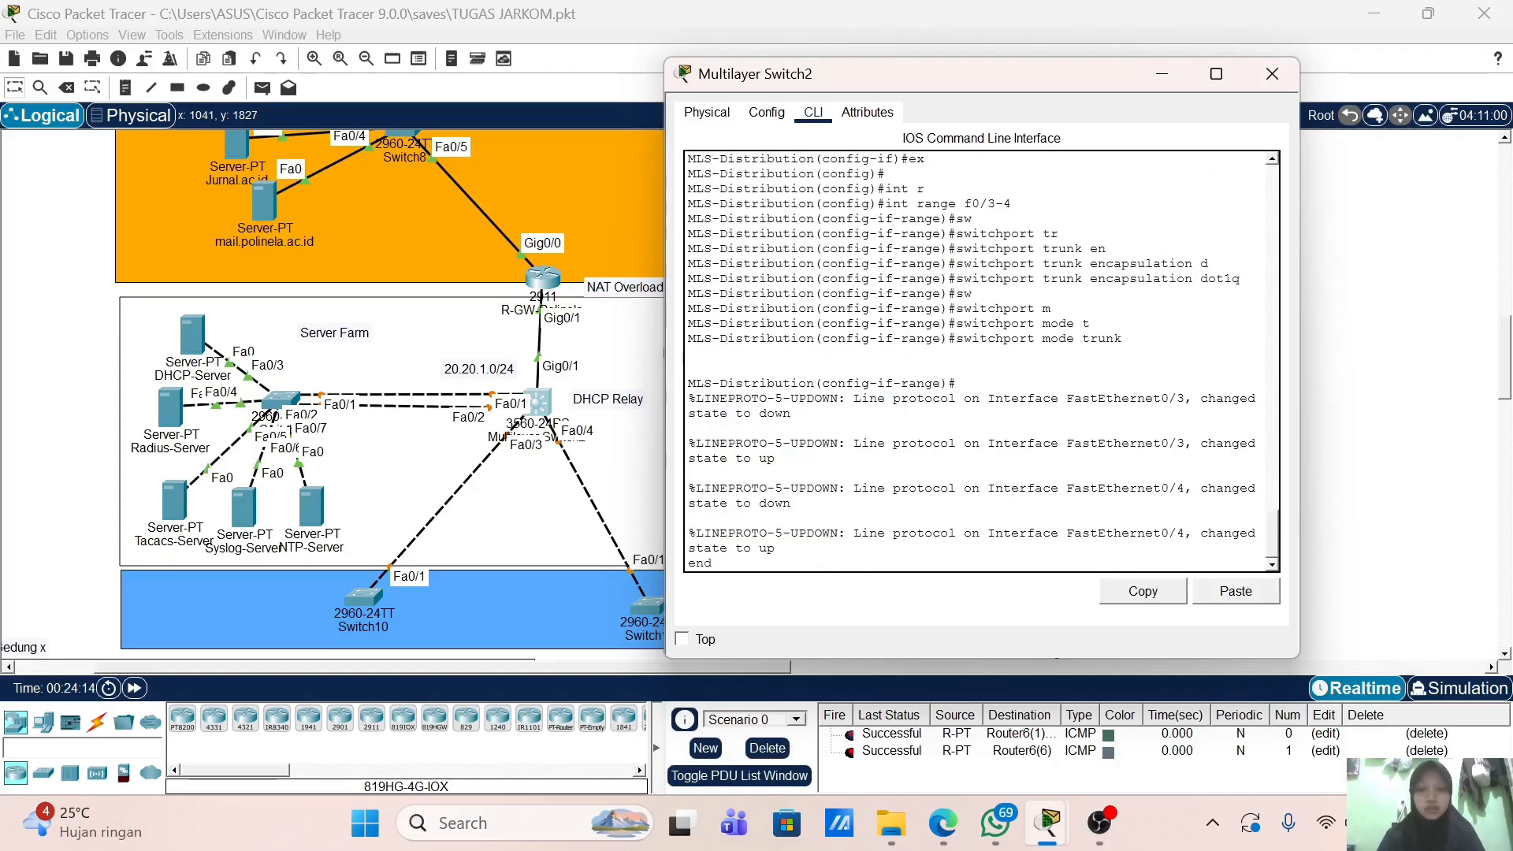
key(Return)
text(wr)
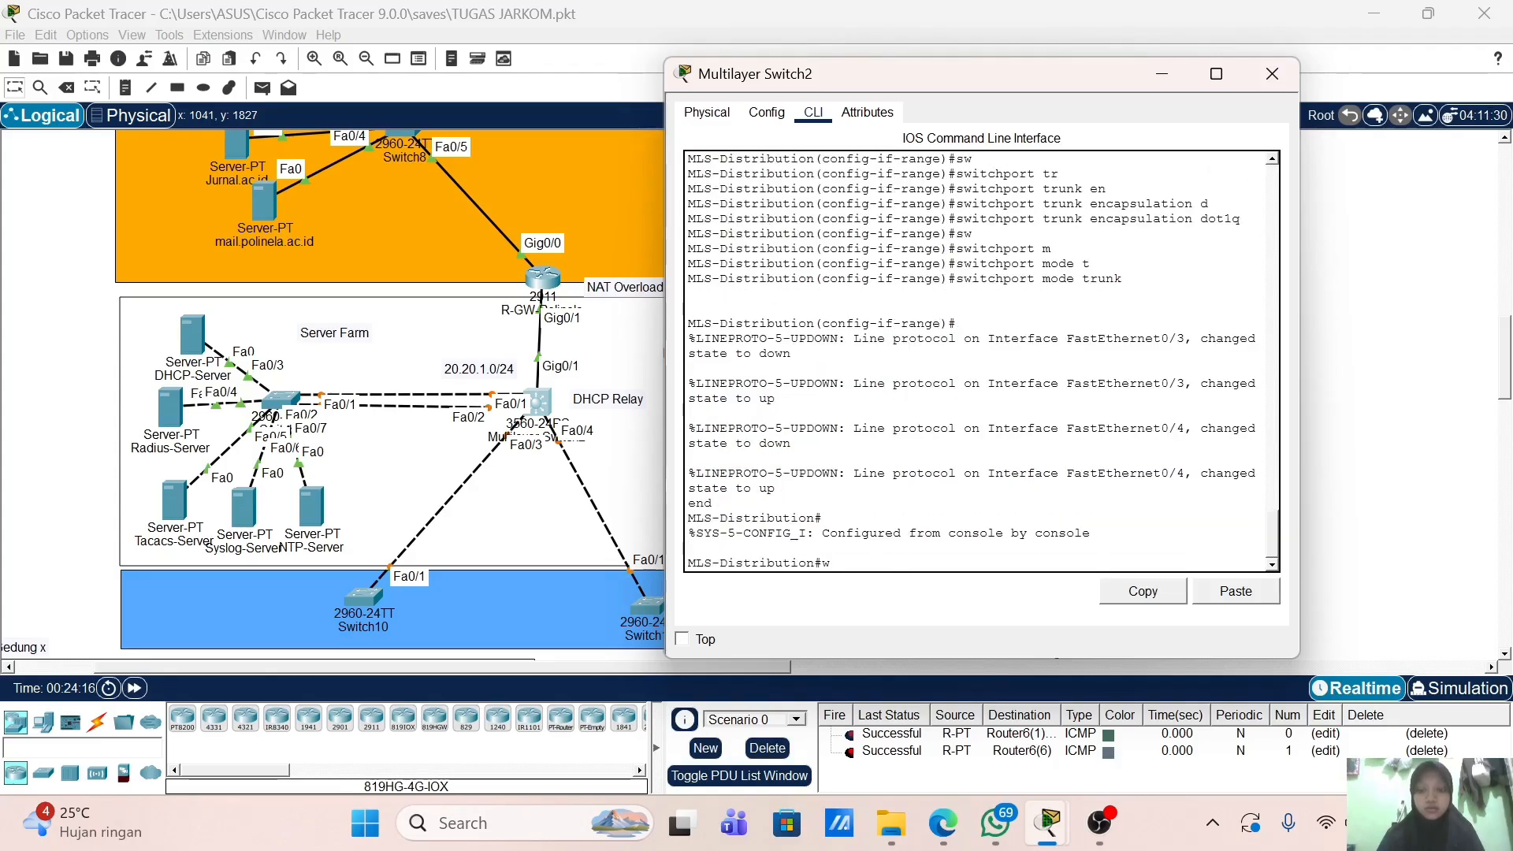
key(Return)
key(Return)
key(Return)
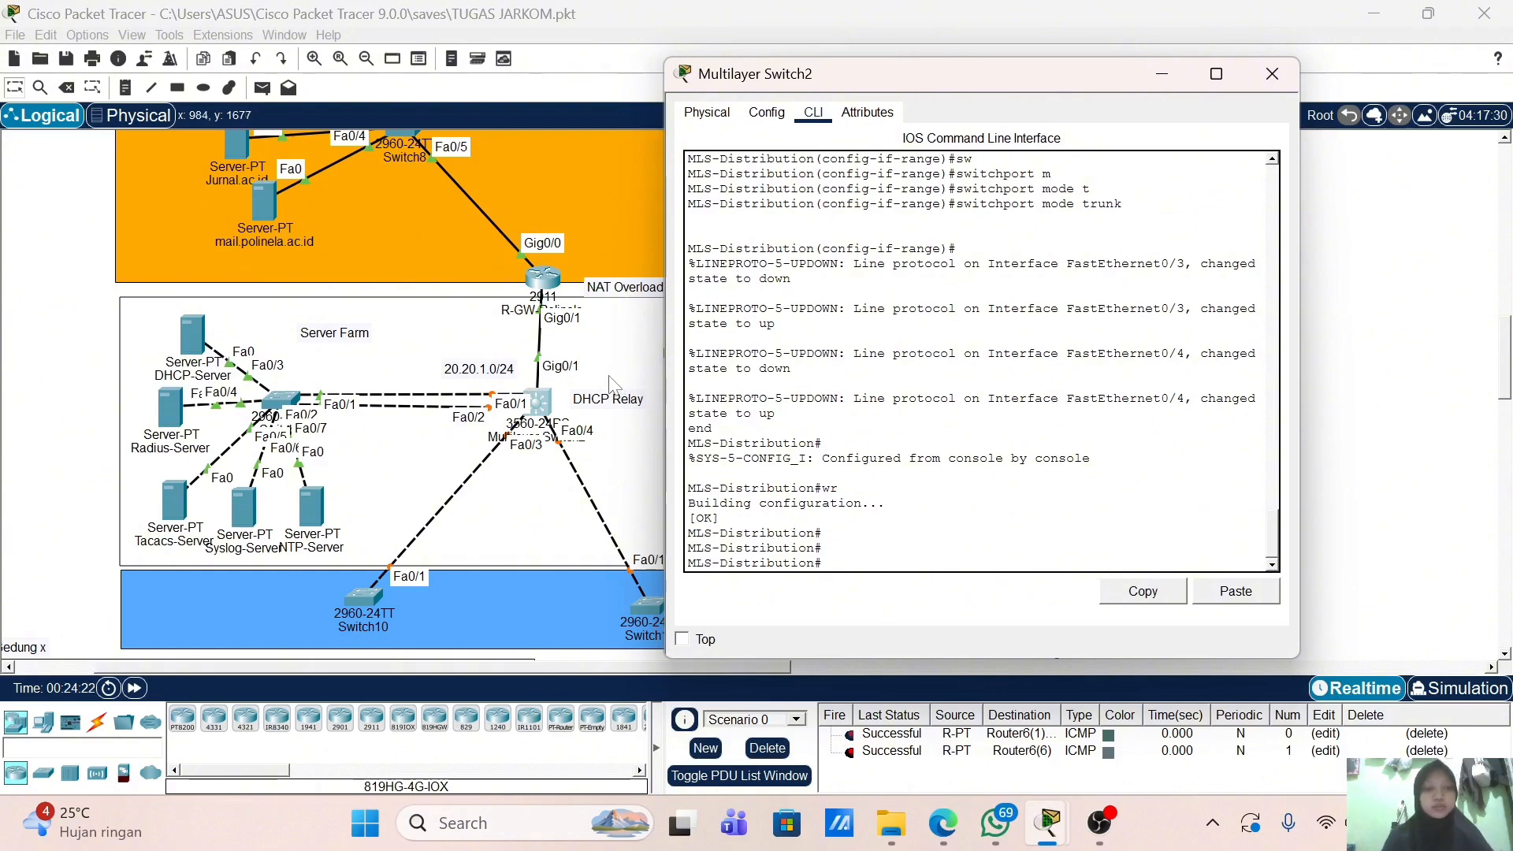
Step: Open the Server-Farm switch's CLI and enter the interface range Fa0/1–2
click(282, 396)
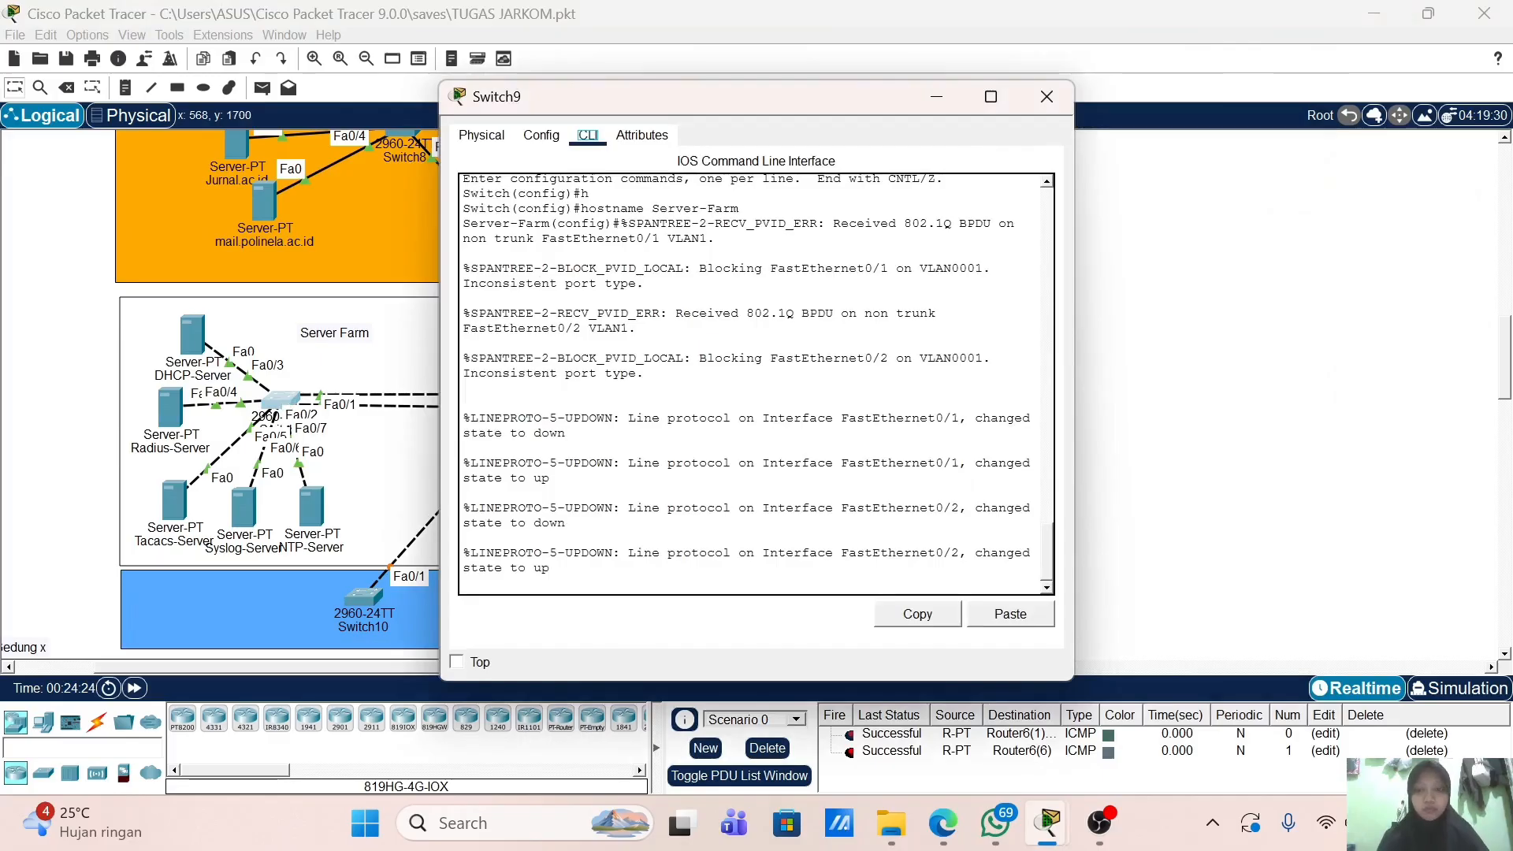
text(\)
key(Return)
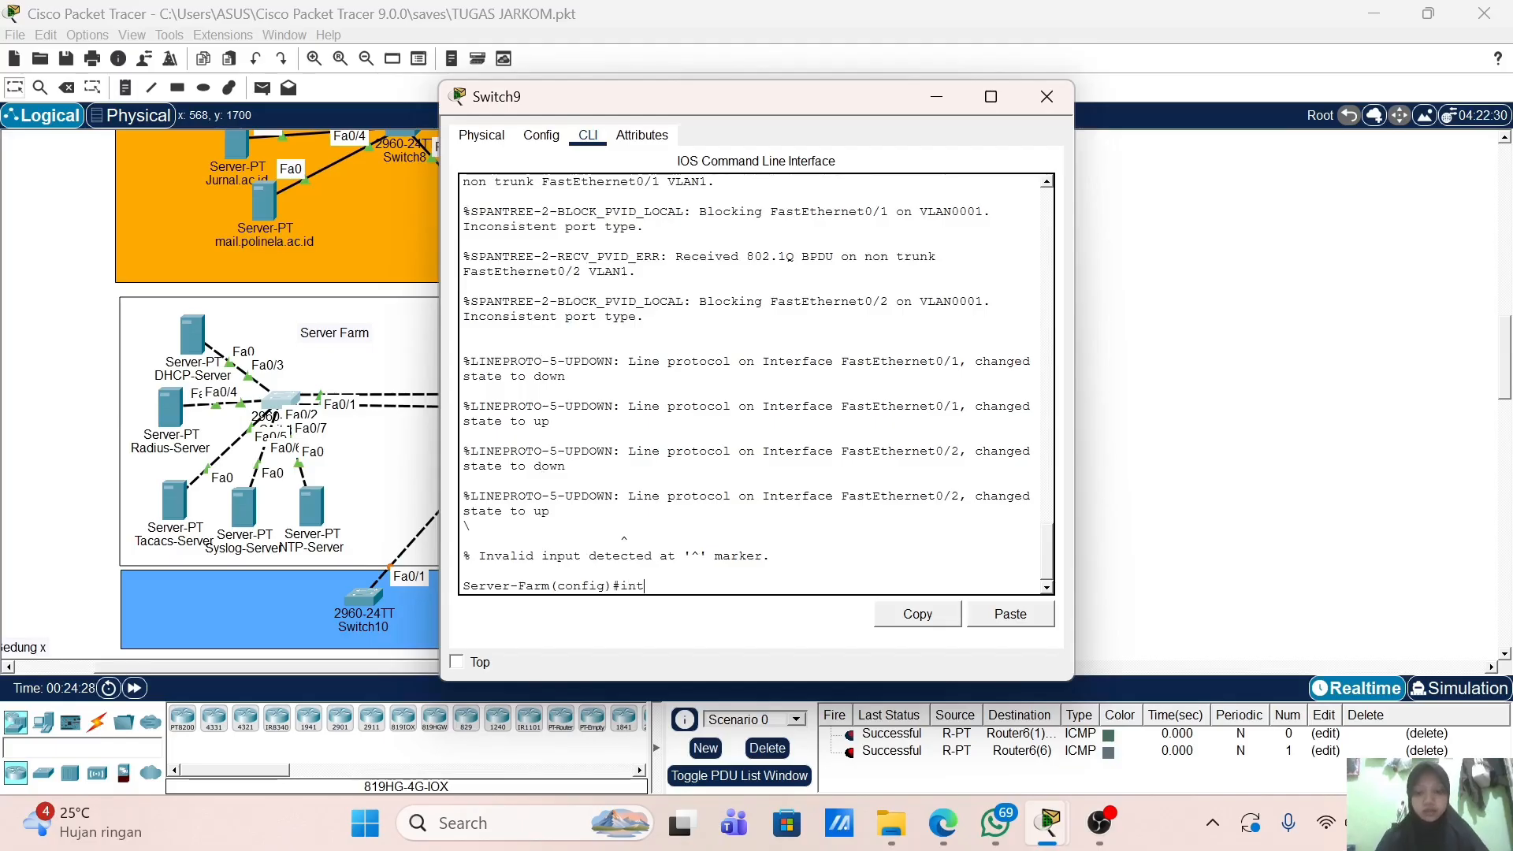
text(int r)
key(Tab)
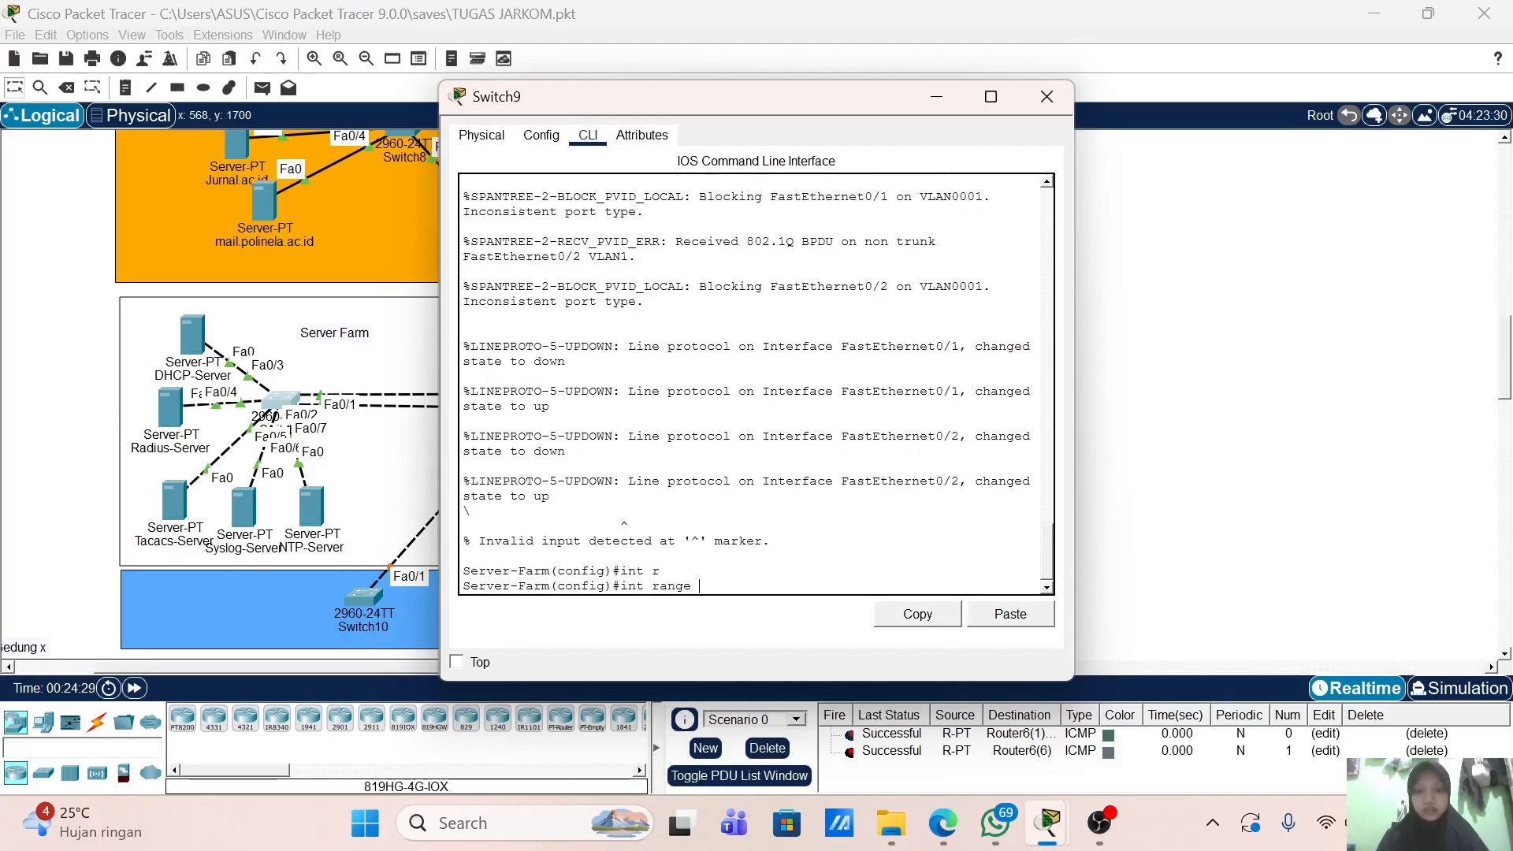
text(f0/1-2)
key(Return)
Step: Set ports Fa0/1–2 to switchport mode trunk
text(sw)
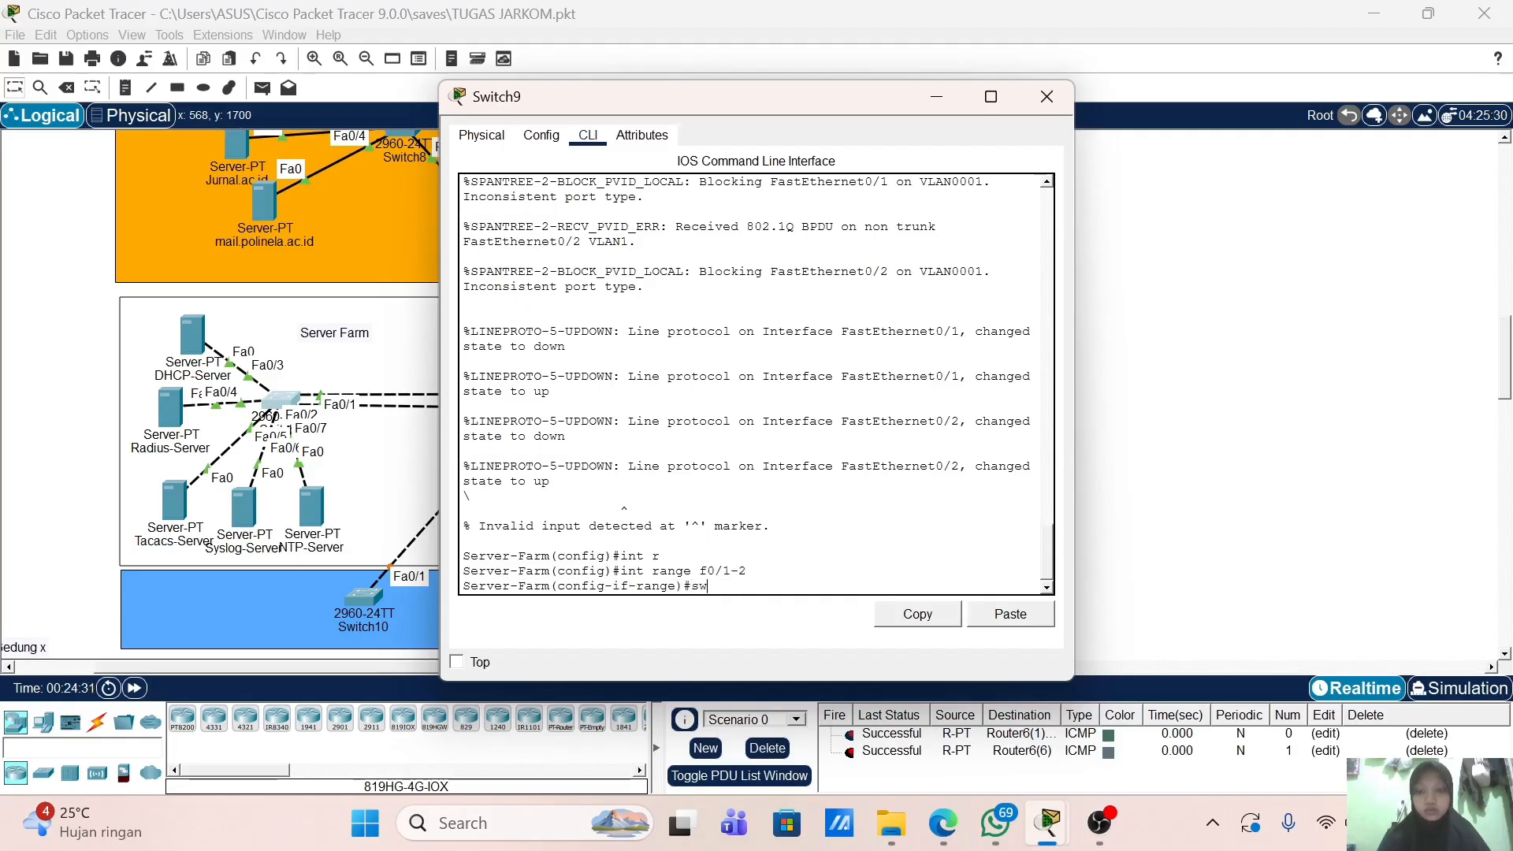
key(Tab)
text(m)
key(Tab)
text(tr)
key(Tab)
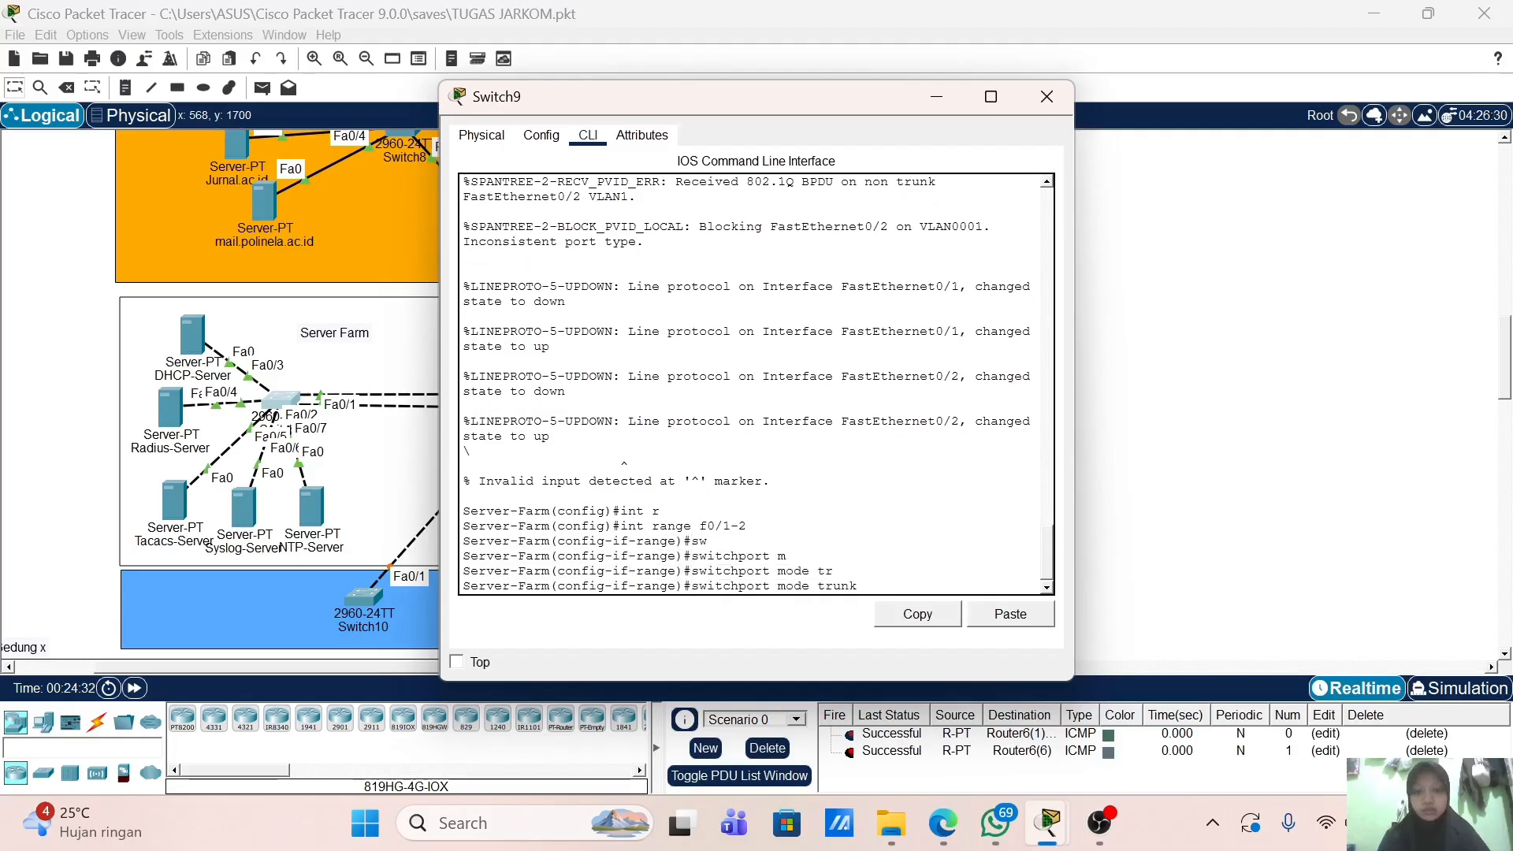
key(Return)
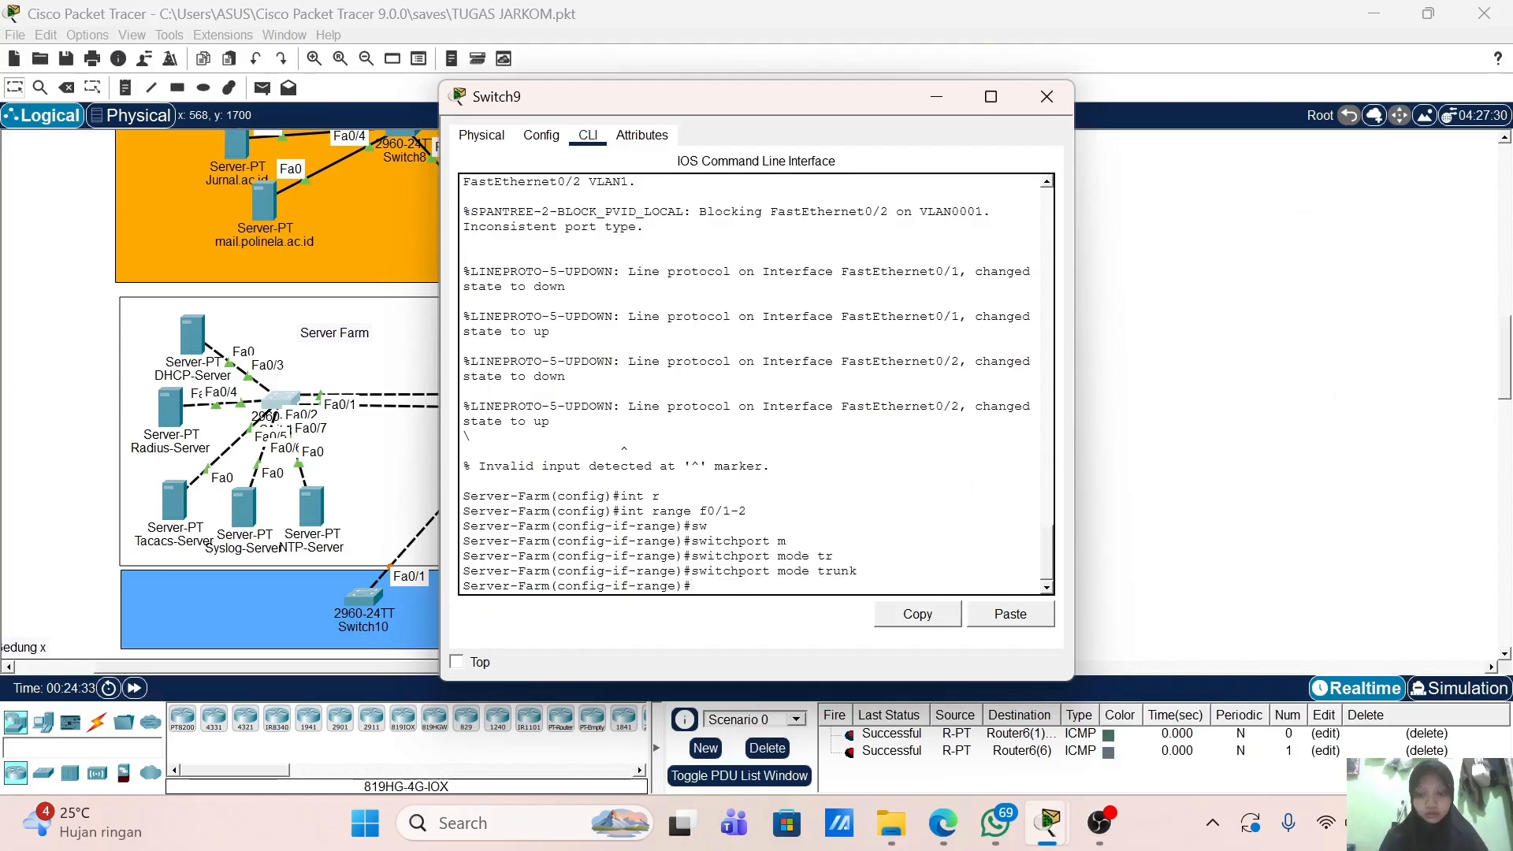
Step: Add Fa0/1–2 to LACP channel-group 1 in active mode
text(cha)
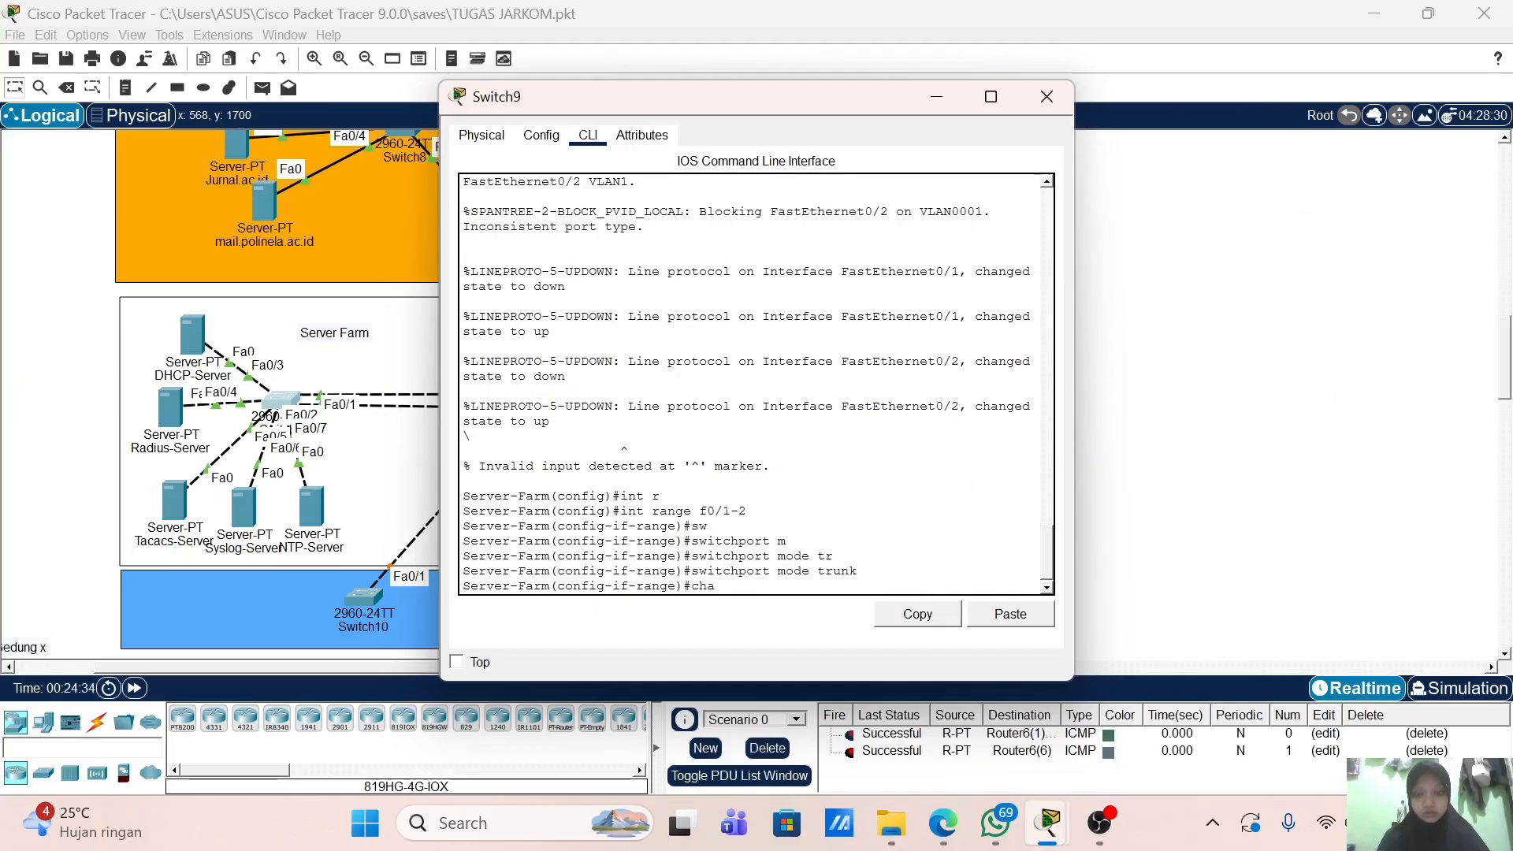
text(nnel-gr)
key(Tab)
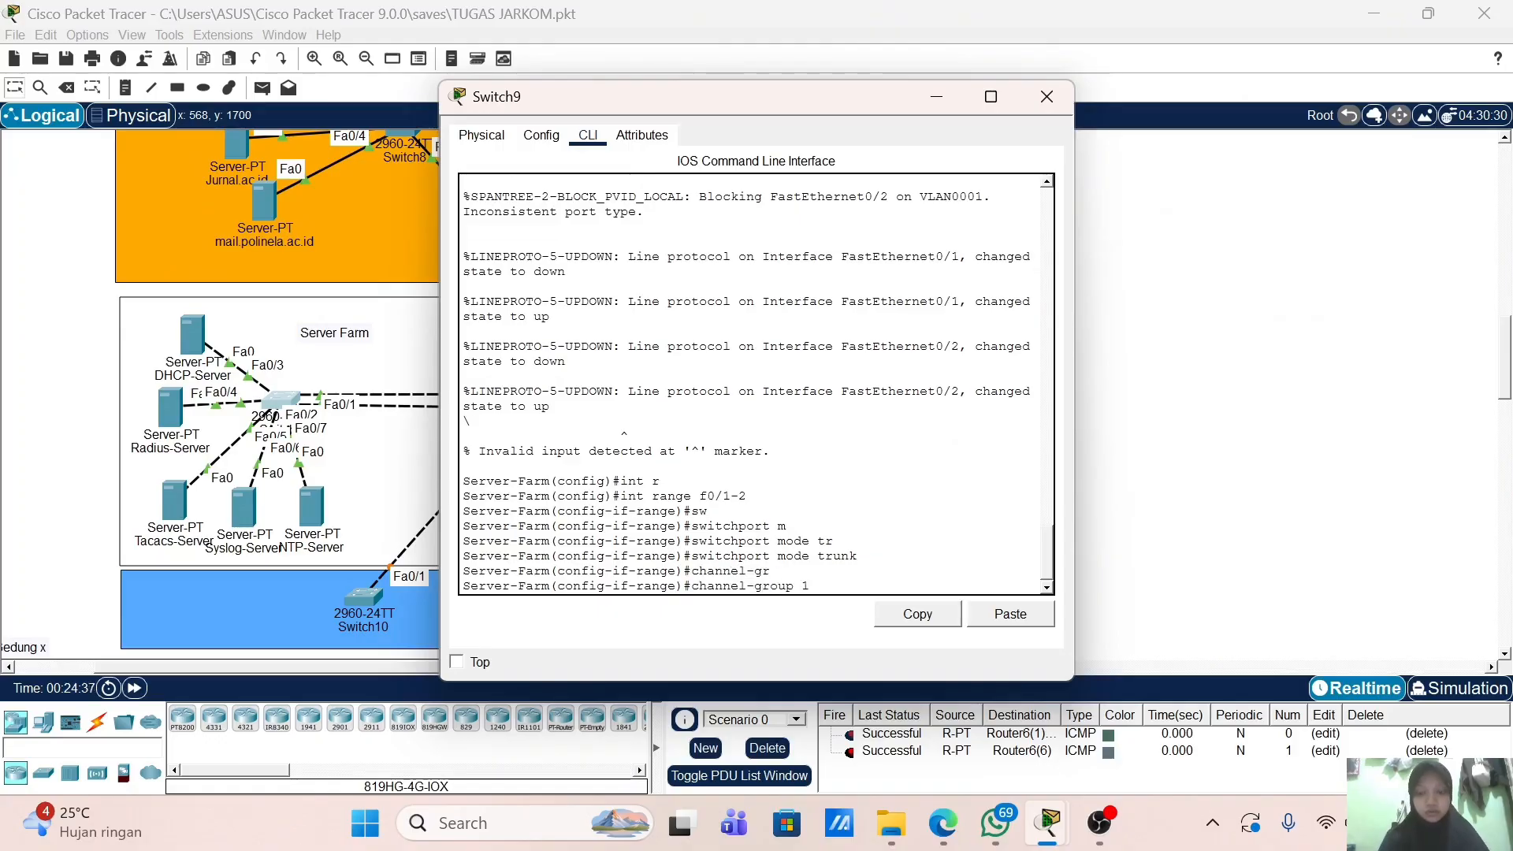
text(1 m)
key(Tab)
text(ac)
key(Tab)
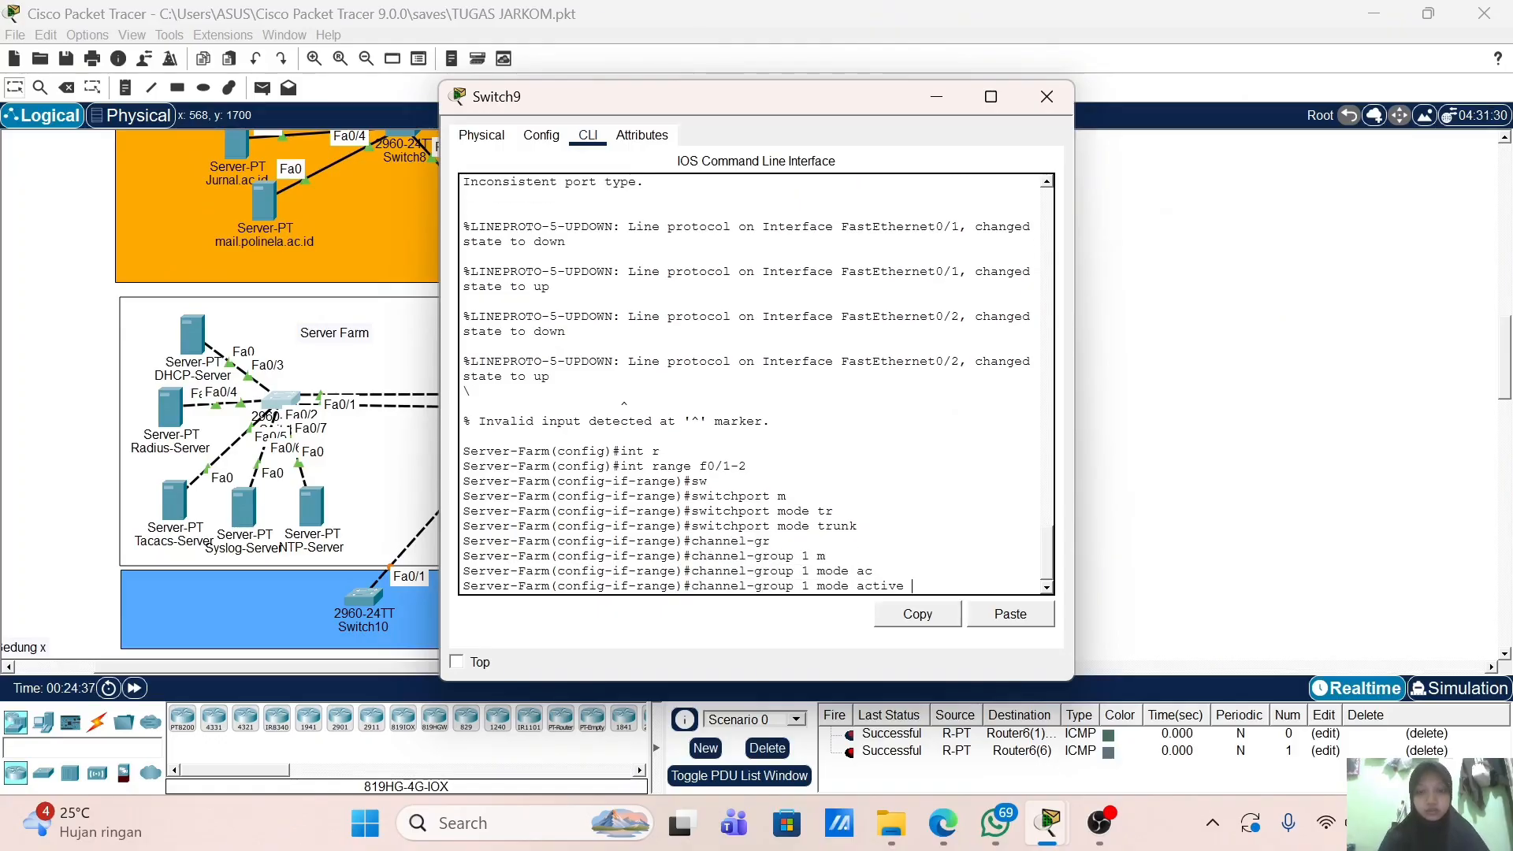
key(Return)
key(Return)
key(Return)
key(Return)
text(erver-Farm(config-if-range)#e)
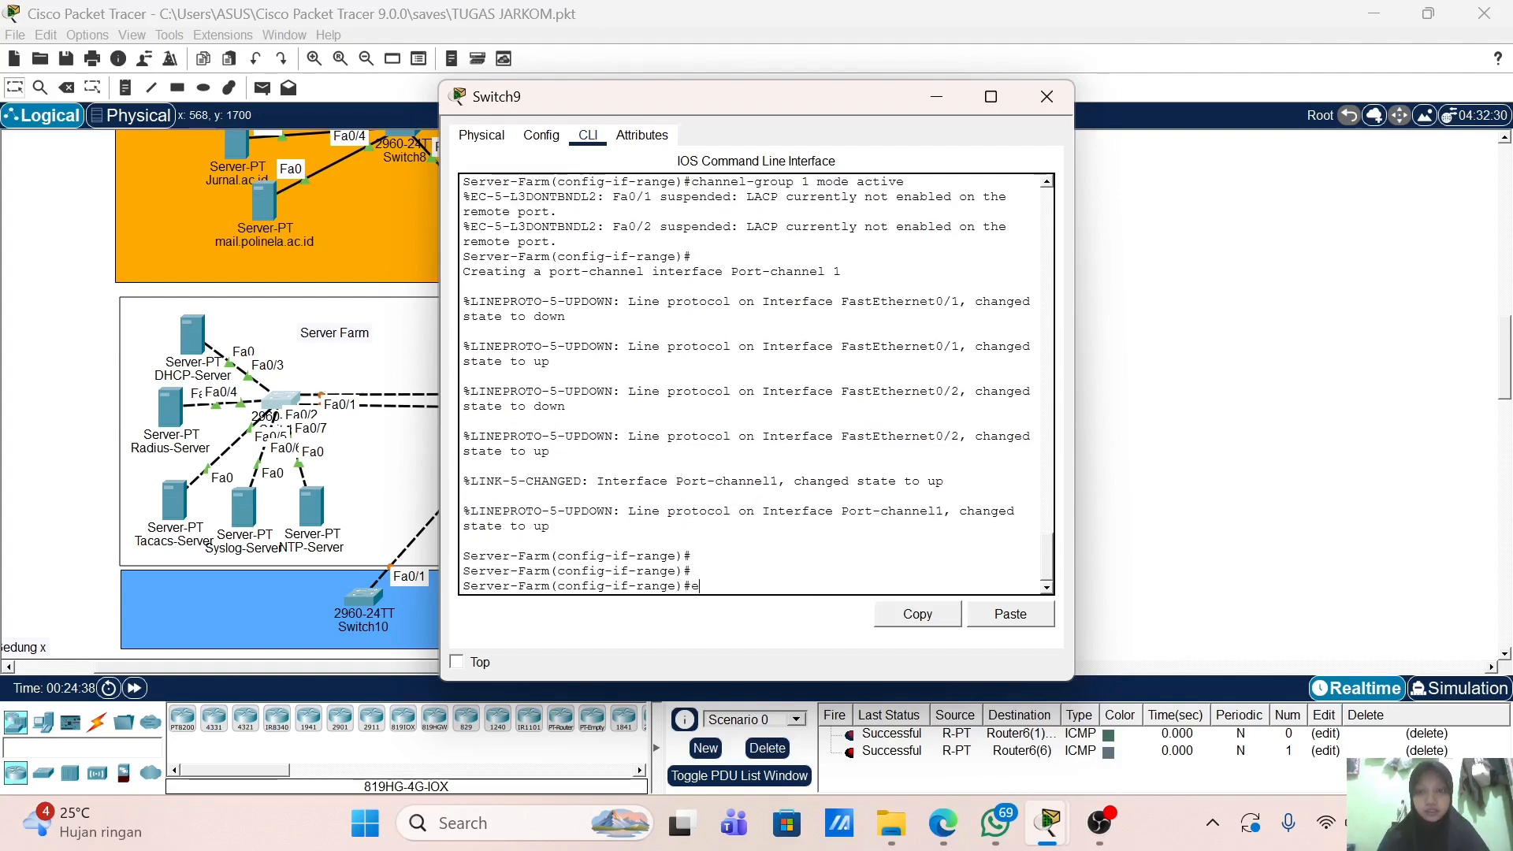
text(x)
key(Return)
Step: Make interface Port-channel 1 a trunk and enable it with no shutdown
text(in)
key(Tab)
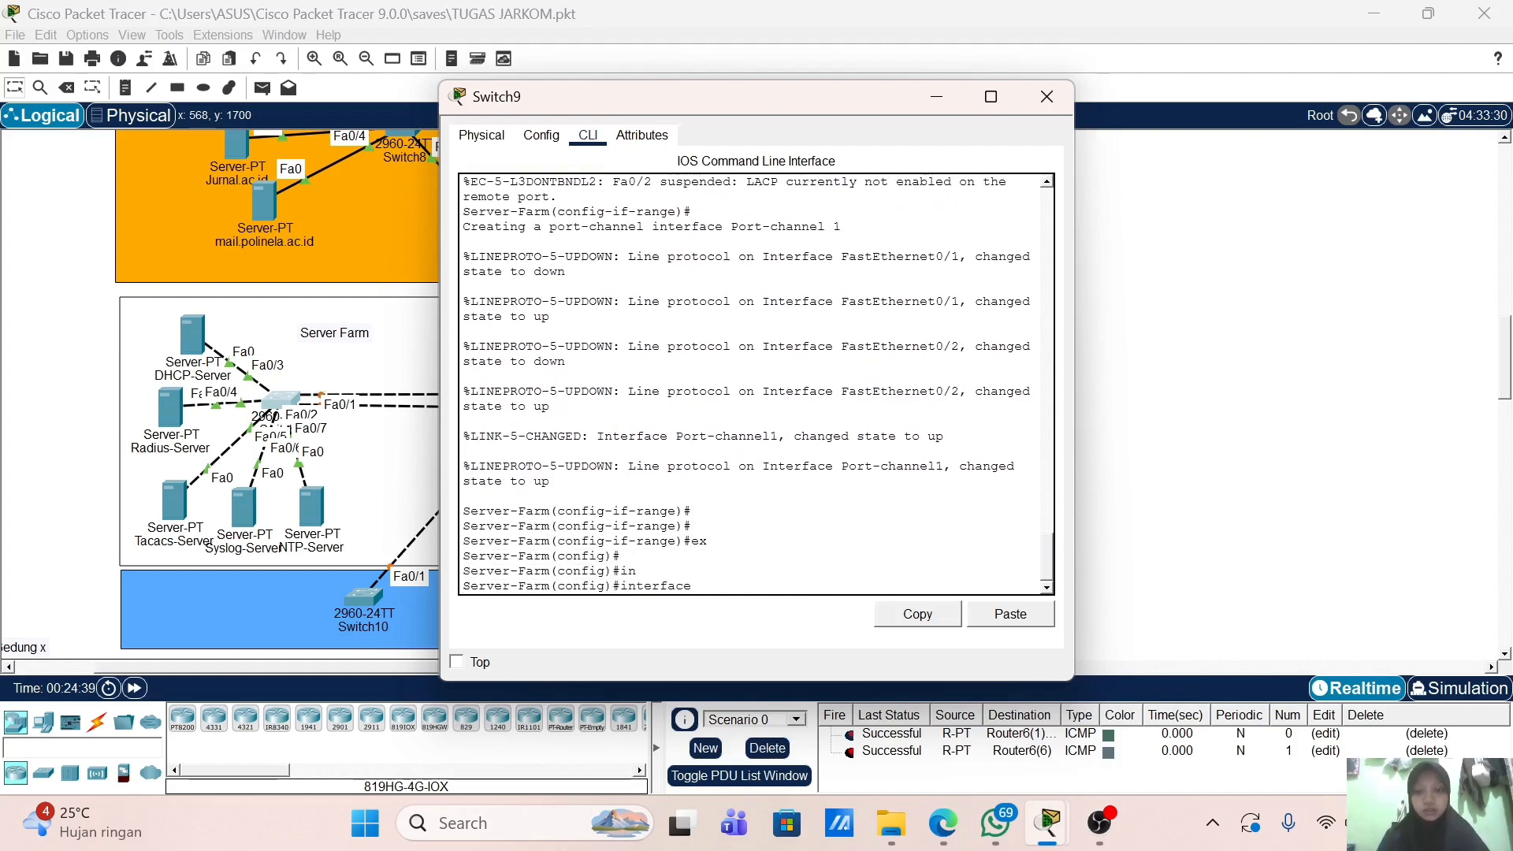
text(po)
key(Tab)
text(1)
key(Return)
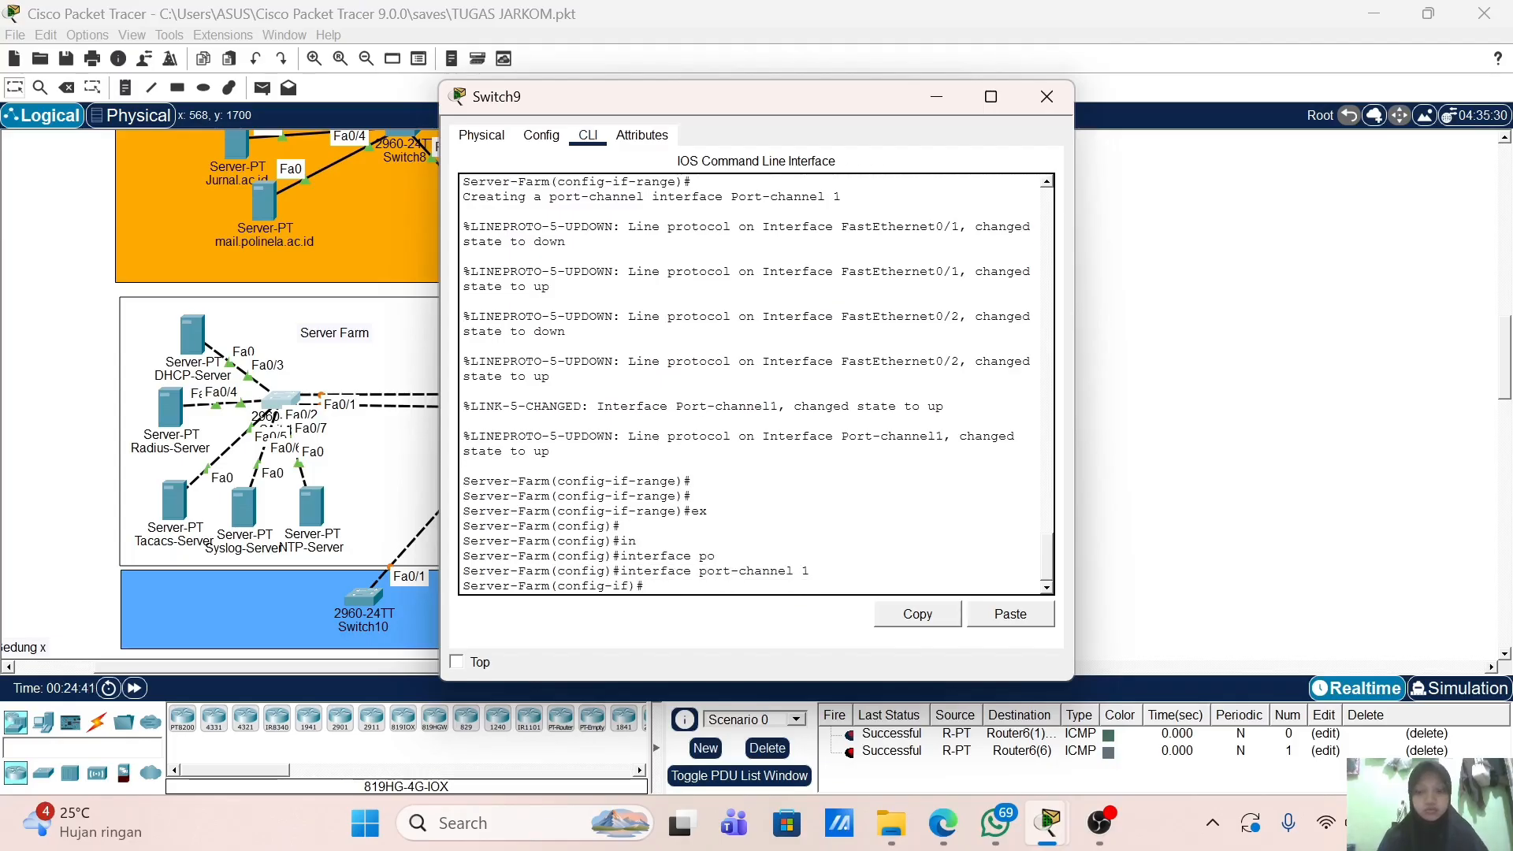
text(sw)
key(Tab)
text(m)
key(Tab)
text(tr)
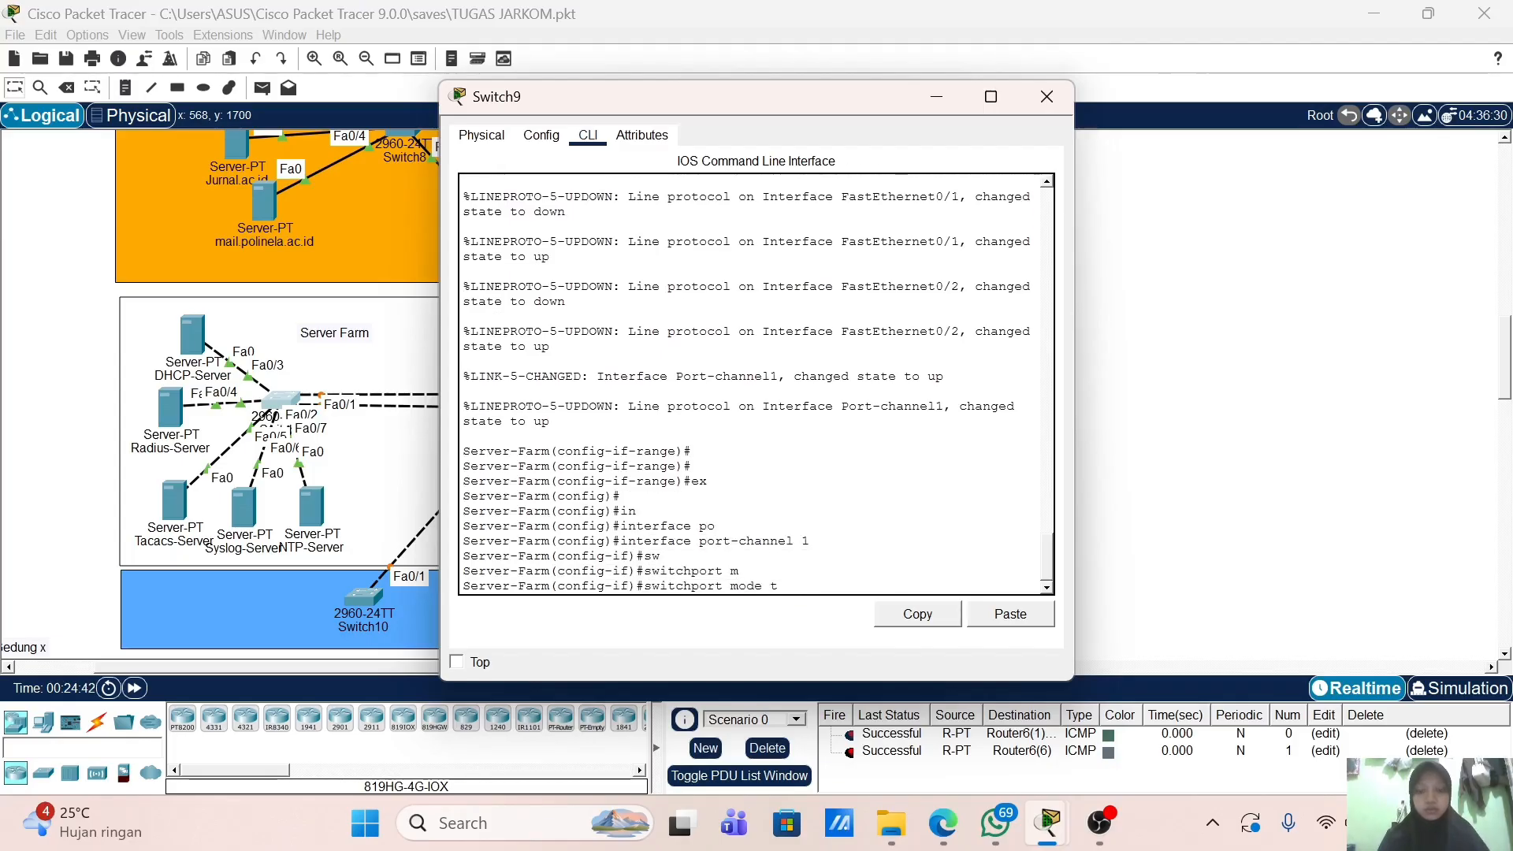
key(Tab)
key(Return)
text(no s)
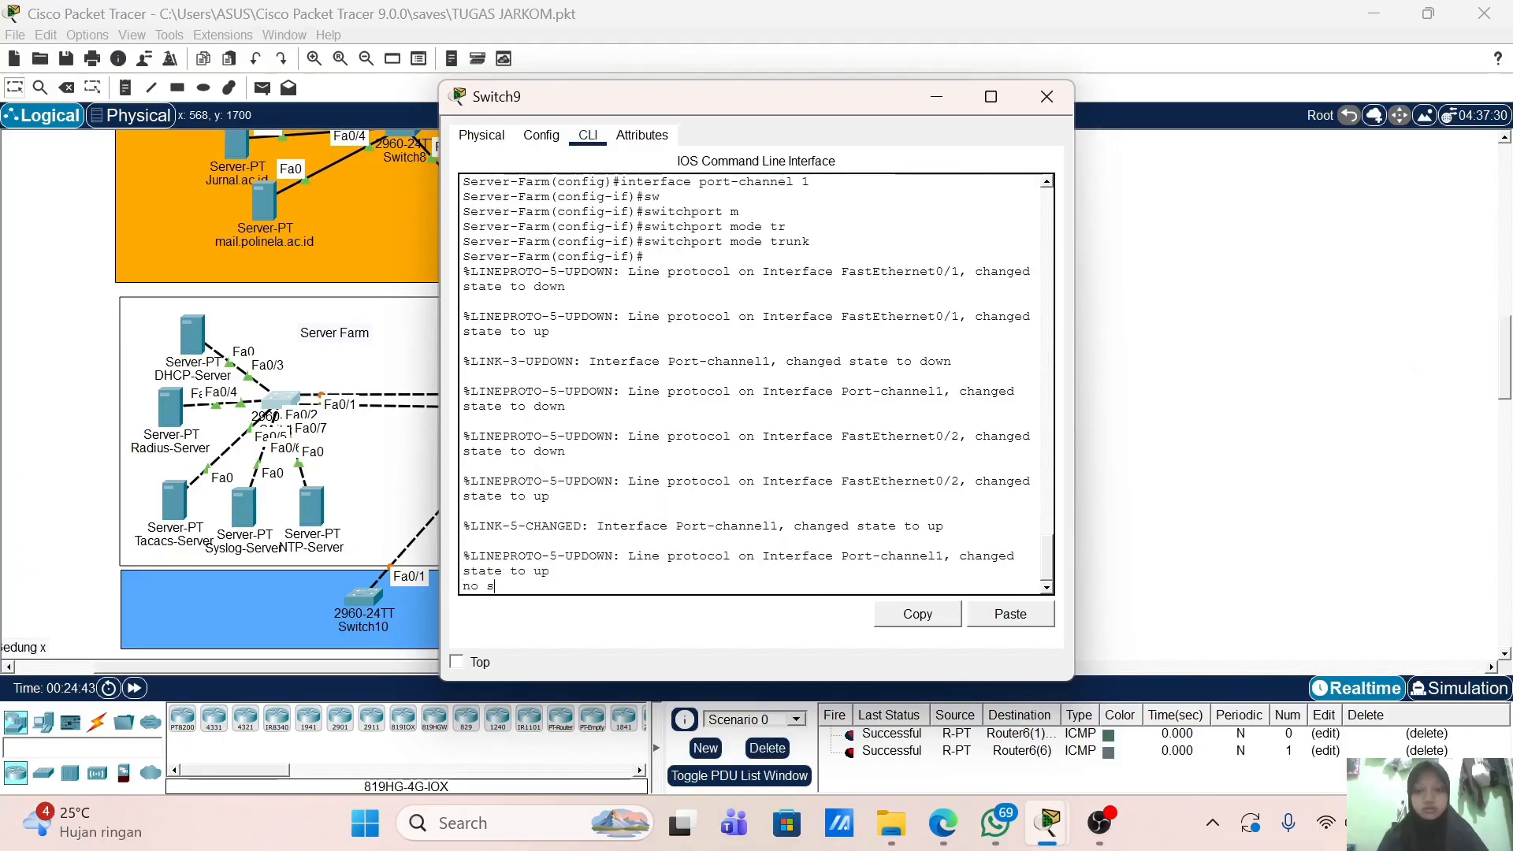
text(h)
key(Return)
Step: End configuration, save it with wr, and close the Server-Farm window
key(Return)
text(en)
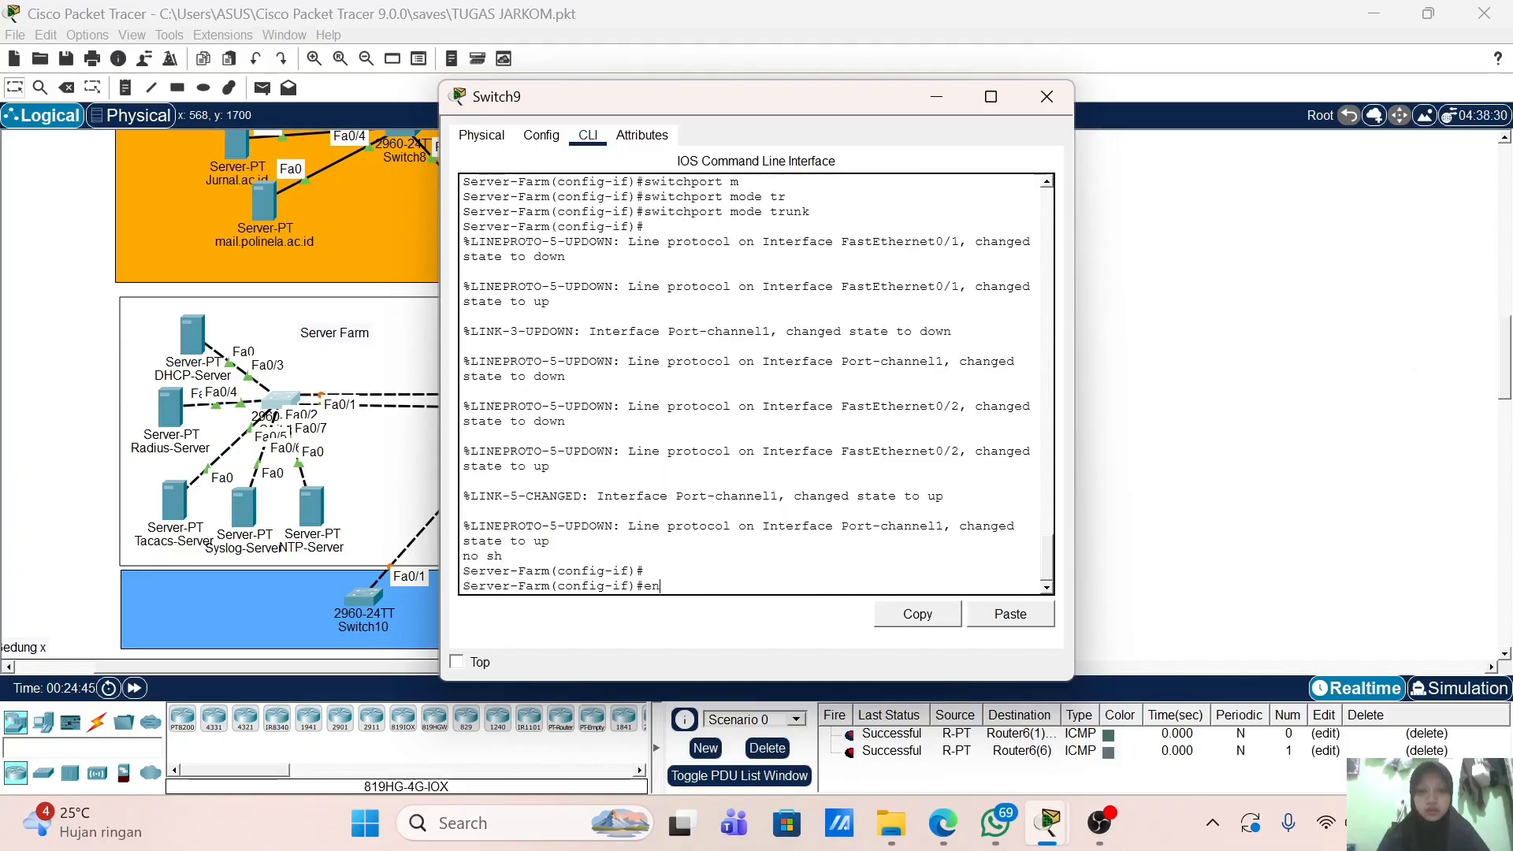
text(d)
key(Return)
text(wr)
key(Return)
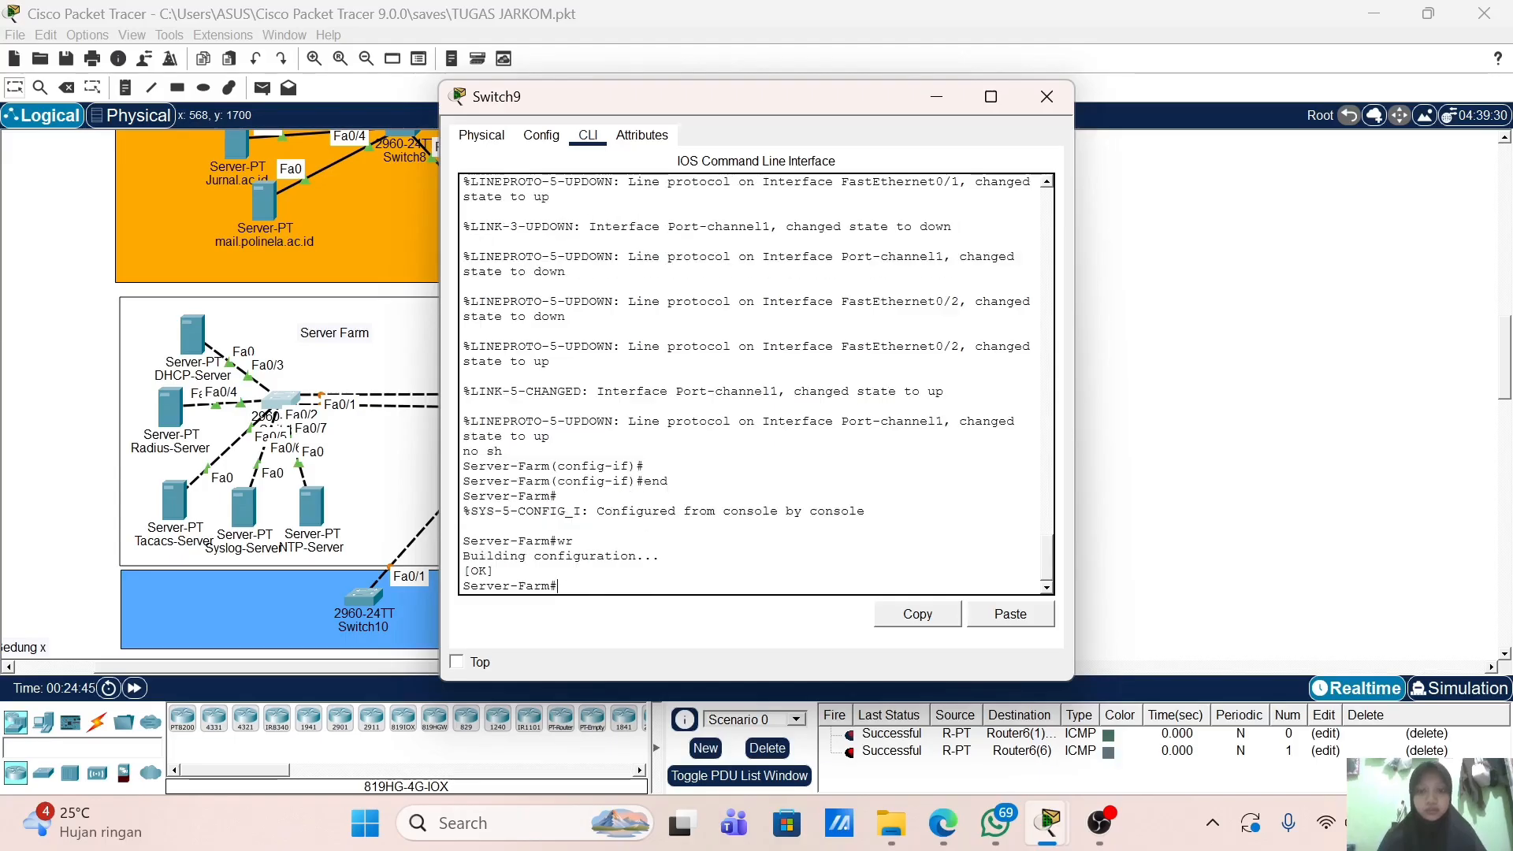
key(Return)
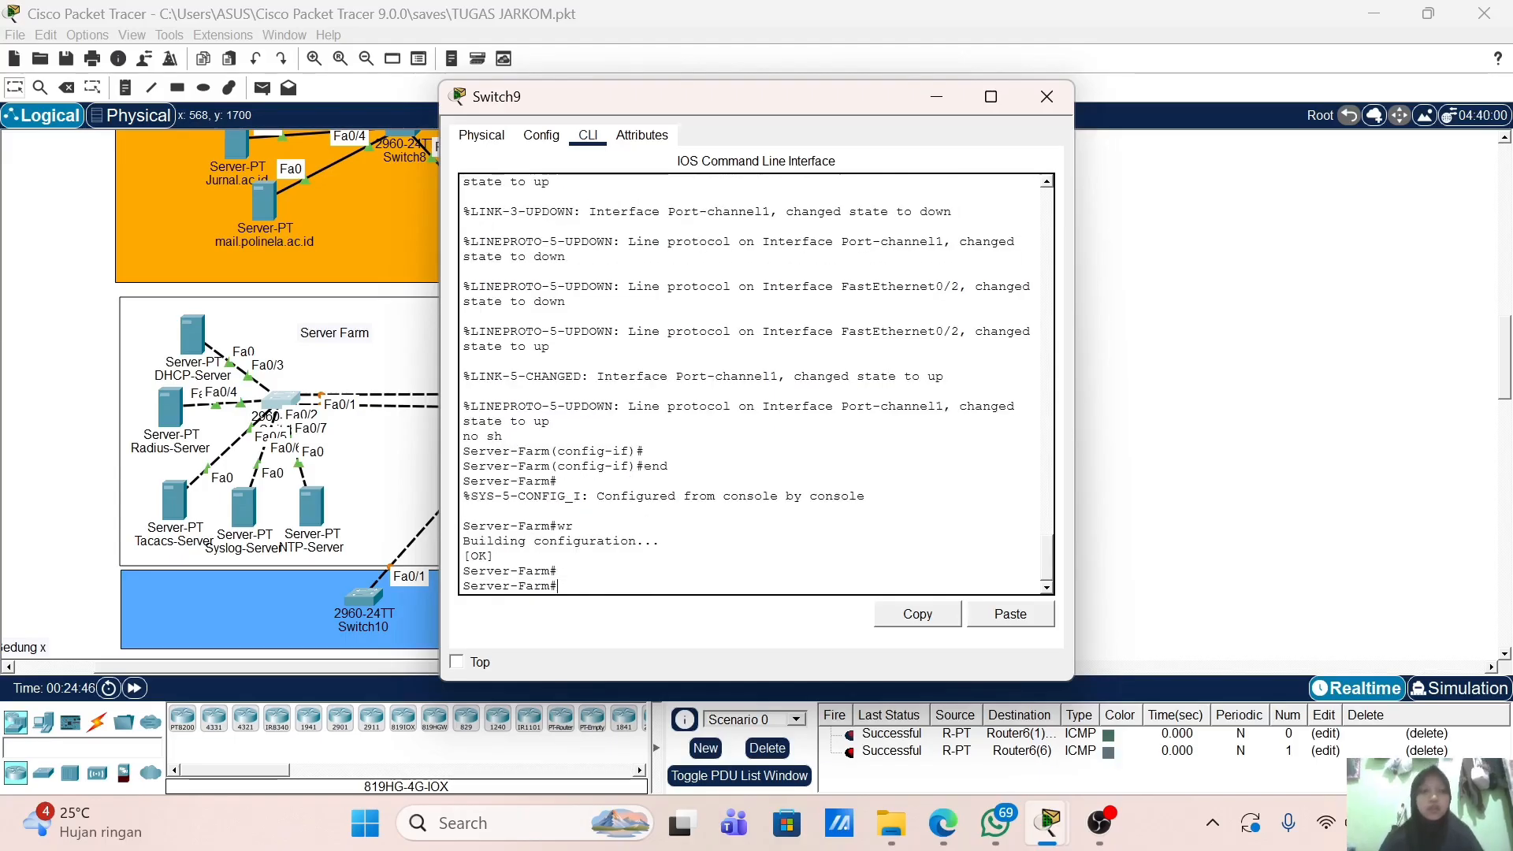
click(1047, 100)
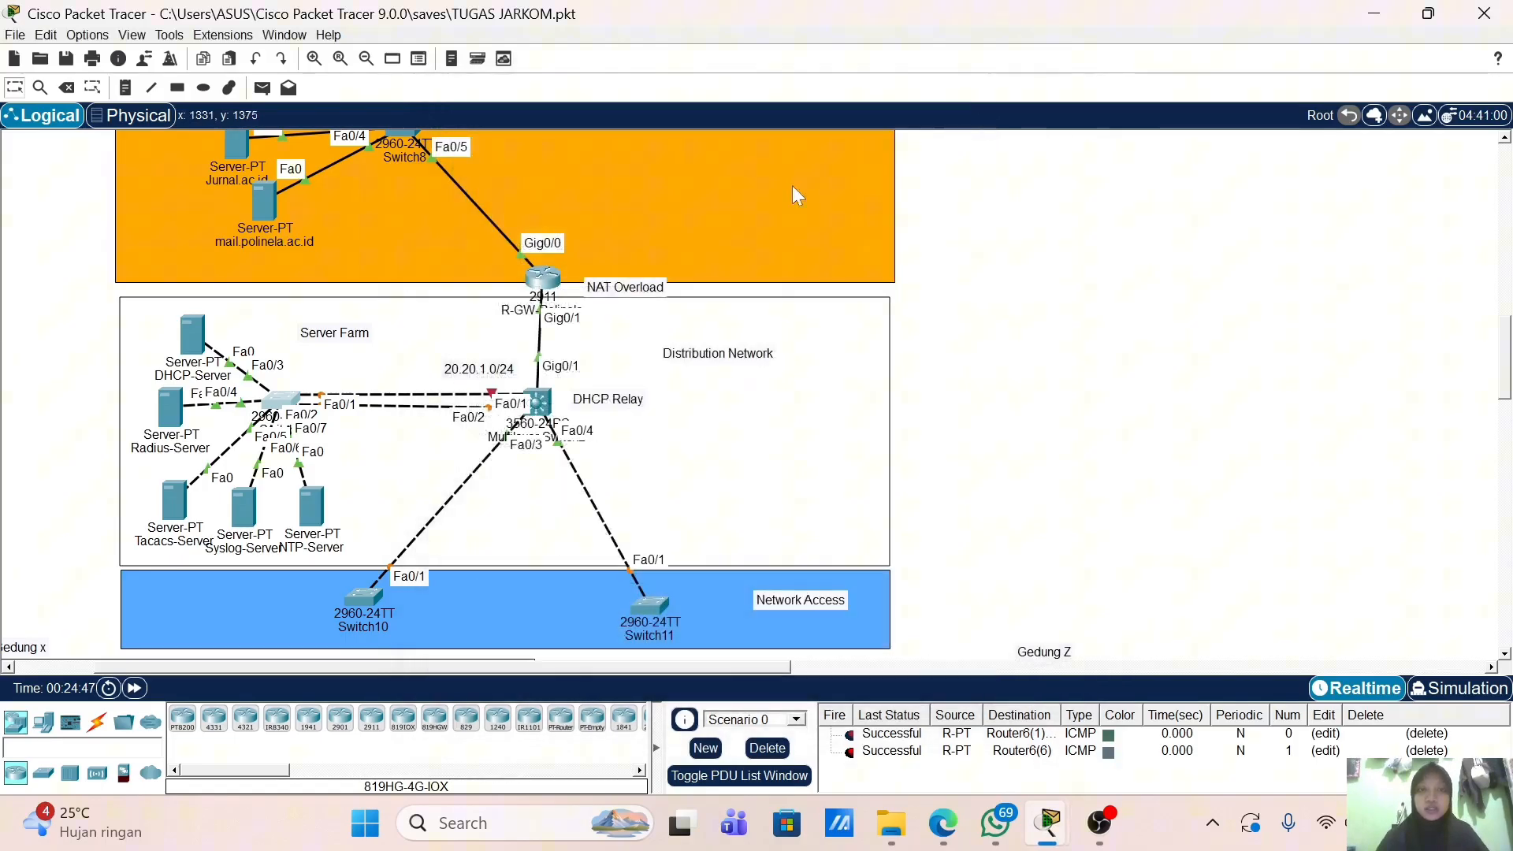
Step: Bring up the DHCP service settings on DHCP-Server's Services page
click(198, 345)
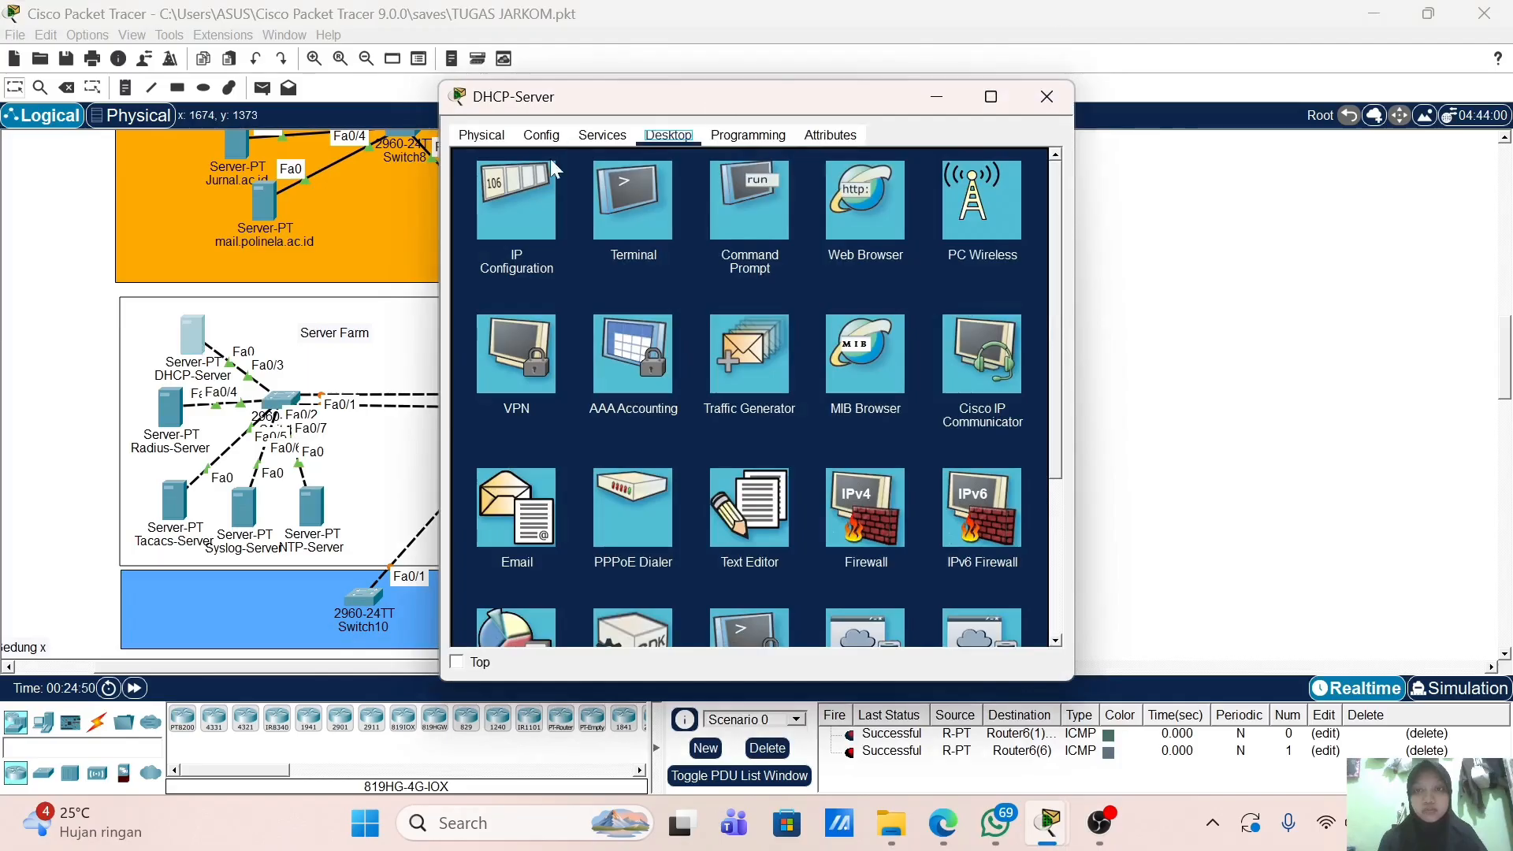
click(602, 137)
click(521, 207)
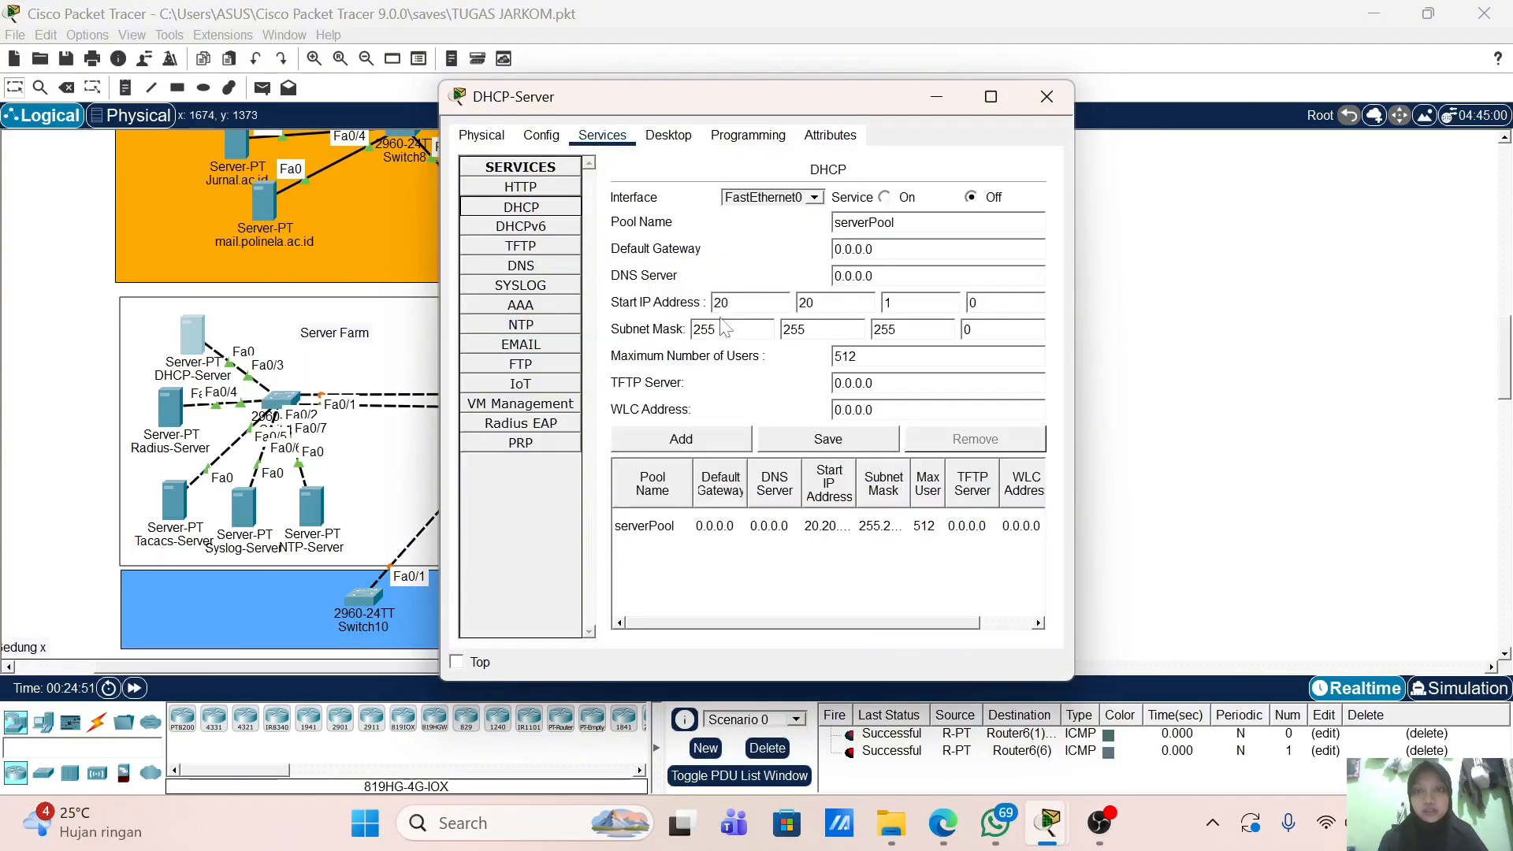
Step: Rename the pool to vlan10 and set its default gateway to 172.16.10.1
drag(894, 223, 826, 226)
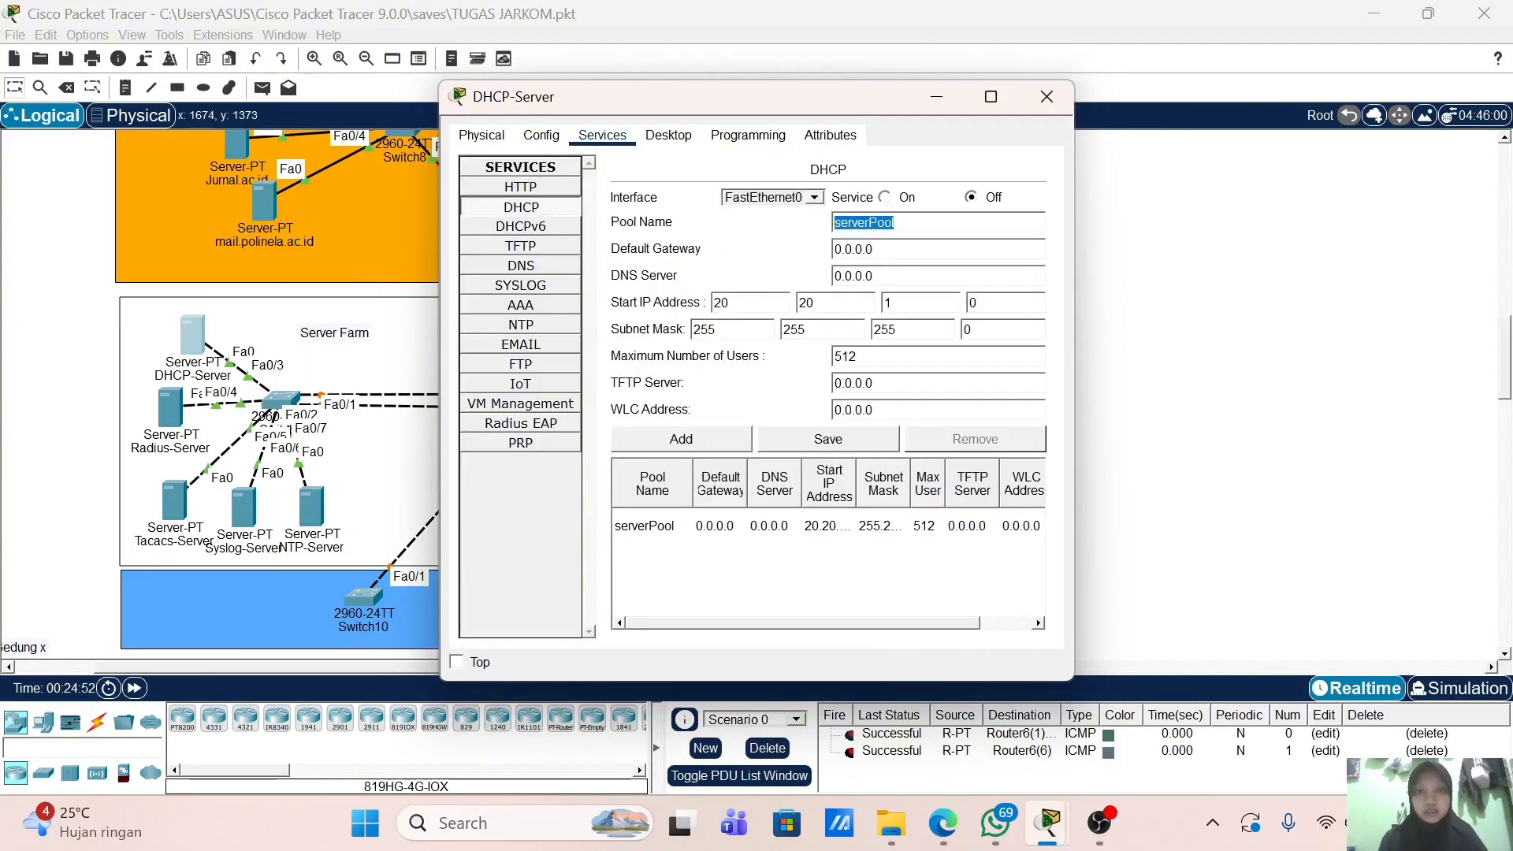
text(vla)
key(BackSpace)
key(BackSpace)
key(BackSpace)
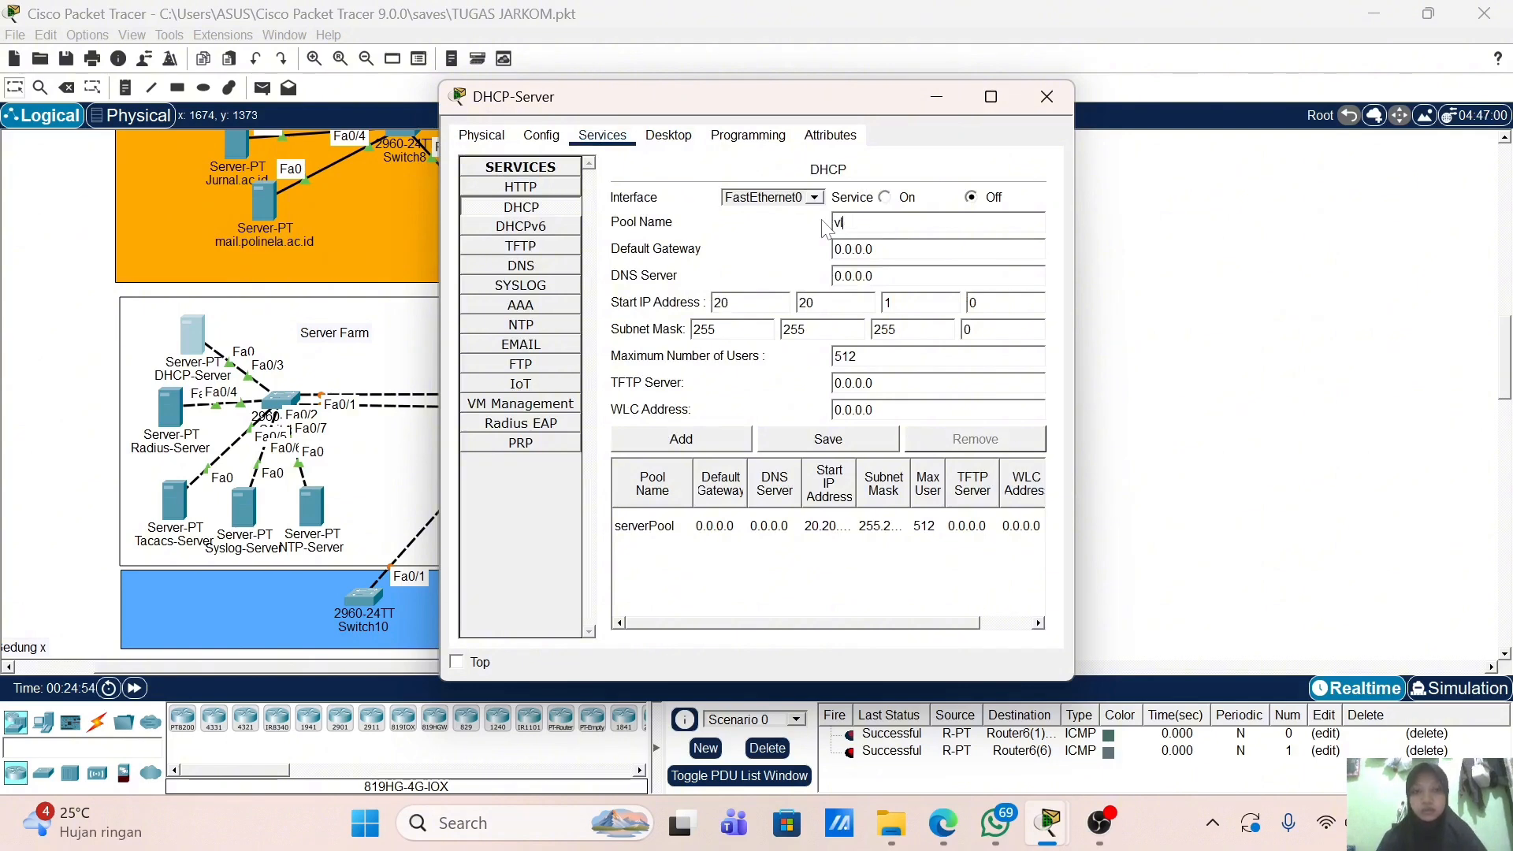
text(vlan10)
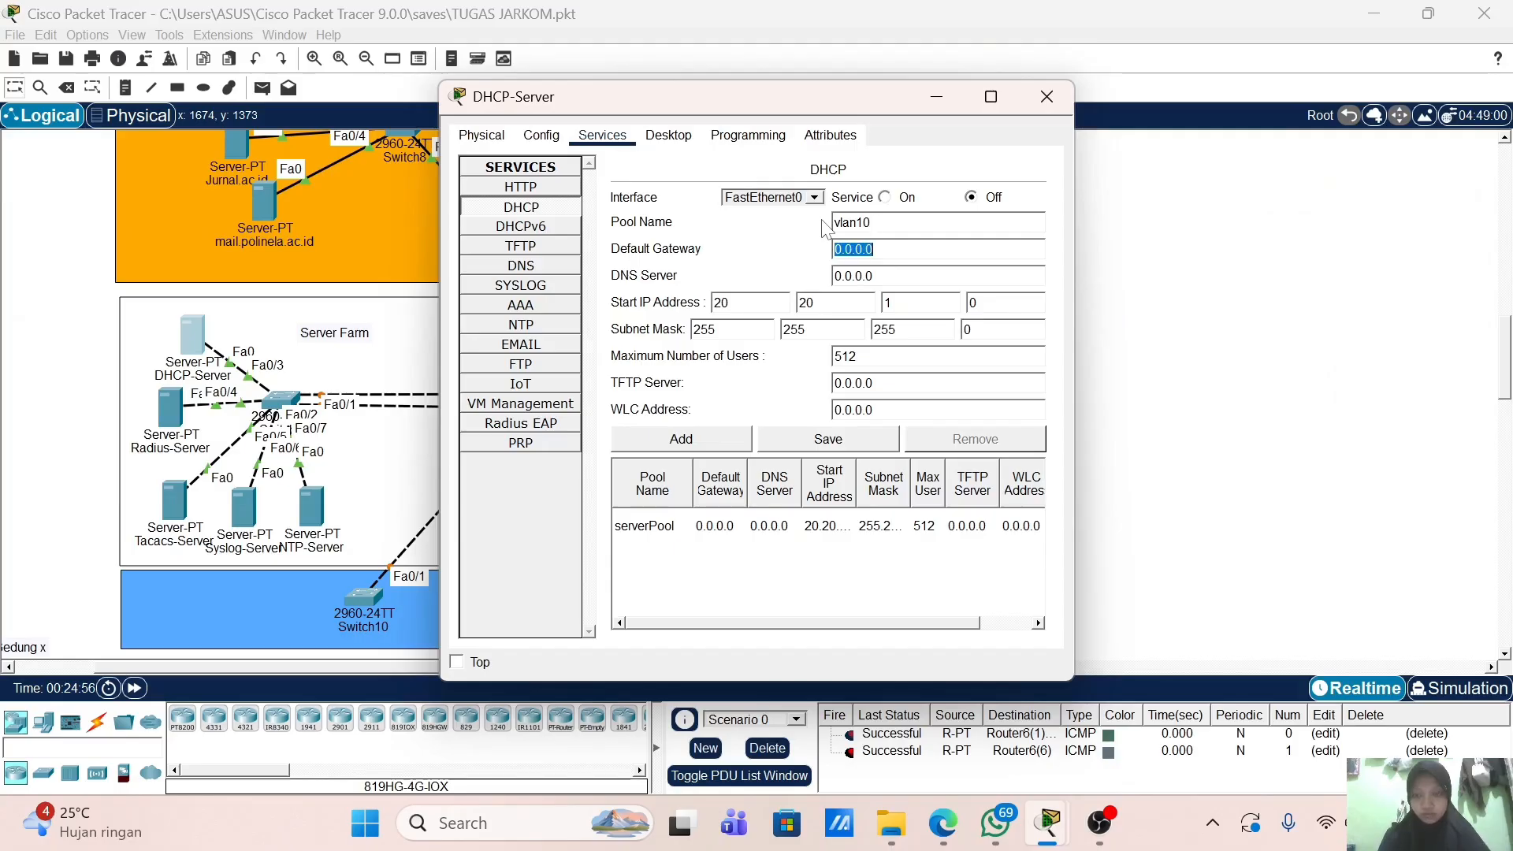
text(1)
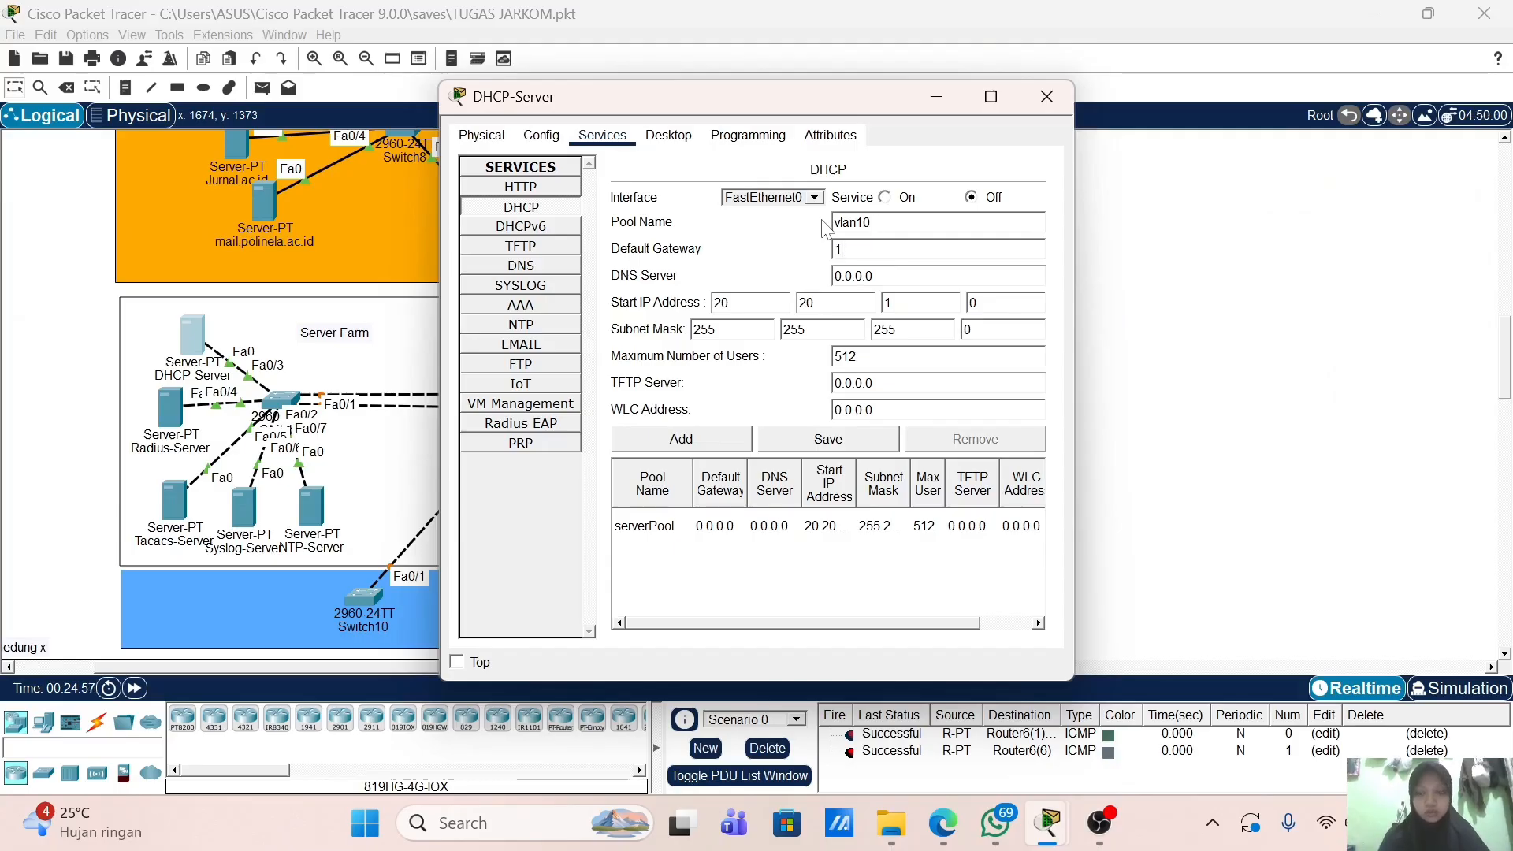
text(72.16.10.1)
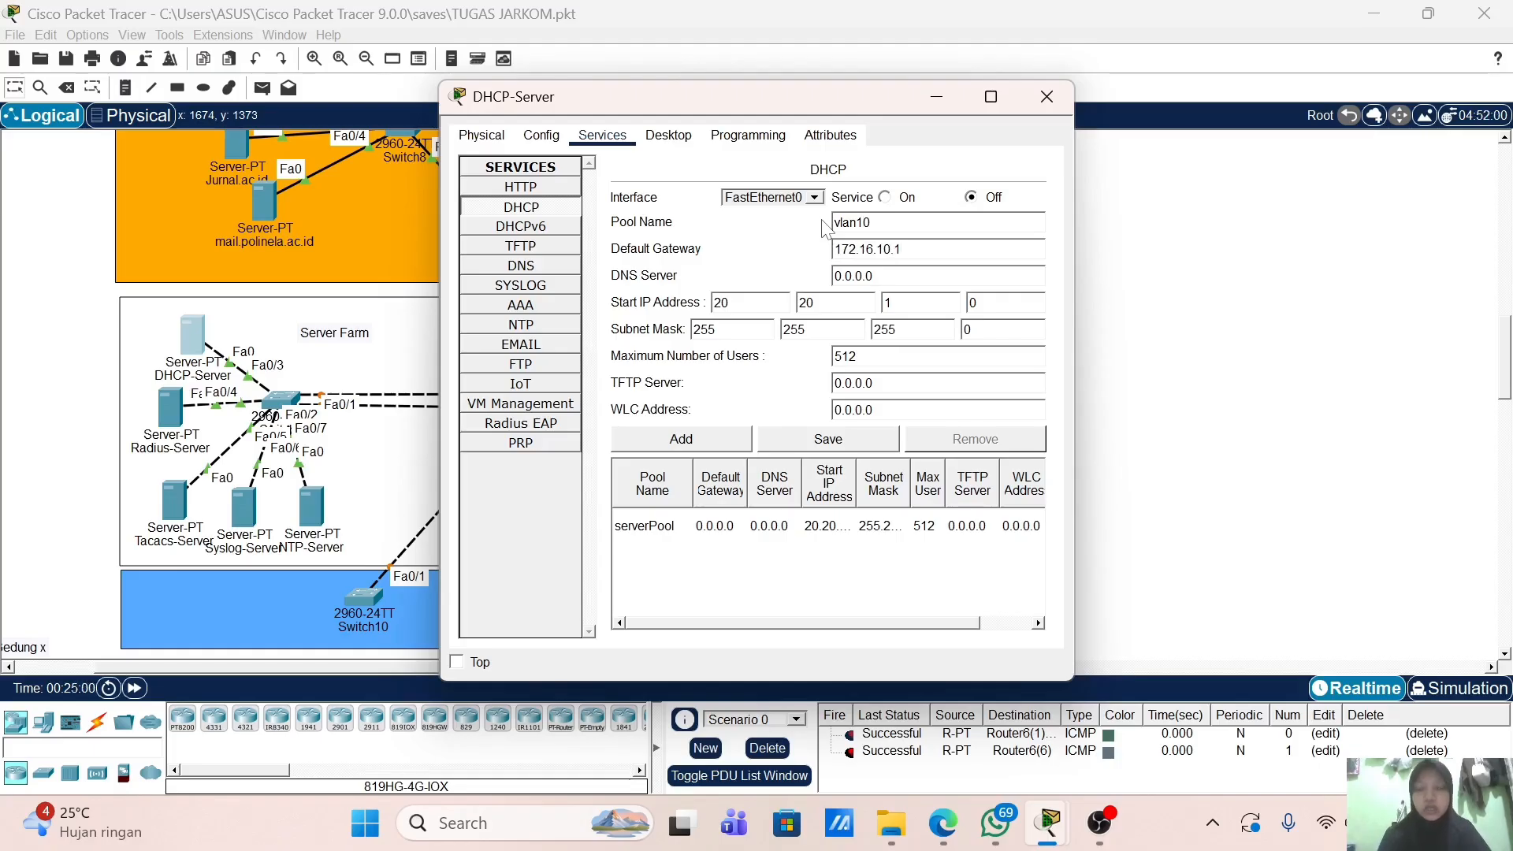
key(Tab)
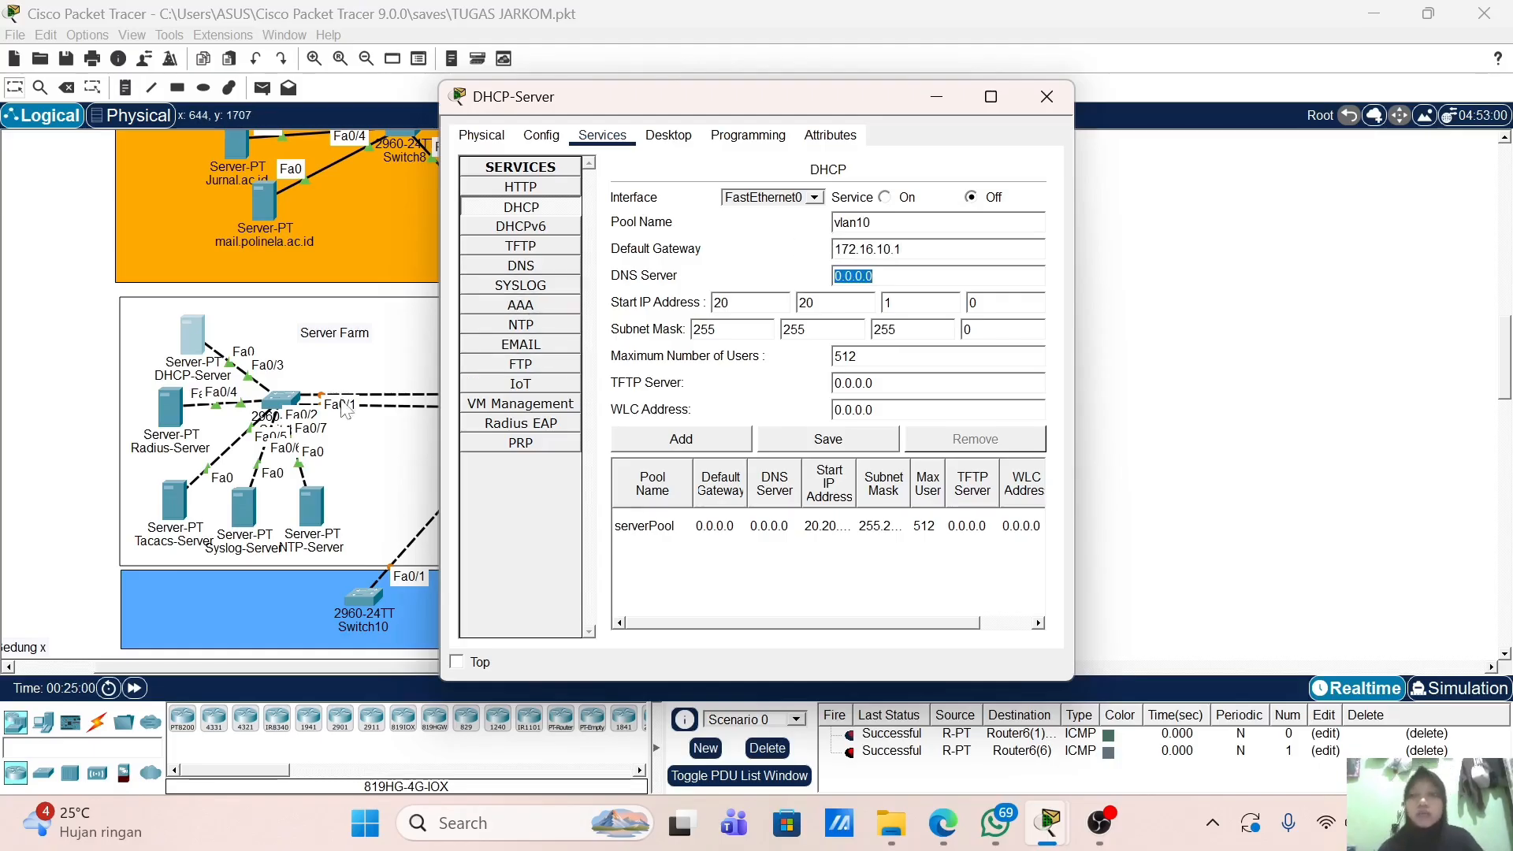
scroll(345, 400, up, 5)
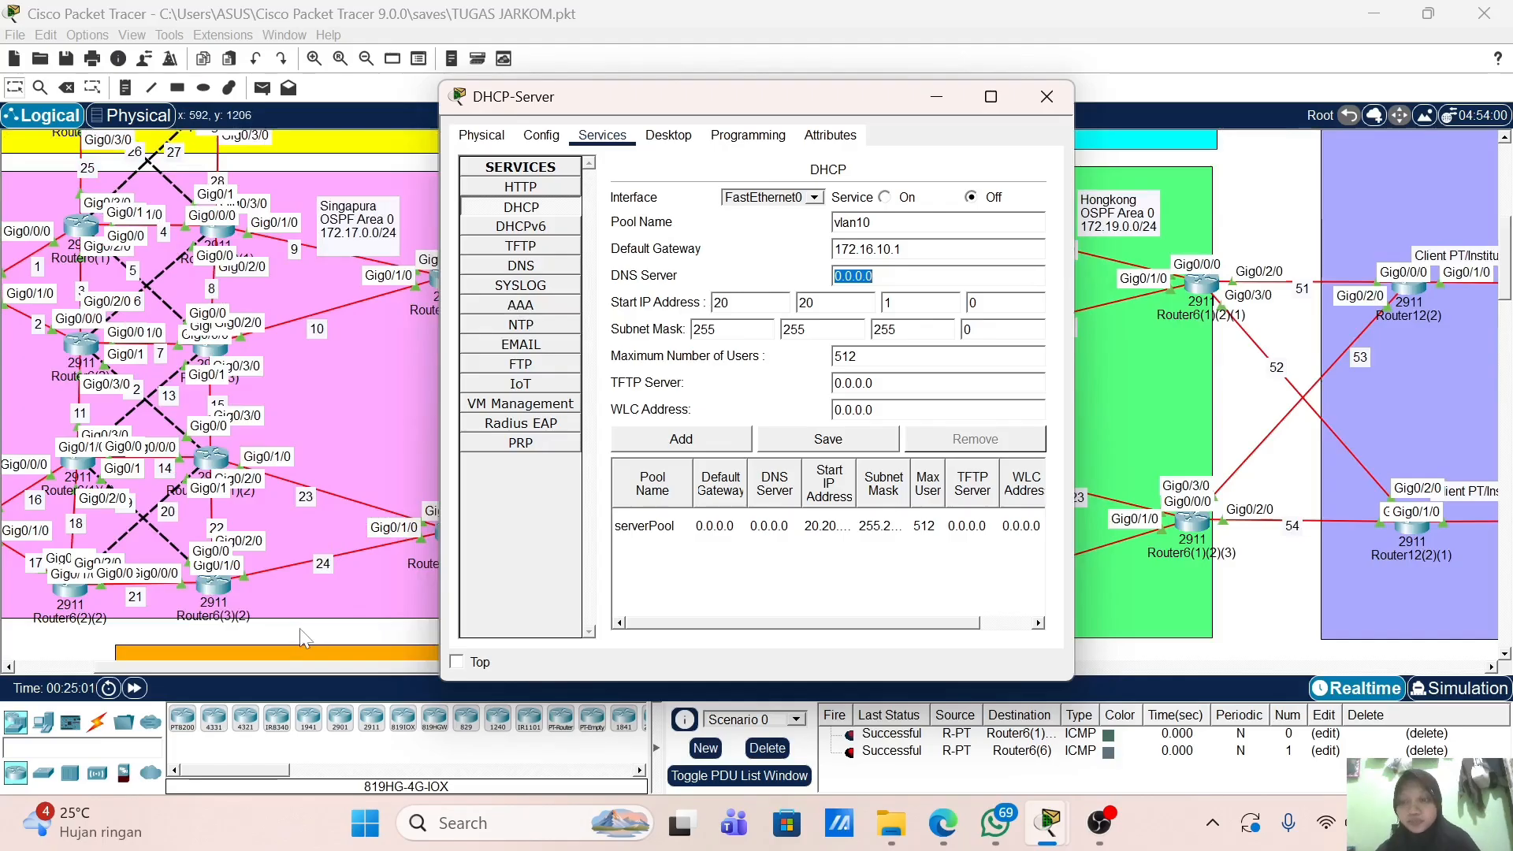
scroll(117, 361, left, 3)
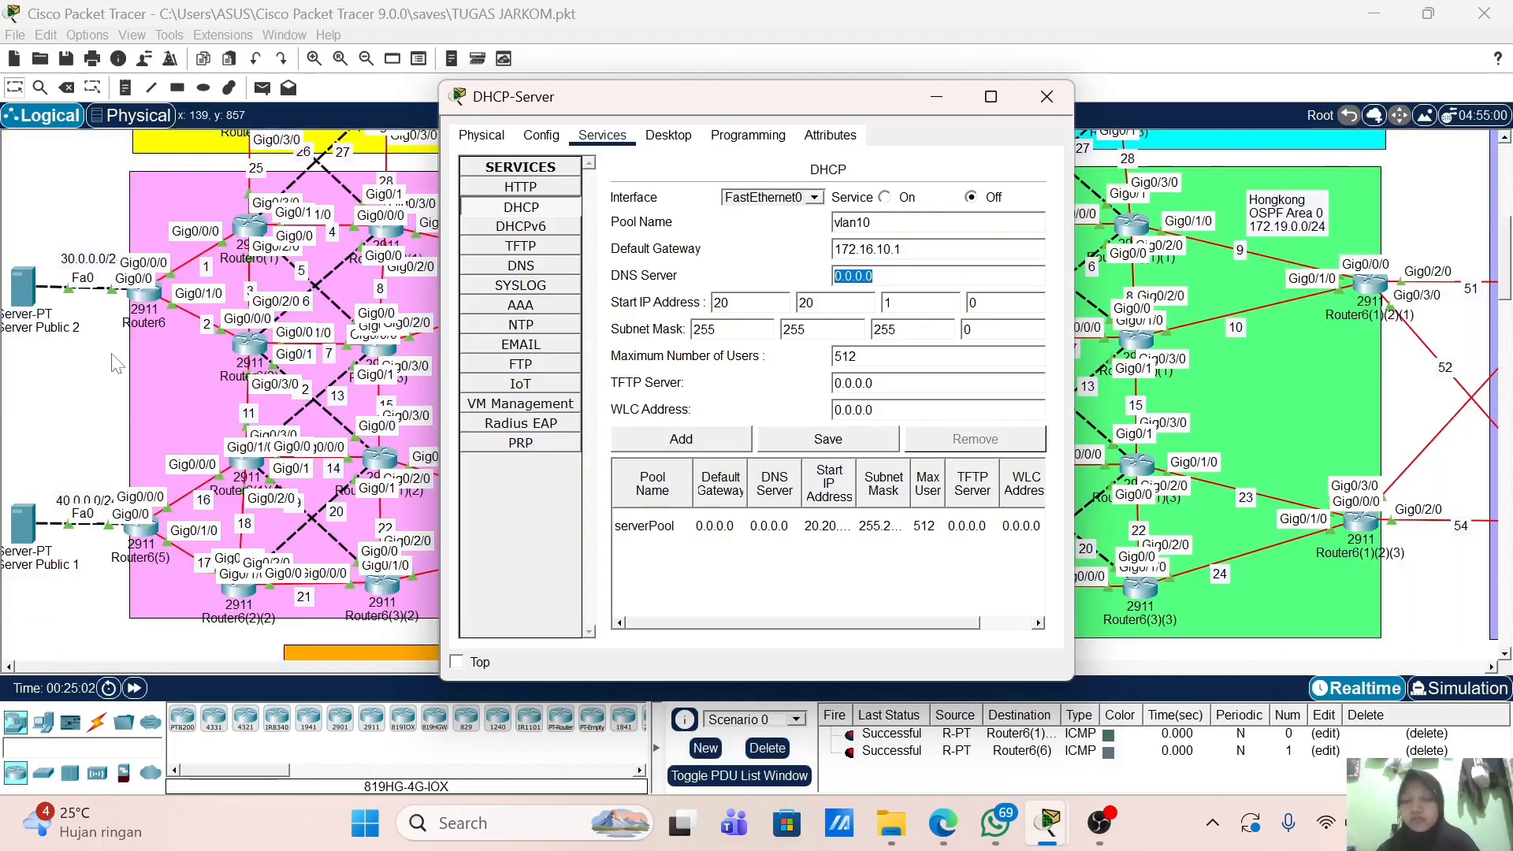
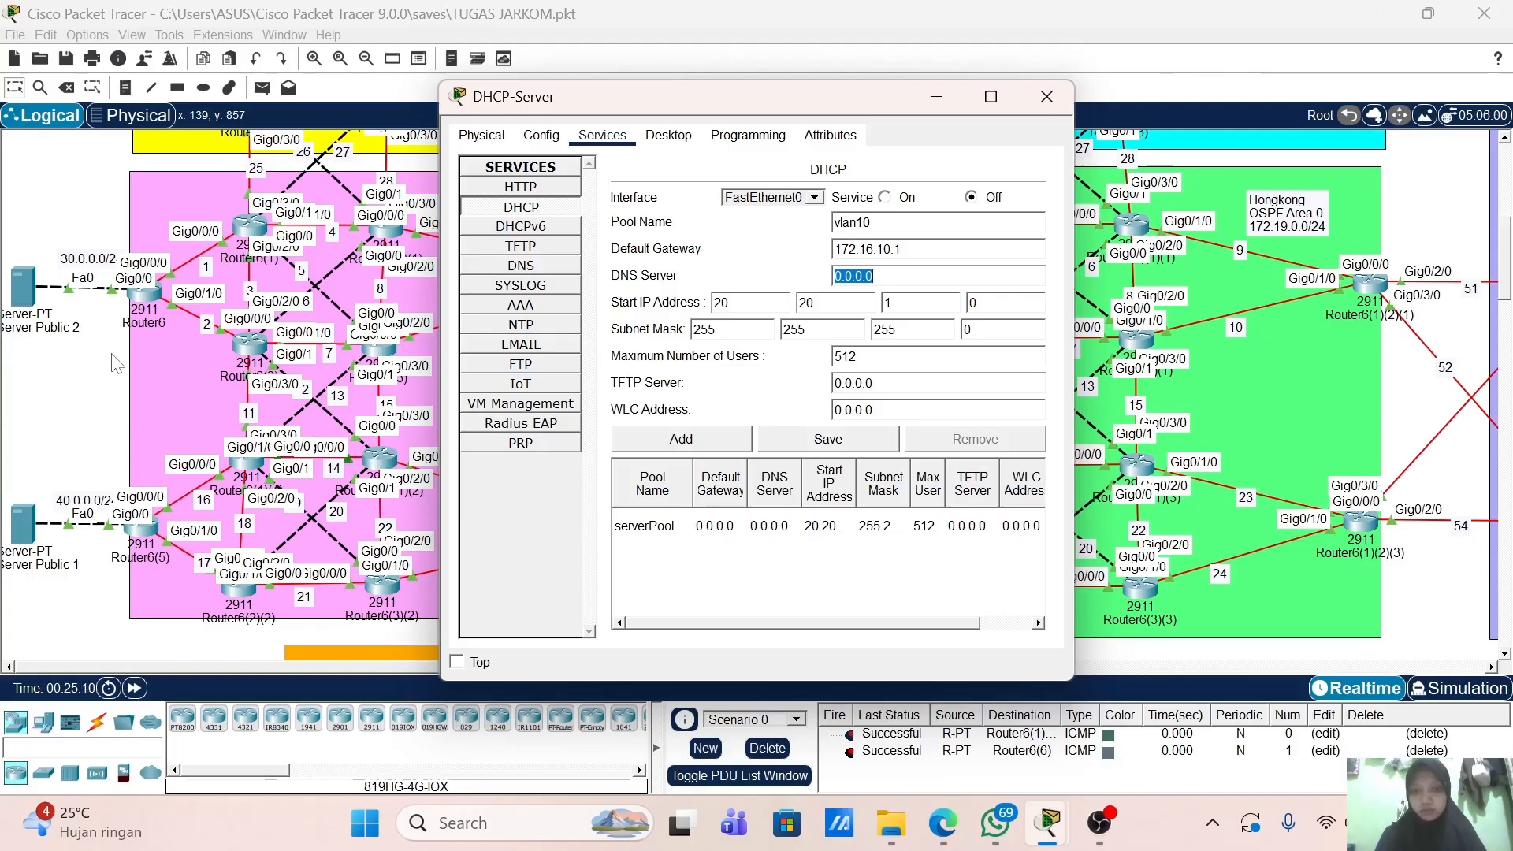
Step: Set the vlan10 pool's start address to 172.16.10.10 and add the pool
text(40.)
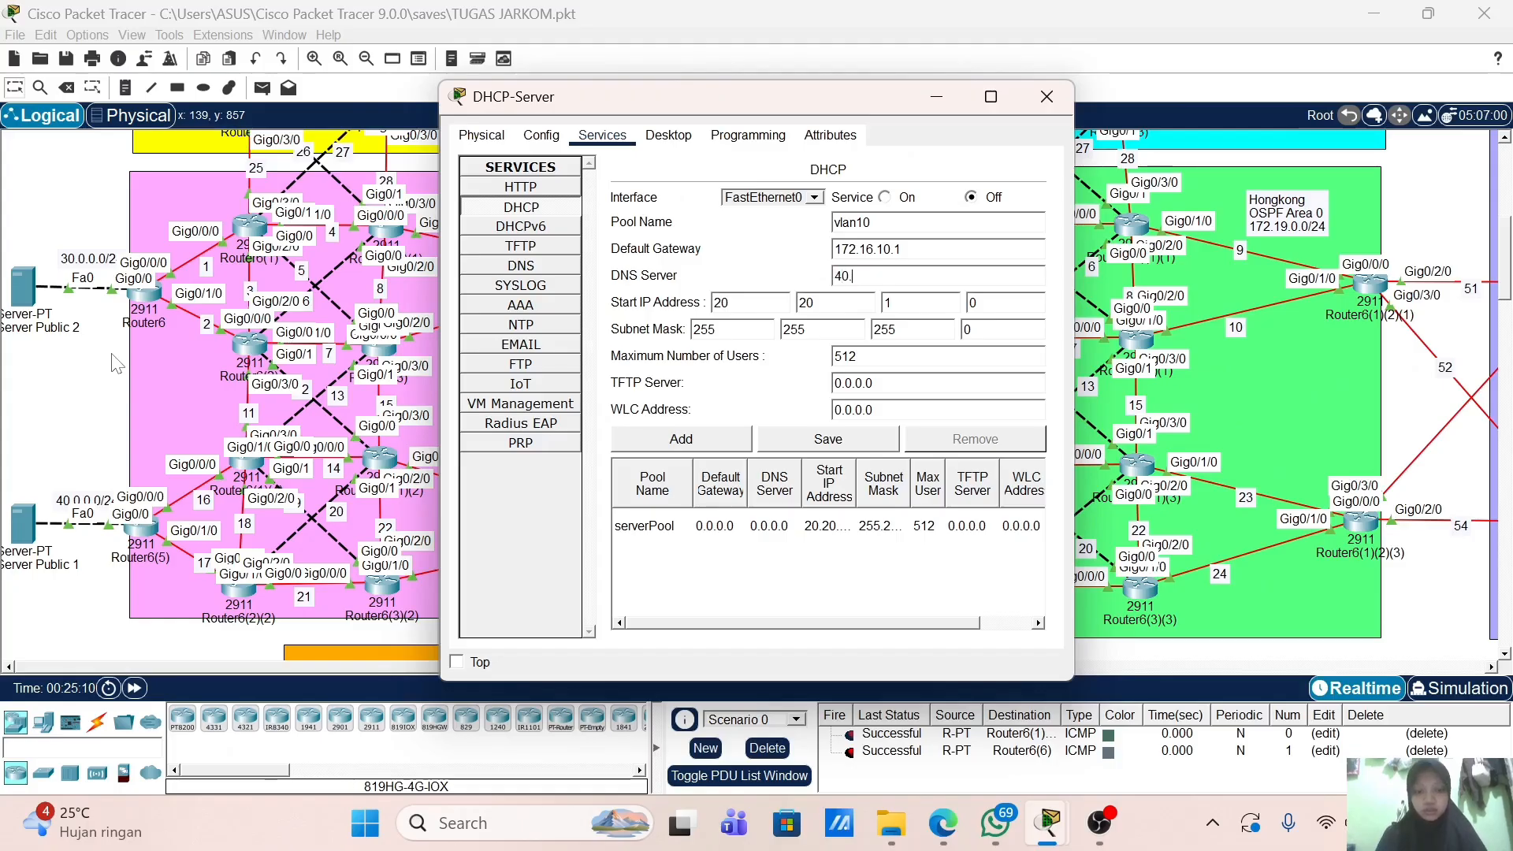
text(0.0.40)
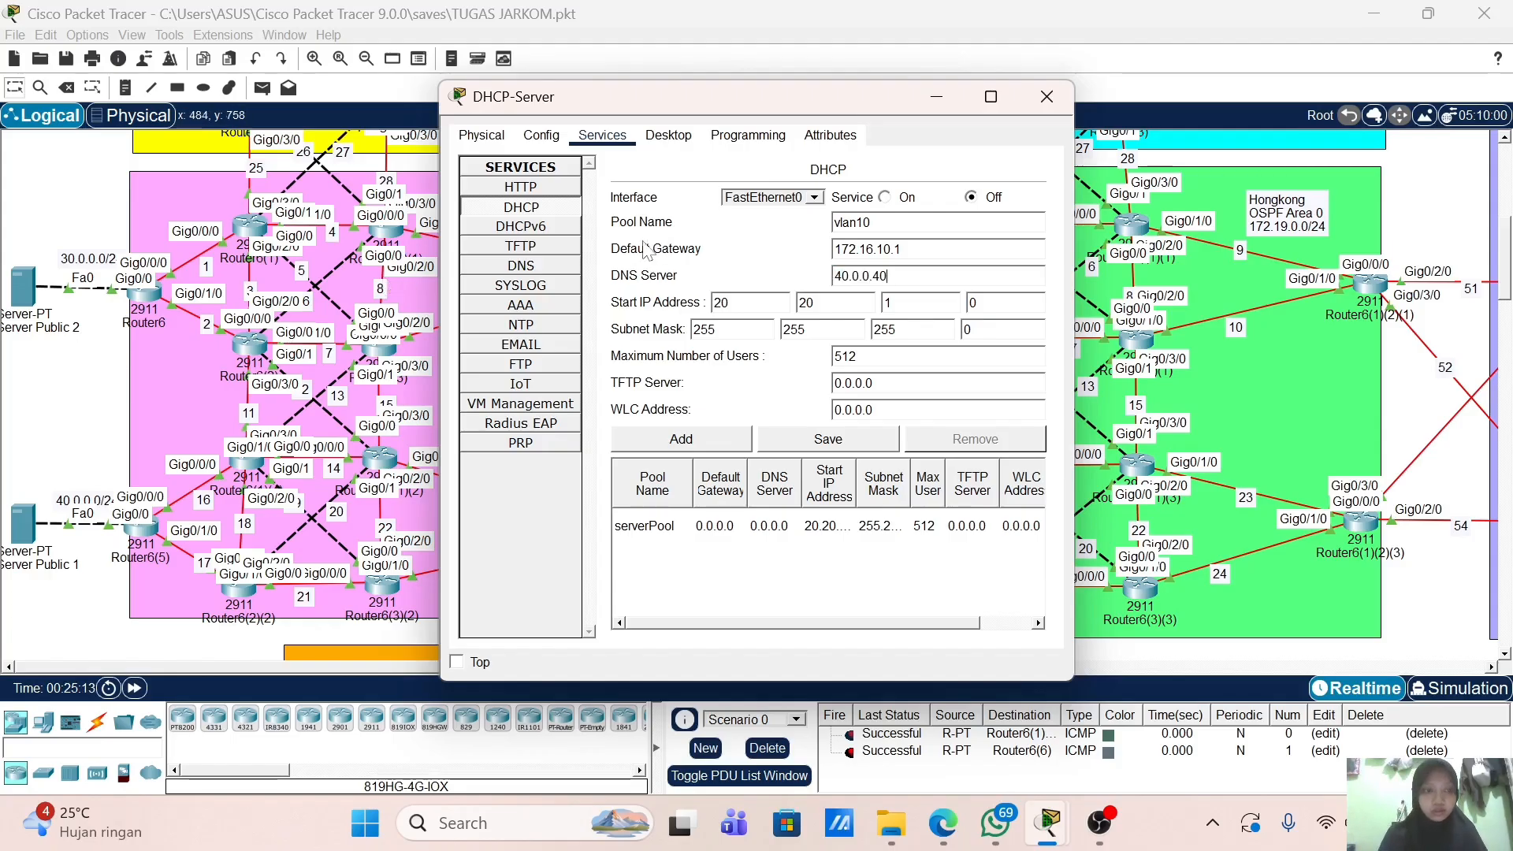
click(742, 303)
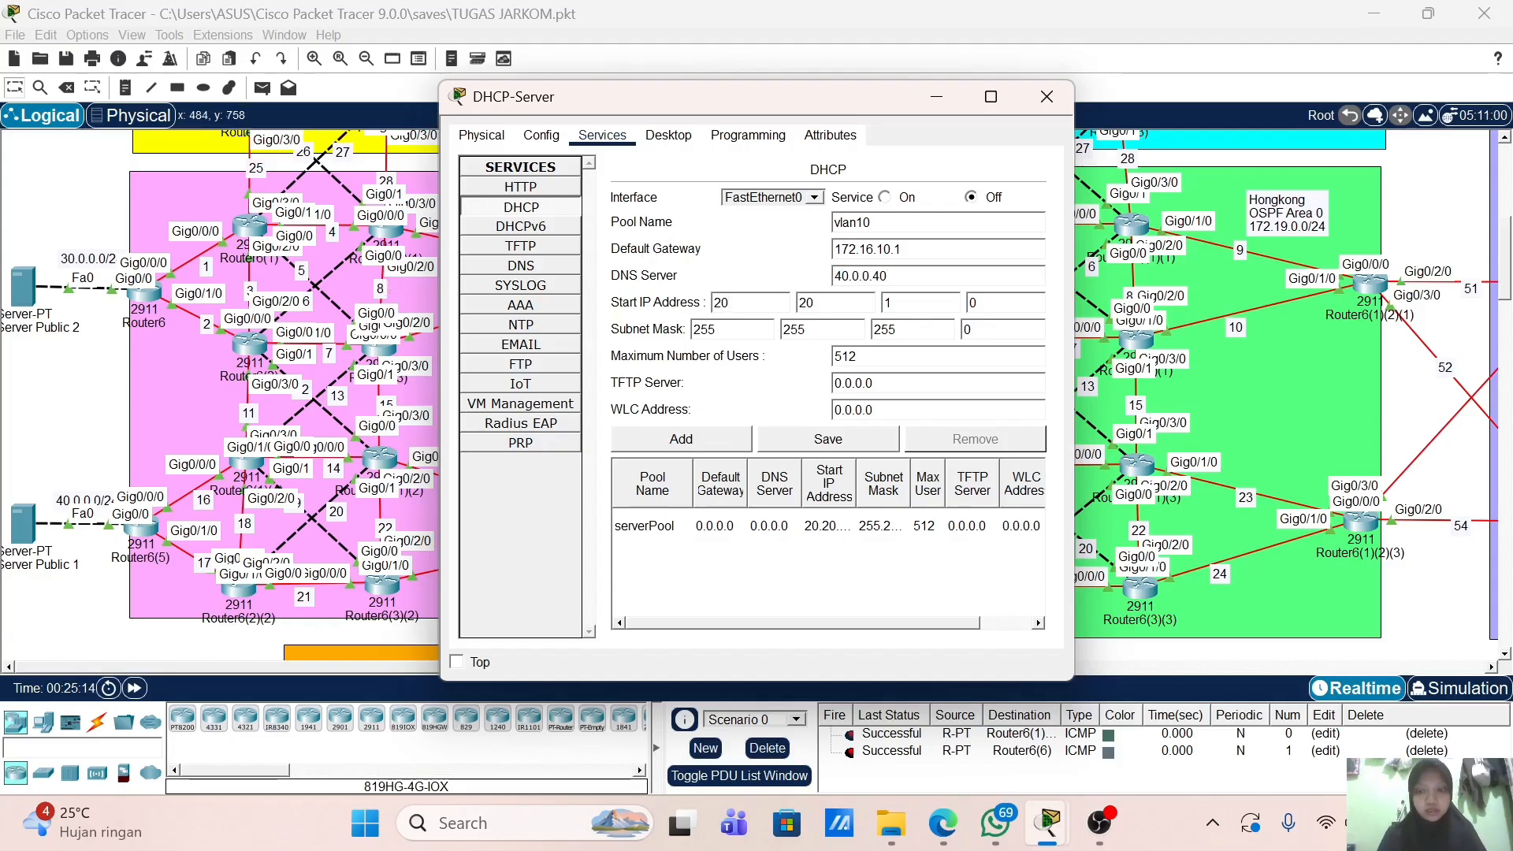
key(BackSpace)
key(BackSpace)
text(172)
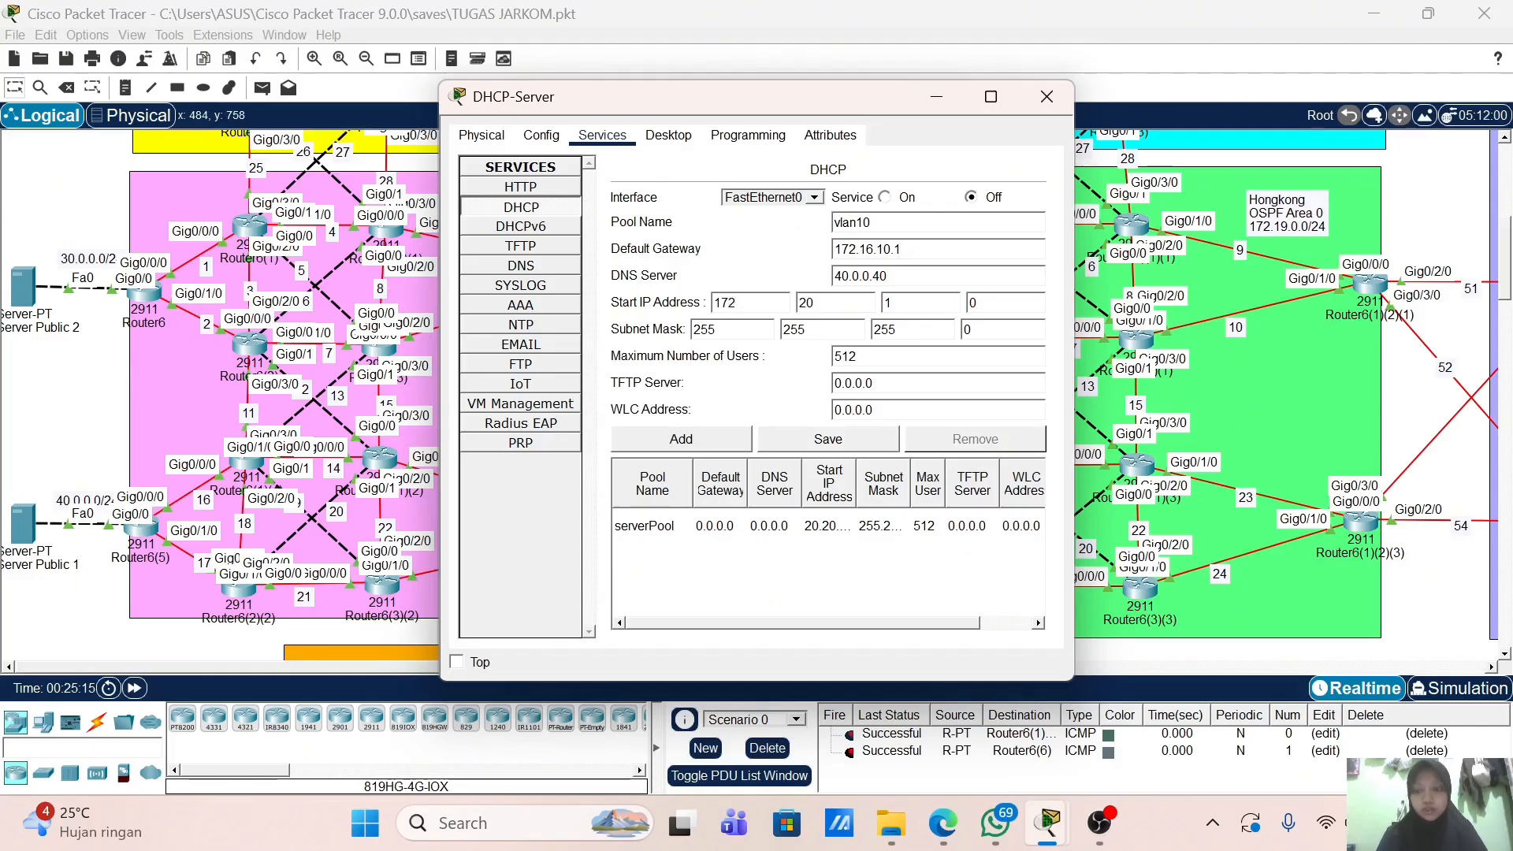
key(Tab)
key(Tab)
text(10)
key(Tab)
text(10)
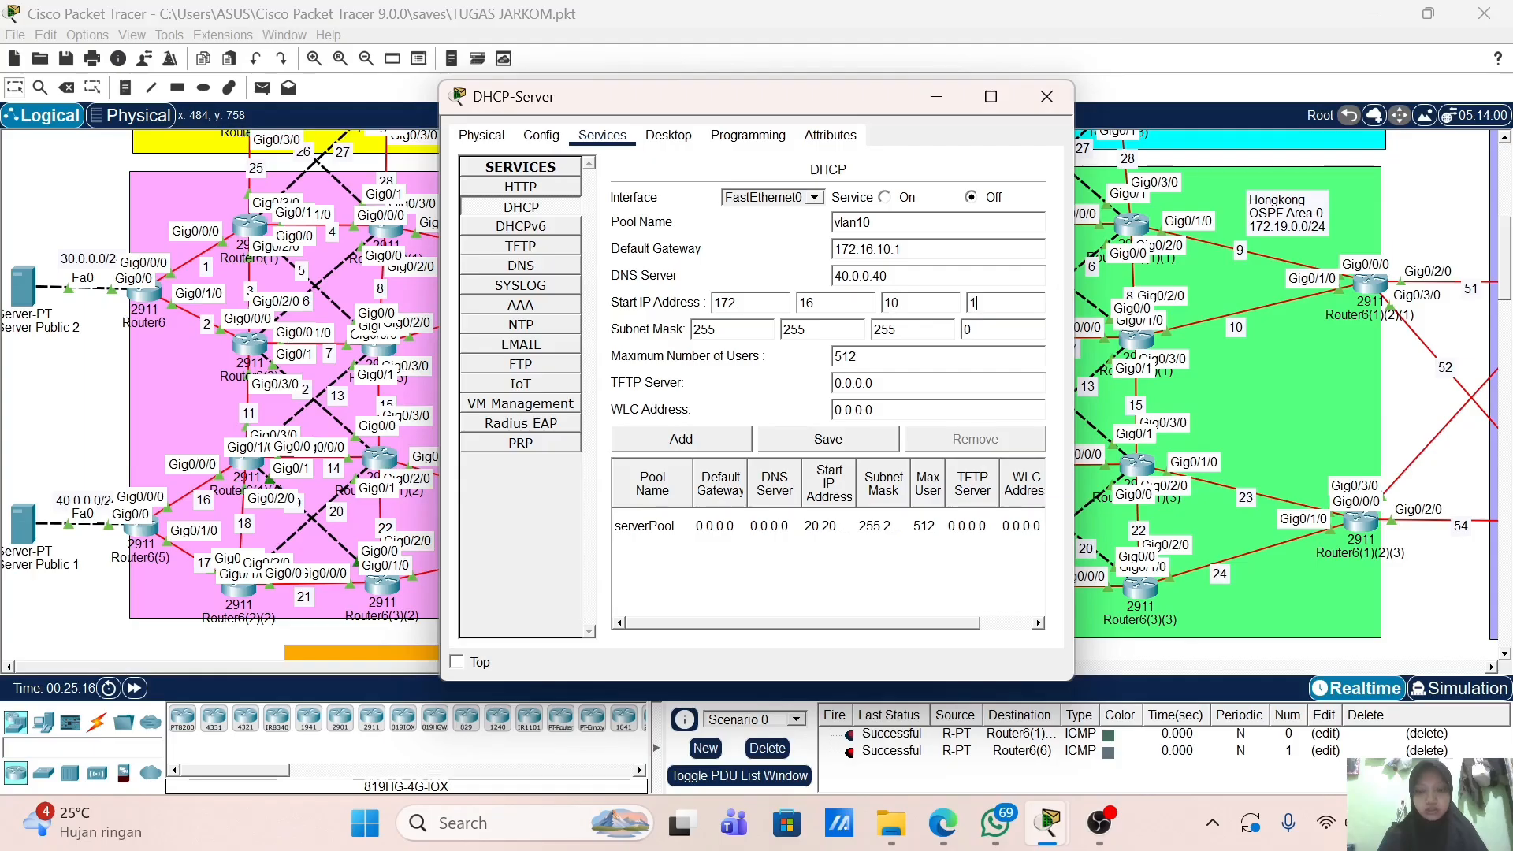
click(726, 438)
Step: Add pool vlan20 with default gateway 172.16.20.1
click(877, 223)
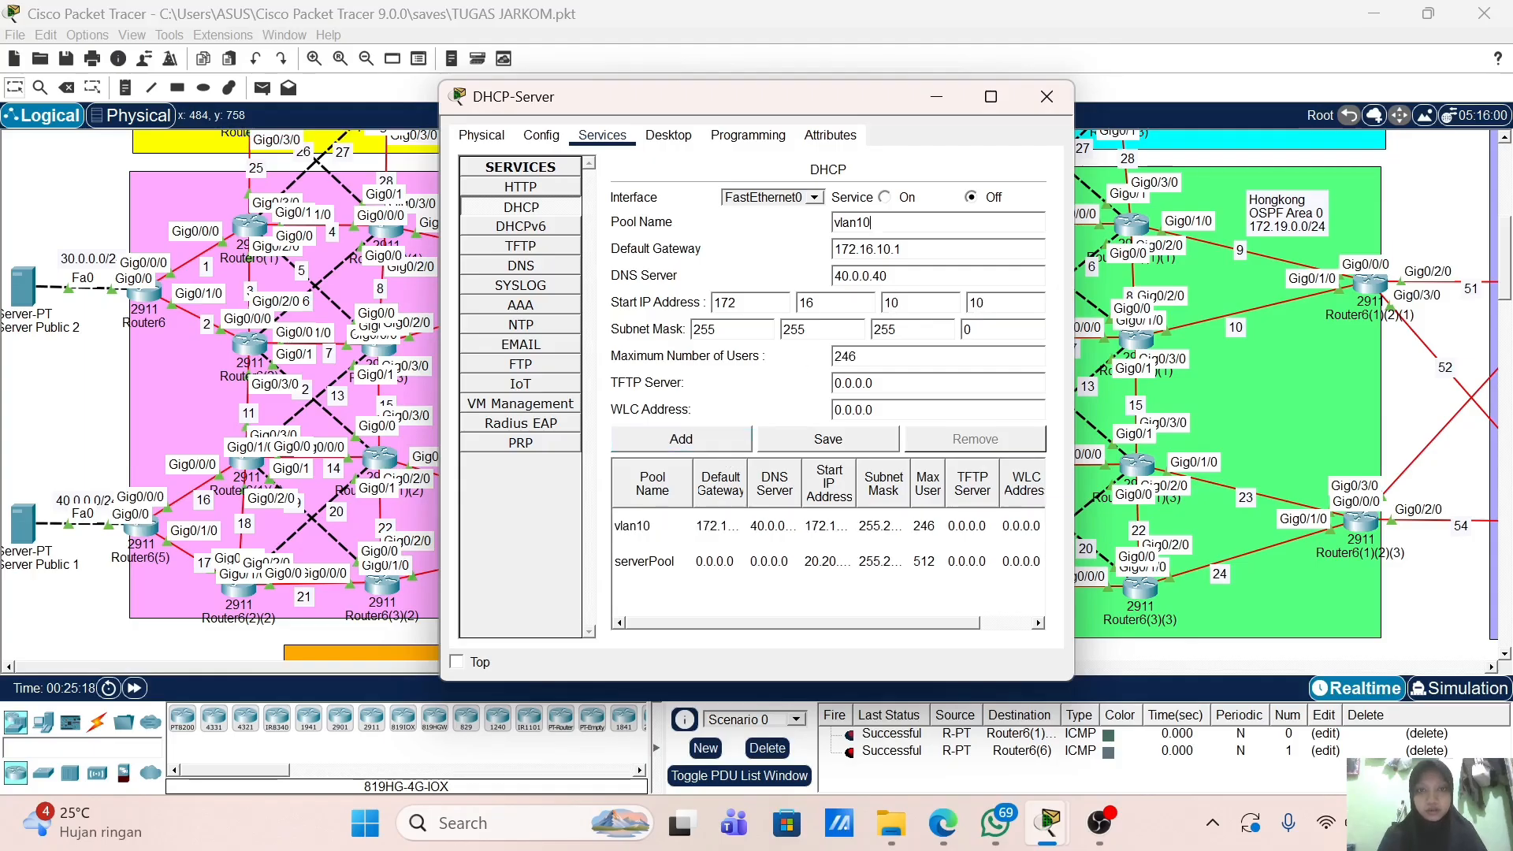
key(BackSpace)
key(BackSpace)
text(20)
key(Tab)
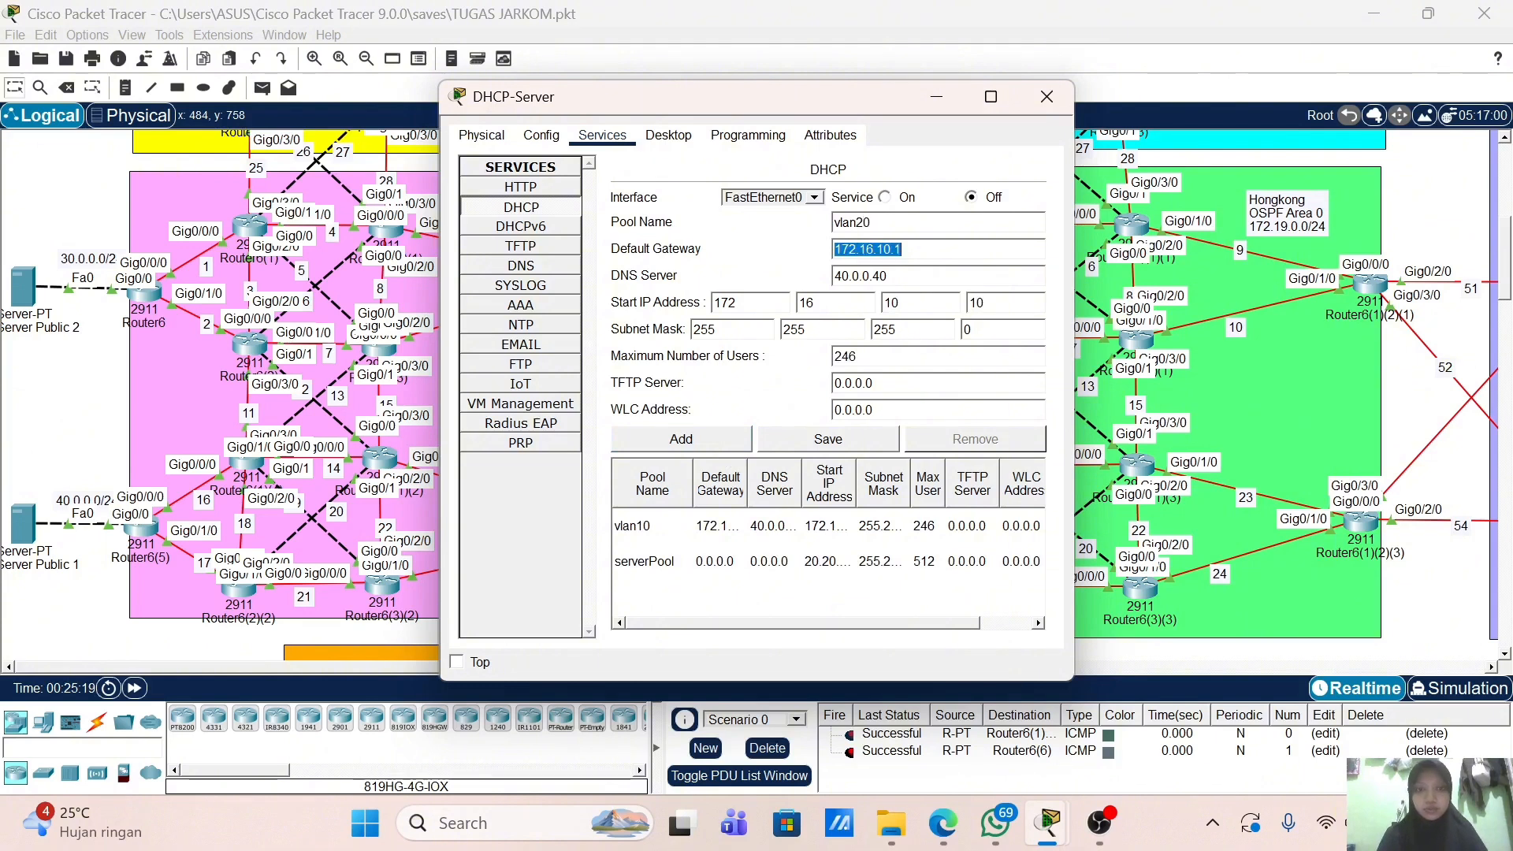
click(880, 249)
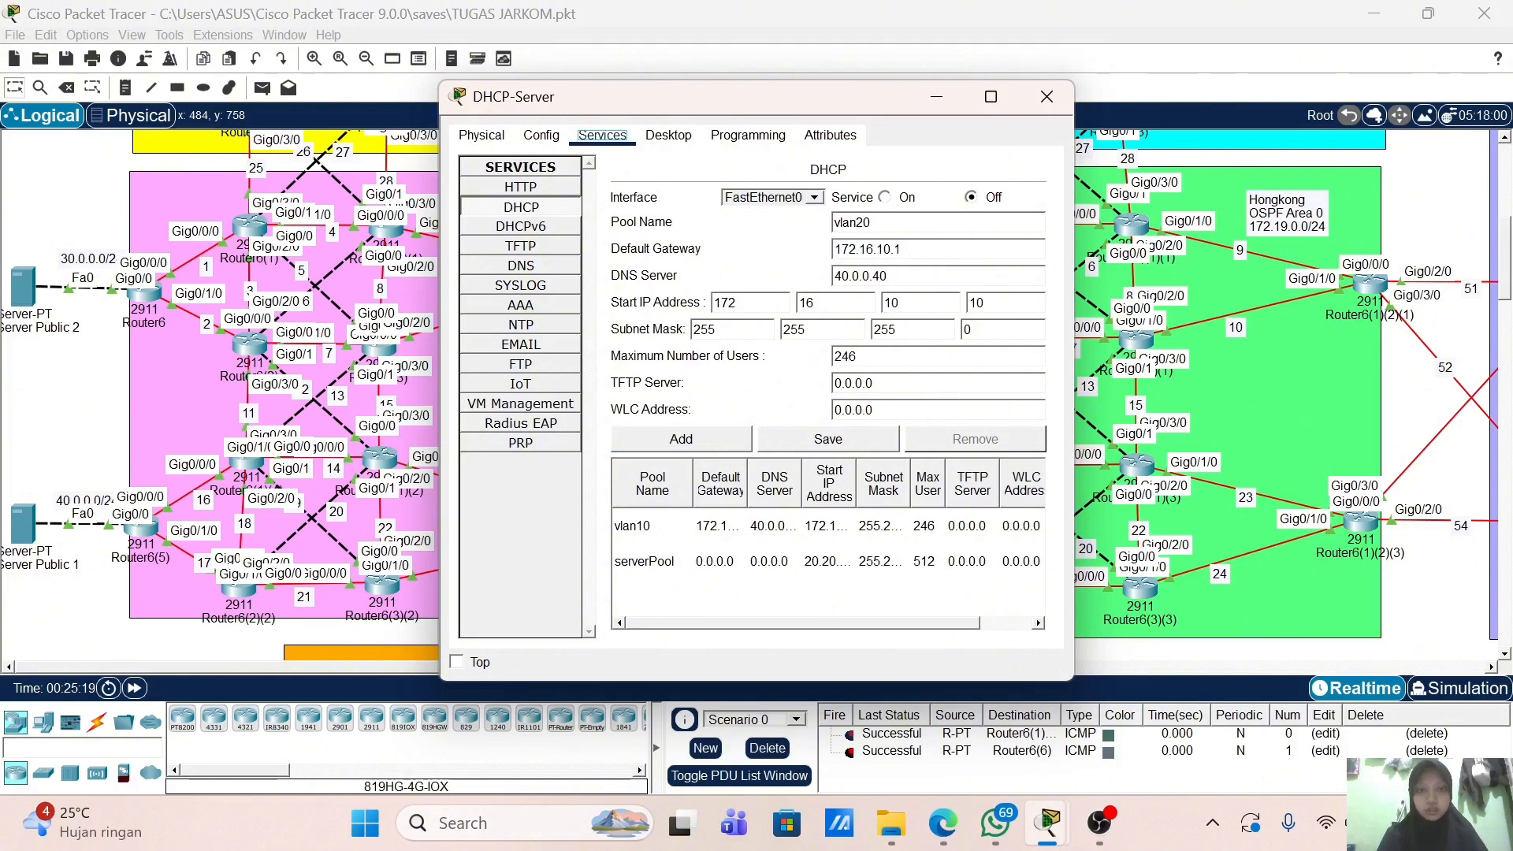
key(BackSpace)
text(2)
click(888, 302)
key(BackSpace)
click(683, 440)
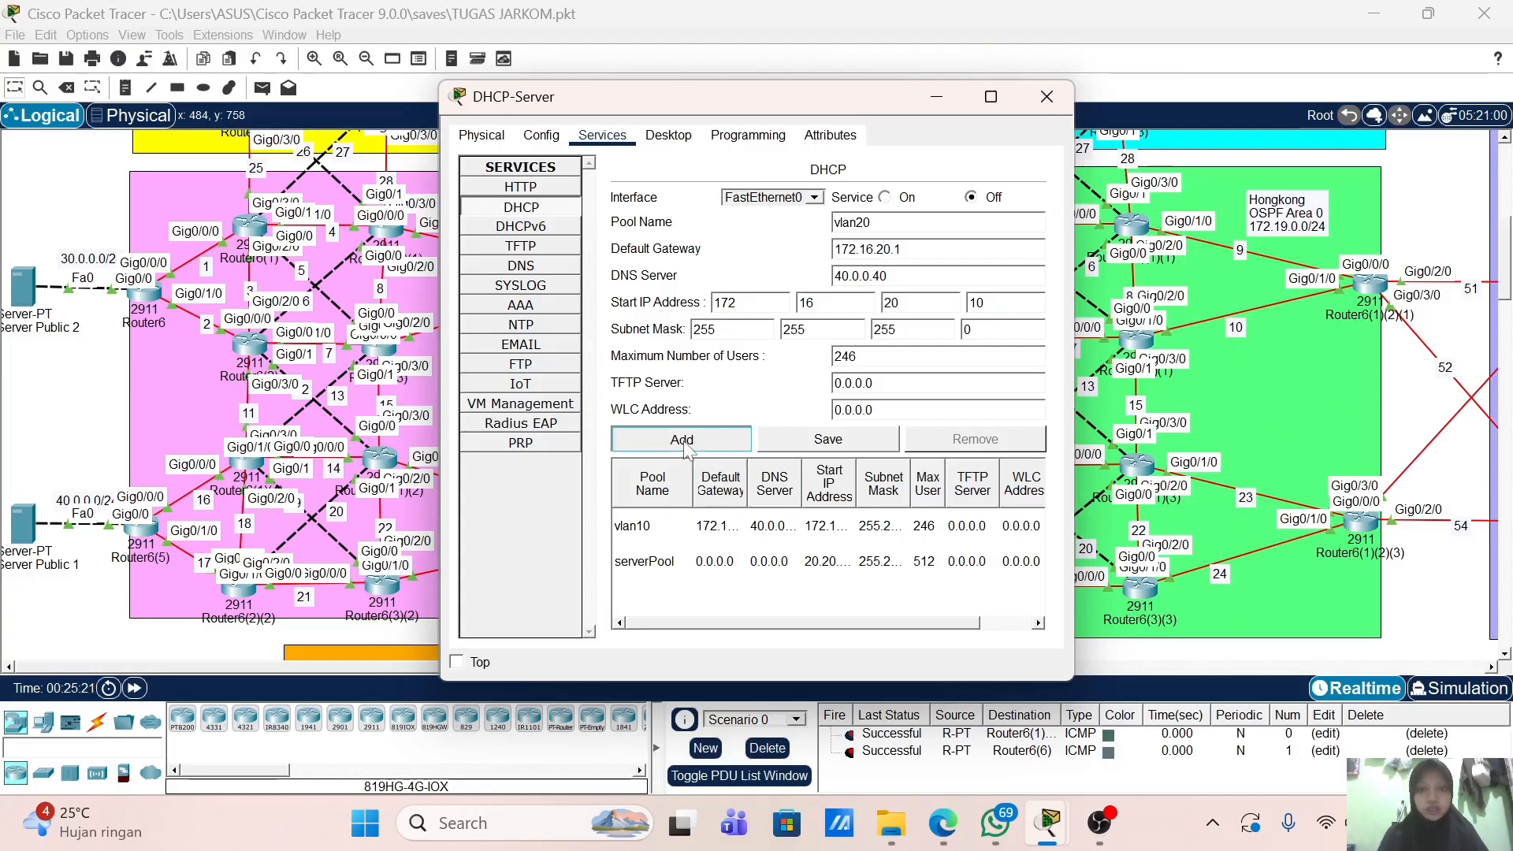
Step: Add pool vlan30 with gateway 172.16.30.1 and a corrected DNS server address
click(885, 249)
key(BackSpace)
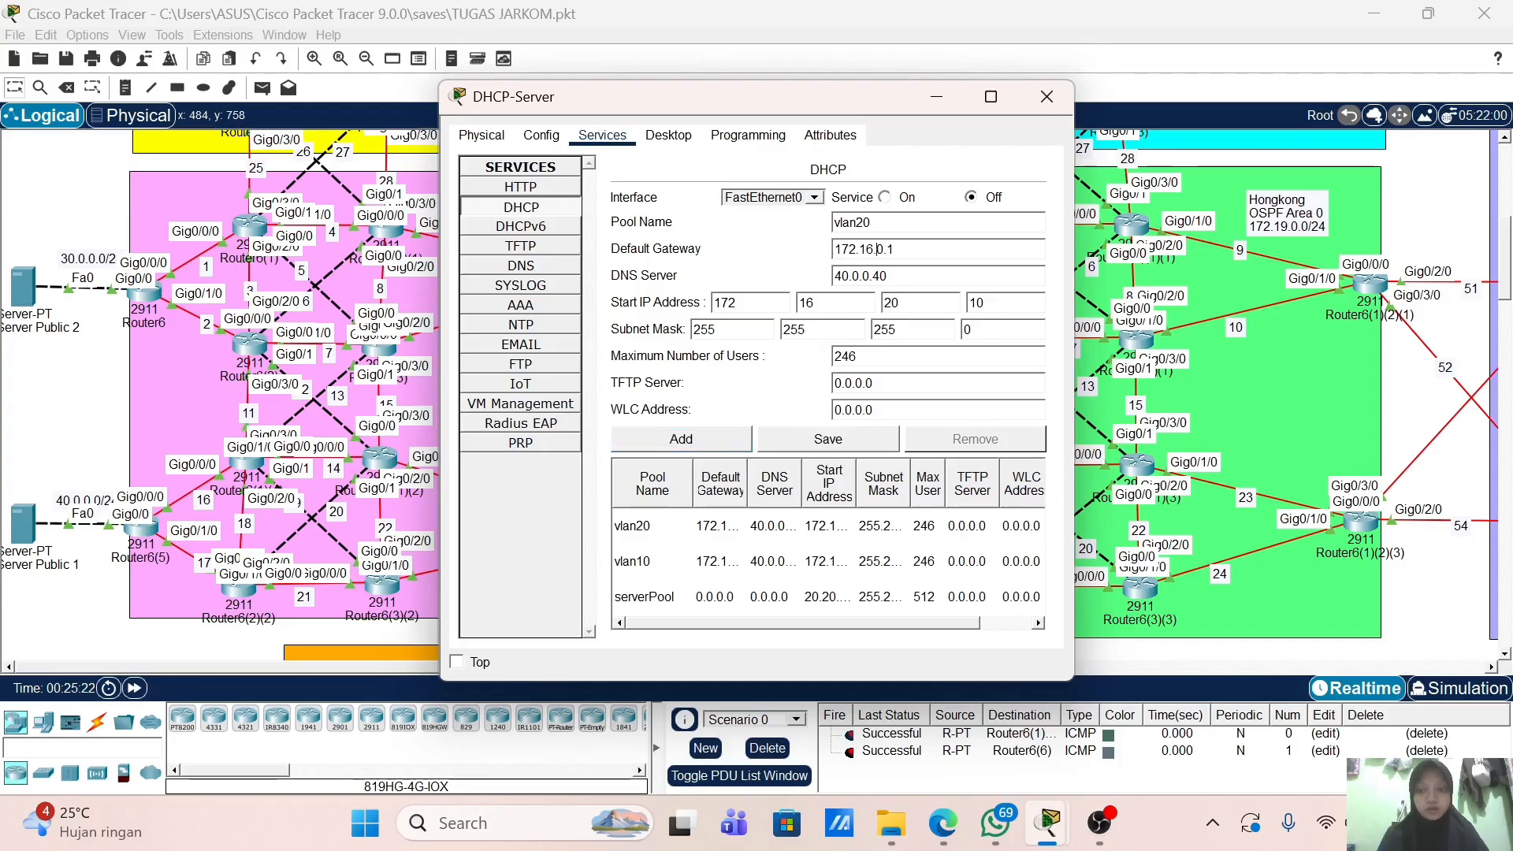
text(3)
click(882, 276)
key(BackSpace)
text(3)
click(842, 276)
key(BackSpace)
text(3)
click(725, 438)
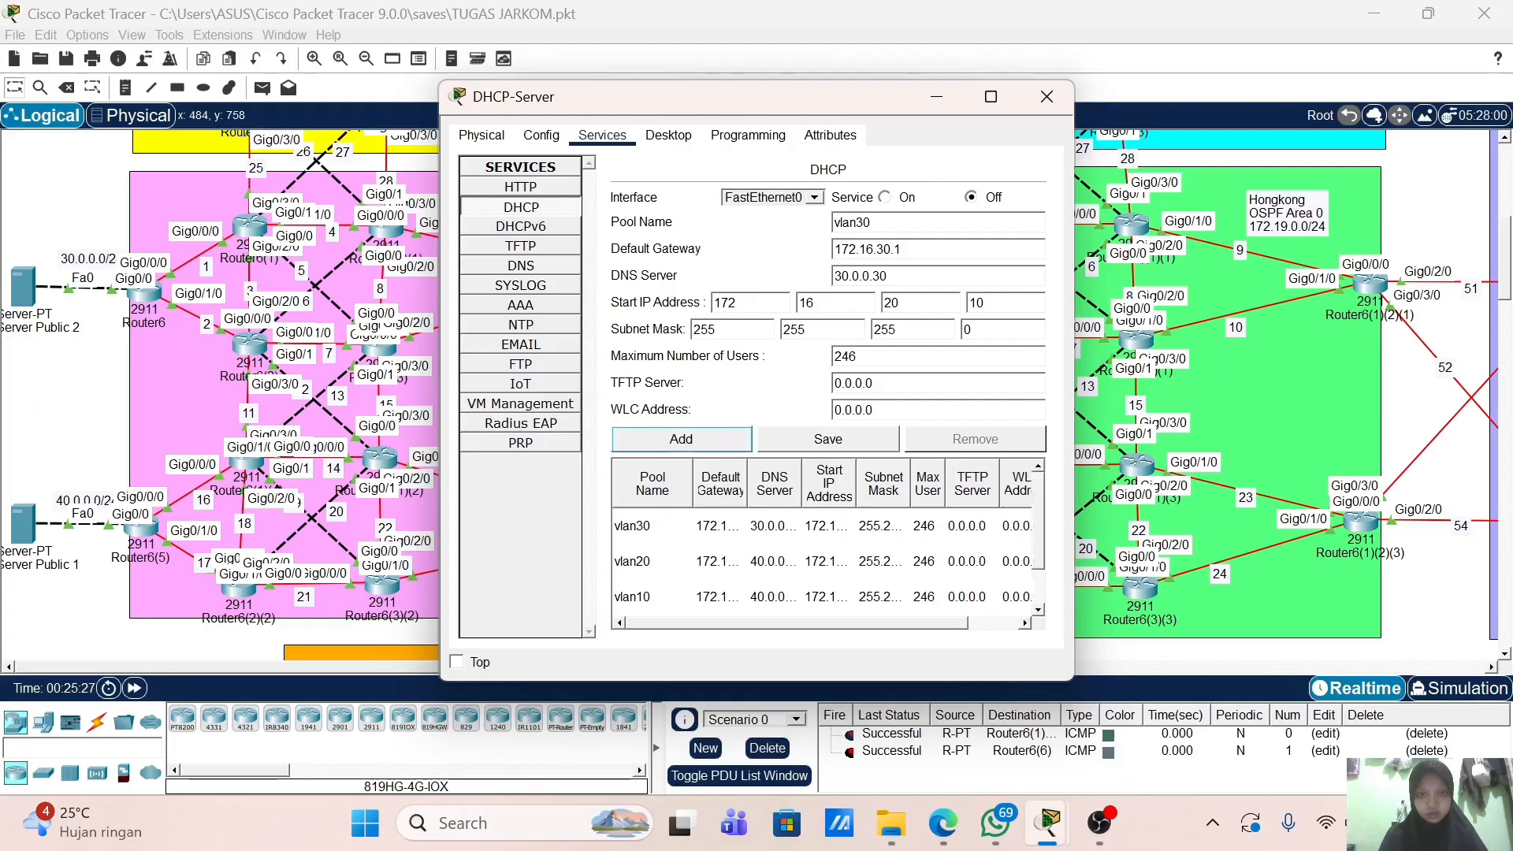
Step: Add pool vlan40 (gateway 172.16.40.1, start 172.16.40.10) and close the DHCP-Server window
click(871, 222)
key(Left)
key(BackSpace)
text(4)
click(884, 249)
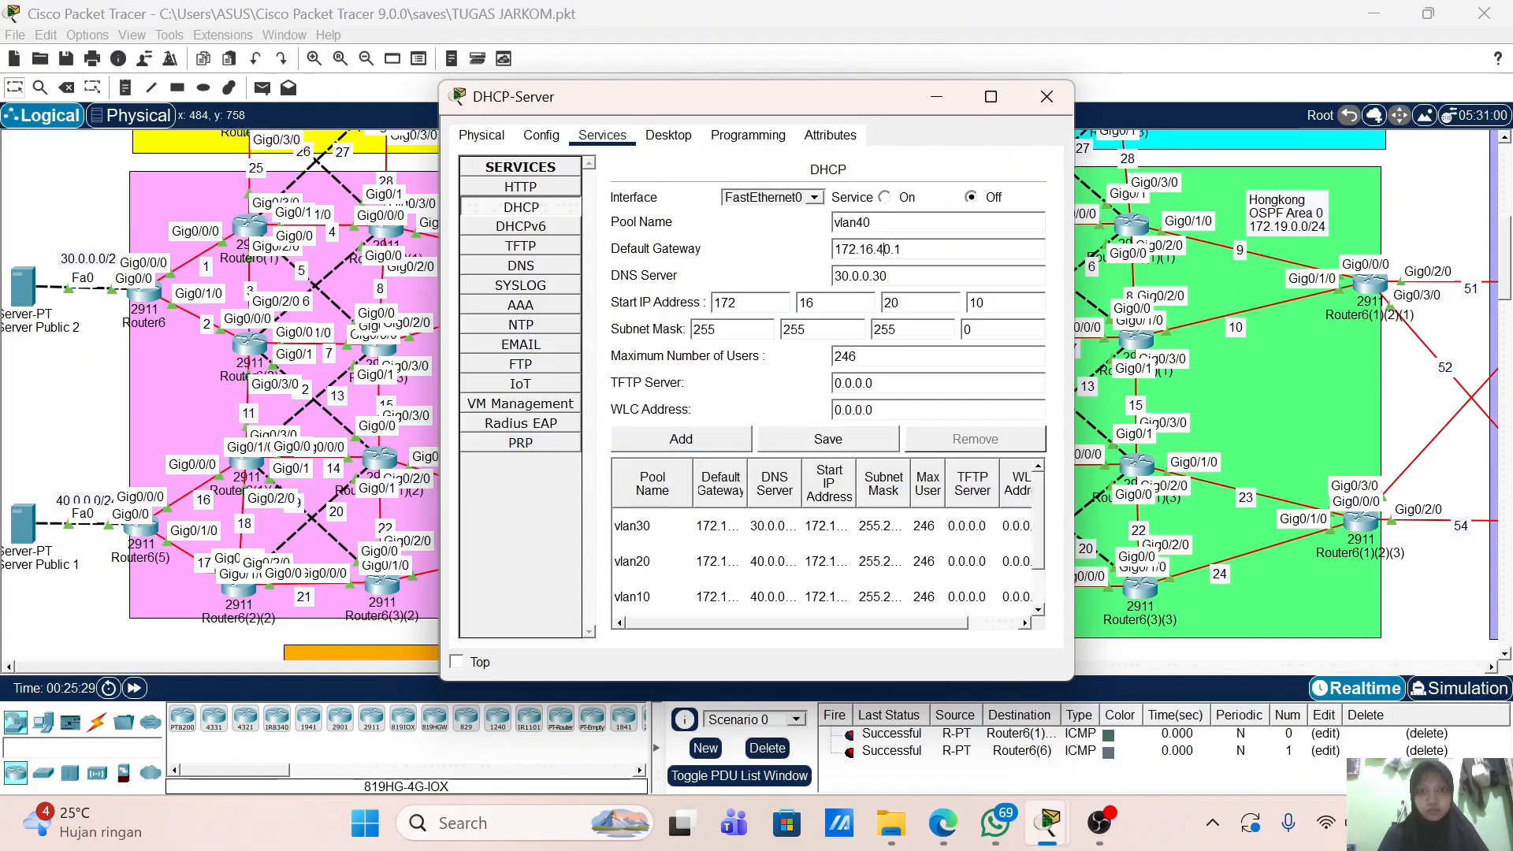
click(891, 303)
key(BackSpace)
text(4)
click(729, 438)
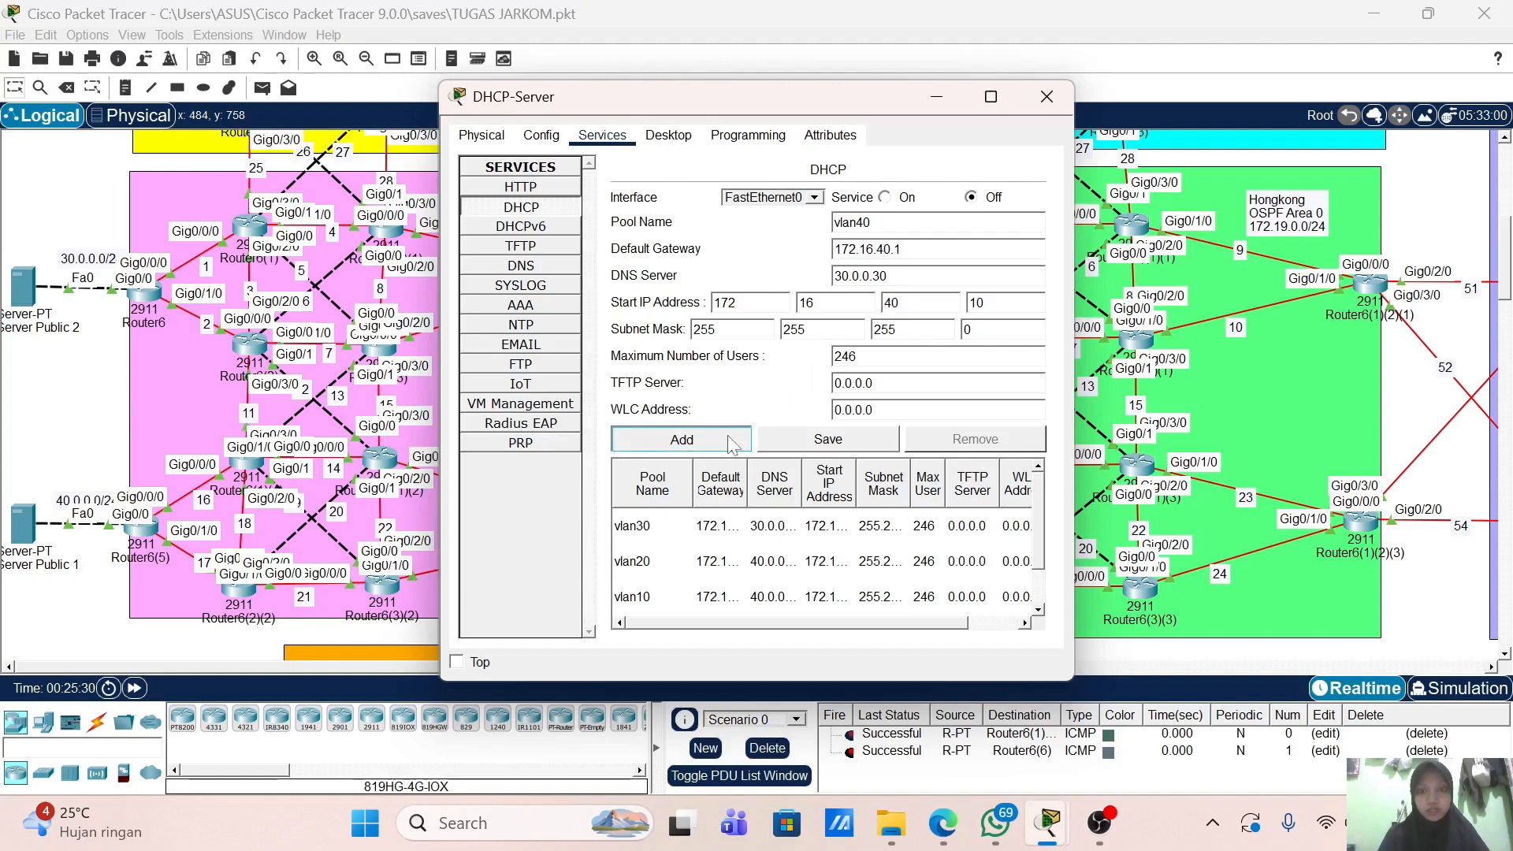
scroll(757, 572, down, 2)
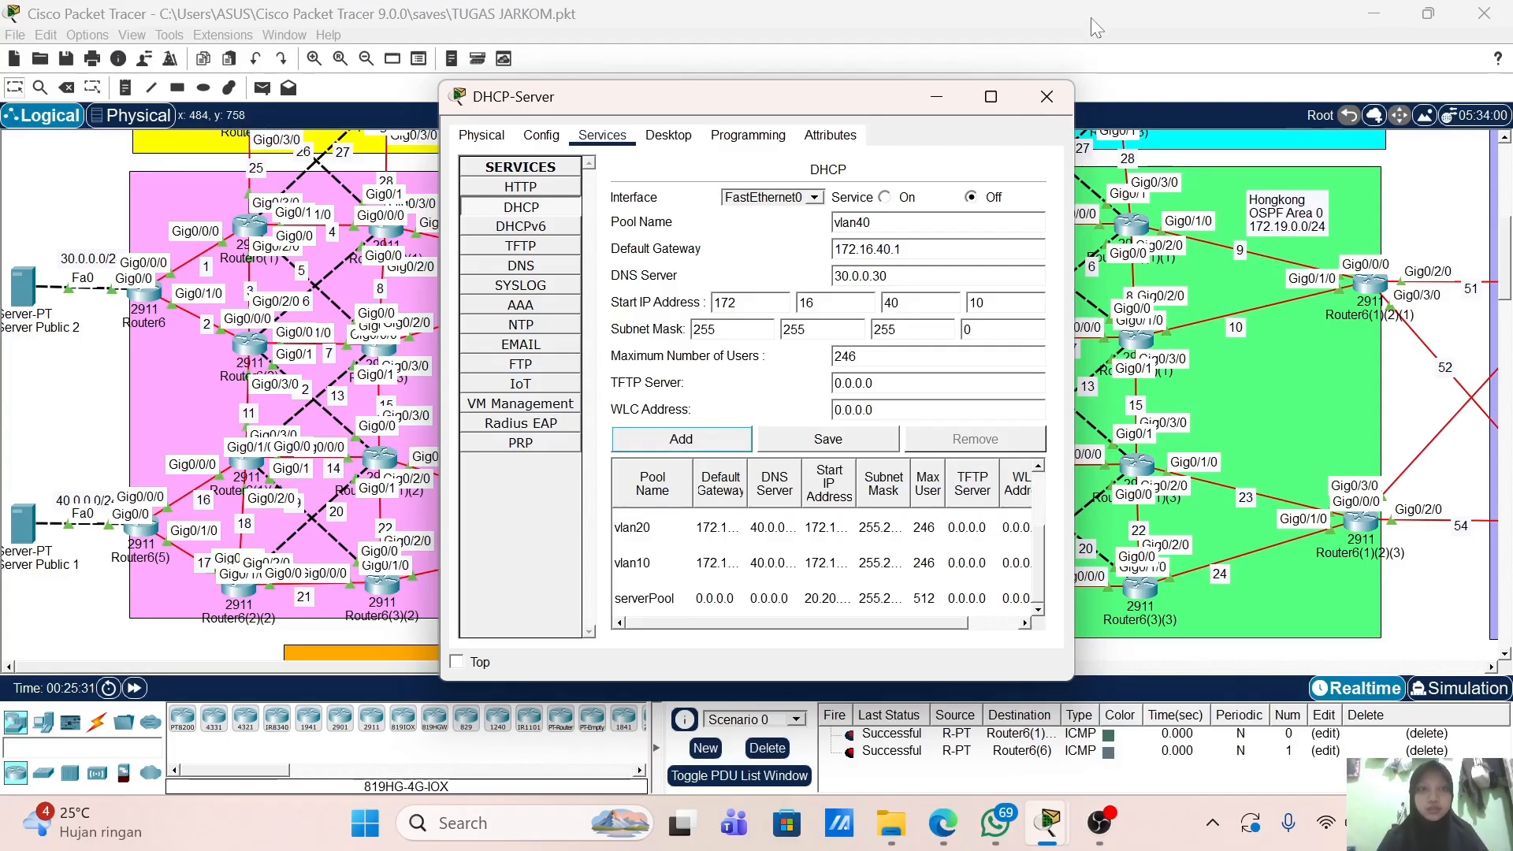
click(1045, 98)
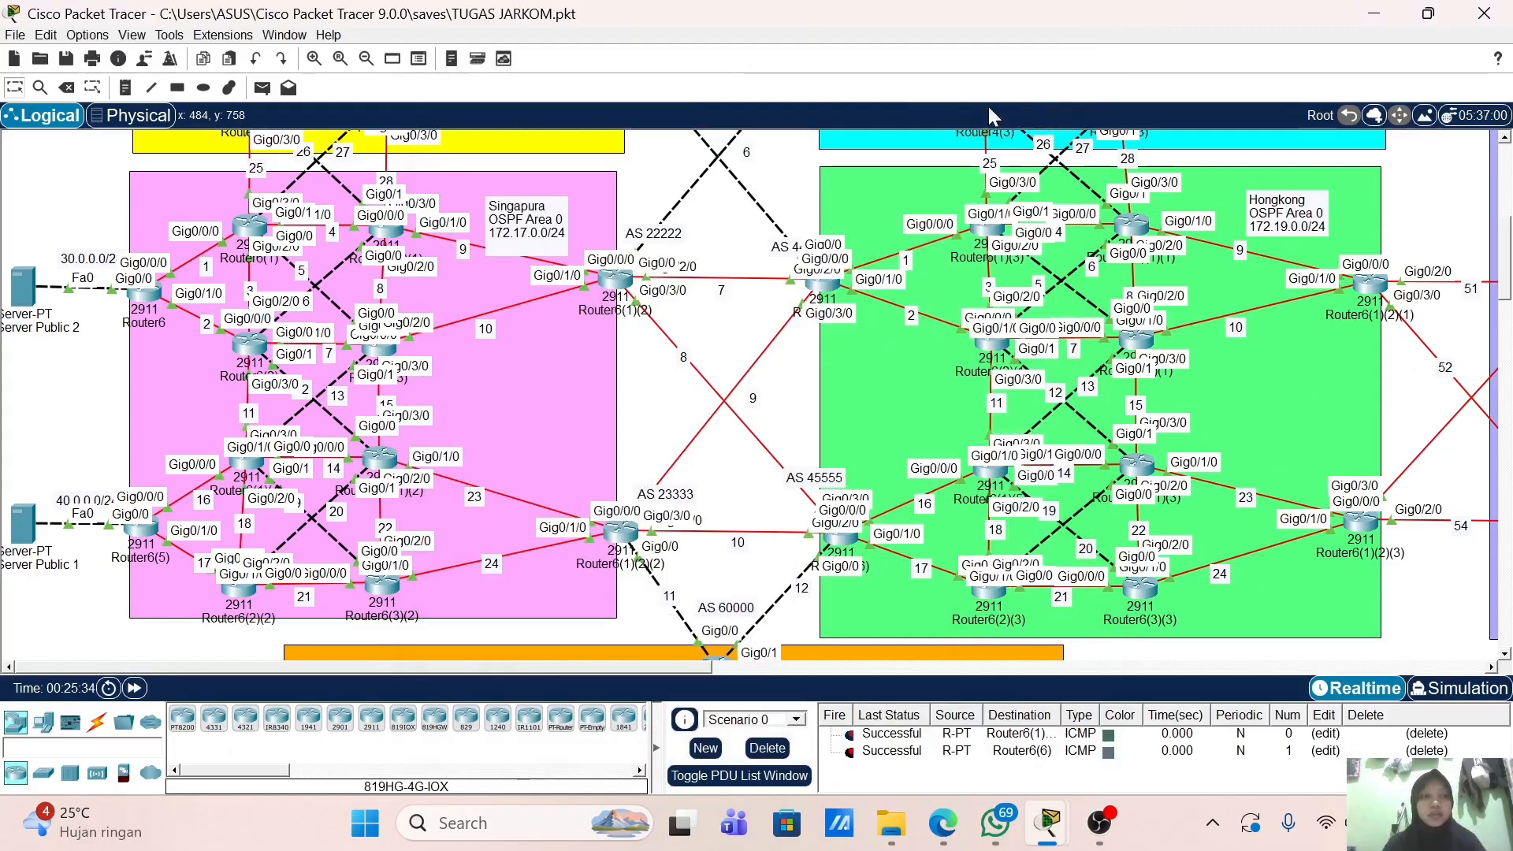
Step: Give Radius-Server IP 20.20.1.20, mask 255.255.255.0, gateway 20.20.1.2, then close it
scroll(354, 523, down, 10)
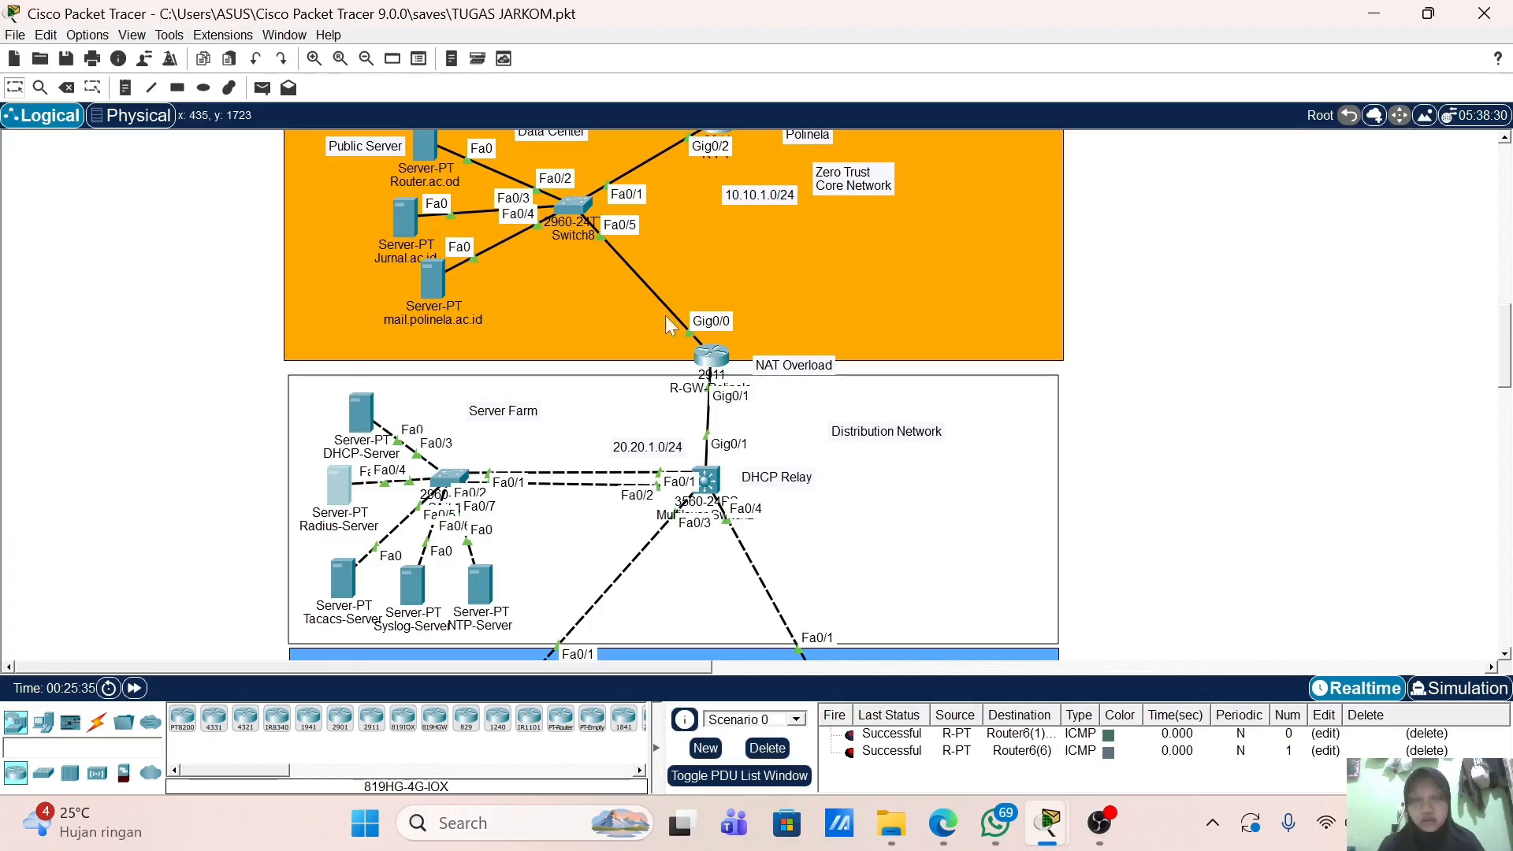
click(339, 489)
click(669, 135)
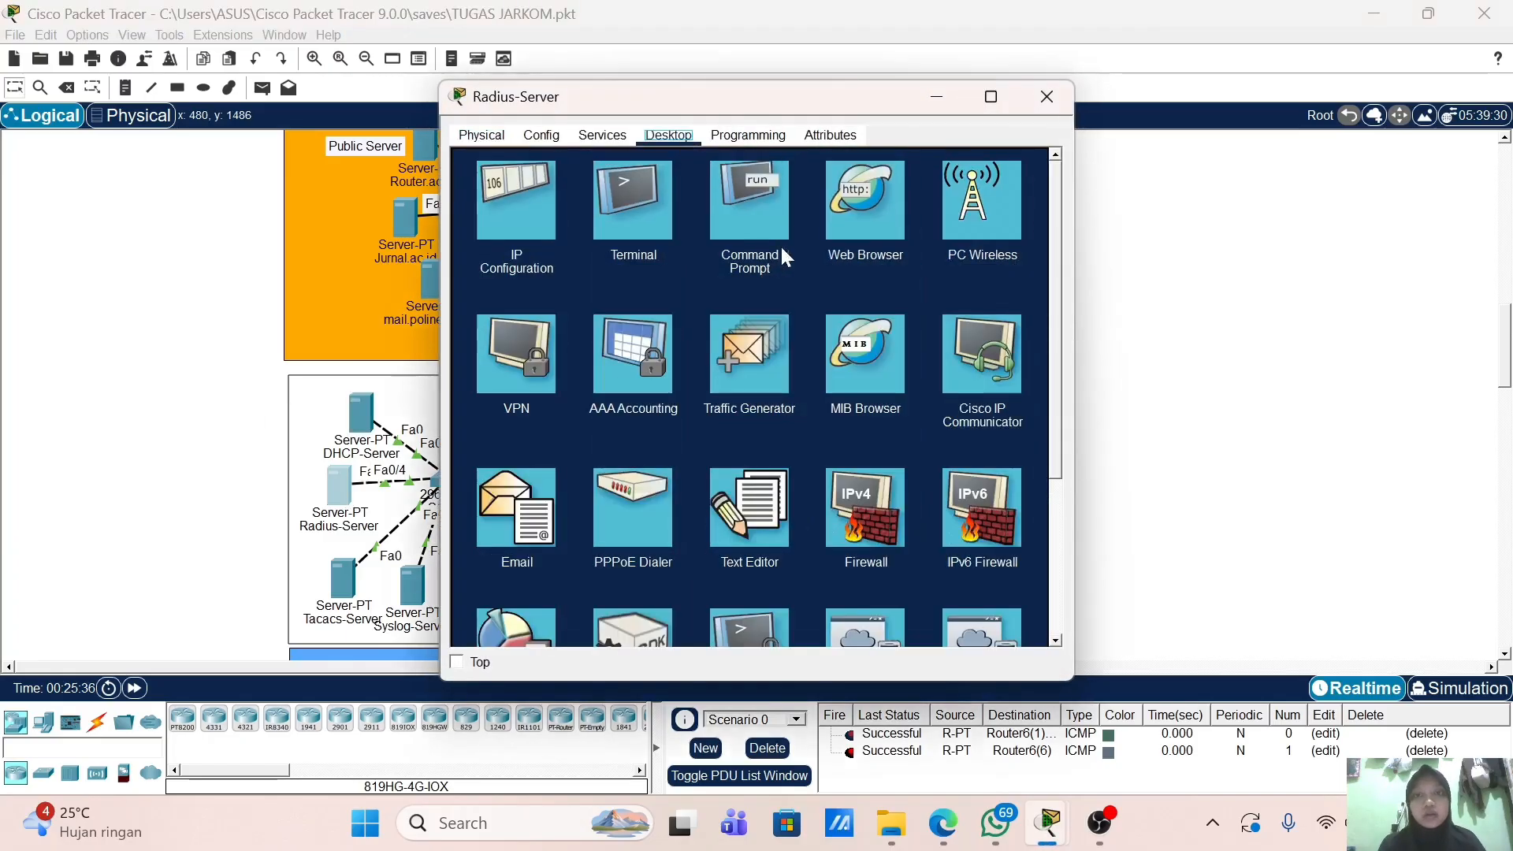
click(561, 197)
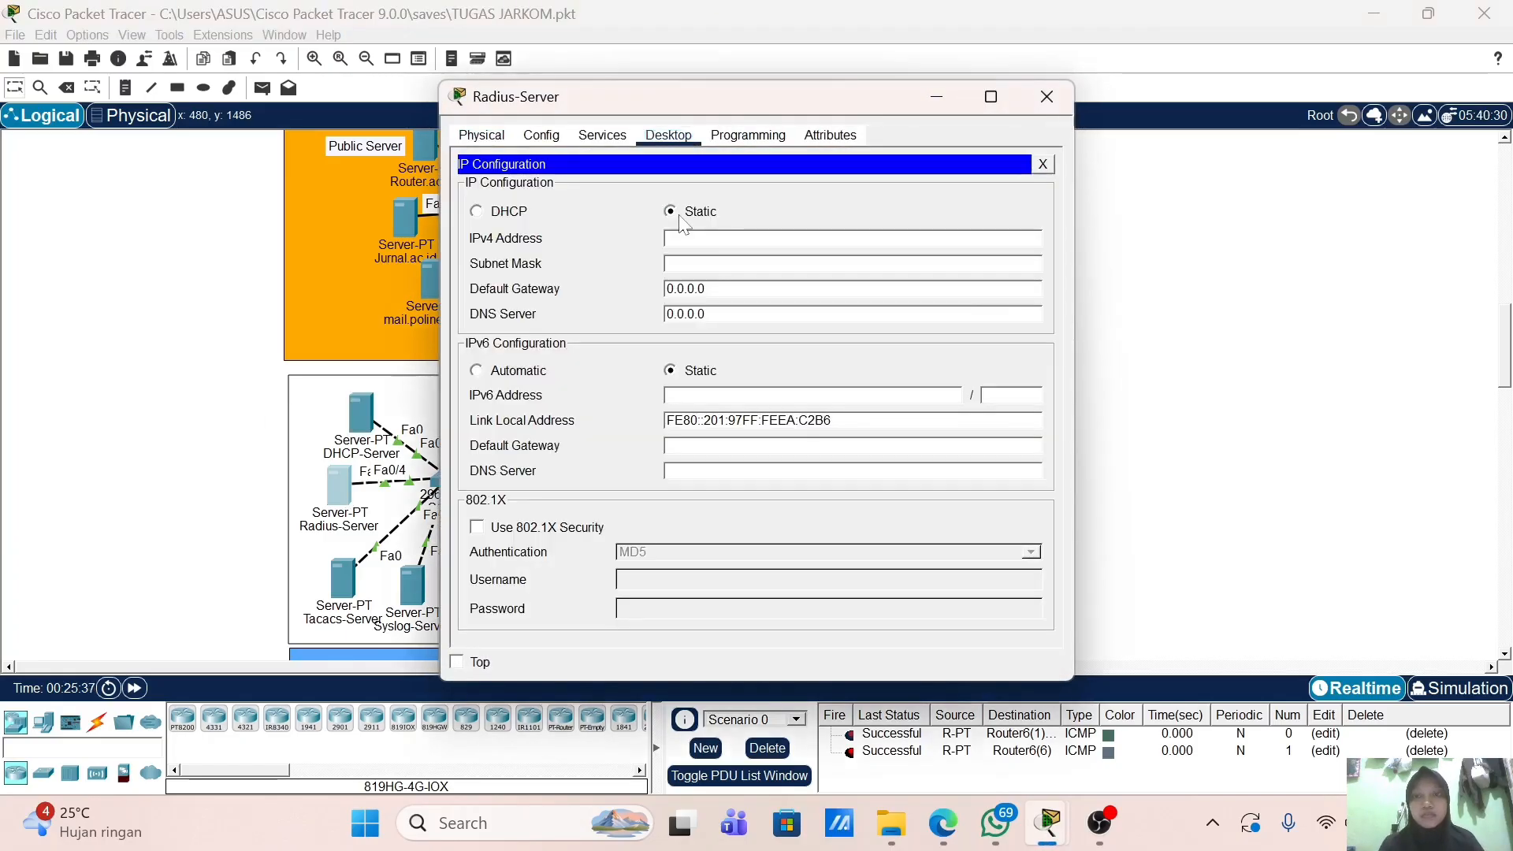
text(20.)
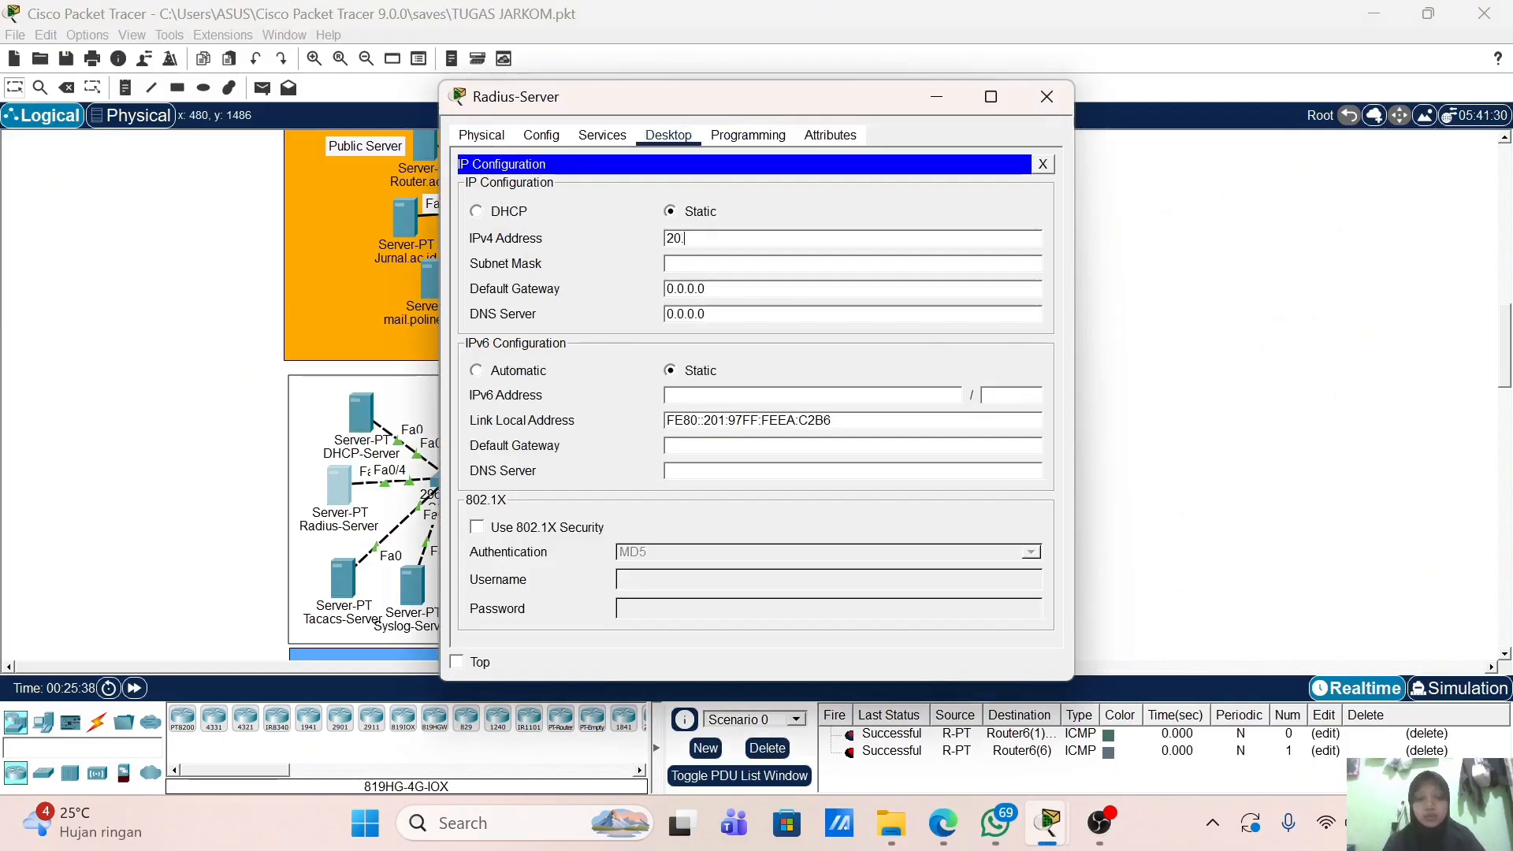
text(20.1.20)
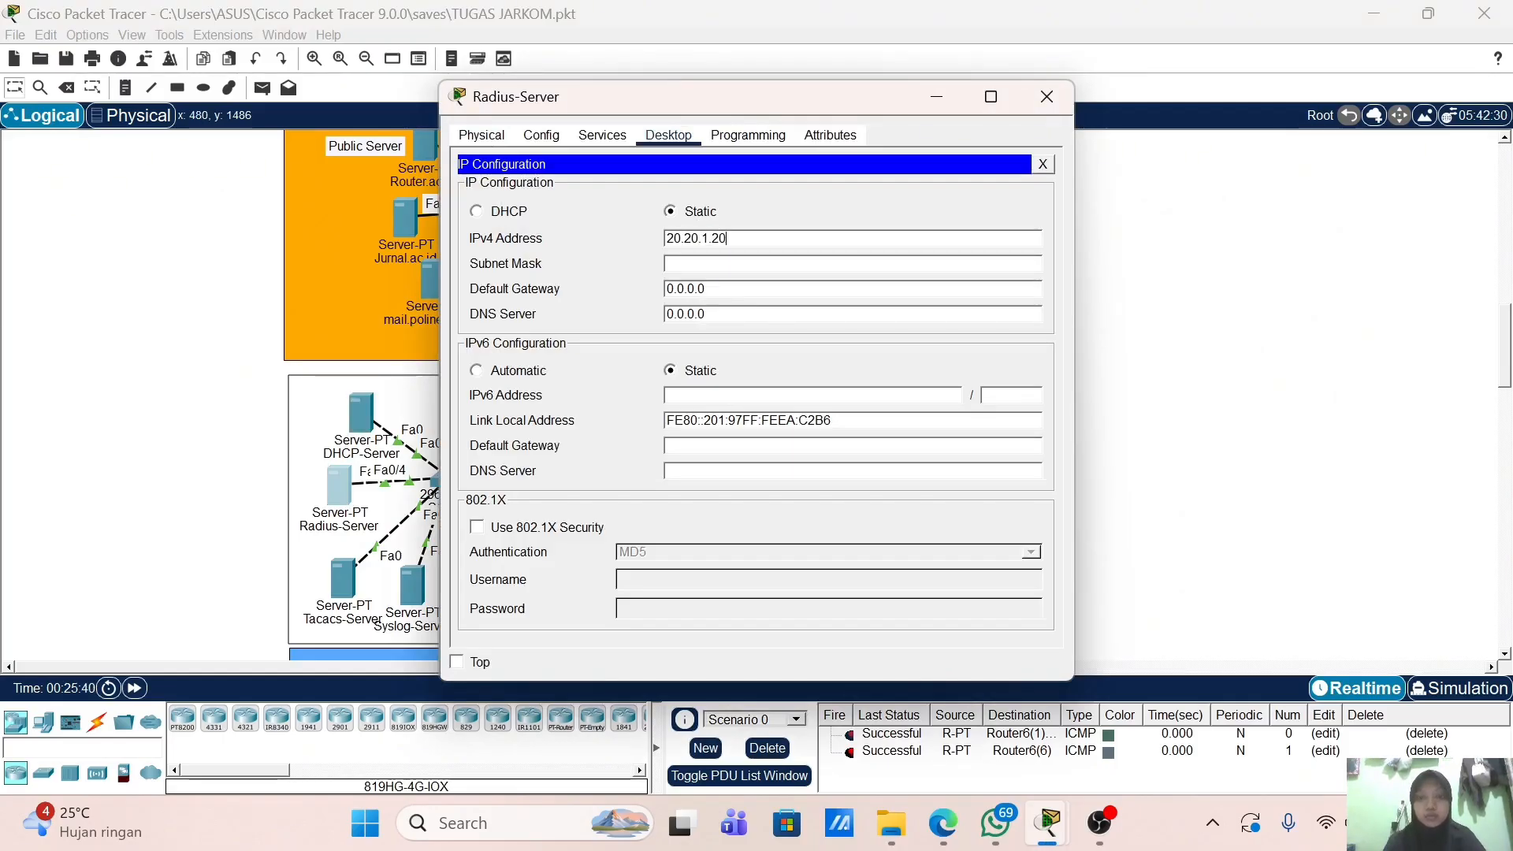
key(Tab)
text(2)
text(.255.255.0)
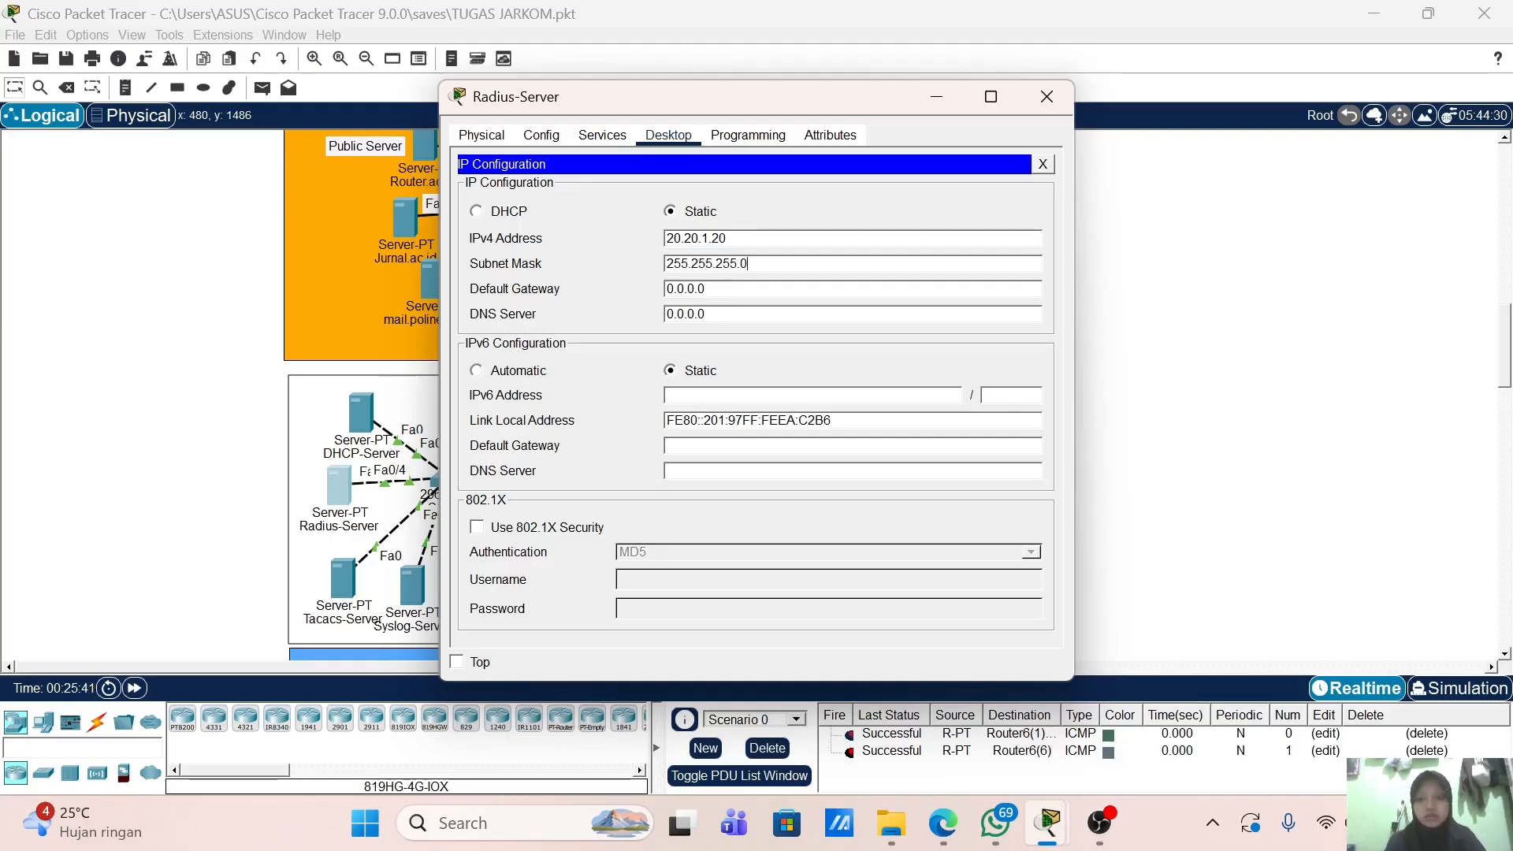
key(Tab)
text(20.20.1.)
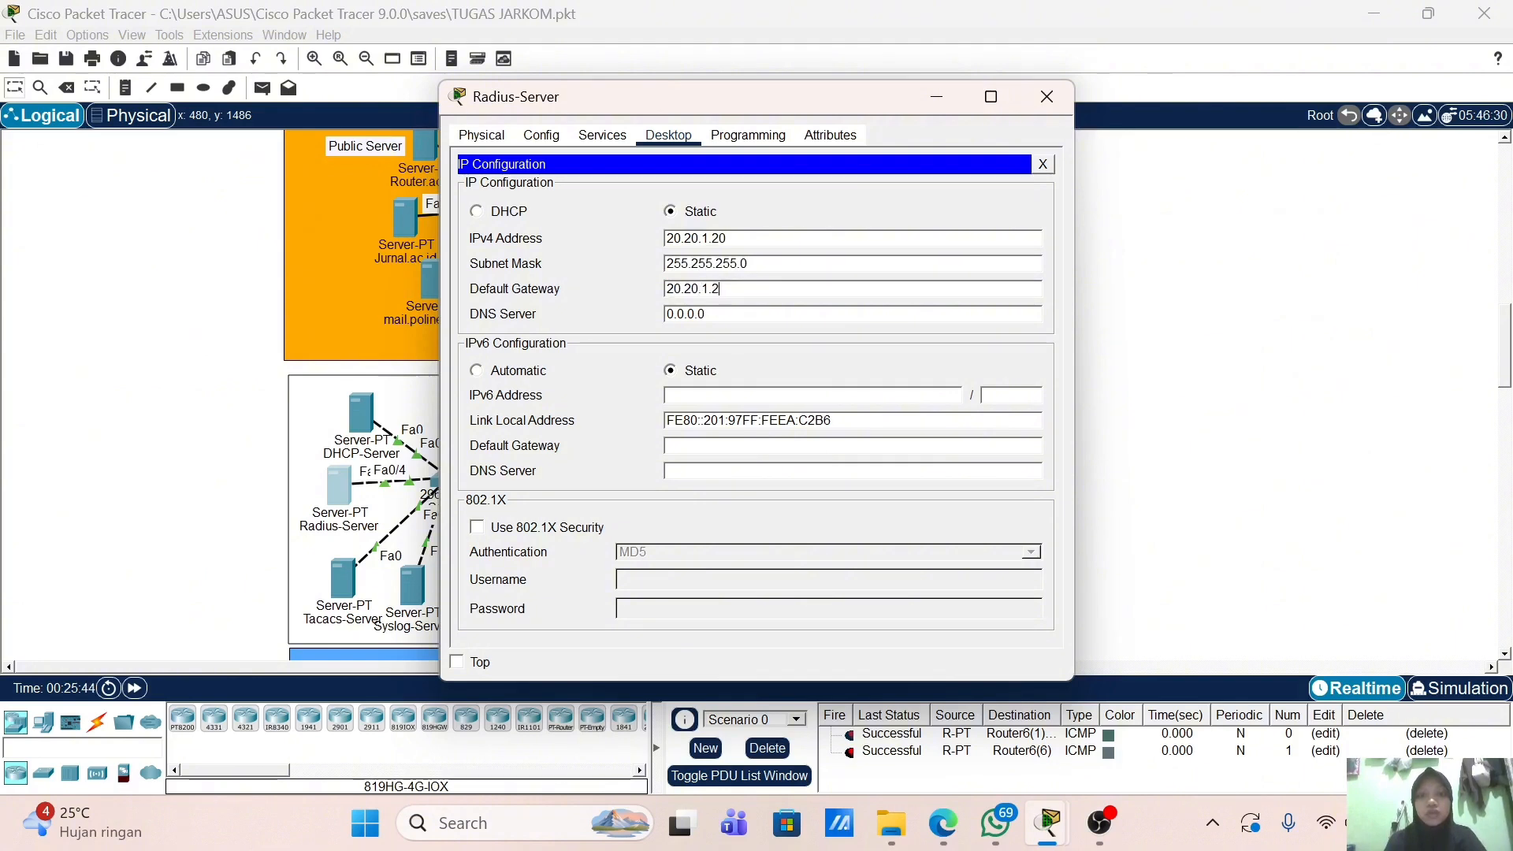
key(Return)
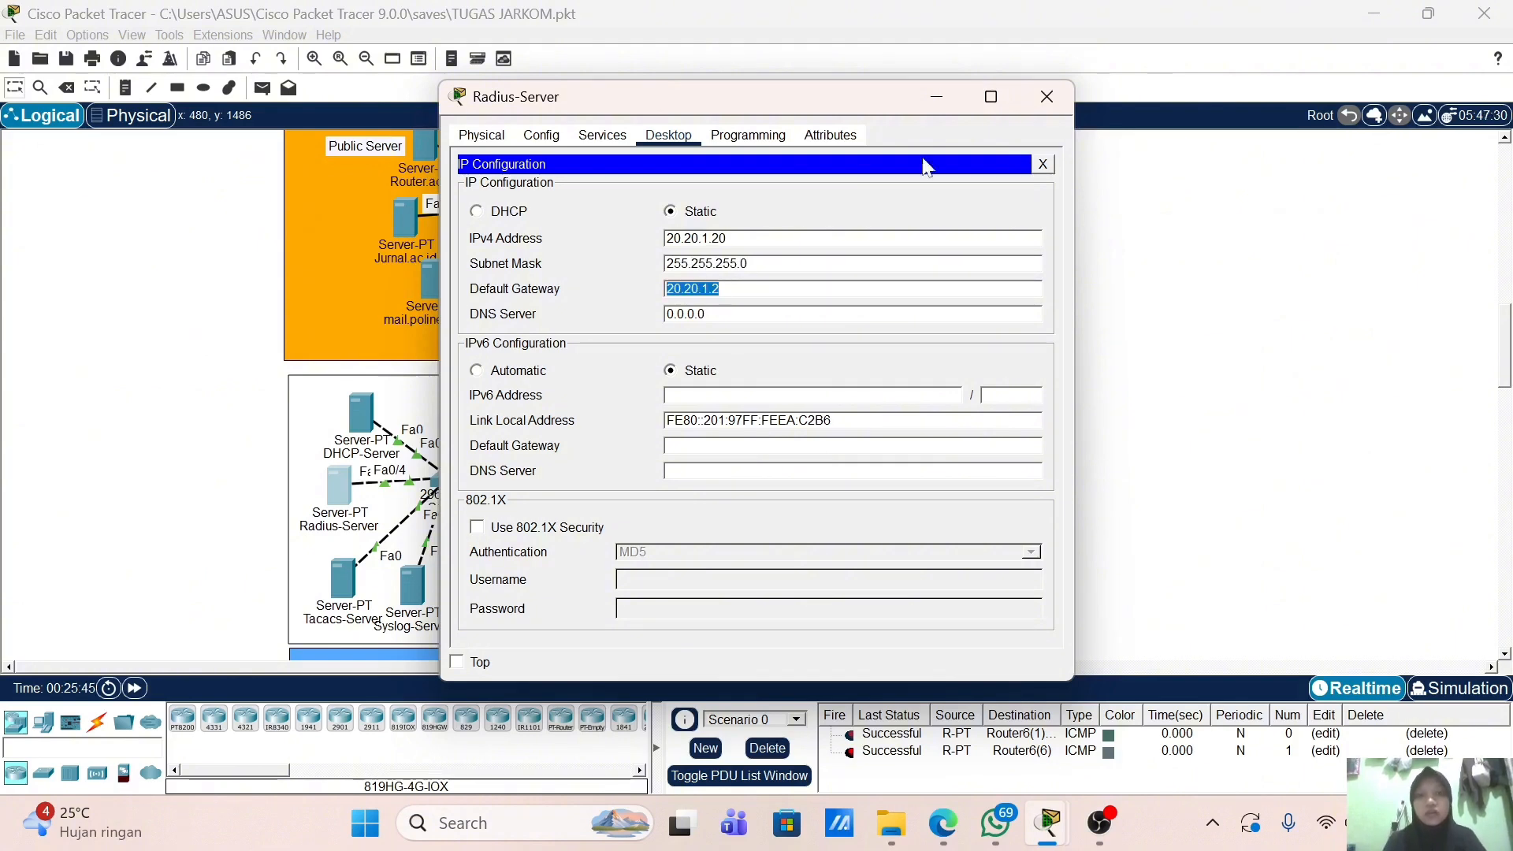
click(1046, 96)
Step: Give Tacacs-Server IP 20.20.1.30, mask 255.255.255.0, gateway 20.20.1.2, then close it
scroll(395, 439, down, 2)
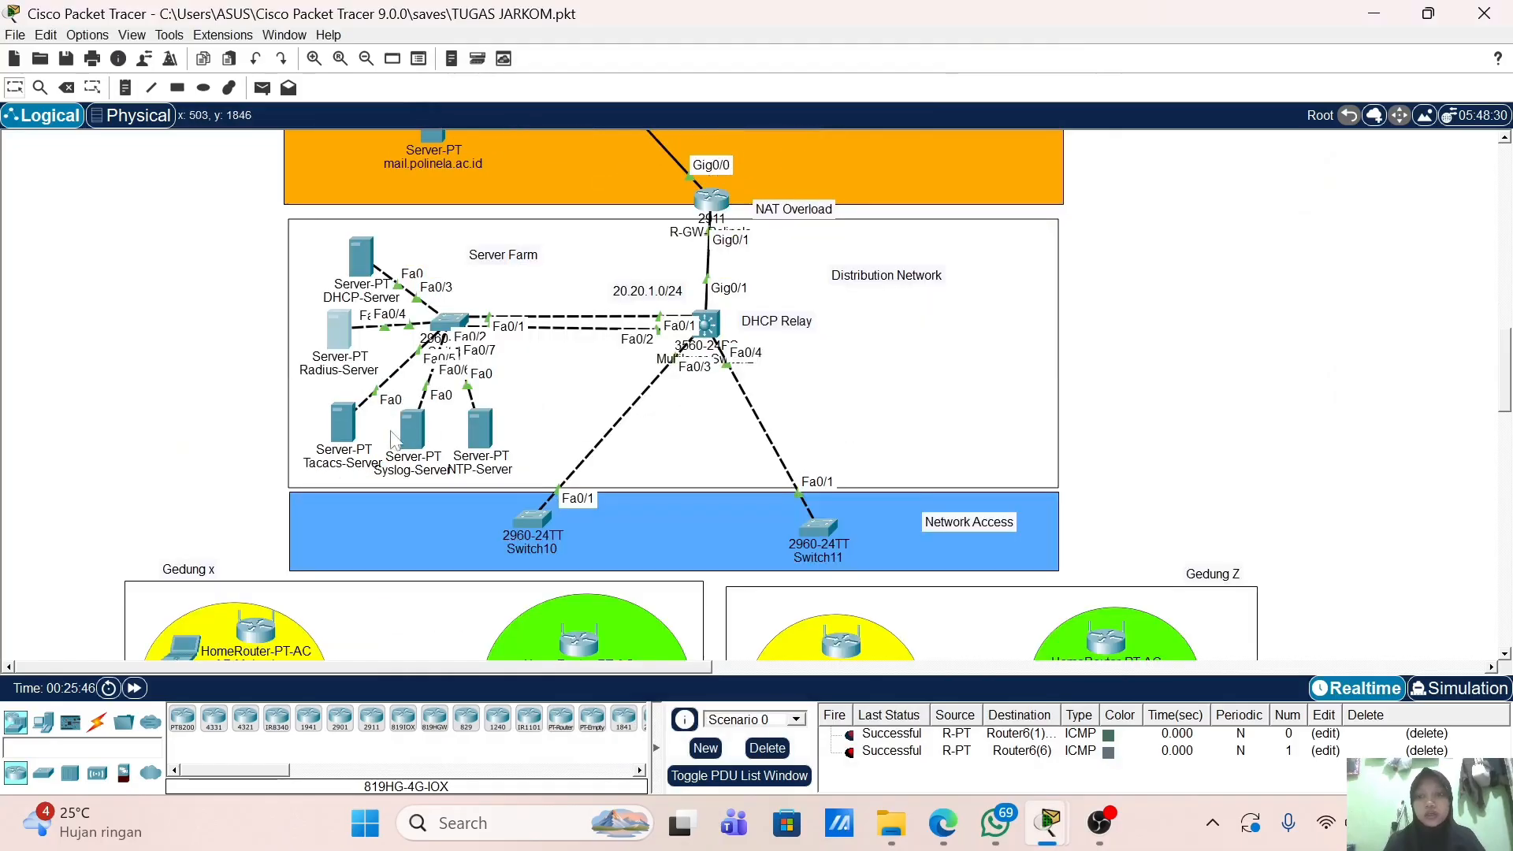
click(345, 435)
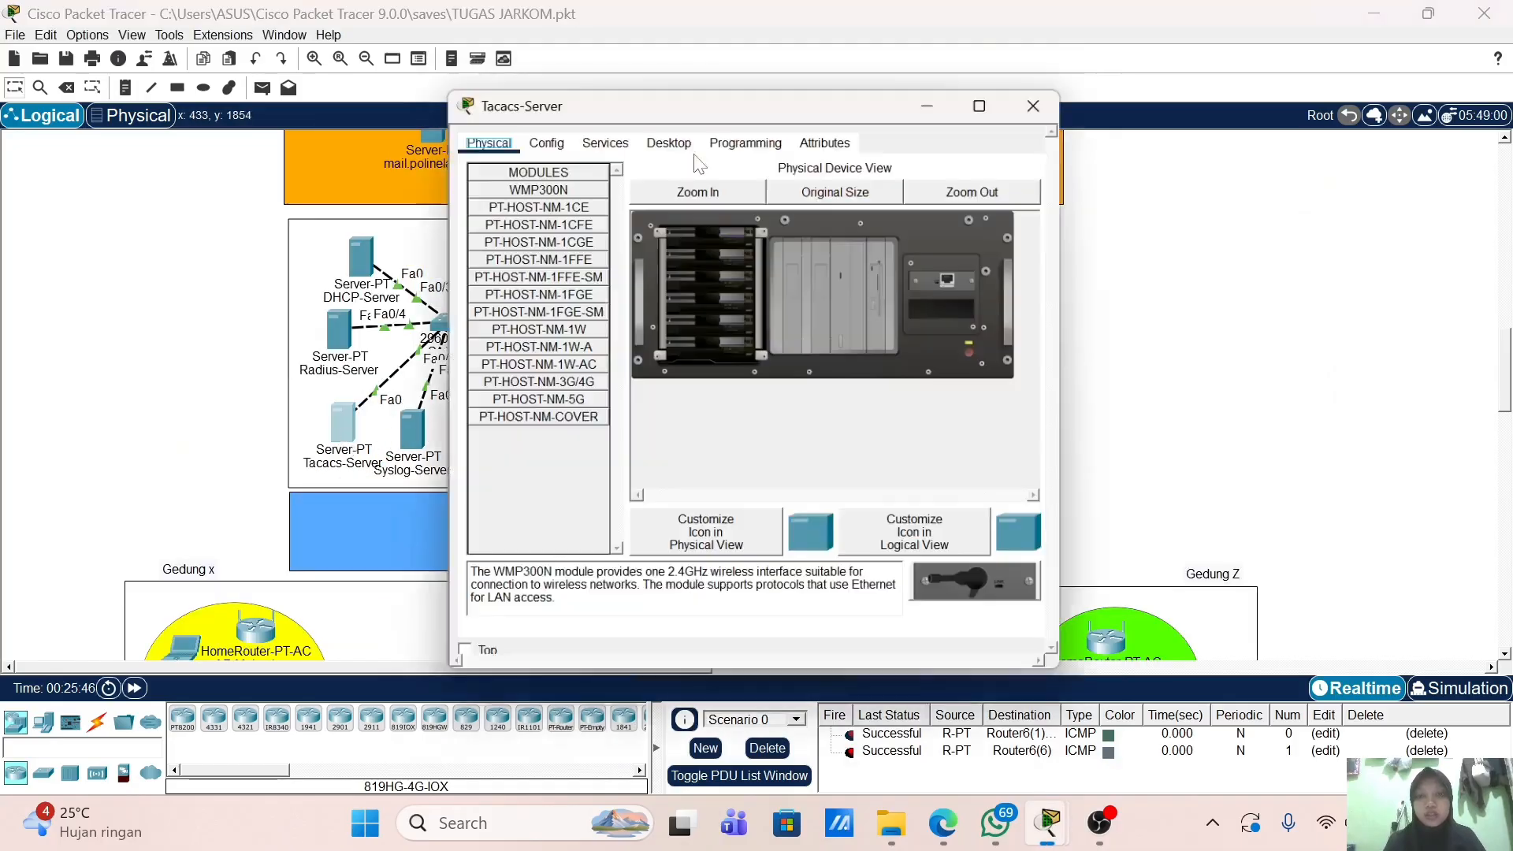
click(669, 142)
click(515, 198)
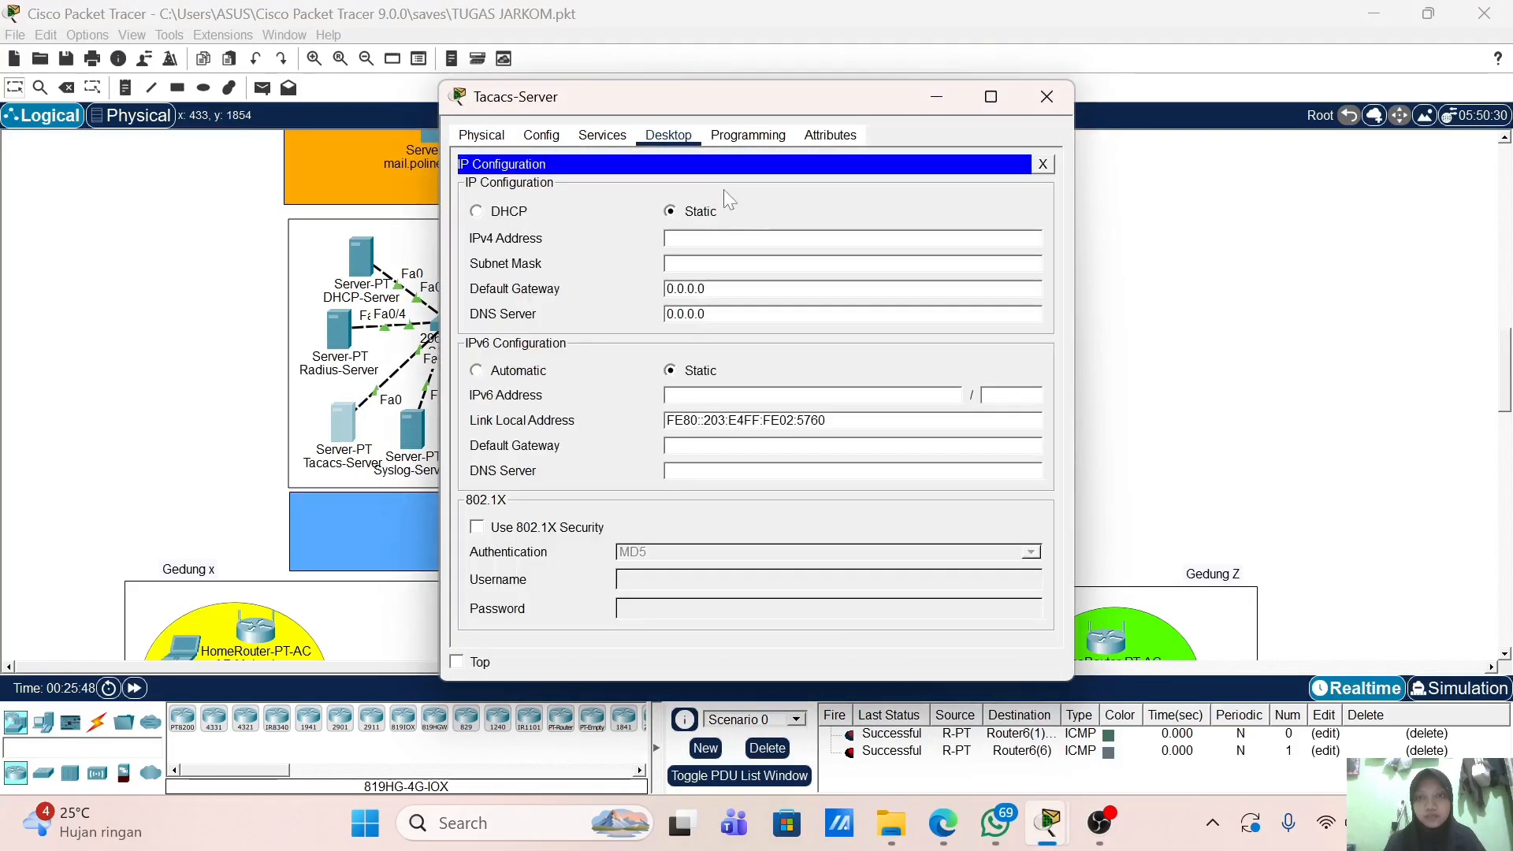
click(761, 238)
text(20.20.1.30)
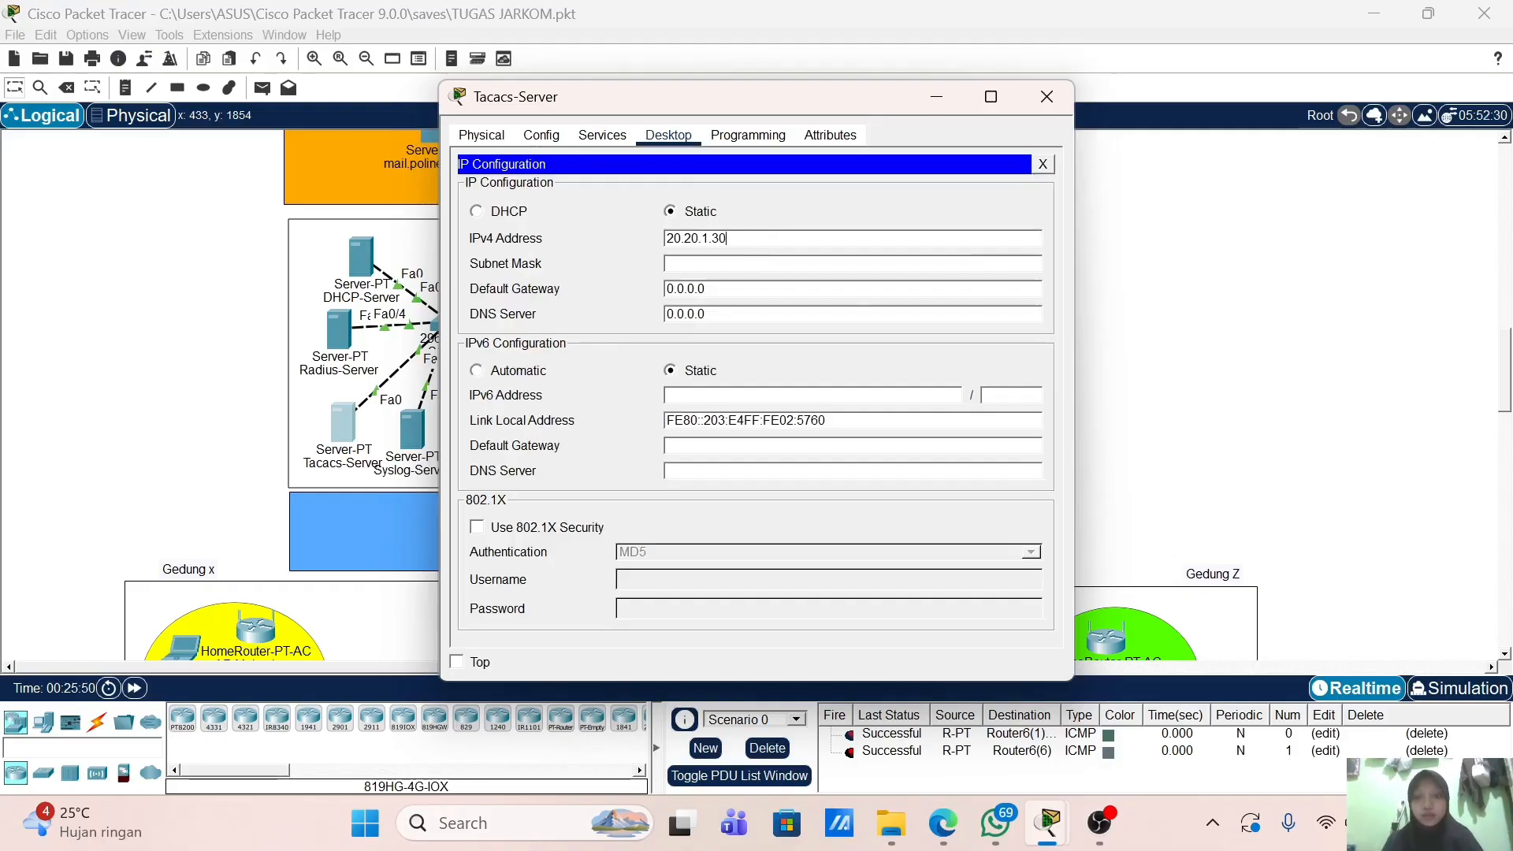
key(Tab)
text(255.2)
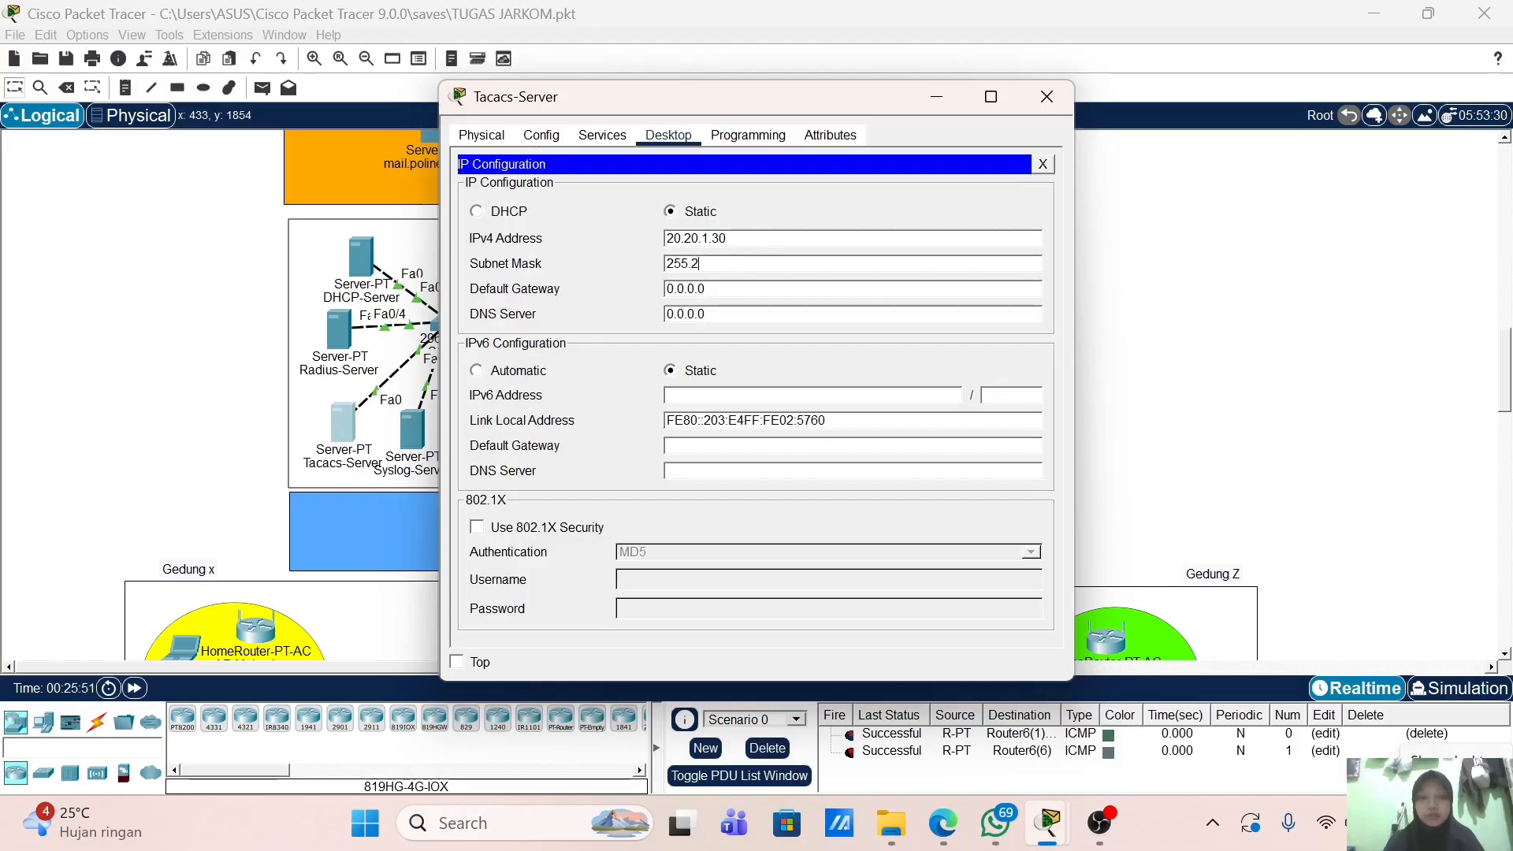
text(55.255.0)
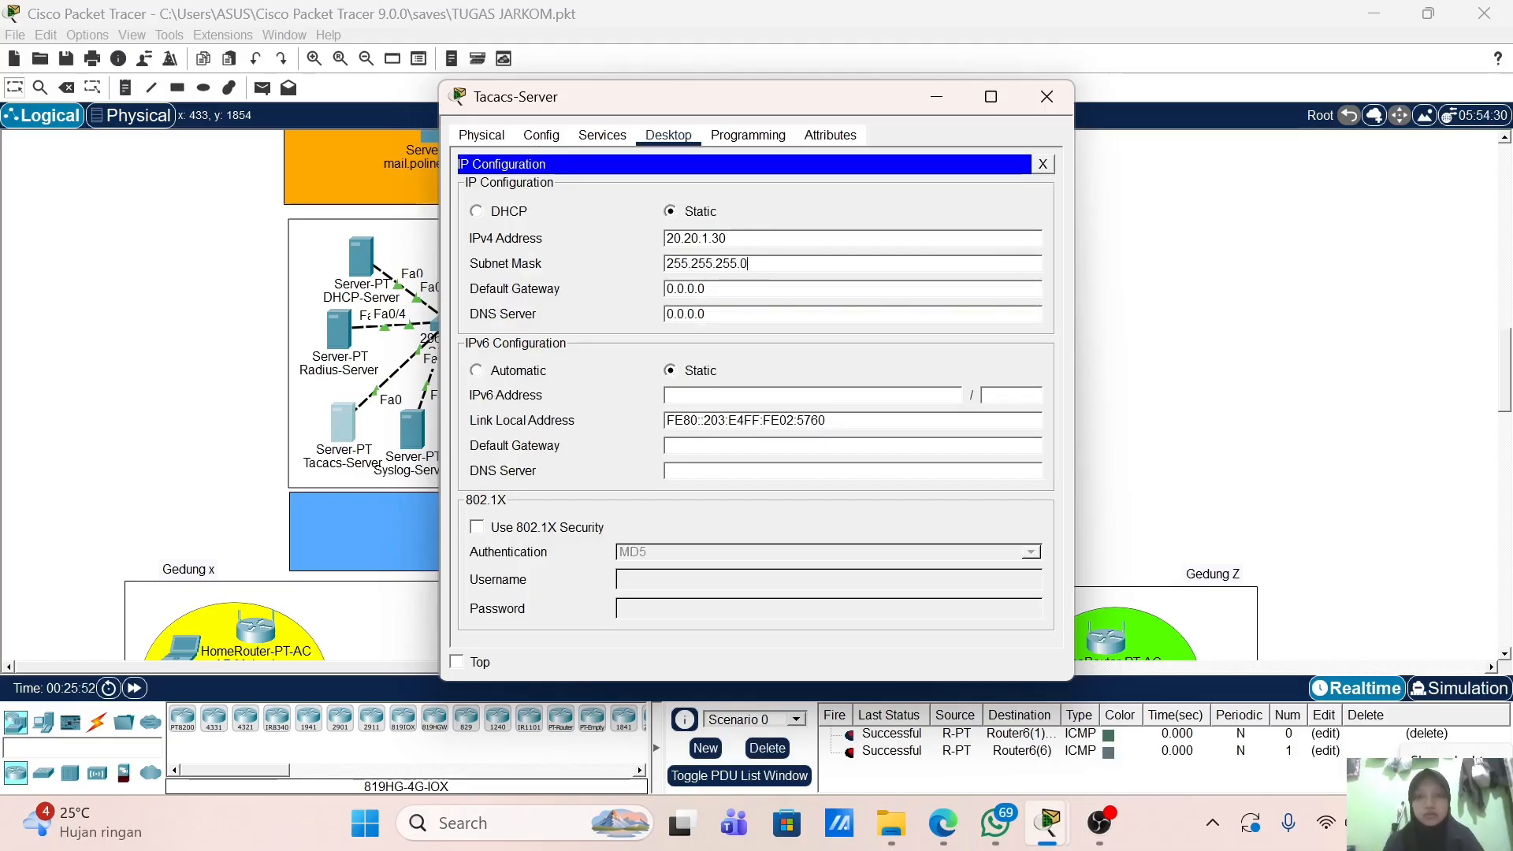
key(Tab)
text(20.20.1.2)
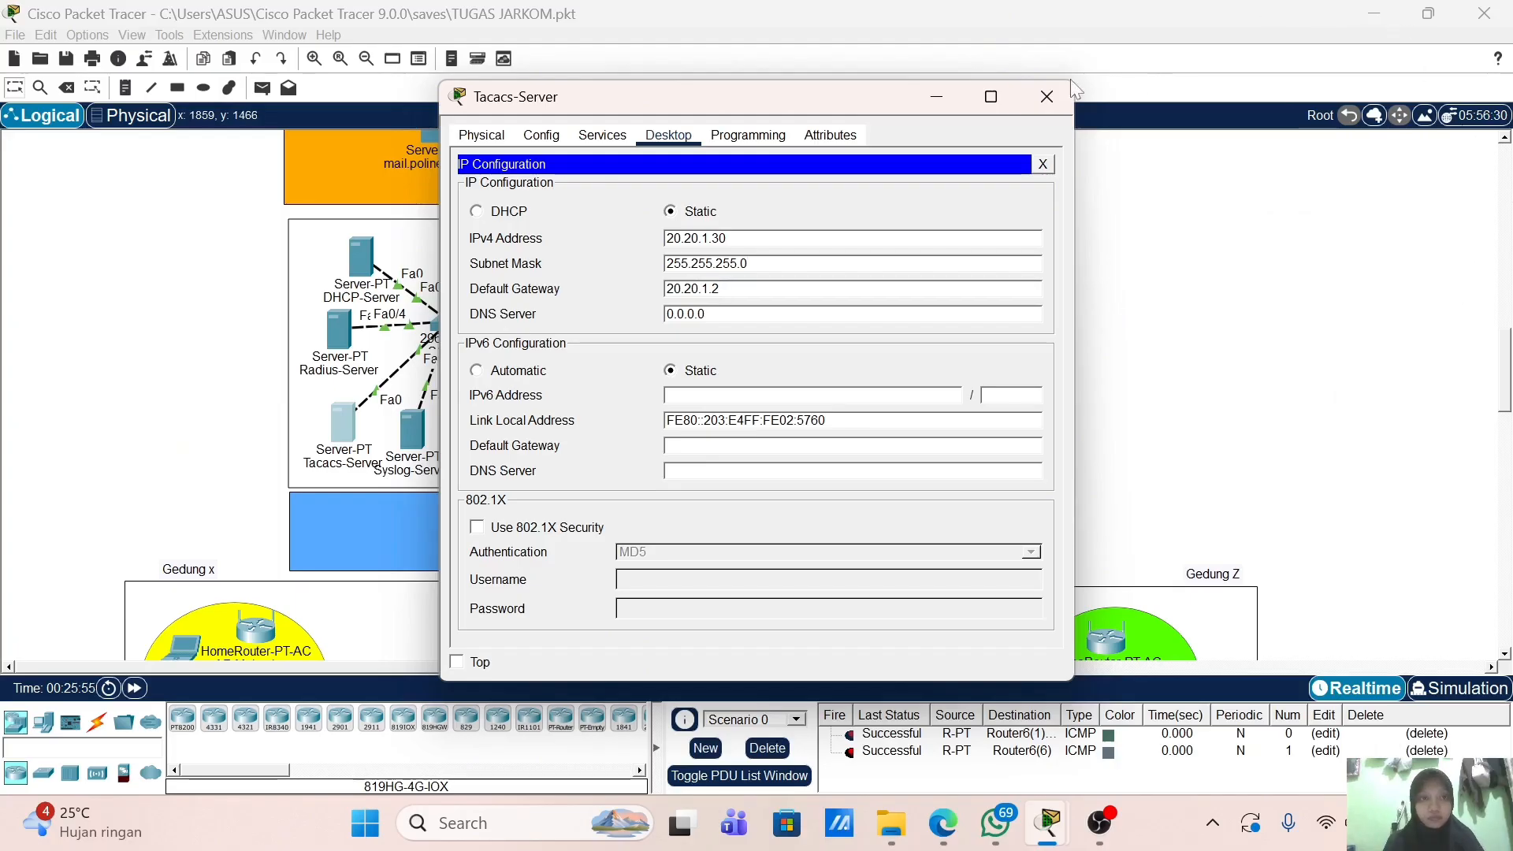
click(1046, 96)
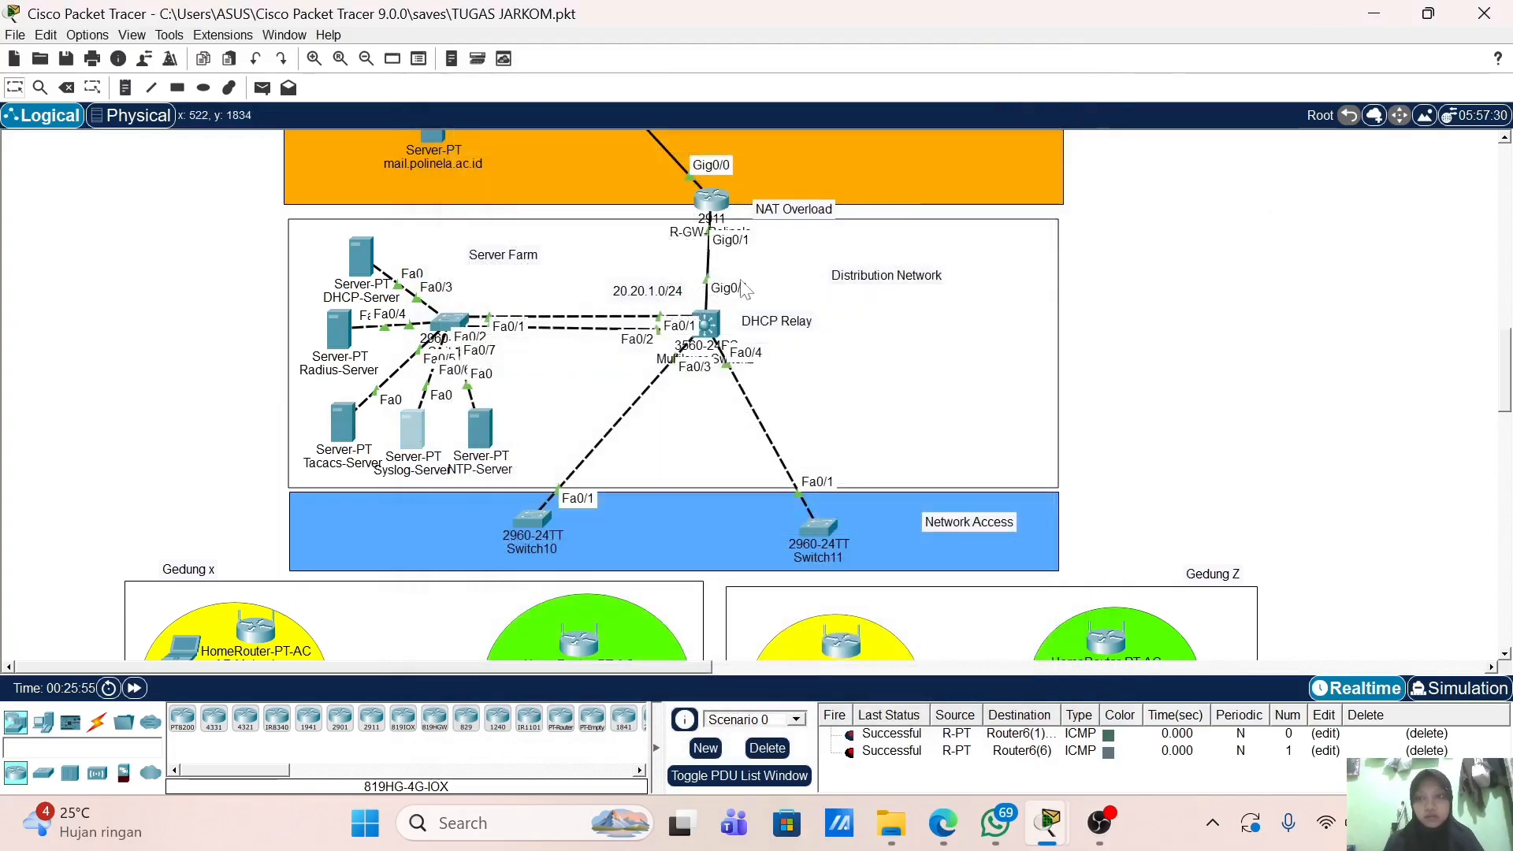
Step: Give Syslog-Server IP 20.20.1.40, mask 255.255.255.0, gateway 20.20.1.2, then close it
click(412, 430)
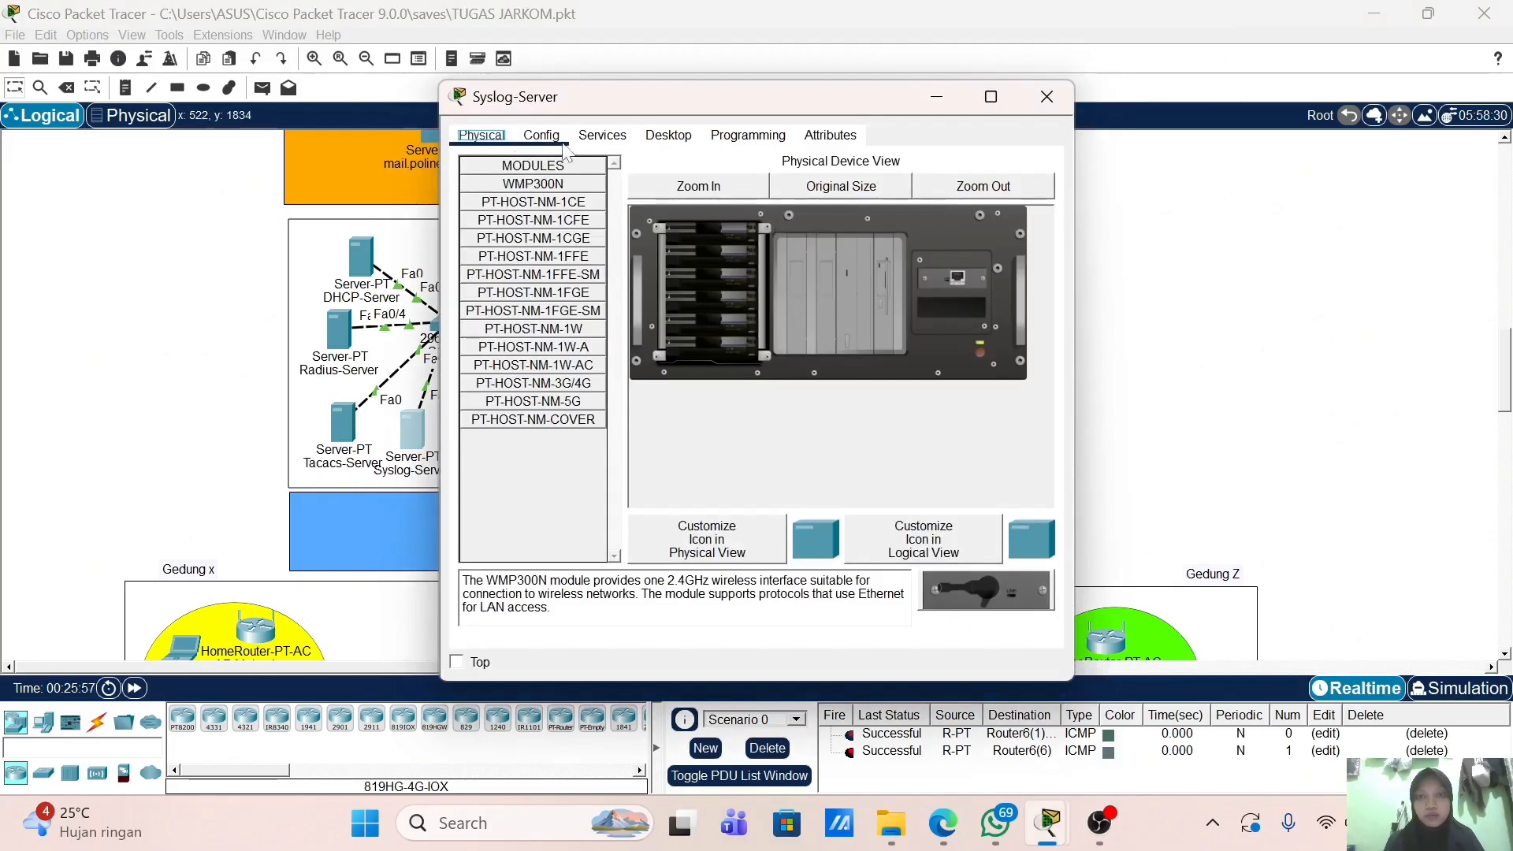
click(602, 135)
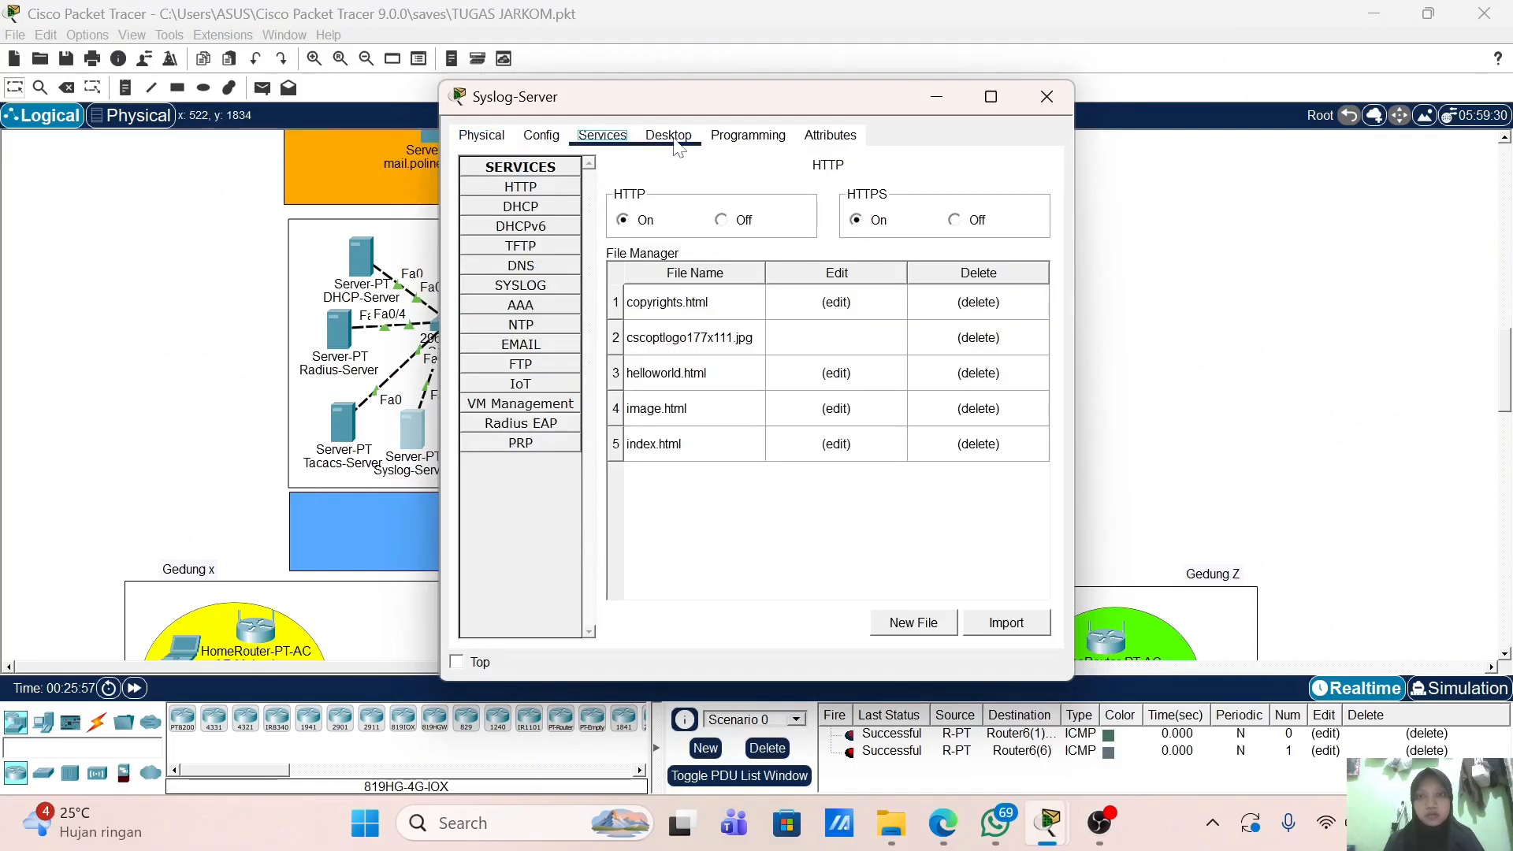
click(668, 135)
click(555, 187)
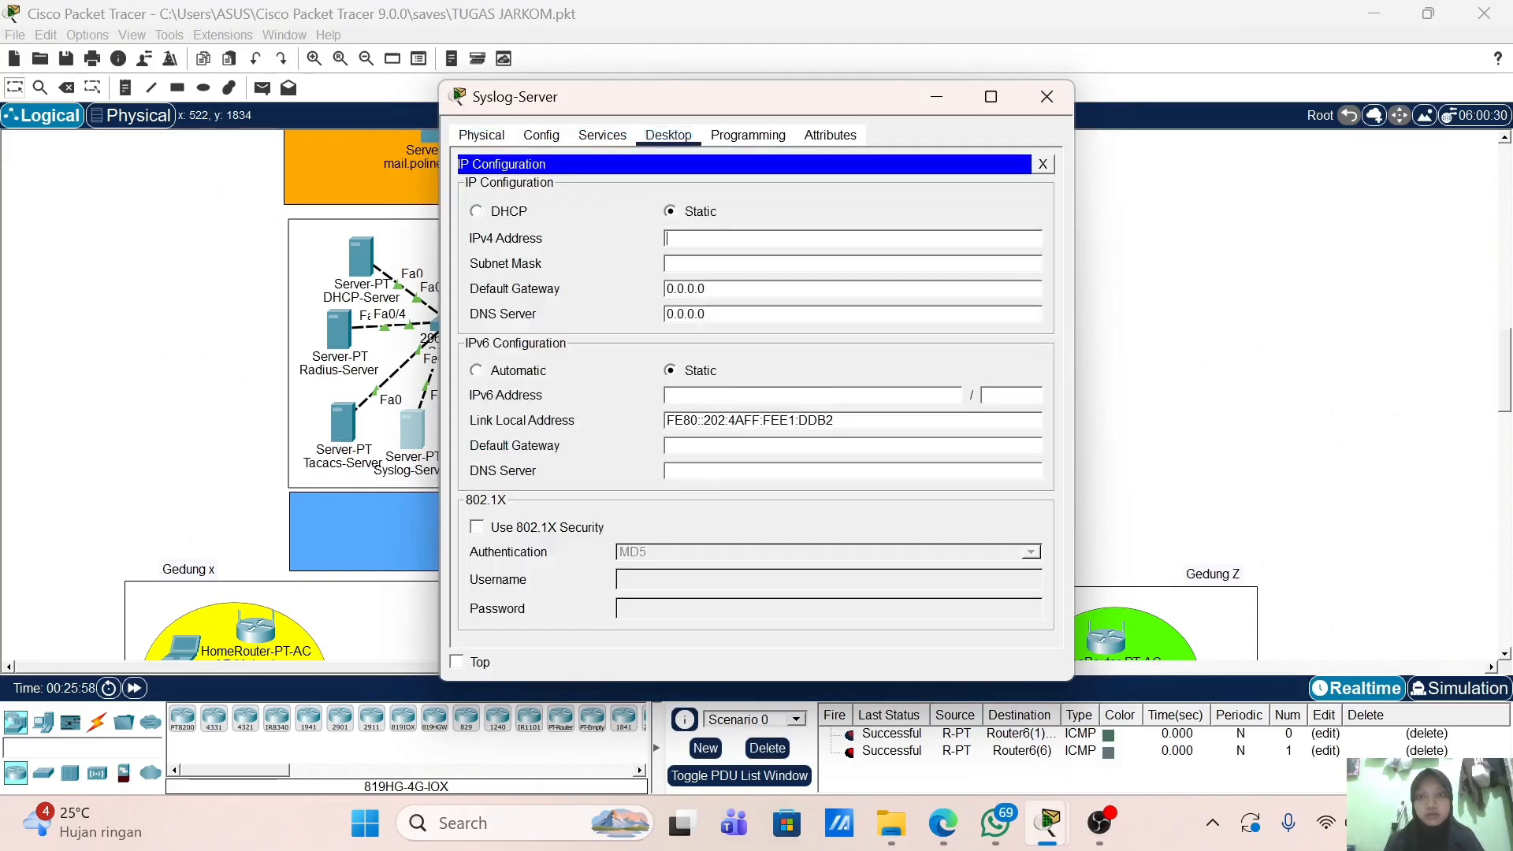
text(20.20.1.4)
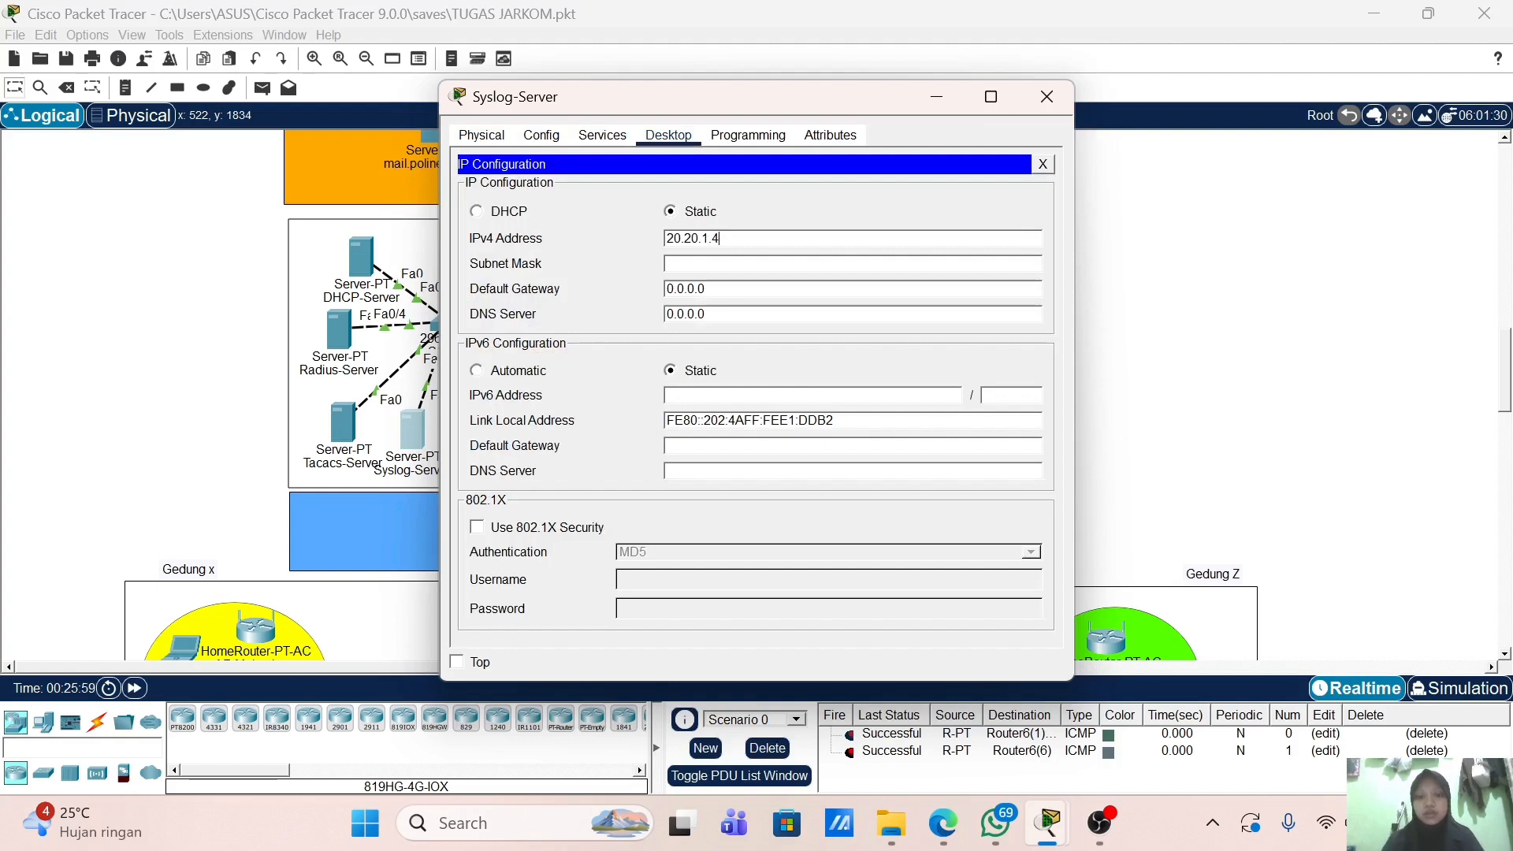
text(0)
key(Tab)
text(2)
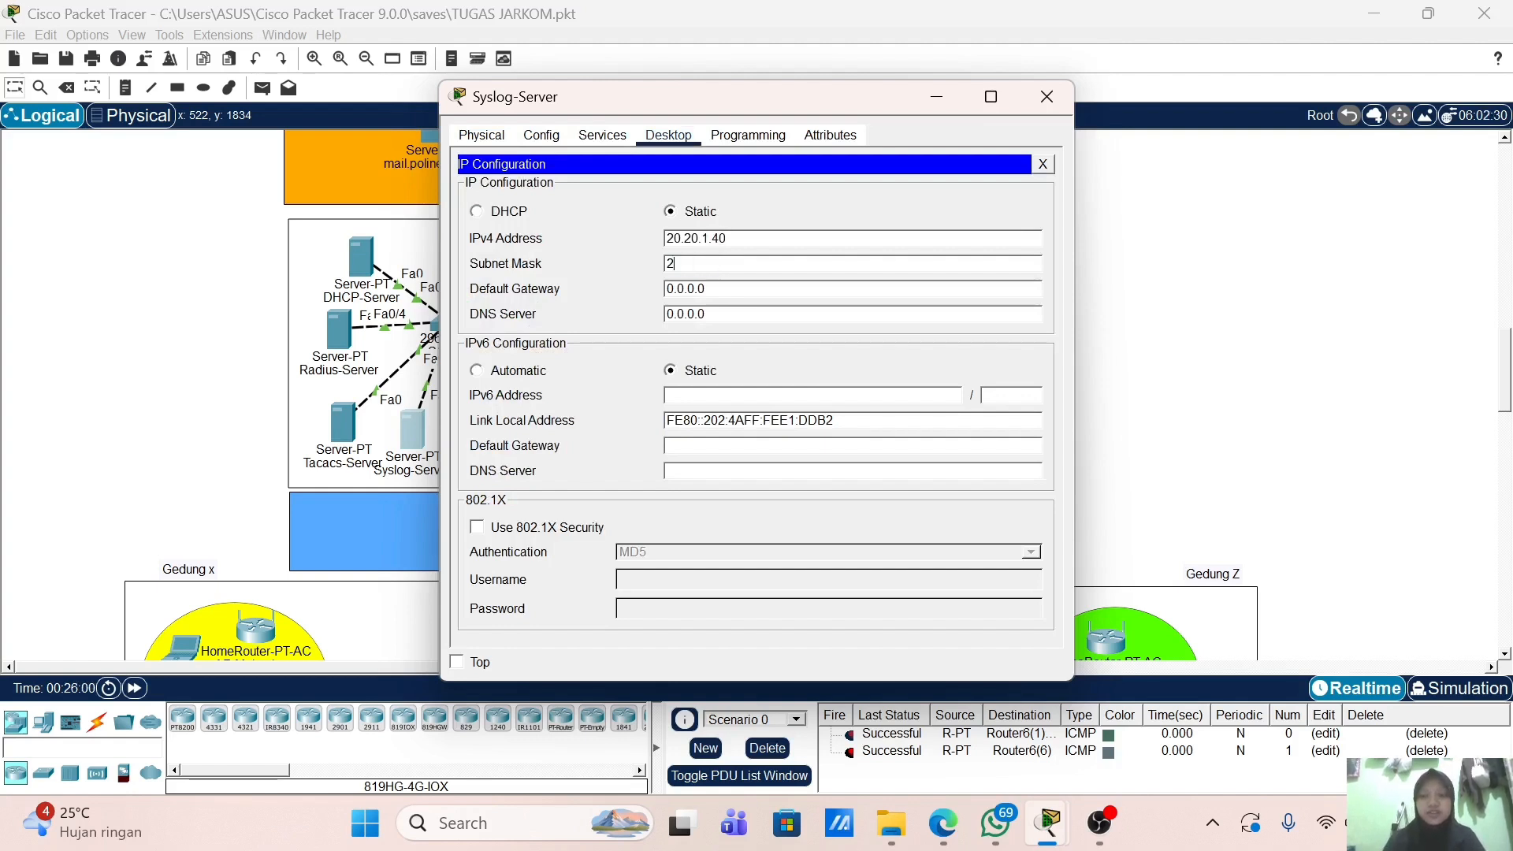
text(55.255.255.)
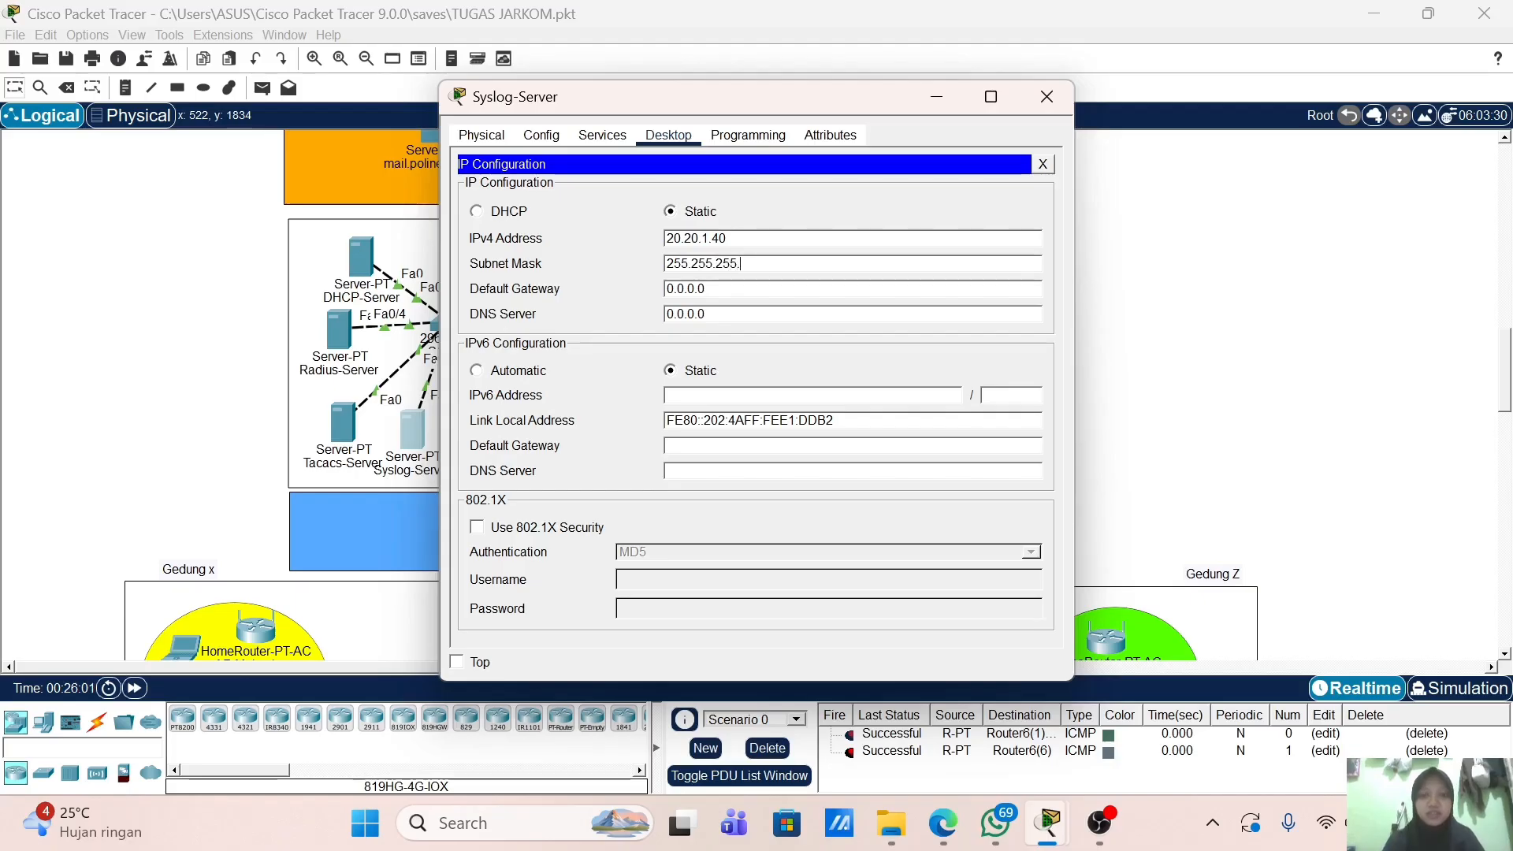
text(0)
key(Tab)
text(20.20.1.2)
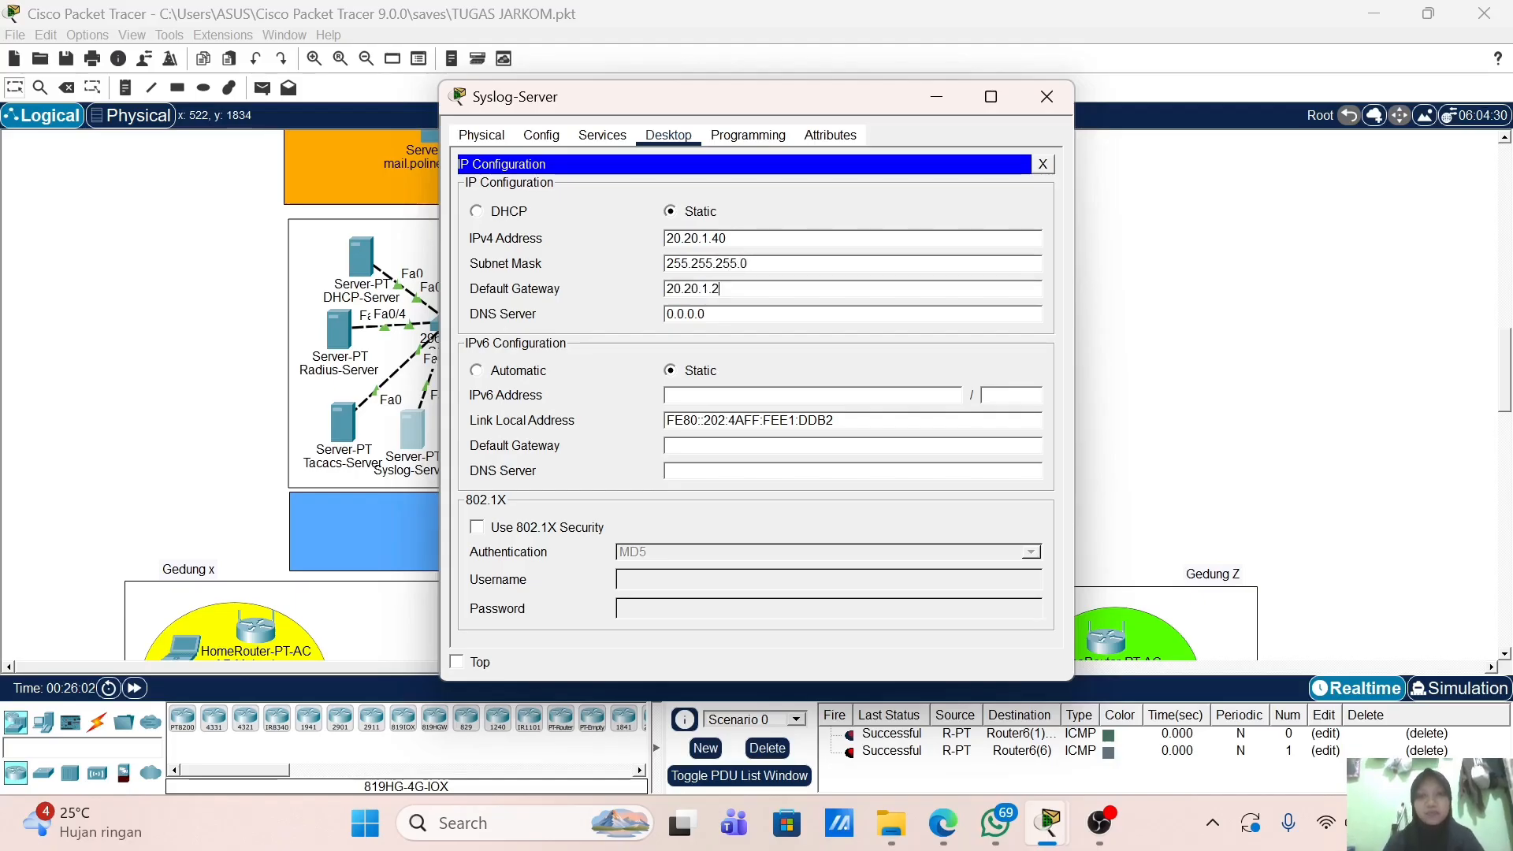
click(1043, 96)
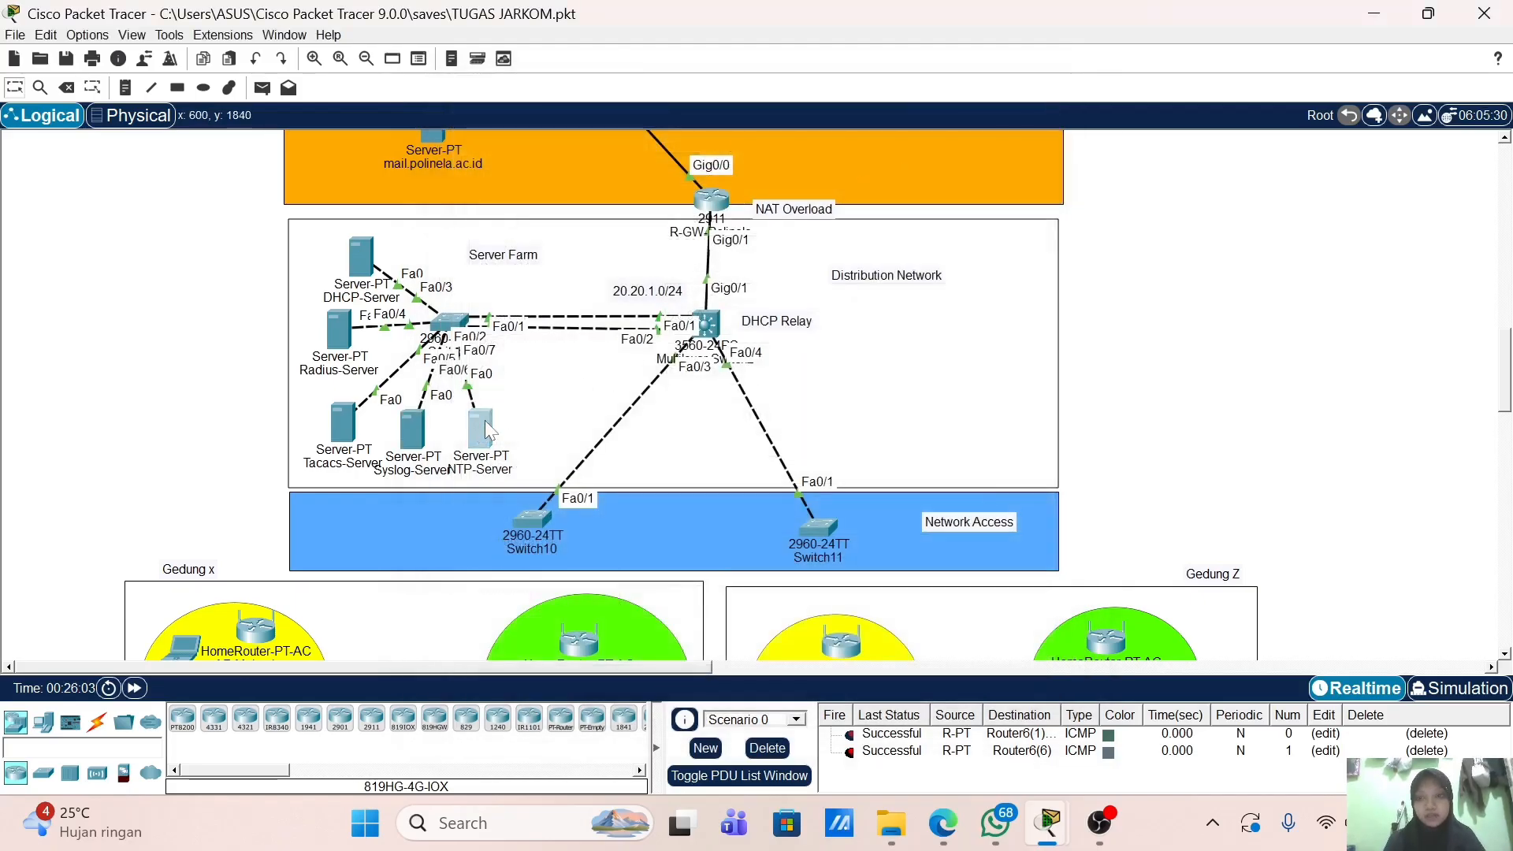
Step: Enter NTP-Server's static IP 20.20.1.50 with subnet mask 255.255.255.0
click(485, 421)
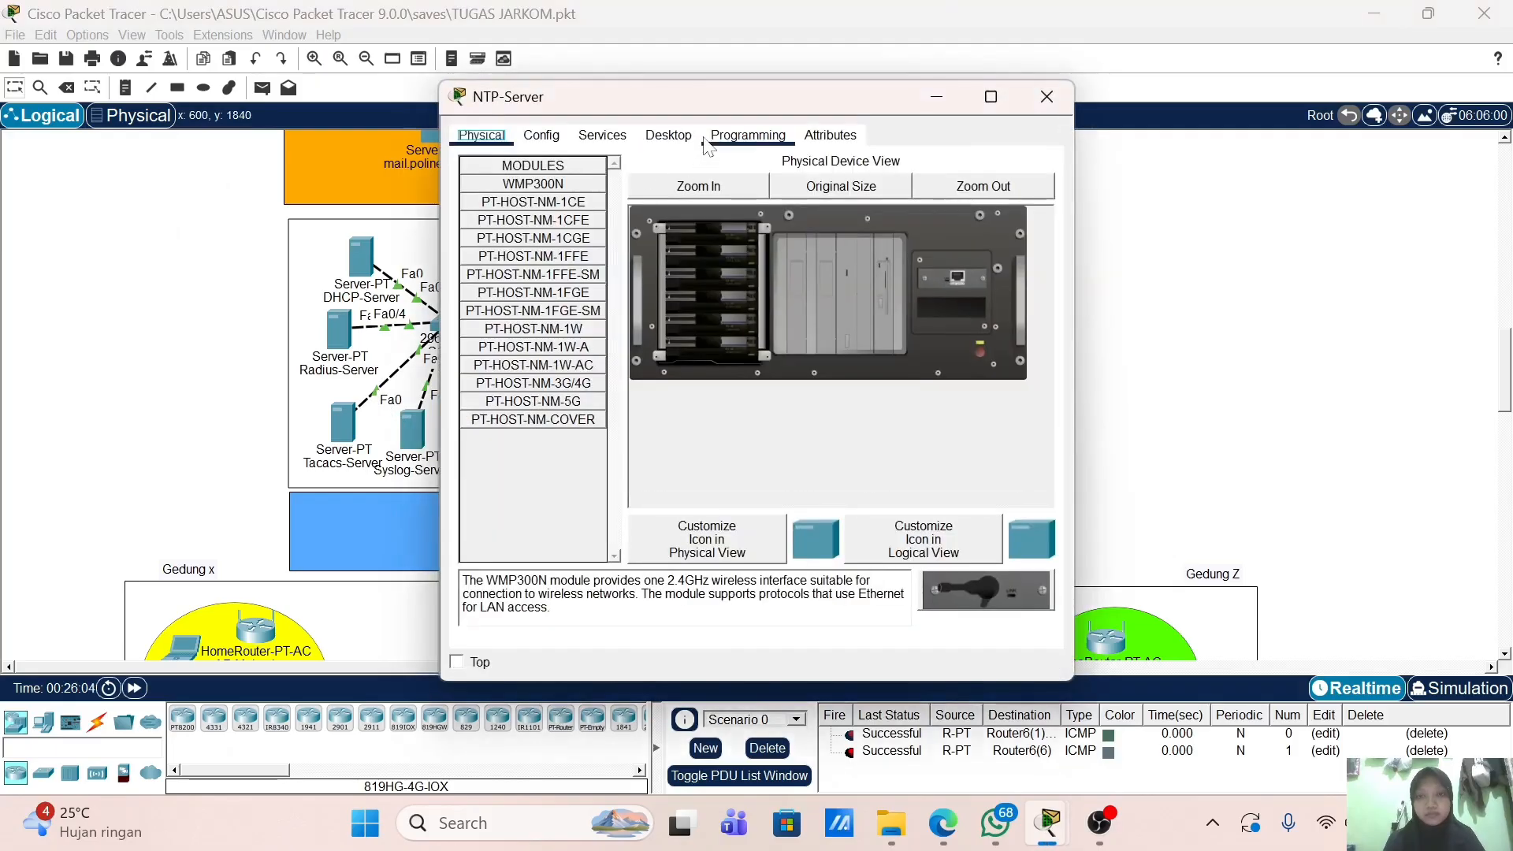
click(712, 141)
click(659, 143)
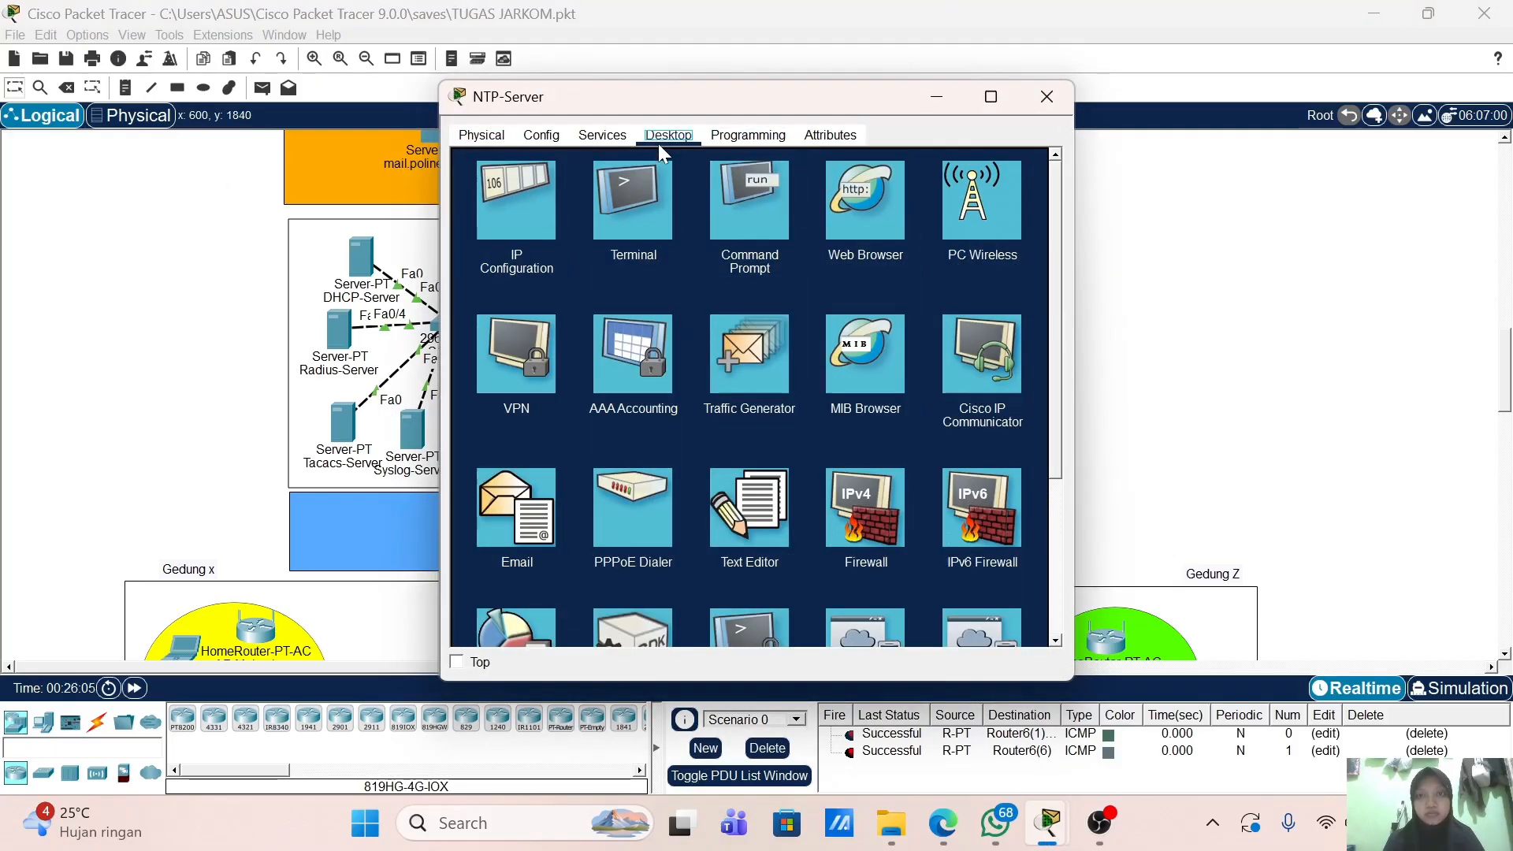
click(552, 196)
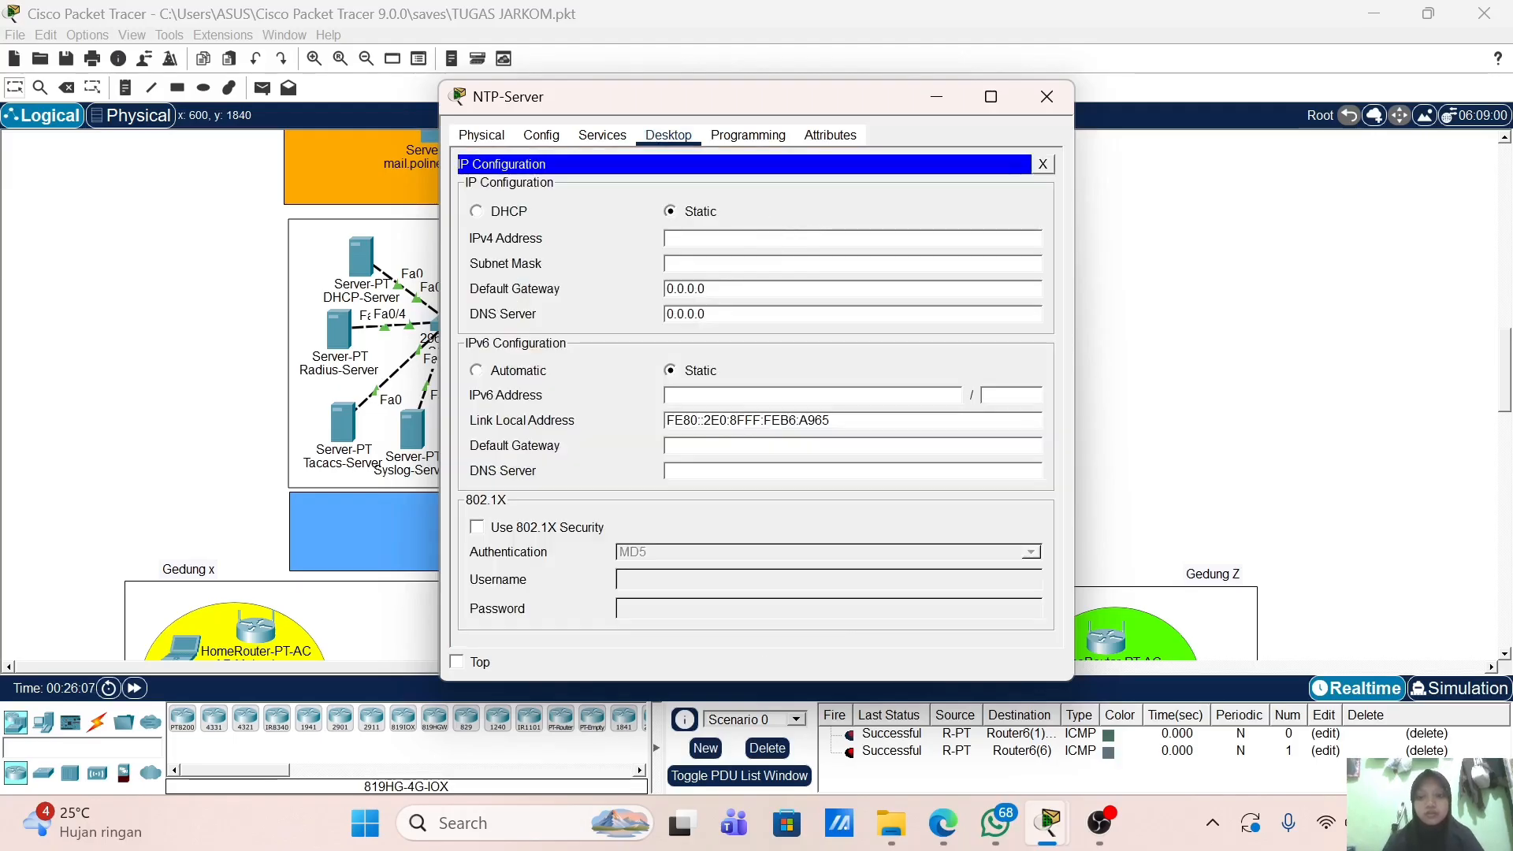
text(20.20)
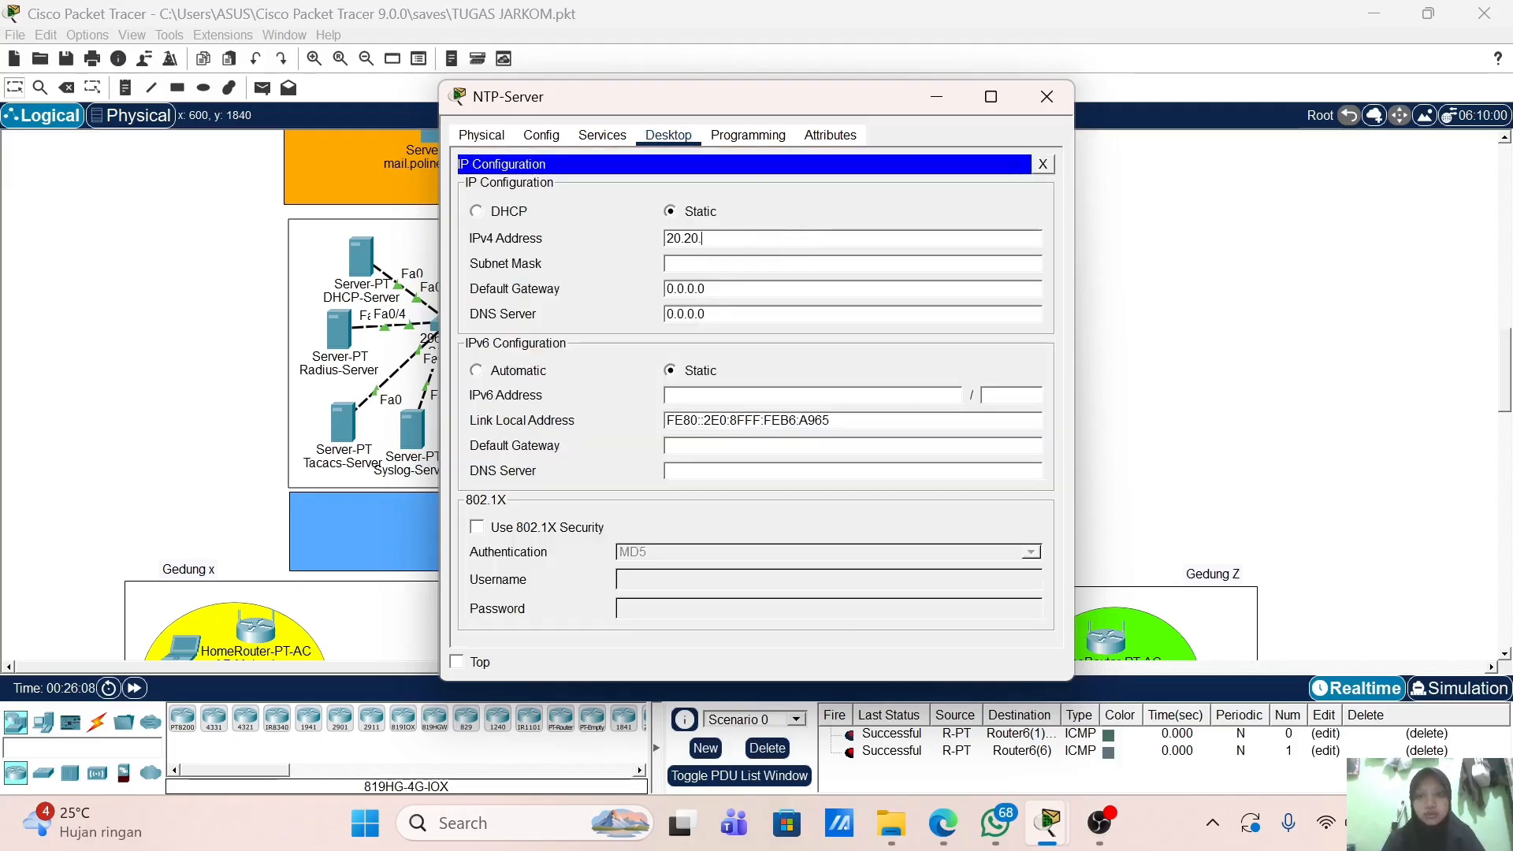
text(.1.5)
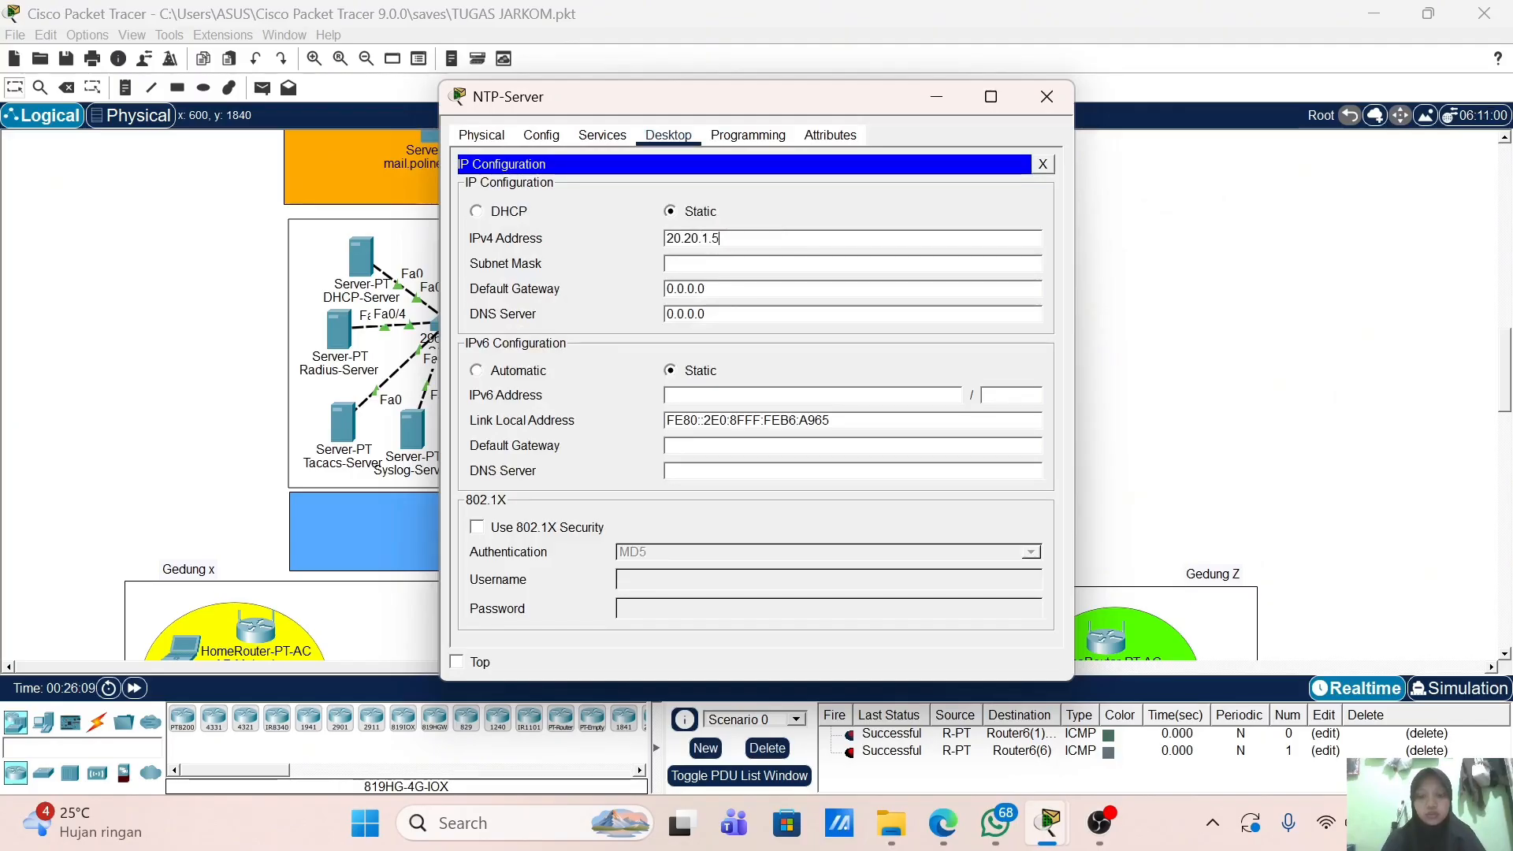
text(0)
key(Tab)
text(255)
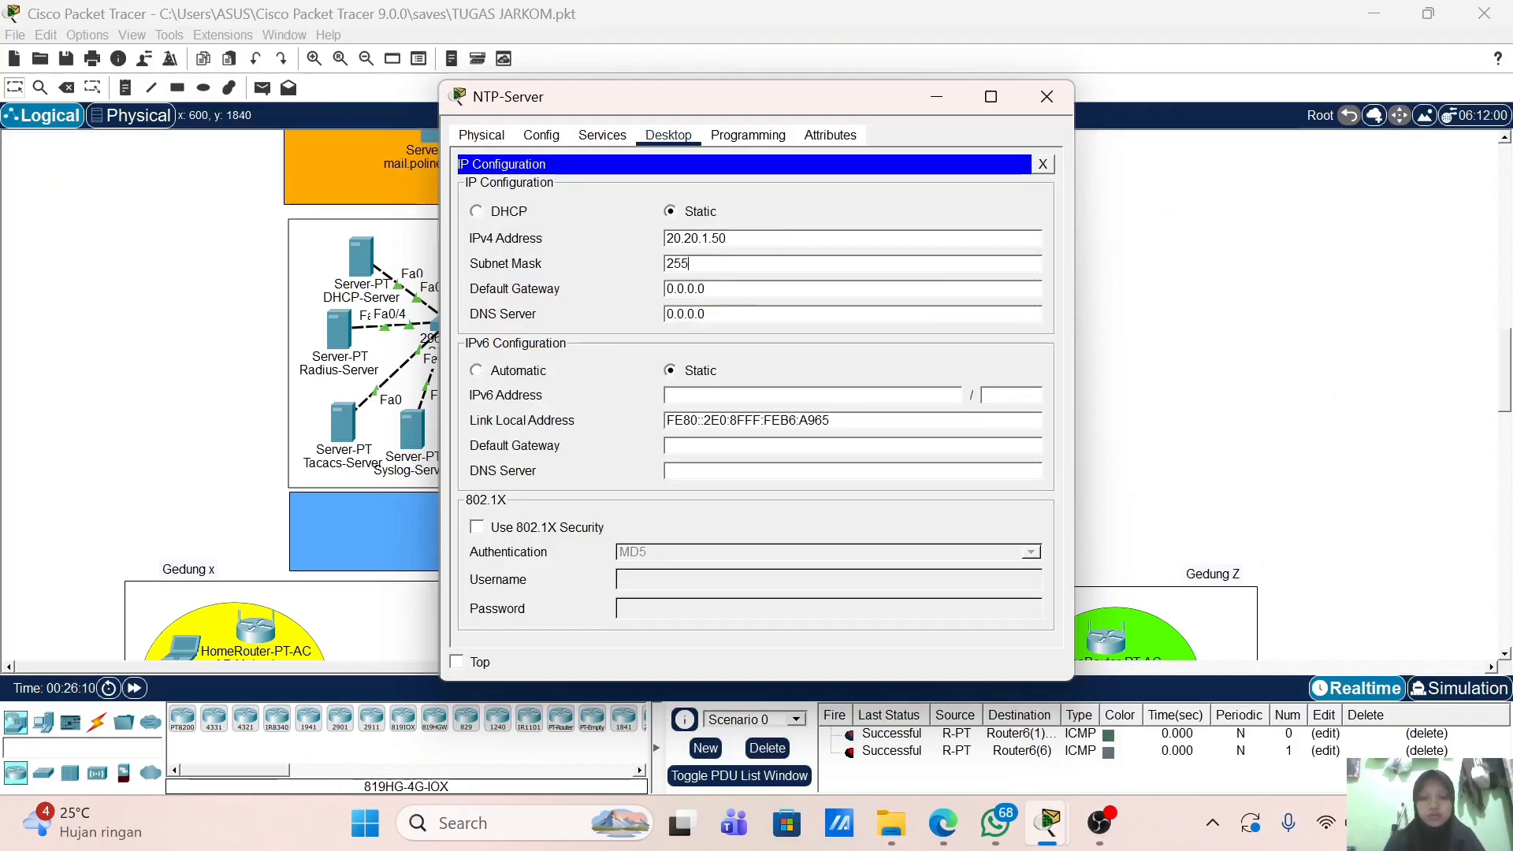
text(.255.255.0)
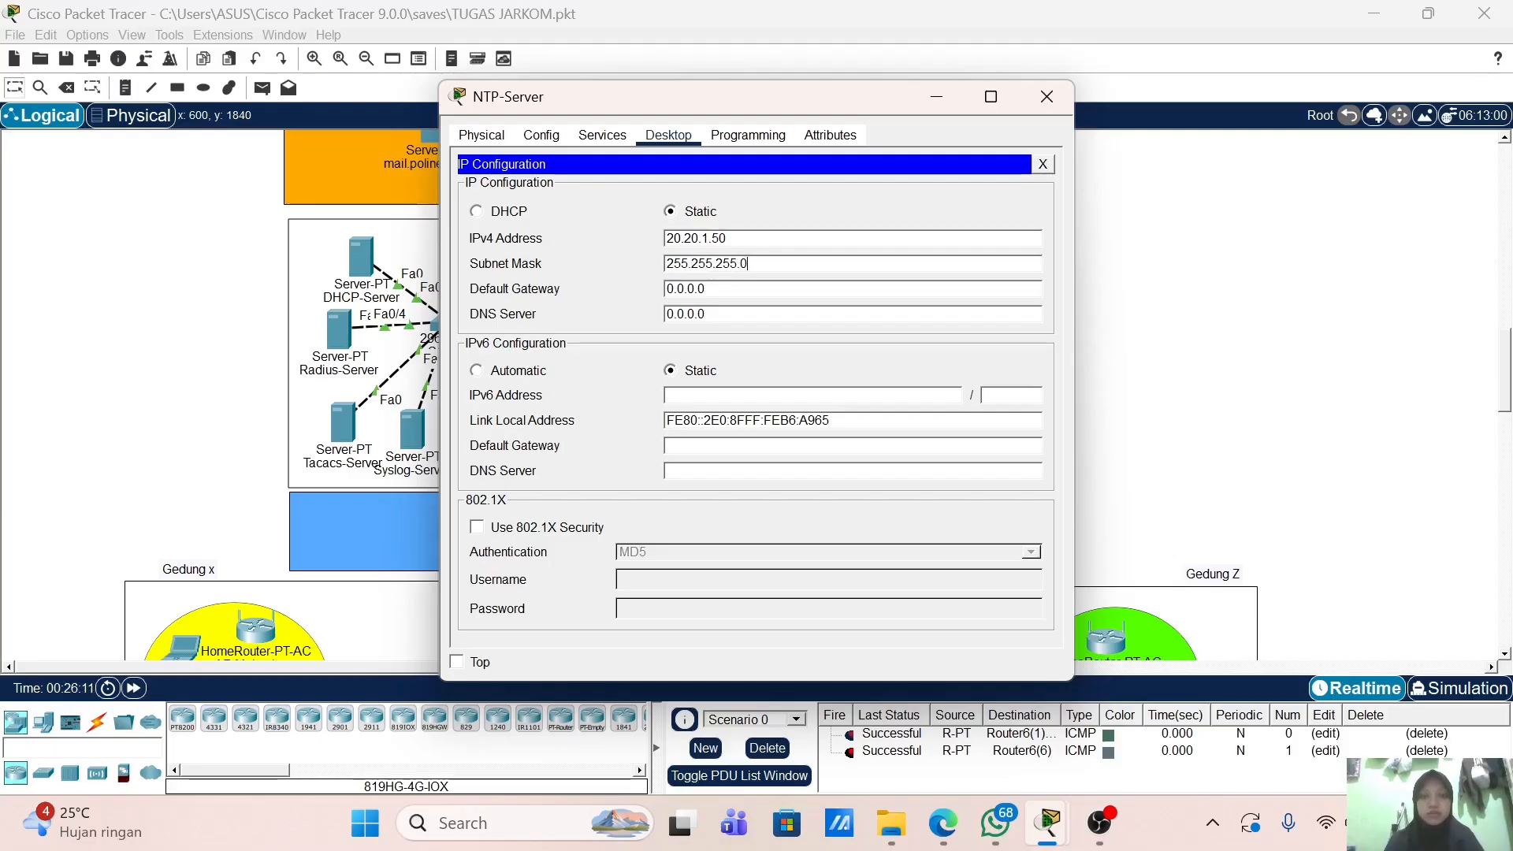
key(Tab)
Step: Enter NTP-Server's default gateway 20.20.1.2 and close its window
text(20.20.1.2)
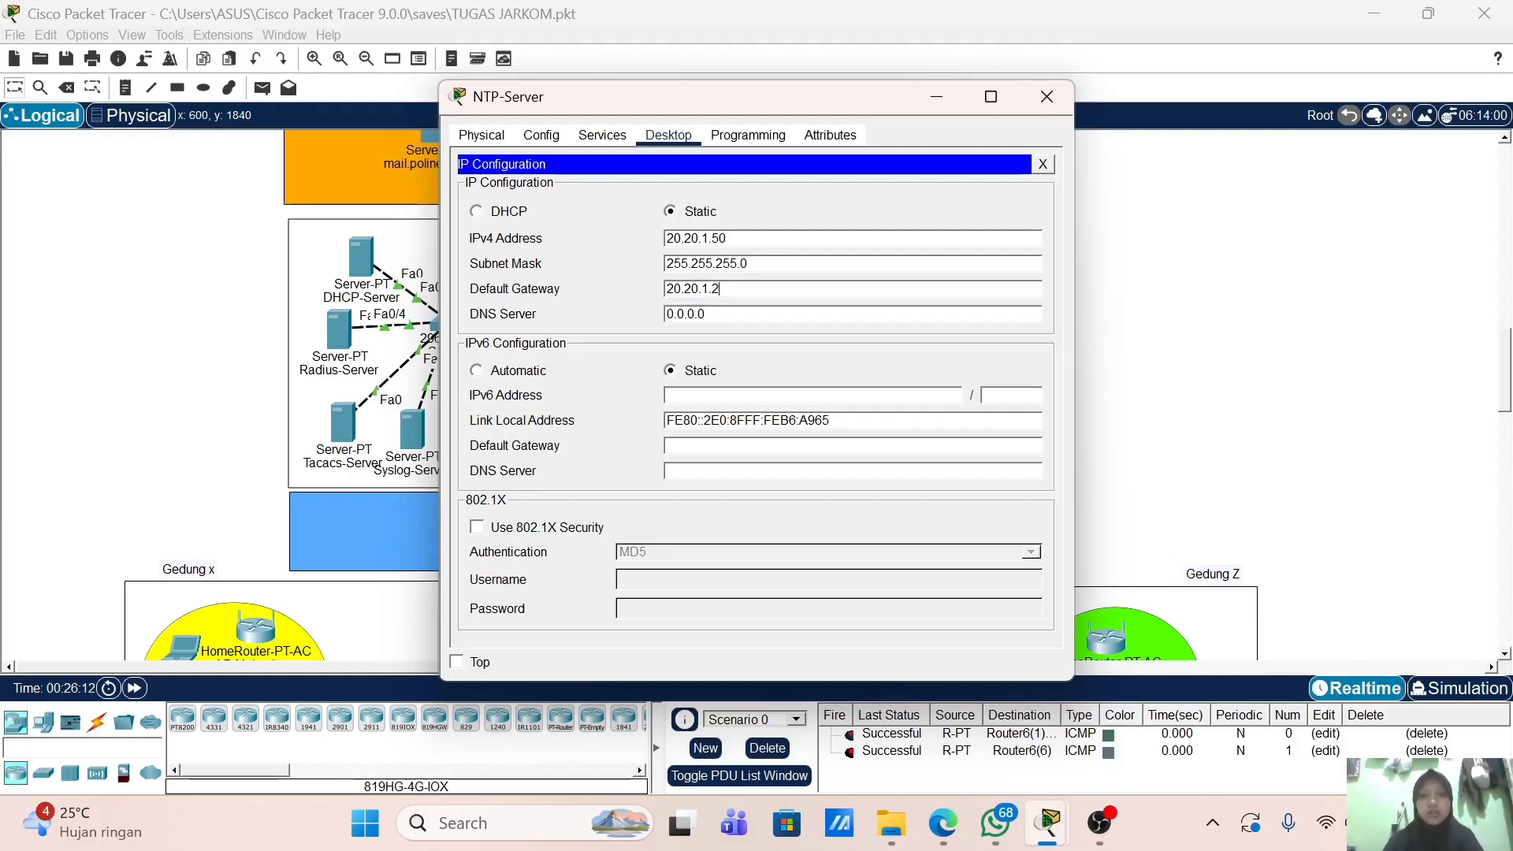
click(1045, 97)
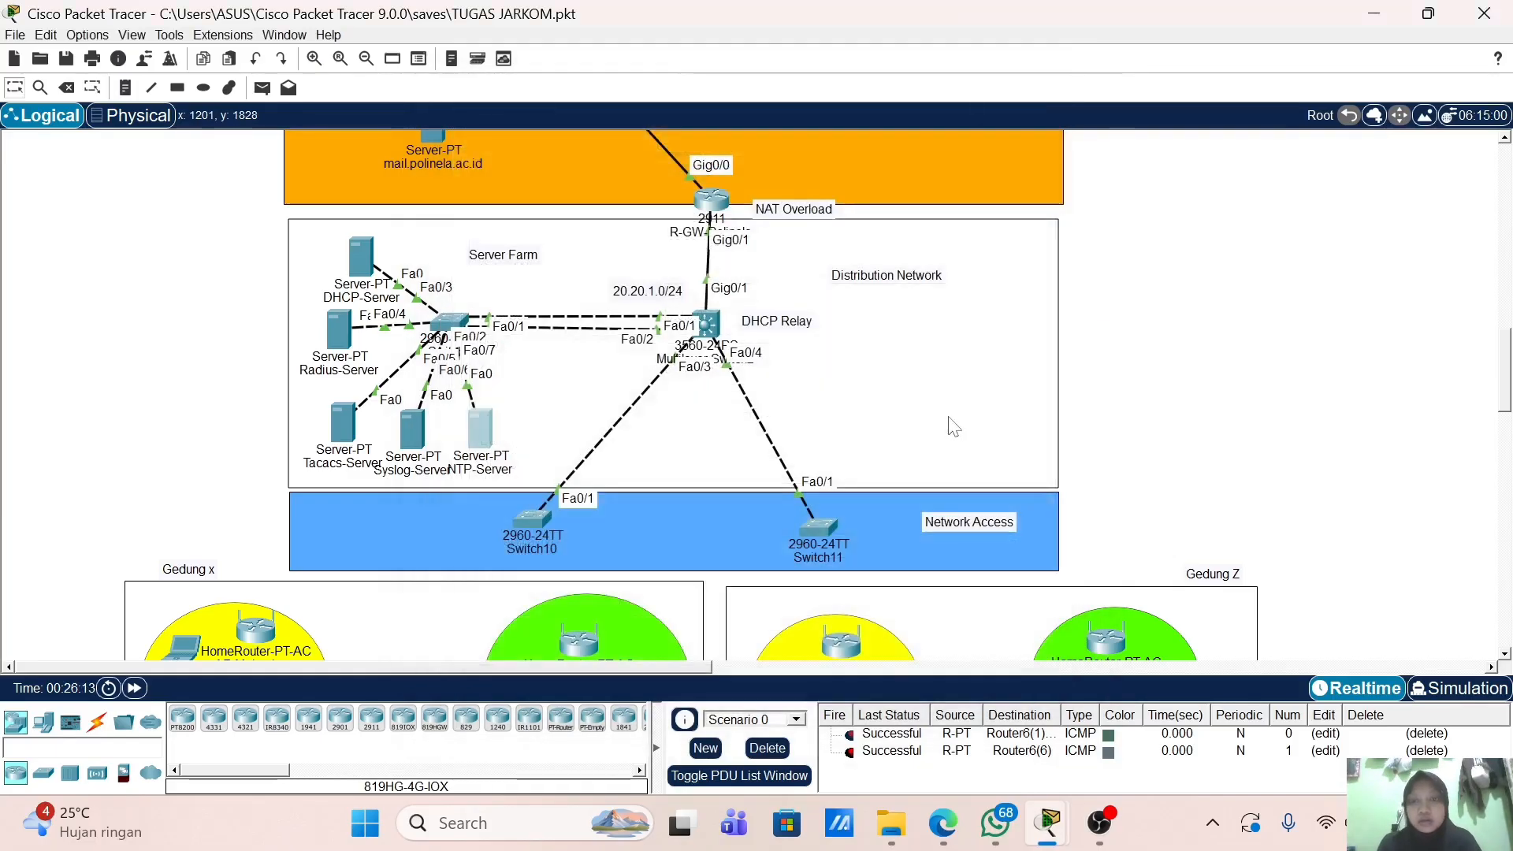
scroll(1107, 330, down, 1)
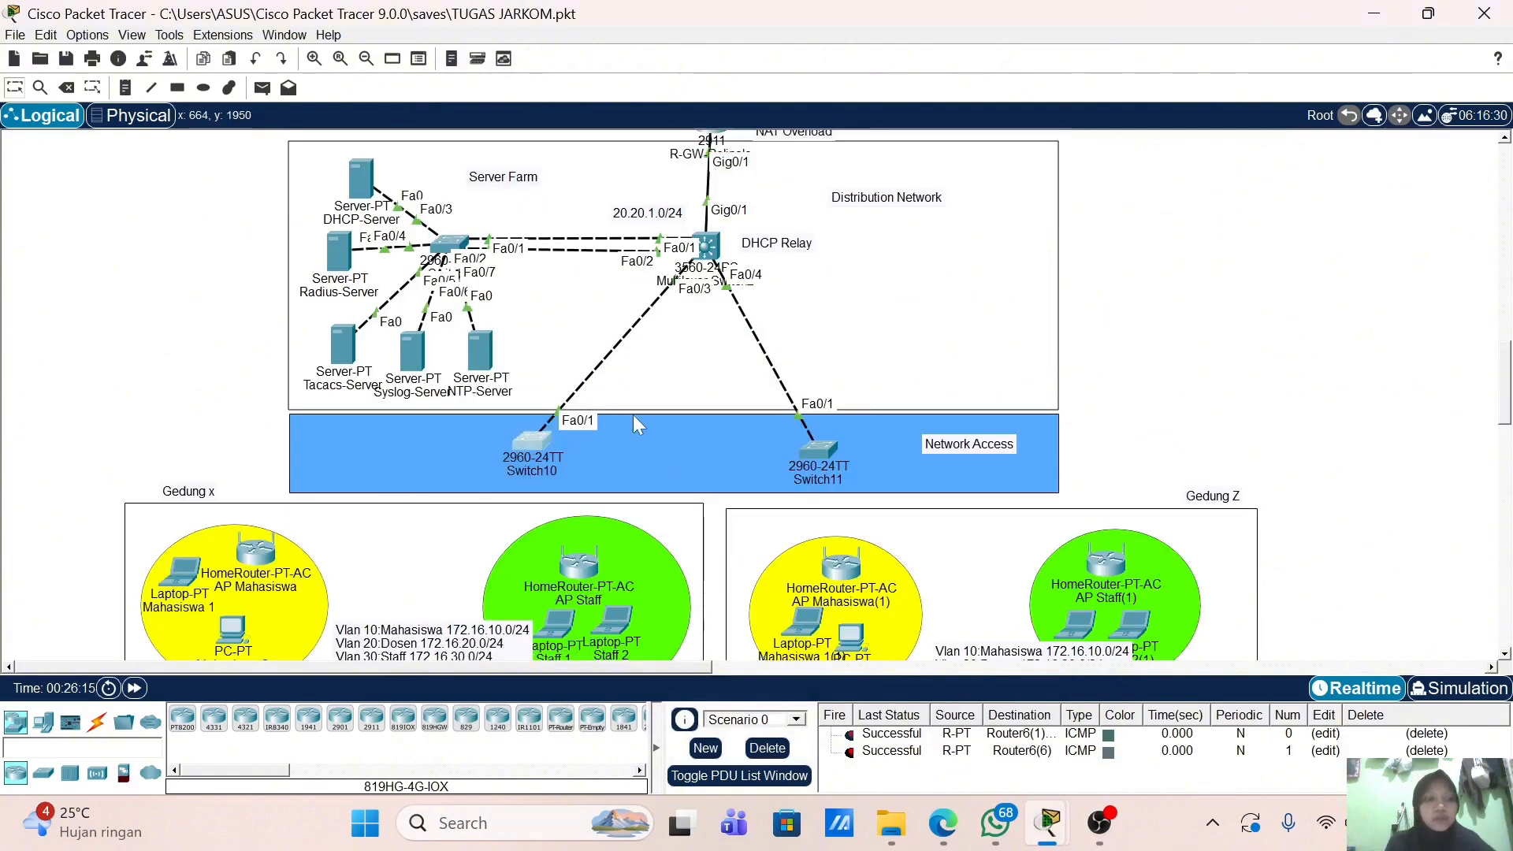
Step: In Switch10's CLI, enter global configuration and set hostname SWNA-1
click(532, 447)
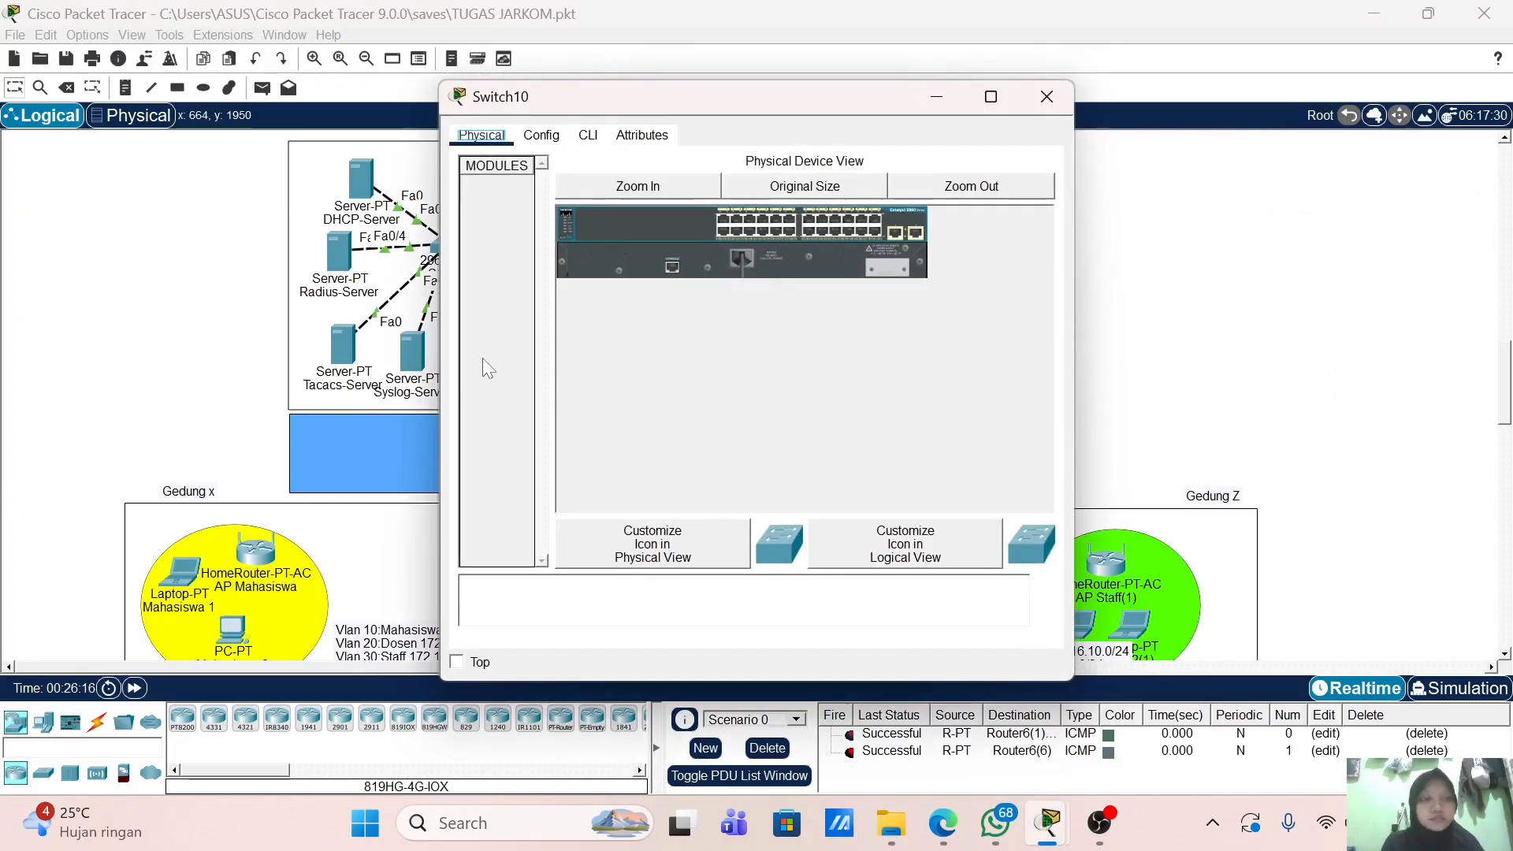
click(588, 135)
key(Return)
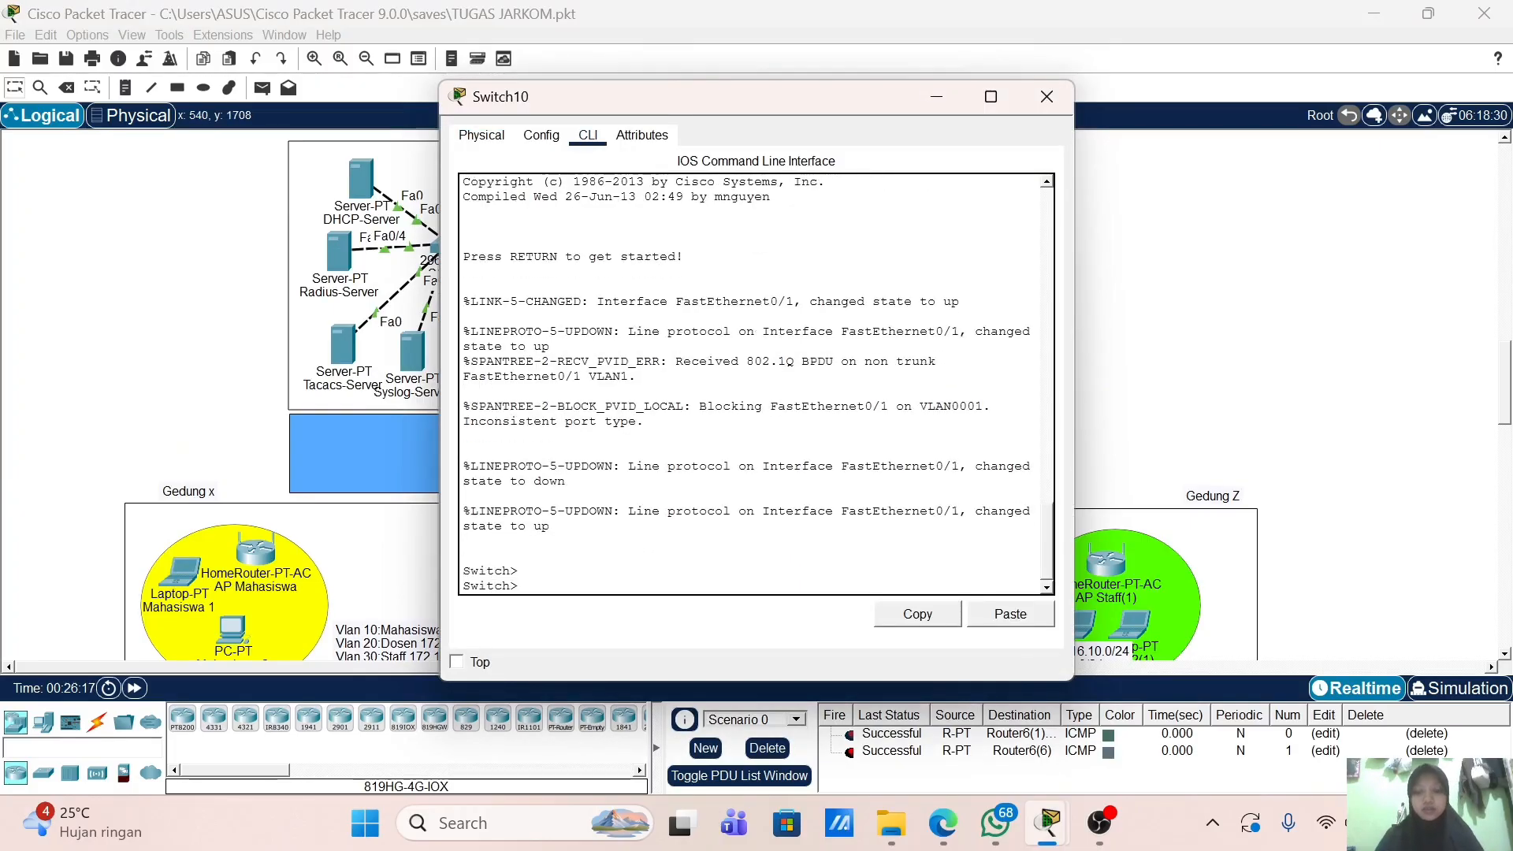
text(en)
key(Return)
text(conf t)
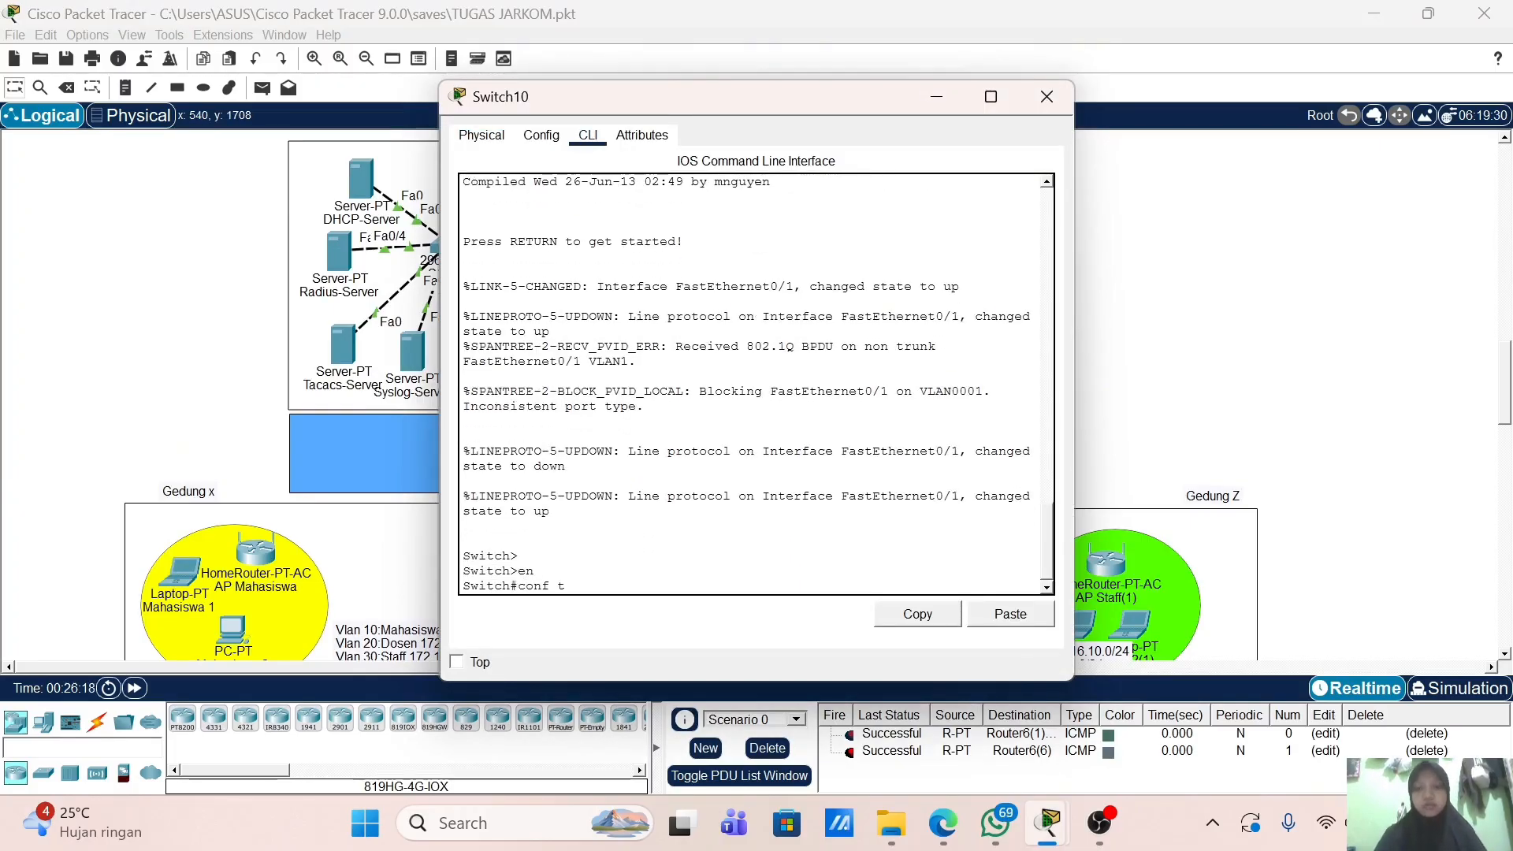
key(Return)
text(h(config)#h)
key(Tab)
text(ostname S)
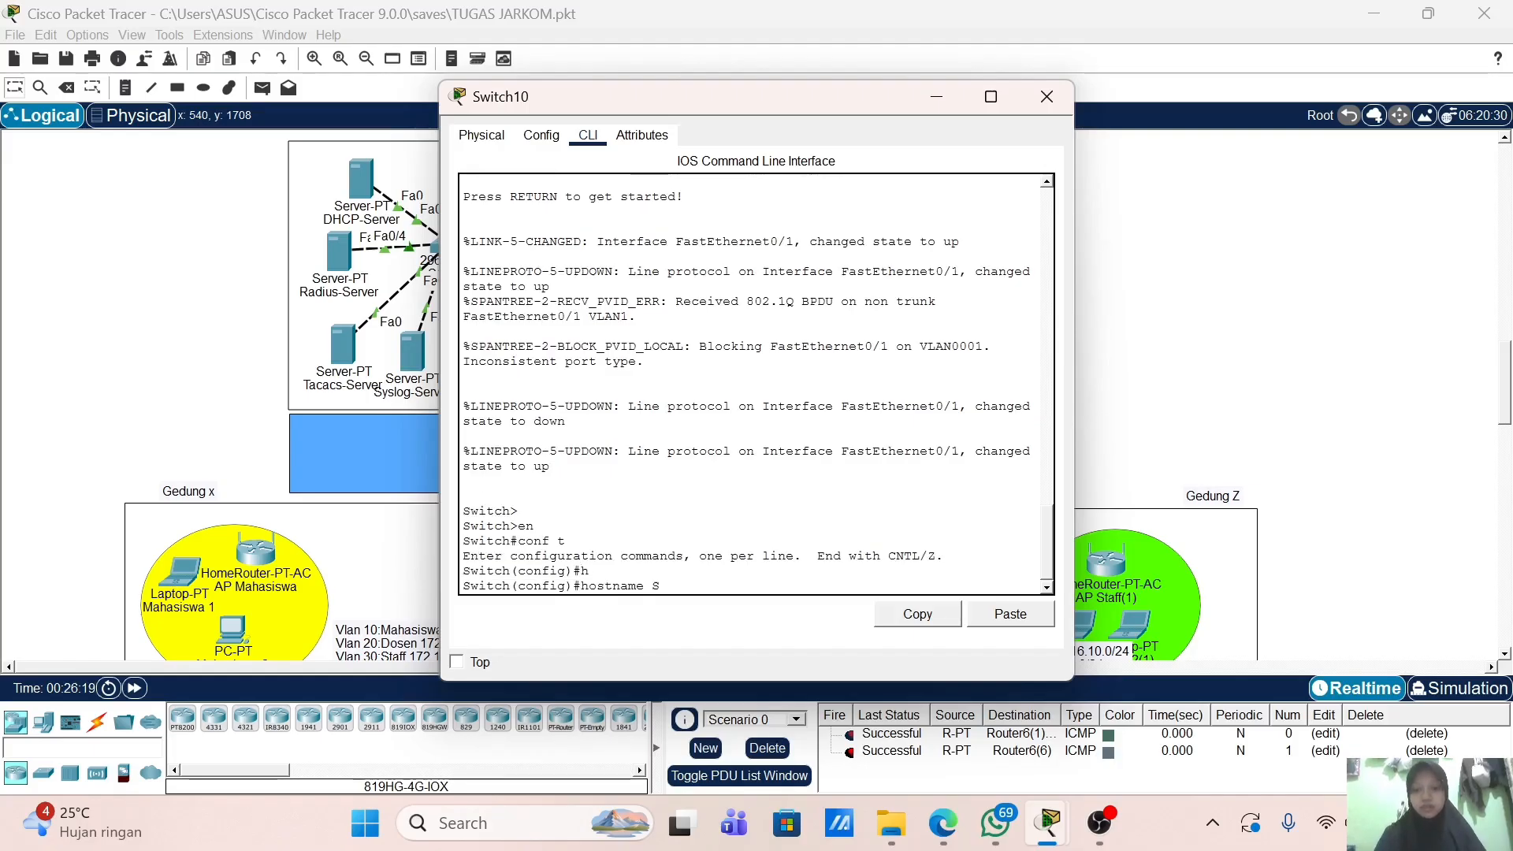
text(WNA-)
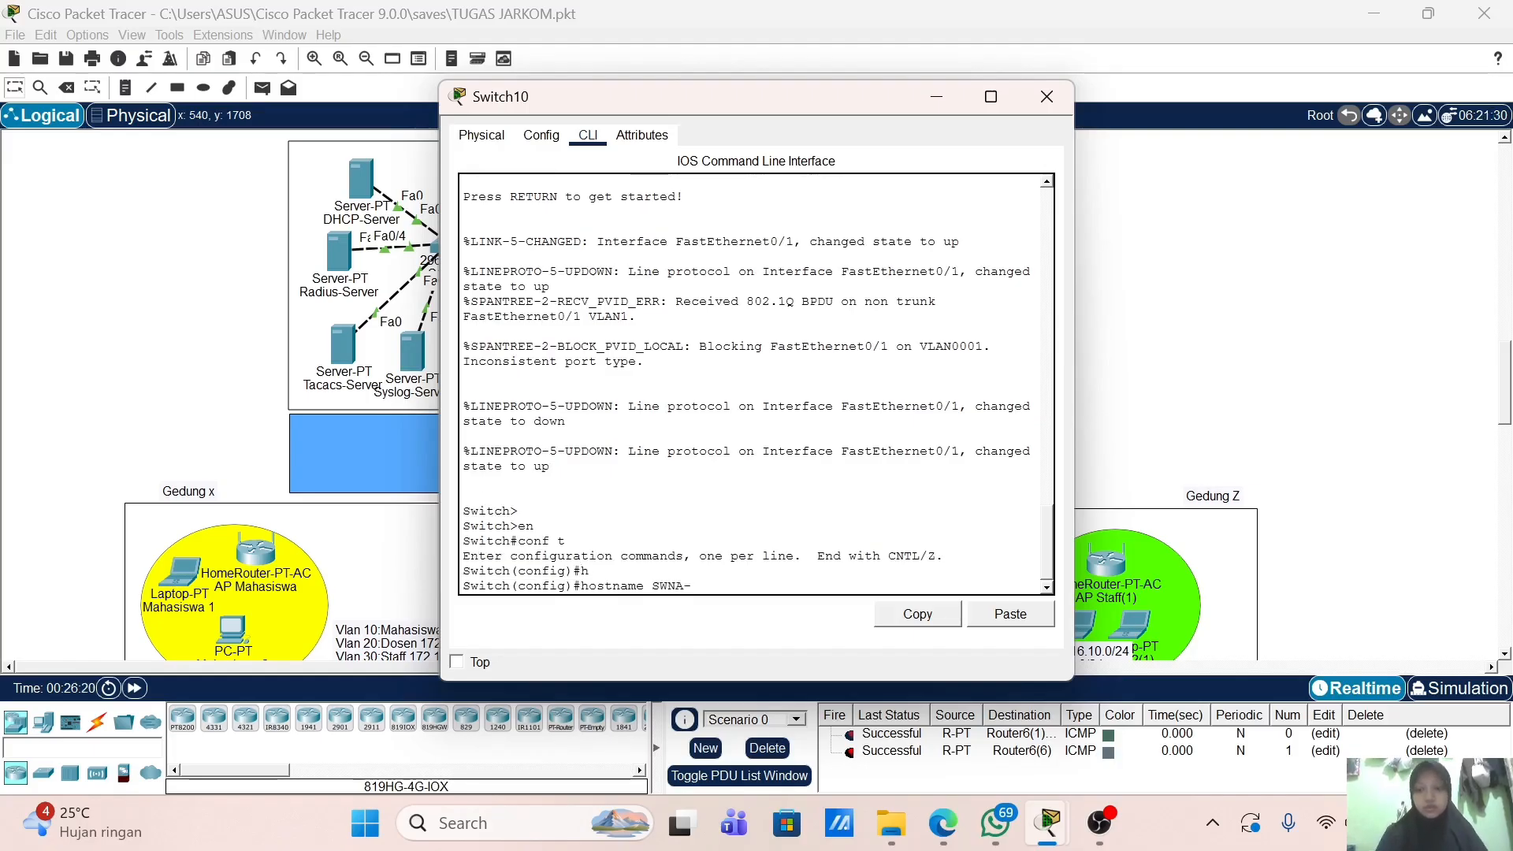
text(1)
key(Return)
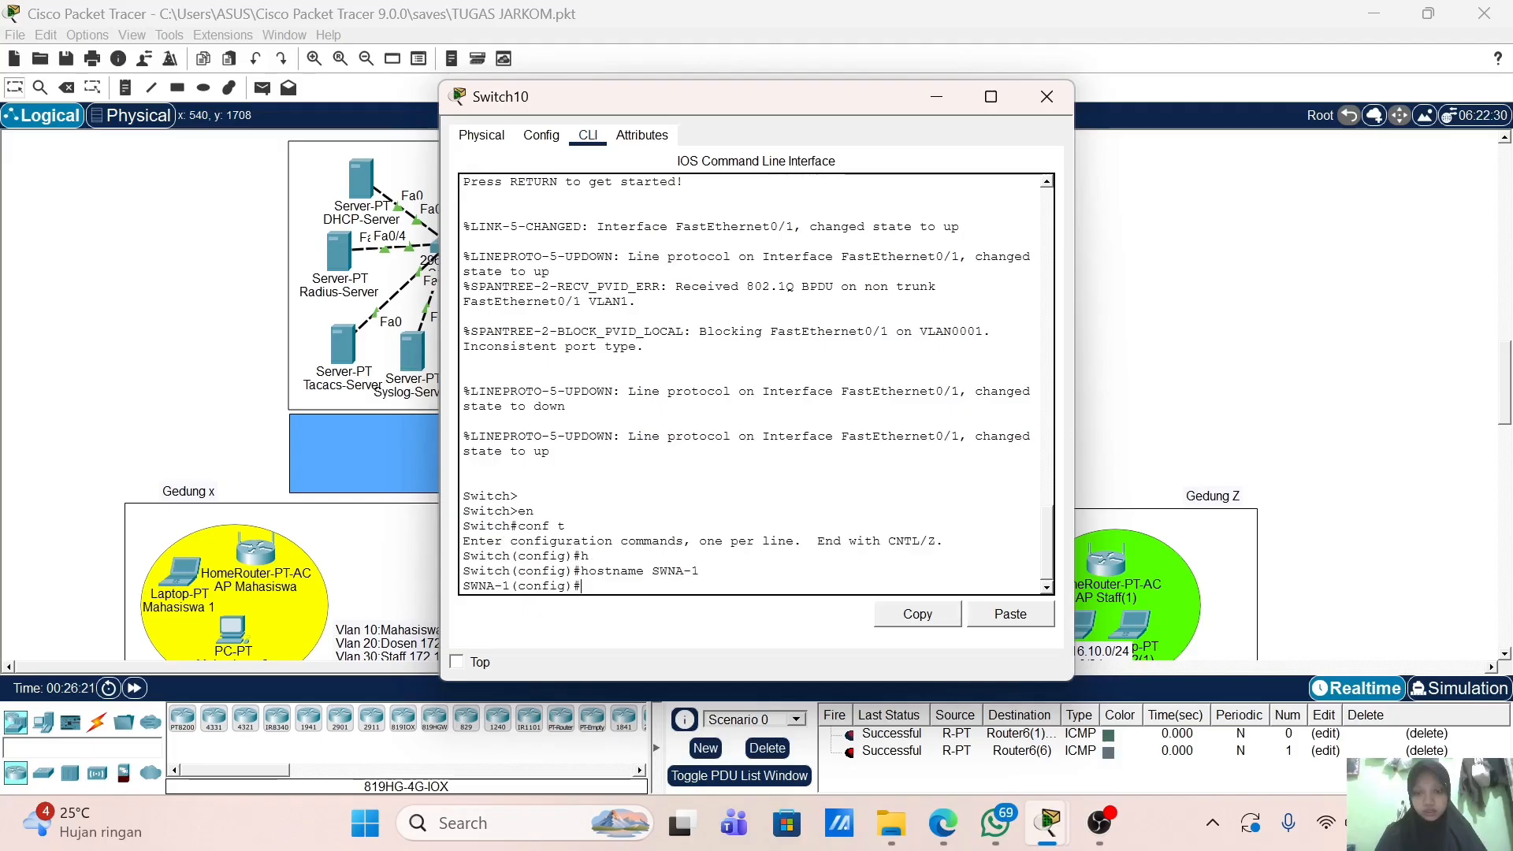
Step: Create VLAN 10 named Mahasiswa and VLAN 20 named Dosen
text(VLAN 1)
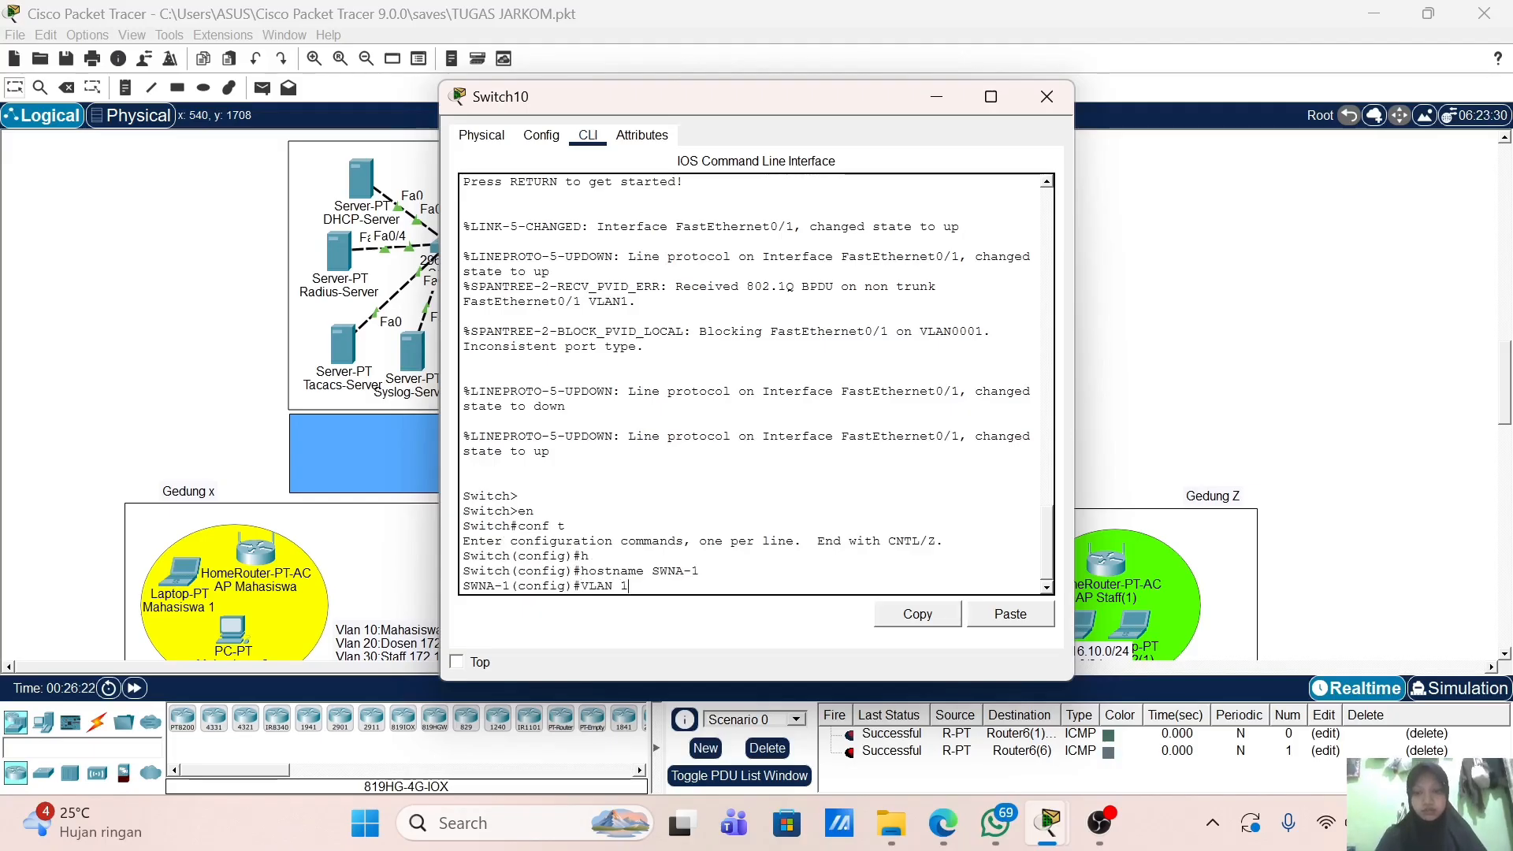
key(BackSpace)
key(BackSpace)
key(BackSpace)
key(BackSpace)
key(BackSpace)
key(BackSpace)
text(v)
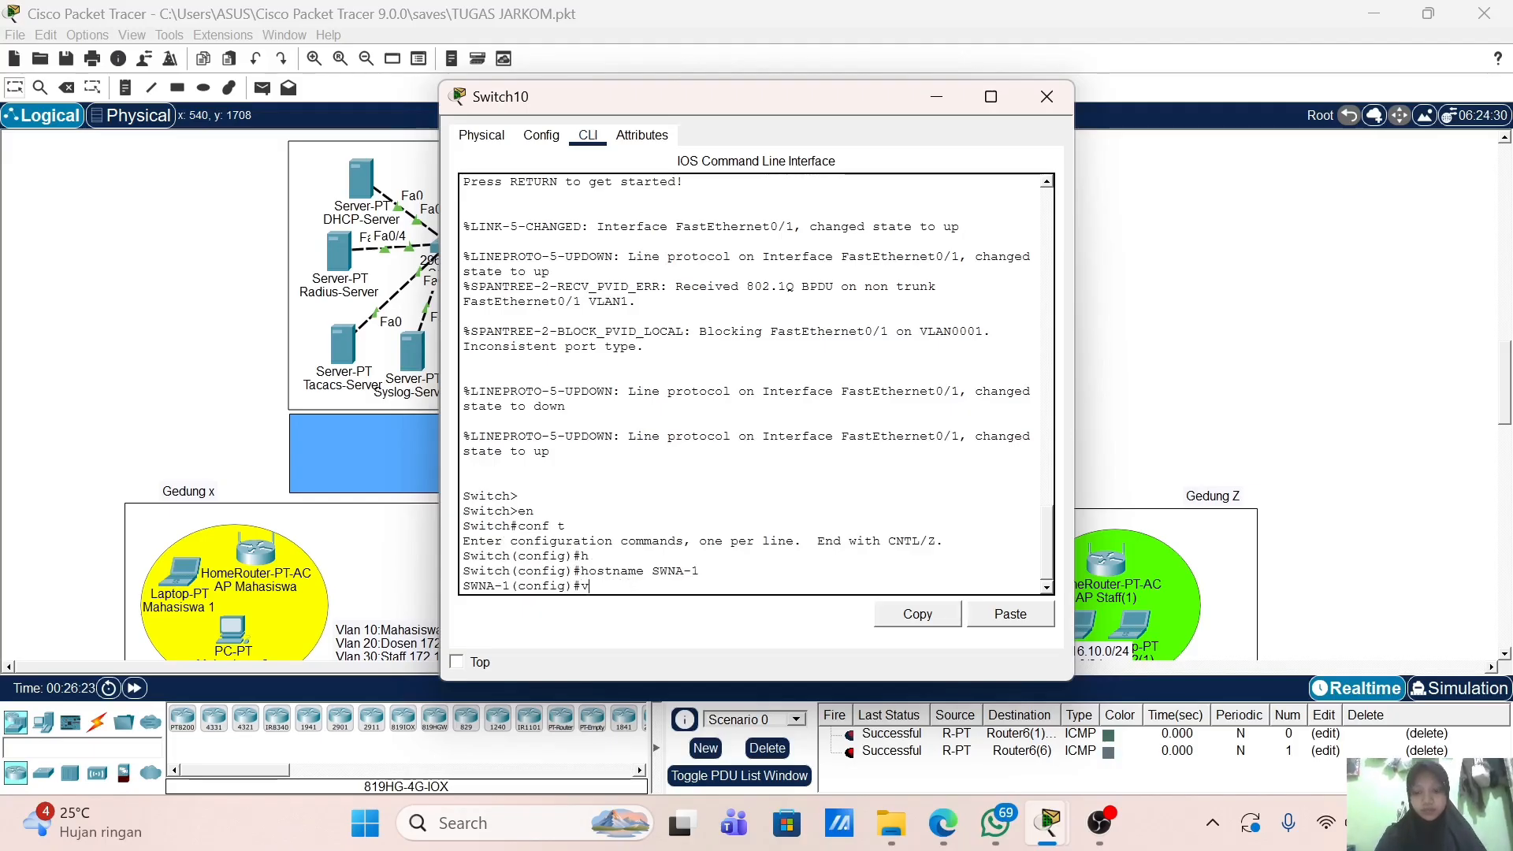
text(lan 10)
key(Return)
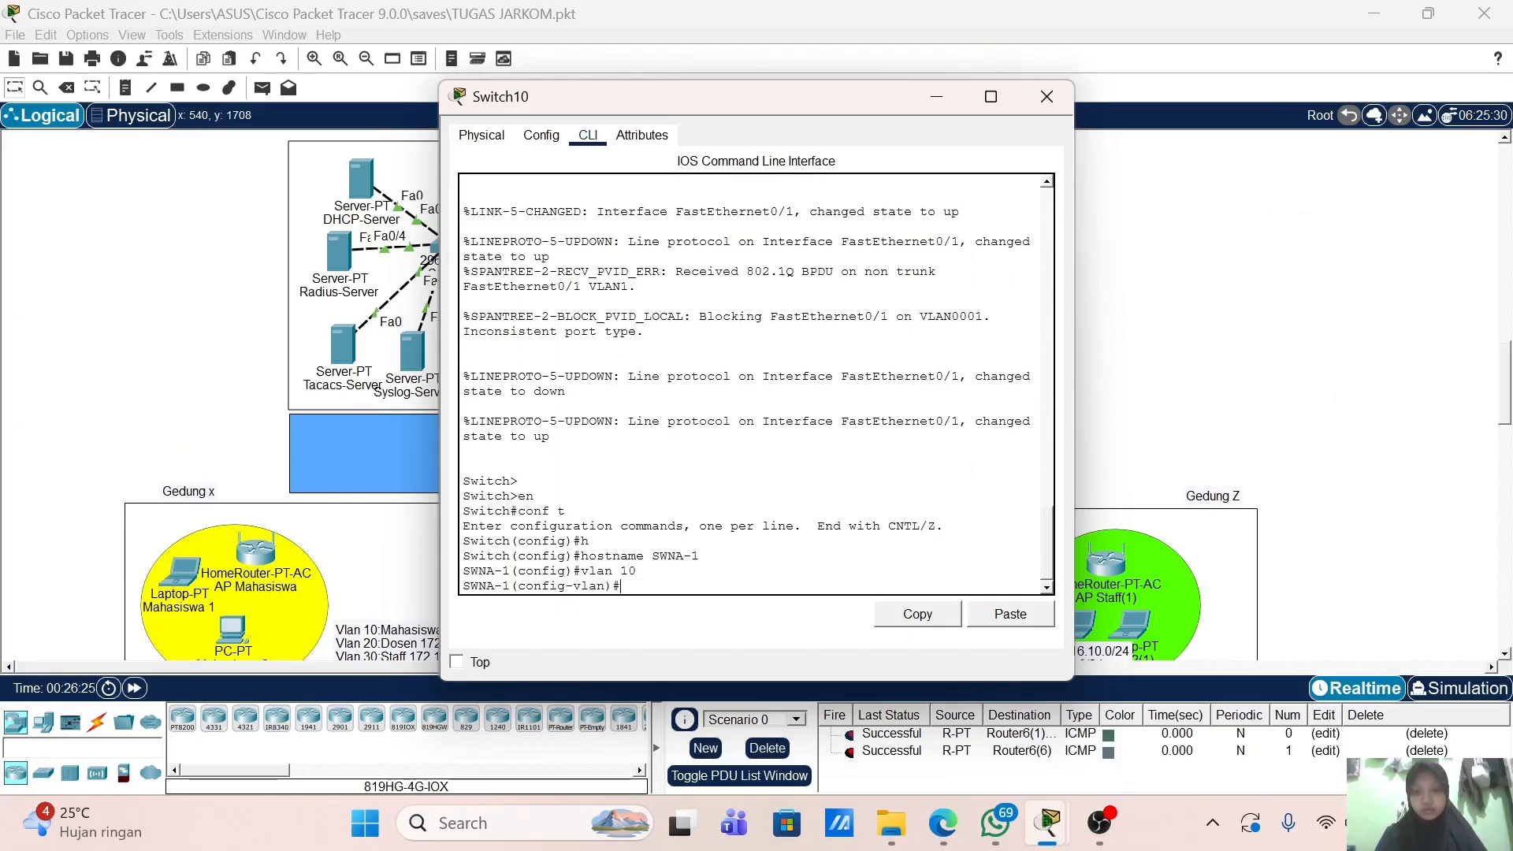
text(name Mahah)
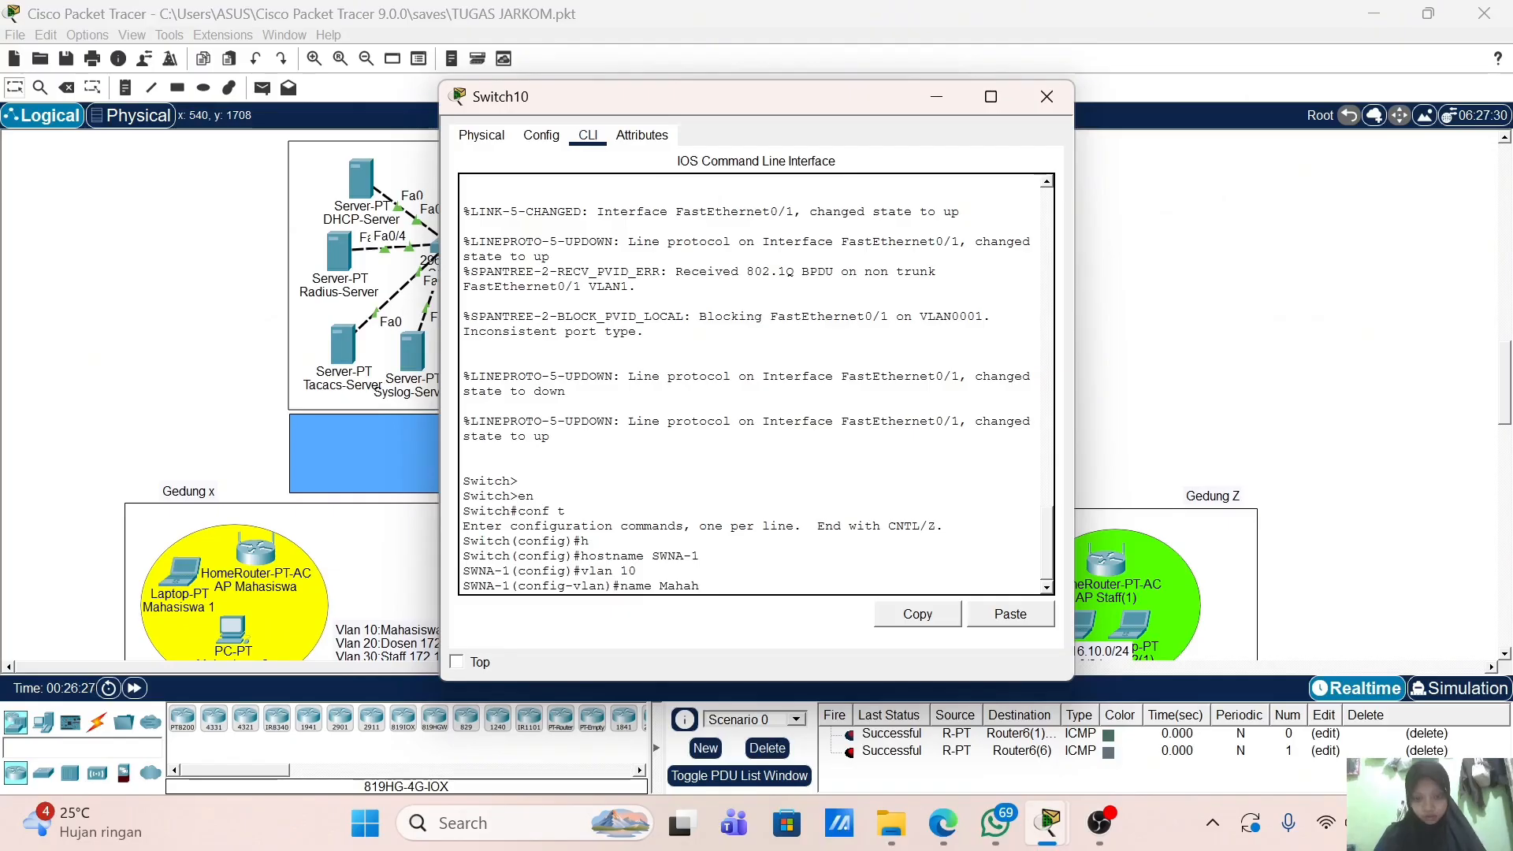
key(BackSpace)
text(siswa)
key(Return)
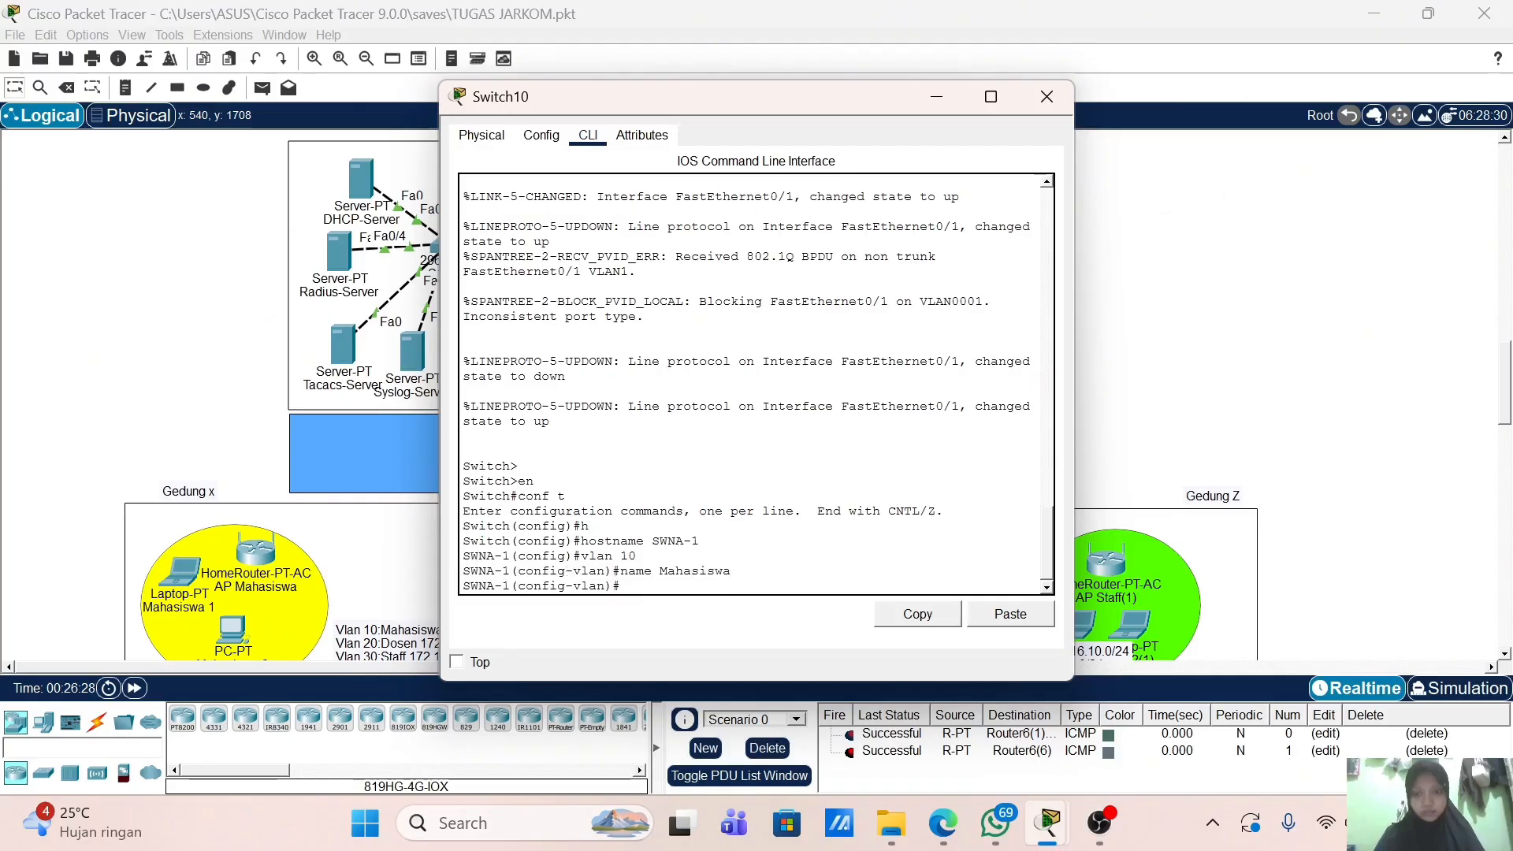
text(vlan 20)
key(Return)
text(n)
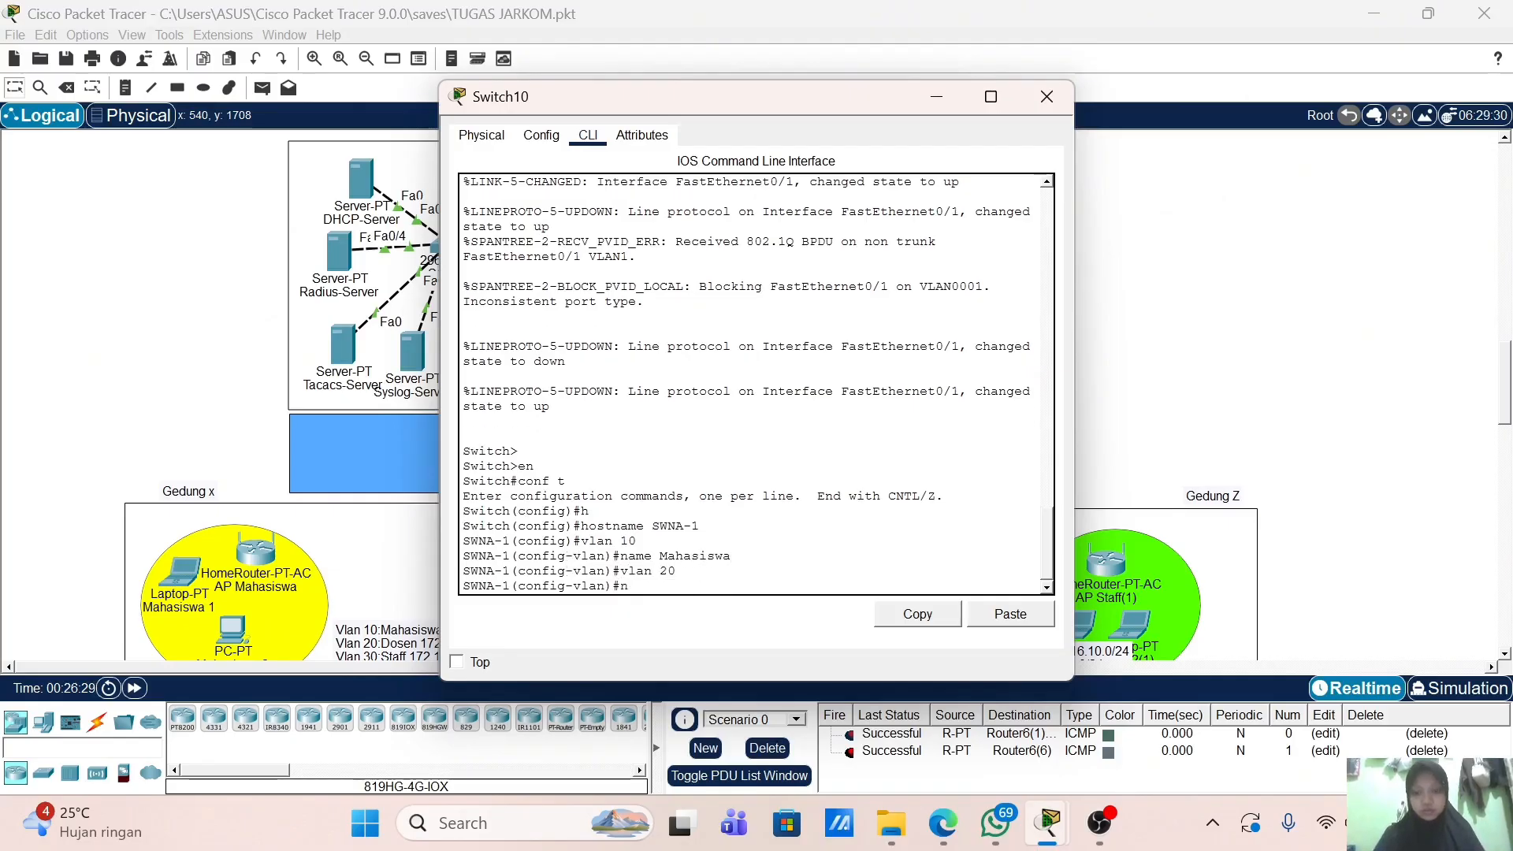
text(ame Dos)
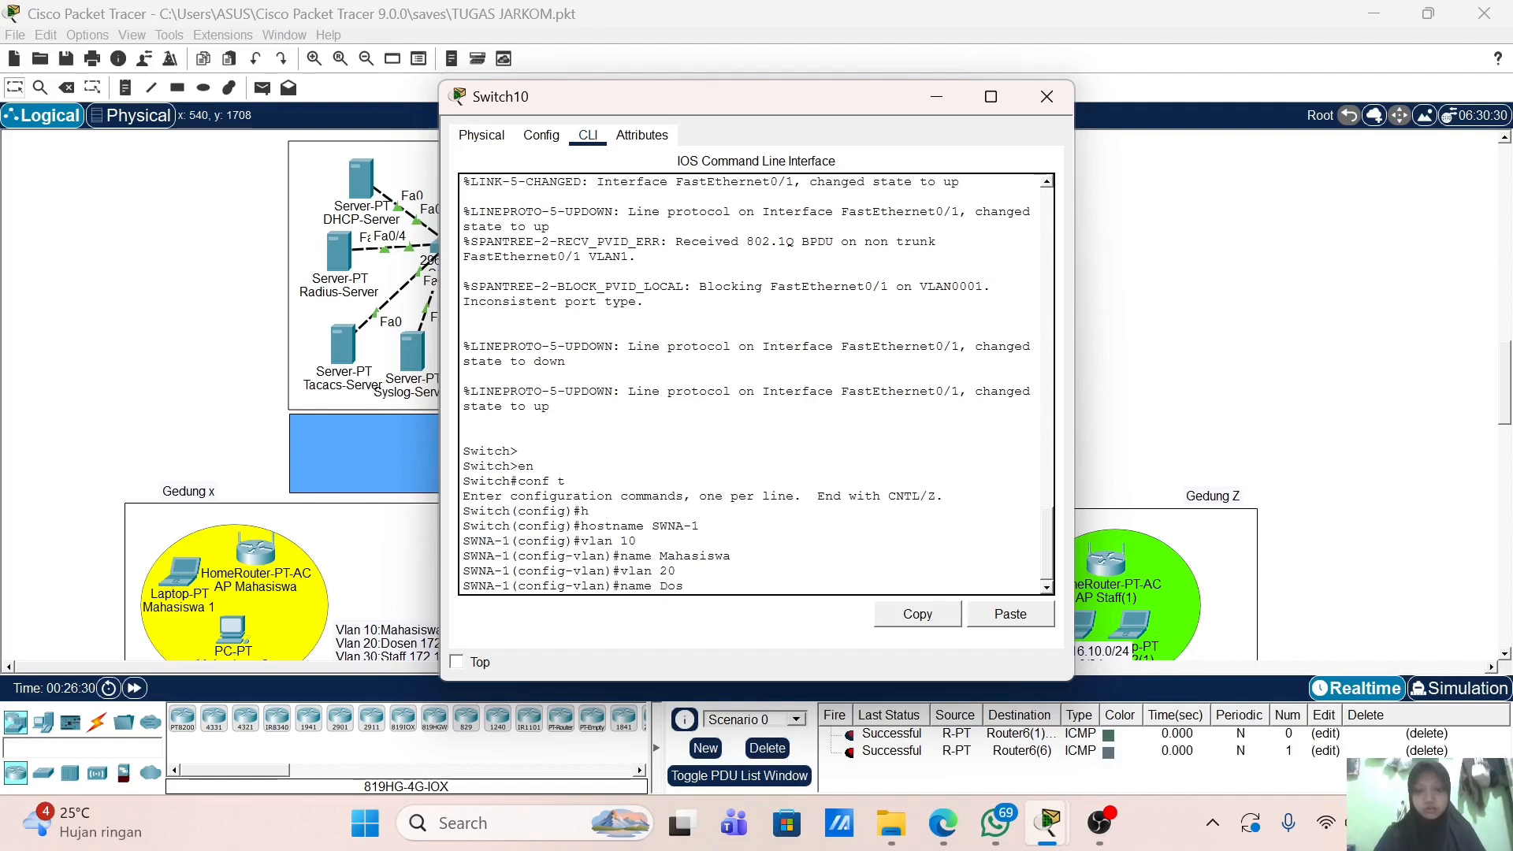
text(en)
key(Return)
Step: Create VLAN 30 named Staff and VLAN 40 named Tamu
text(vlan)#vl)
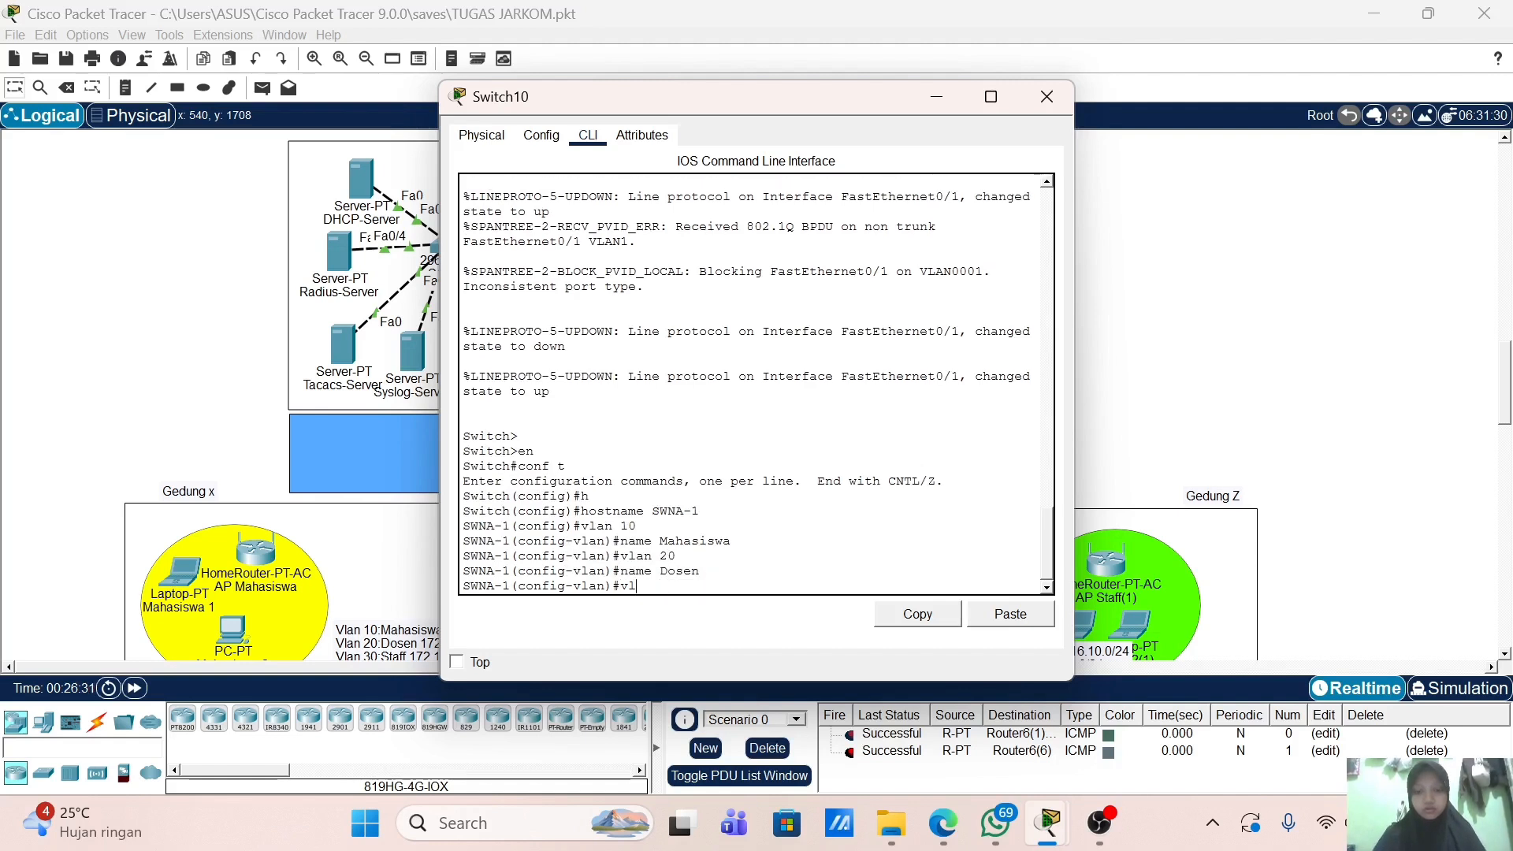
text(ab)
key(BackSpace)
text(n 30)
key(Return)
text(name Staff)
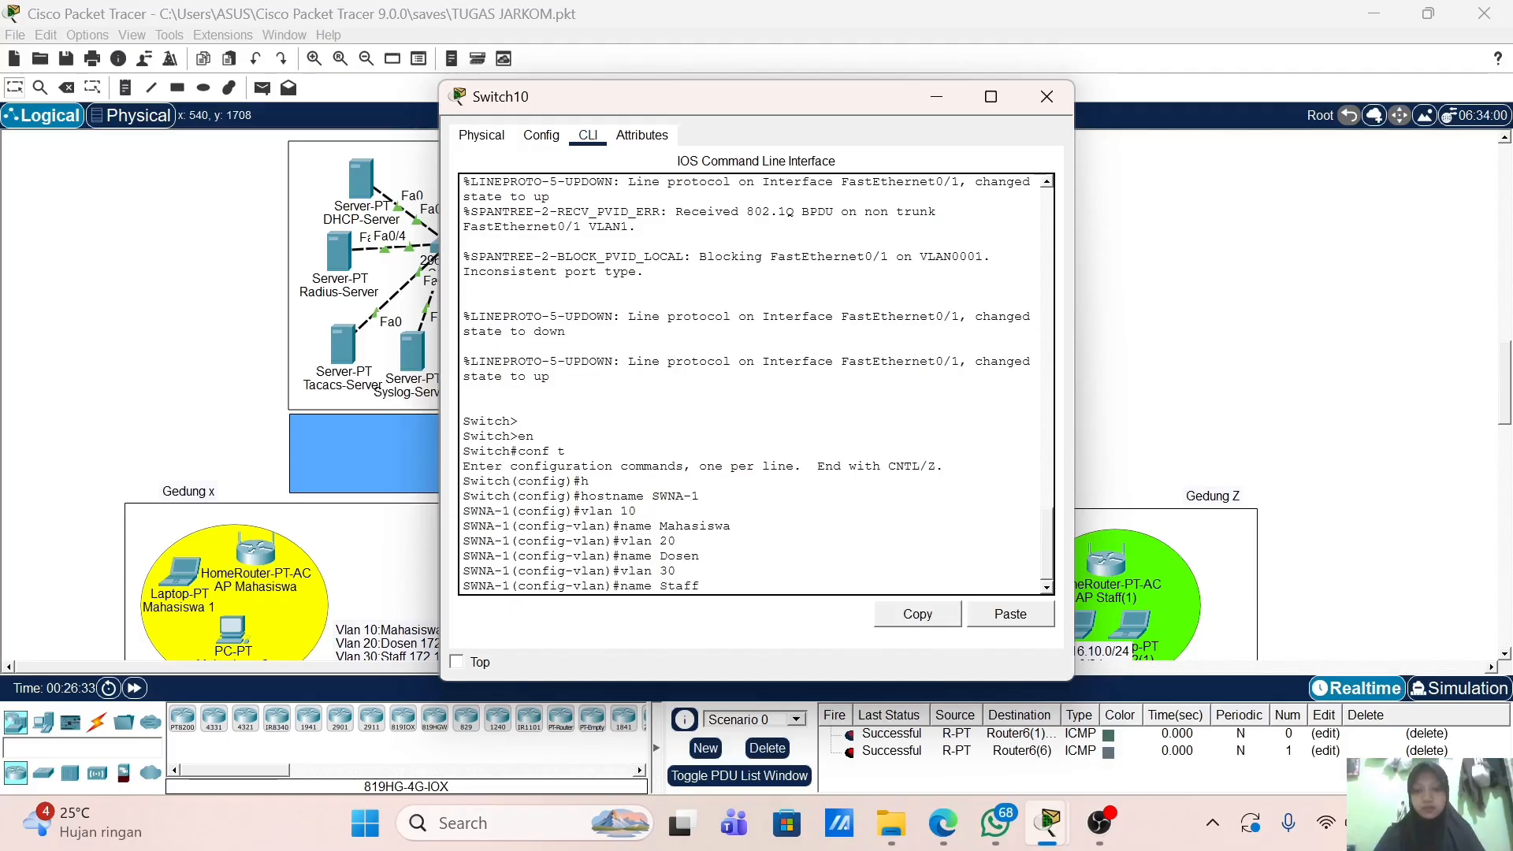
key(Return)
text(vlan)#vlan 4)
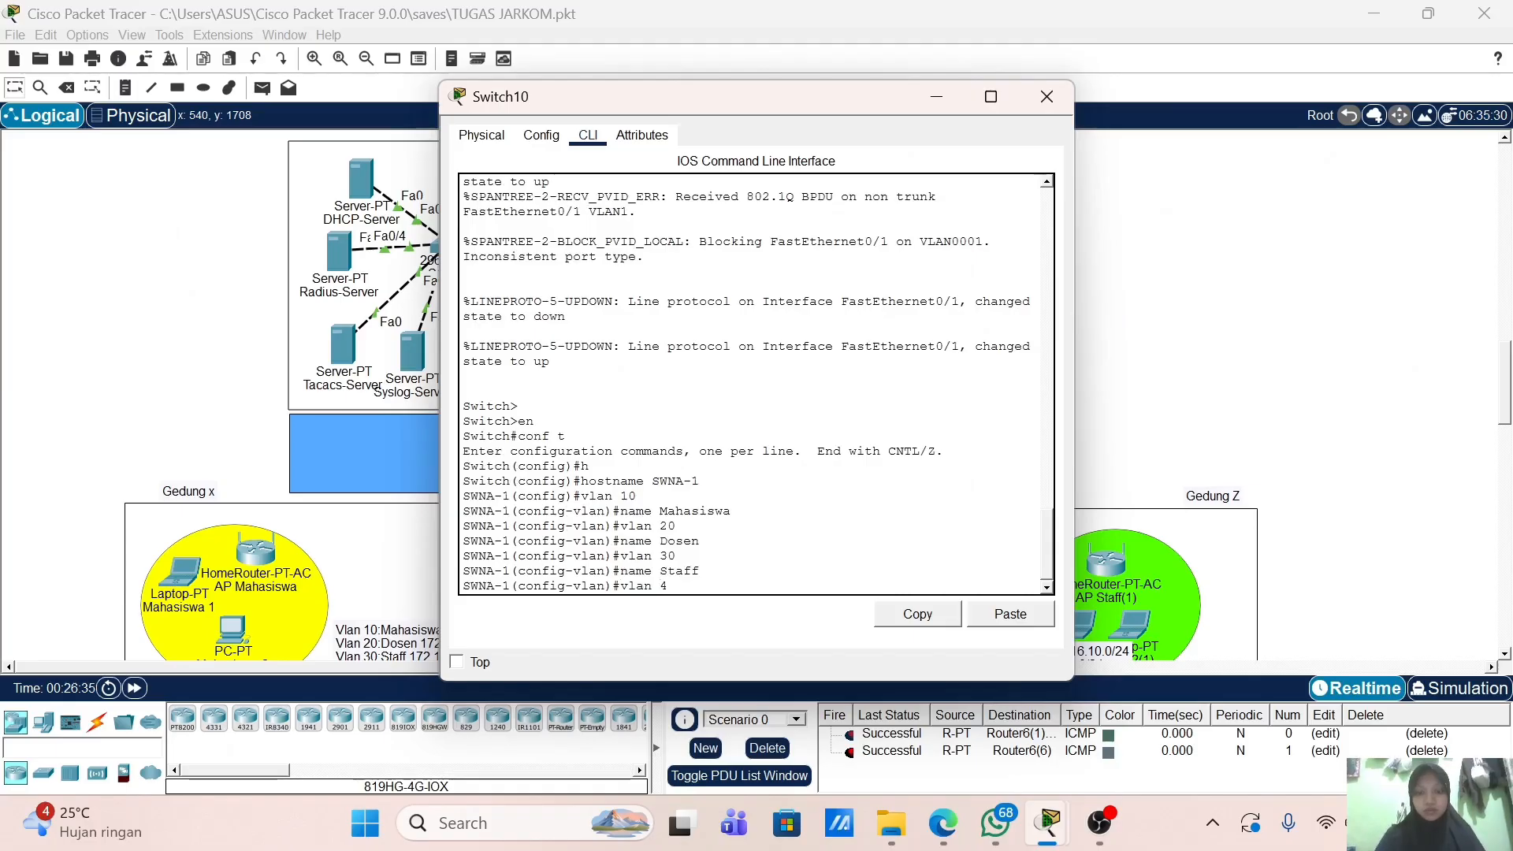
text(0)
key(Return)
text(name )
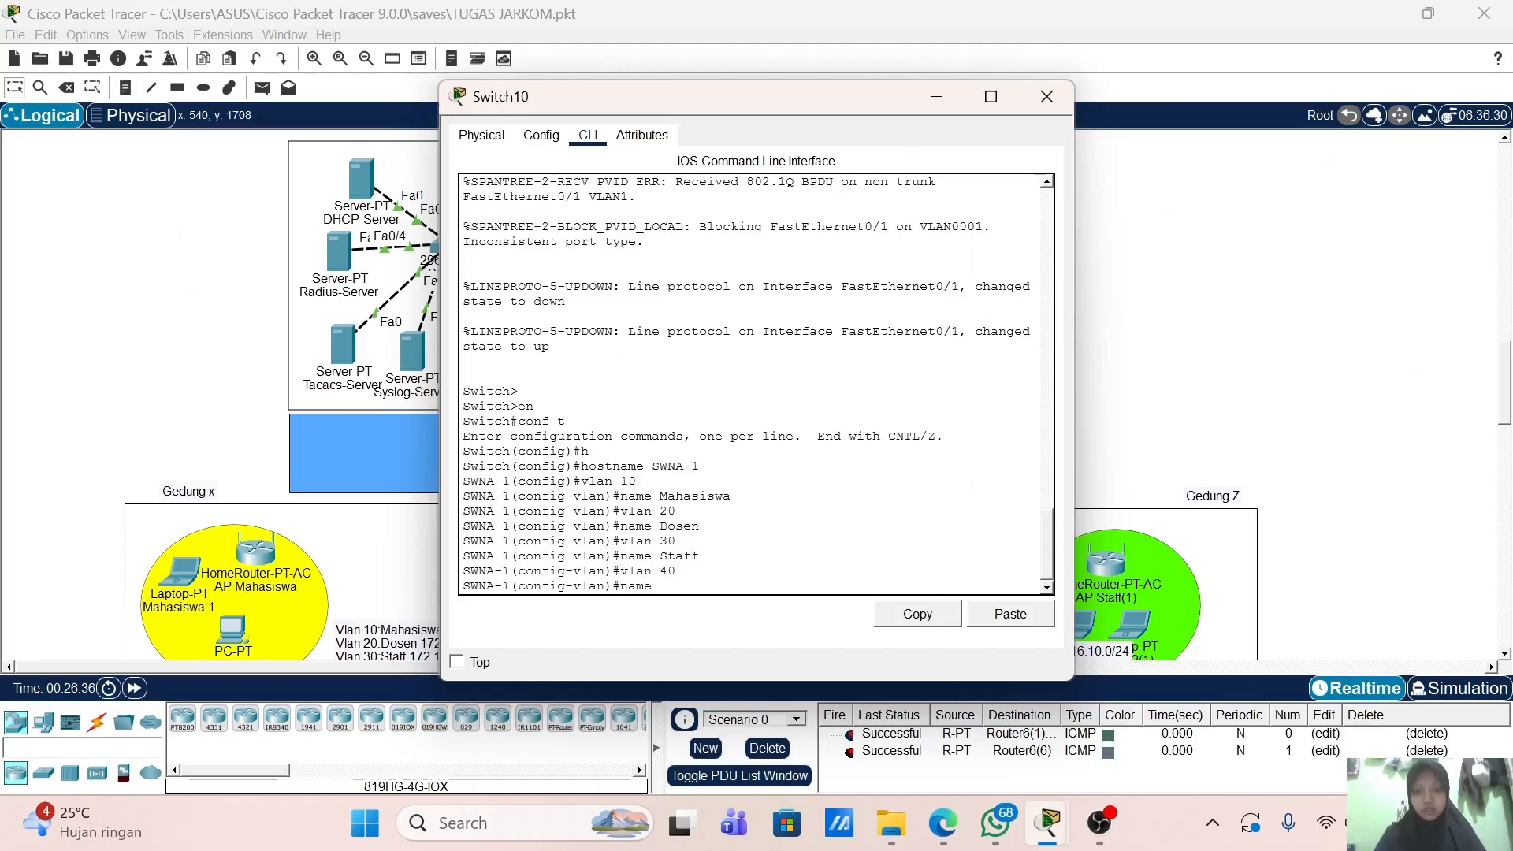
text(Tamu)
key(Return)
key(Return)
key(Return)
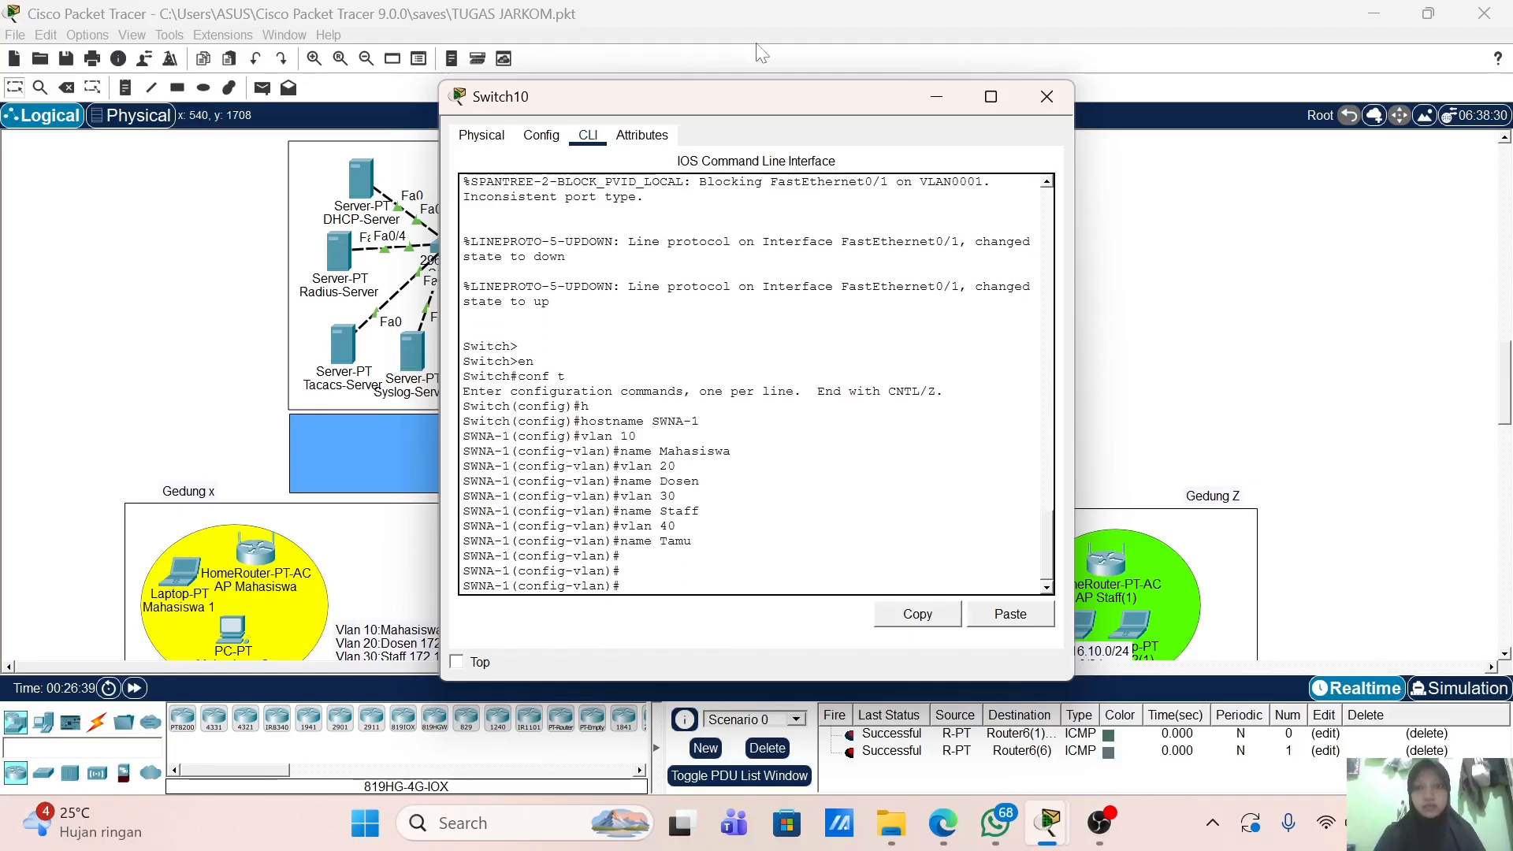
drag(706, 111, 796, 111)
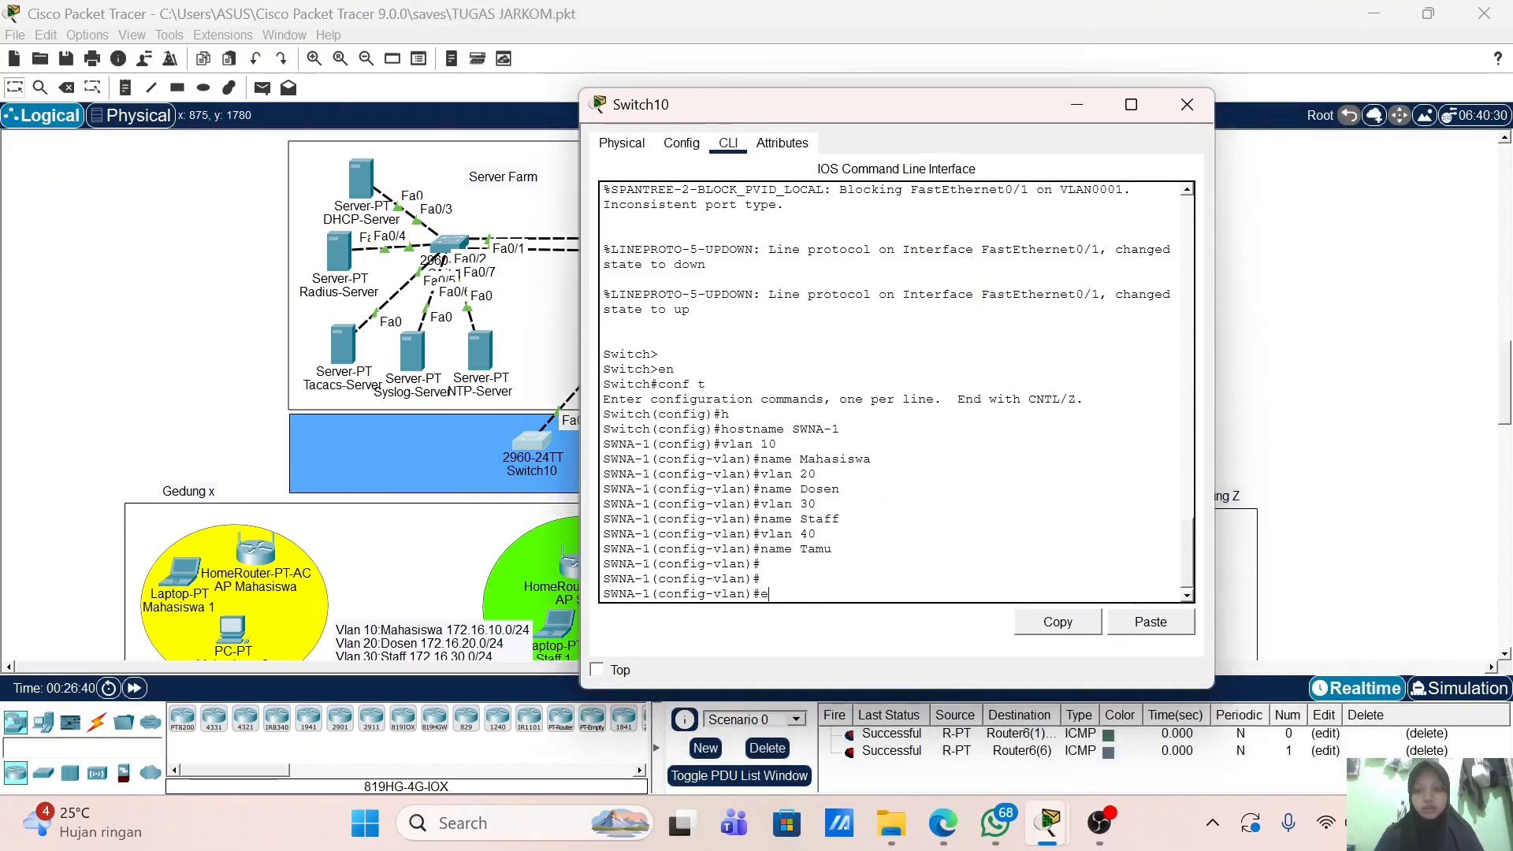
Step: Configure interface f0/1 with switchport mode trunk
text(x)
key(Return)
key(Return)
text(int f)
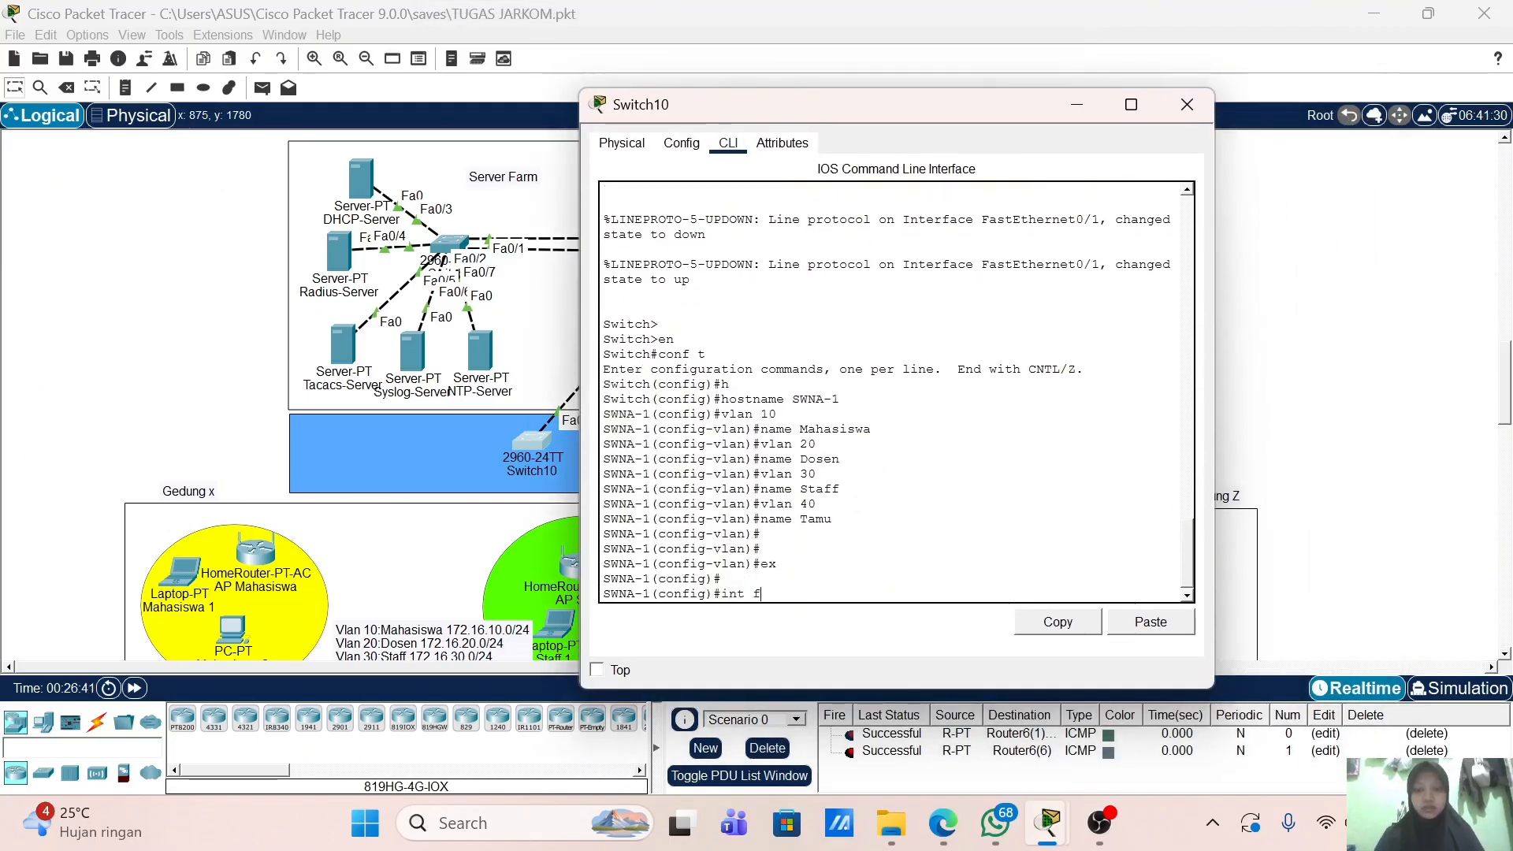
text(0/1)
key(Return)
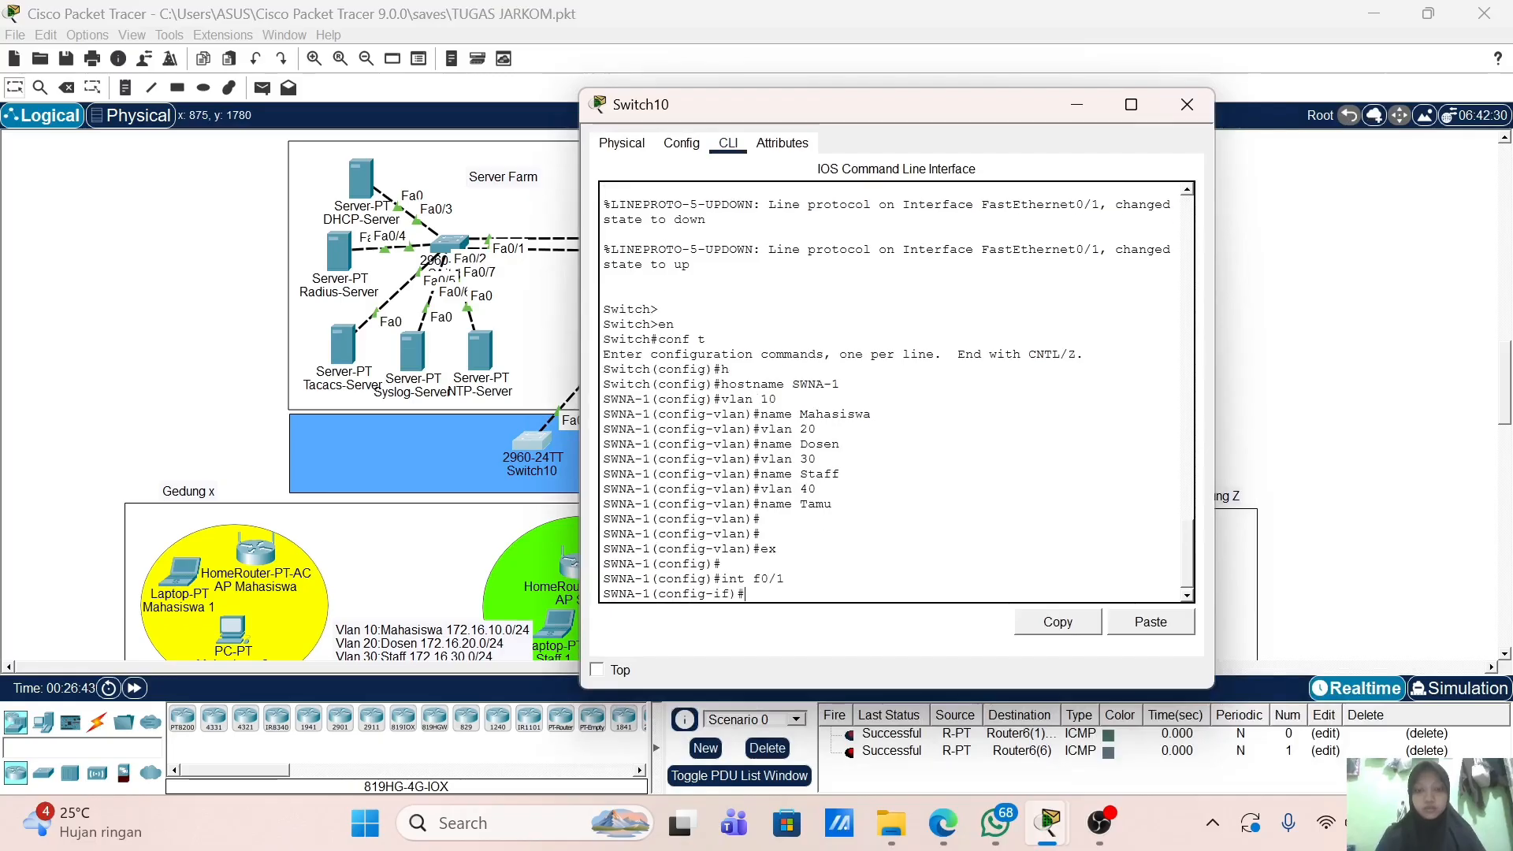
text(sw)
key(Tab)
text(,)
key(Tab)
key(BackSpace)
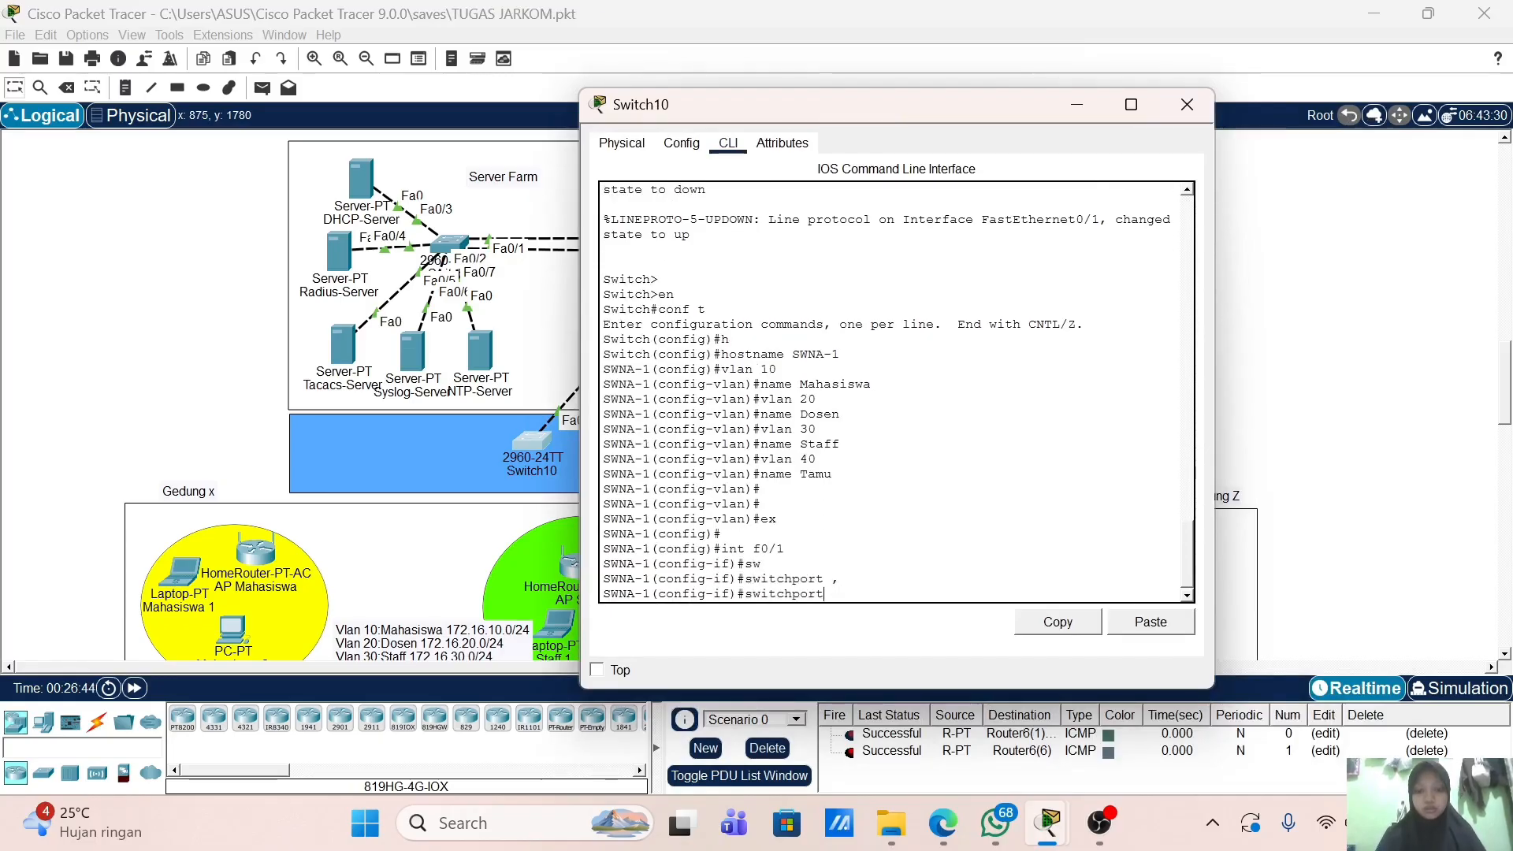
text(m)
key(Tab)
text(tr)
key(Tab)
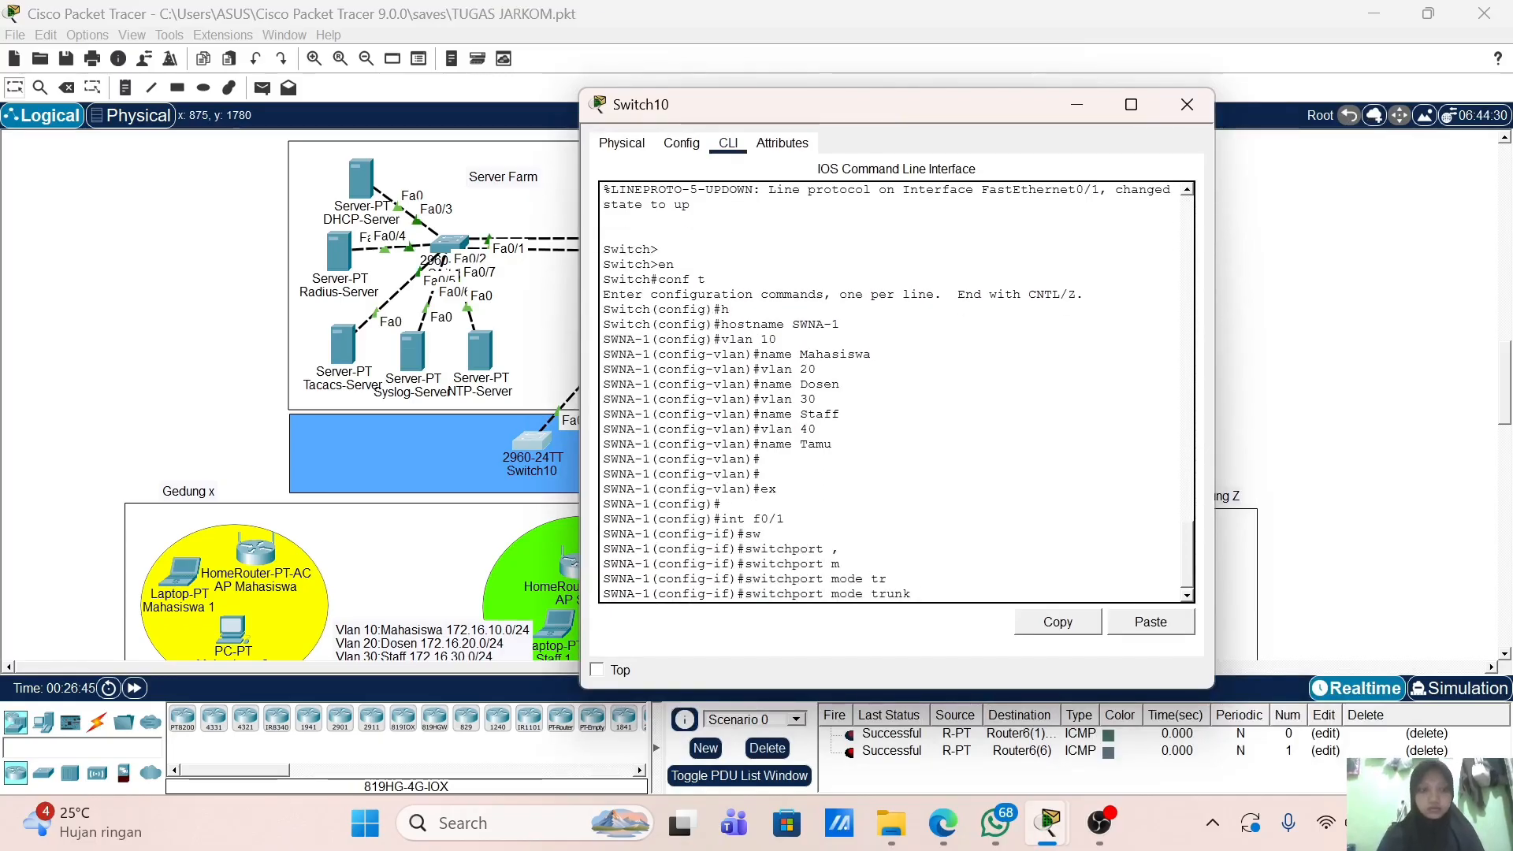
key(Return)
key(Return)
key(Return)
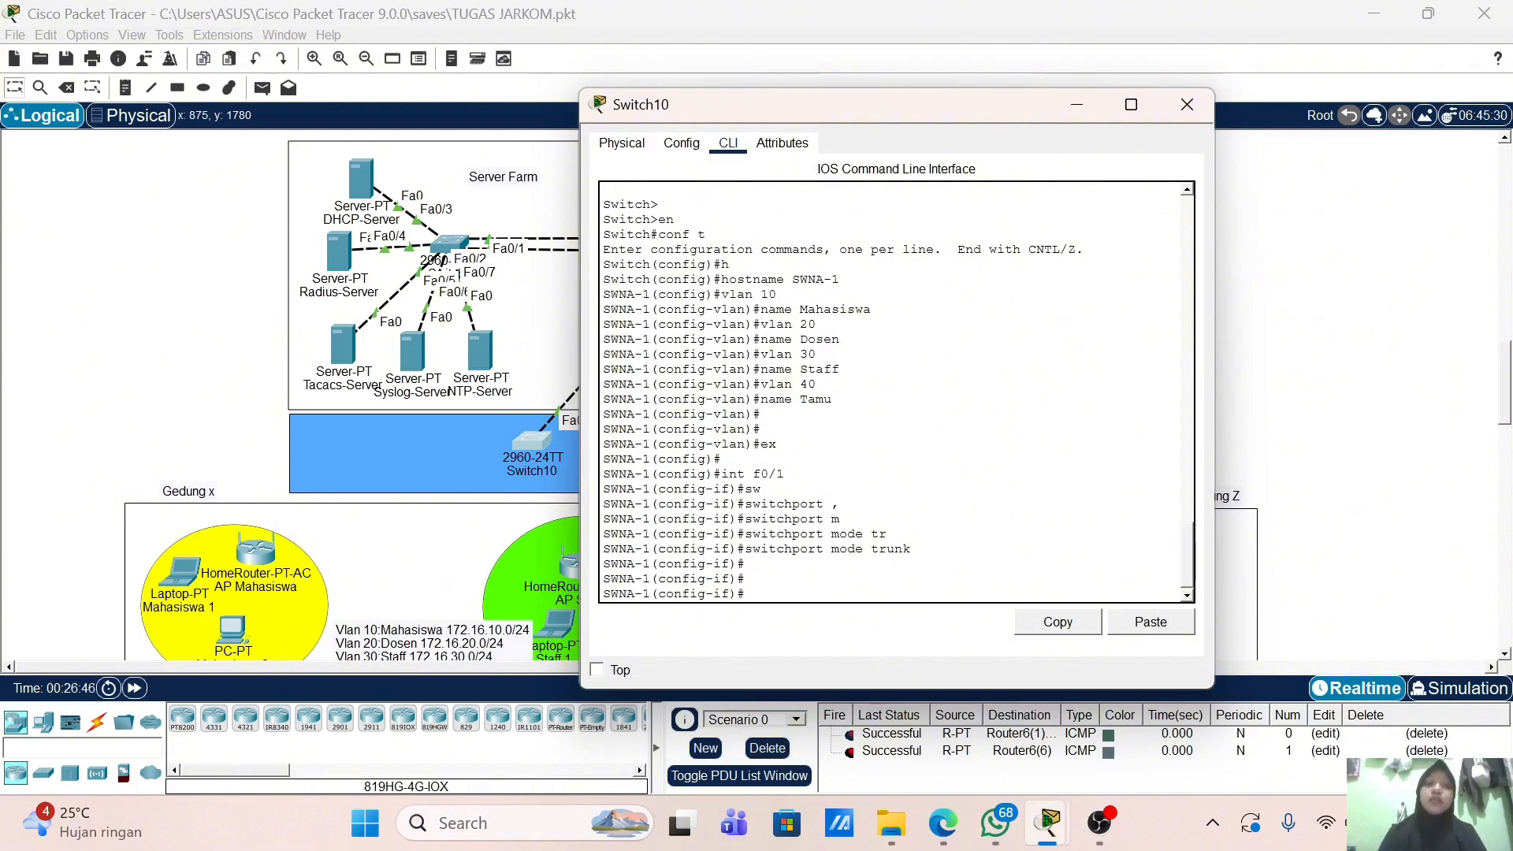
Step: Exit interface f0/1 back to global configuration mode
scroll(453, 512, down, 3)
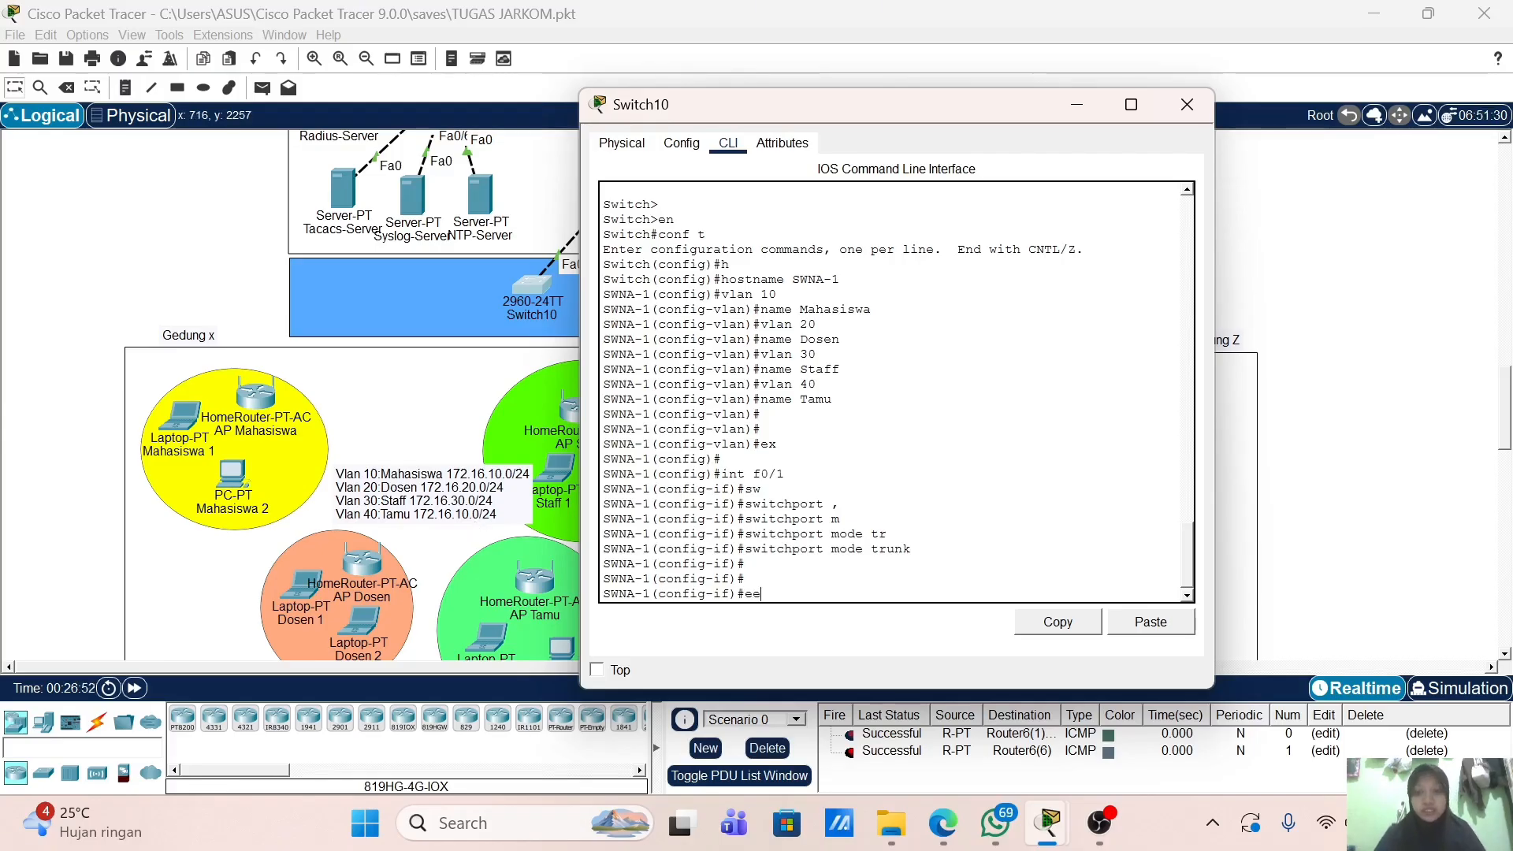
text(x)
key(Return)
key(Return)
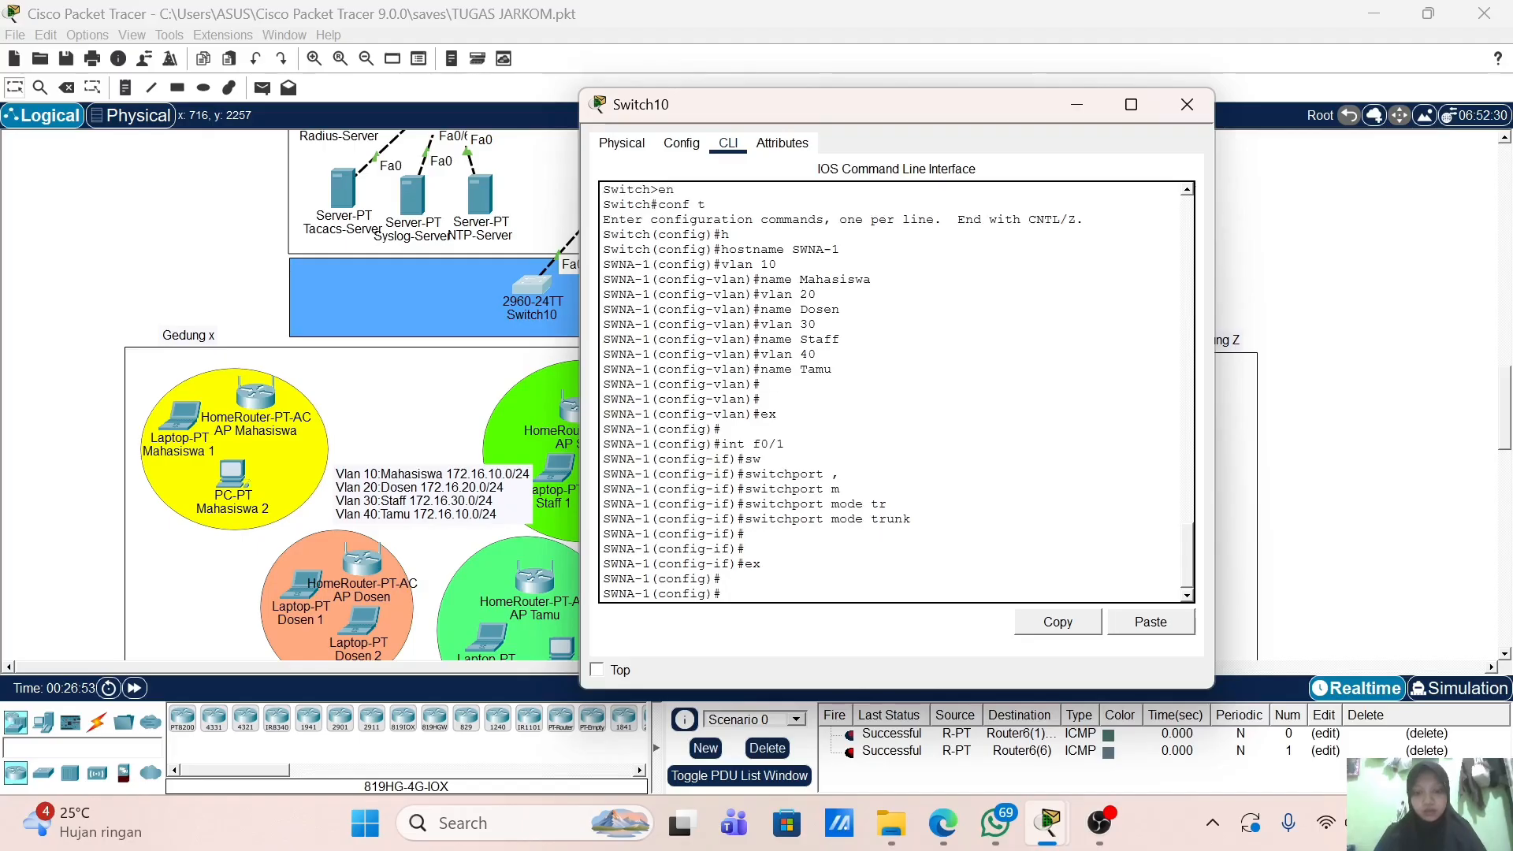
text(itn f0/2)
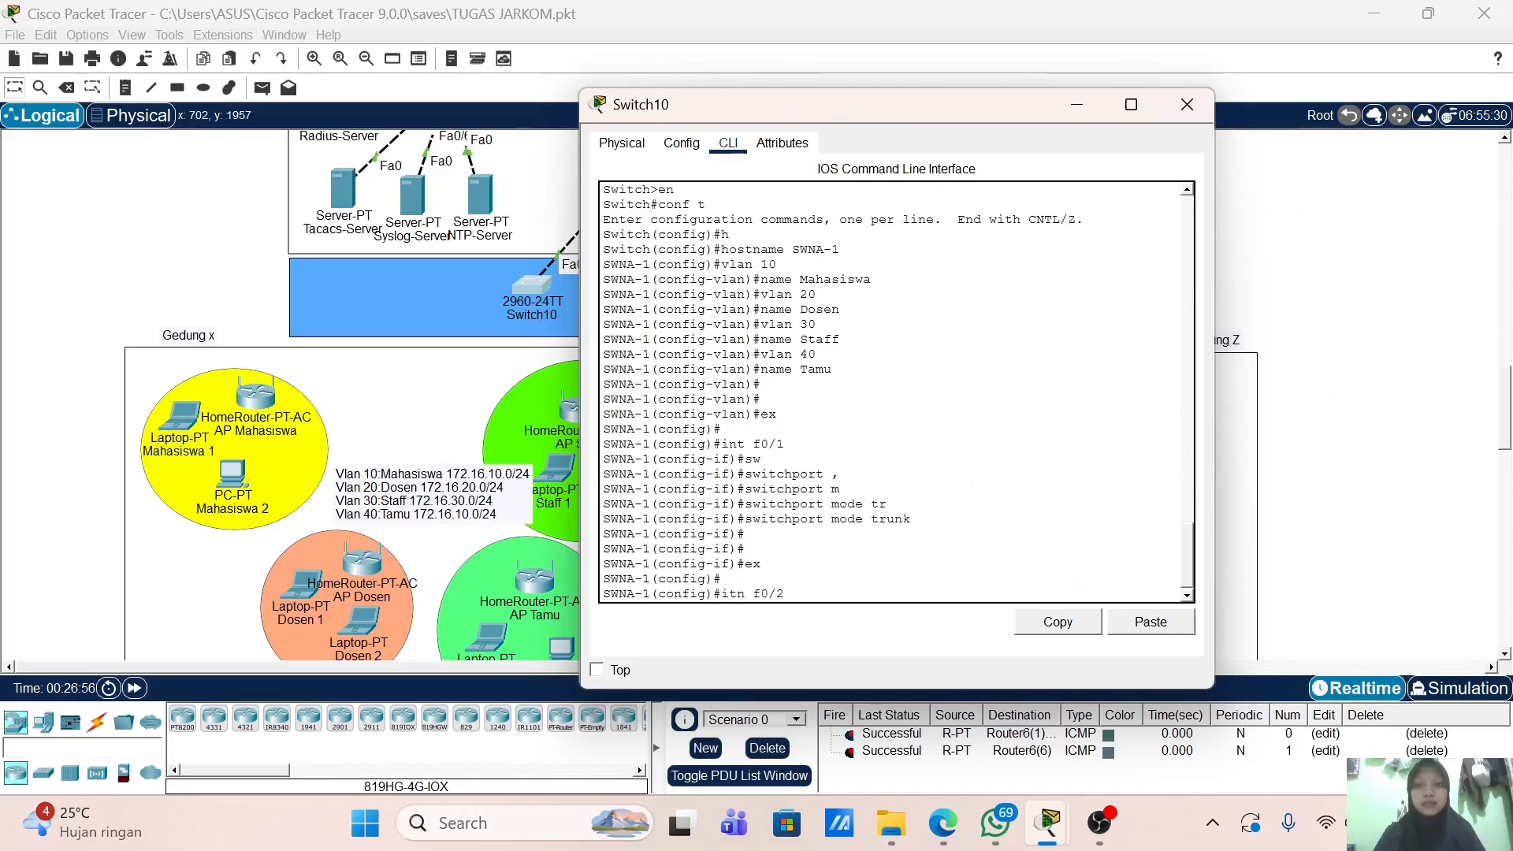
Step: Select interface range f0/2-6, correcting the command, and set the ports to access mode
text(-6)
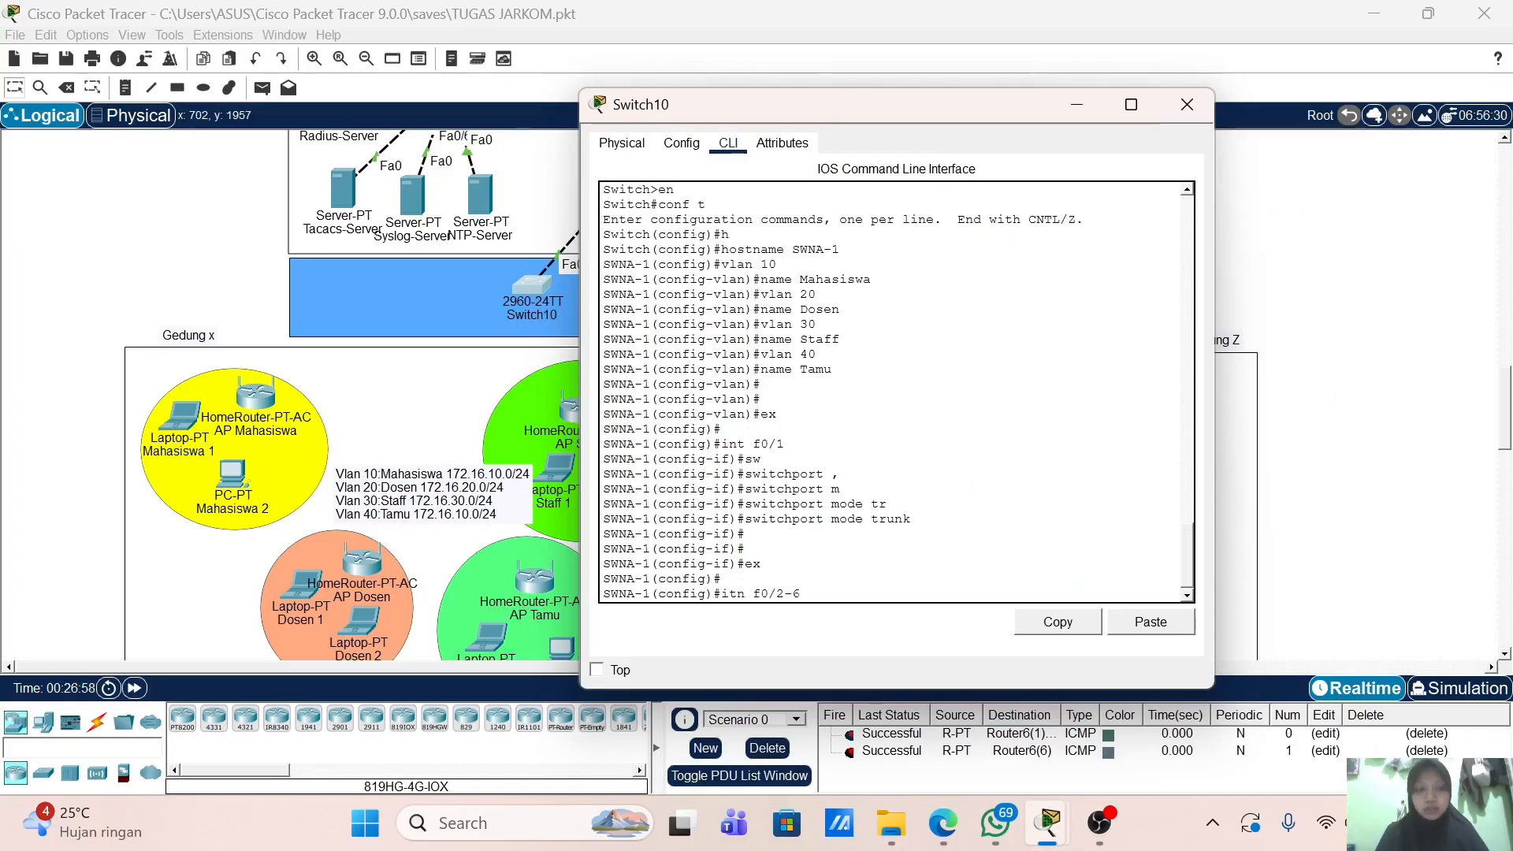
key(Return)
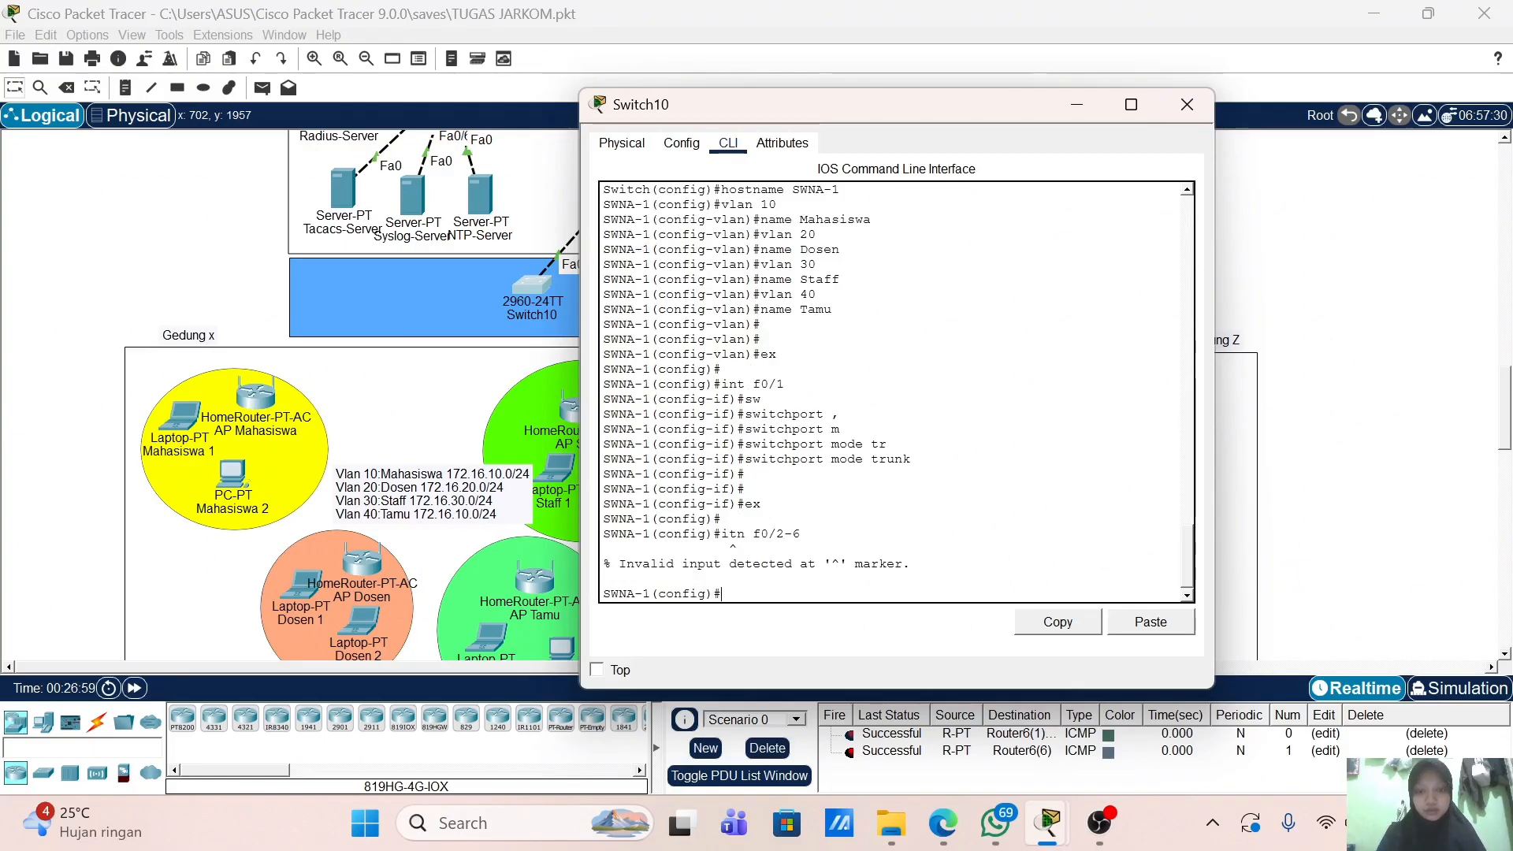
key(Up)
key(Left)
key(Left)
key(Left)
key(Left)
key(Left)
key(Left)
text(range)
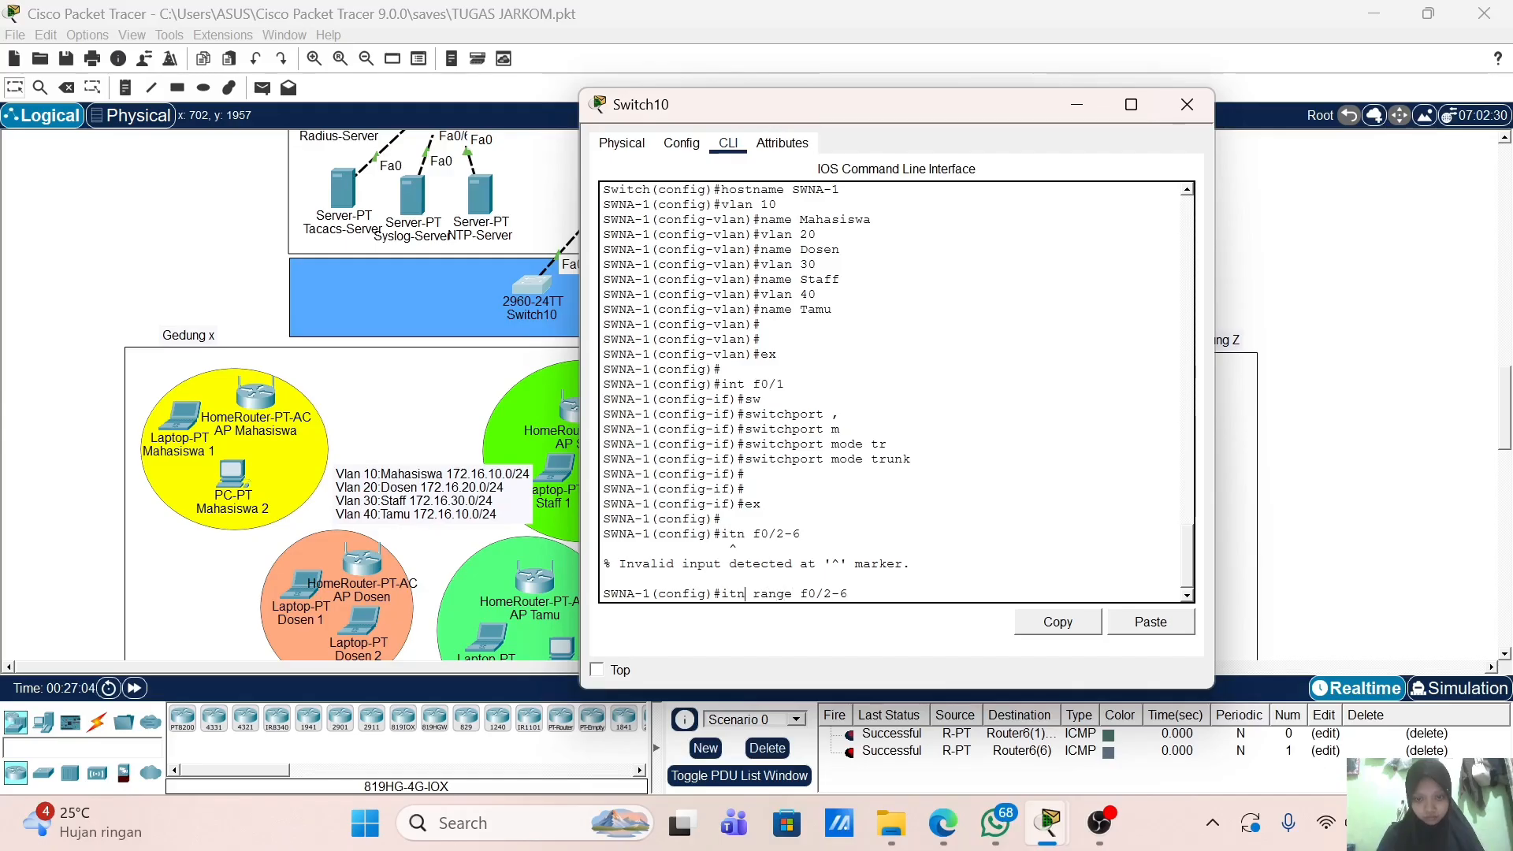
key(Left)
key(Left)
key(Left)
key(BackSpace)
key(BackSpace)
text(nt)
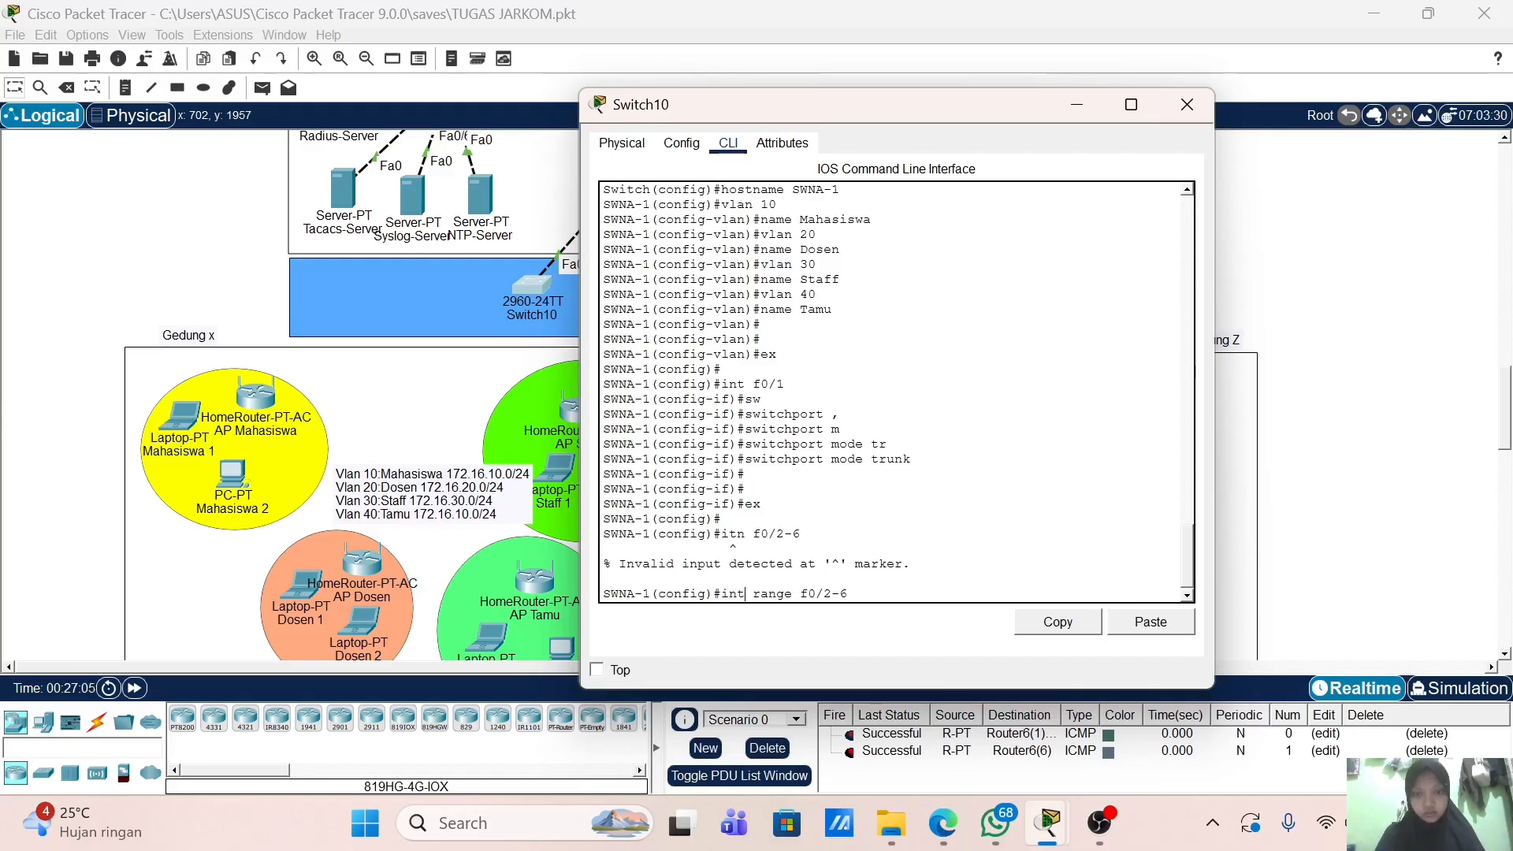
key(Return)
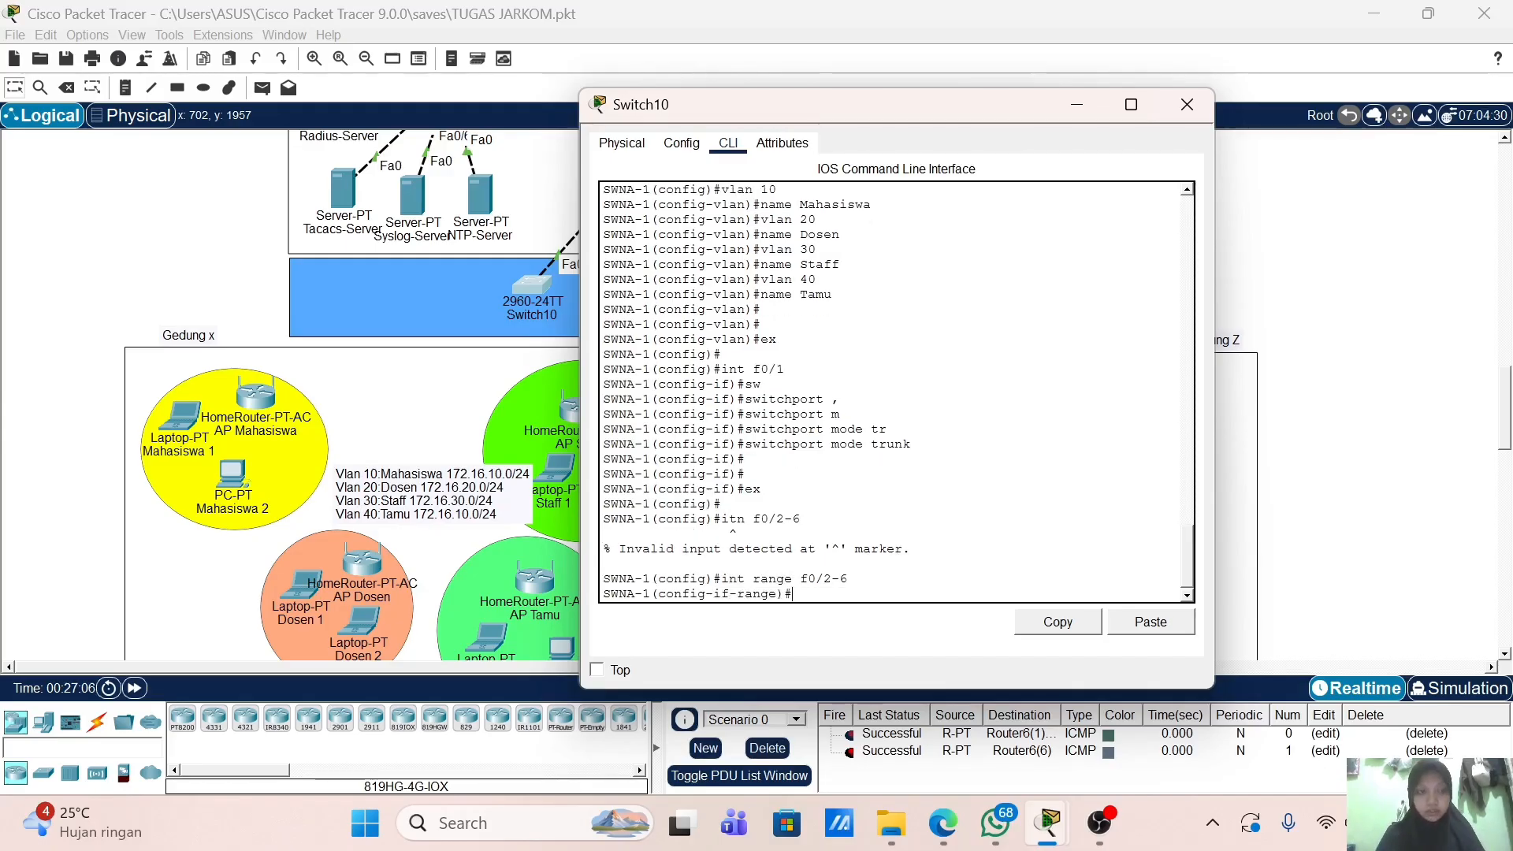
text(sw)
key(Tab)
text(m)
key(Tab)
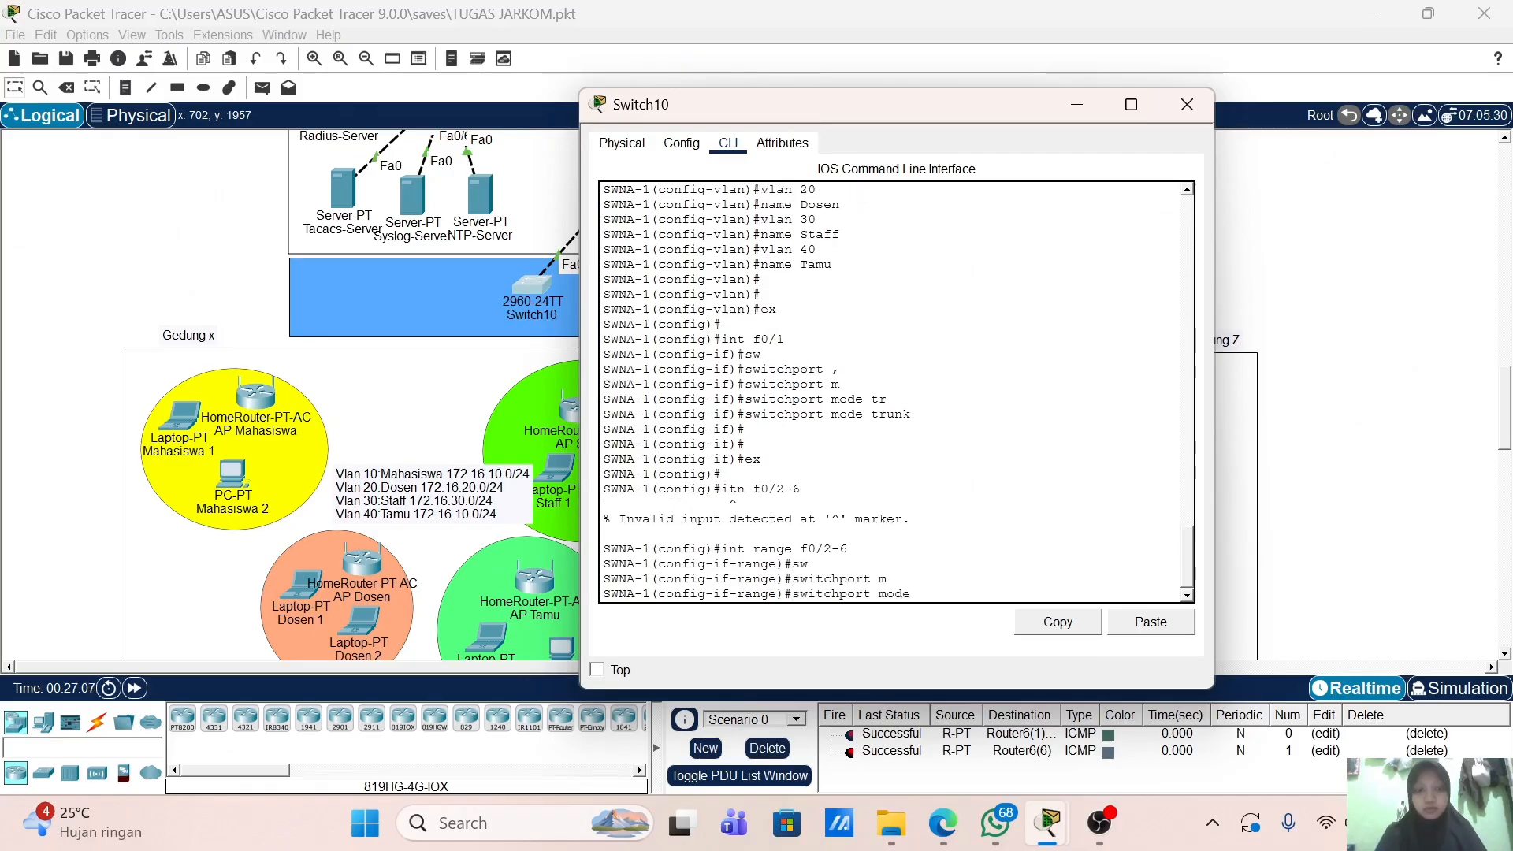
text(ac)
key(Tab)
key(Return)
Step: Assign ports f0/2-6 to VLAN 10 and exit the range
text(sw)
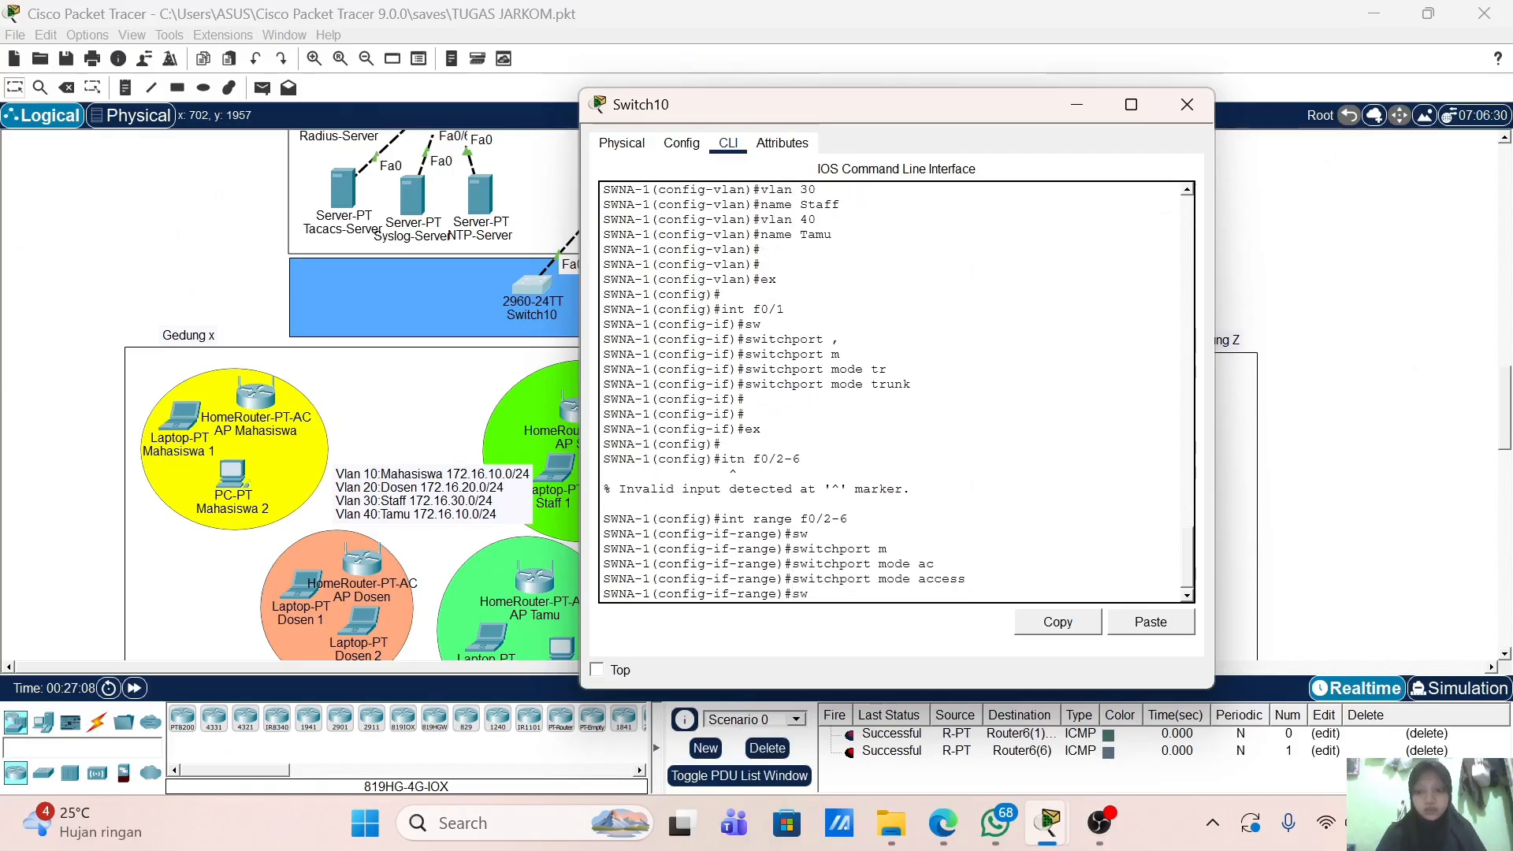
key(Tab)
text(ac)
key(Tab)
text(vl)
key(Tab)
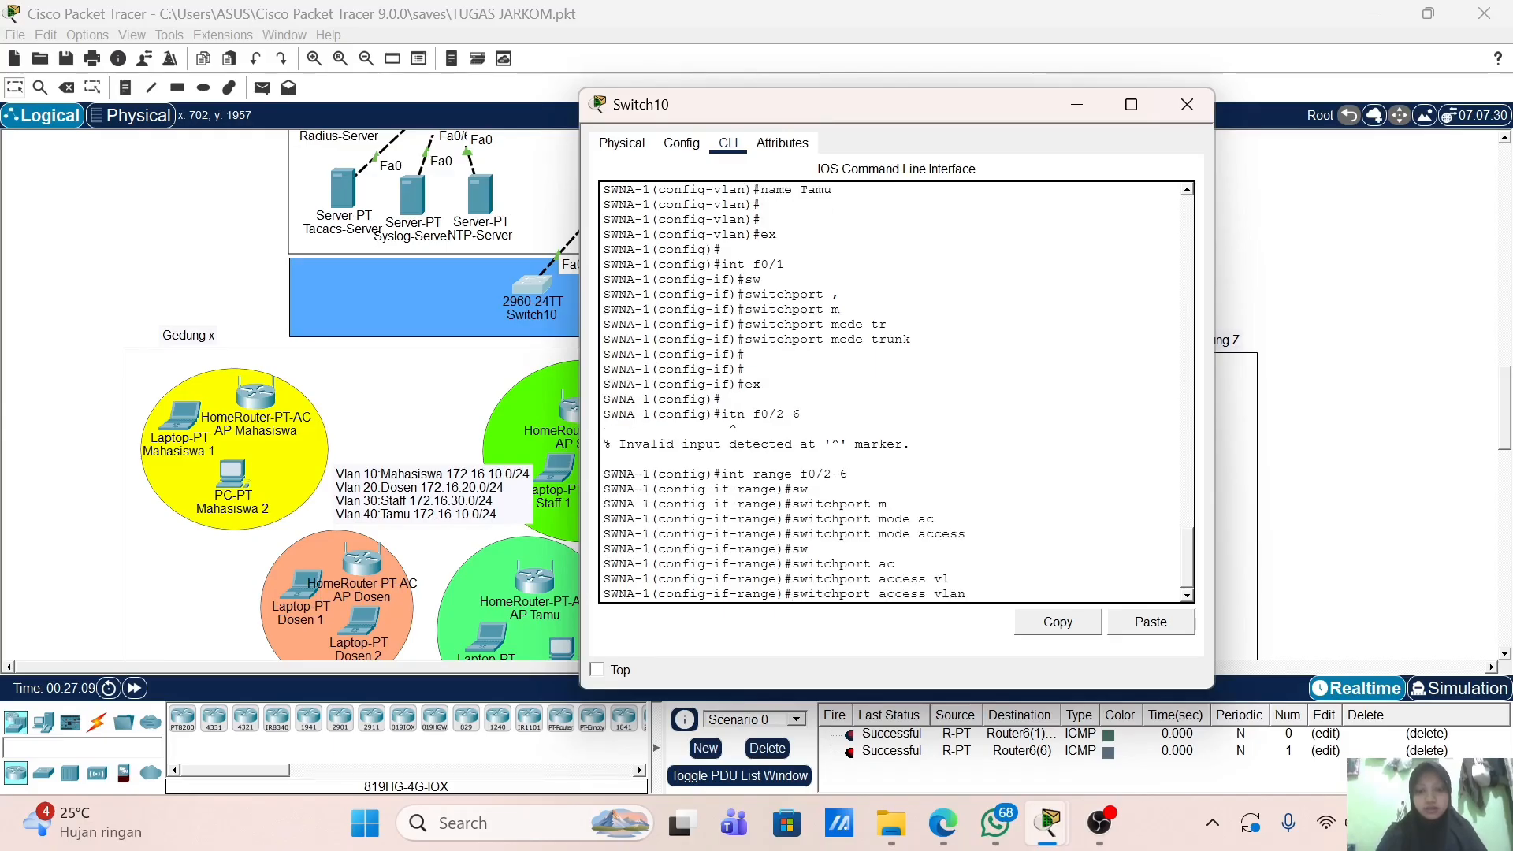
text(10)
key(Return)
key(Return)
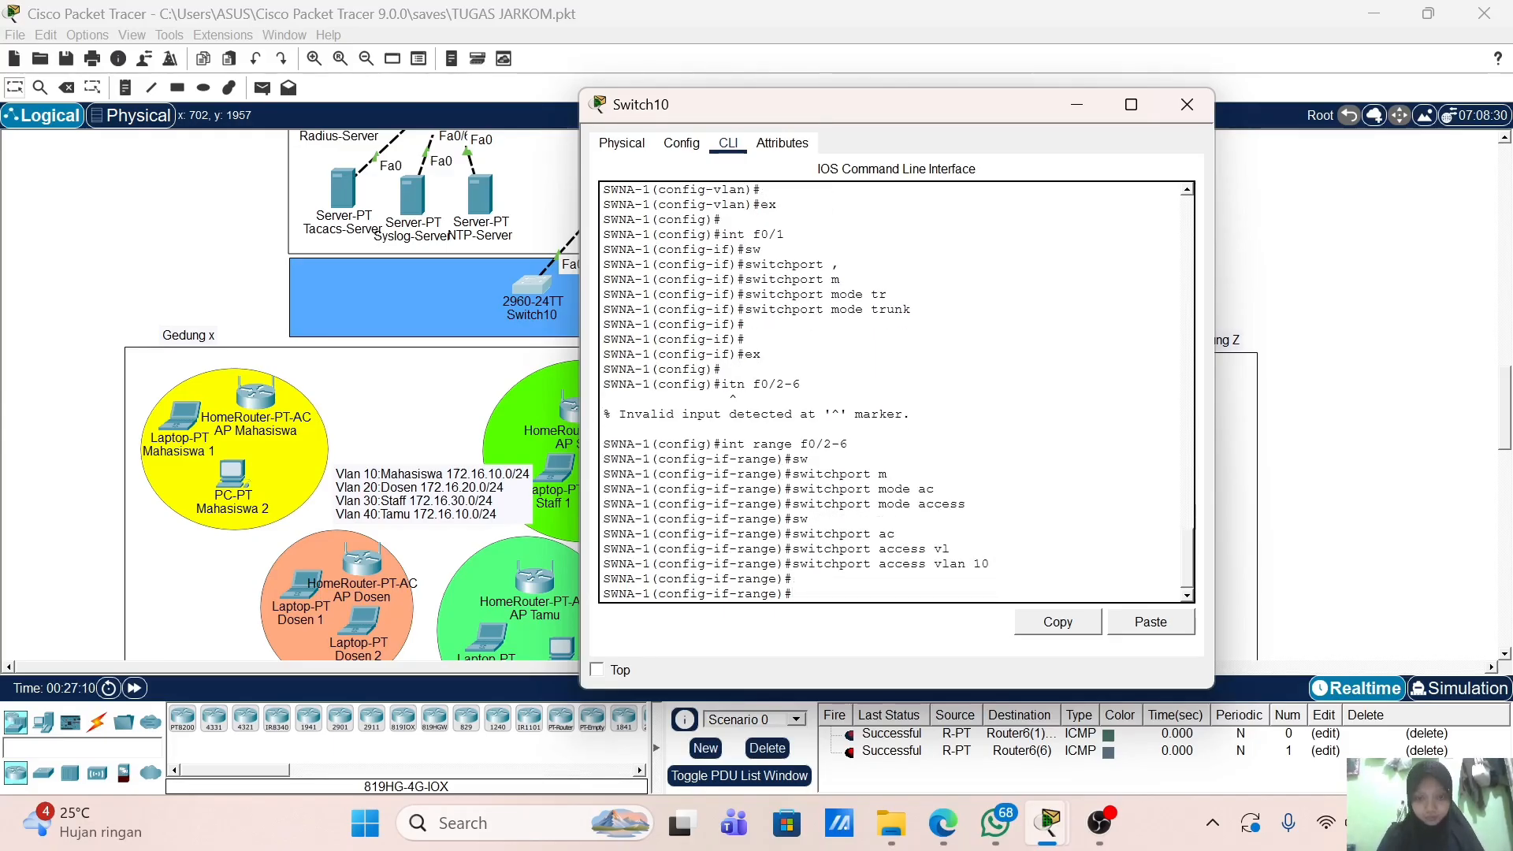
text(ex)
key(Return)
Step: Enter interface range f0/7-12 and set the ports to access mode
text(int r)
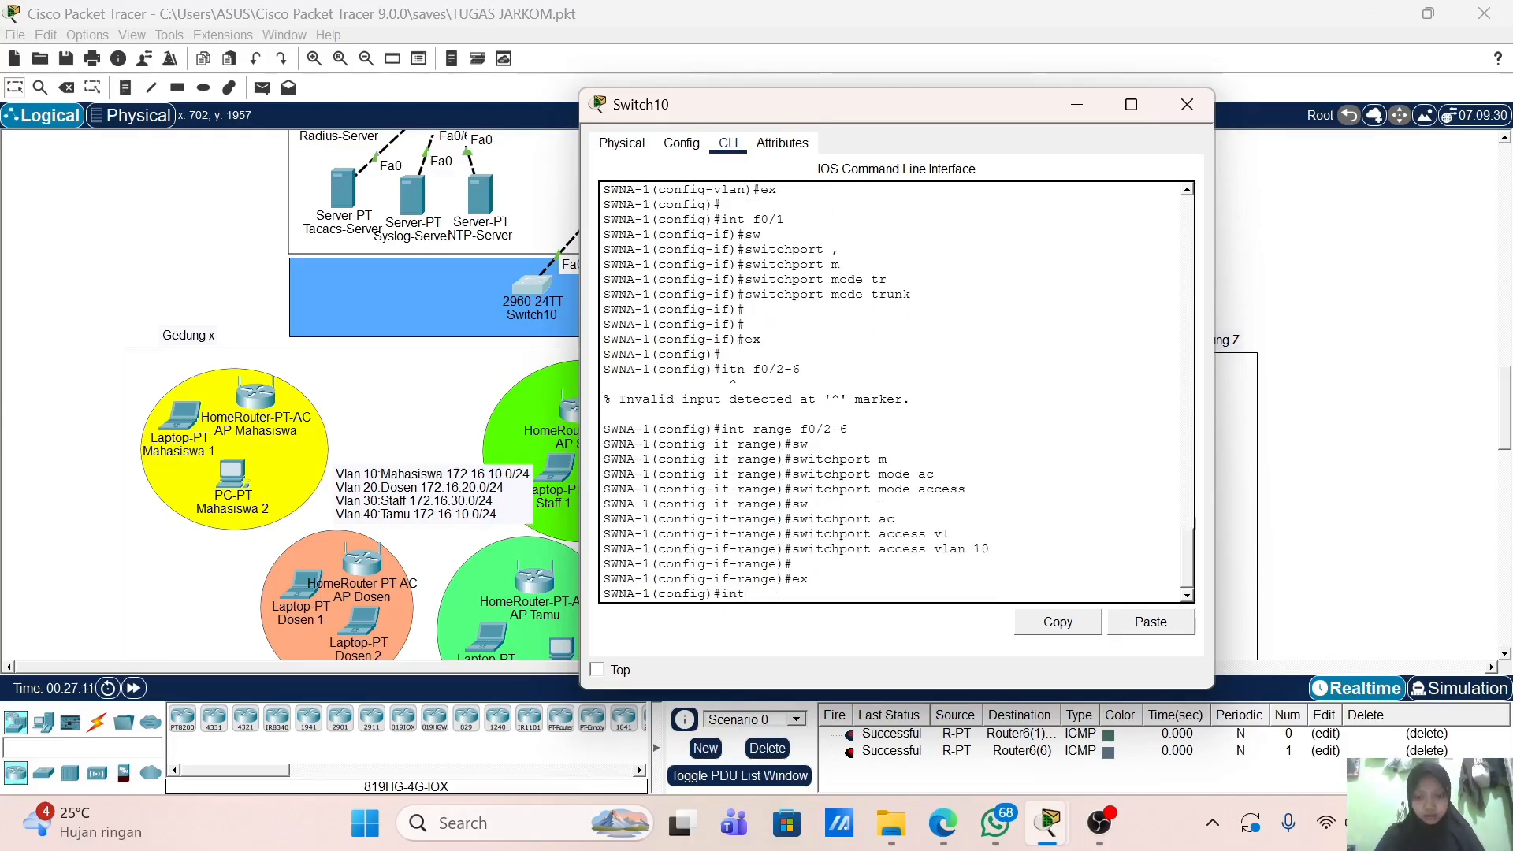
key(Tab)
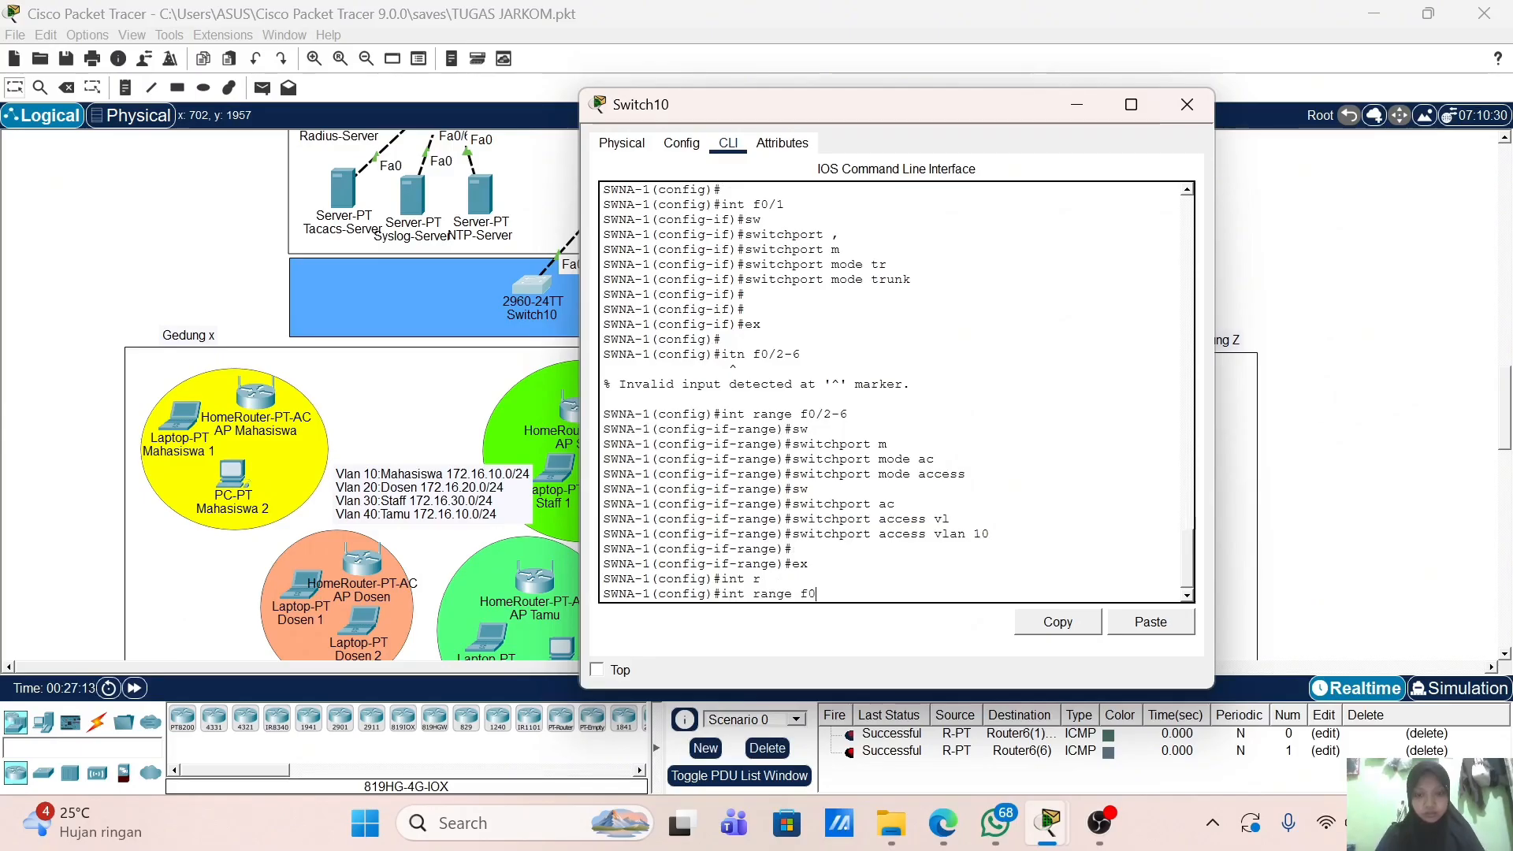
text(f0/)
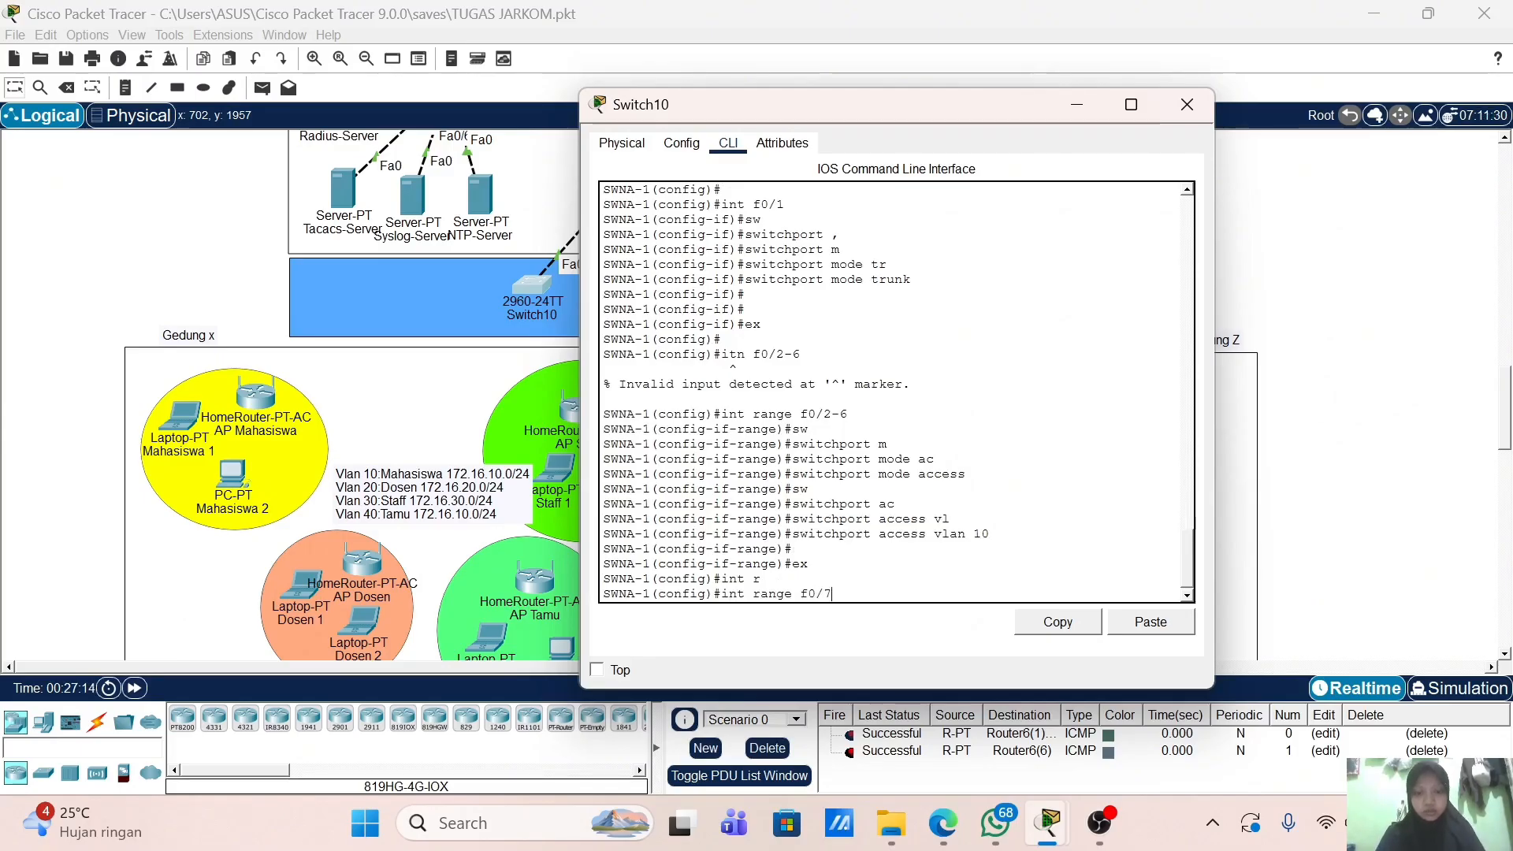
text(7-13)
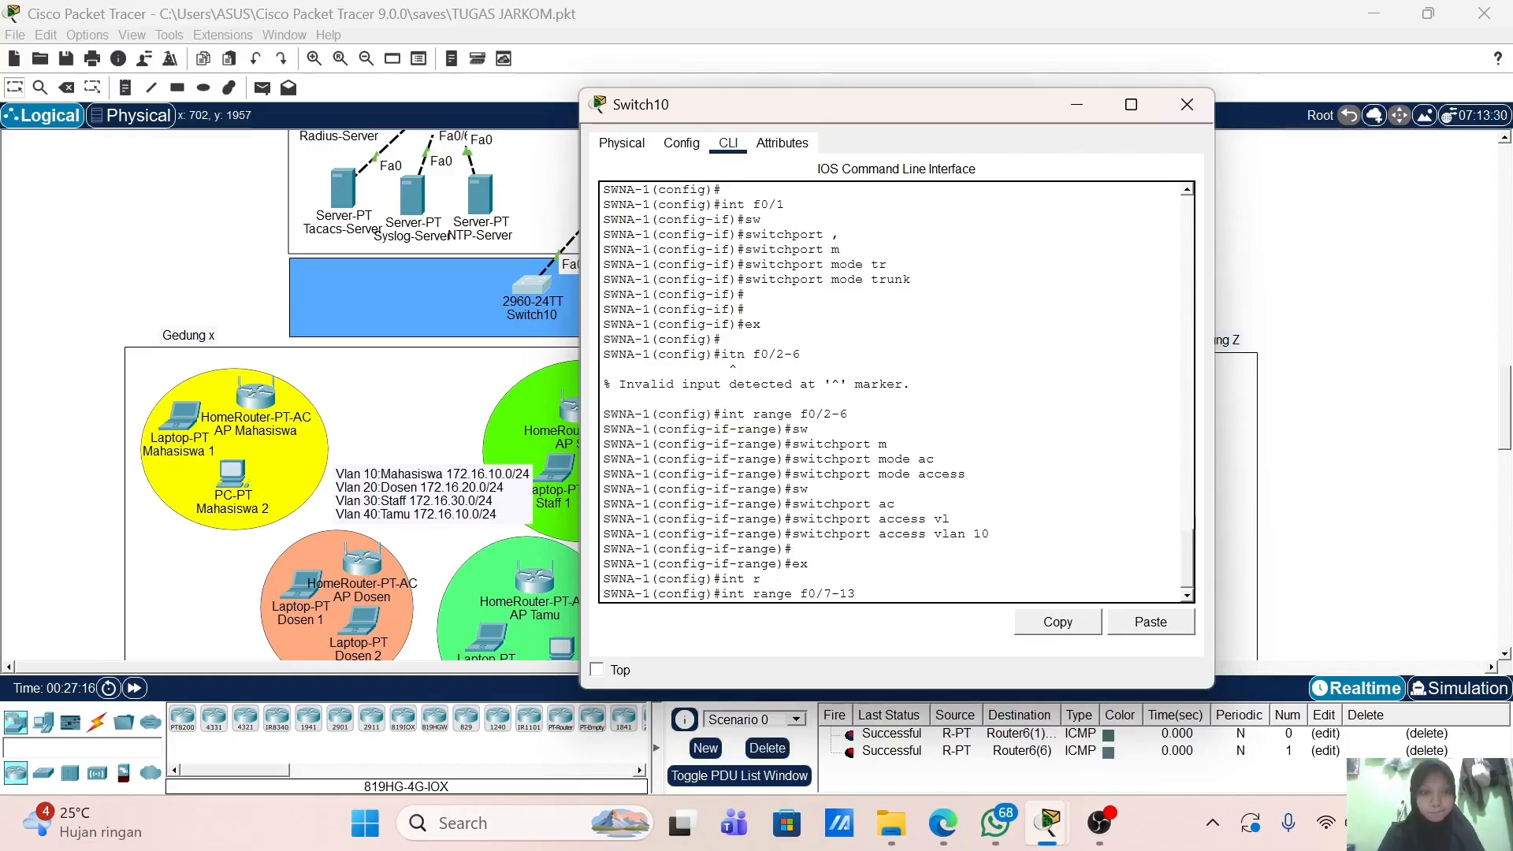
key(Return)
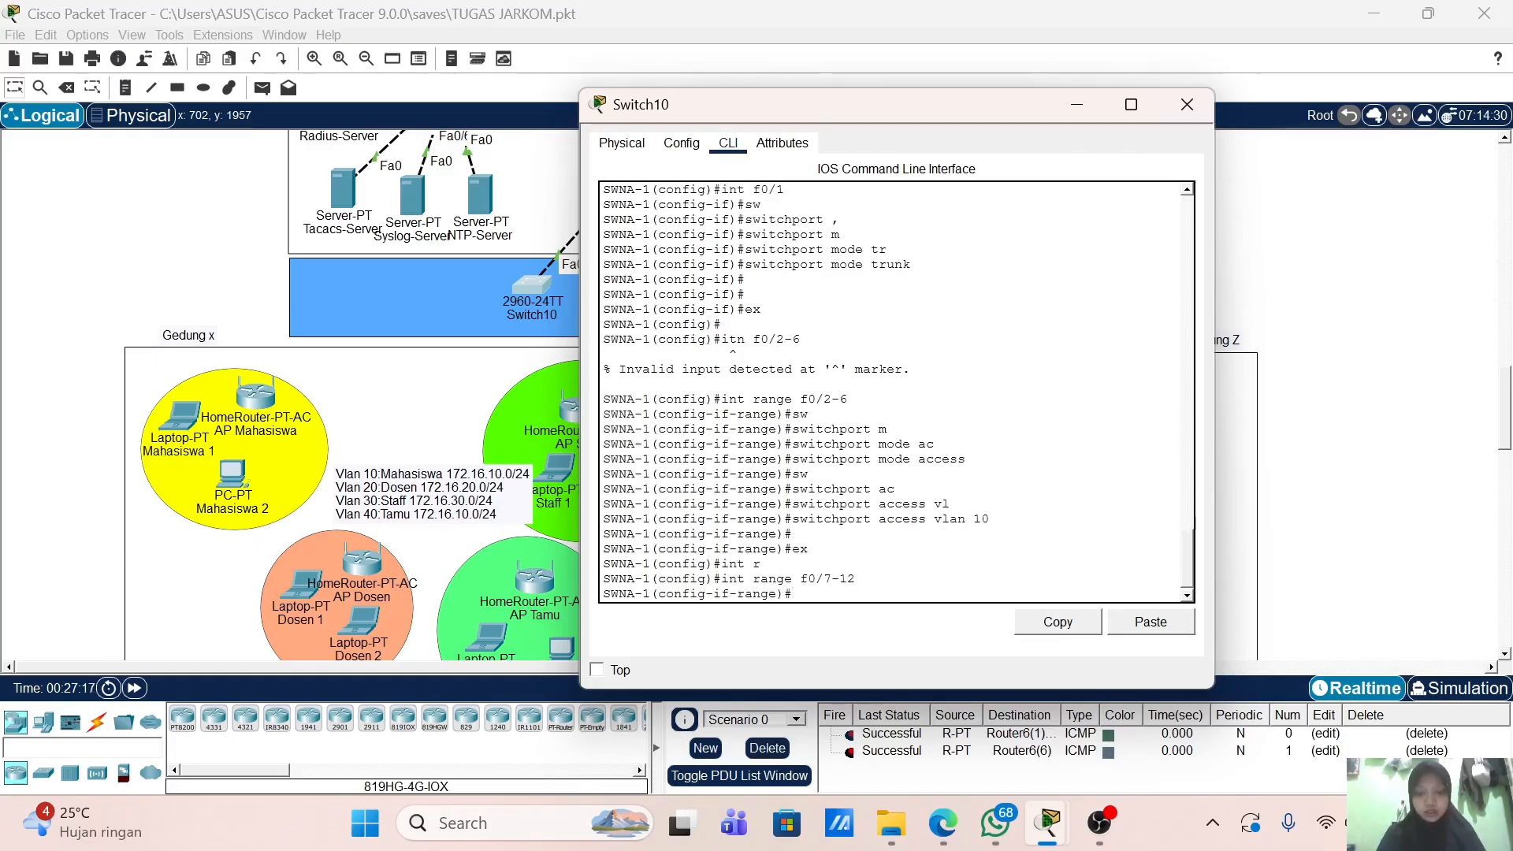
text(sw)
key(Tab)
text(m)
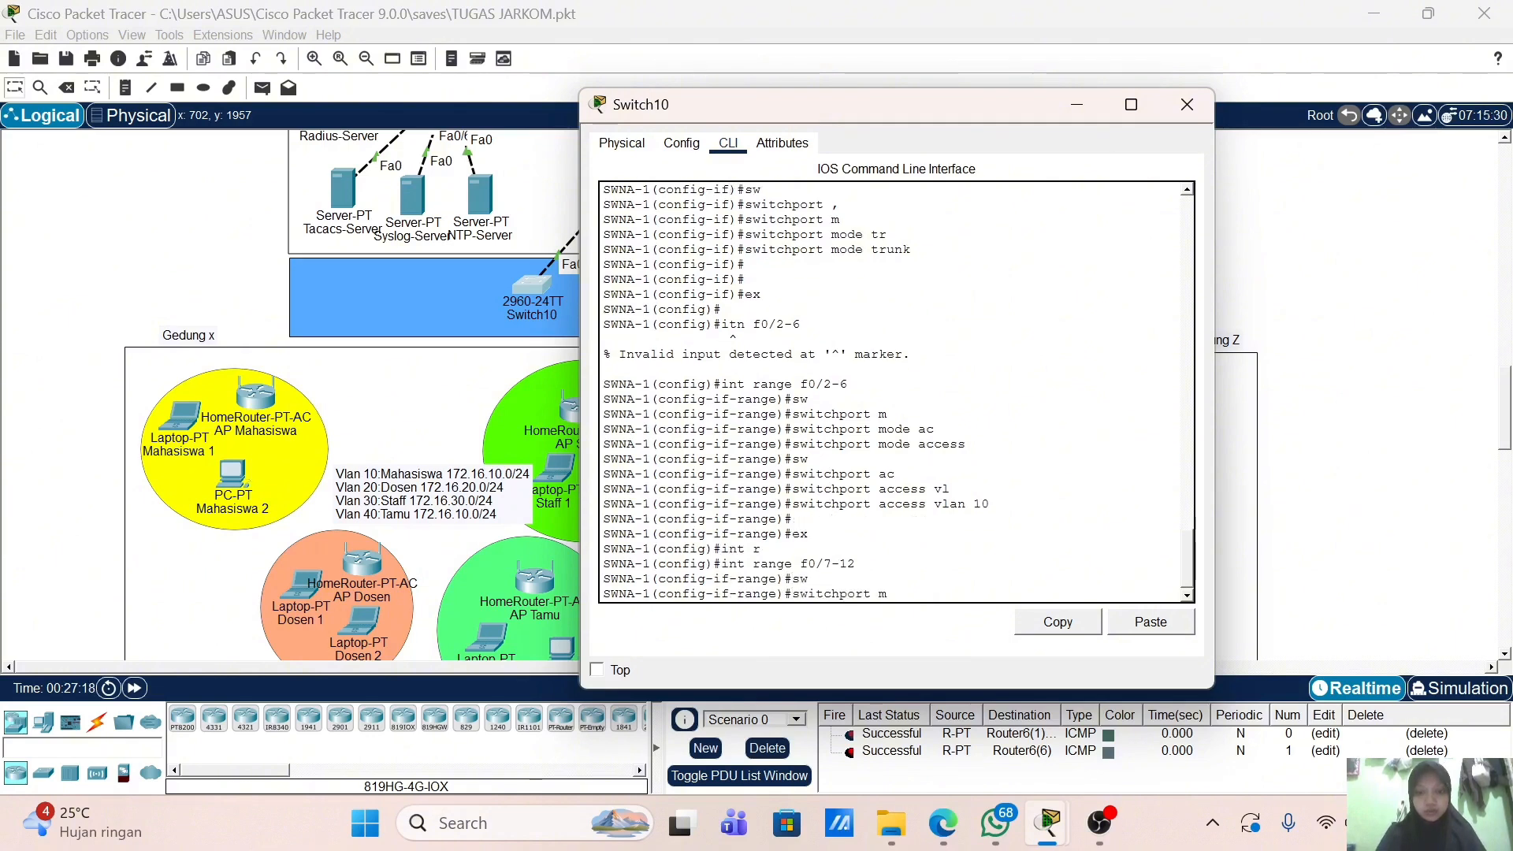
key(Tab)
text(ac)
key(Tab)
key(Return)
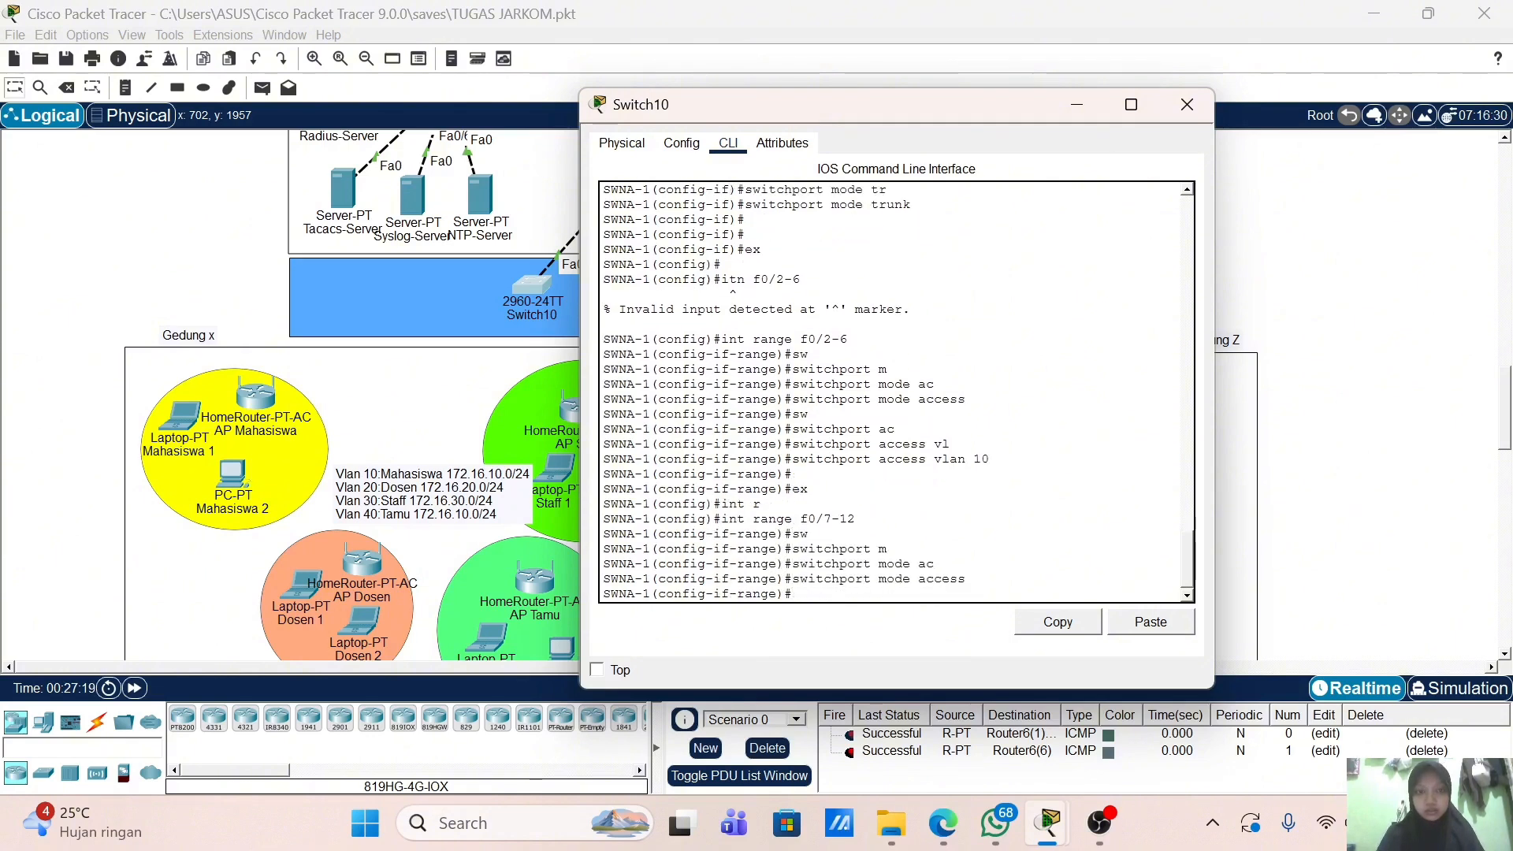
Step: Assign ports f0/7-12 to access VLAN 20 and exit
text(sw)
key(Tab)
text(a)
key(Tab)
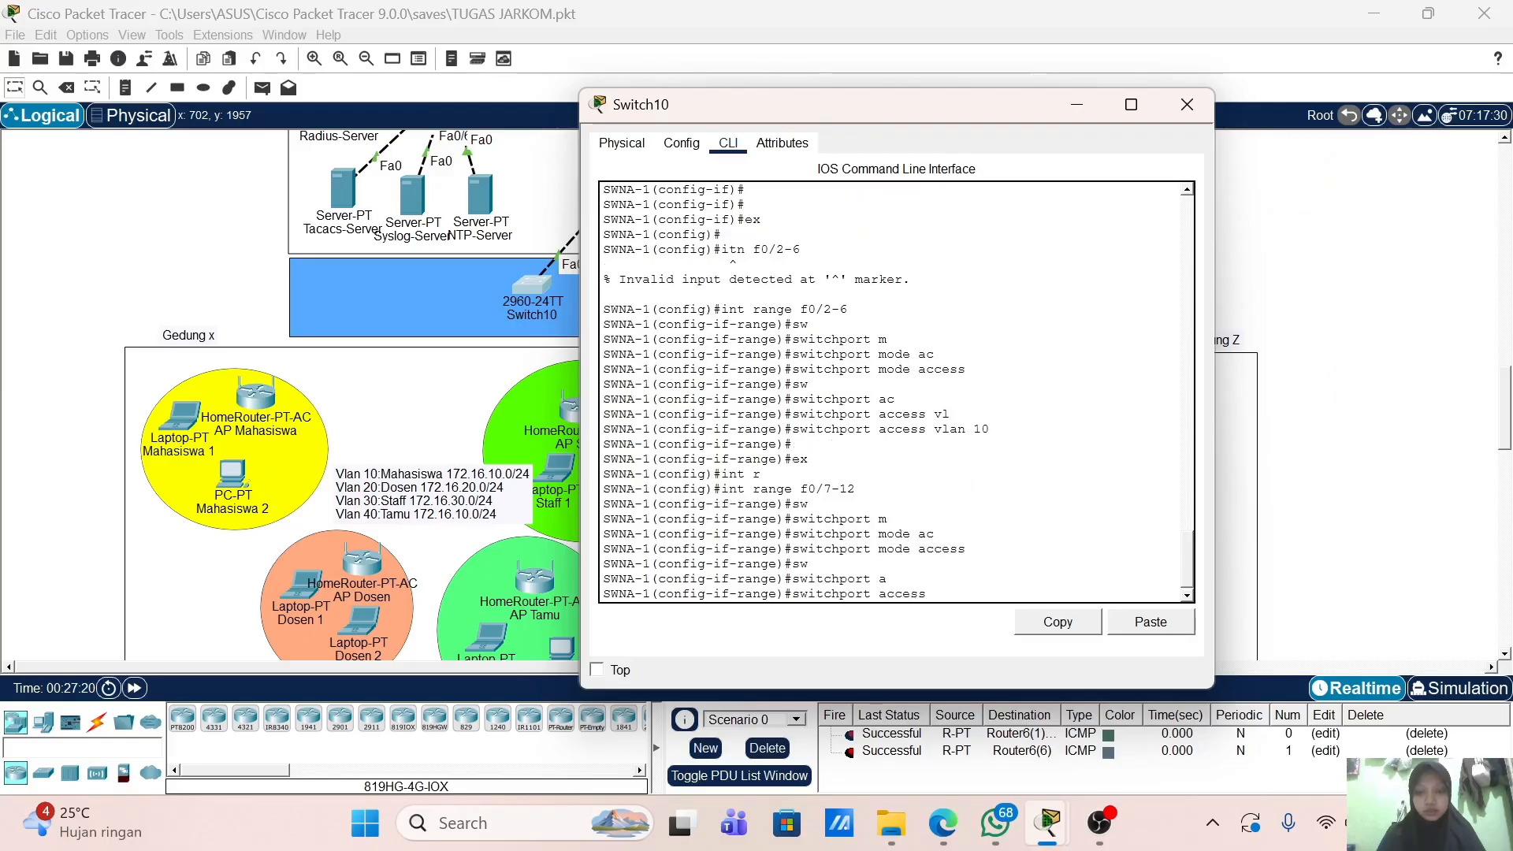
text(v)
key(Tab)
text(2)
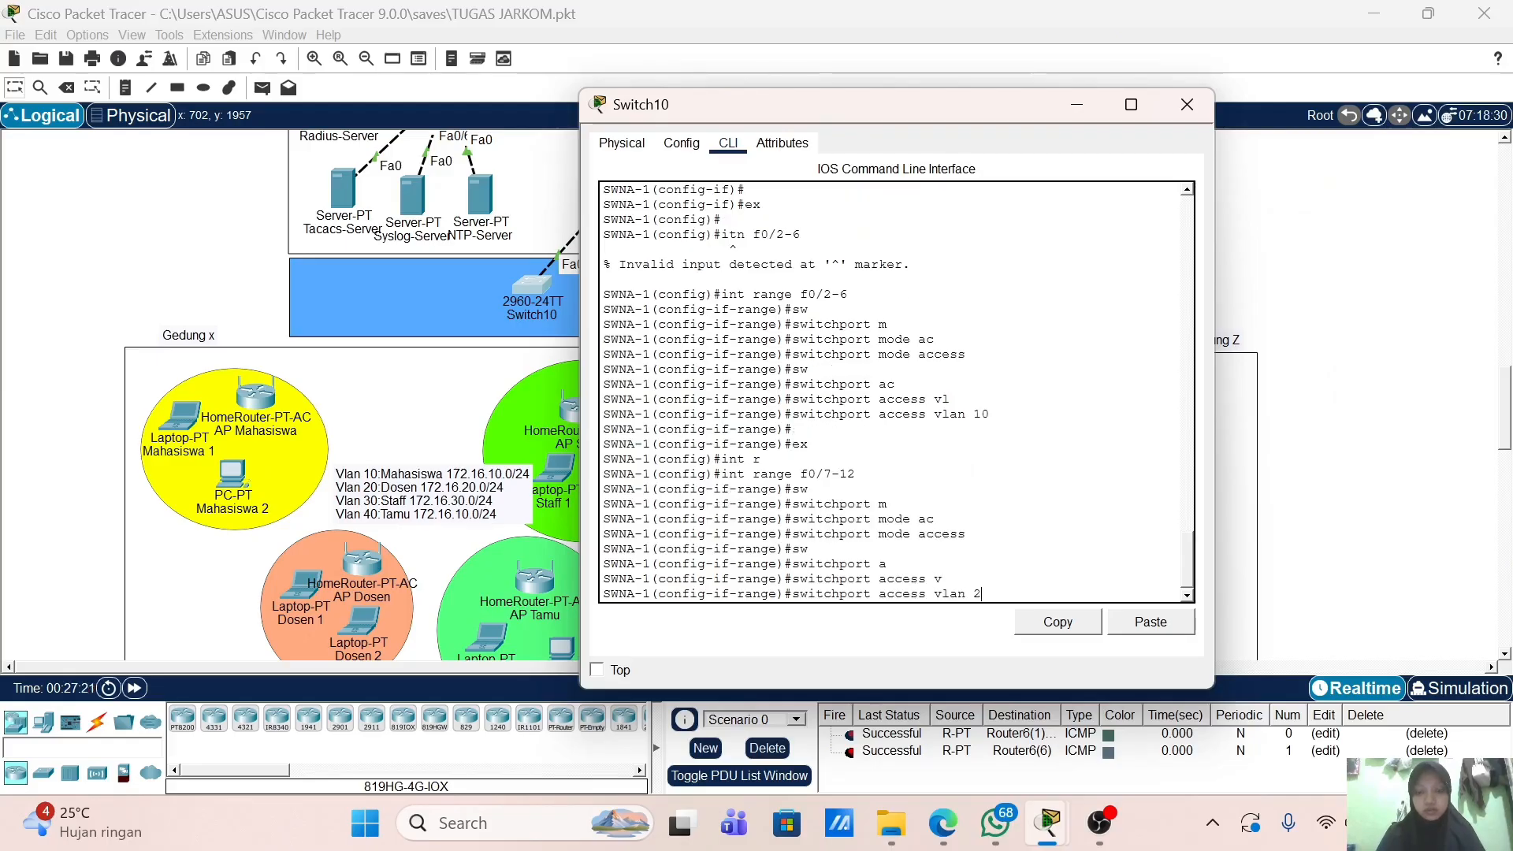
text(0)
key(Return)
key(Return)
text(ex)
key(Return)
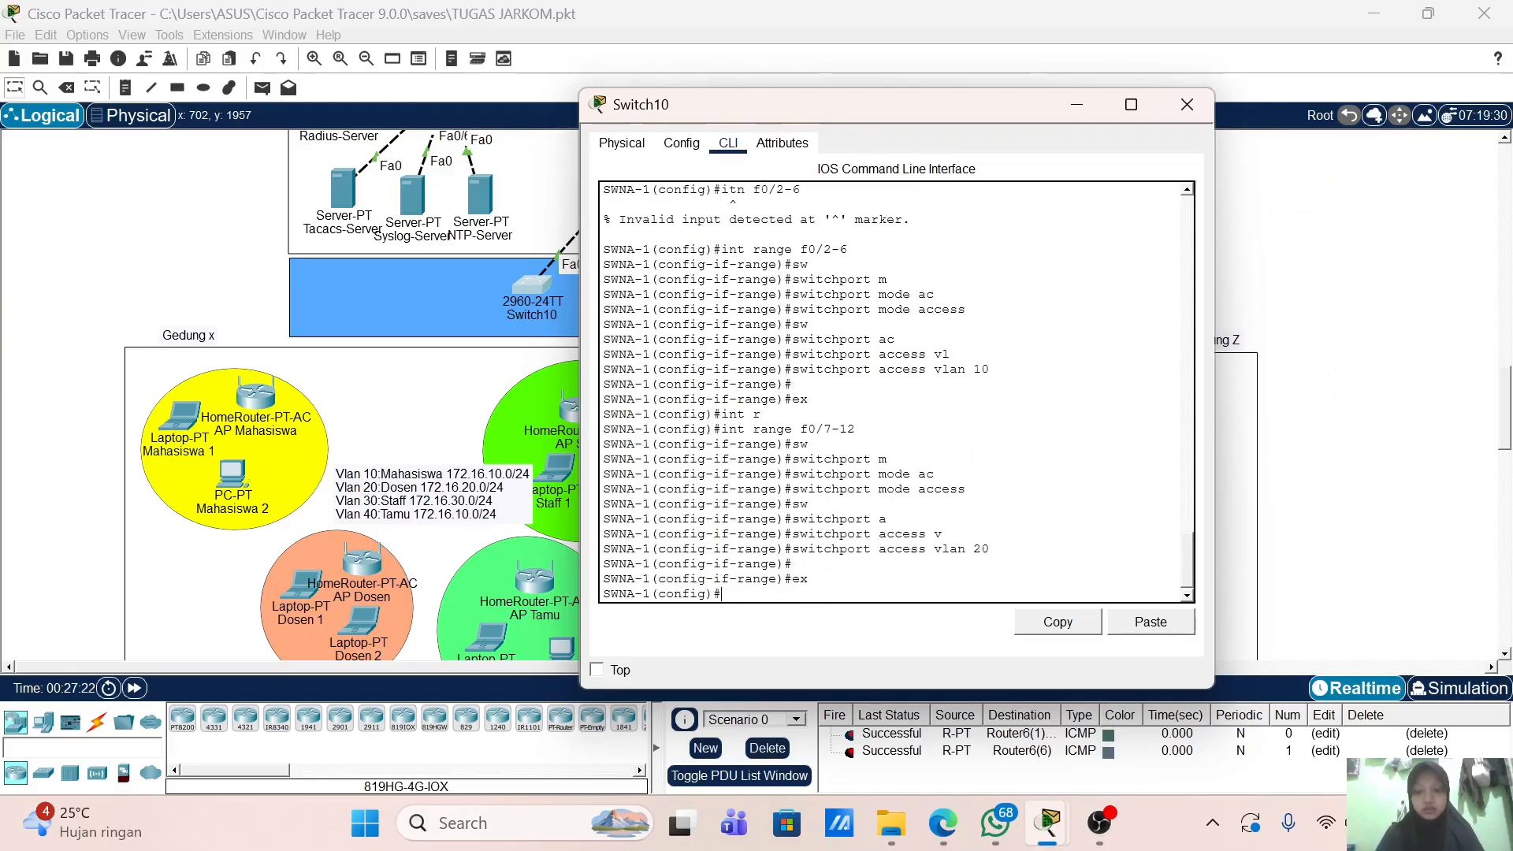
Step: Enter interface range f0/13-18 and make them access ports
text(in)
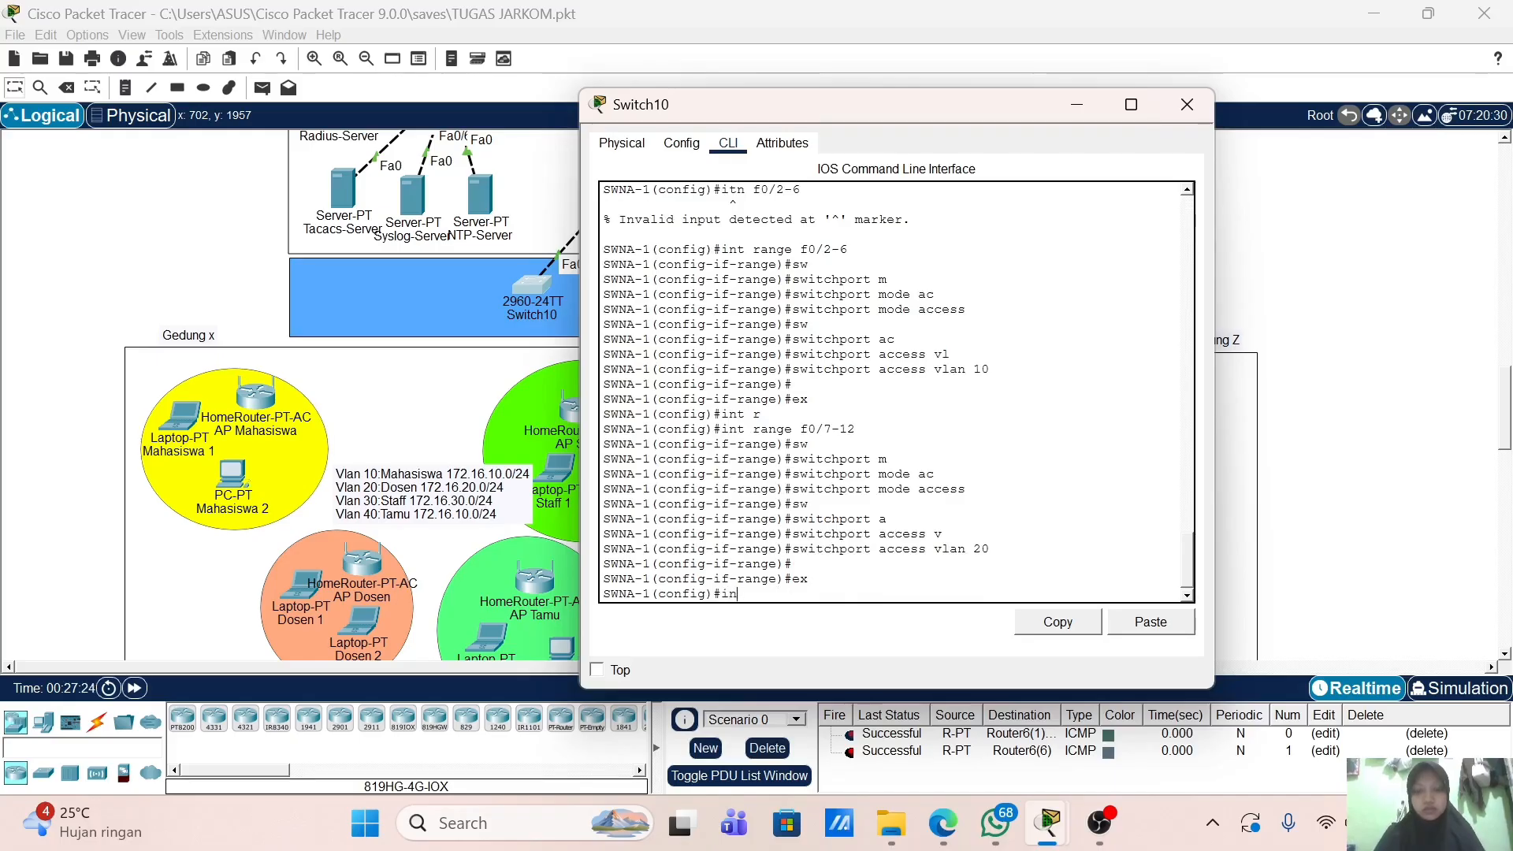
text(t r)
key(Tab)
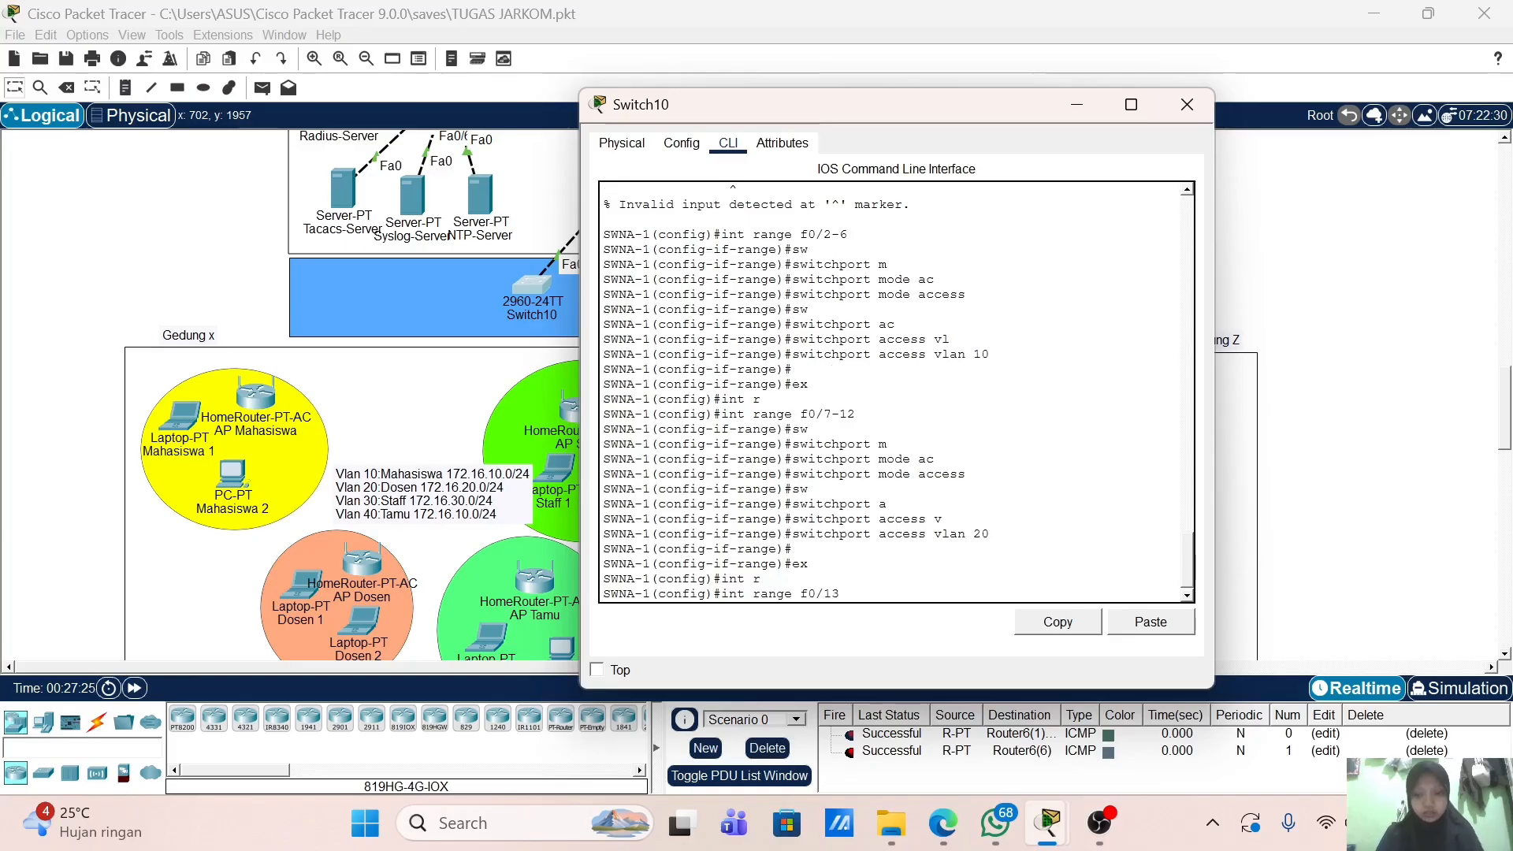
text(18)
key(Return)
text(sw)
key(Tab)
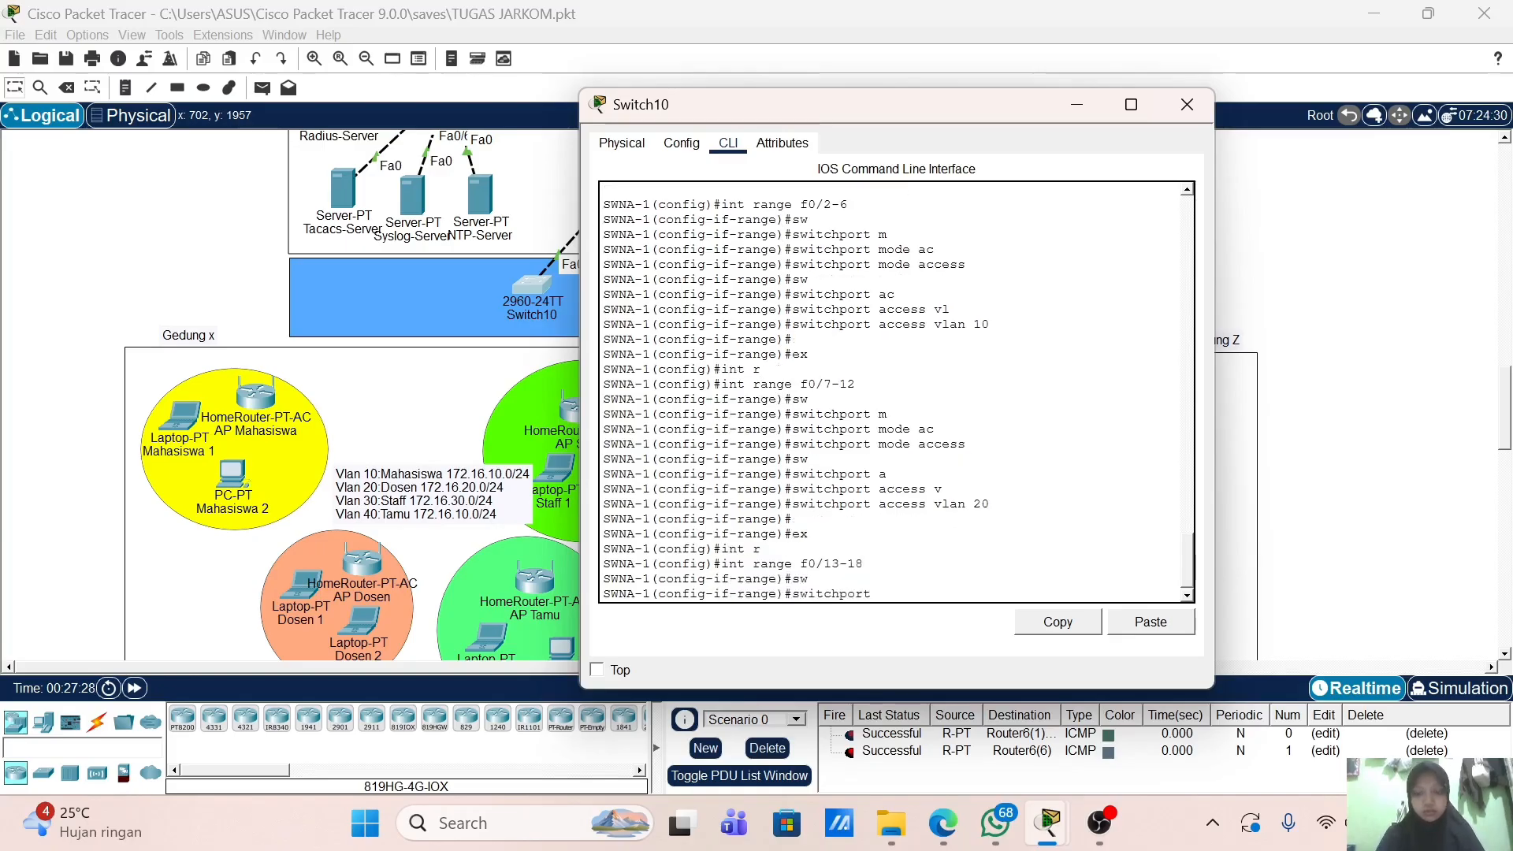
text(m)
key(Tab)
text(a)
key(Tab)
key(Return)
Step: Put ports f0/13-18 into access VLAN 30 and exit
text(sw)
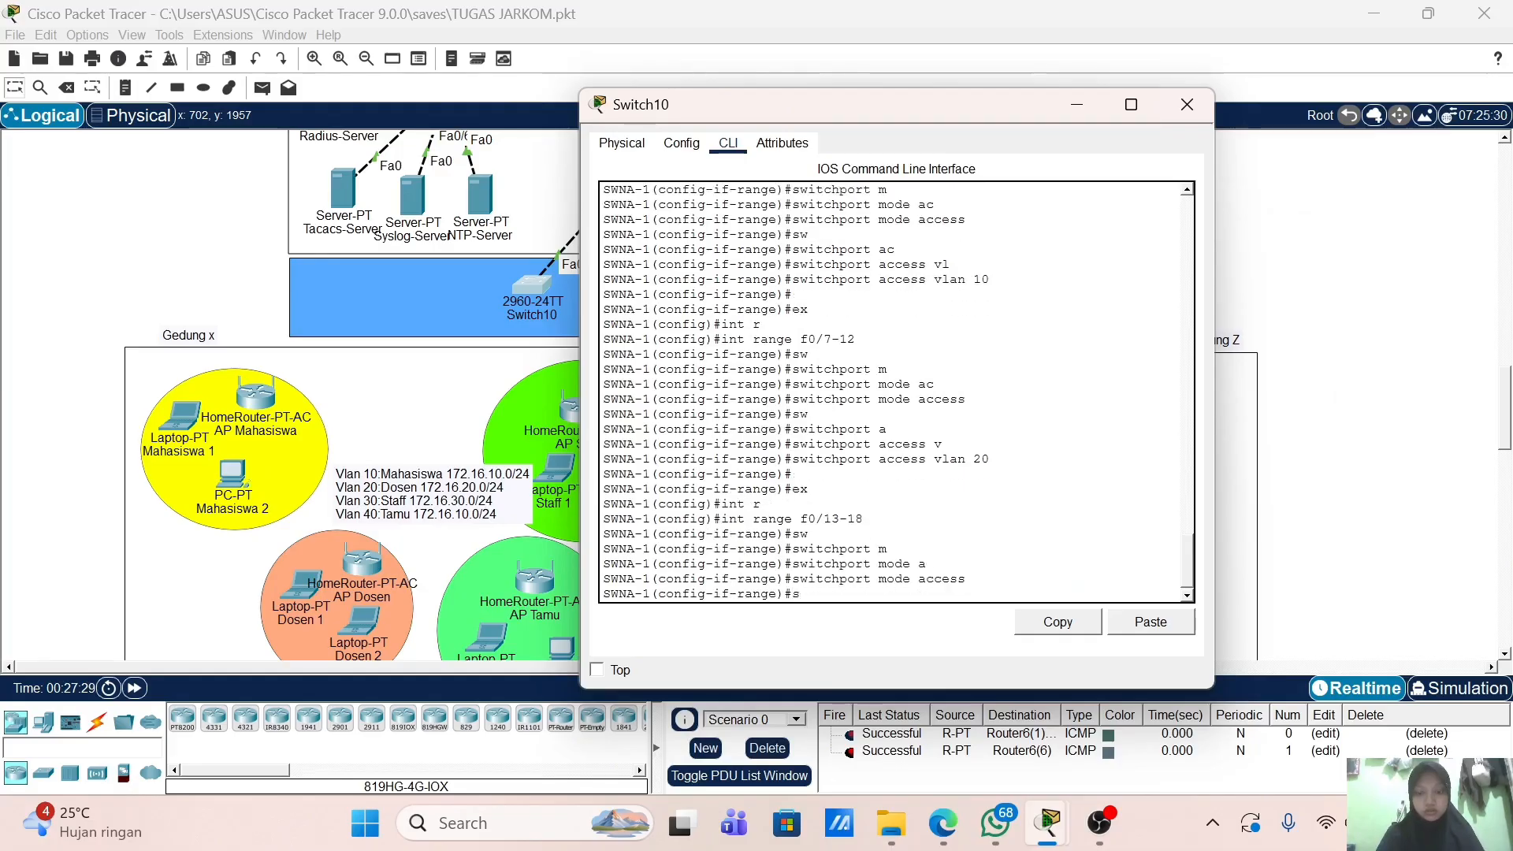
key(Tab)
text(ac)
key(Tab)
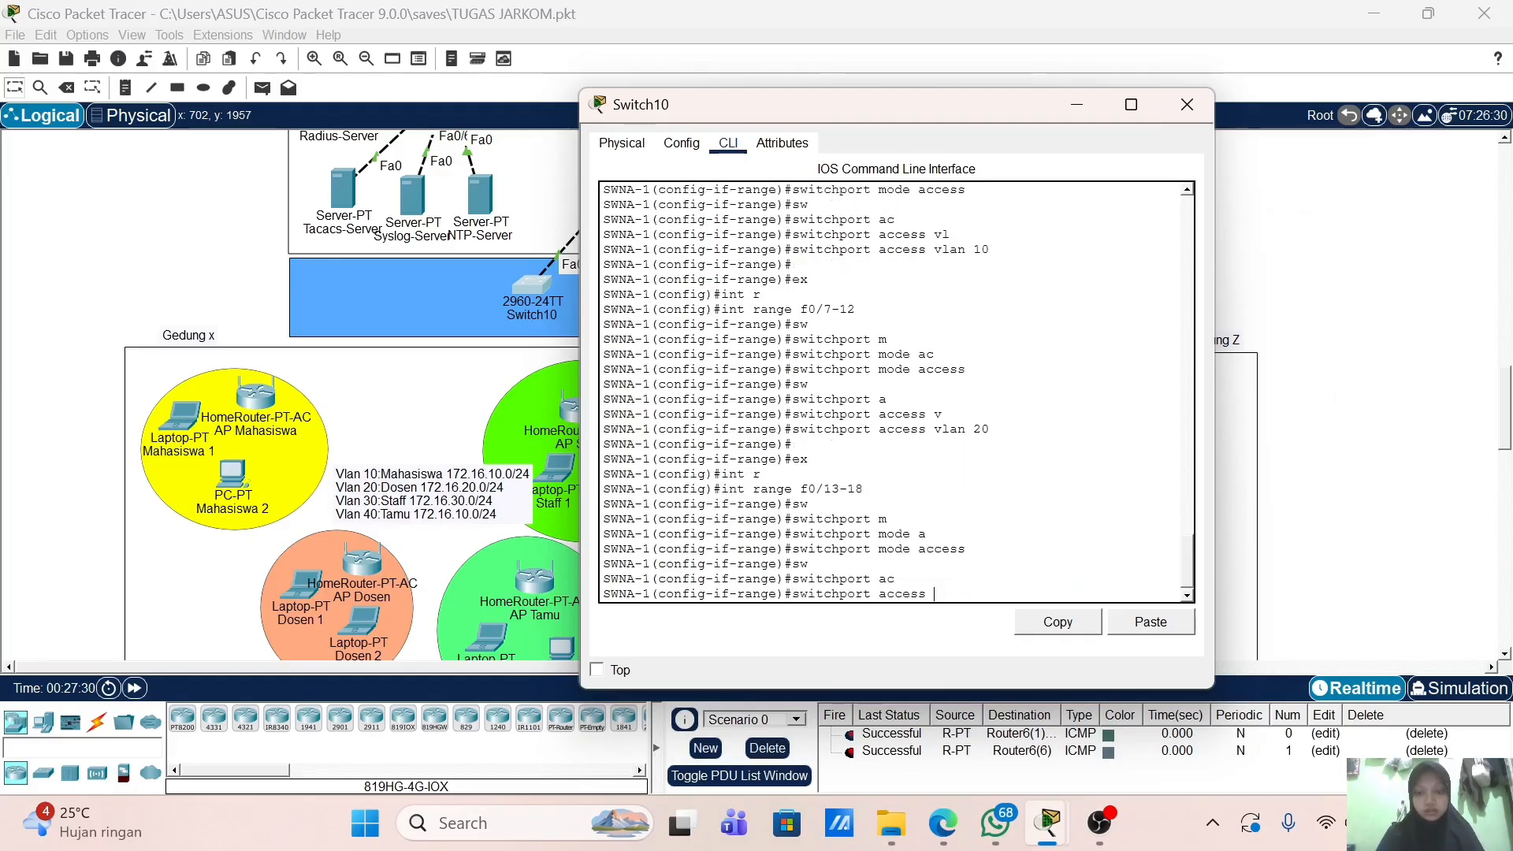
text(vl)
key(Tab)
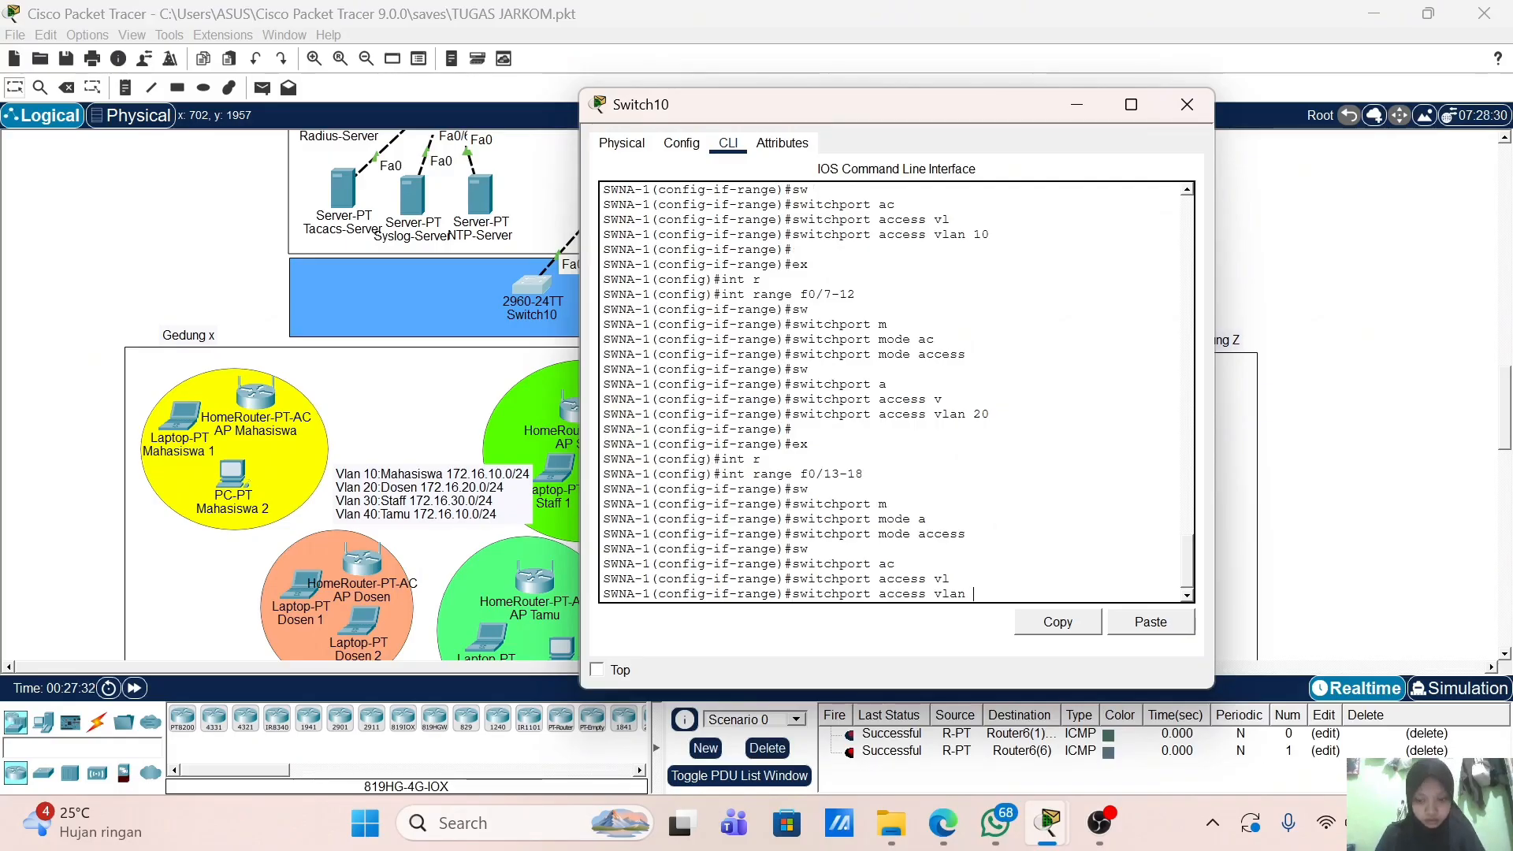
text(30)
key(Return)
key(Return)
key(Return)
text(ex)
key(Return)
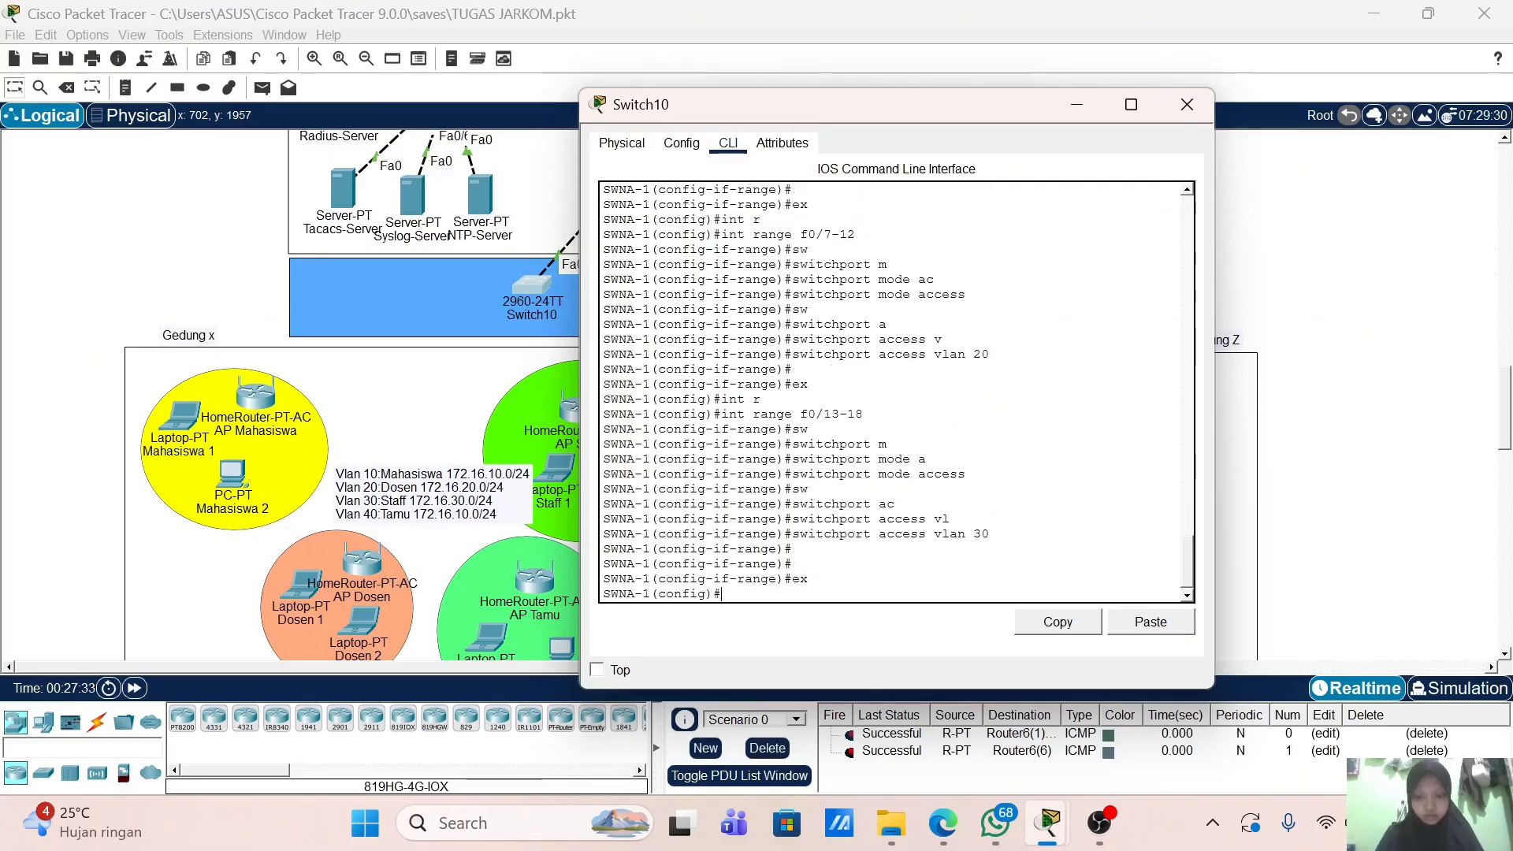
Step: Enter interface range f0/19-24 and switch the ports to access mode
text(int r)
key(Tab)
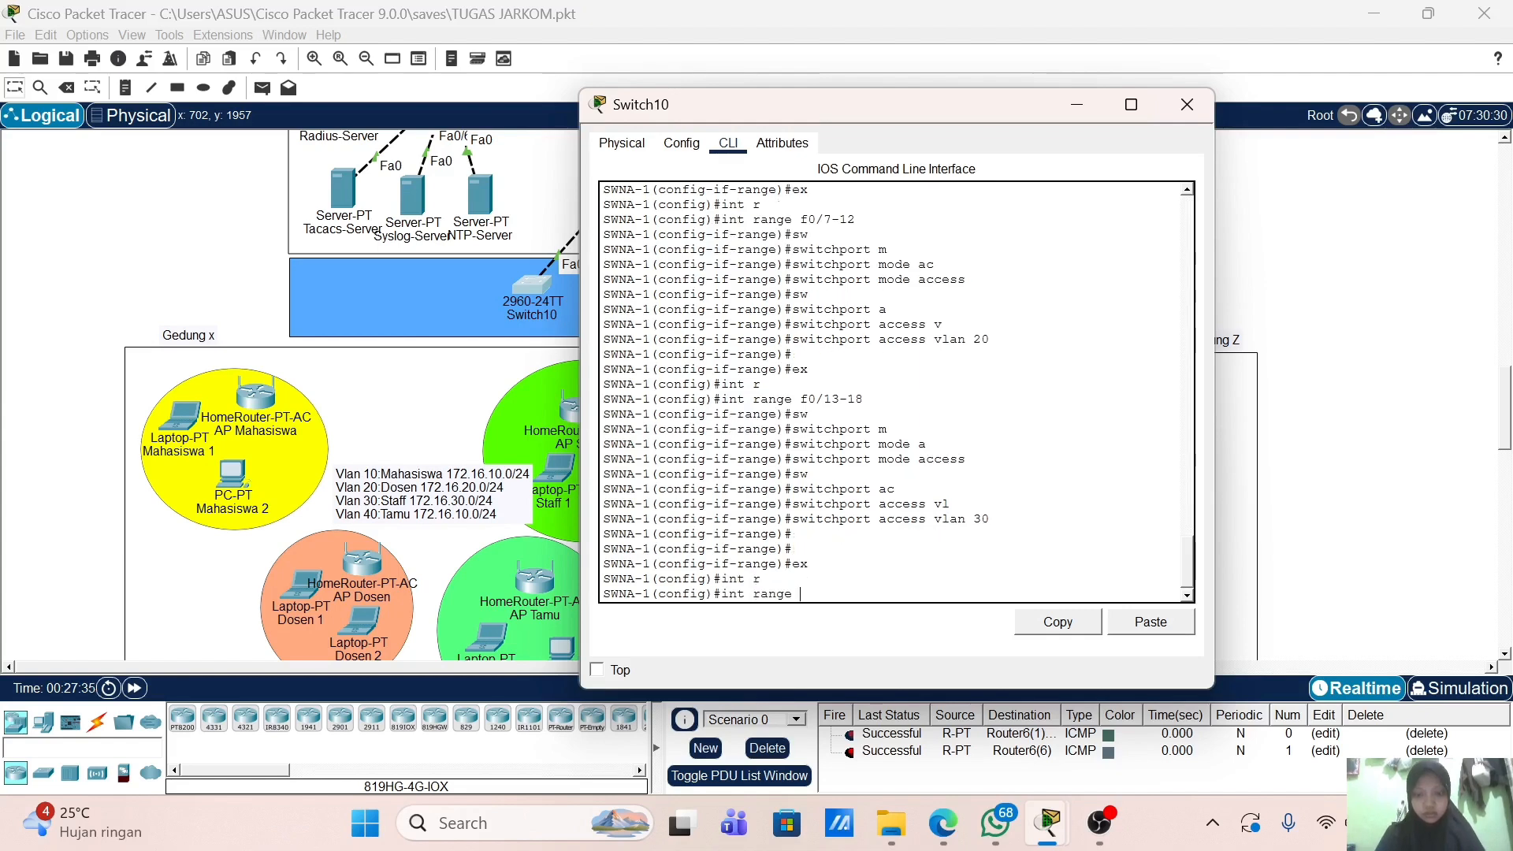
text(f0/19-24)
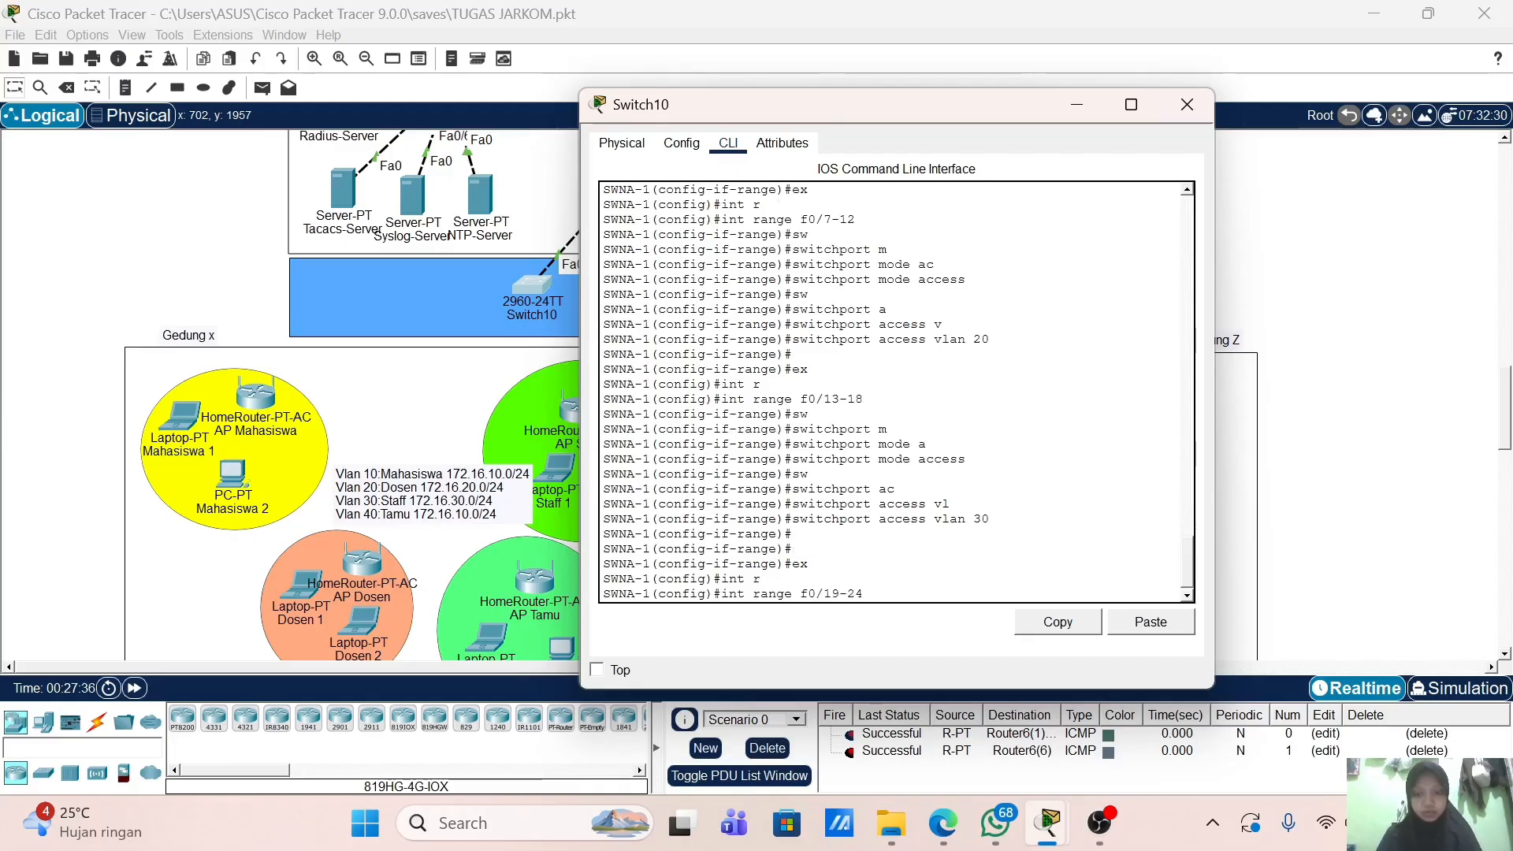
key(Return)
text(sw)
key(Tab)
text(m)
key(Tab)
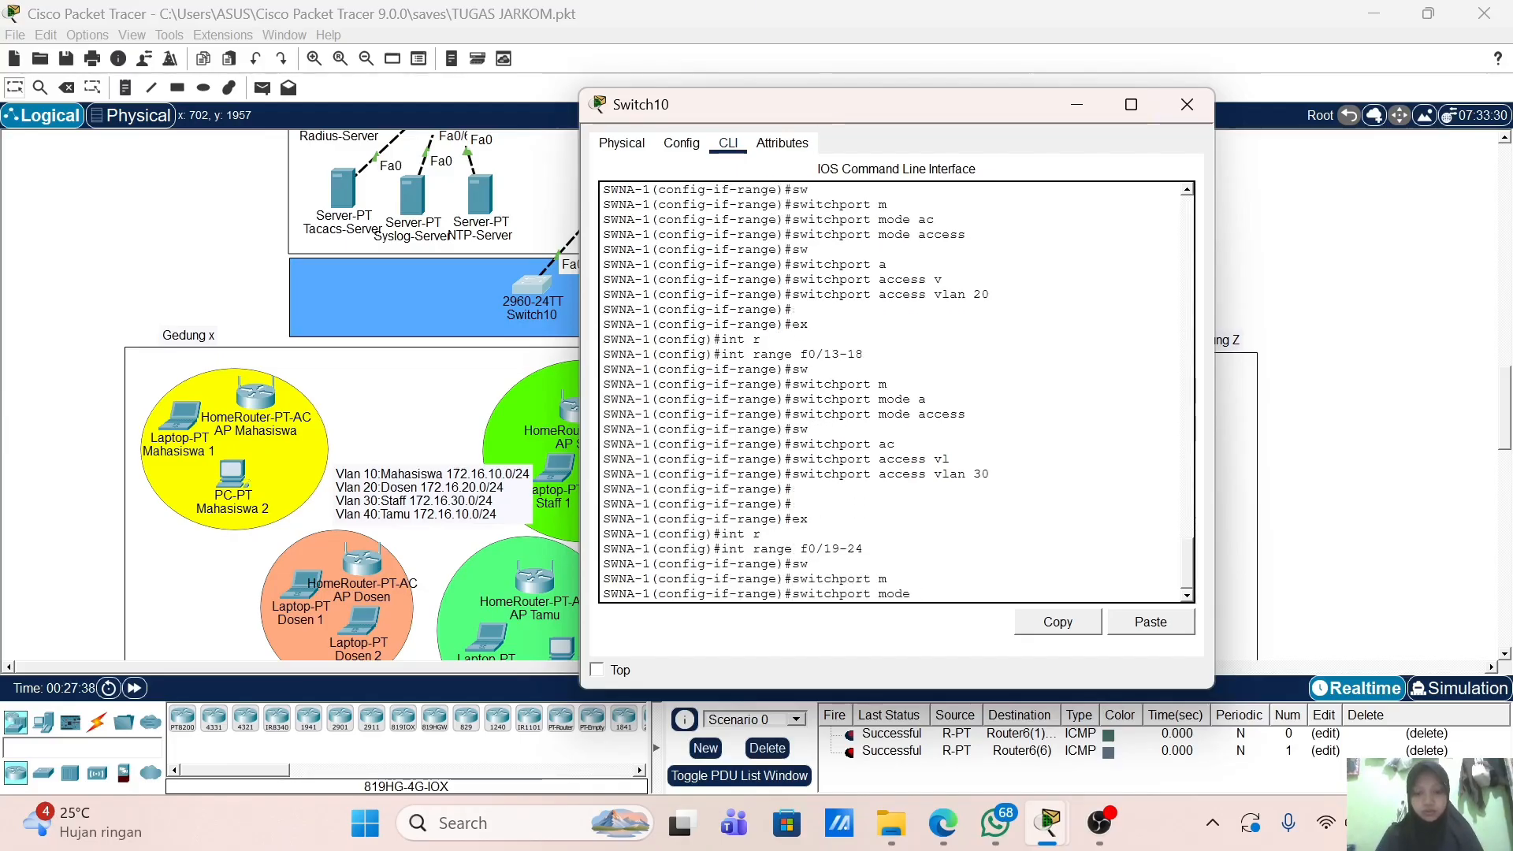
text(ac)
key(Tab)
key(Return)
Step: Assign ports f0/19-24 to VLAN 40 and return to global configuration
text(sw)
key(Tab)
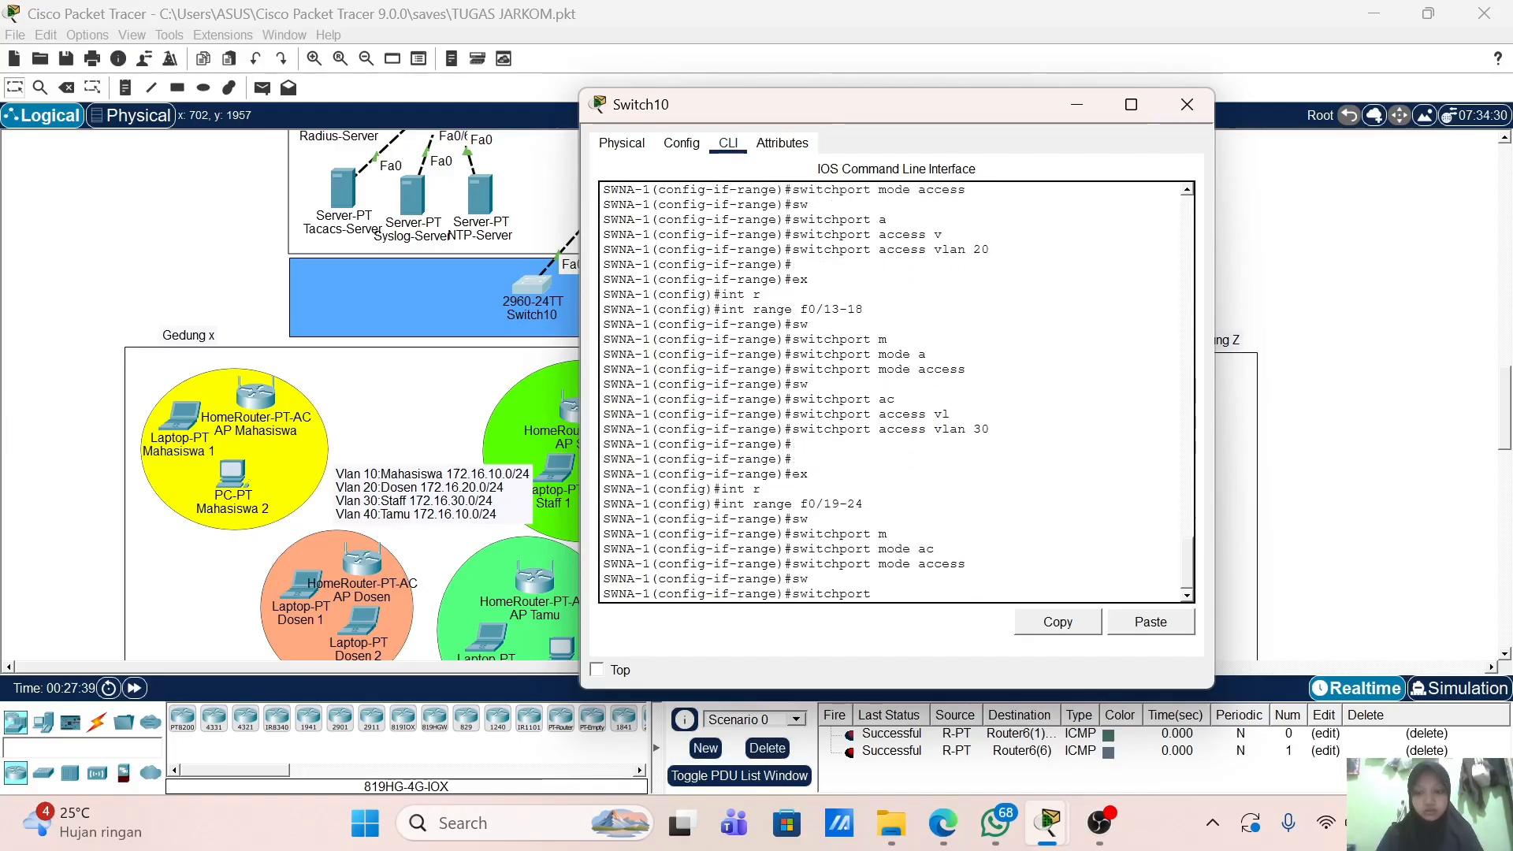
text(ac)
key(Tab)
text(vl)
key(Tab)
key(Return)
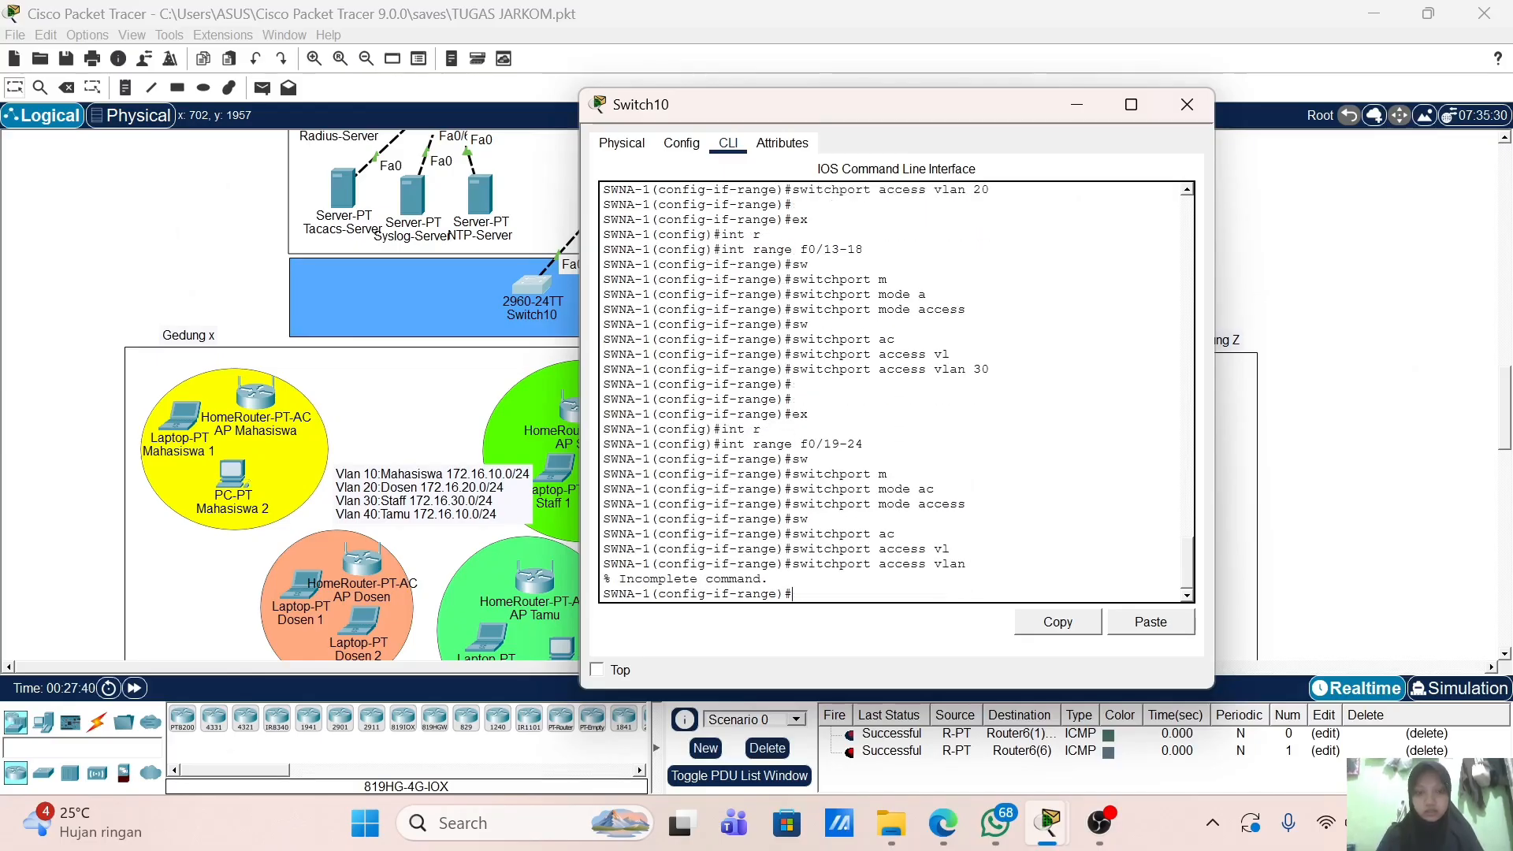
key(Up)
text(40)
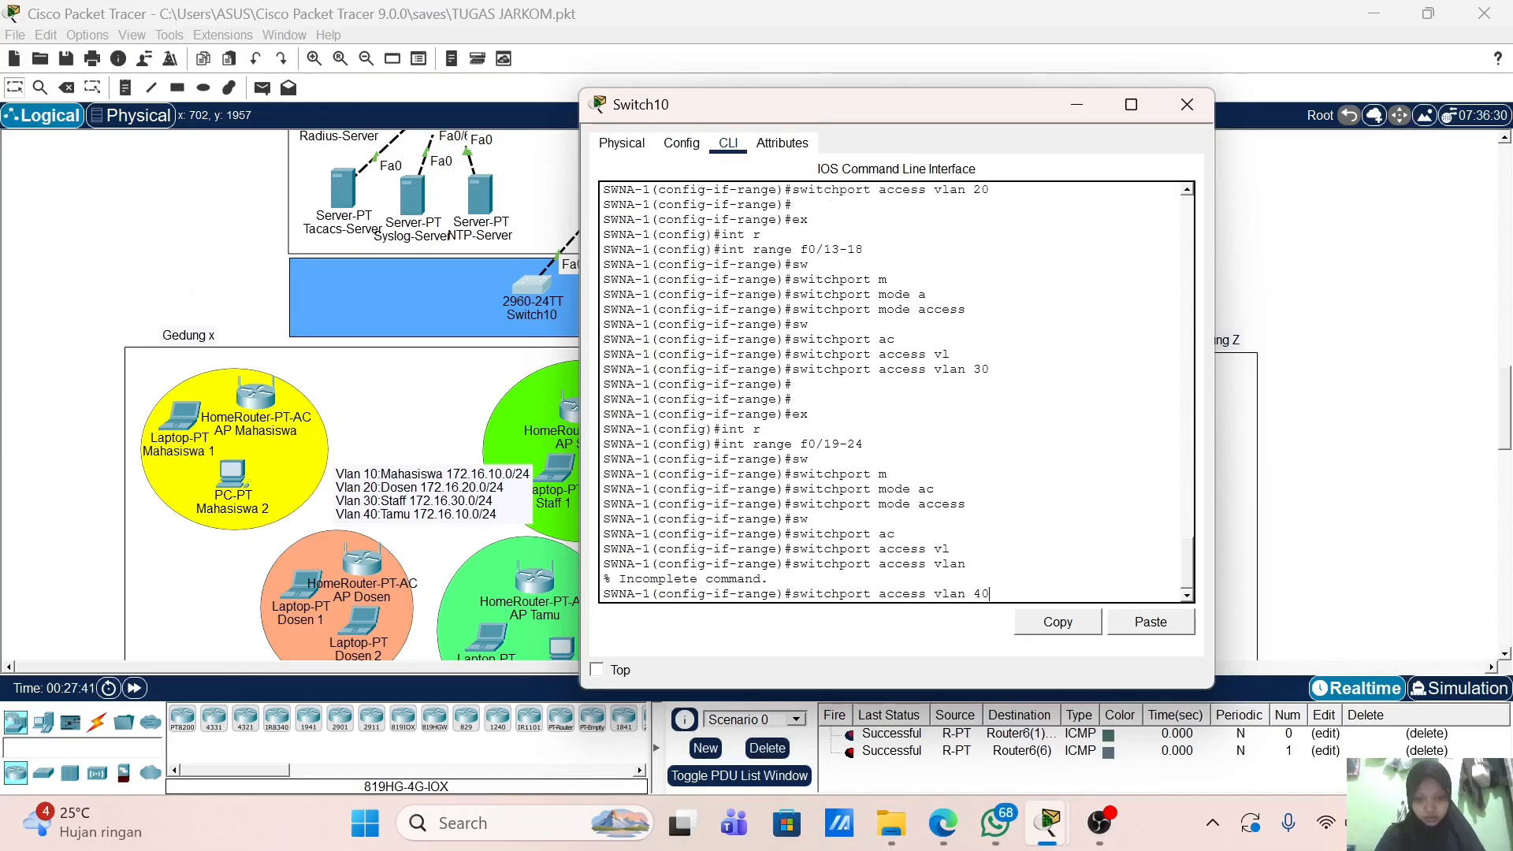
key(Return)
key(Return)
key(Return)
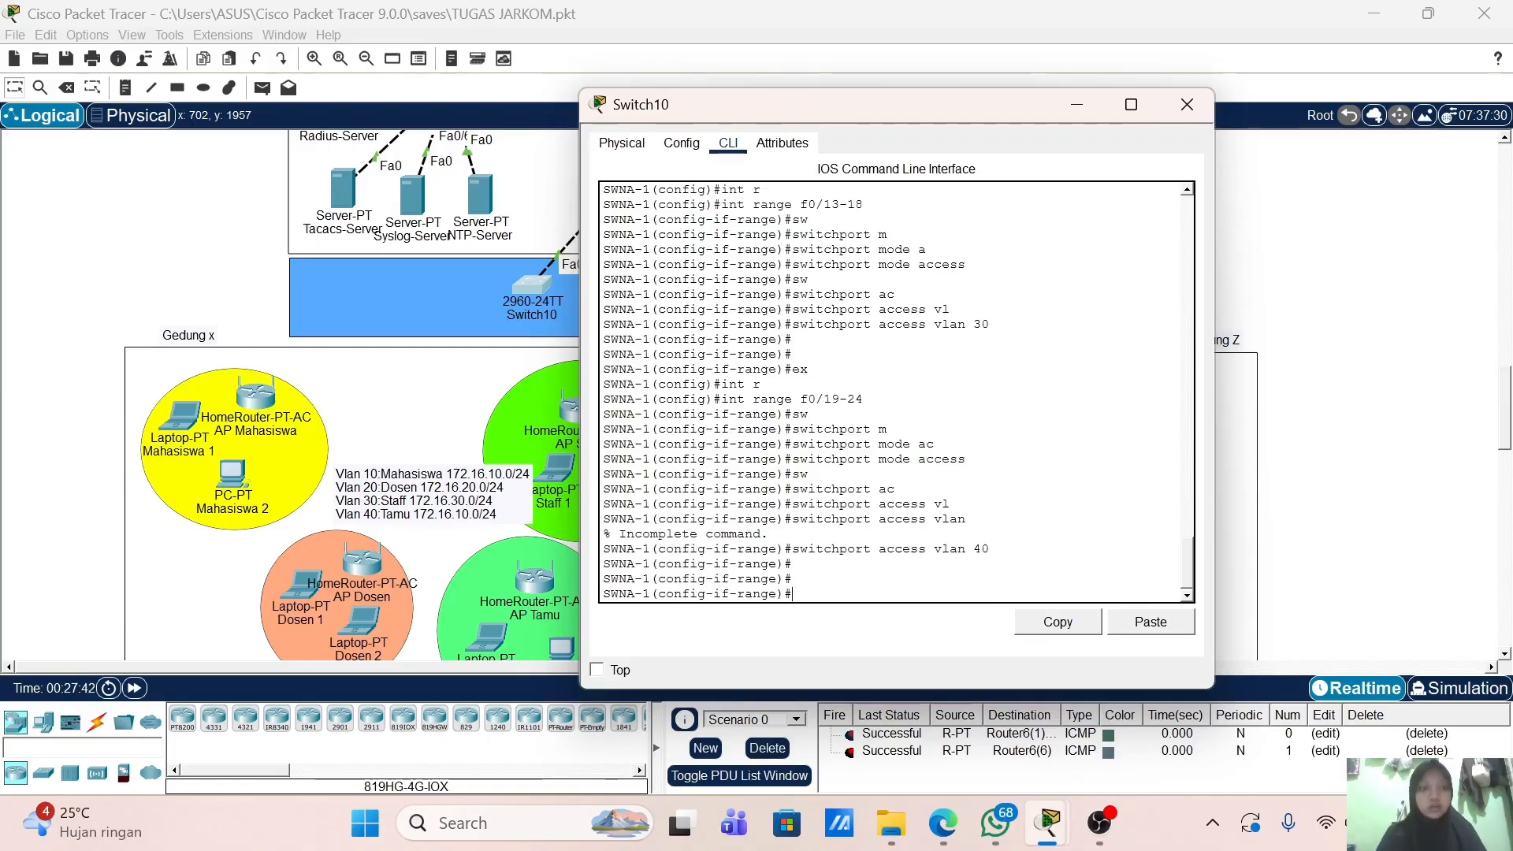
text(ex)
key(Return)
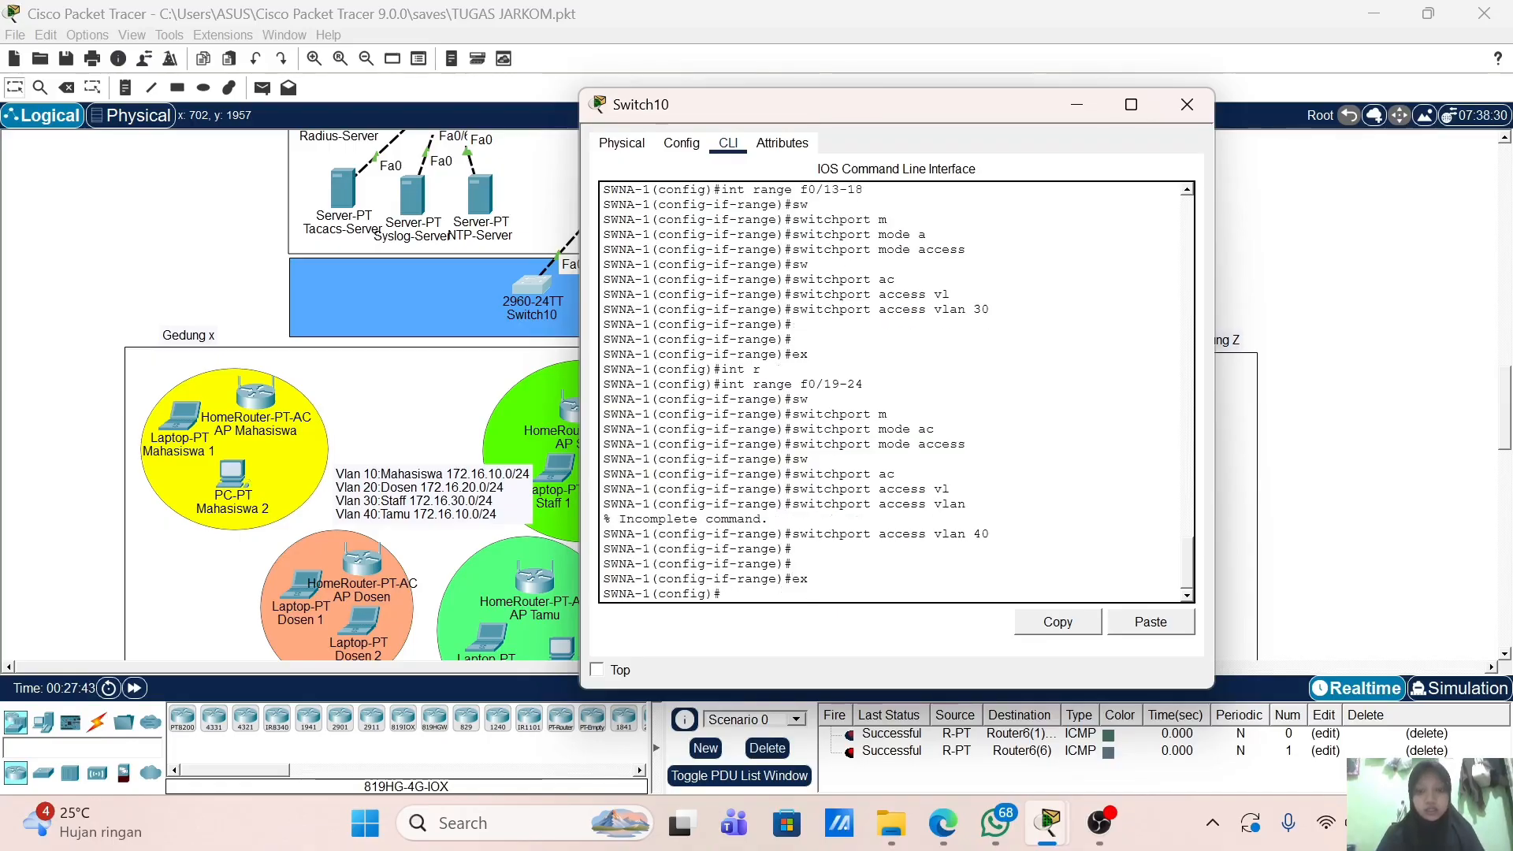
key(Return)
key(Return)
Step: Configure interface Vlan 1 with the description 'name Management'
text(int )
text(vla)
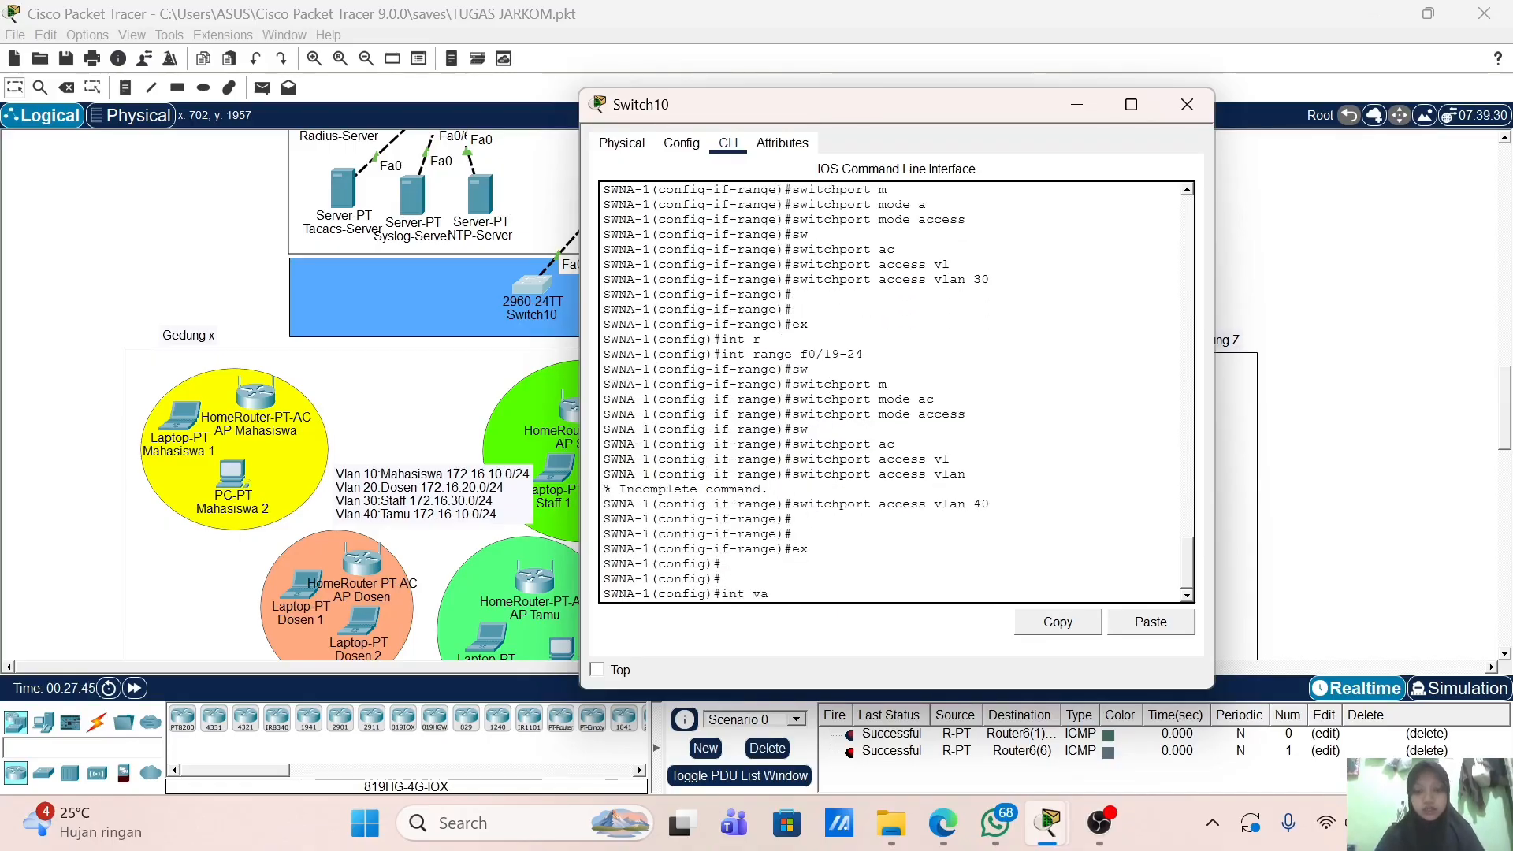
key(BackSpace)
text(lan 1)
key(Return)
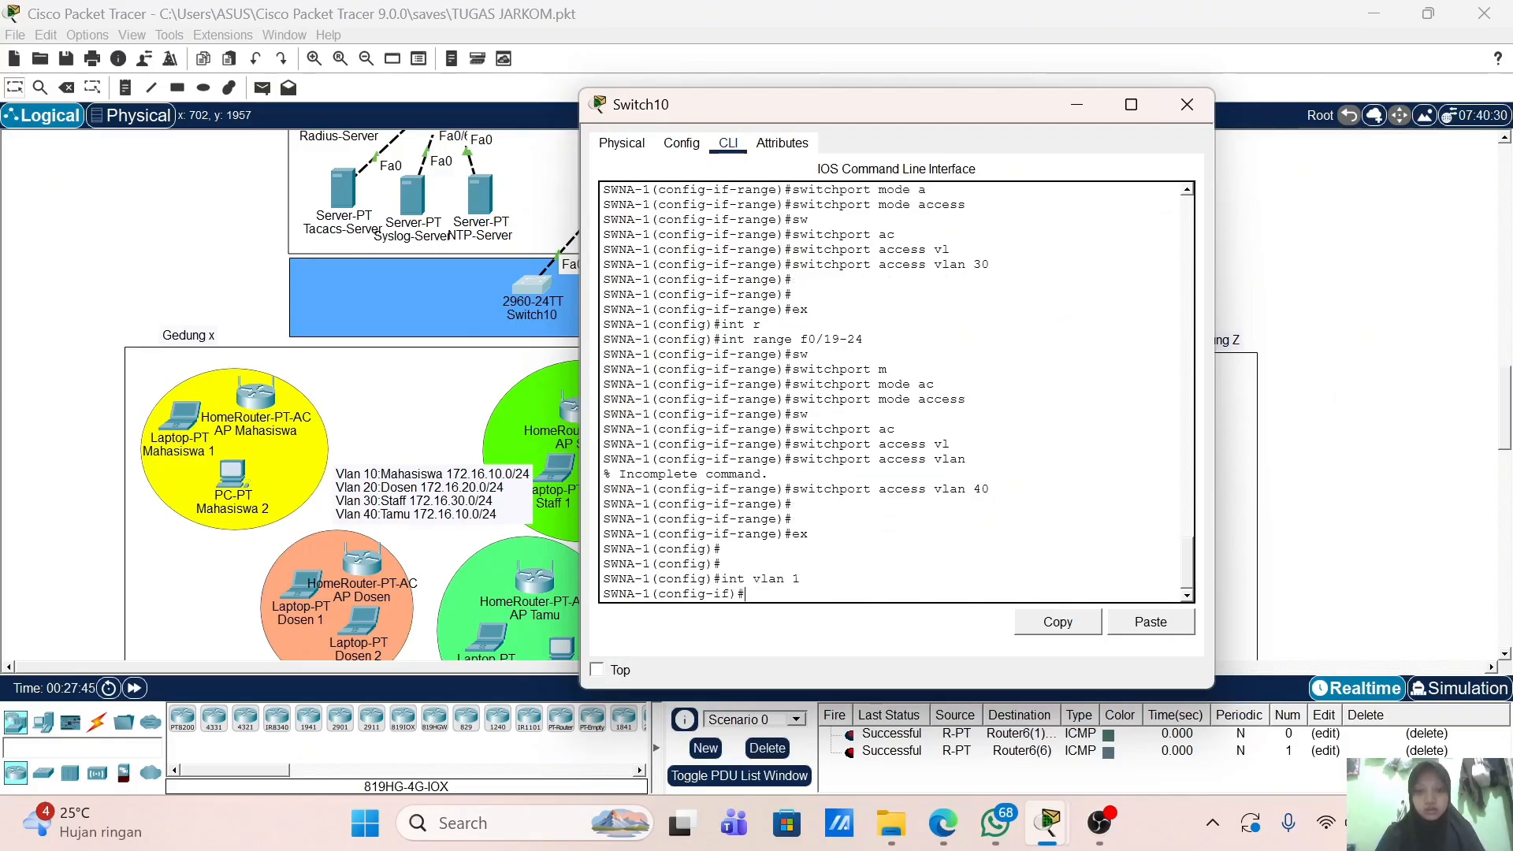
text(des)
key(Tab)
text(name )
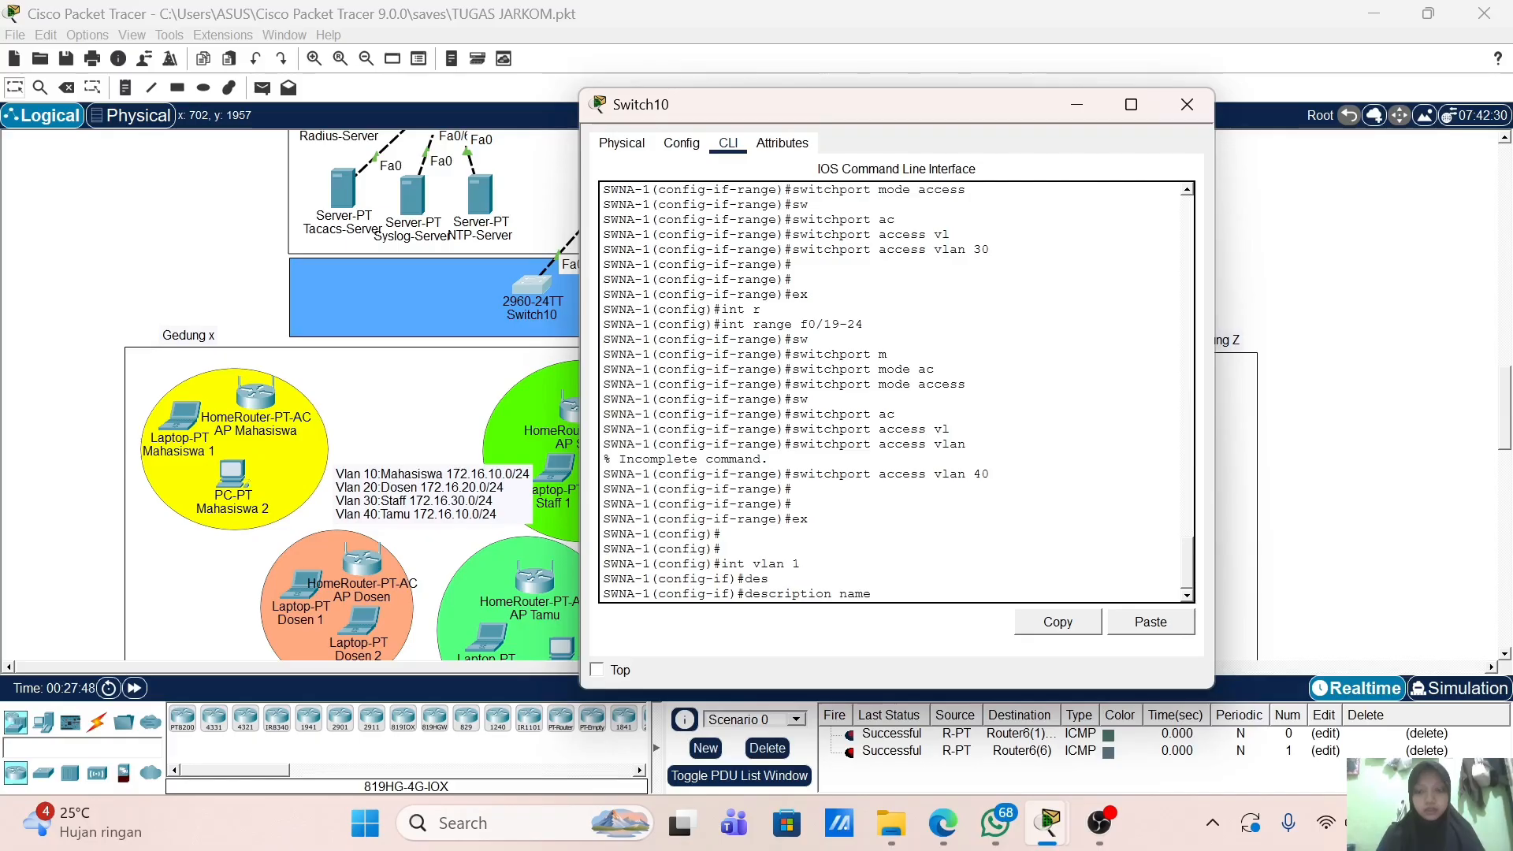
text(Management)
key(Return)
Step: Give Vlan1 the IP 20.20.1.3 255.255.255.0 and enable it with no shutdown
text(ig-if)#i)
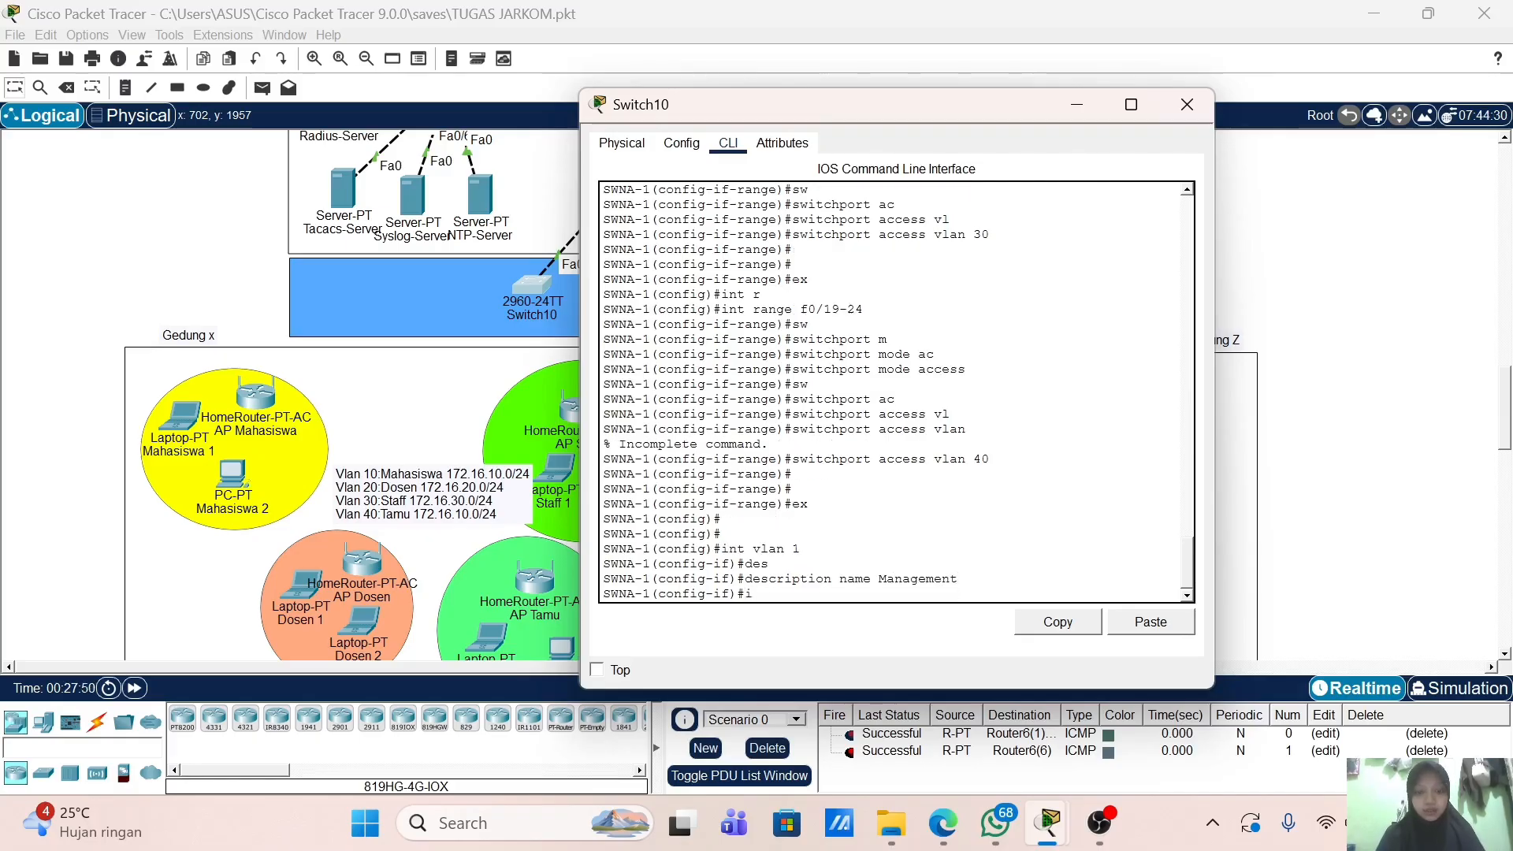
text(p add)
key(Tab)
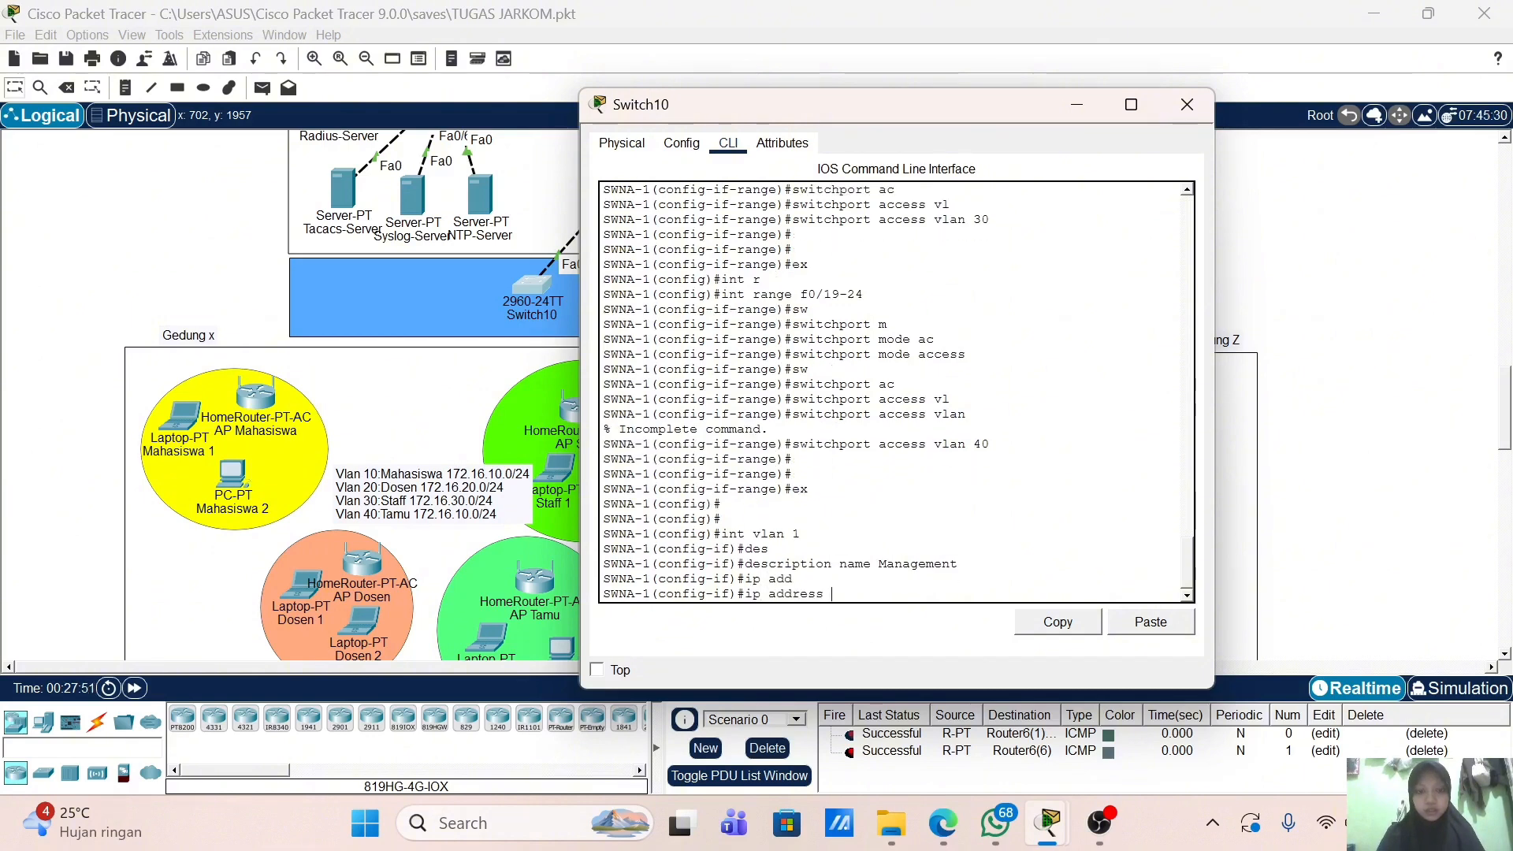
text(20.20.1.3 2)
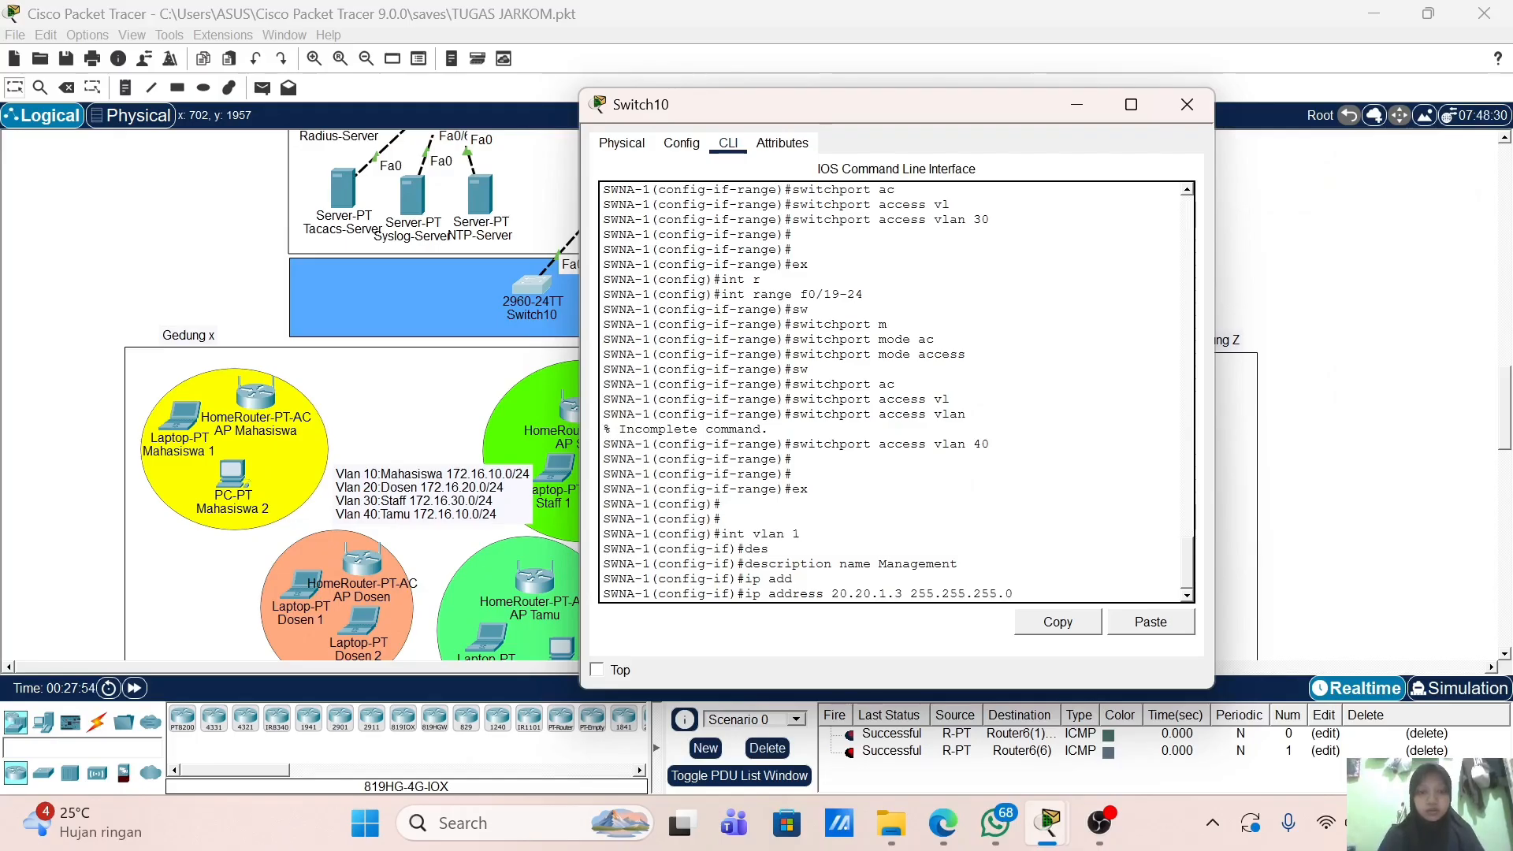
text(55.255.255.0)
key(Return)
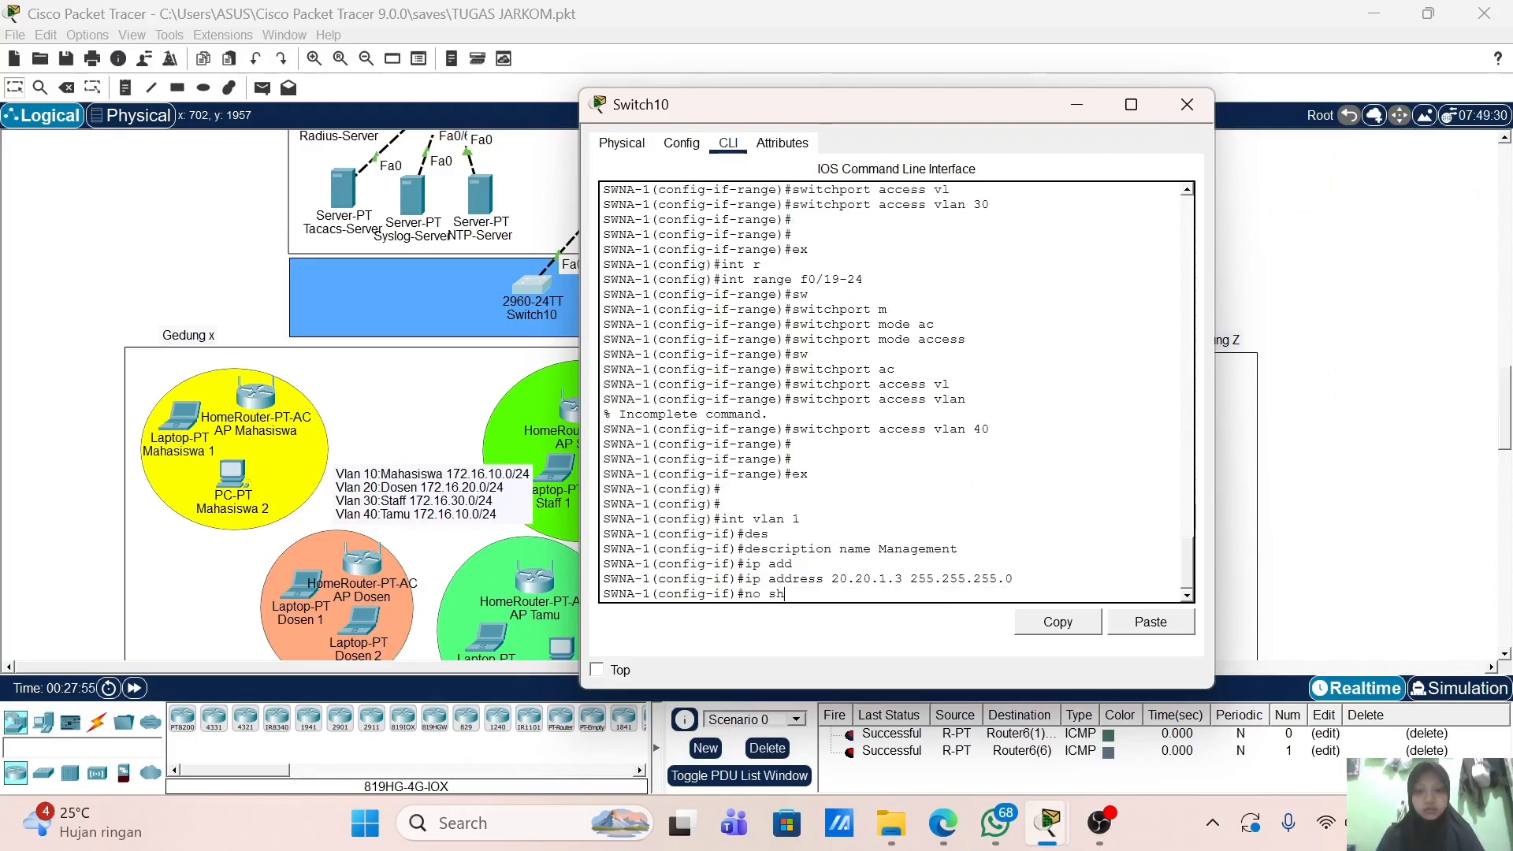
text(no sh)
key(Return)
key(Return)
key(Return)
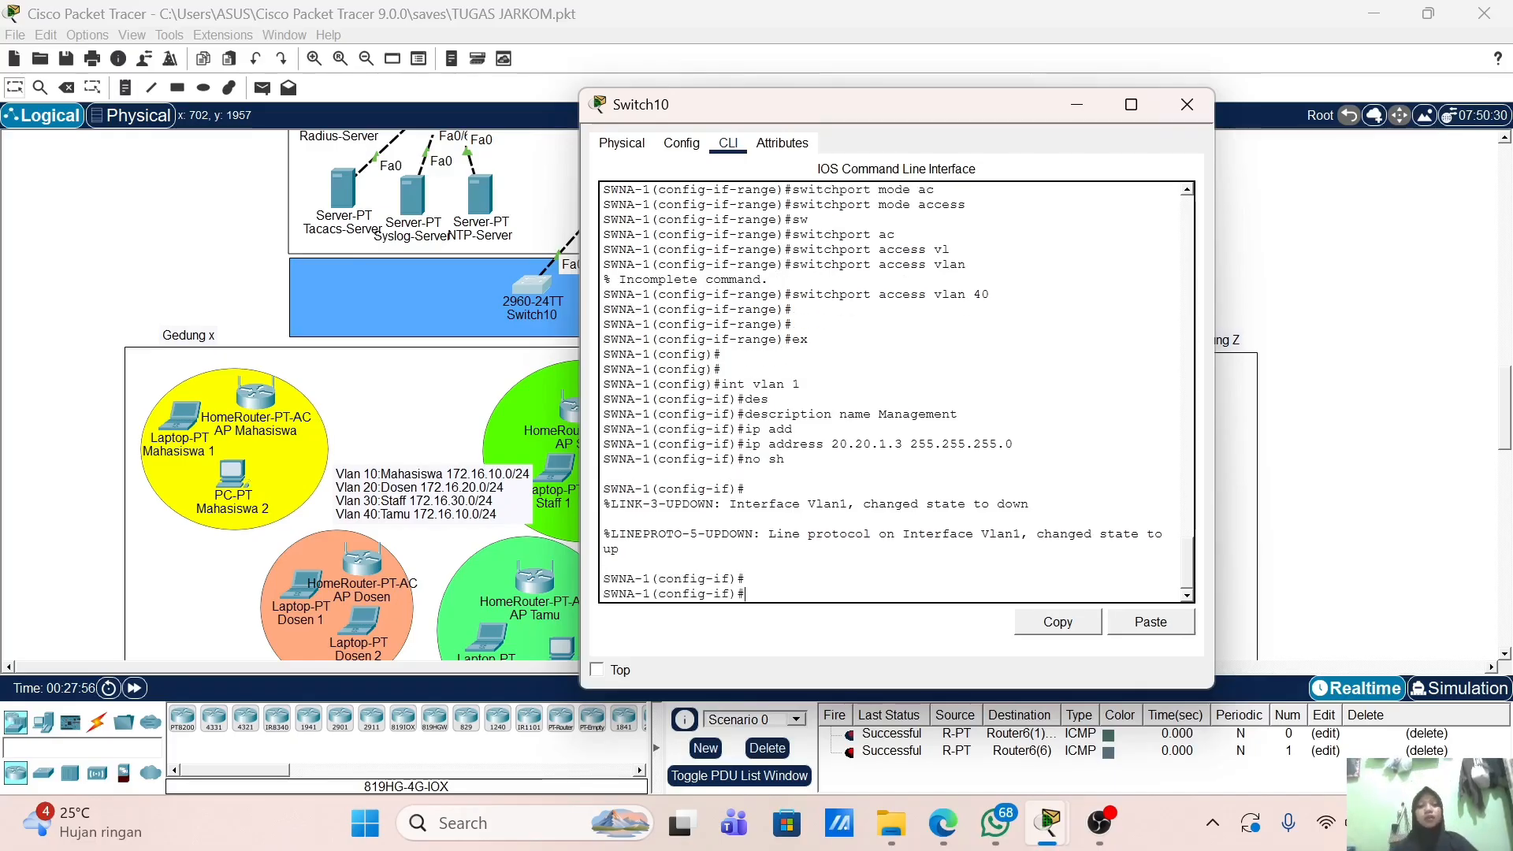
Step: Close Switch10's console and bring up Multilayer Switch2's command line
click(1187, 104)
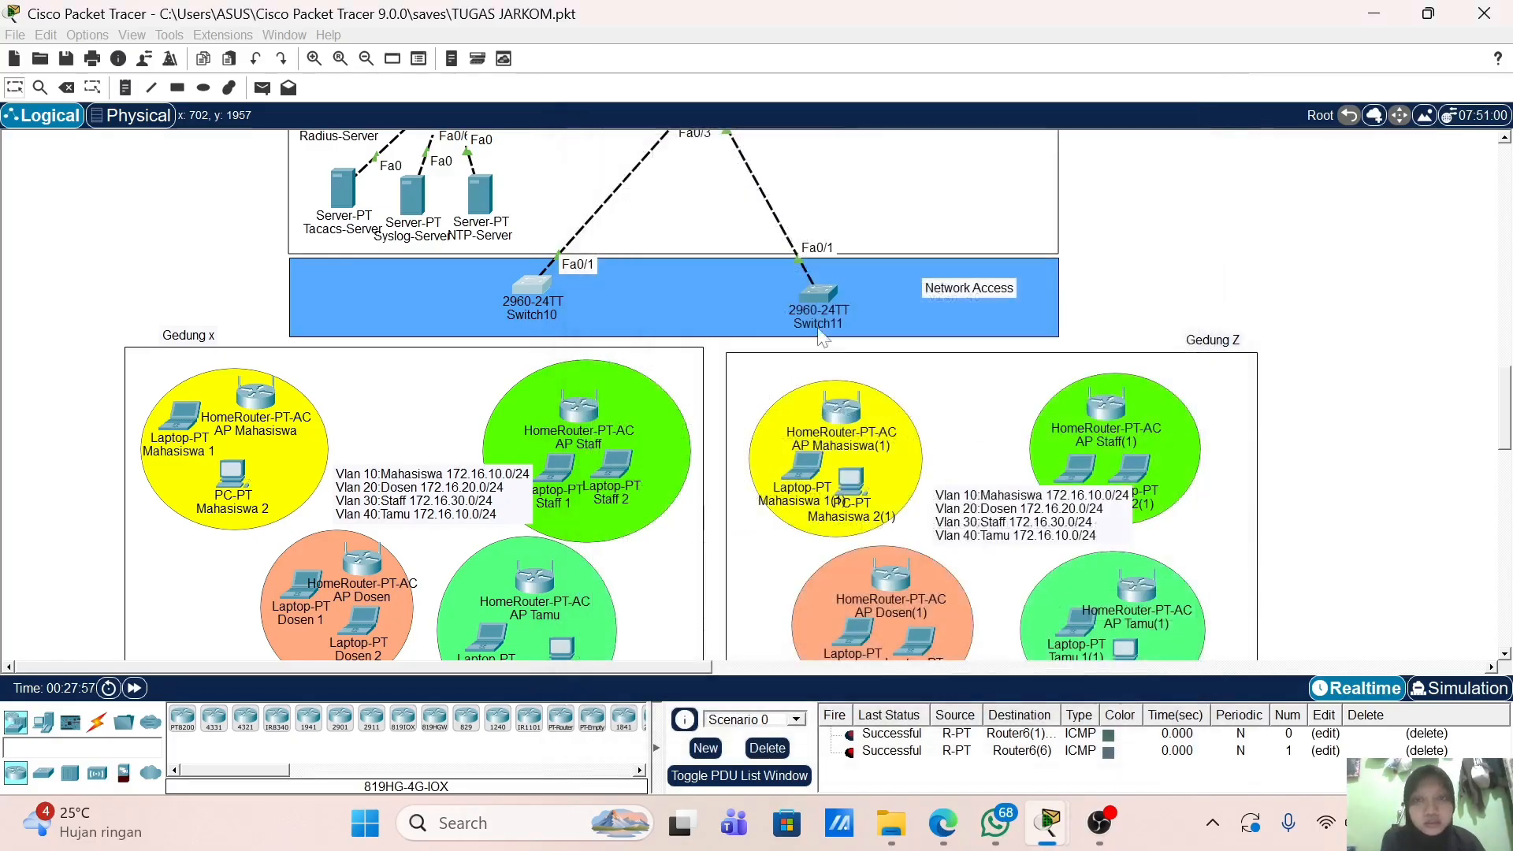
scroll(820, 337, up, 3)
click(707, 253)
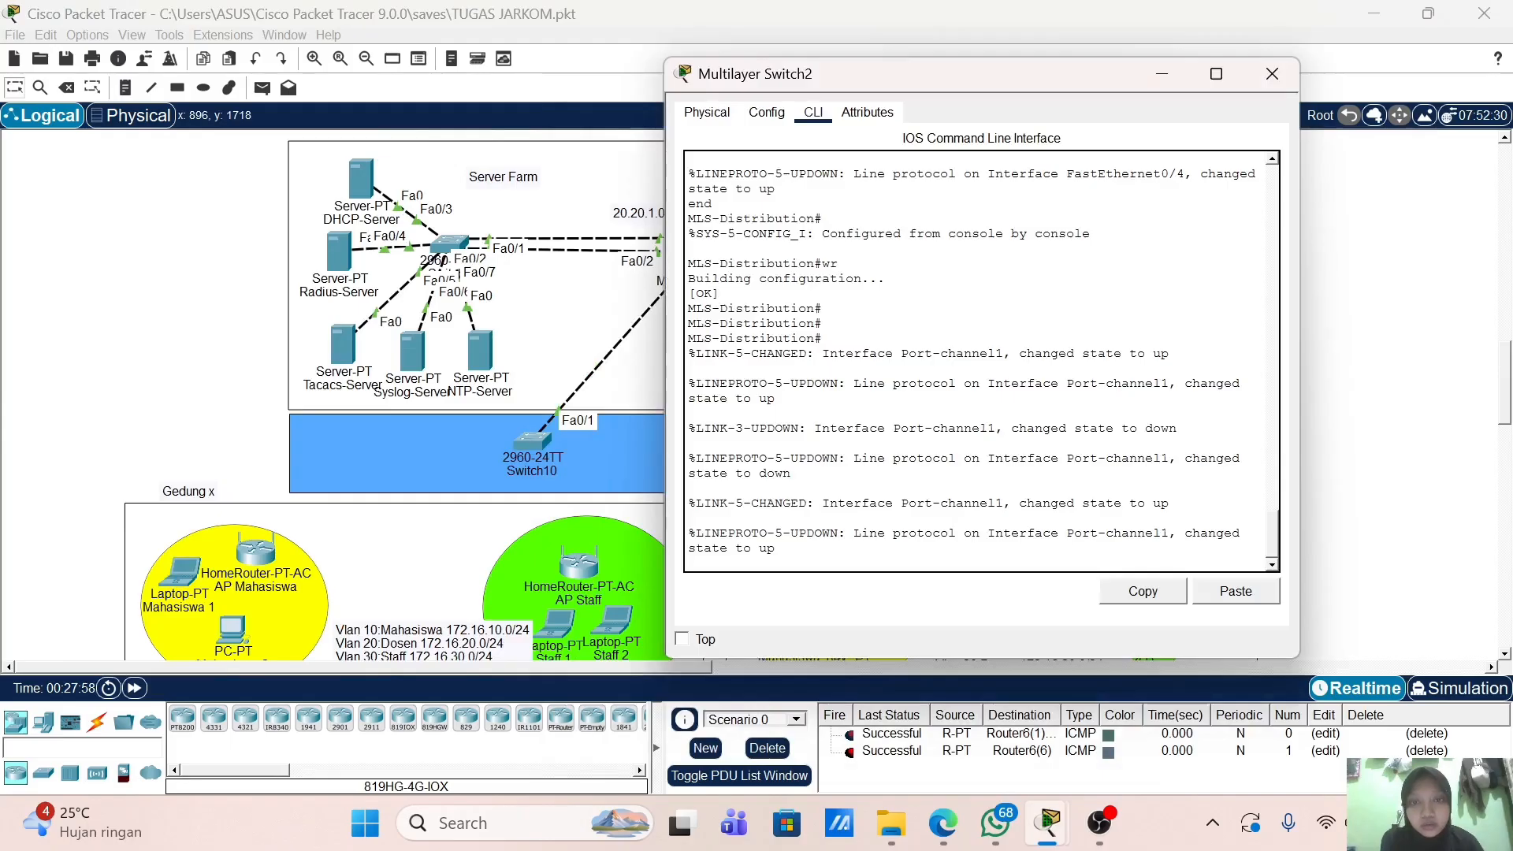
key(Return)
key(Return)
Step: Run show running-config and page down to the Vlan1 and Vlan10 interface settings
text(ex)
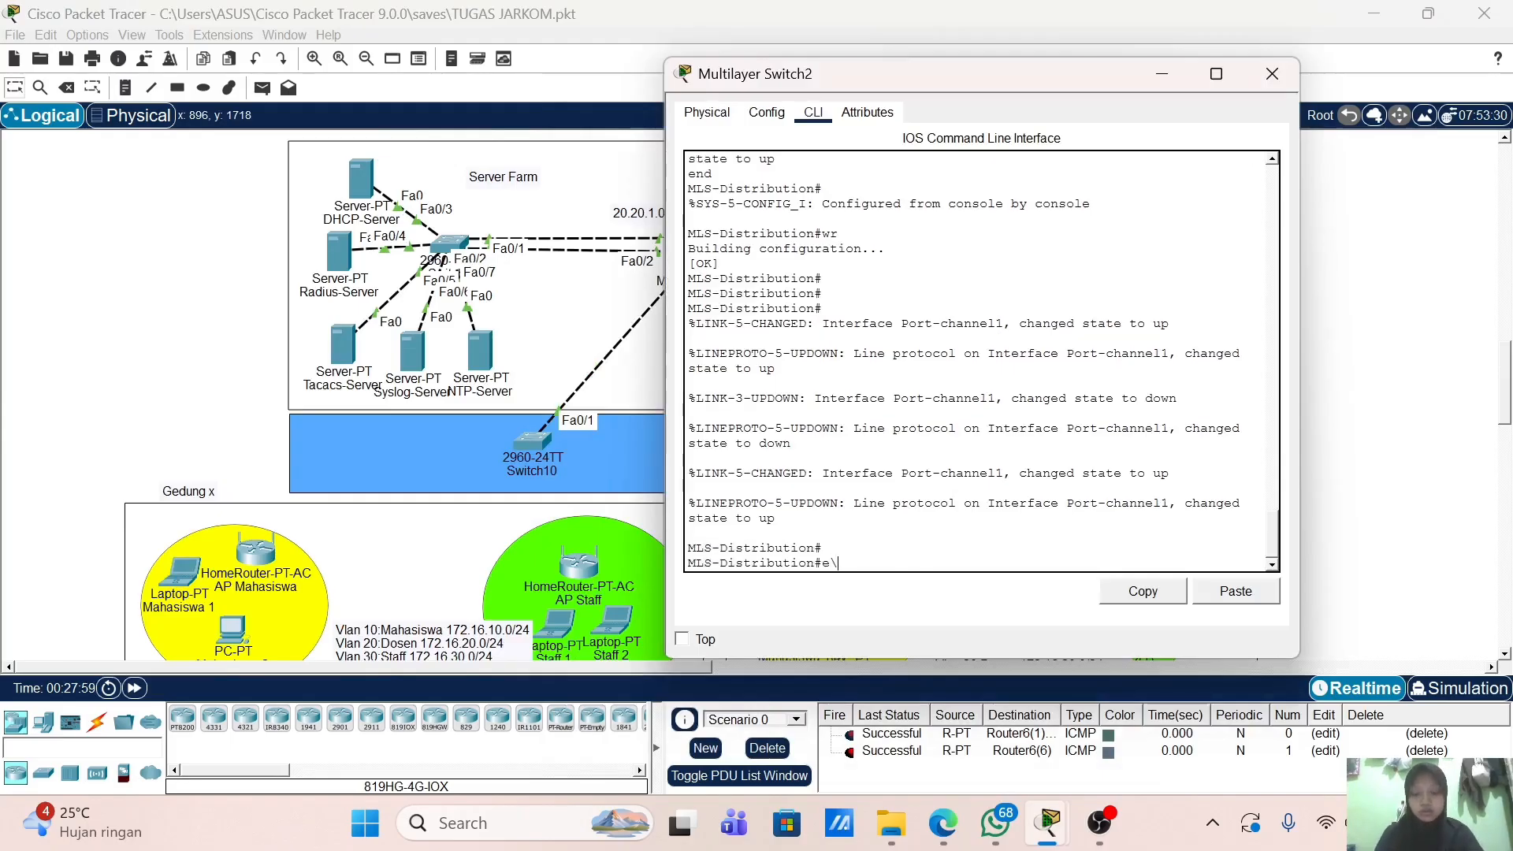
key(BackSpace)
key(BackSpace)
text(sh)
key(Tab)
text(r)
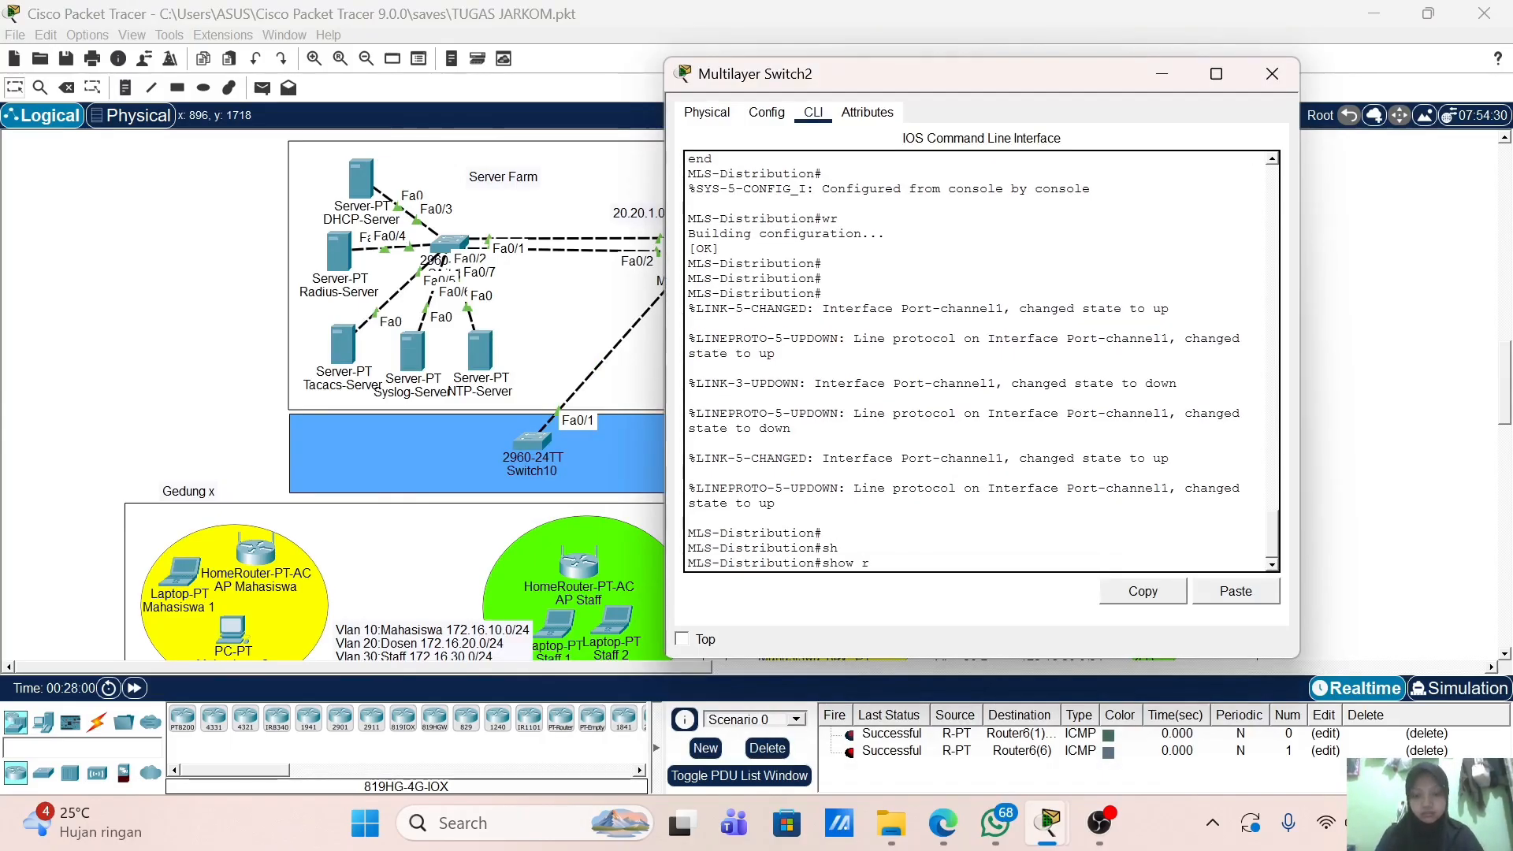
key(Tab)
key(Return)
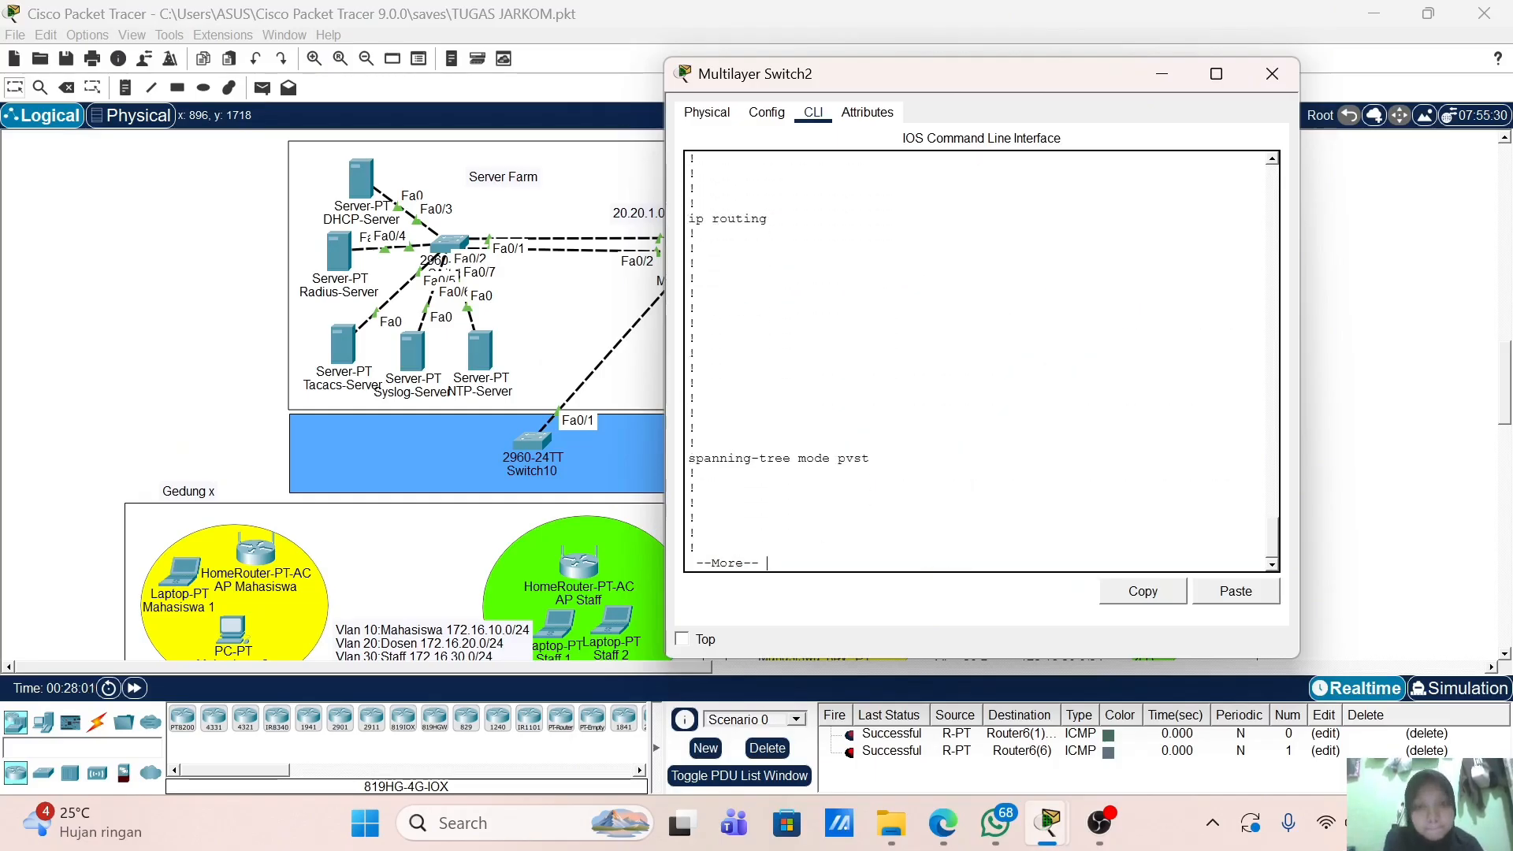
key(Return)
key(Return)
key(Return)
key(Return)
key(Return)
key(Return)
key(Return)
key(Return)
key(Return)
key(Return)
key(Return)
key(Return)
key(Return)
key(Return)
key(Return)
key(Return)
key(Return)
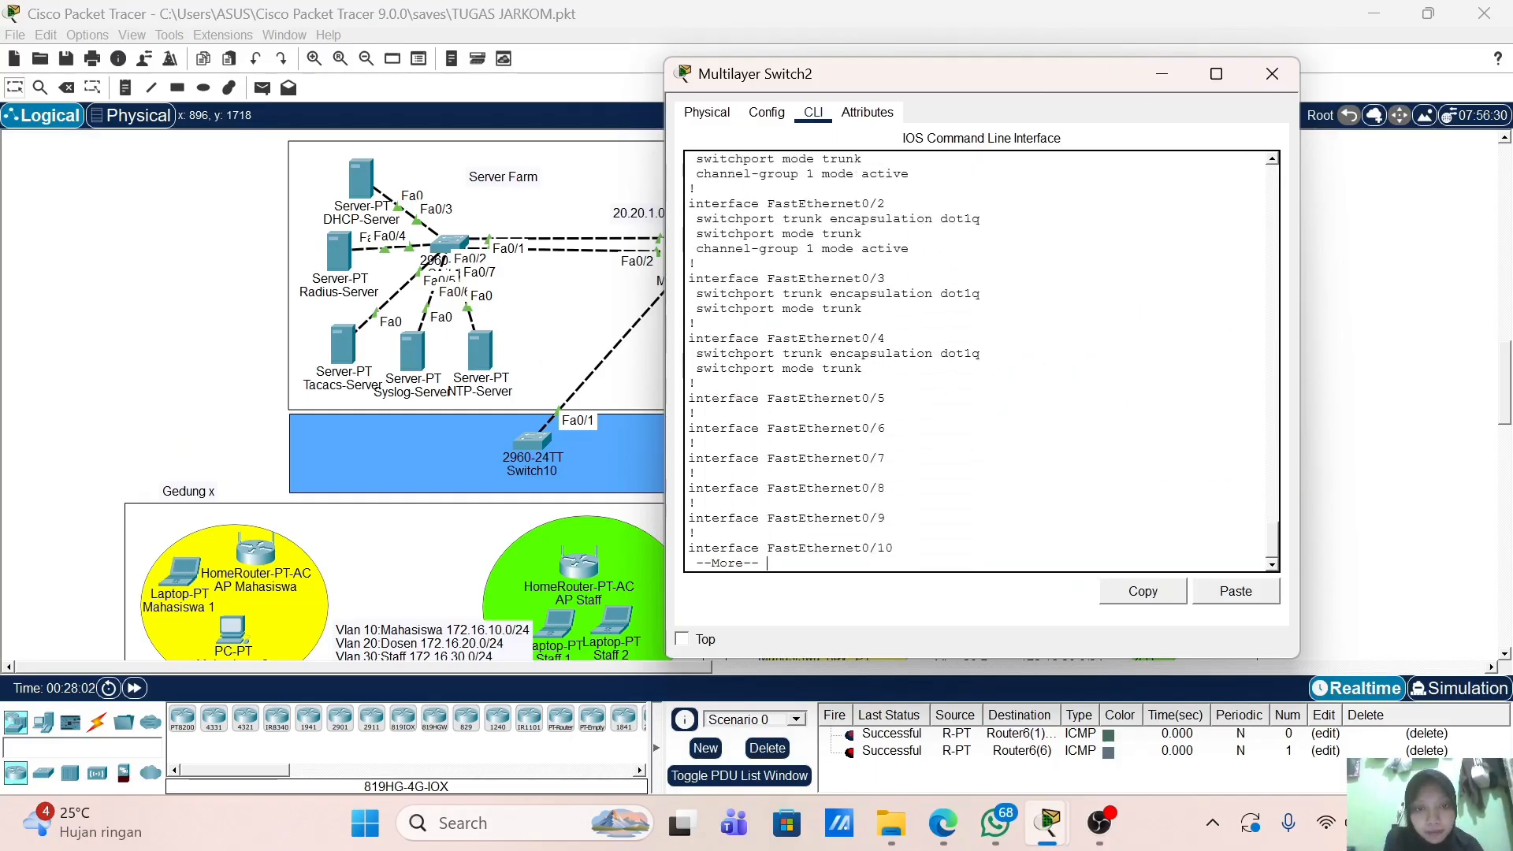
key(Return)
key(Return)
key(Return)
key(Return)
key(Return)
key(Return)
key(Return)
key(Return)
key(Return)
key(Return)
key(Return)
key(Return)
key(Return)
key(Return)
key(Return)
key(Return)
key(Return)
key(Return)
key(Return)
key(Return)
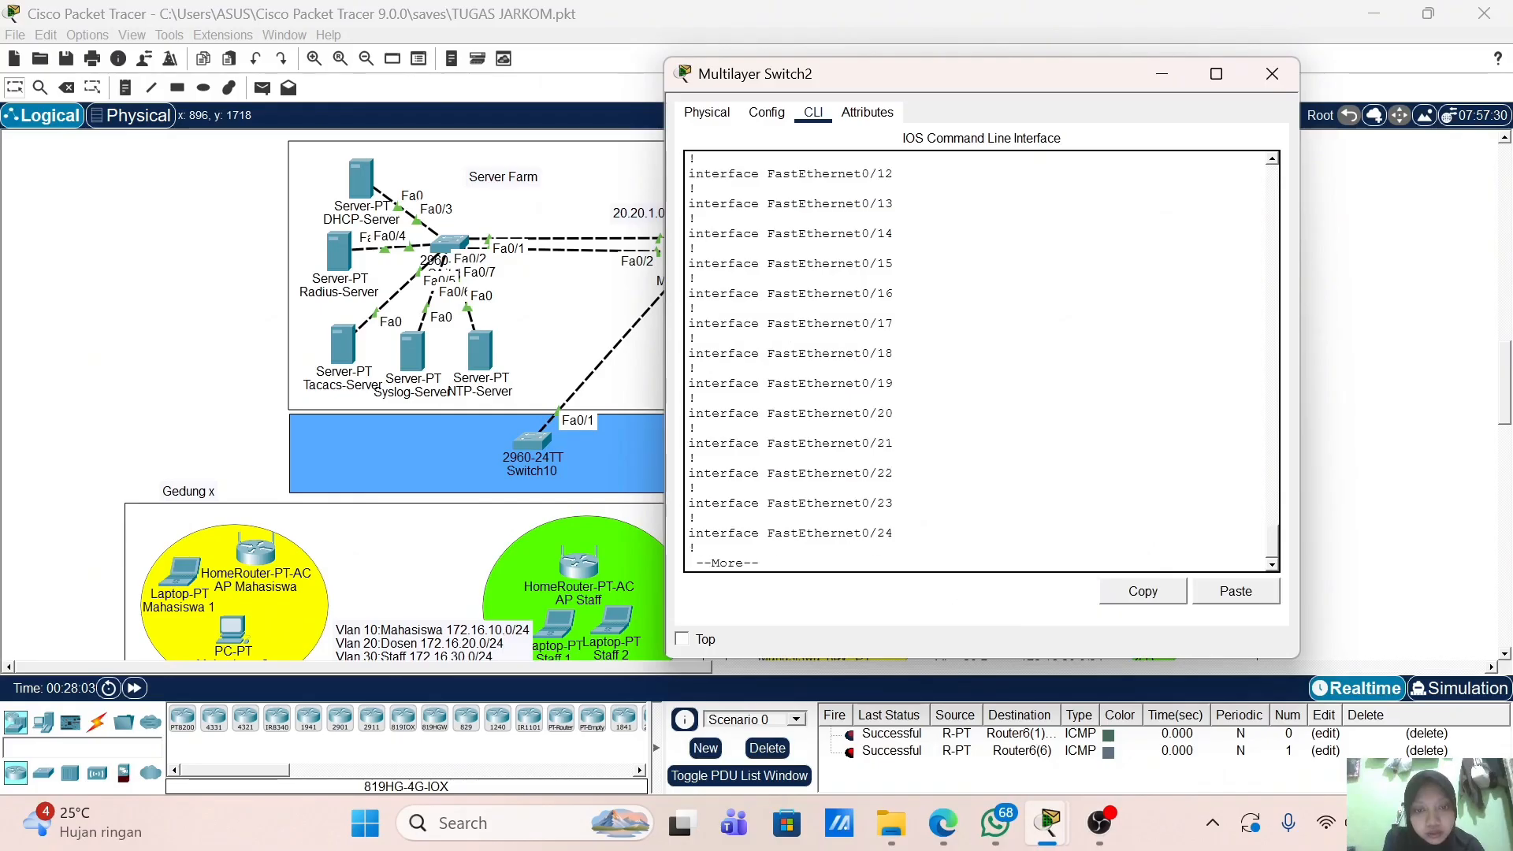
key(Return)
key(Return)
key(Return)
key(Return)
key(Return)
key(Return)
key(Return)
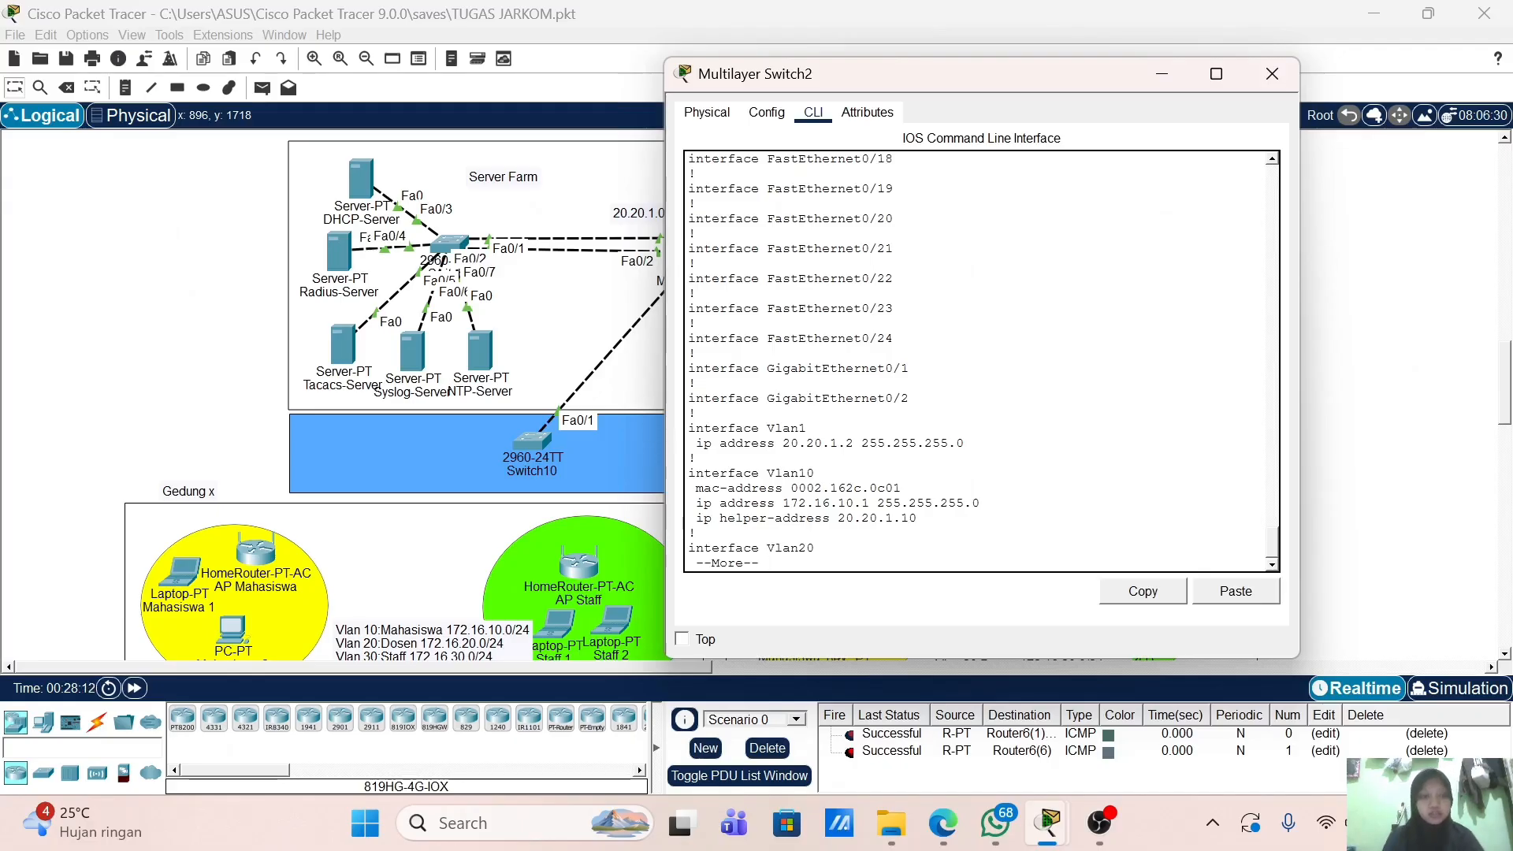
Step: Give Multilayer Switch2's Vlan1 interface the description 'Port Management'
text(istribution#i)
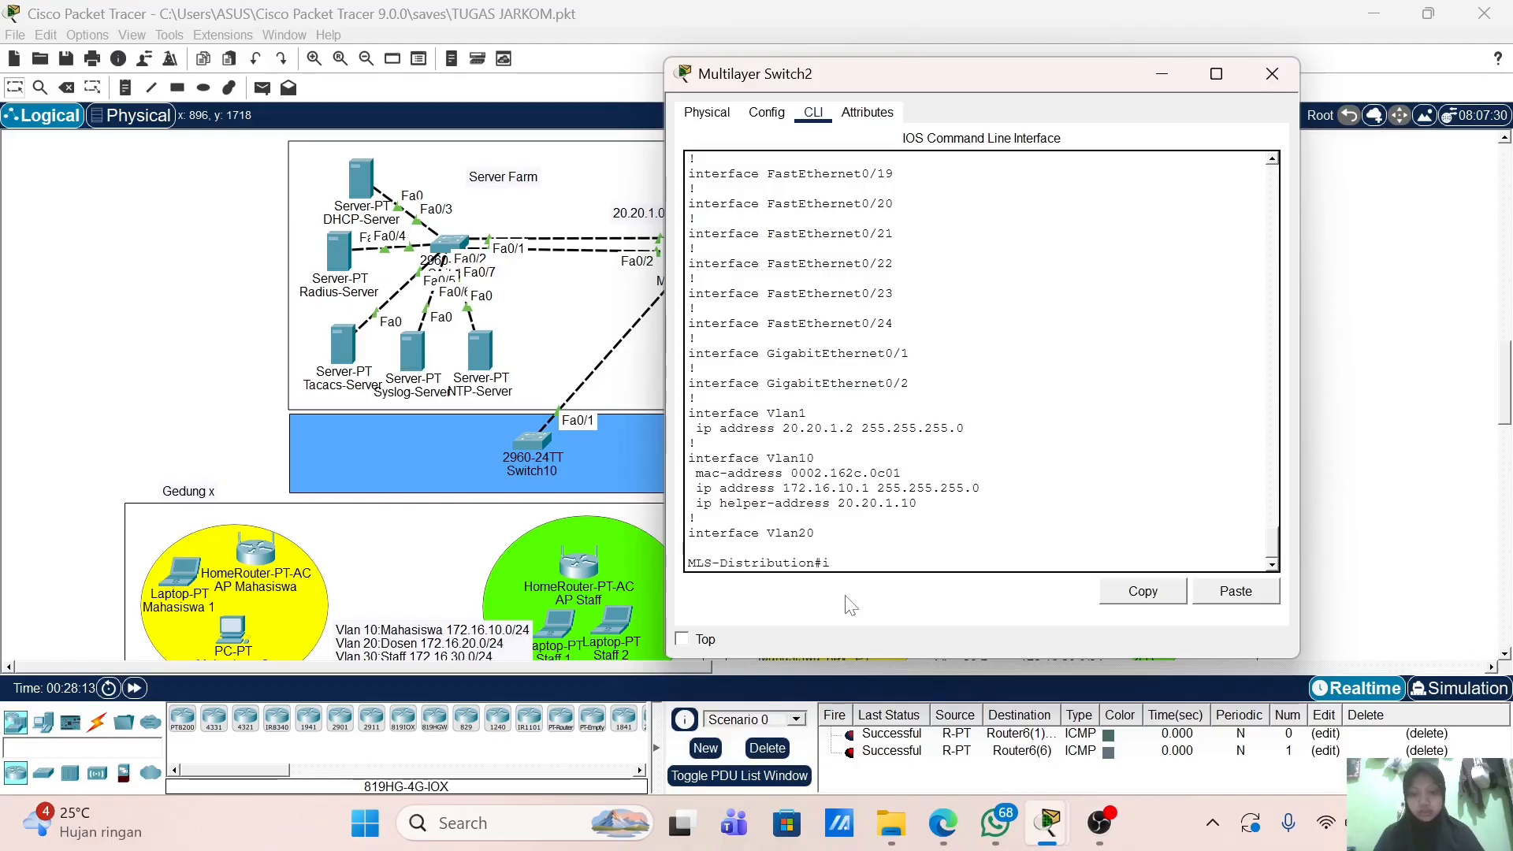
key(BackSpace)
text(conf t)
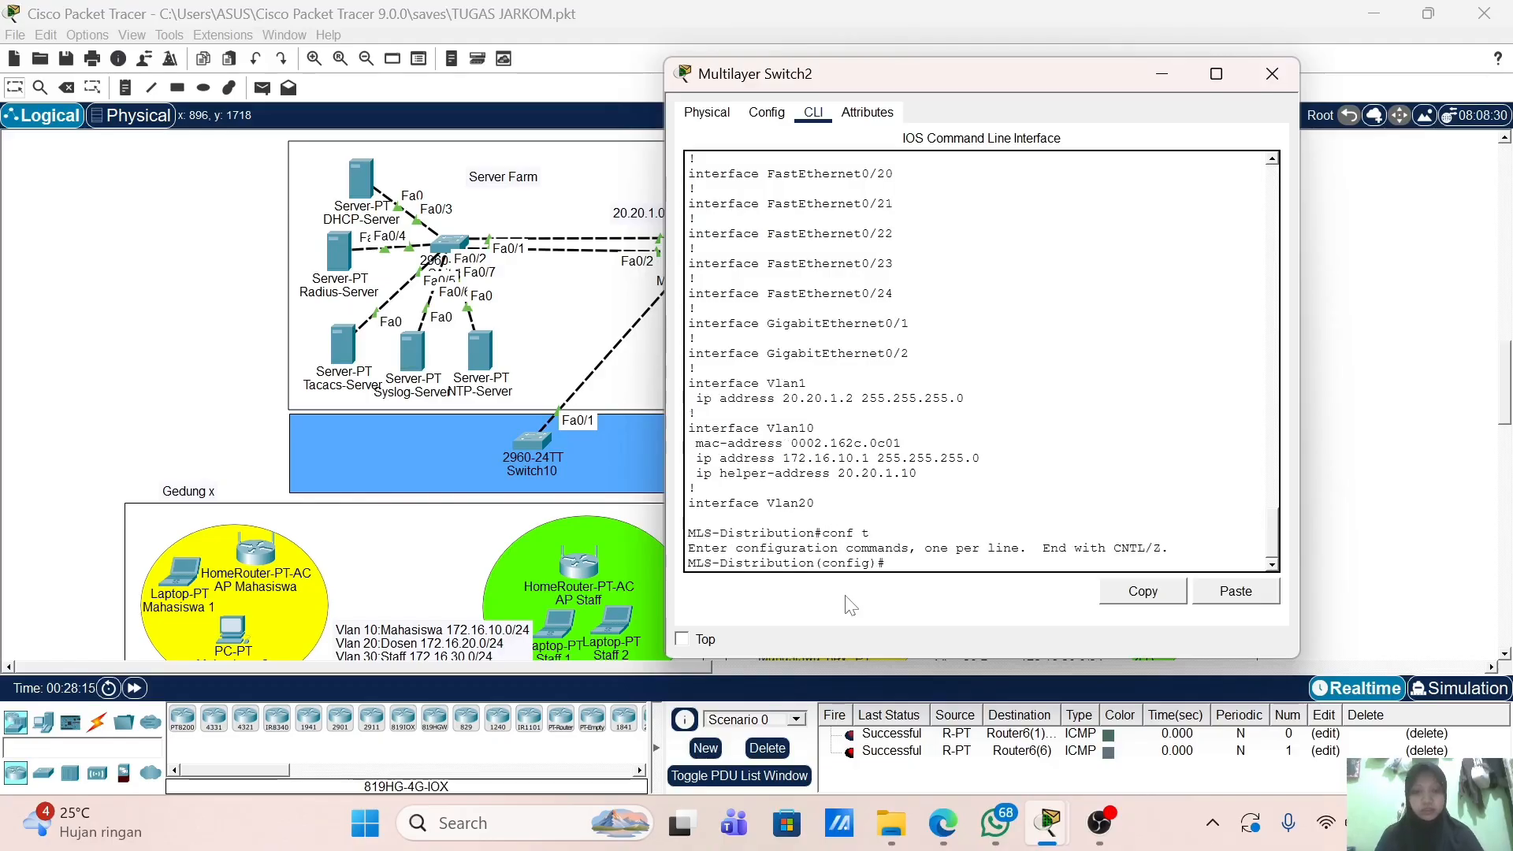
key(Return)
text(int vlan 1)
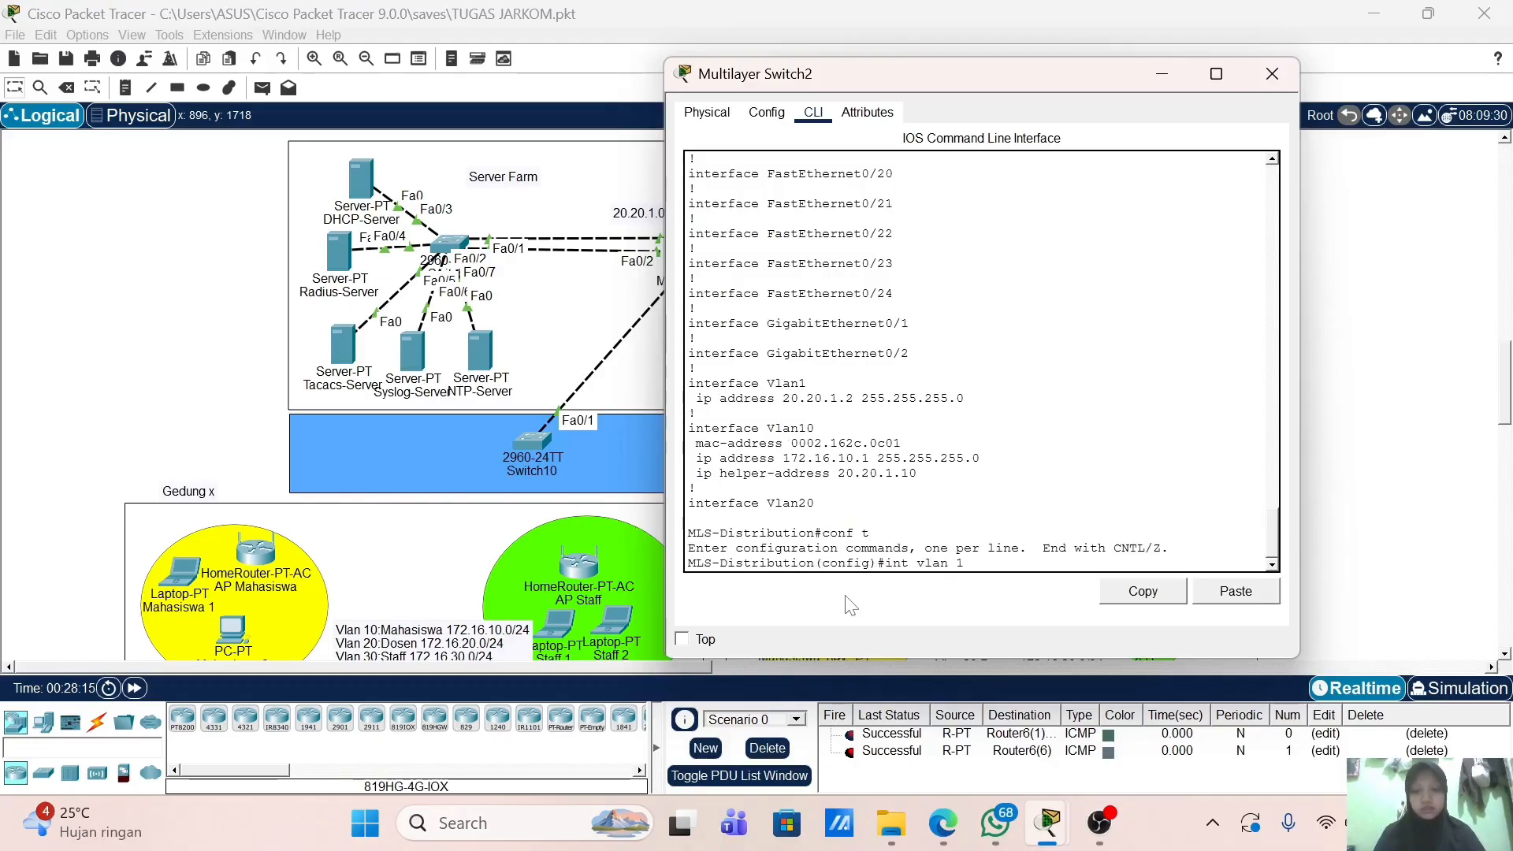
key(Return)
text(des)
key(Tab)
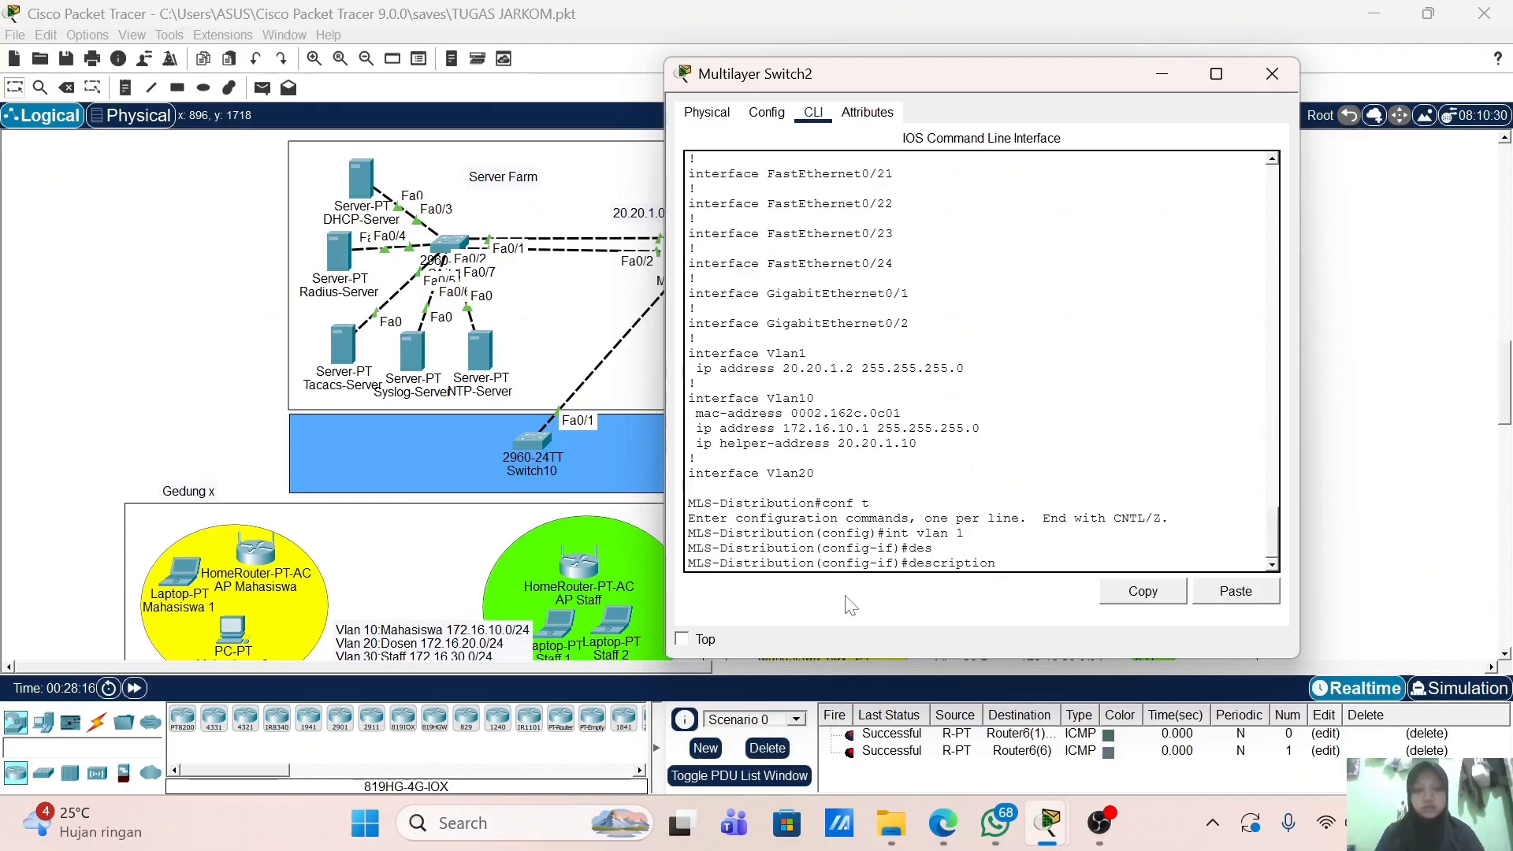
text(Po)
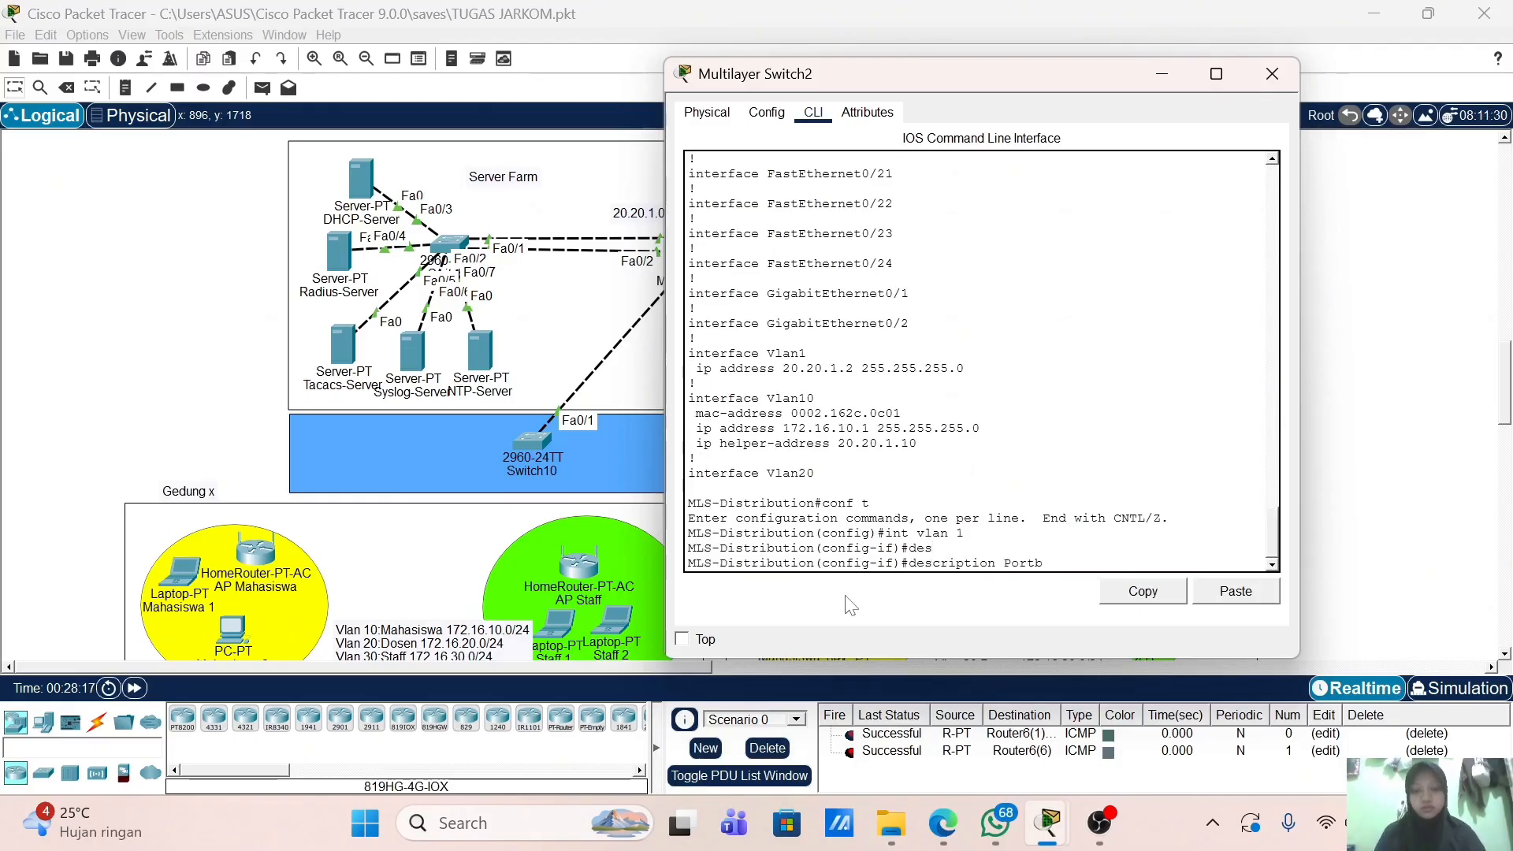
text(rtb)
key(BackSpace)
key(BackSpace)
text(m)
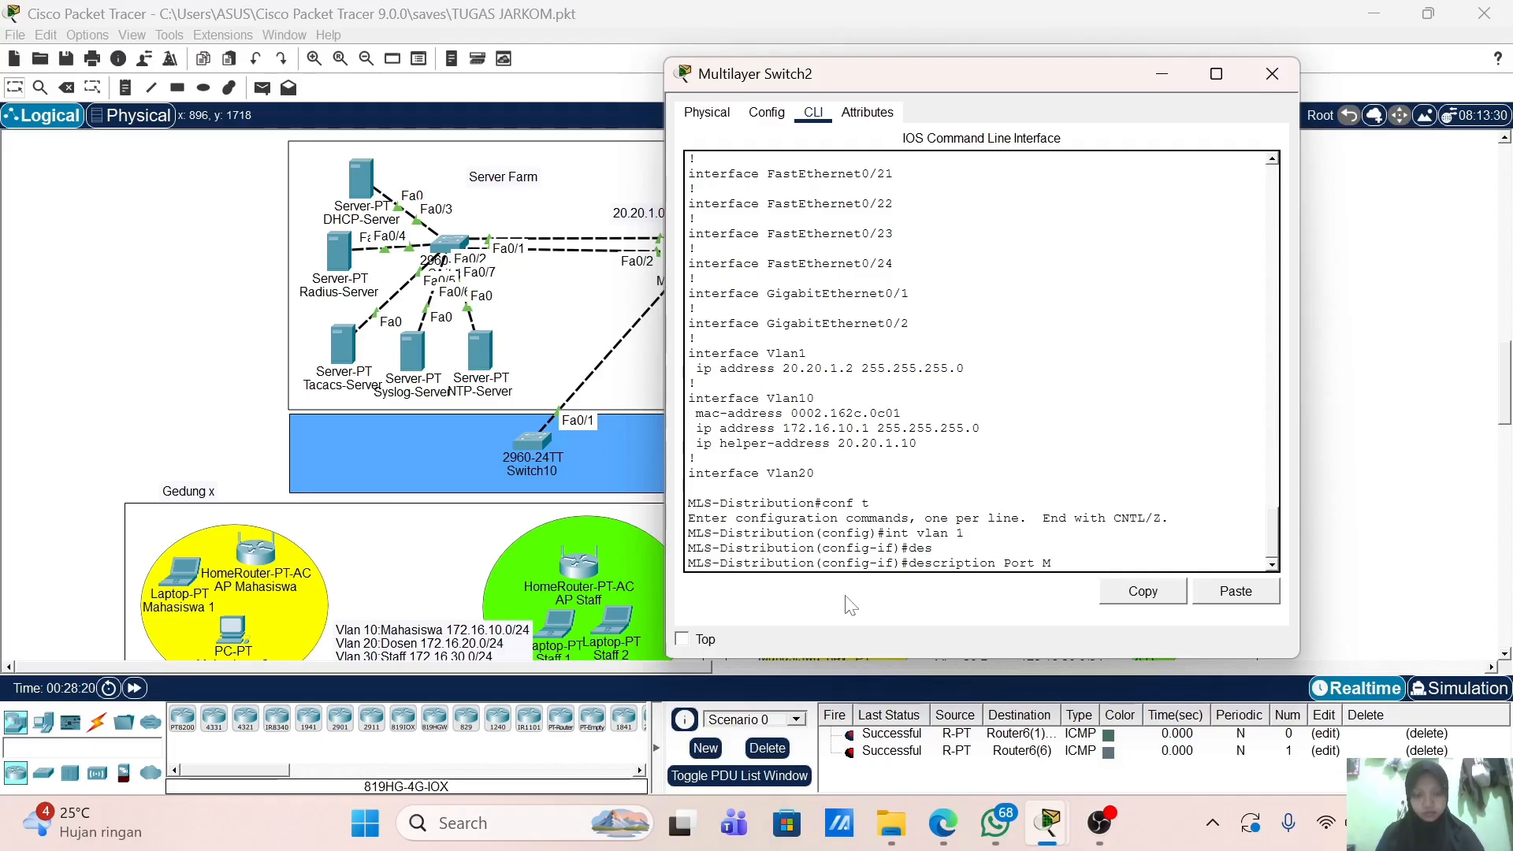
key(BackSpace)
text(Management)
key(Return)
Step: Save the configuration with wr, verify Vlan1's description in show run, and close the console
key(Return)
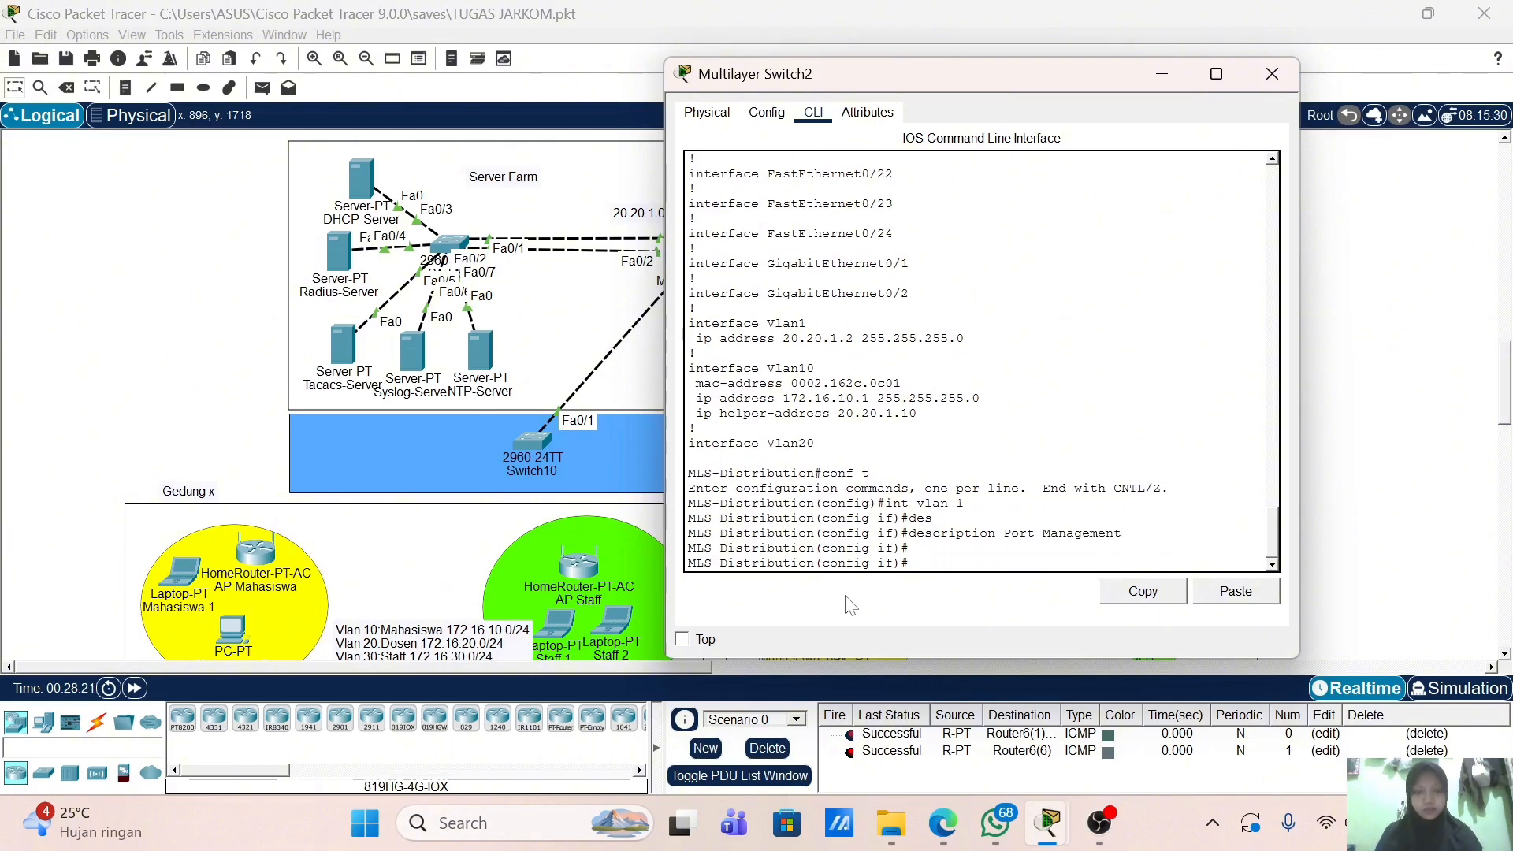
text(end)
key(Return)
text(w r)
key(Return)
key(Return)
key(Return)
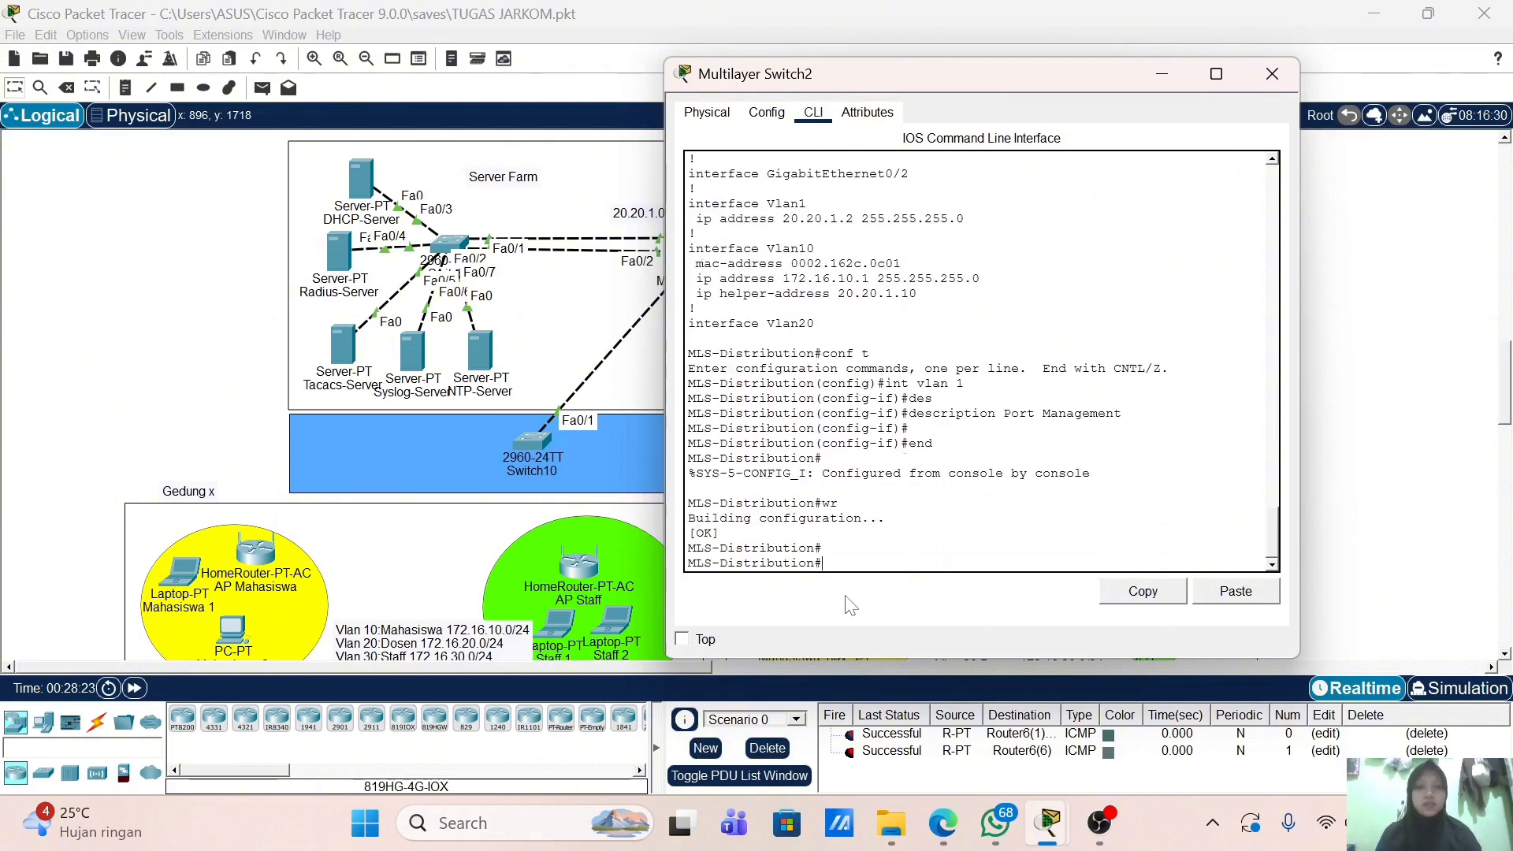
text(sh)
key(Tab)
text(r)
key(Tab)
key(Return)
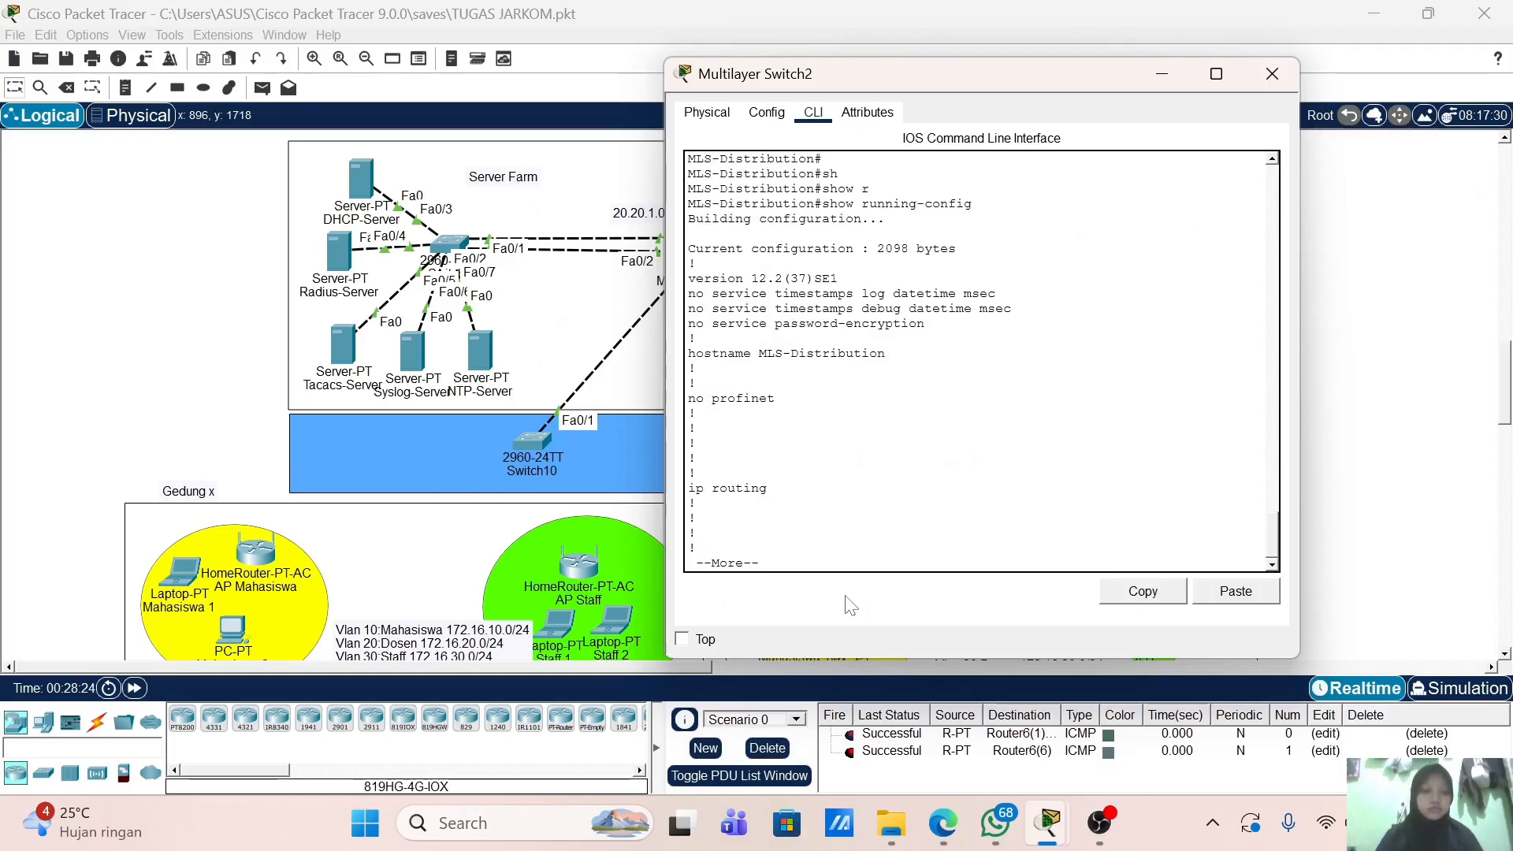
key(Return)
key(Return)
key(Return)
key(Return)
key(Return)
key(Return)
key(Return)
key(Return)
key(Return)
key(Return)
key(Return)
key(Return)
key(Return)
key(Return)
key(Return)
key(Return)
key(Return)
key(Return)
key(Return)
key(Return)
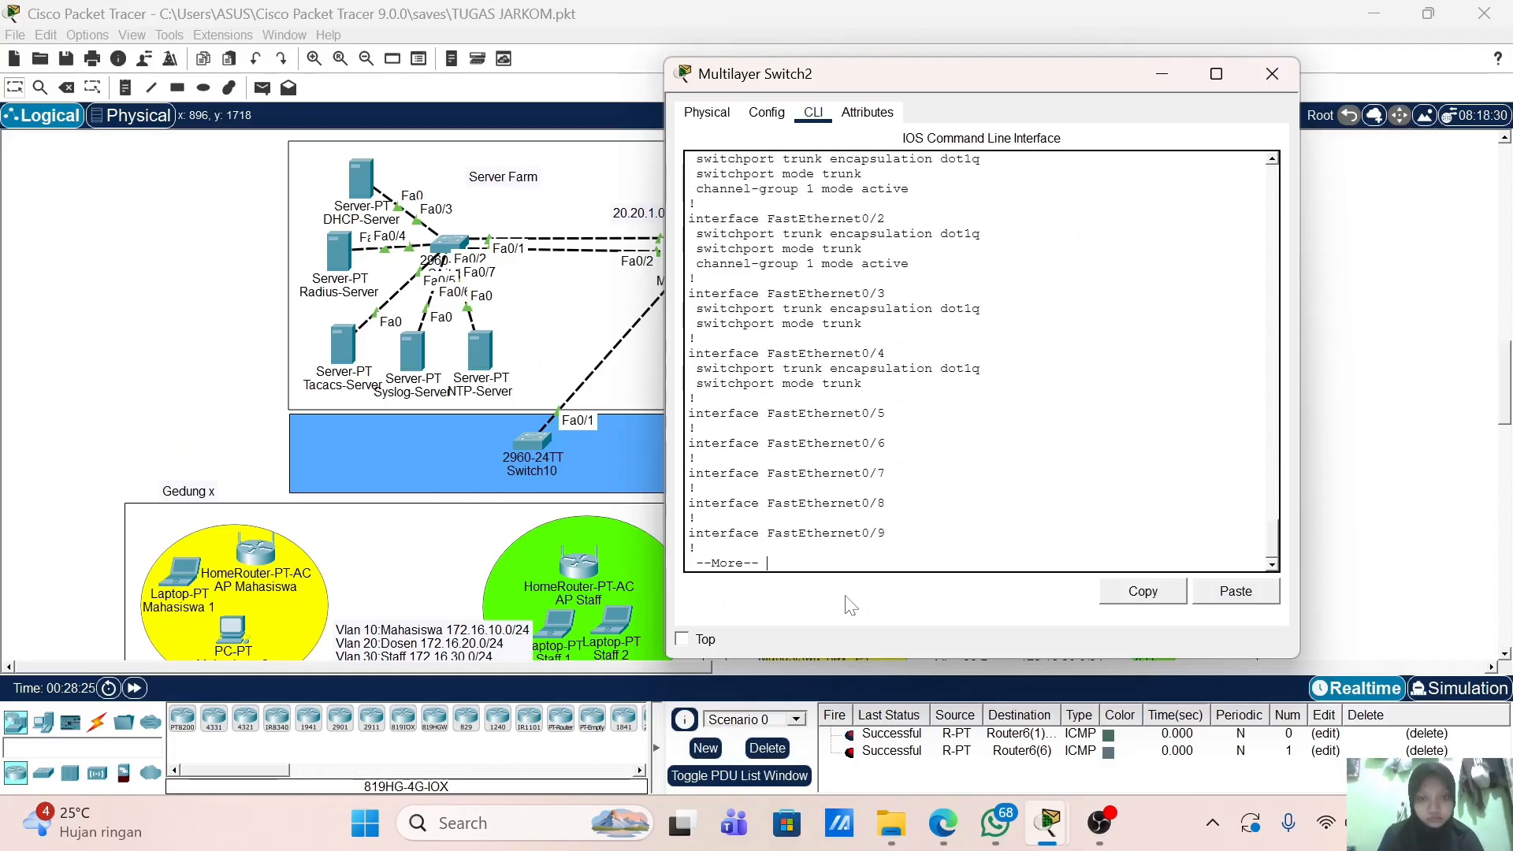
key(Return)
key(Return)
key(Return)
key(Return)
key(Return)
key(Return)
key(Return)
key(Return)
key(Return)
key(Return)
key(Return)
key(Return)
key(Return)
key(Return)
key(Return)
key(Return)
key(Return)
key(Return)
key(Return)
key(Return)
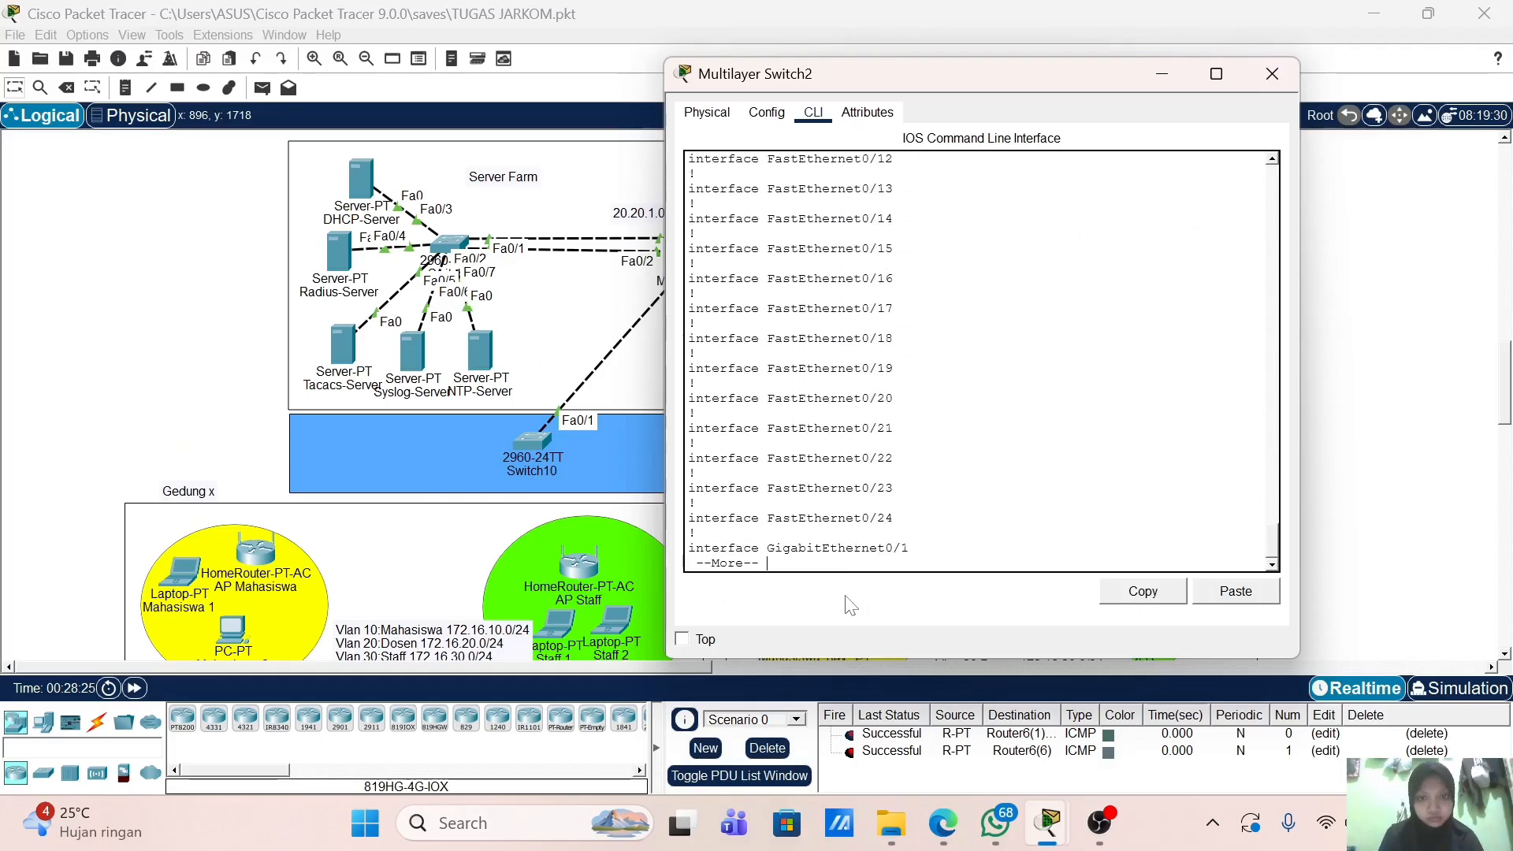
key(Return)
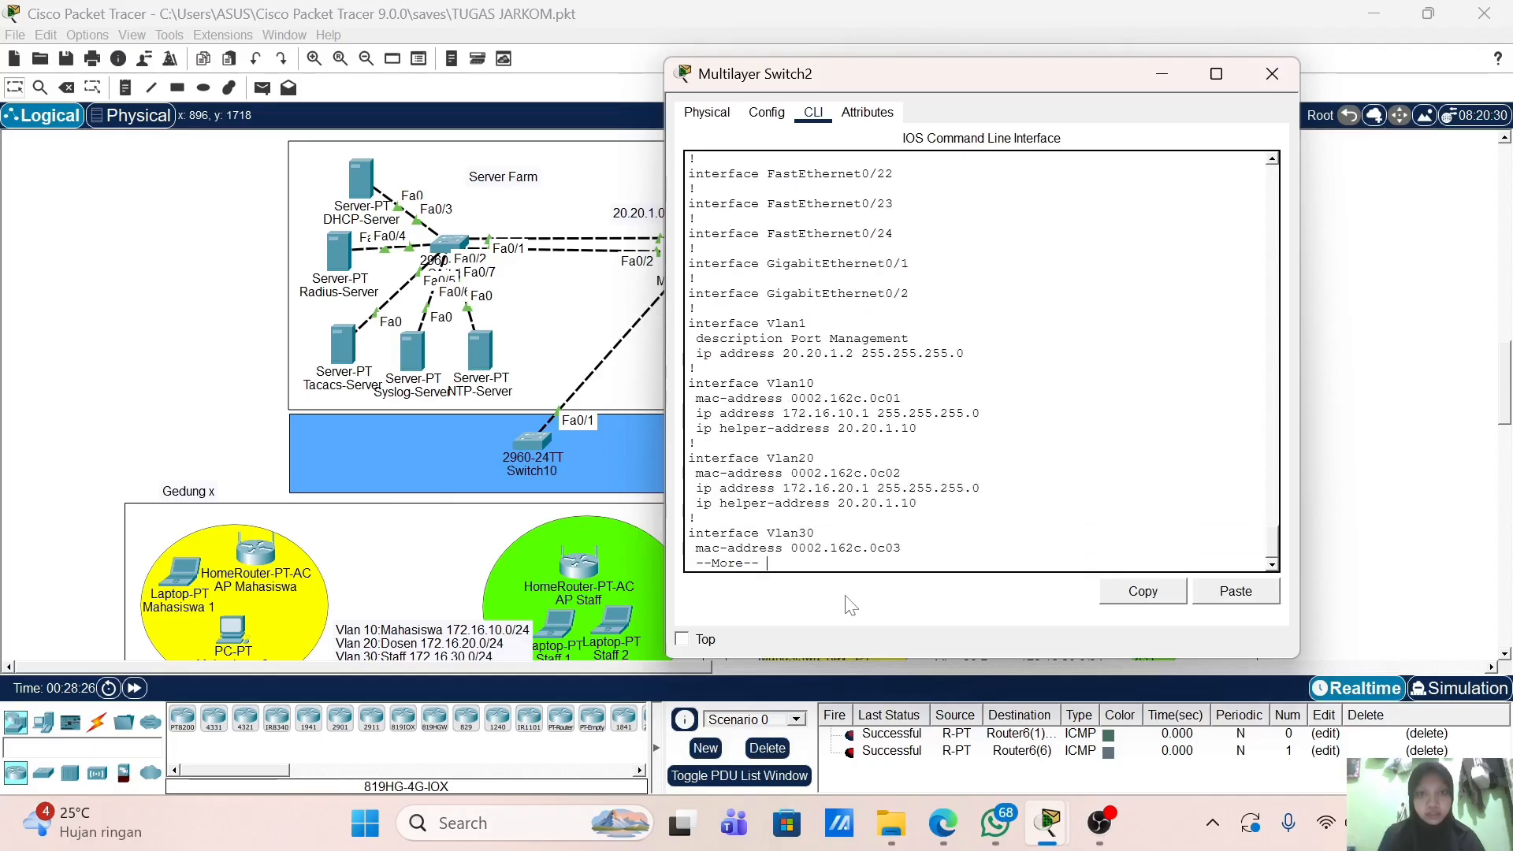
click(1272, 74)
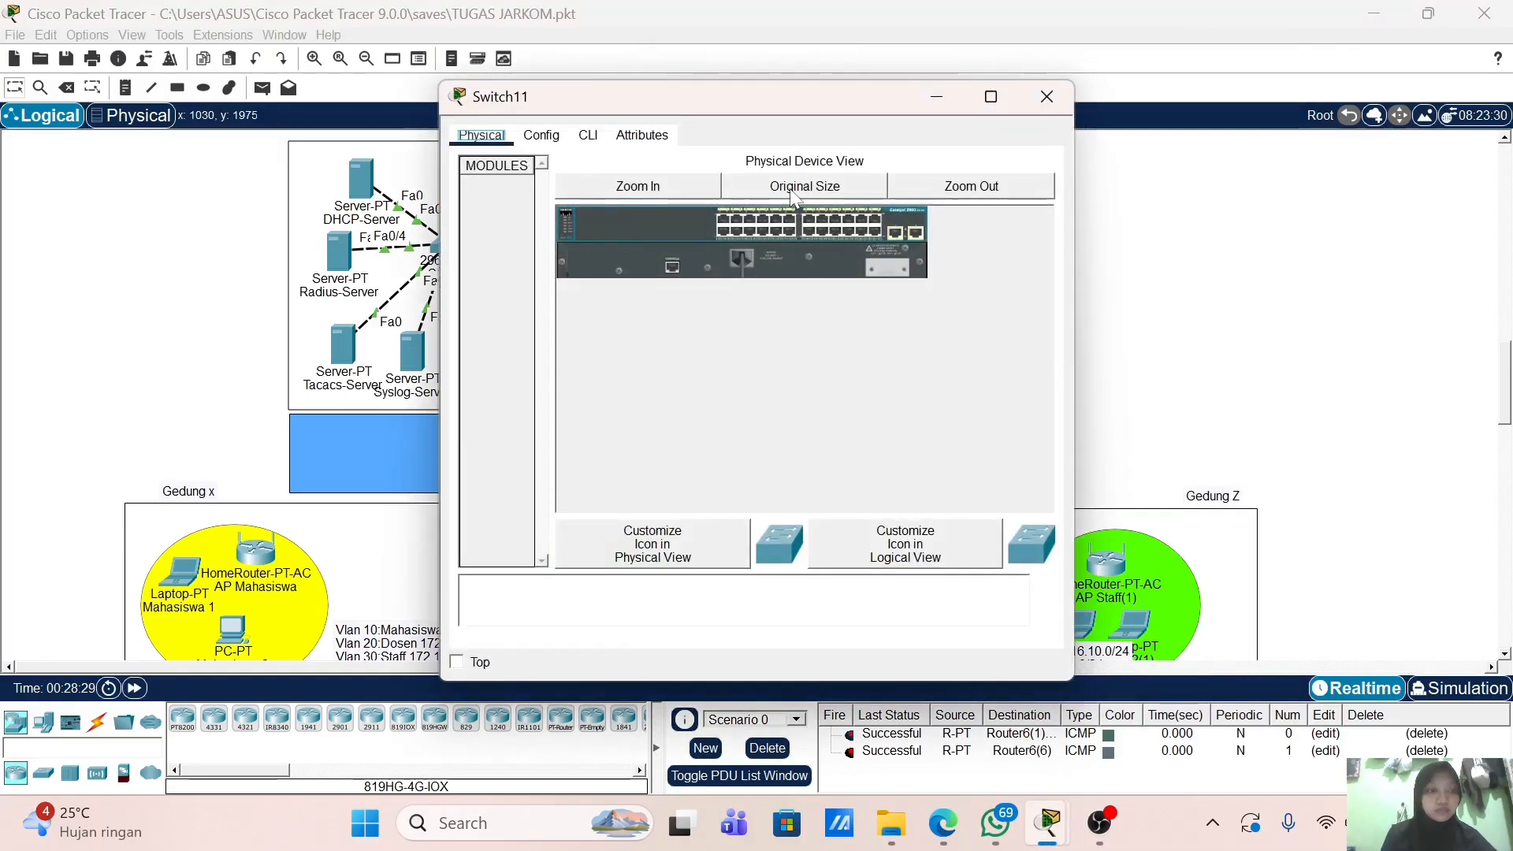
Step: In Switch11's CLI, enter configuration mode and set the hostname to SWNA-2
click(588, 136)
key(Return)
text(en)
key(Return)
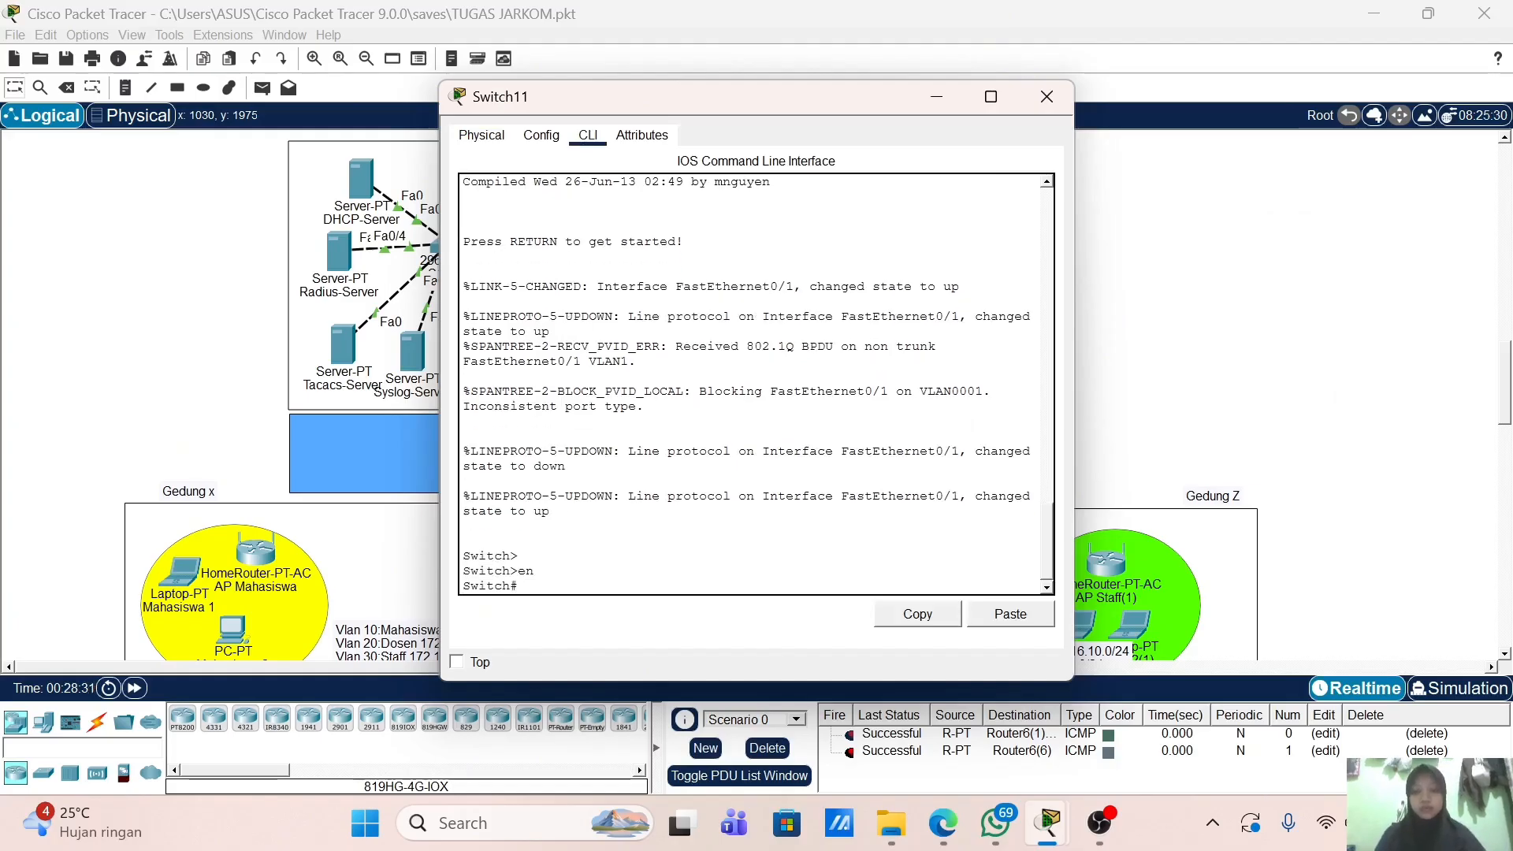
text(conf t)
key(Return)
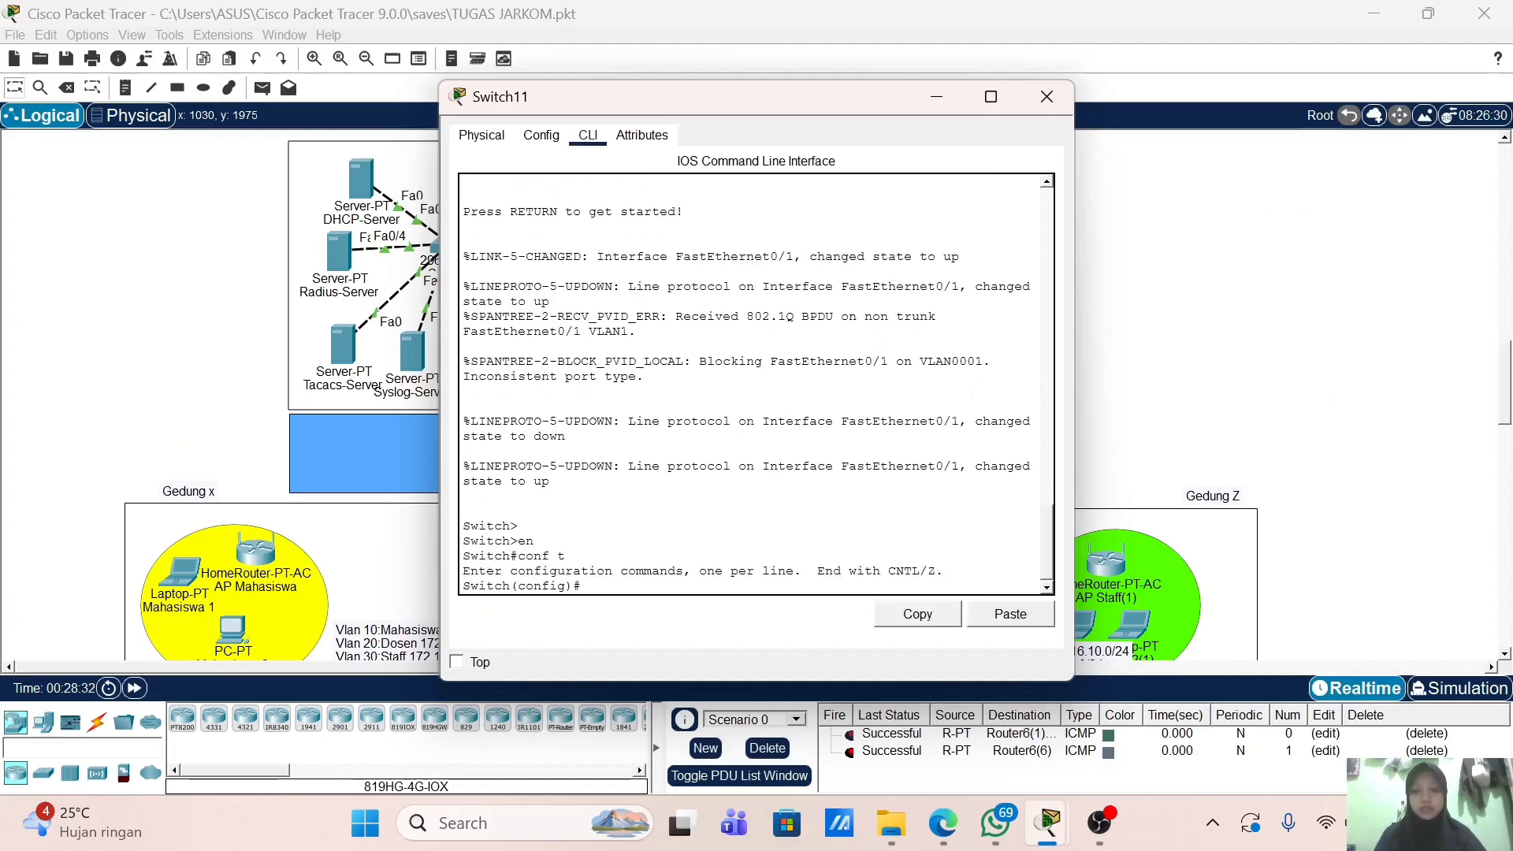
text(h)
key(Tab)
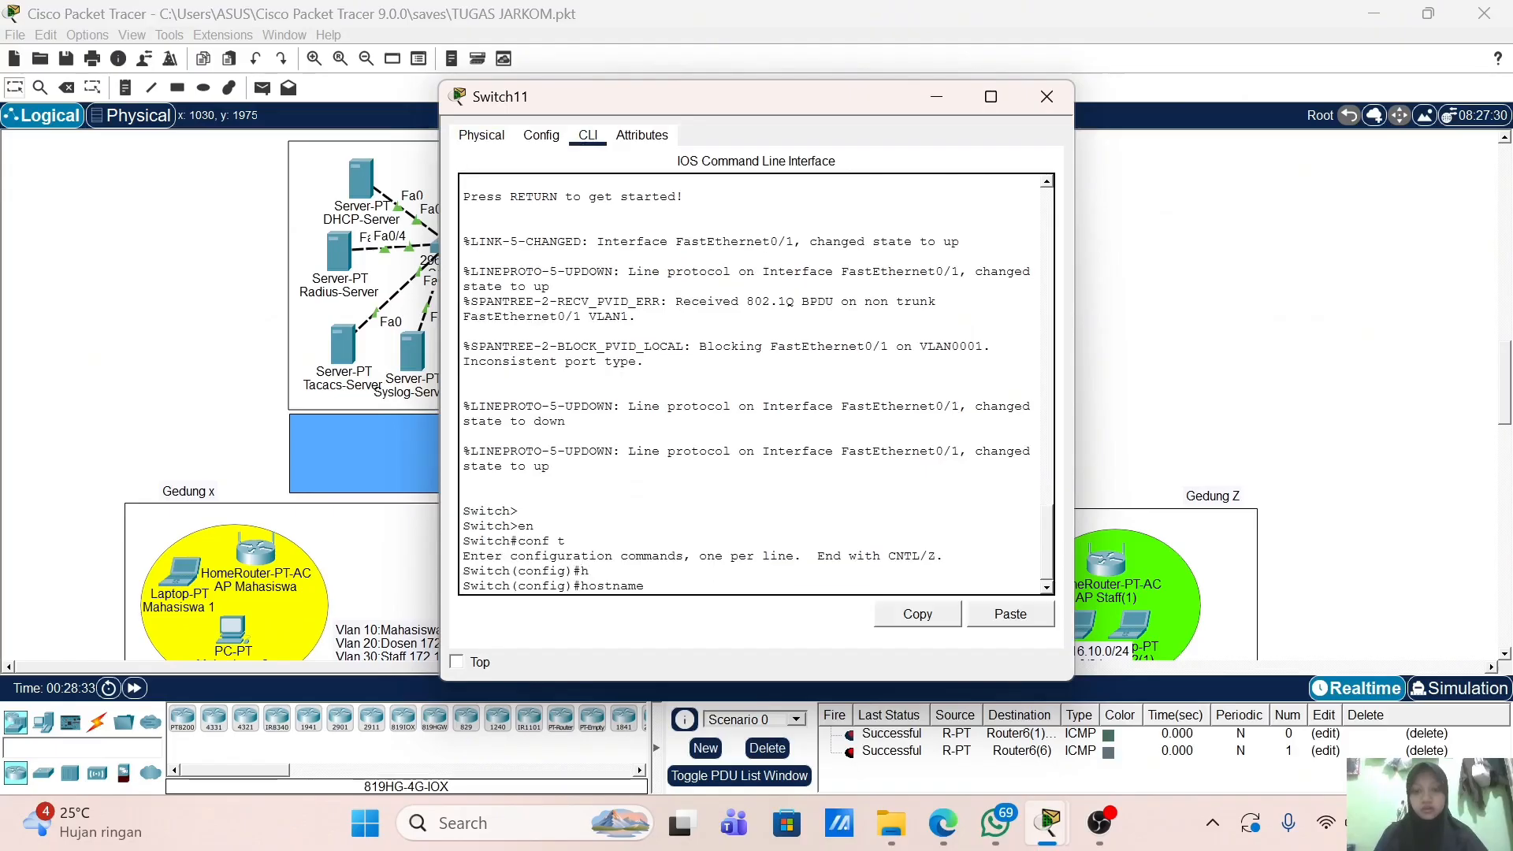
text(SWNA-2)
key(Return)
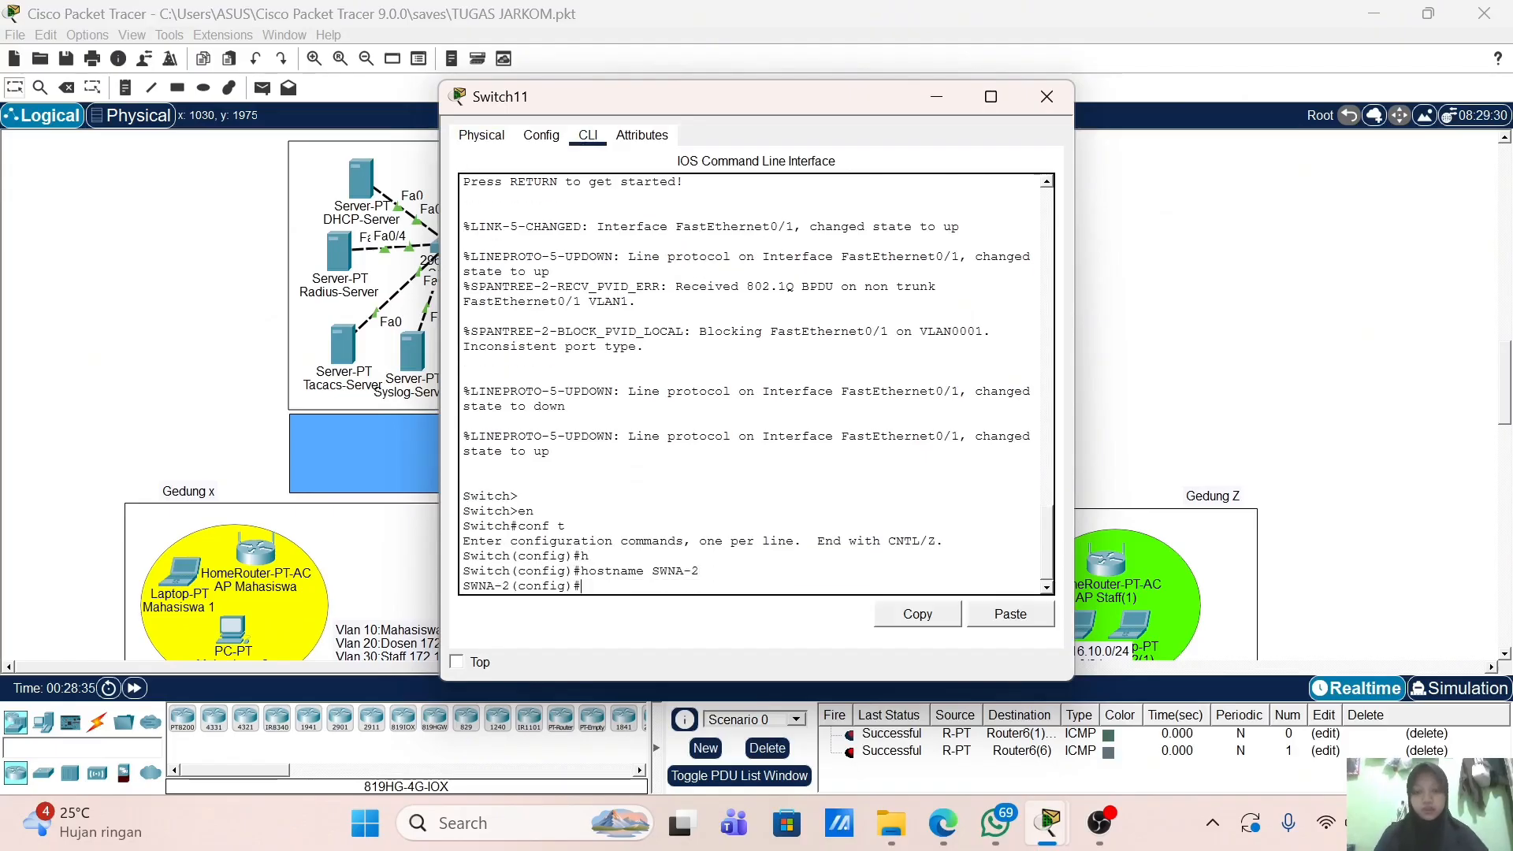
Step: Create VLAN 10 named Mahasiswa and VLAN 20 named Dosen
text(vlan 10)
key(Return)
text(name Ma)
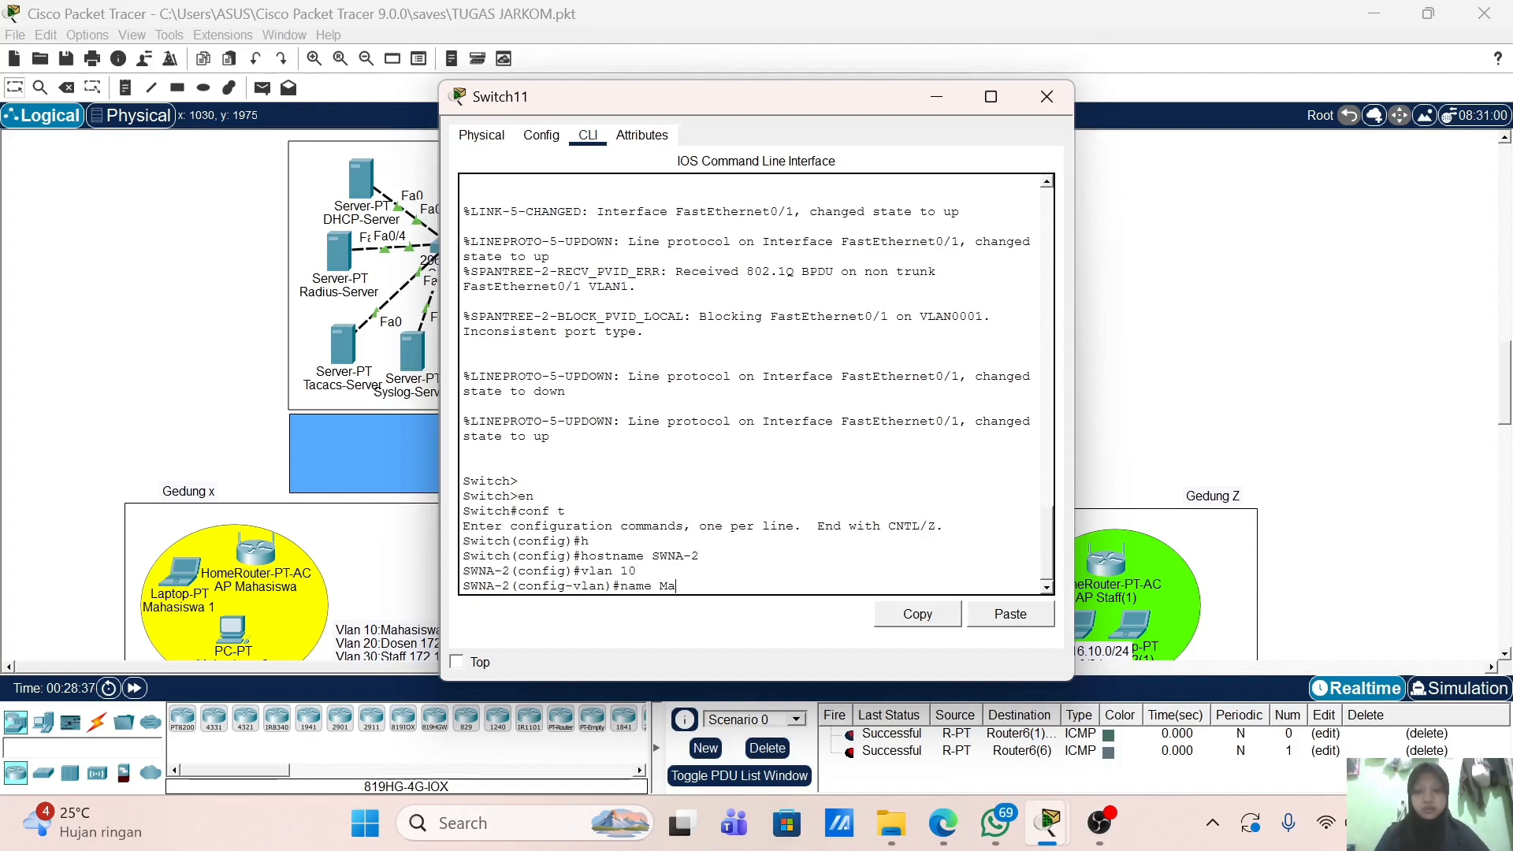
text(hasiswa)
key(Return)
text(vlan)#v)
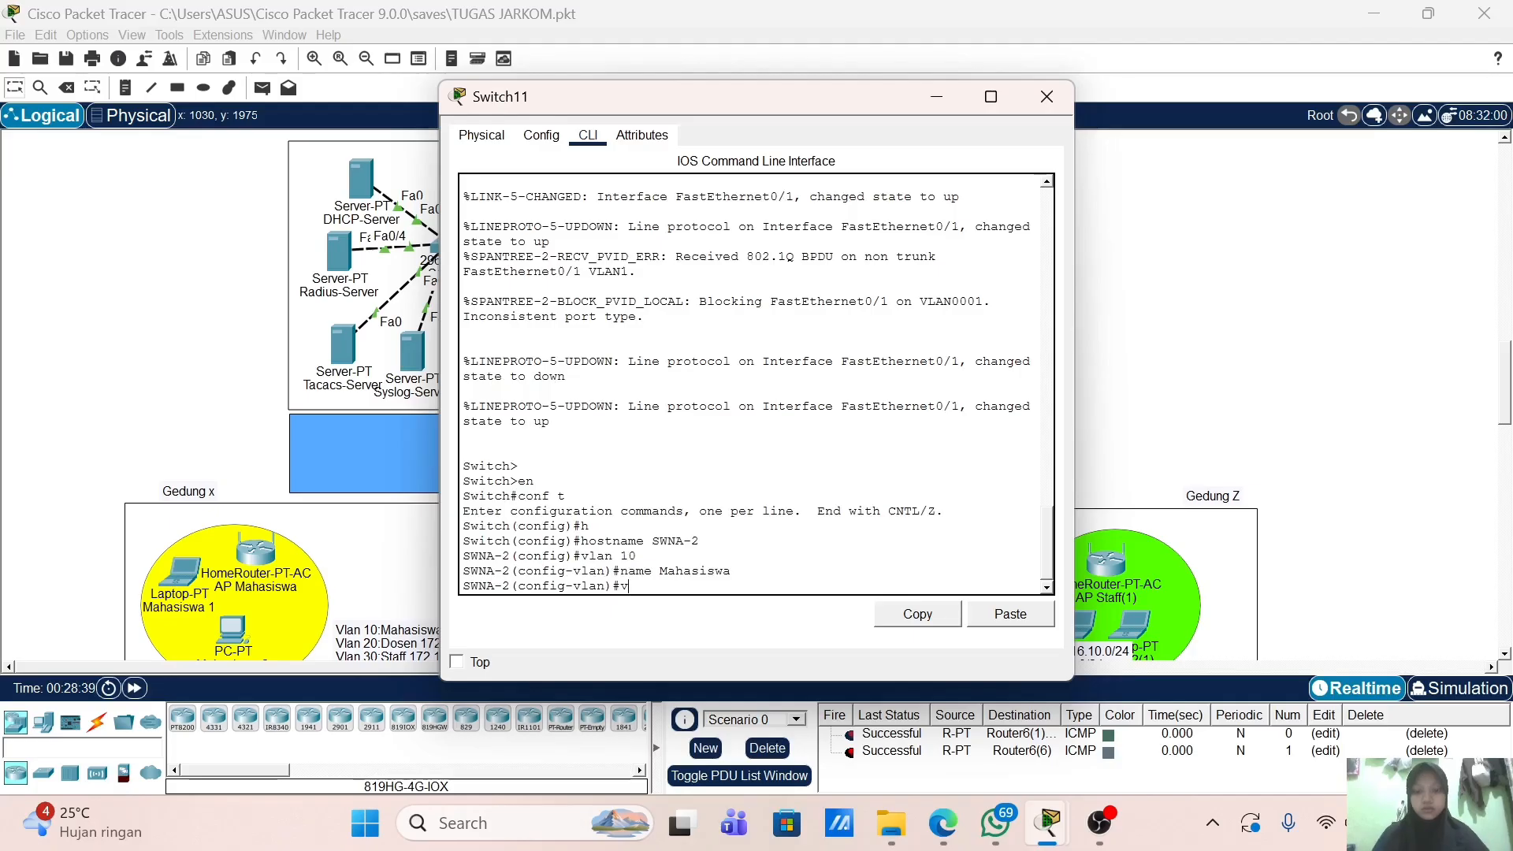
text(lan 20)
key(Return)
text(name)
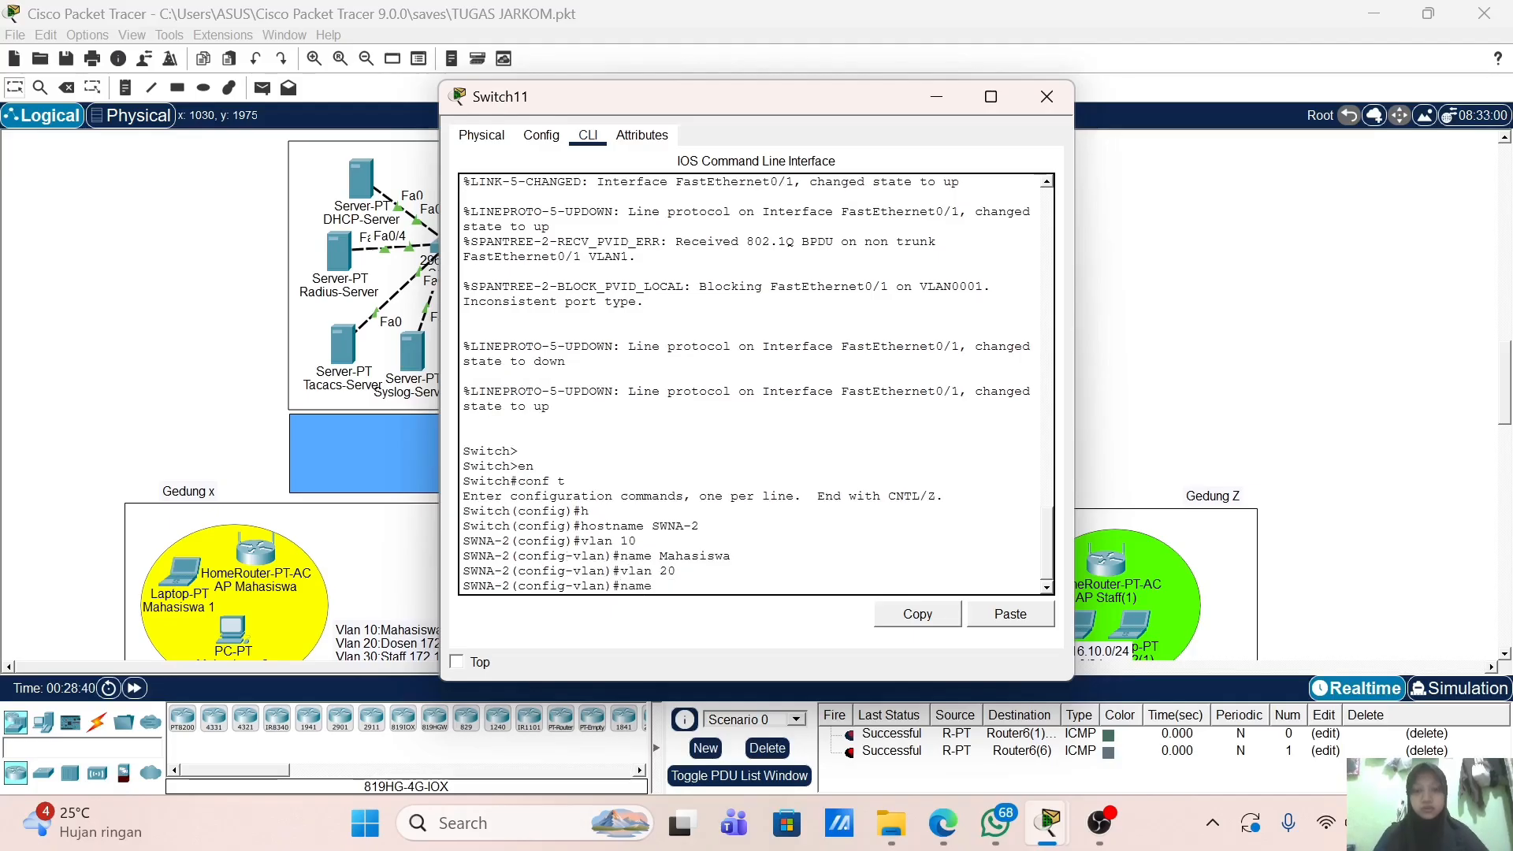
text( Dosen)
key(Return)
Step: Create VLAN 30 named Staff and VLAN 40 named Tamu
text(vlan 30)
key(Return)
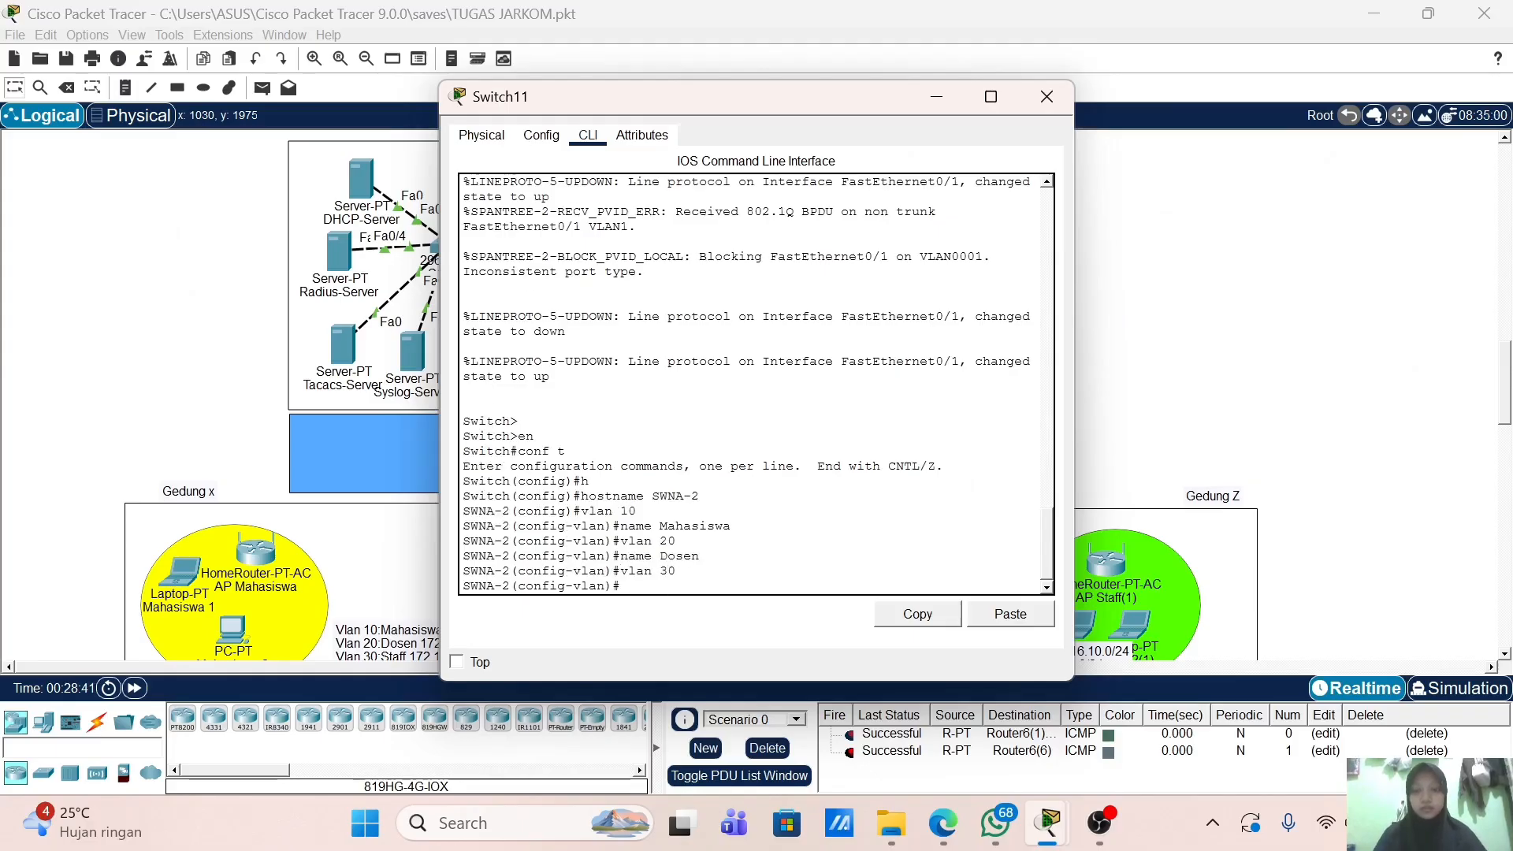
text(name Staff)
key(Return)
text(vlan 40)
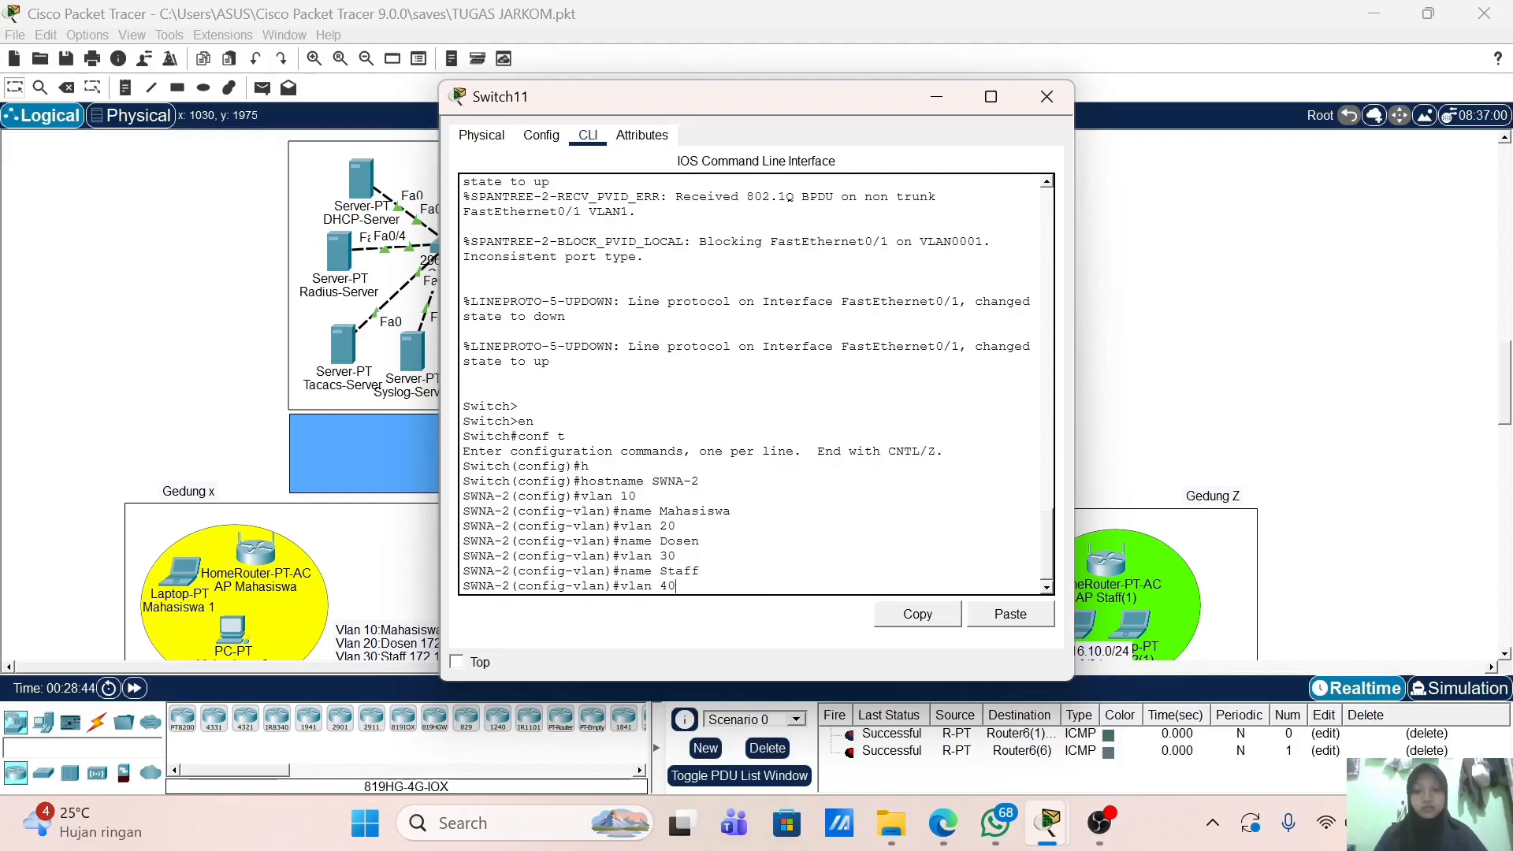
key(Return)
text(b)
key(BackSpace)
text(n)
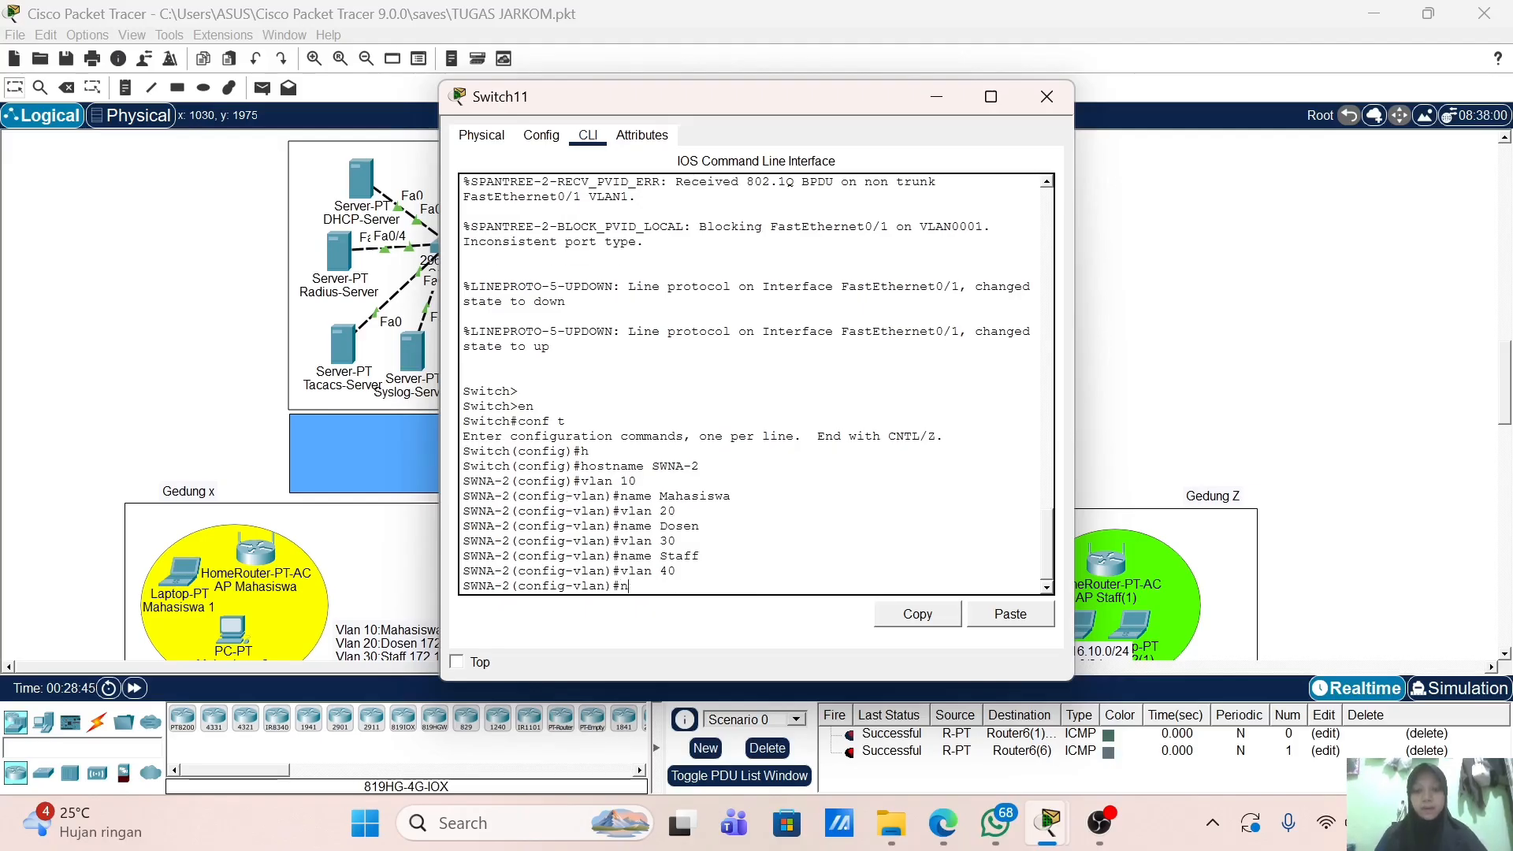
text(ame Tamu)
key(Return)
key(Return)
key(Return)
text(ex)
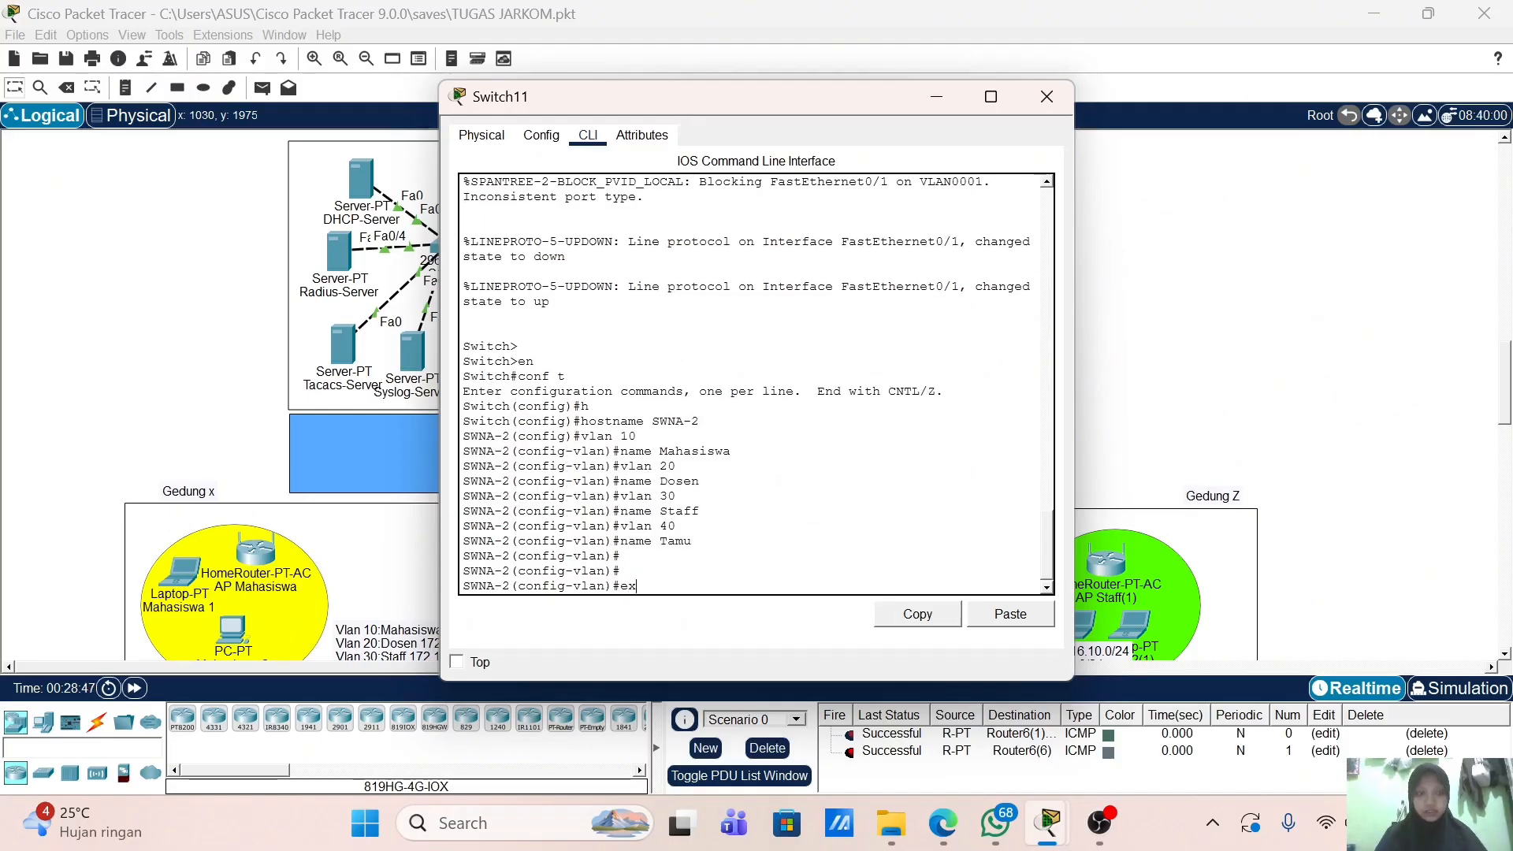
key(Return)
key(Return)
Step: Set port f0/1 to switchport mode trunk
text(f0)
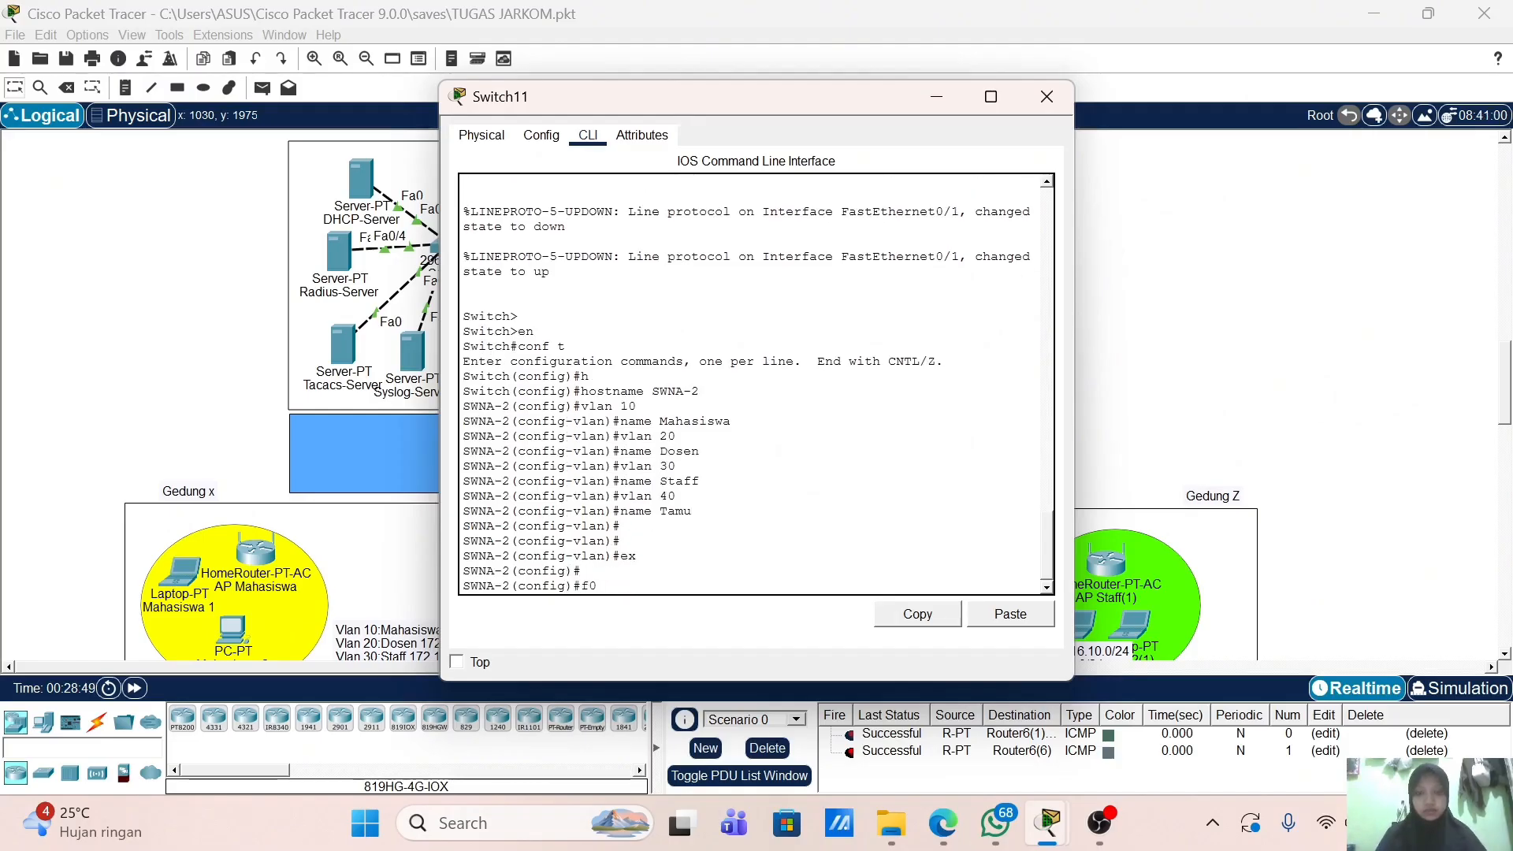
text(int f0/1)
key(Return)
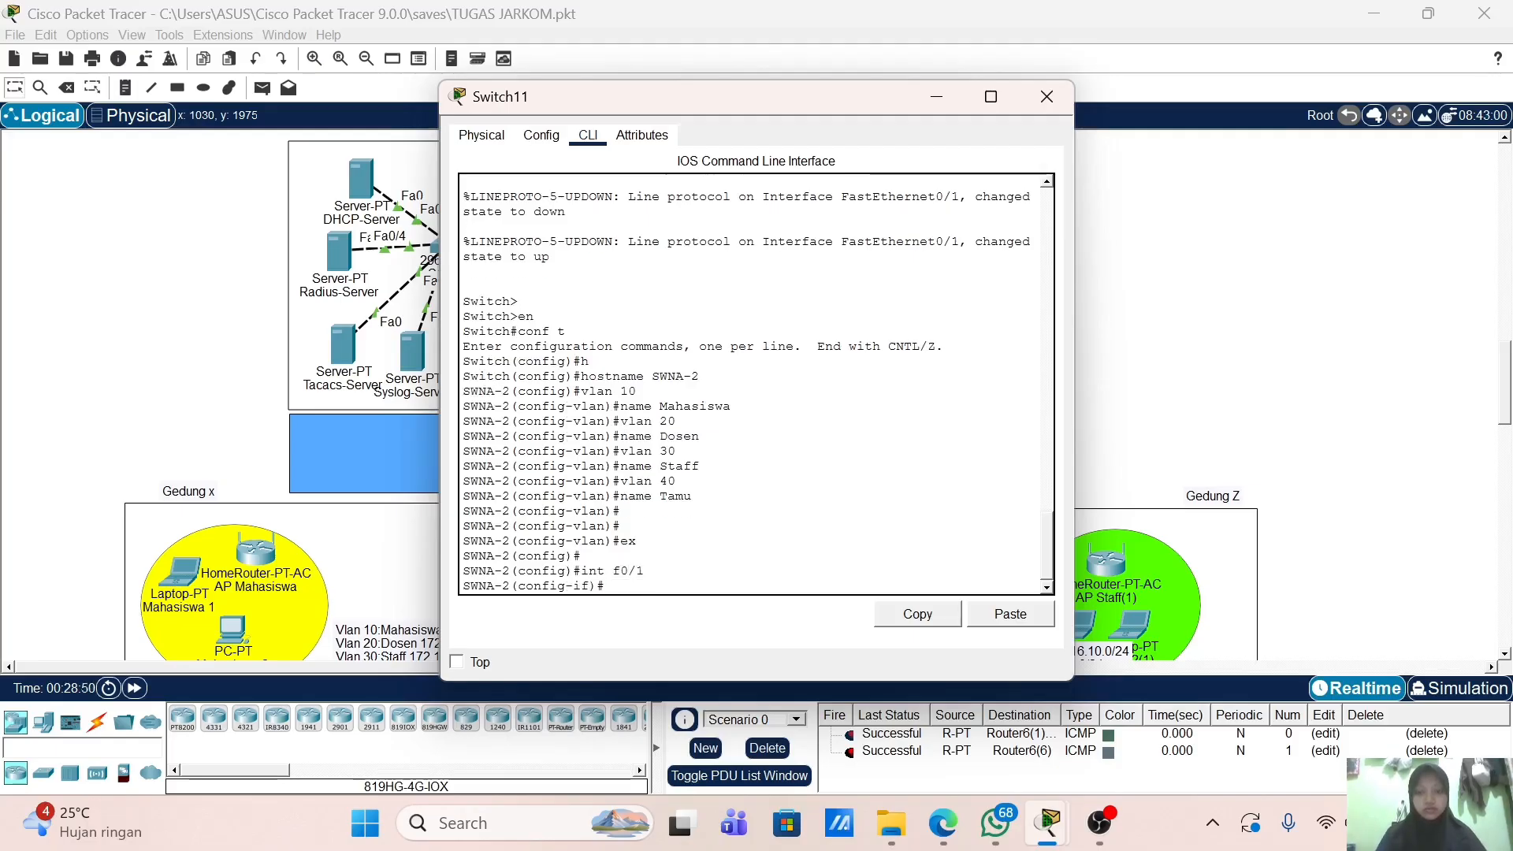
text(sw)
key(Tab)
text(m)
key(Tab)
text(t)
key(Tab)
key(Return)
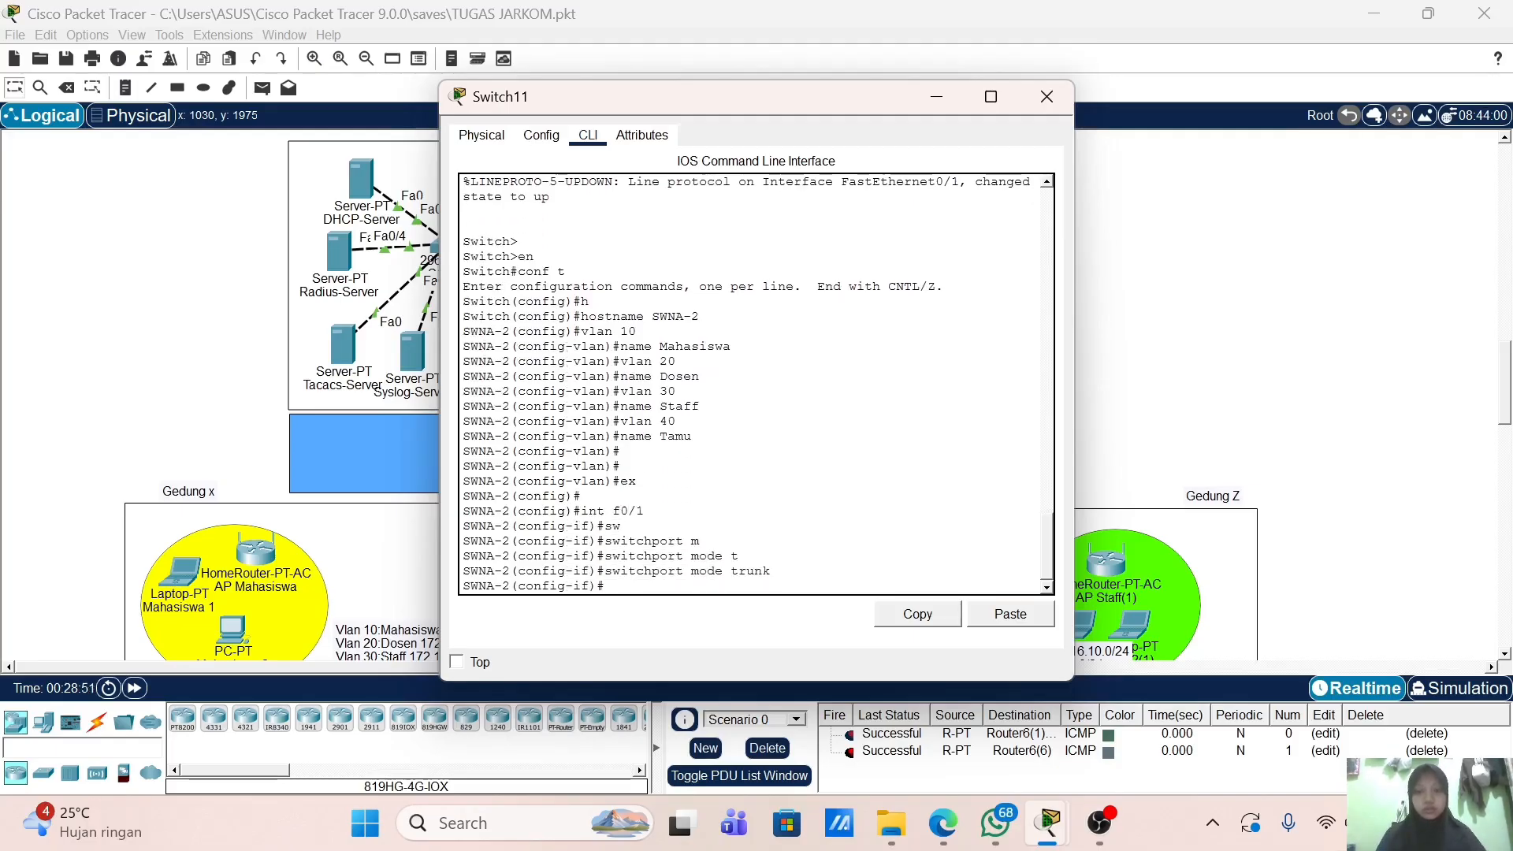
key(Return)
key(Return)
text(ex)
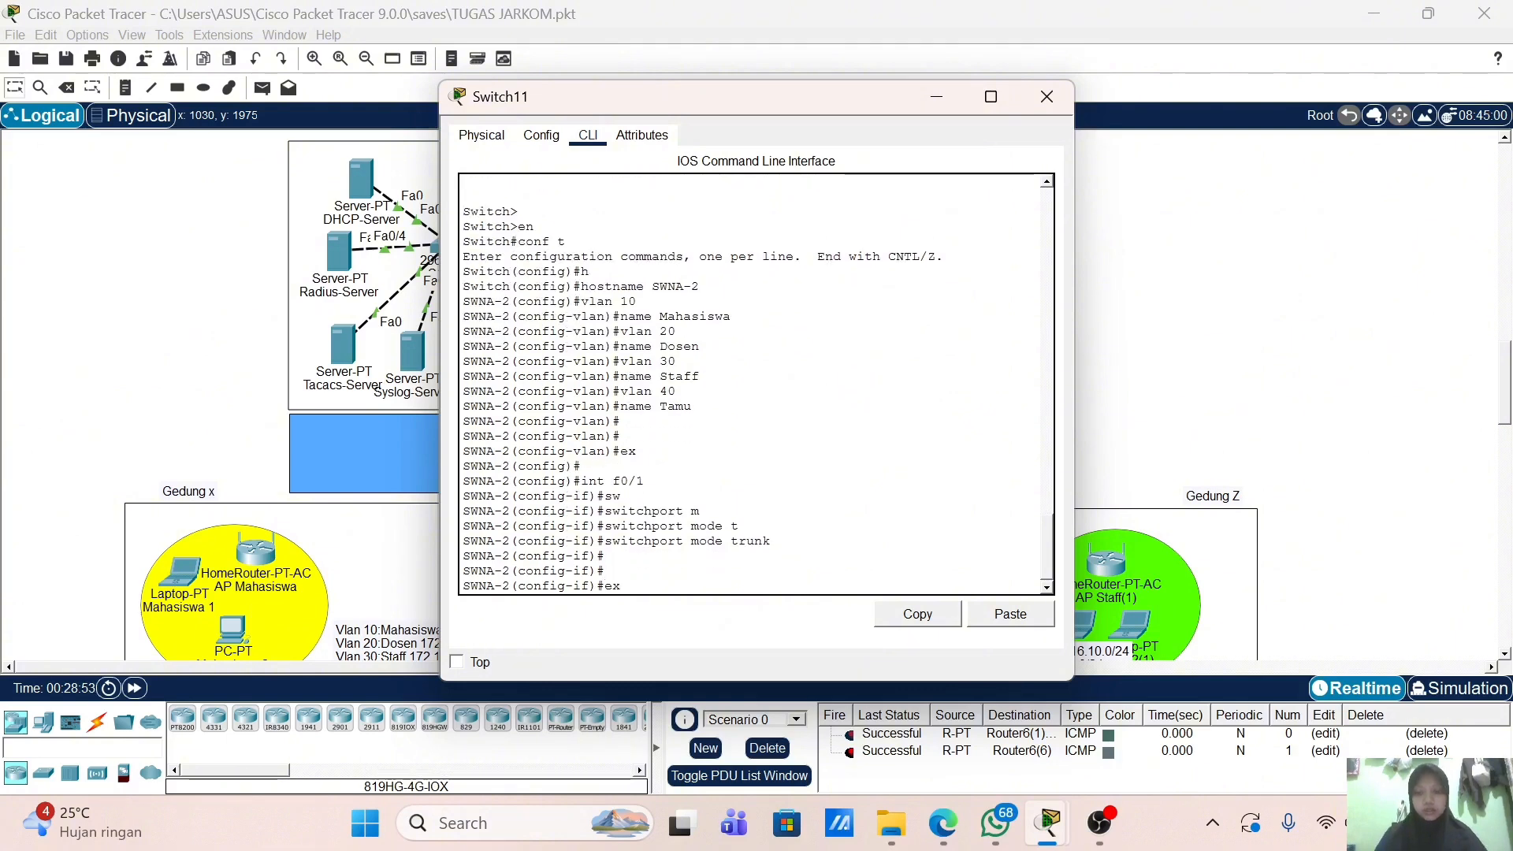
key(Return)
key(Return)
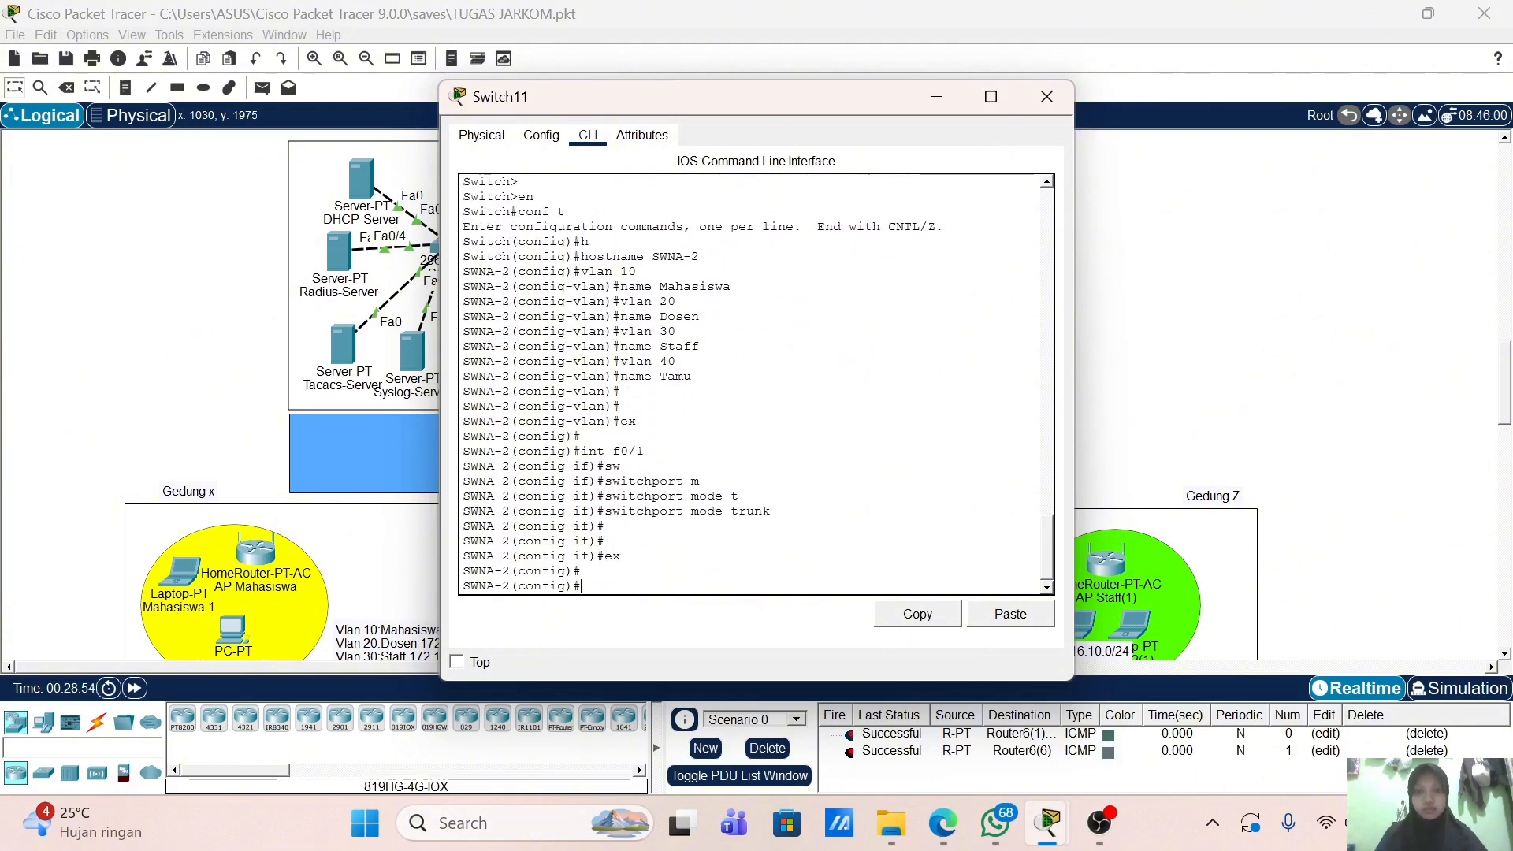
Step: Select the interface range f0/2-6 and set those ports to access mode
text(int r)
key(Tab)
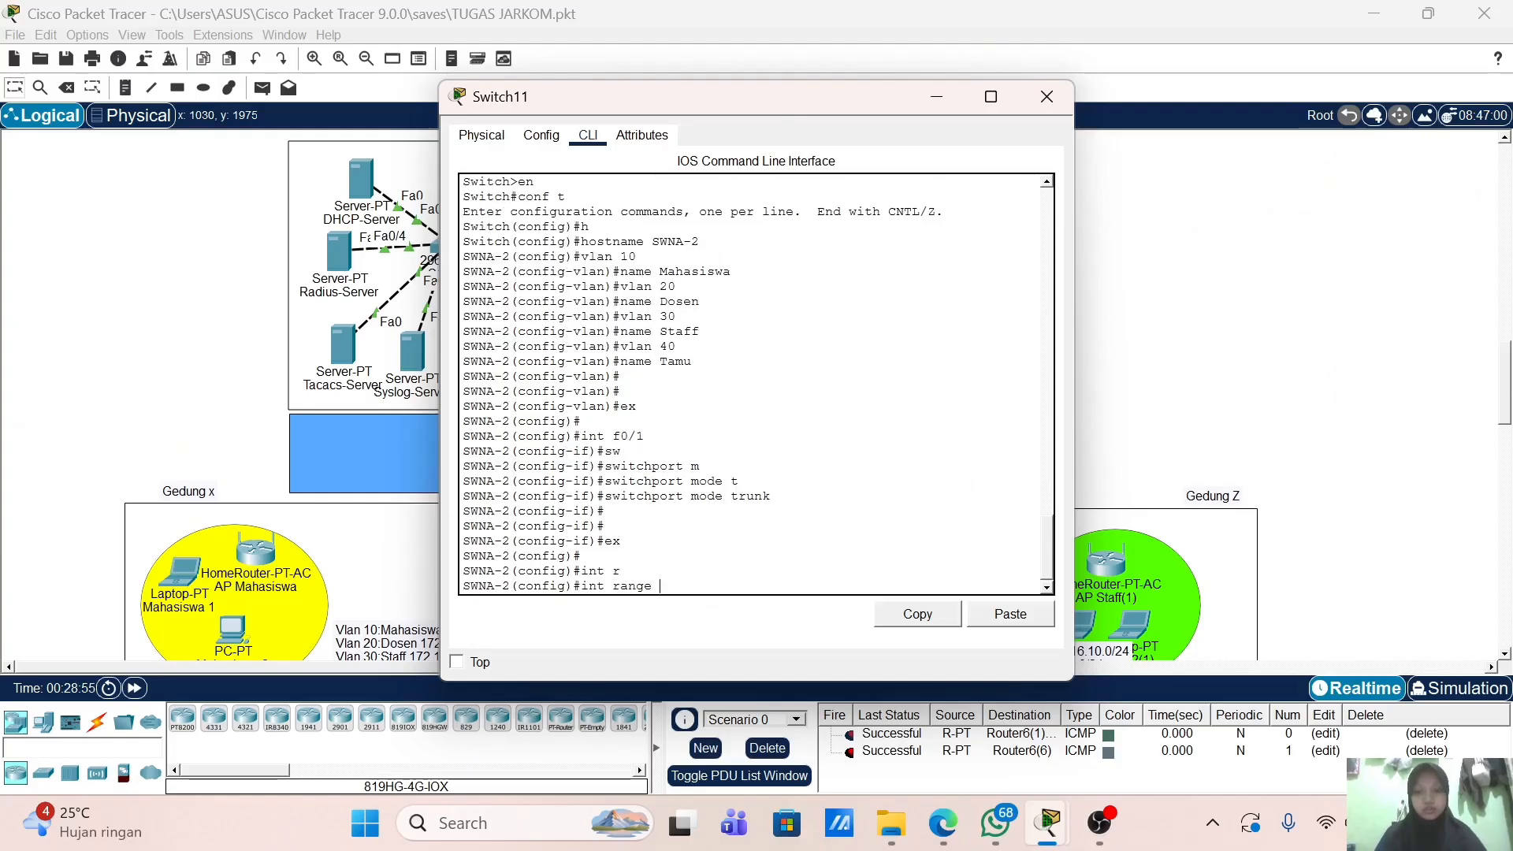
text(f0/2-6)
key(Return)
text(sw)
key(Tab)
text(m)
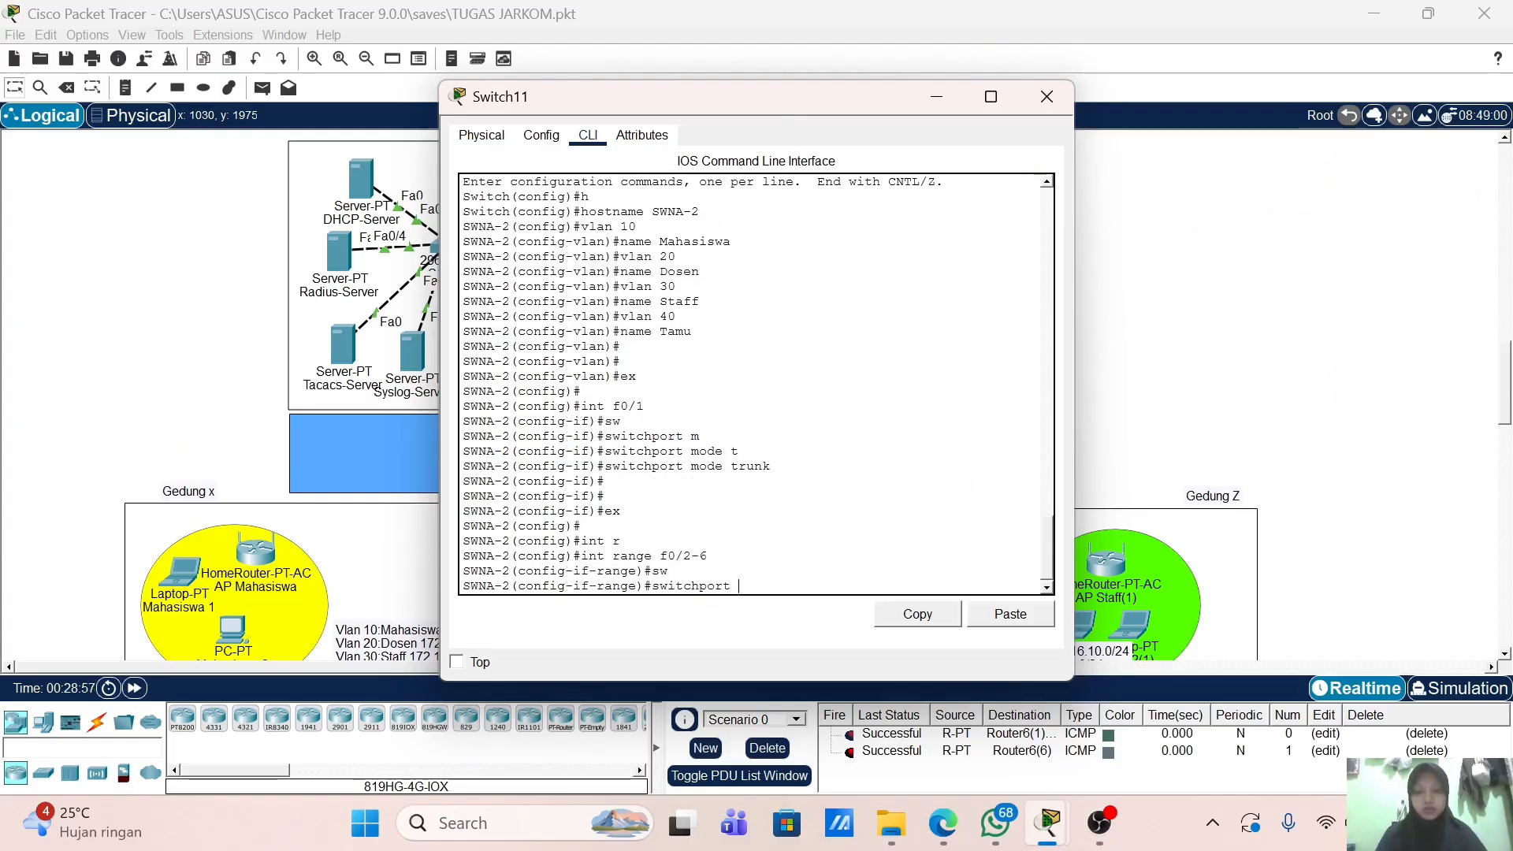
key(Tab)
text(ac)
key(Tab)
key(Return)
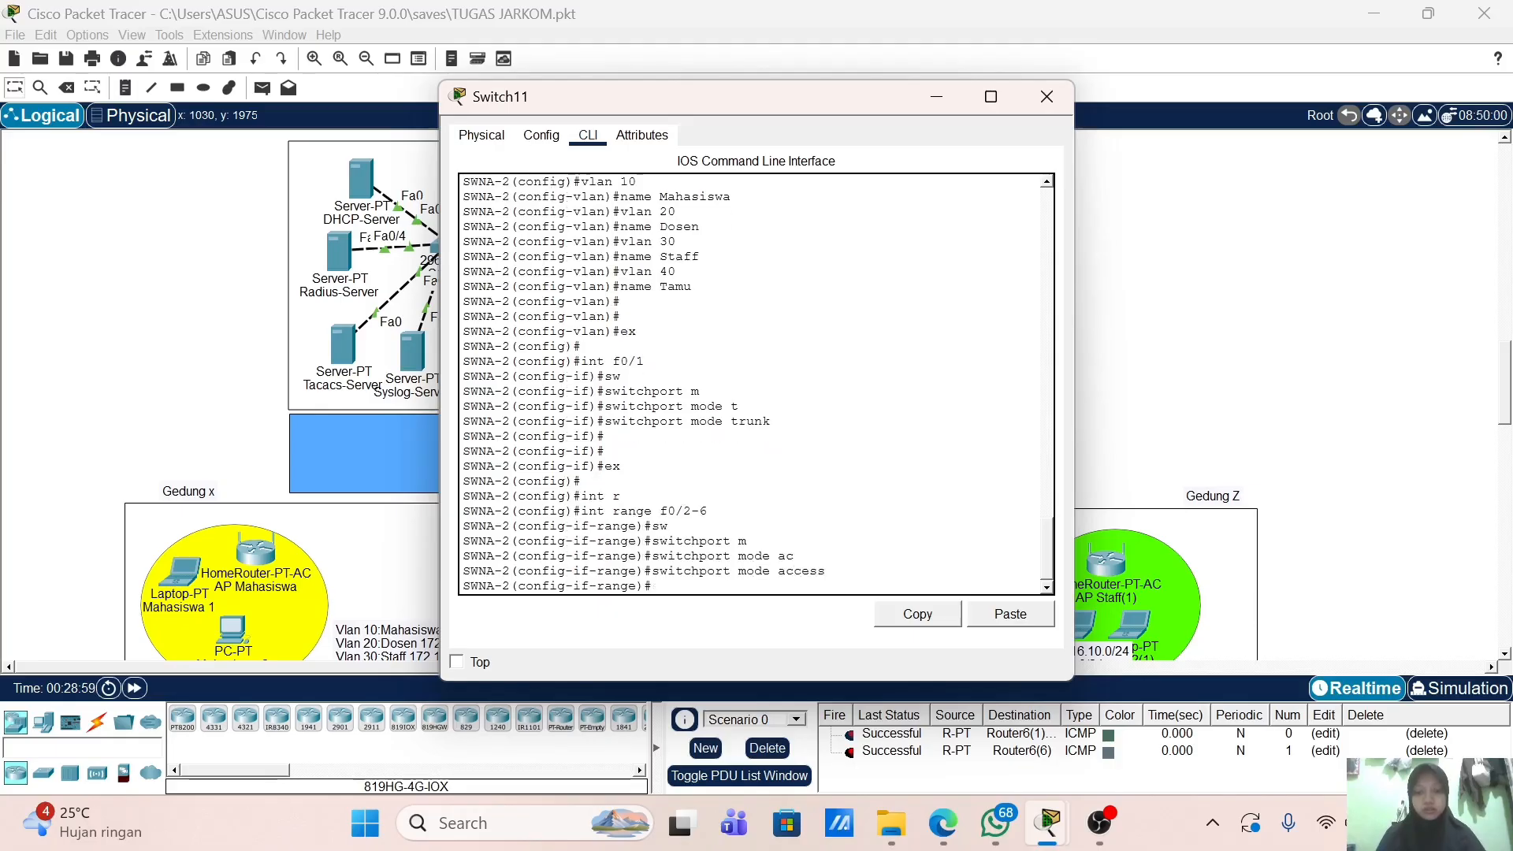
Step: Assign ports f0/2-6 to access VLAN 10
text(sw)
key(Tab)
text(ac)
key(Tab)
text(vl)
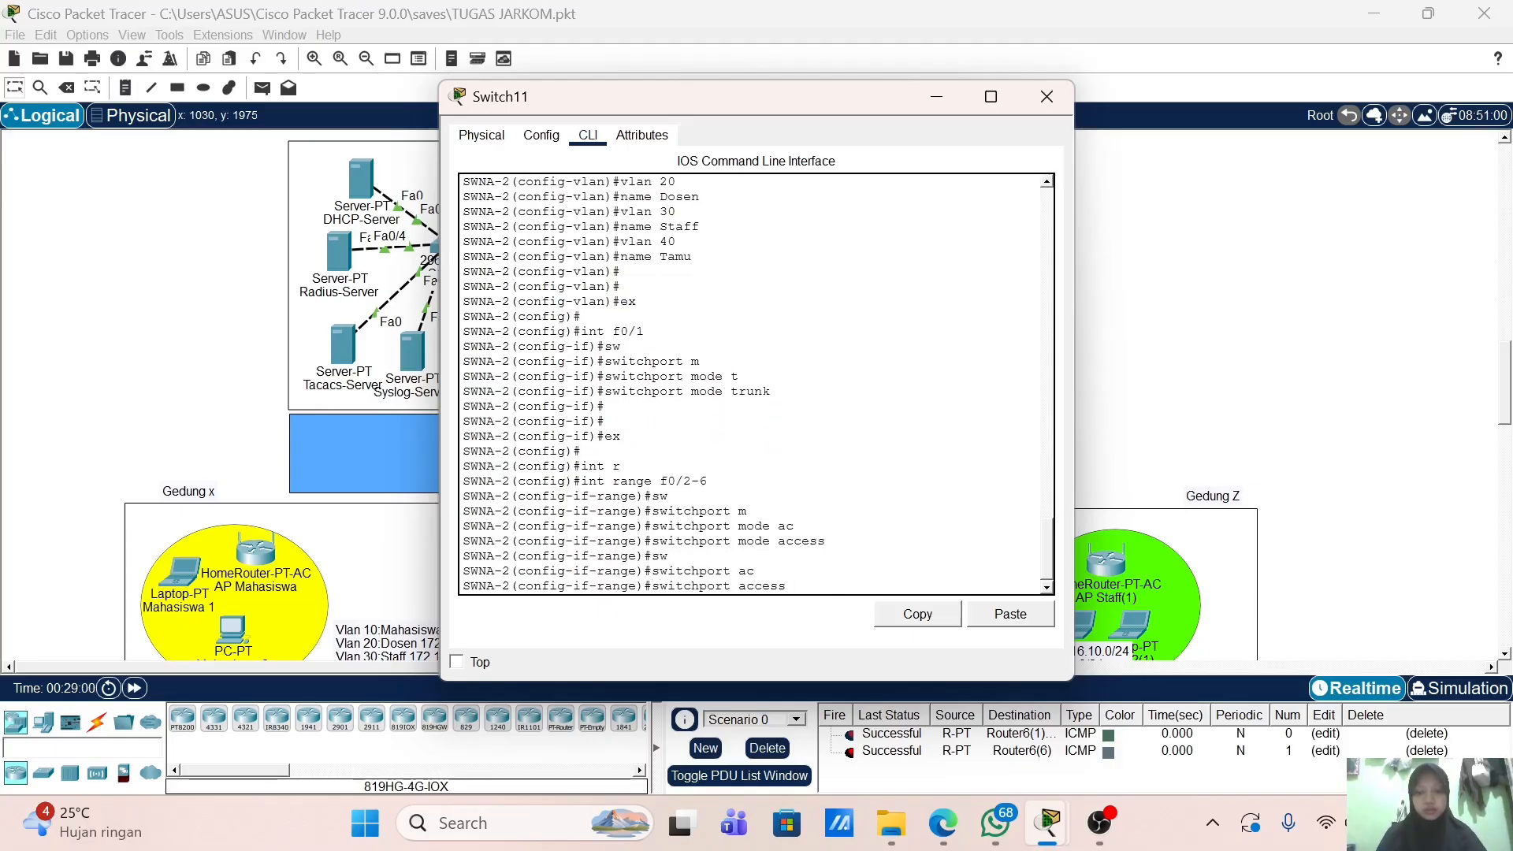
key(Tab)
text(10)
key(Return)
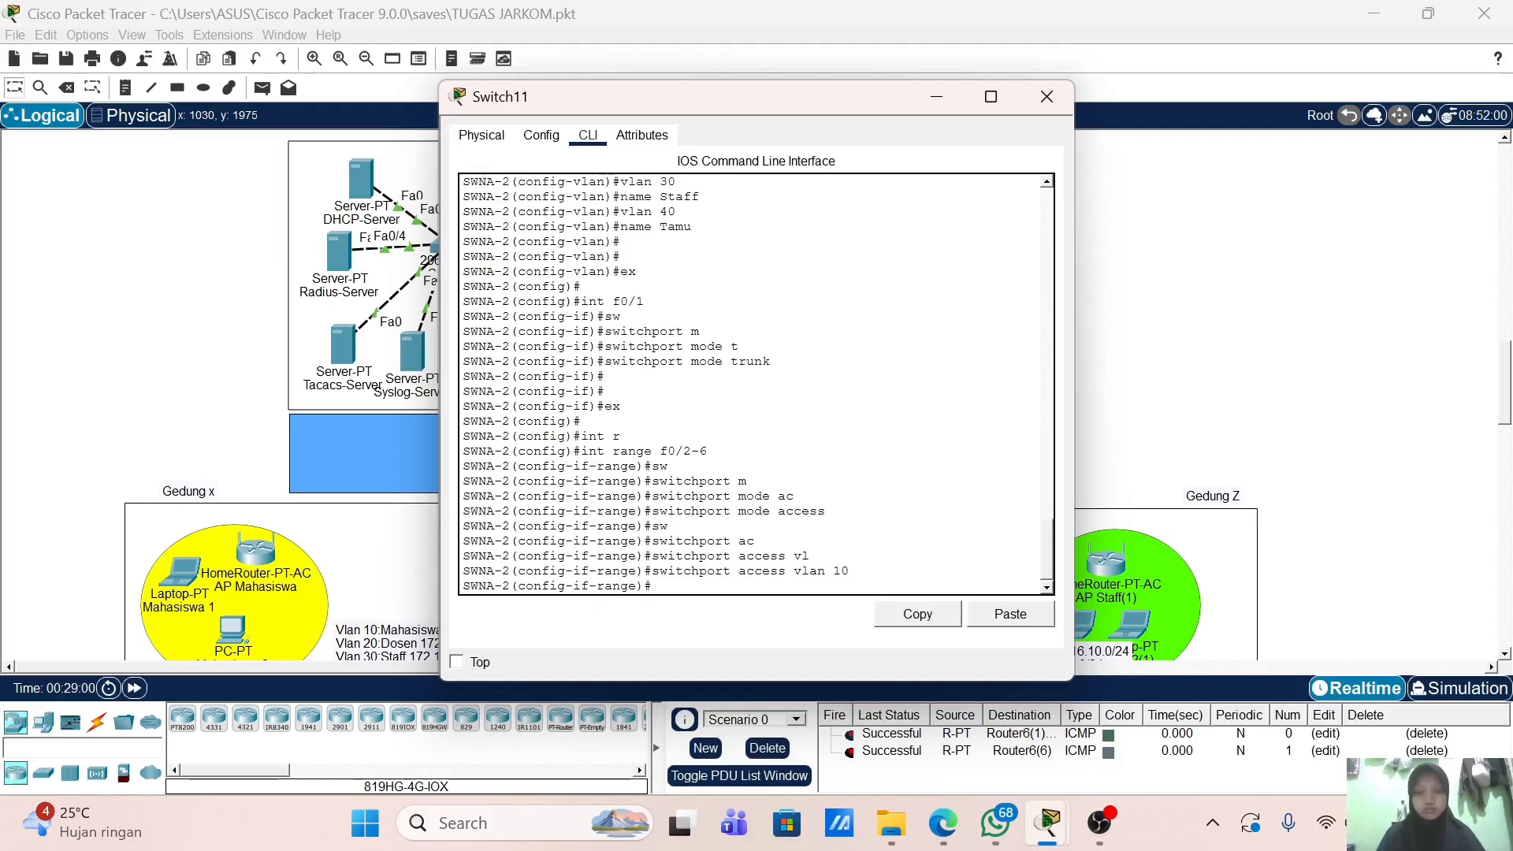
key(Return)
key(Return)
text(ex)
key(Return)
Step: Begin an interface range command for the next group of ports
text(ii)
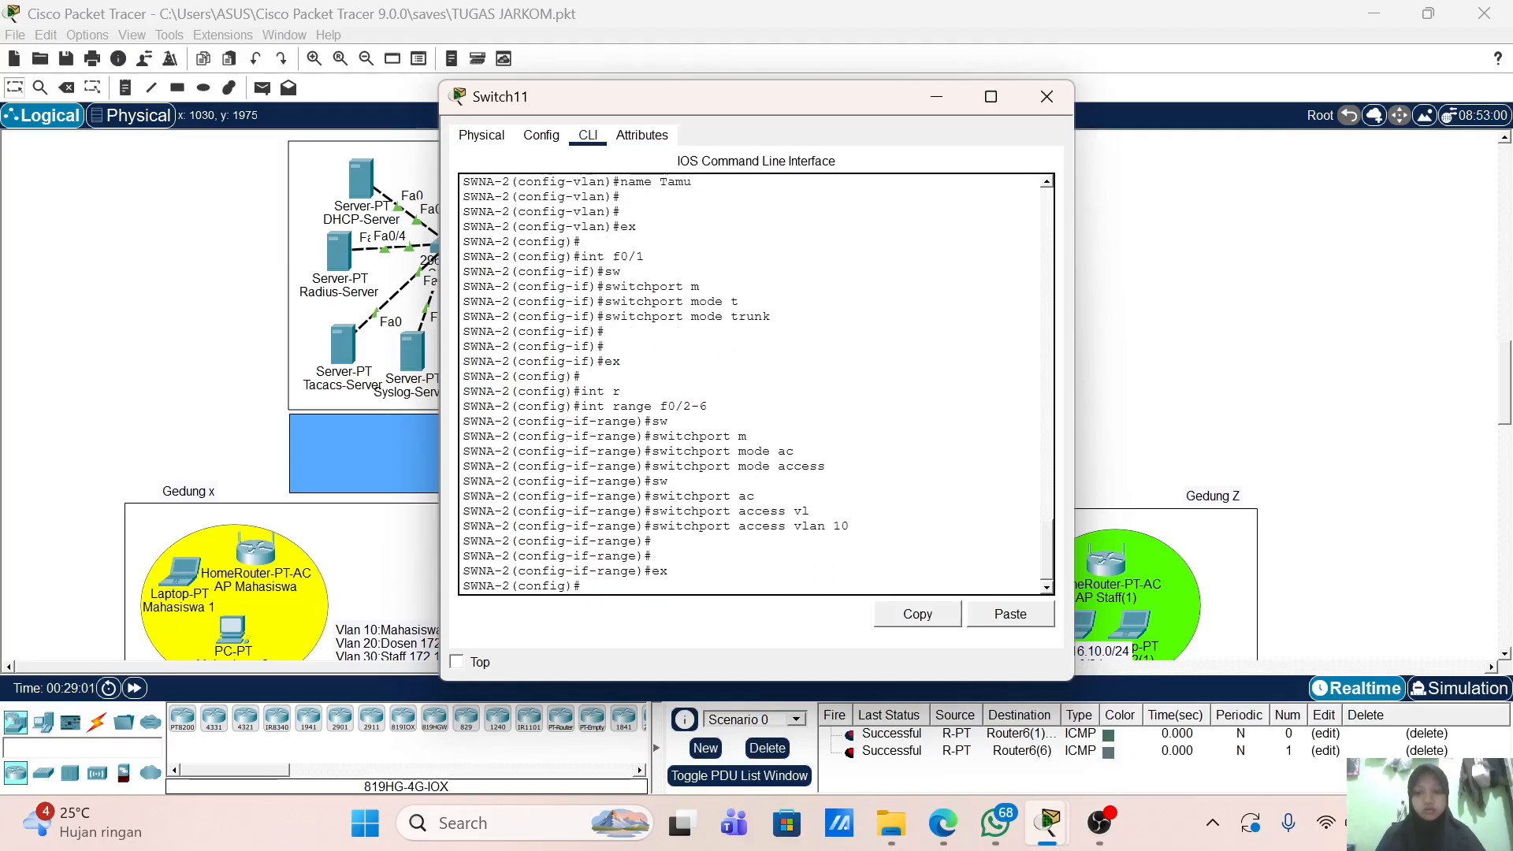
key(BackSpace)
key(BackSpace)
key(BackSpace)
text(nt r)
key(Tab)
Step: Select ports f0/7-12 and set them to access mode
text(f0)
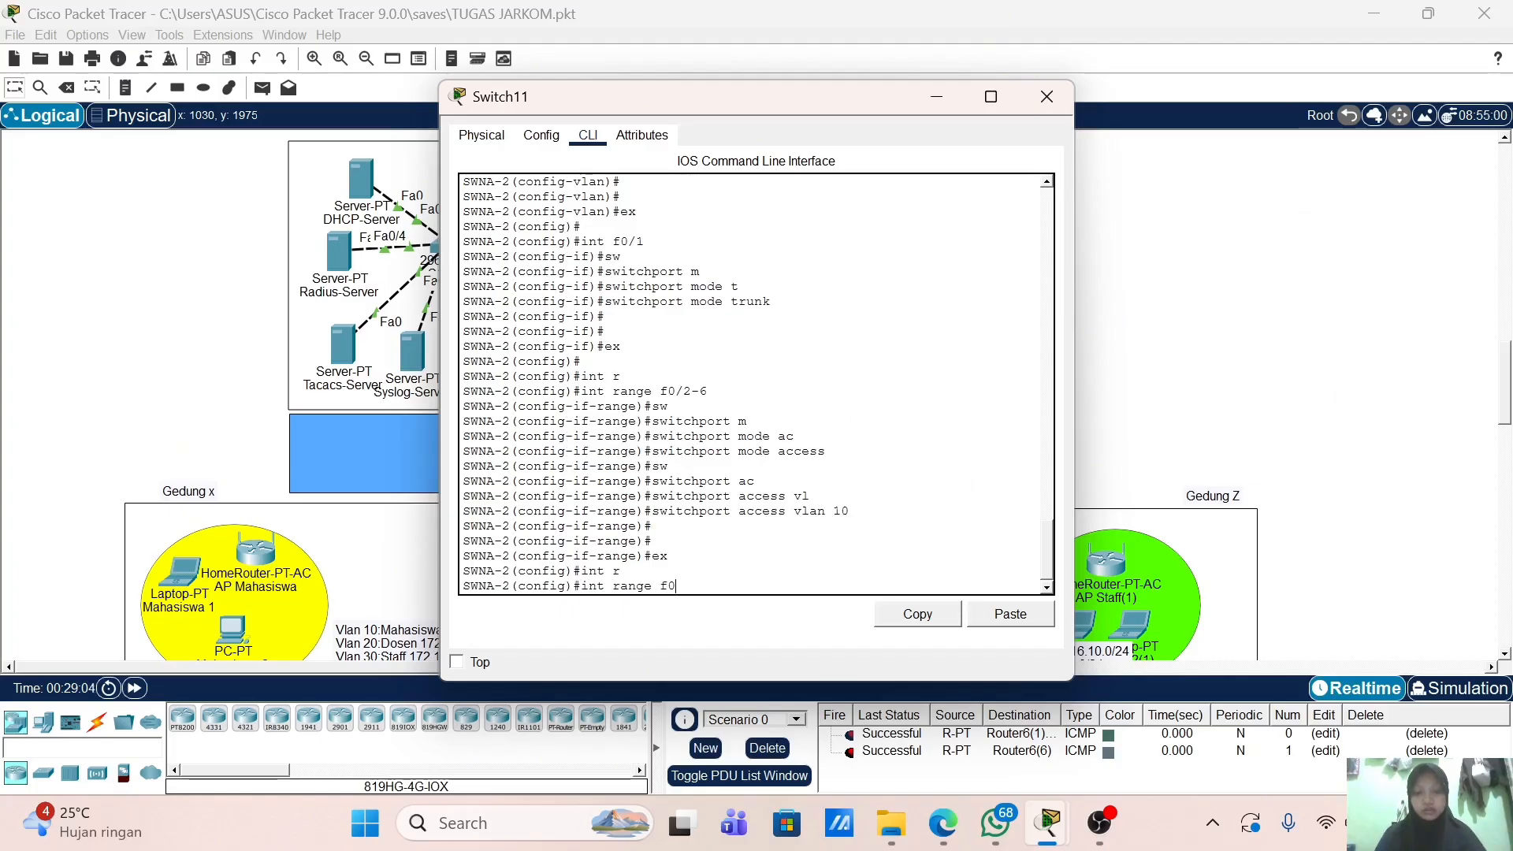
text(/7-12)
key(Return)
text(sw)
key(Tab)
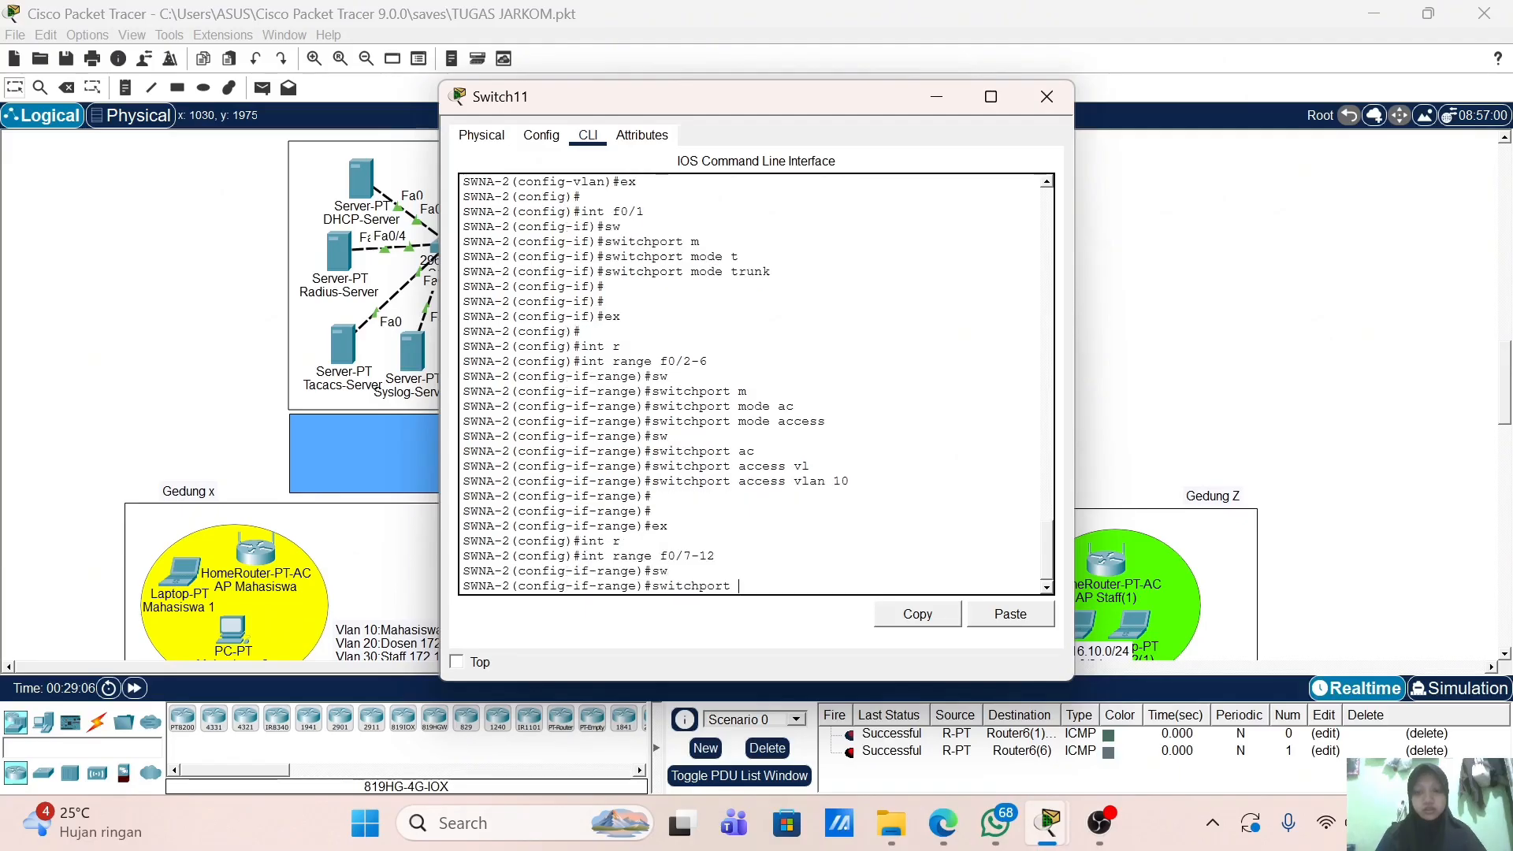
text(m)
key(Tab)
text(ac)
key(Tab)
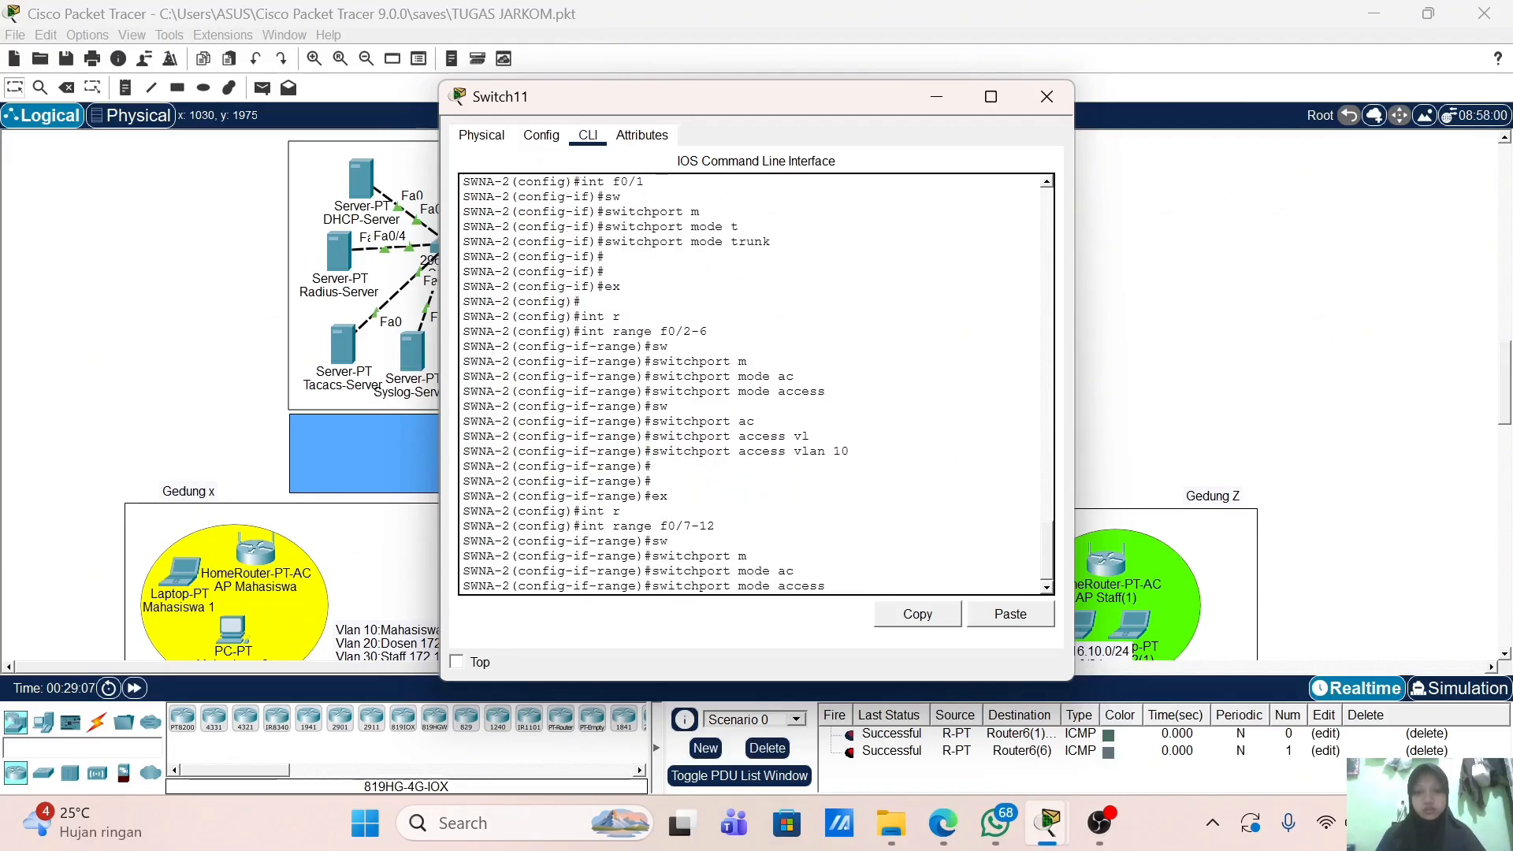
key(Return)
Step: Assign ports f0/7-12 to access VLAN 20
text(sw)
key(Tab)
text(ac)
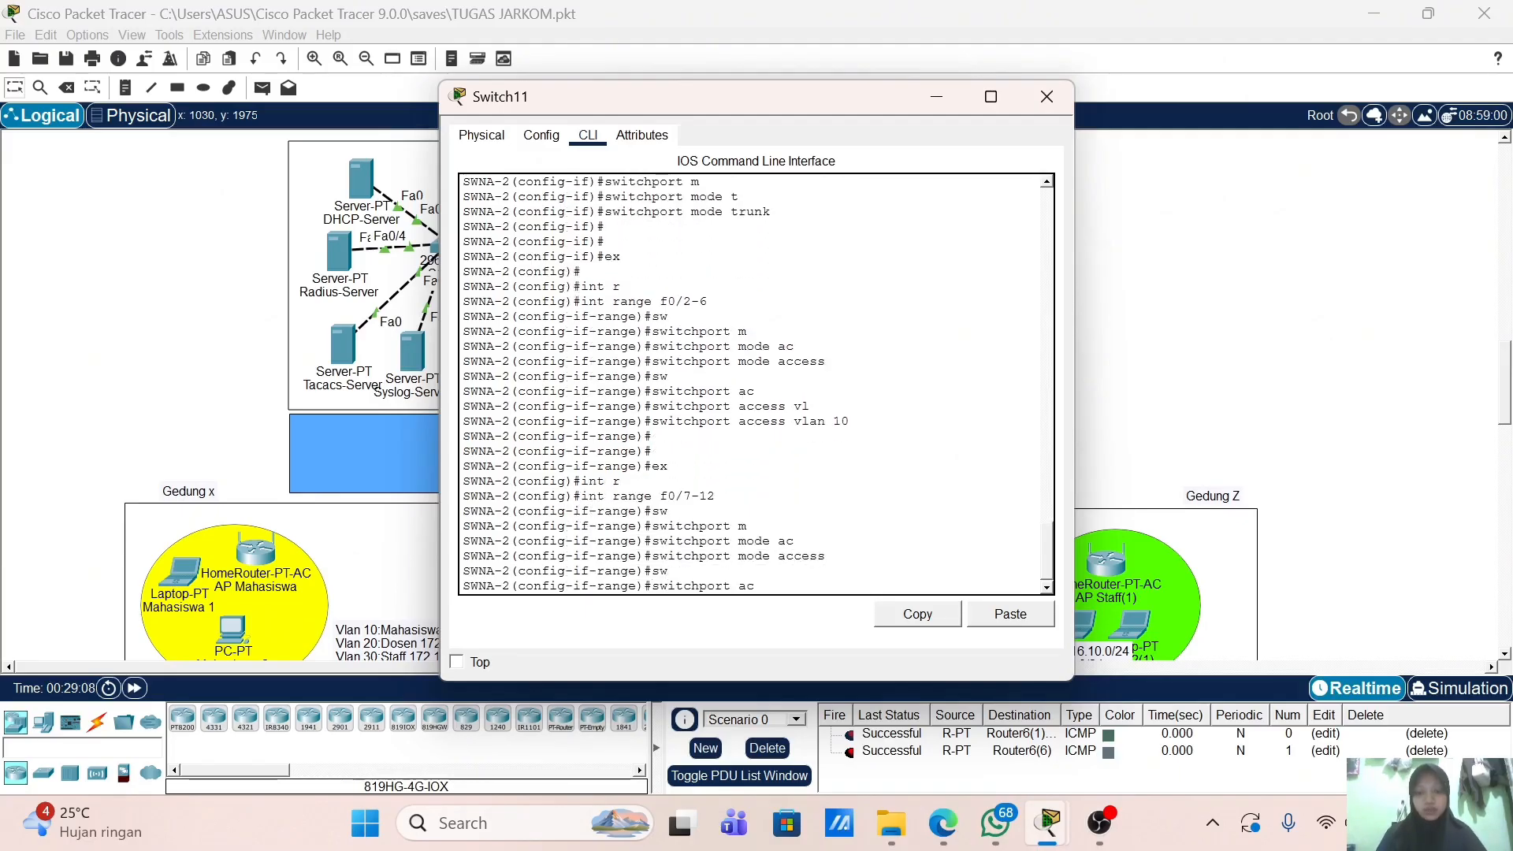
key(Tab)
text(vl)
key(Tab)
text(20)
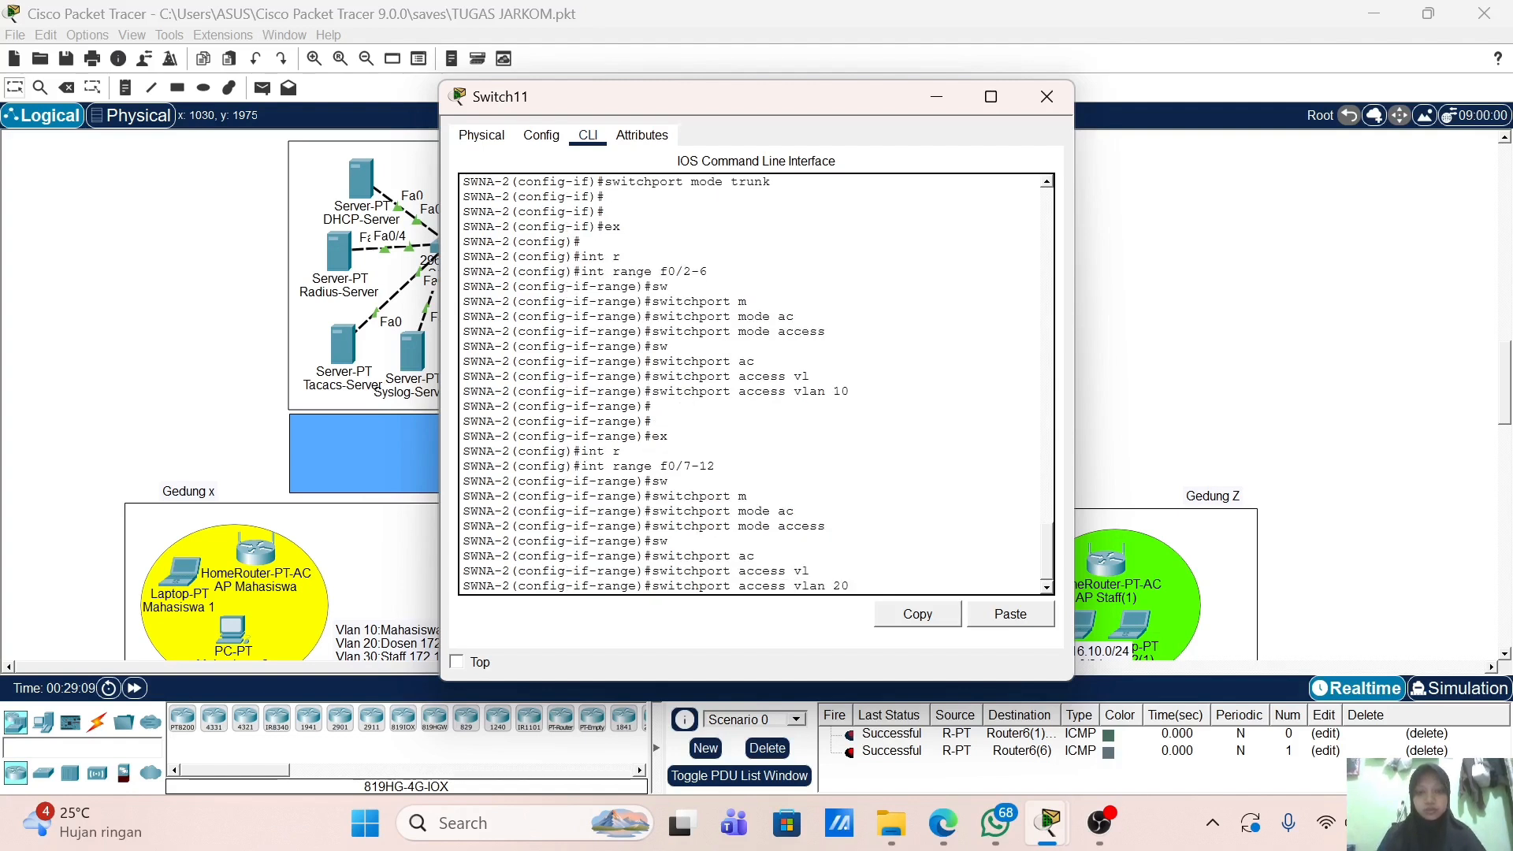
key(Return)
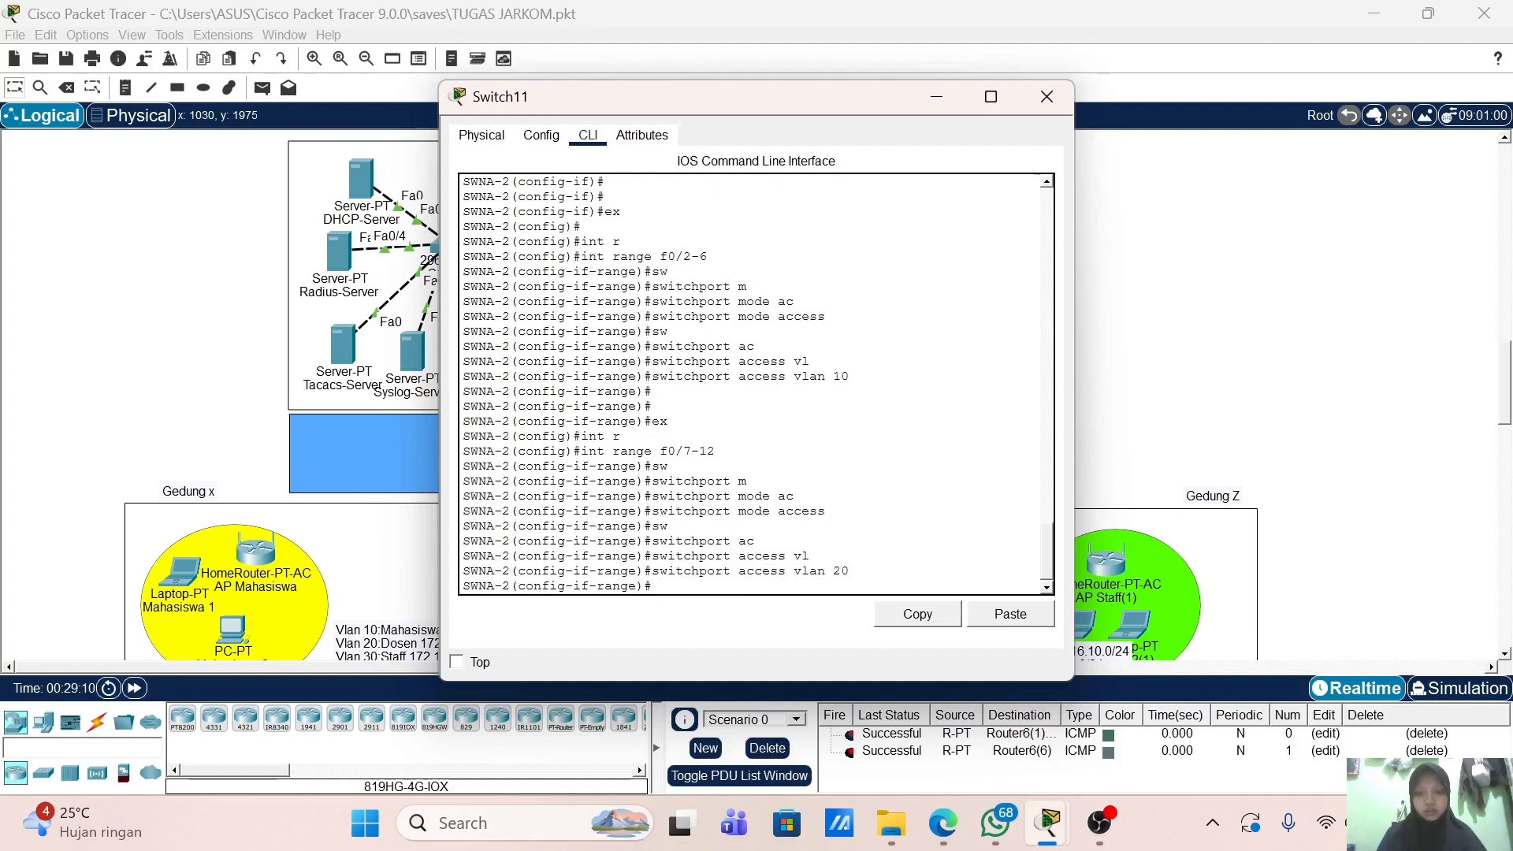
Step: Select the interface range f0/13-18 and set those ports to access mode
text(ex)
key(Return)
key(Return)
text(nt)
key(Tab)
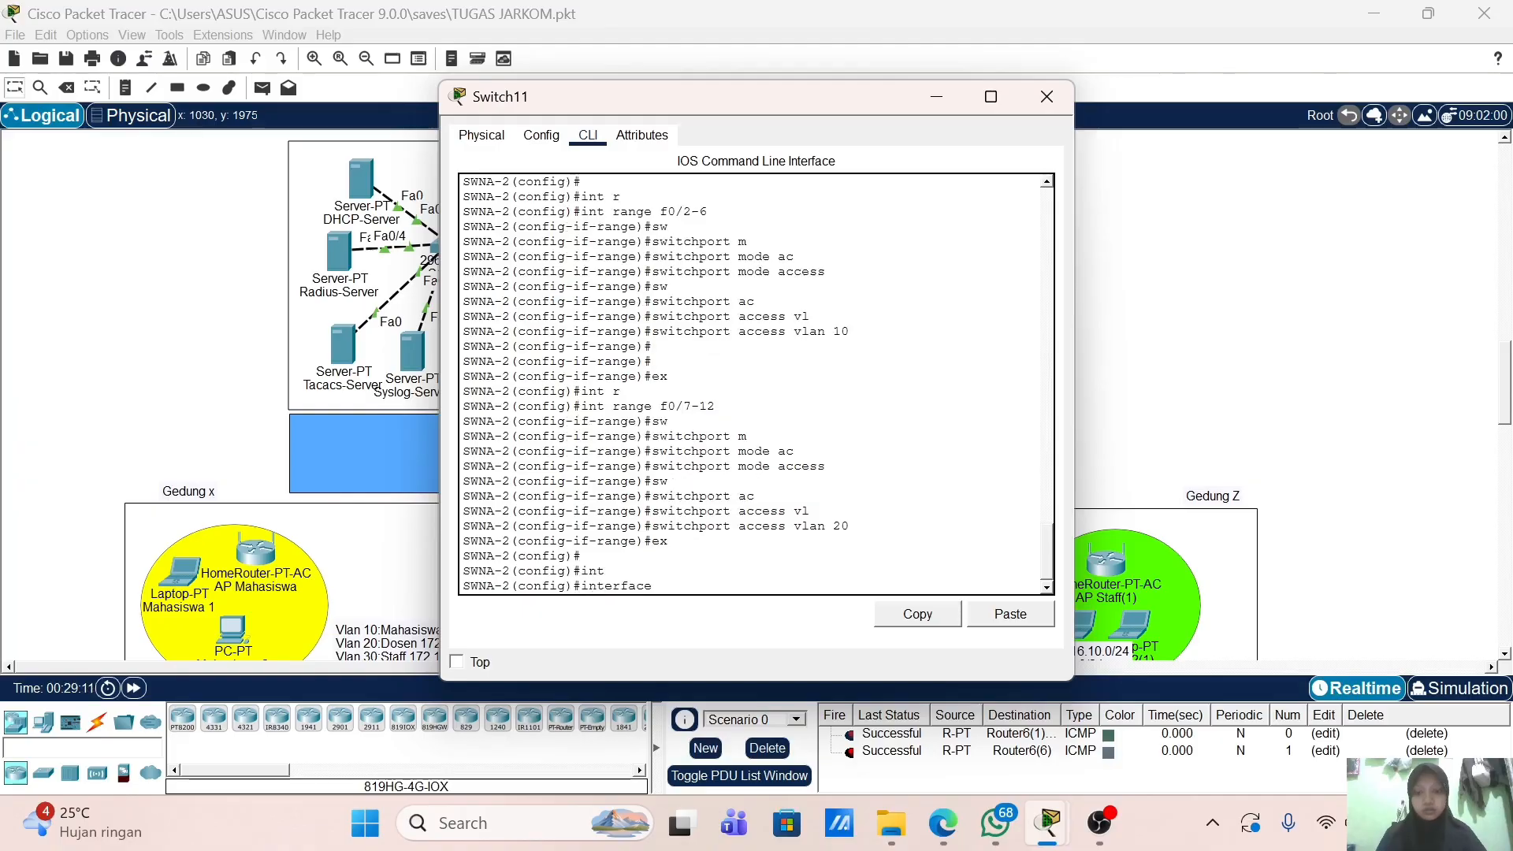
text(r)
key(Tab)
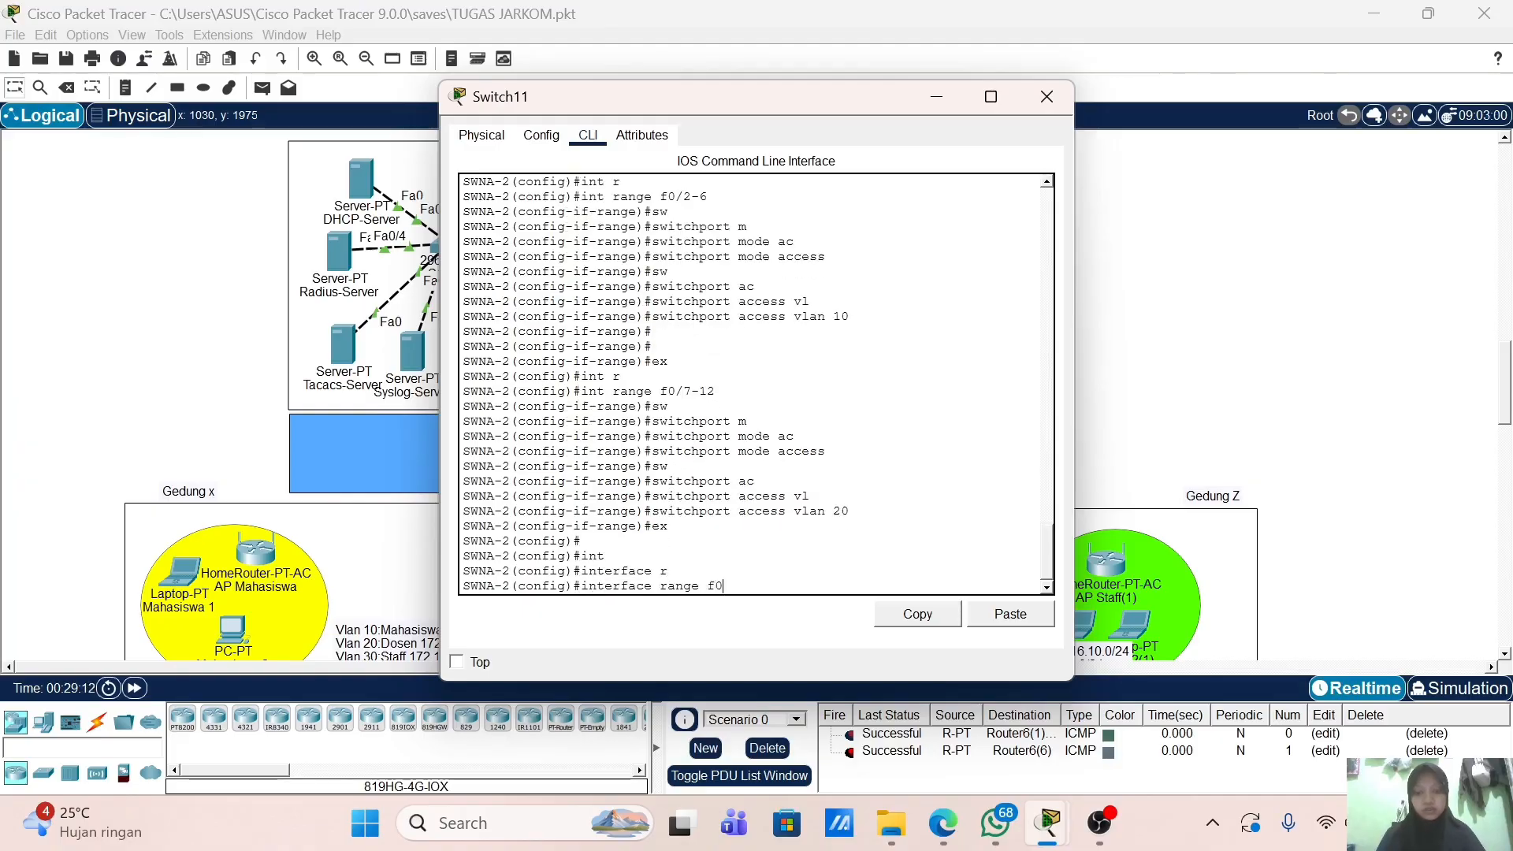
text(f0/13-18)
key(Return)
text(s)
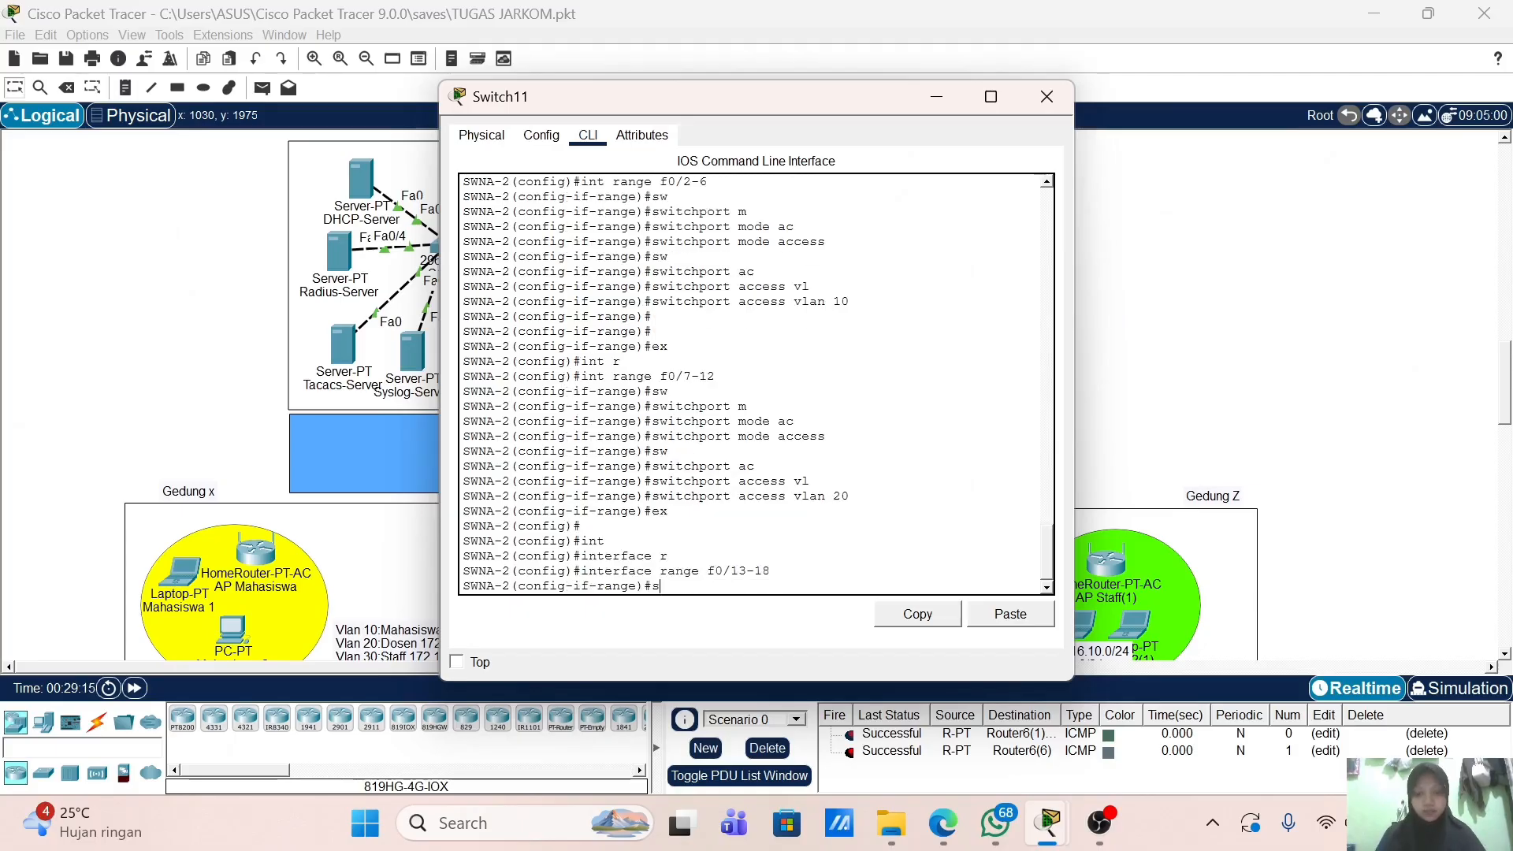
text(w)
key(Tab)
text(m)
key(Tab)
text(ac)
key(Tab)
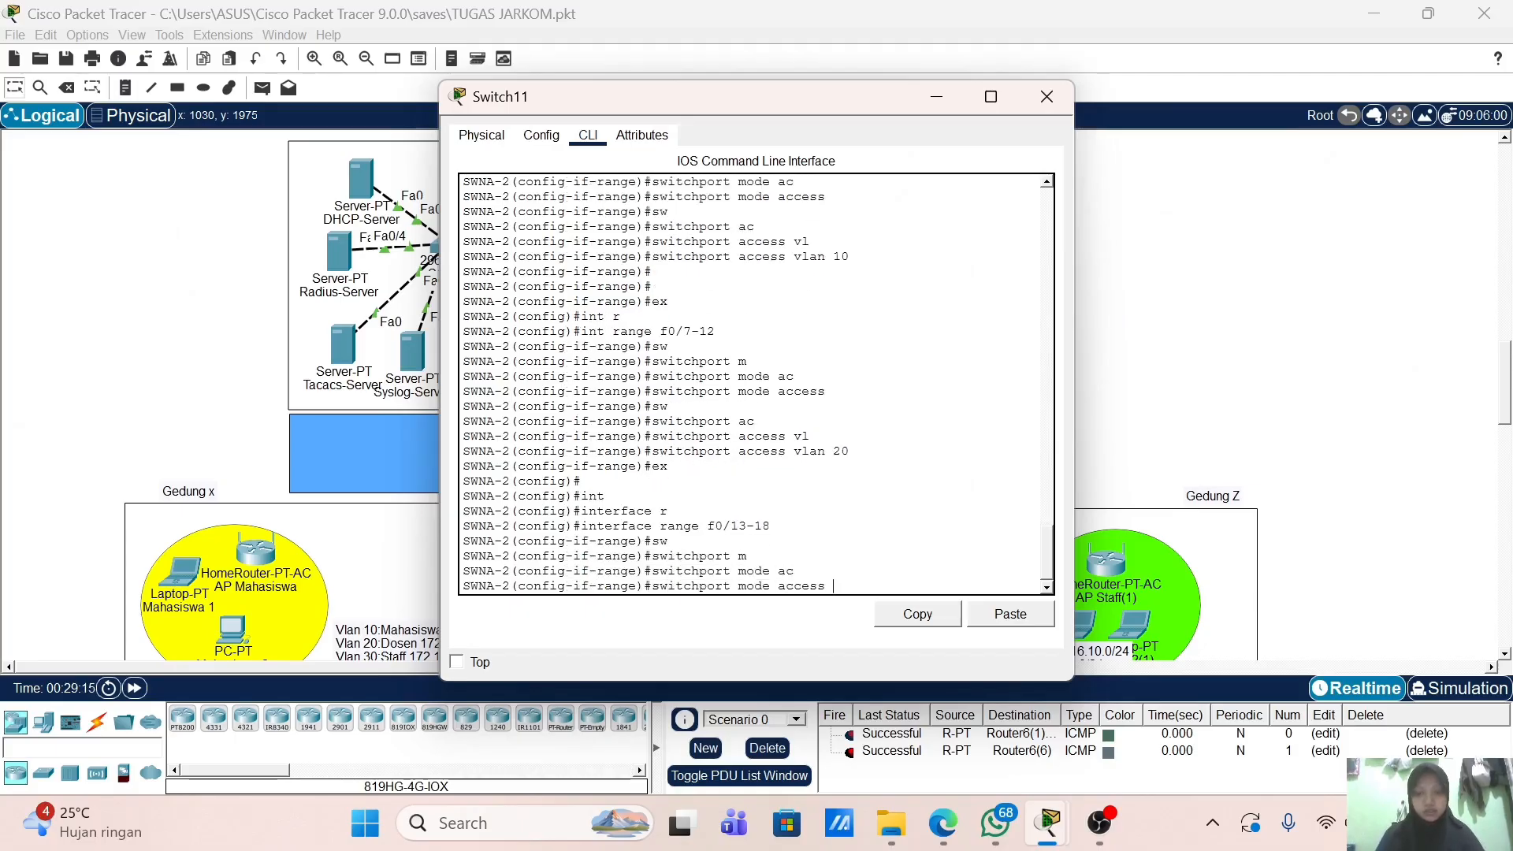
key(Return)
text(sw)
Step: Assign ports f0/13-18 to access VLAN 30 and exit the range
key(Tab)
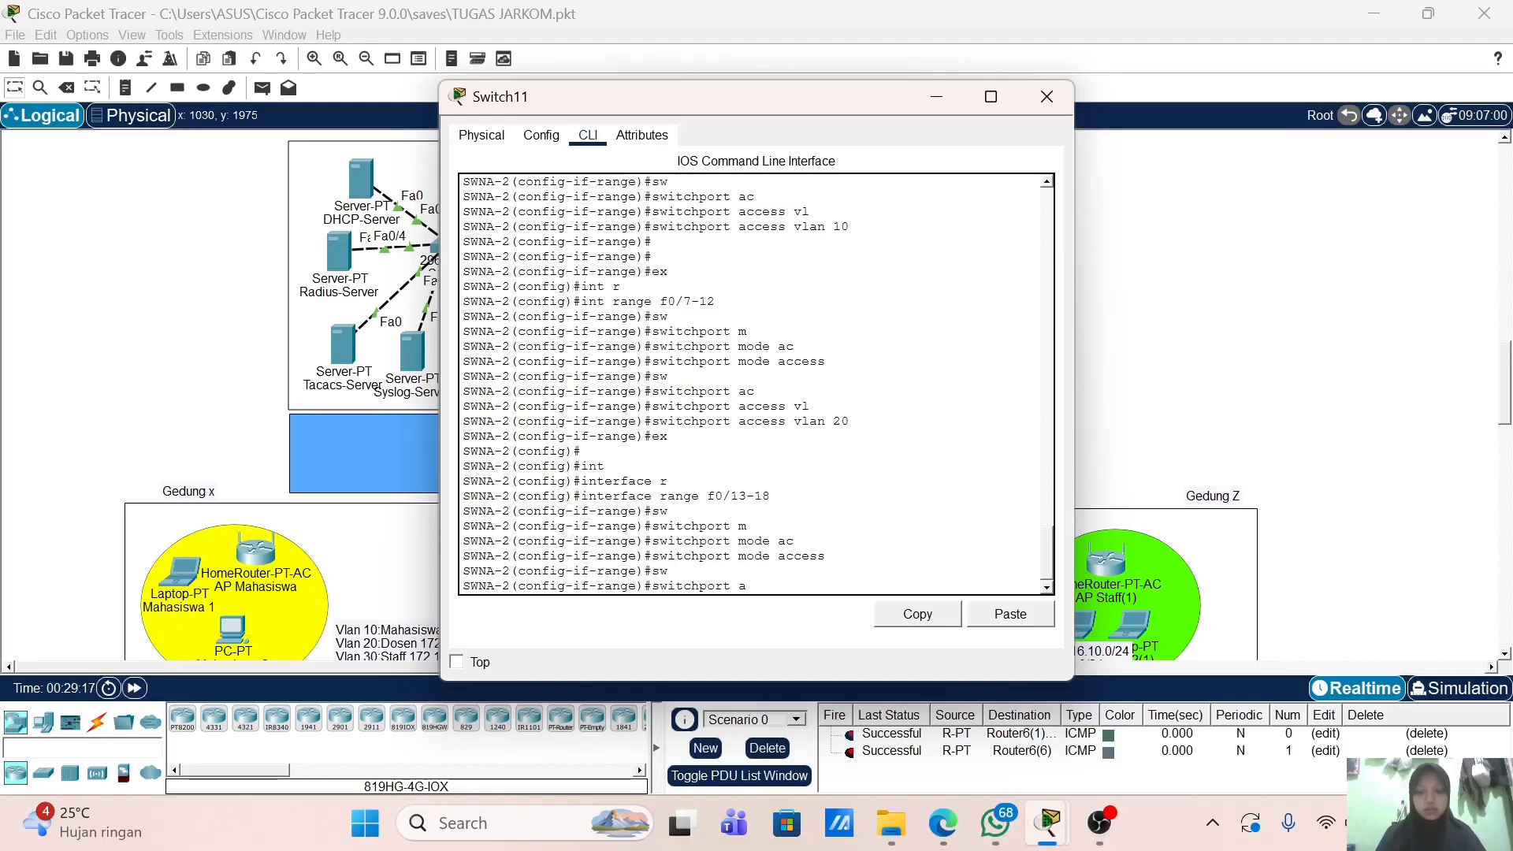
text(ac)
key(Tab)
text(vl)
key(Tab)
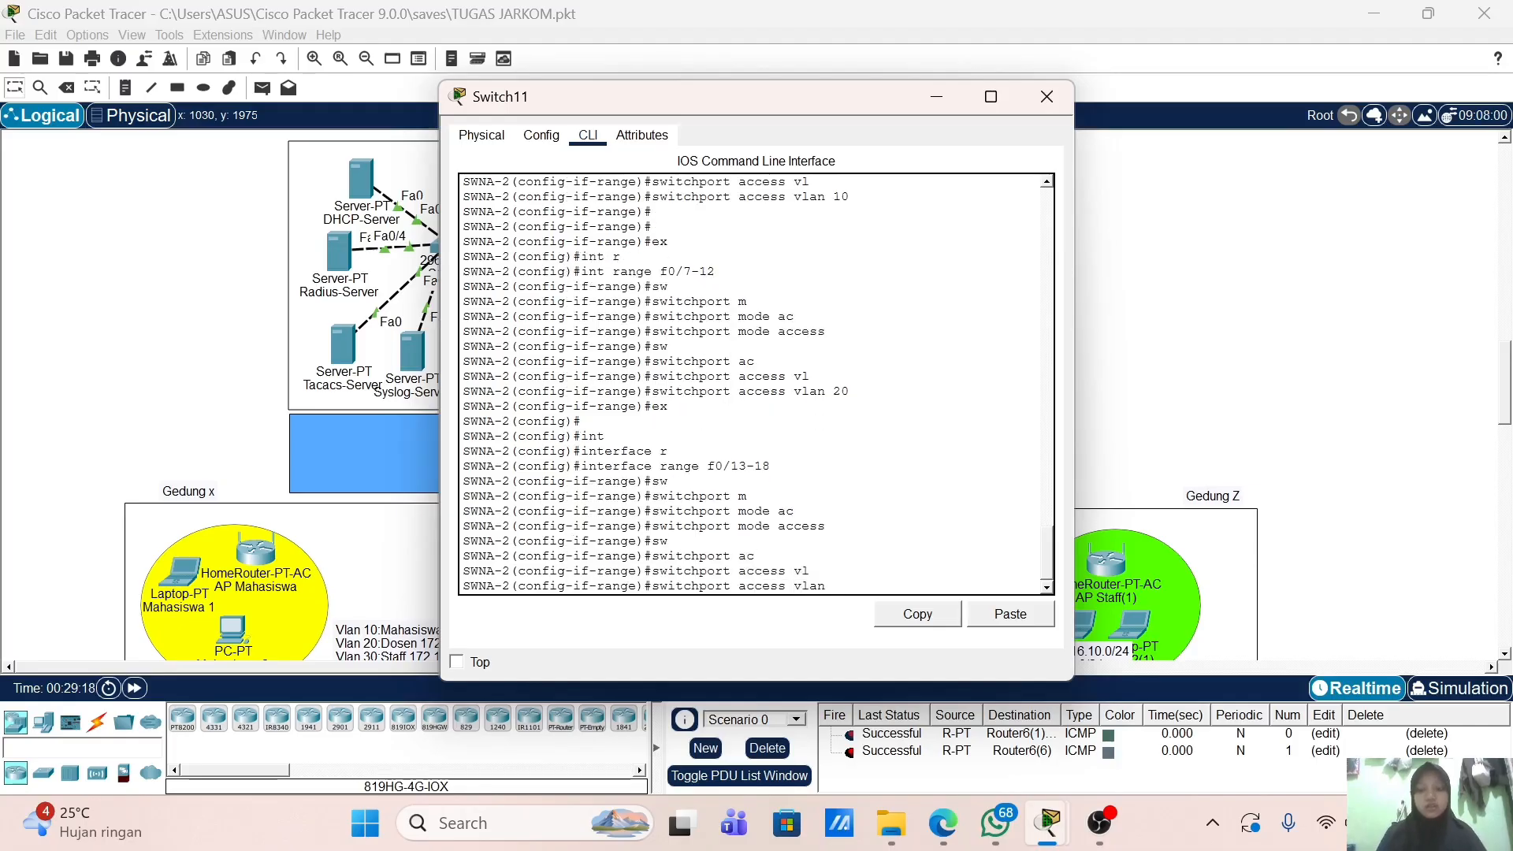
text(30)
key(Return)
key(Return)
text(ex)
key(Return)
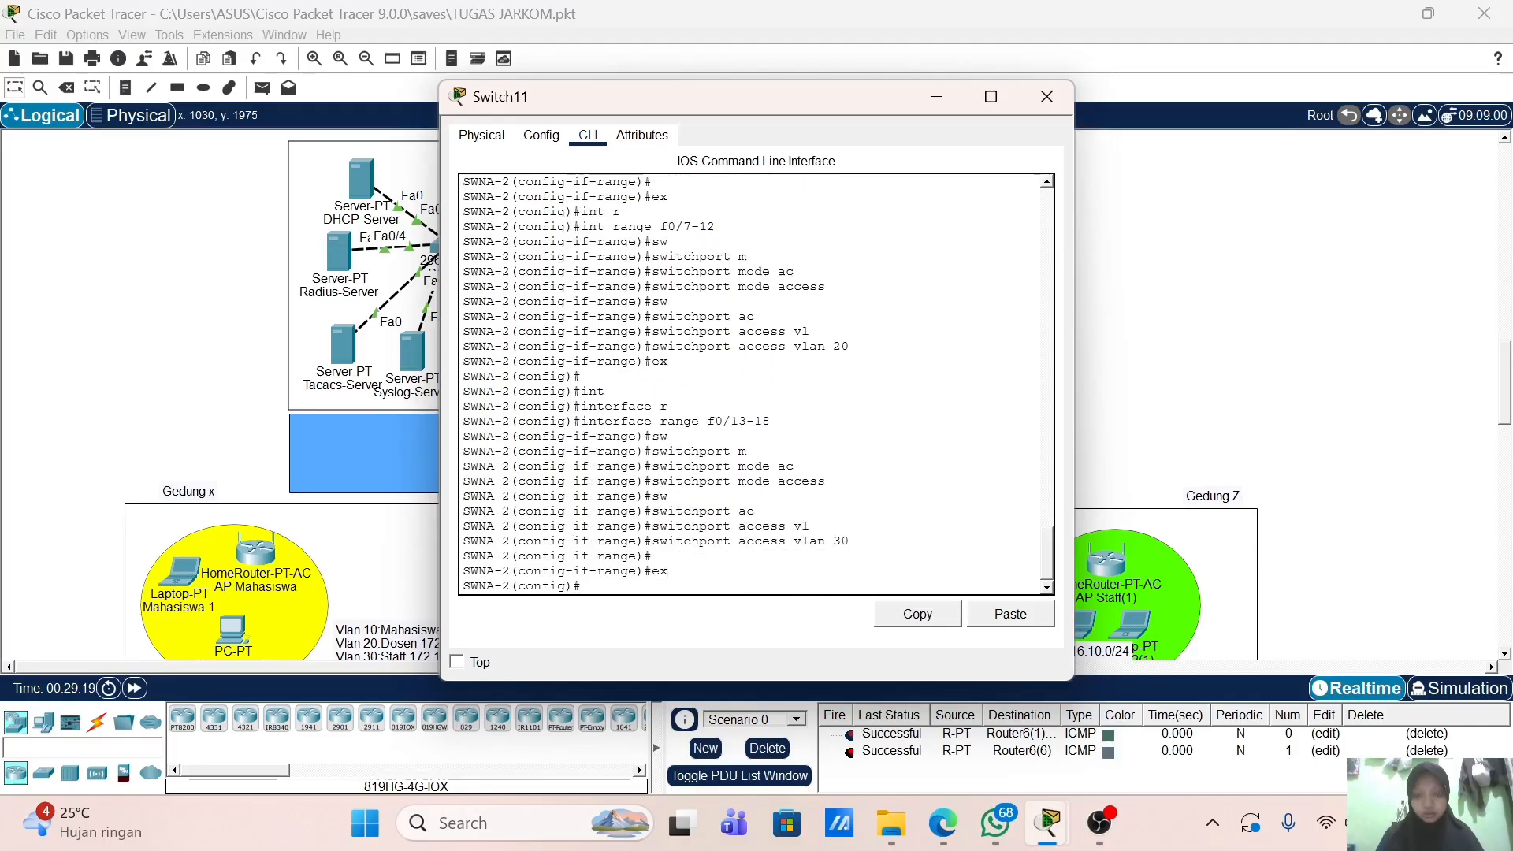
Step: Select SWNA-2's interface range f0/19-24 and set the ports to switchport mode access
text(int r)
key(Tab)
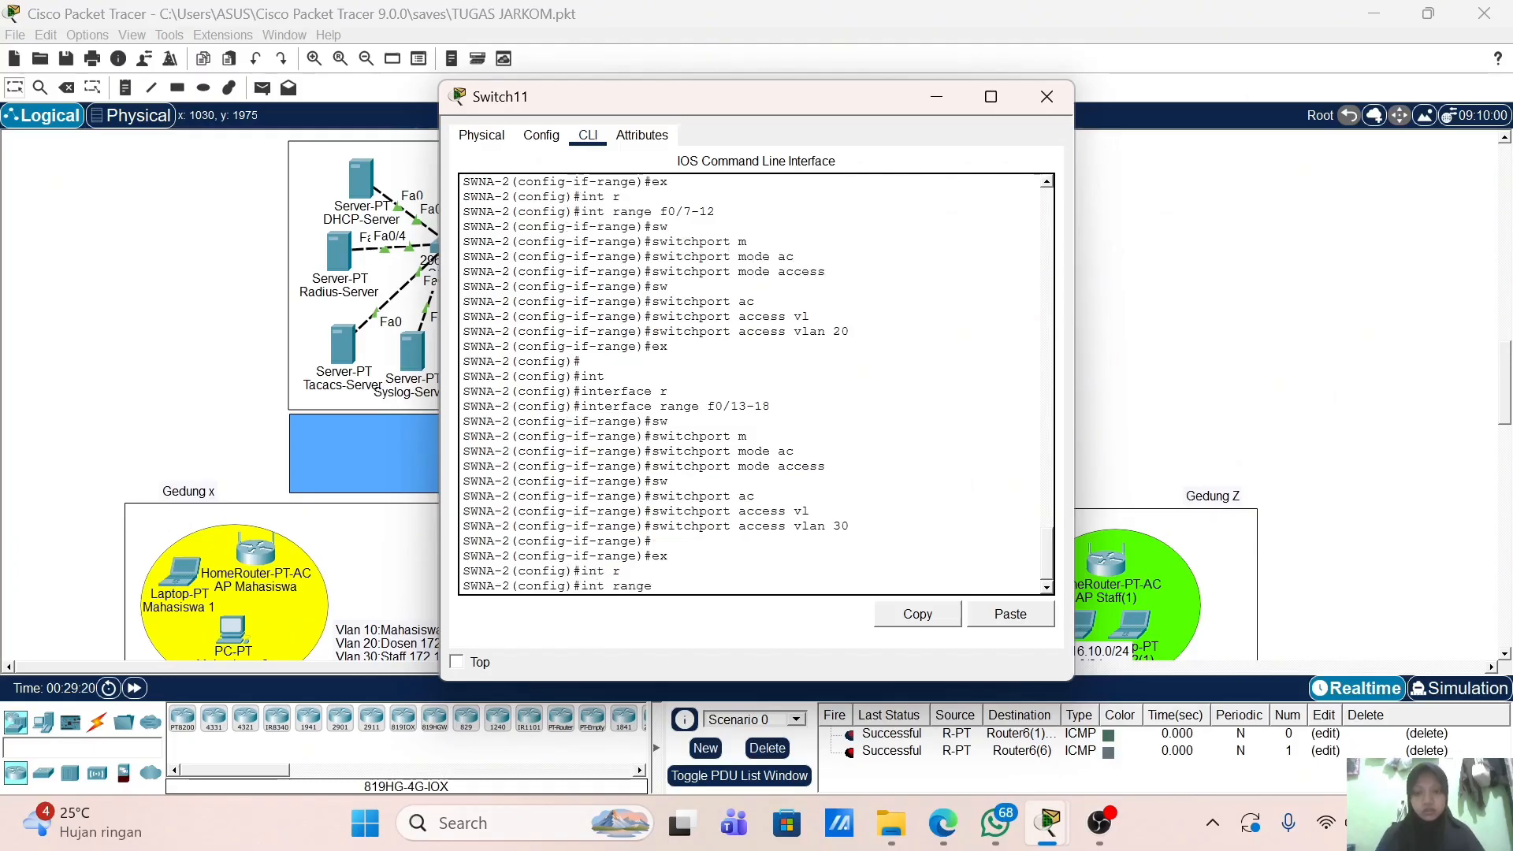
text(f0/)
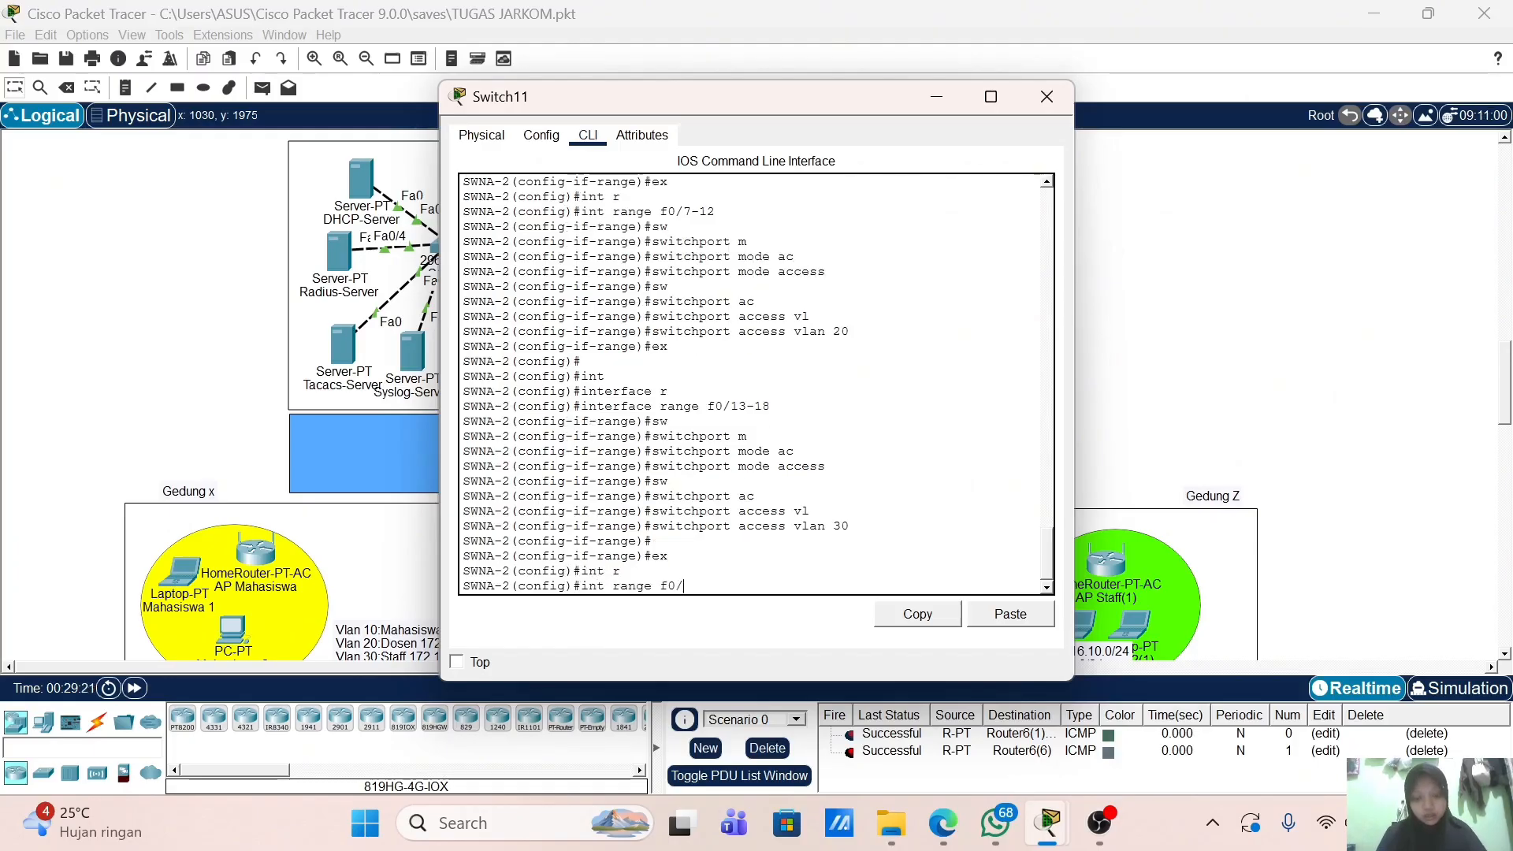
text(19-24)
key(Return)
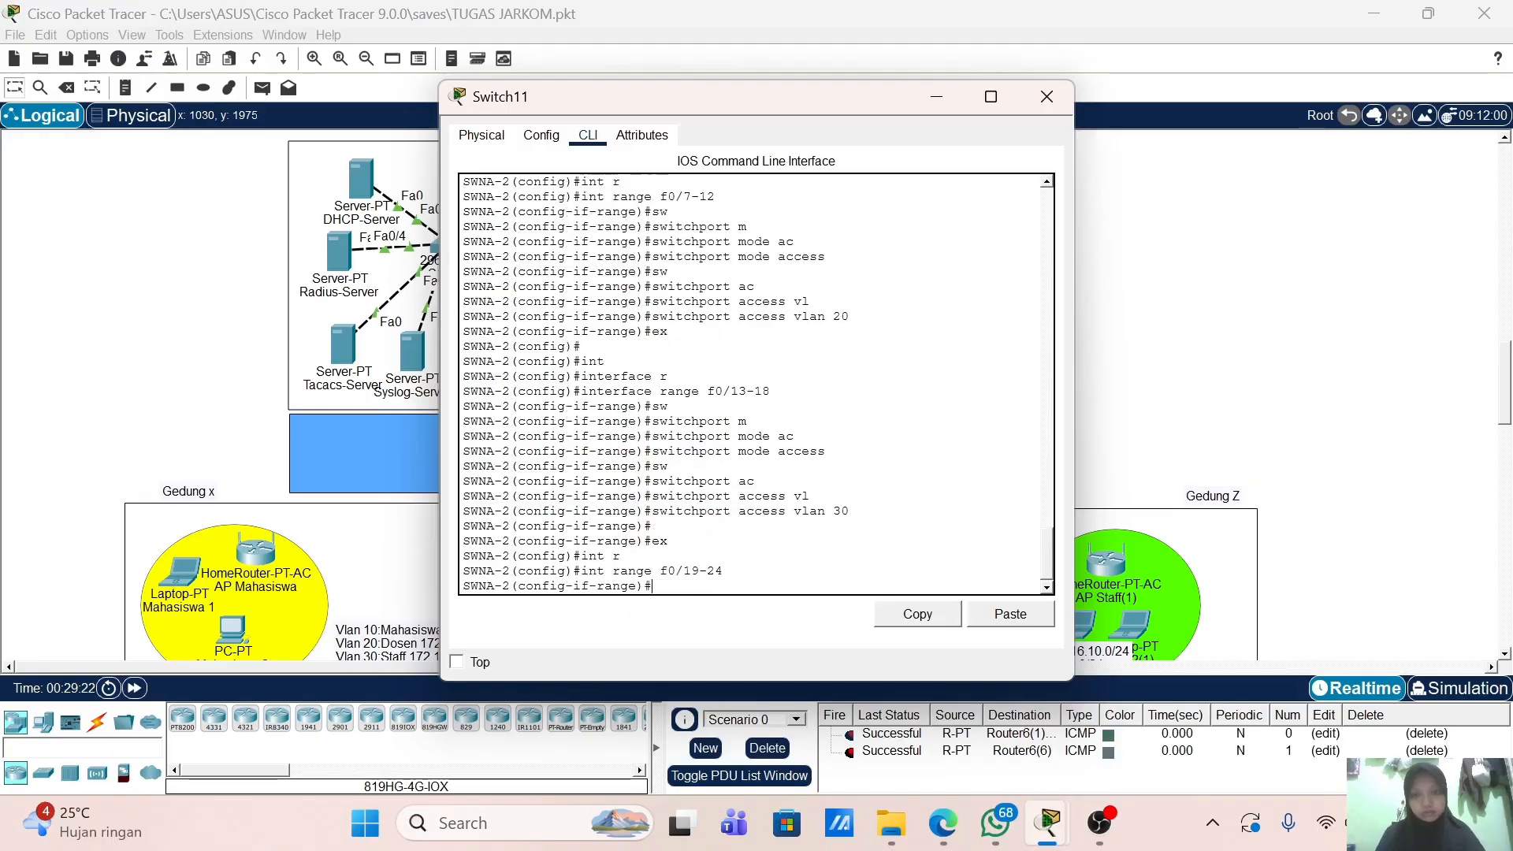
text(sw)
key(Tab)
text(m)
key(Tab)
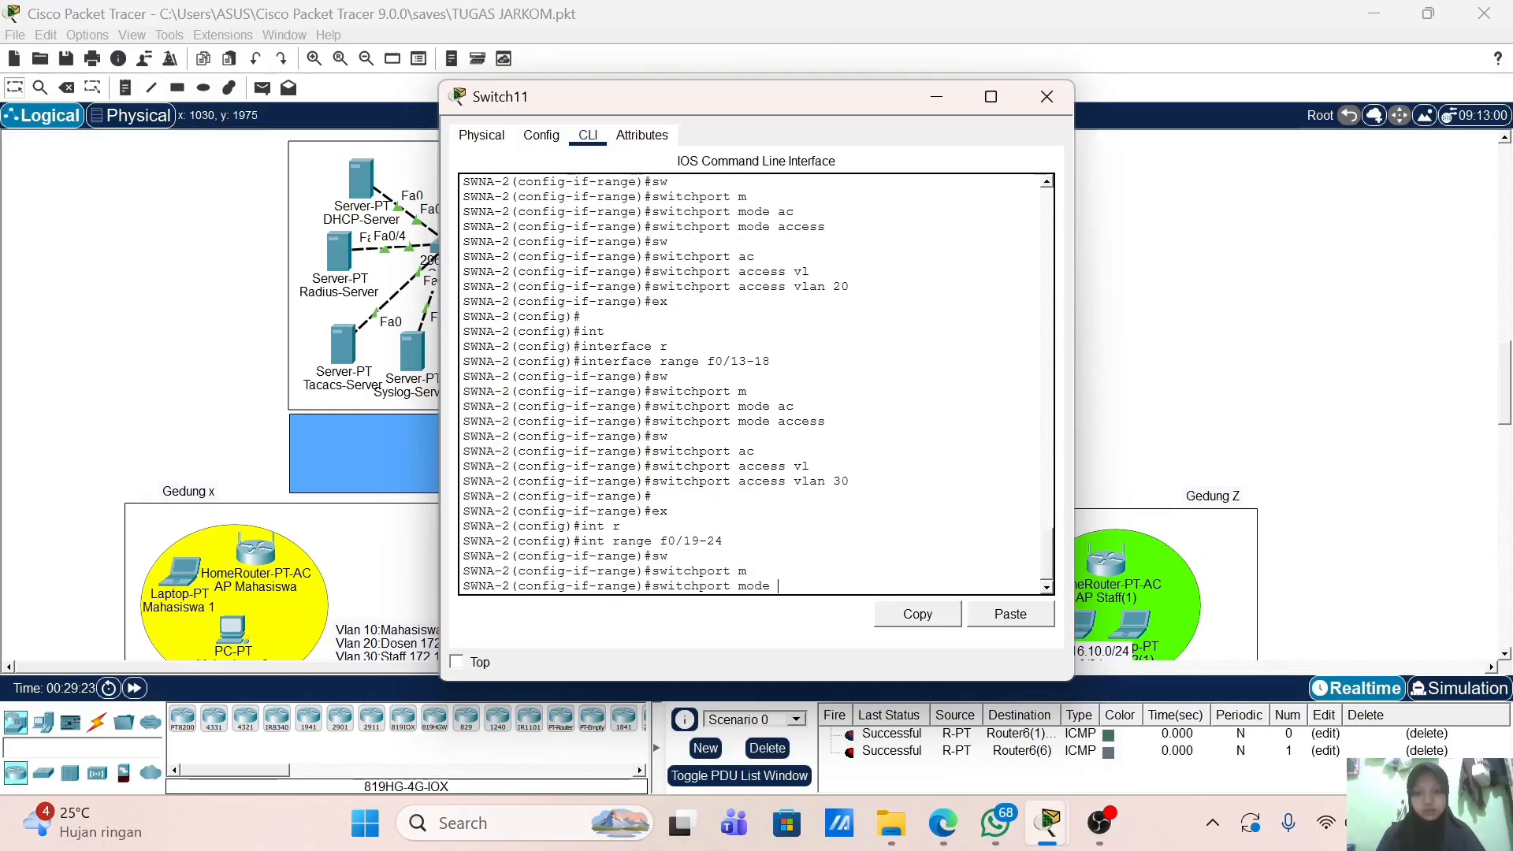
text(ac)
key(Tab)
key(Return)
key(Return)
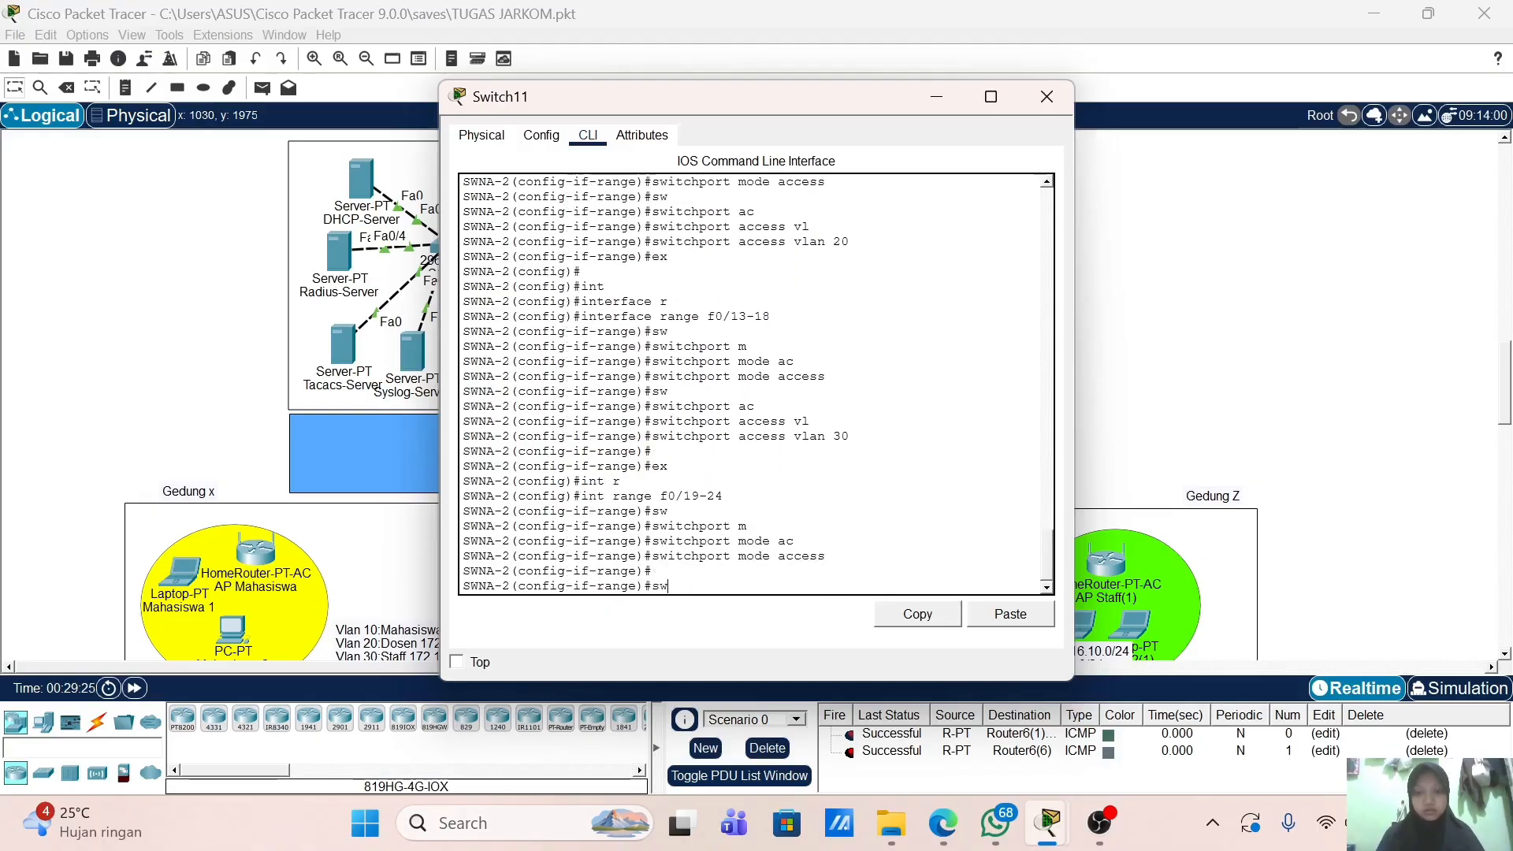
Step: Assign ports f0/19-24 to access VLAN 40 and exit back to global configuration
text(sw)
key(Tab)
text(ac)
key(Tab)
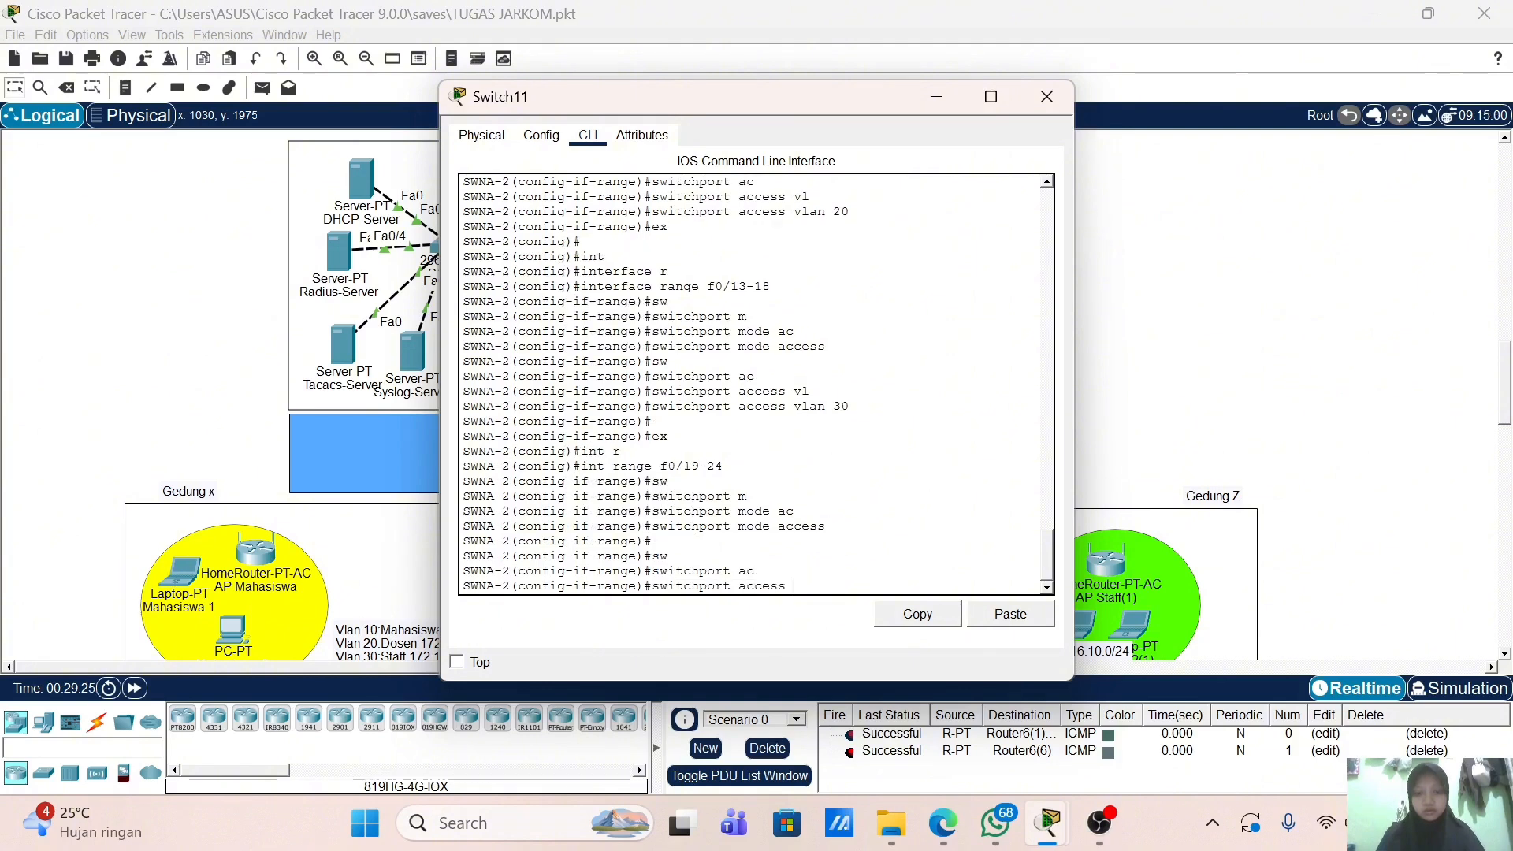
text(vl)
key(Tab)
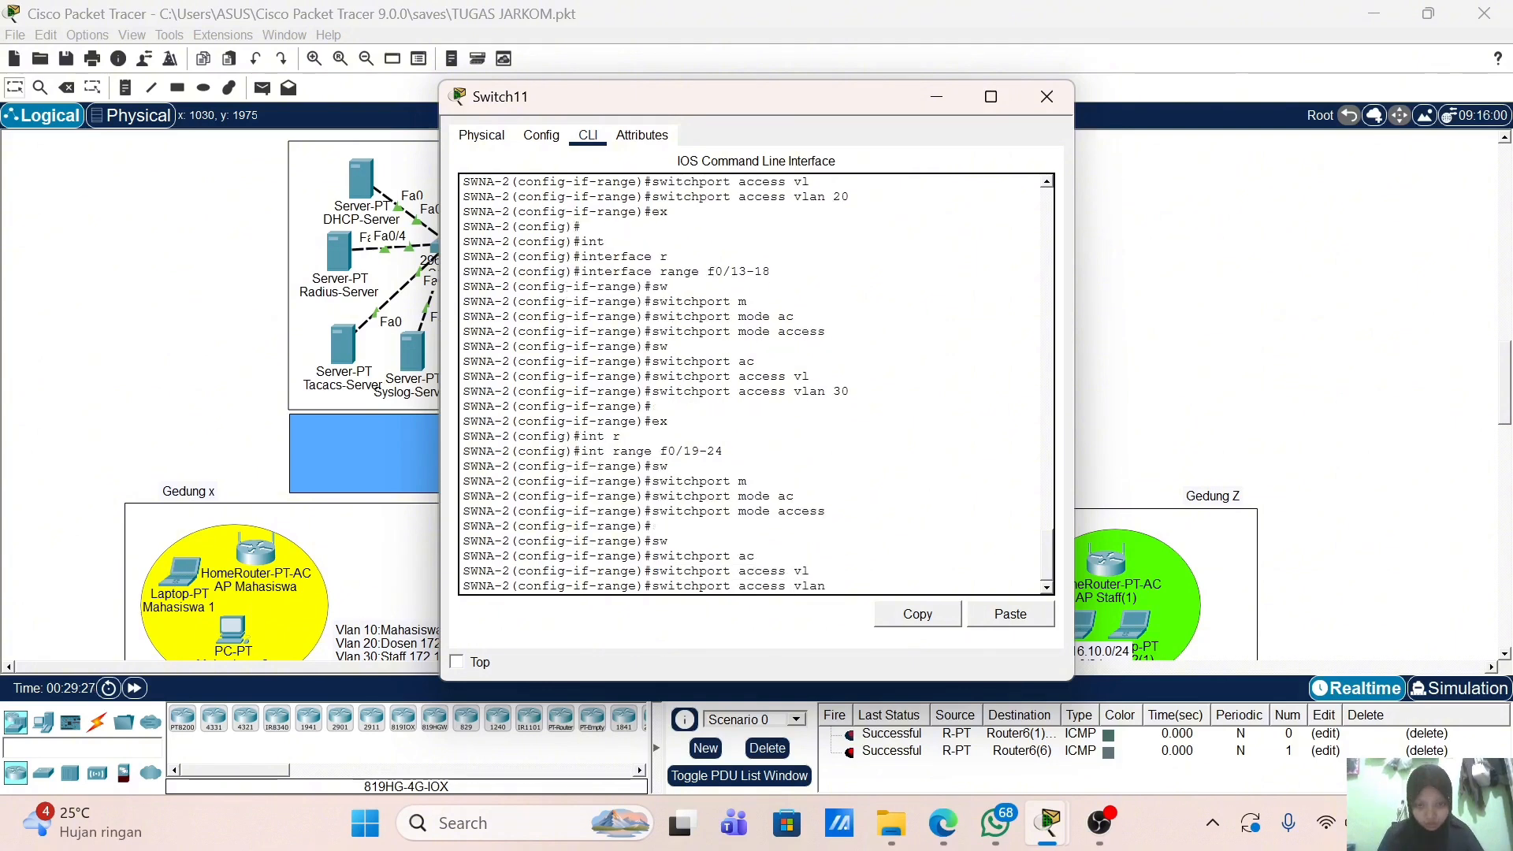
text(40)
key(Return)
key(Return)
key(Return)
text(e)#e)
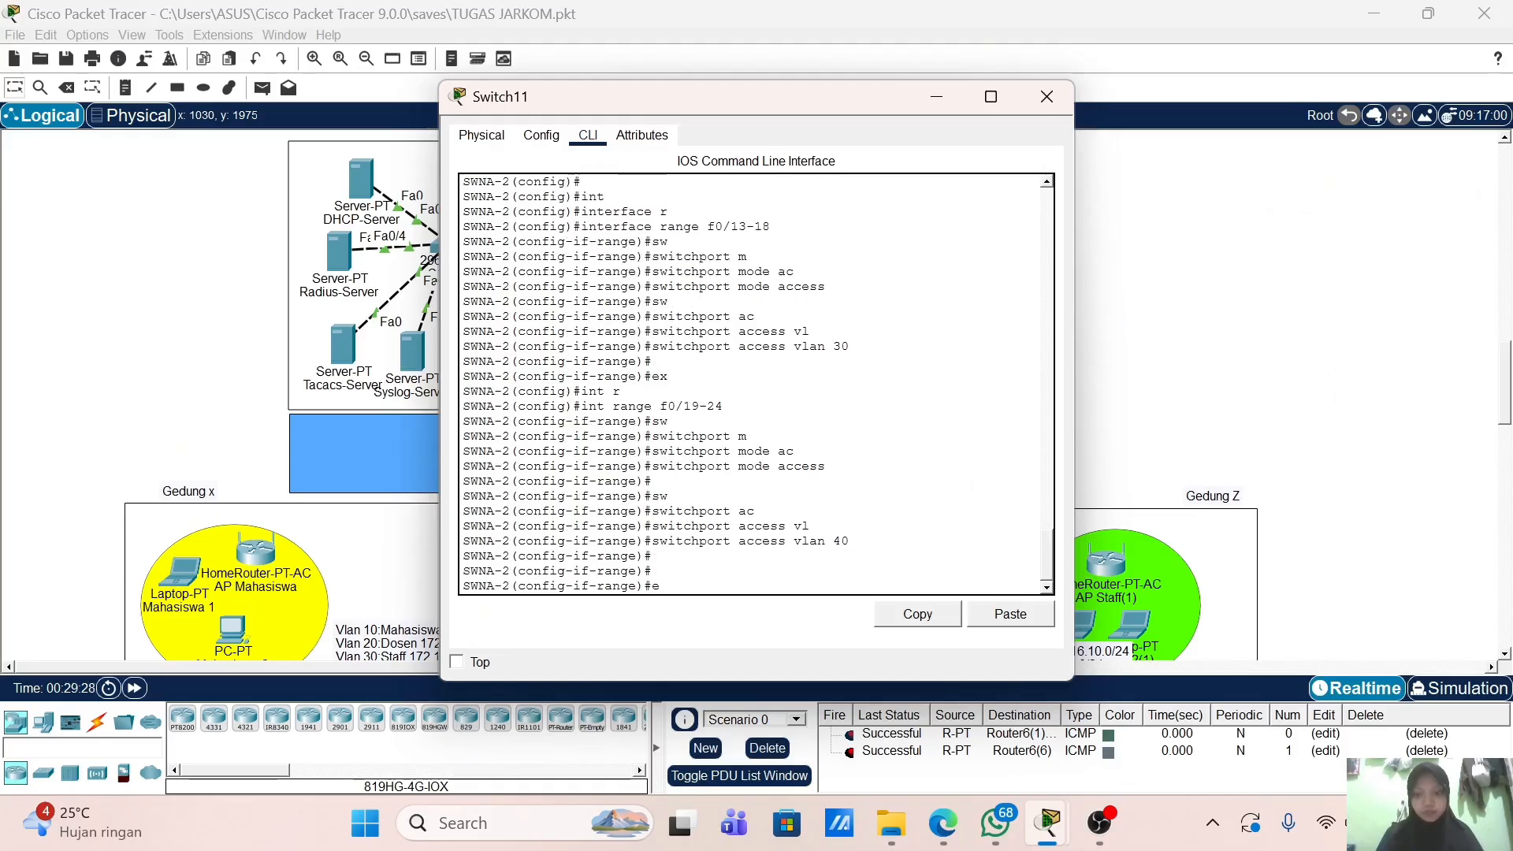
key(BackSpace)
text(ex)
key(Return)
key(Return)
text(v)
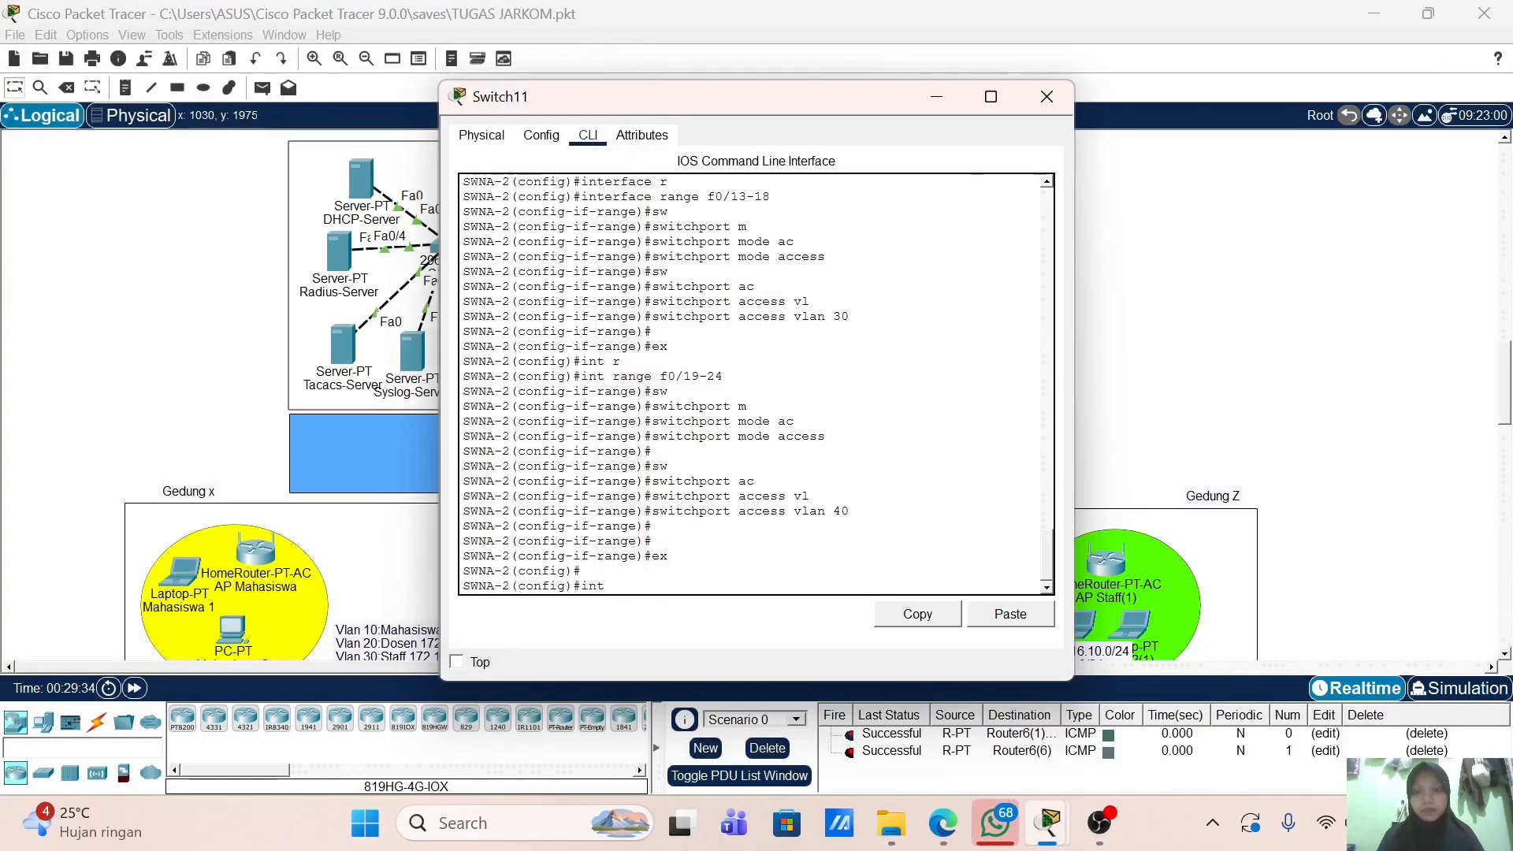
Step: Give interface VLAN 1 the address 20.20.1.4 255.255.255.0 and enable it with no shutdown
text(vlan 1)
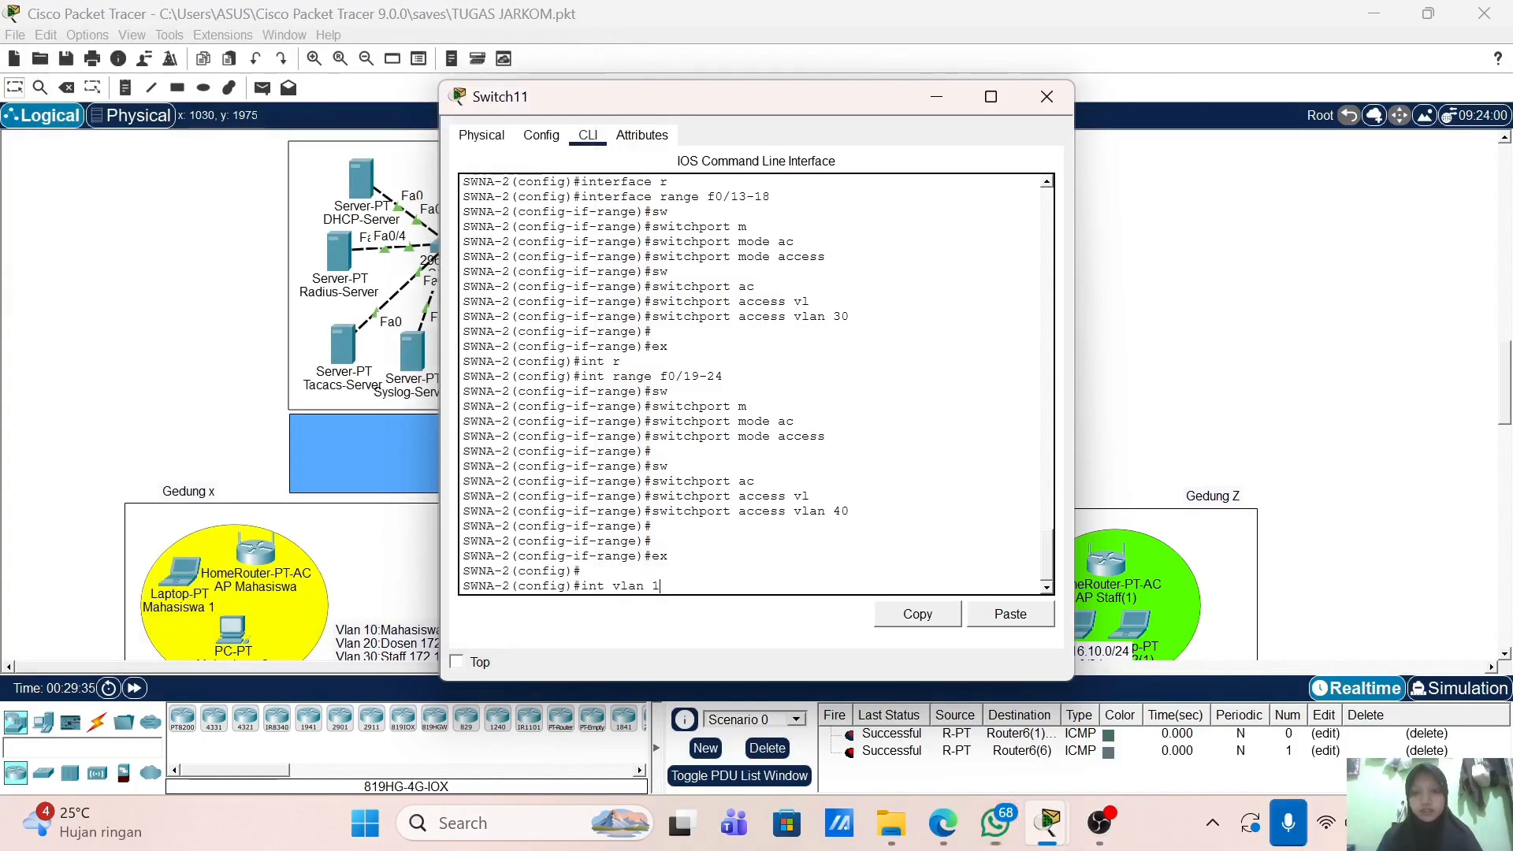
key(Return)
text(ip add)
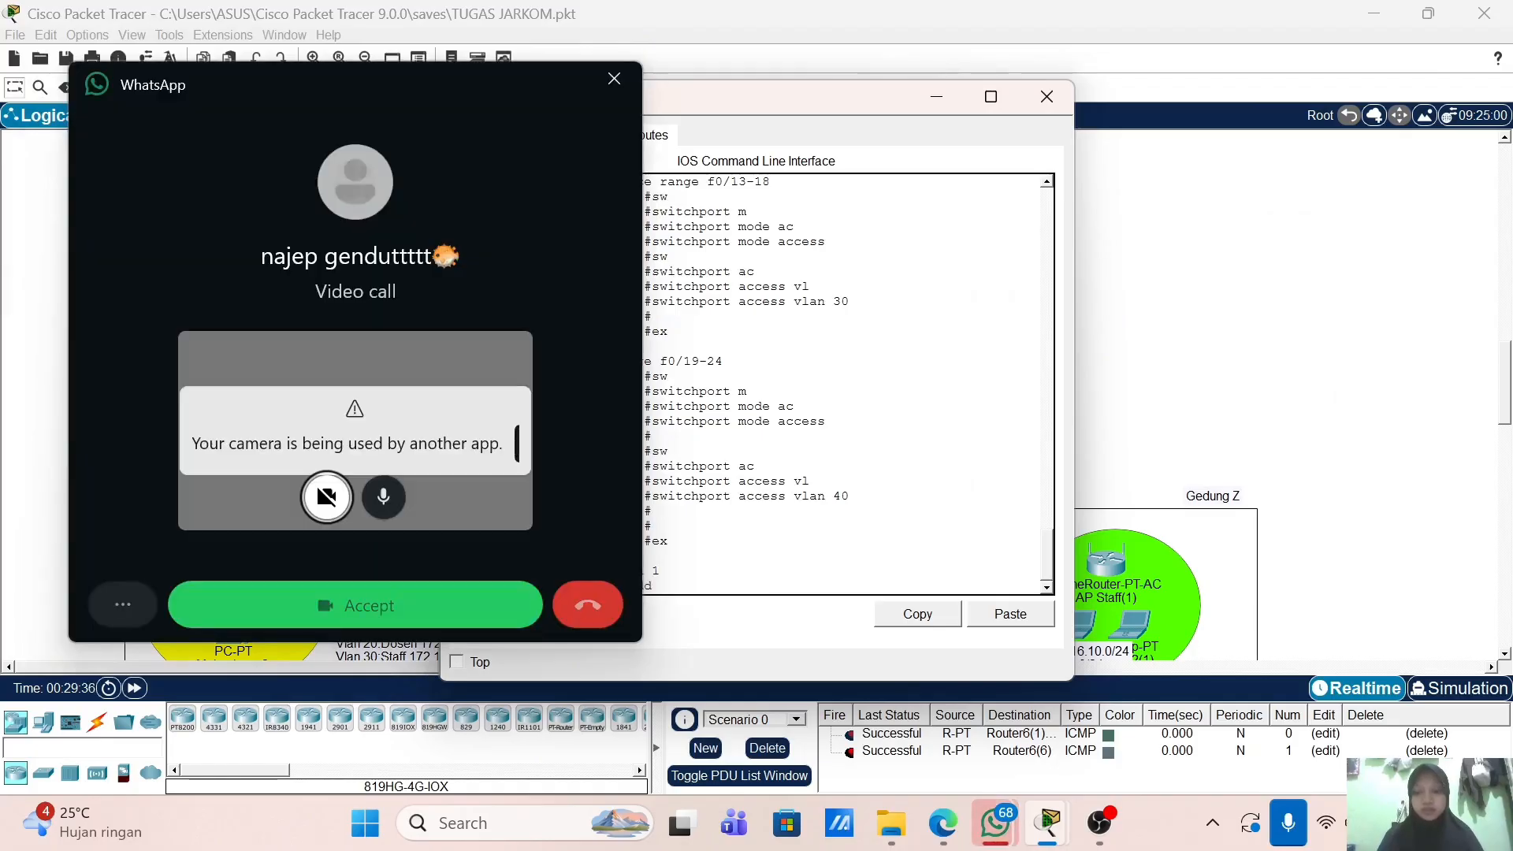
key(Tab)
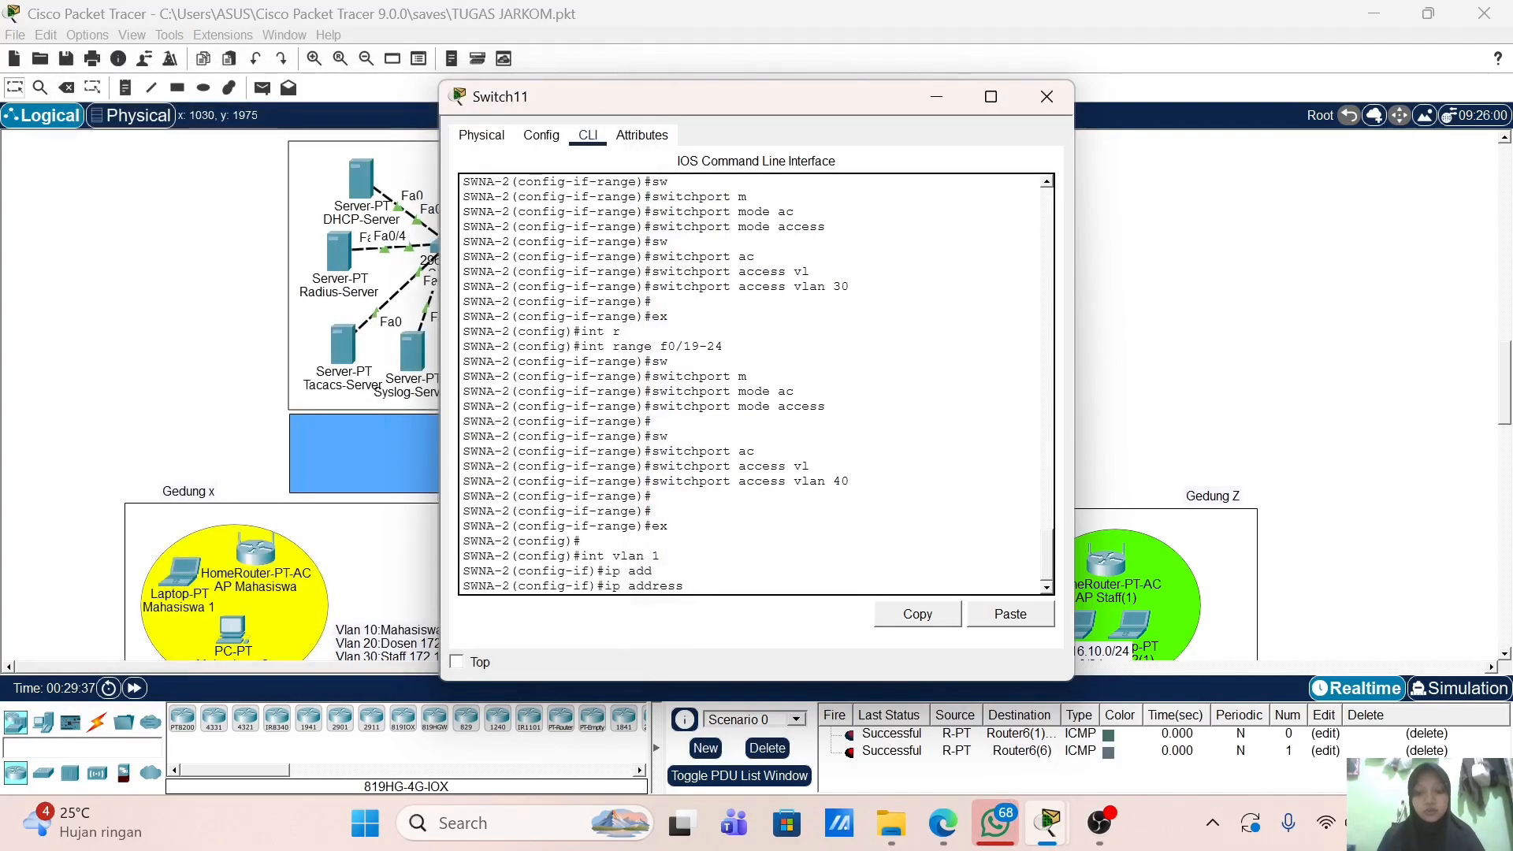
text(20.20.1.4 255)
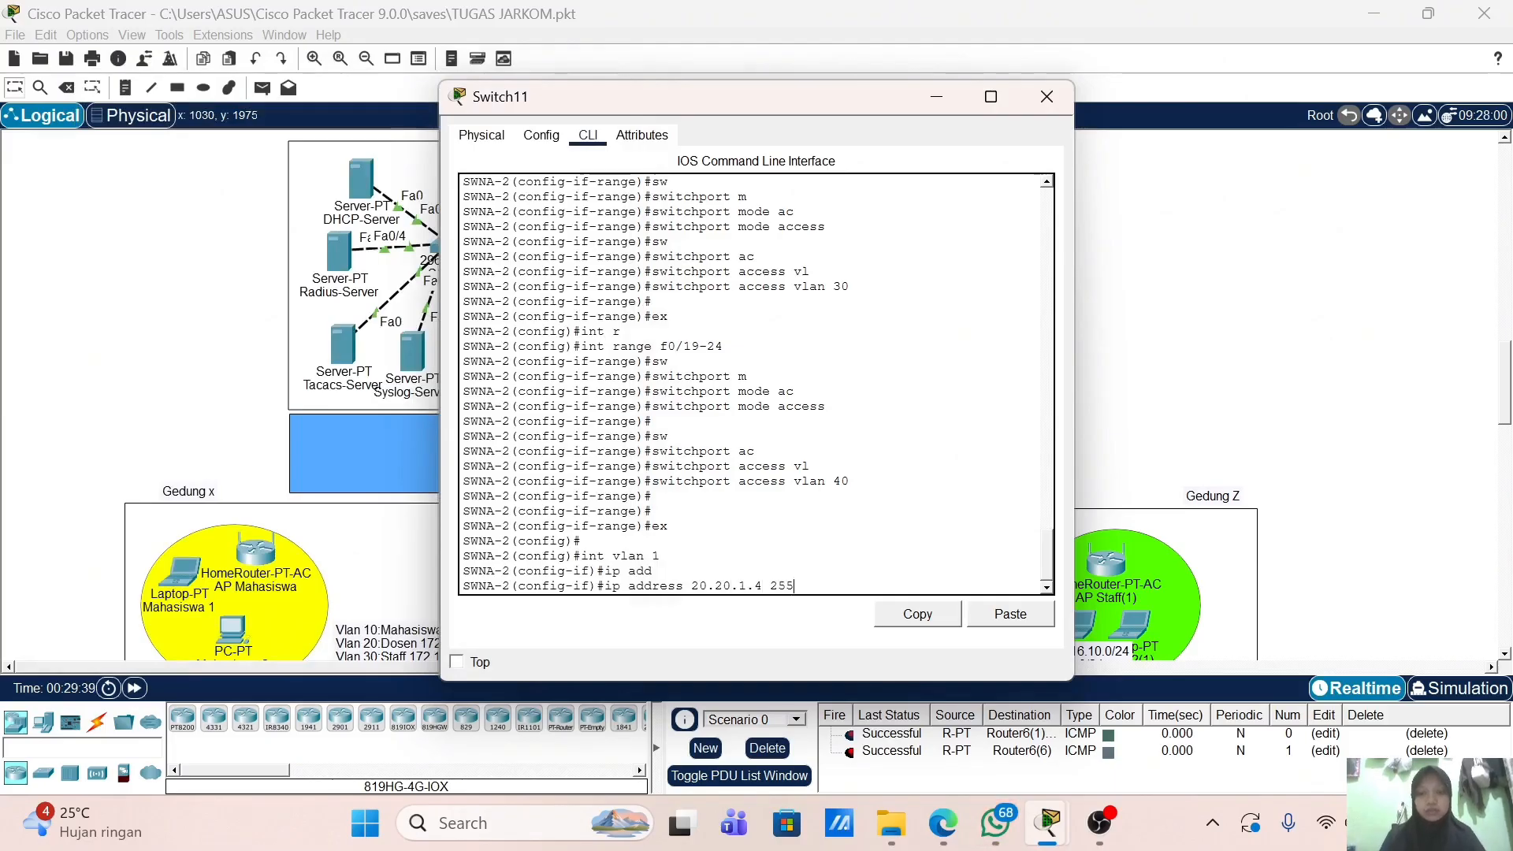
text(.255.255.0)
key(Return)
text(no)
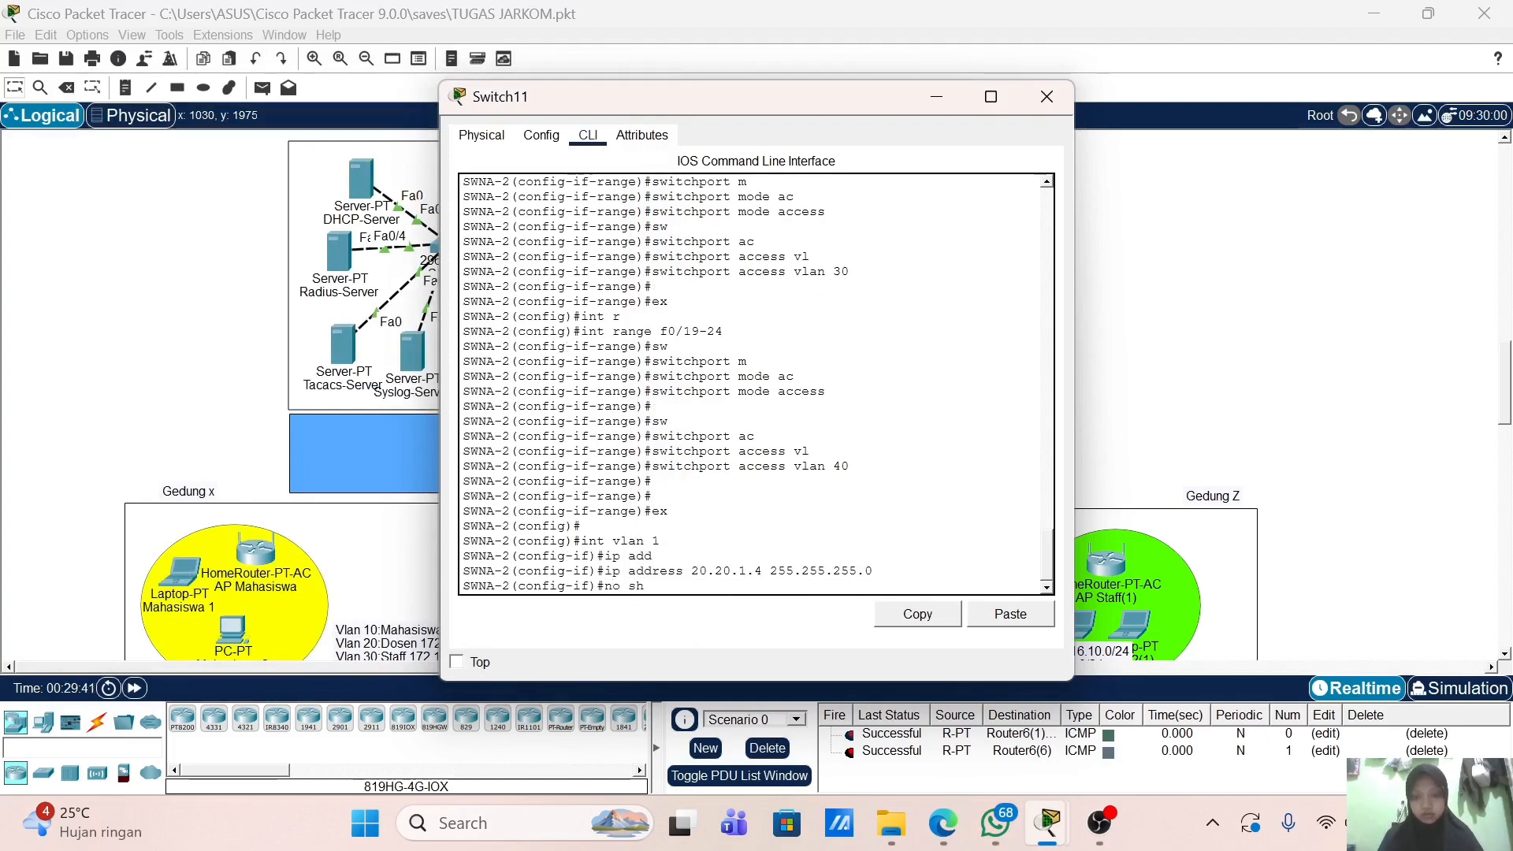
text( sh)
key(Return)
key(Return)
key(Return)
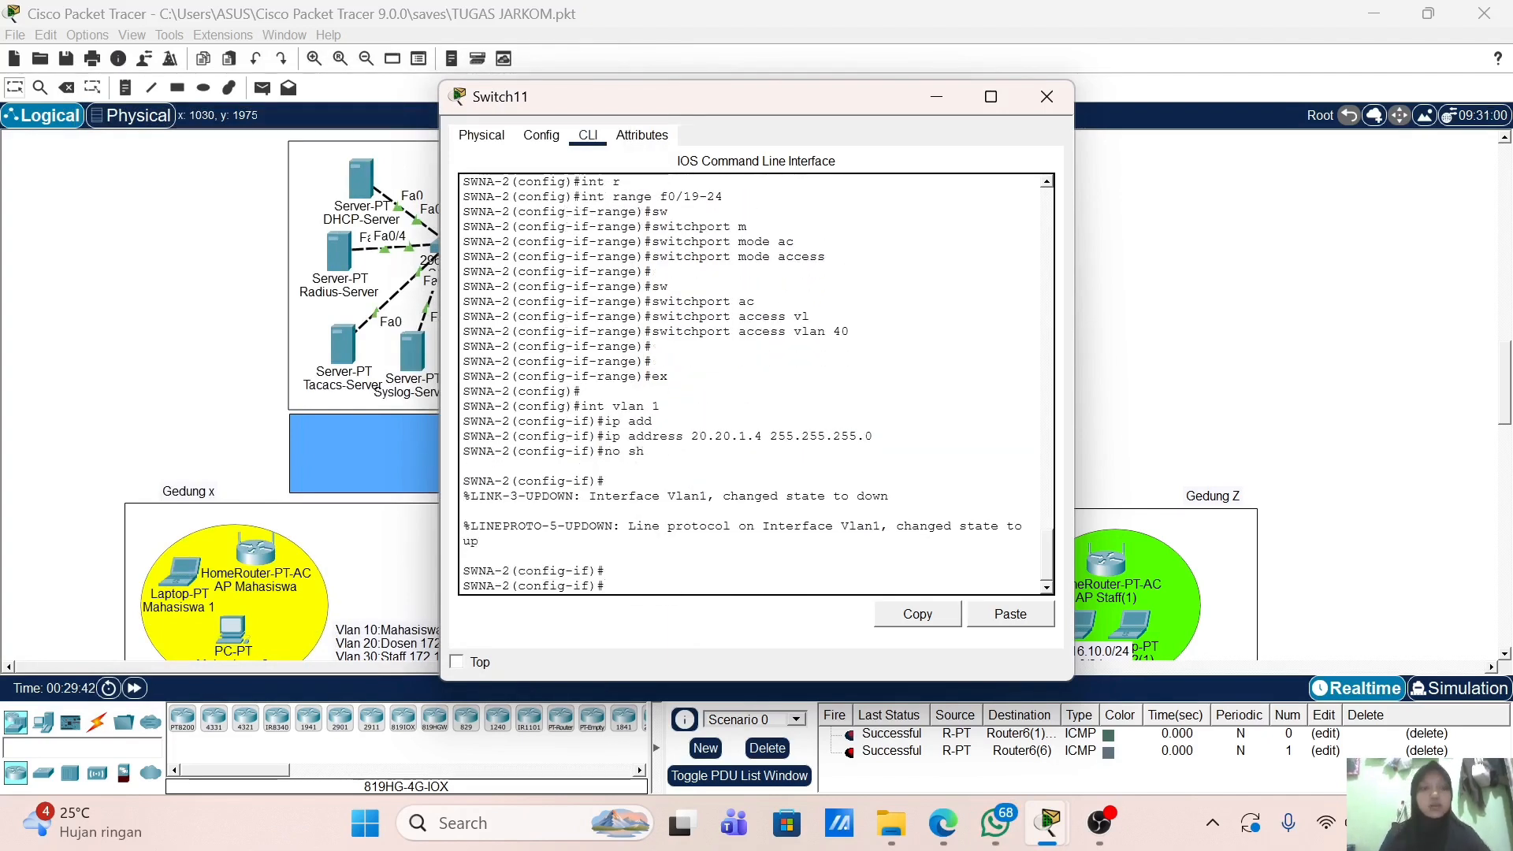
Step: Leave configuration mode and save SWNA-2's running configuration with wr
text(end)
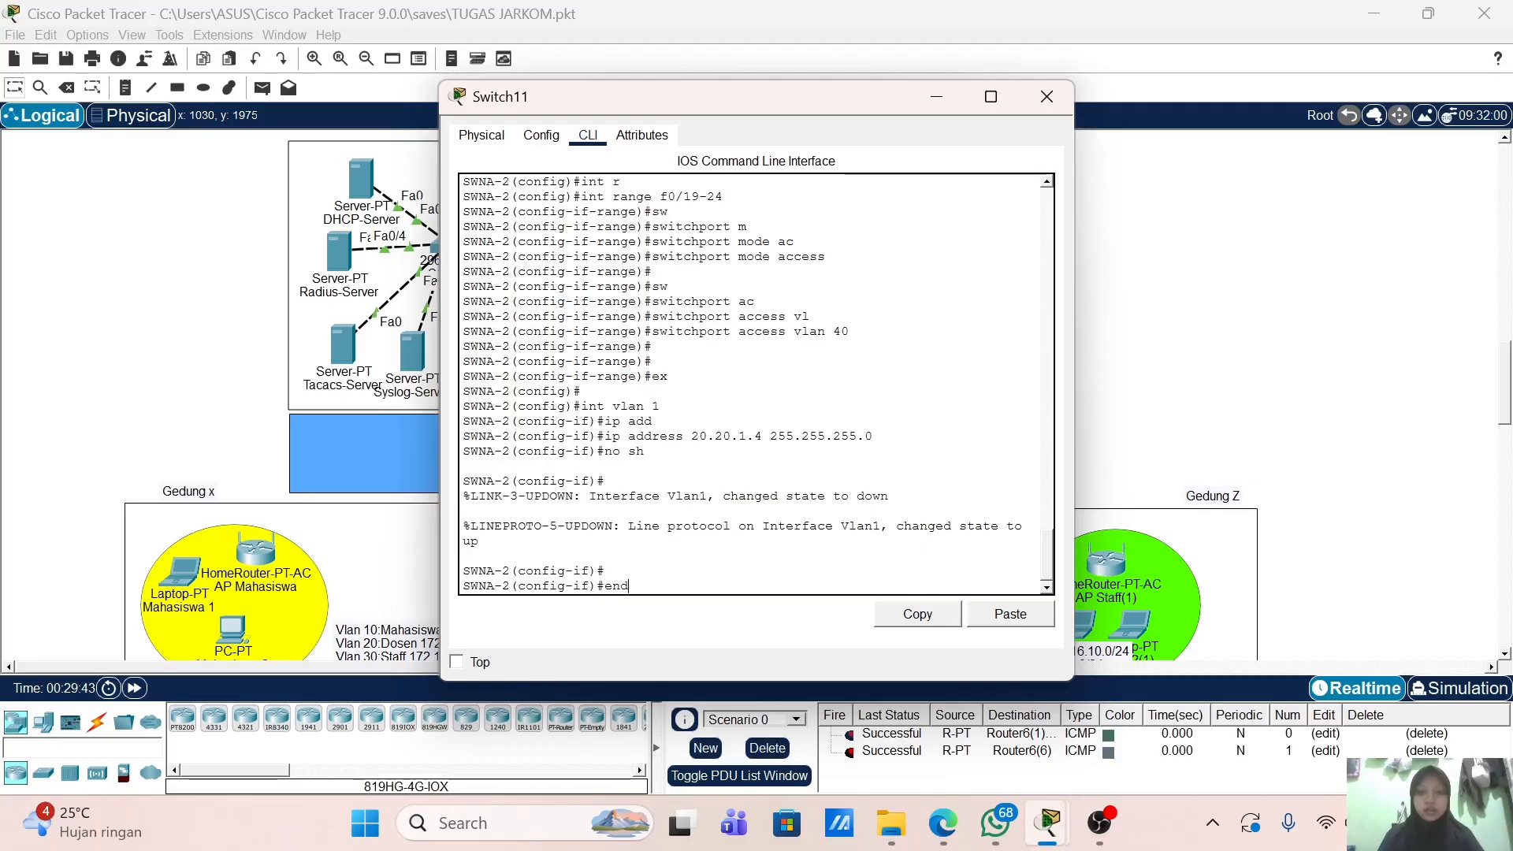
key(Return)
key(Return)
text(wr)
key(Return)
key(Return)
key(Return)
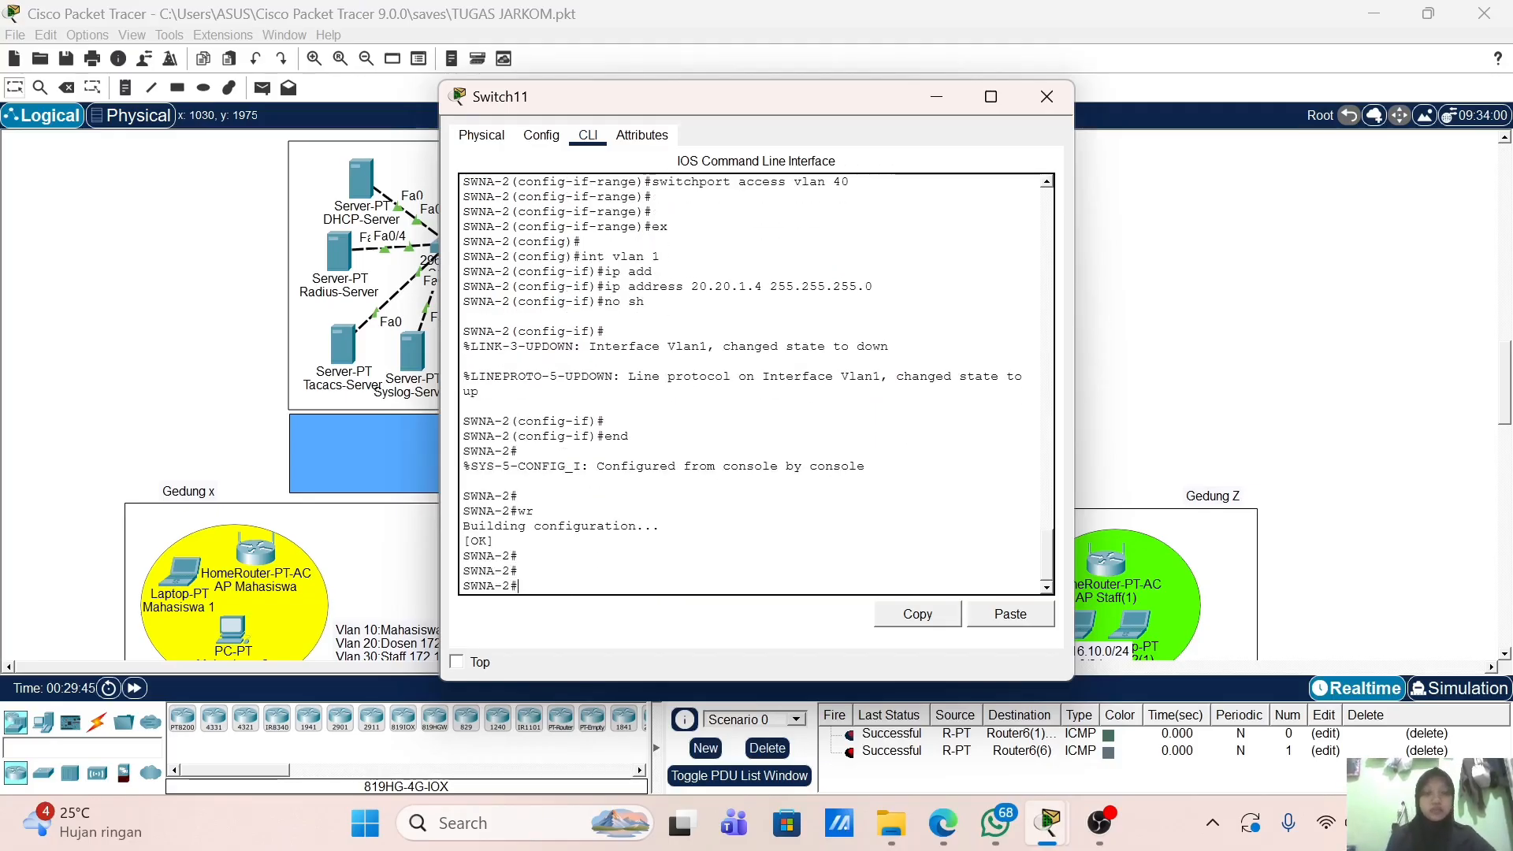
Step: Close the Switch11 window and cable PC Mahasiswa 2's FastEthernet0 to Switch10 Fa0/2 with straight-through copper
click(1049, 99)
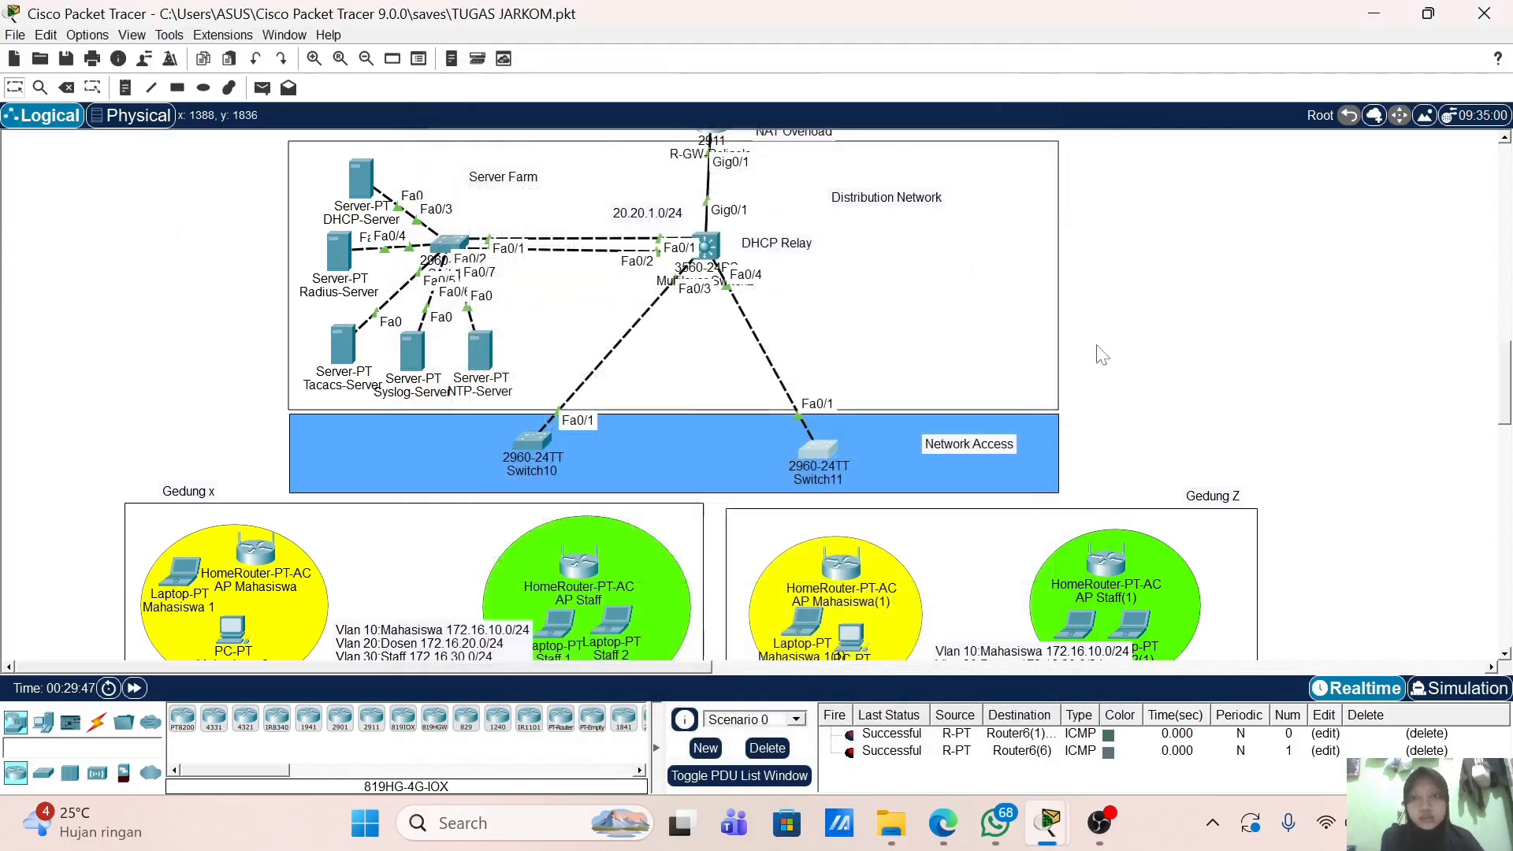
scroll(1102, 351, up, 3)
scroll(1040, 364, down, 3)
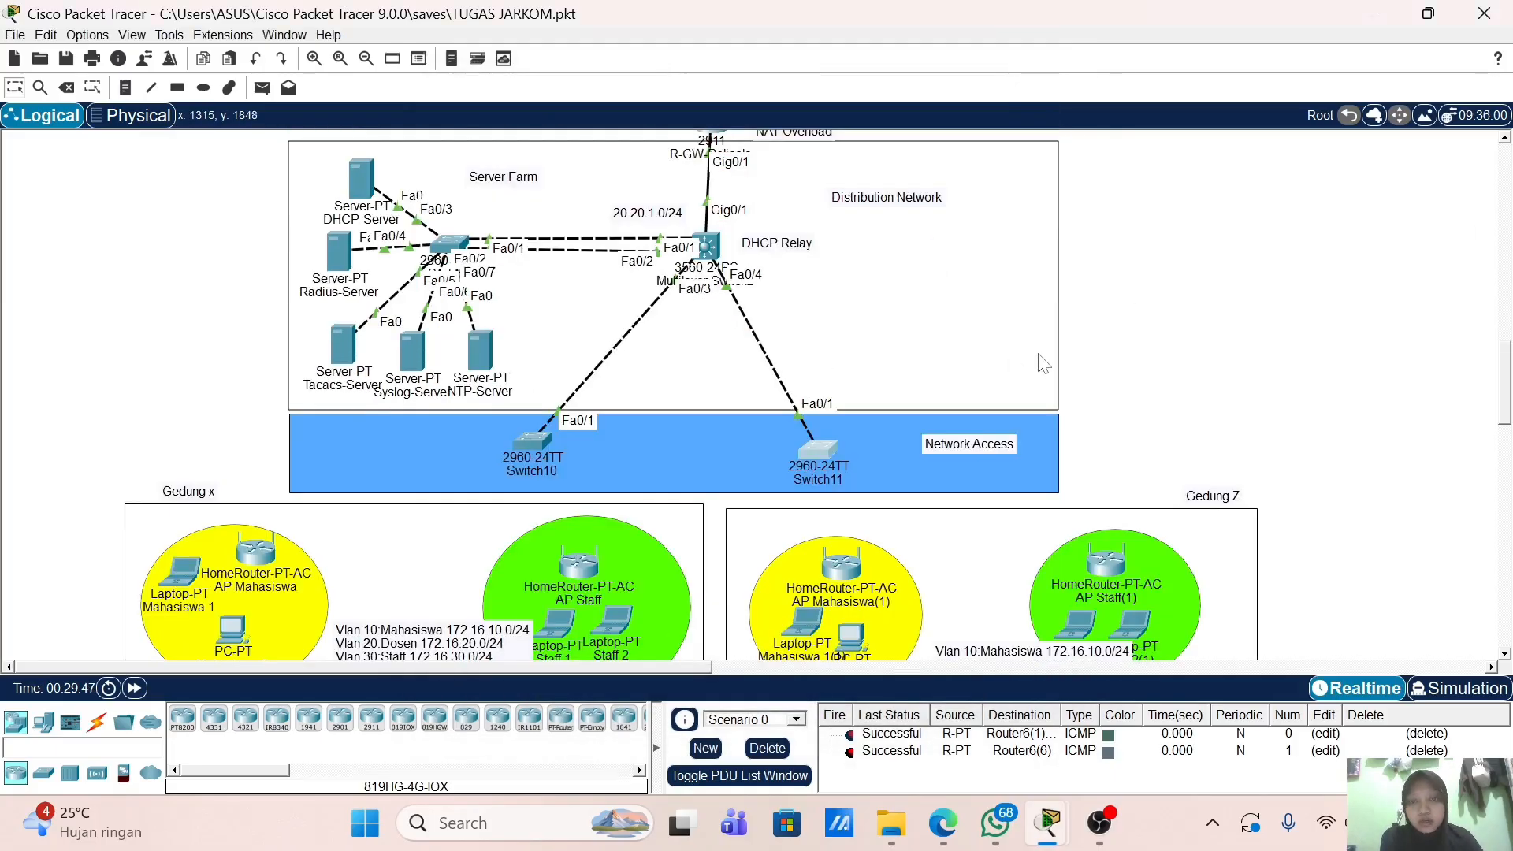
click(97, 722)
click(246, 718)
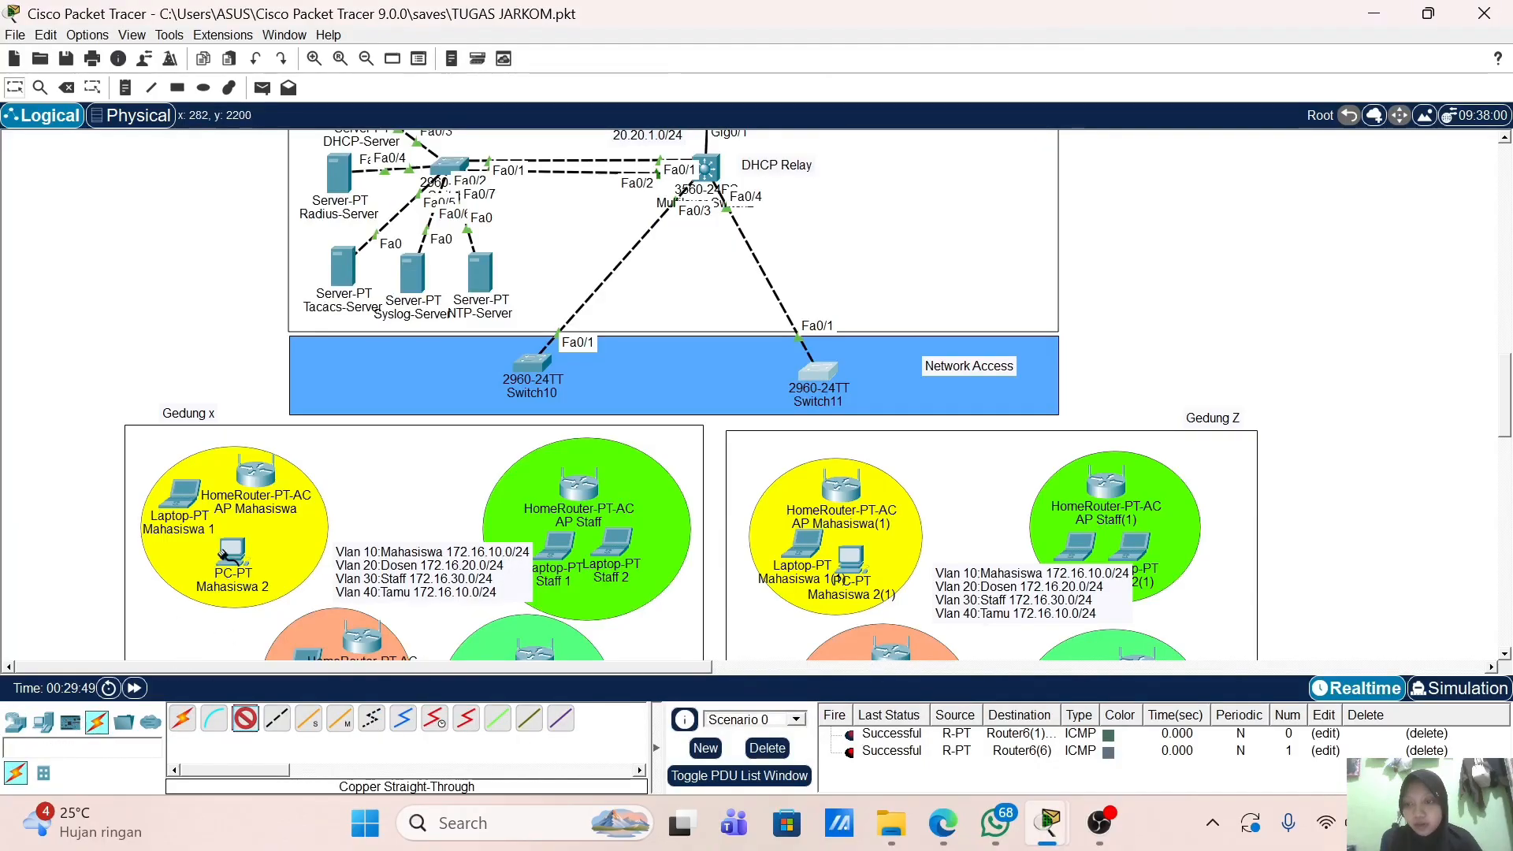
click(232, 554)
click(321, 632)
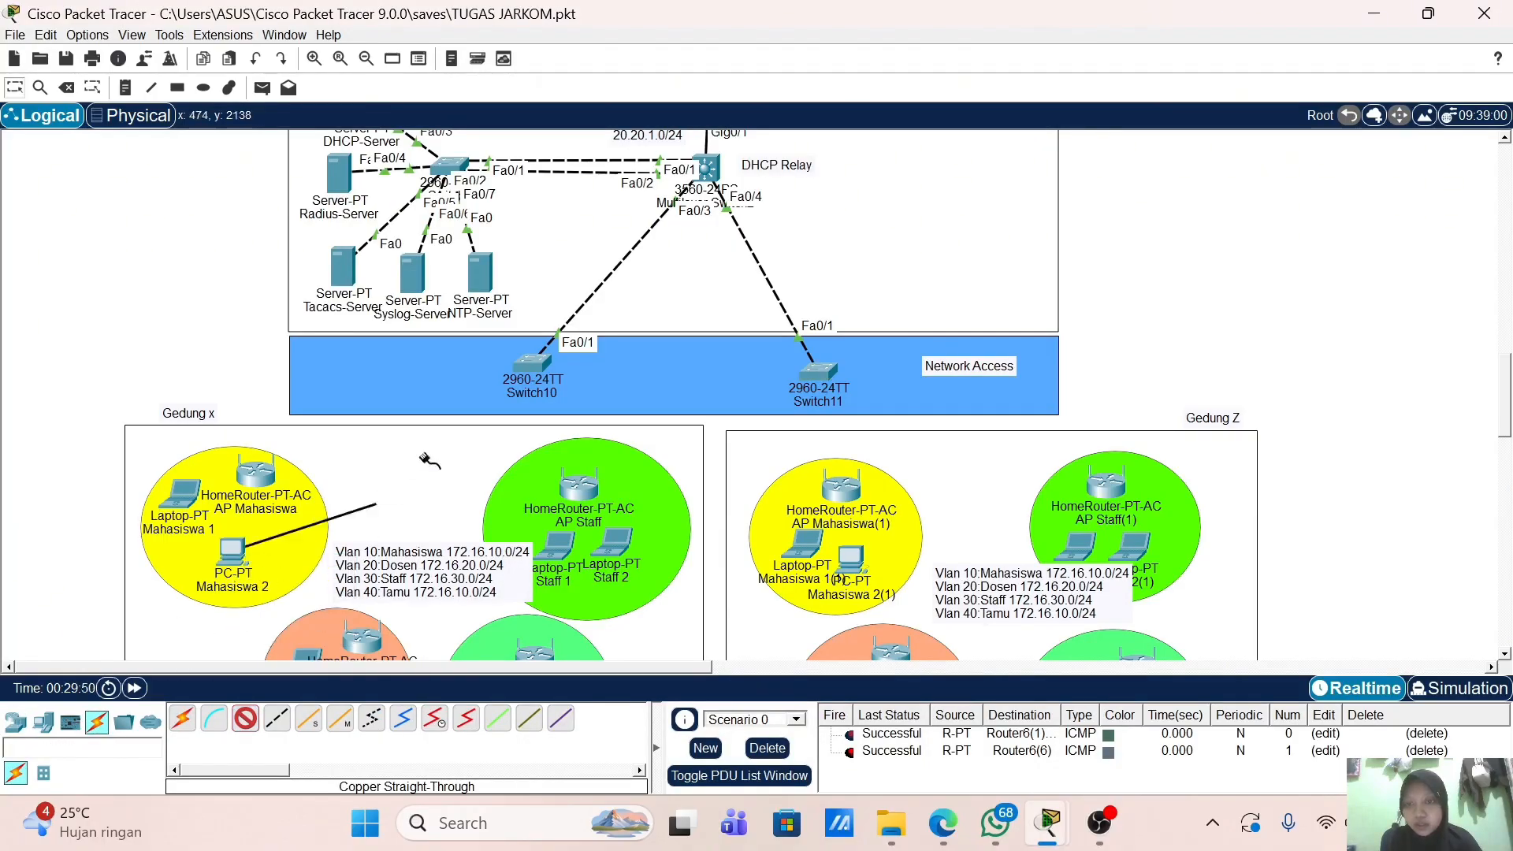
click(524, 369)
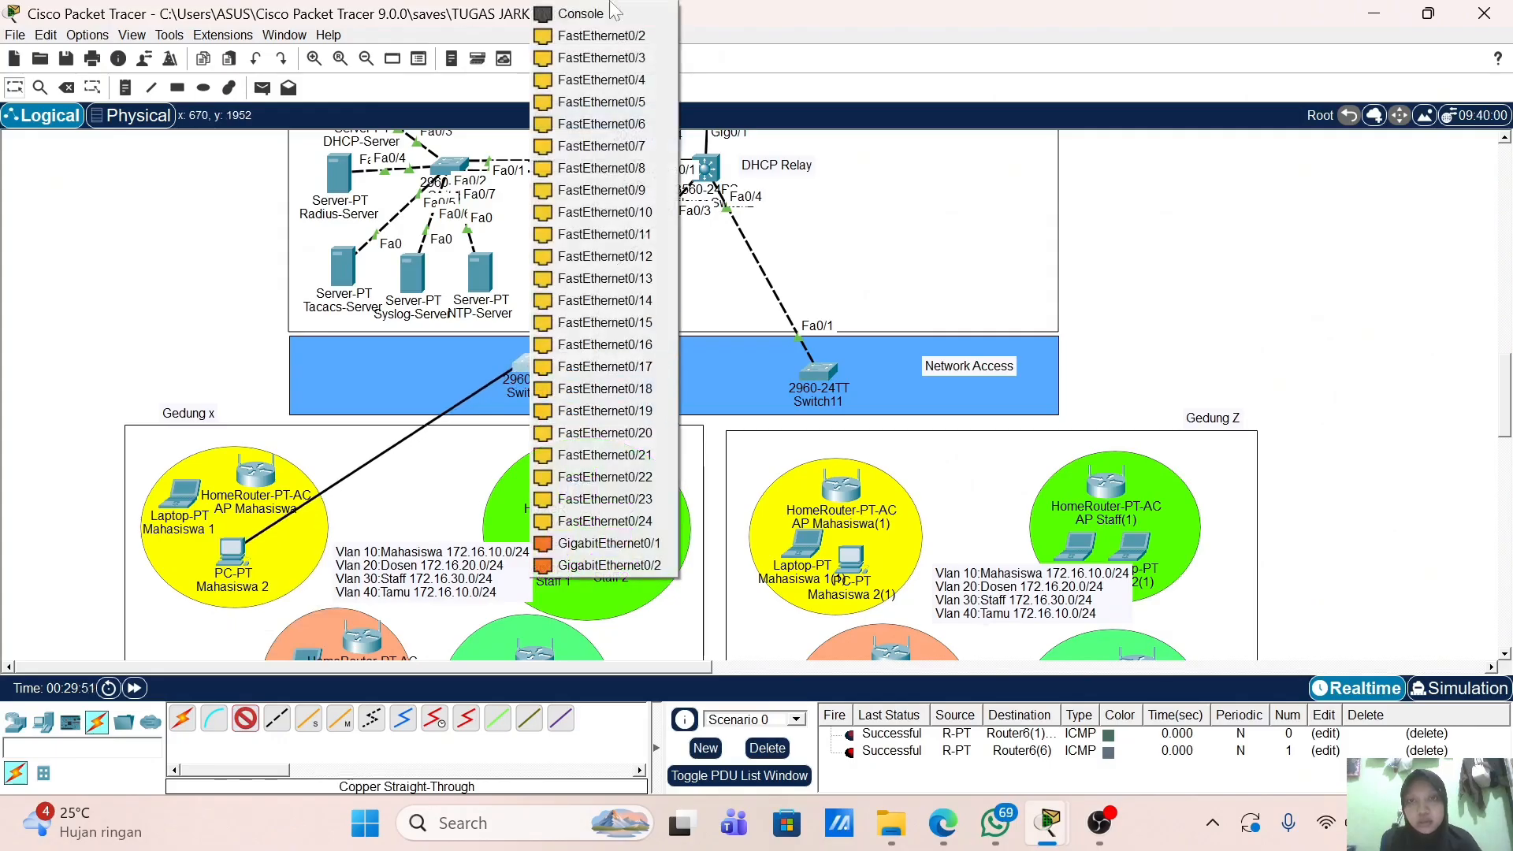
click(603, 35)
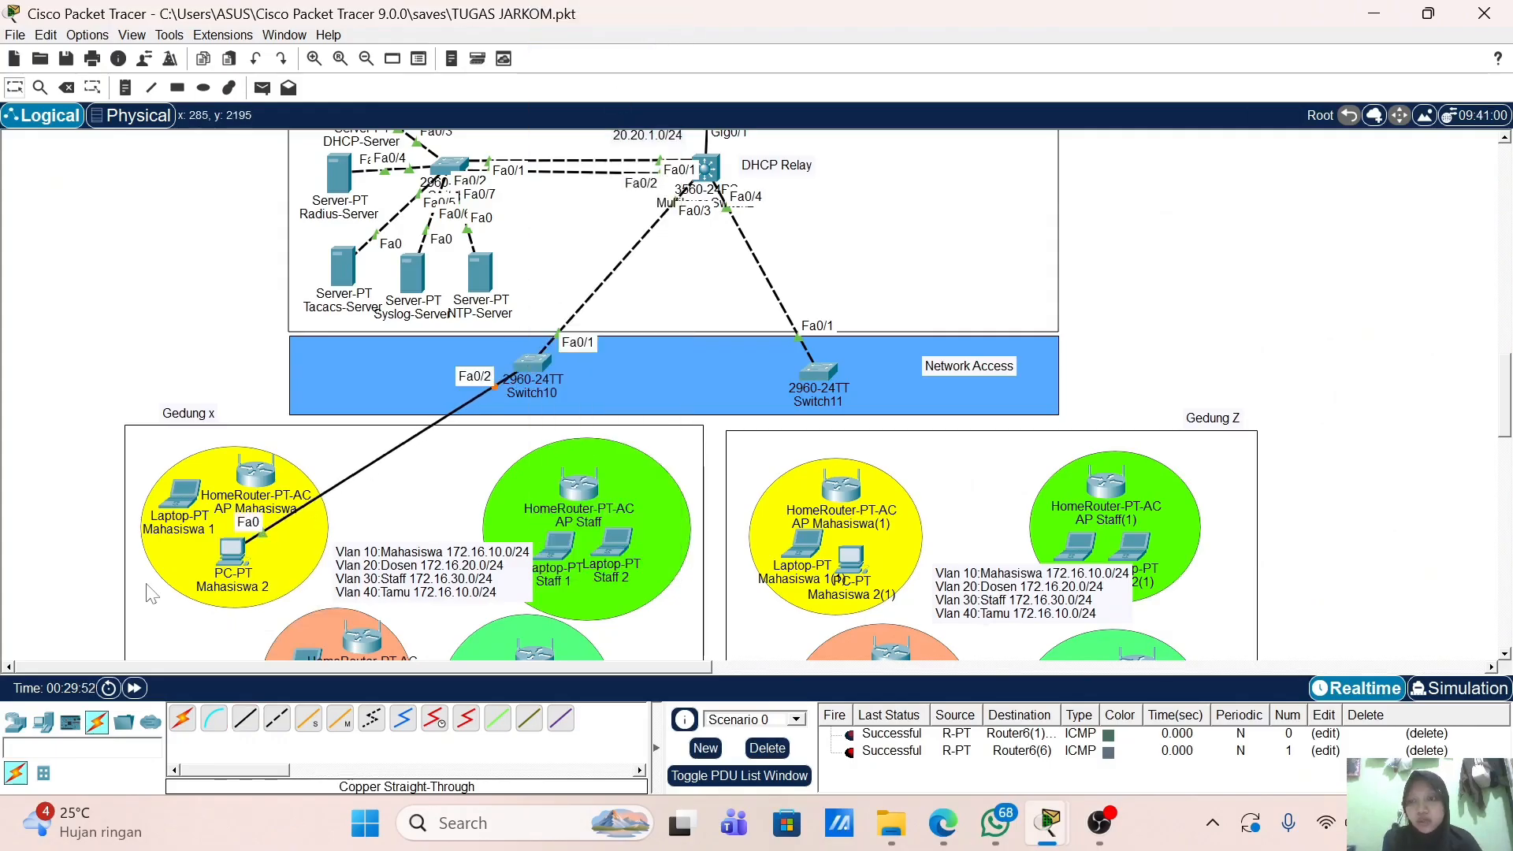
Step: Cable Laptop Dosen 1's FastEthernet0 to Switch10 Fa0/7 with a straight-through cable
scroll(228, 567, down, 3)
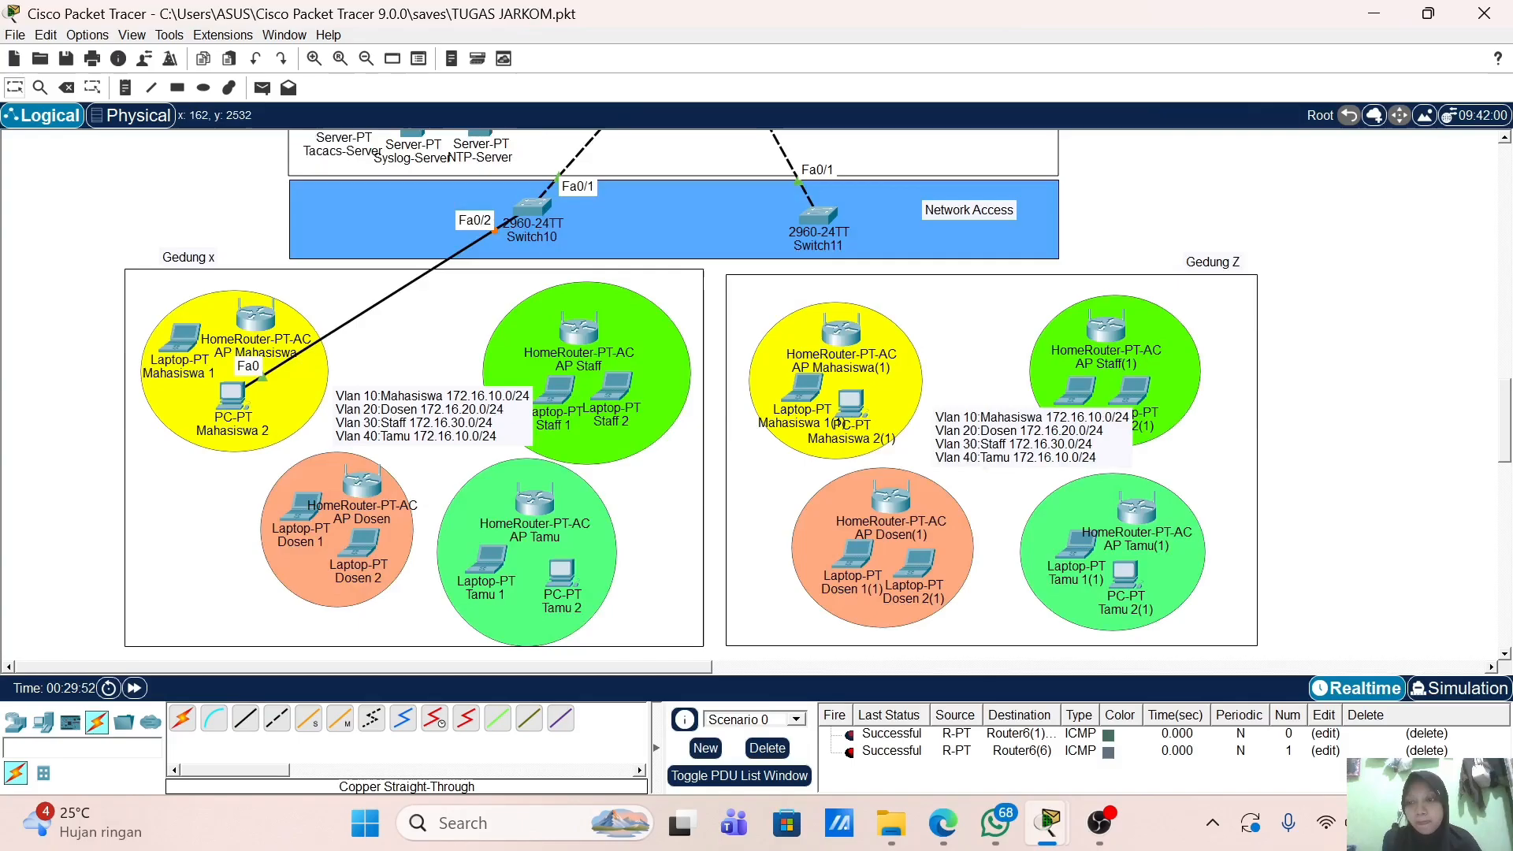
click(250, 720)
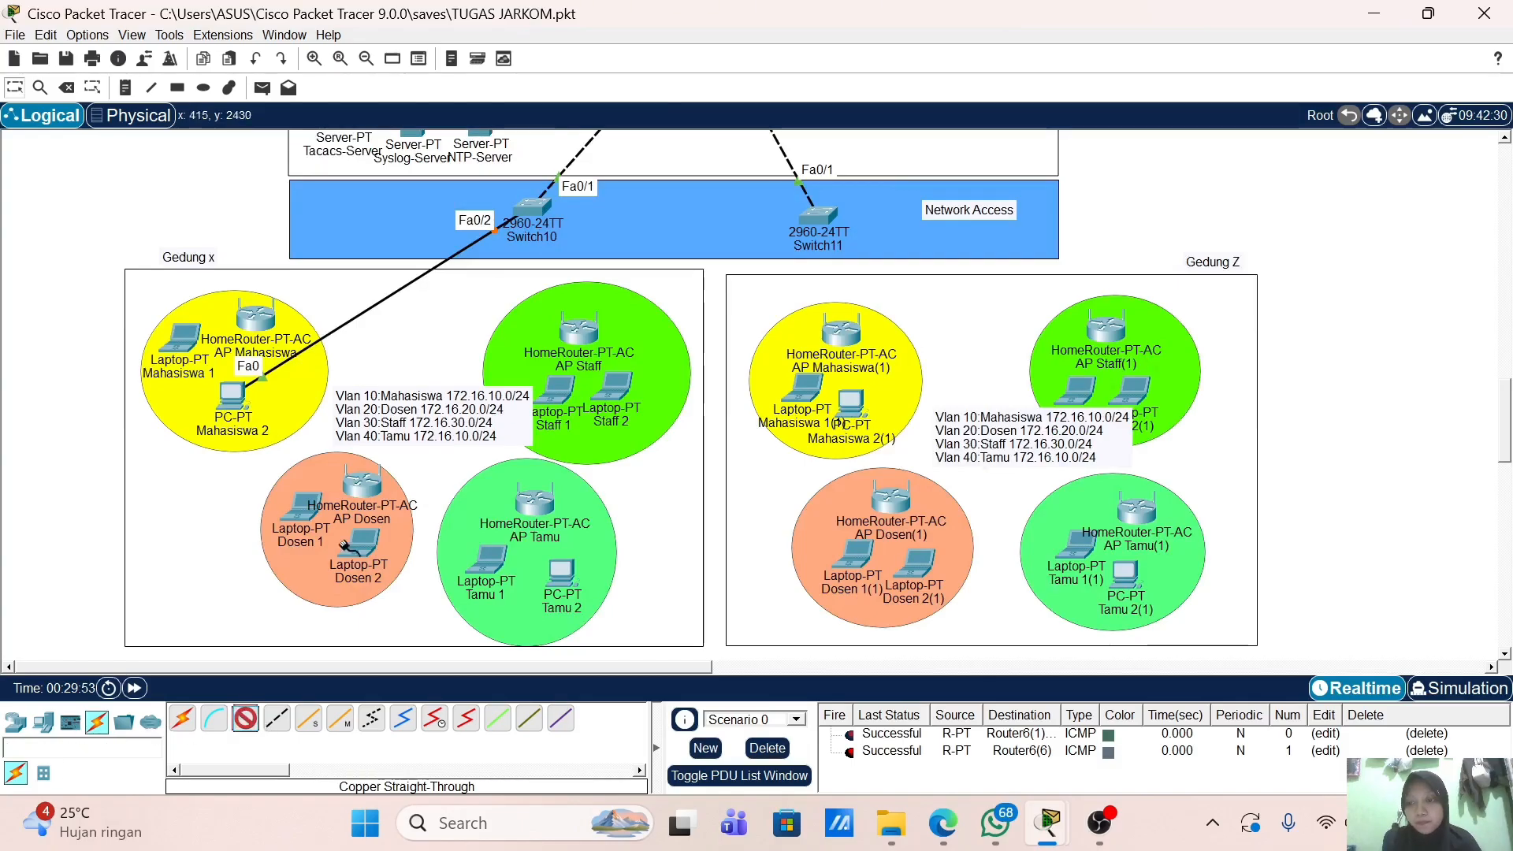
click(306, 516)
click(364, 597)
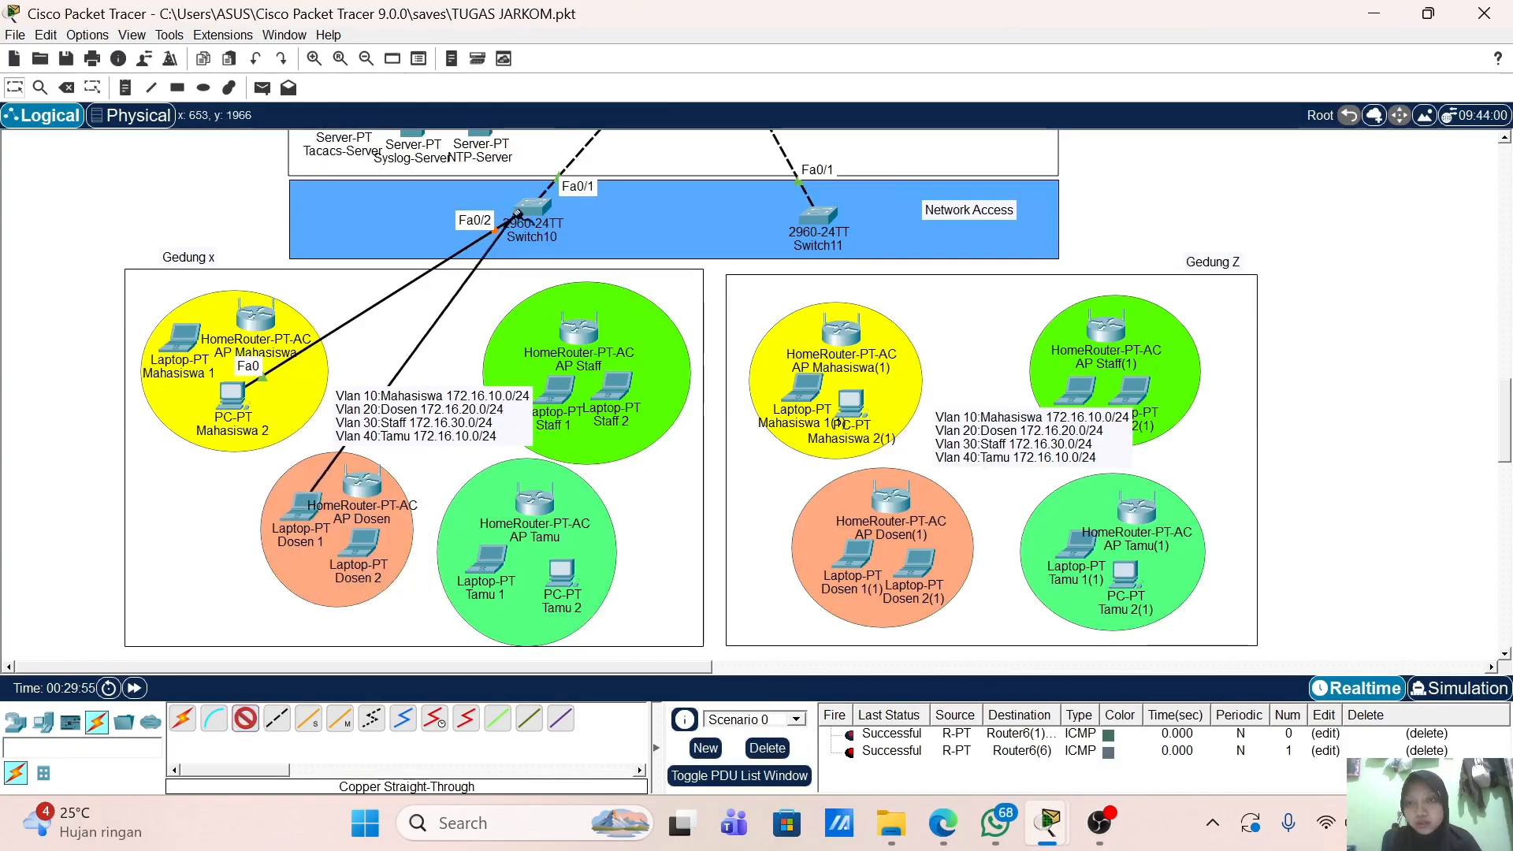
click(534, 210)
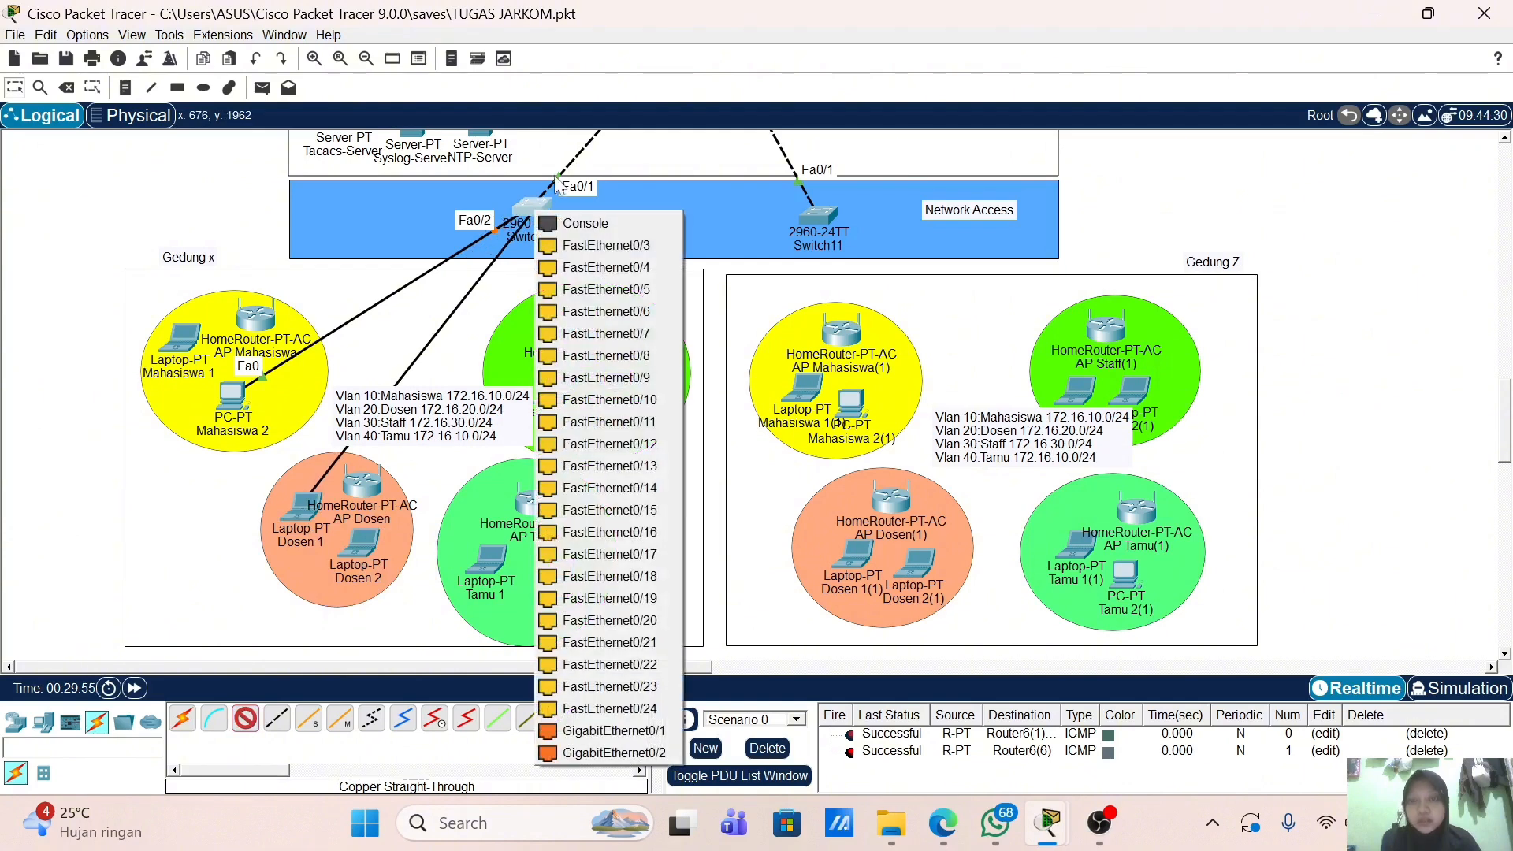
click(633, 326)
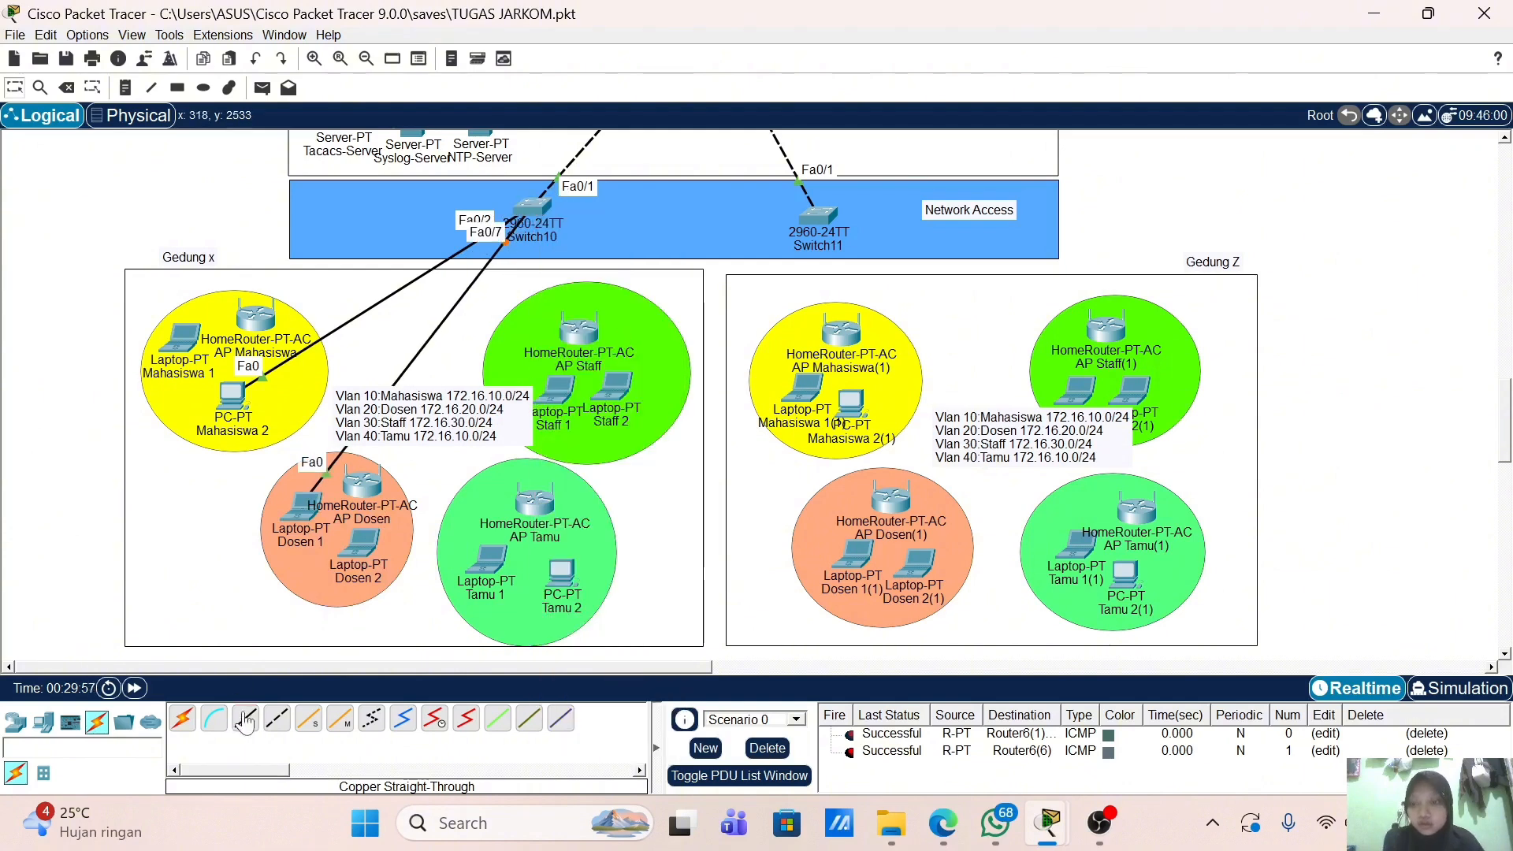
Step: Cable PC Tamu 2's FastEthernet0 to Switch10 port FastEthernet0/19
click(565, 575)
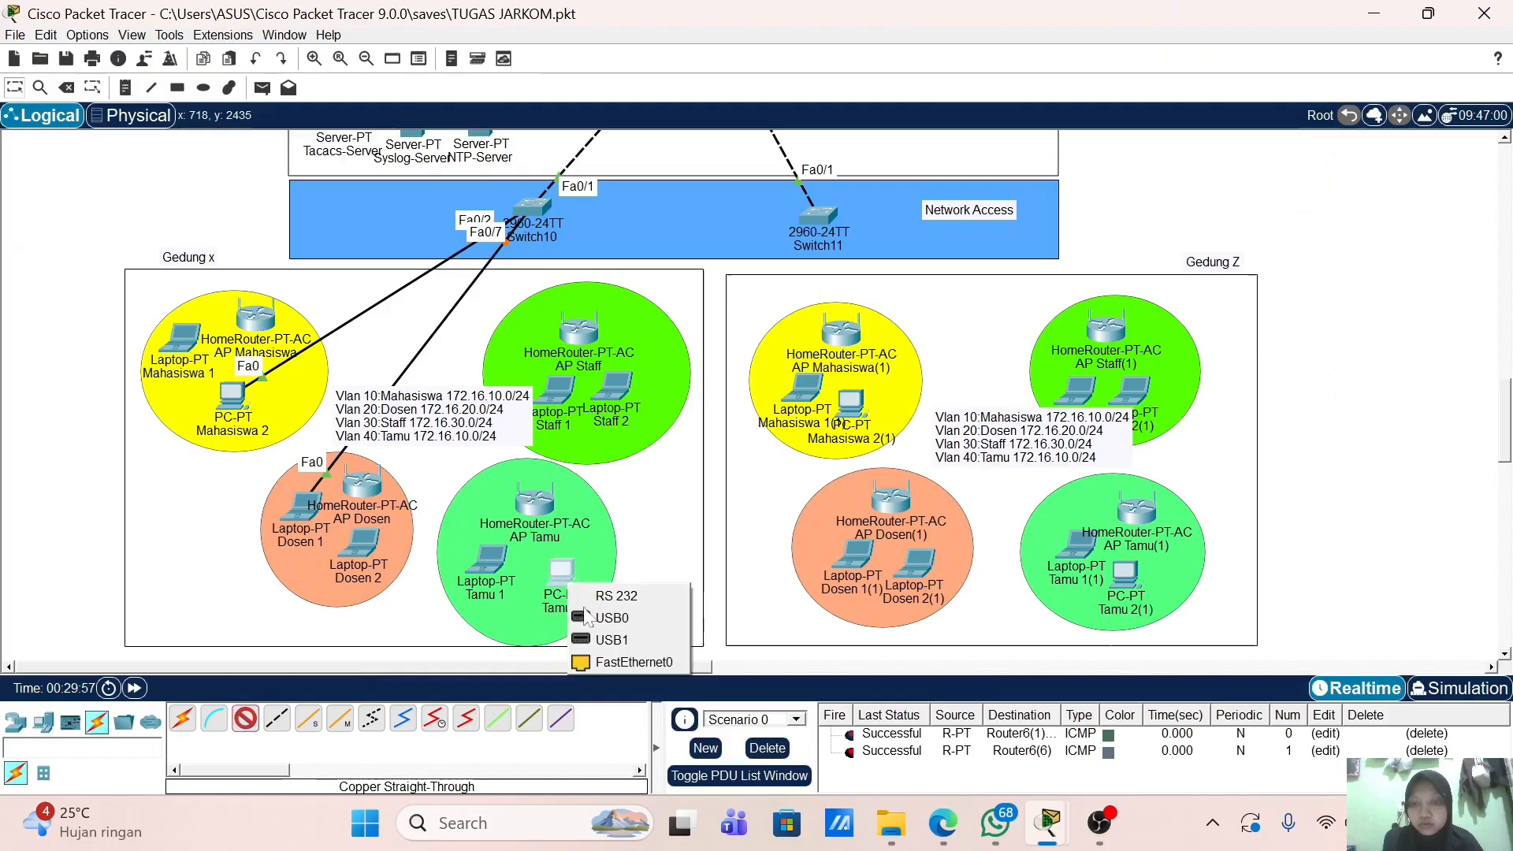
click(593, 657)
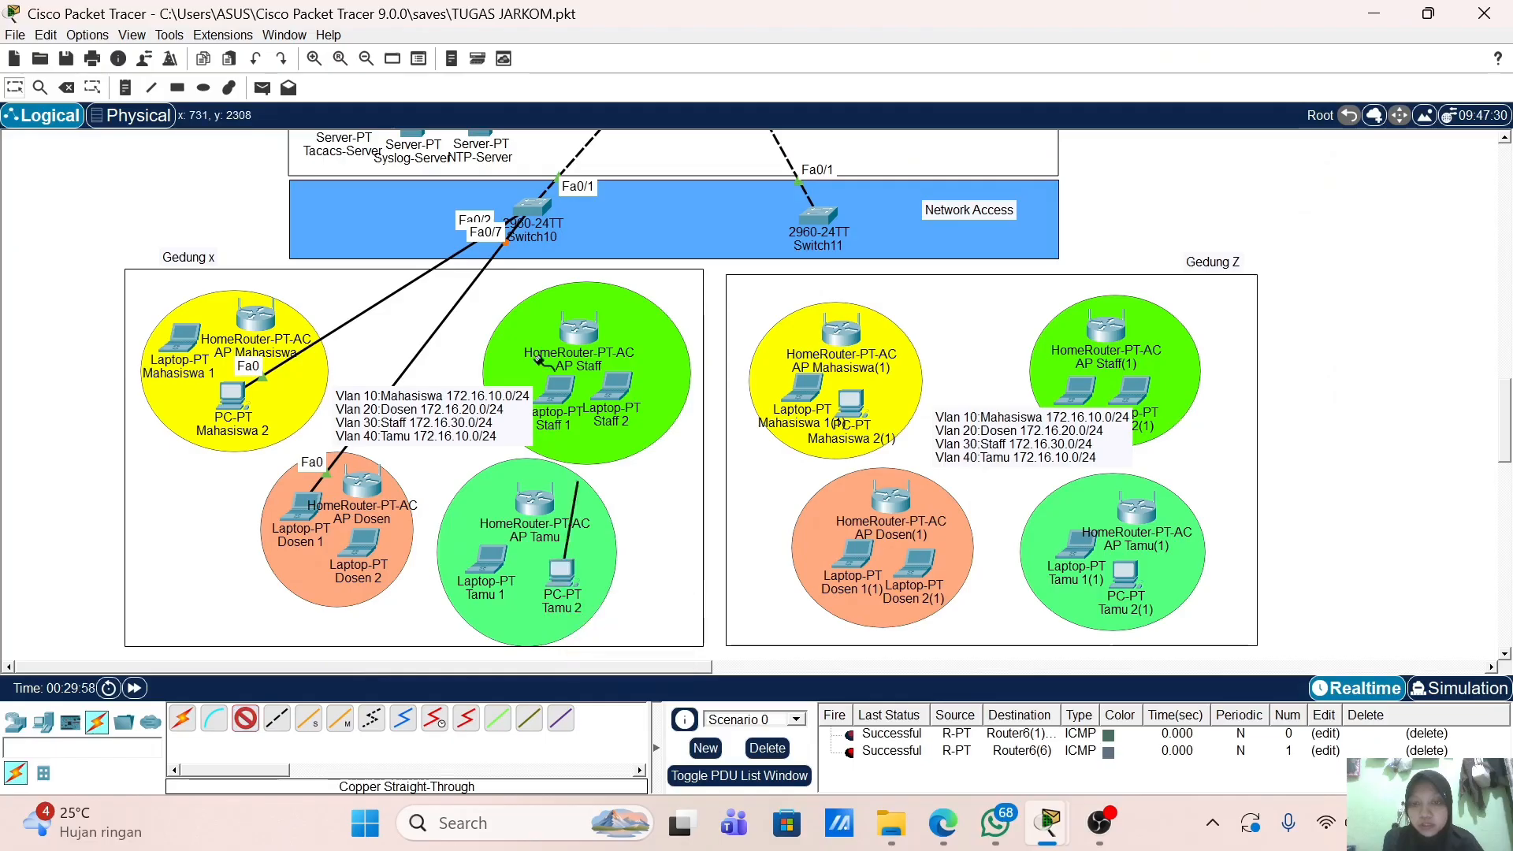
click(535, 209)
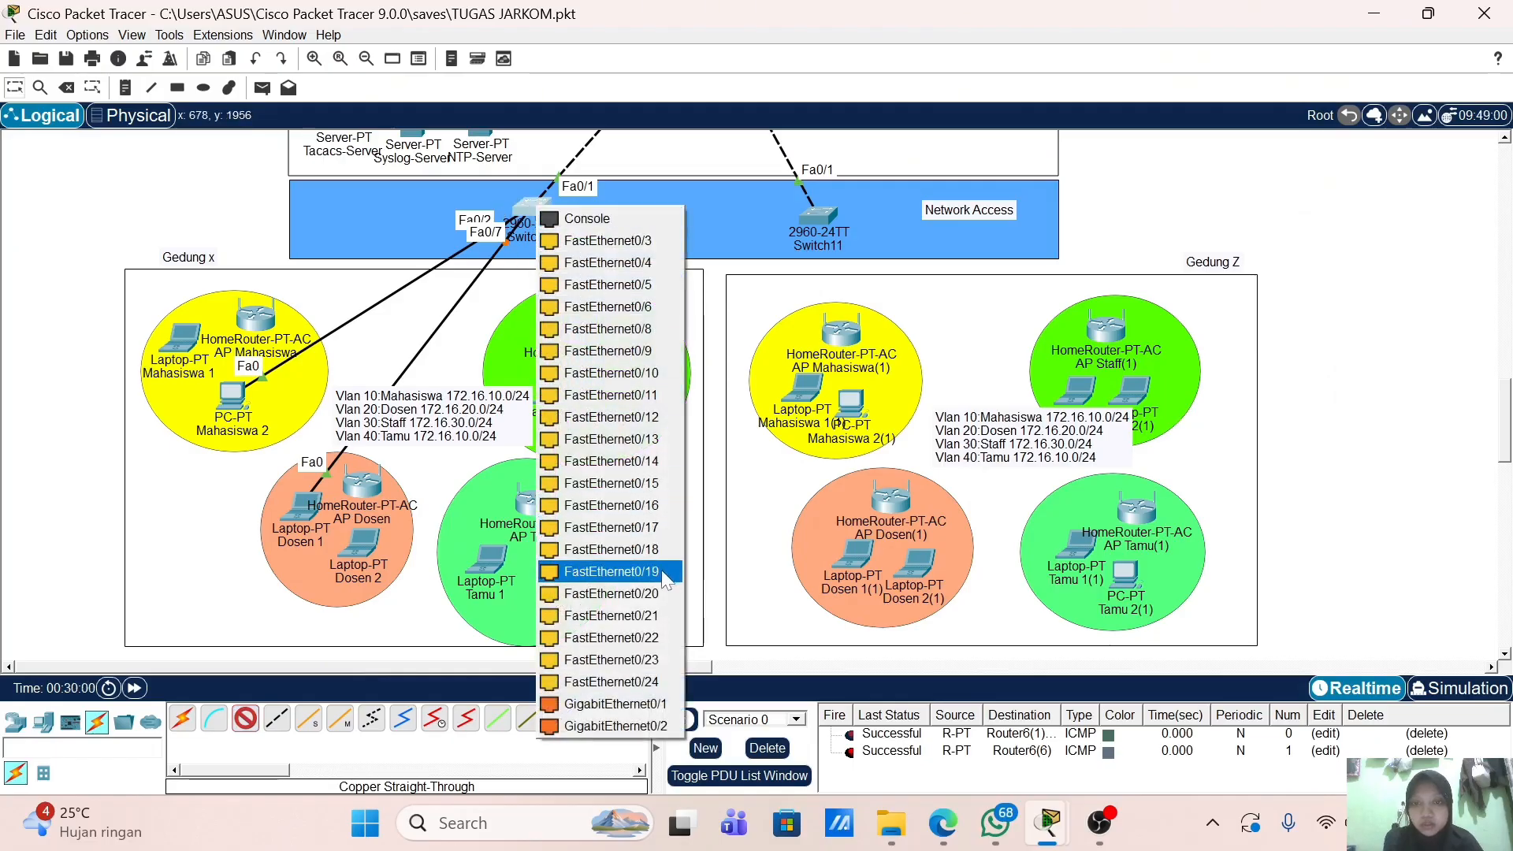
click(622, 571)
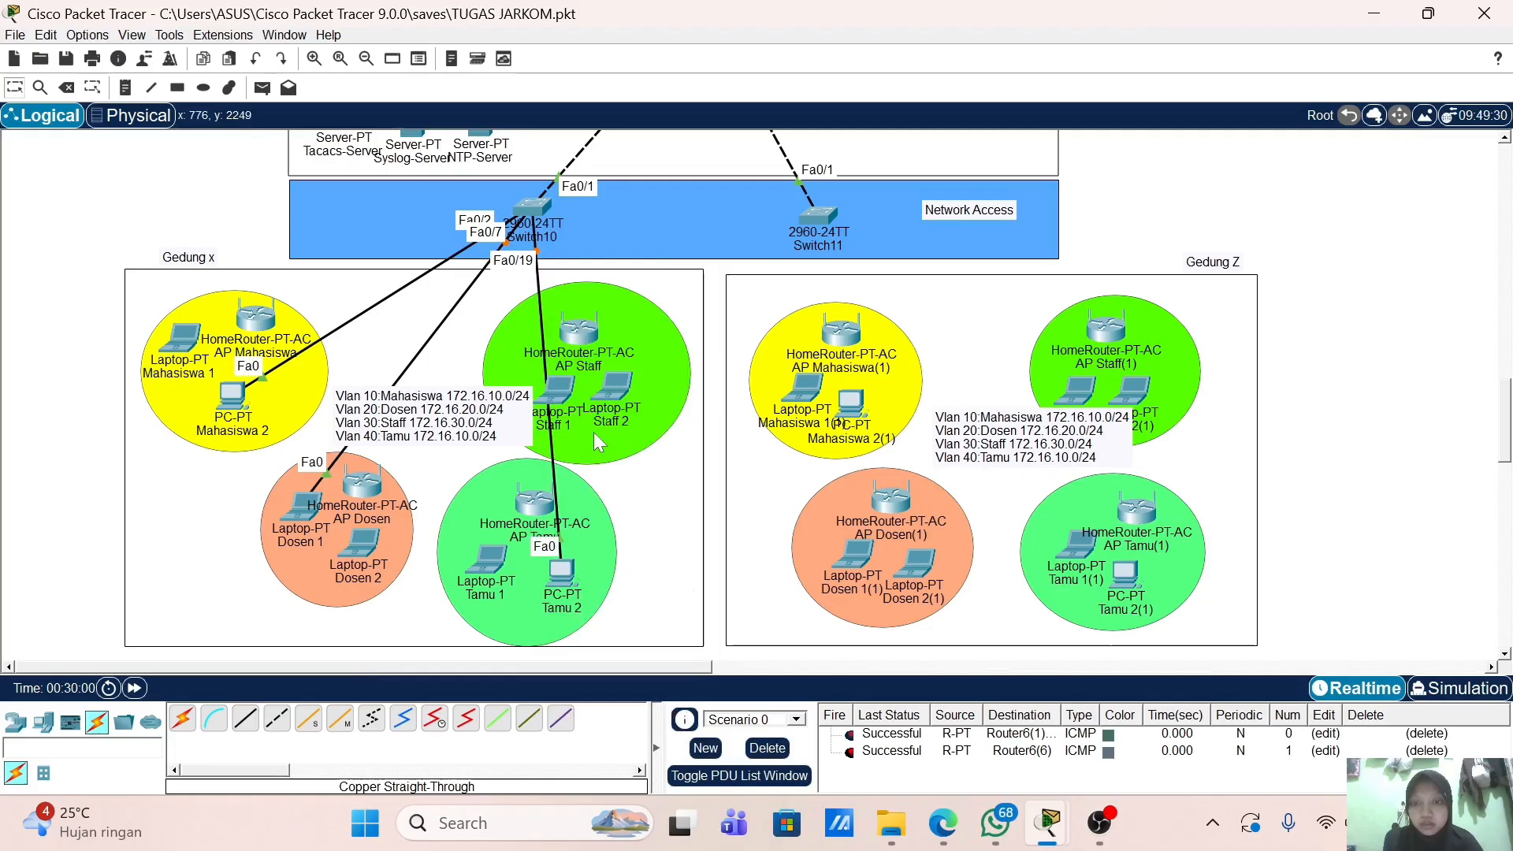
Step: Cable Laptop Staff 1's FastEthernet0 to Switch10 Fa0/13, then open Mahasiswa 2's settings
click(248, 722)
click(561, 386)
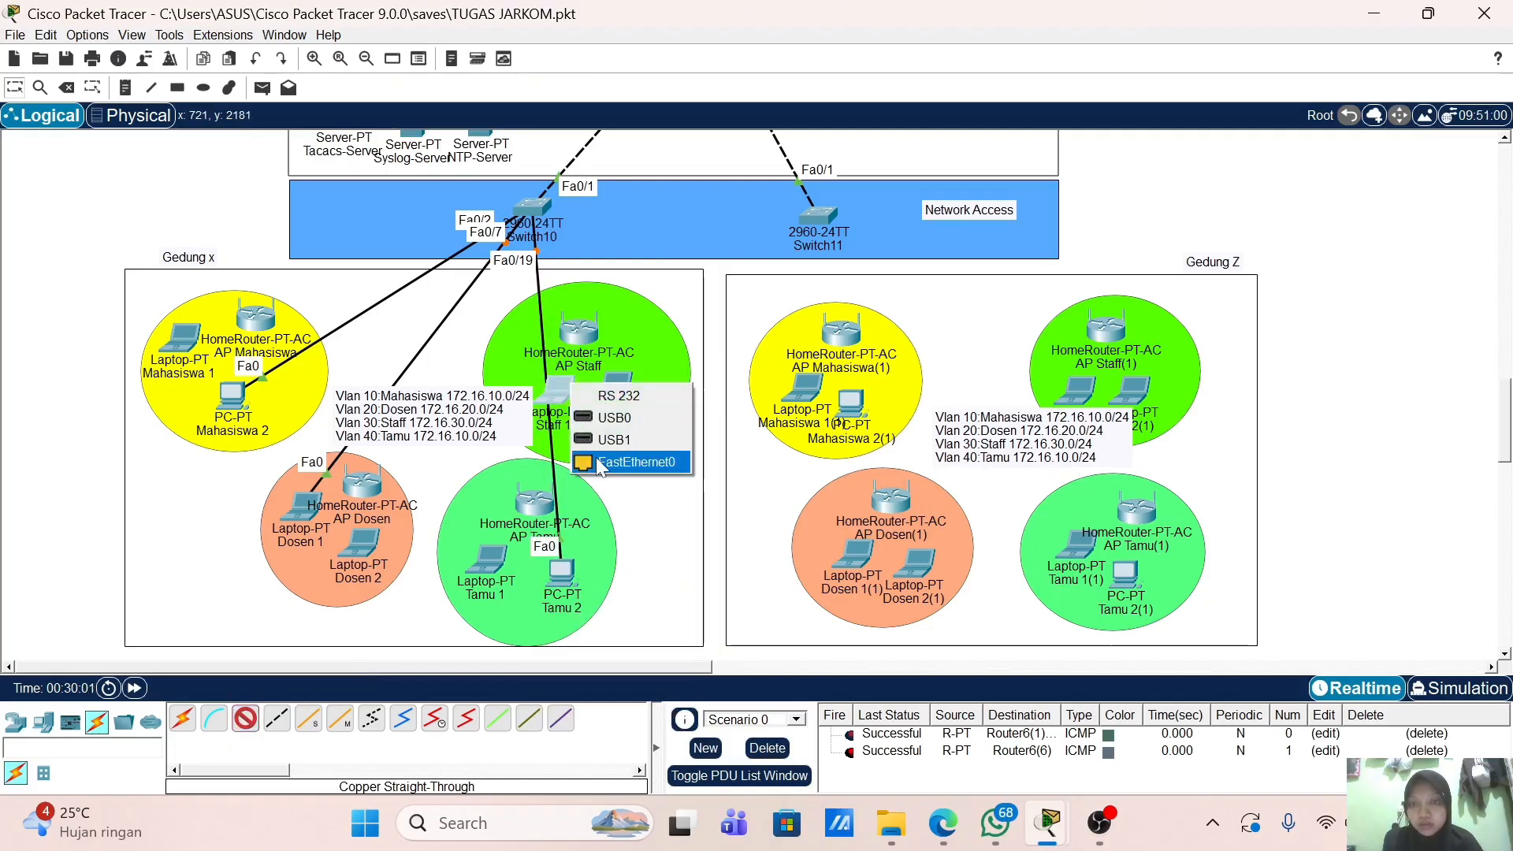
click(597, 461)
click(535, 208)
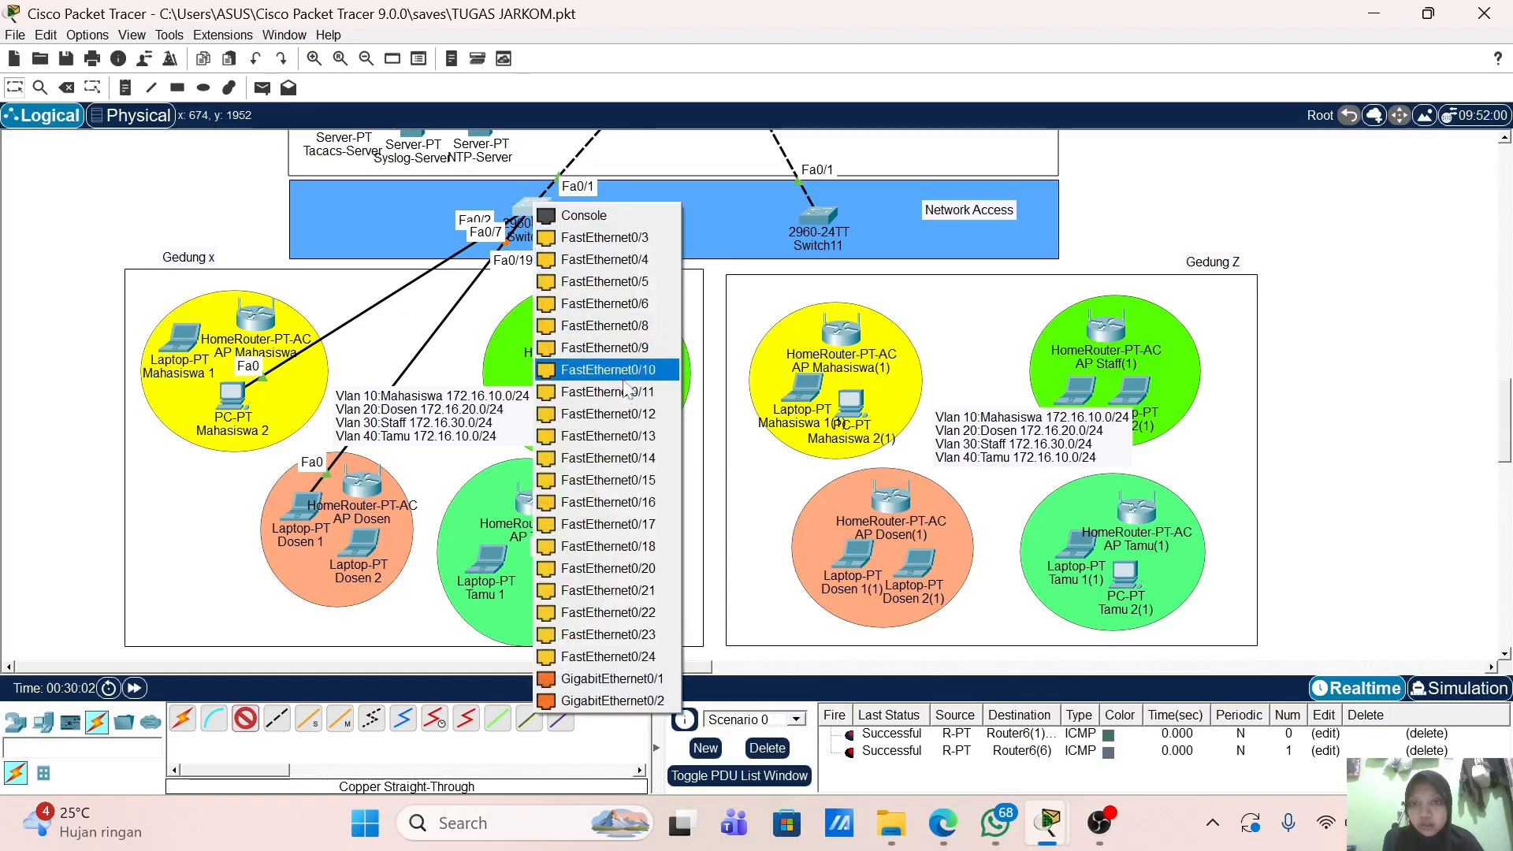
click(645, 437)
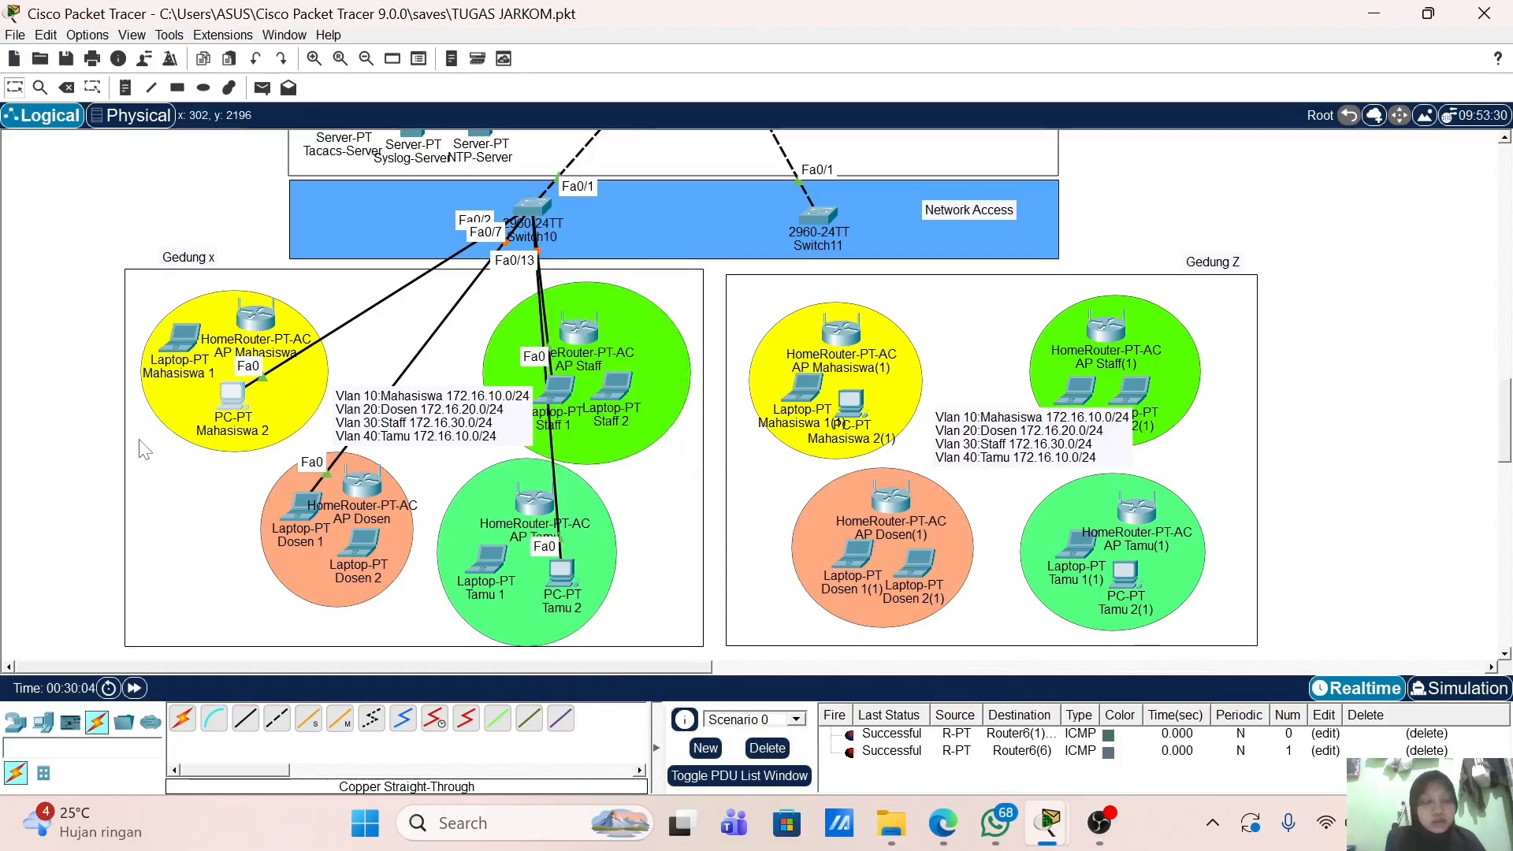
click(232, 392)
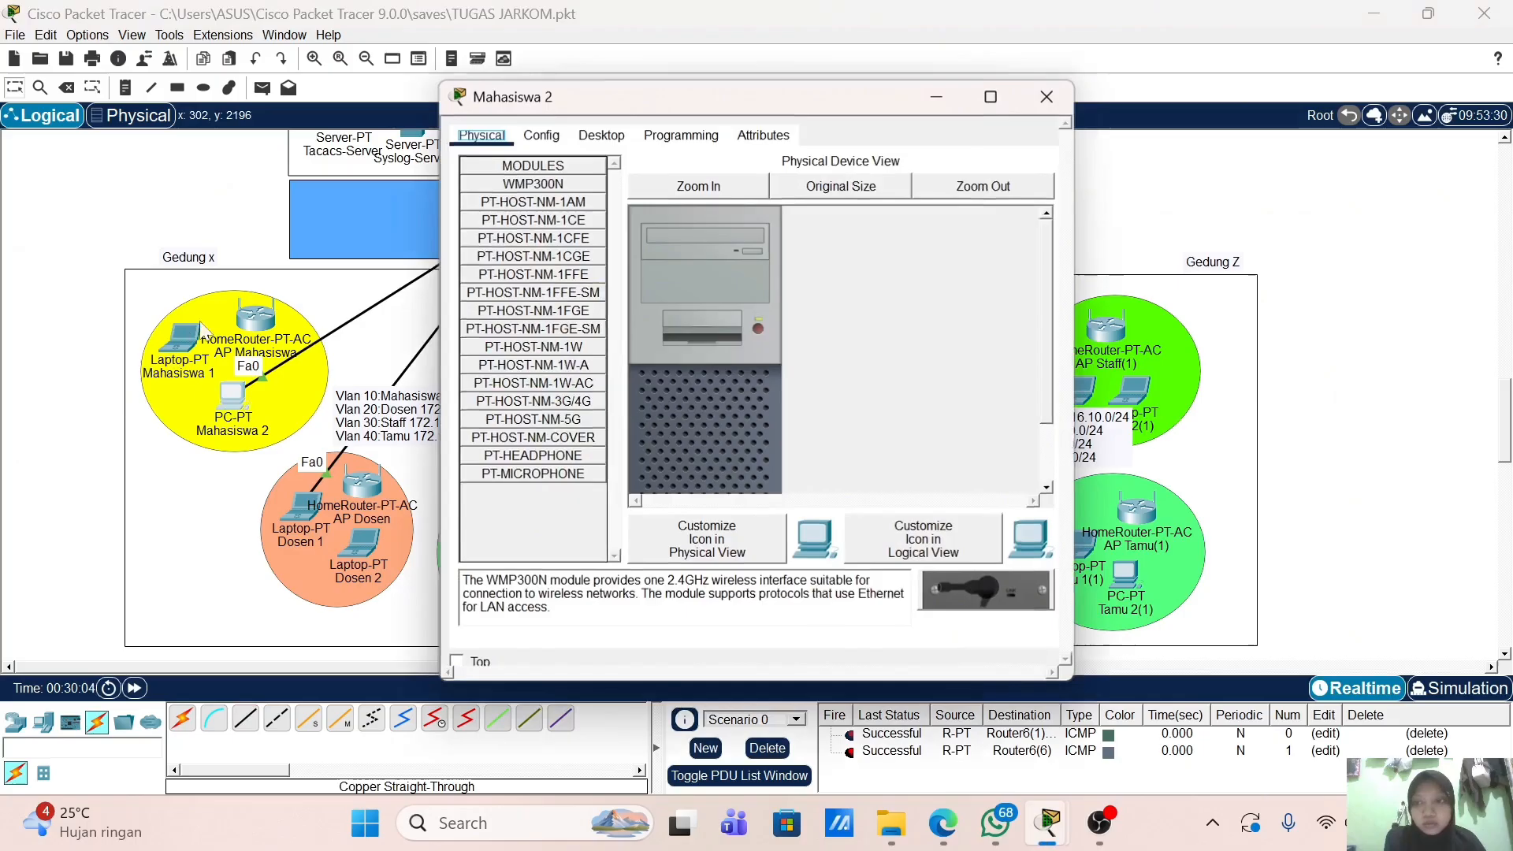
Step: Set Mahasiswa 2's IP Configuration to DHCP and close its window
click(603, 137)
click(550, 195)
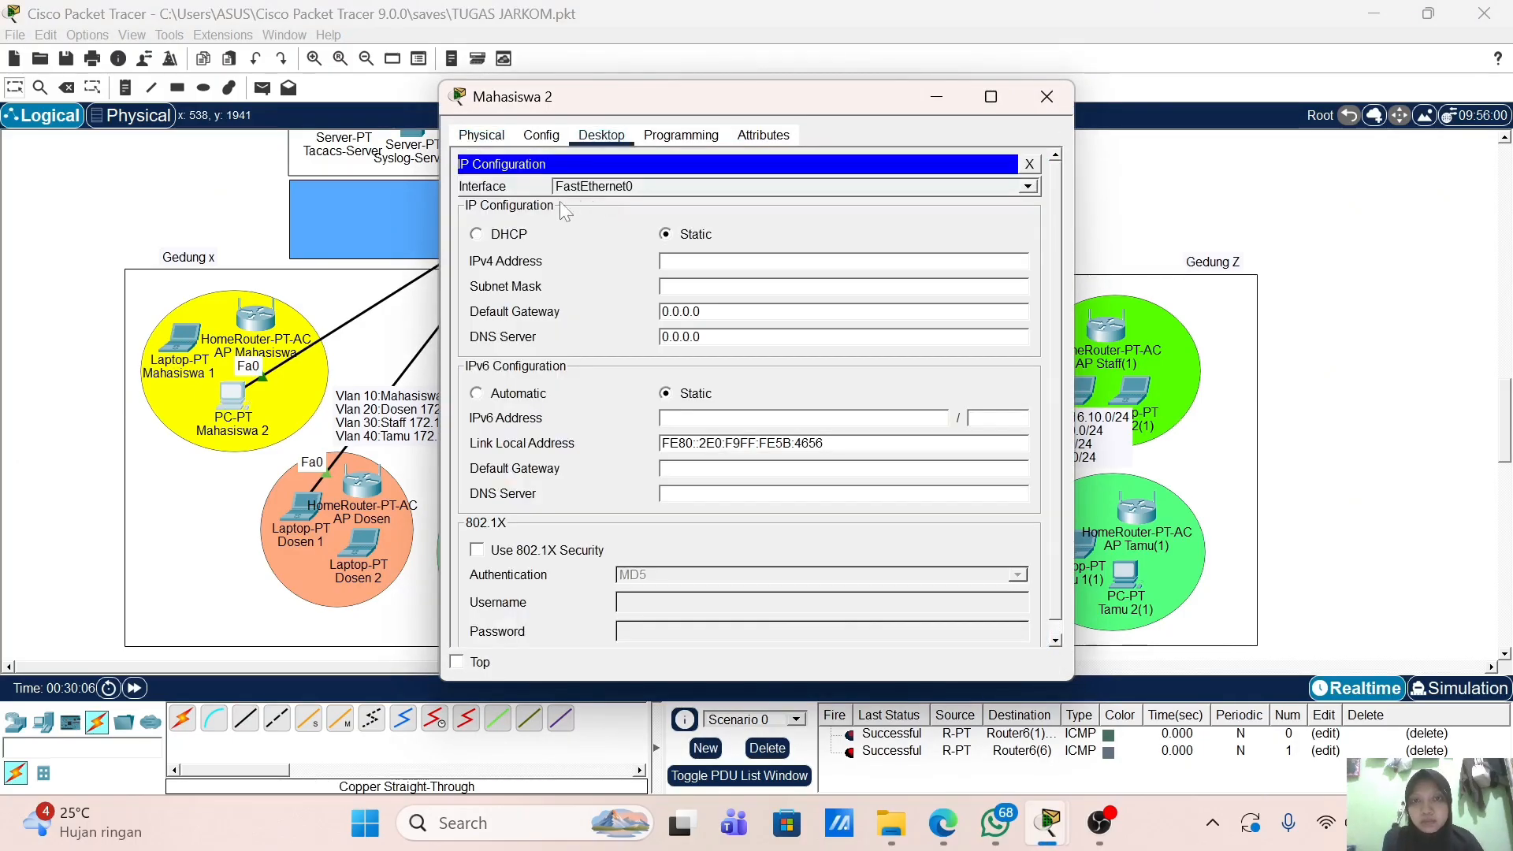
click(495, 236)
click(936, 97)
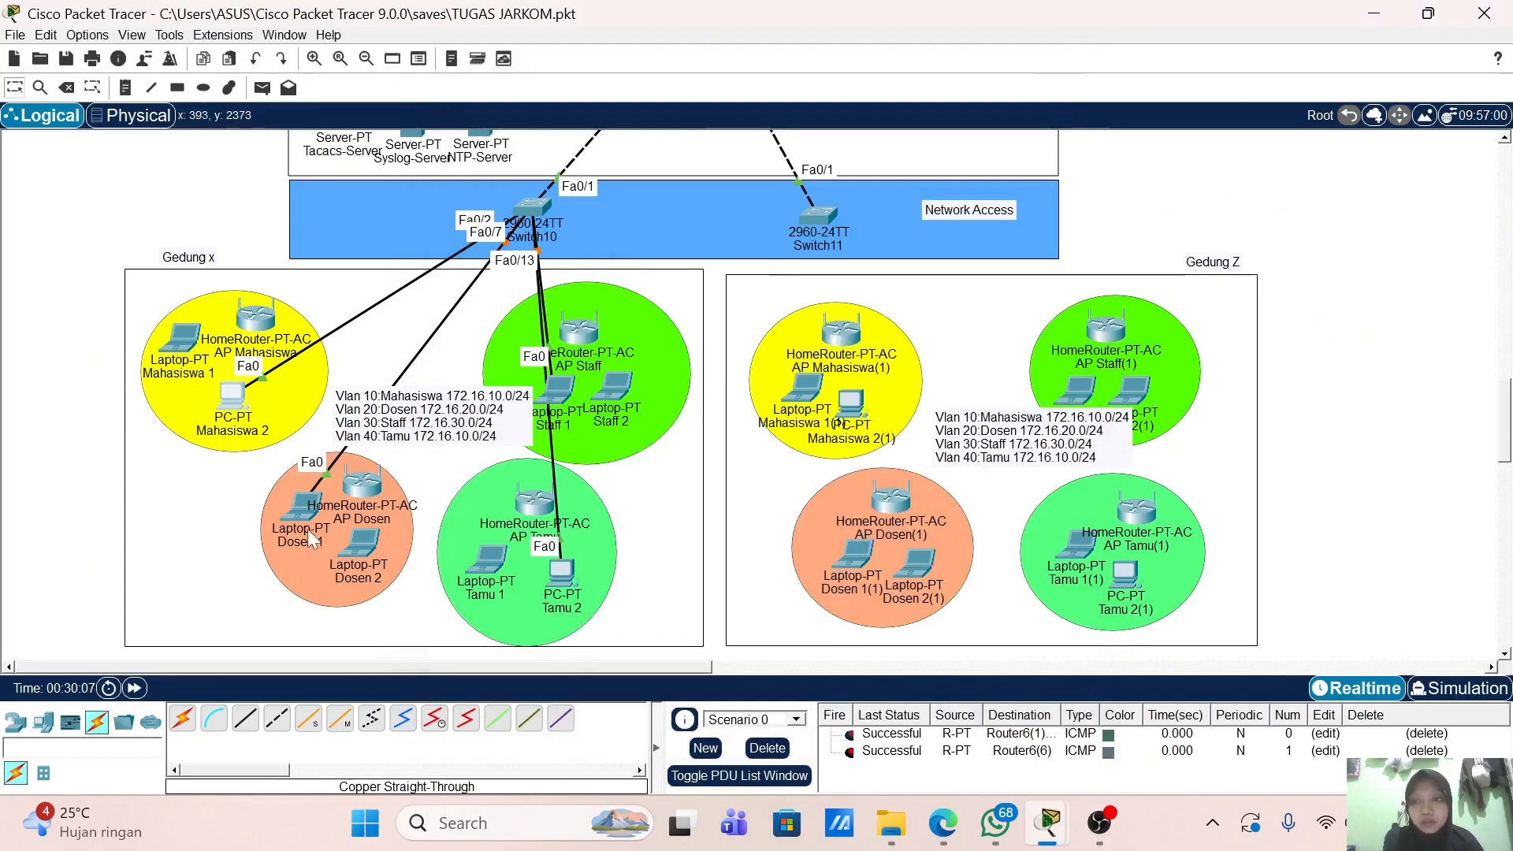
Step: Set Laptop Dosen 1's IP Configuration to DHCP and close its window
click(301, 508)
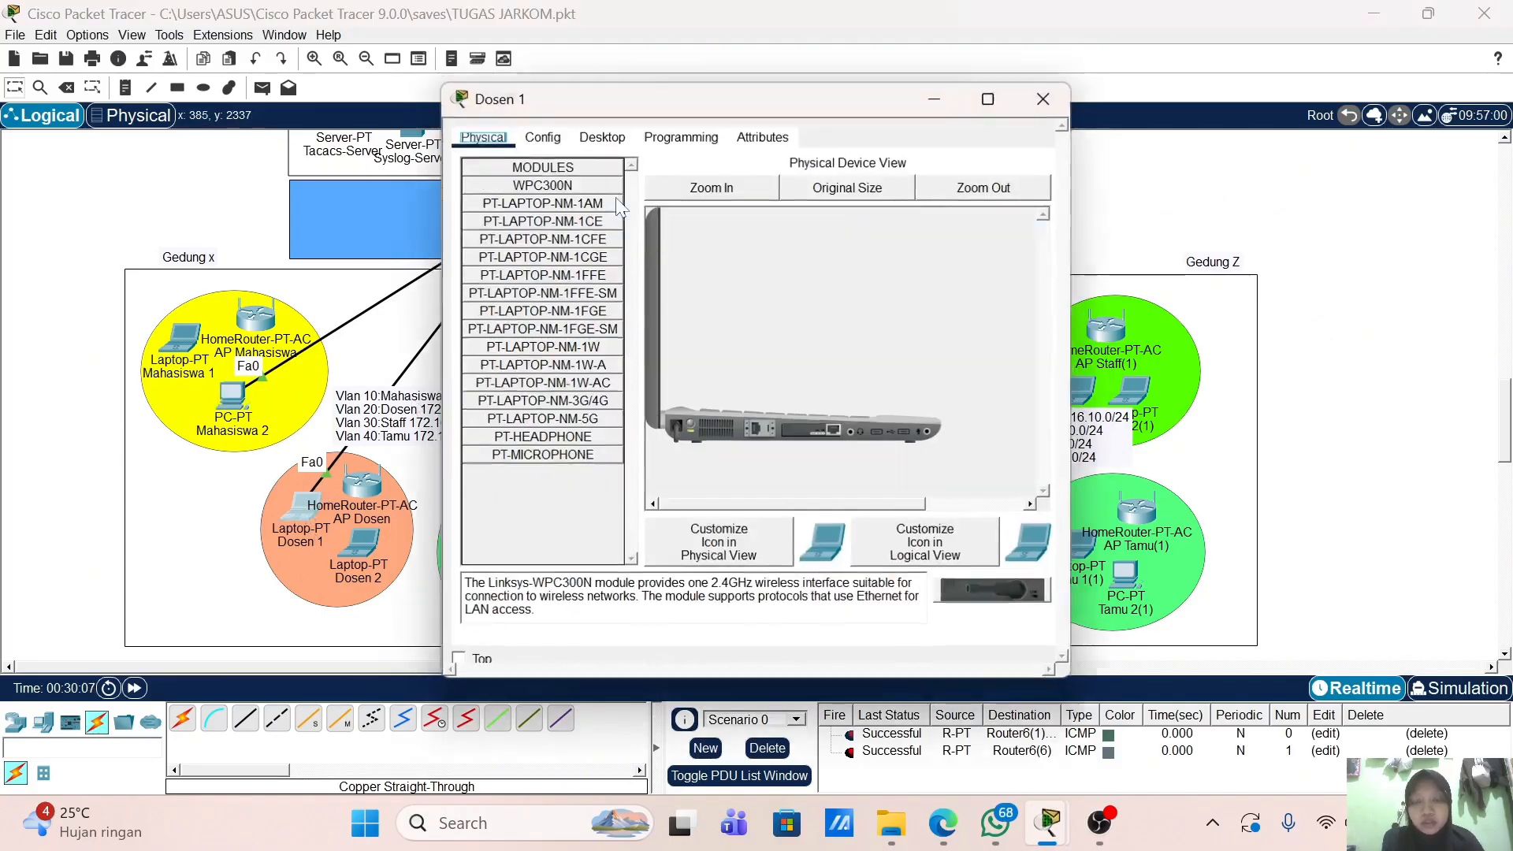
click(601, 134)
click(519, 192)
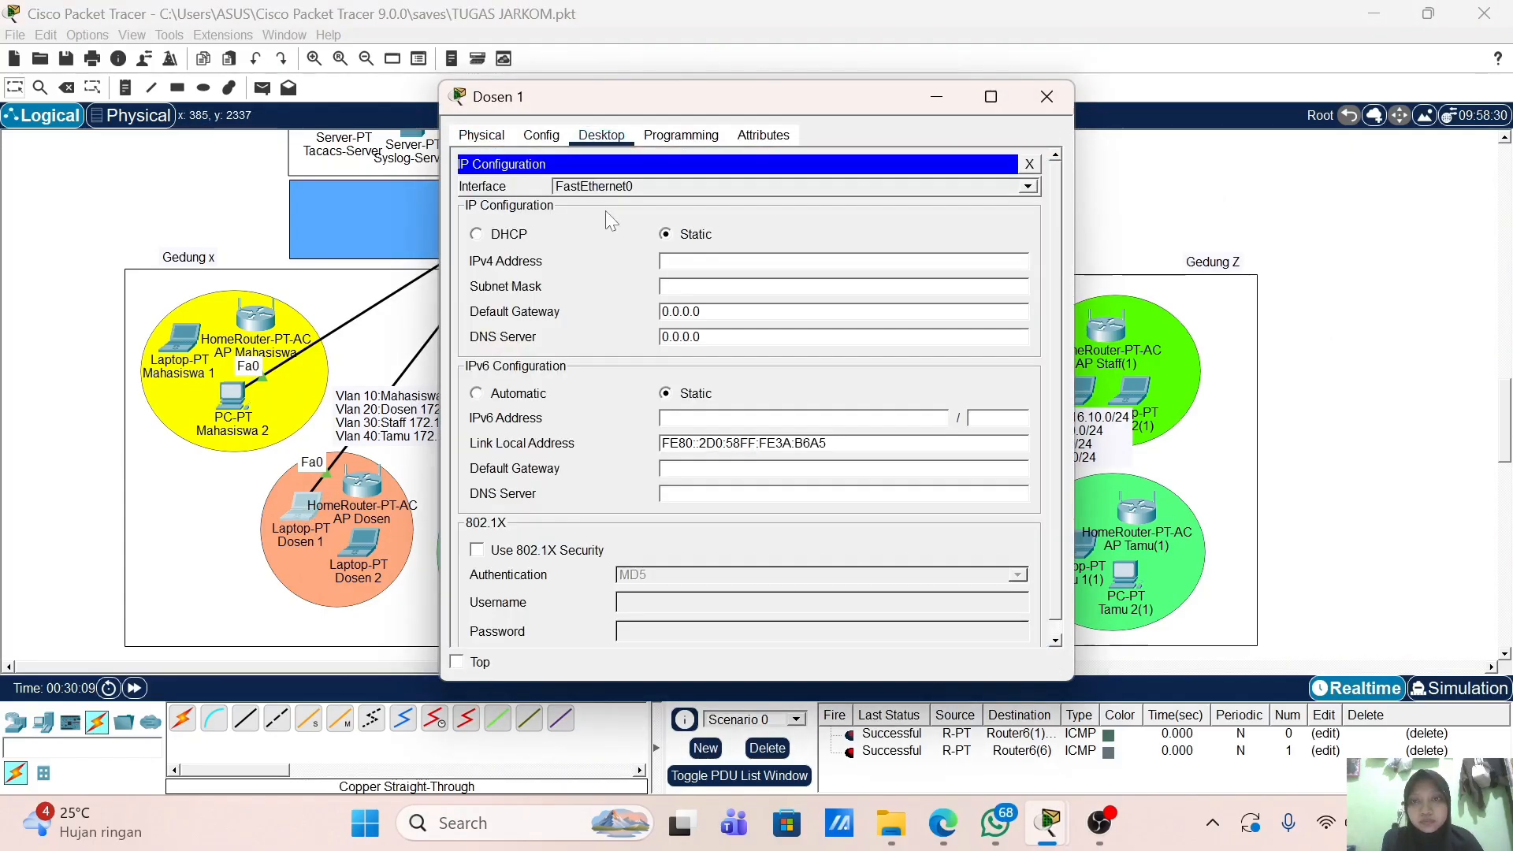
click(520, 234)
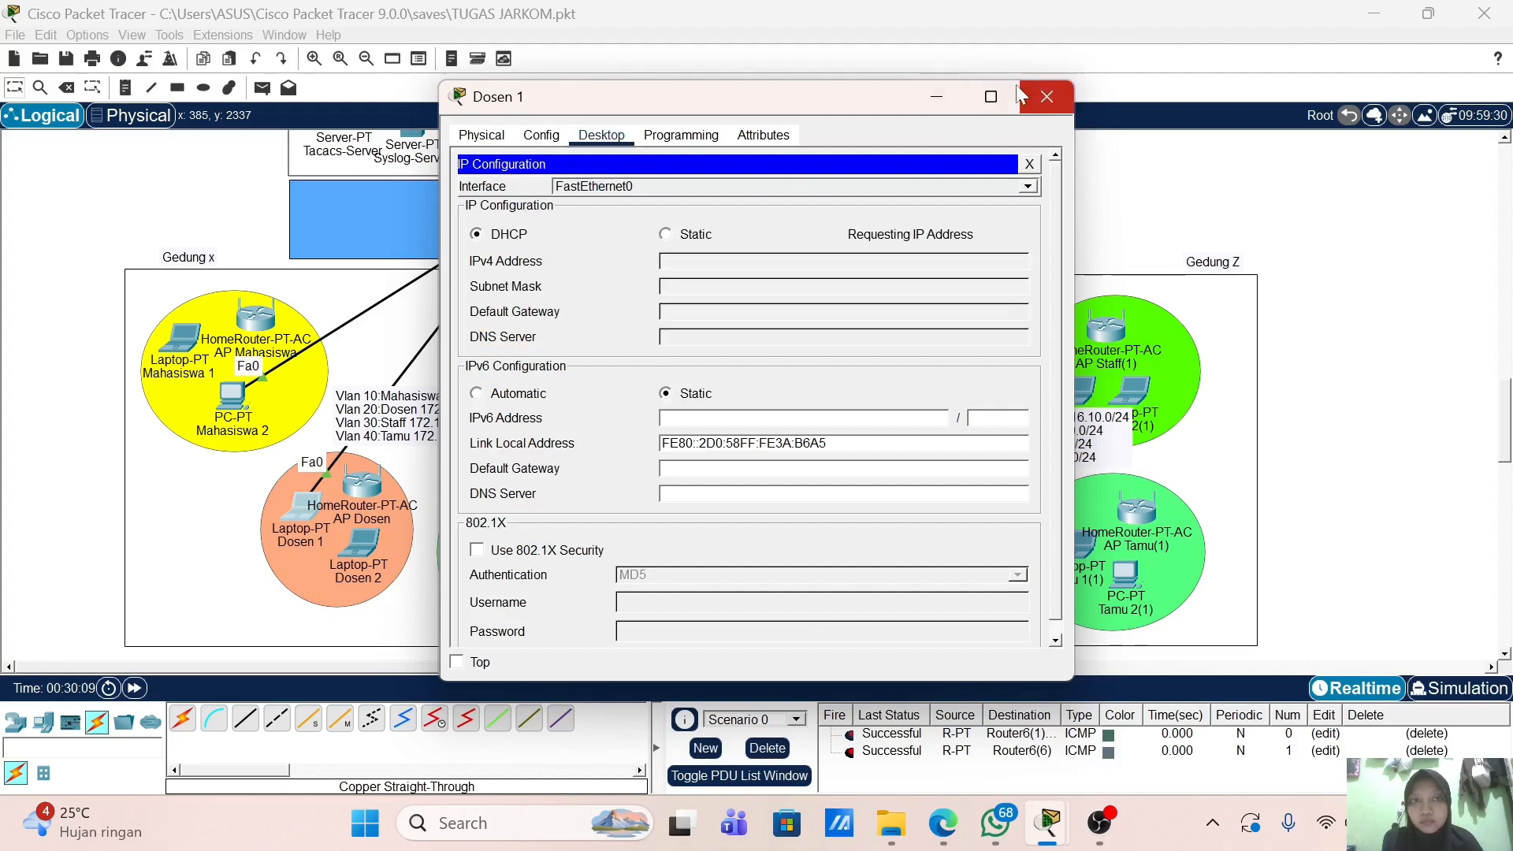
click(1045, 98)
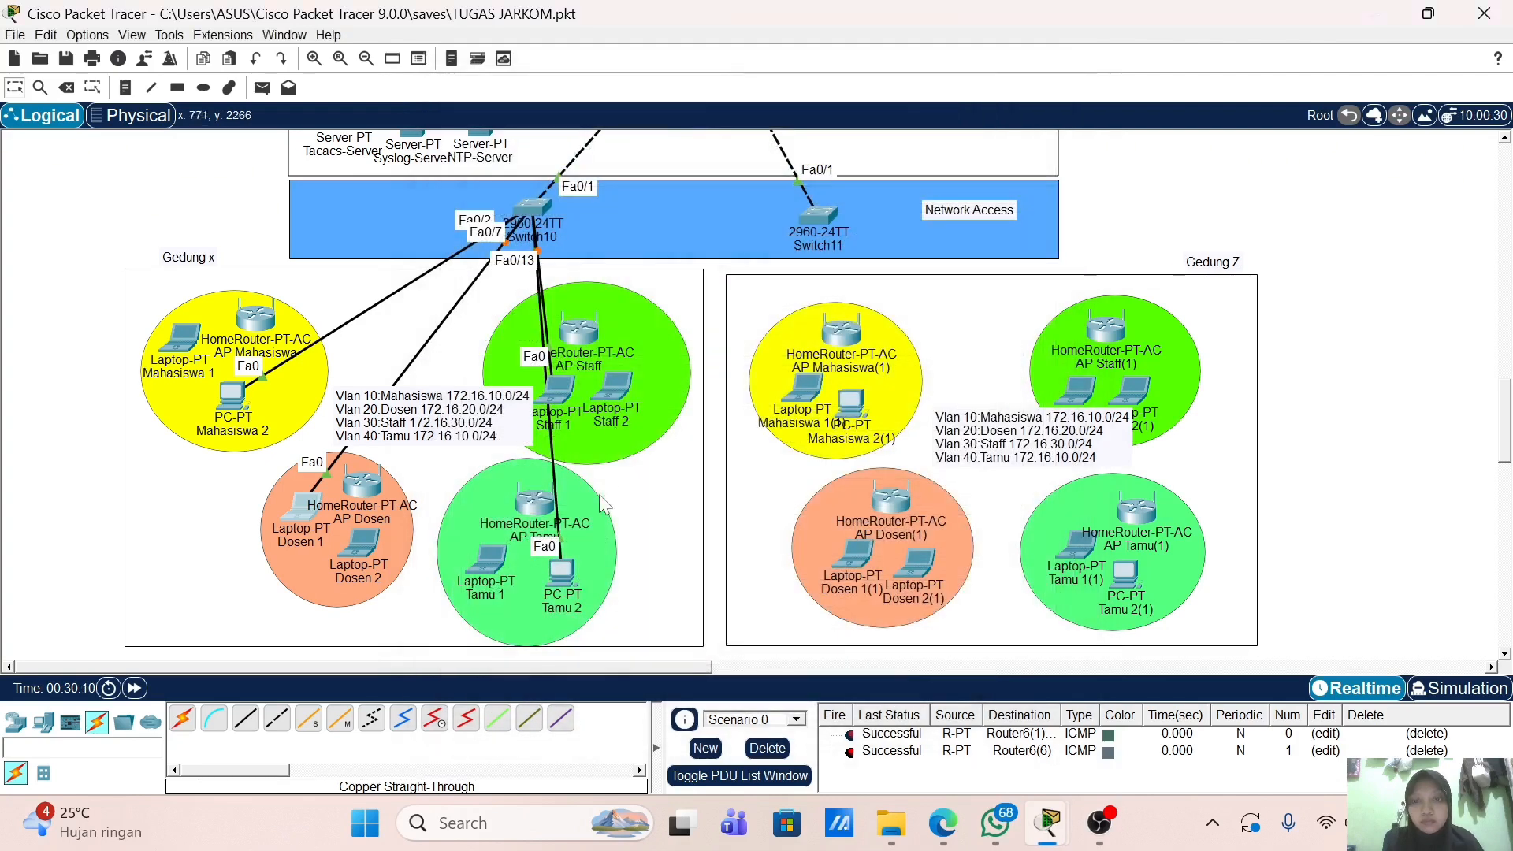
Step: Set PC Tamu 2's IP Configuration to DHCP and close its window
click(561, 573)
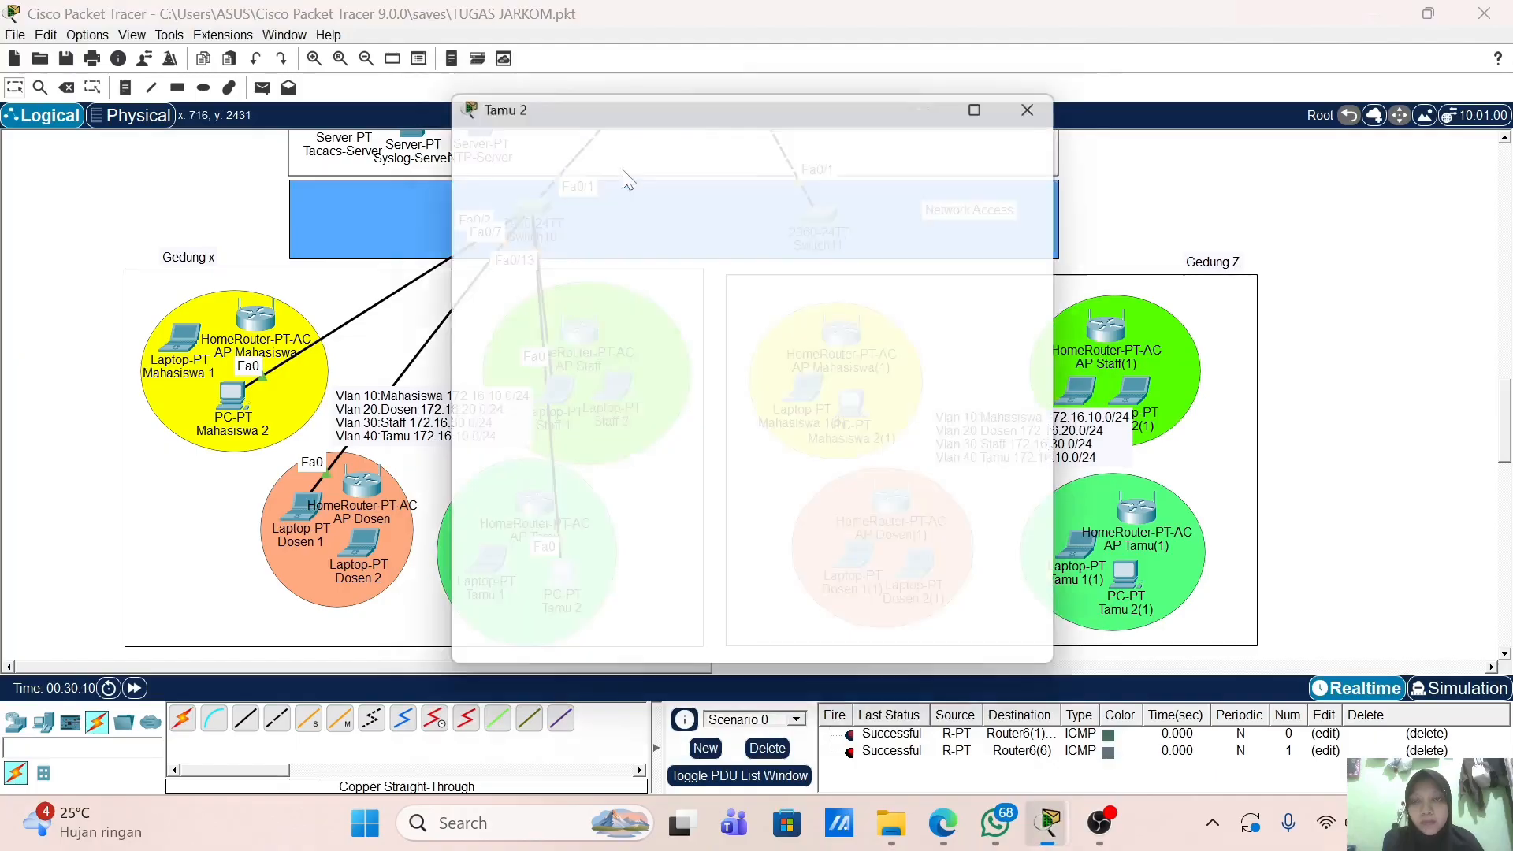
click(605, 135)
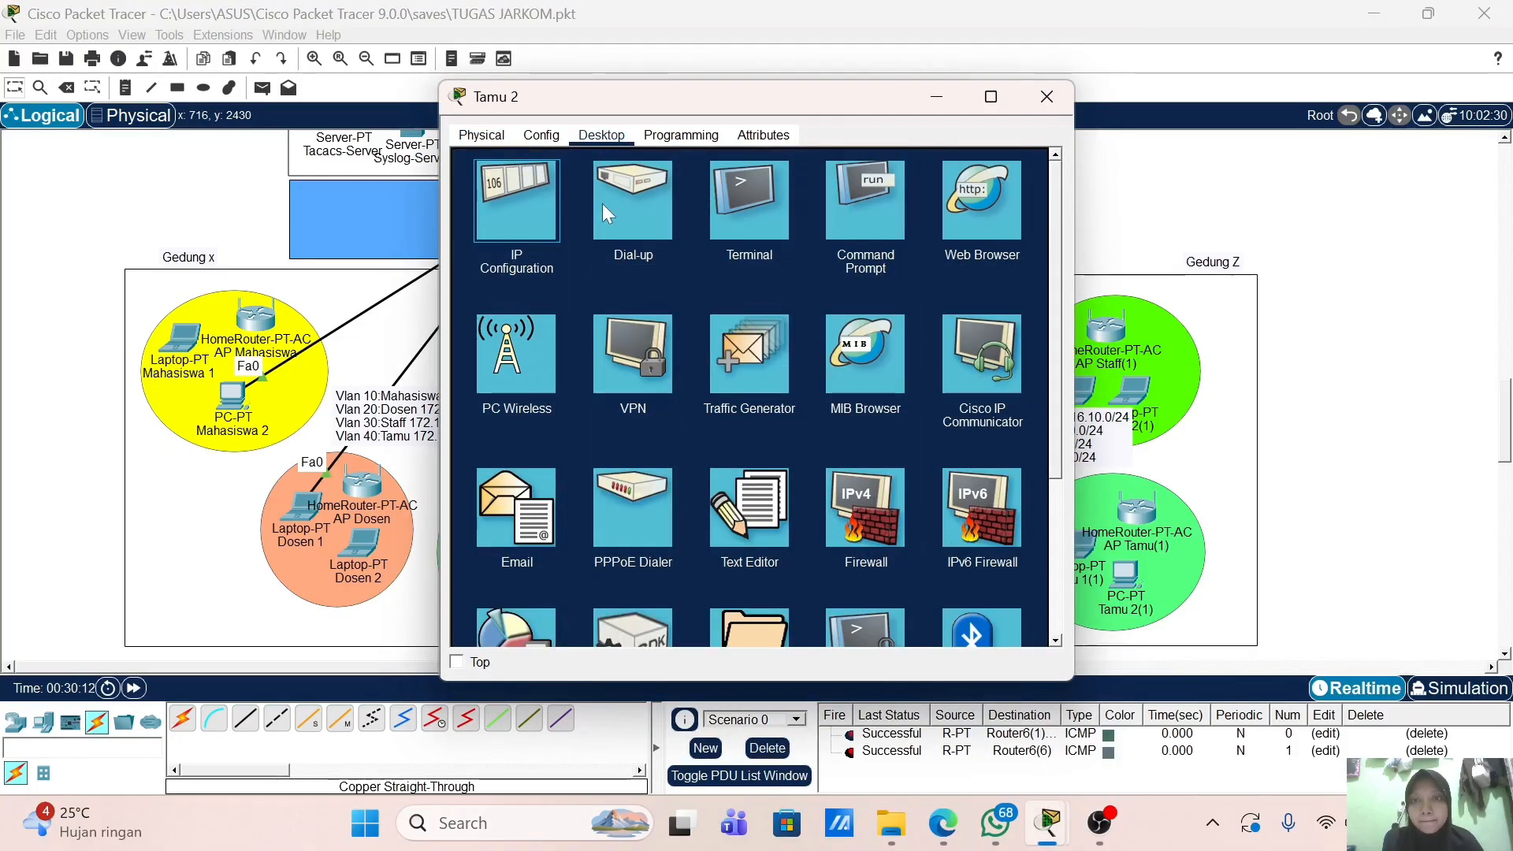
click(535, 201)
click(506, 234)
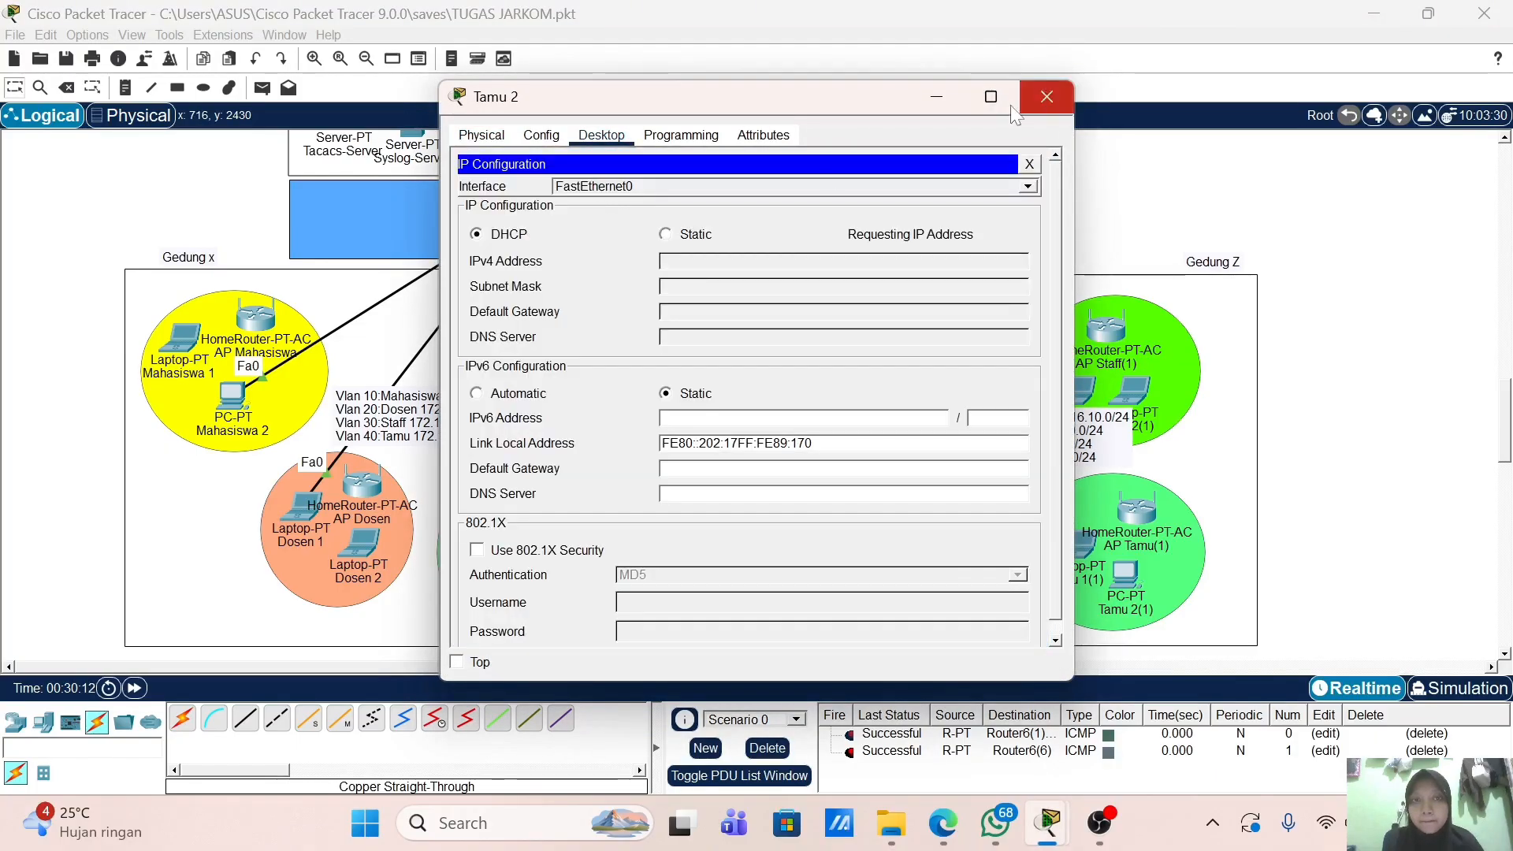
click(1047, 96)
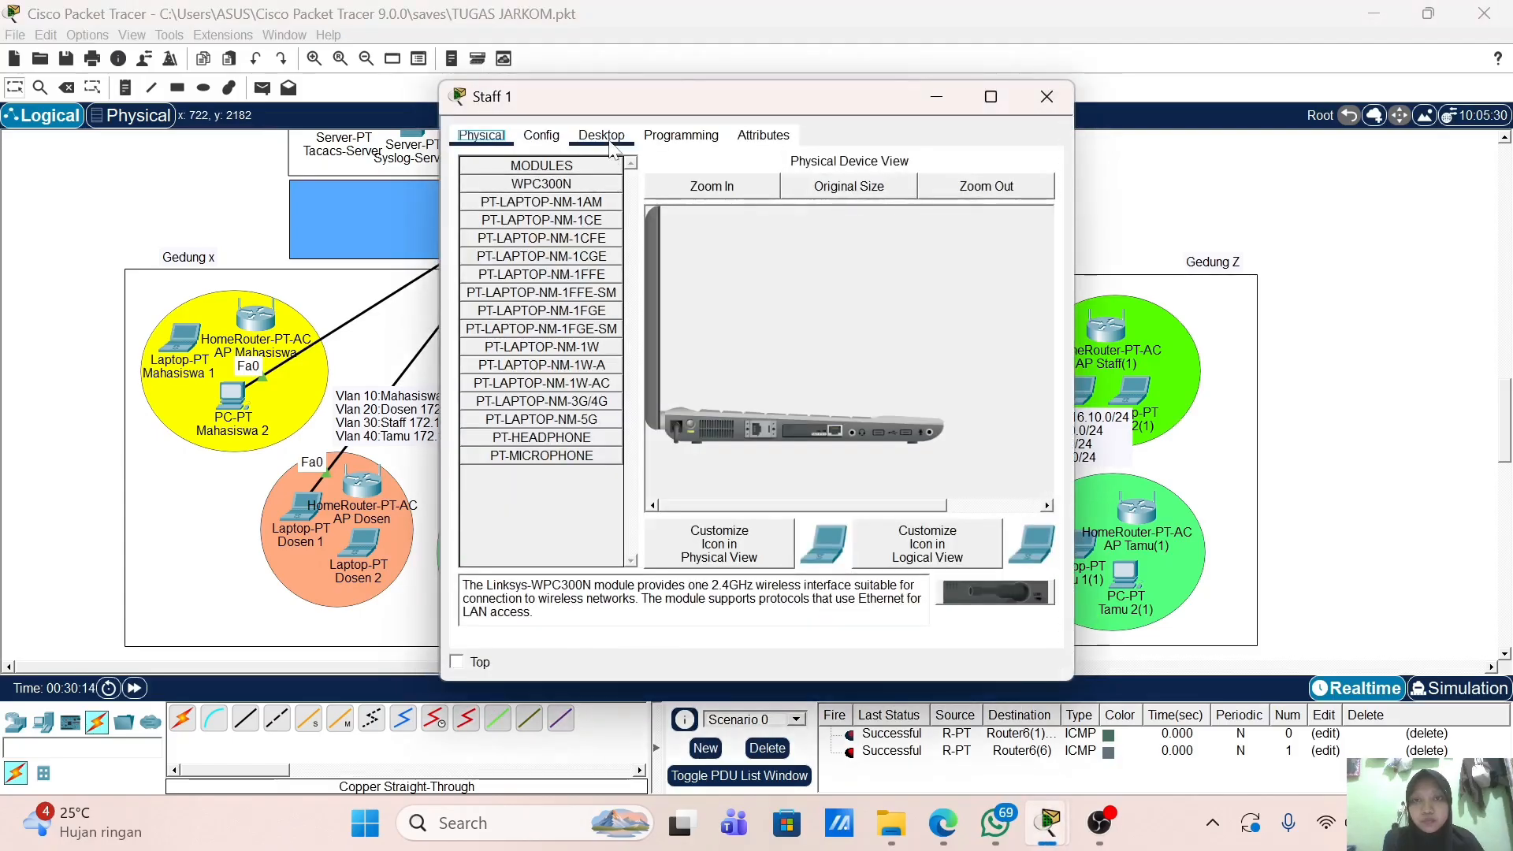
Step: Set Laptop Staff 1's IP Configuration to DHCP and close its window
click(609, 140)
click(551, 206)
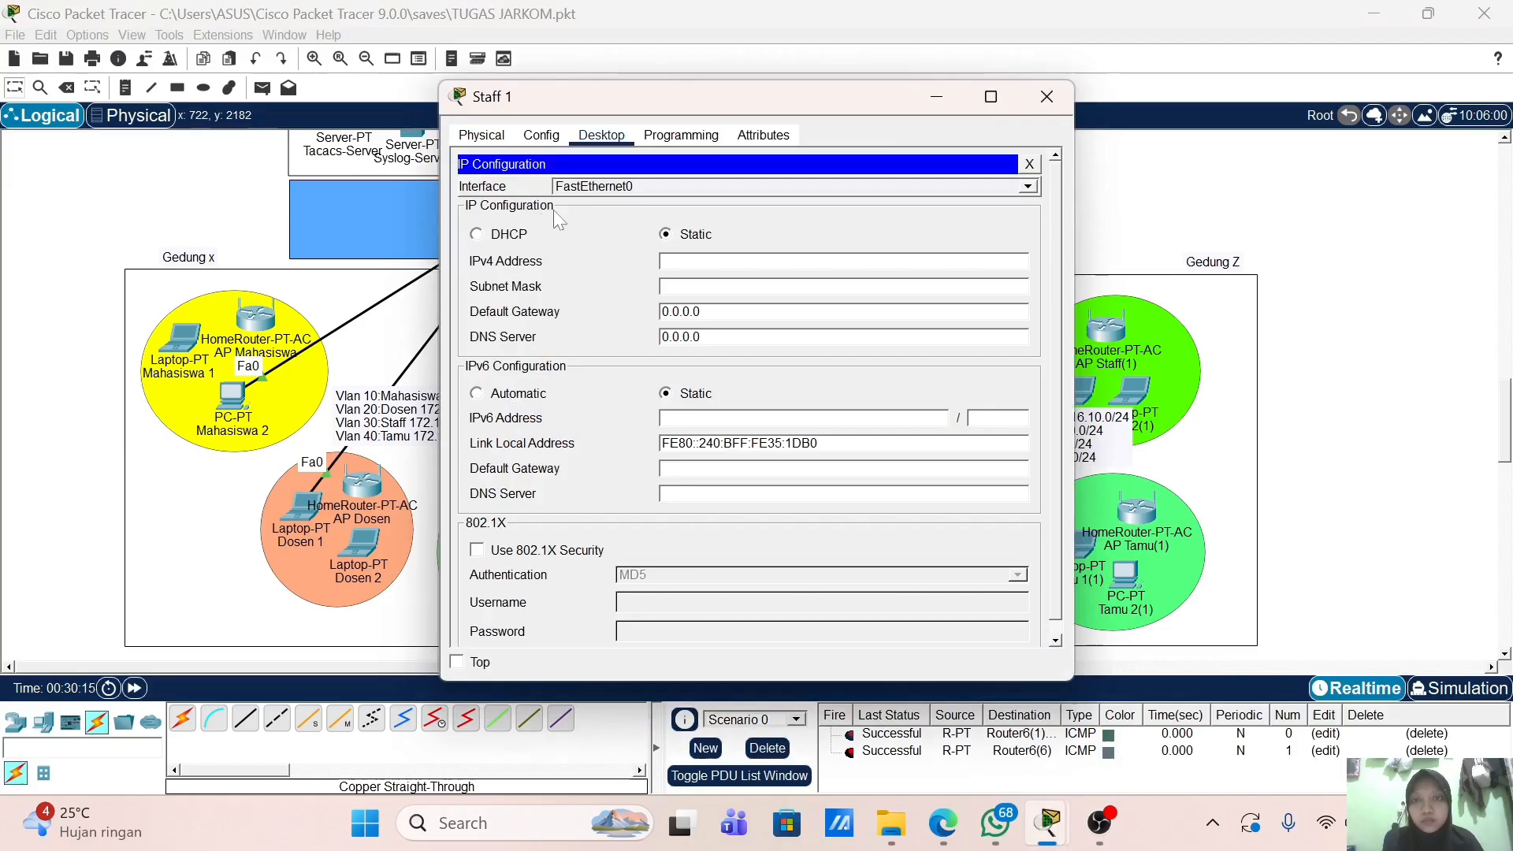
click(511, 235)
click(1046, 96)
scroll(435, 344, up, 5)
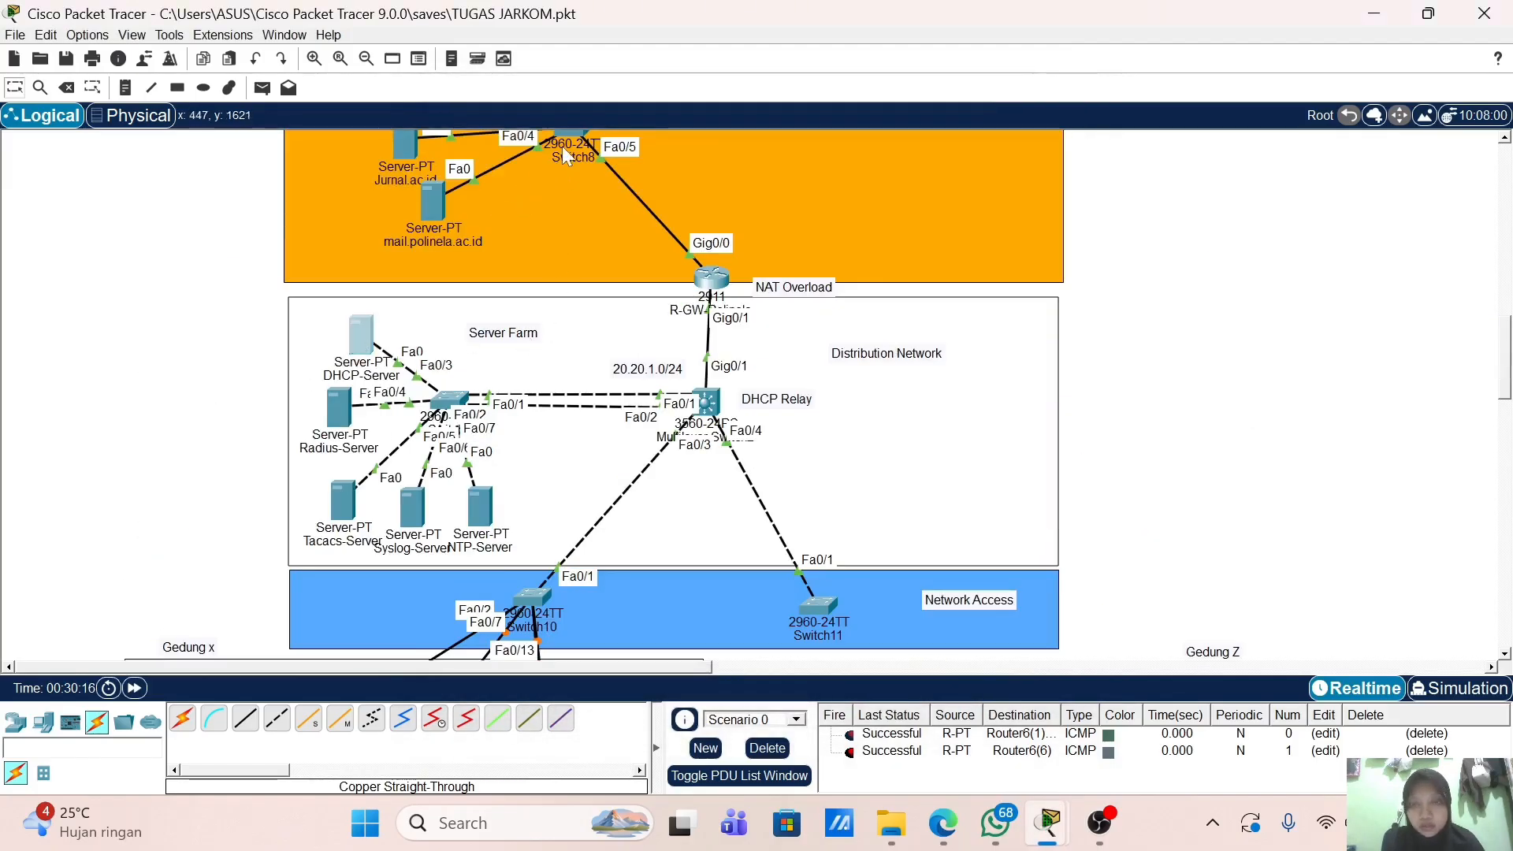
click(666, 135)
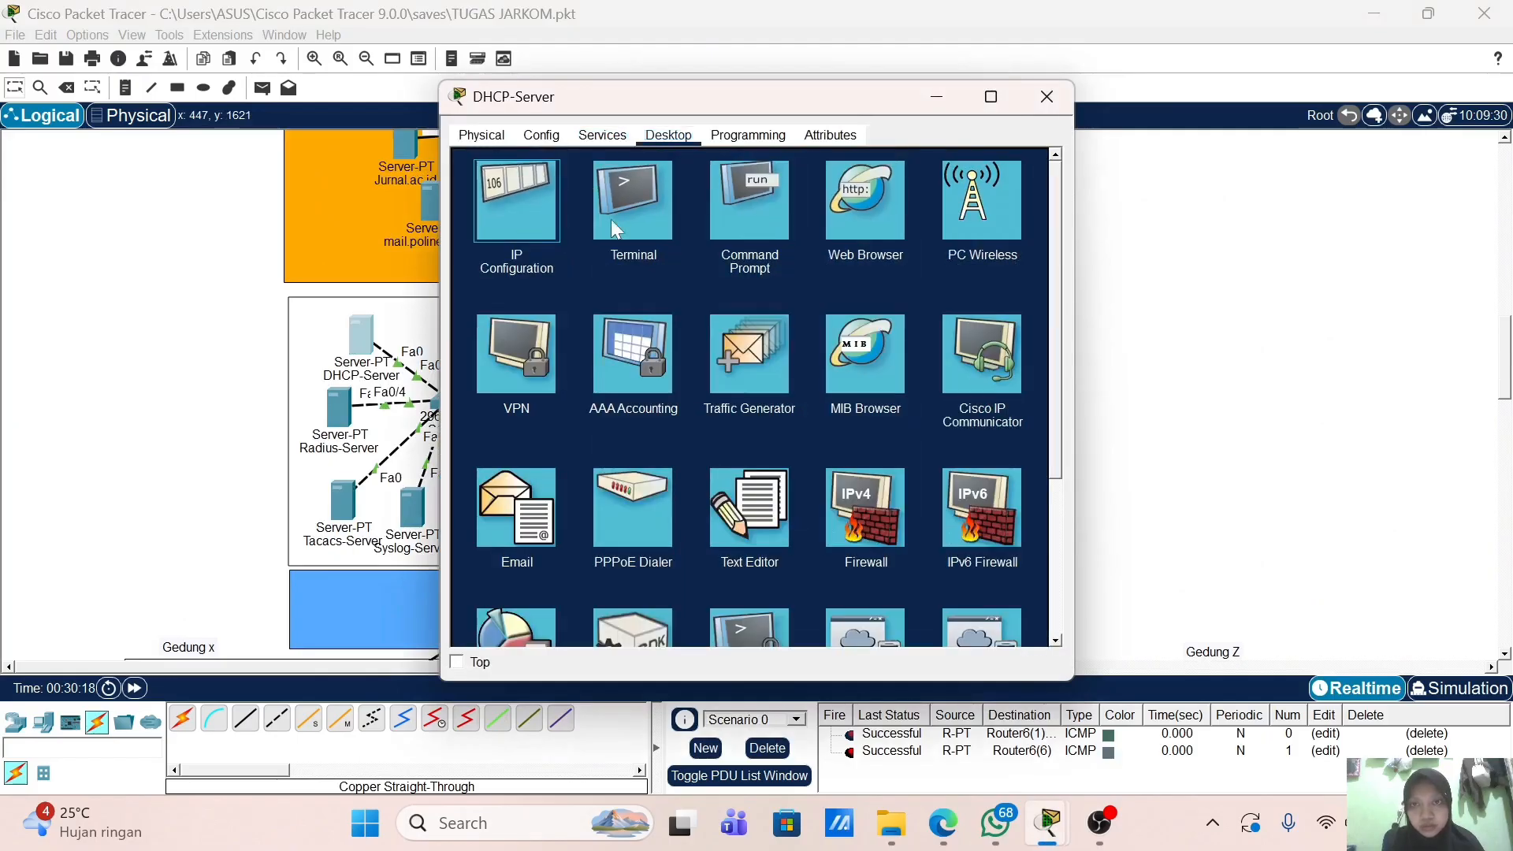
click(1047, 97)
scroll(200, 465, down, 4)
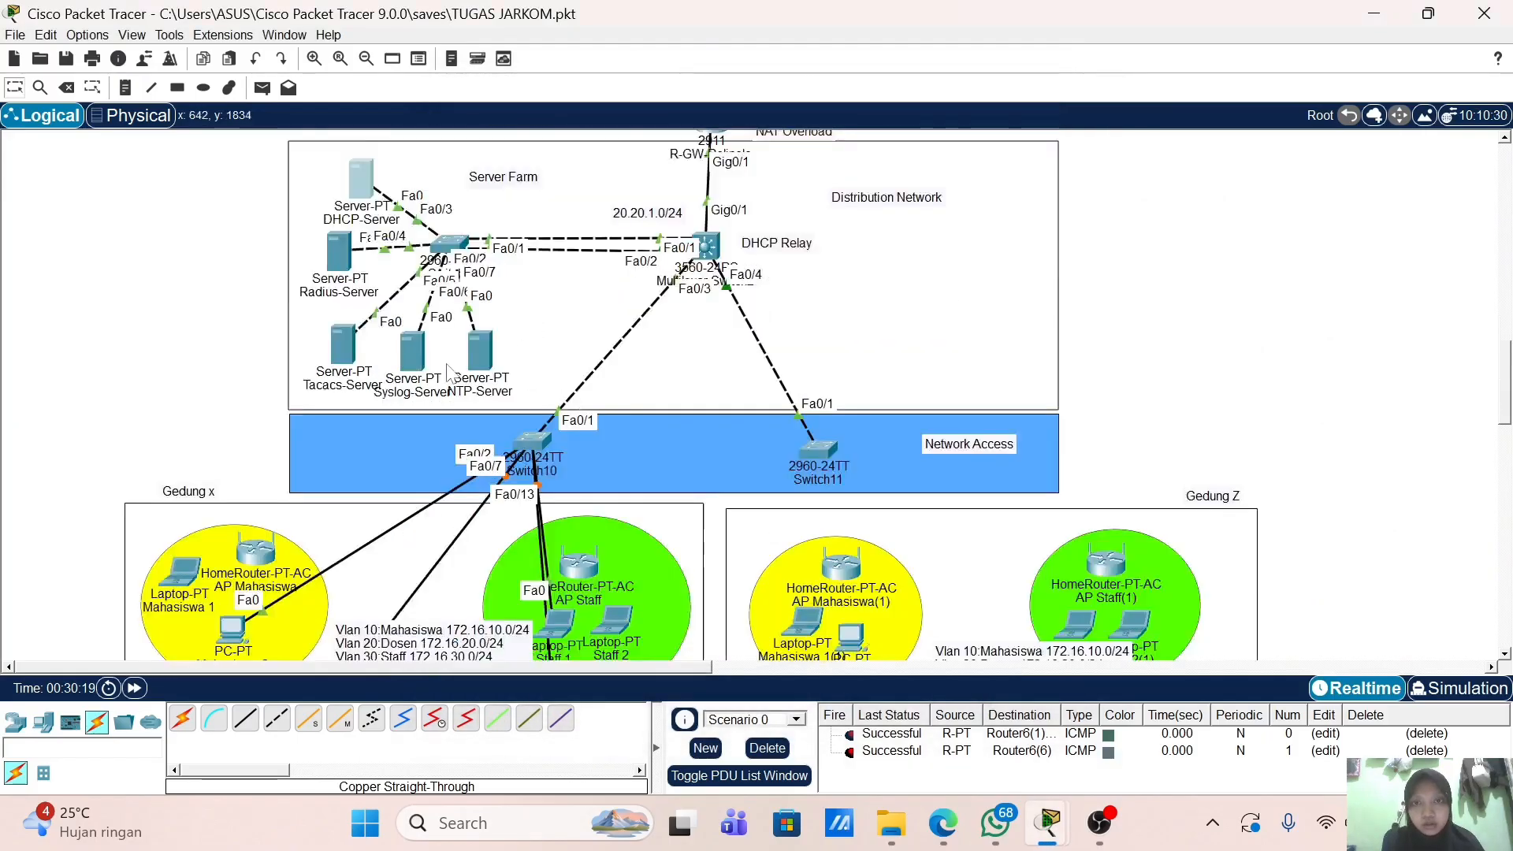
click(232, 476)
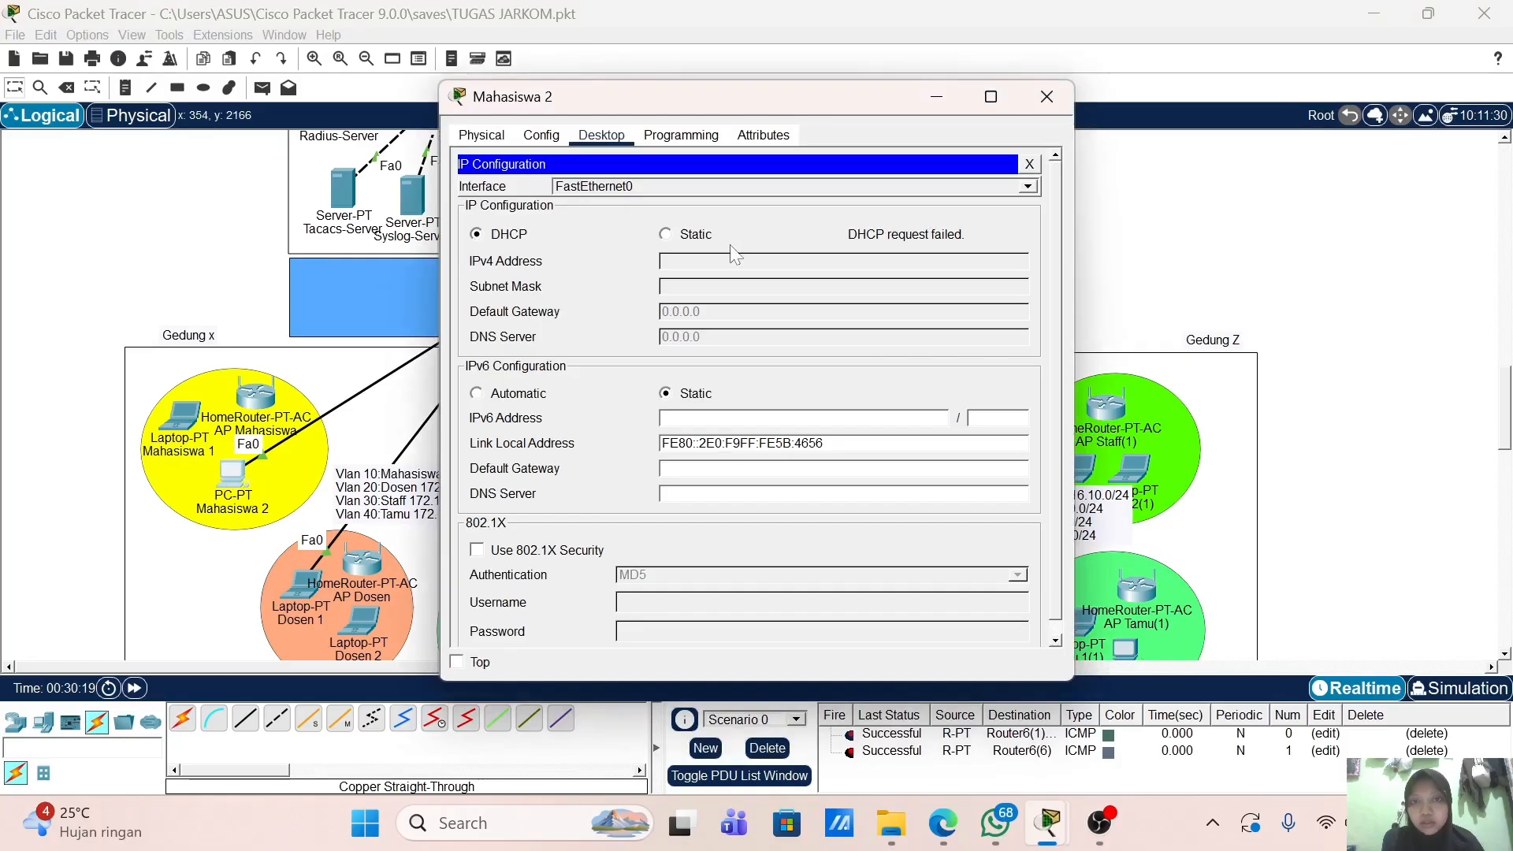
click(667, 234)
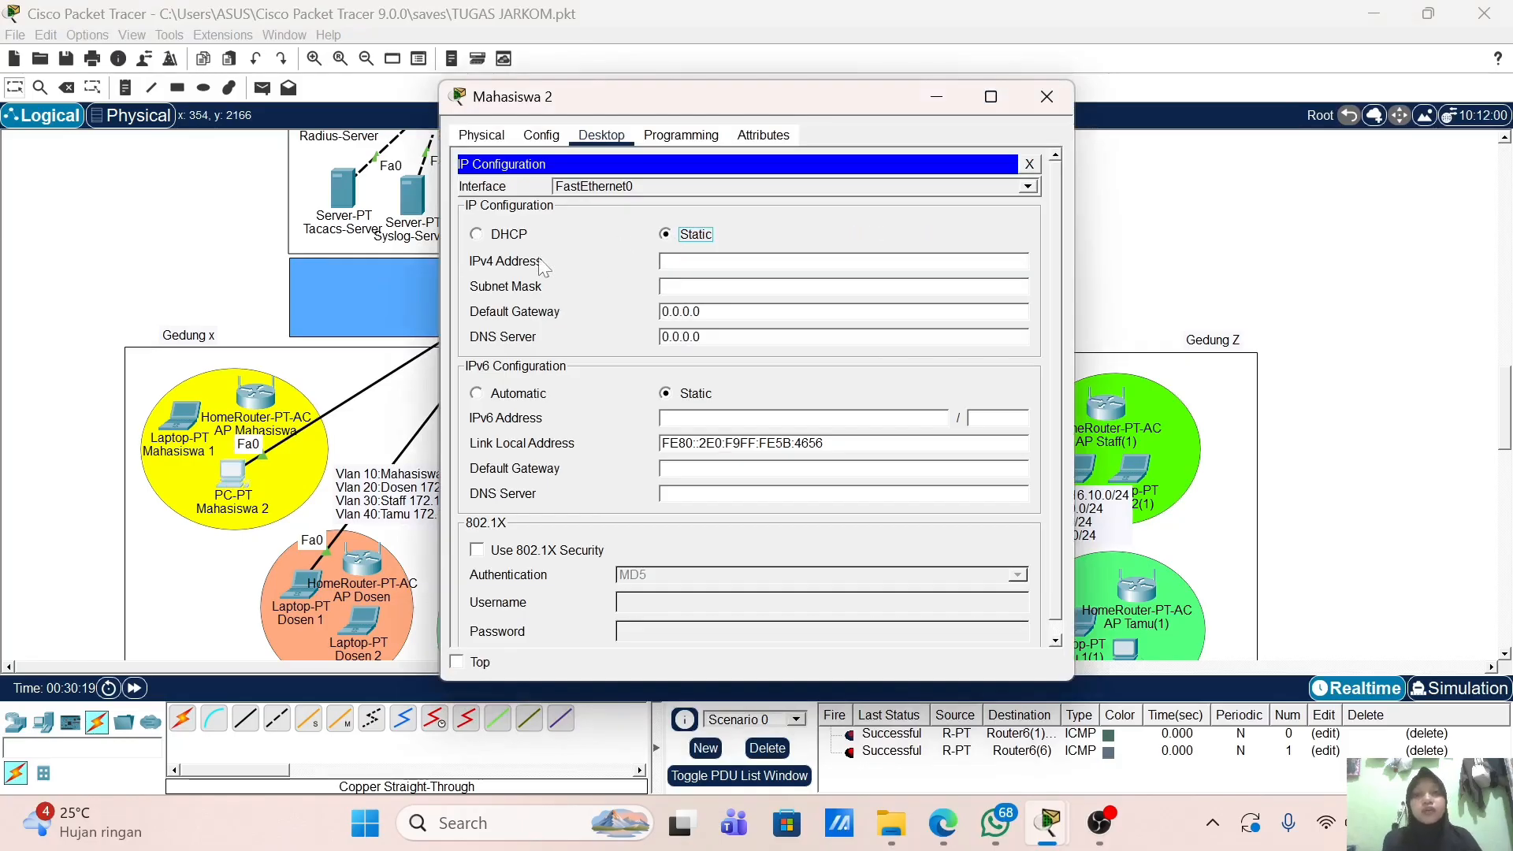
click(495, 239)
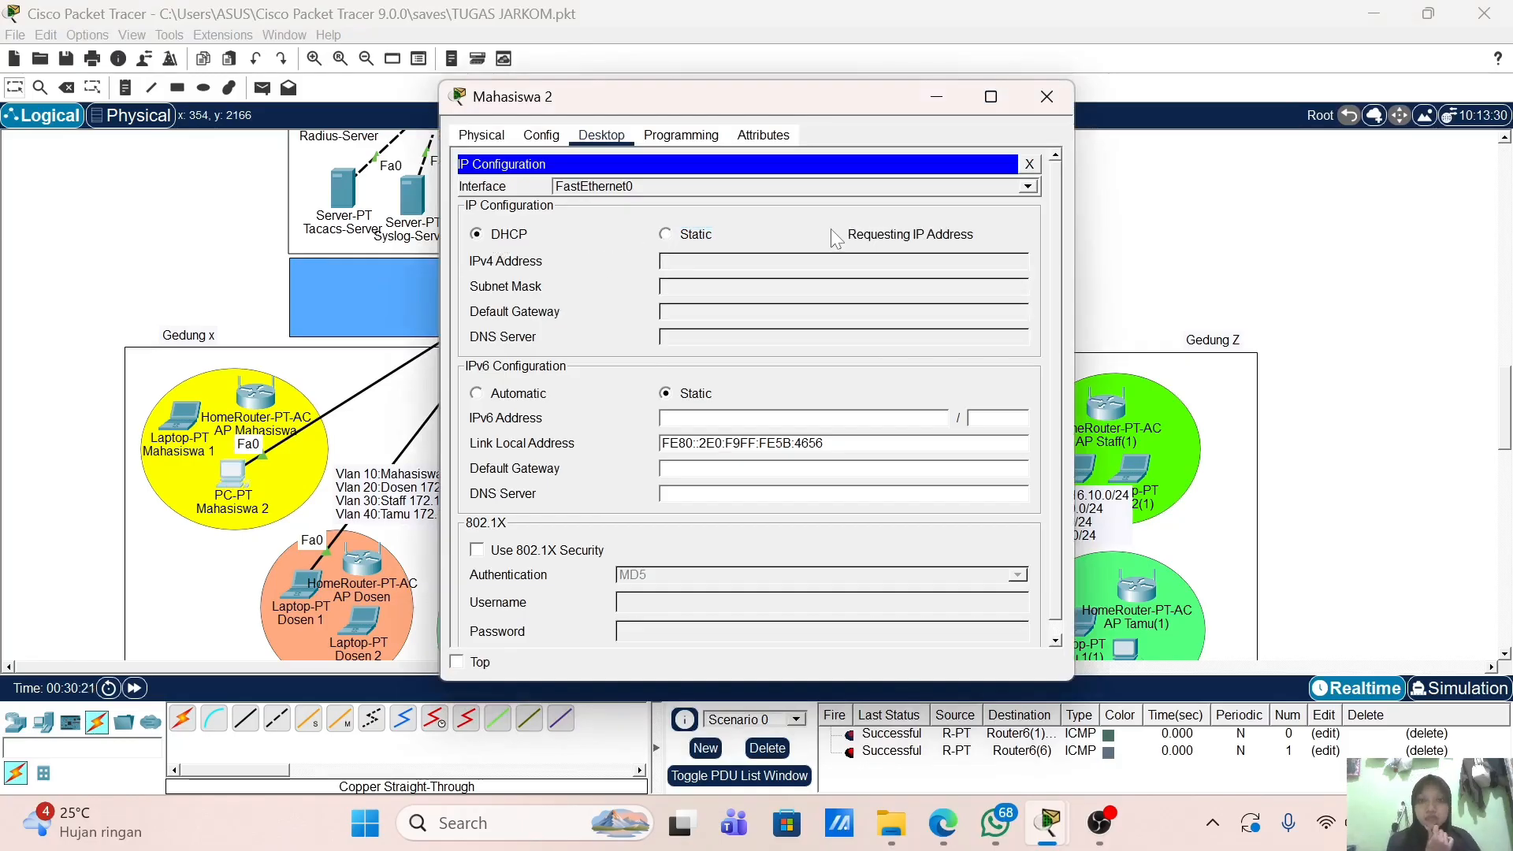
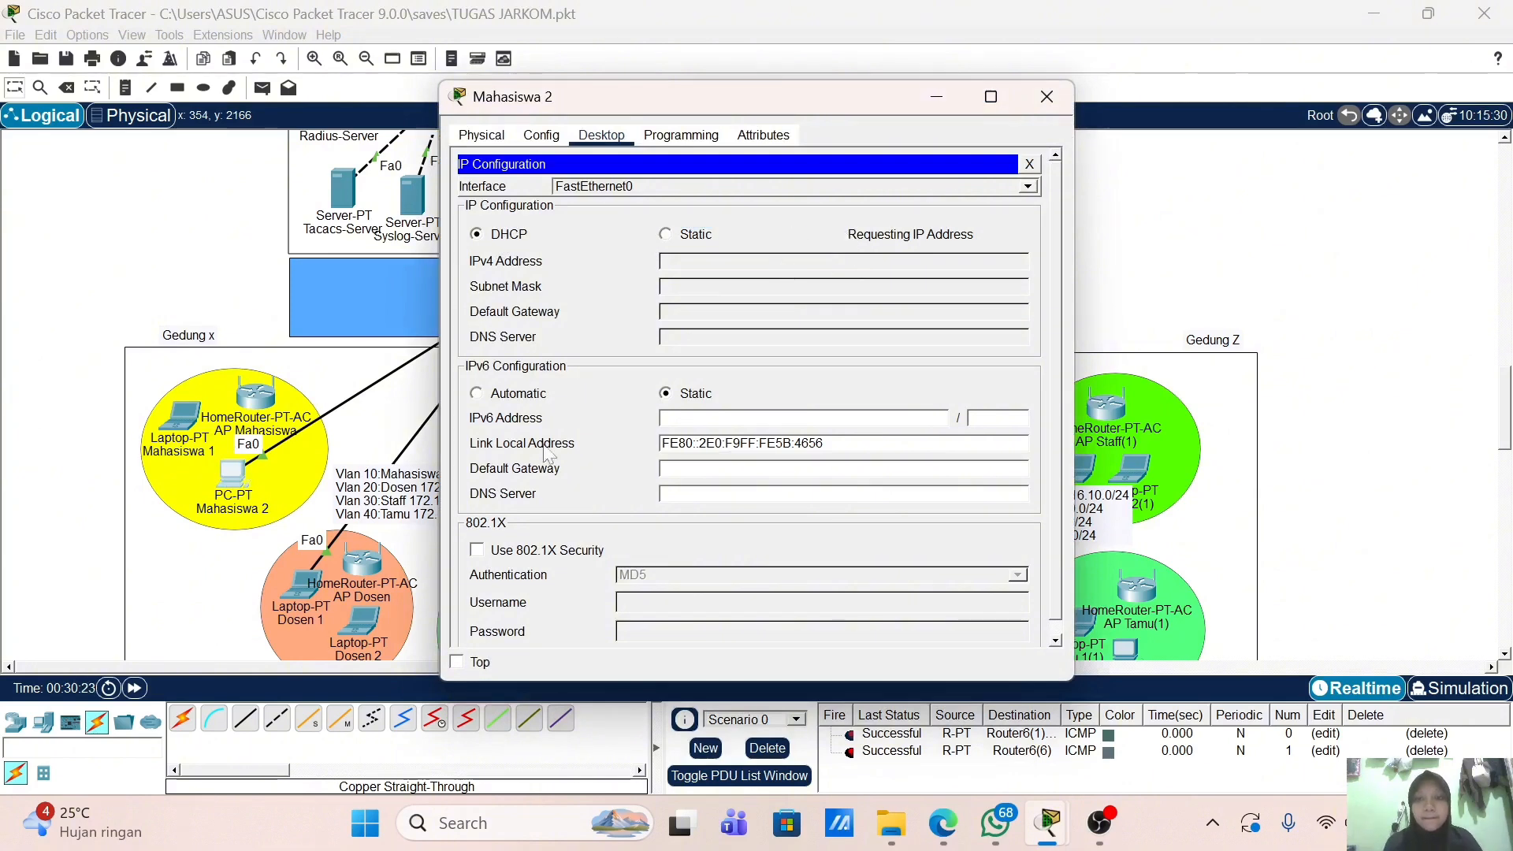
Step: Fast-forward time and retry DHCP on Dosen 1 by toggling its IP Configuration from Static to DHCP
click(315, 595)
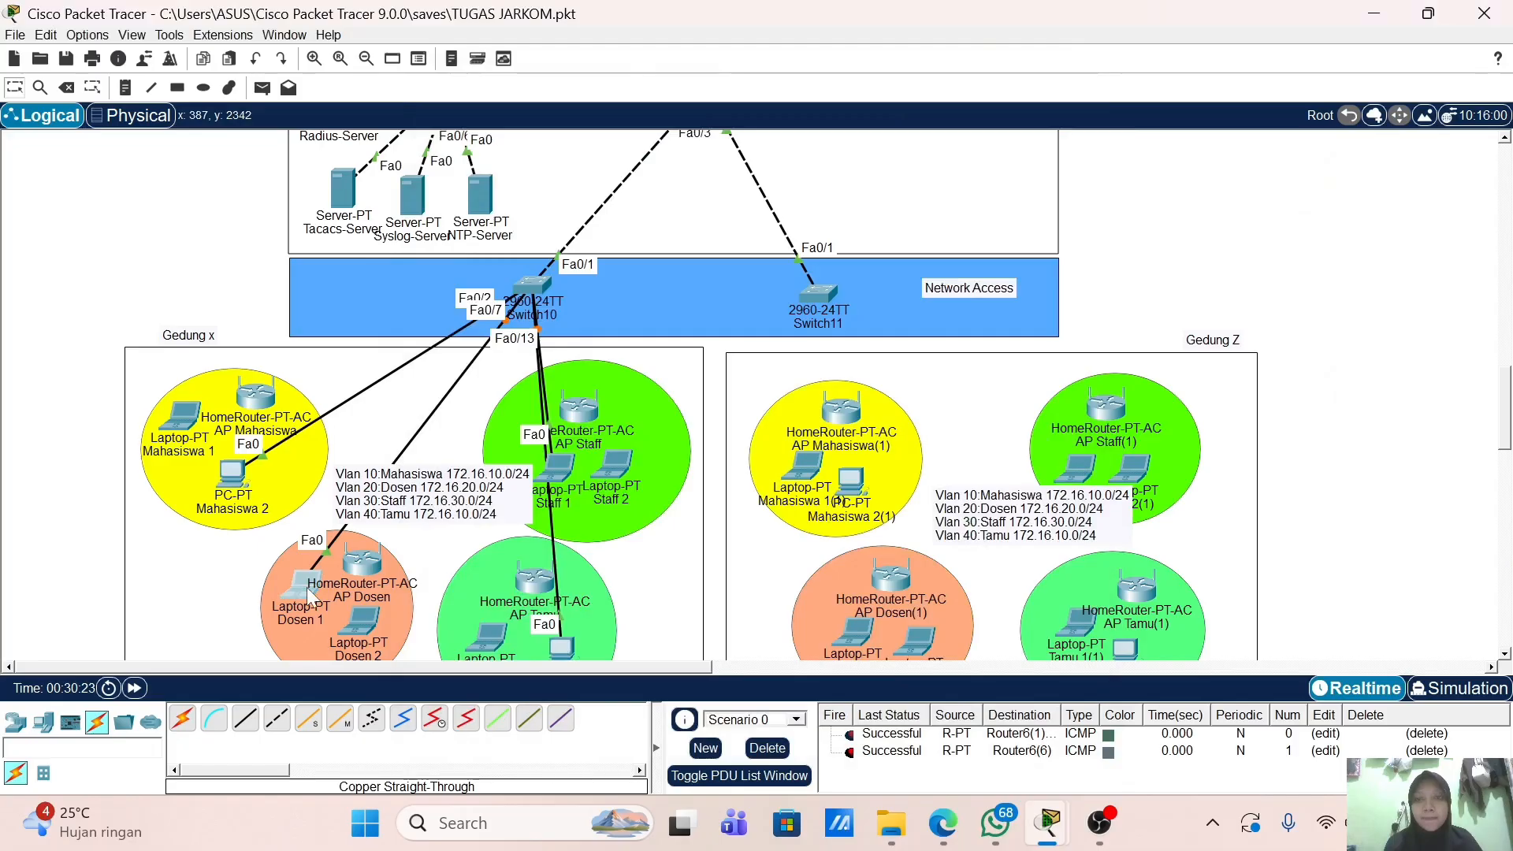
click(303, 590)
click(499, 234)
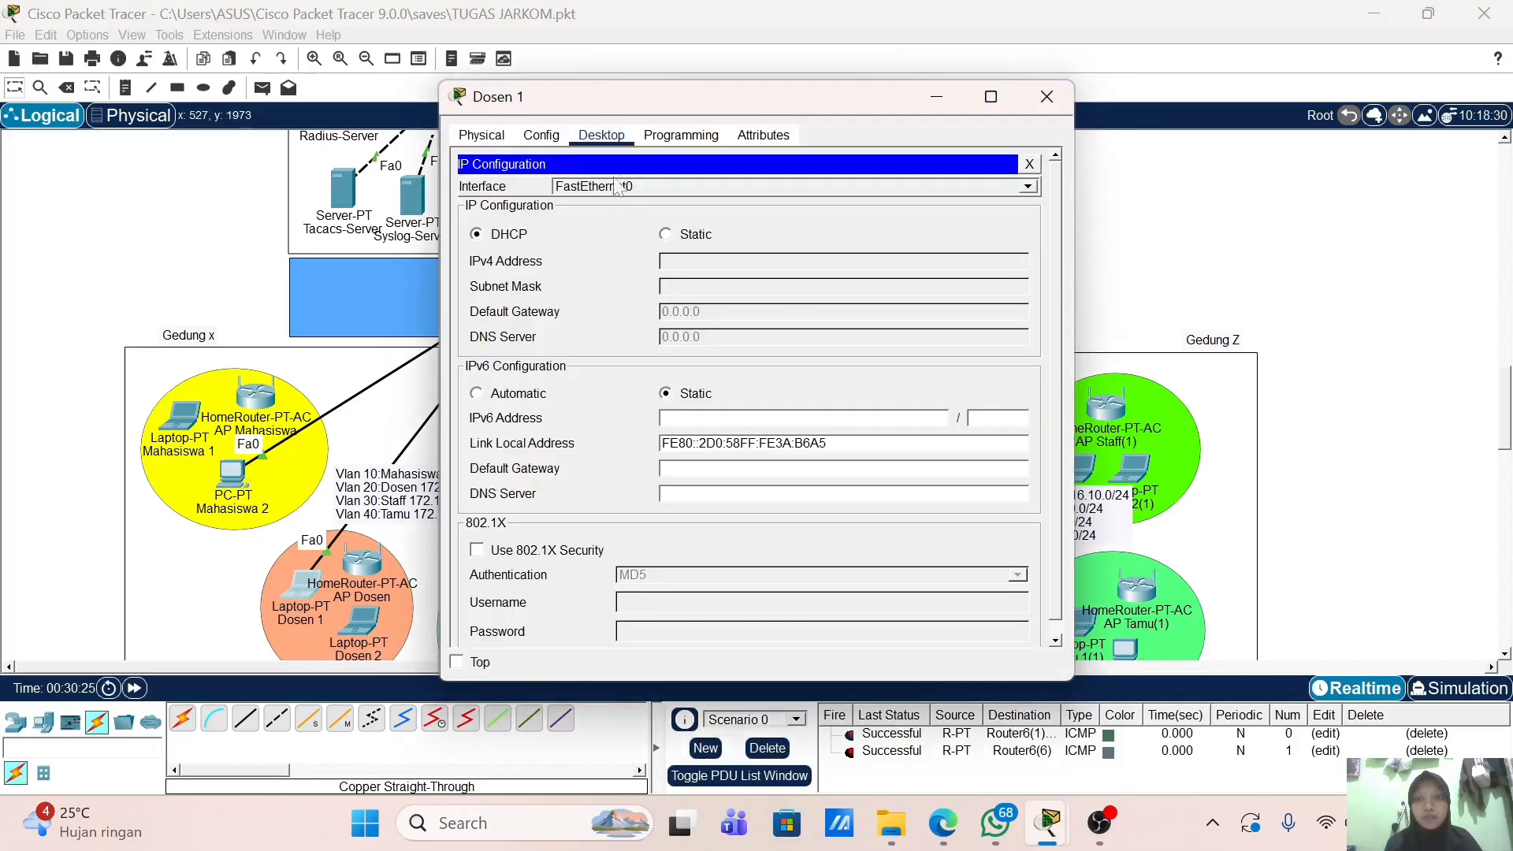
drag(645, 98, 909, 98)
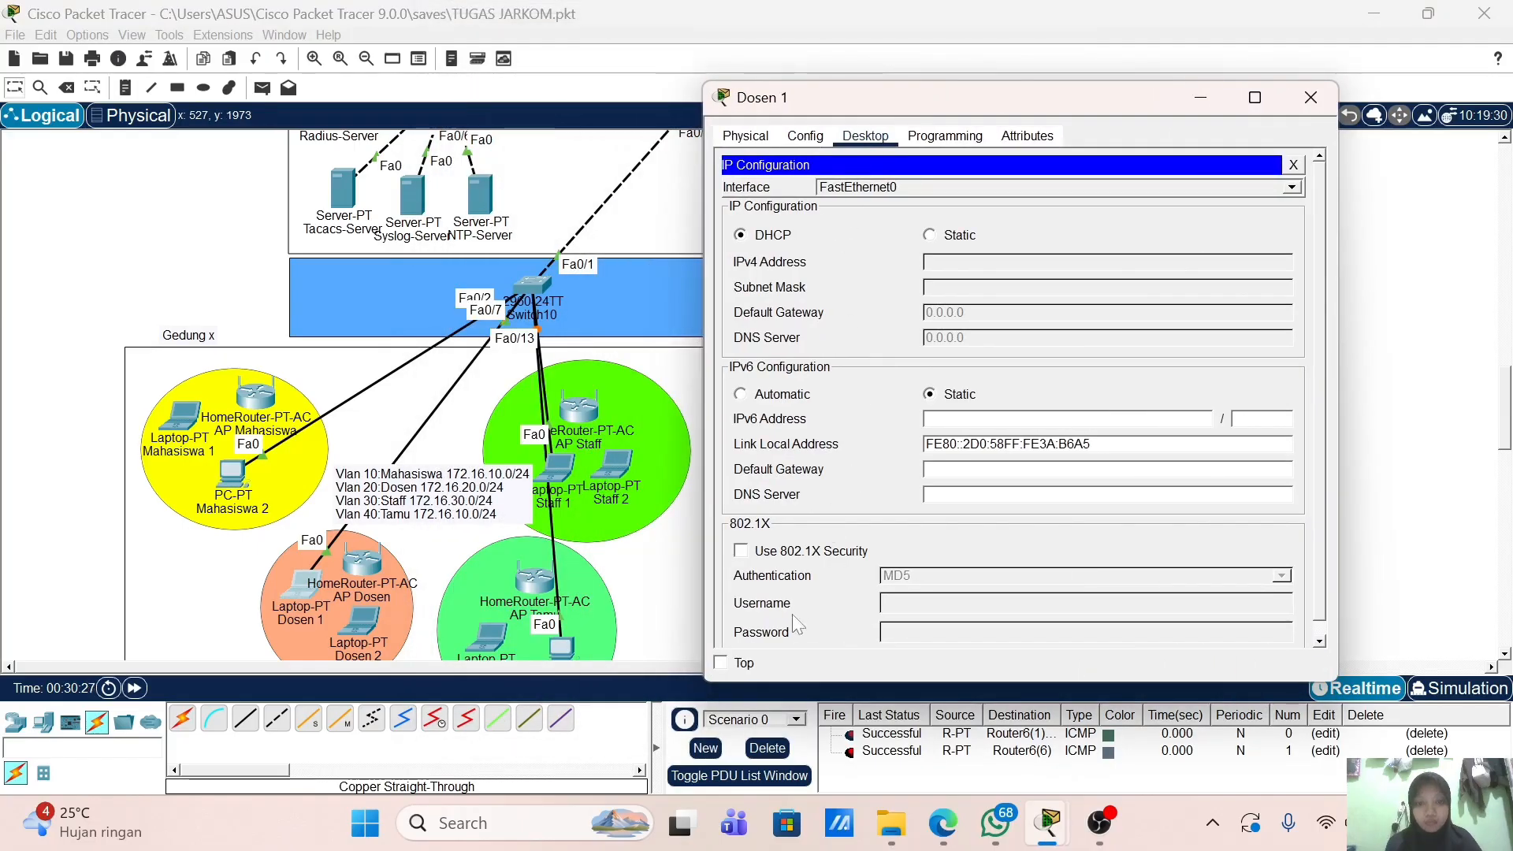
click(721, 663)
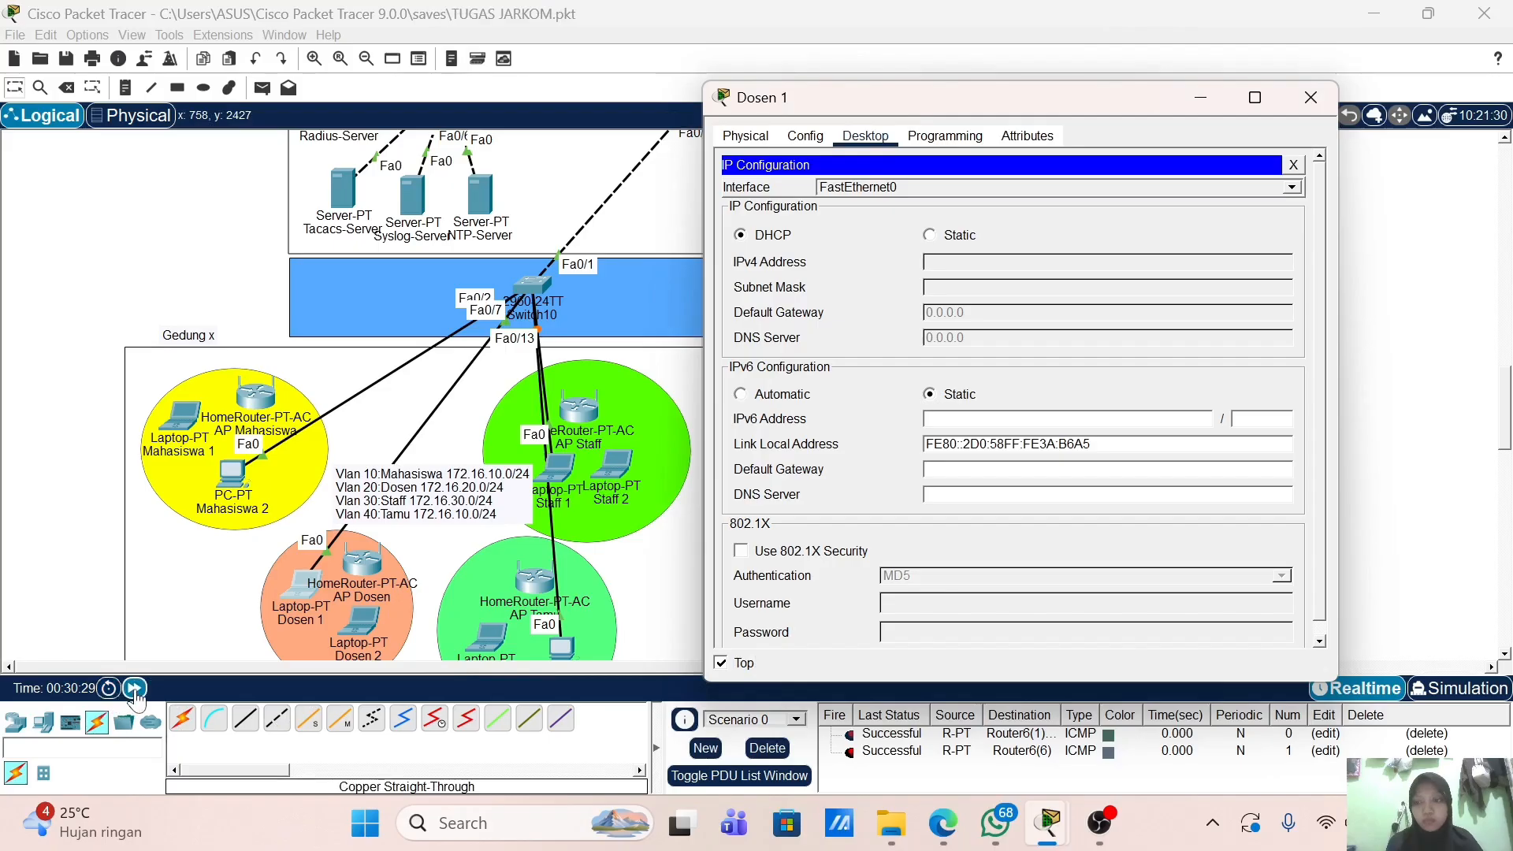
click(136, 690)
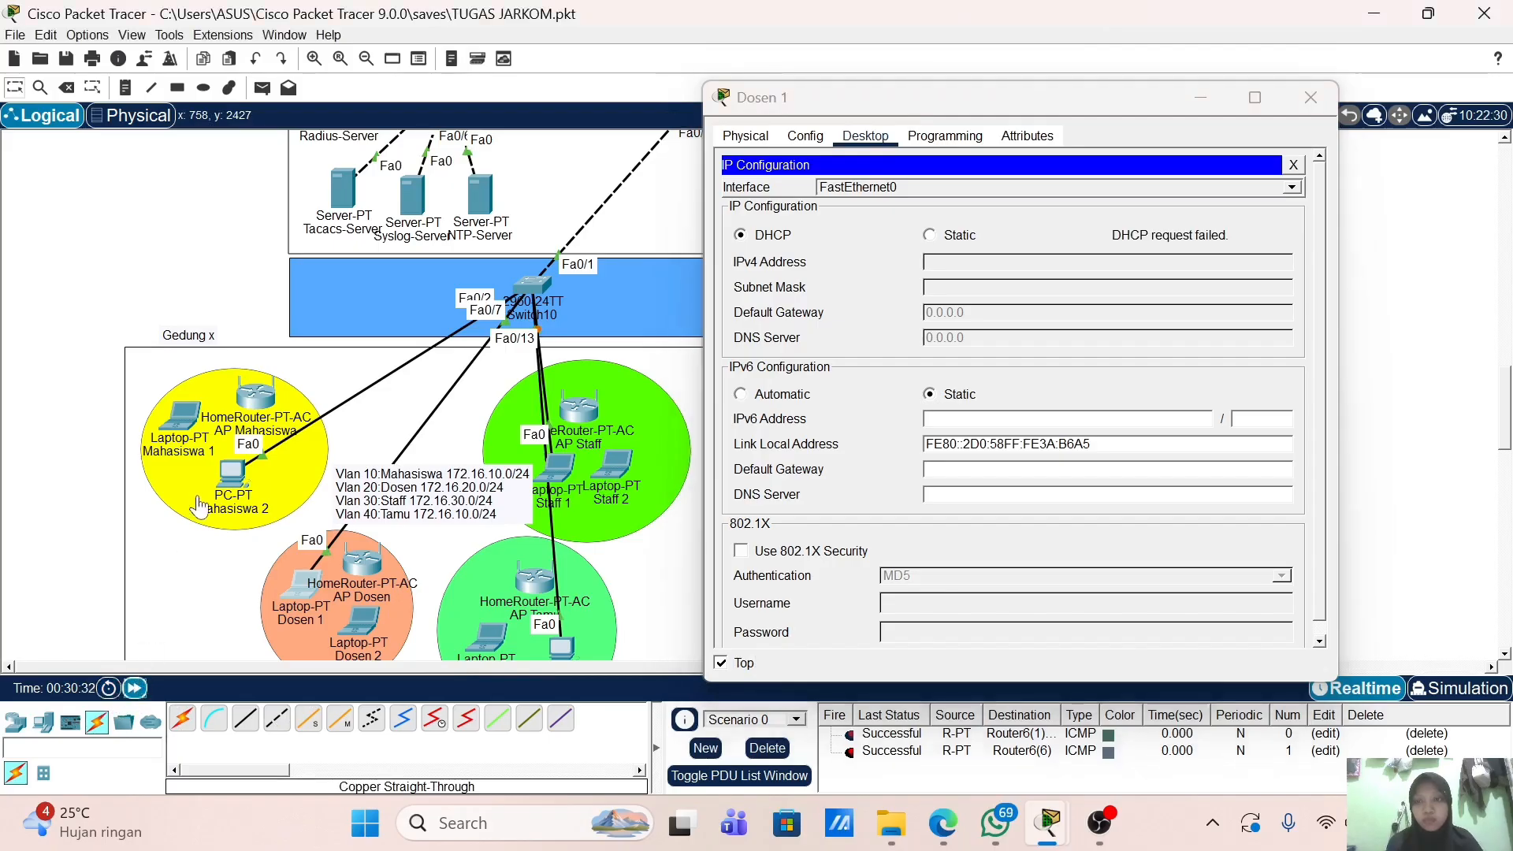
click(945, 237)
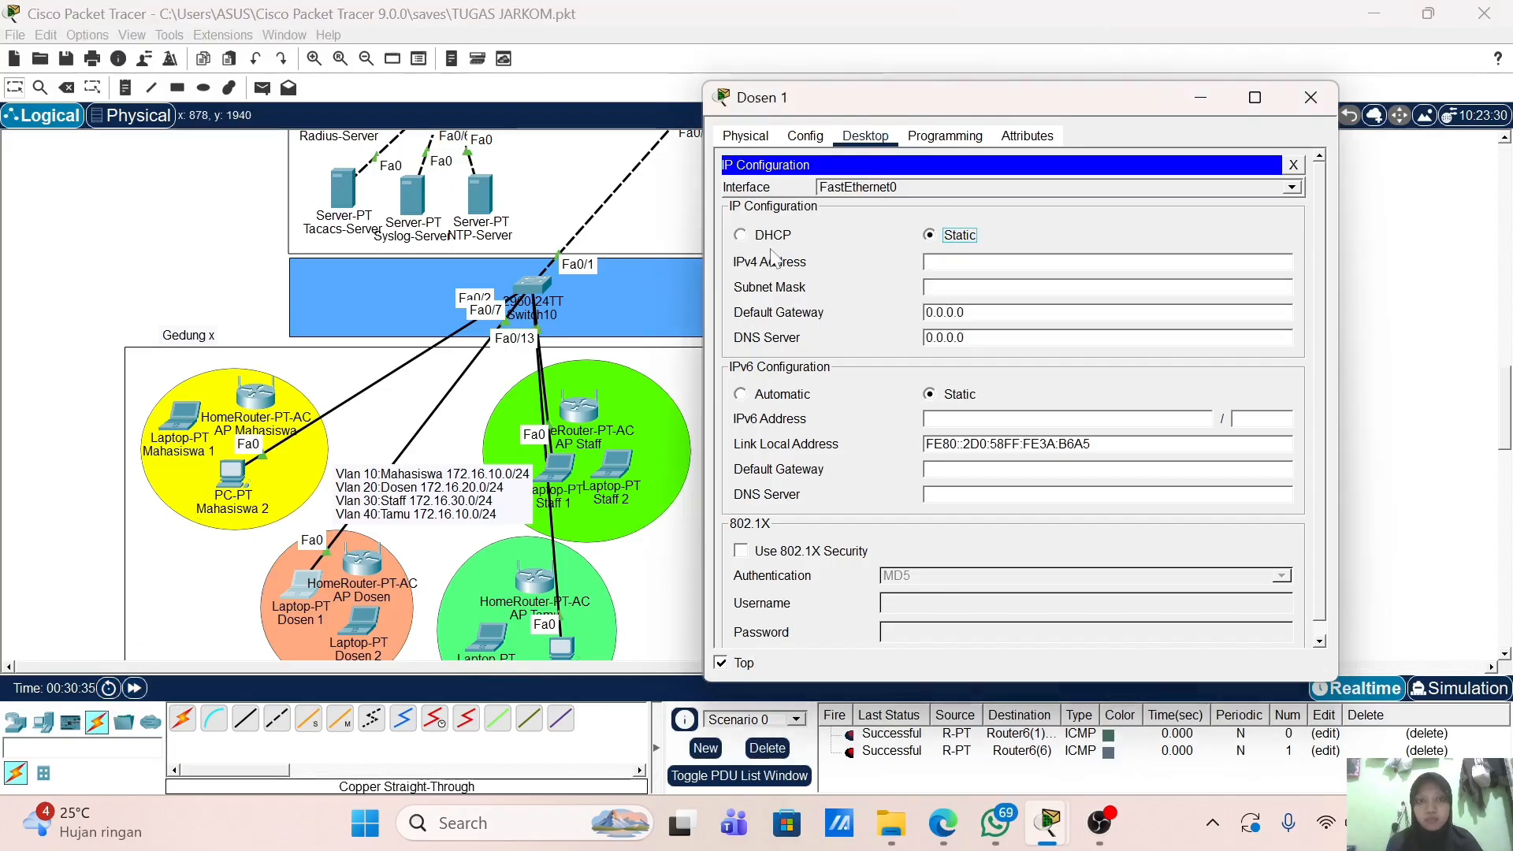
click(758, 237)
Step: Toggle Mahasiswa 2 from Static back to DHCP, then close both device windows
click(234, 476)
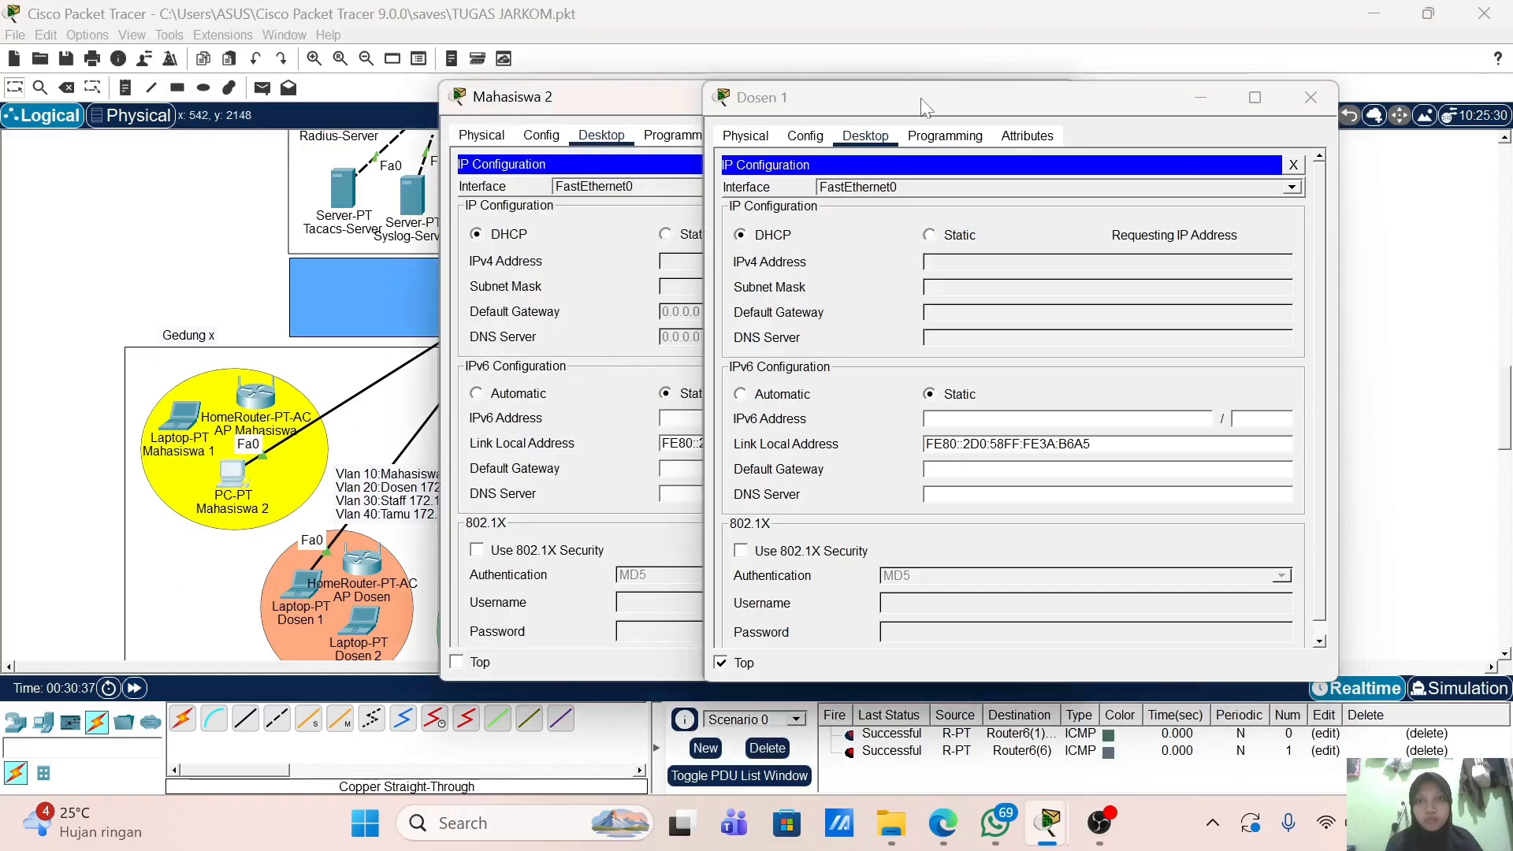
drag(926, 108, 1217, 79)
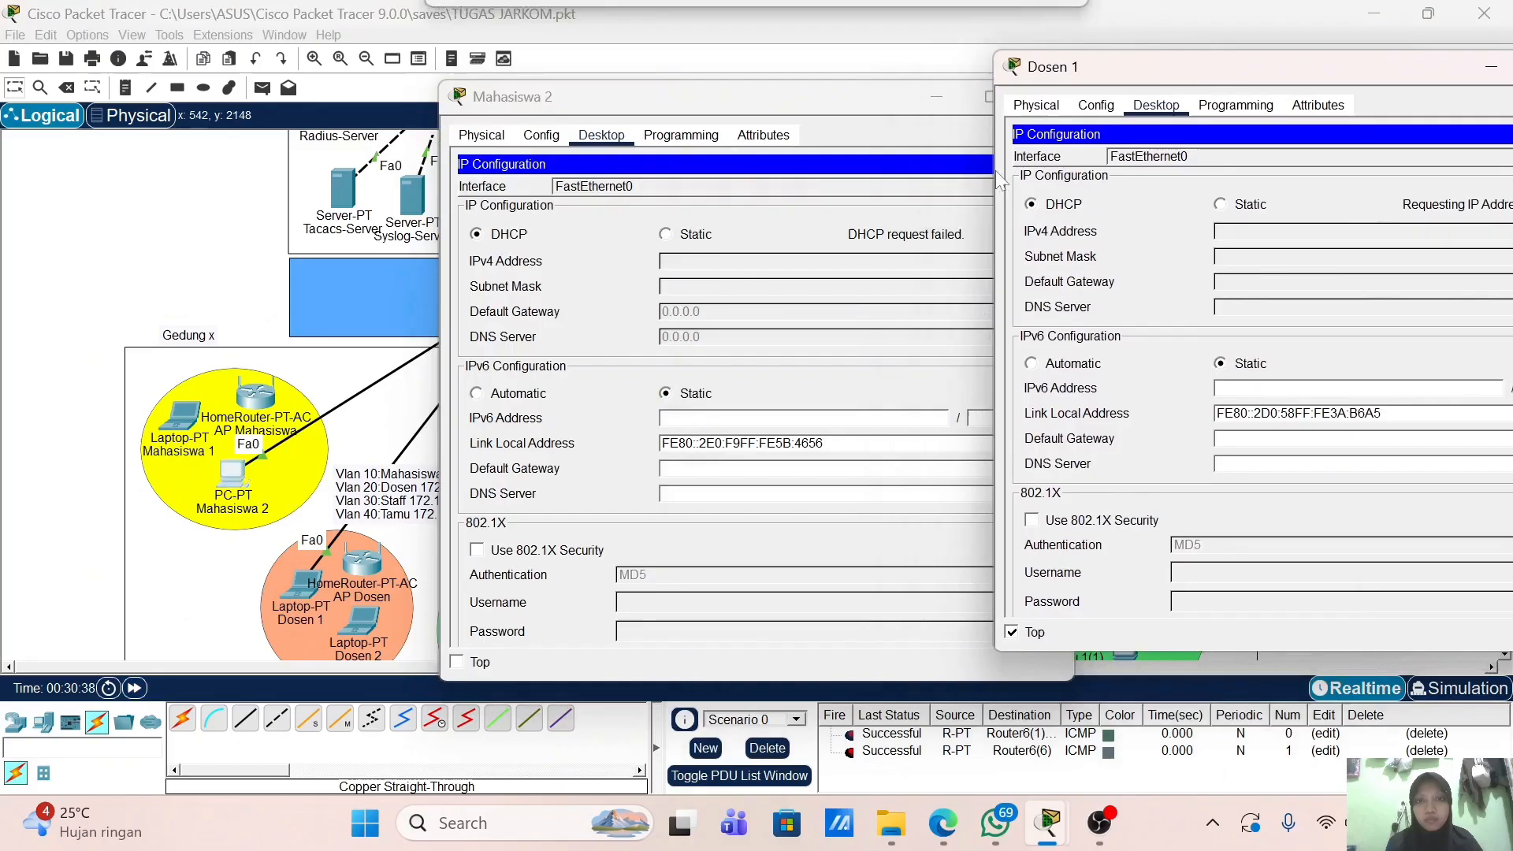
click(685, 237)
click(476, 235)
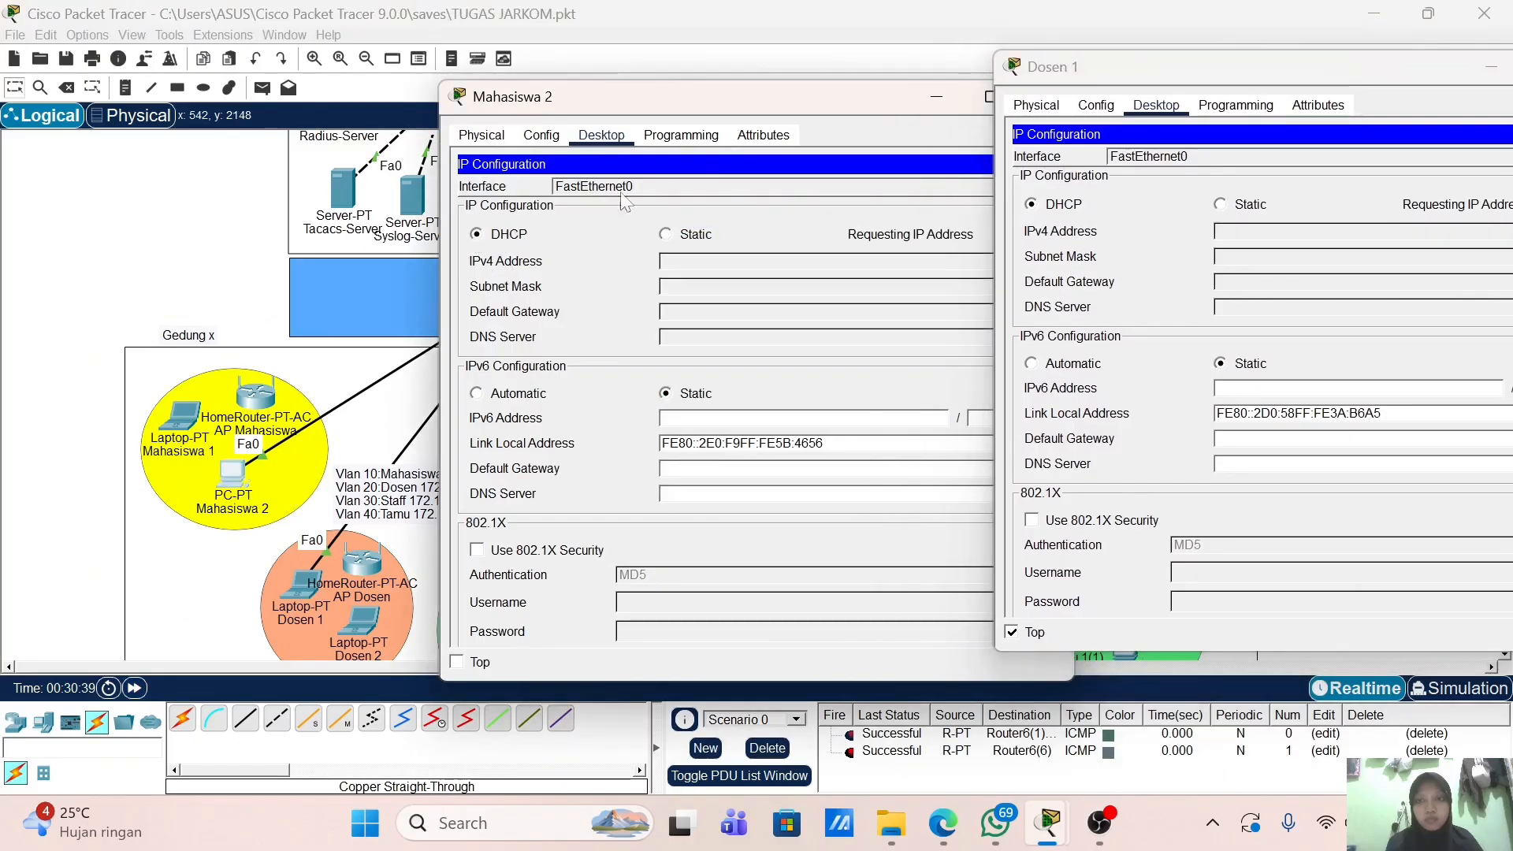
drag(1158, 76, 775, 151)
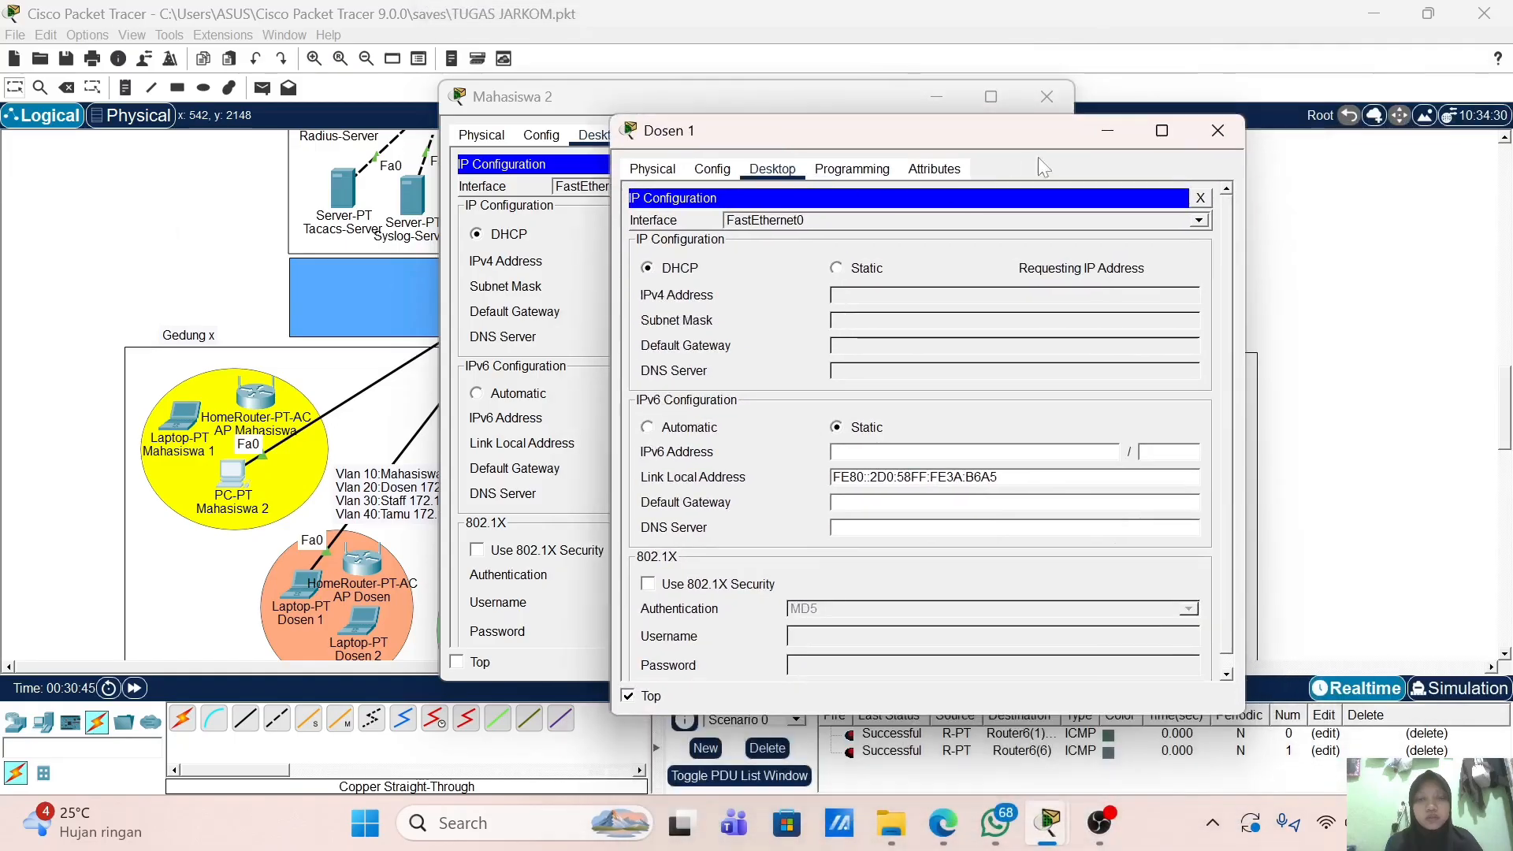
click(1220, 130)
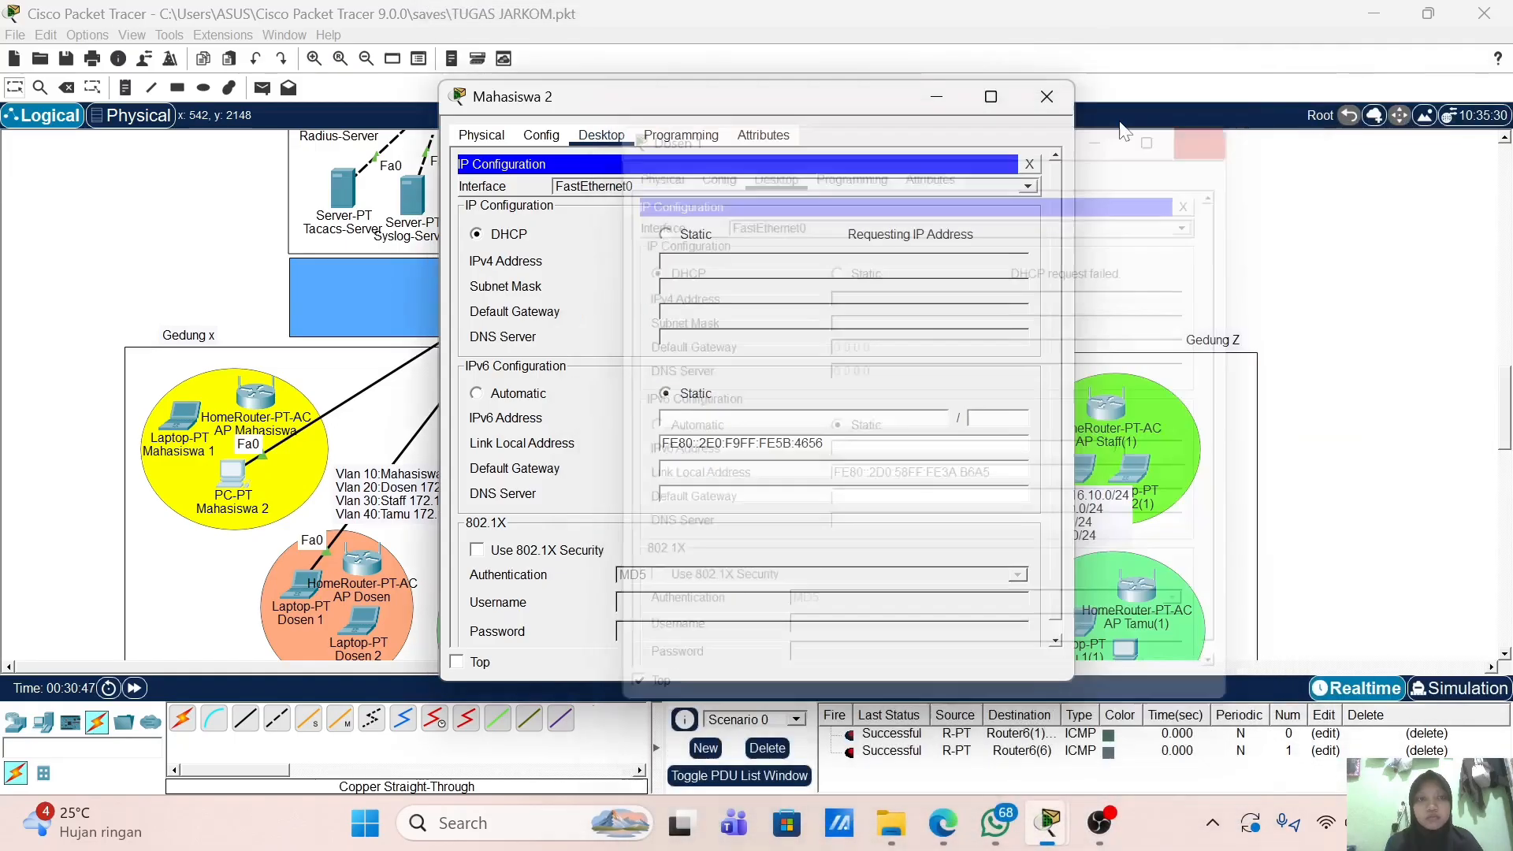
click(1048, 98)
scroll(575, 475, down, 2)
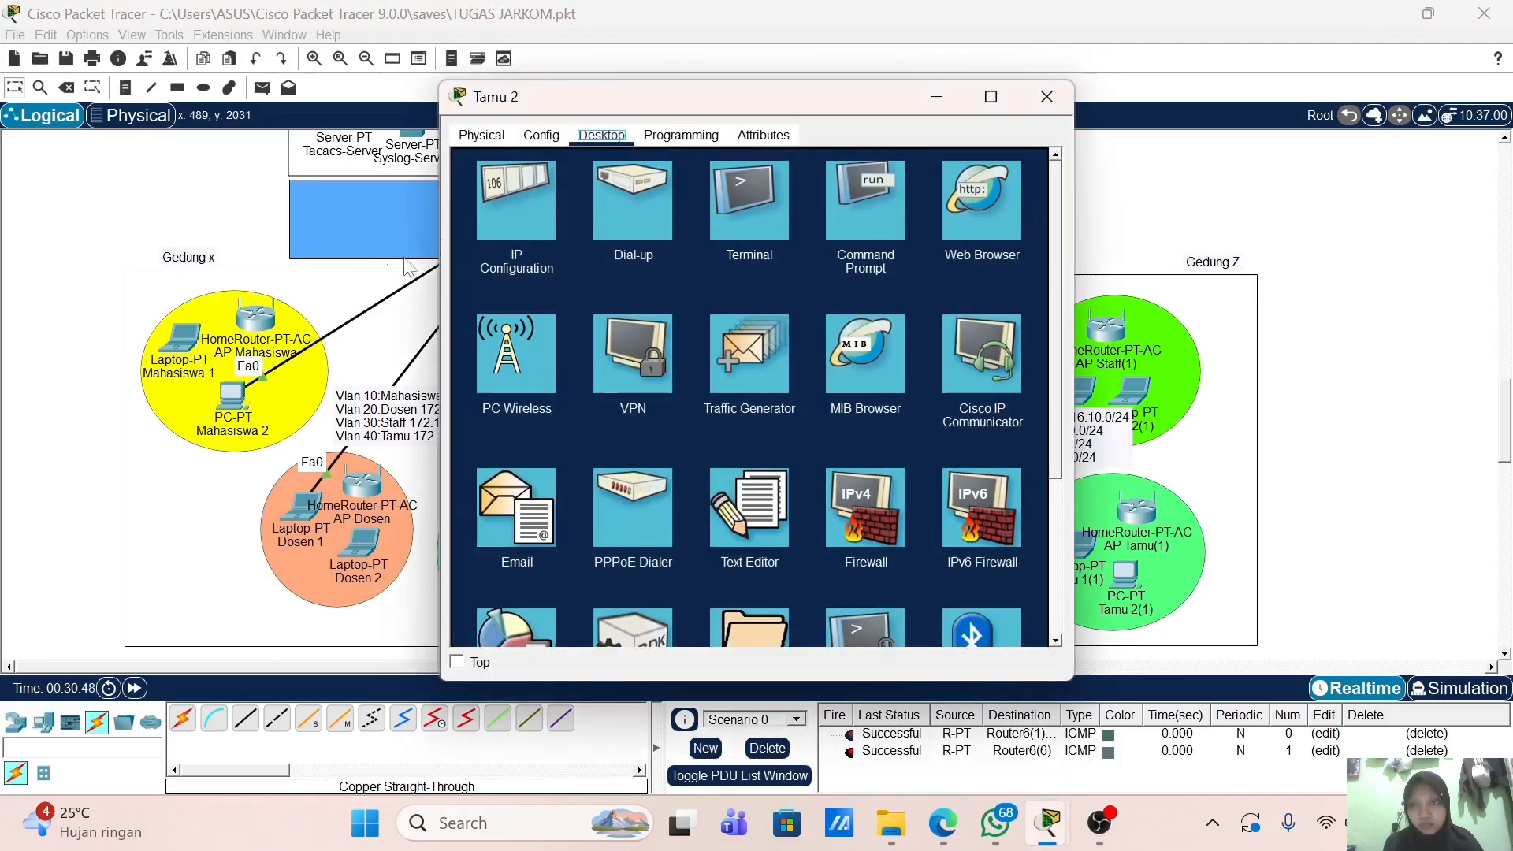
click(550, 233)
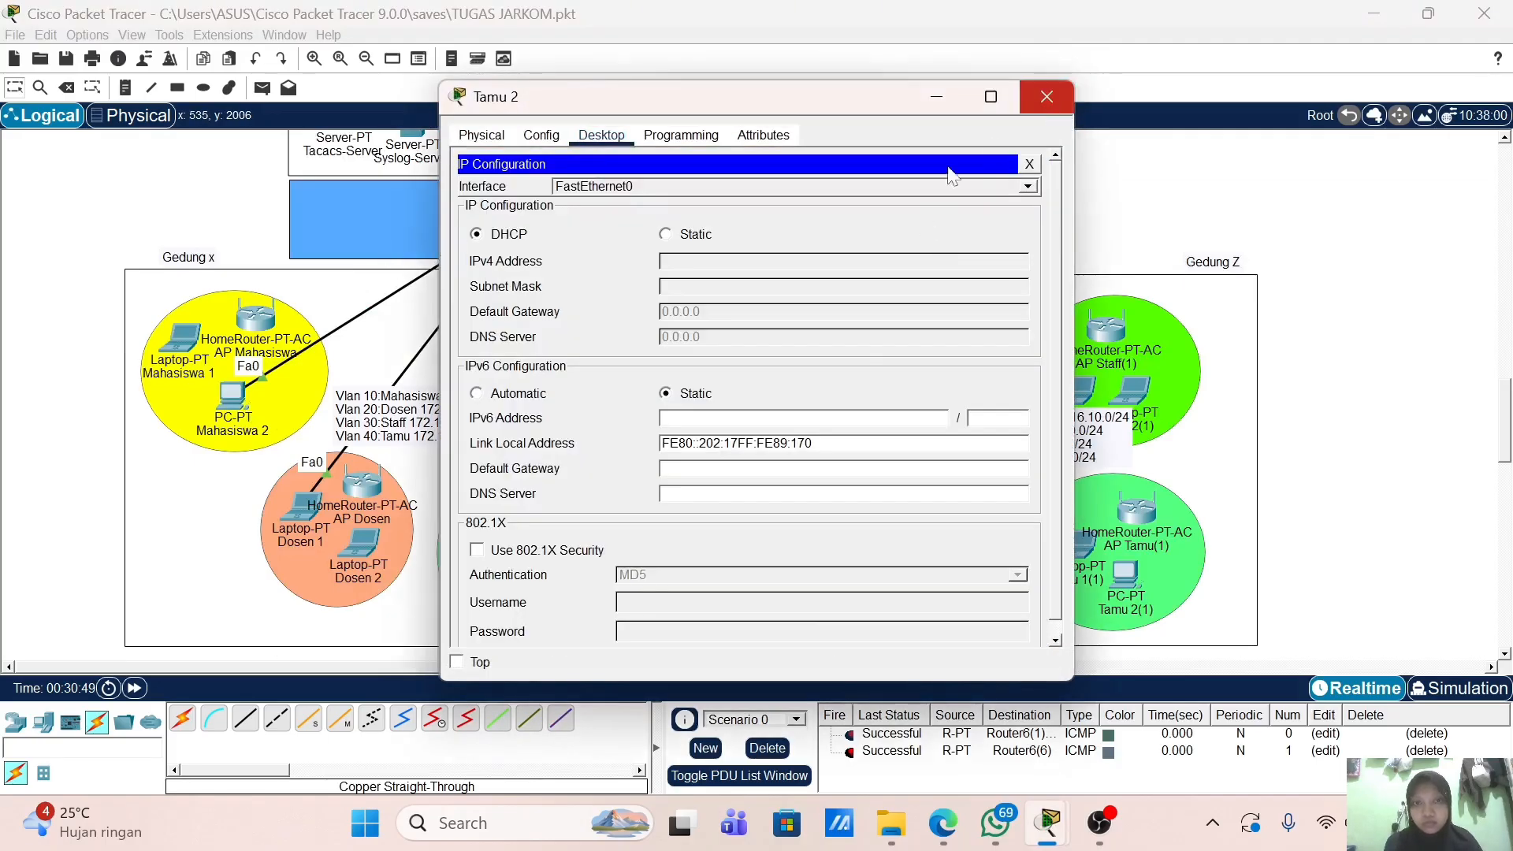
click(1047, 96)
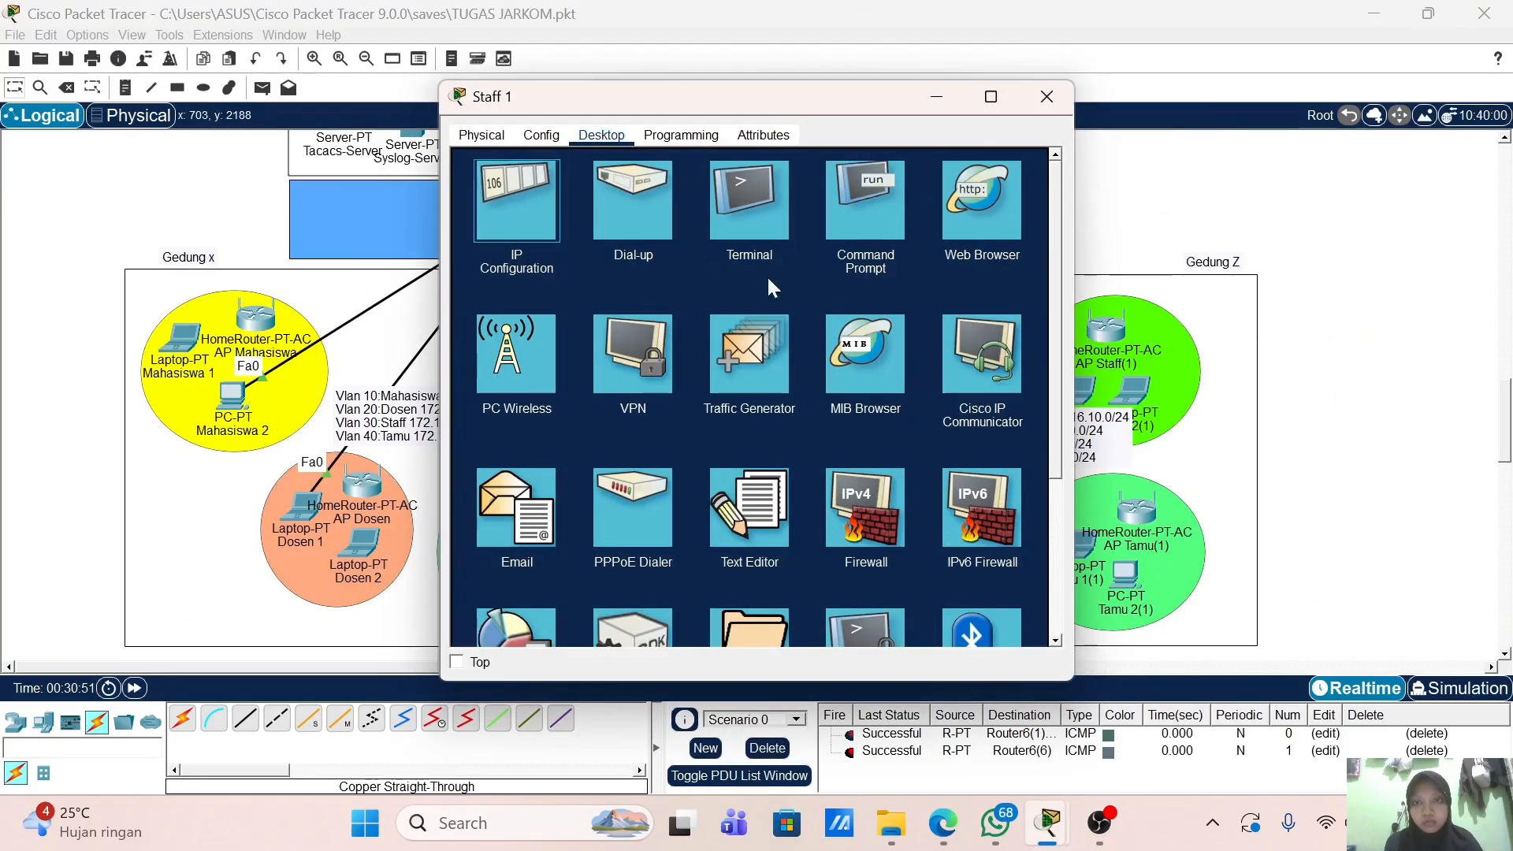
click(1046, 96)
scroll(774, 449, up, 6)
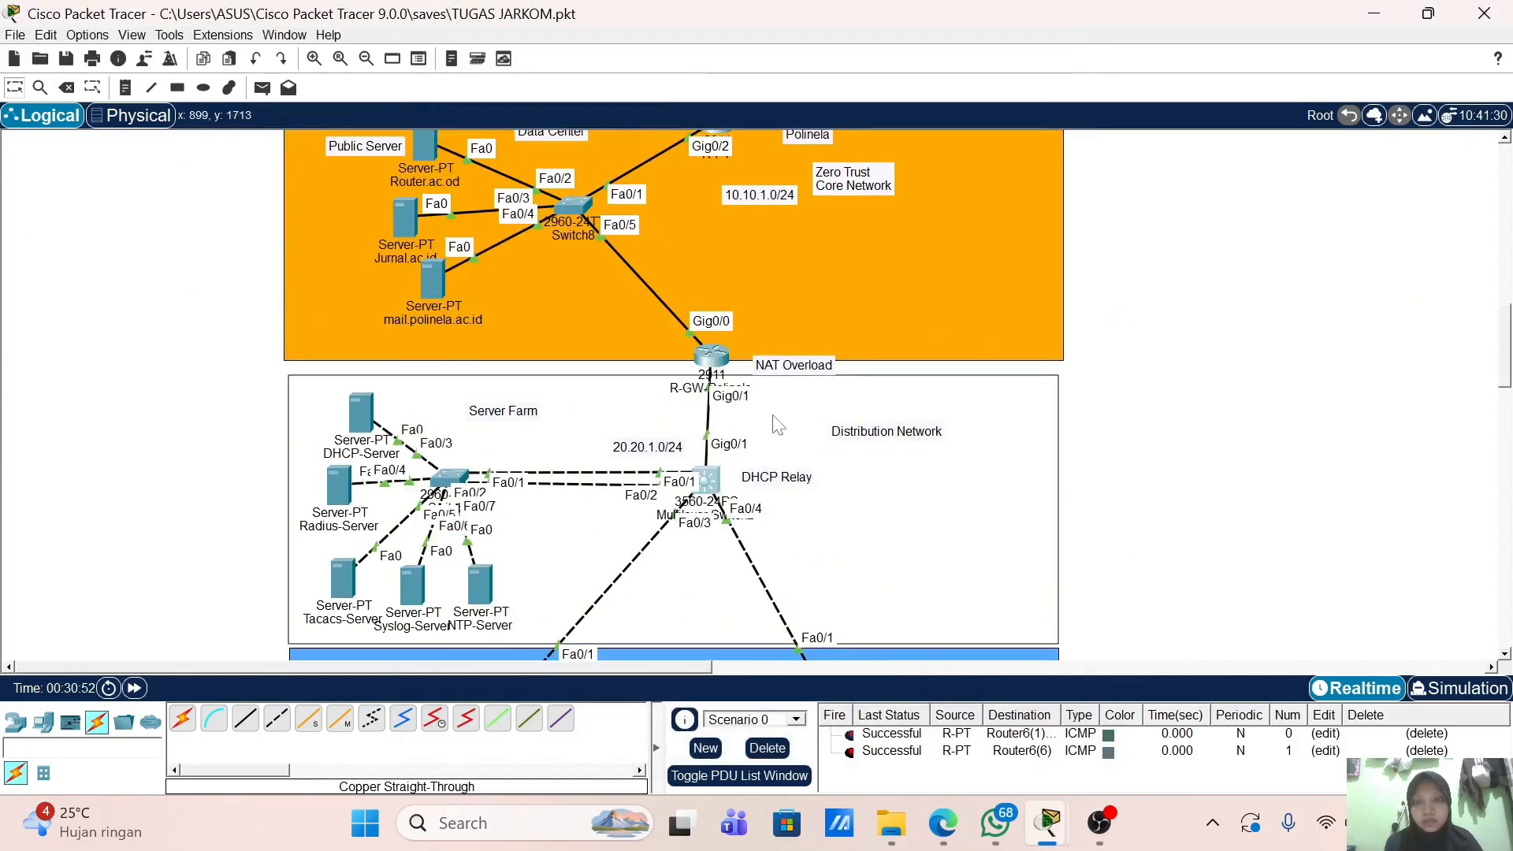
click(706, 480)
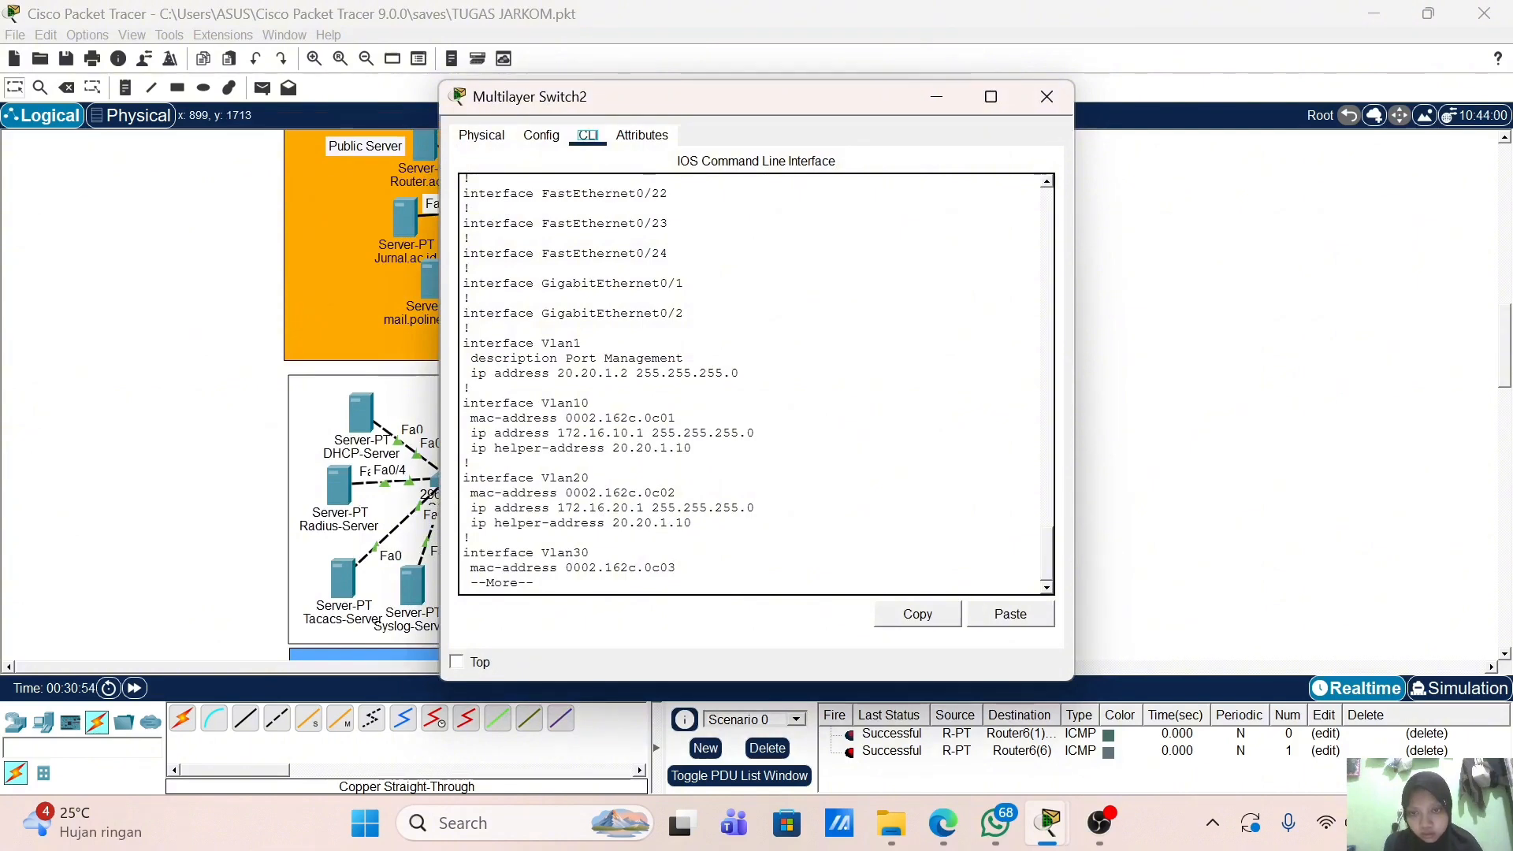
click(126, 414)
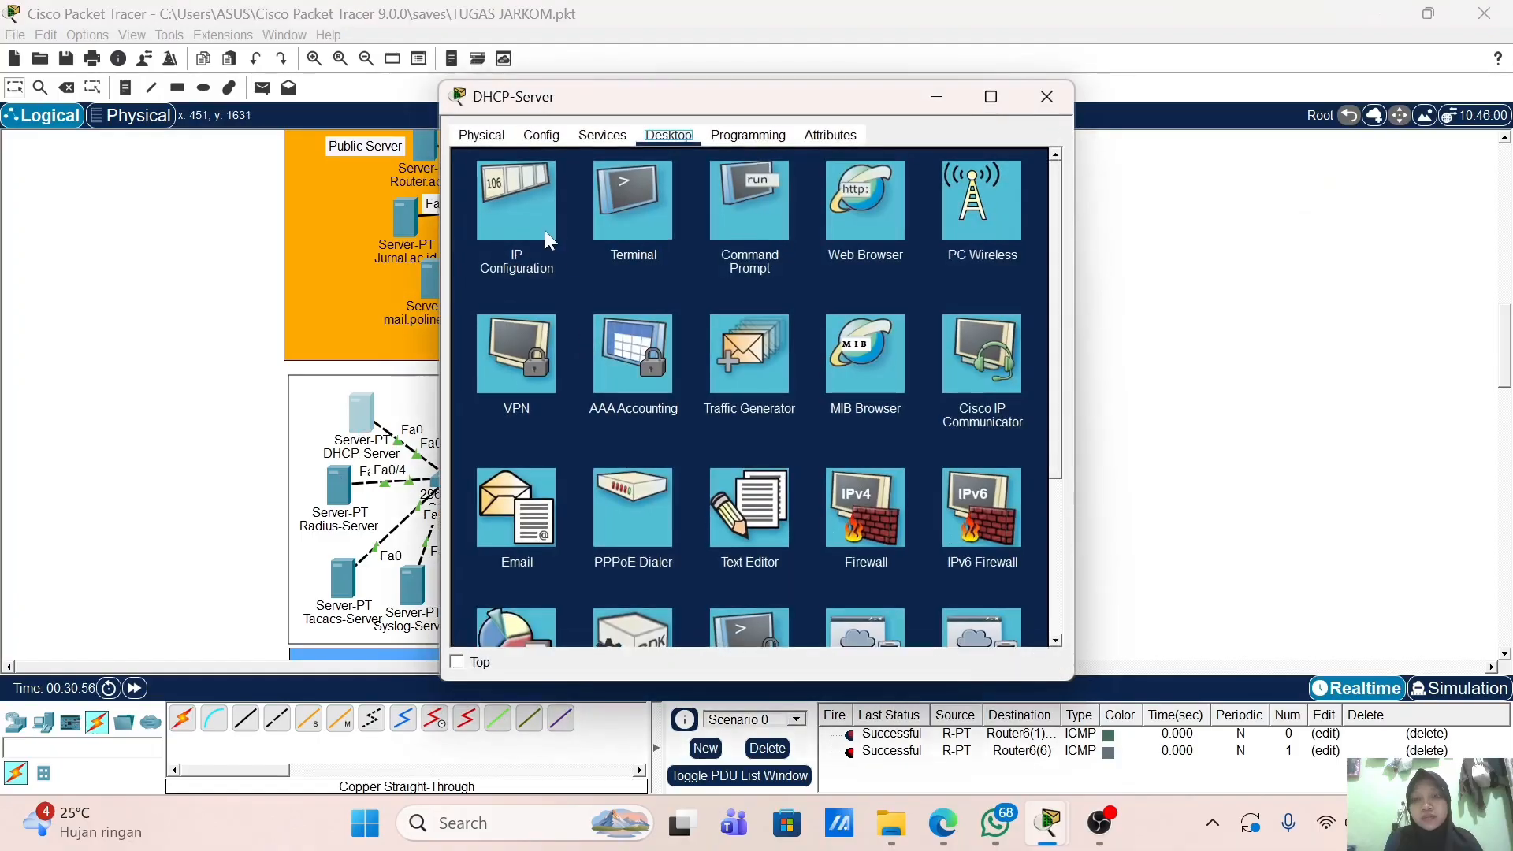
click(545, 230)
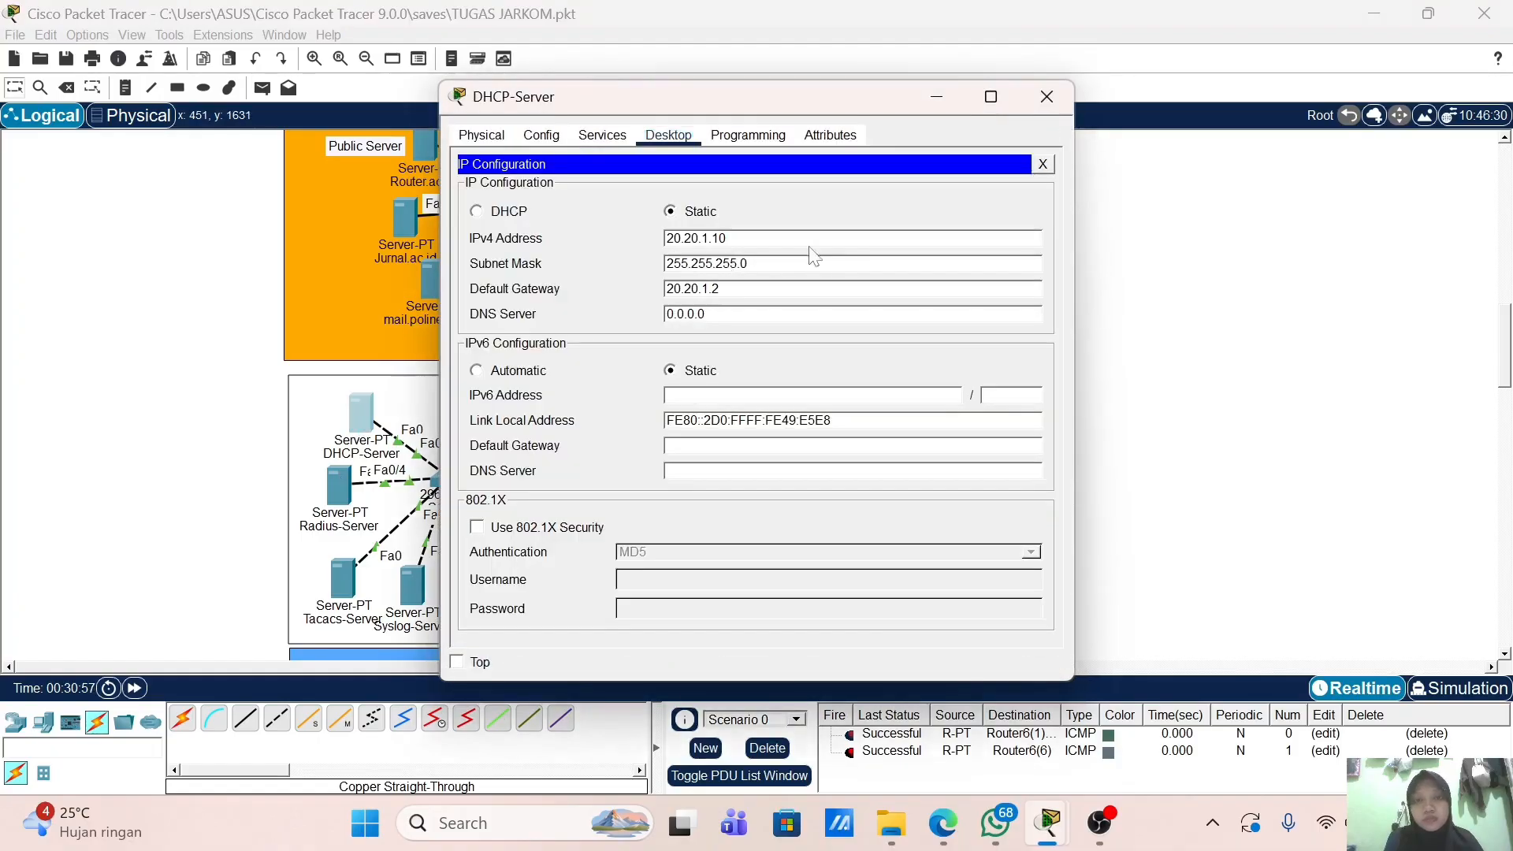
click(1047, 96)
click(708, 479)
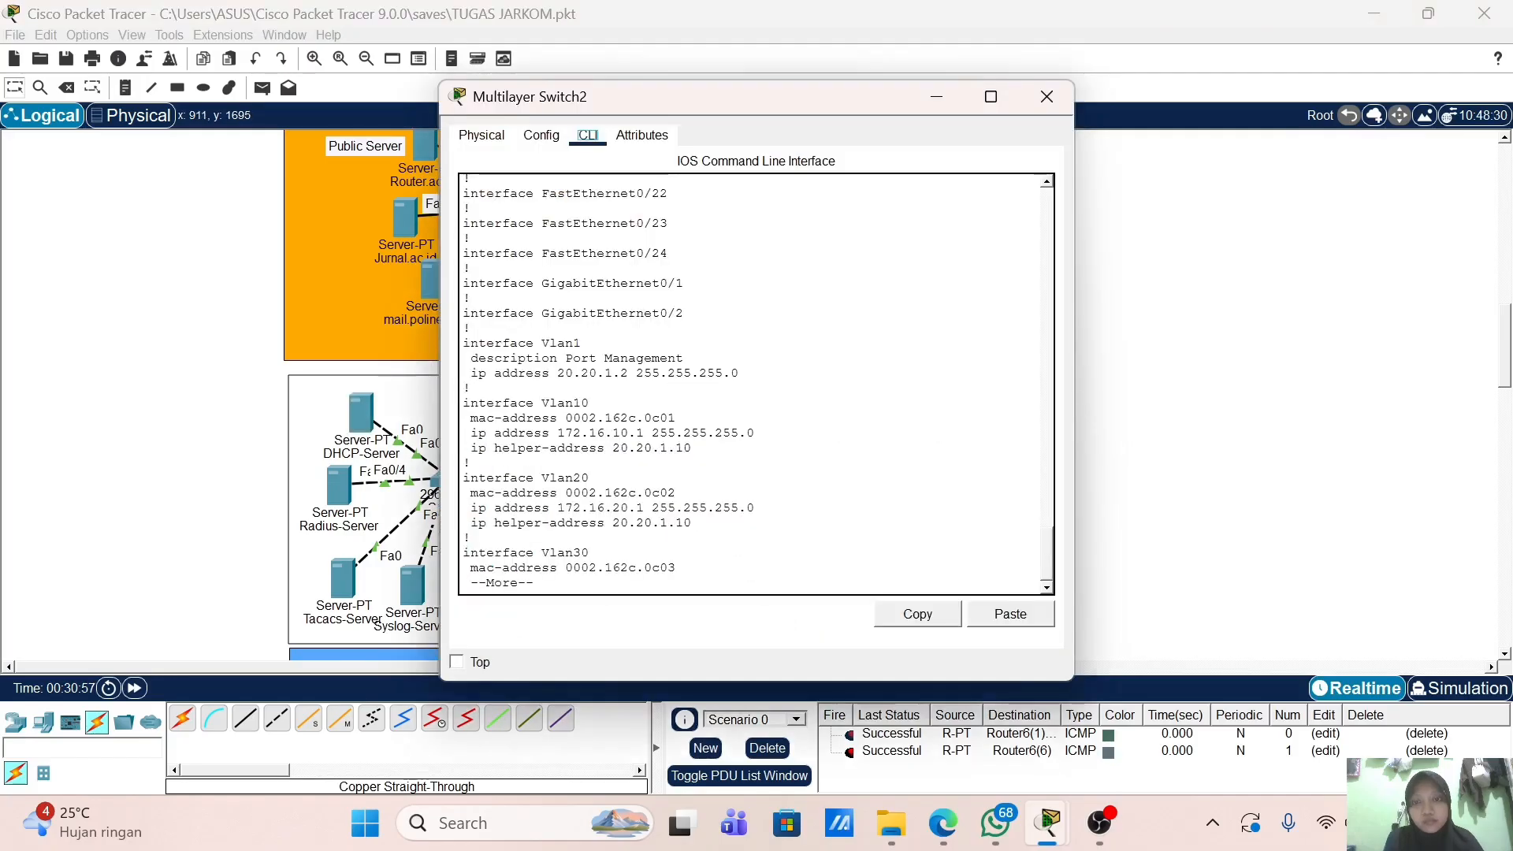
scroll(757, 386, up, 5)
scroll(757, 386, up, 4)
scroll(756, 386, down, 9)
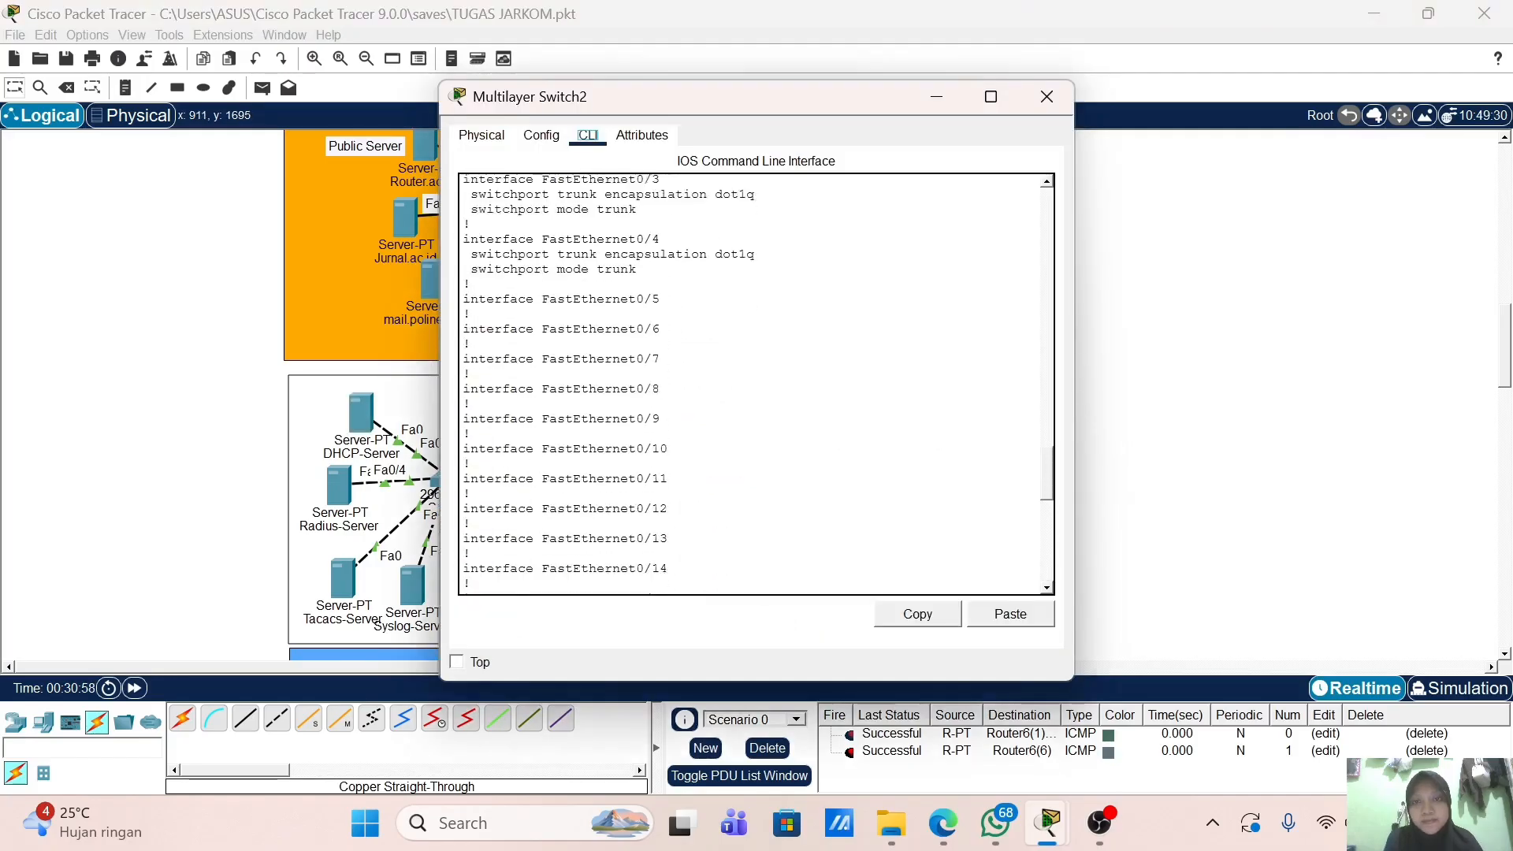
scroll(756, 386, down, 5)
click(1047, 96)
scroll(702, 328, down, 6)
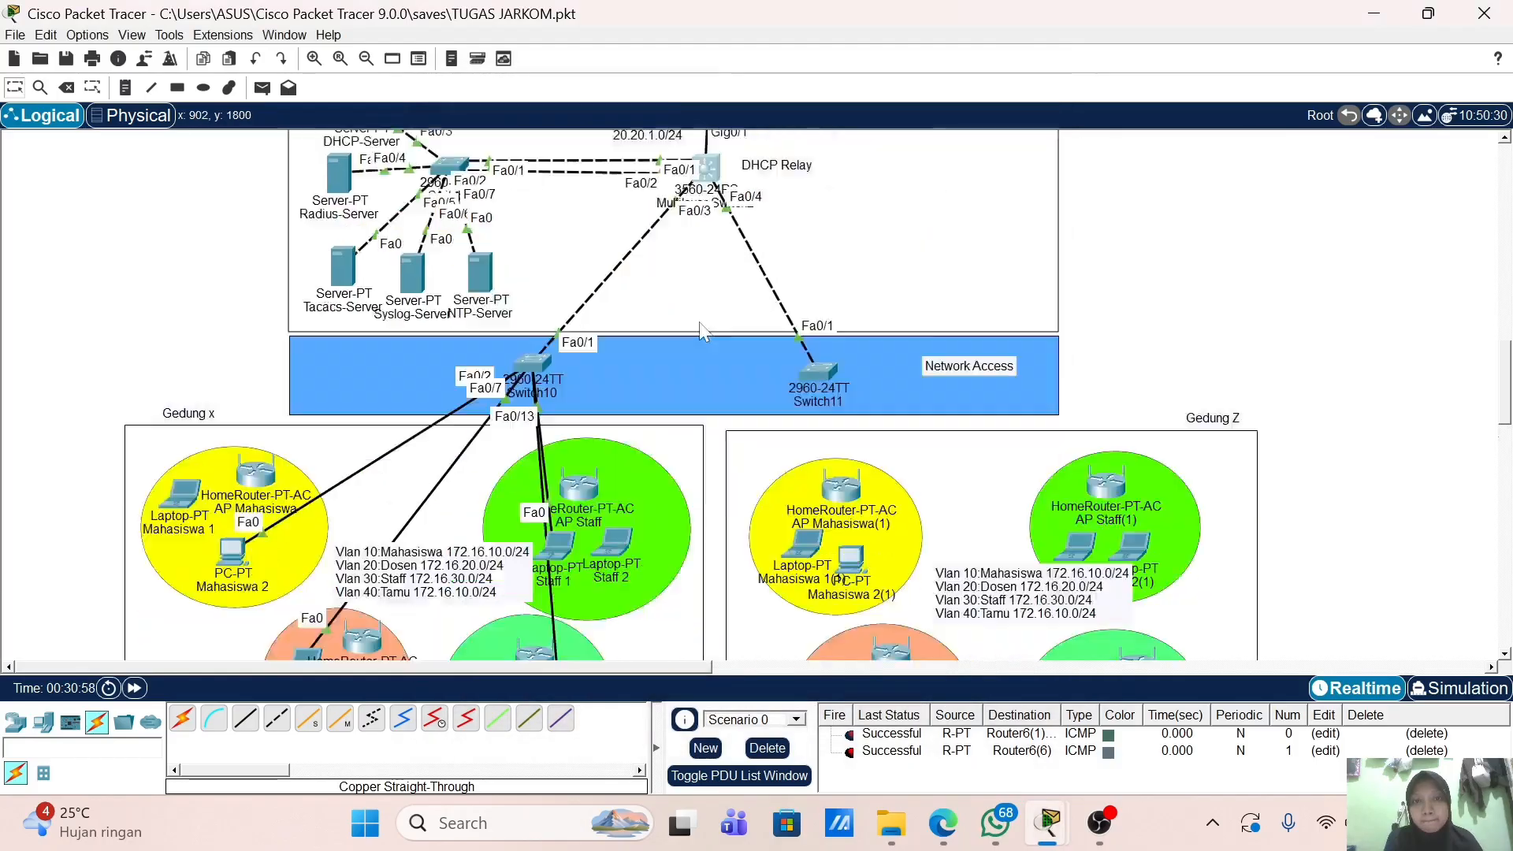
scroll(357, 339, up, 2)
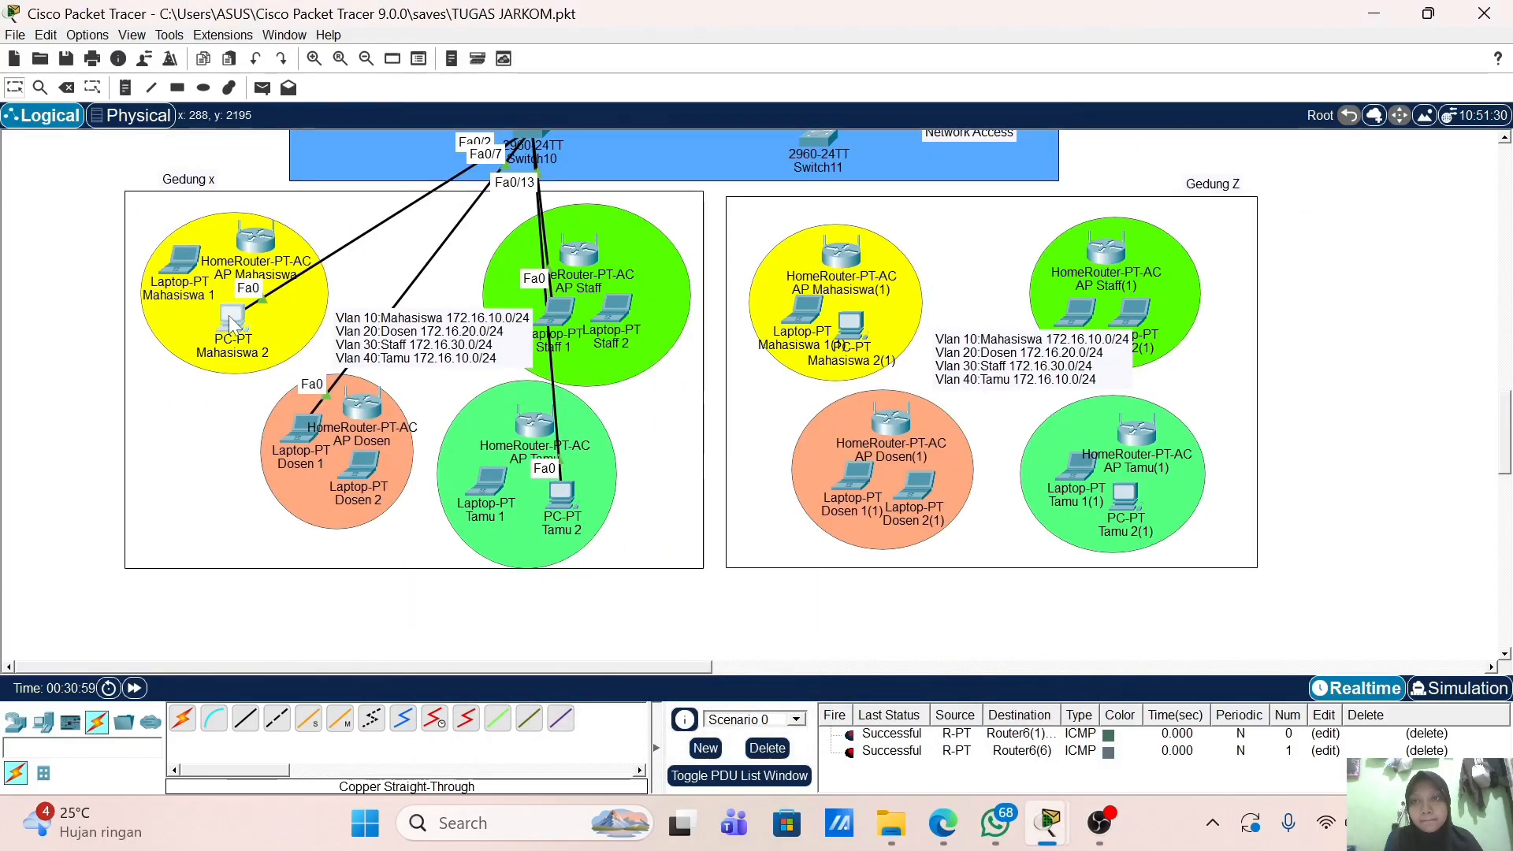
click(232, 317)
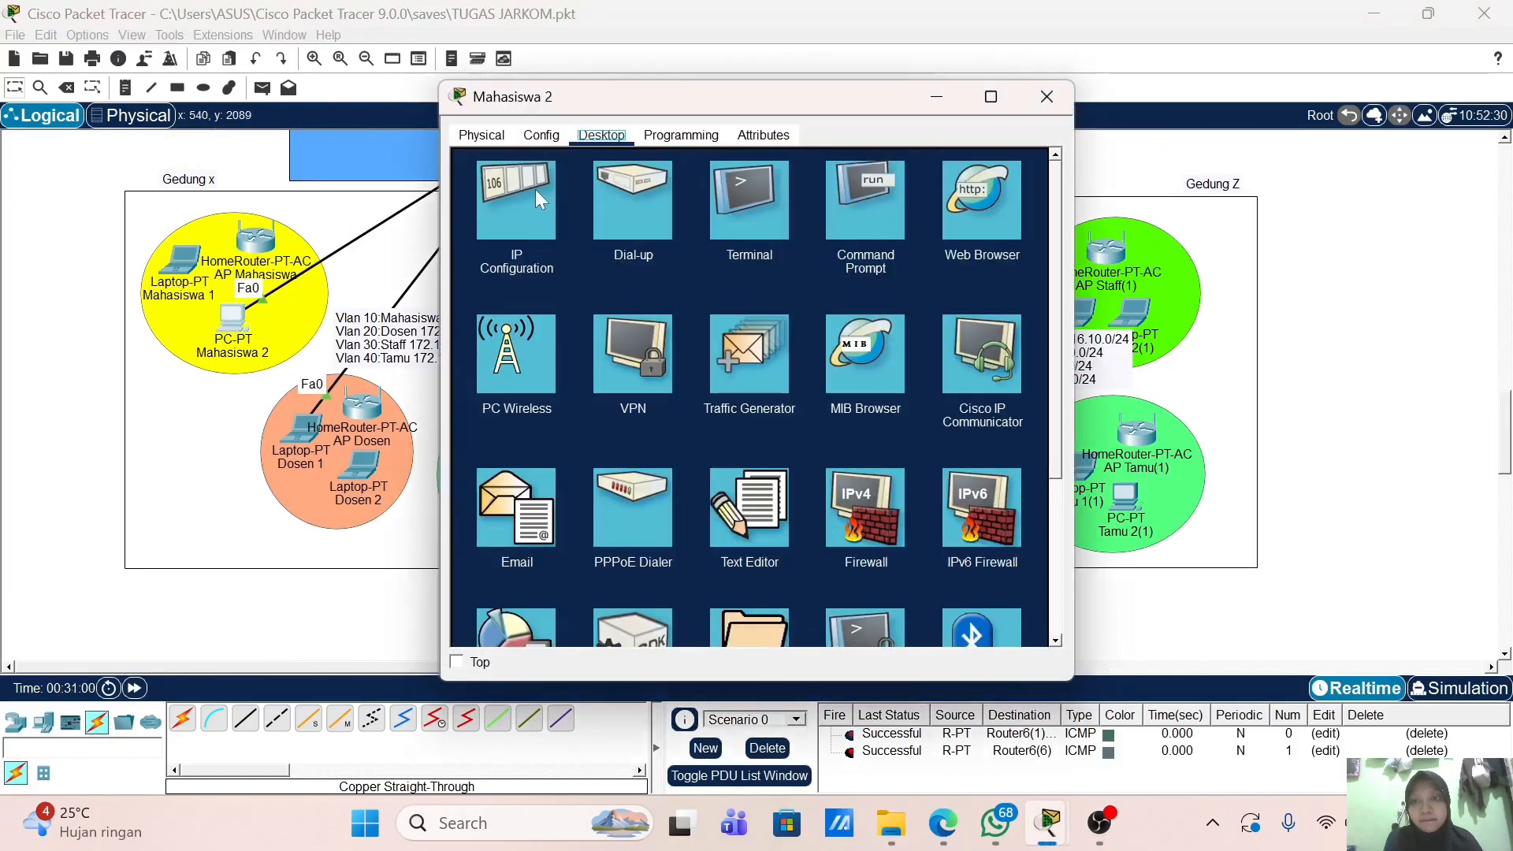
click(513, 252)
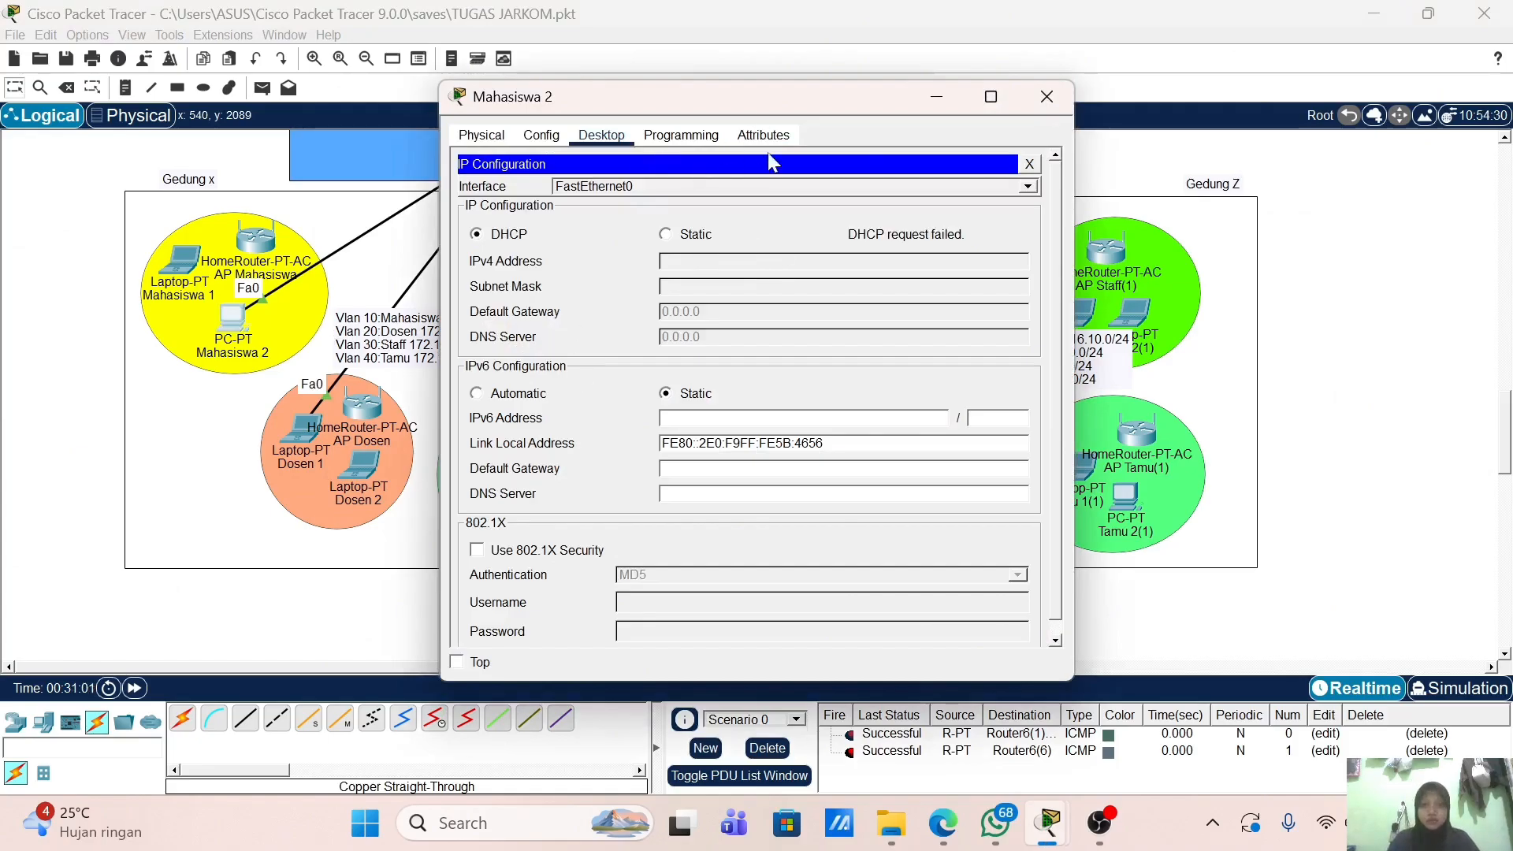
click(687, 234)
click(476, 235)
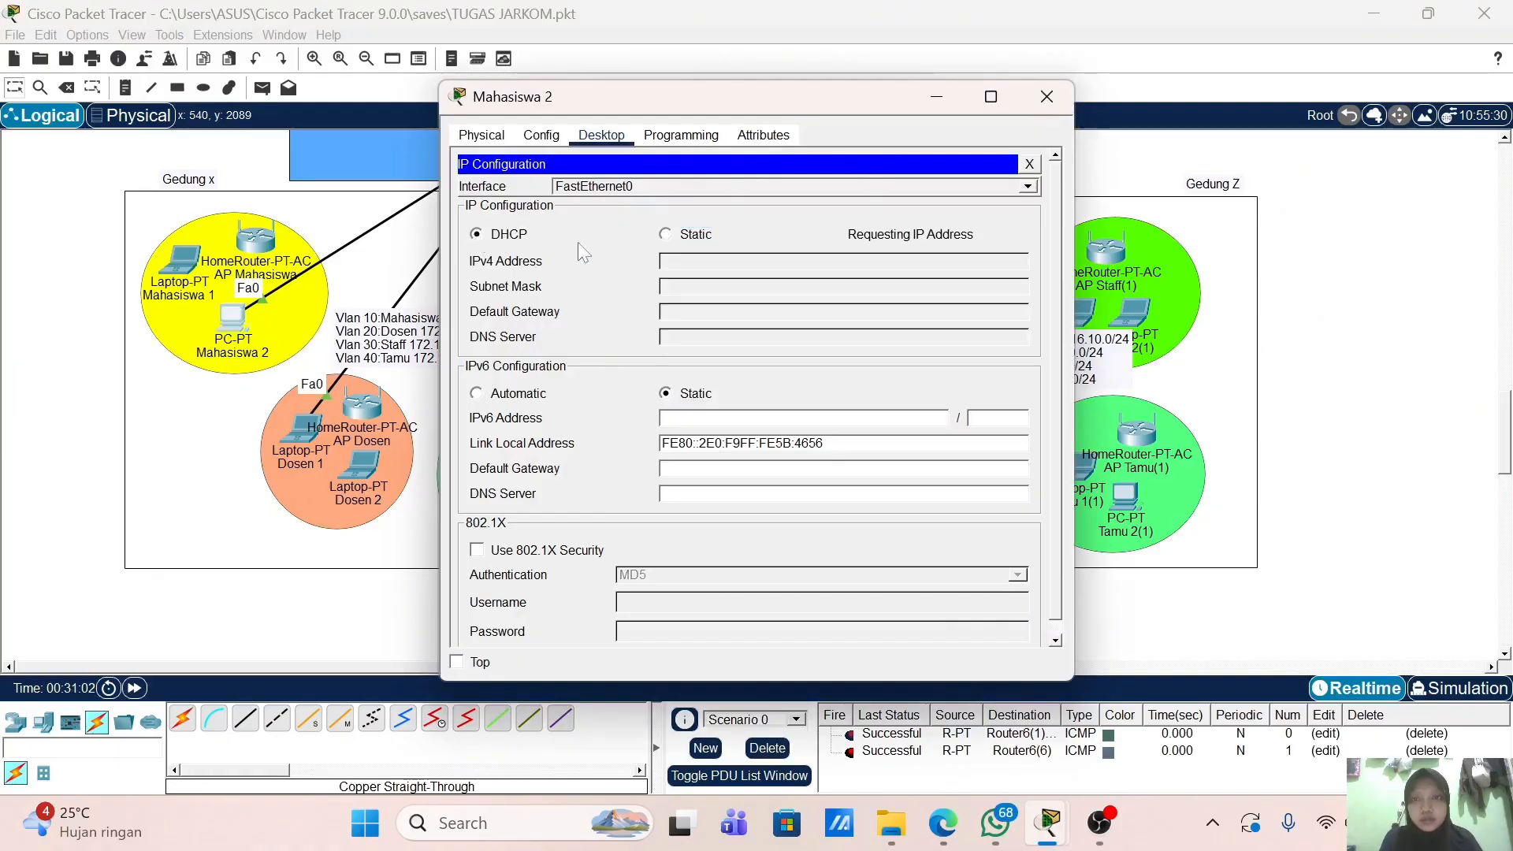
drag(853, 98, 1111, 69)
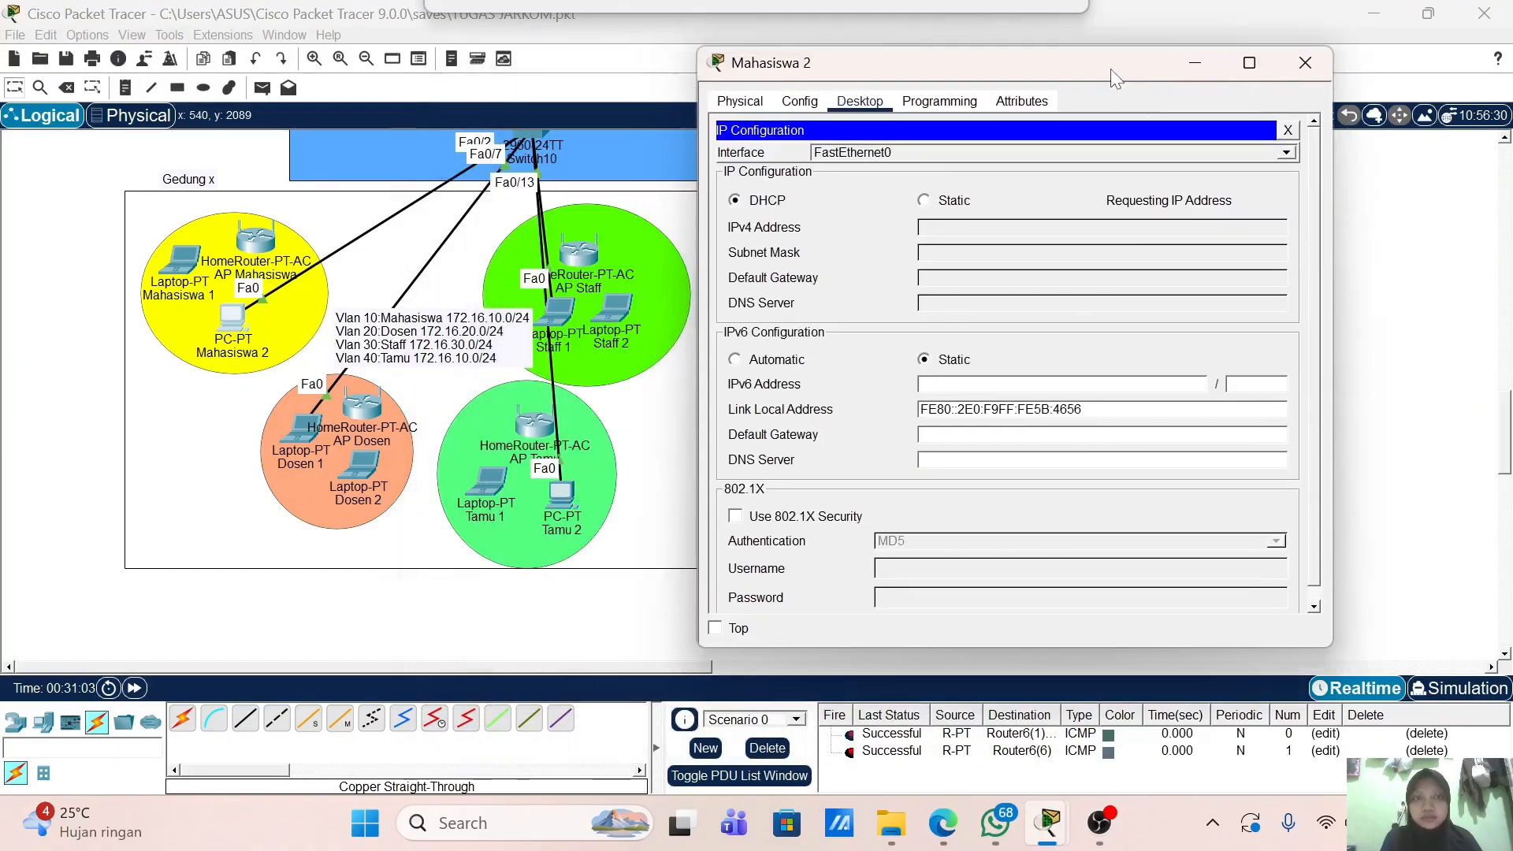
scroll(640, 275, up, 3)
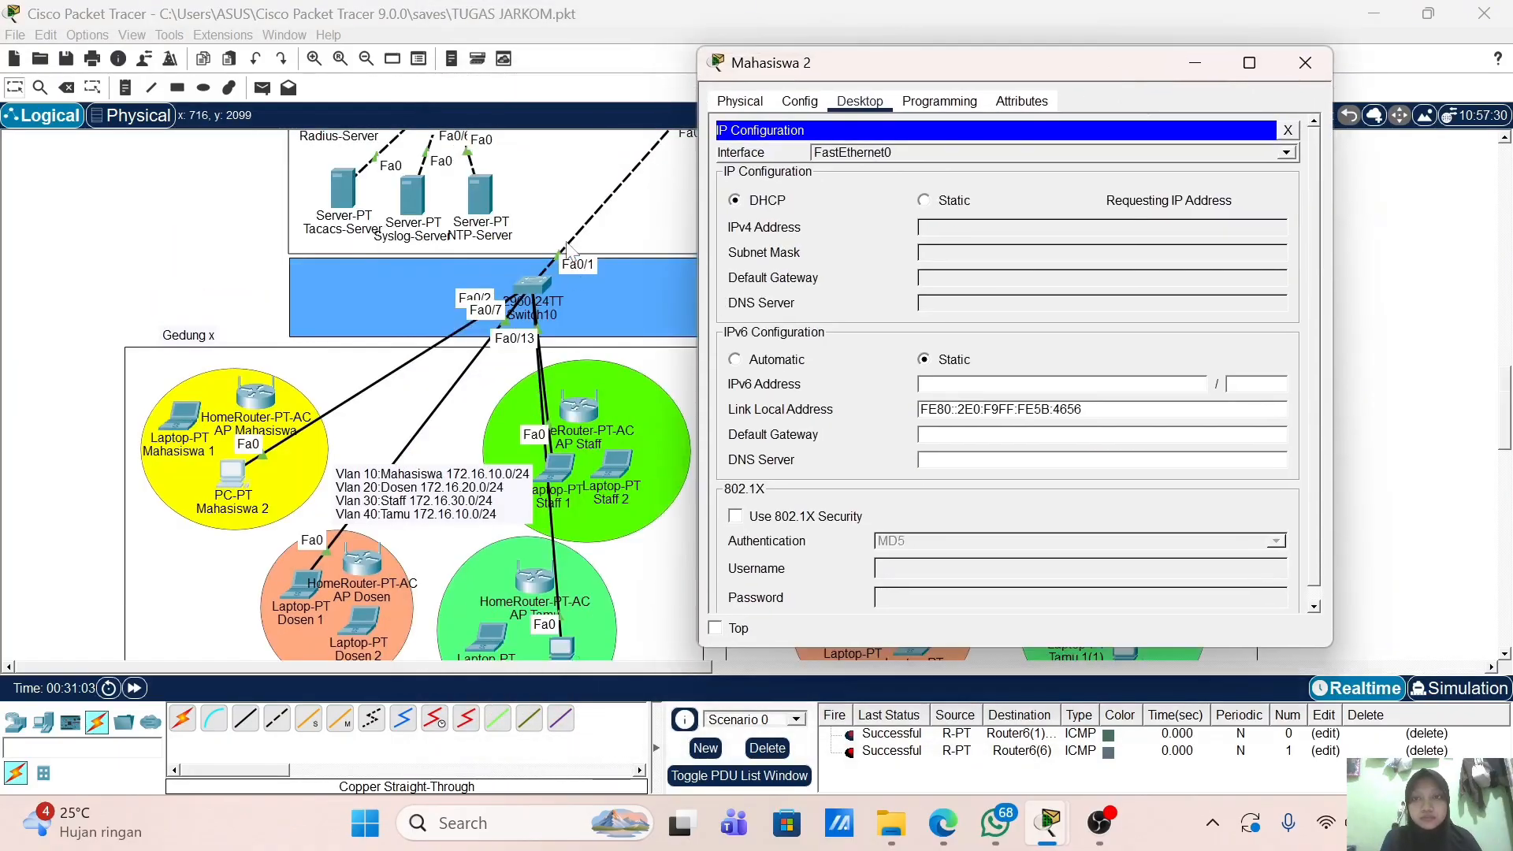
click(563, 291)
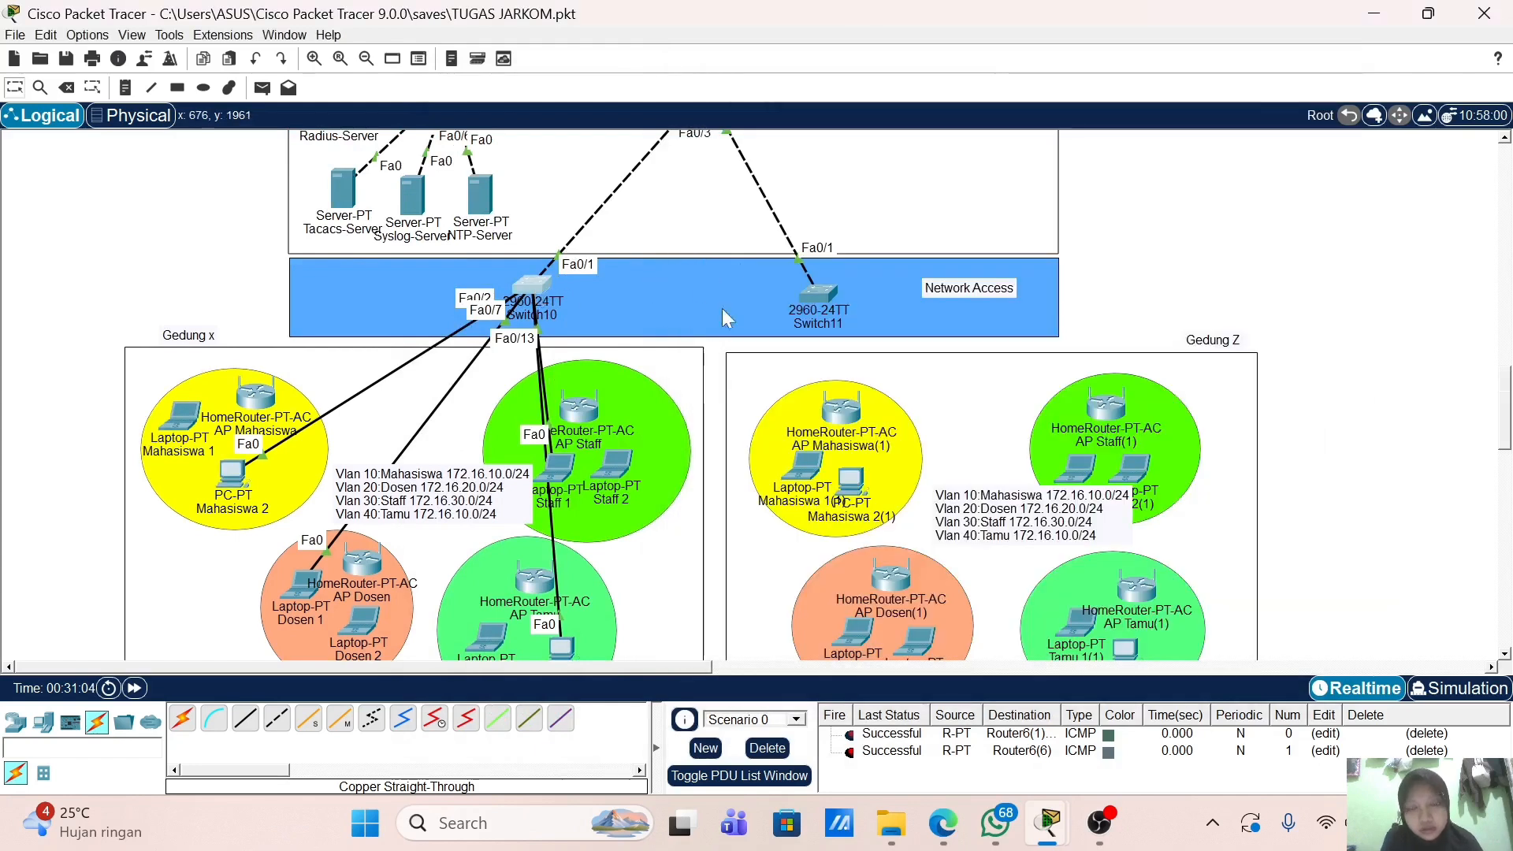
Step: Scroll back through Switch10's CLI configuration, then close its window
scroll(757, 385, up, 4)
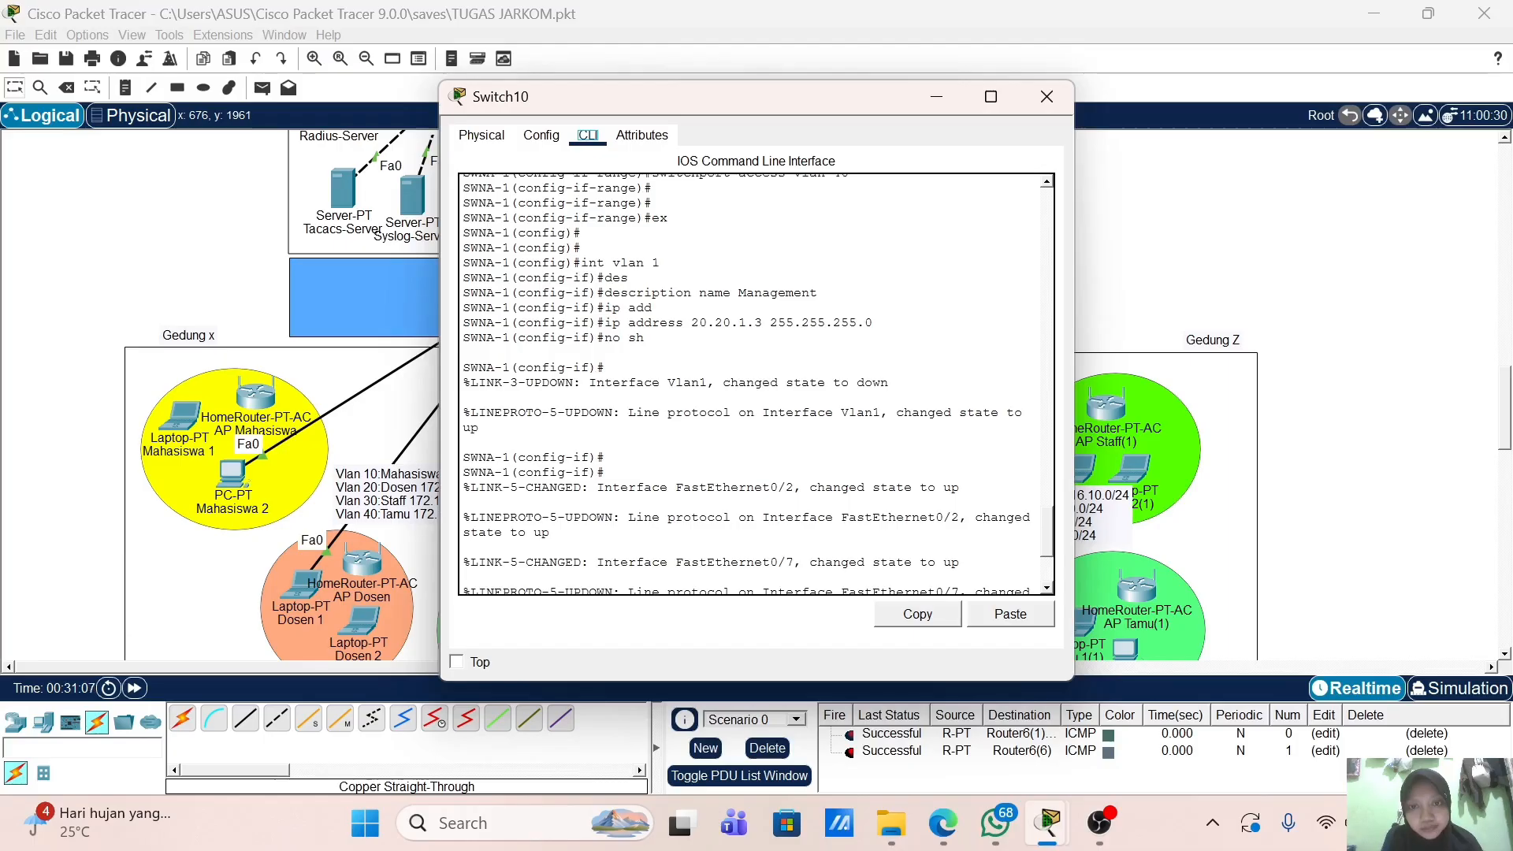
scroll(756, 385, up, 6)
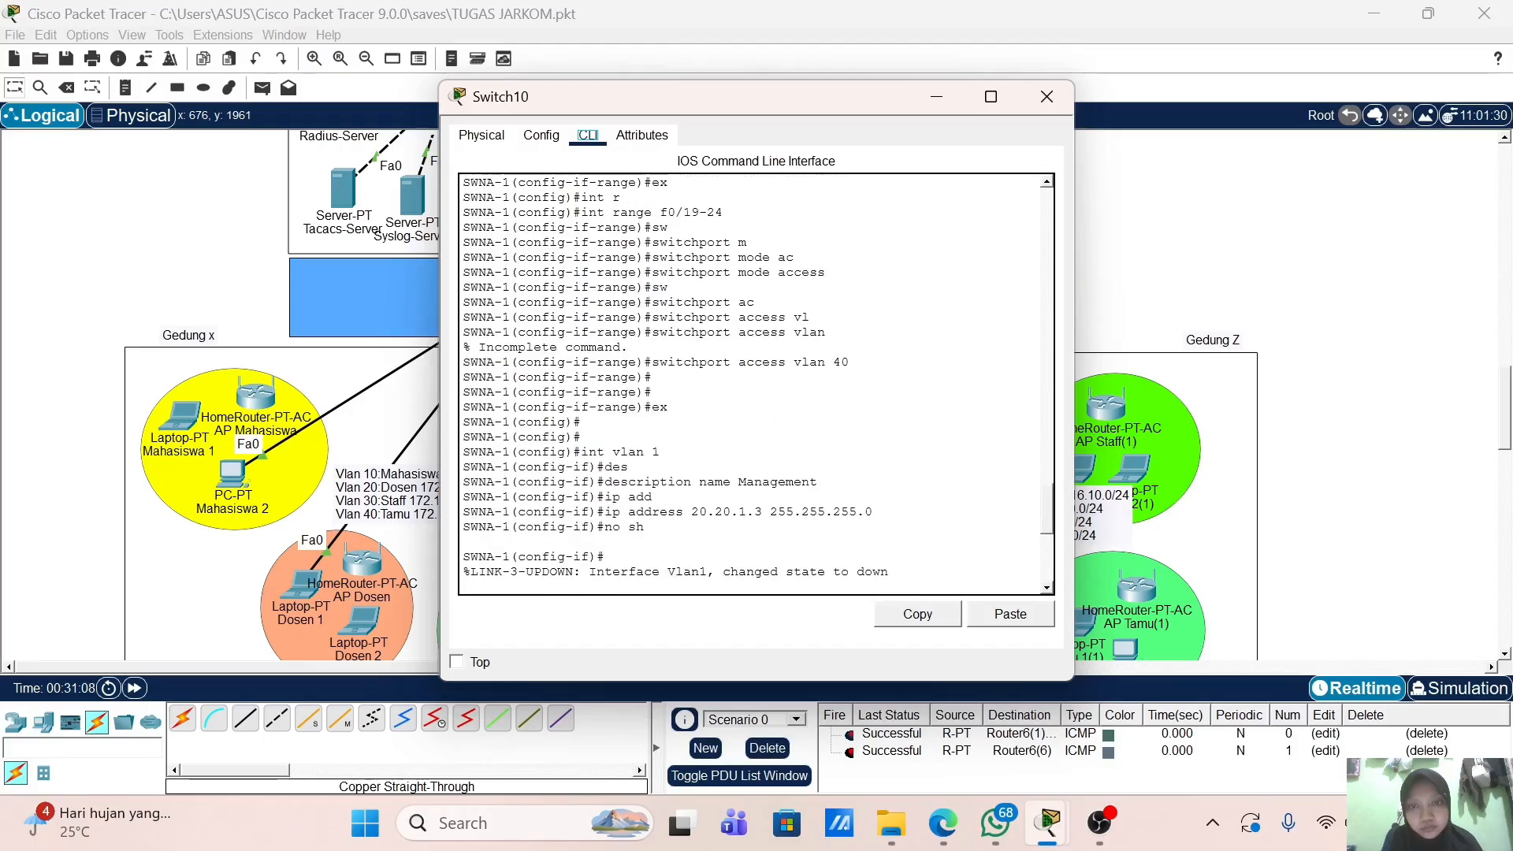
scroll(756, 384, up, 4)
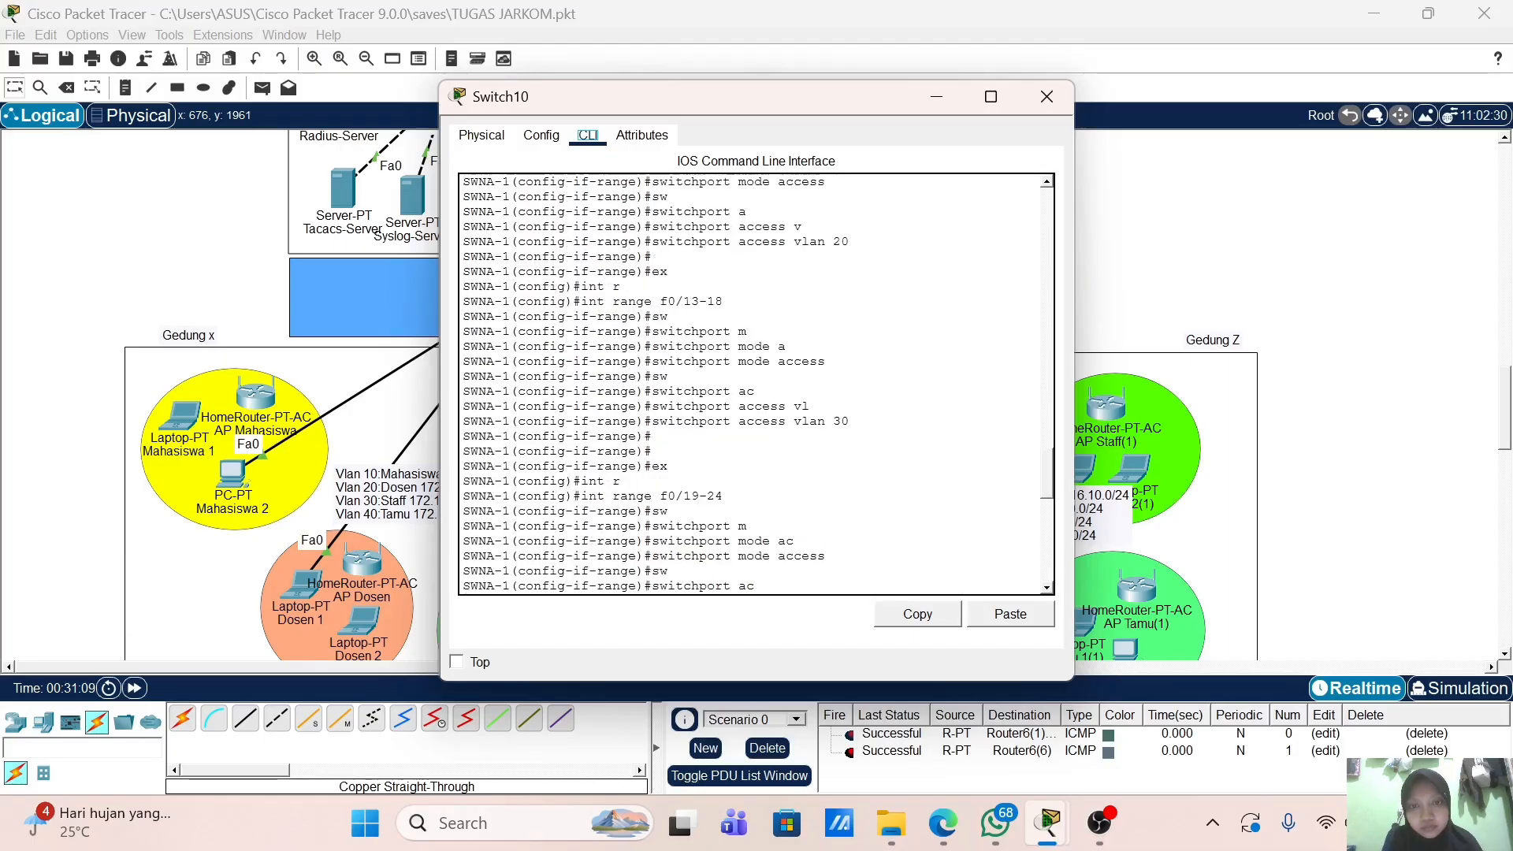
scroll(756, 384, up, 8)
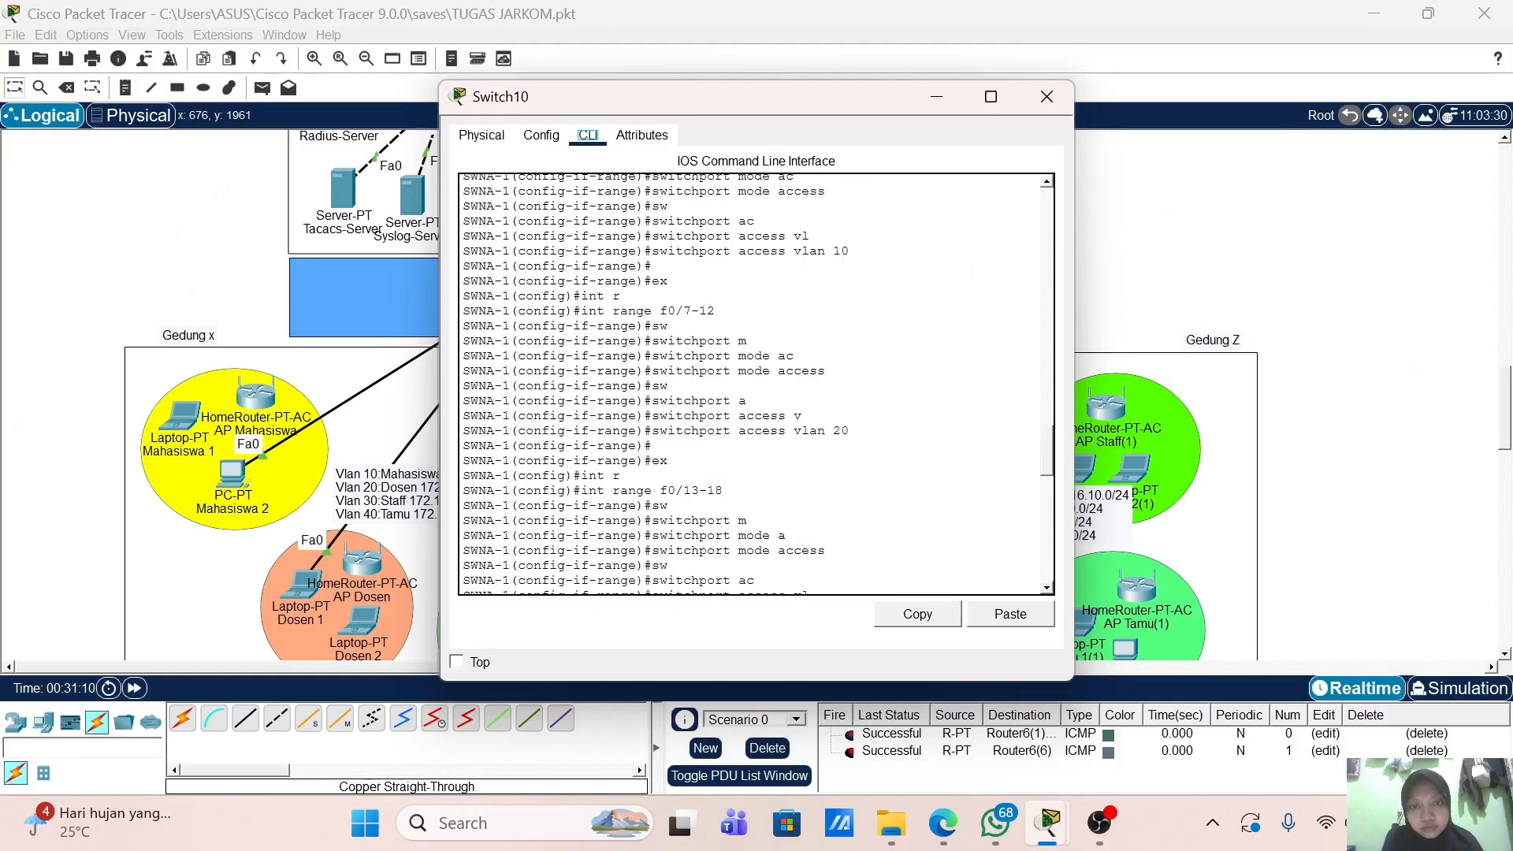
scroll(756, 384, up, 7)
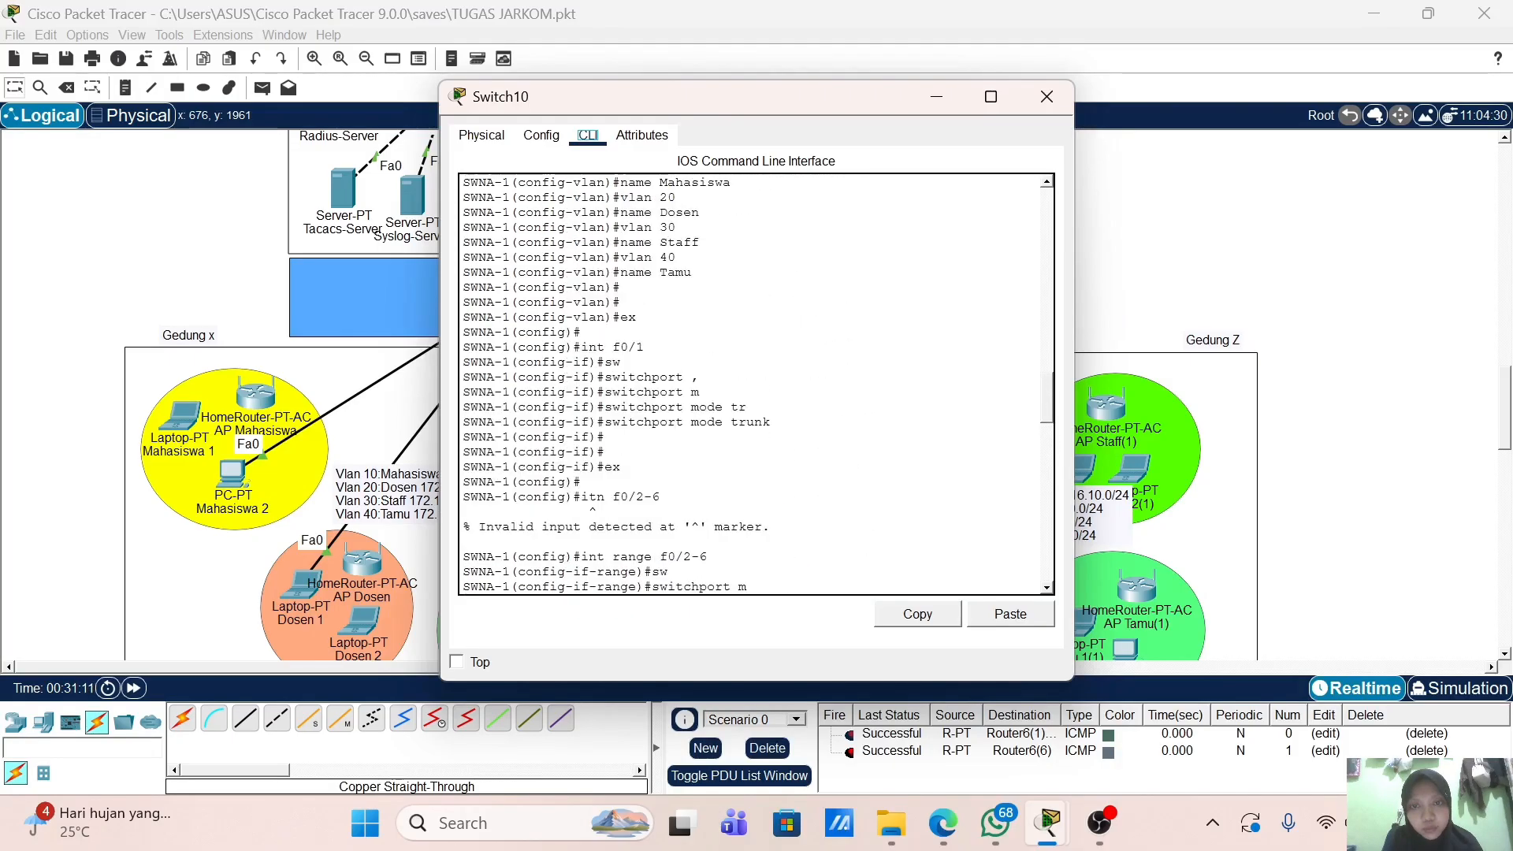
click(1046, 96)
Step: Review Switch9's configuration output, then return to the network topology
scroll(719, 343, up, 2)
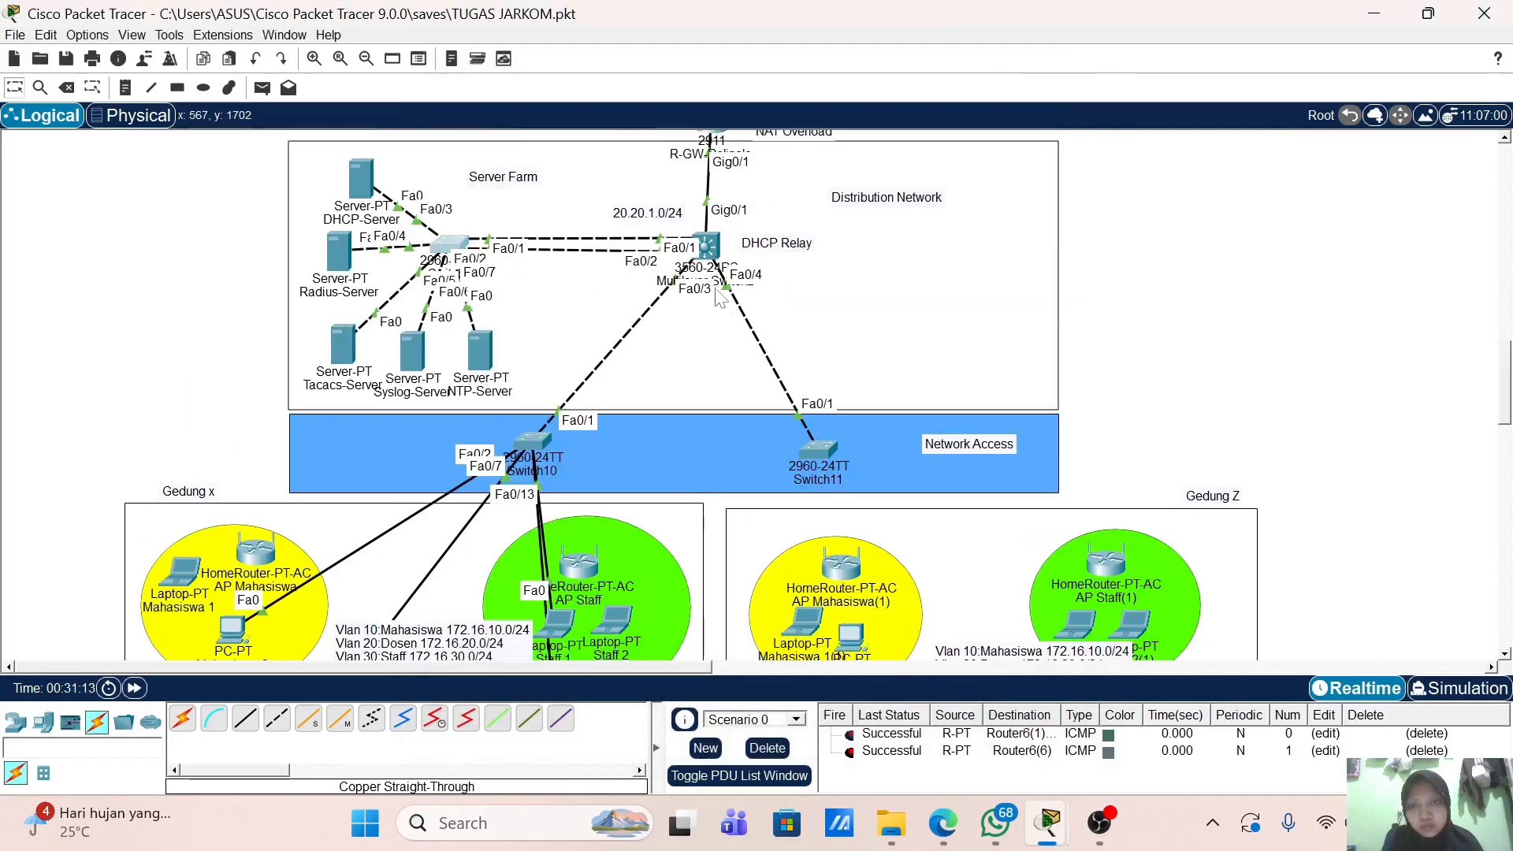
scroll(757, 324, up, 3)
scroll(756, 325, down, 3)
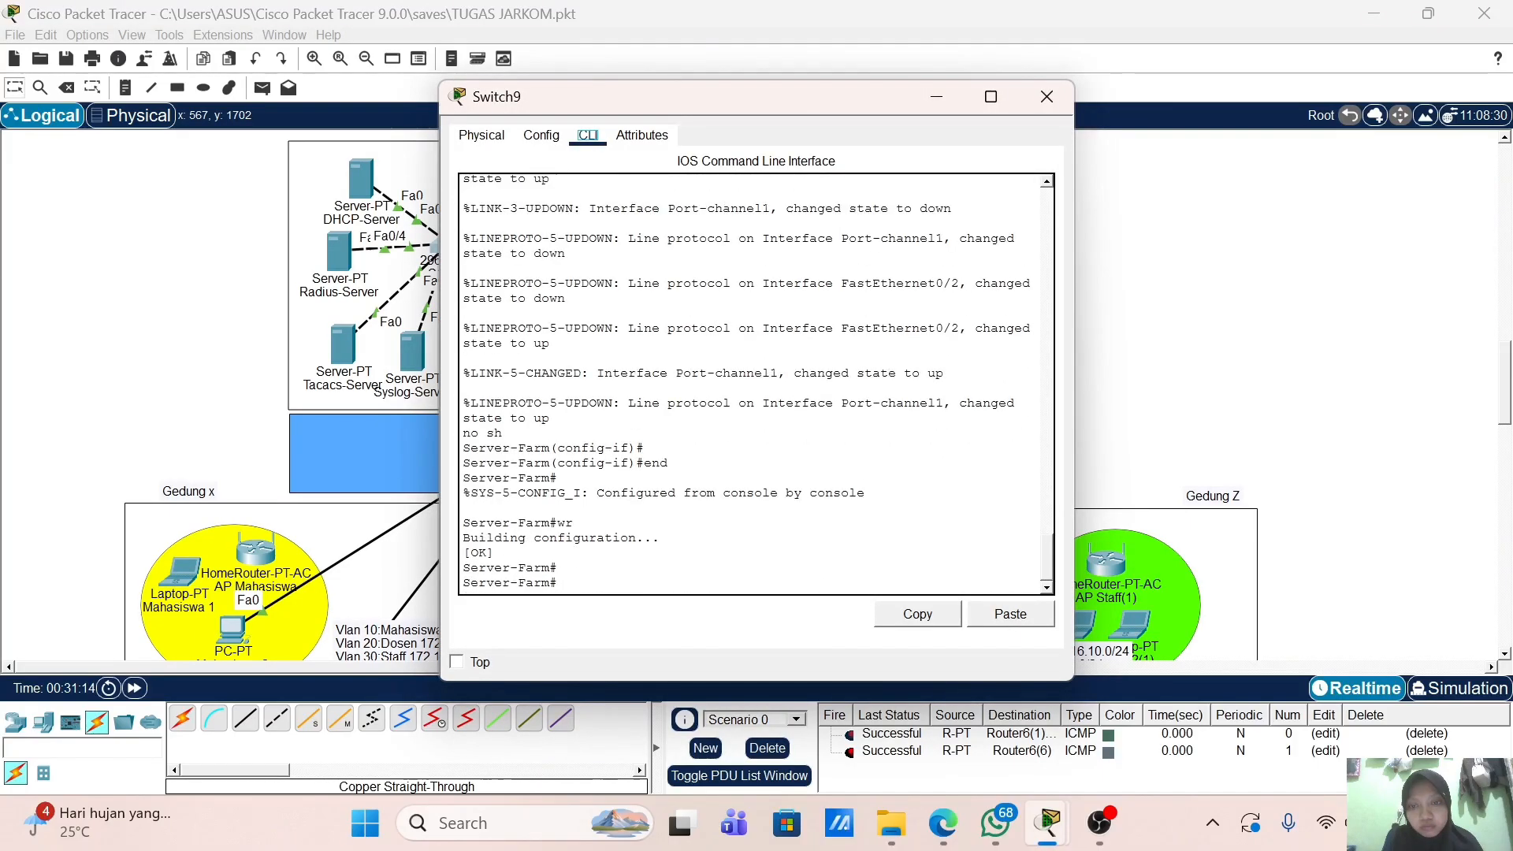
scroll(756, 383, up, 5)
scroll(756, 384, up, 6)
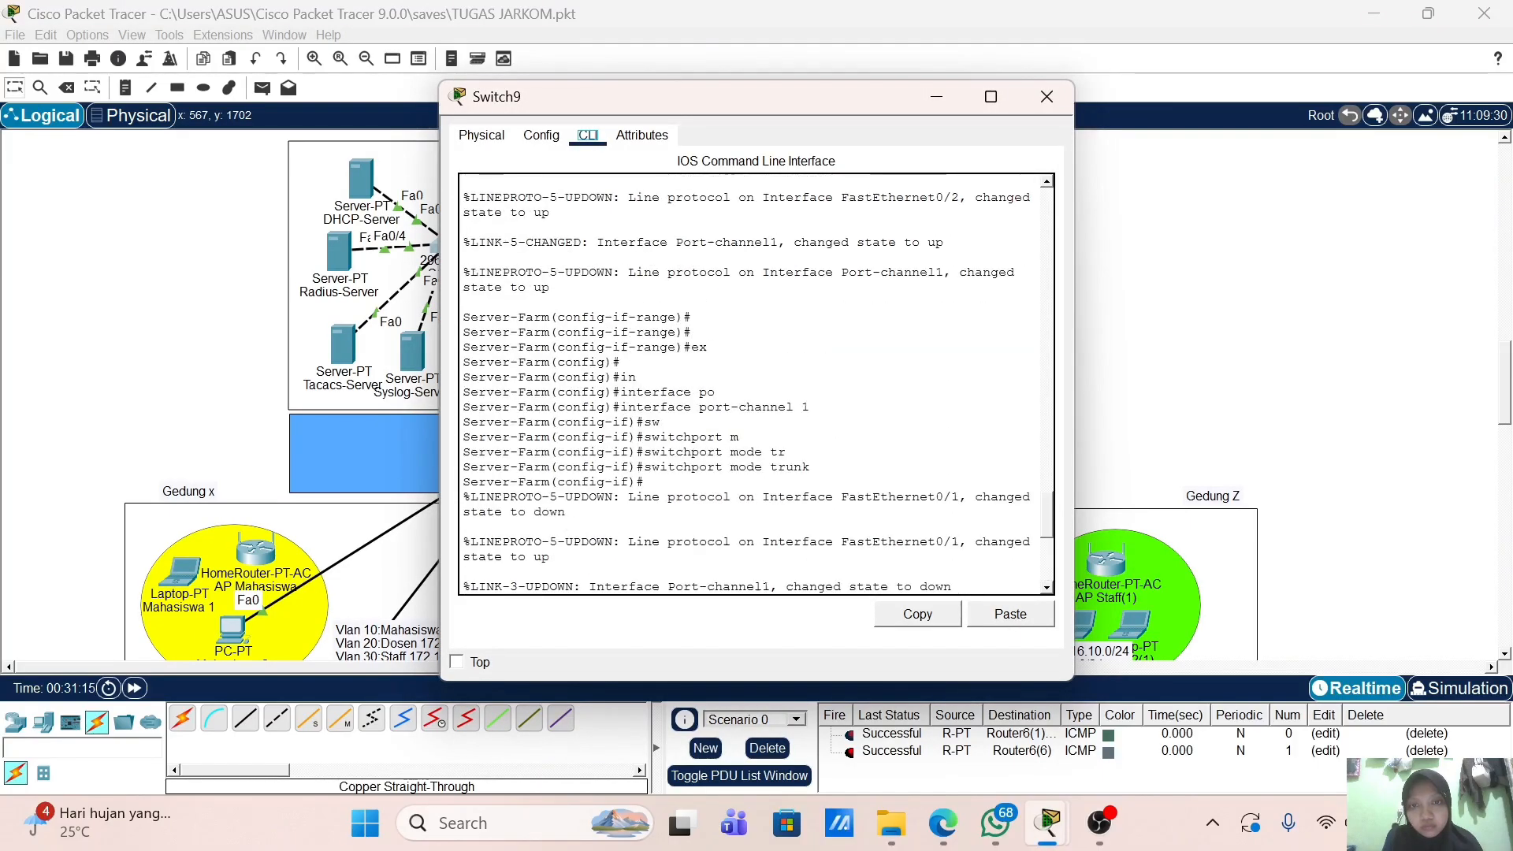
scroll(756, 383, up, 2)
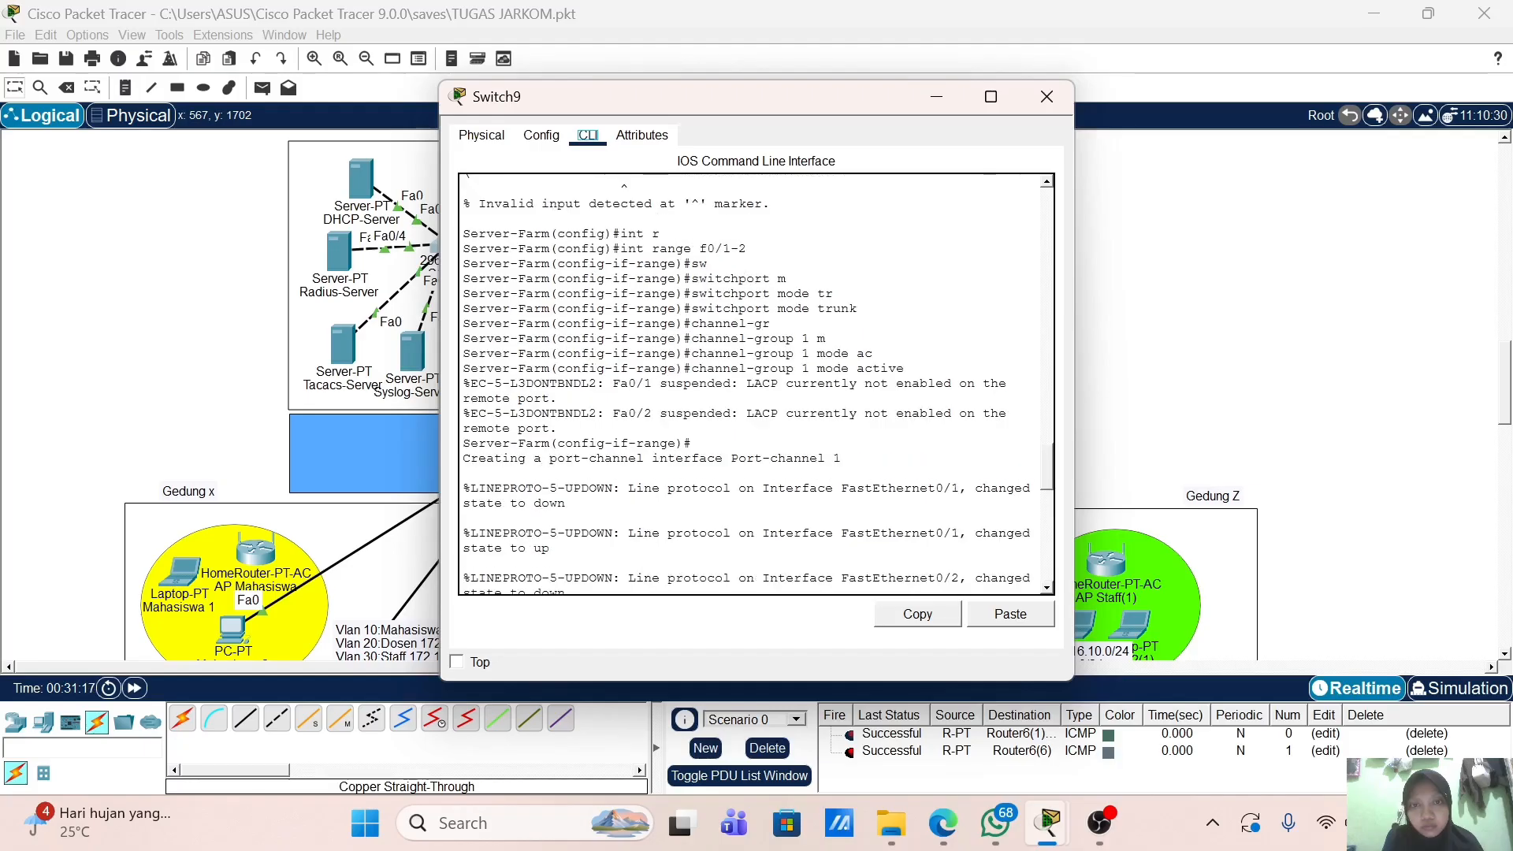
scroll(756, 383, up, 2)
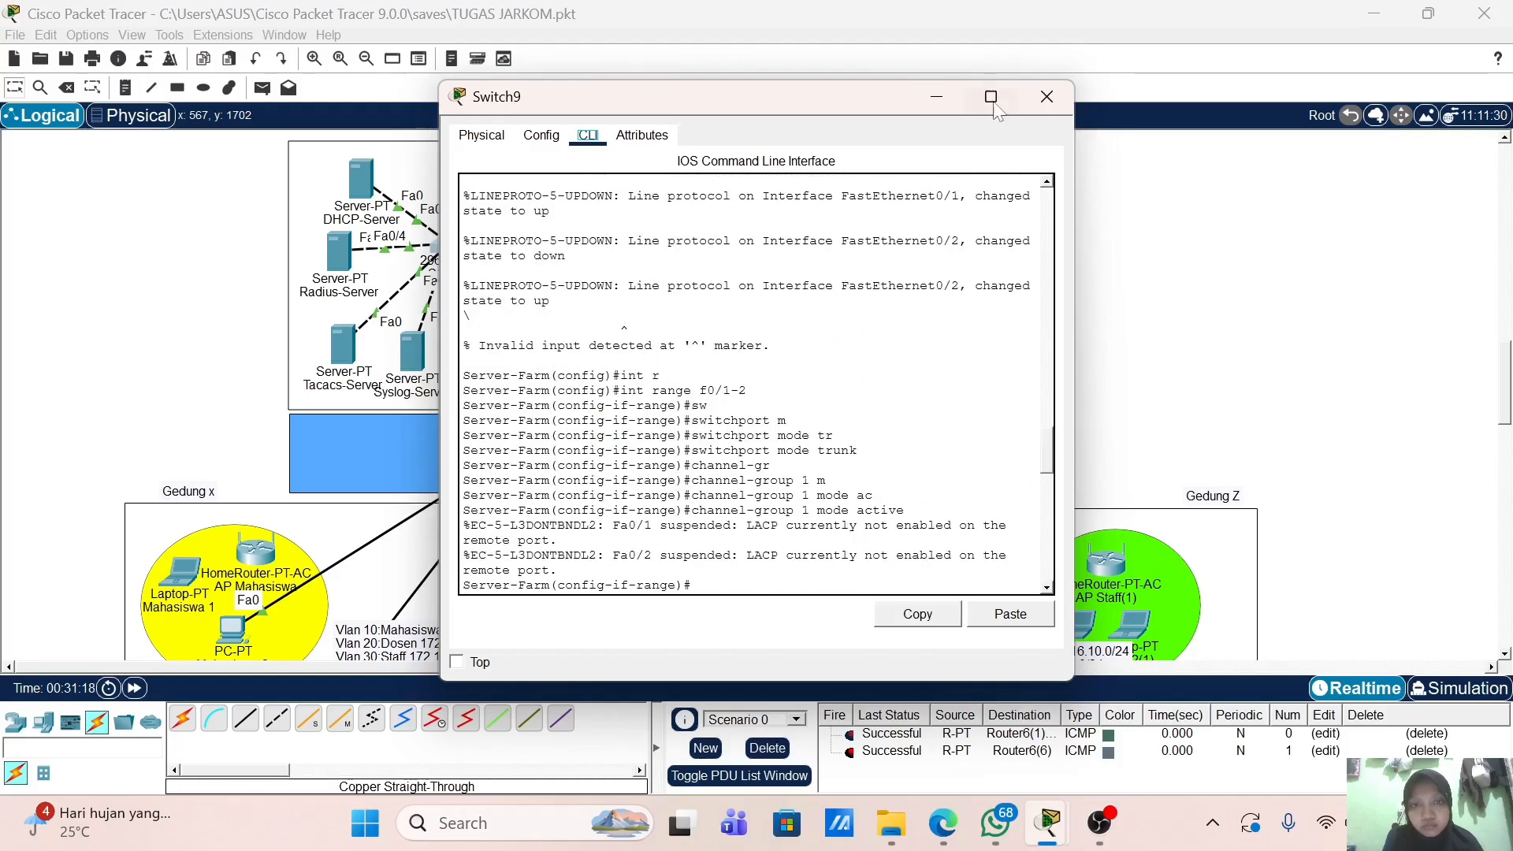
scroll(757, 384, up, 6)
scroll(756, 384, down, 2)
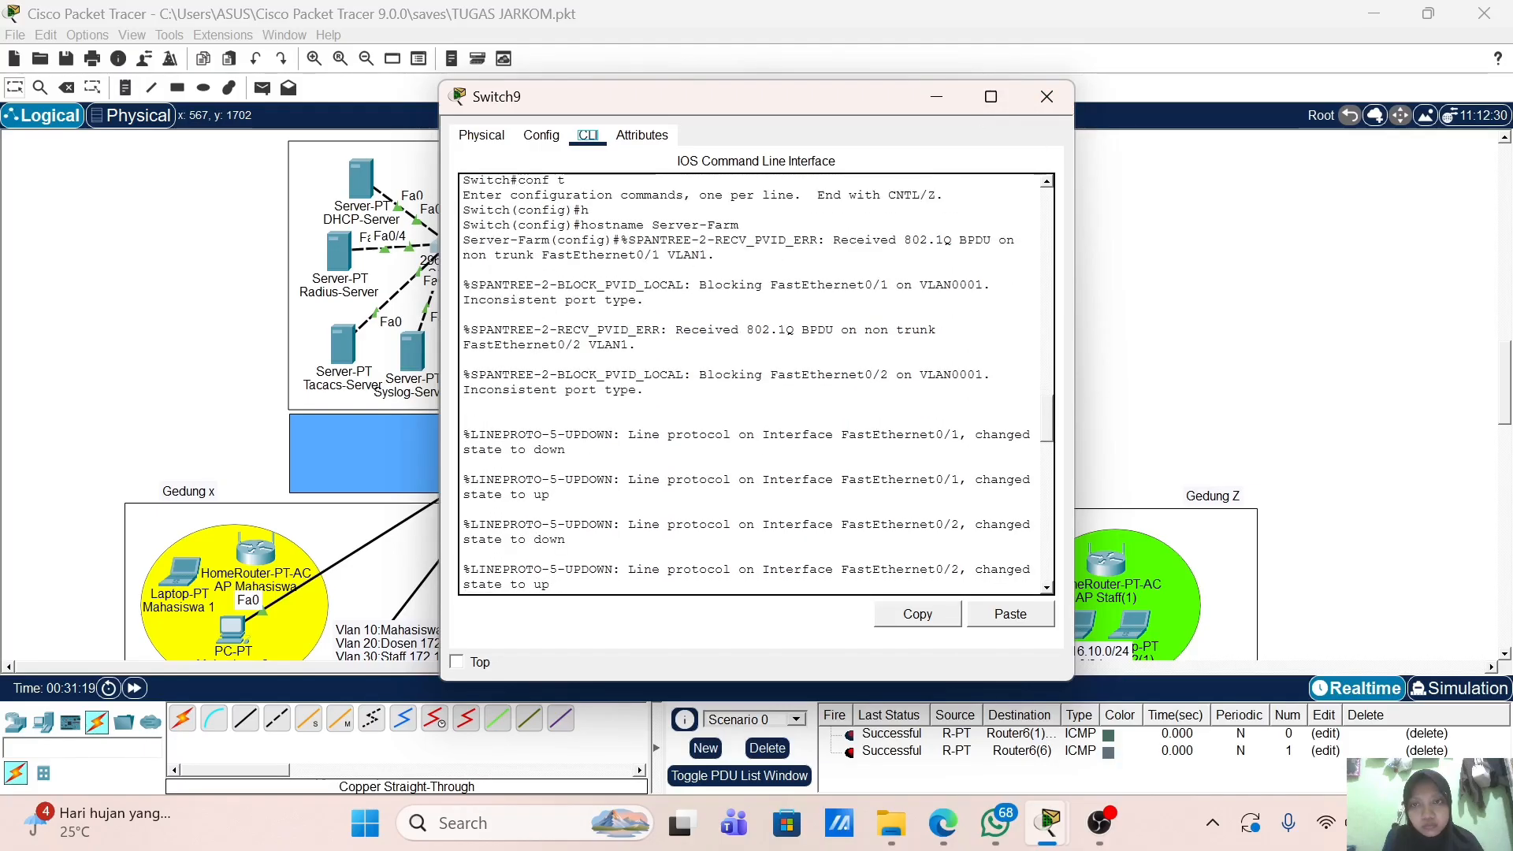
click(183, 334)
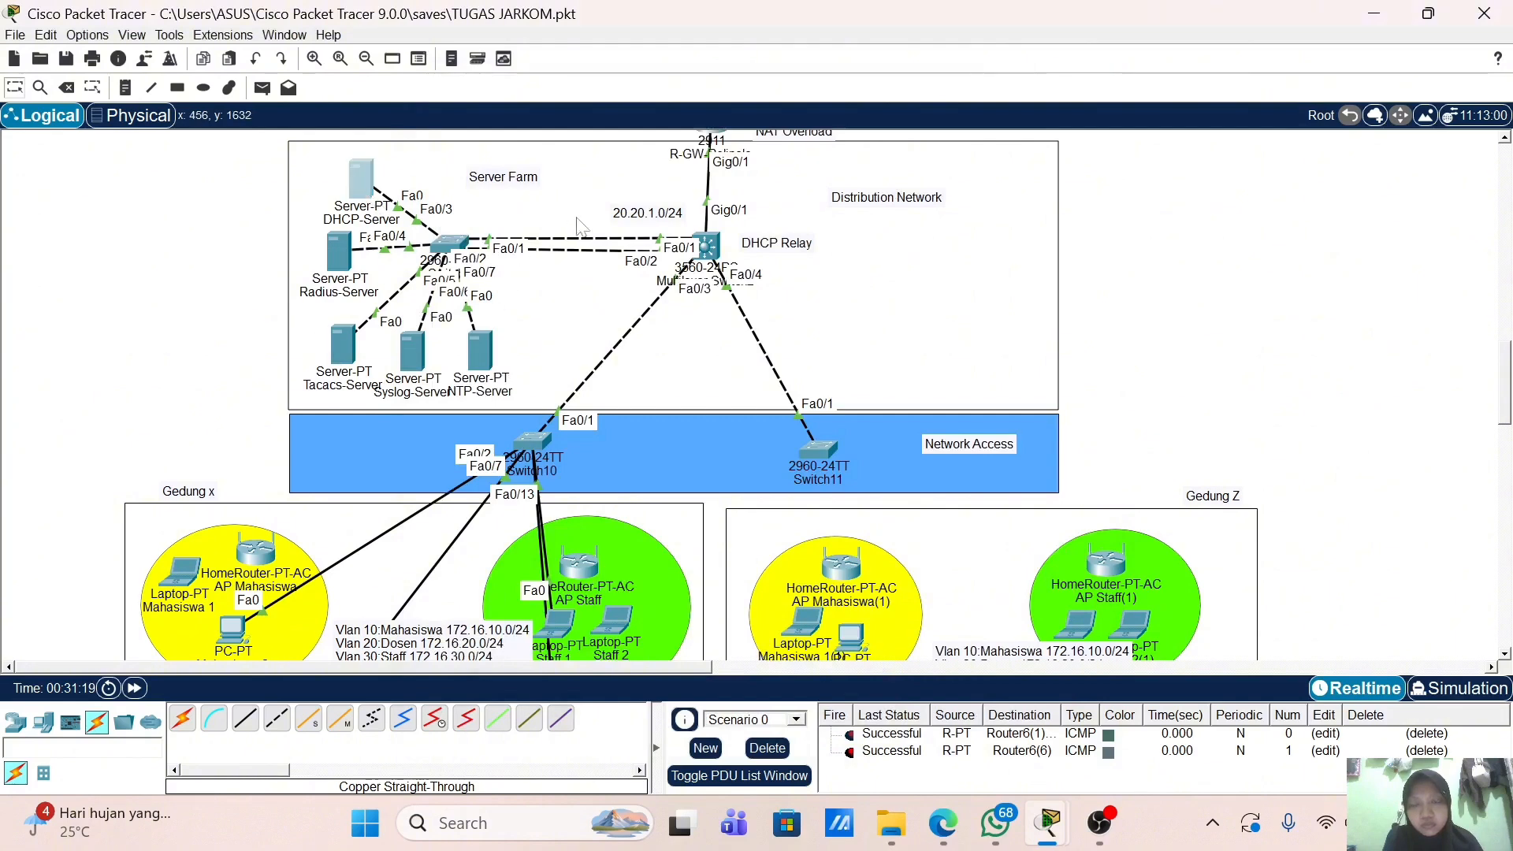
Step: Check the DHCP-Server's IP configuration, then close its window
click(361, 180)
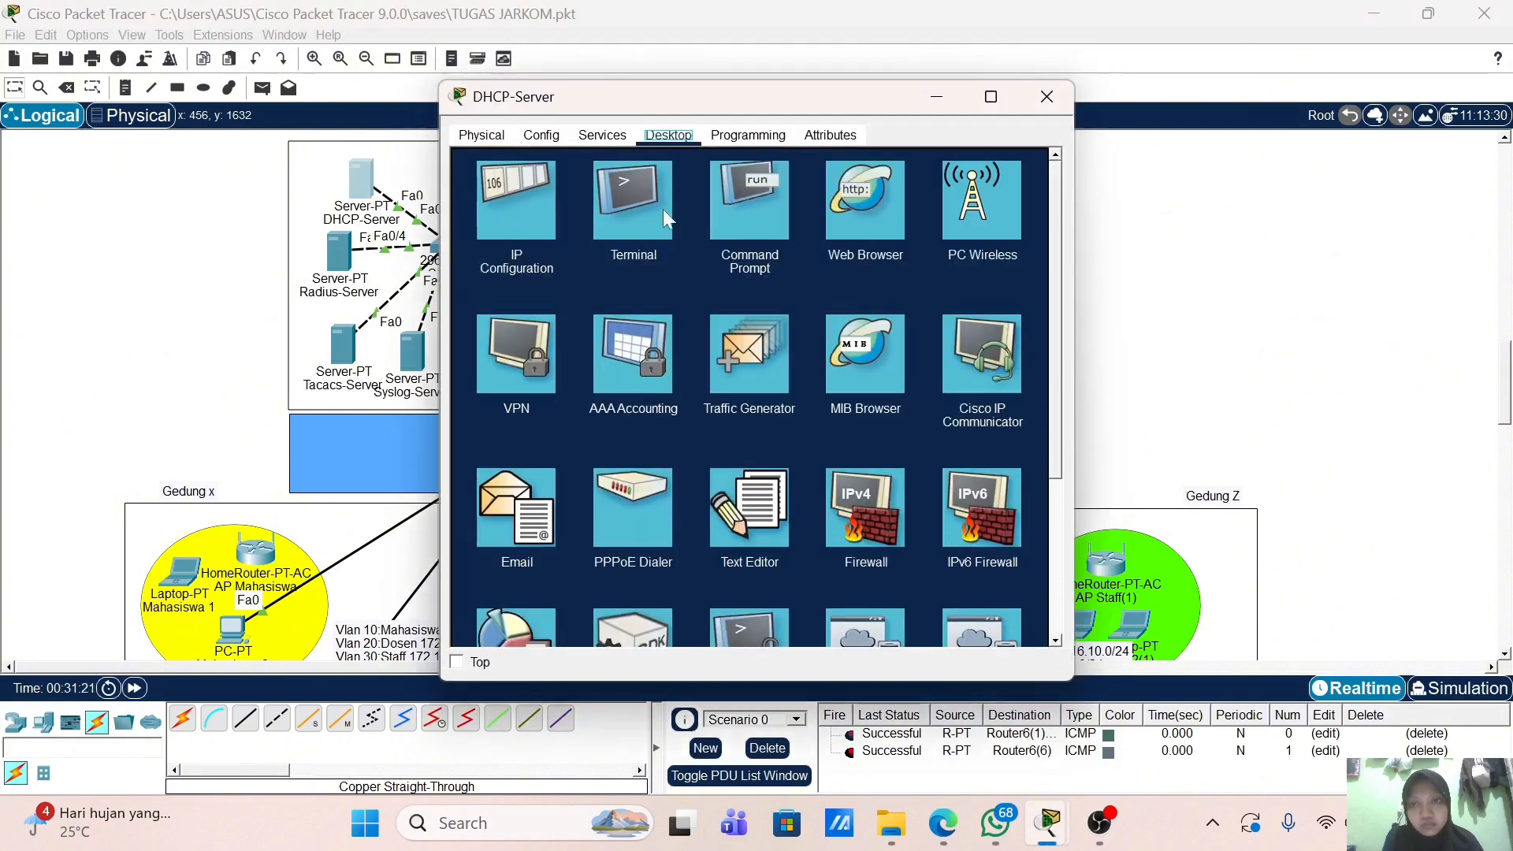
click(517, 216)
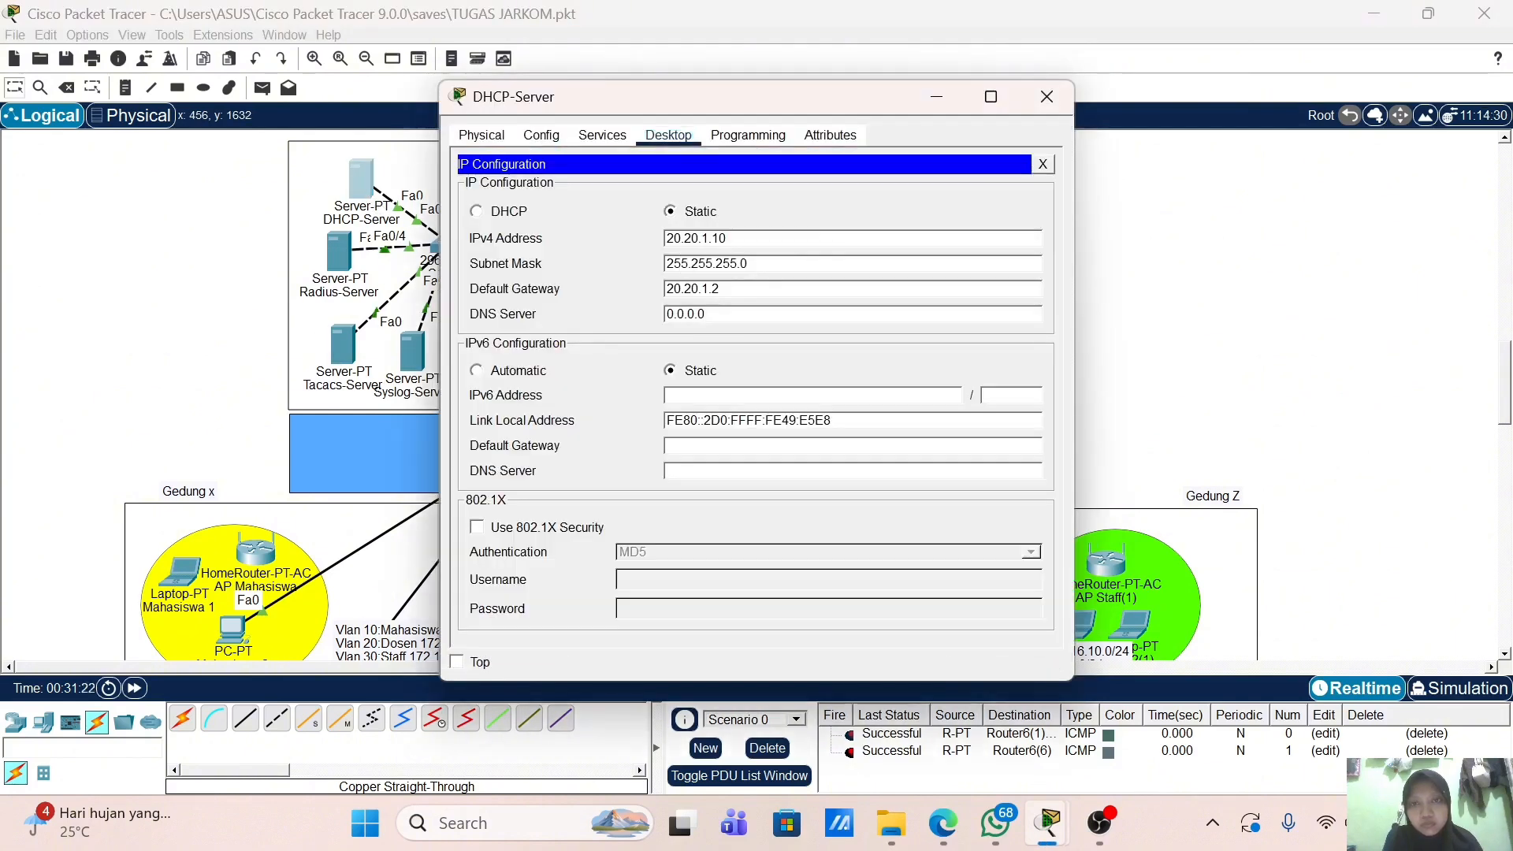
click(1045, 102)
scroll(256, 579, down, 3)
scroll(256, 579, up, 2)
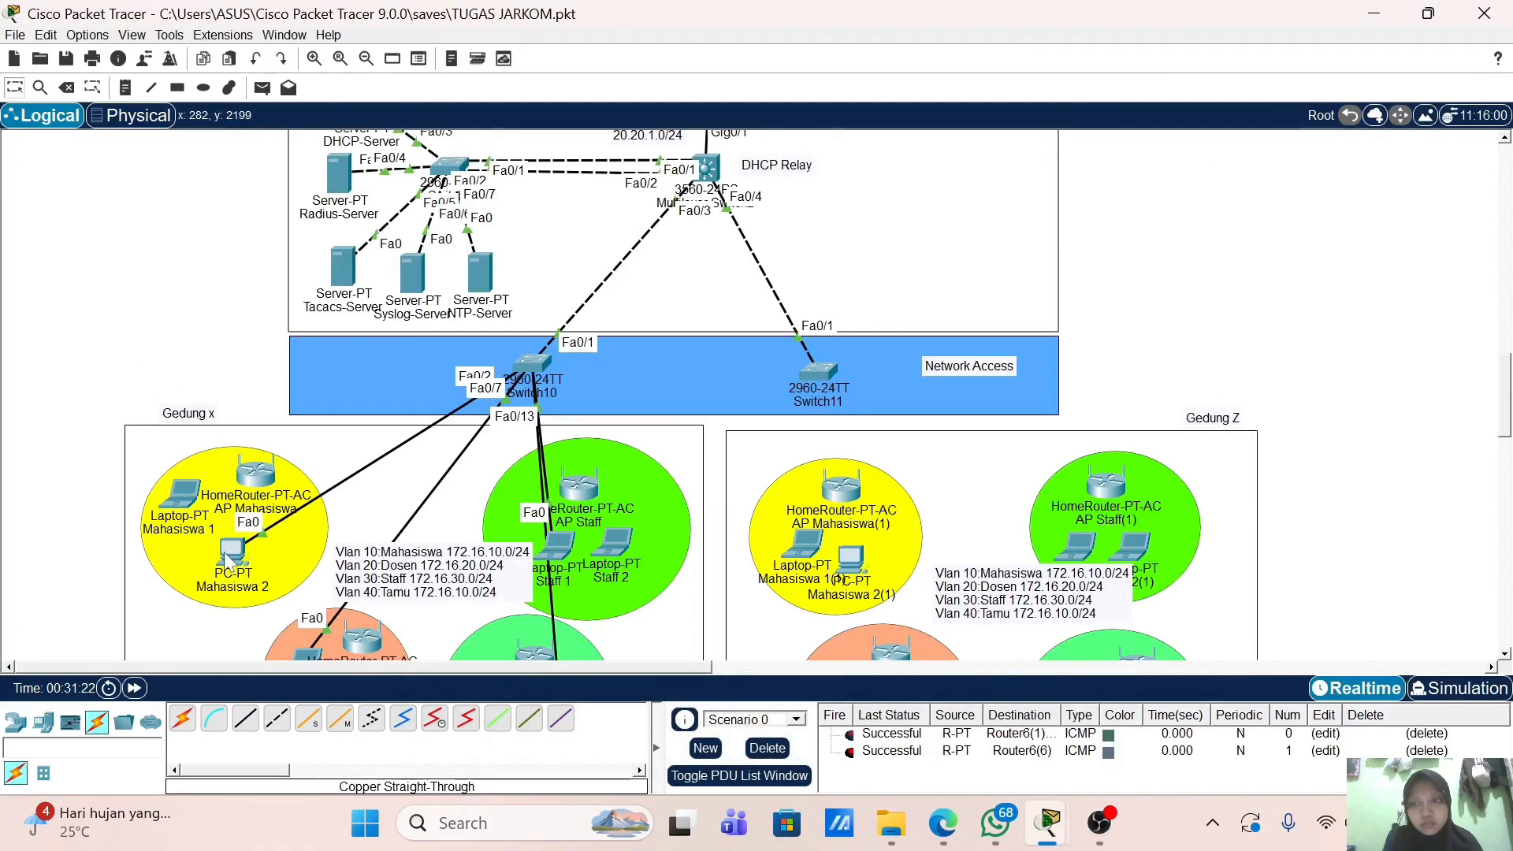
Step: Switch Mahasiswa 2 from Static back to DHCP to request a new address
click(228, 555)
click(940, 203)
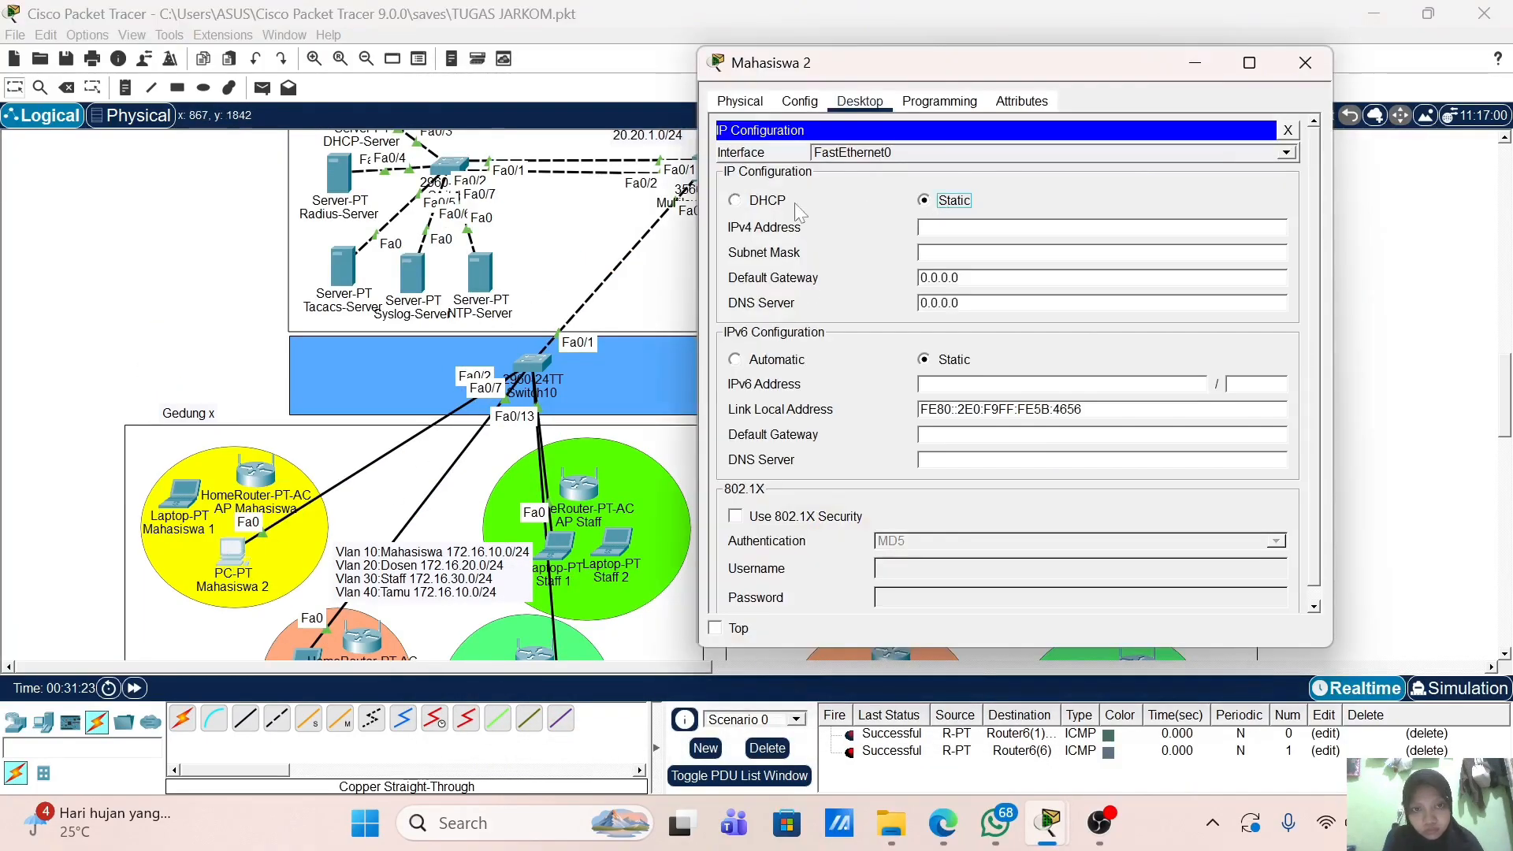
click(766, 203)
click(1195, 69)
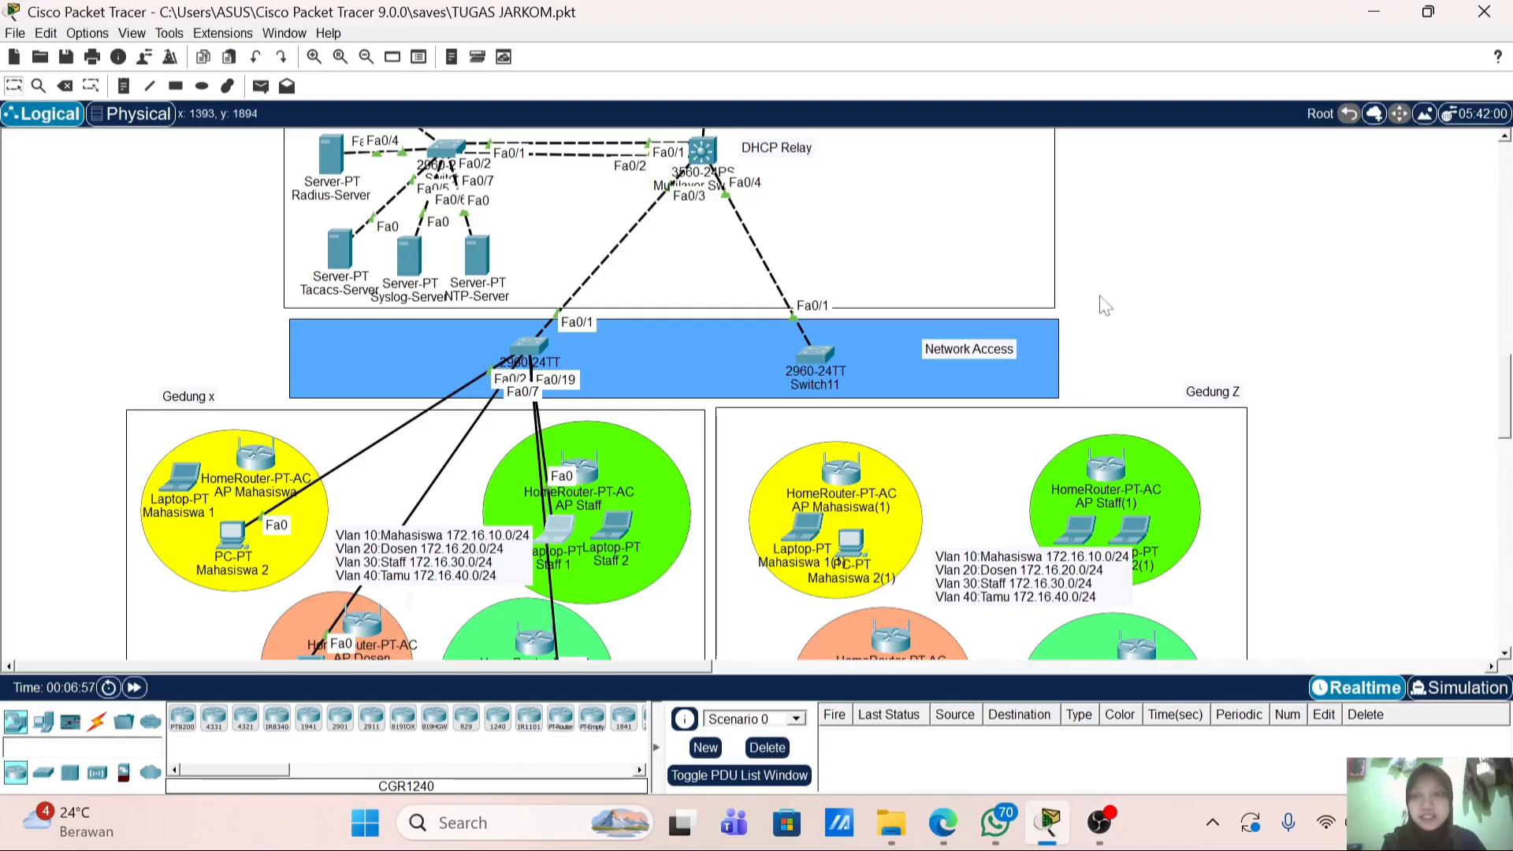
scroll(961, 301, down, 3)
scroll(961, 301, up, 3)
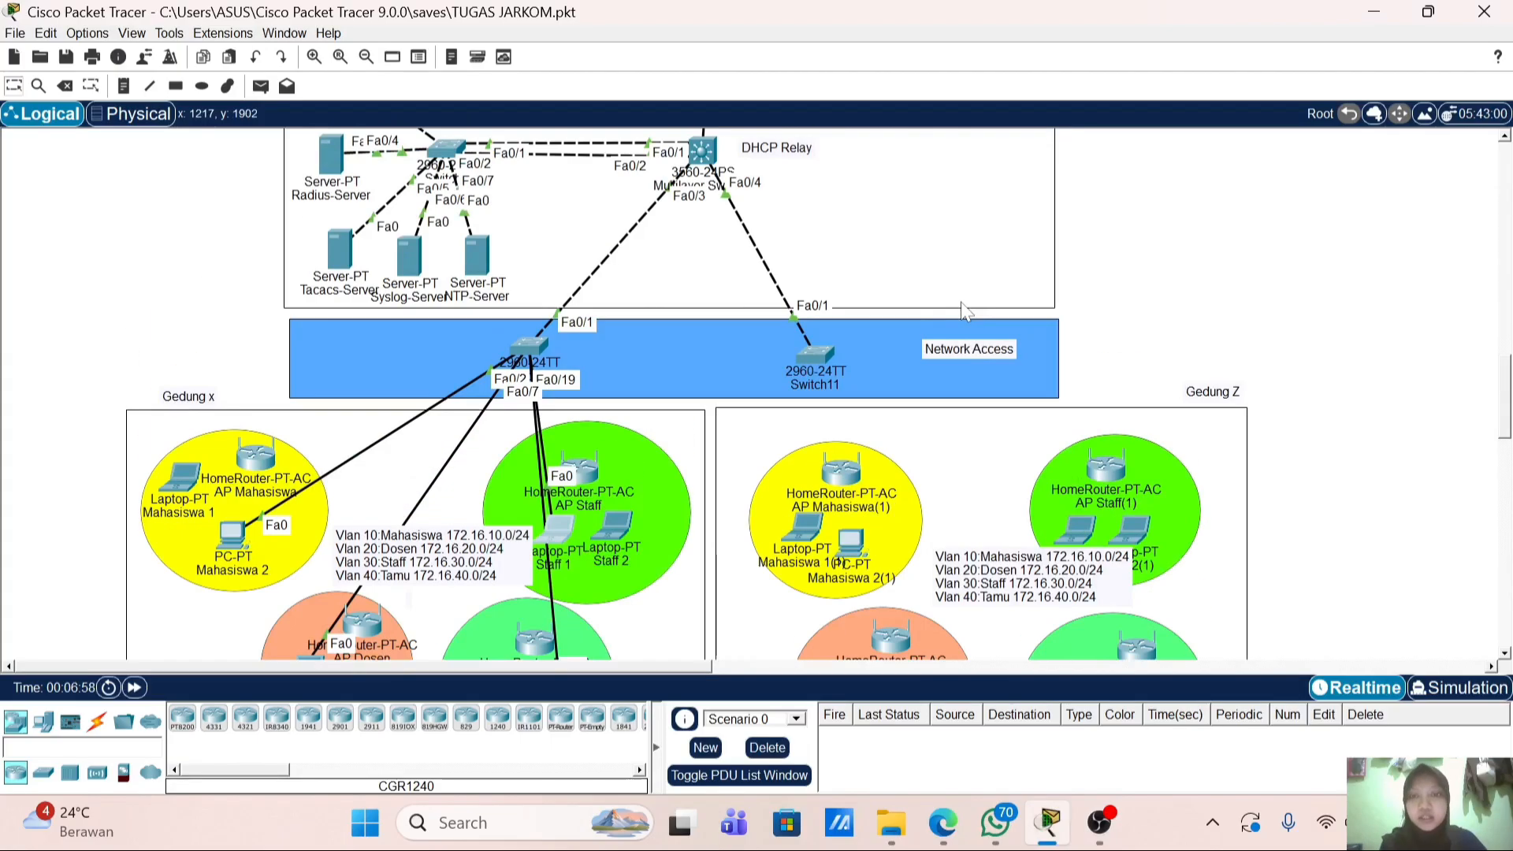
scroll(907, 323, down, 1)
scroll(856, 344, down, 1)
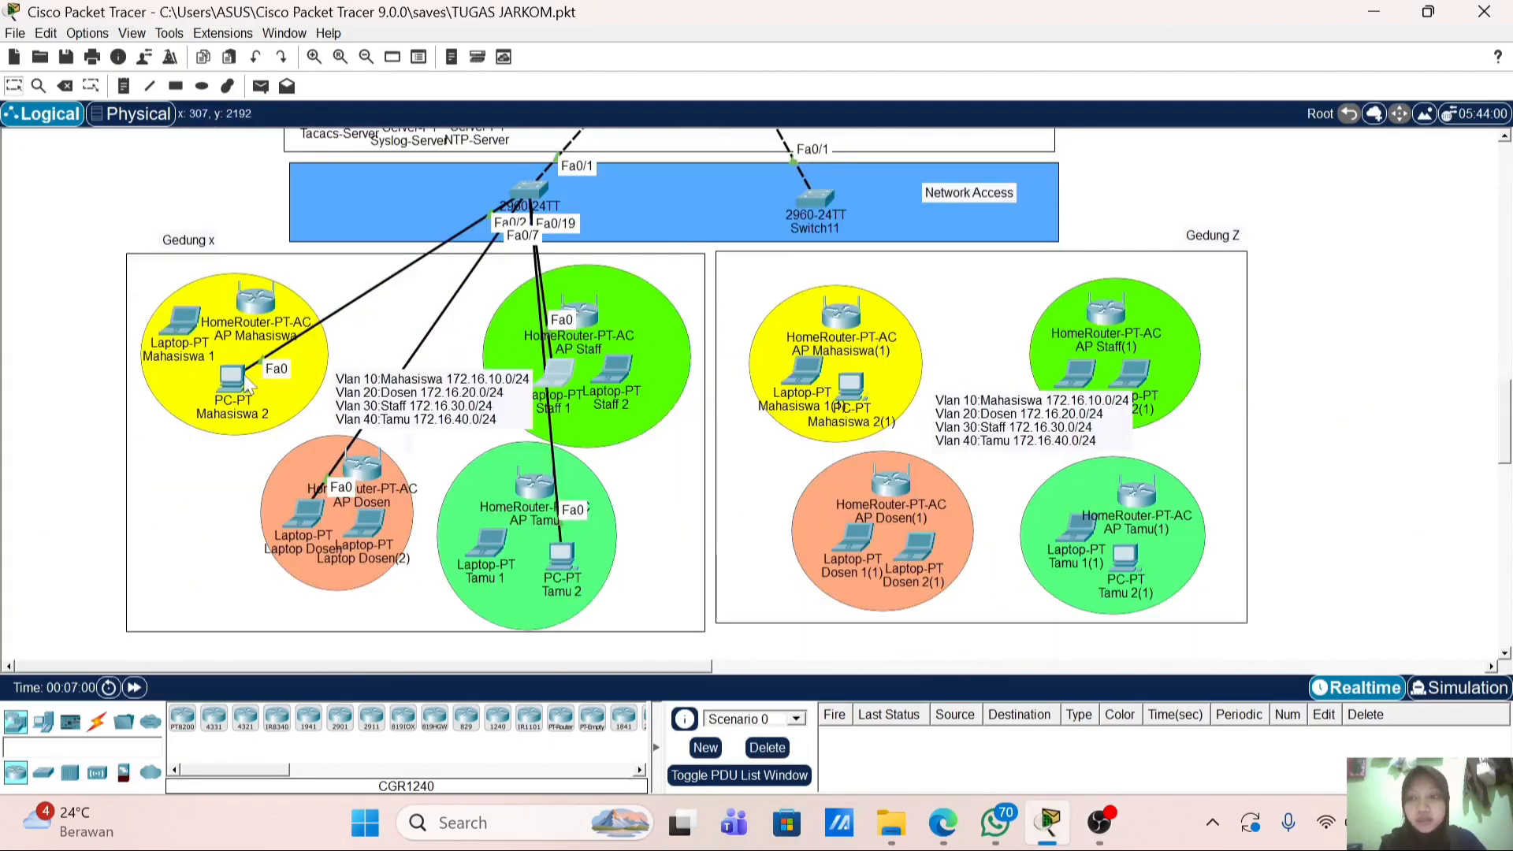
click(237, 384)
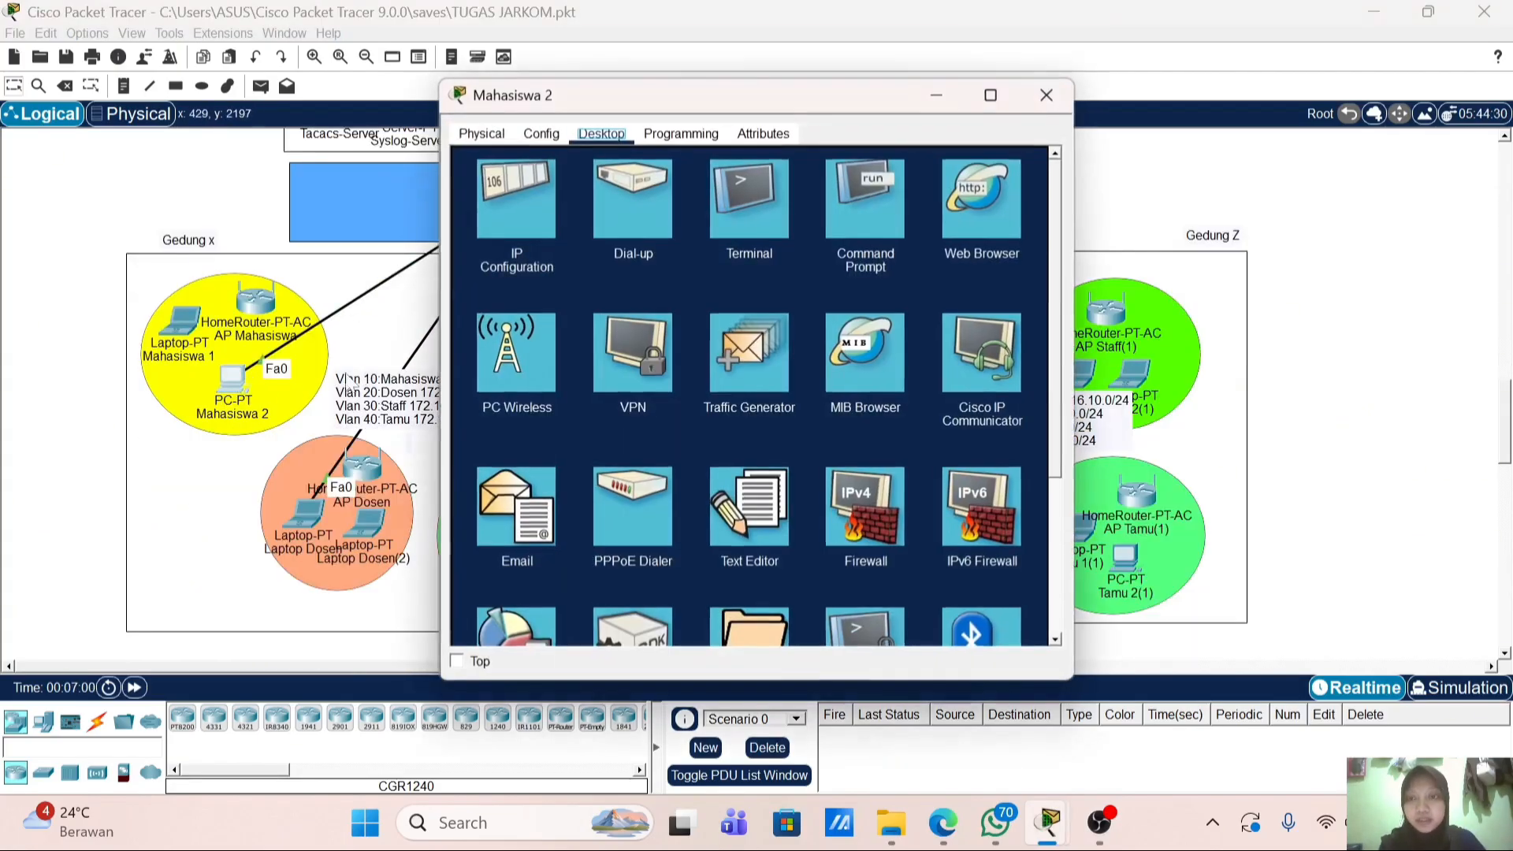
click(536, 219)
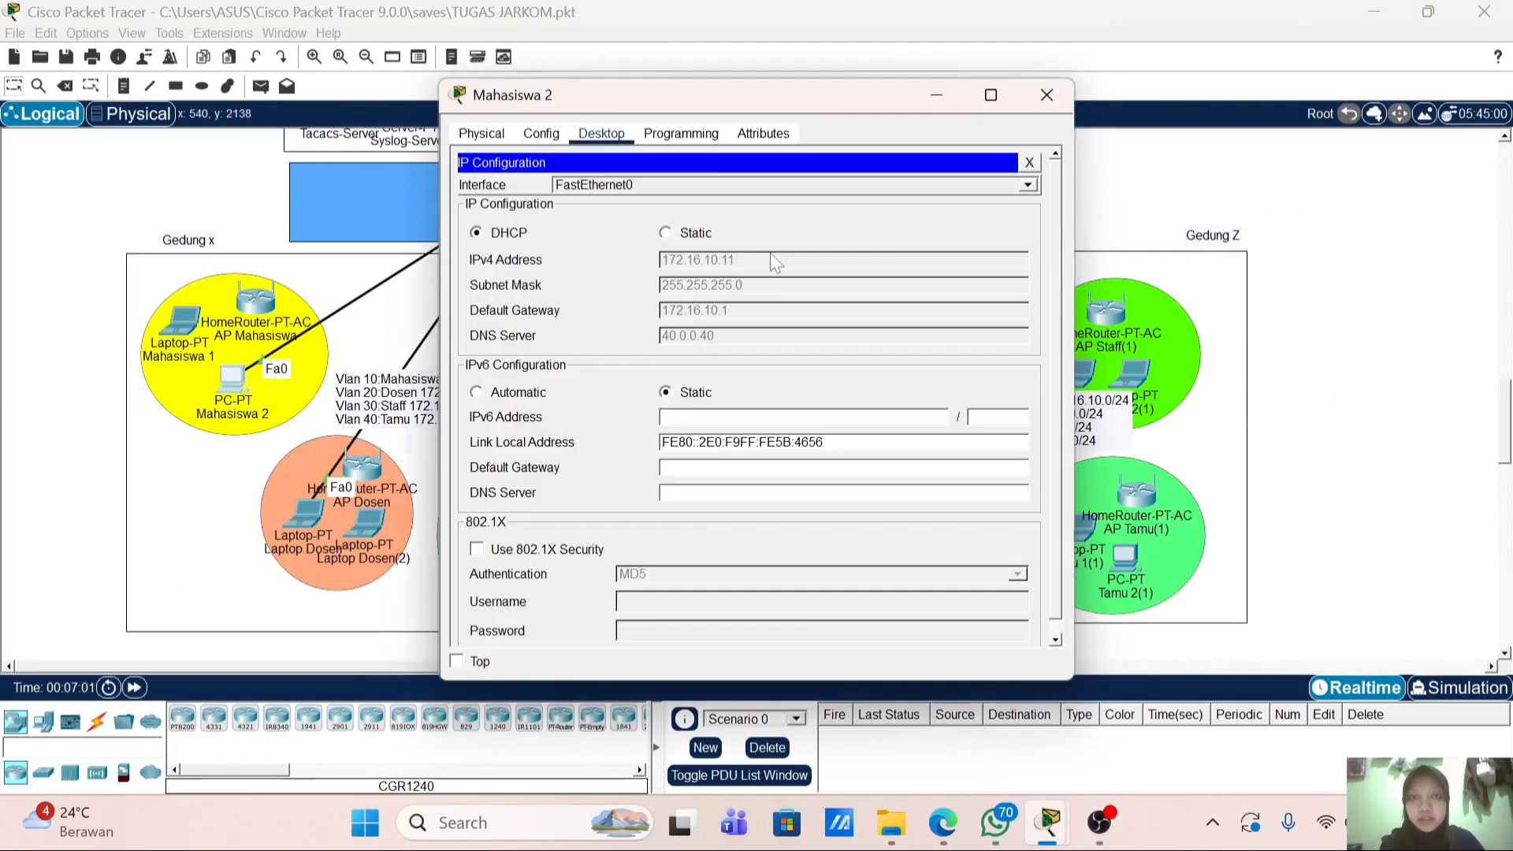
click(1047, 95)
click(319, 517)
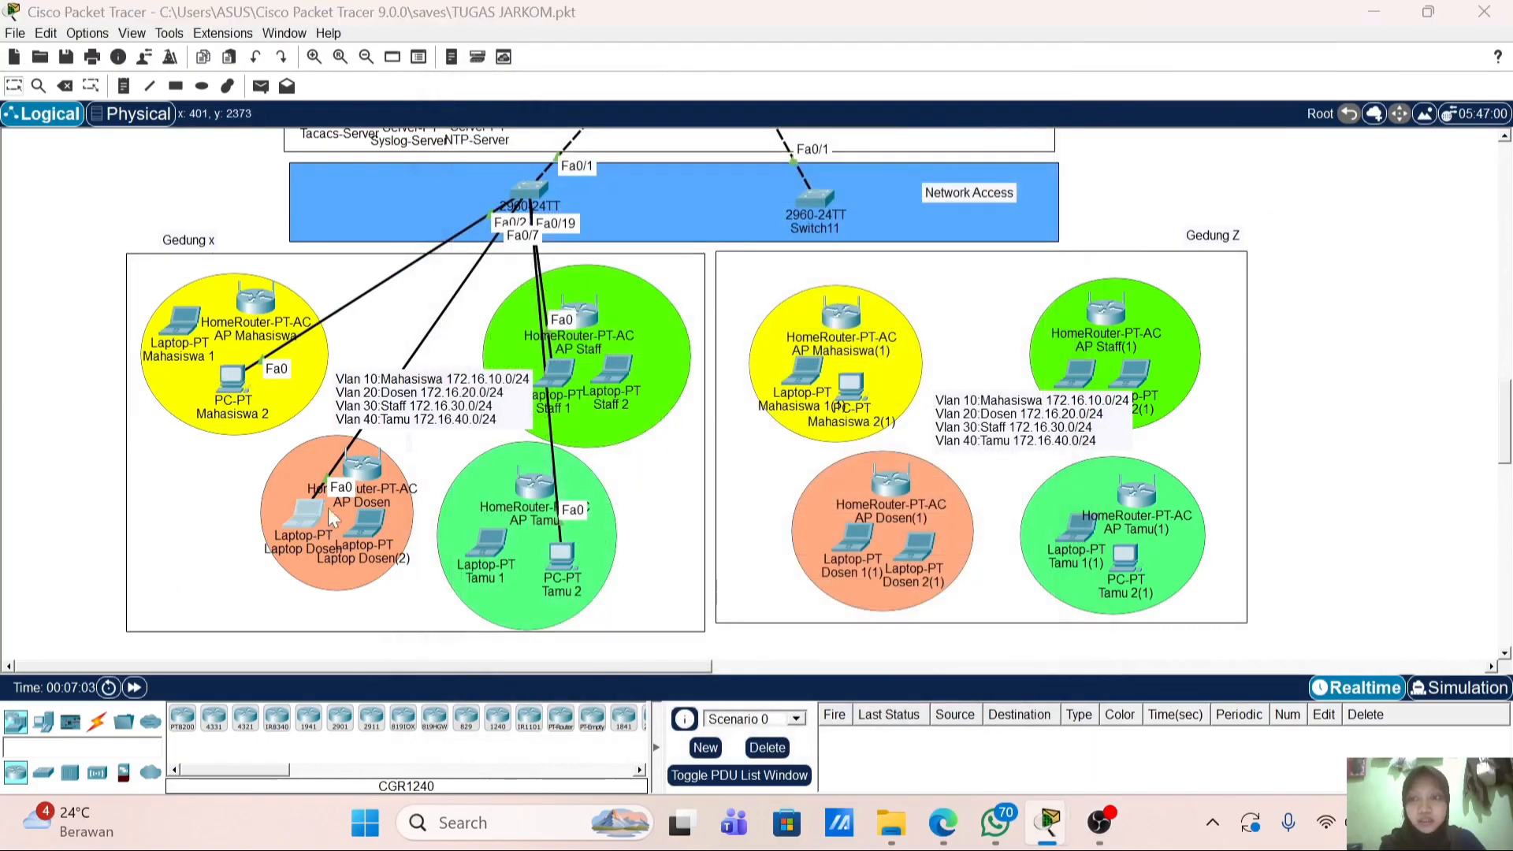
click(519, 227)
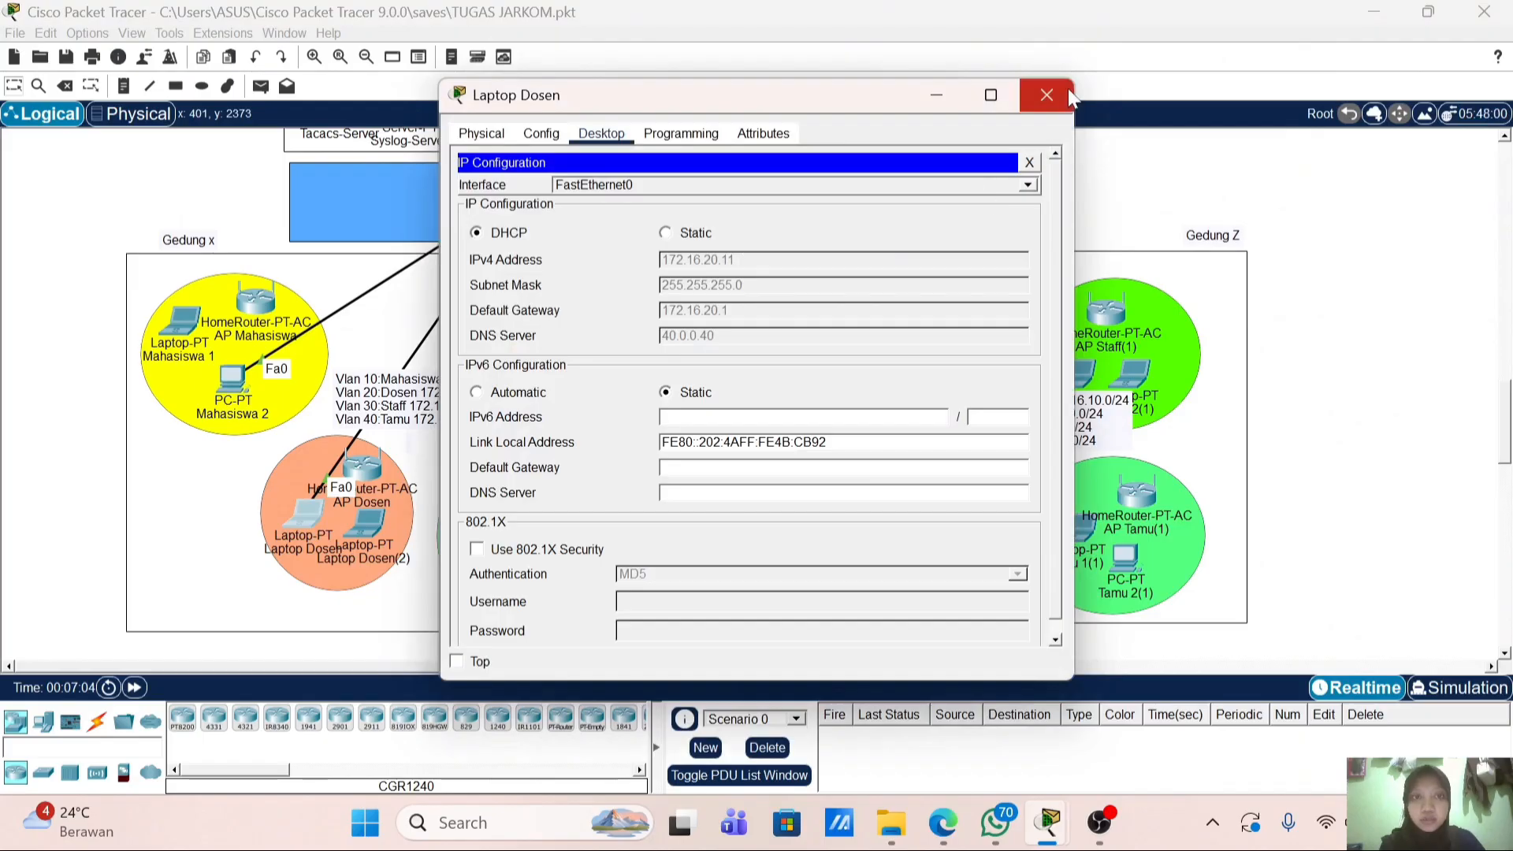
click(1048, 95)
click(544, 380)
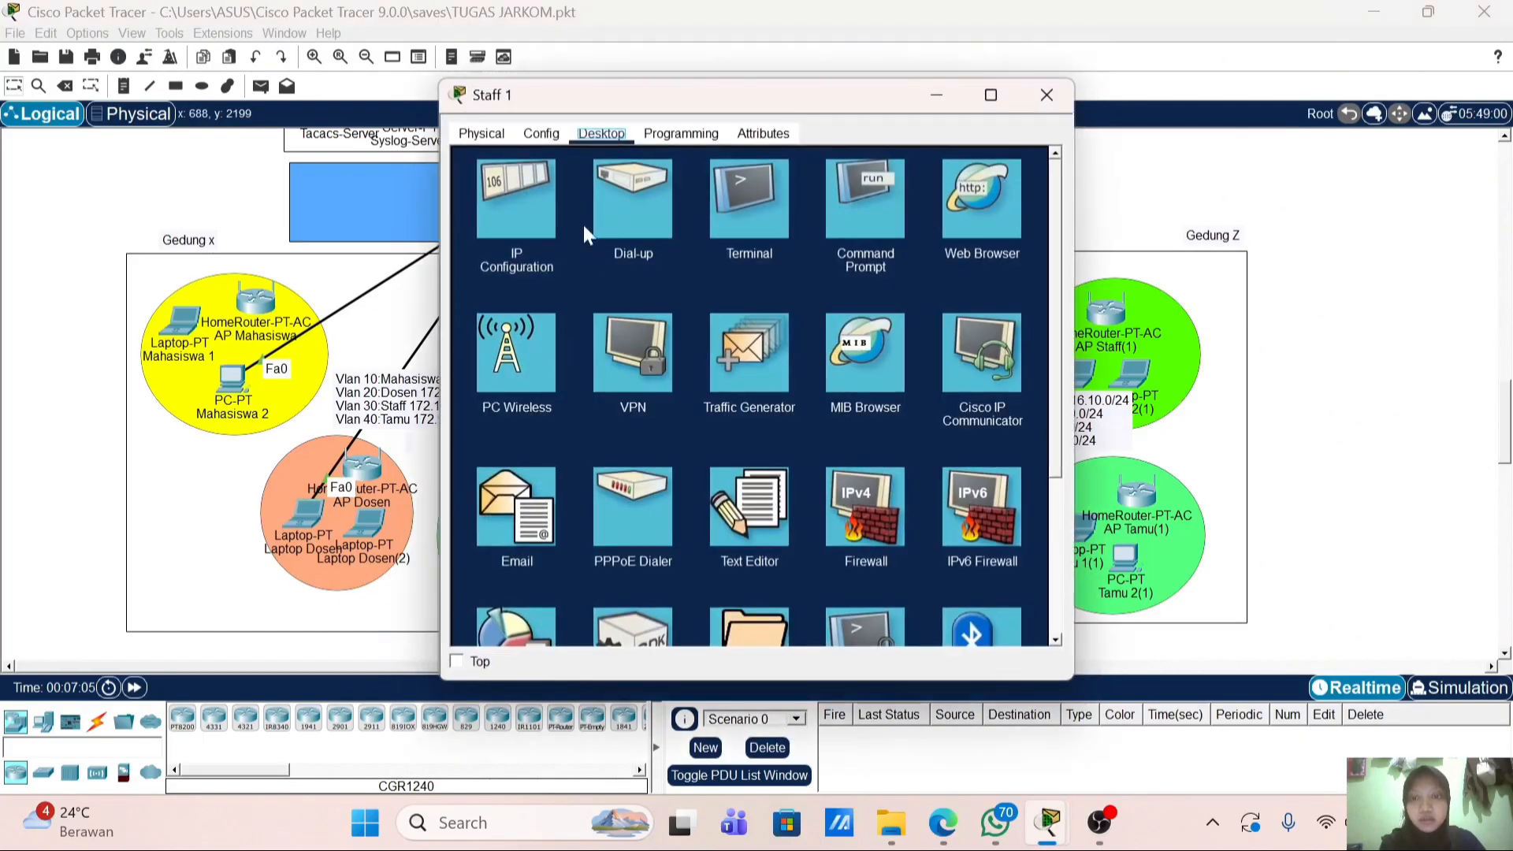
click(552, 209)
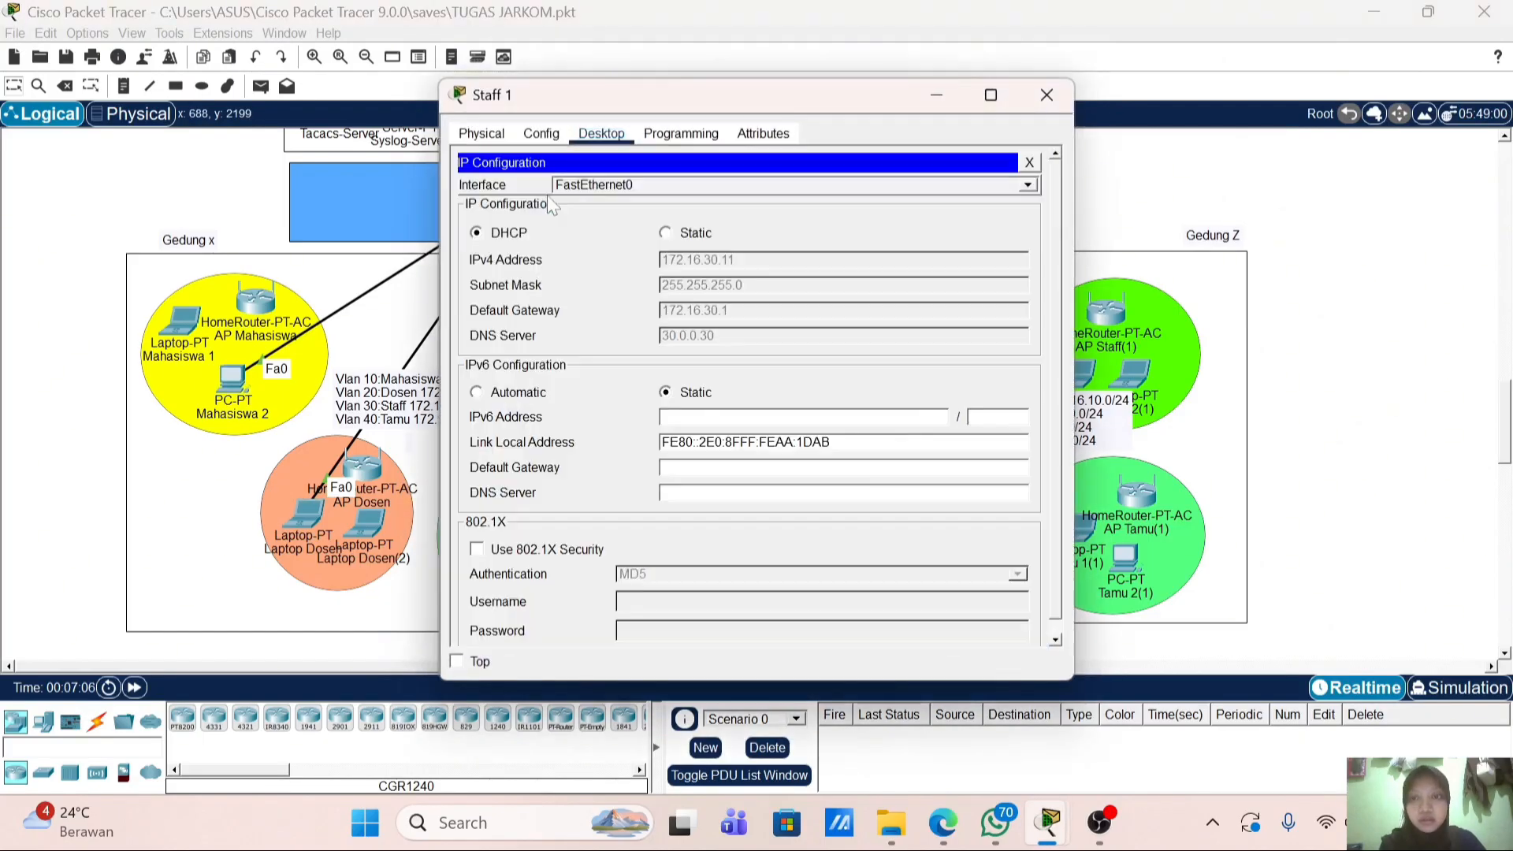
click(1047, 95)
click(565, 552)
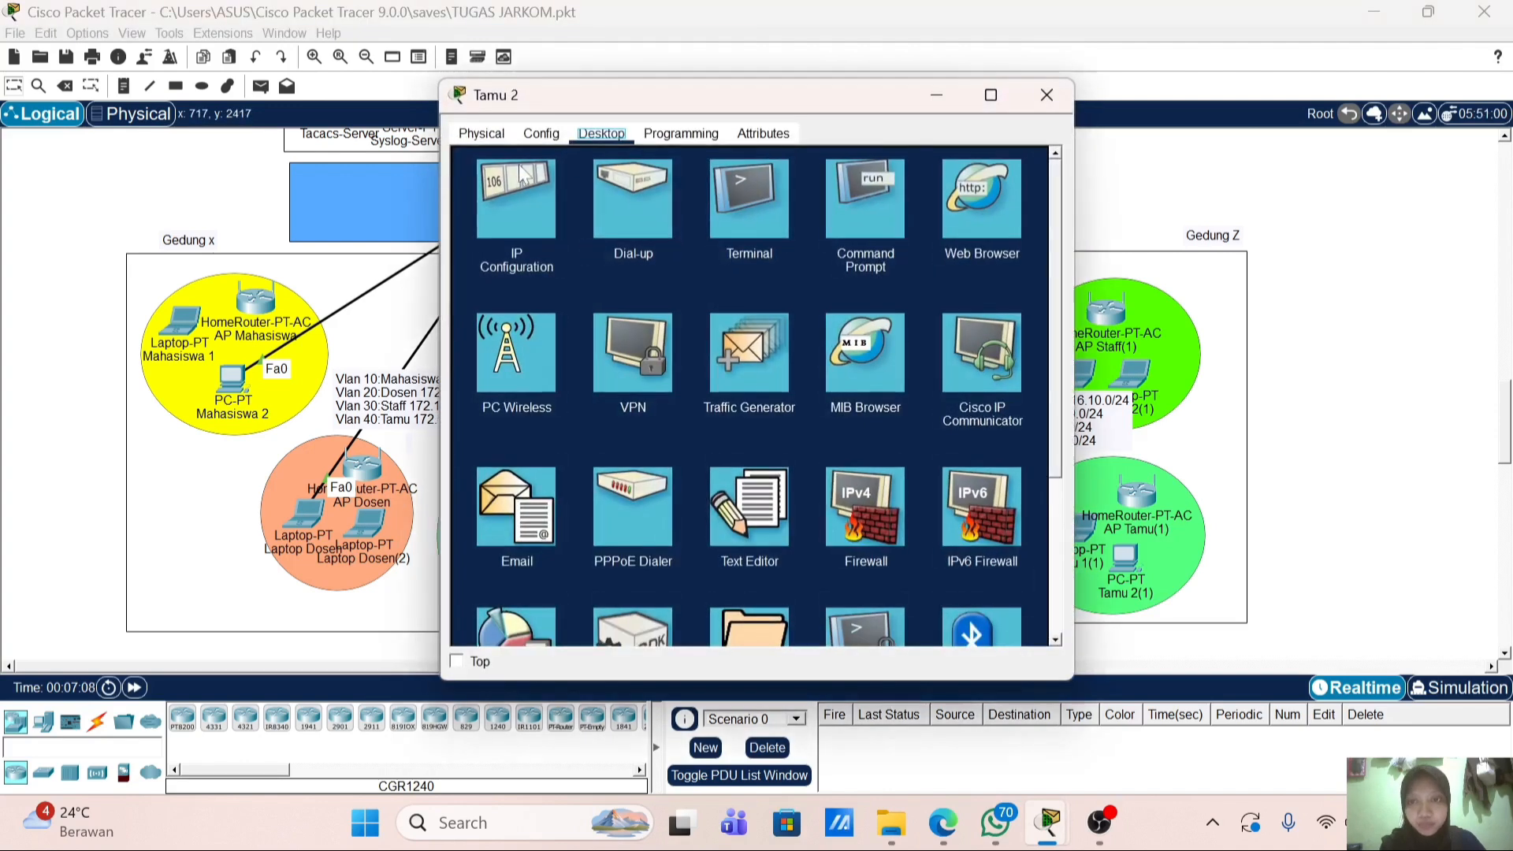
click(516, 201)
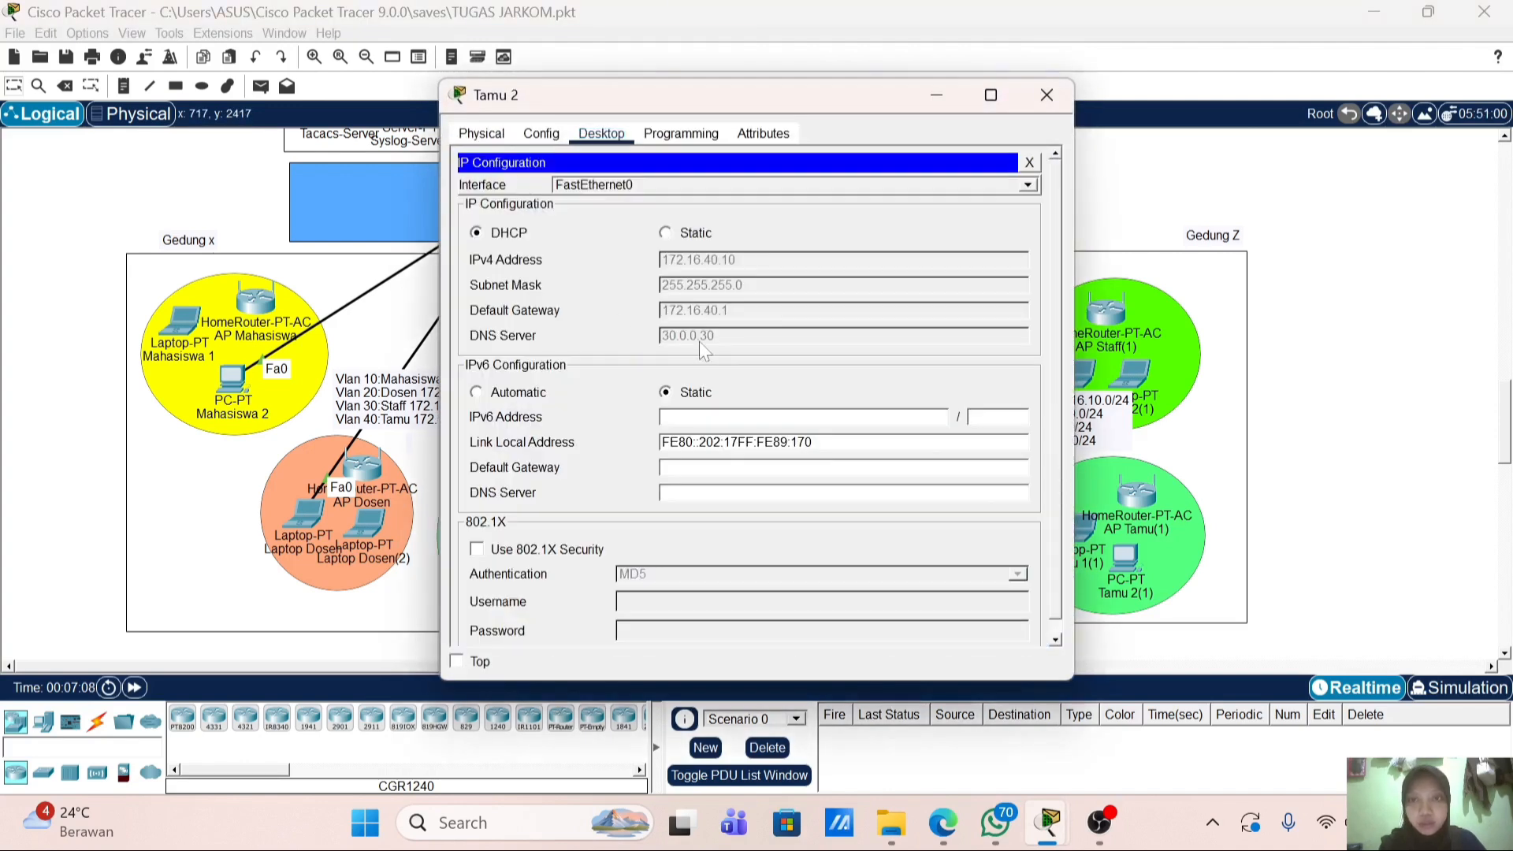
click(1046, 95)
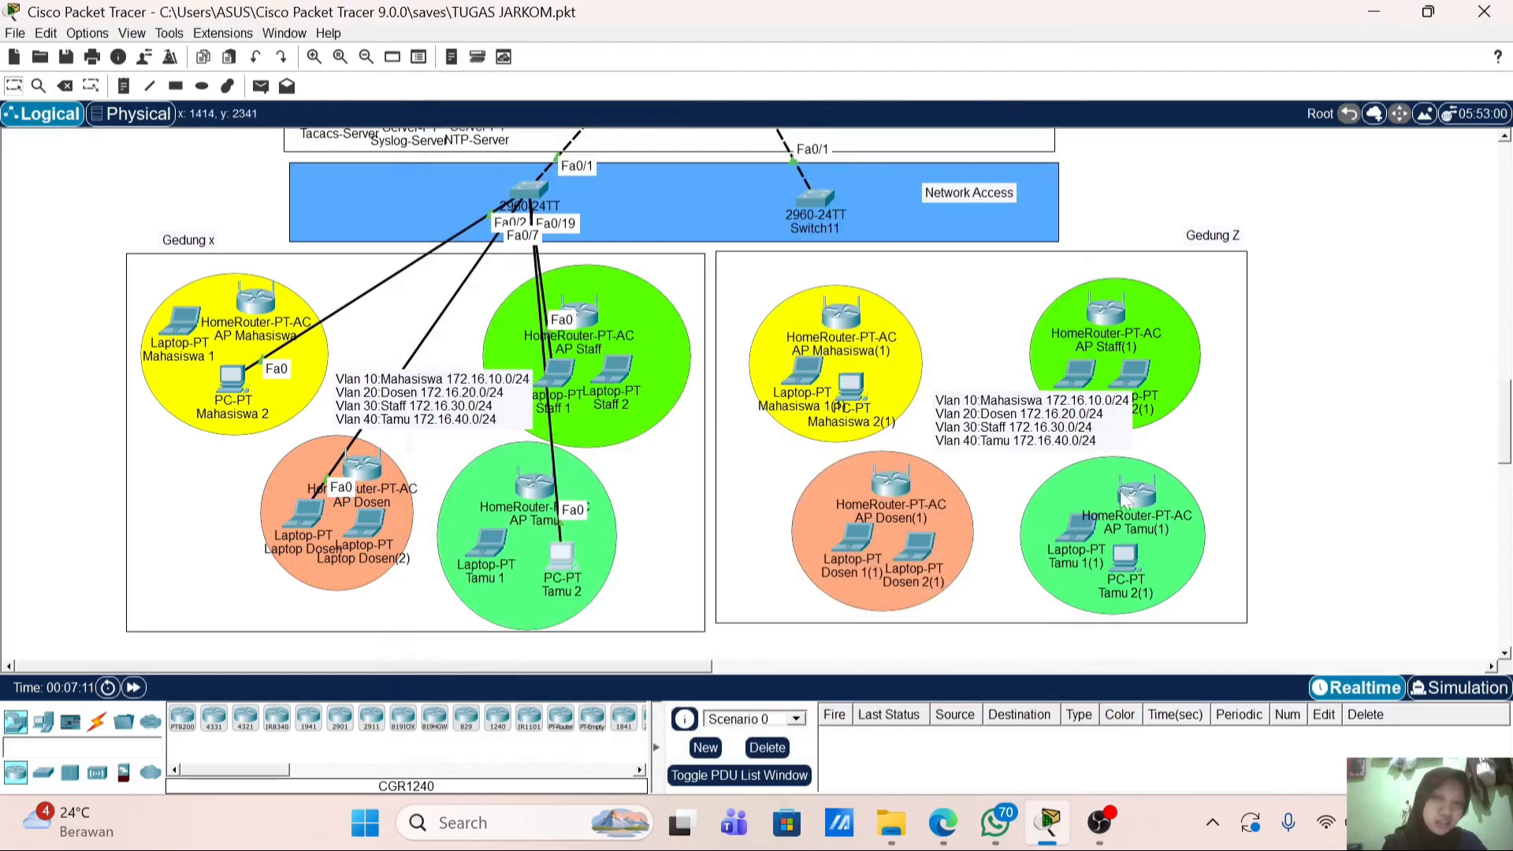
click(233, 378)
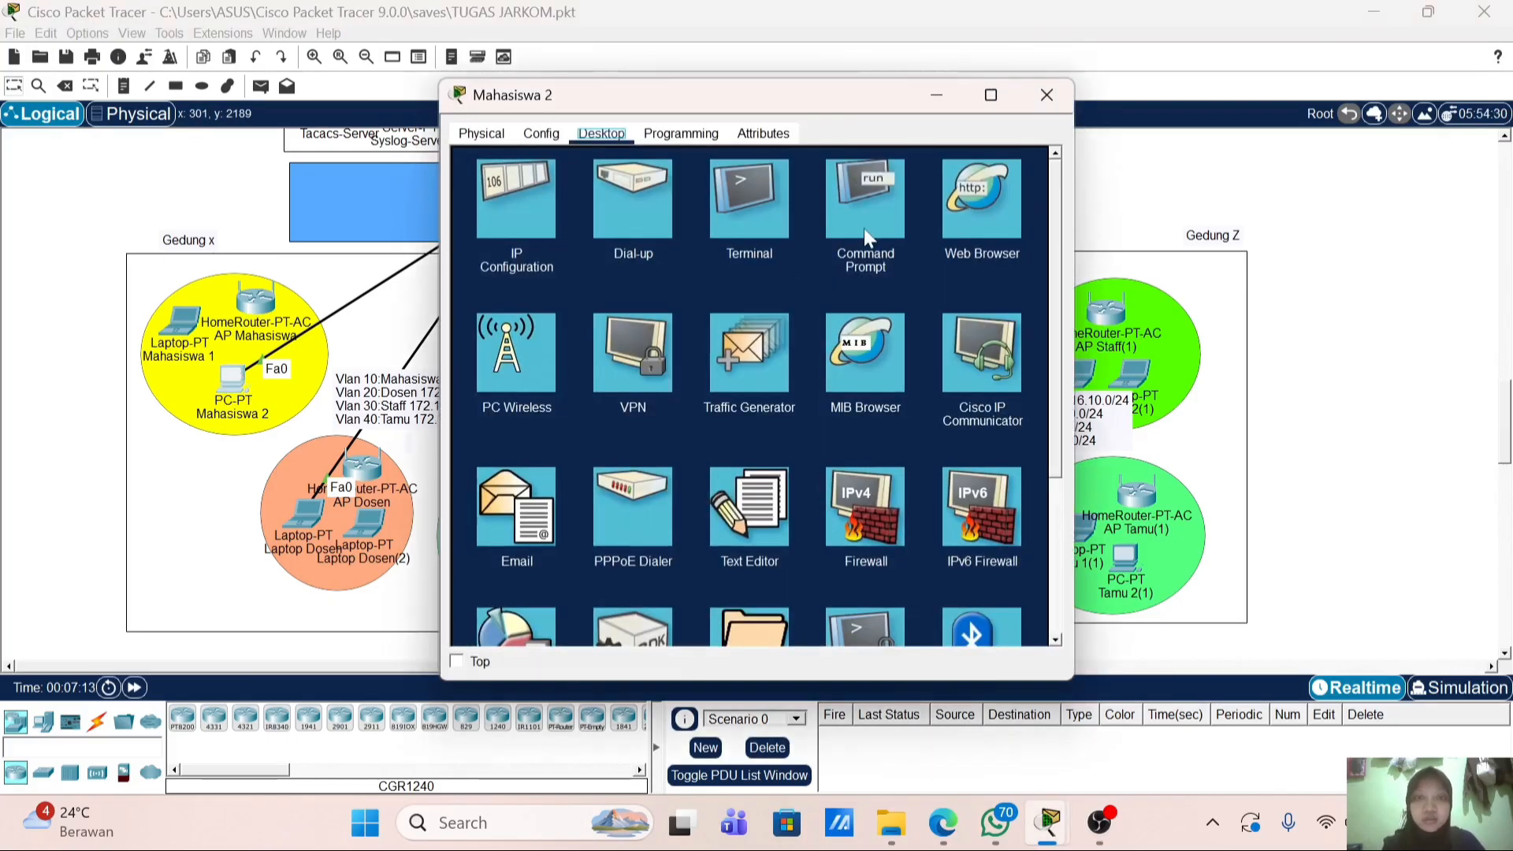
click(1046, 95)
Step: Ping 10.10.1.1 and 10.0.0.1 from Laptop Dosen's Command Prompt, both with 0% loss, then close it
click(324, 523)
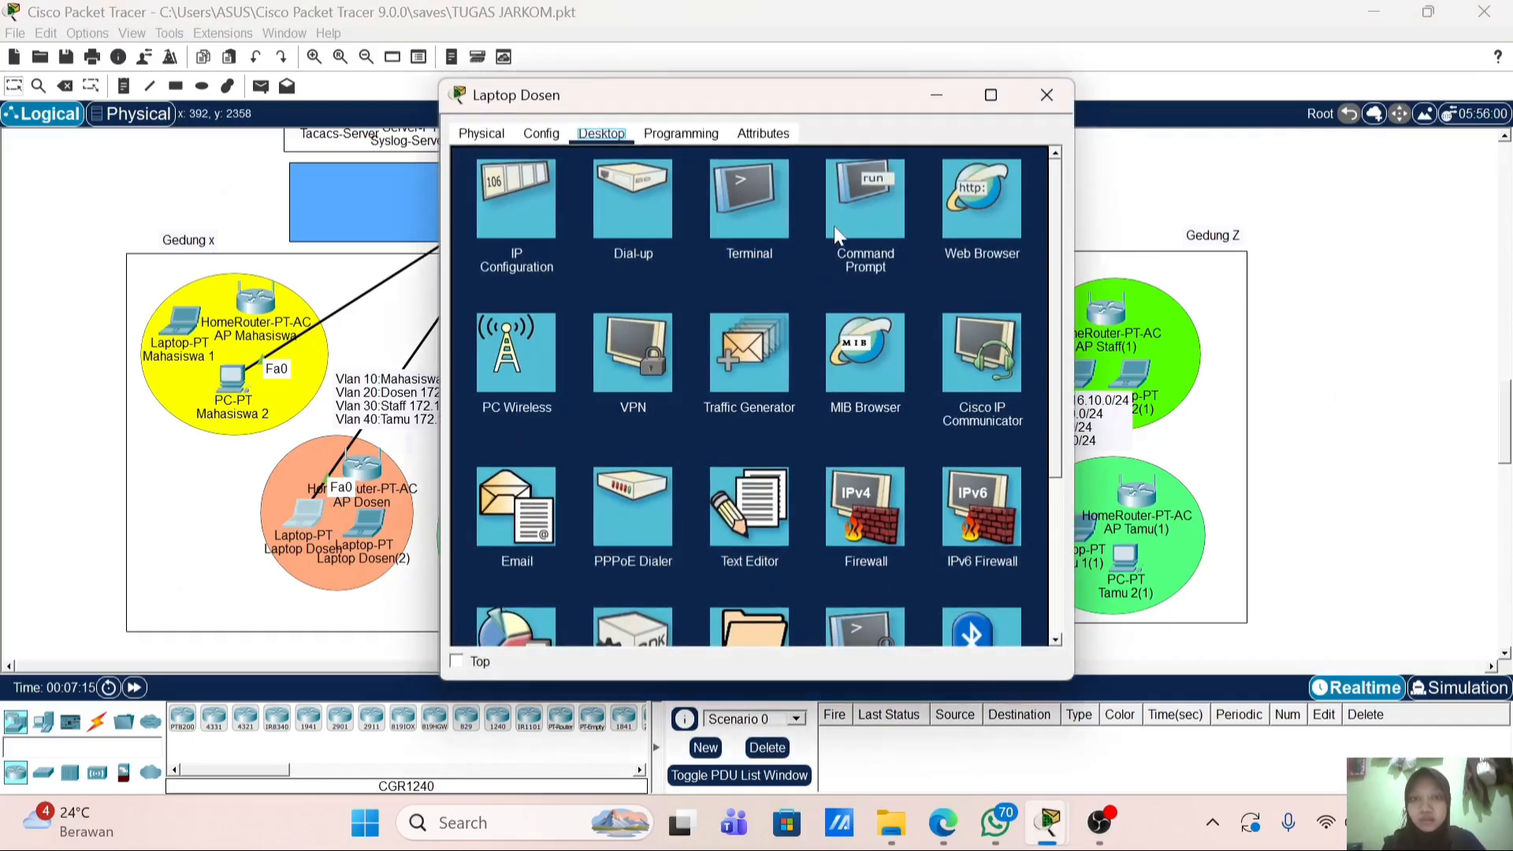
click(847, 217)
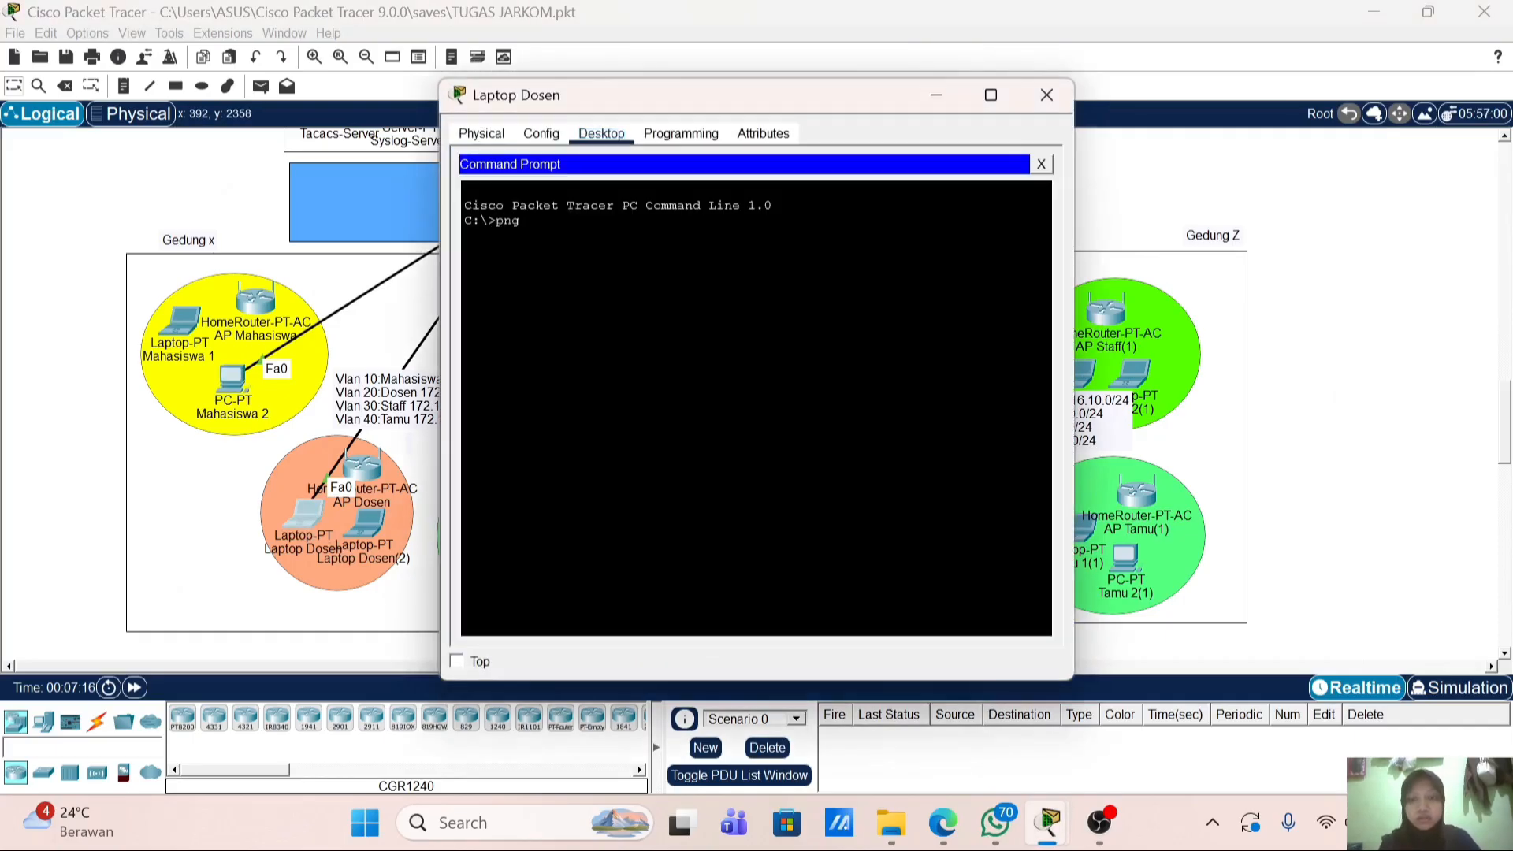
text(pn)
key(BackSpace)
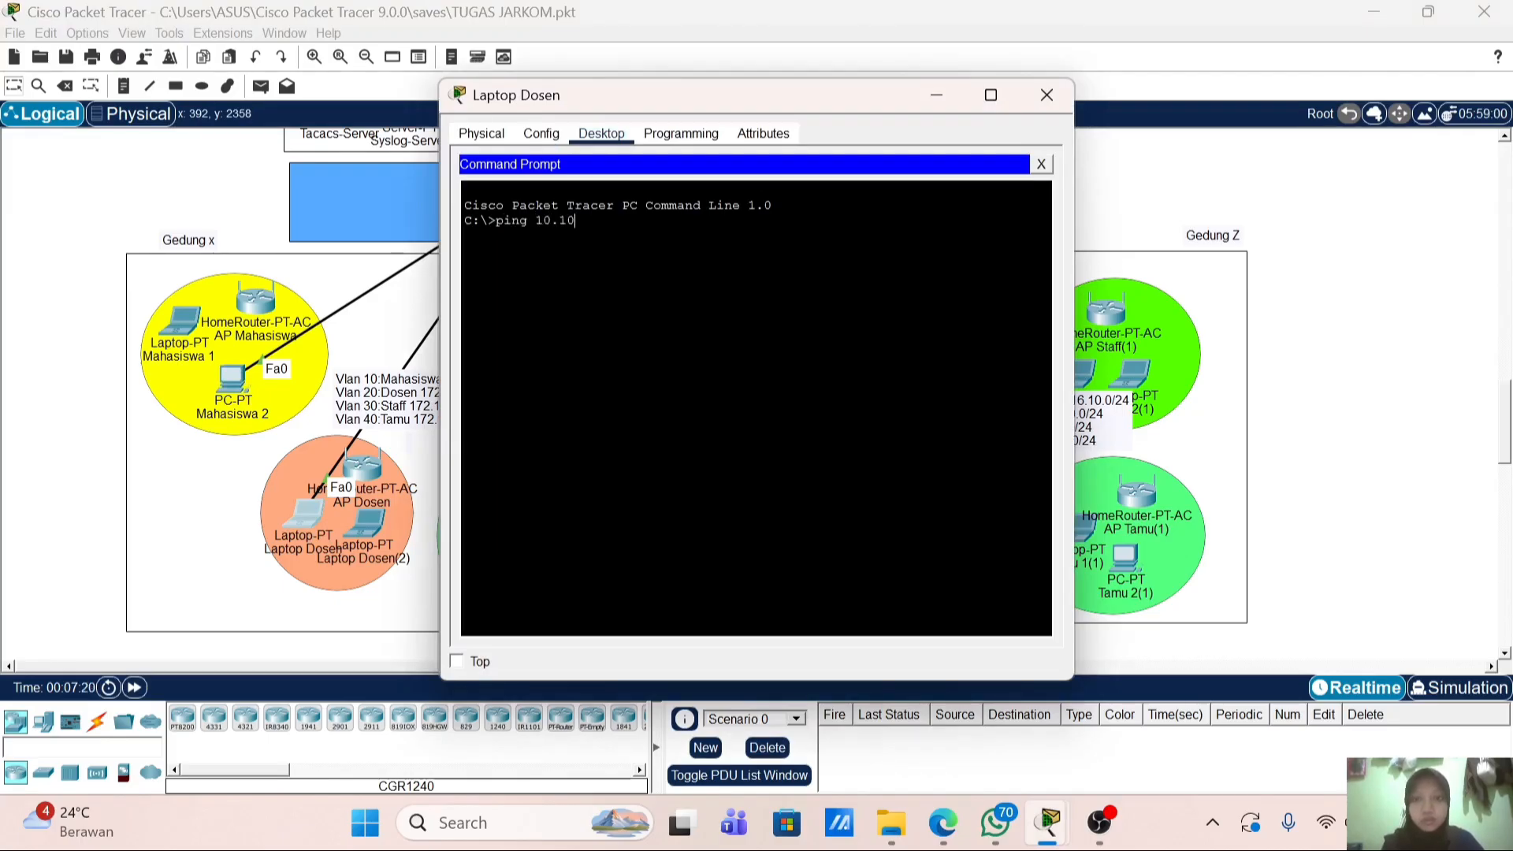
key(Return)
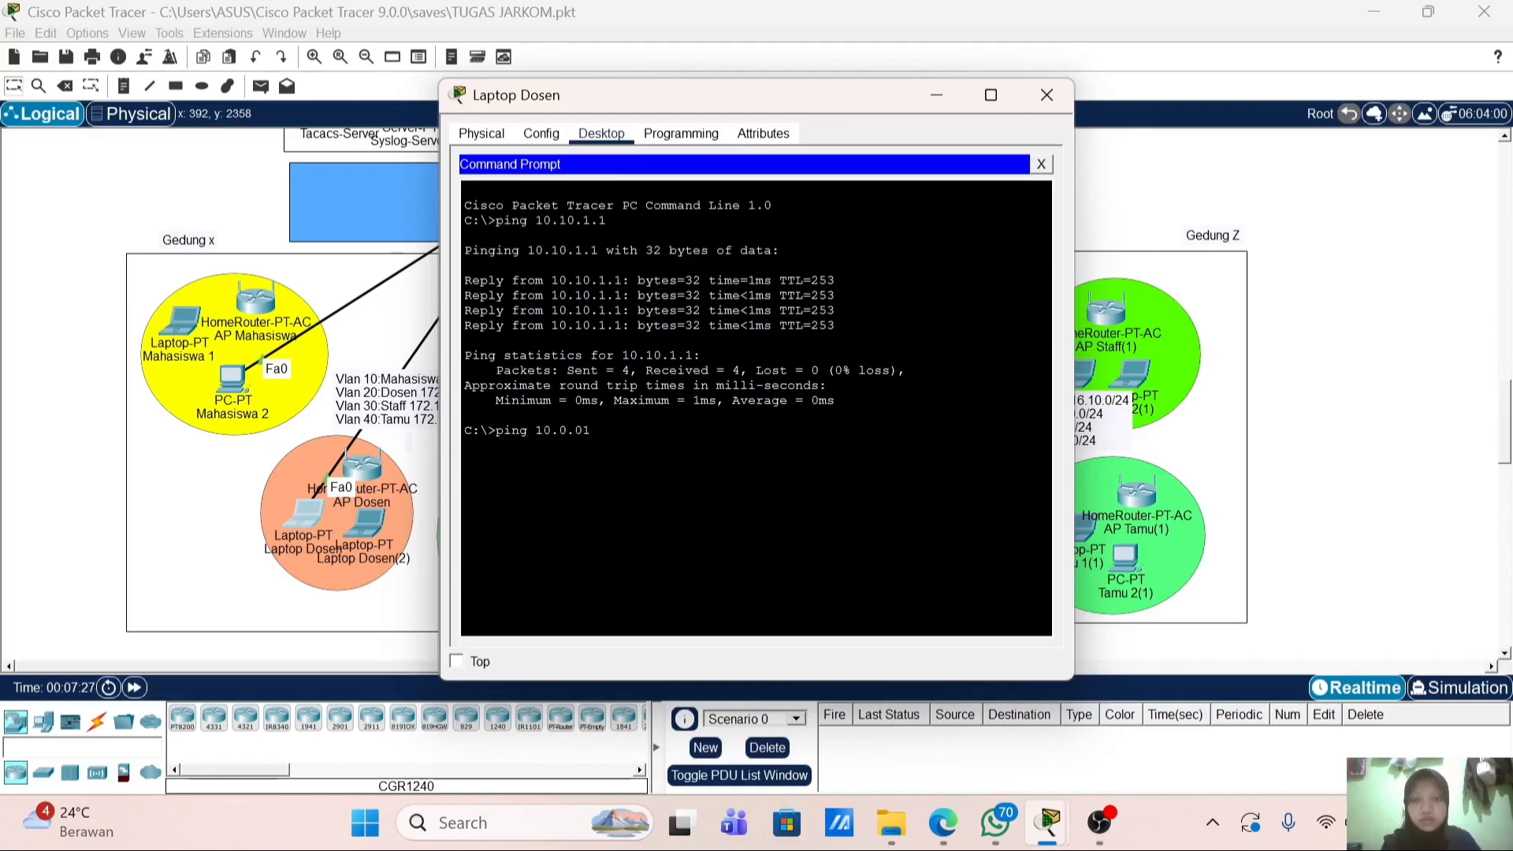
text(1)
key(Return)
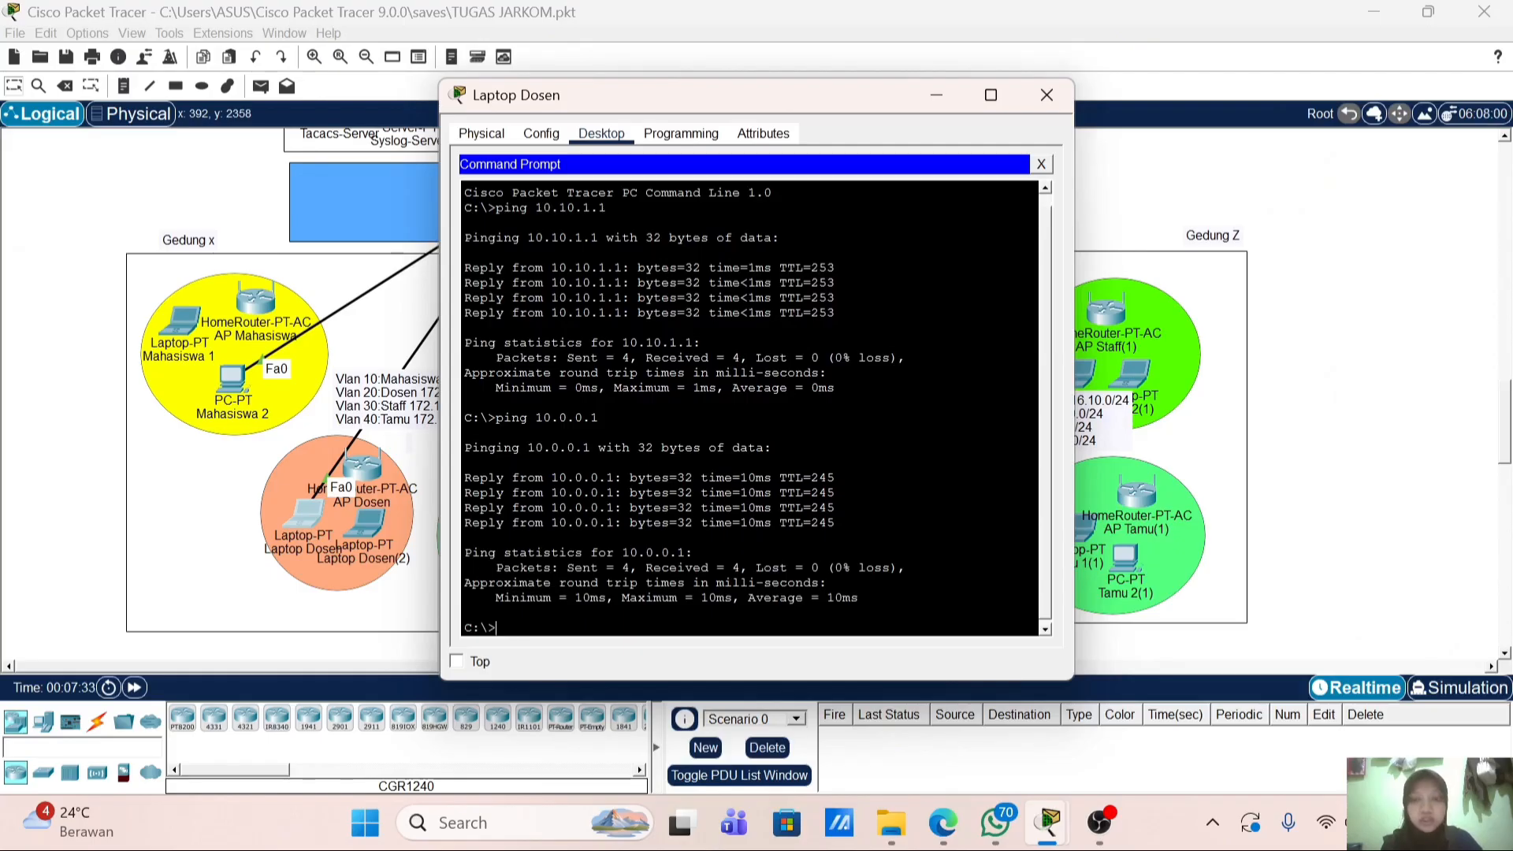
click(1041, 165)
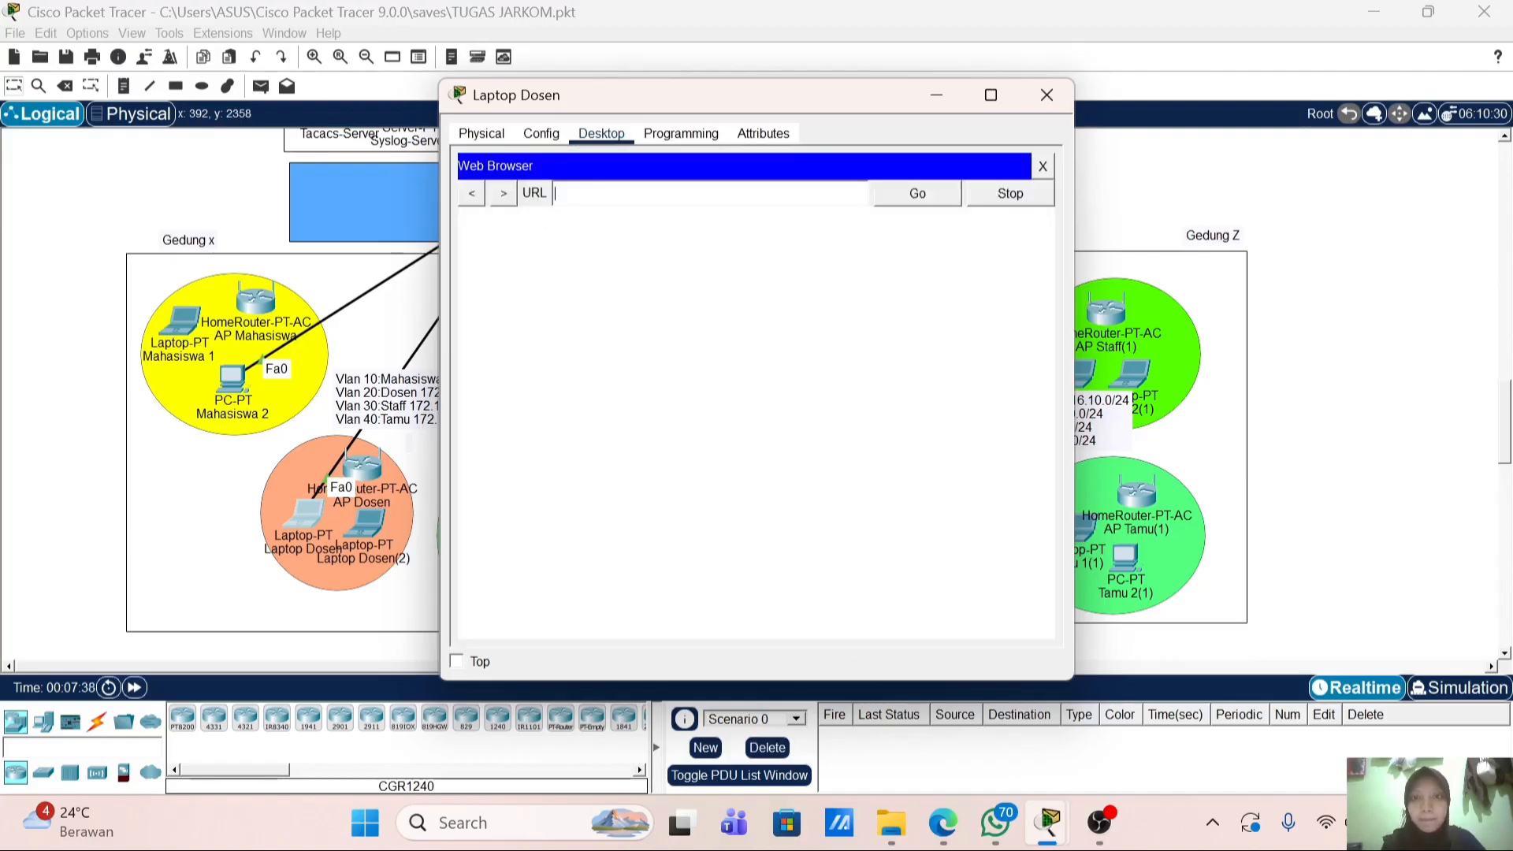
Step: Load iet.com in Laptop Dosen's web browser; it stays blank, so close the laptop window
text(iet.com)
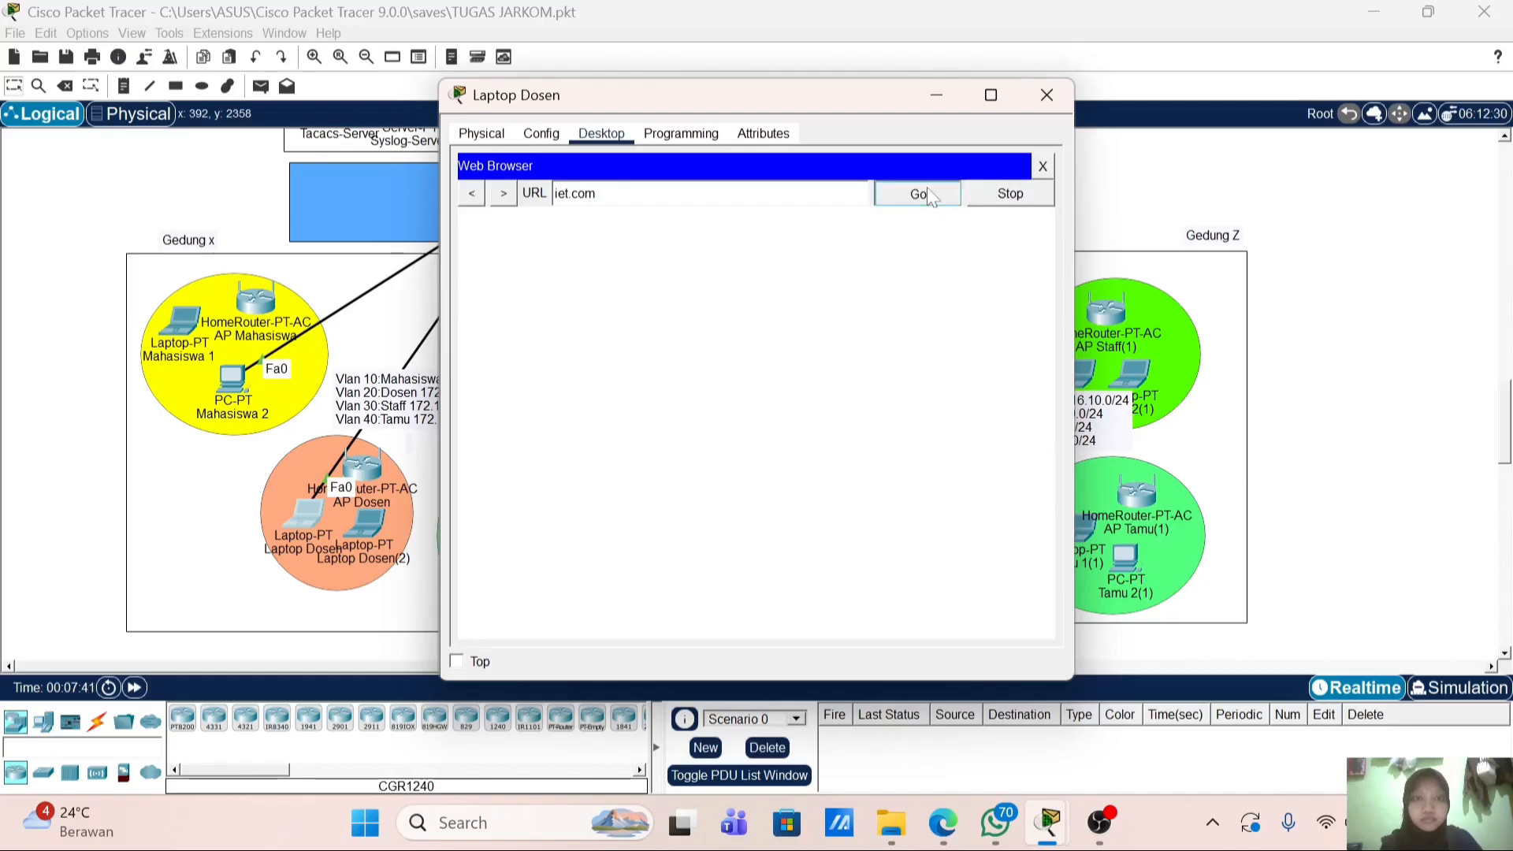
click(927, 193)
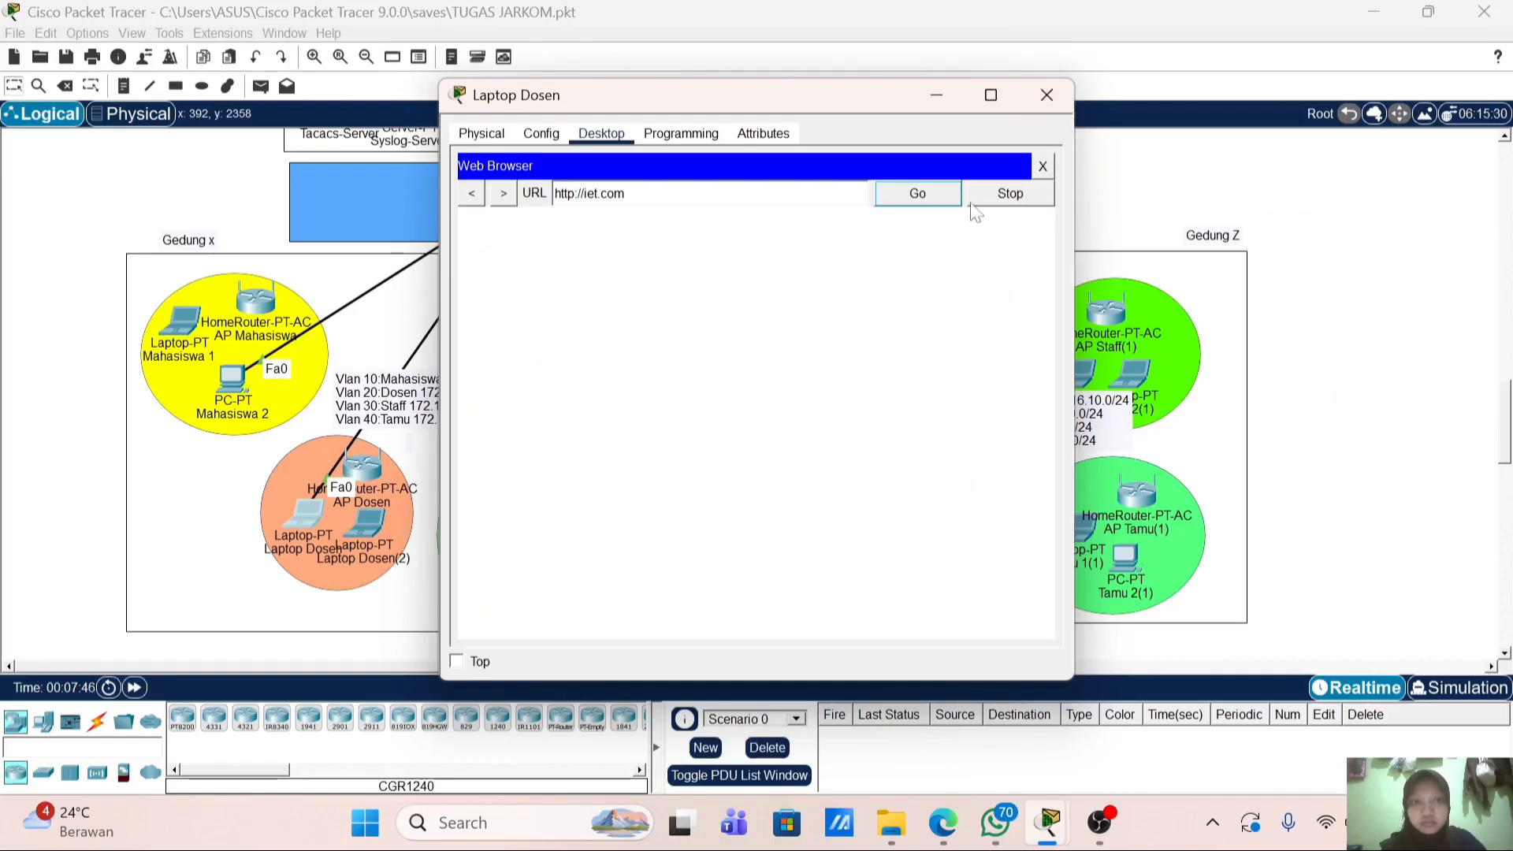
drag(711, 100, 998, 118)
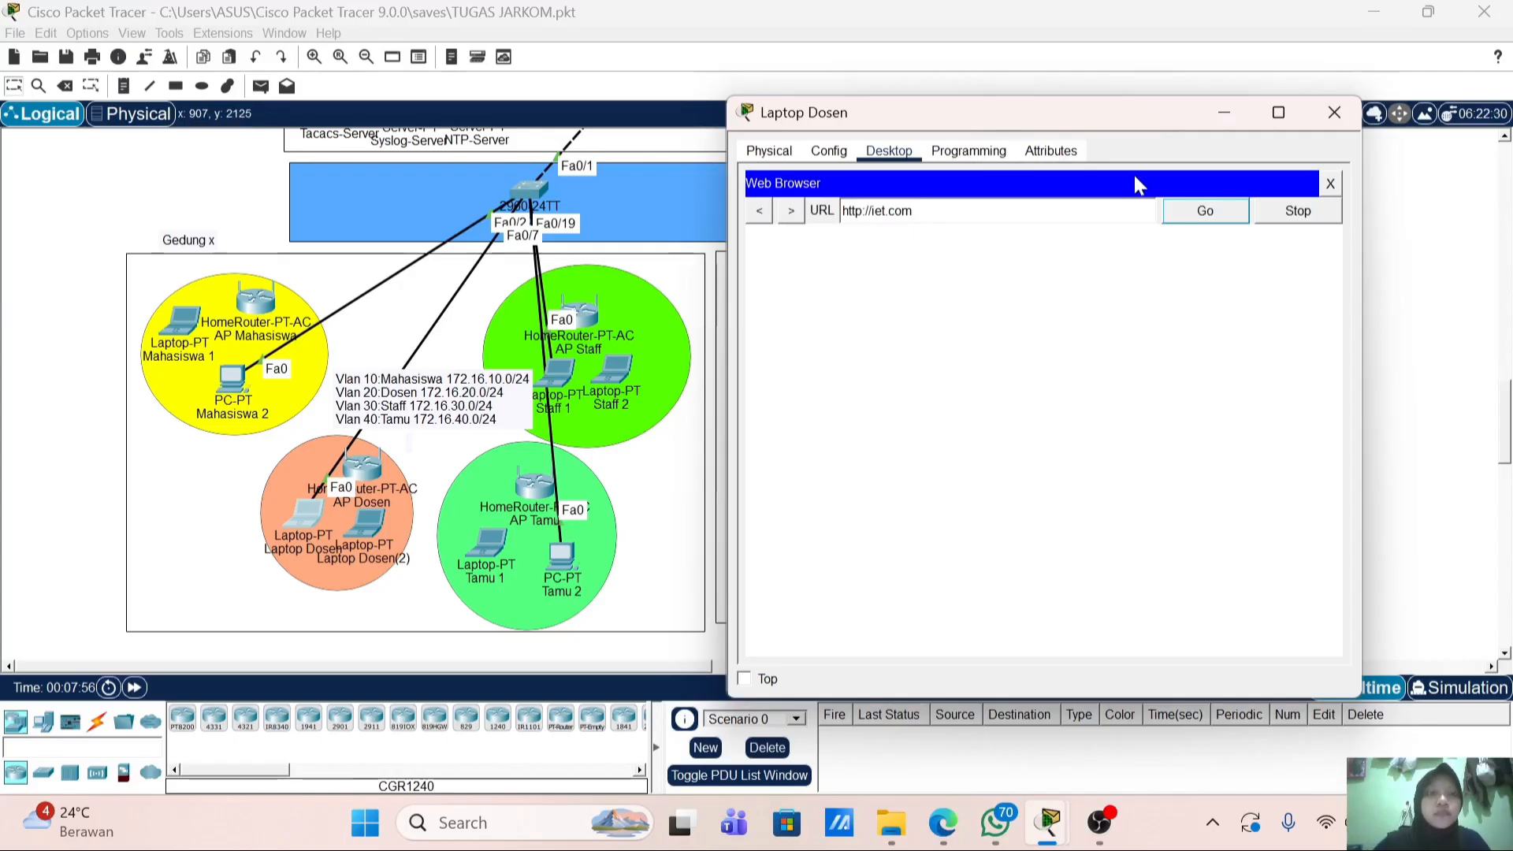
click(1337, 116)
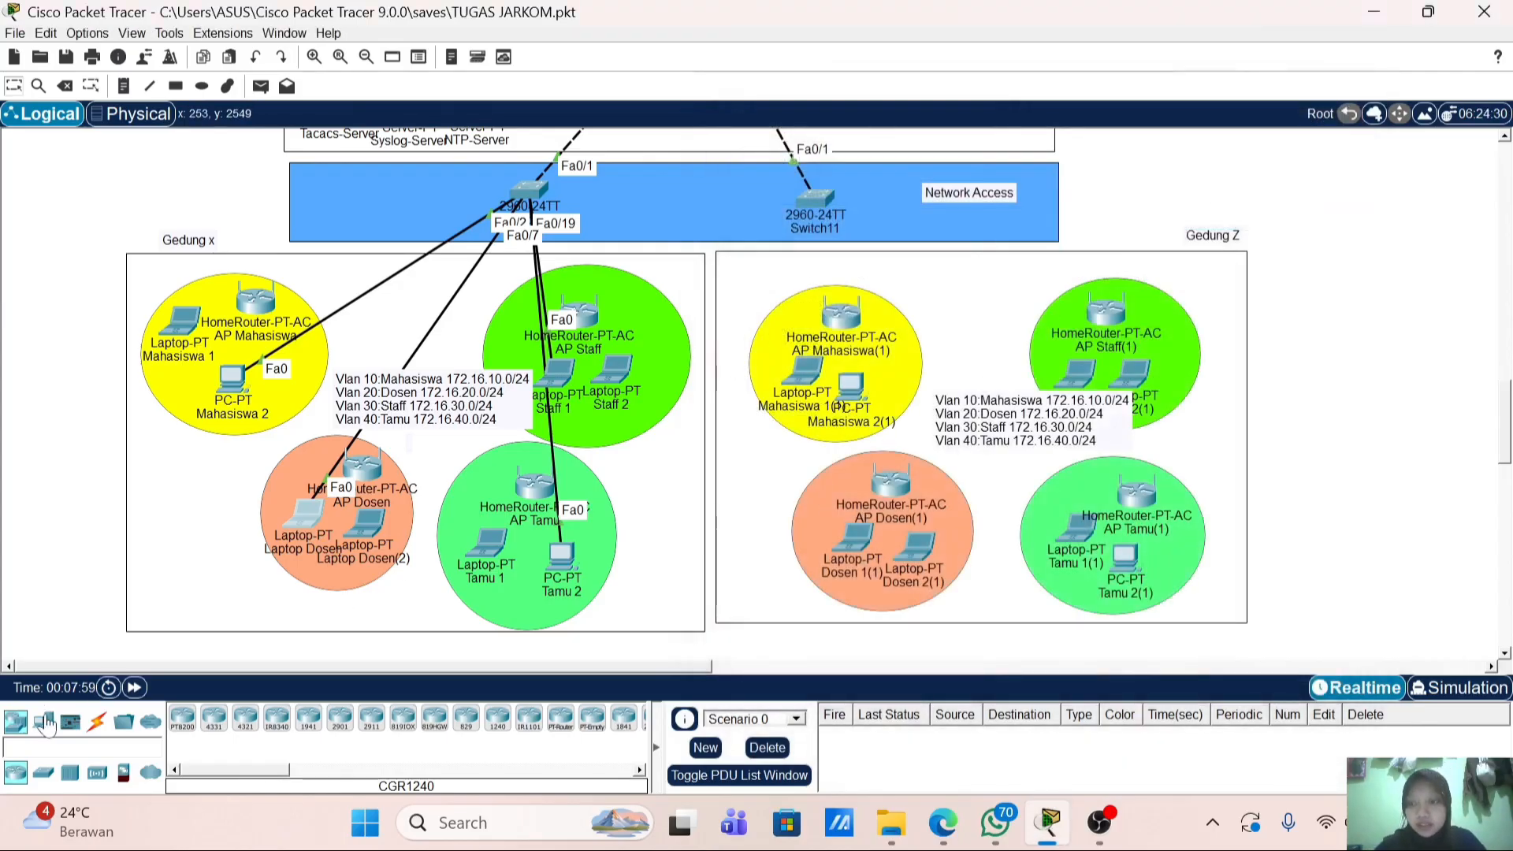
Step: Cable Switch11 Fa0/2 to Mahasiswa 2(1) and Fa0/7 to Laptop Dosen 1(1) with straight-through copper
click(97, 719)
click(245, 719)
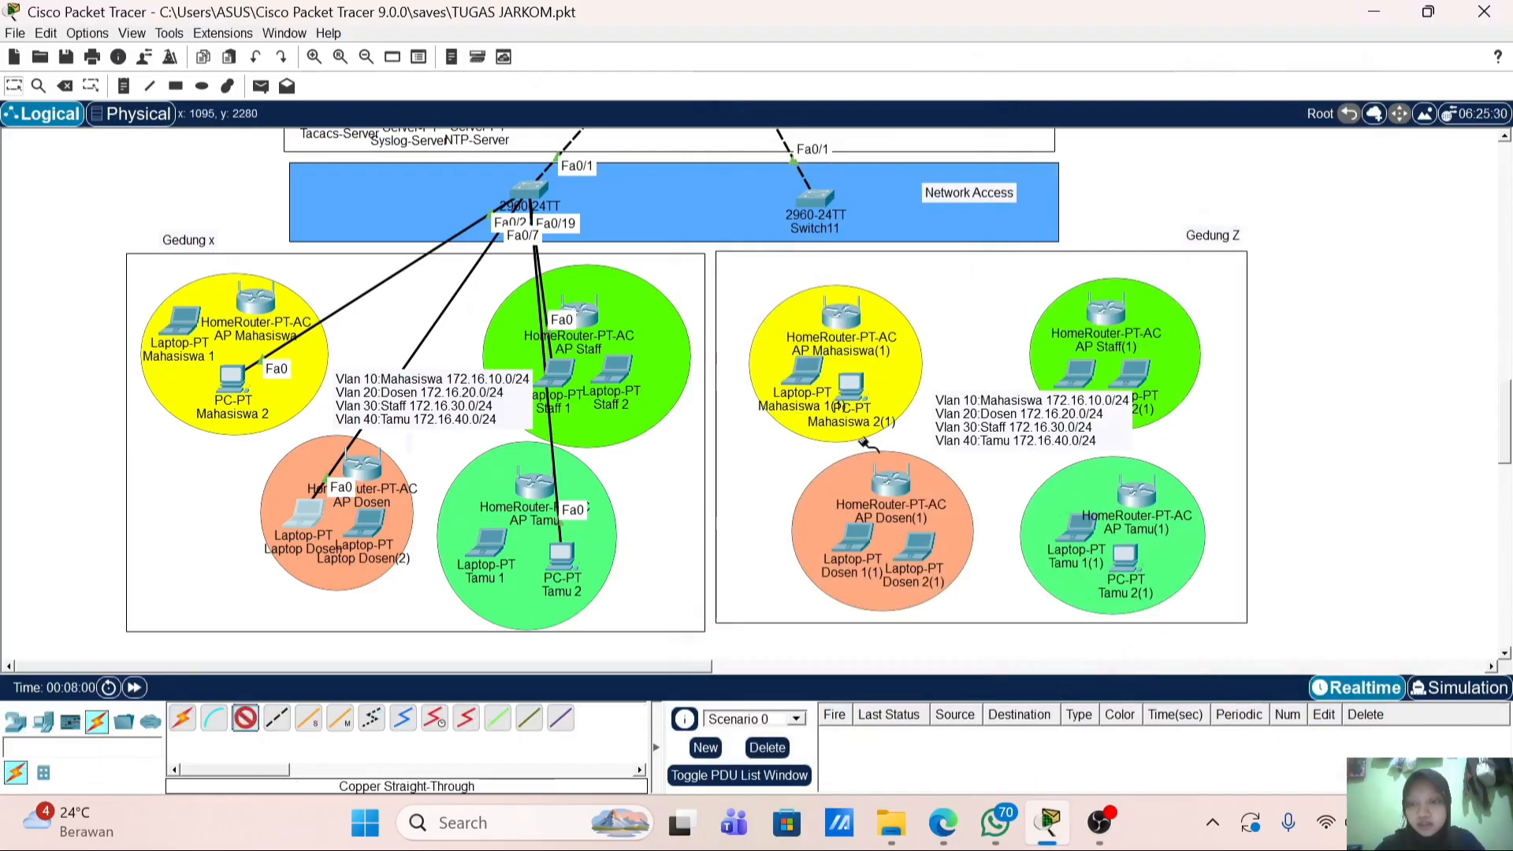
click(823, 203)
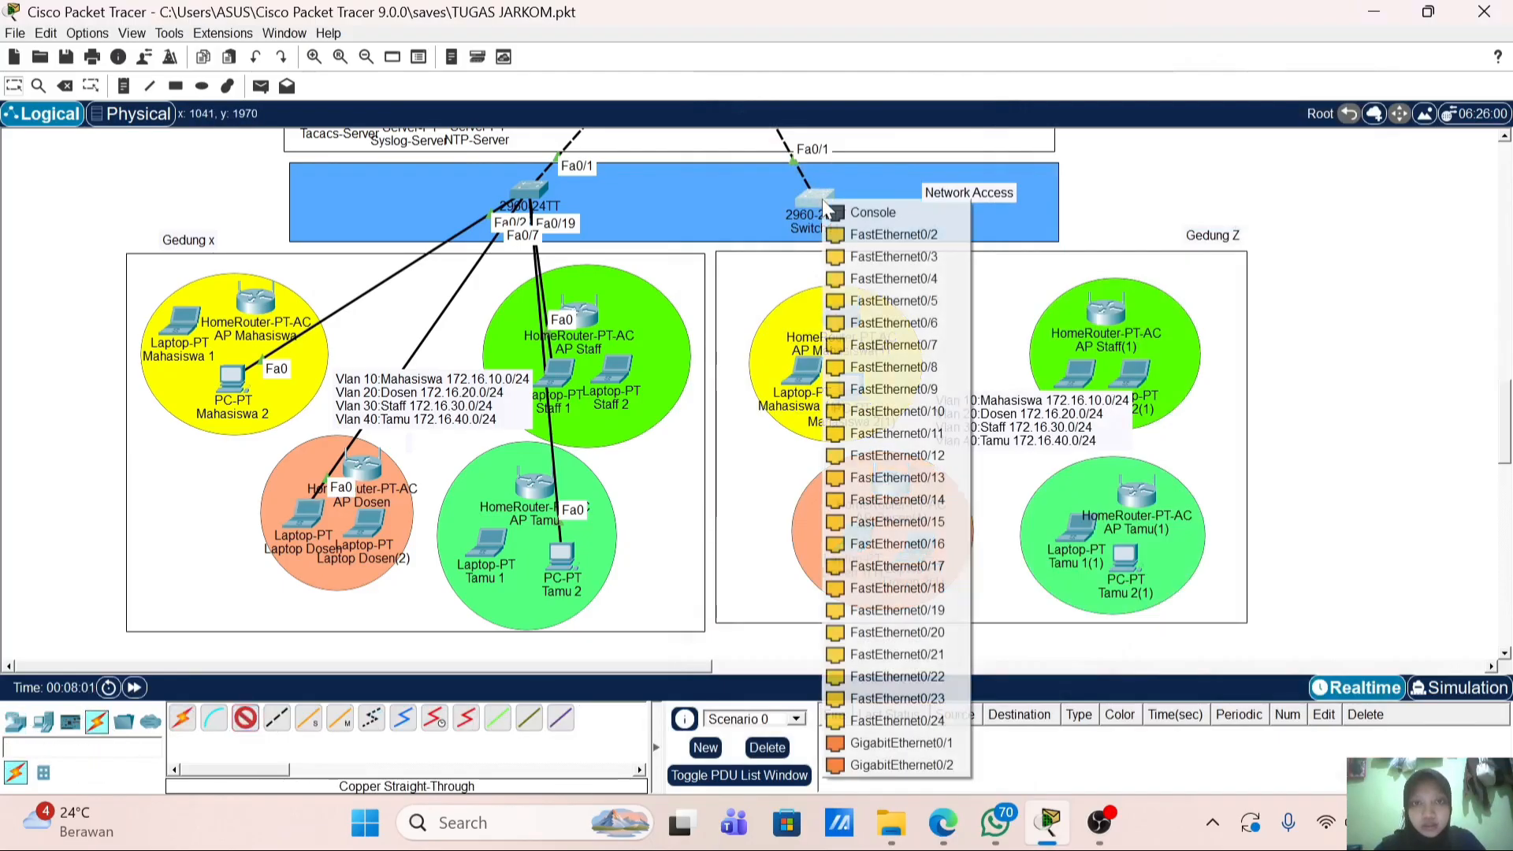
click(875, 234)
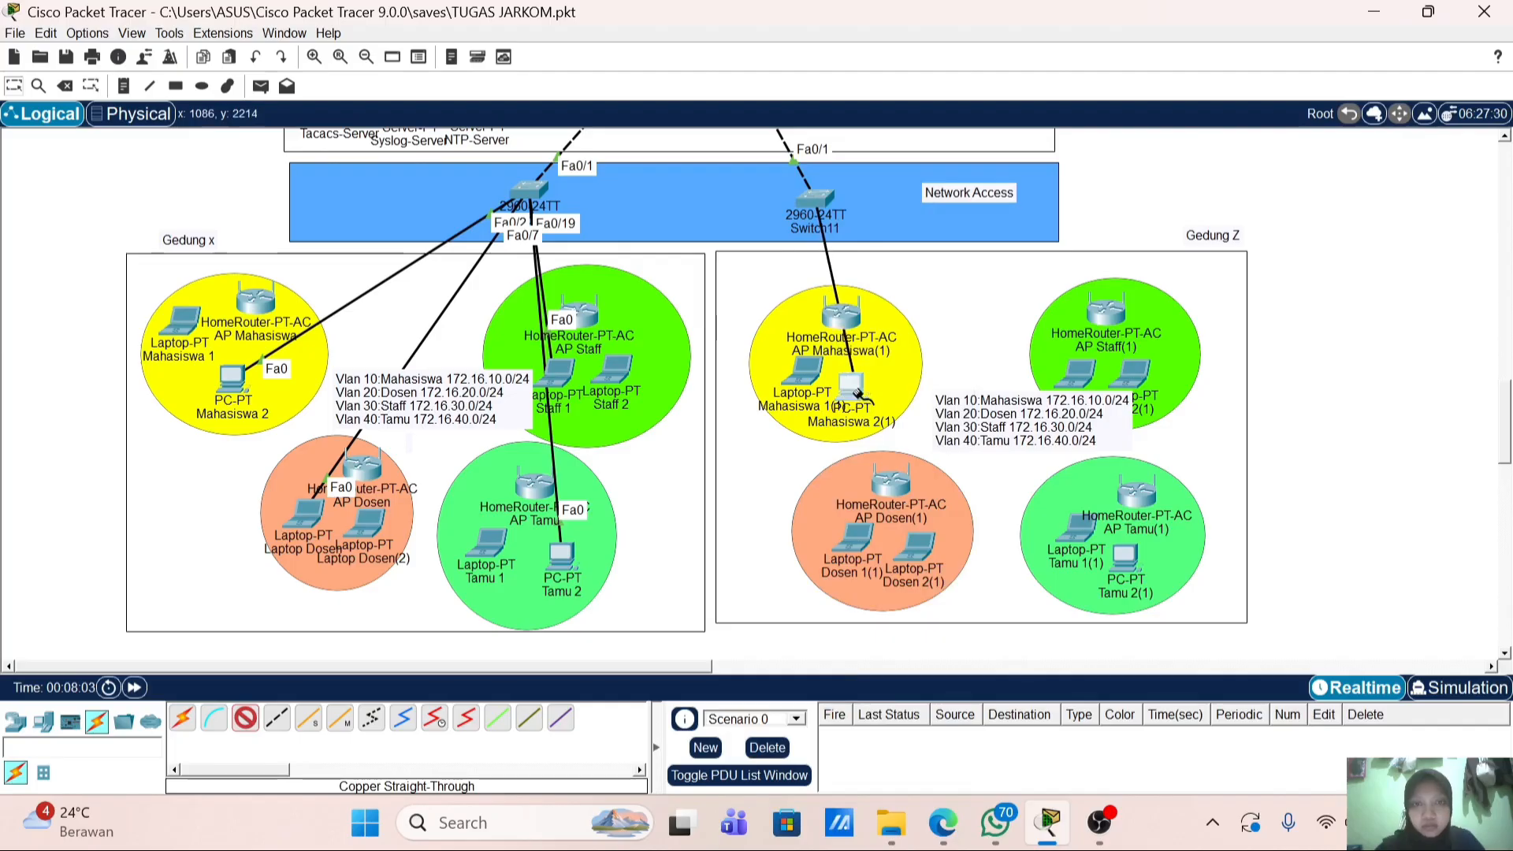
click(859, 395)
click(905, 475)
click(245, 719)
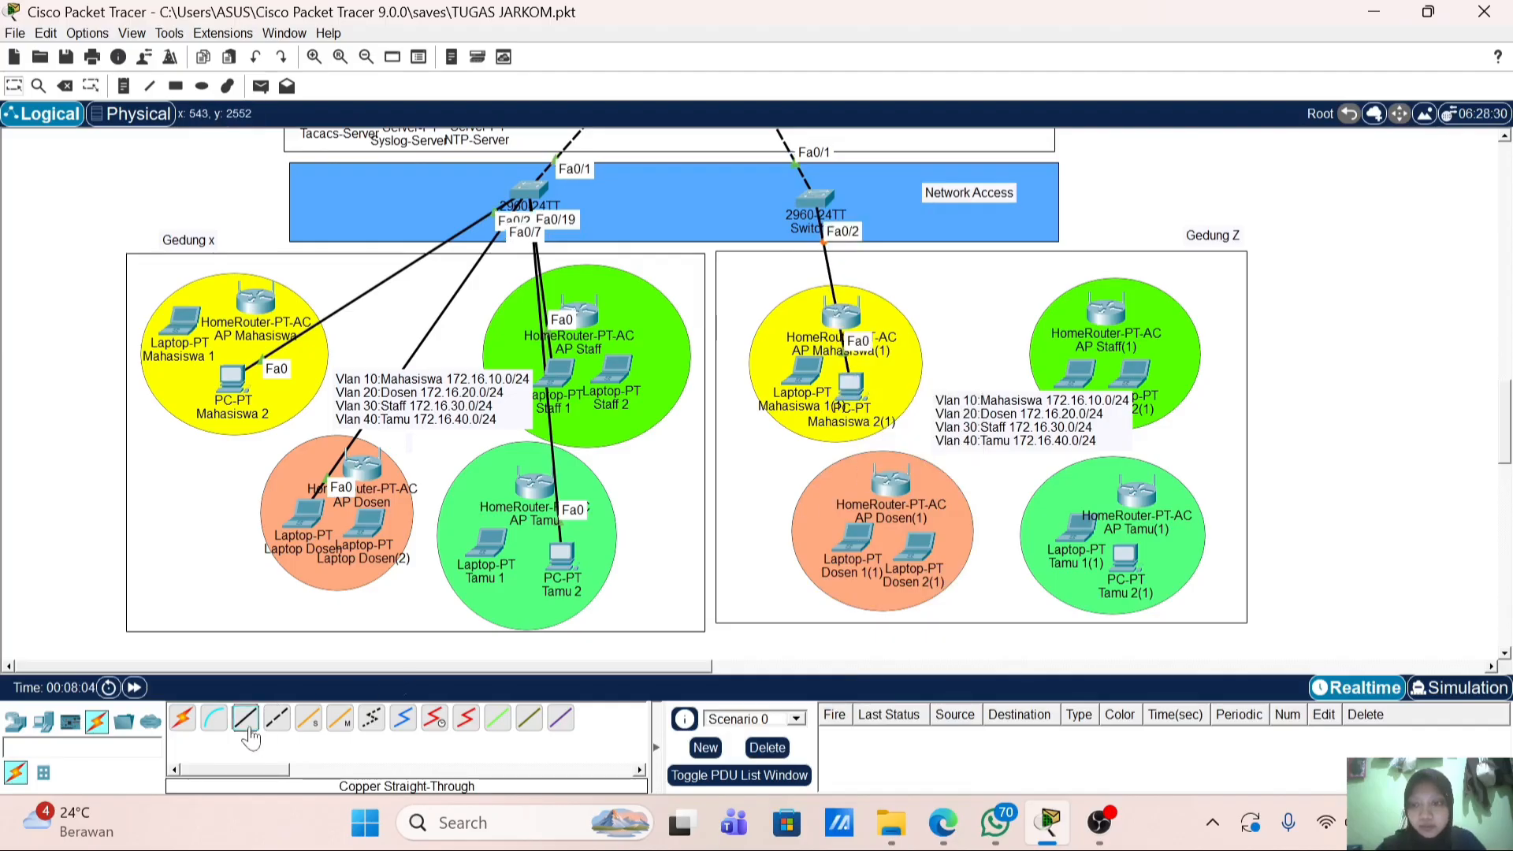
click(818, 206)
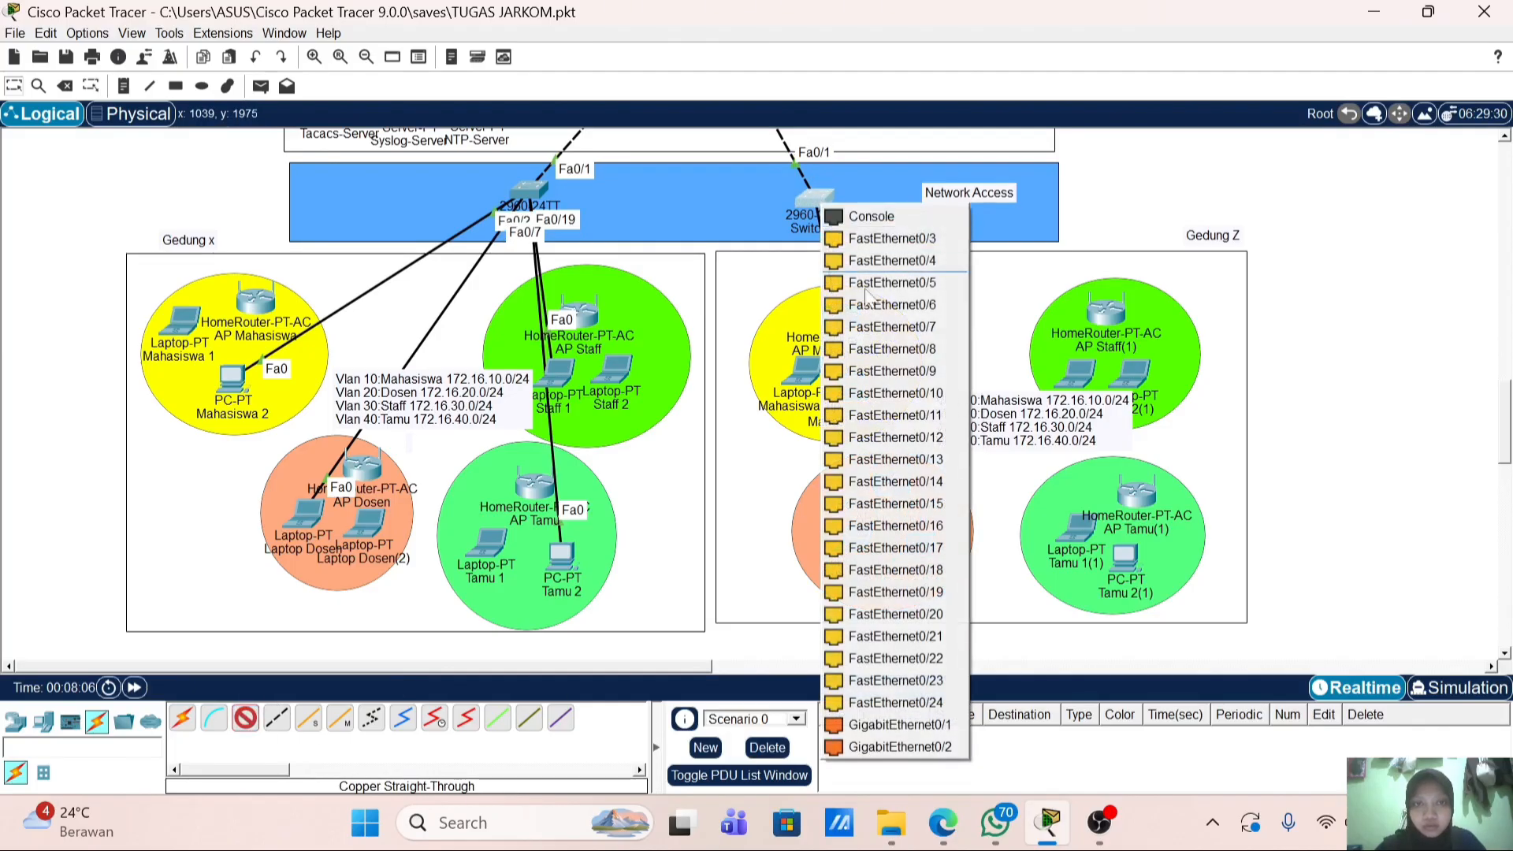
click(908, 333)
click(861, 541)
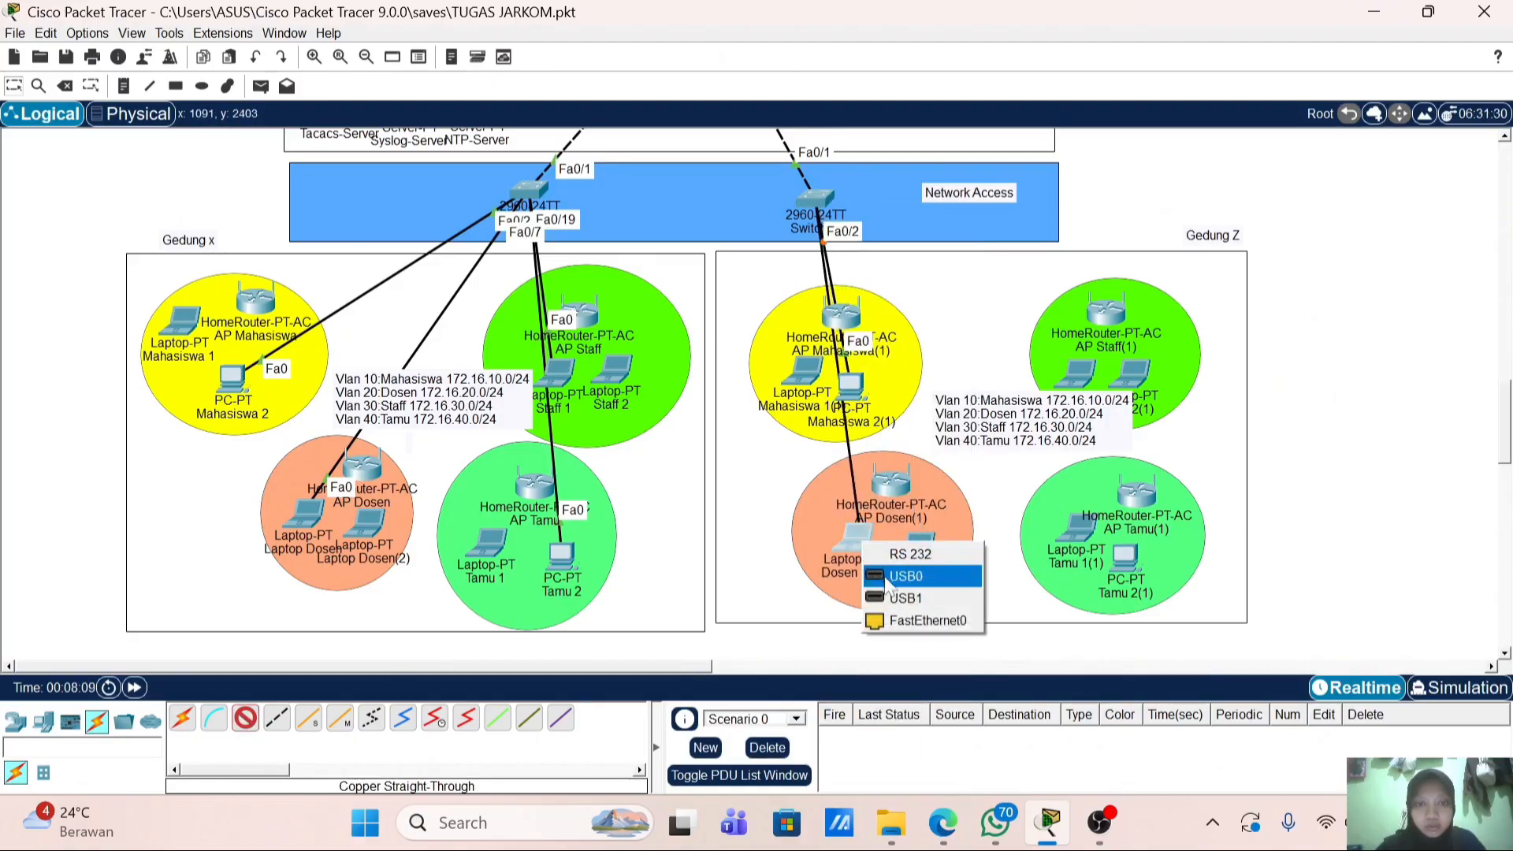
click(918, 623)
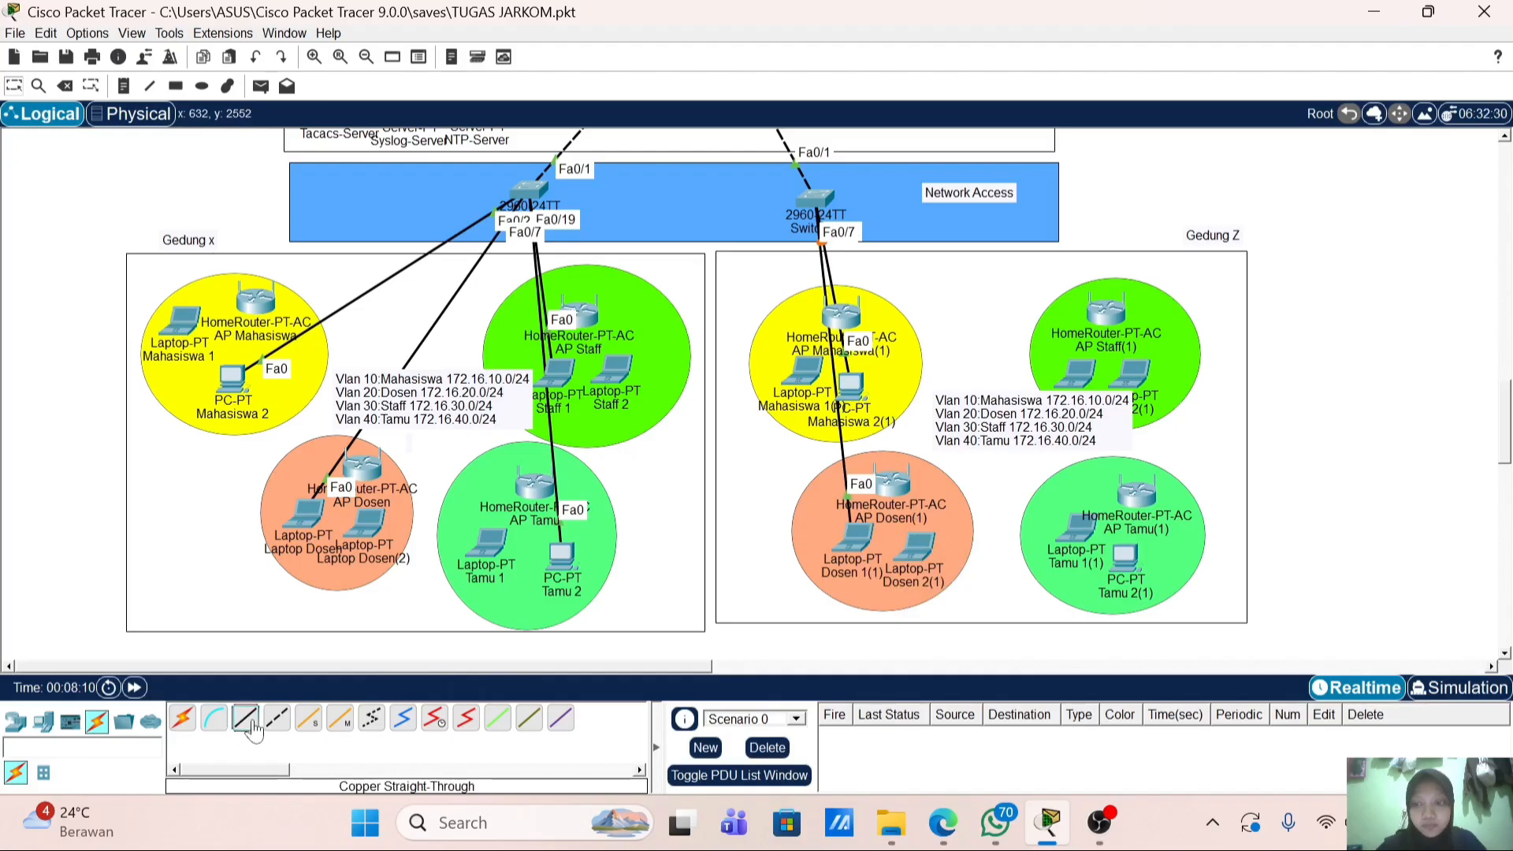
Step: Cable Switch11 Fa0/13 to Laptop Staff 2(1) and Fa0/19 to PC Tamu 2(1)
click(817, 198)
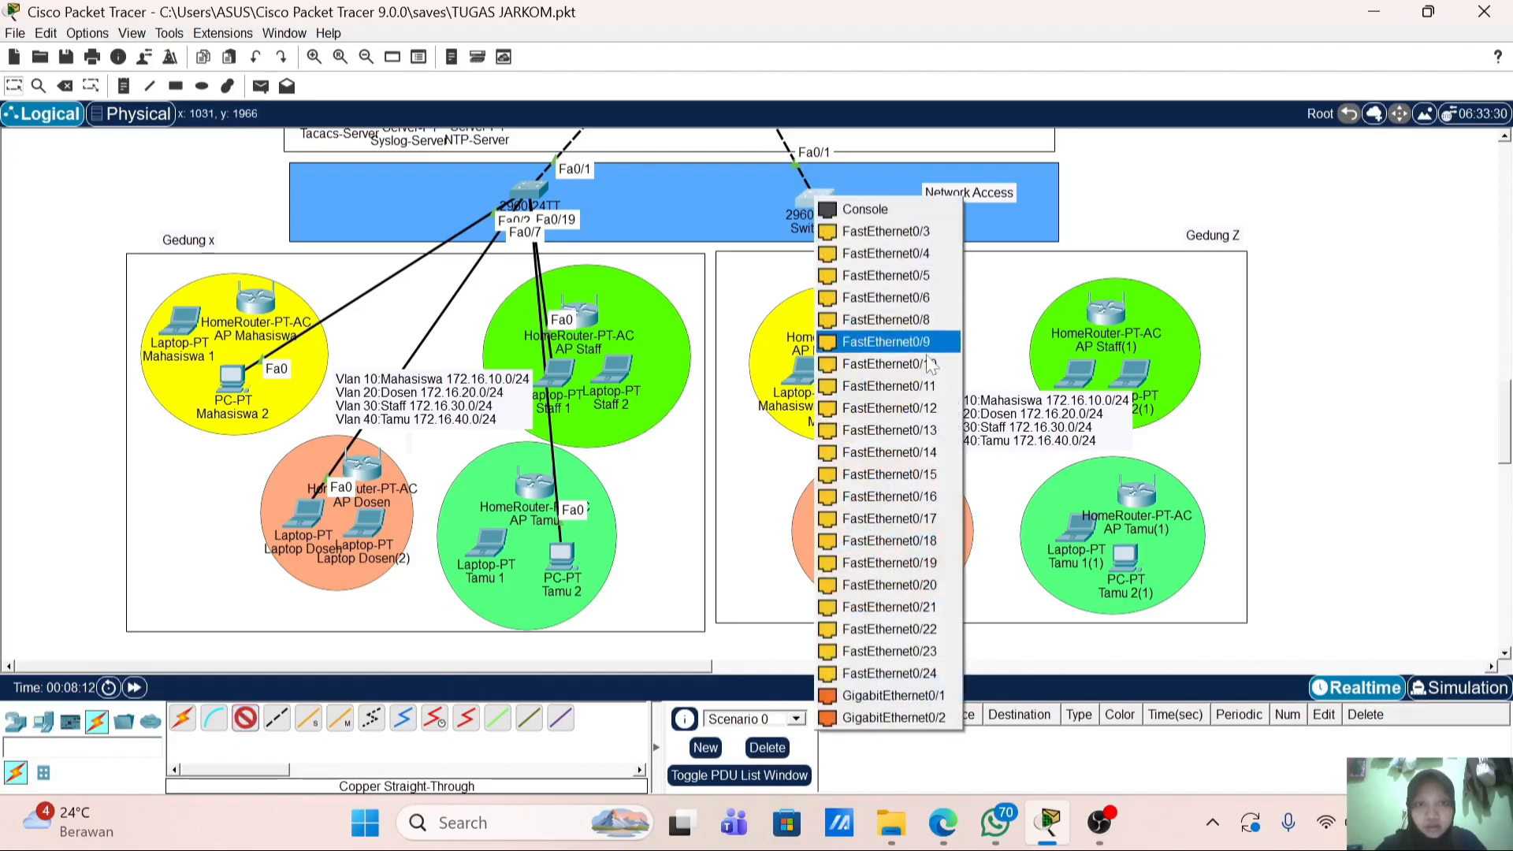
click(936, 438)
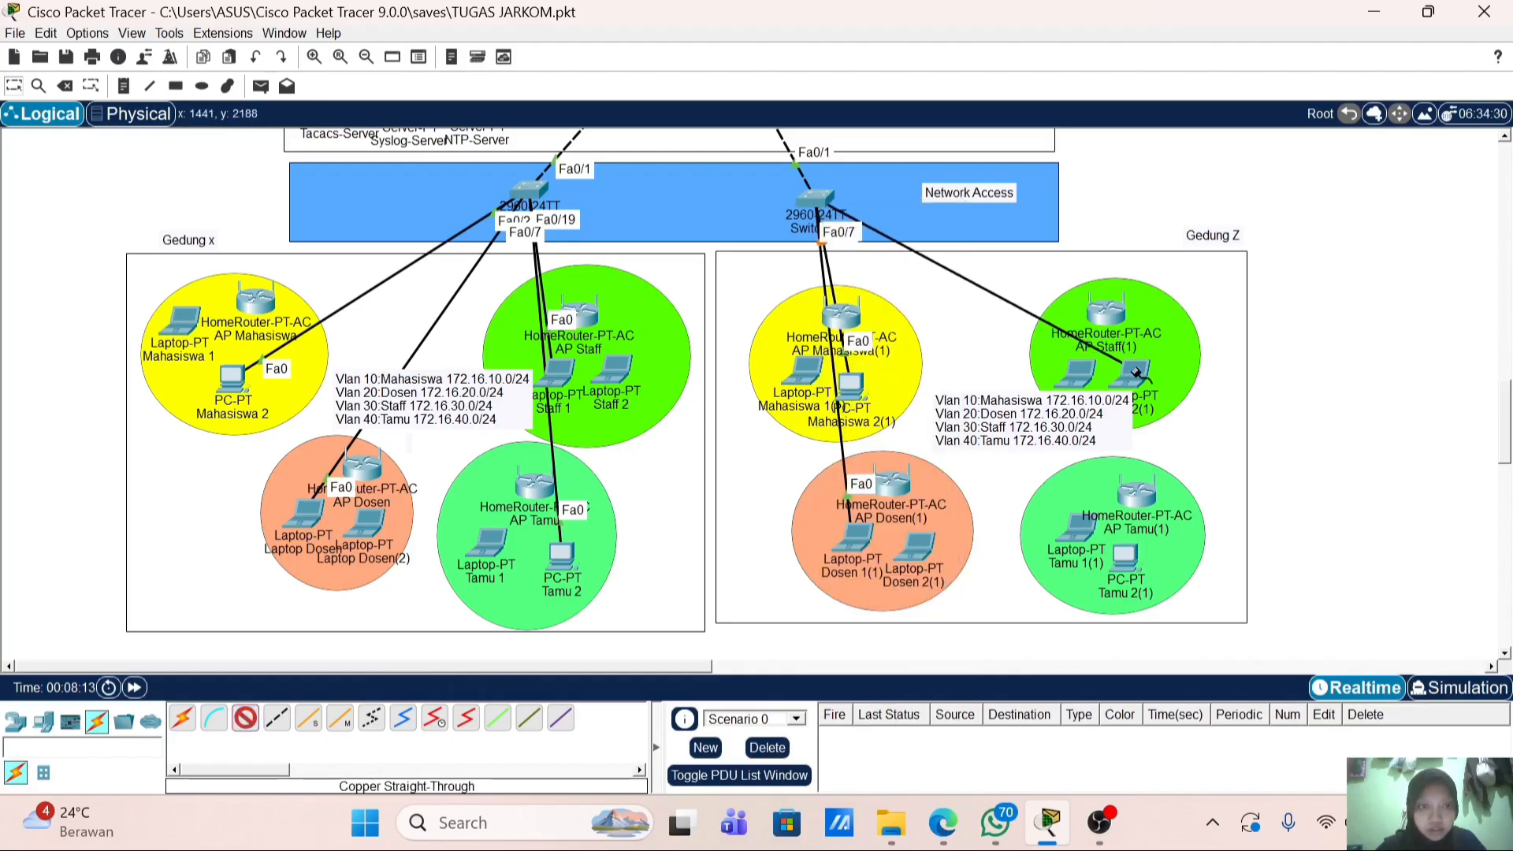
click(1135, 371)
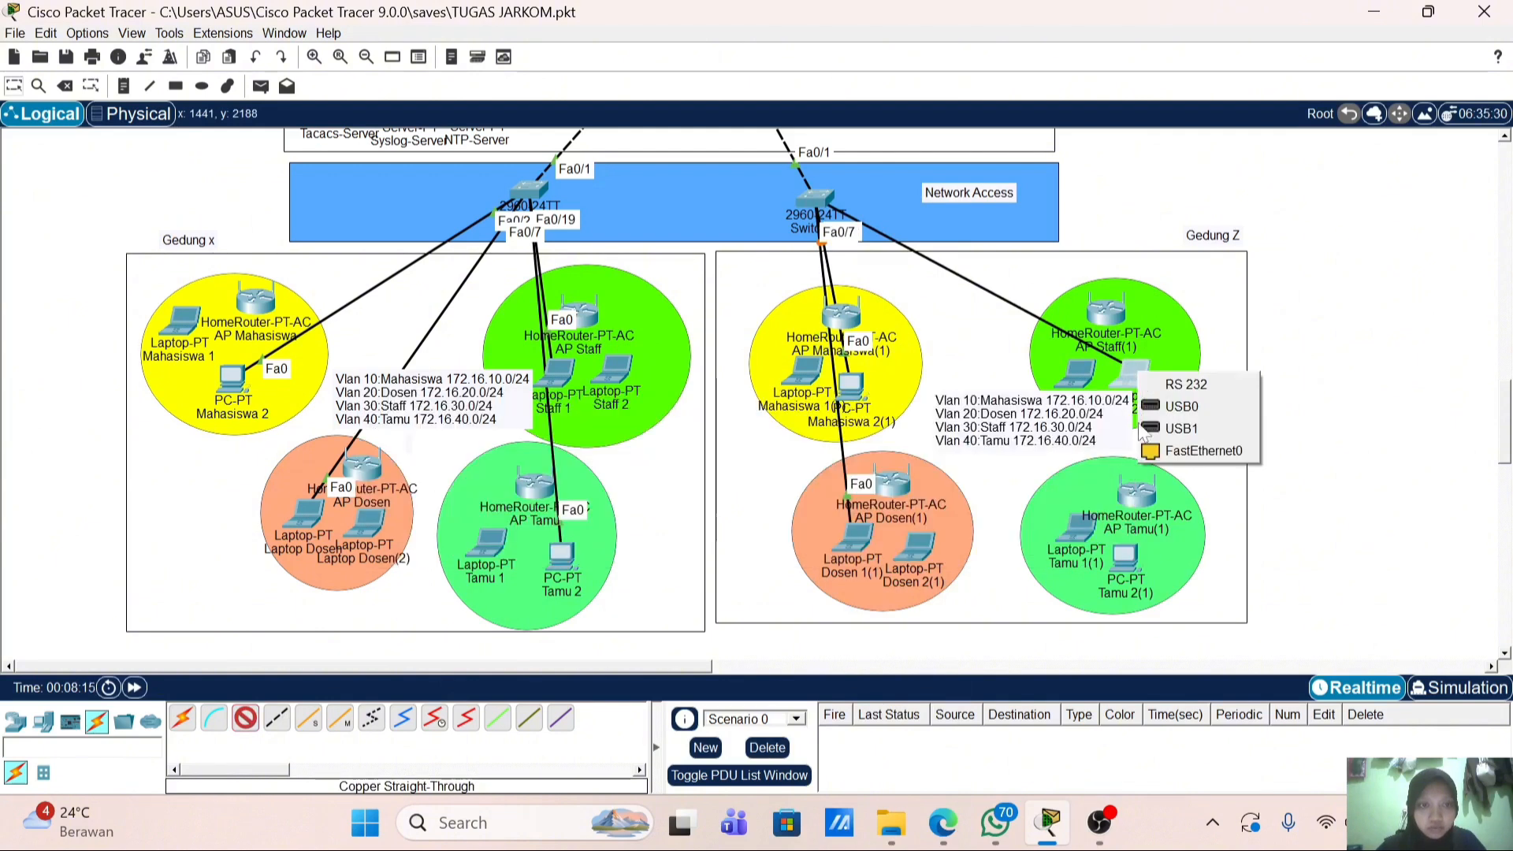
click(1172, 465)
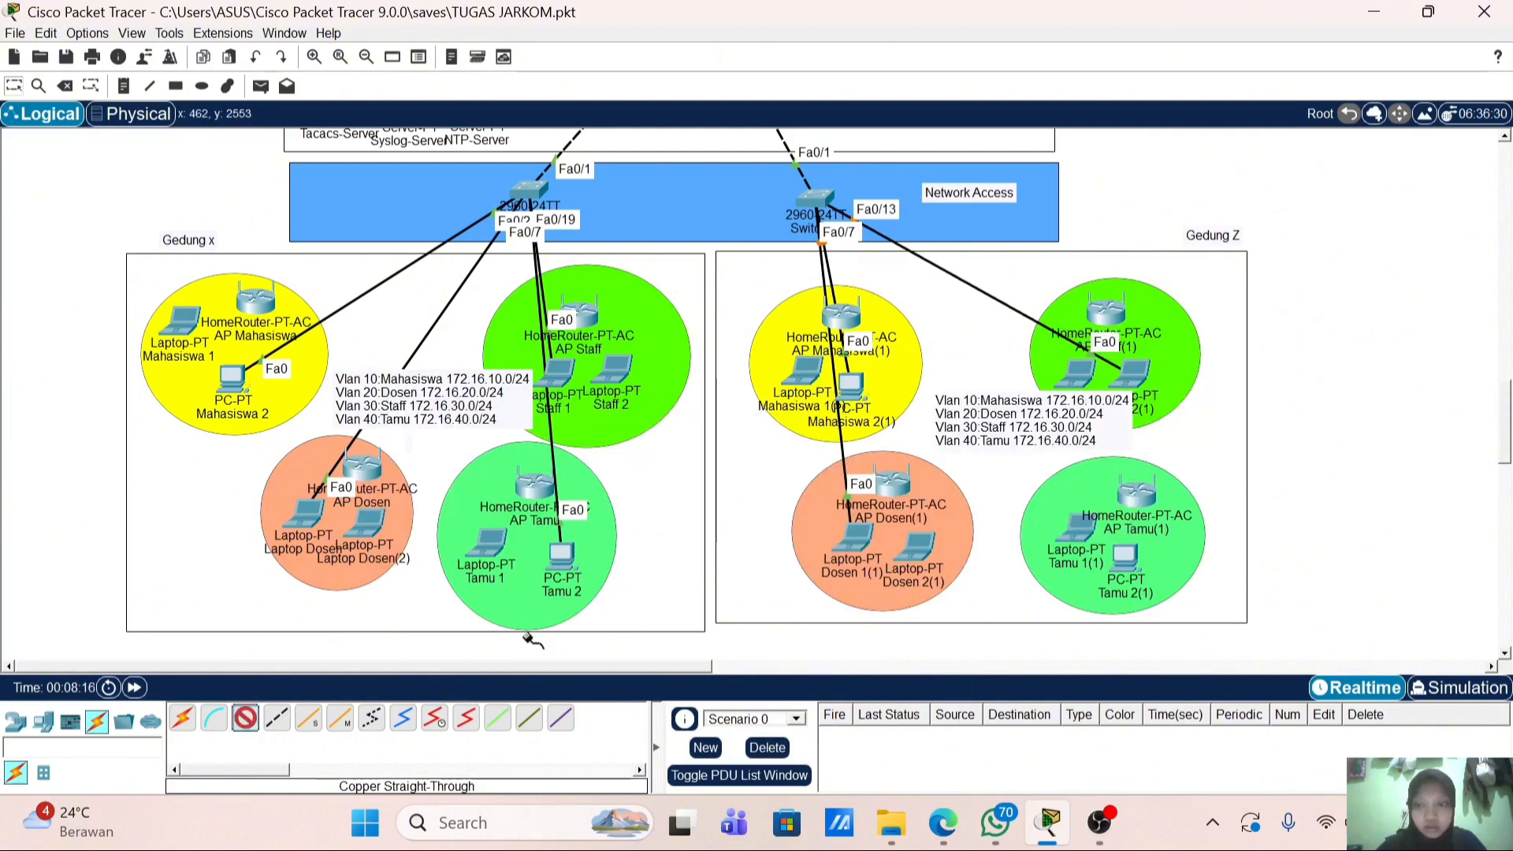
click(820, 197)
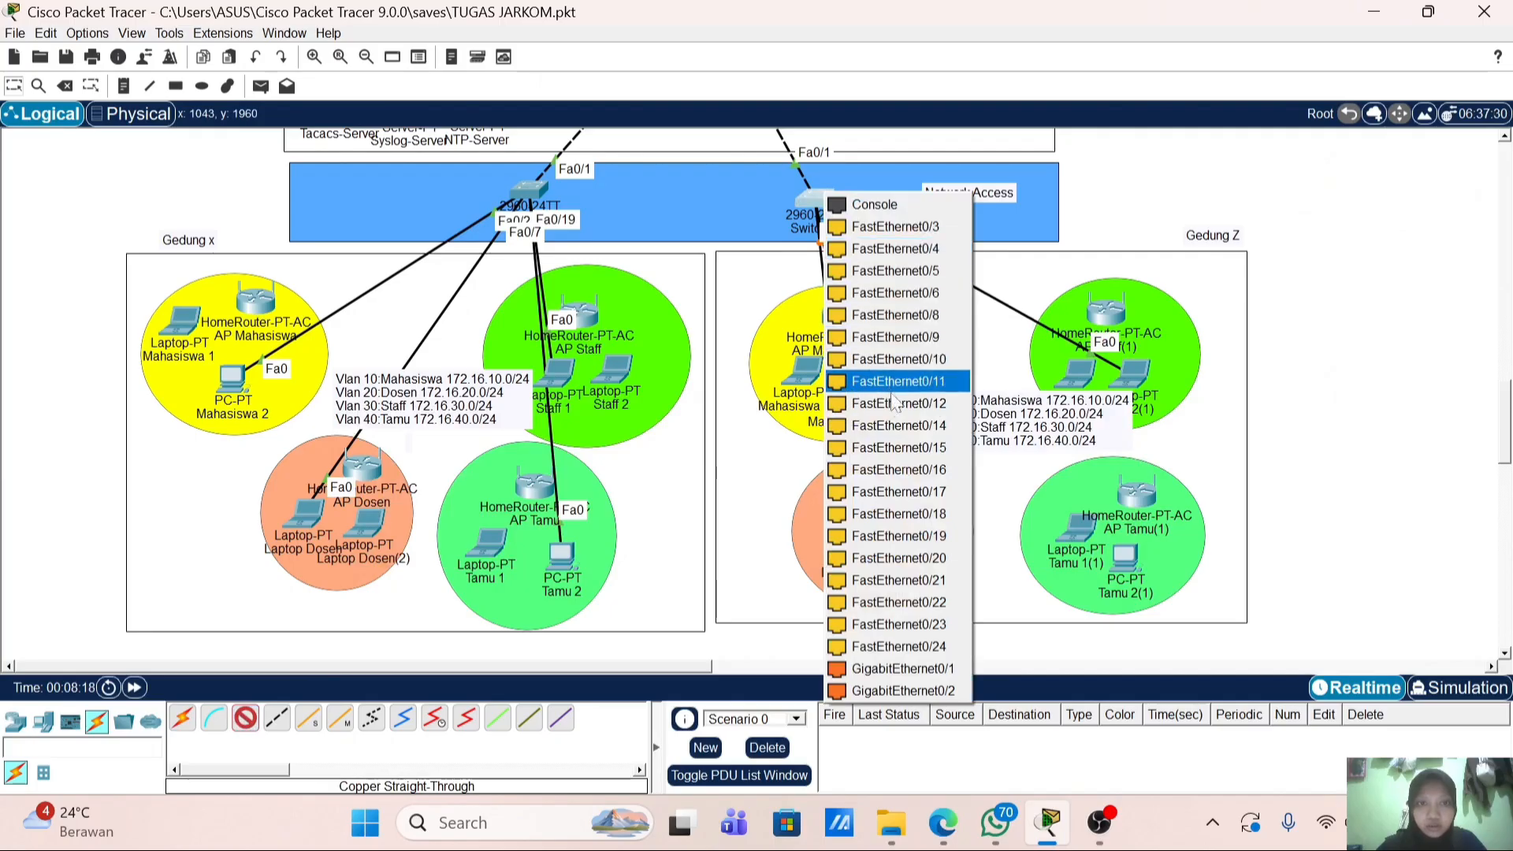
click(938, 534)
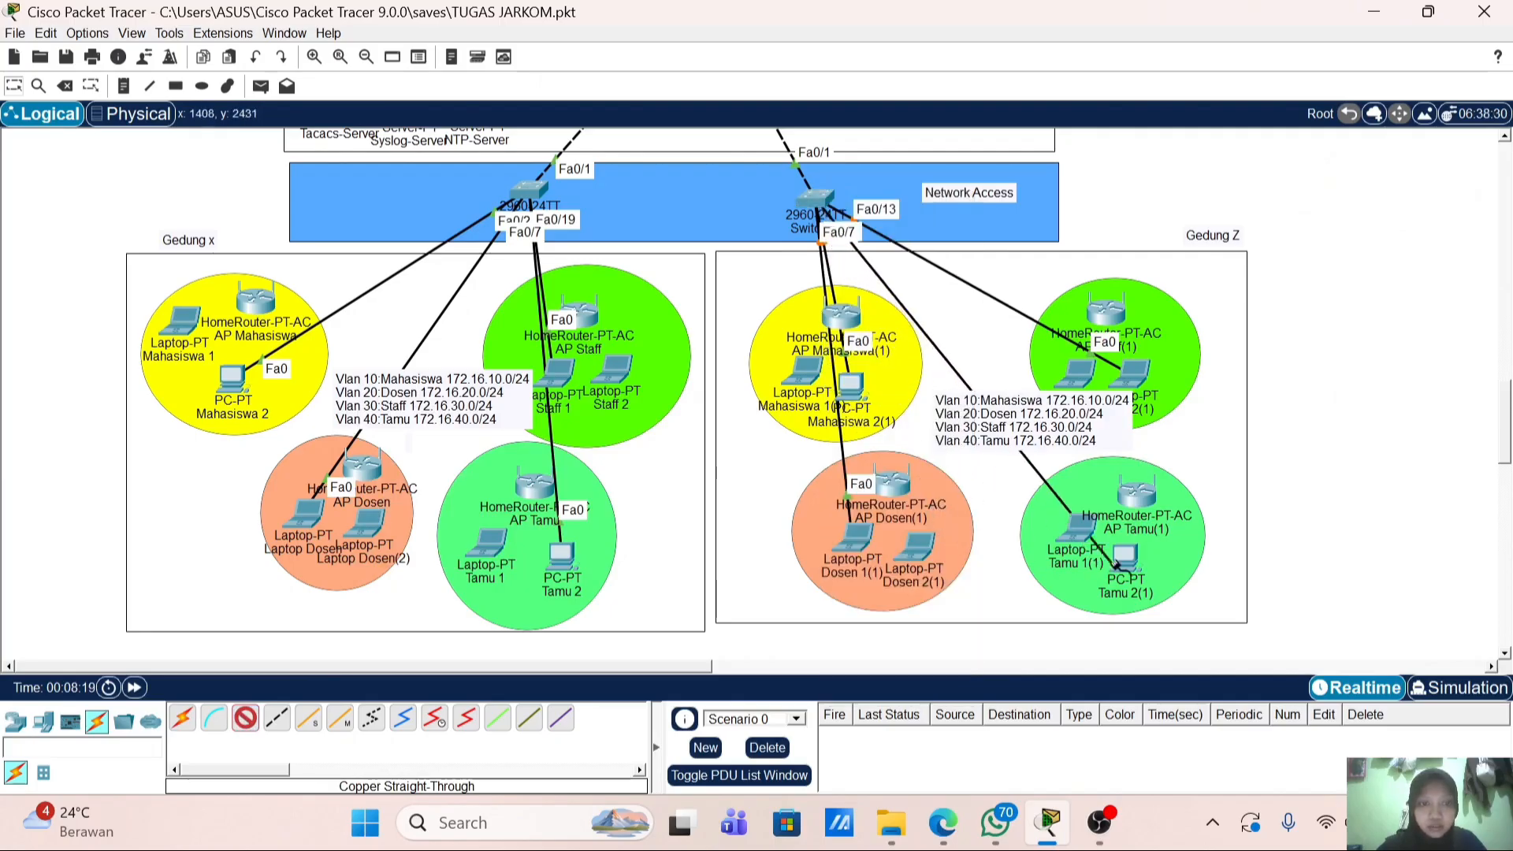
click(1129, 561)
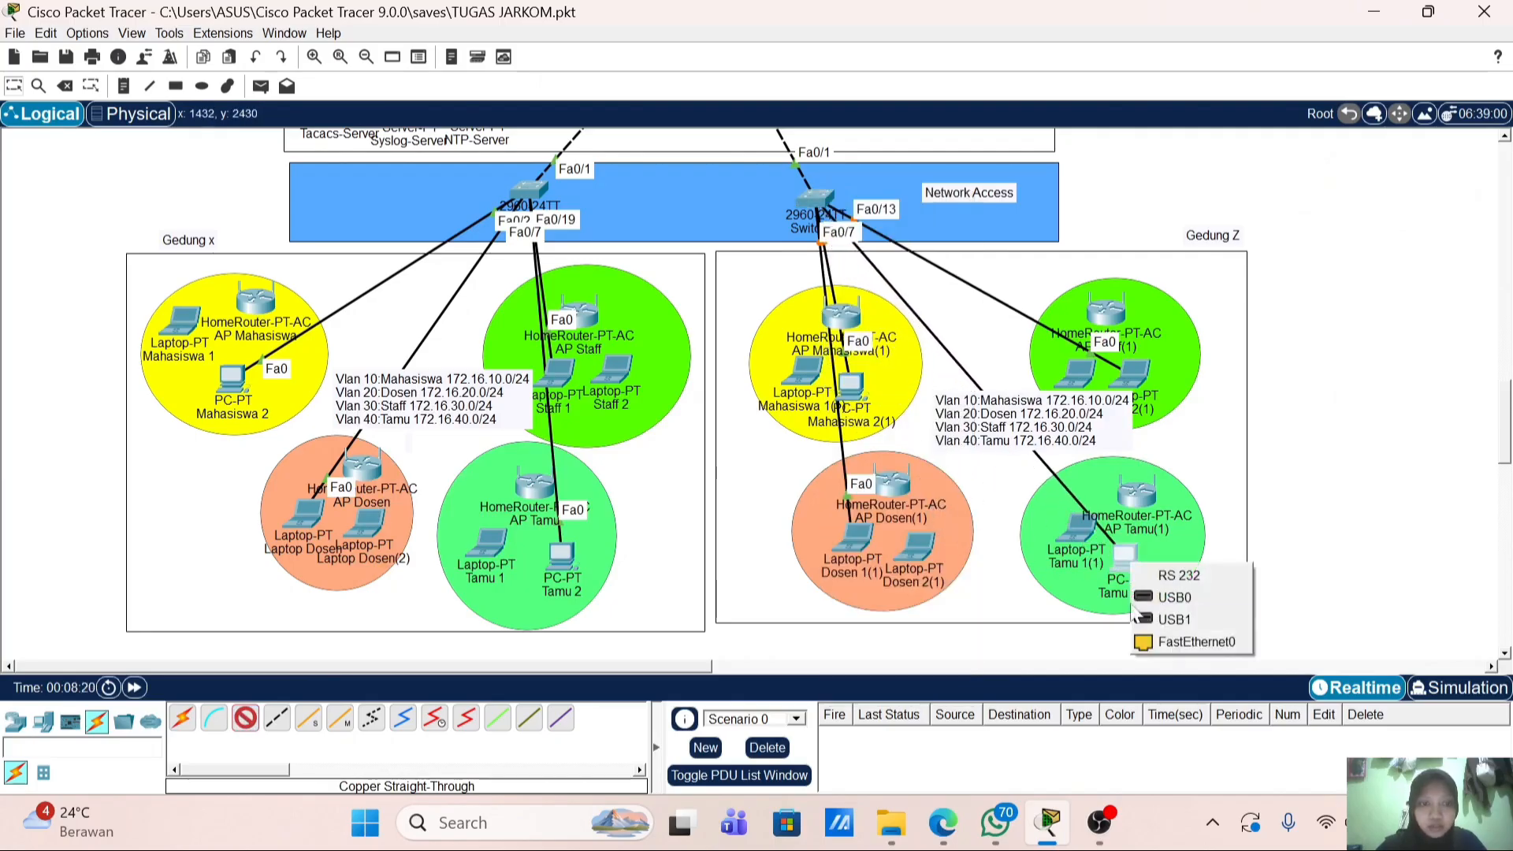
click(1158, 641)
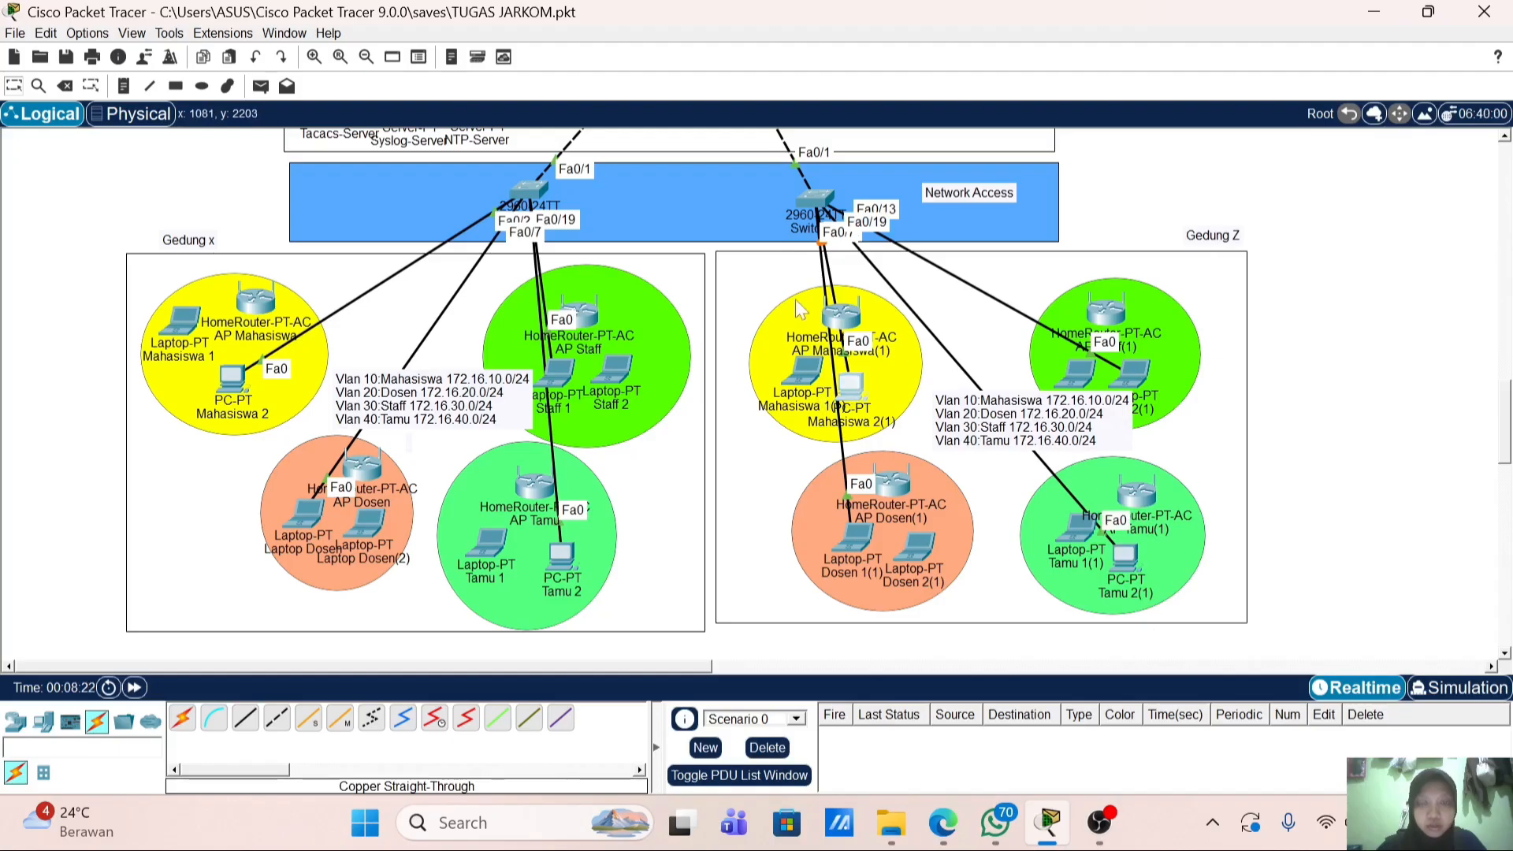
Step: Bring up PC Mahasiswa 2(1)'s IP Configuration
click(851, 387)
click(604, 136)
click(552, 225)
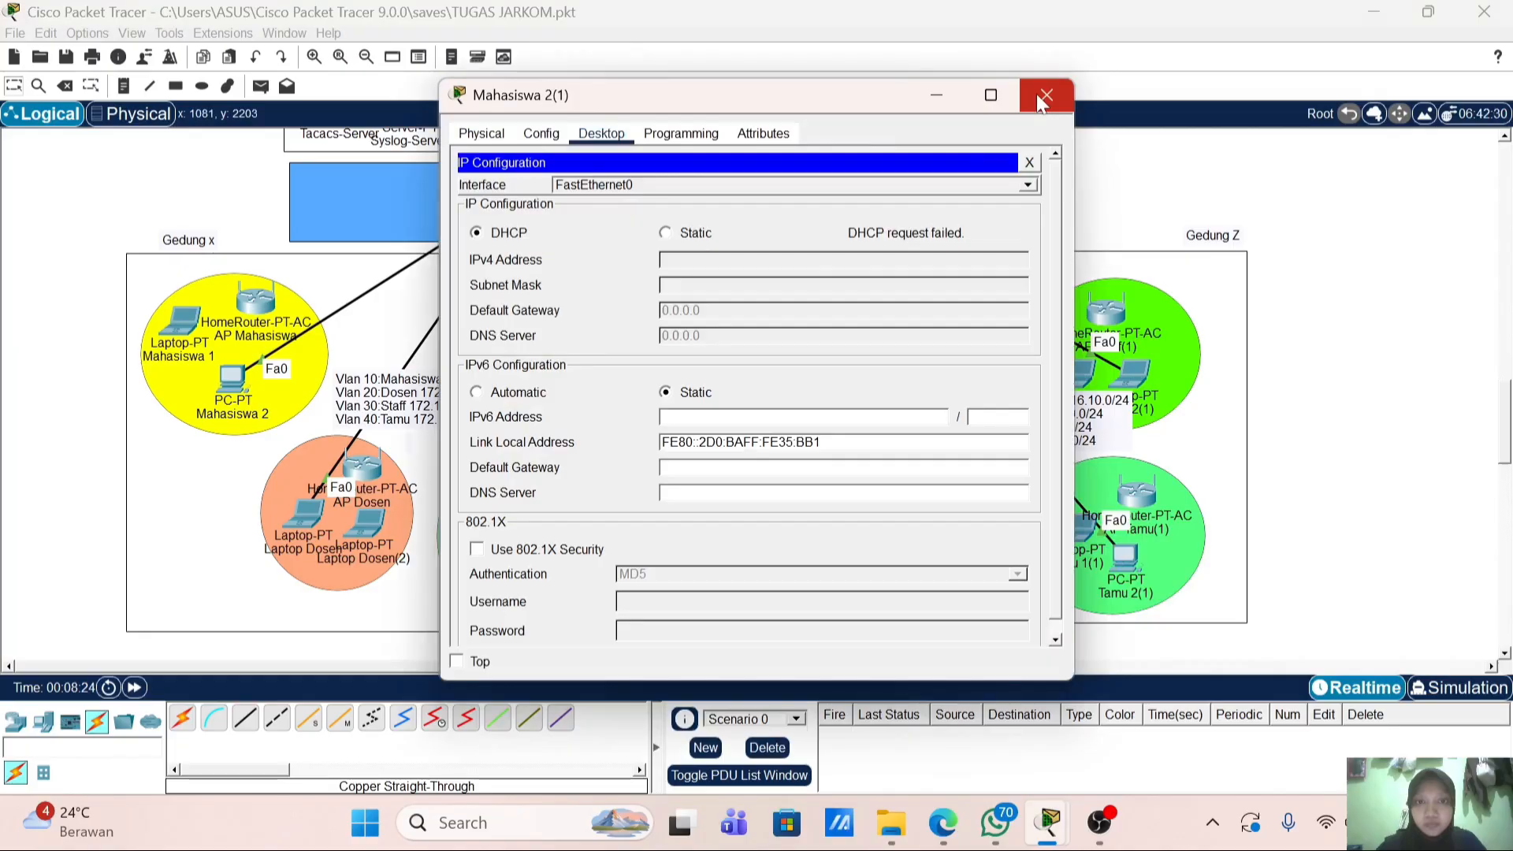
Step: Re-request DHCP on Mahasiswa 2(1) via Static then DHCP, and check Laptop Dosen 1(1)'s IP configuration
click(691, 235)
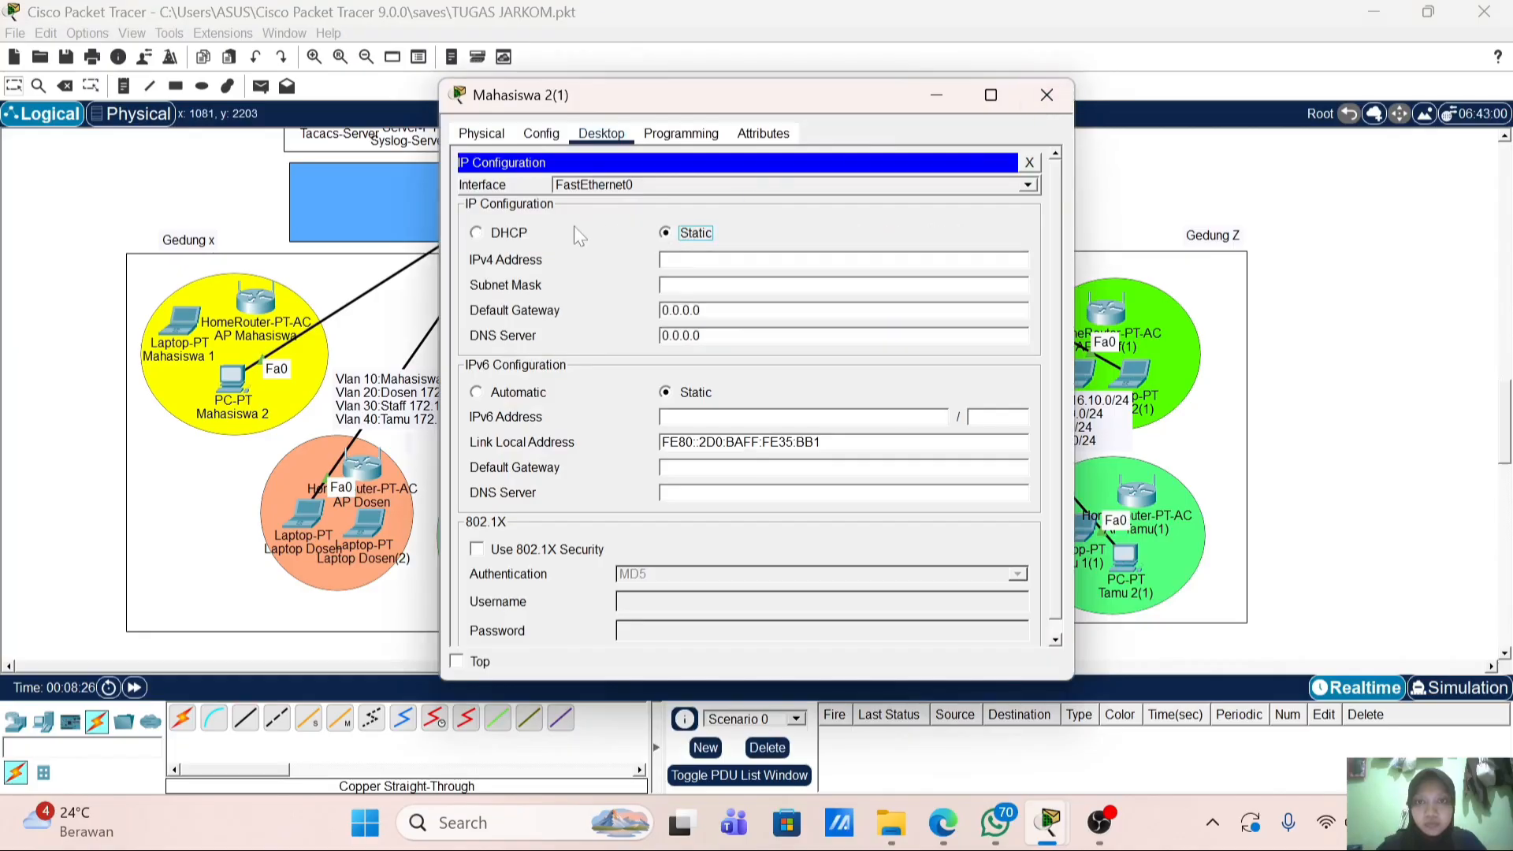
click(511, 233)
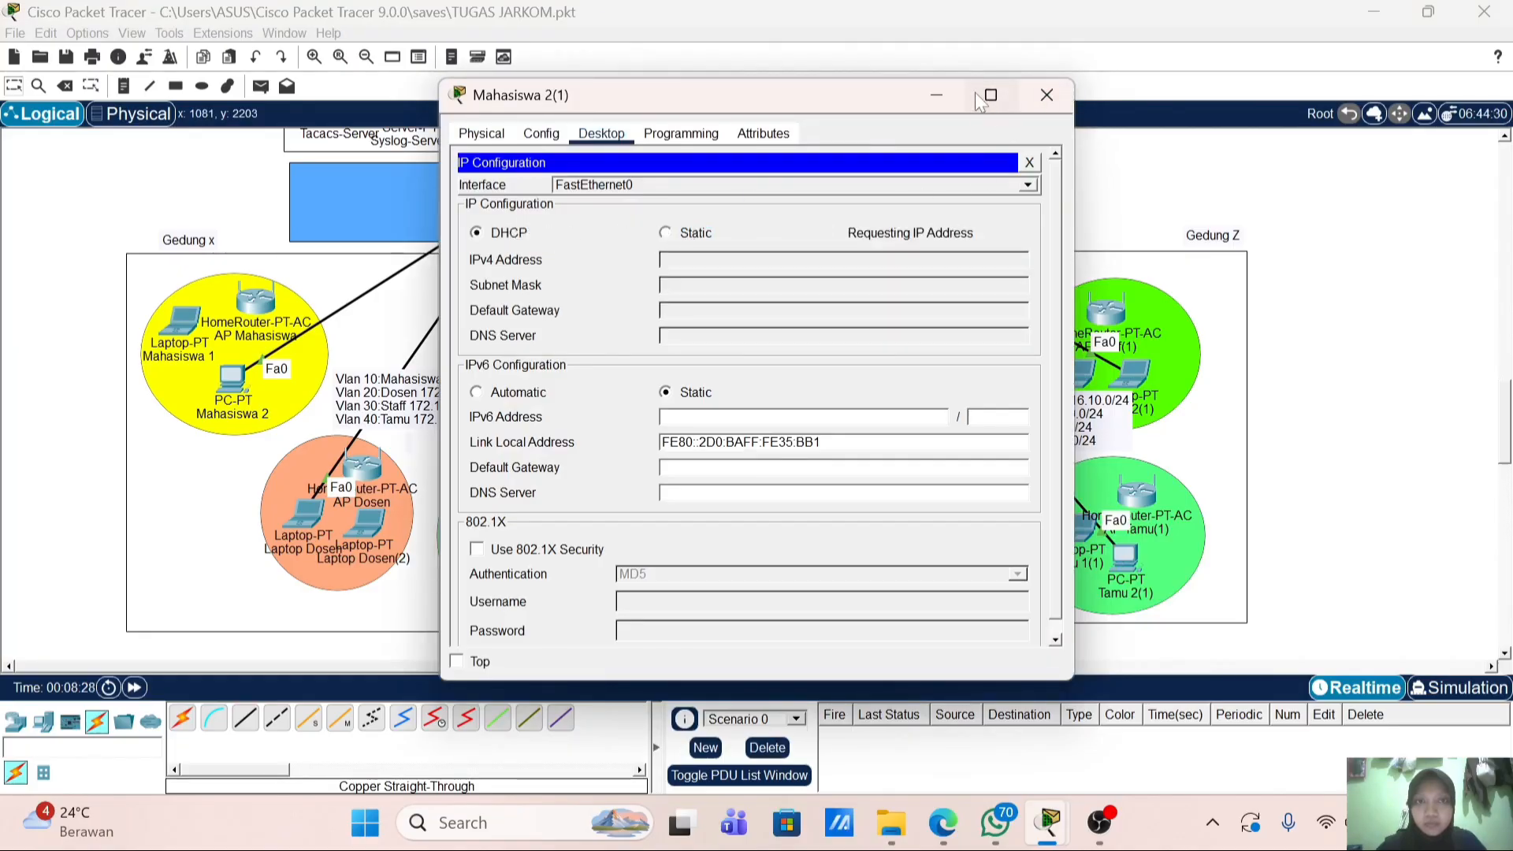
click(1046, 94)
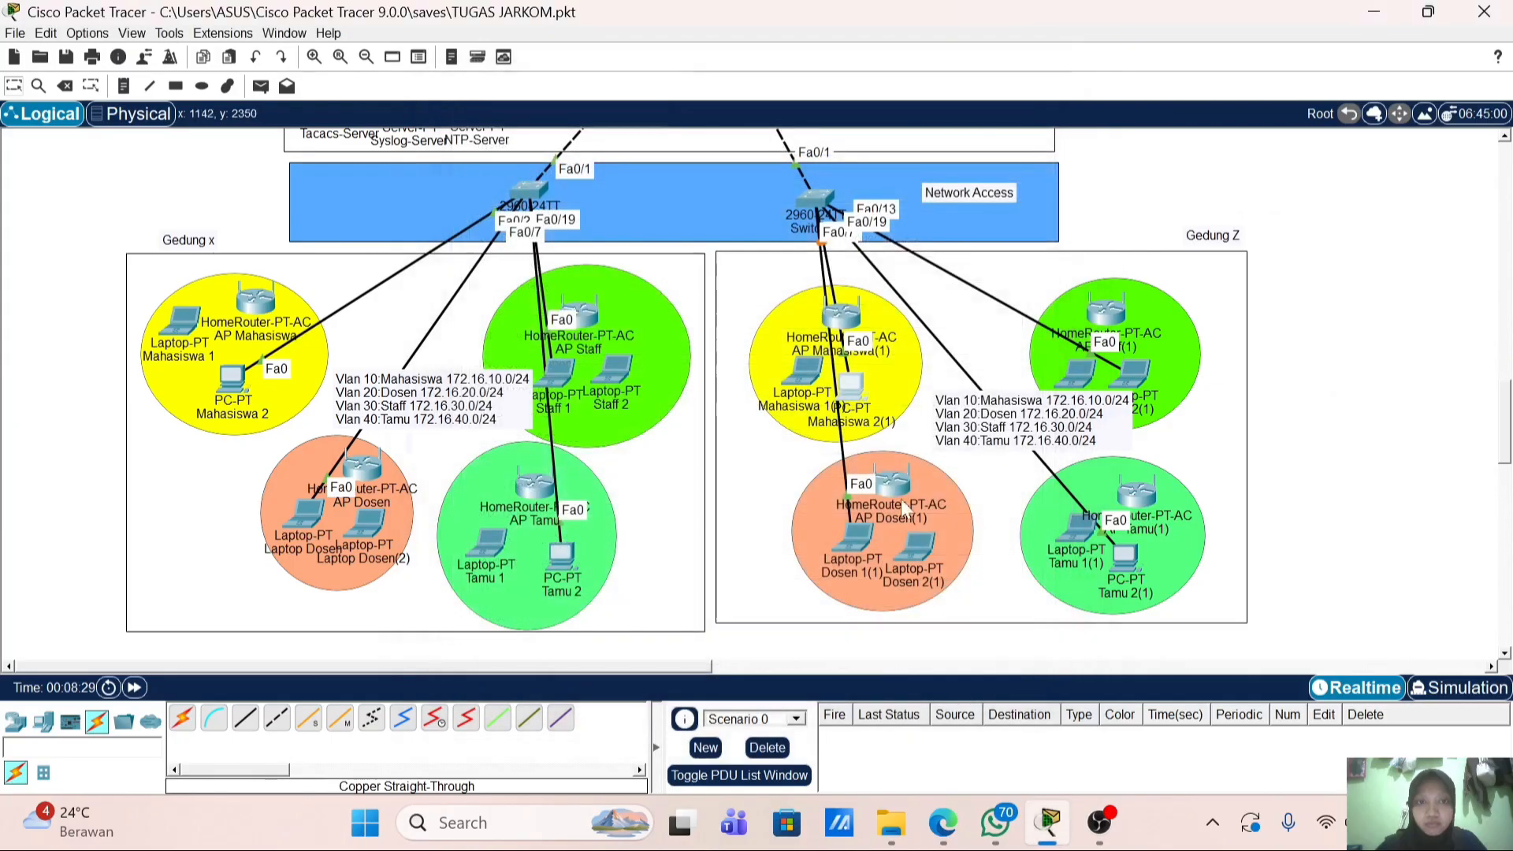
click(854, 539)
click(603, 134)
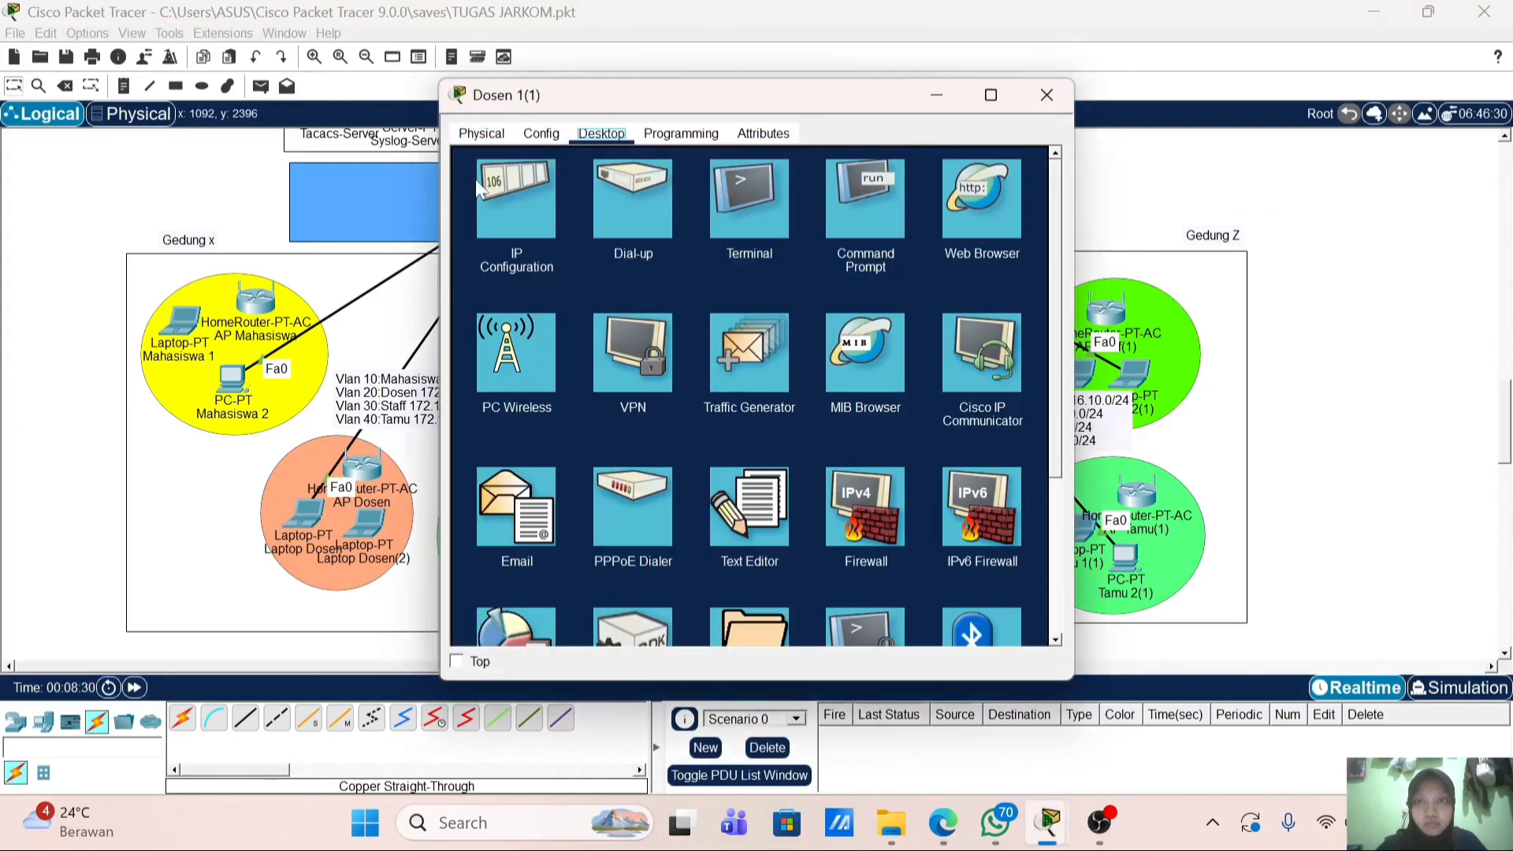
click(516, 211)
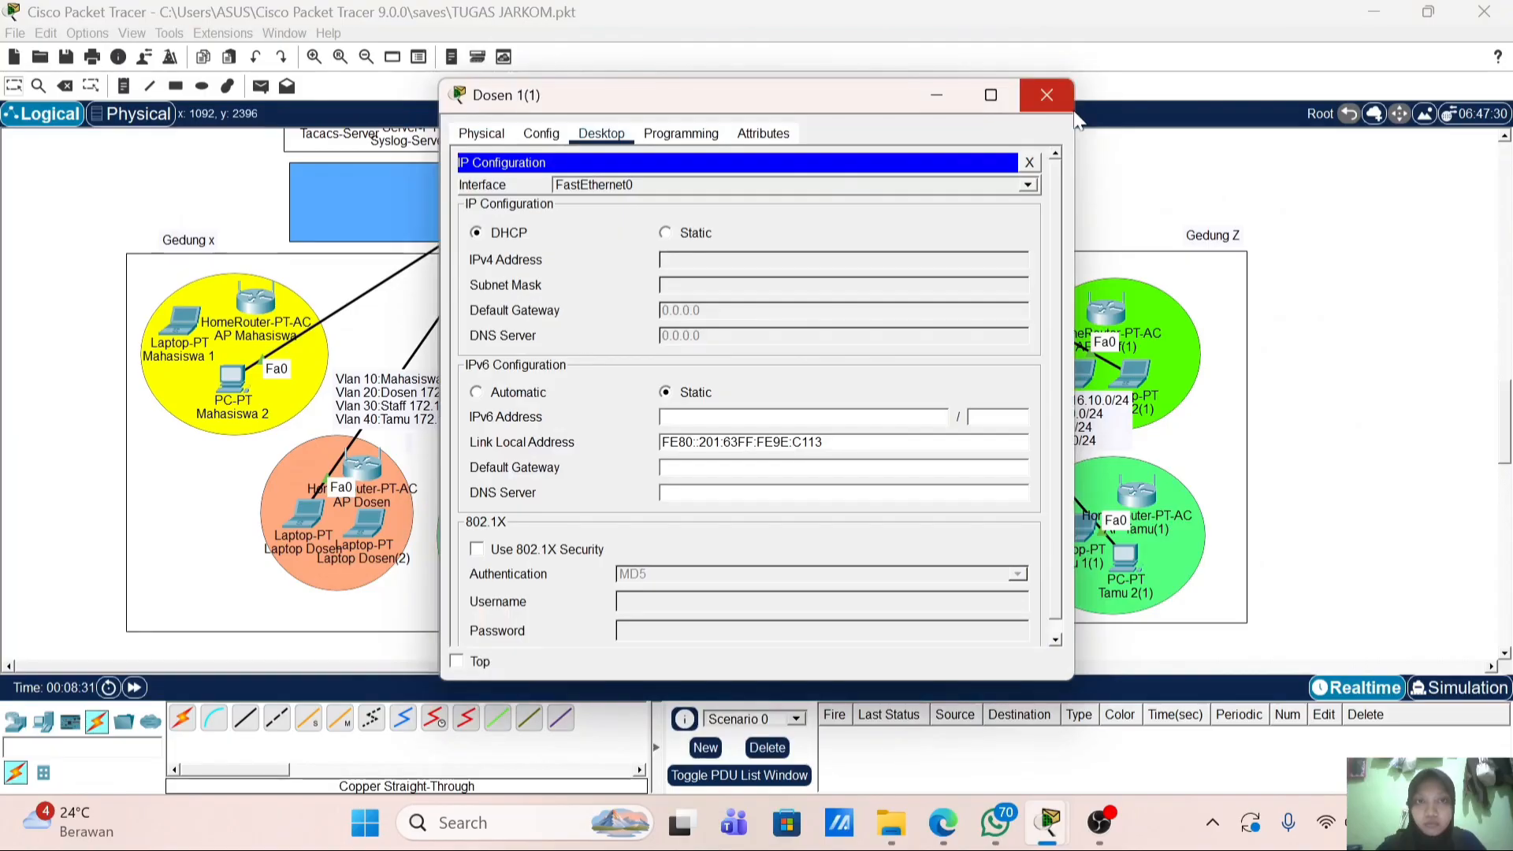
click(1046, 95)
Step: Re-request a DHCP address on Laptop Staff 2(1) by toggling Static then DHCP
click(1135, 371)
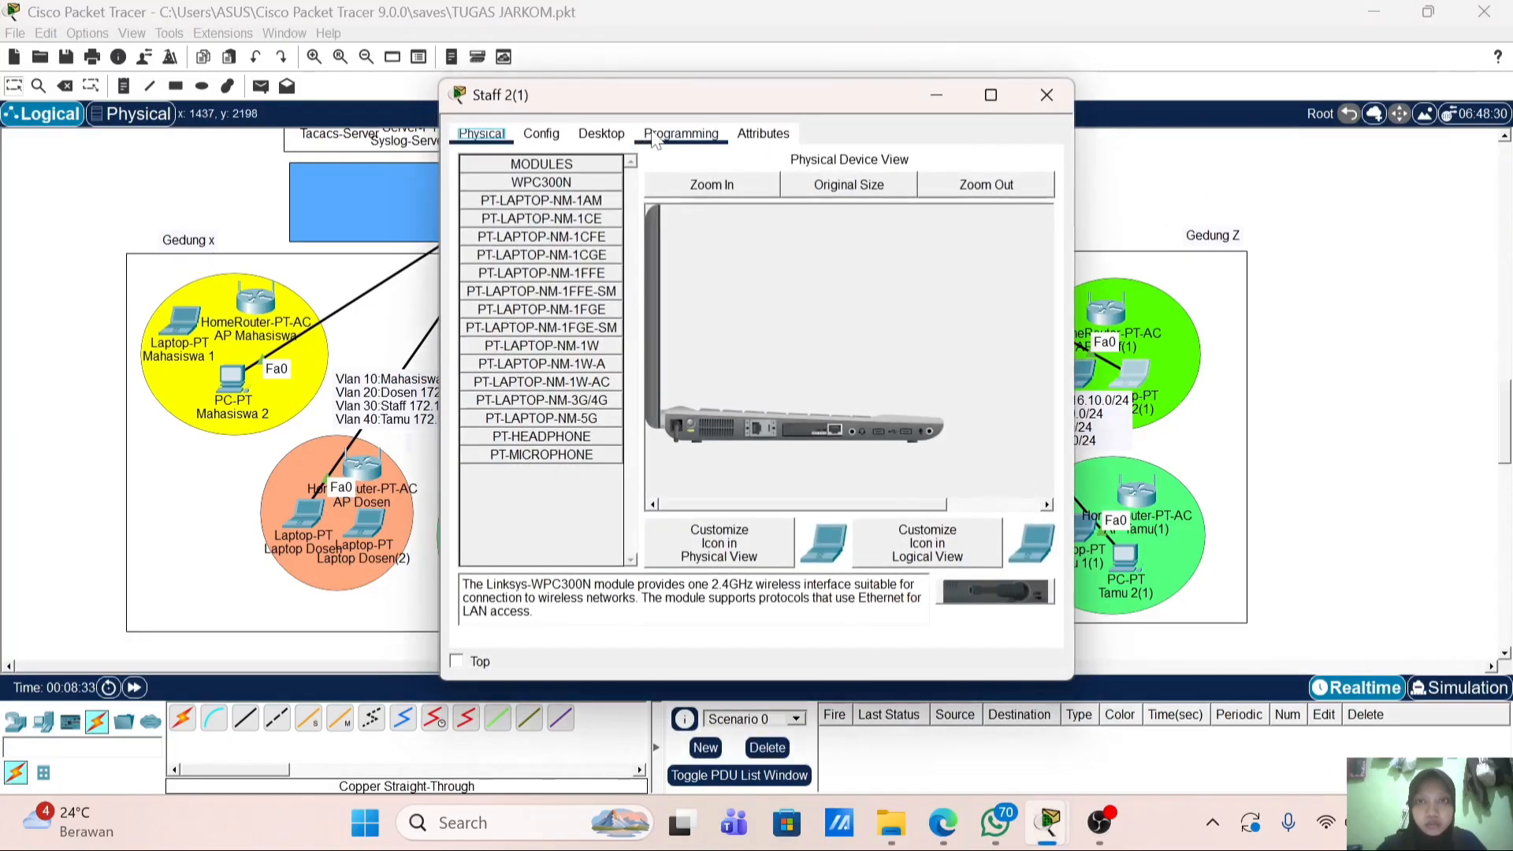
click(542, 134)
click(605, 135)
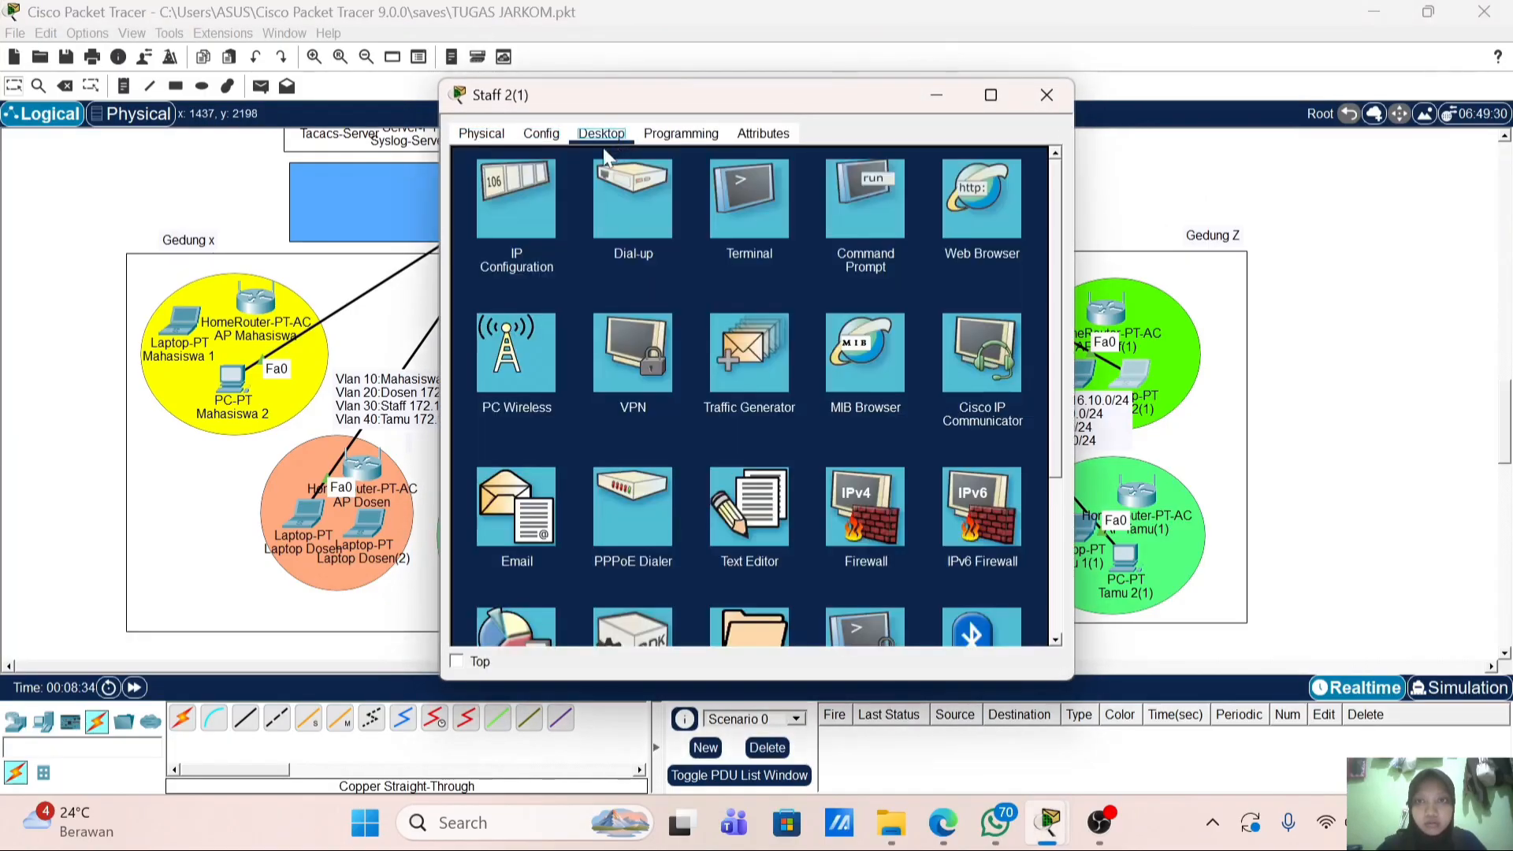
click(552, 193)
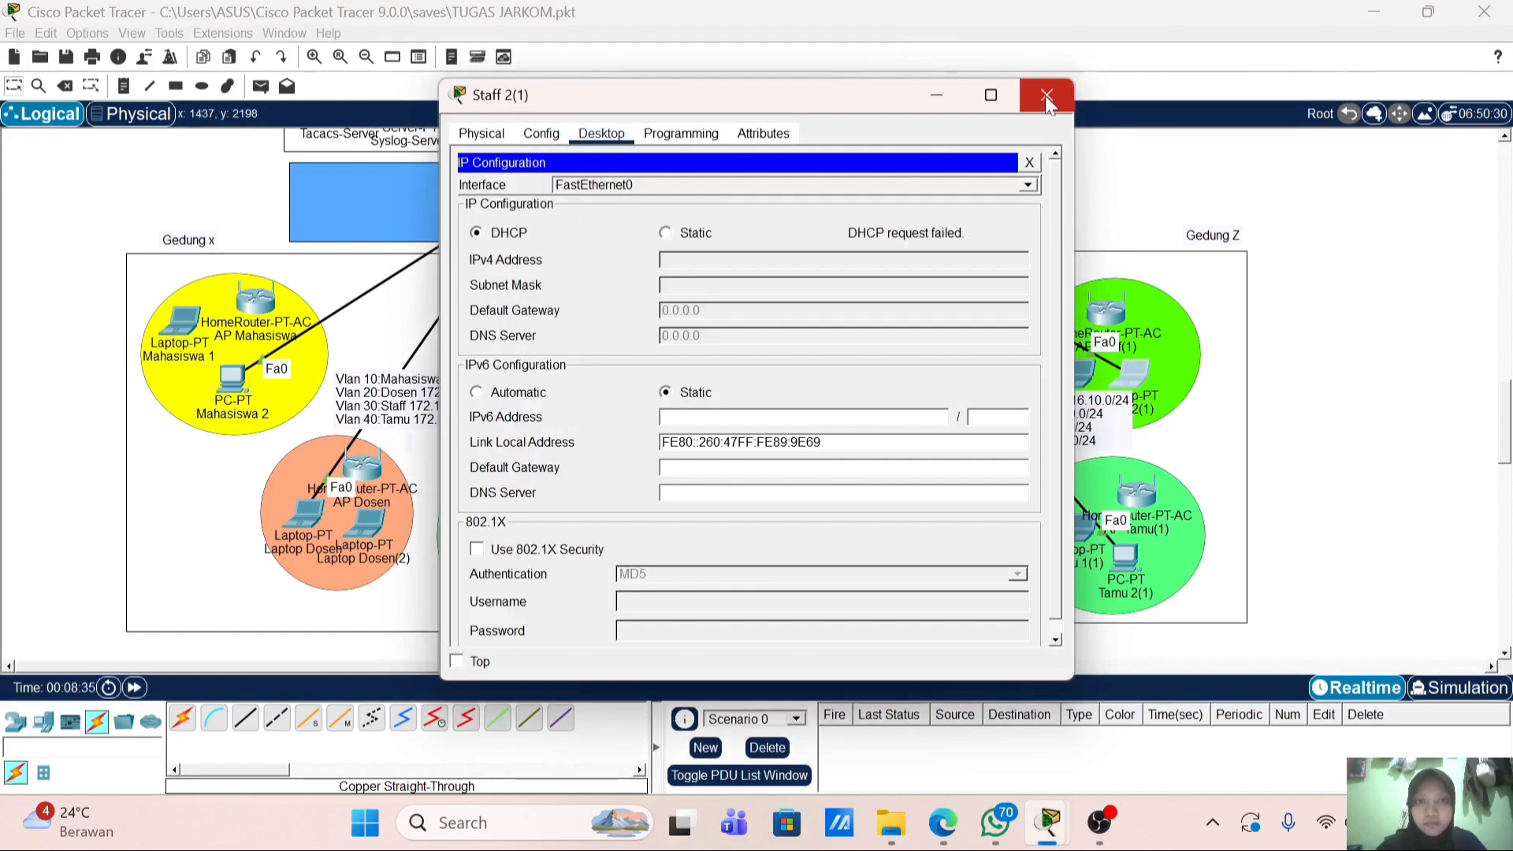
click(698, 234)
click(502, 234)
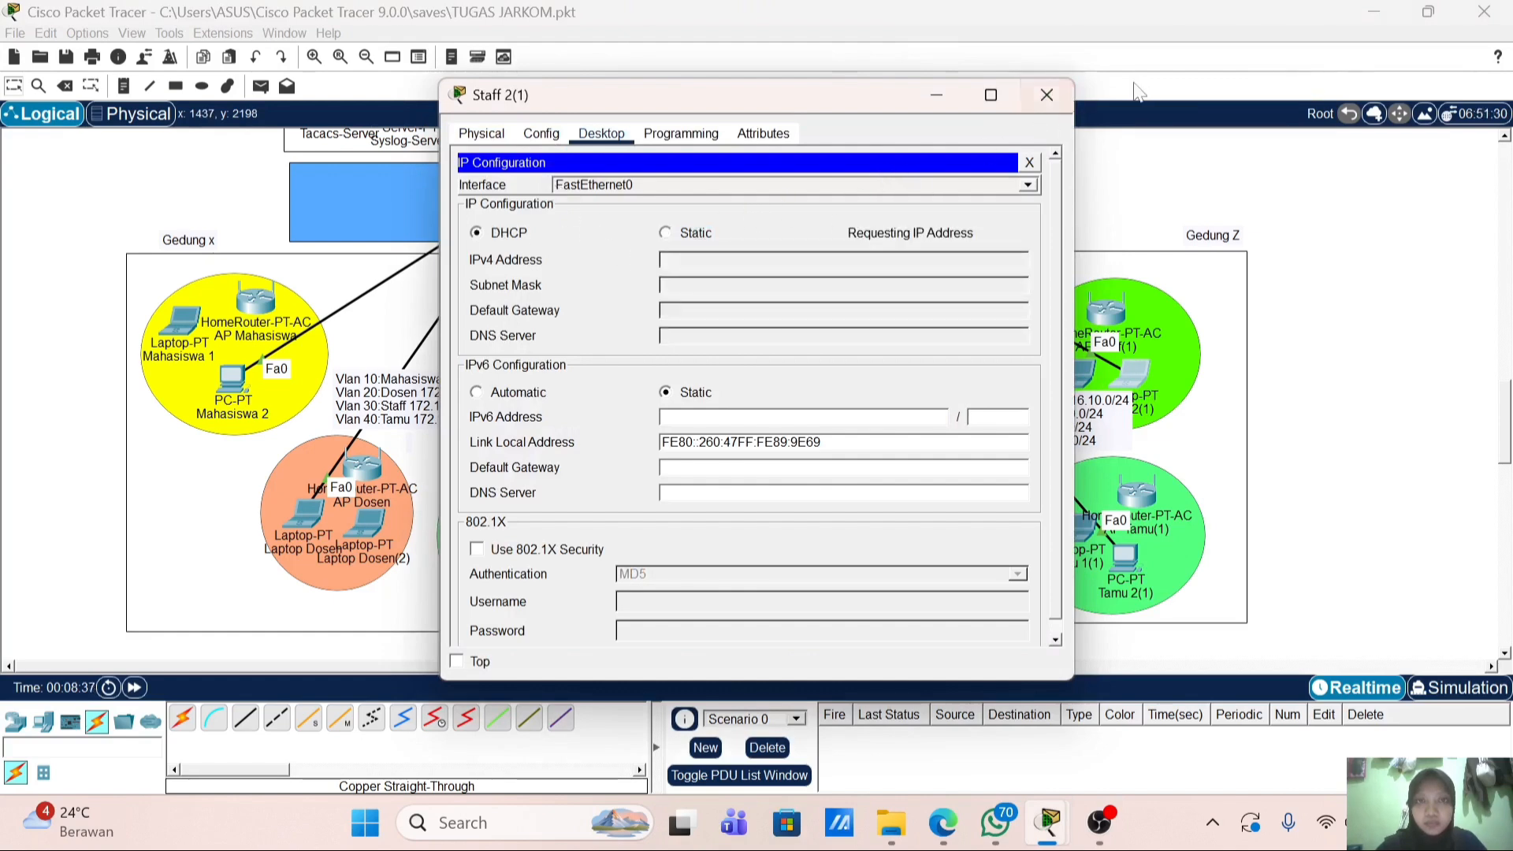
click(1047, 94)
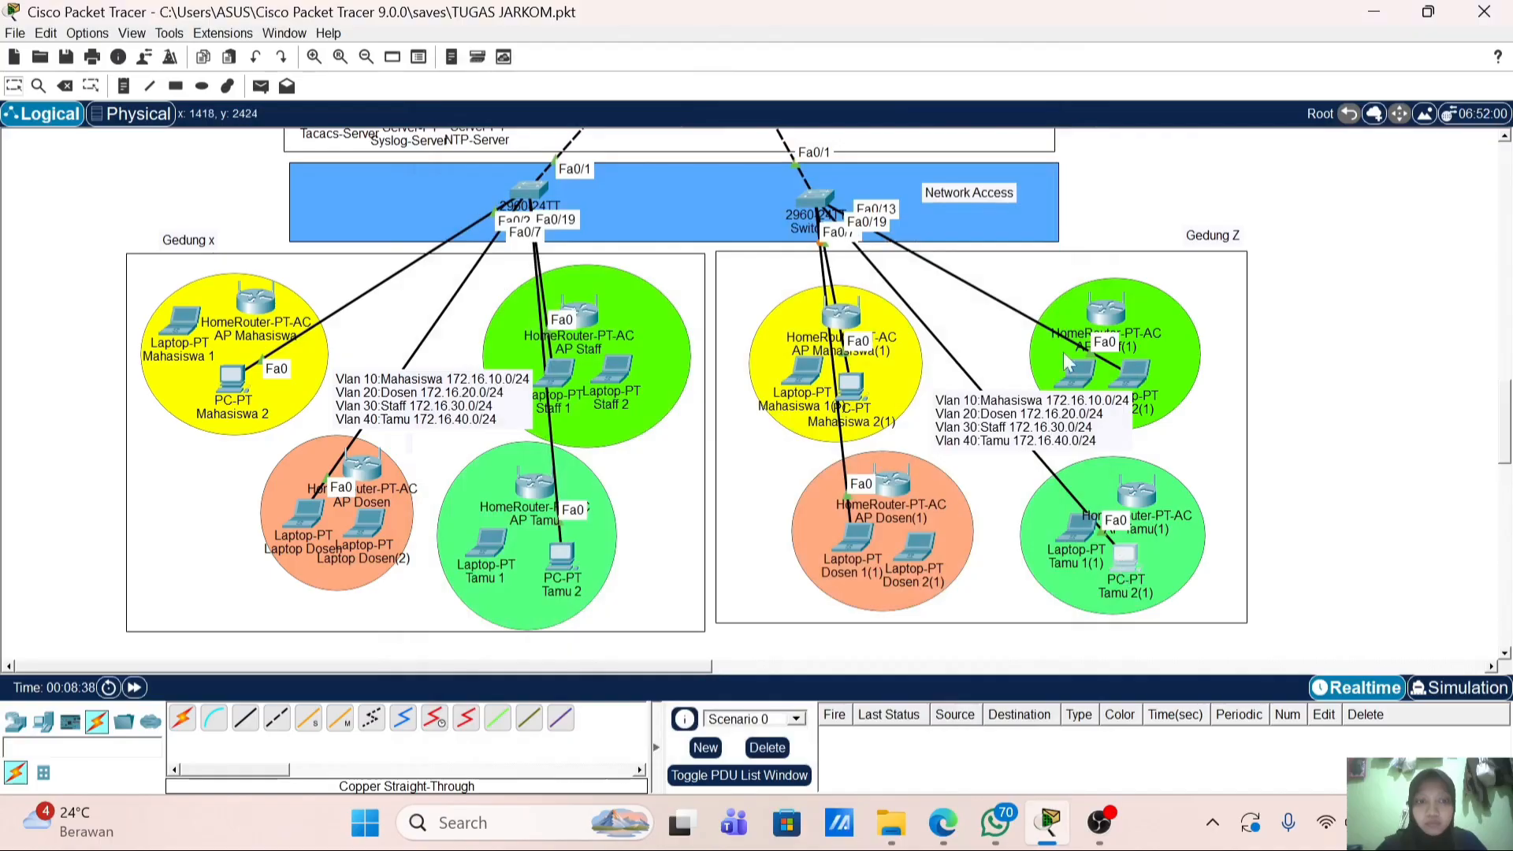
Step: Re-request a DHCP address on PC Tamu 2(1) by toggling Static then DHCP
click(1125, 558)
click(601, 133)
click(516, 209)
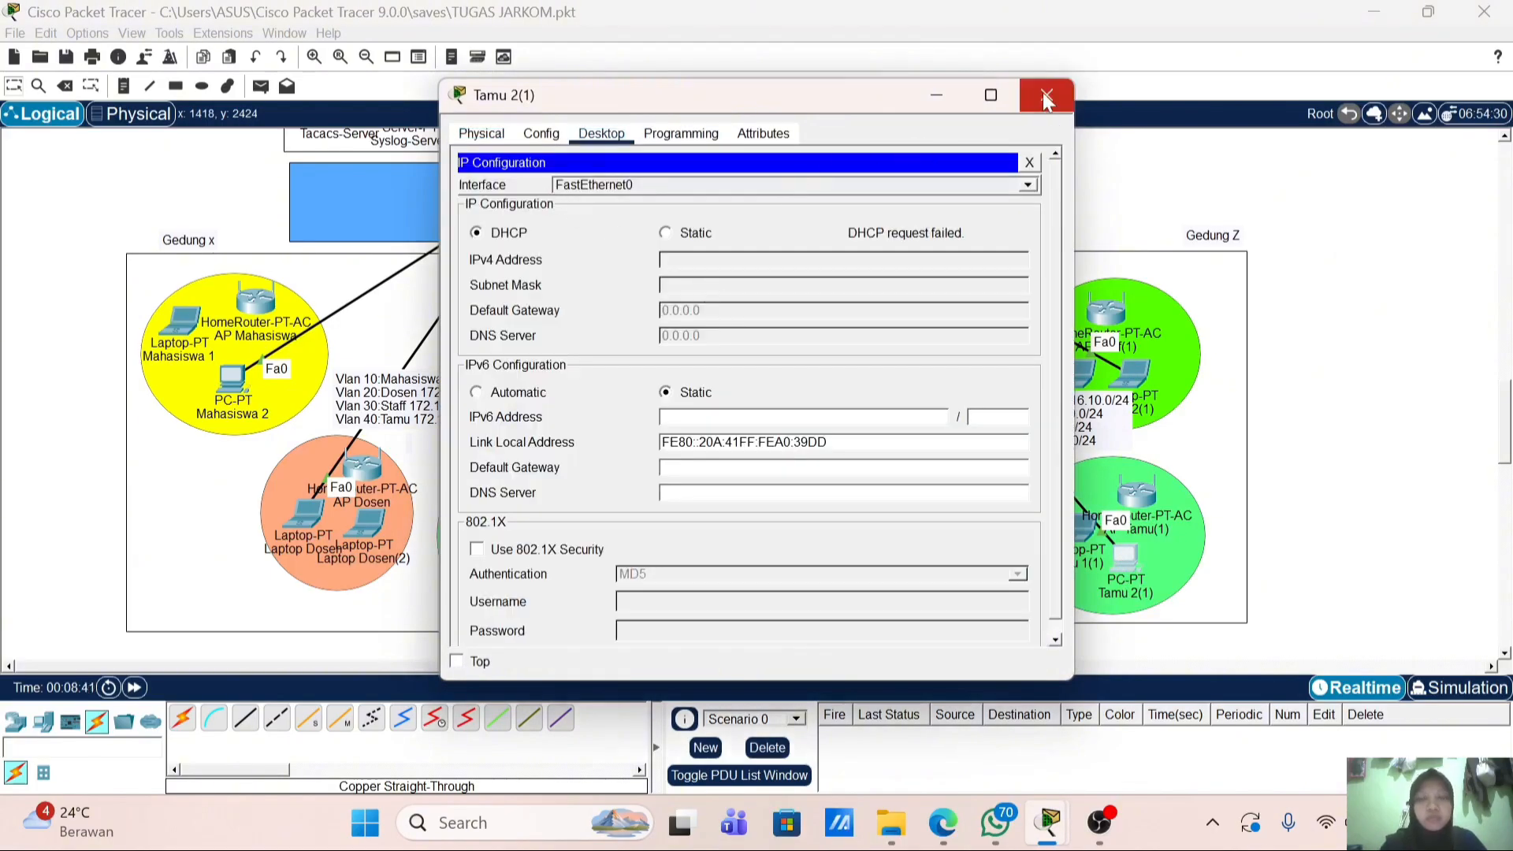
click(697, 234)
click(508, 232)
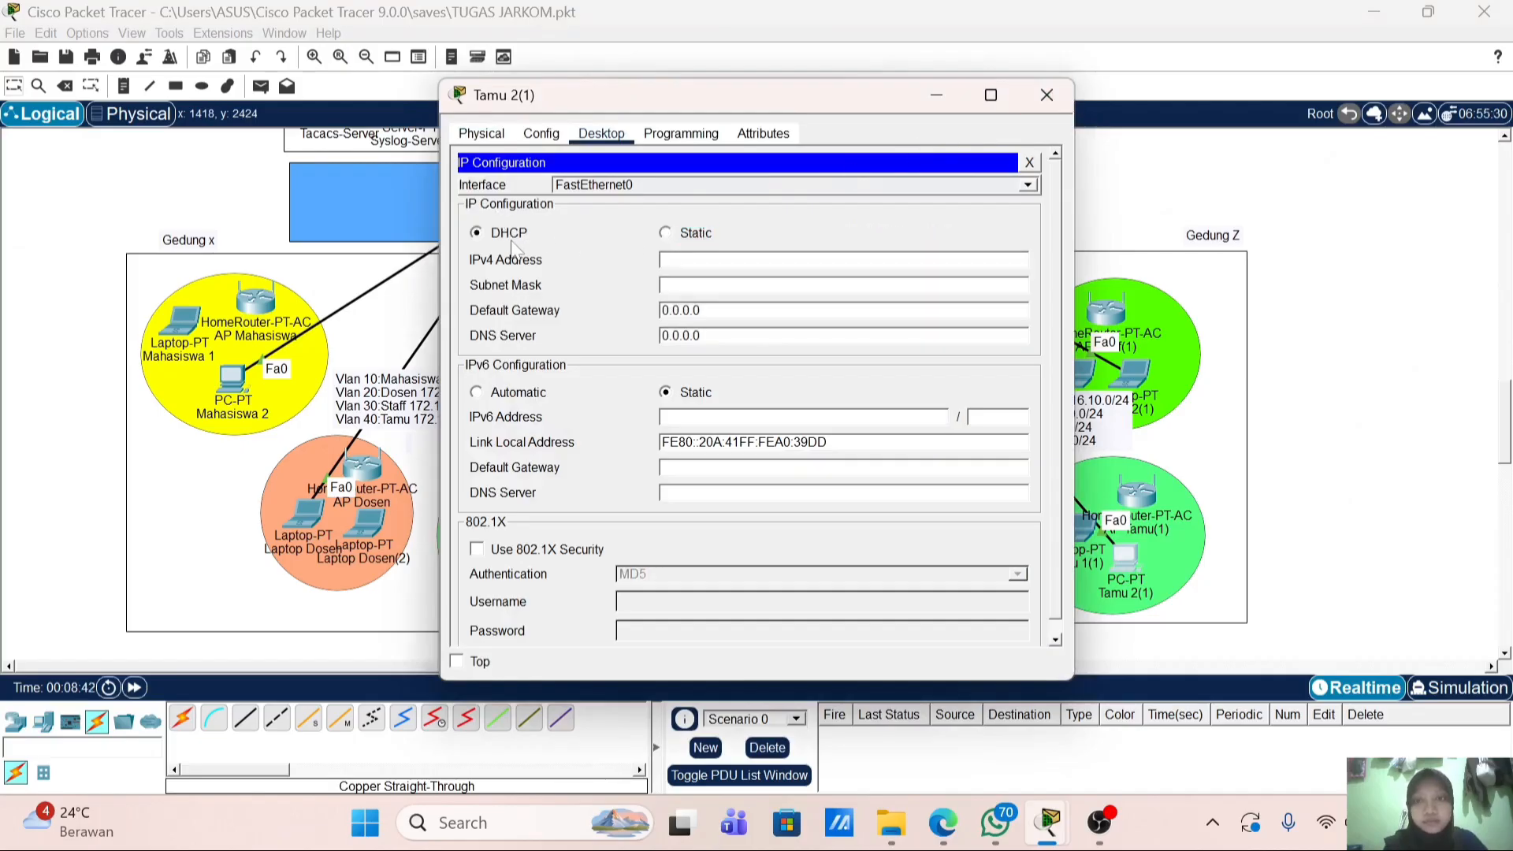
click(1047, 95)
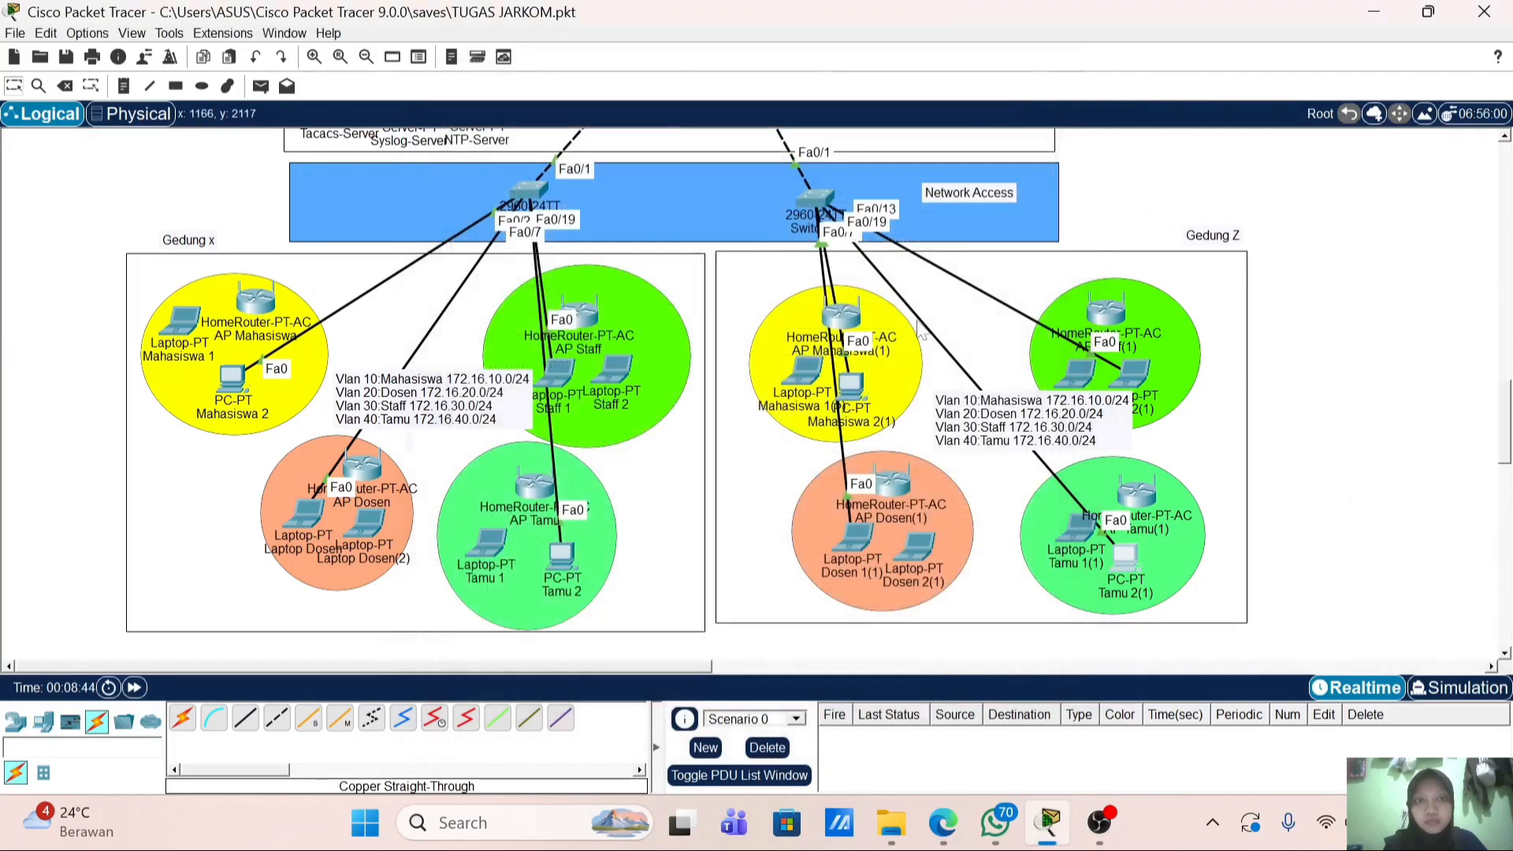
Step: Confirm DHCP addresses on Mahasiswa 2(1), Dosen 1(1) and Staff 2(1)
click(851, 384)
click(508, 213)
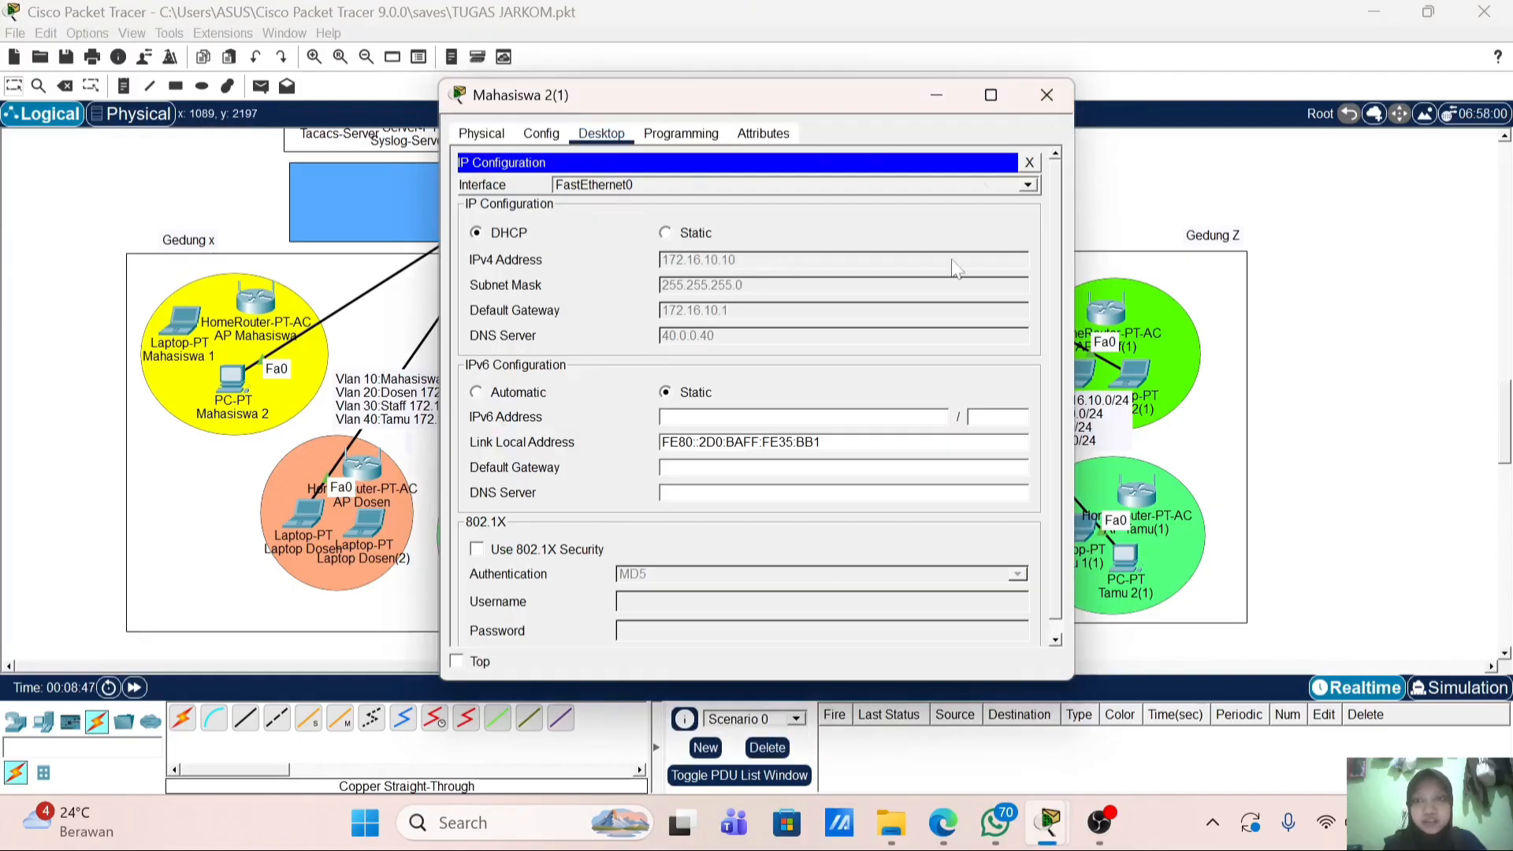
click(1046, 95)
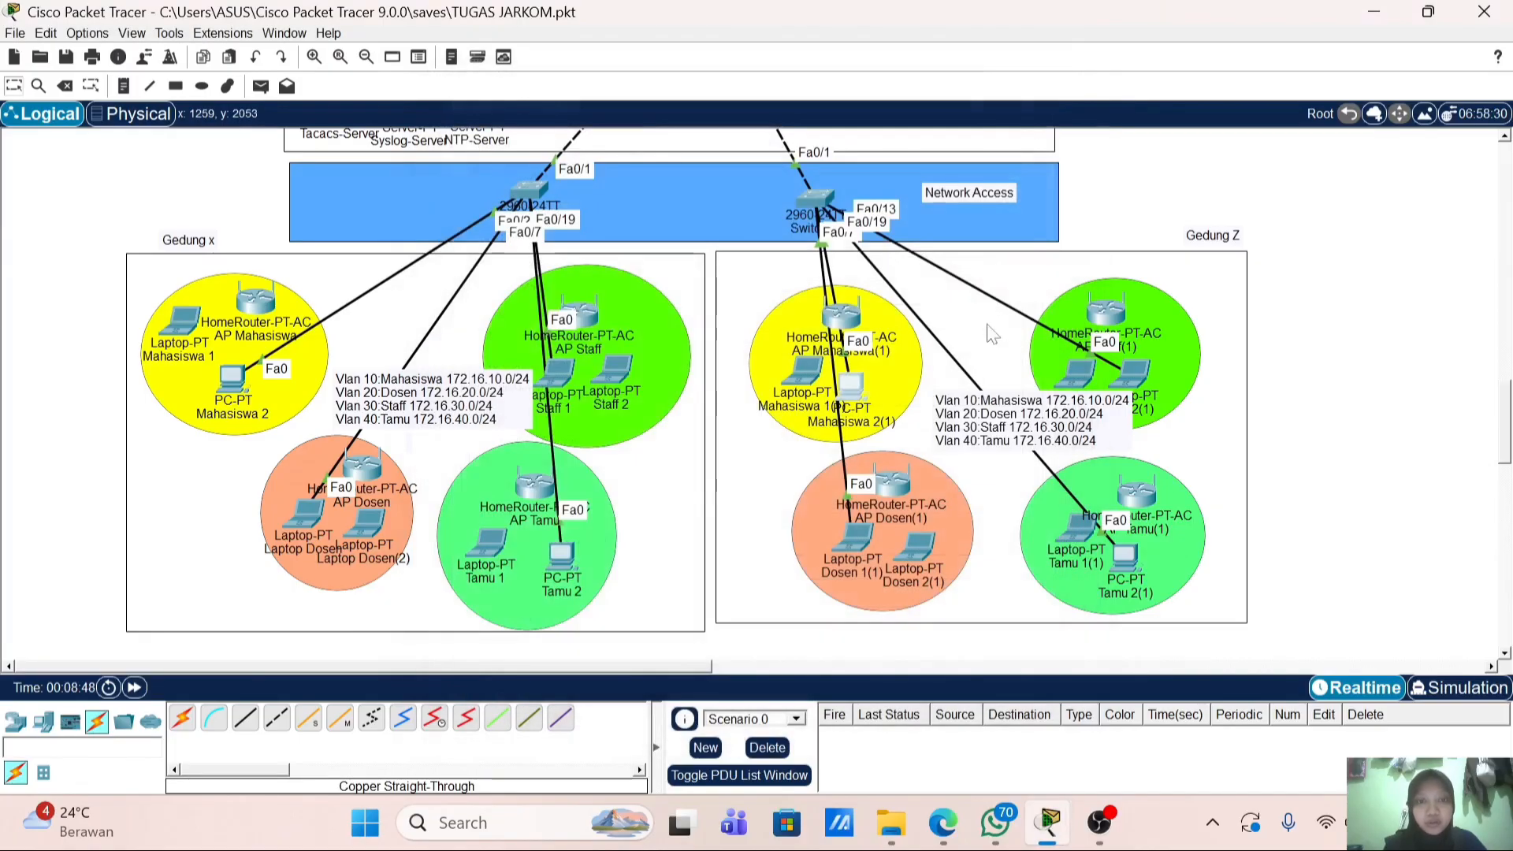
click(870, 536)
click(522, 215)
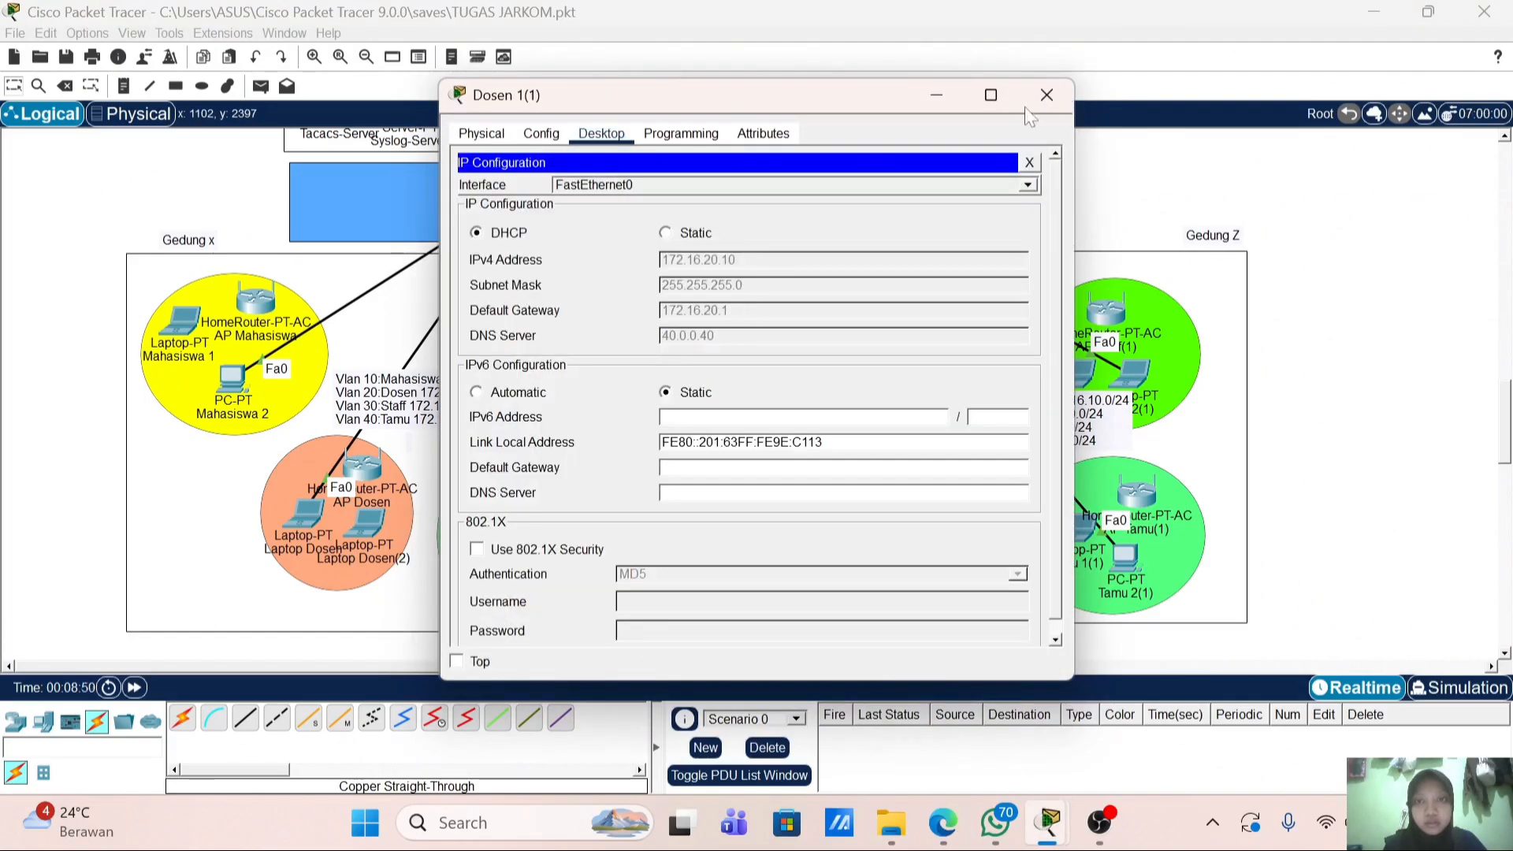
click(1046, 95)
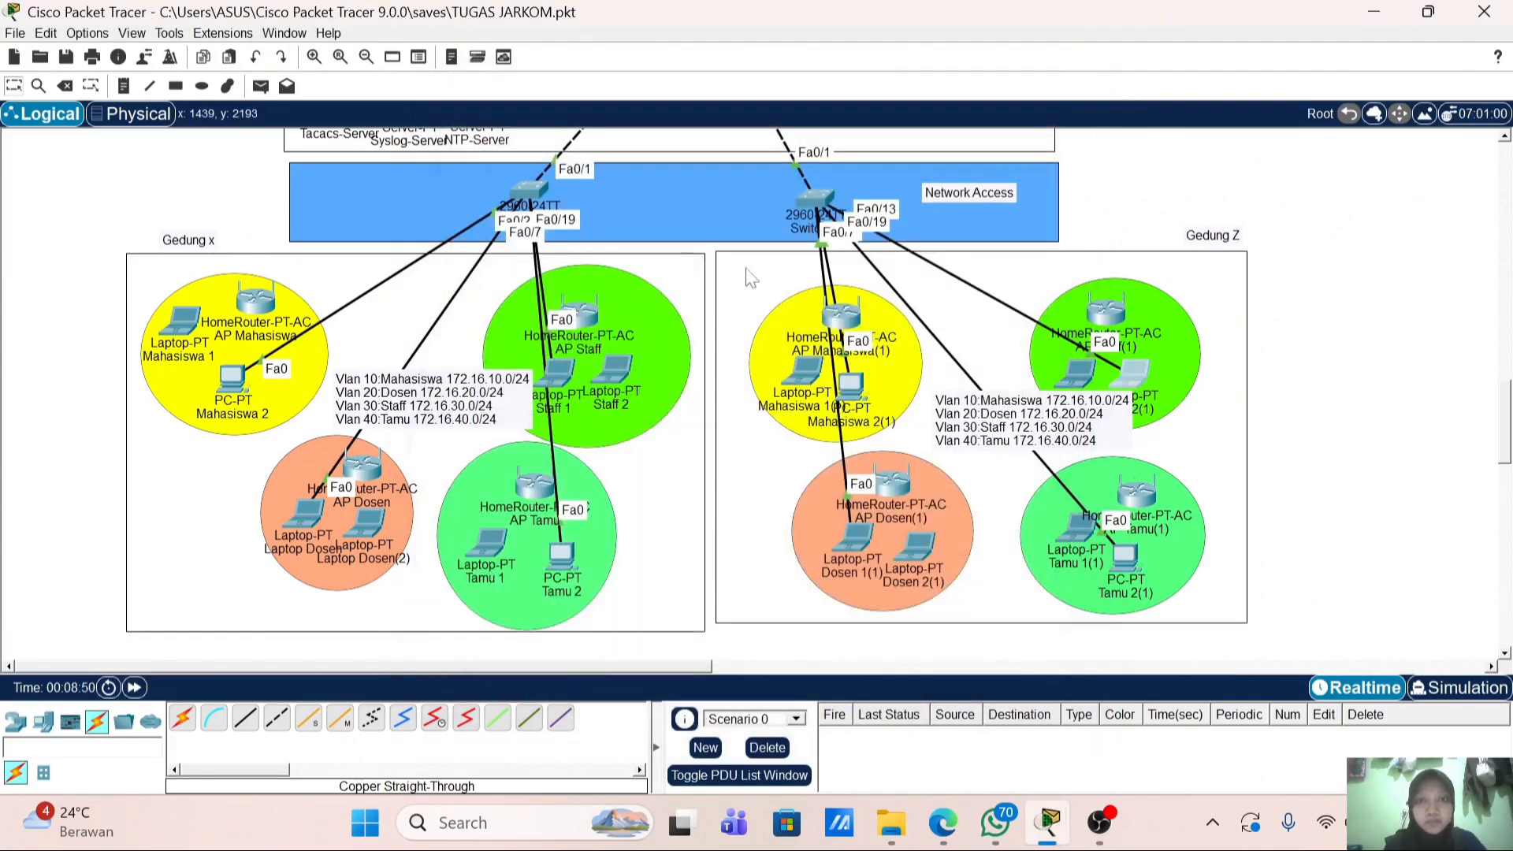
click(1133, 372)
click(517, 215)
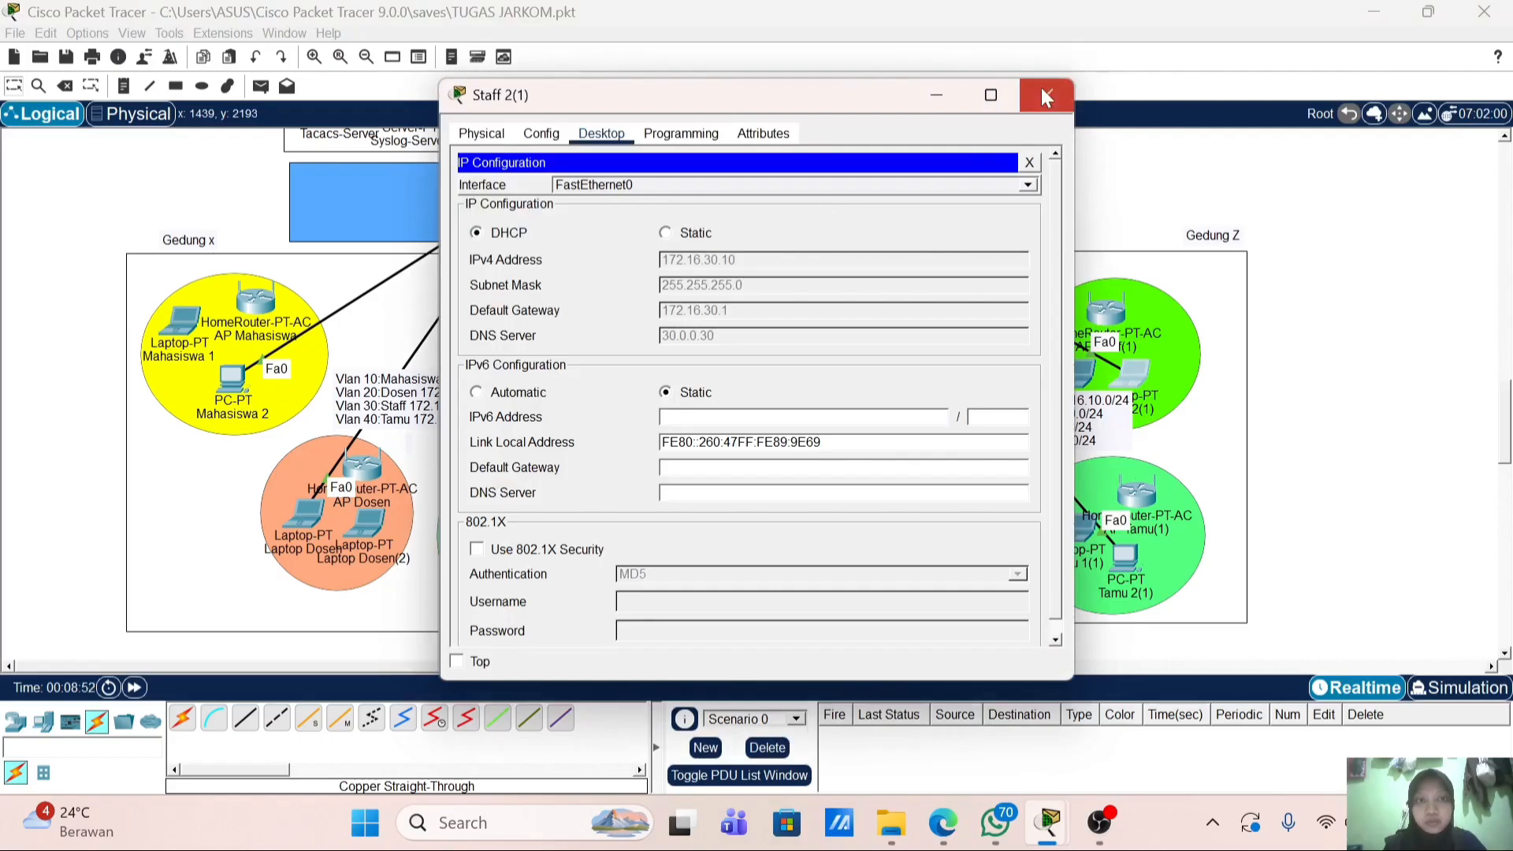
click(1046, 95)
Step: Recheck Tamu 2(1)'s IP configuration for its 172.16.40.11 lease, then close it
click(1125, 562)
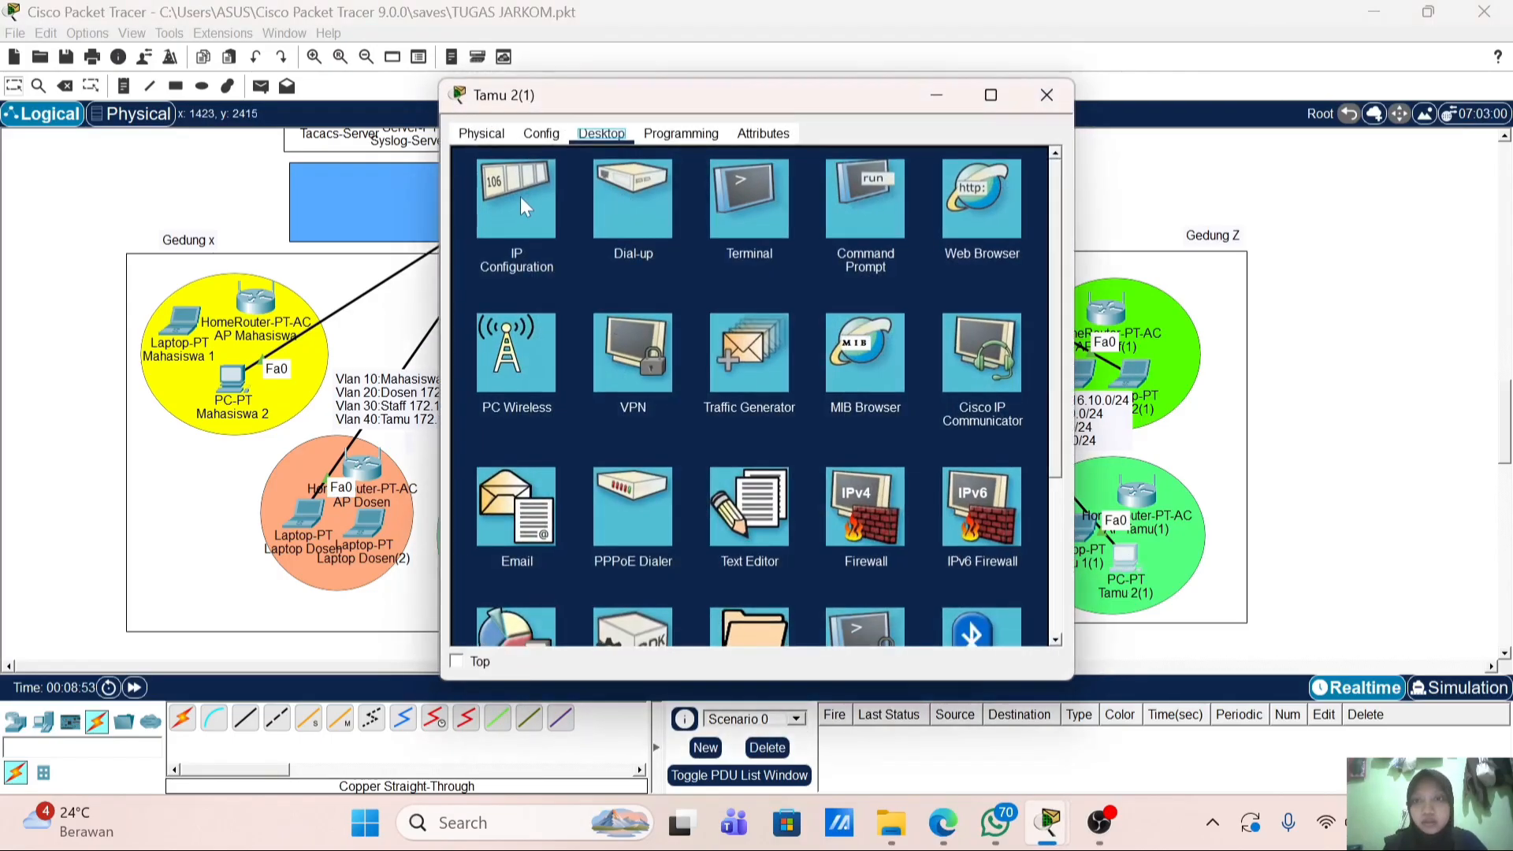
click(520, 196)
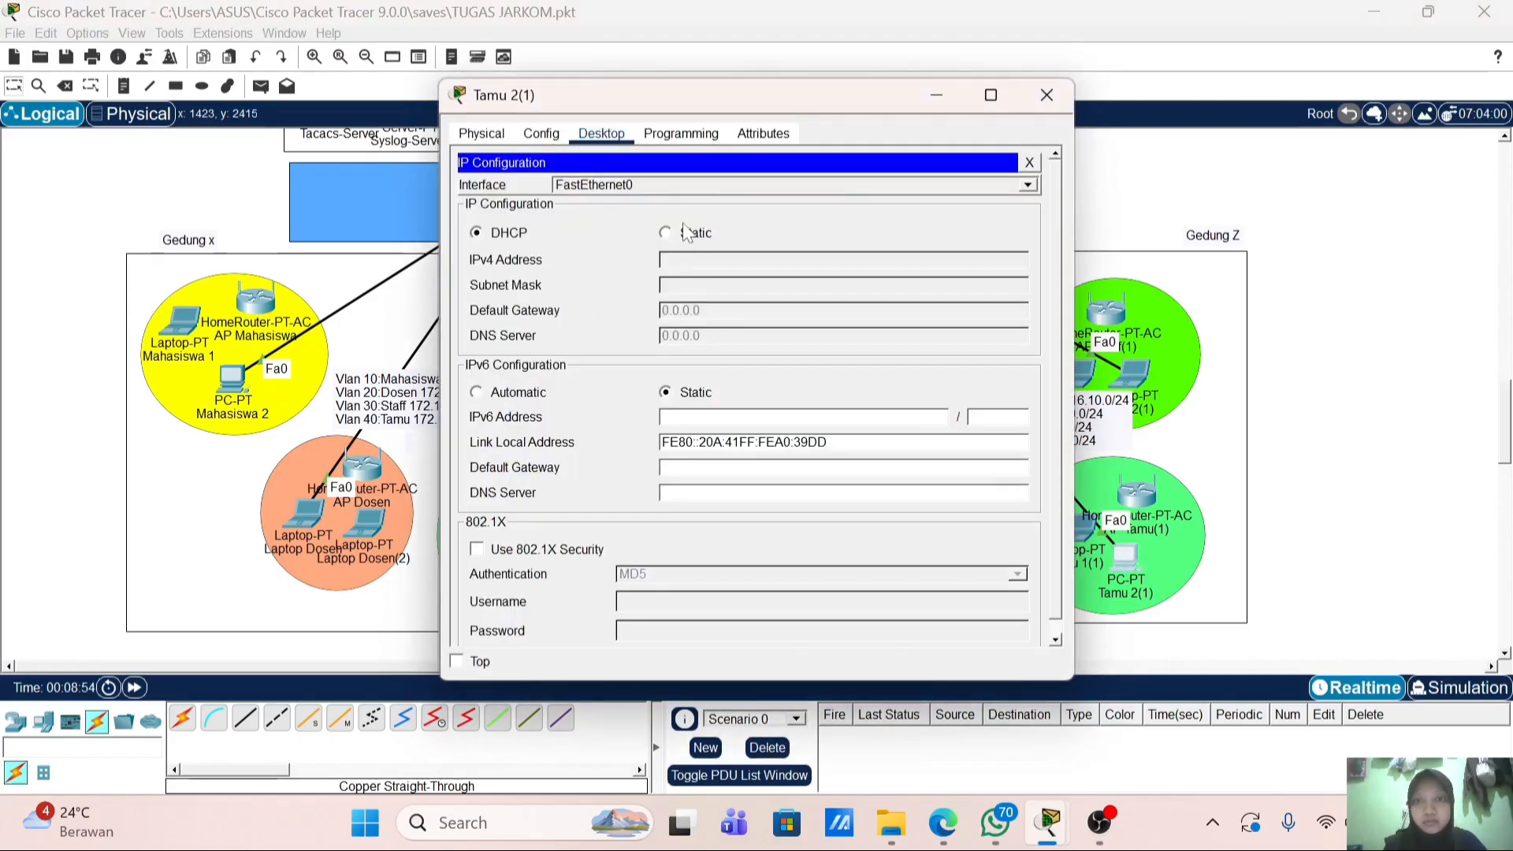
click(1052, 97)
scroll(596, 228, up, 5)
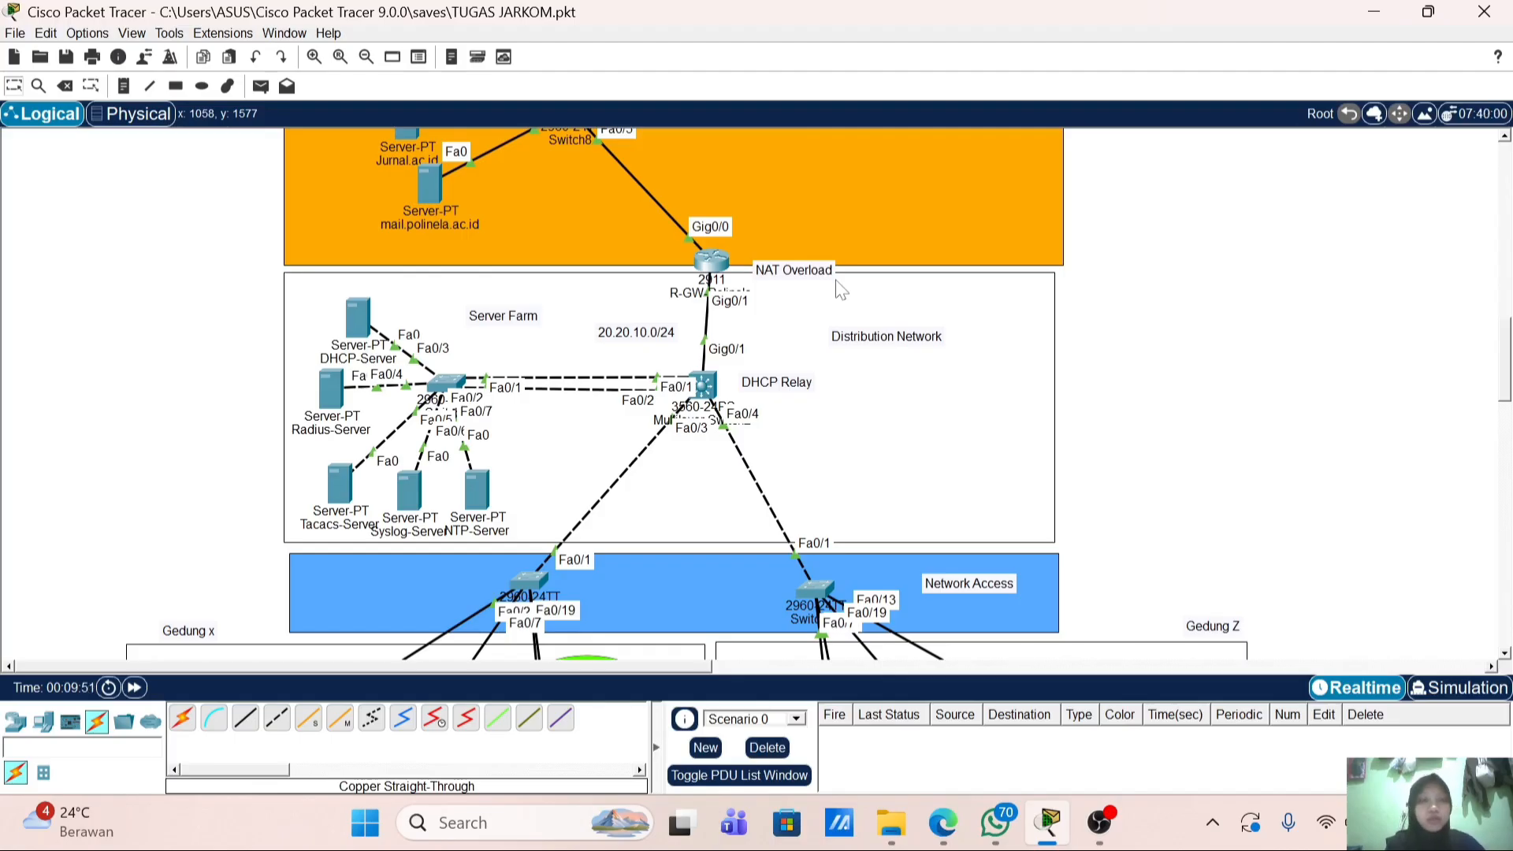
Step: Enter global configuration mode on R-GW-Polinela's CLI with en and conf t
click(710, 266)
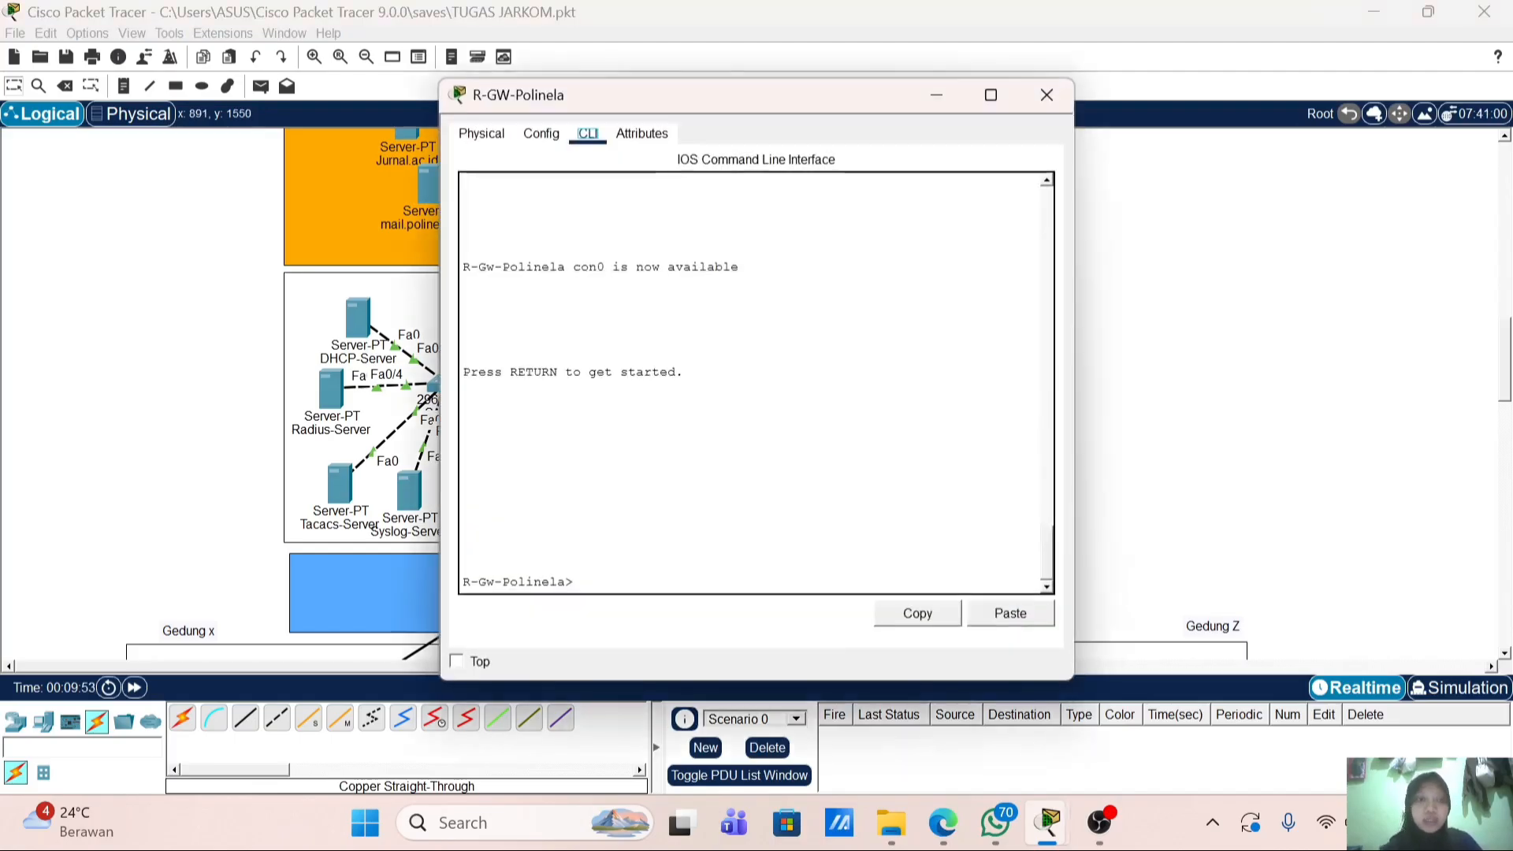
text(en)
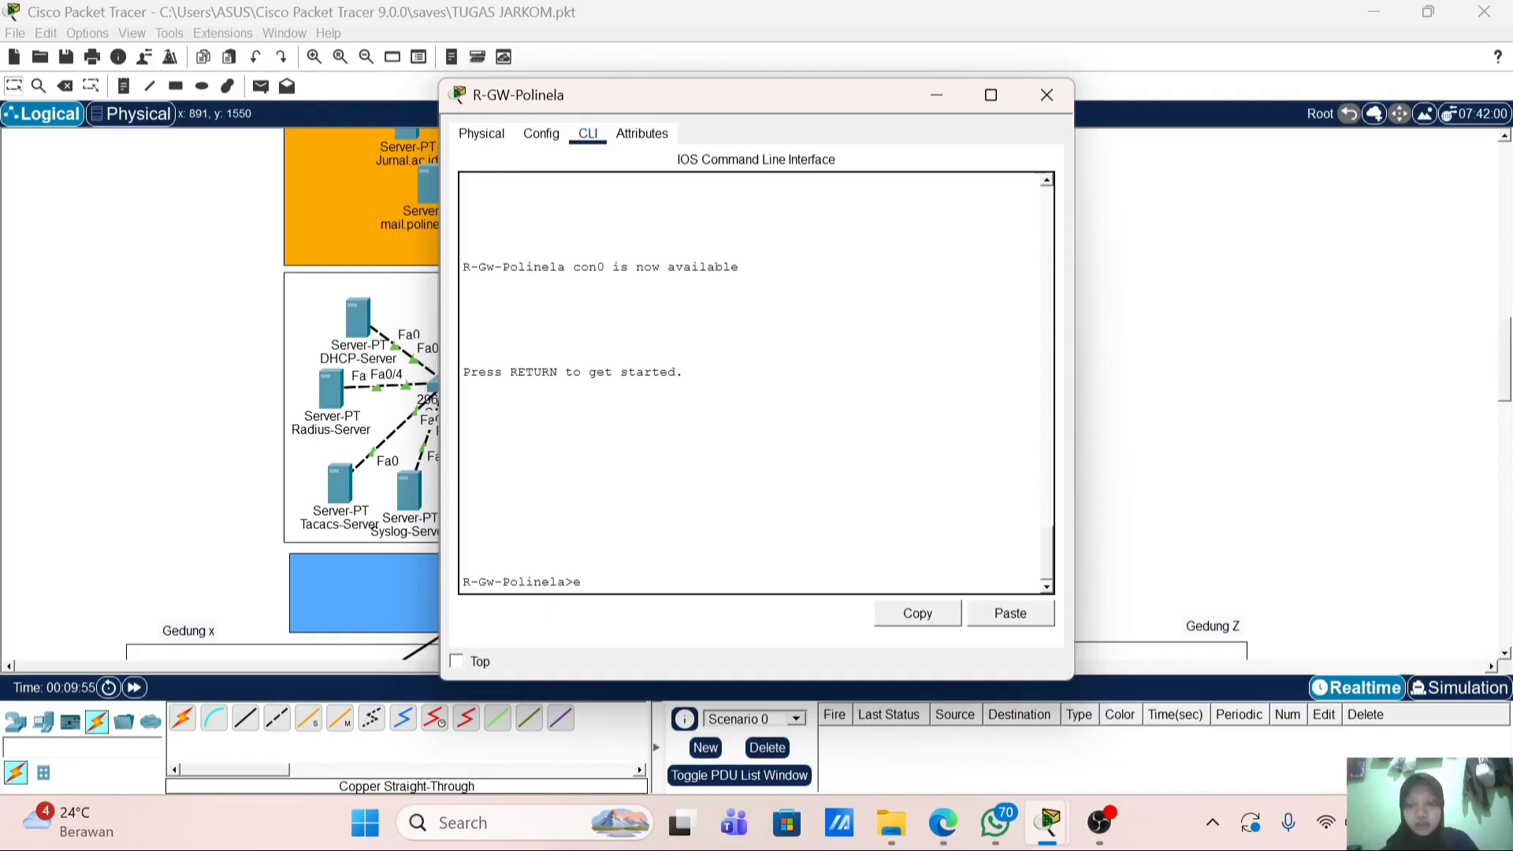
key(Return)
text(conf t)
key(Return)
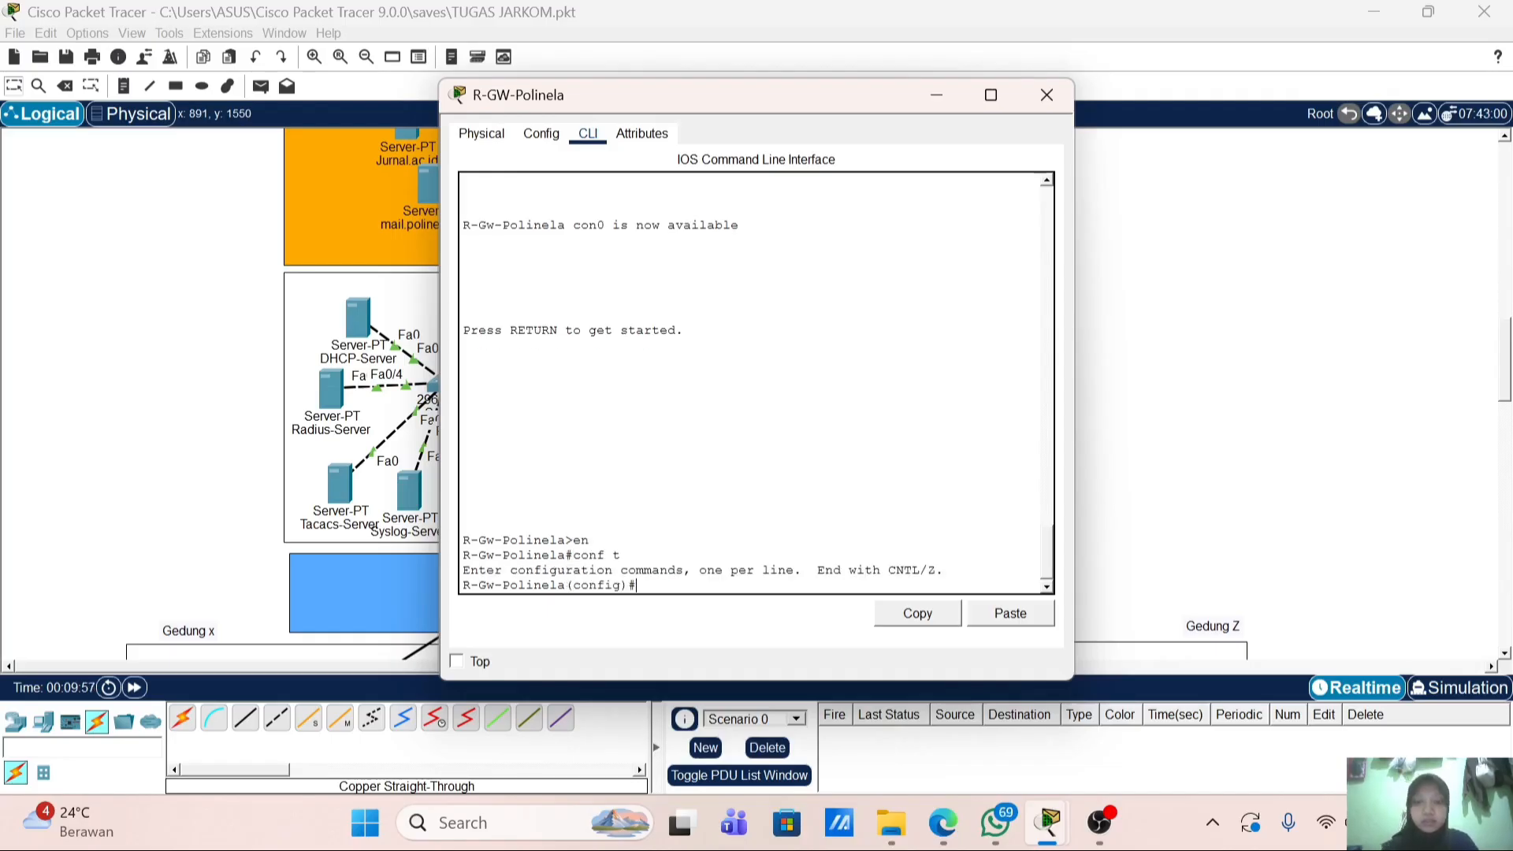
Step: Set banner motd to 'Authorized access only'
text(bann)
key(Tab)
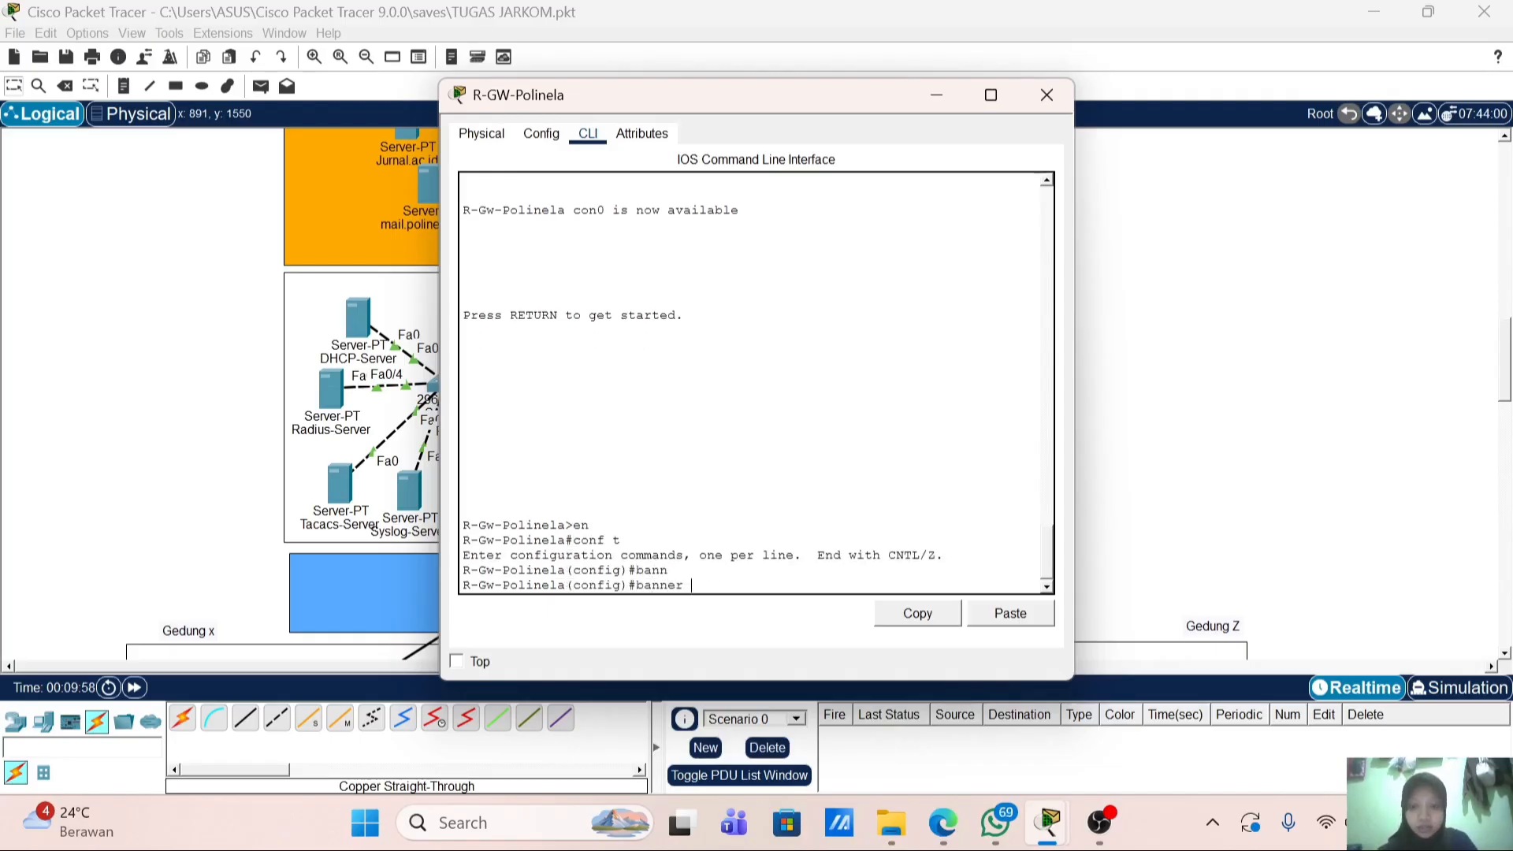
text(mo)
key(Tab)
text(##)
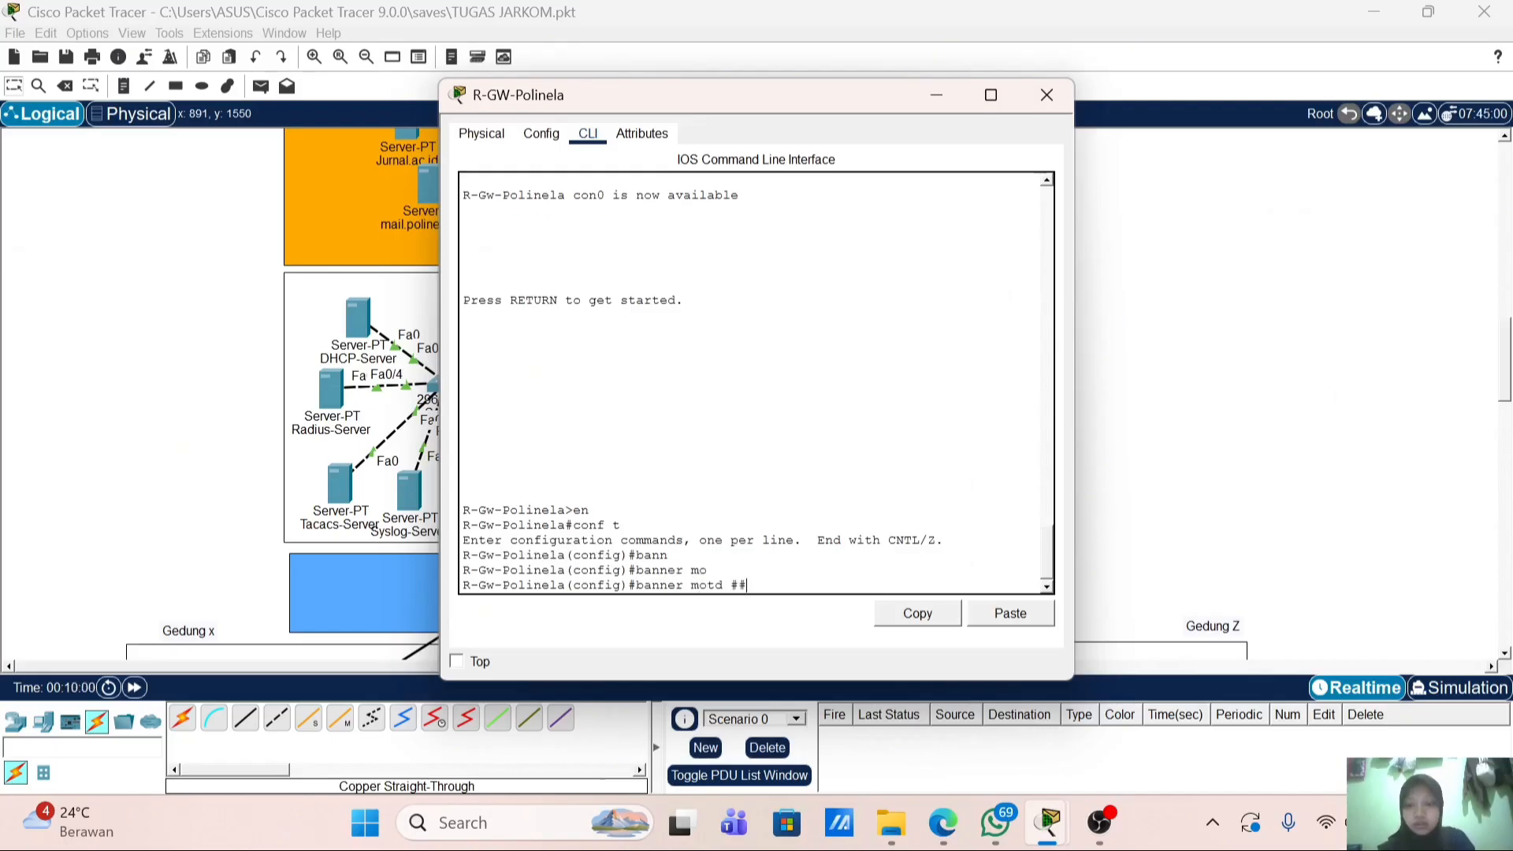
key(Left)
text(Auth)
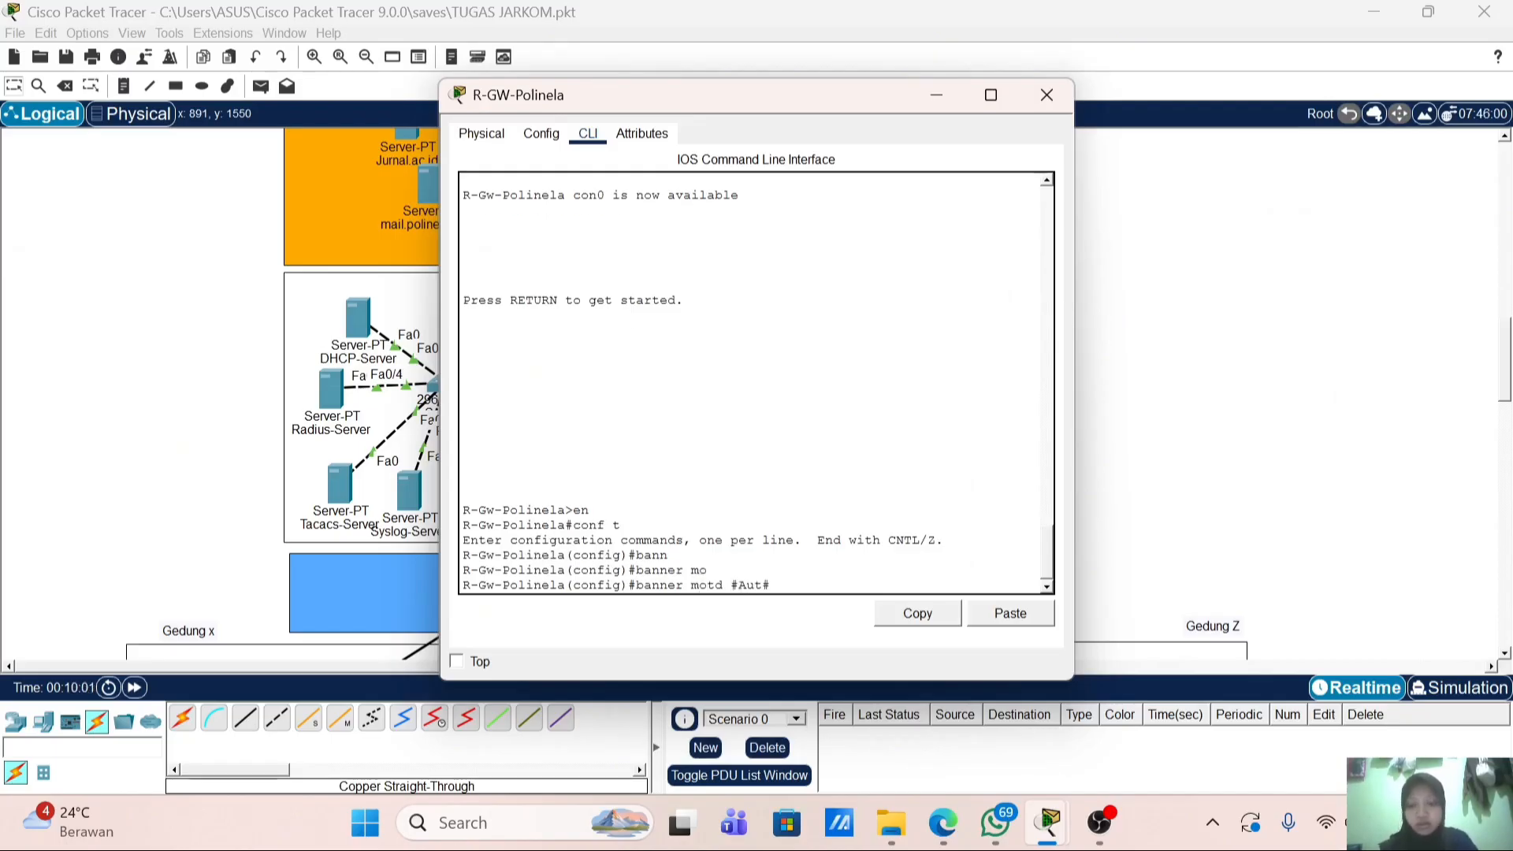
text(orized)
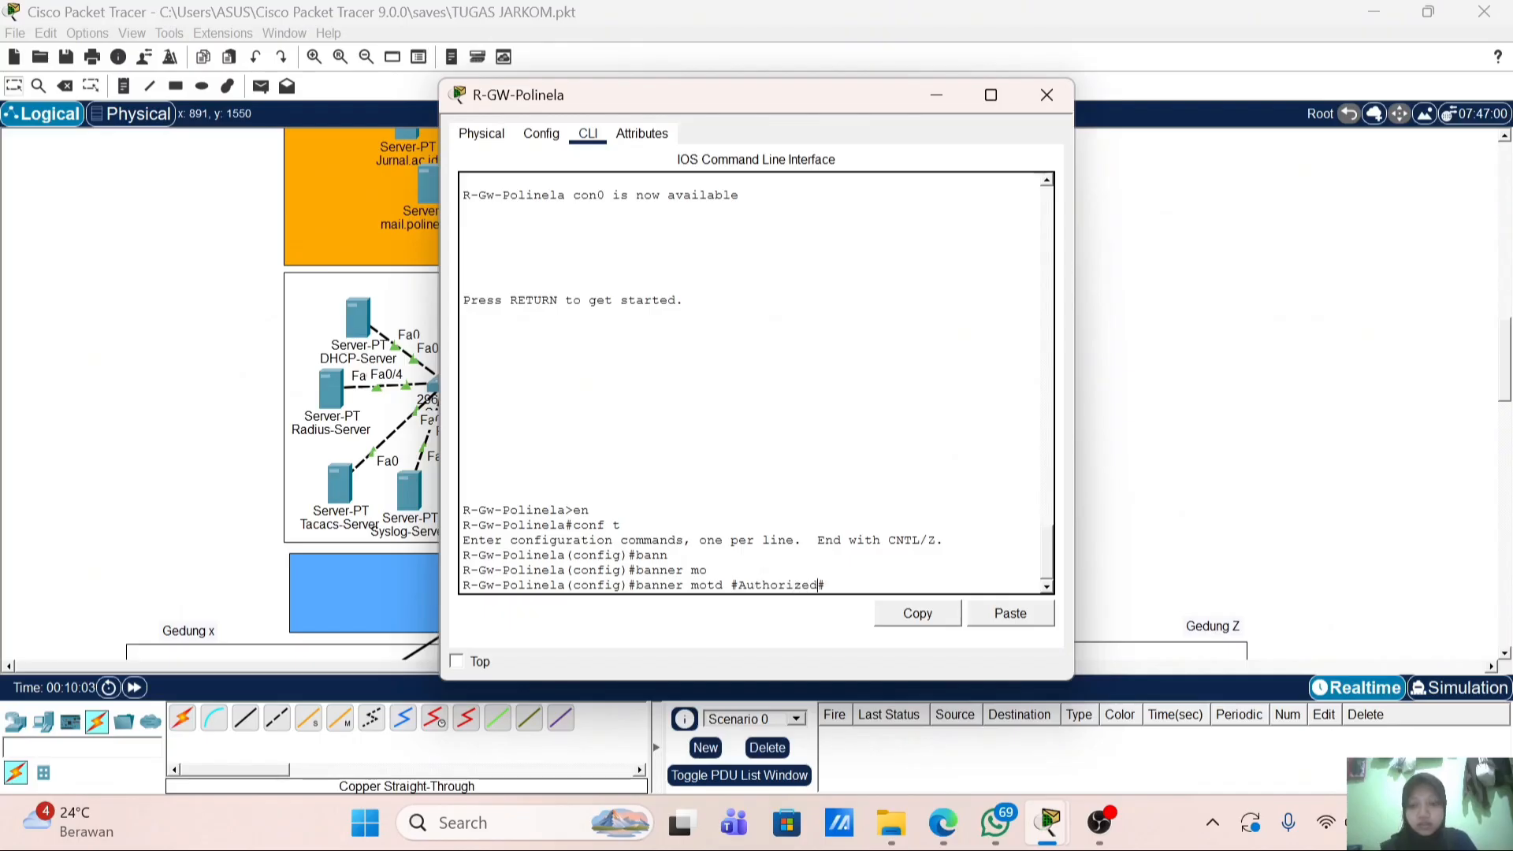
text( access)
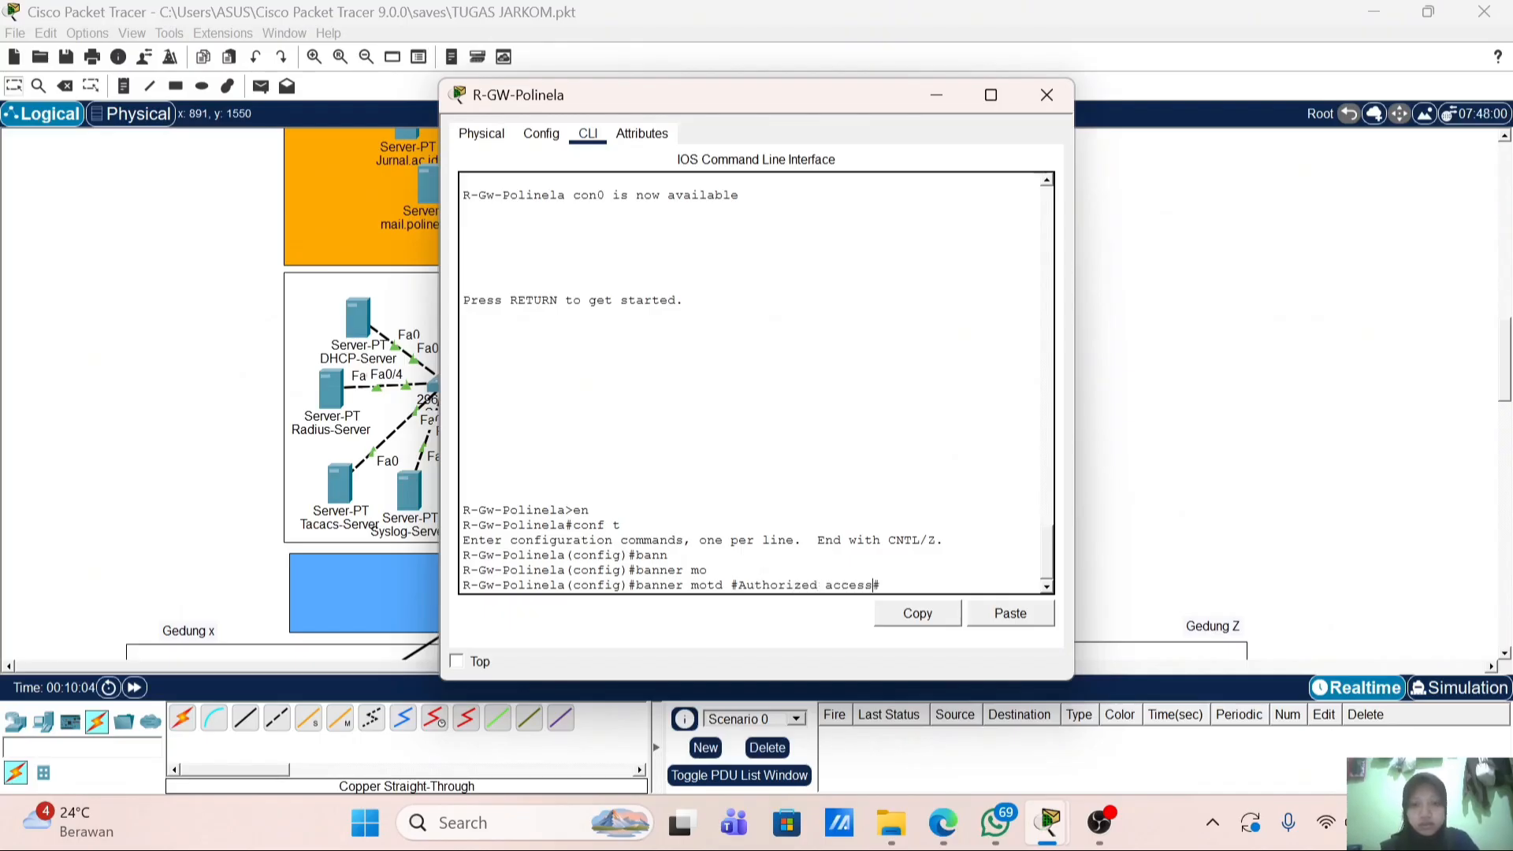
text( only)
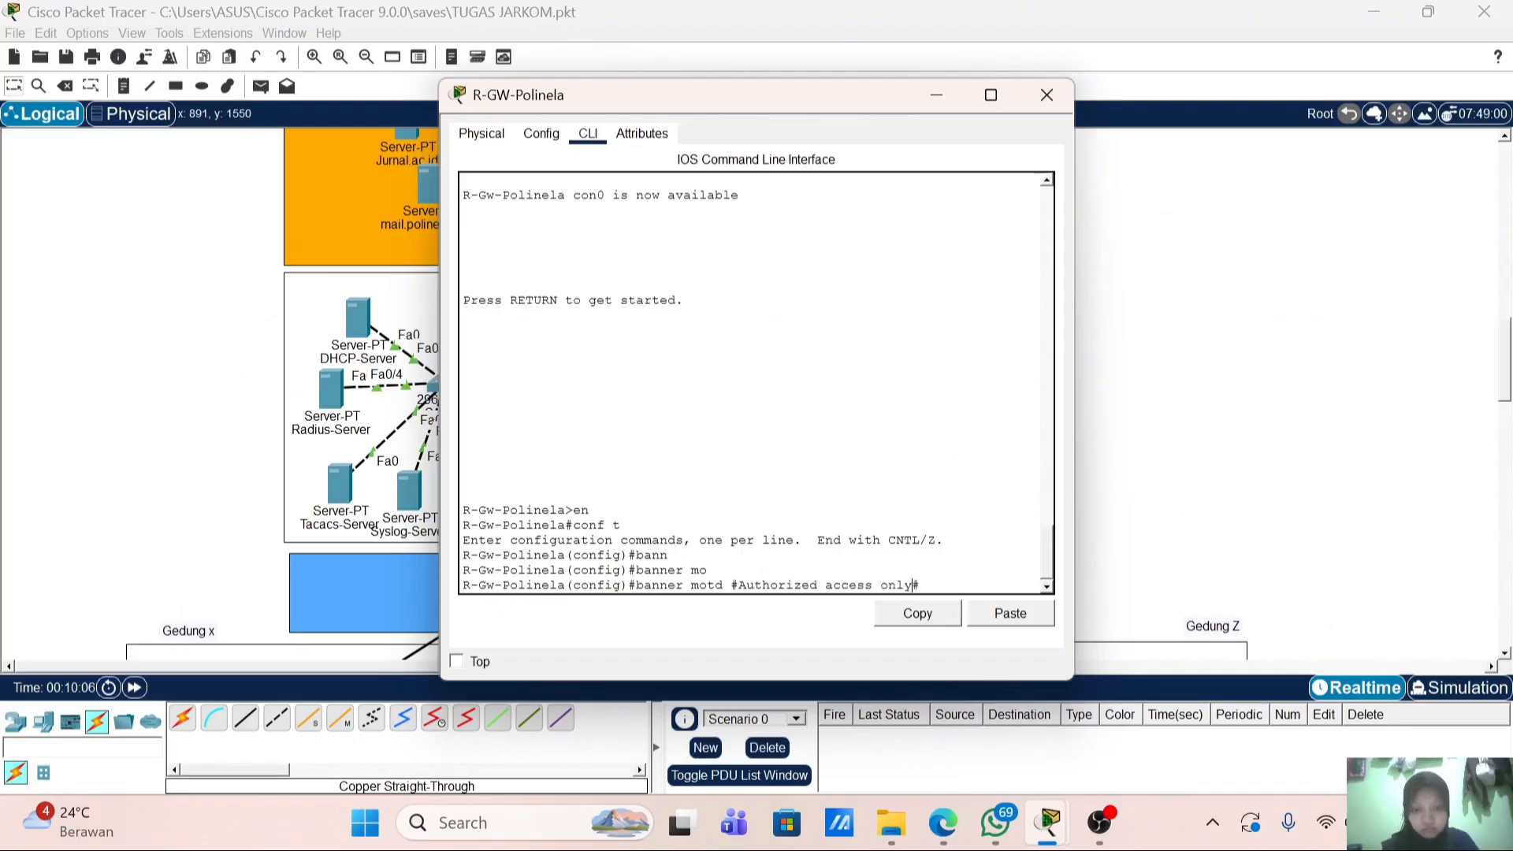
key(Return)
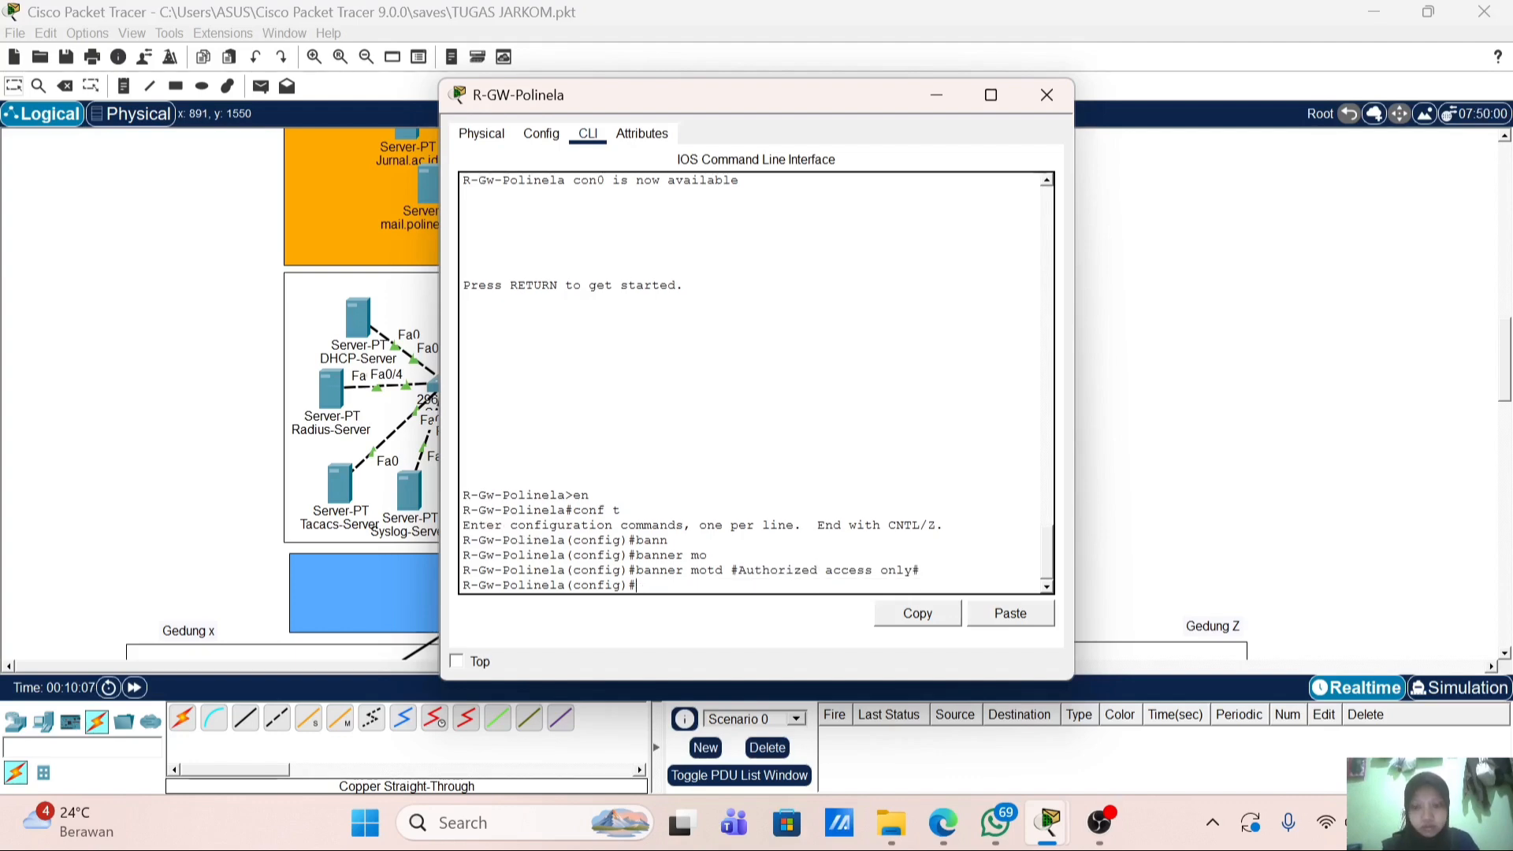
Step: Create user admin with privilege 15 and a secret password, and set ip domain-name polinela.local
text(use)
key(Tab)
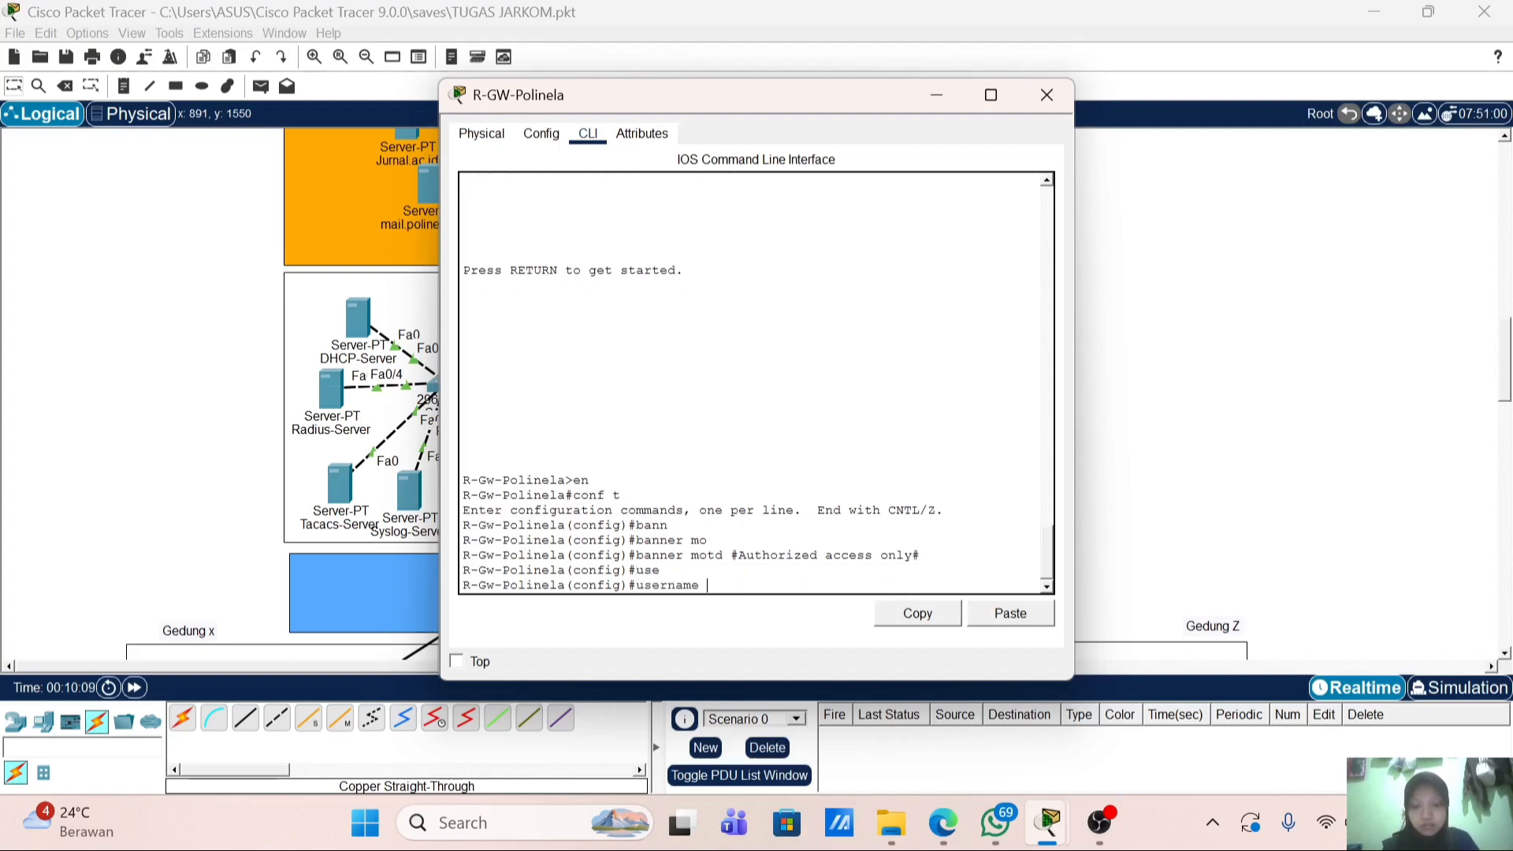
text(admin)
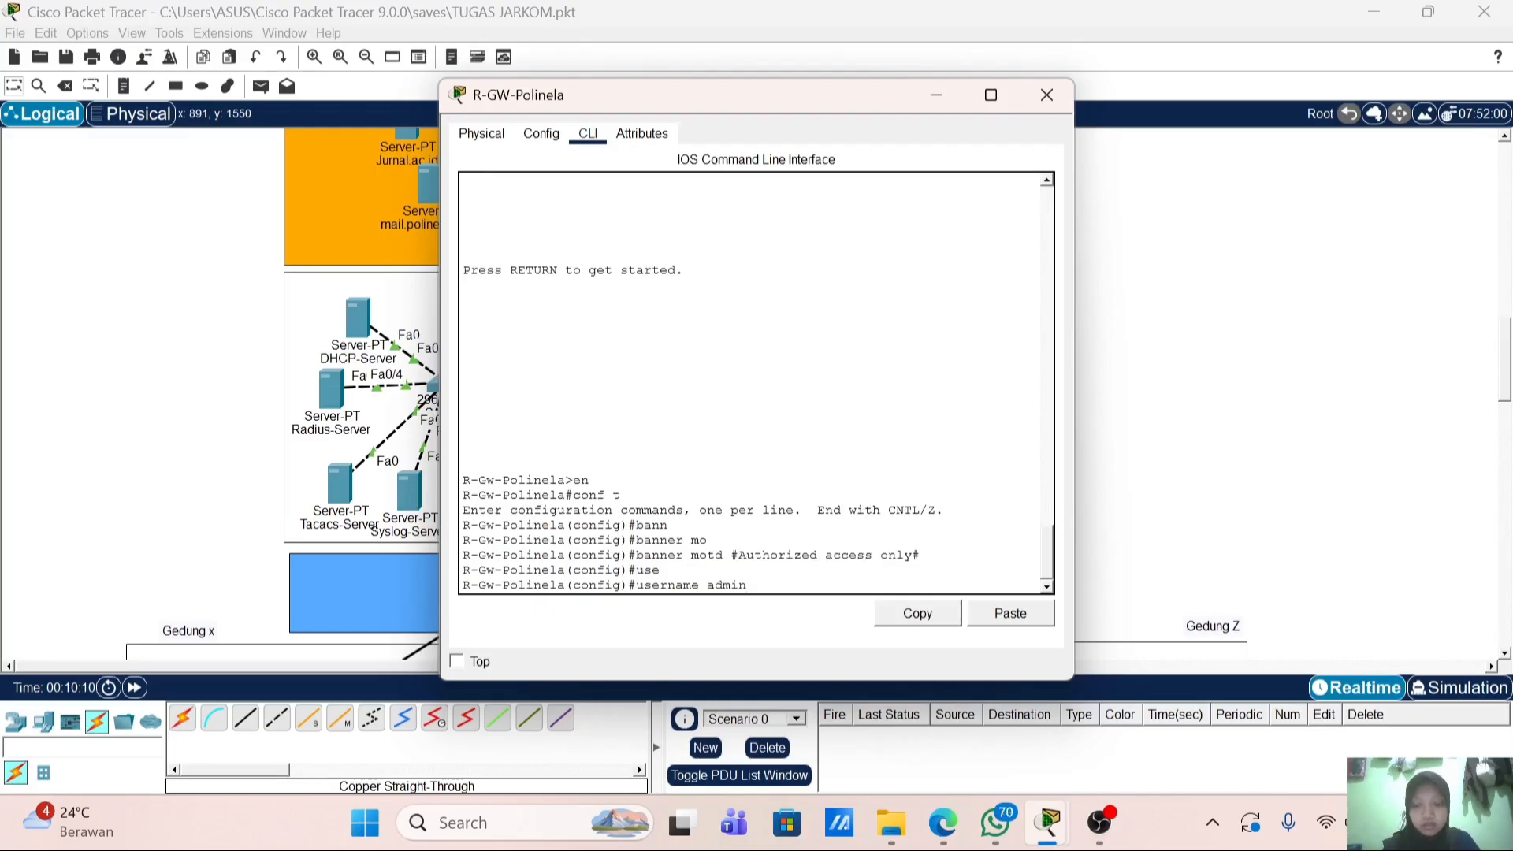
text( pr)
key(Tab)
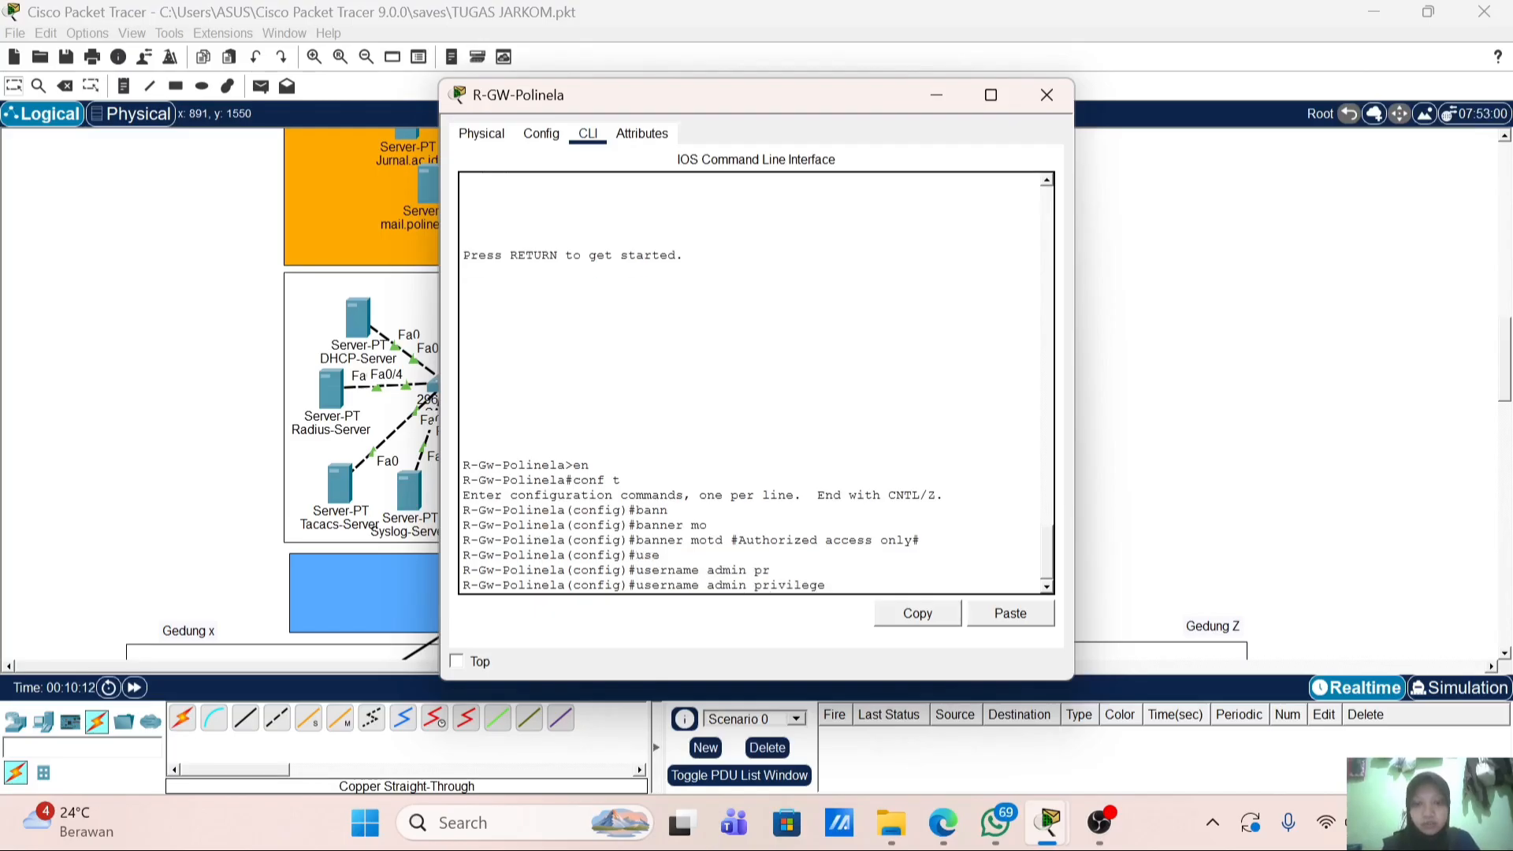
text(15 ad)
key(Tab)
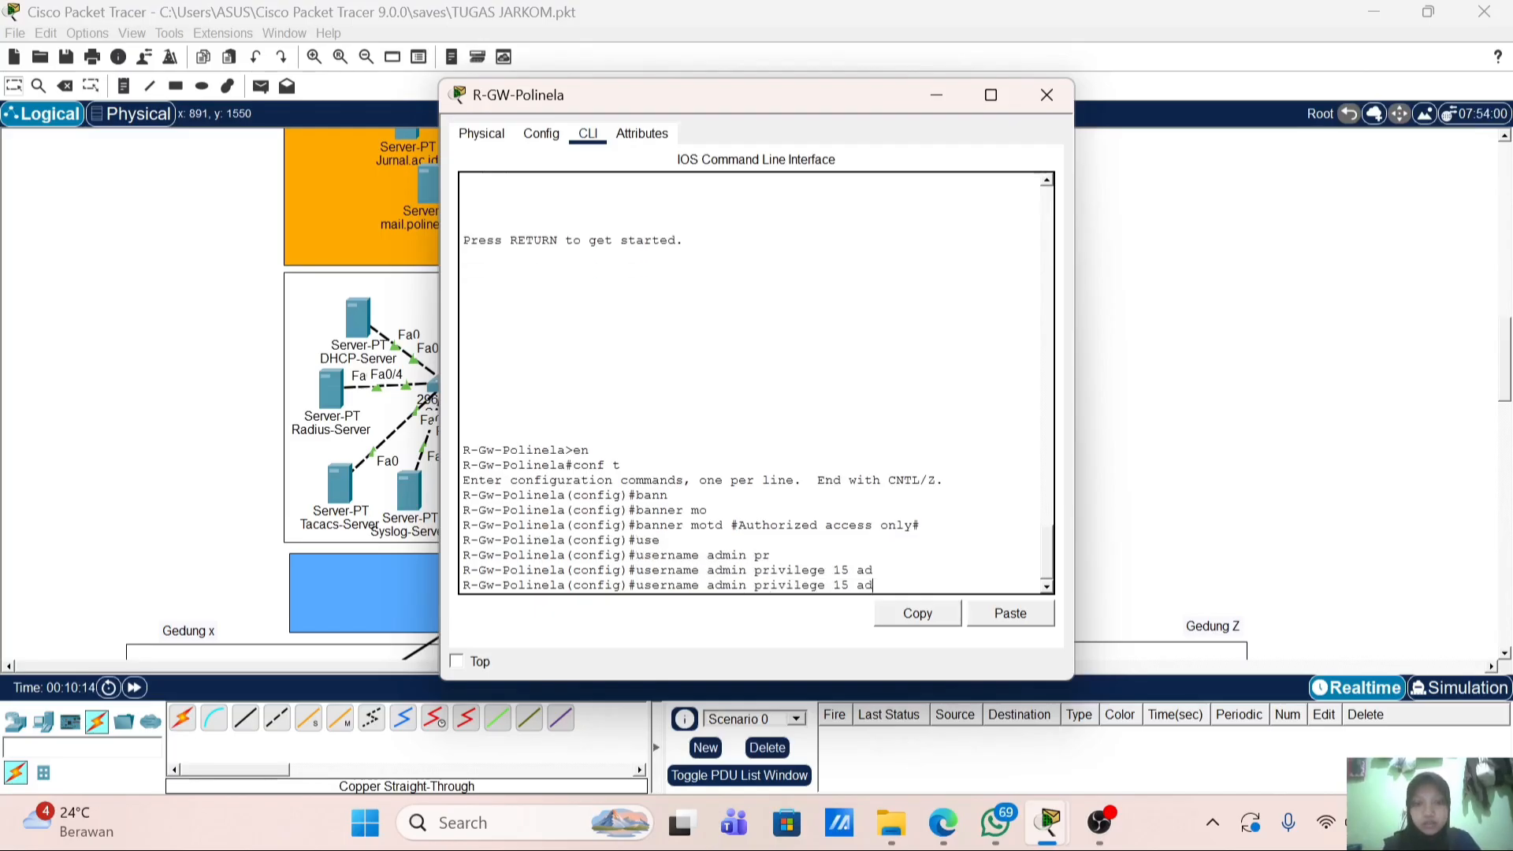
key(BackSpace)
key(BackSpace)
text(se)
key(Tab)
text(admi)
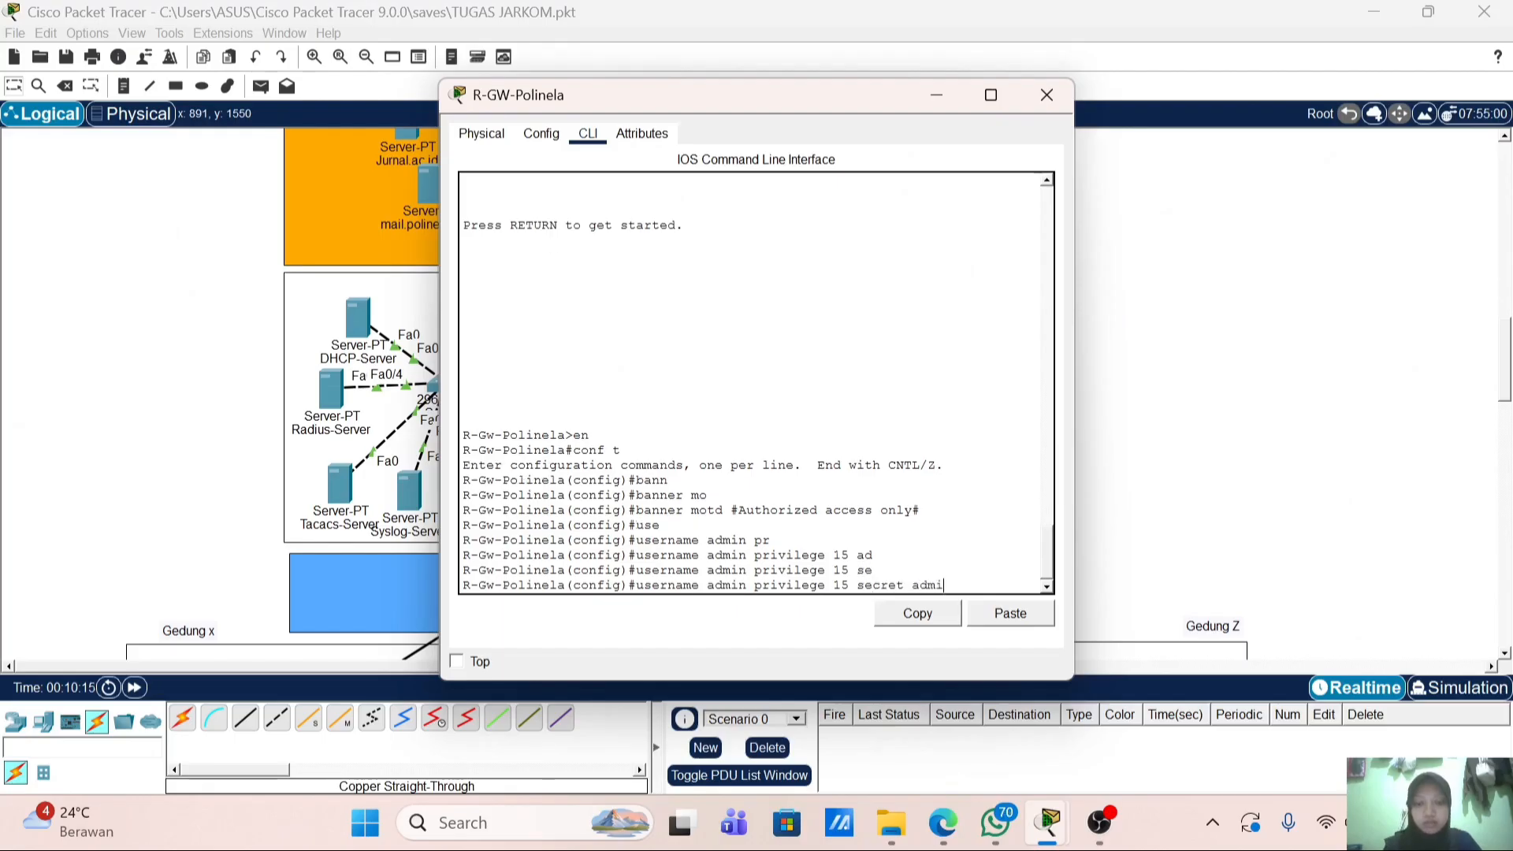
text(n123)
key(Return)
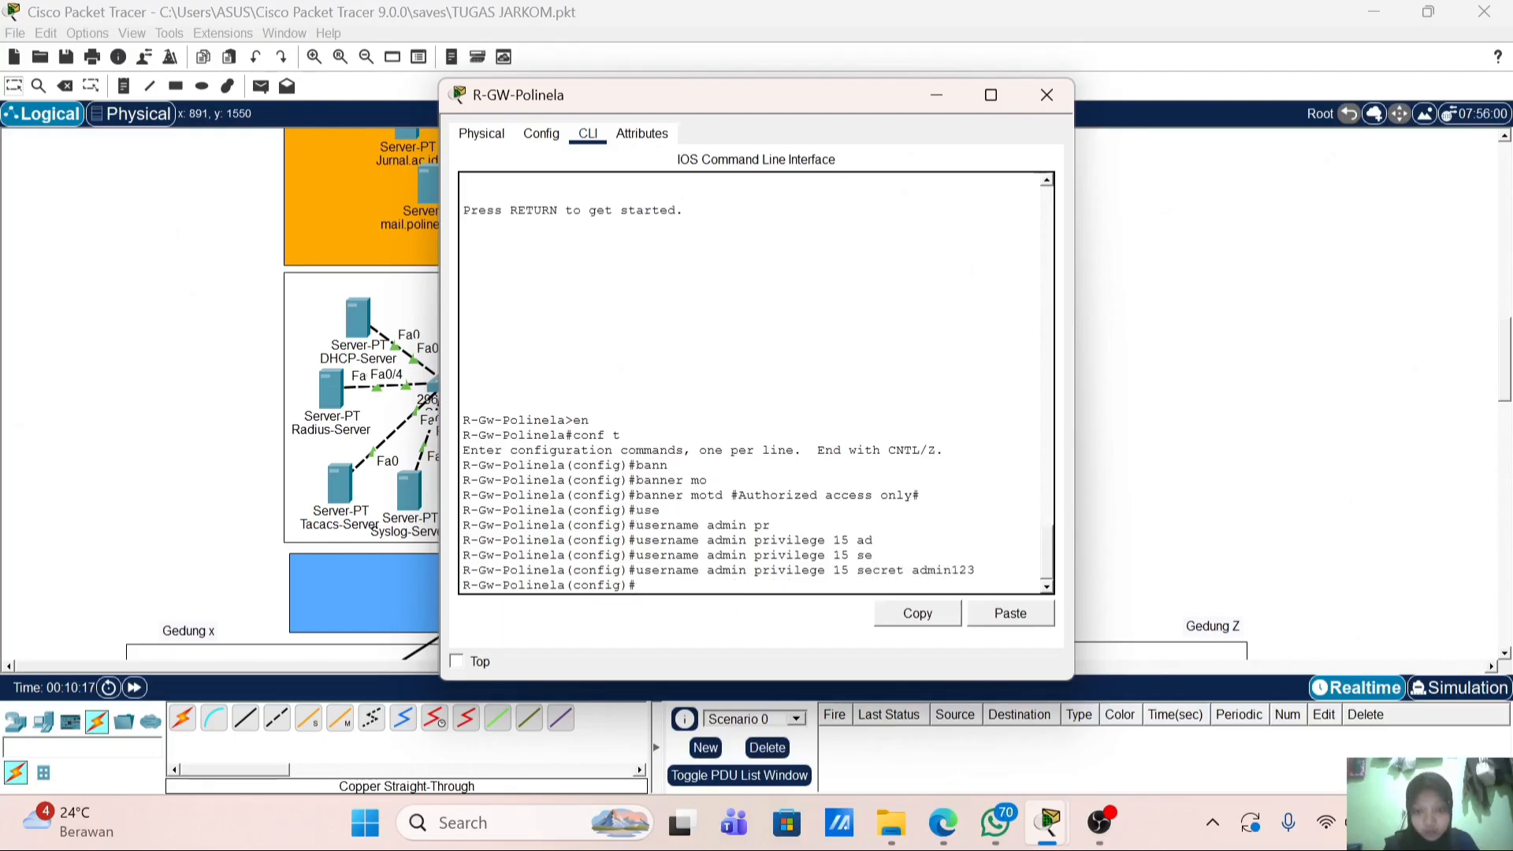
text(ip)
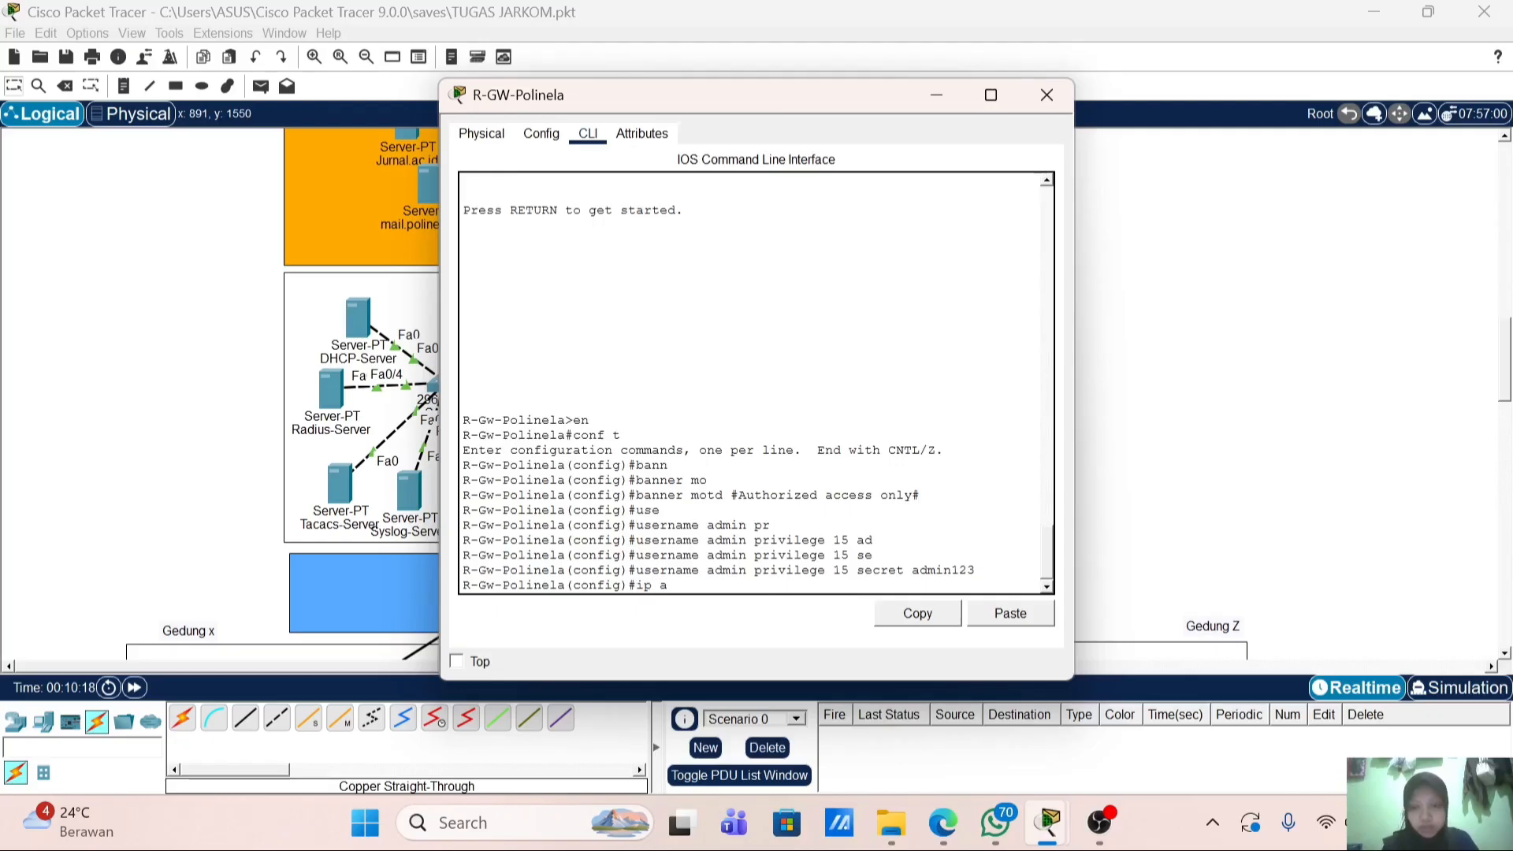
text( domain-name)
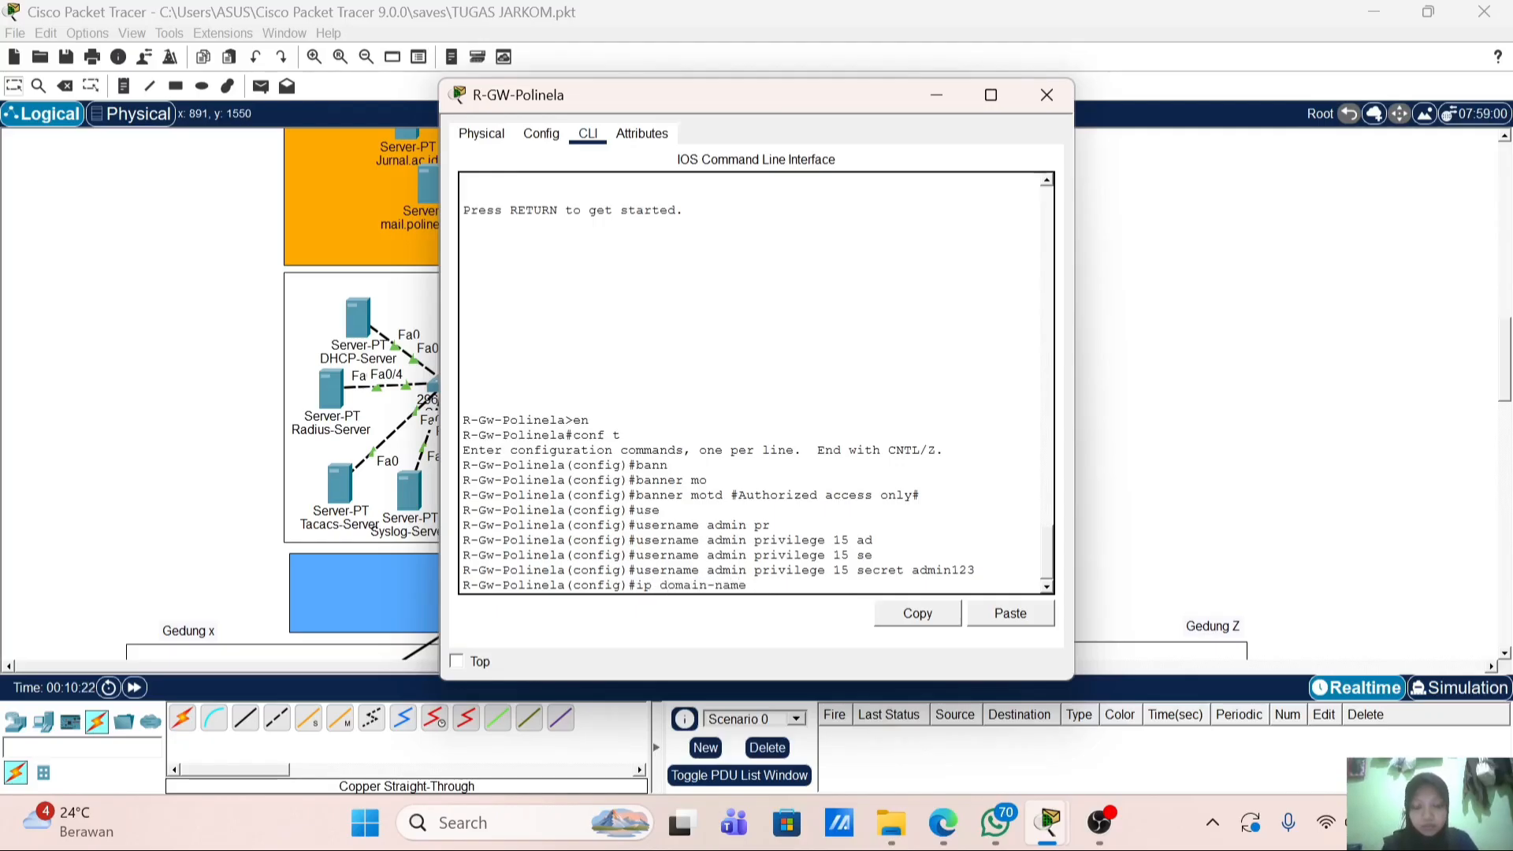
text( polinela.local)
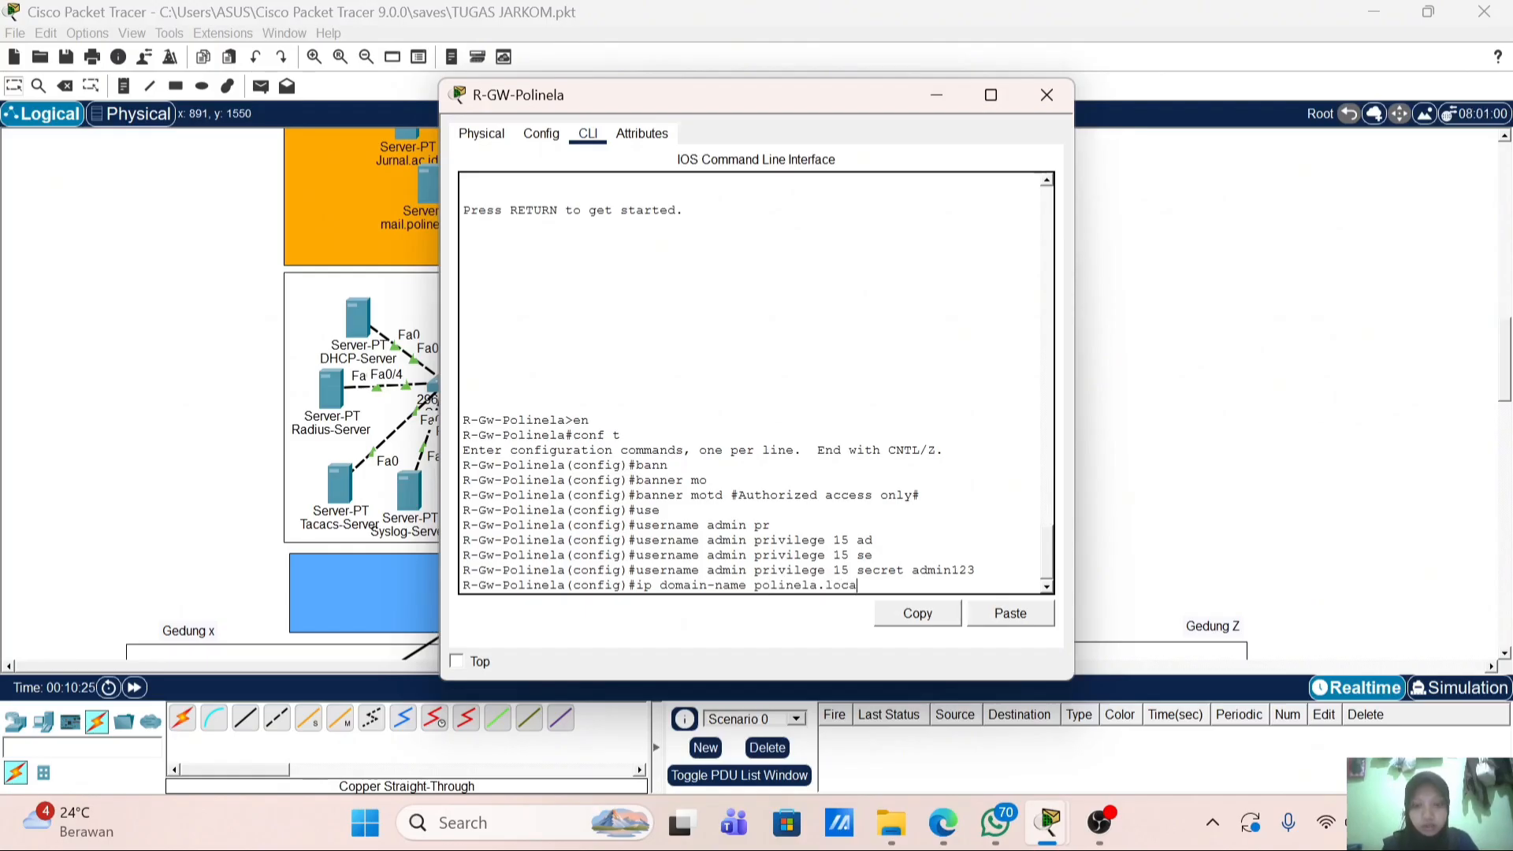
key(Return)
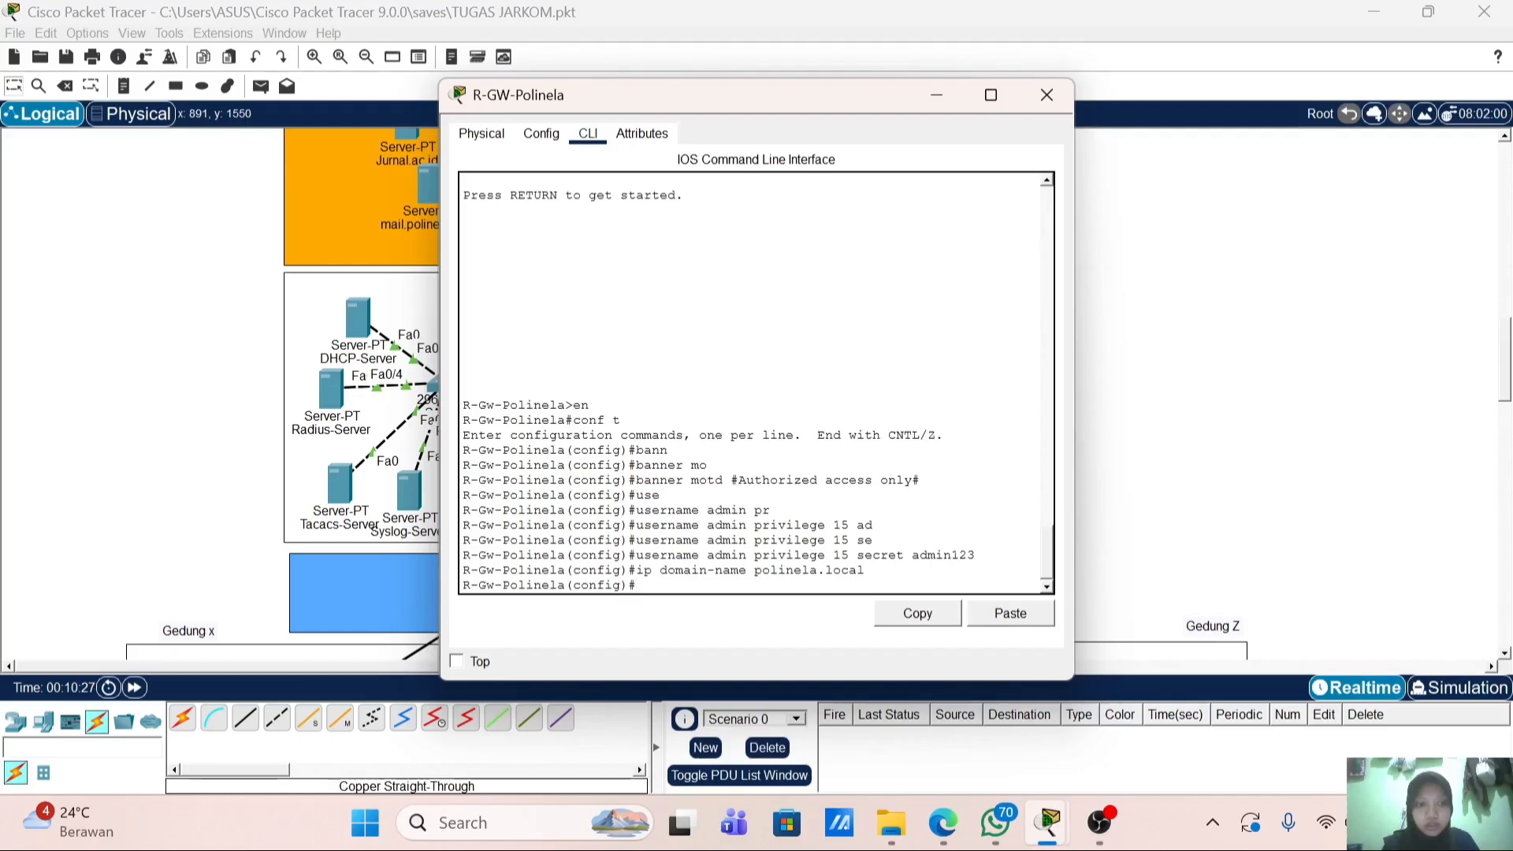
Step: Generate 1024-bit RSA keys on R-GW-Polinela with crypto key generate rsa
text(cr)
key(Tab)
text(k)
key(Tab)
text(g)
key(Tab)
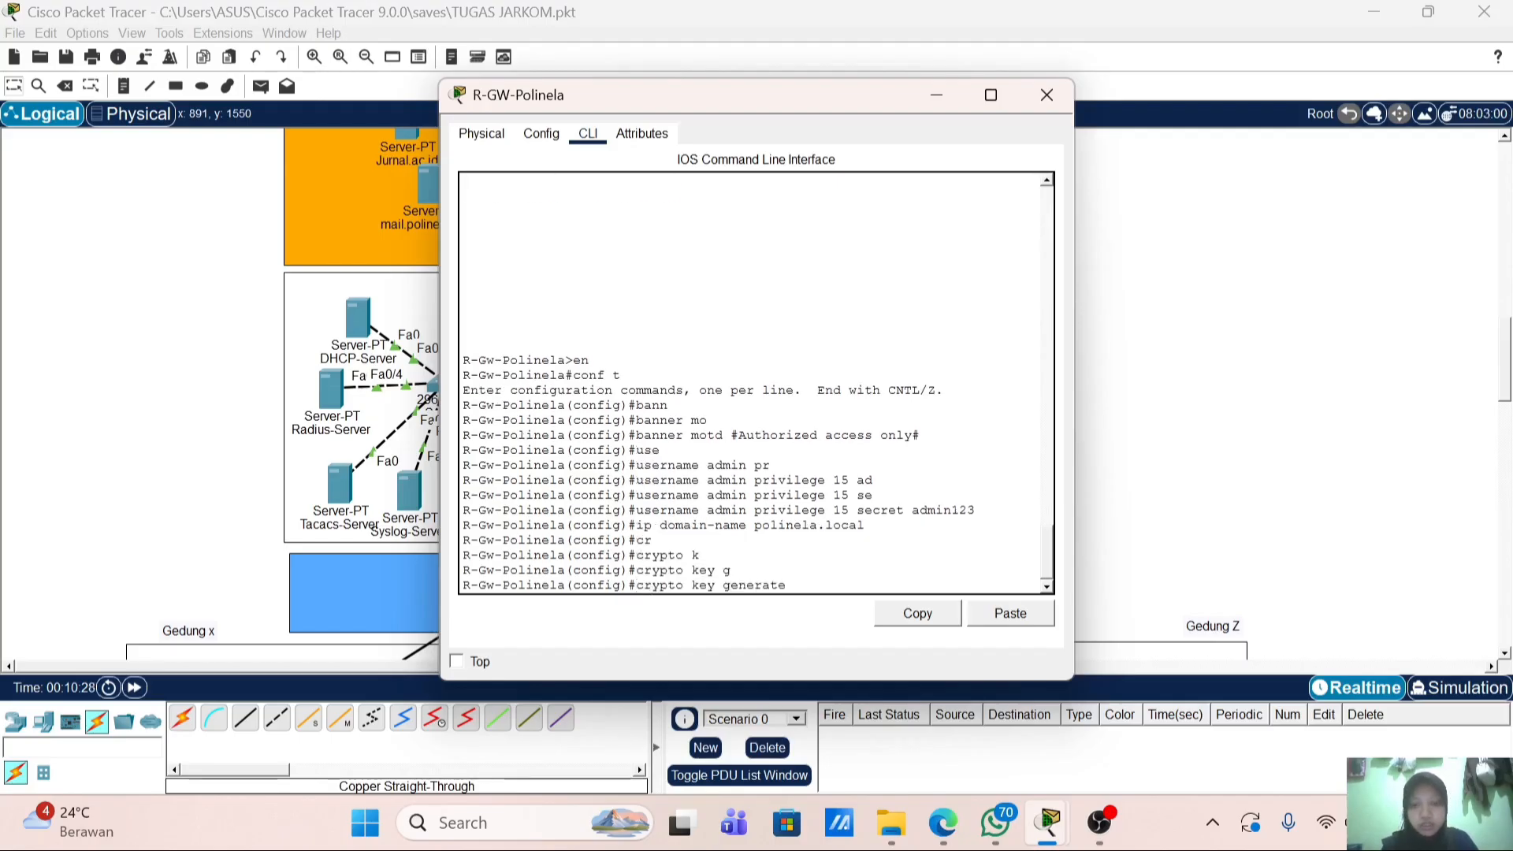
text(r)
key(Tab)
key(Return)
text(1)
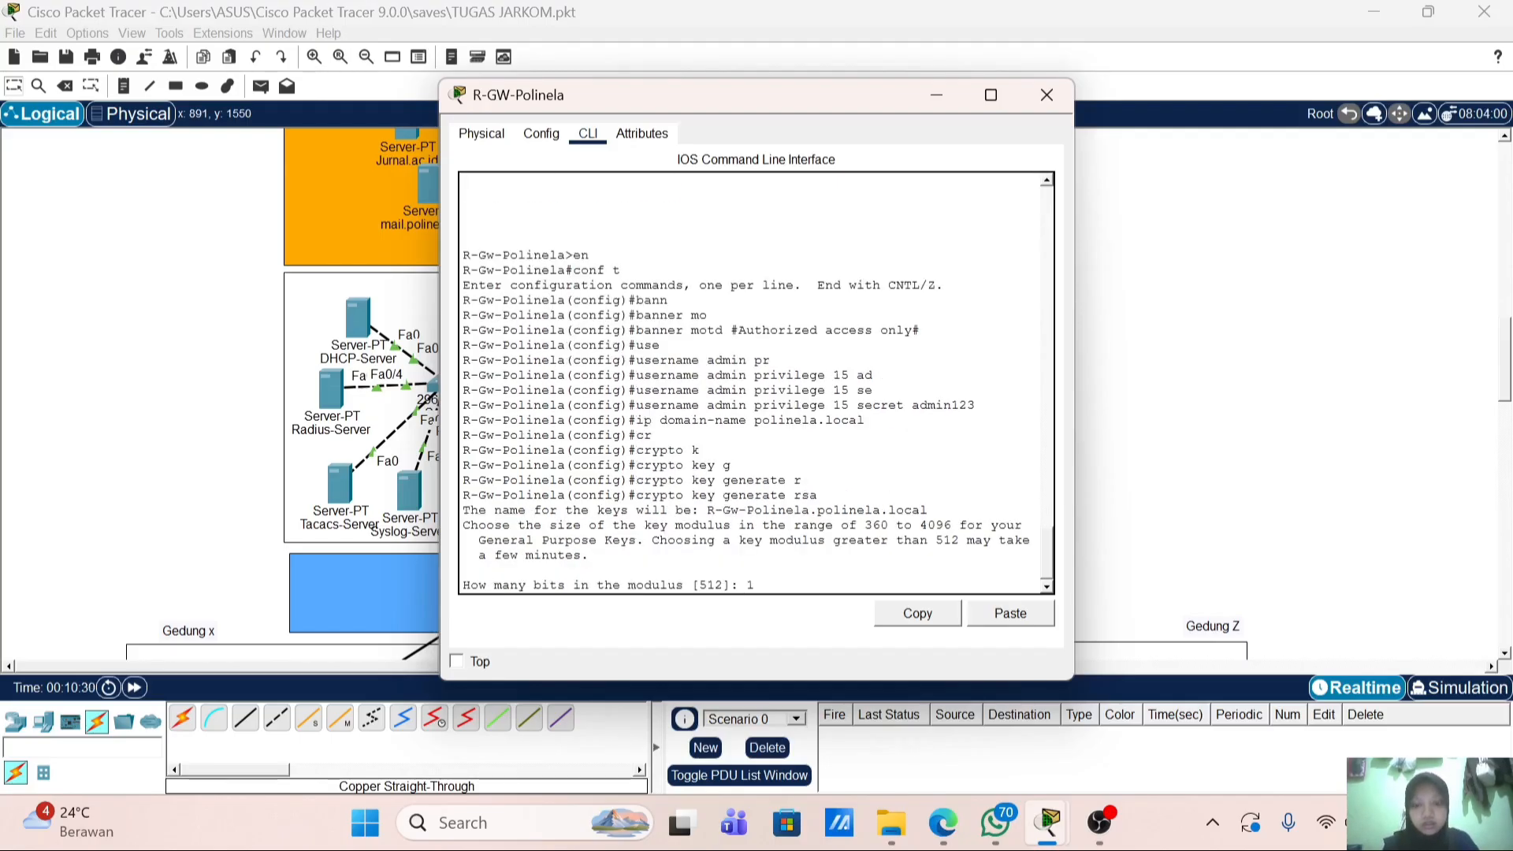
text(024)
key(Return)
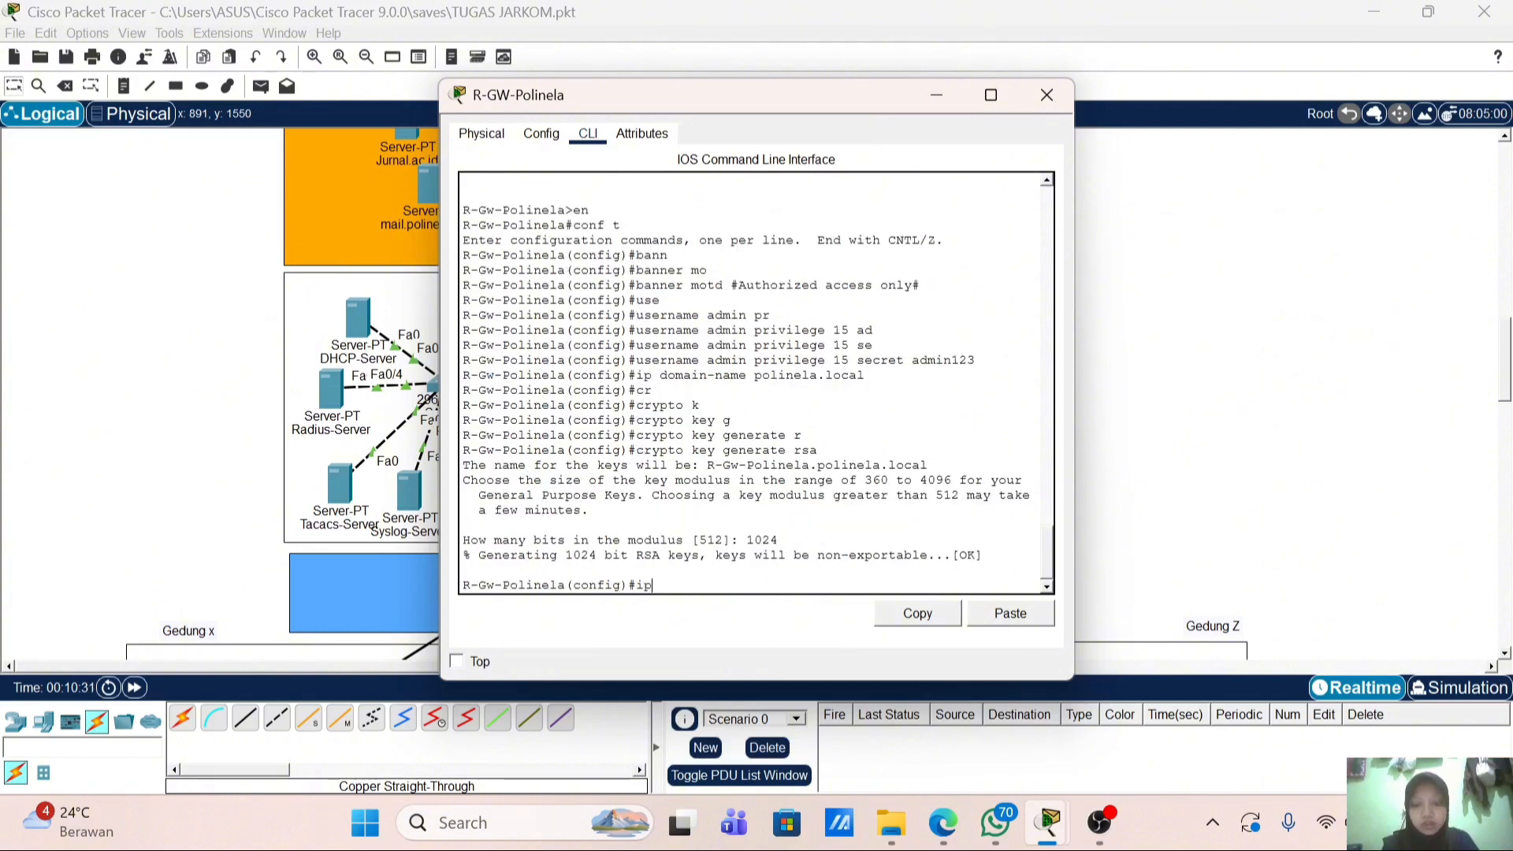
Step: Enable SSH version 2 on the router
text(ip ss)
key(Tab)
text(v)
key(Tab)
text(2)
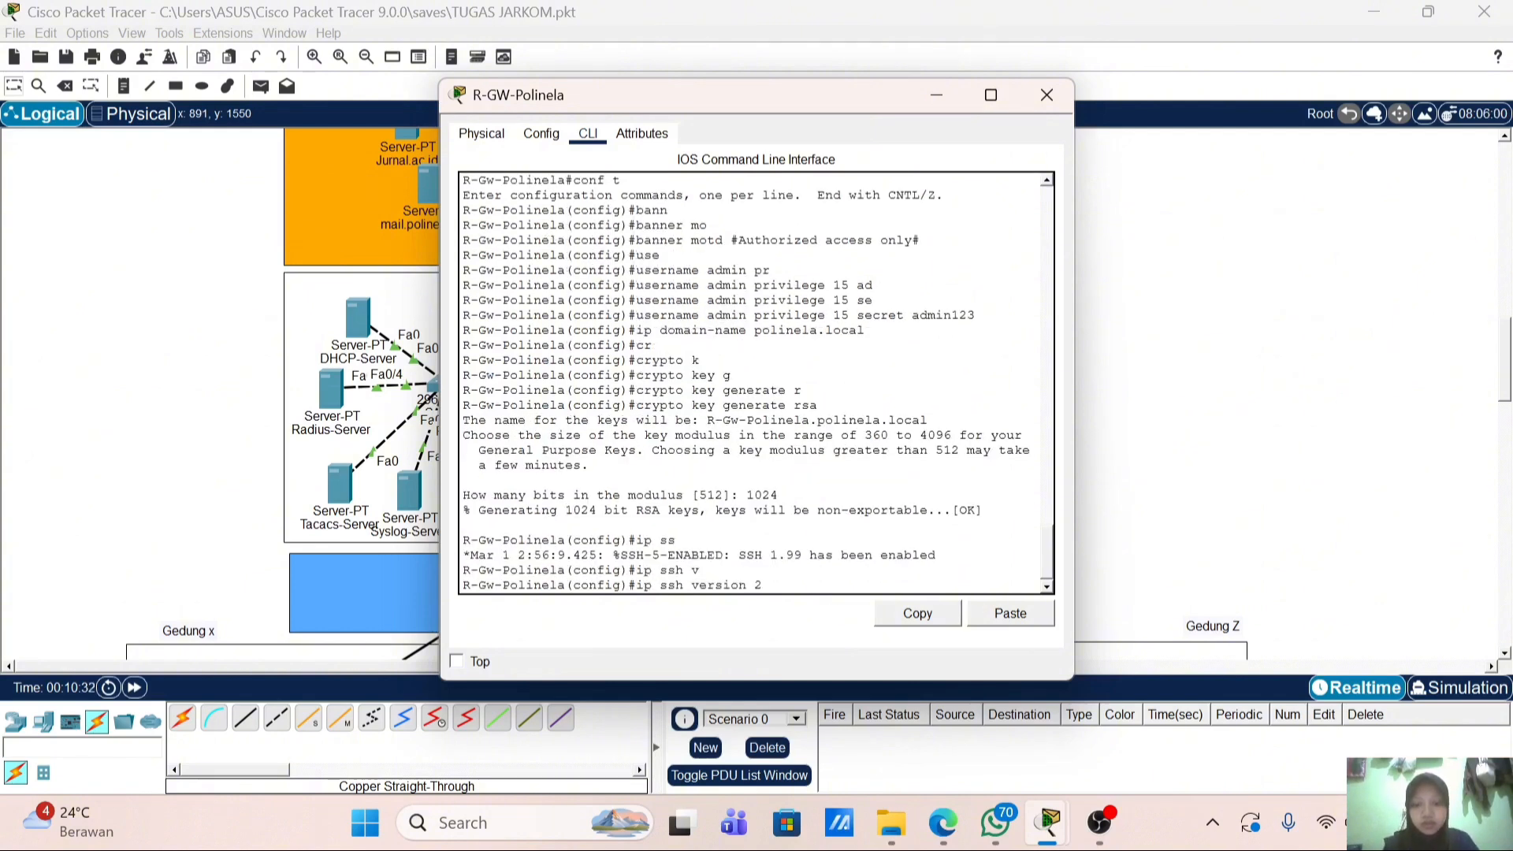
key(Return)
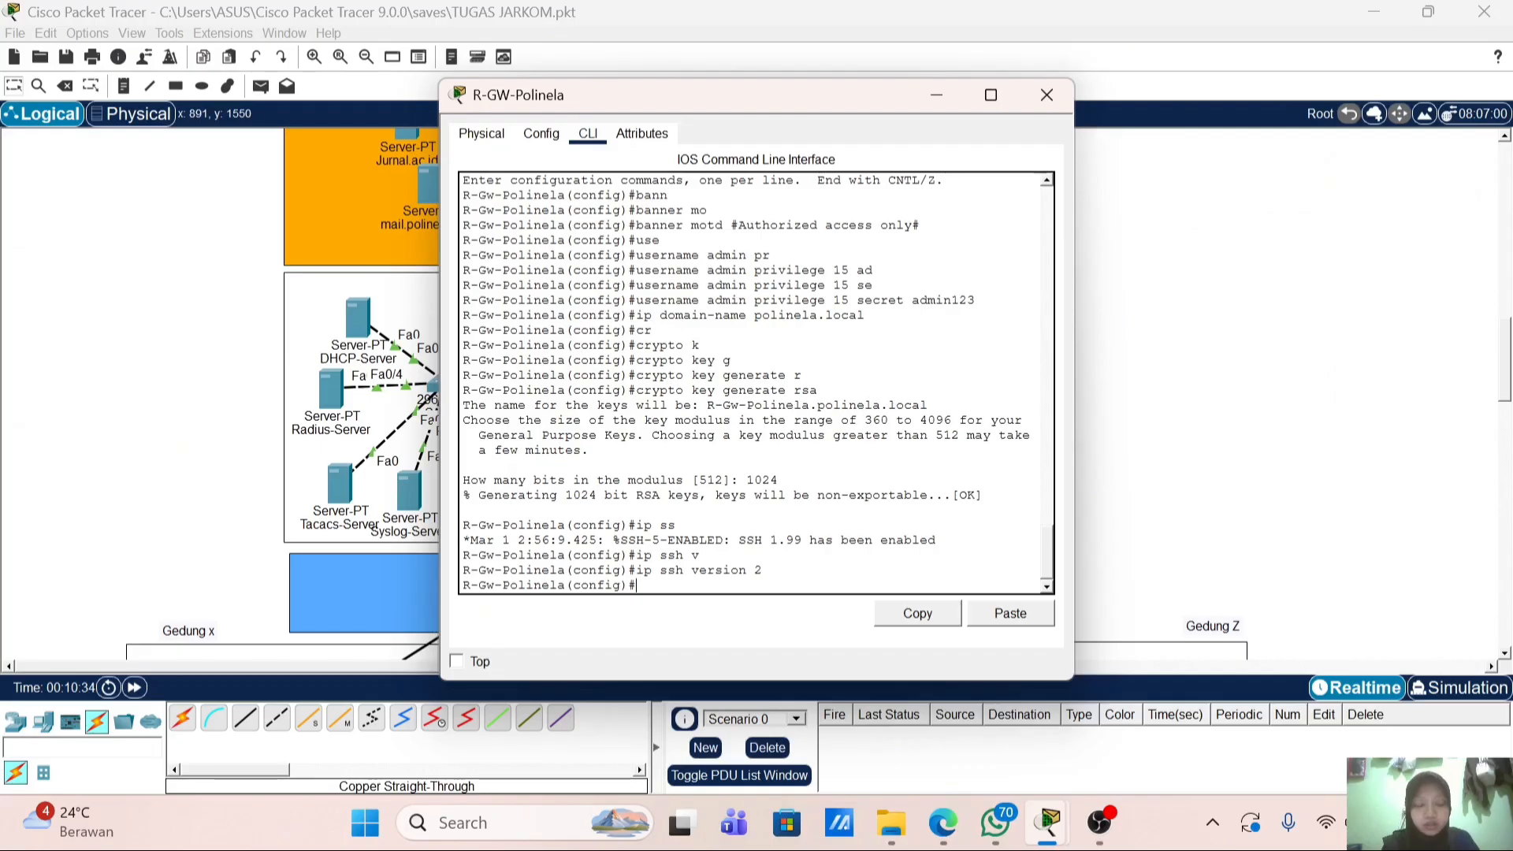
Step: Restrict vty lines 0–4 to SSH as the only input transport
text(l)
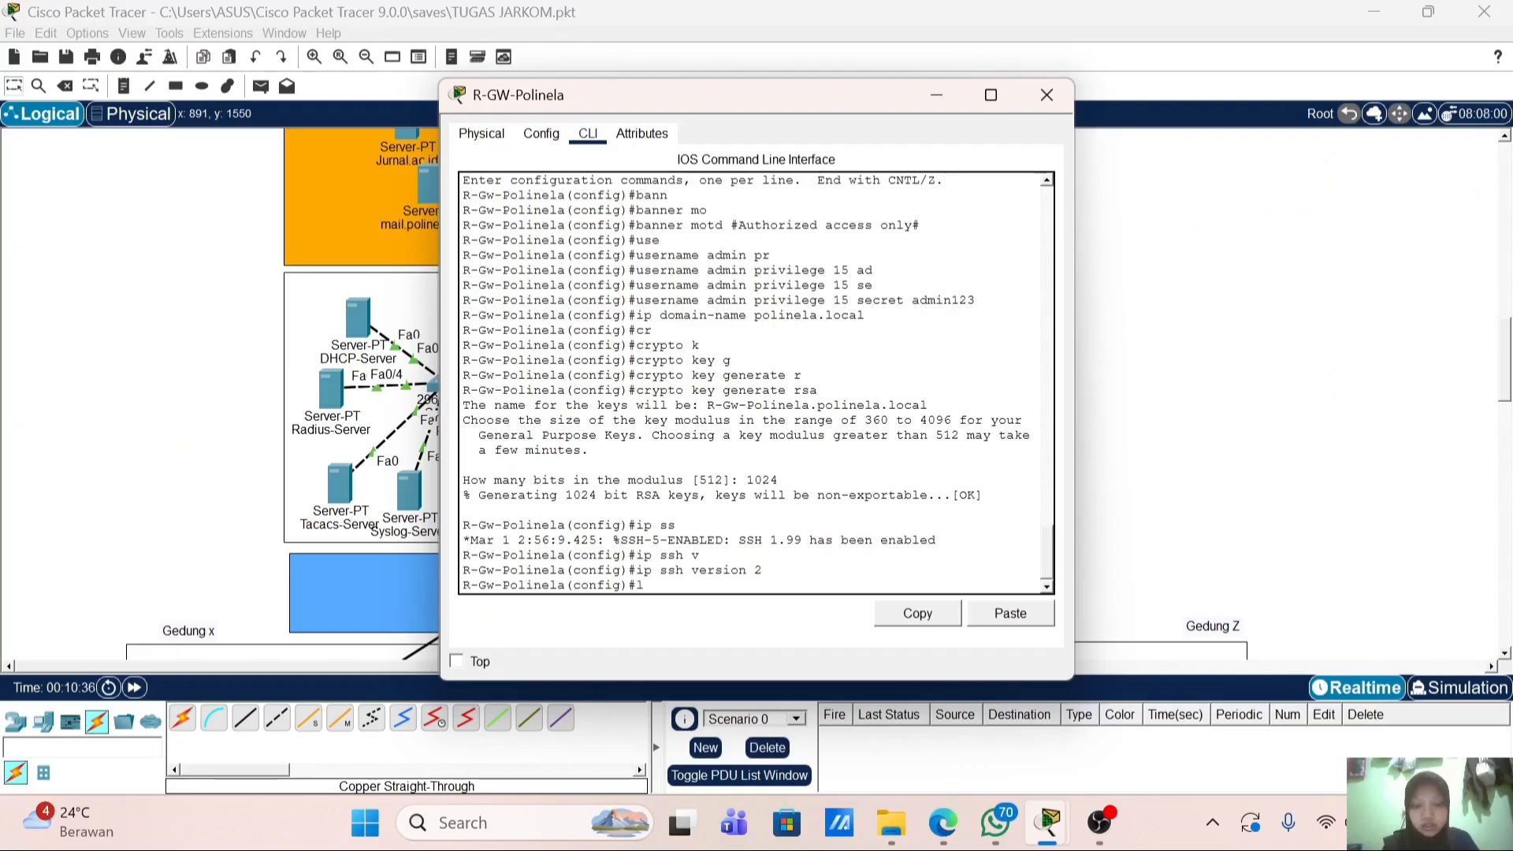
text(in)
key(Tab)
text(v)
key(Tab)
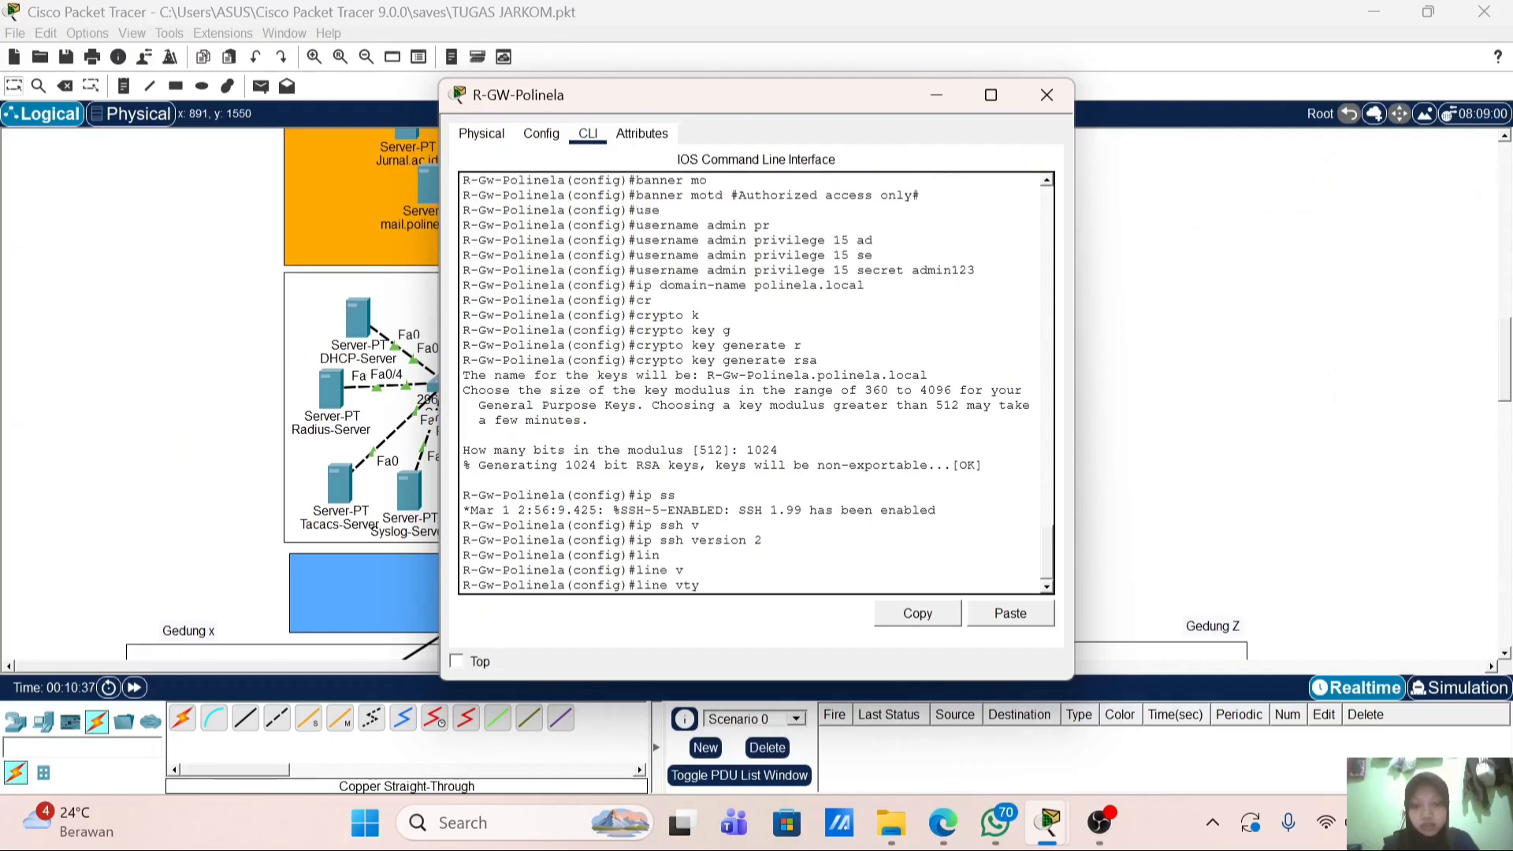
text(0 4)
key(Return)
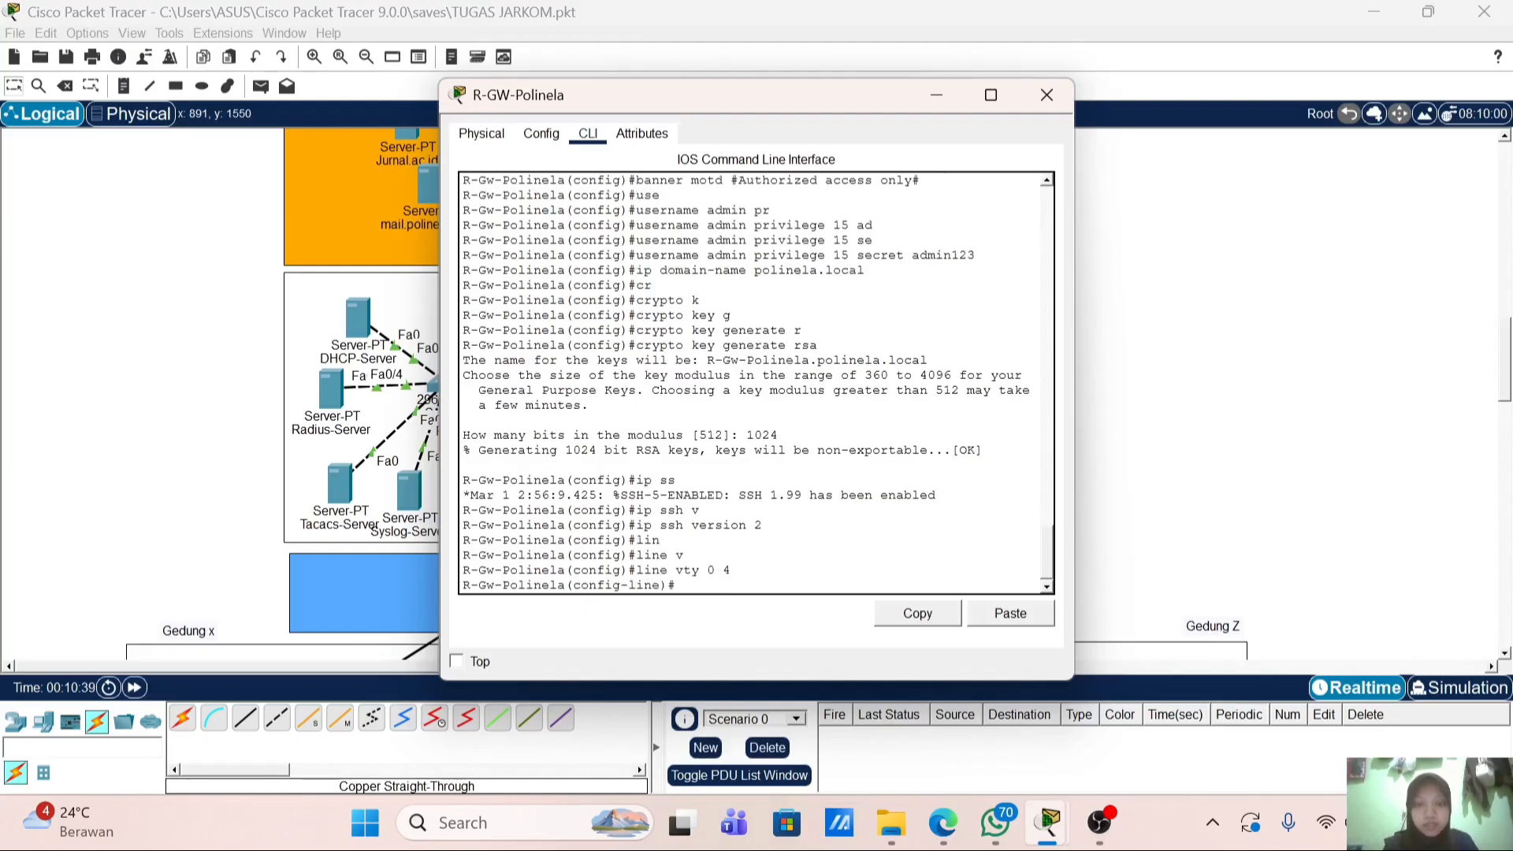
text(tr)
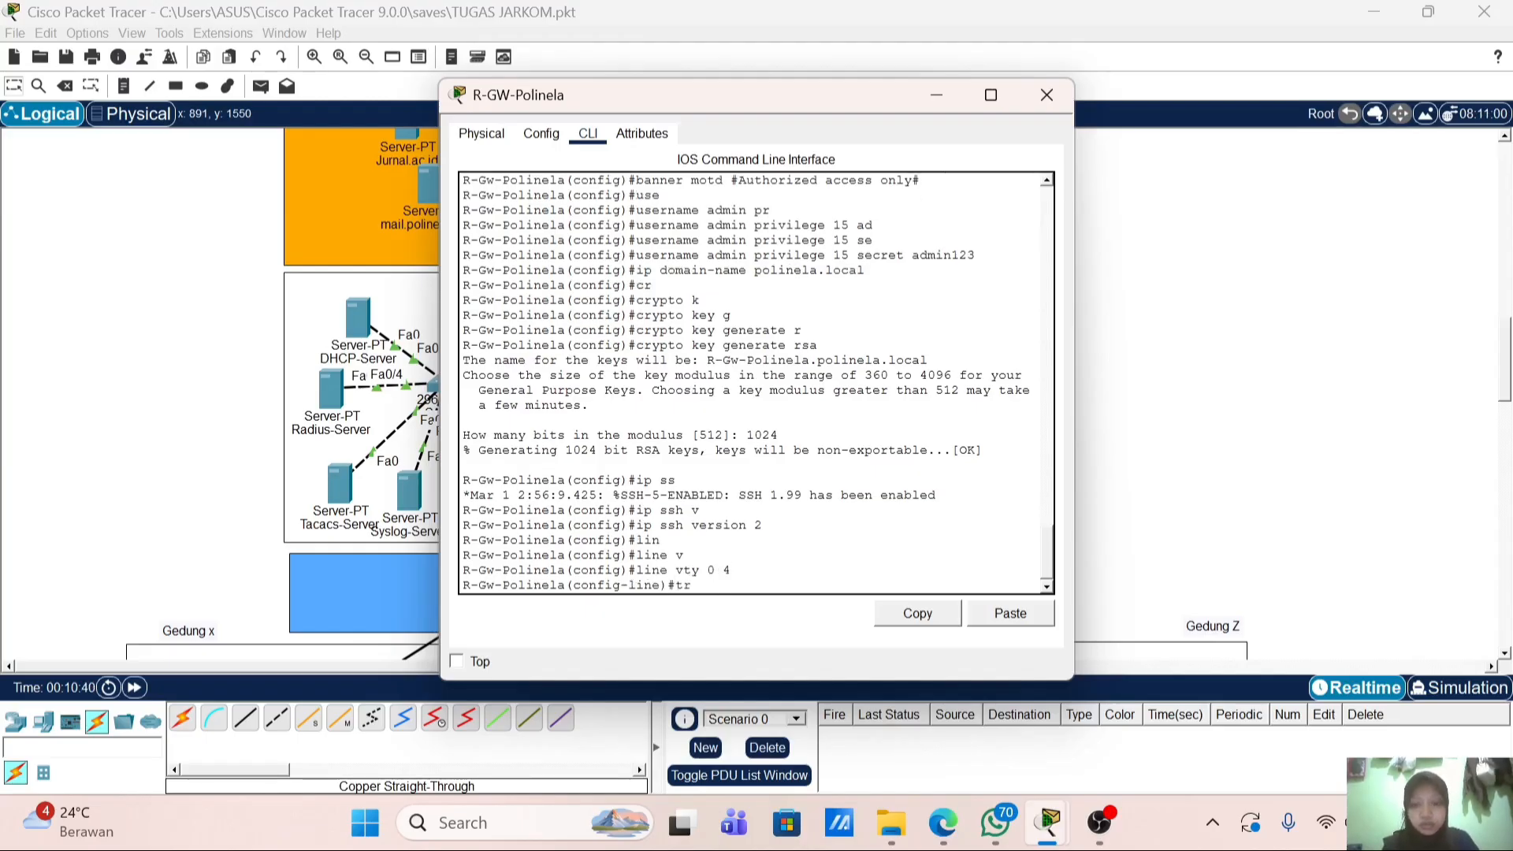
key(Tab)
text(in)
key(Tab)
text(ss)
key(Tab)
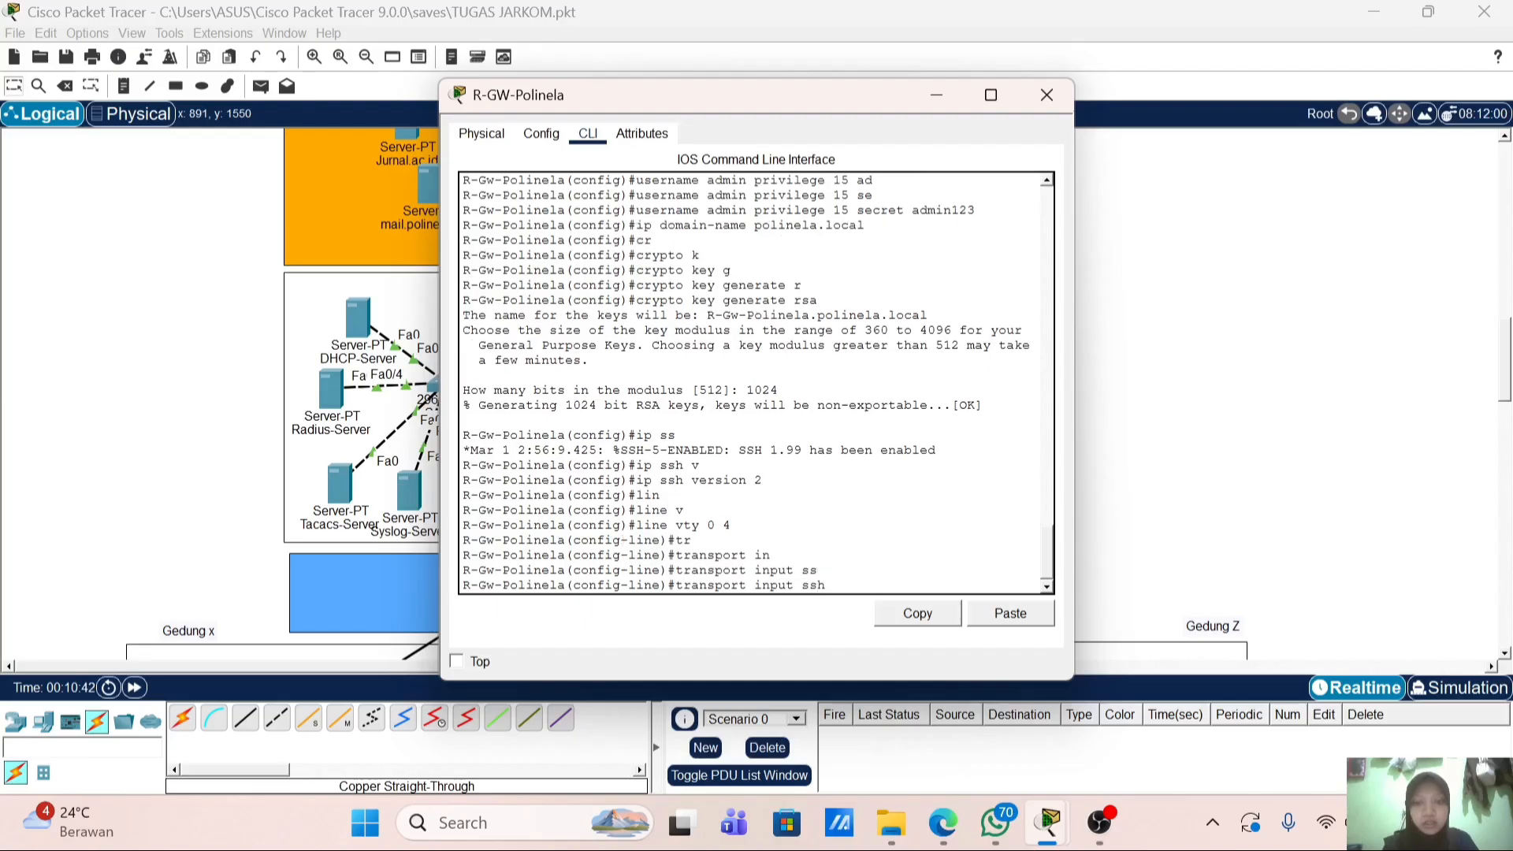
key(Return)
Step: Require local-account login on the vty lines, then return to global configuration
text(log)
key(Tab)
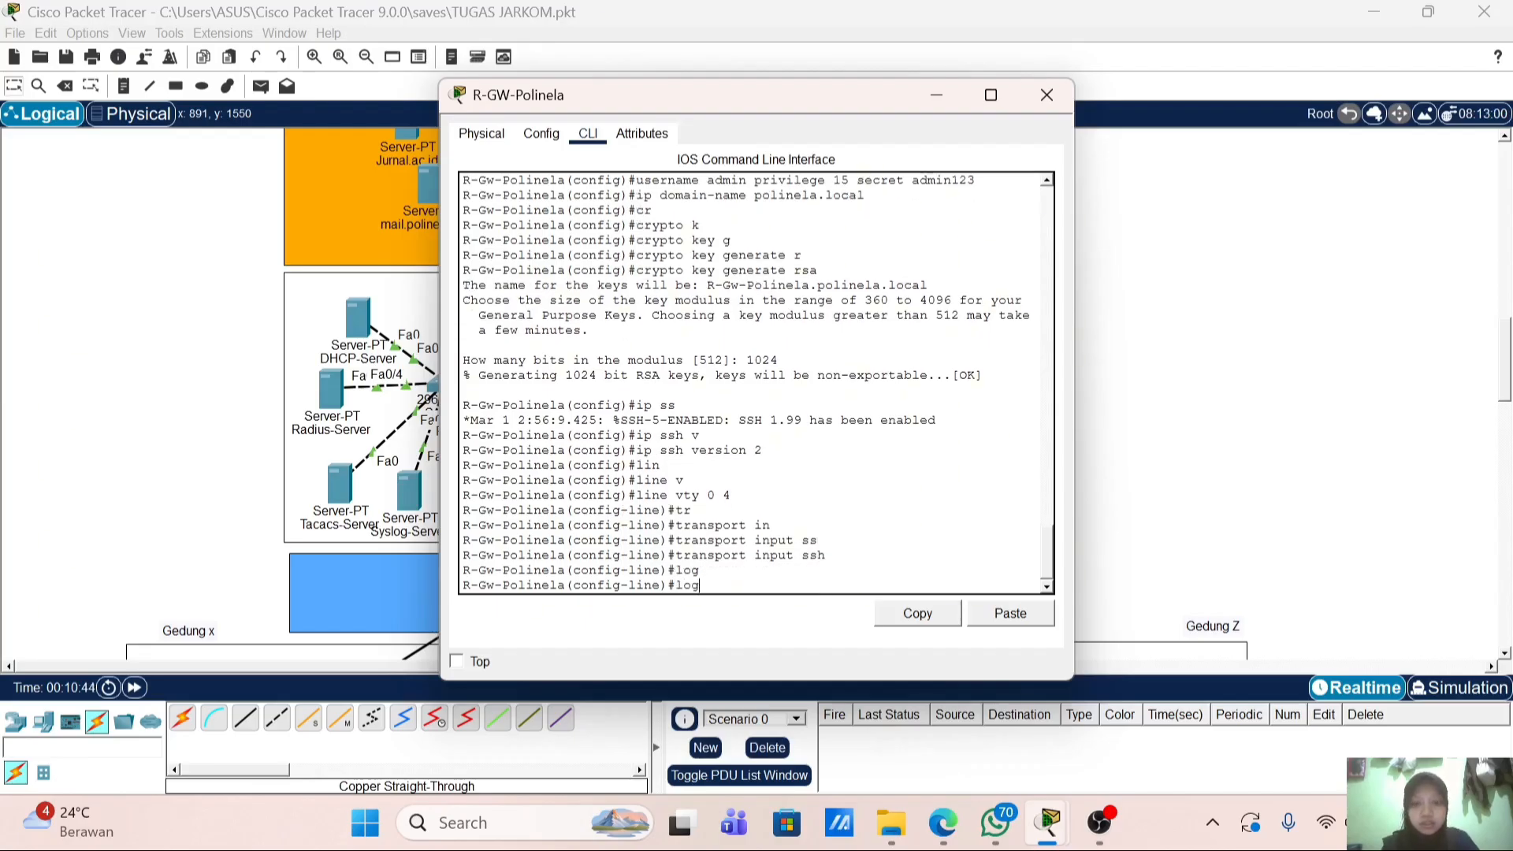
text(o)
key(Tab)
key(BackSpace)
text(i)
key(Tab)
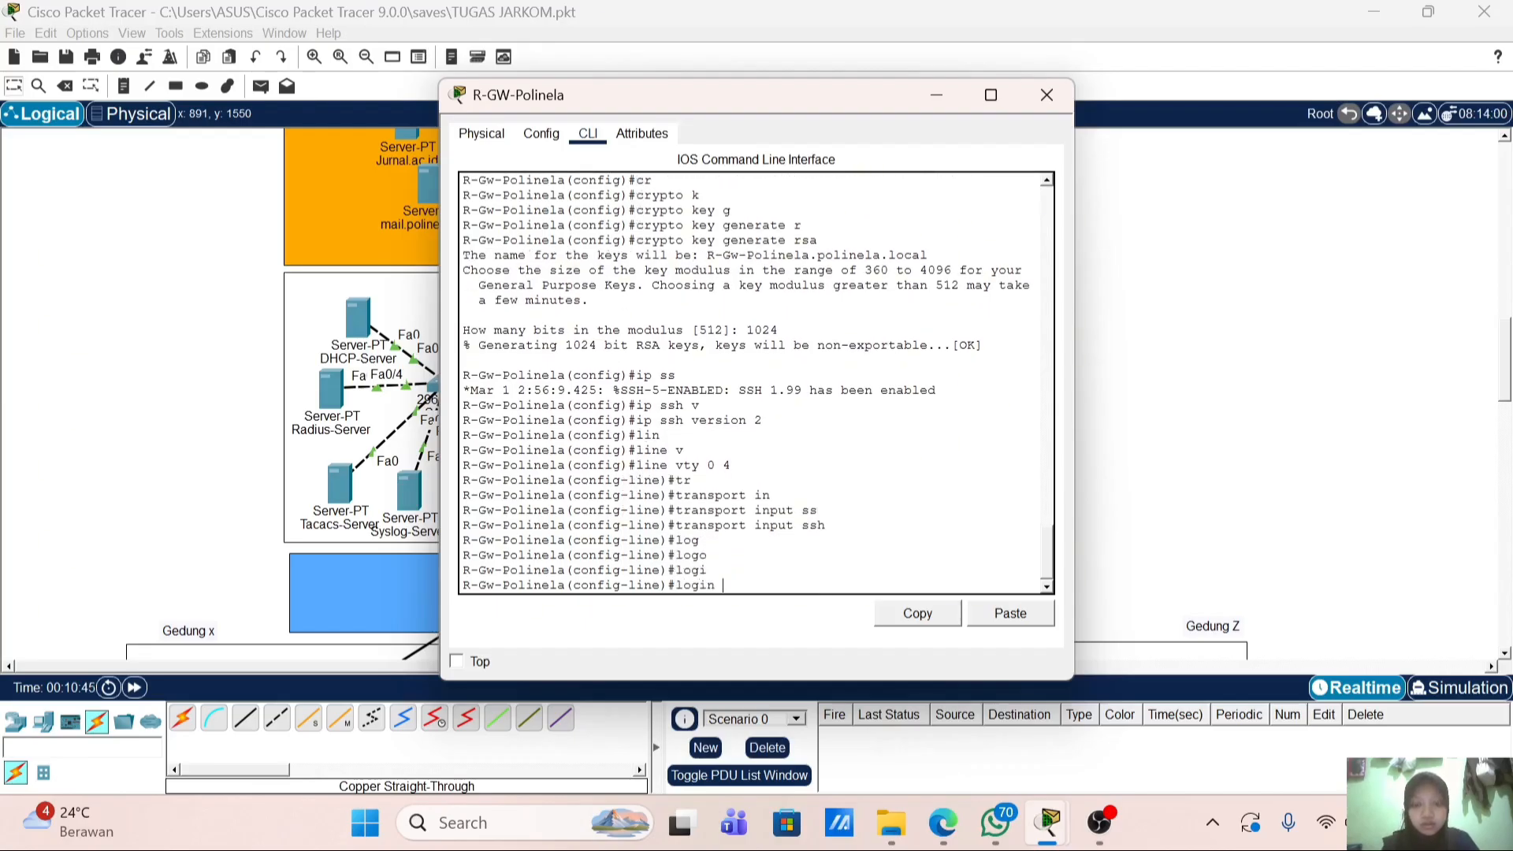
text(l)
key(Tab)
key(Return)
key(Return)
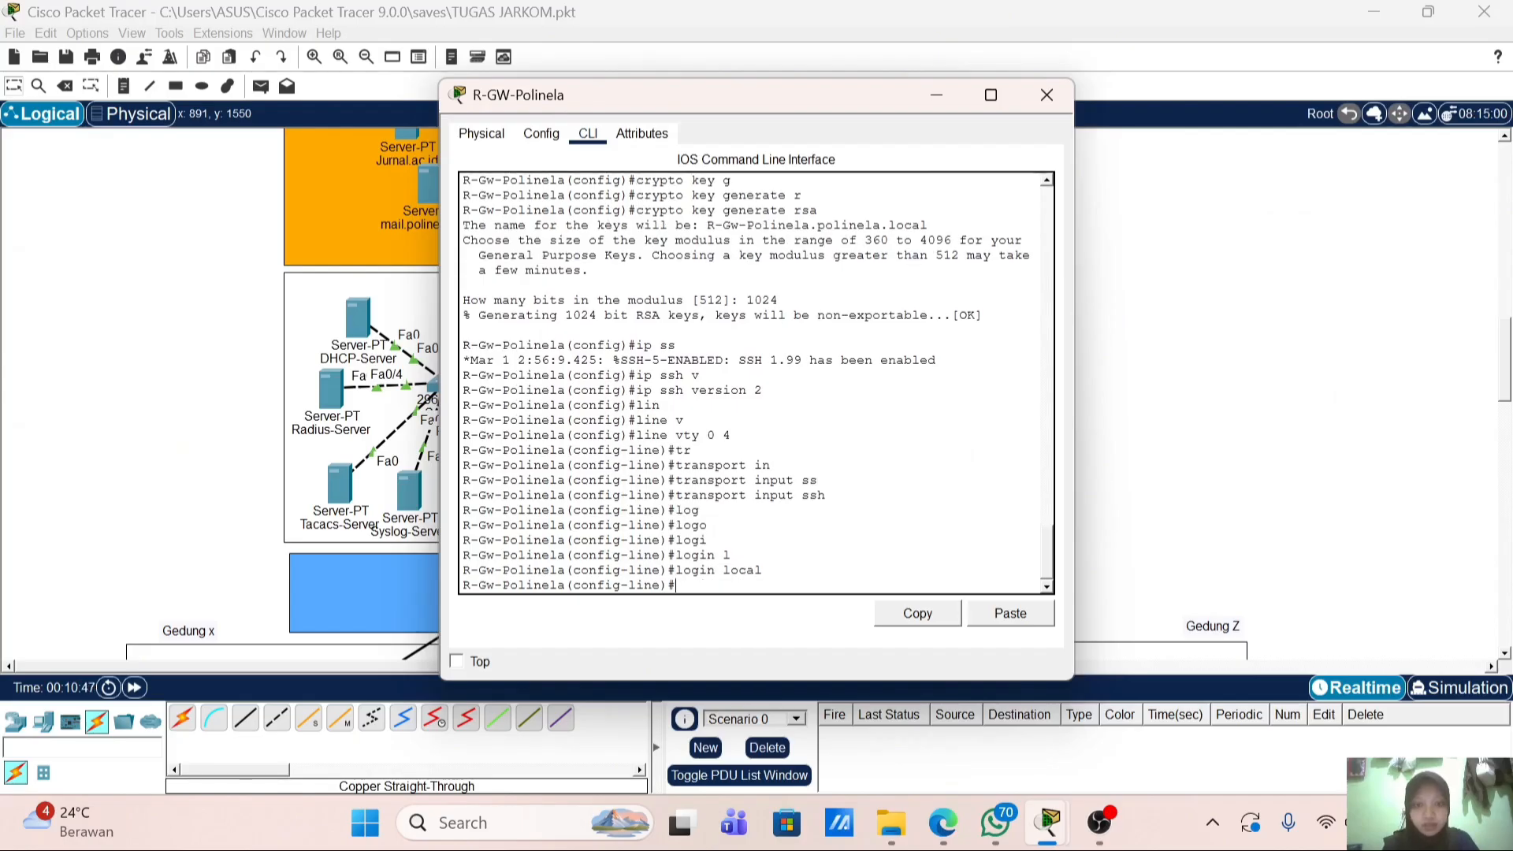
text(e)
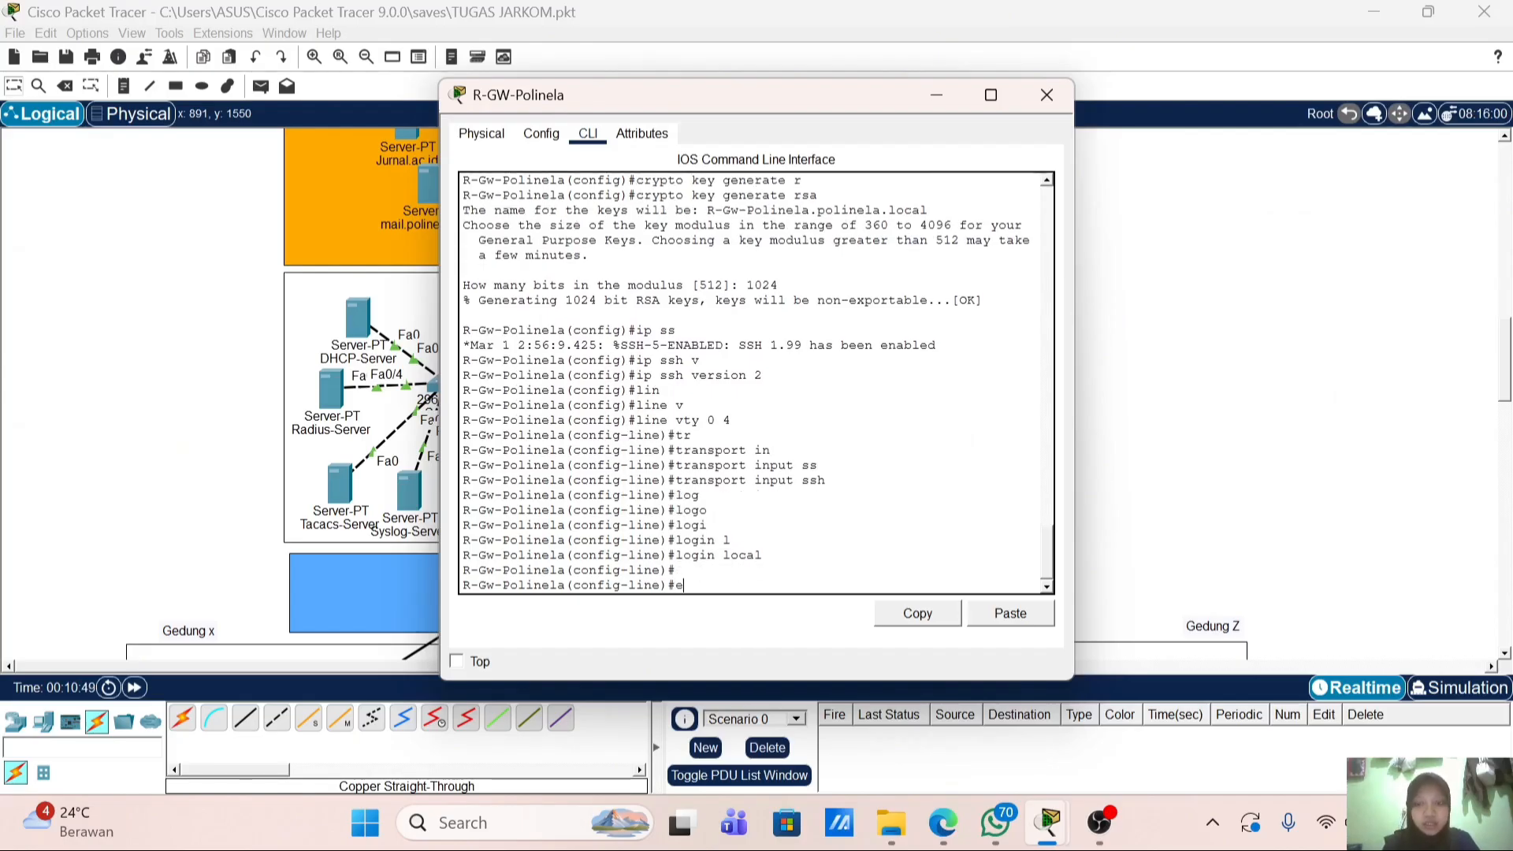
text(x)
key(Return)
text(exi)
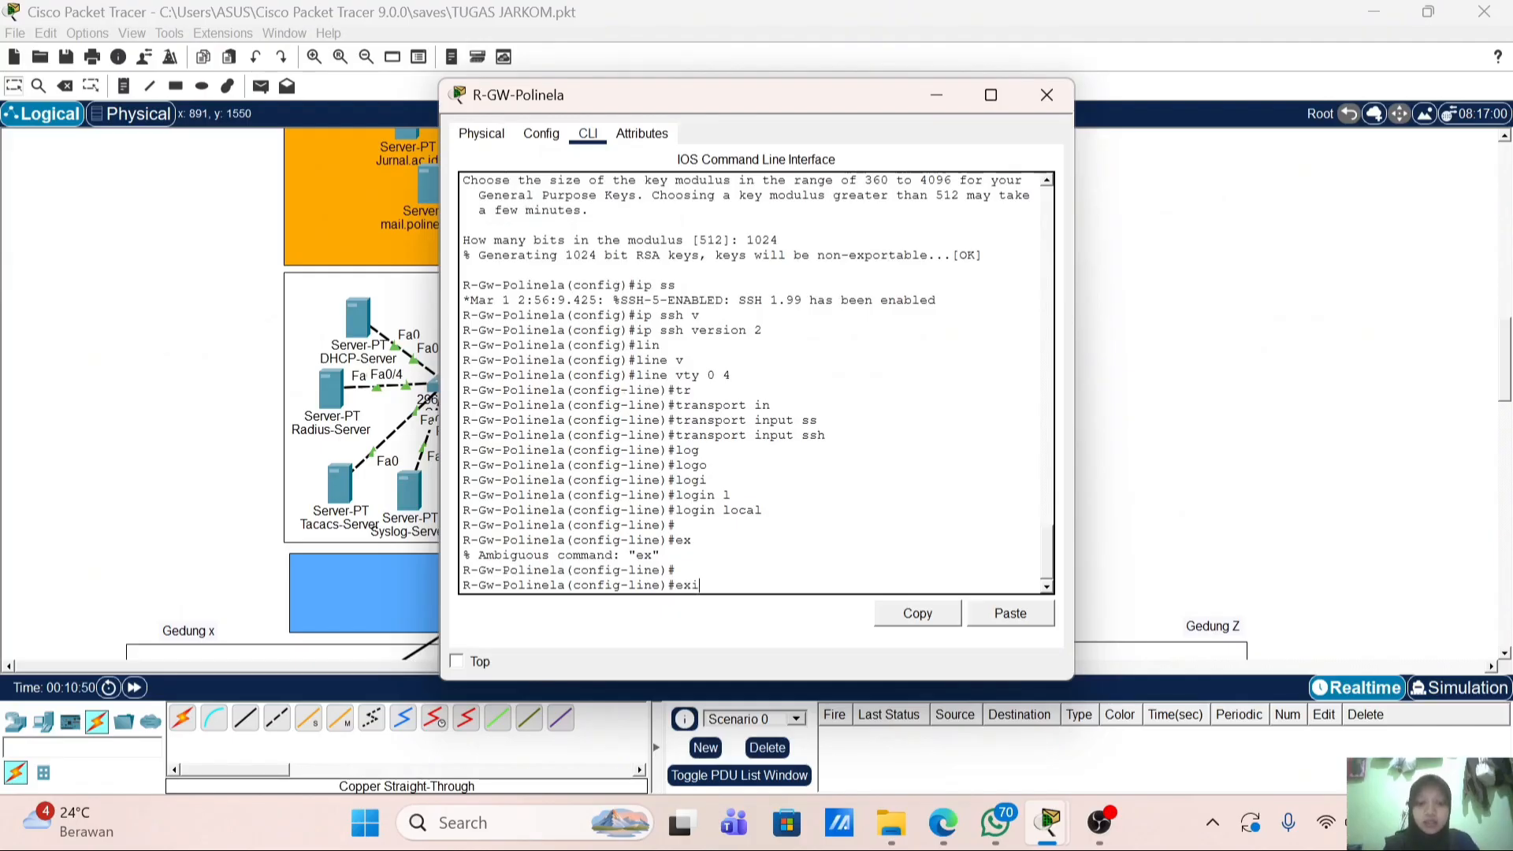
text(t)
key(Return)
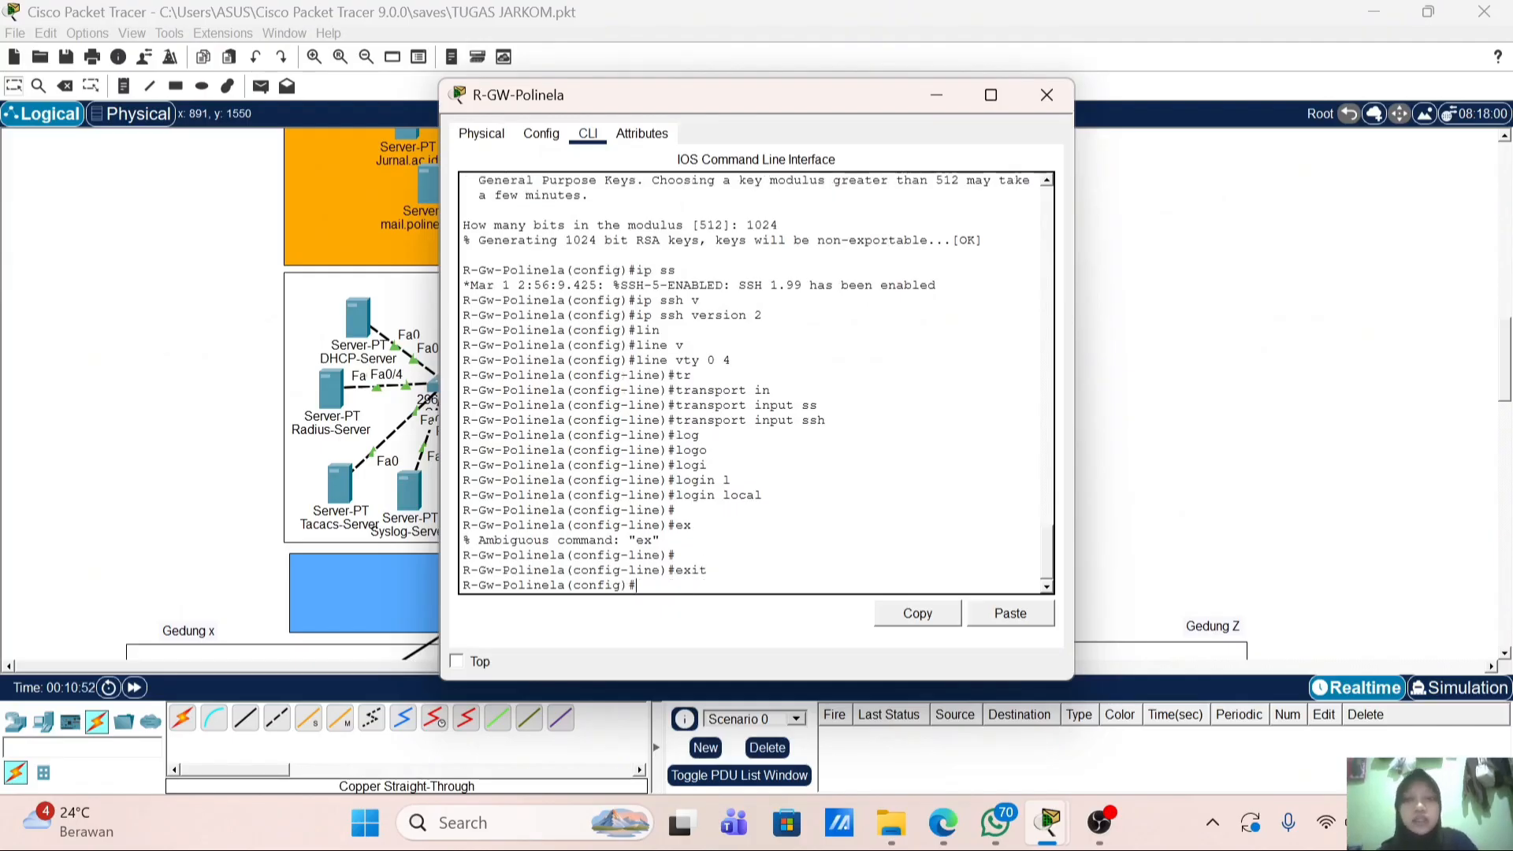
drag(729, 101, 933, 104)
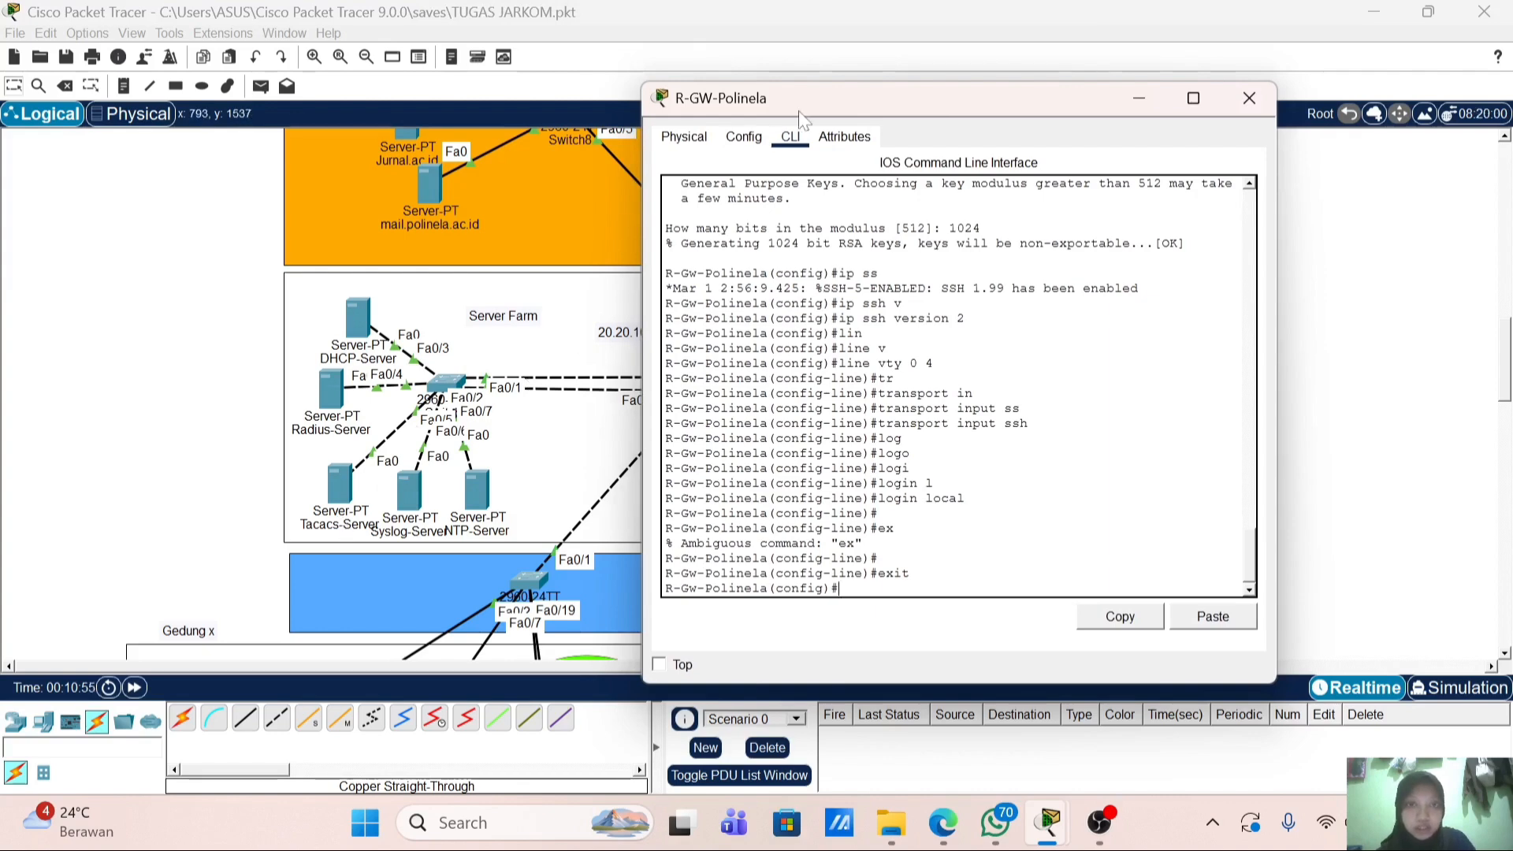
Step: Send the router's syslog messages to logging host 20.20.1.40
drag(853, 90, 764, 100)
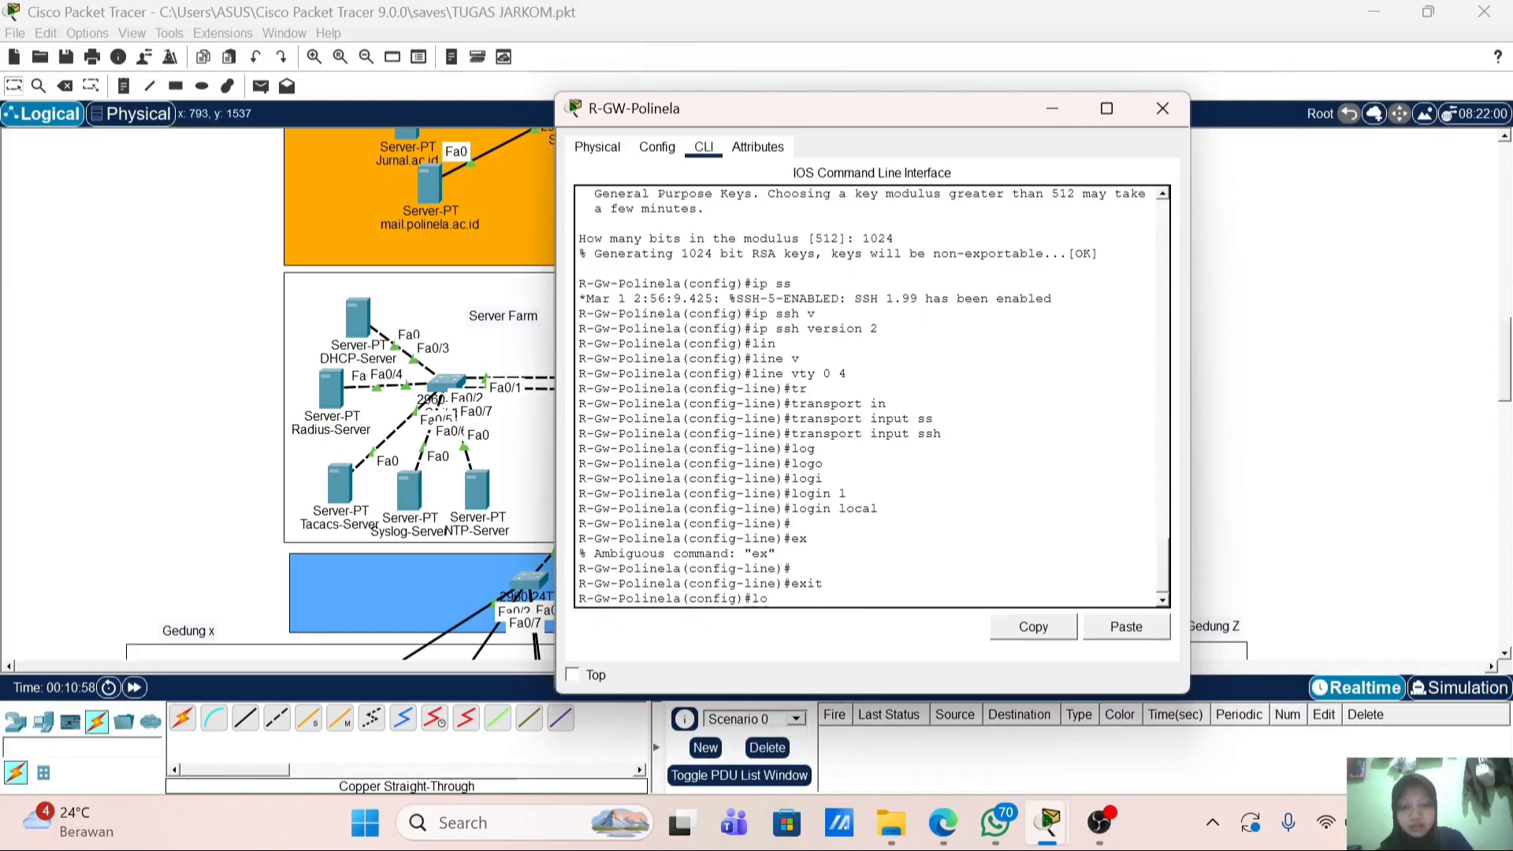
text(logg)
key(Tab)
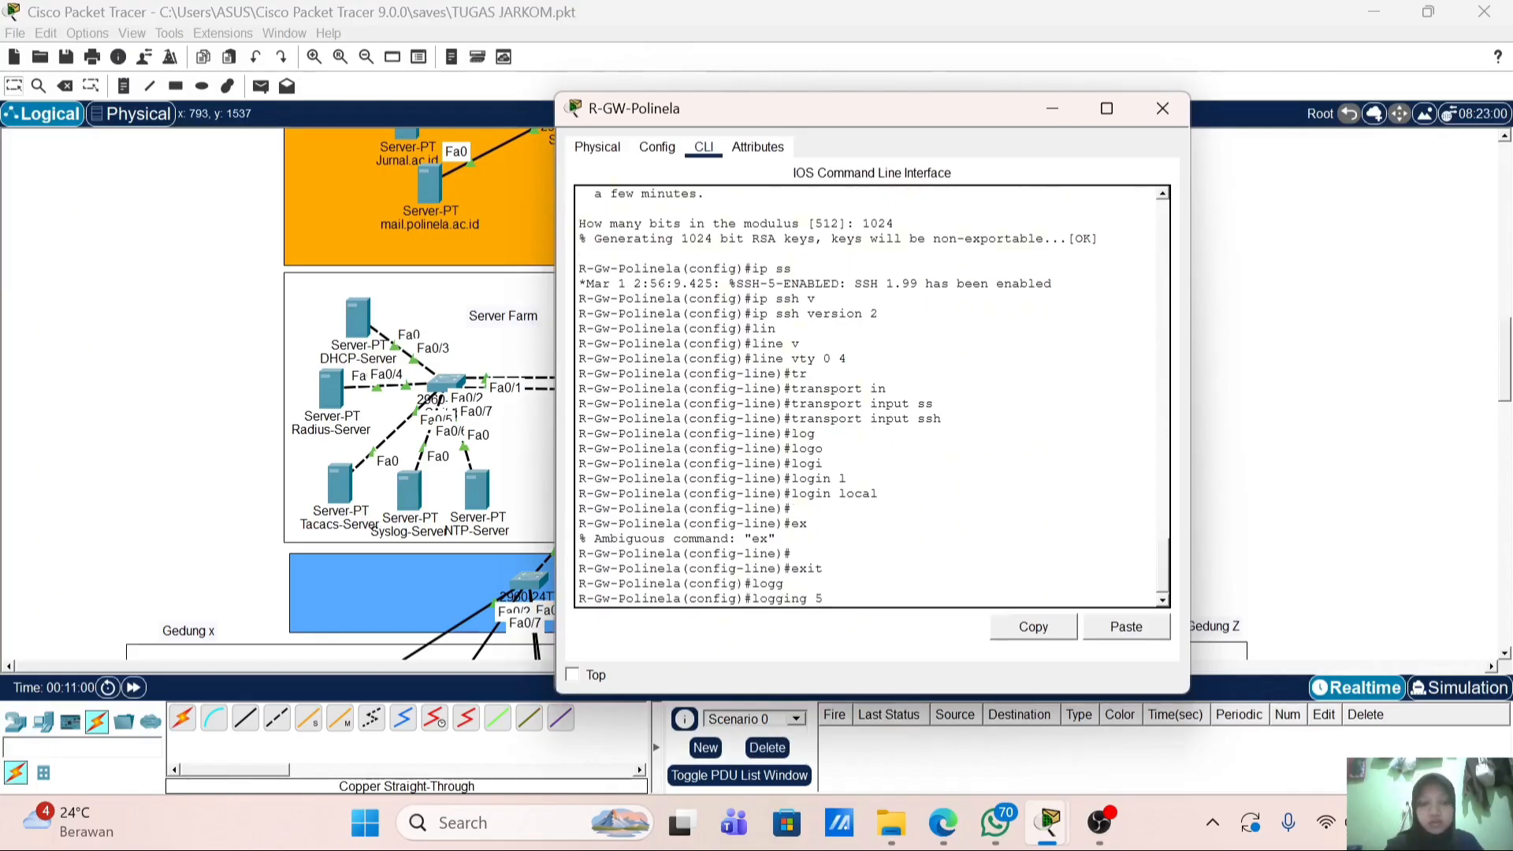
text(h)
key(Tab)
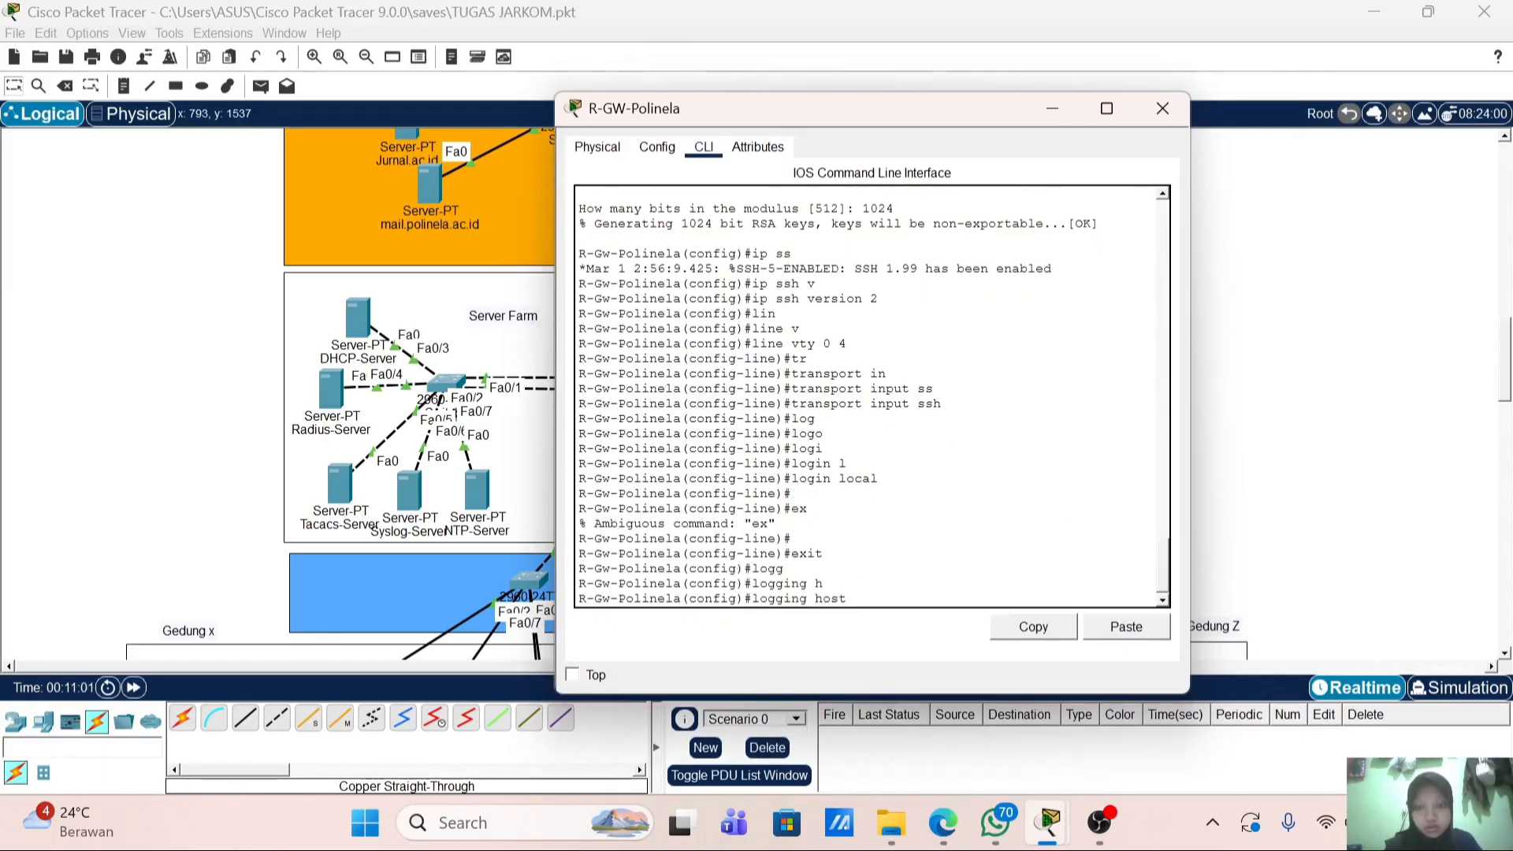
text(20.20.1)
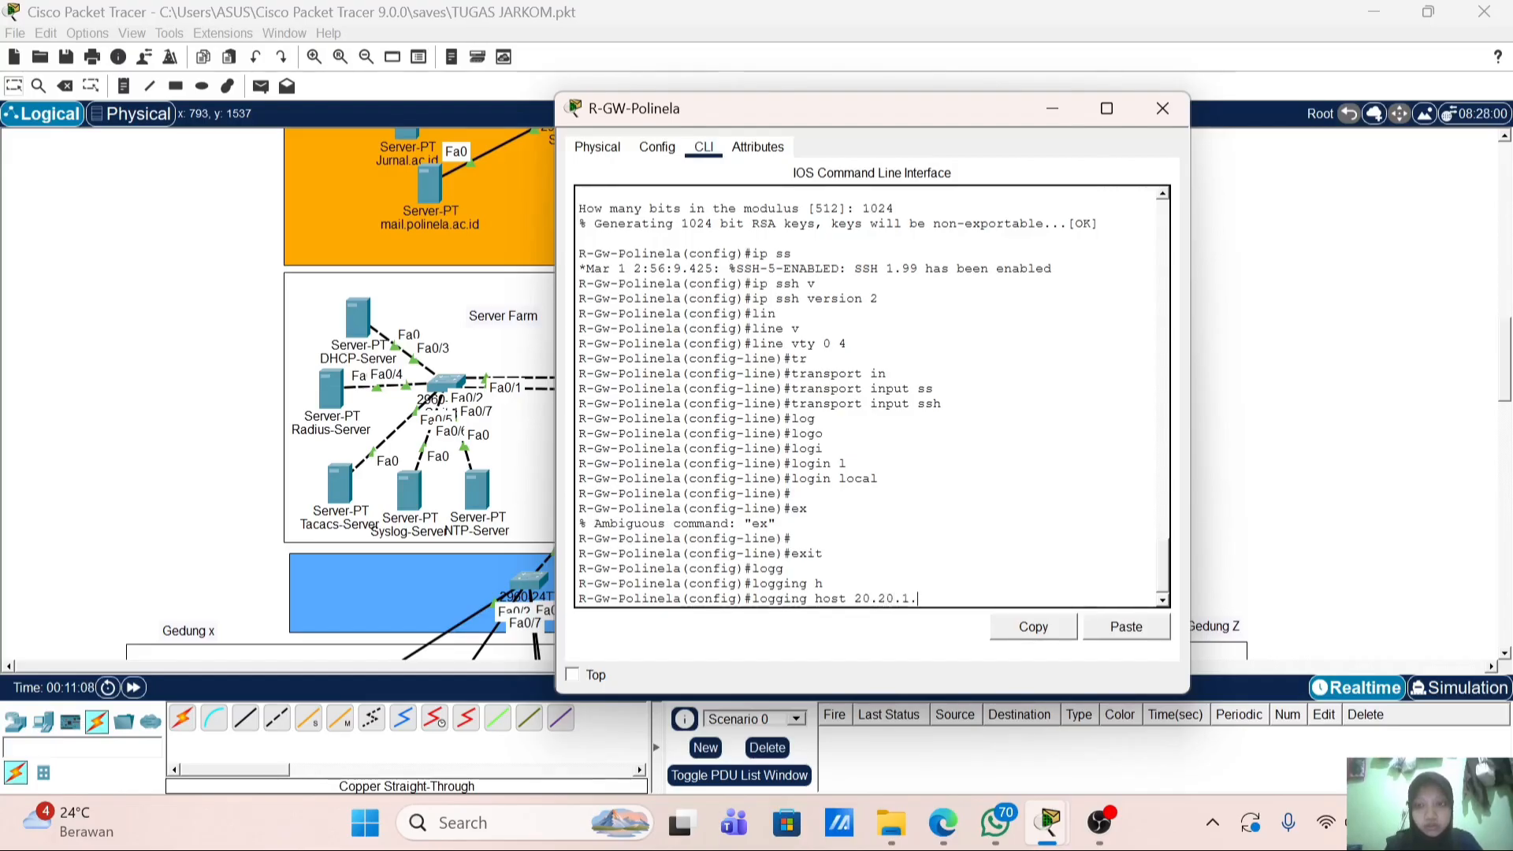
text(.40)
key(Return)
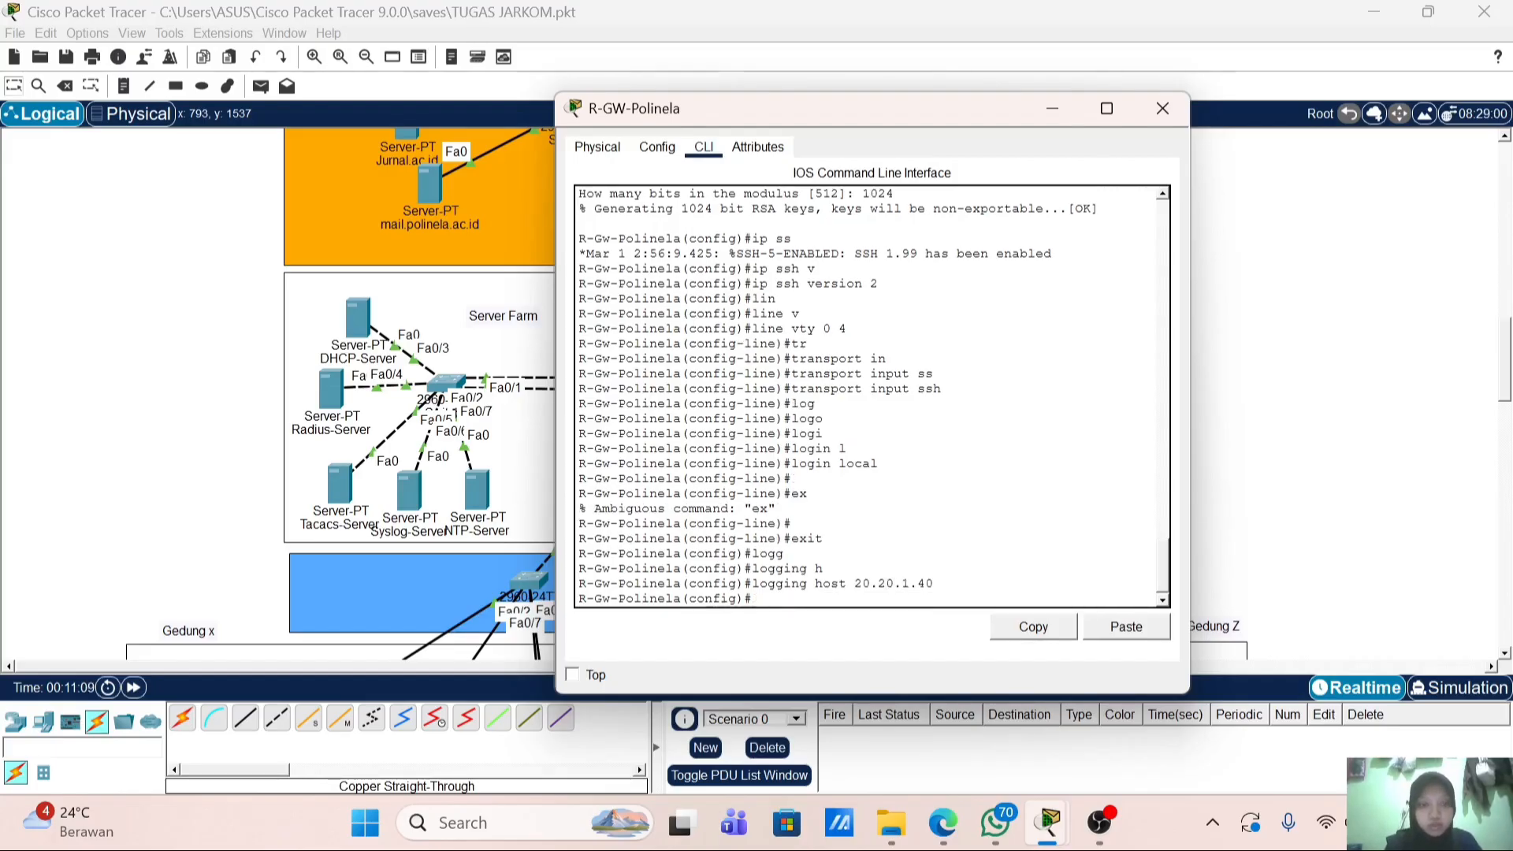
Step: Set 20.20.1.50 as the router's NTP server
text(bt)
key(BackSpace)
key(BackSpace)
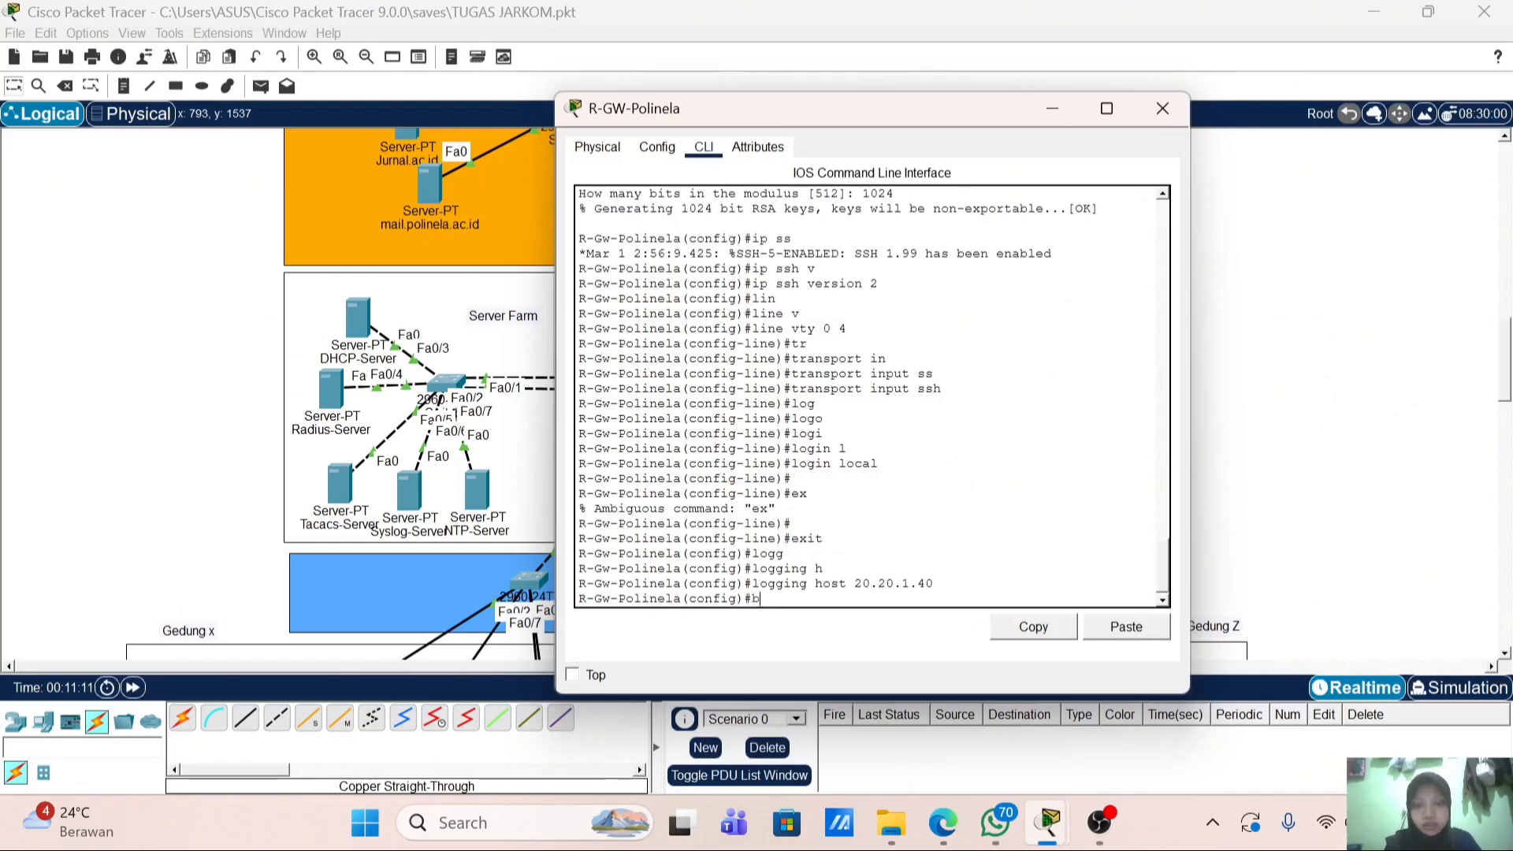
text(n)
key(Tab)
text(t)
key(Tab)
text(p s)
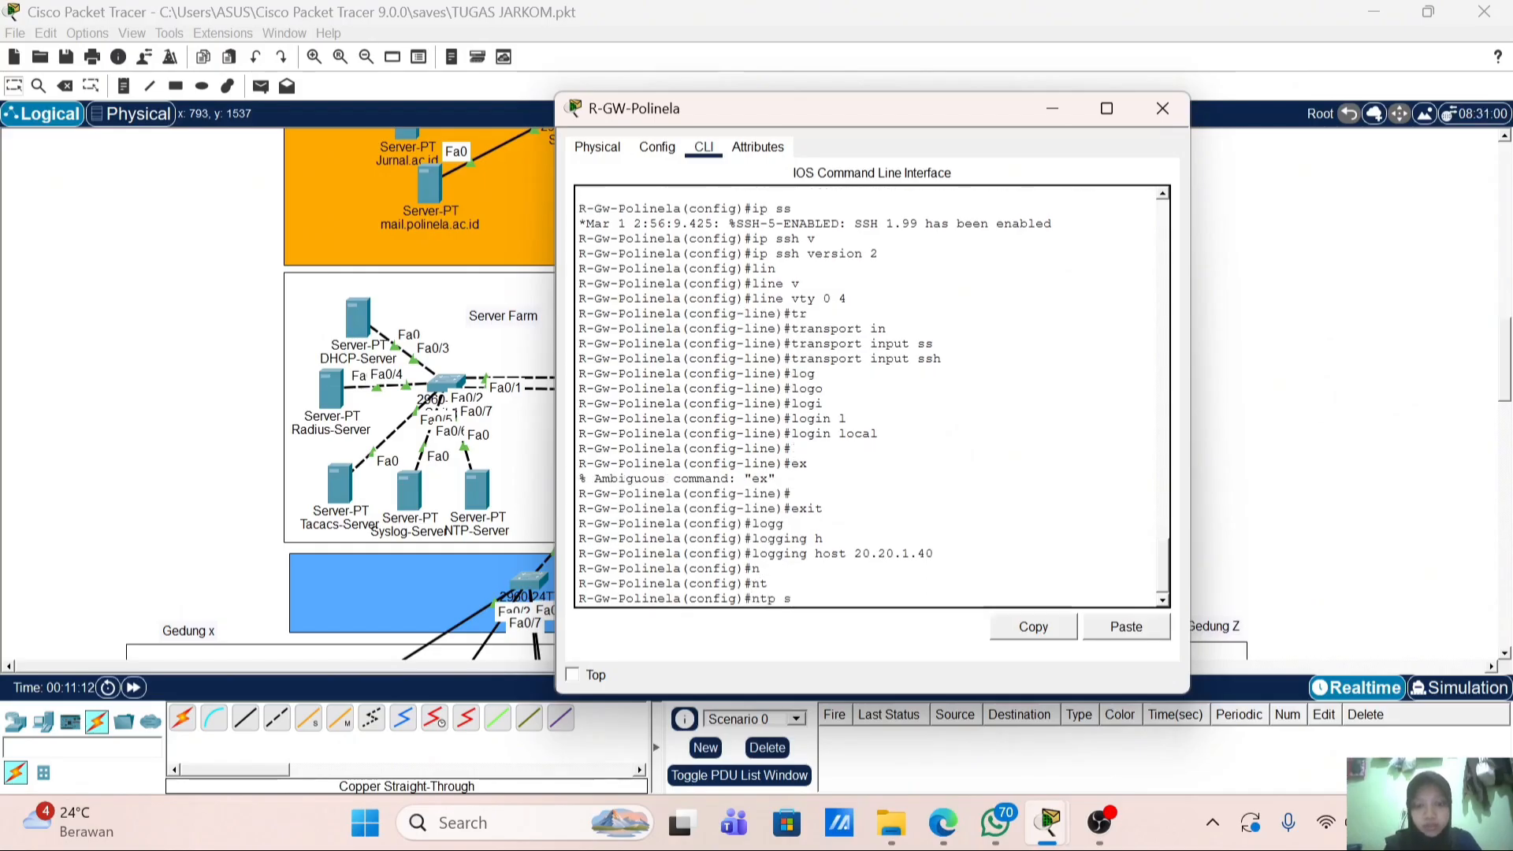
key(Tab)
text(erver 20)
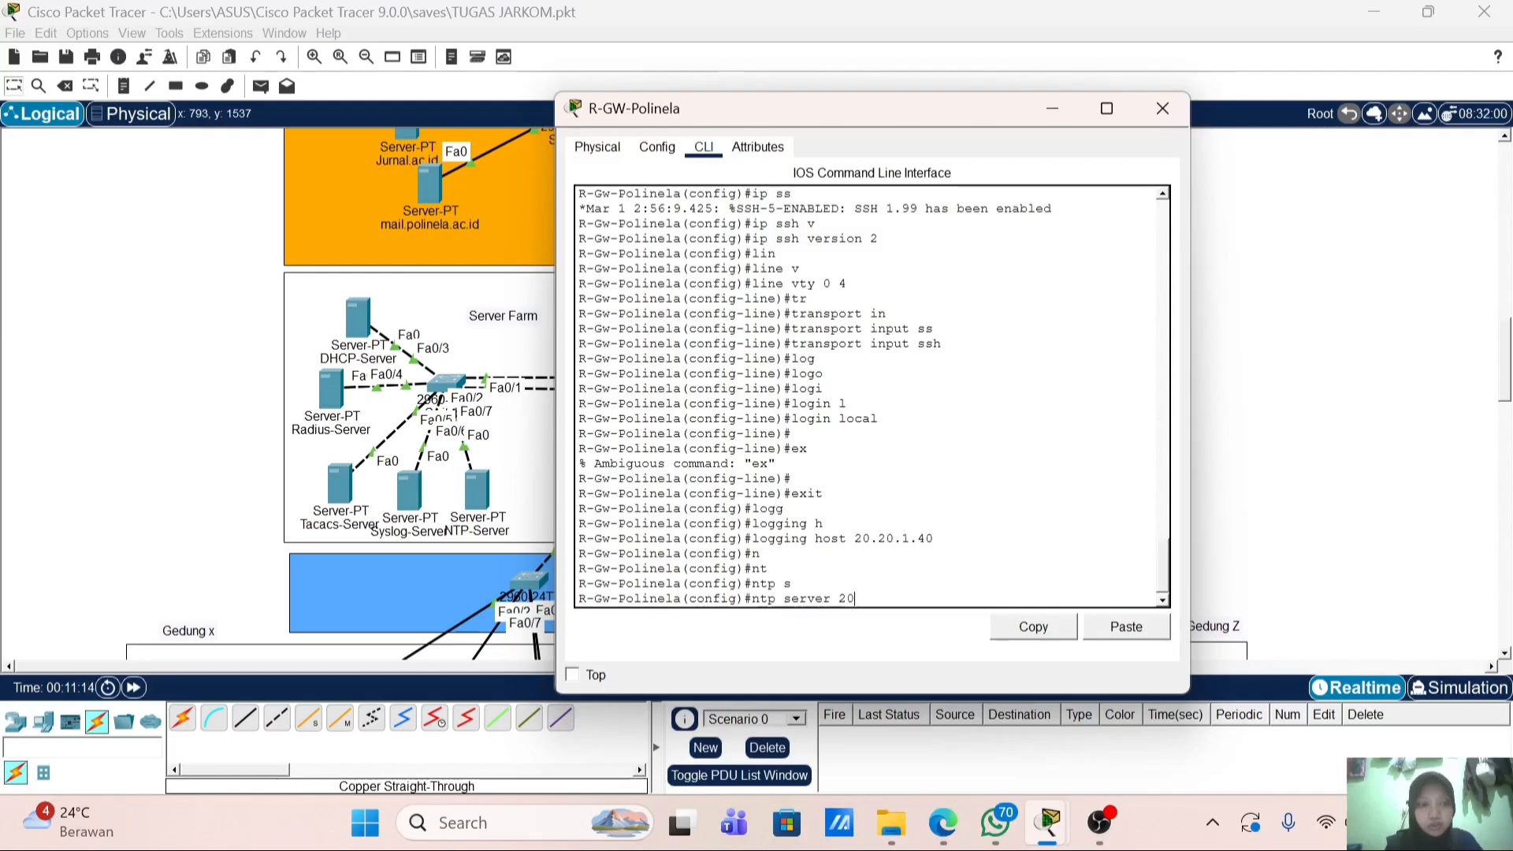
text(.20.1.50)
key(Return)
key(Return)
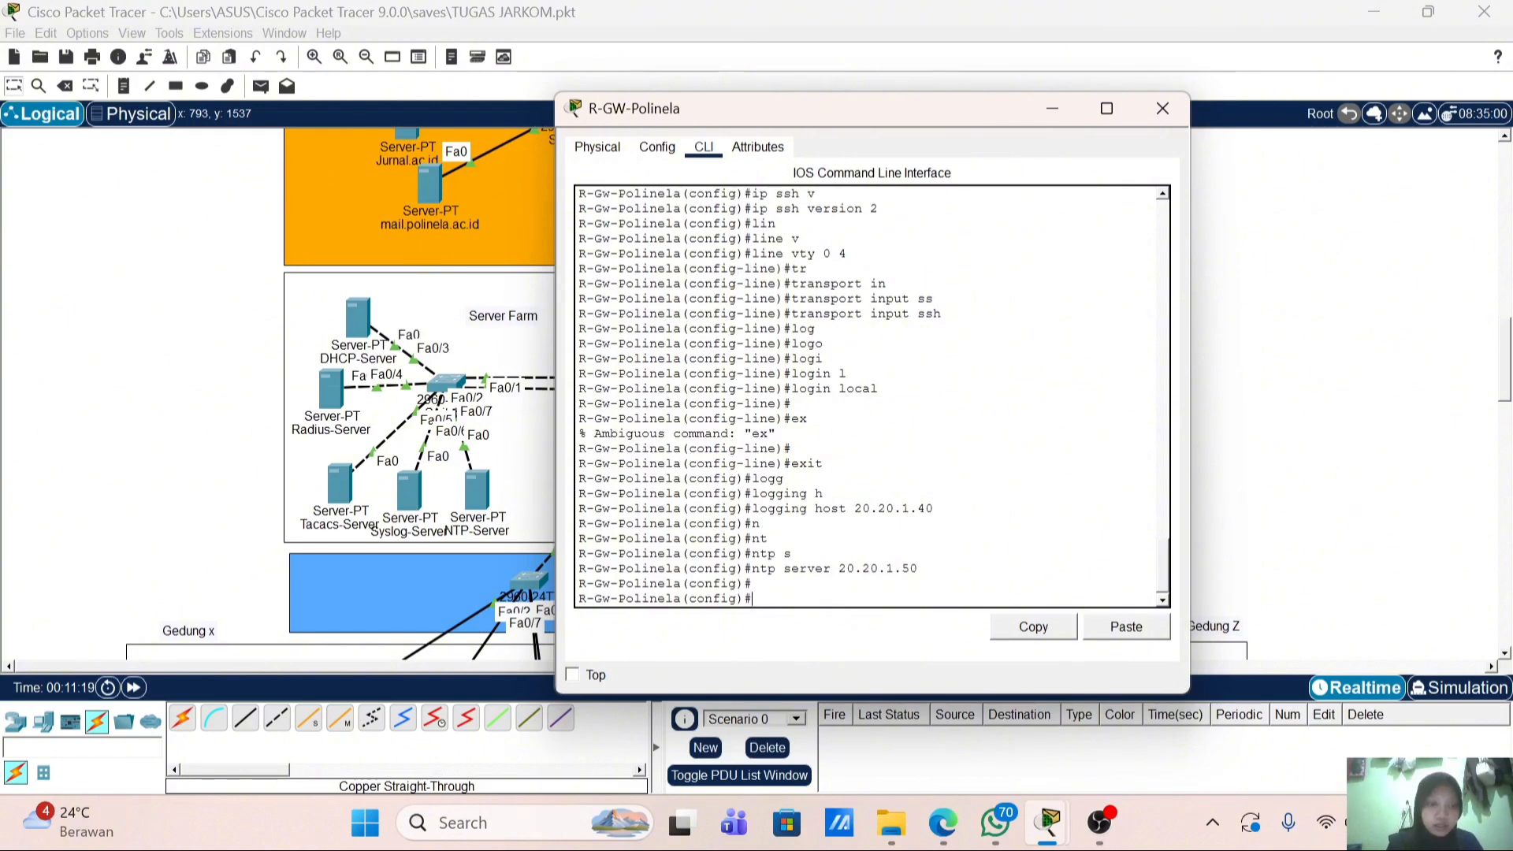
Step: Point the router to TACACS+ server 20.20.1.30 with its shared key
text(tacc)
key(Tab)
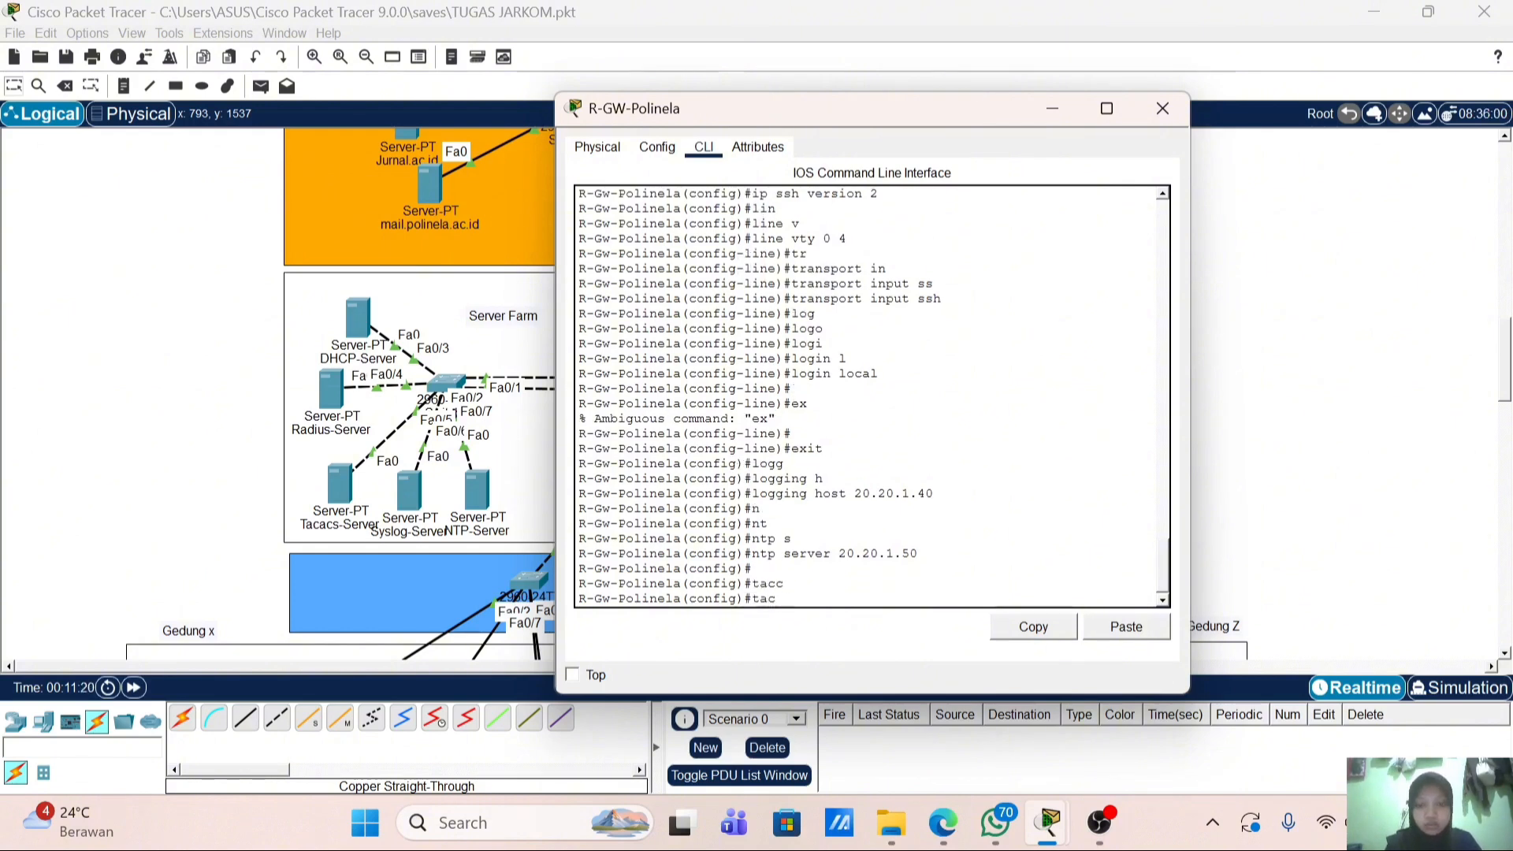
text(a)
key(Tab)
text(h)
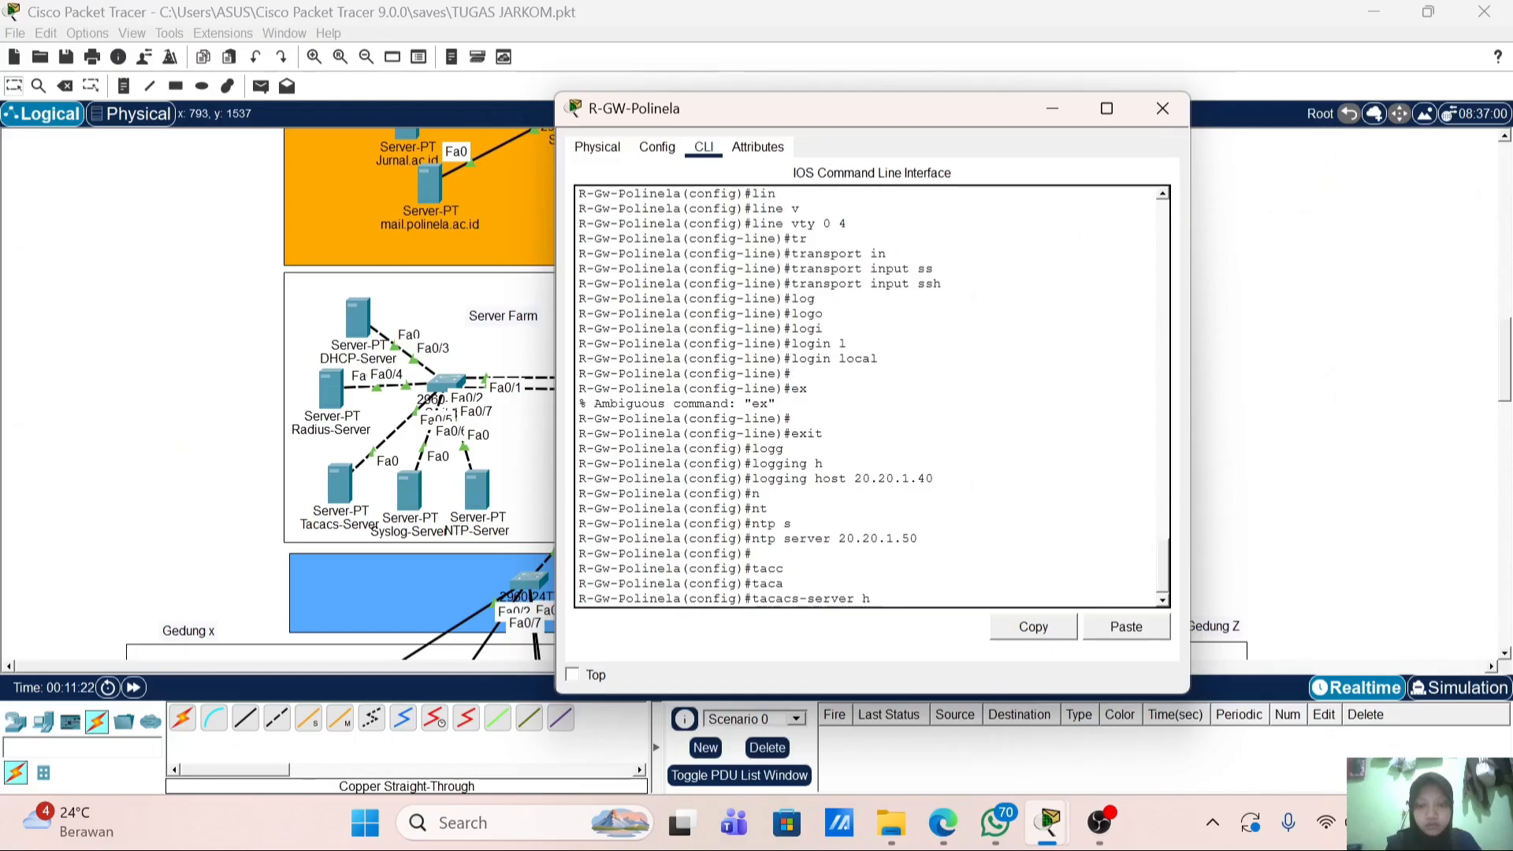
key(Tab)
text(20)
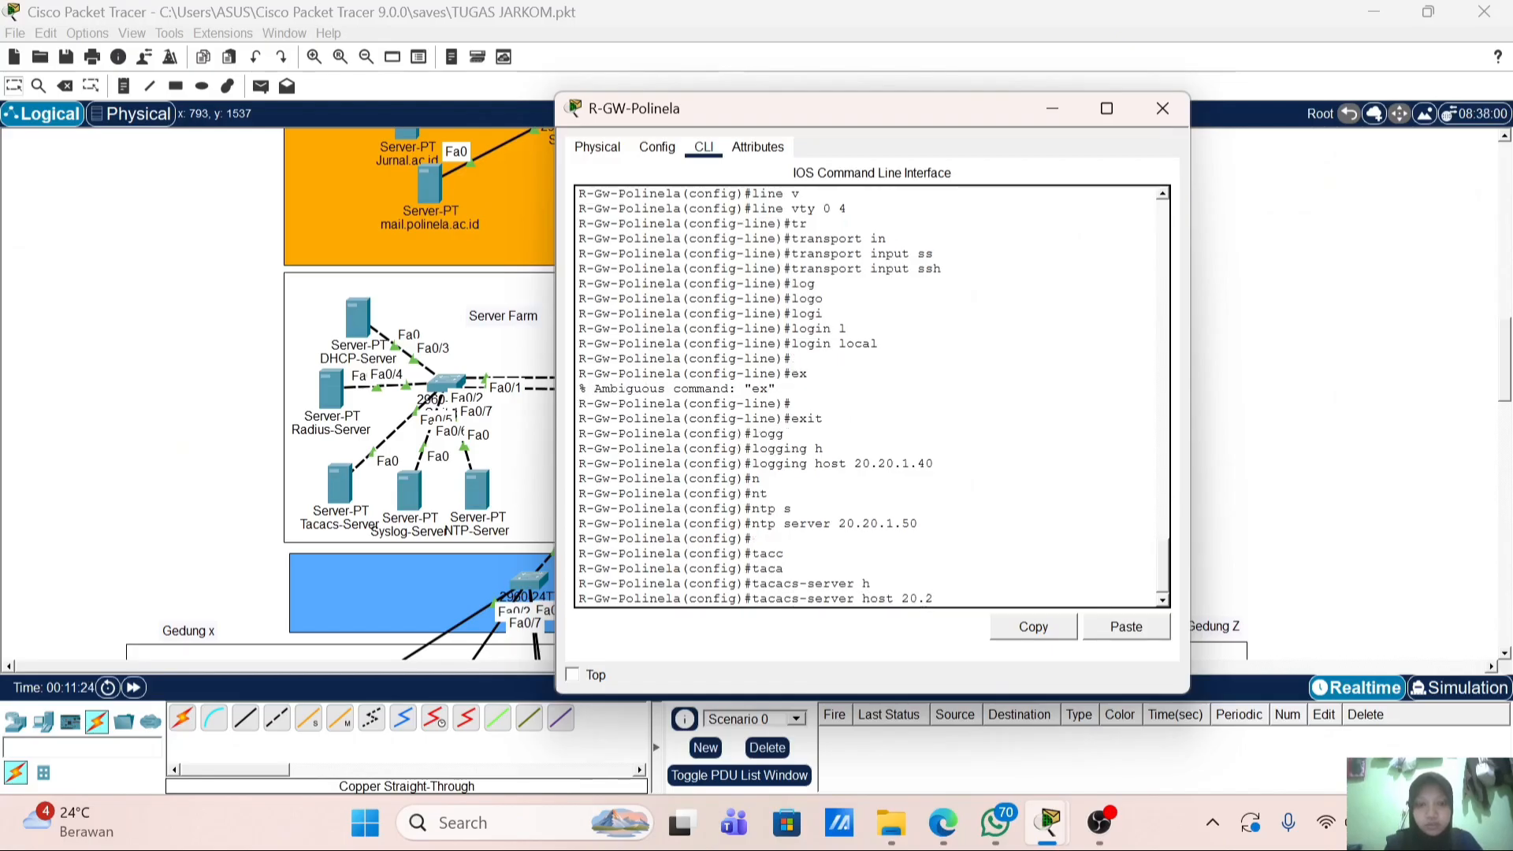
text(.20.1.30\)
key(Return)
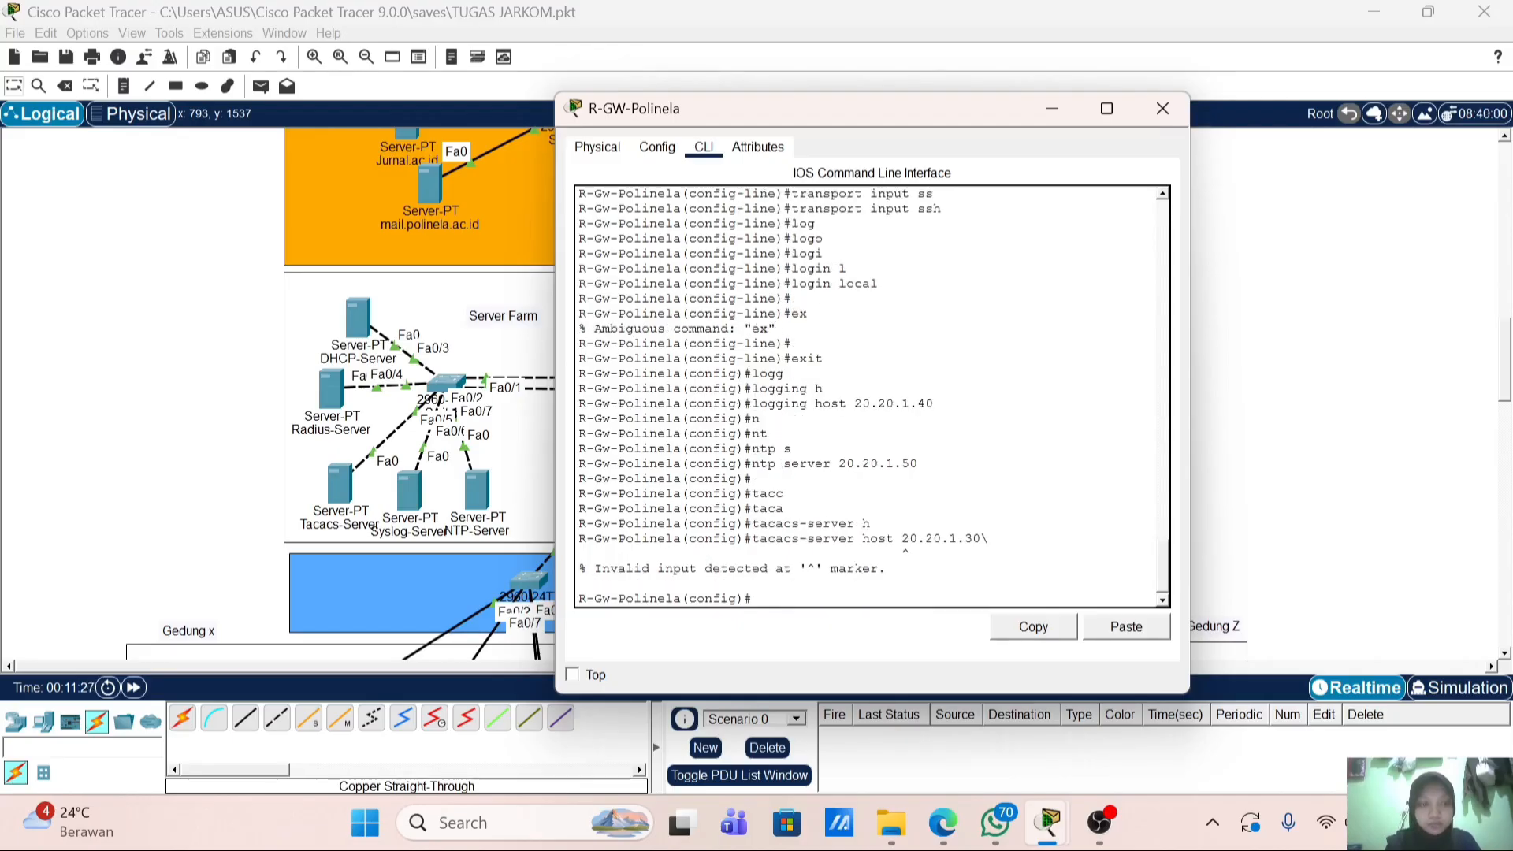
key(Up)
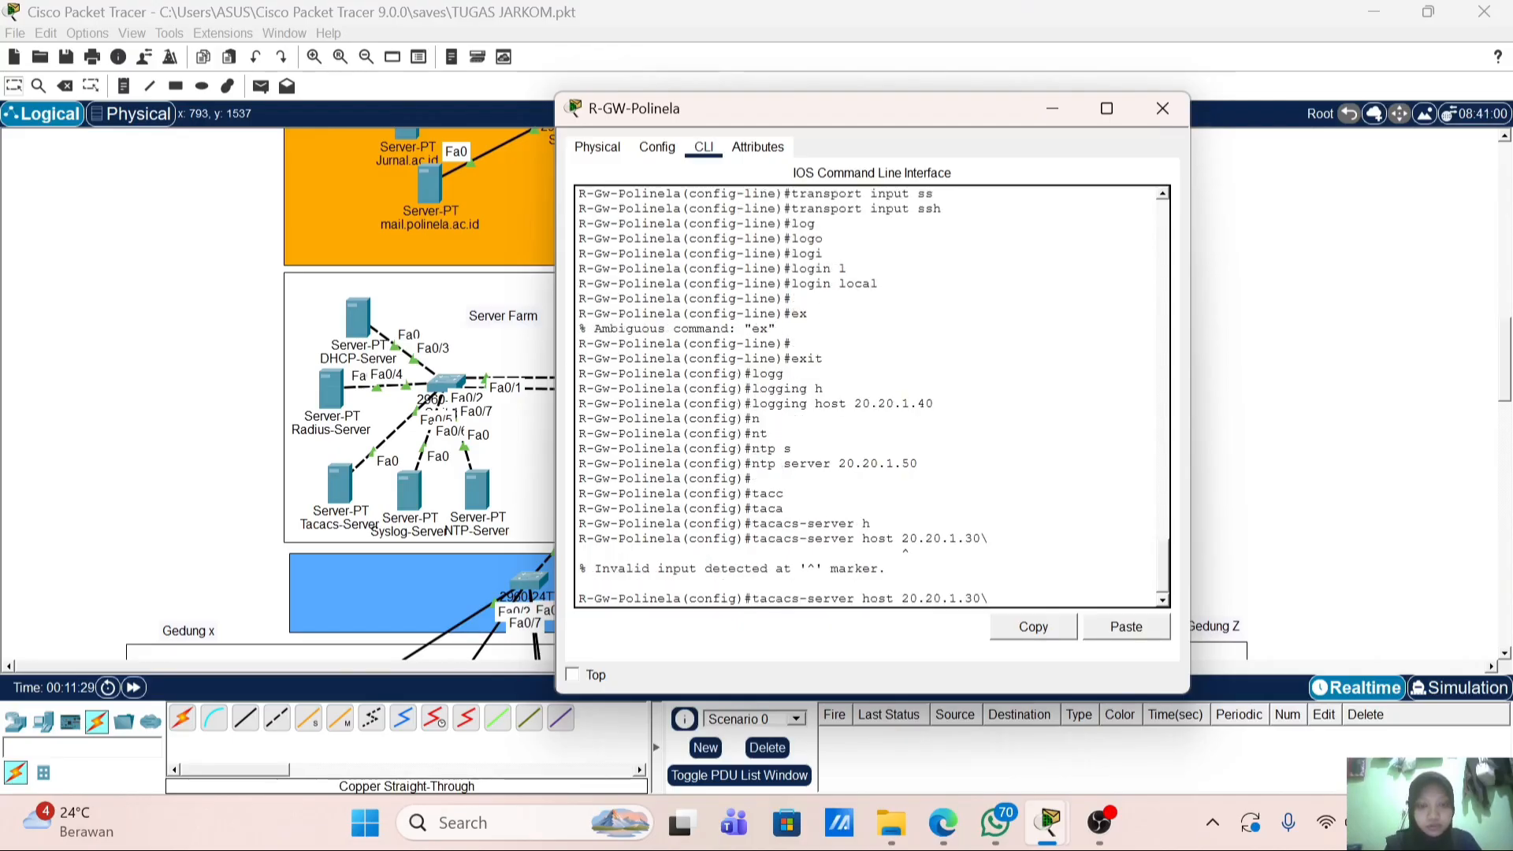
text(key polin)
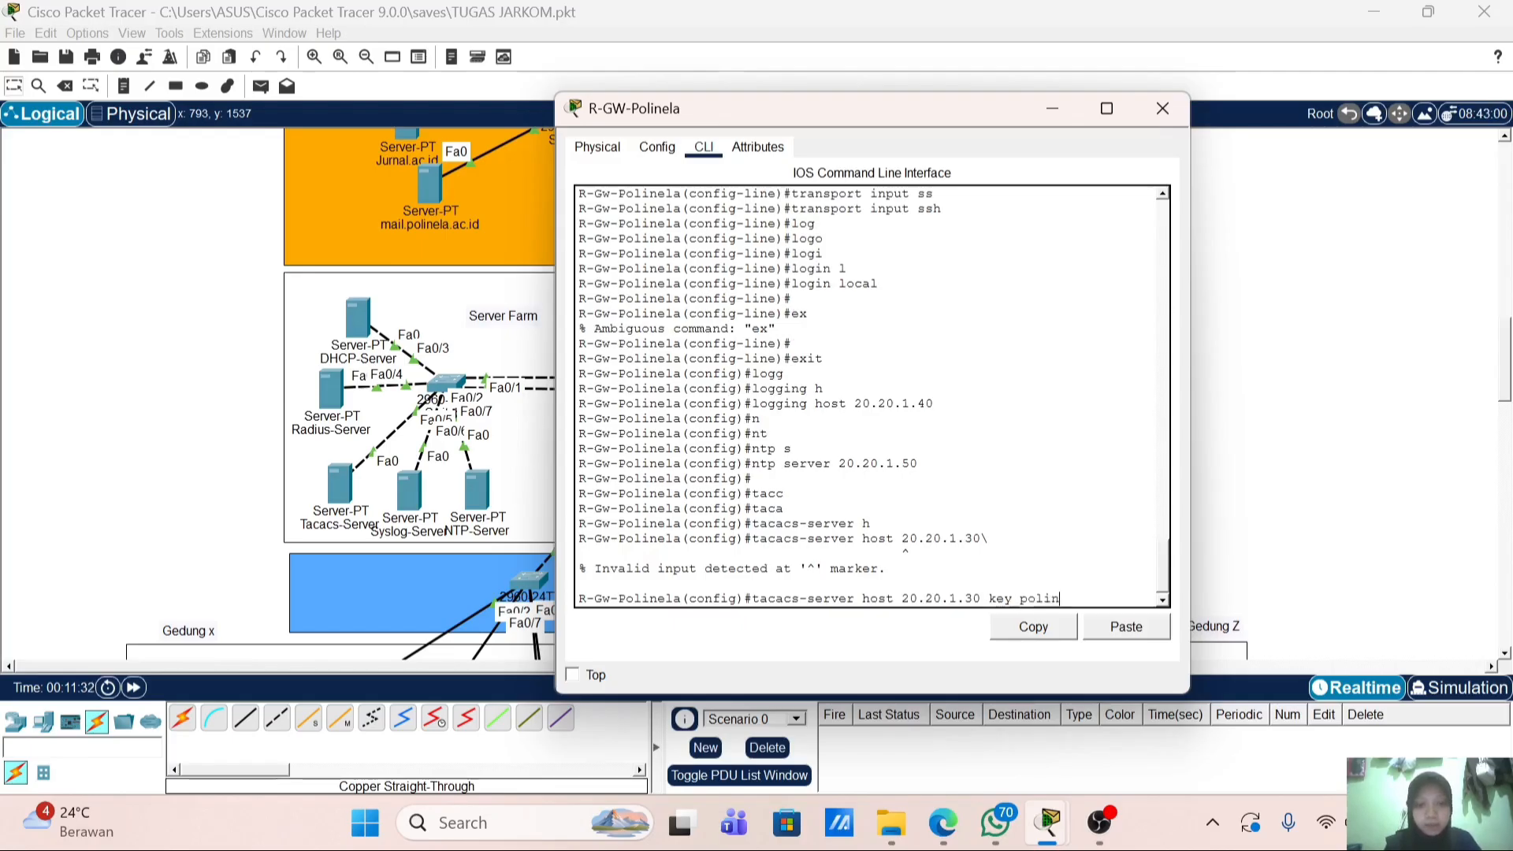
text(ela)
key(Return)
key(Return)
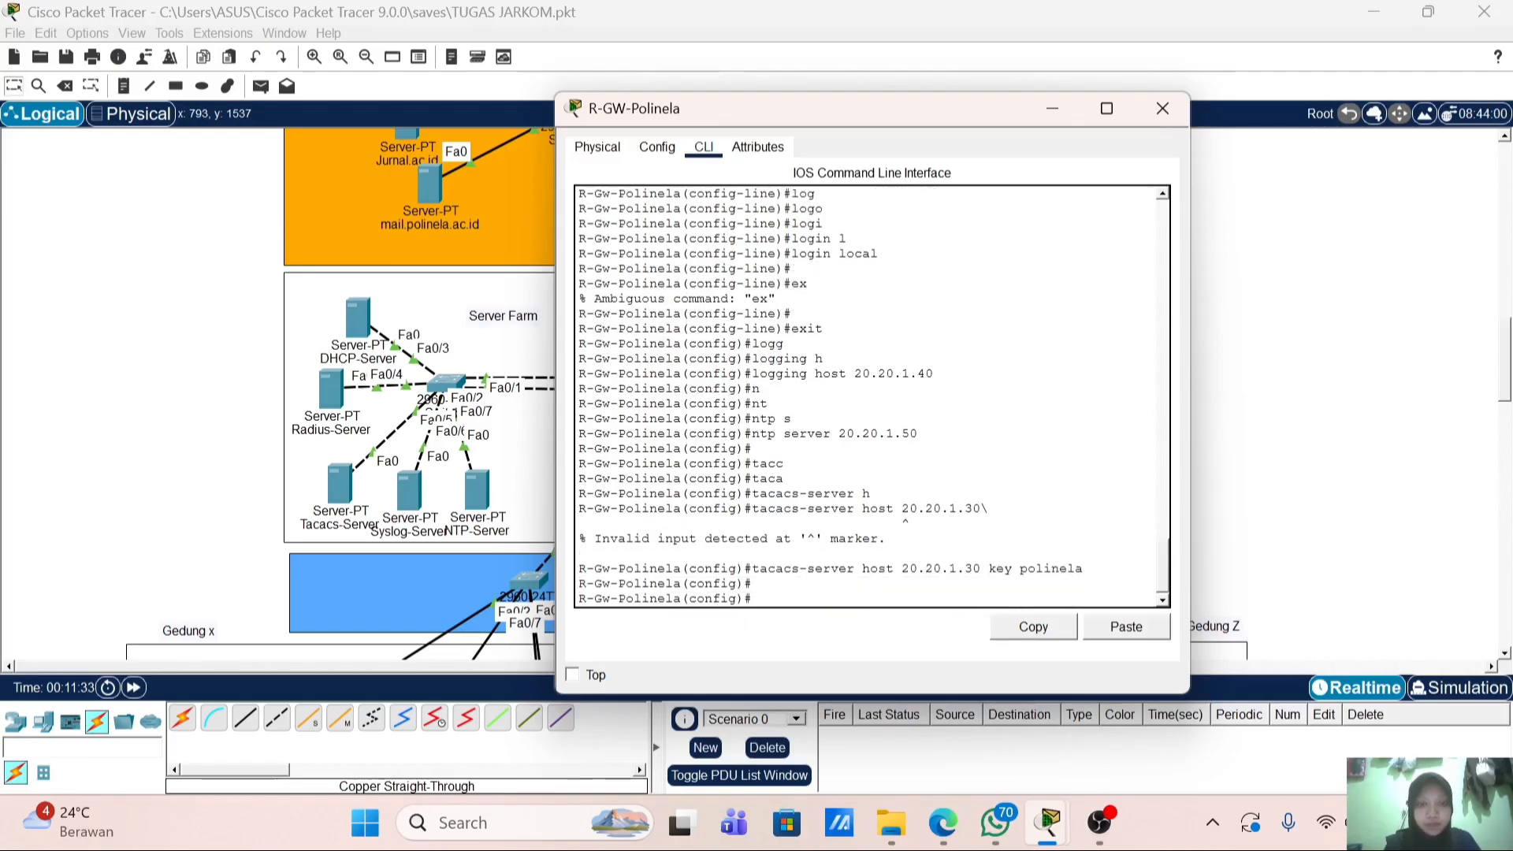
Step: Enable aaa new-model with default login authentication via TACACS+ then local, and exit
text(aaa n)
key(Tab)
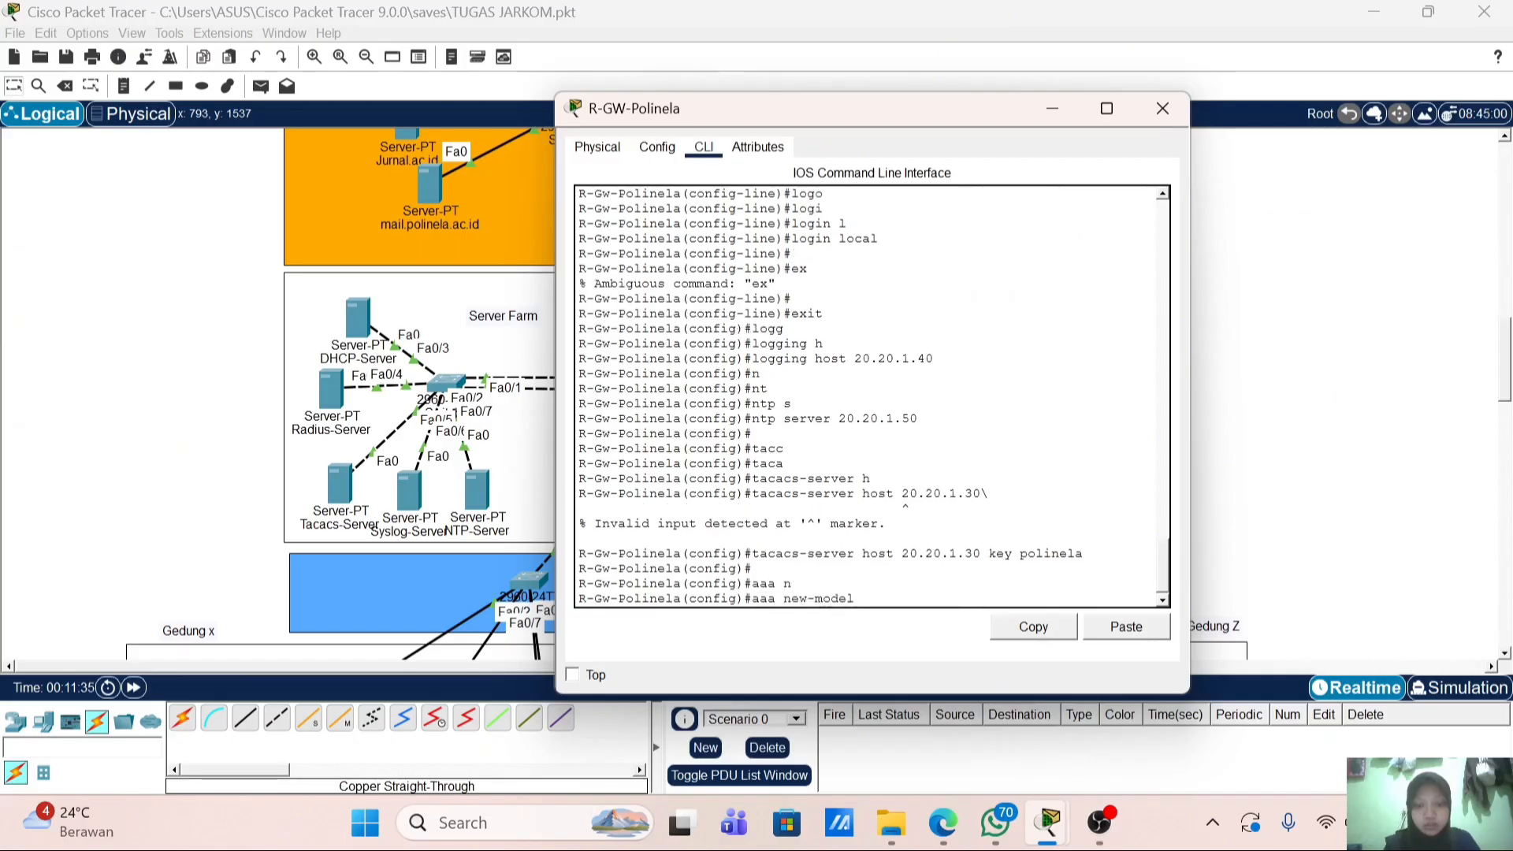
key(Return)
text(aaa)
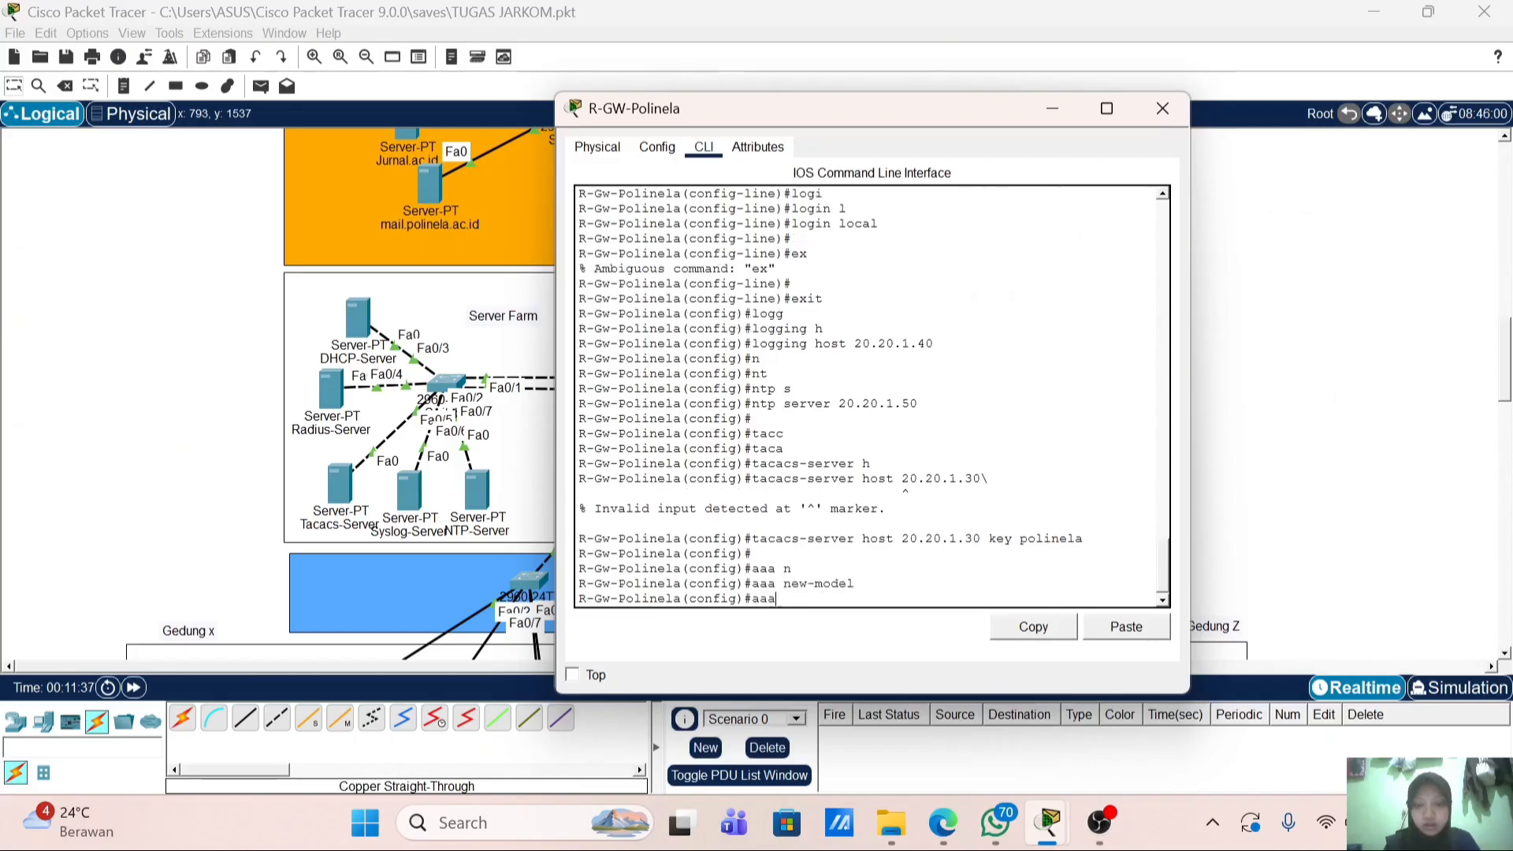
key(Tab)
text(auth)
key(Tab)
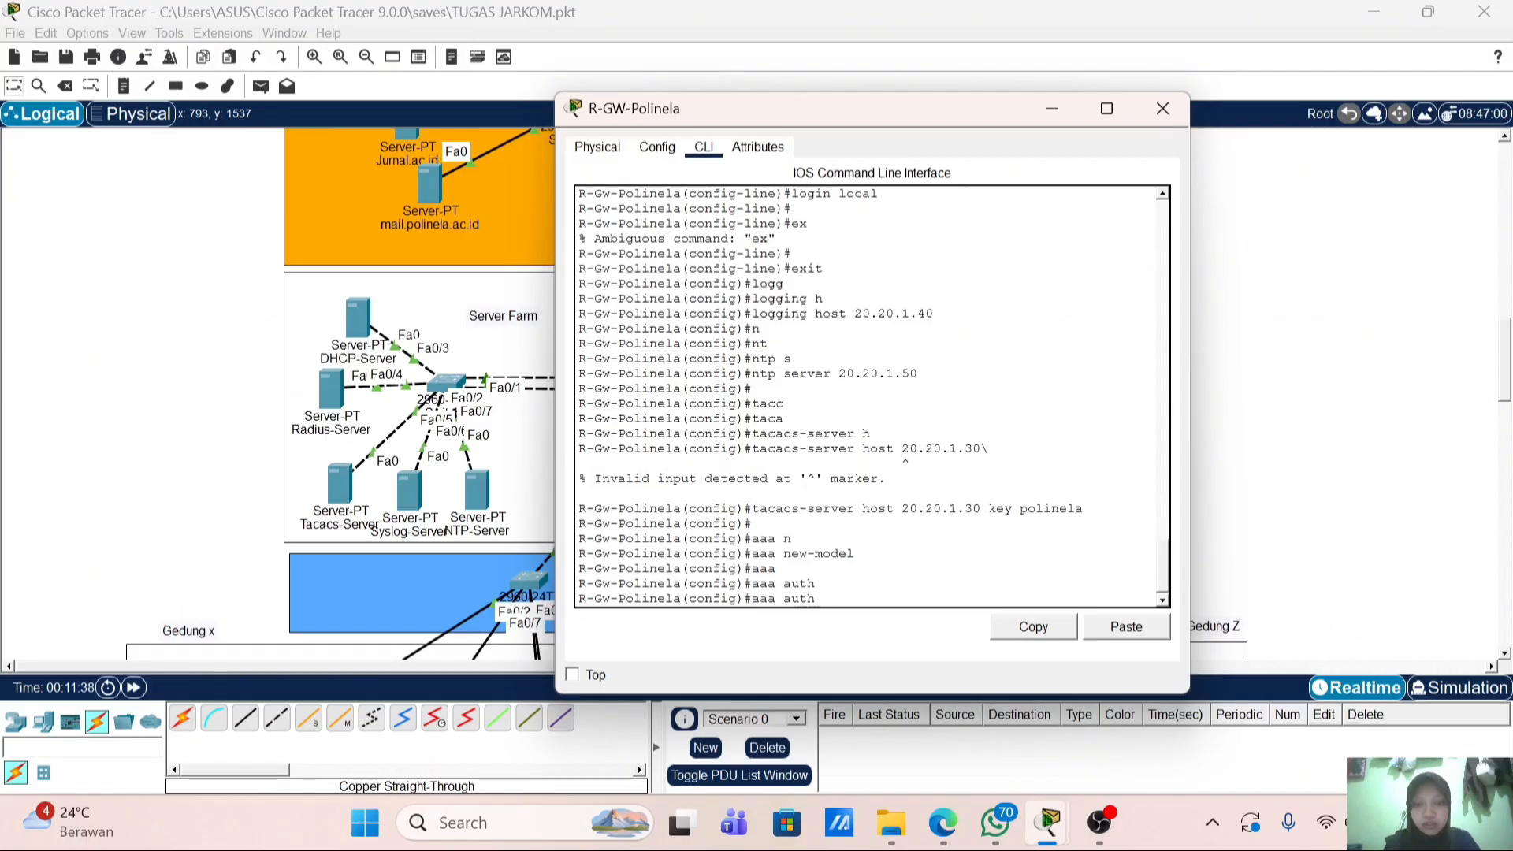
text(e)
key(Tab)
text(lo)
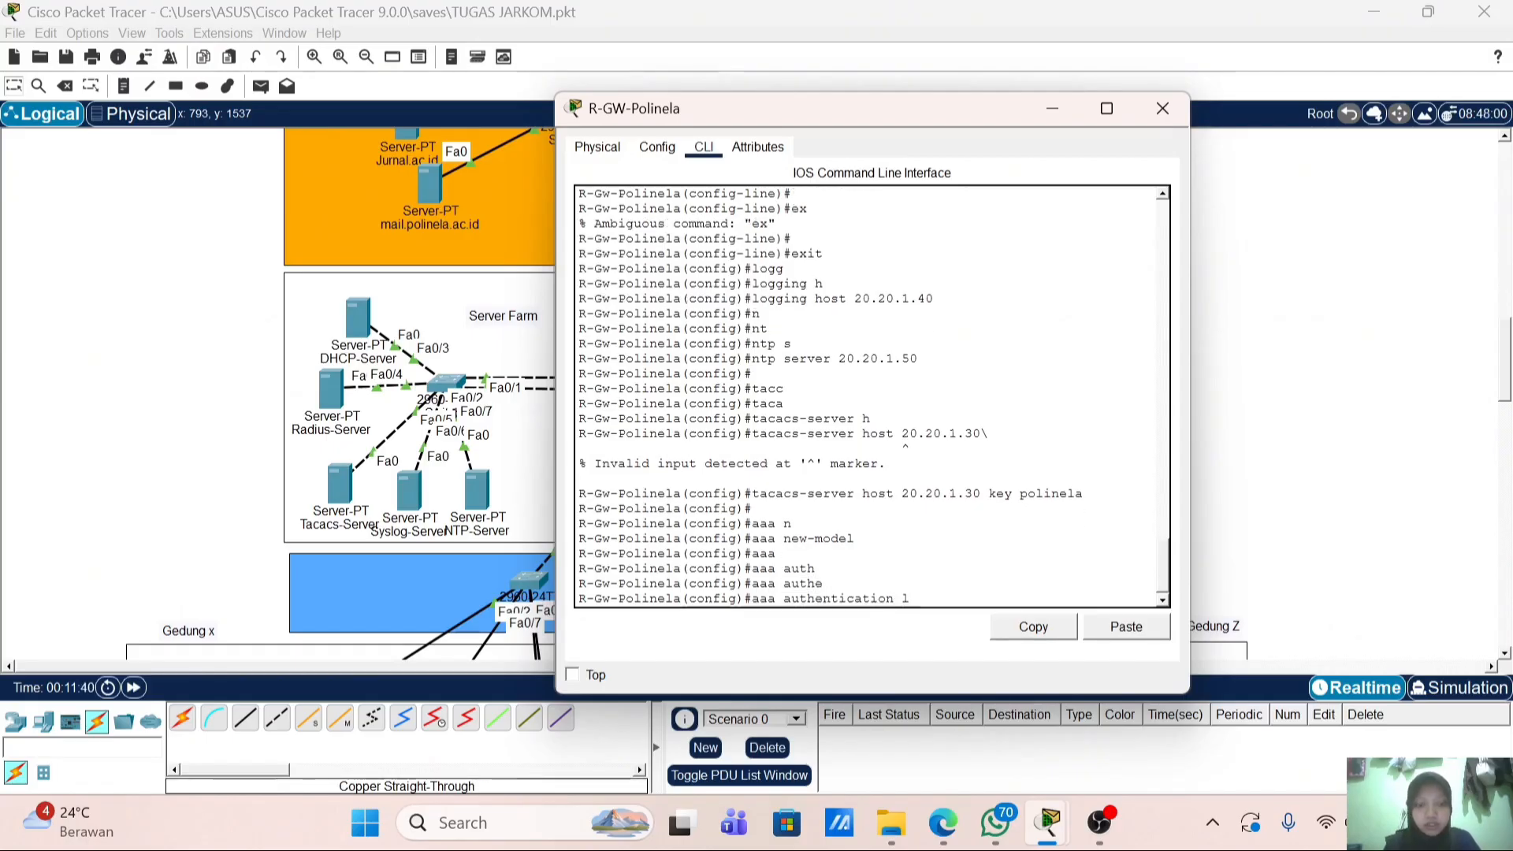
key(Tab)
text(de)
key(Tab)
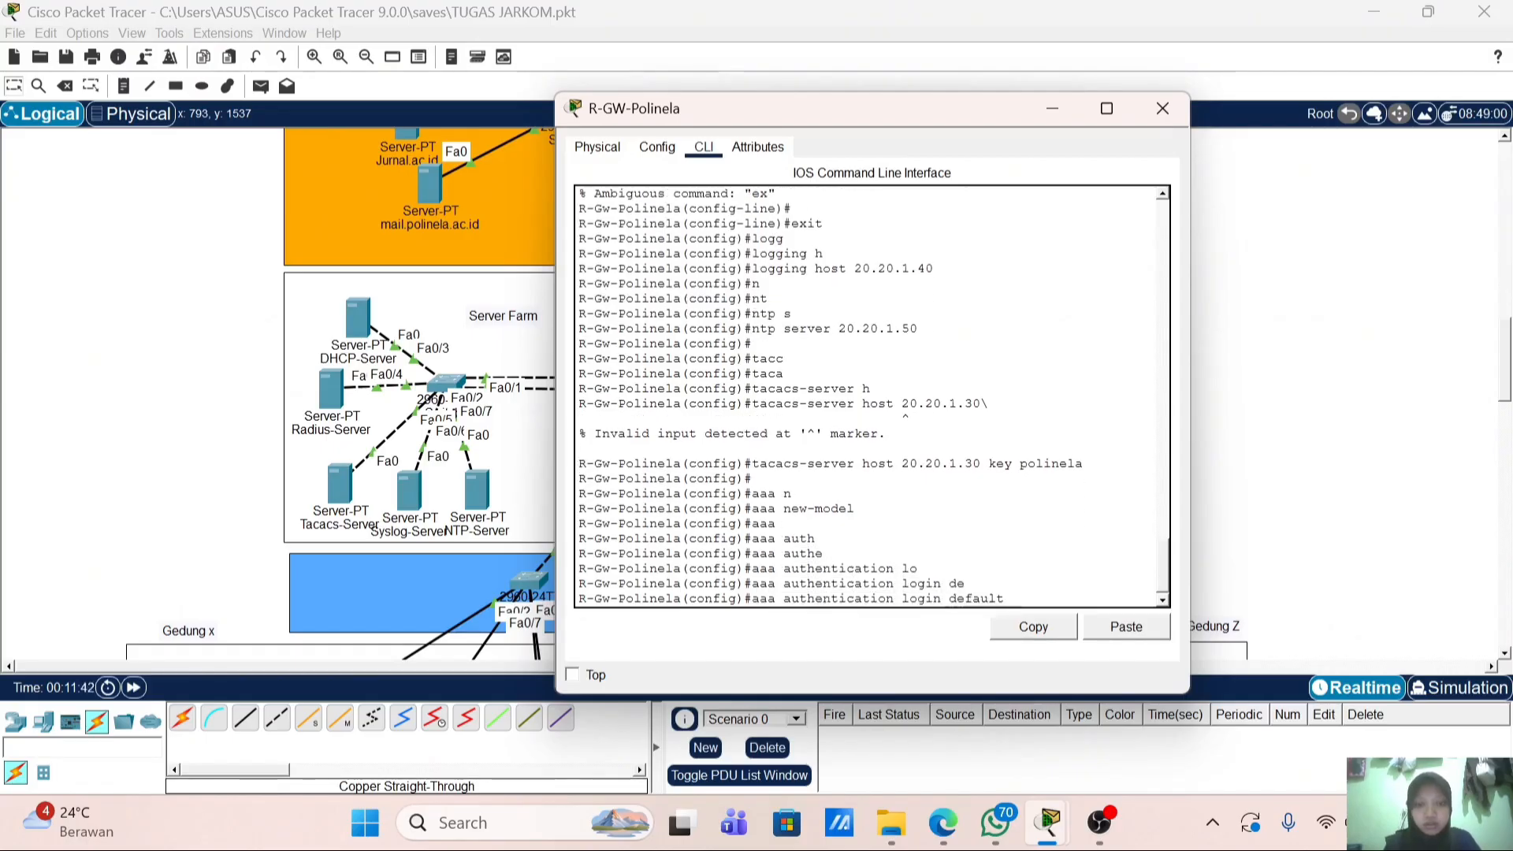
text(gr)
key(Tab)
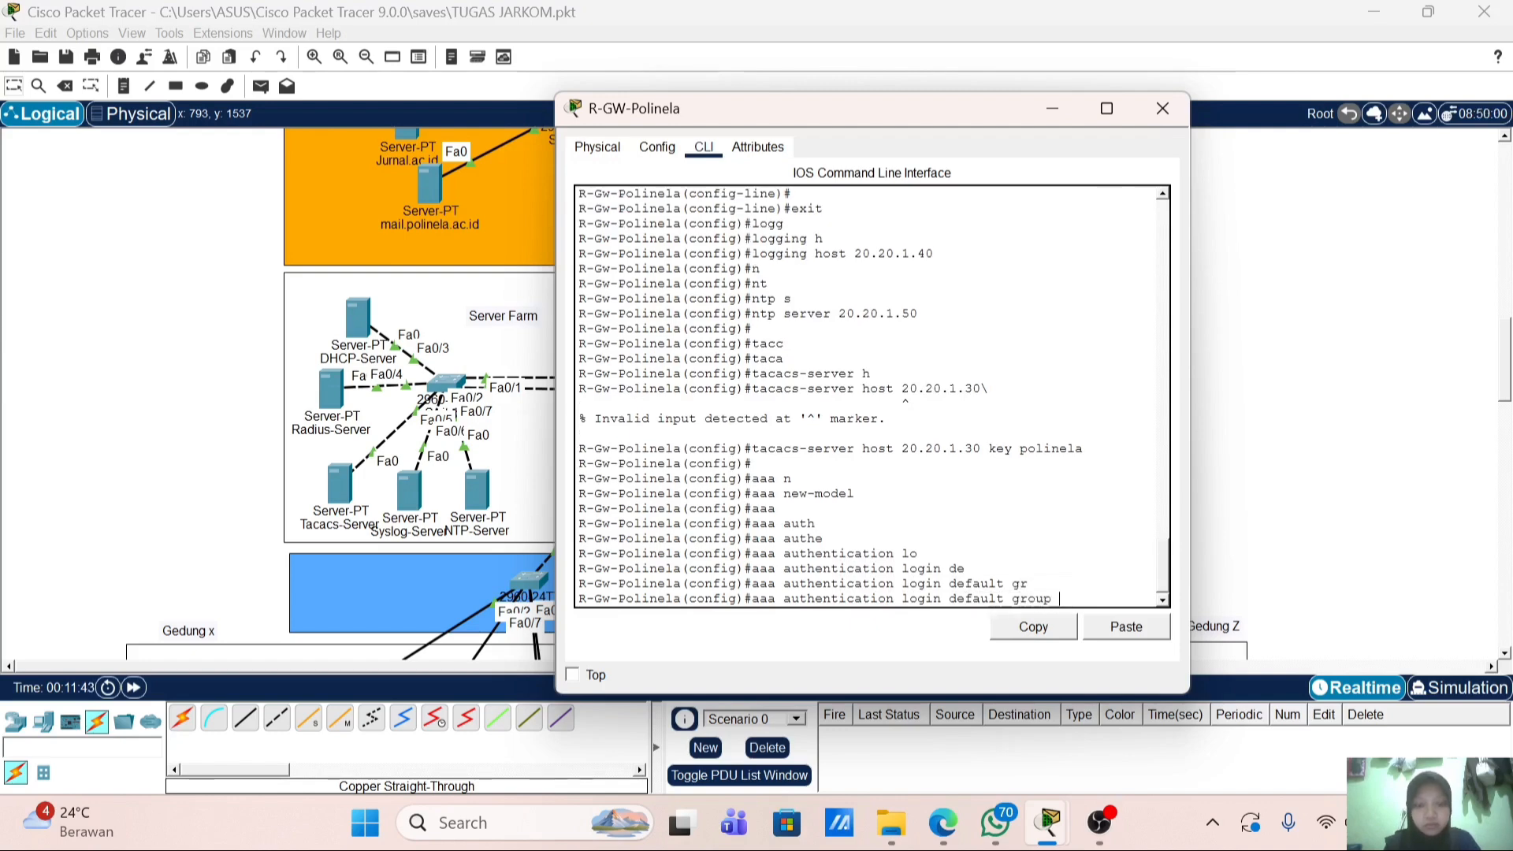
text(tac)
key(Tab)
text(loc)
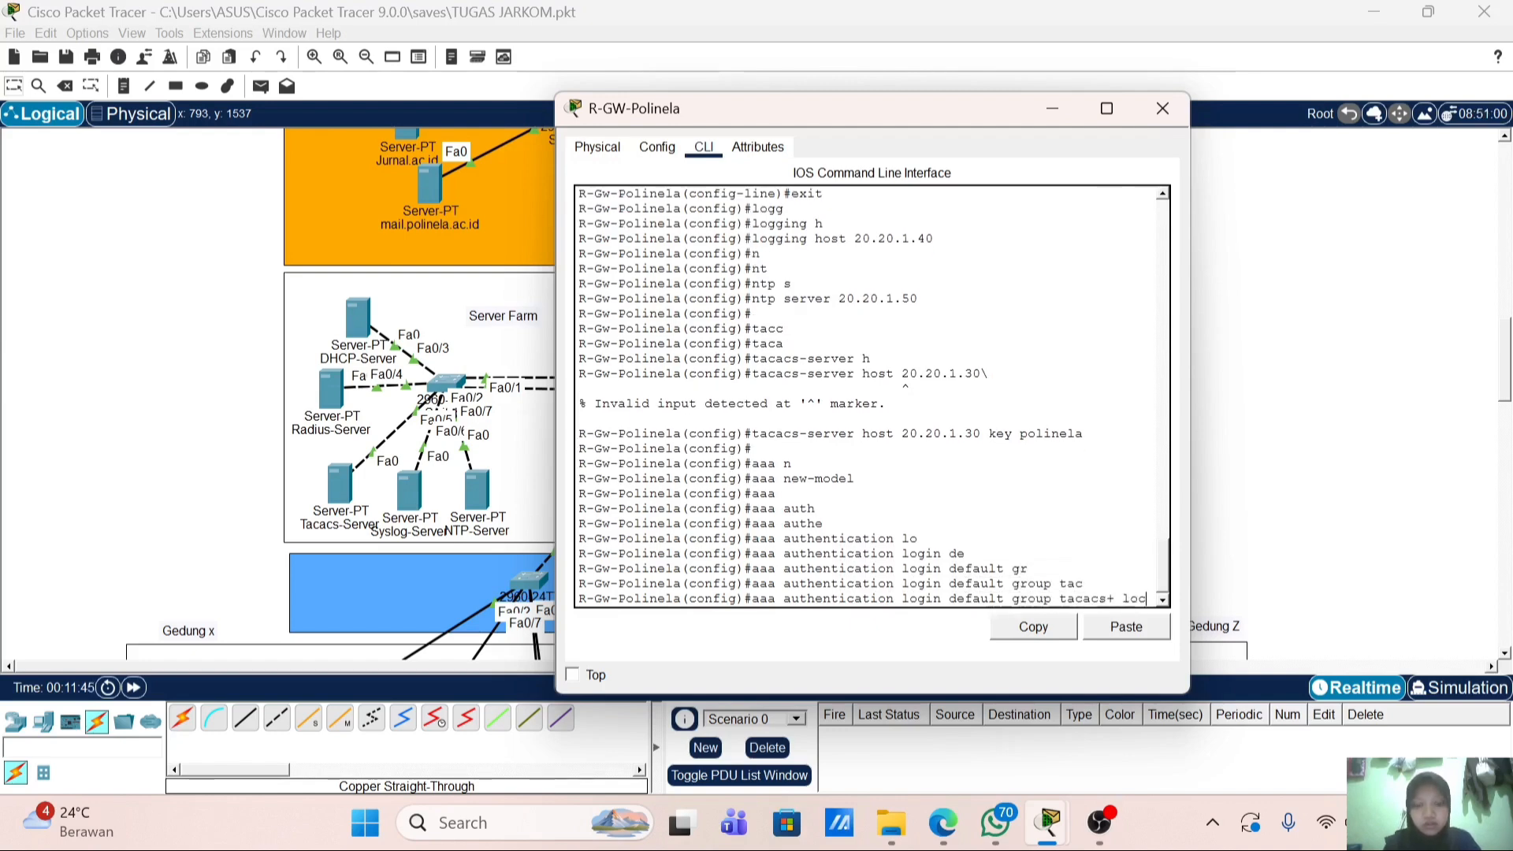
text(al)
key(Return)
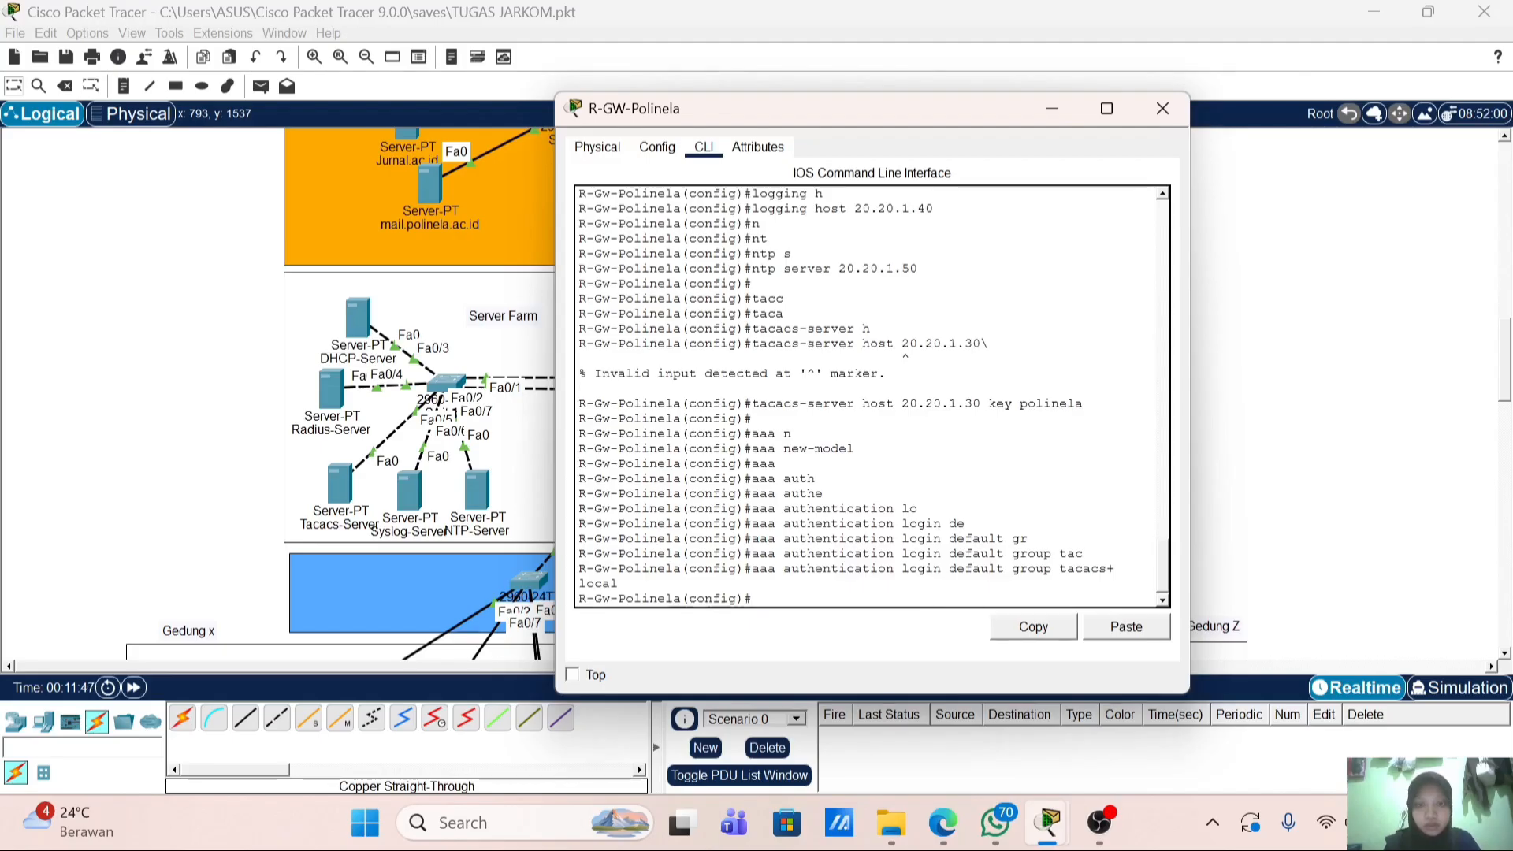
key(Return)
text(ex)
key(Return)
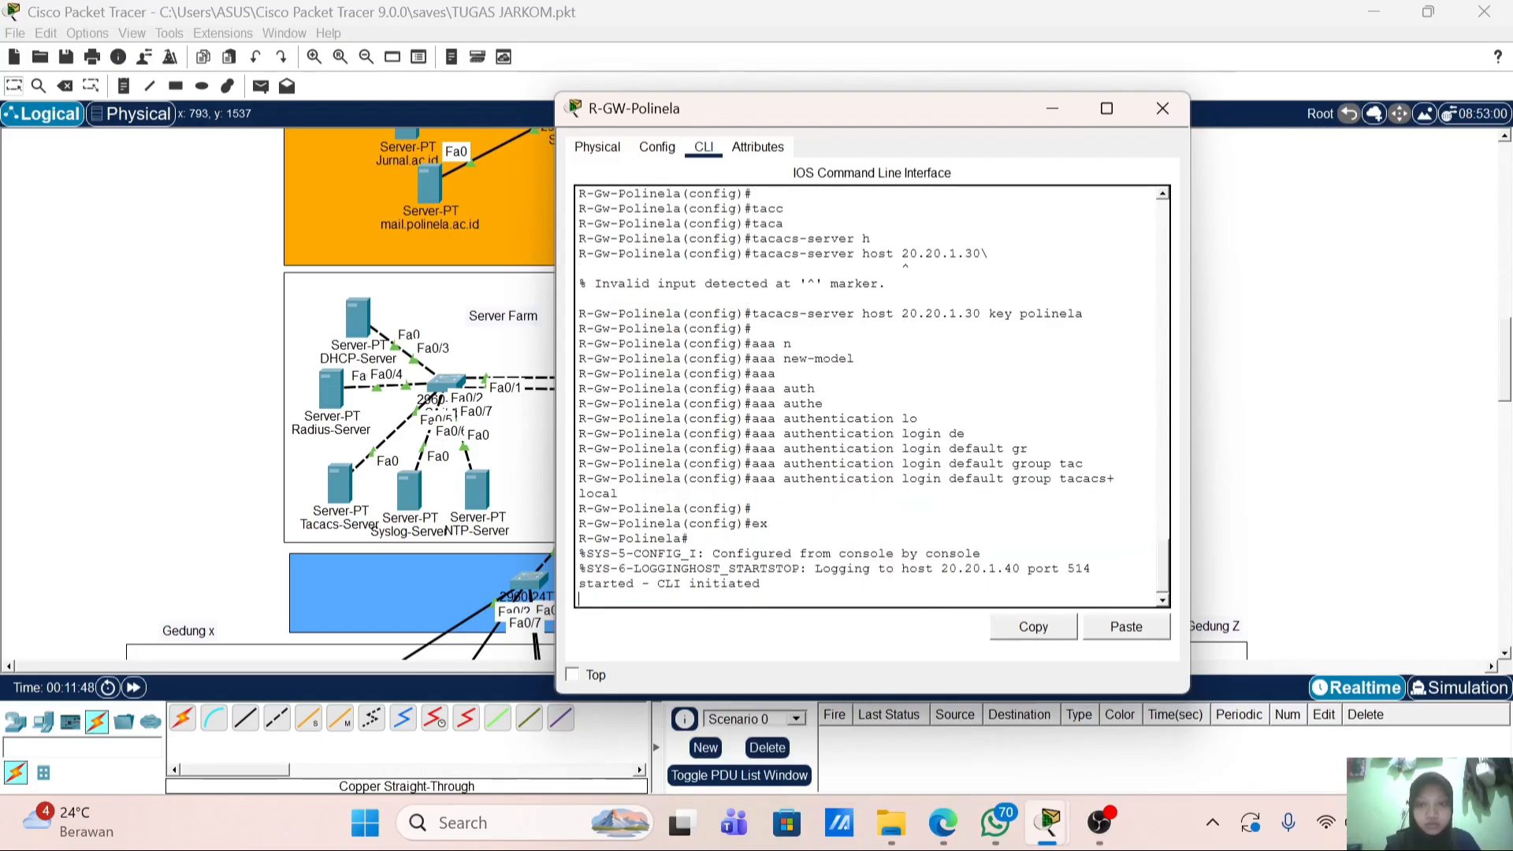
Step: Change the Tacacs-Server's AAA ServerType to Tacacs and close its window
click(1163, 108)
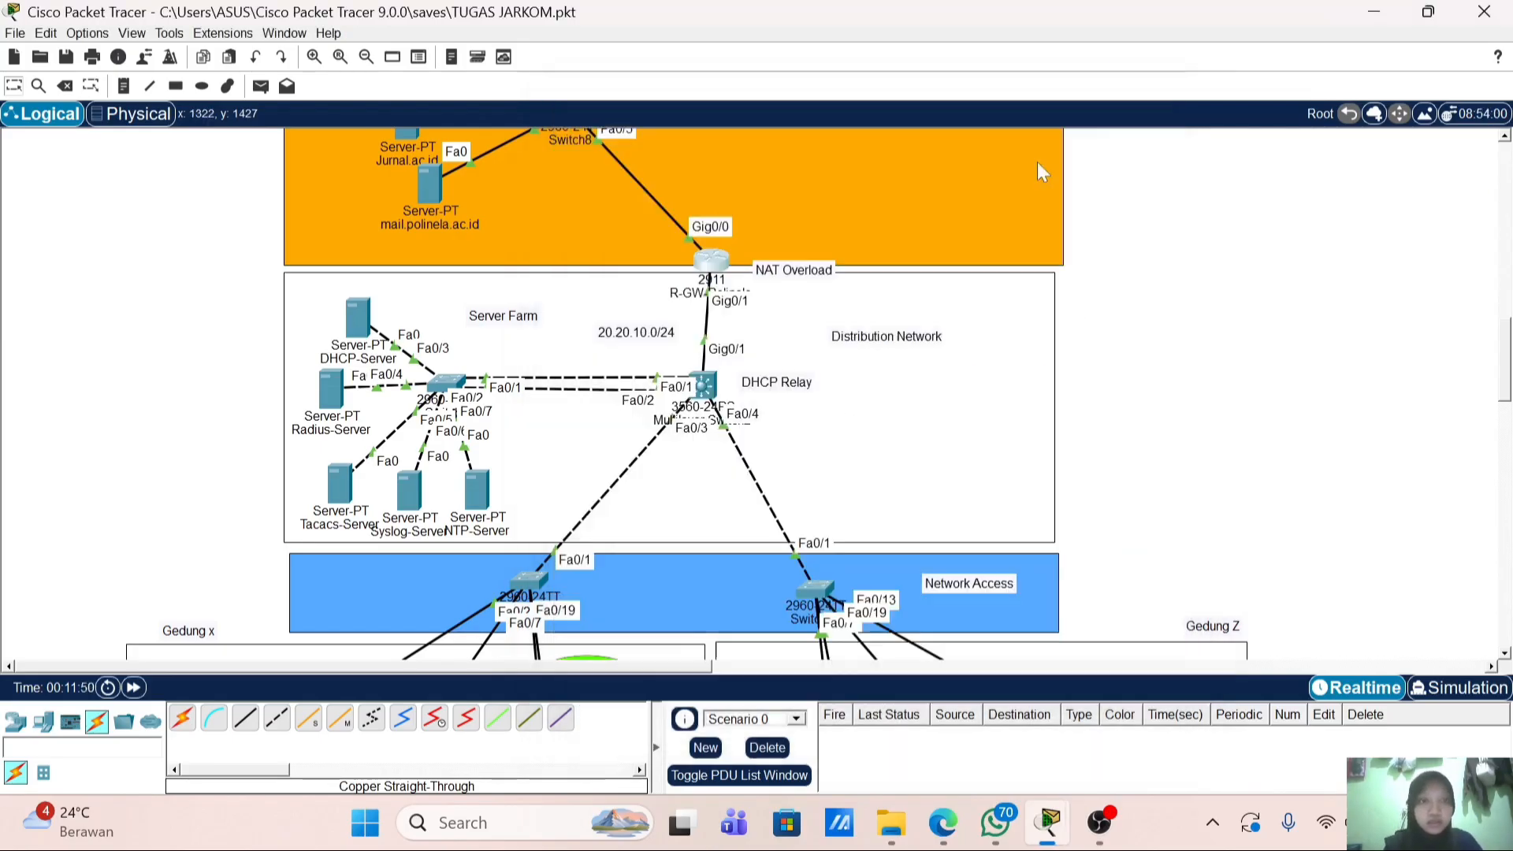
click(340, 484)
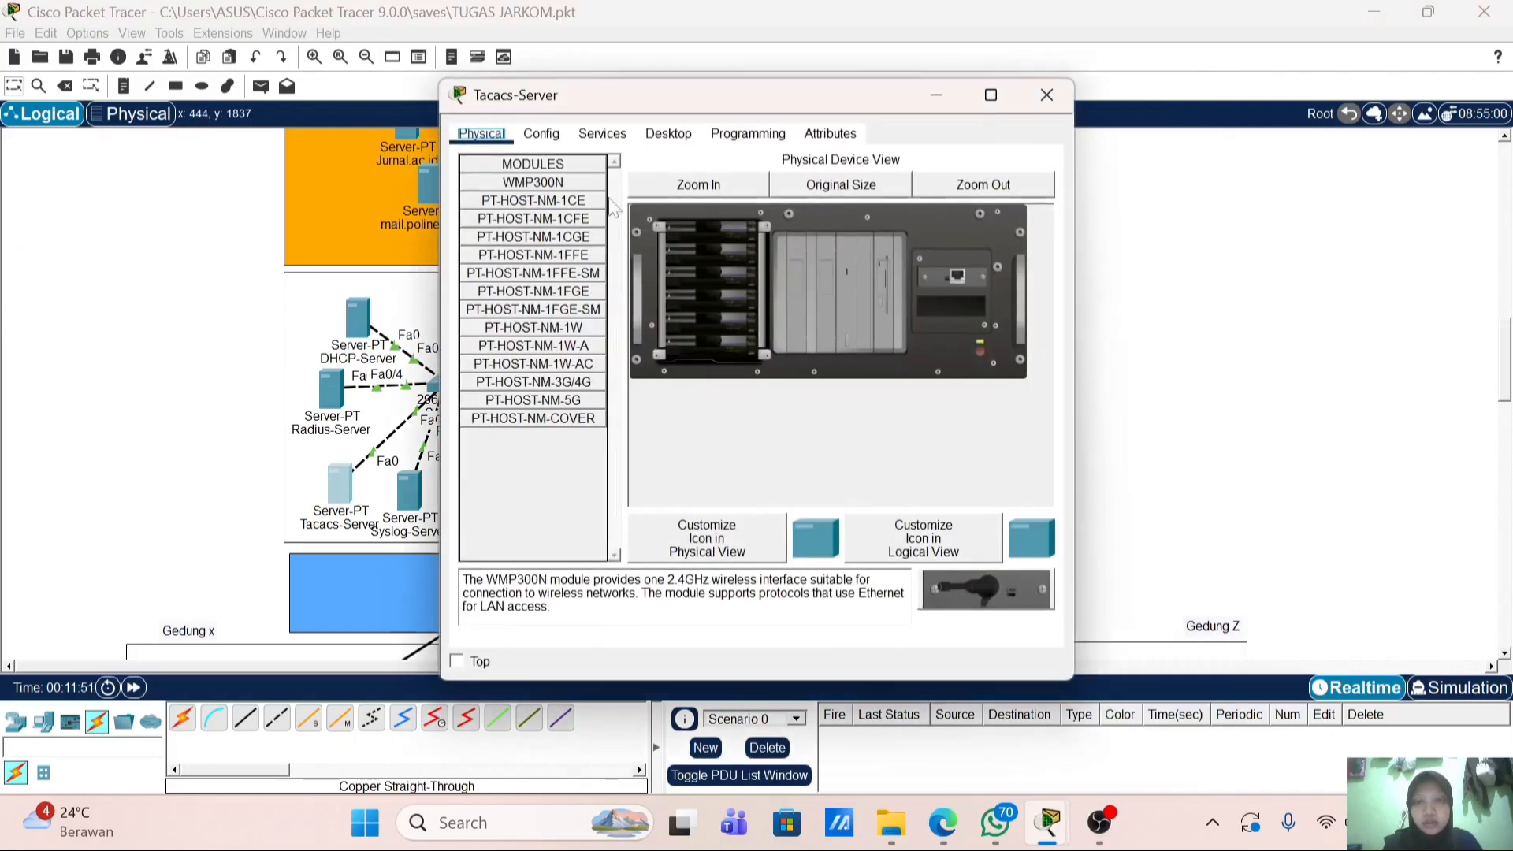
click(628, 134)
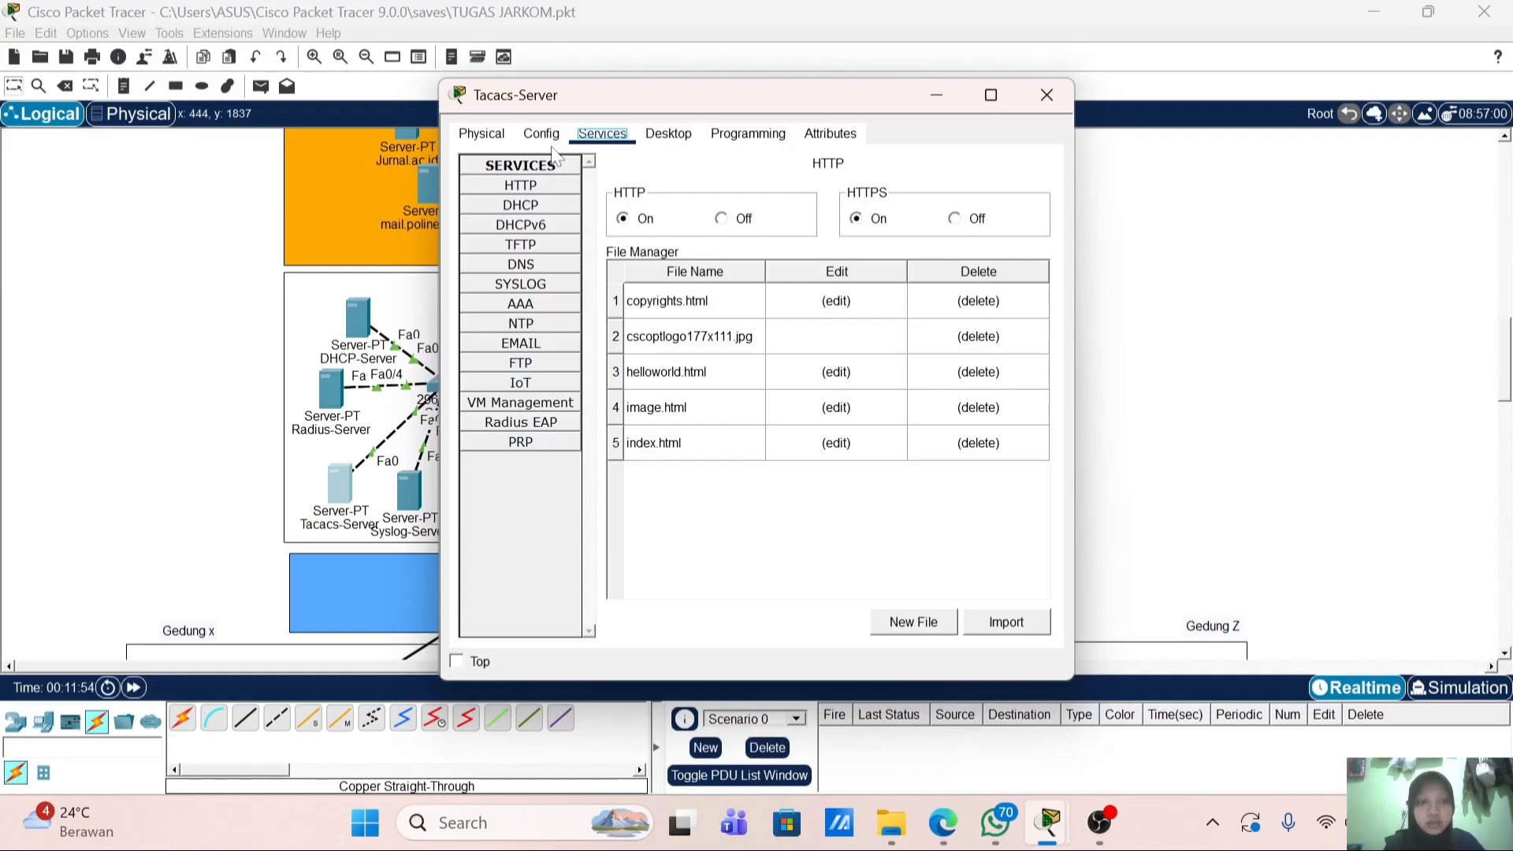
click(532, 304)
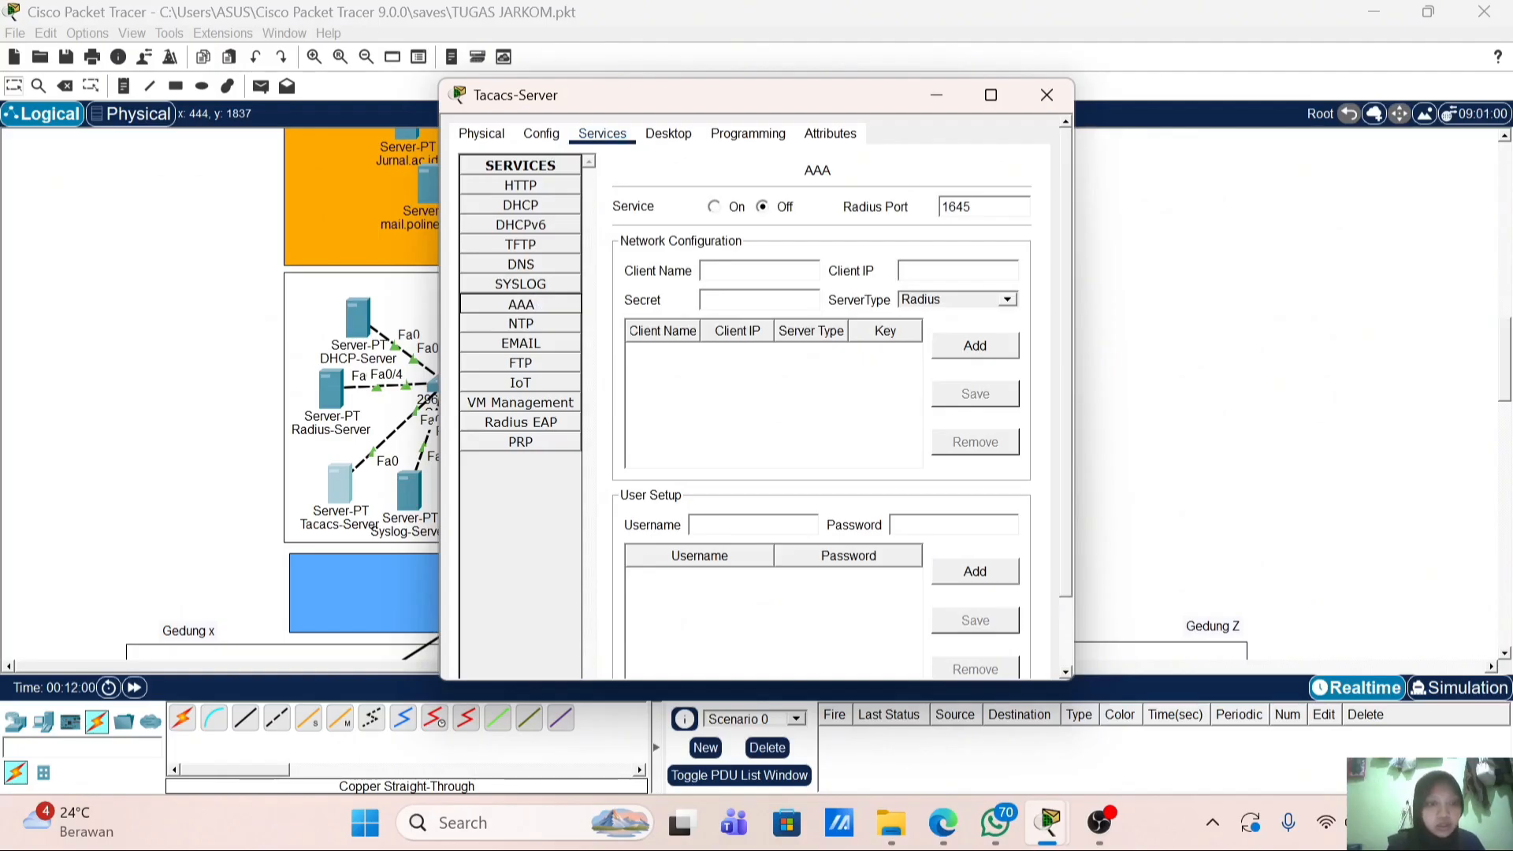
click(935, 300)
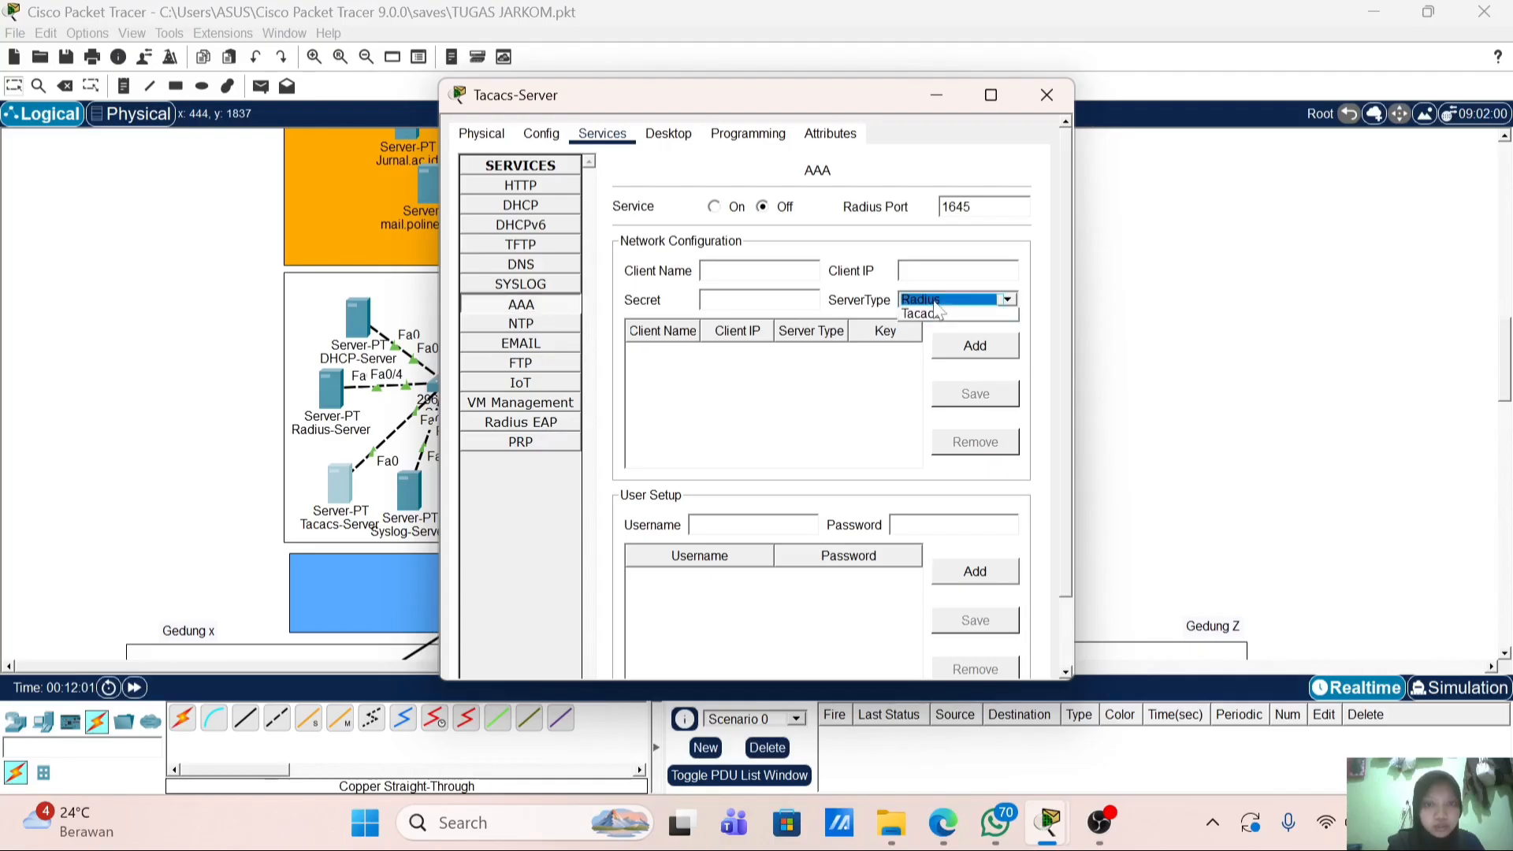
click(944, 330)
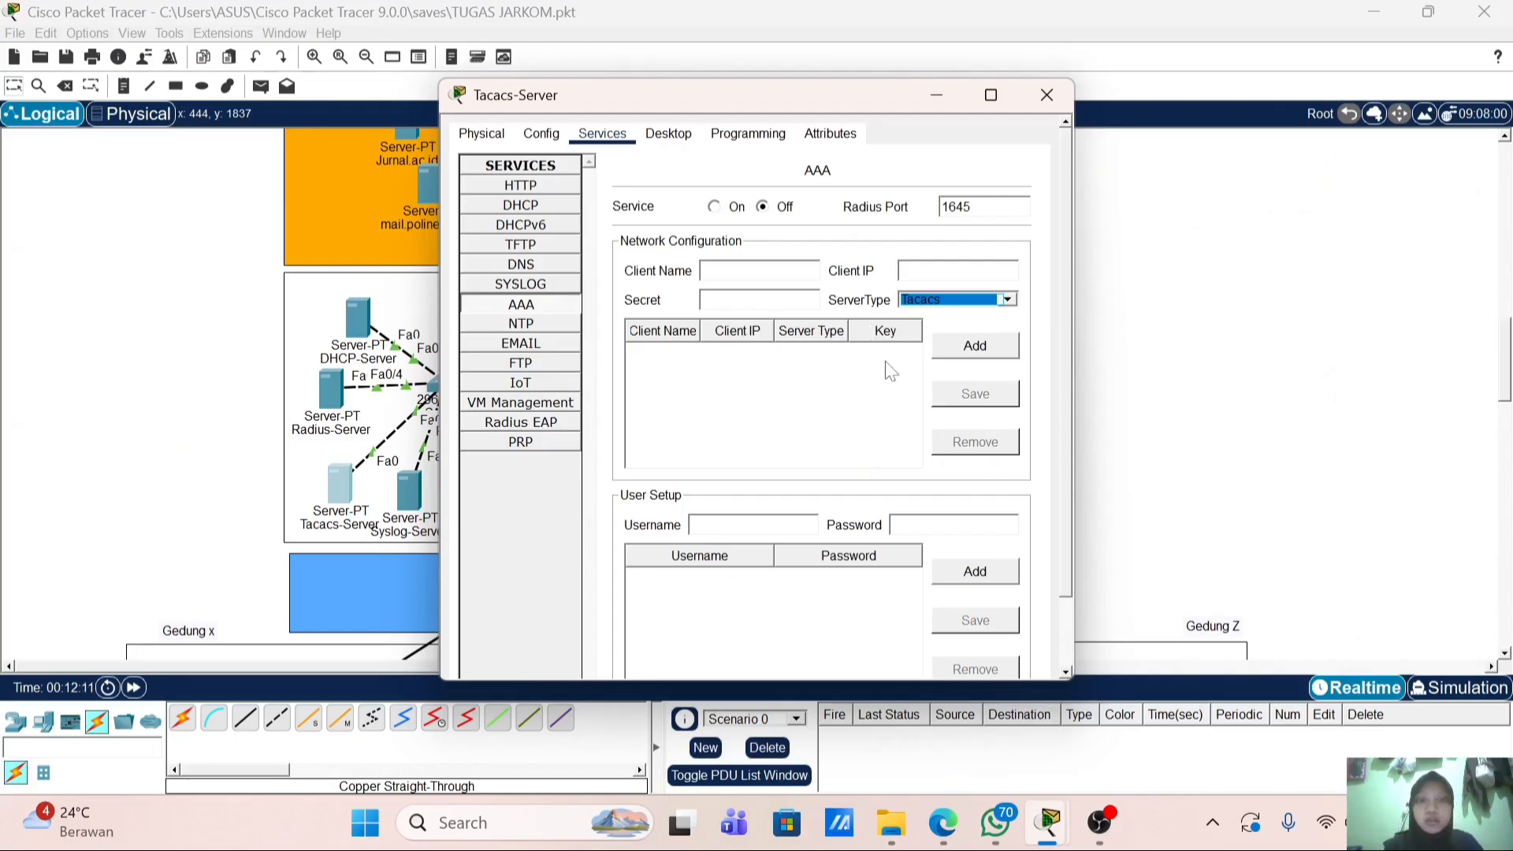
click(768, 271)
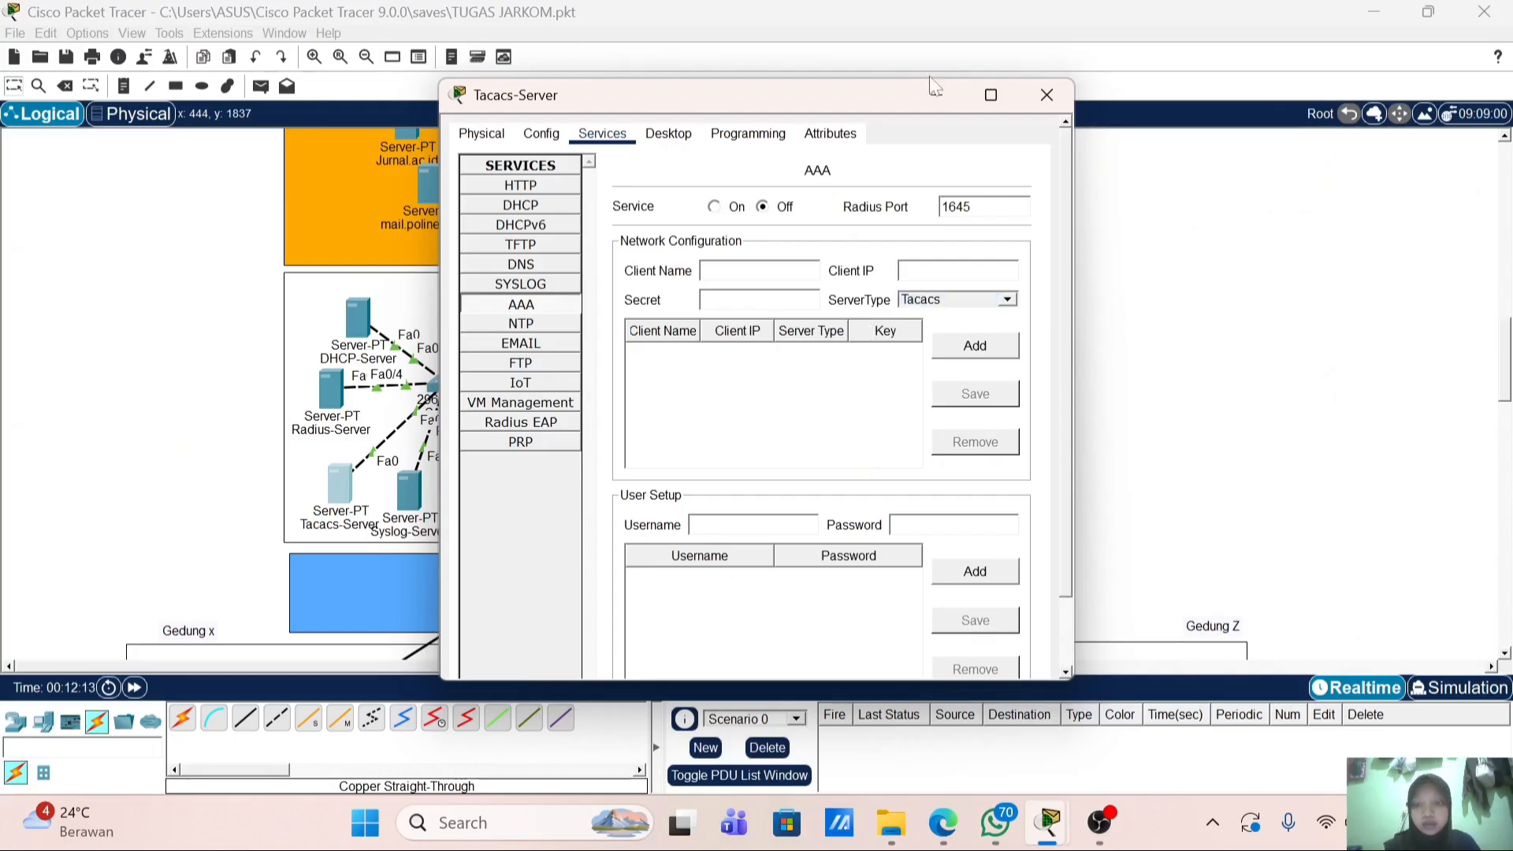
click(1046, 95)
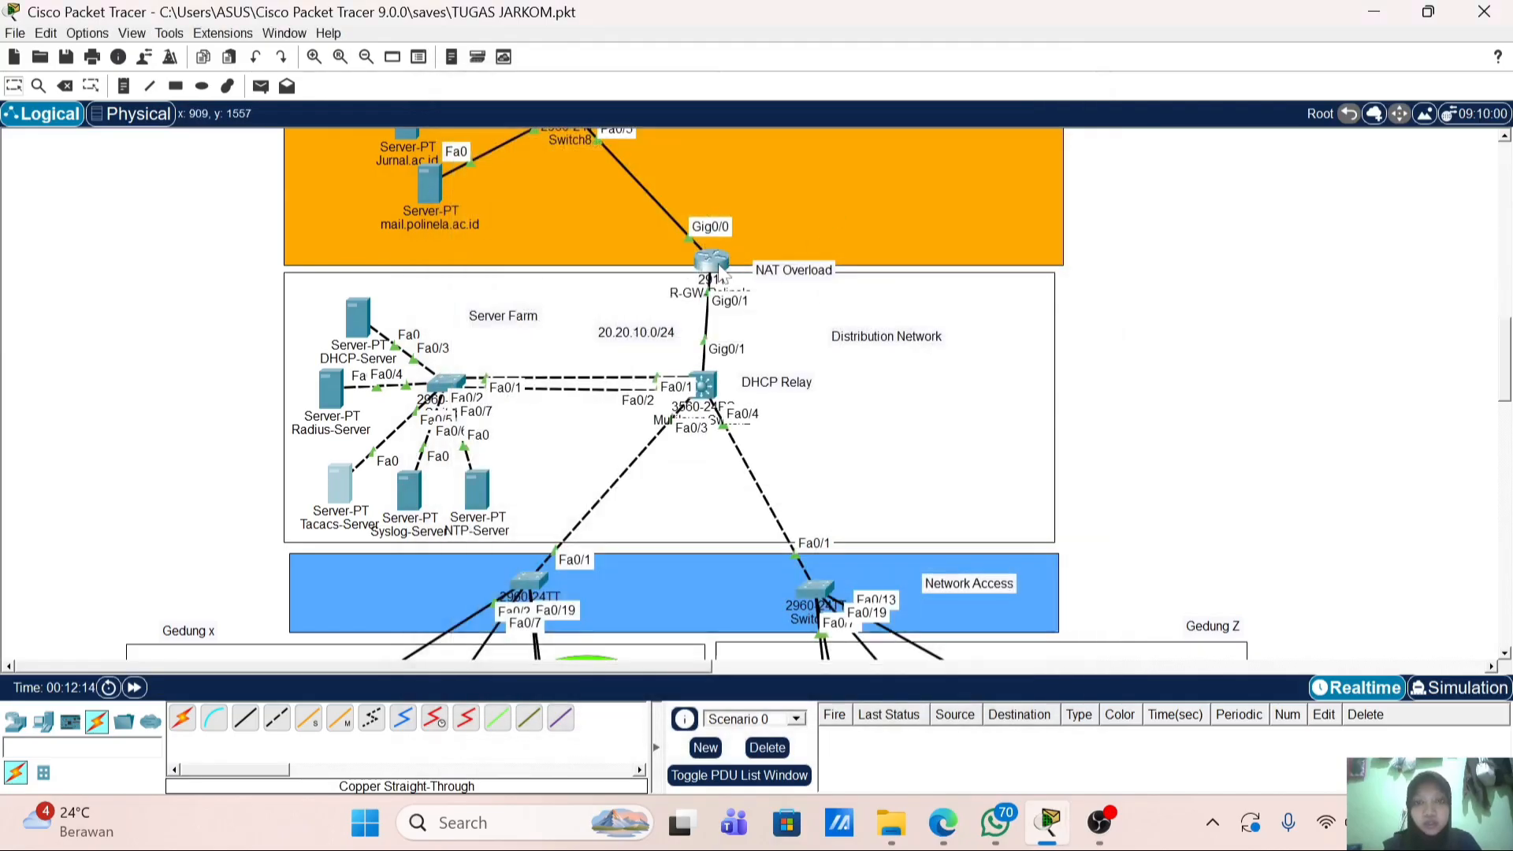
Step: Copy the hostname R-Gw-Polinela from the router's command line
click(718, 270)
drag(557, 312, 463, 326)
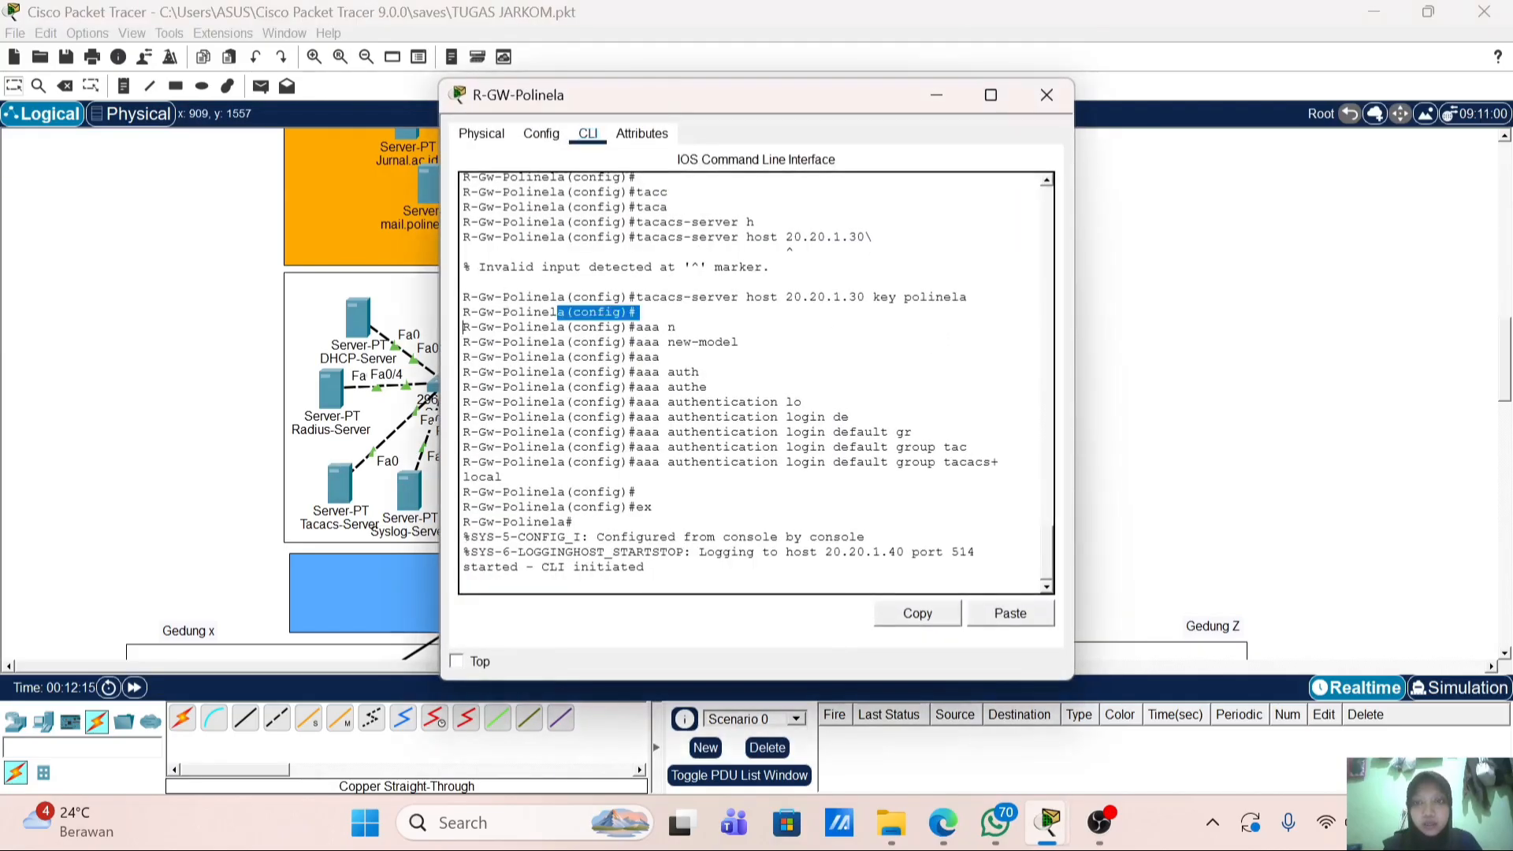
drag(565, 312, 463, 312)
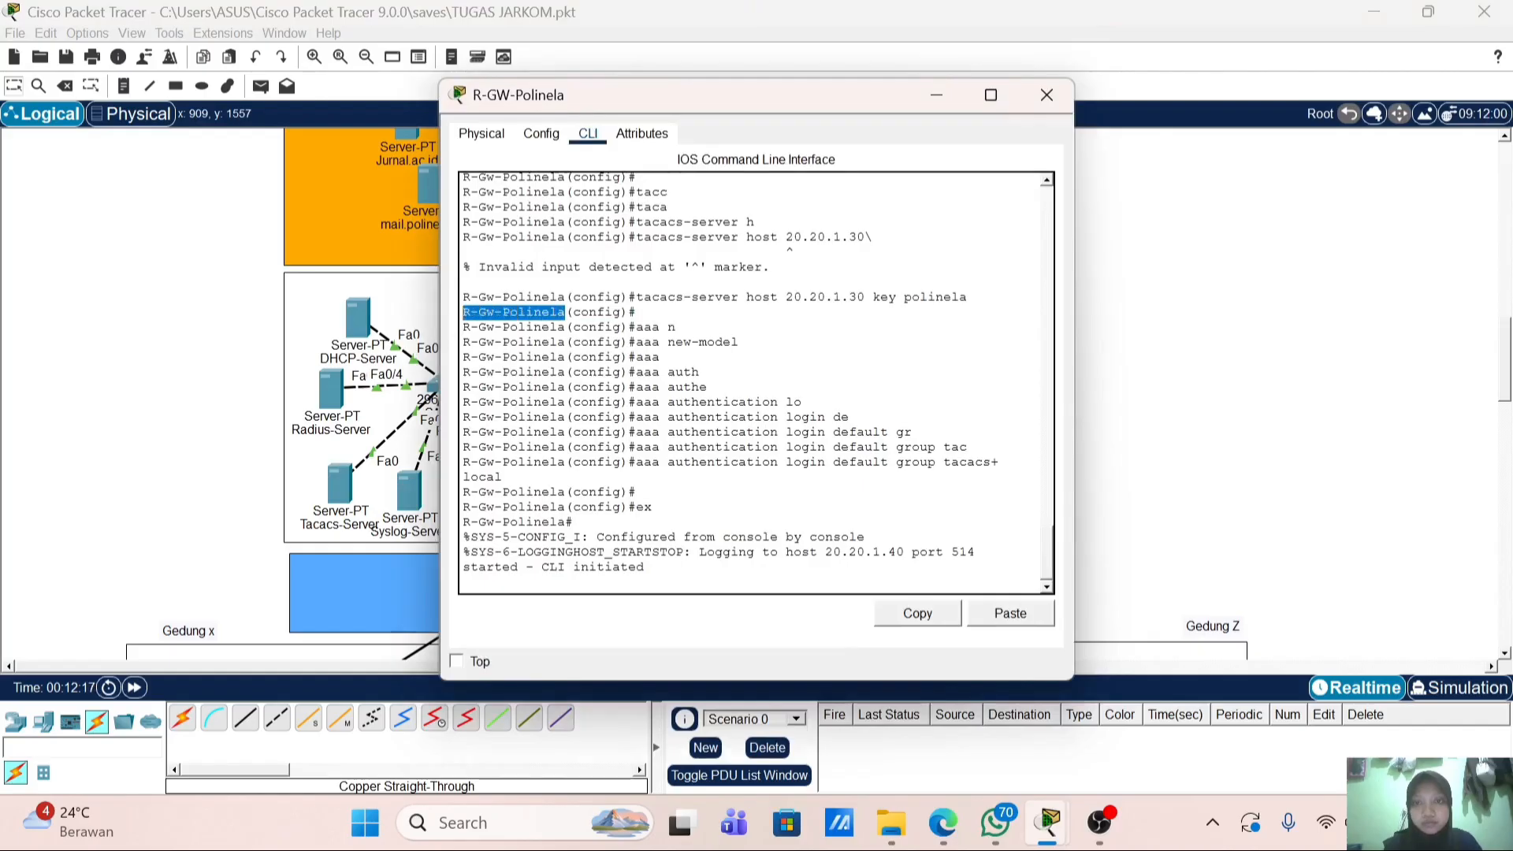
click(898, 613)
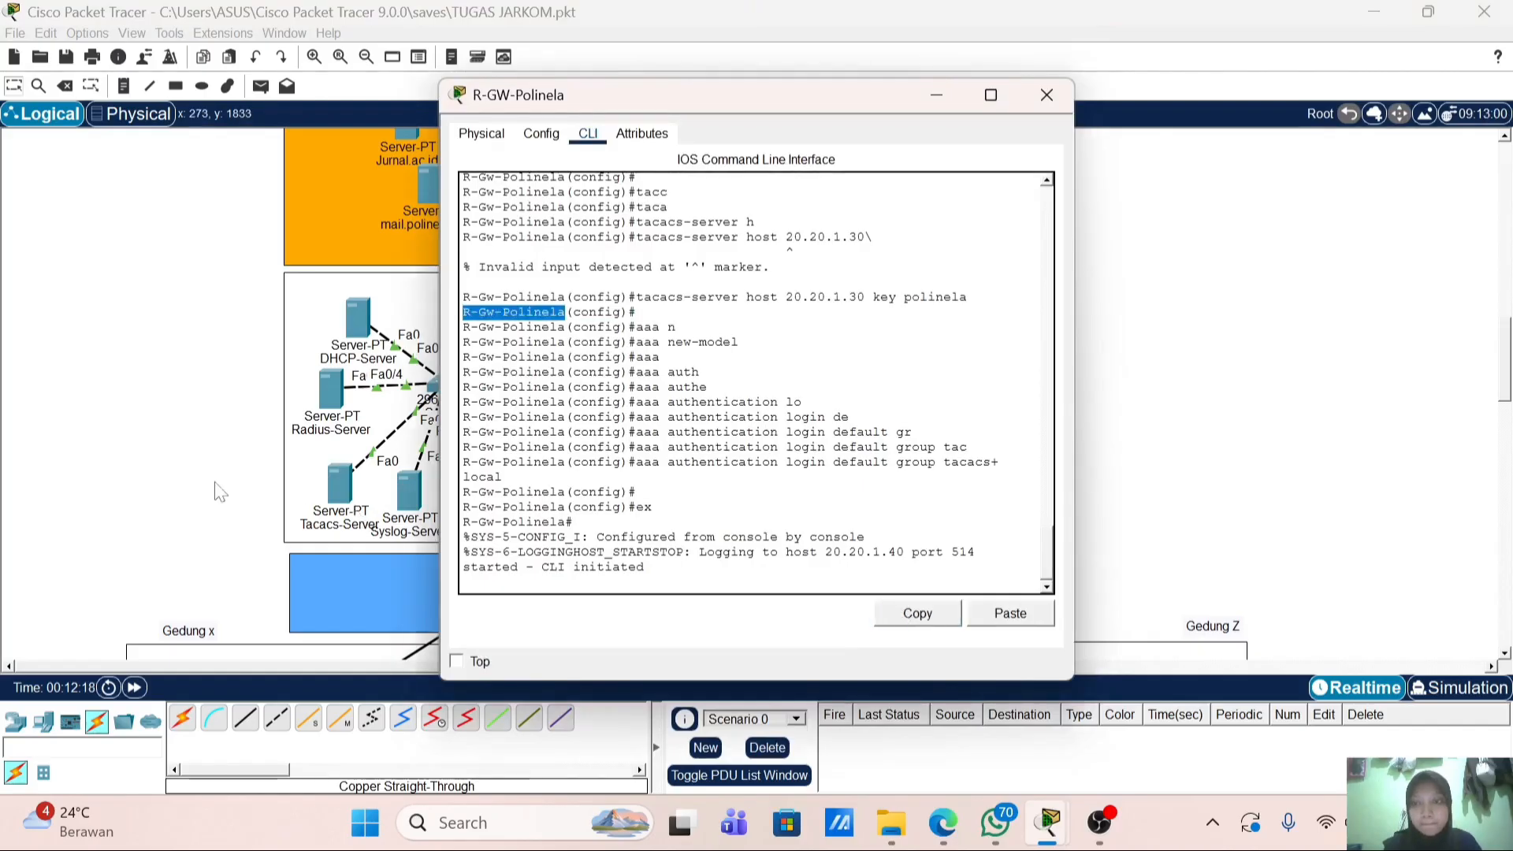
Step: Add R-Gw-Polinela (20.20.1.1) with its shared secret as a Radius-Server AAA client
click(216, 484)
click(331, 394)
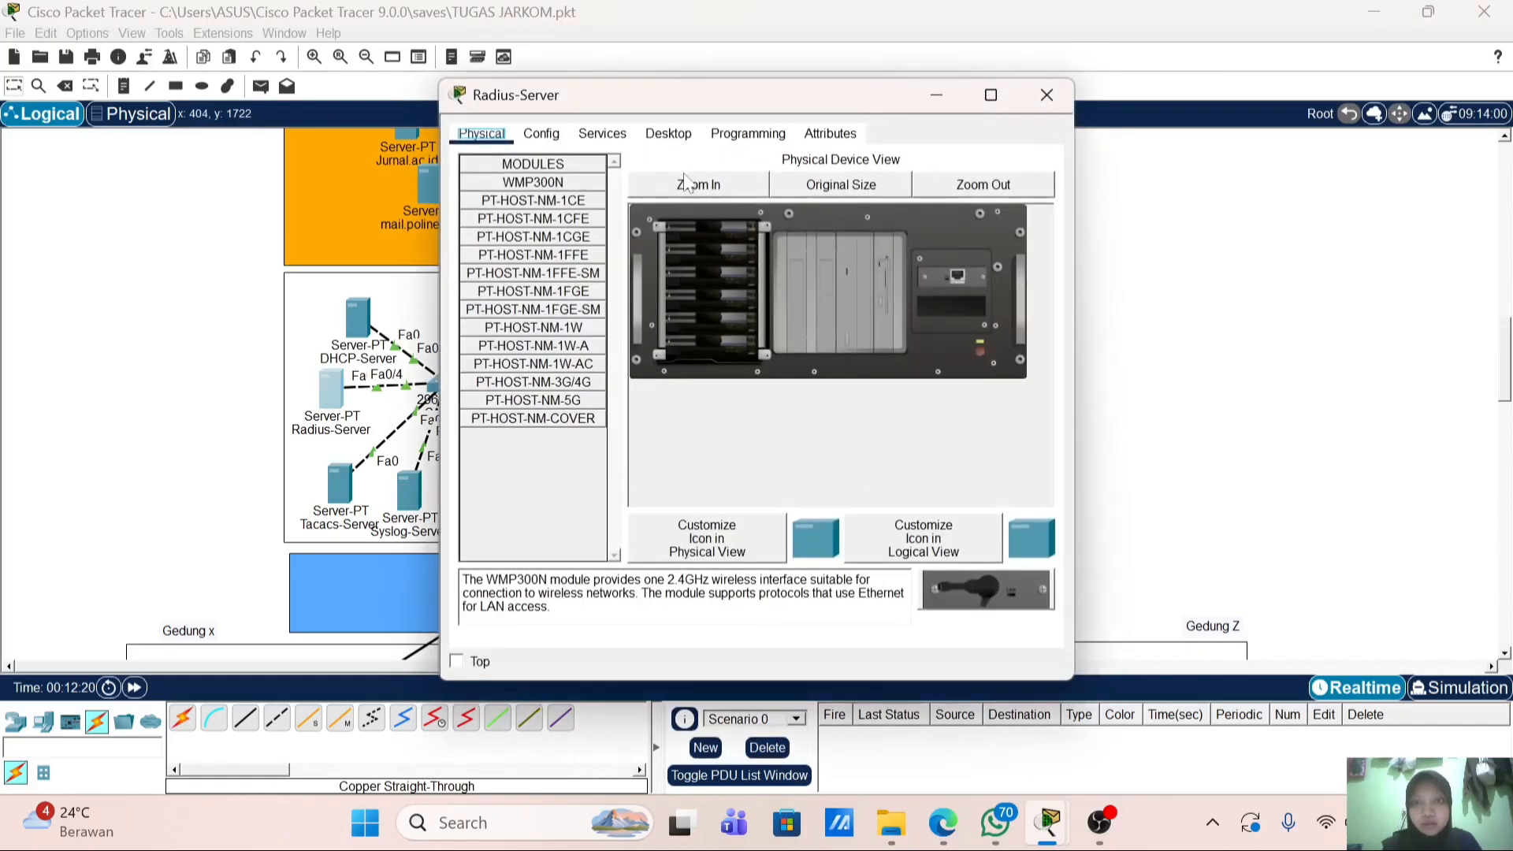
click(602, 133)
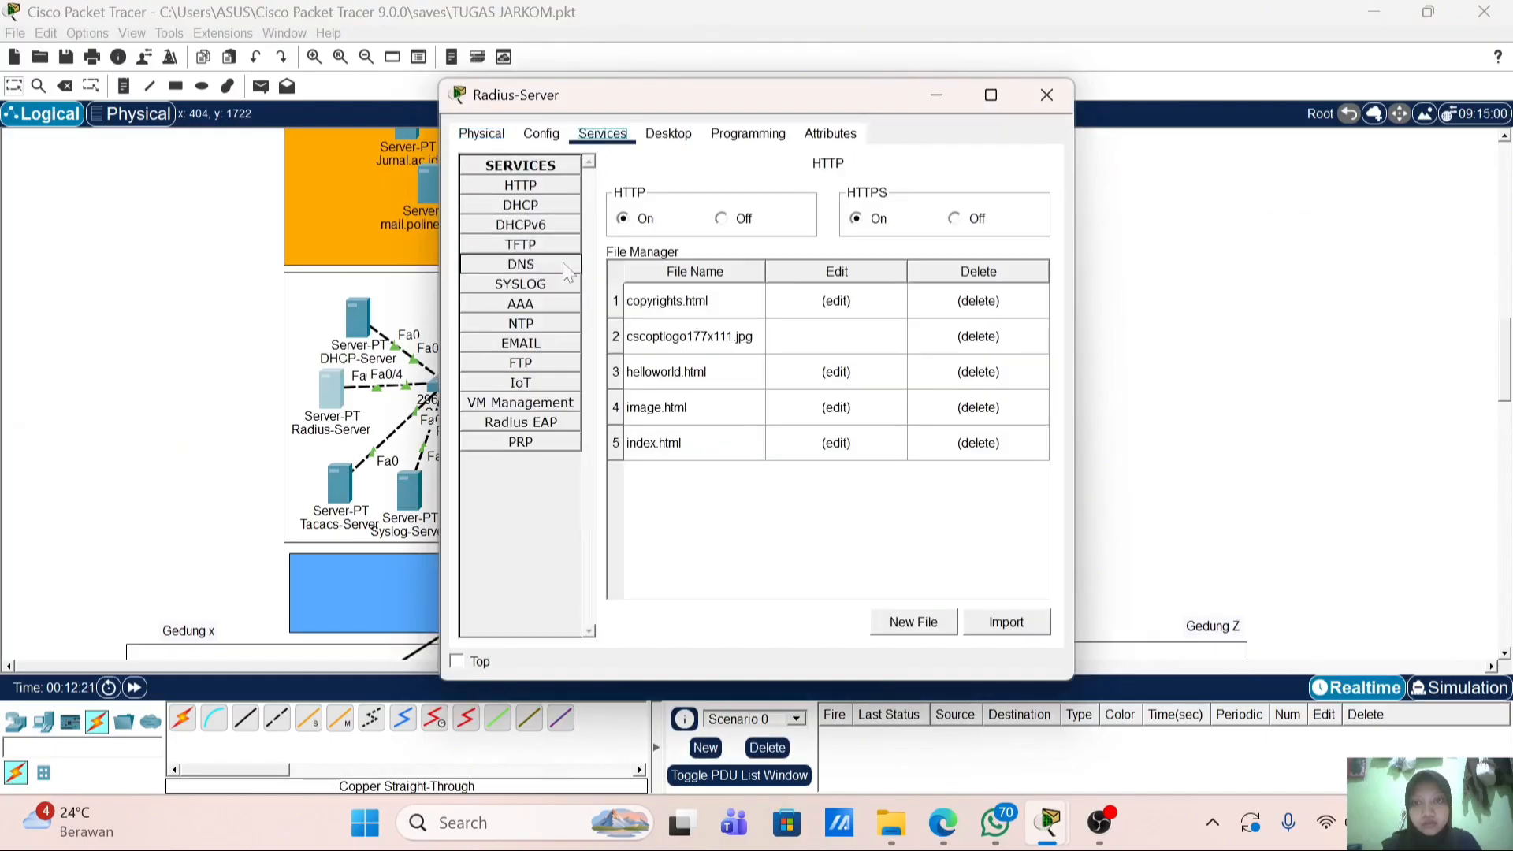
click(561, 306)
right_click(778, 272)
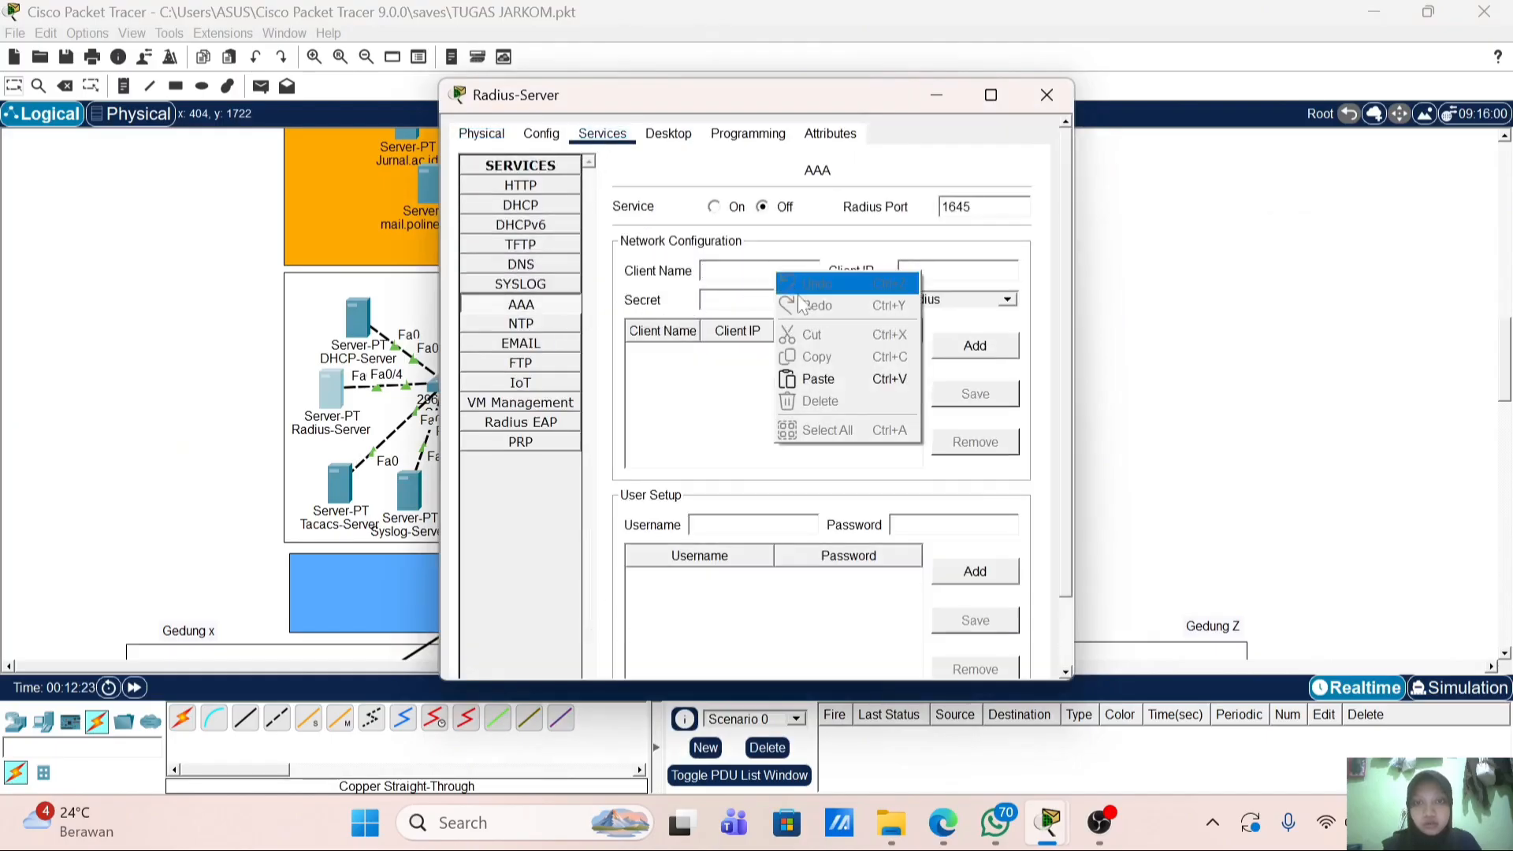
click(818, 379)
key(Tab)
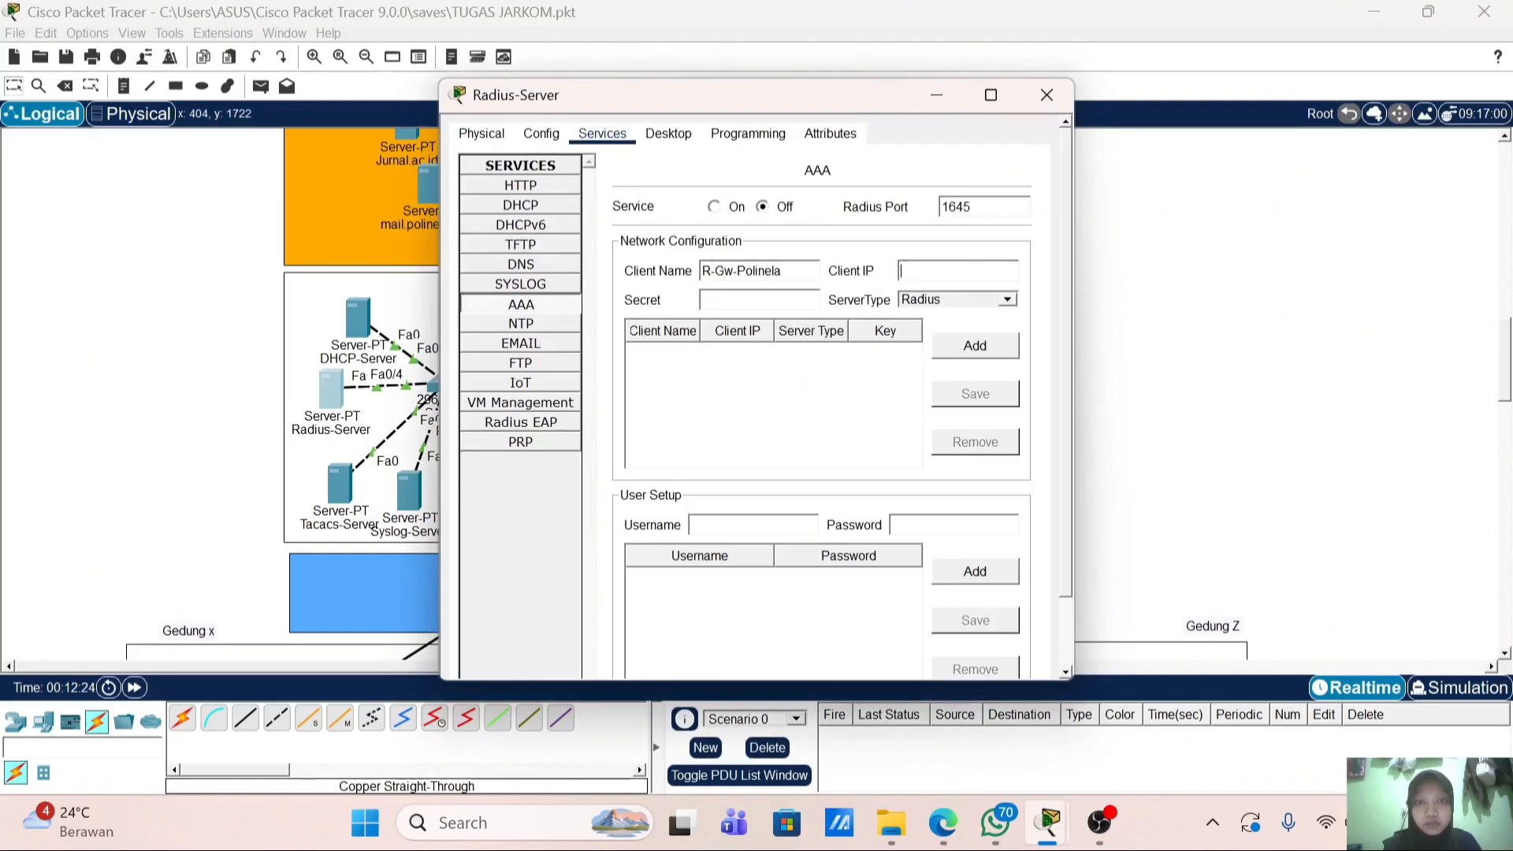
text(20)
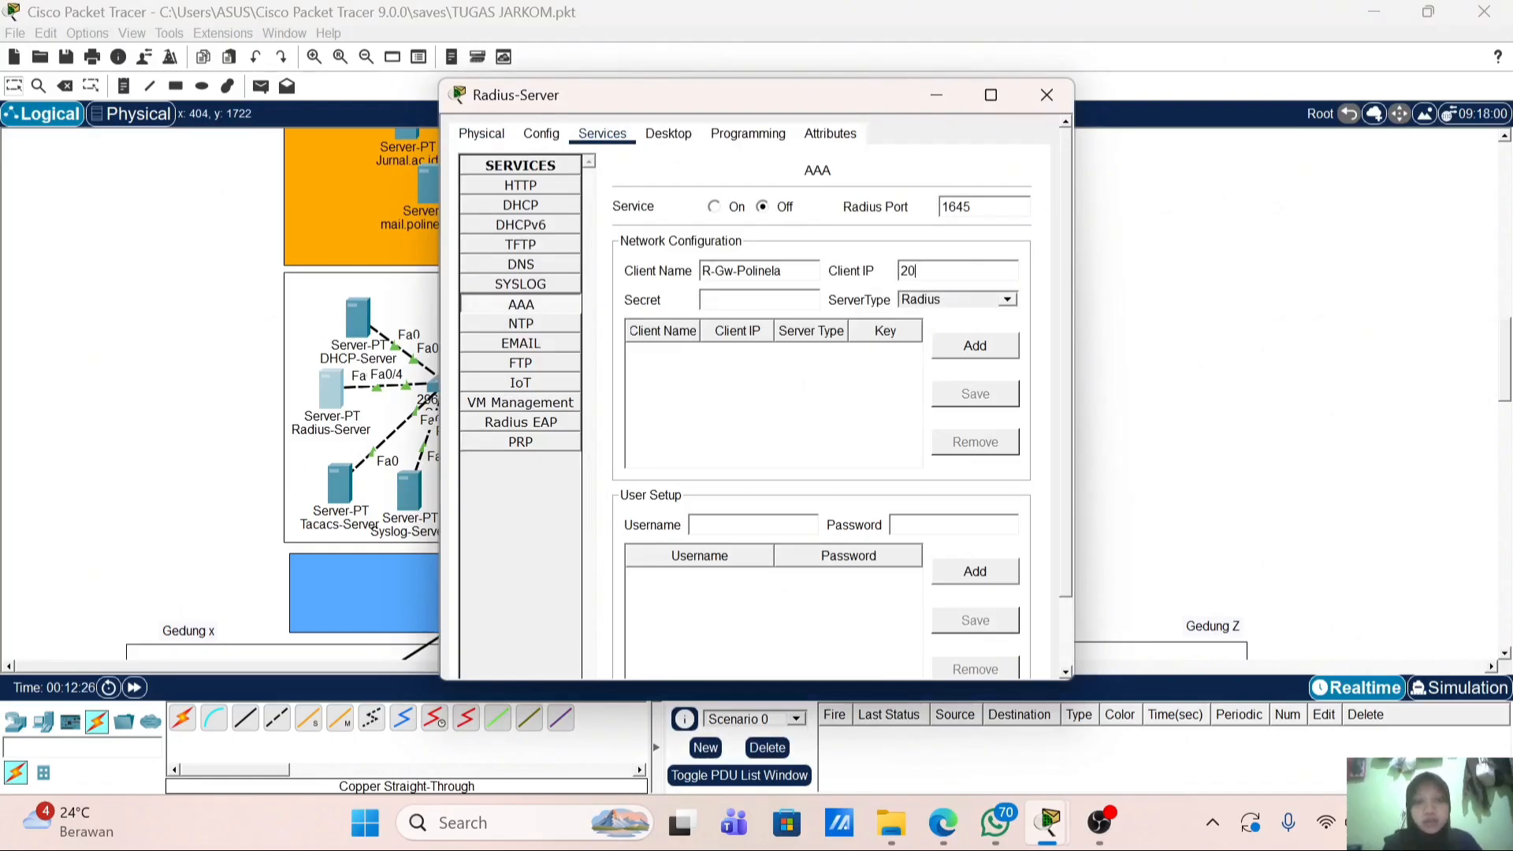
text(.20.)
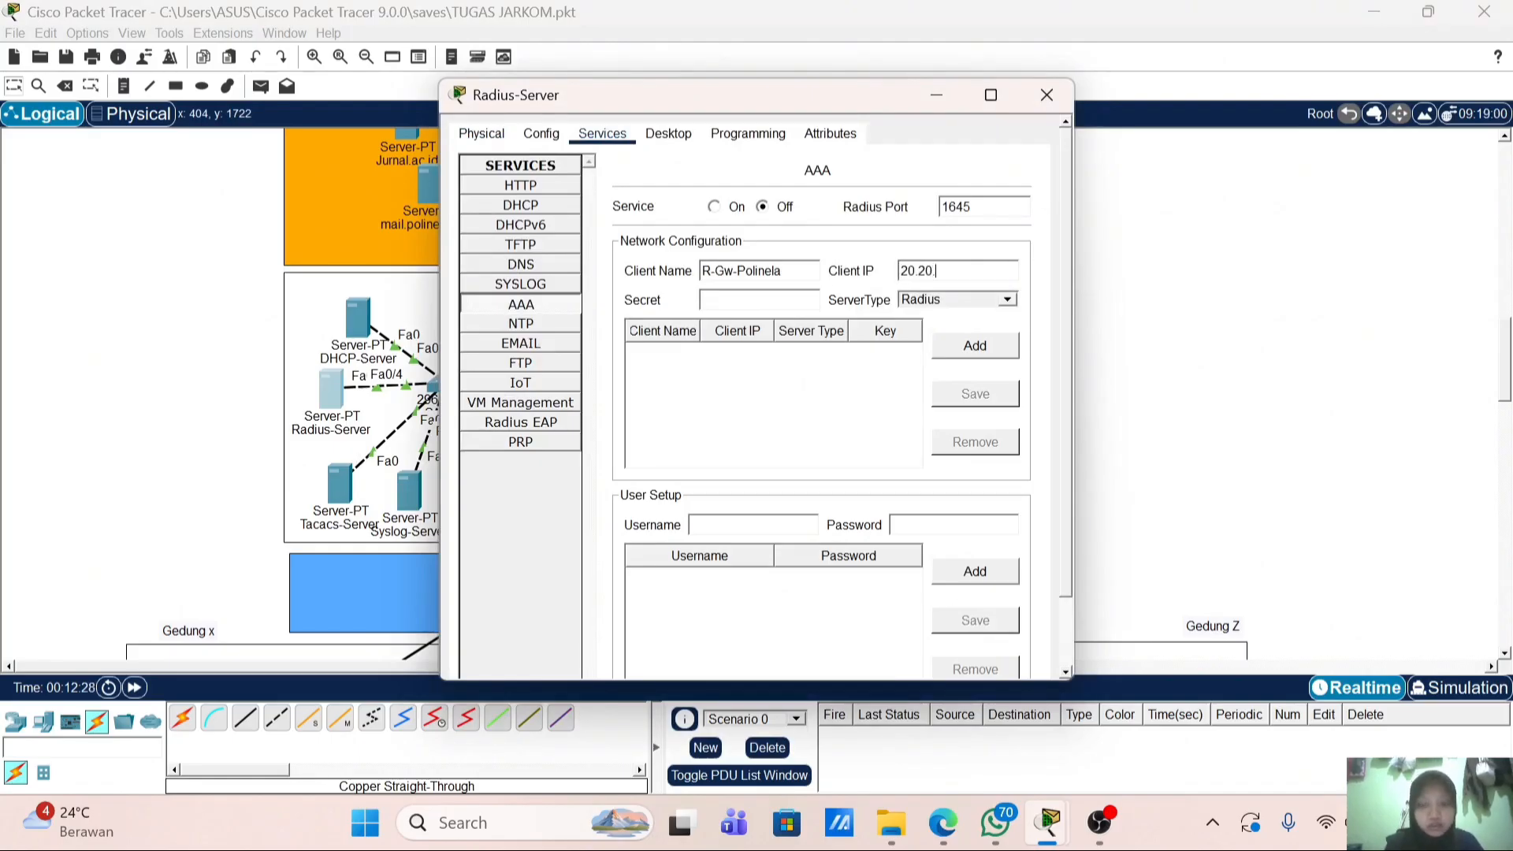
text(1.1)
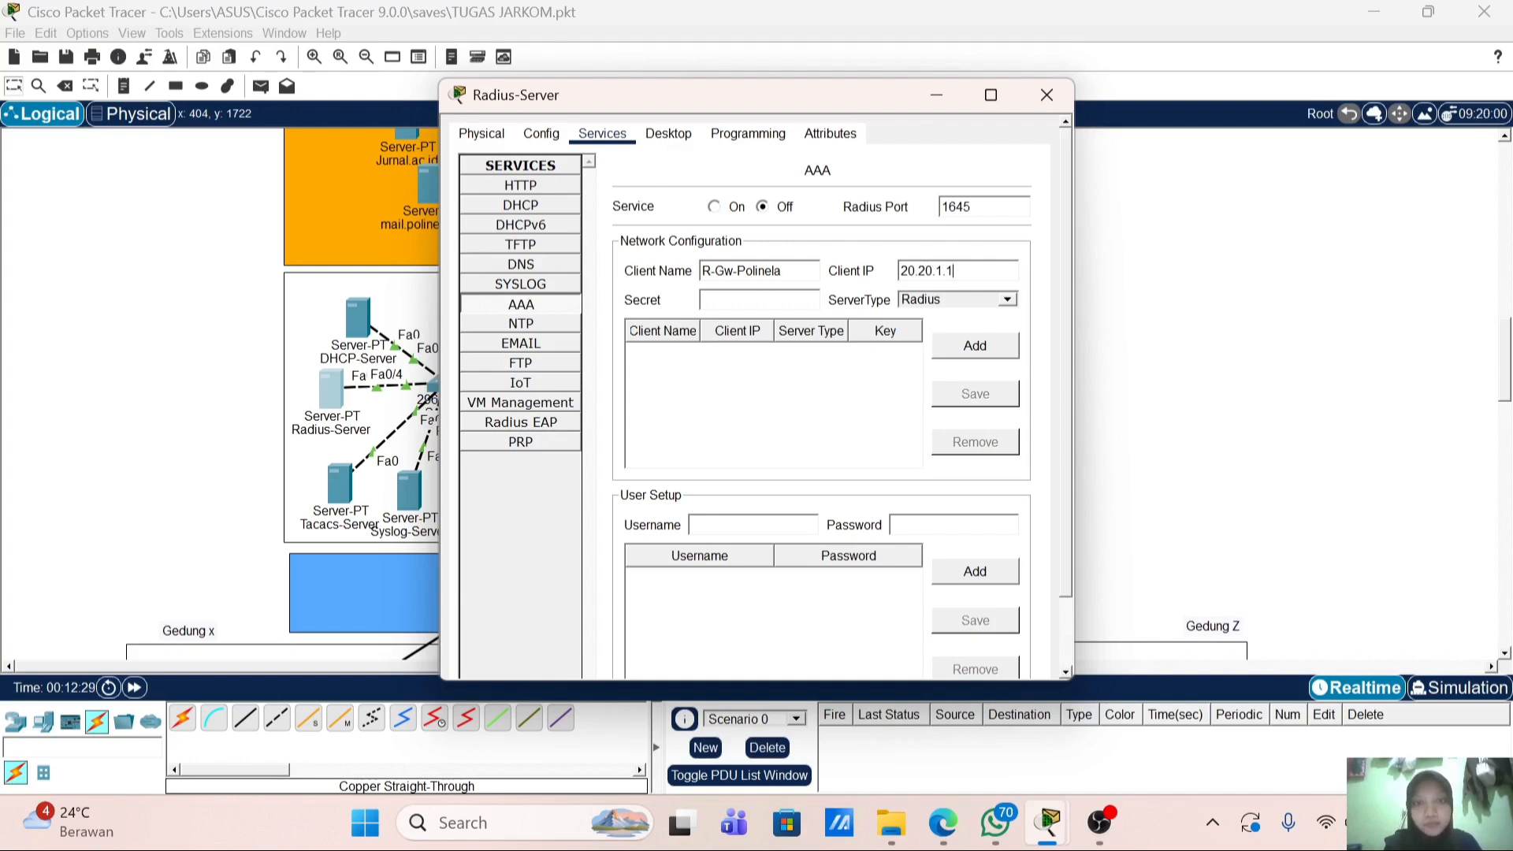
text(poli)
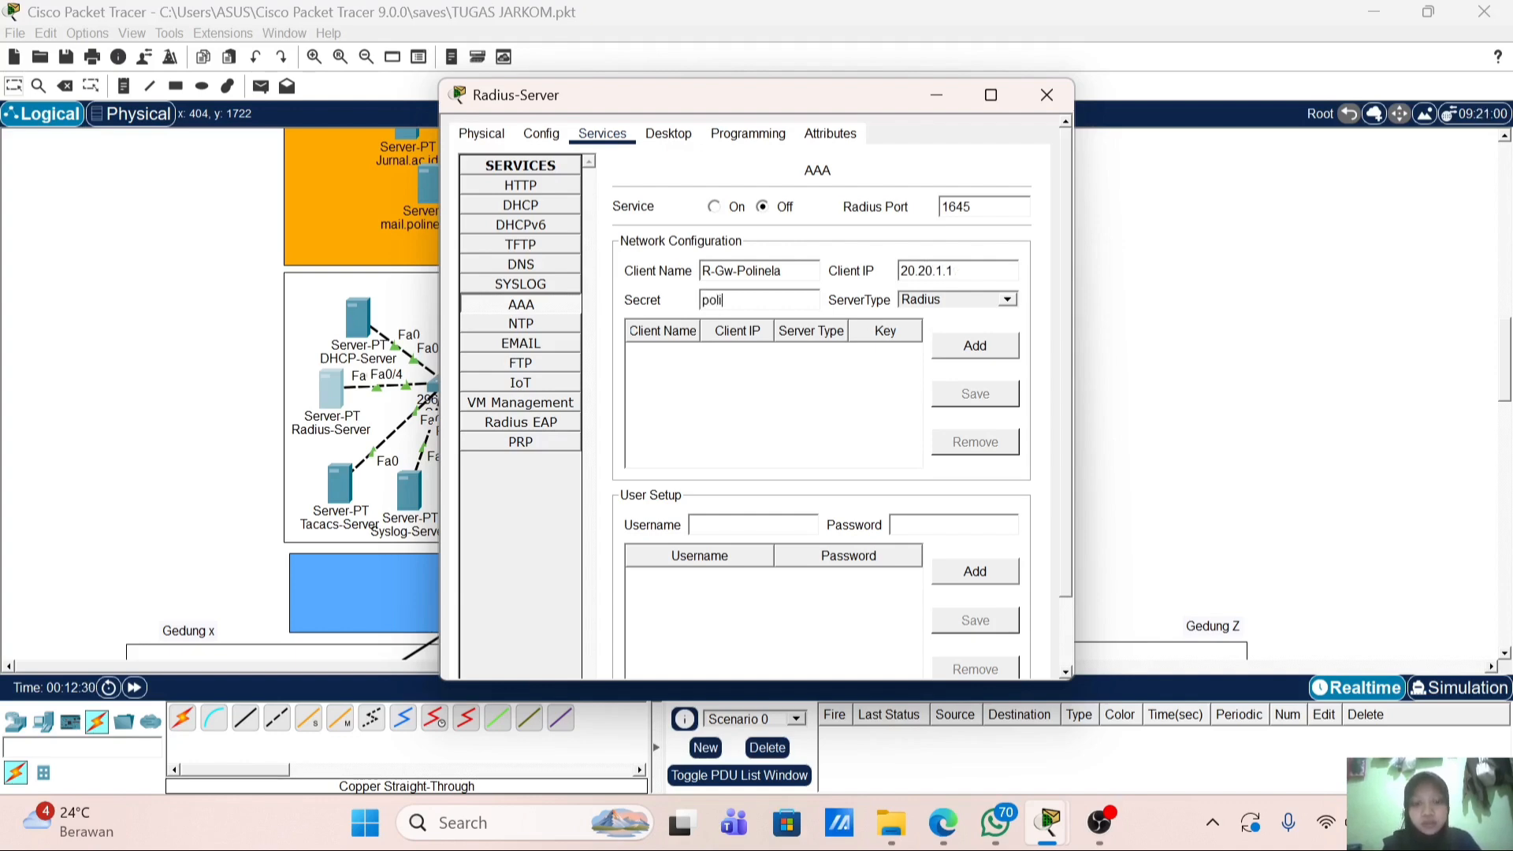
text(nela)
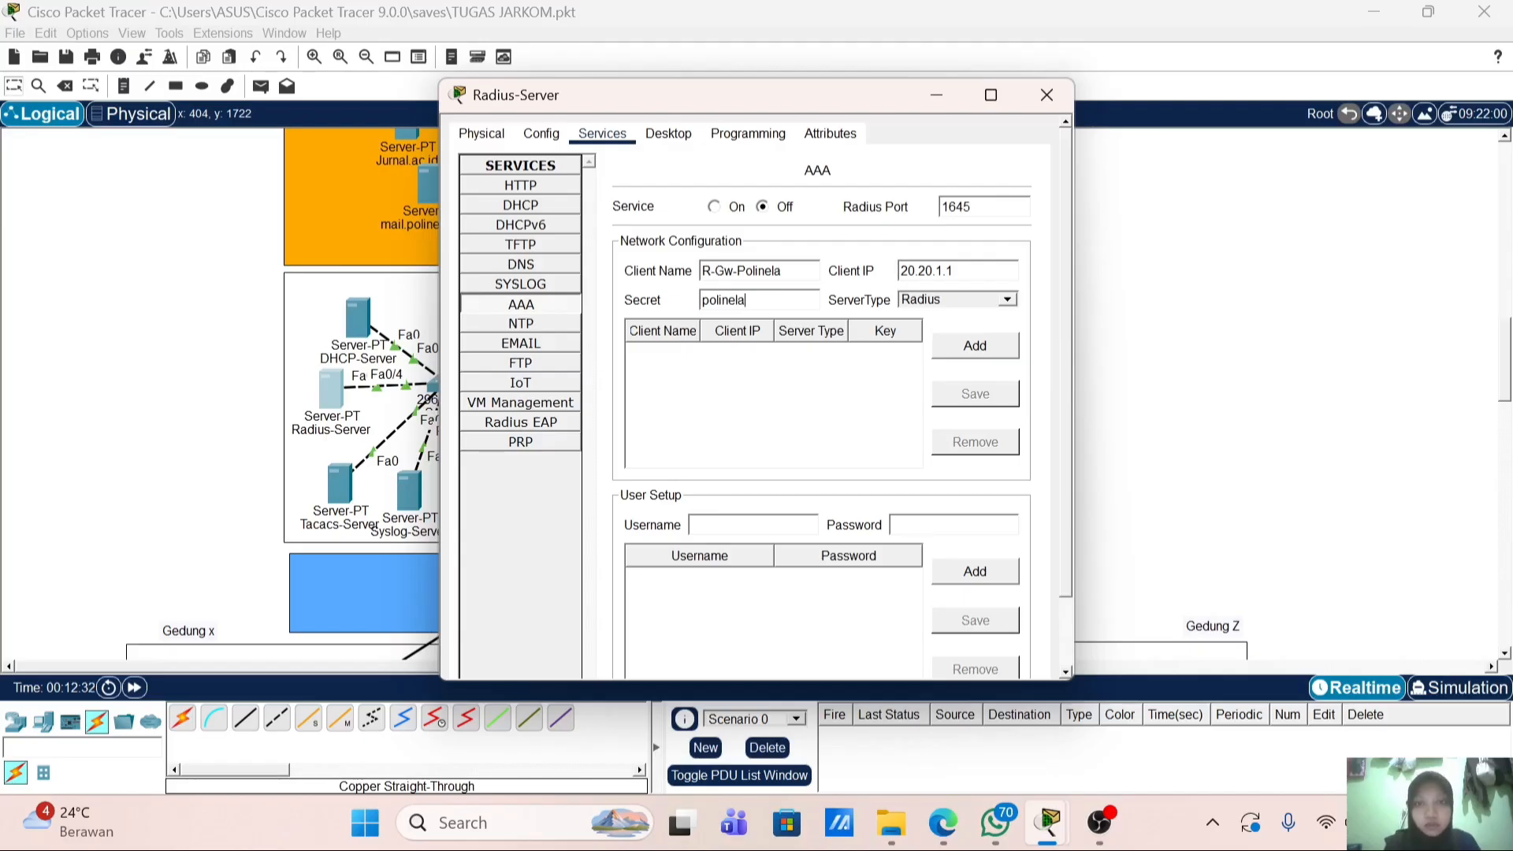
click(1009, 345)
Step: Add the admin user with its password on Radius-Server and close its settings
click(749, 525)
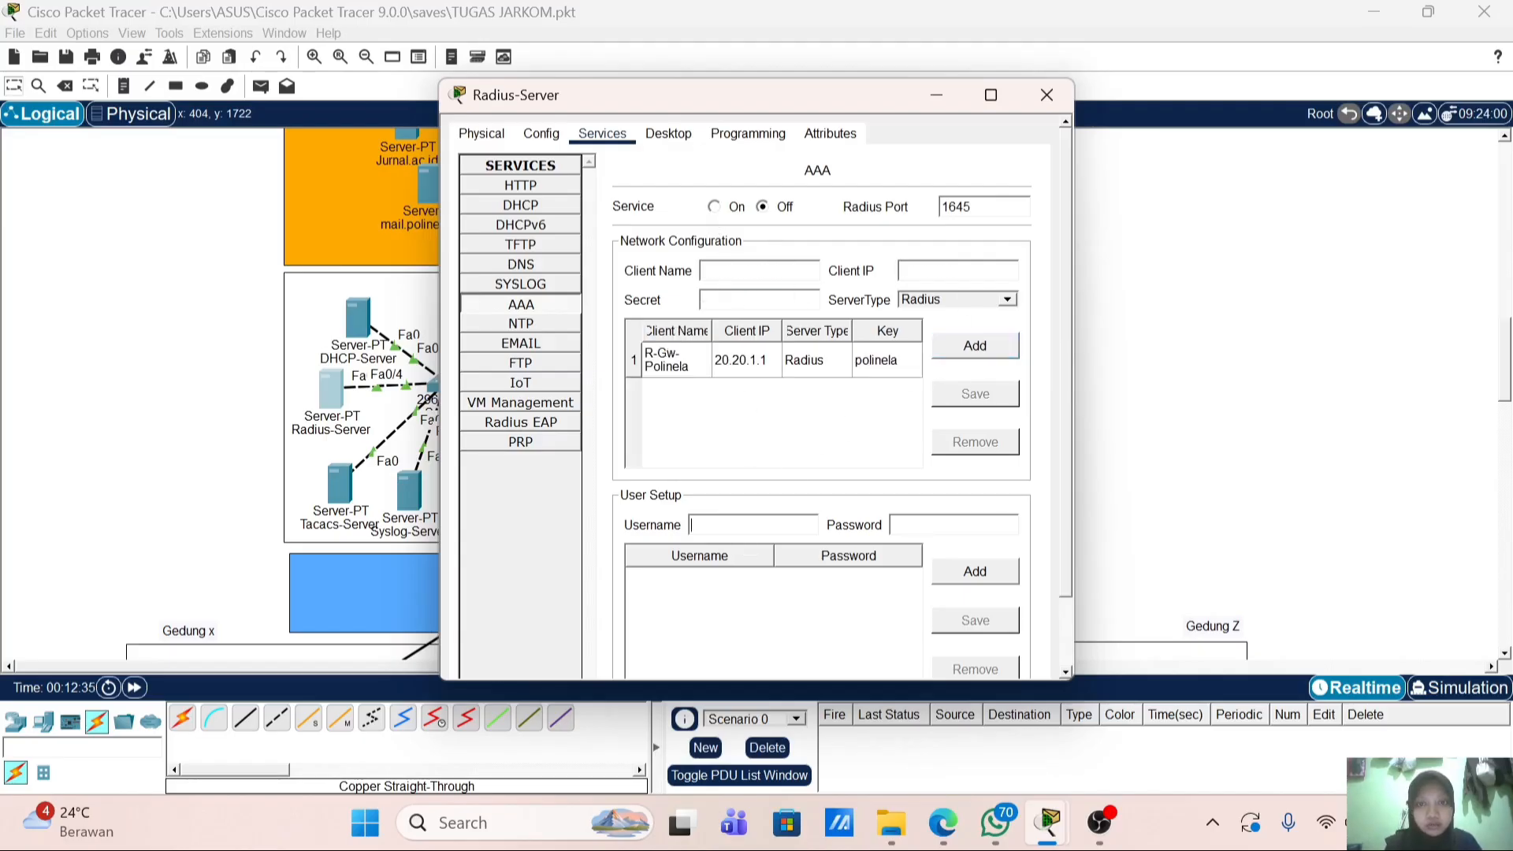
text(admi)
text(a)
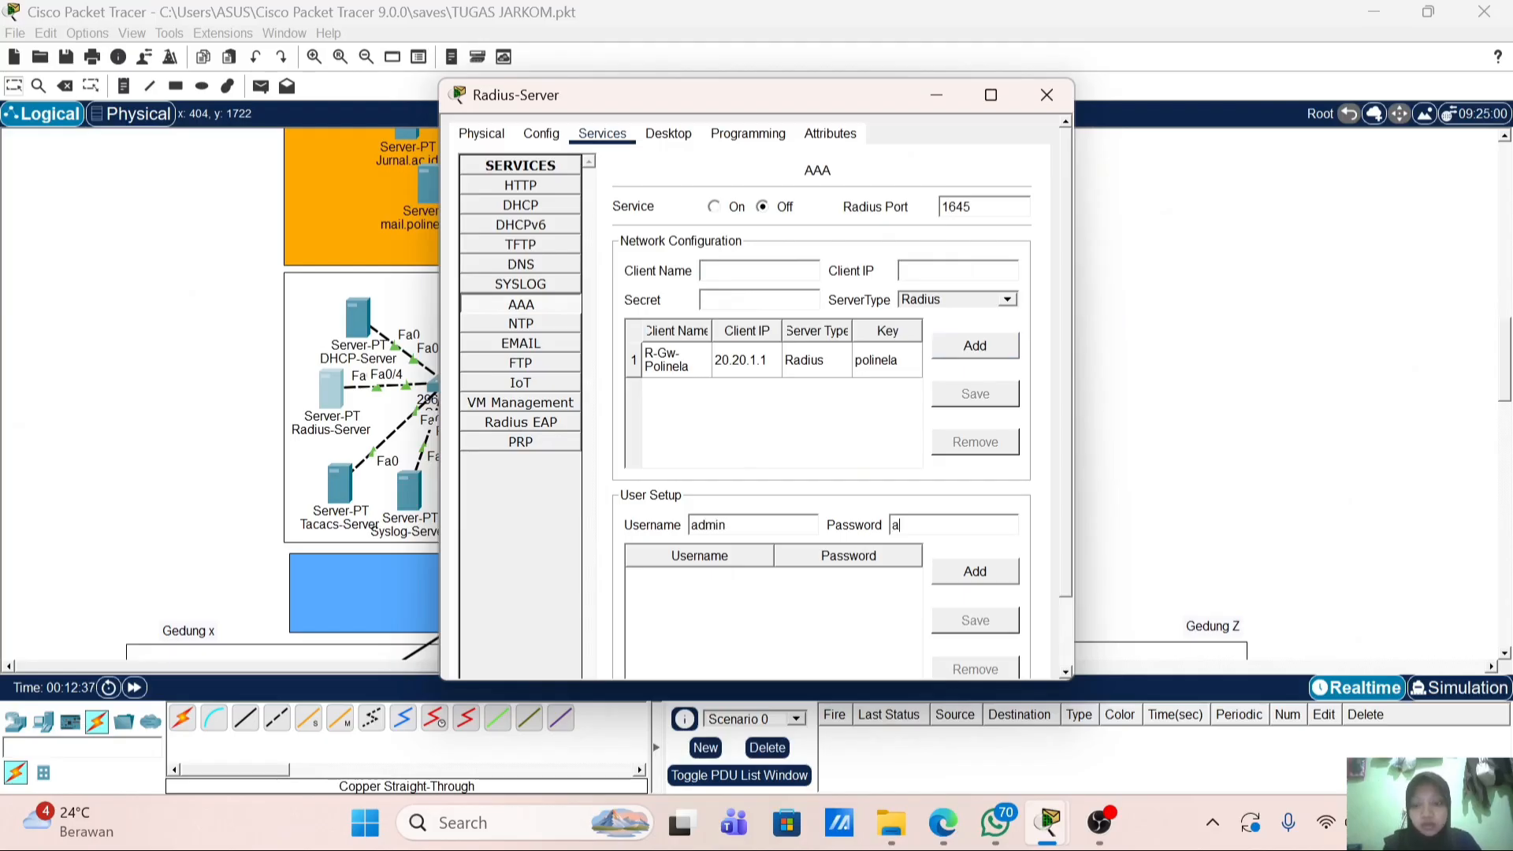
text(dmin123)
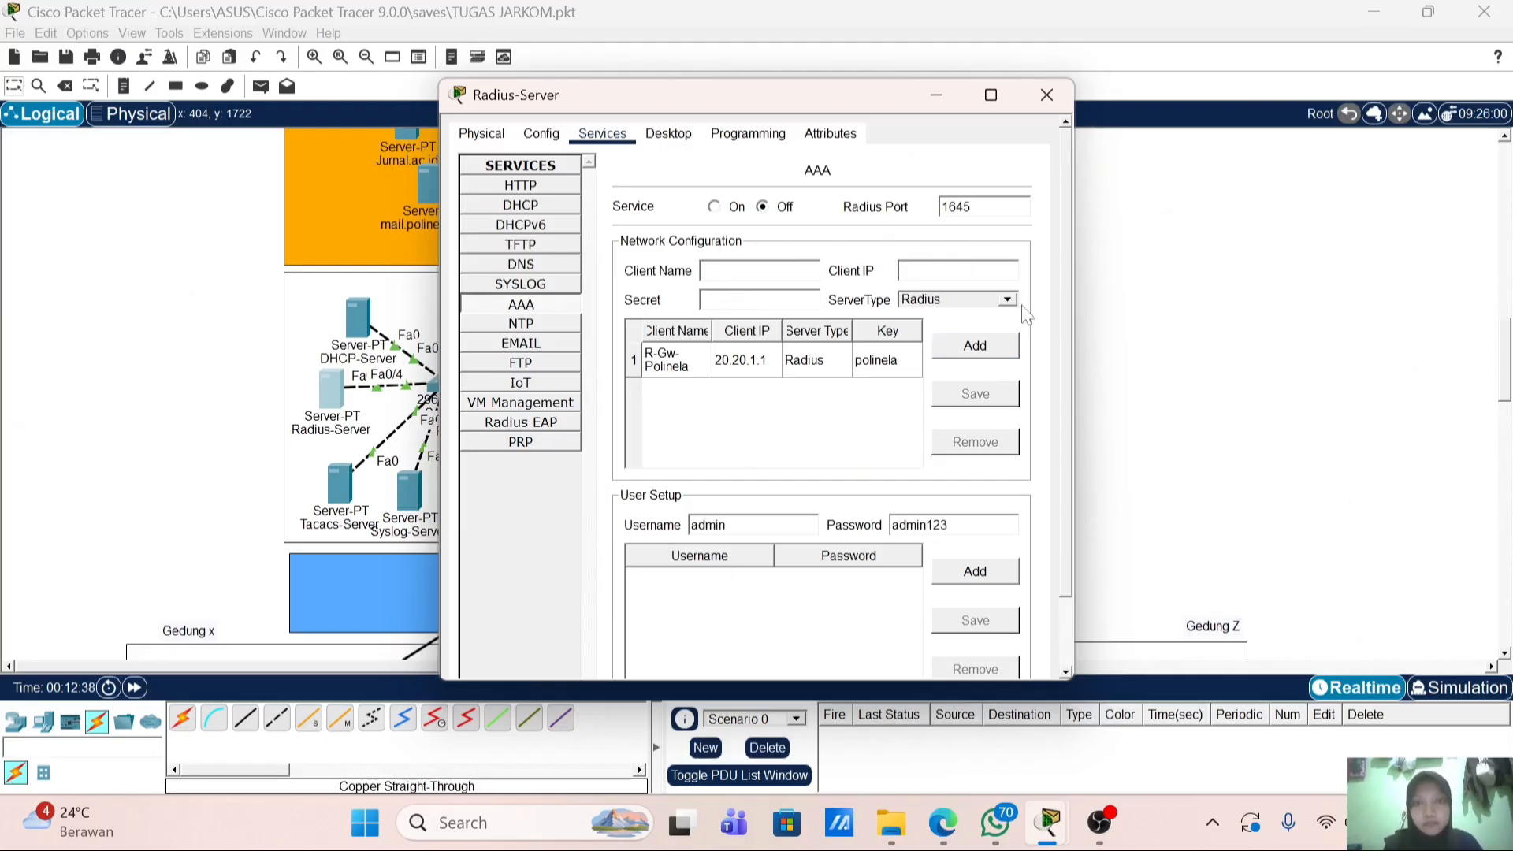
click(937, 100)
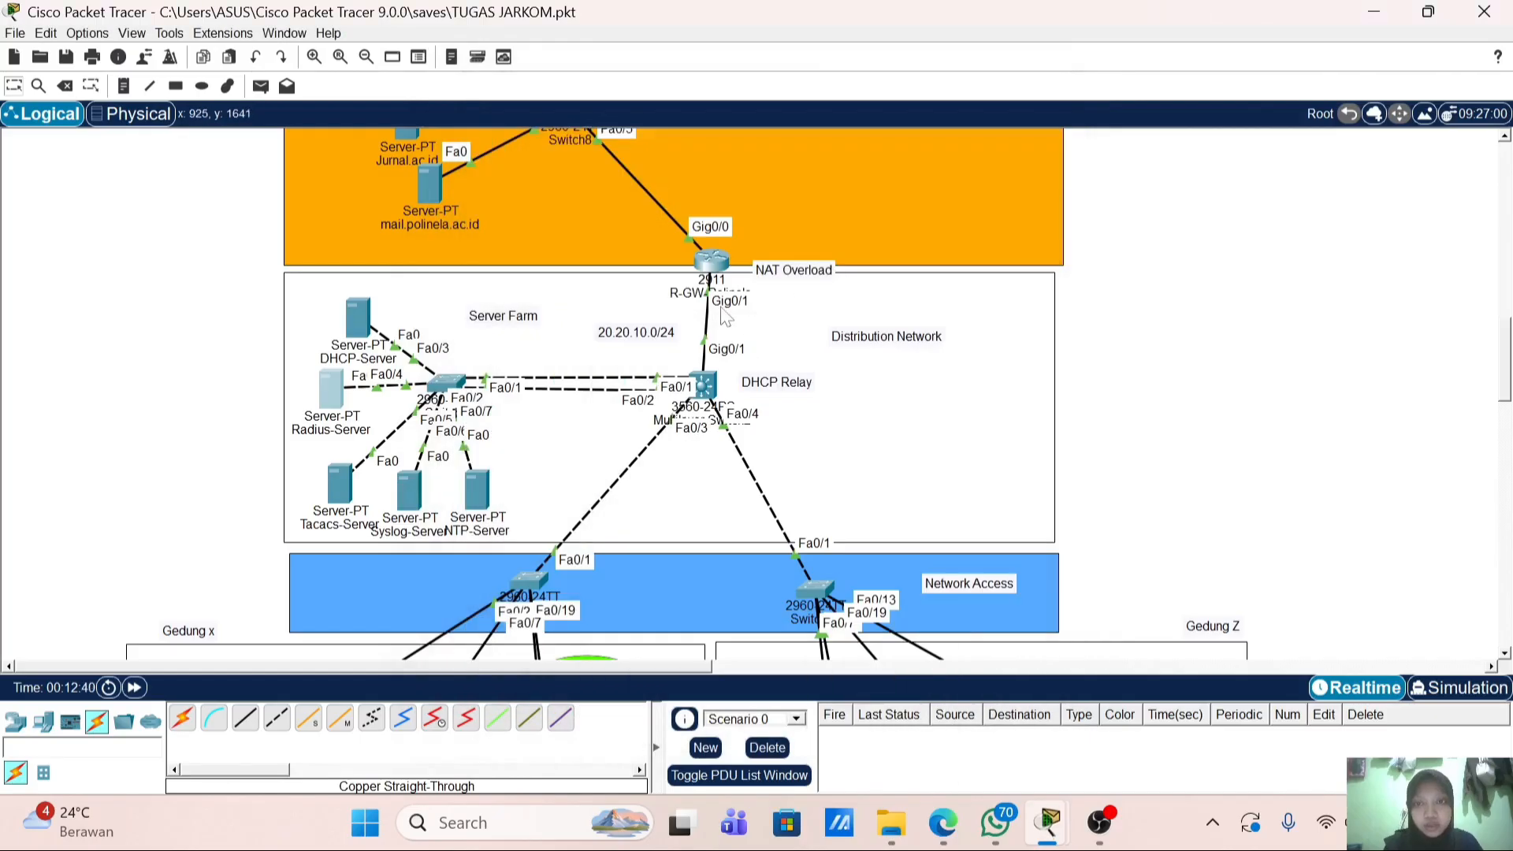
click(711, 263)
scroll(754, 382, up, 10)
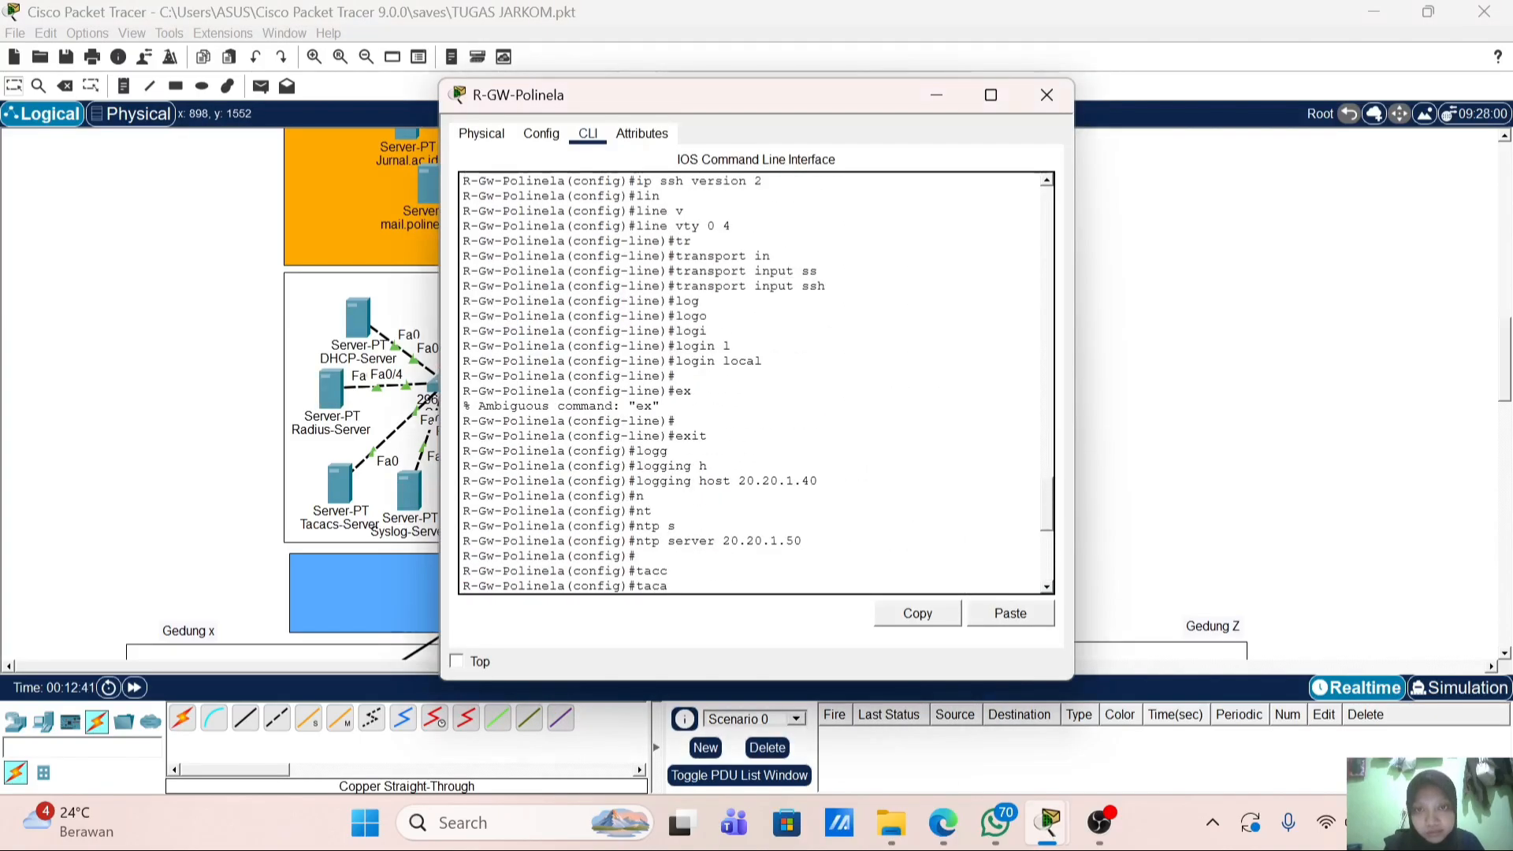
scroll(755, 383, up, 7)
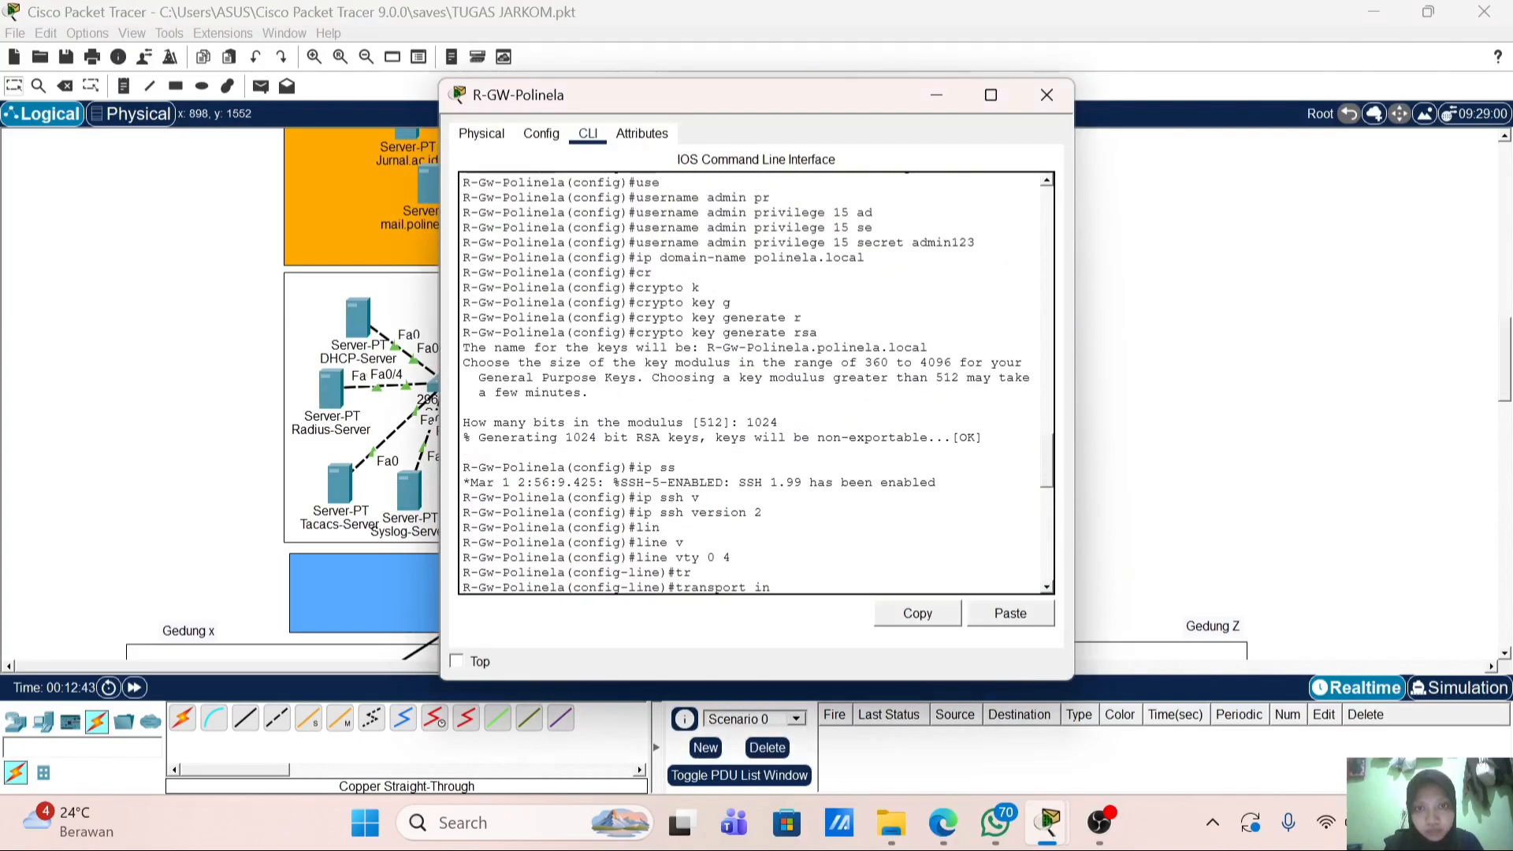
click(272, 334)
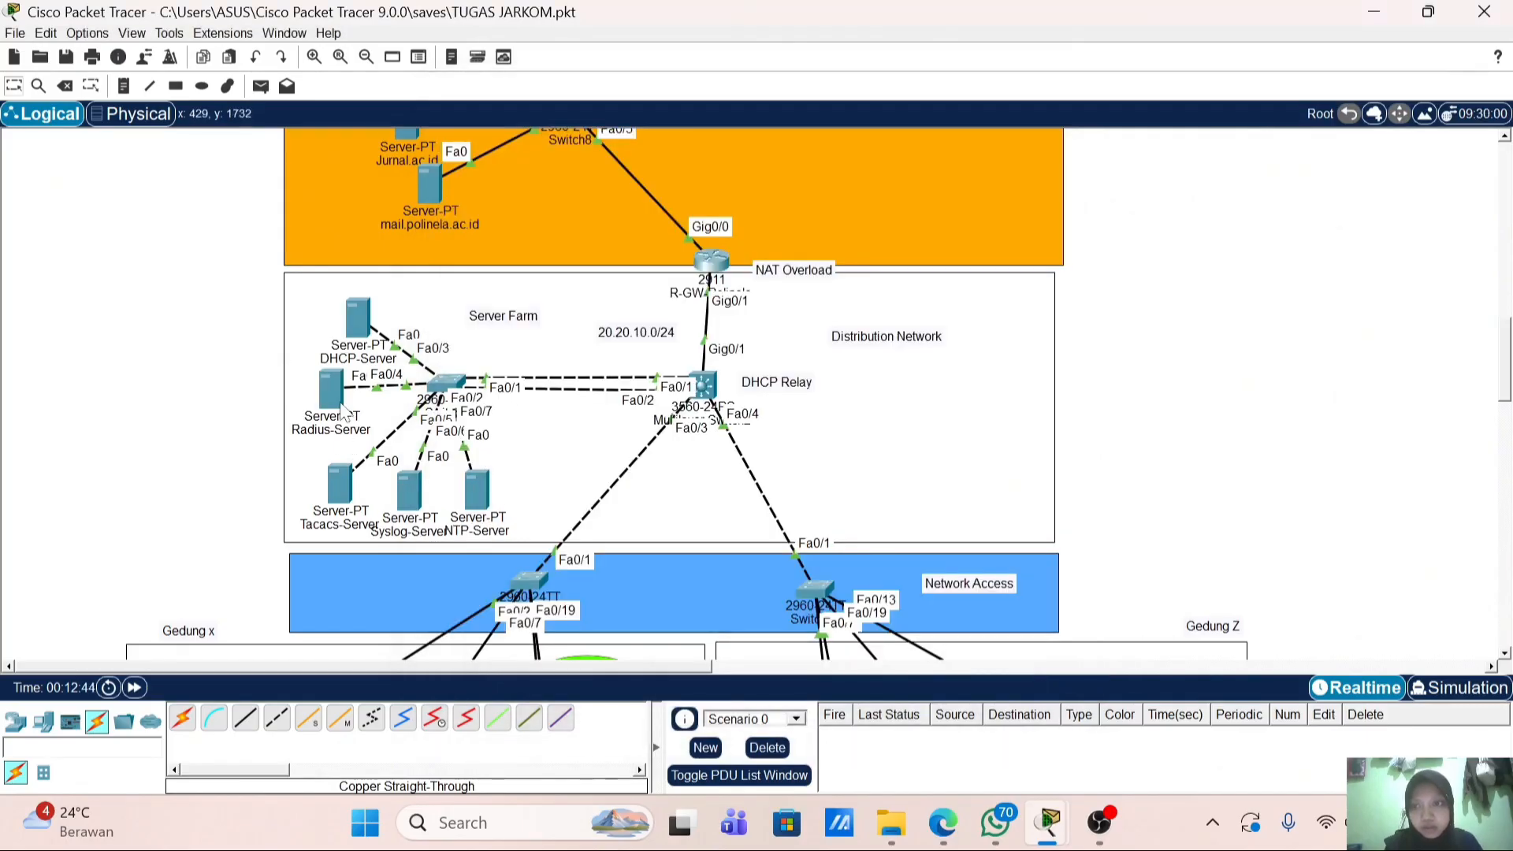
click(338, 403)
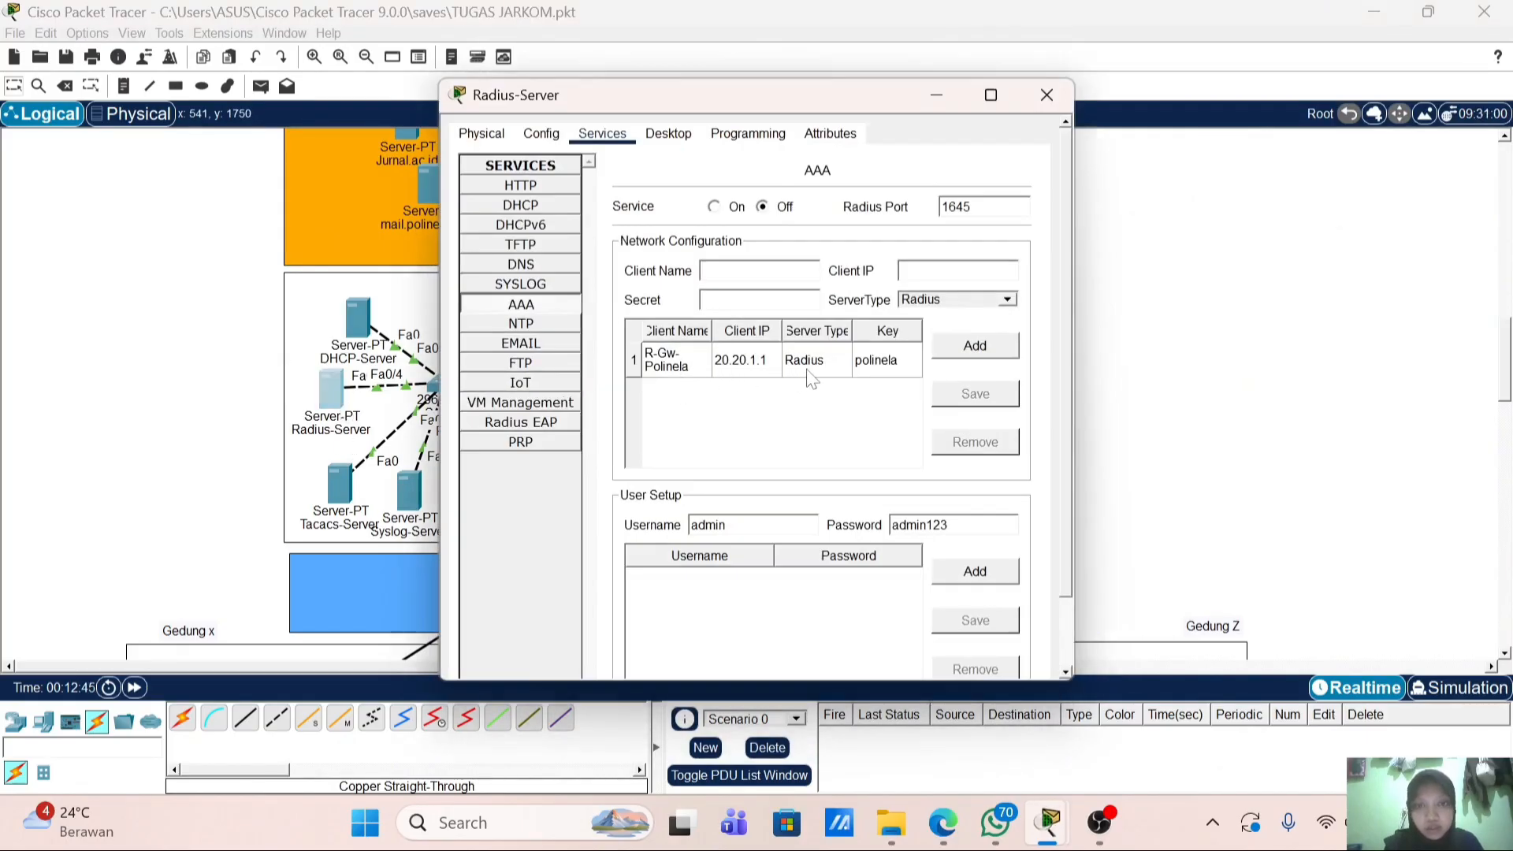
click(975, 571)
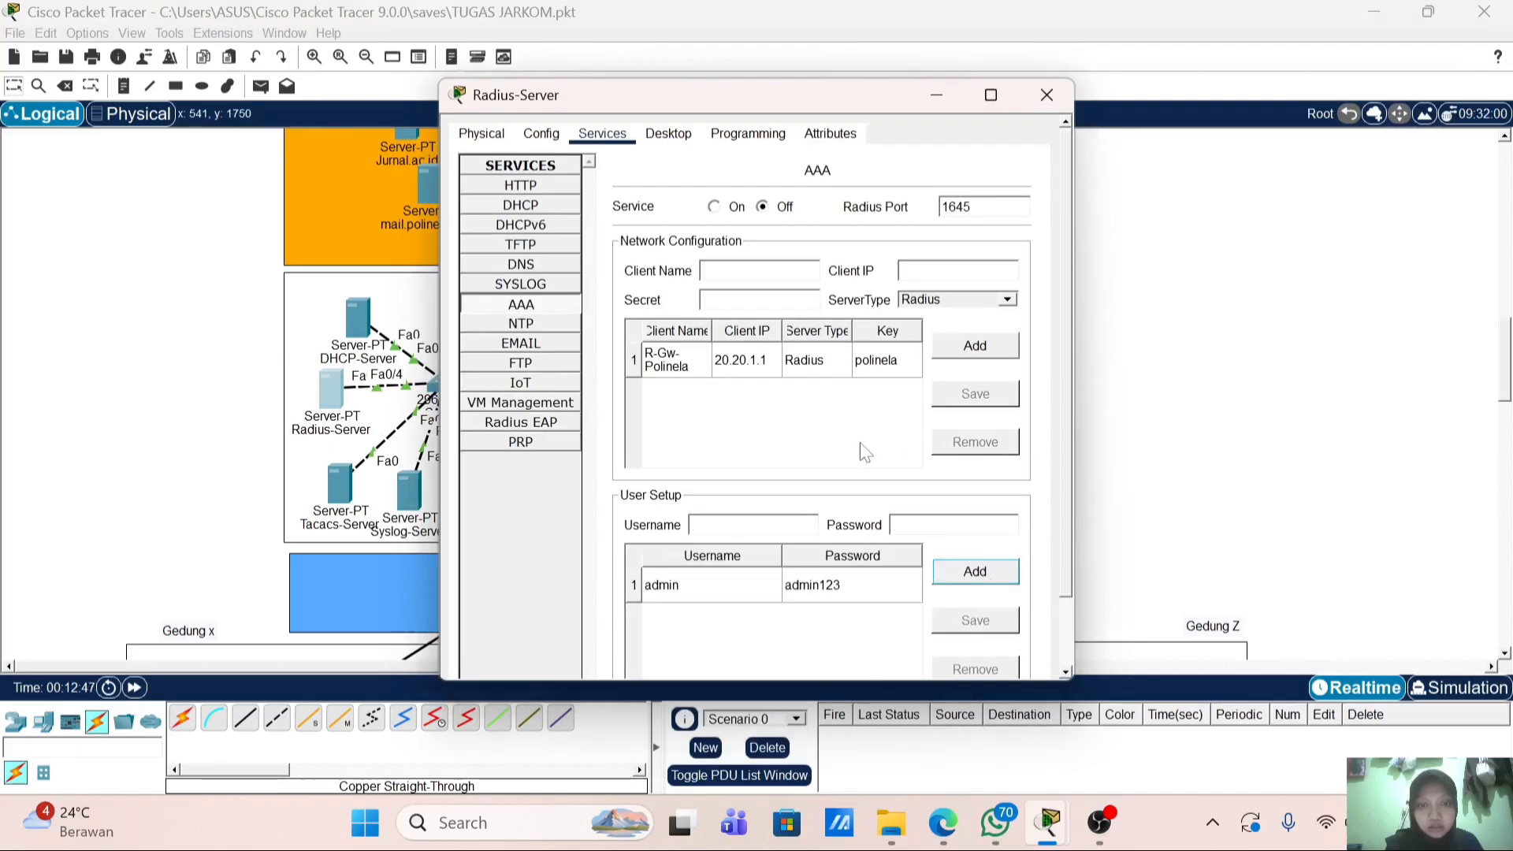
click(1045, 95)
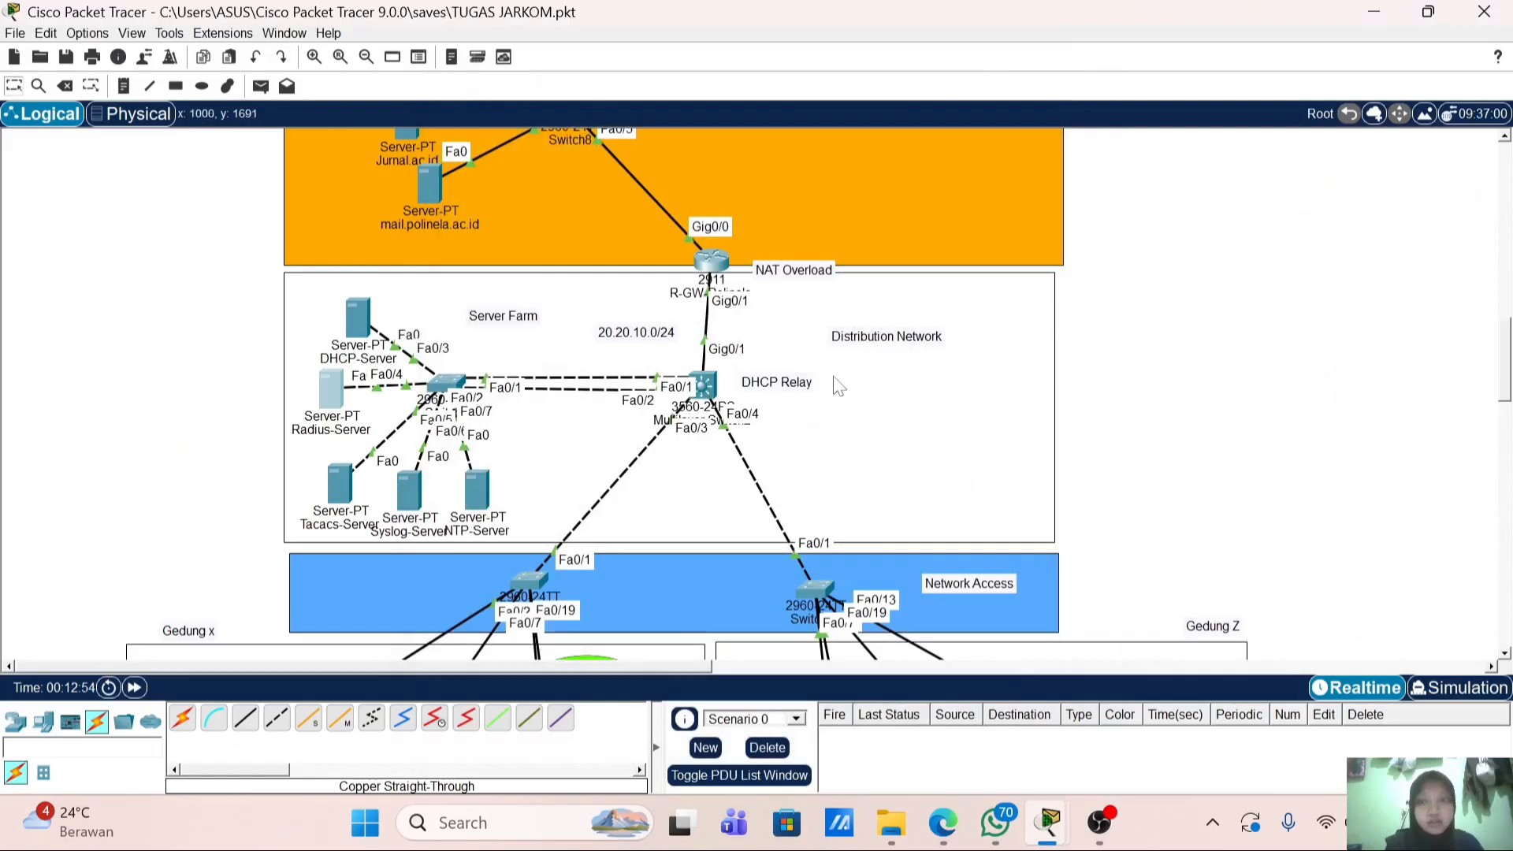
Step: Check the NTP-Server, then exit configuration mode on R-GW-Polinela and save its configuration with wr
click(471, 509)
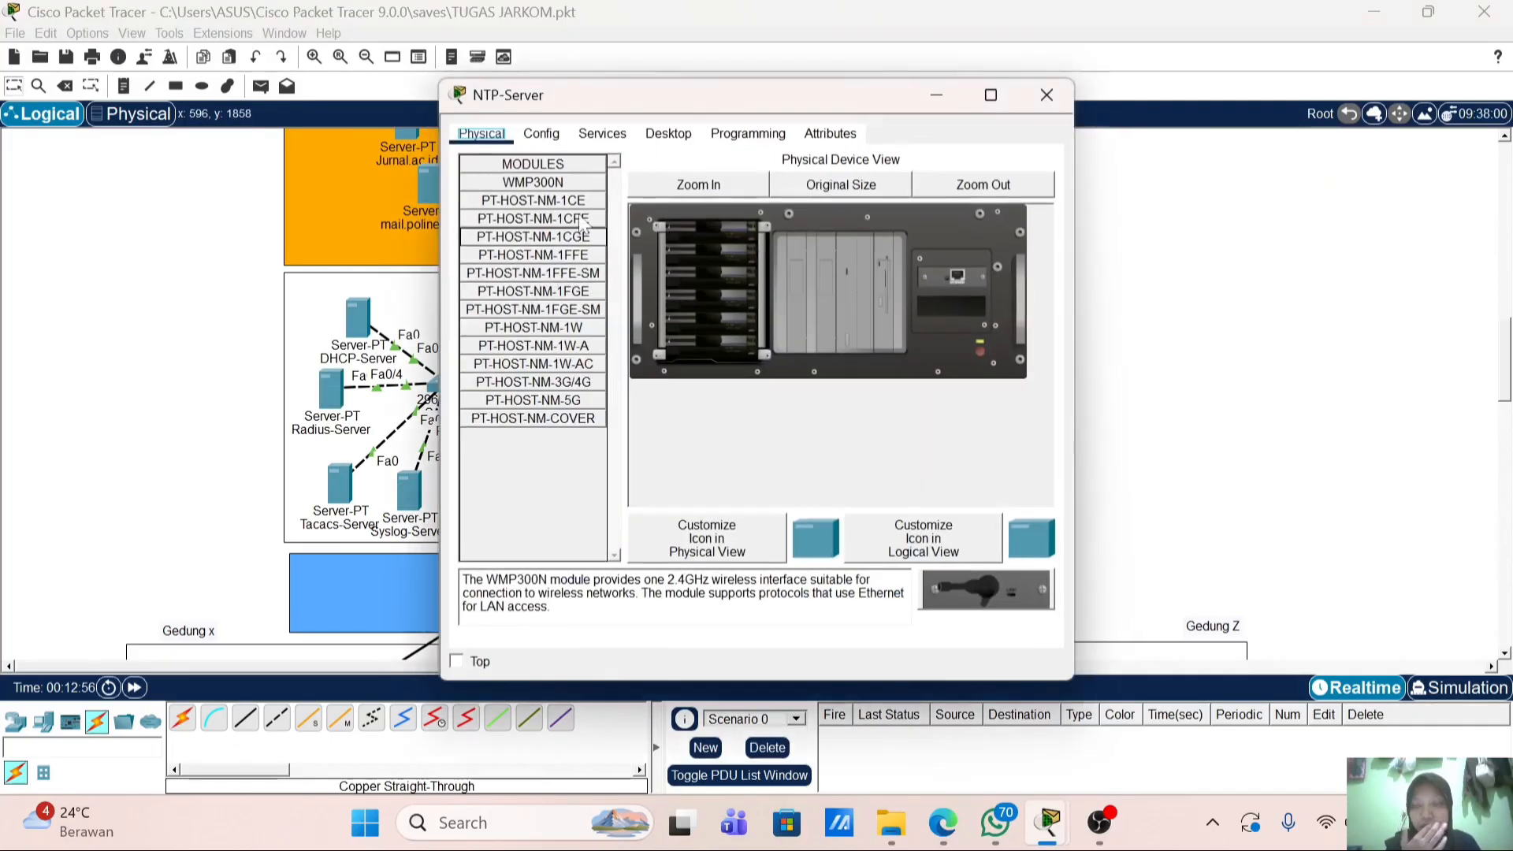
click(1046, 95)
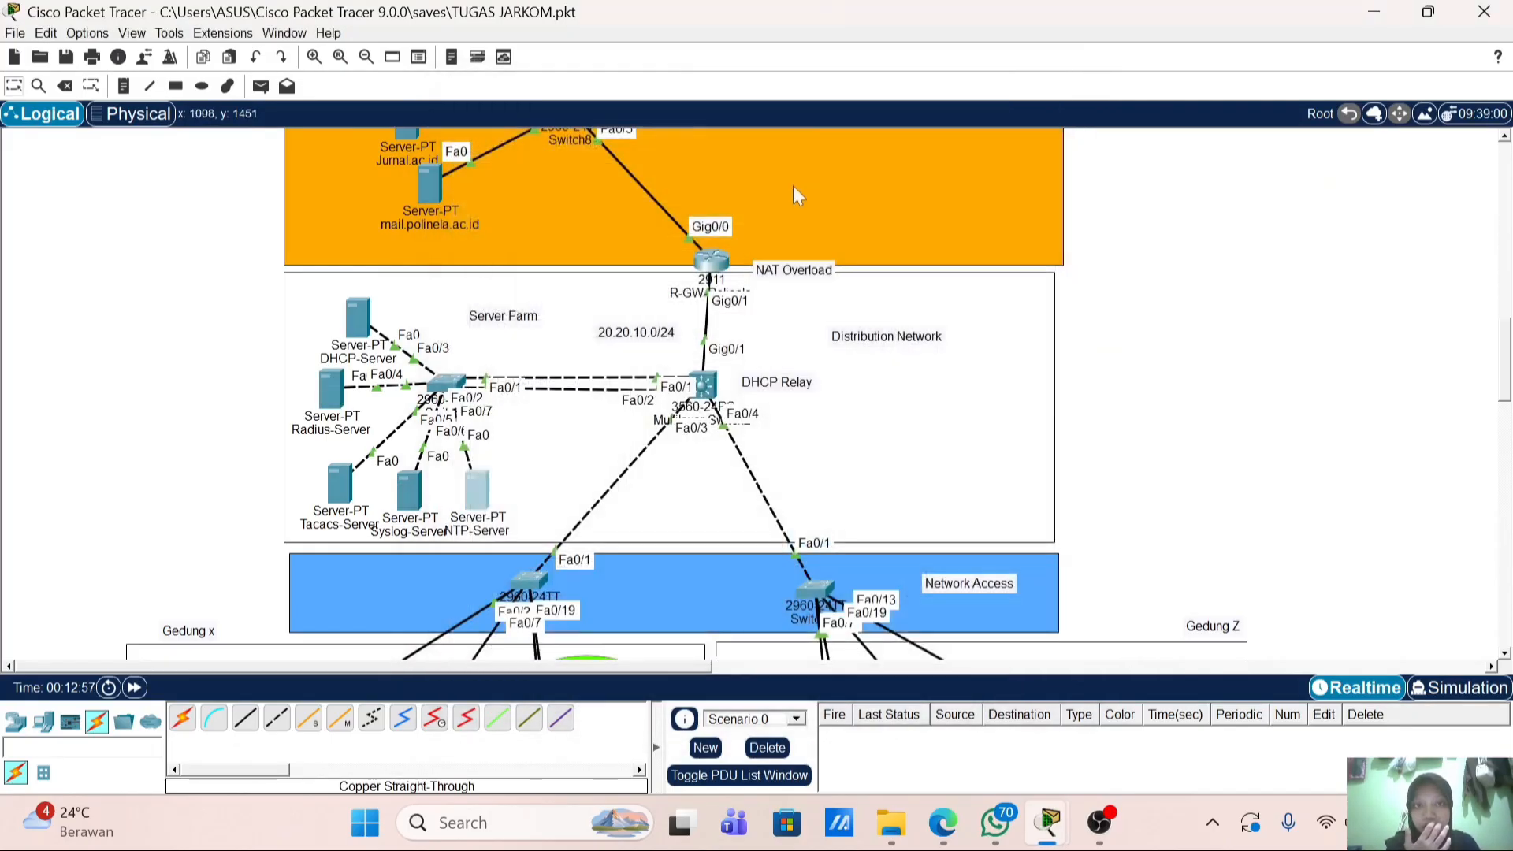
click(714, 268)
scroll(744, 442, down, 13)
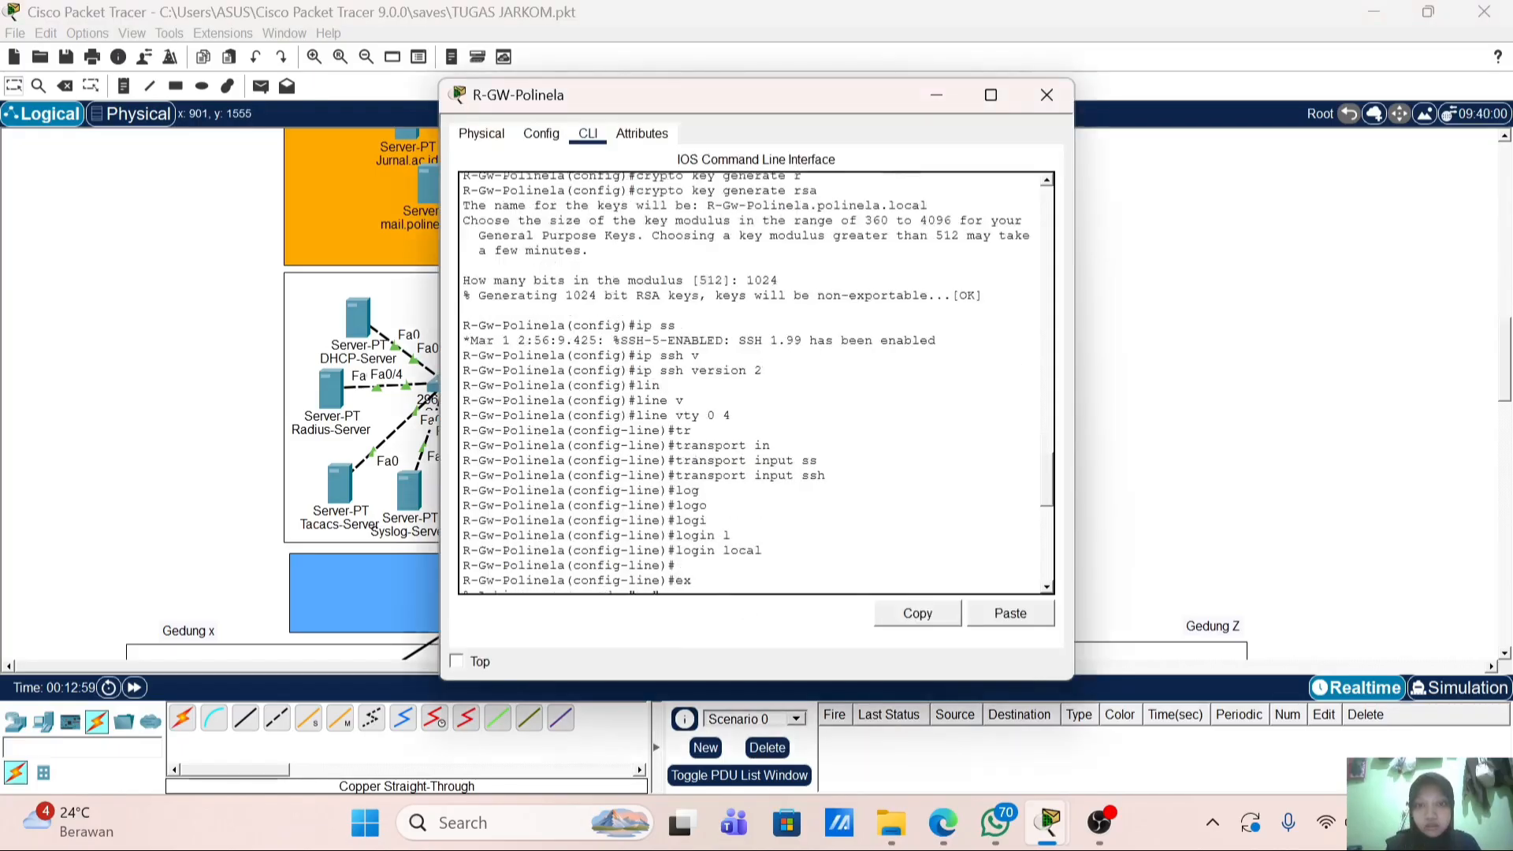
key(Return)
text(ex)
key(Return)
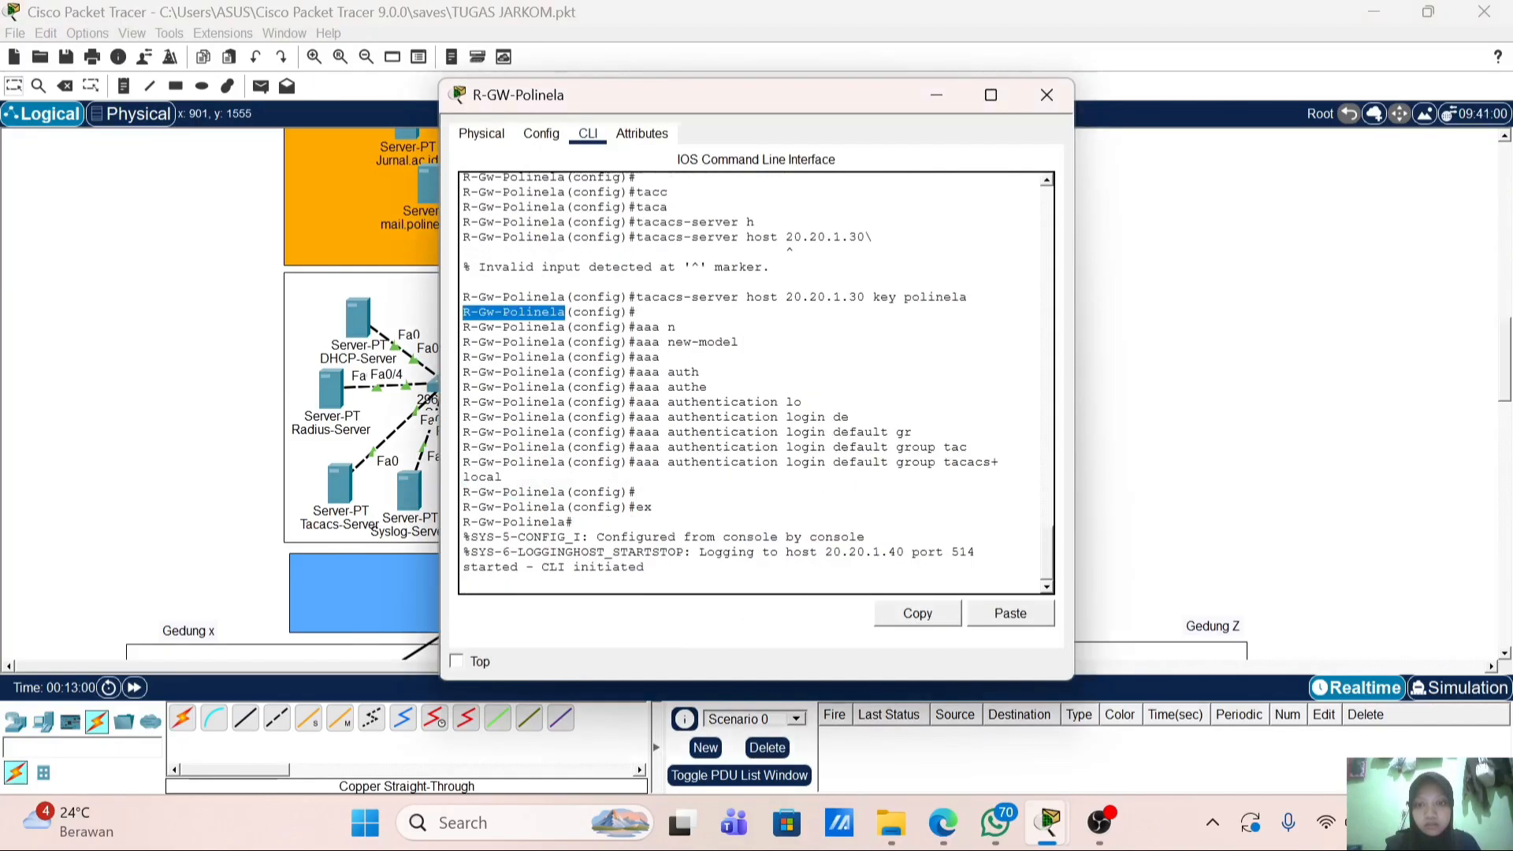
key(Return)
text(d)
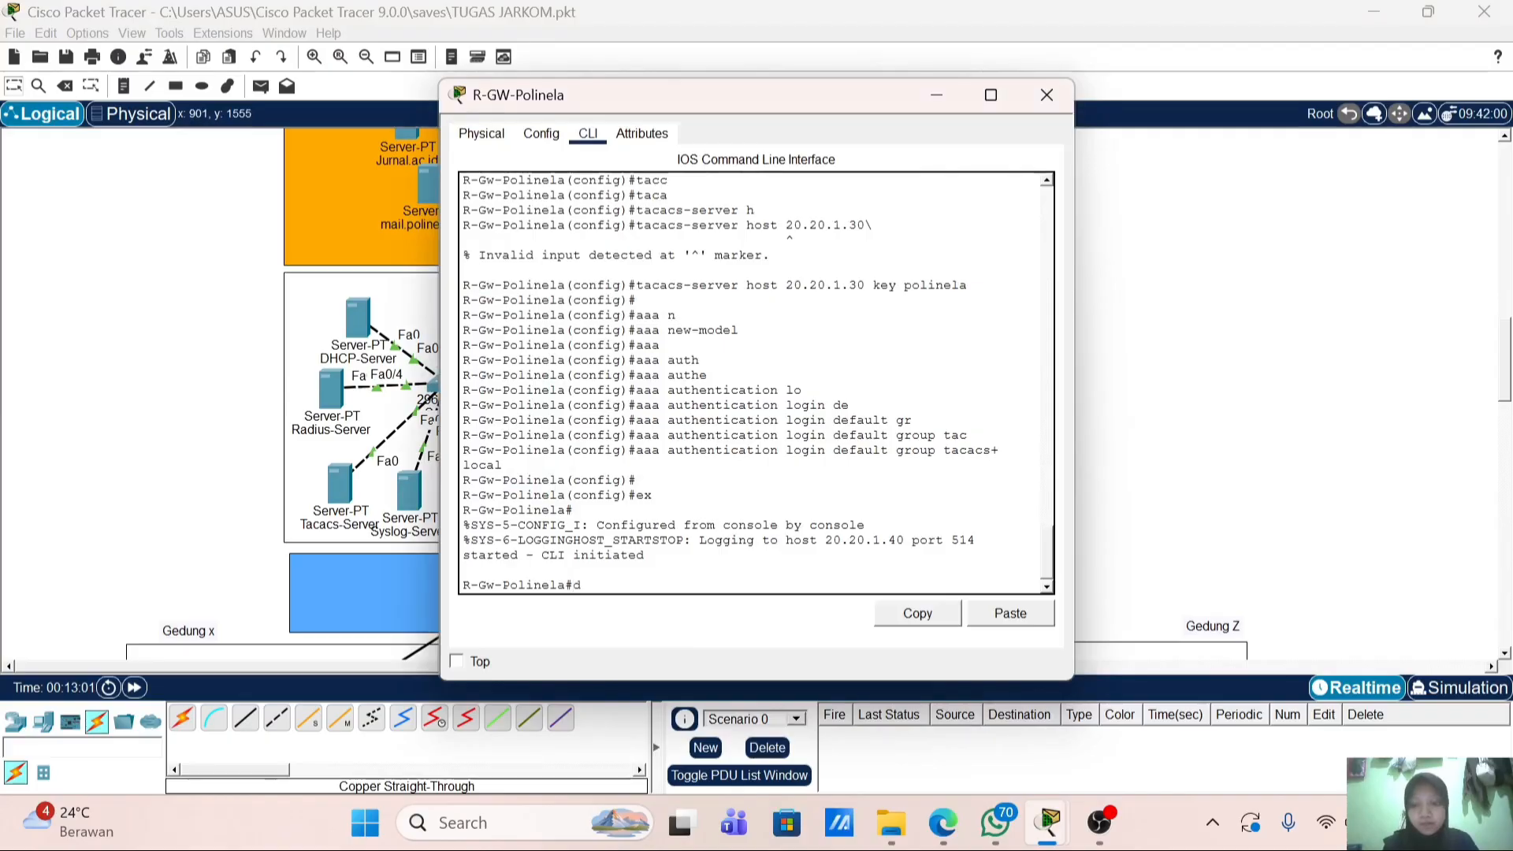
text(o)
text(nd)
key(Return)
key(Return)
key(Return)
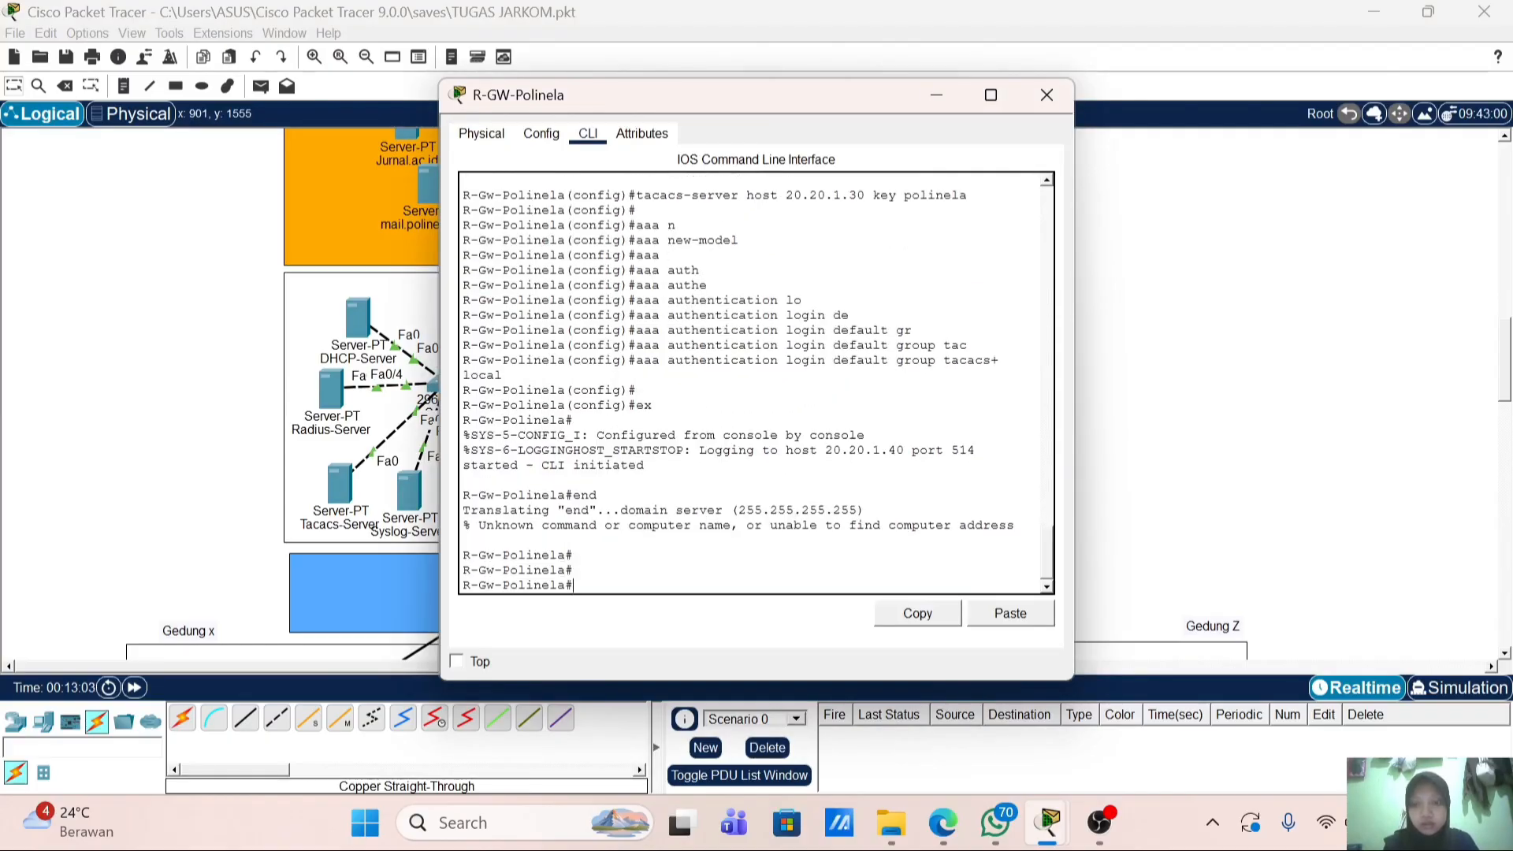
text(wr)
key(Return)
key(Return)
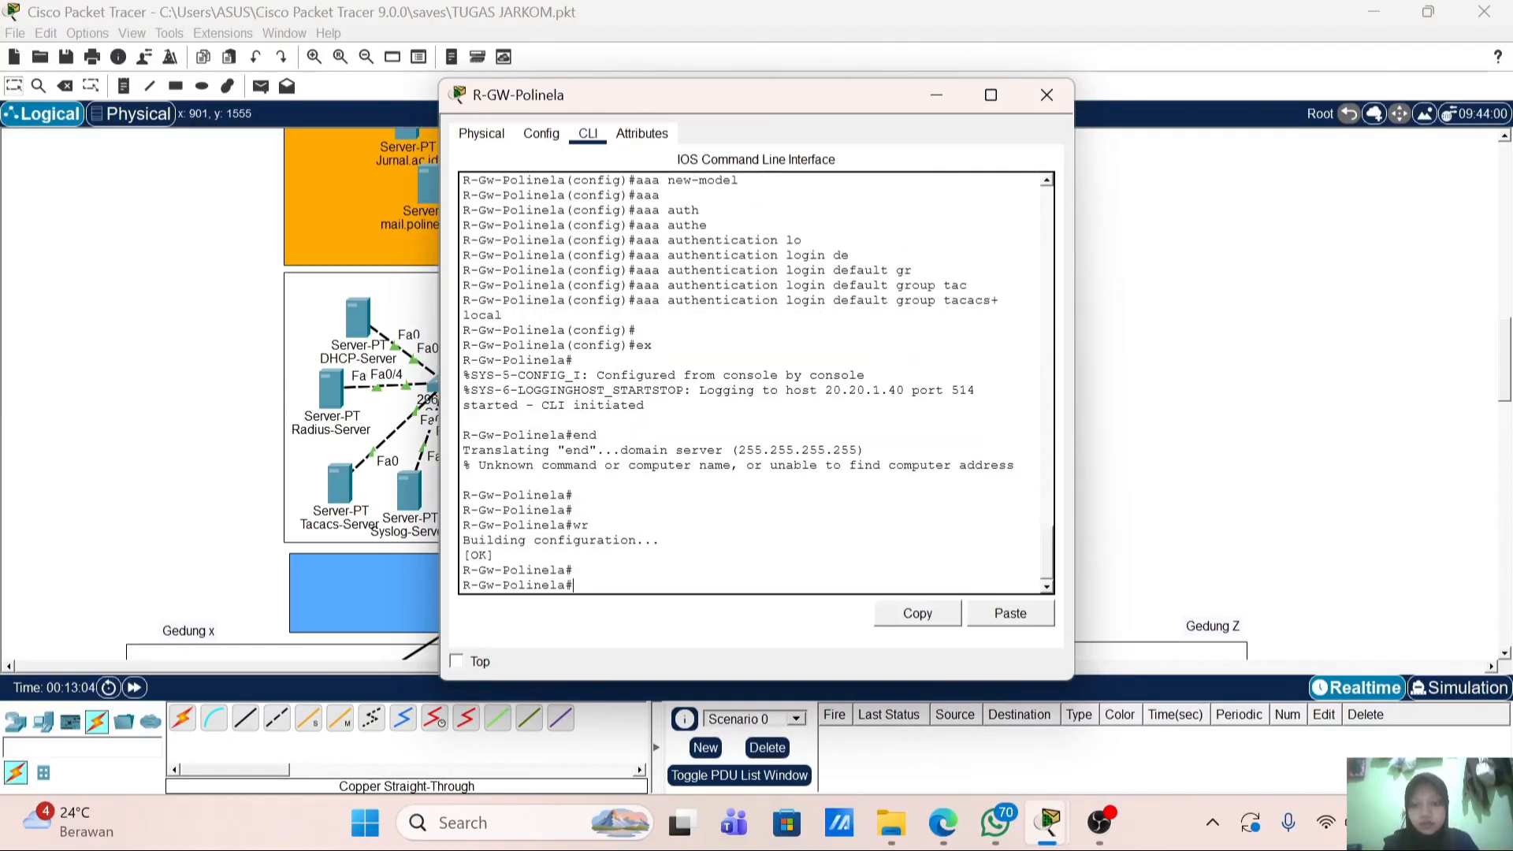
Step: Run 'show clock detail' to confirm the router's time source is NTP
text(sh clo)
key(Tab)
text(d)
key(Tab)
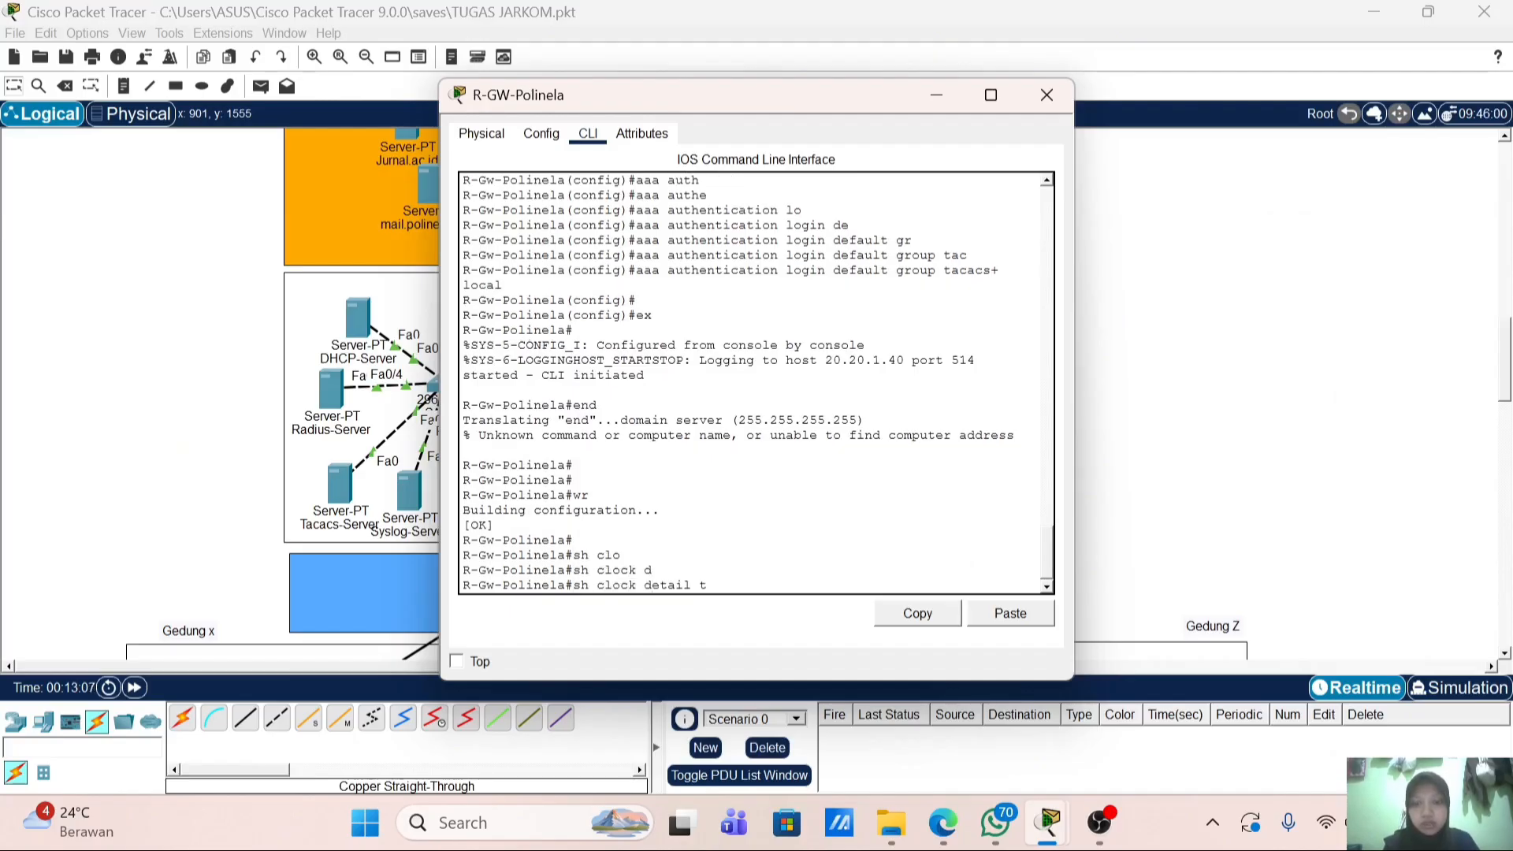
key(BackSpace)
key(Return)
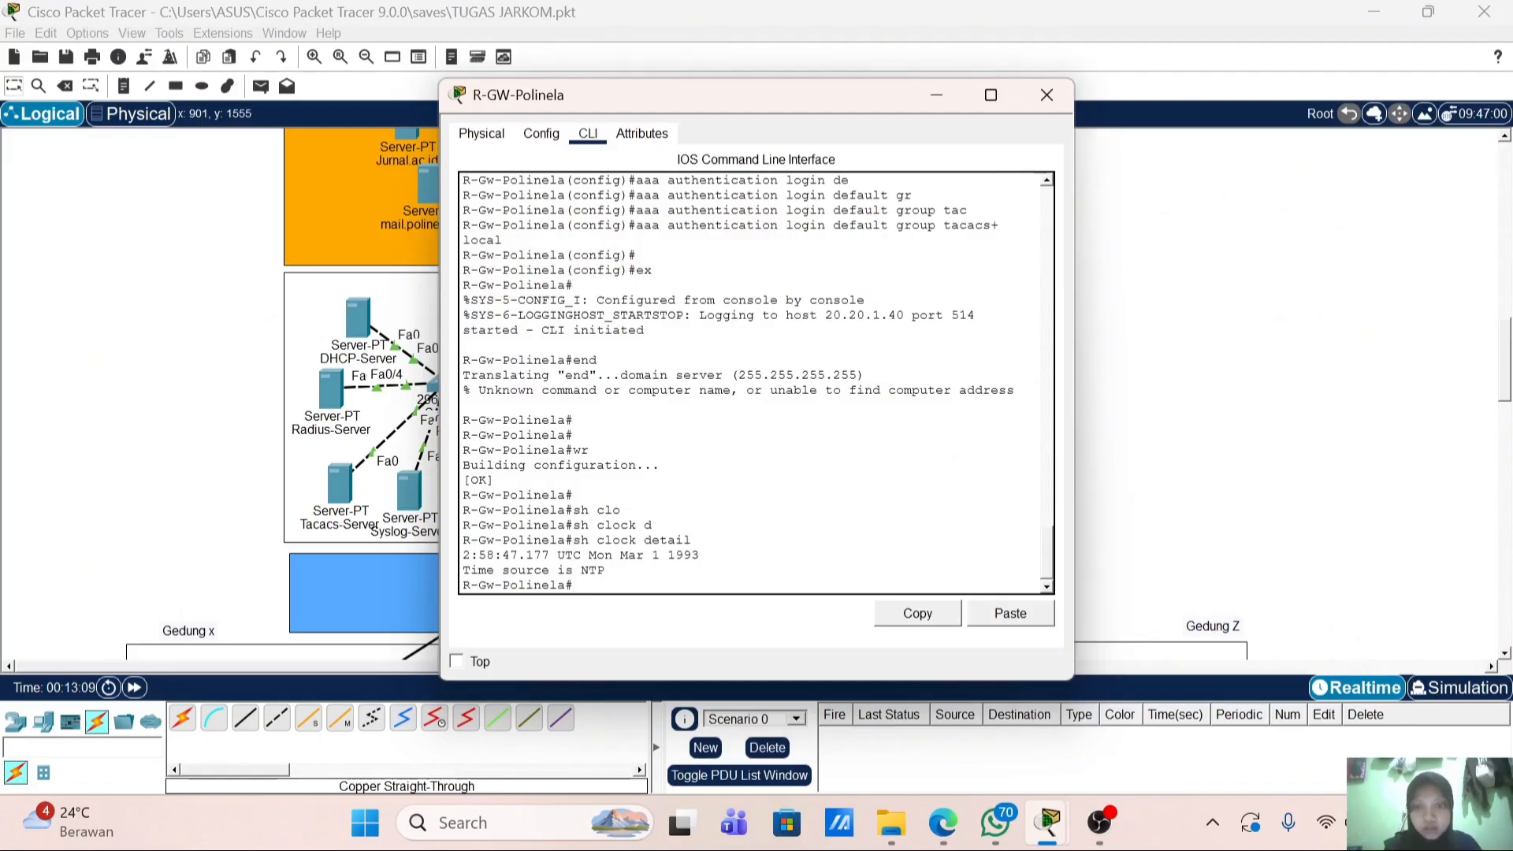
click(1045, 96)
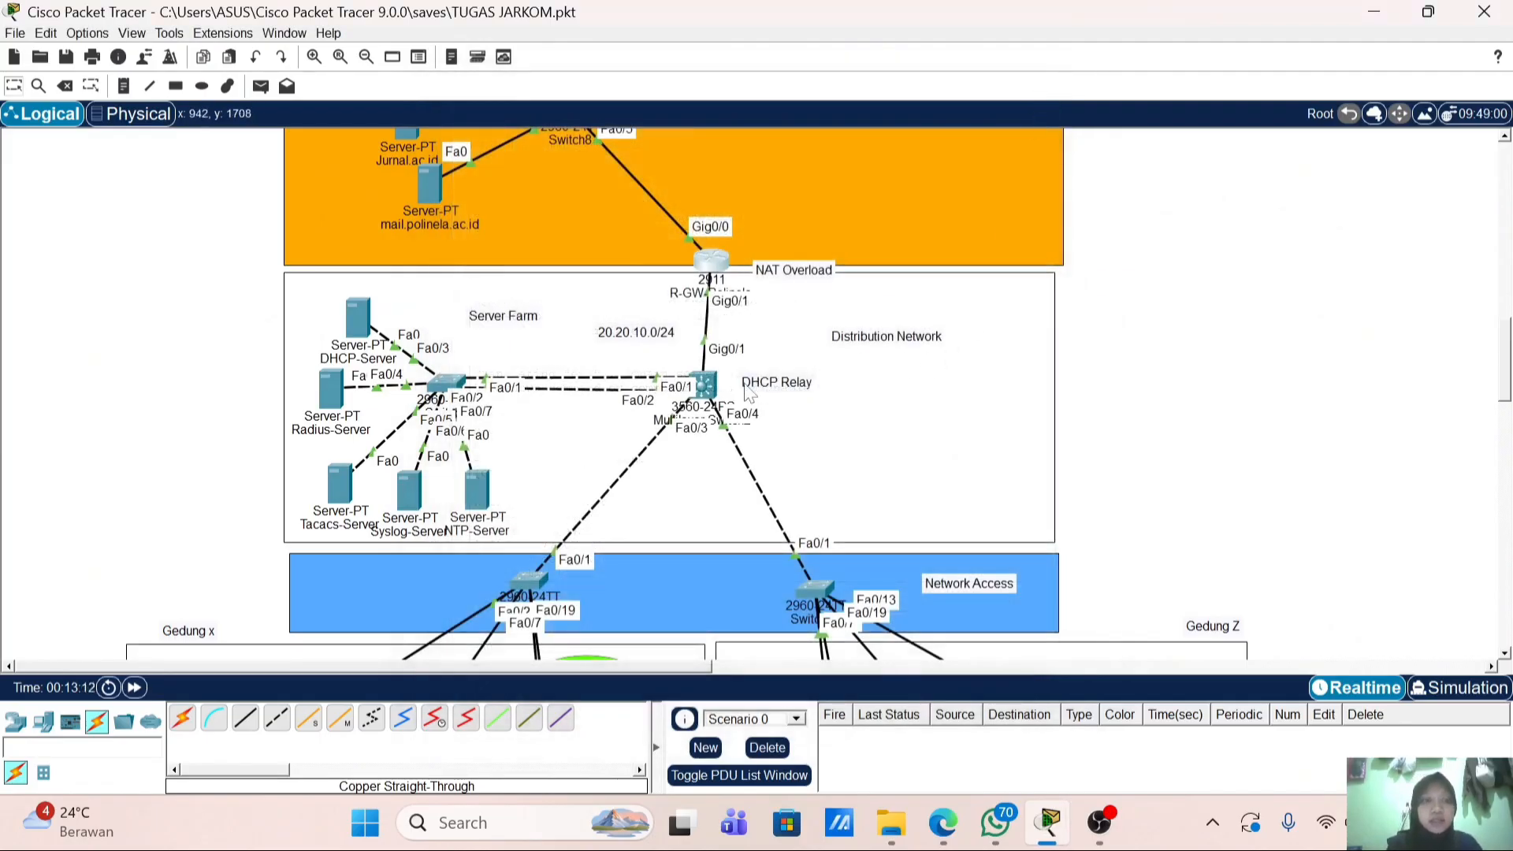
Step: Set the MLS-Distribution banner motd to 'Authorized access only'
click(705, 388)
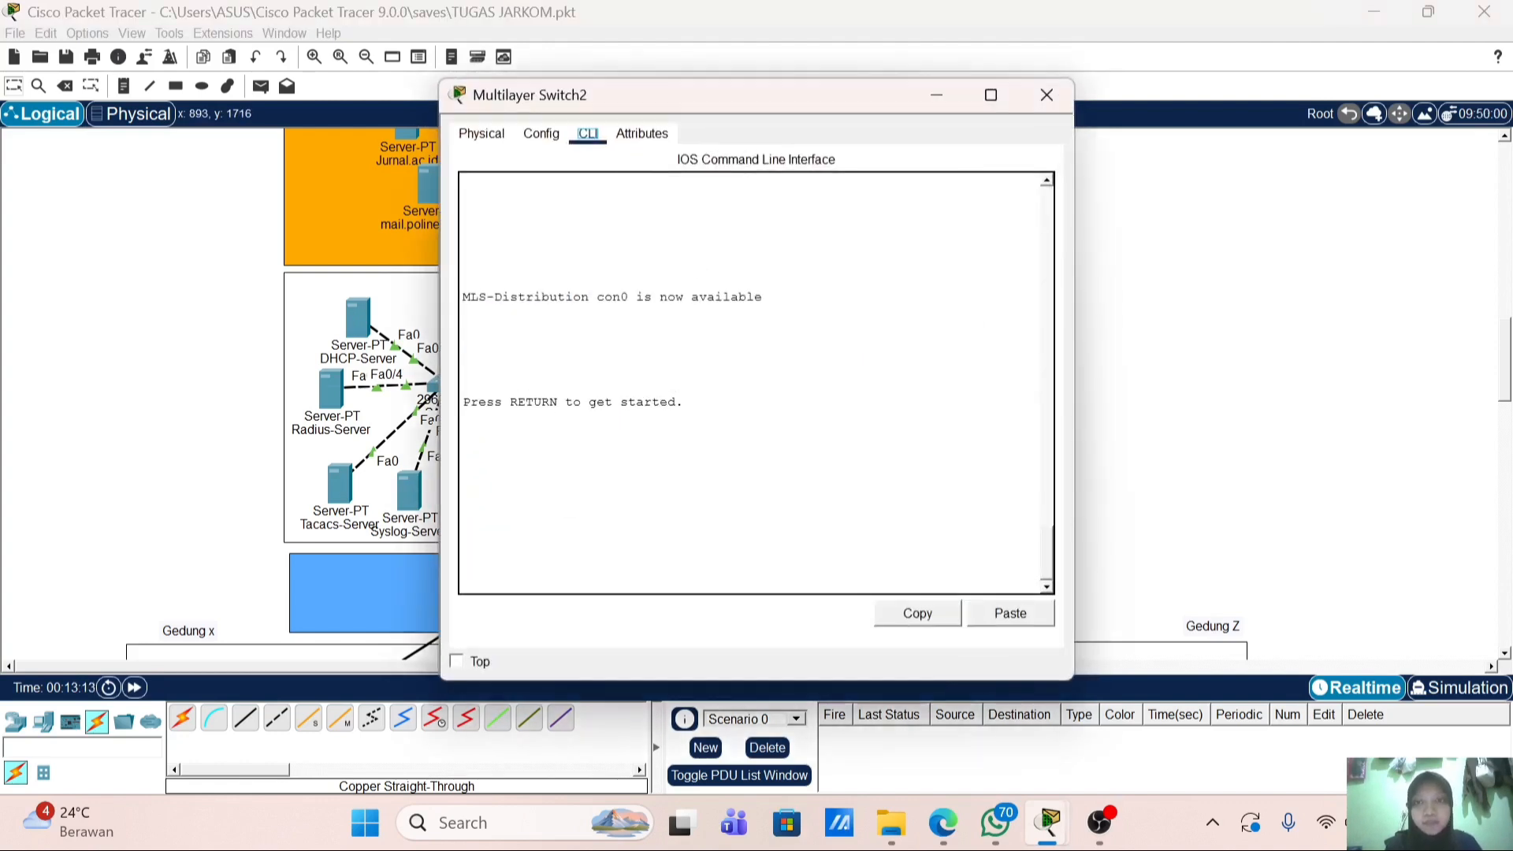
key(Return)
key(Return)
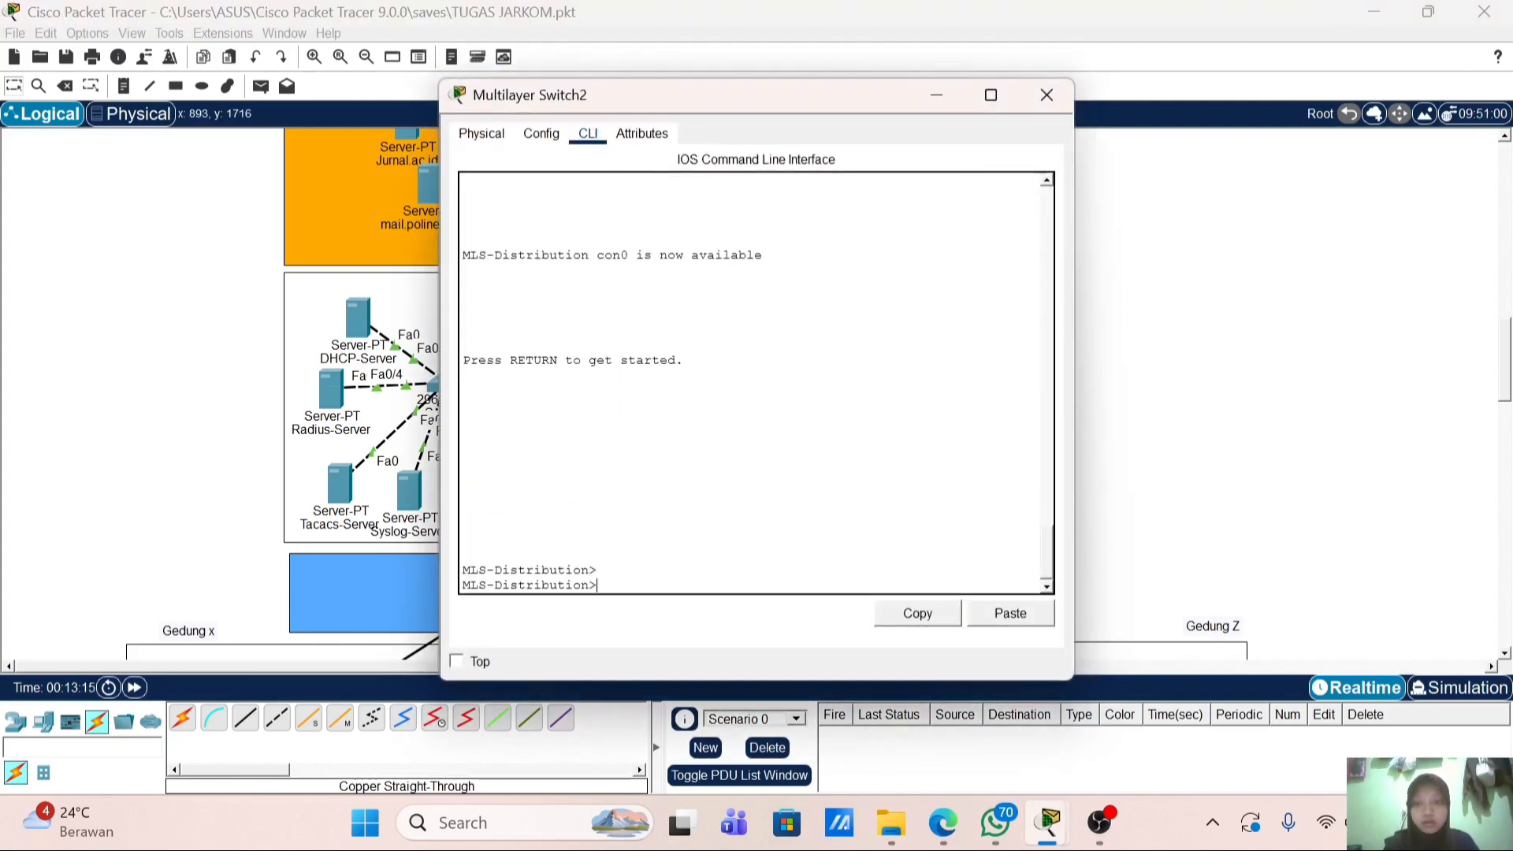
text(en)
key(Return)
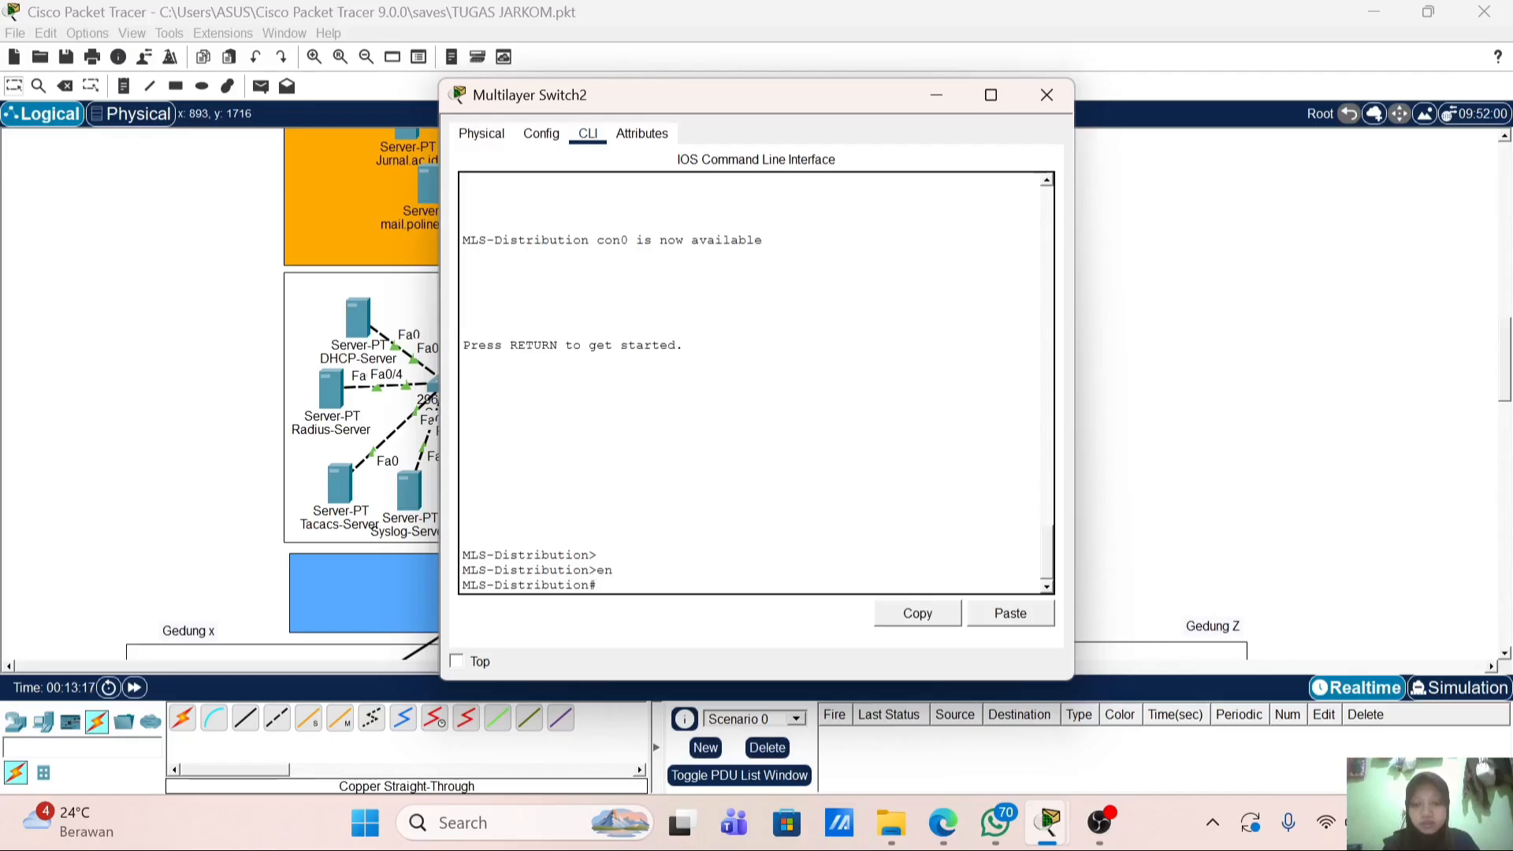
text(ba)
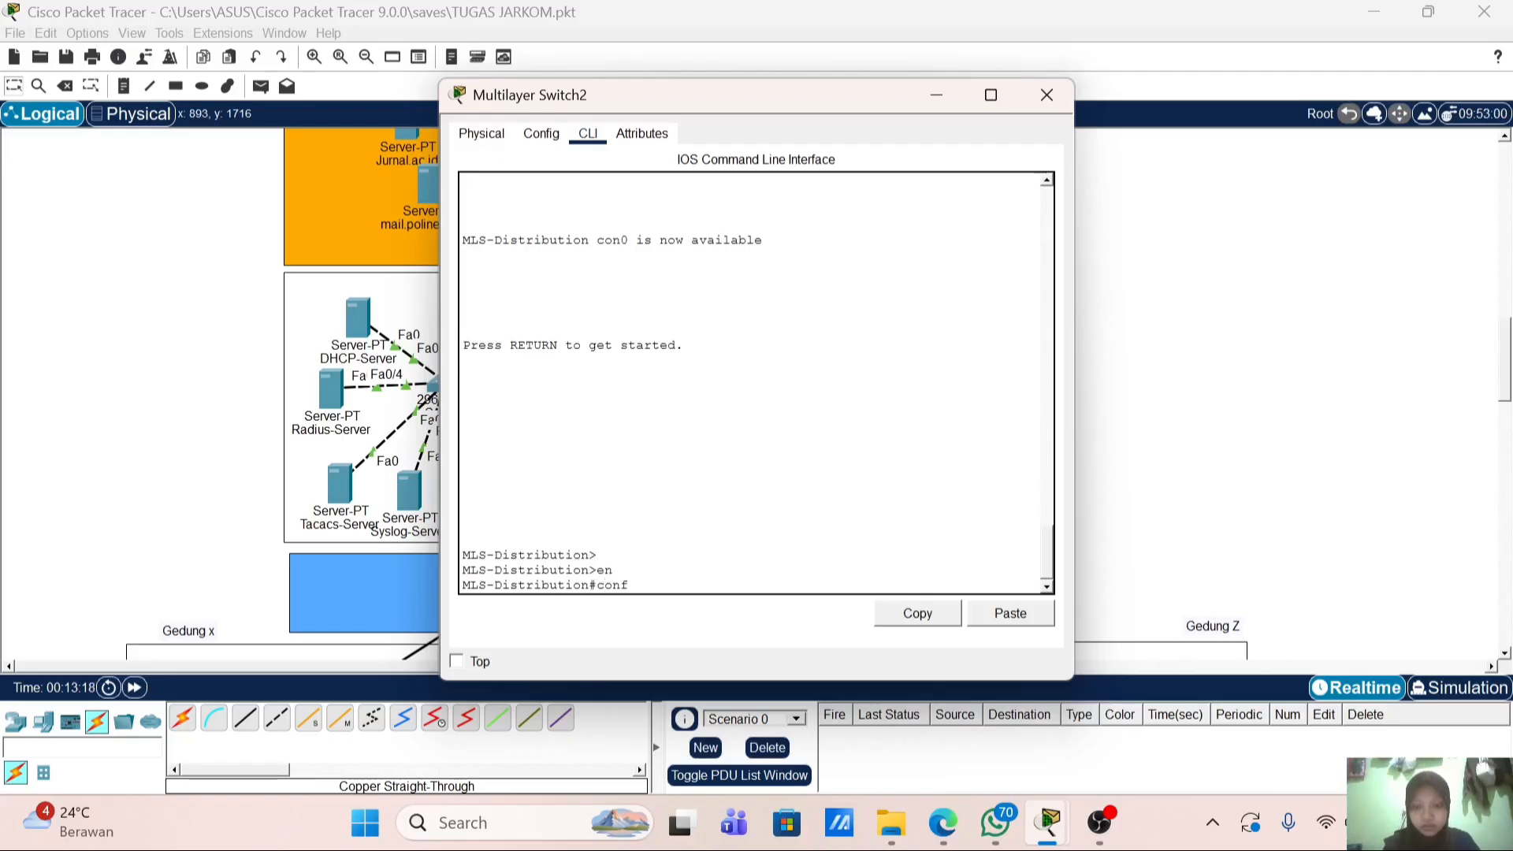
key(Return)
text(bann)
key(Tab)
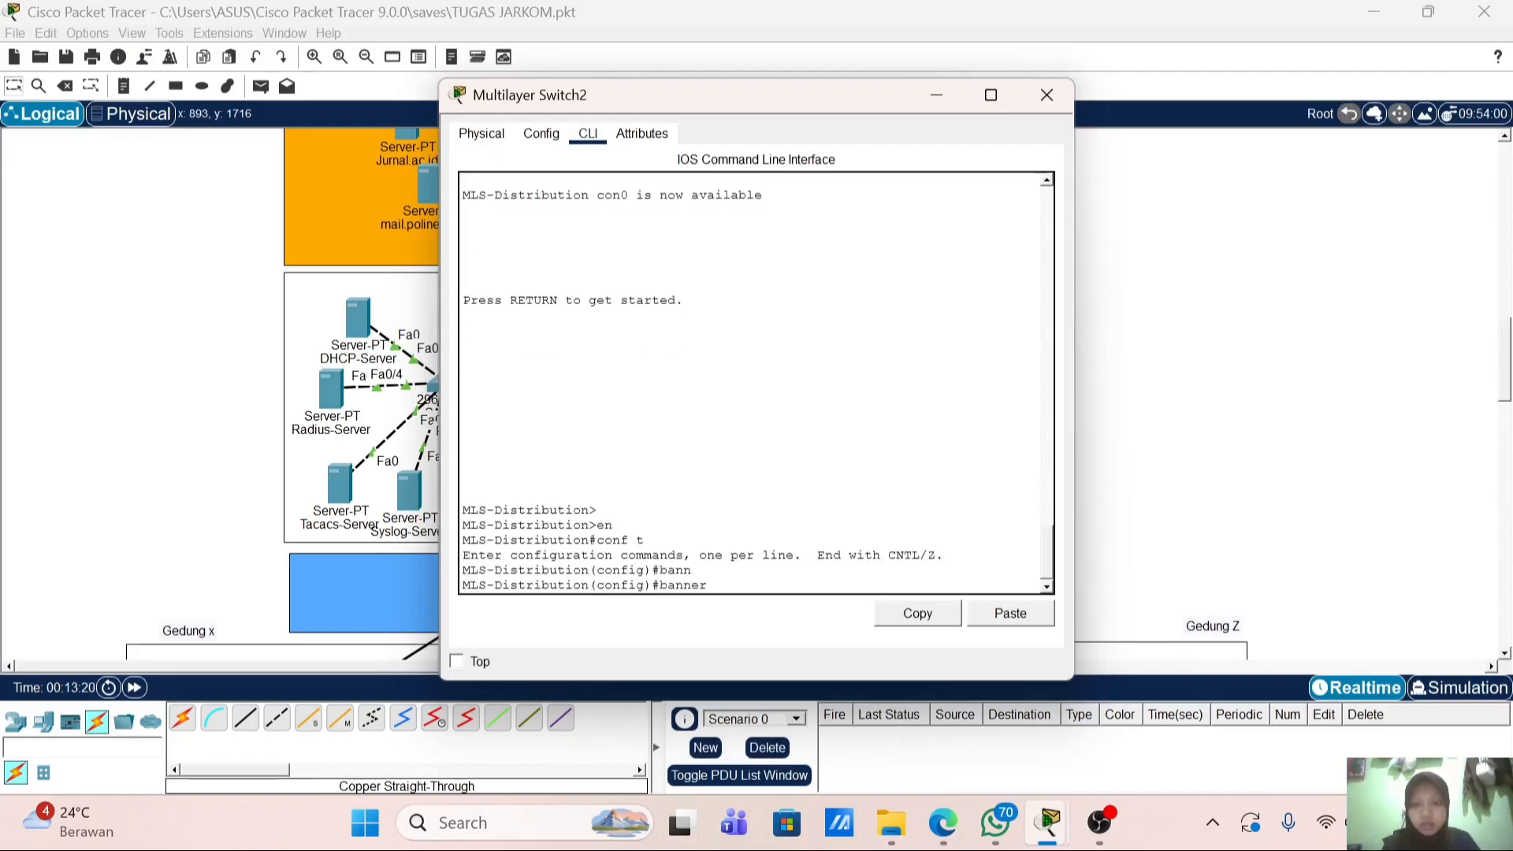
text(m)
key(Tab)
text(#)
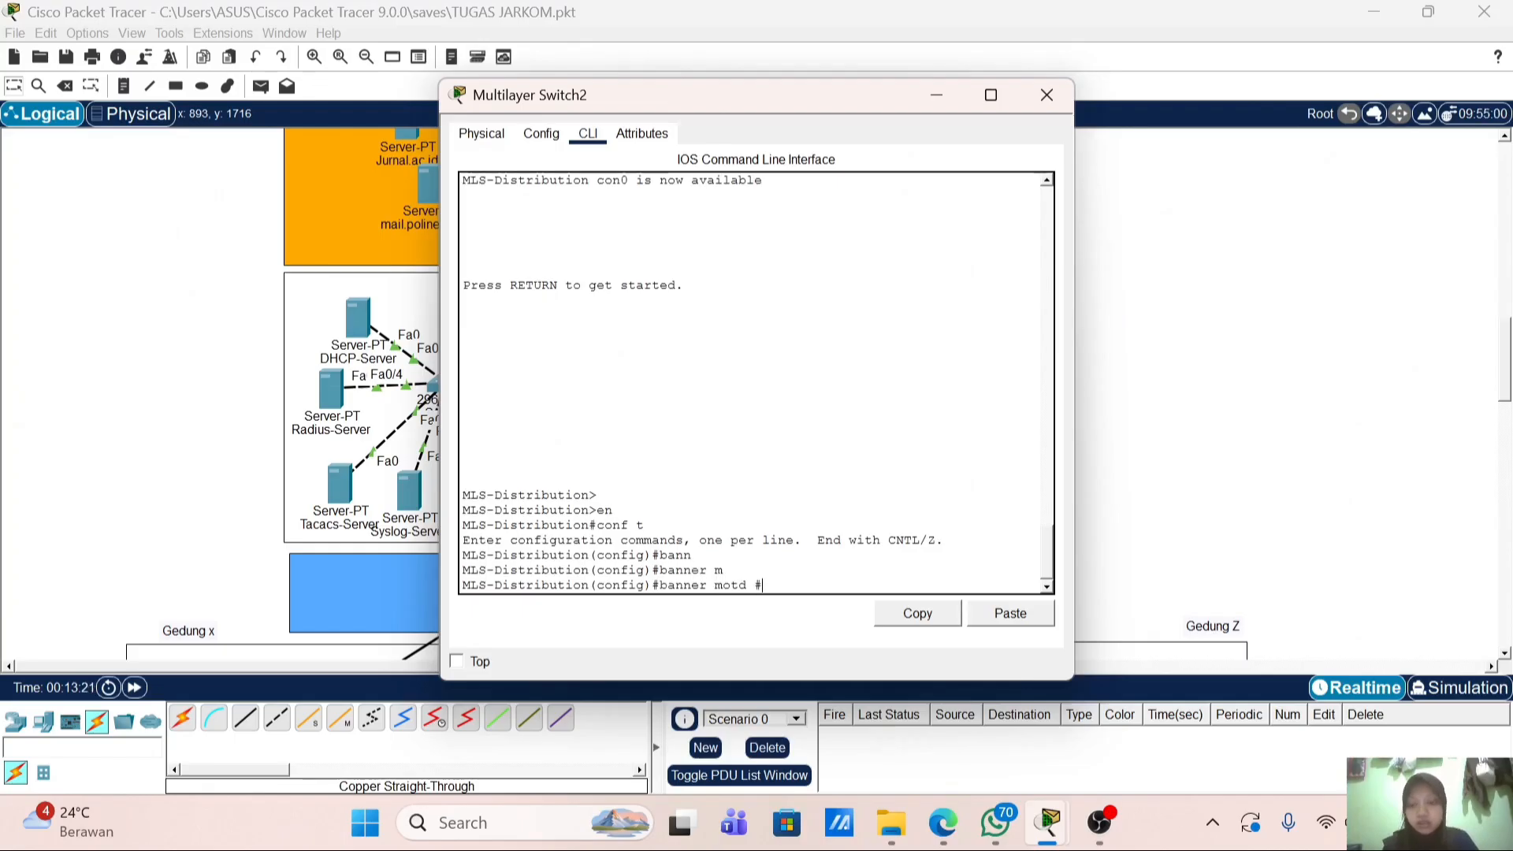
text(Author)
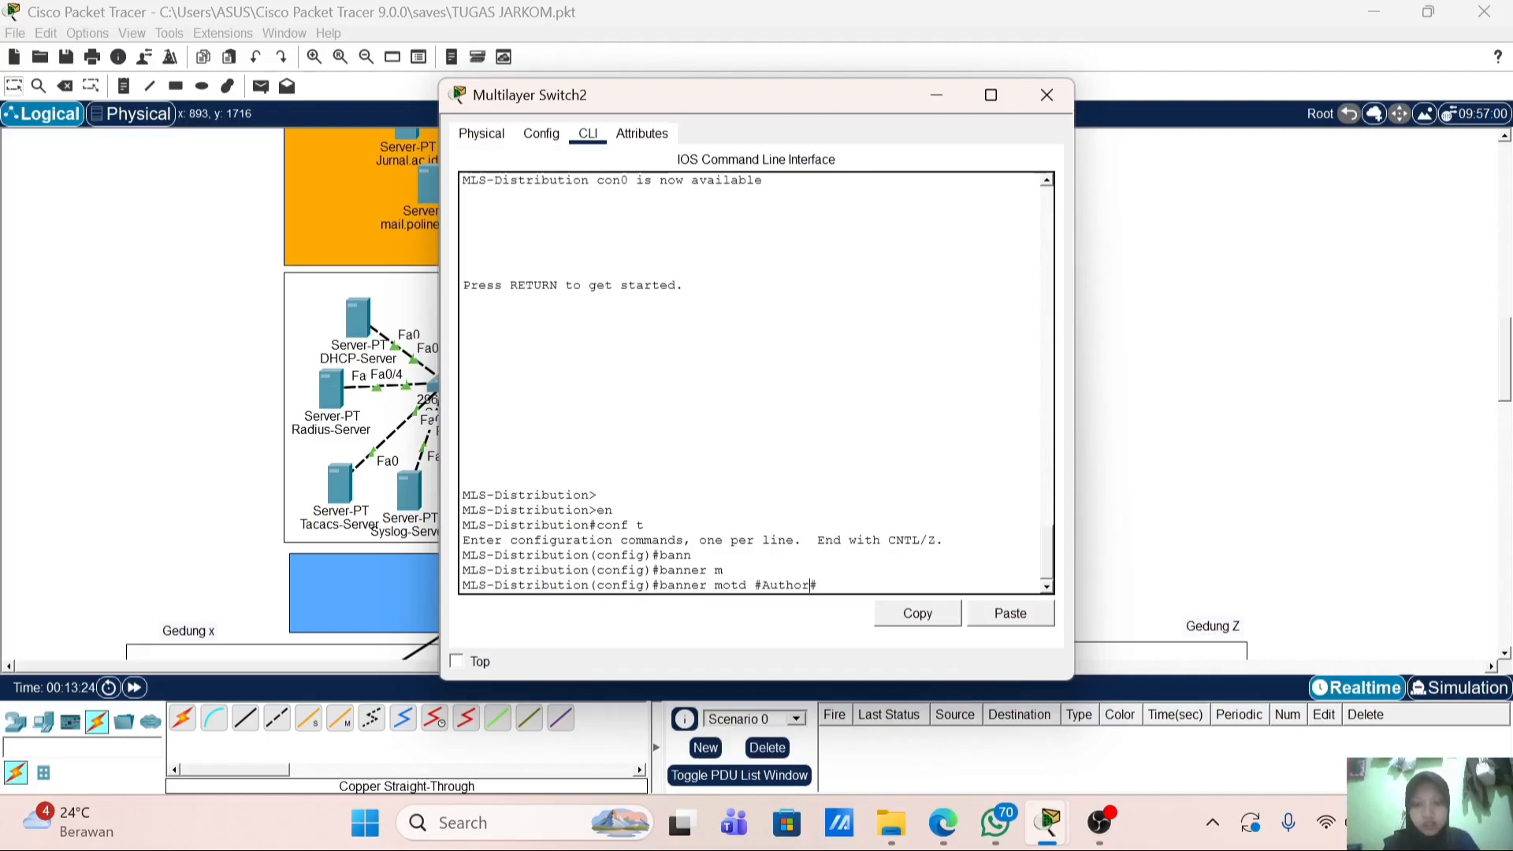
text(ize)
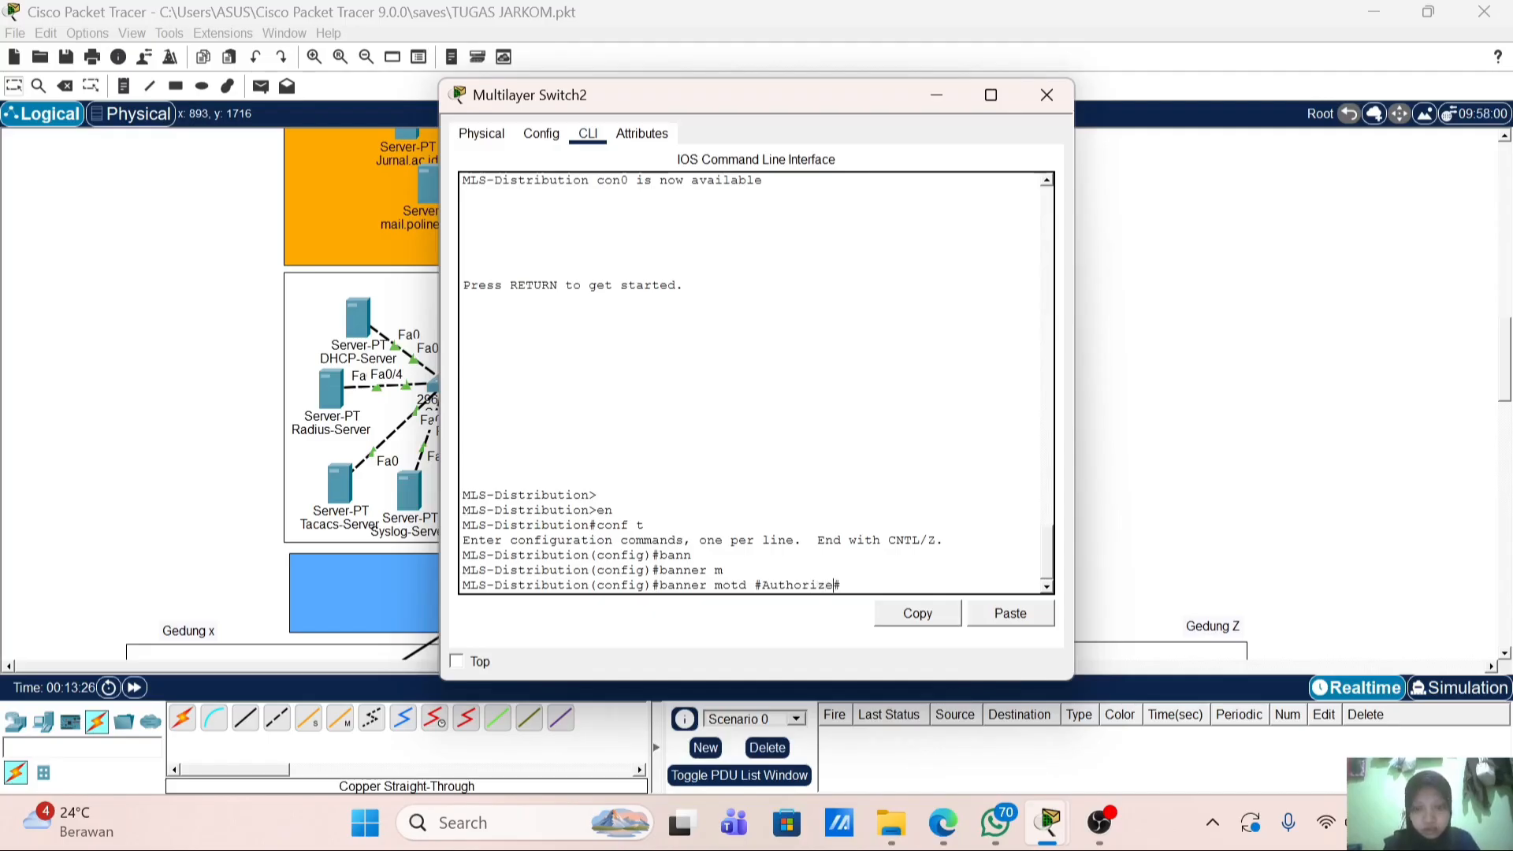
text(d access o)
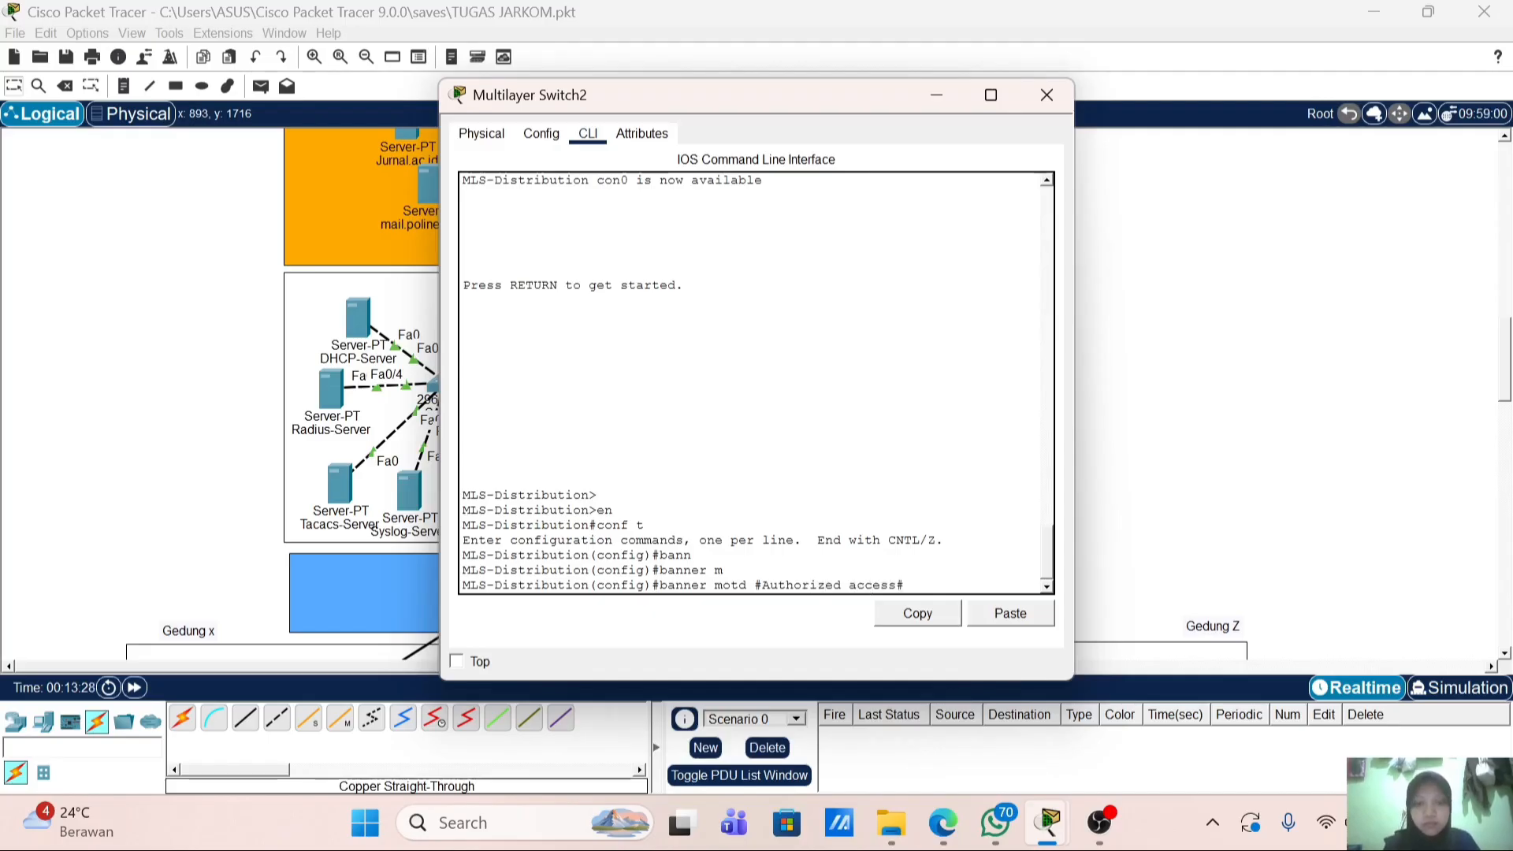
text(nl)
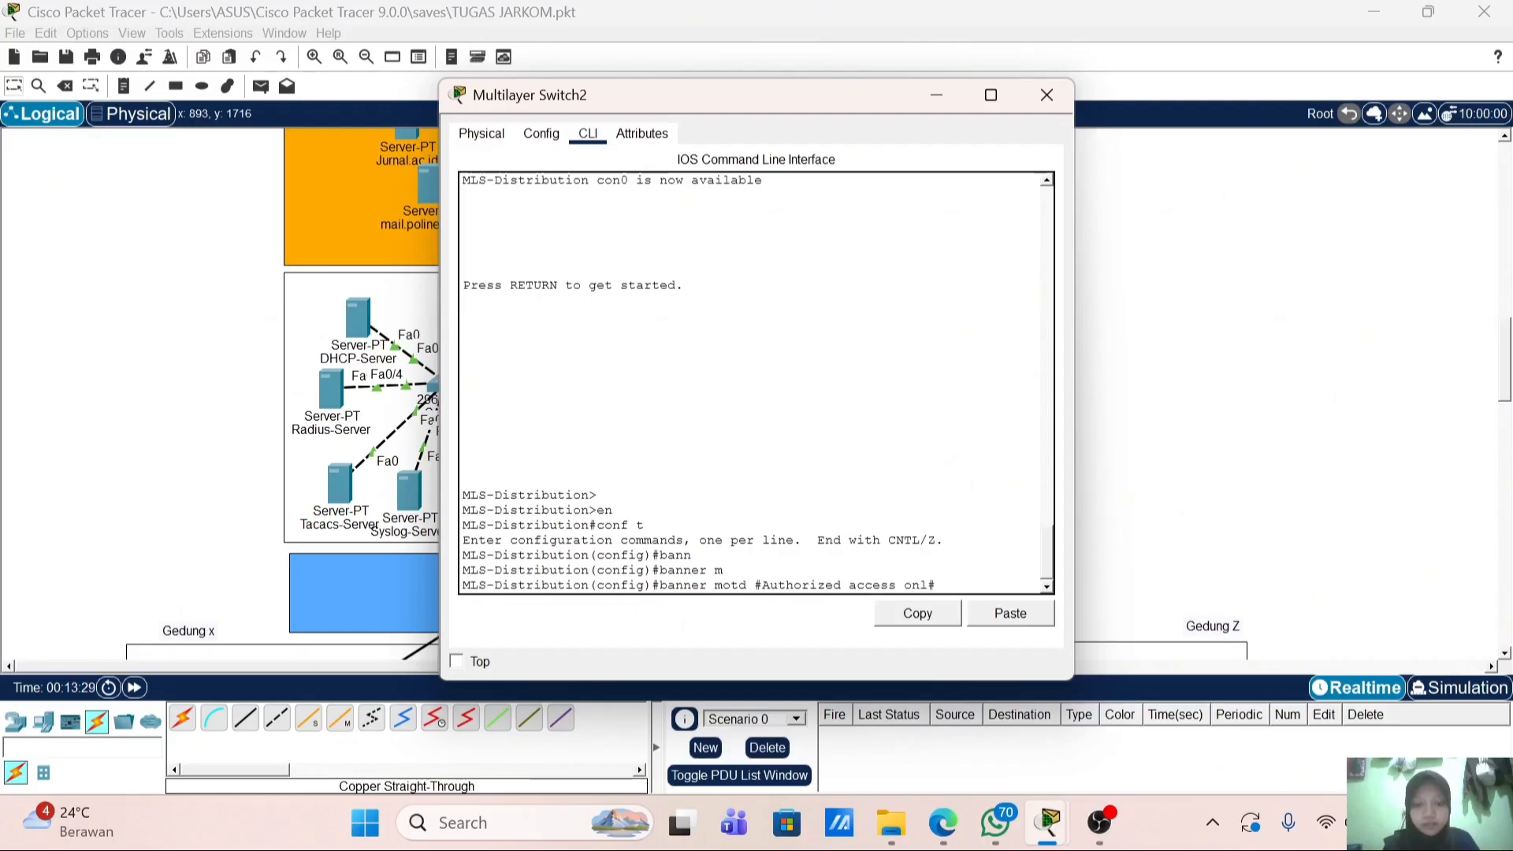
text(y#)
key(Return)
Step: Create user admin with privilege 15 and a secret password
text(istribution(config)#i)
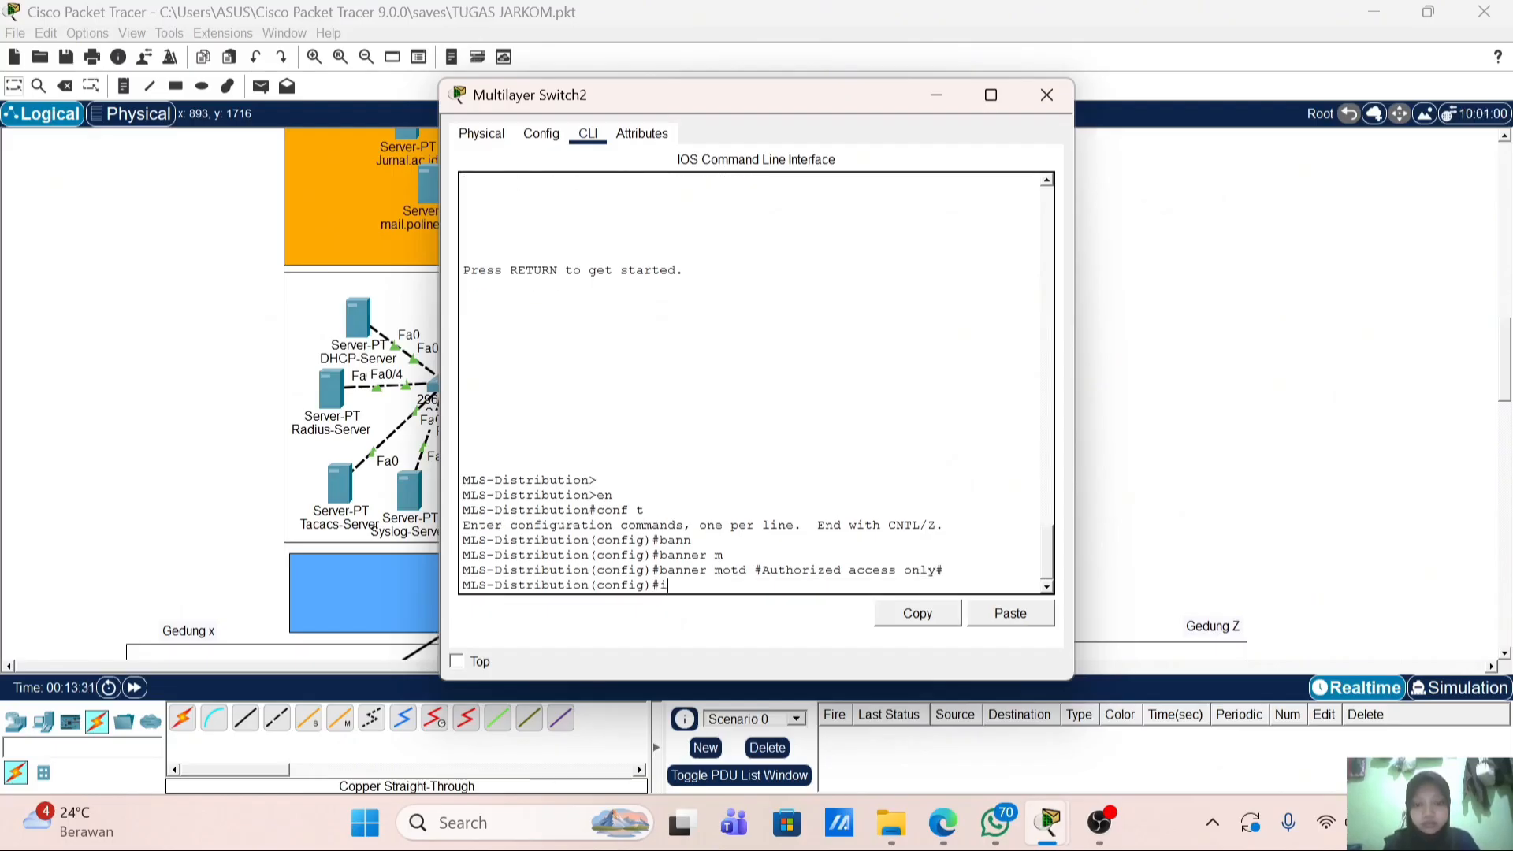
text(admin)
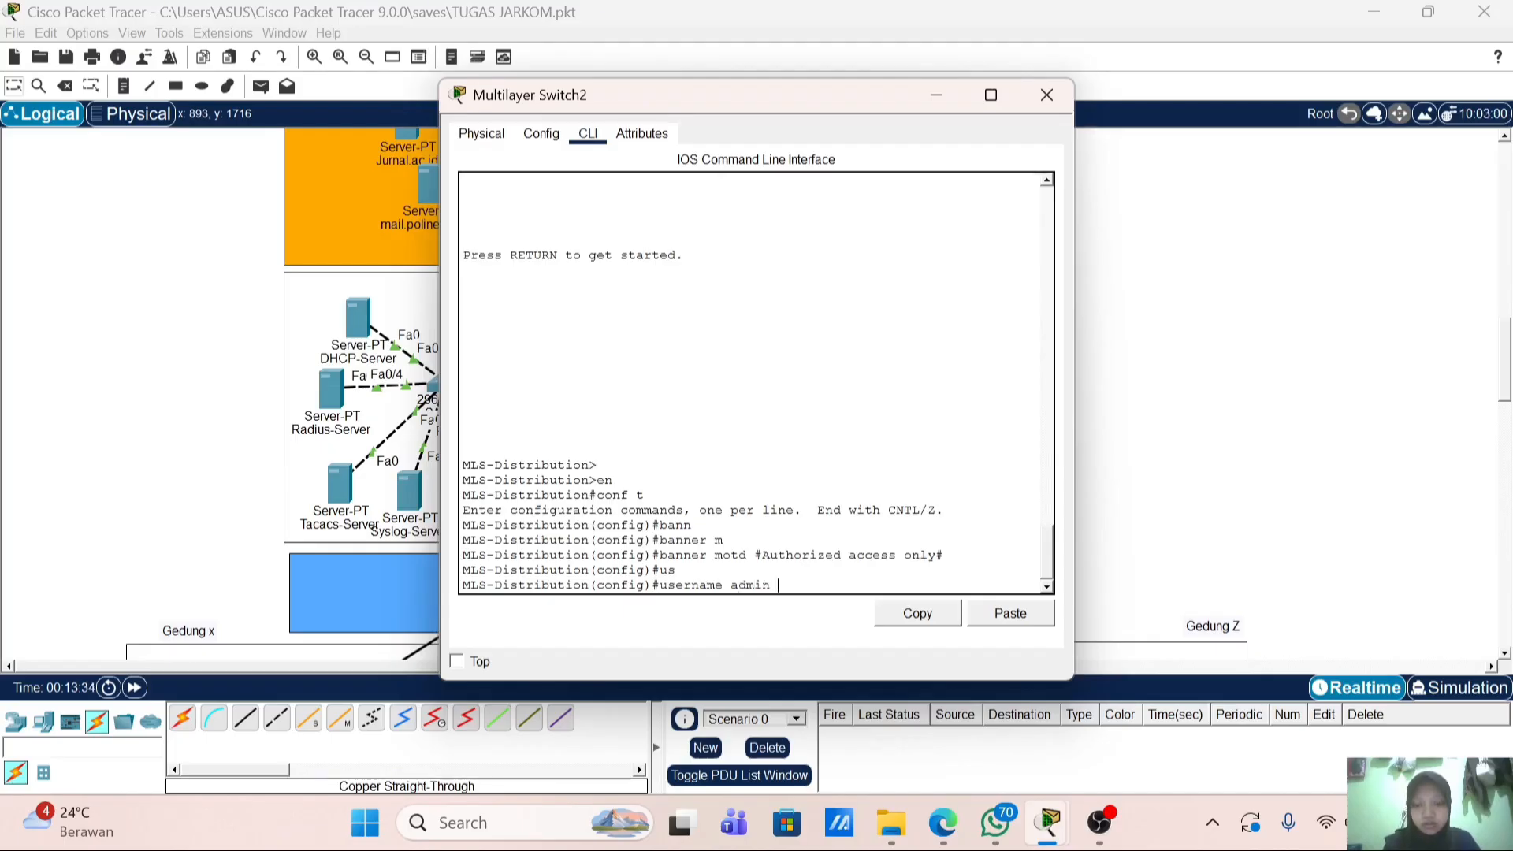
text( pr)
key(Tab)
text(15)
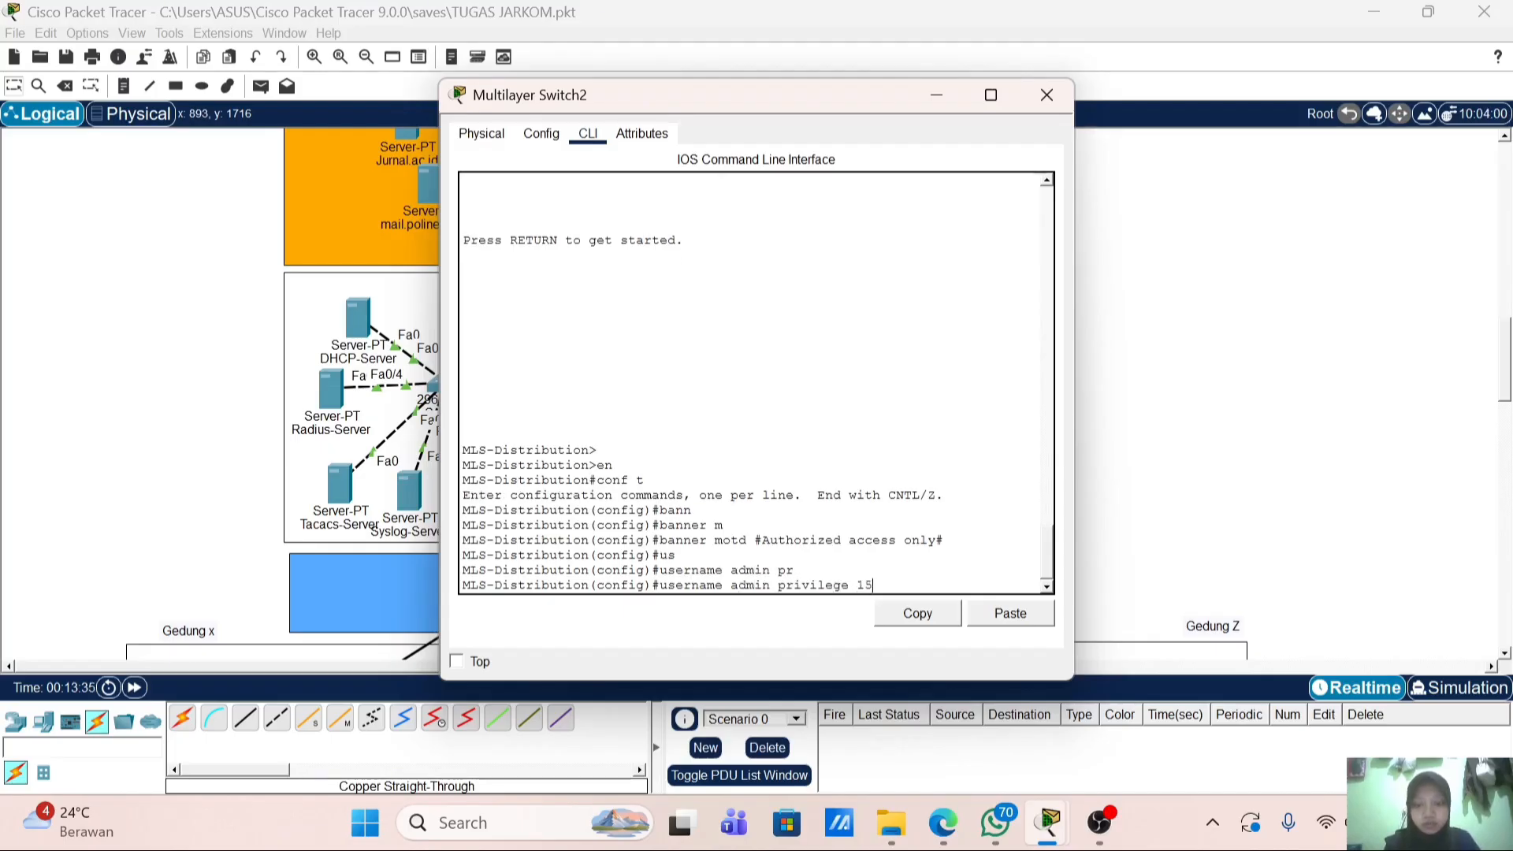
text( se)
key(Tab)
text(ad)
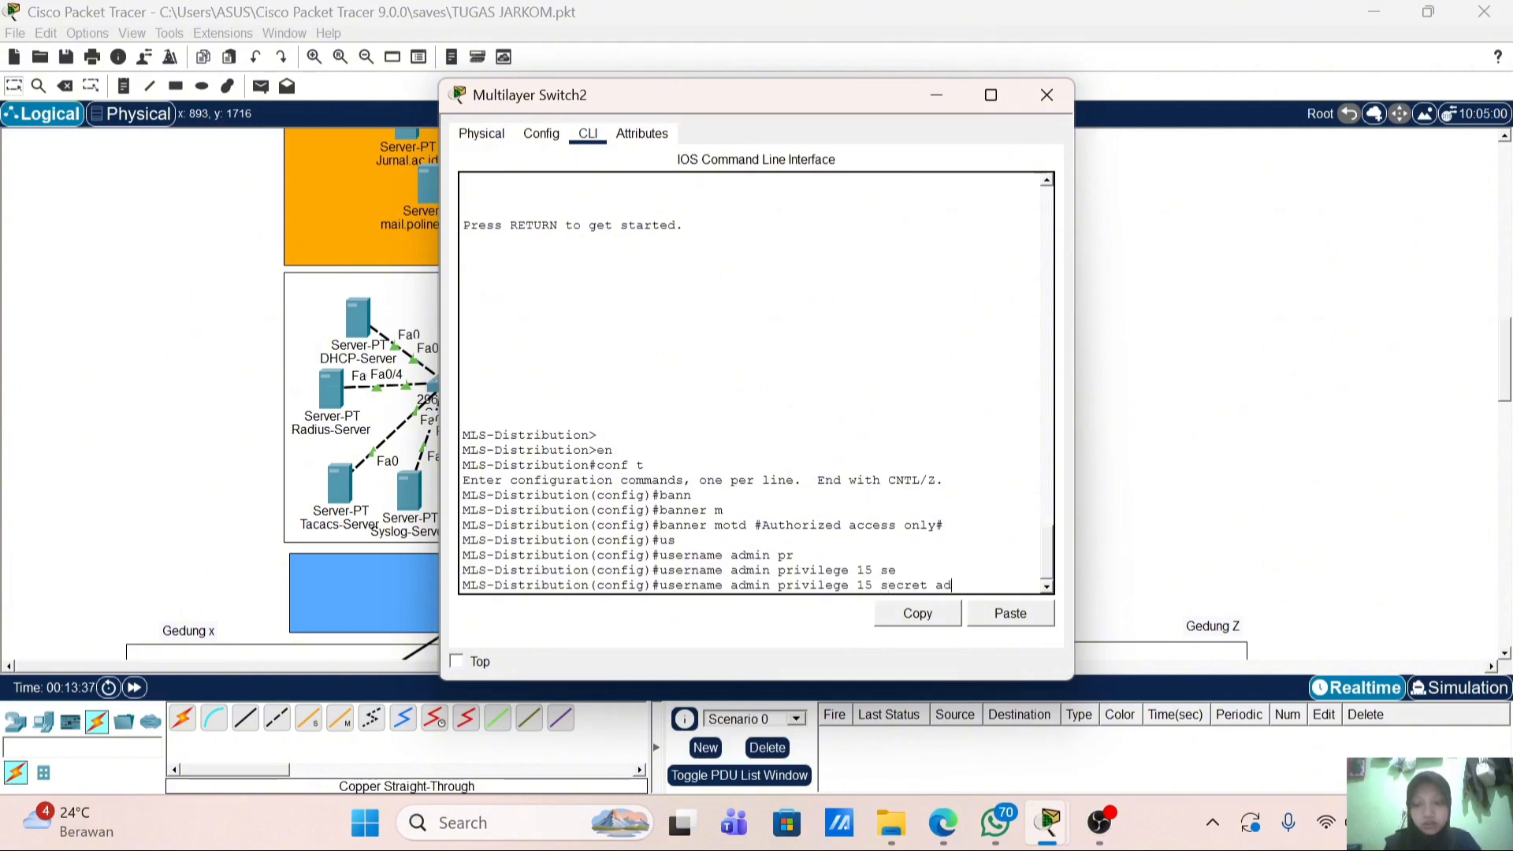
text(min123)
key(Return)
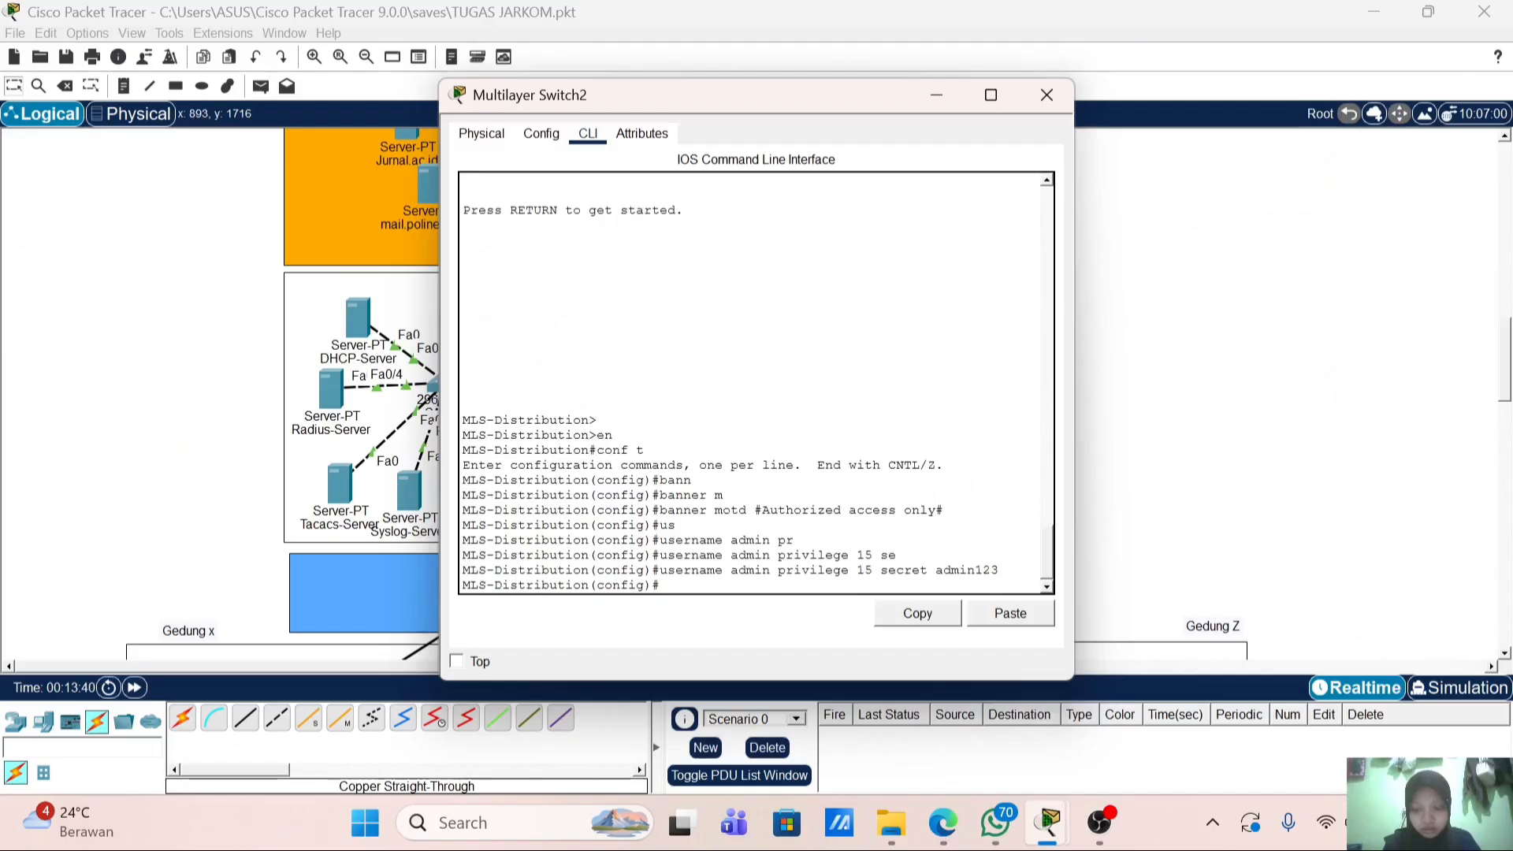
Step: Set the switch's IP domain name to polinela.local
text(ip domain-n)
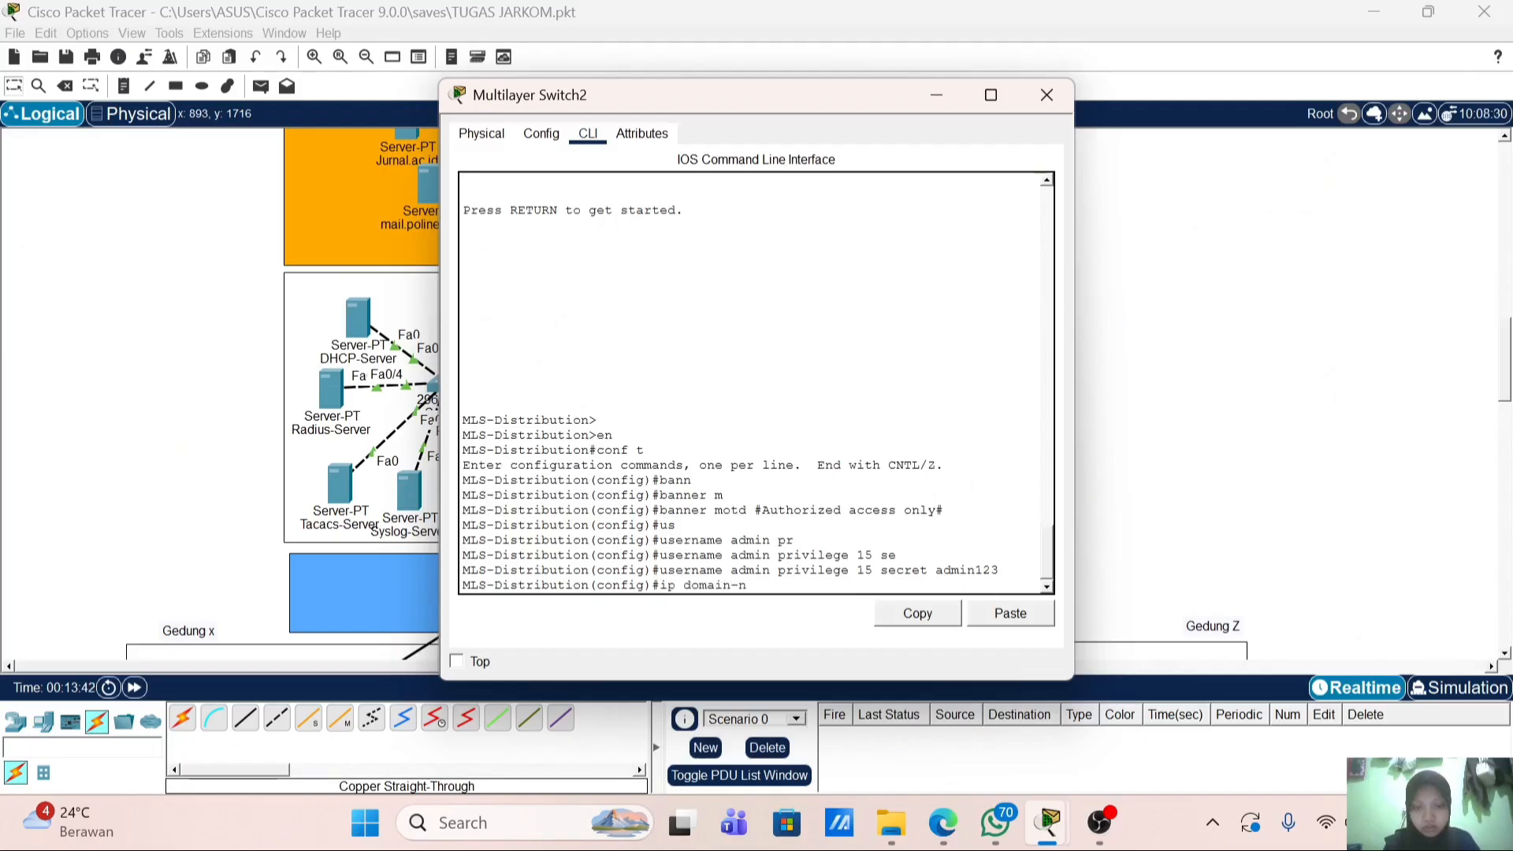
key(Tab)
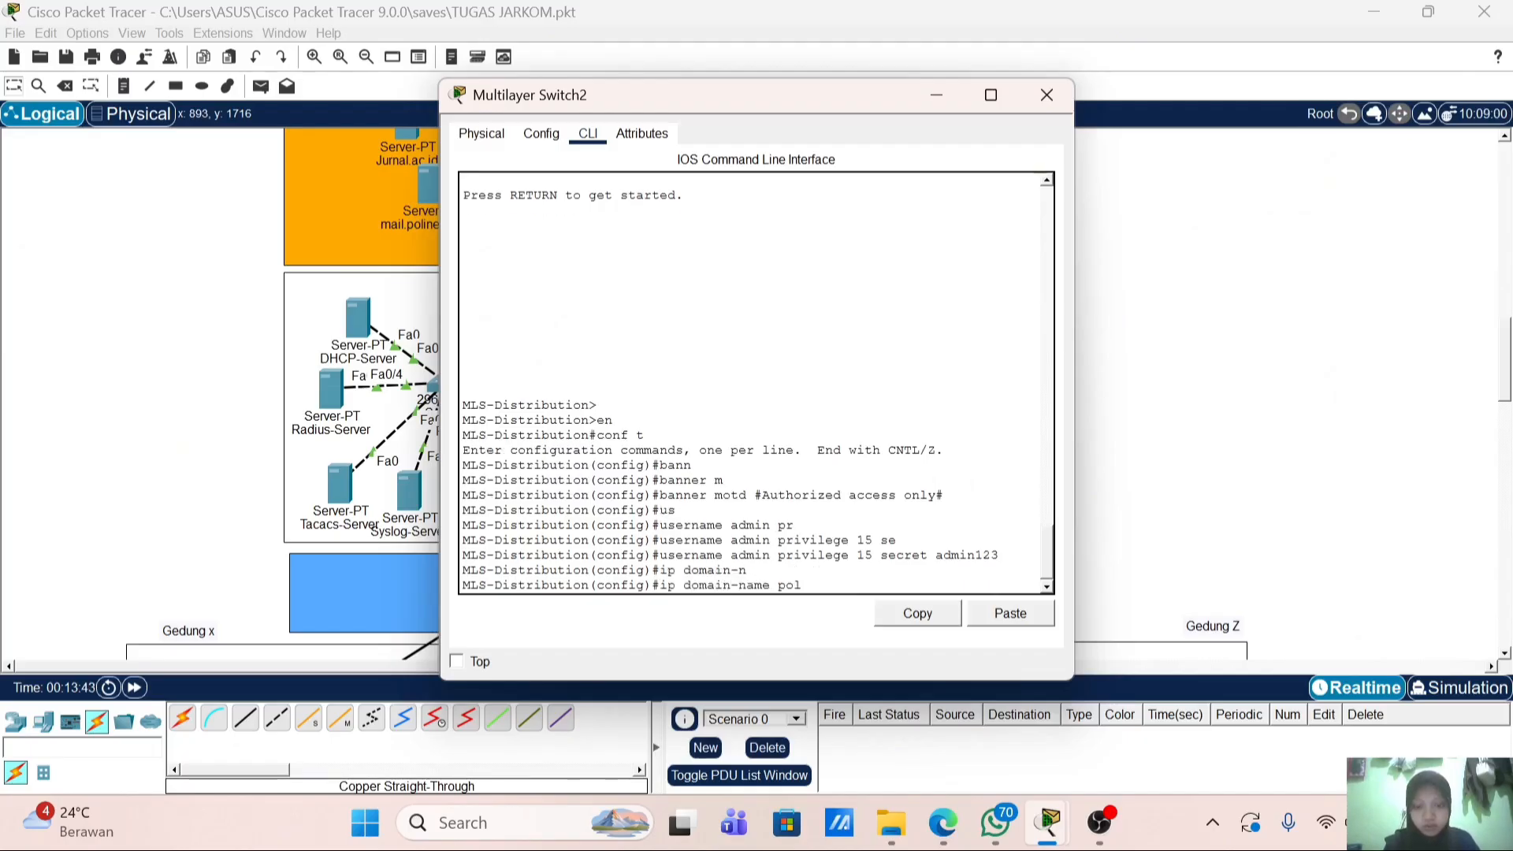
text(inela.local)
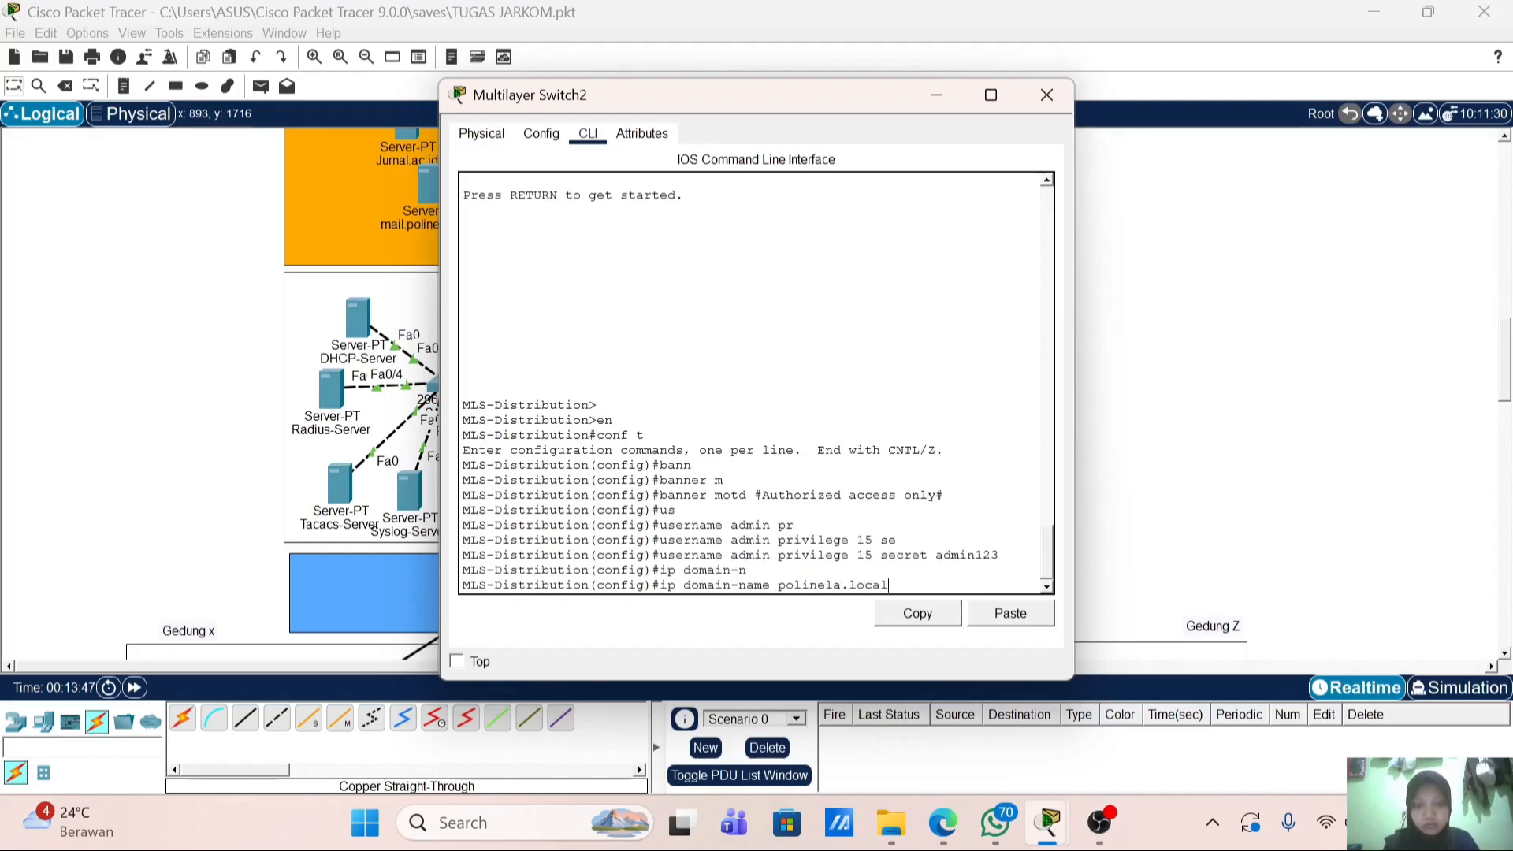
key(Return)
Step: Generate 1024-bit RSA keys and enable SSH version 2 on MLS-Distribution
text(cr)
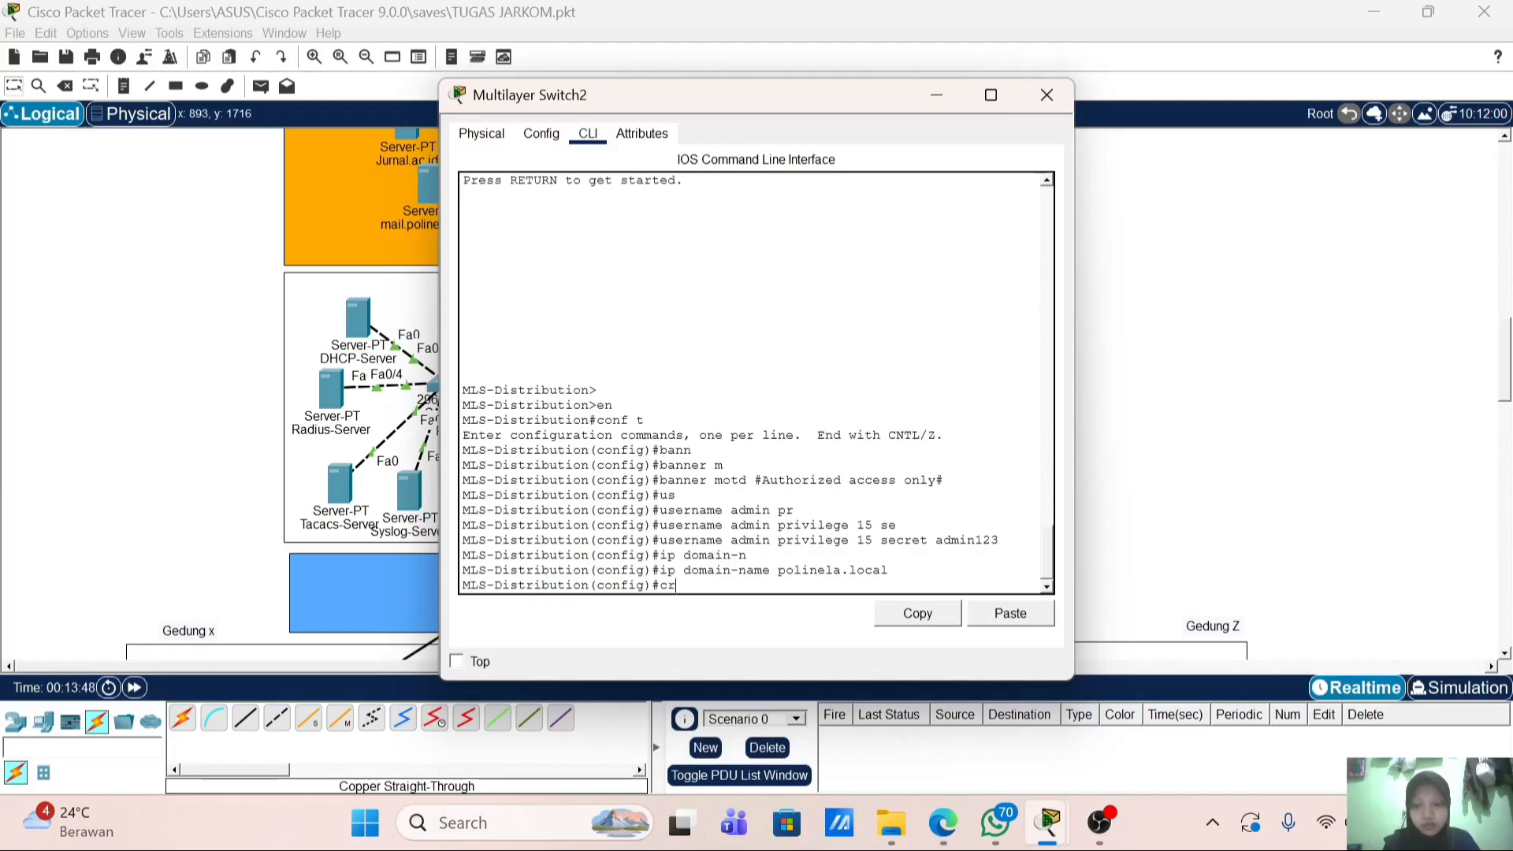
key(Tab)
text(k)
key(Tab)
text(g)
key(Tab)
text(r)
key(Tab)
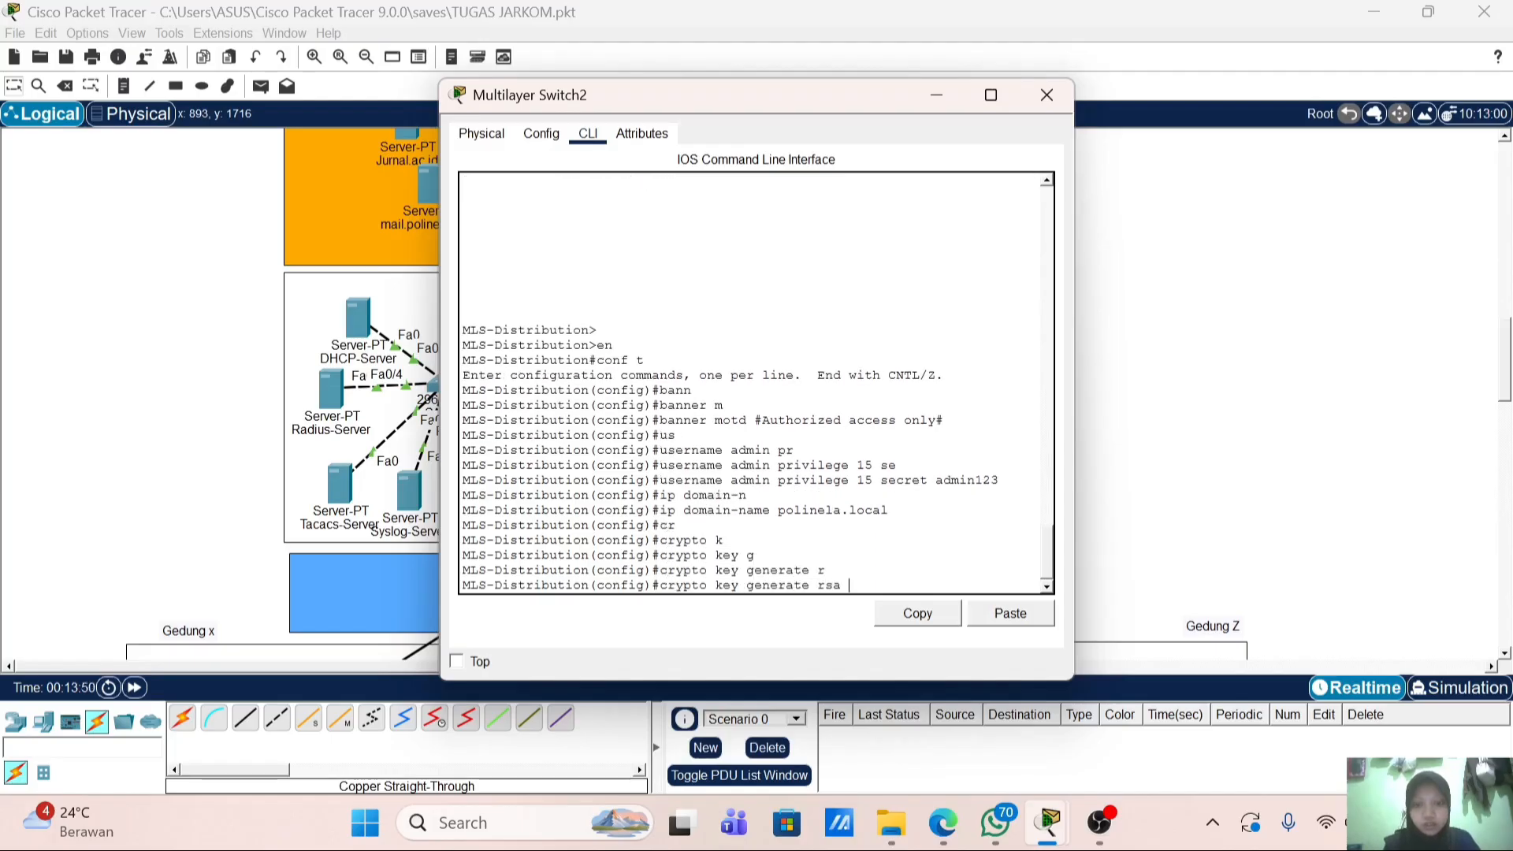
key(Return)
text(1024)
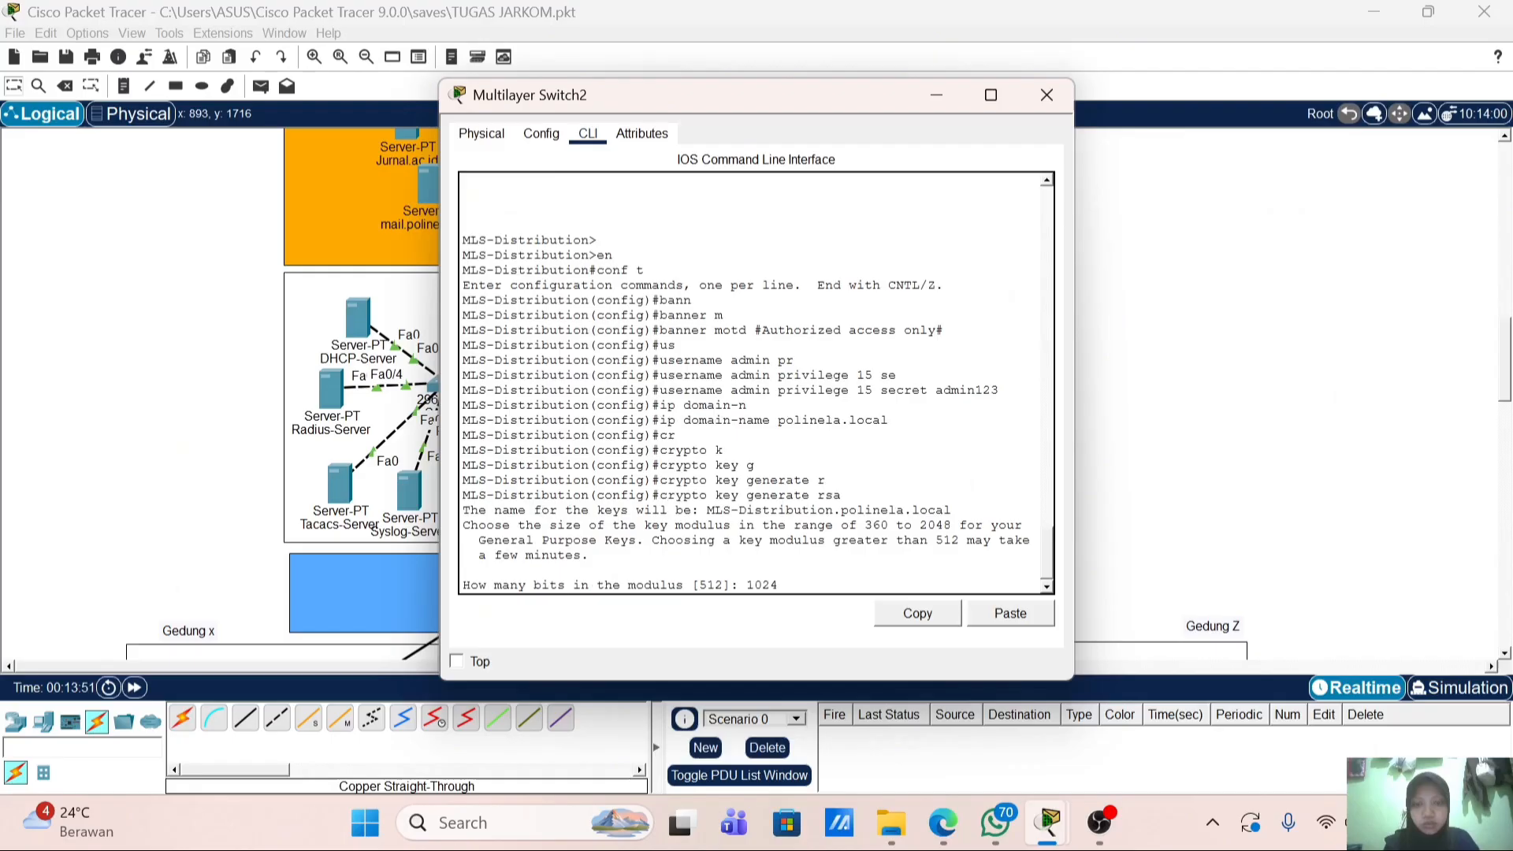
key(Return)
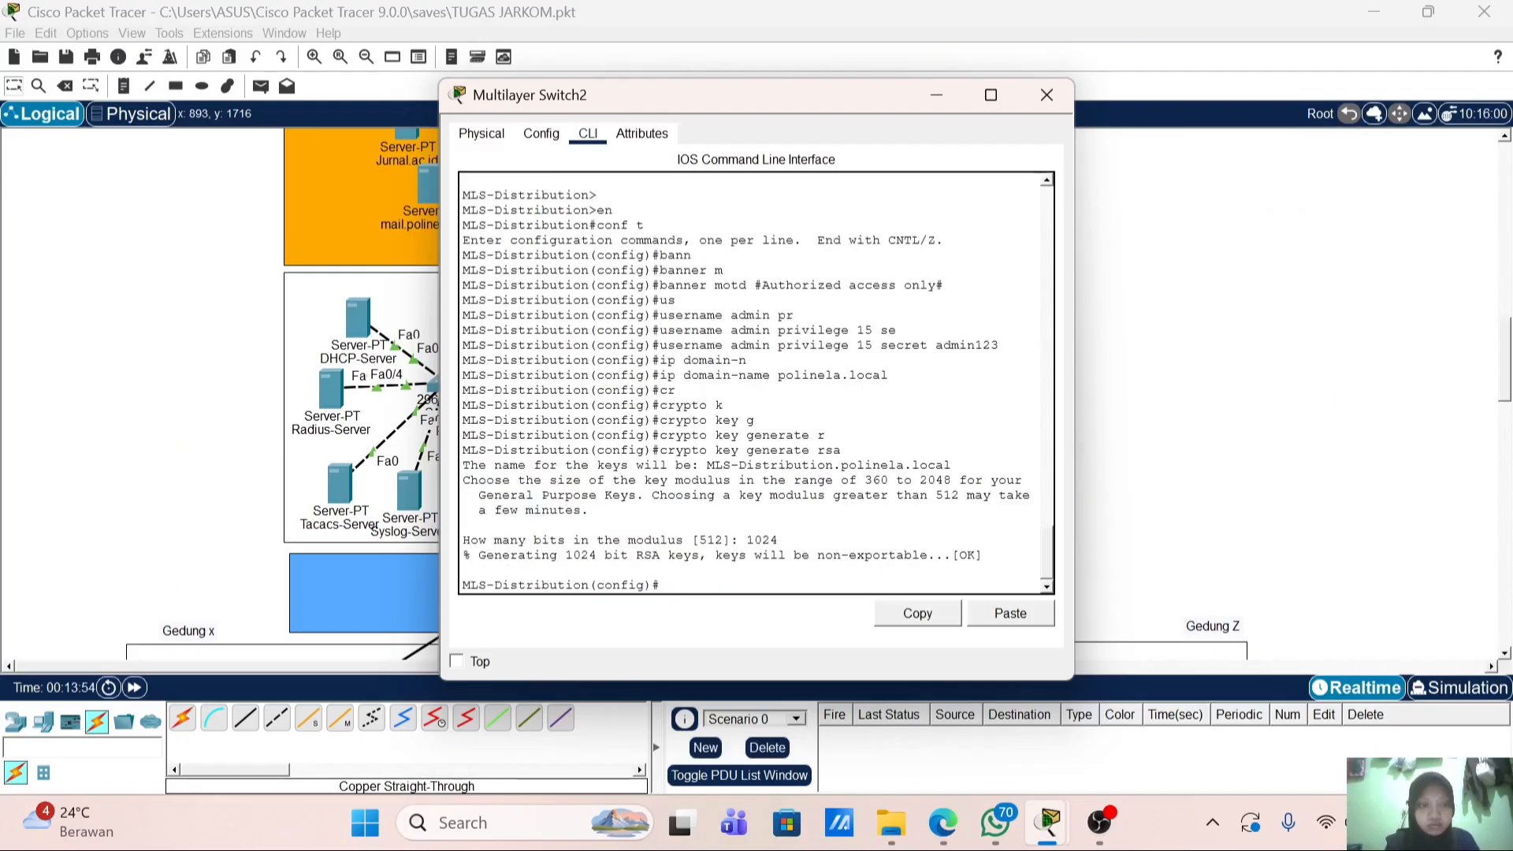
text(ip ssh ve)
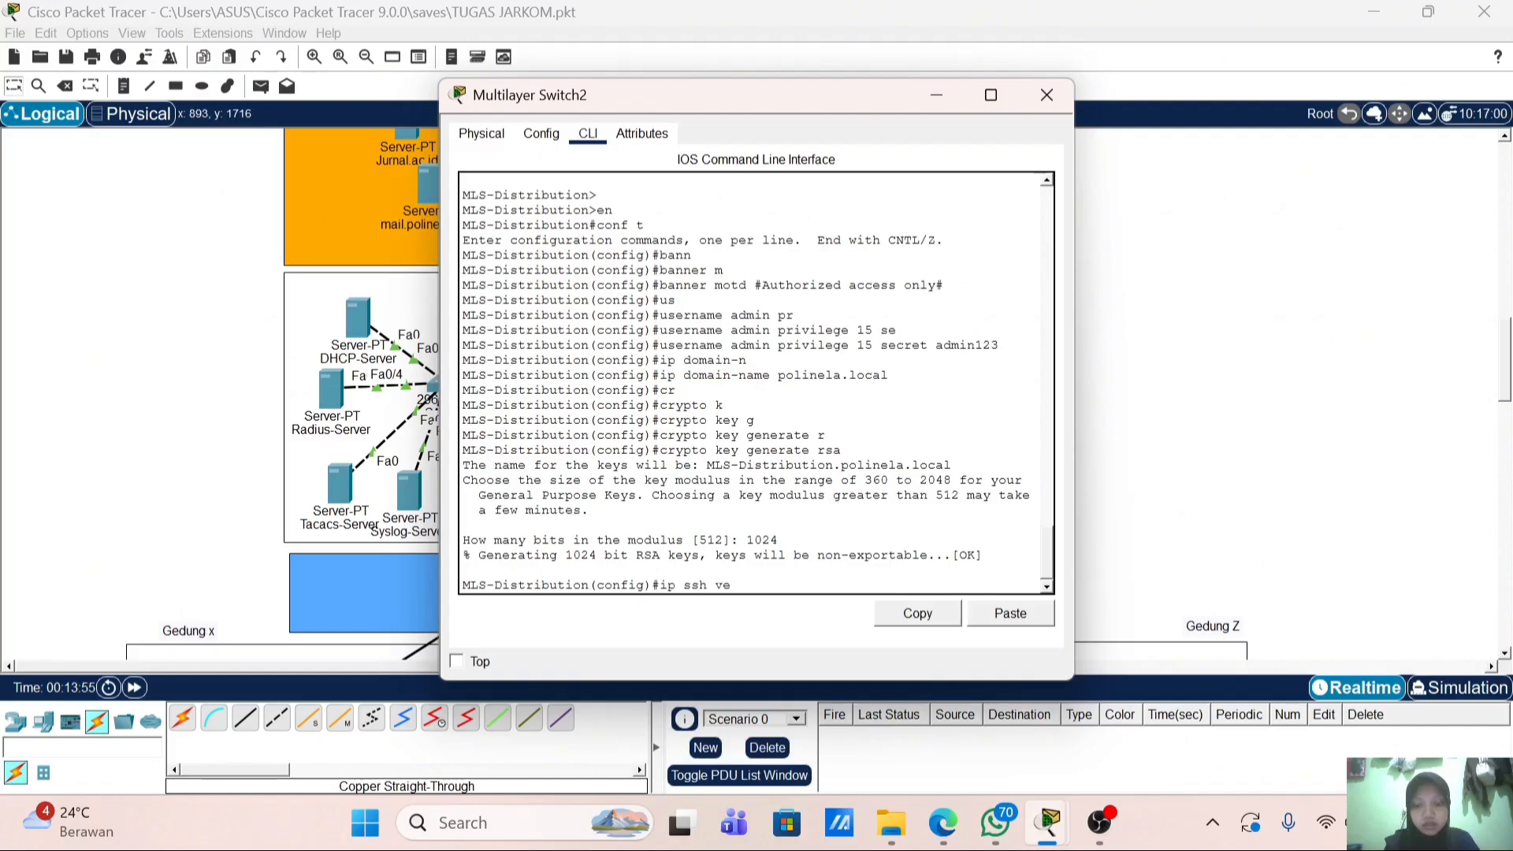
text(rsion 2)
key(Return)
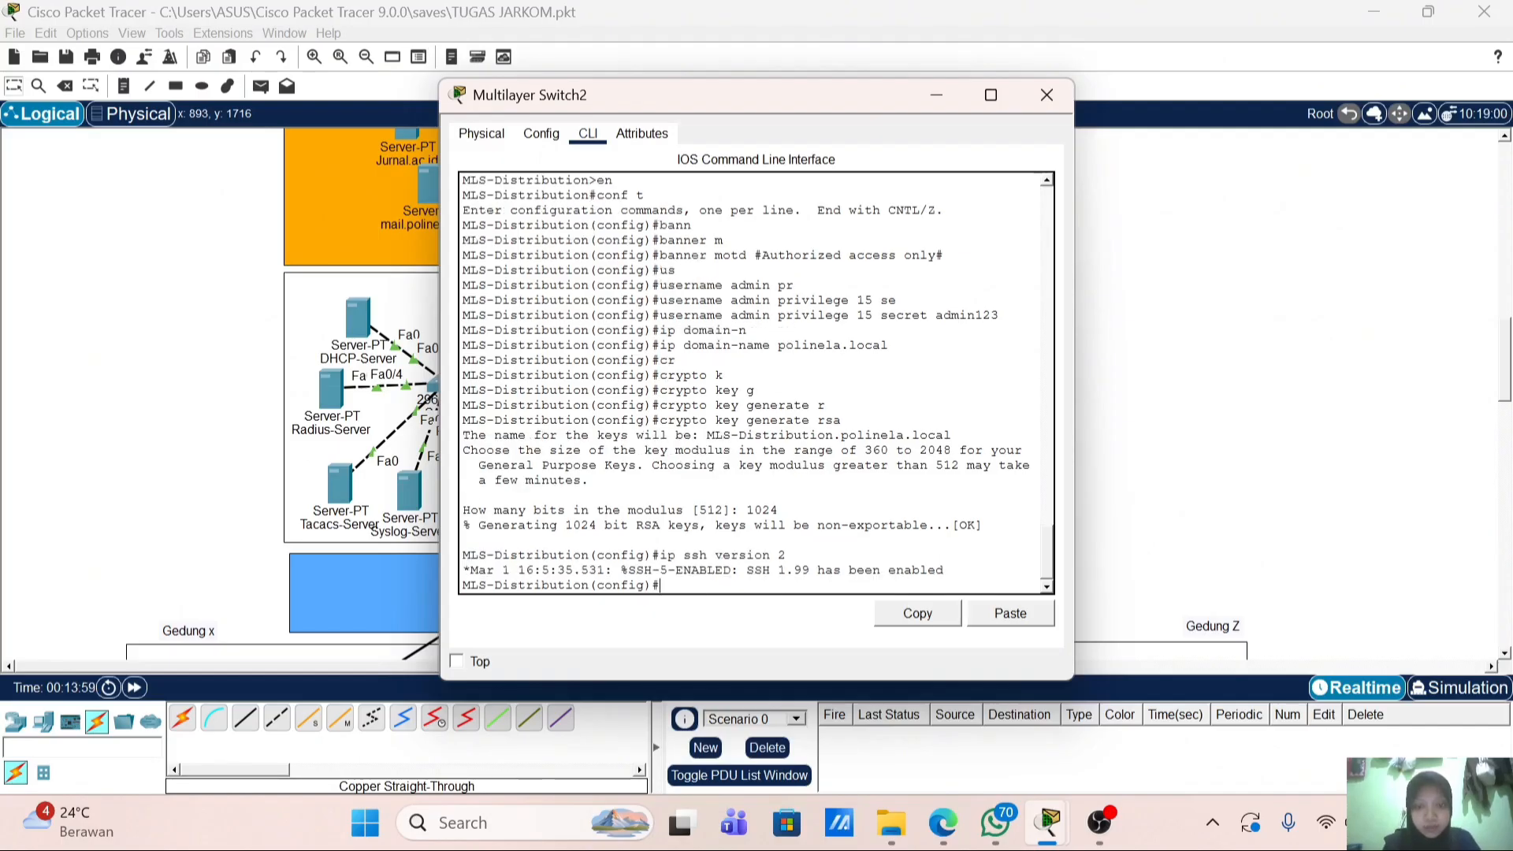
Step: Restrict VTY lines 0 4 to SSH transport with login local
text(li)
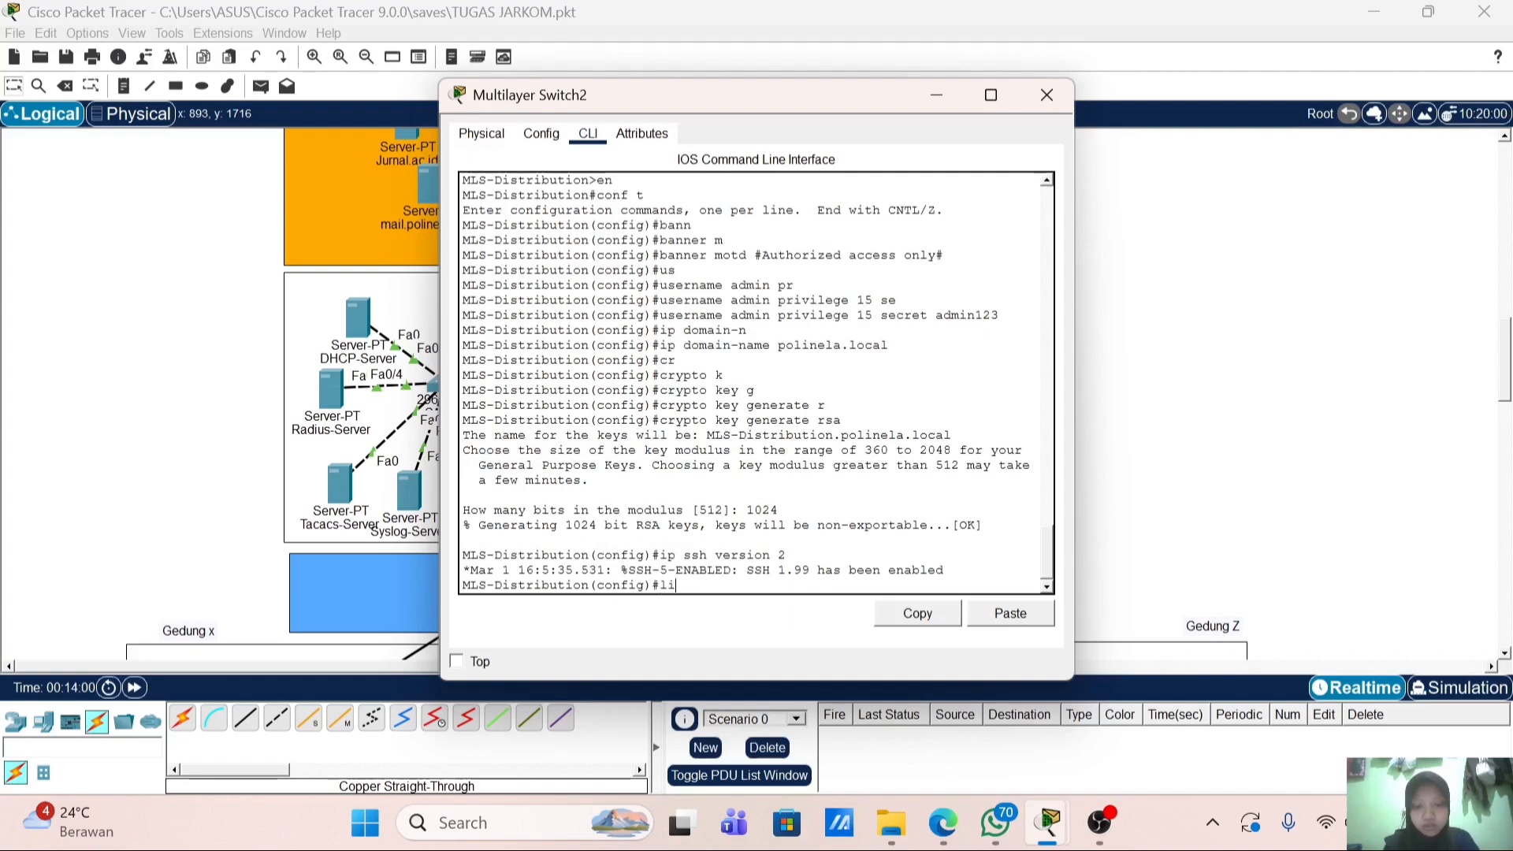
text(ne vty 0 4)
key(Return)
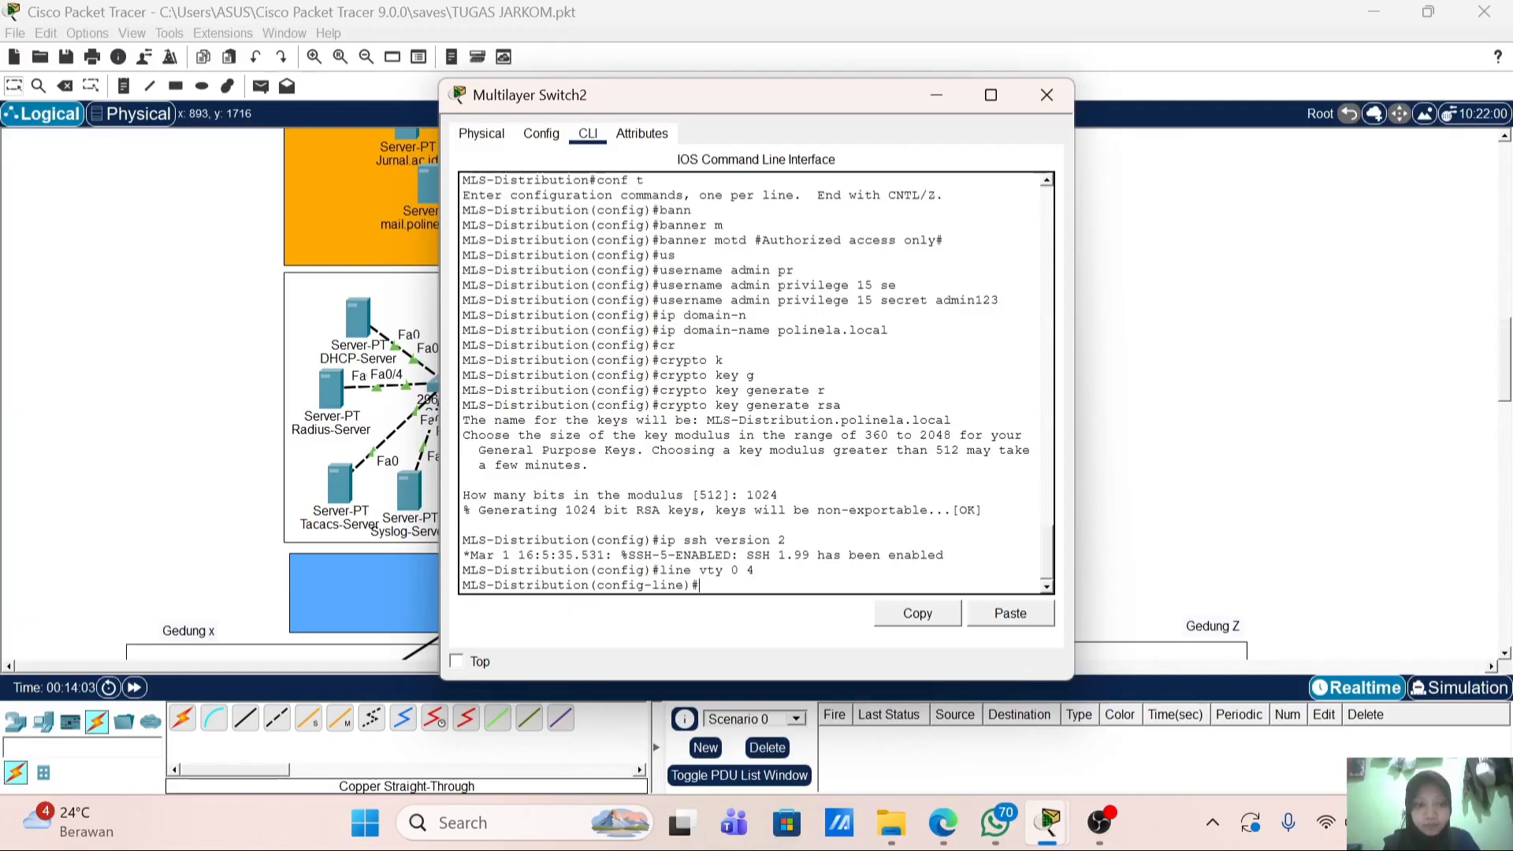
text(tr)
key(Tab)
text(in)
key(Tab)
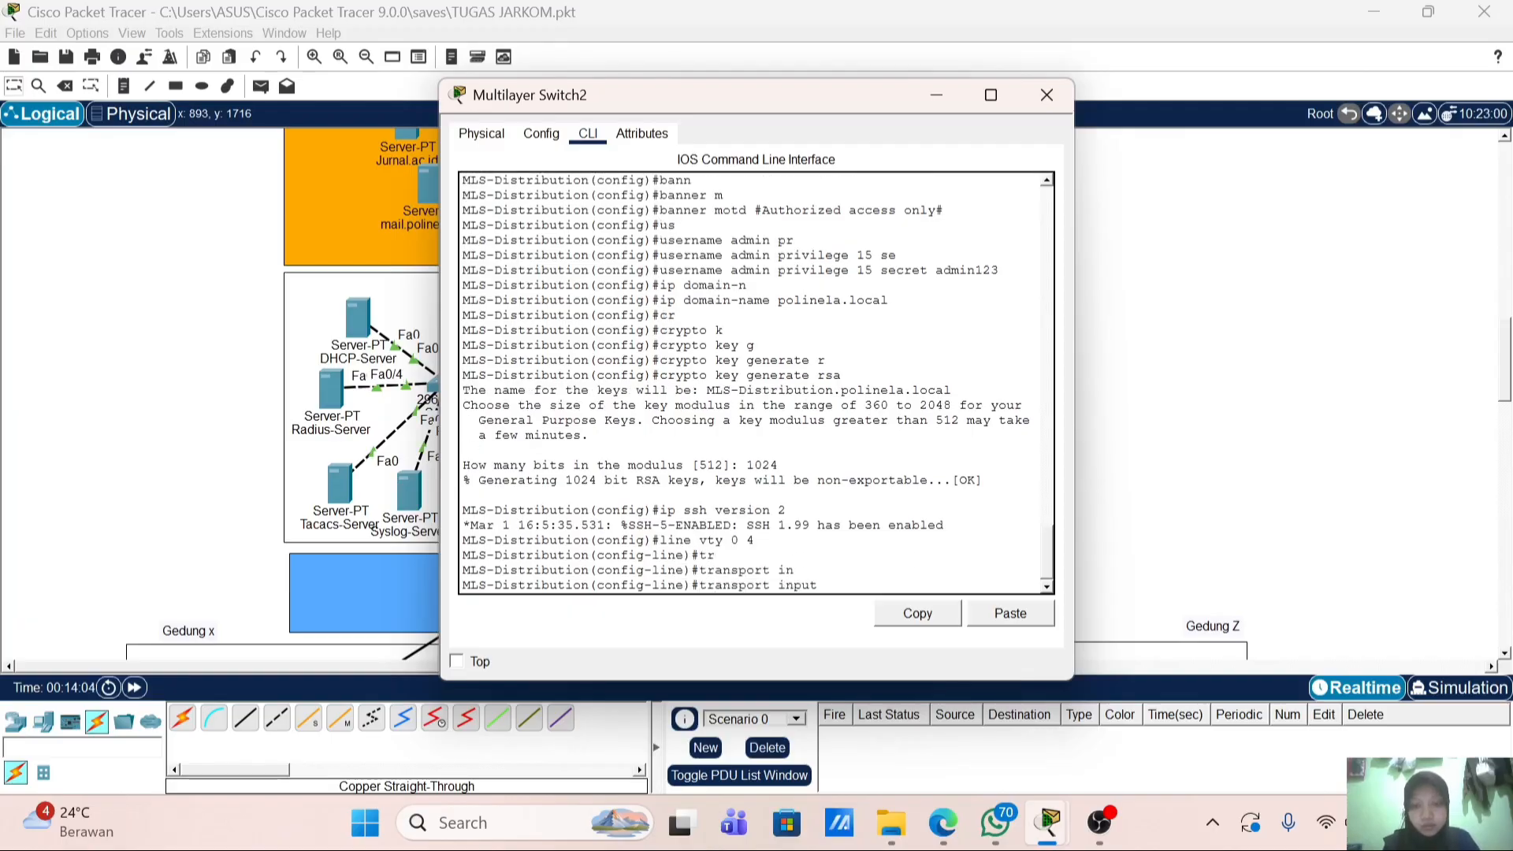
text(s)
key(Tab)
key(Return)
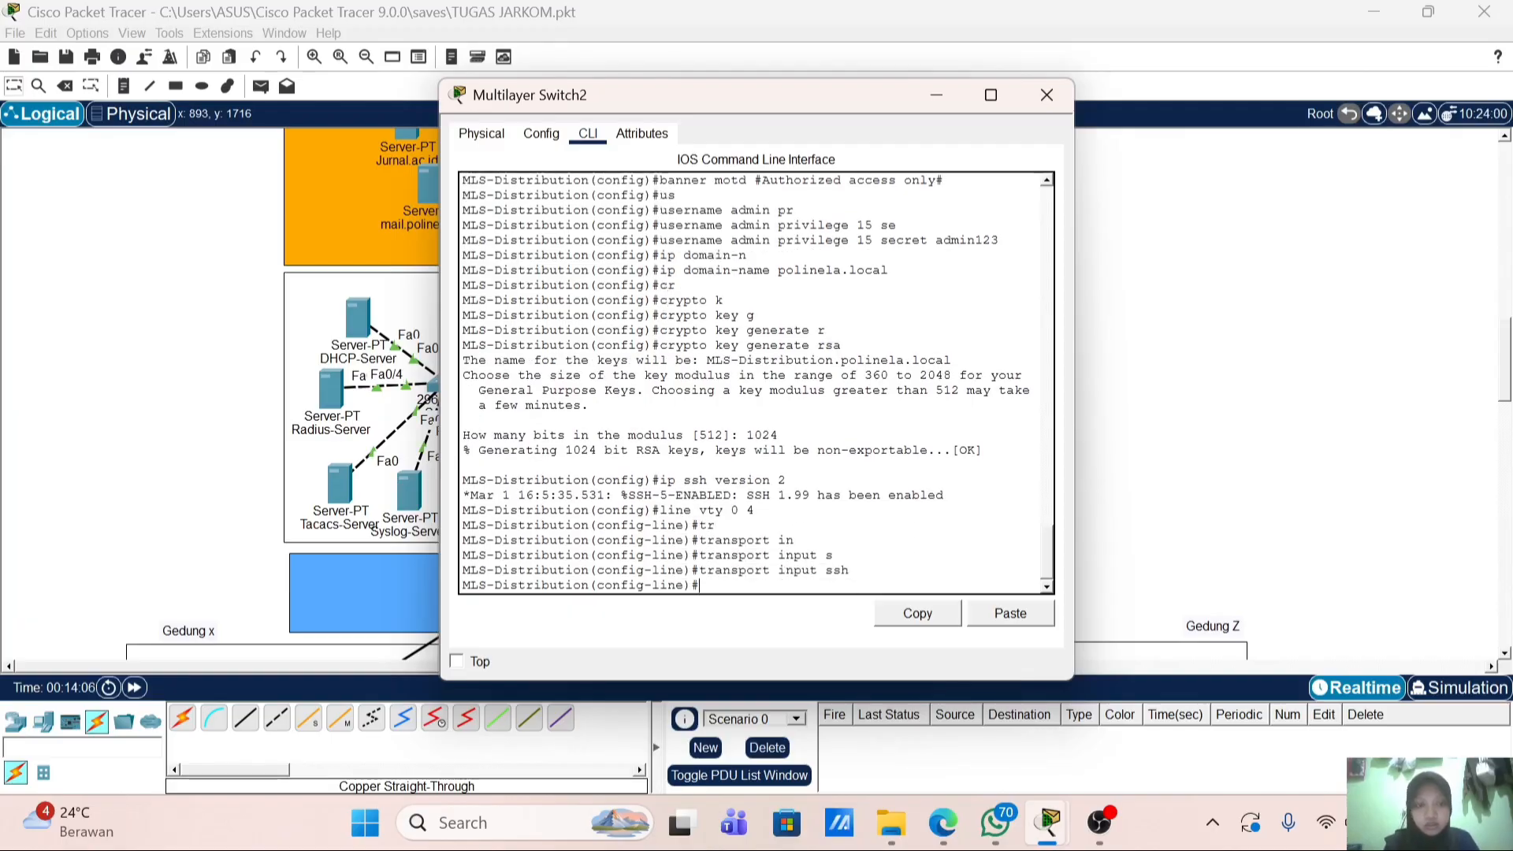
text(log)
key(Tab)
text(i)
key(Tab)
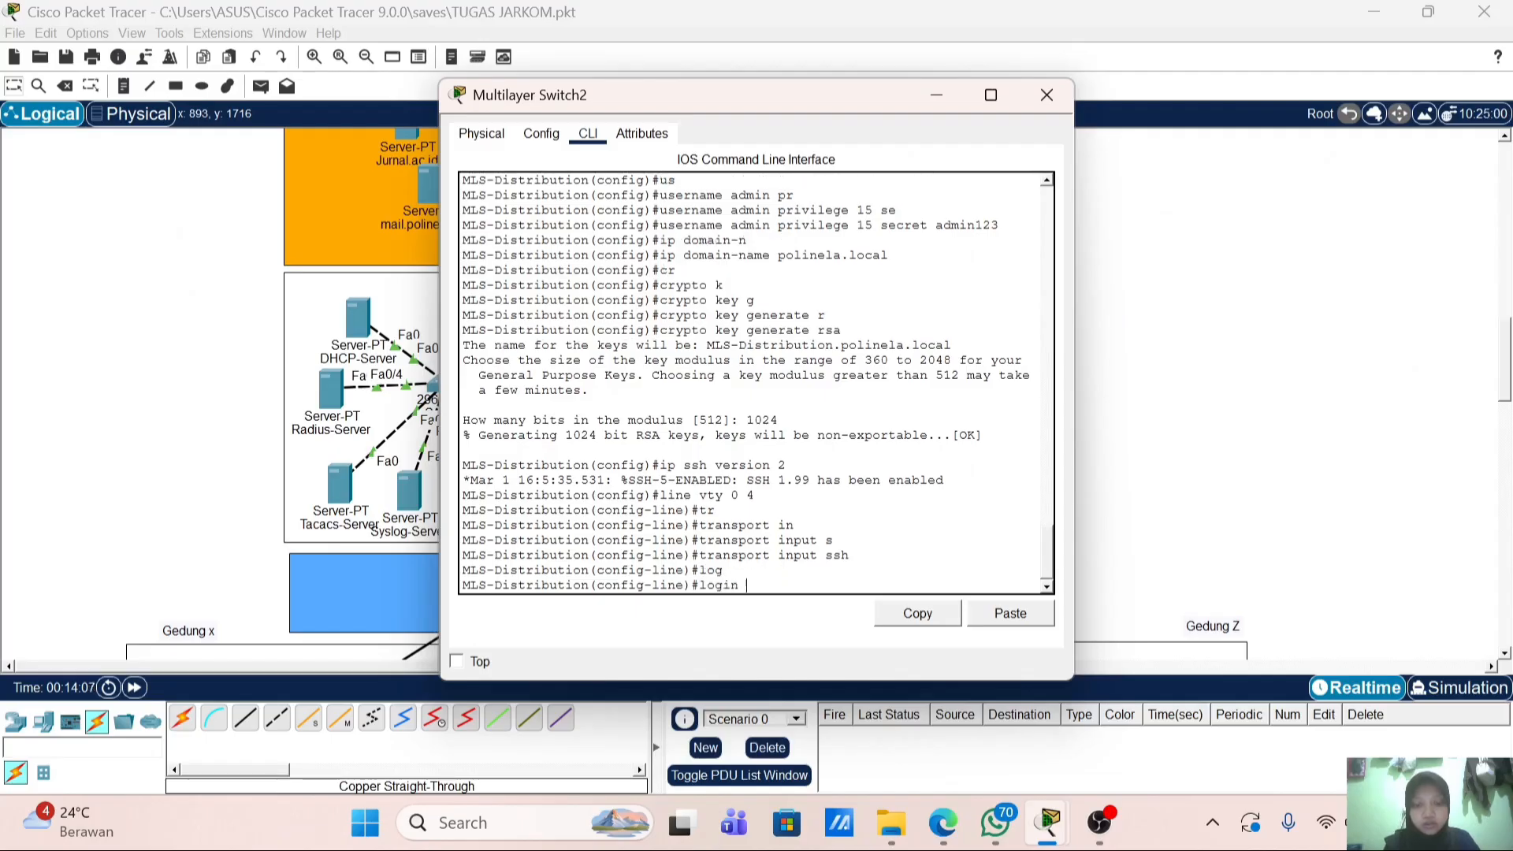
text(loc)
key(Tab)
key(Return)
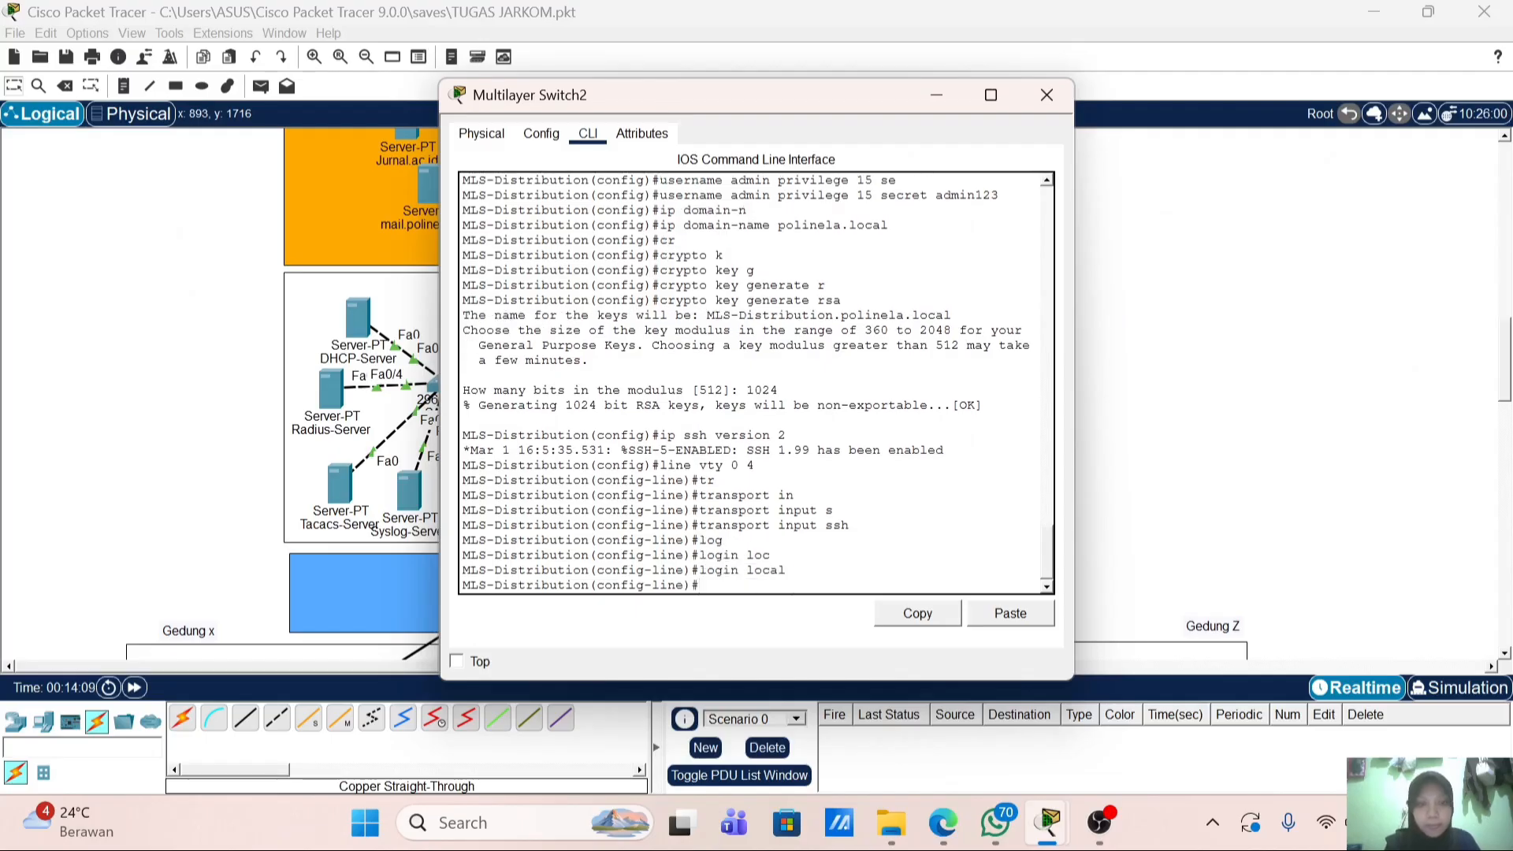
key(Return)
Step: Exit the VTY line configuration, then re-enter line vty 0 4
text(ex)
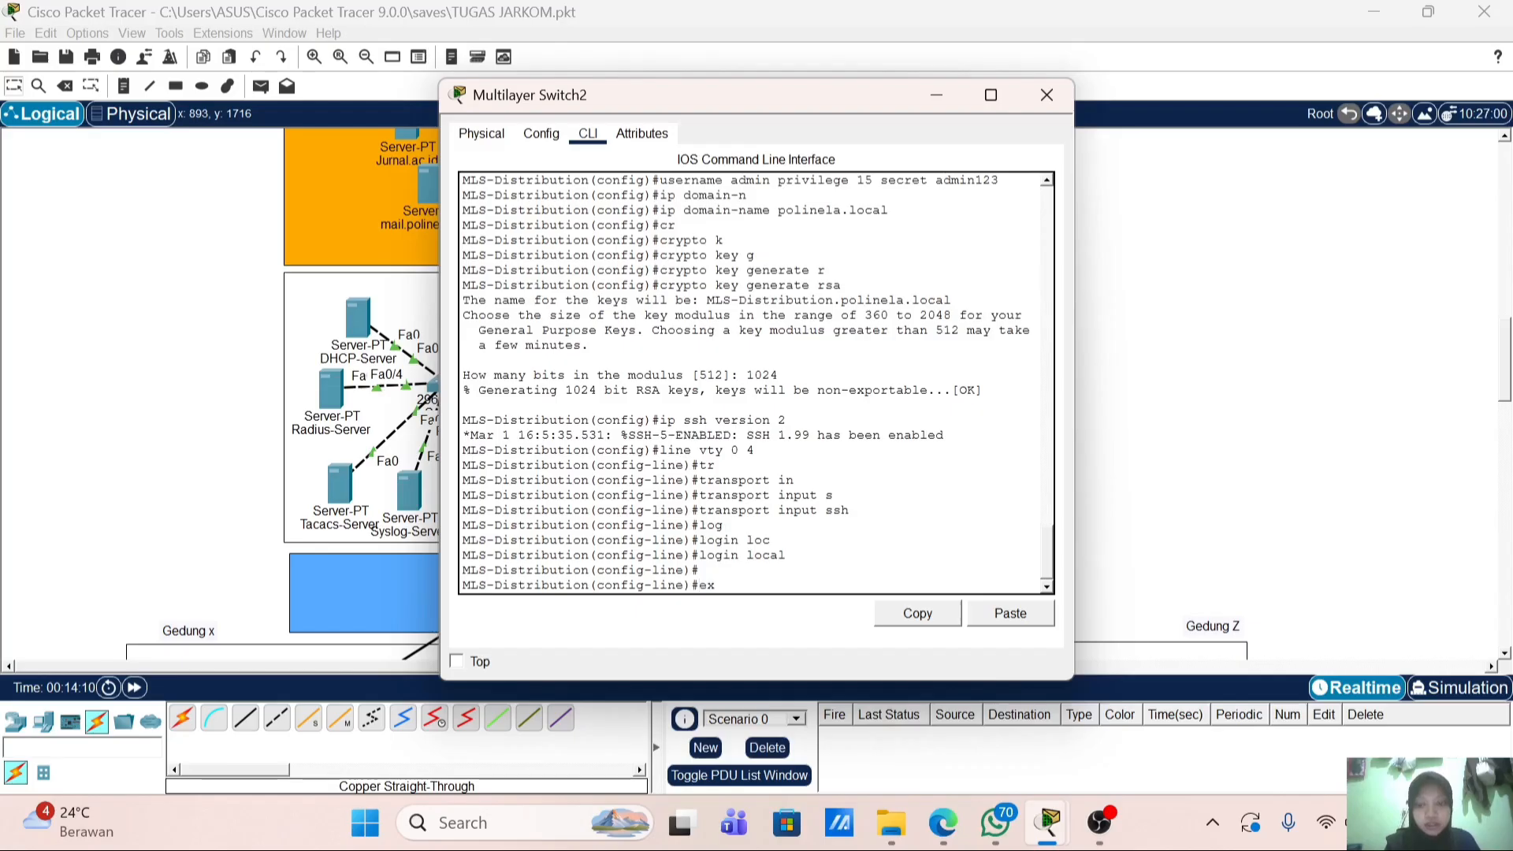
key(Return)
text(ex)
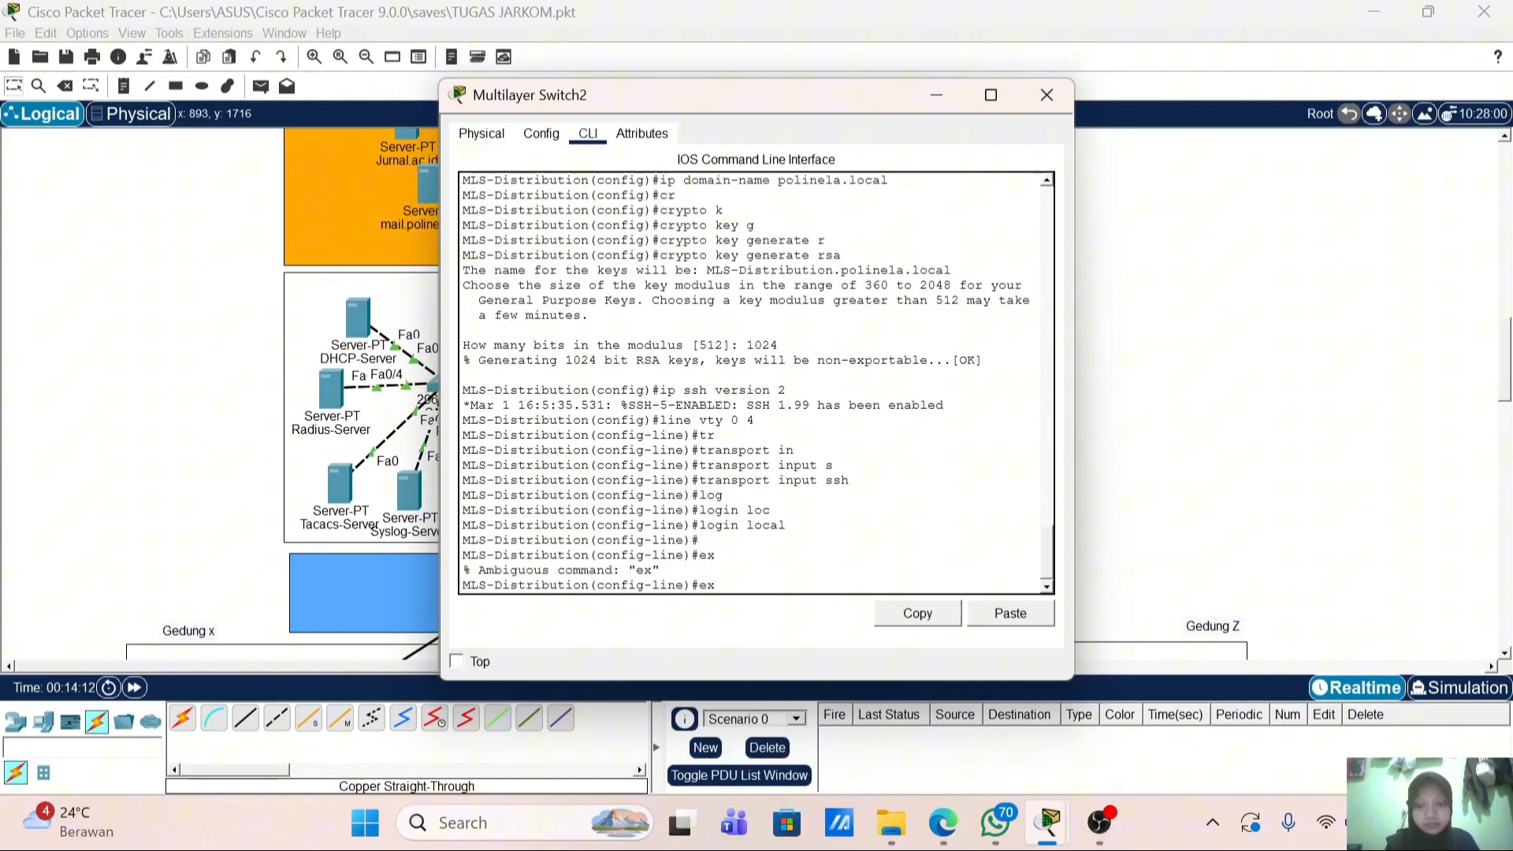
key(Return)
text(e)#e)
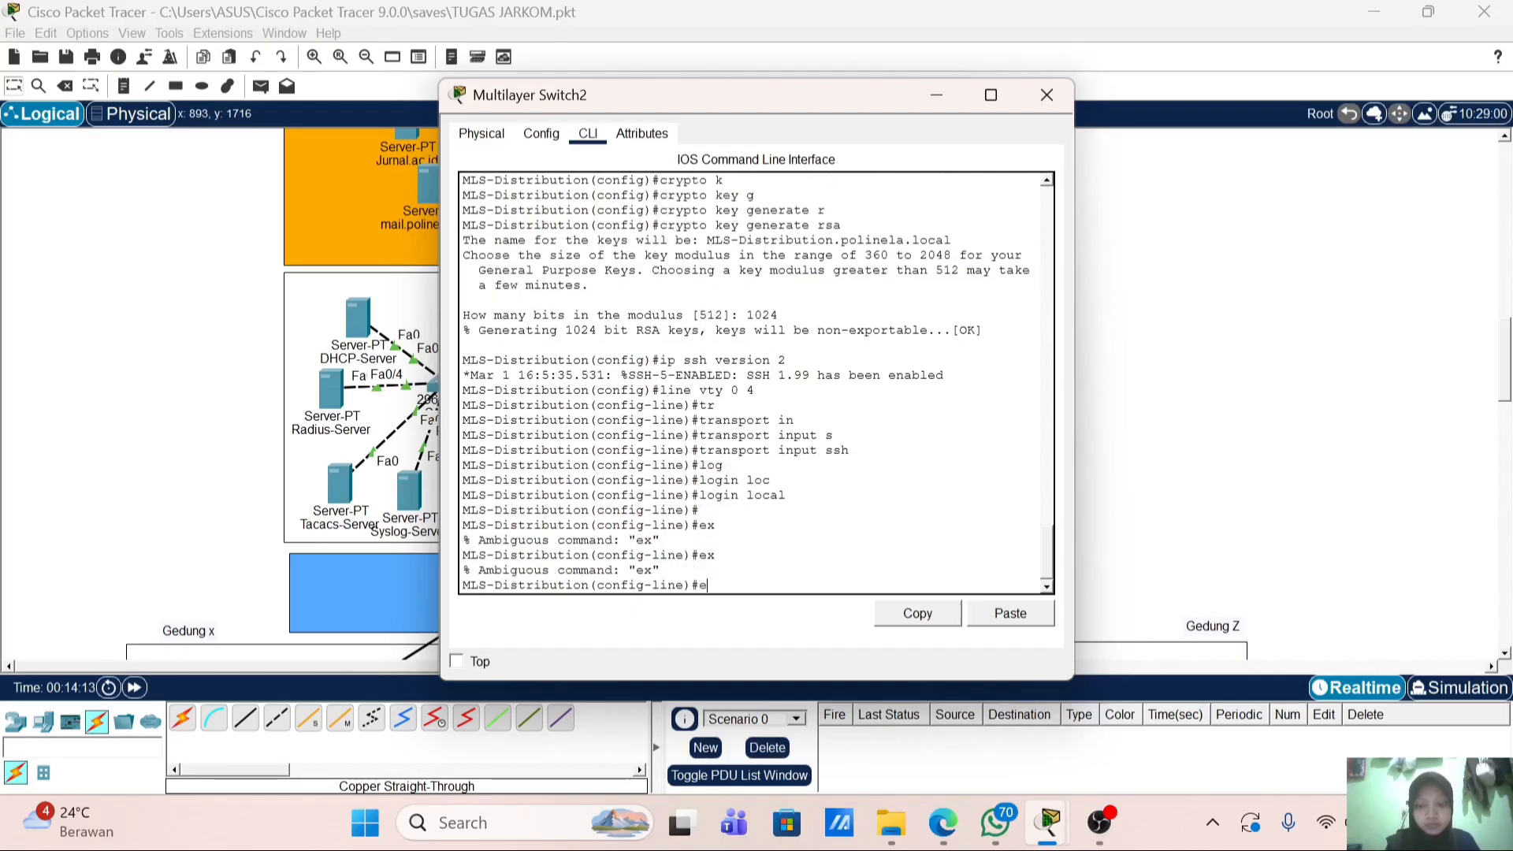
text(xit)
key(Return)
key(Return)
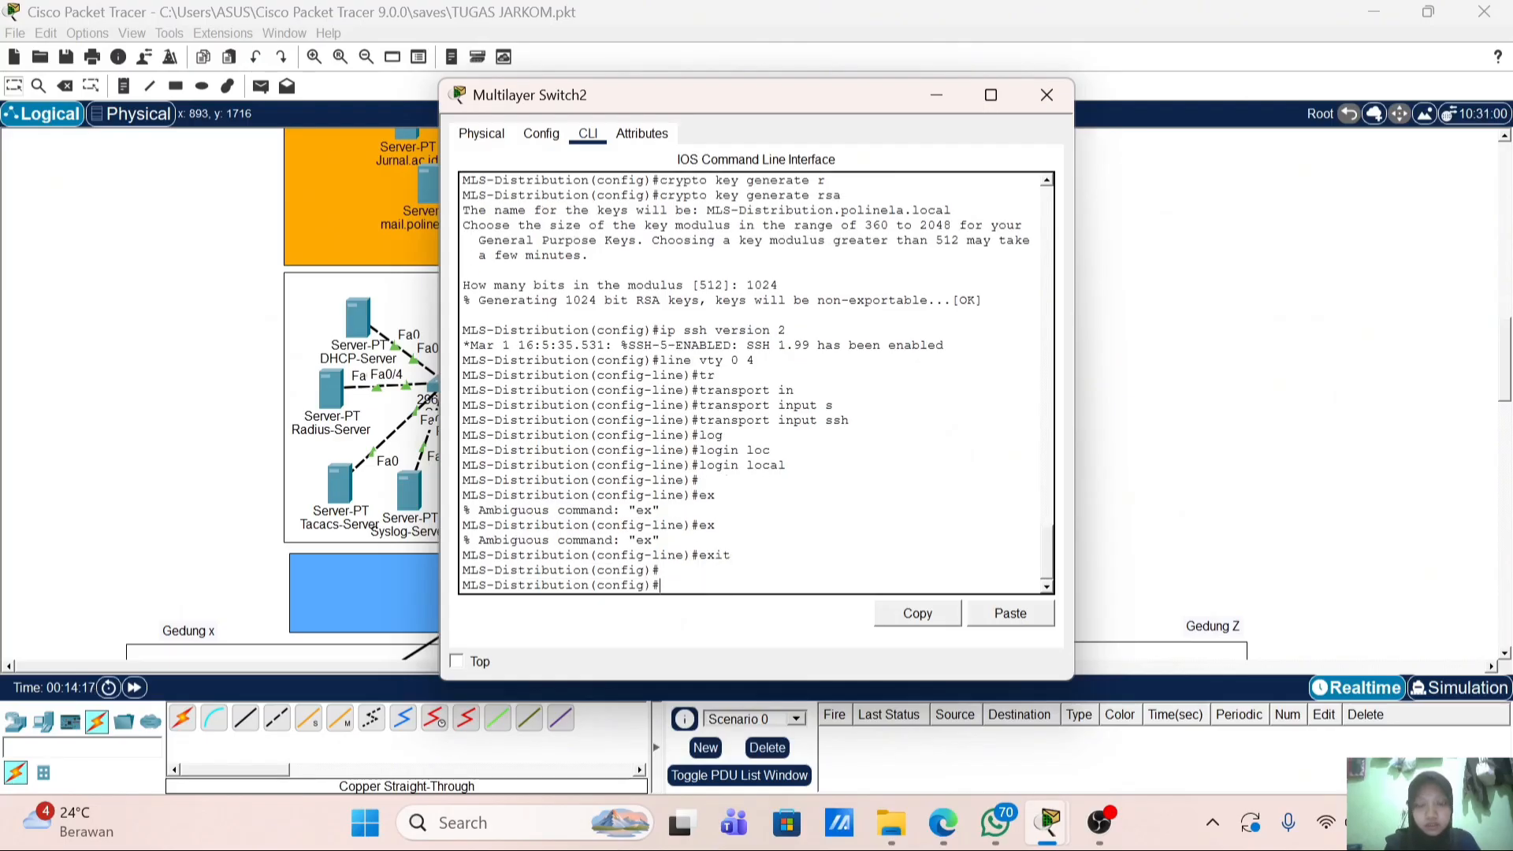
text(li)
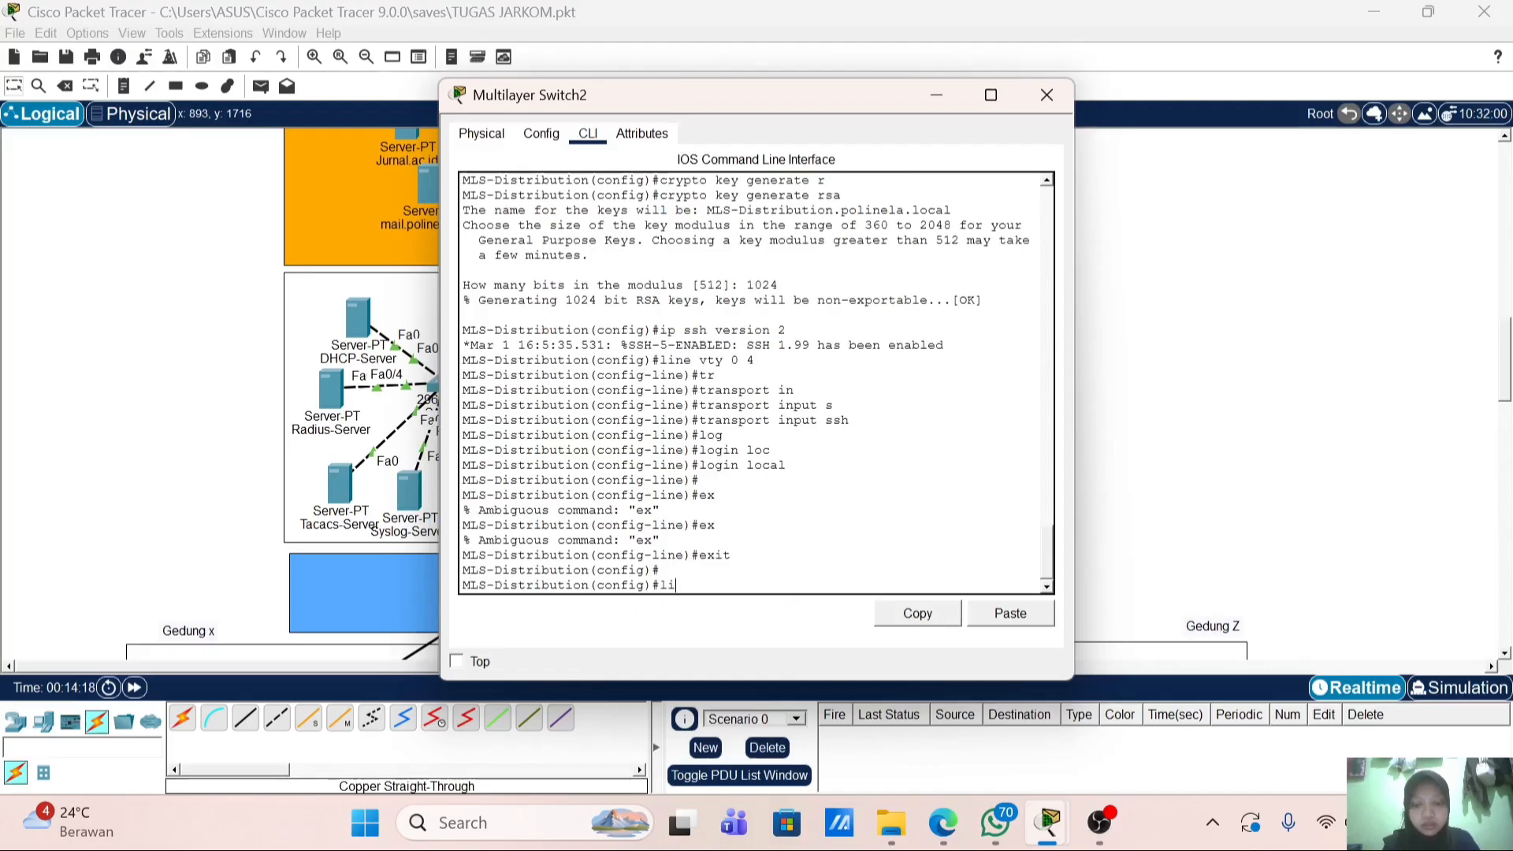
text(ne vty 0 4)
key(Return)
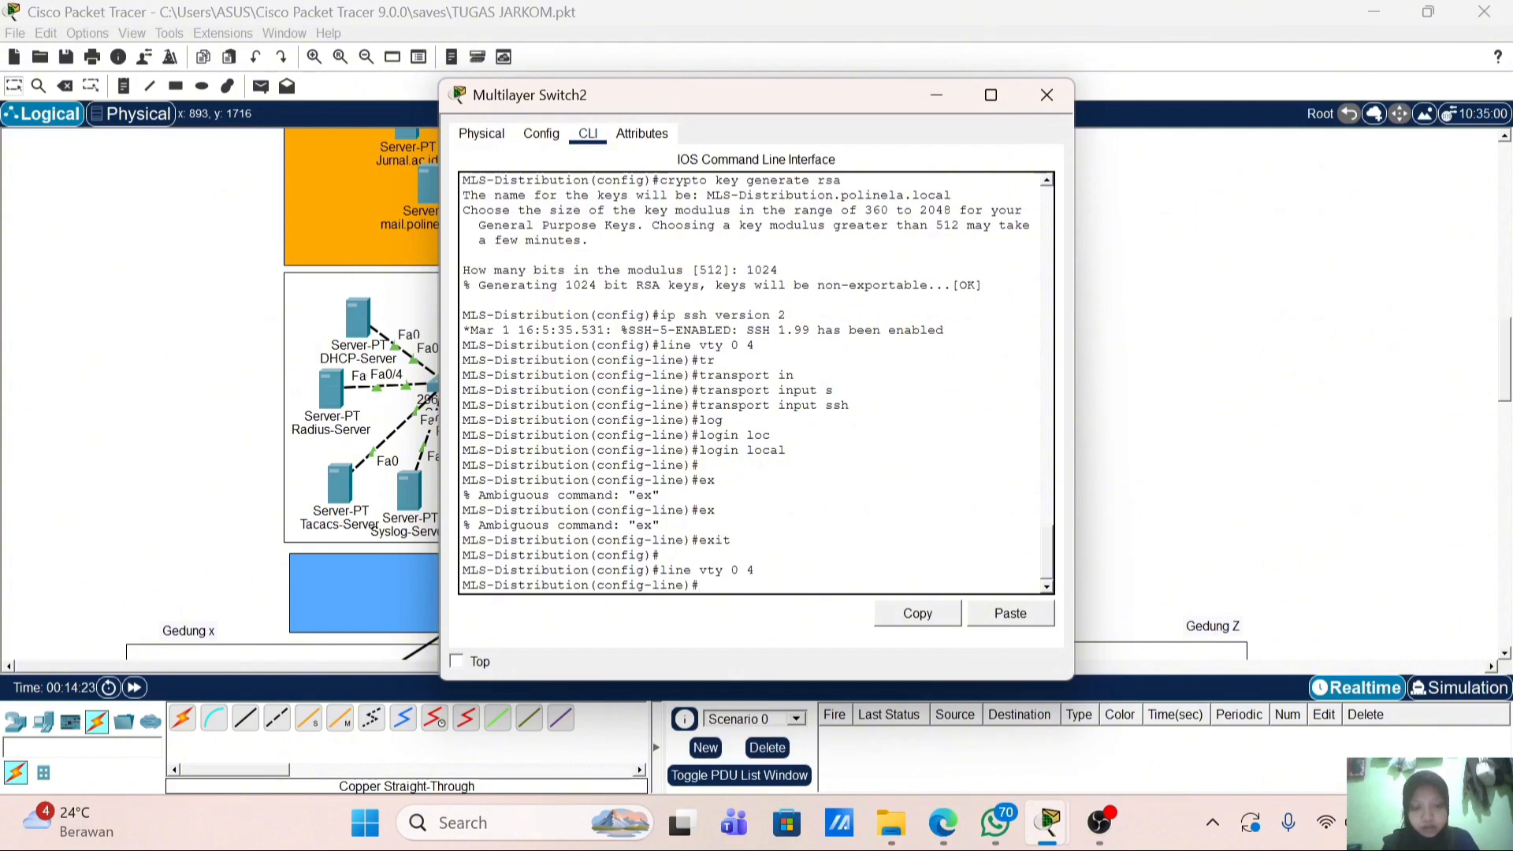
Step: Add logging host 20.20.1.40 on the distribution switch
text(logg)
key(Tab)
text(h)
key(Tab)
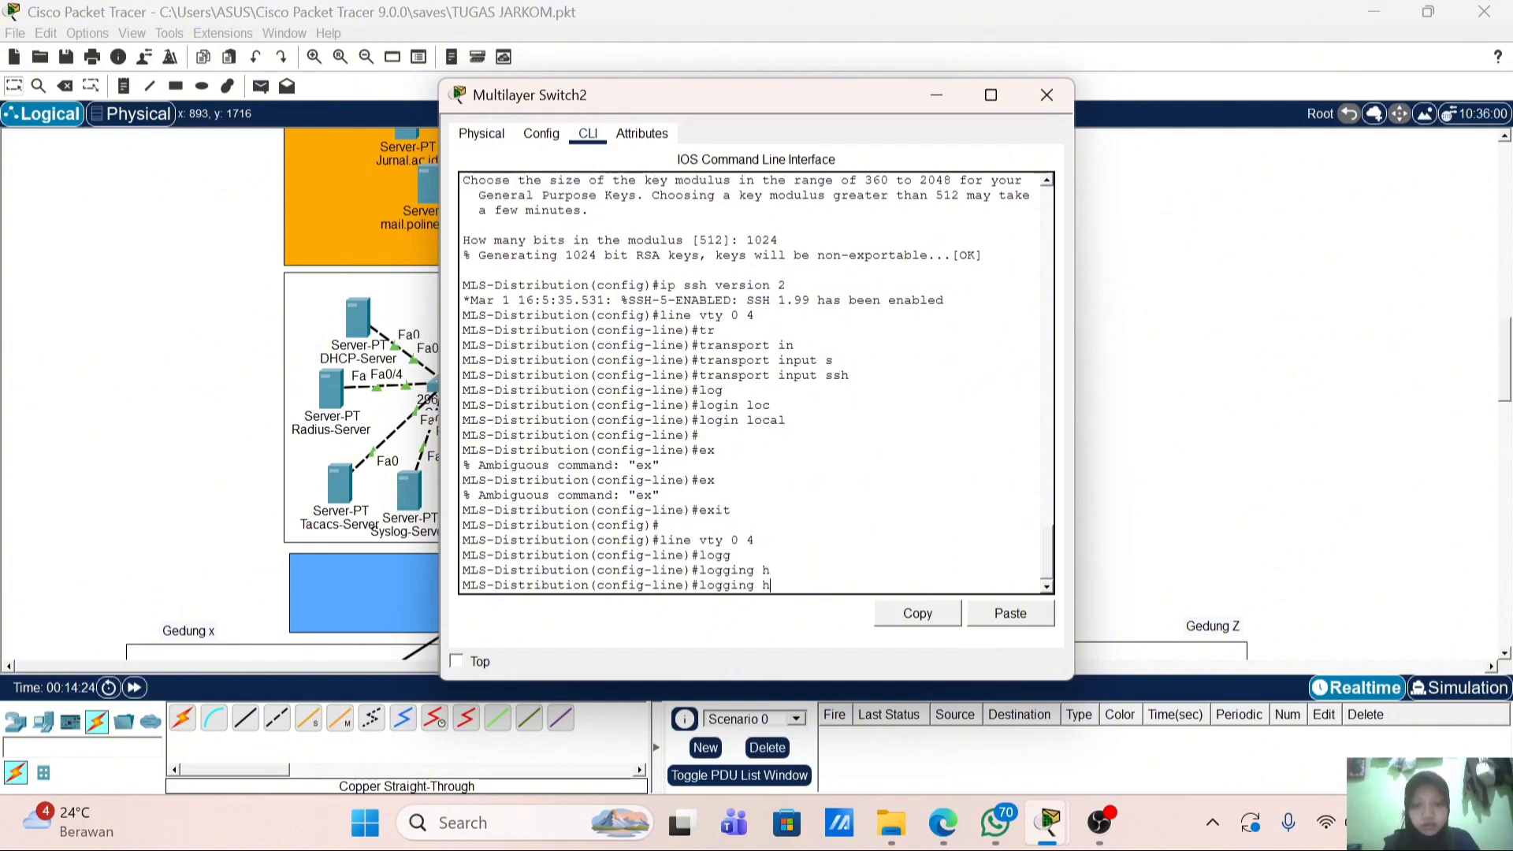
text(o)
key(Tab)
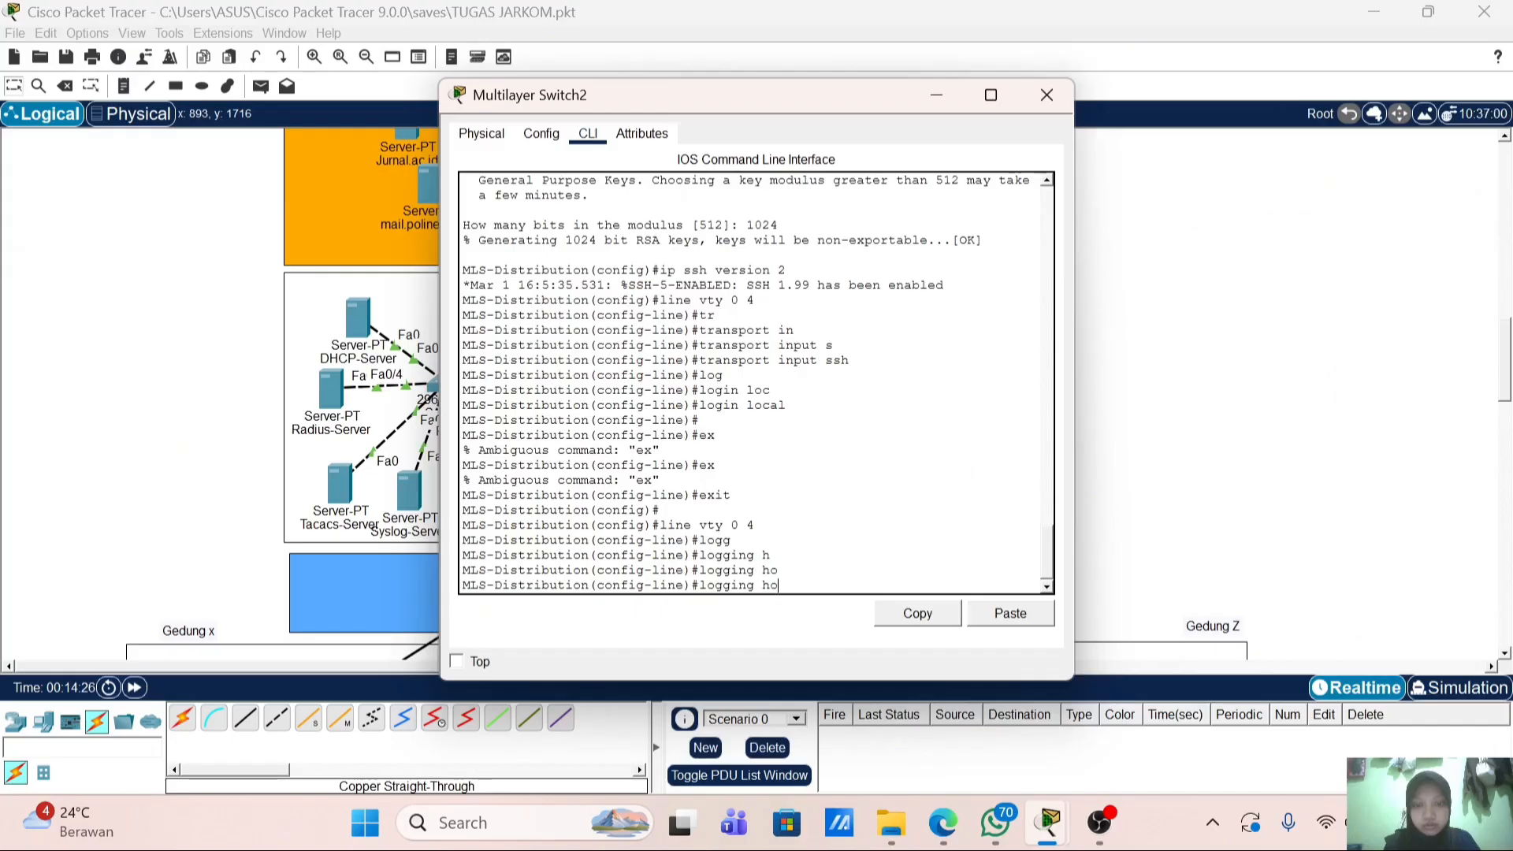
text(st)
key(Tab)
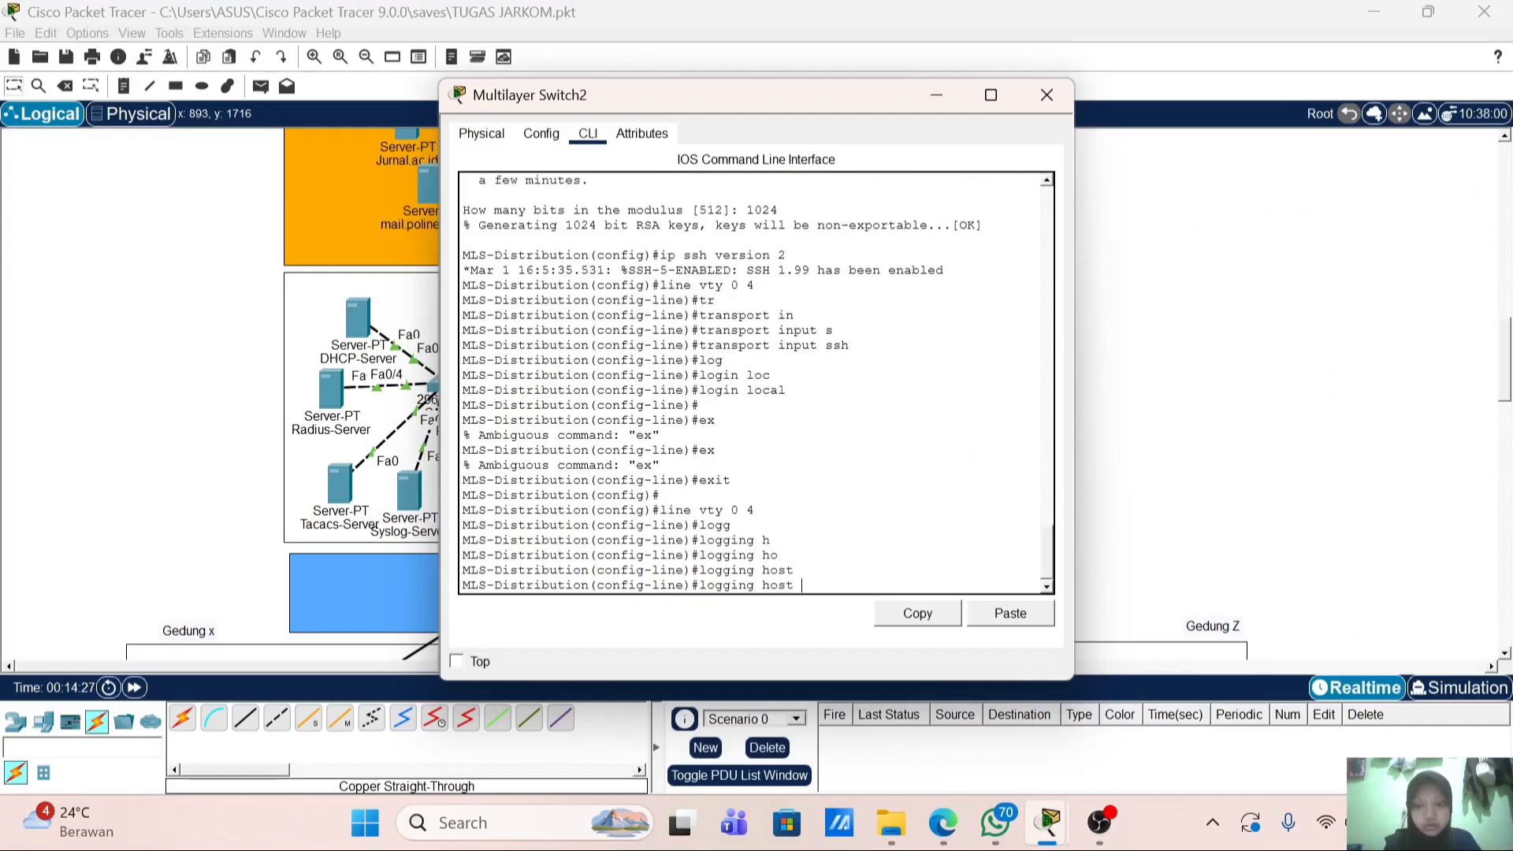
text(20.20.1.40)
key(Return)
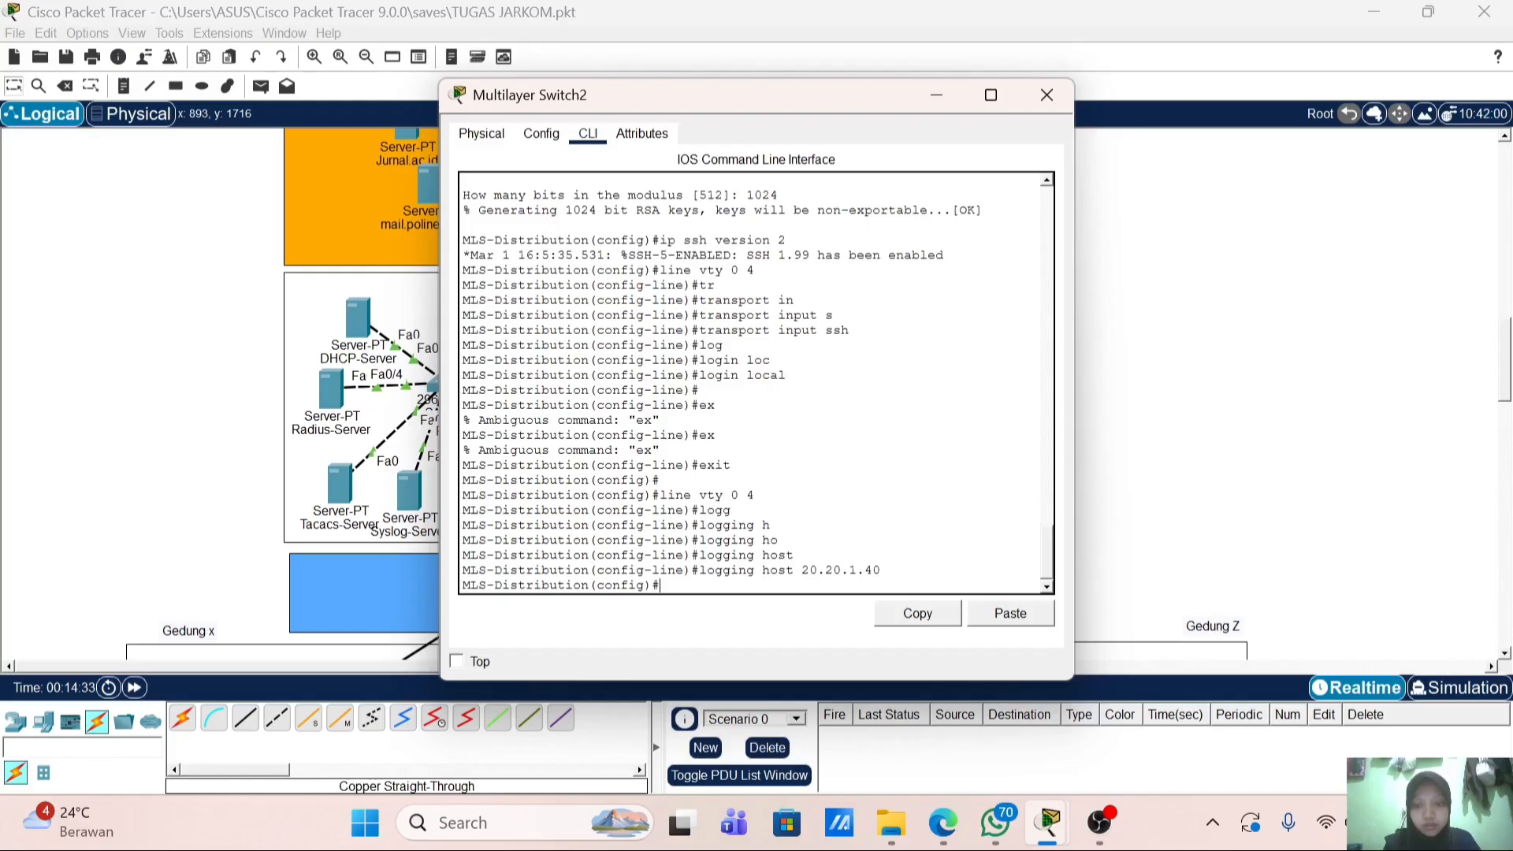
Step: Return to privileged mode and re-enter global configuration mode
text(ex)
key(Return)
key(Return)
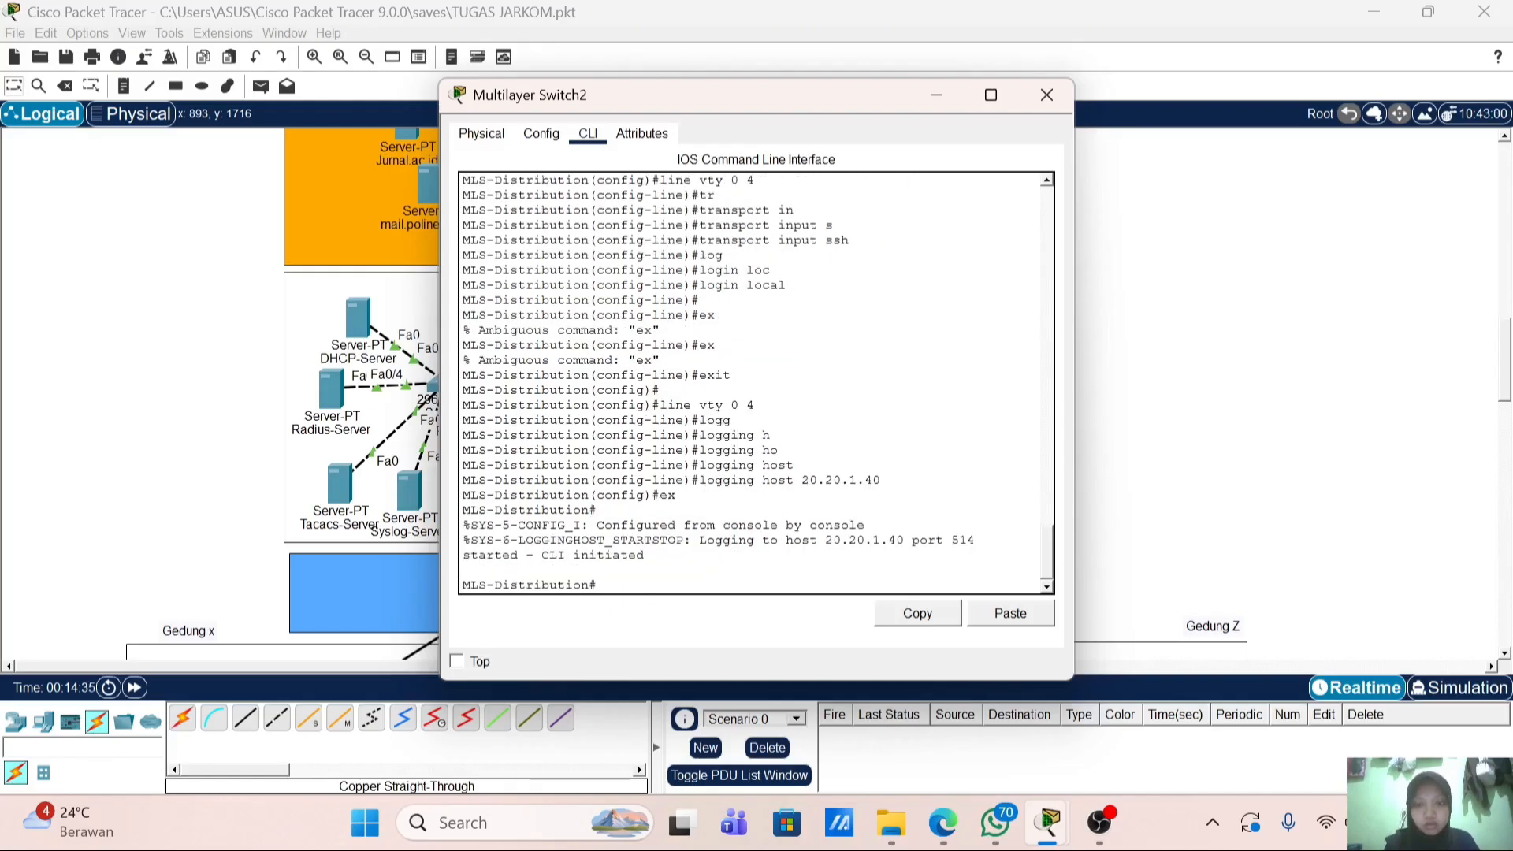
text(en)
key(Up)
key(Up)
key(Up)
key(Return)
key(Up)
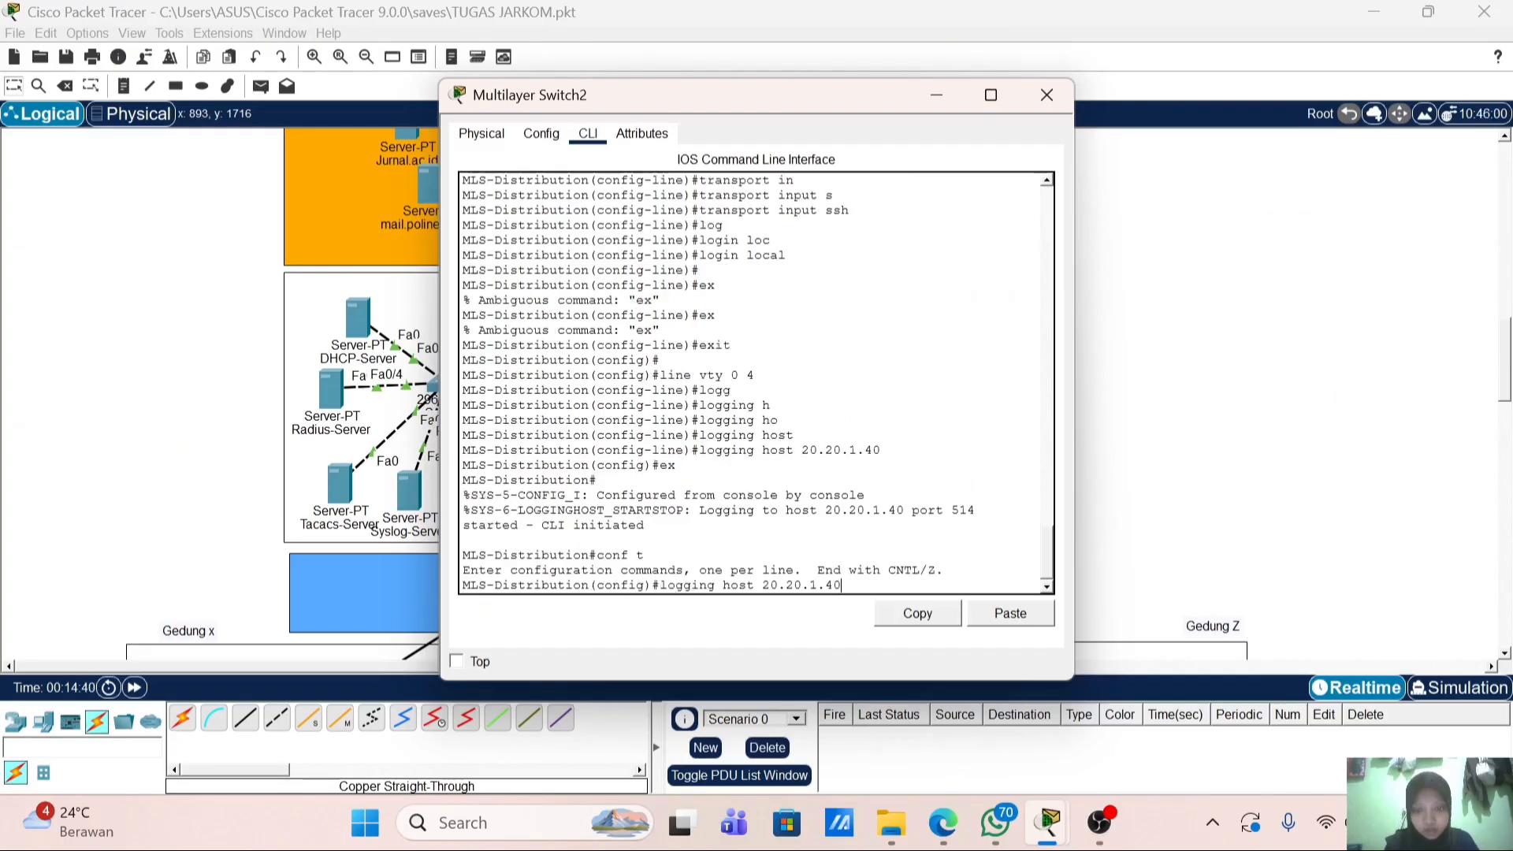
key(Return)
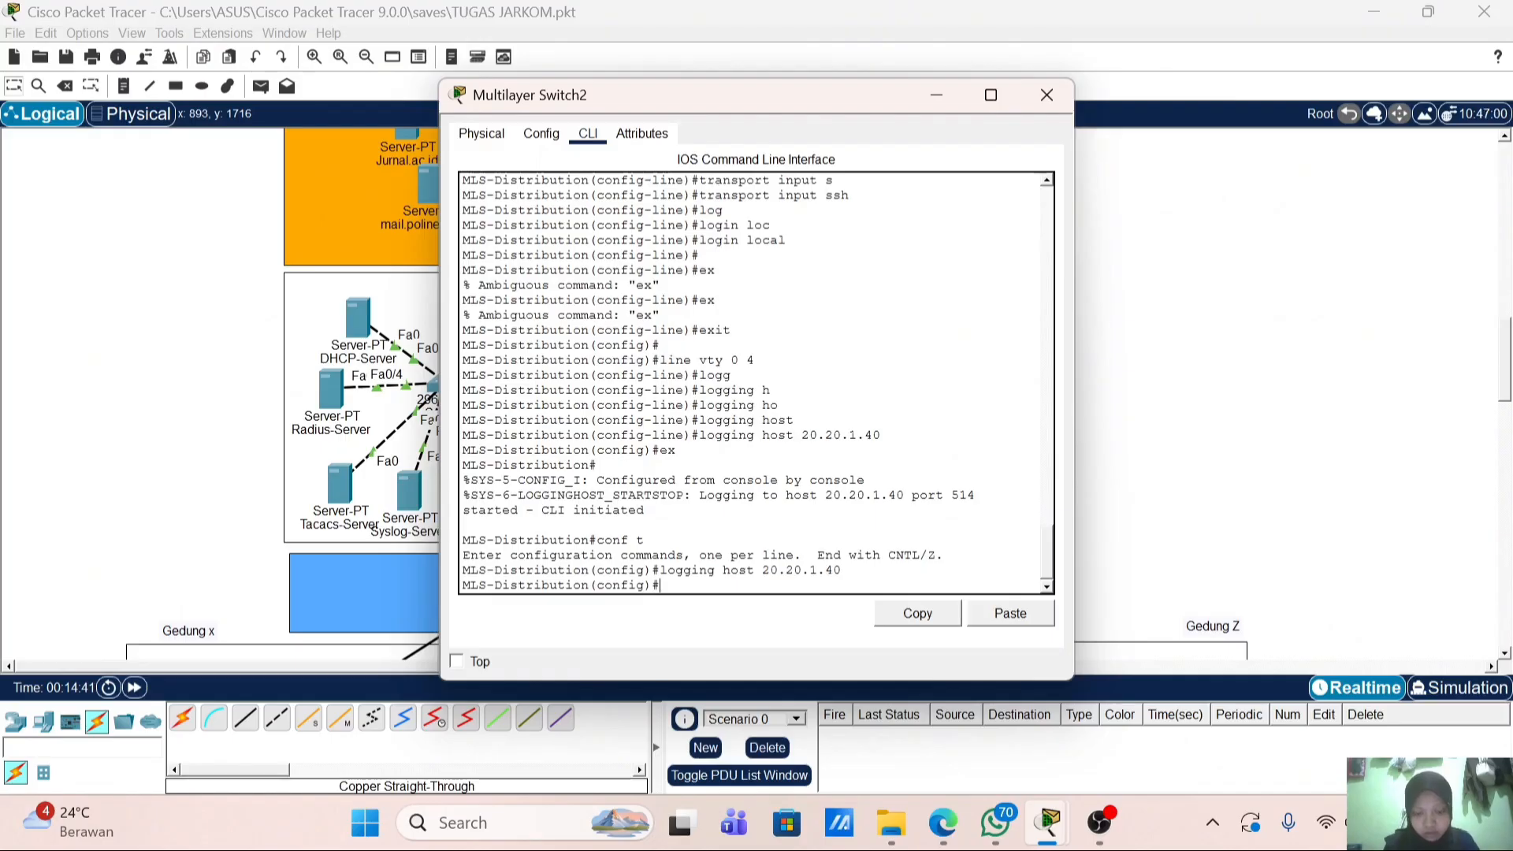
Step: Set 20.20.1.50 as the switch's NTP server
text(nt)
key(Tab)
text(s)
key(Tab)
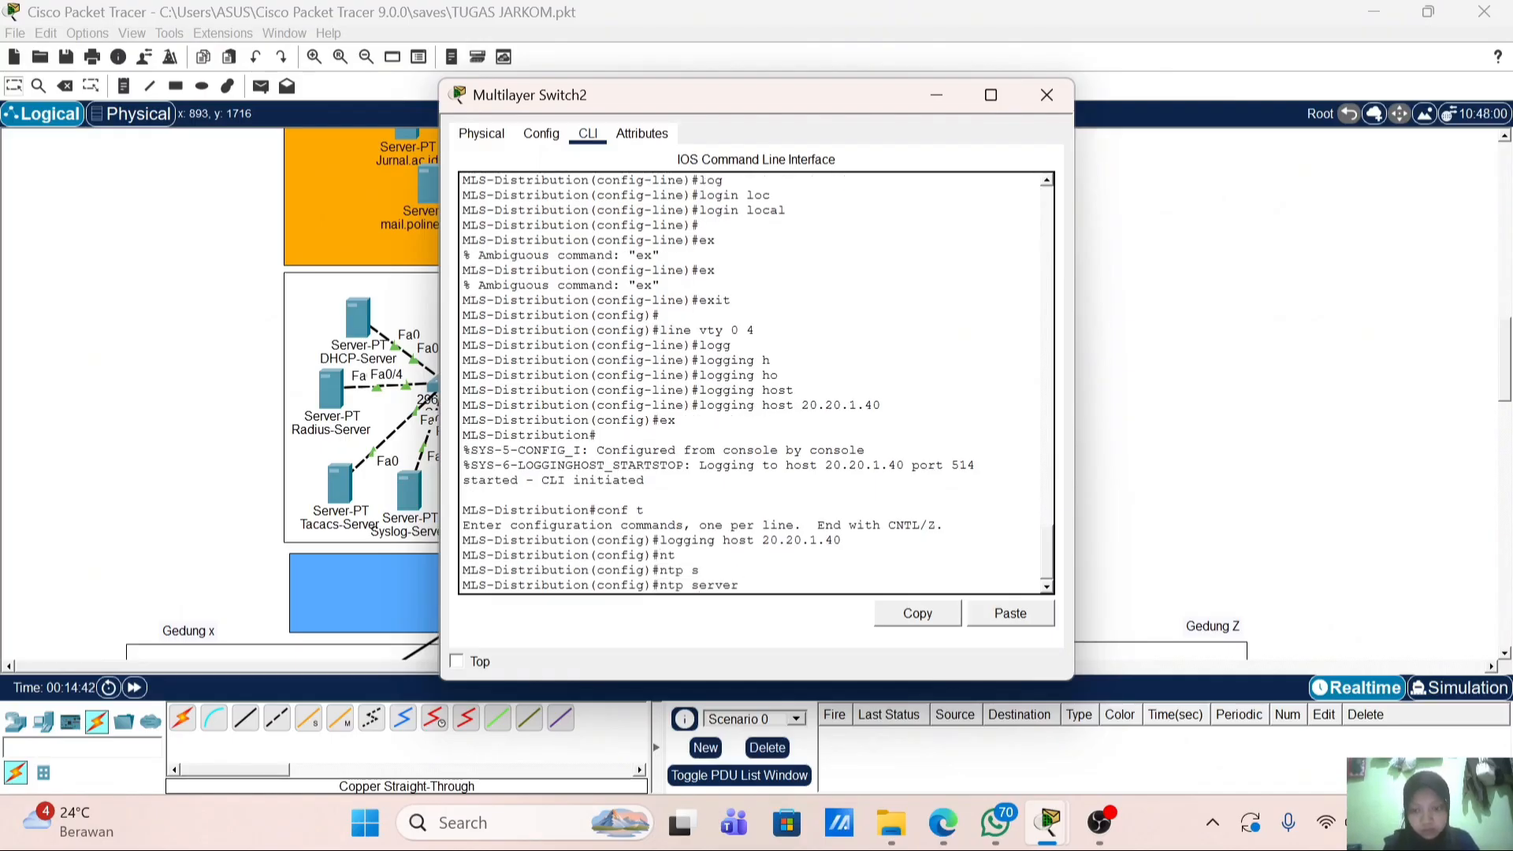
text(20.20.1)
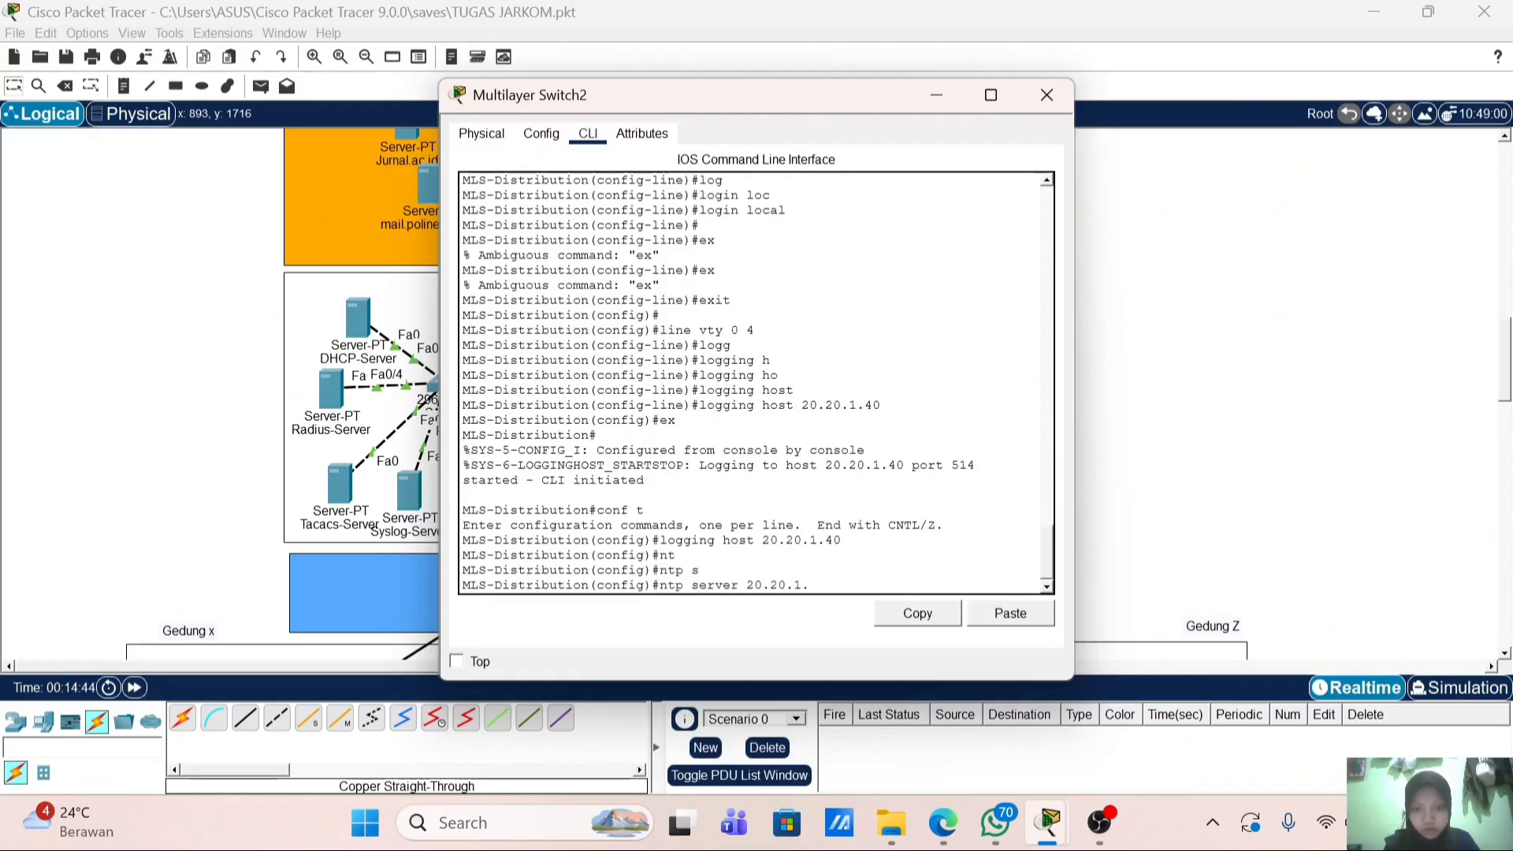
text(.50)
key(Return)
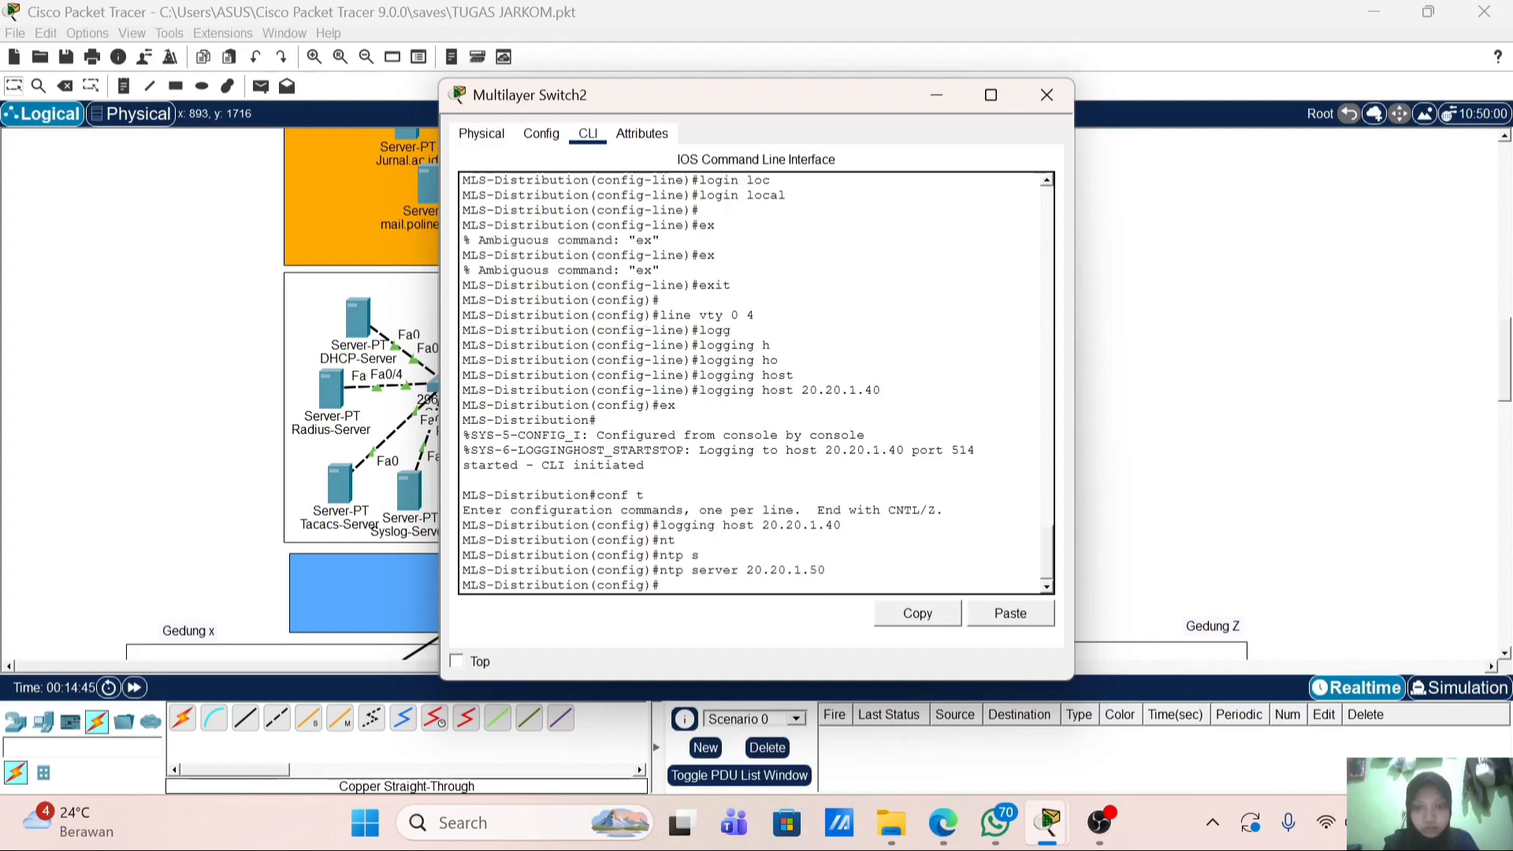
Step: Add TACACS+ server host 20.20.1.30 with its shared key
text(tac)
key(Tab)
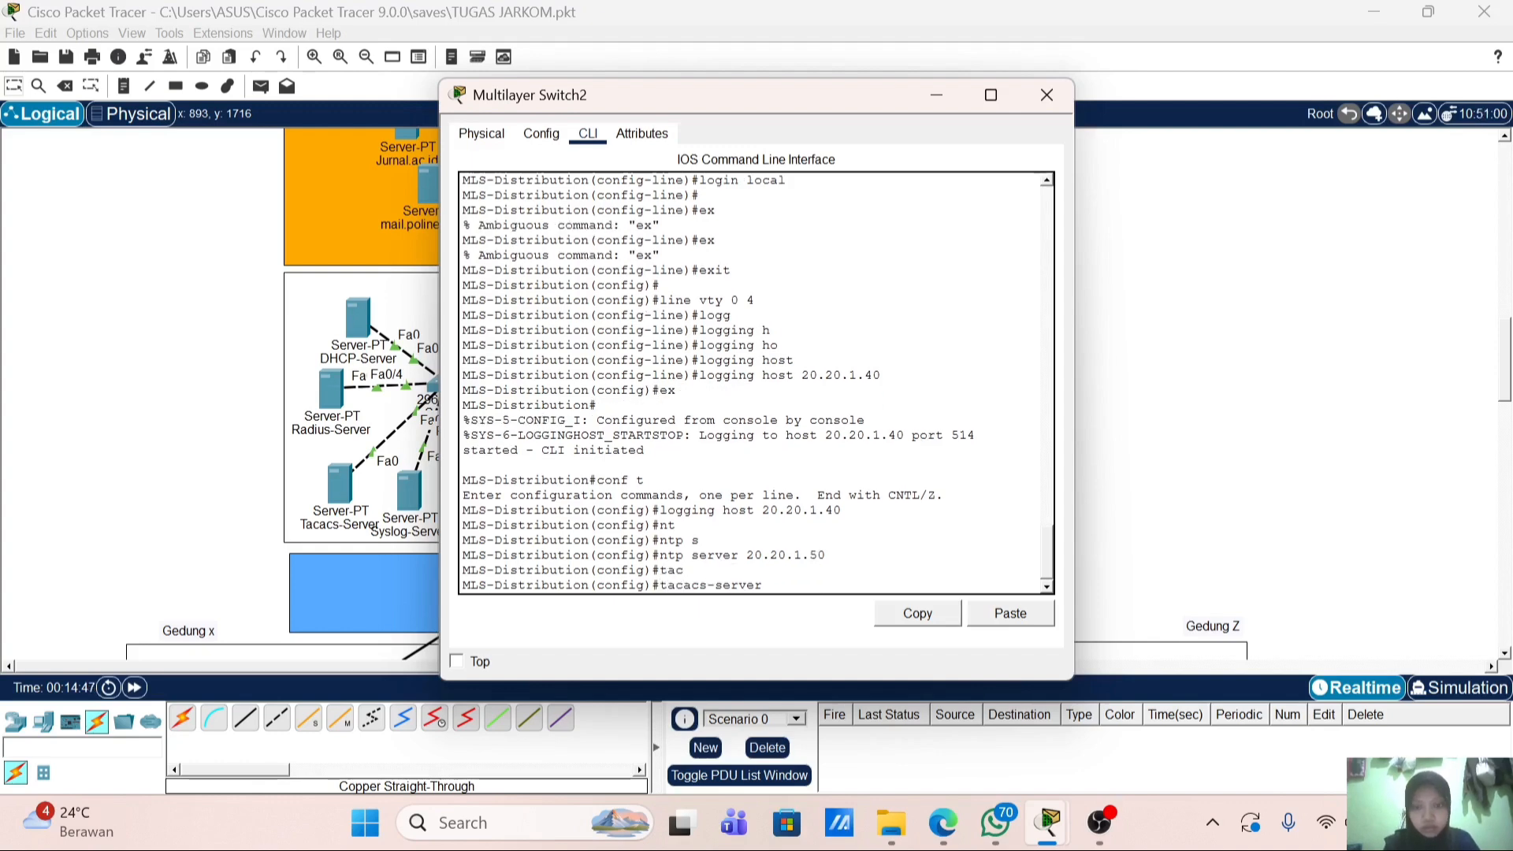
text(h)
key(Tab)
text(20)
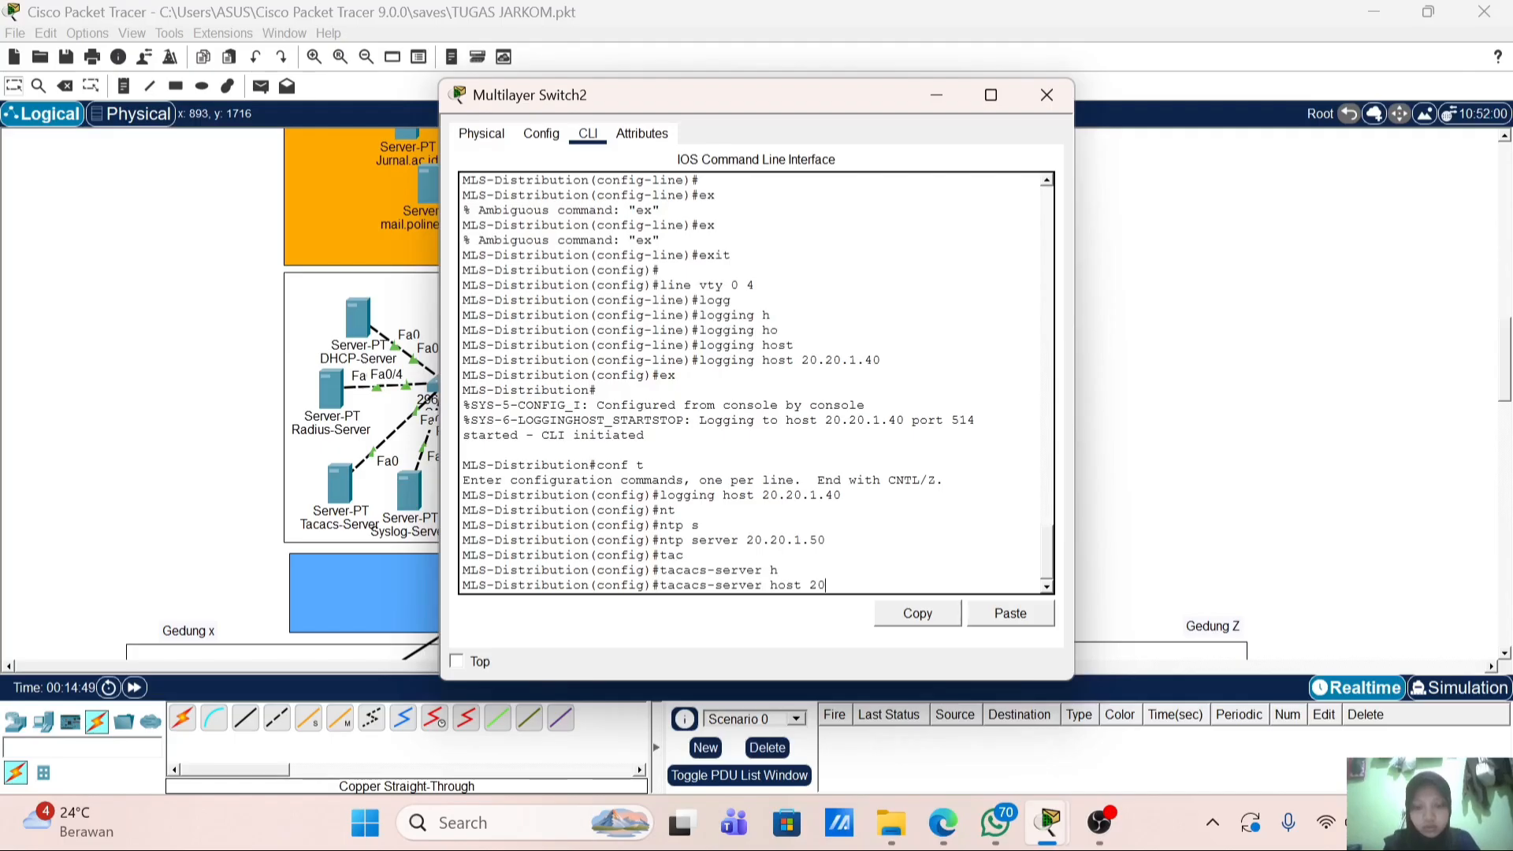
text(.20.1.30)
key(Return)
key(Return)
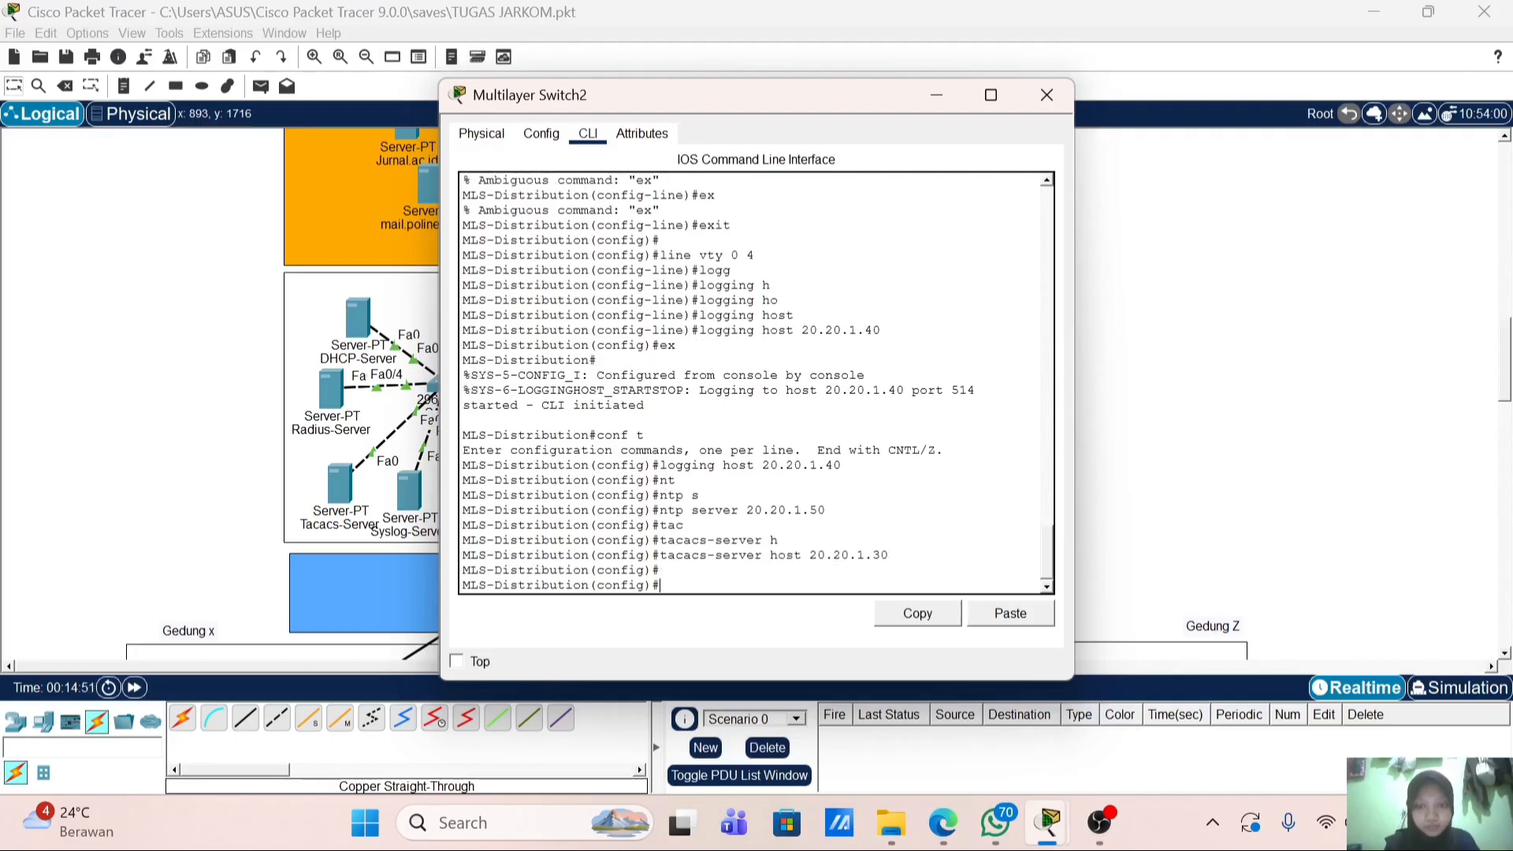
key(Up)
text(k)
key(Tab)
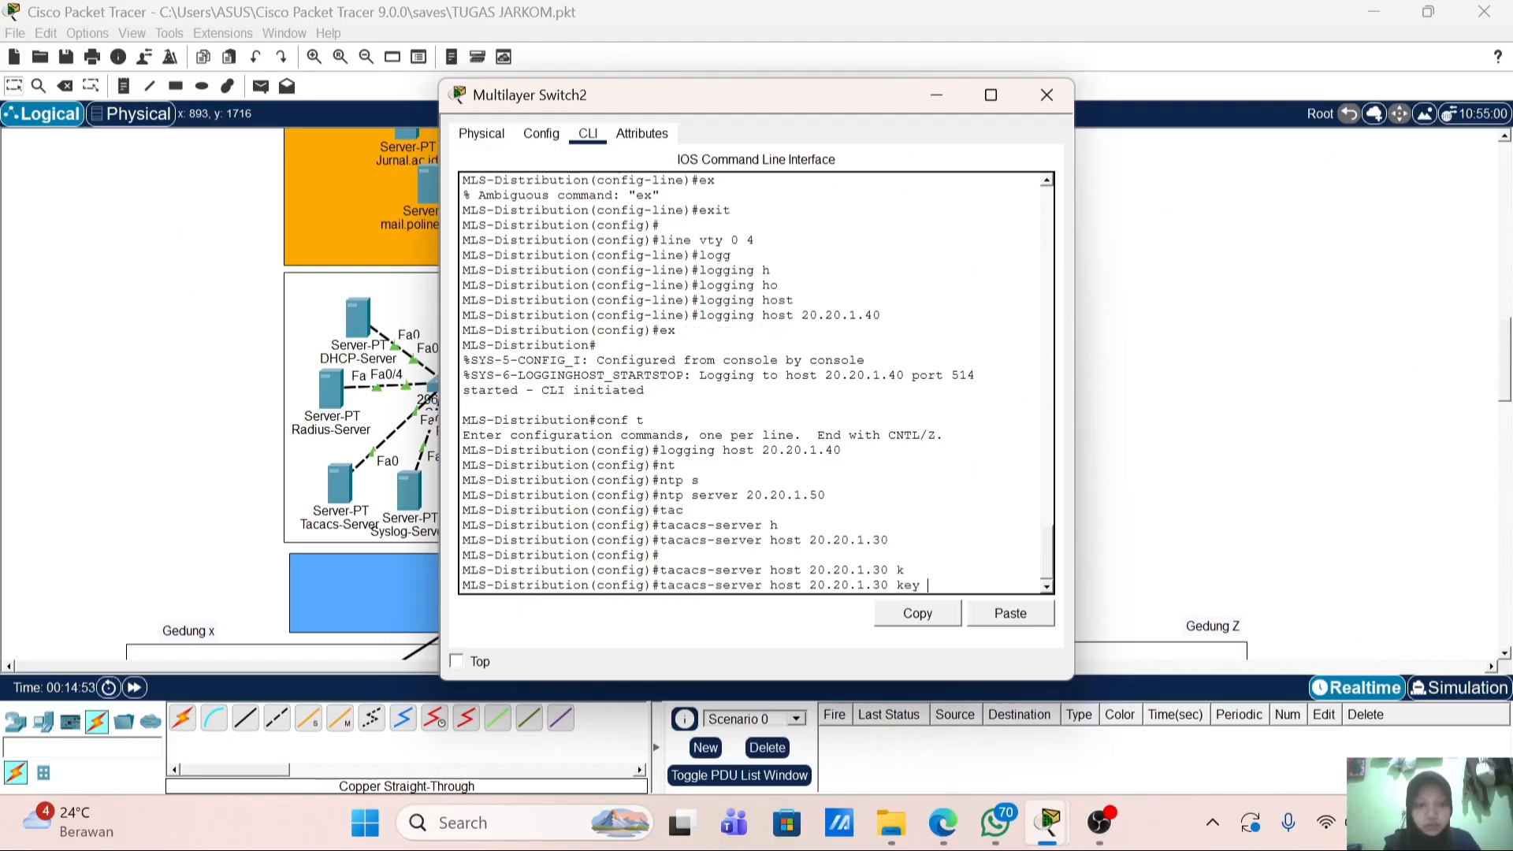
text(polinela)
key(Return)
key(Return)
key(Return)
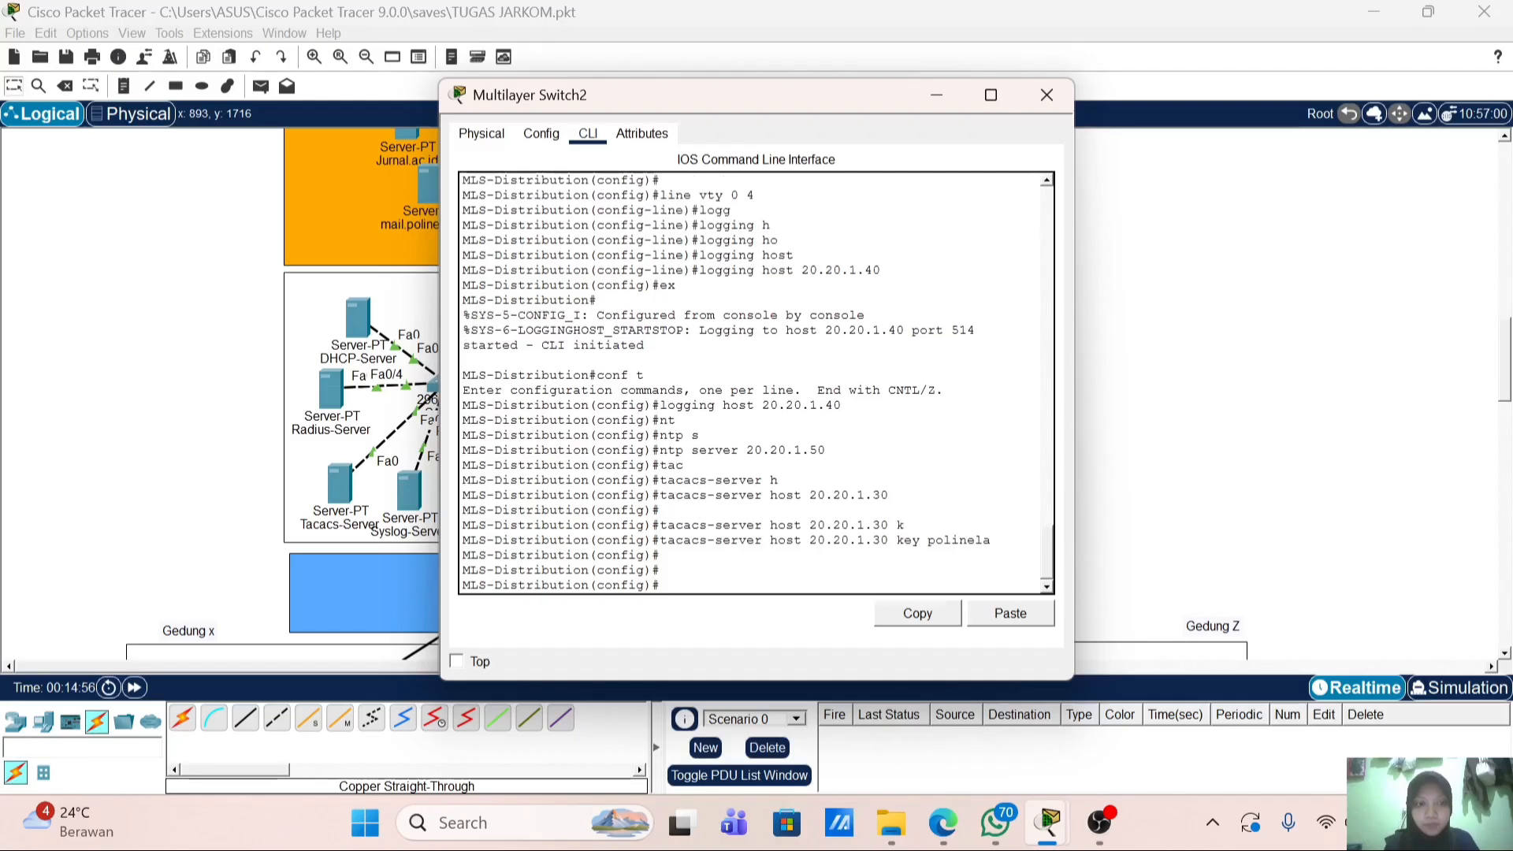
Step: Enable aaa new-model with default login authentication via group tacacs+ then local
text(aaa n)
key(Tab)
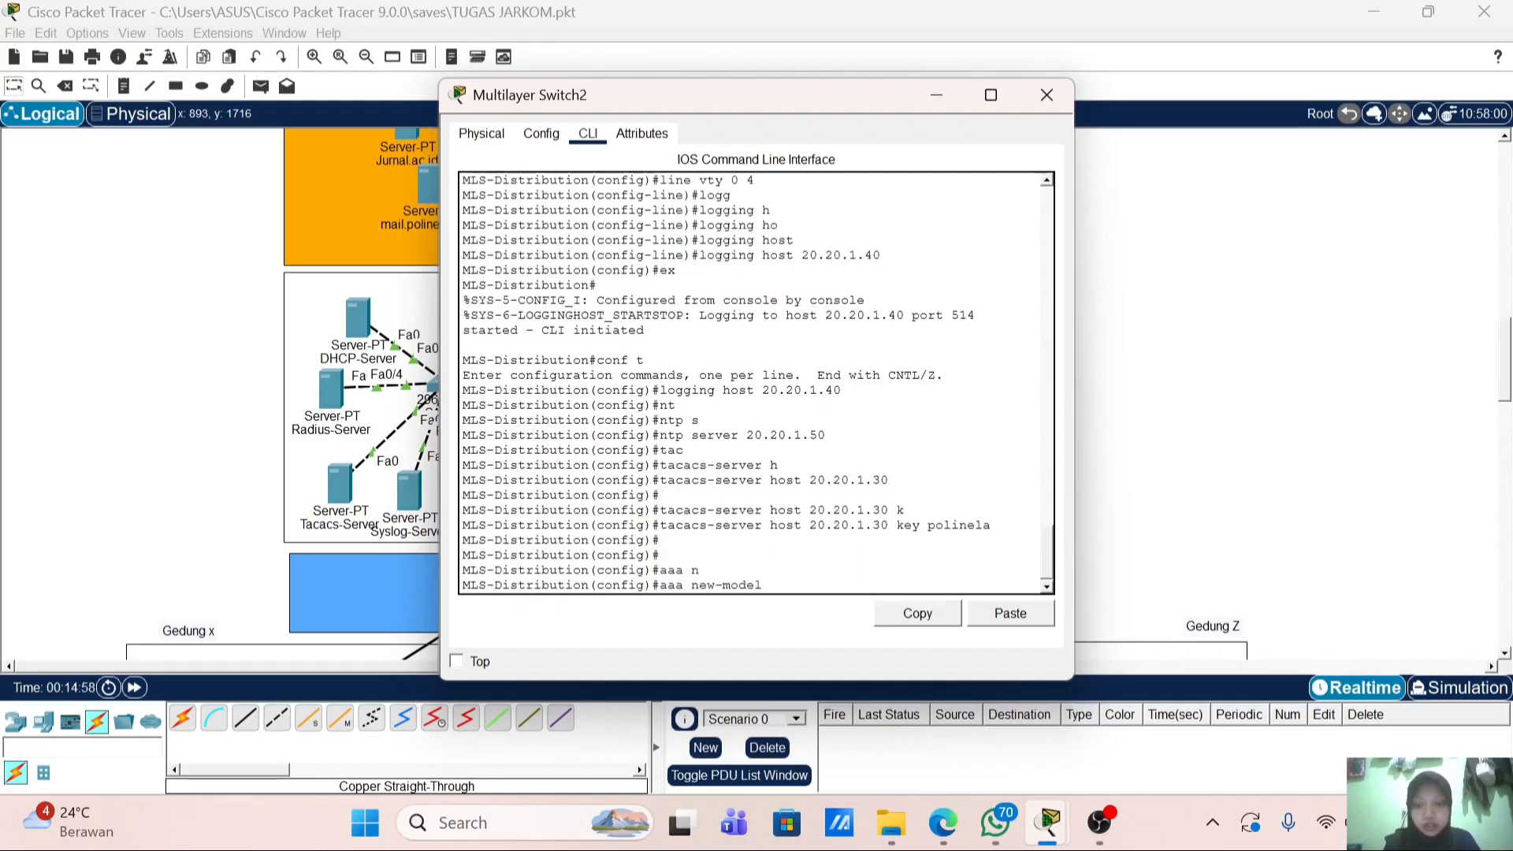
key(Return)
text(aaa aut)
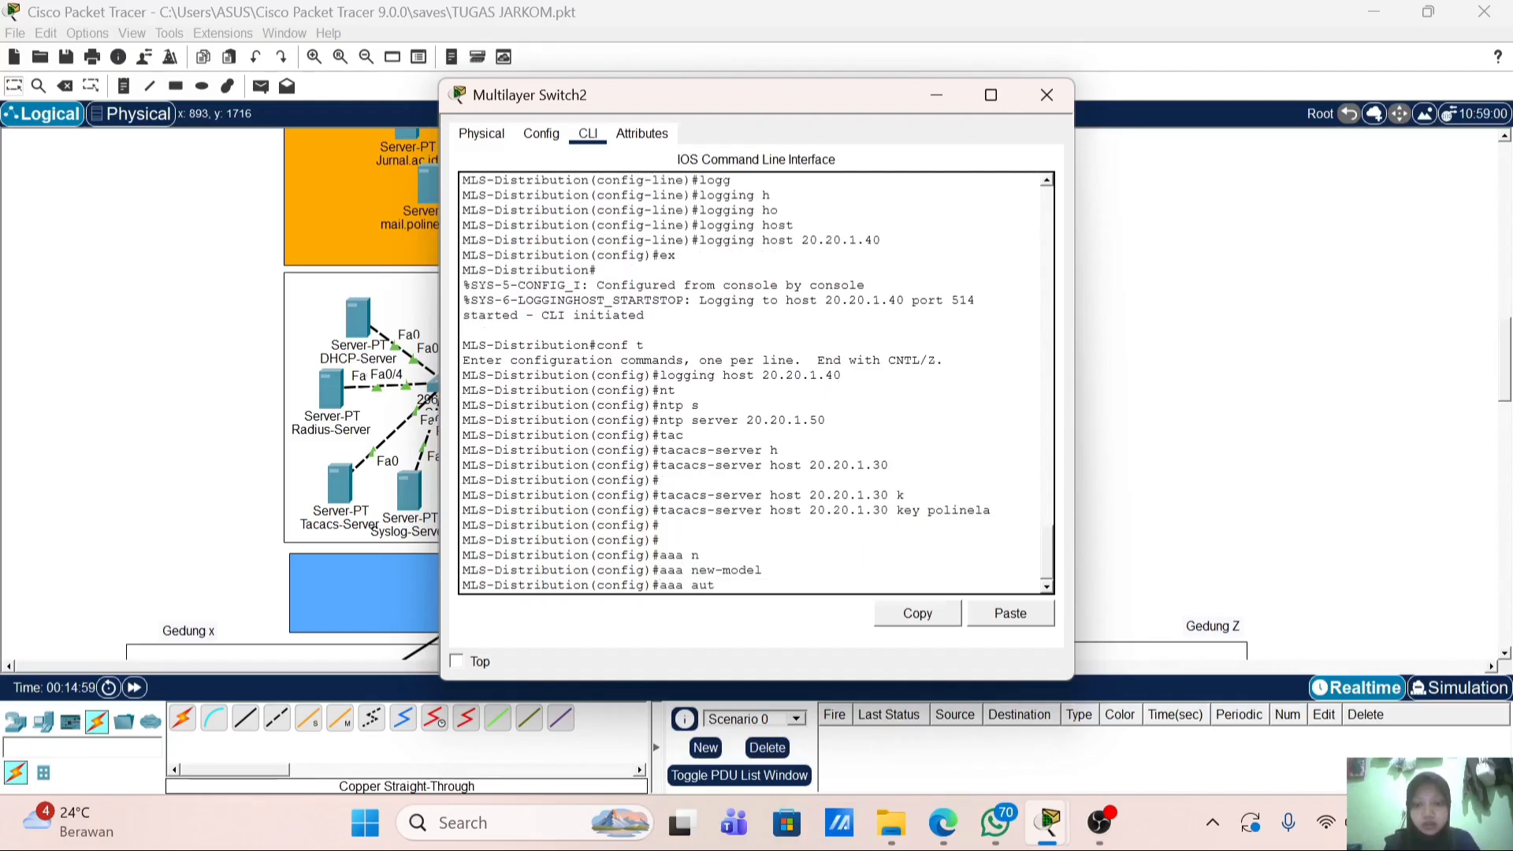
text(he)
key(Tab)
text(lo)
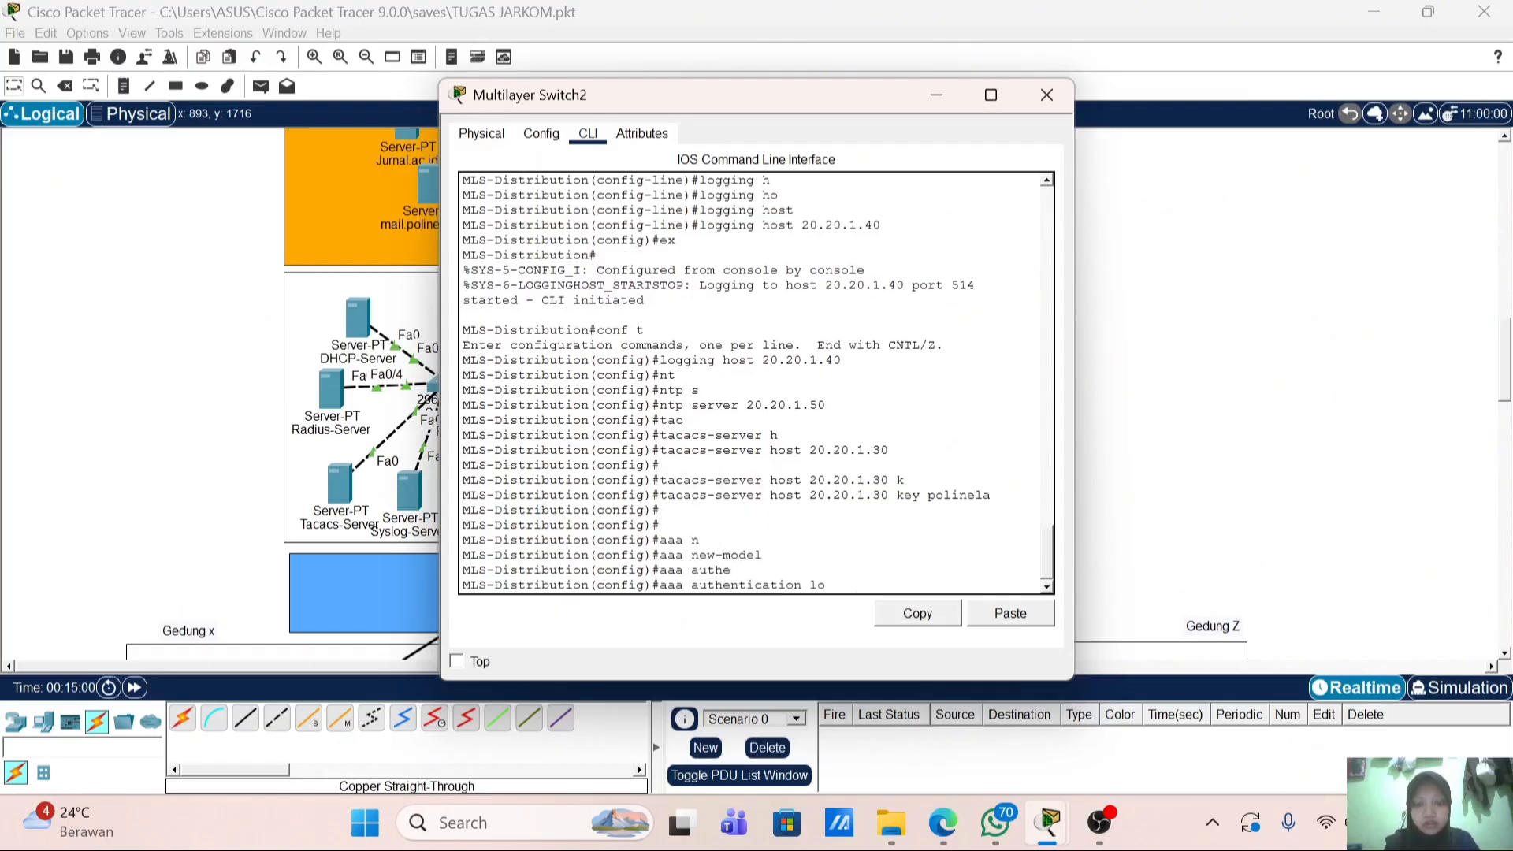
key(Tab)
text(d)
key(Tab)
text(f)
key(Tab)
key(BackSpace)
text(g)
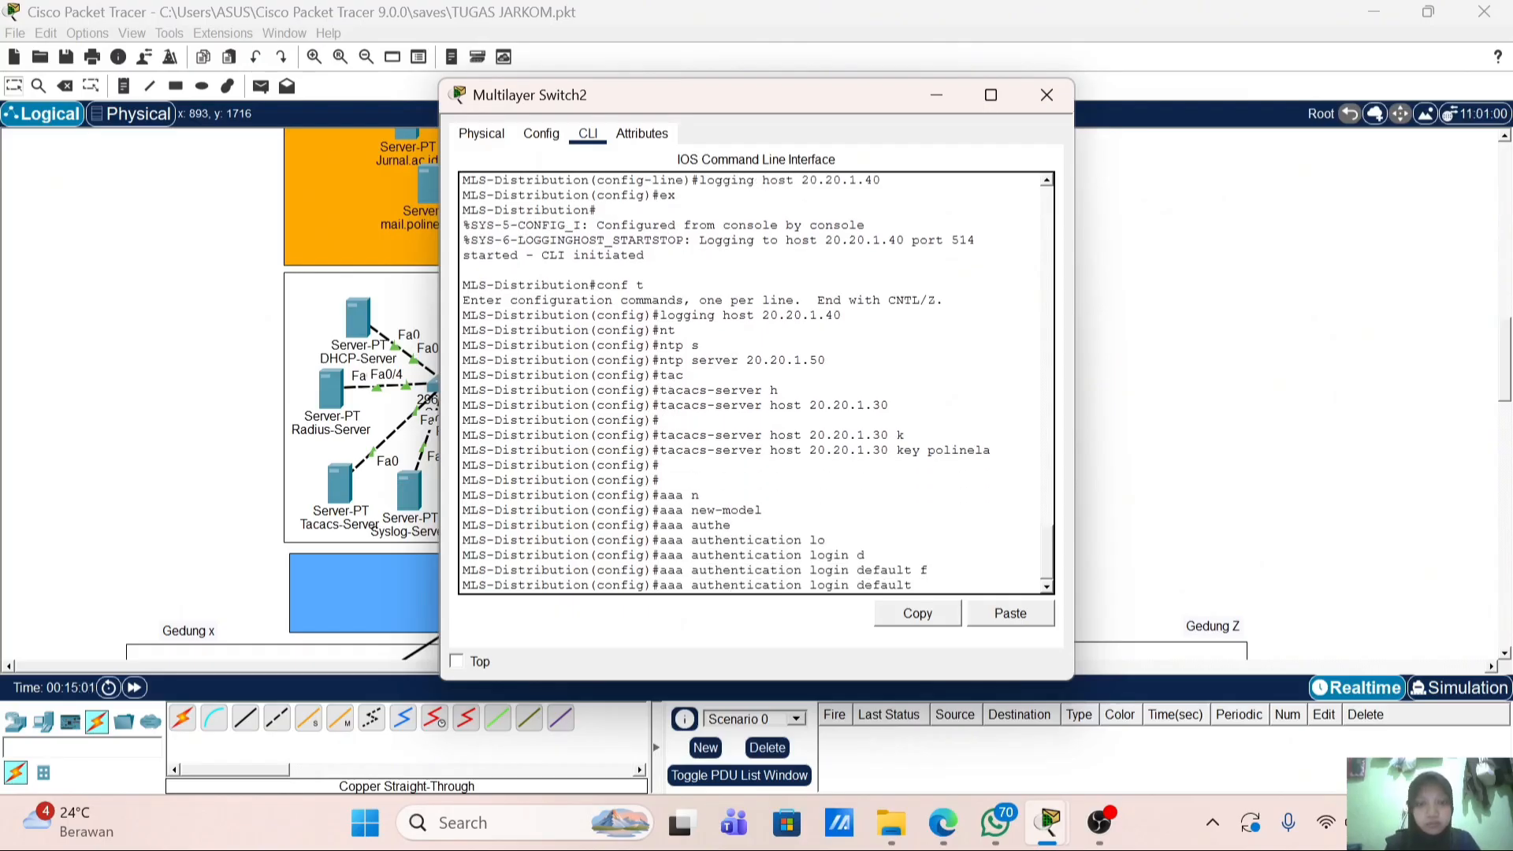
key(Tab)
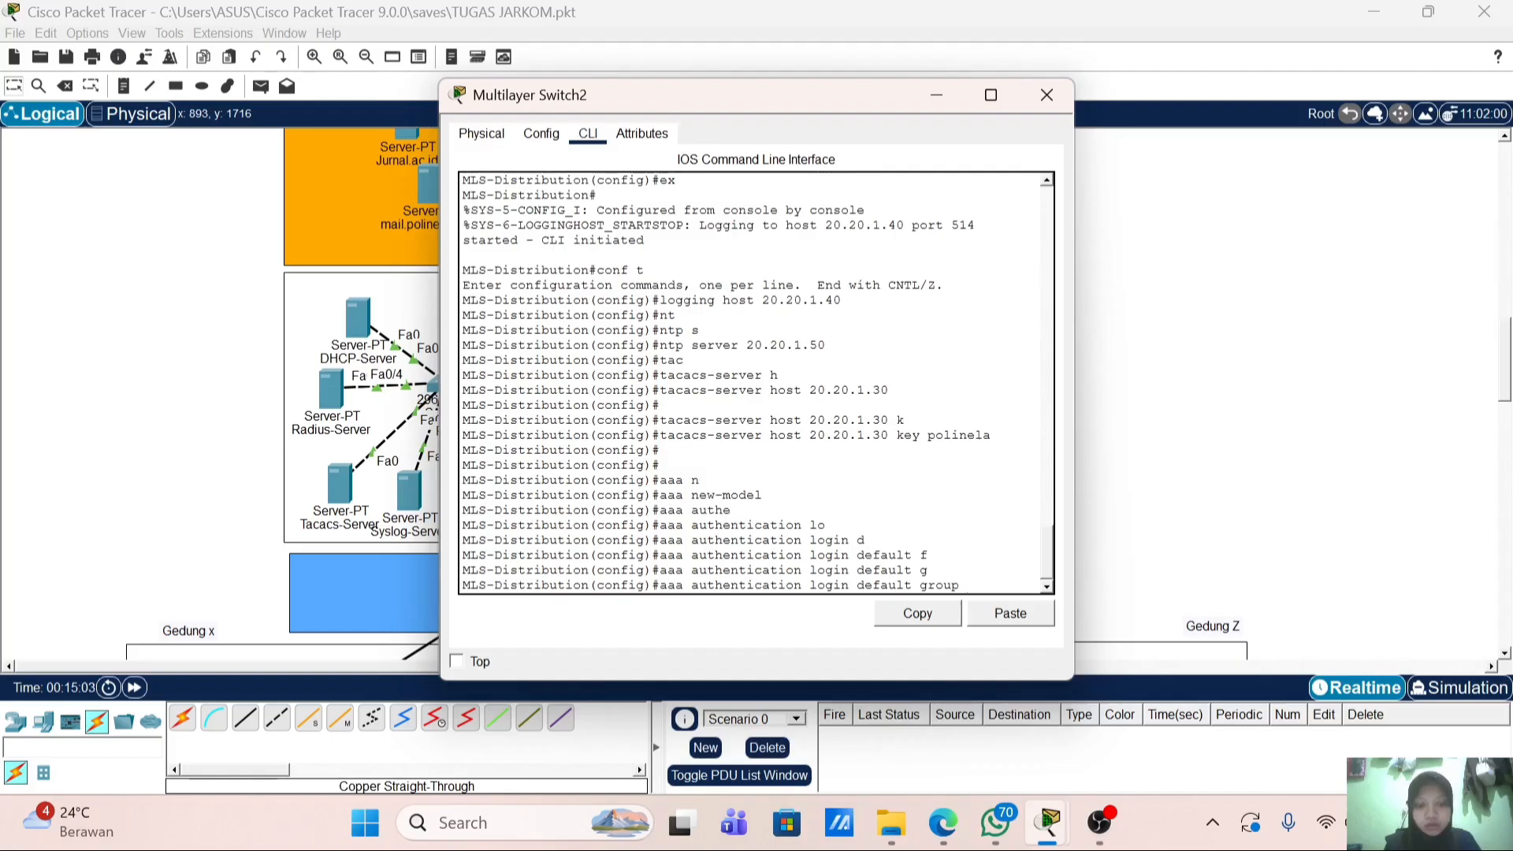
text(tac)
key(Tab)
text(local)
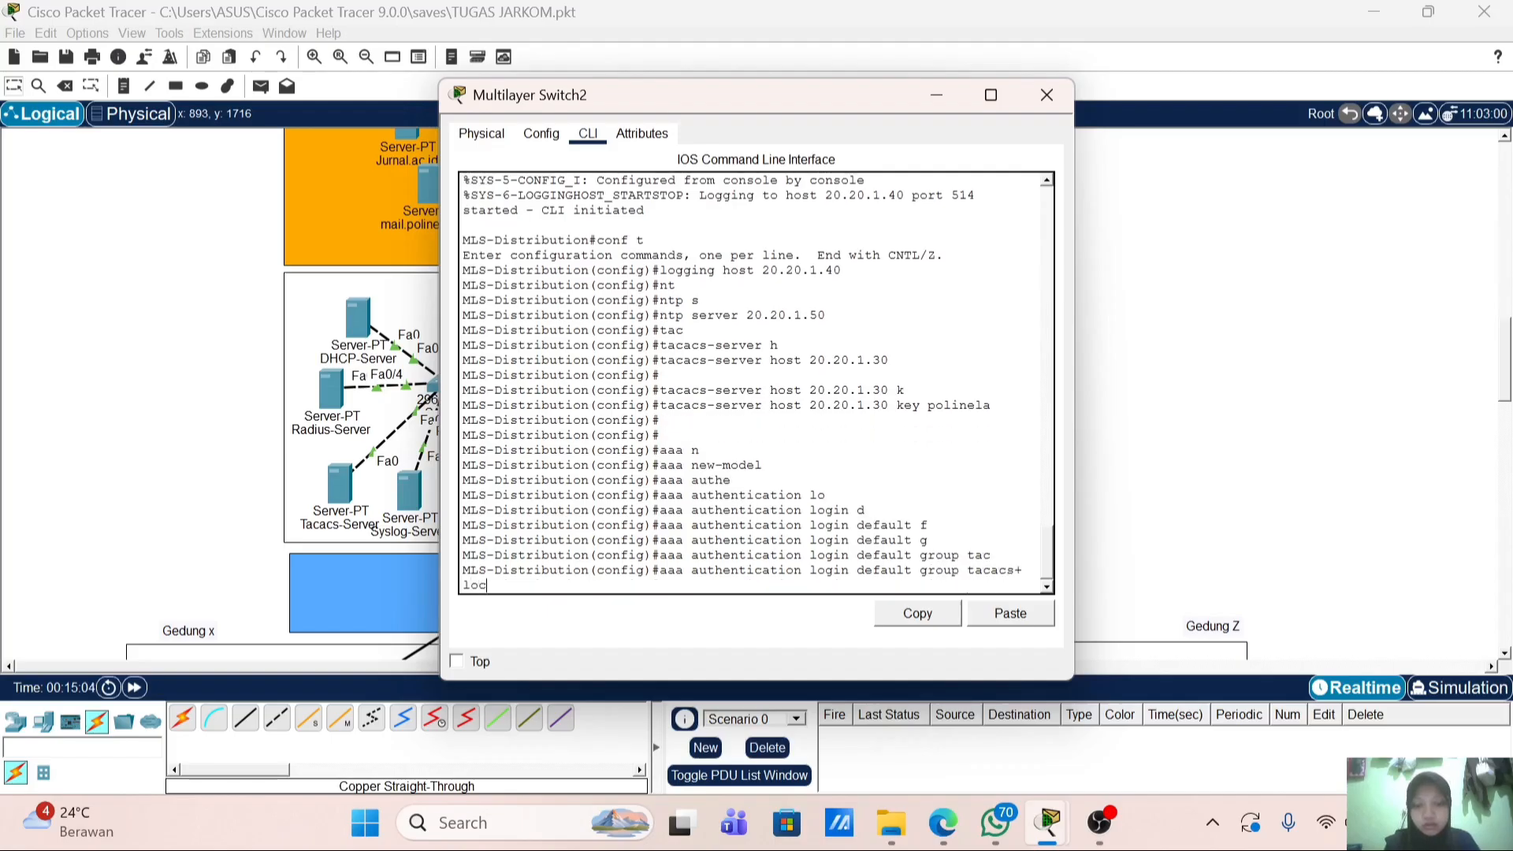
key(Return)
Step: End configuration mode and save the switch configuration with wr
key(Return)
key(Return)
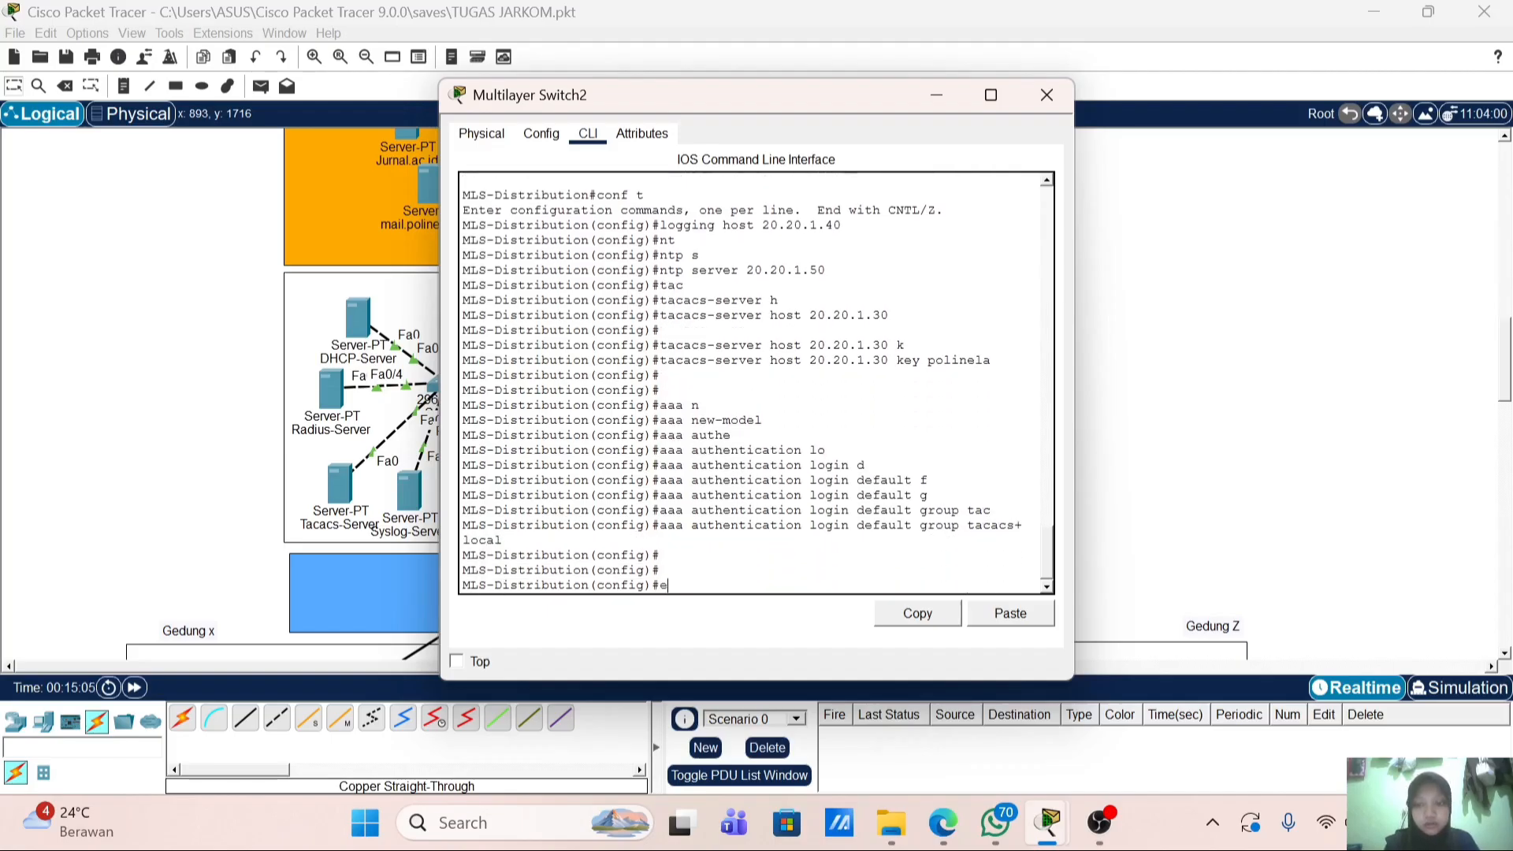
text(end)
key(Return)
text(w)
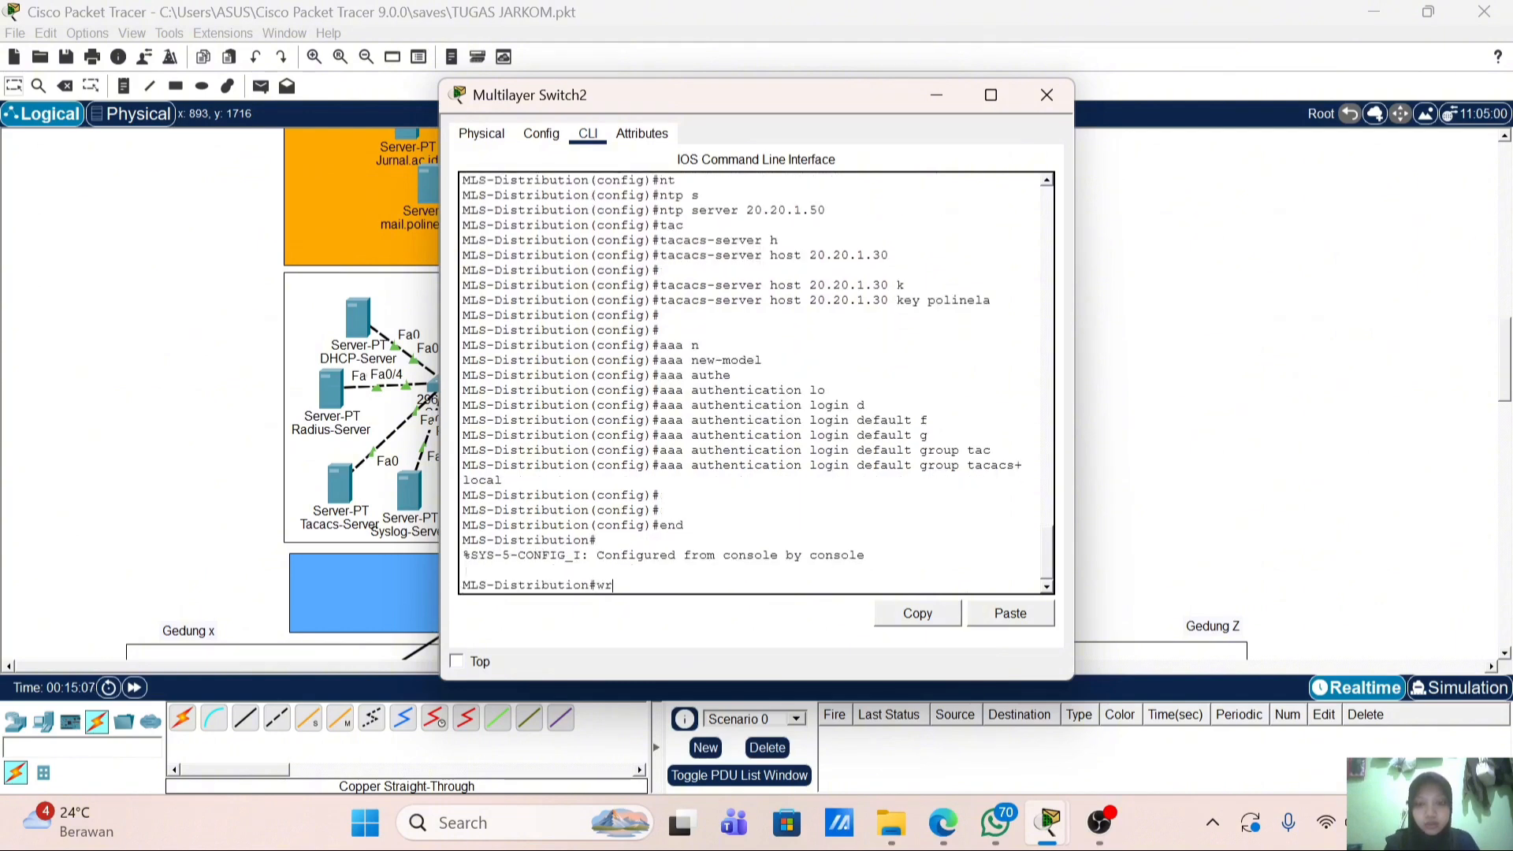
text(r)
key(Return)
key(Return)
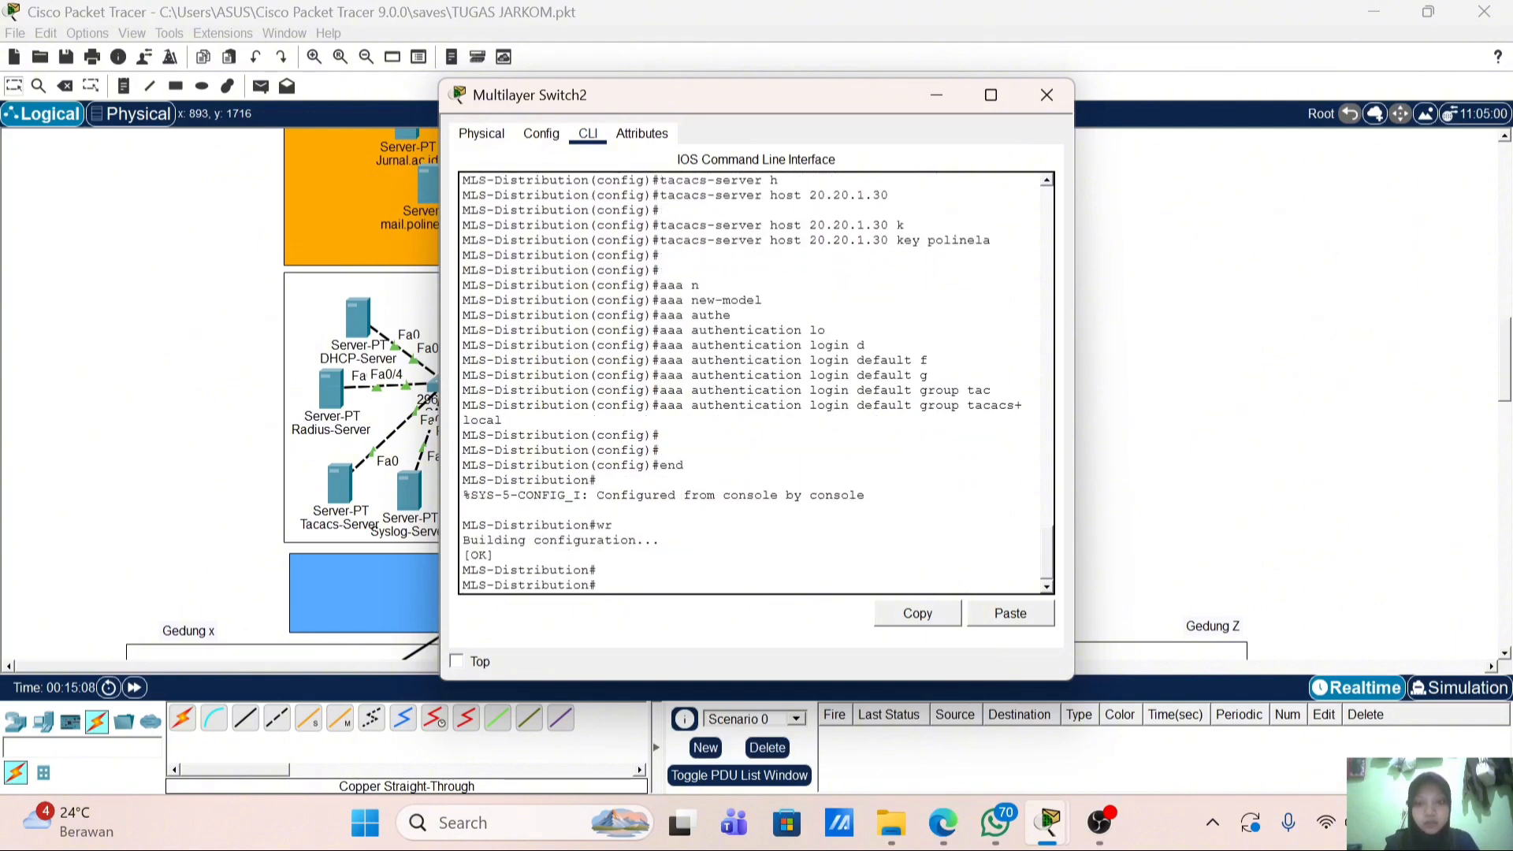
Step: Close the switch console and inspect the Radius and Tacacs servers' AAA pages; Tacacs shows AAA off with empty lists
click(1050, 95)
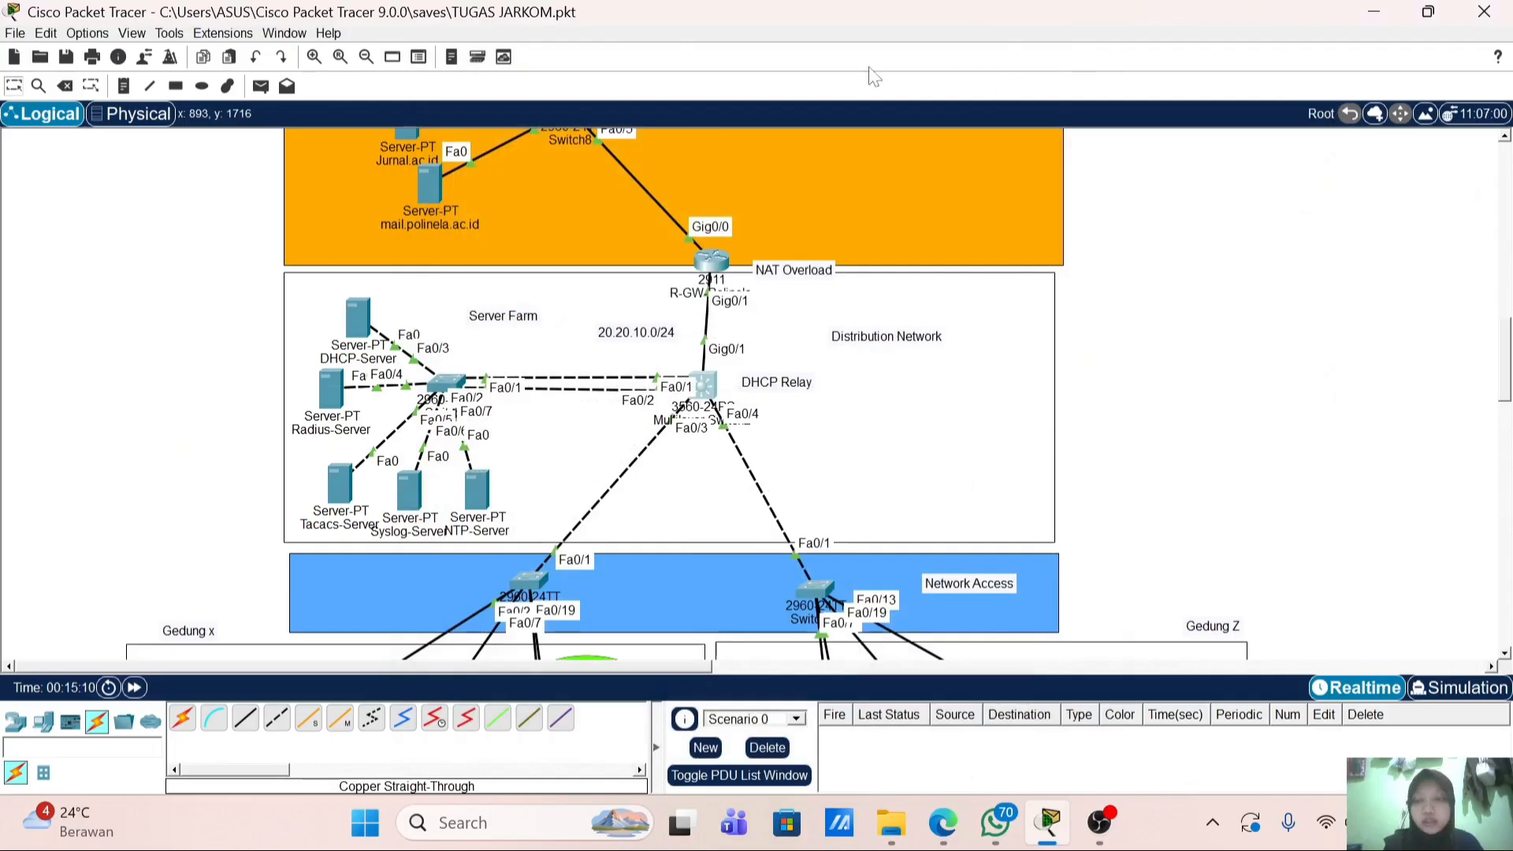
click(334, 394)
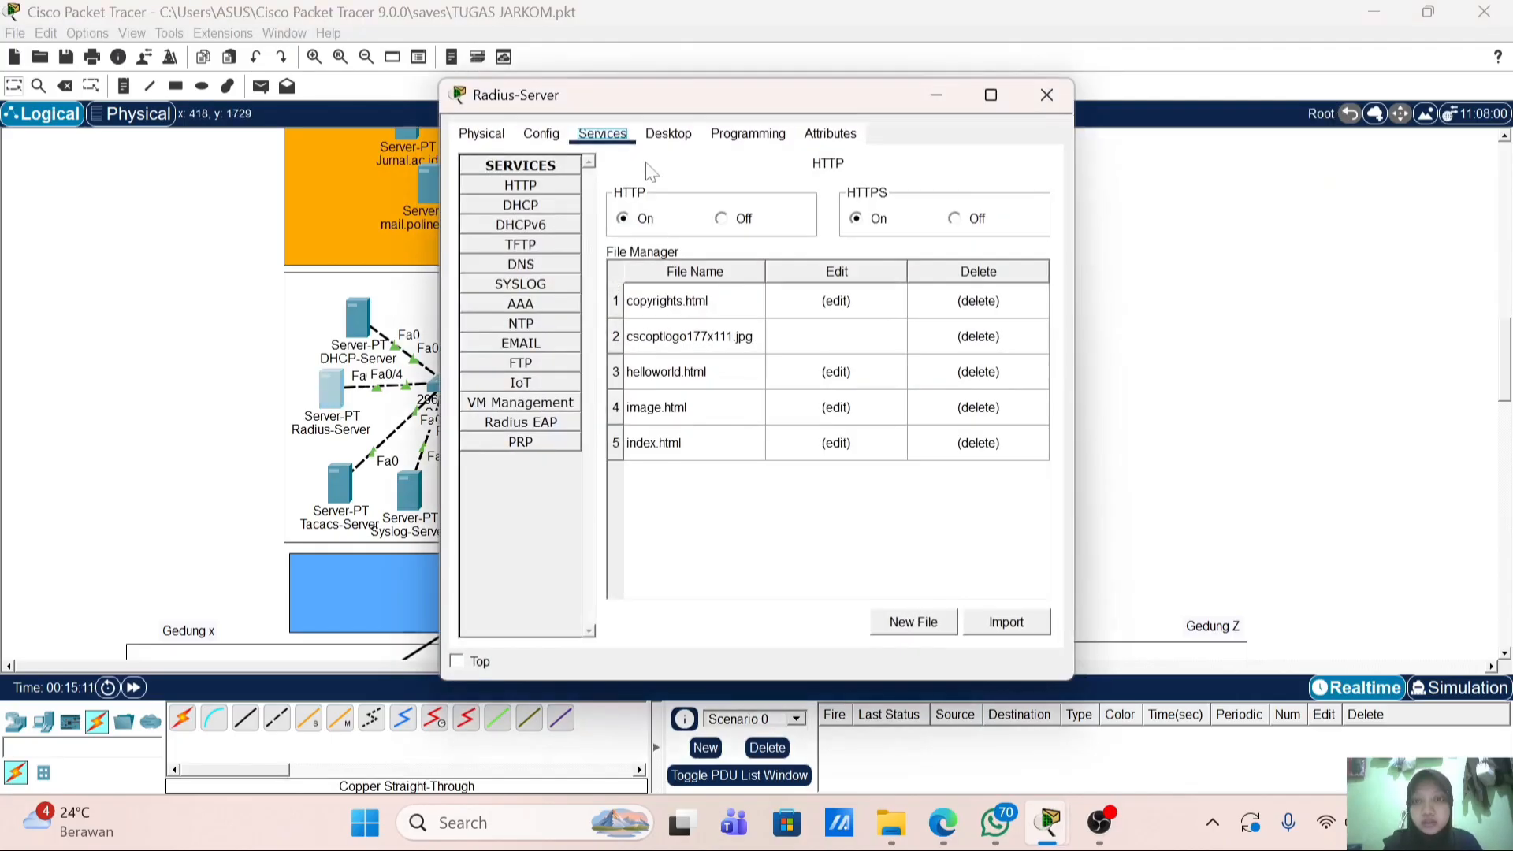
click(564, 263)
click(562, 205)
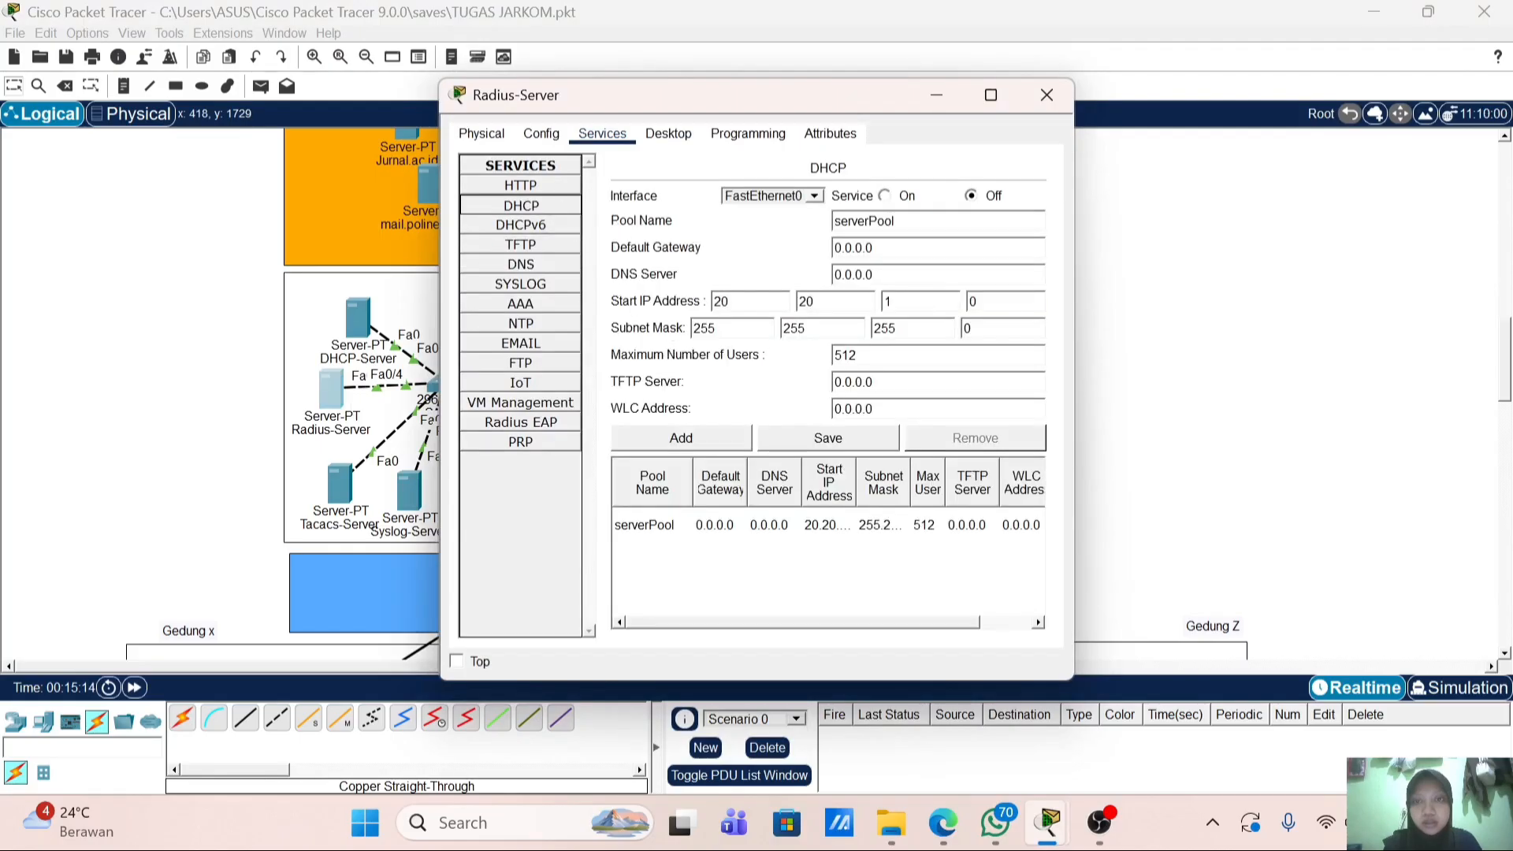
click(559, 303)
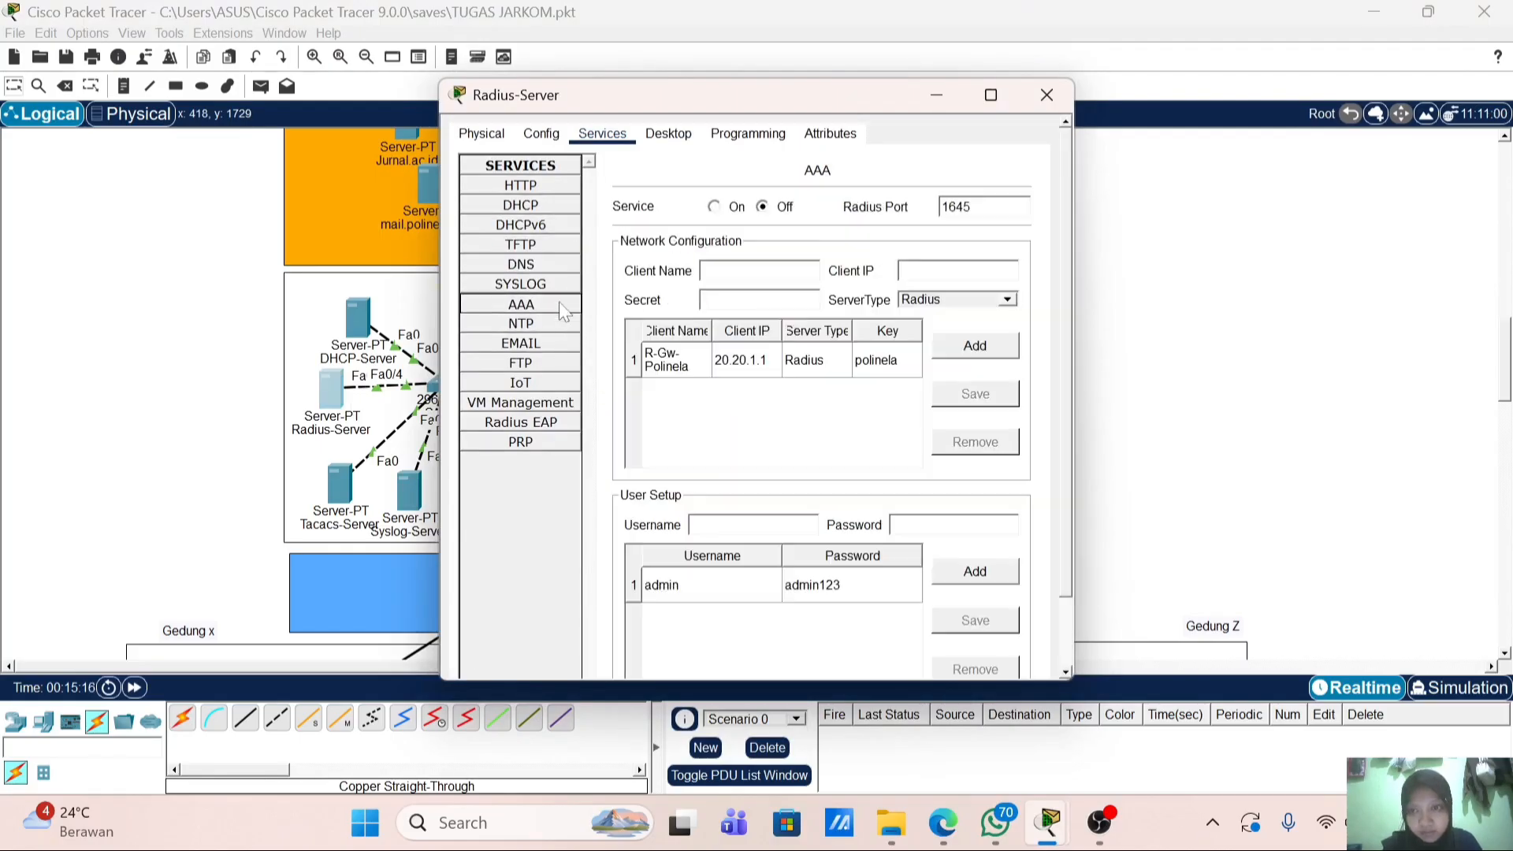
click(341, 483)
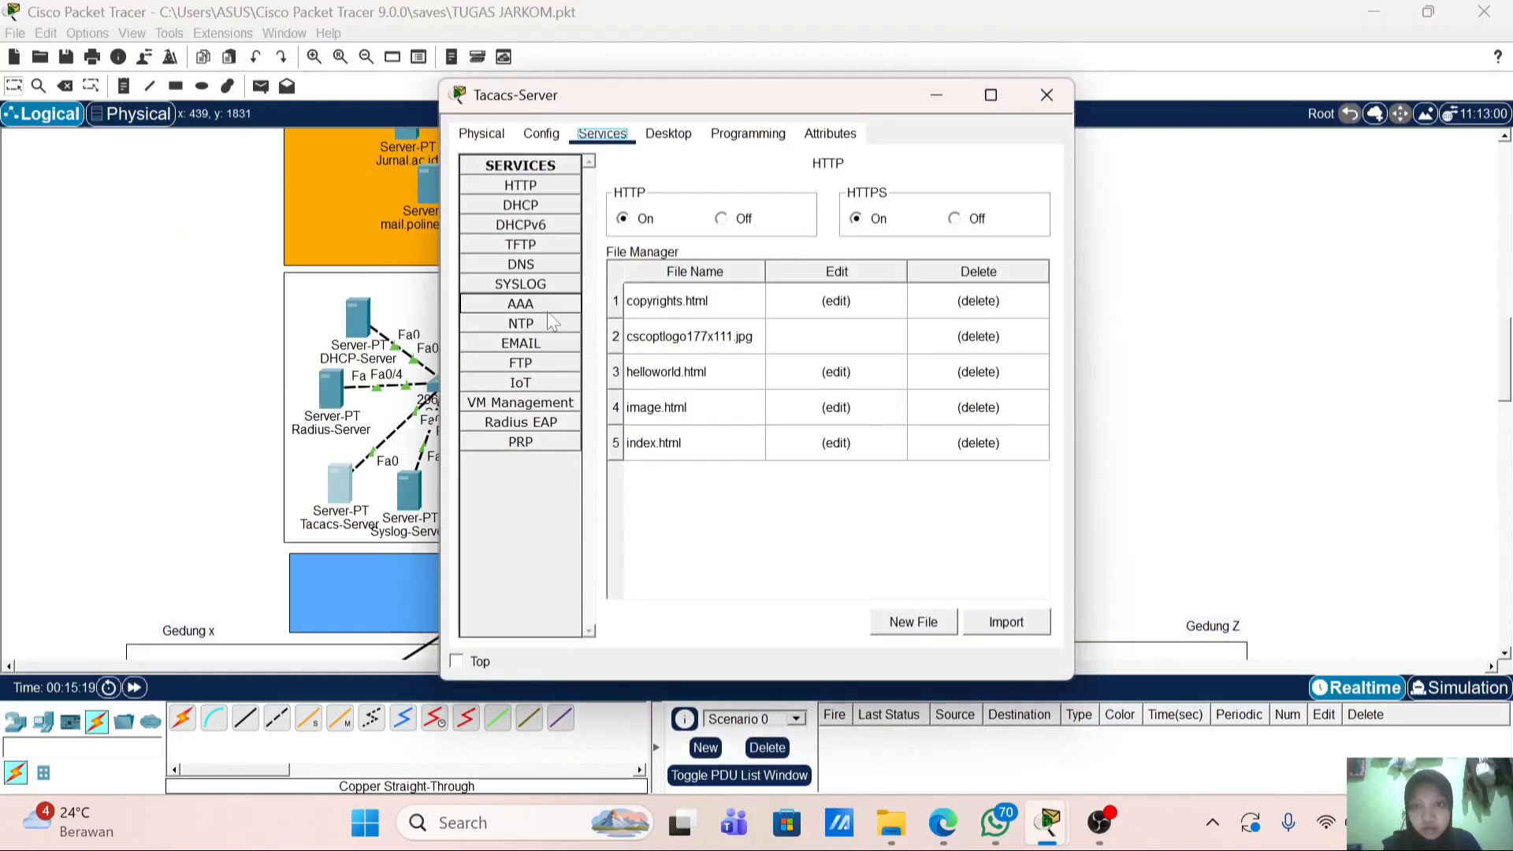
click(547, 309)
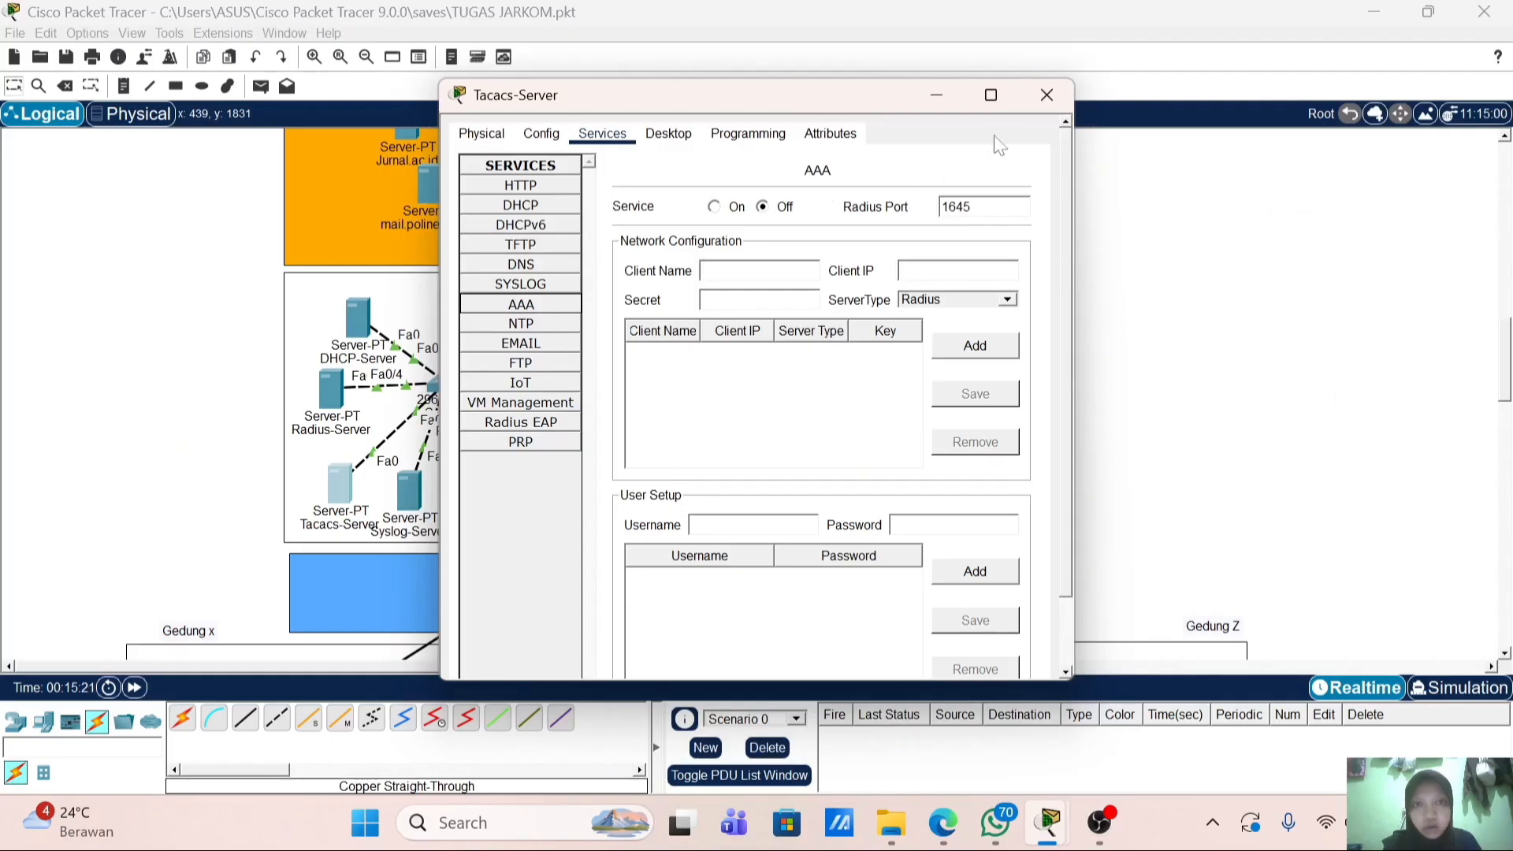
Step: Recheck the Radius server's AAA client and user entries, then return to the MLS-Distribution switch's CLI
click(1046, 95)
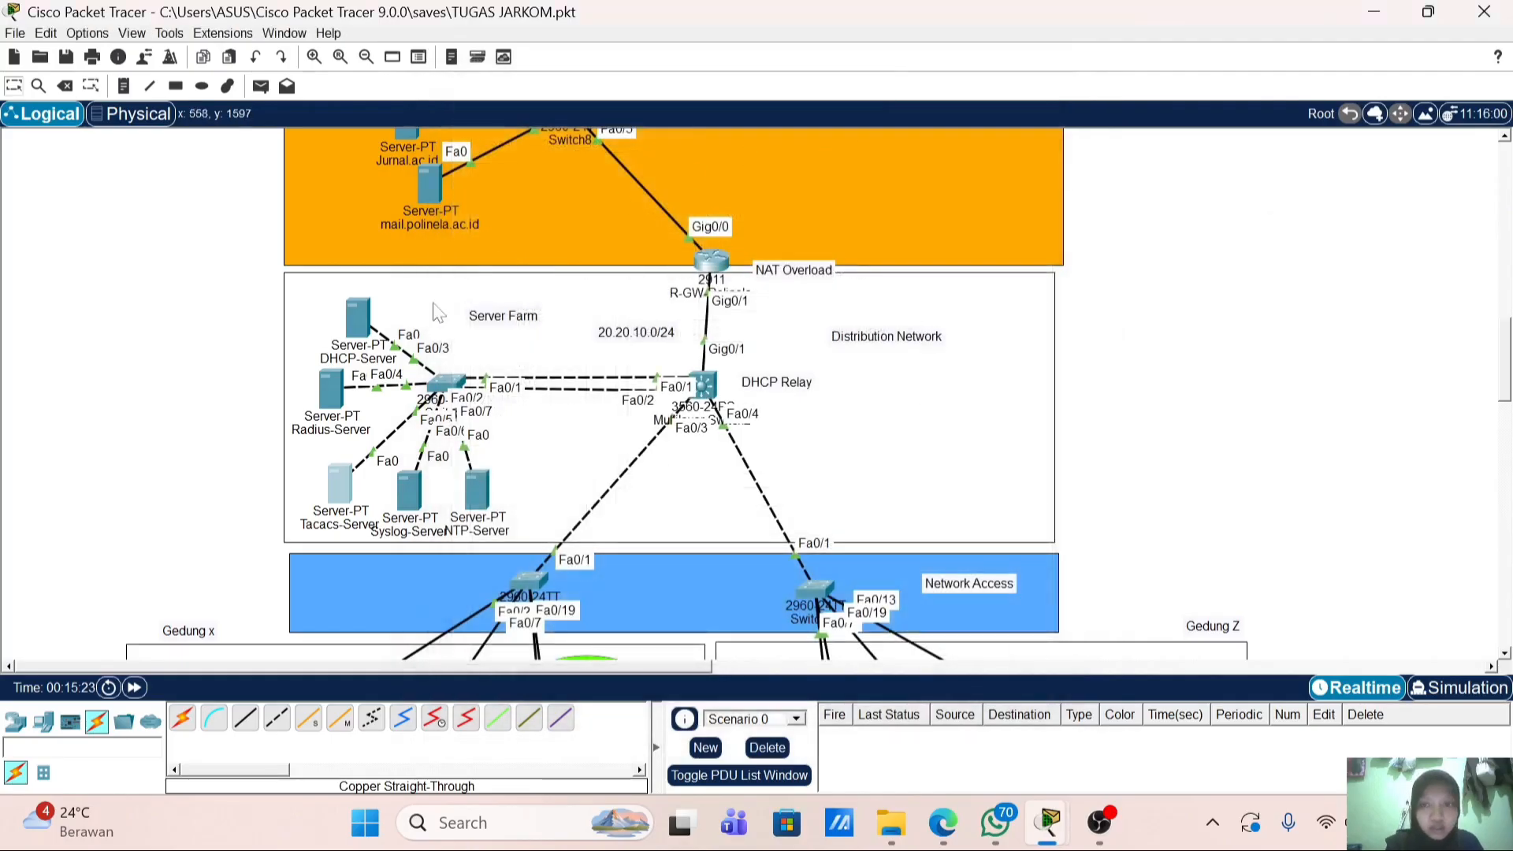
click(333, 388)
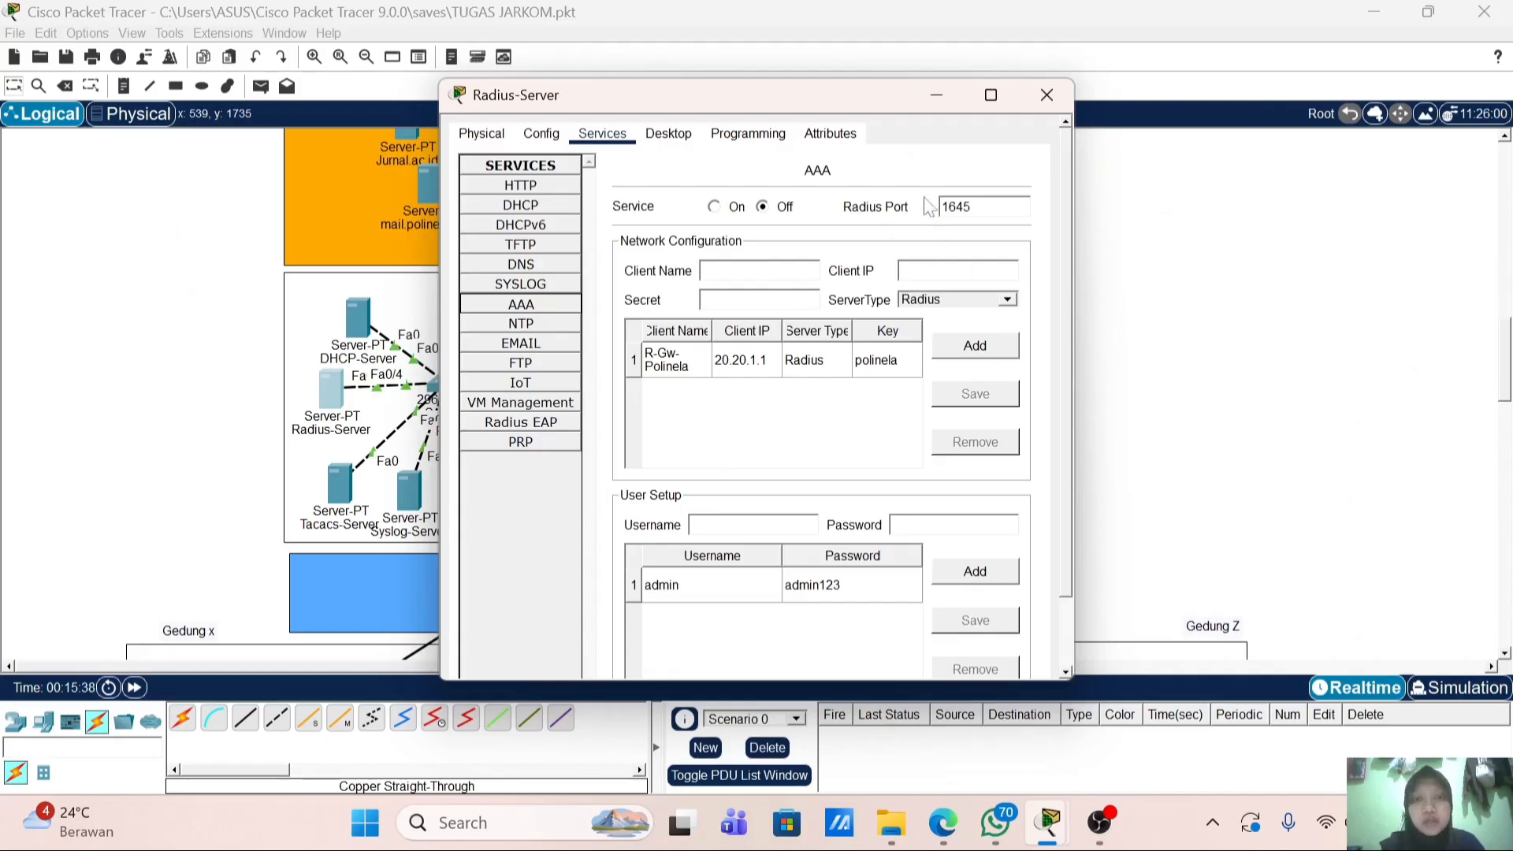
click(1043, 96)
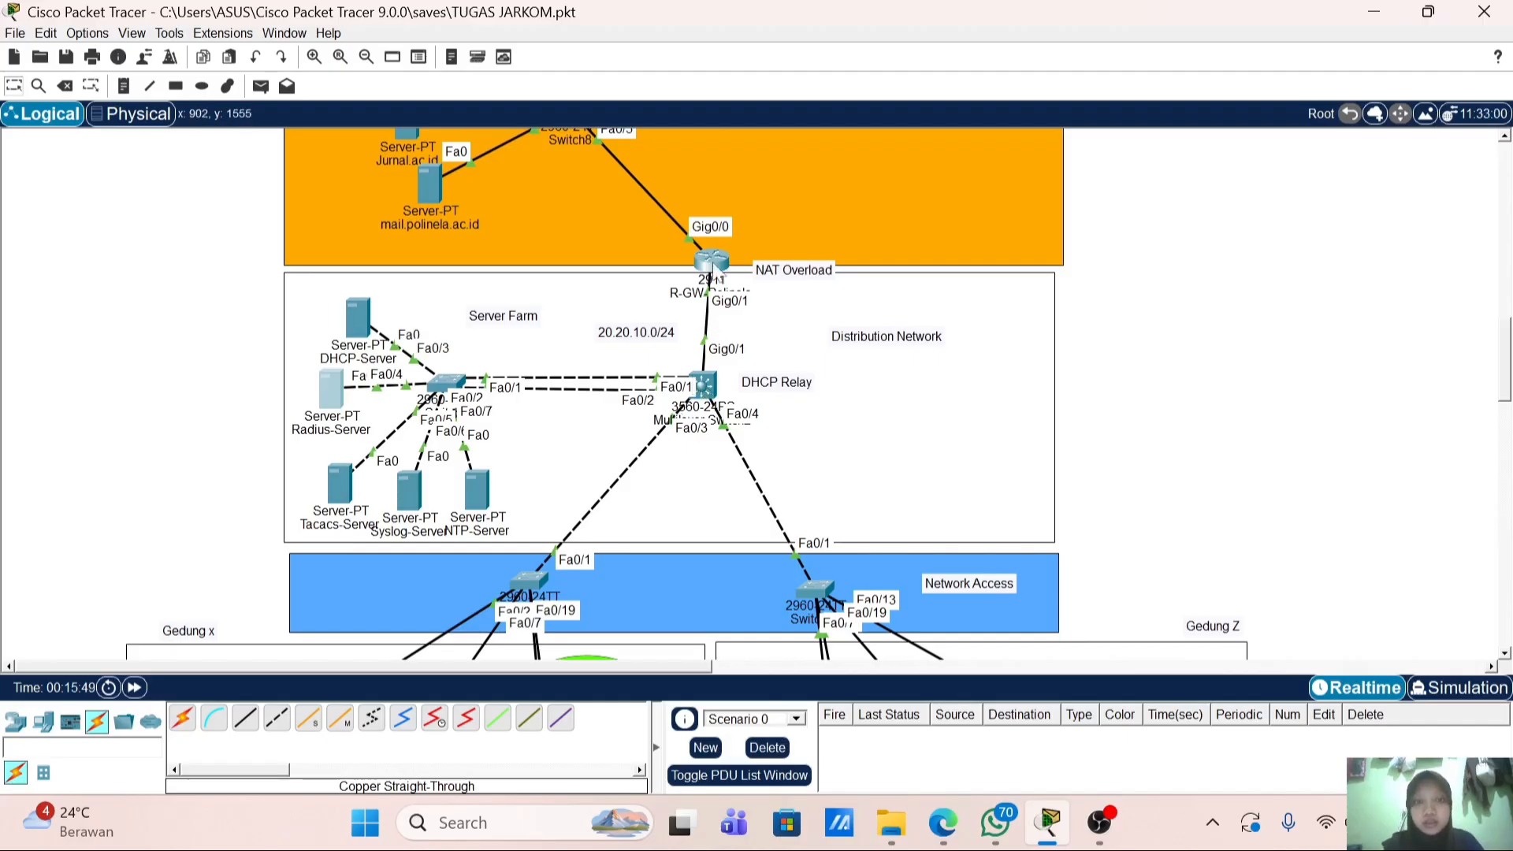
click(704, 386)
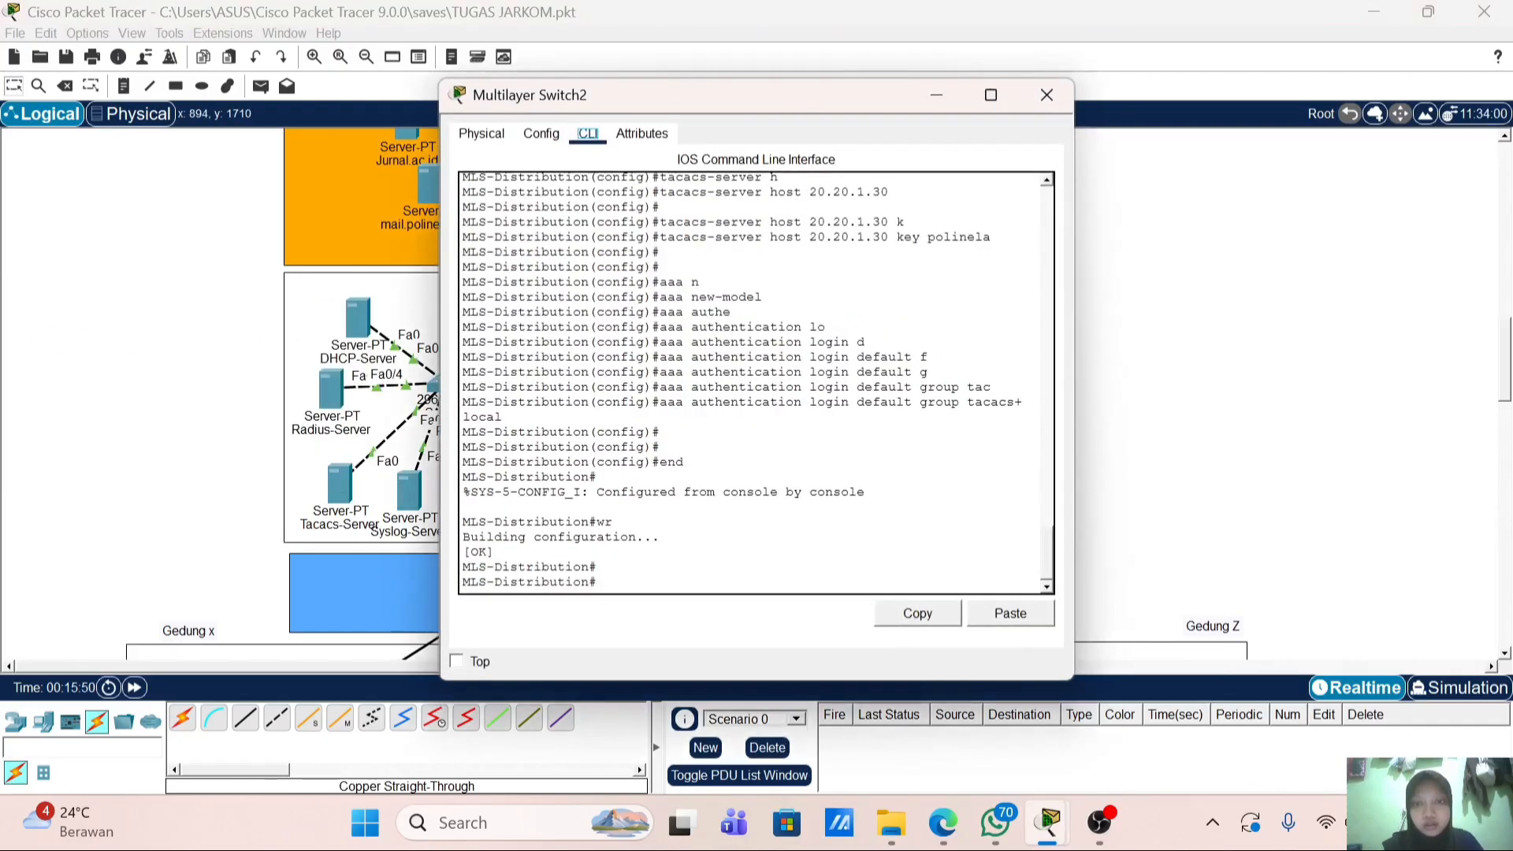
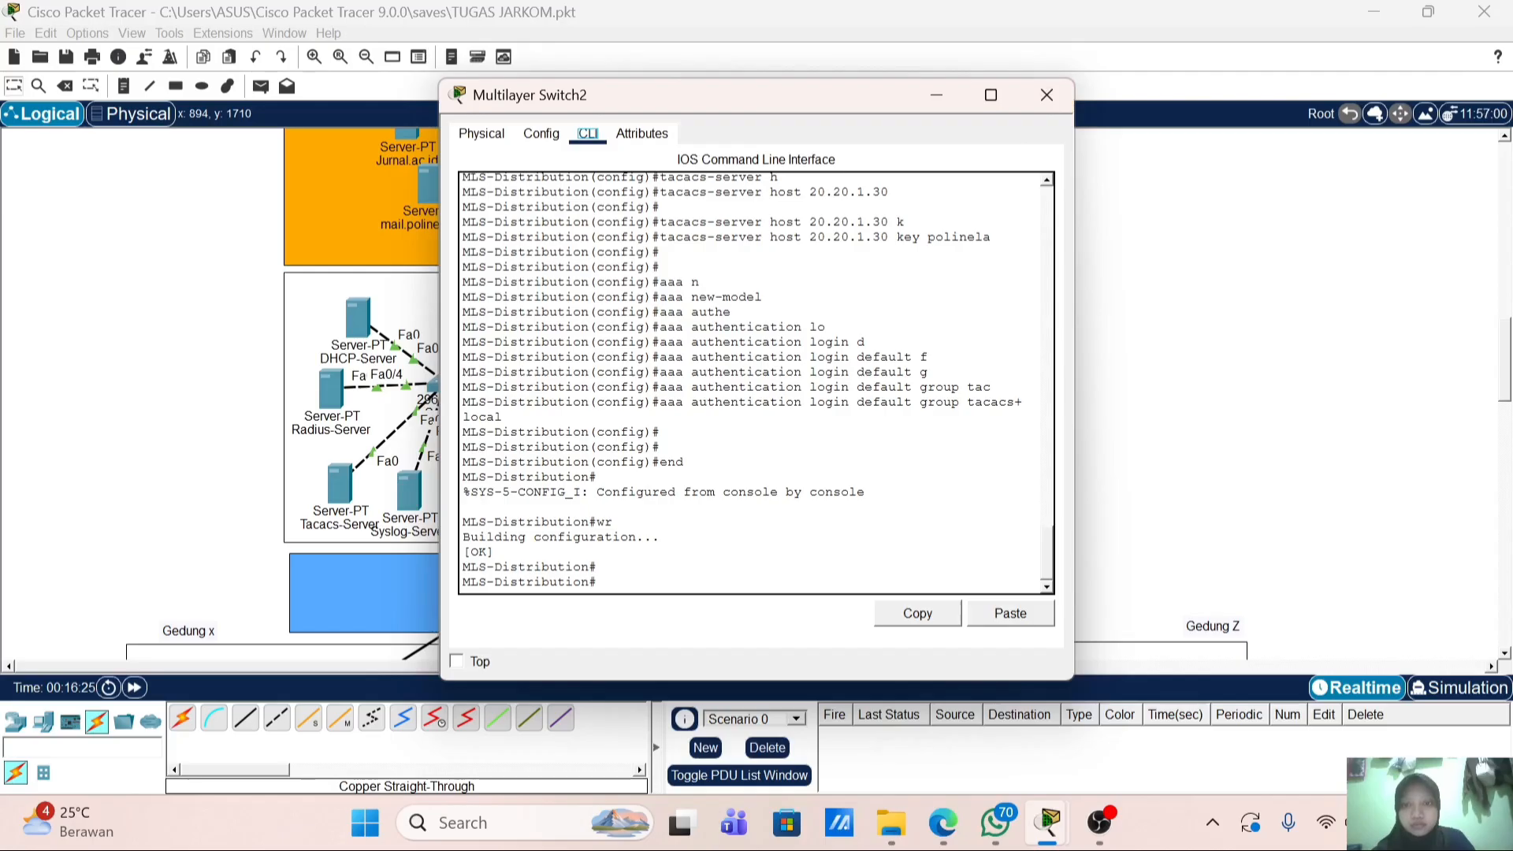
Step: Copy the hostname MLS-Distribution from the switch CLI and open the Radius-Server
drag(589, 344, 462, 344)
right_click(490, 340)
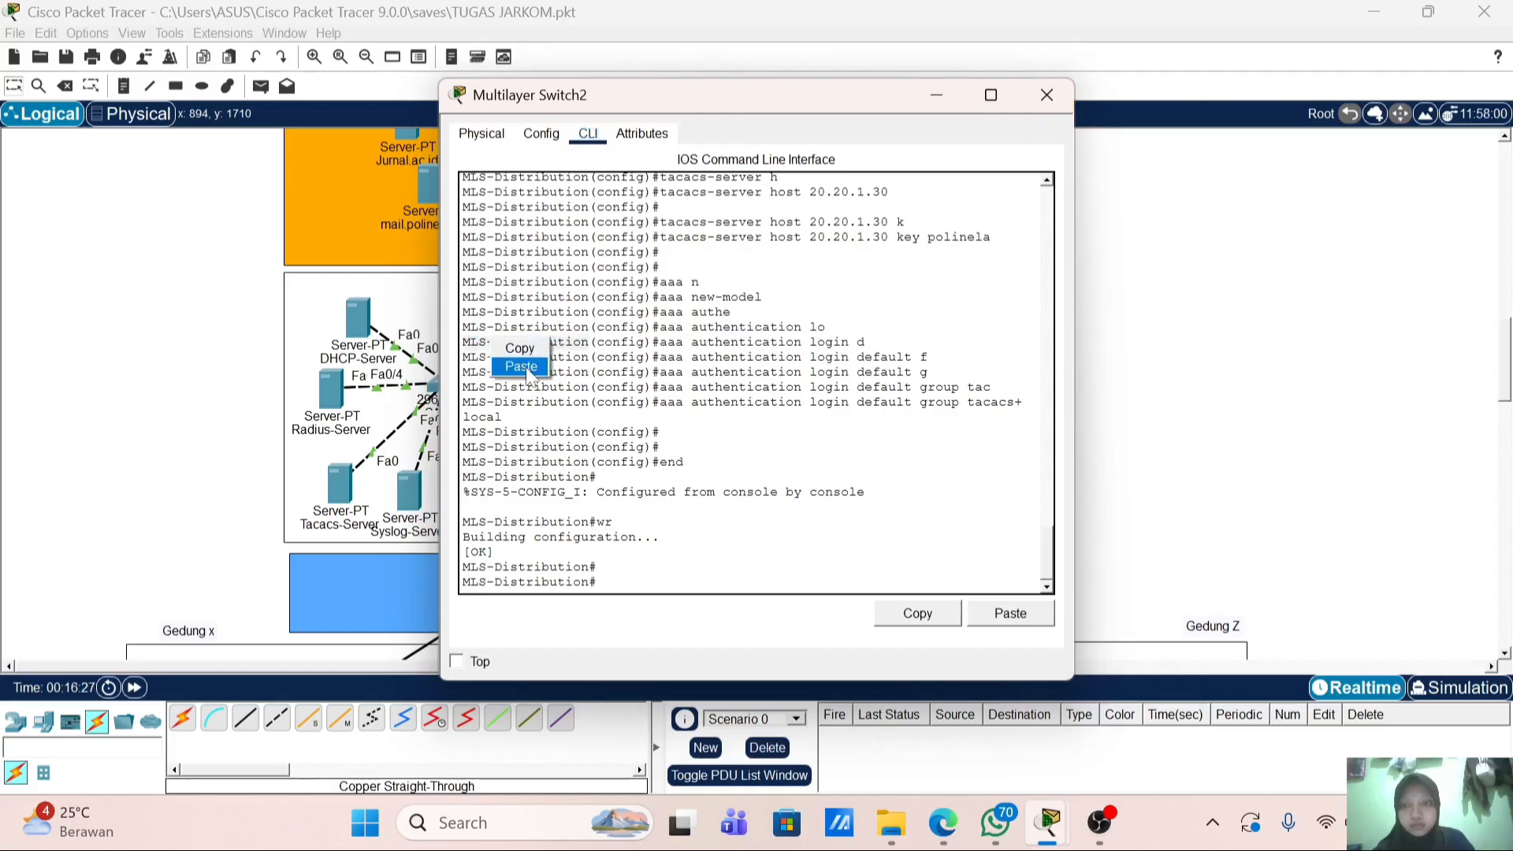
click(517, 350)
click(163, 401)
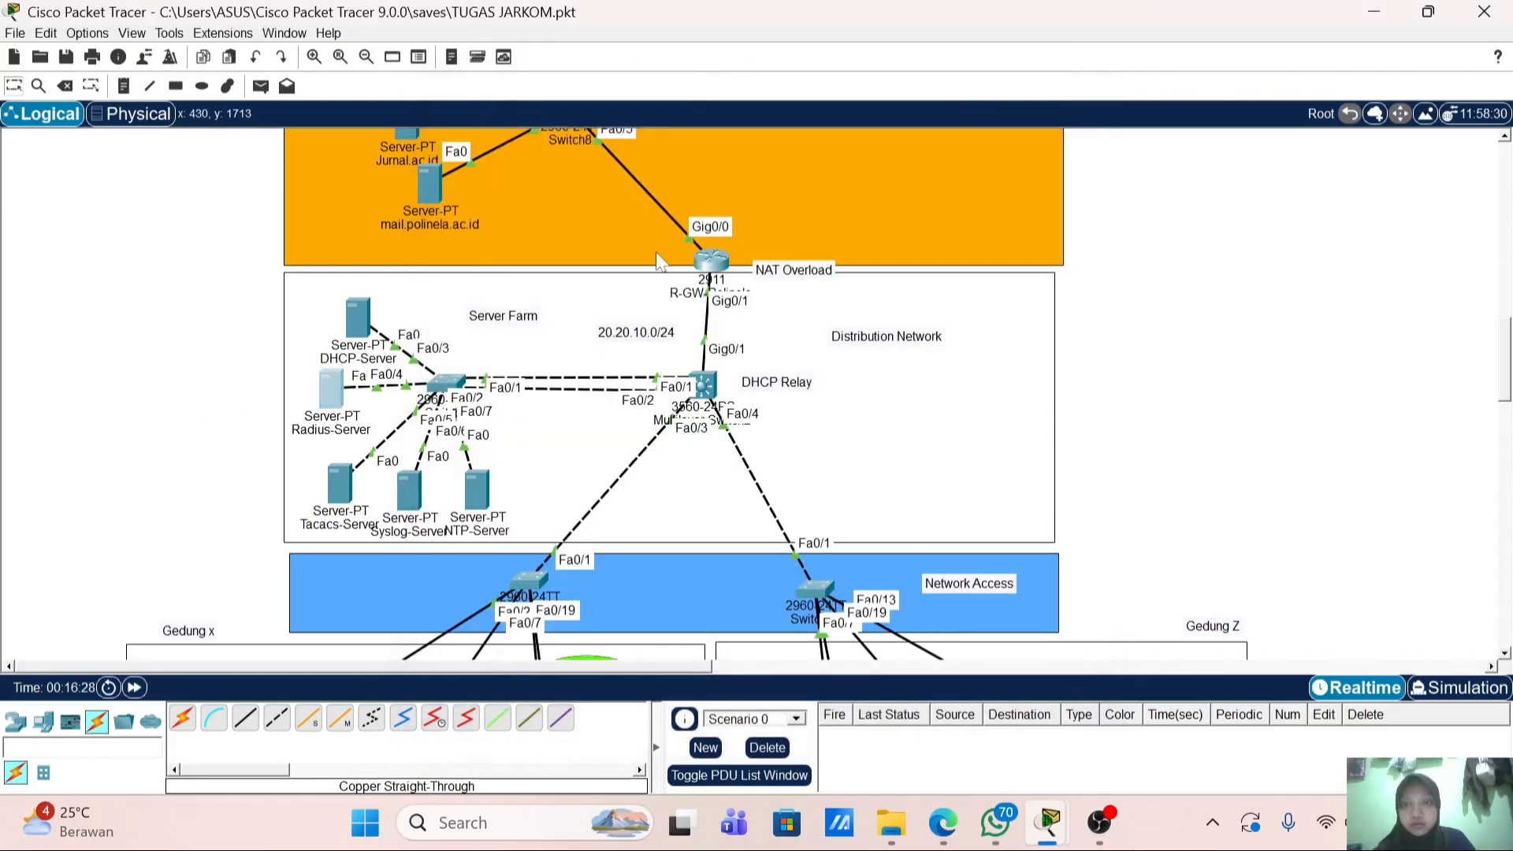
click(335, 390)
Step: On the Radius-Server AAA page, paste MLS-Distribution as client name, then type and erase IP 20.20.1.2
click(549, 307)
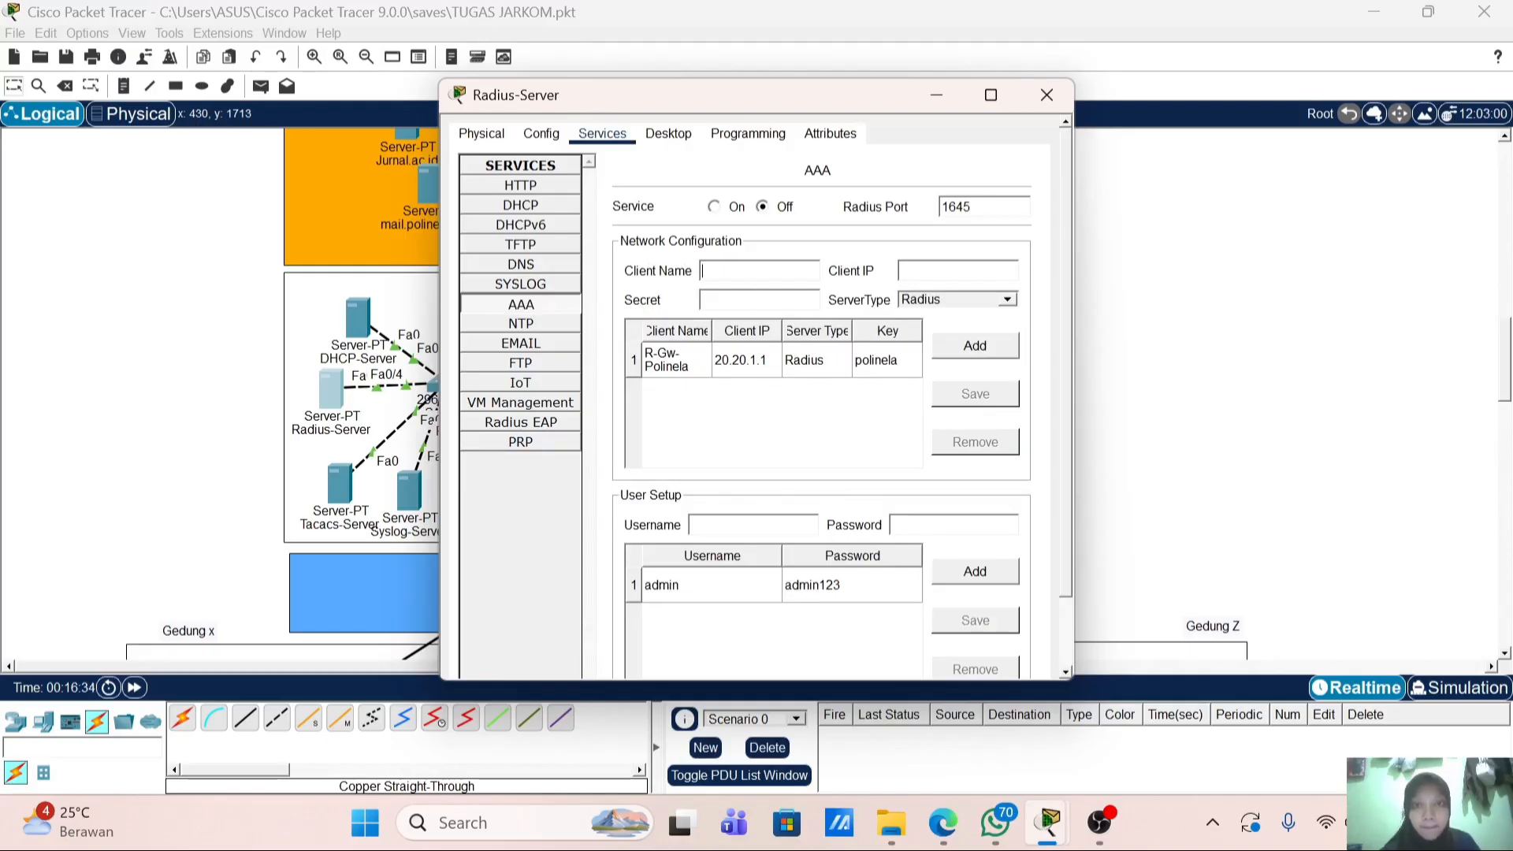
right_click(753, 272)
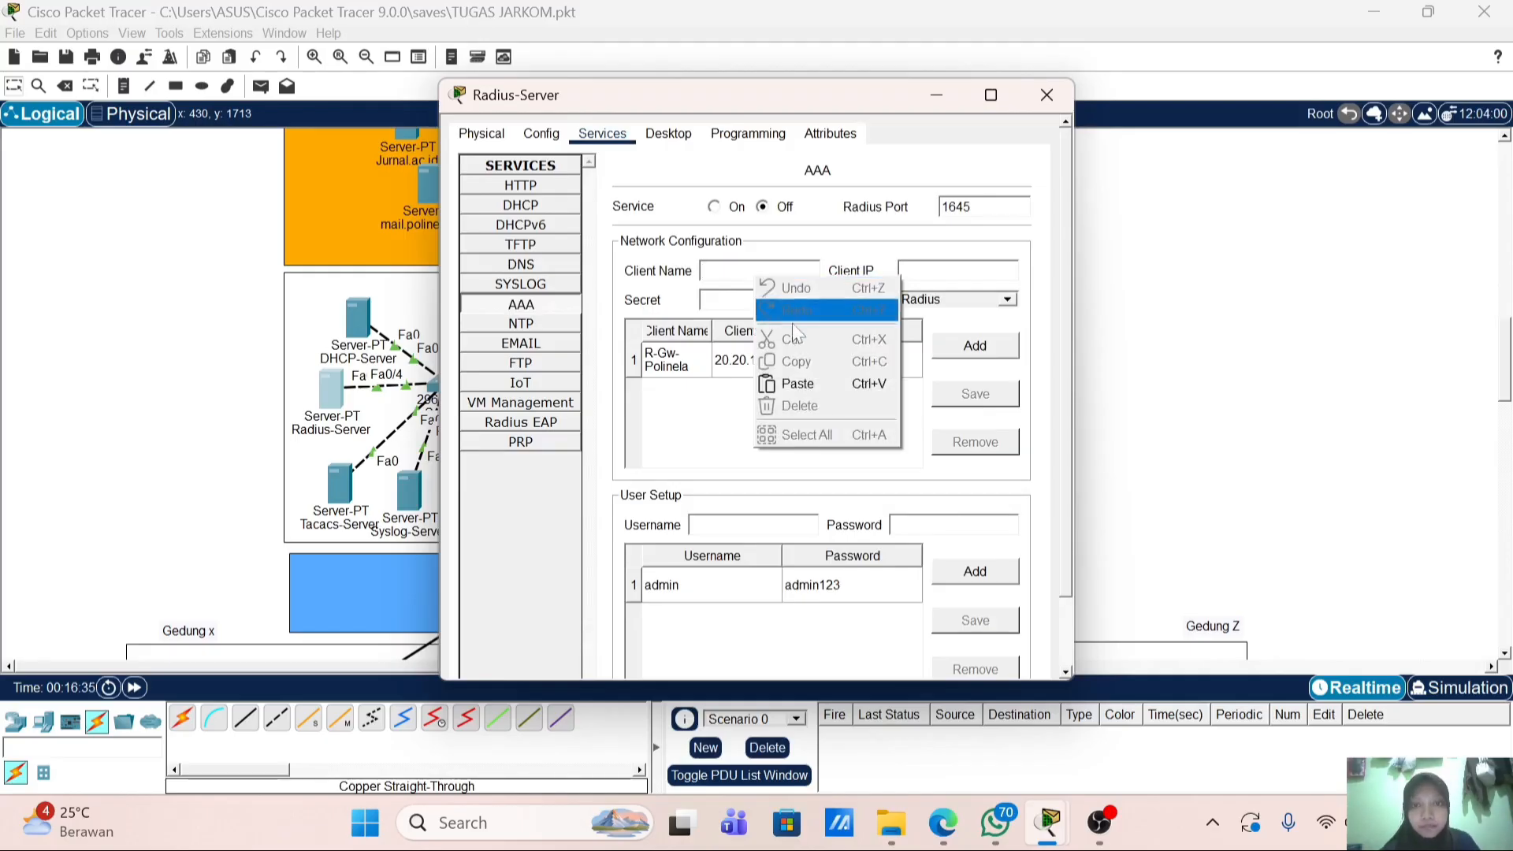
click(813, 376)
click(921, 270)
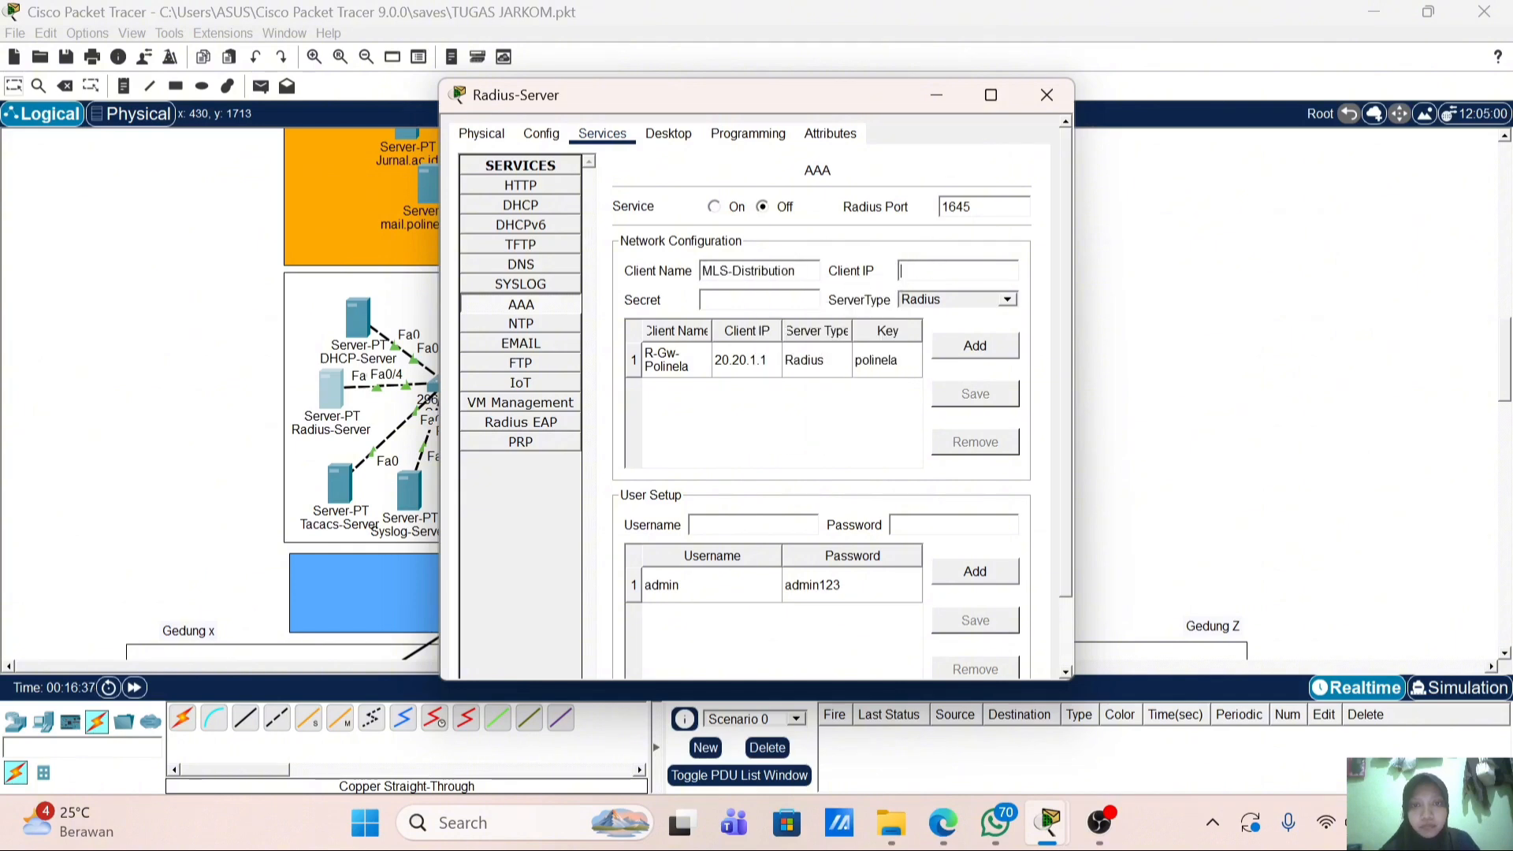
text(20.20.1.)
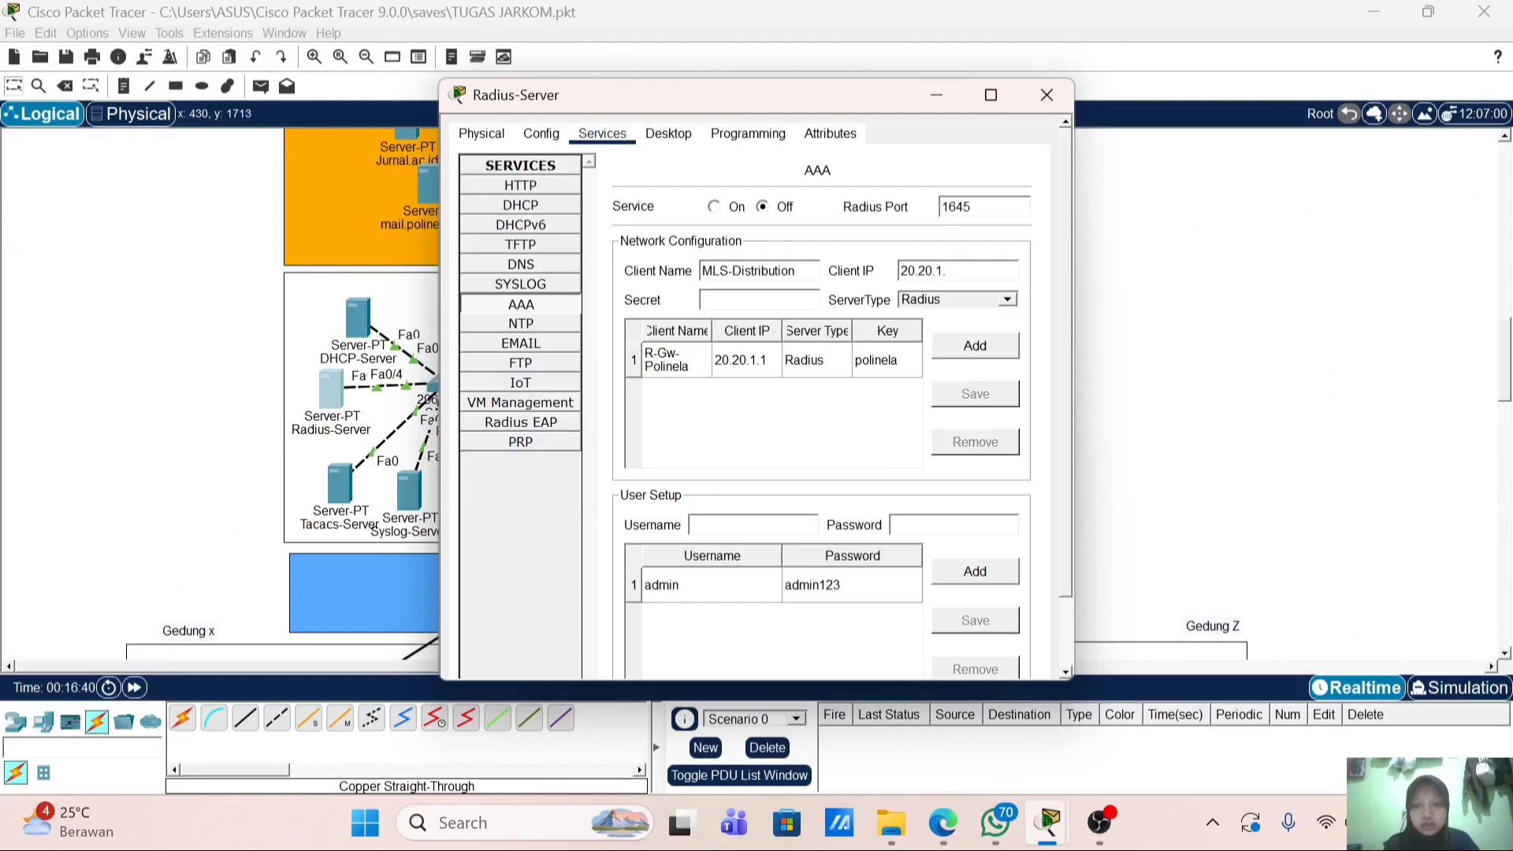
text(2)
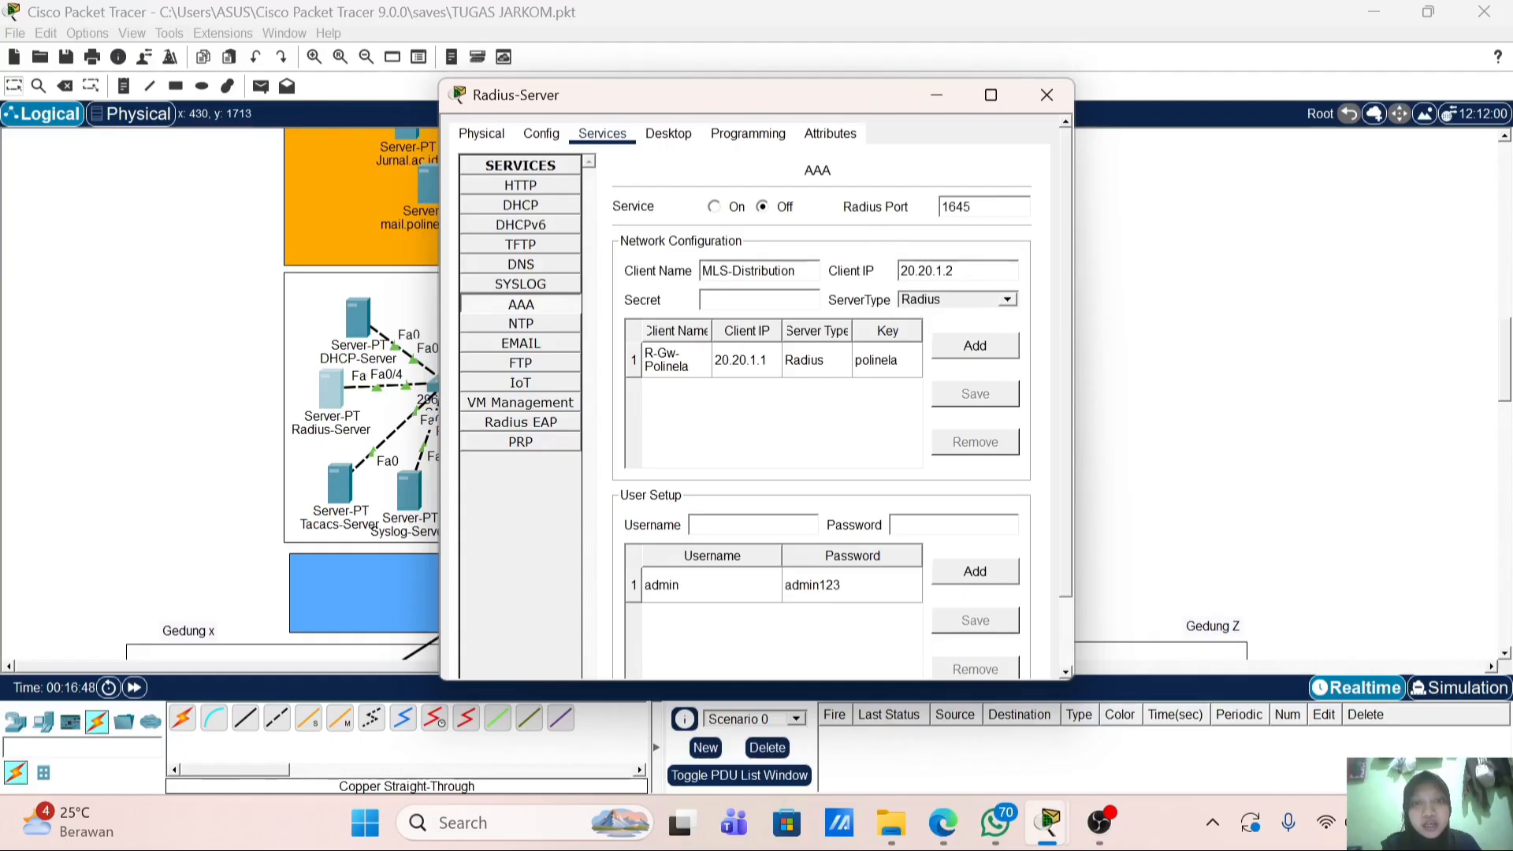
key(BackSpace)
key(BackSpace)
key(BackSpace)
key(BackSpace)
key(BackSpace)
key(BackSpace)
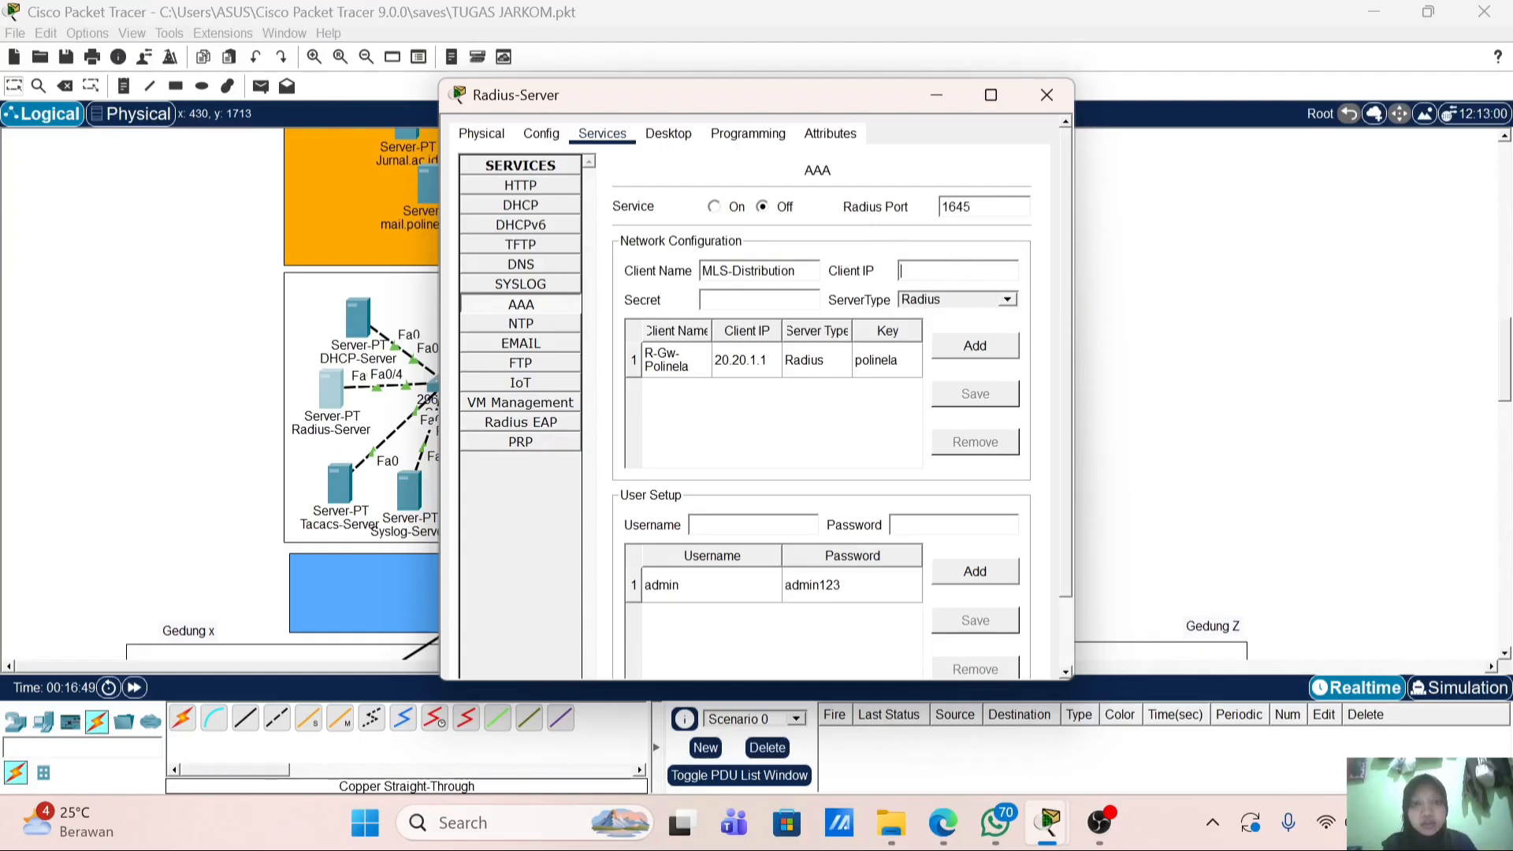
Step: Remove the R-Gw-Polinela client and the admin user, then close the Radius-Server
click(795, 369)
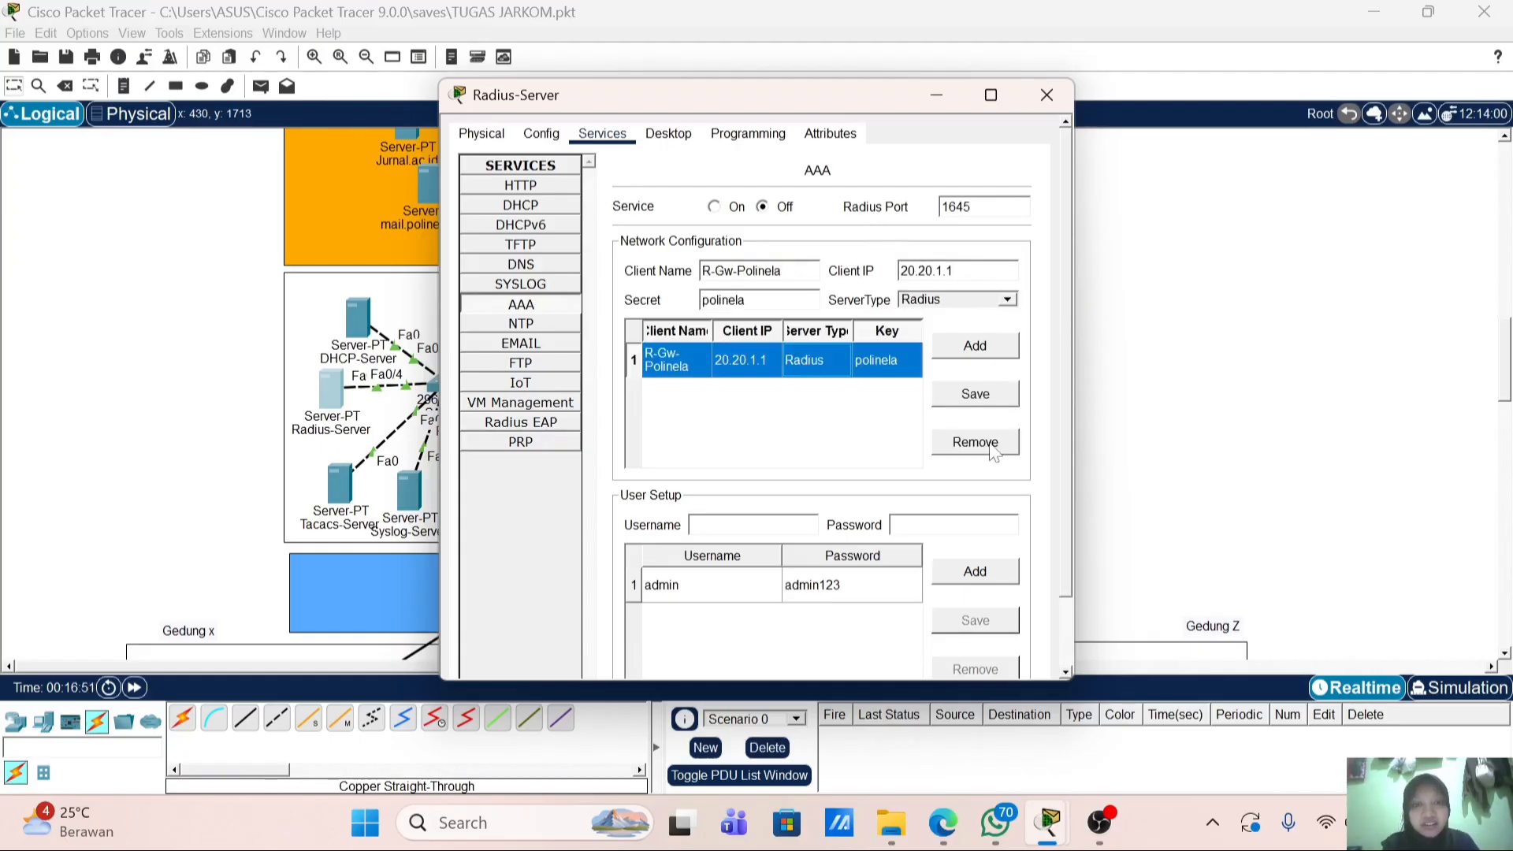
click(992, 446)
click(902, 599)
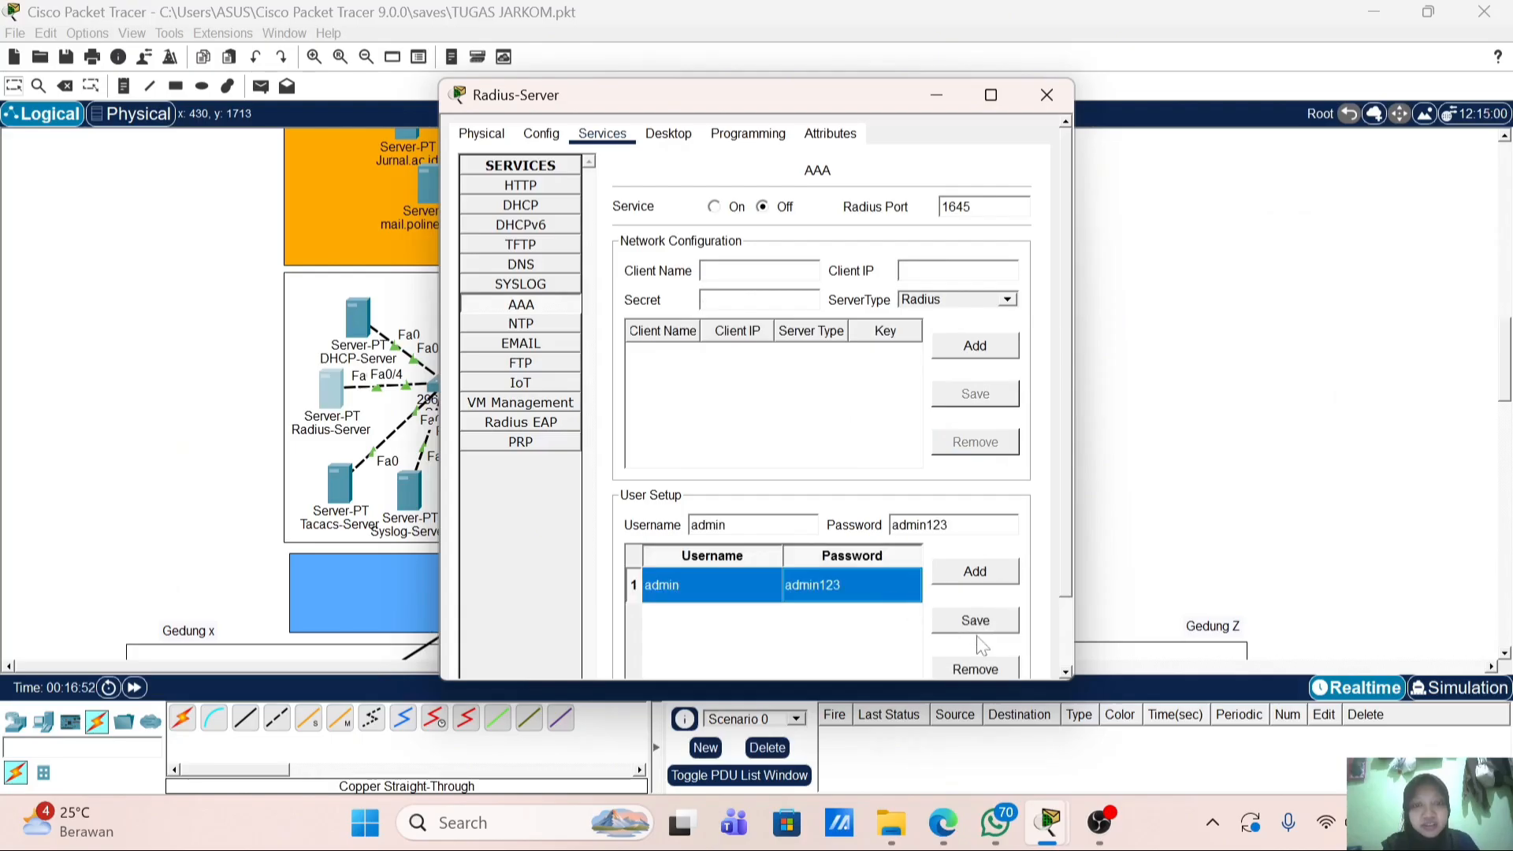
click(974, 669)
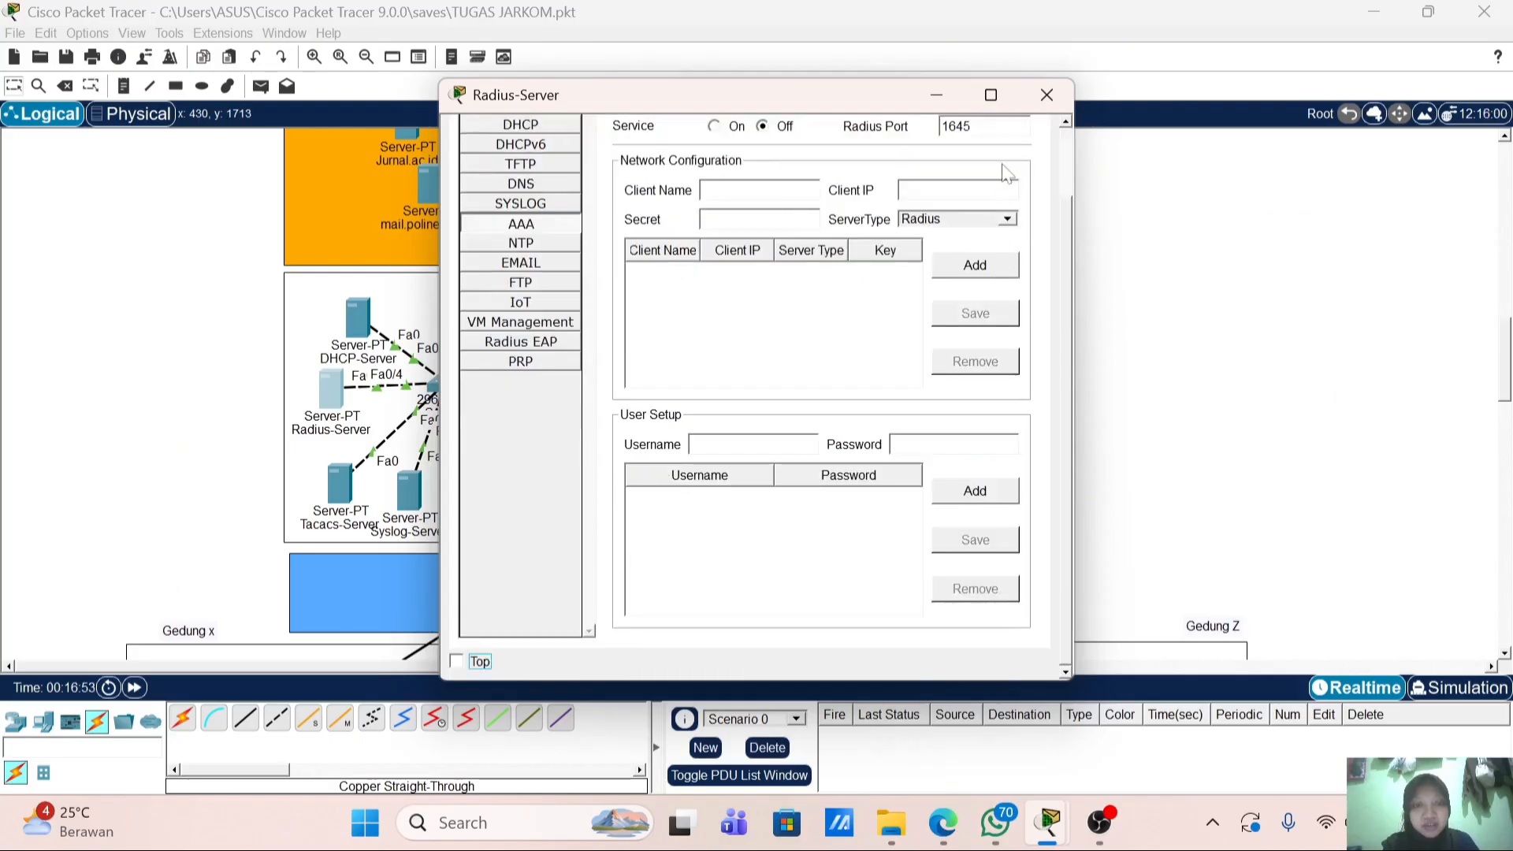
click(1046, 95)
Step: Check the Tacacs-Server AAA page, then copy the R-Gw-Polinela hostname from the router's CLI
click(340, 484)
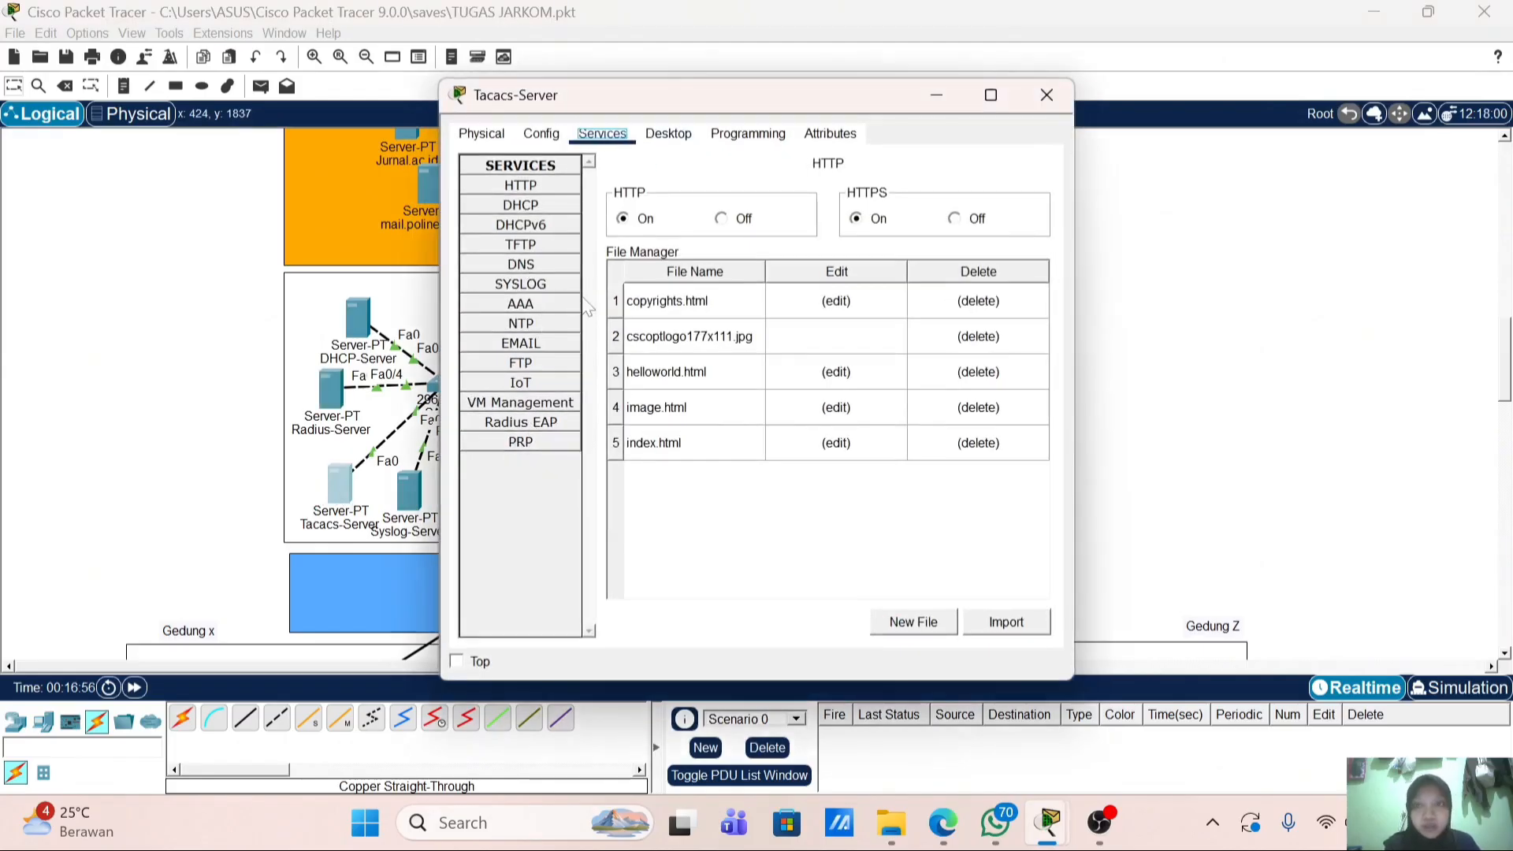
click(520, 304)
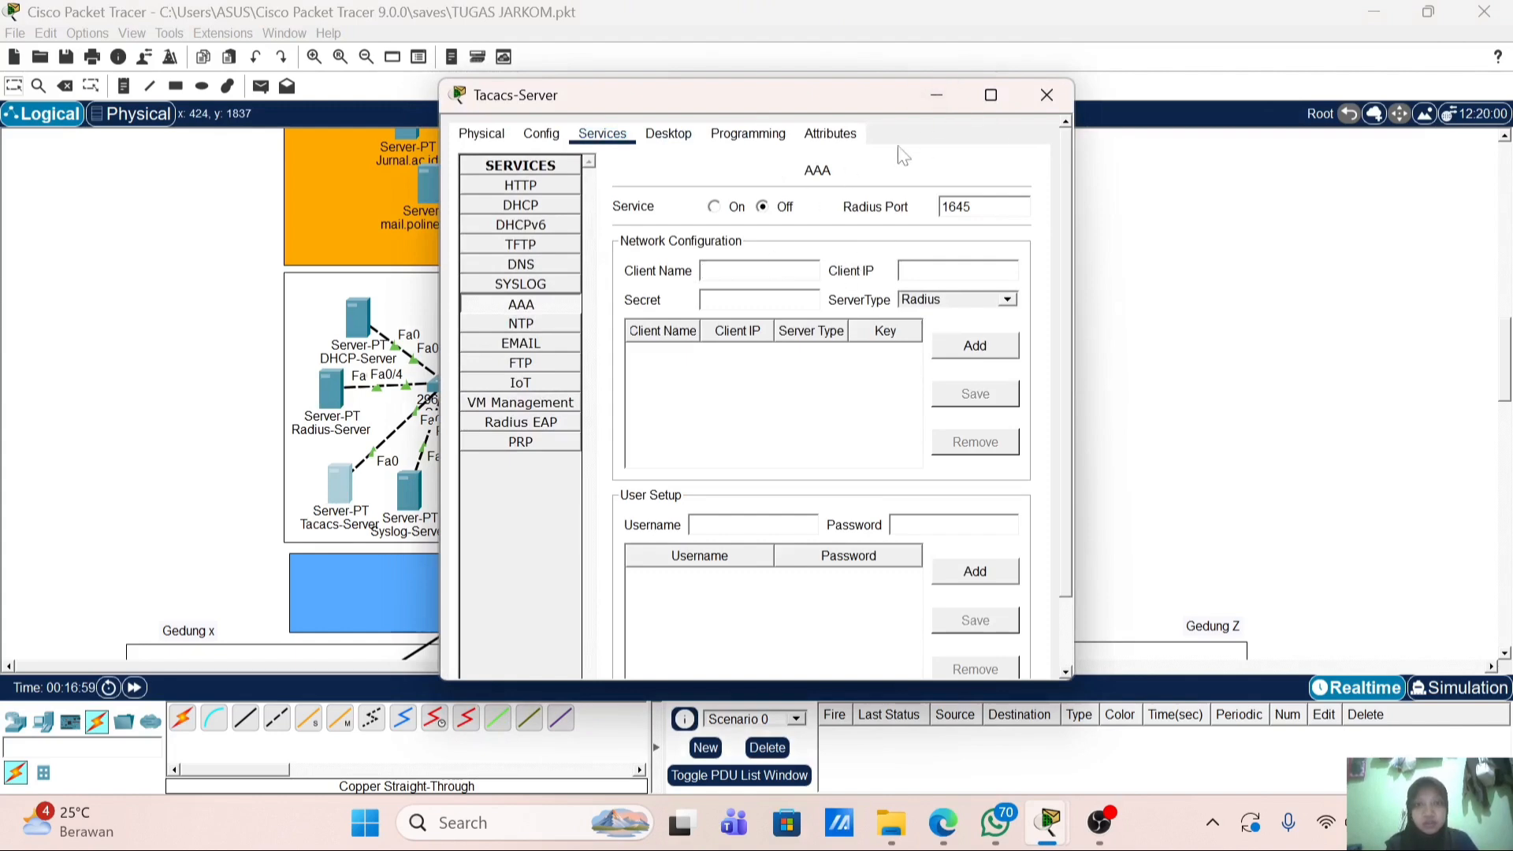
click(918, 91)
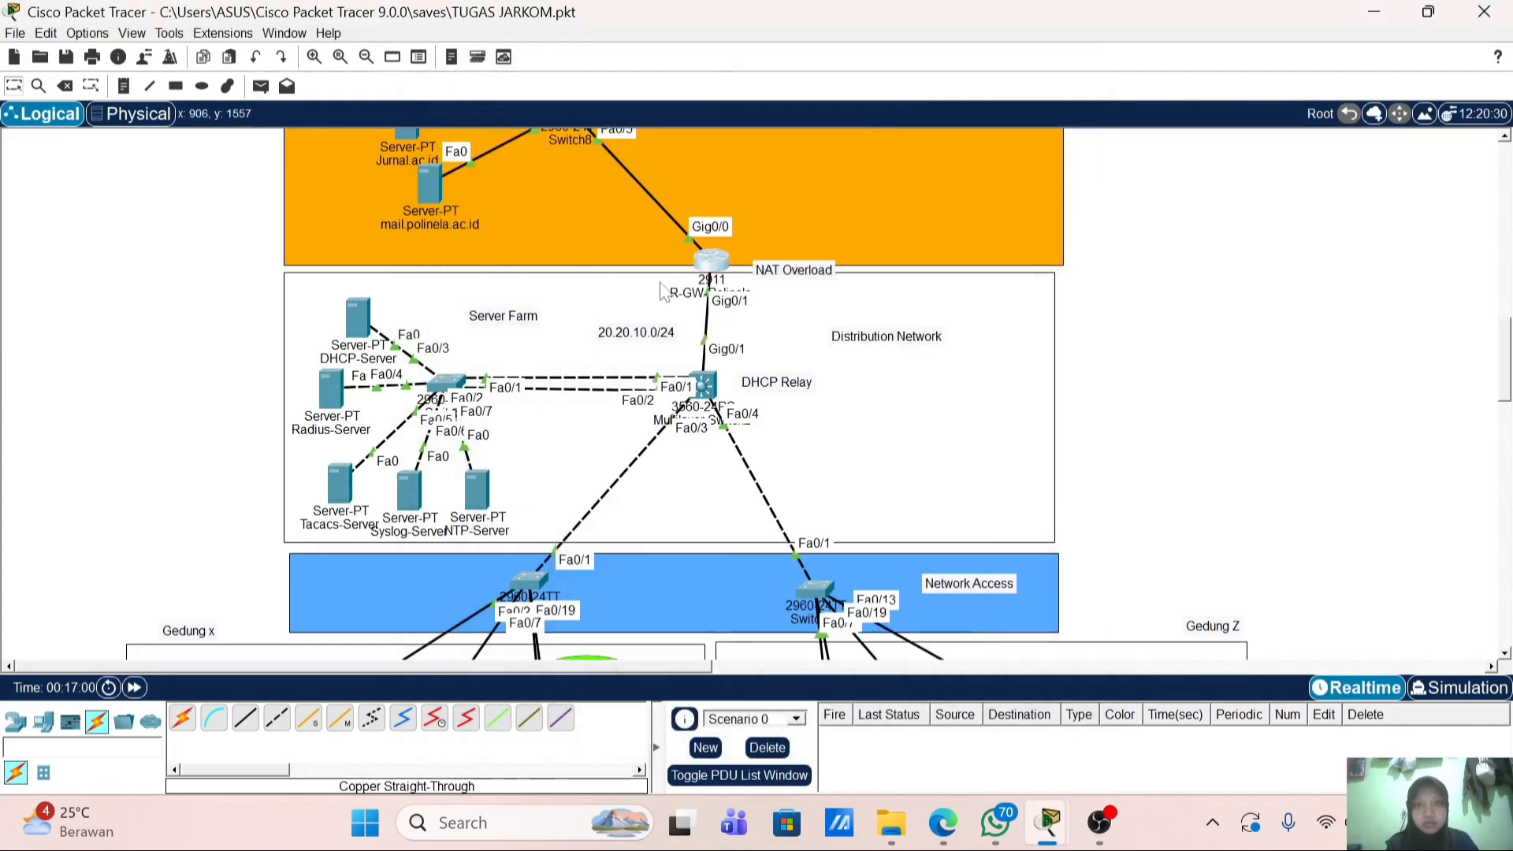
click(715, 267)
drag(565, 252, 473, 262)
right_click(471, 254)
click(497, 264)
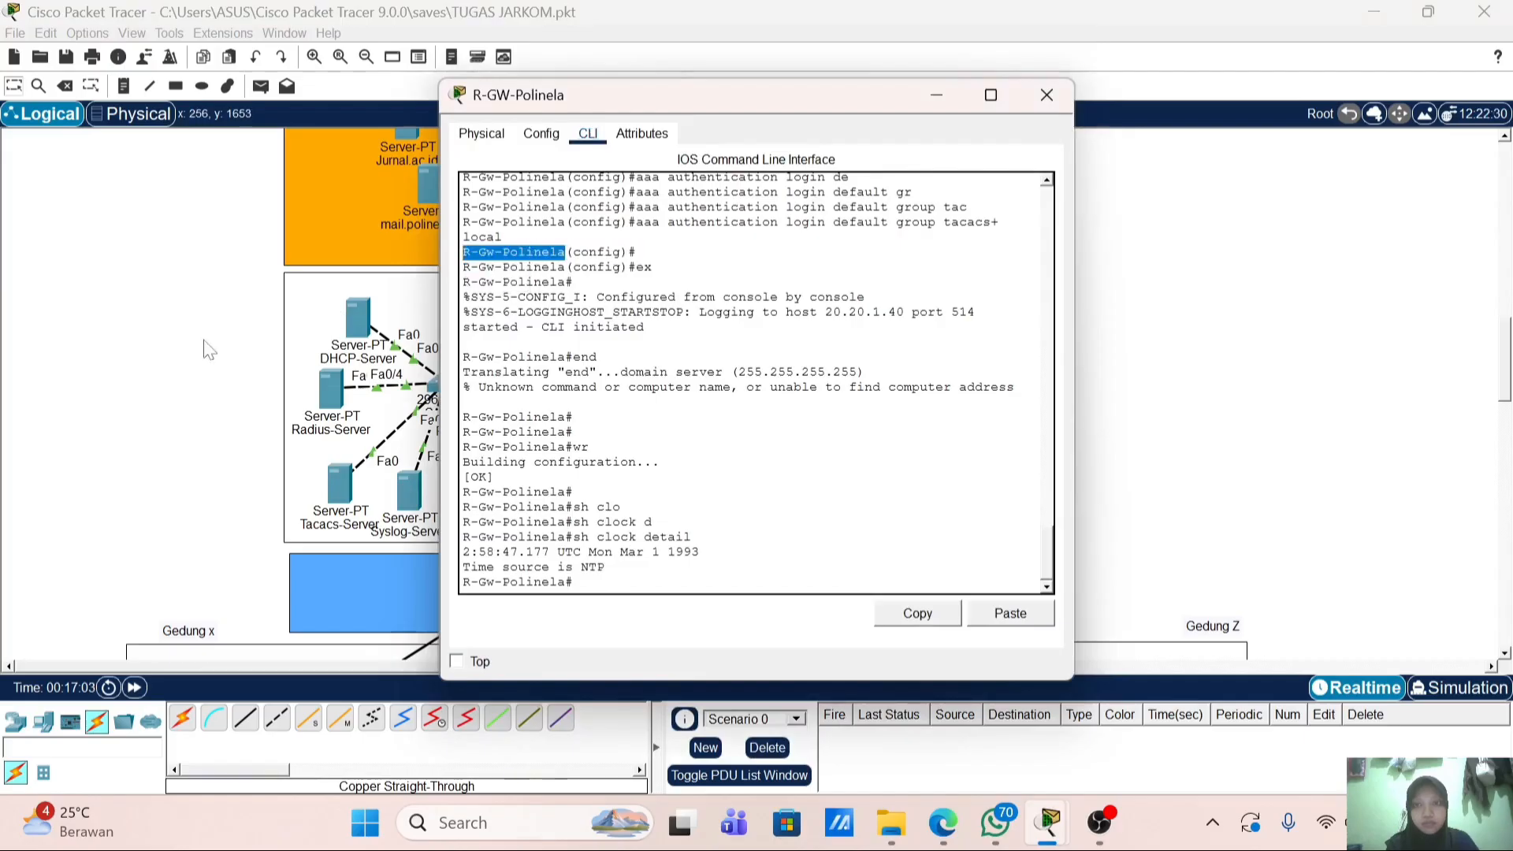
Step: Add R-Gw-Polinela at 20.20.1.1 as a Tacacs client with the shared secret
click(208, 342)
click(344, 469)
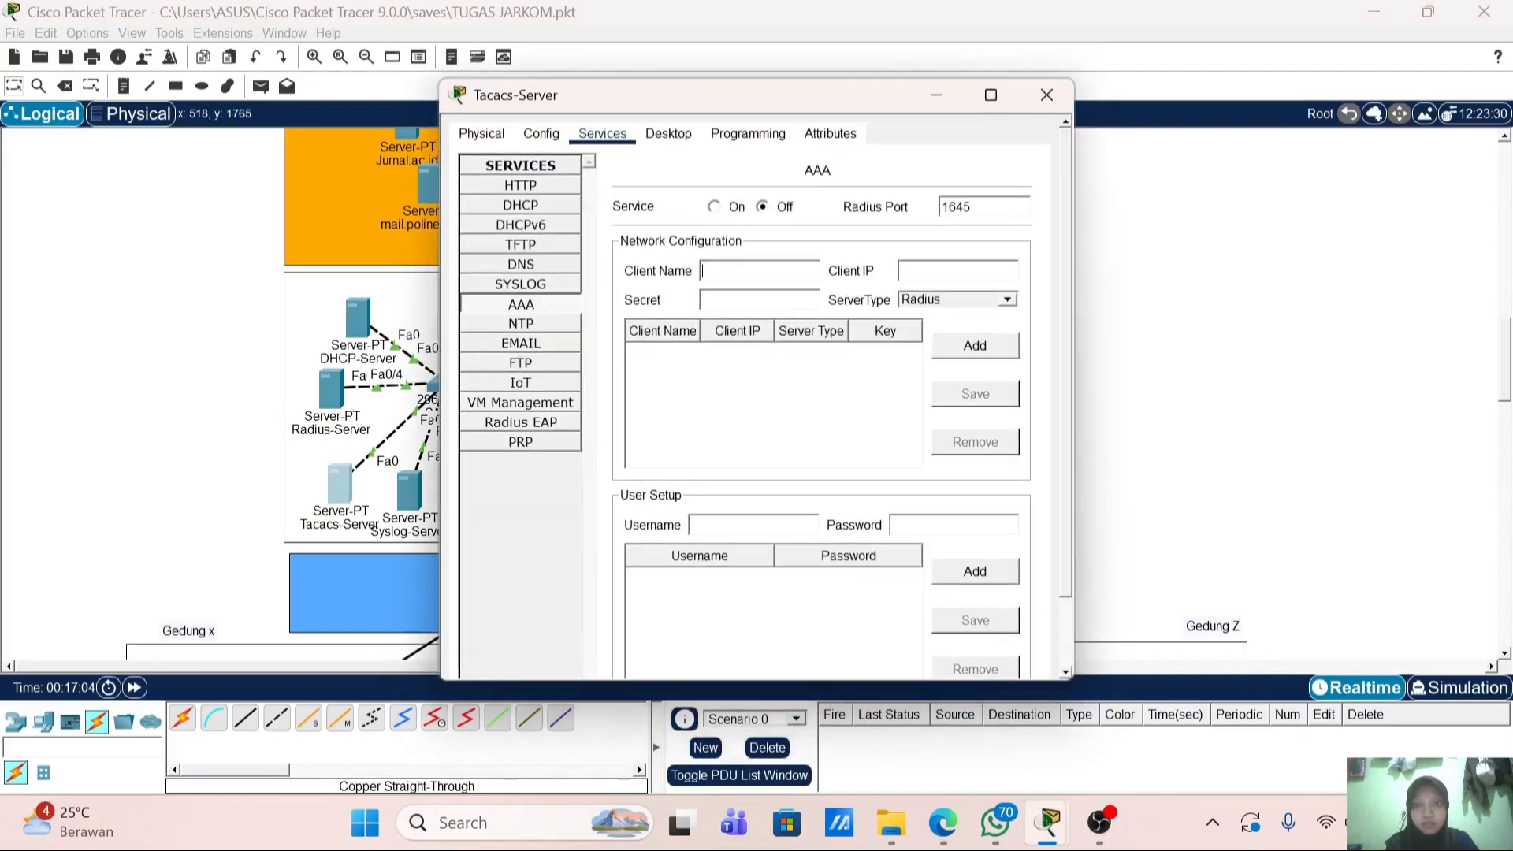
right_click(777, 270)
click(824, 373)
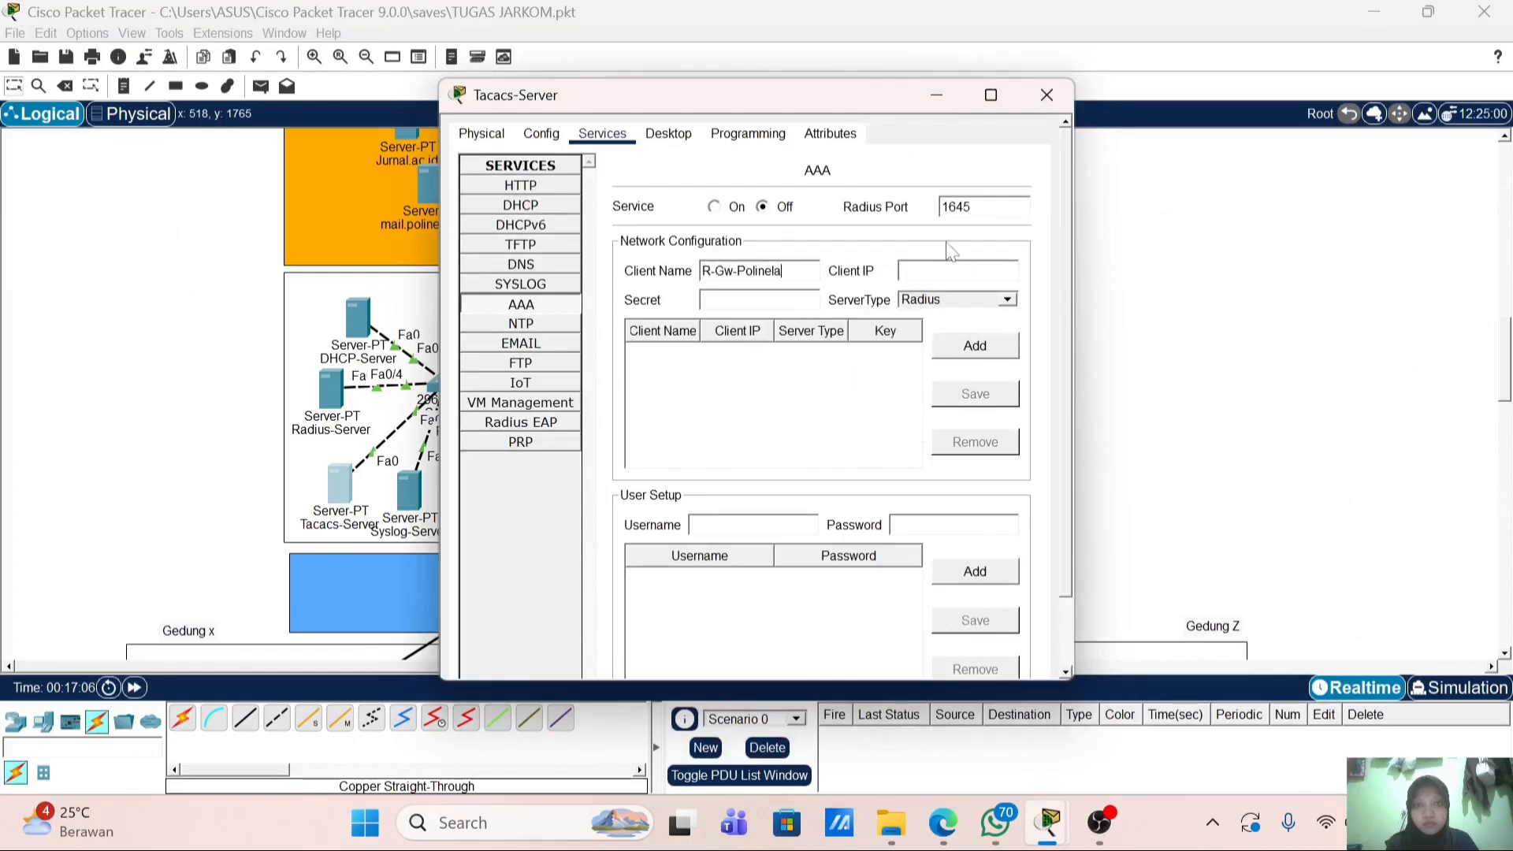
text(20.20.)
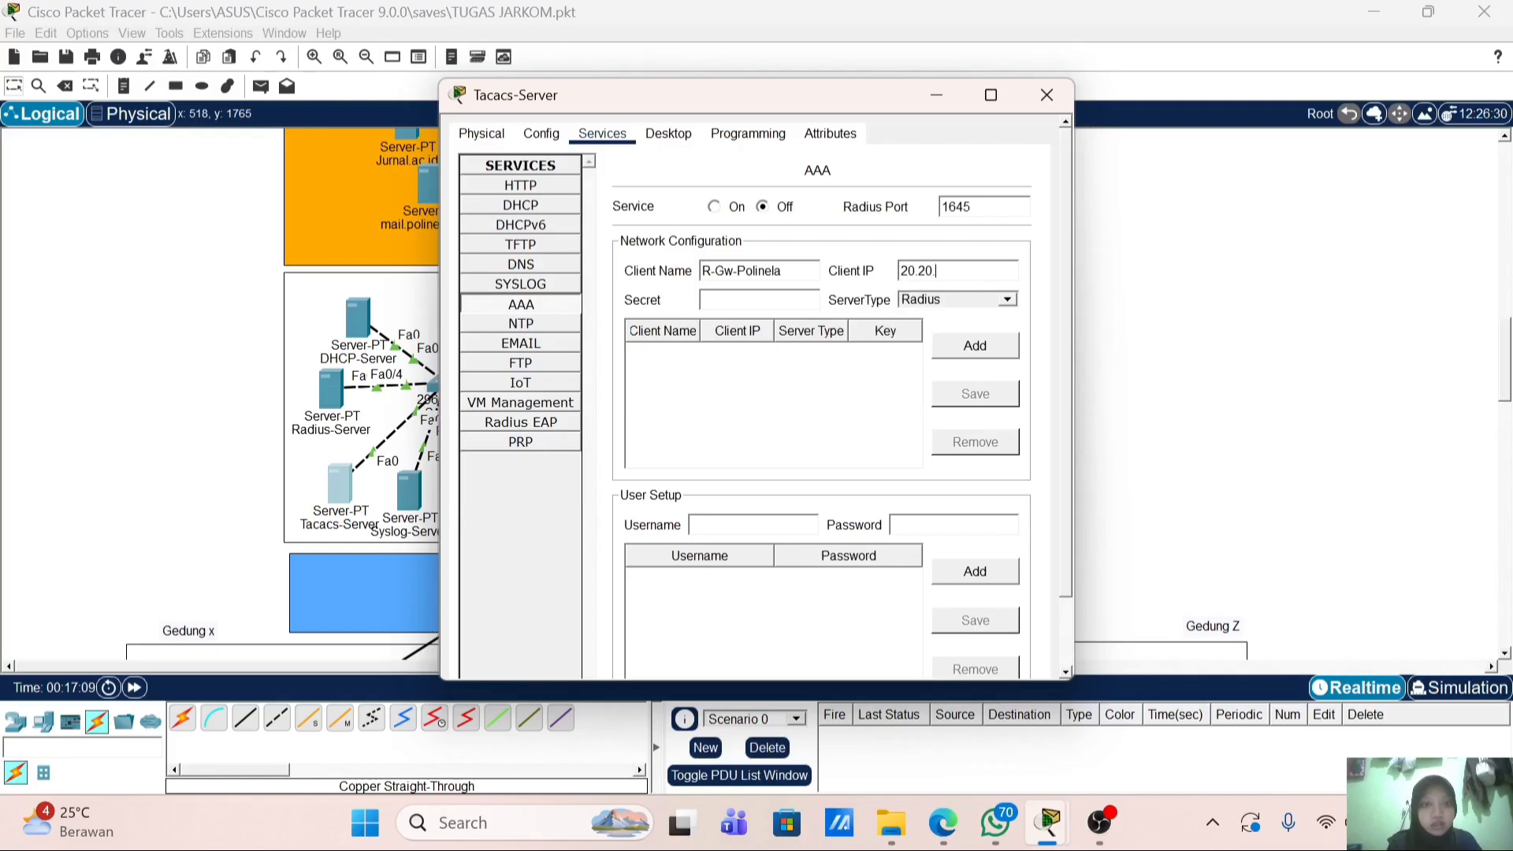
text(1.1)
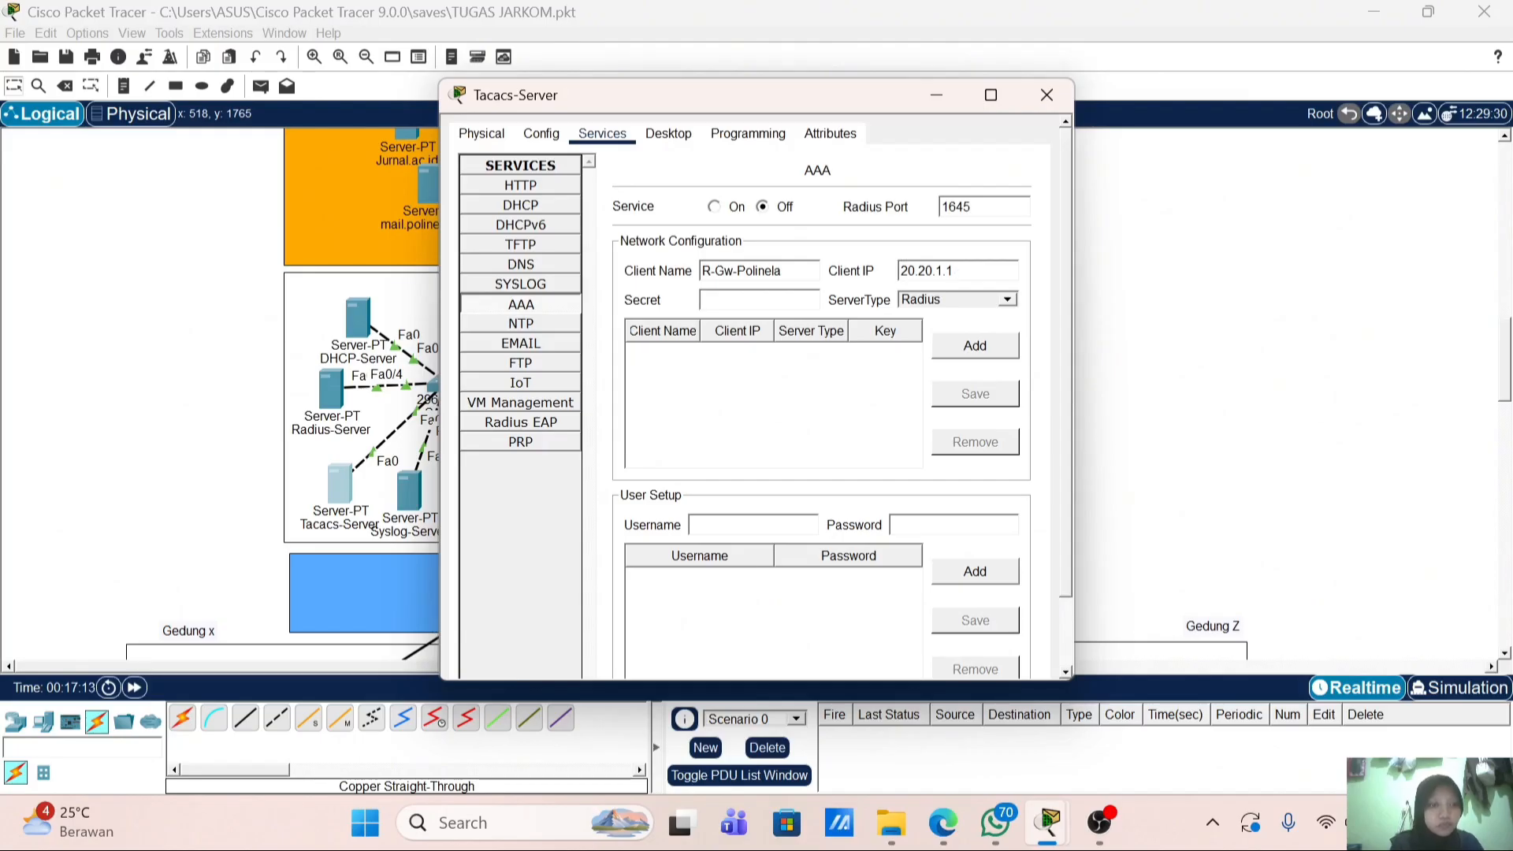
click(1014, 306)
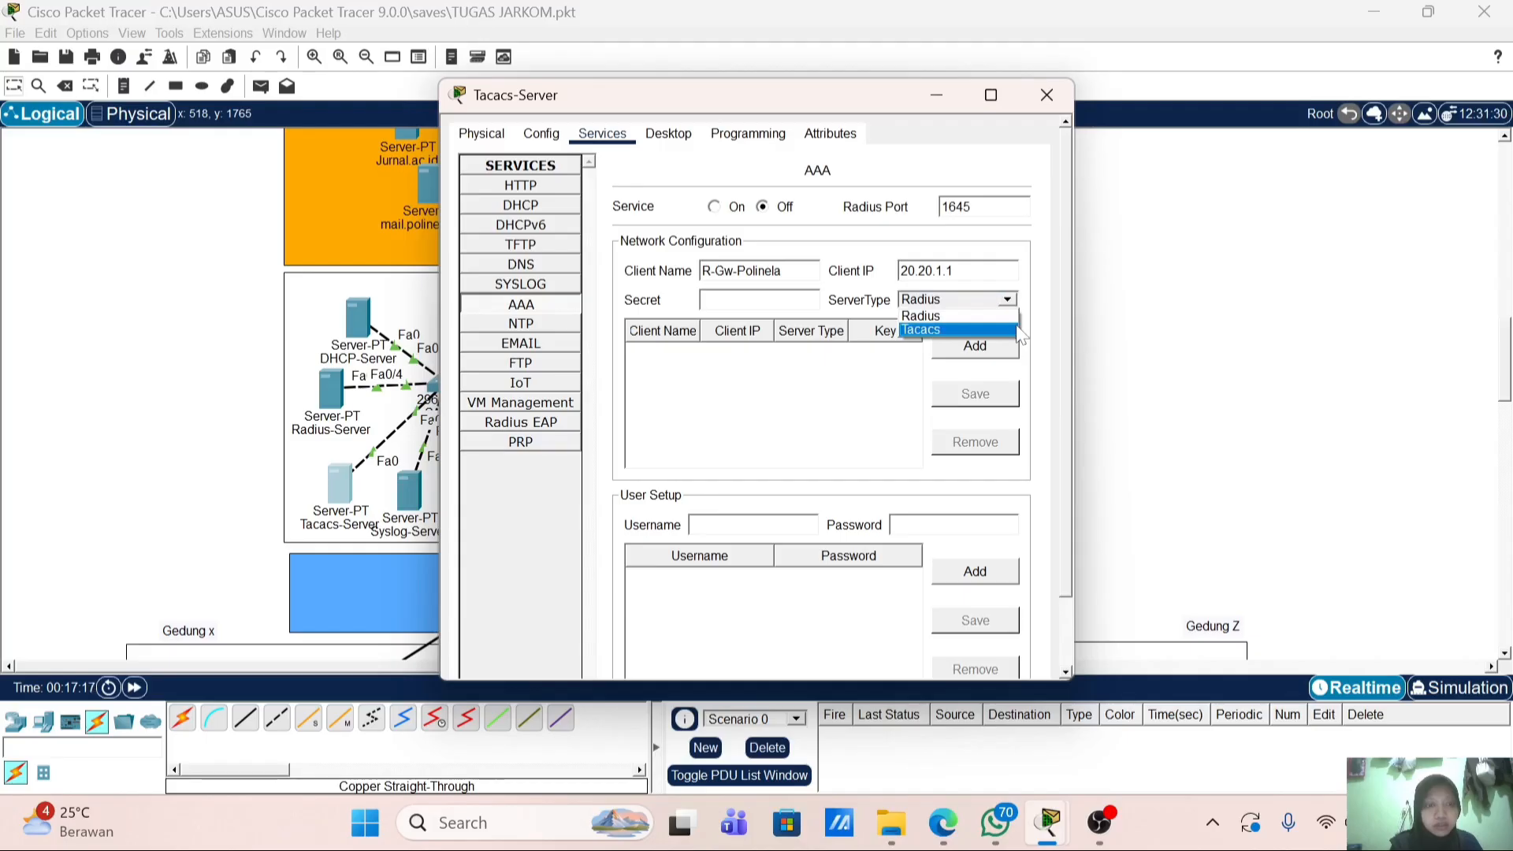
click(1017, 329)
click(702, 301)
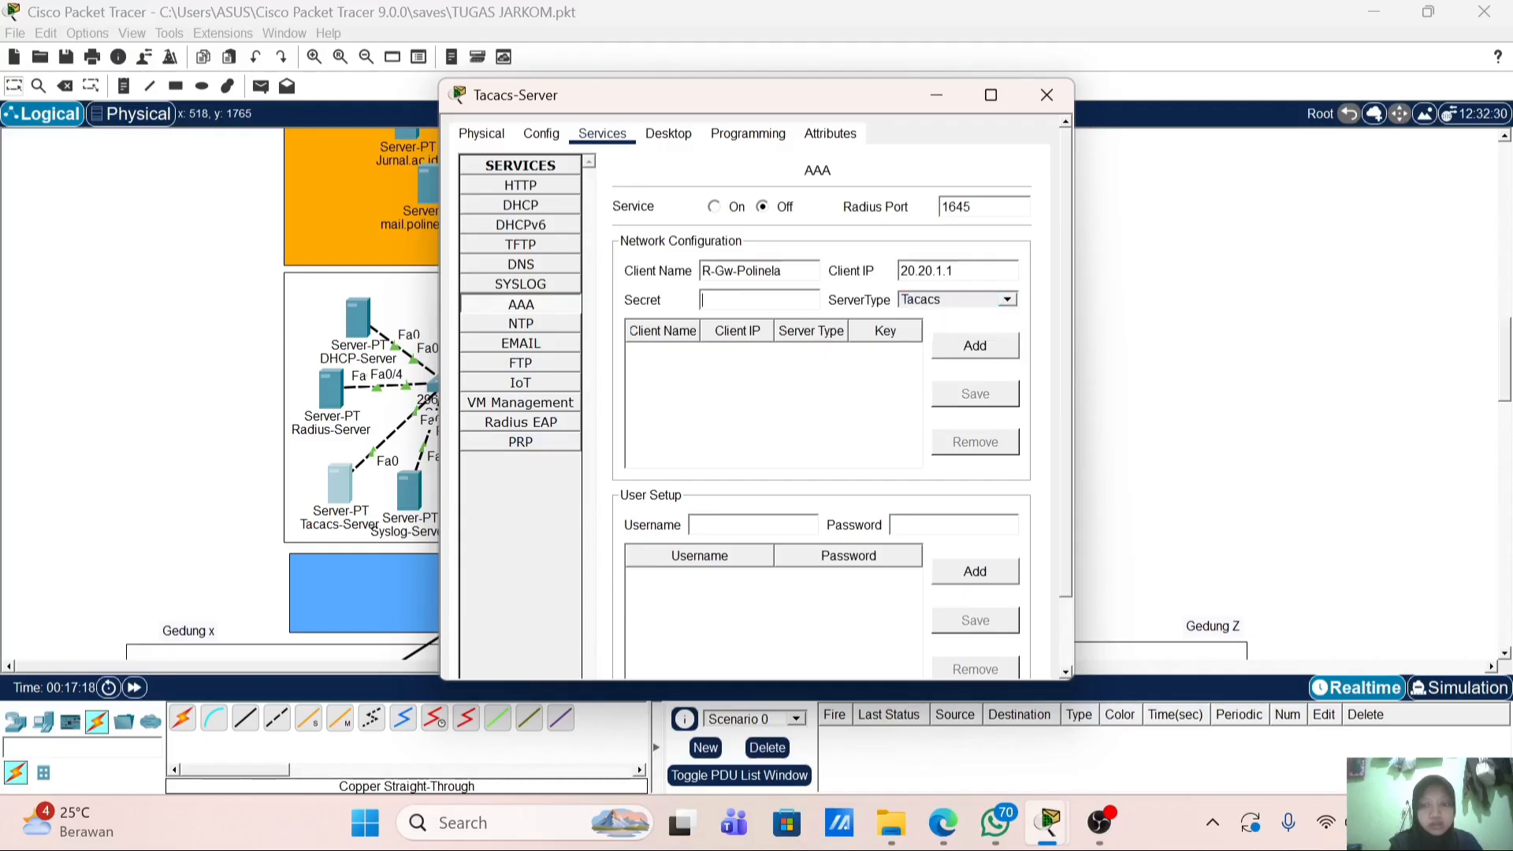
text(polinel)
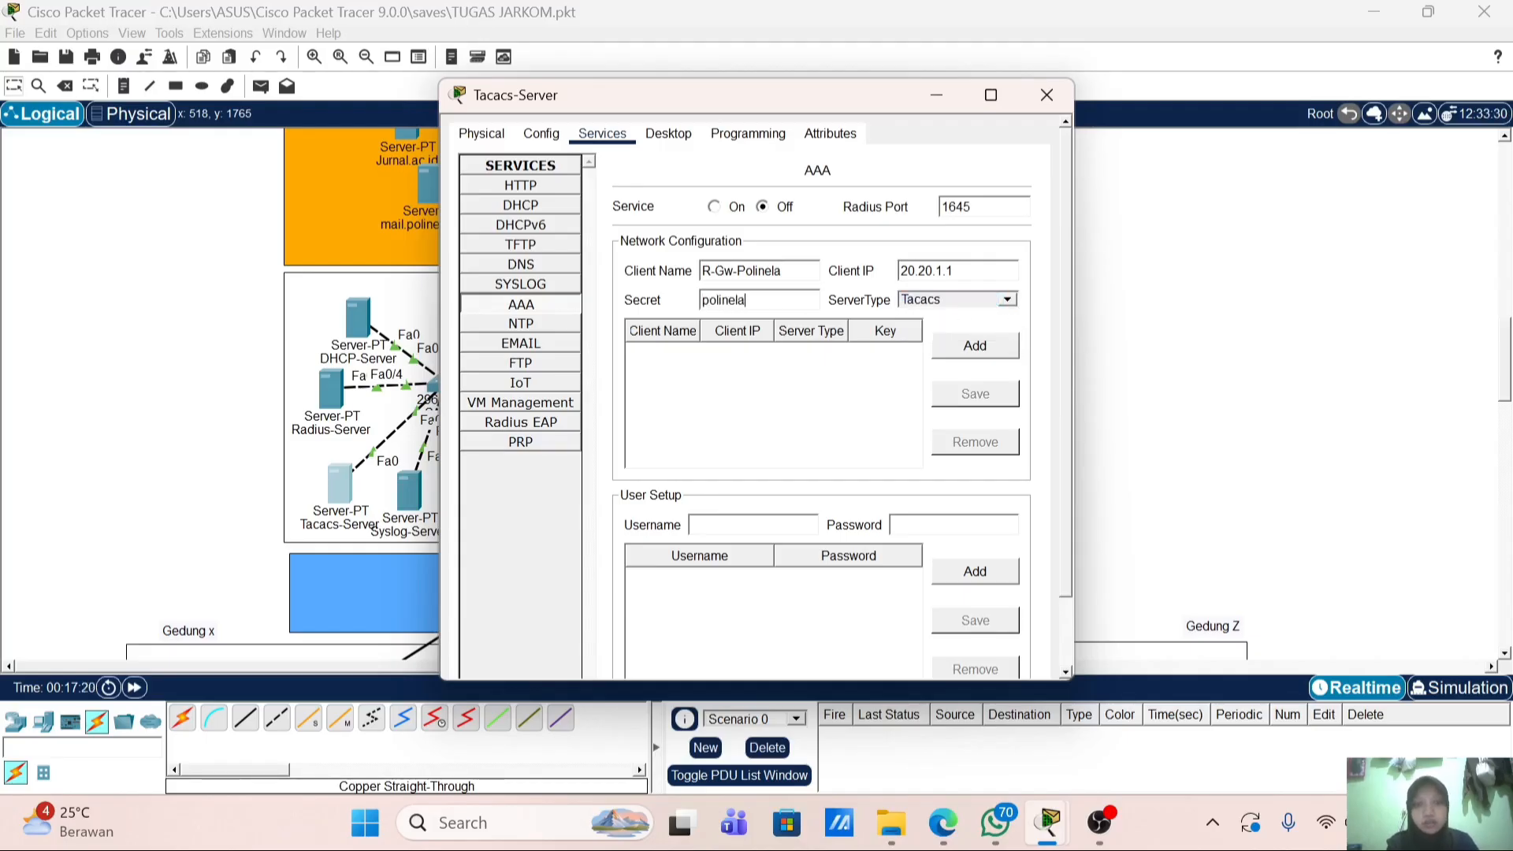
text(a)
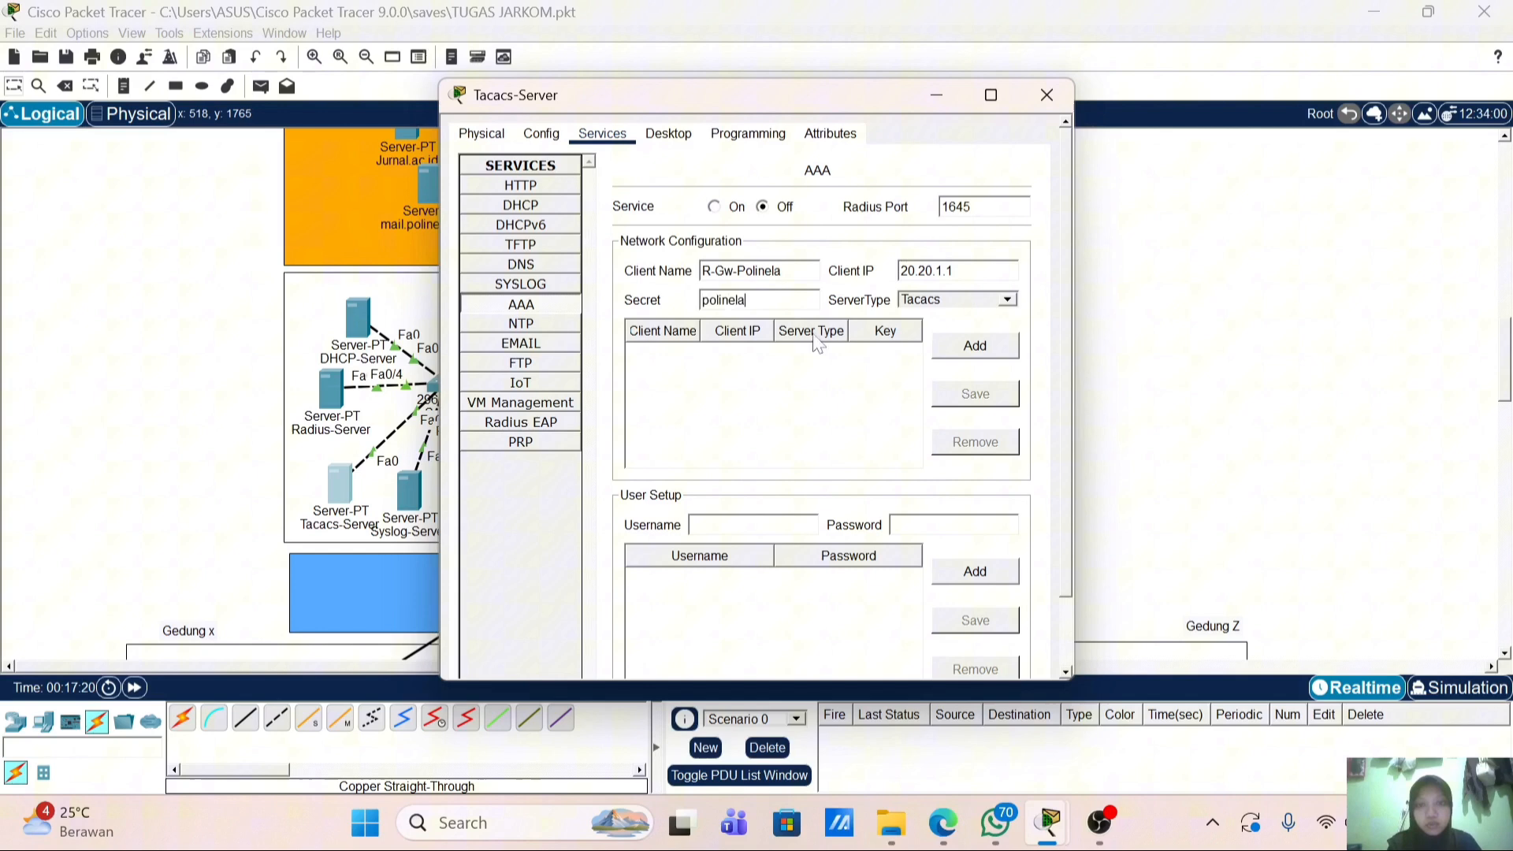
click(965, 360)
Step: Add user admin with its password, then return to Multilayer Switch2's command line
click(752, 525)
text(ad)
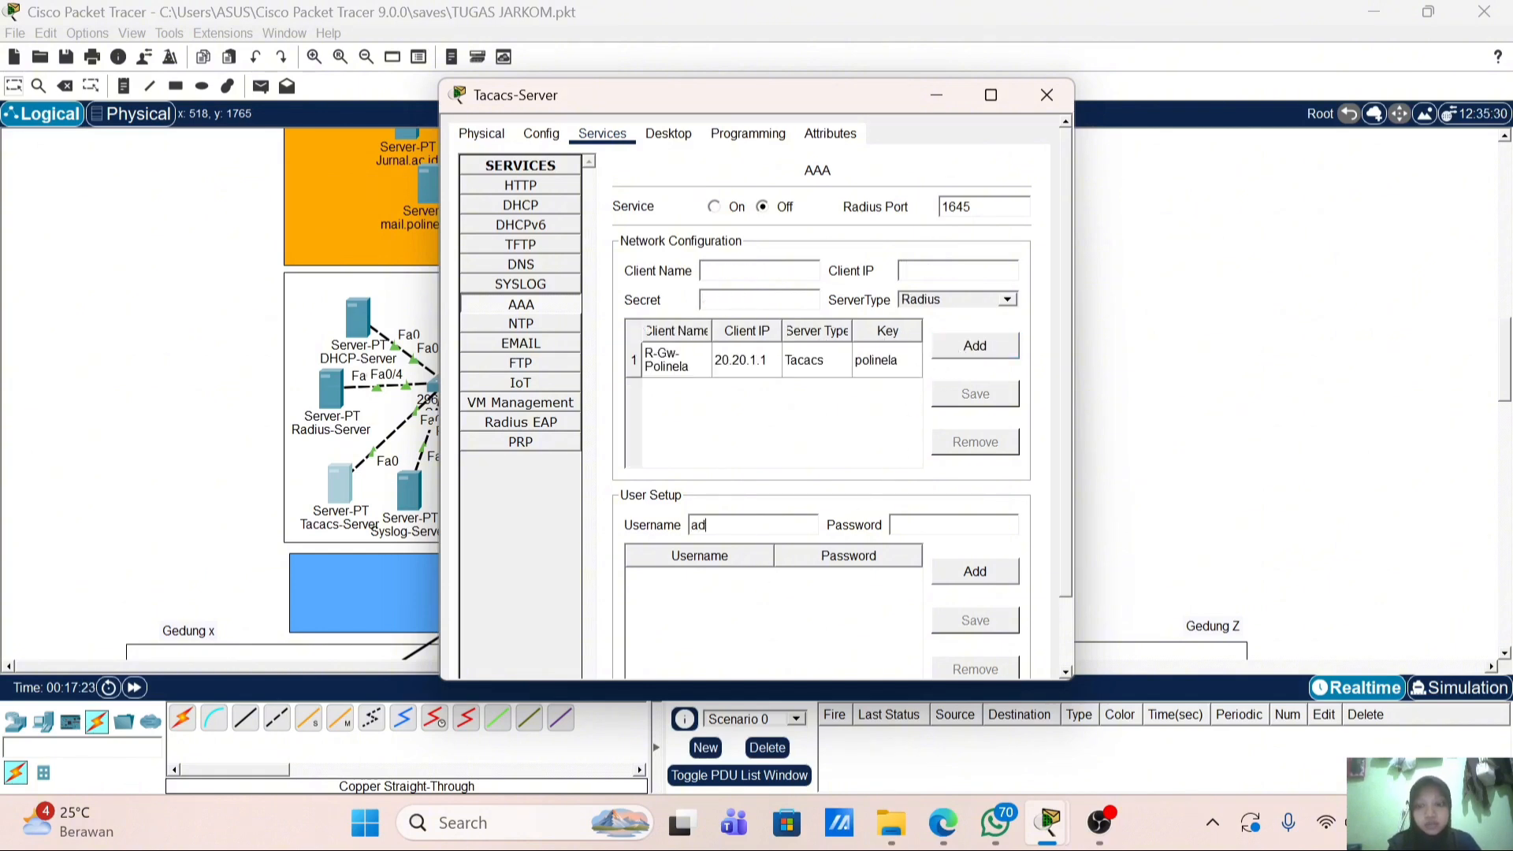
text(min)
key(Tab)
text(admin123)
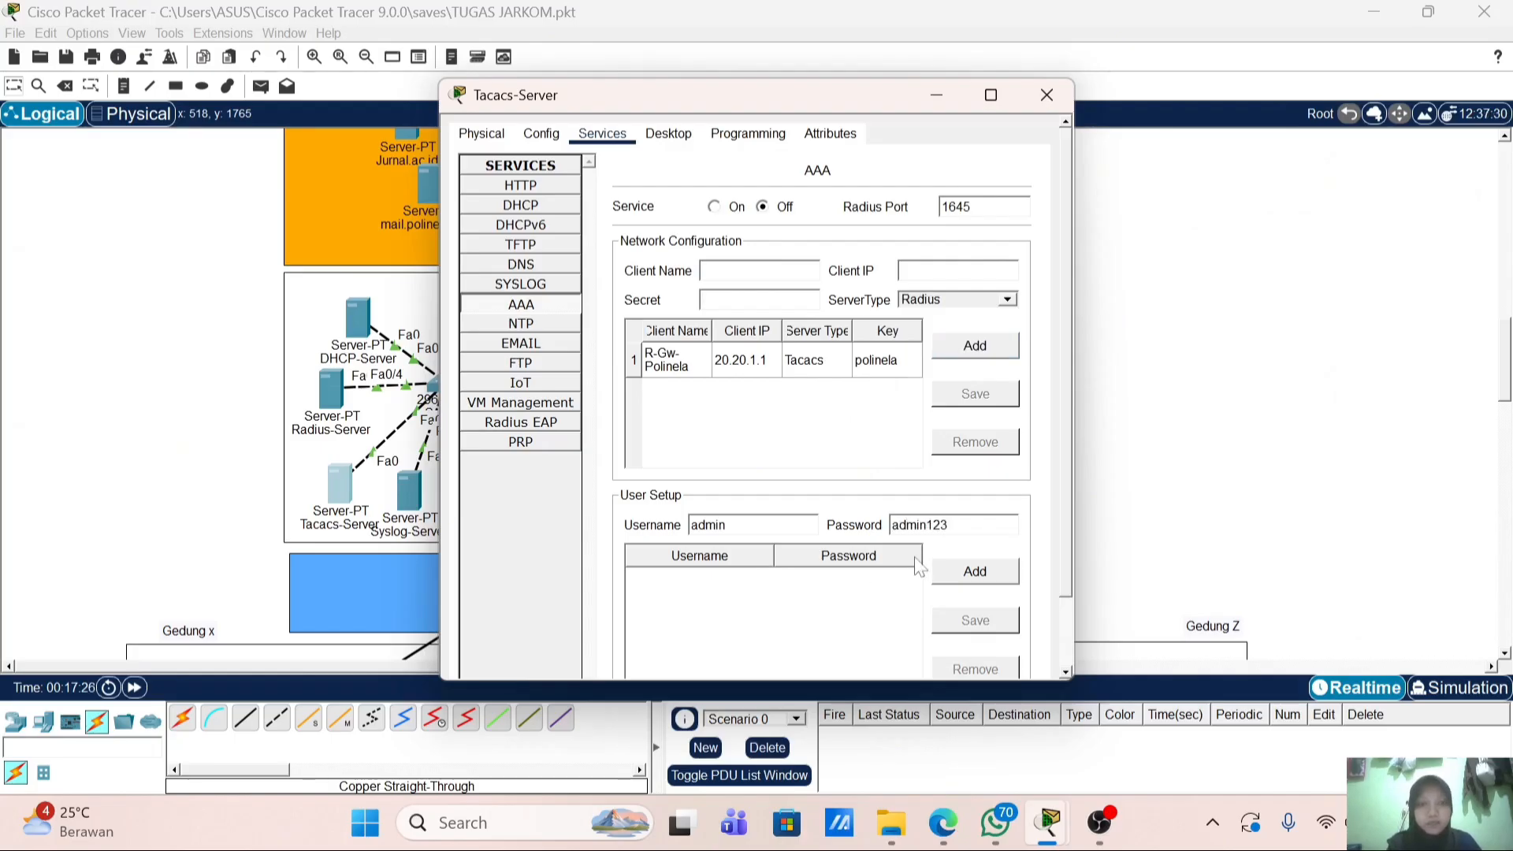
click(985, 583)
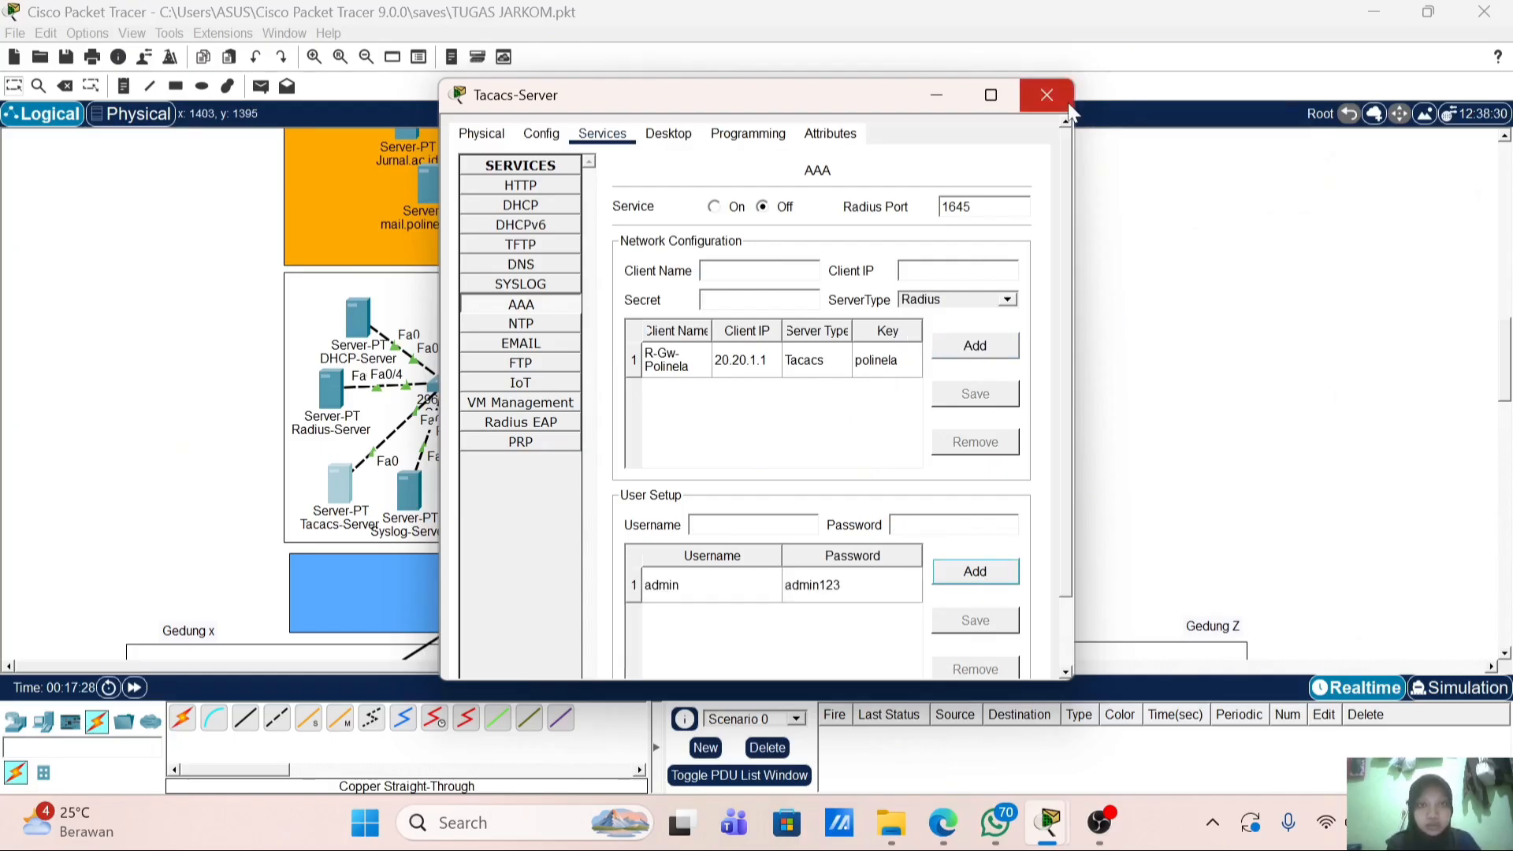
click(1063, 99)
click(705, 384)
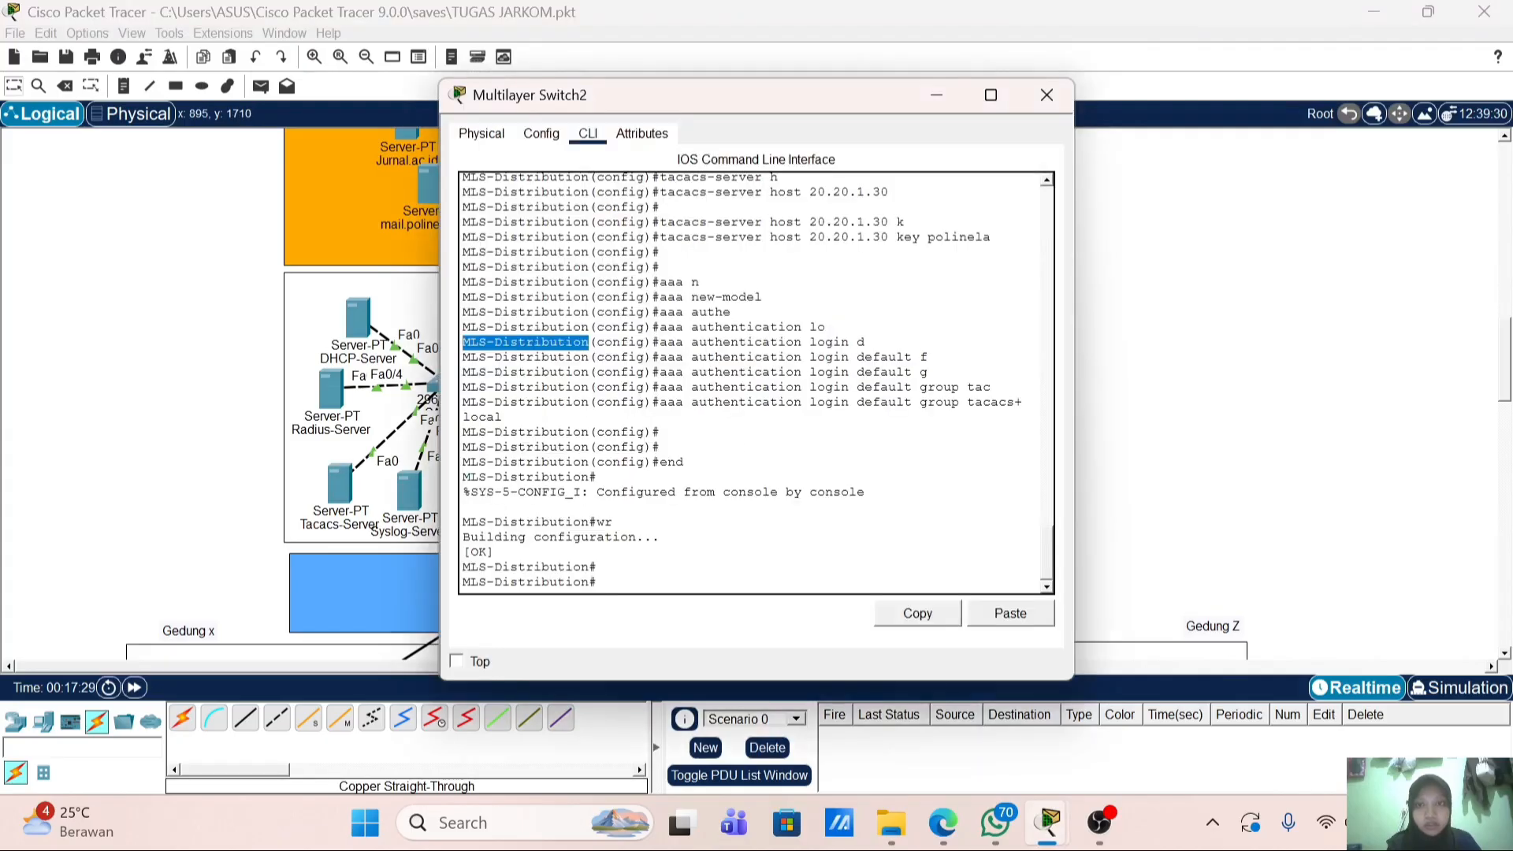
Step: On the Tacacs-Server AAA page, enter client MLS-Distribution with IP 20.20.1.2
click(282, 489)
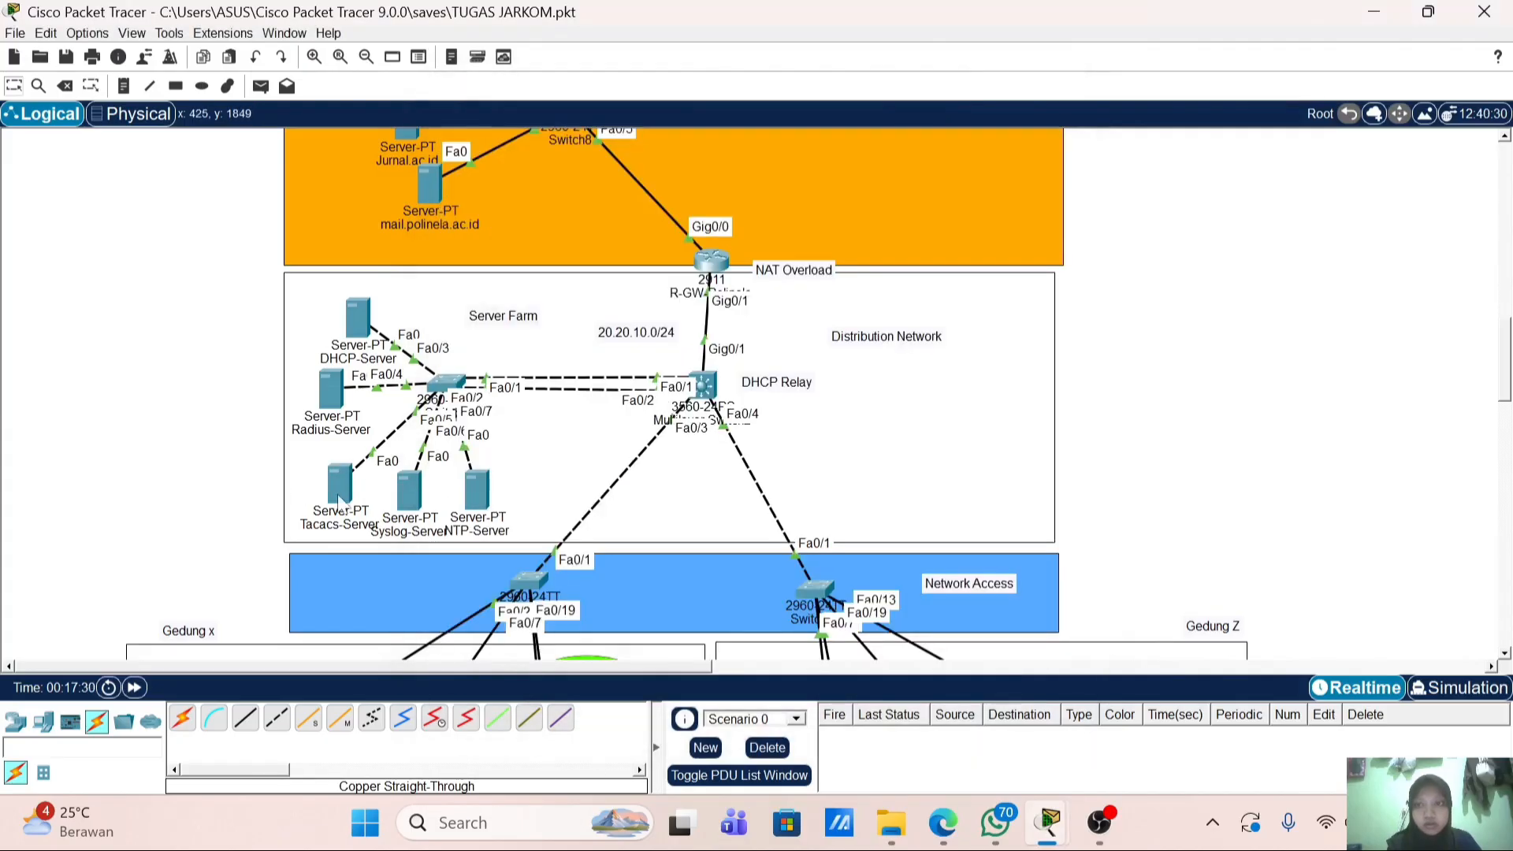
click(339, 492)
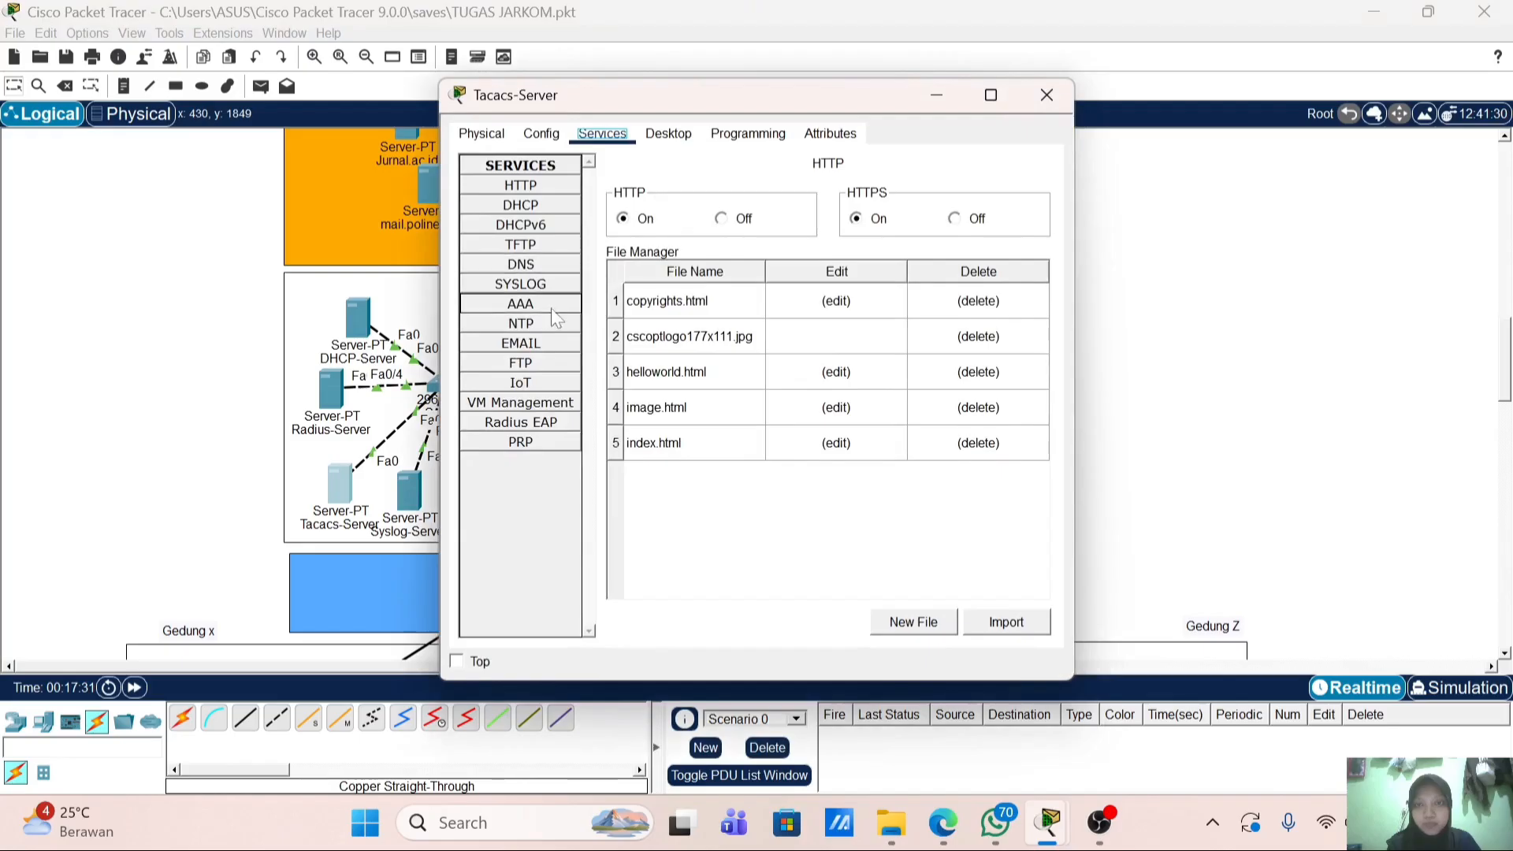
click(551, 309)
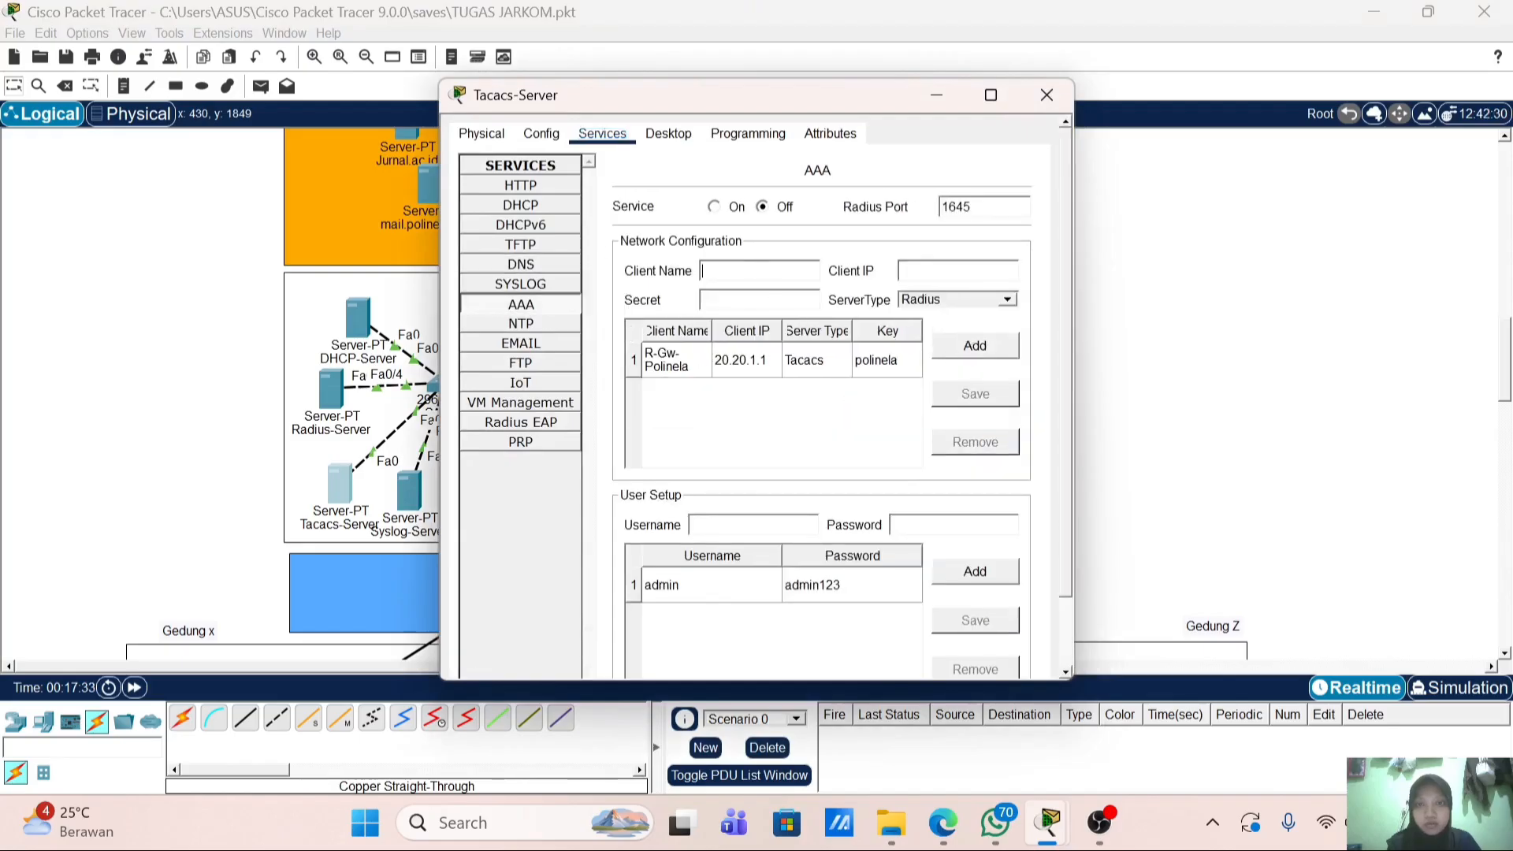
right_click(754, 270)
click(781, 379)
click(938, 271)
text(20.20.1.2)
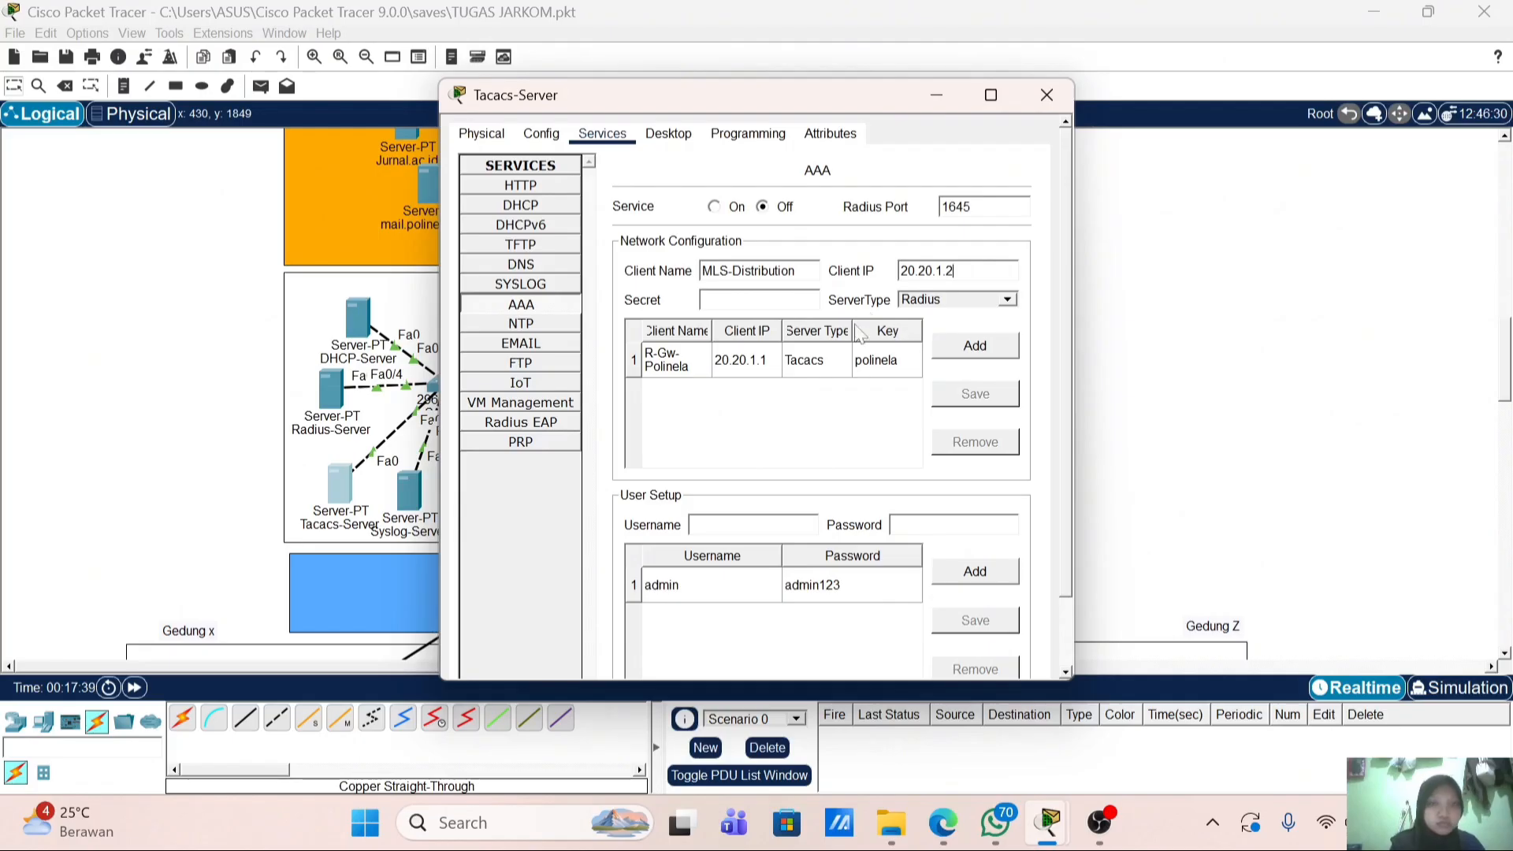
Step: Fill in the shared secret, choose the Tacacs server type, add the client and close the window
click(758, 300)
text(polinela)
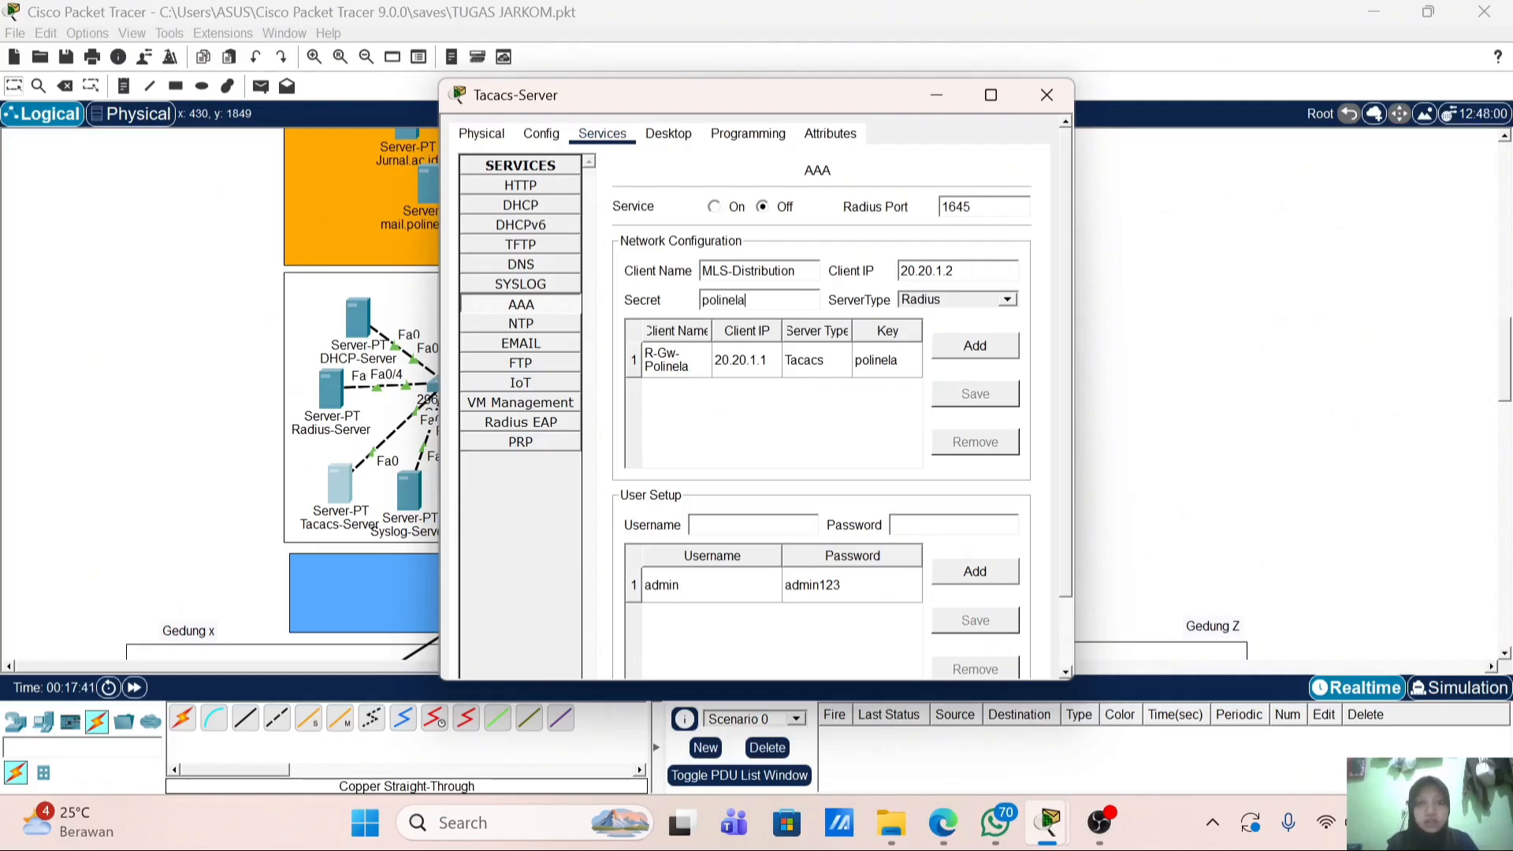
click(1007, 300)
click(1002, 333)
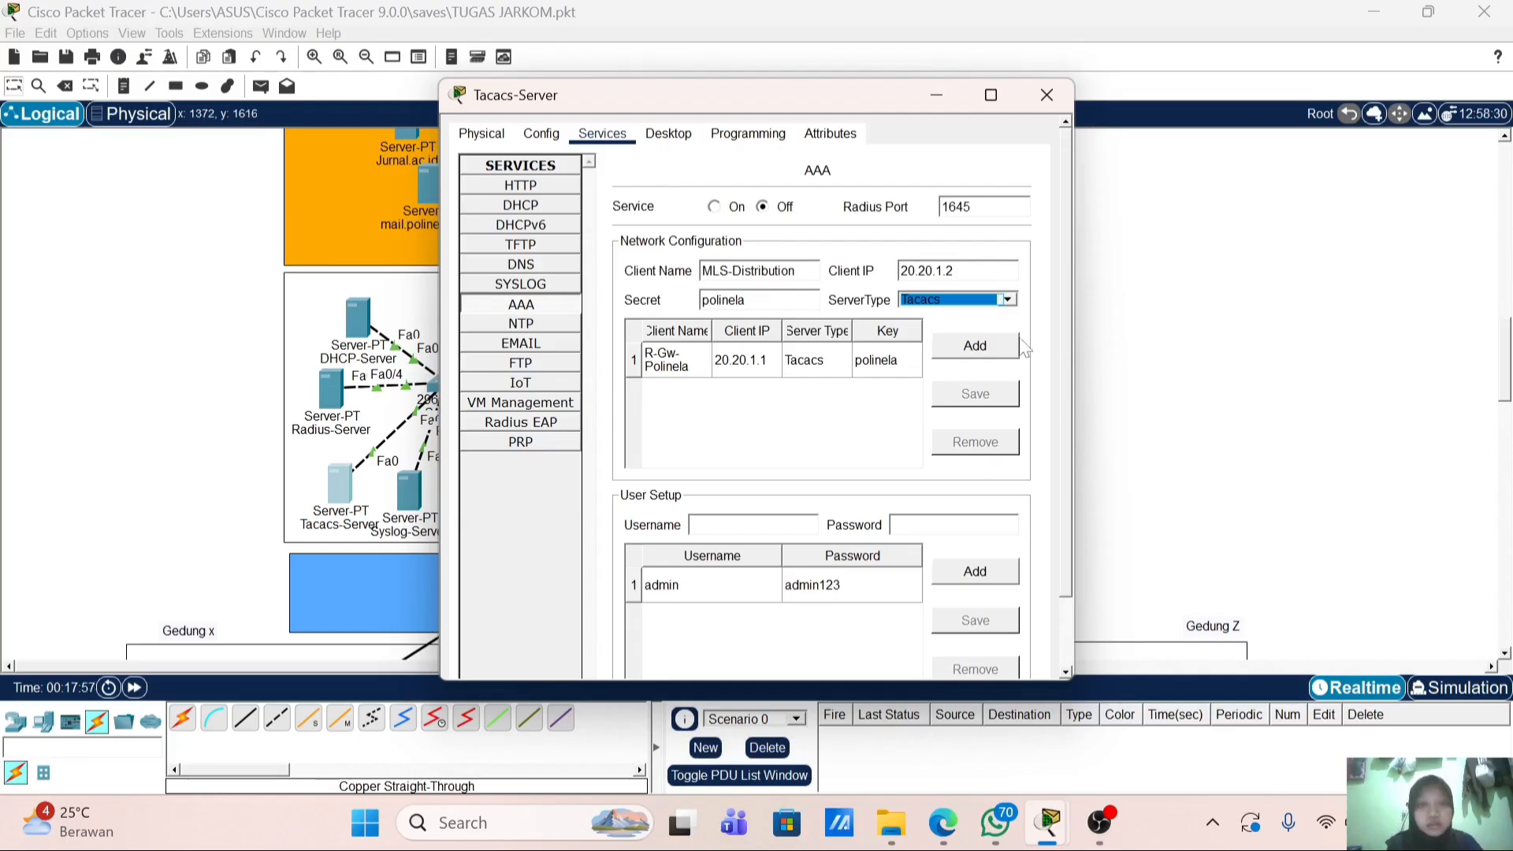
click(958, 345)
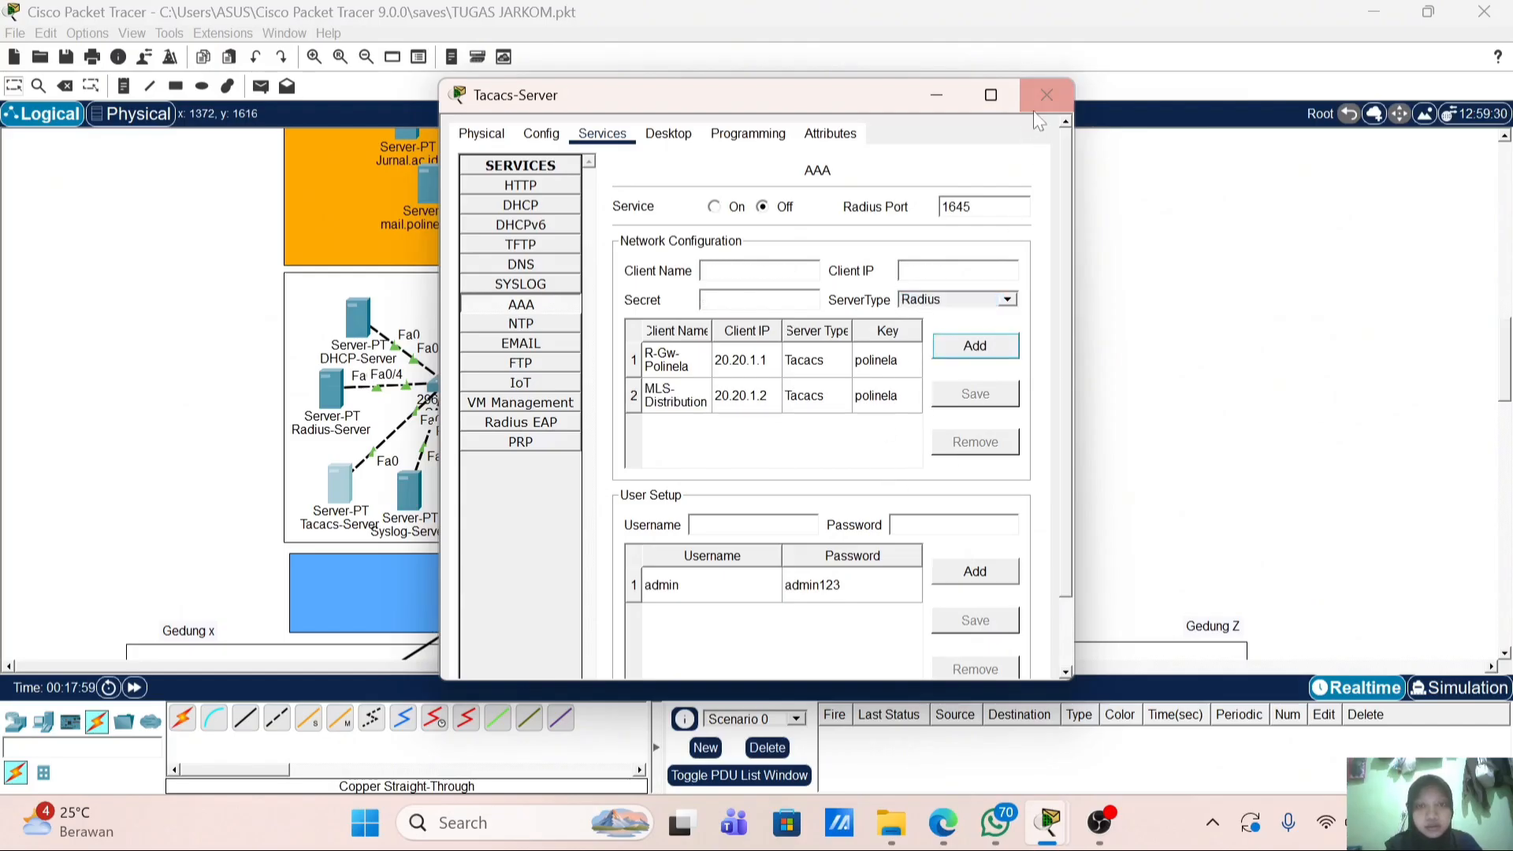
click(1047, 95)
scroll(773, 319, down, 1)
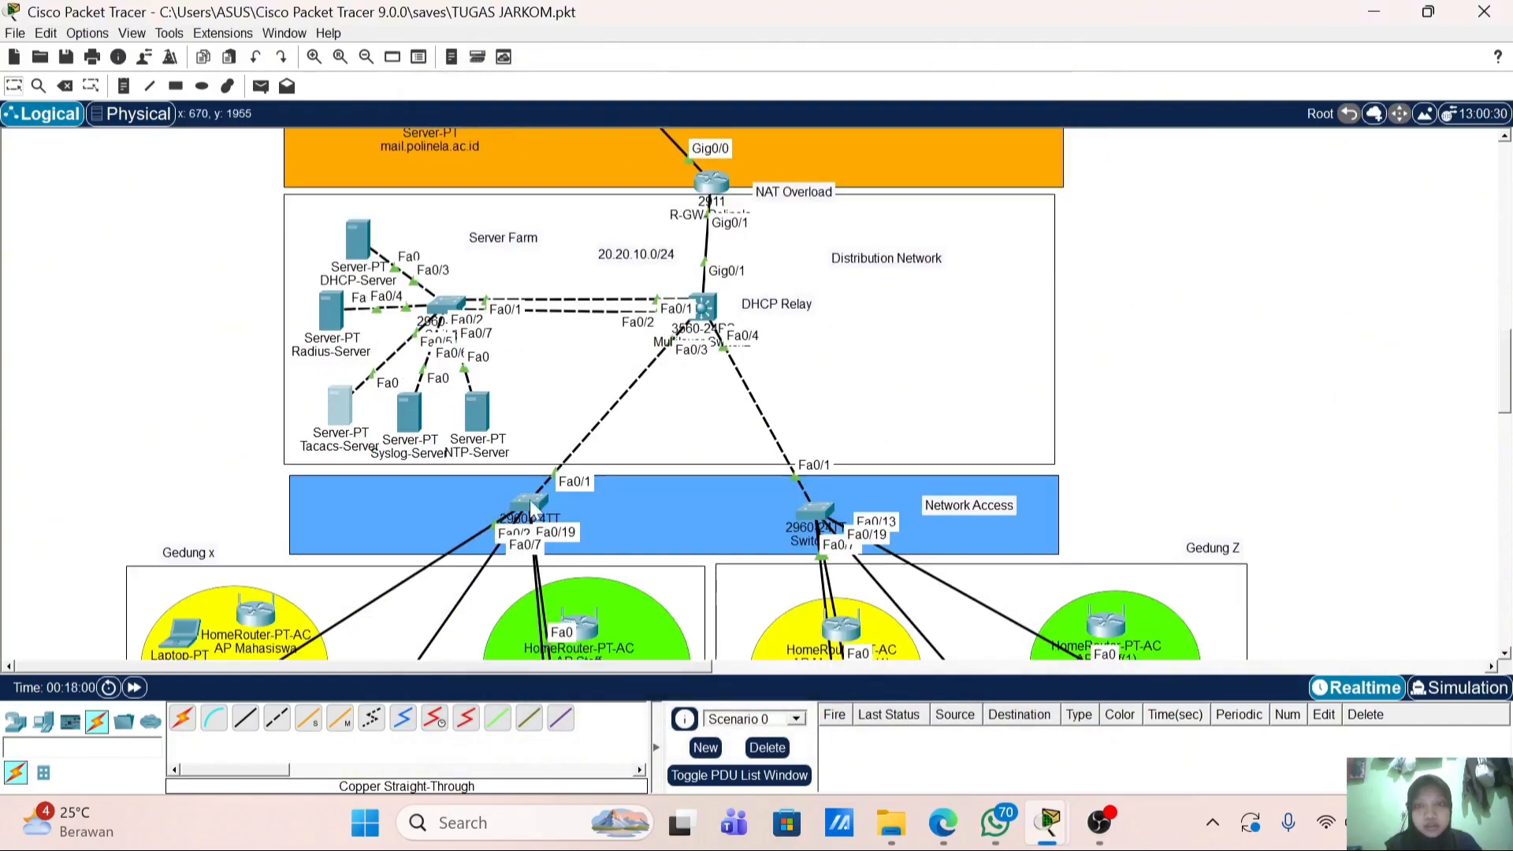
Step: Switch to Switch10's CLI and enter global configuration mode with en and conf t
click(703, 310)
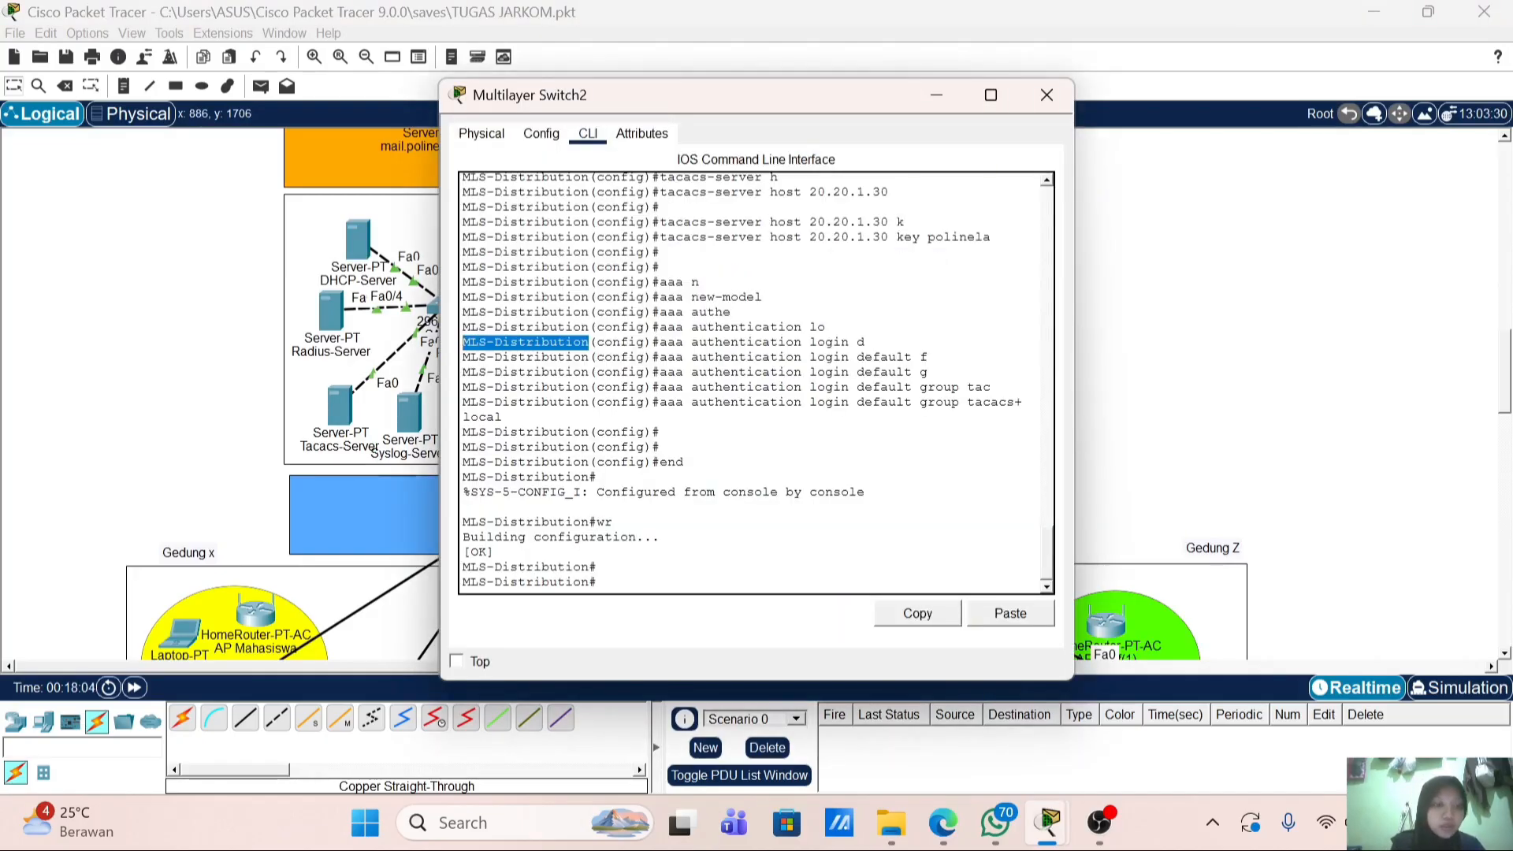
click(1044, 96)
scroll(536, 339, down, 2)
click(626, 371)
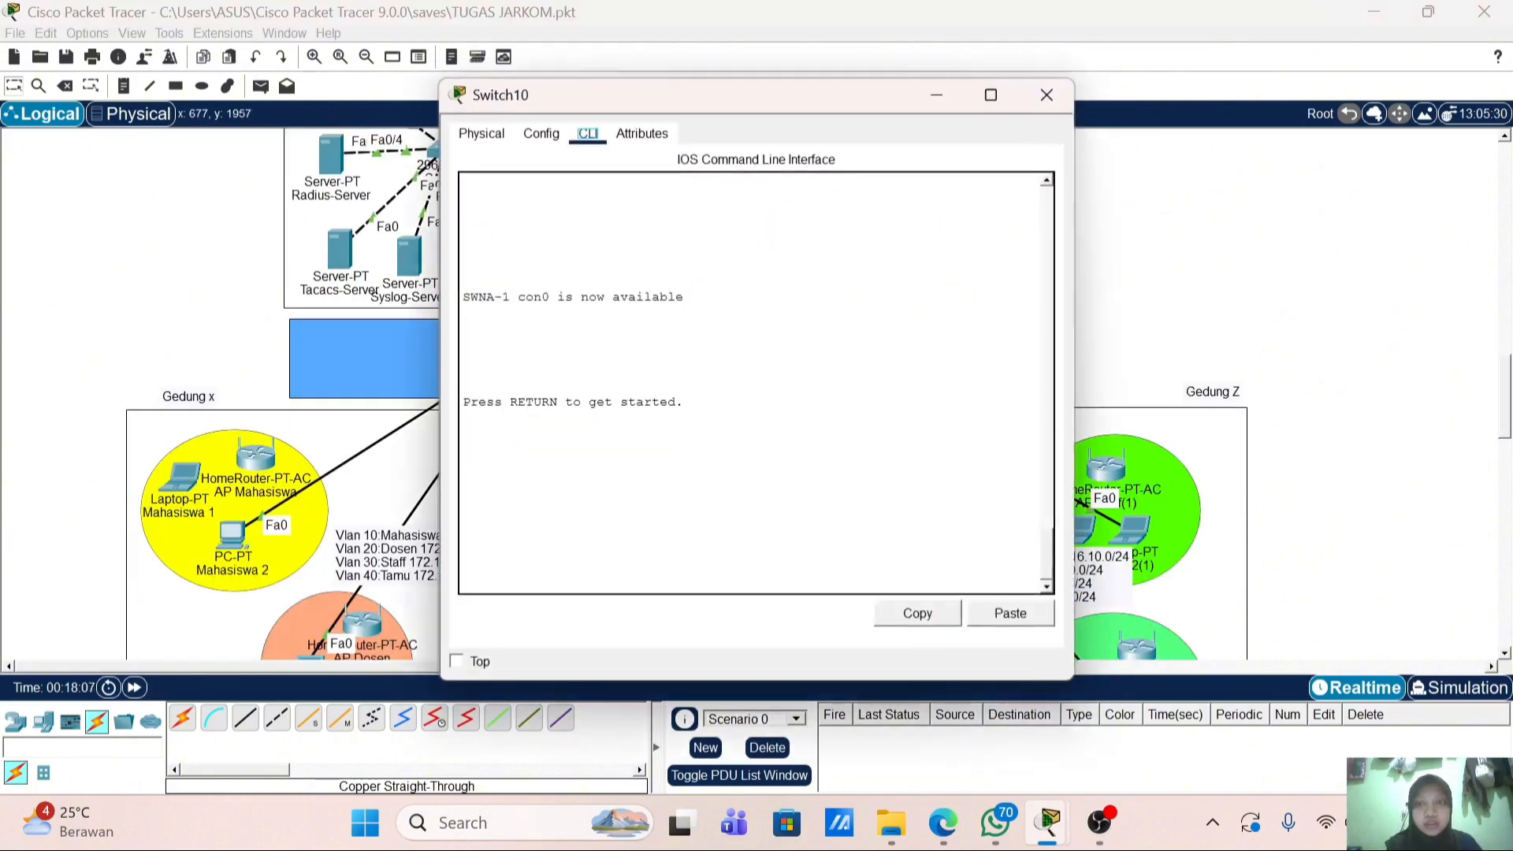
key(Return)
key(Return)
text(e)
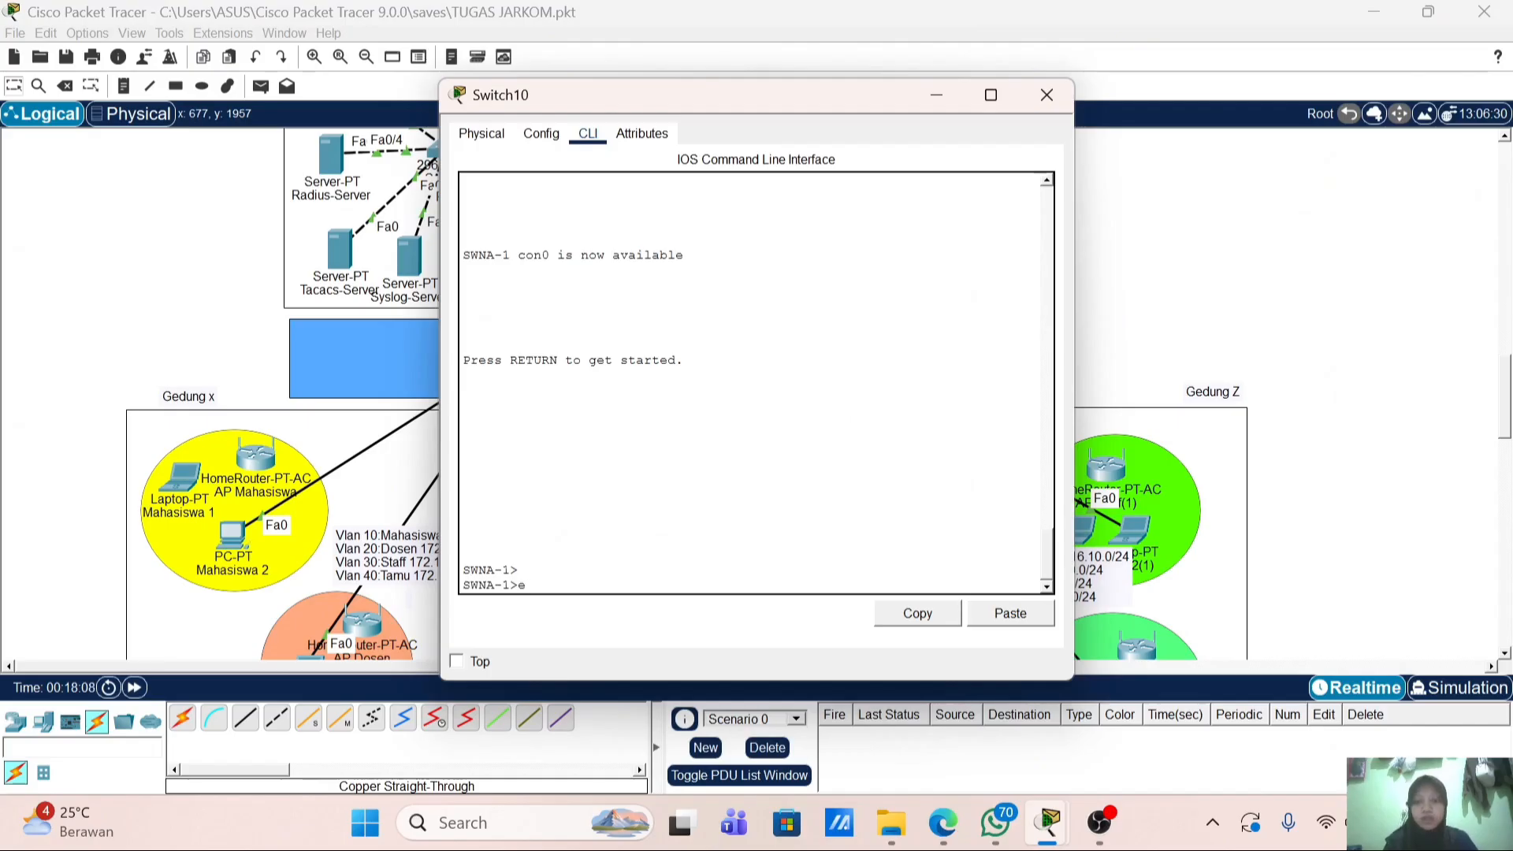
text(n)
key(Return)
text(conf t)
key(Return)
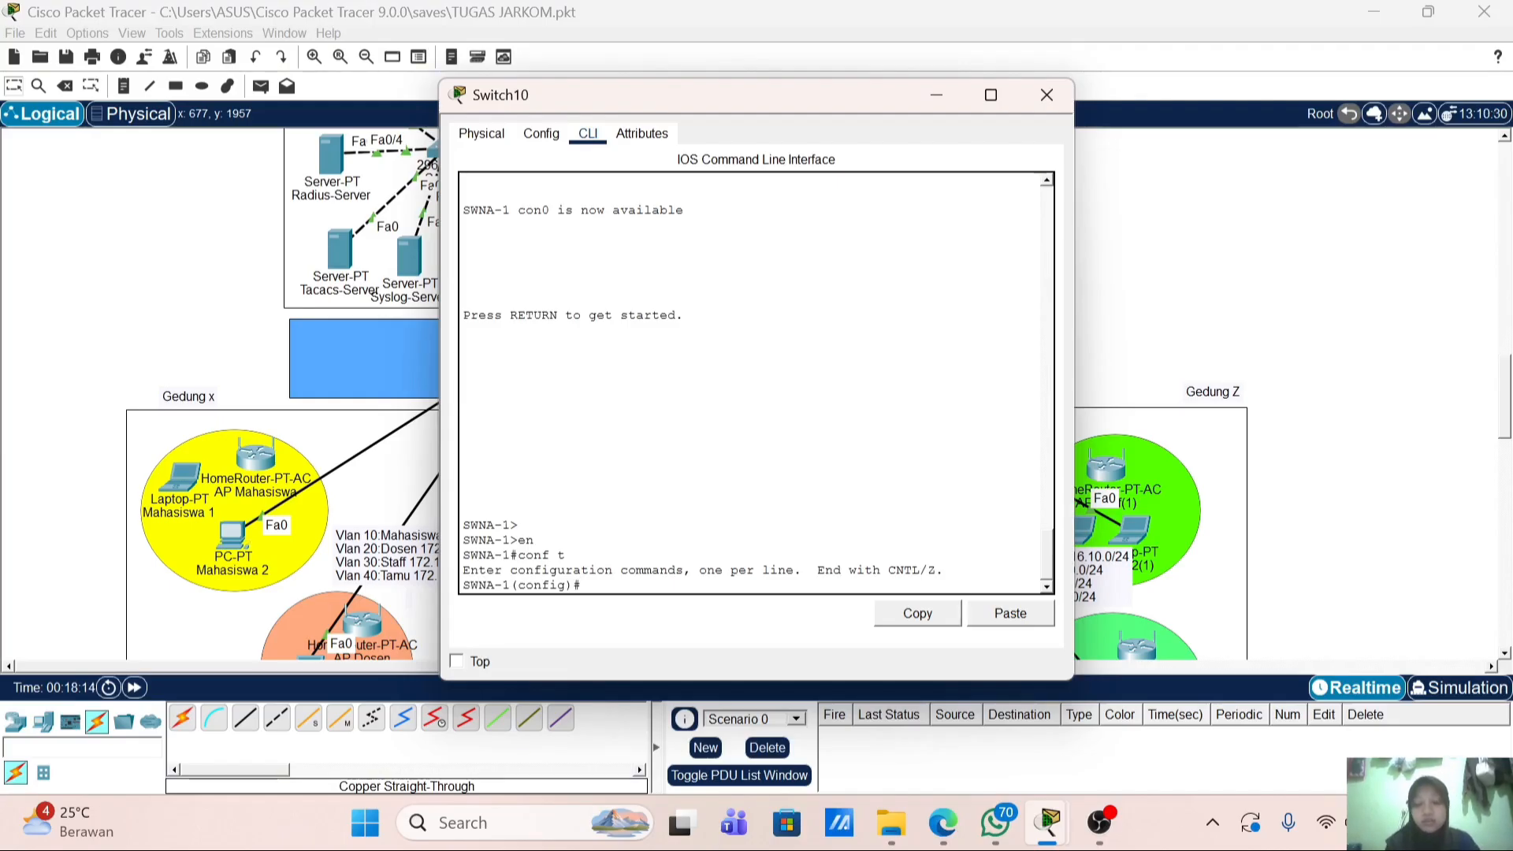
Step: Set the MOTD banner to 'Authorized access only'
text(bann)
key(Tab)
text(m)
key(Tab)
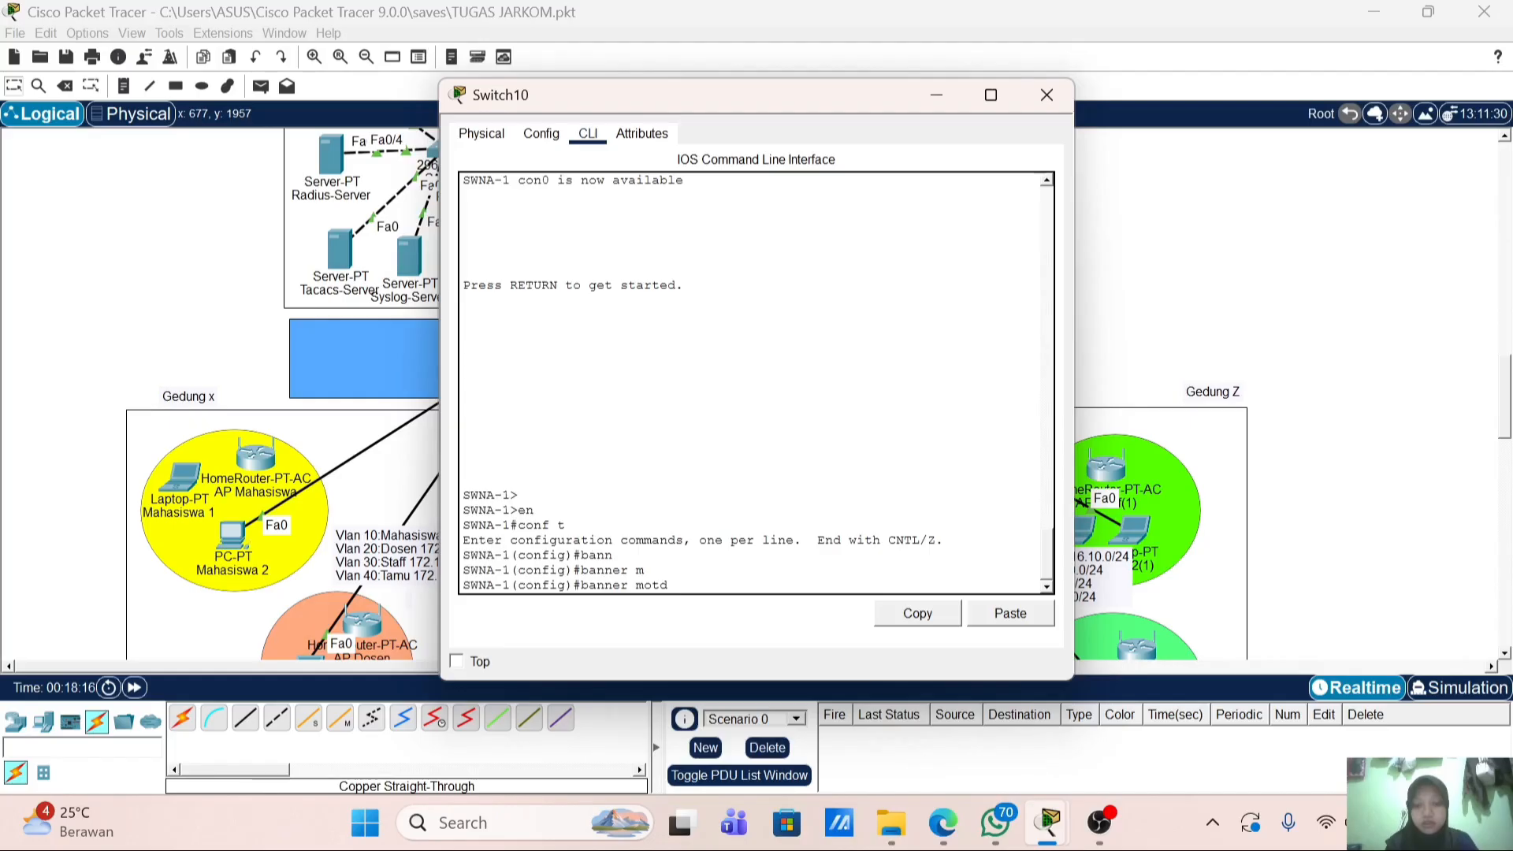
text(##)
key(Left)
text(Au)
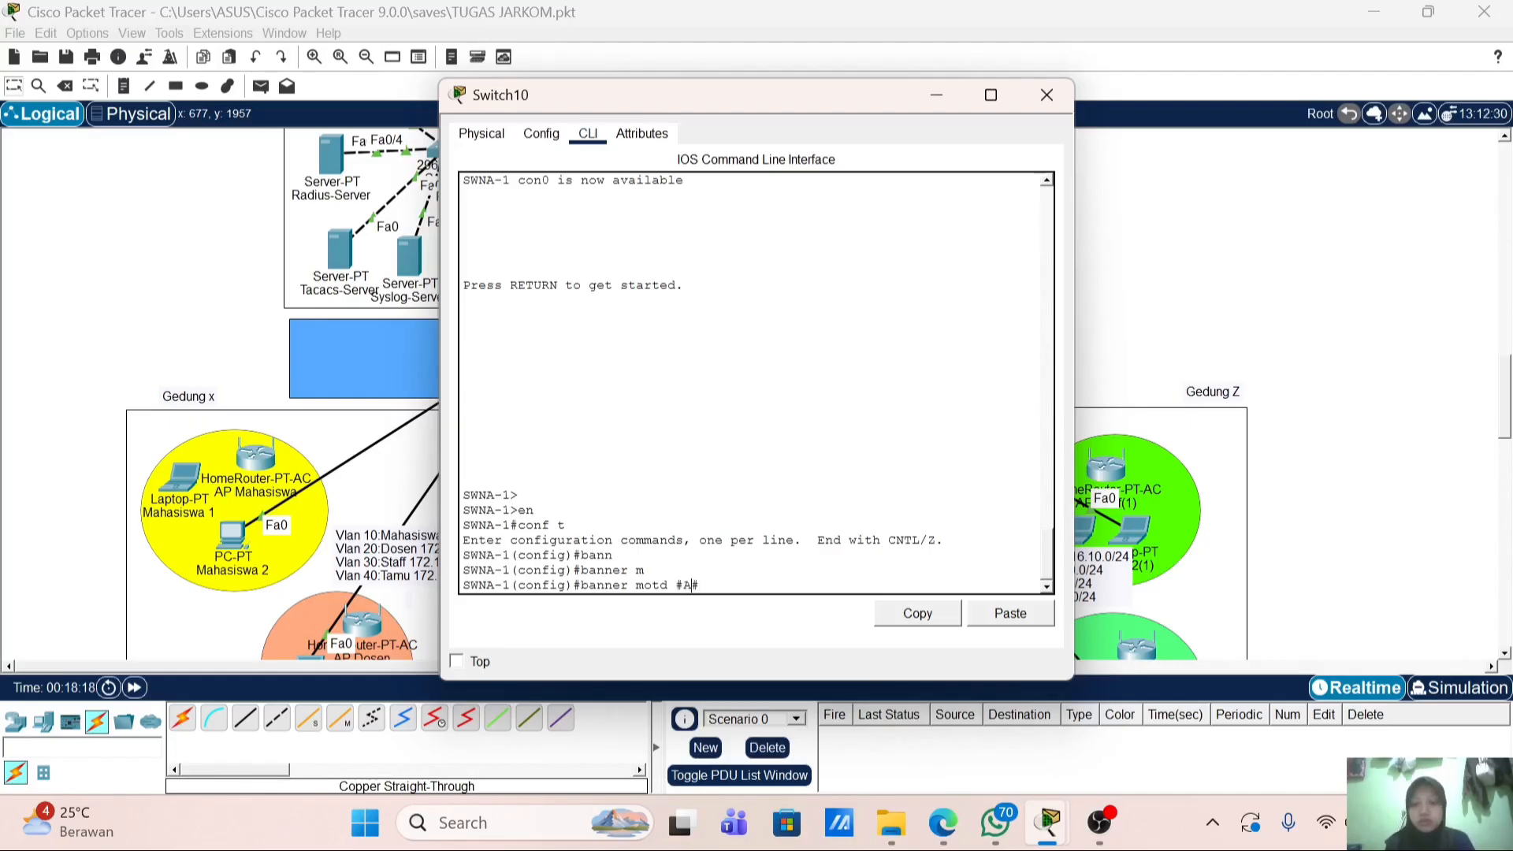
key(BackSpace)
text(thori)
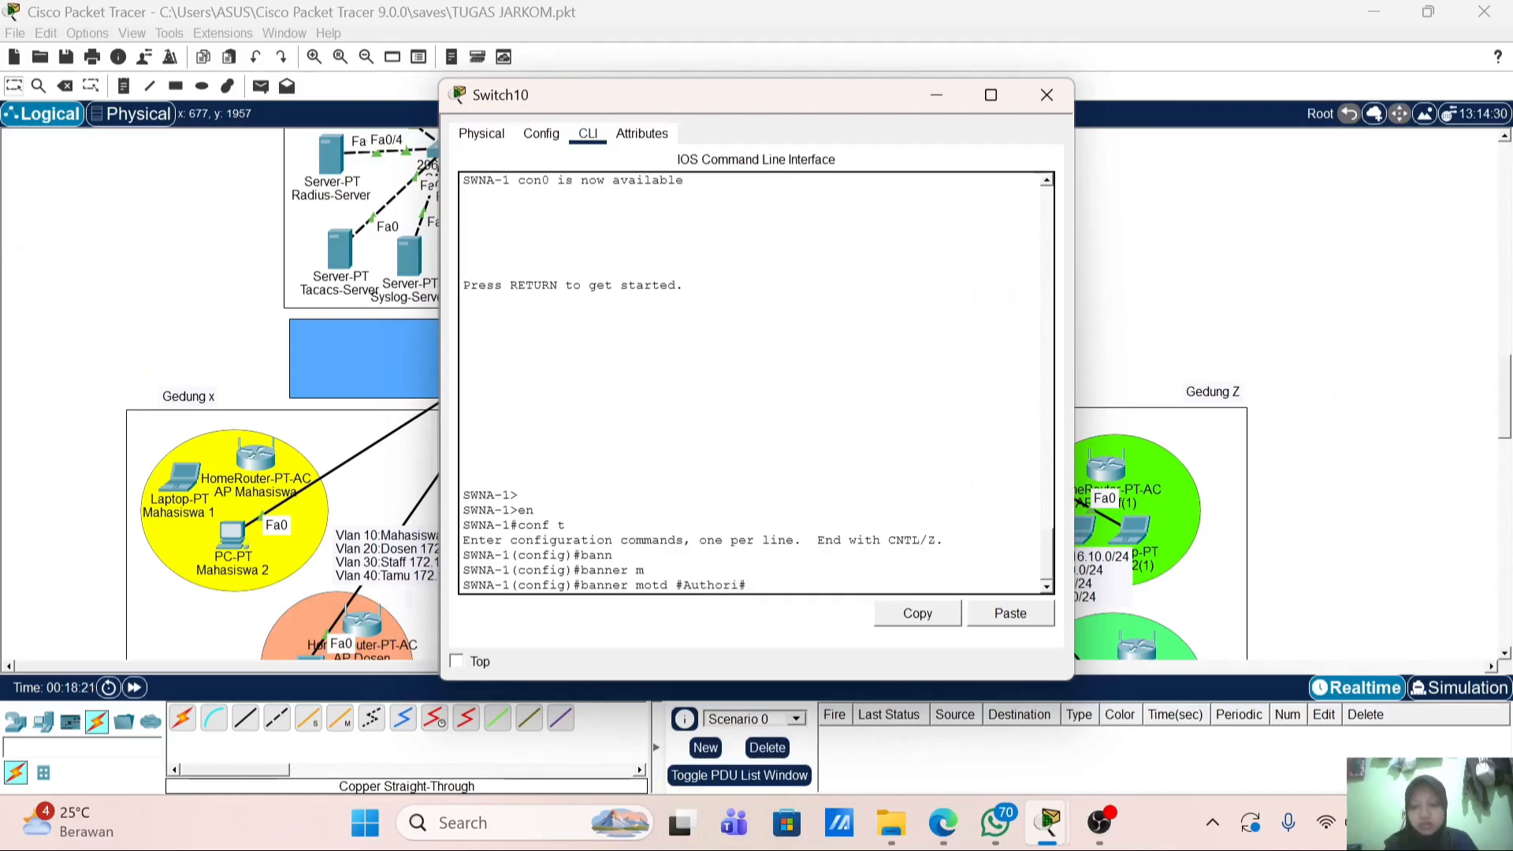
text(zed access)
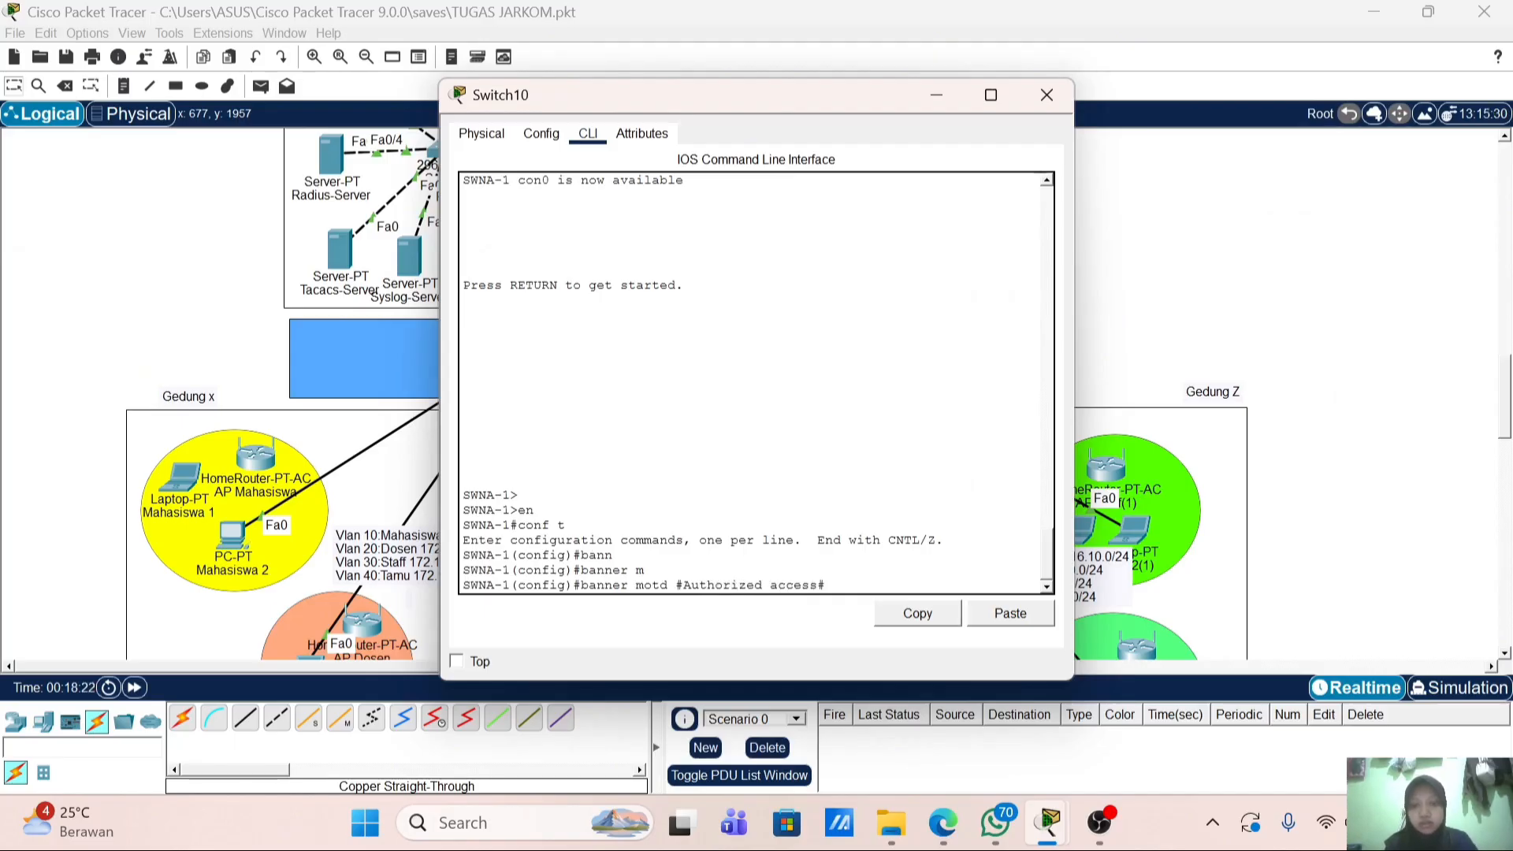
text( only)
key(Return)
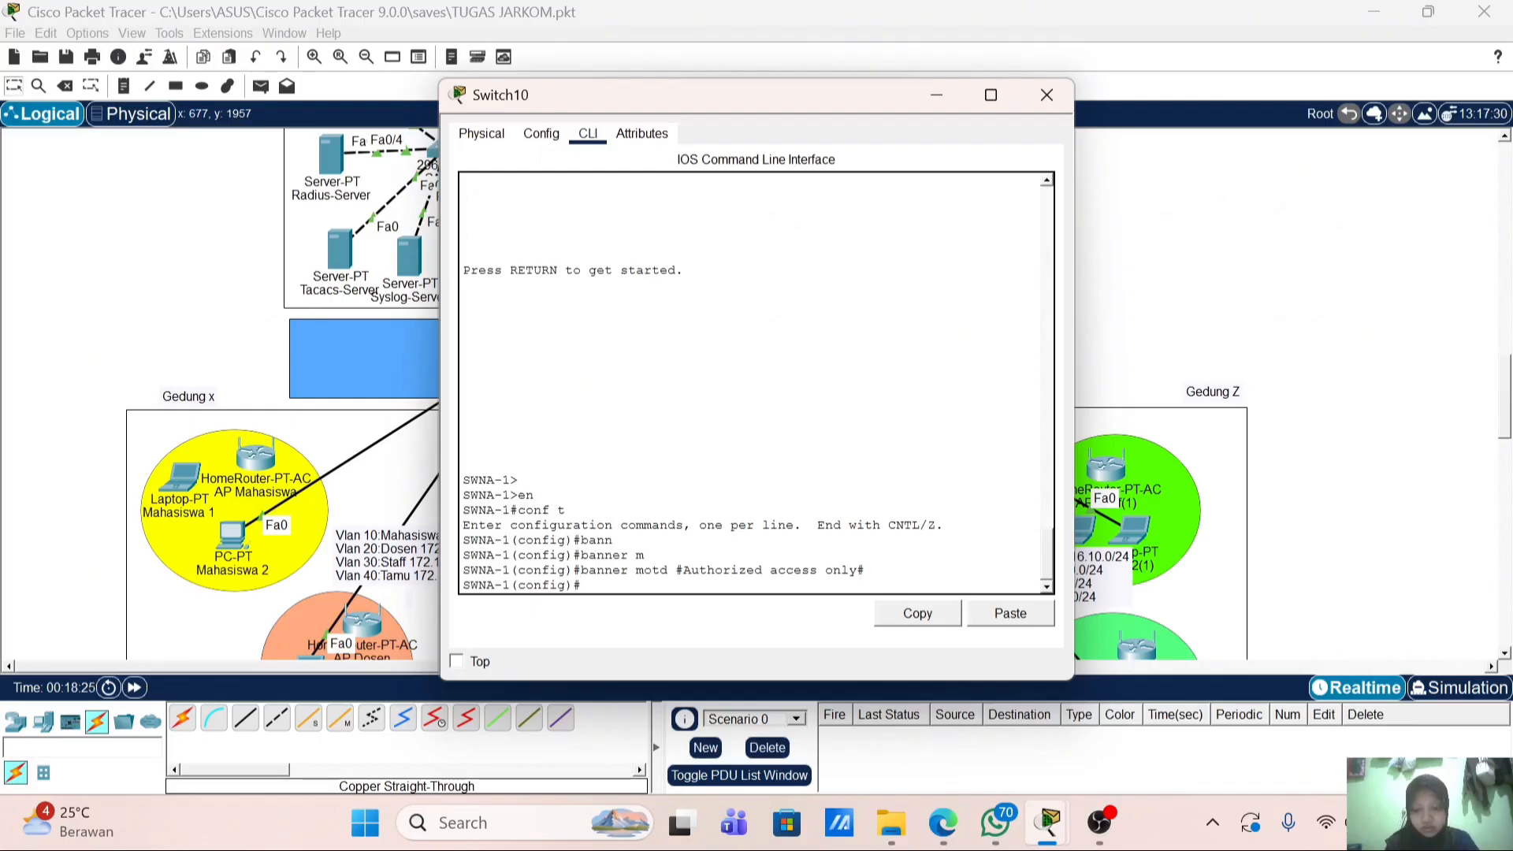
Step: Create a privilege-15 admin user with a secret password and type domain name polinela.local
text(use)
key(Tab)
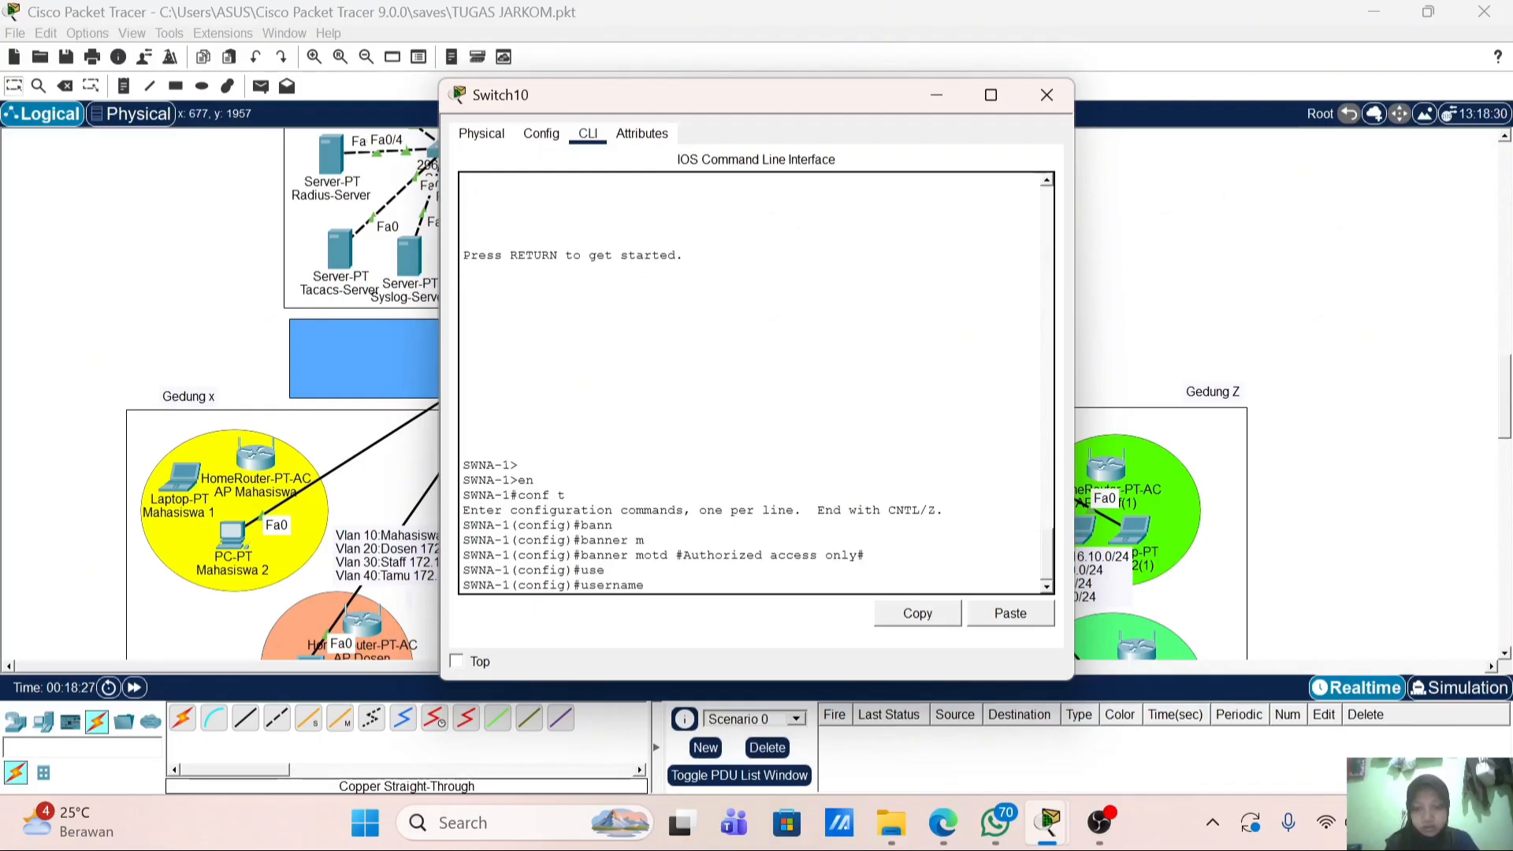
text(admin)
key(Tab)
text(p)
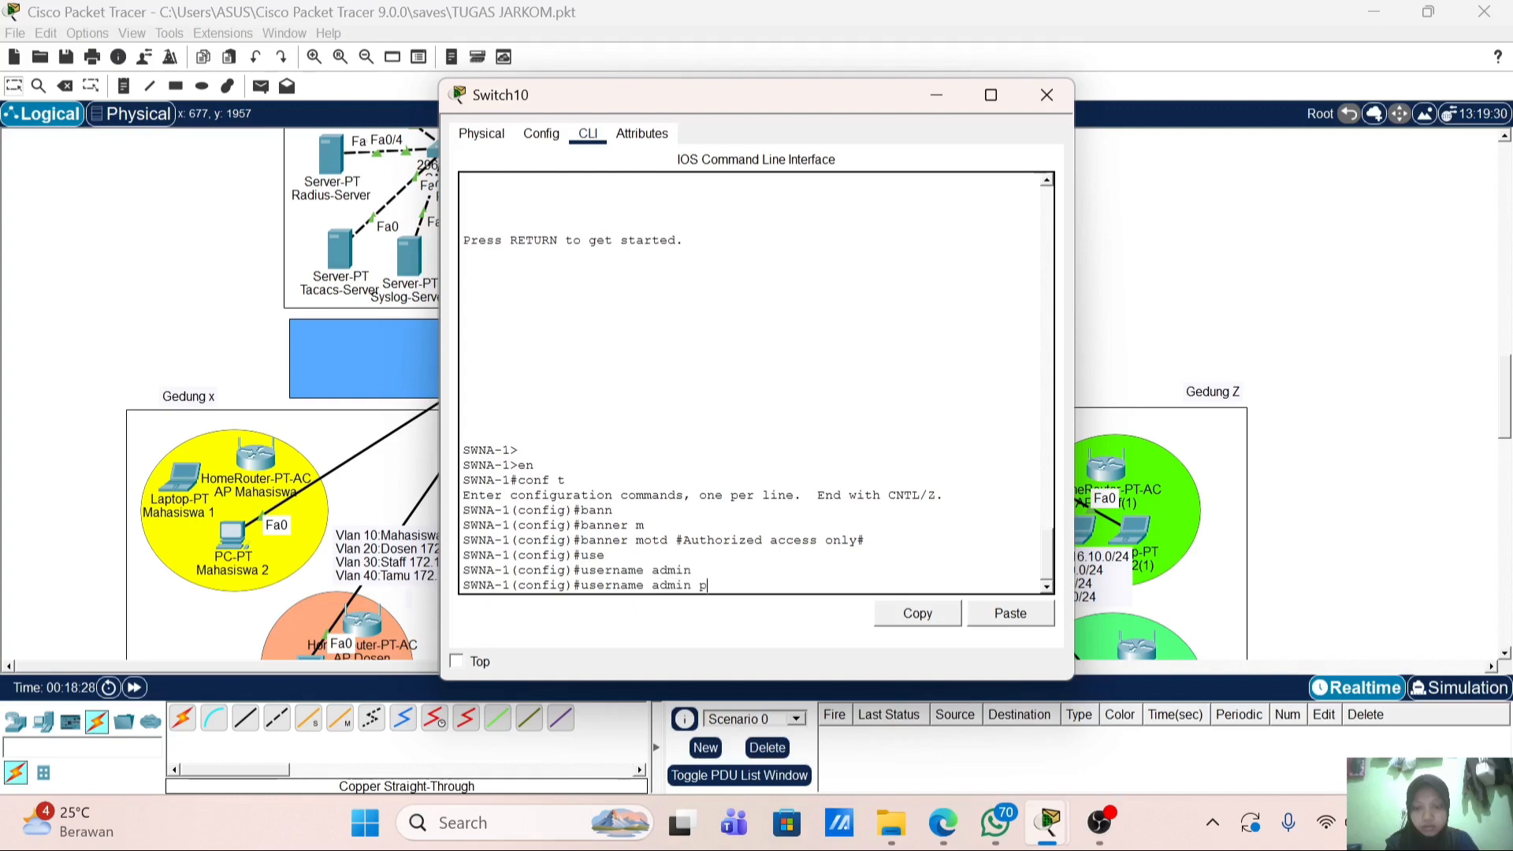
text(r)
key(Tab)
text(15)
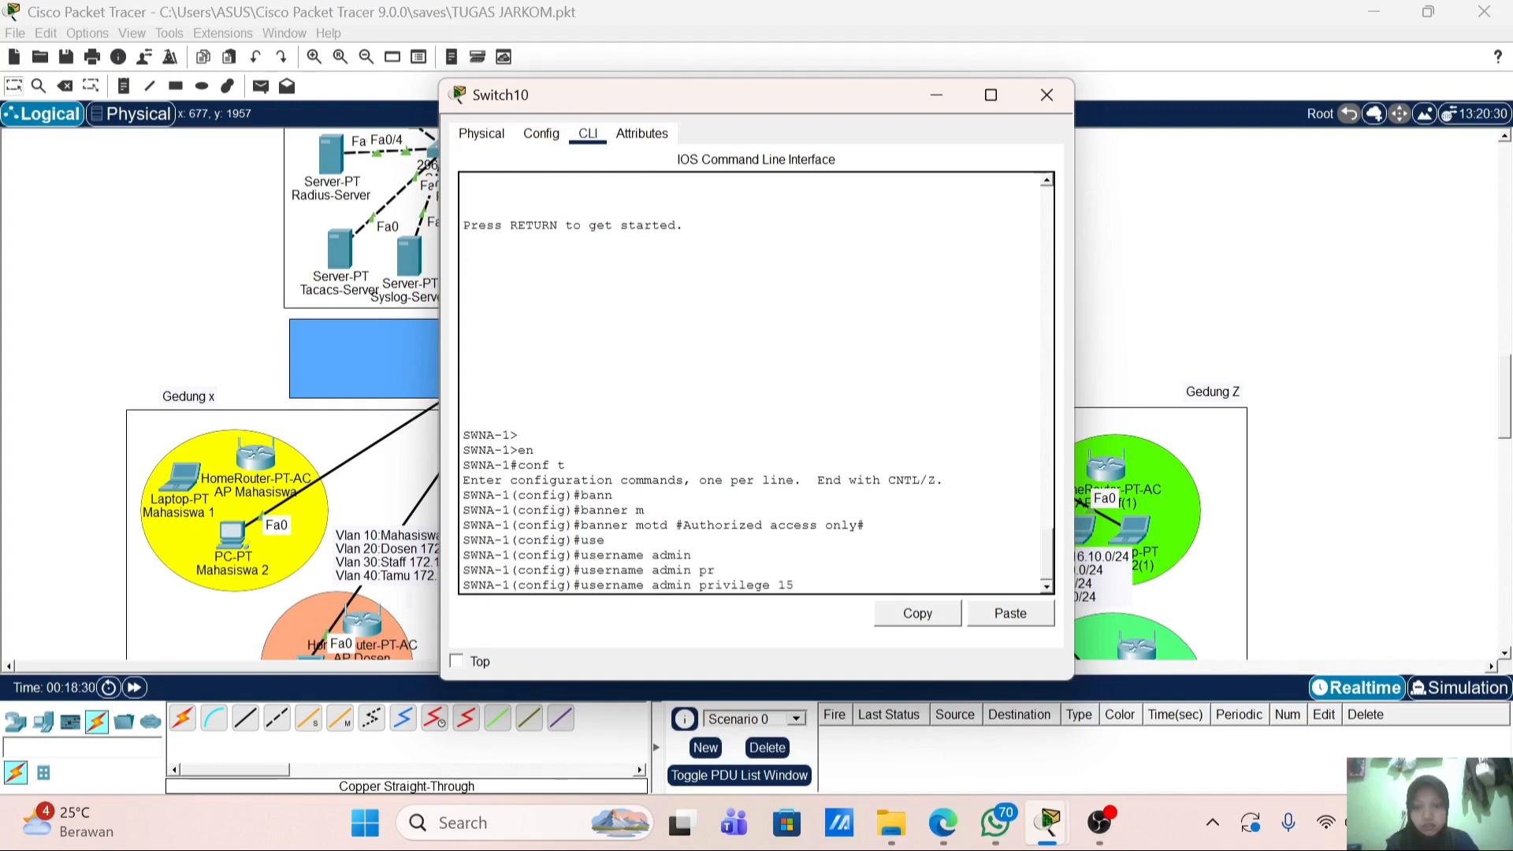
text( ad)
key(Tab)
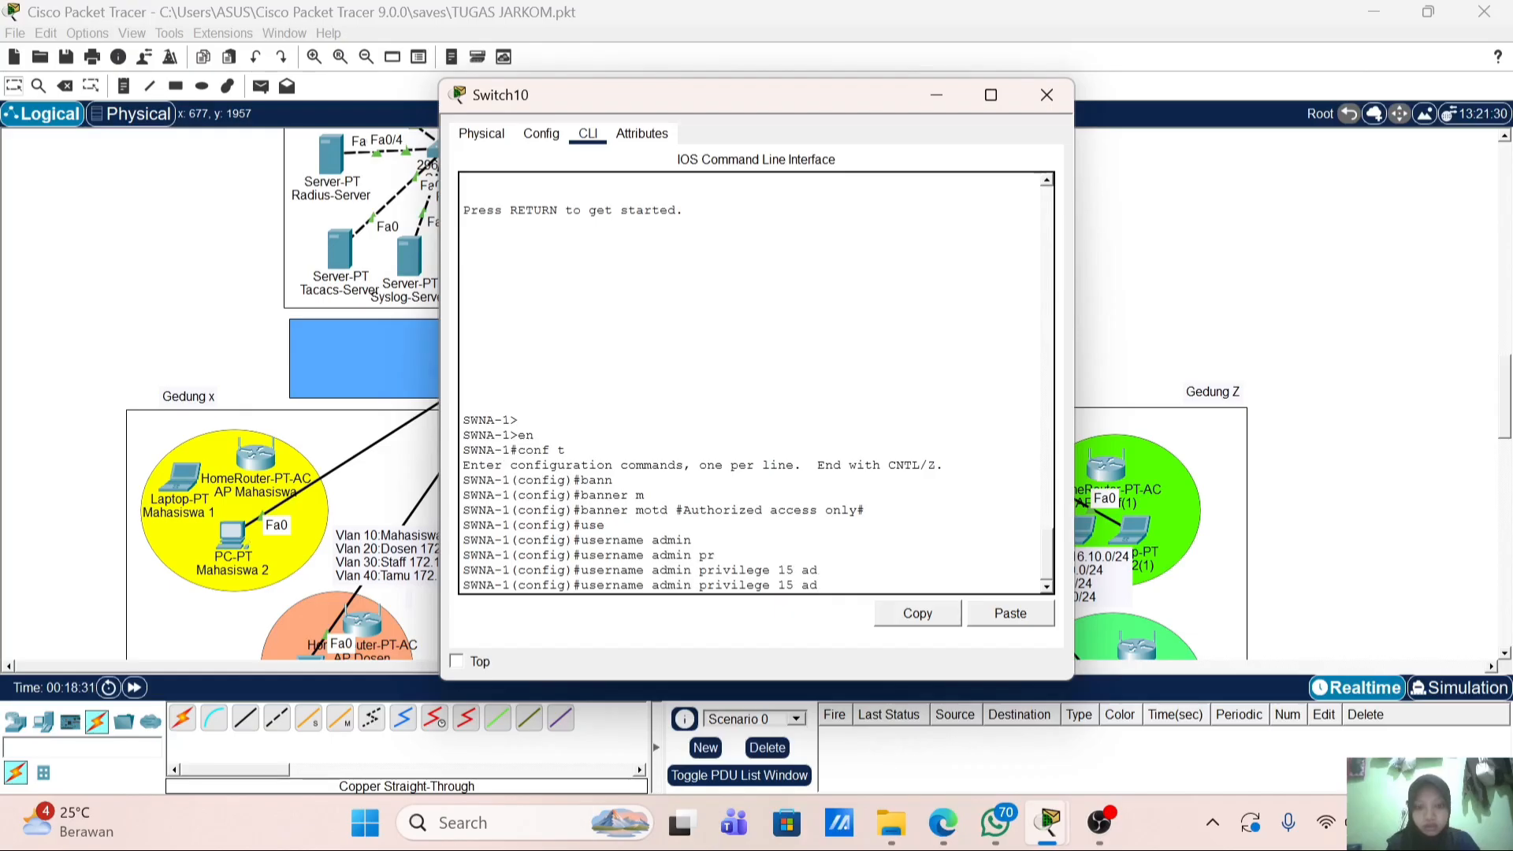
key(Tab)
text(ad)
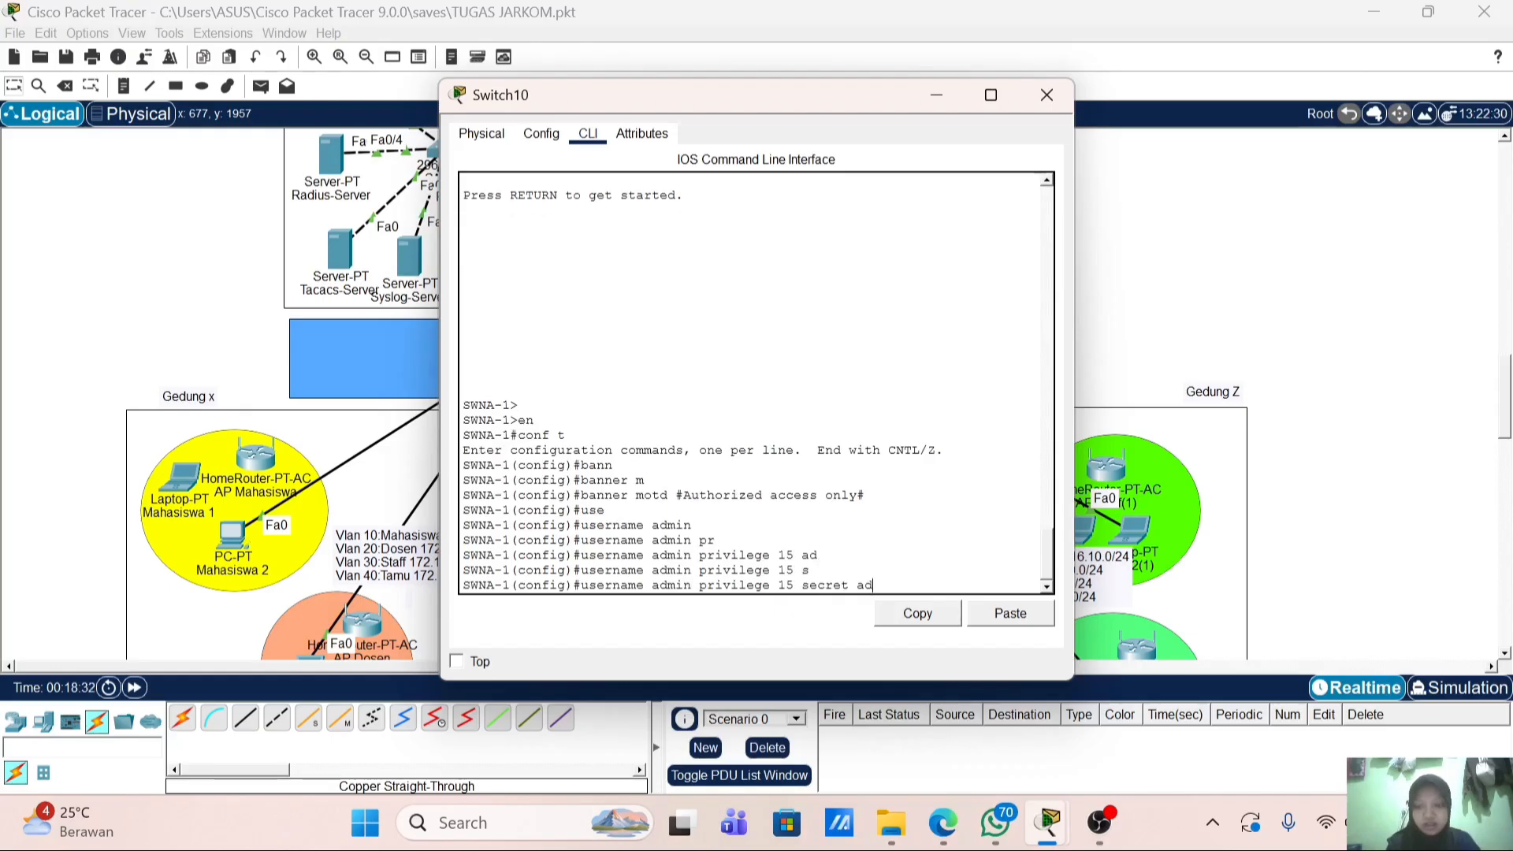
text(min123)
key(Return)
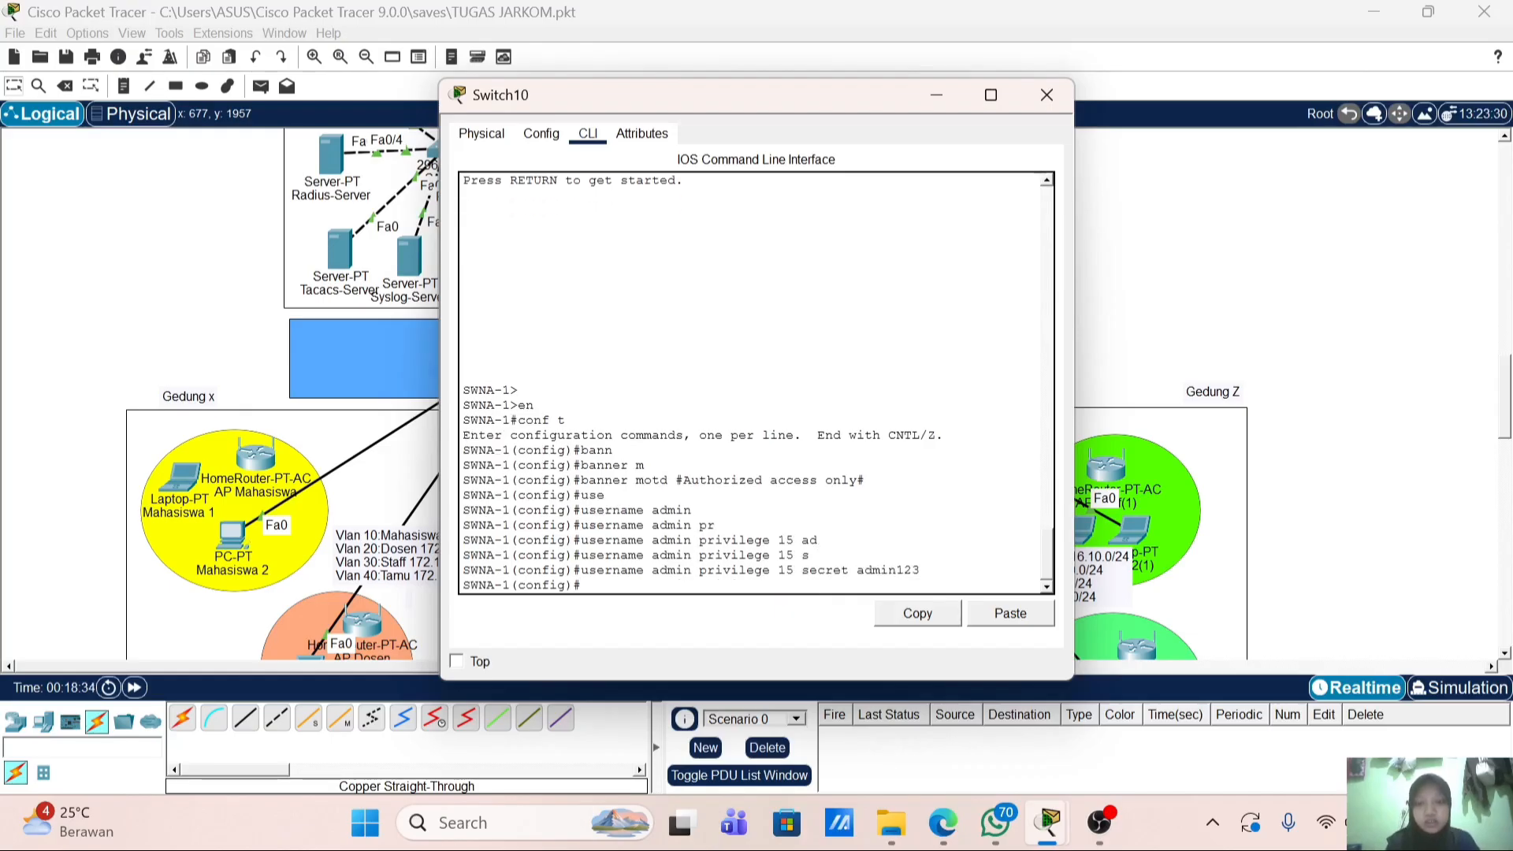
text(ip domain-name)
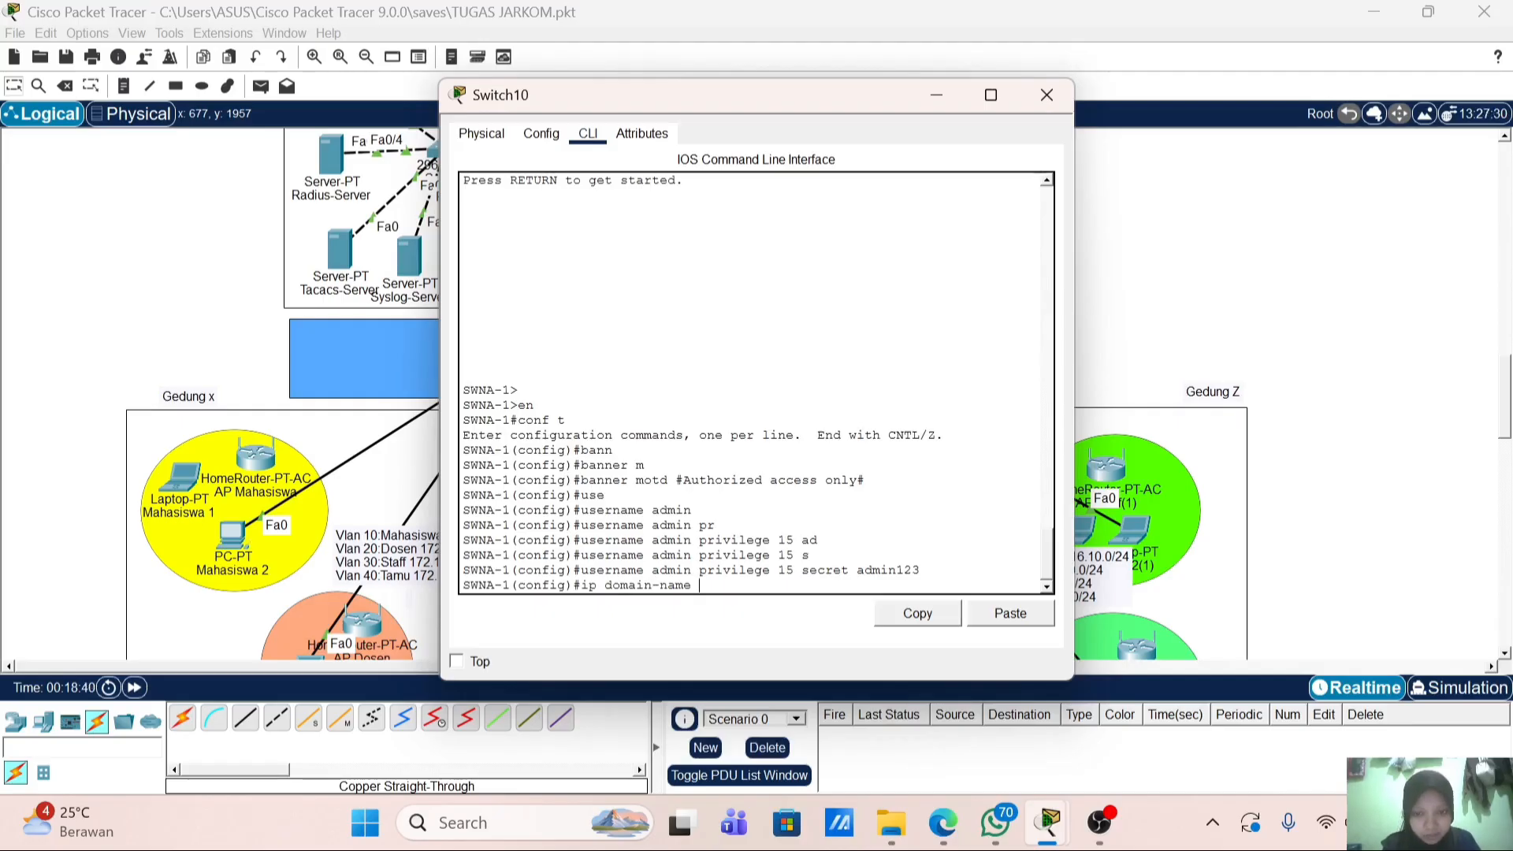
text(po)
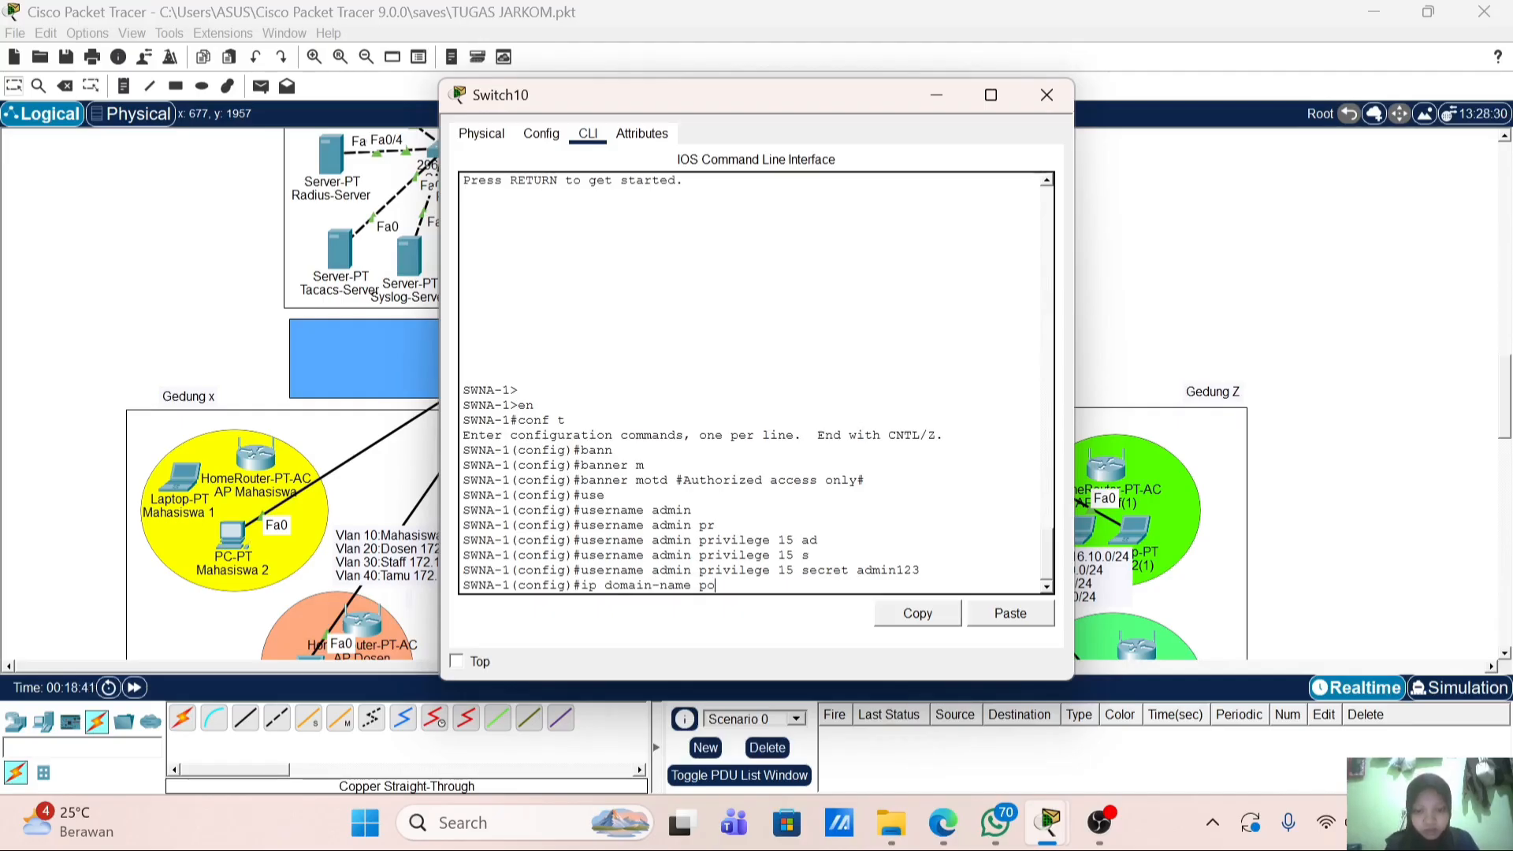
text(linela.lo)
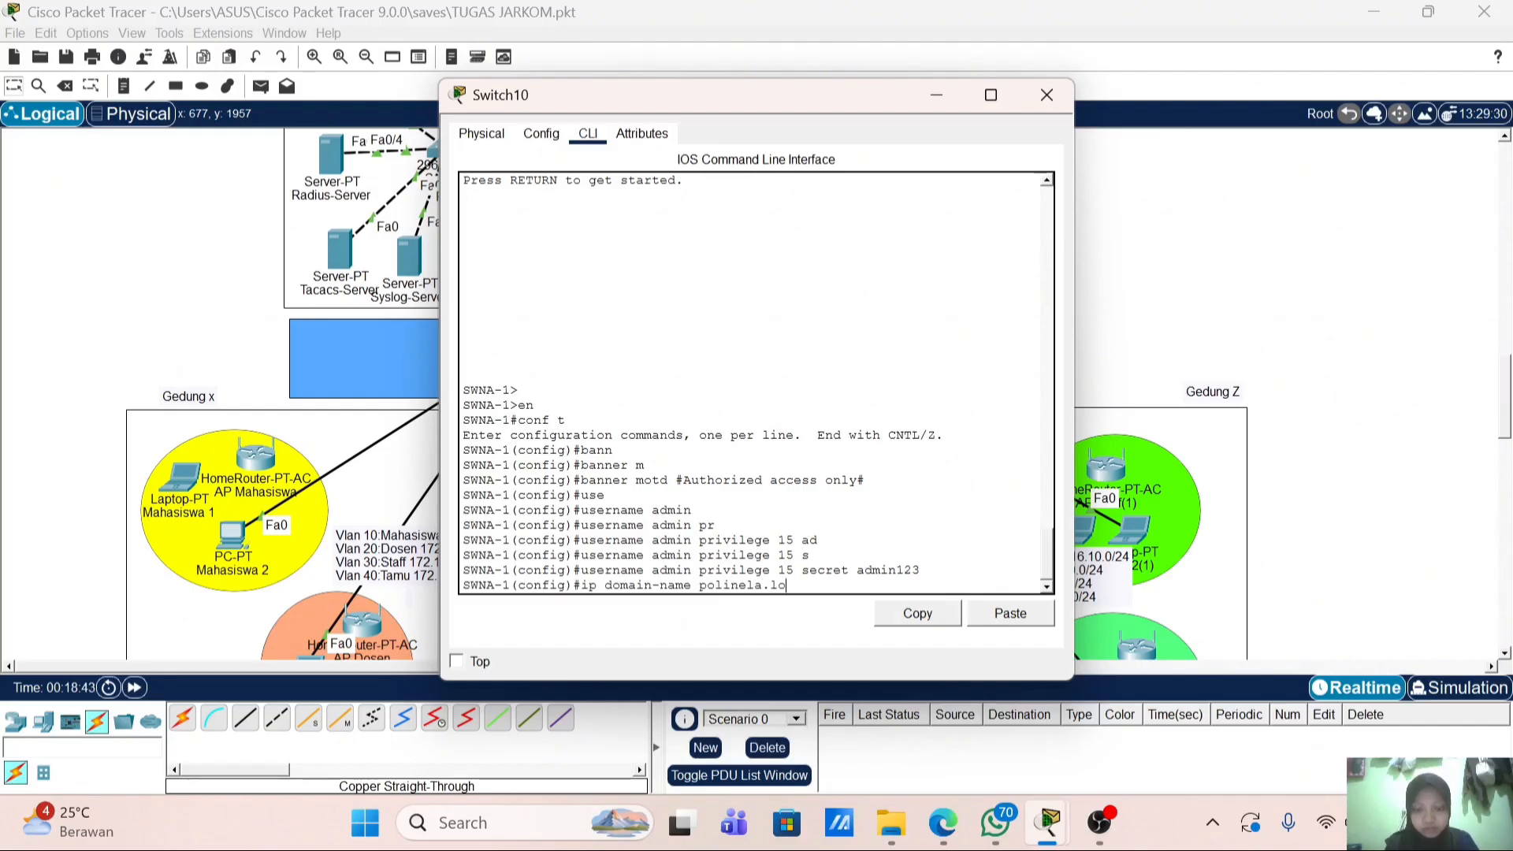
text(cal)
Step: Apply domain name polinela.local and generate 1024-bit RSA keys
key(Return)
text(cr)
key(Tab)
text(k)
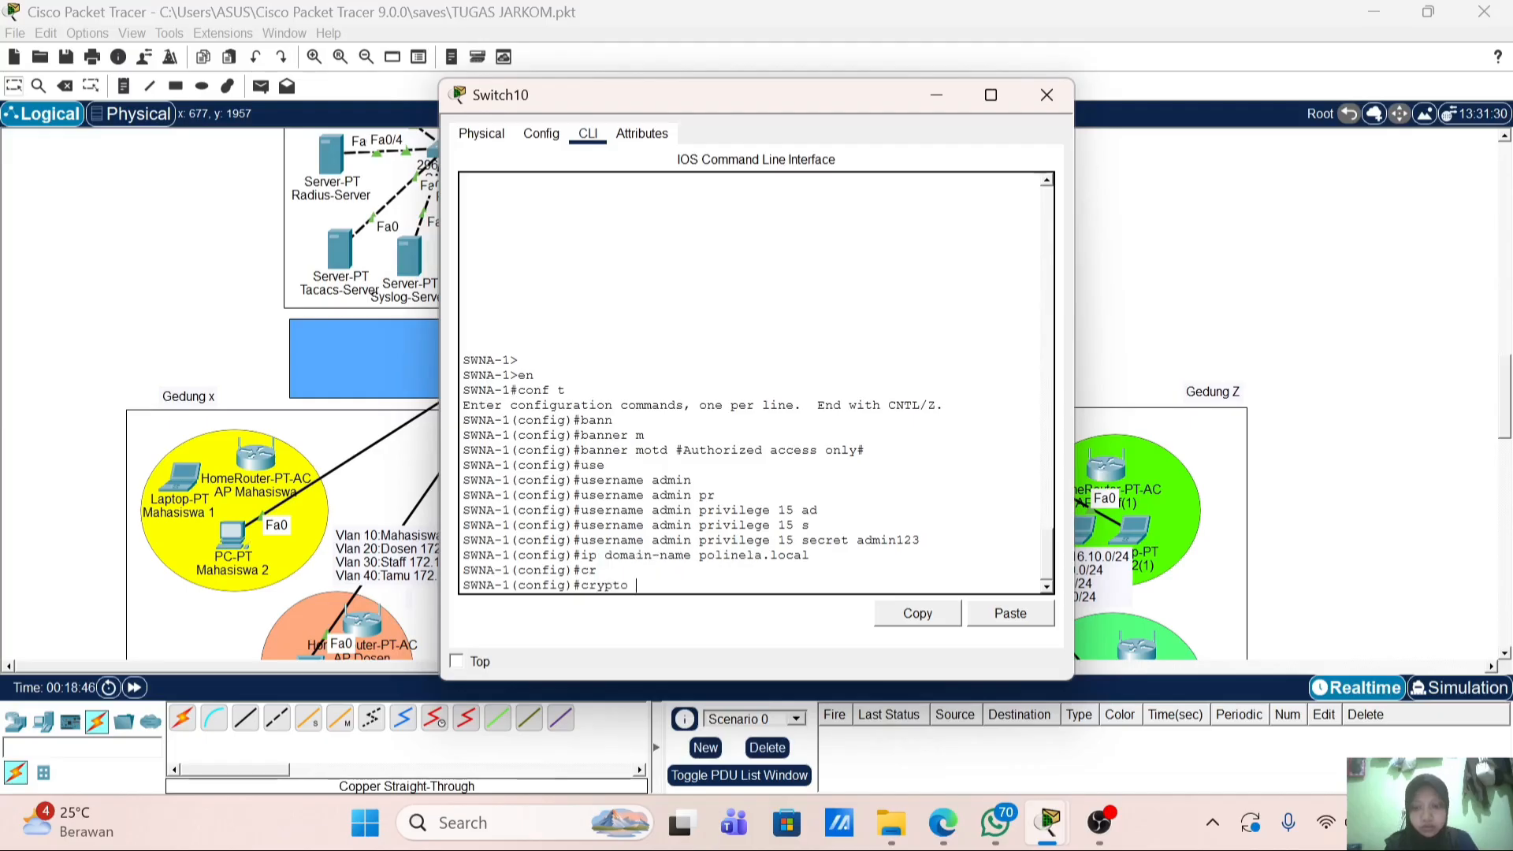
key(Tab)
text(g)
key(Tab)
text(r)
key(Tab)
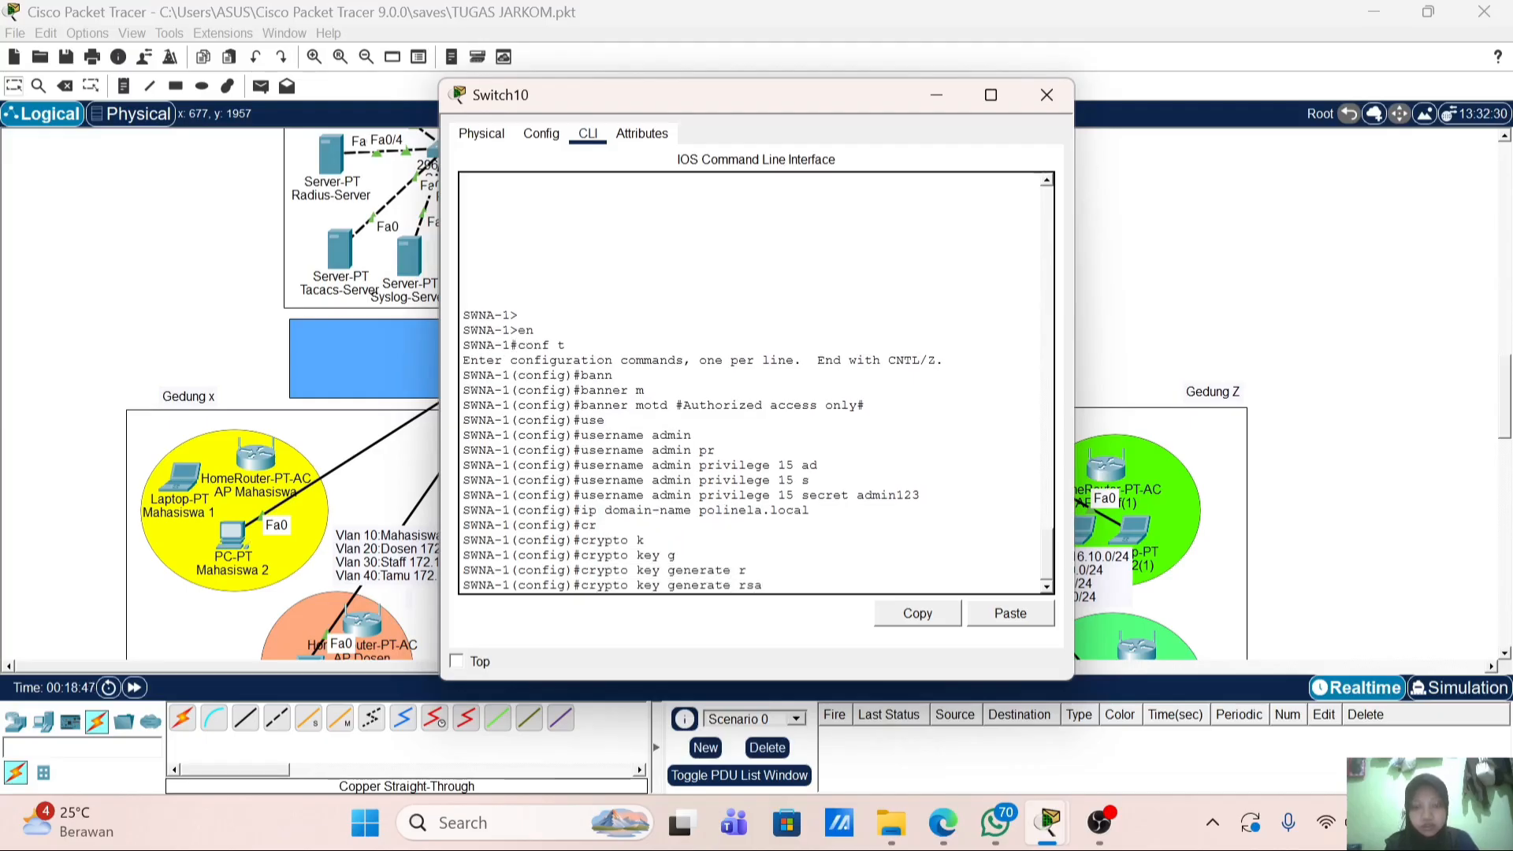
key(Return)
text(1024)
key(Return)
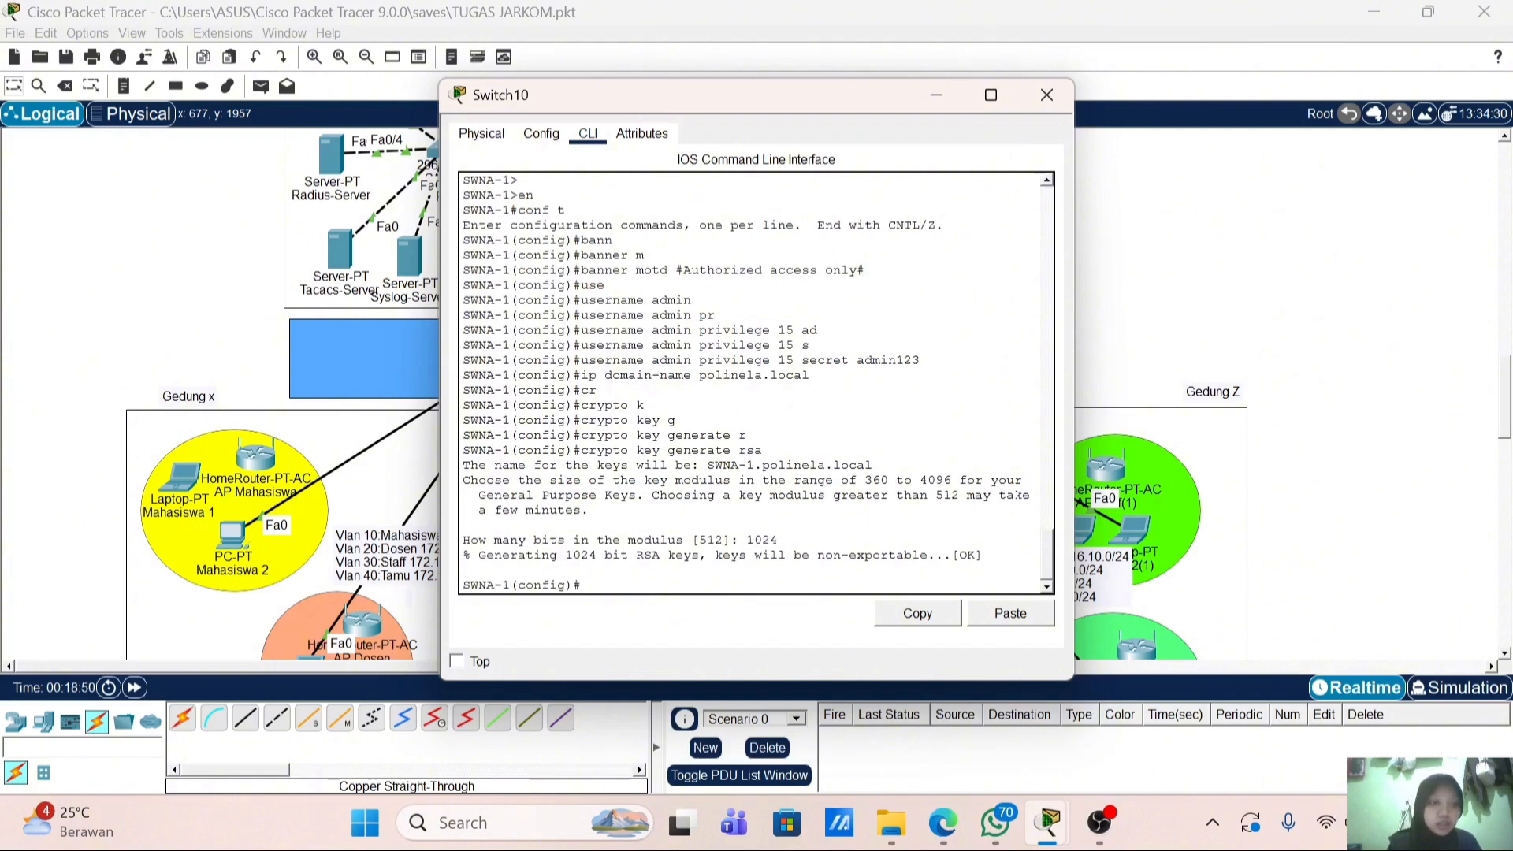
Step: Enable SSH version 2 and restrict vty lines 0 4 to SSH-only transport
text(ip aa)
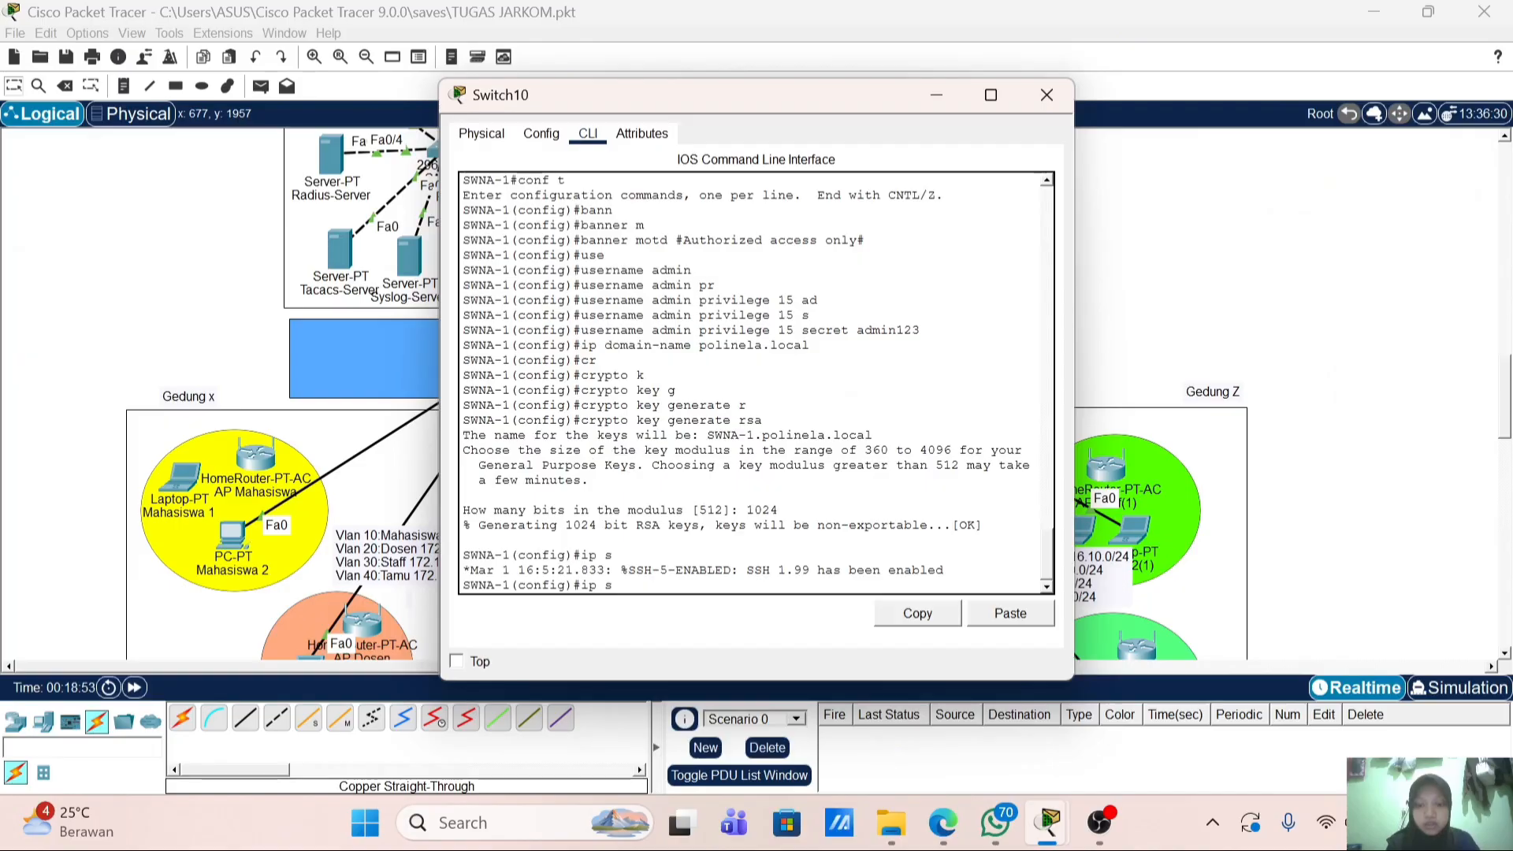
text(sh v)
key(Tab)
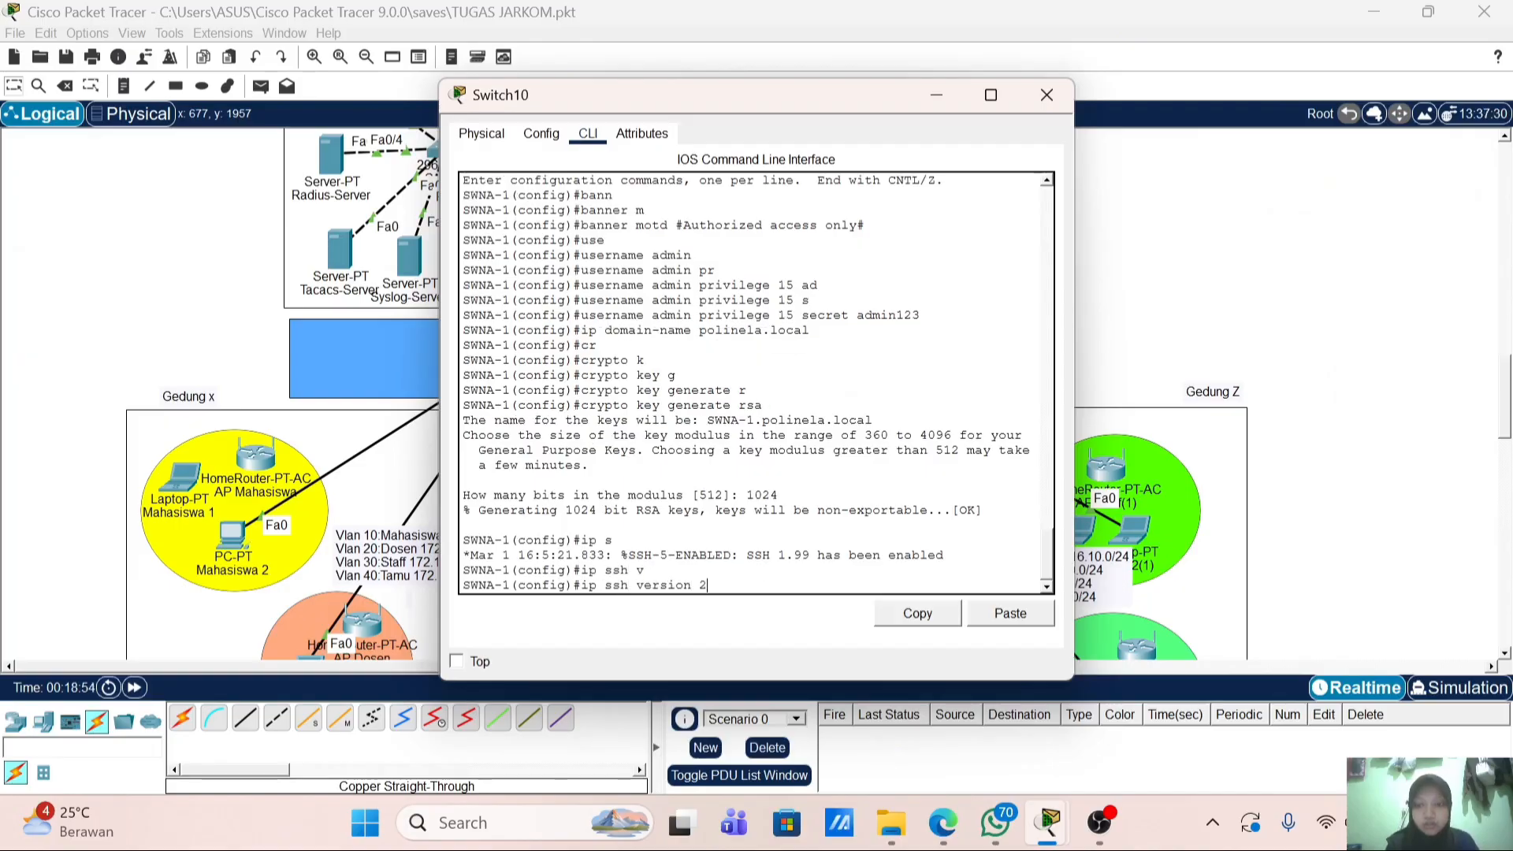
key(Return)
text(lin)
key(Tab)
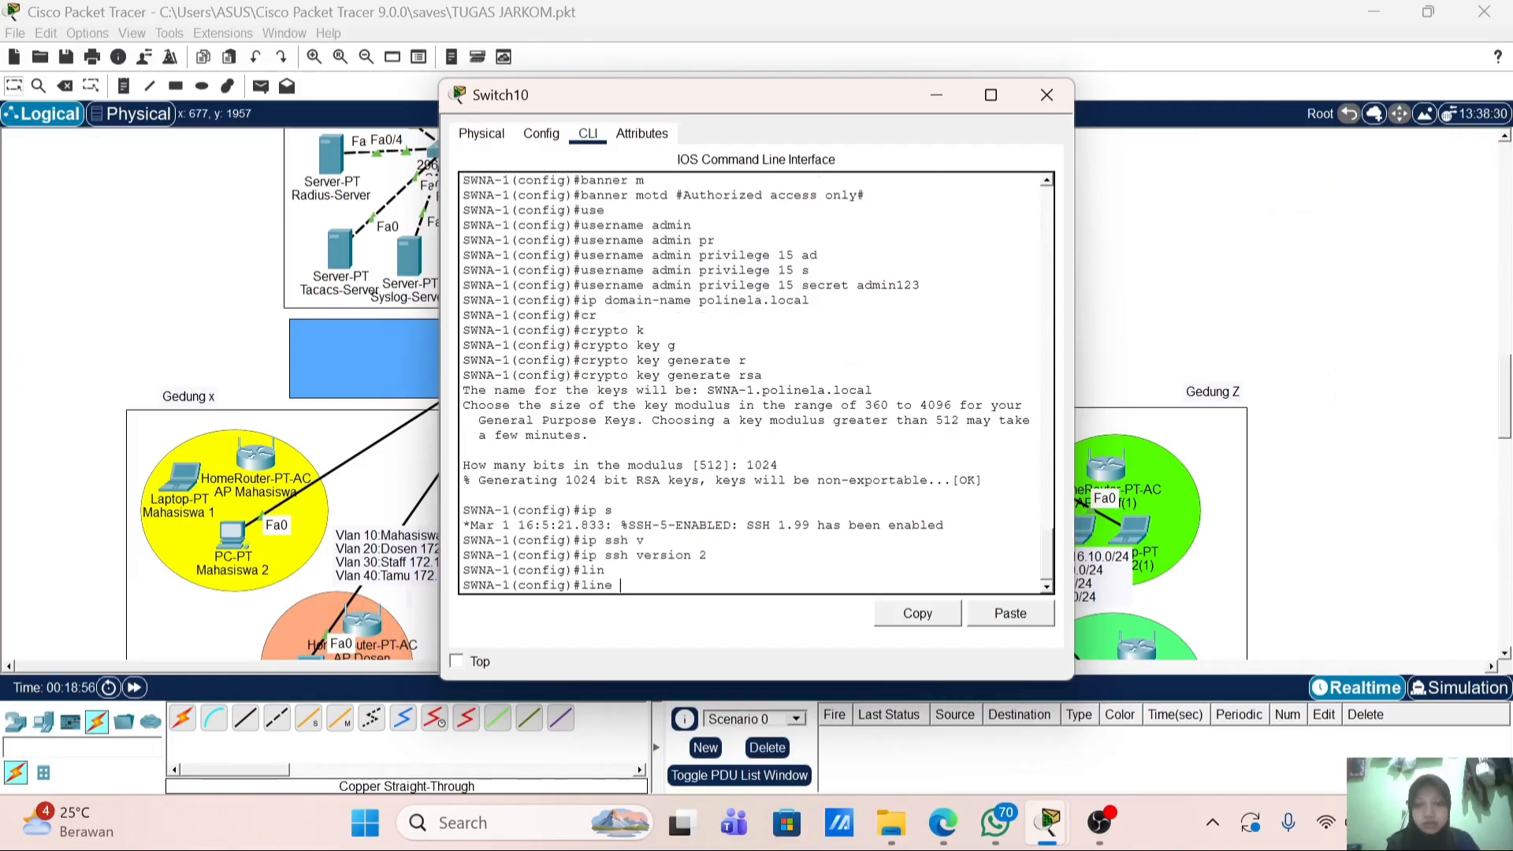
text(v)
key(Tab)
text(0 4)
key(Return)
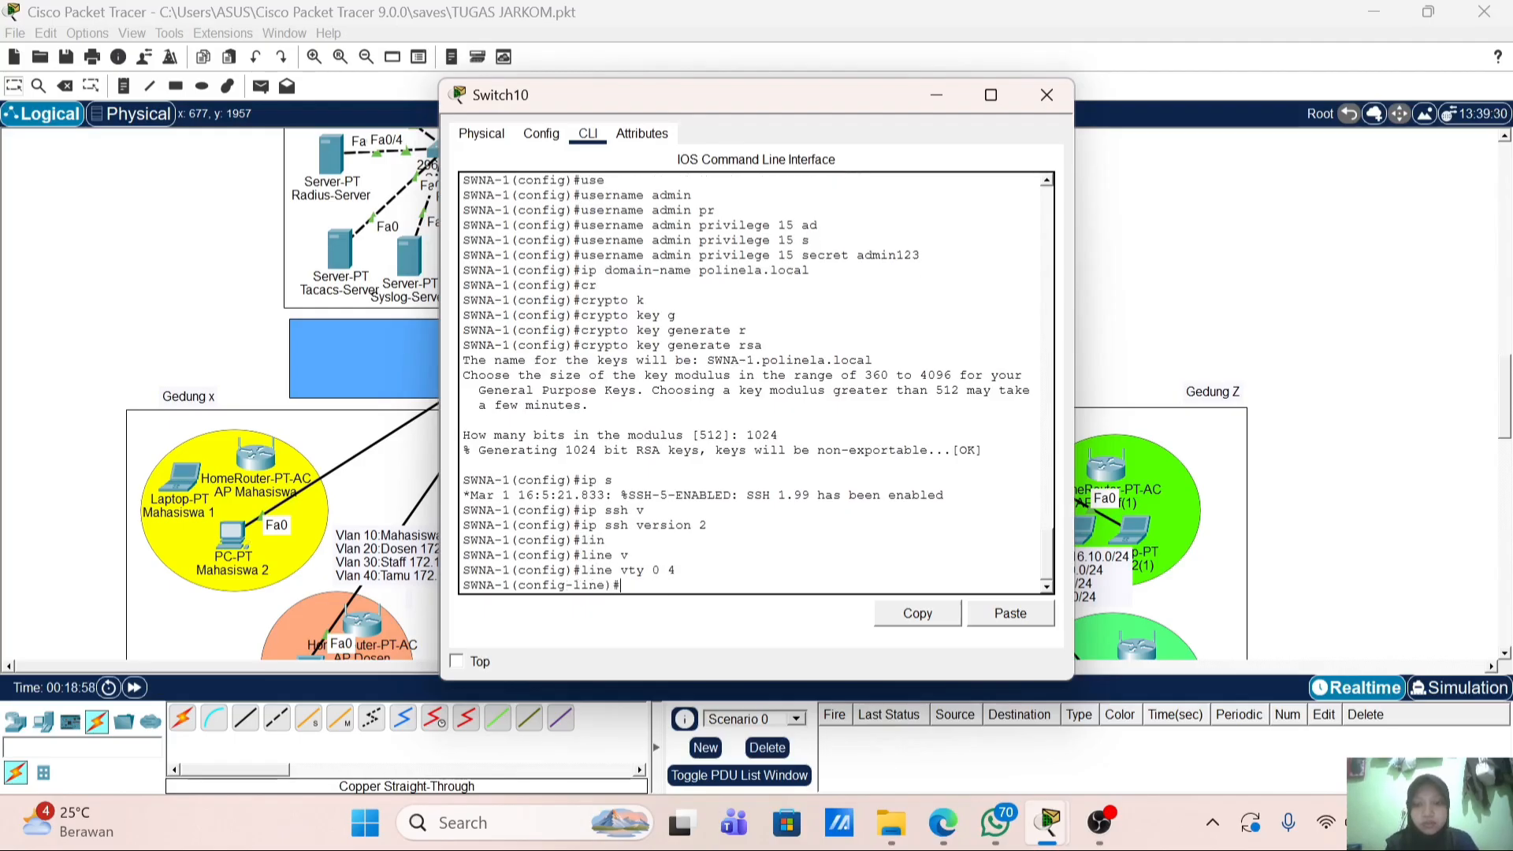
text(tr)
key(Tab)
text(in)
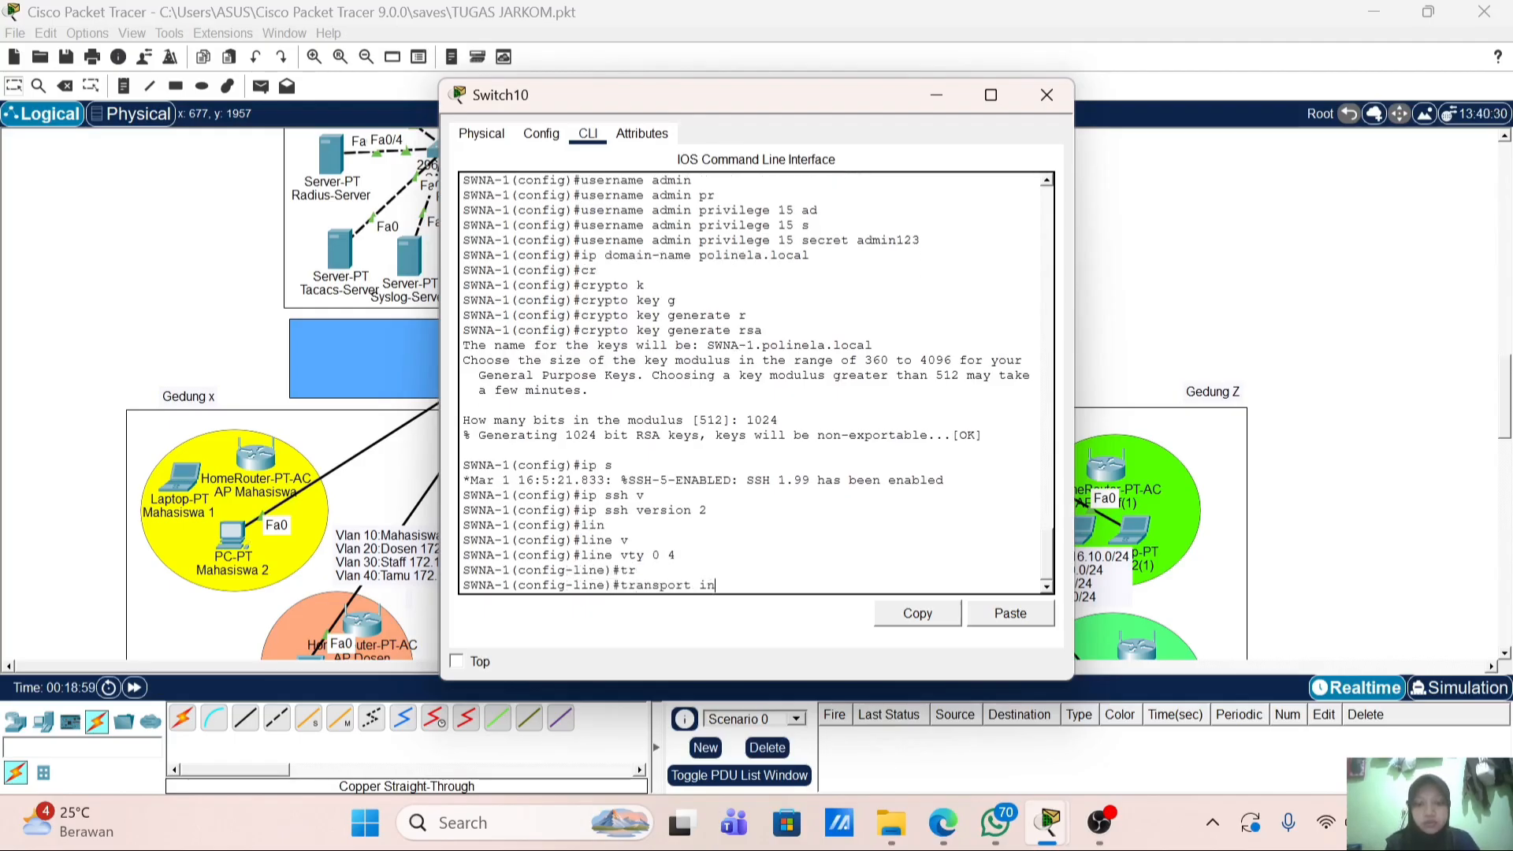
key(Tab)
text(s)
key(Tab)
key(Return)
Step: Require login local on the VTY lines and exit back to global configuration
text(lo)
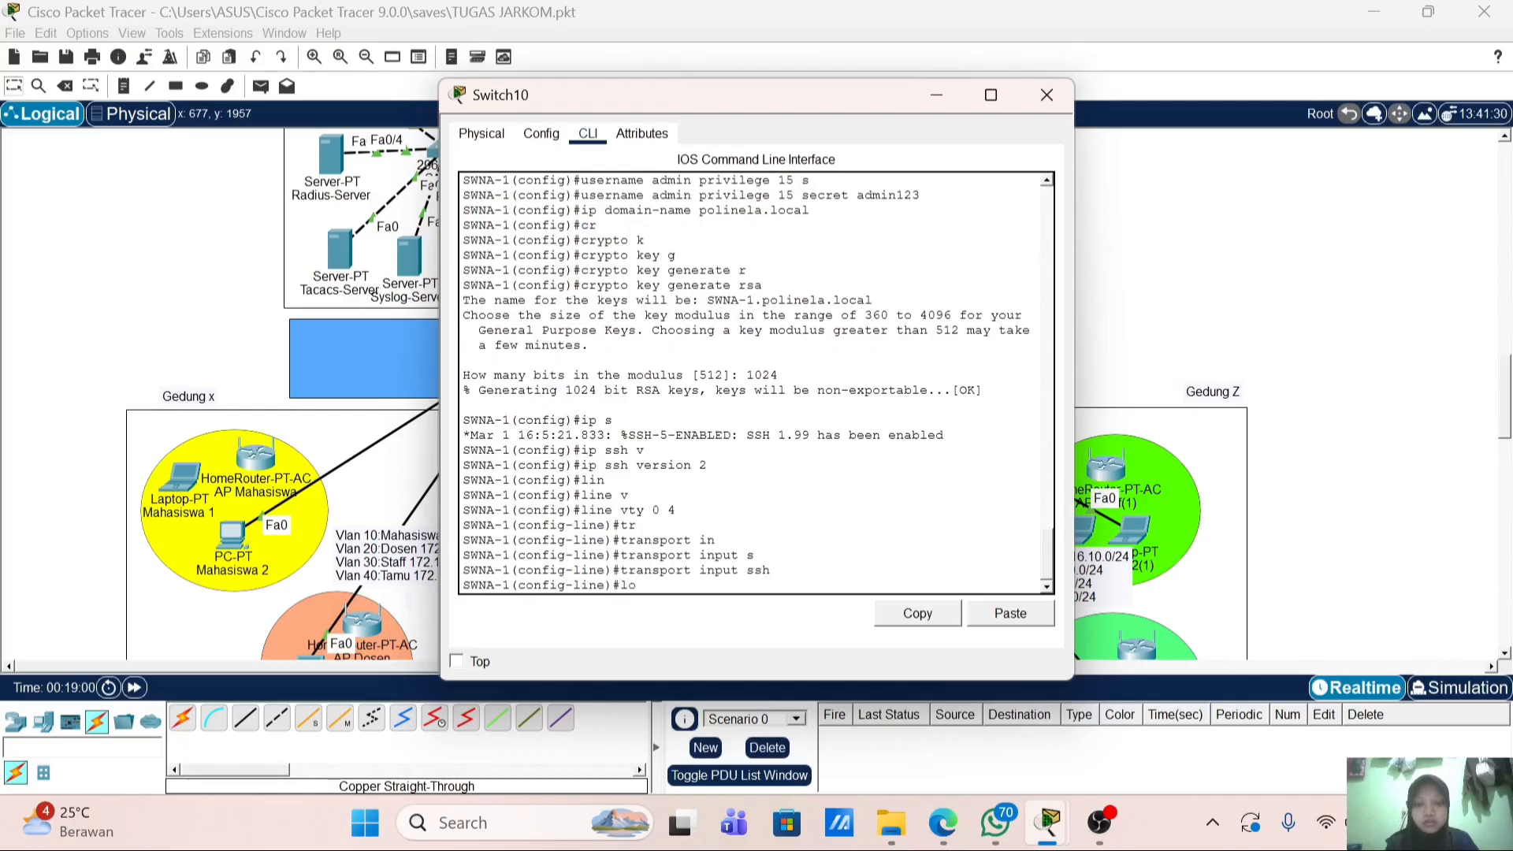
text(g)
key(Tab)
text(i)
key(Tab)
text(lo)
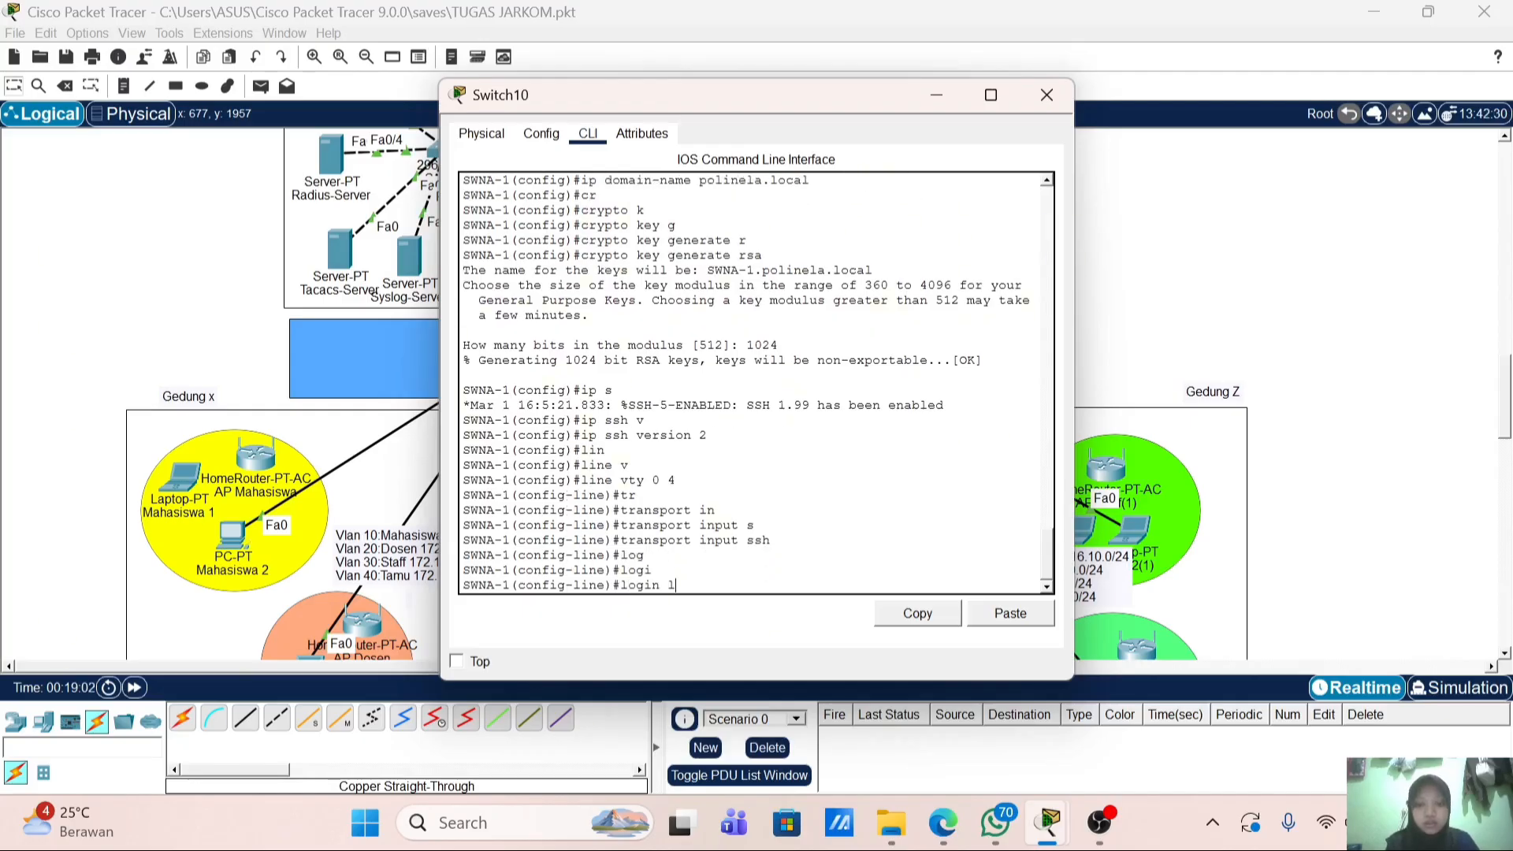
key(Tab)
key(Return)
key(Return)
key(Return)
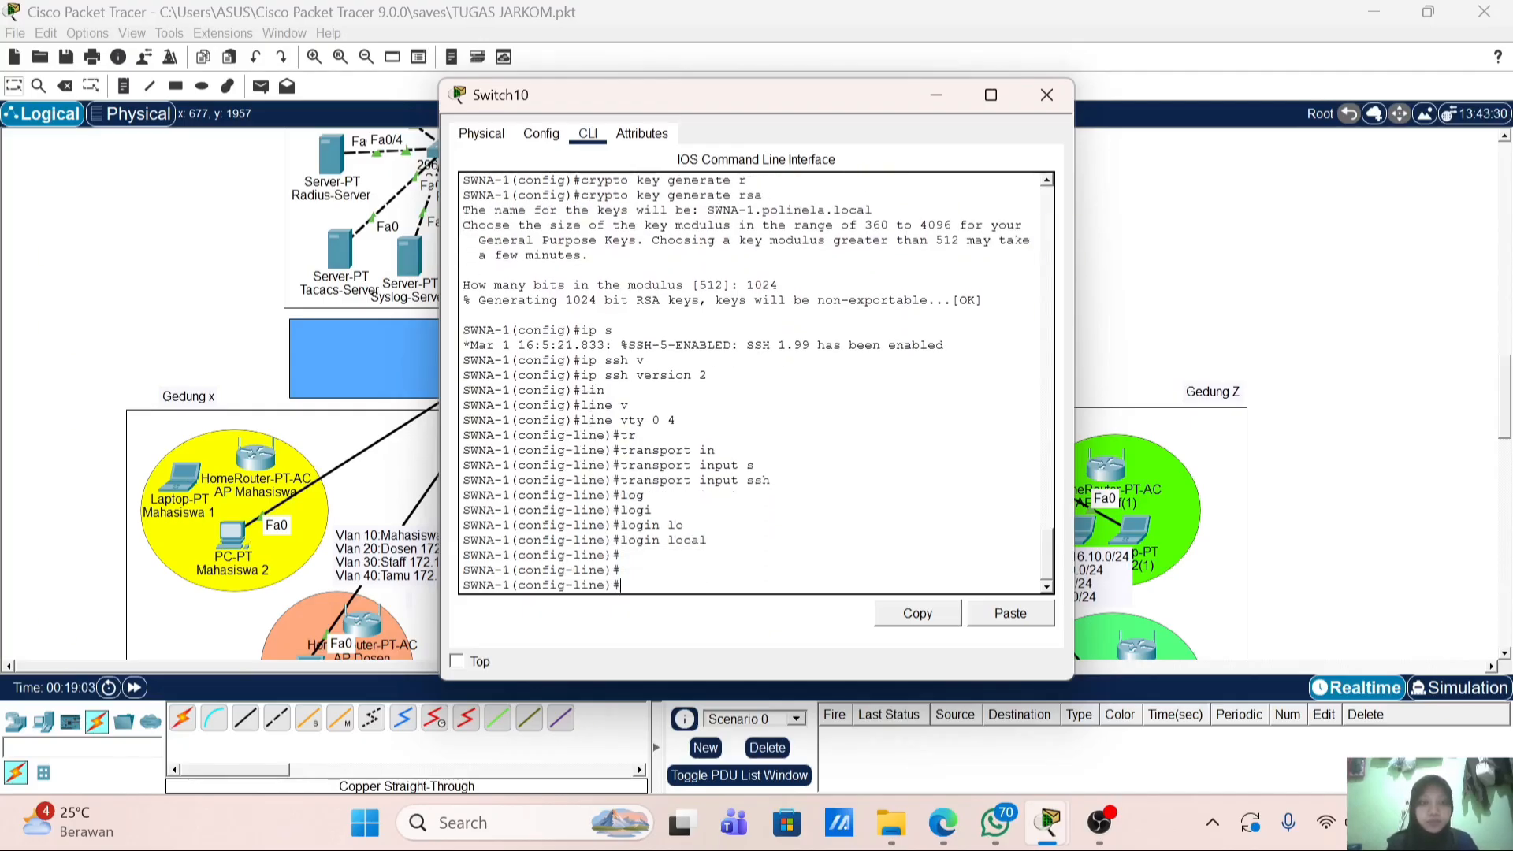
text(ex)
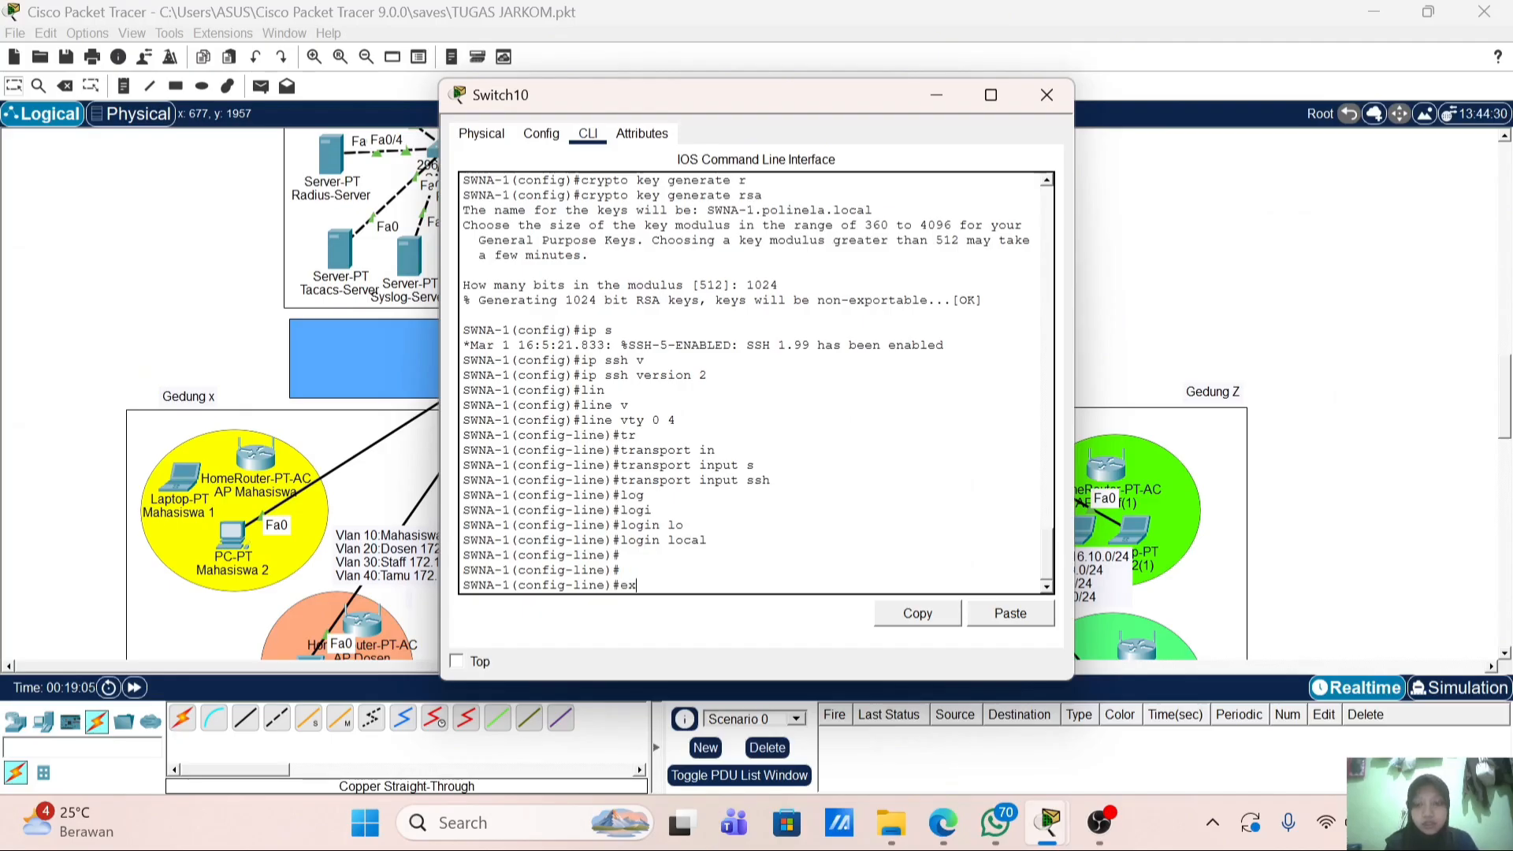
key(Return)
text(exit)
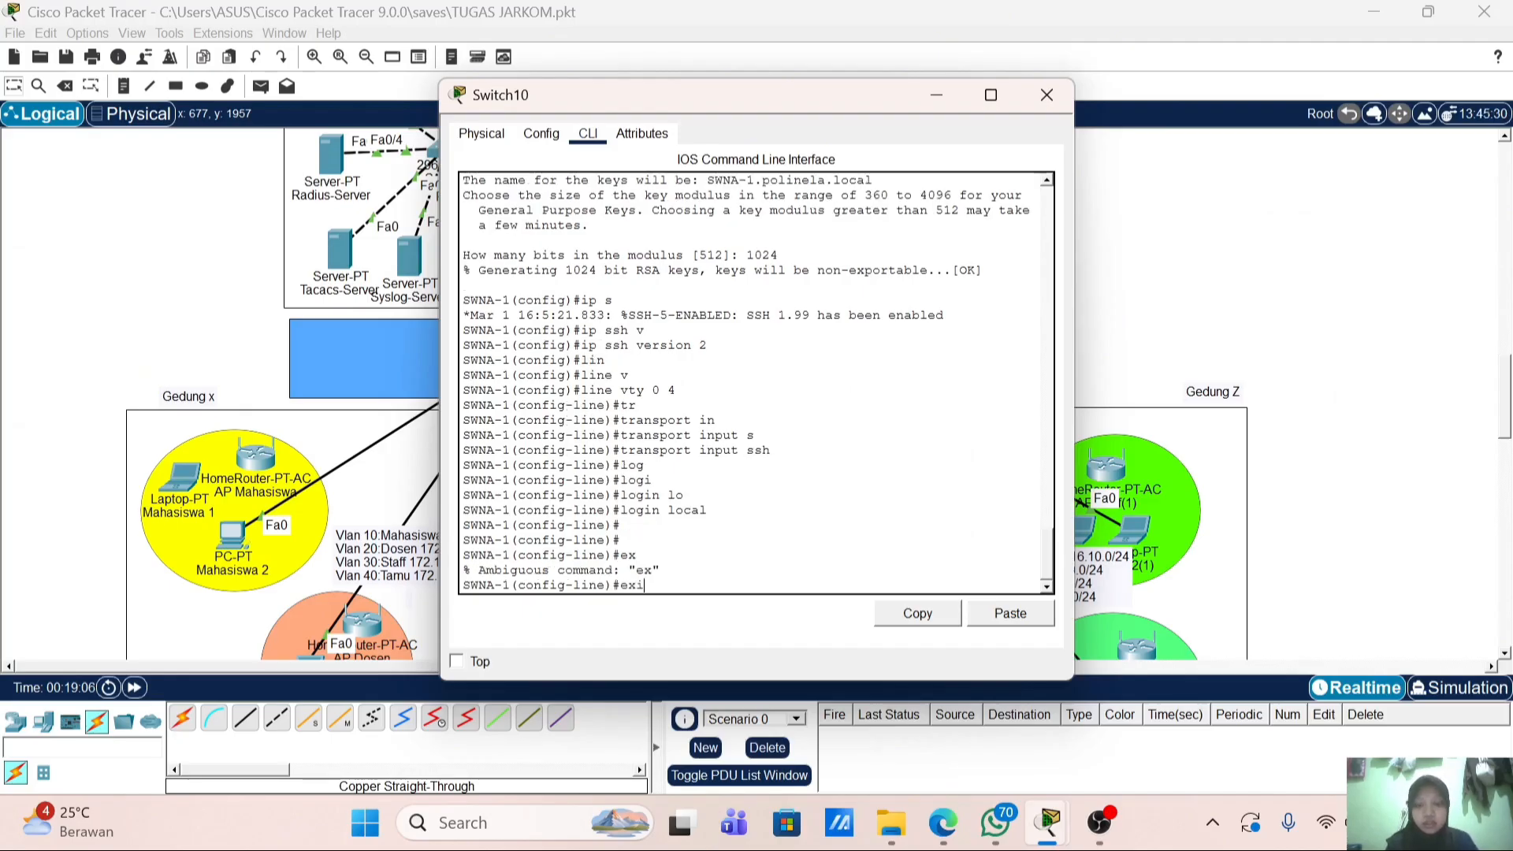
key(Return)
key(Return)
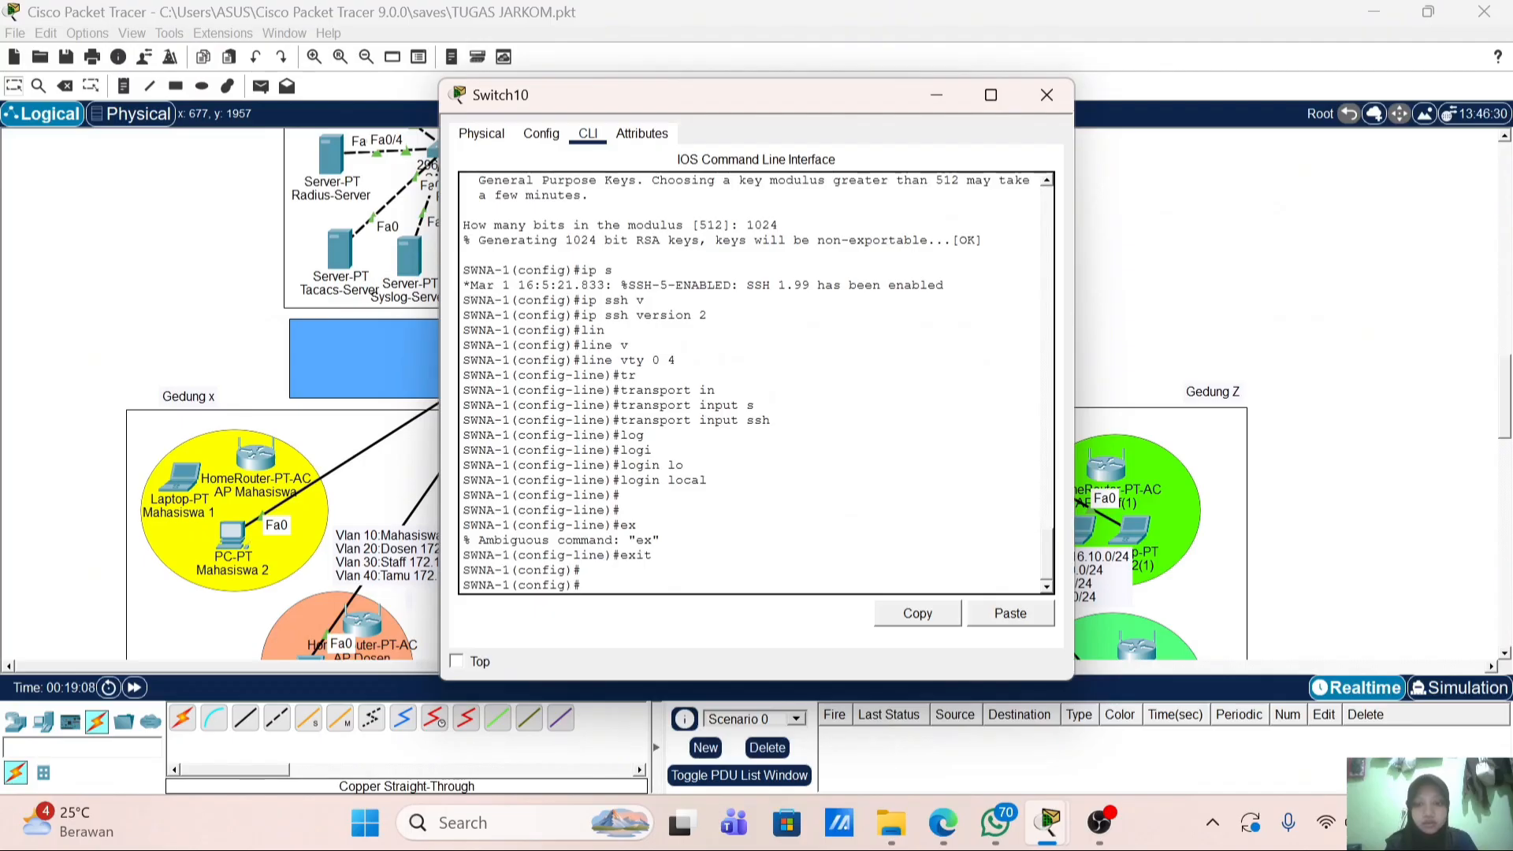
Step: Send the switch's logs to syslog host 20.20.1.40
text(logg)
key(Tab)
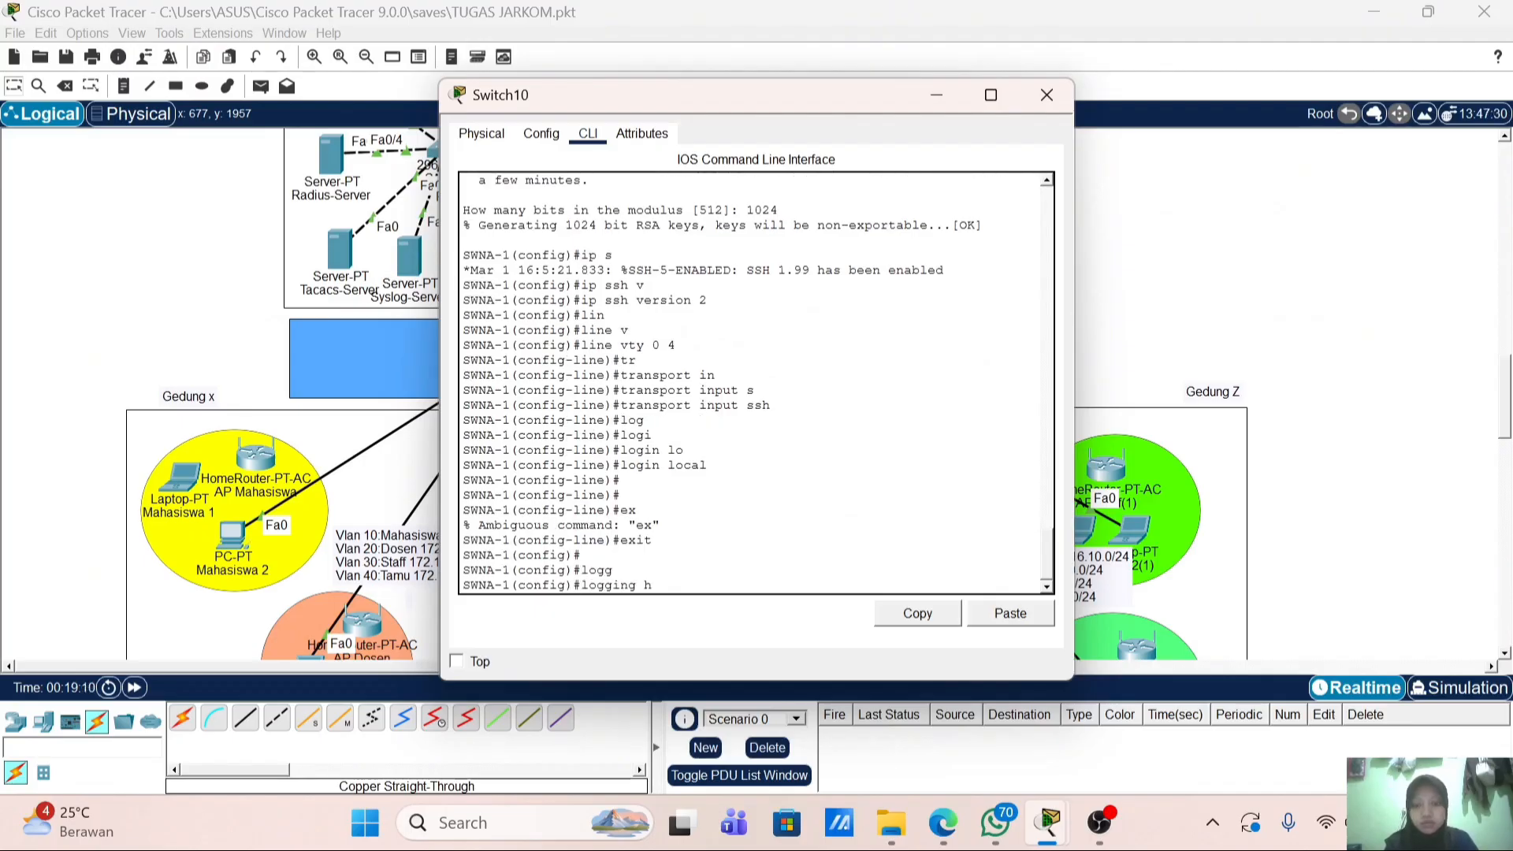
text(h)
key(Tab)
text(20.20.)
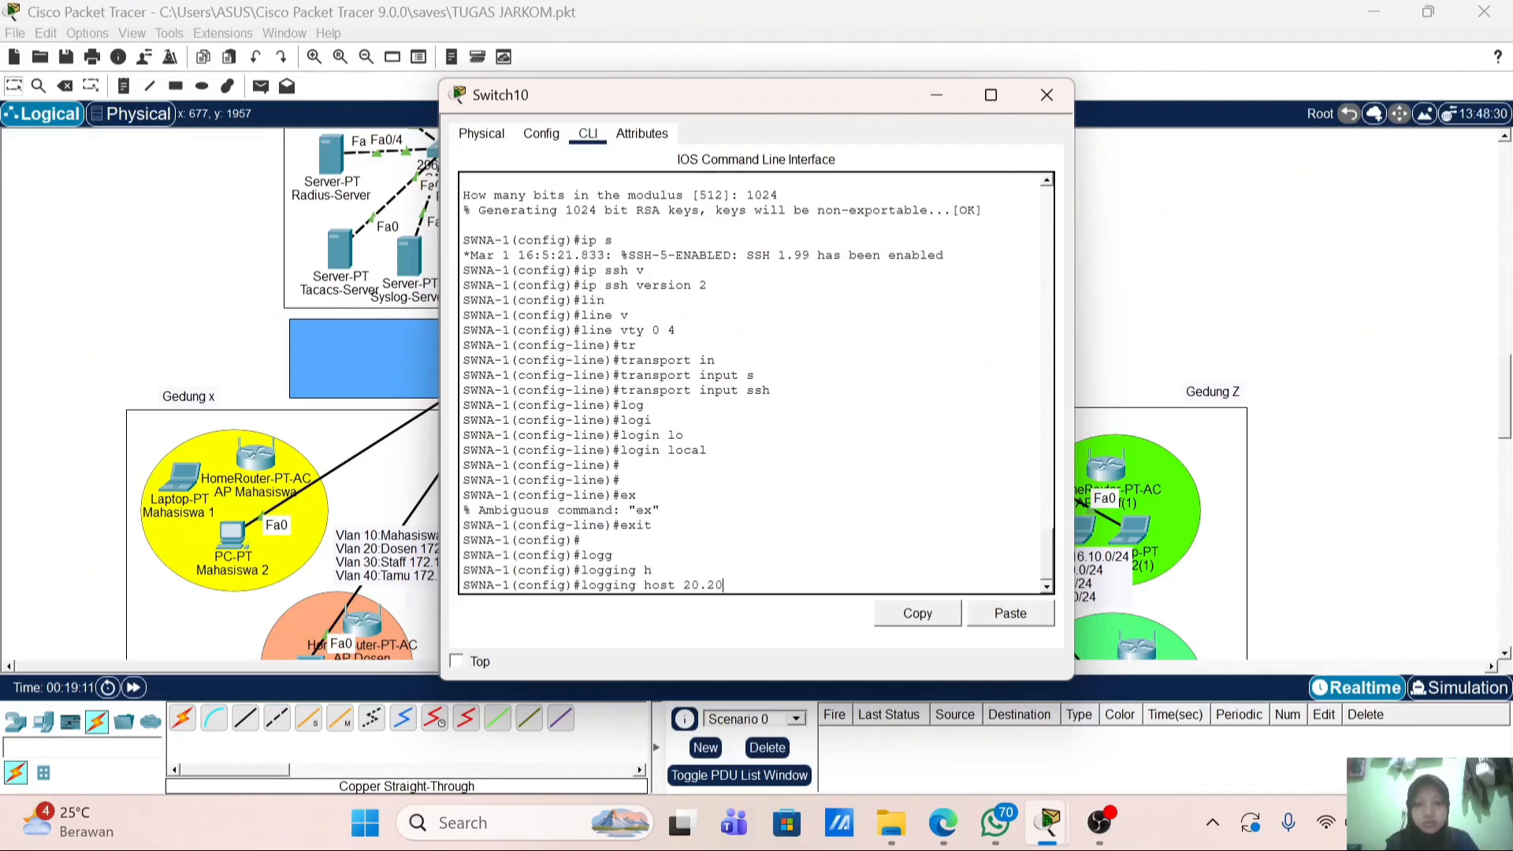
text(1.40)
key(Return)
Step: Set 20.20.1.50 as the switch's NTP server
text(nt)
key(Tab)
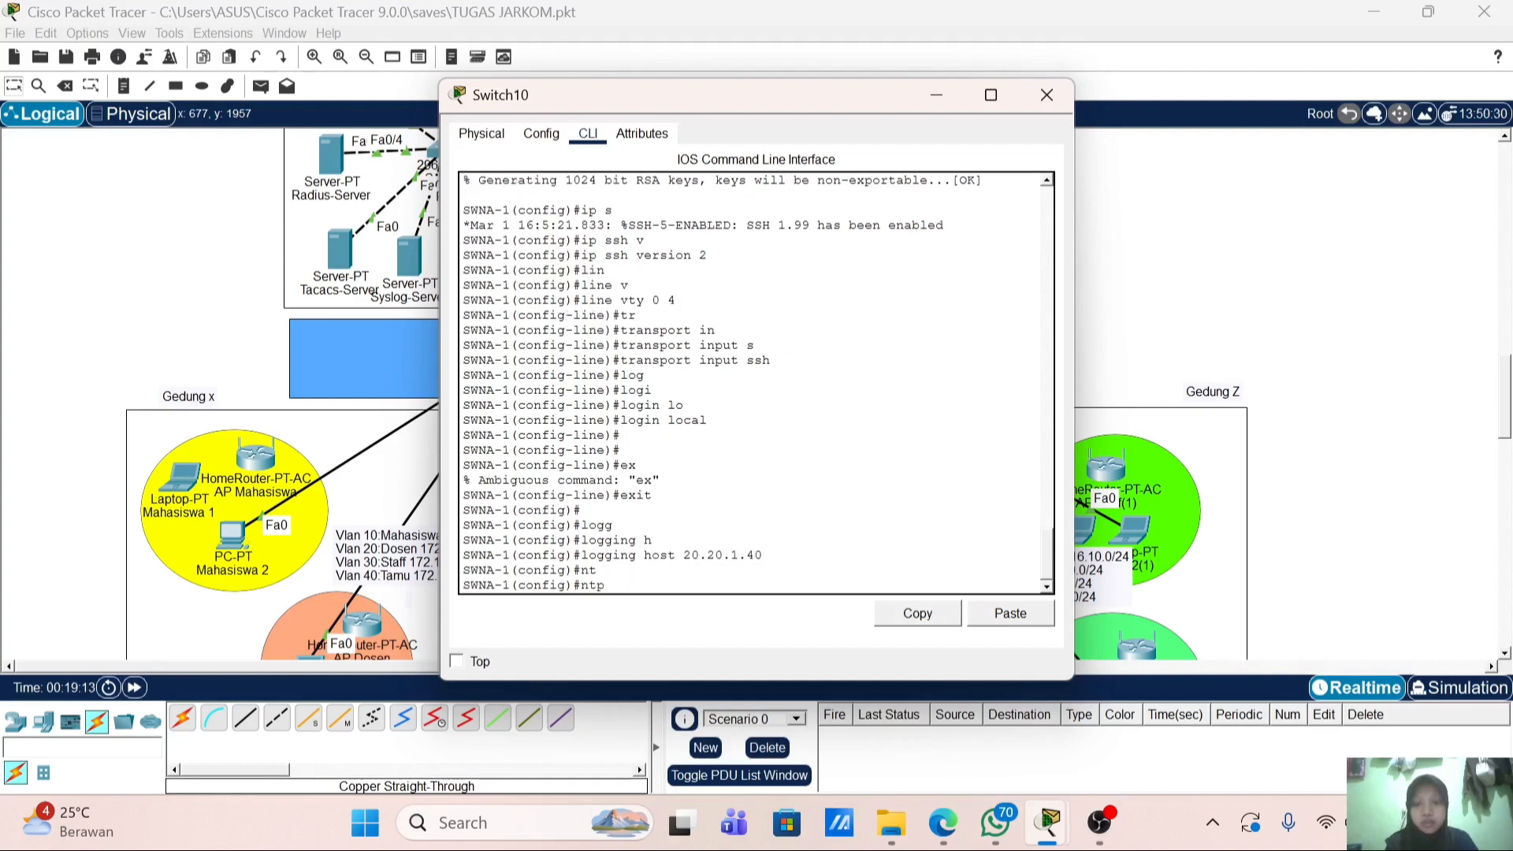
text(se)
key(Tab)
text(20)
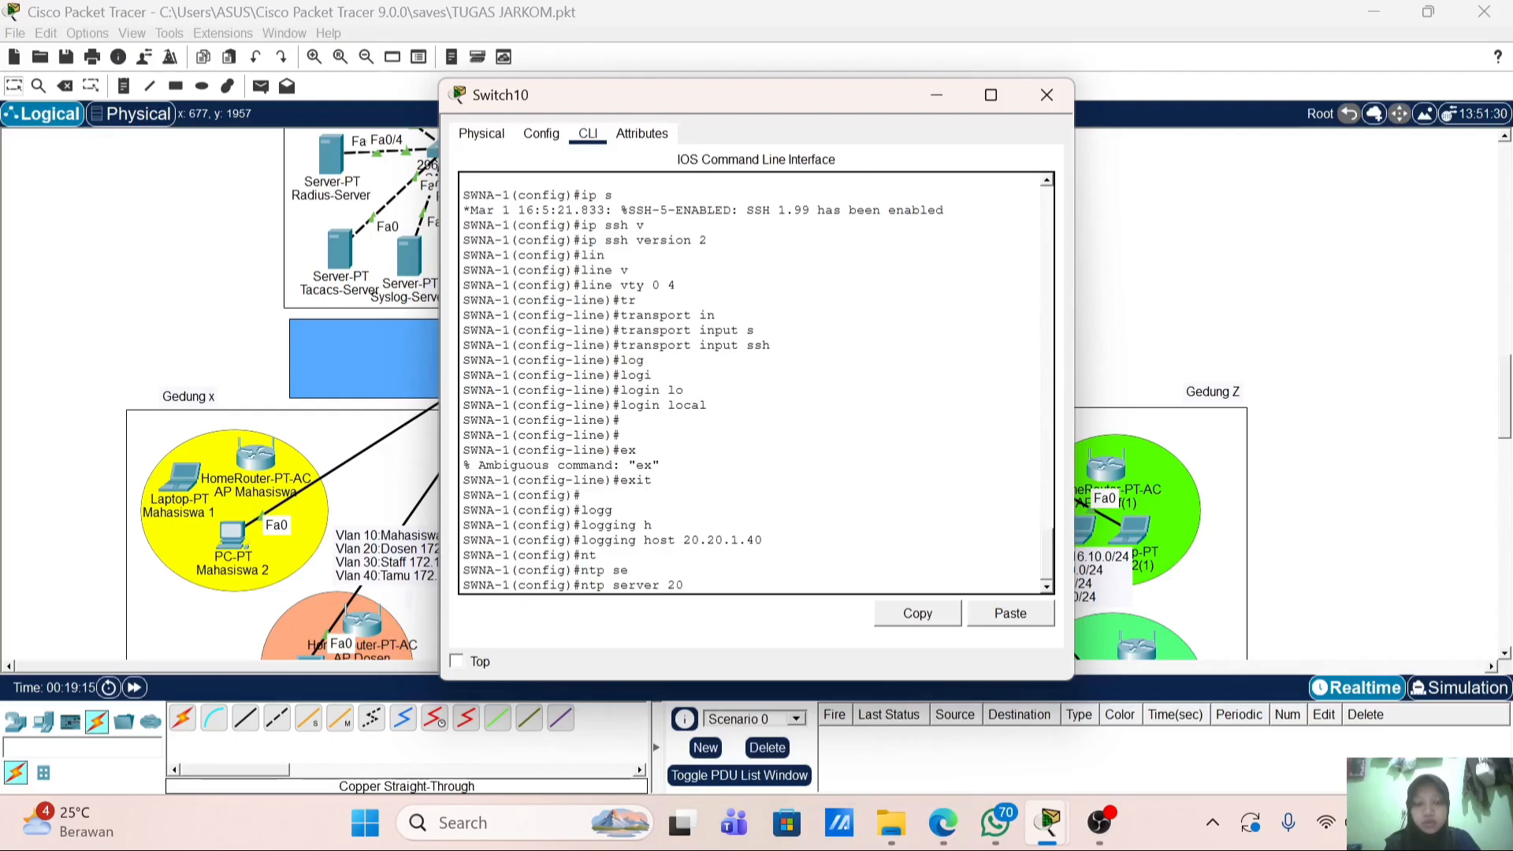
text(.20.1.50)
key(Return)
Step: Register TACACS+ server 20.20.1.30 with its shared key
text(tac)
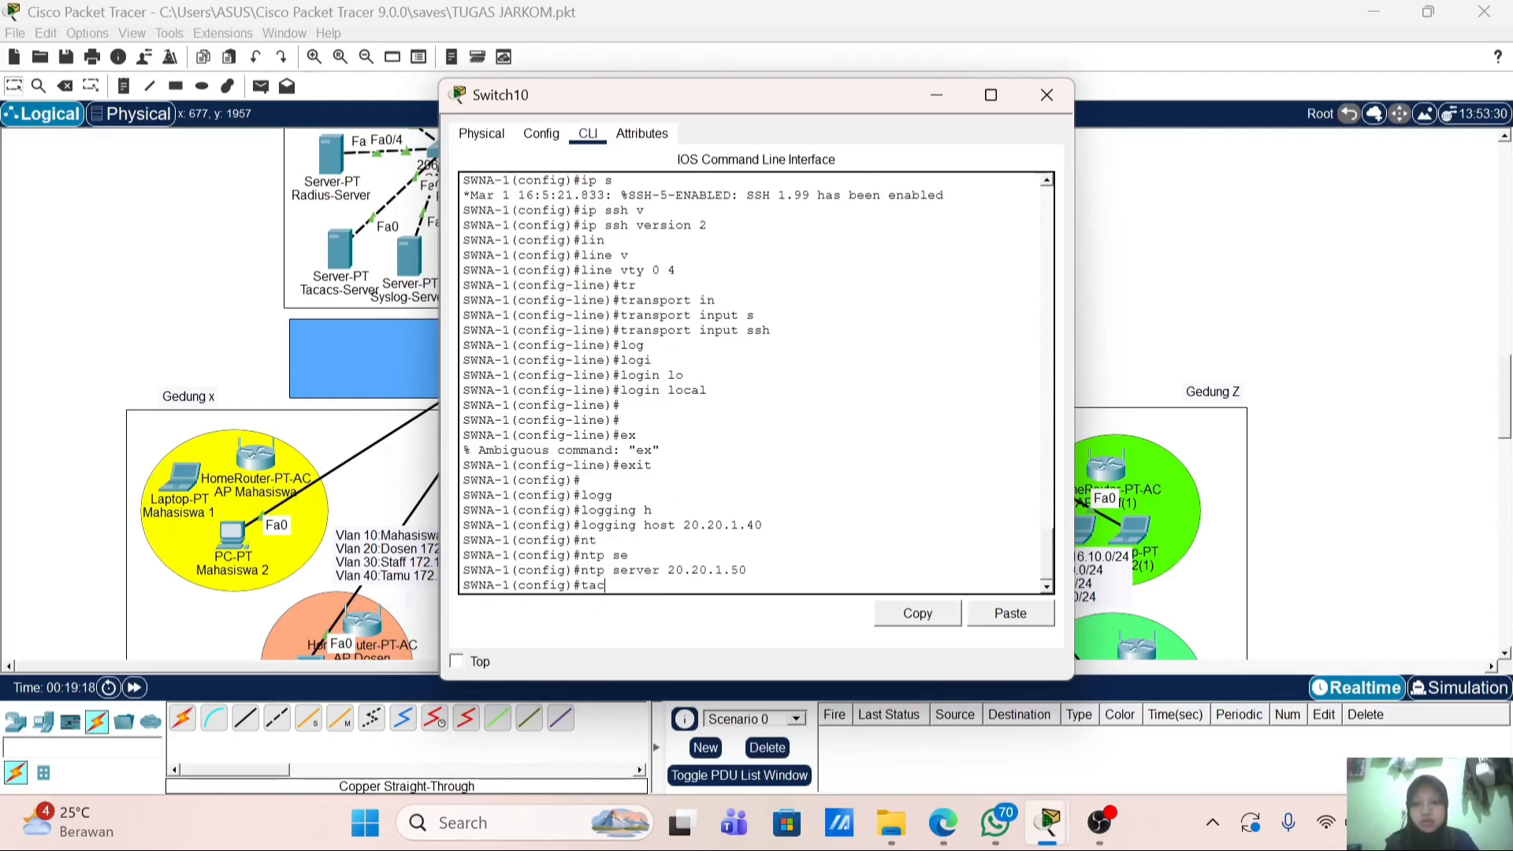
key(Tab)
text(h)
key(Tab)
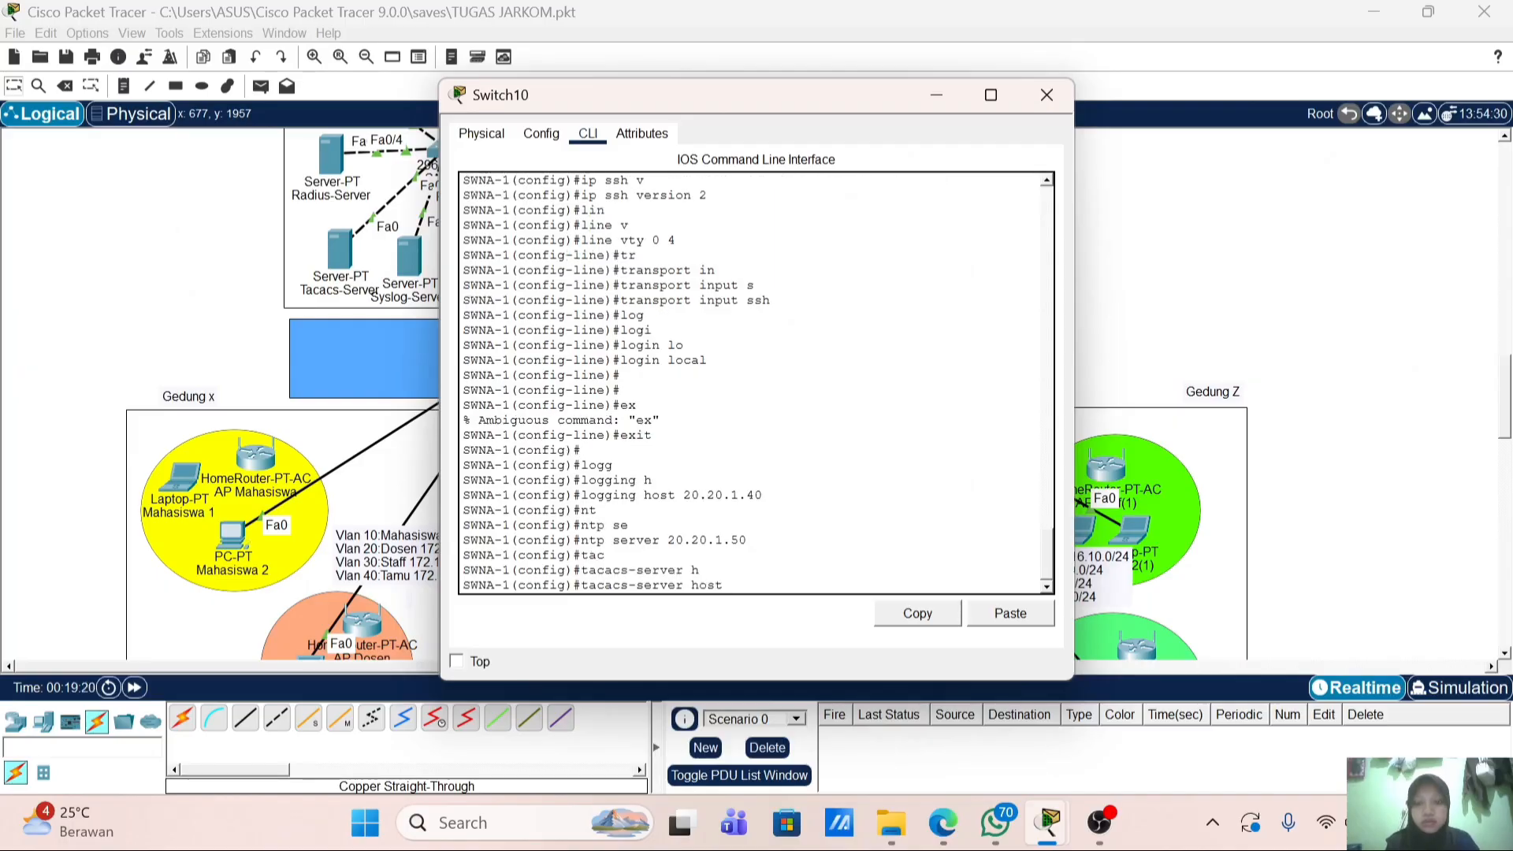
text(20.20.1.30)
key(Return)
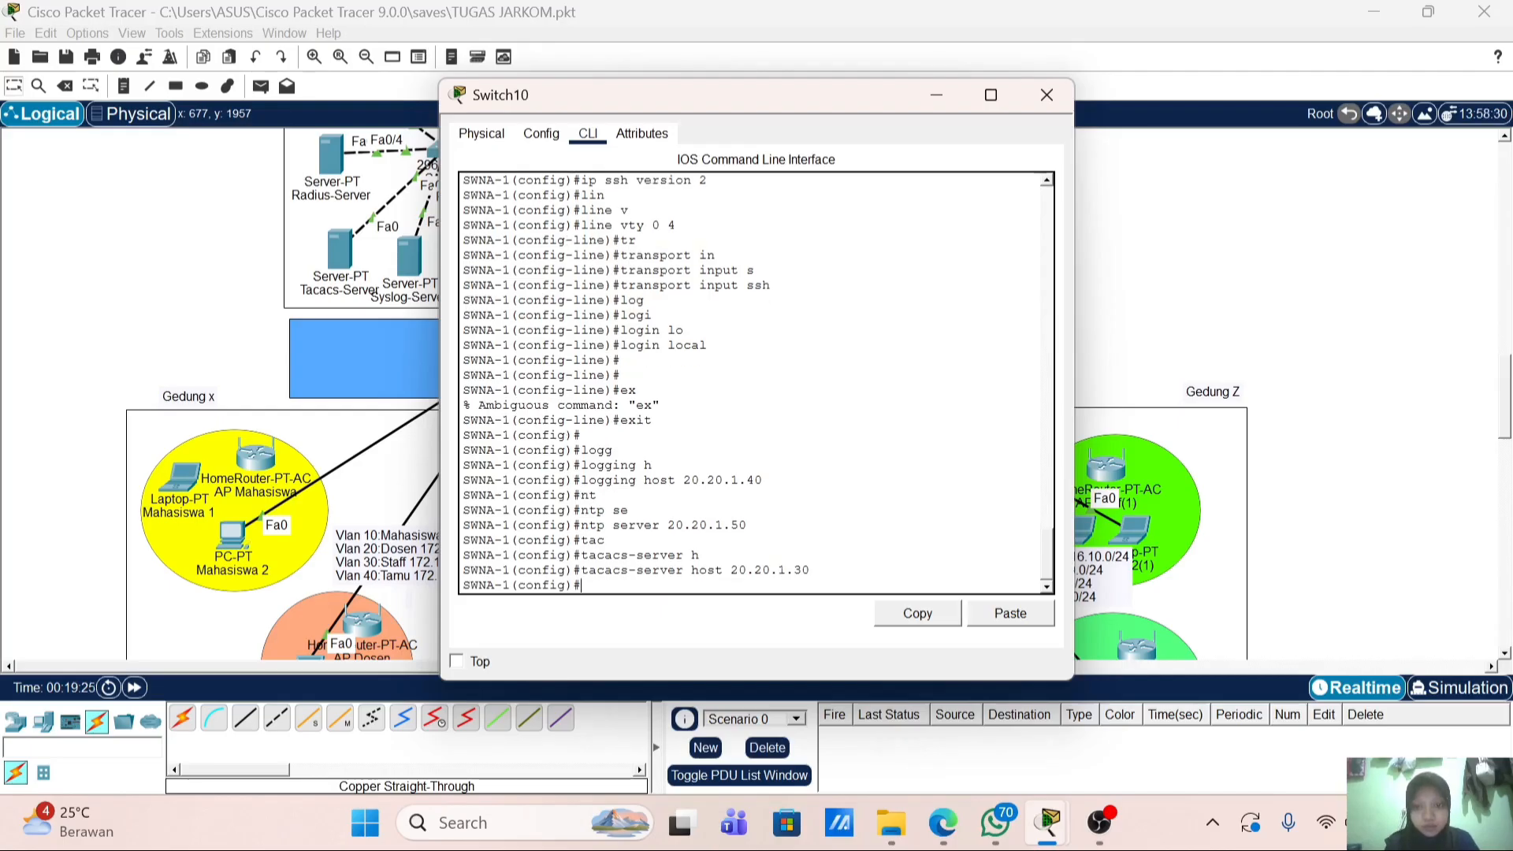
key(Up)
text(k)
key(Tab)
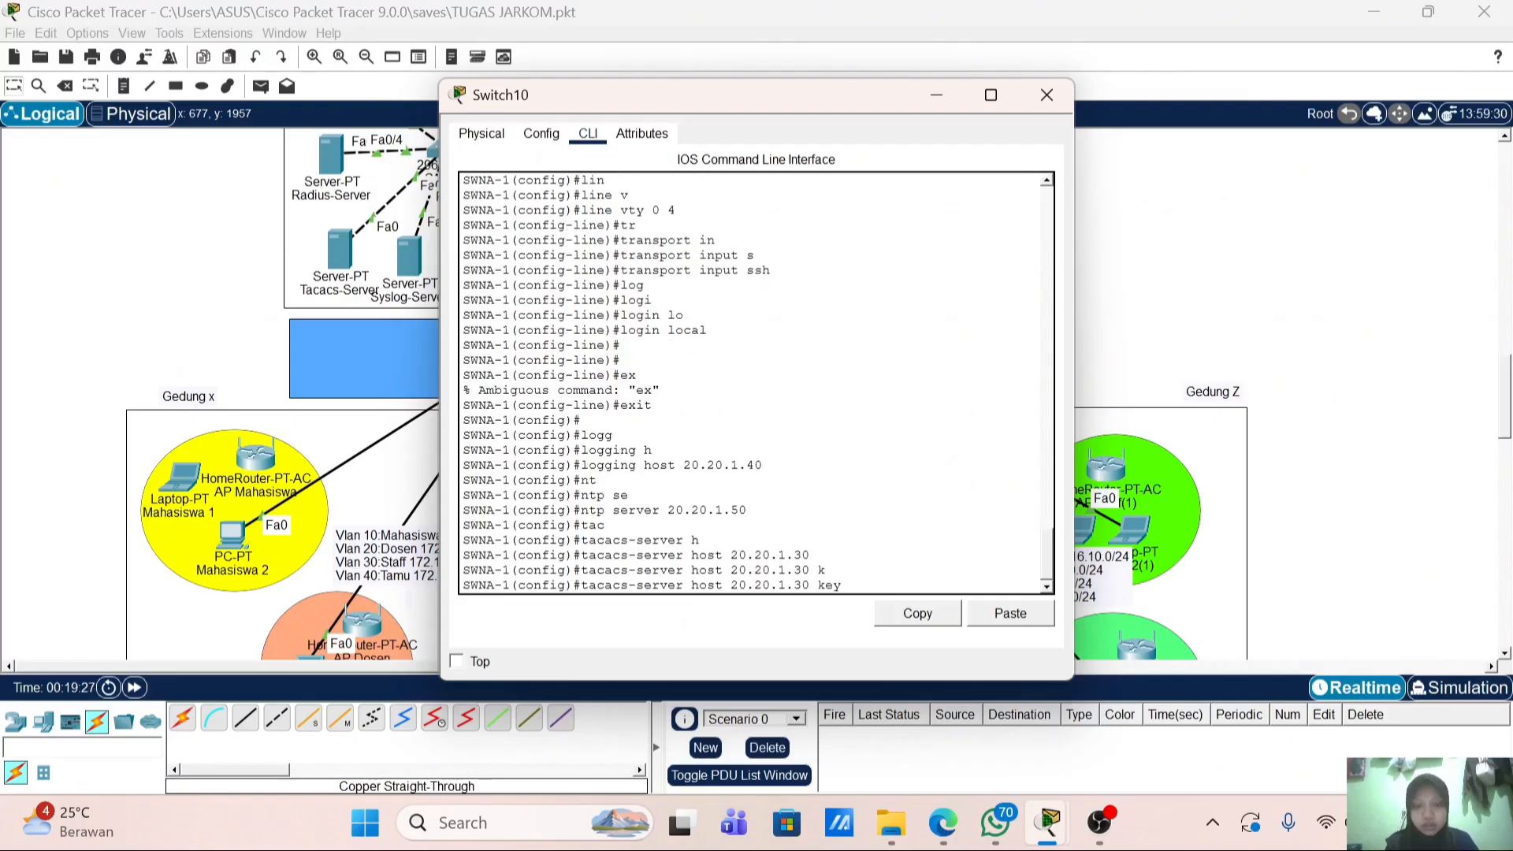
text(polienal)
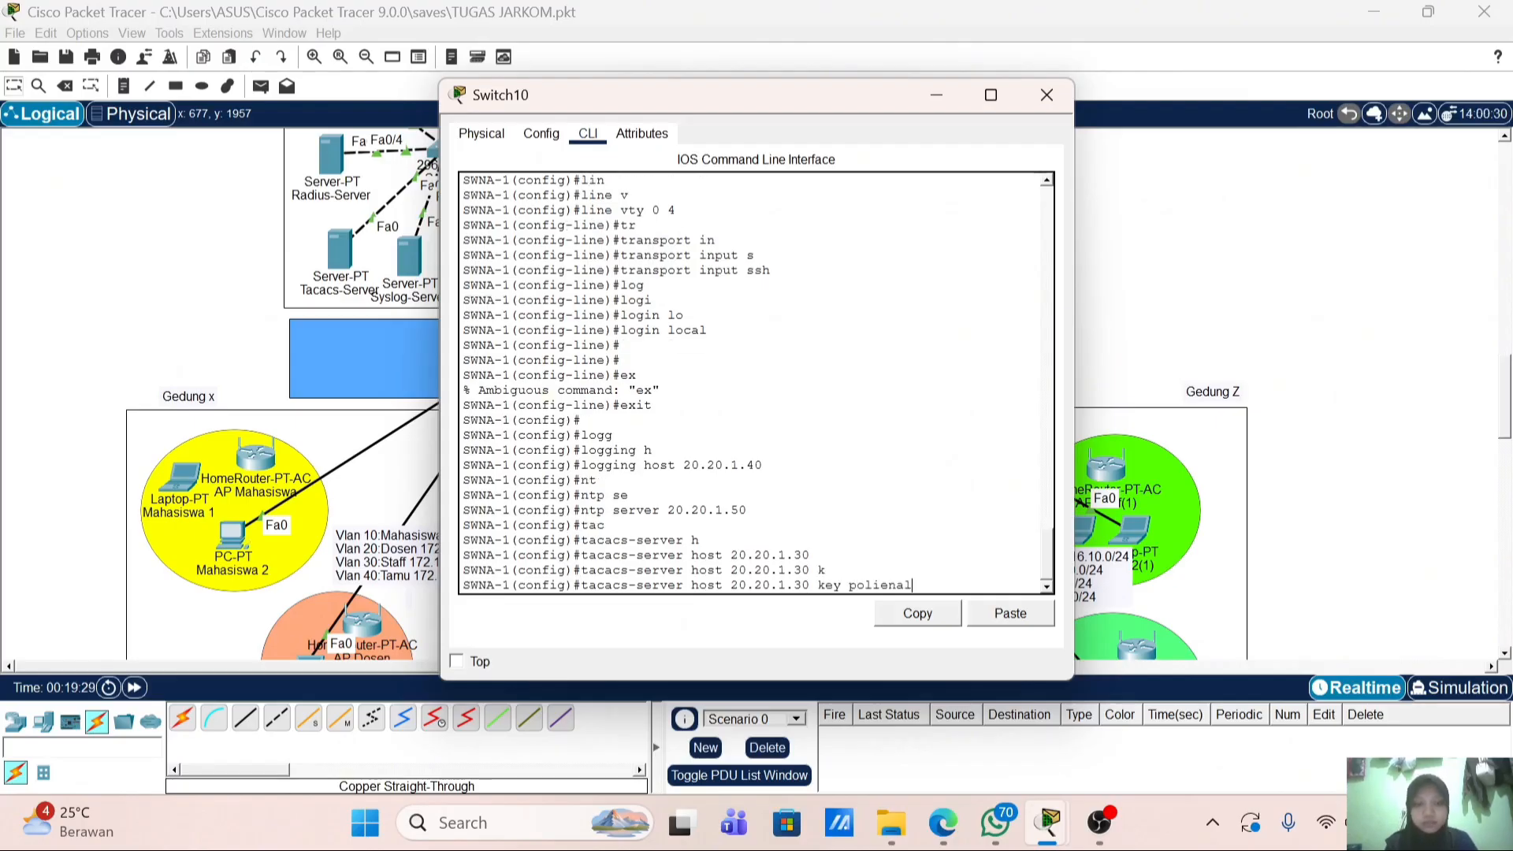
key(BackSpace)
key(BackSpace)
text(nela)
key(Return)
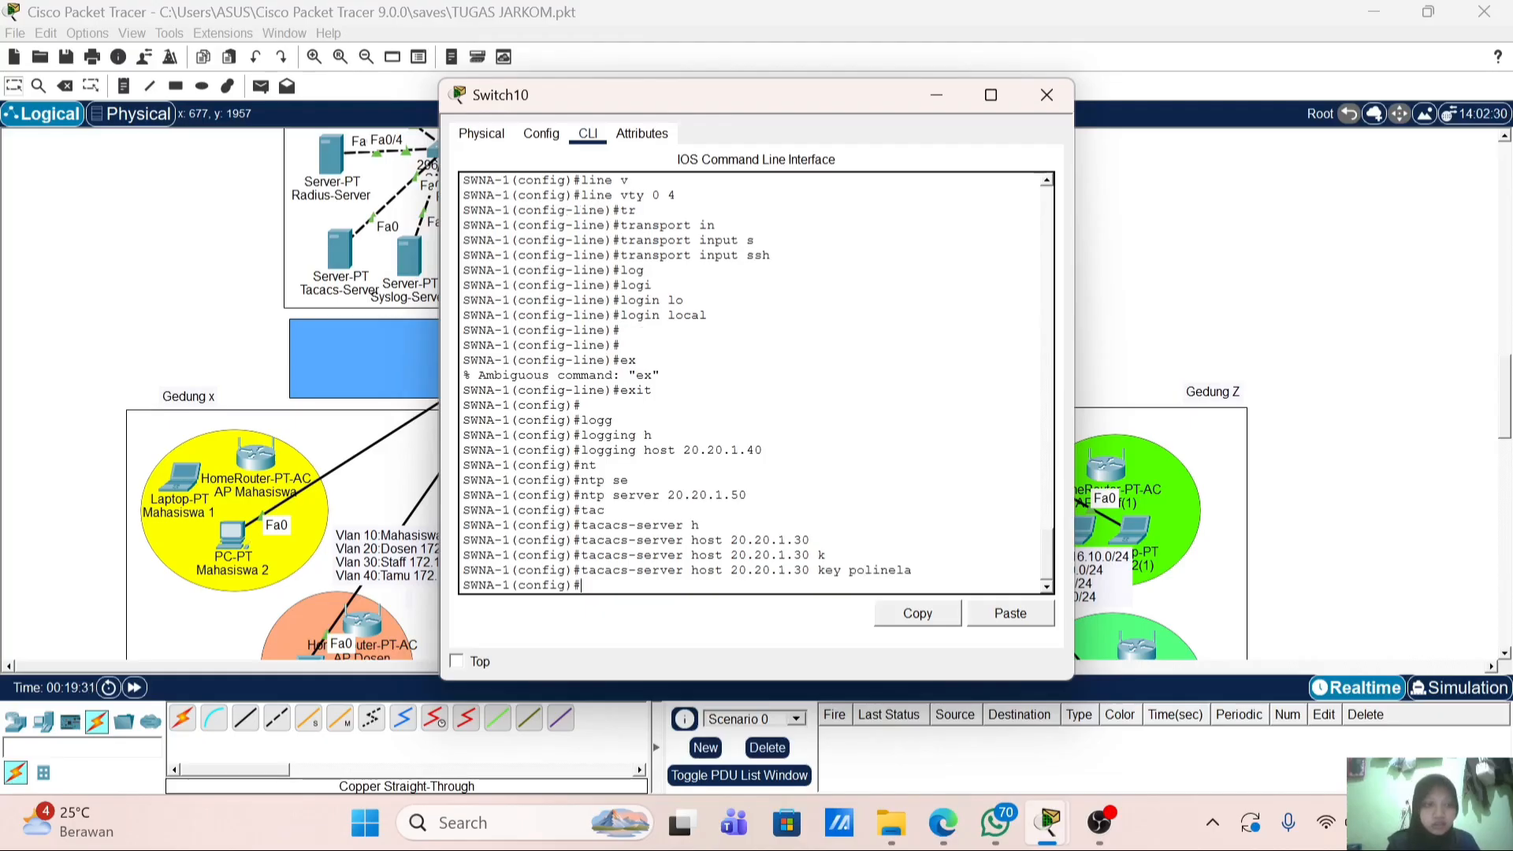
Step: Enable AAA new-model on the switch
text(aaa)
key(Tab)
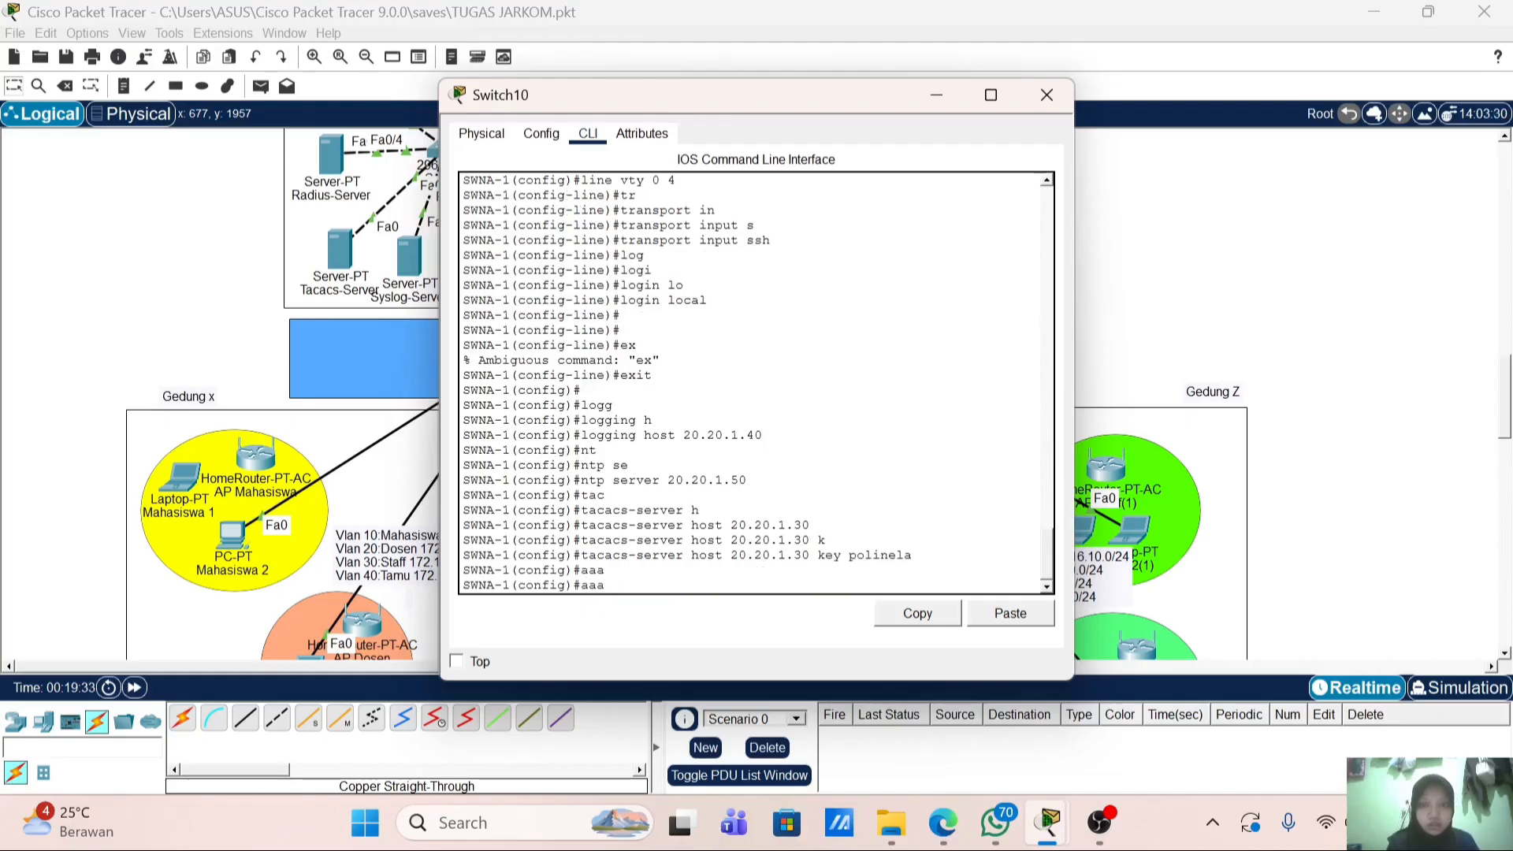
text(n)
key(Tab)
key(Return)
Step: Make default login authentication use group tacacs+ with local fallback
text(aaa)
key(Tab)
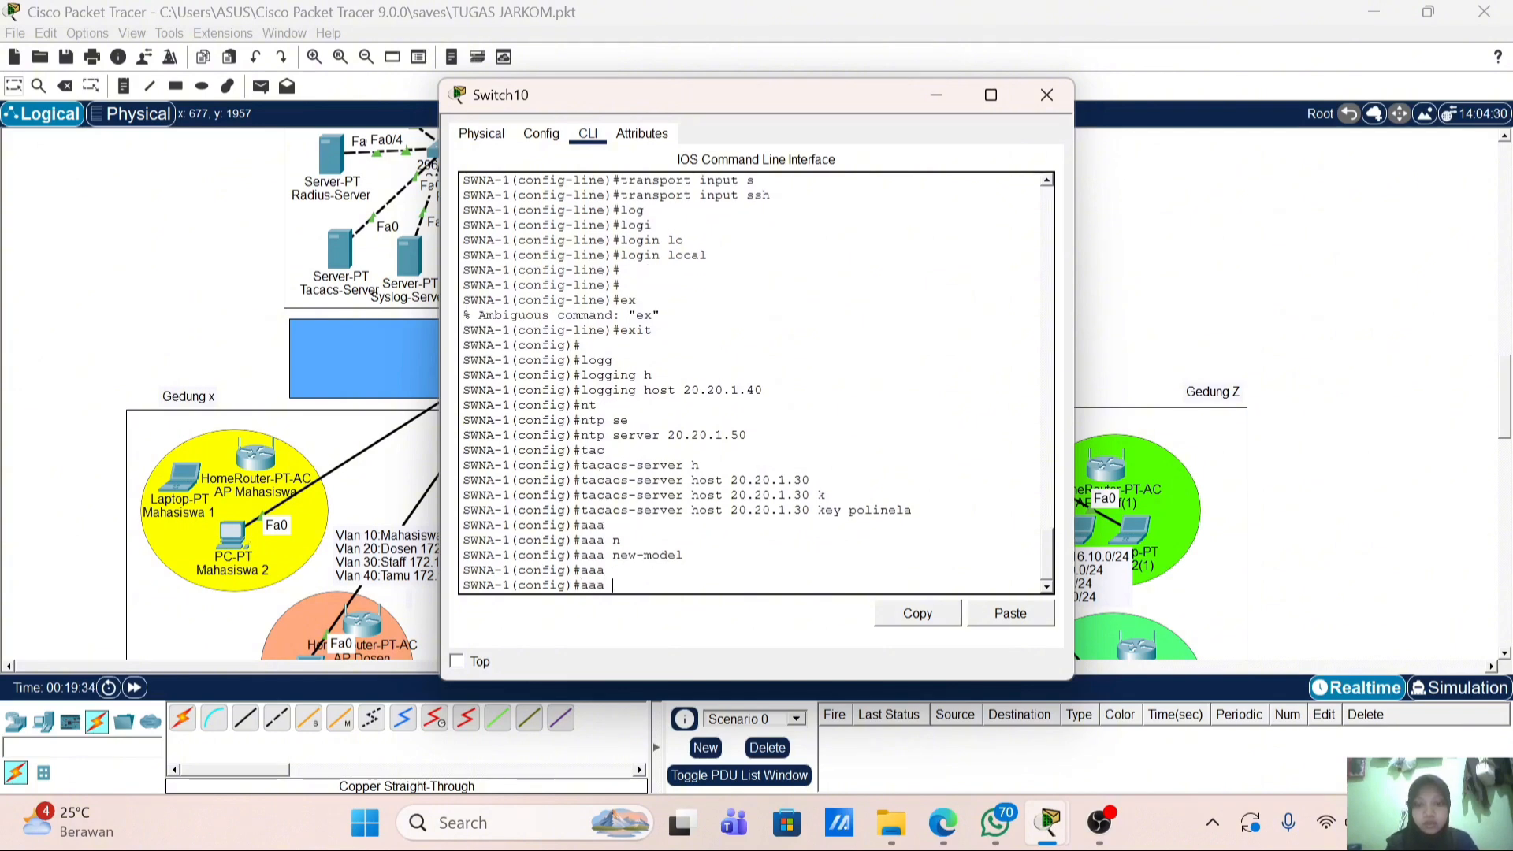
text(au)
key(Tab)
text(the)
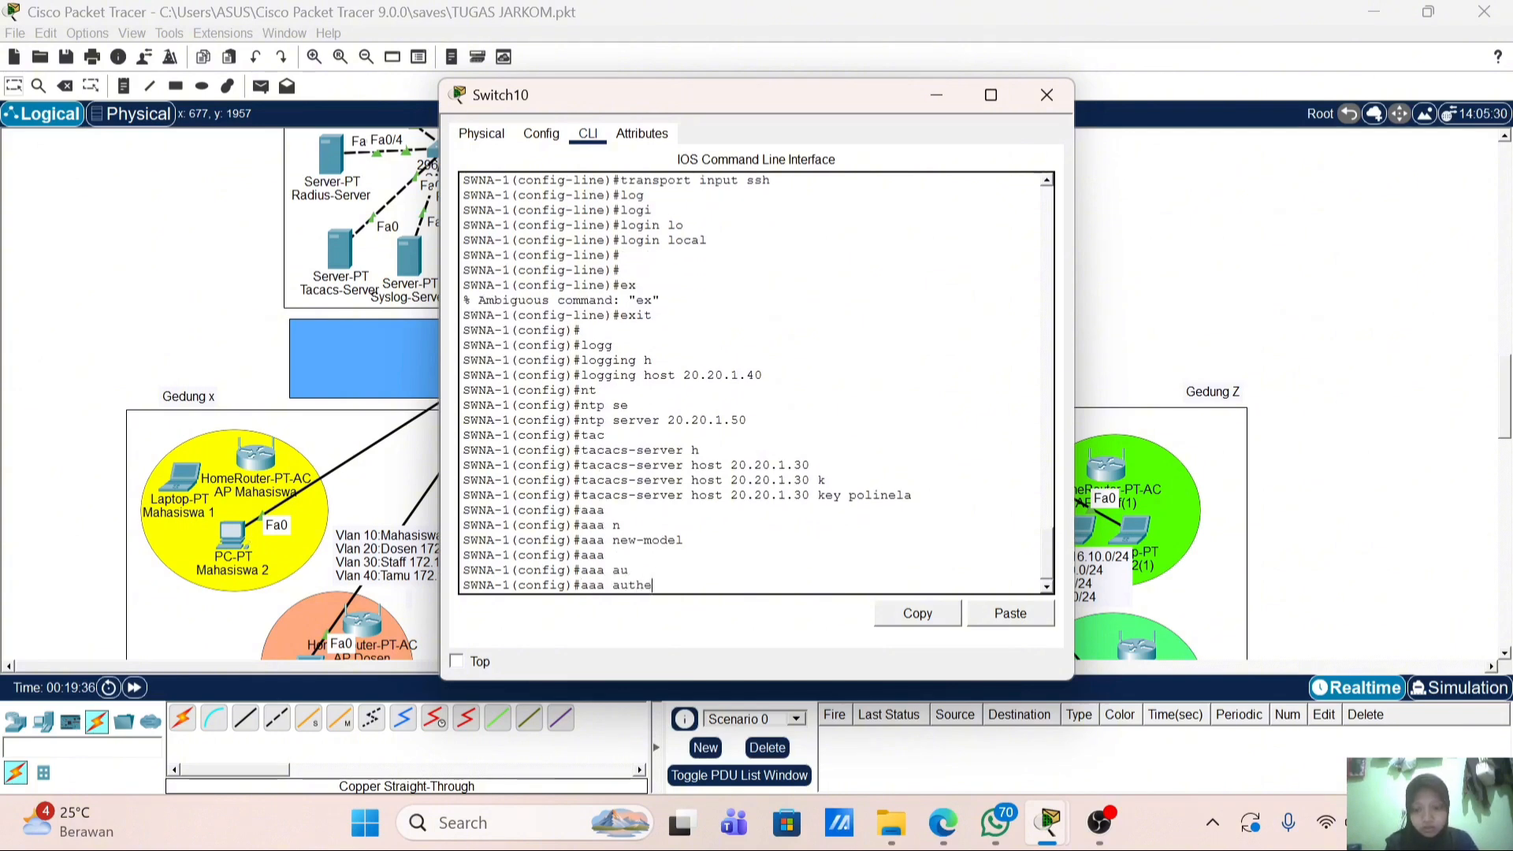
text(n)
key(Tab)
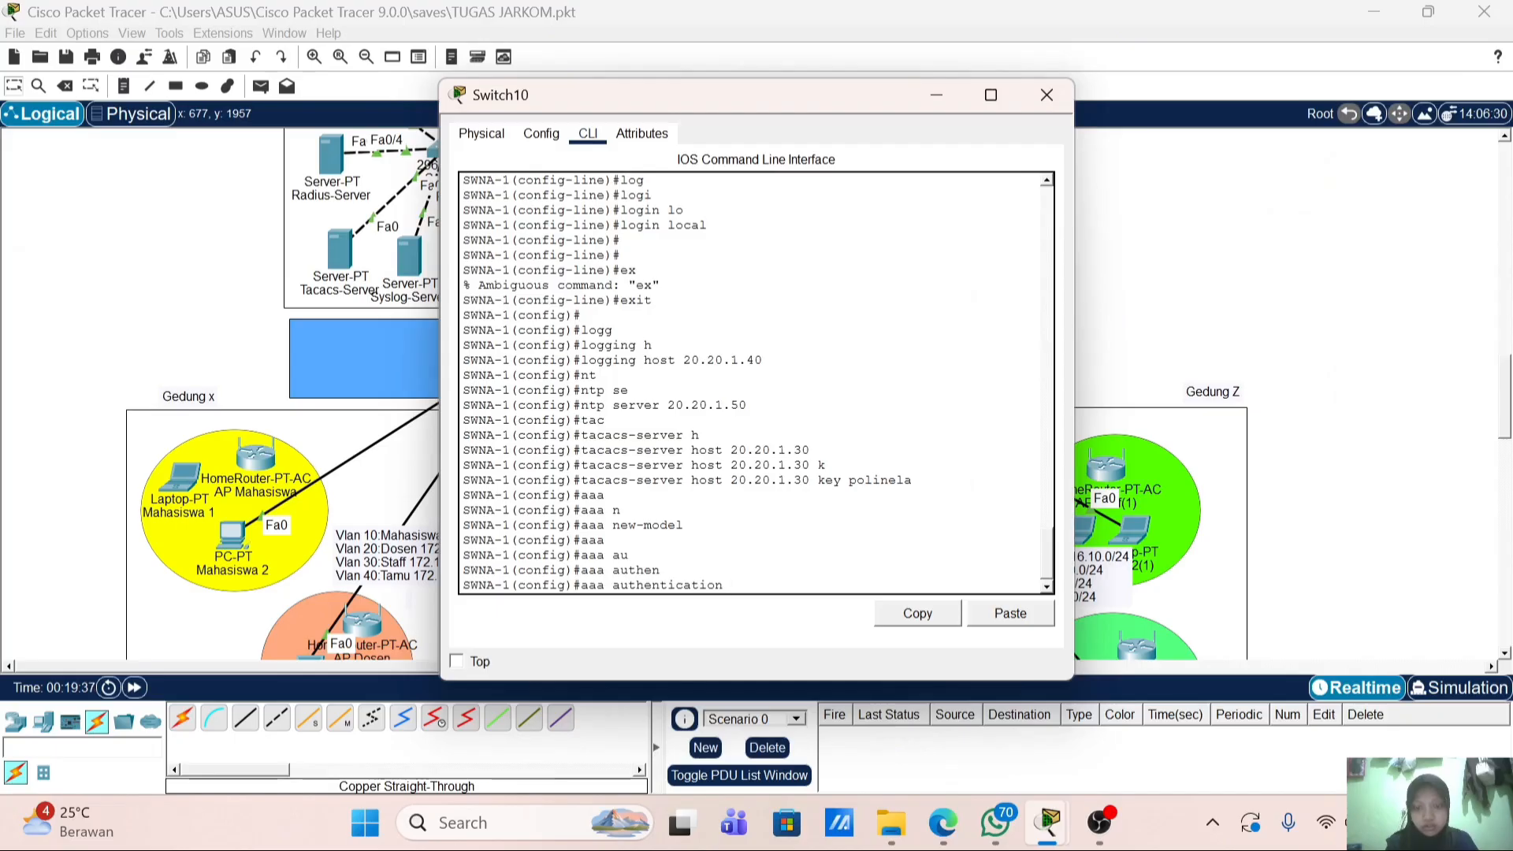
text(lo)
key(Tab)
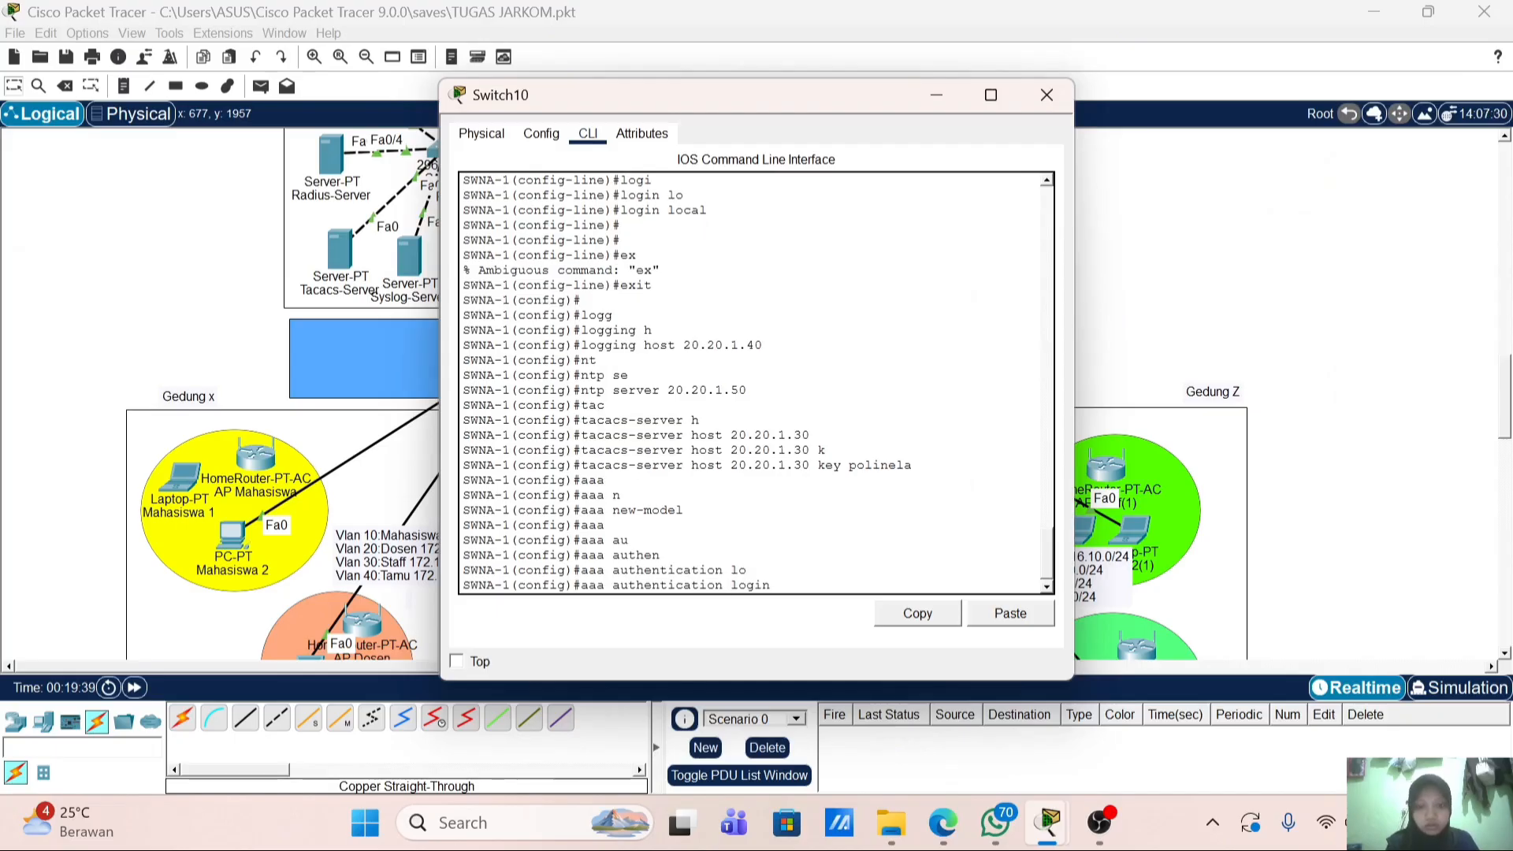
text(d)
key(Tab)
text(g)
key(Tab)
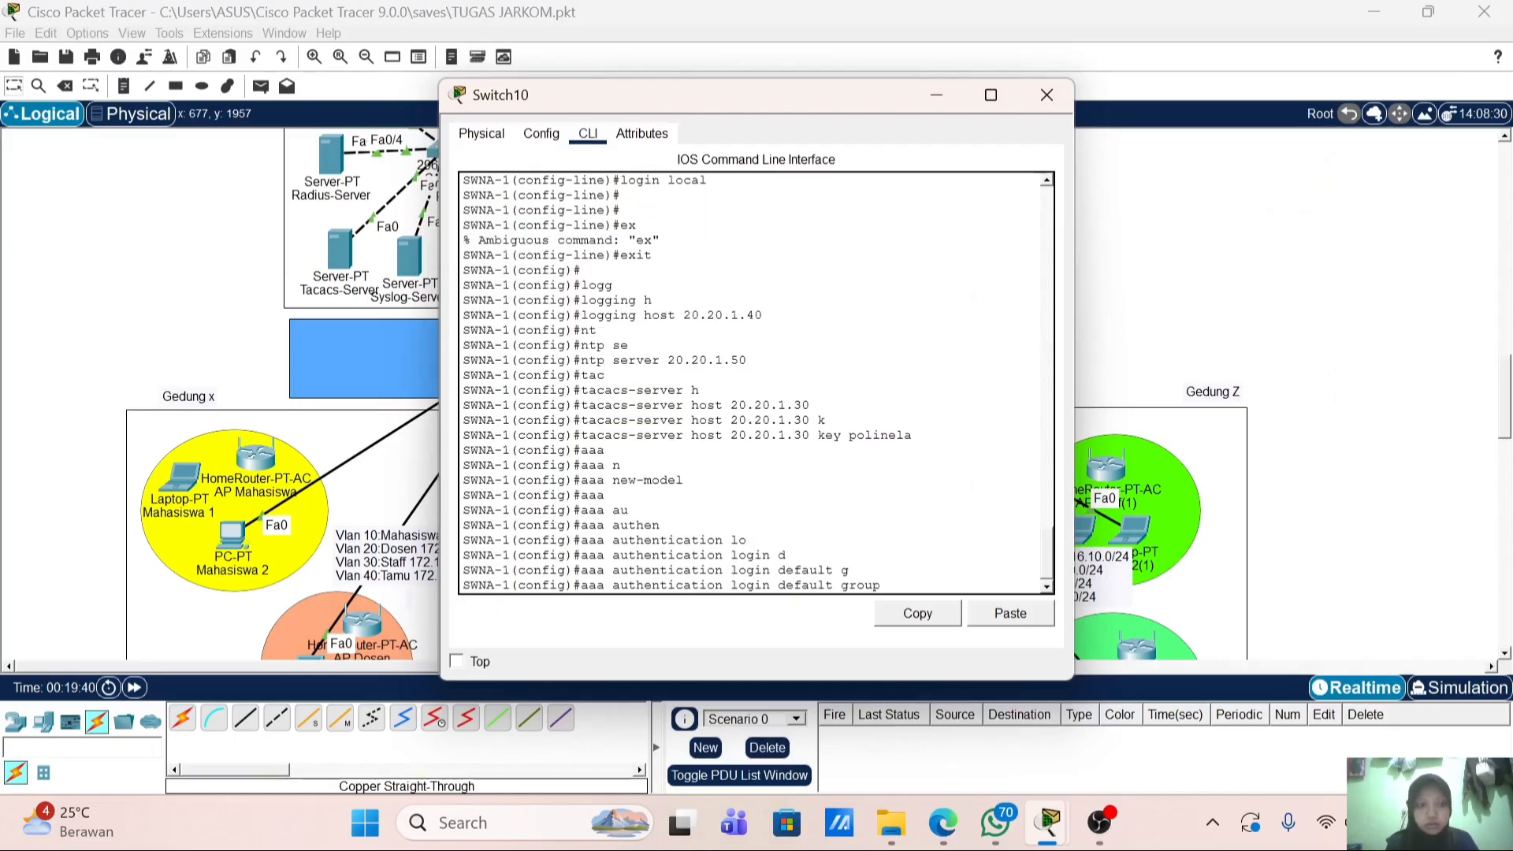
text(tac)
key(Tab)
text(l)
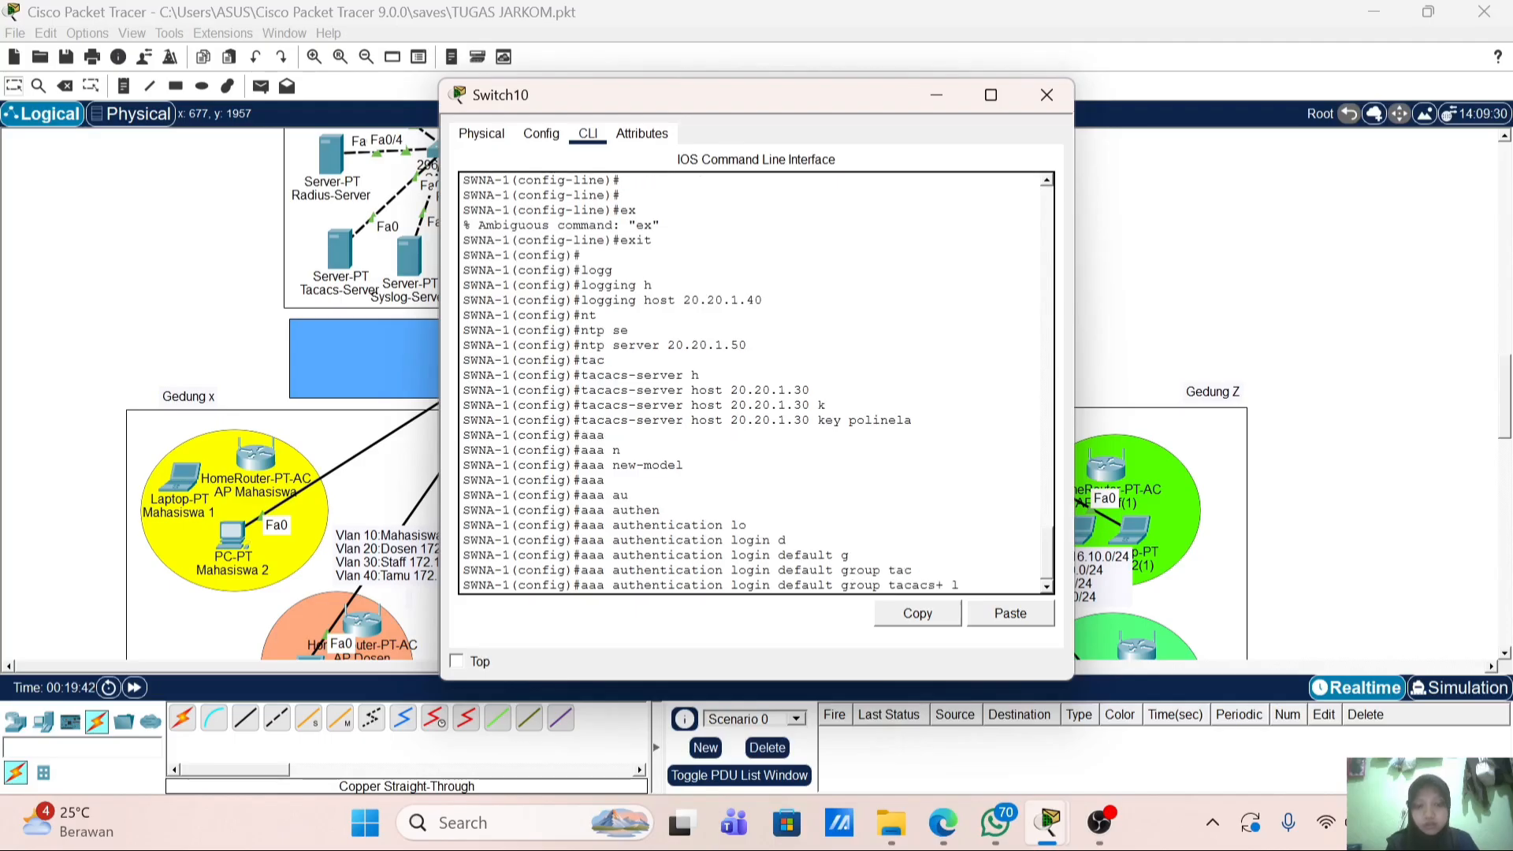
text(ocal)
key(Return)
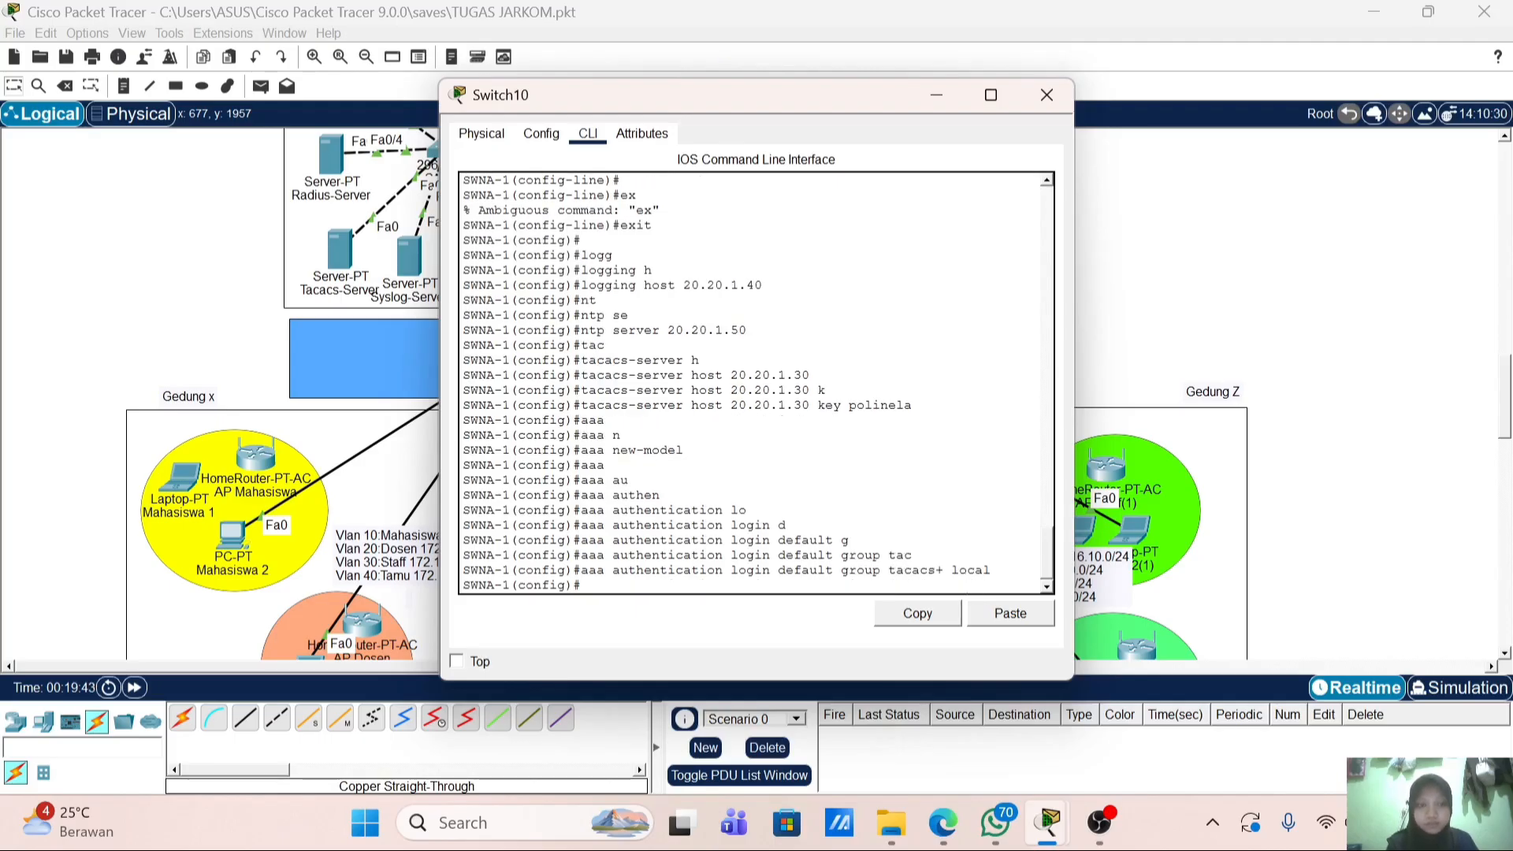
key(Return)
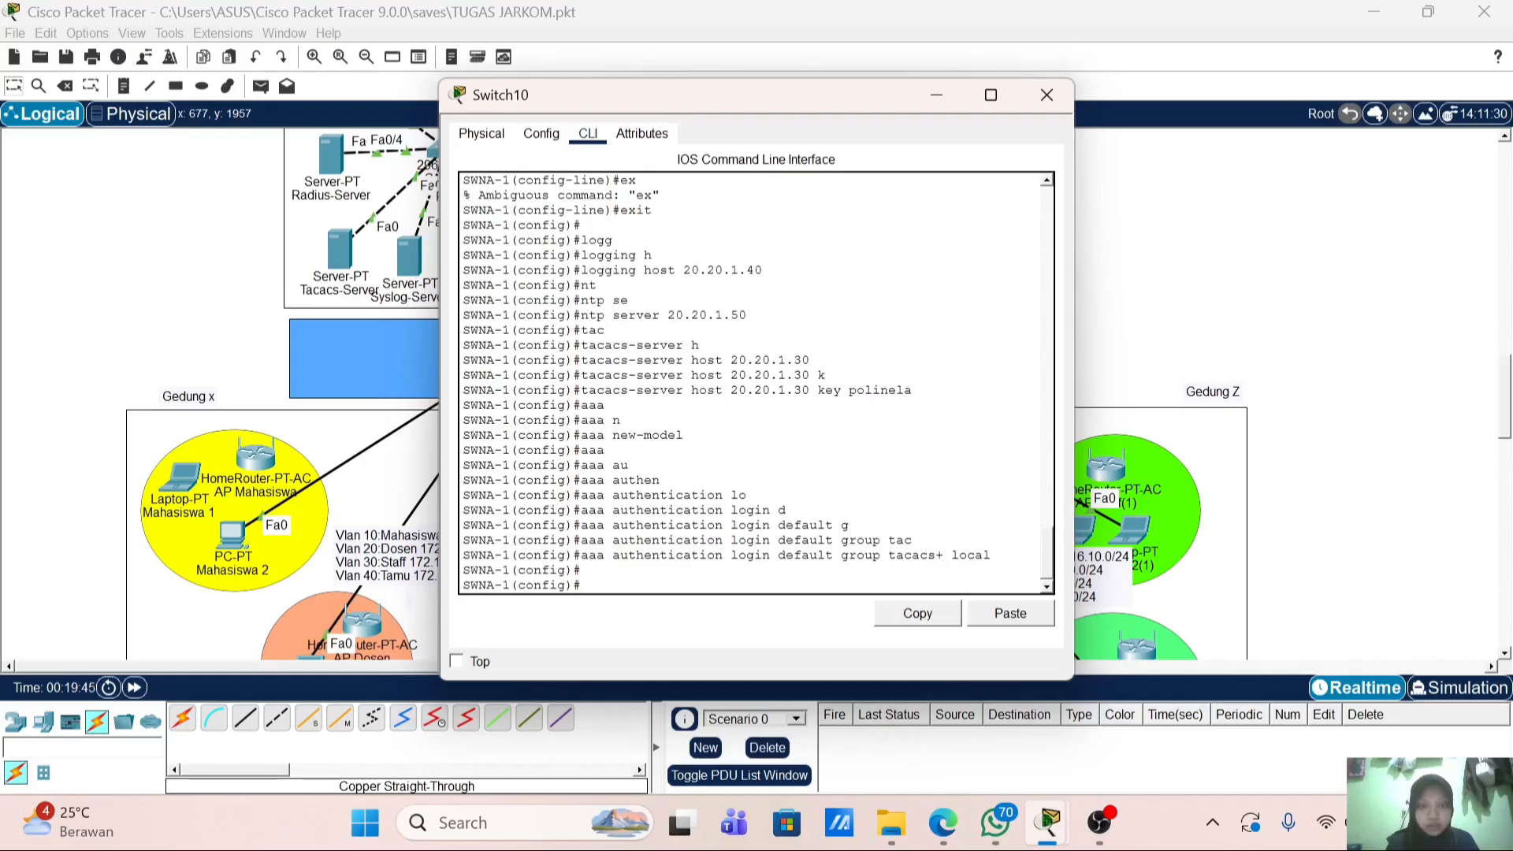
Step: Exit configuration mode, save with wr, and close the switch window
text(end)
key(Return)
text(w)
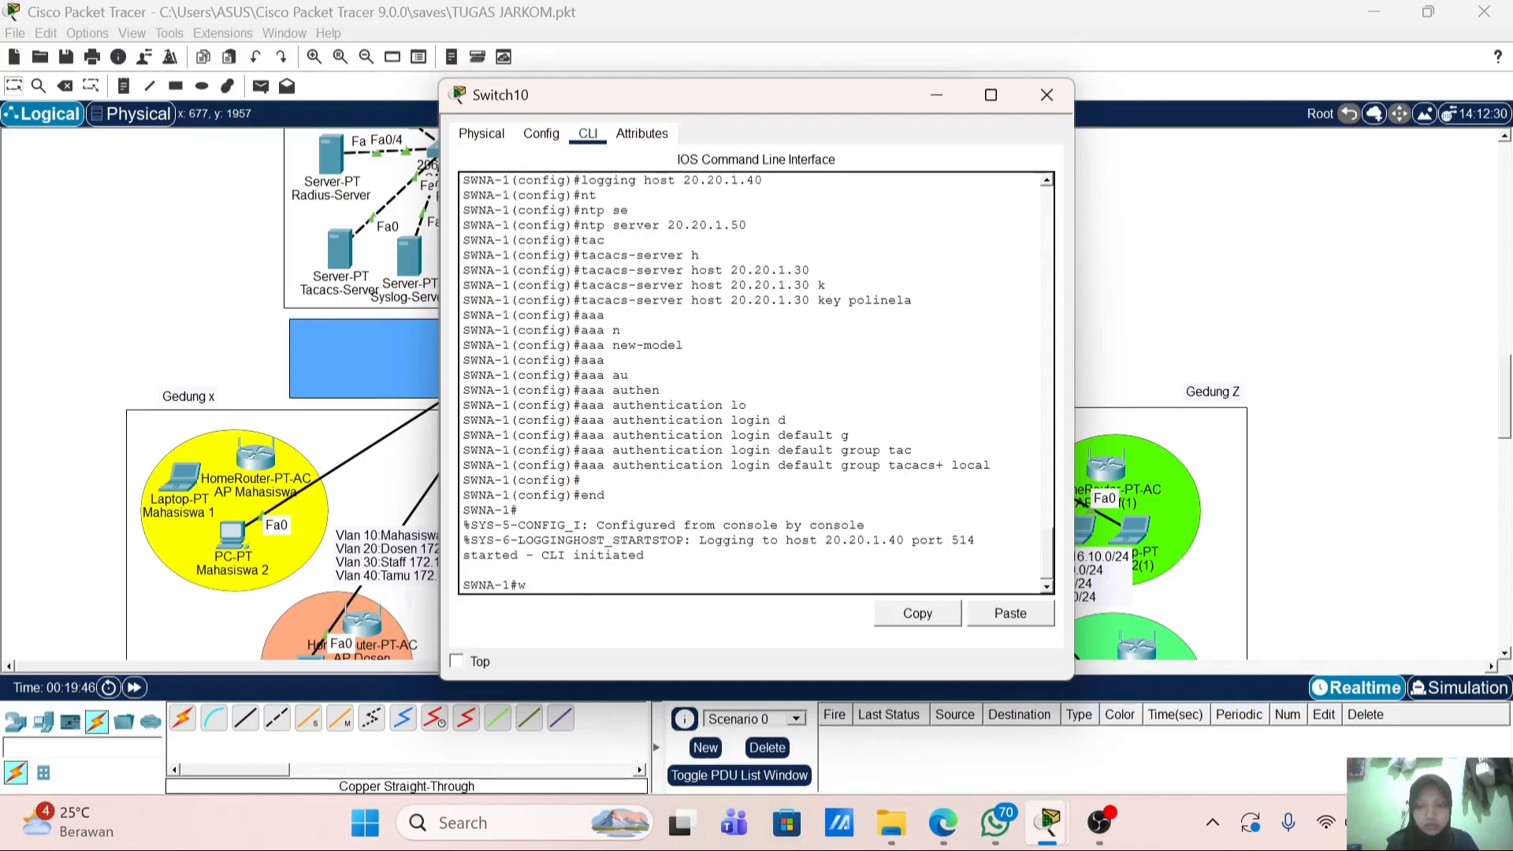
text(r)
key(Return)
key(Return)
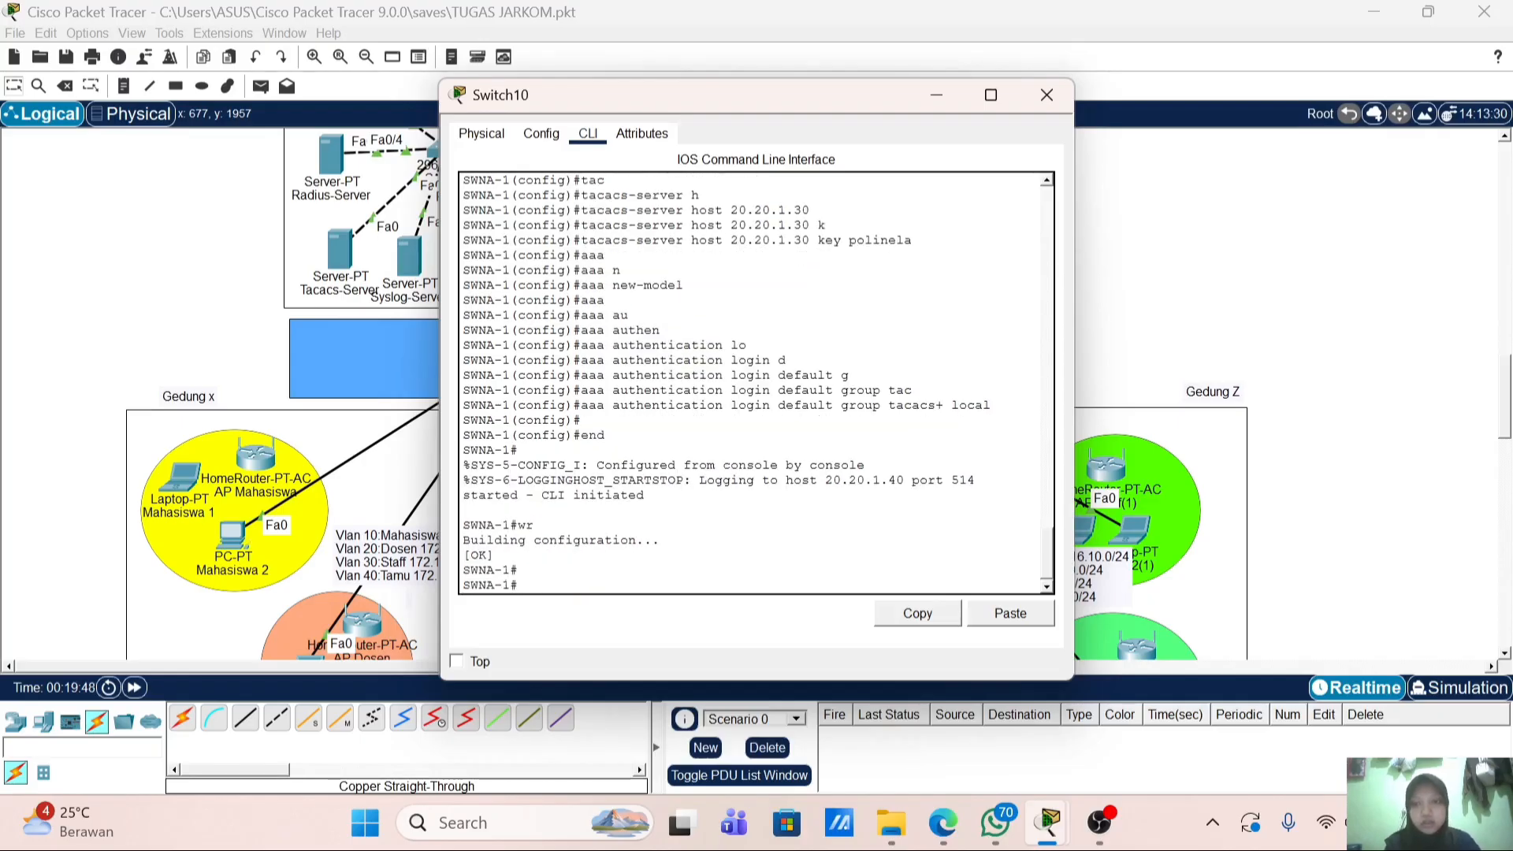
click(1045, 95)
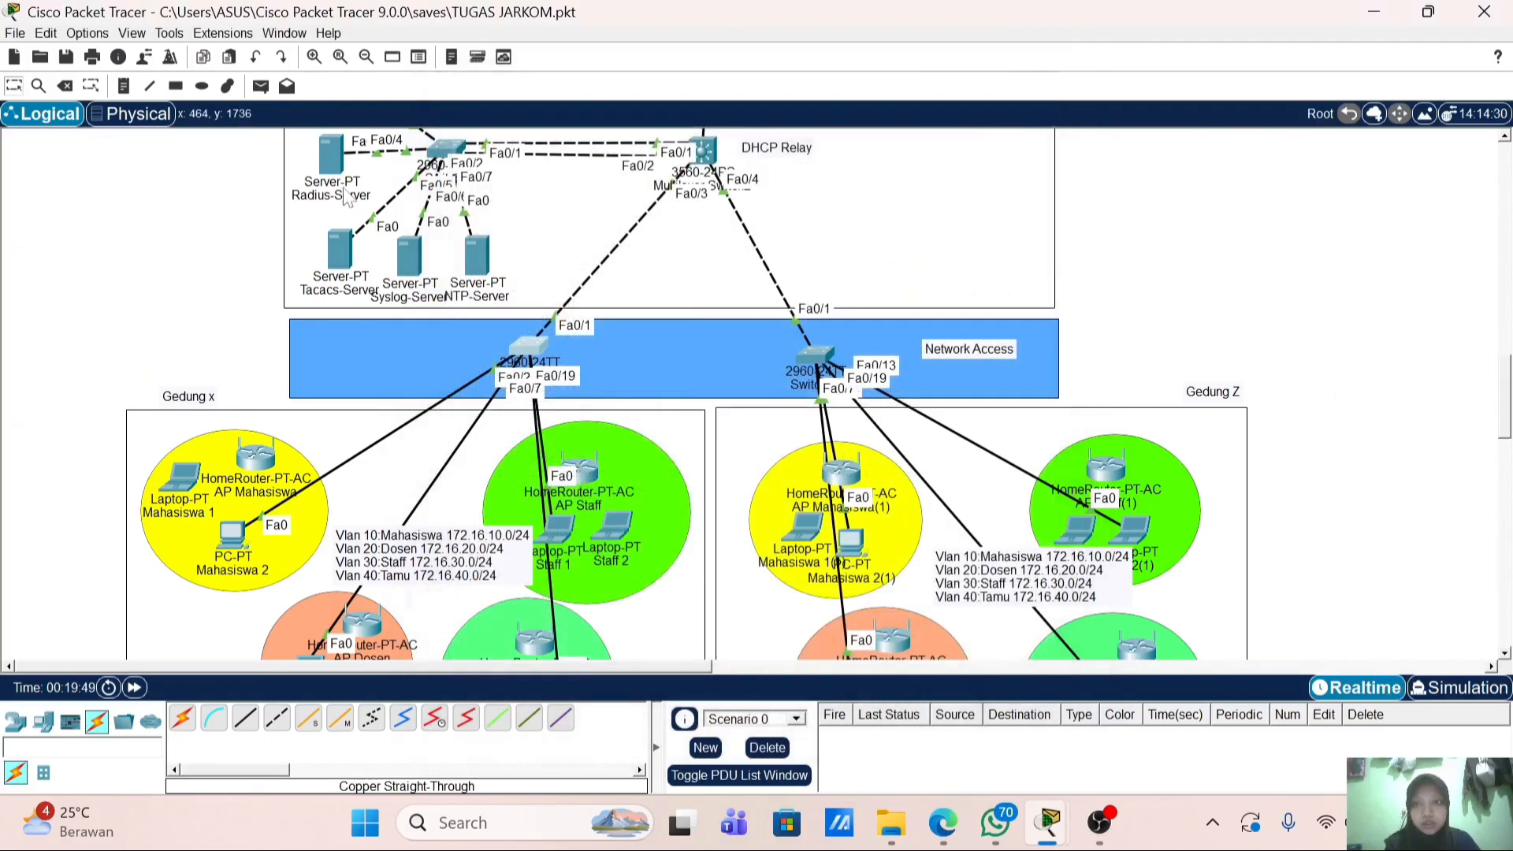
Step: In the Tacacs-Server's AAA service, add client 20.20.1.3 with type Tacacs and the shared secret
click(338, 251)
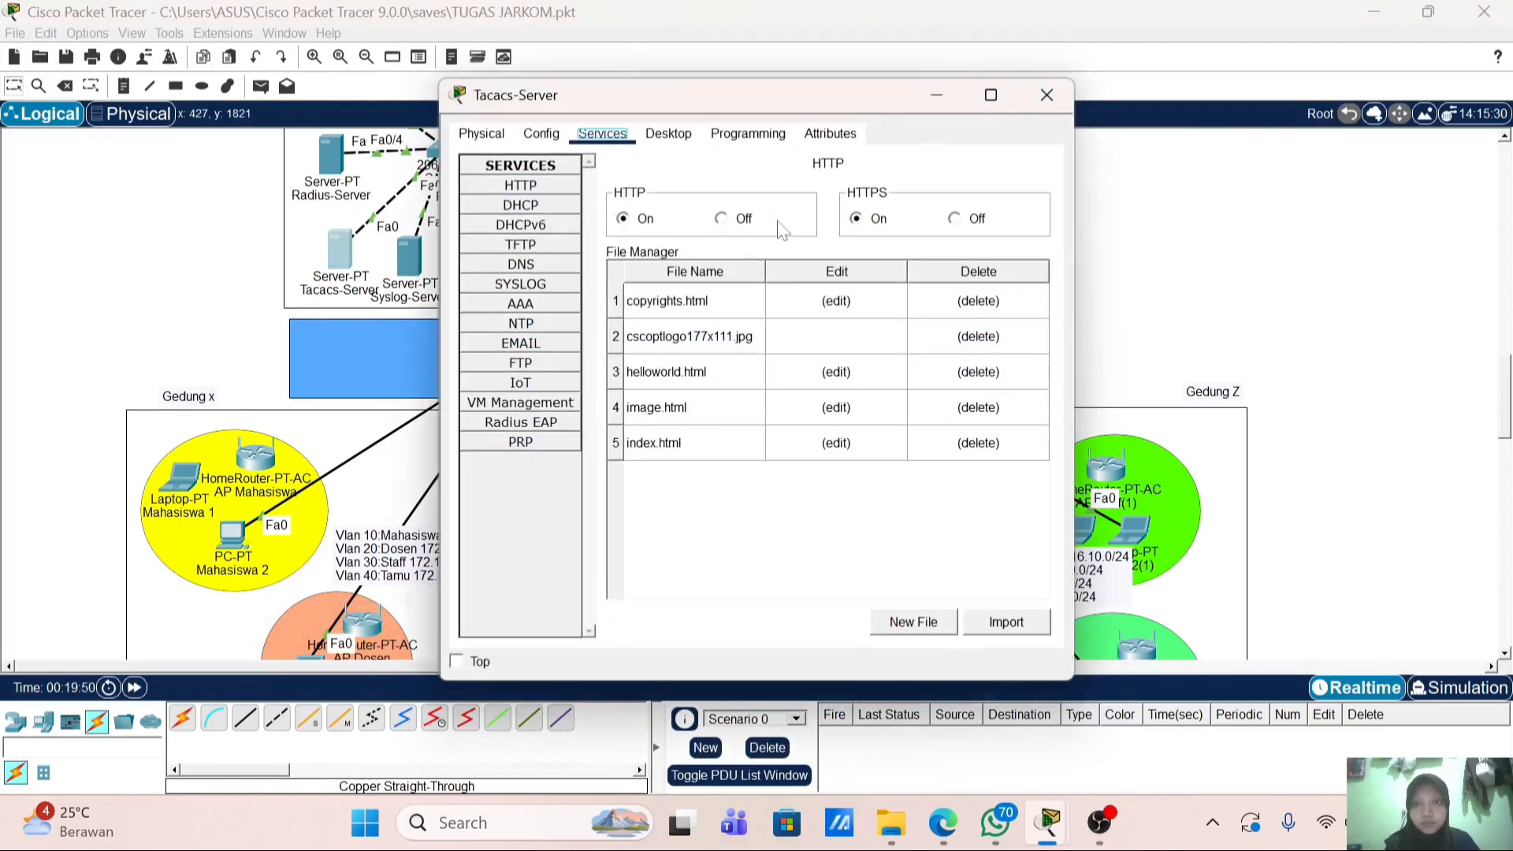
click(578, 306)
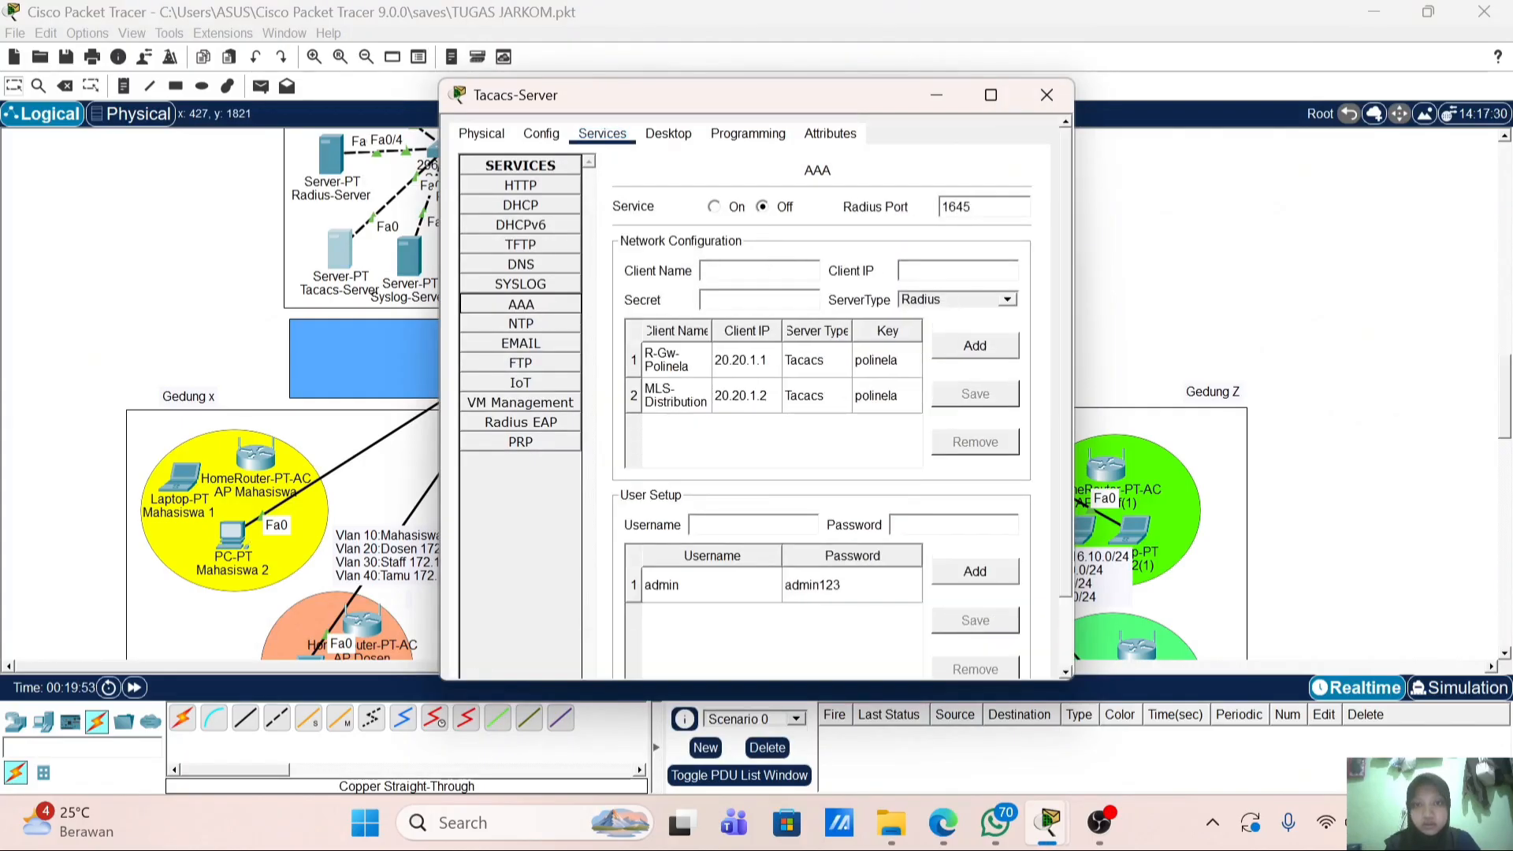
text(SW)
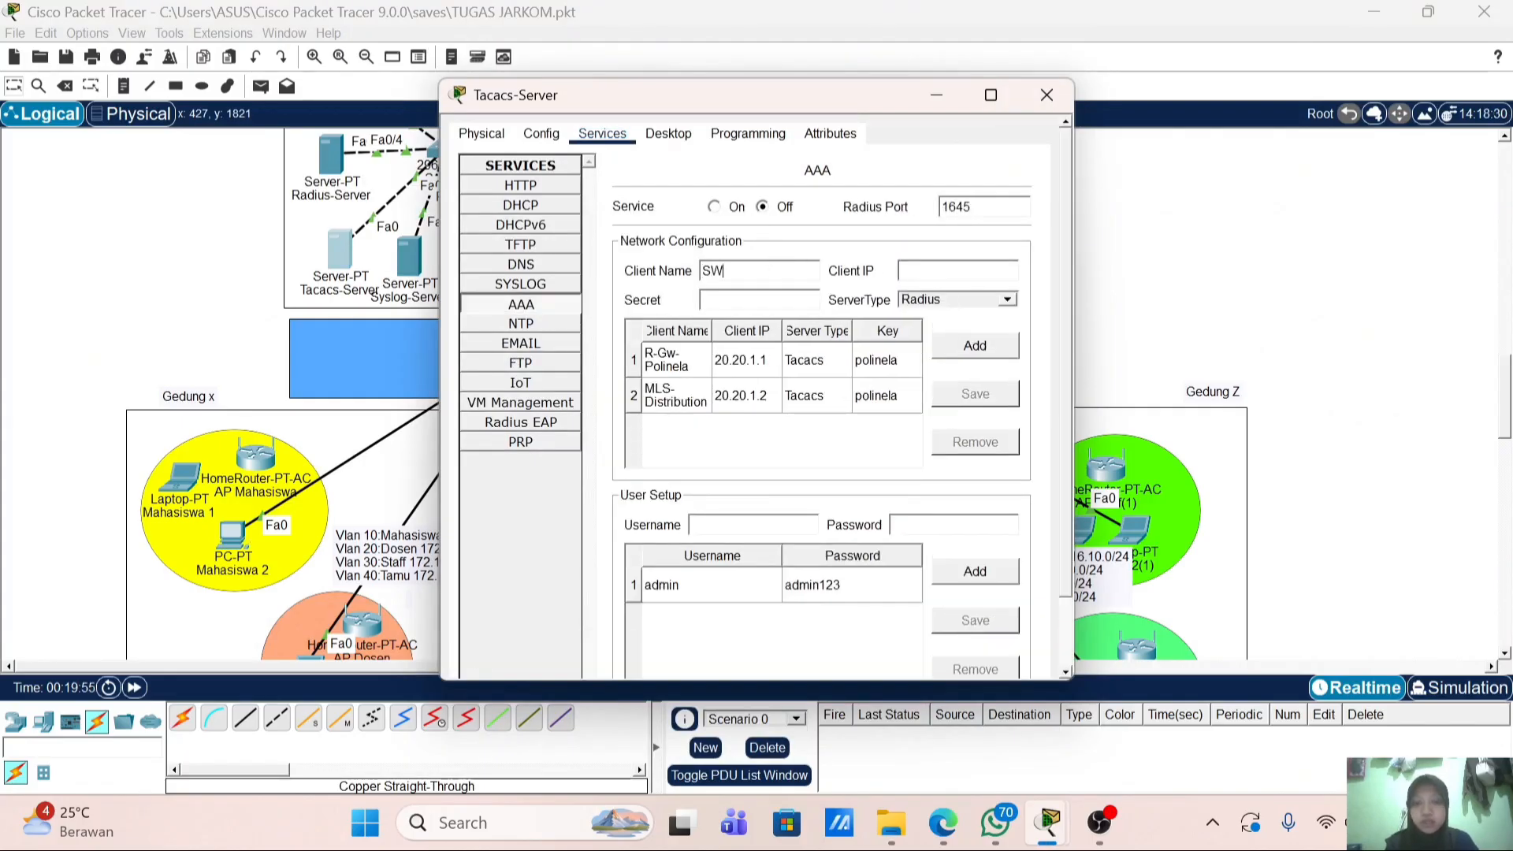
text(NA-120.20.1.3)
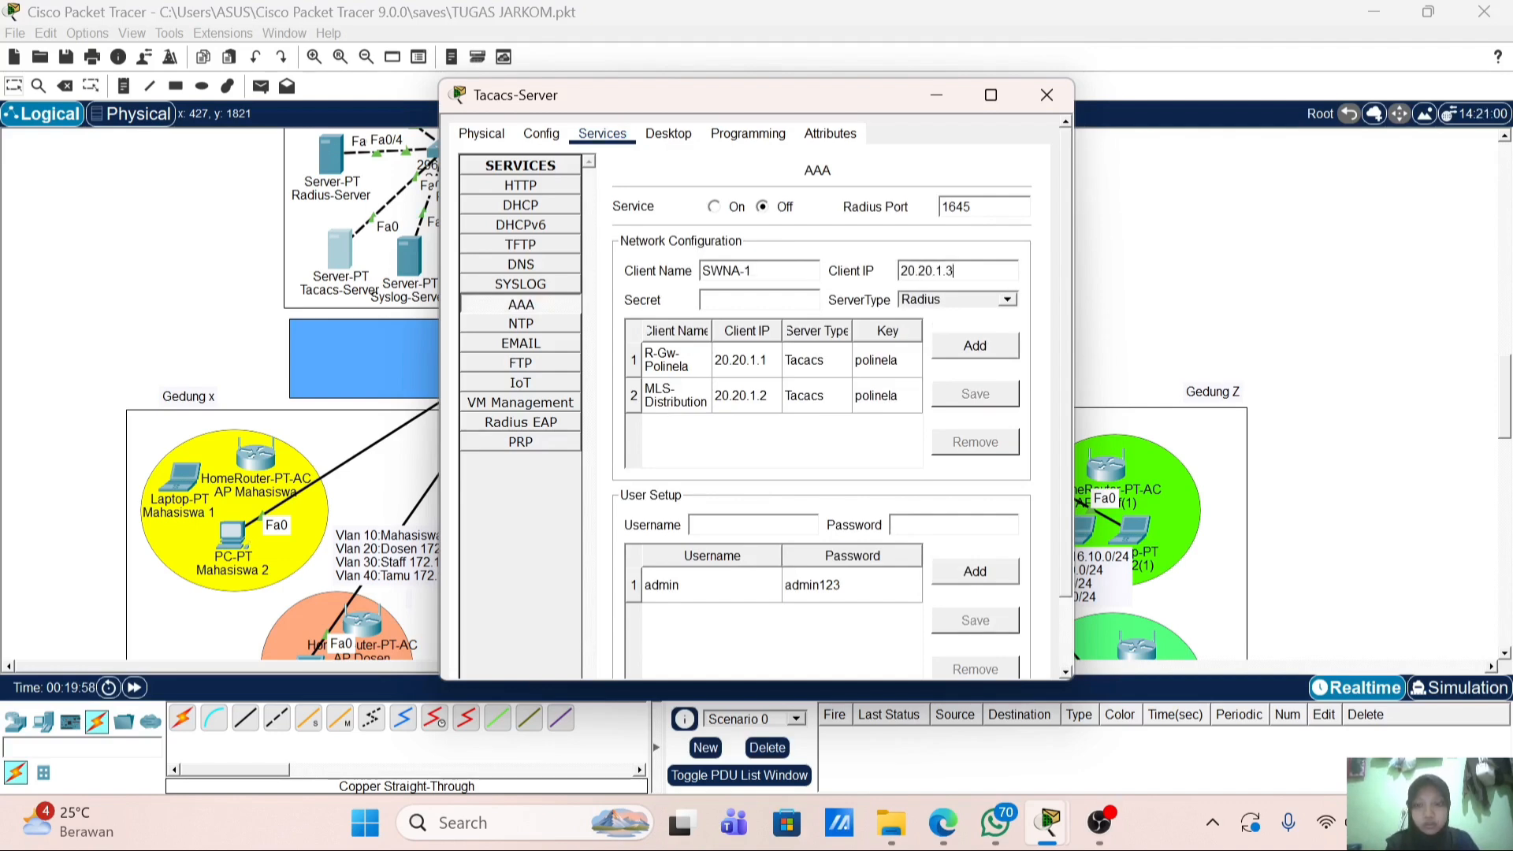
key(Tab)
click(1007, 299)
click(962, 330)
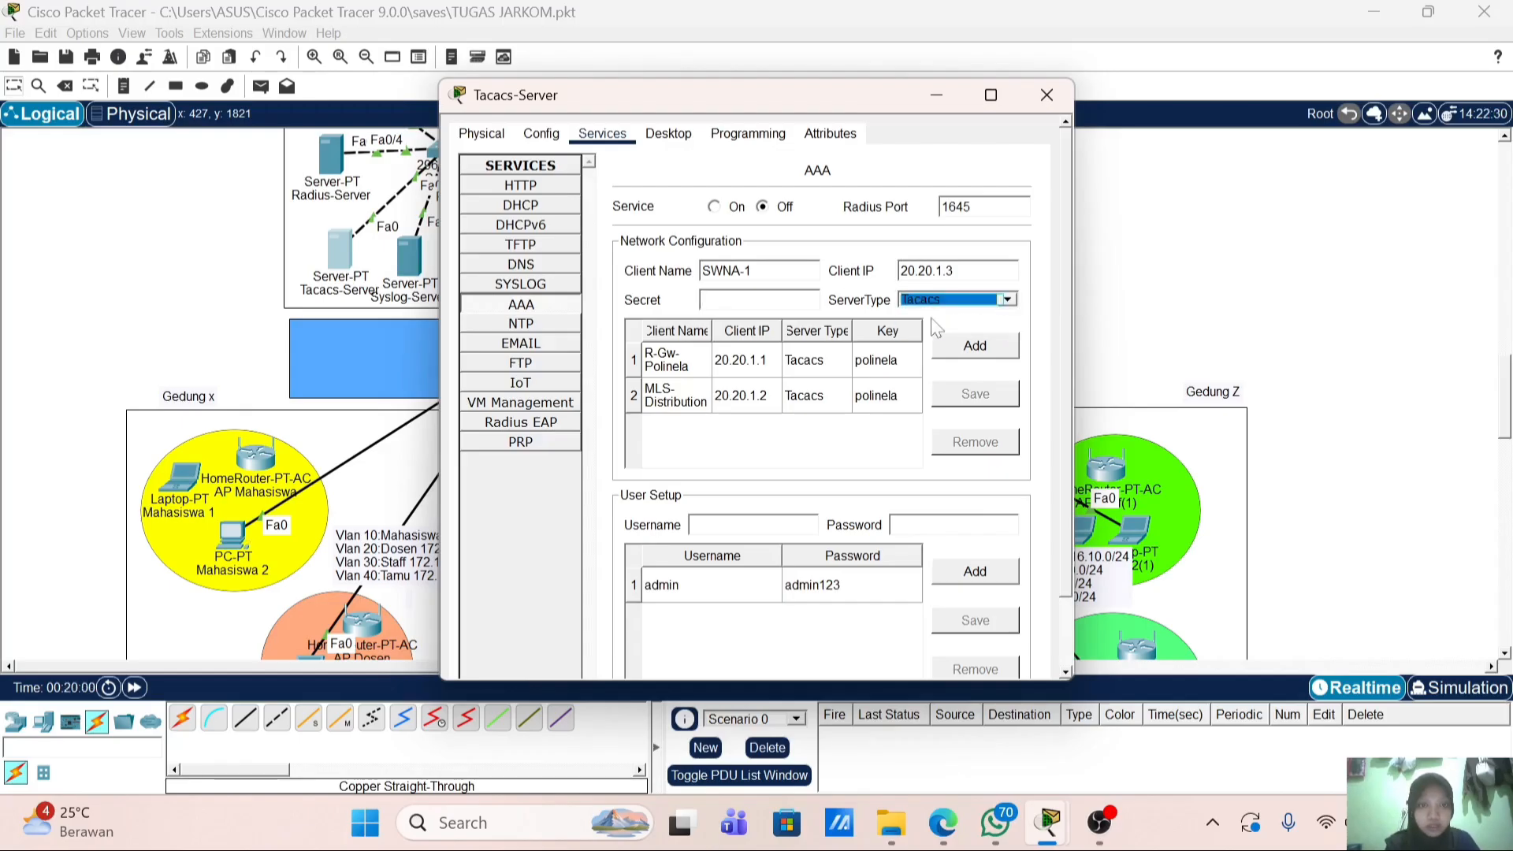
click(749, 299)
text(P)
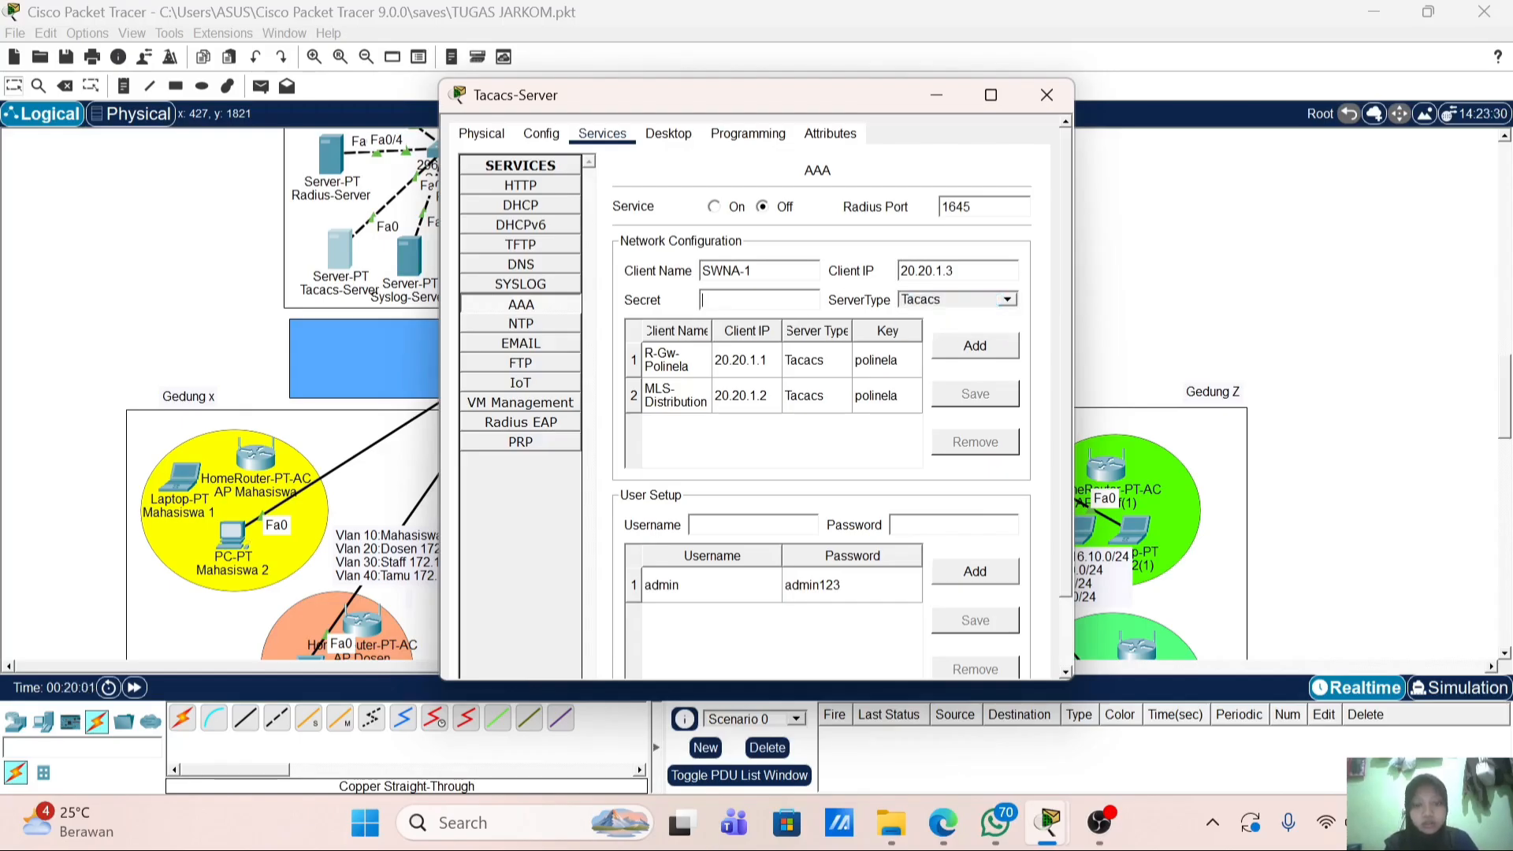
text(polinela)
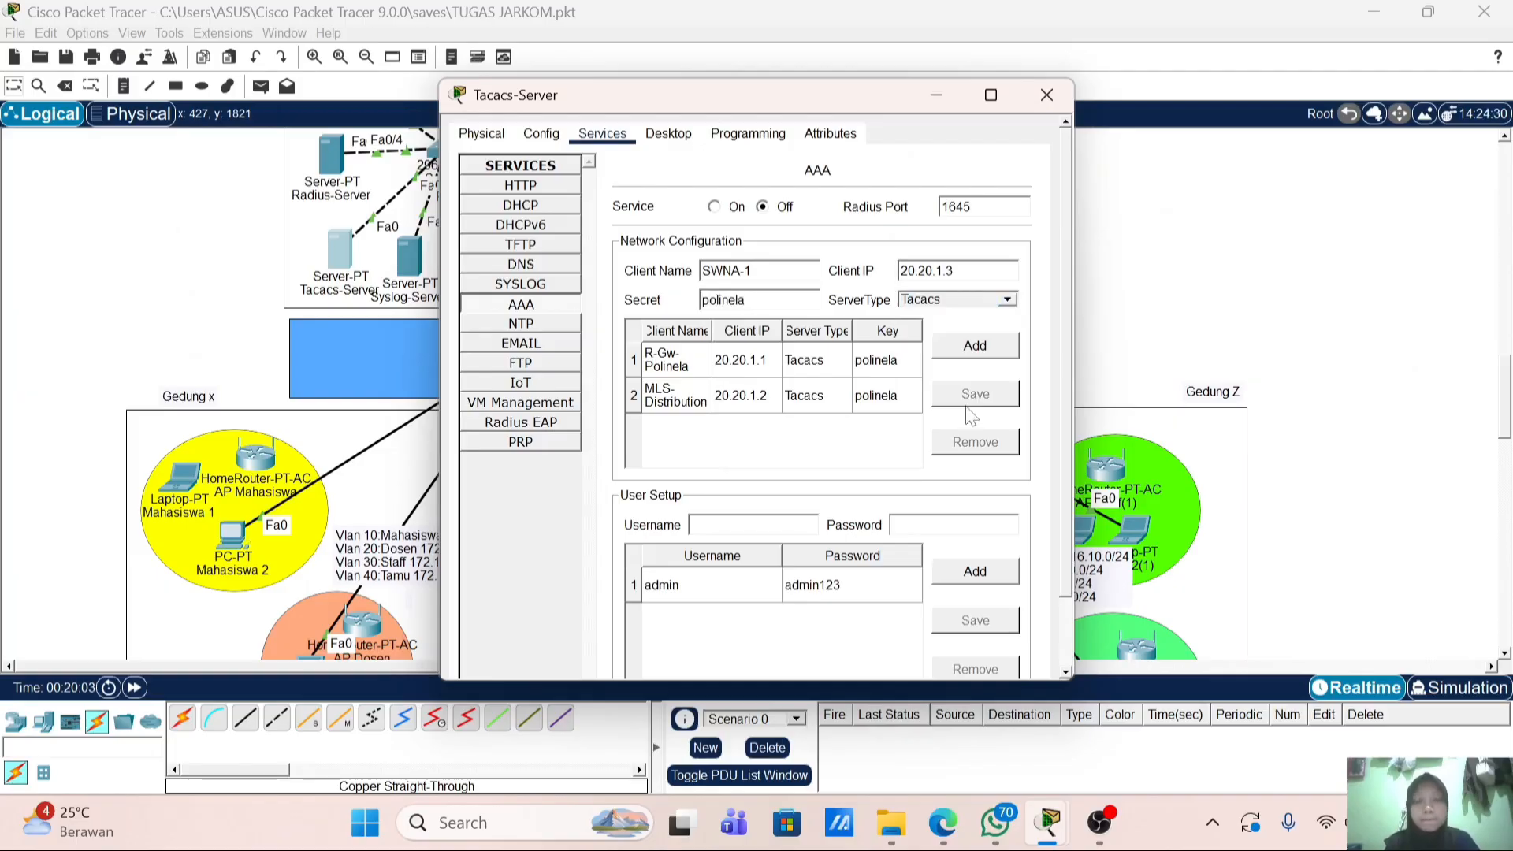
click(975, 347)
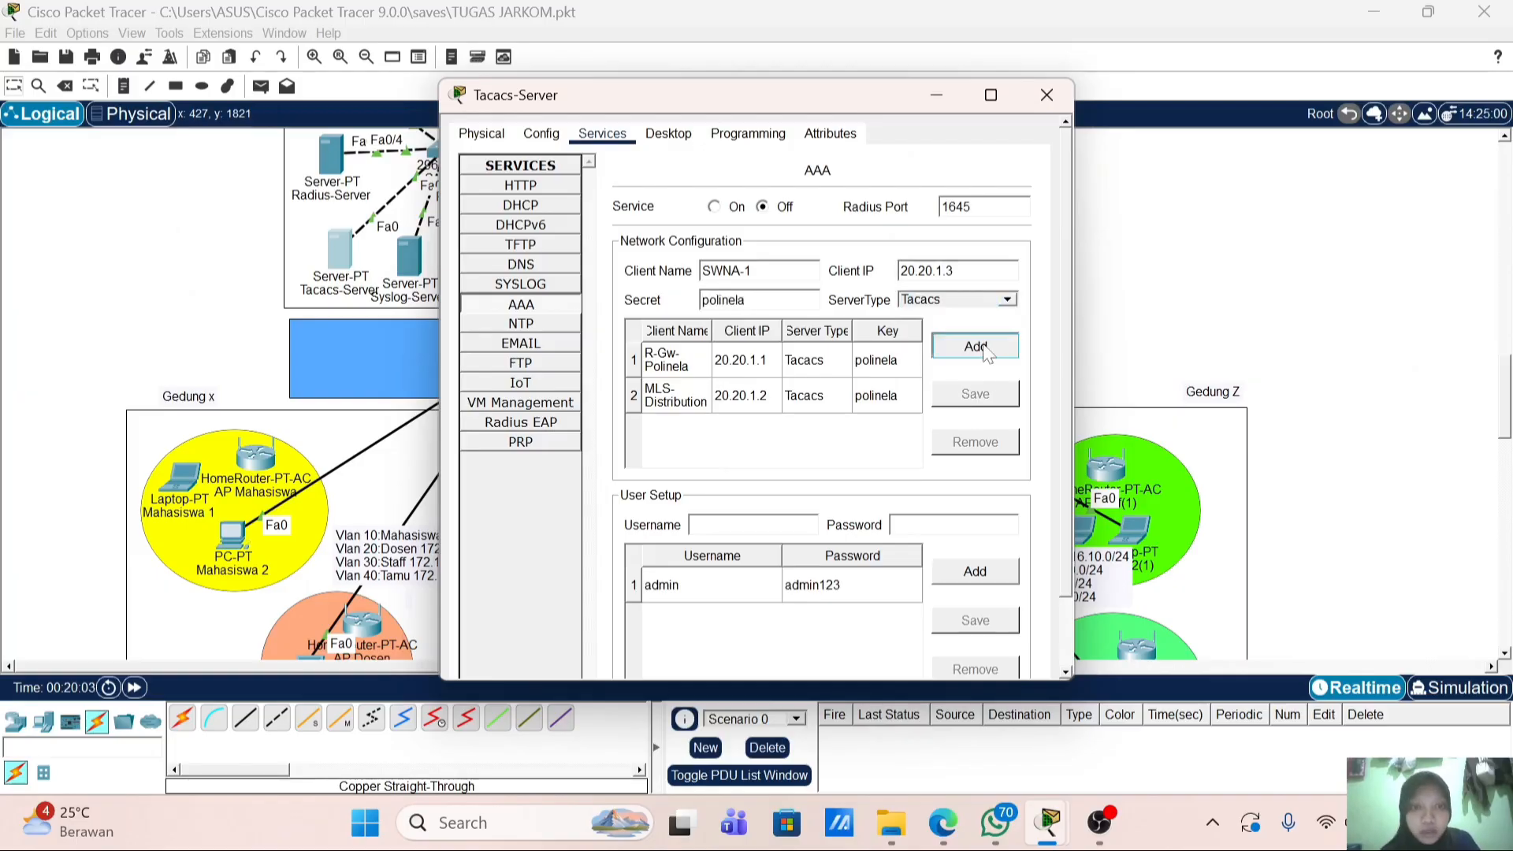
click(1032, 106)
Step: On Switch11's command line, enter privileged mode and global configuration mode
click(819, 368)
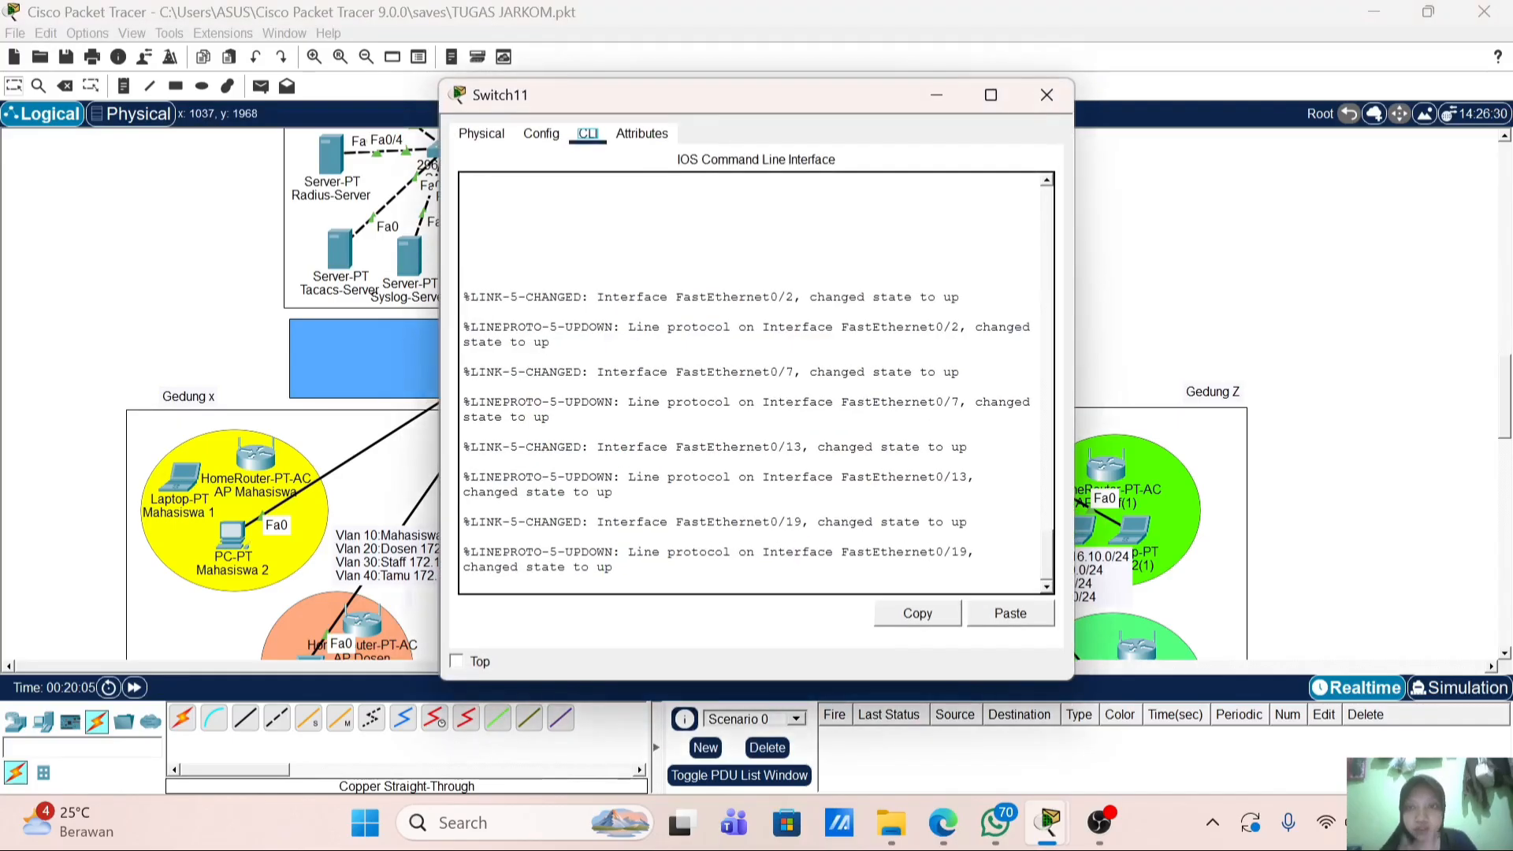
key(Return)
key(Return)
text(e)
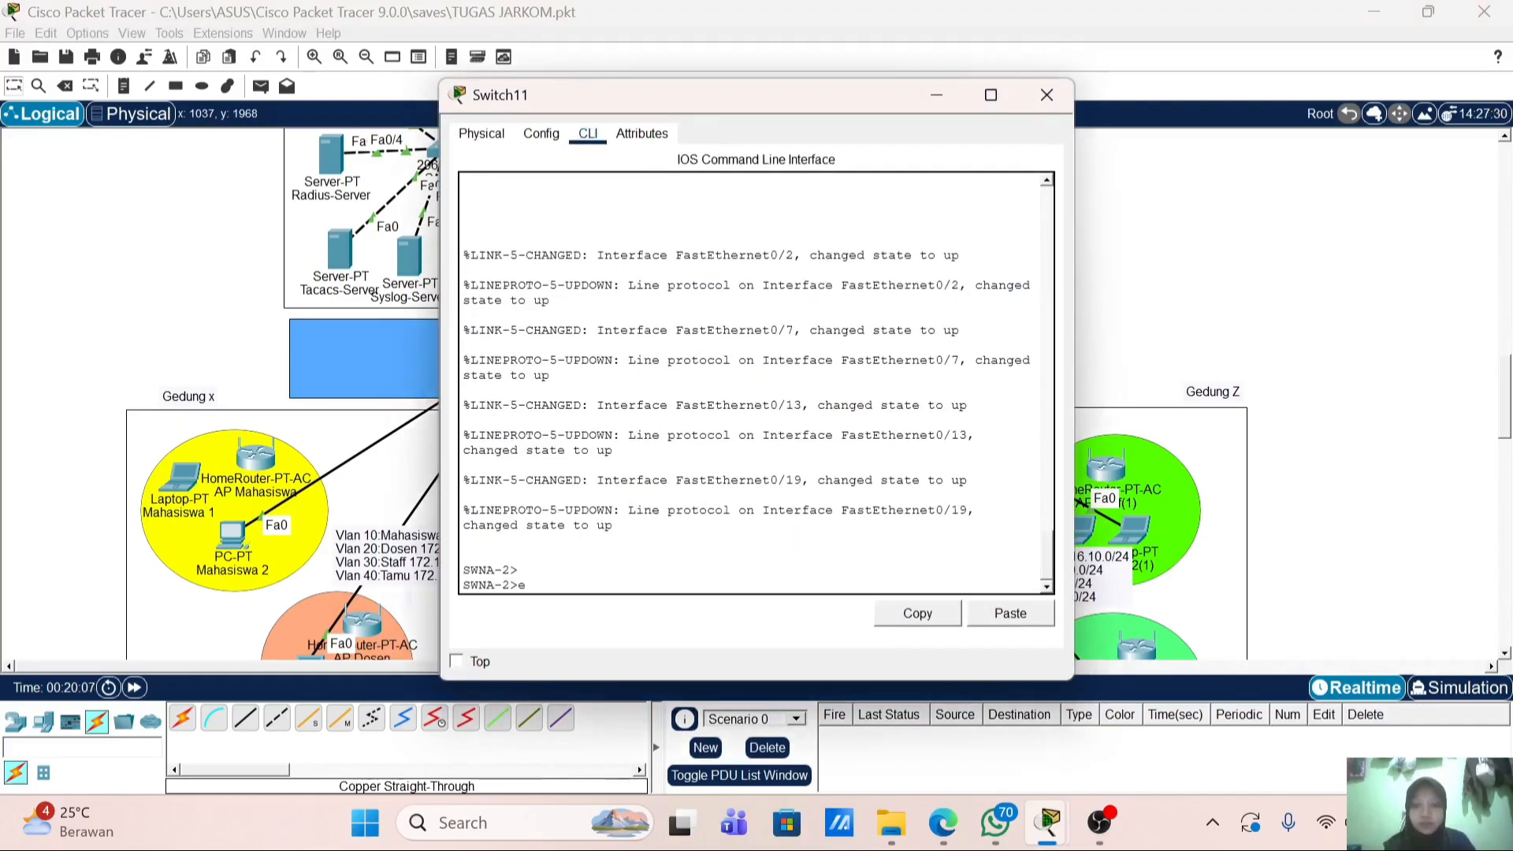
text(n)
key(Return)
text(s)
key(BackSpace)
text(conf t)
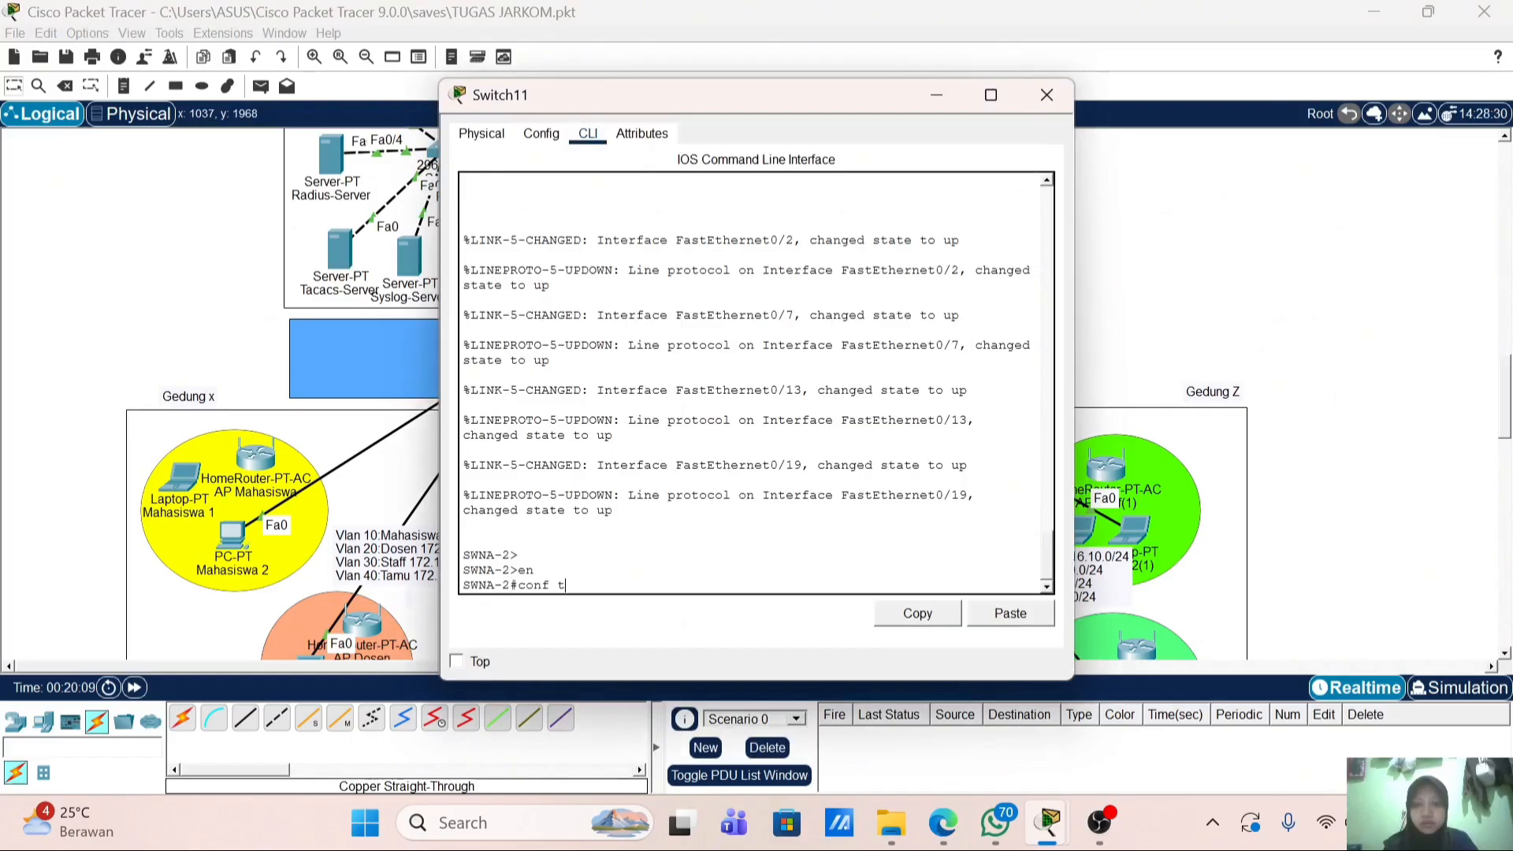
key(Return)
Step: Set the MOTD banner to 'Authorized access only'
text(ban)
key(Tab)
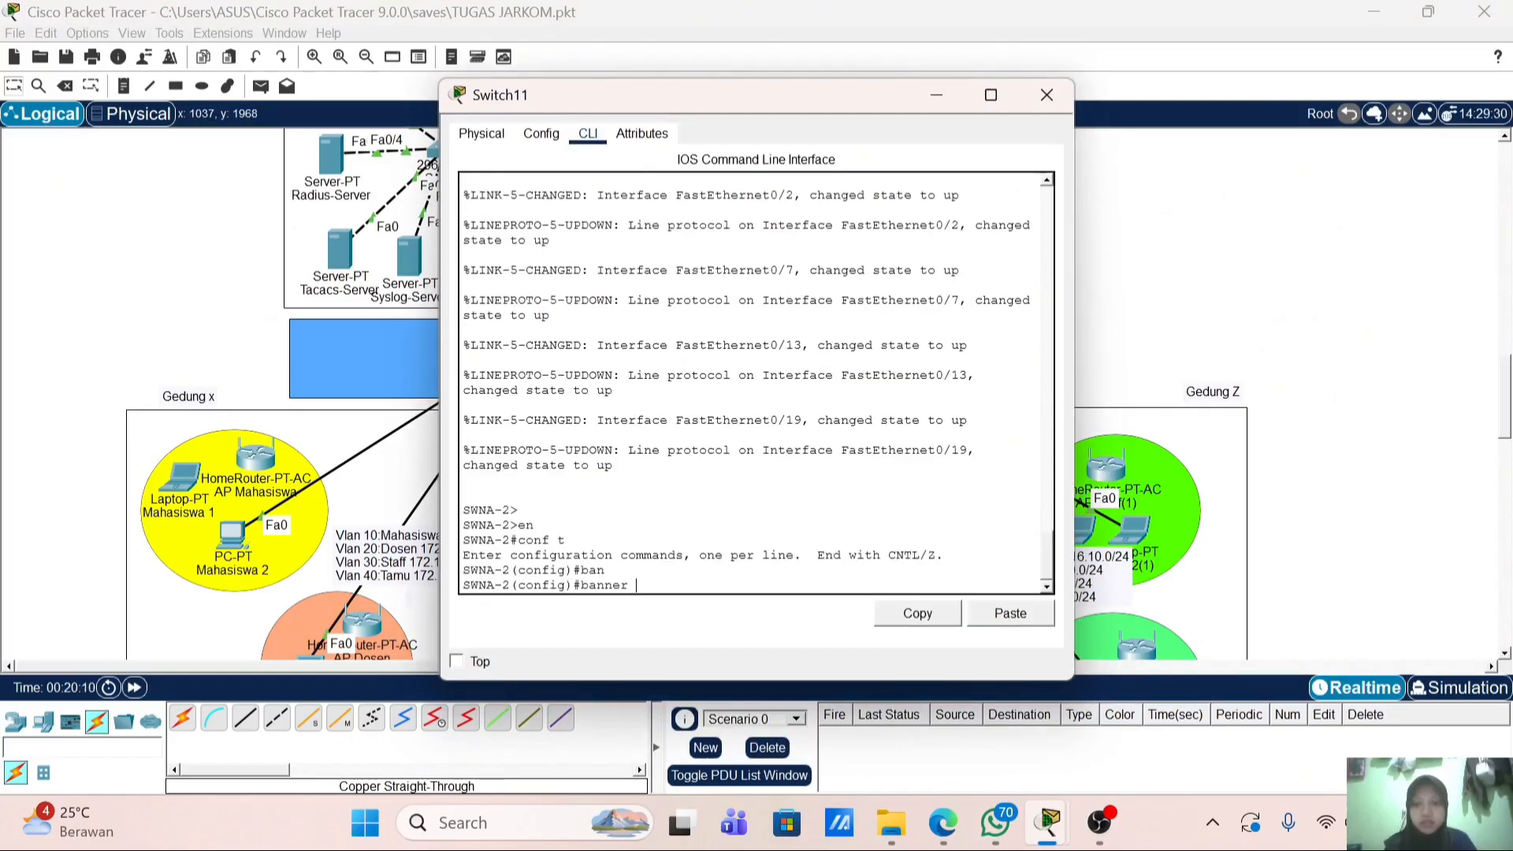
text(m)
key(Tab)
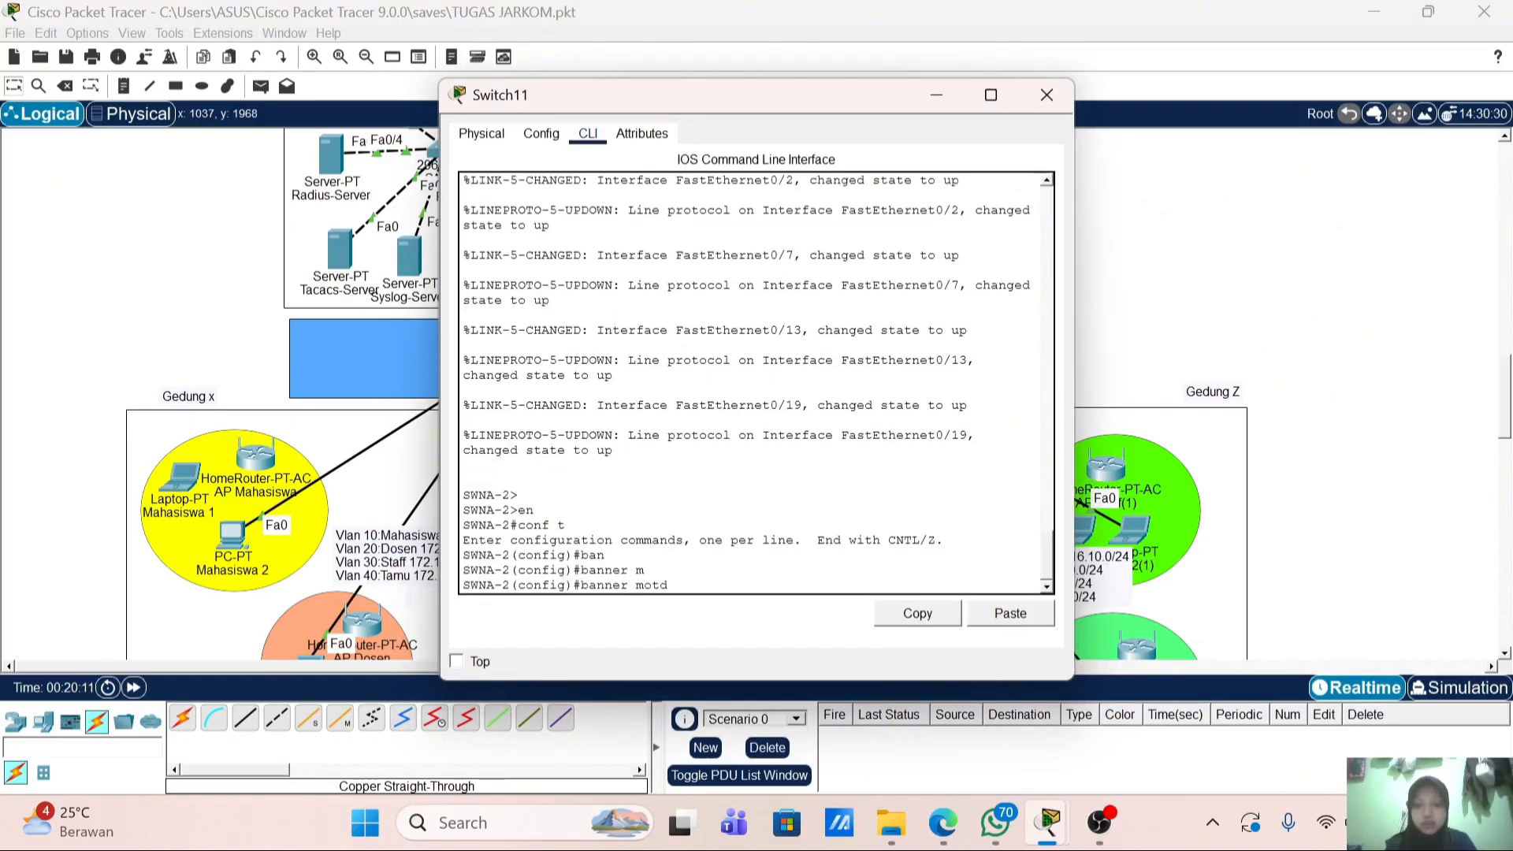
text(##)
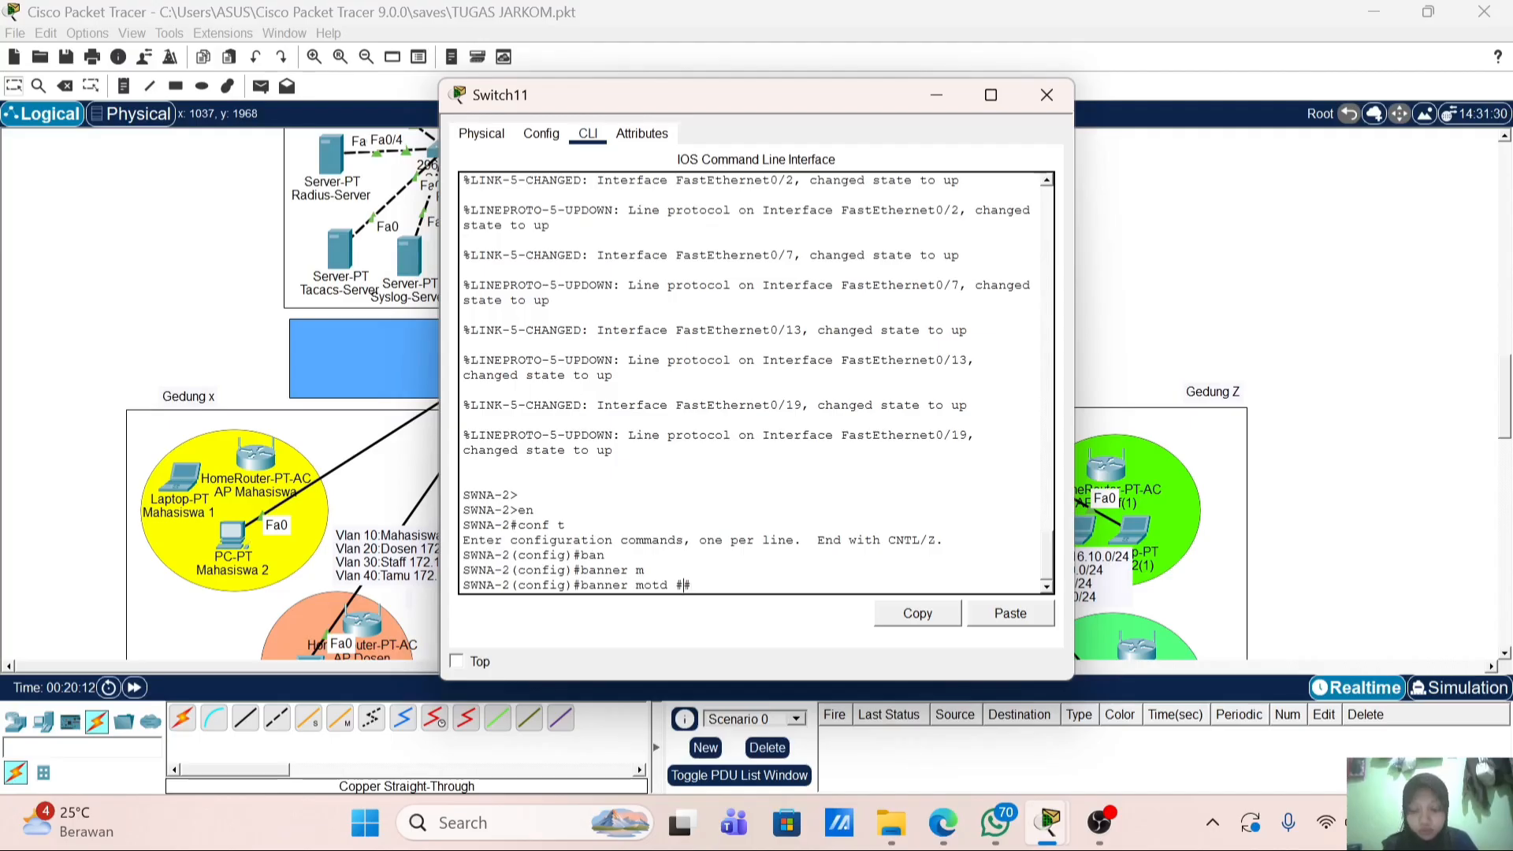
key(Left)
text(Authorize)
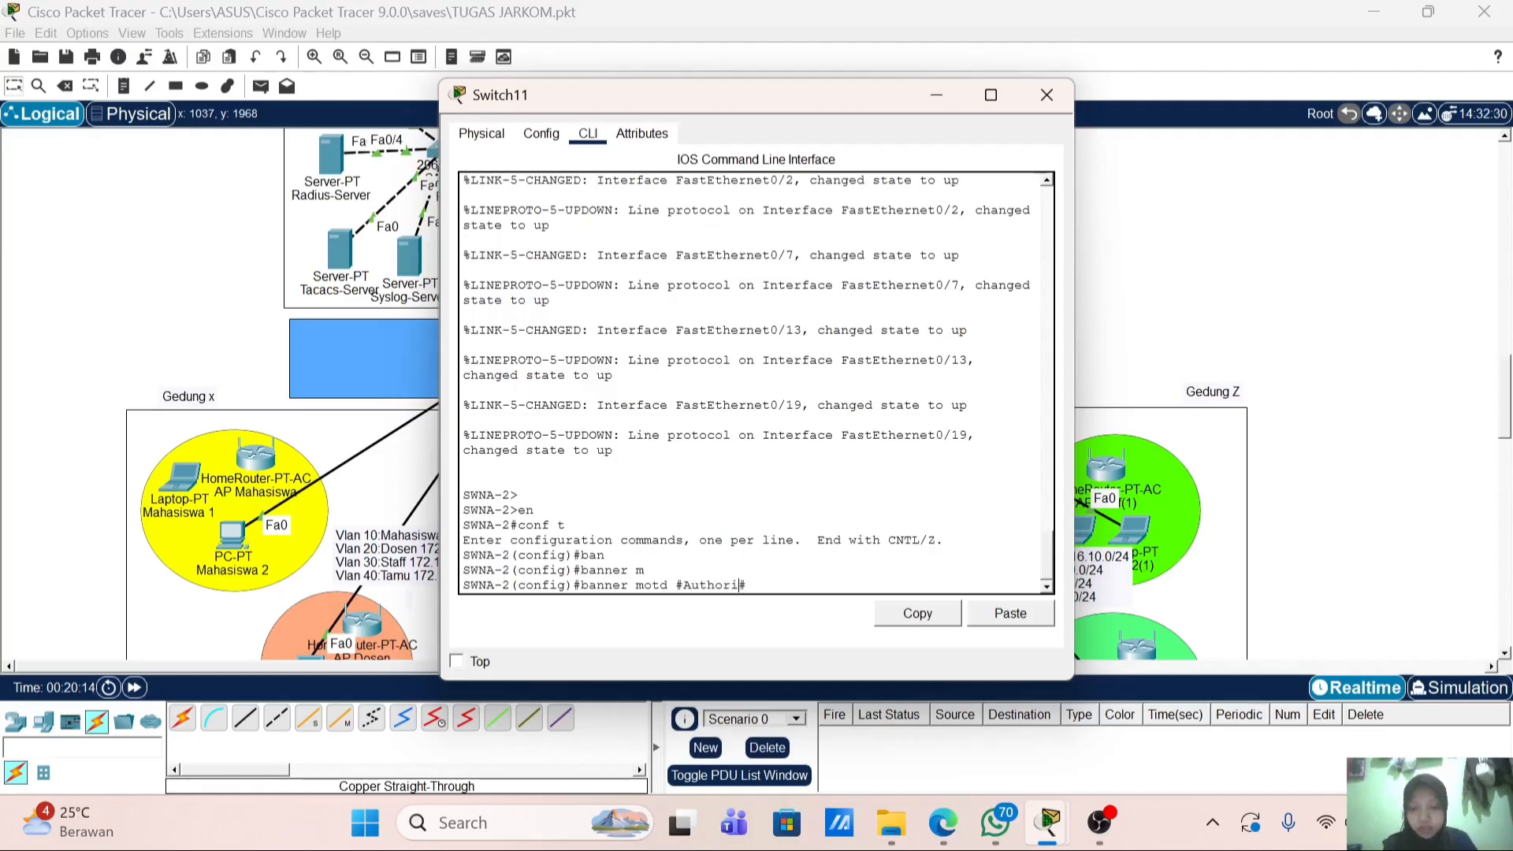
text(d access o)
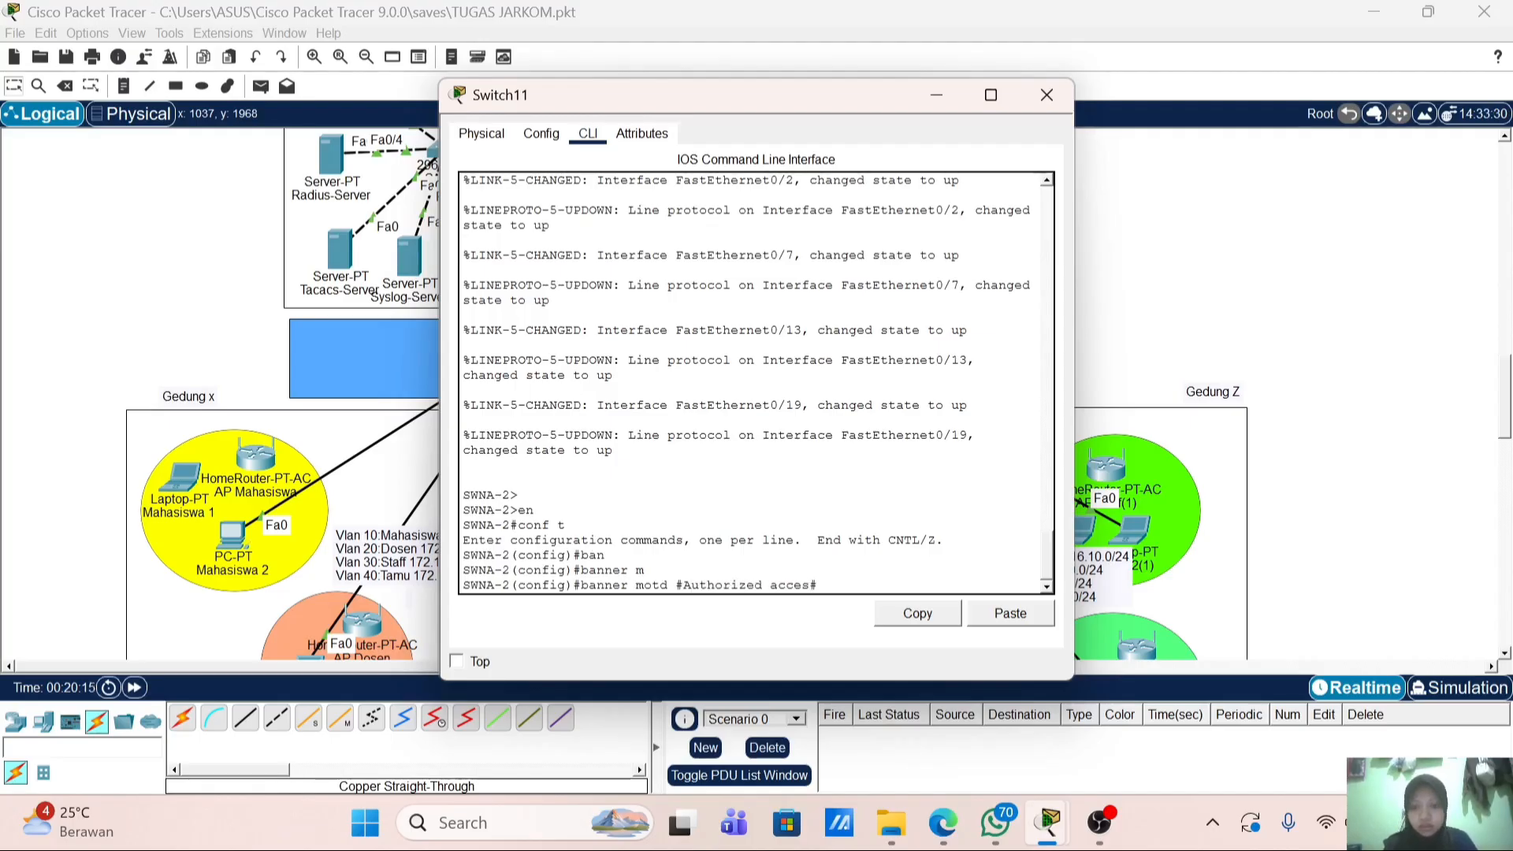
text(nly)
key(Return)
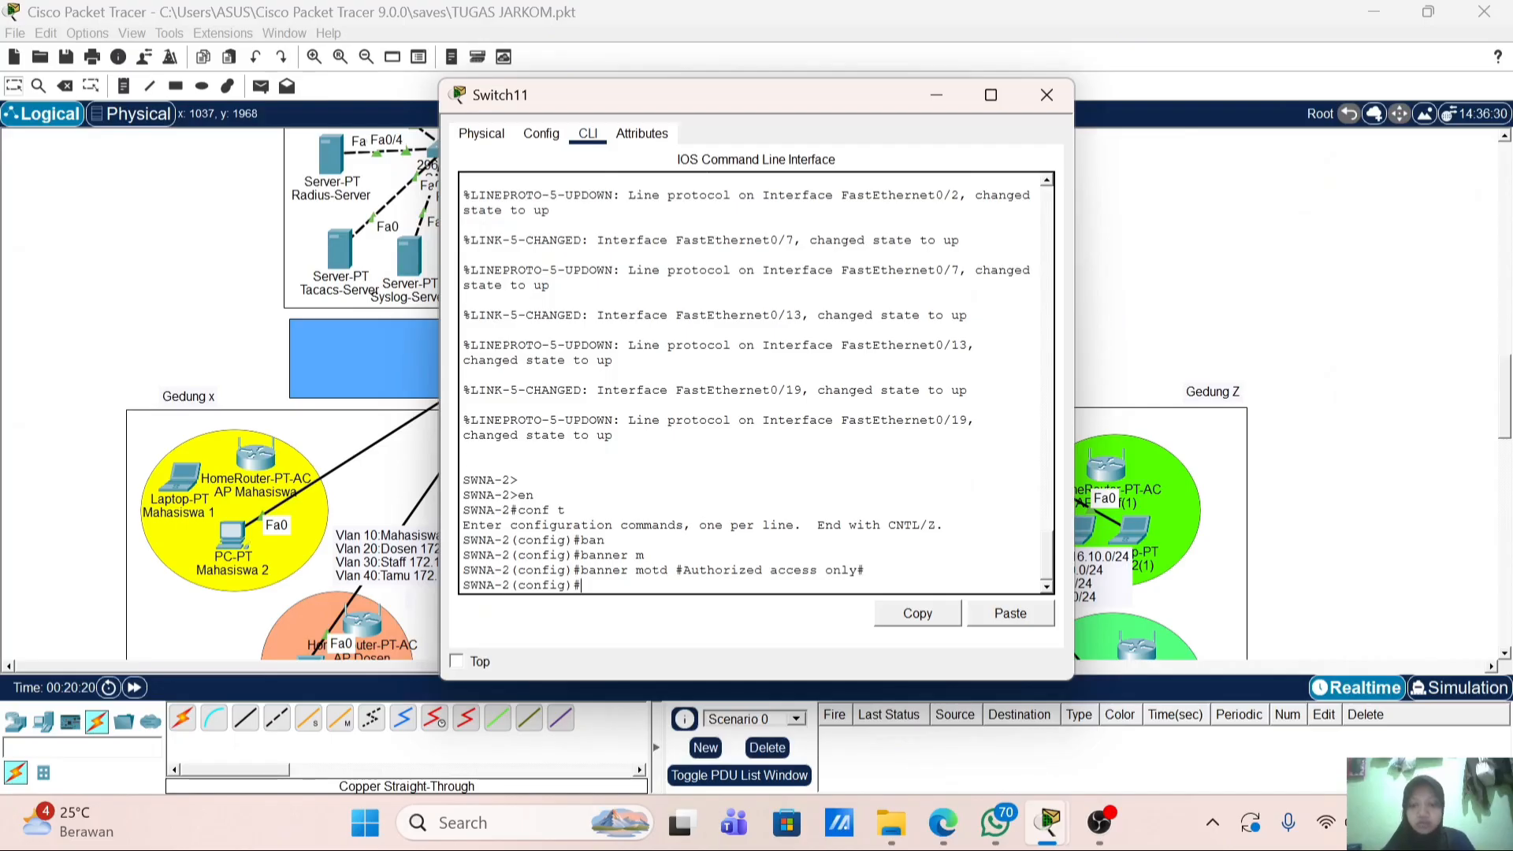
Step: Create user admin with privilege 15 and a secret password
text(us)
key(Tab)
text(admin p)
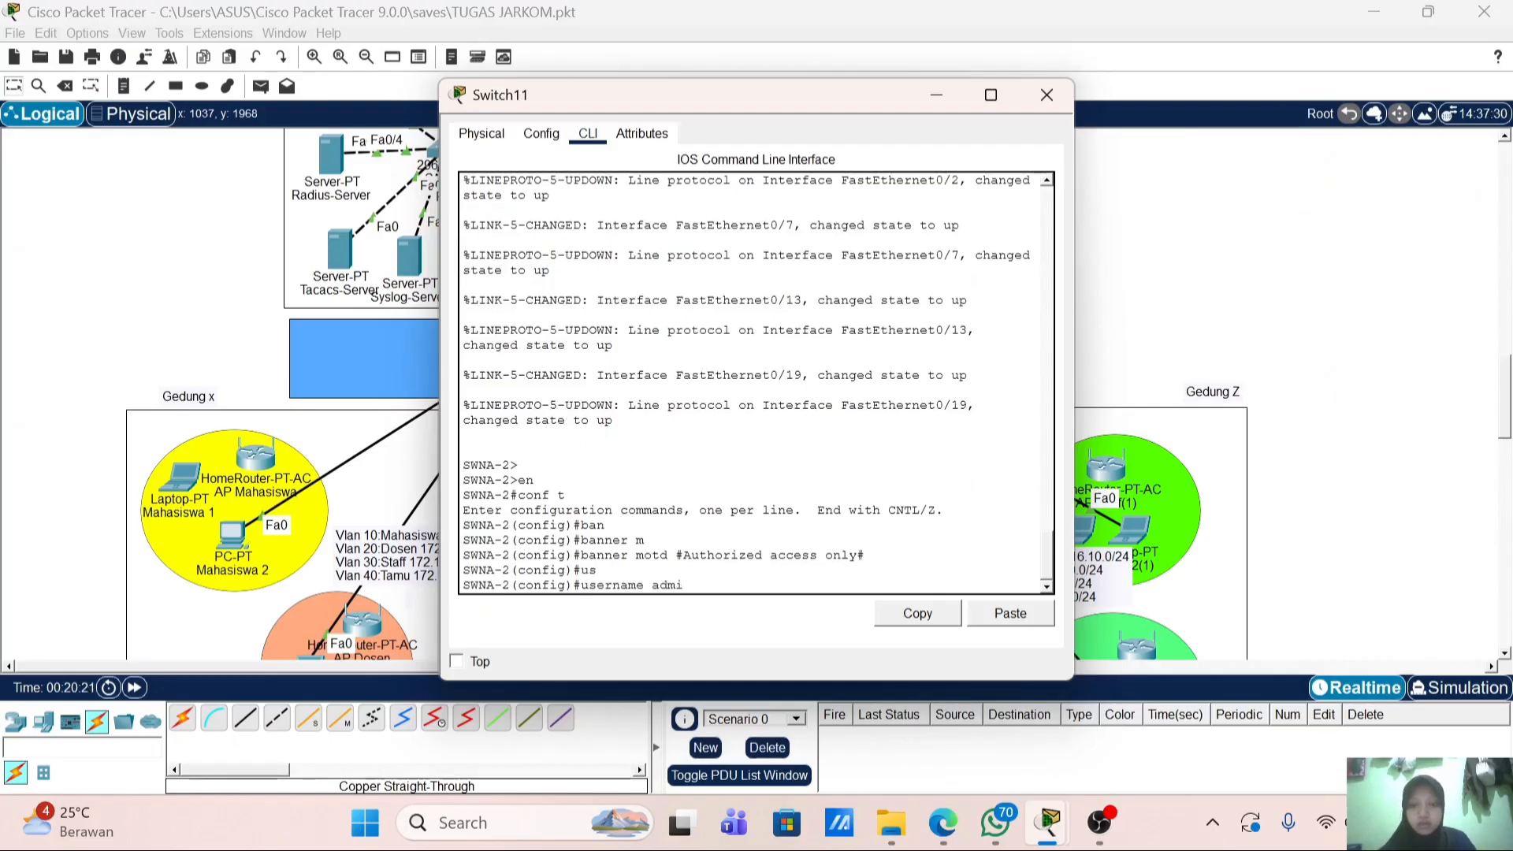
key(Tab)
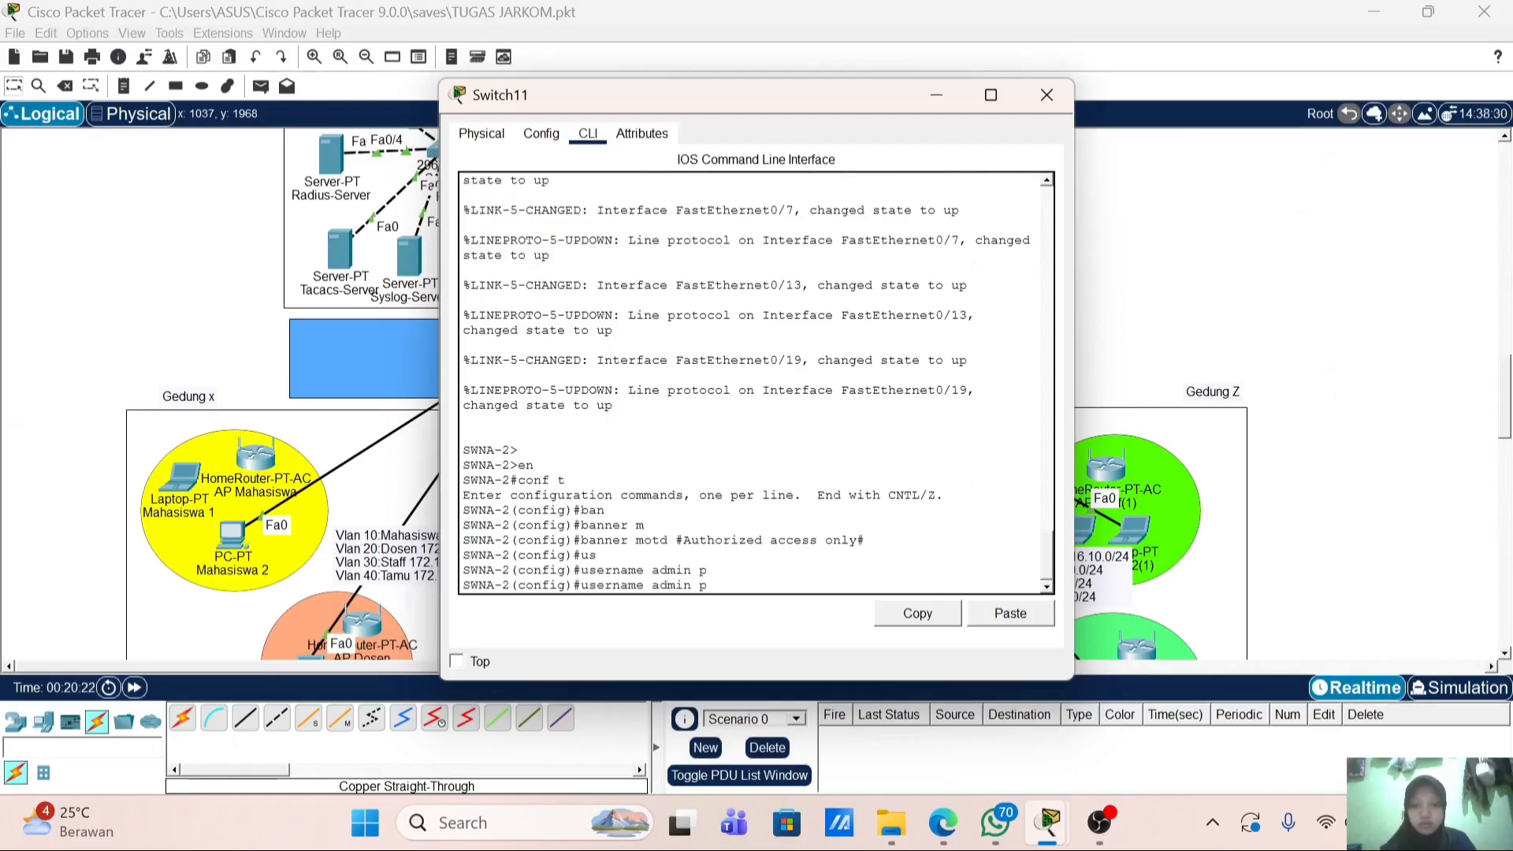
key(BackSpace)
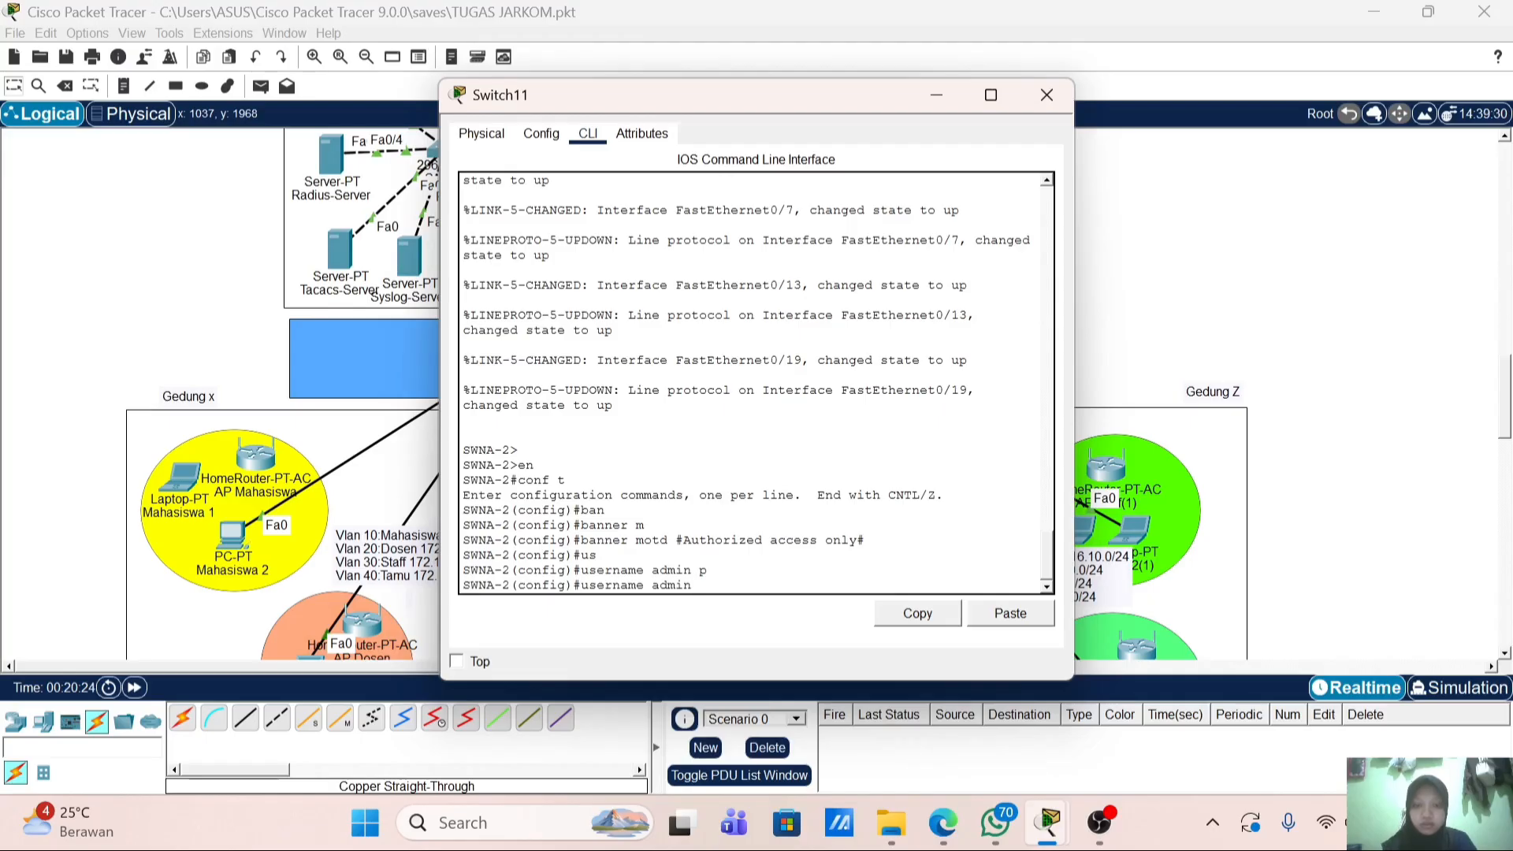
text(pr)
key(Tab)
text(15)
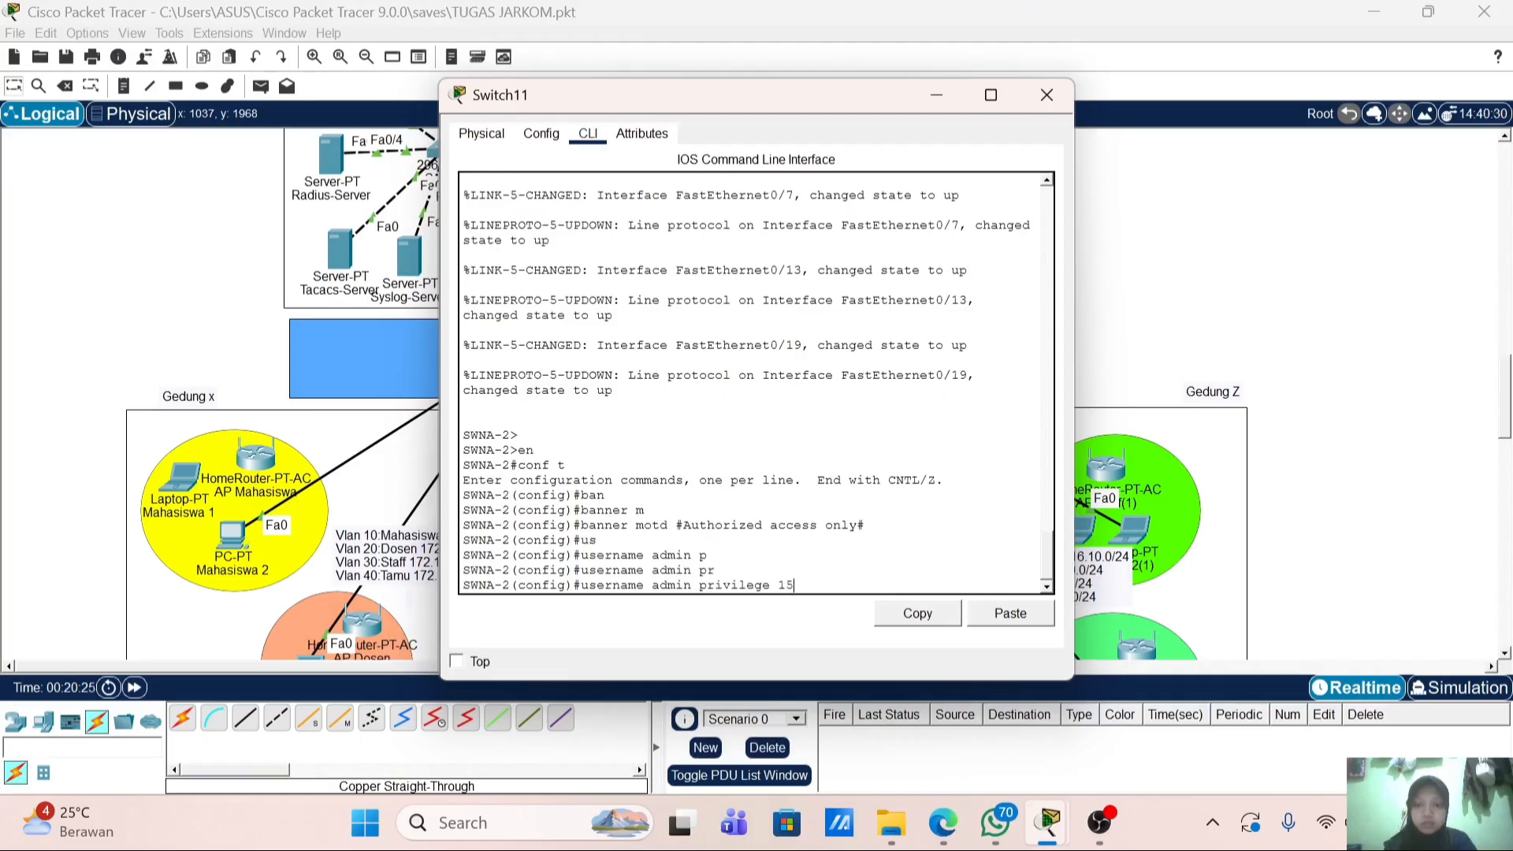
text( s)
key(Tab)
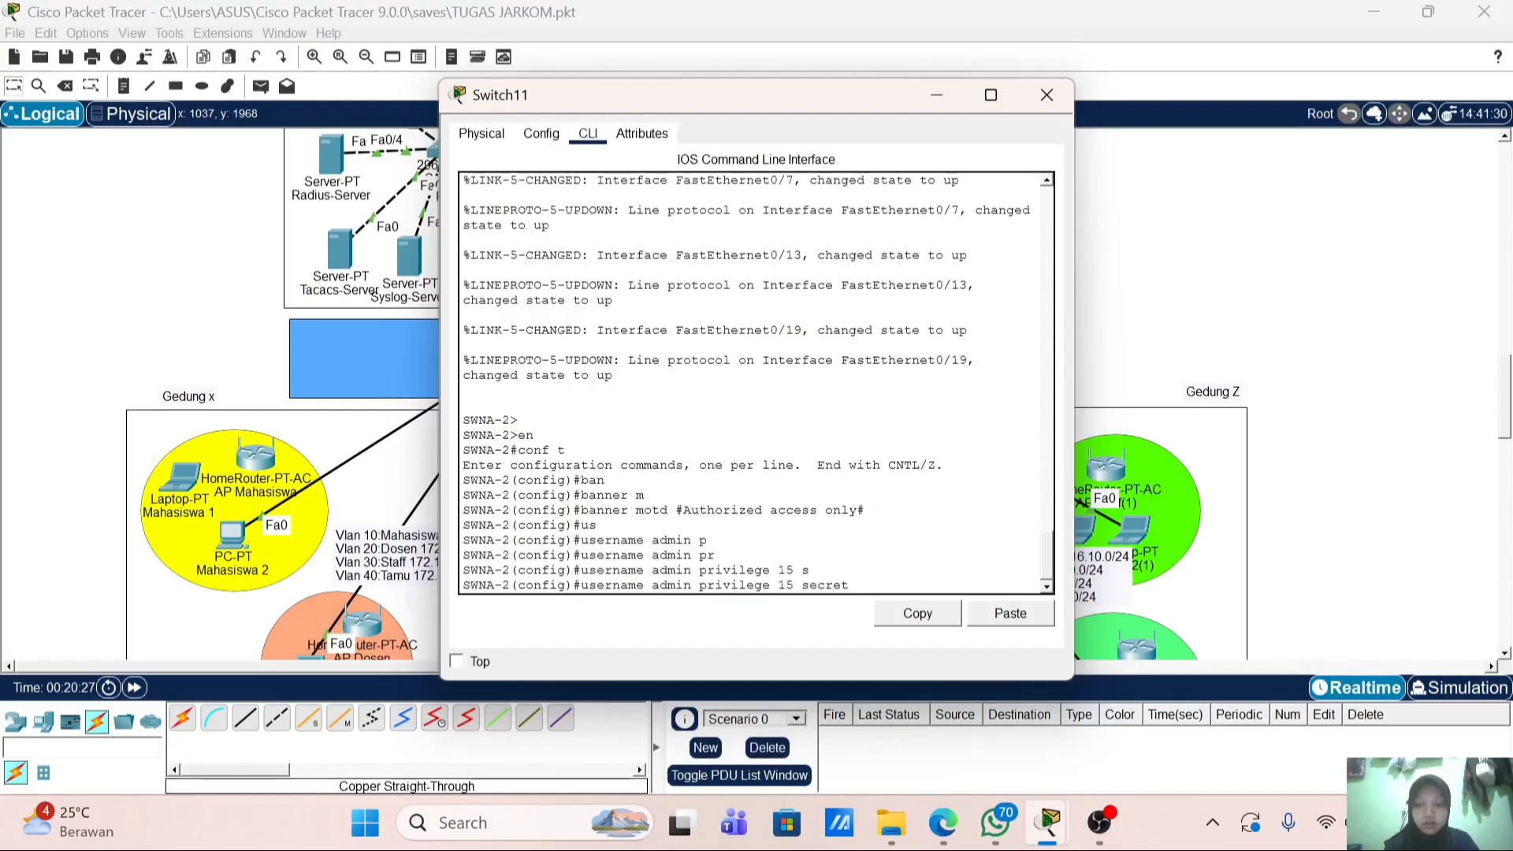
text(admin123)
key(Return)
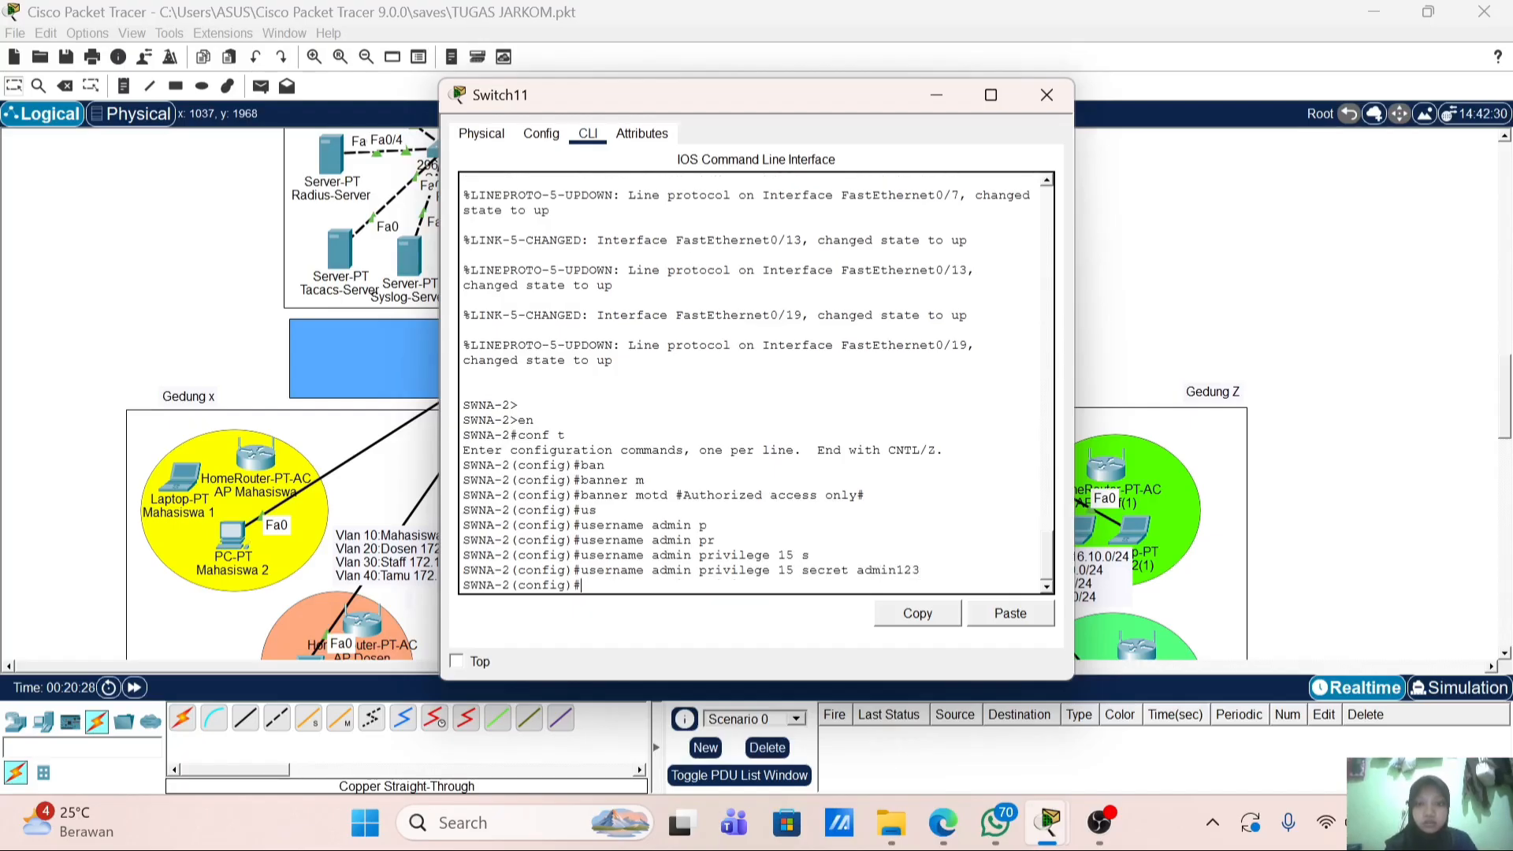
Step: Attempt to generate 1024-bit RSA keys with crypto key generate rsa
text(cr)
key(Tab)
text(k)
key(Tab)
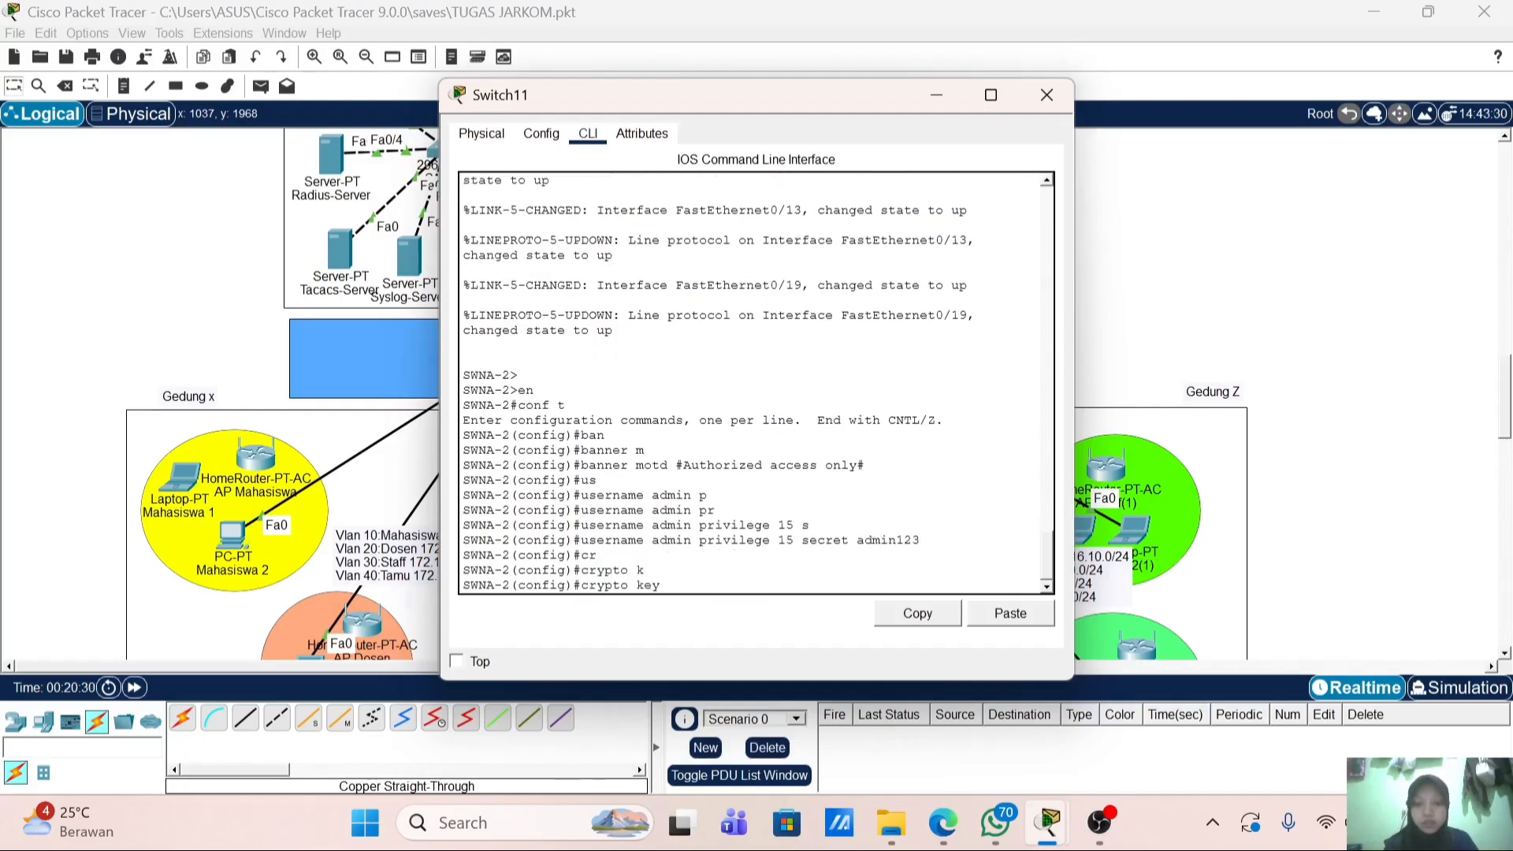
text(g)
key(Tab)
text(r)
key(Tab)
key(Return)
text(ig)#1)
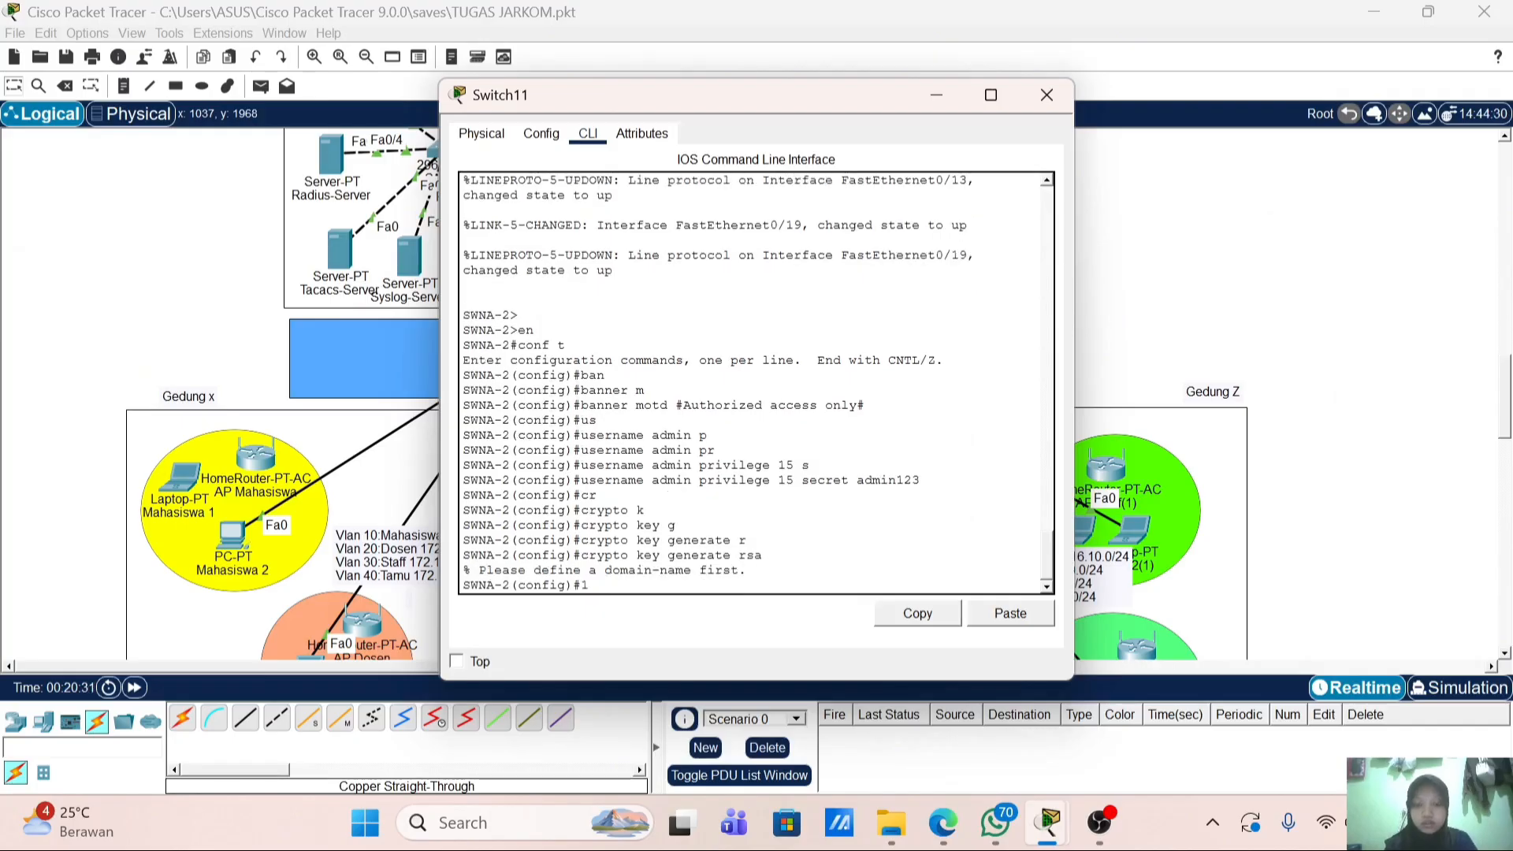
text(024)
key(Return)
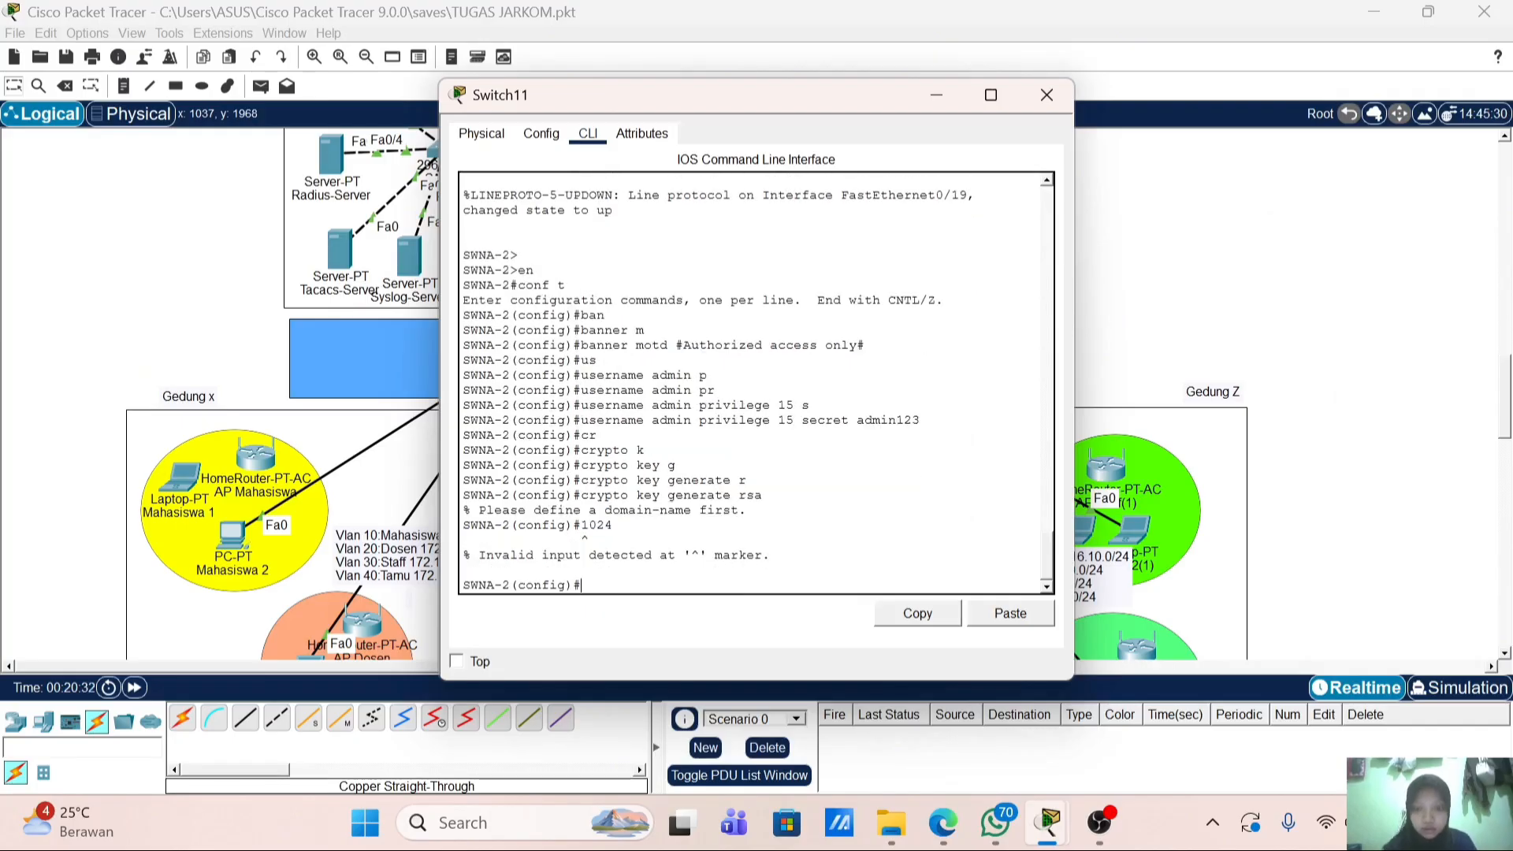
Step: Set the IP domain name to polinela.local and generate 1024-bit RSA keys
key(Up)
key(Up)
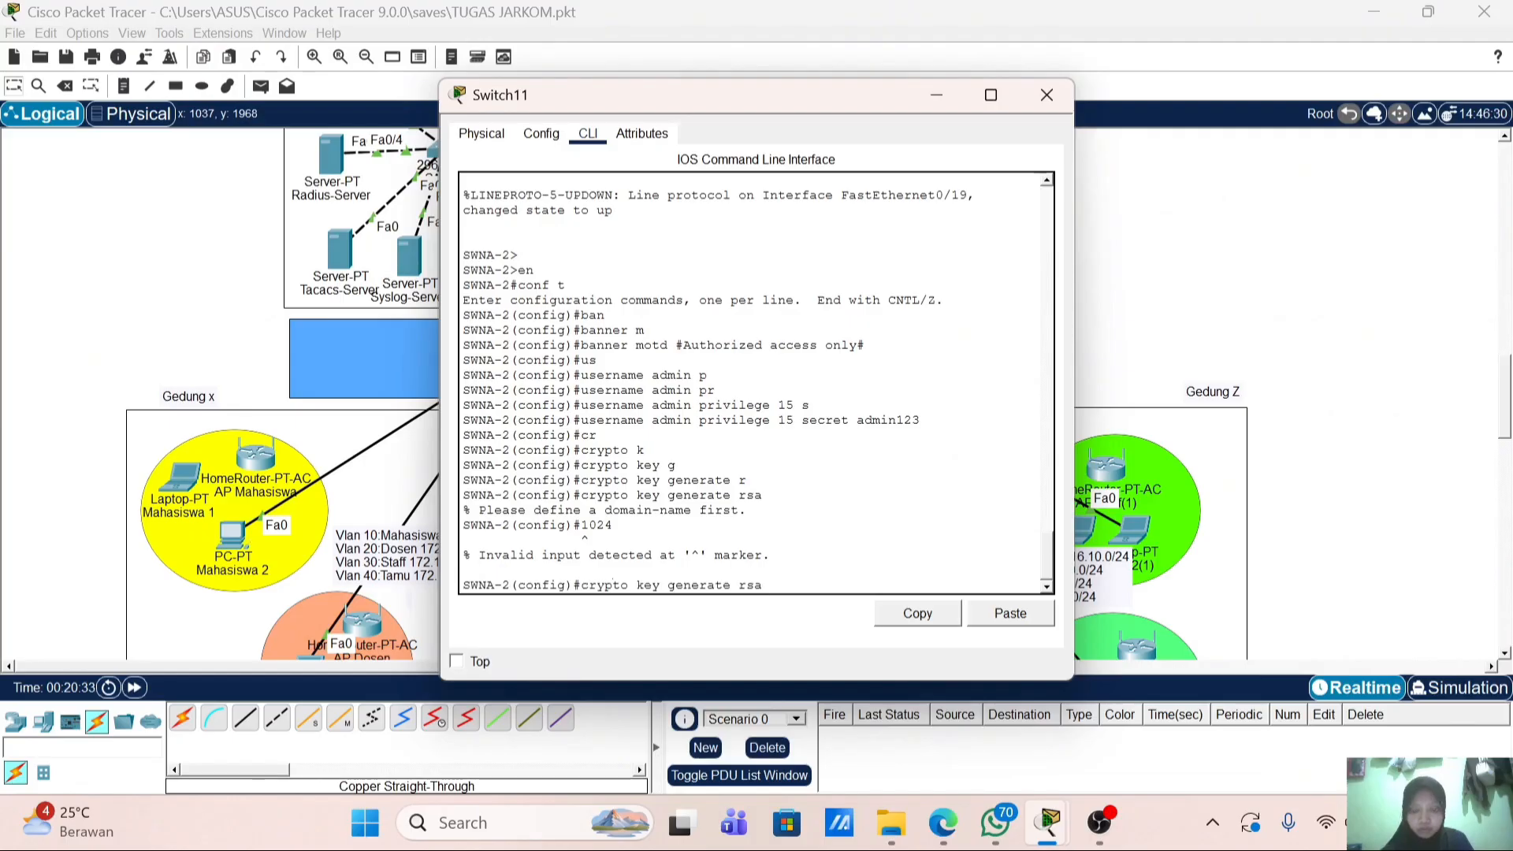
key(Down)
key(Down)
text(ip dom)
key(Tab)
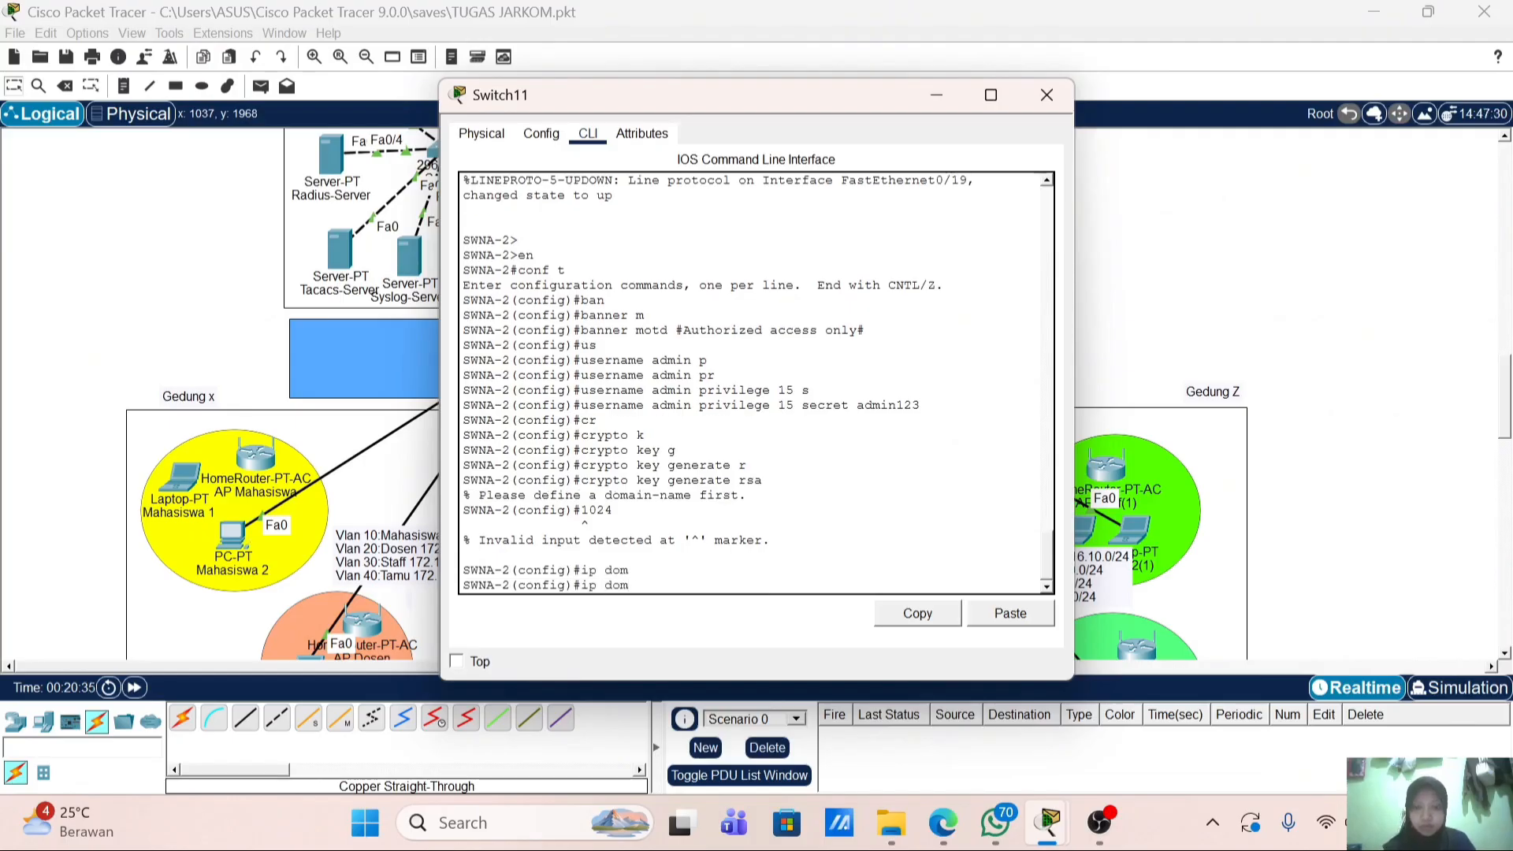
text(ain-name p)
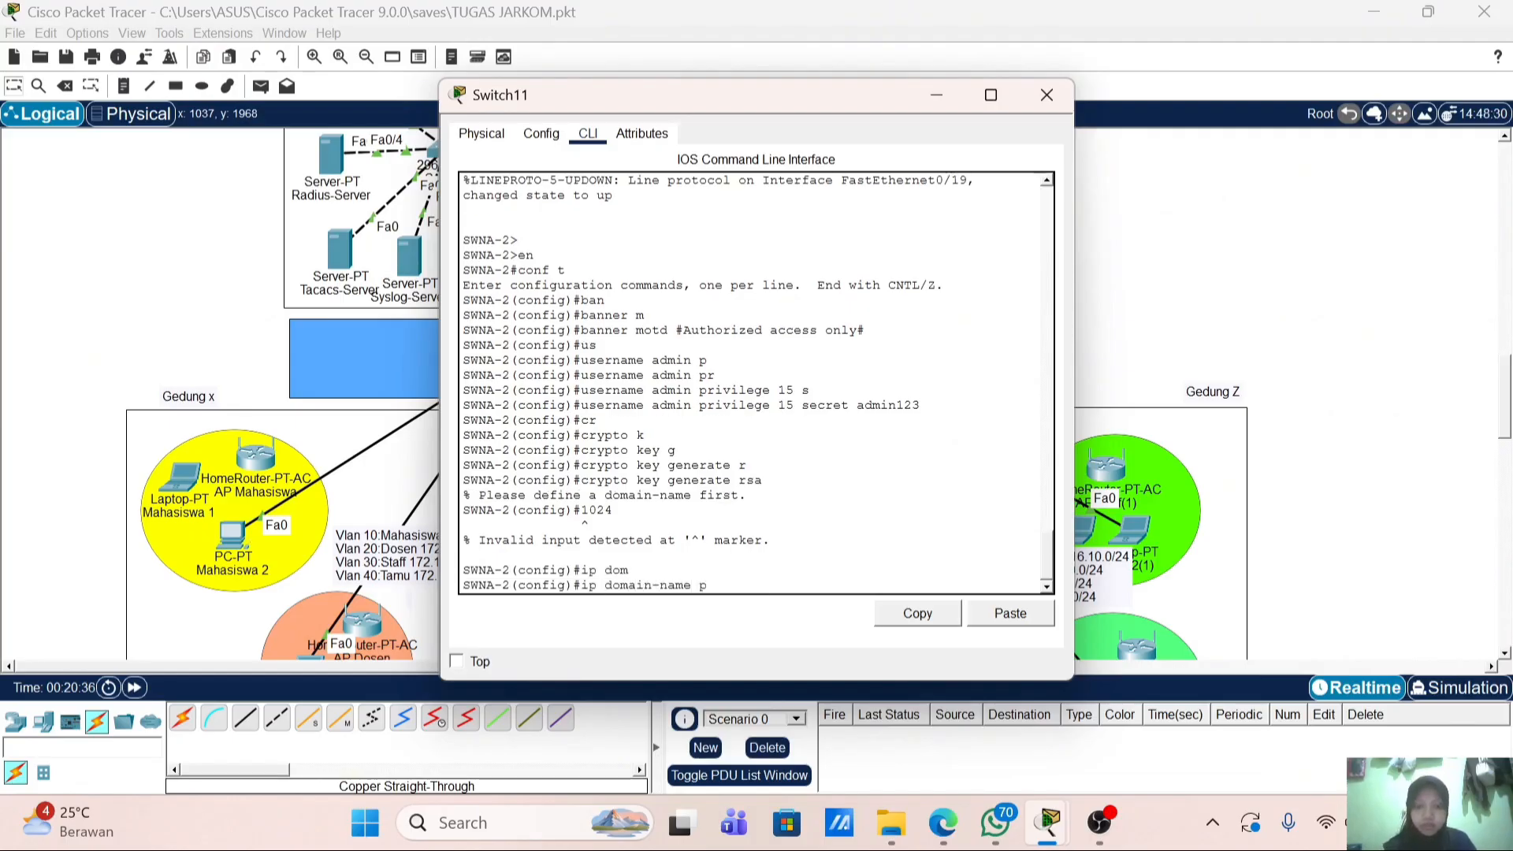
text(olinela.local)
key(Return)
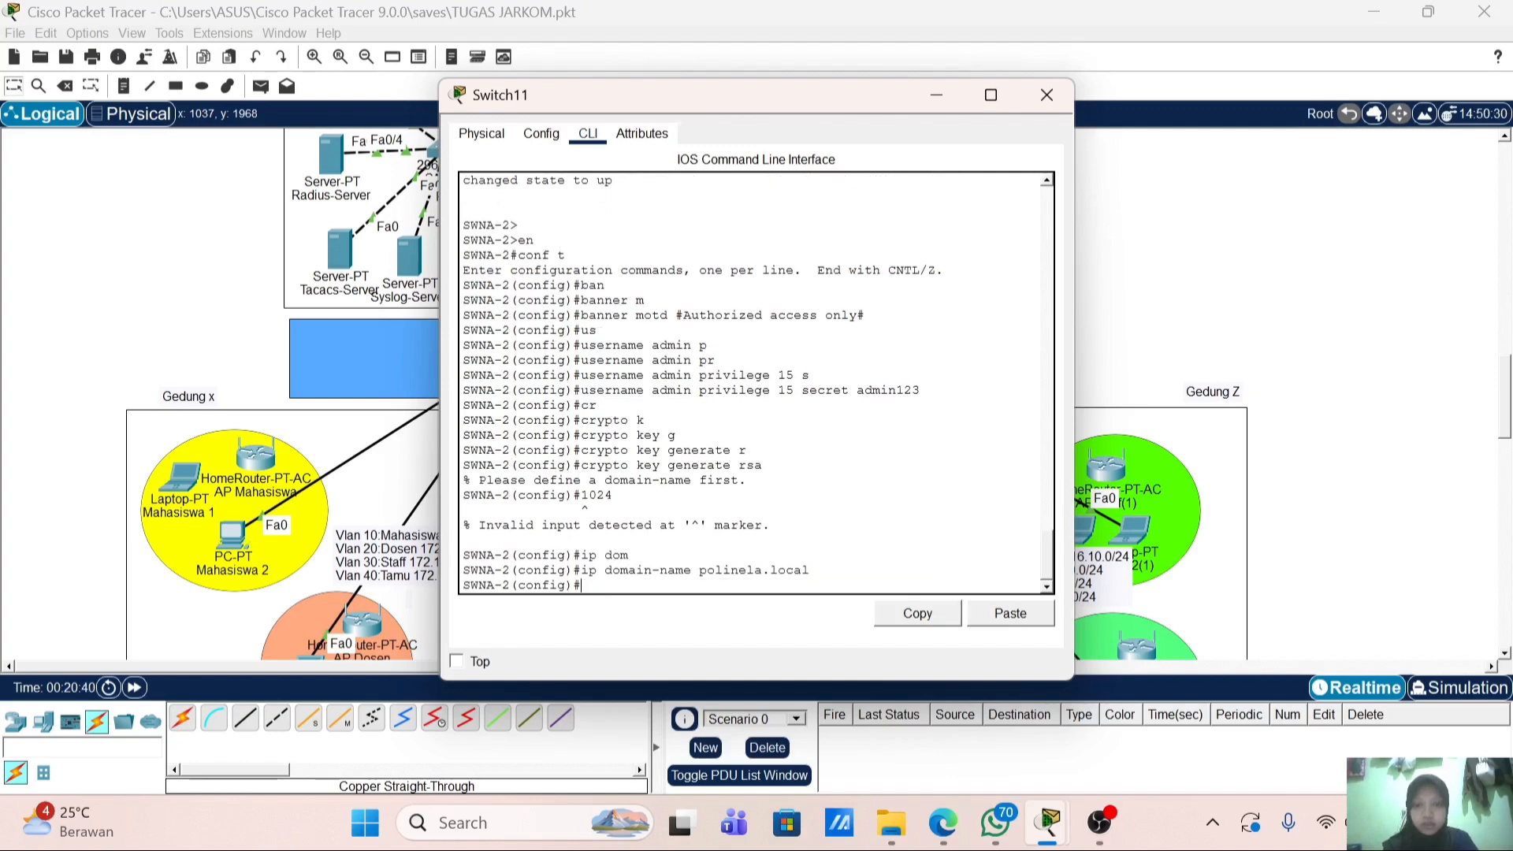
key(Up)
key(Up)
key(Up)
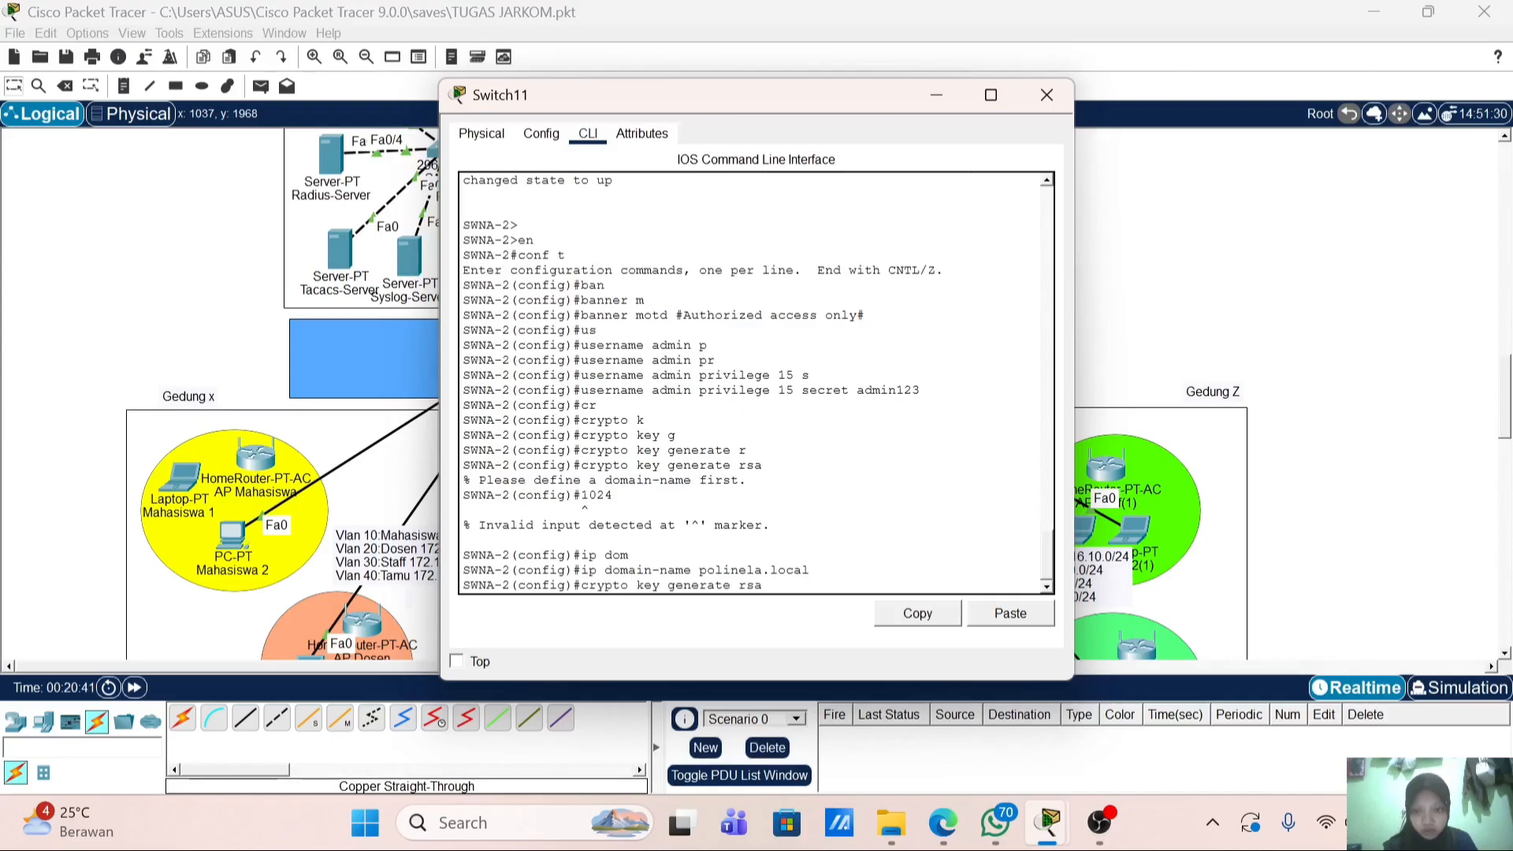
key(Return)
text(1024)
key(Return)
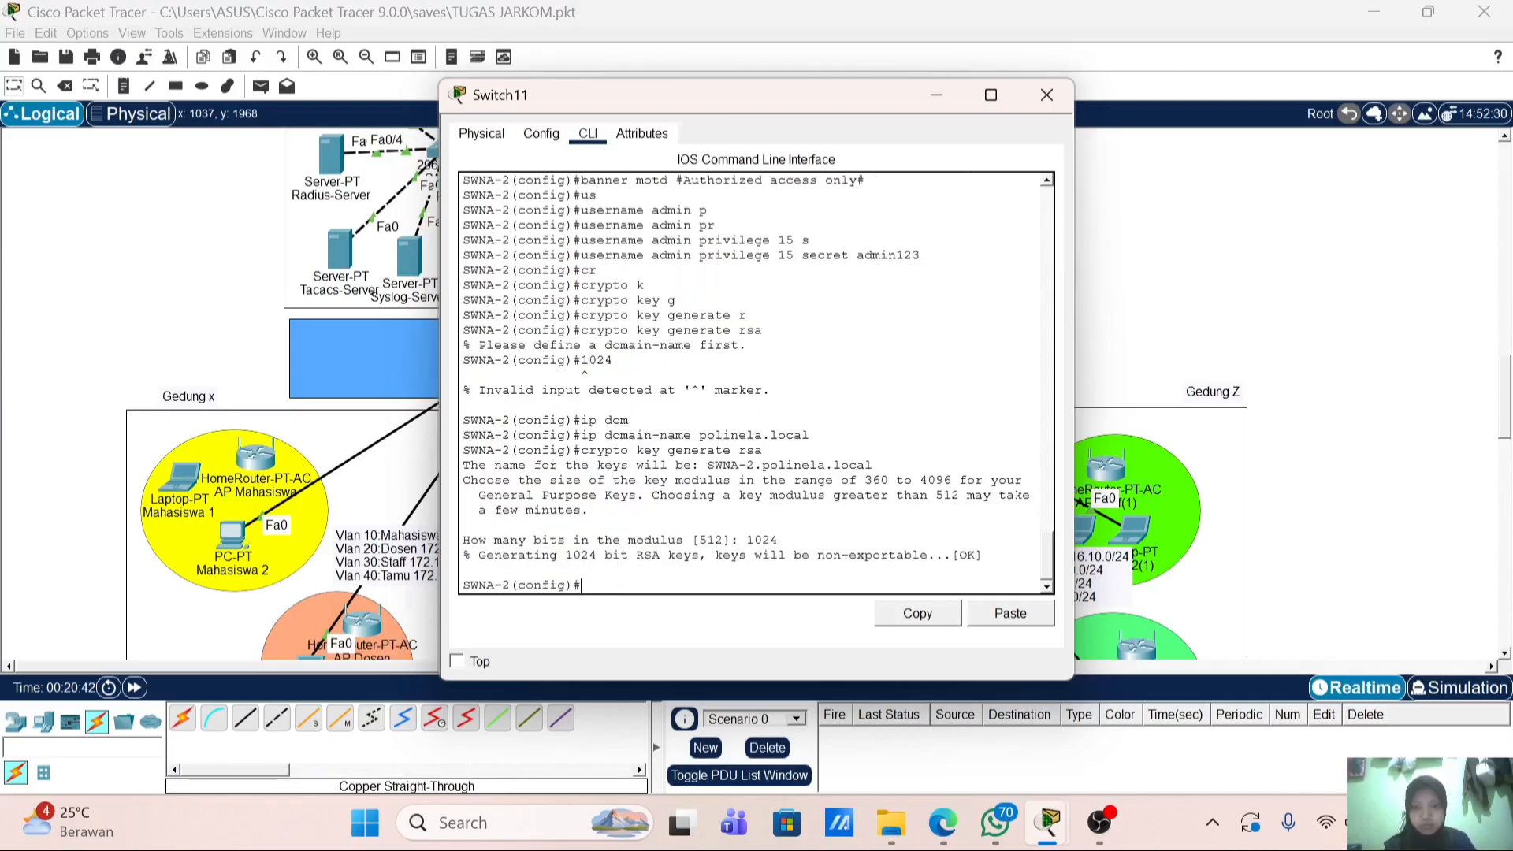
Step: Set SSH to version 2 on the switch
text(ip ssh bbe)
key(Return)
key(Up)
key(BackSpace)
key(BackSpace)
key(BackSpace)
text(v)
key(Tab)
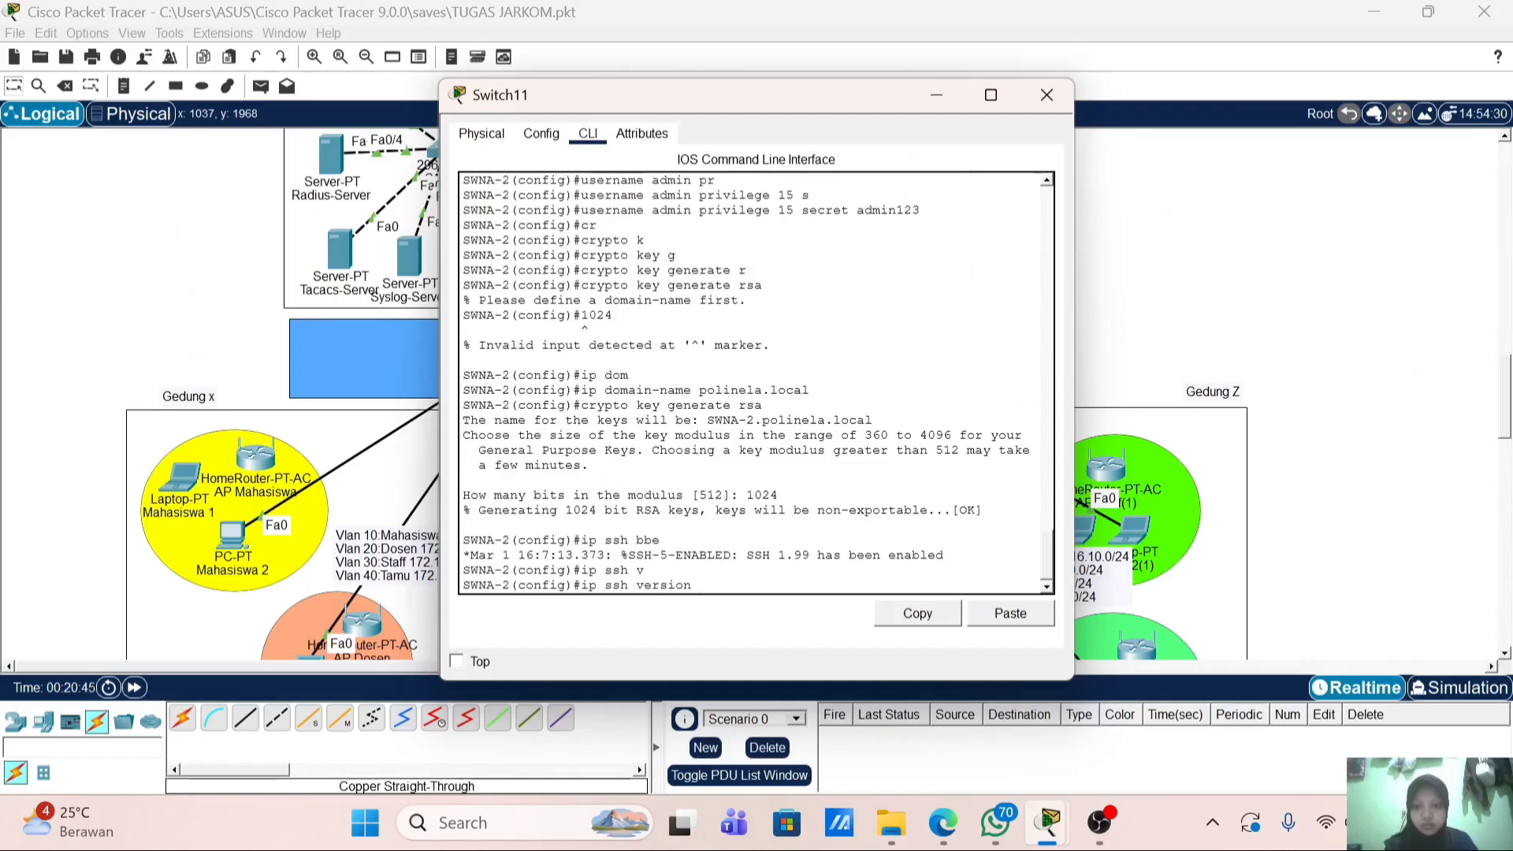
text(2)
key(Return)
Step: On vty lines 0–4, allow only SSH with transport input ssh
text(lin)
key(Tab)
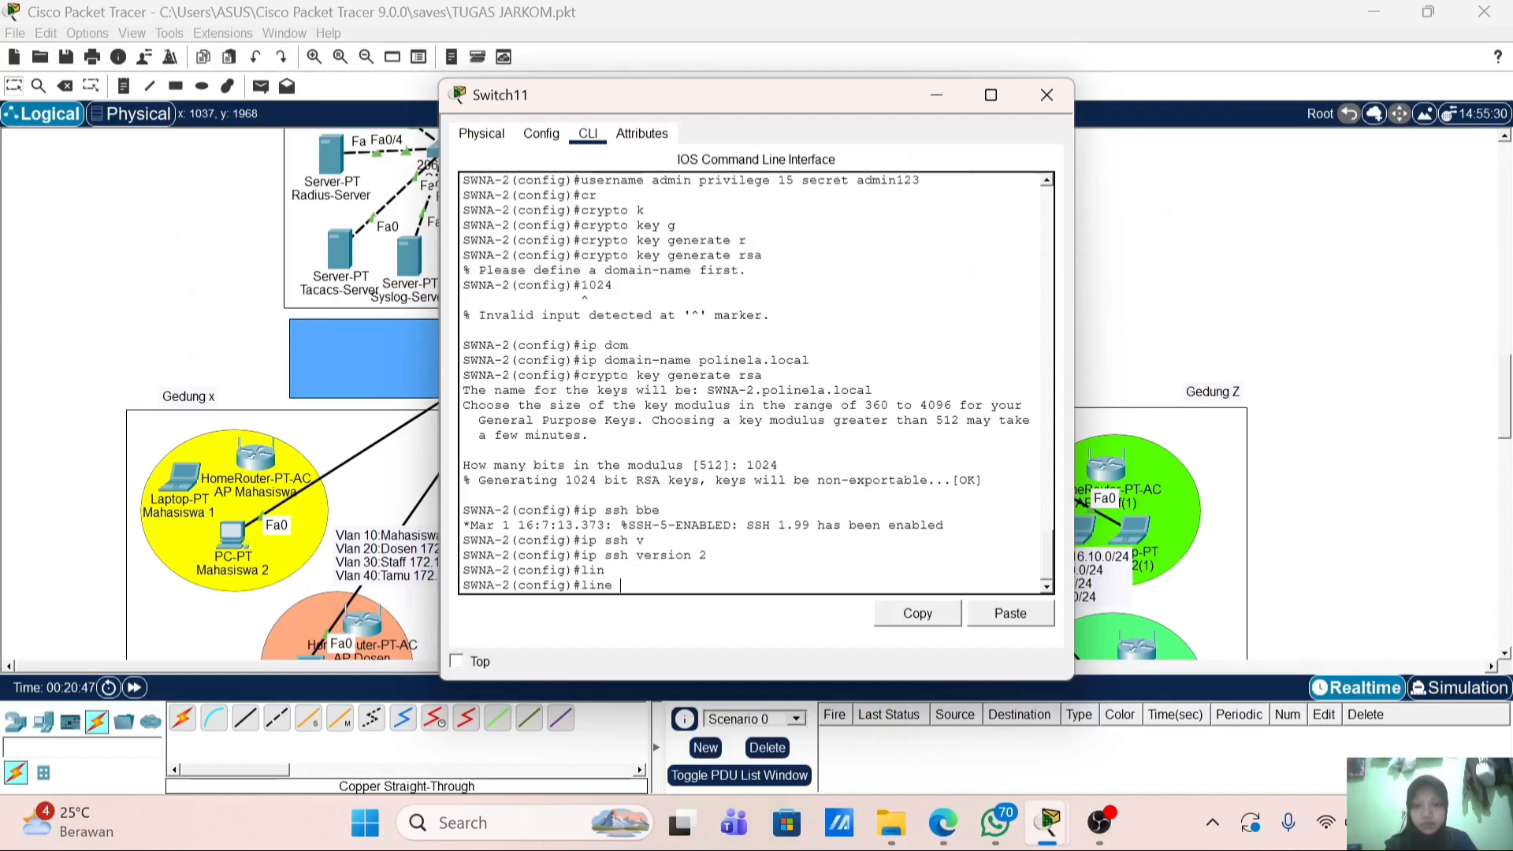
text(vt)
key(Tab)
text(0 4)
key(Return)
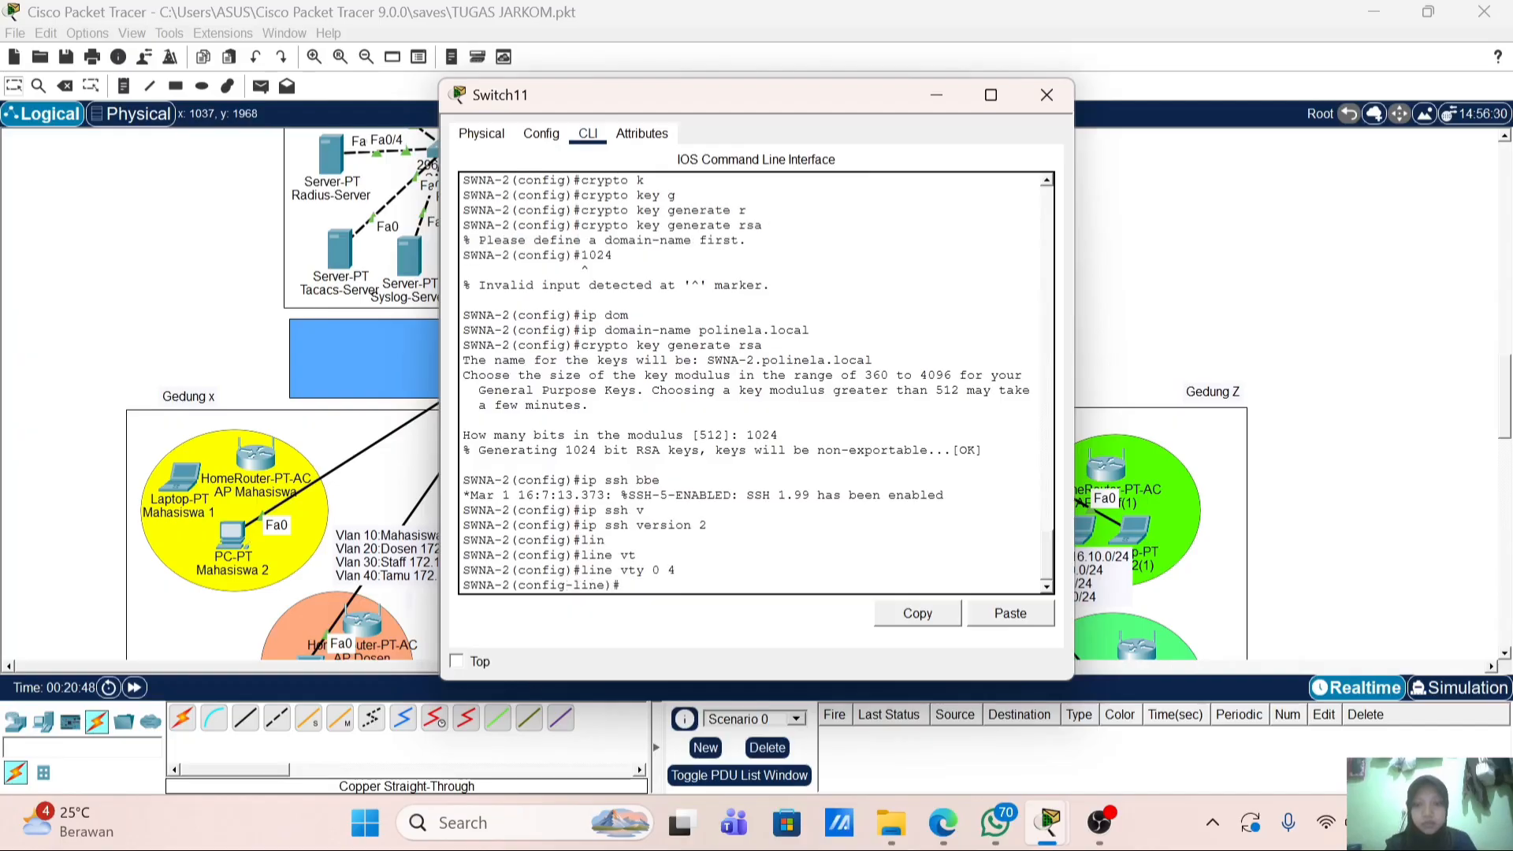
text(tr)
key(Tab)
text(i)
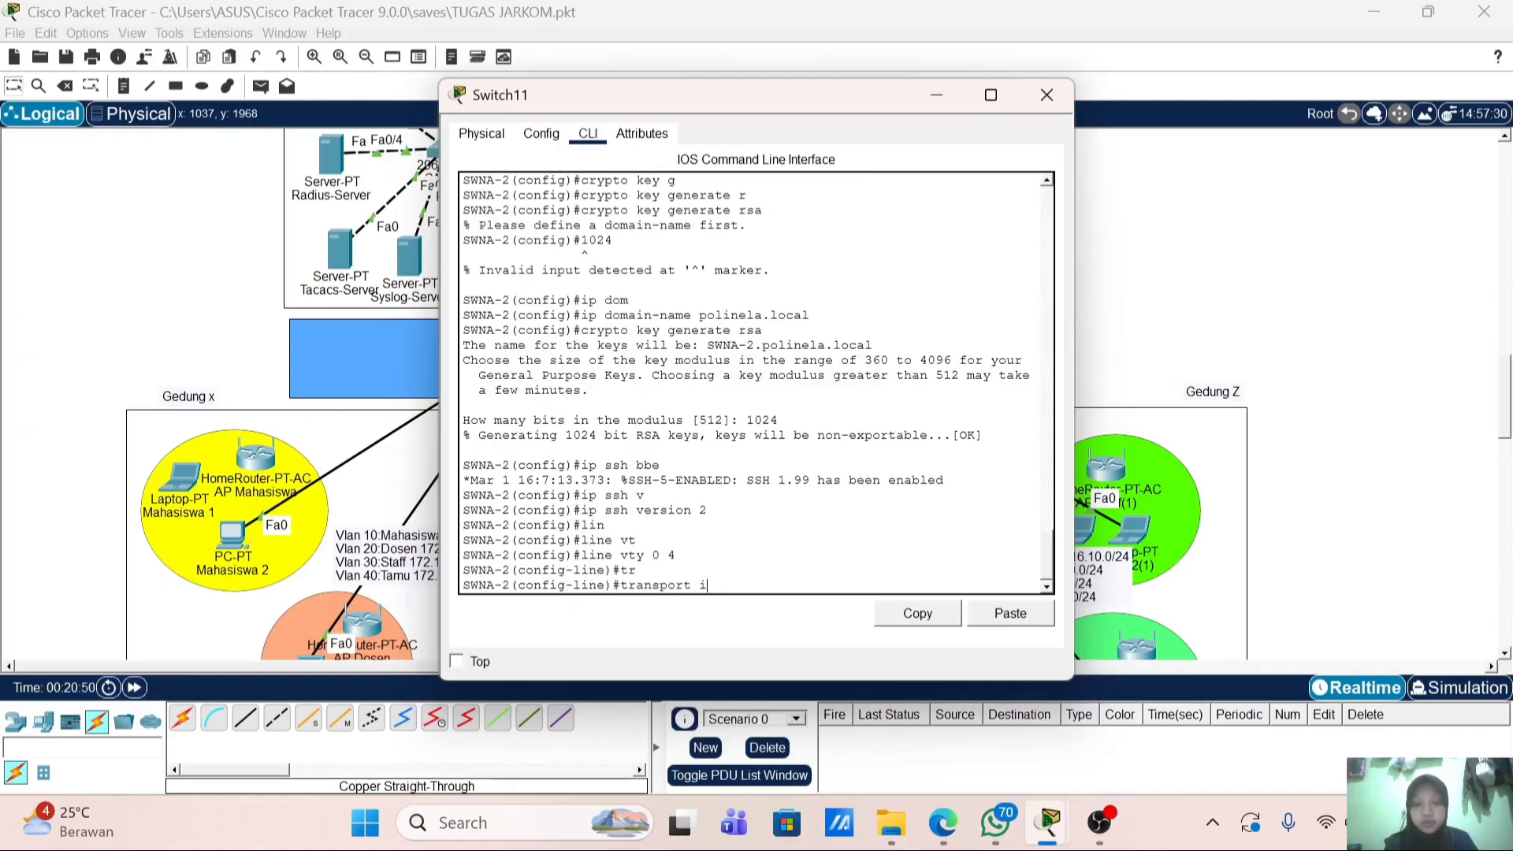
text(hh)
key(Tab)
key(BackSpace)
key(BackSpace)
text(n)
key(Tab)
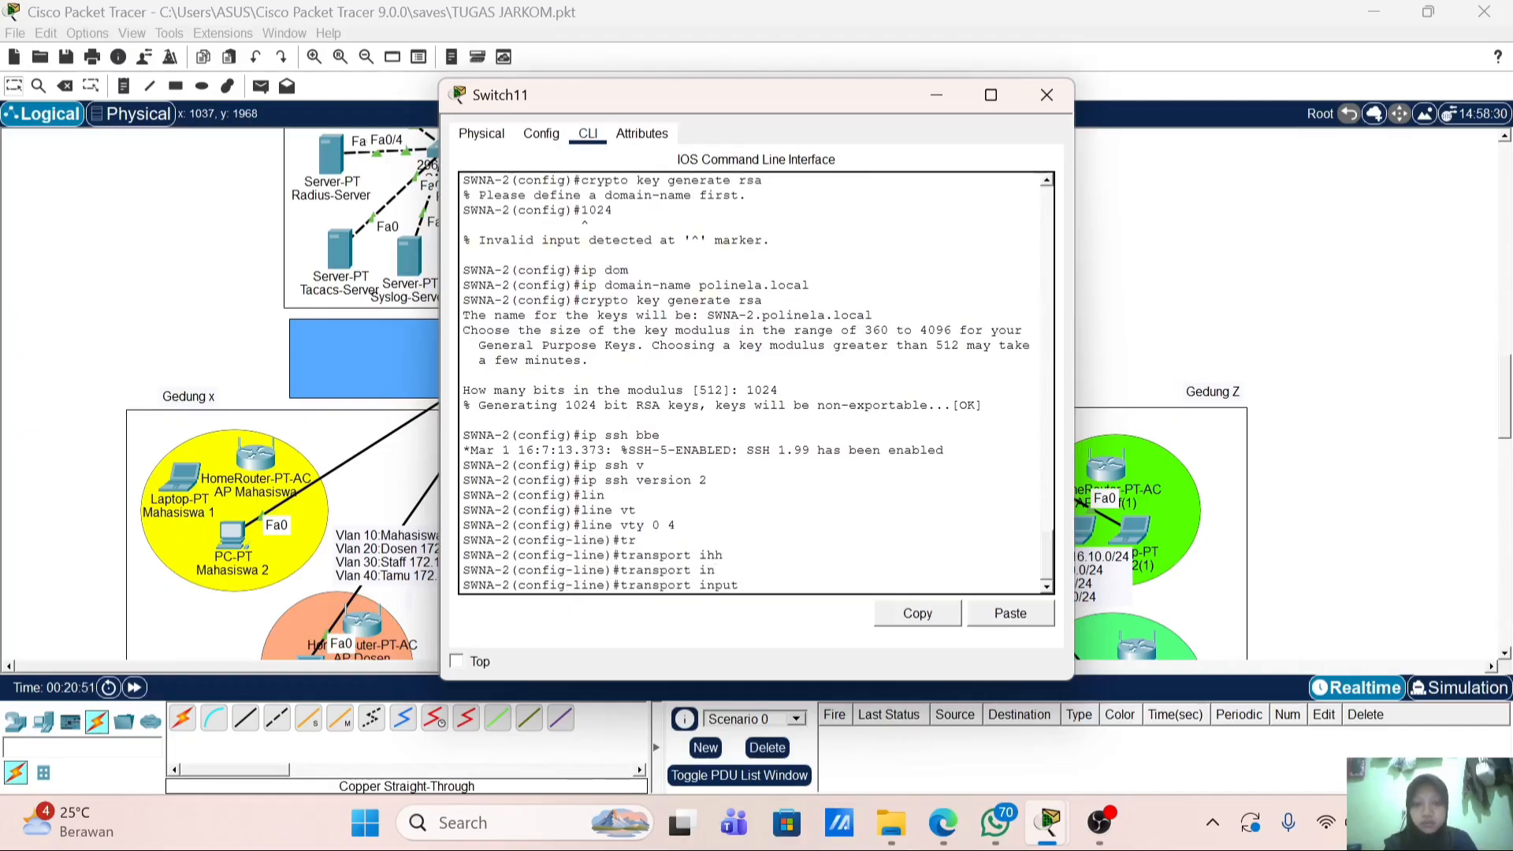
text(s)
key(Tab)
key(Return)
Step: Require login local on the vty lines and exit to global configuration
text(logi)
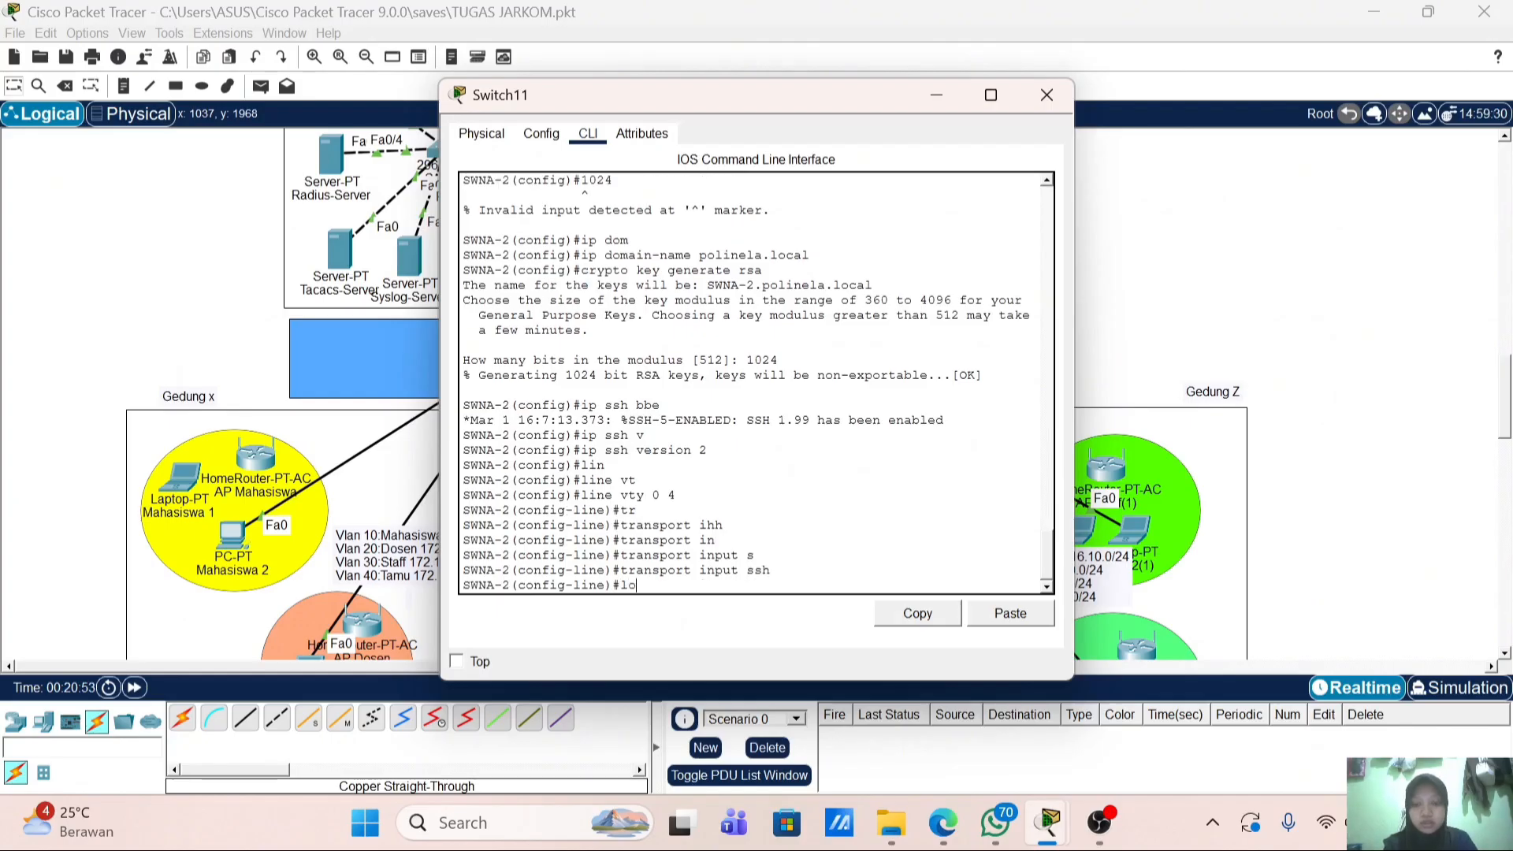
key(Tab)
text(loc)
key(Tab)
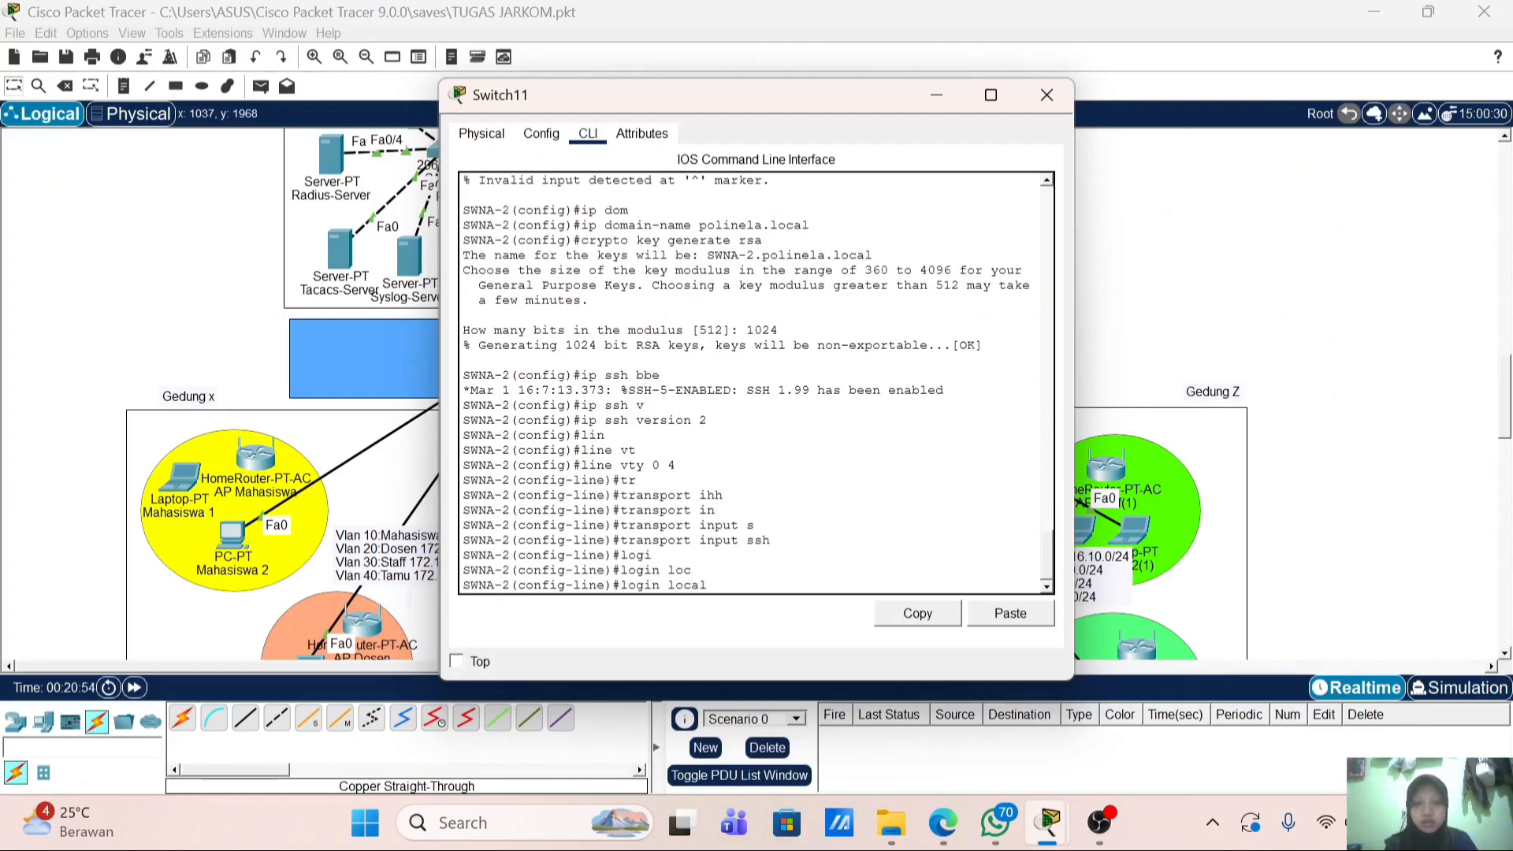
key(Return)
key(Return)
key(Return)
text(e)#end)
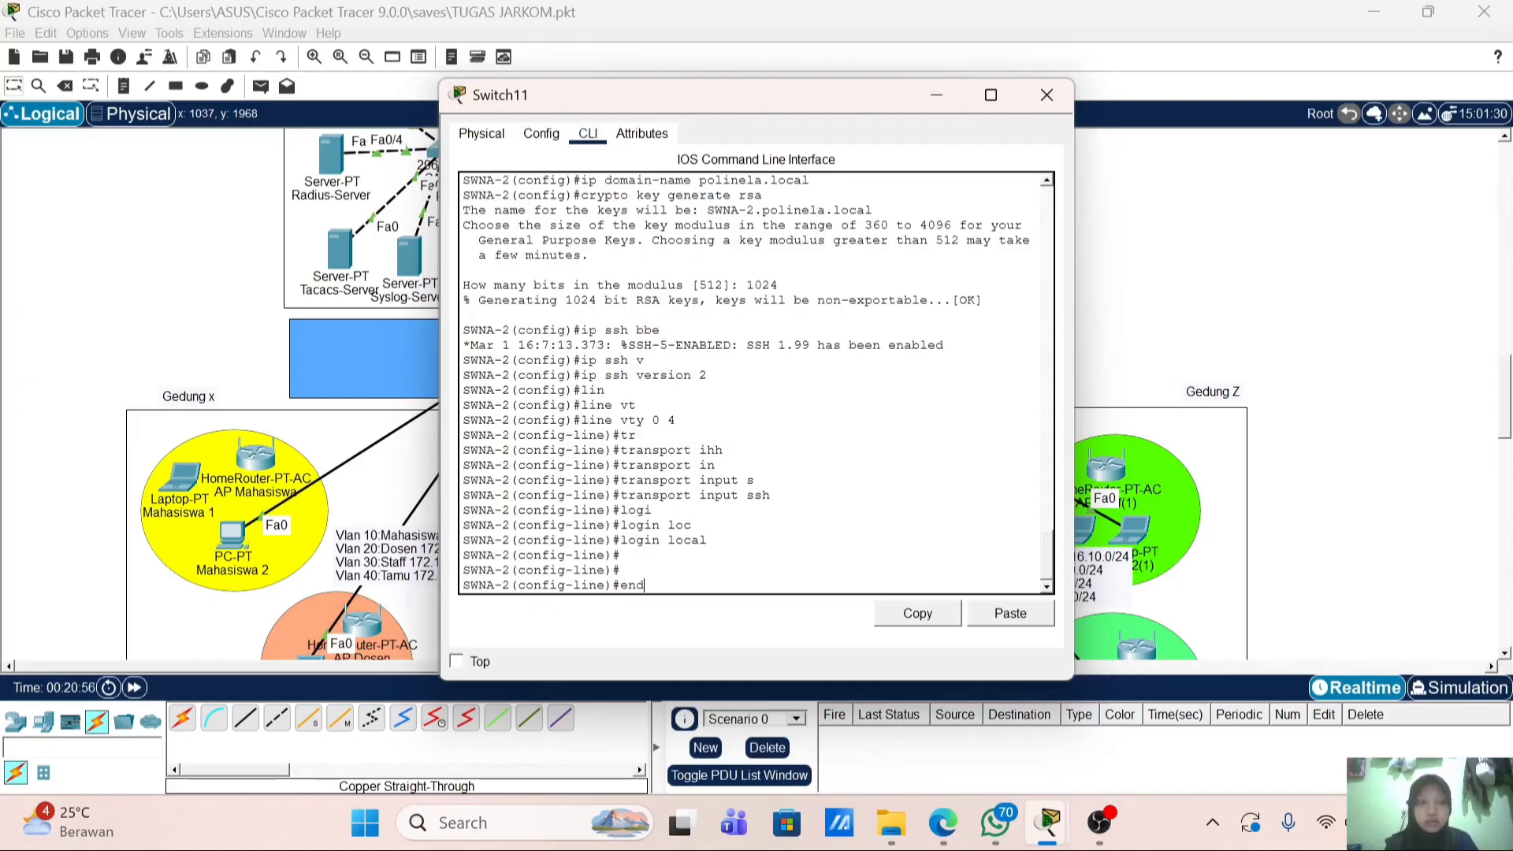
key(BackSpace)
text(x)
key(Return)
key(Return)
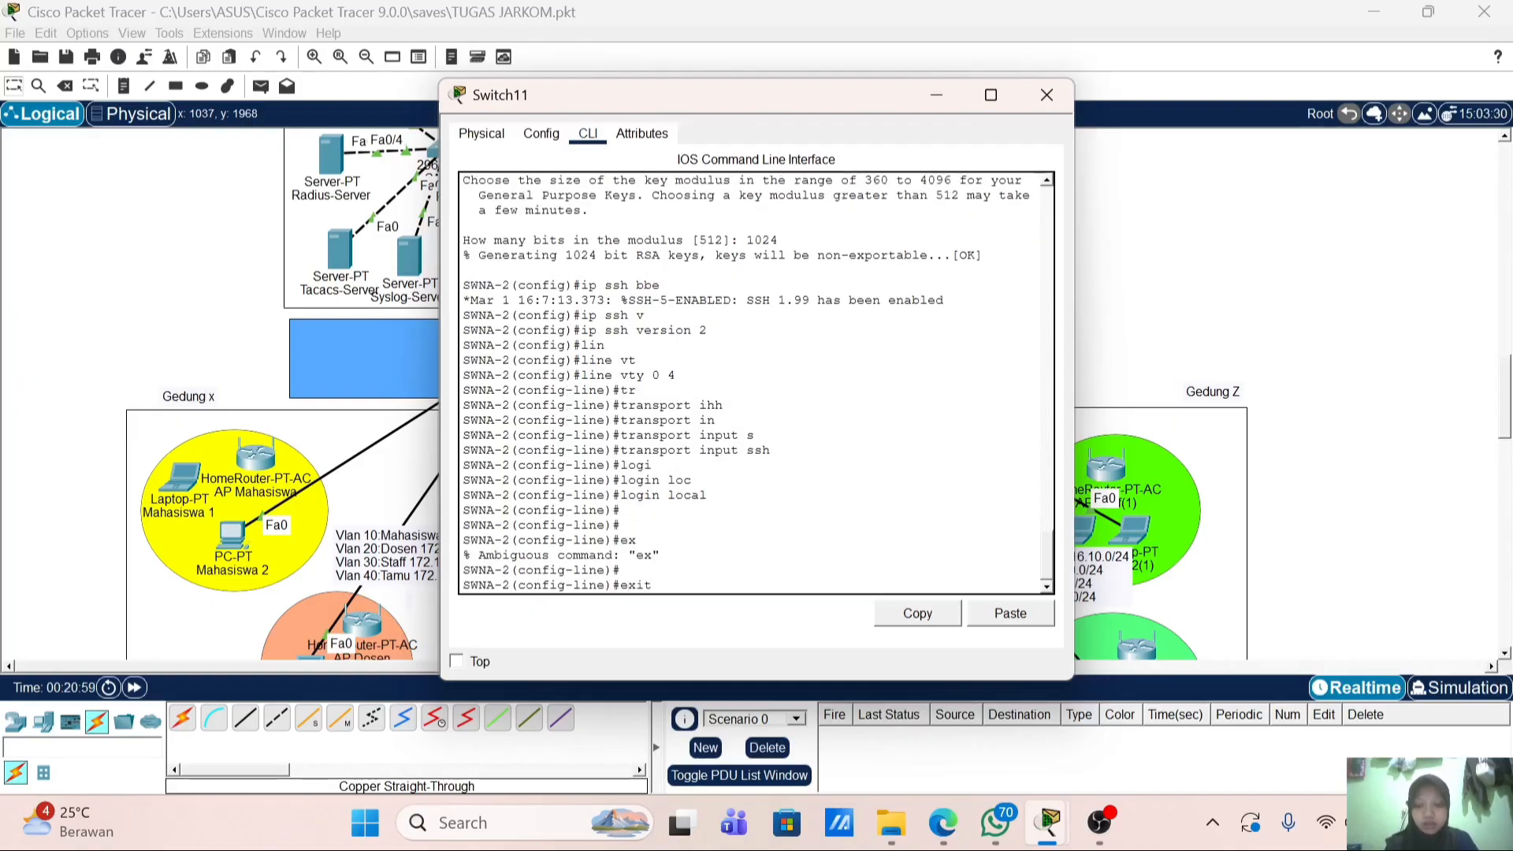
key(Return)
key(Return)
key(Return)
Step: Send the switch's logs to syslog server 20.20.1.40
text(logg)
key(Tab)
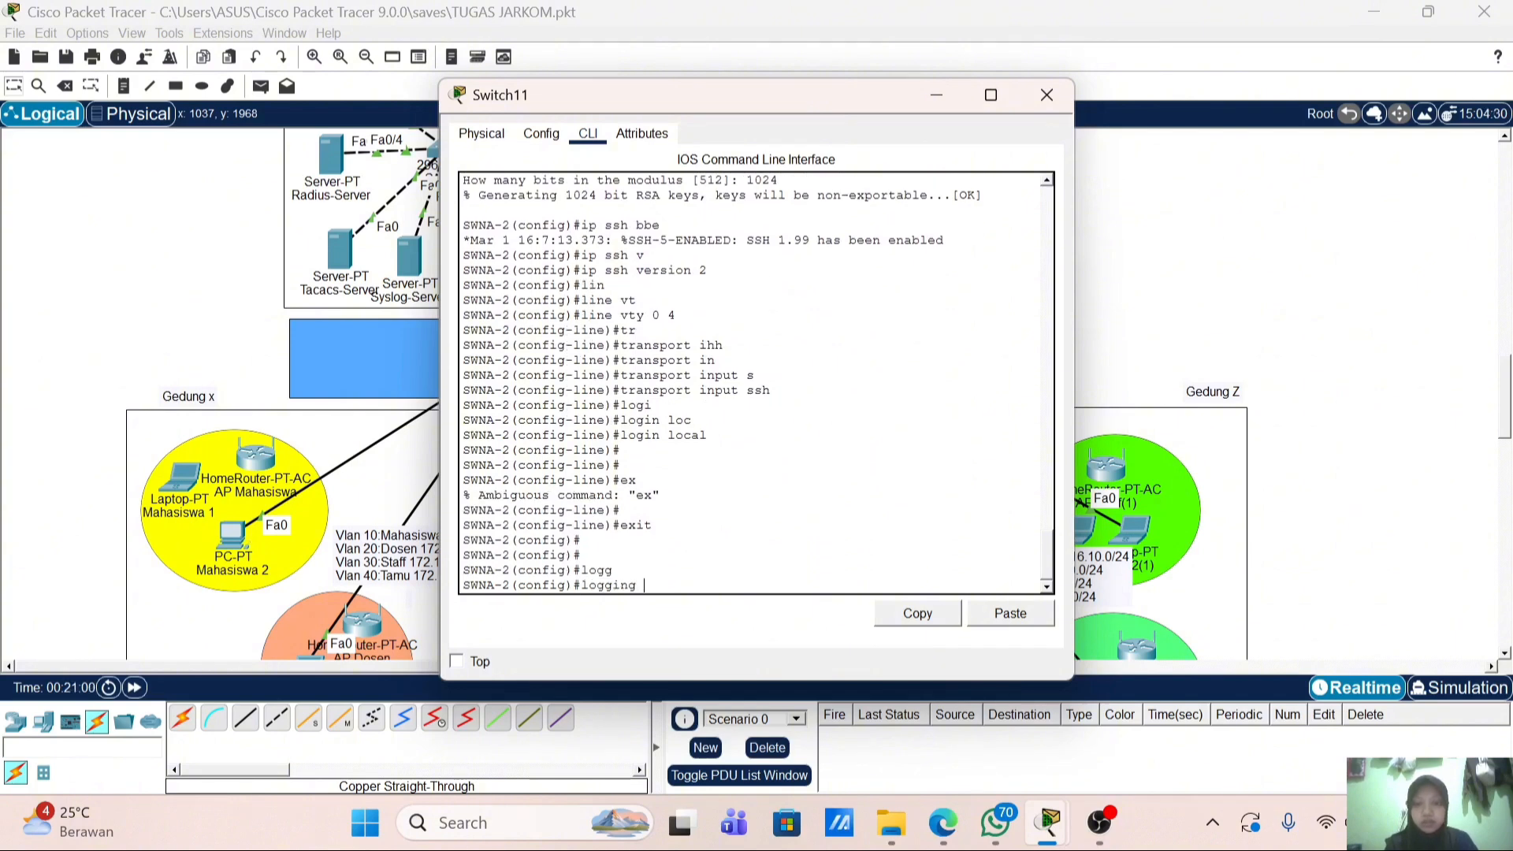
text(h)
key(Tab)
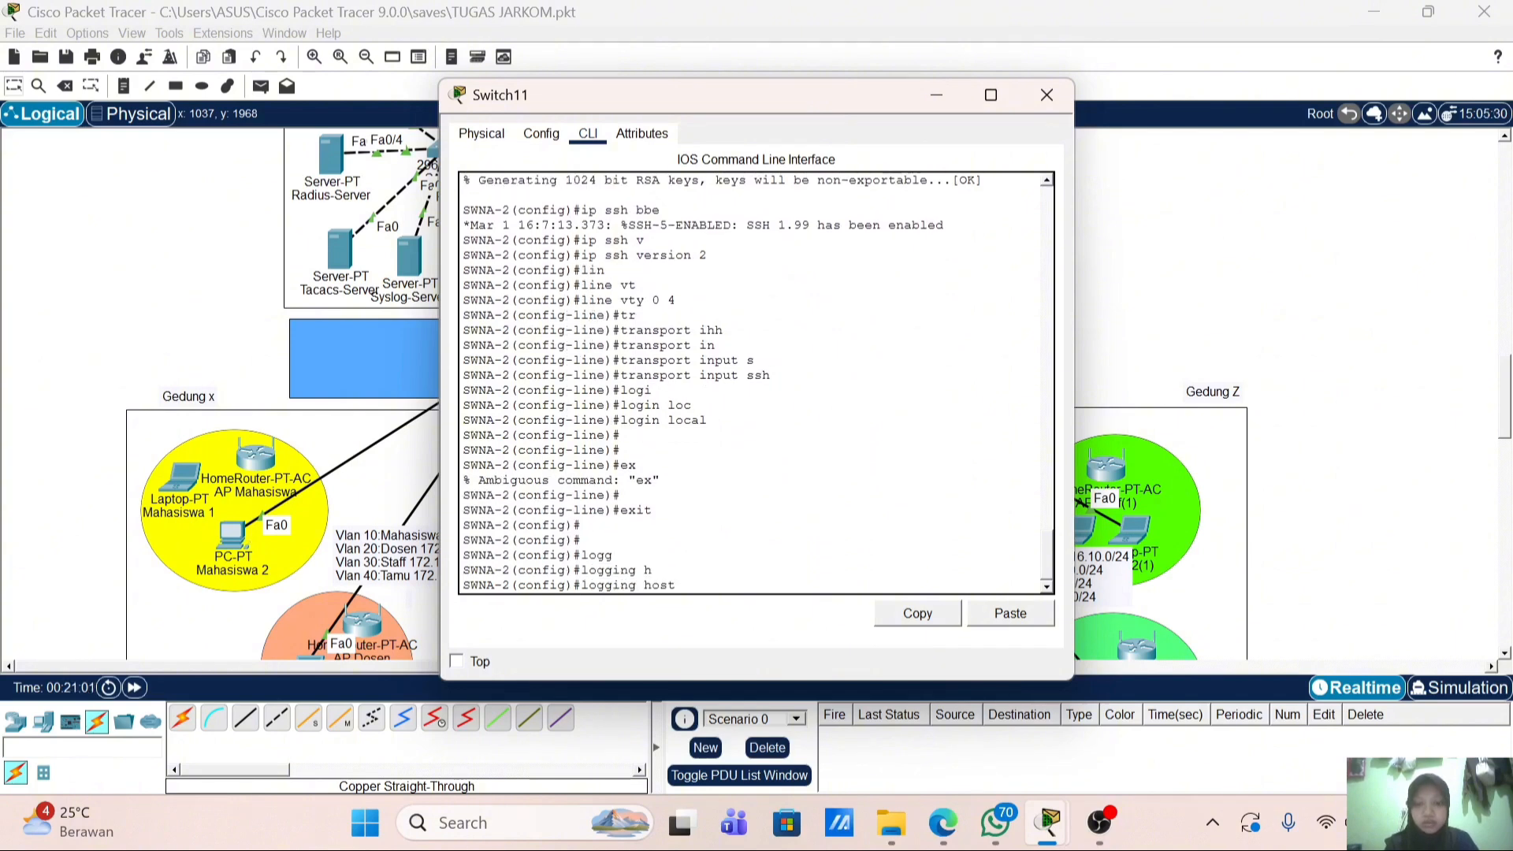
text(20.20.1.40)
key(Return)
Step: Set 20.20.1.50 as the switch's NTP server
text(nt)
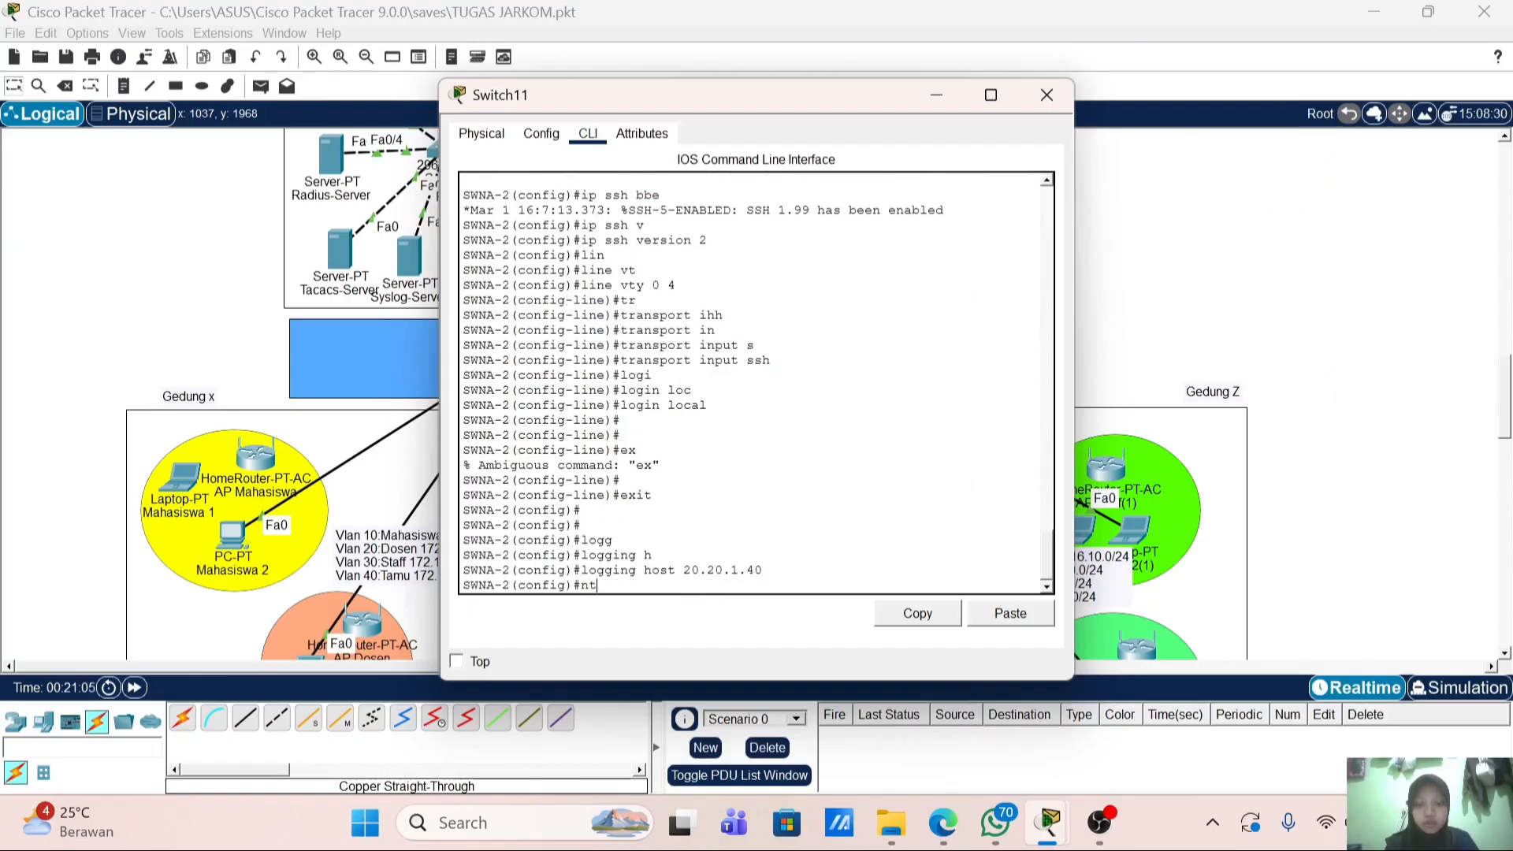
key(Tab)
text(s)
key(Tab)
text(2)
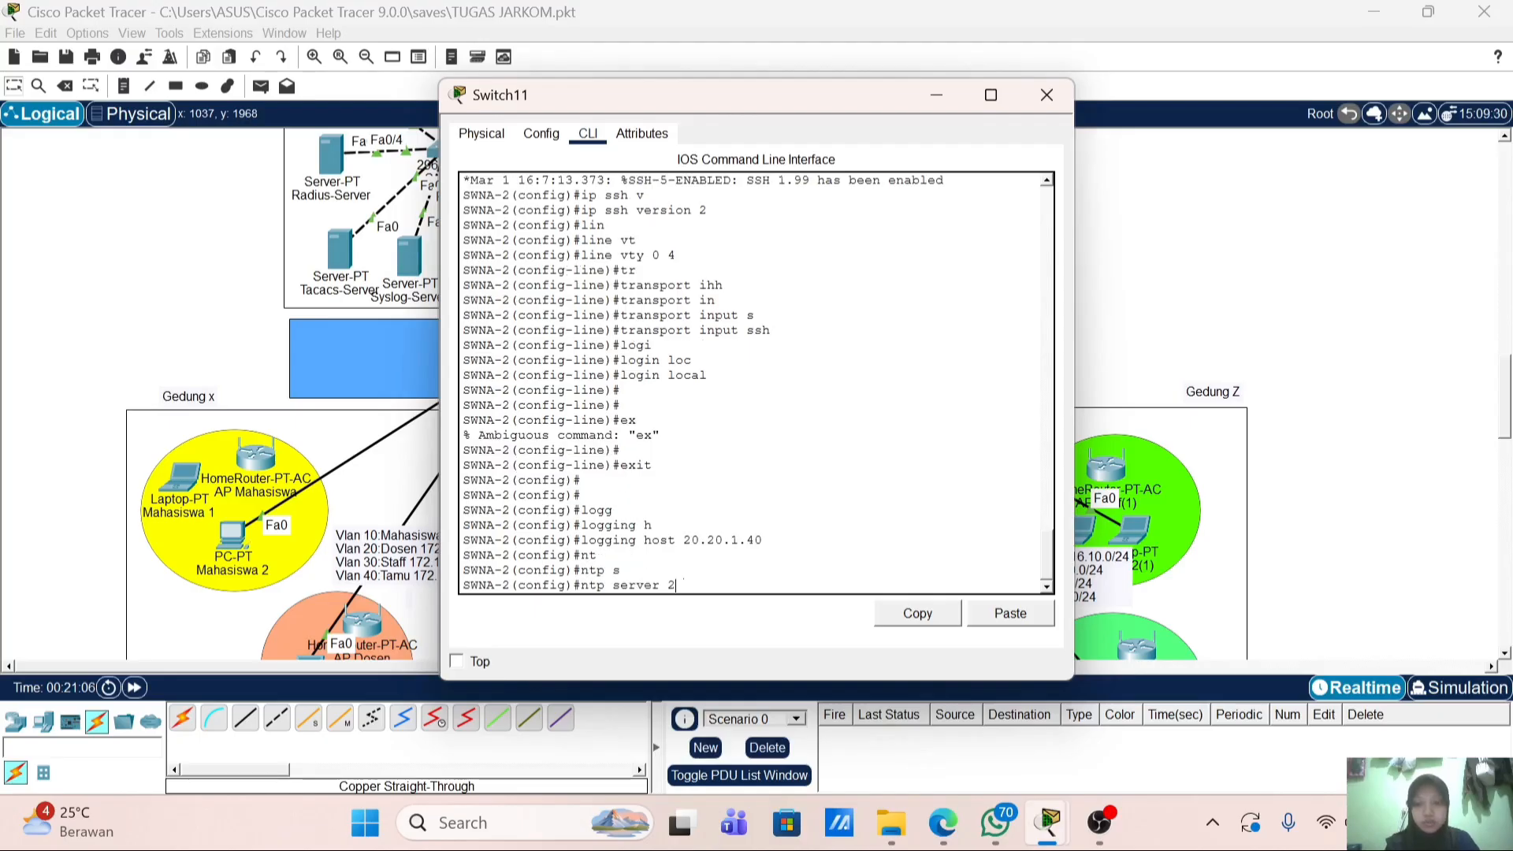
text(0.20.1.5)
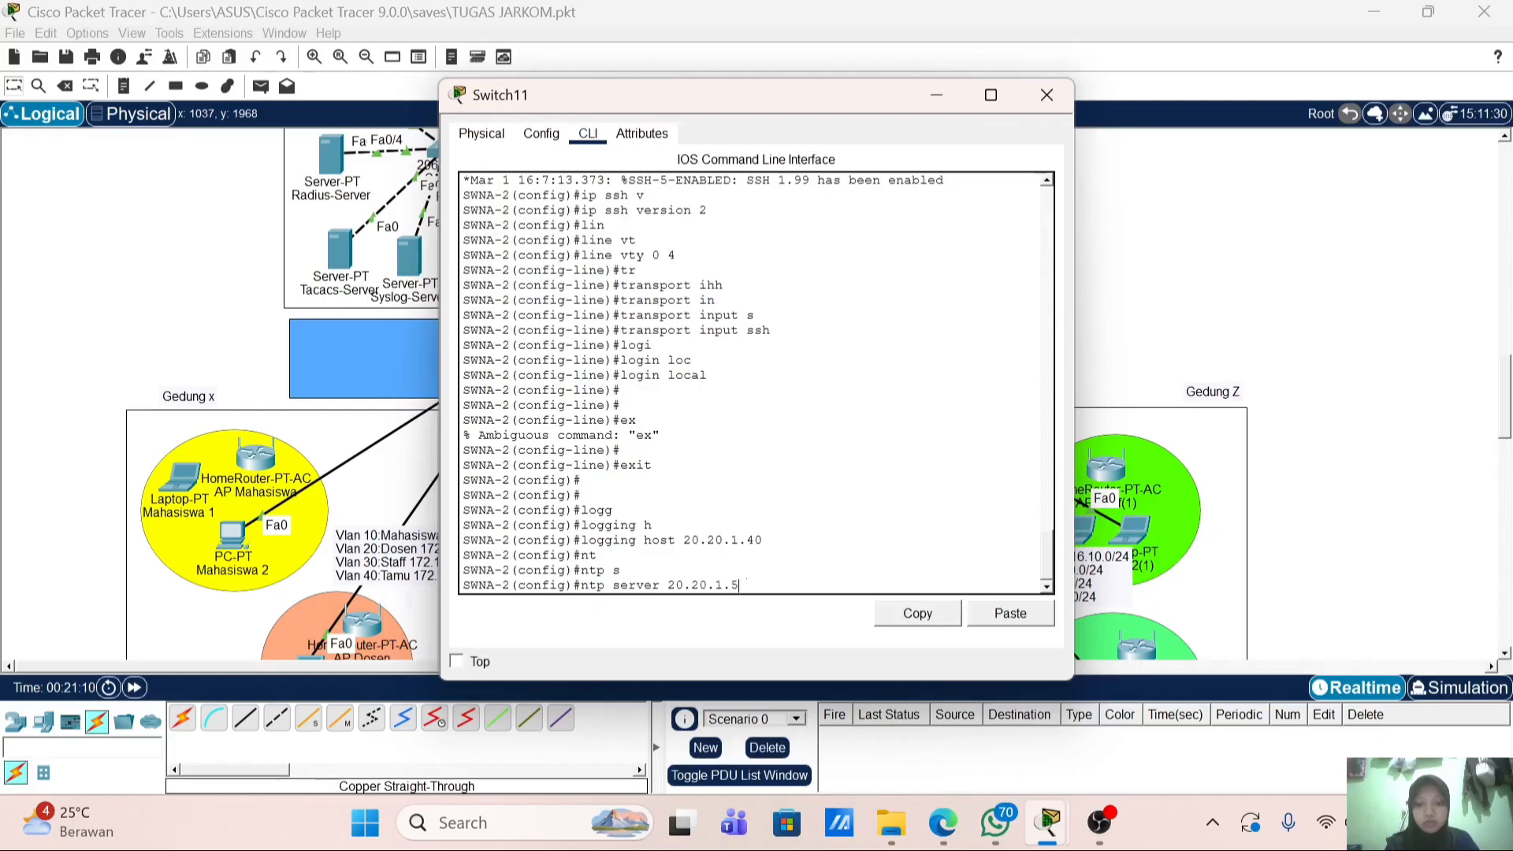
text(0)
key(Return)
Step: Register TACACS+ server host 20.20.1.30 with its shared key
text(tacc)
key(Tab)
key(BackSpace)
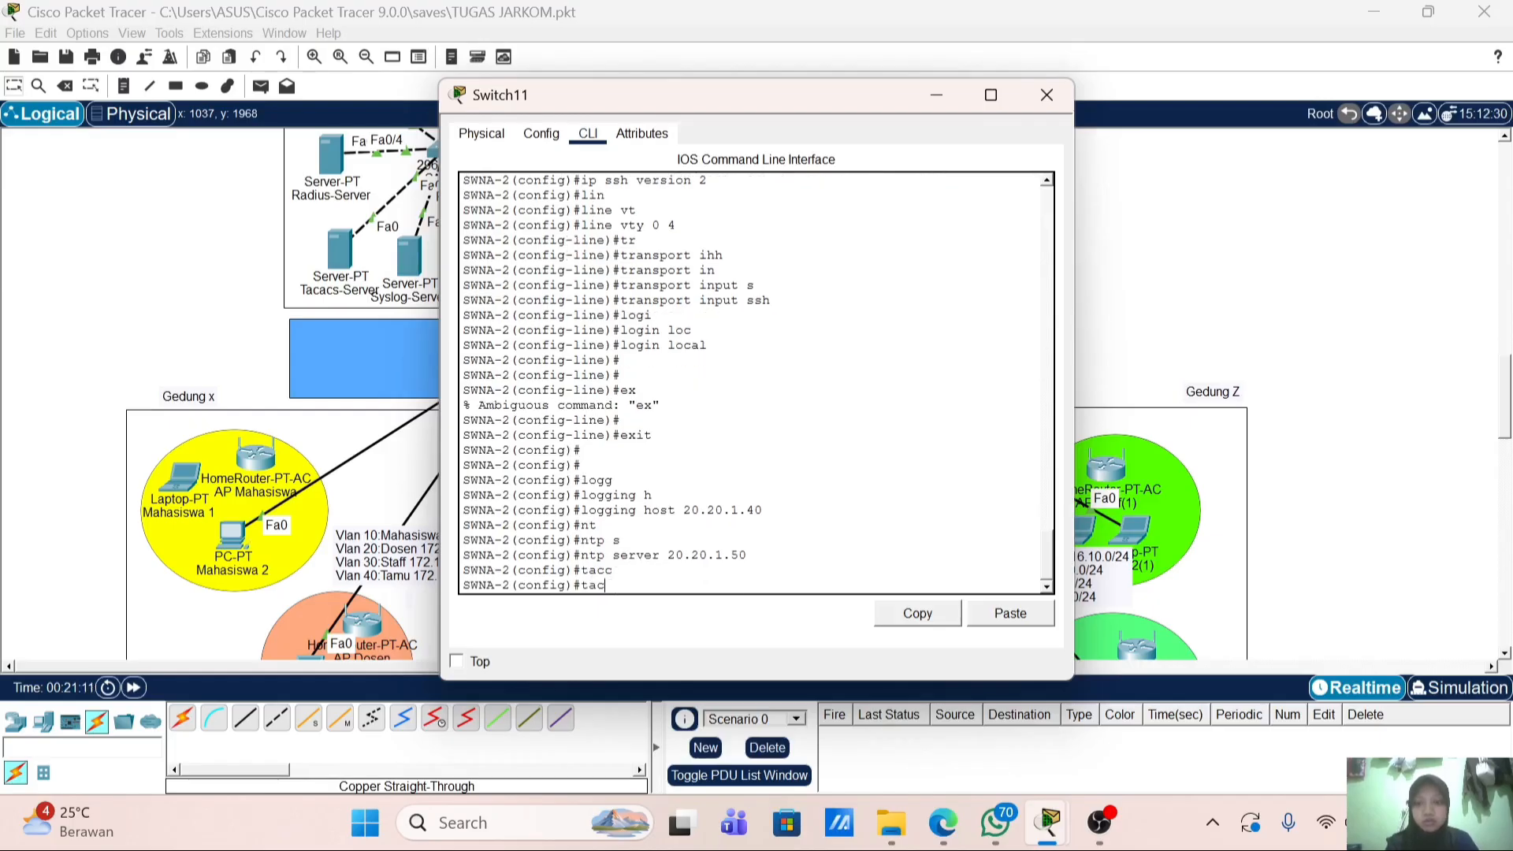
text(a)
key(Tab)
text(h)
key(Tab)
text(20.2)
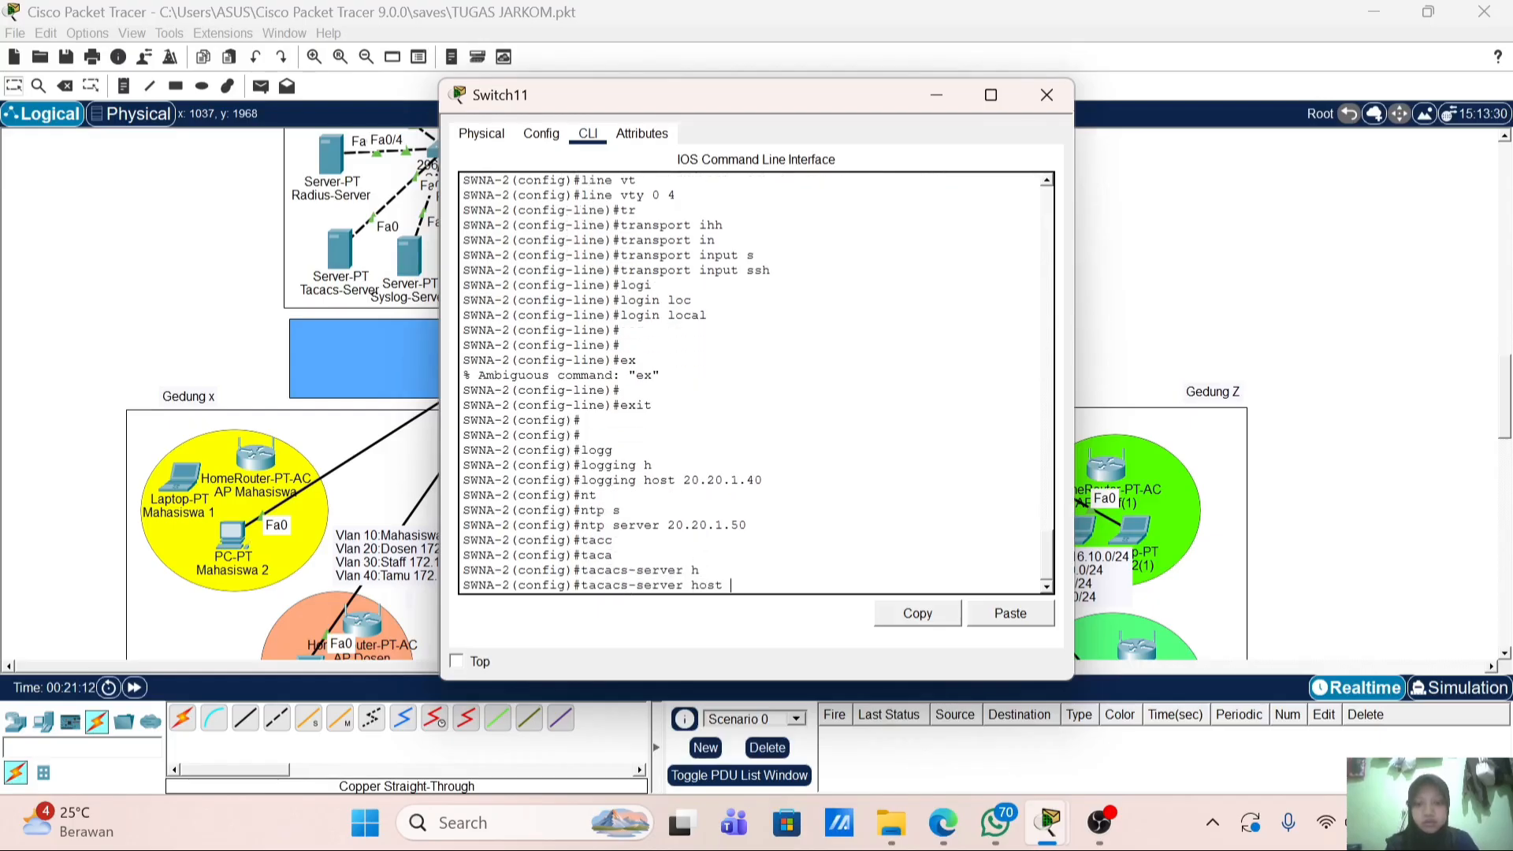
text(0.1.30 key)
key(Tab)
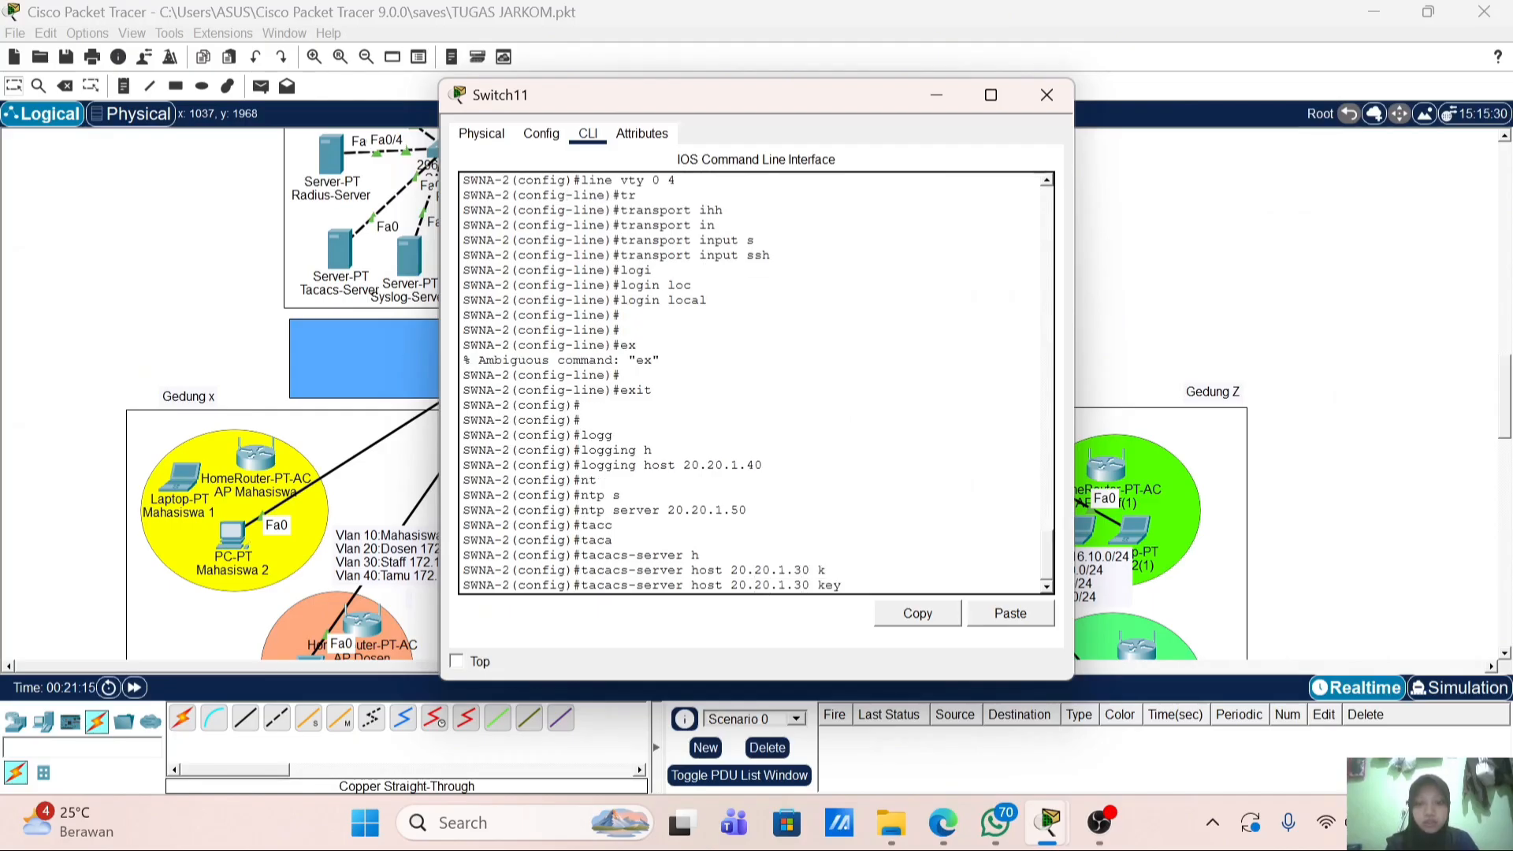
text(pol)
key(Tab)
text(i)
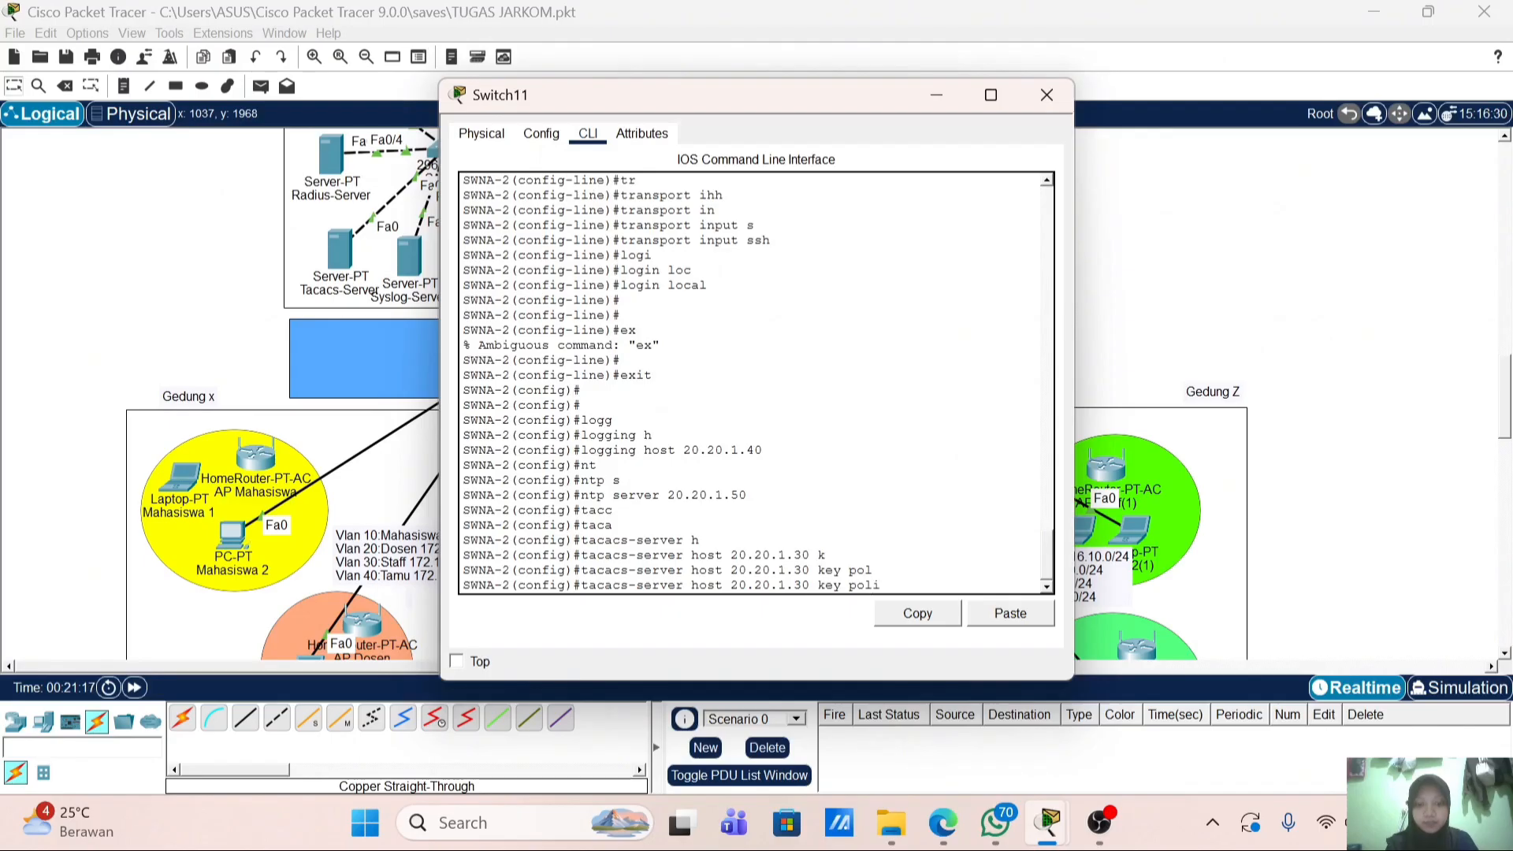
text(nela)
key(Return)
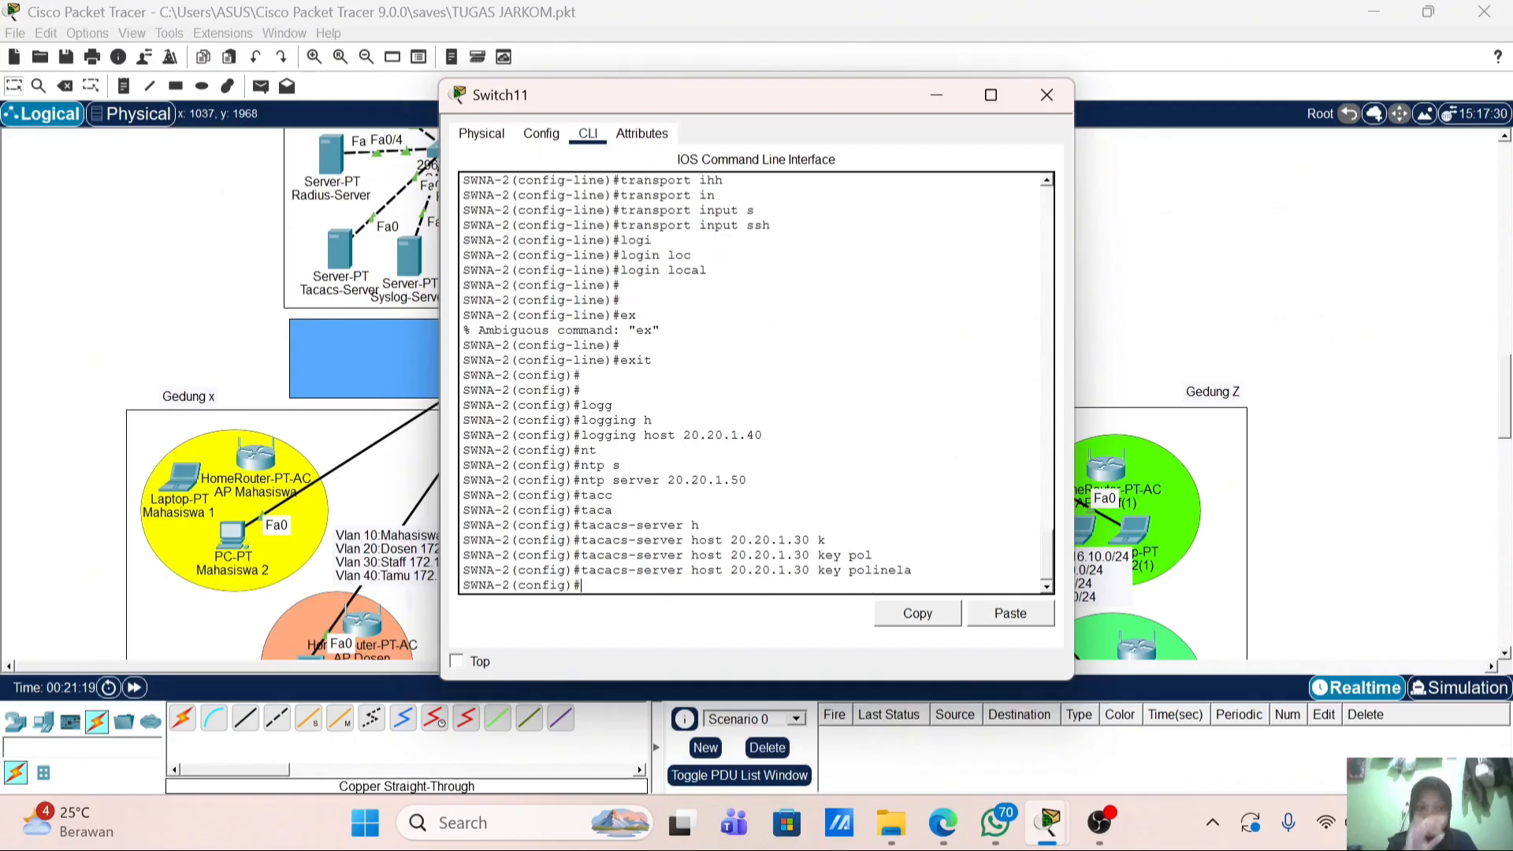
Step: Leave configuration mode with end and save the configuration with wr
key(Return)
text(end)
key(Return)
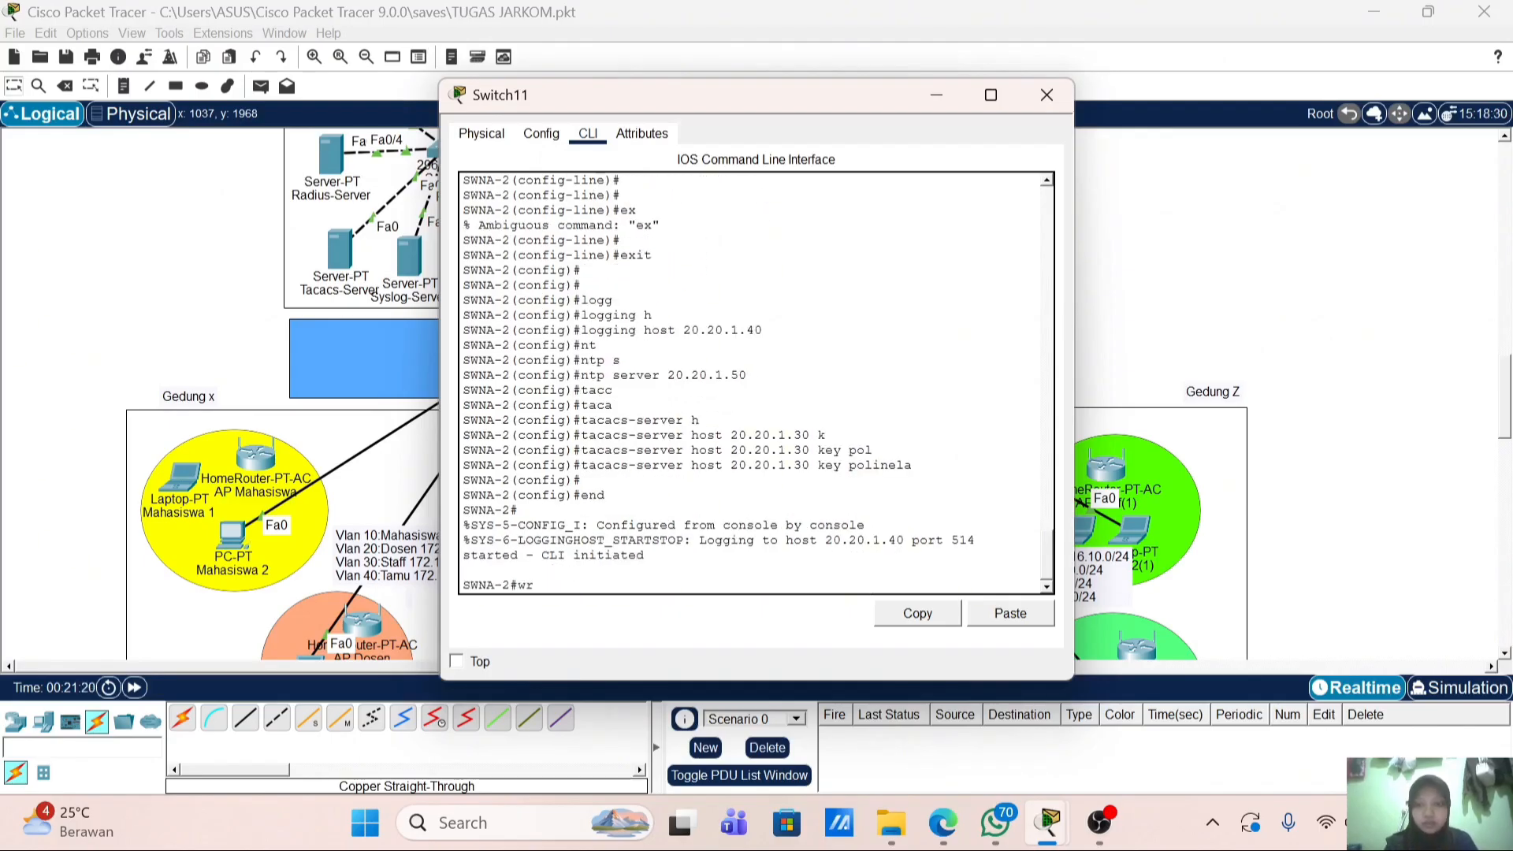
key(Return)
key(Return)
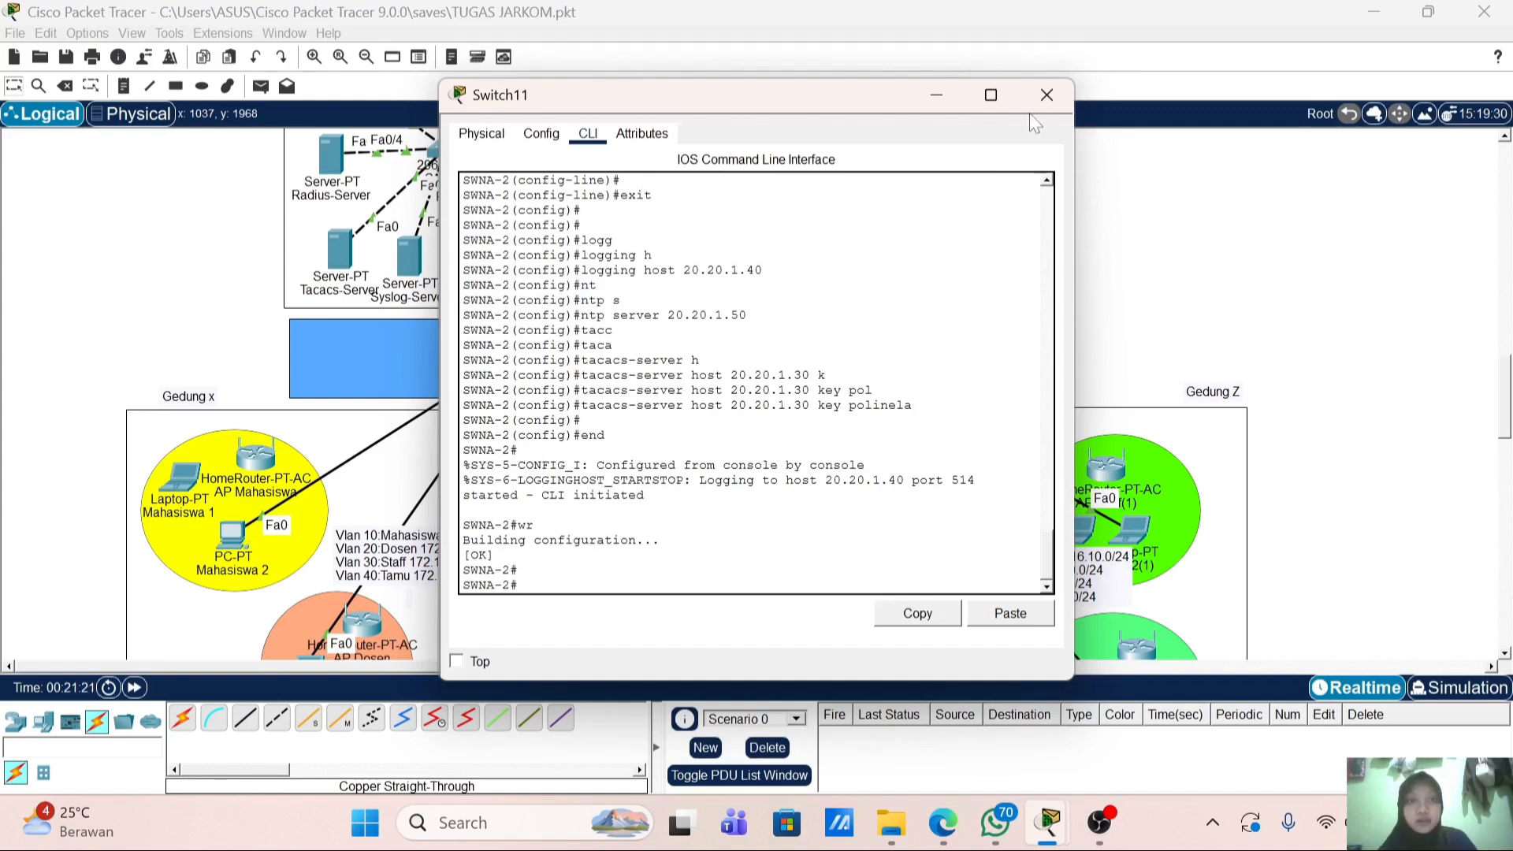
Step: In the Tacacs-Server's AAA service, copy the SWNA-1 entry into client SWNA-2 at 20.20.1.4
click(1046, 95)
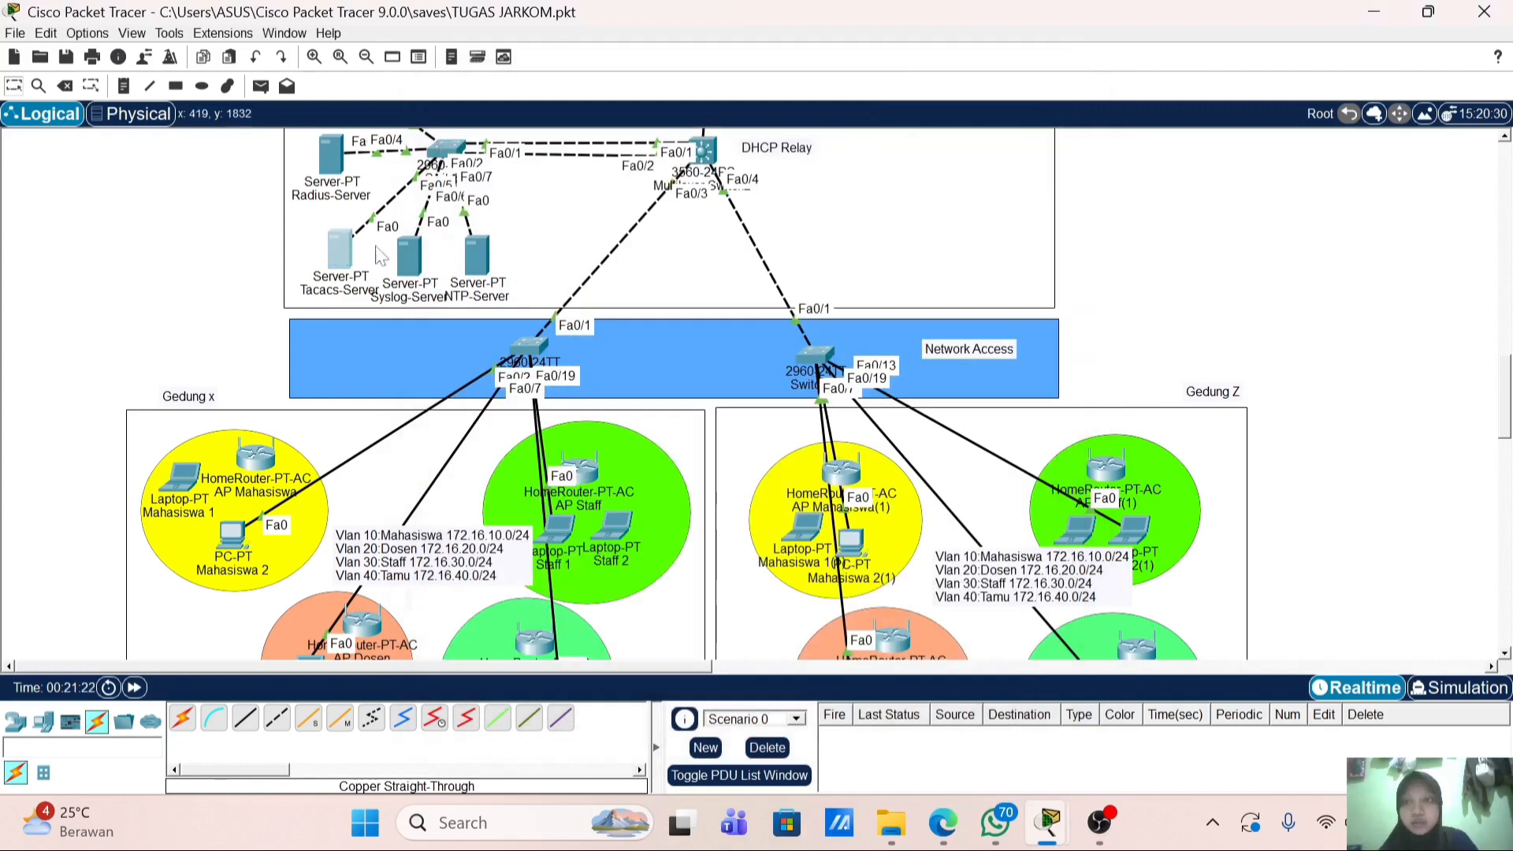
click(338, 251)
click(520, 304)
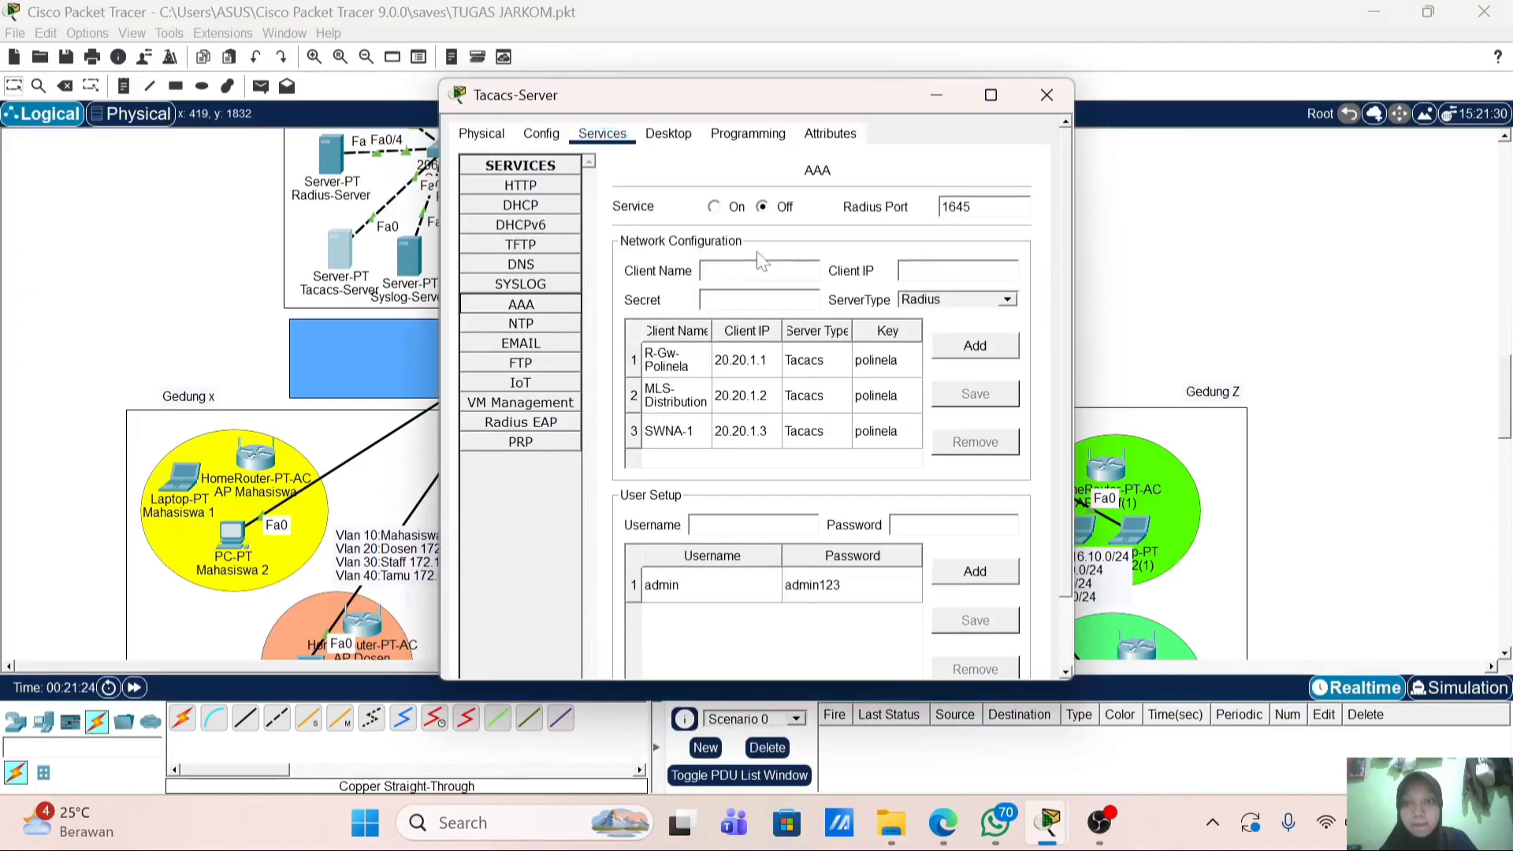
click(800, 430)
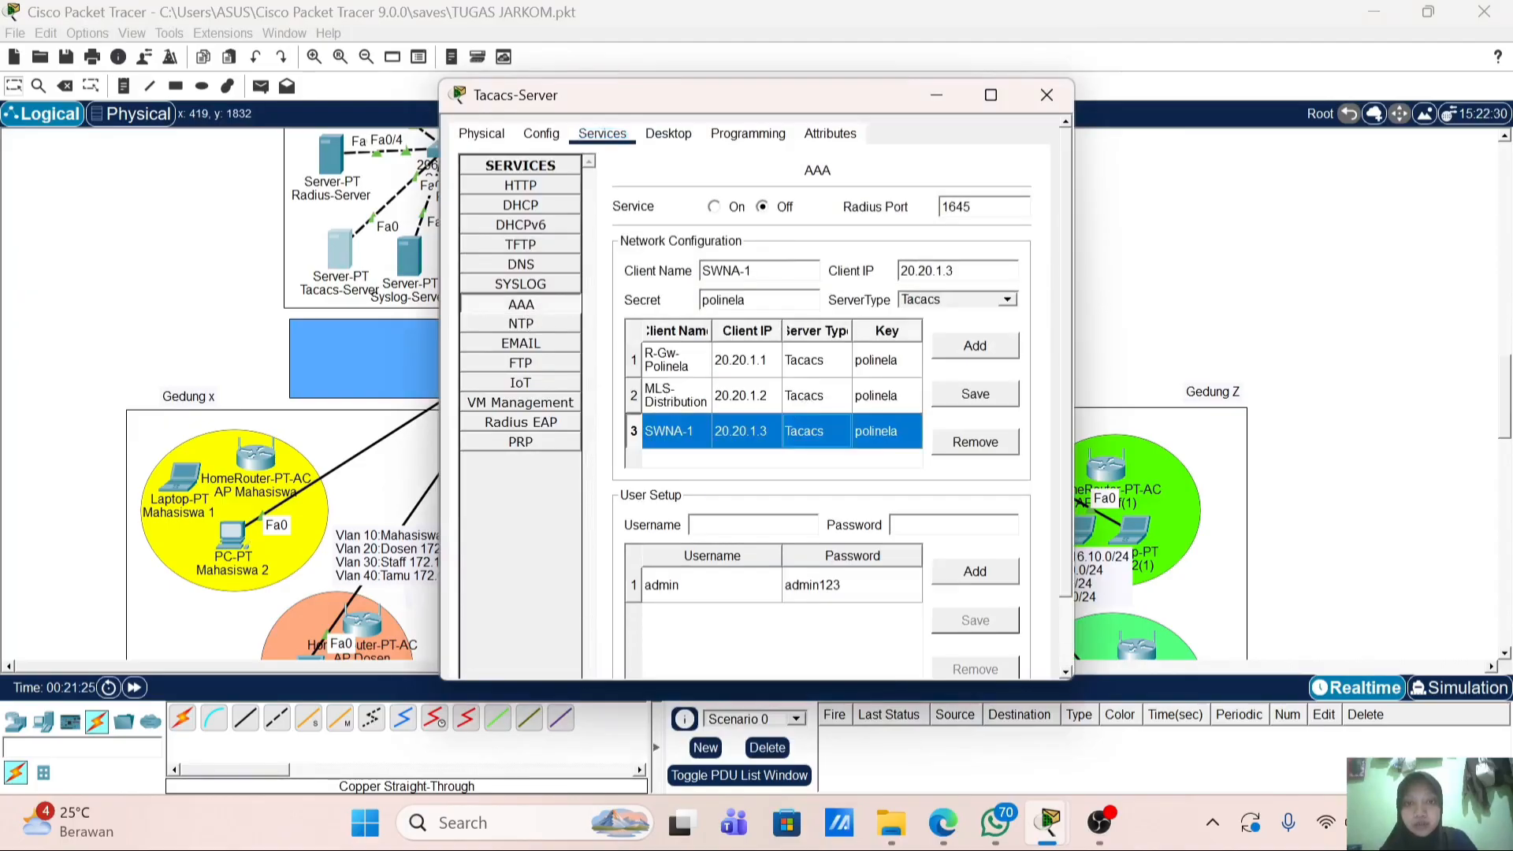
click(775, 270)
key(BackSpace)
text(2)
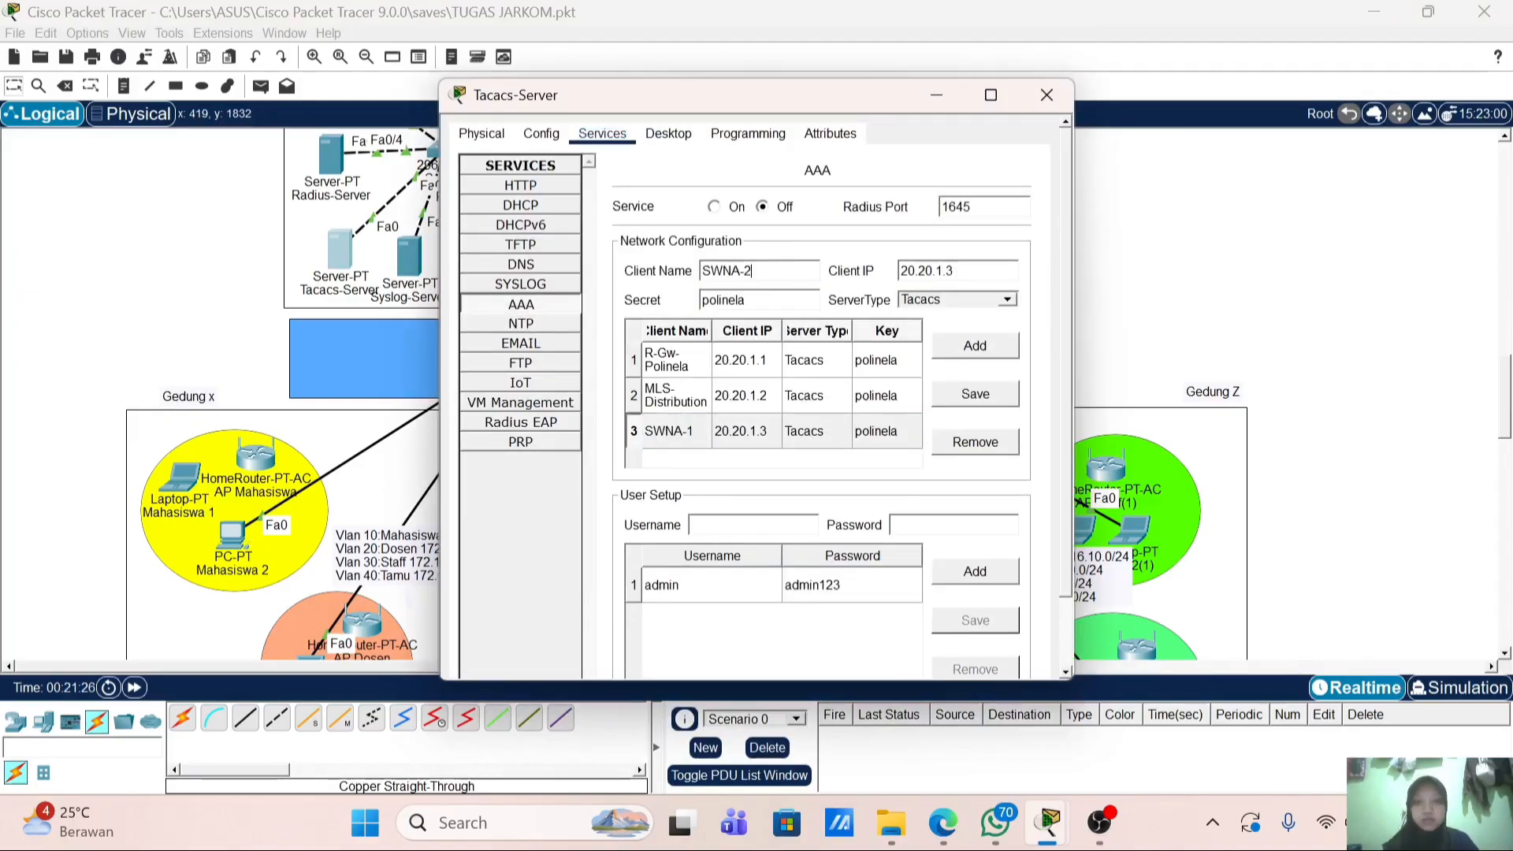
click(984, 265)
text(4)
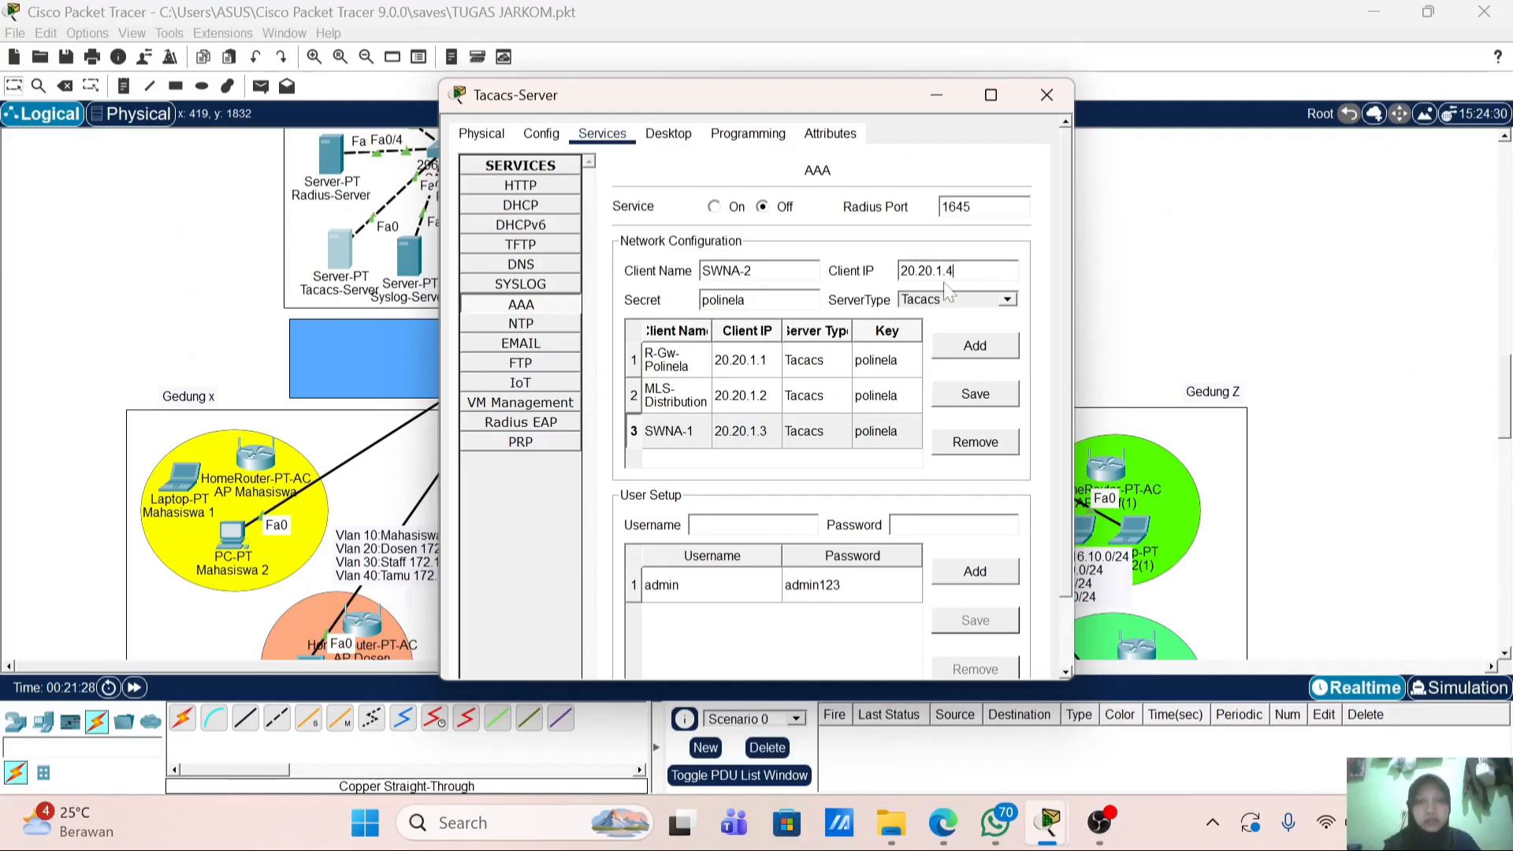
click(982, 347)
click(1041, 96)
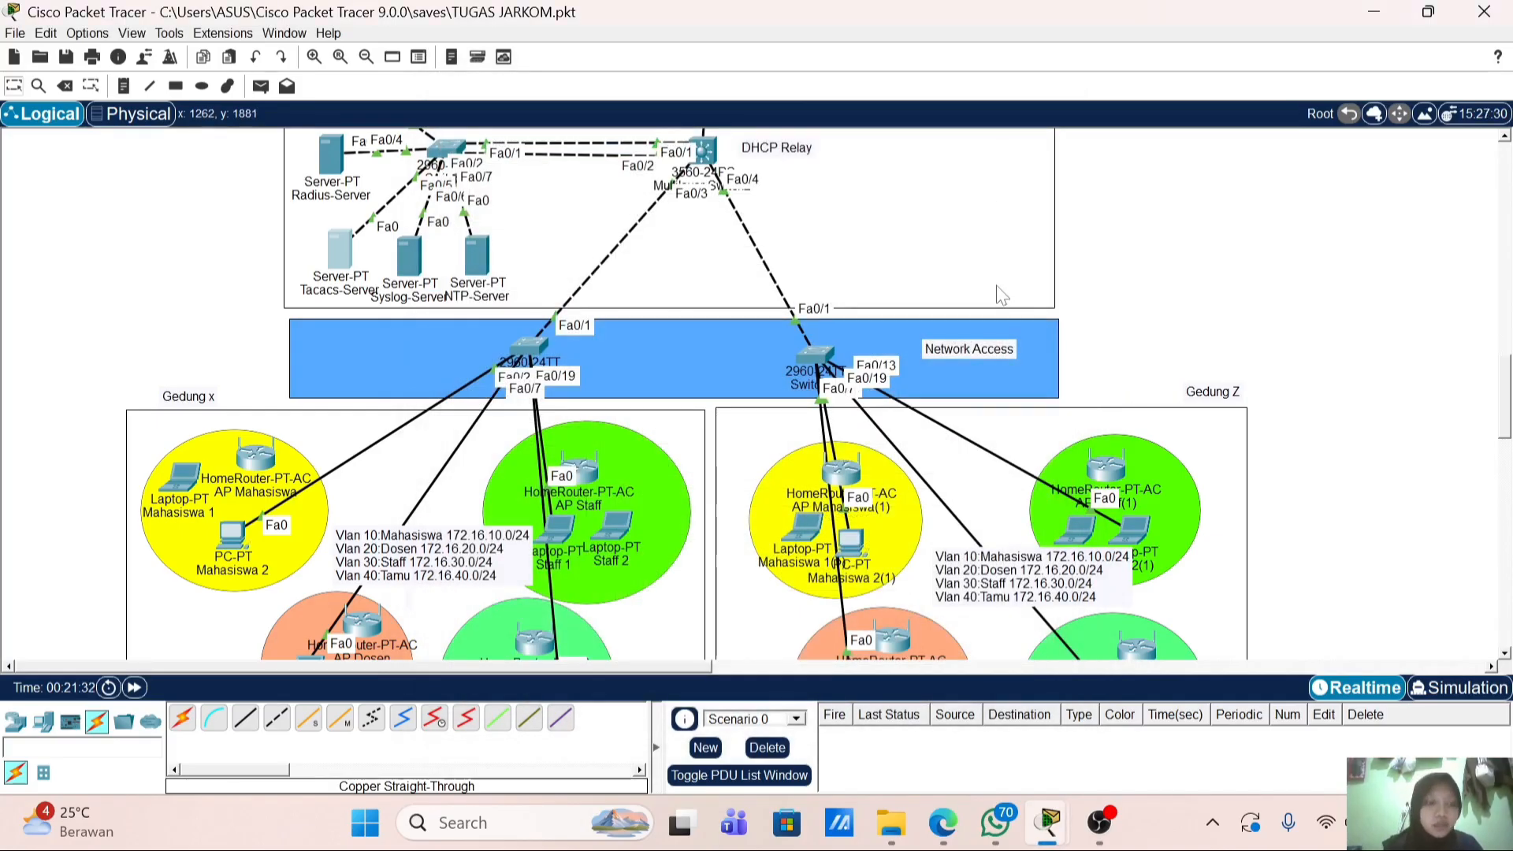
Step: On R-GW-Polinela, enter conf t and enable login on-failure log
scroll(1001, 295, up, 2)
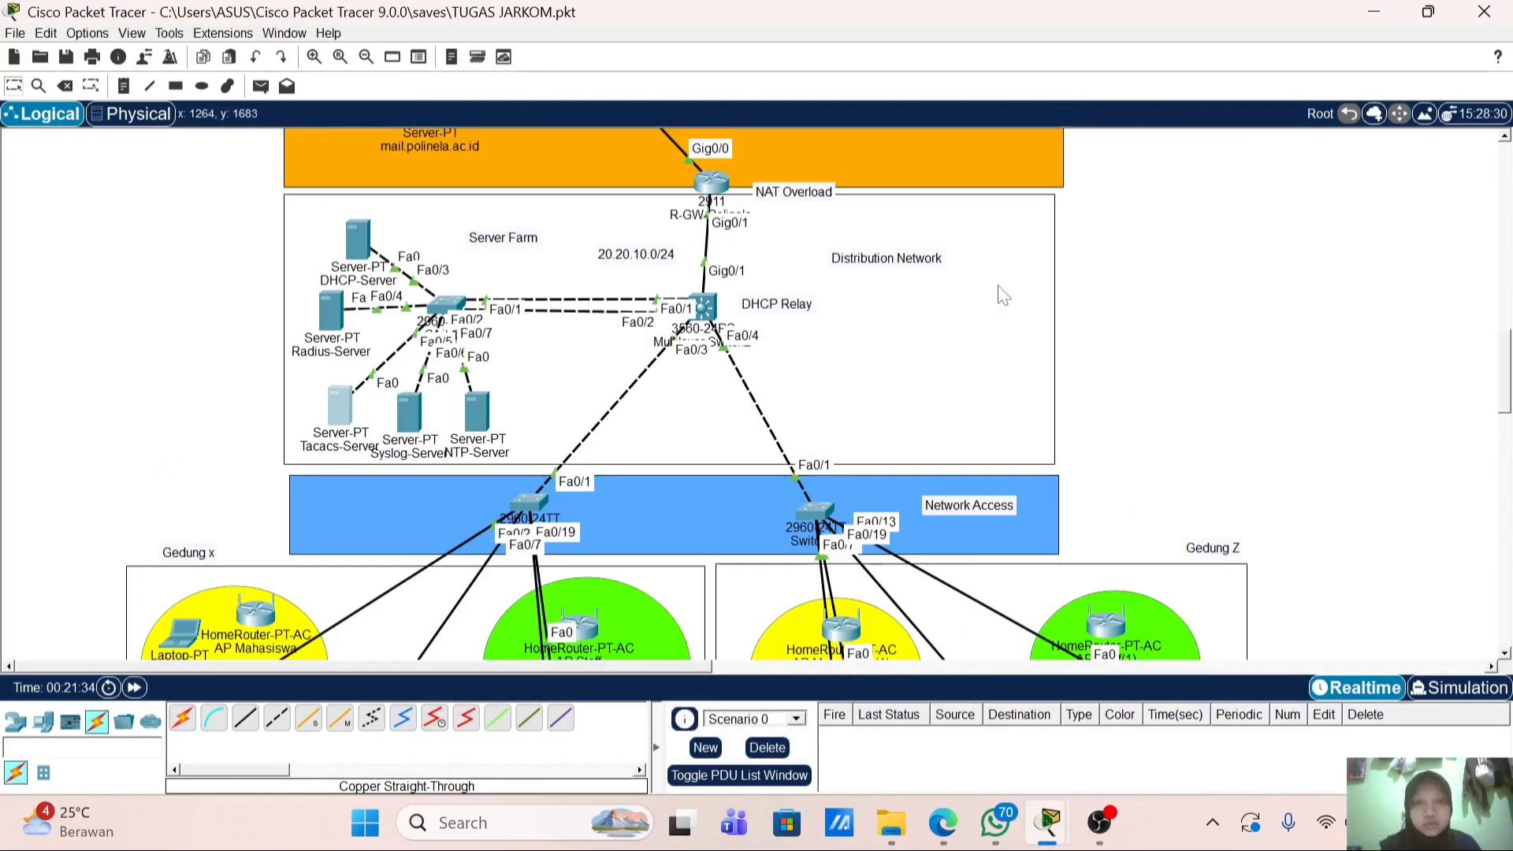
click(717, 189)
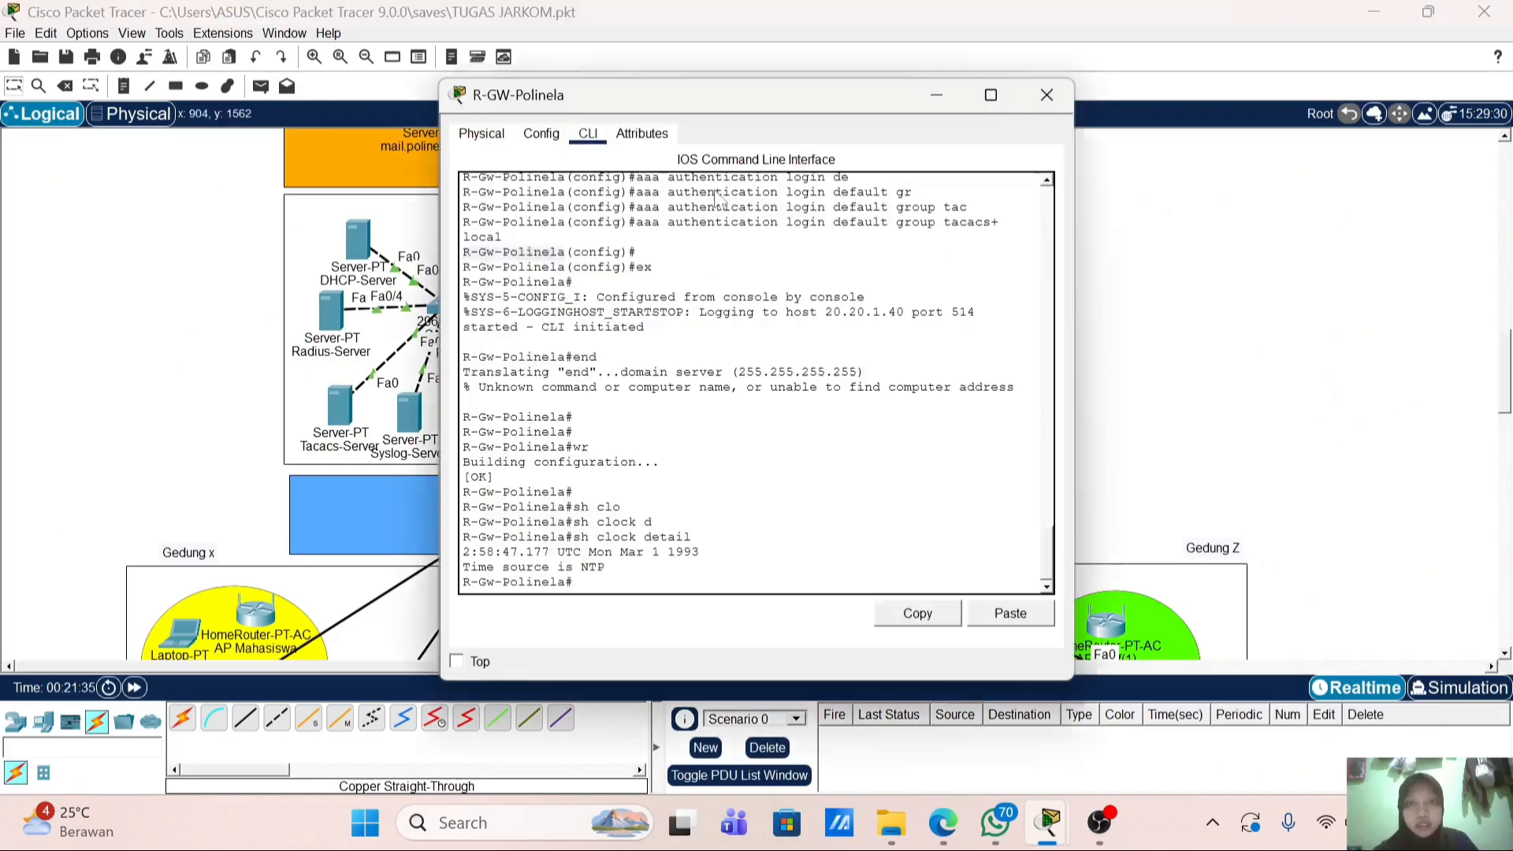
text(co)
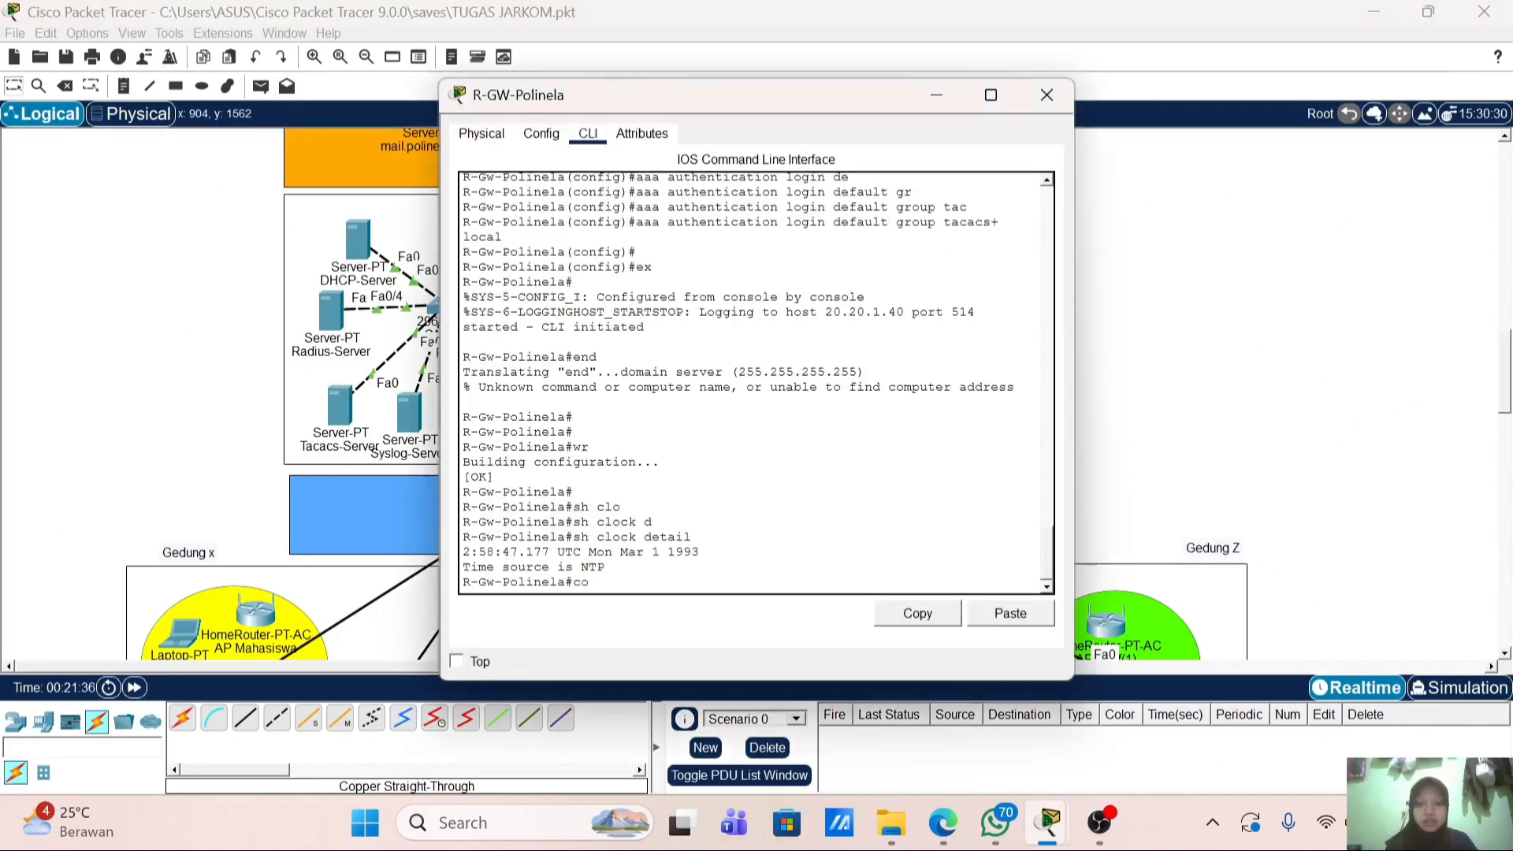
text(nf t)
key(Return)
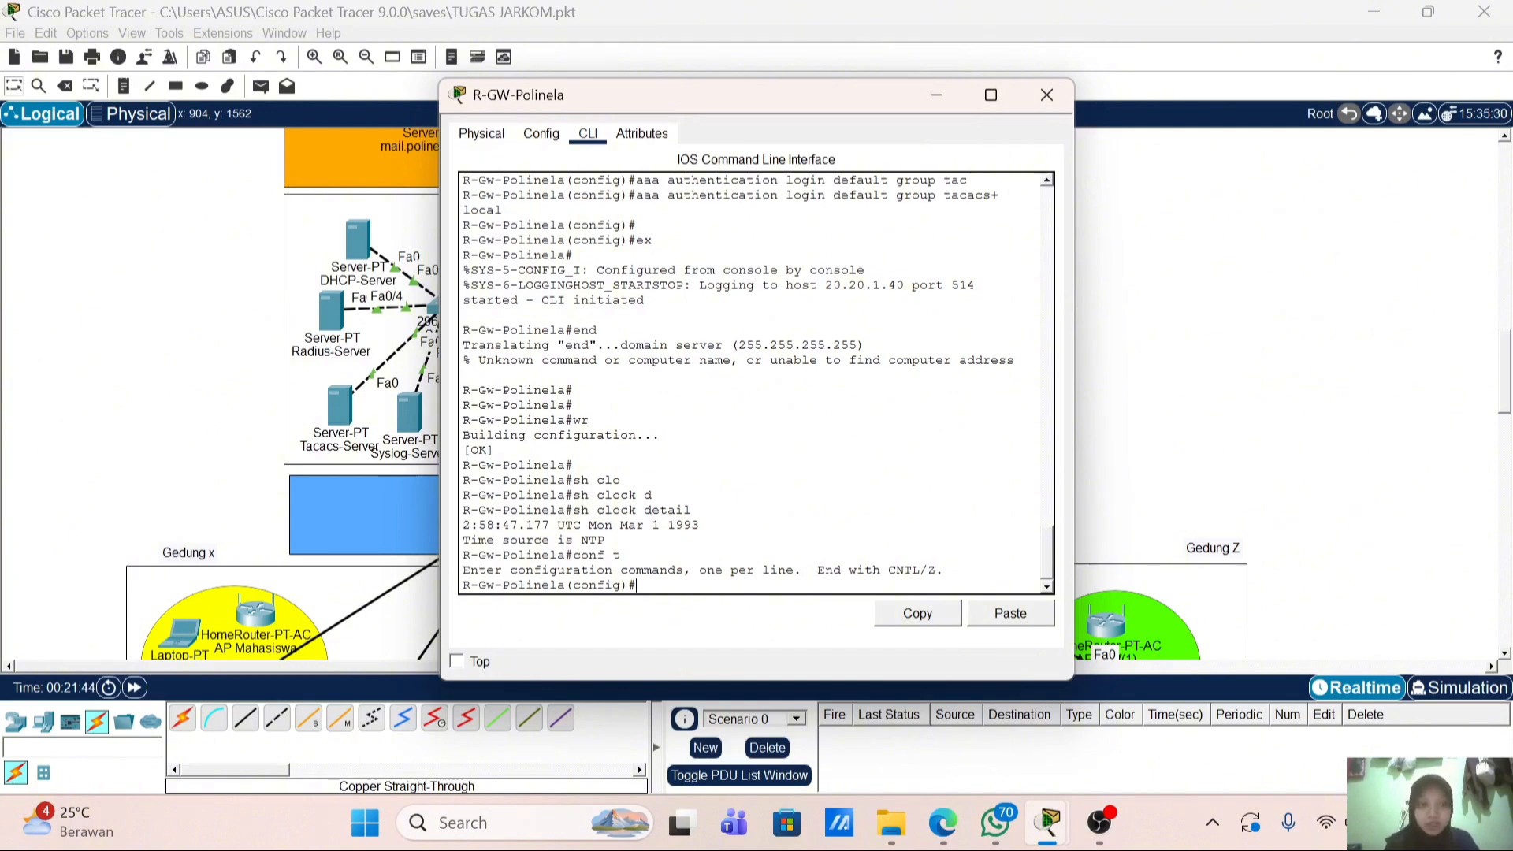
text(log)
key(Tab)
text(i)
key(Tab)
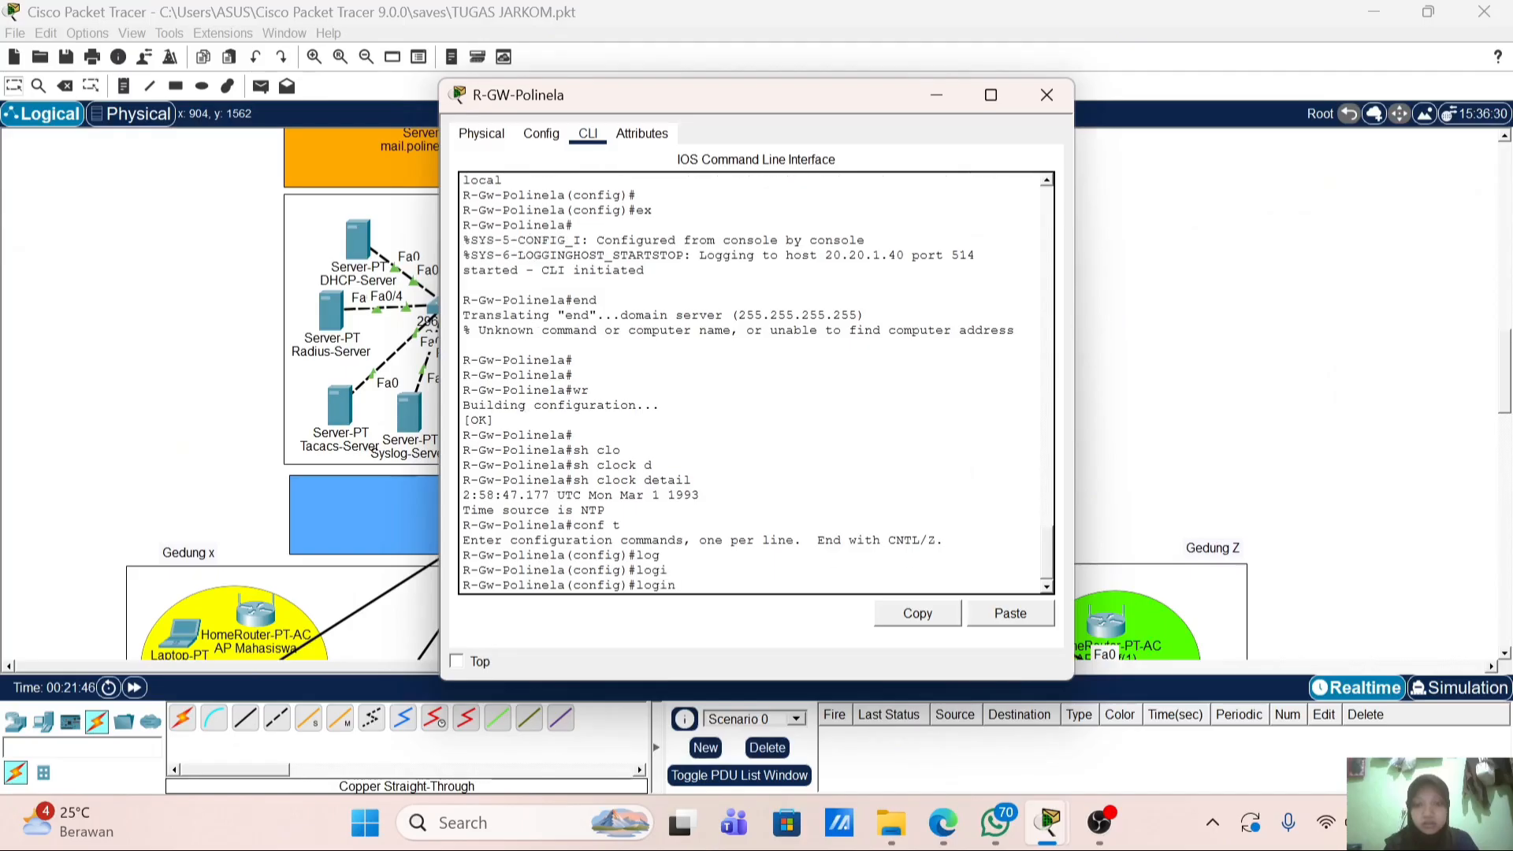
text(On-f)
key(Tab)
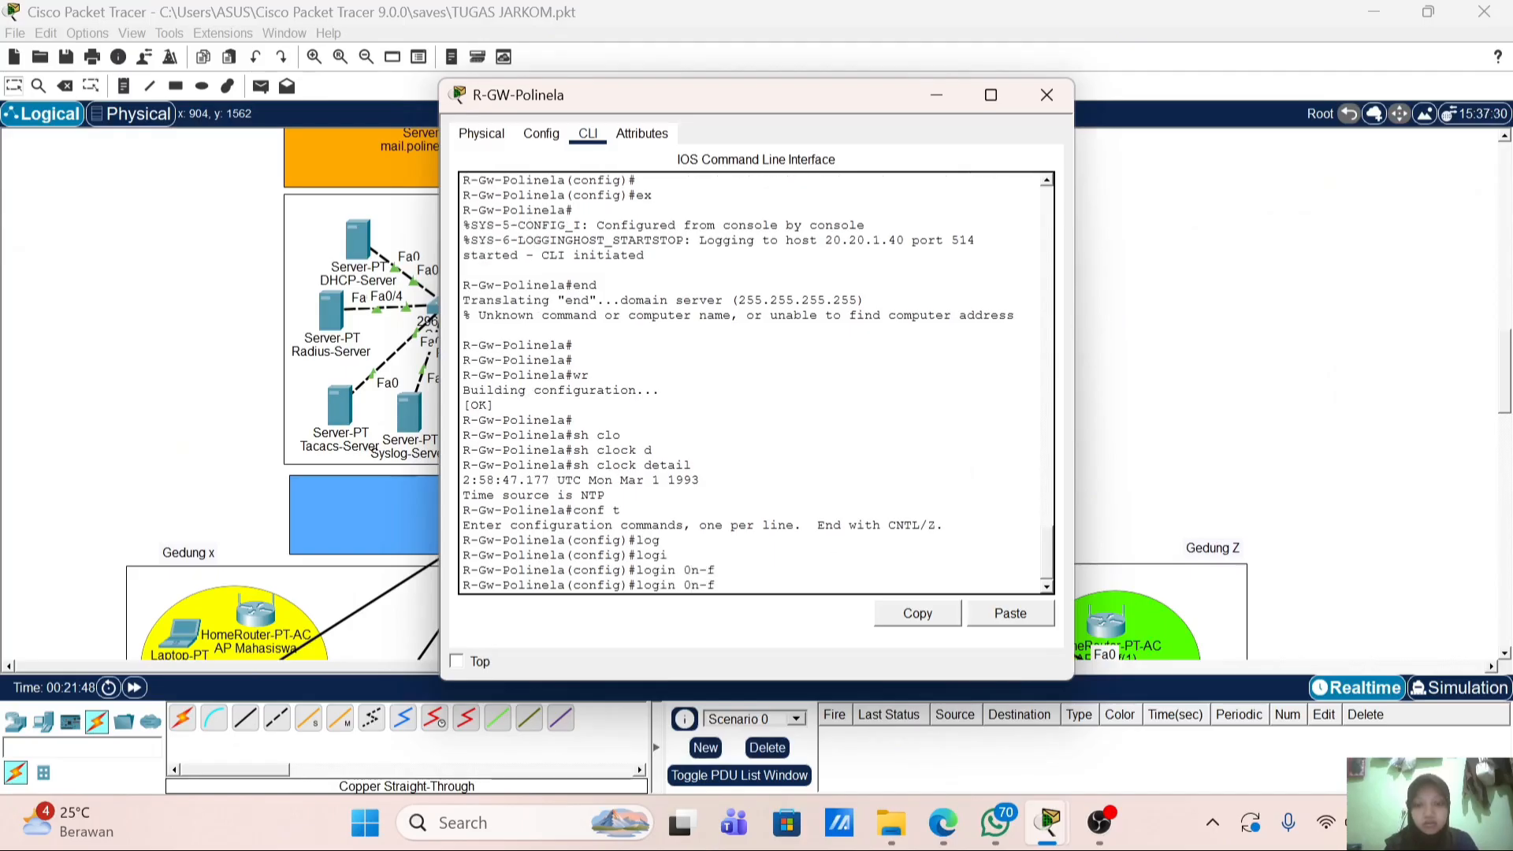
key(BackSpace)
key(BackSpace)
key(BackSpace)
key(BackSpace)
text(on)
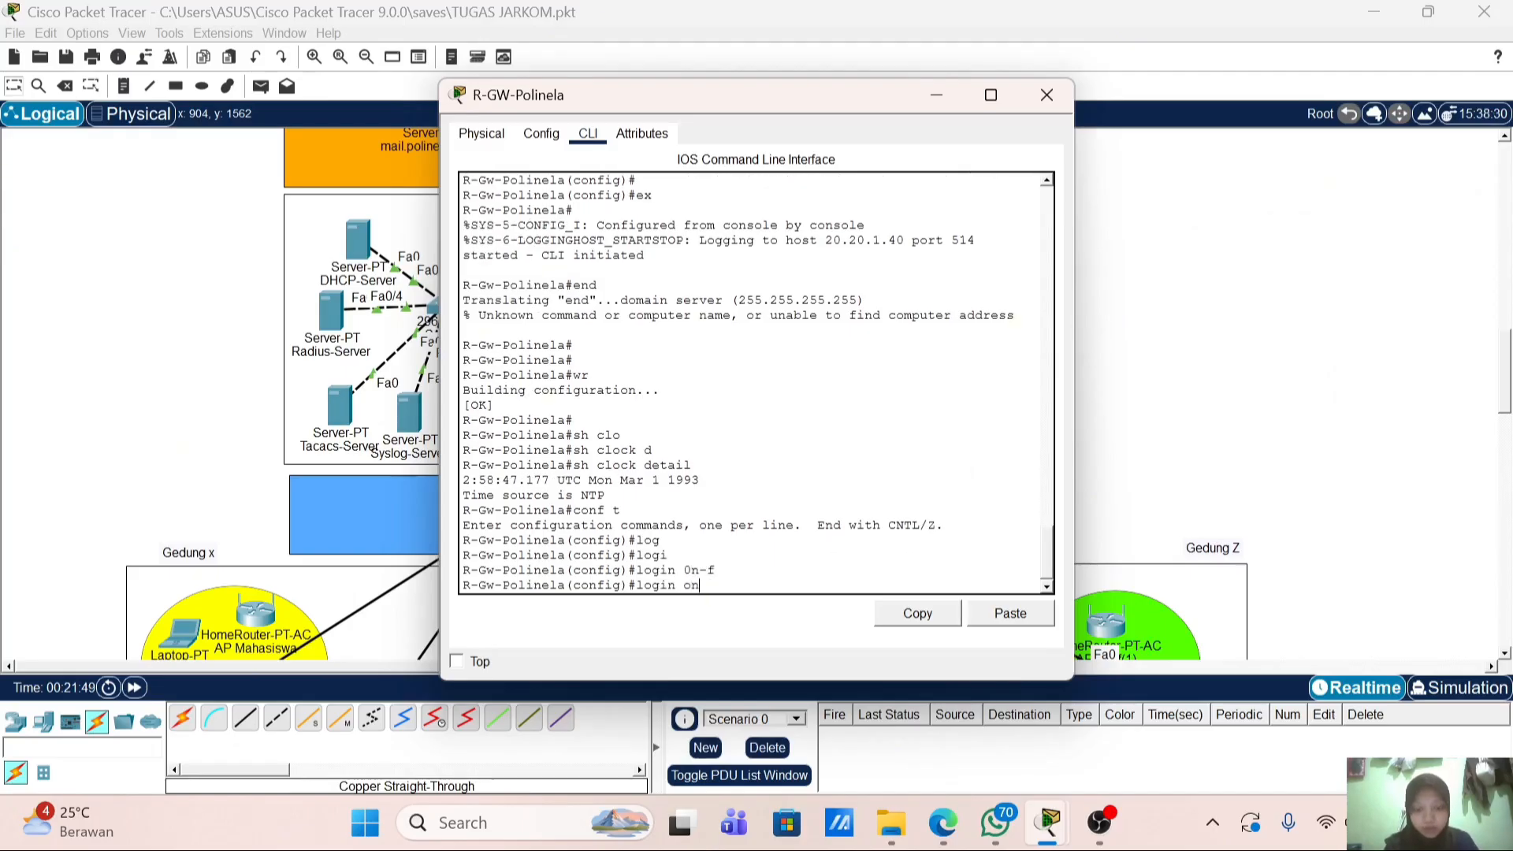
text(-f)
key(Tab)
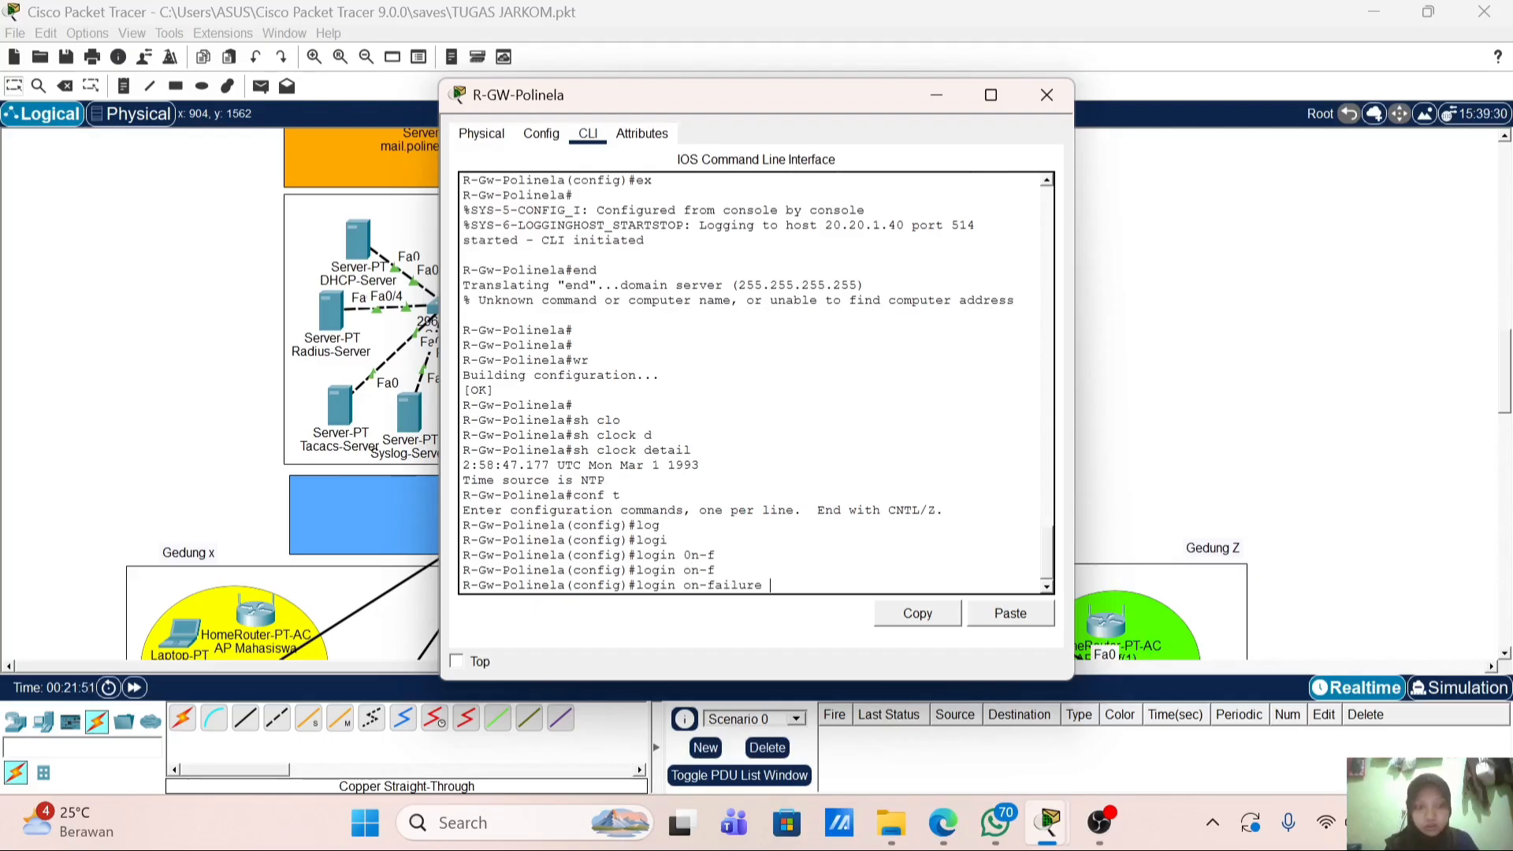
text(log)
key(Return)
Step: Enable login on-success log, then end, save with wr, and close the router console
text(log)
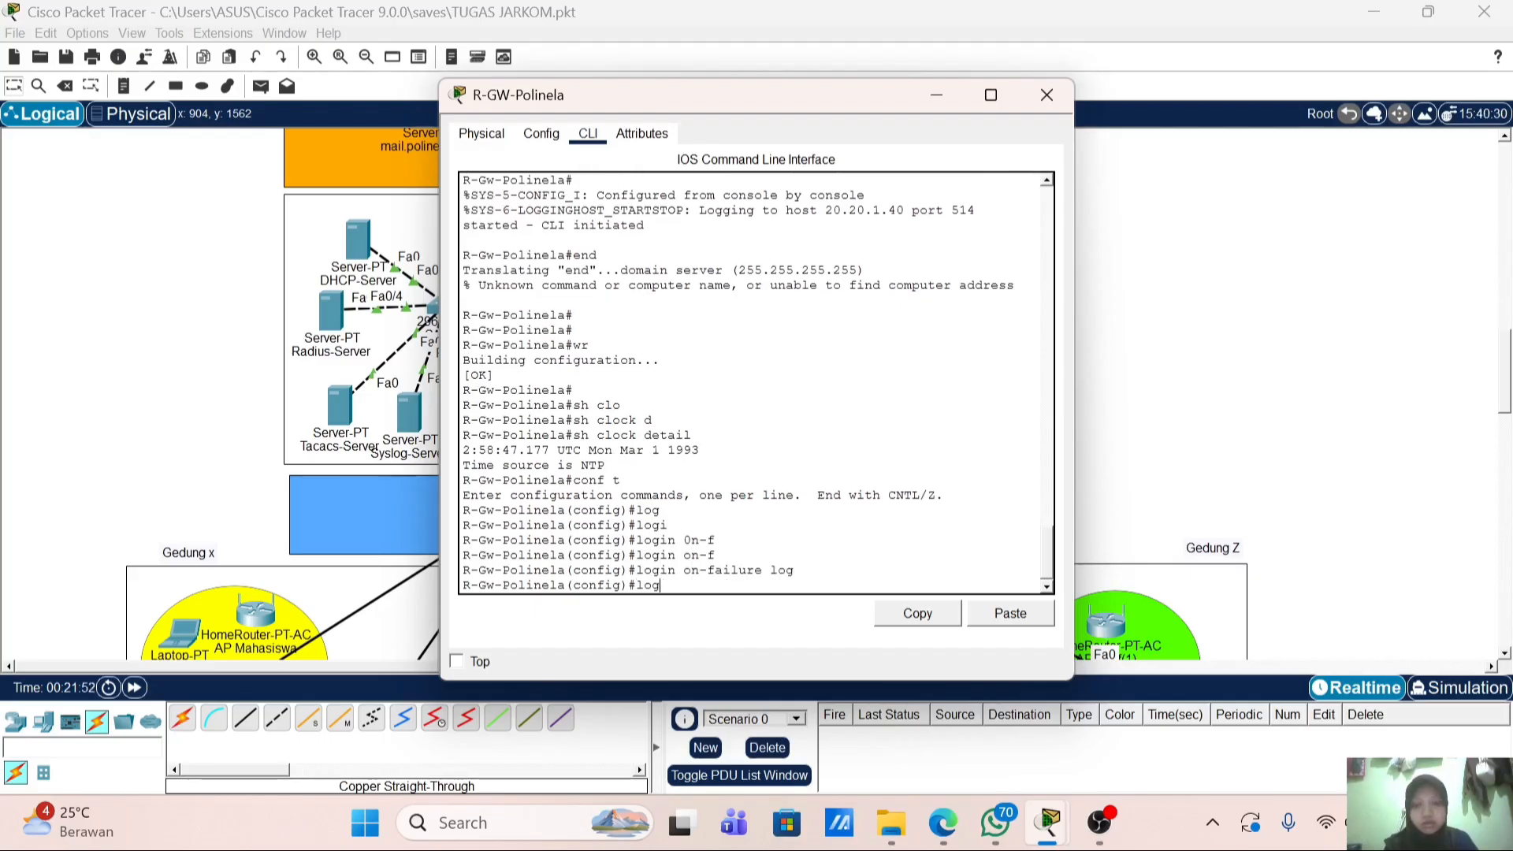
key(Tab)
text(i)
key(Tab)
text(n 0)
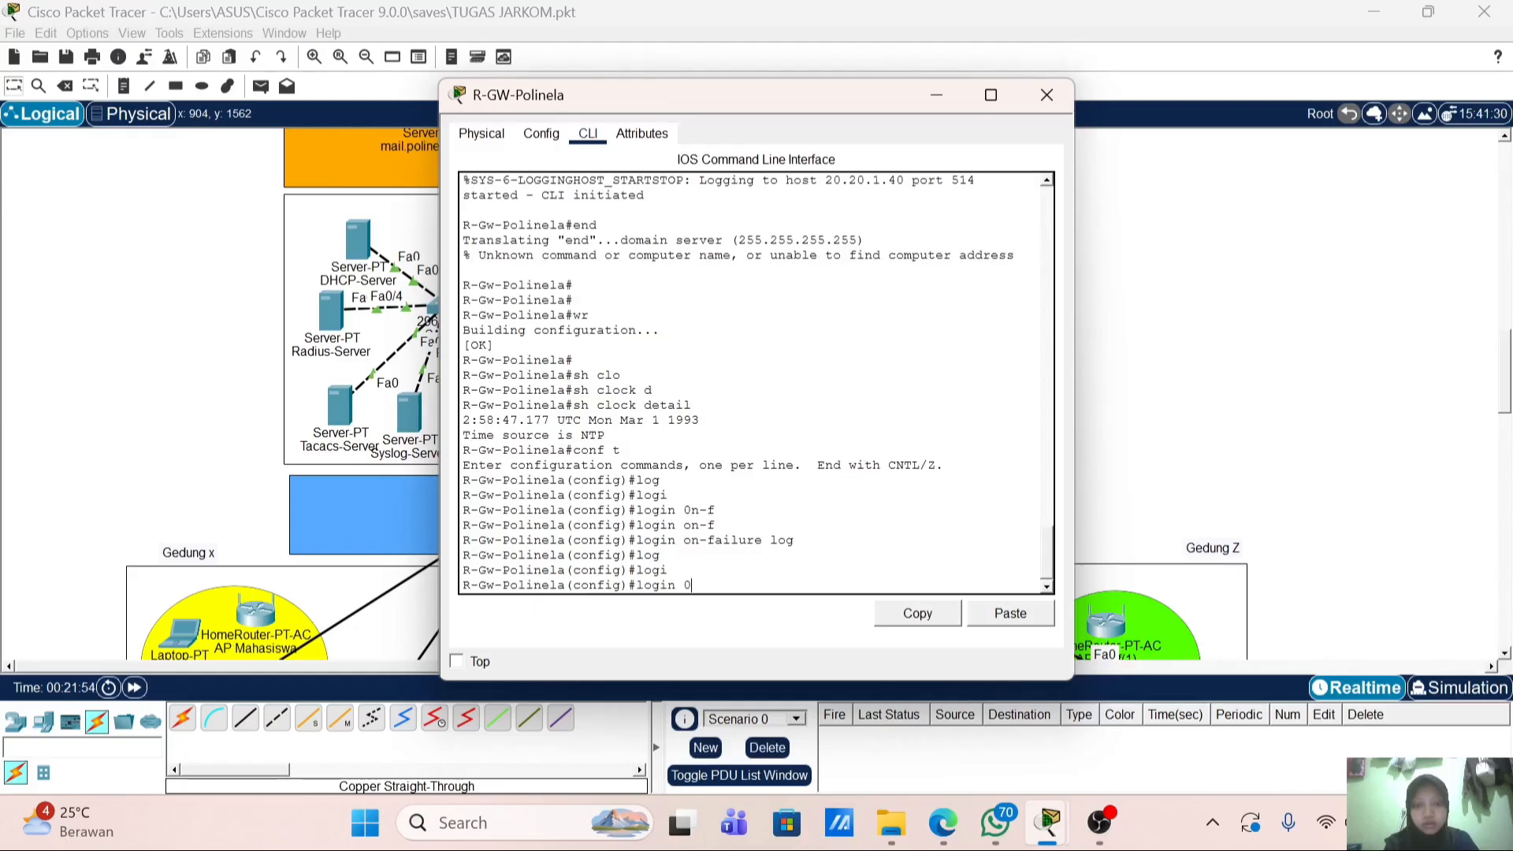
key(Tab)
key(BackSpace)
text(olinela(config)#login on-)
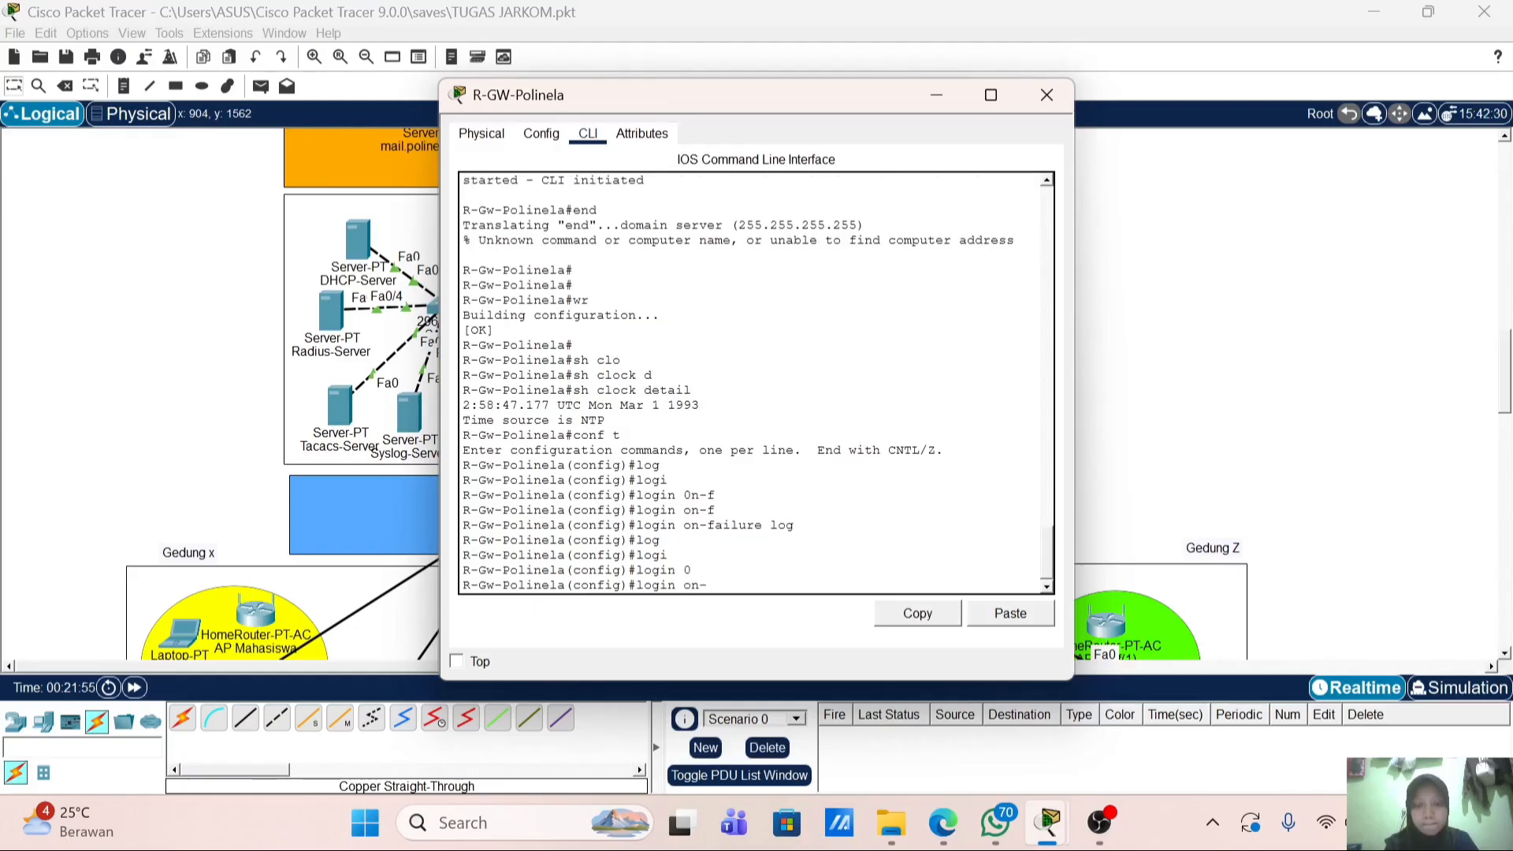
text(su)
key(Tab)
text(lo)
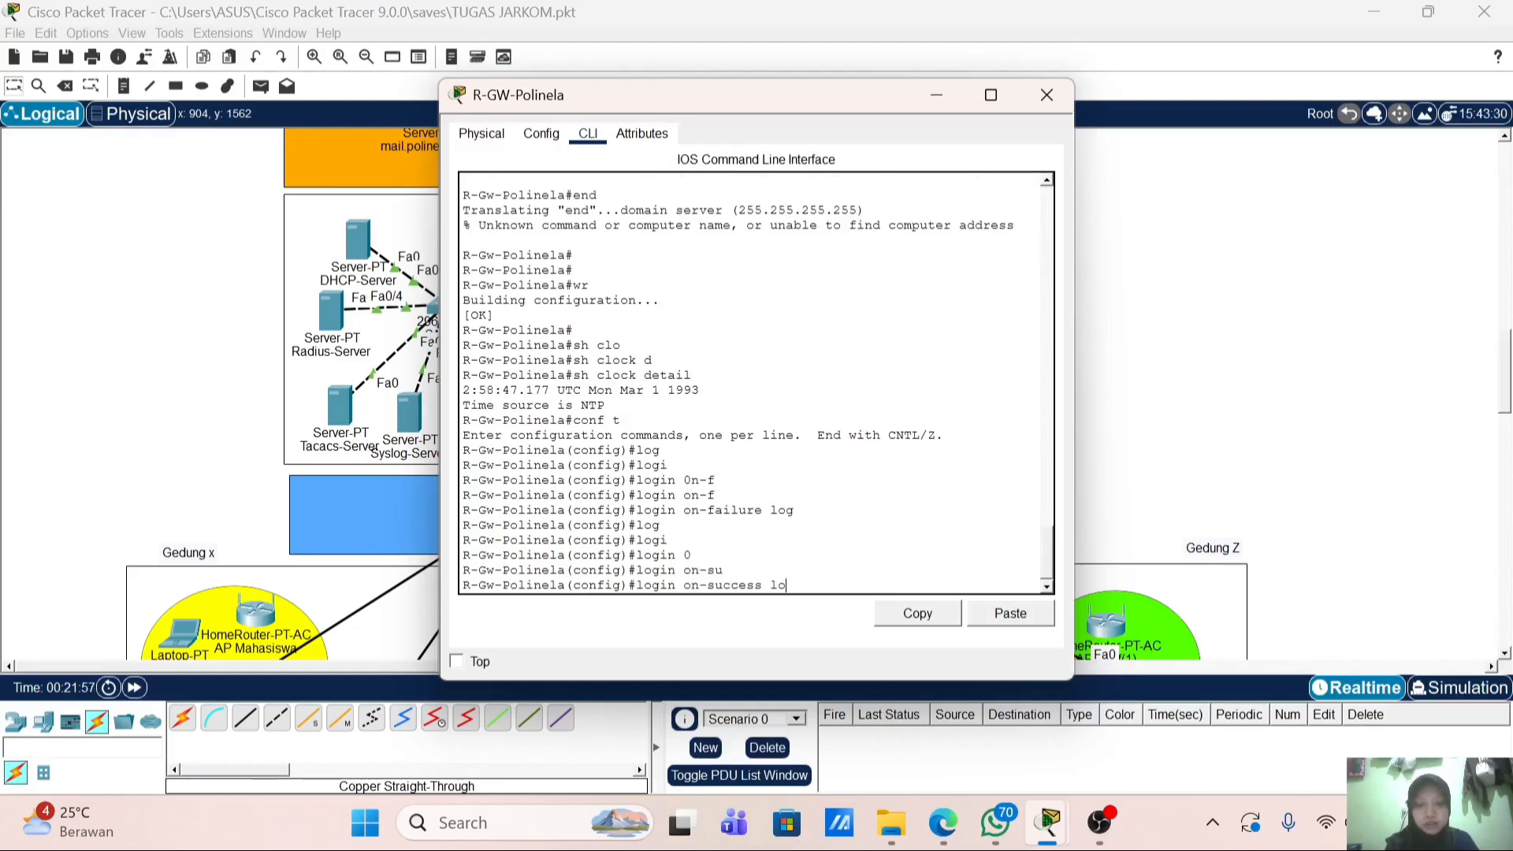
key(Tab)
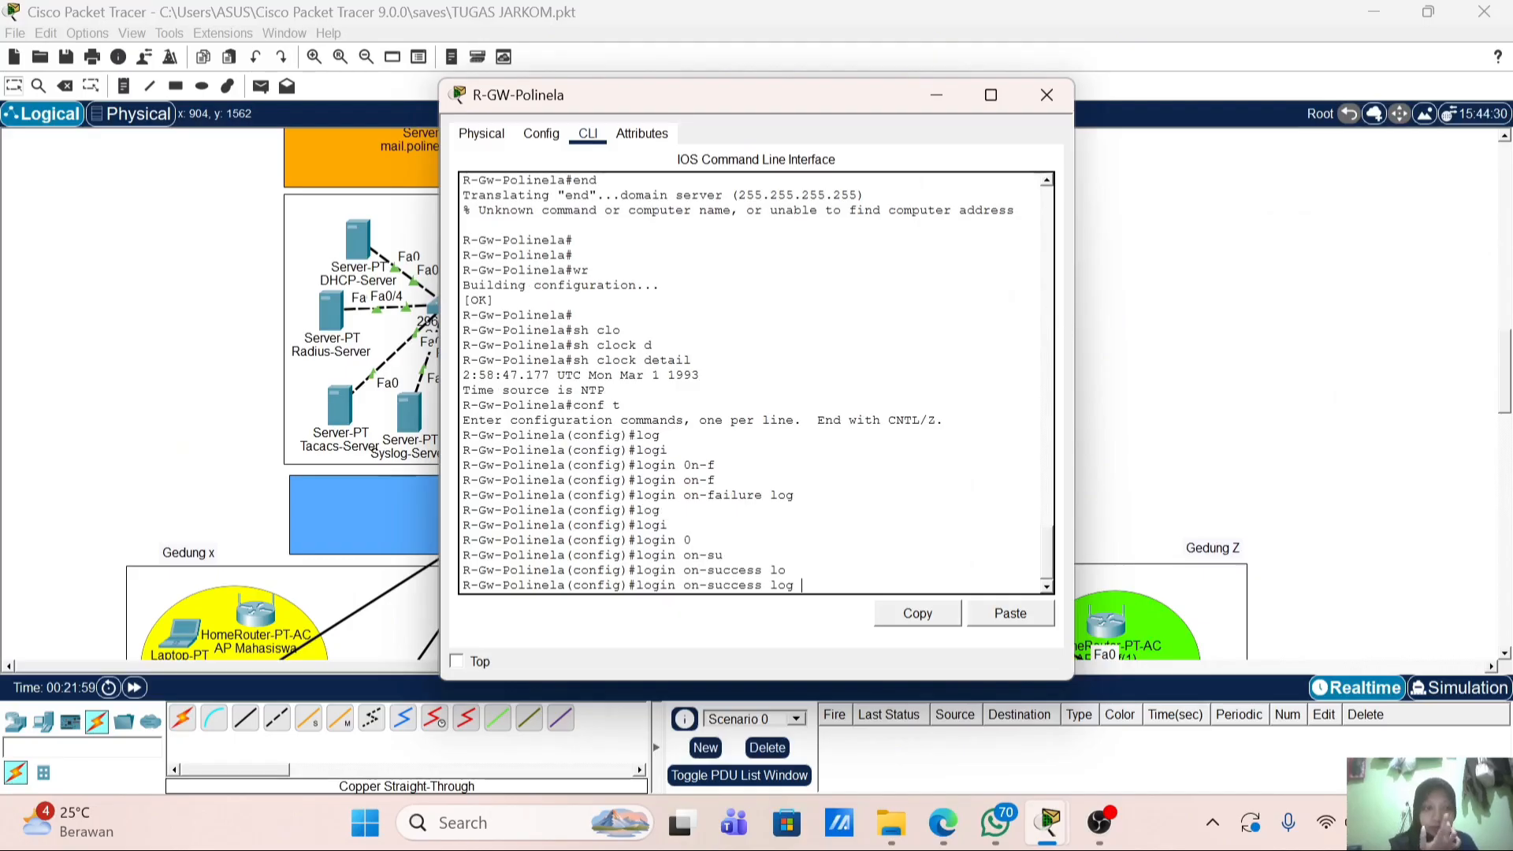
key(Return)
key(Return)
text(end)
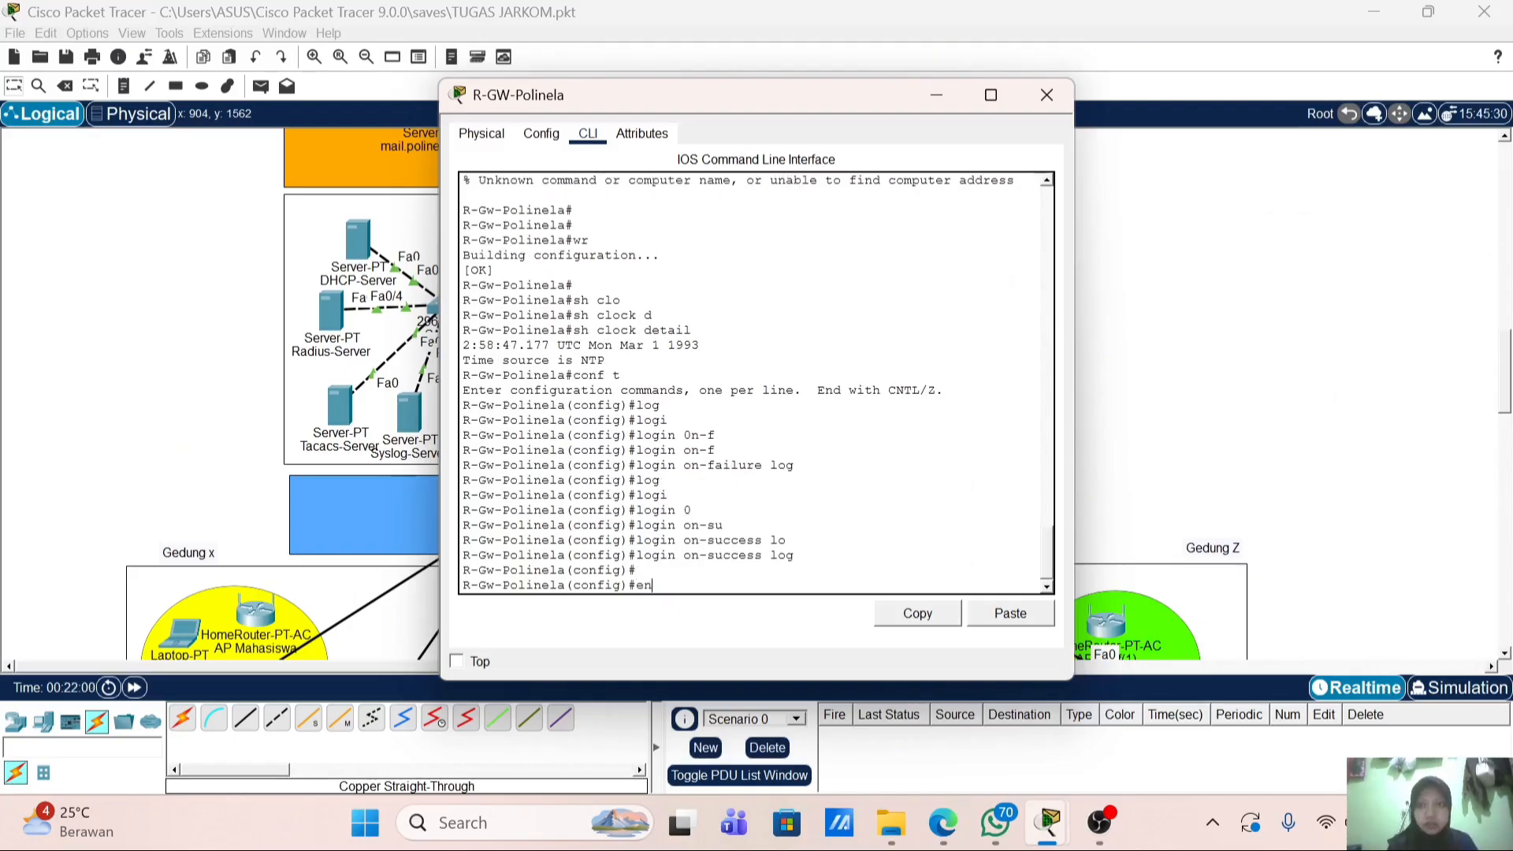
key(Return)
text(wr)
key(Return)
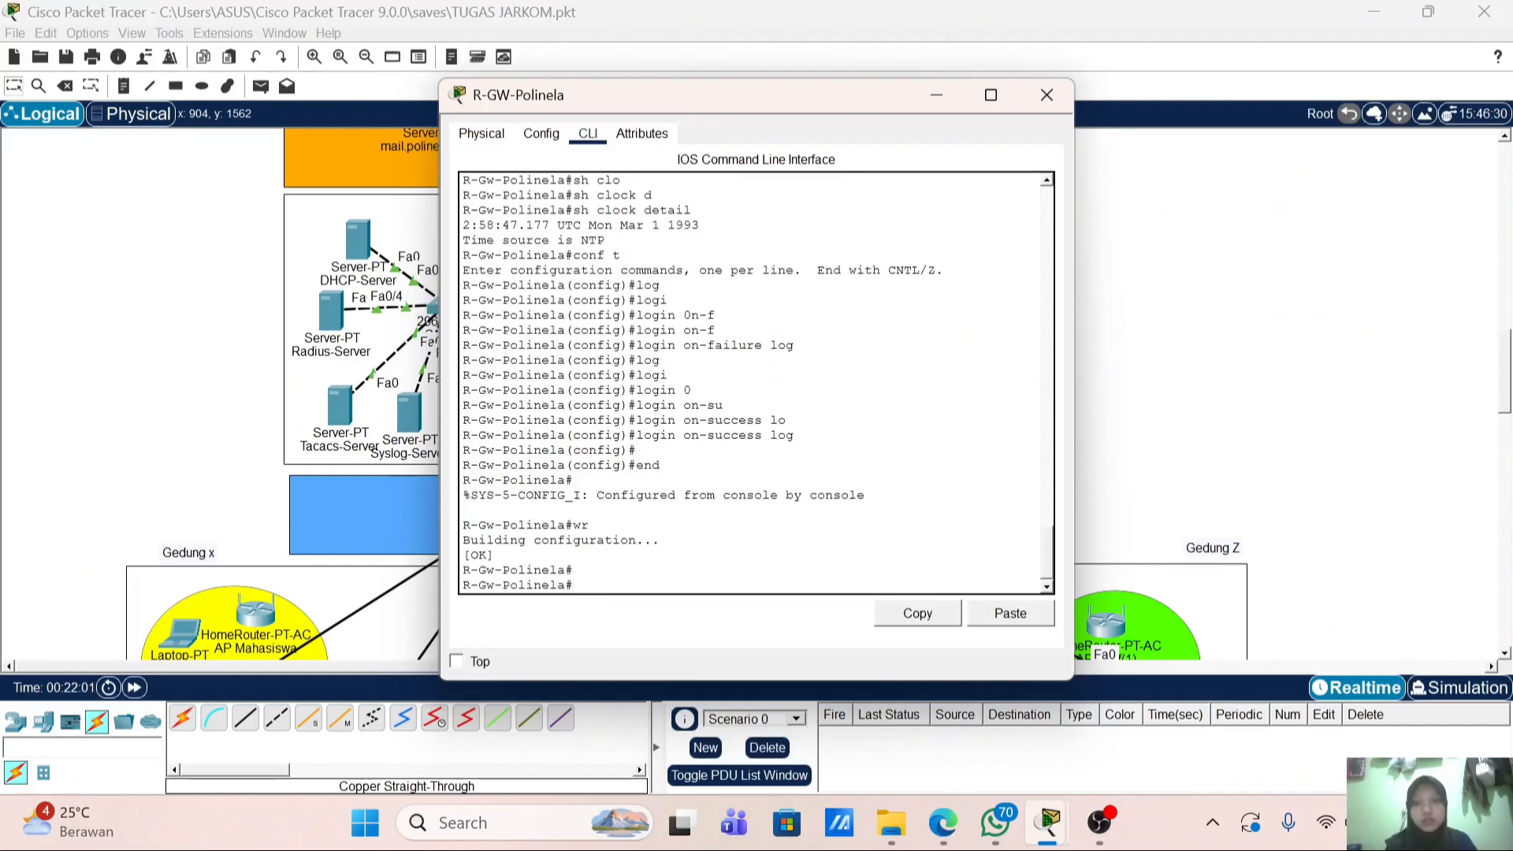
click(1046, 94)
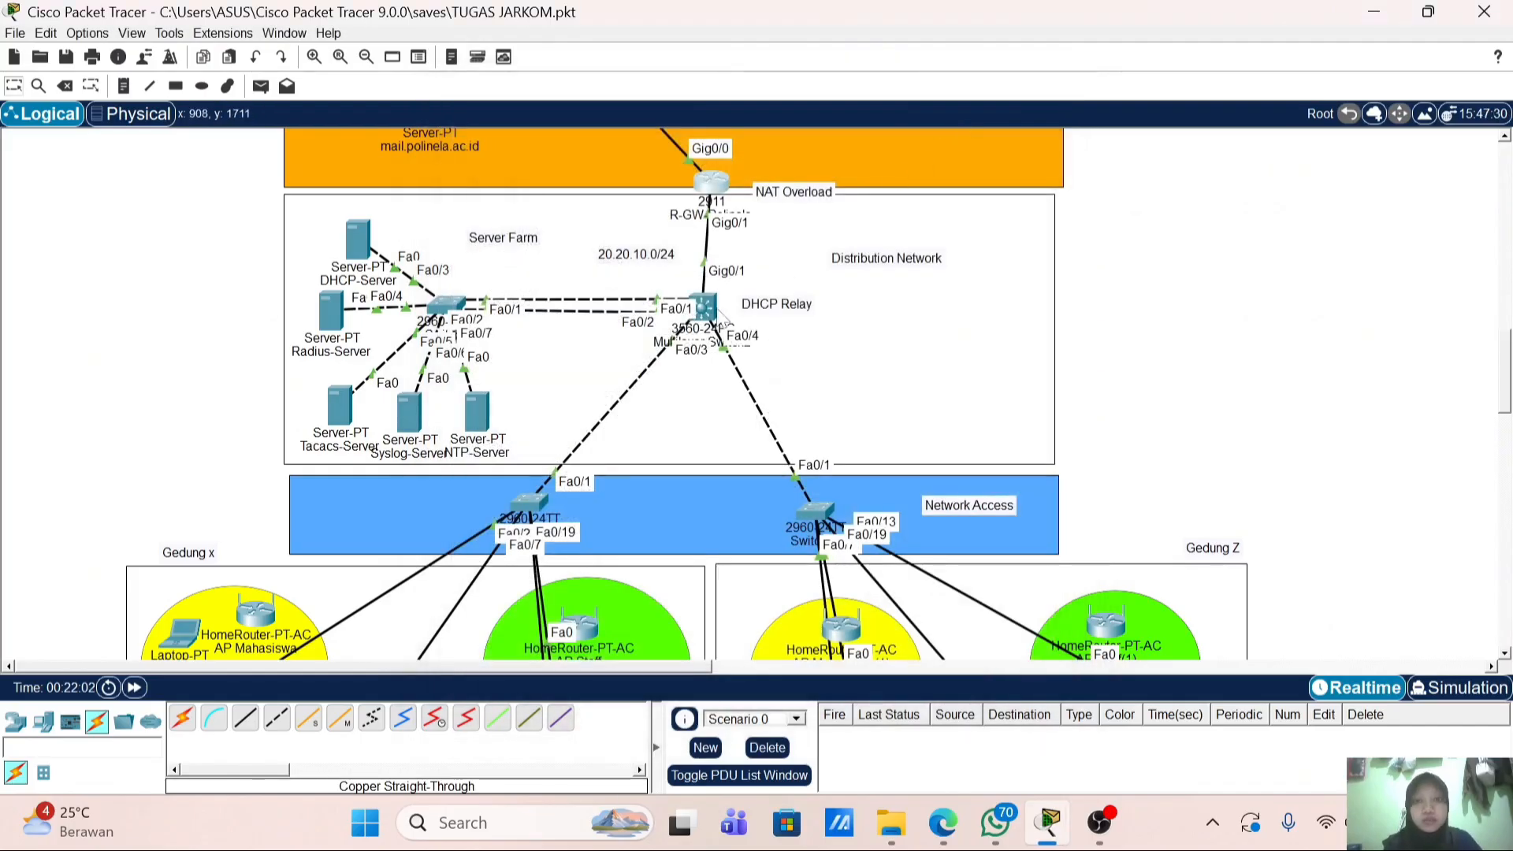
Step: On Multilayer Switch2, enter global configuration and apply 'login on-failure log'
click(703, 306)
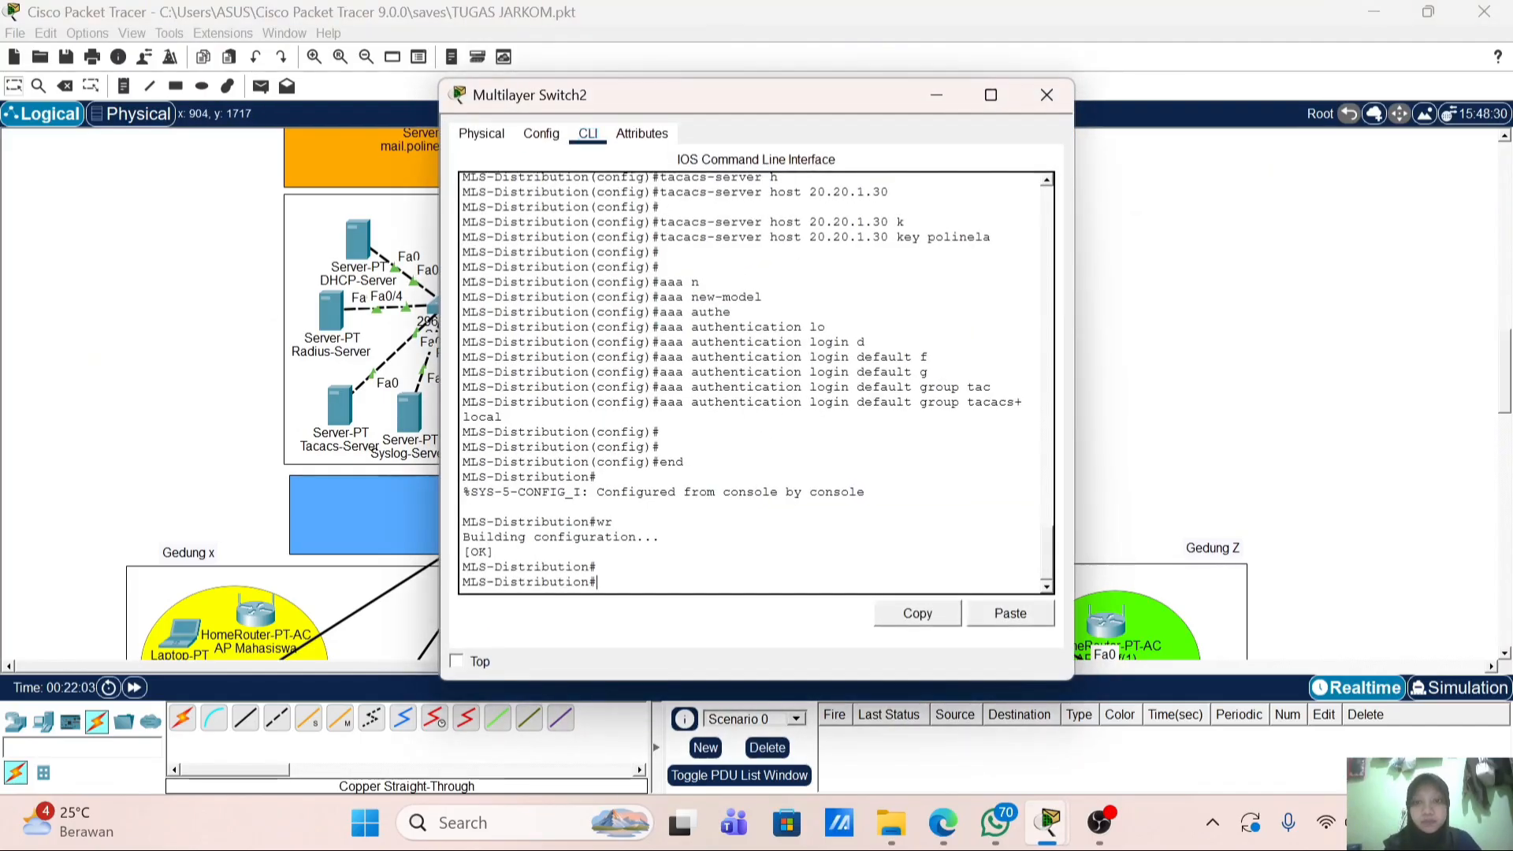
text(conf t)
key(Return)
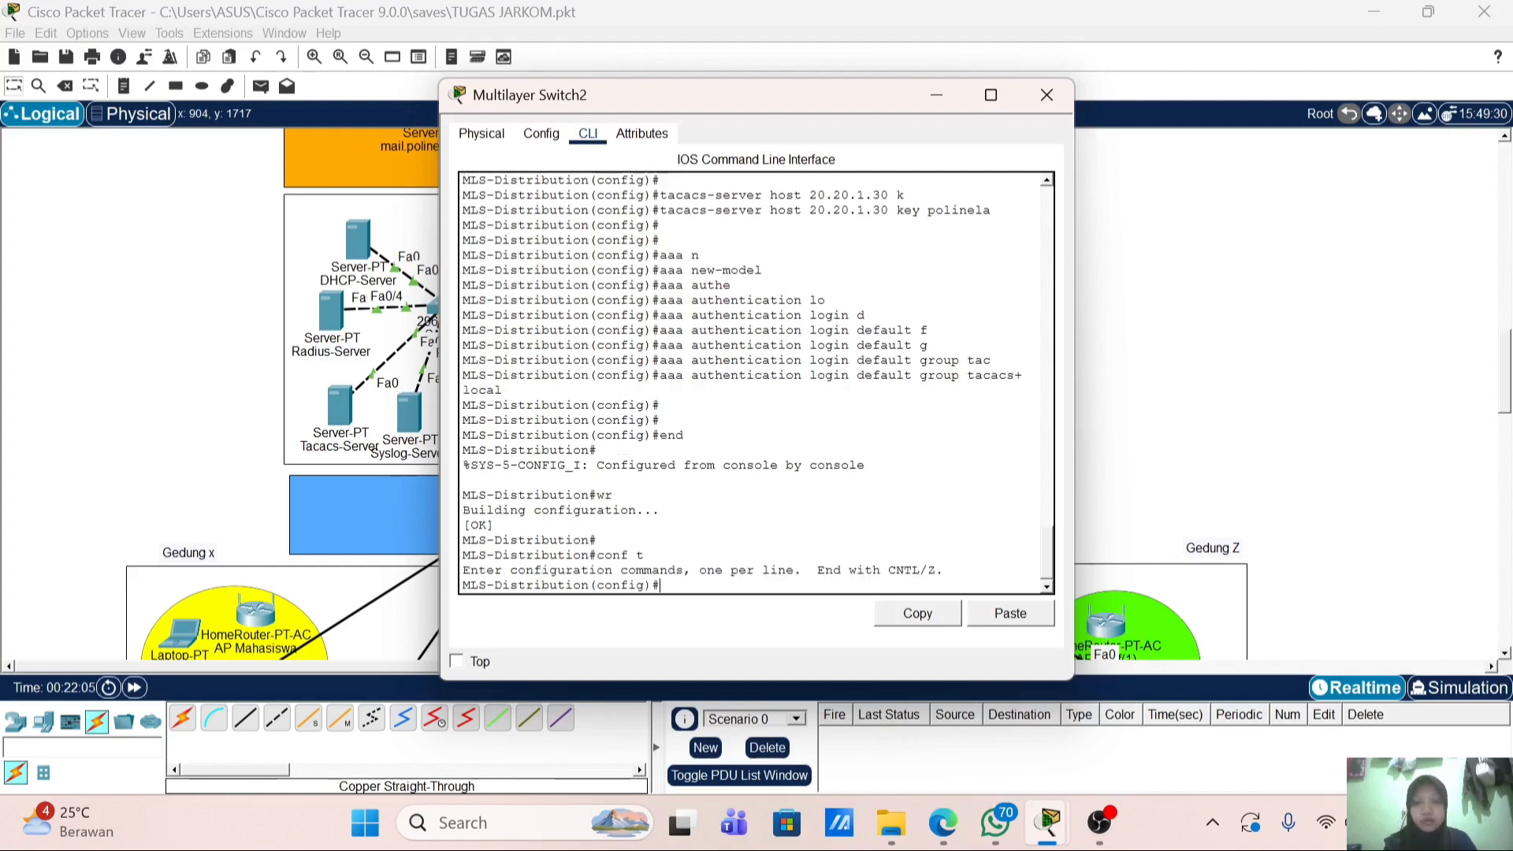
text(l)
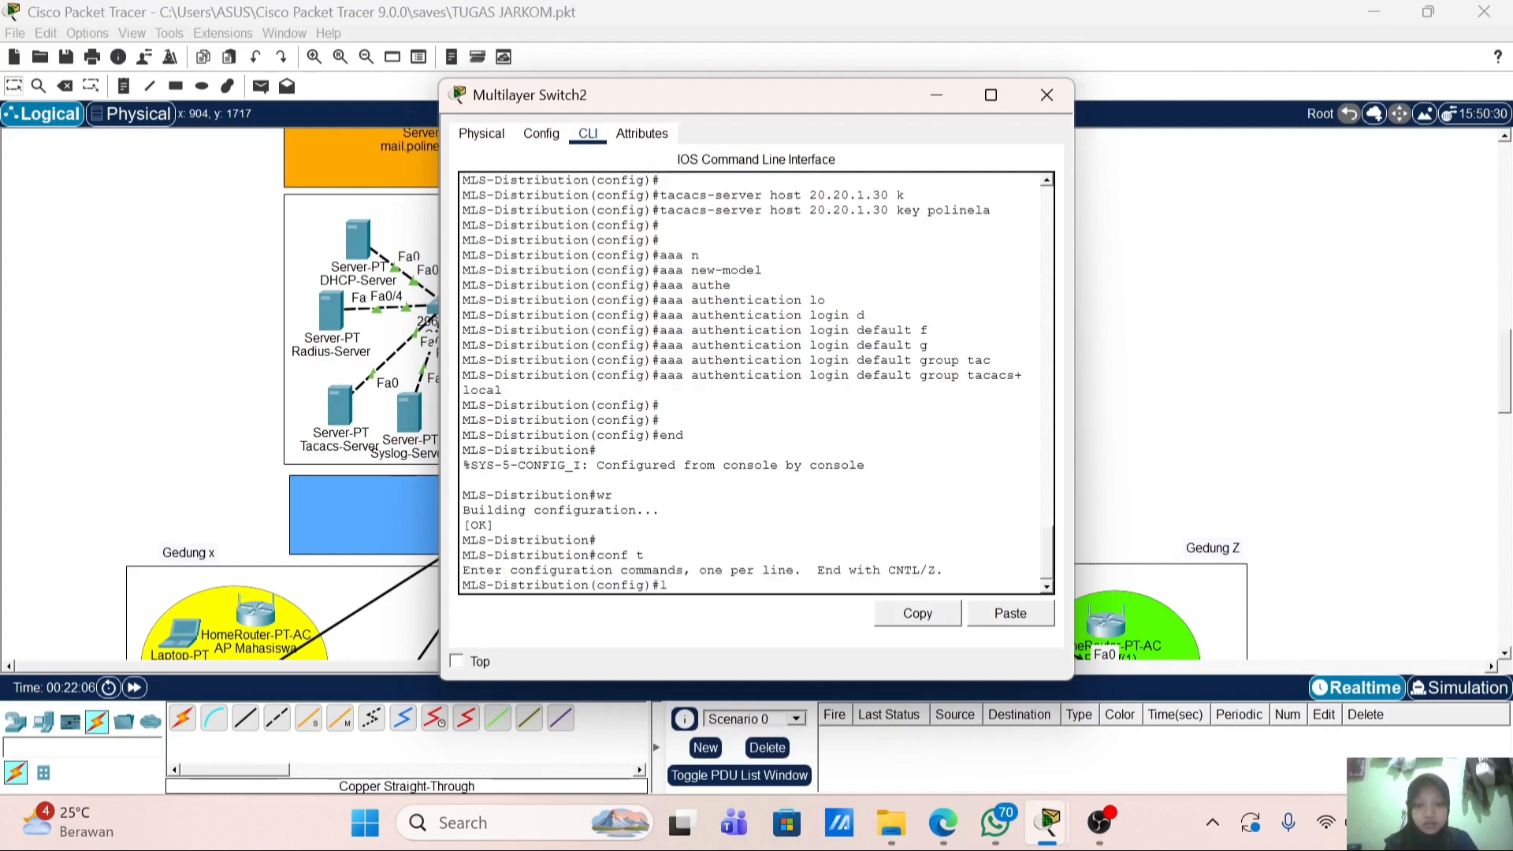
text(ogg)
key(Tab)
key(BackSpace)
key(BackSpace)
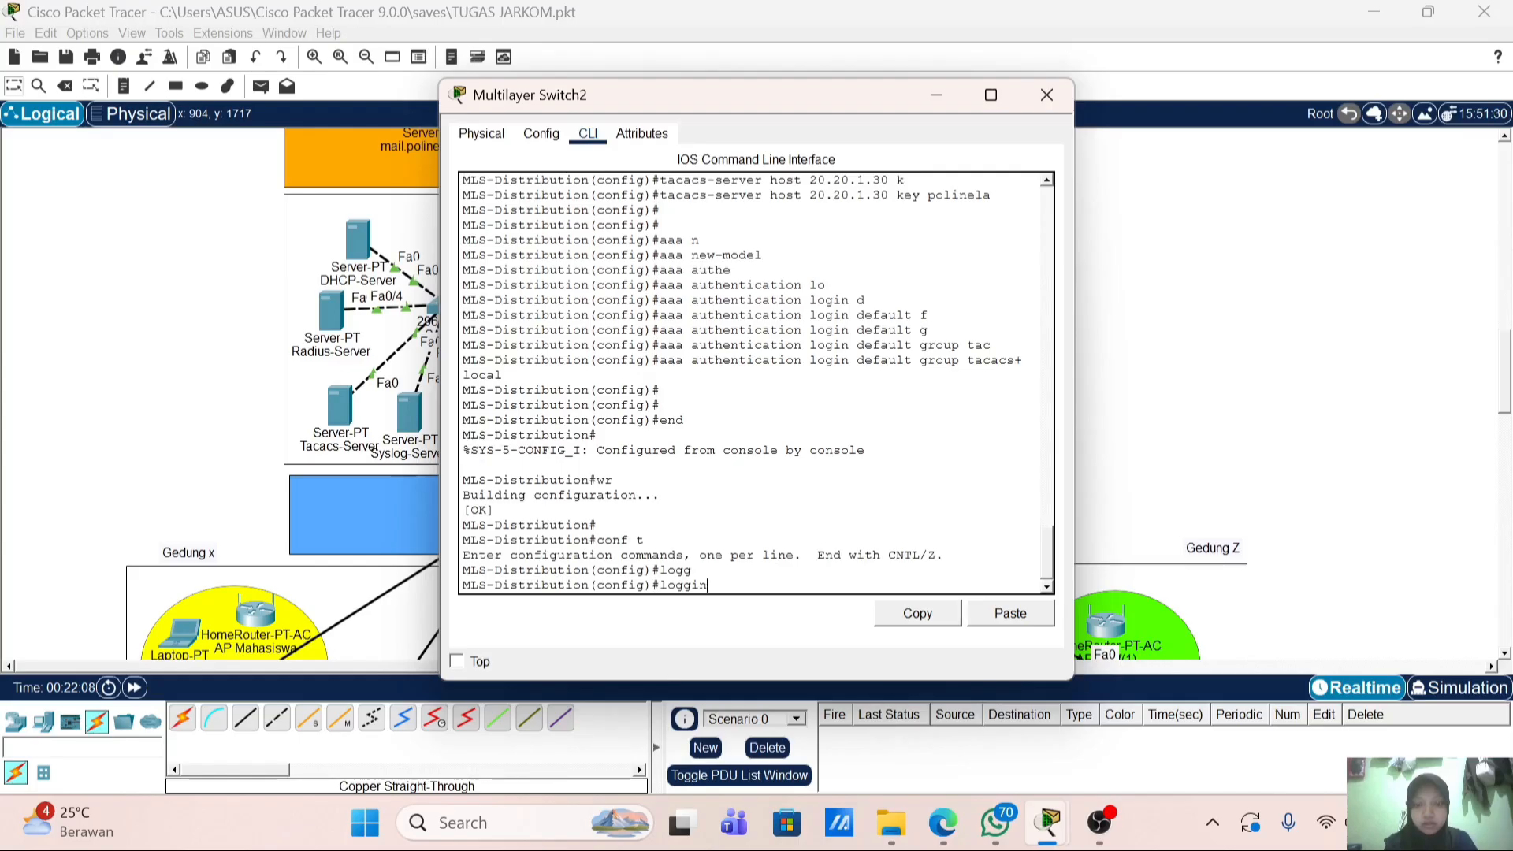
text(on-f)
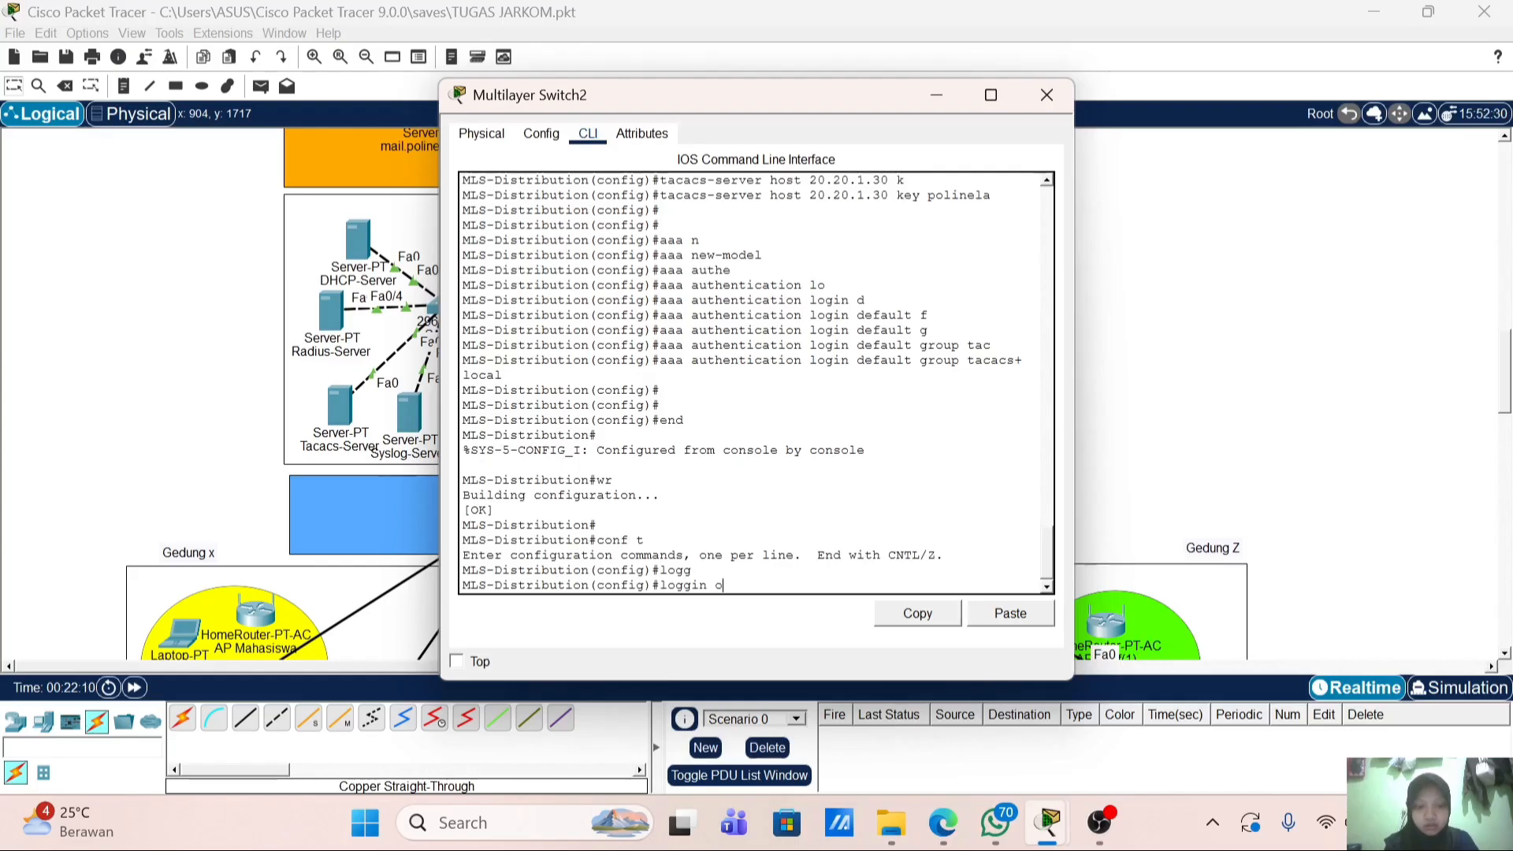
key(Tab)
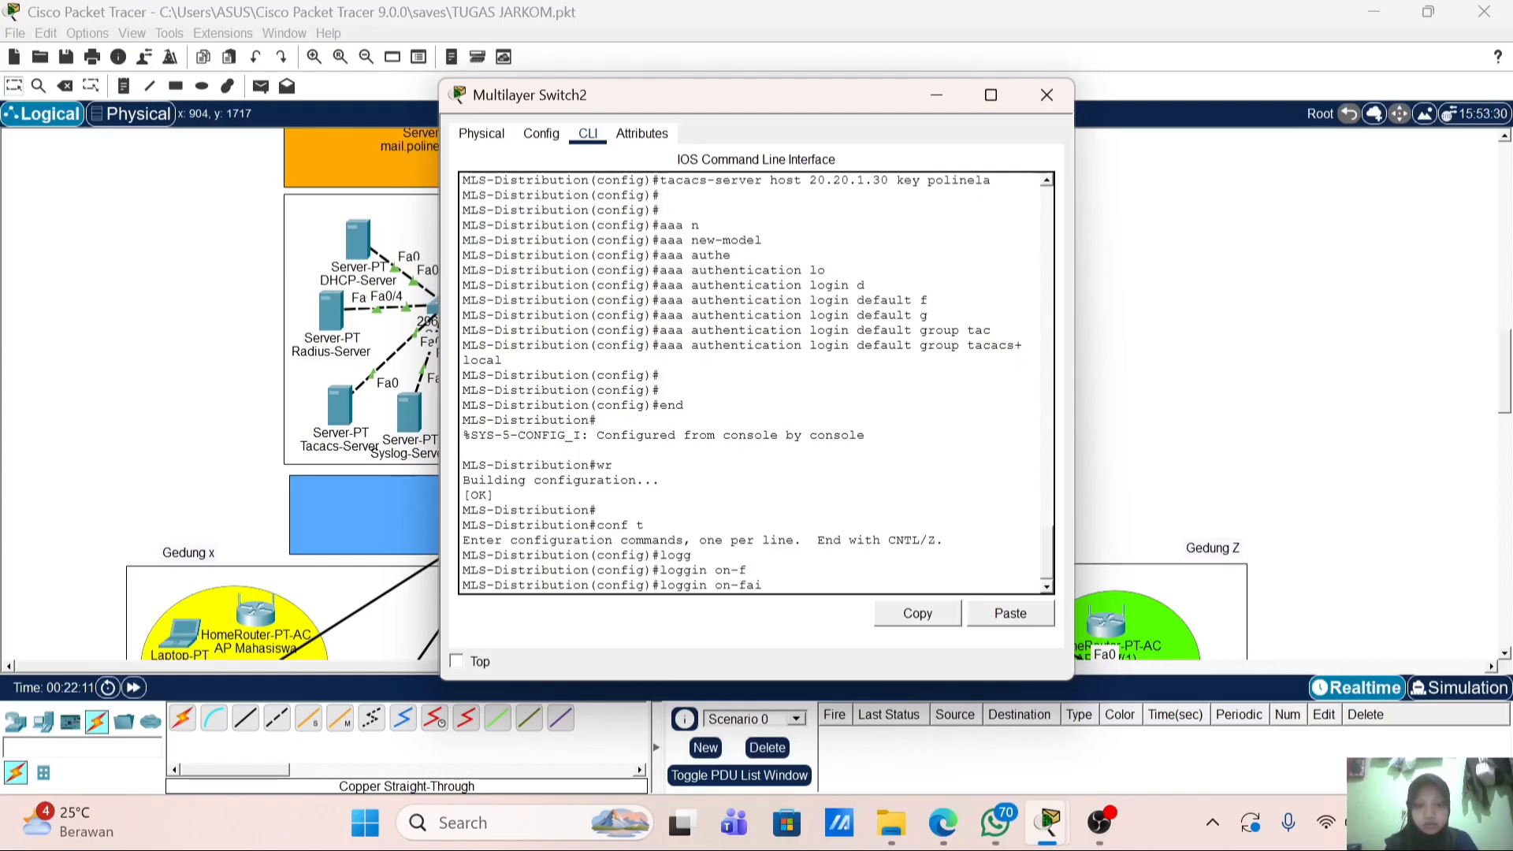
text(ai)
key(Tab)
key(BackSpace)
key(BackSpace)
key(BackSpace)
key(BackSpace)
key(BackSpace)
key(BackSpace)
key(BackSpace)
key(BackSpace)
key(BackSpace)
key(BackSpace)
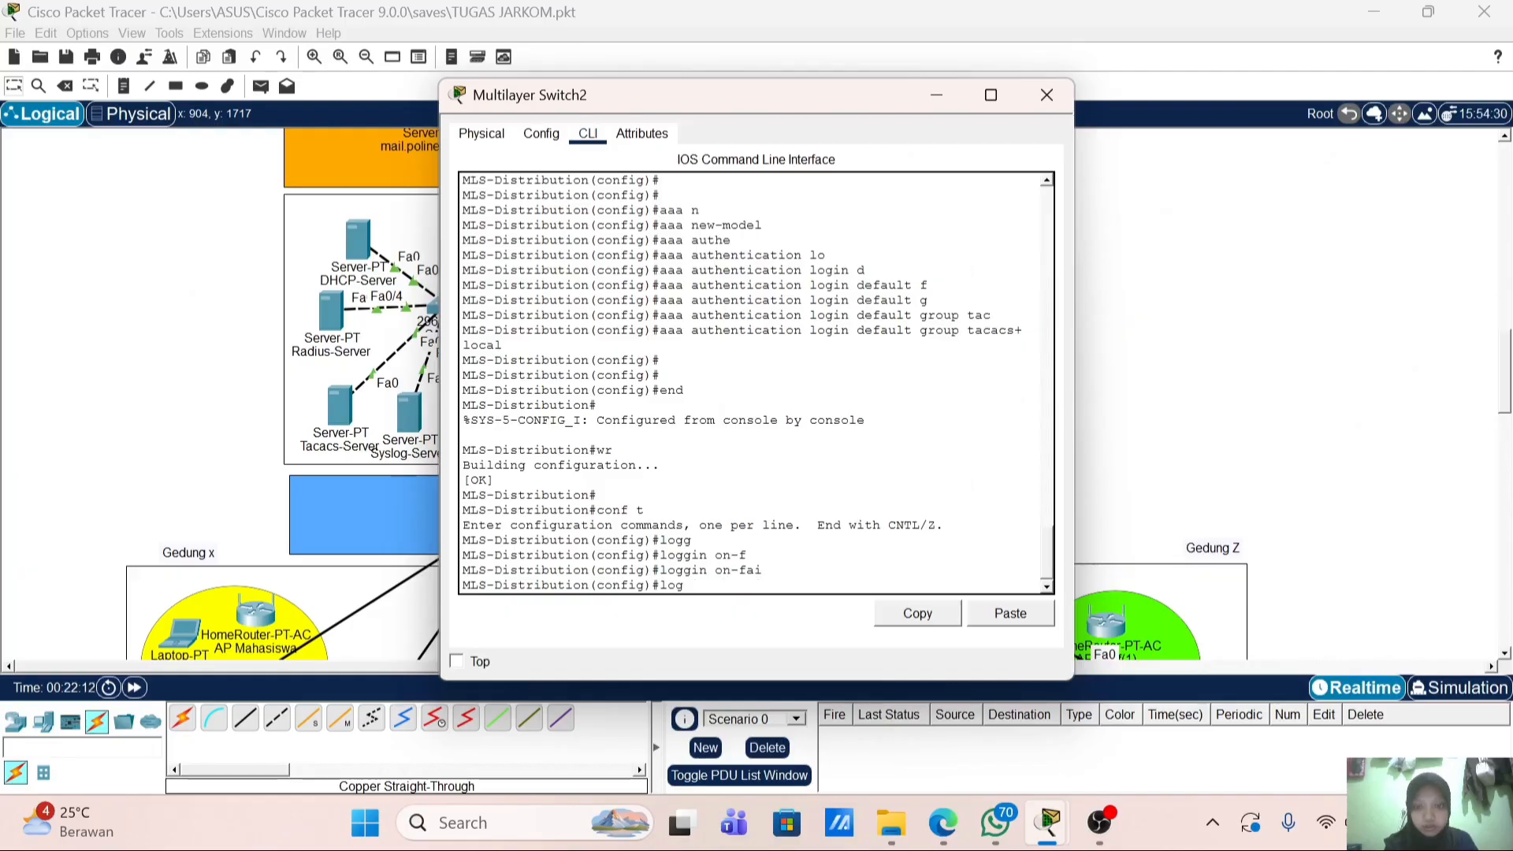
key(Tab)
text(i)
key(Tab)
text(n)
key(Tab)
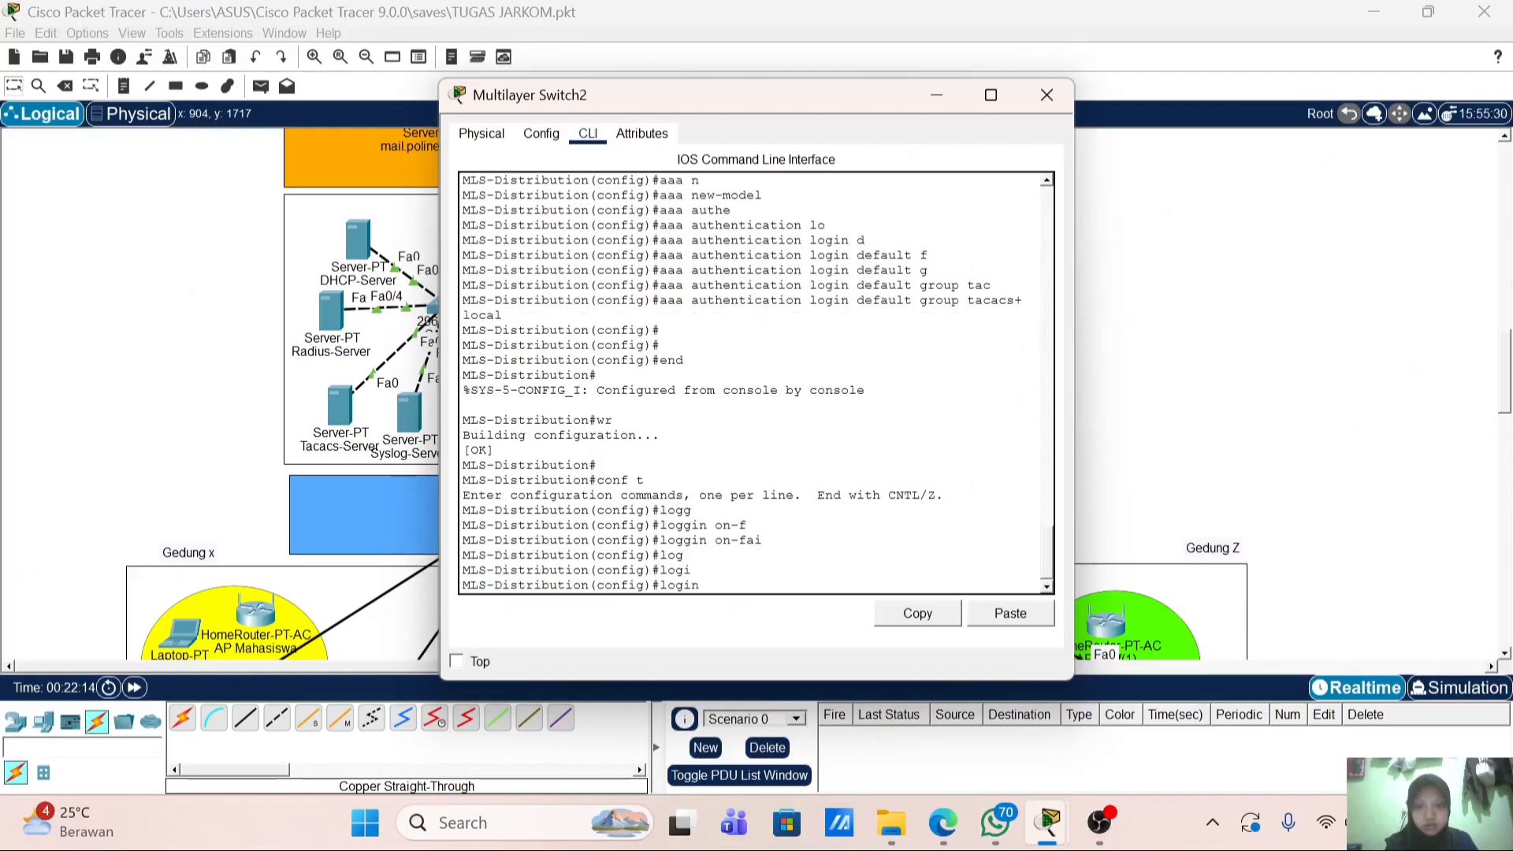
text(on)
text(-f)
key(Tab)
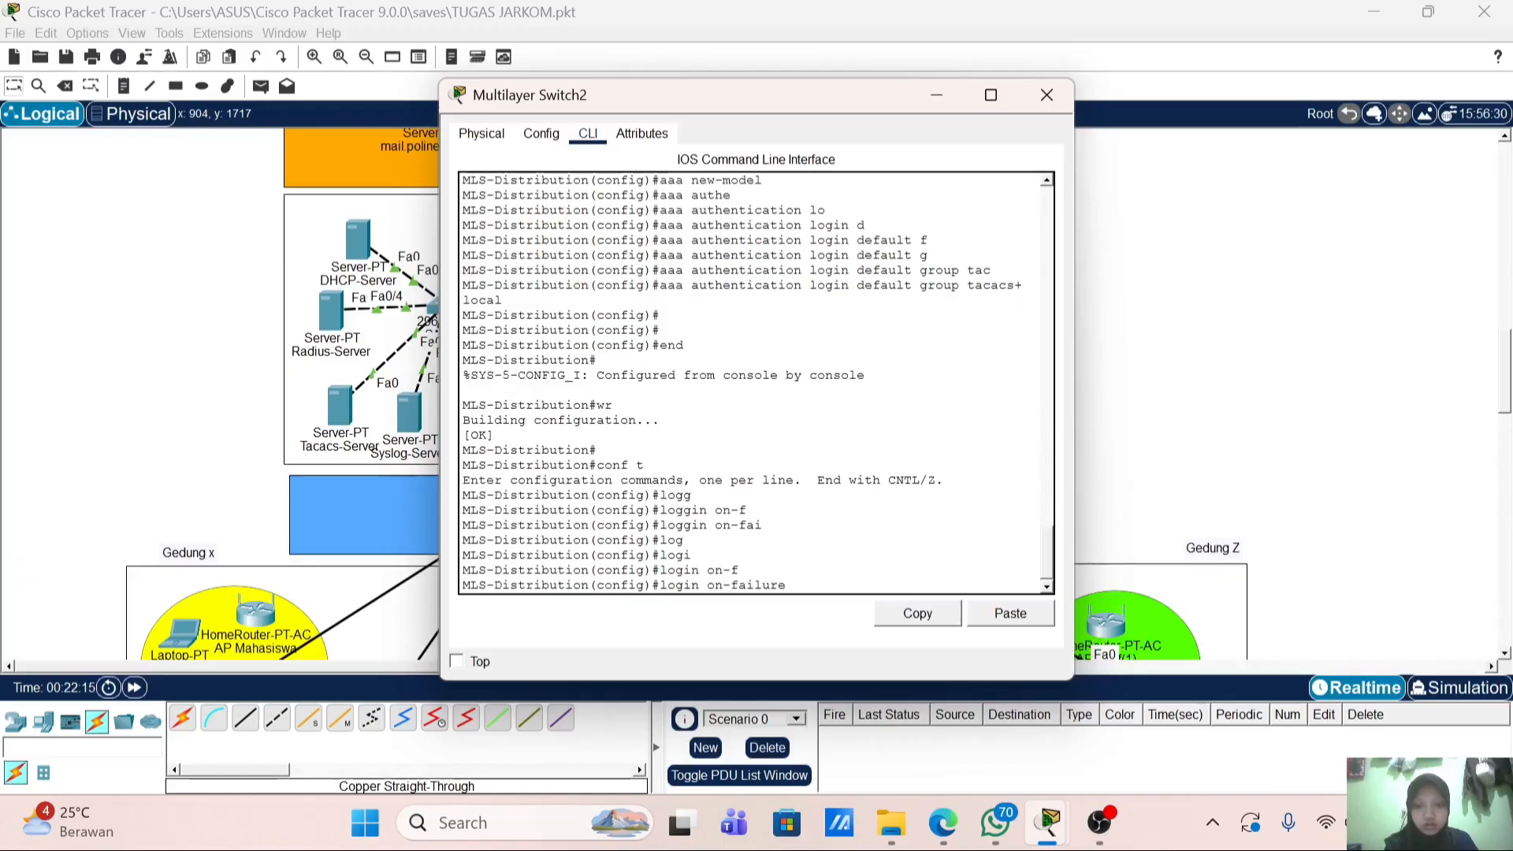
text(log)
key(Return)
Step: Add 'login on-success log' so successful logins are also logged
text(l)
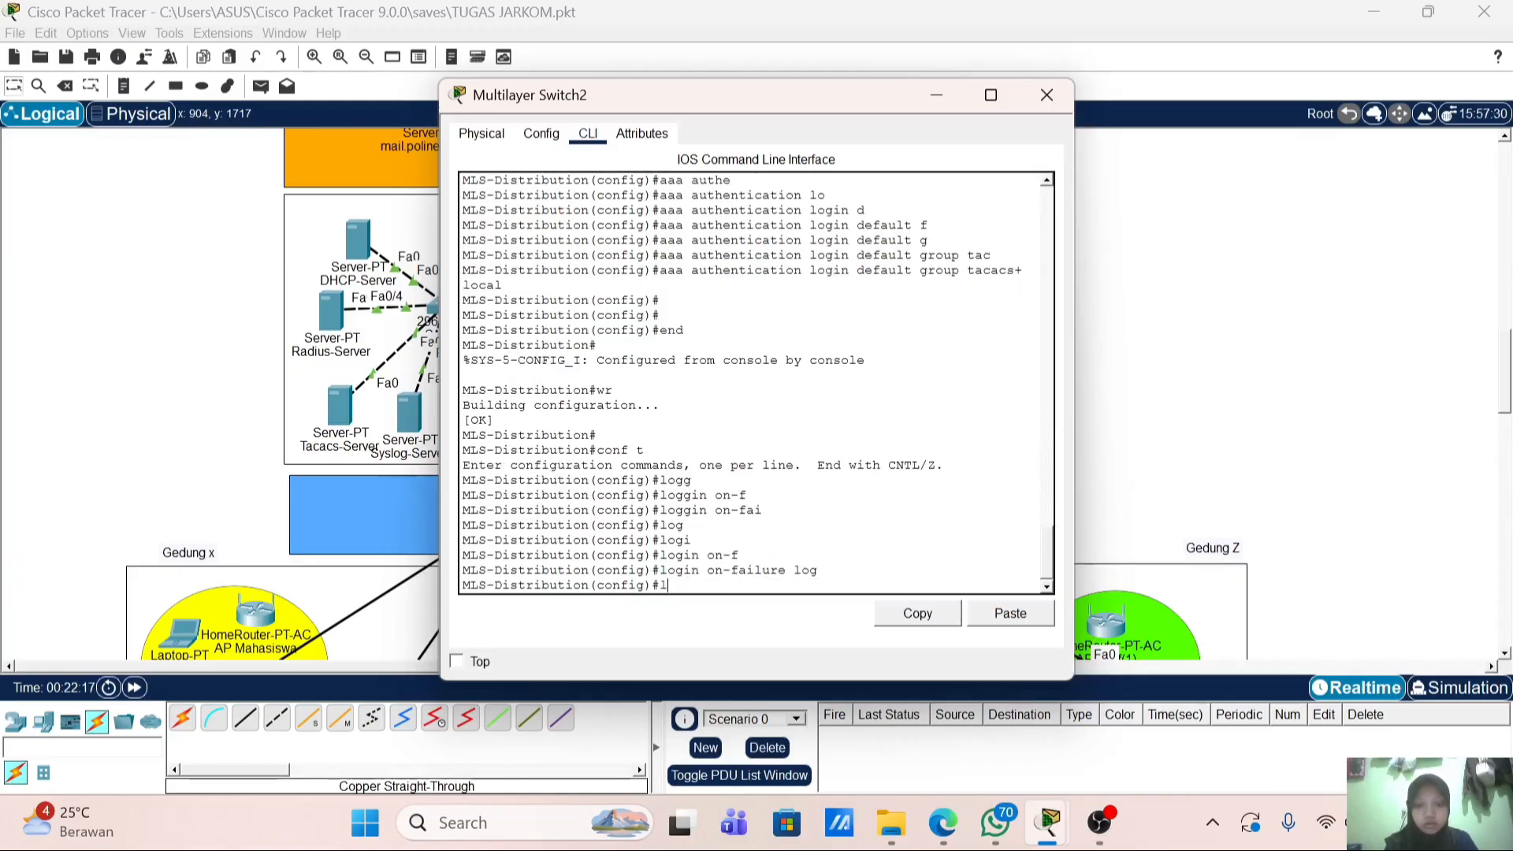
text(og)
key(Tab)
text(i)
key(Tab)
text(n)
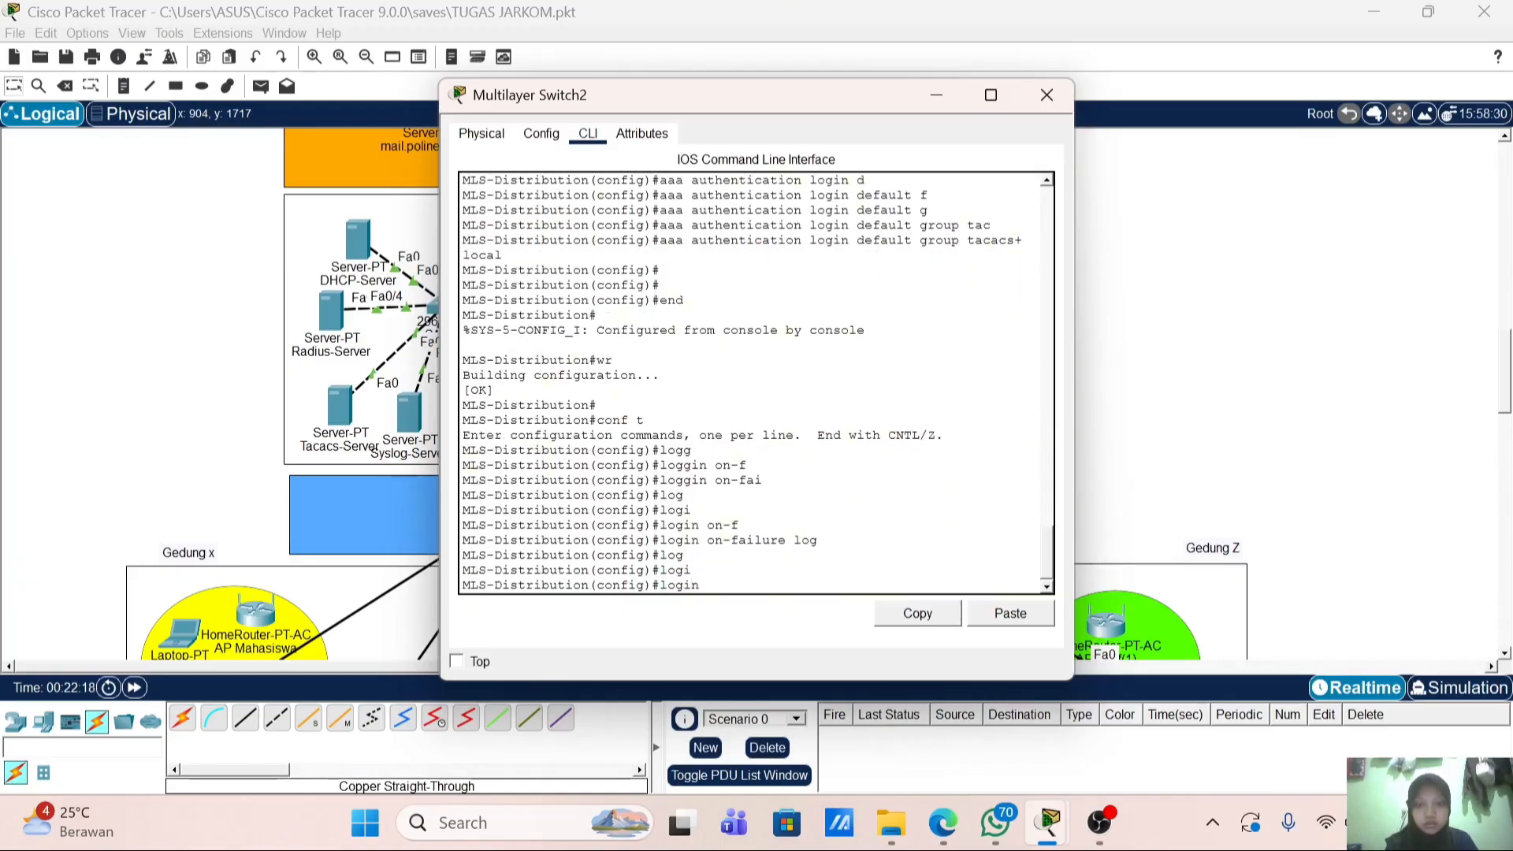
text( on-su)
key(Tab)
text(log)
key(Return)
key(Return)
key(Return)
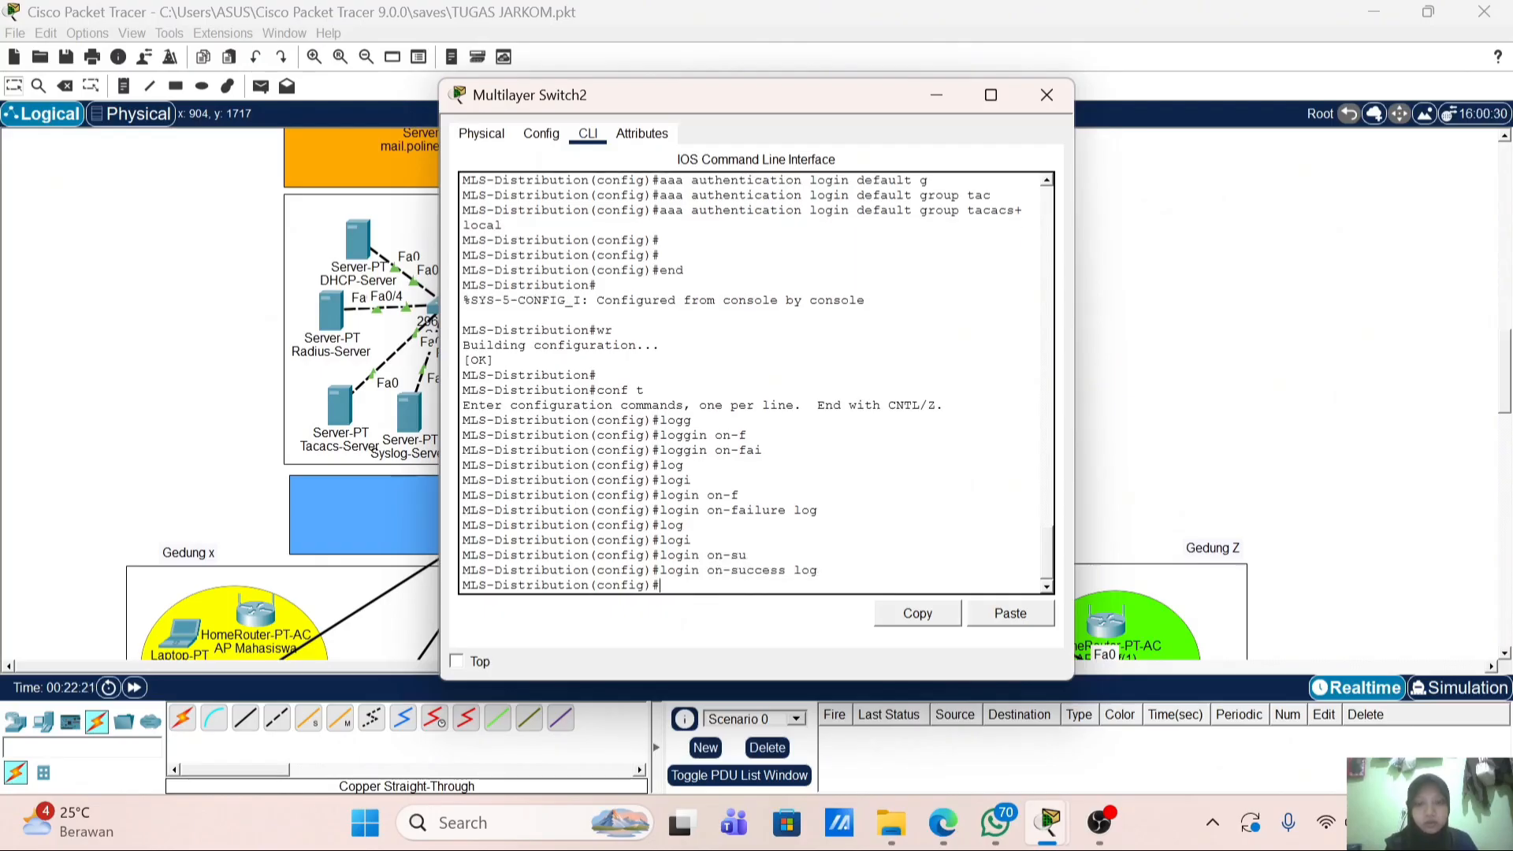
Step: Leave configuration mode, save the switch configuration with wr, and close its console
text(end)
key(Return)
key(Return)
key(Return)
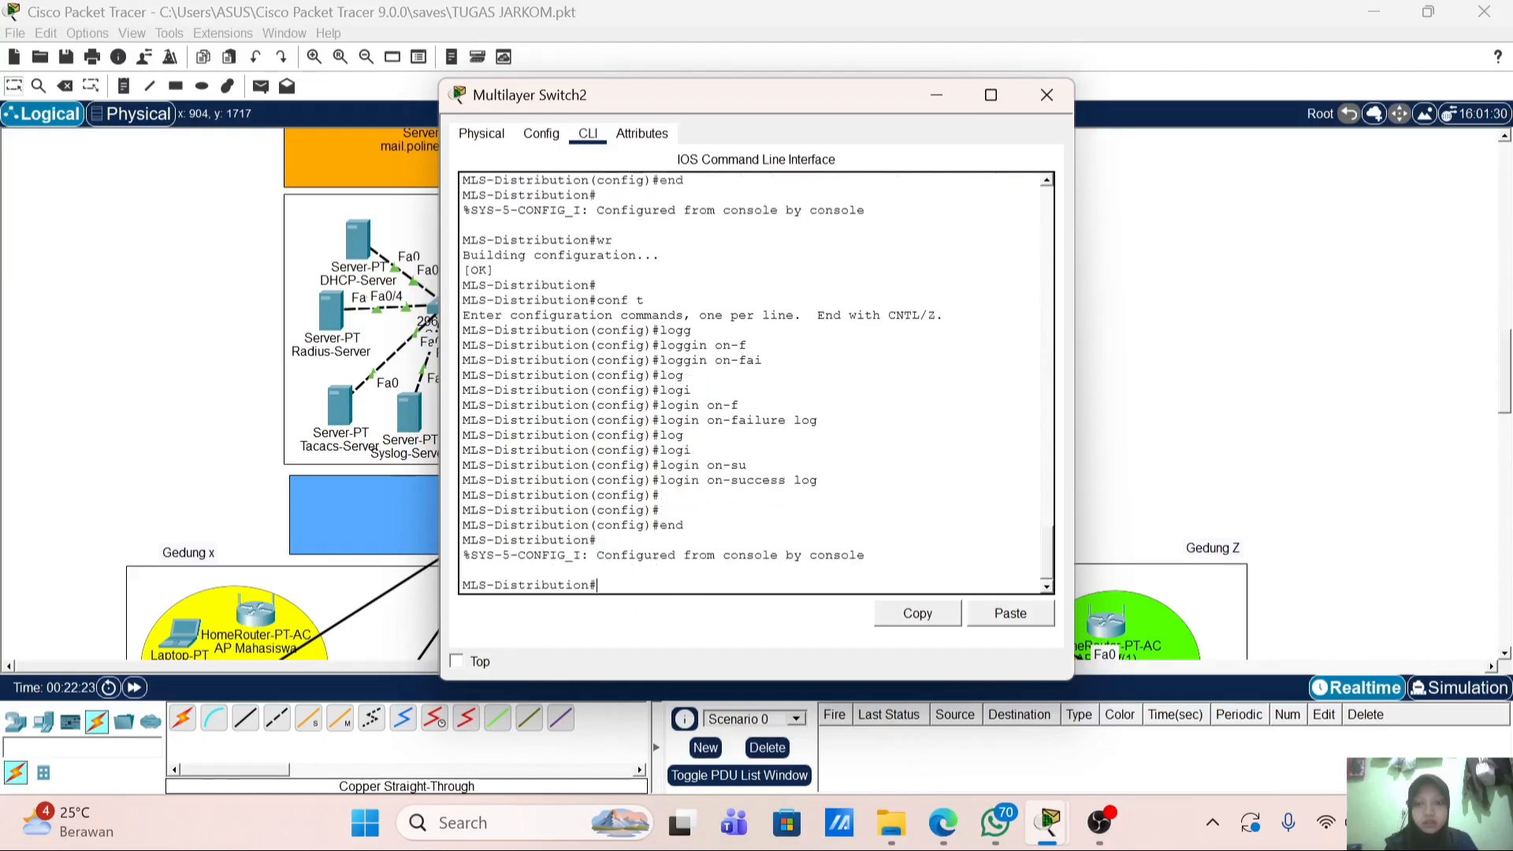
text(wr)
key(Return)
key(Return)
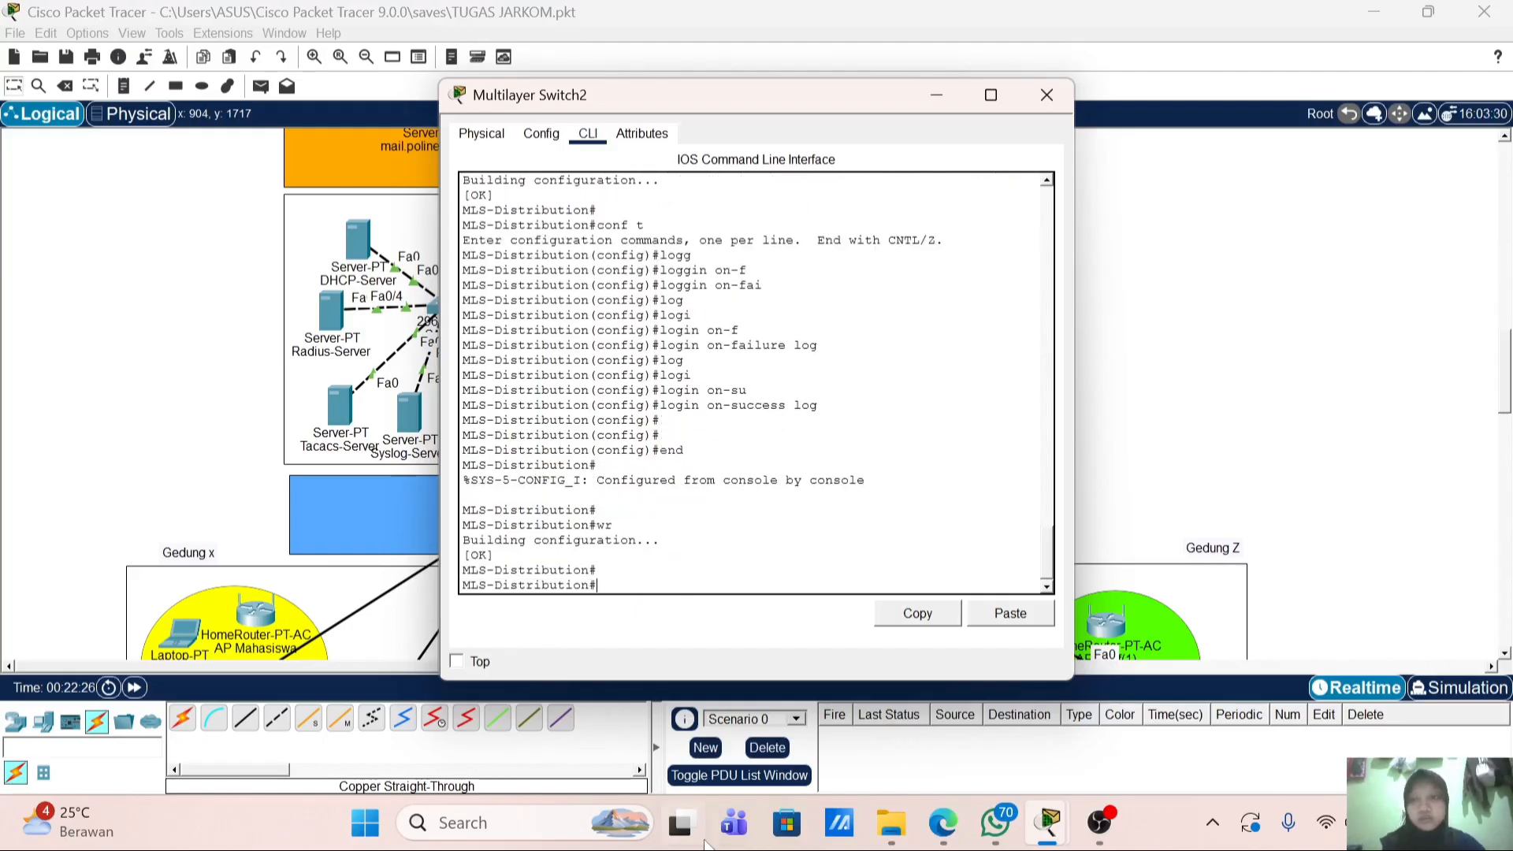
click(1046, 94)
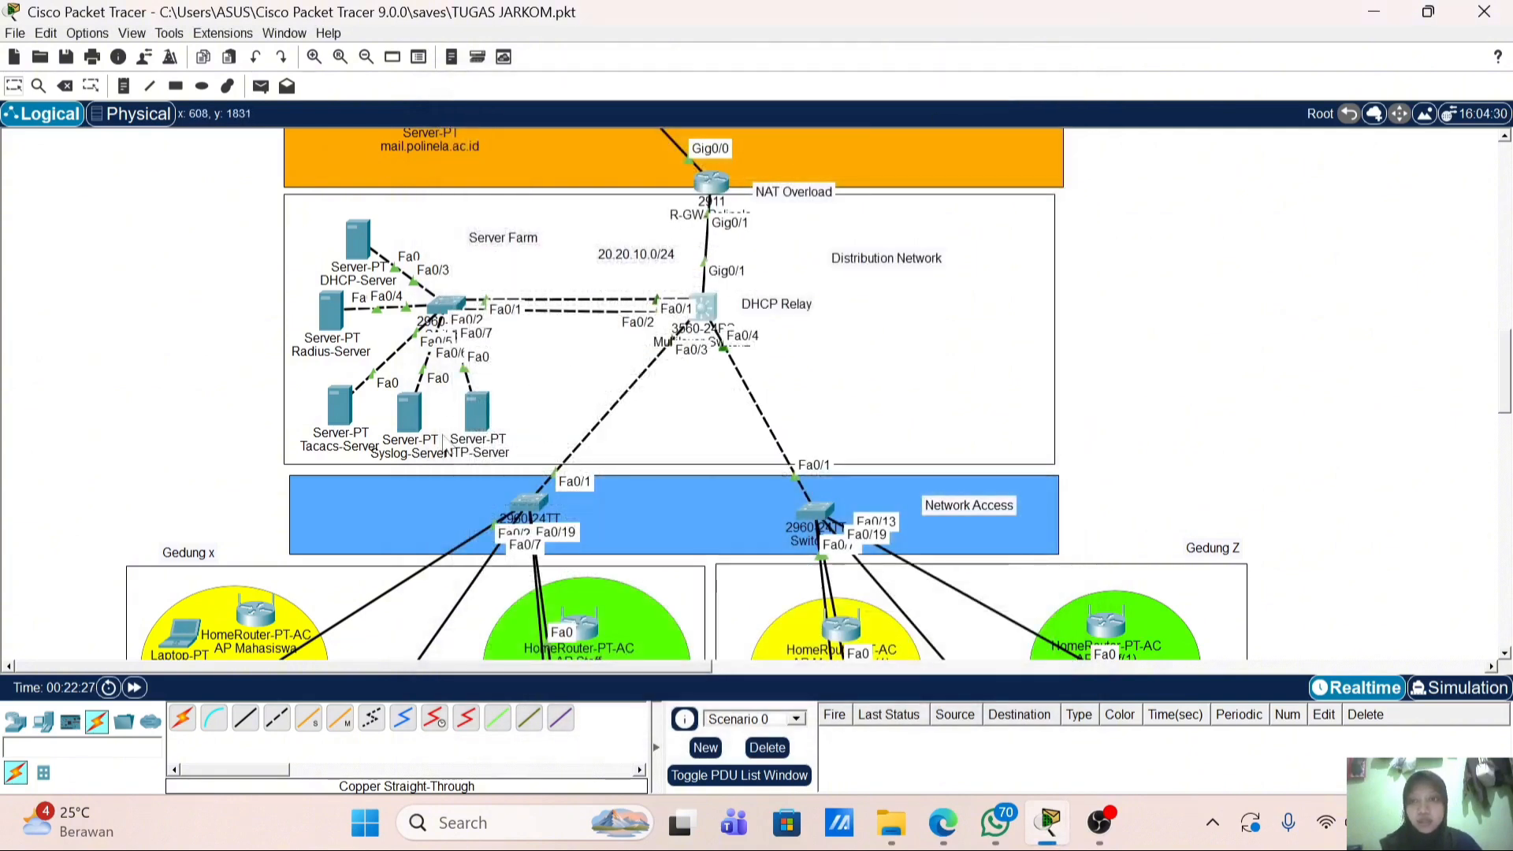
click(1101, 823)
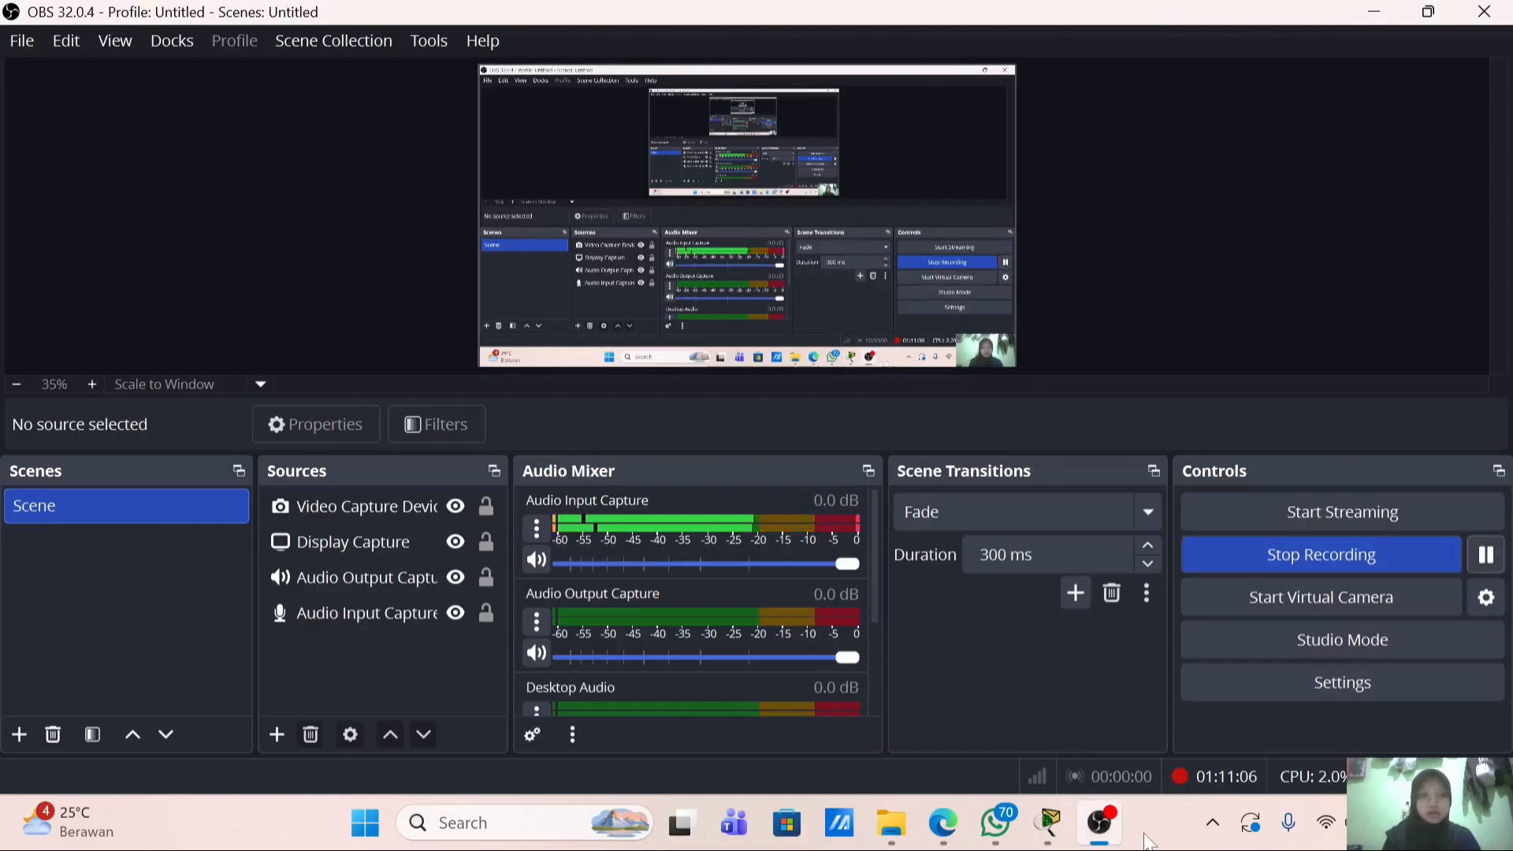
Step: Return to the Packet Tracer topology and reopen Multilayer Switch2's console
click(1049, 823)
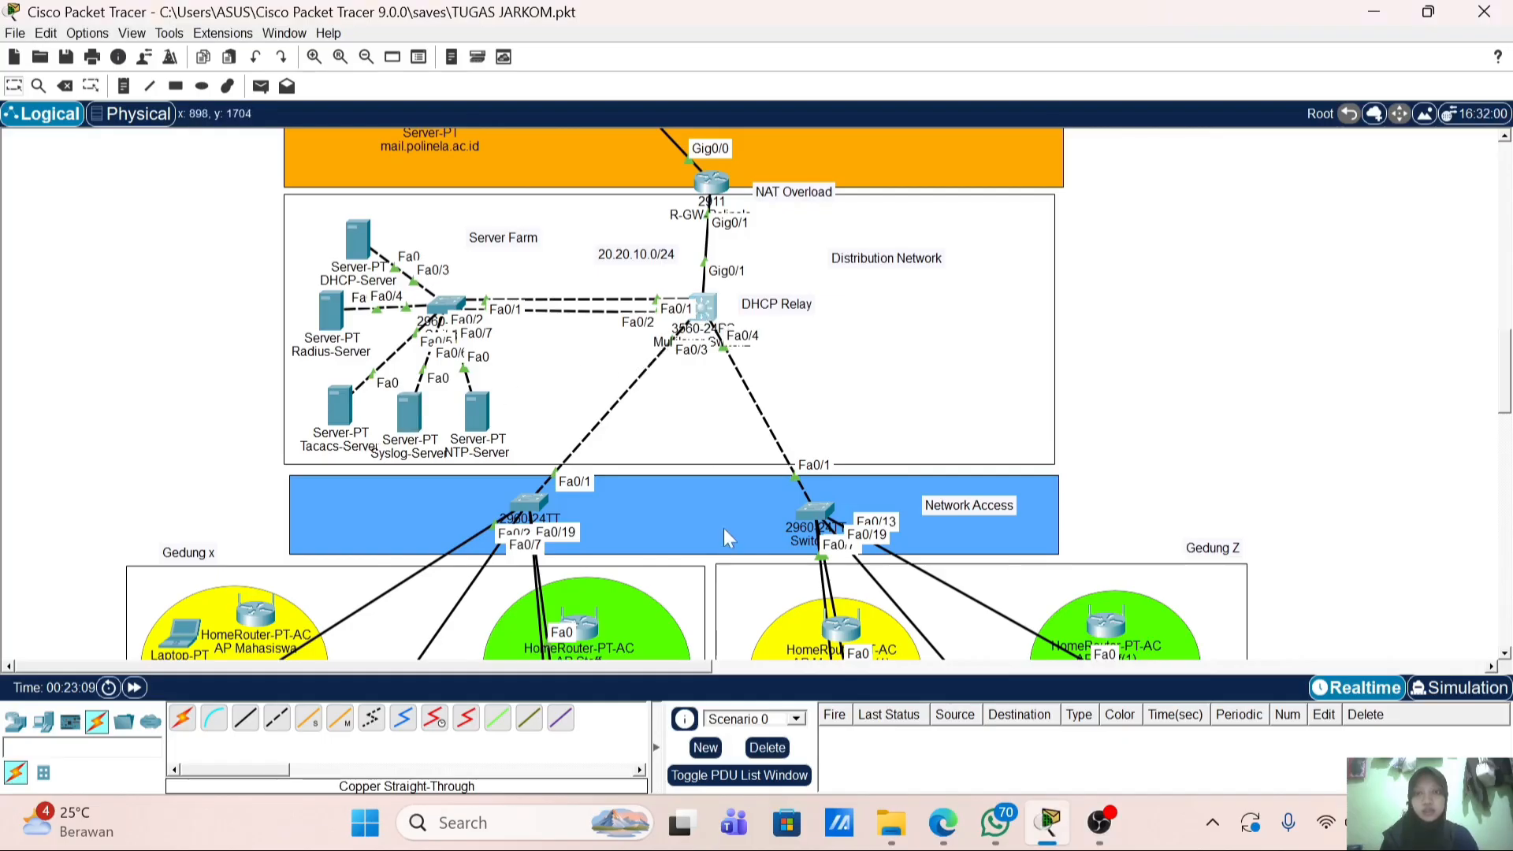
click(713, 312)
Step: Log in to Multilayer Switch2 as admin and enter privileged mode with en
drag(692, 91, 892, 105)
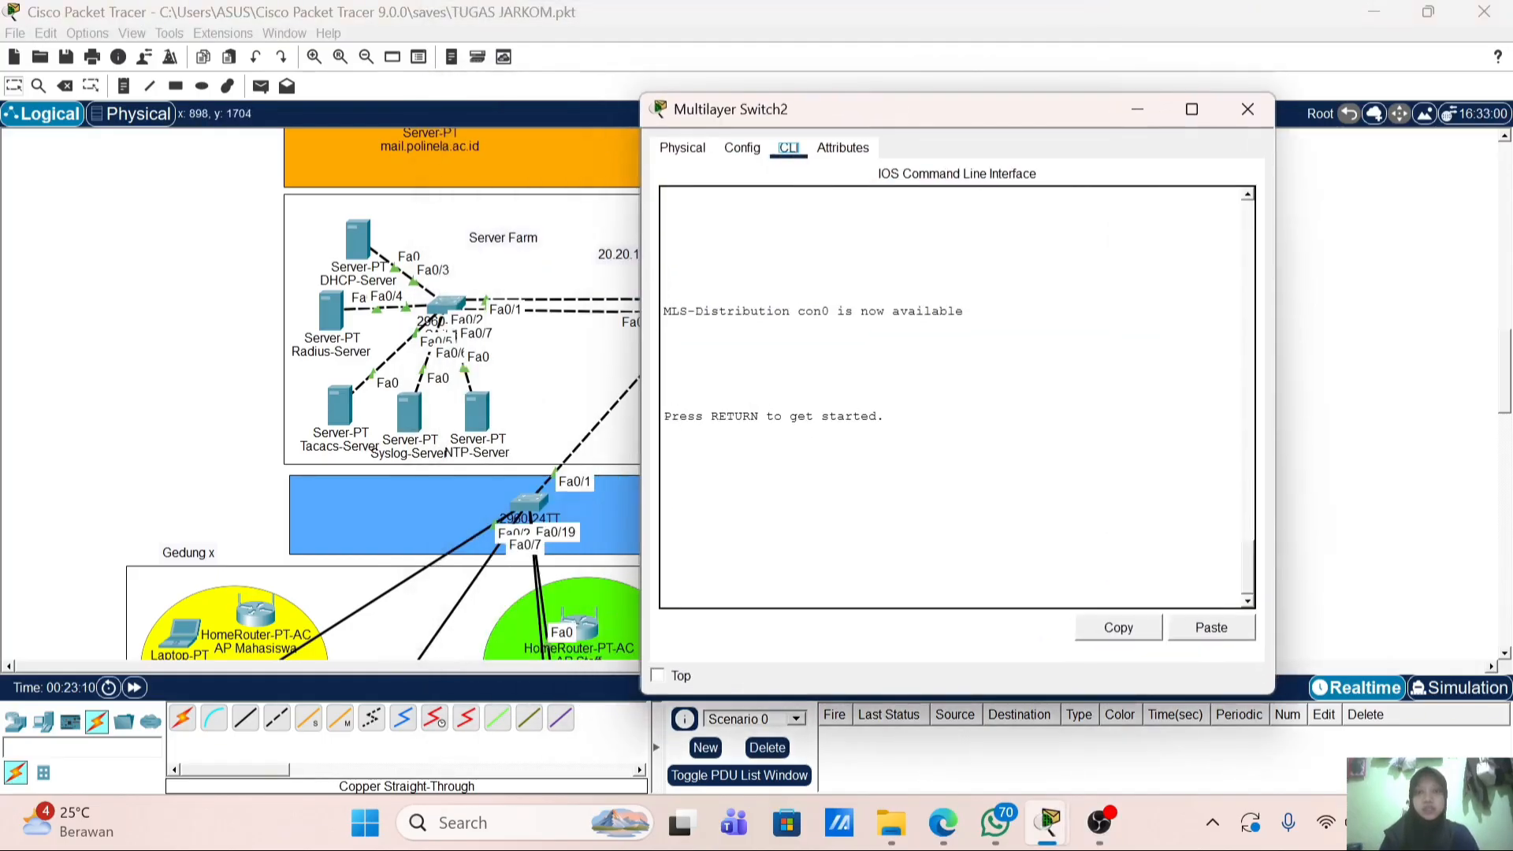
key(Return)
key(Return)
text(a)
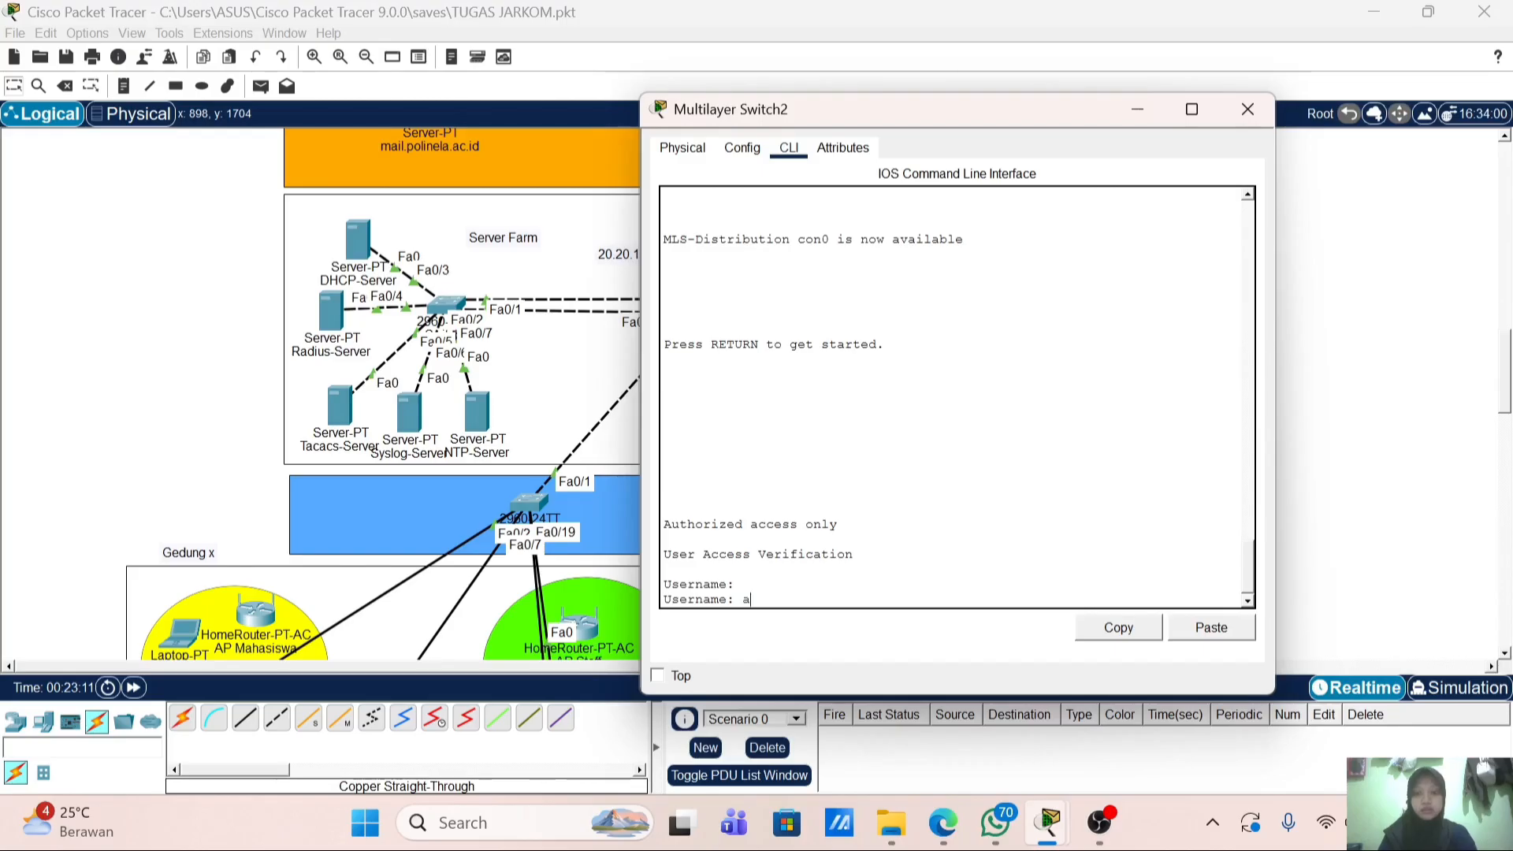
text(dmin)
key(Return)
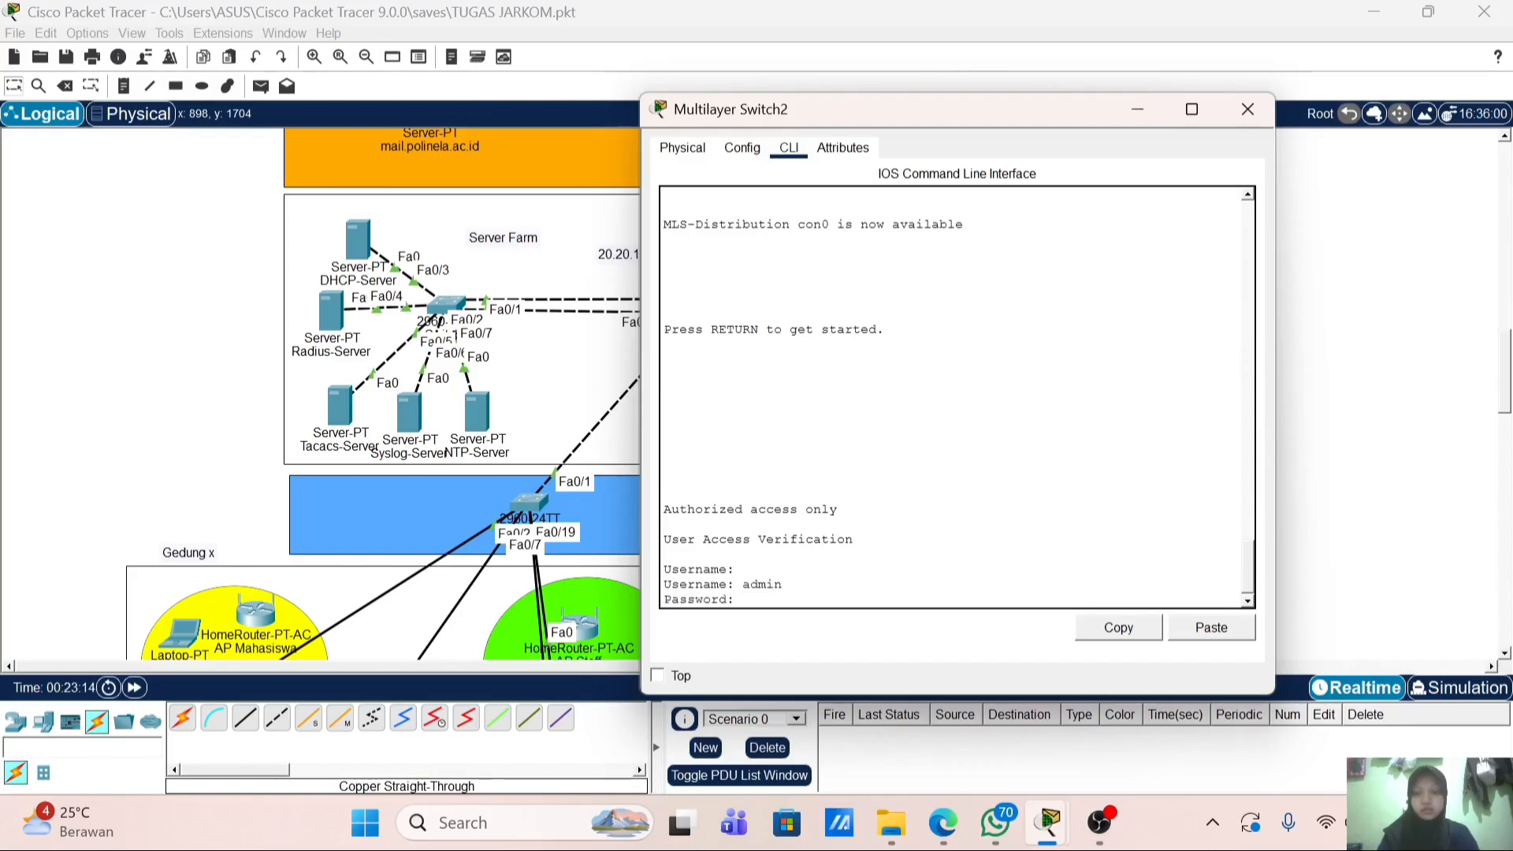
key(Return)
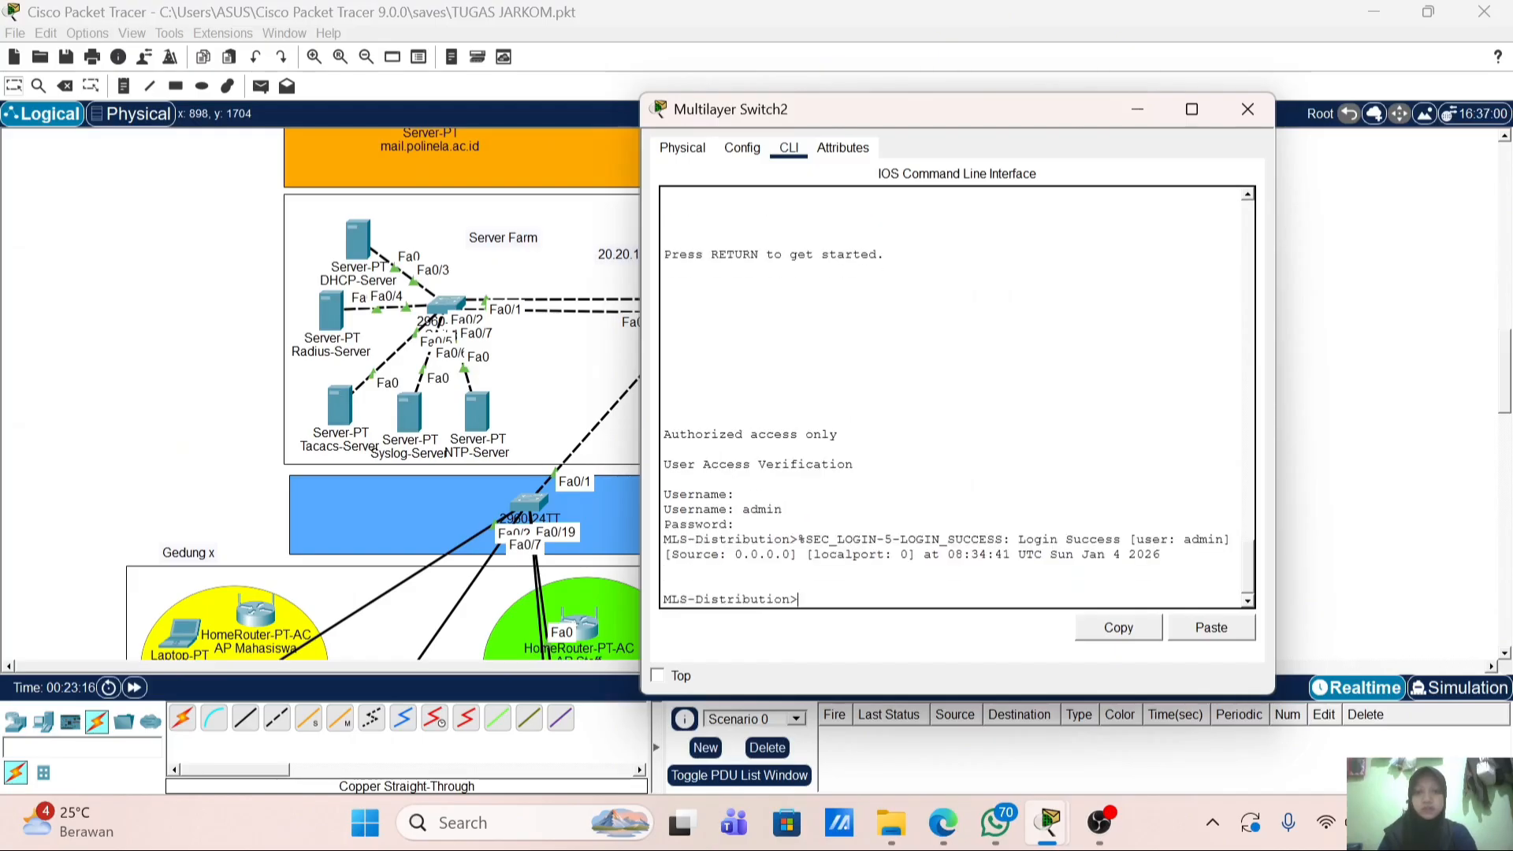
key(Return)
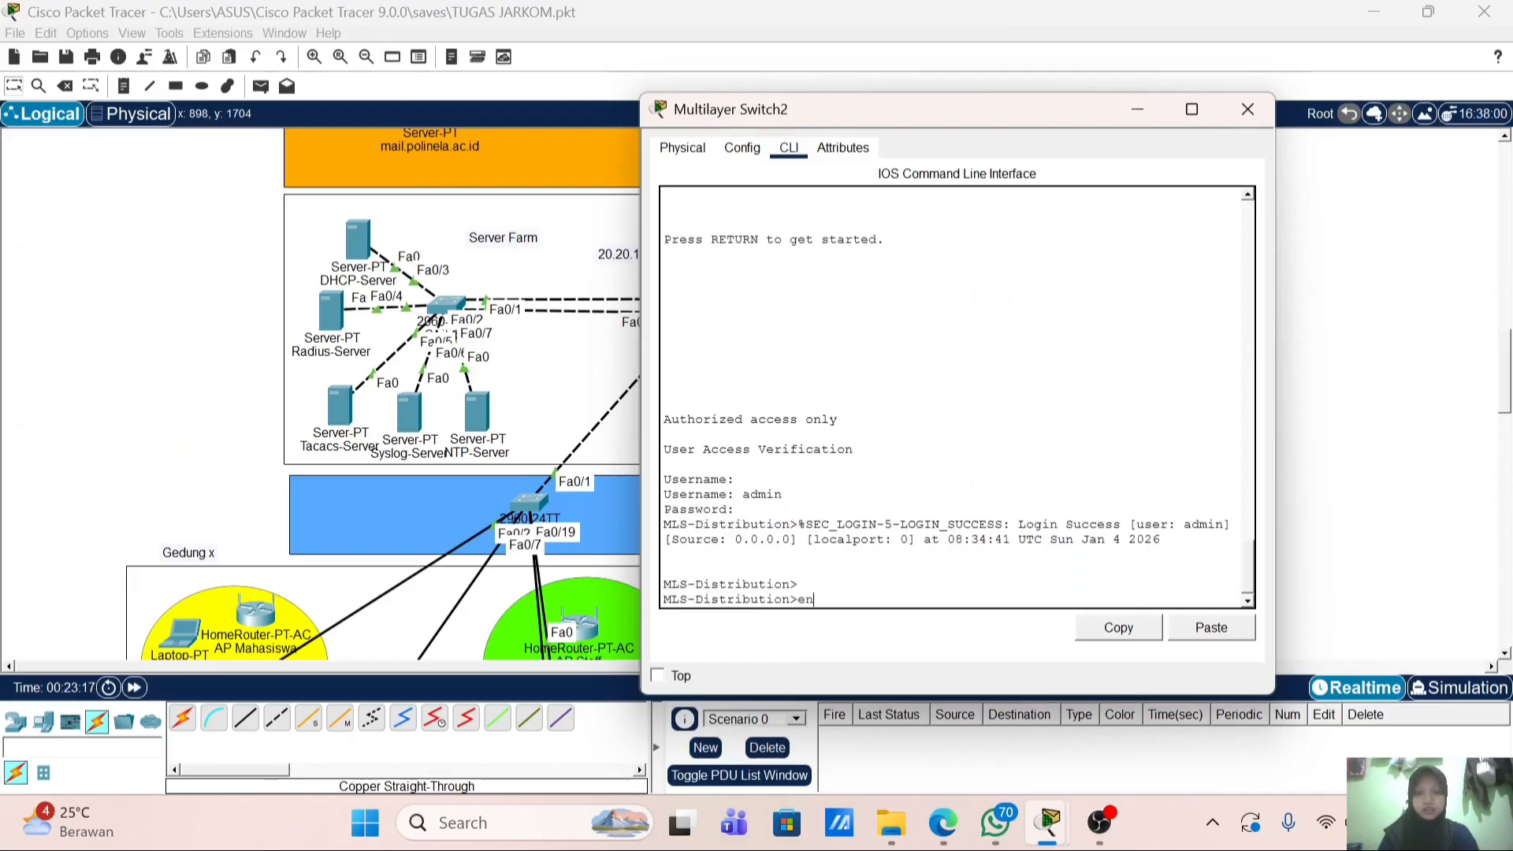
text(en)
key(Return)
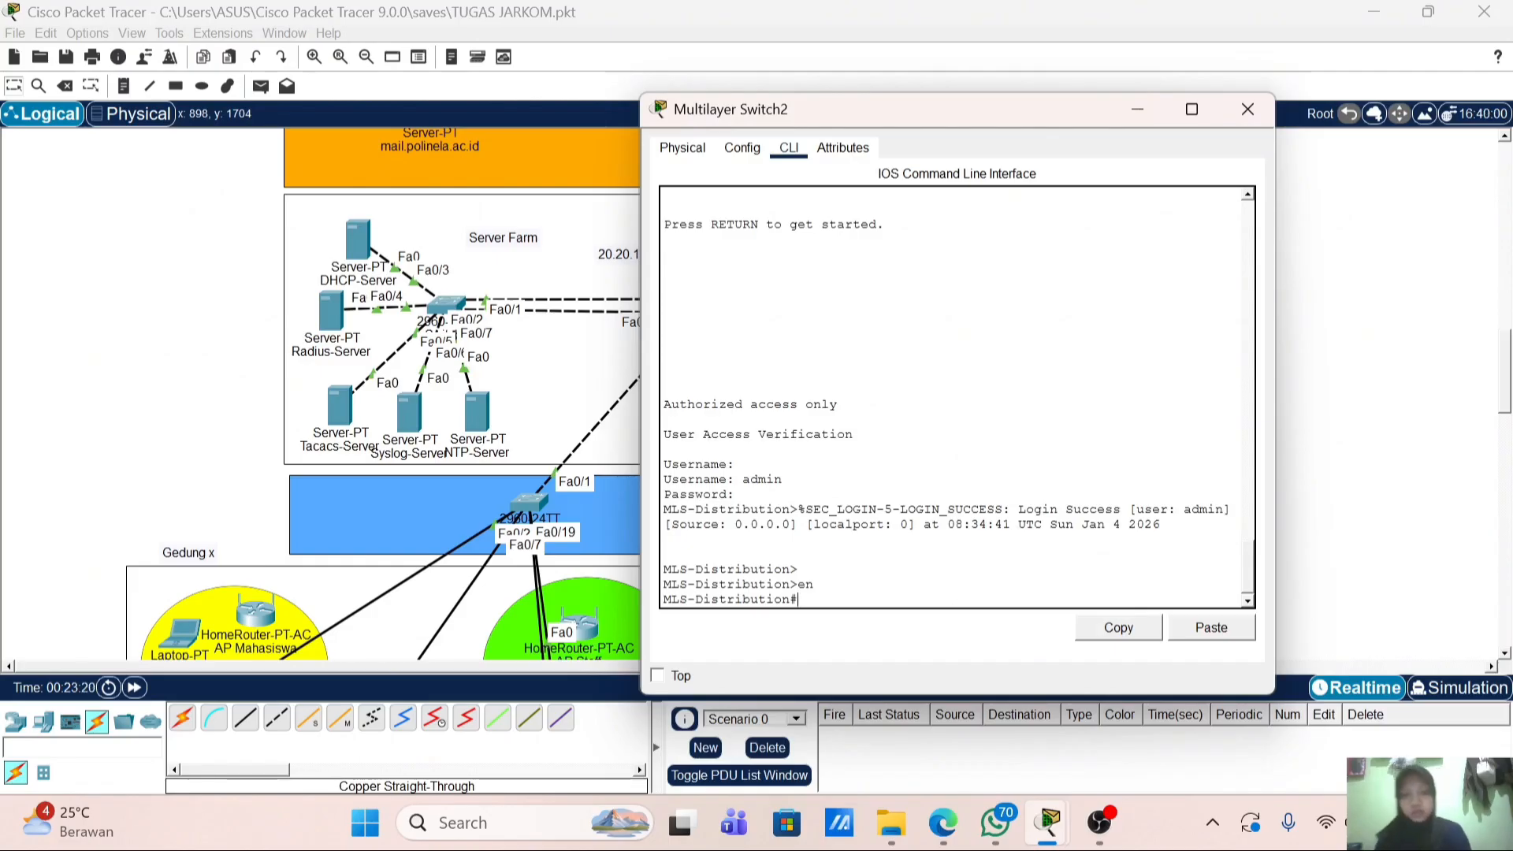
Step: Run 'show clock detail' and confirm the time source is NTP
text(sh)
key(Tab)
text(c)
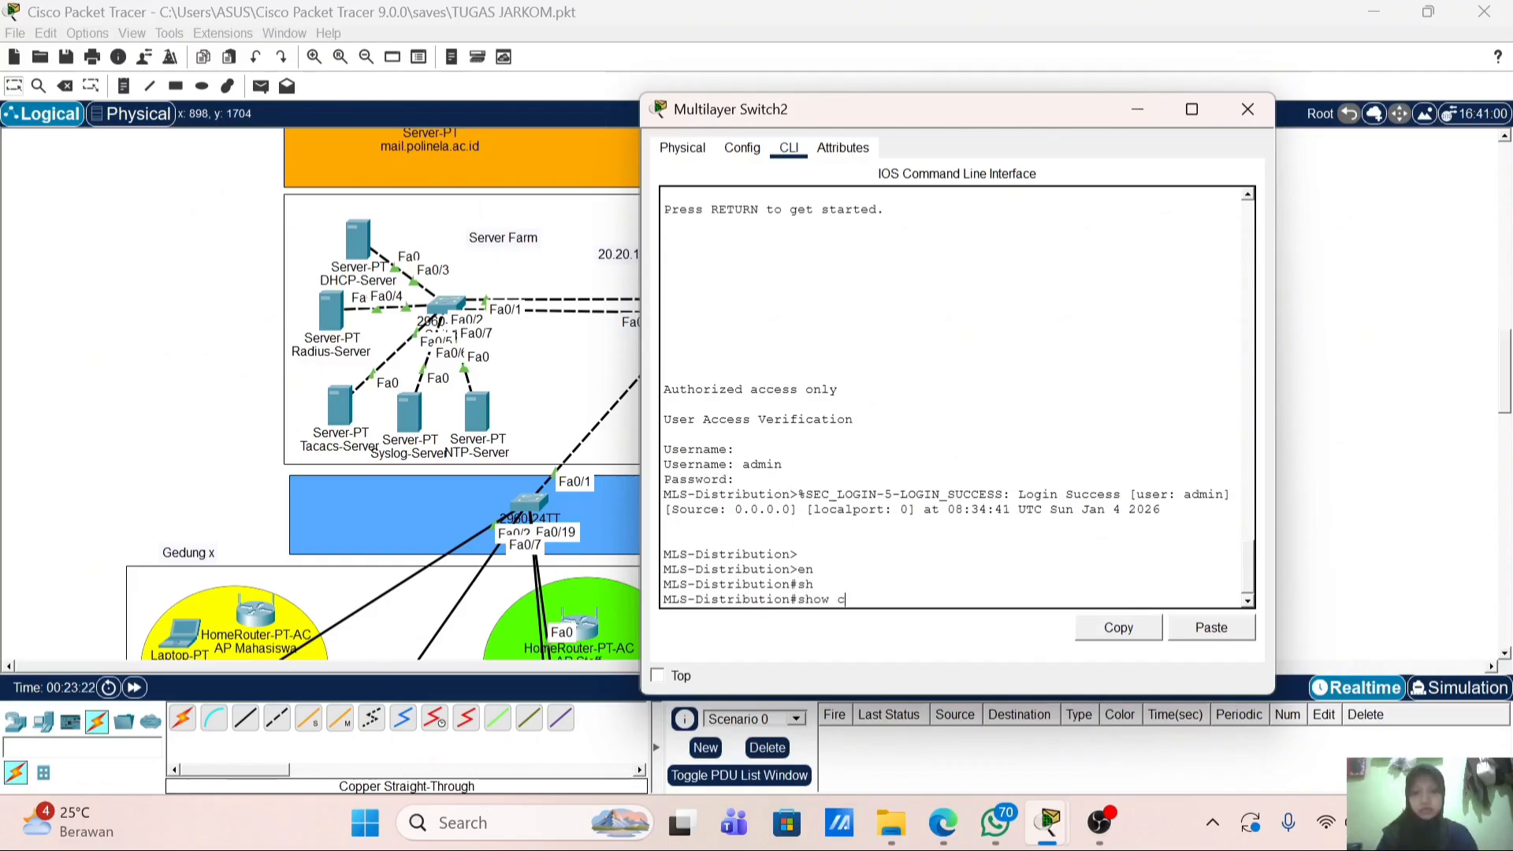
text(lo)
key(Tab)
text(d)
key(Tab)
key(Return)
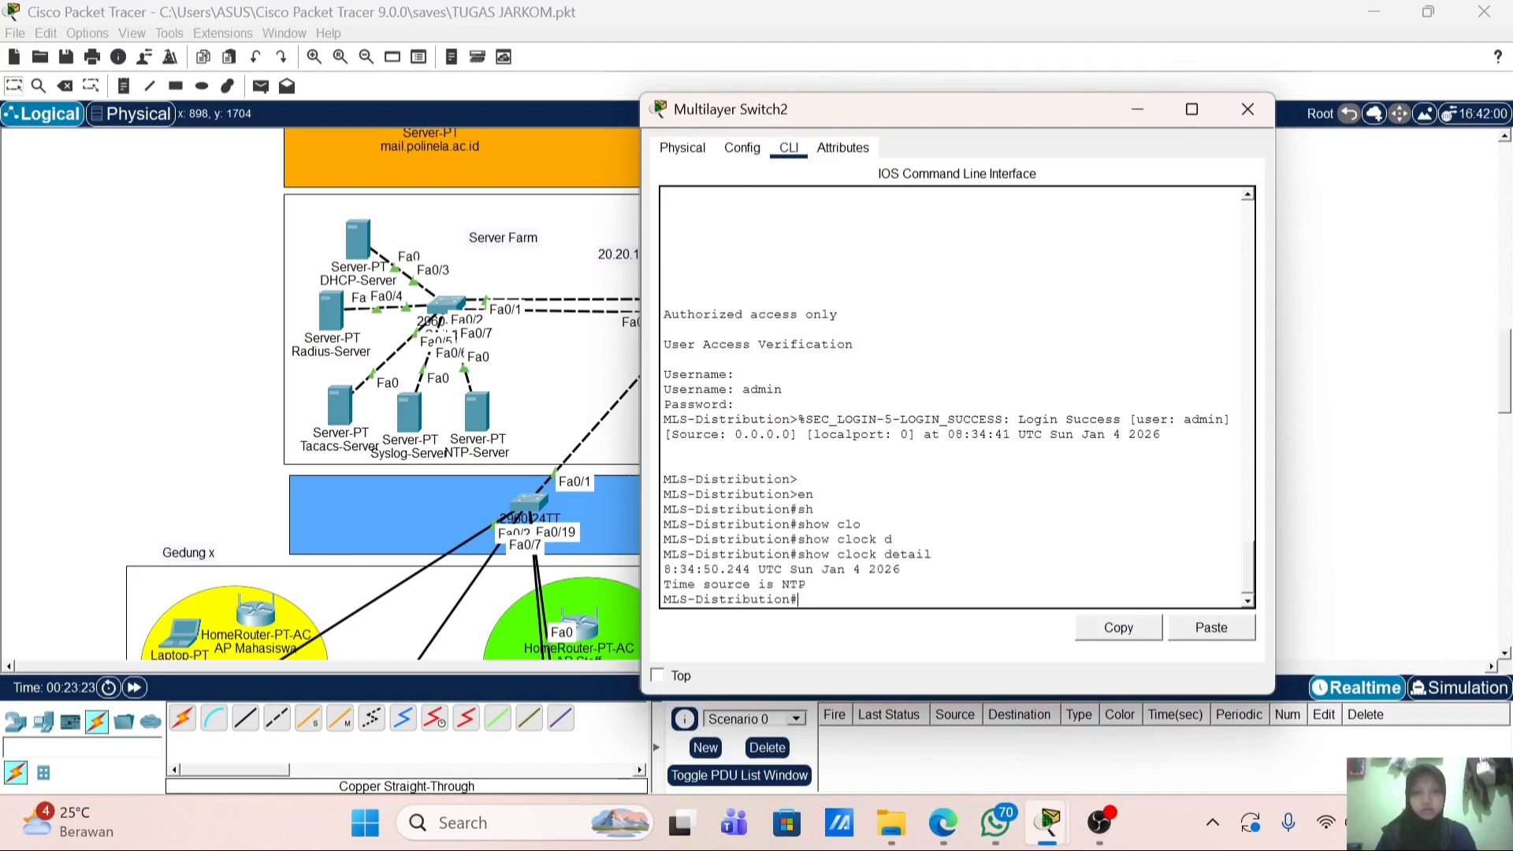
drag(903, 570, 771, 585)
click(772, 585)
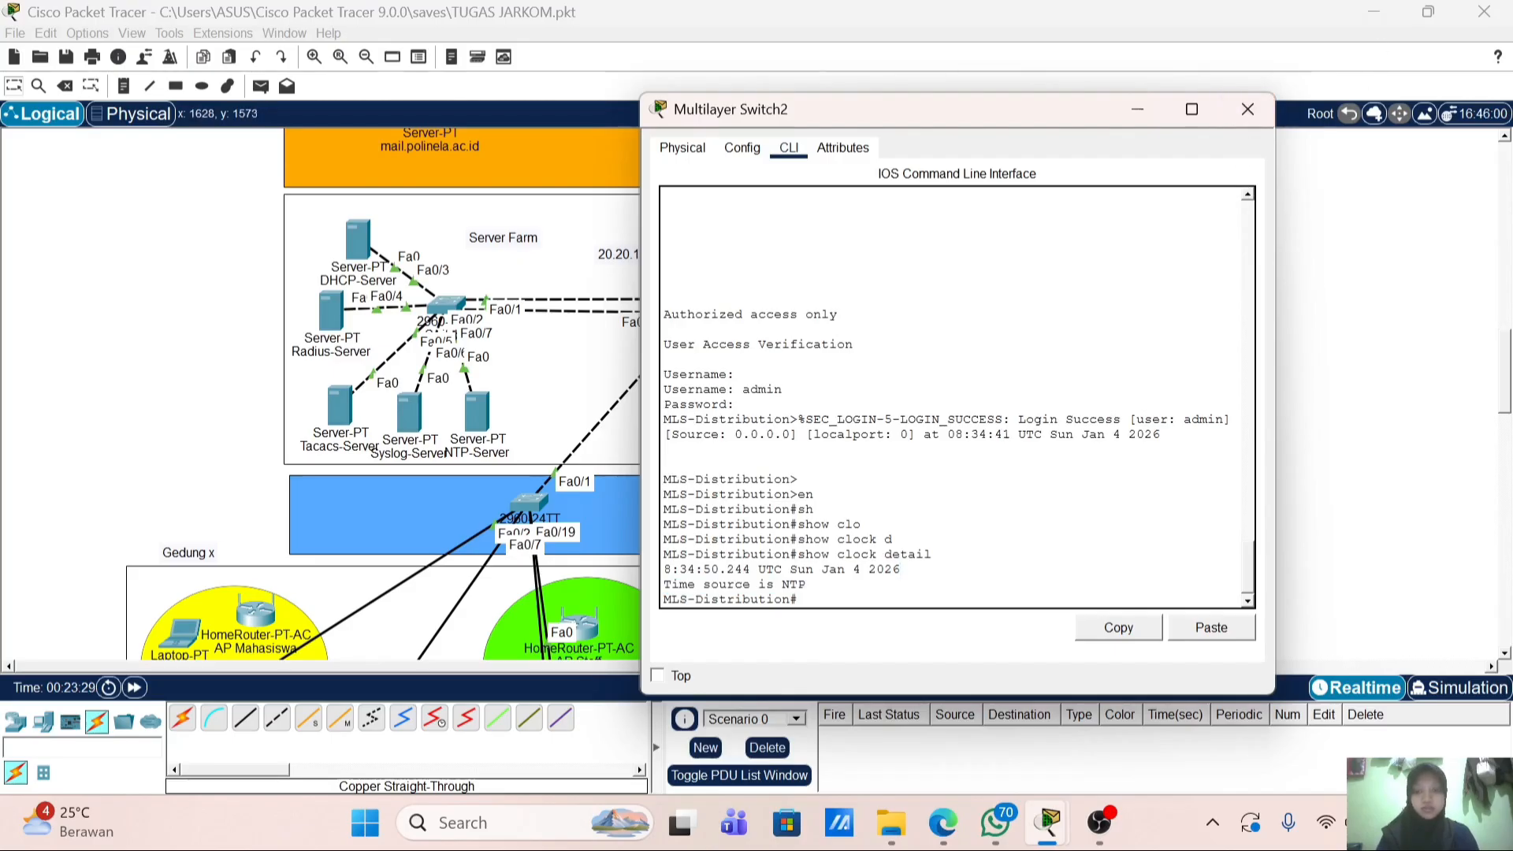
Step: From conf t, apply 'service timestamps log datetime msec' on the switch
text(conf t)
key(Return)
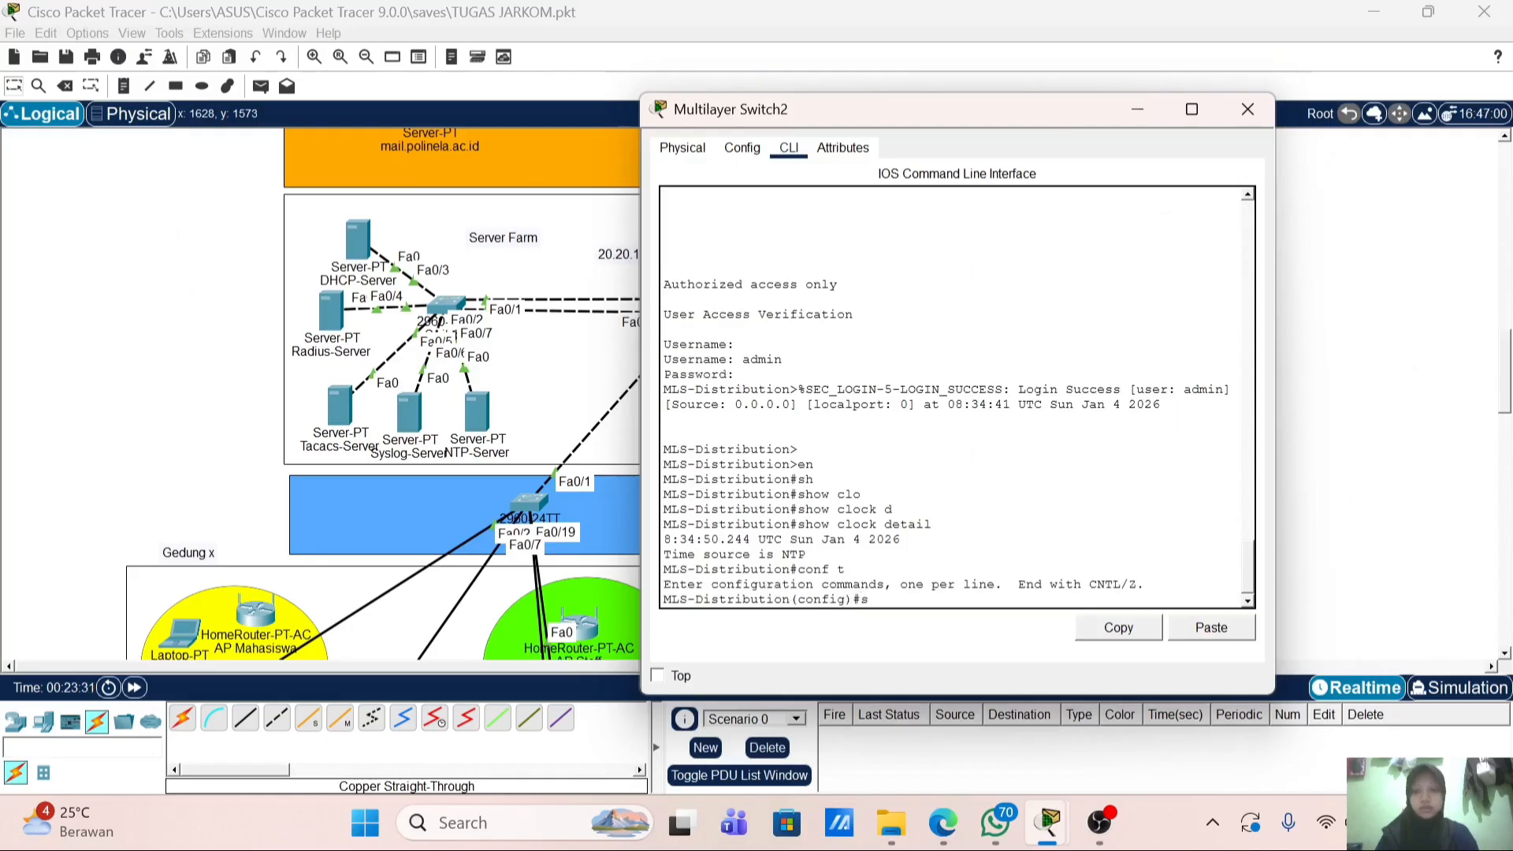
text(s)
key(BackSpace)
text(der)
key(Tab)
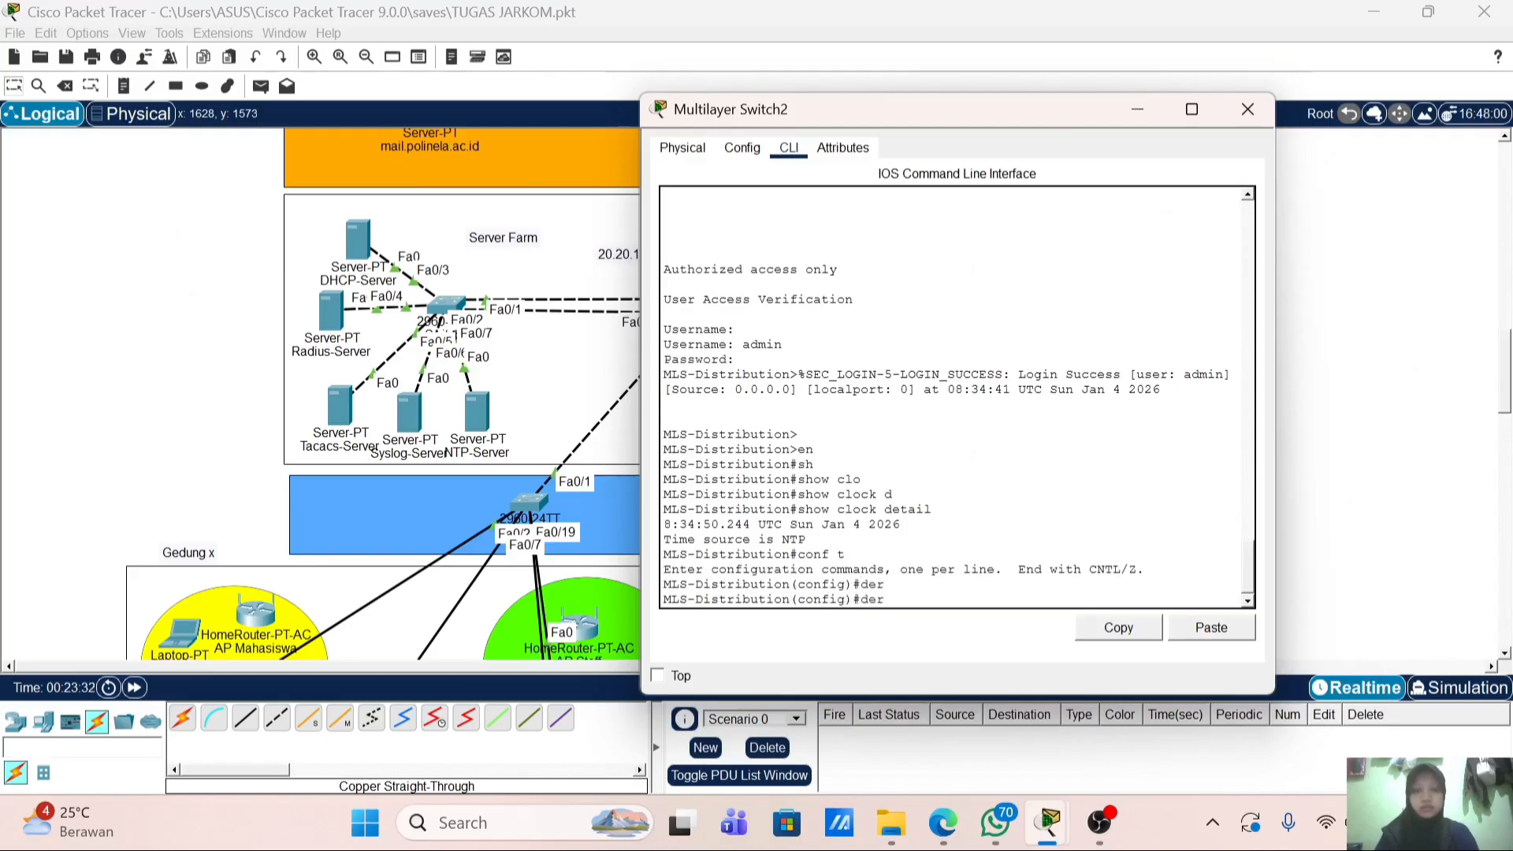
text(ser)
key(Tab)
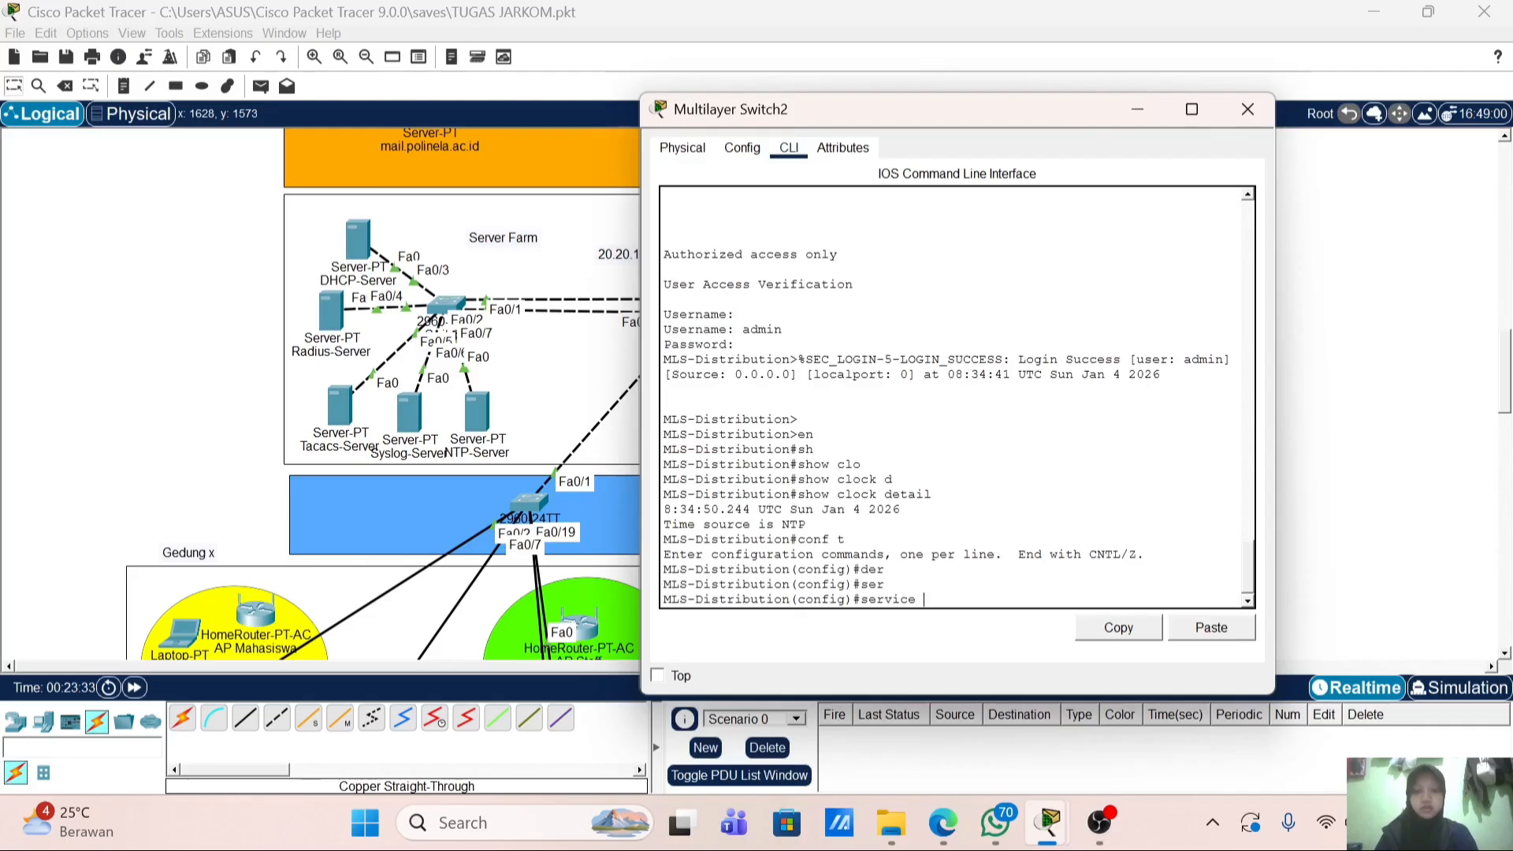
text(t)
key(Tab)
text(i)
key(Tab)
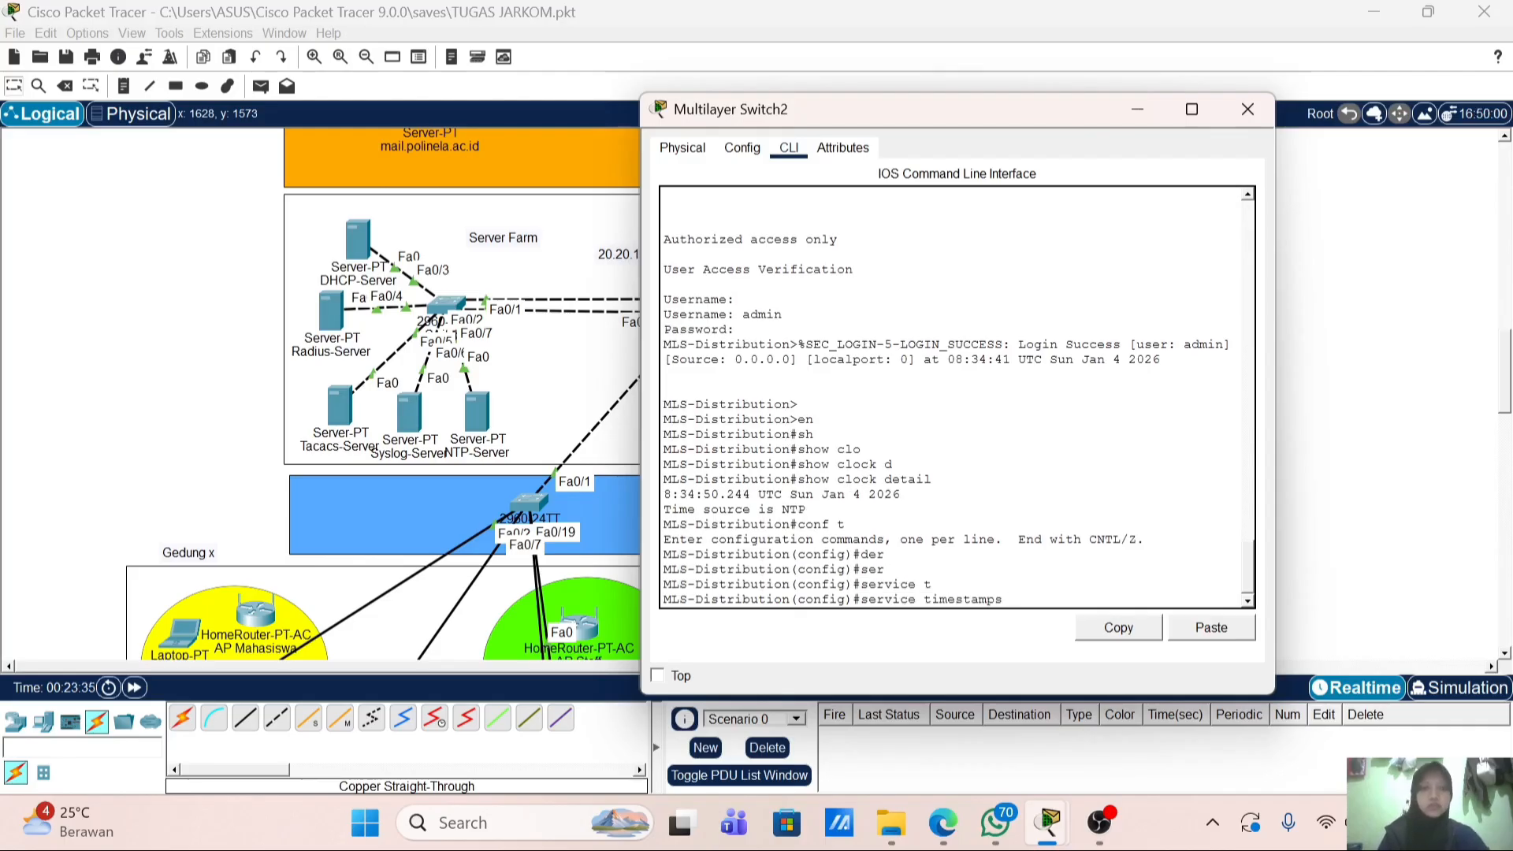
text(lo)
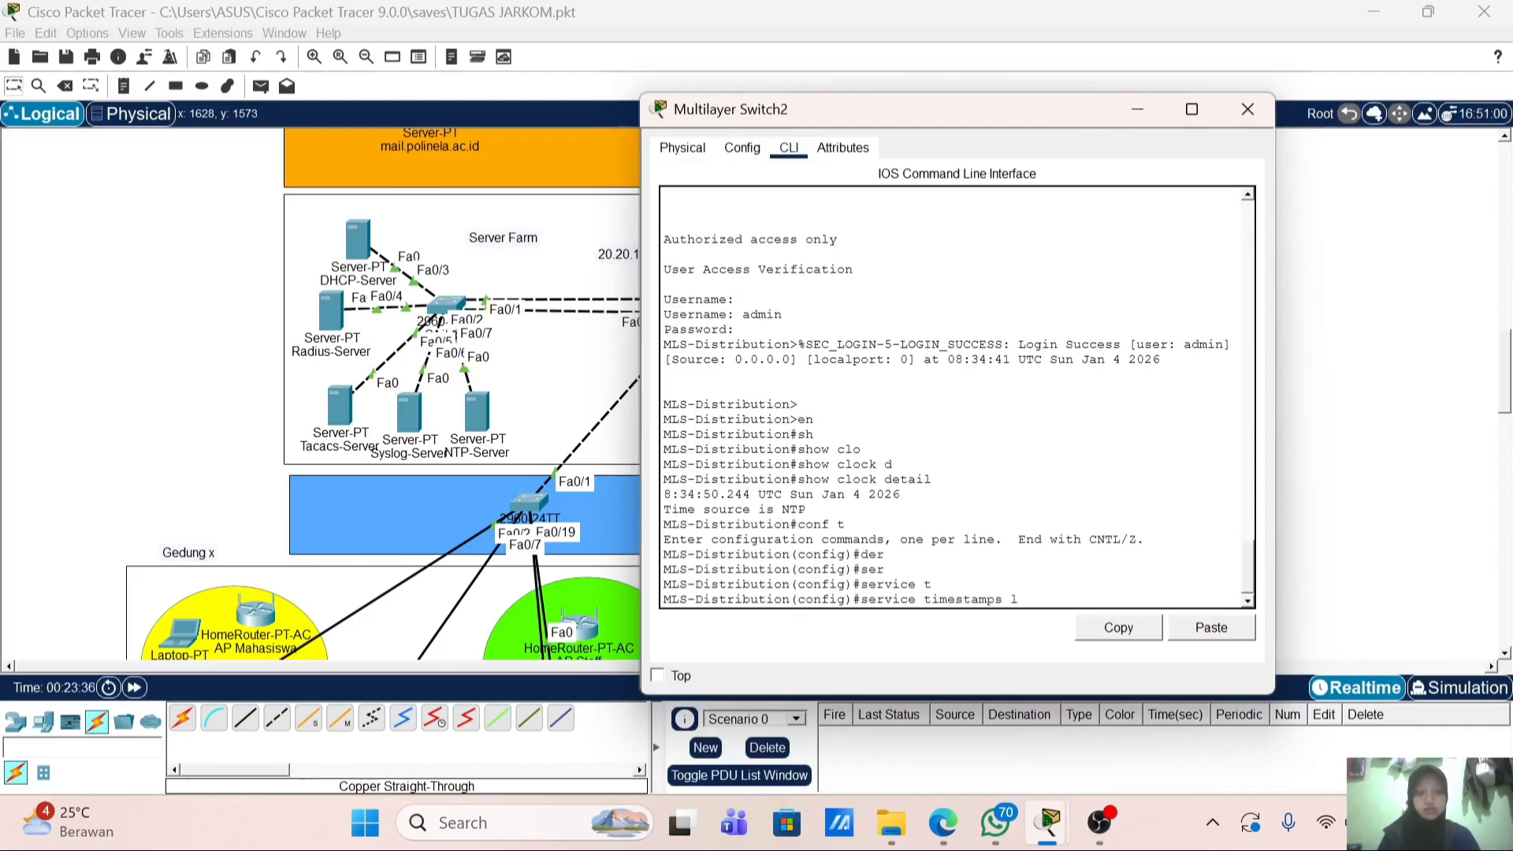
key(Tab)
text(d)
key(Tab)
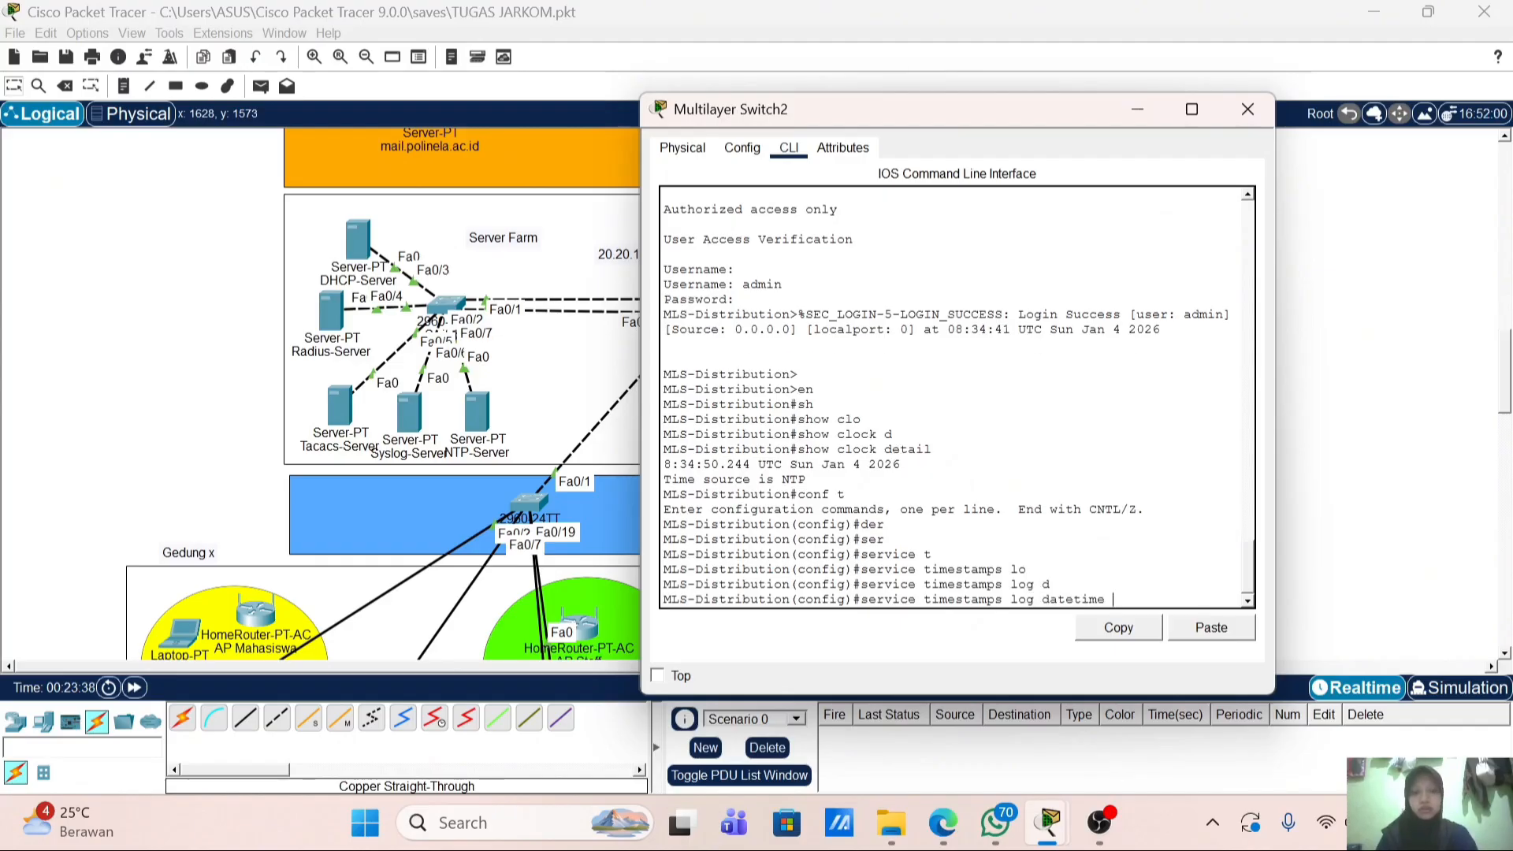
text(ms)
key(Tab)
key(Return)
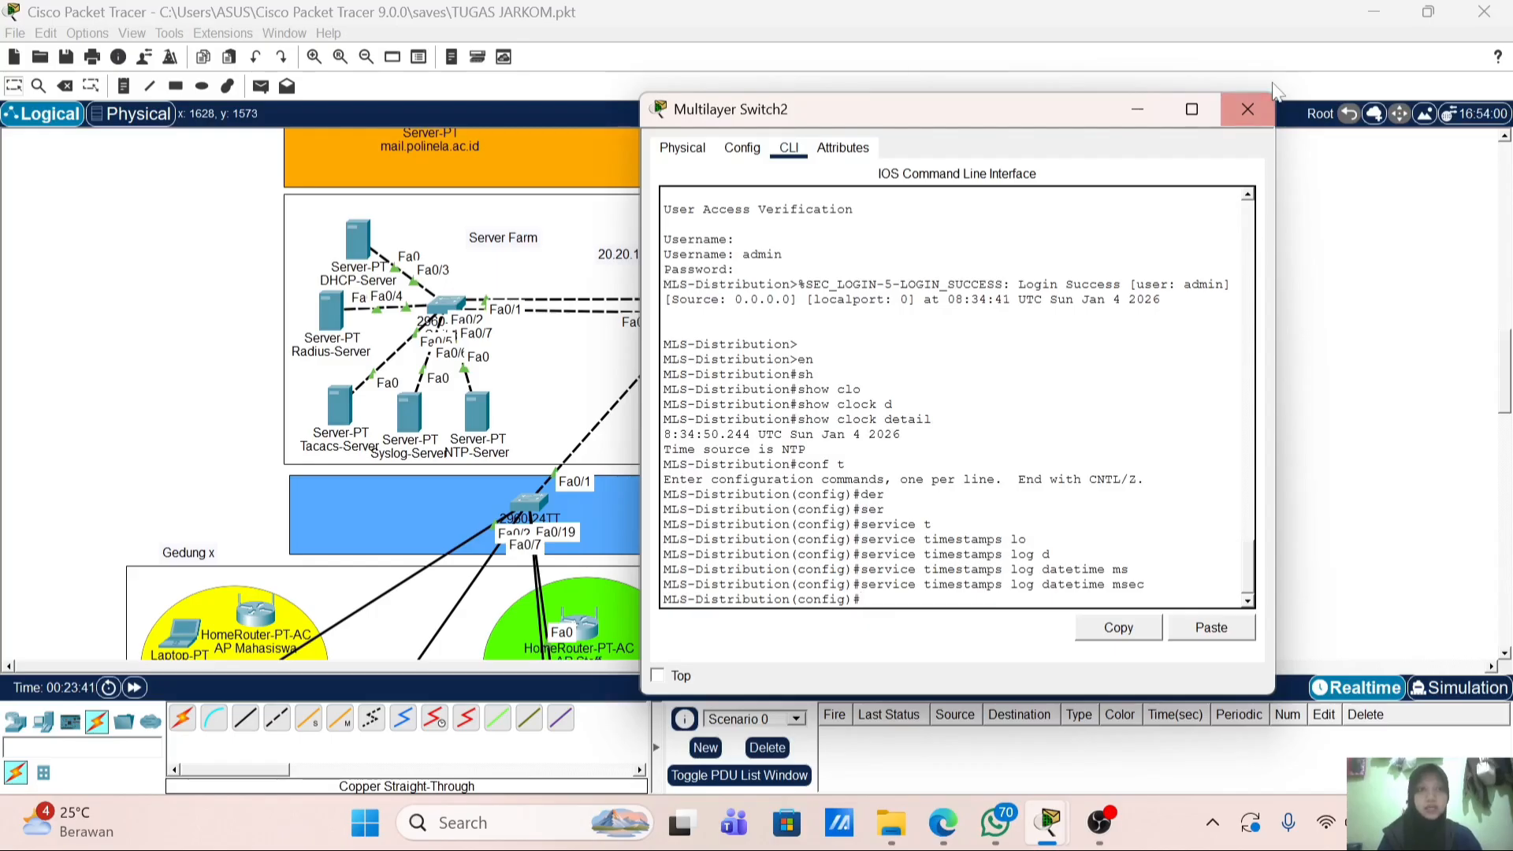
Step: Open R-GW-Polinela's console, log in as admin and enter privileged mode
click(1247, 108)
click(719, 186)
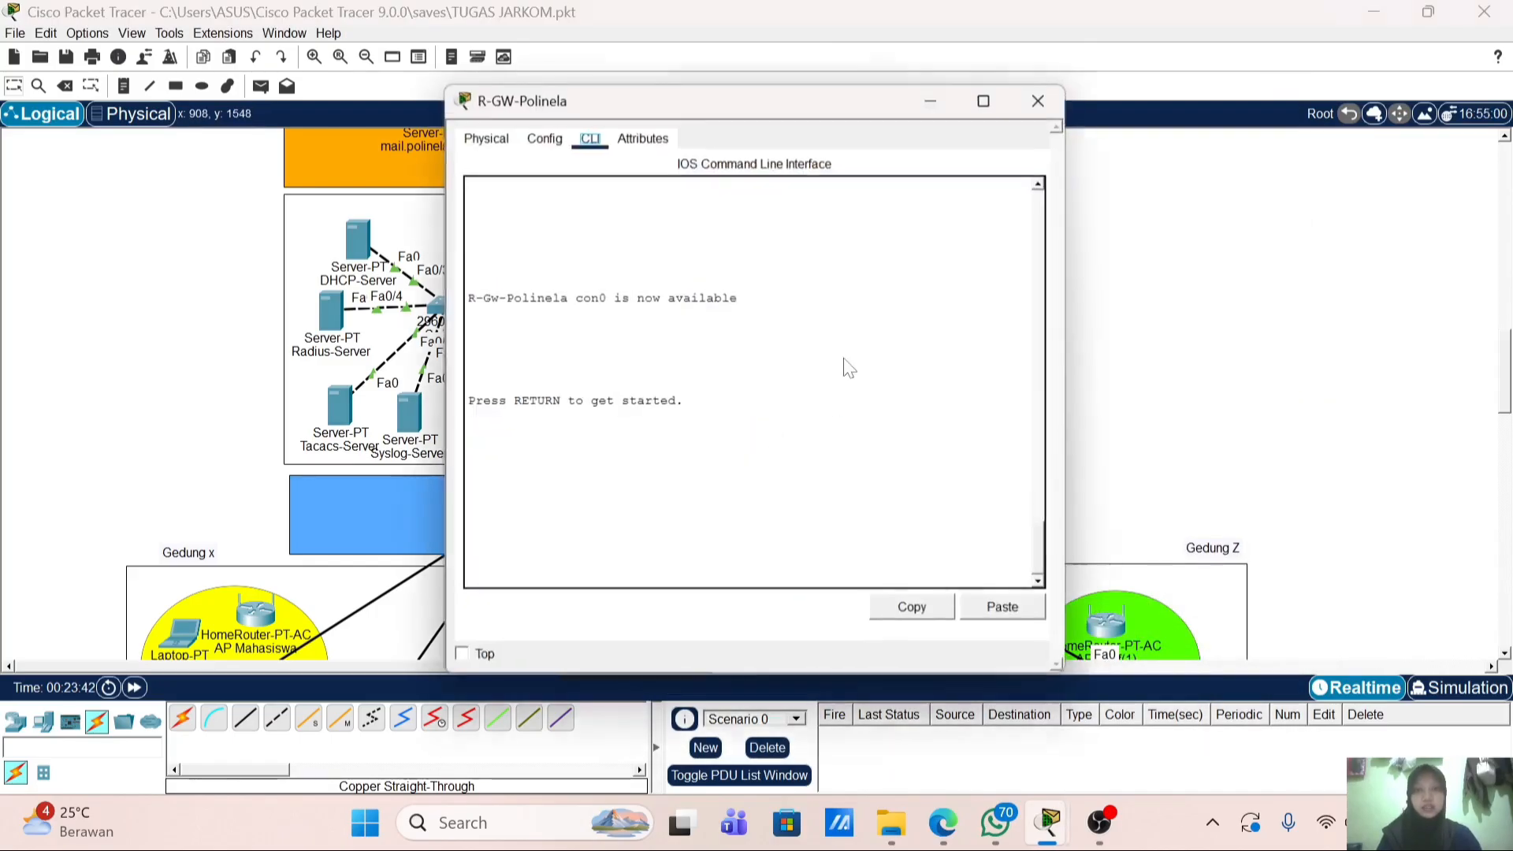
key(Return)
key(Return)
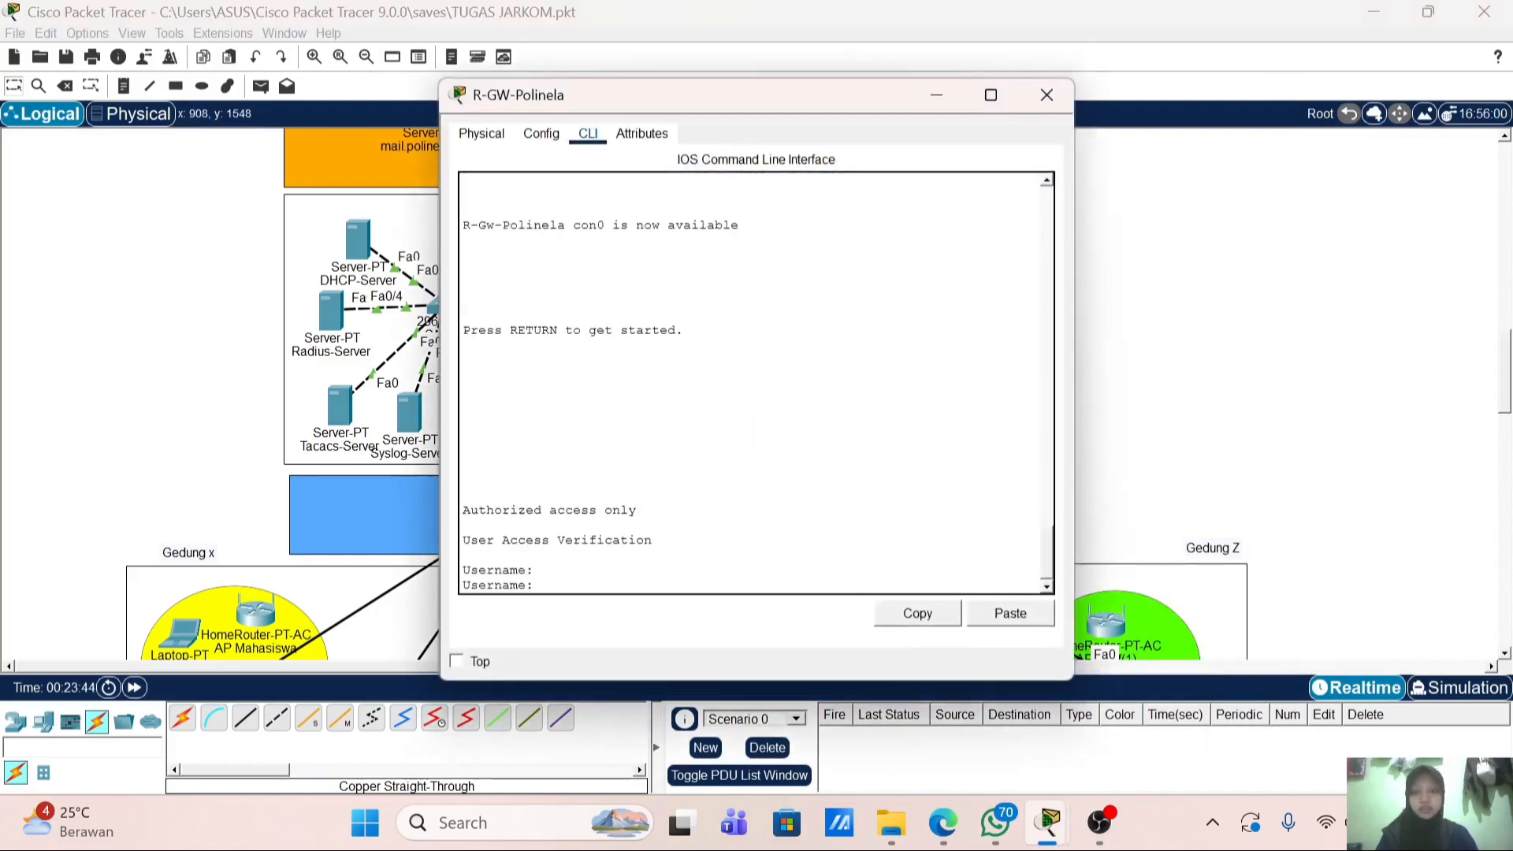
text(admin)
key(Return)
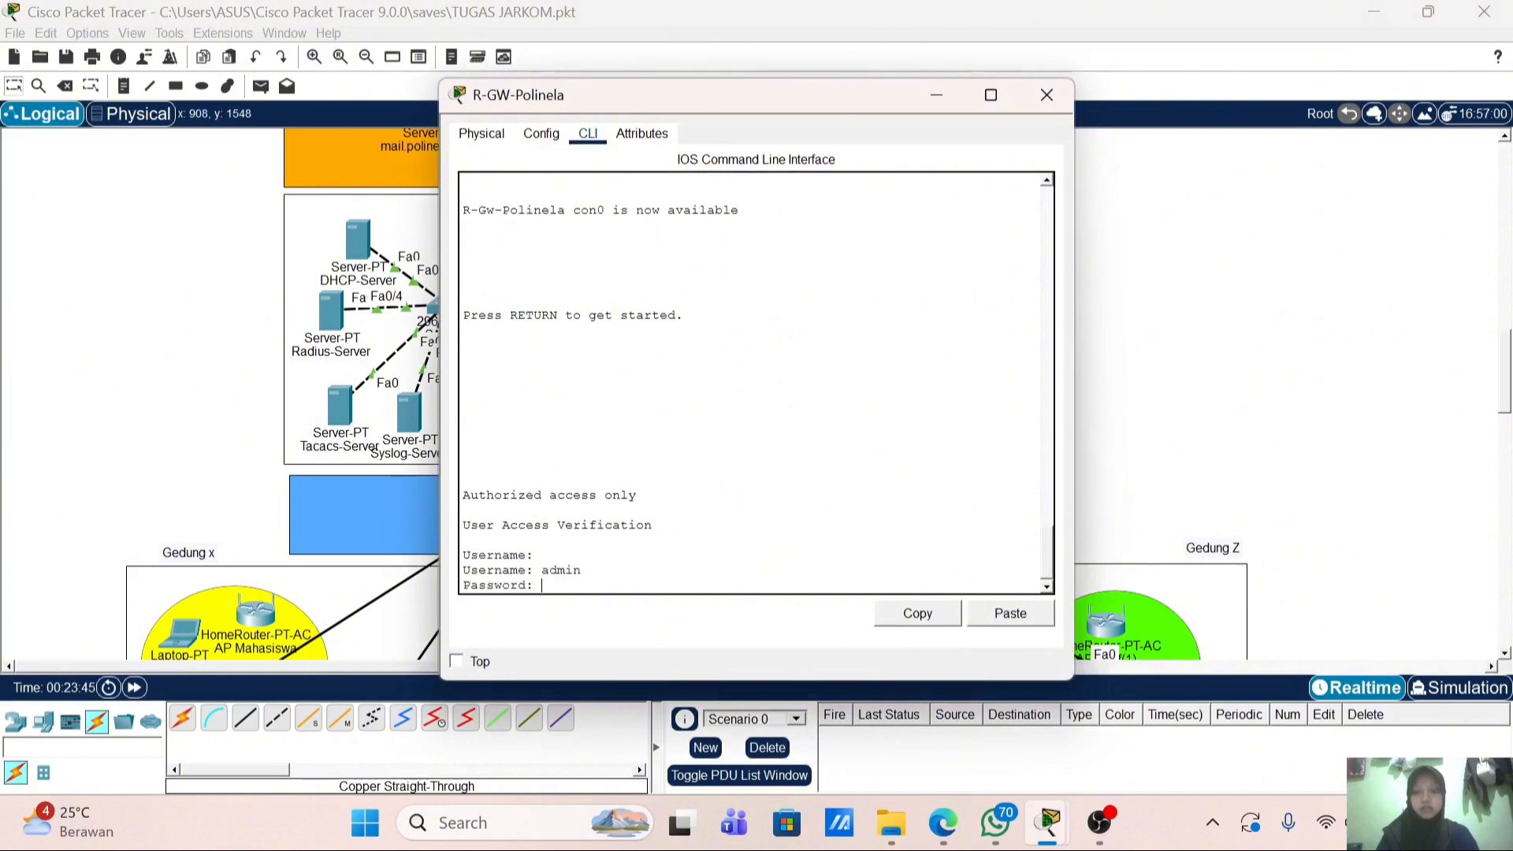
key(Return)
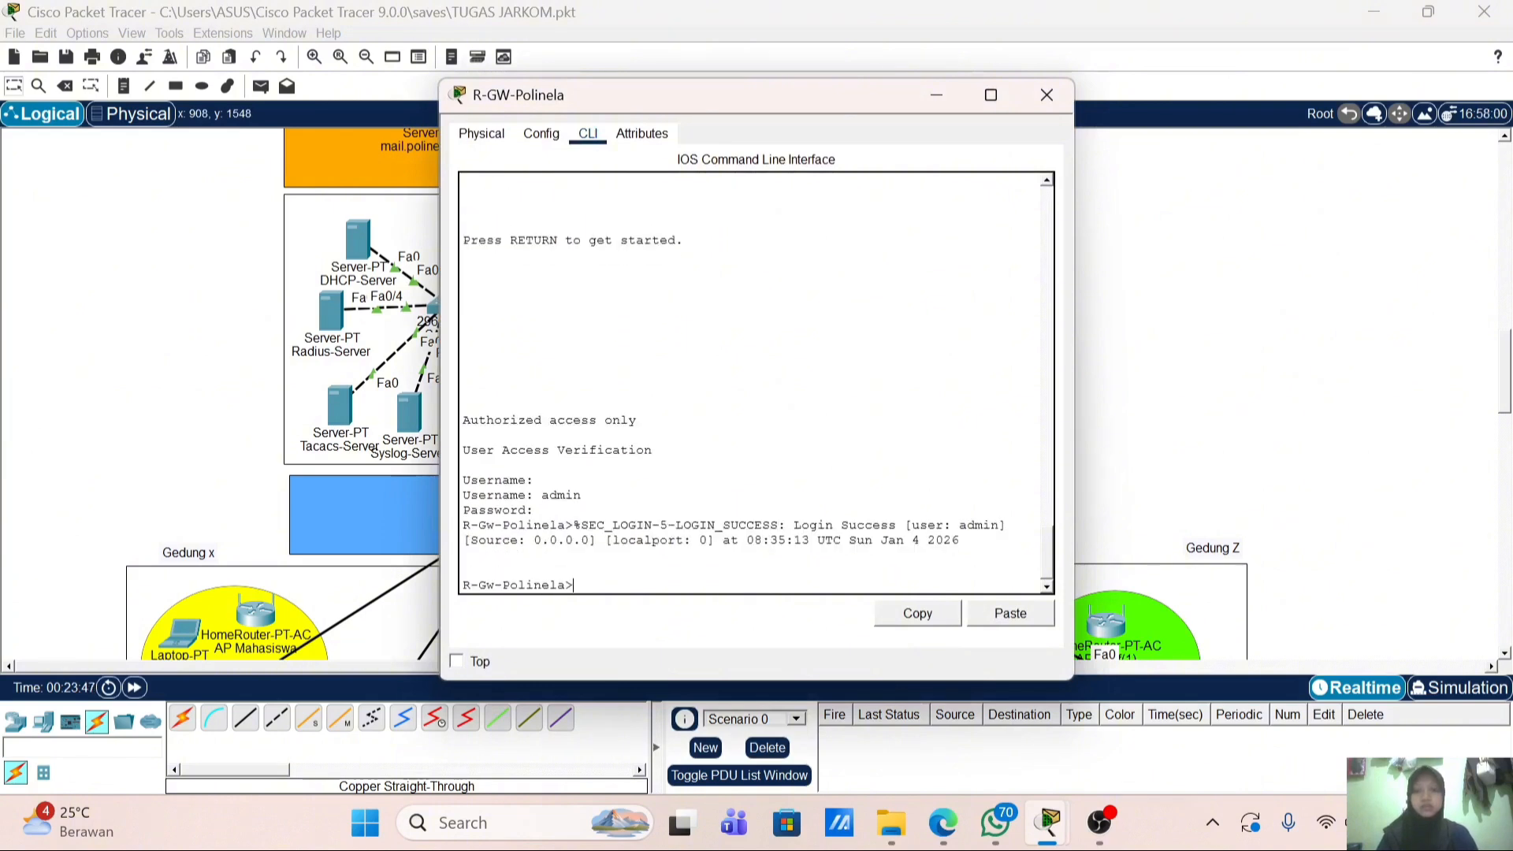
text(en)
key(Return)
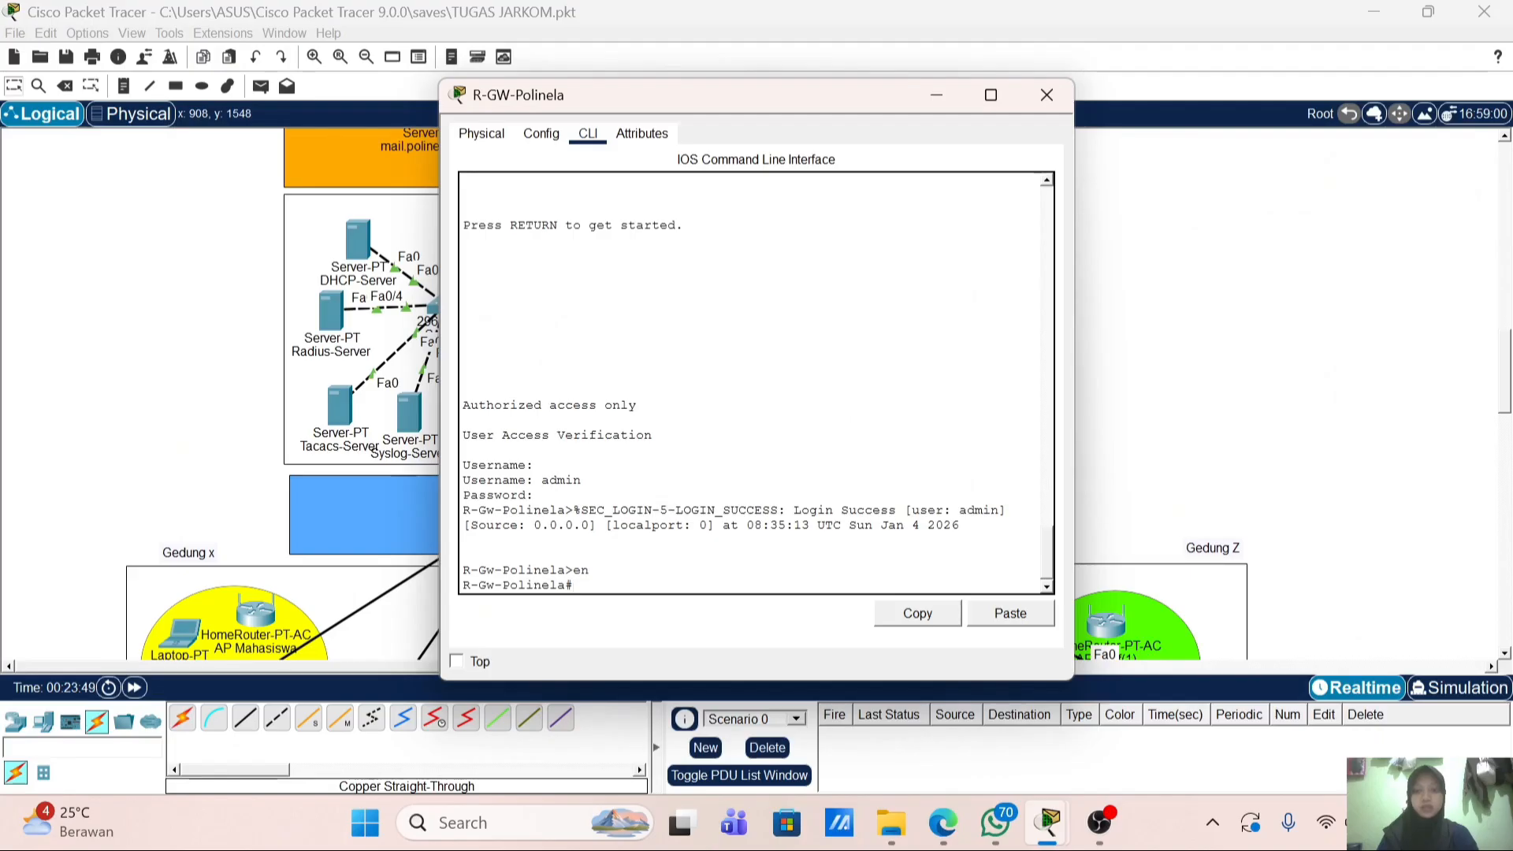
Step: Run 'show clock detail' on the router to confirm NTP time sync
text(sh clo)
key(Tab)
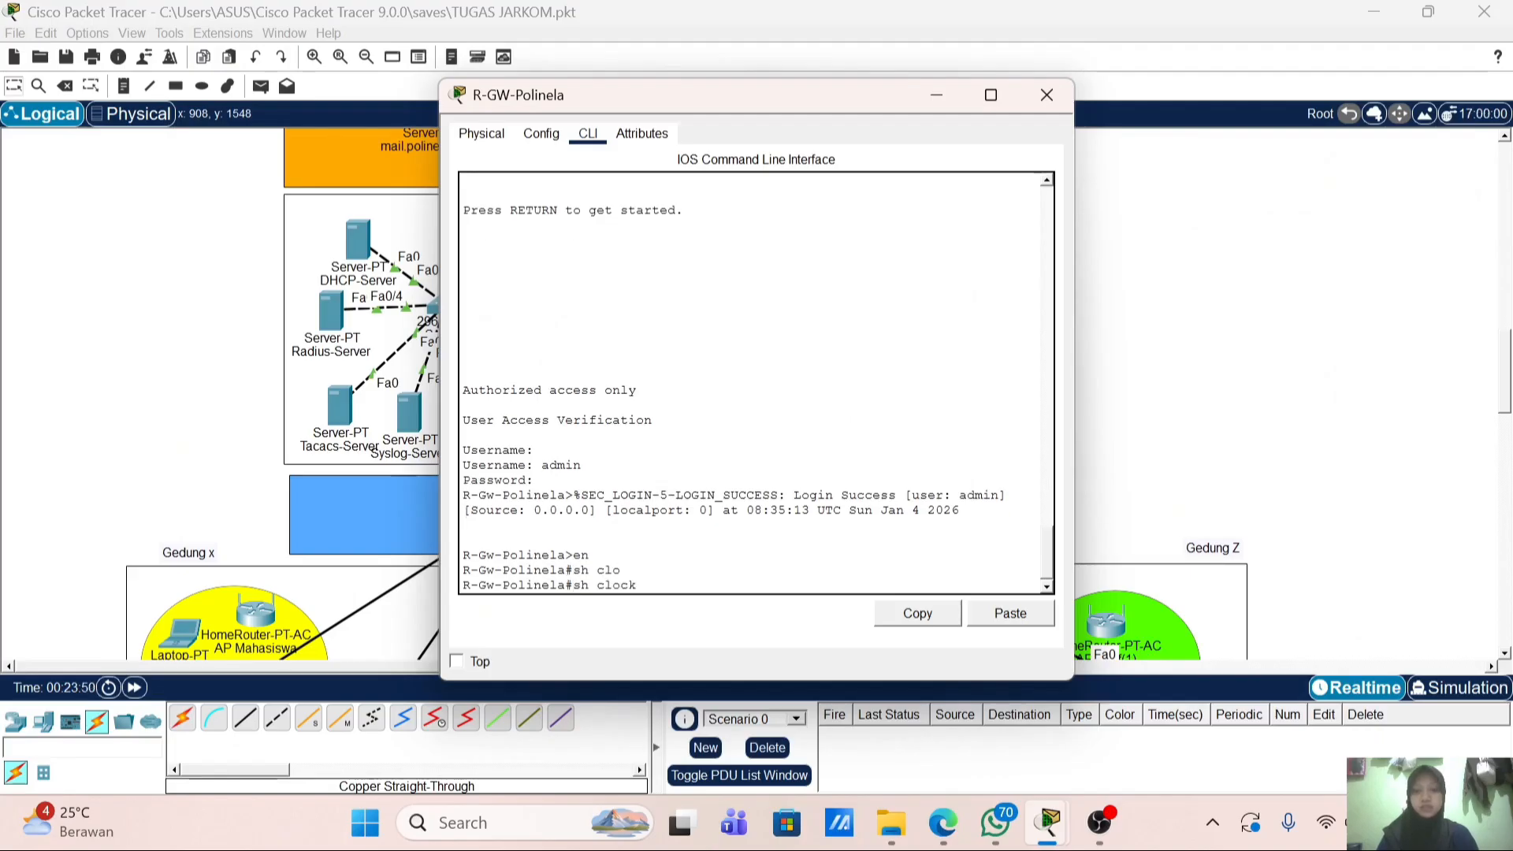
text(de)
key(Tab)
key(Return)
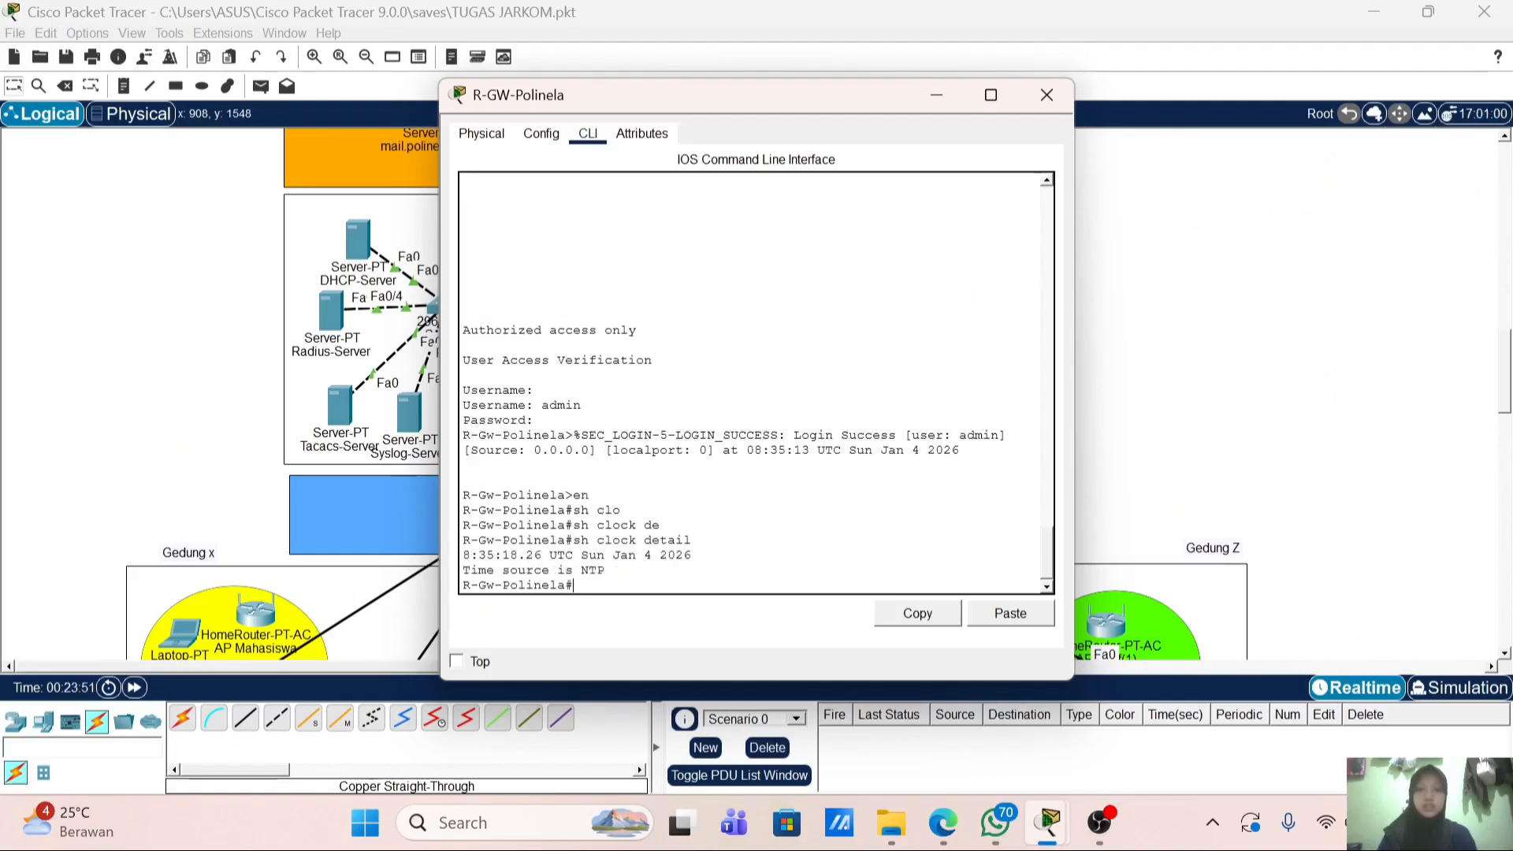
drag(692, 556, 645, 556)
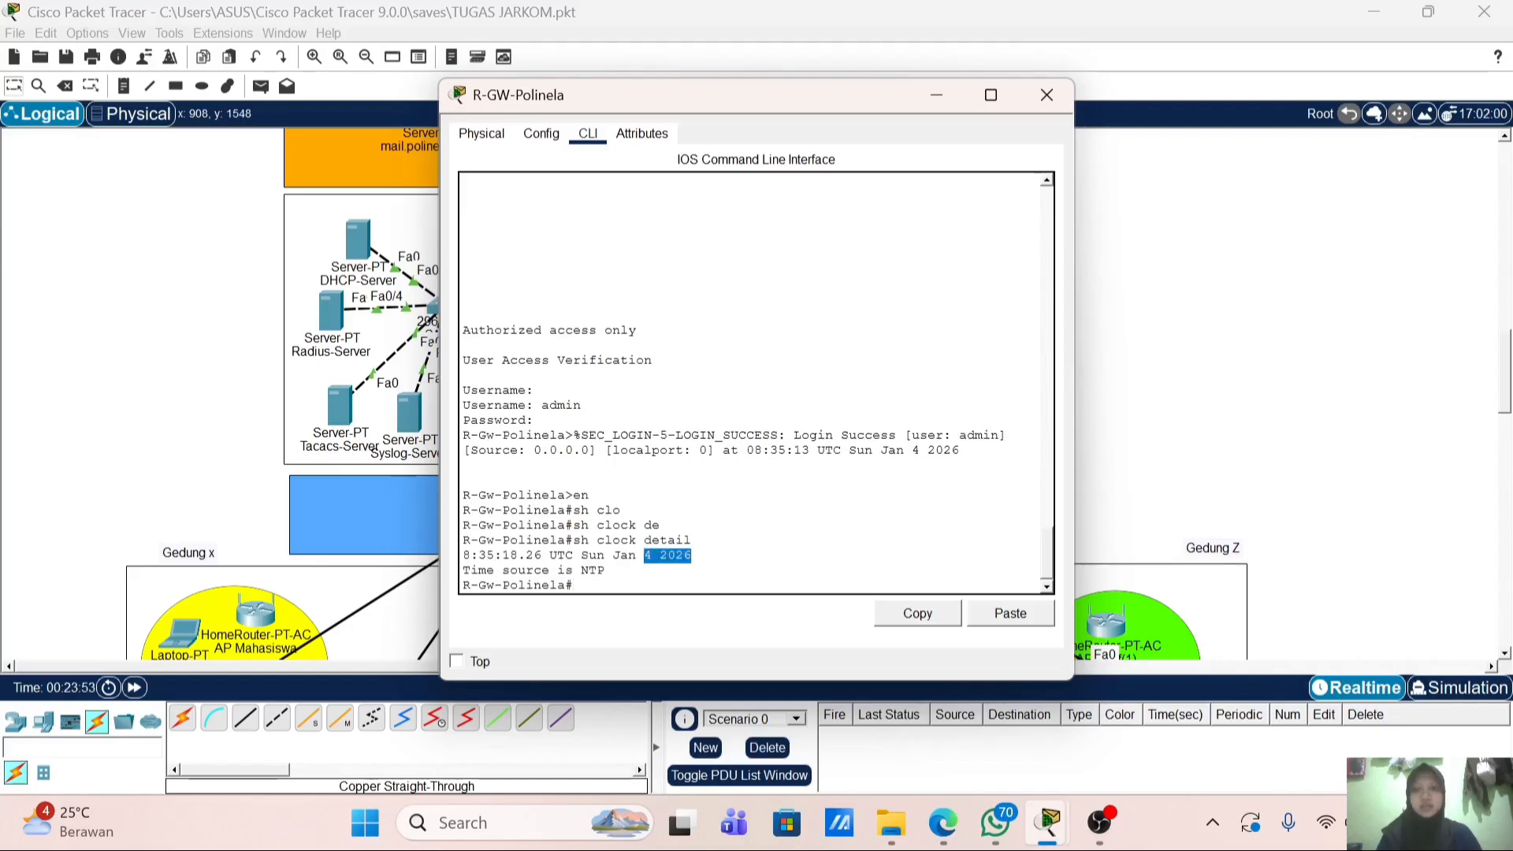
click(670, 583)
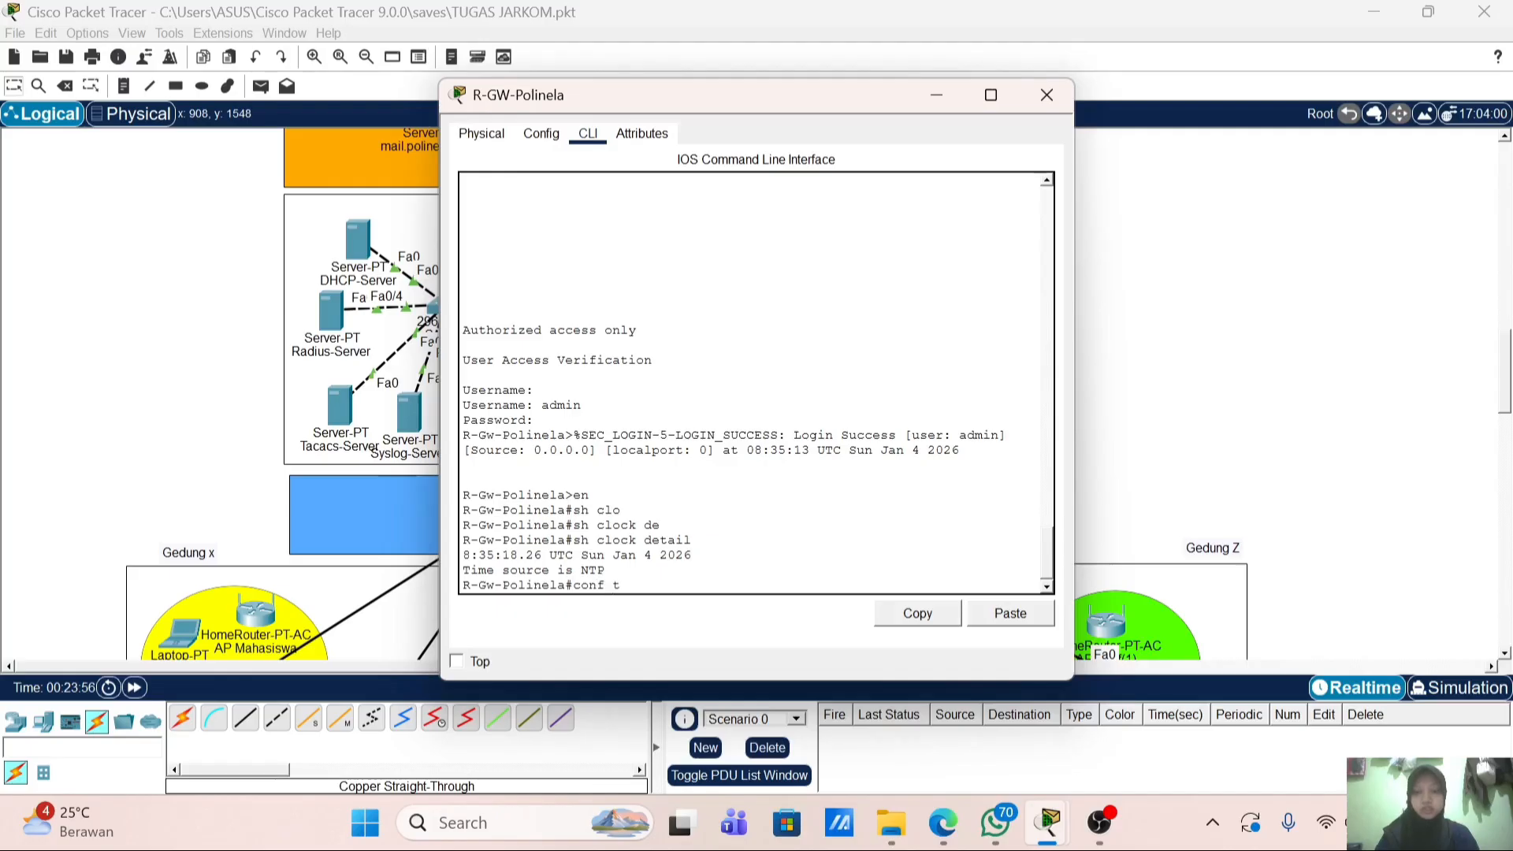
Step: Apply 'service timestamps log datetime msec' in the router's global configuration
key(Return)
text(ser)
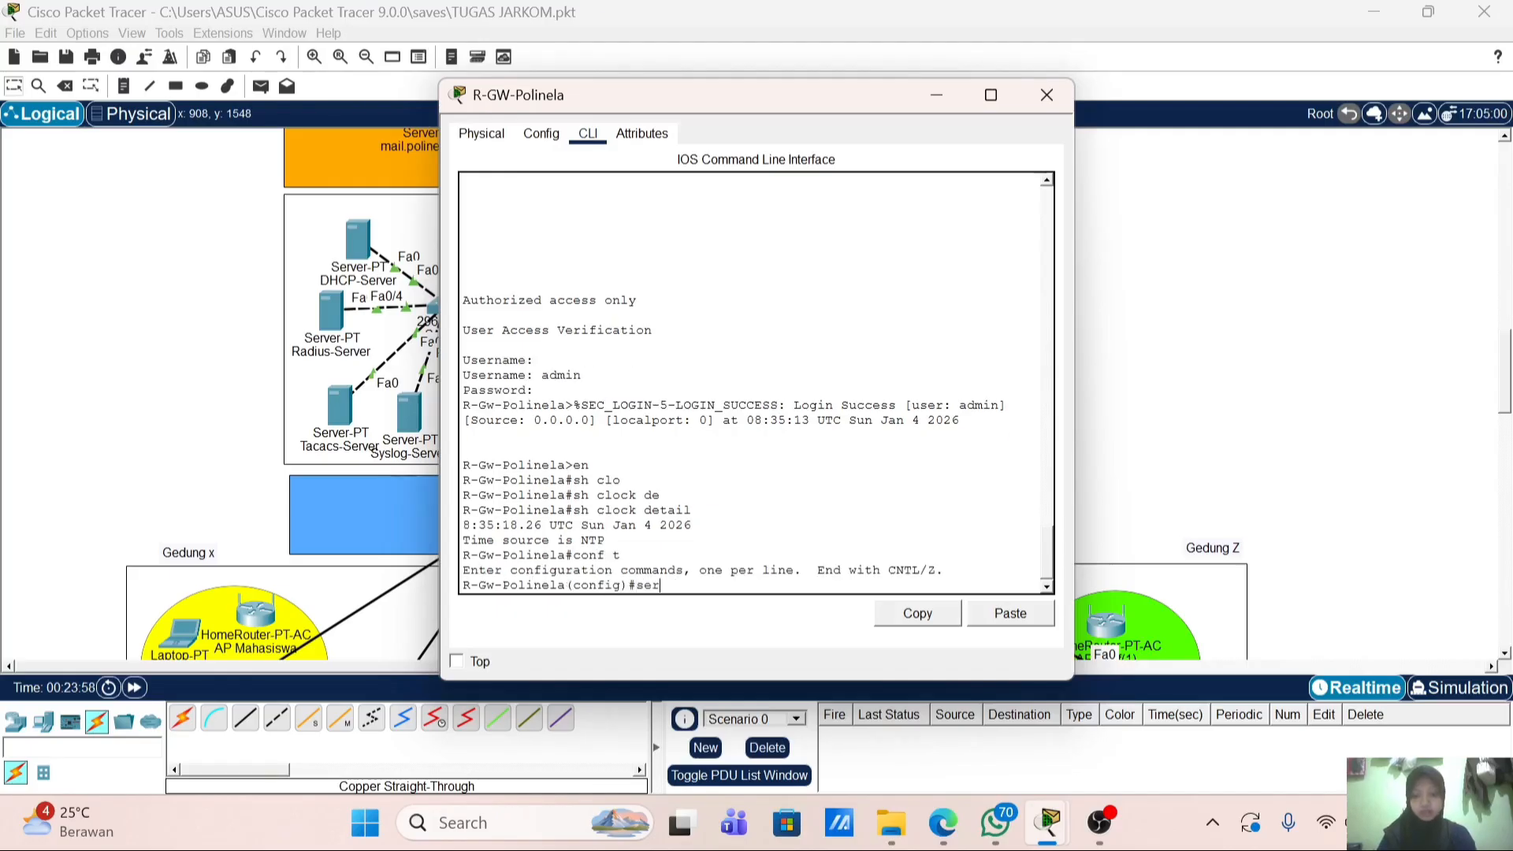
text(v)
key(Tab)
text(t)
key(Tab)
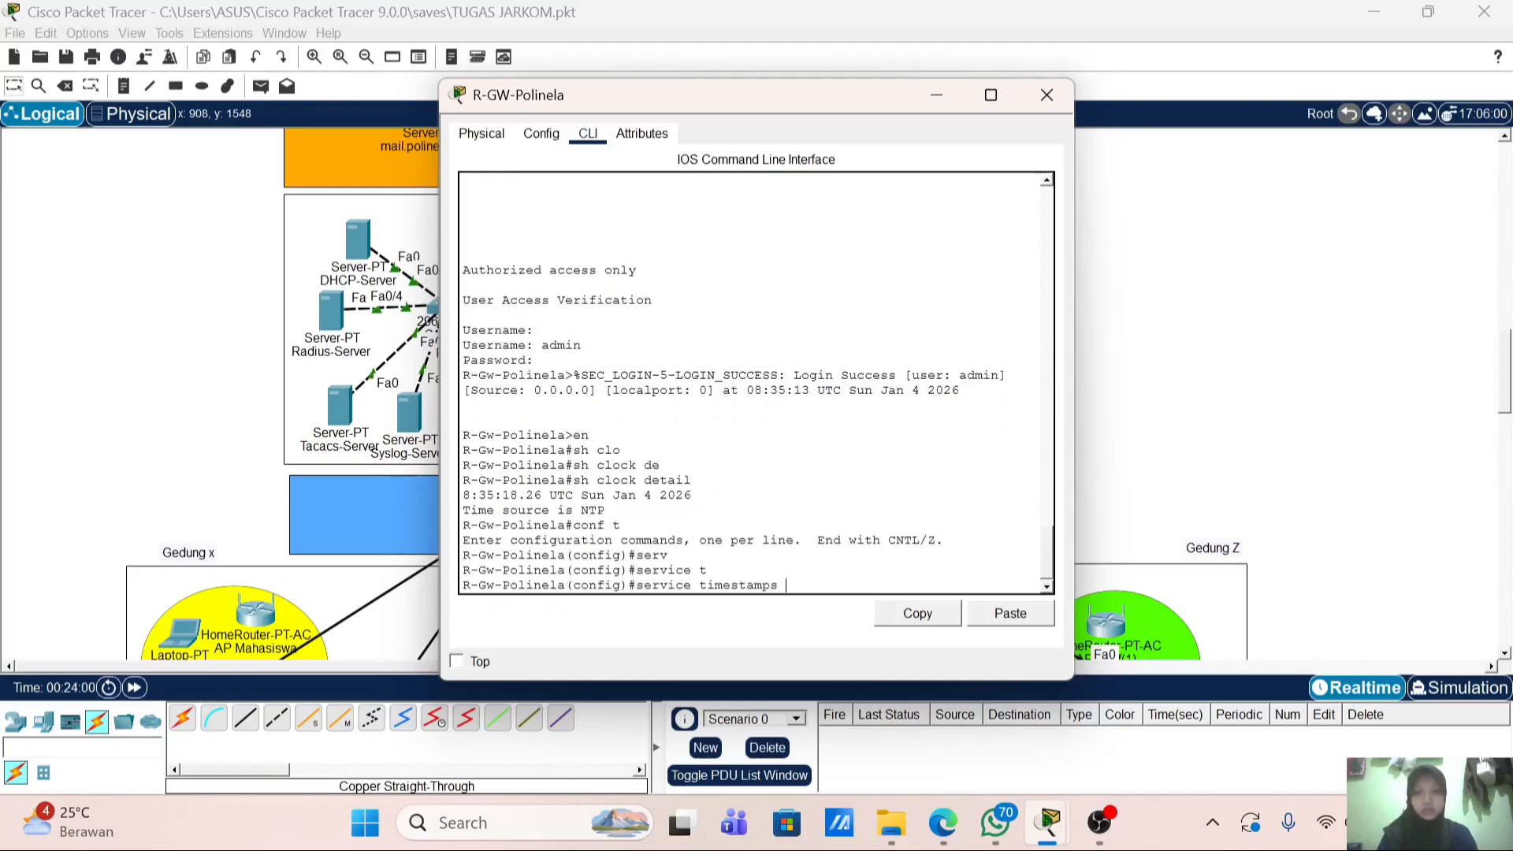
text(d)
key(Tab)
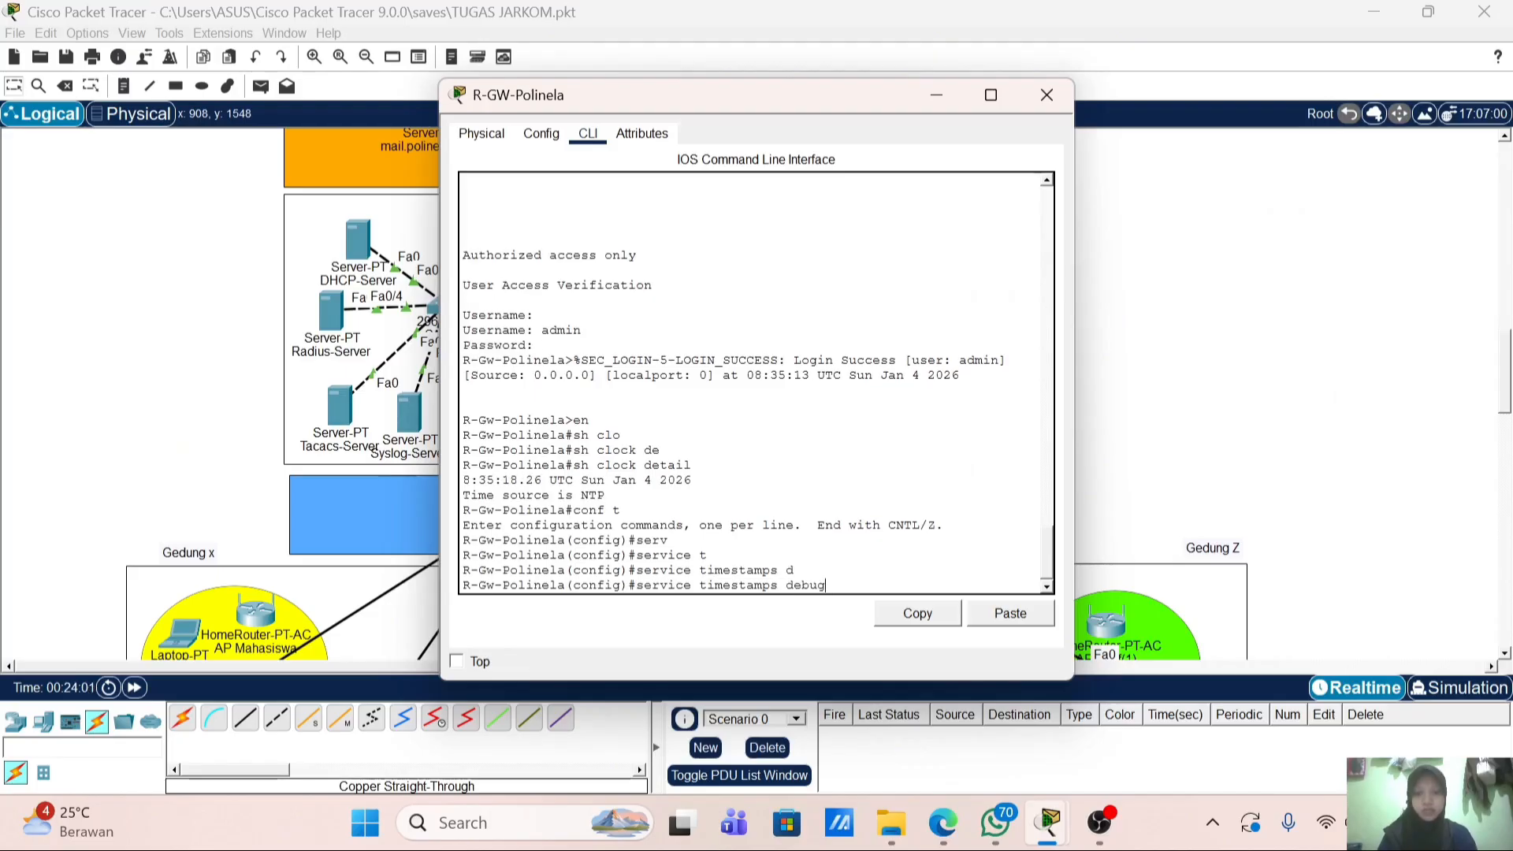
text(a)
key(Tab)
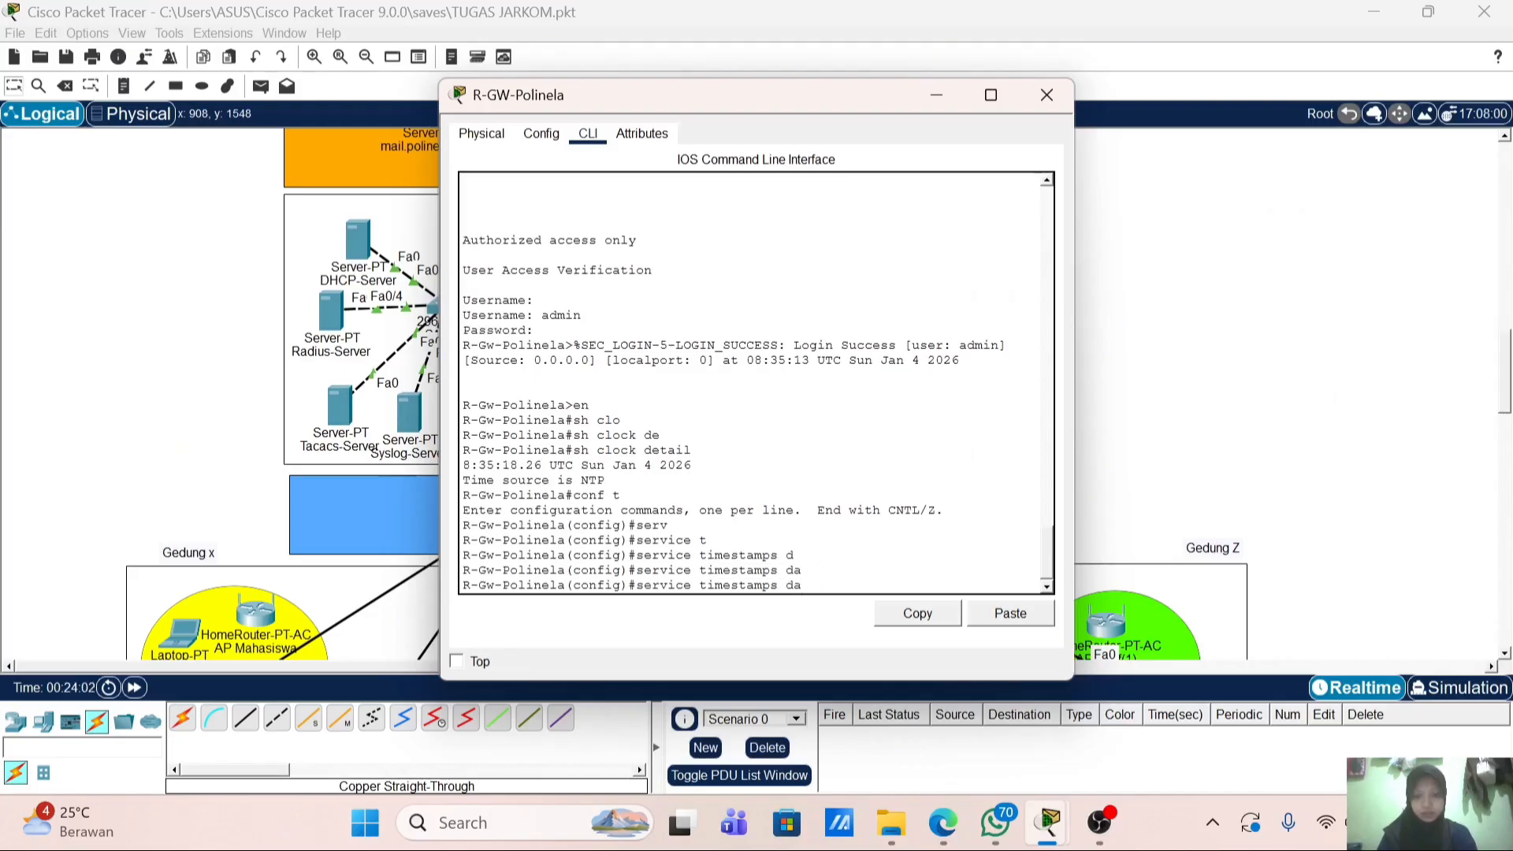
key(BackSpace)
text(lo)
key(Tab)
text(d)
key(Tab)
text(m)
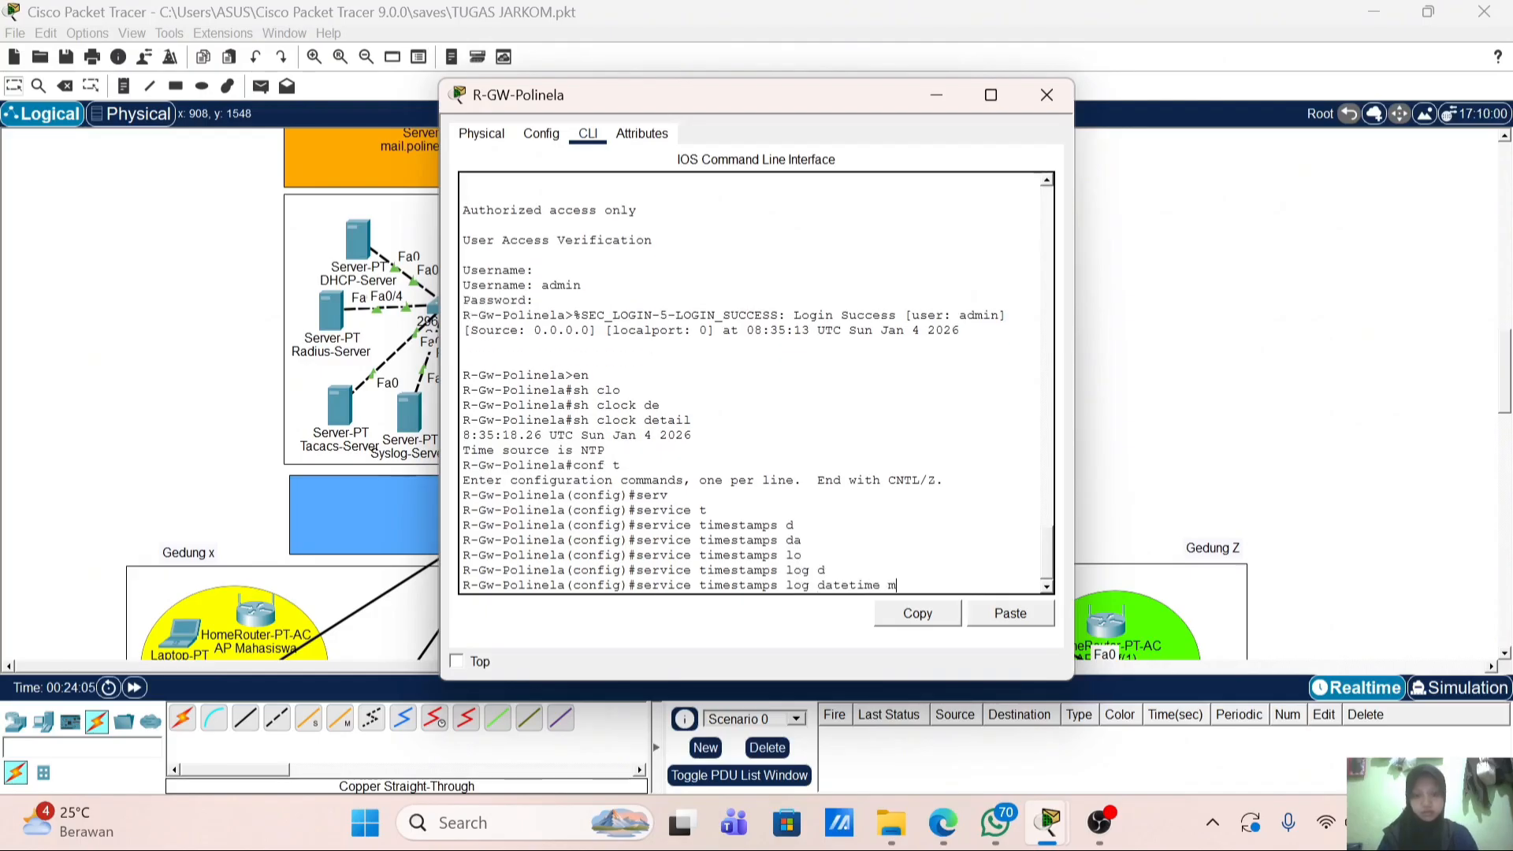
text(s)
key(Tab)
key(Return)
key(Return)
key(Return)
Step: Exit configuration mode and save the router's configuration with wr
text(end)
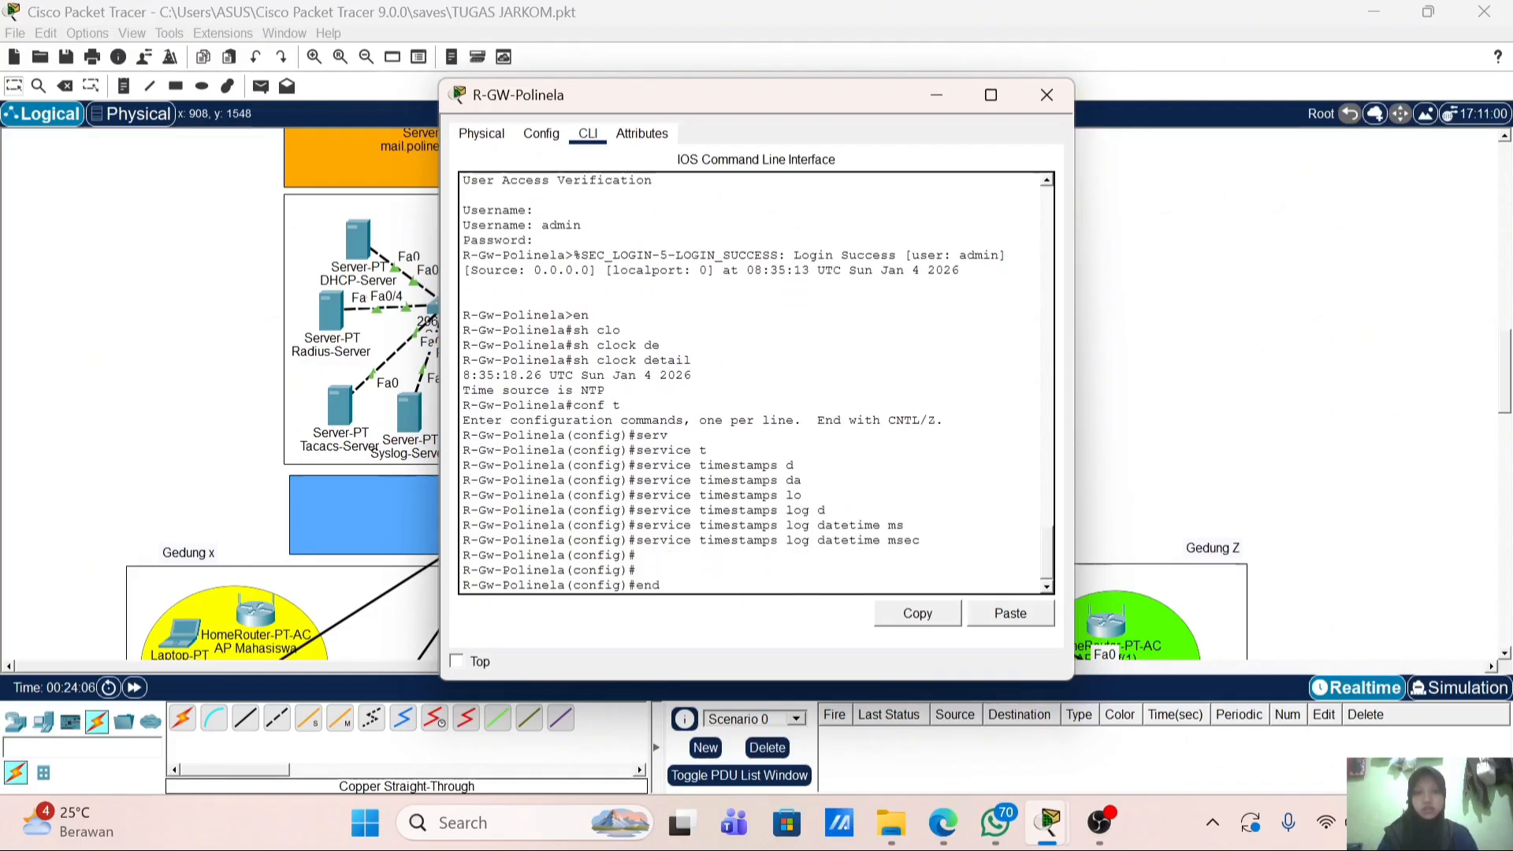
key(Return)
key(Return)
key(Return)
text(wr)
key(Return)
key(Return)
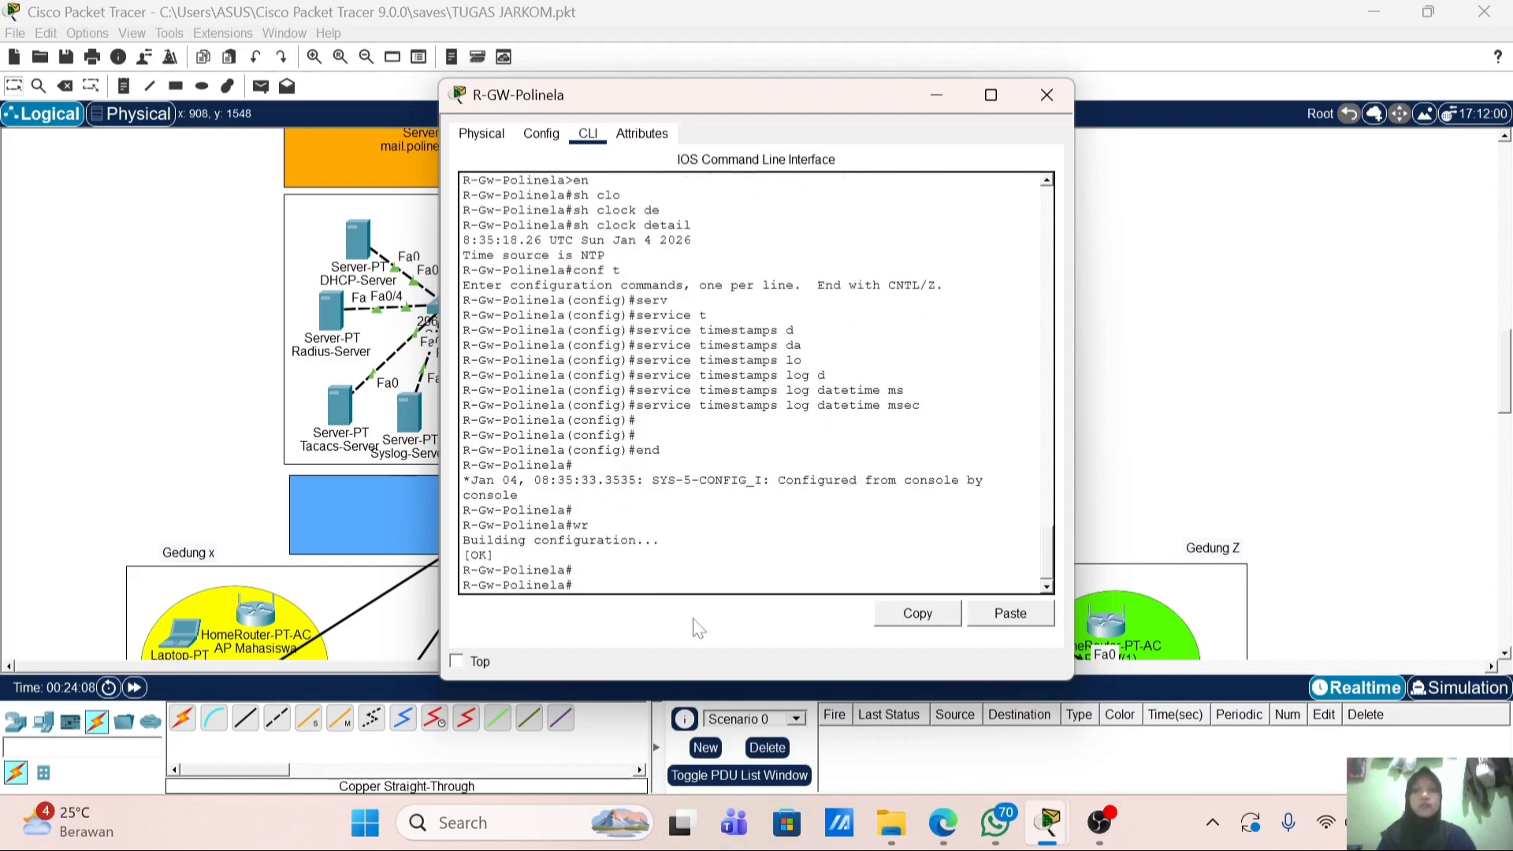
Step: Check the NTP-Server's NTP service time settings, then close its window
click(1046, 95)
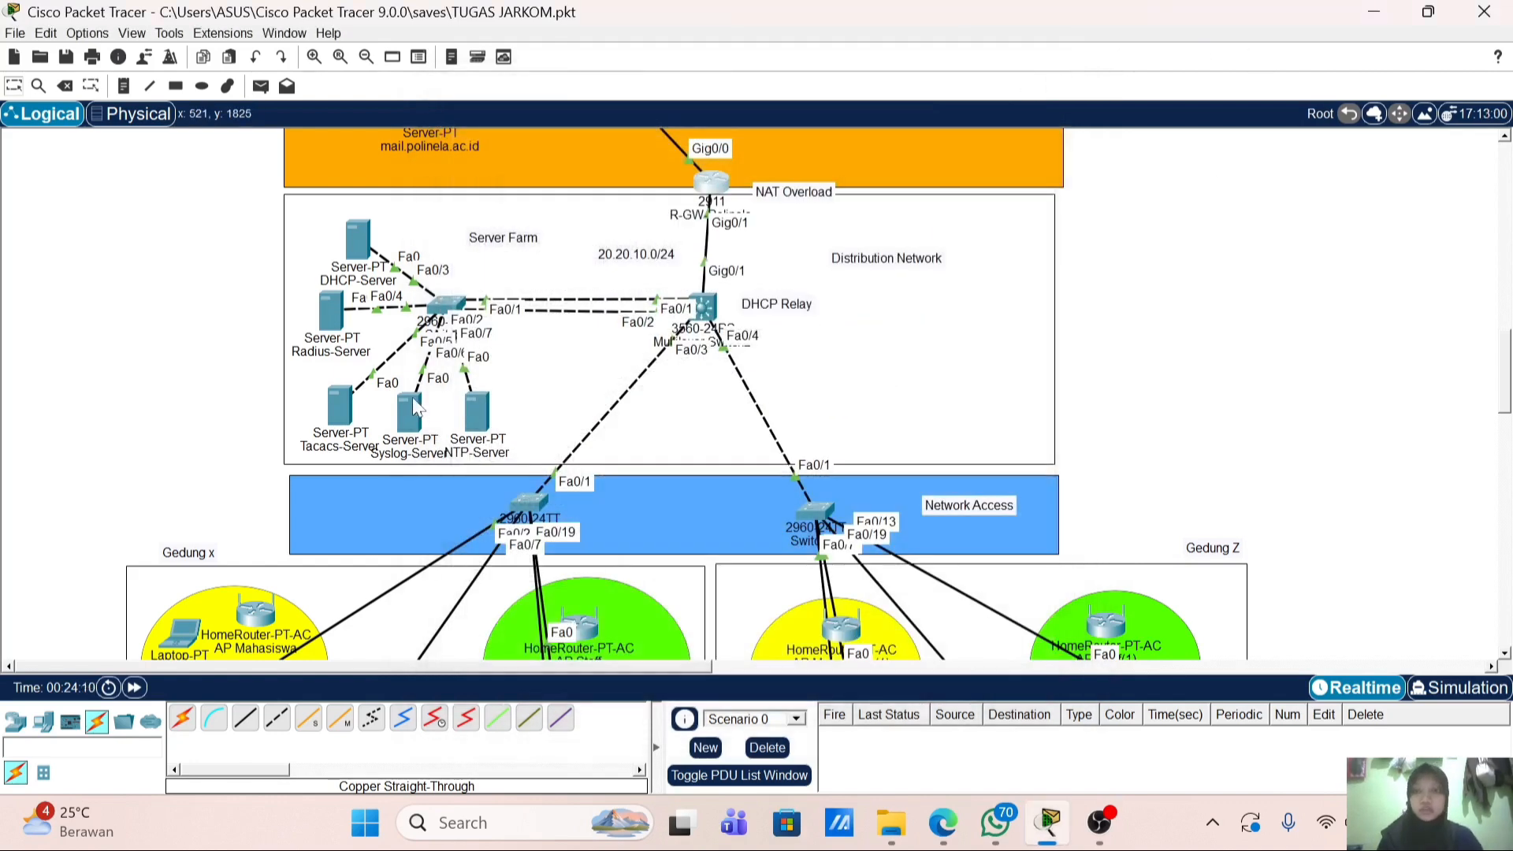
click(471, 416)
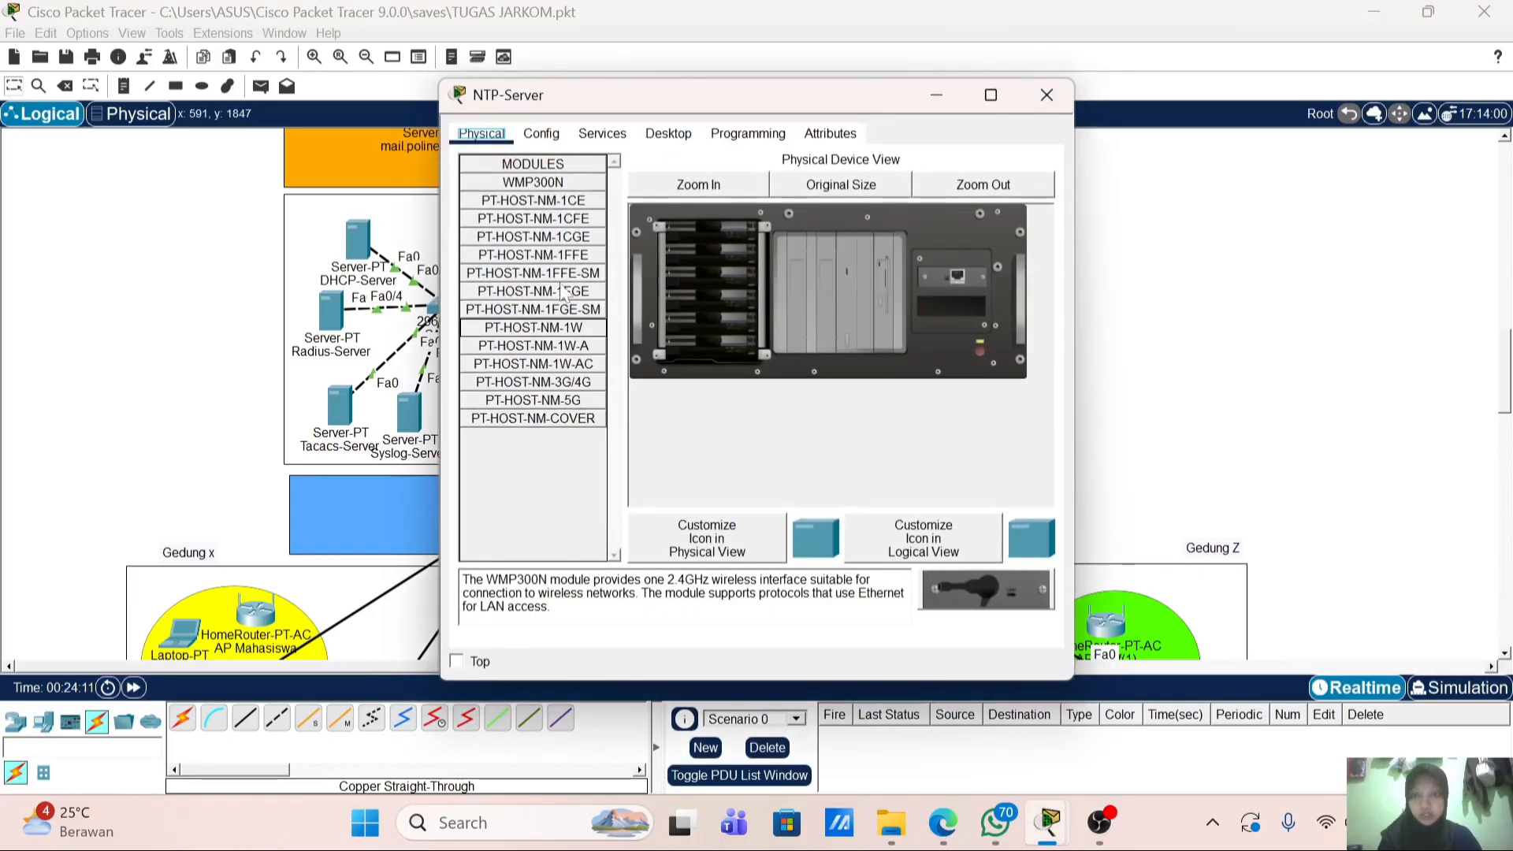
click(615, 135)
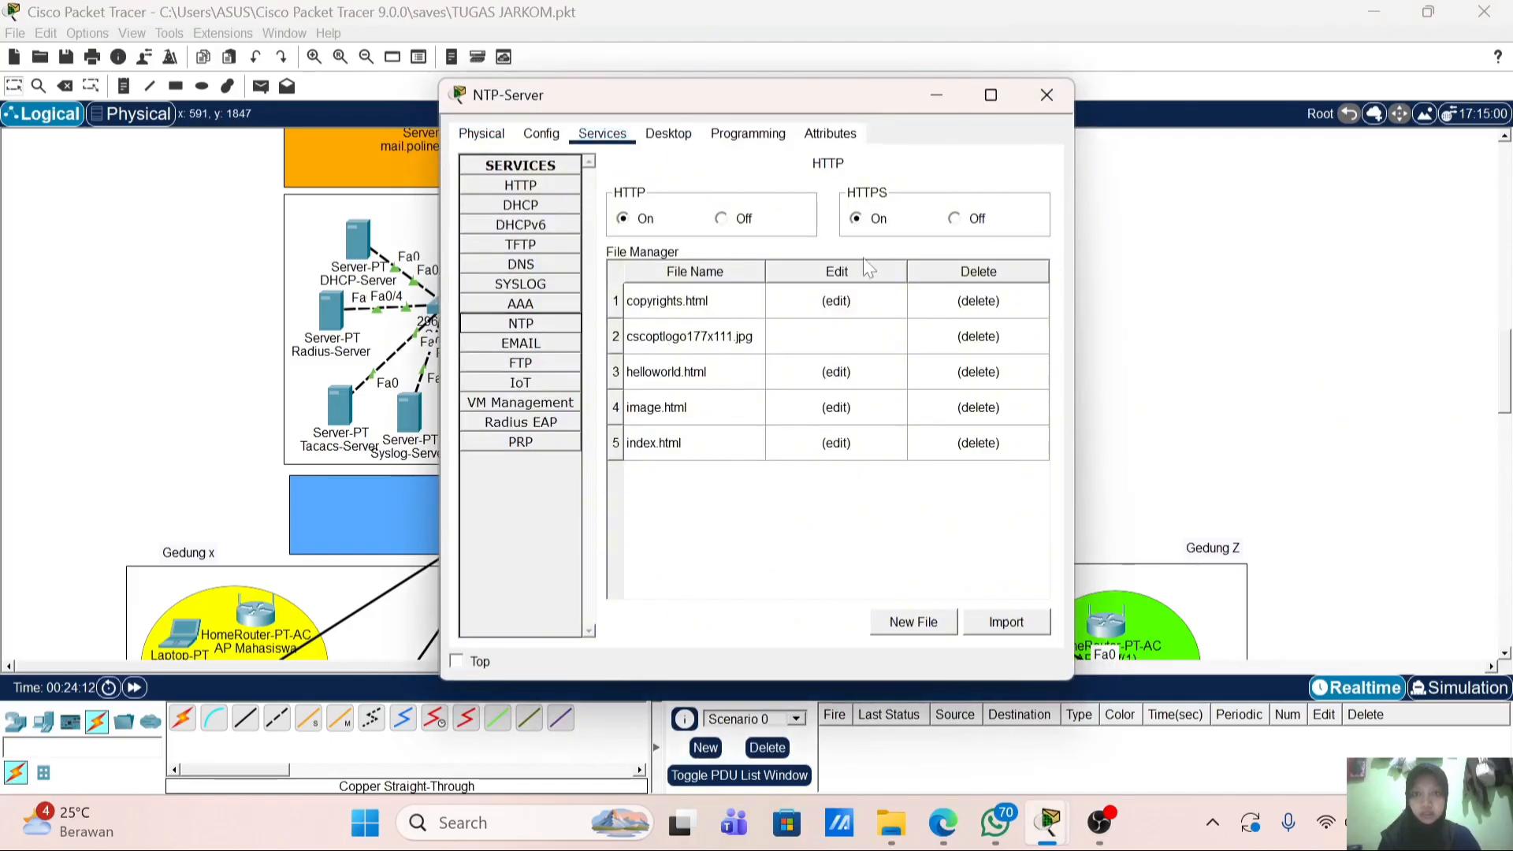
click(544, 328)
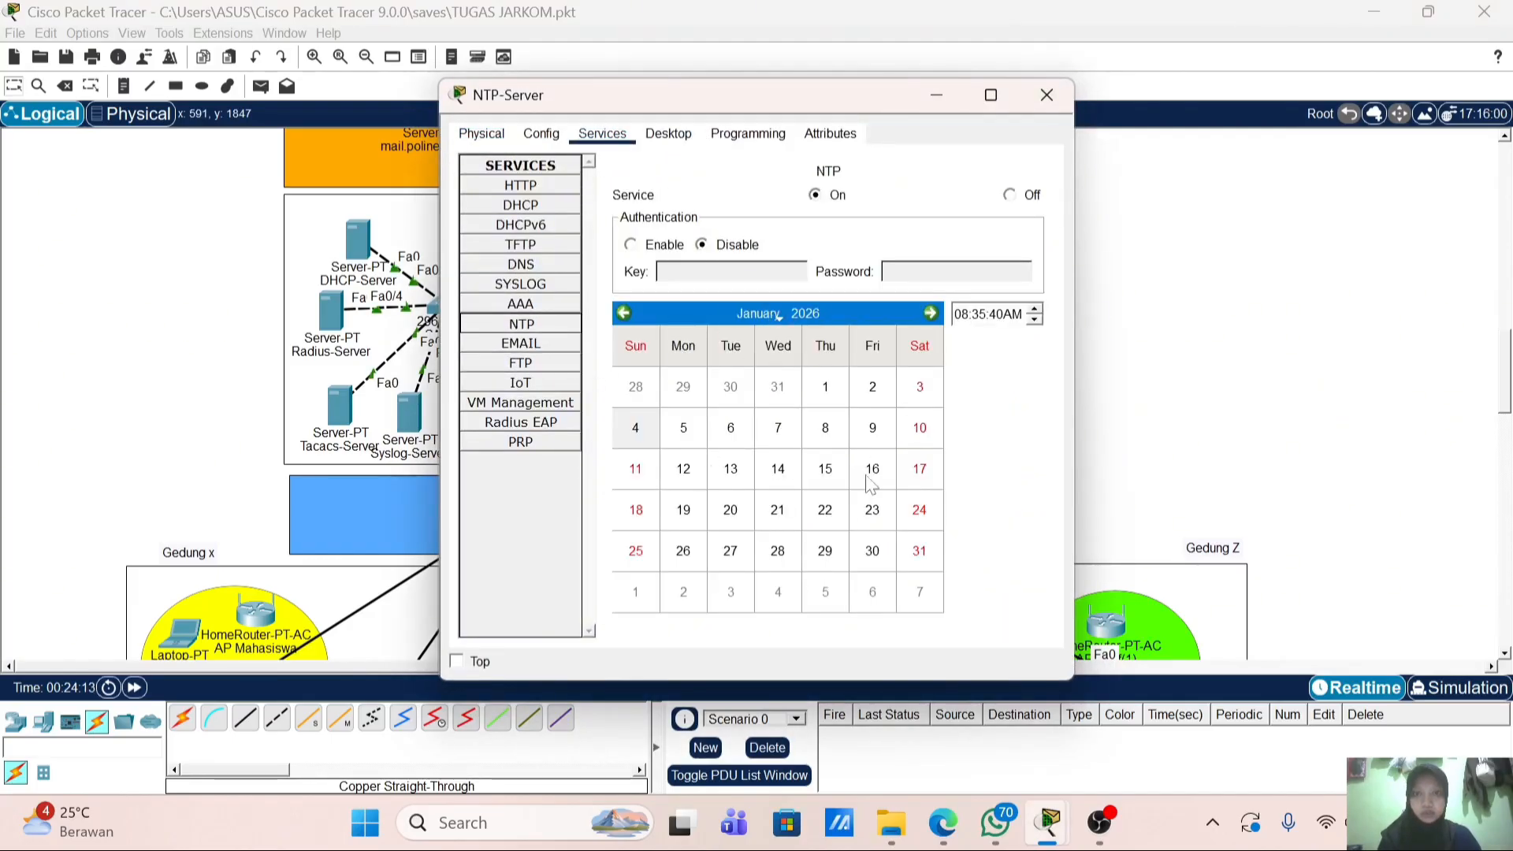
click(1046, 96)
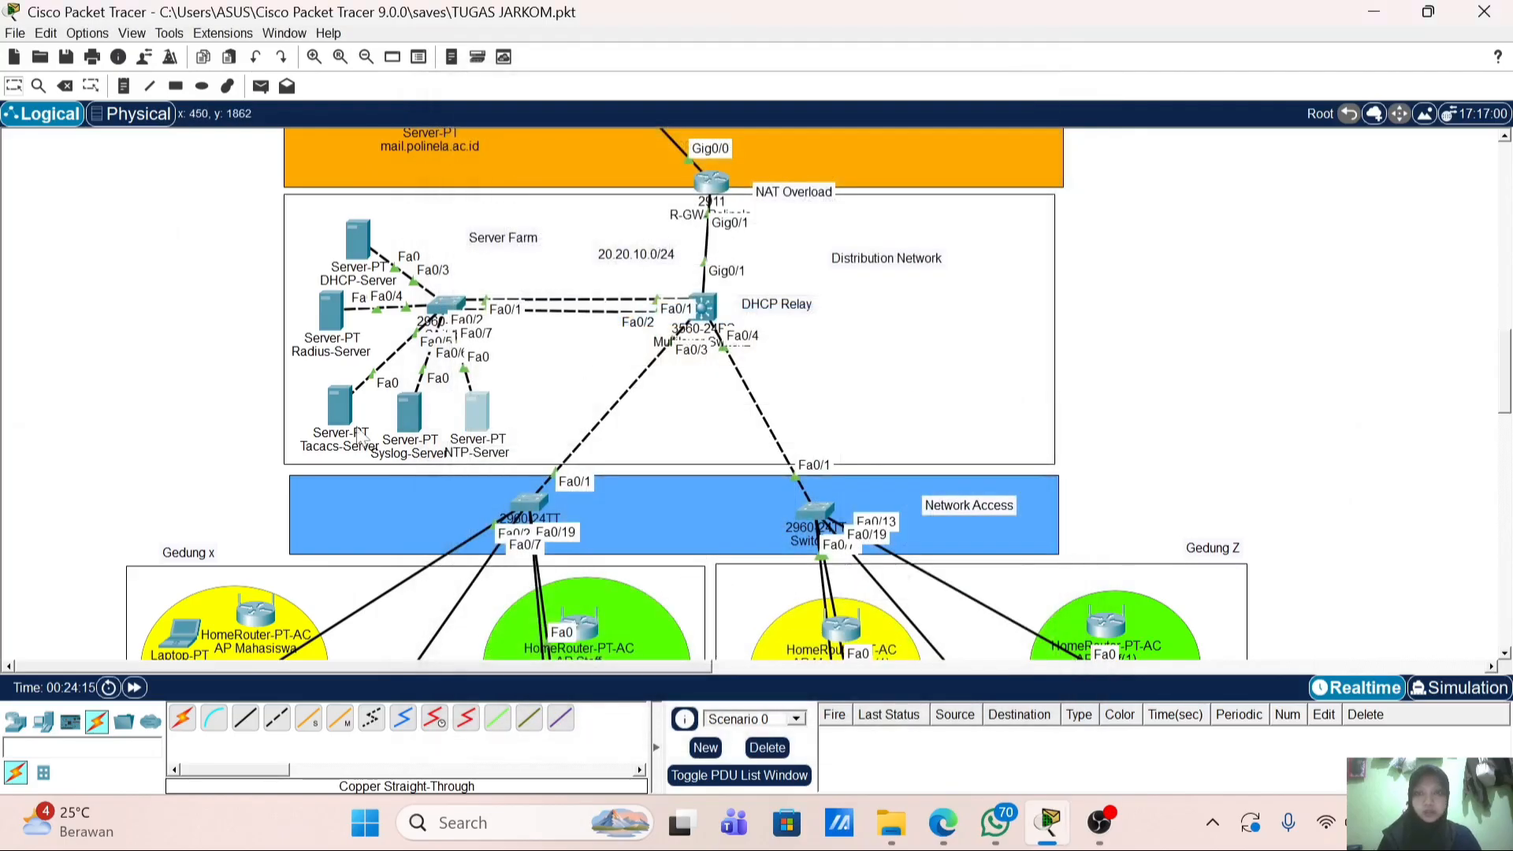
Step: View the Syslog-Server's log showing the millisecond-timestamped entry from 20.20.1.1, then close it
click(408, 412)
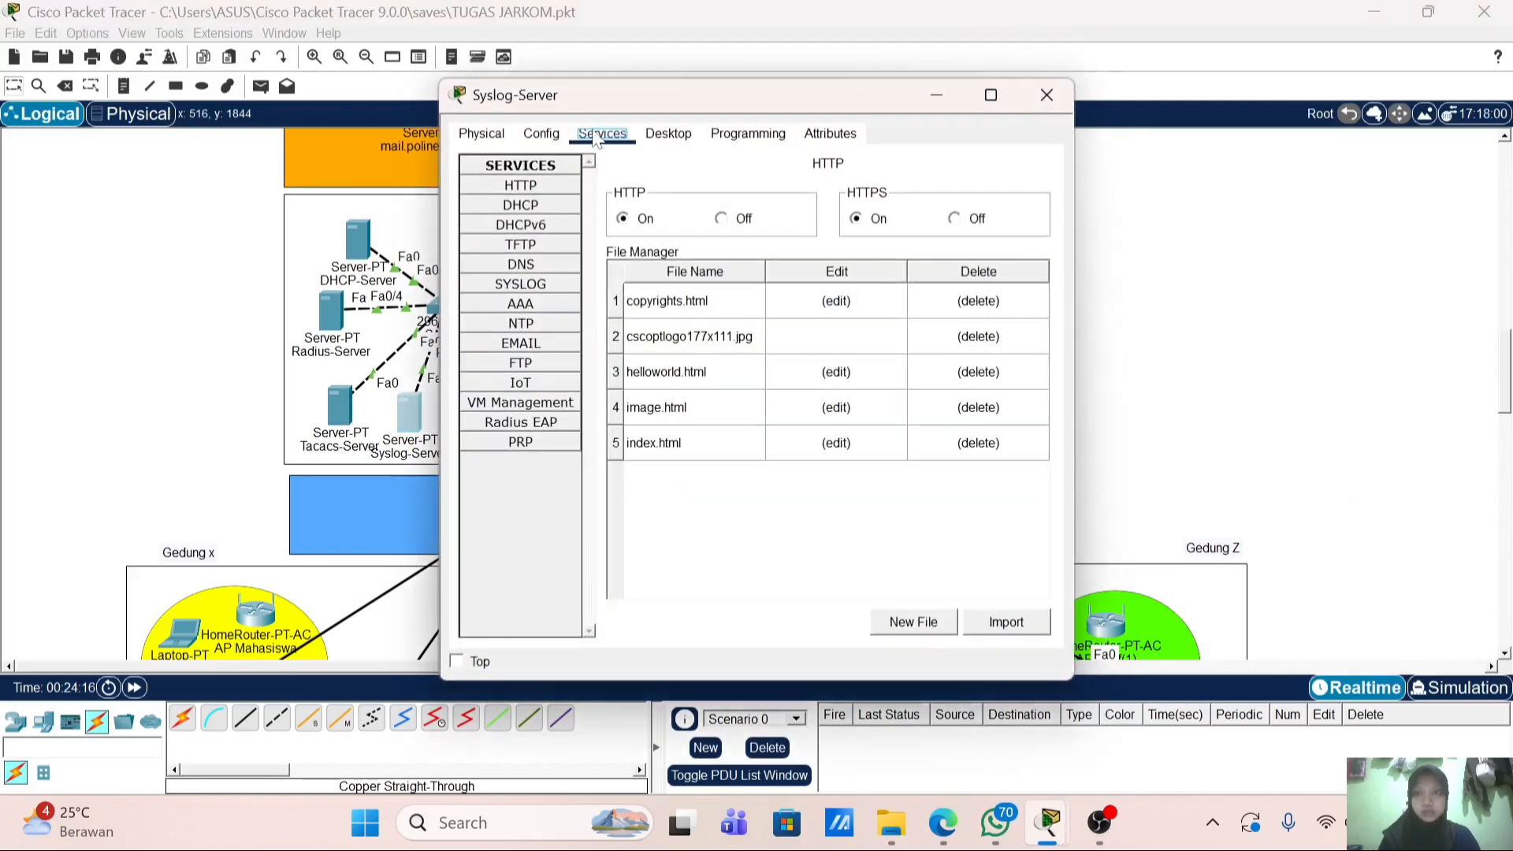
click(552, 284)
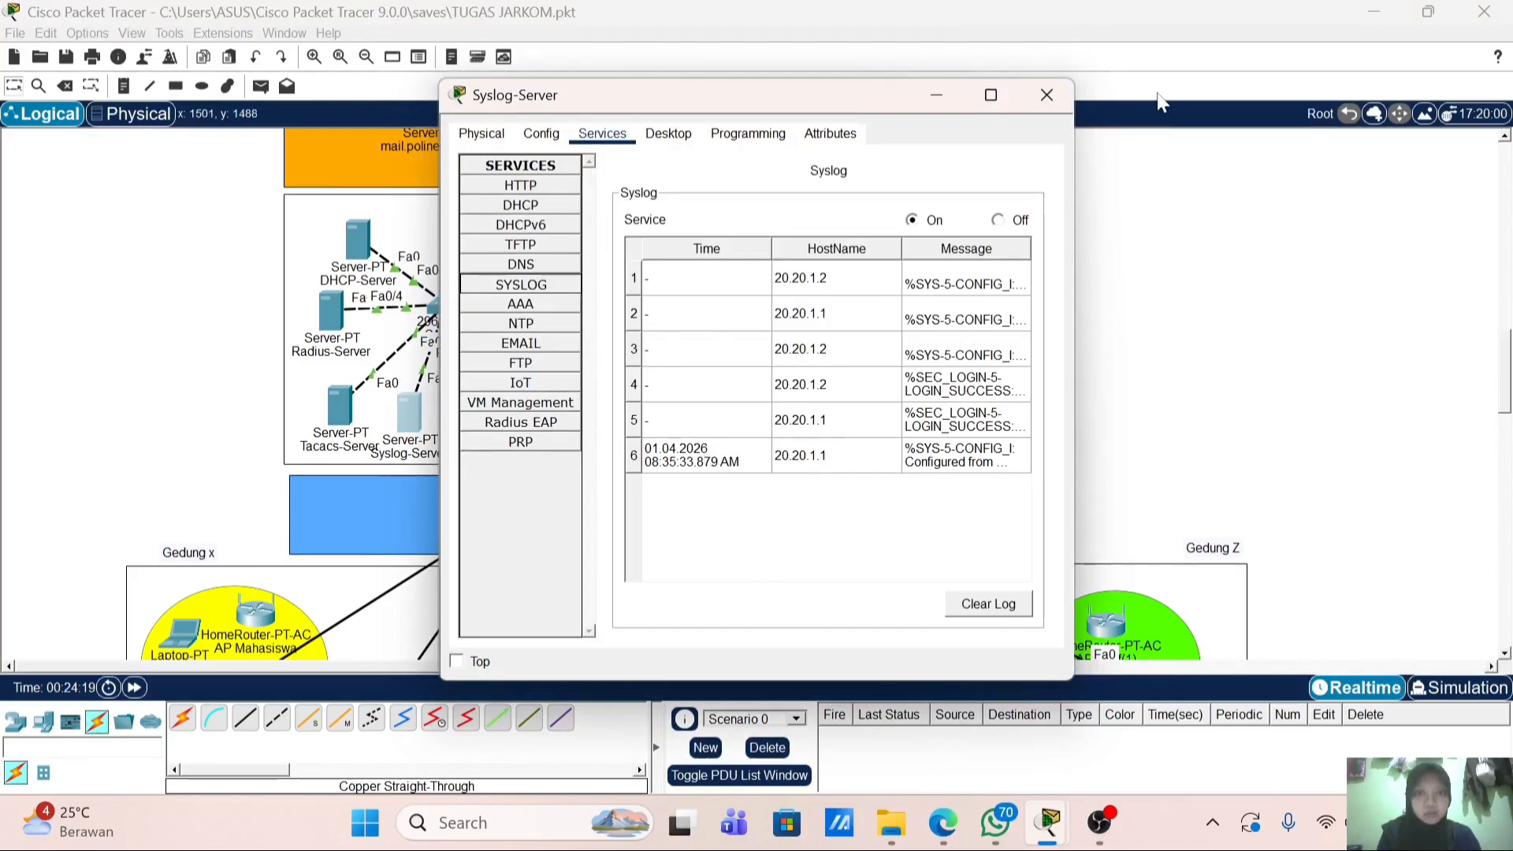
click(1064, 111)
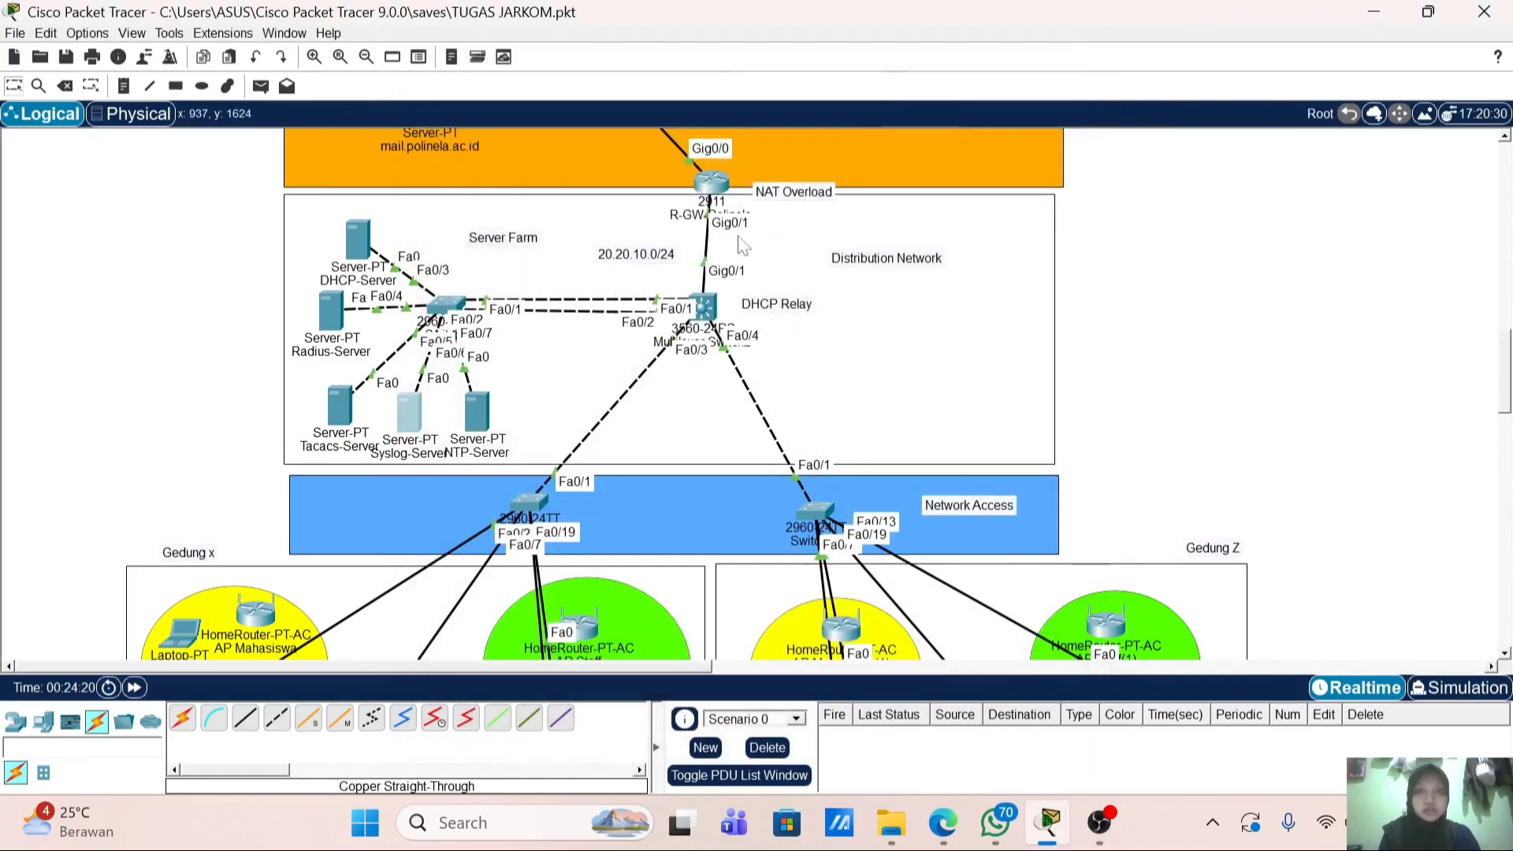
Step: Exit the R-GW-Polinela session and attempt a login with a wrong username and password
click(703, 189)
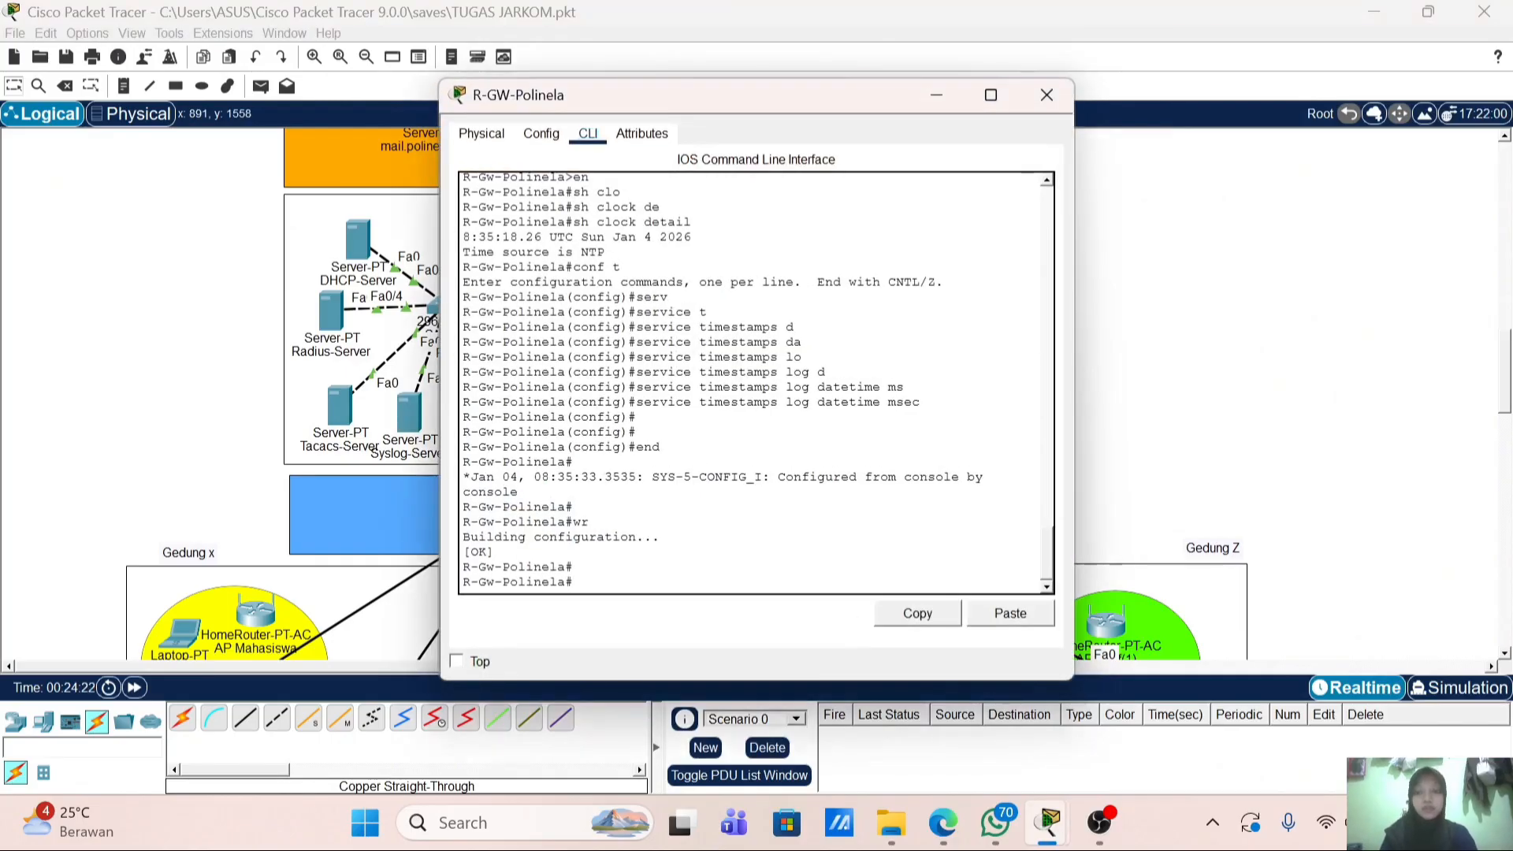
text(ex)
key(Return)
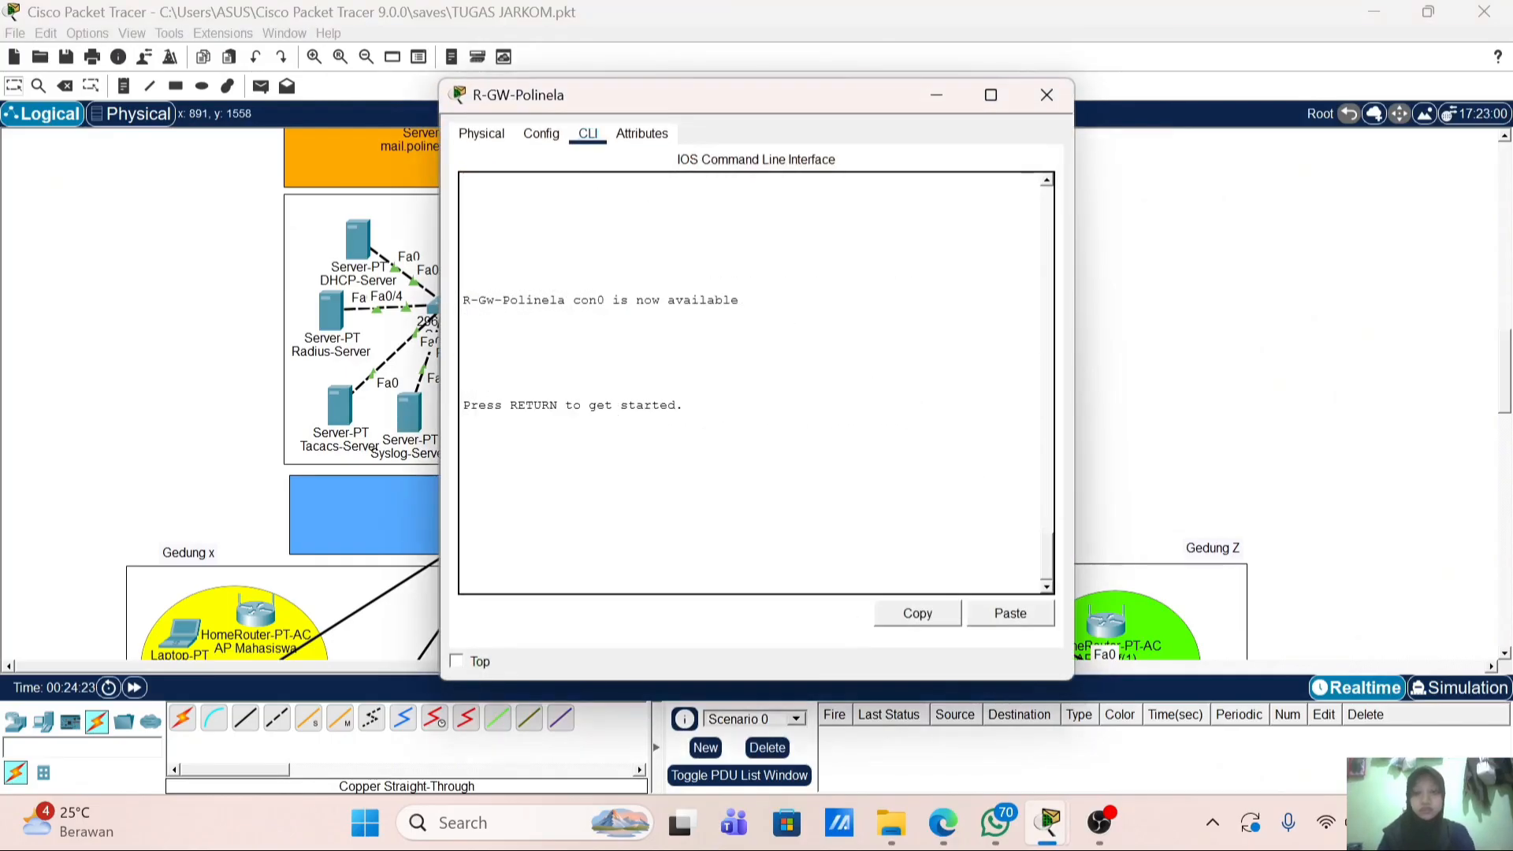
key(Return)
text(add)
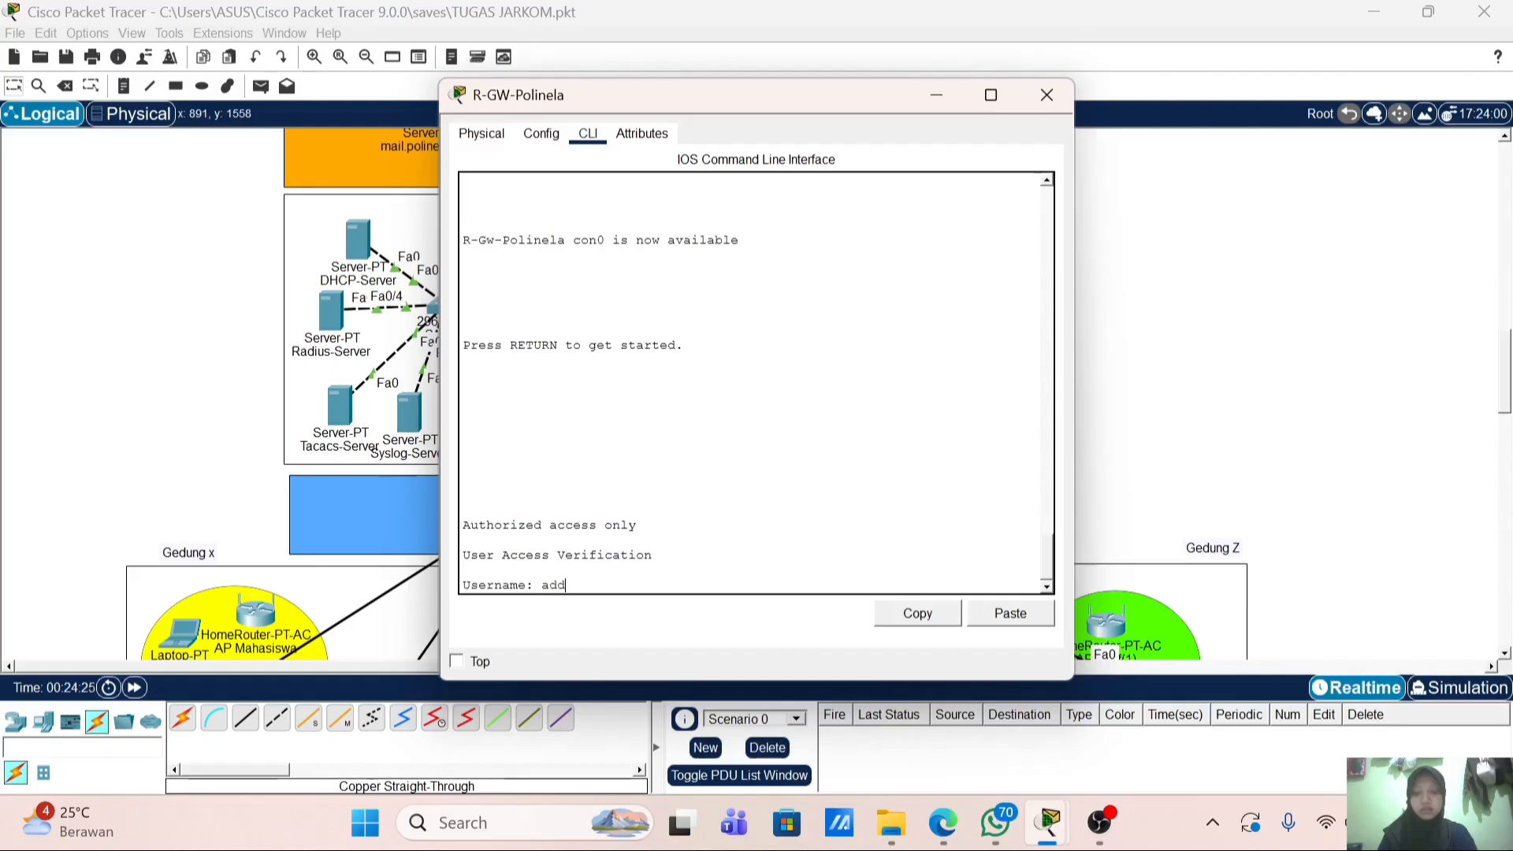
text(d)
key(Return)
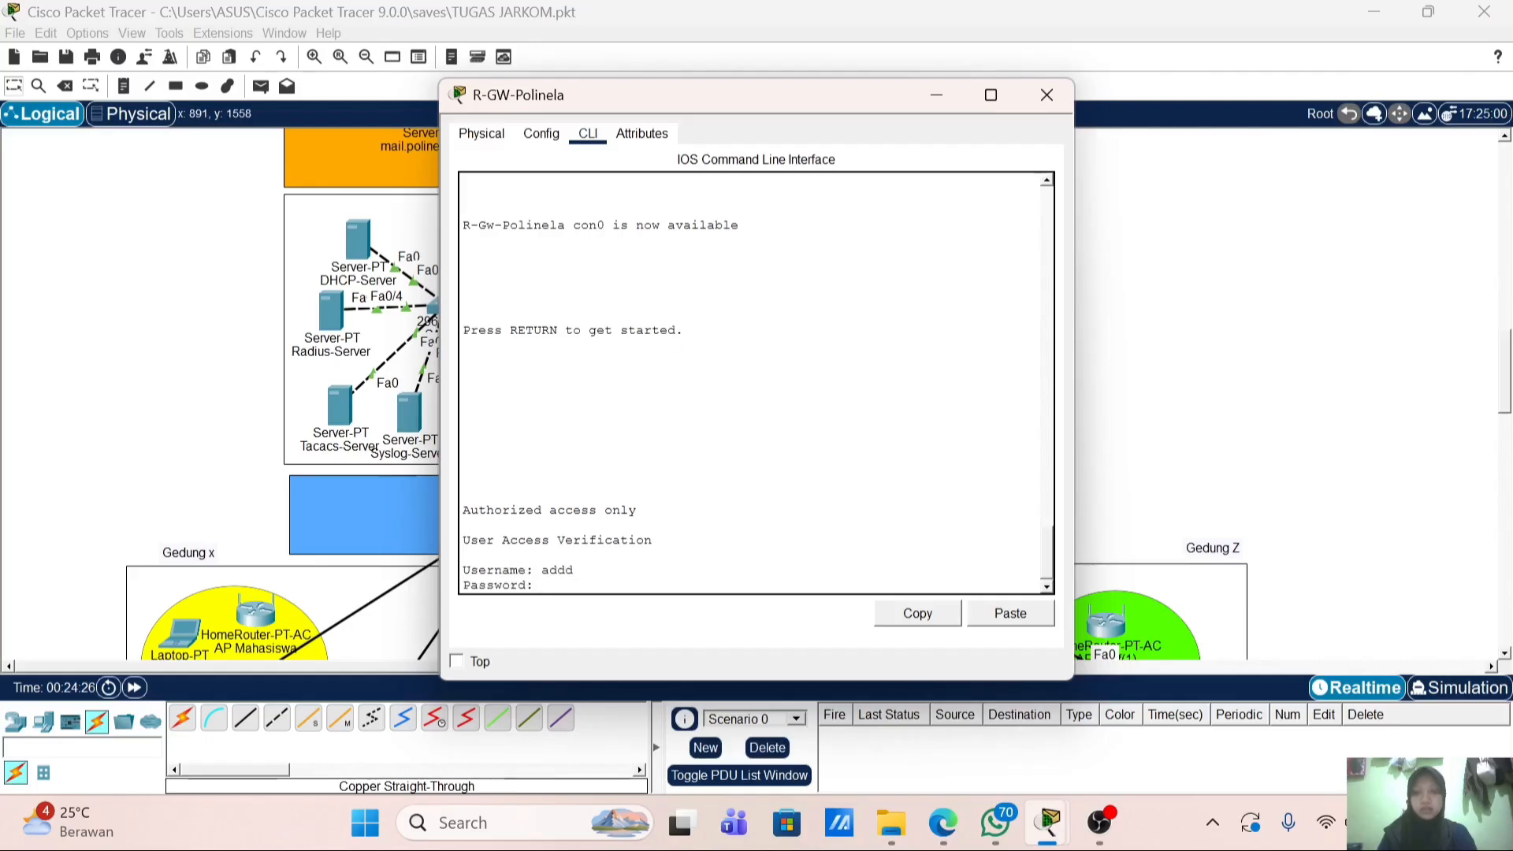
key(Return)
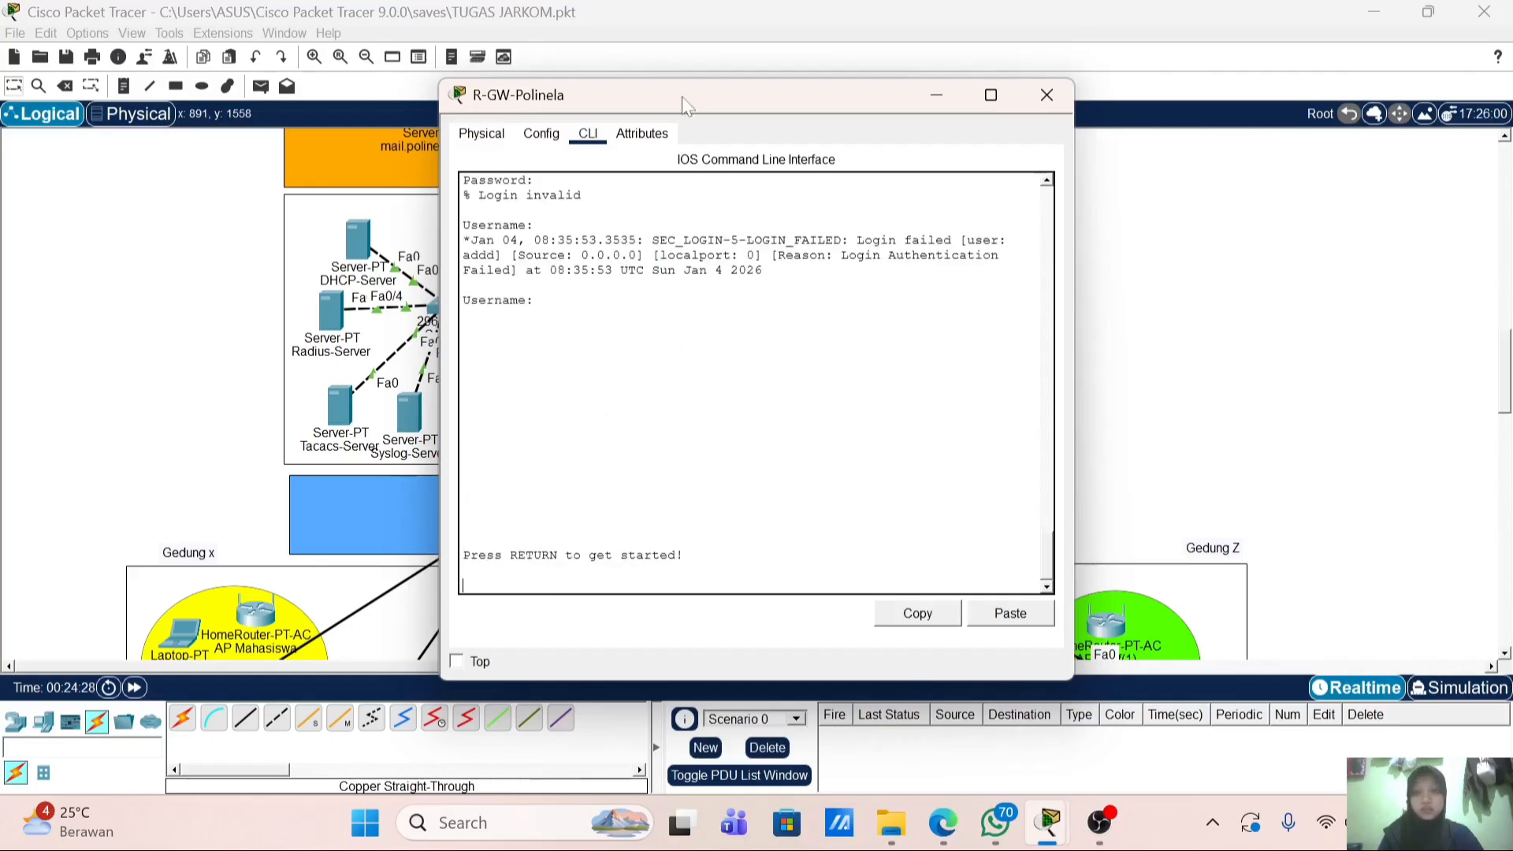
click(1047, 94)
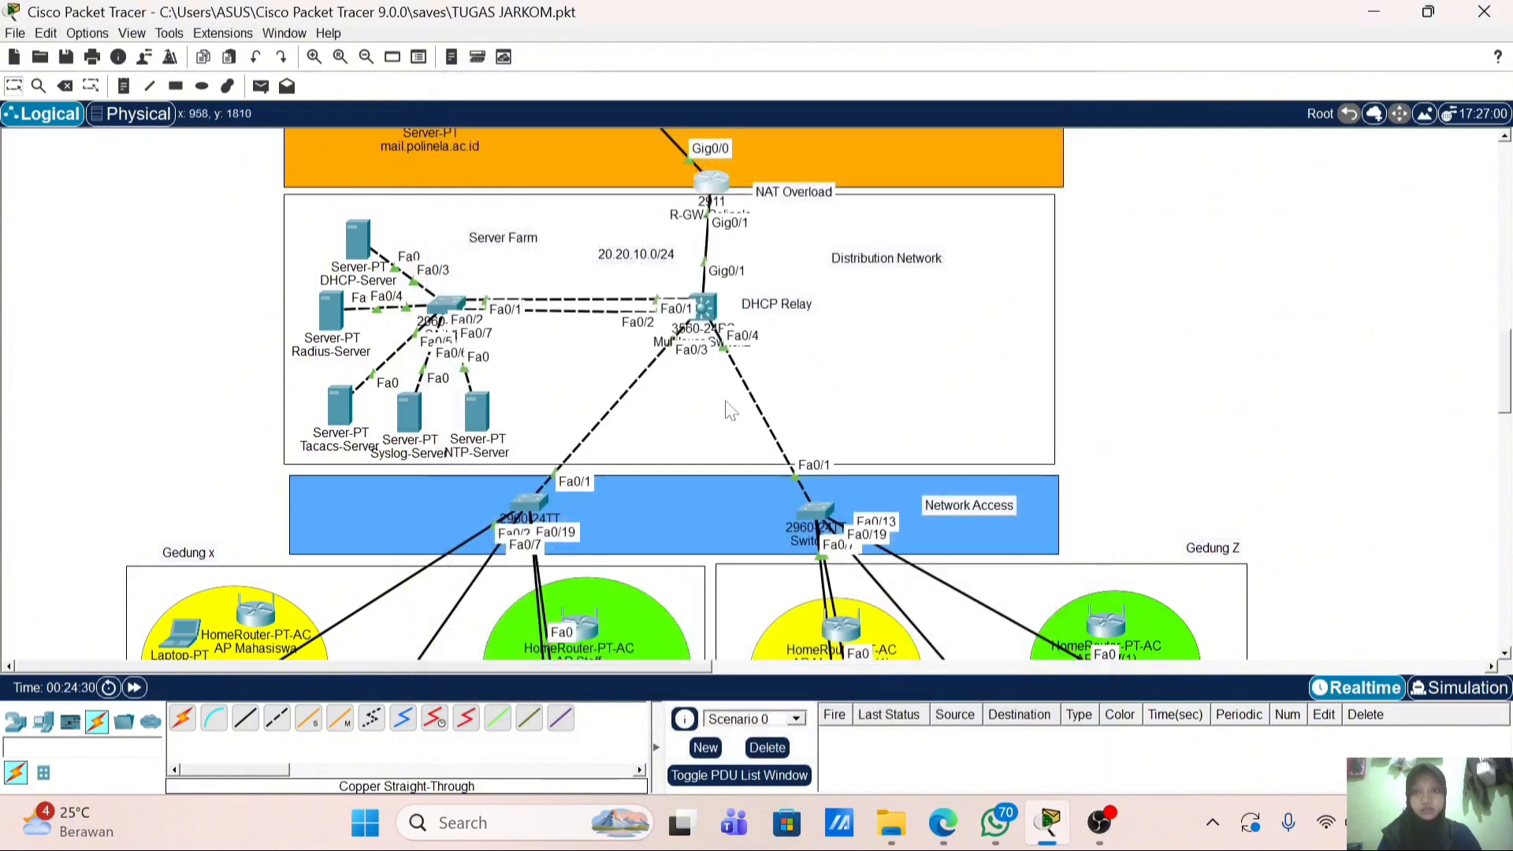
click(411, 410)
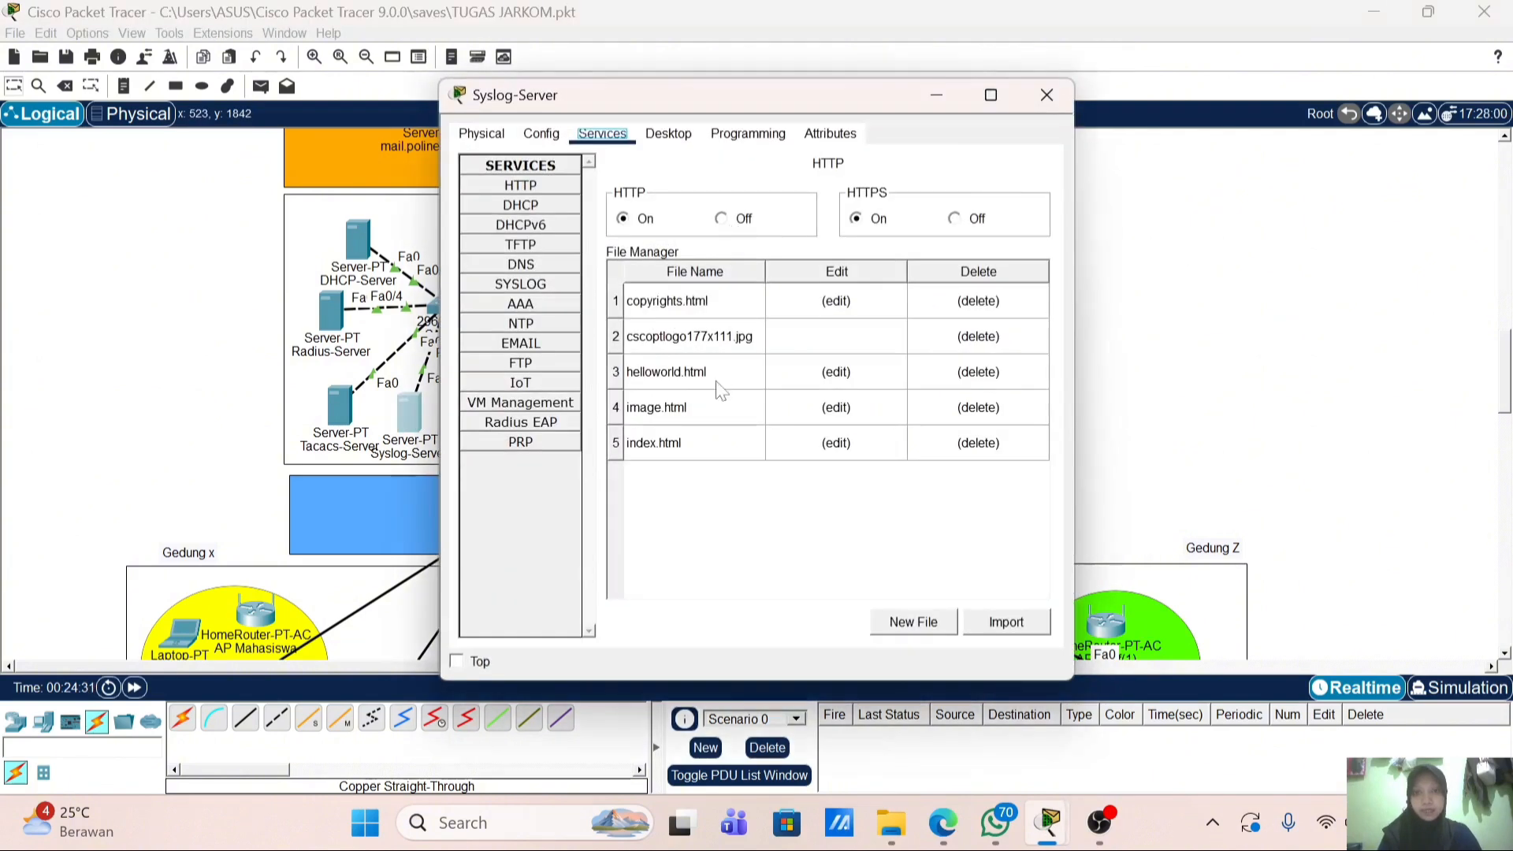
click(544, 285)
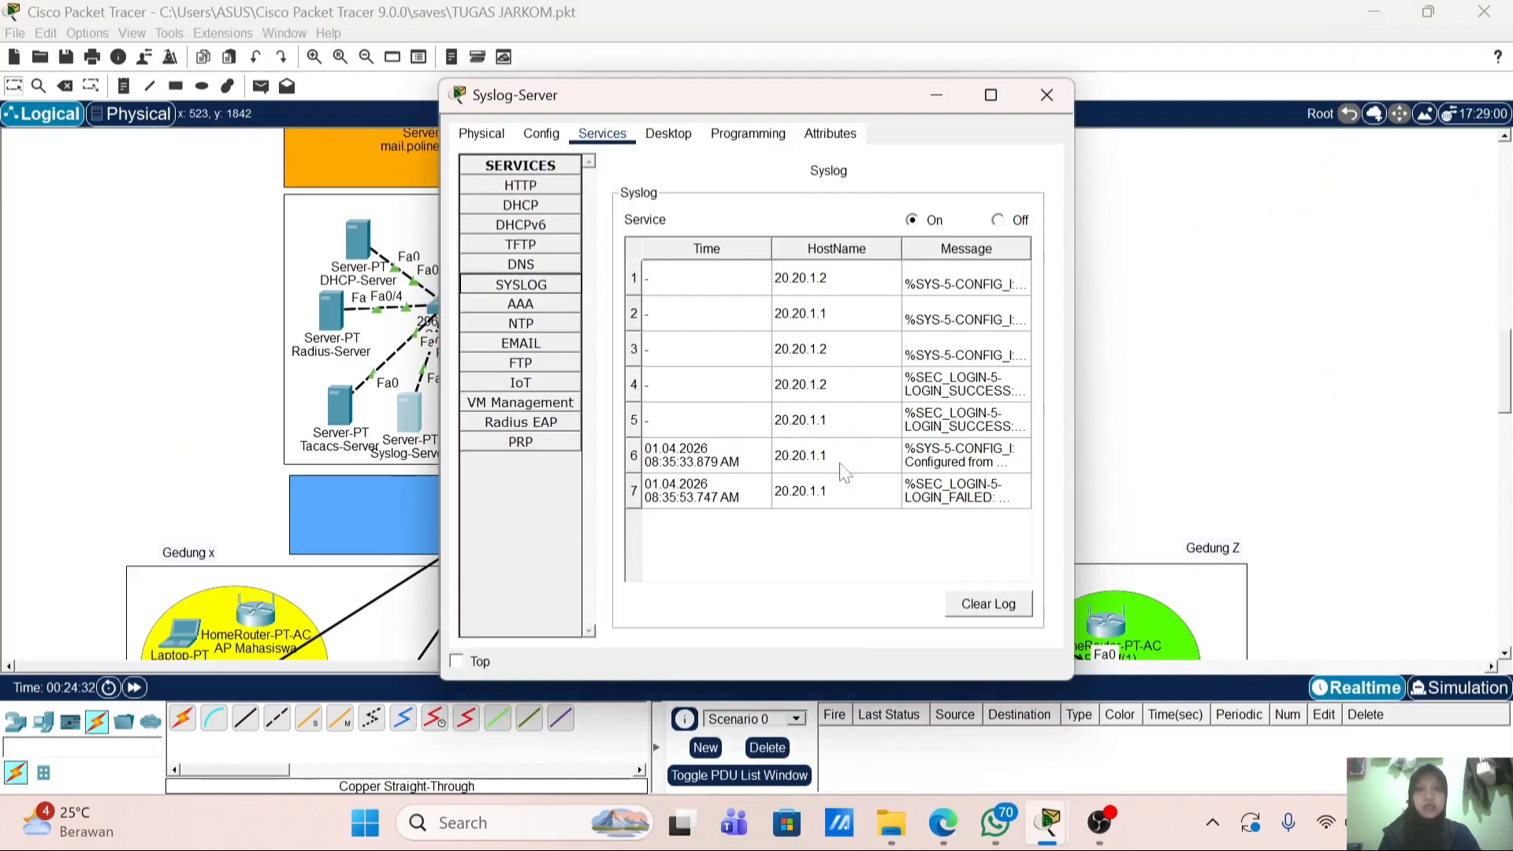
click(974, 469)
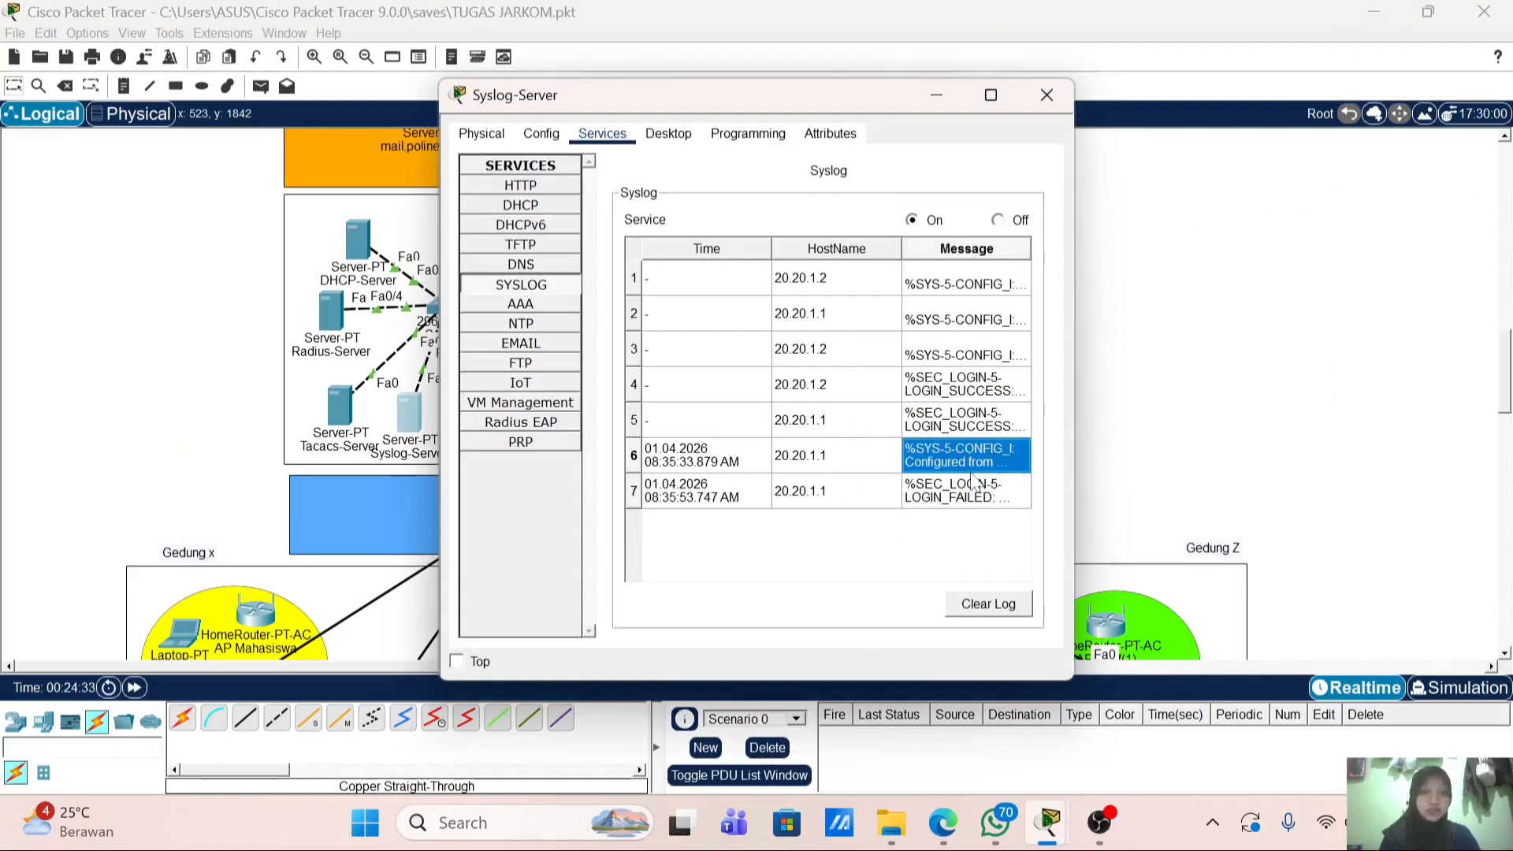
click(1041, 104)
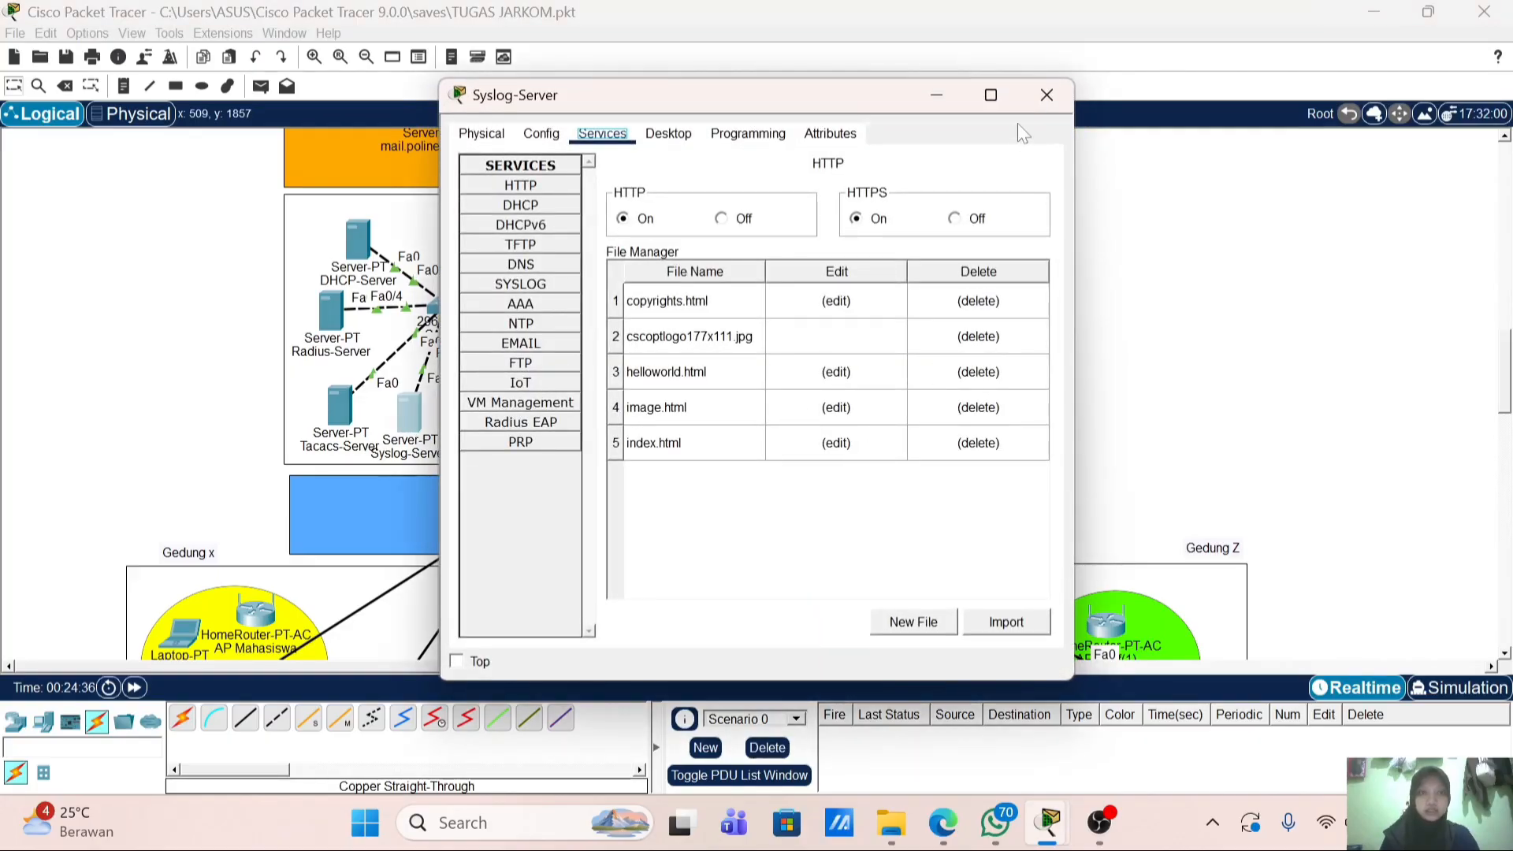
click(1041, 104)
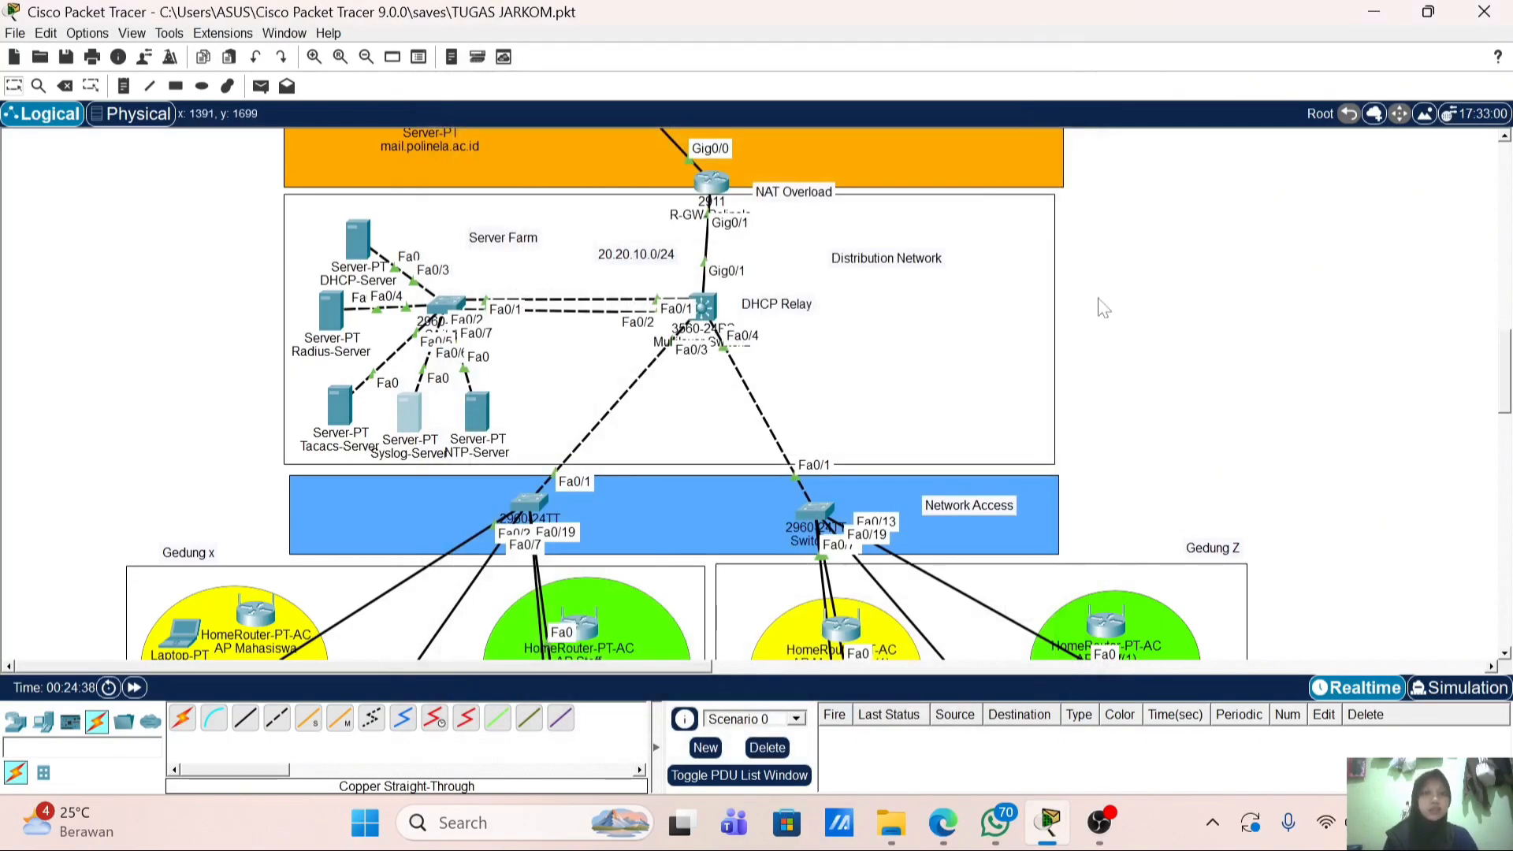
scroll(1126, 351, down, 1)
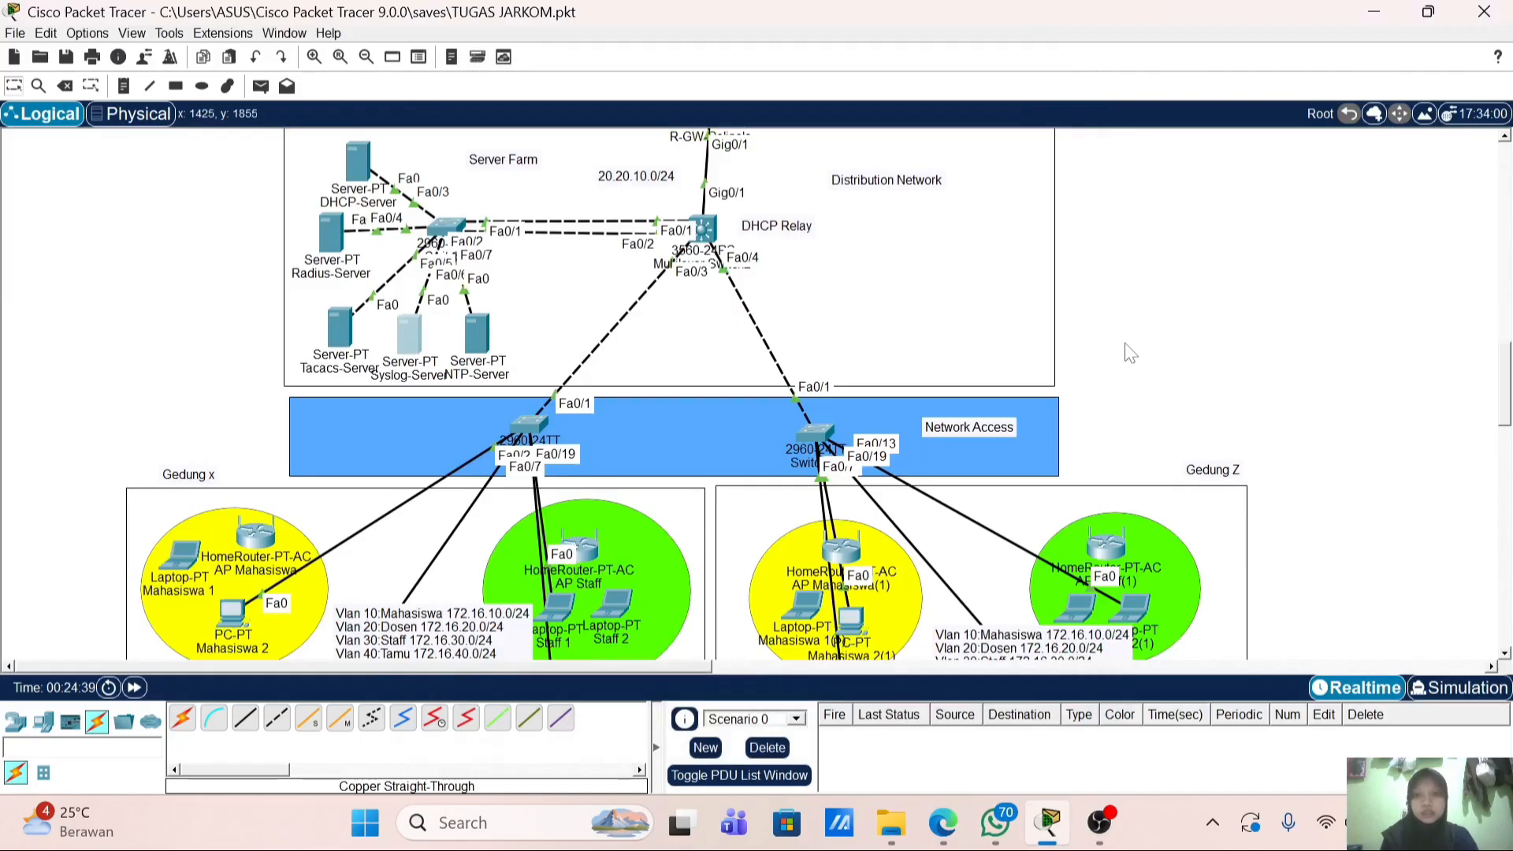
scroll(1135, 363, down, 2)
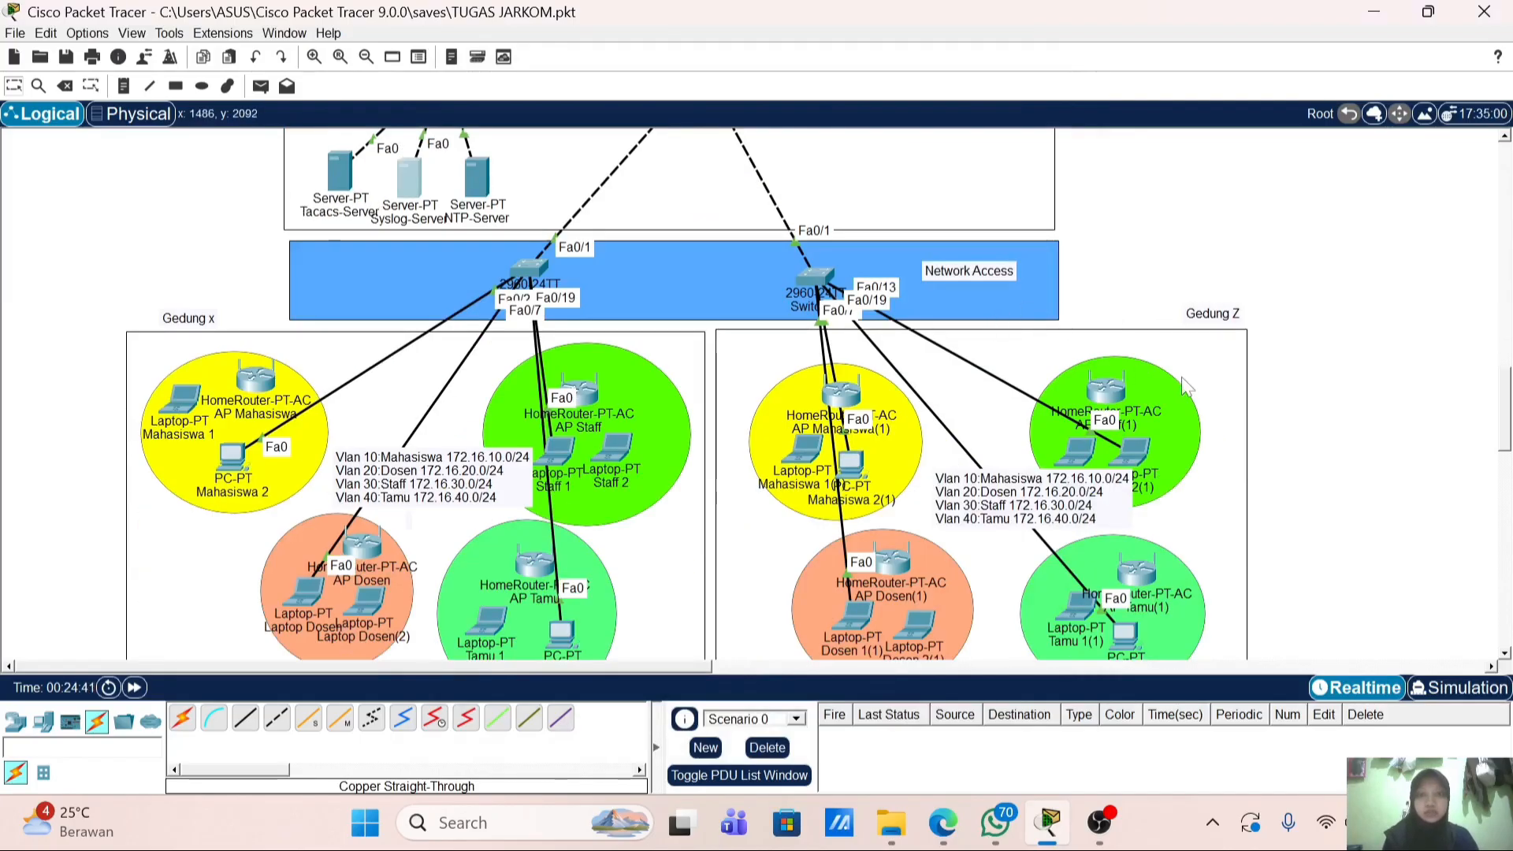
scroll(1186, 371, up, 1)
scroll(1185, 335, down, 1)
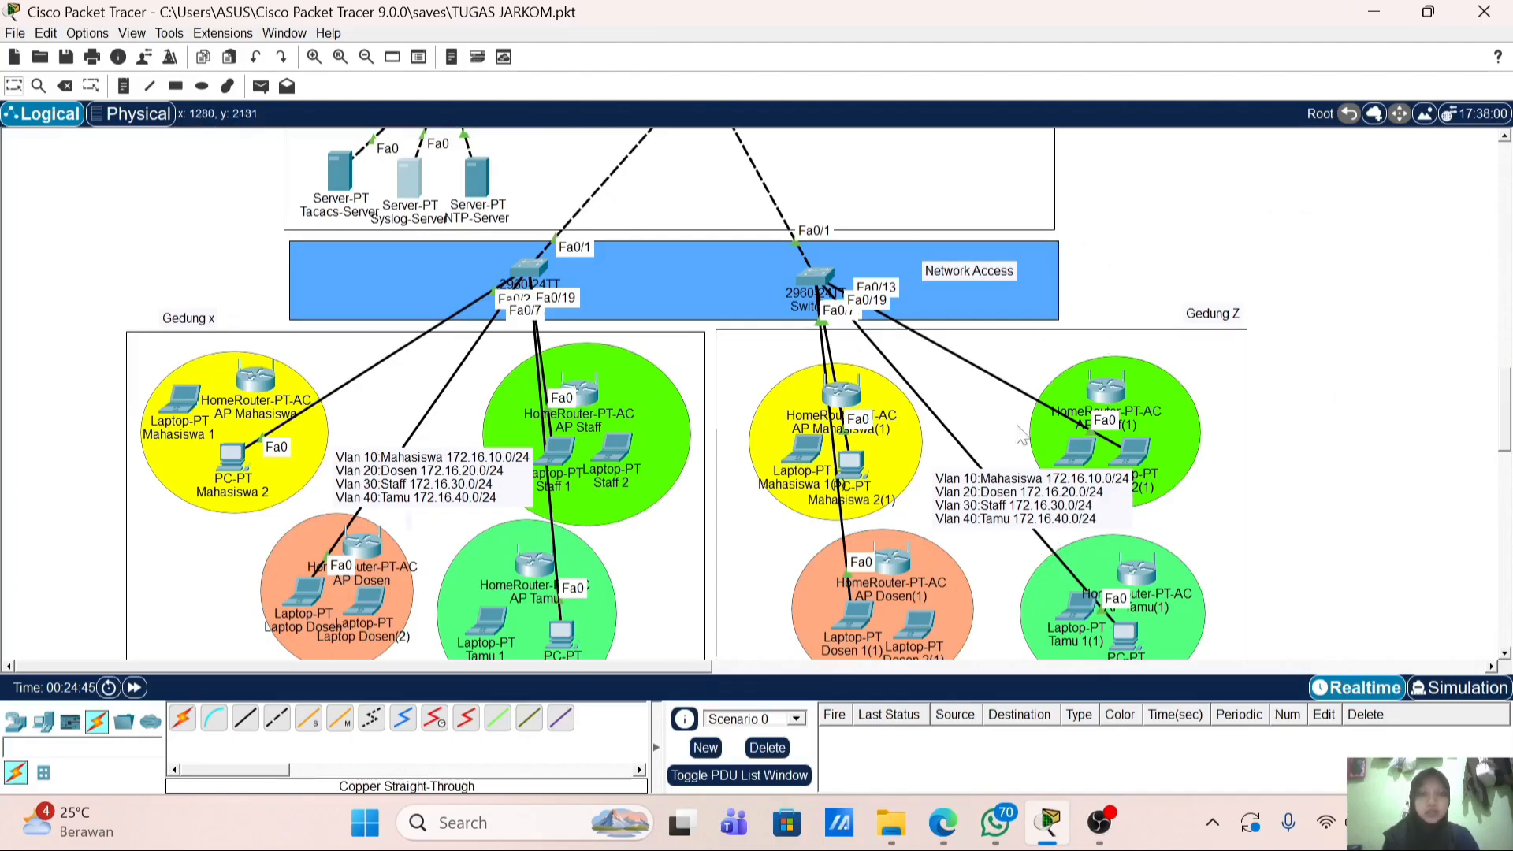
click(1100, 823)
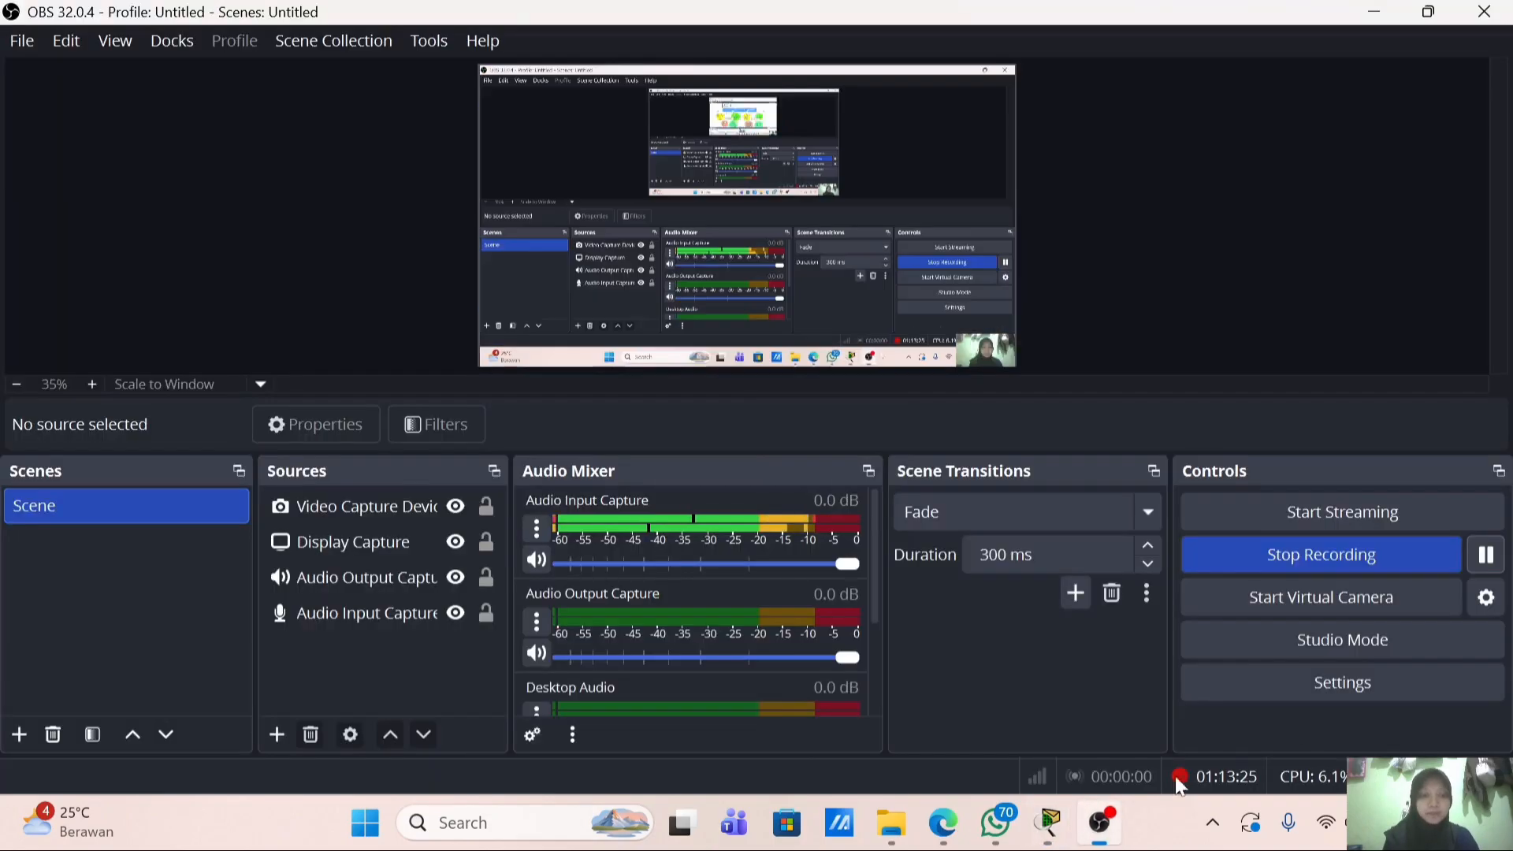
click(1411, 544)
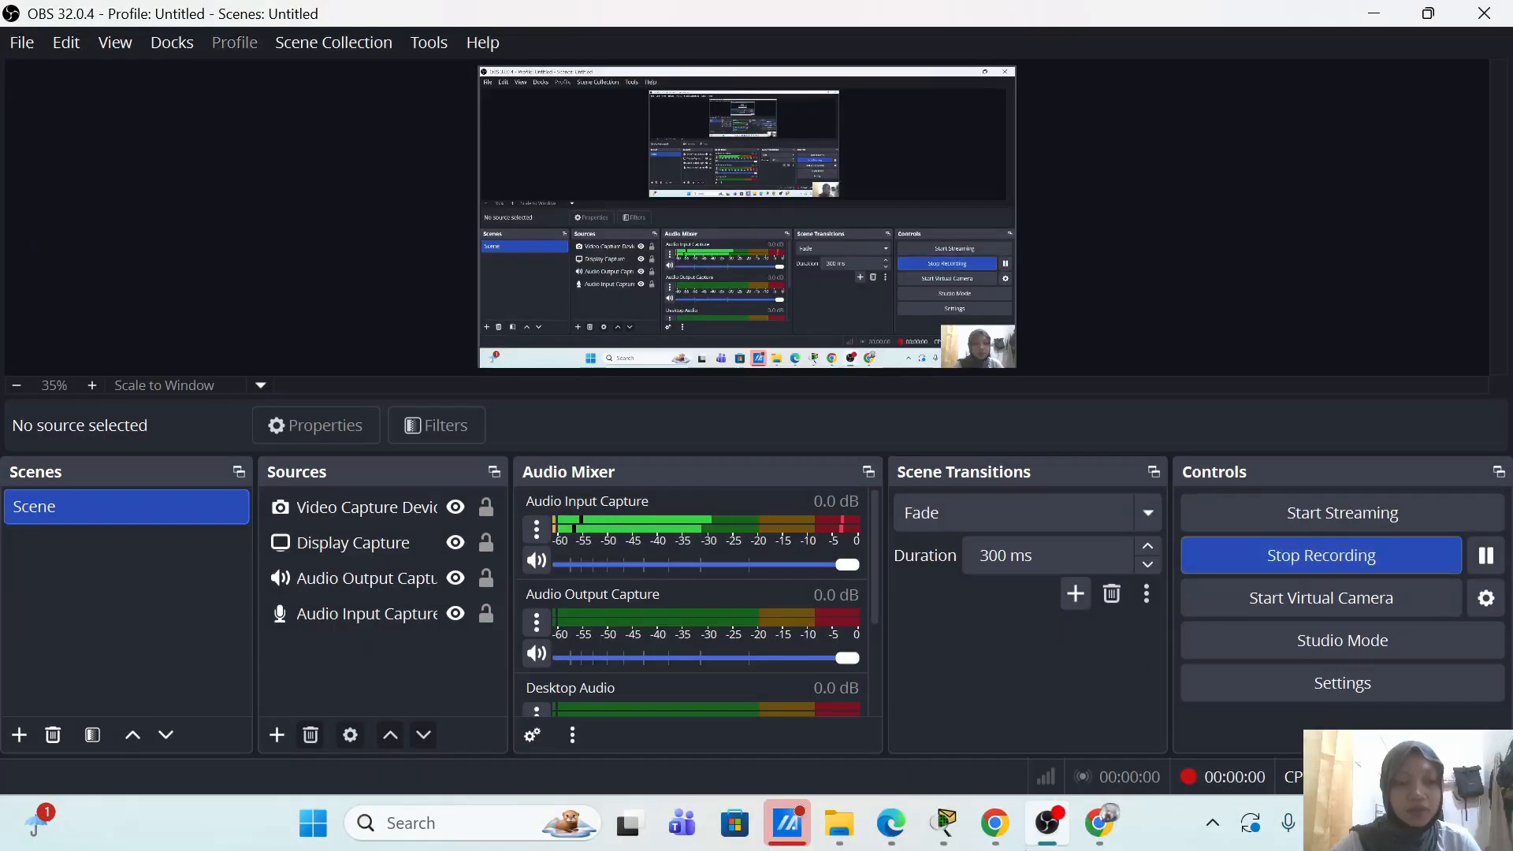
mouse_move(943, 823)
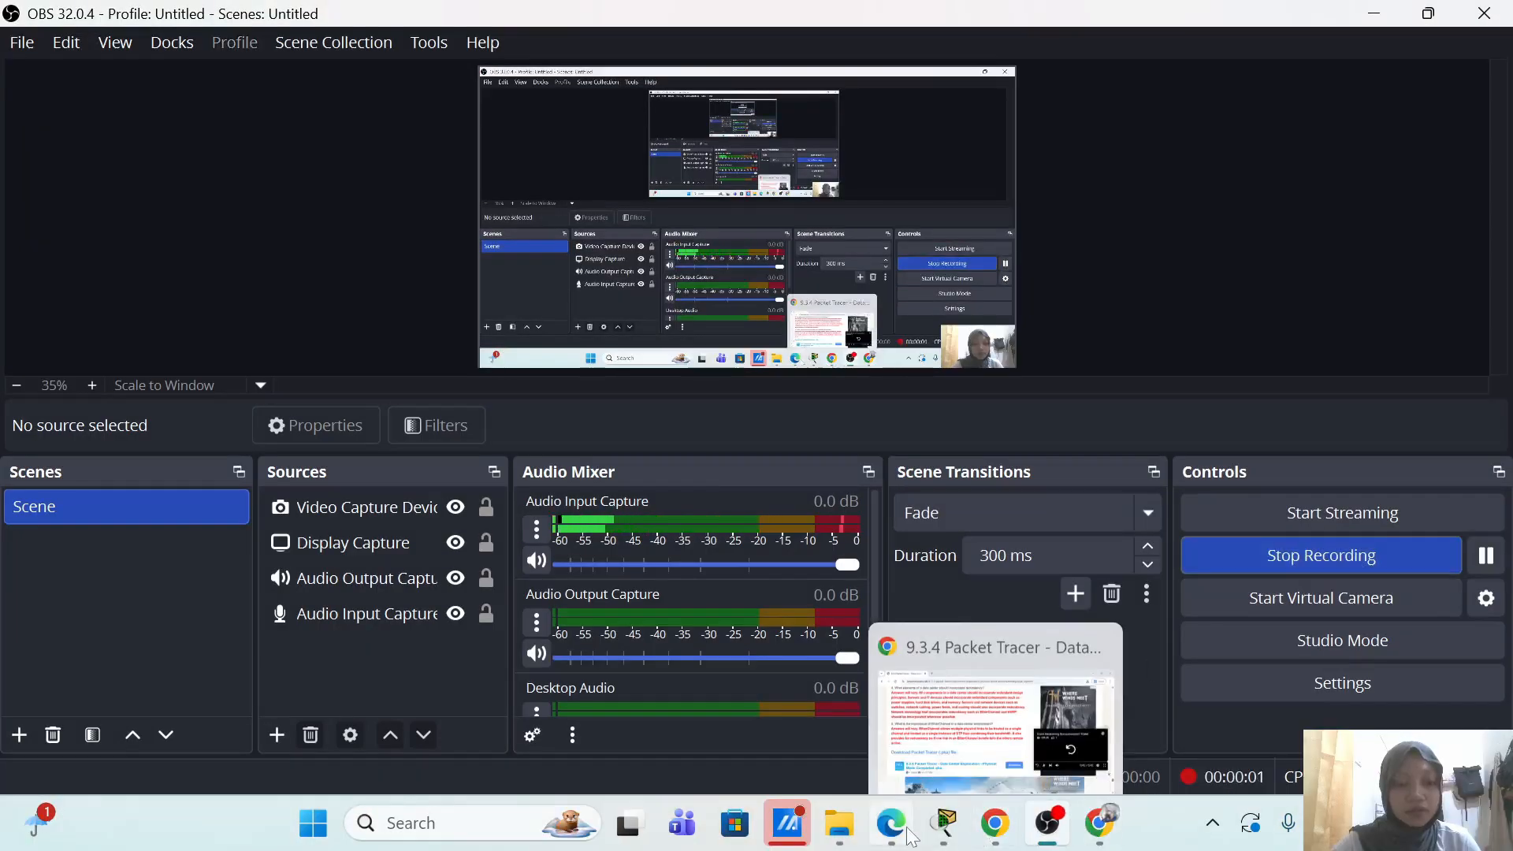
click(872, 757)
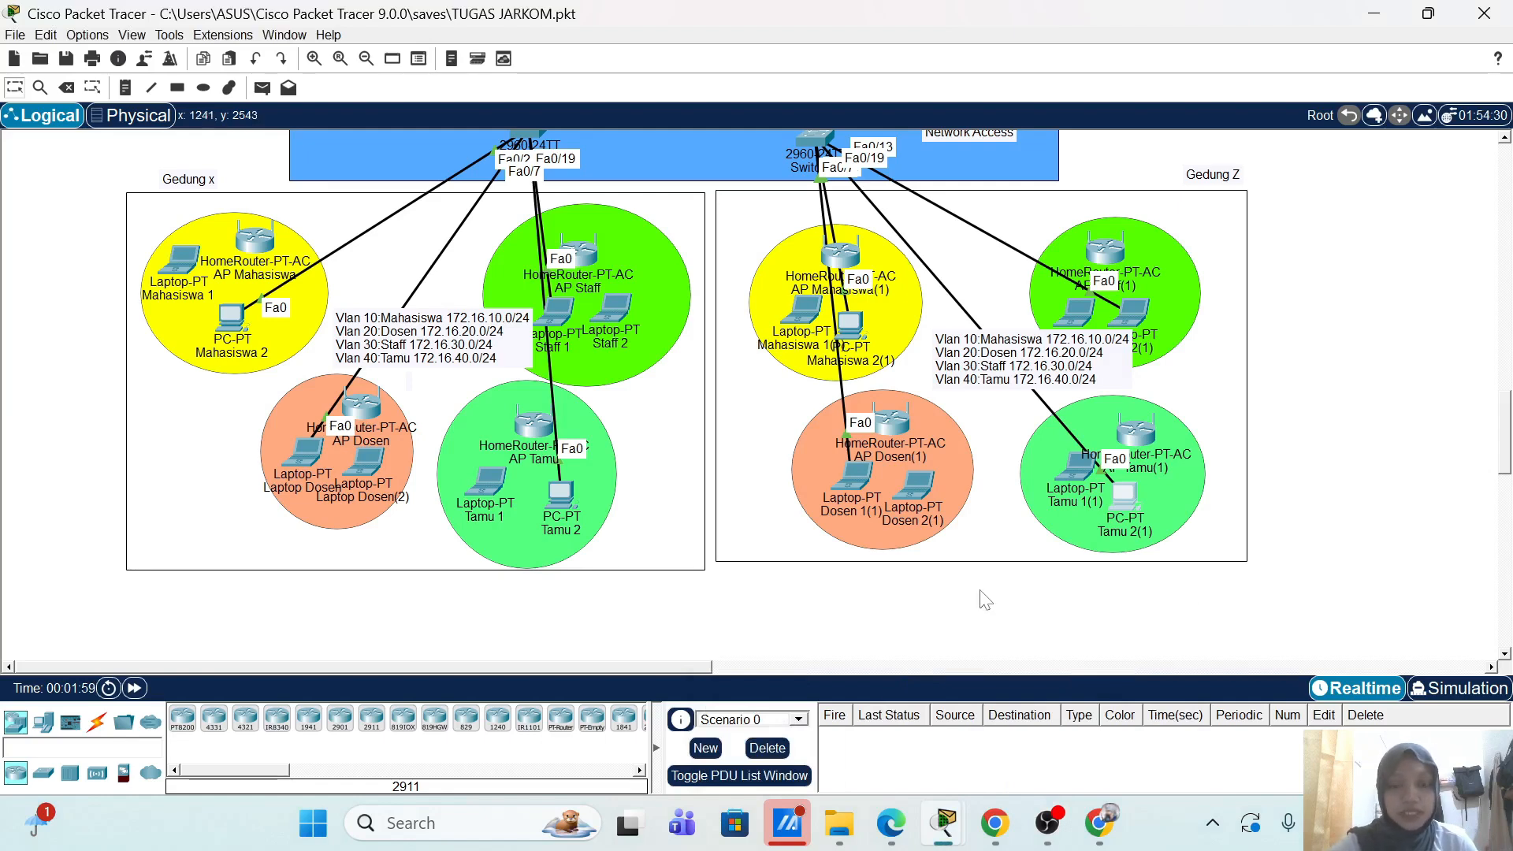
scroll(1313, 477, up, 5)
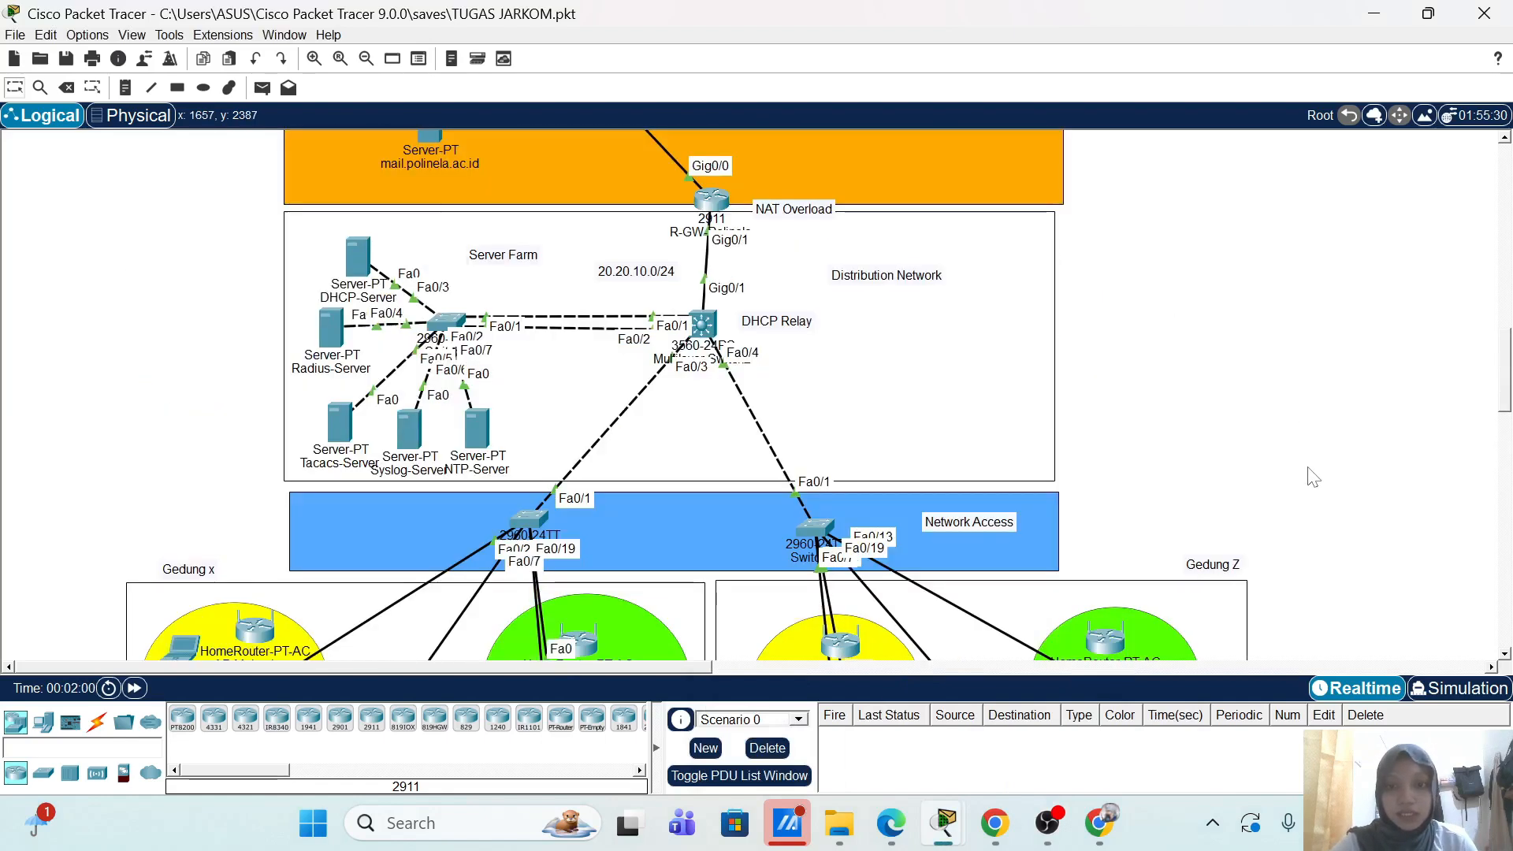
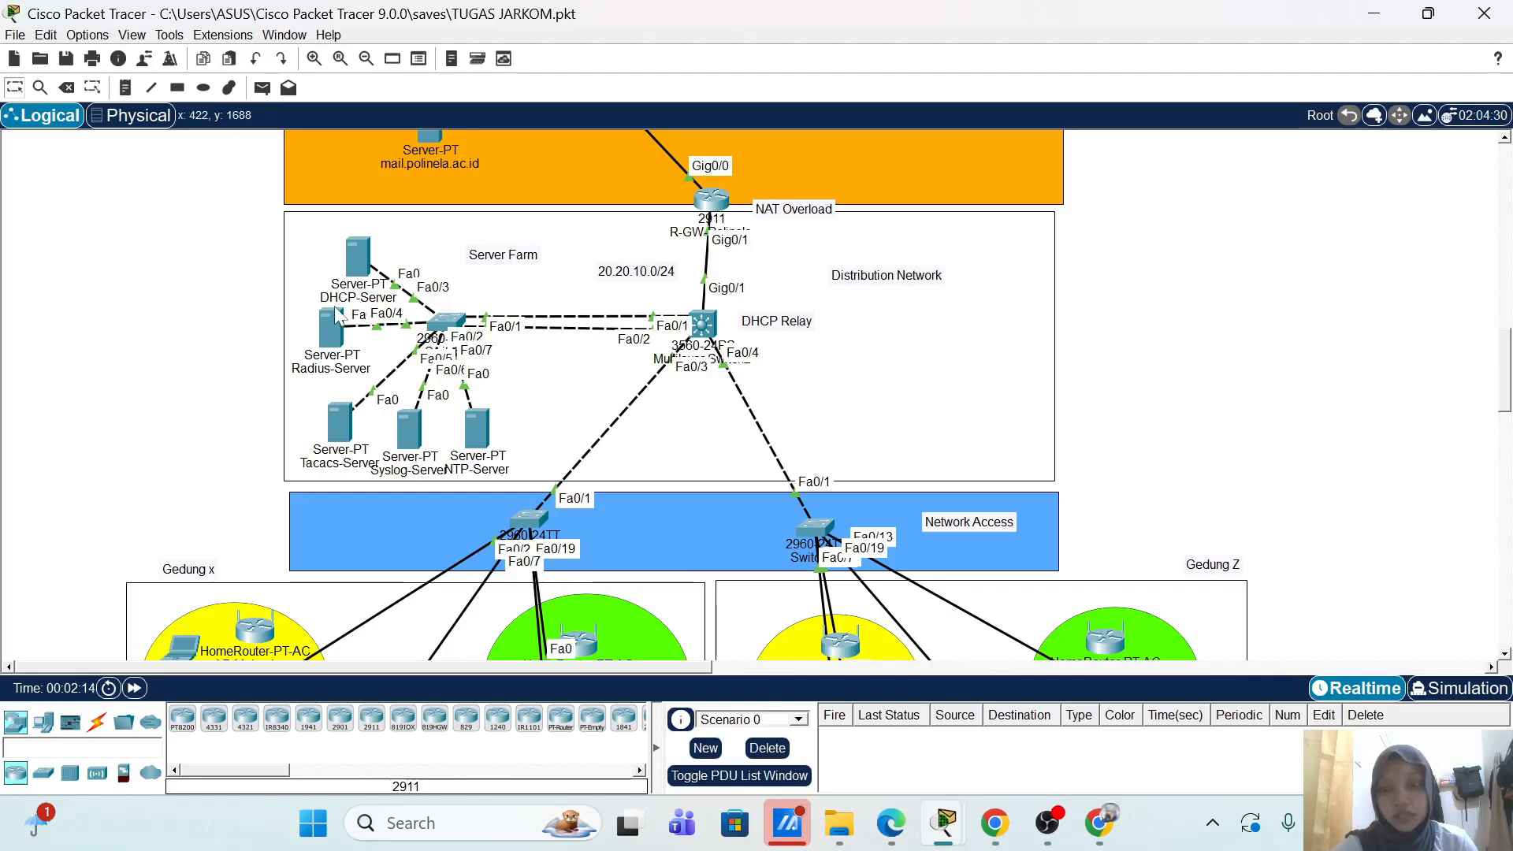
Step: Scroll the workspace down from the server farm to the Gedung x and Gedung Z access points
mouse_move(332, 319)
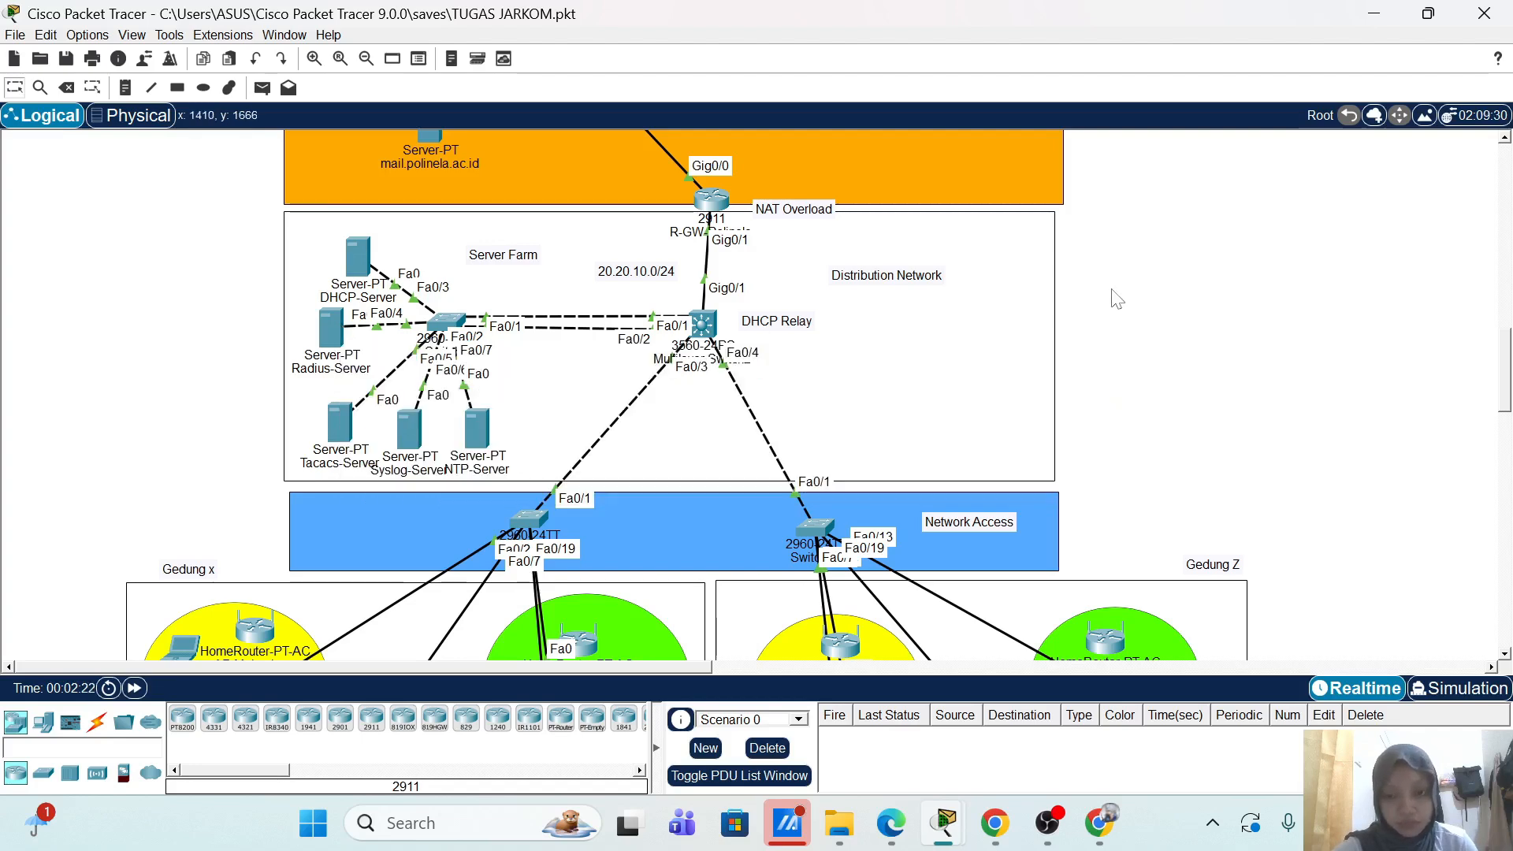
scroll(1098, 306, down, 4)
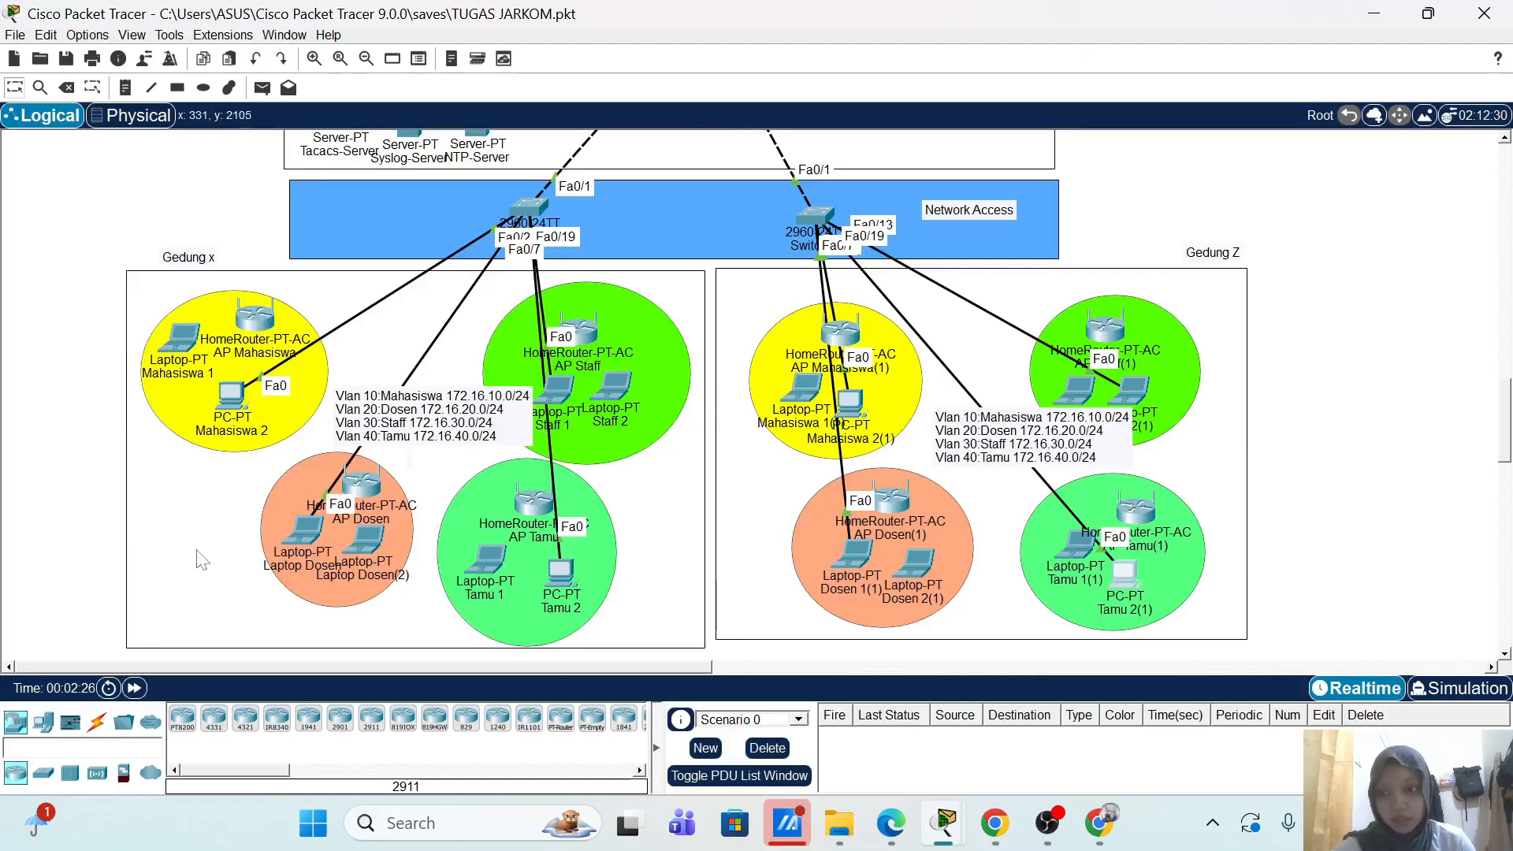
Step: Cable AP Mahasiswa's Internet port to switch Fa0/3 and AP Dosen's to Fa0/8 with straight-through copper
click(99, 724)
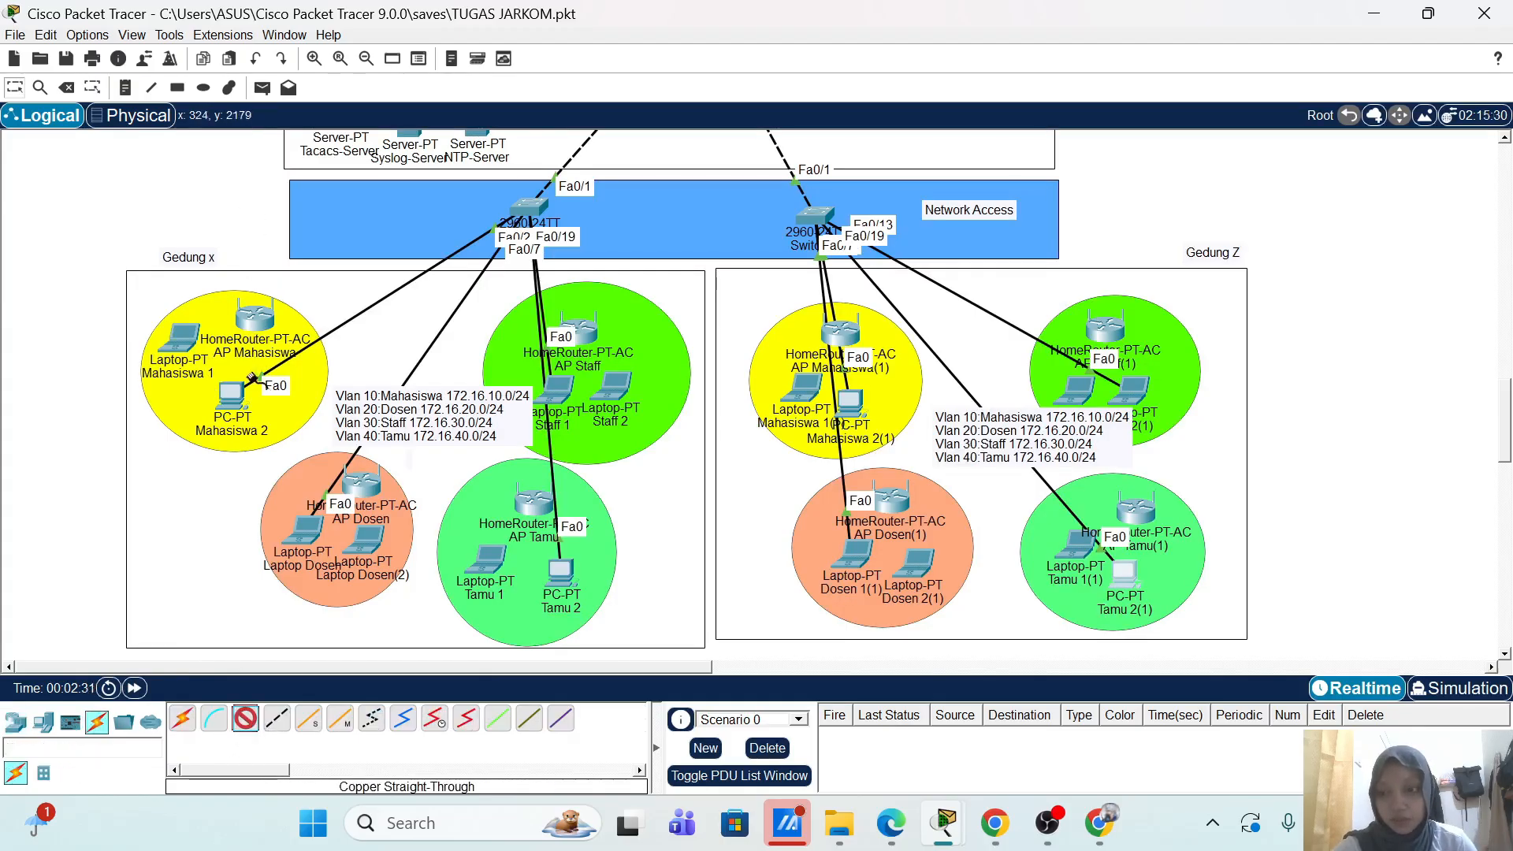
click(257, 320)
click(320, 334)
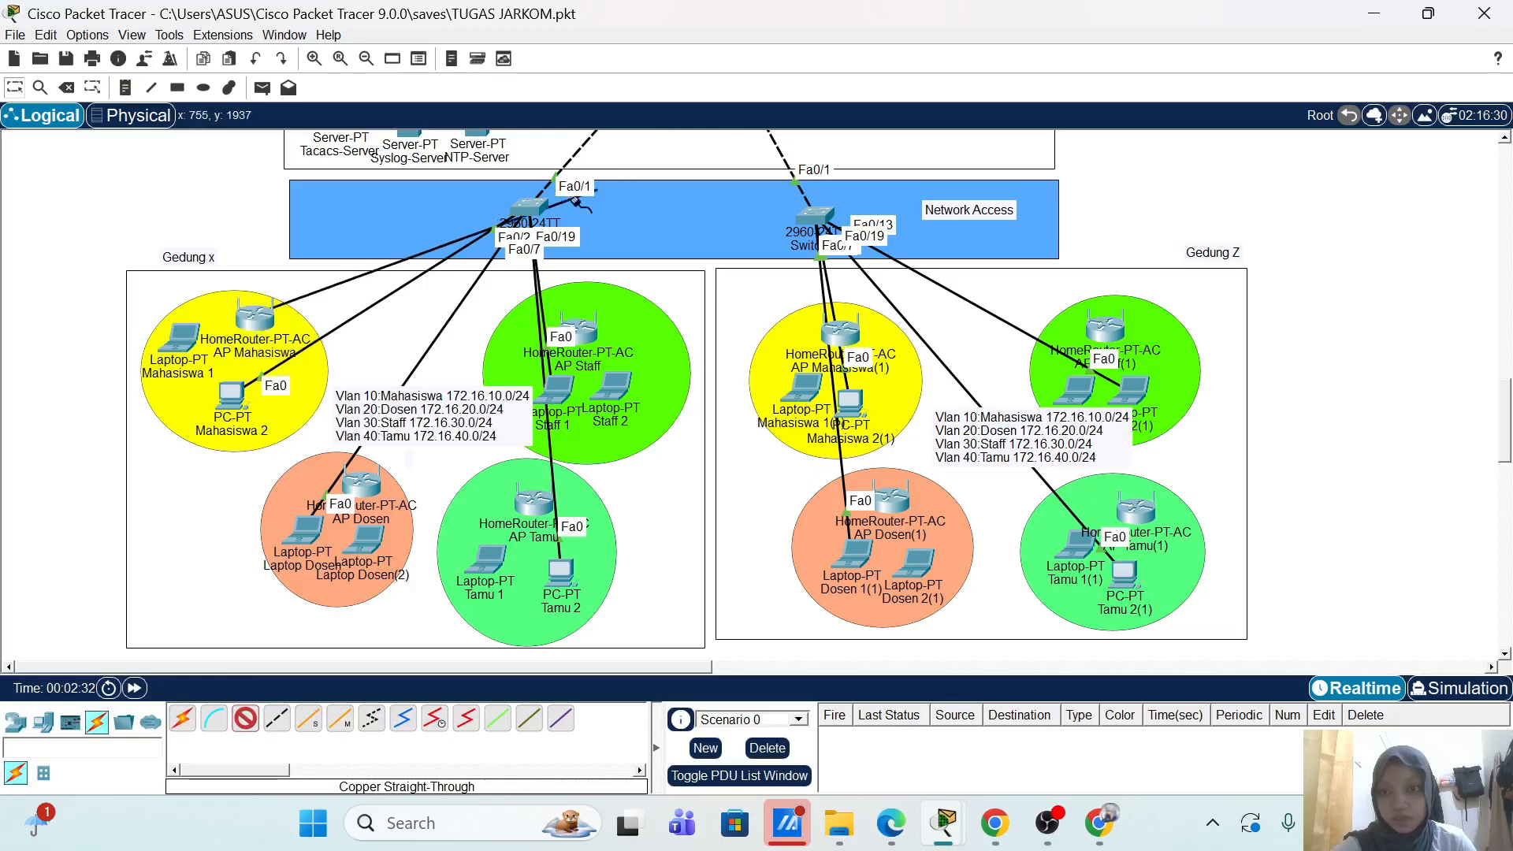
click(532, 206)
click(583, 238)
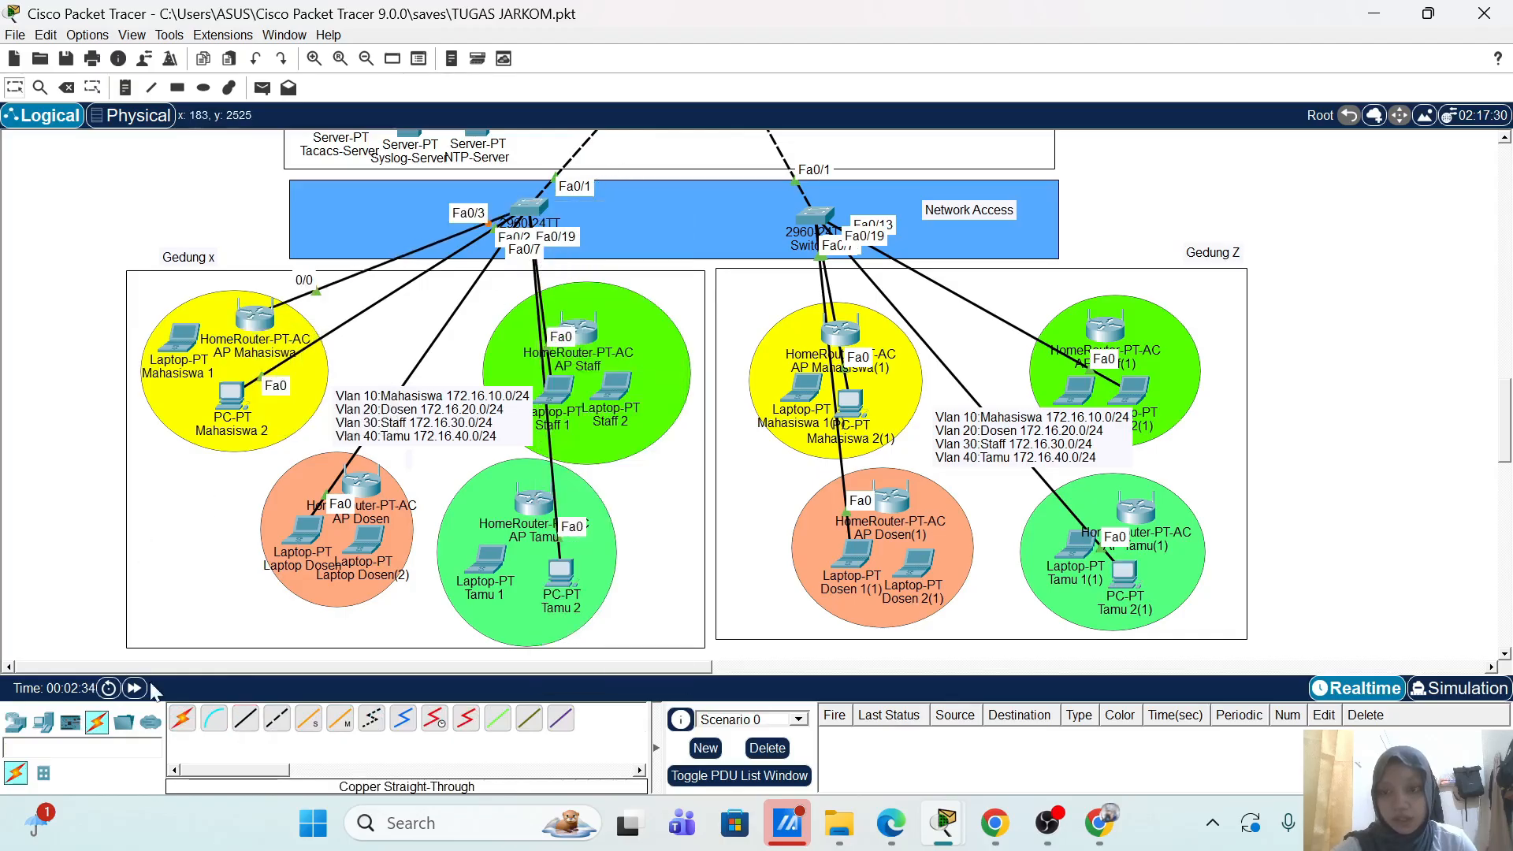
click(245, 718)
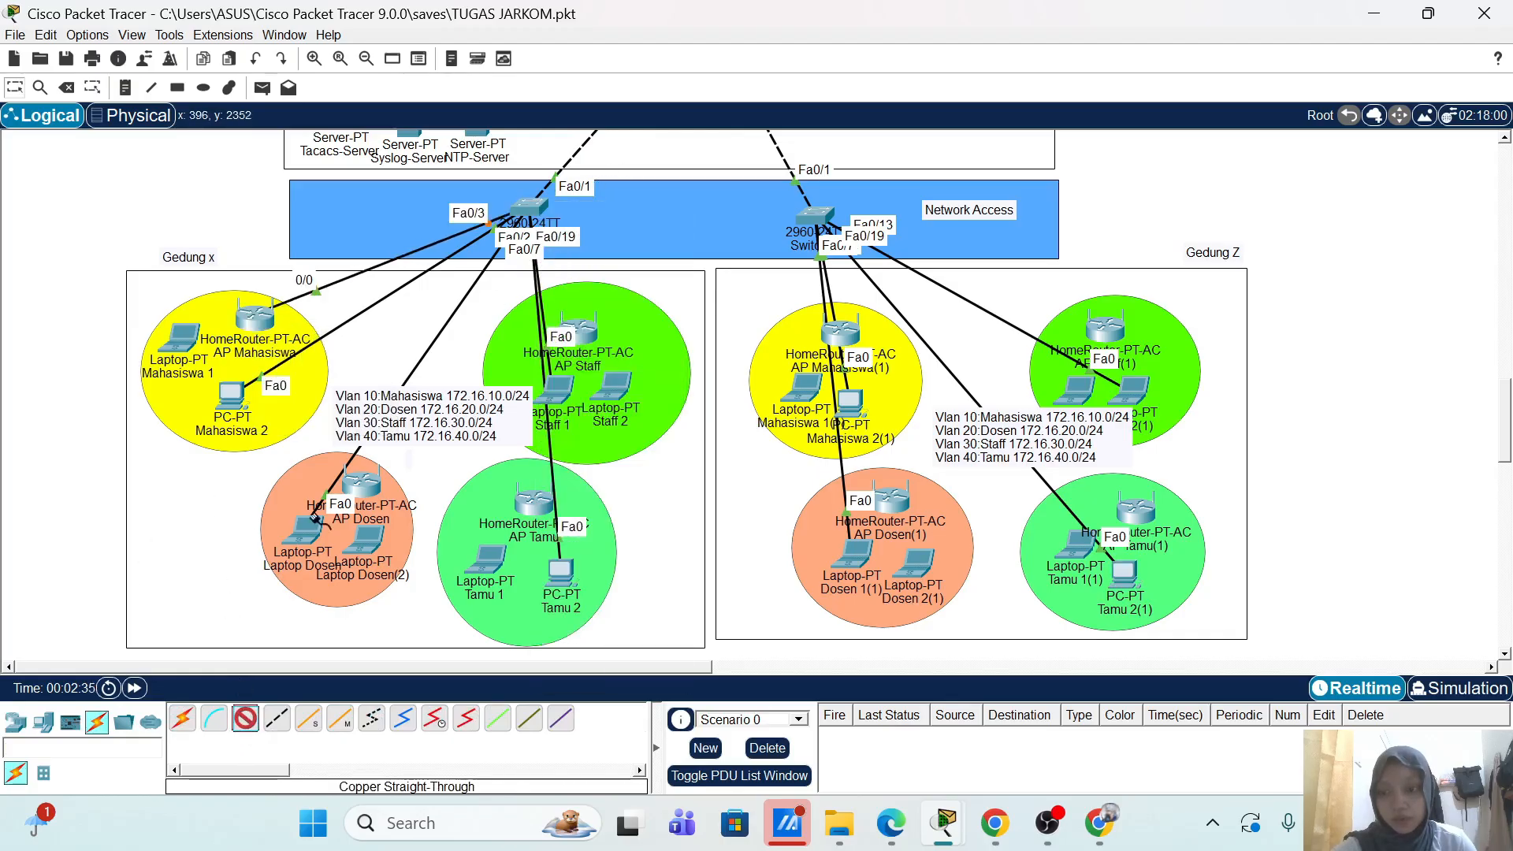
click(368, 492)
click(398, 500)
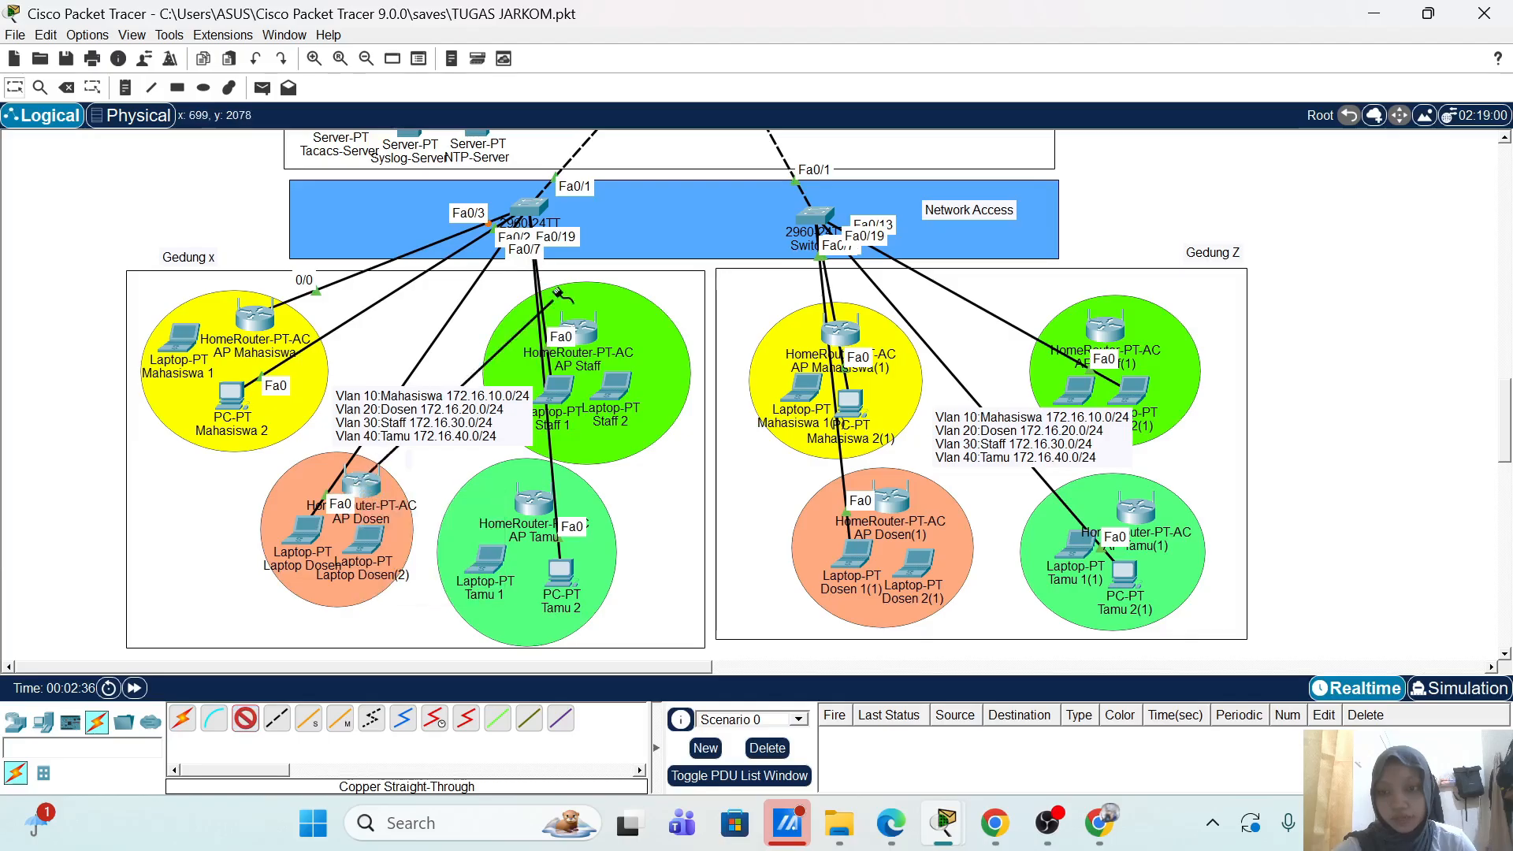
click(520, 206)
click(566, 314)
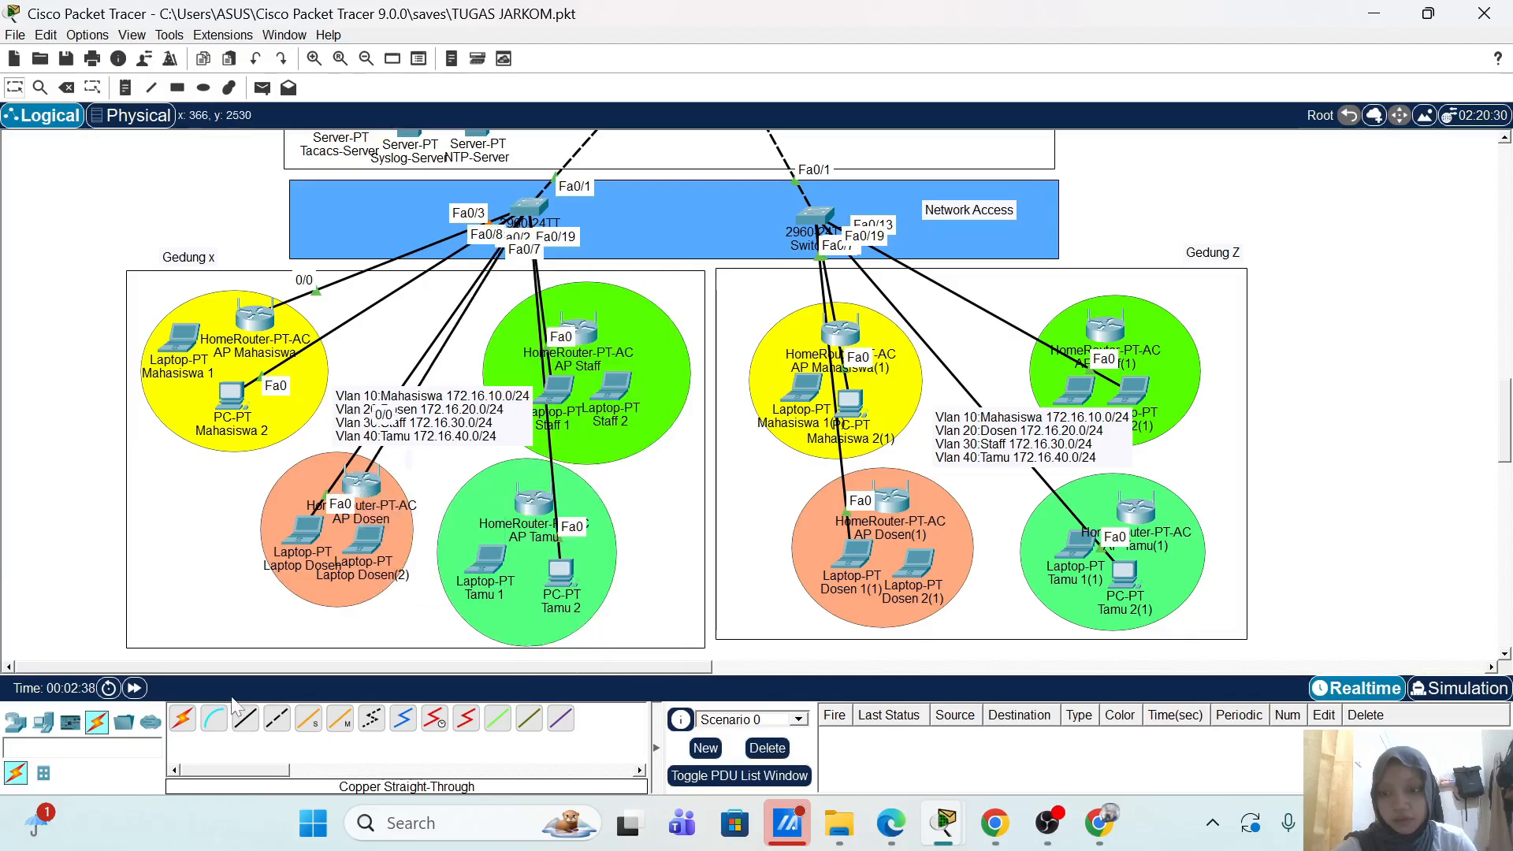
Step: Cable switch Fa0/20 to AP Tamu and Fa0/14 to AP Staff's Internet port with straight-through copper
click(246, 718)
click(526, 207)
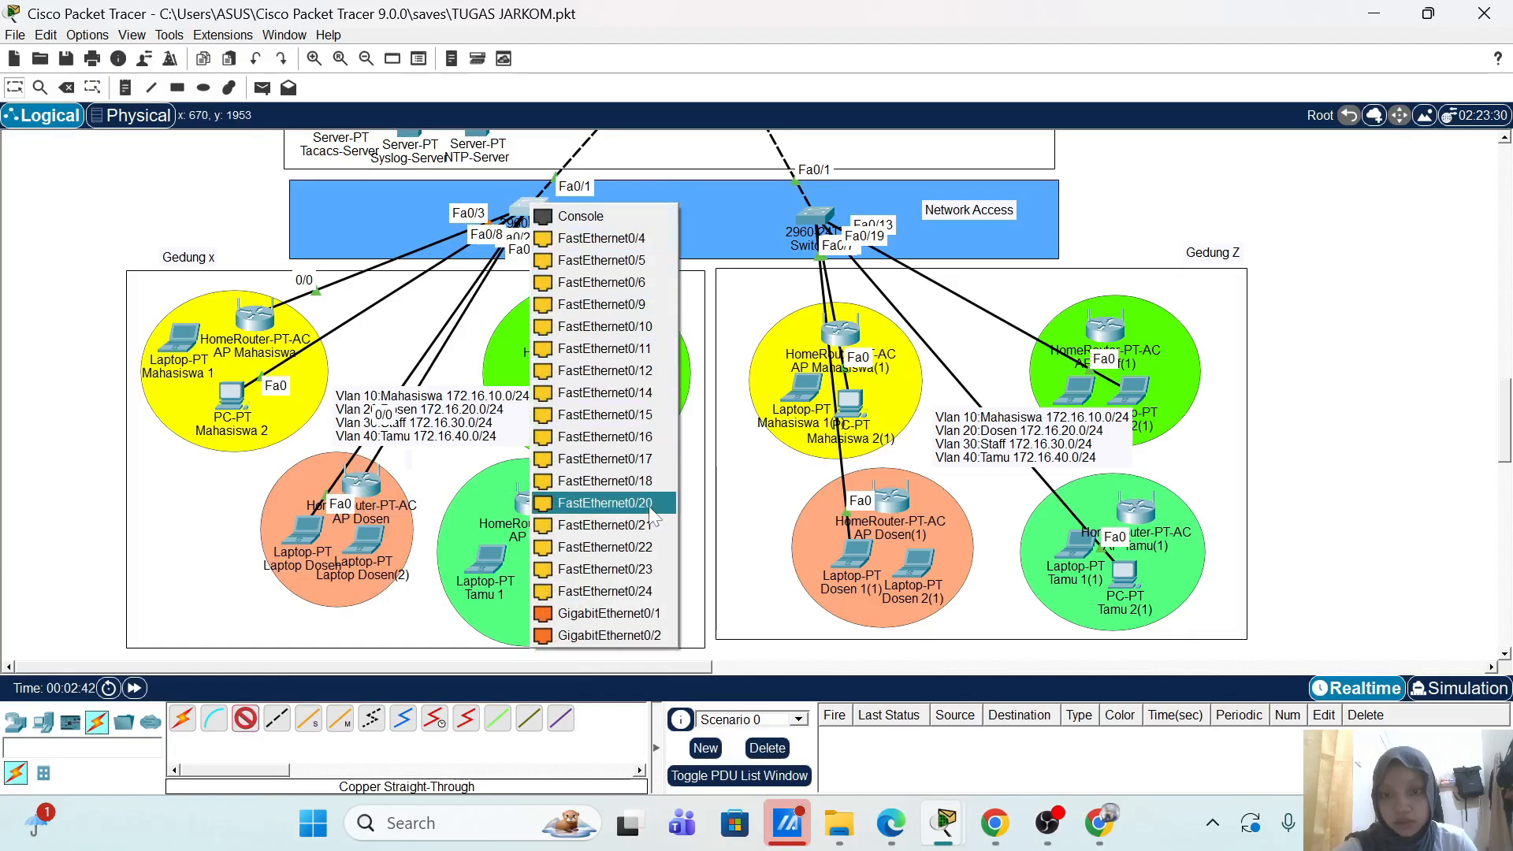
click(658, 546)
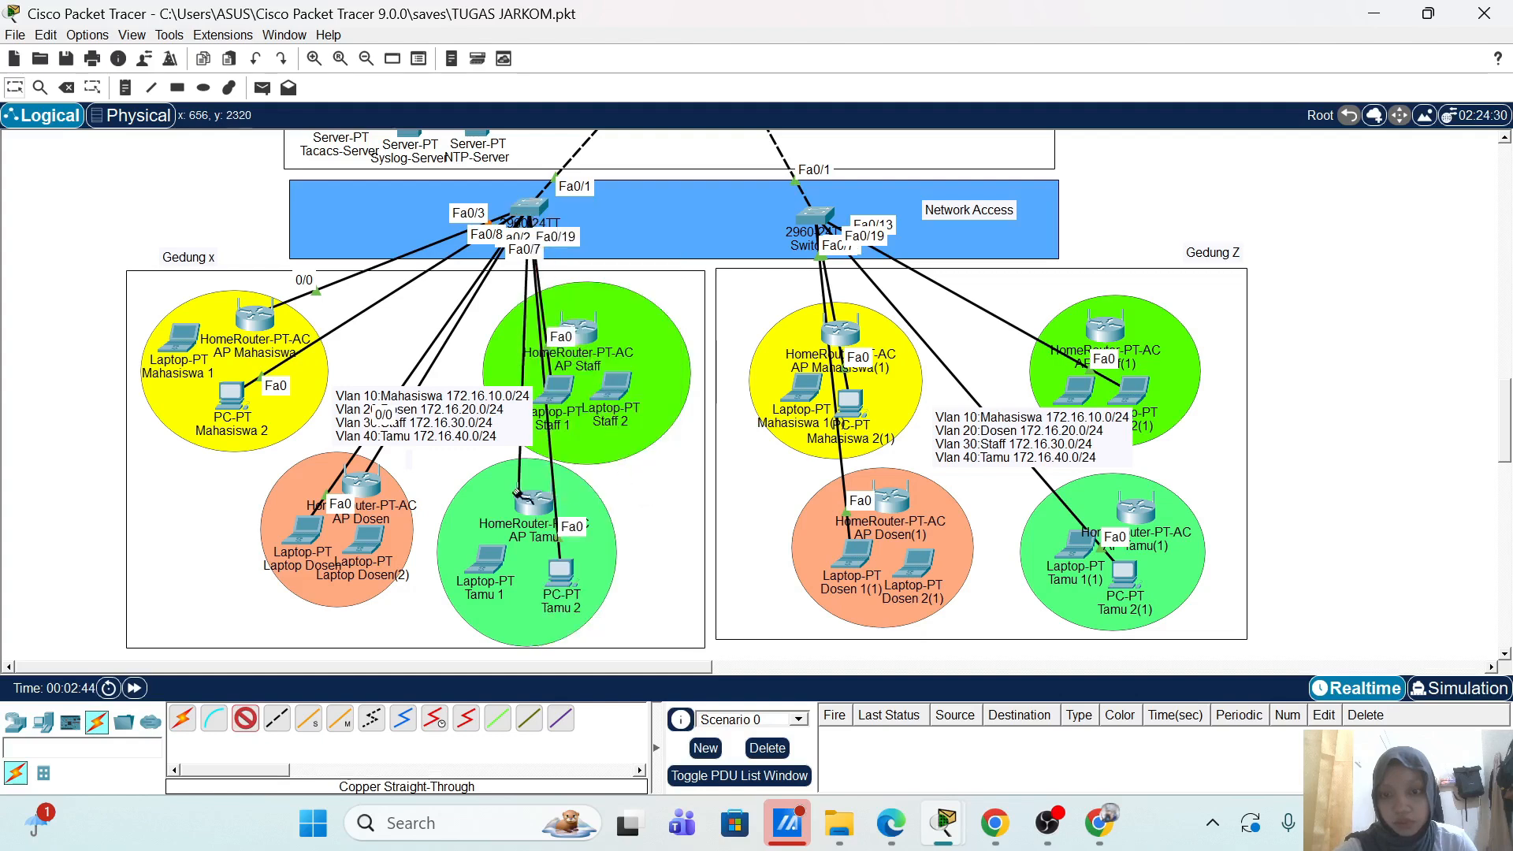
click(532, 505)
click(596, 560)
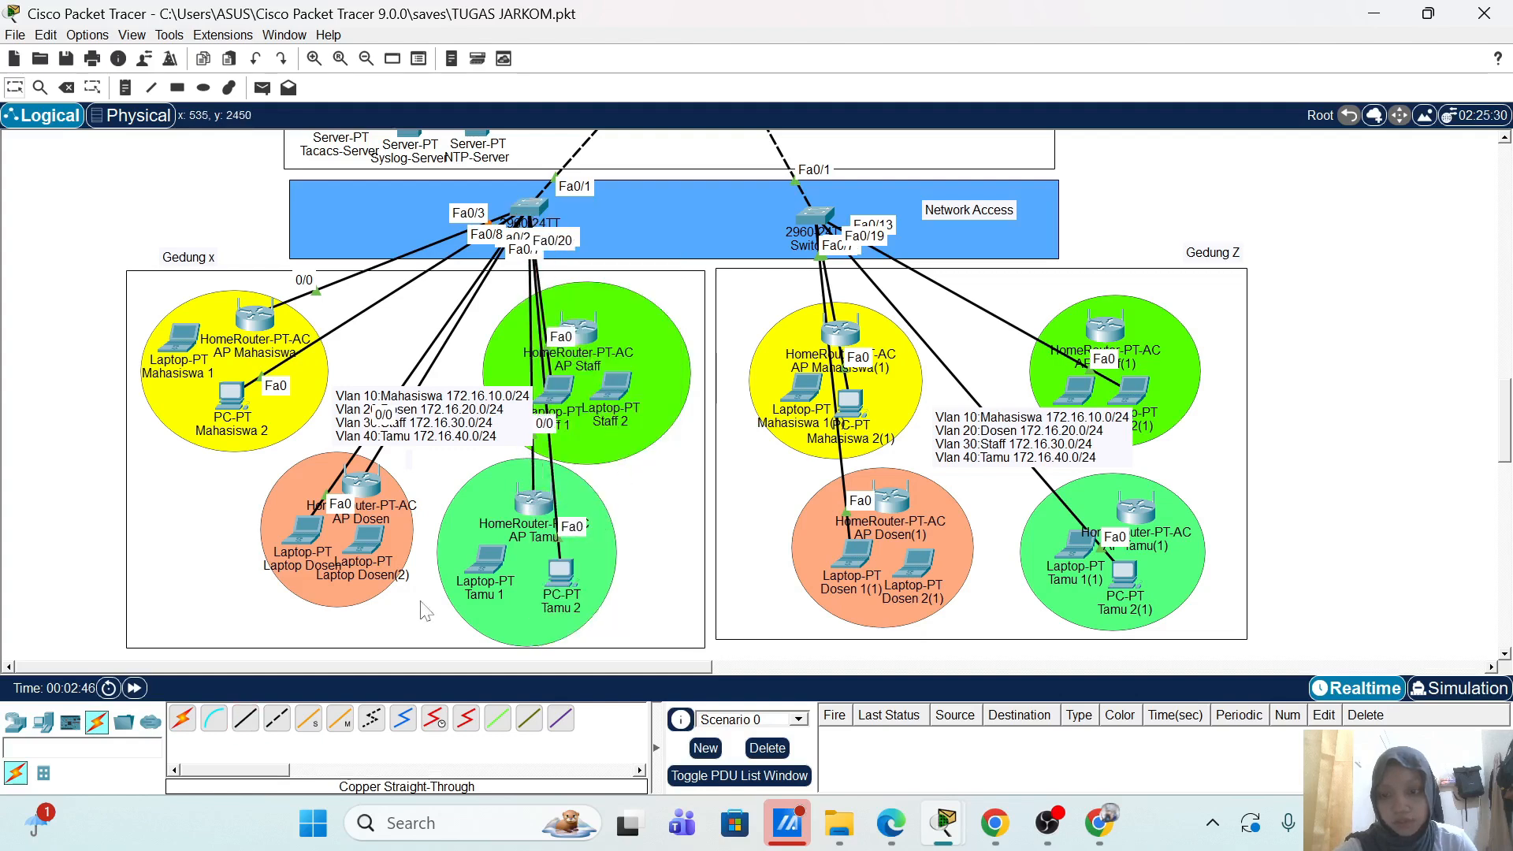
click(245, 718)
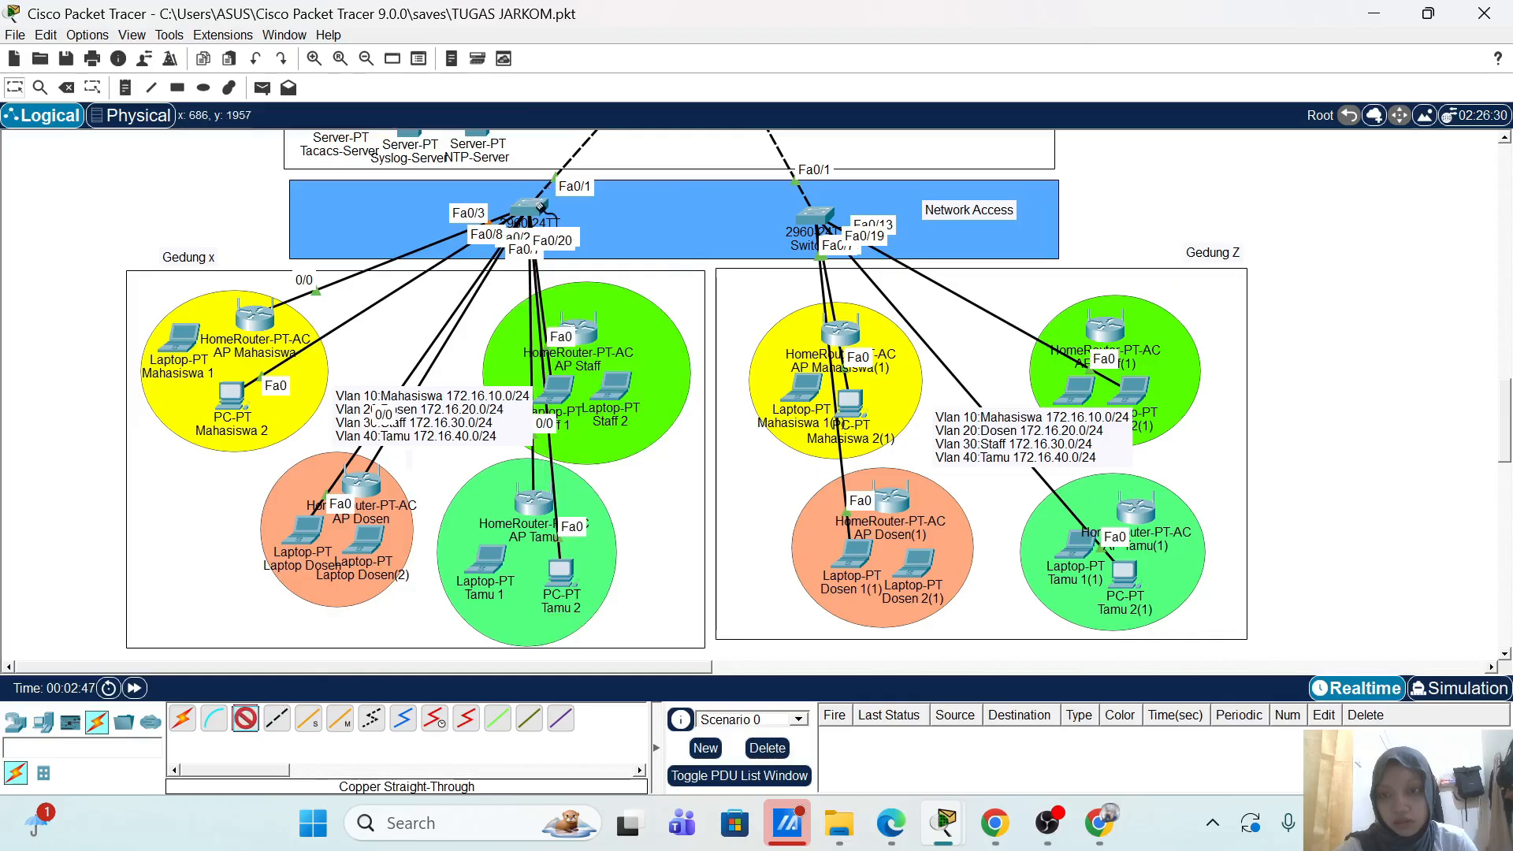
click(533, 208)
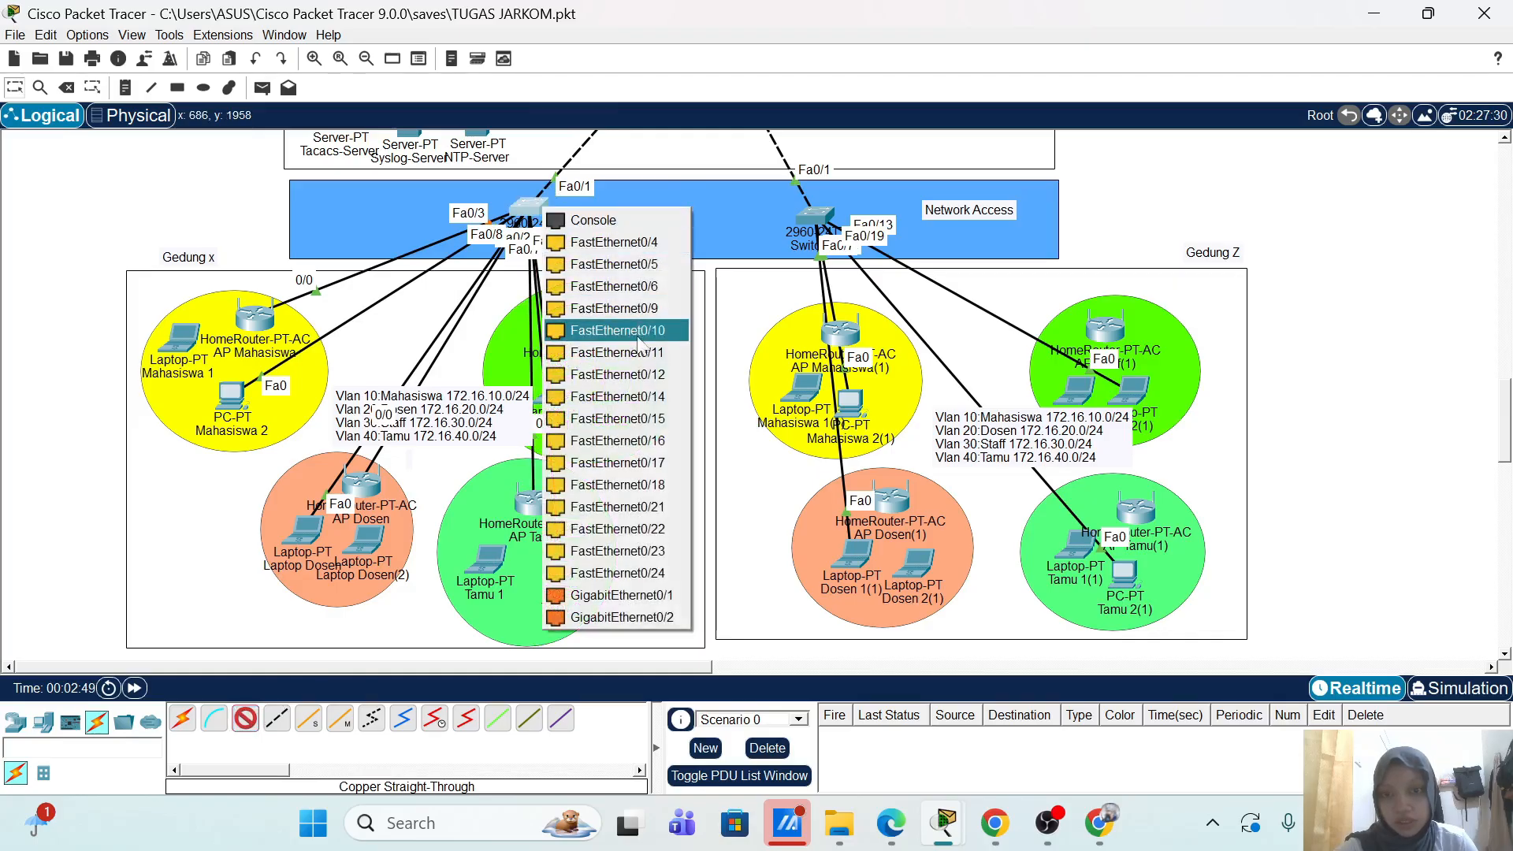
click(646, 403)
click(580, 326)
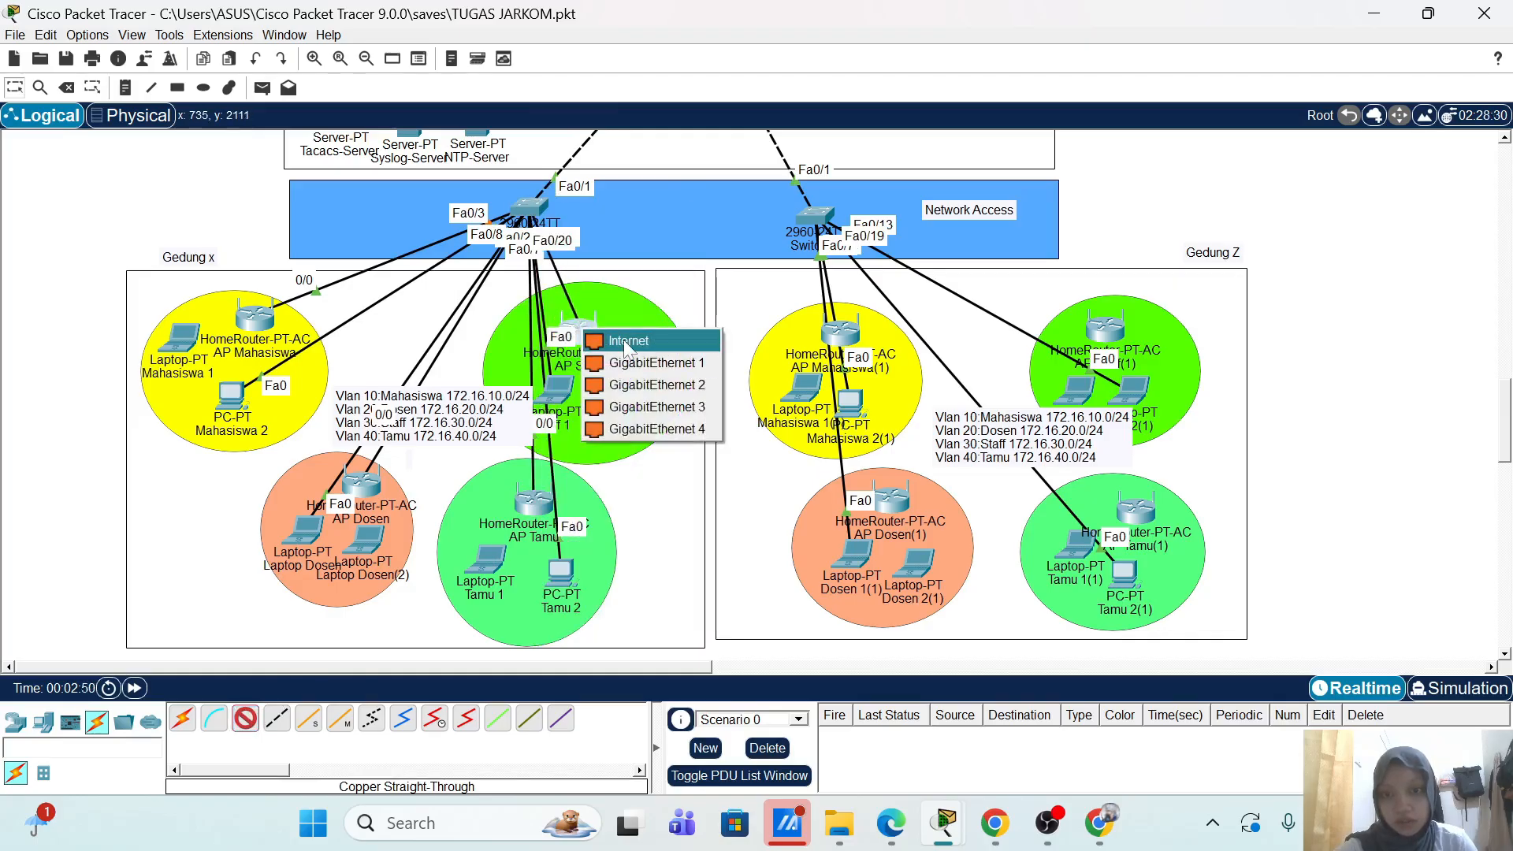
click(622, 339)
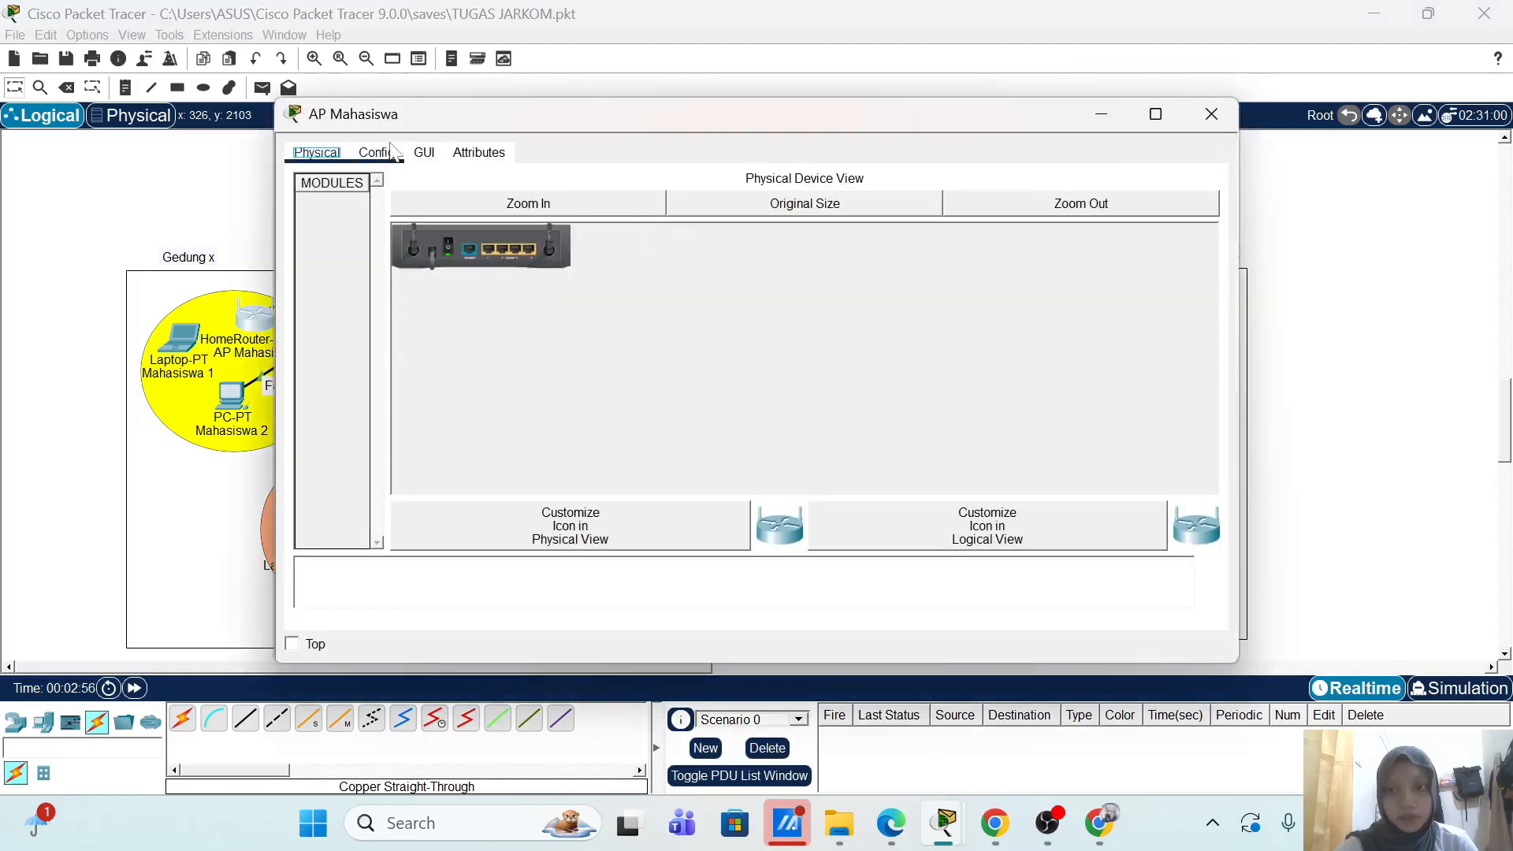
Step: Check AP Mahasiswa's Internet port addressing, then close its window
click(386, 152)
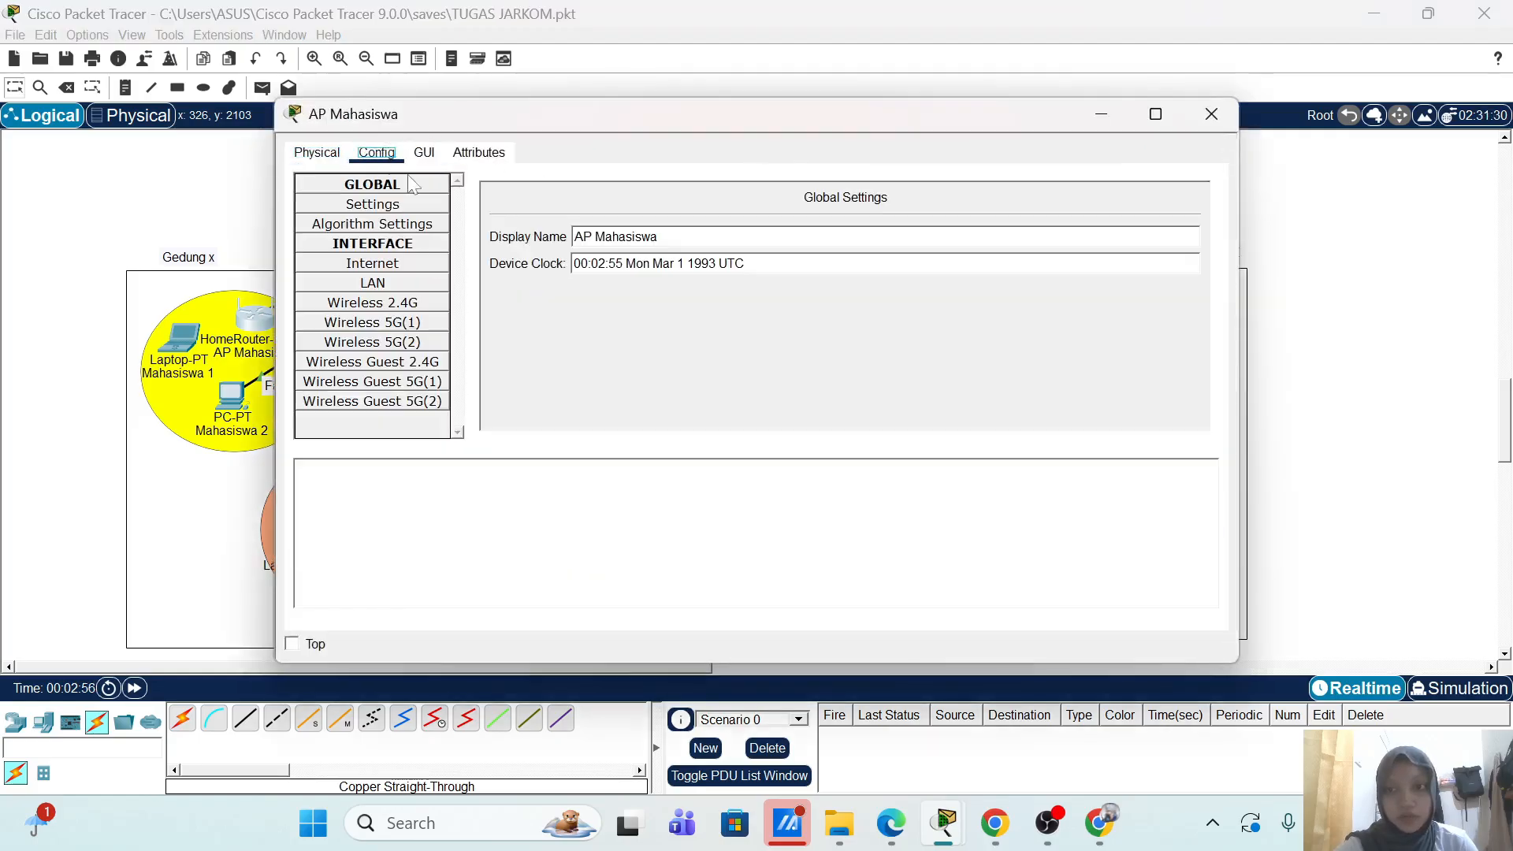
click(438, 265)
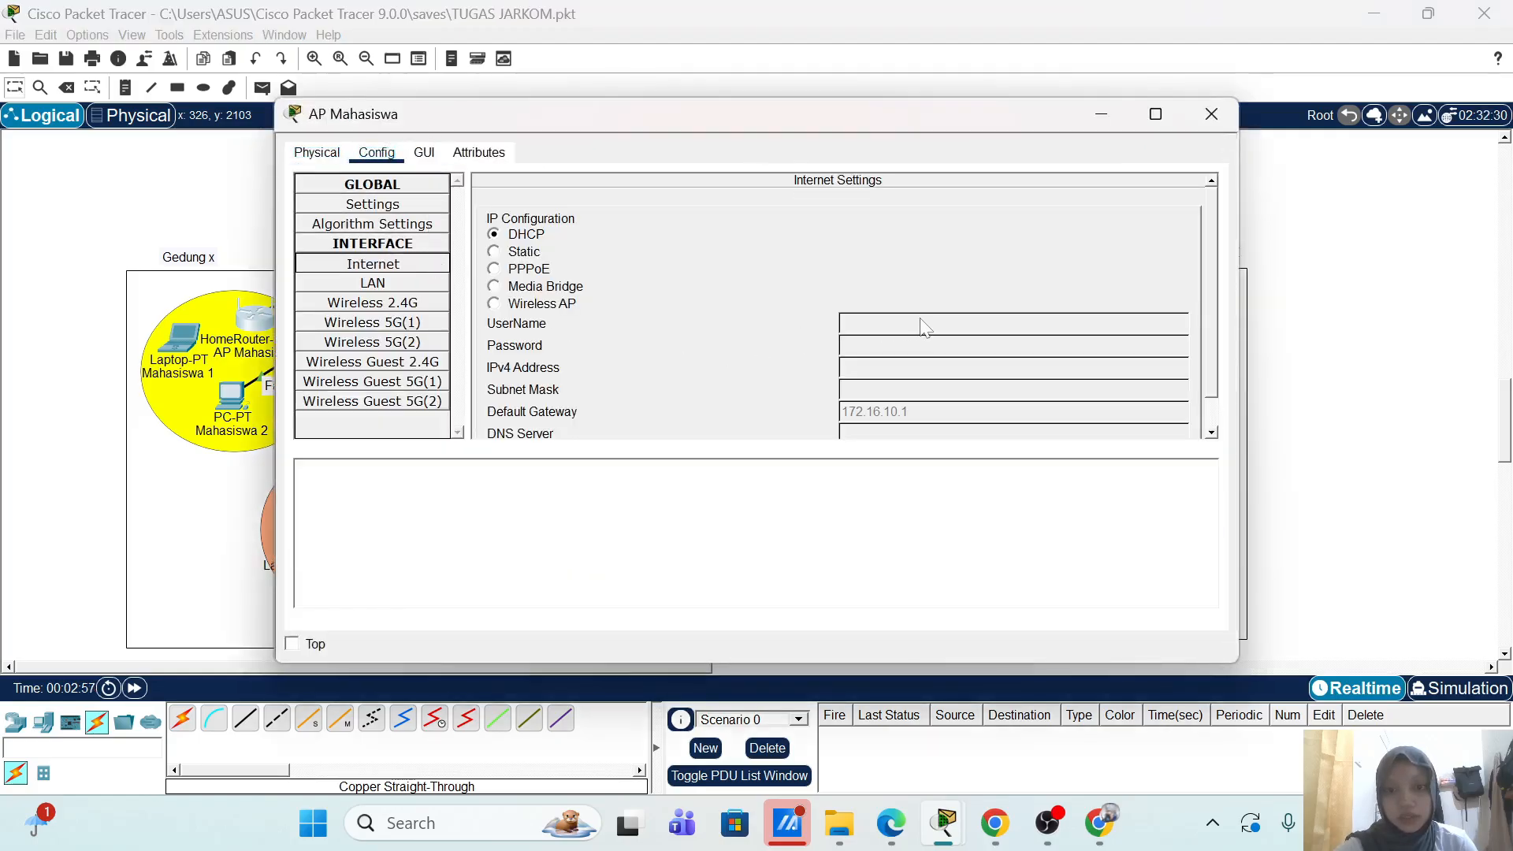
click(1212, 115)
scroll(1340, 307, down, 1)
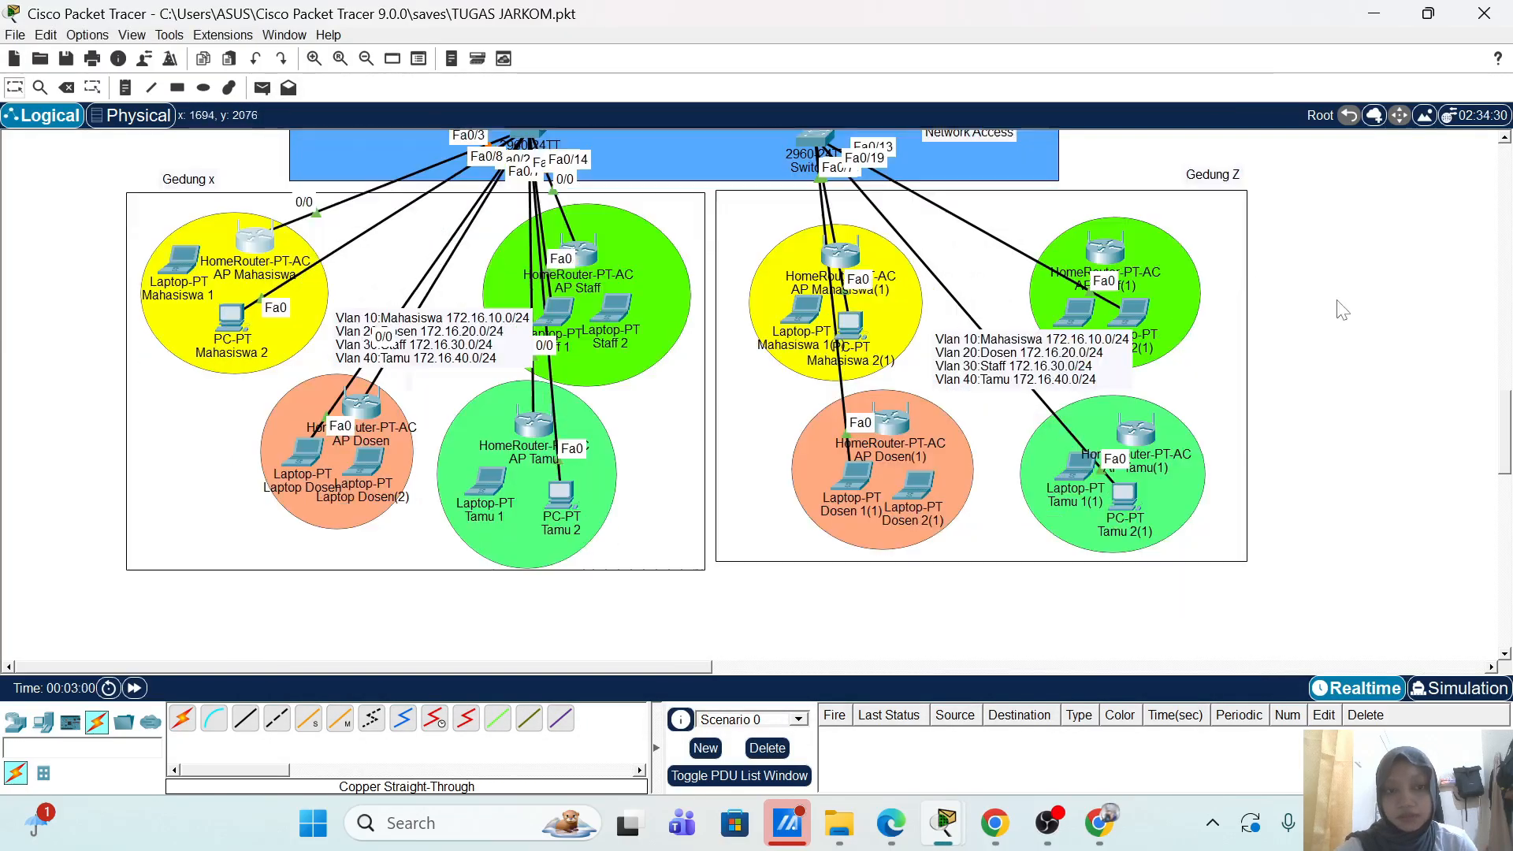
scroll(1344, 307, up, 2)
scroll(1311, 334, down, 1)
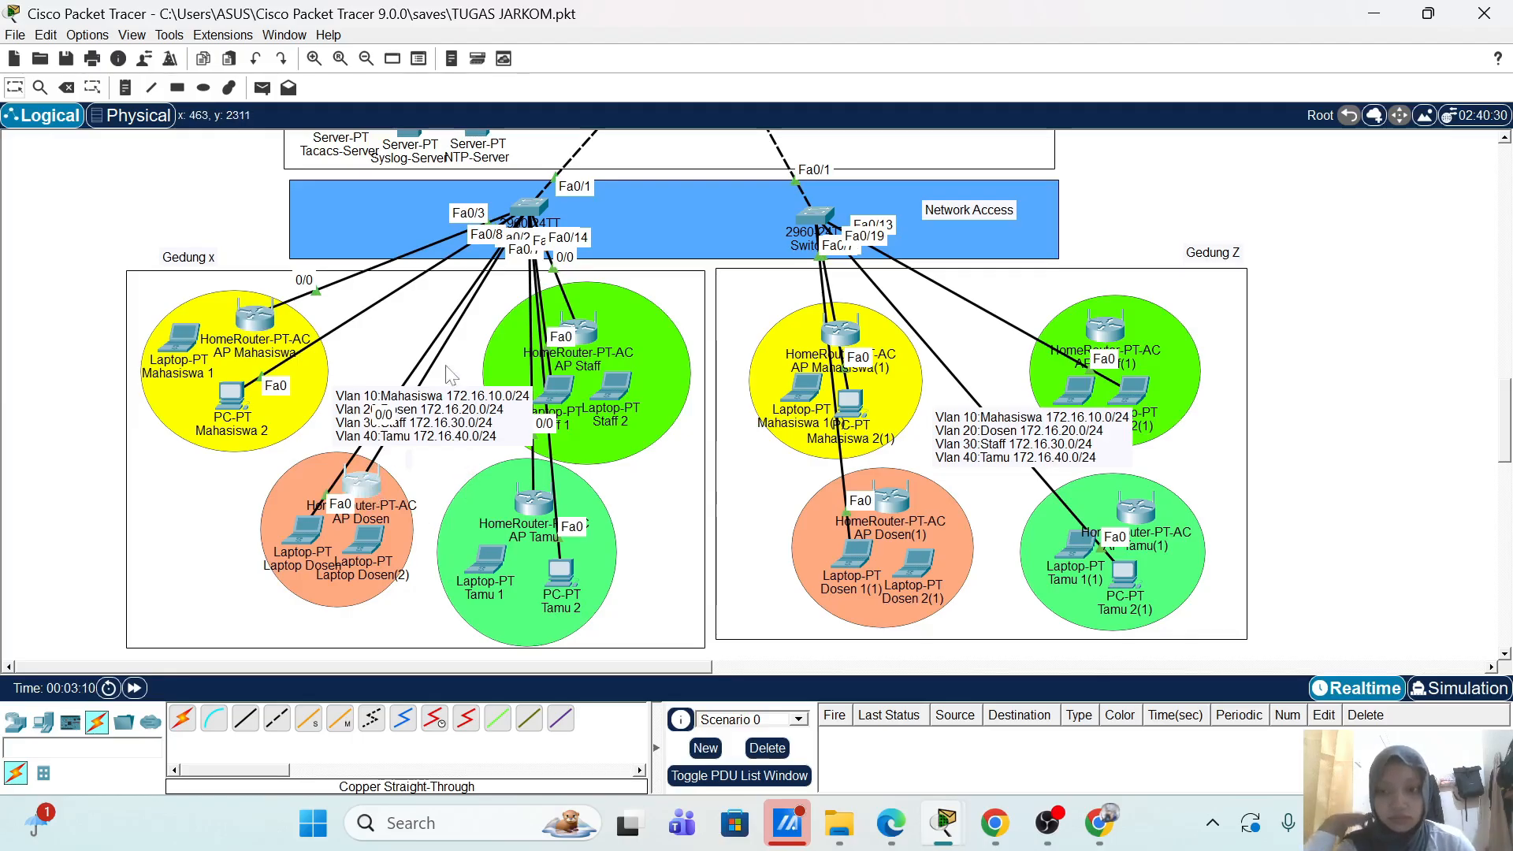
Step: Check AP Dosen's Internet addressing and recheck AP Mahasiswa's DHCP-assigned address
click(362, 479)
click(379, 154)
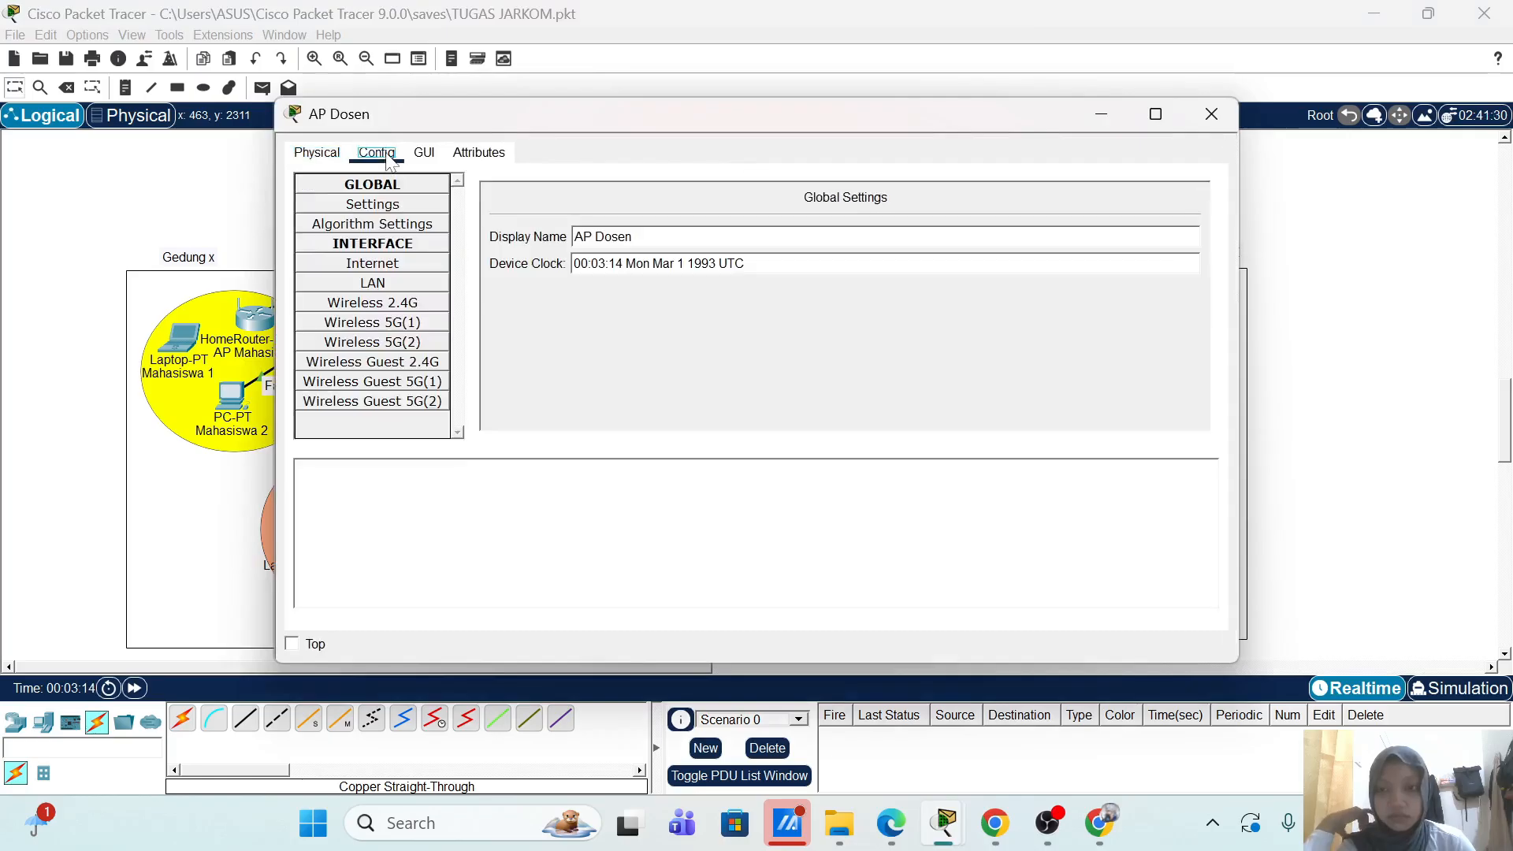
click(374, 268)
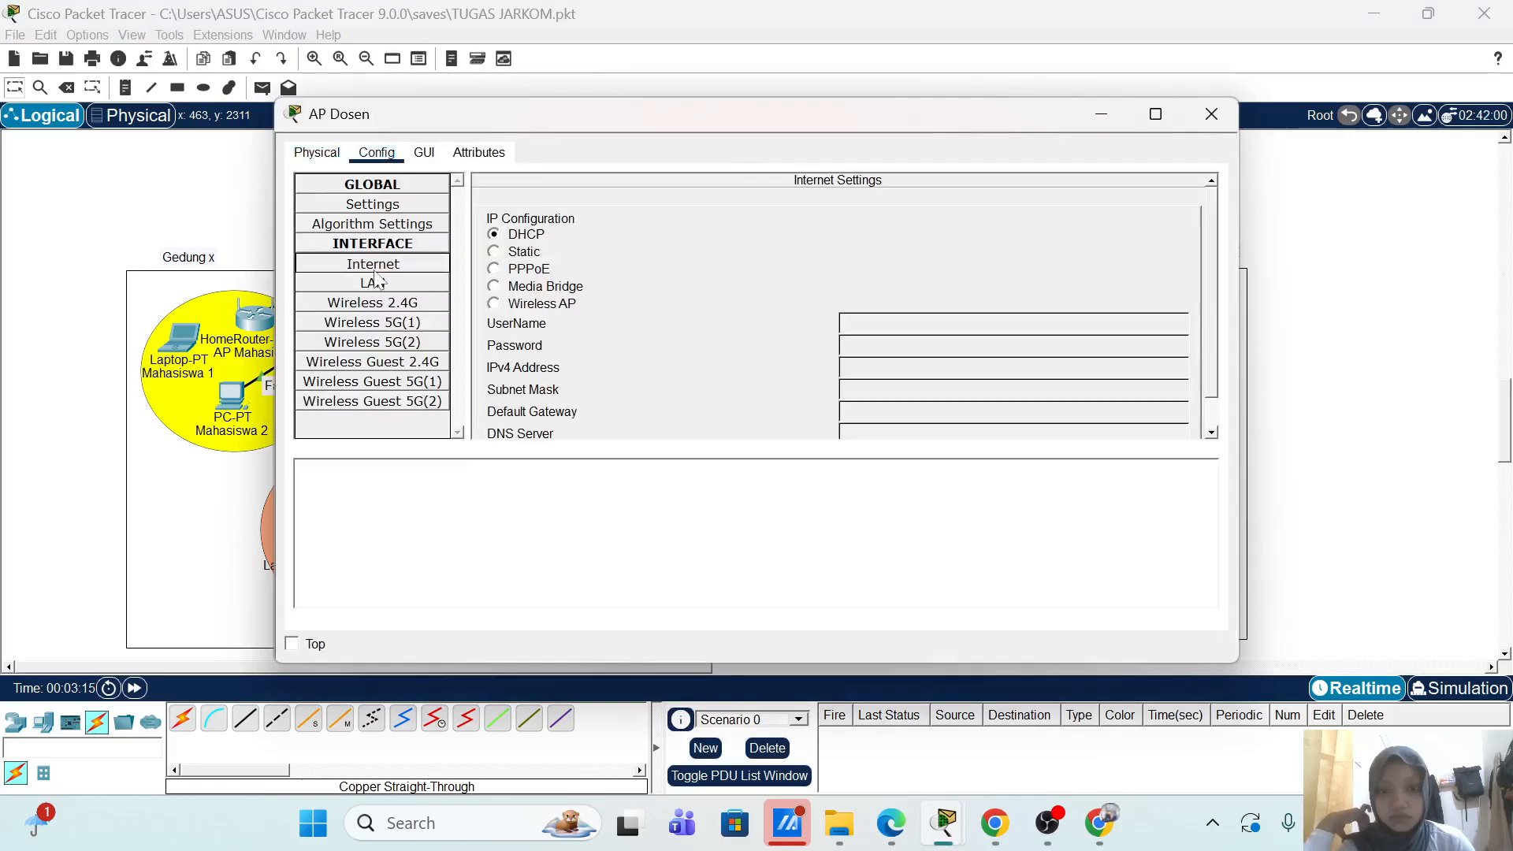
click(1213, 114)
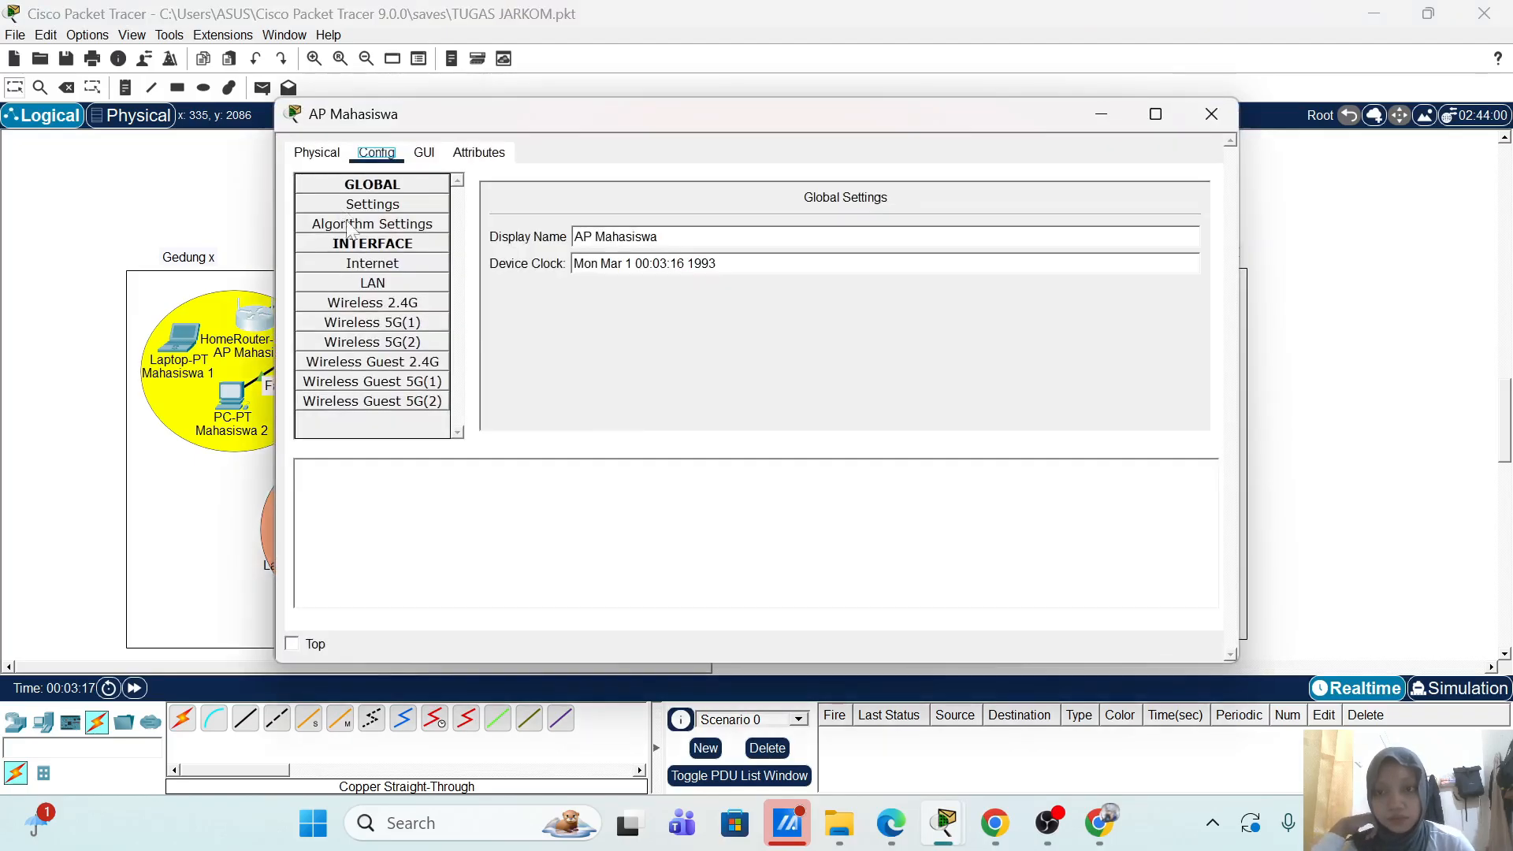
click(373, 263)
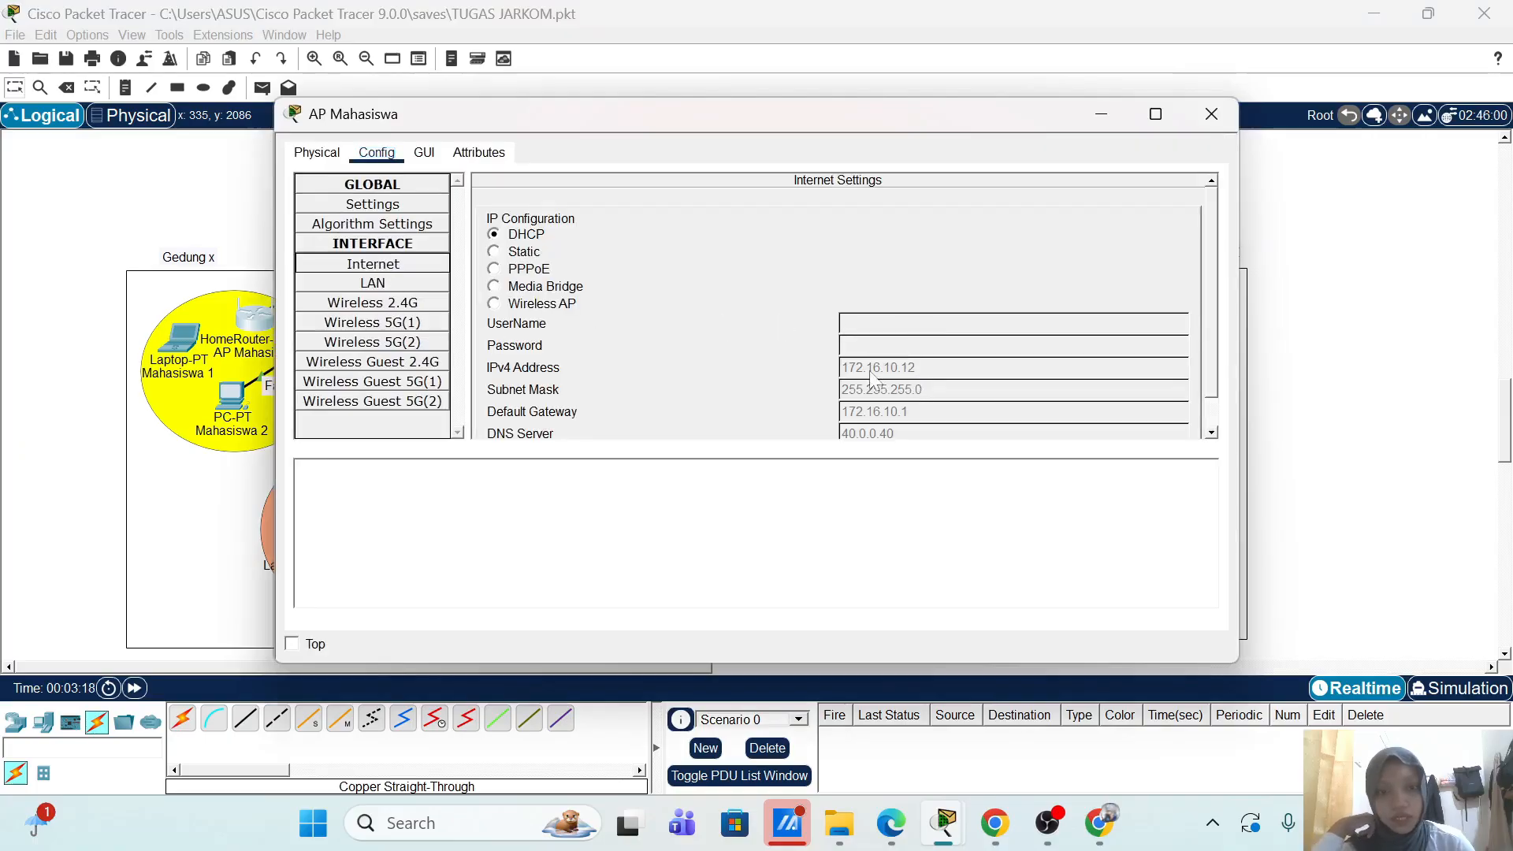
click(1204, 126)
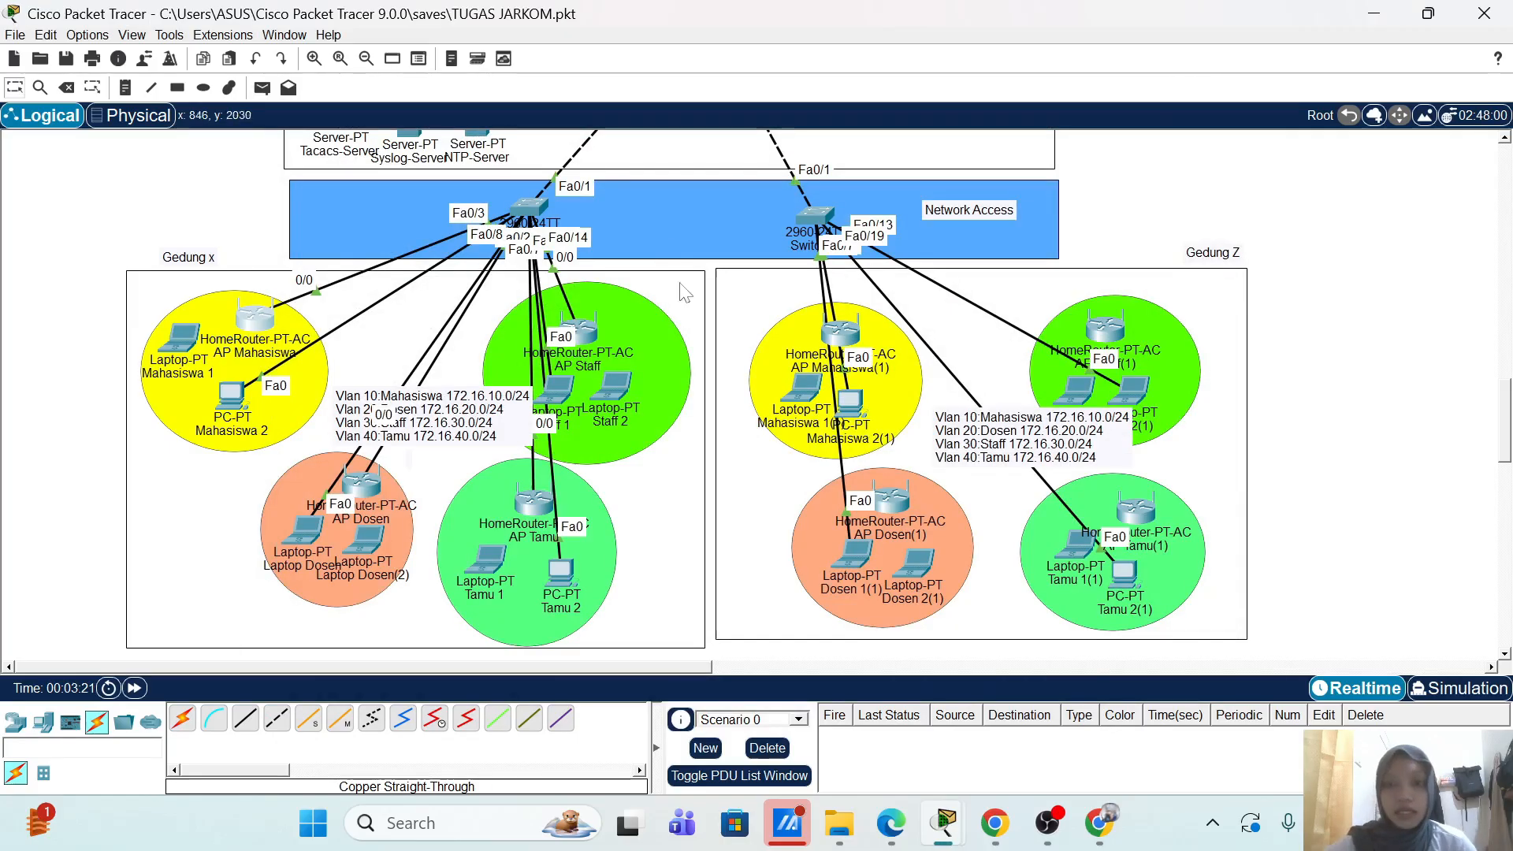
double_click(386, 488)
click(374, 476)
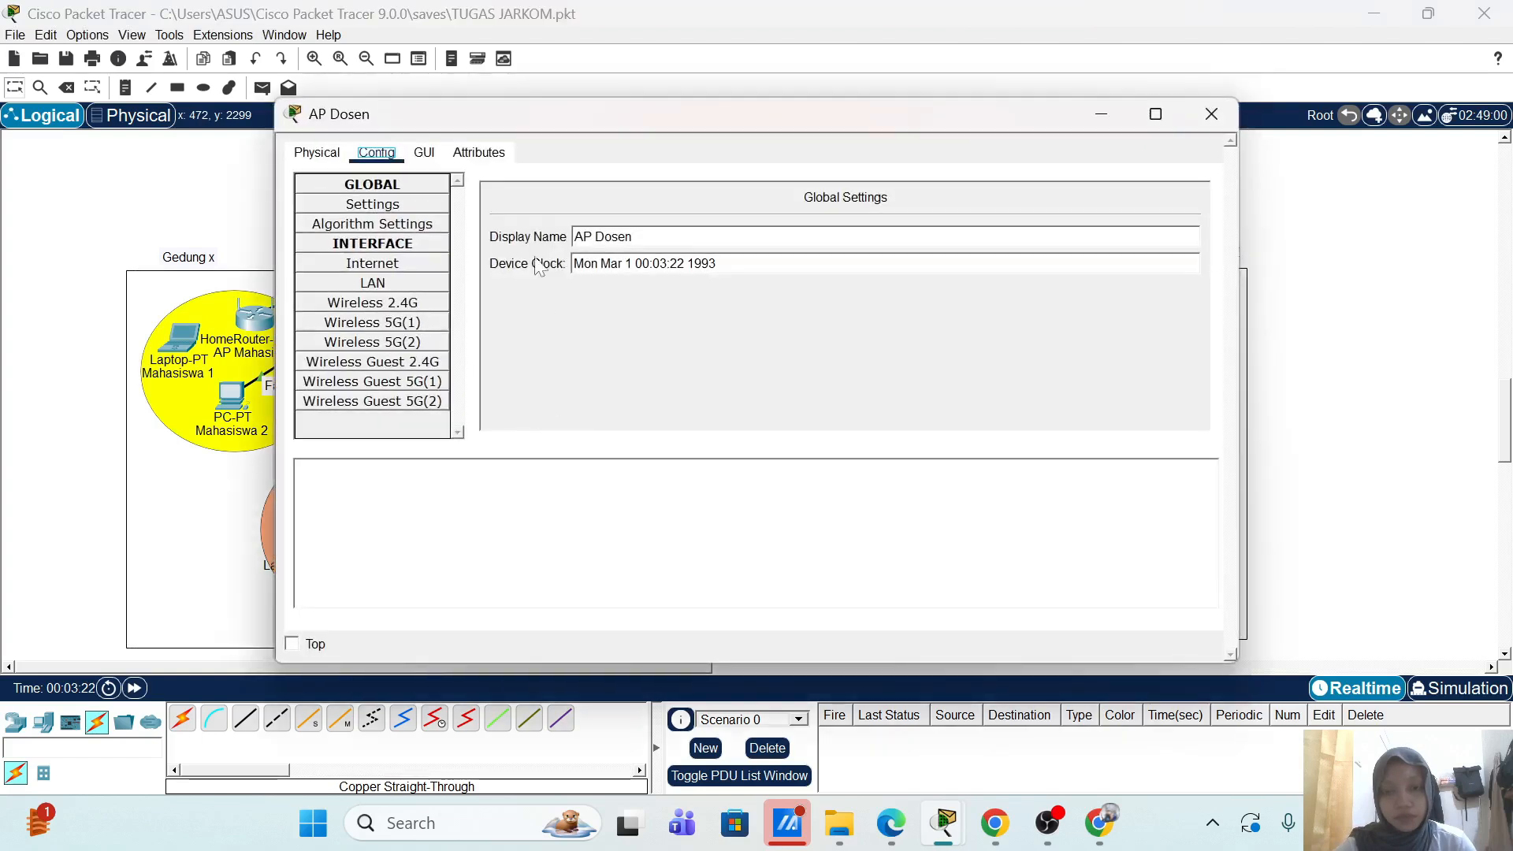
click(393, 272)
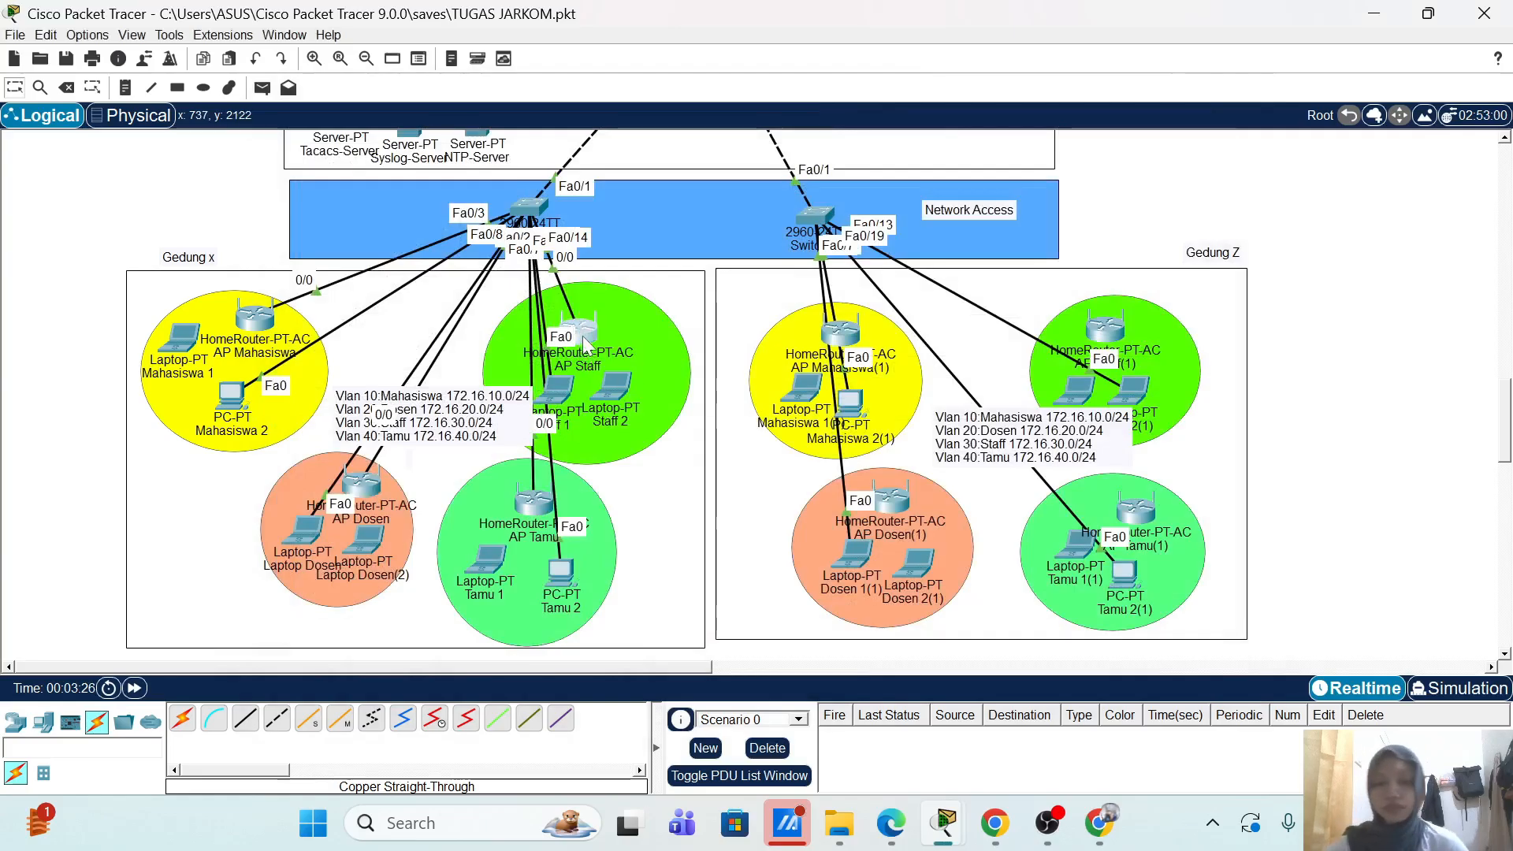
Step: Confirm AP Staff's DHCP-assigned Internet address is 172.16.30.12, then close its window
click(584, 338)
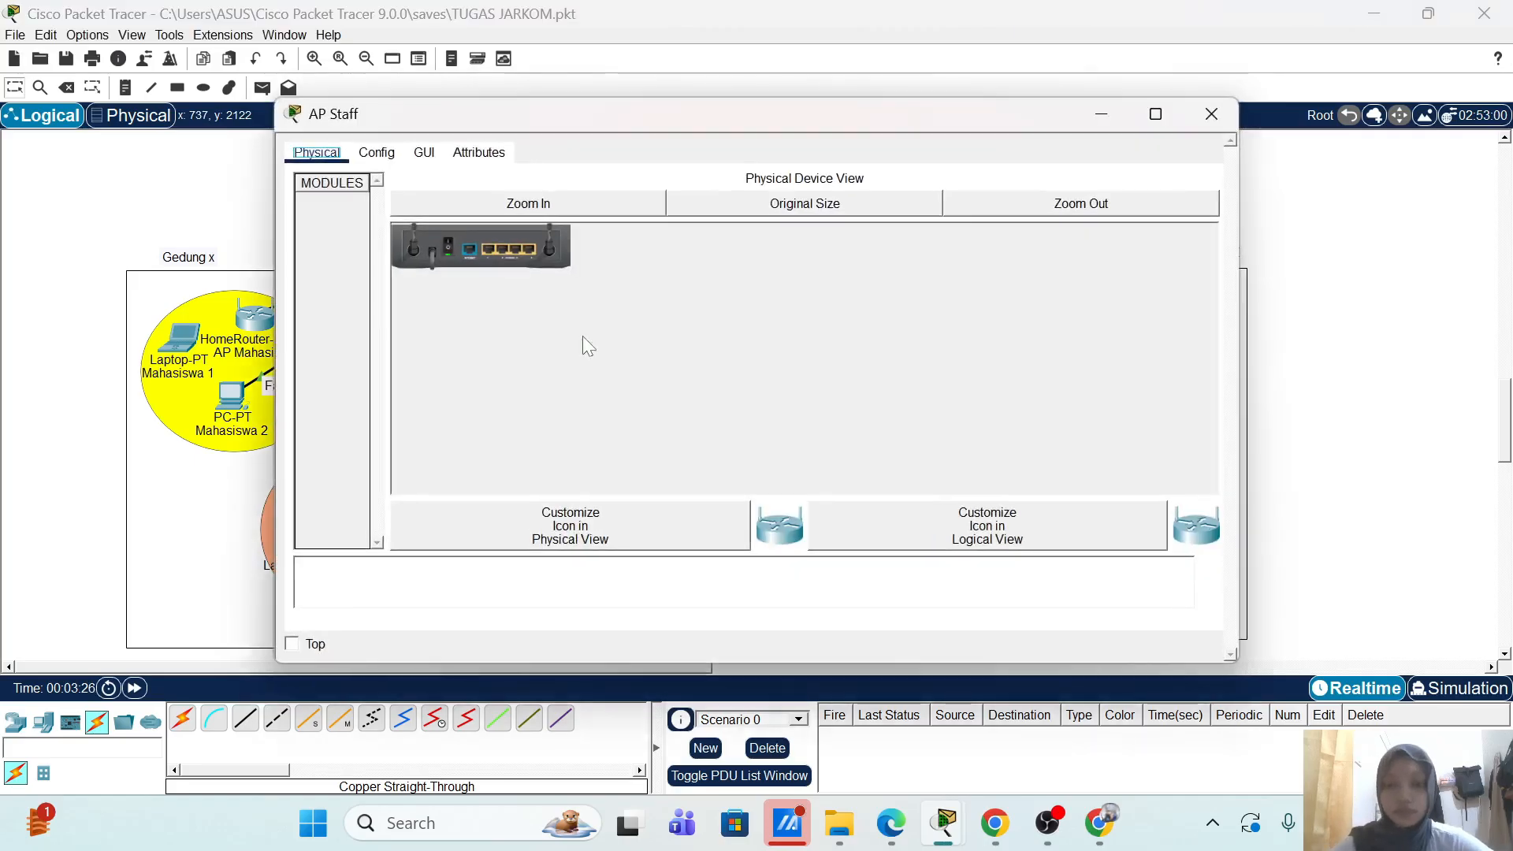
click(376, 153)
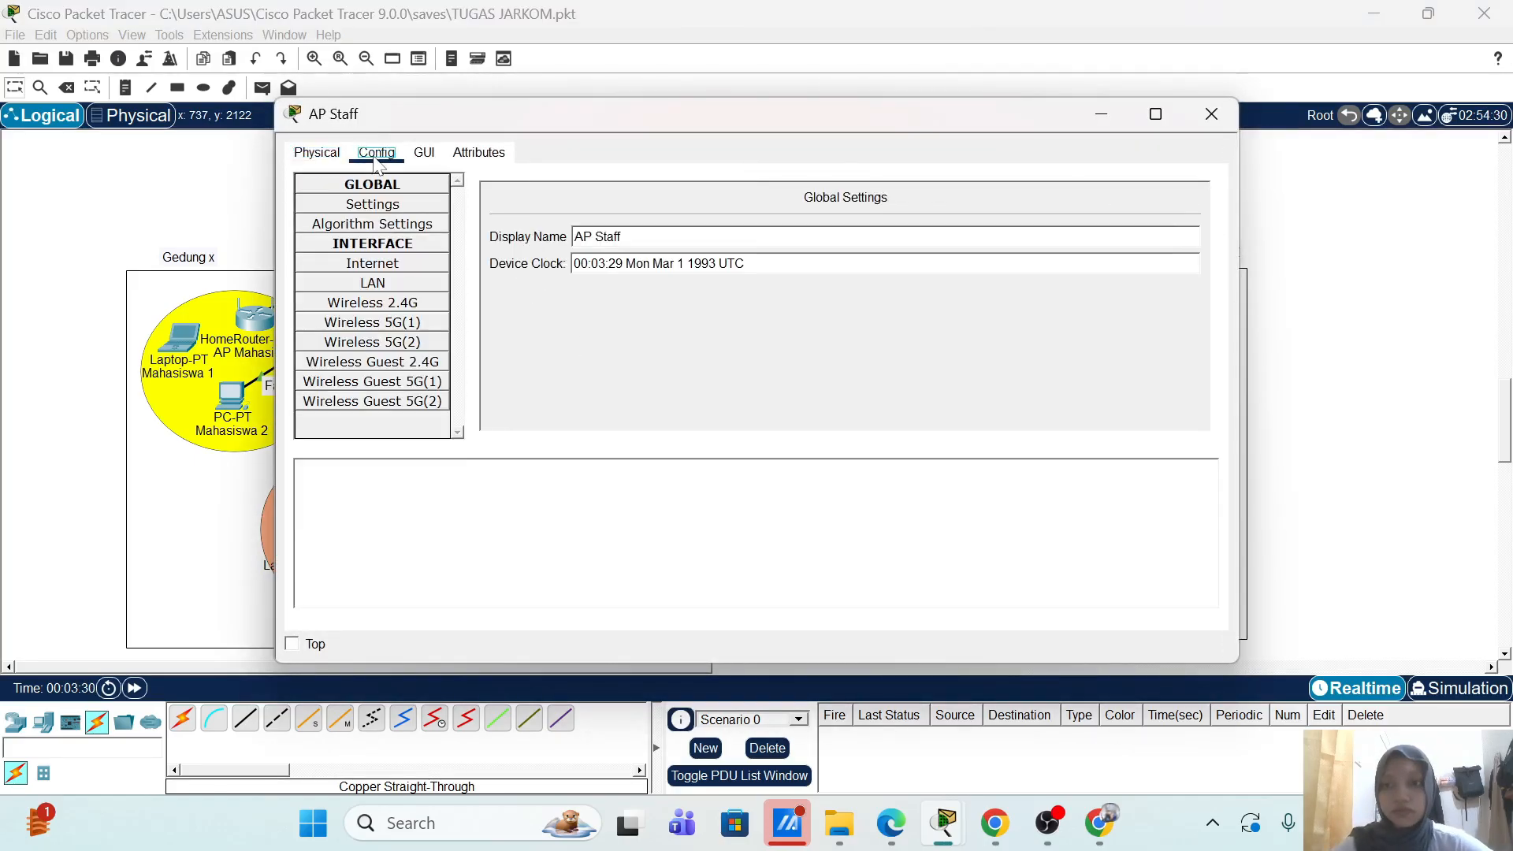
click(402, 267)
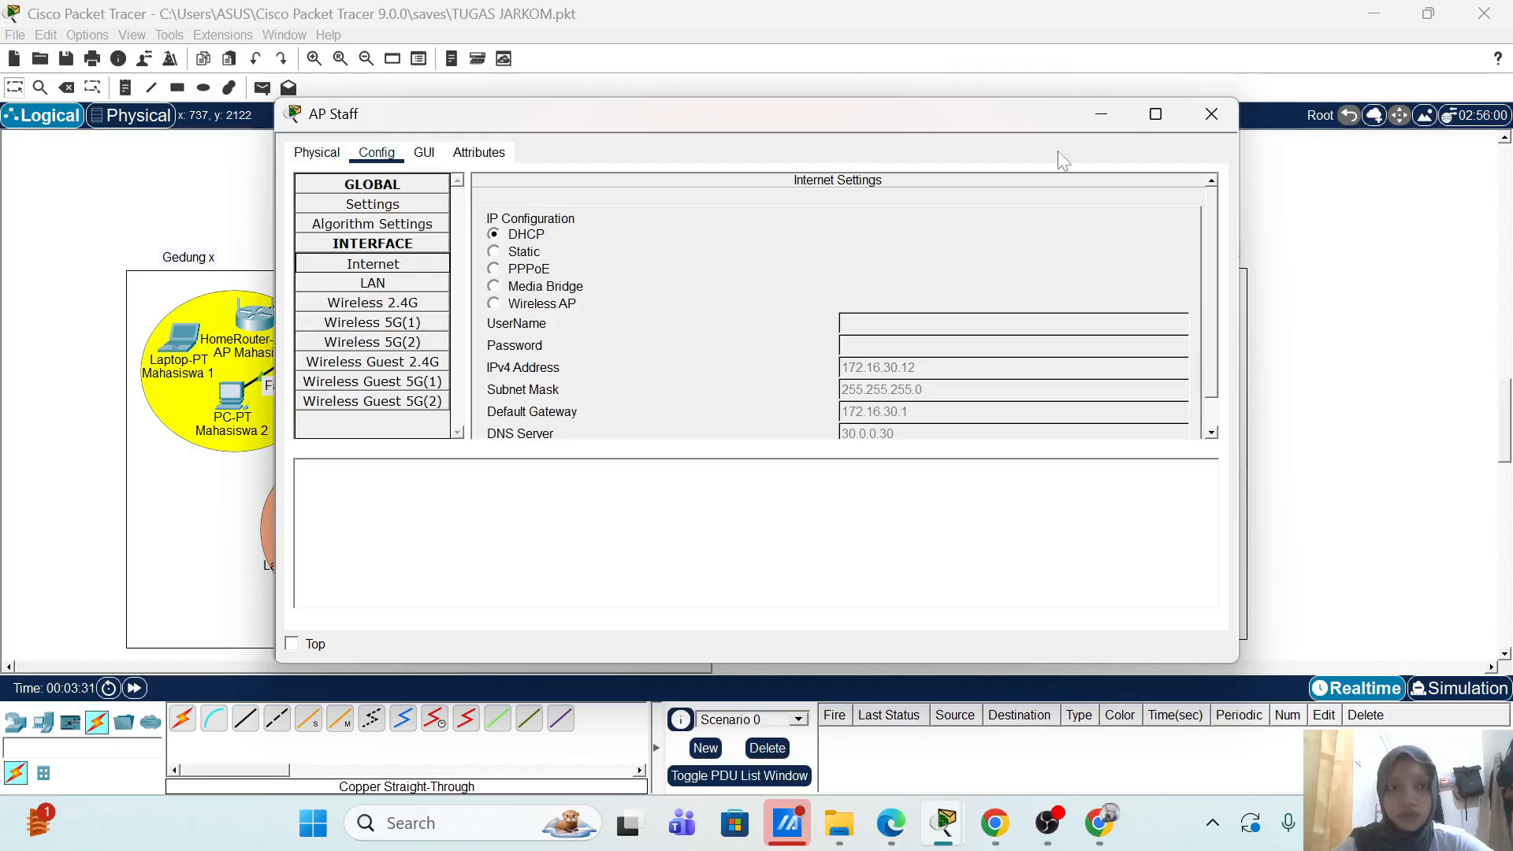
click(1193, 112)
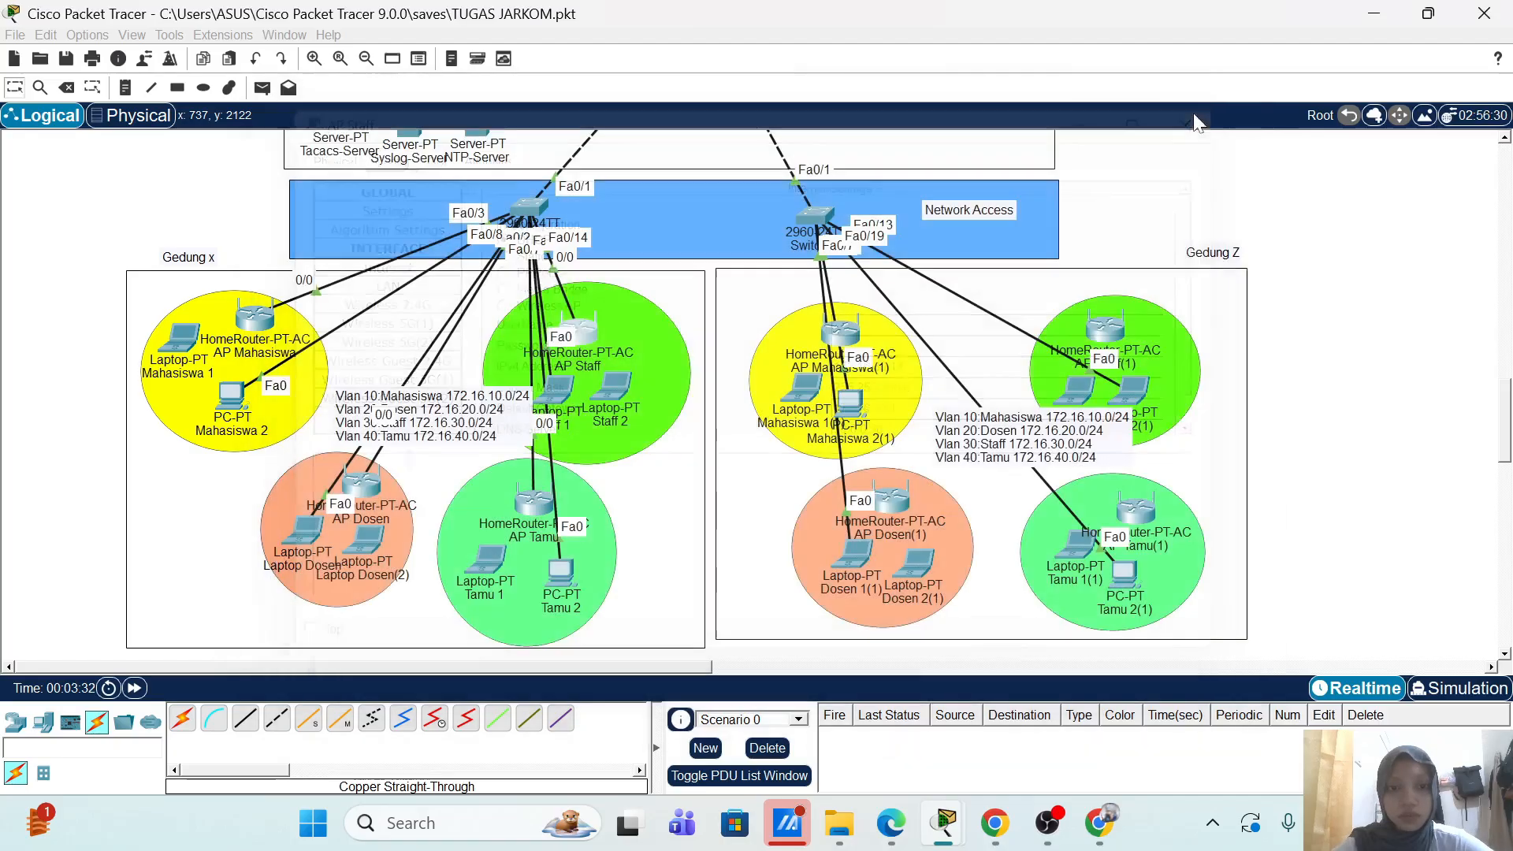
Step: Confirm AP Tamu's Internet address is 172.16.40.12, close it, and scroll back up to the servers
click(532, 509)
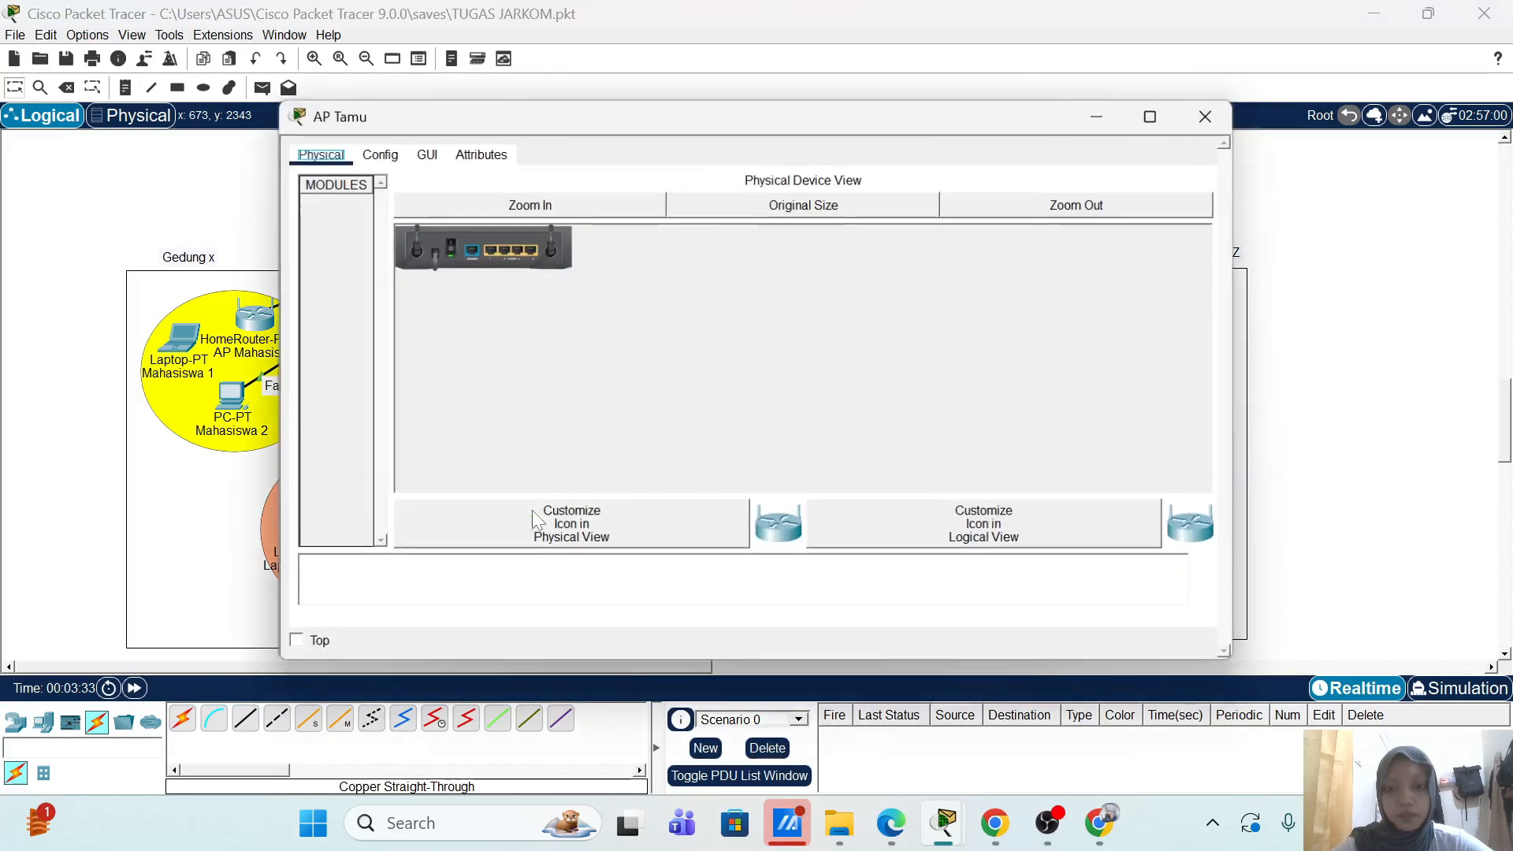
click(376, 153)
click(370, 266)
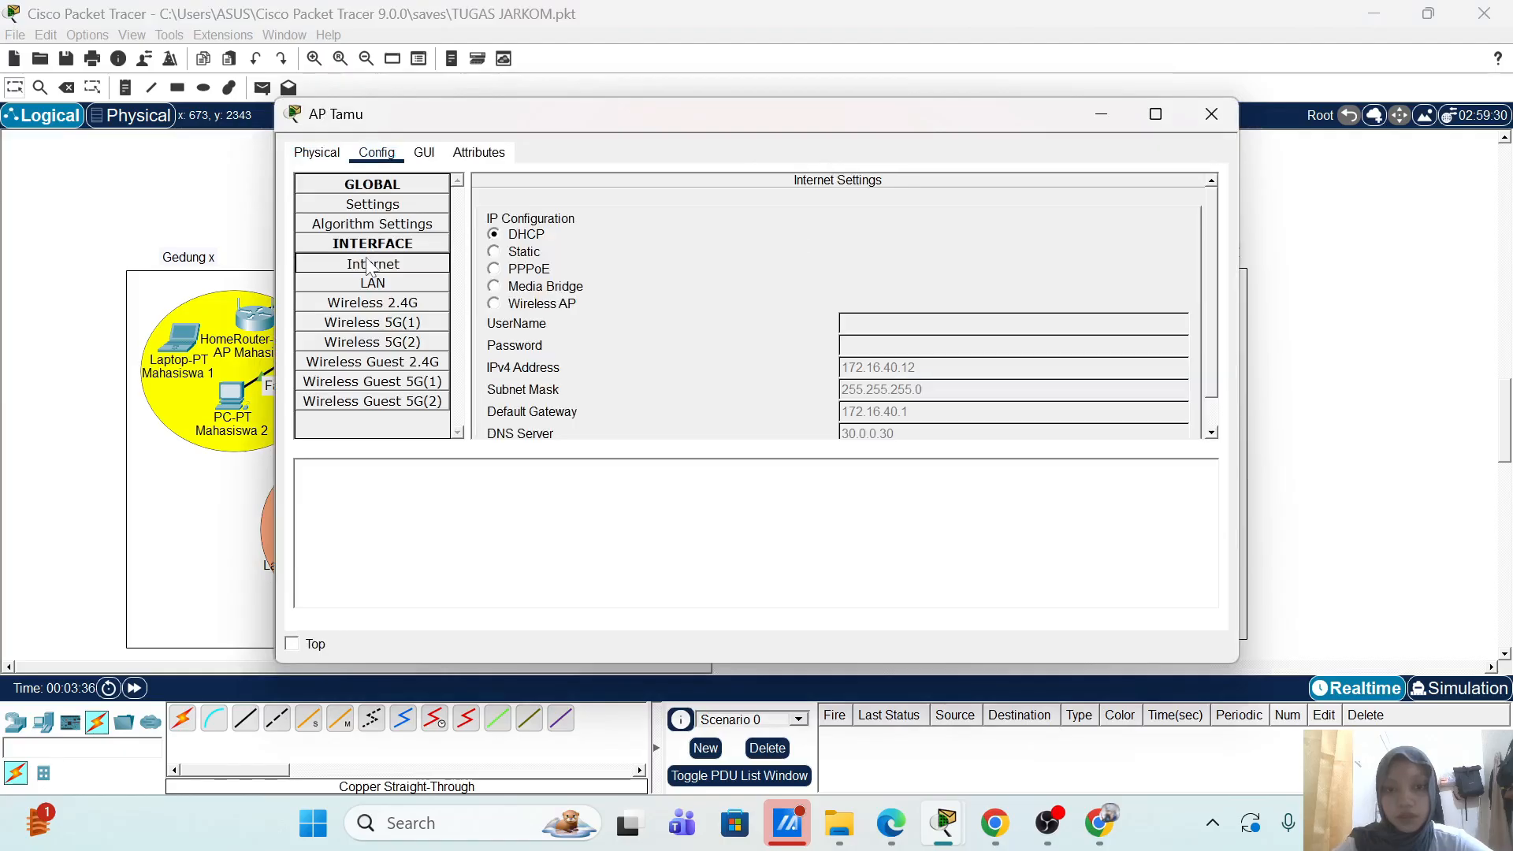
click(1211, 115)
scroll(773, 295, up, 3)
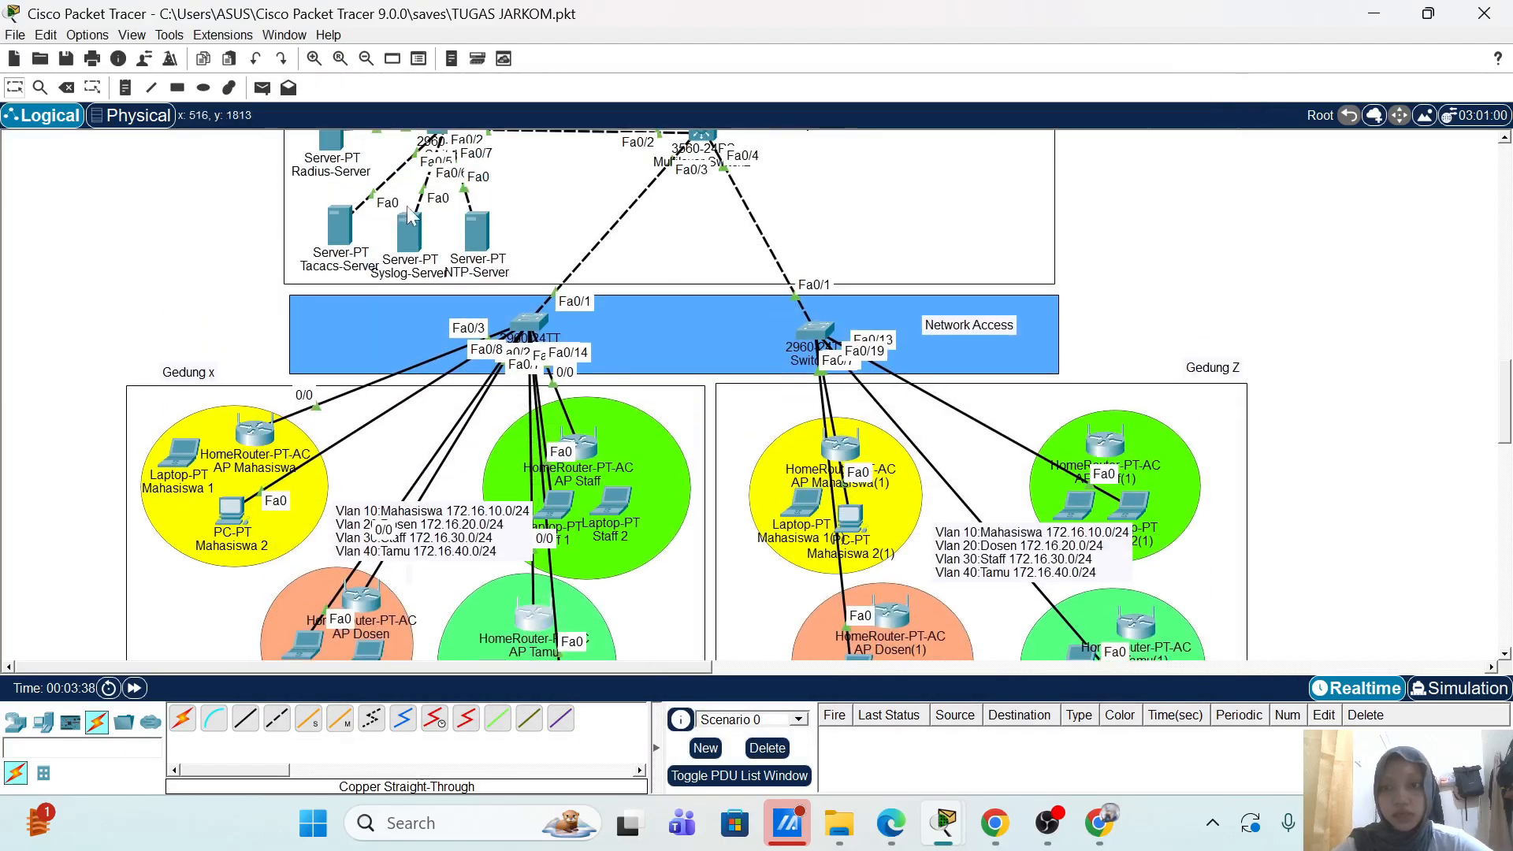
Step: Open the Radius-Server's AAA service page and move its window aside
click(333, 142)
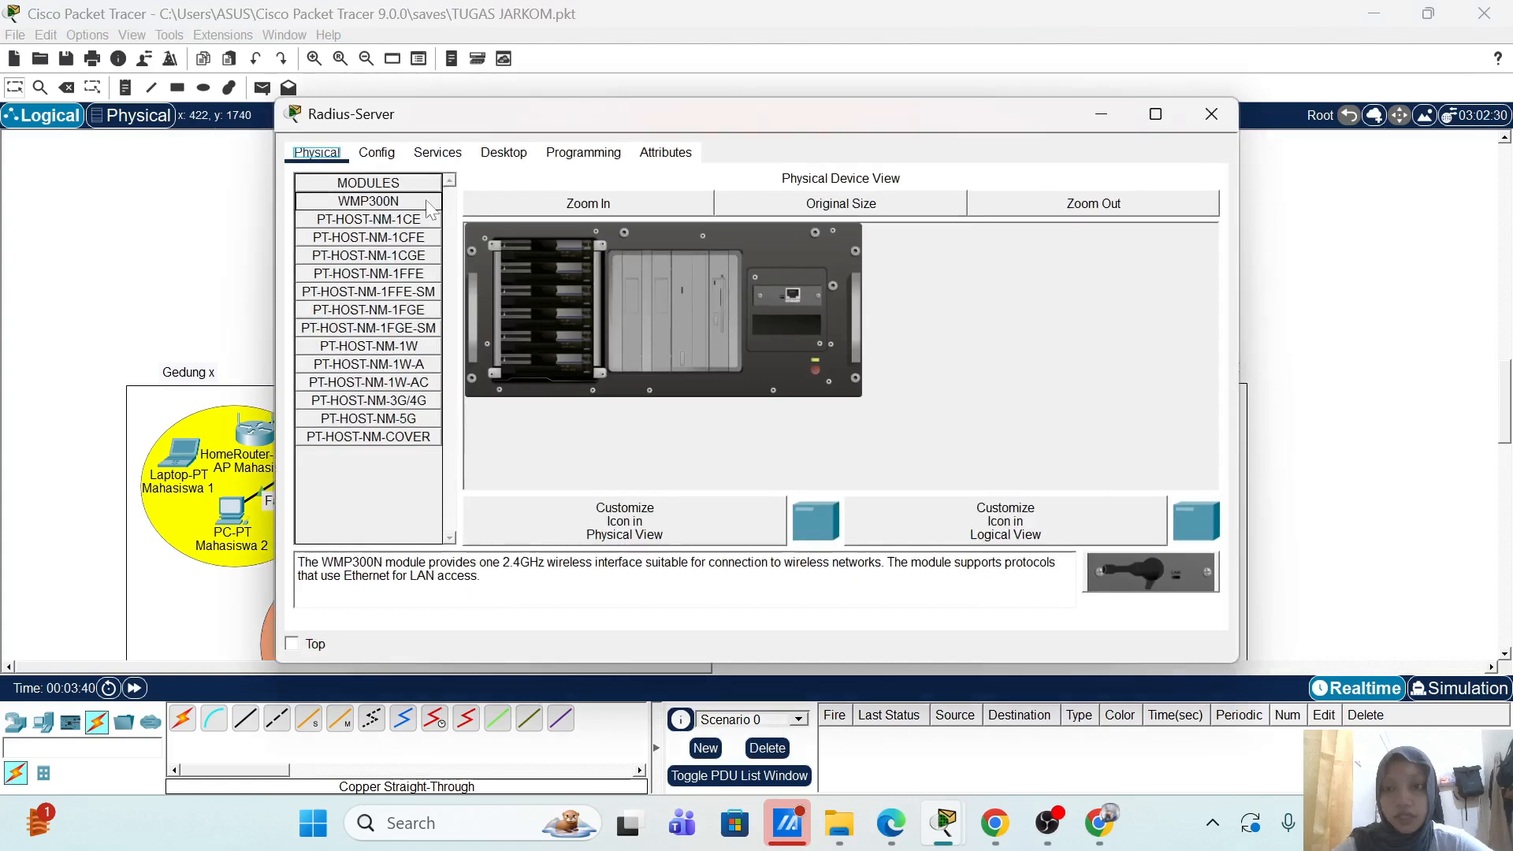
click(440, 157)
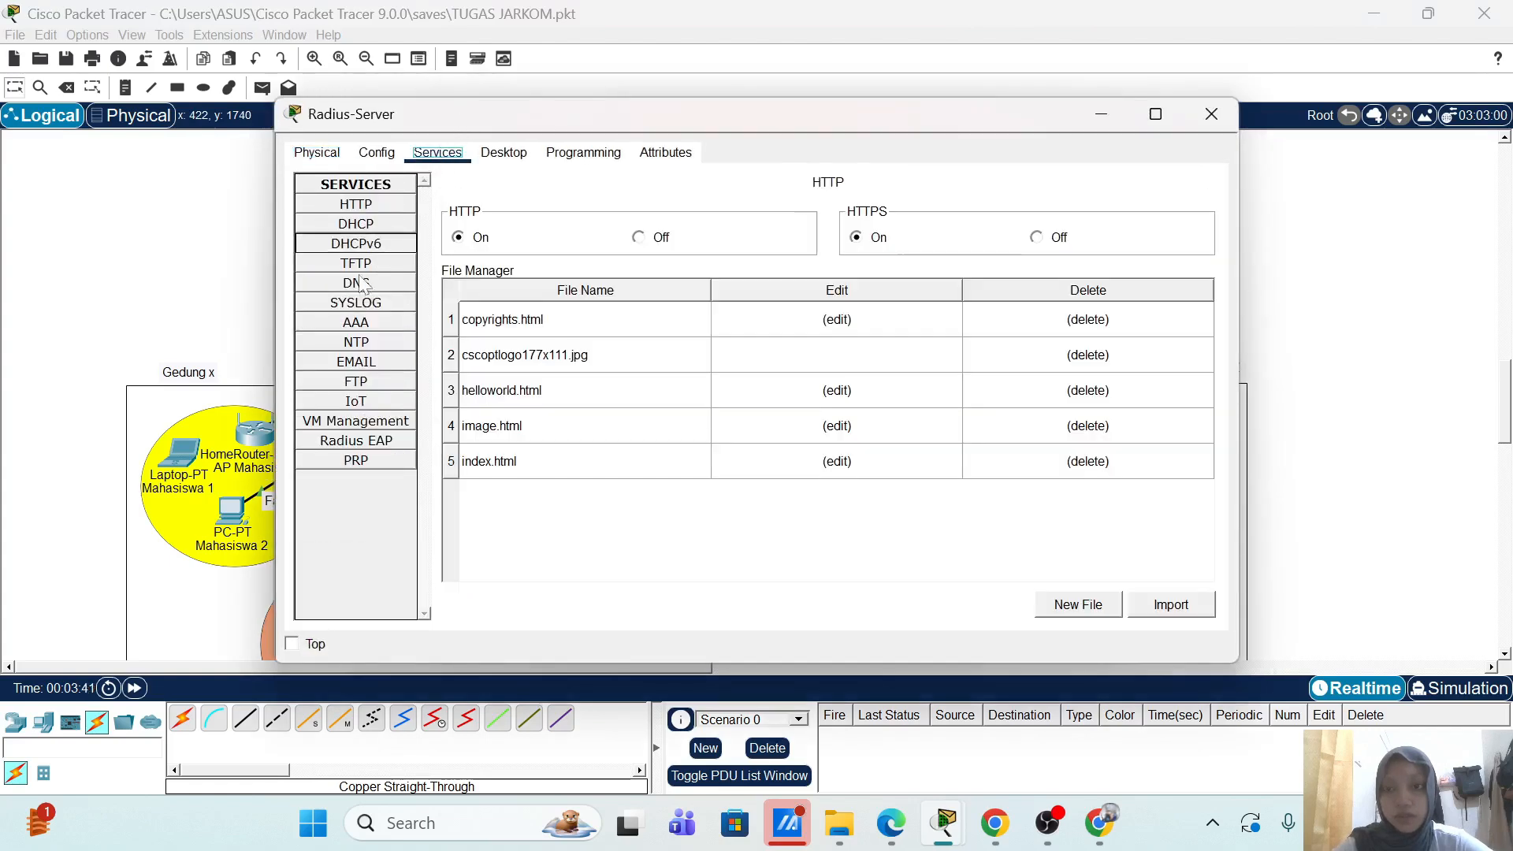
click(357, 327)
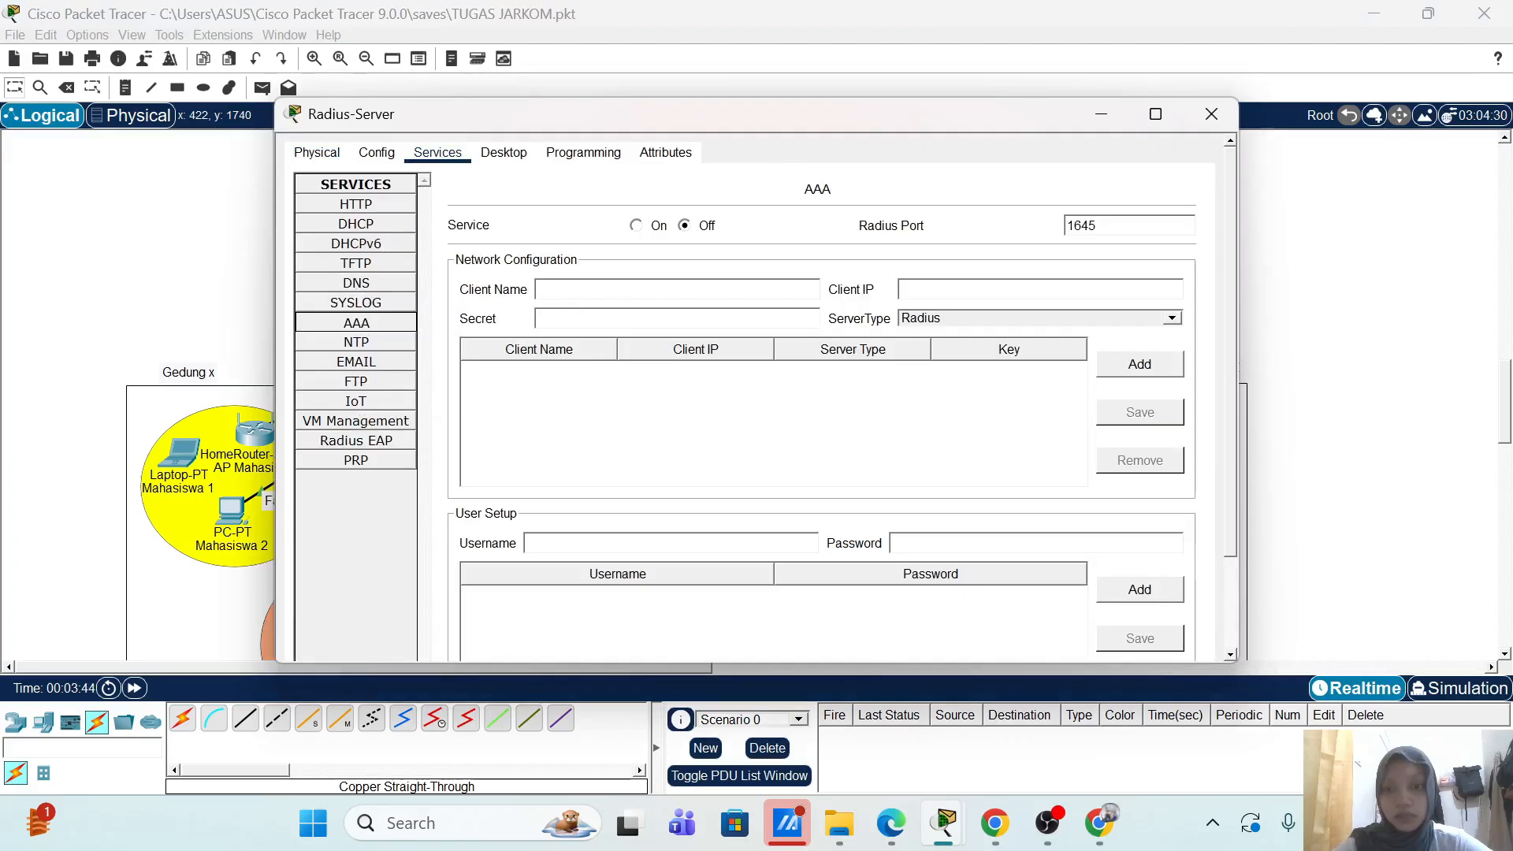
drag(632, 127, 816, 89)
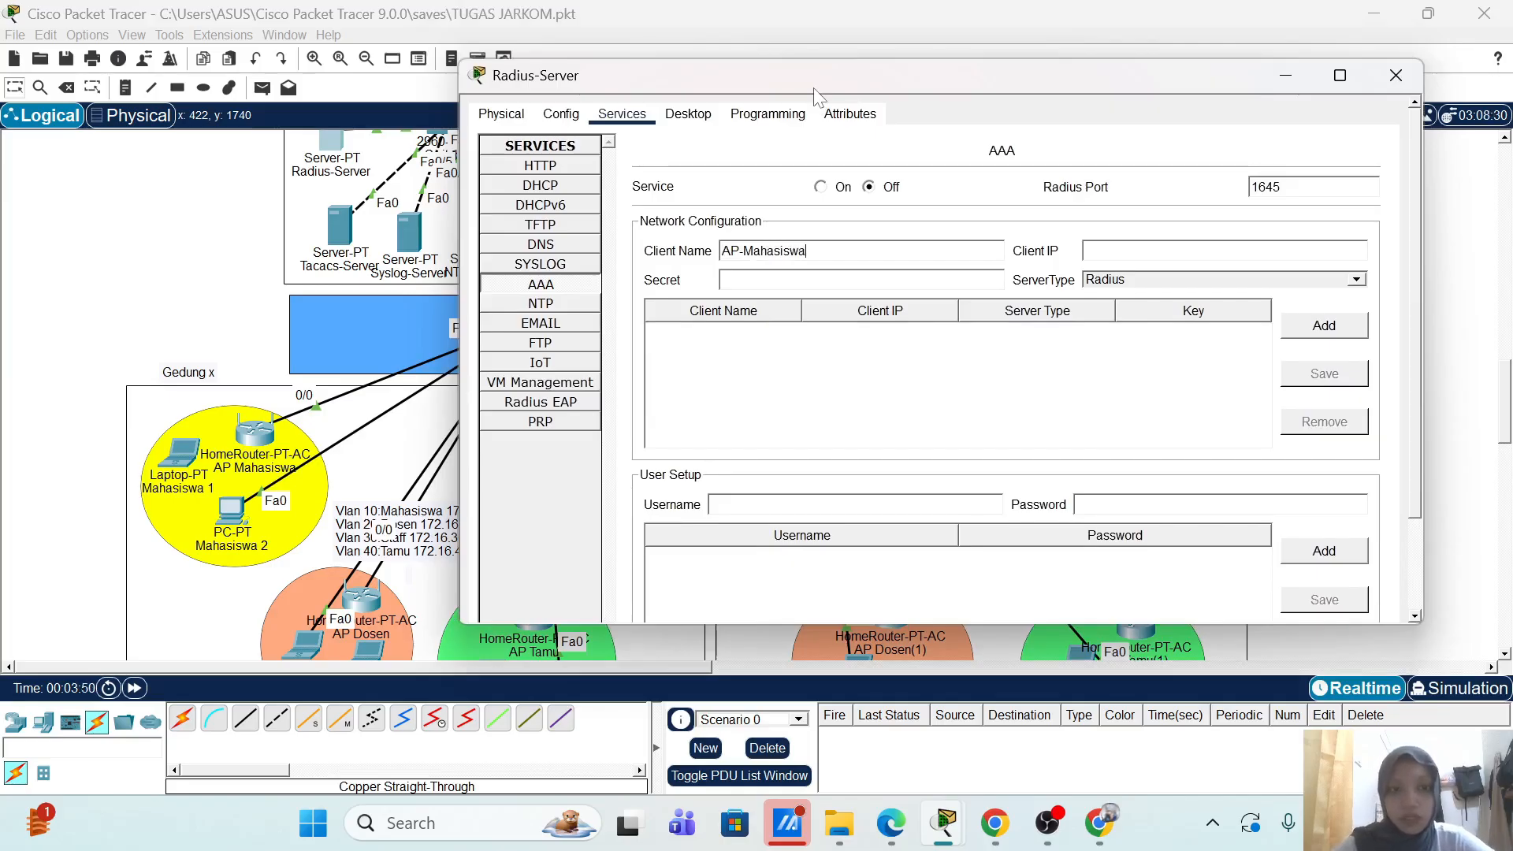
Step: Add AP-Mahasiswa as a RADIUS client at 172.16.10.12 with its shared secret
click(1096, 249)
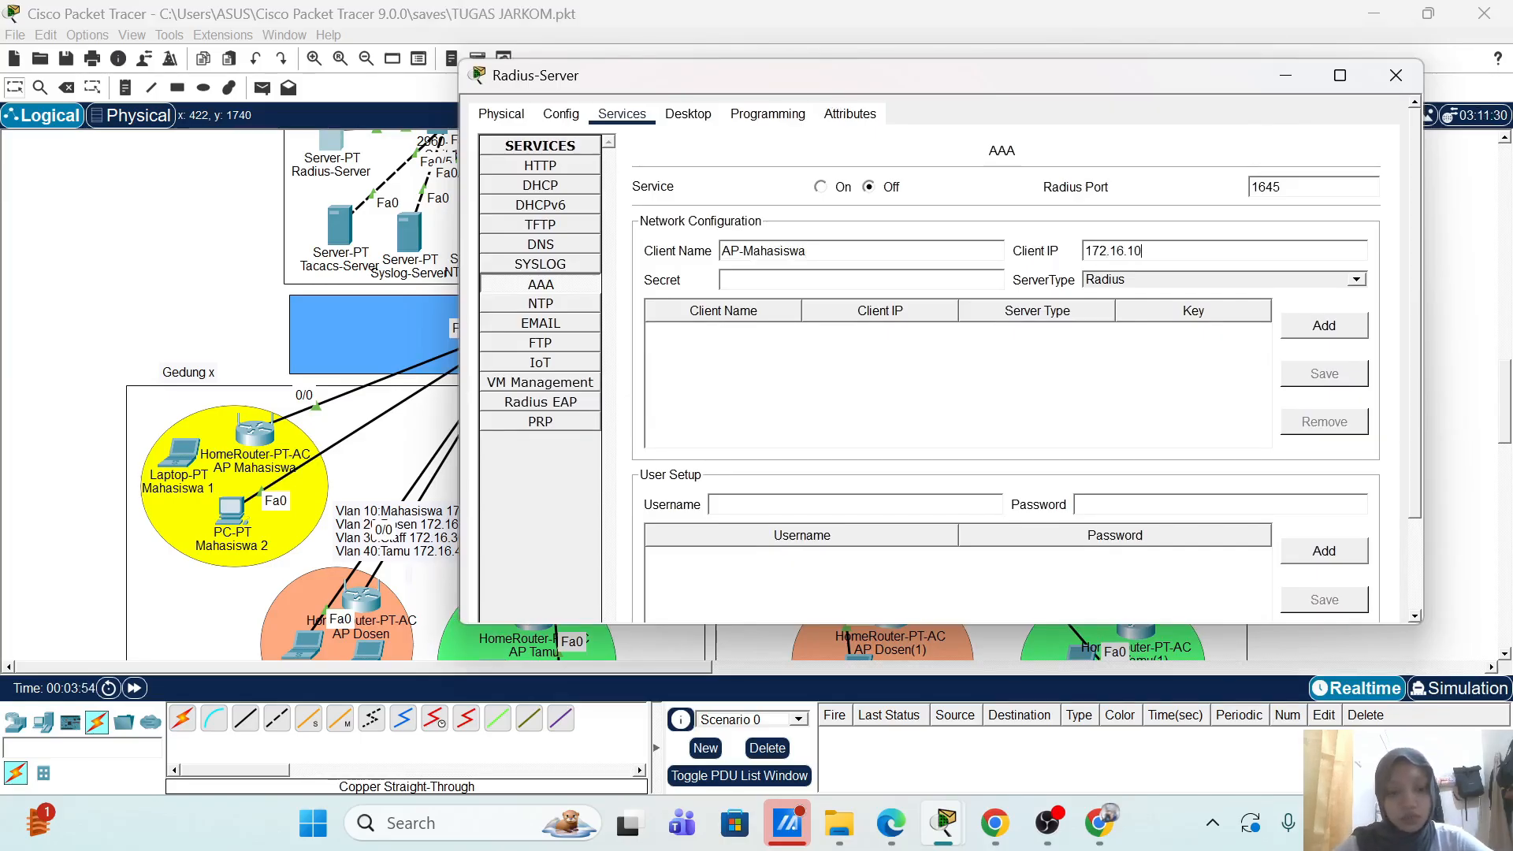
text(172.16.10.12)
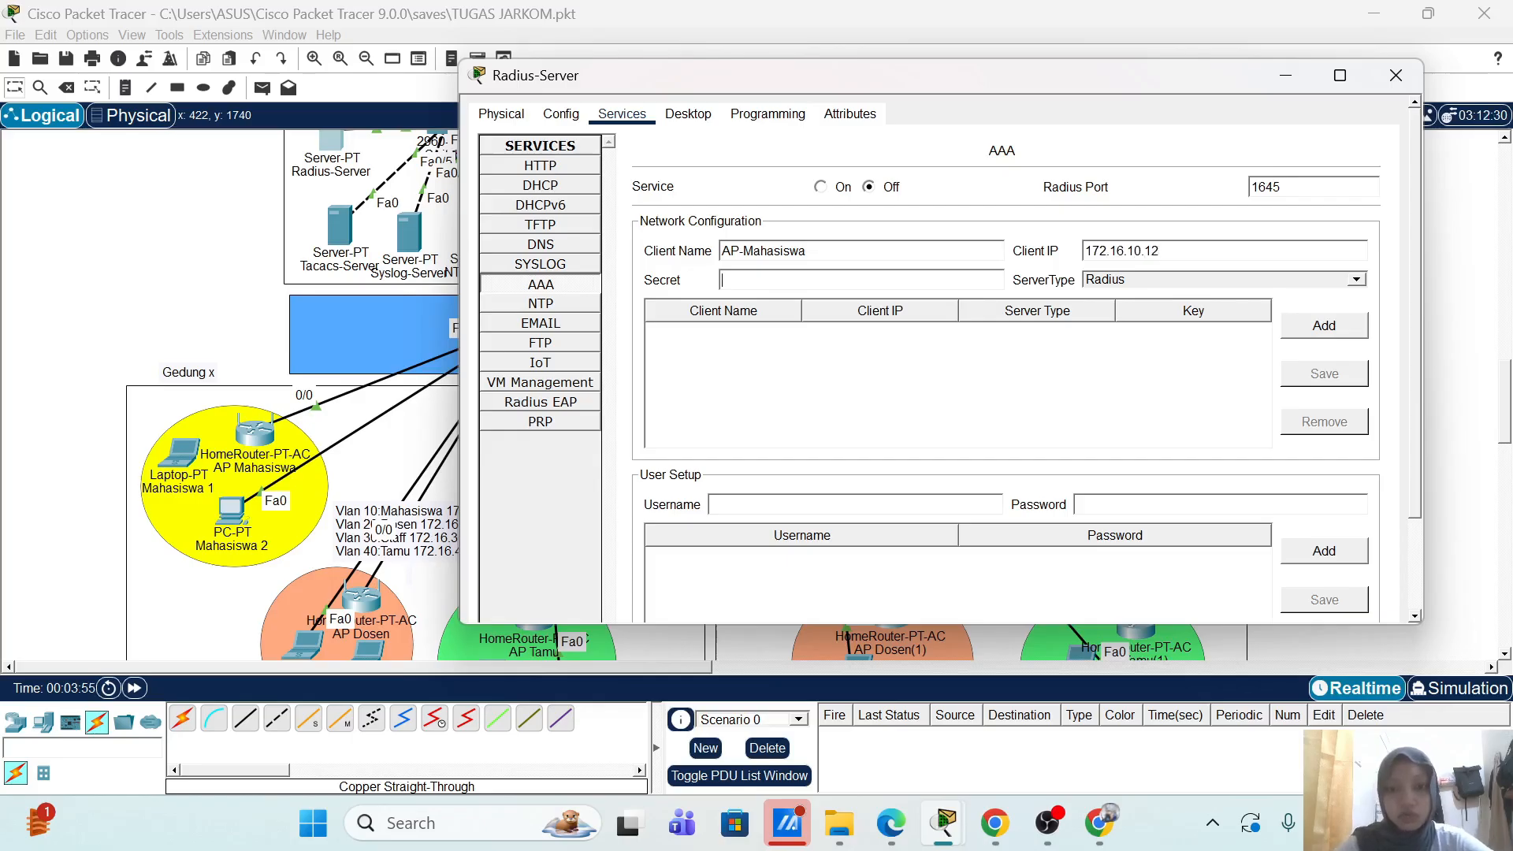
text(mahasisw)
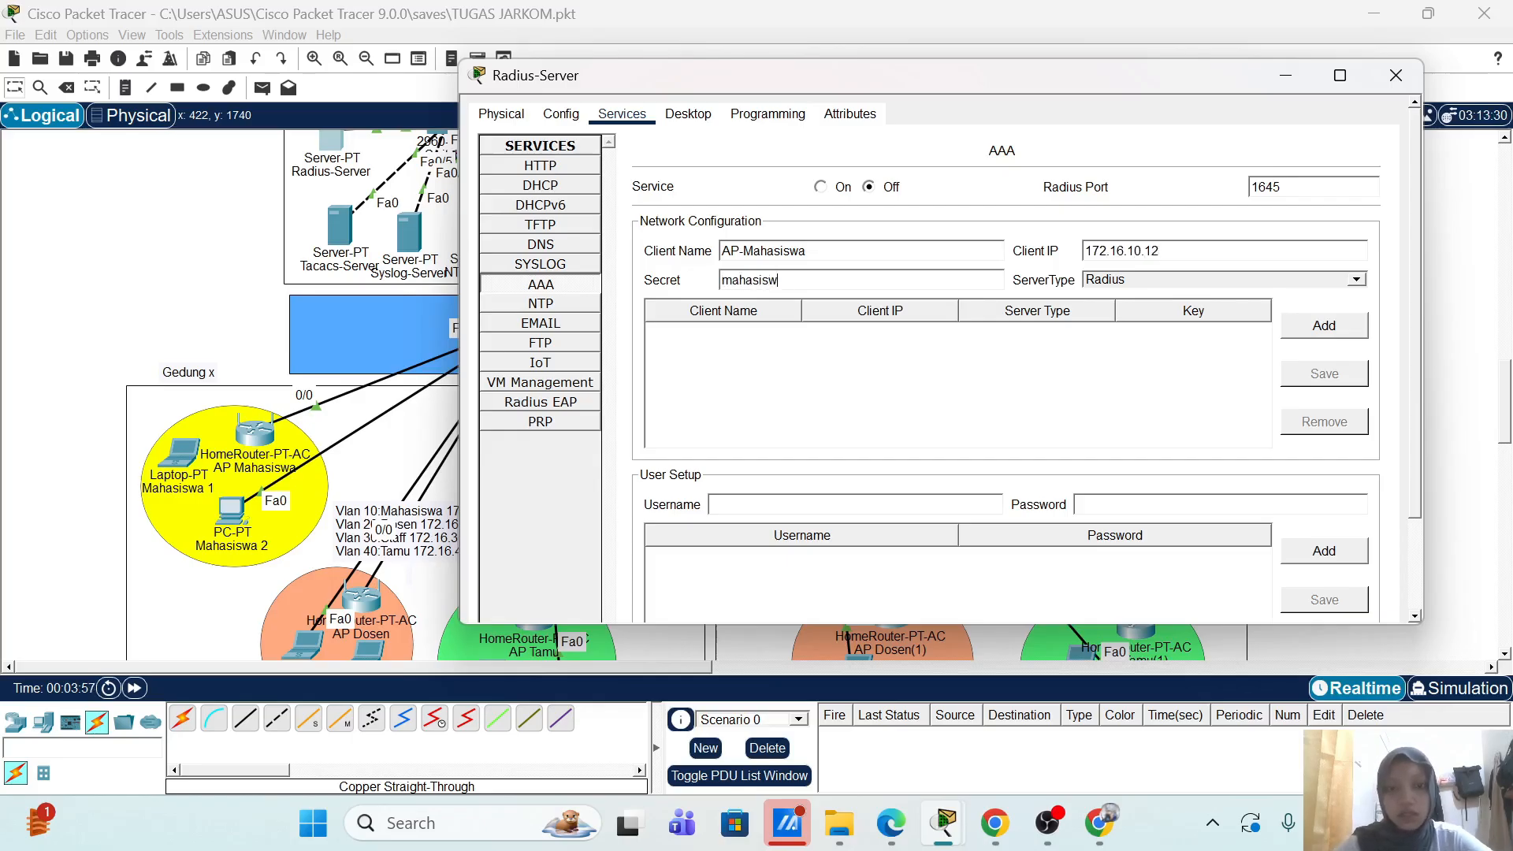
text(a)
click(1320, 327)
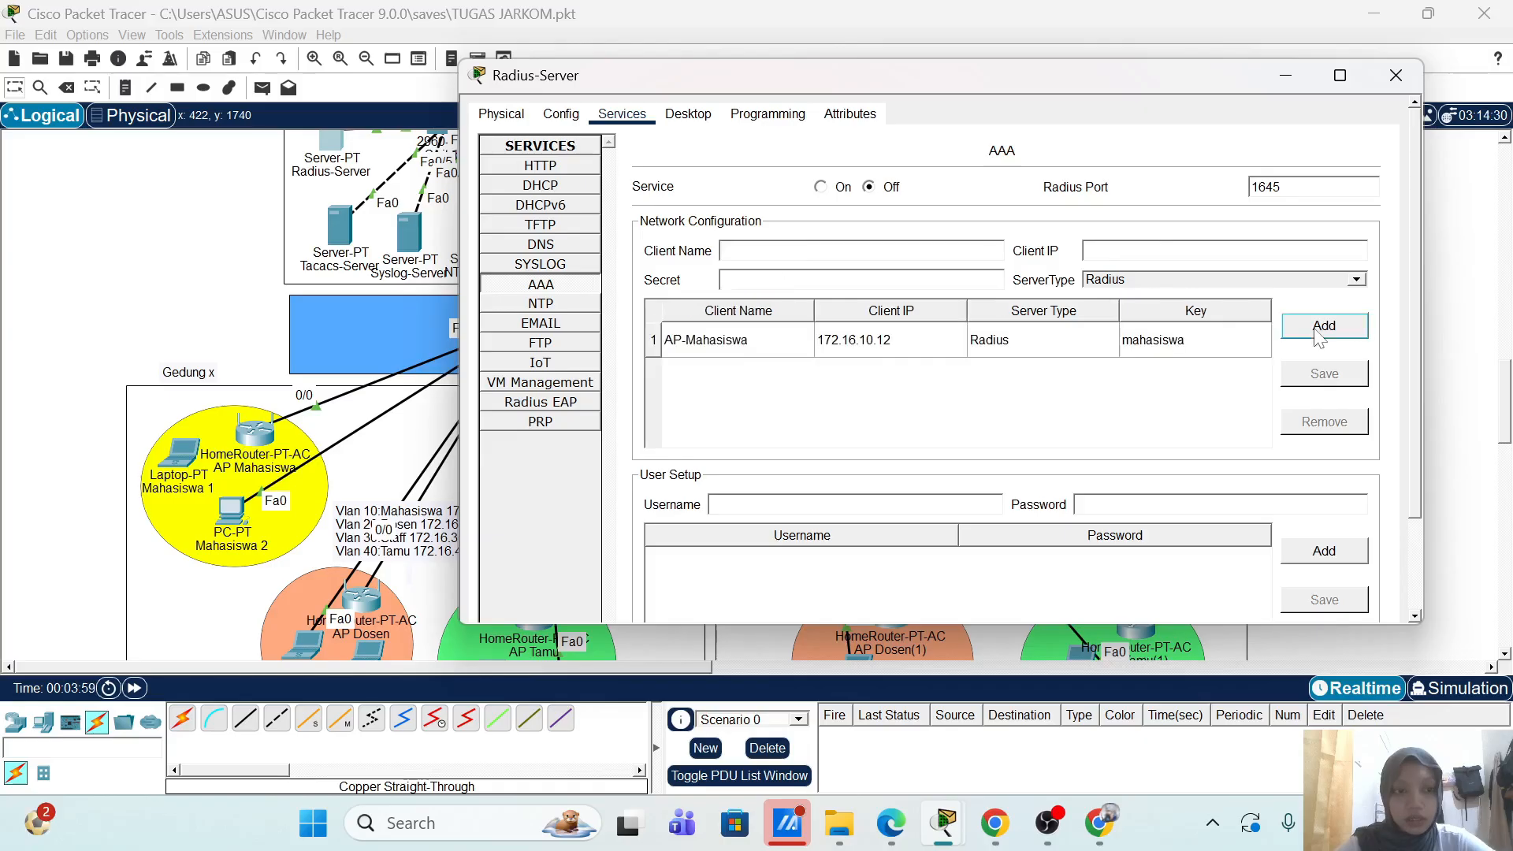
Step: Turn the AAA service on, add user mahasiswa with a password, and close the server
click(824, 188)
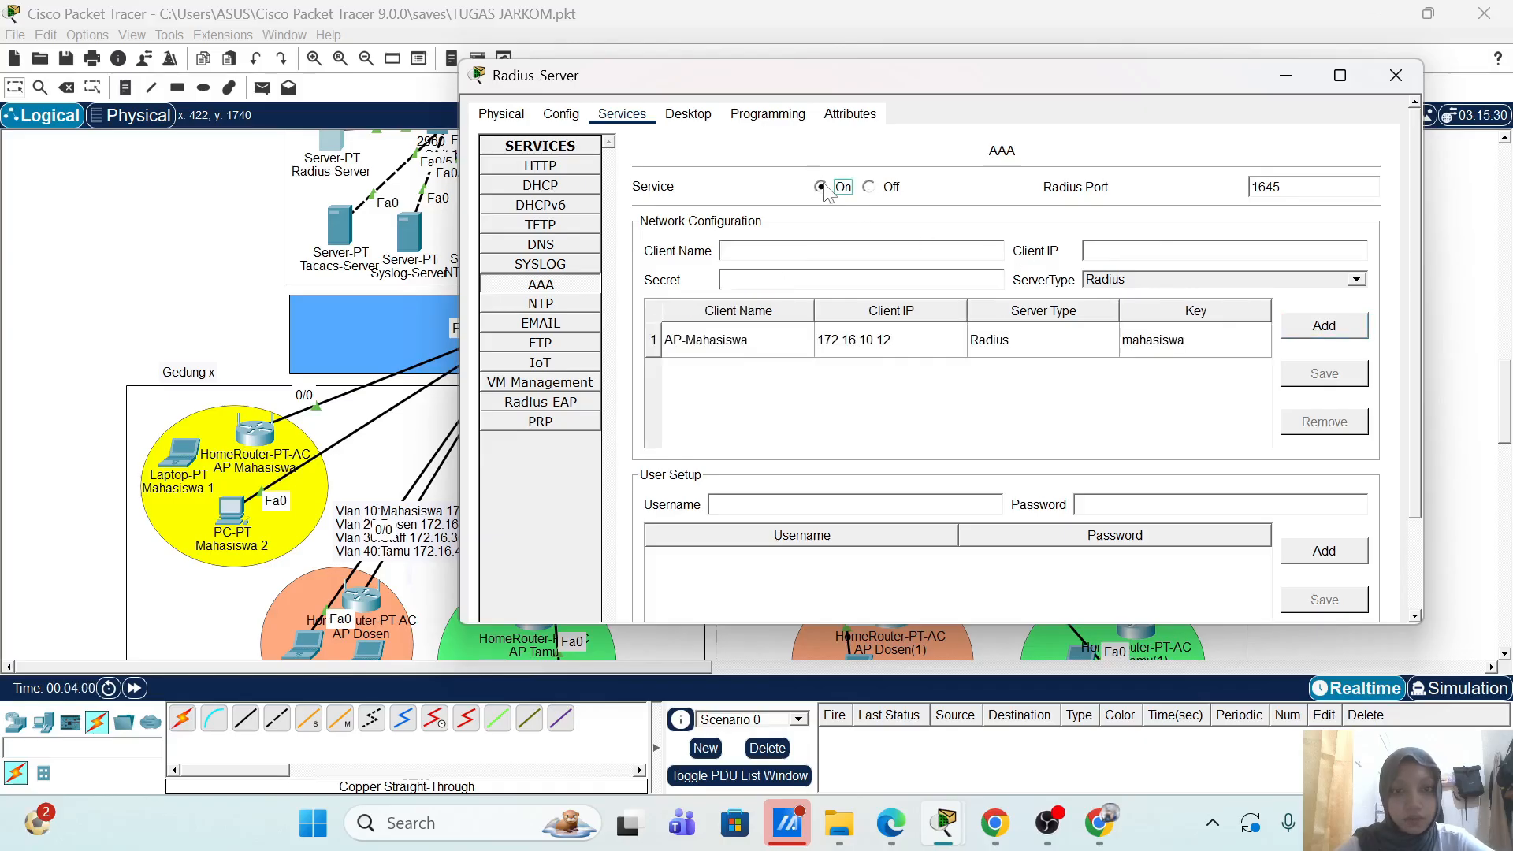
text(m)
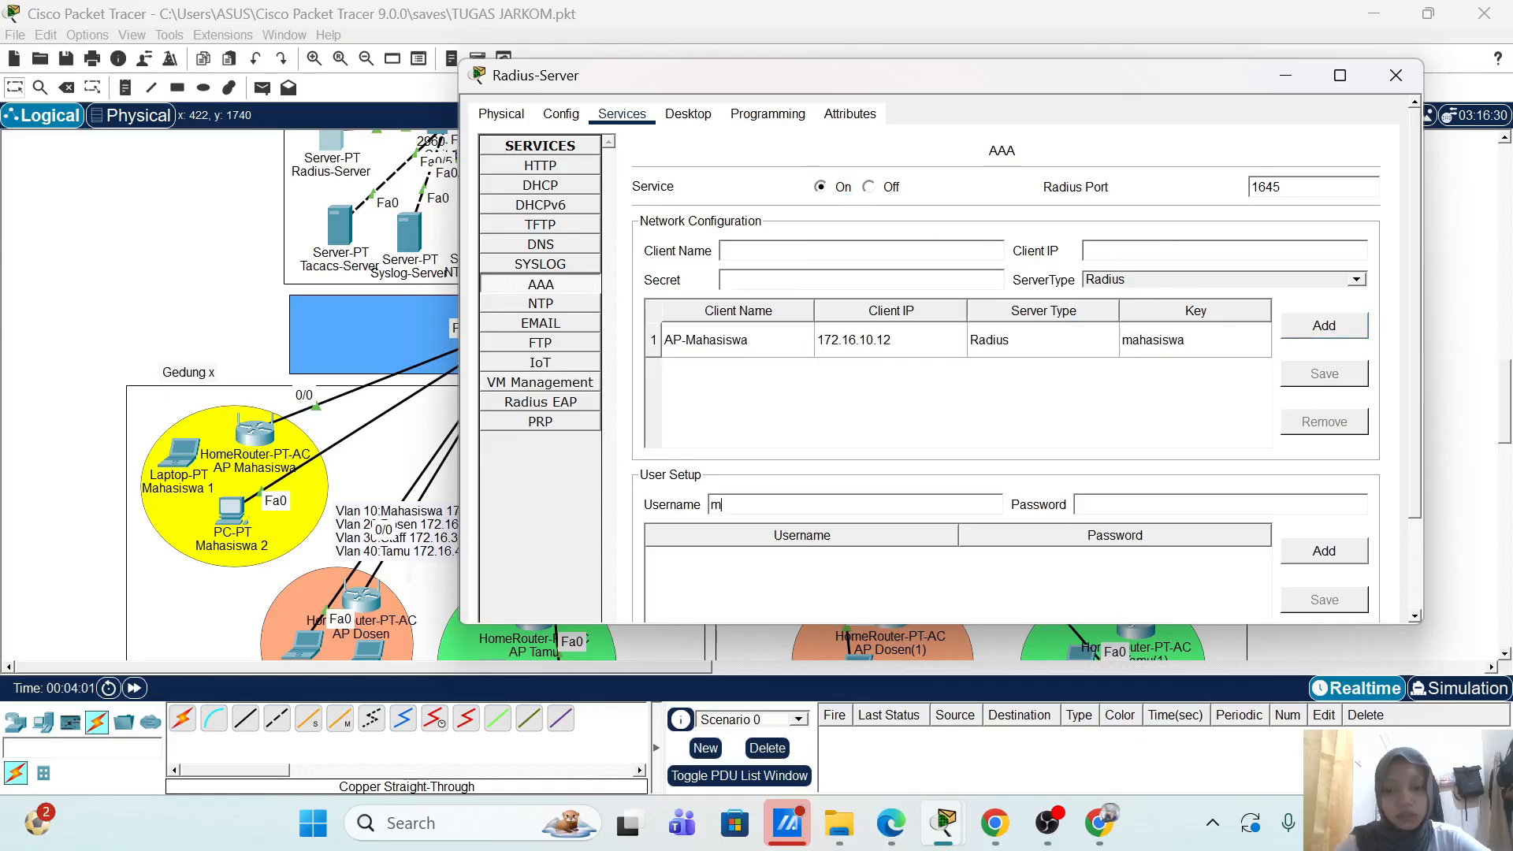
text(ahas)
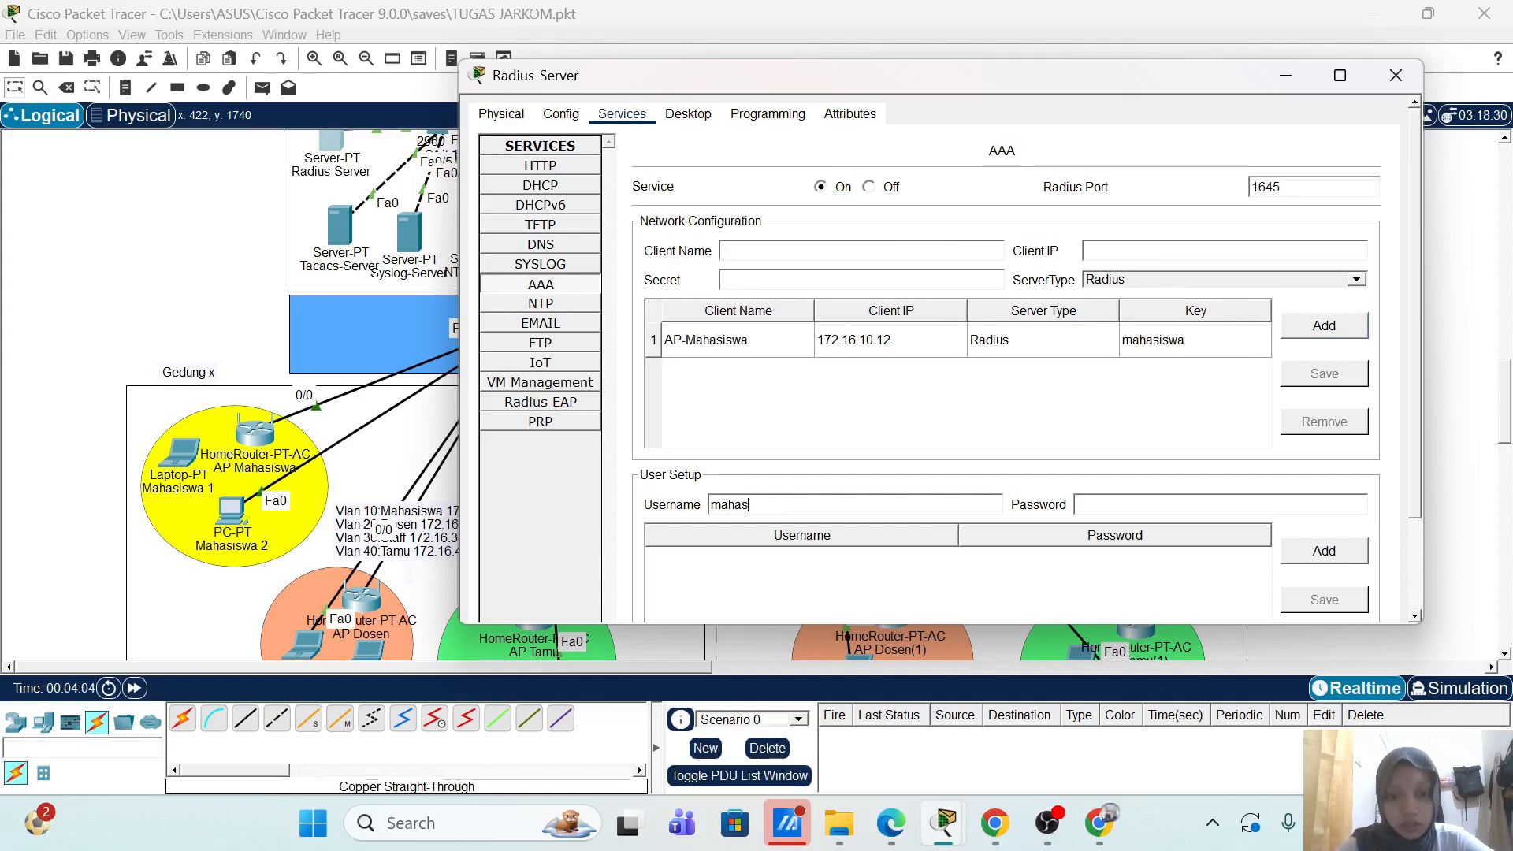
text(siswa)
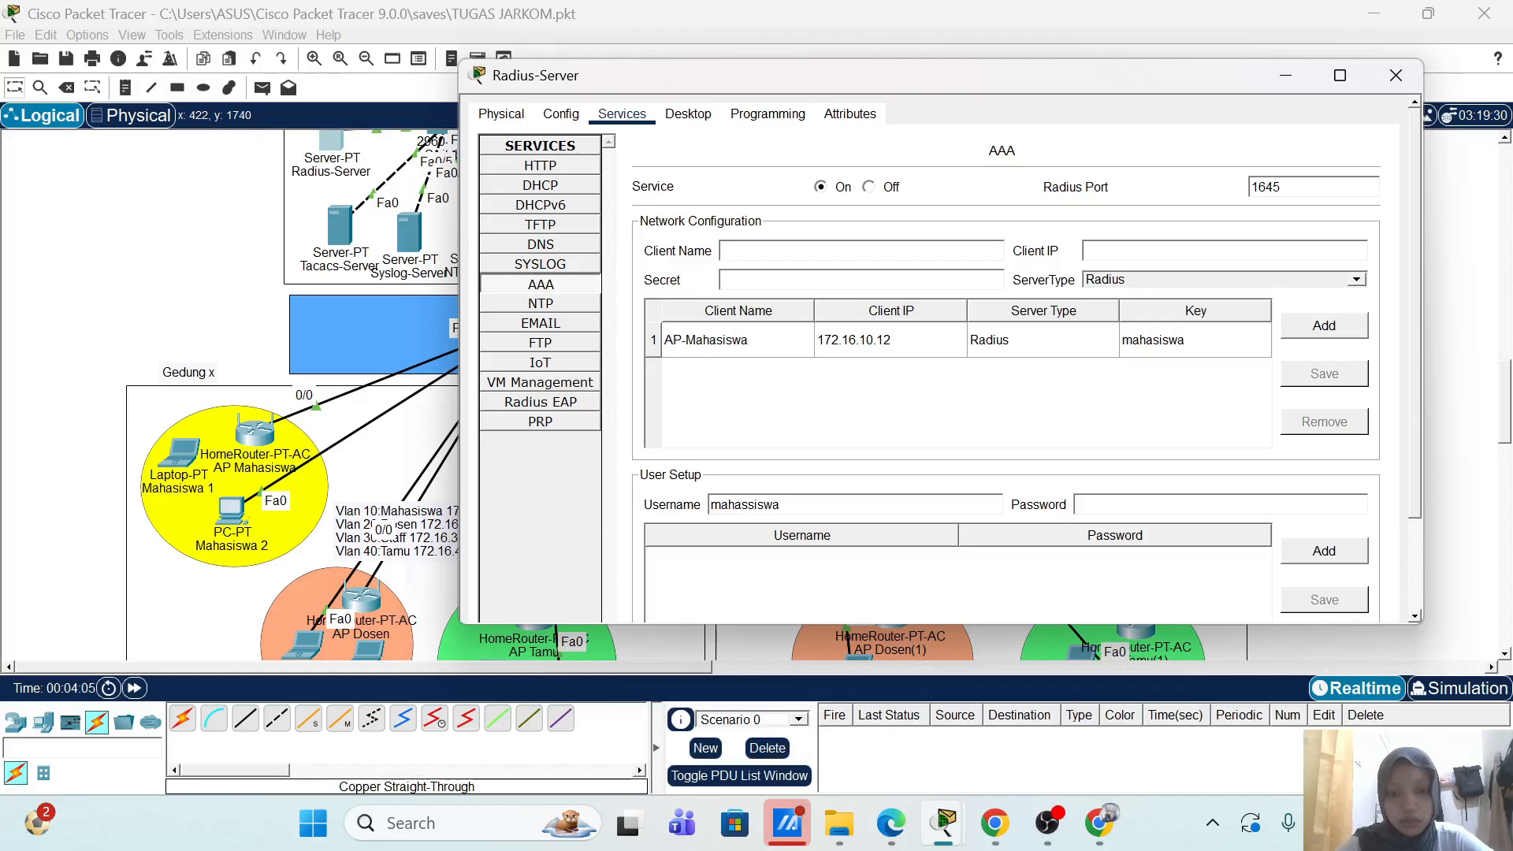
key(BackSpace)
key(BackSpace)
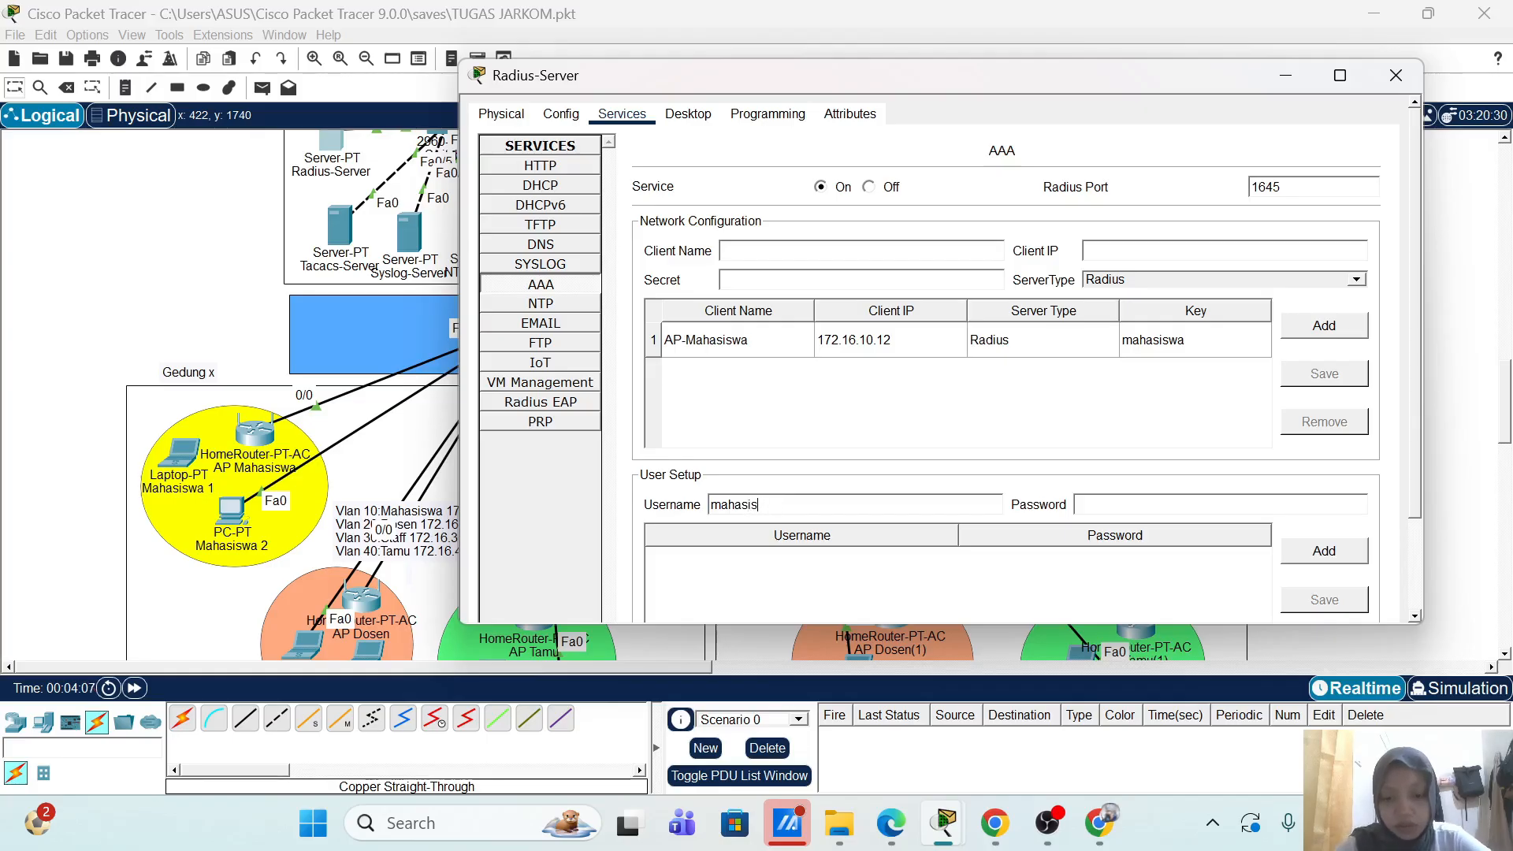
text(maha)
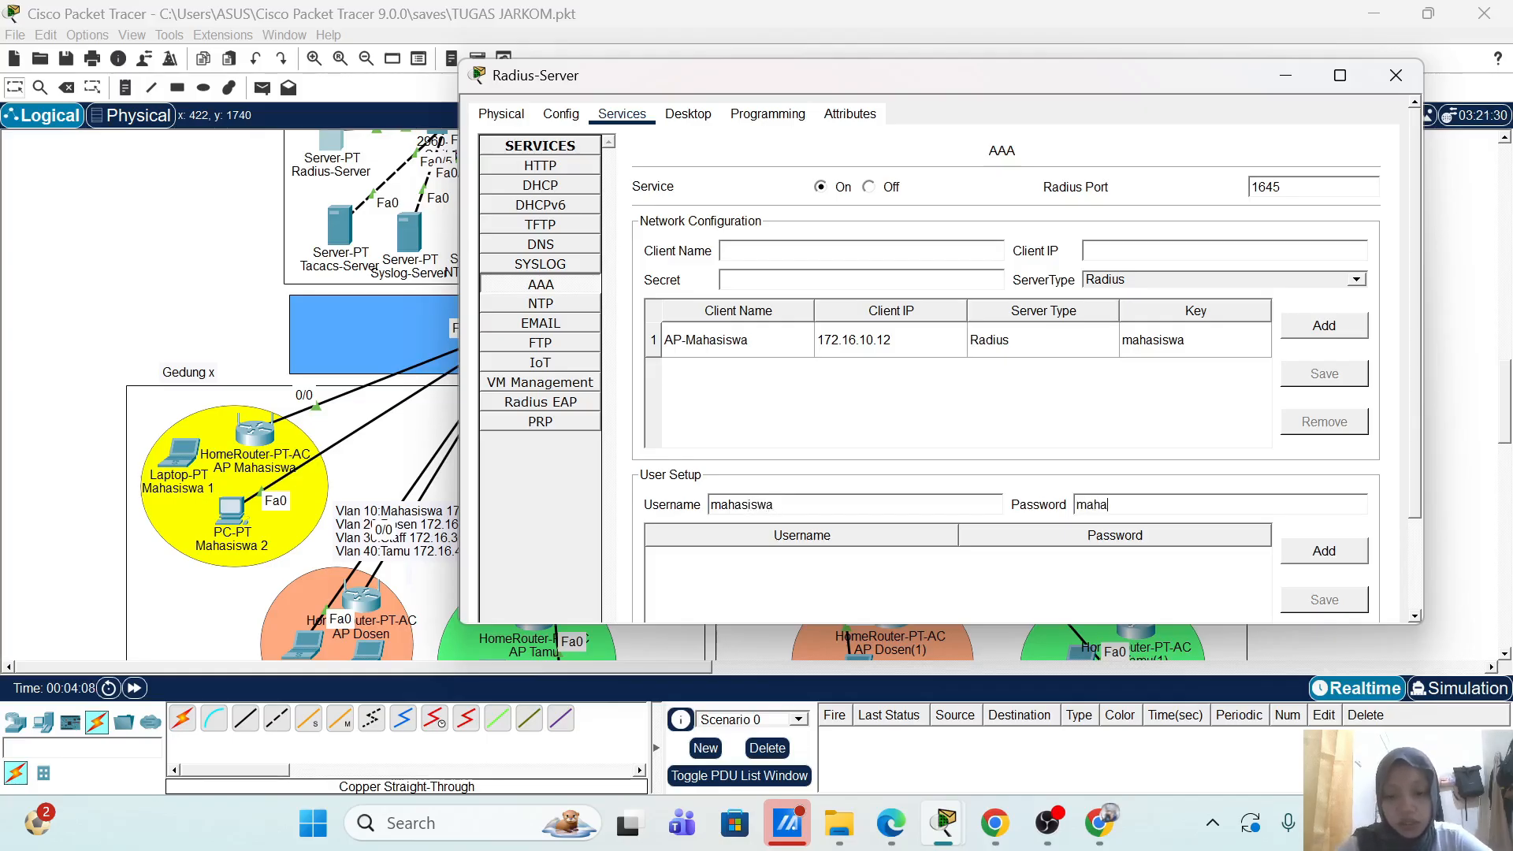
text(siswa)
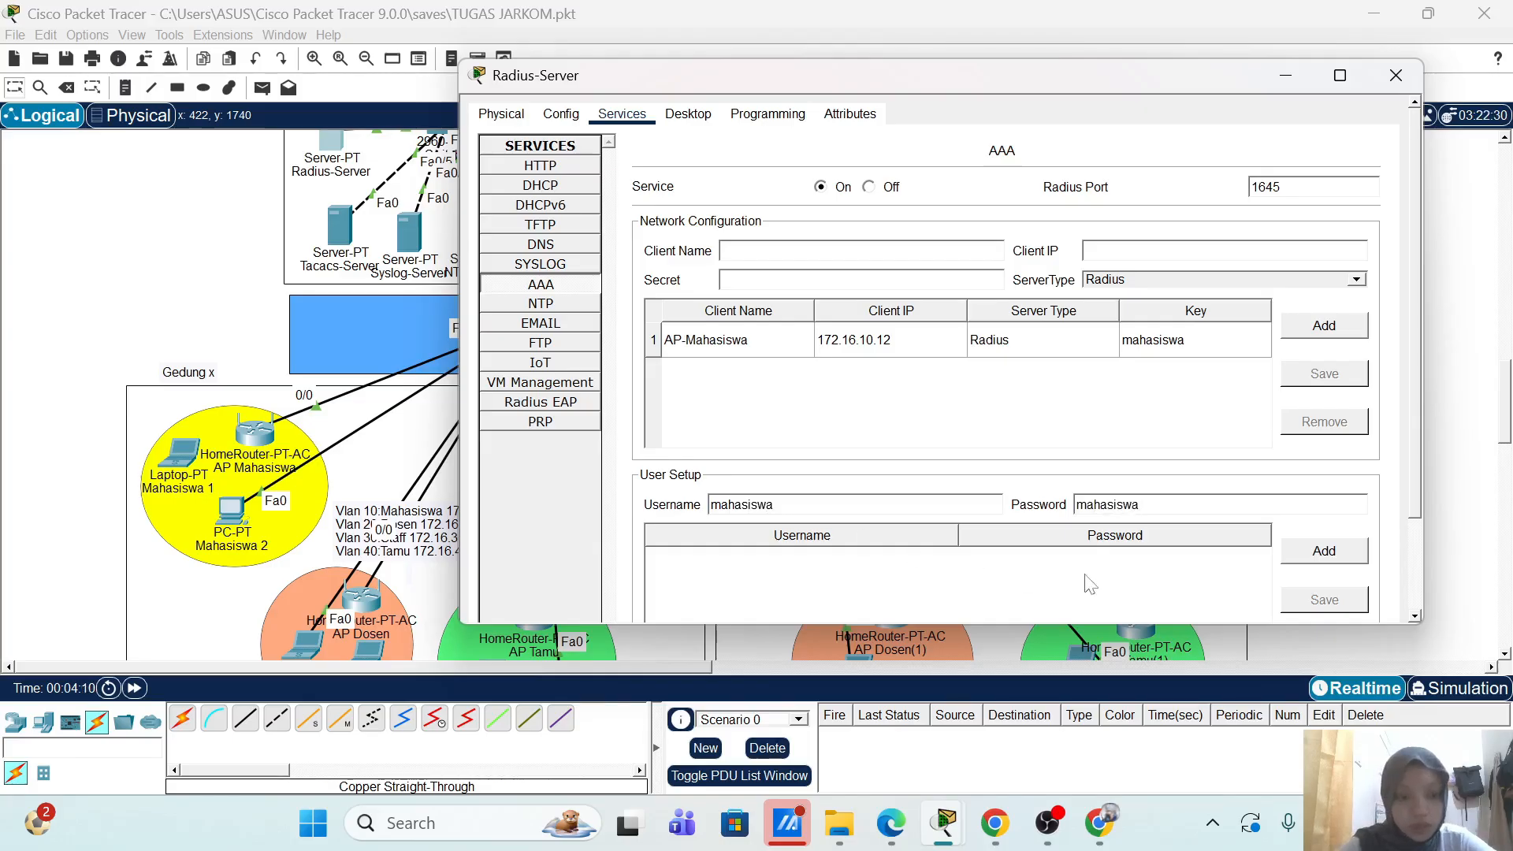
click(1324, 550)
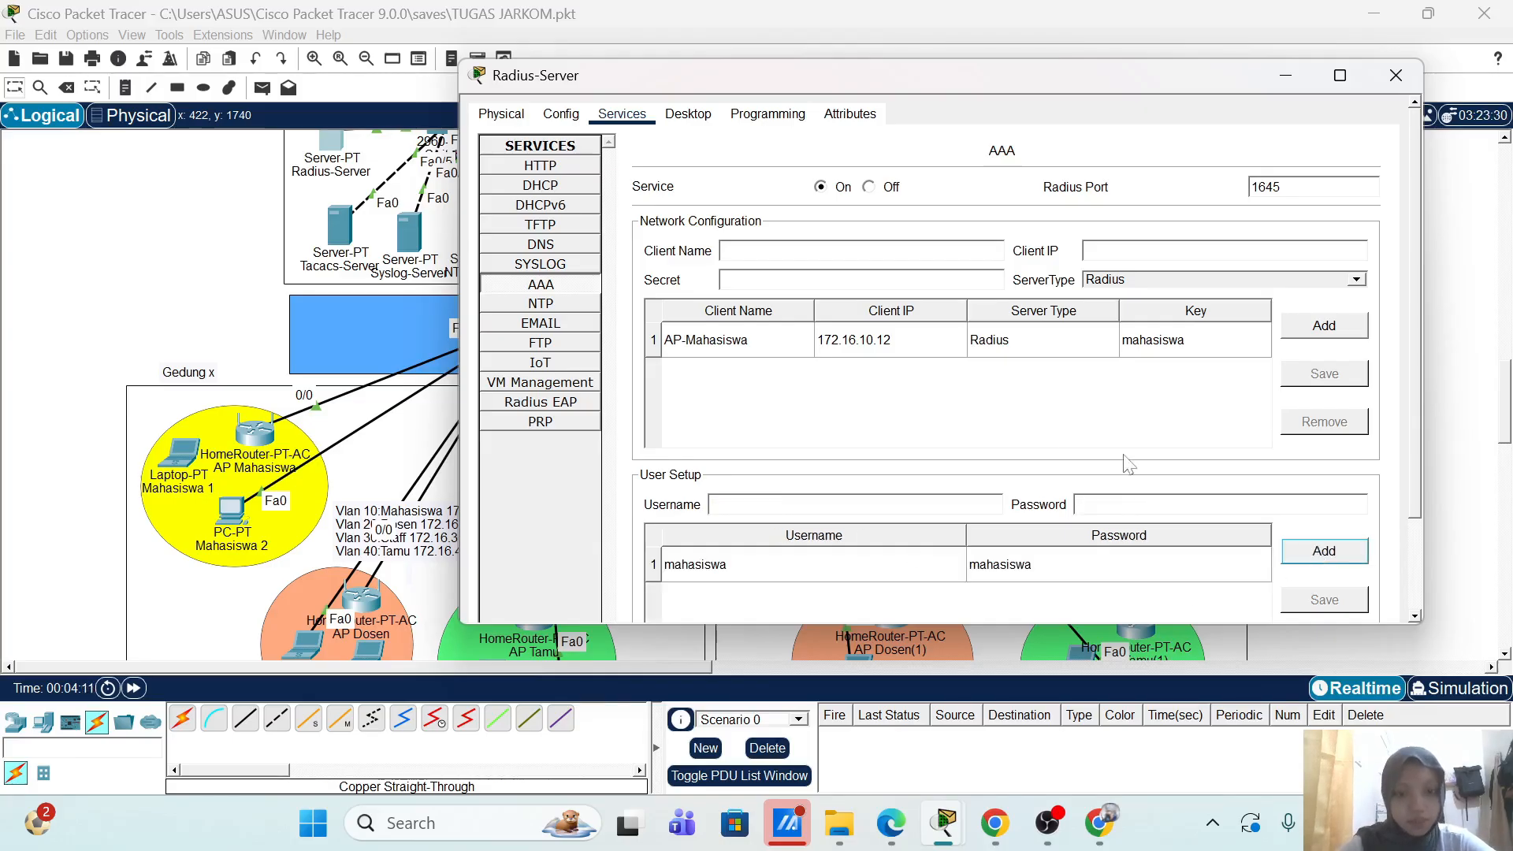
click(1396, 75)
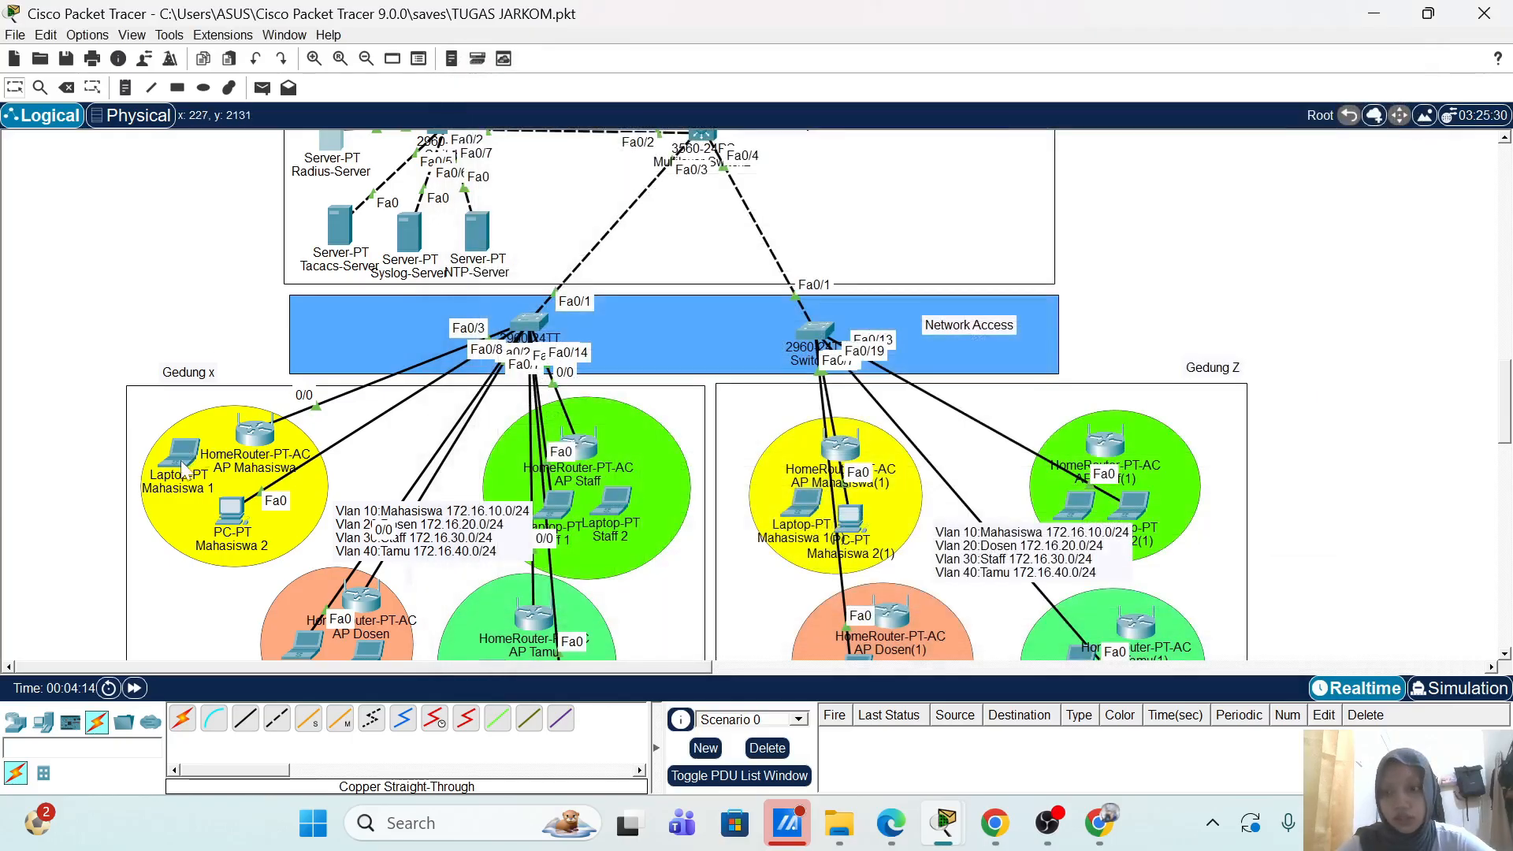
Step: Change AP Mahasiswa's router IP to 172.16.10.12 in its GUI setup page
click(256, 439)
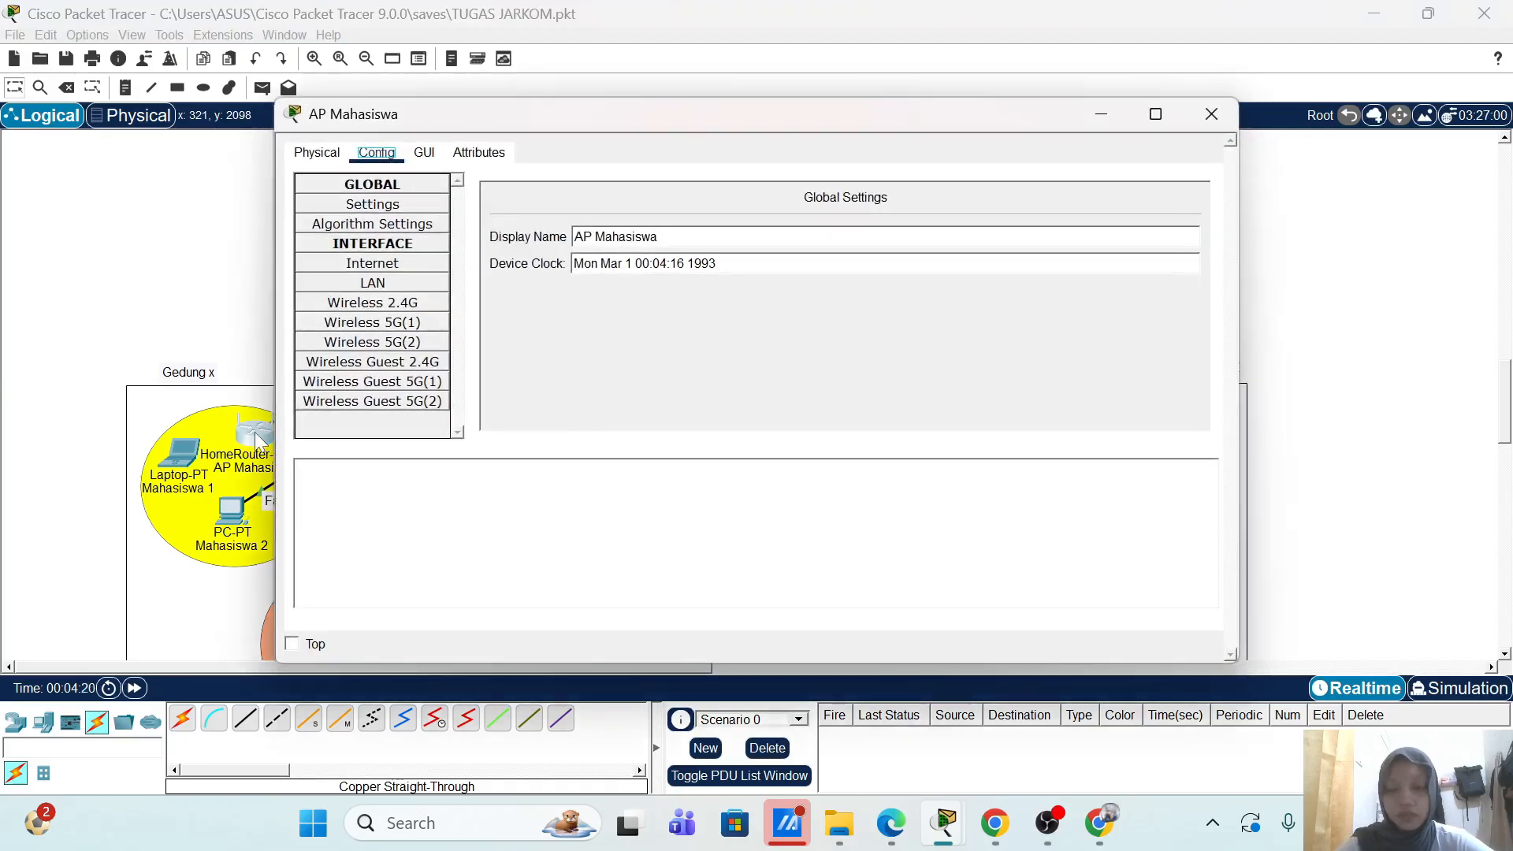
click(424, 155)
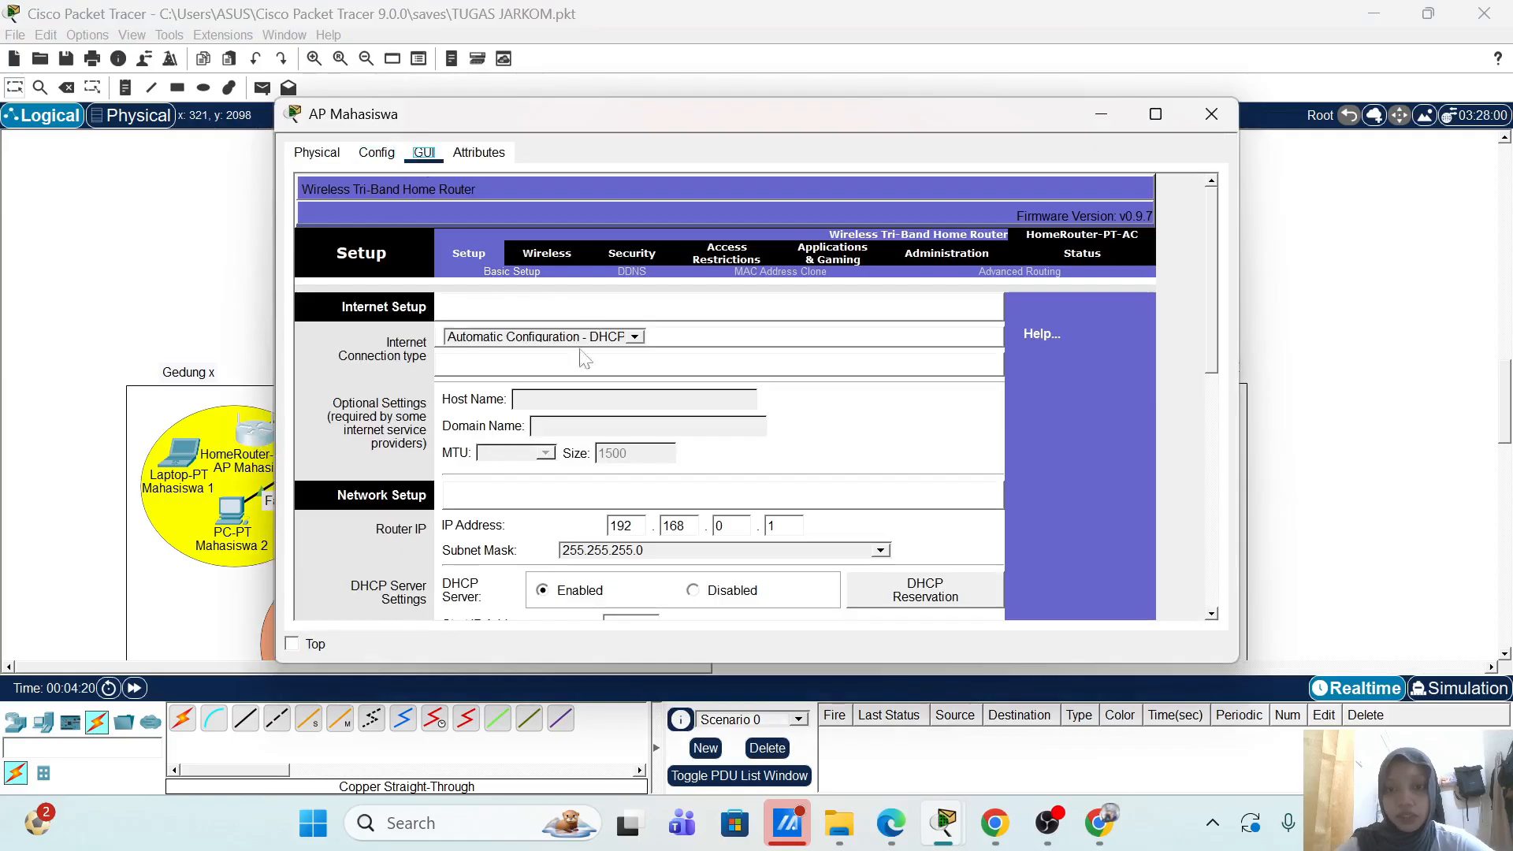
scroll(575, 498, down, 1)
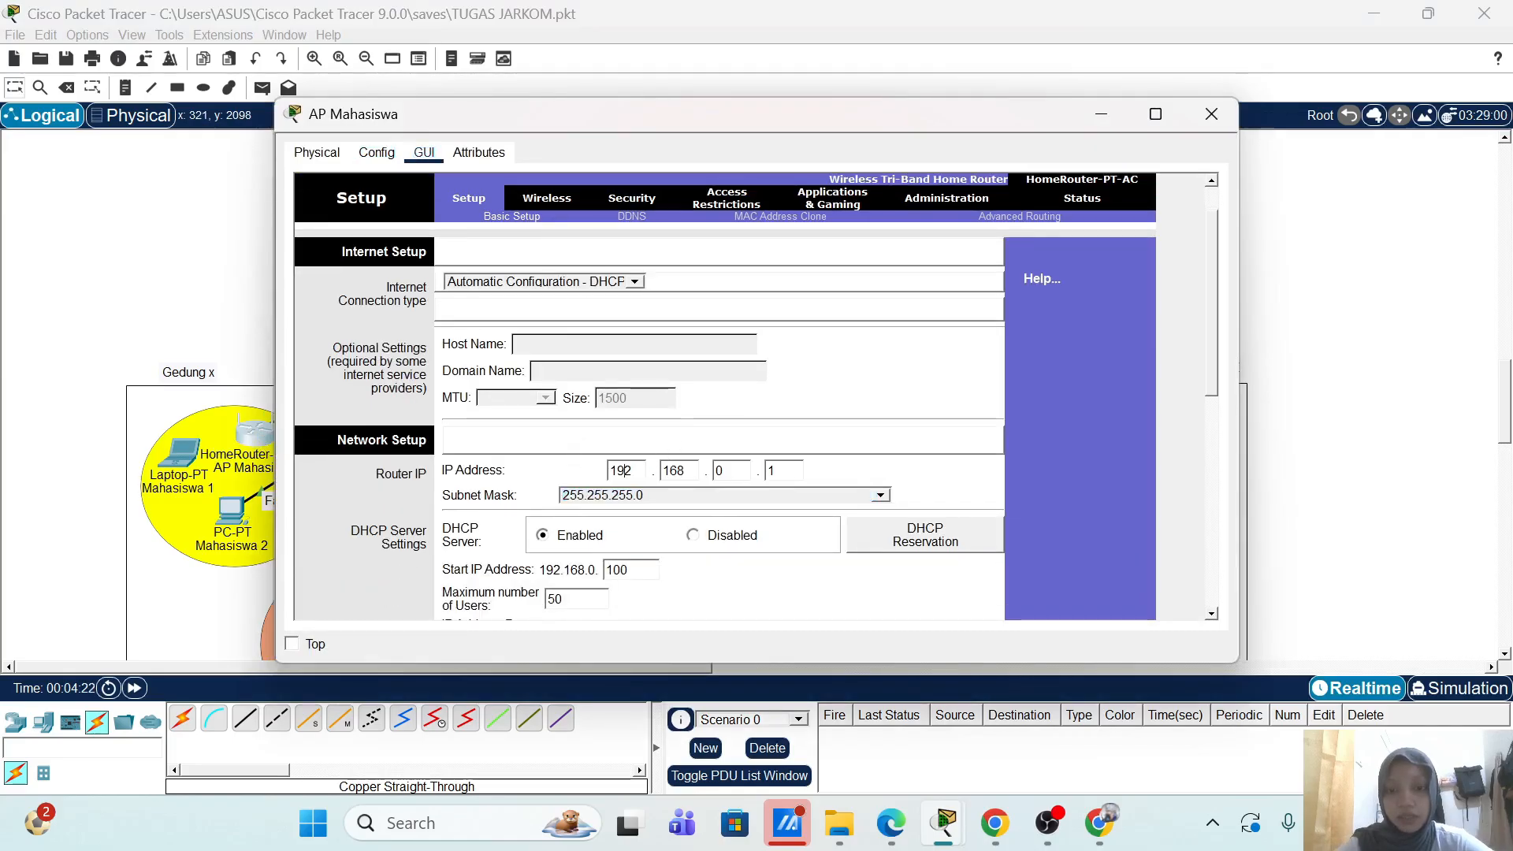
click(621, 471)
key(BackSpace)
text(7)
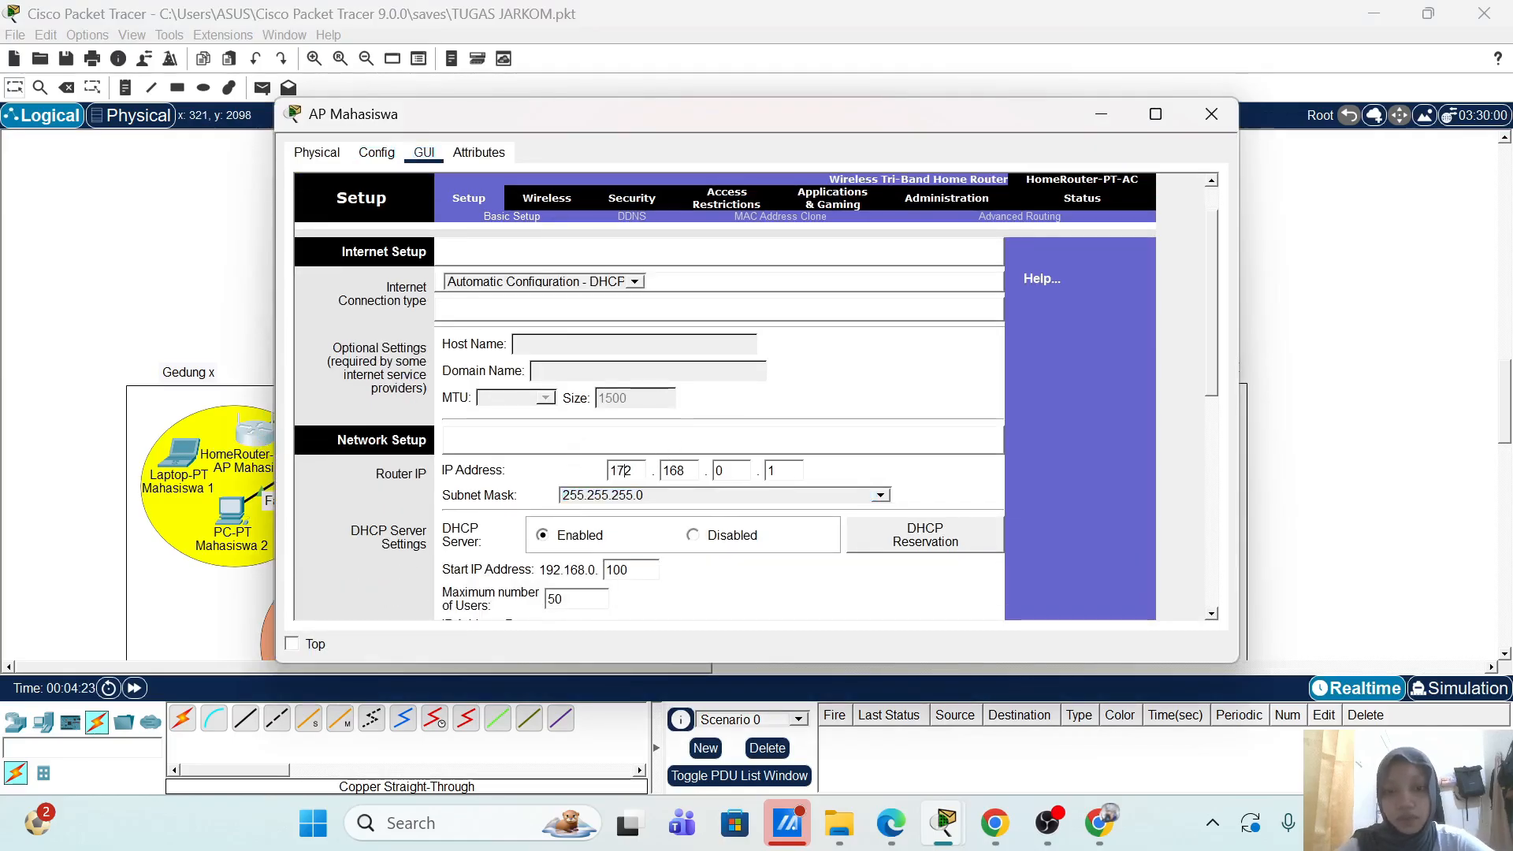
click(685, 471)
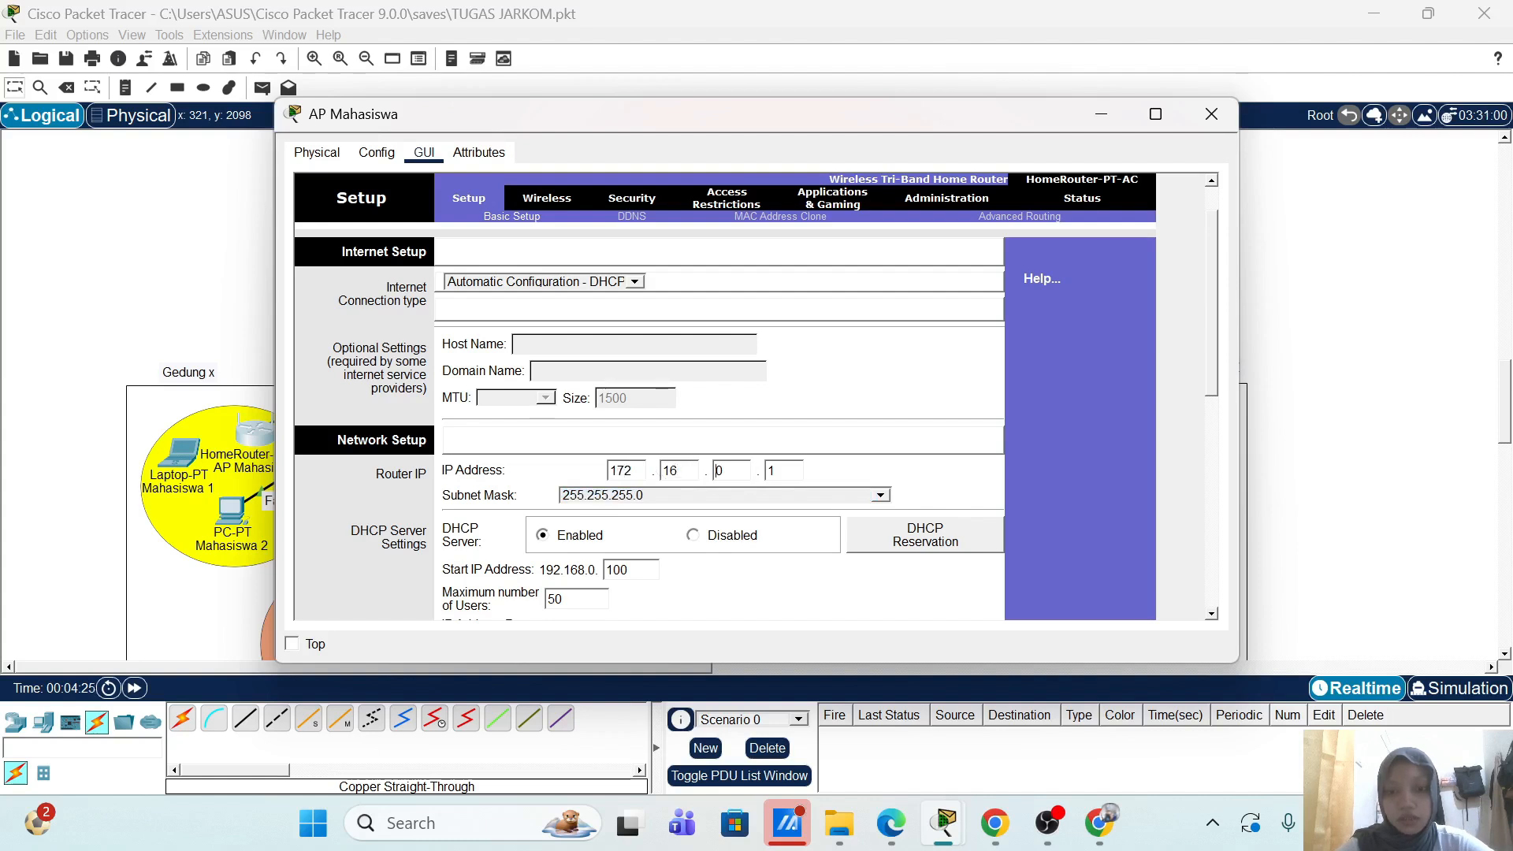
text(1)
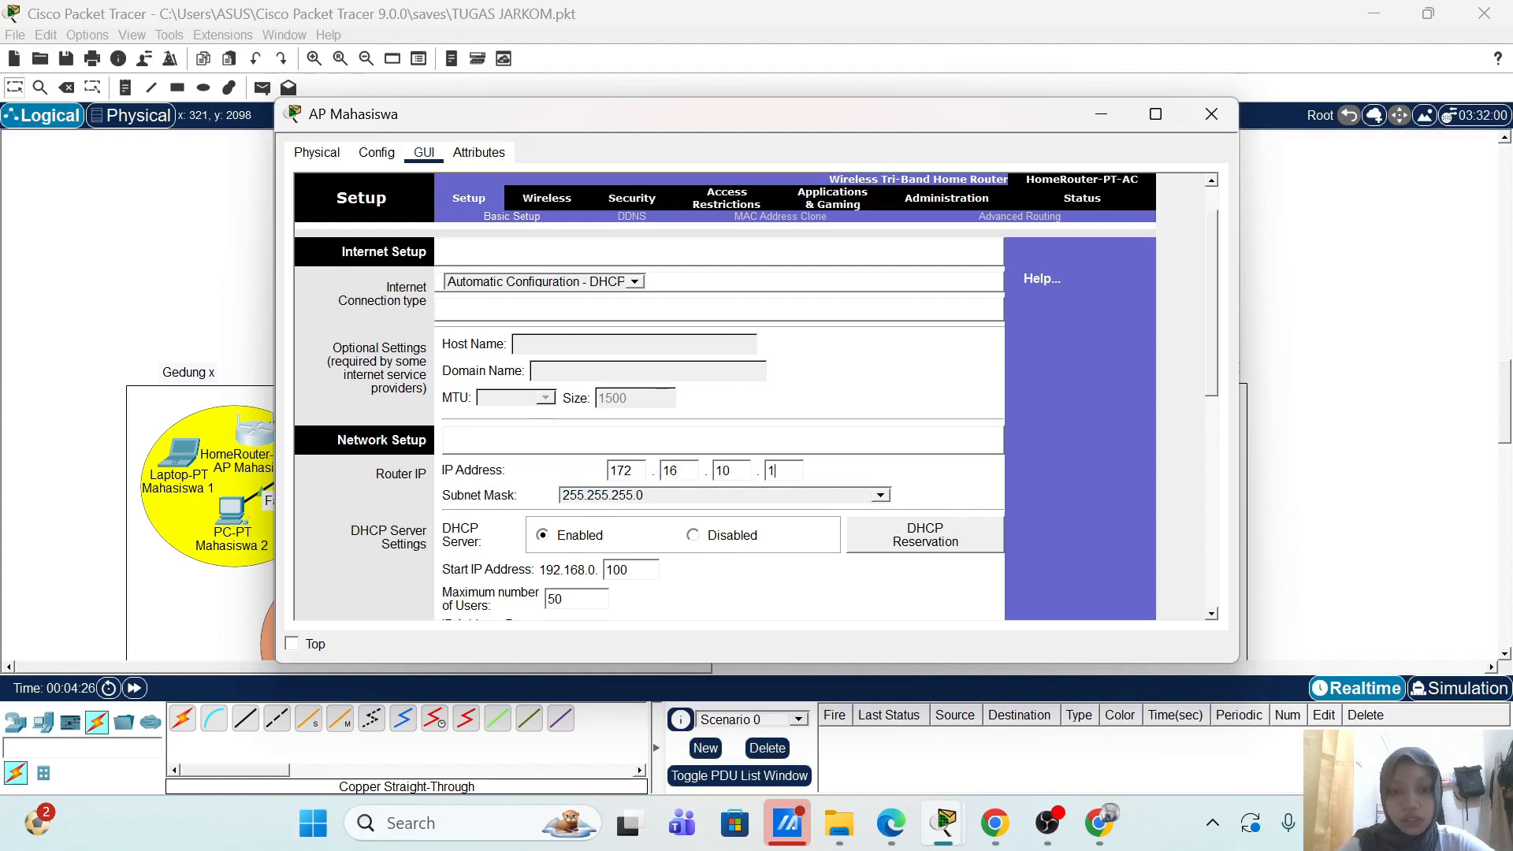
scroll(886, 459, down, 2)
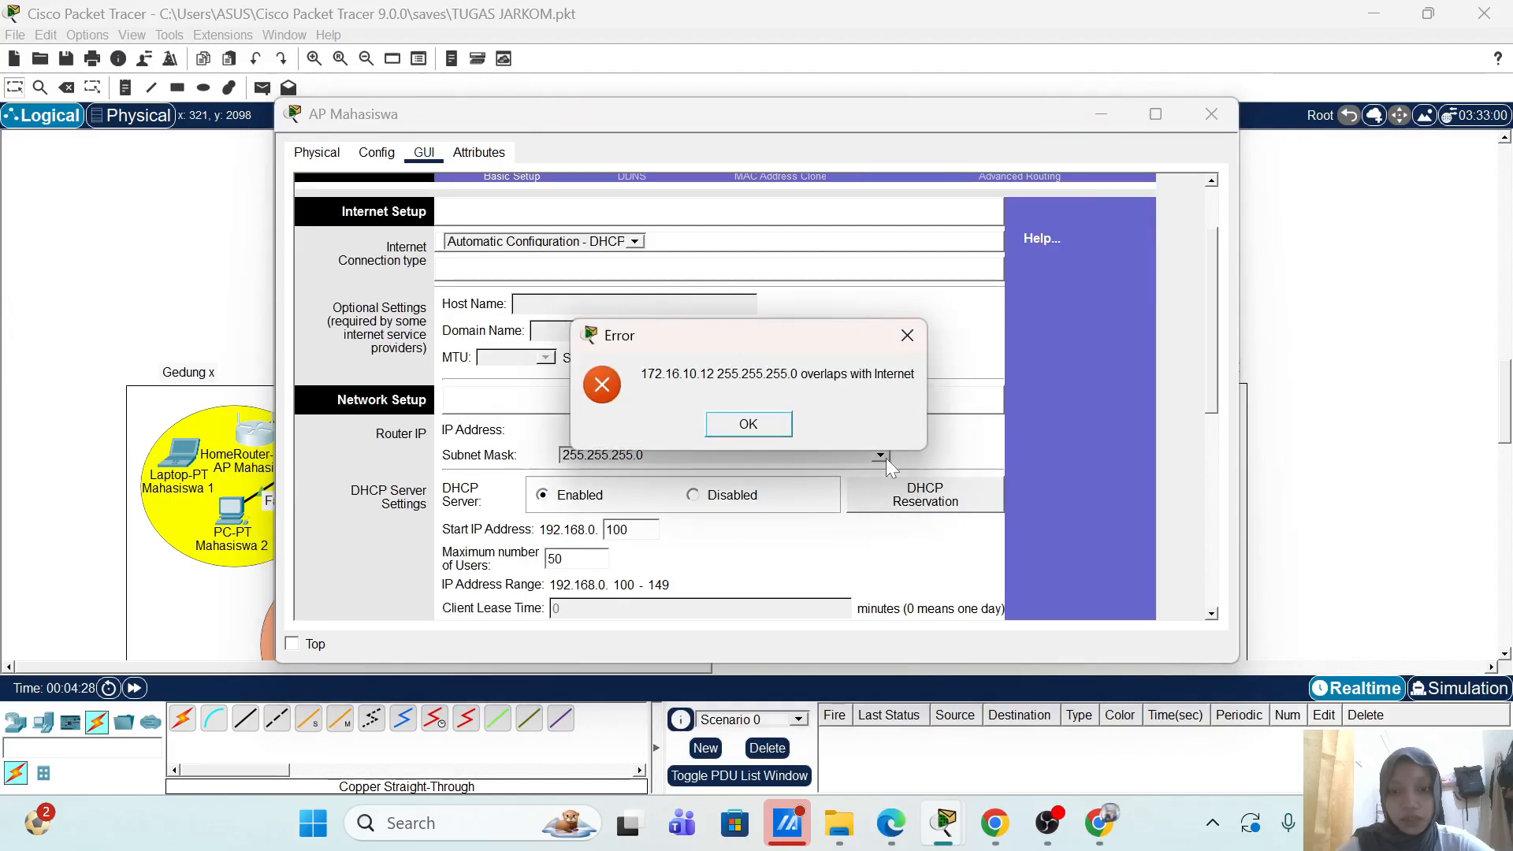
click(780, 429)
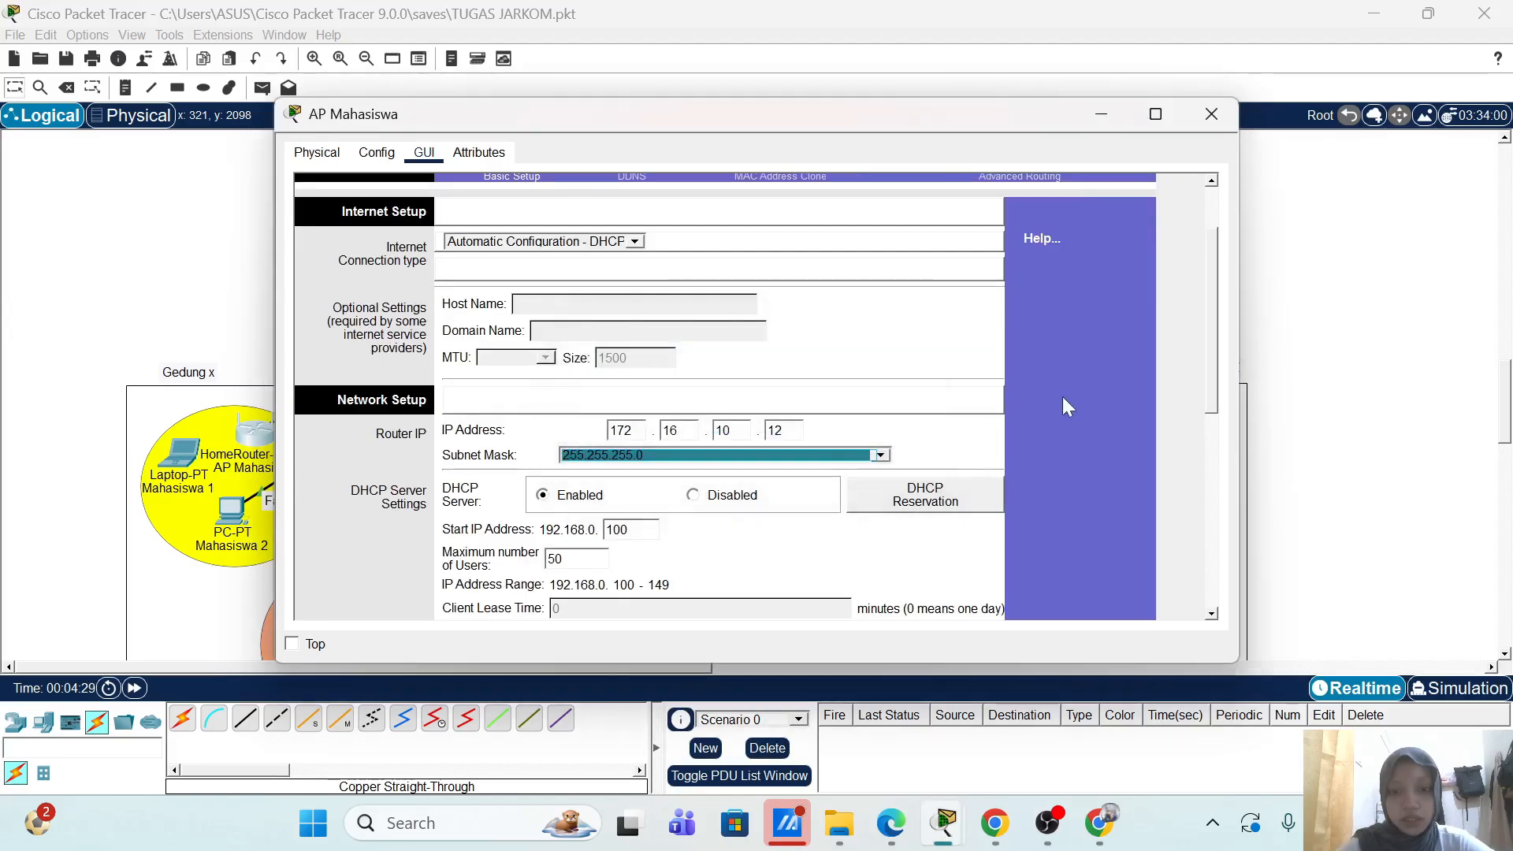
Step: Save the basic setup with DHCP pool 172.16.10.100–149 and return to the page top
scroll(1068, 398, down, 5)
scroll(1068, 397, down, 3)
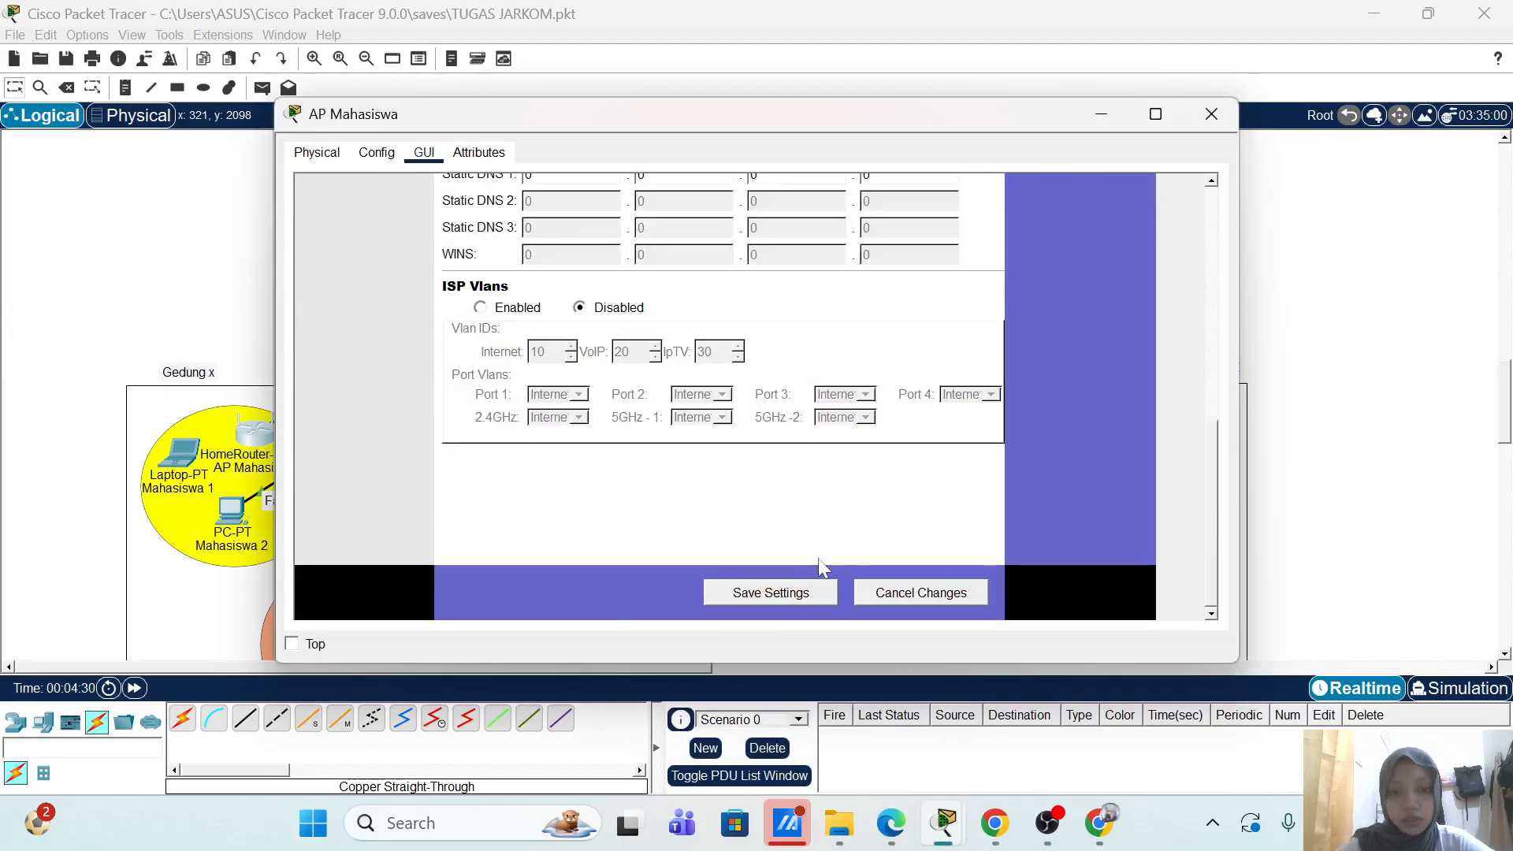
click(790, 597)
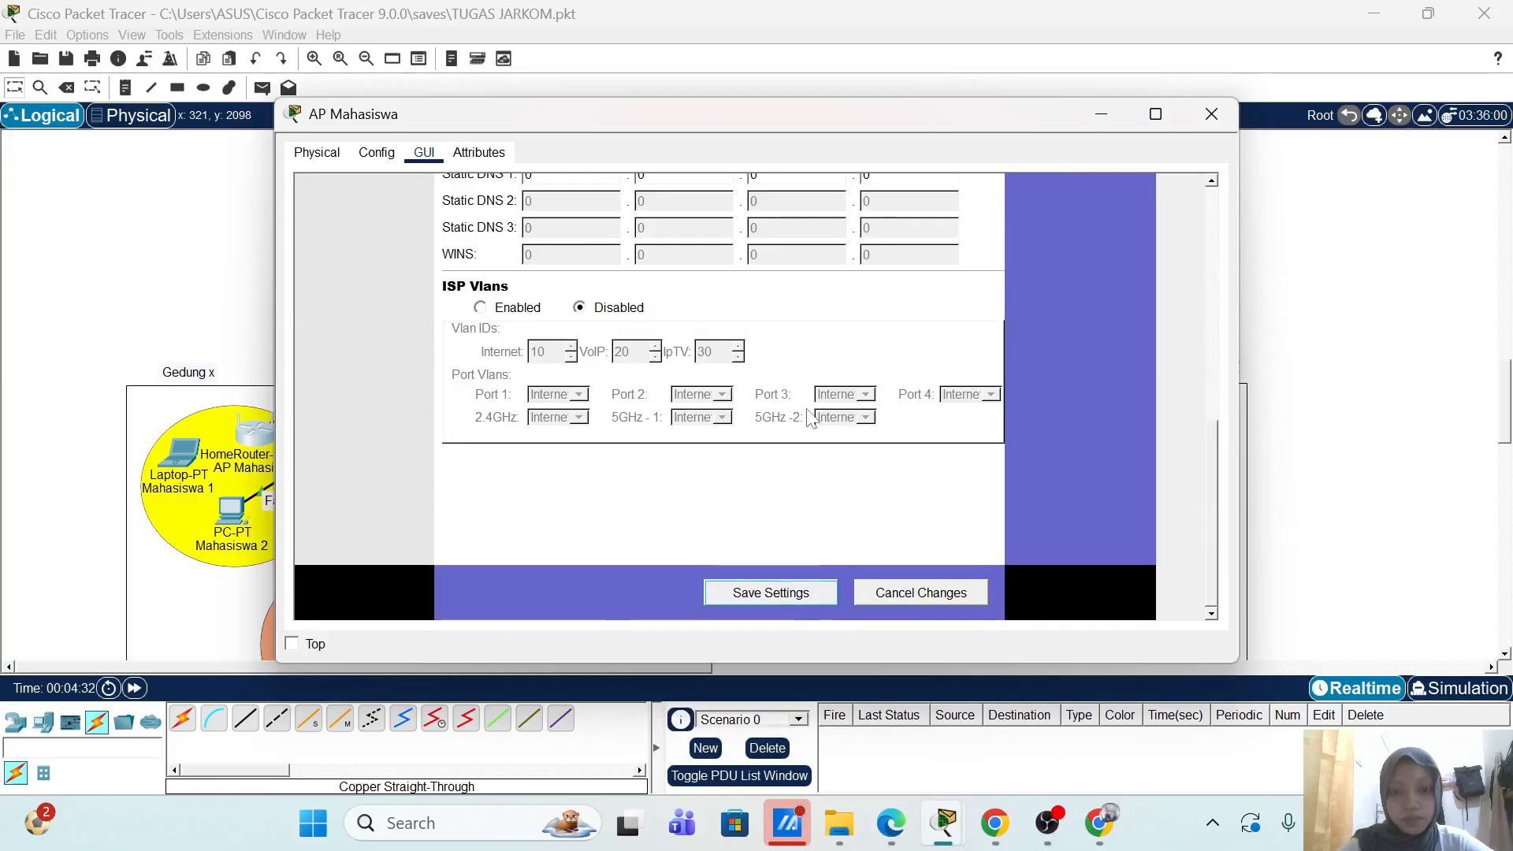
scroll(813, 418, up, 5)
scroll(650, 316, up, 4)
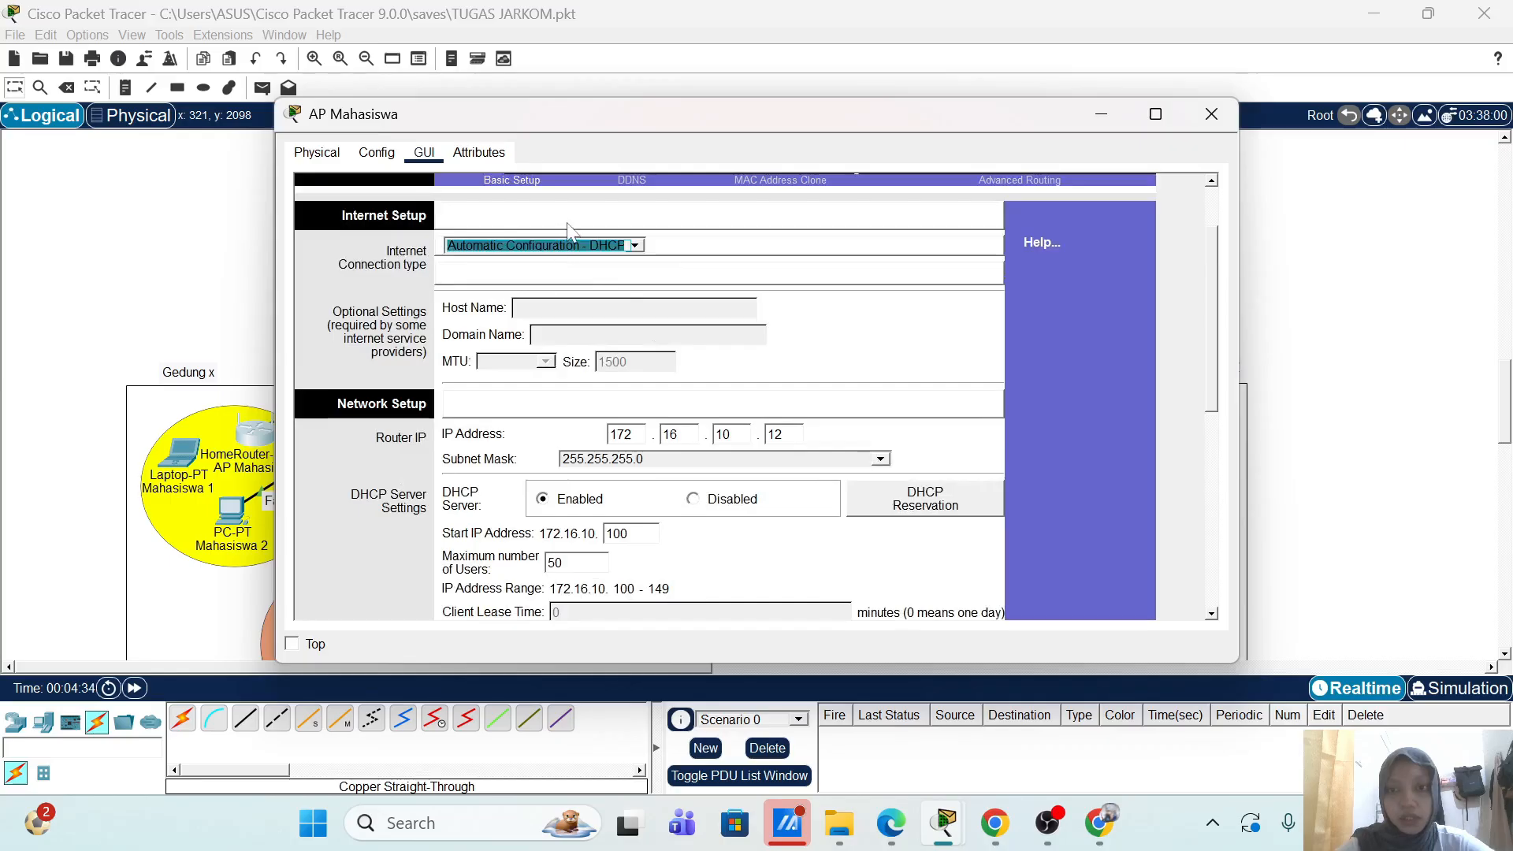
scroll(564, 174, up, 2)
Step: Set 2.4 GHz SSID AP-Mahasiswa on channel 6, disable both 5 GHz SSID broadcasts, and save
click(543, 249)
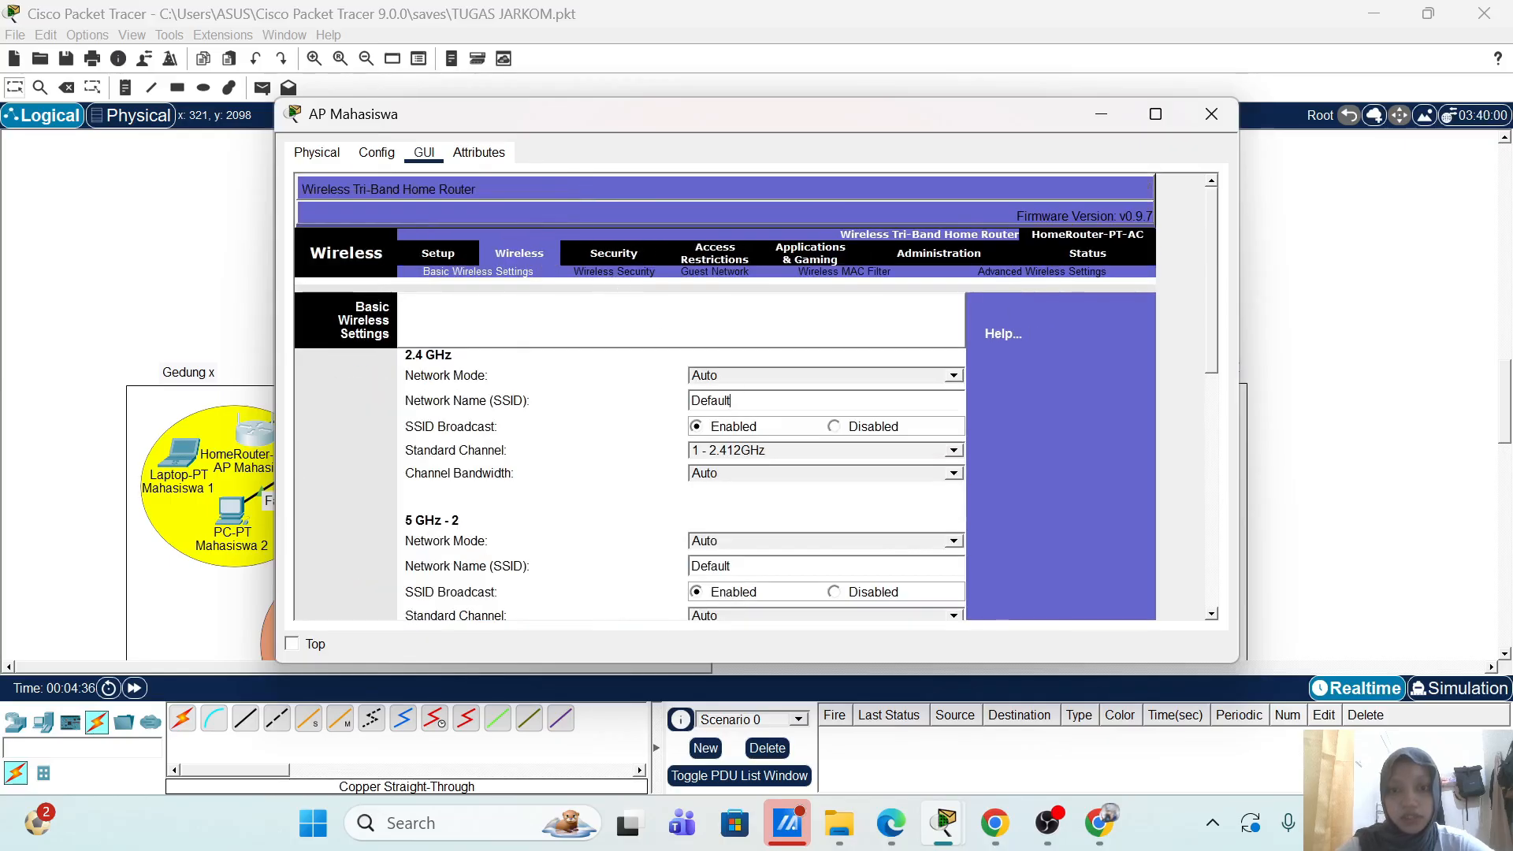
key(ctrl+a)
text(AP)
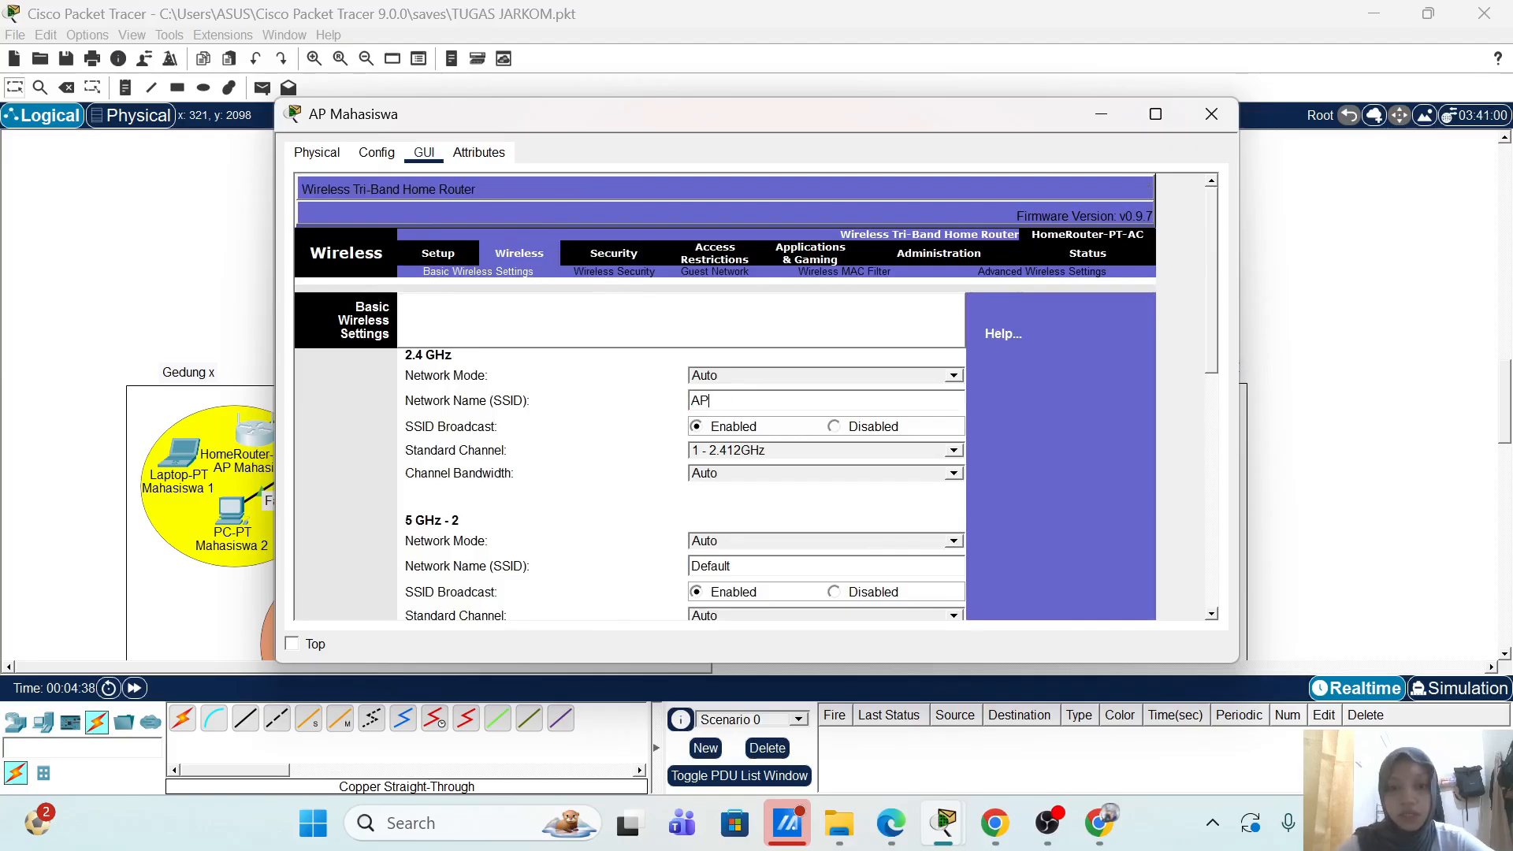
text(-Mahasiswa)
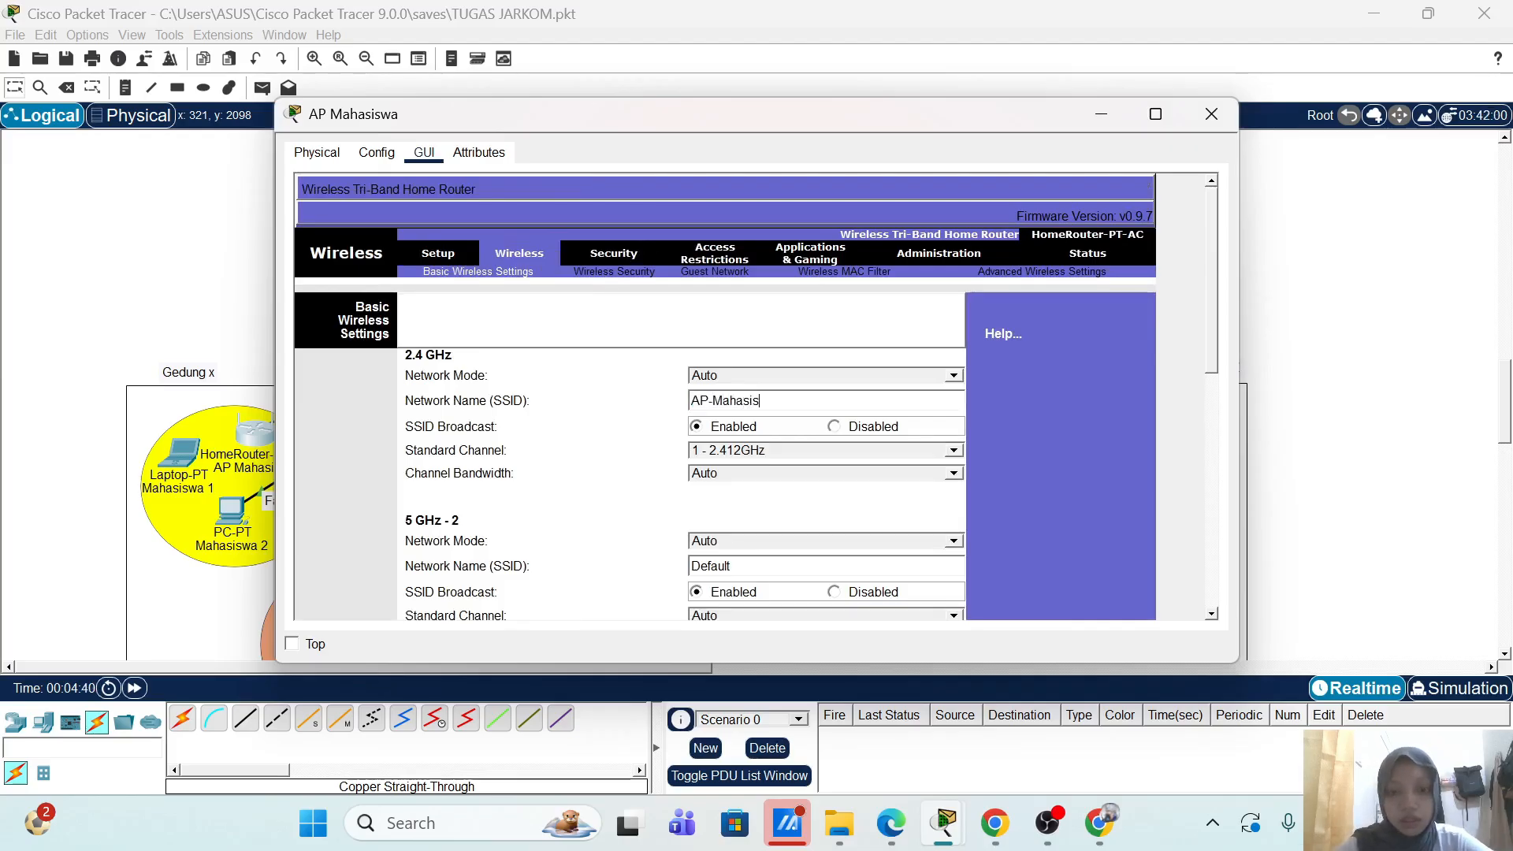
click(789, 453)
click(751, 534)
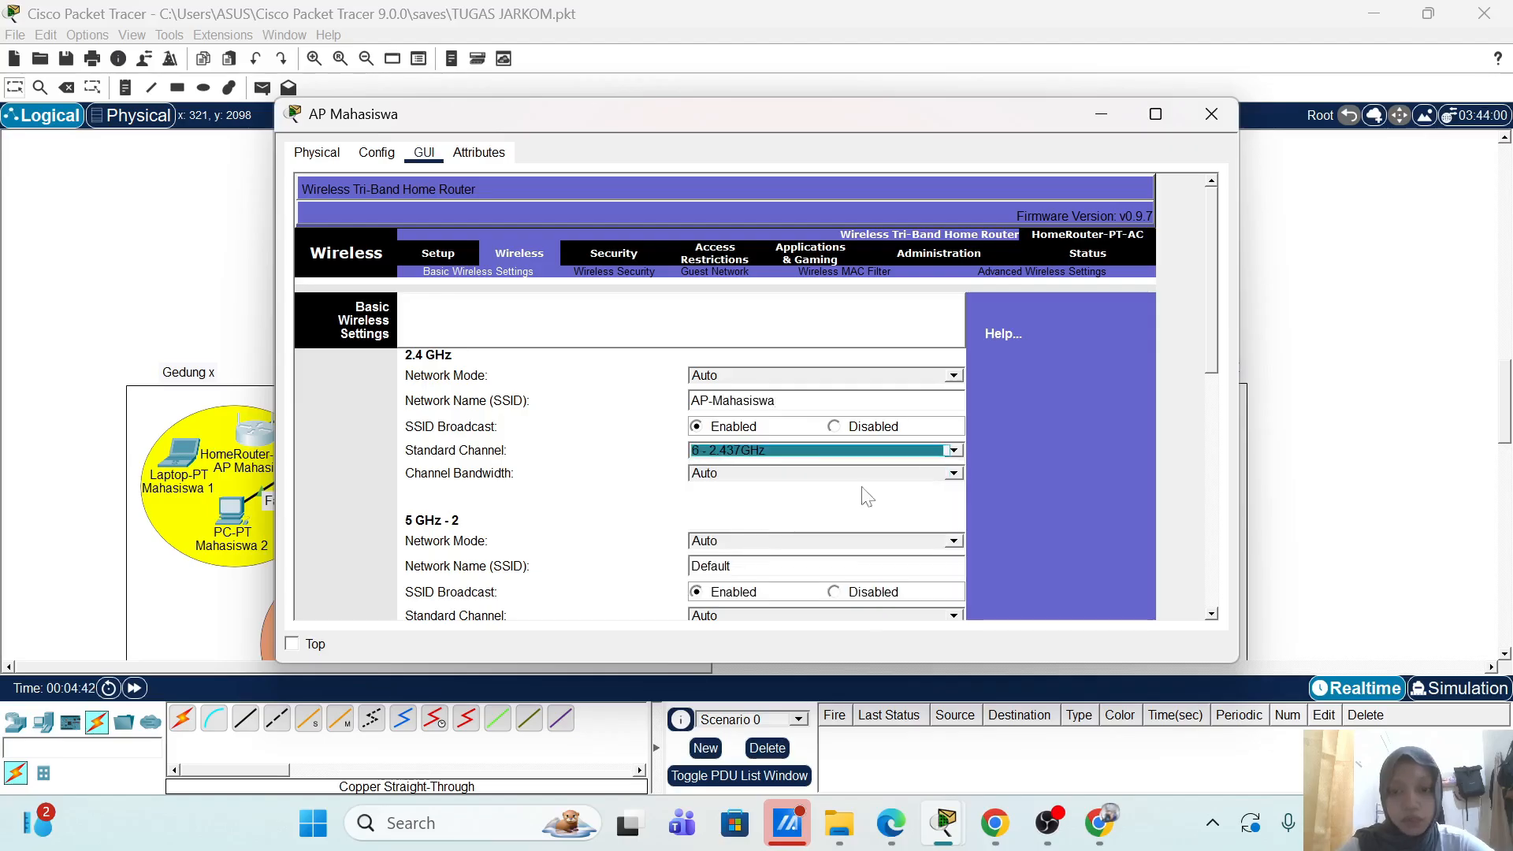
scroll(991, 445, down, 3)
click(864, 387)
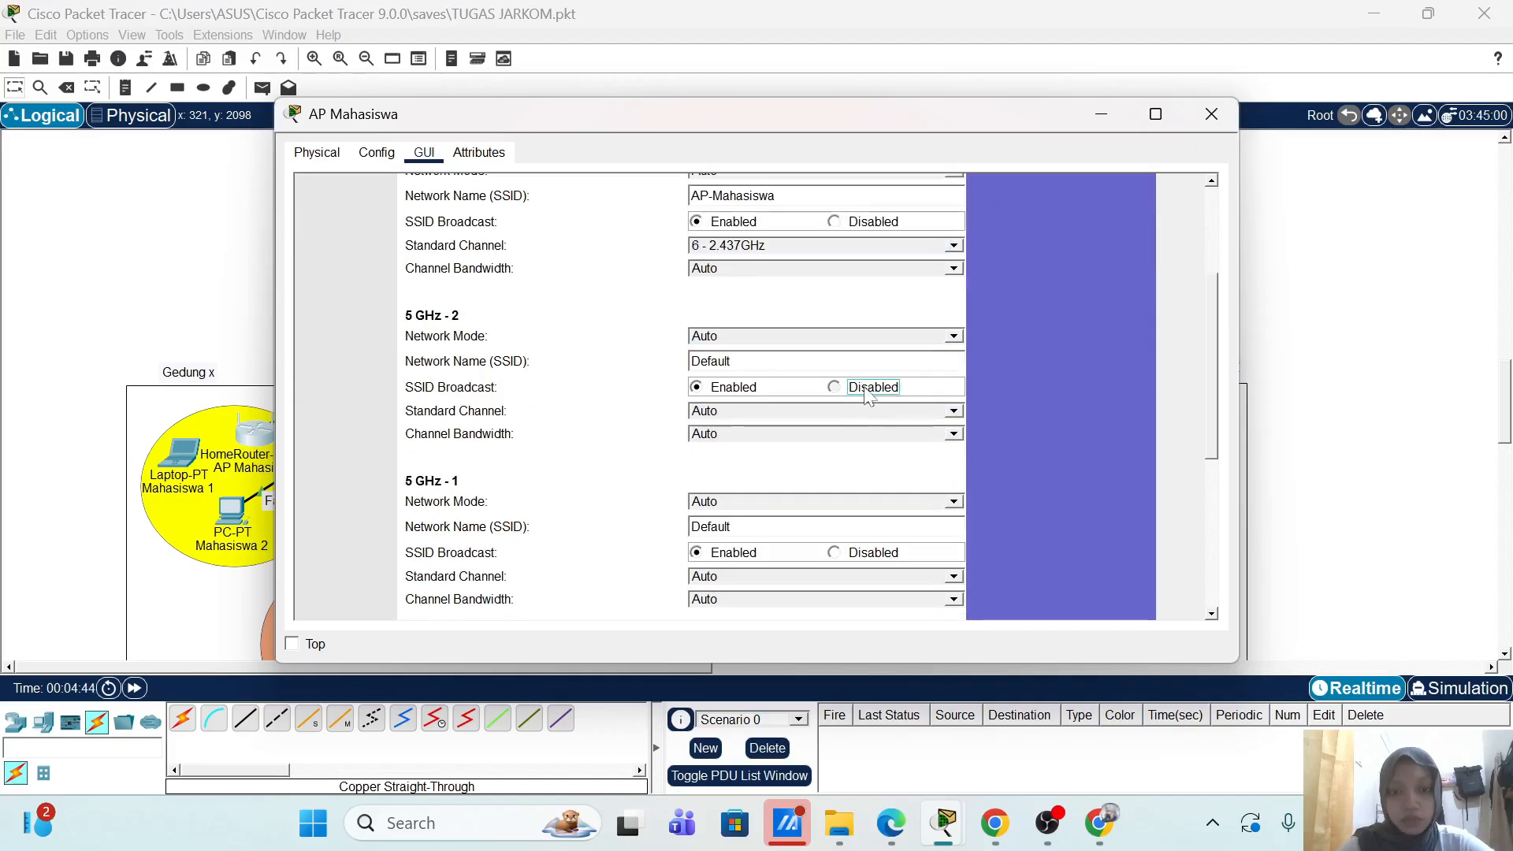
click(850, 554)
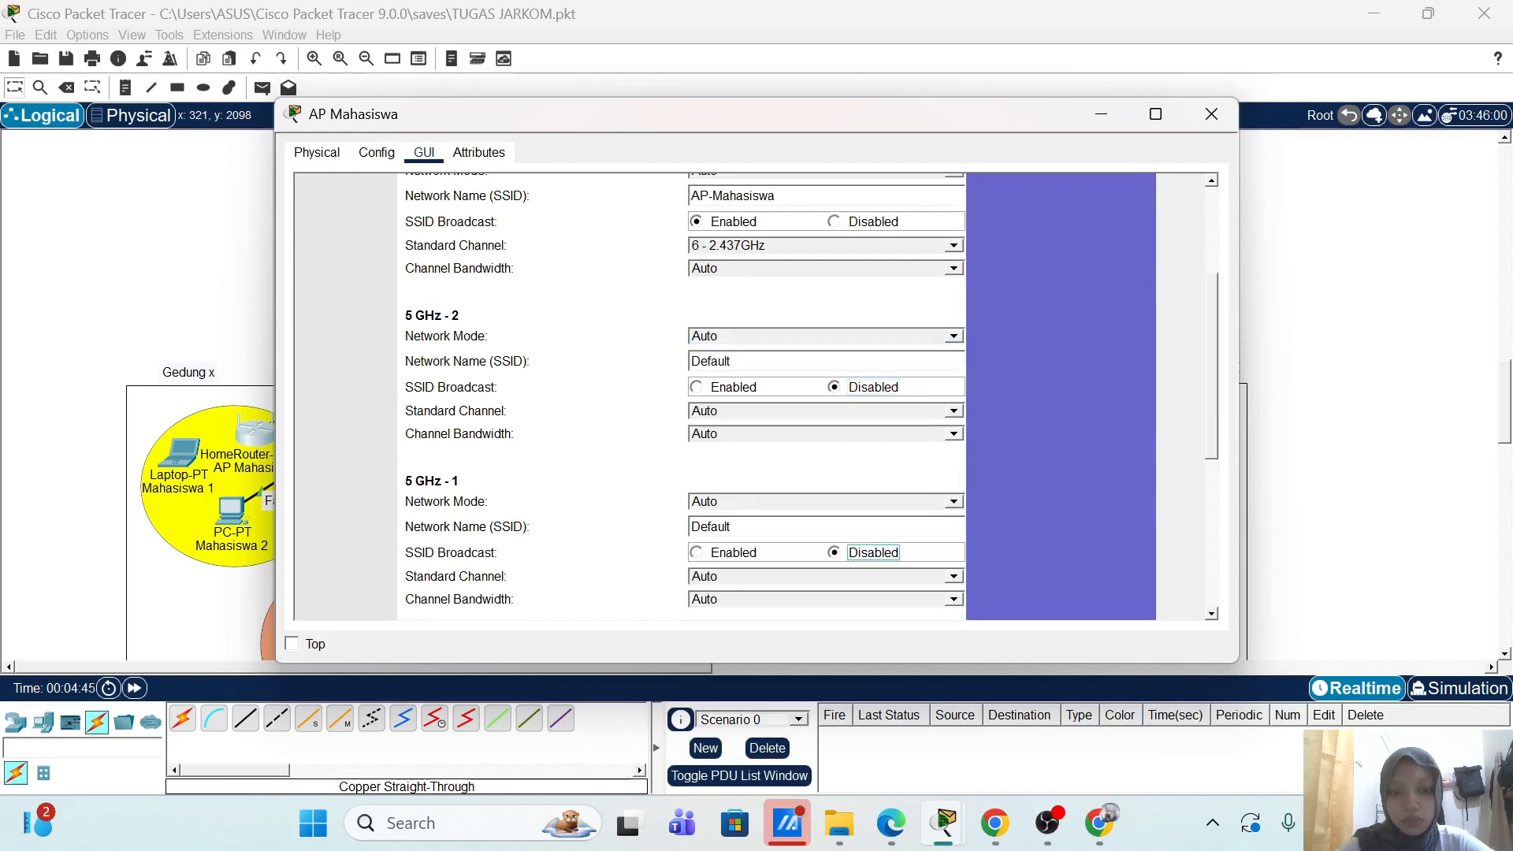
scroll(1004, 523, down, 5)
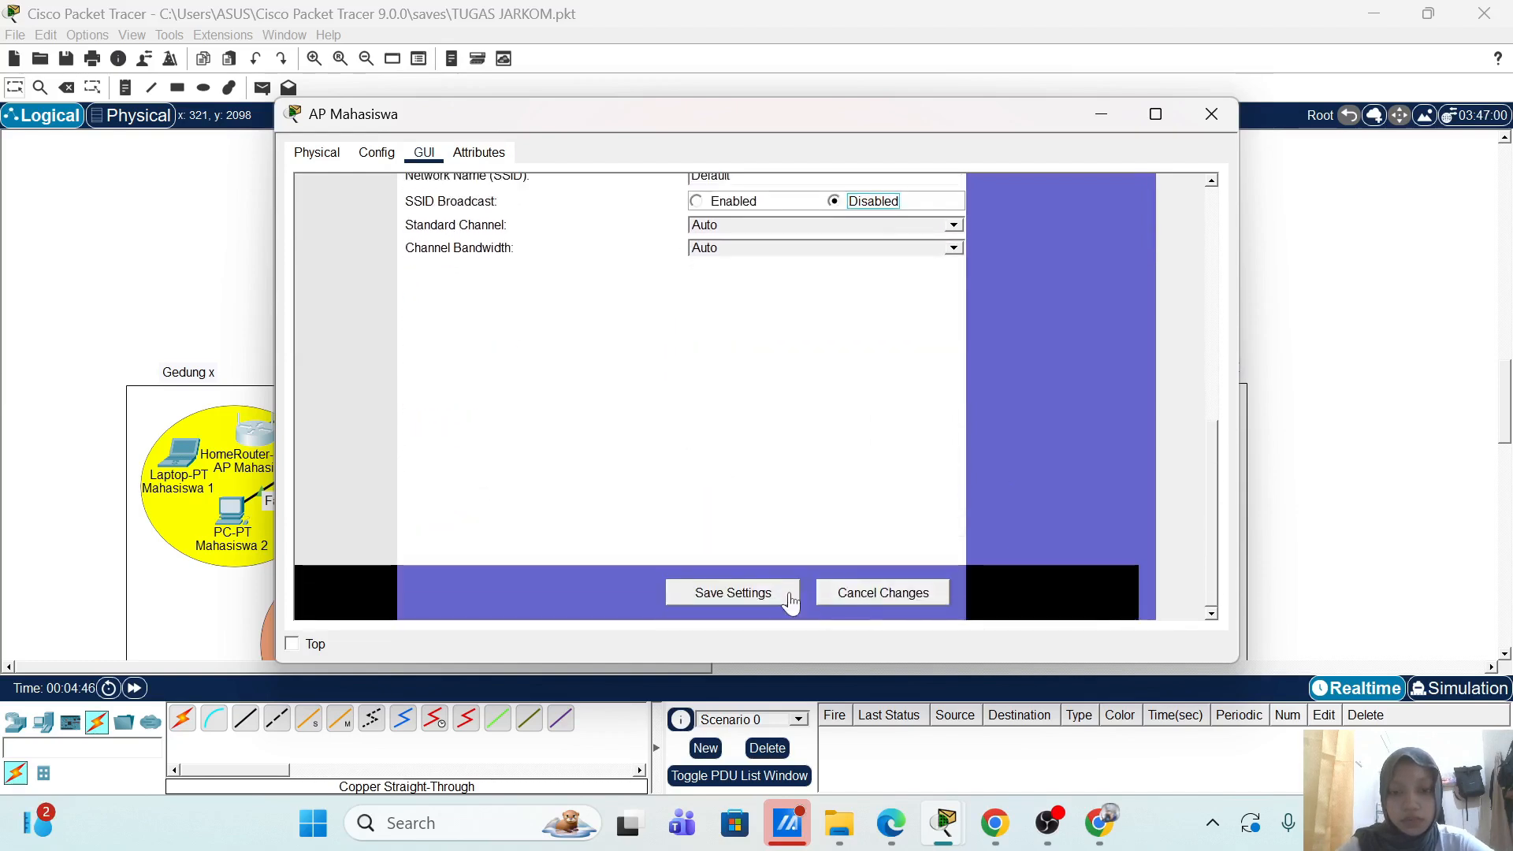
click(791, 602)
scroll(1042, 408, up, 8)
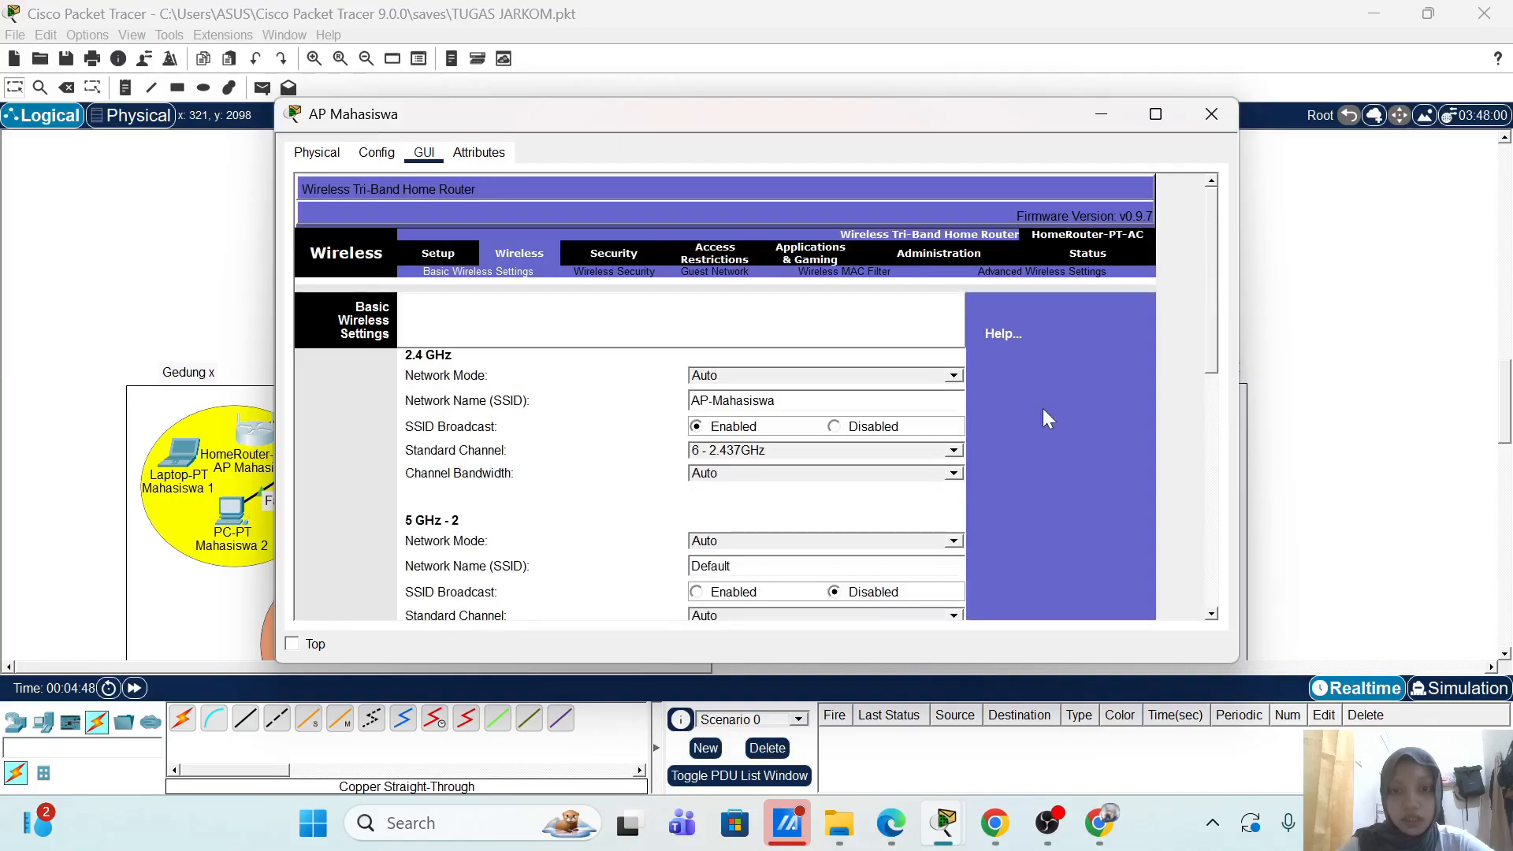
Step: Set 2.4 GHz security to WPA2 Enterprise with RADIUS server 20.20.1.20
click(636, 275)
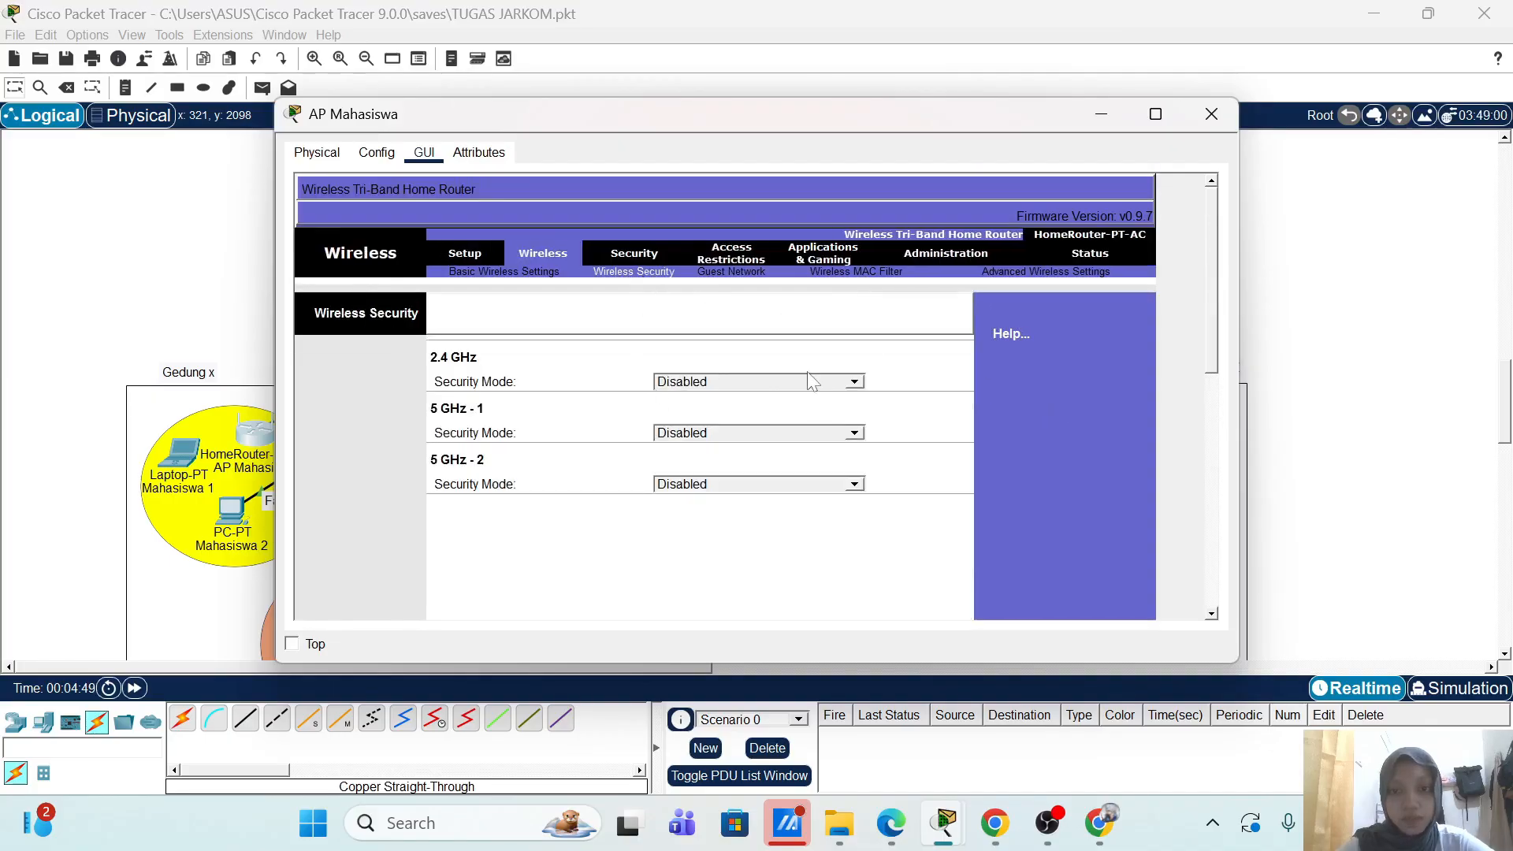
click(854, 382)
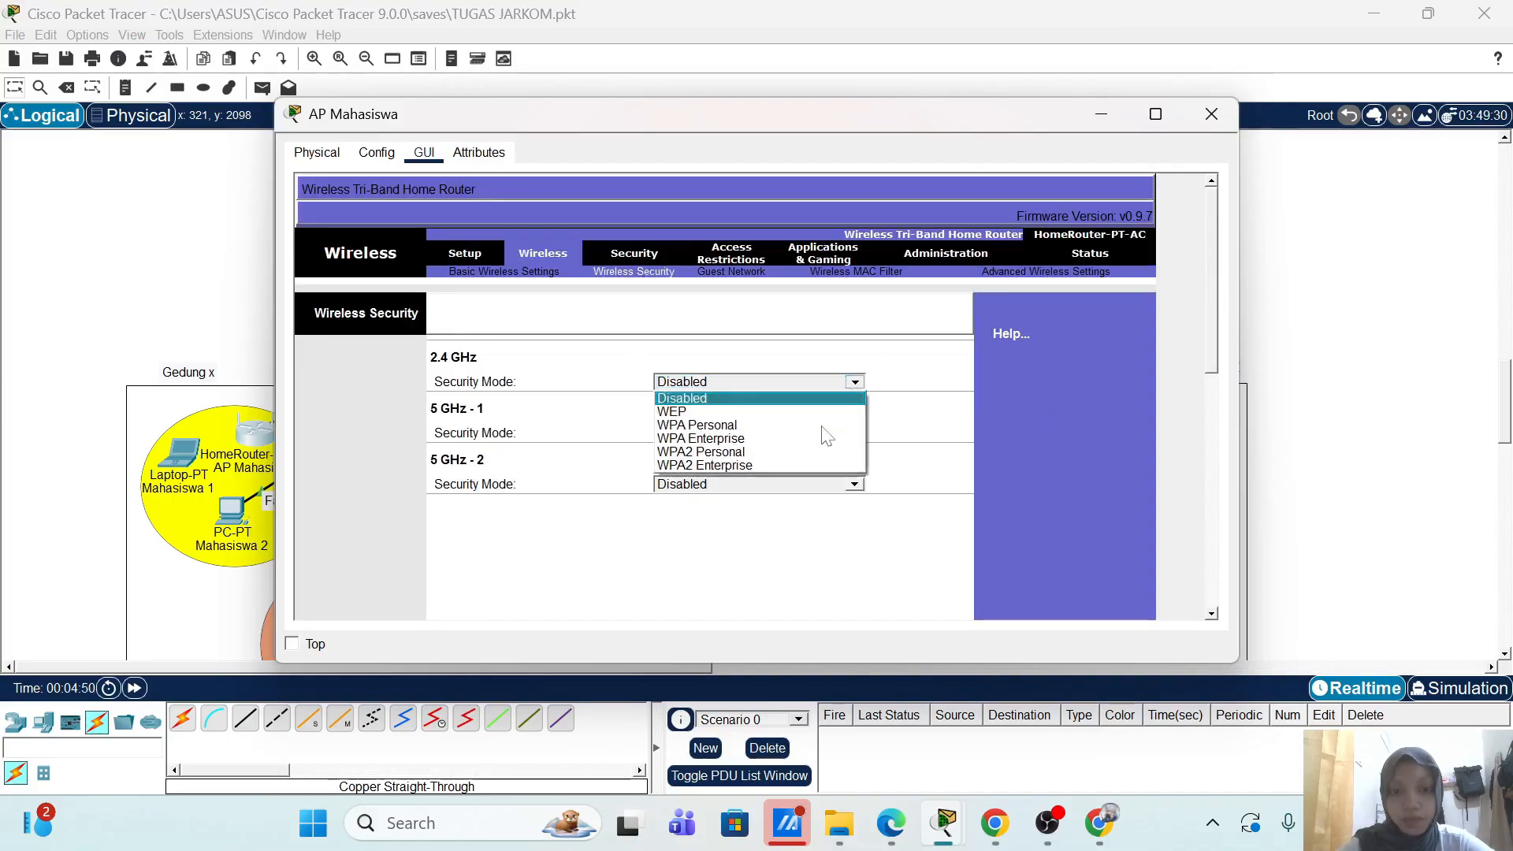
click(780, 465)
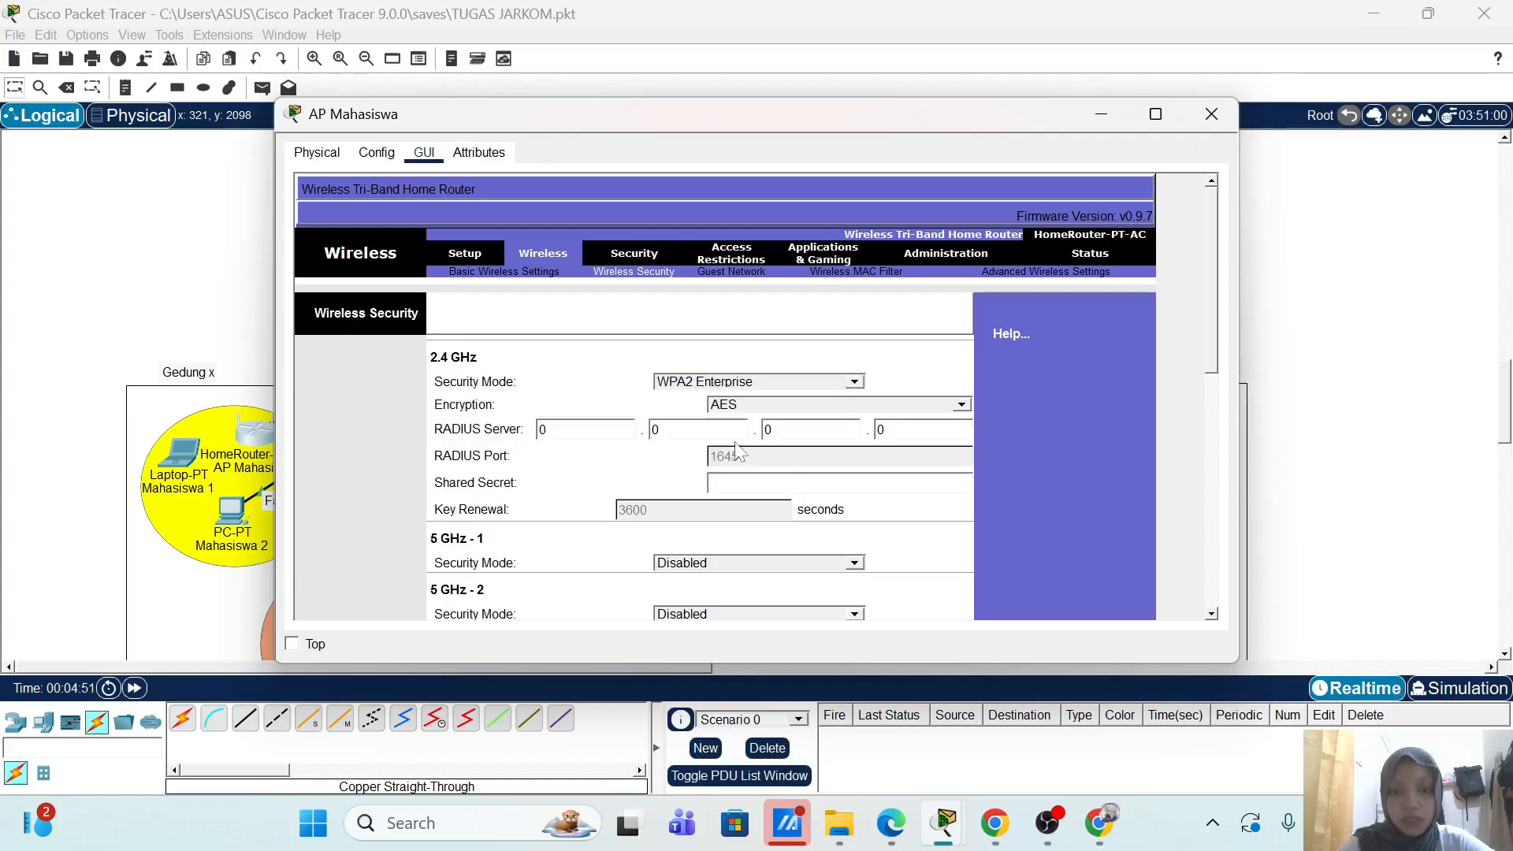
key(BackSpace)
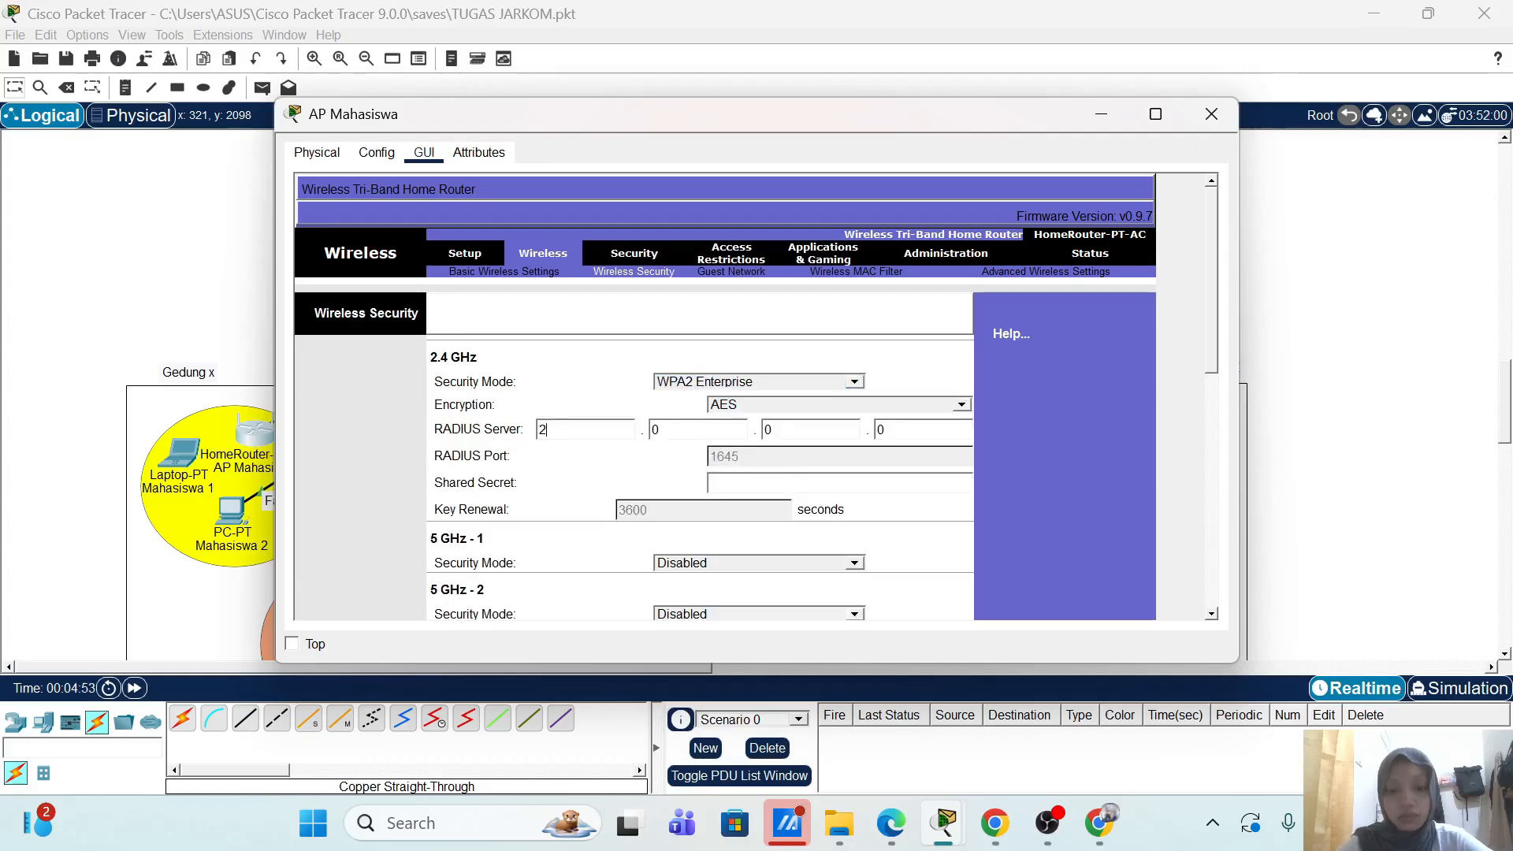
text(20)
key(Tab)
text(20)
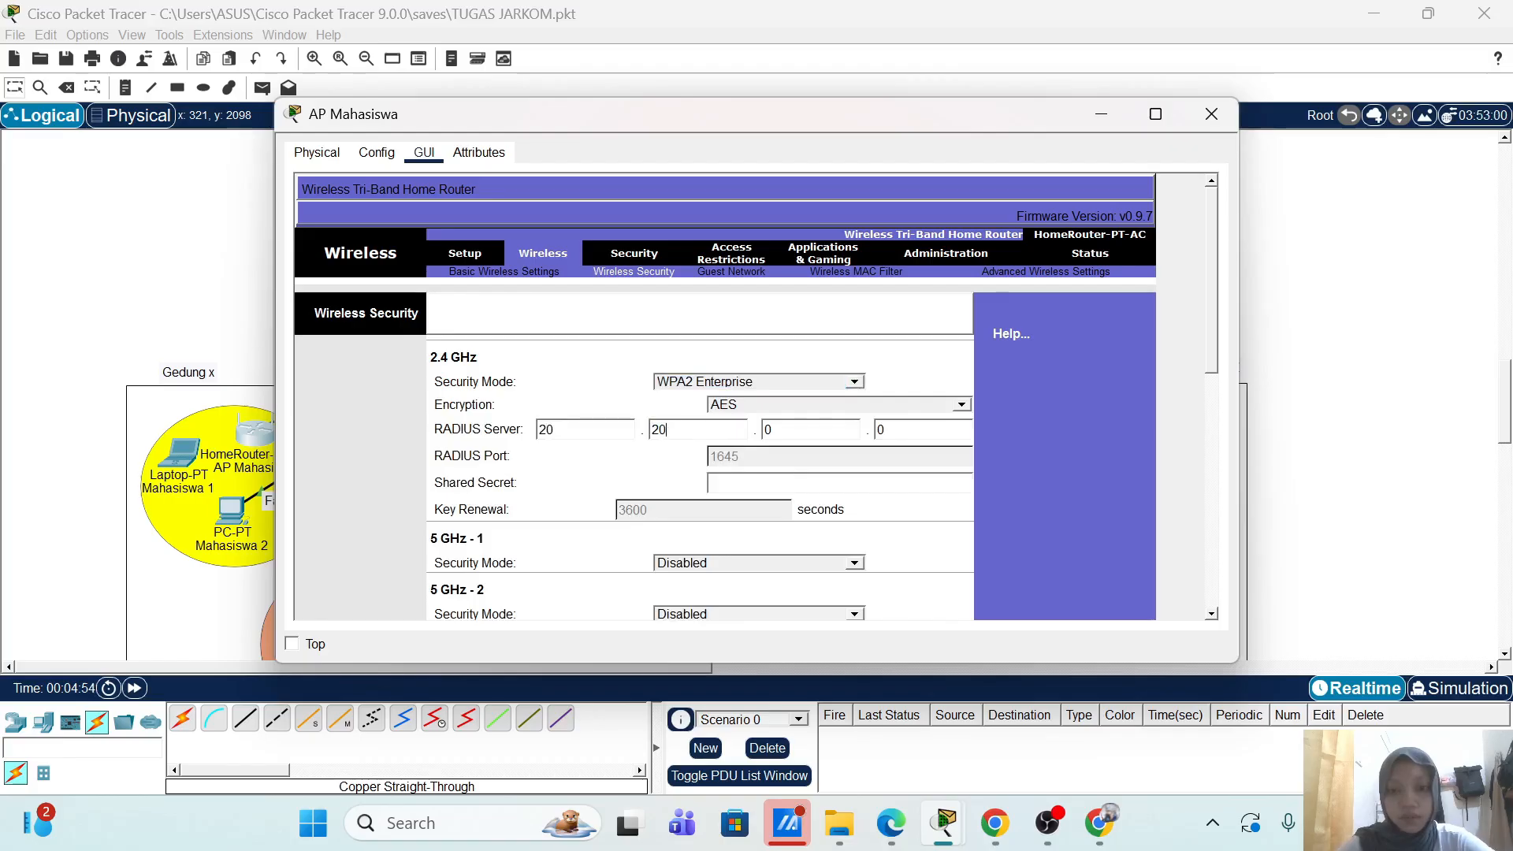
key(Tab)
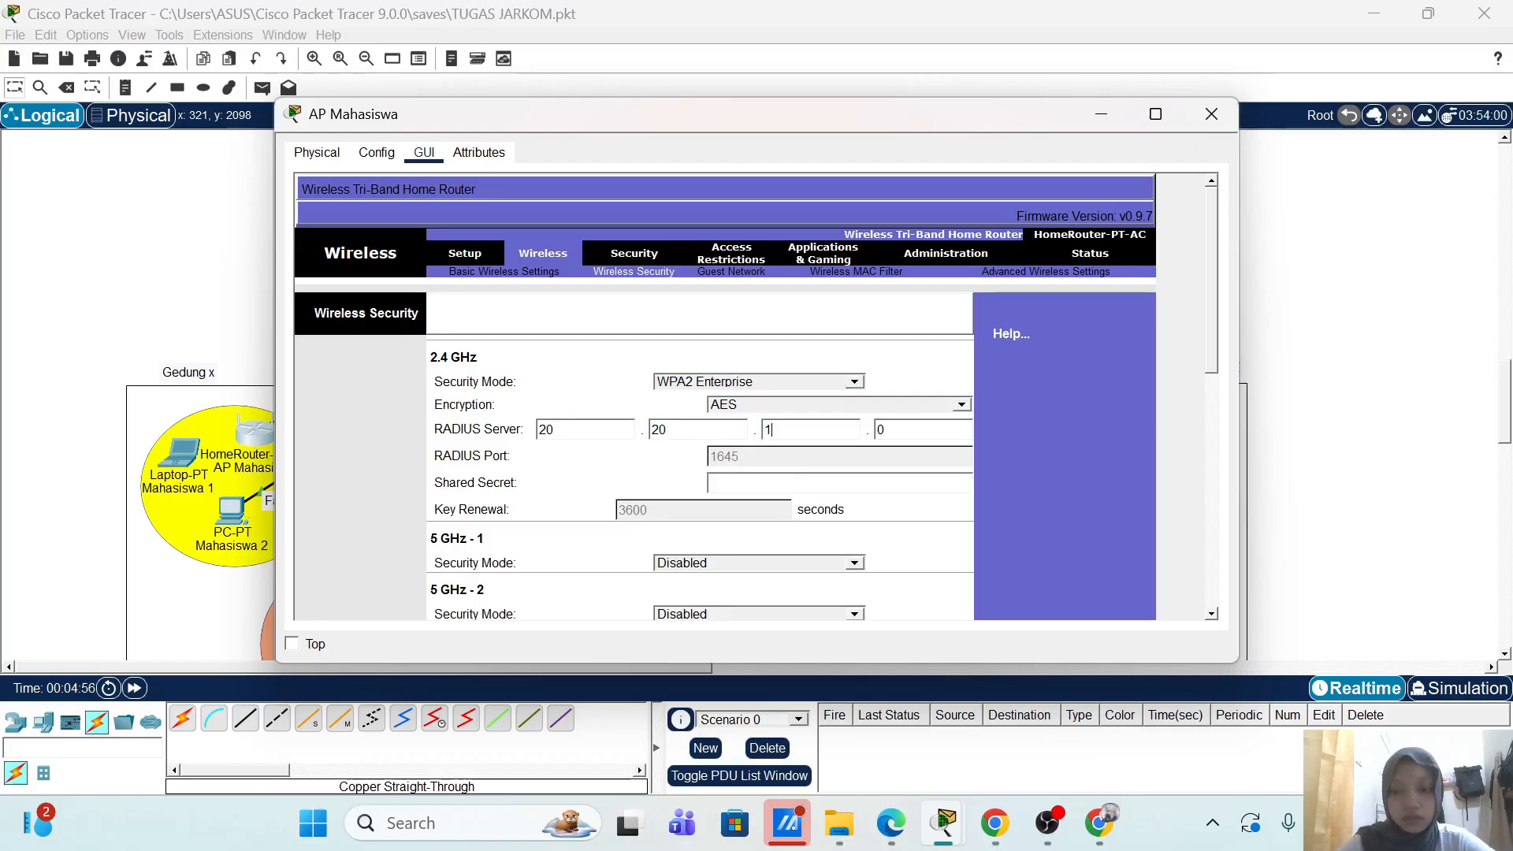
text(20)
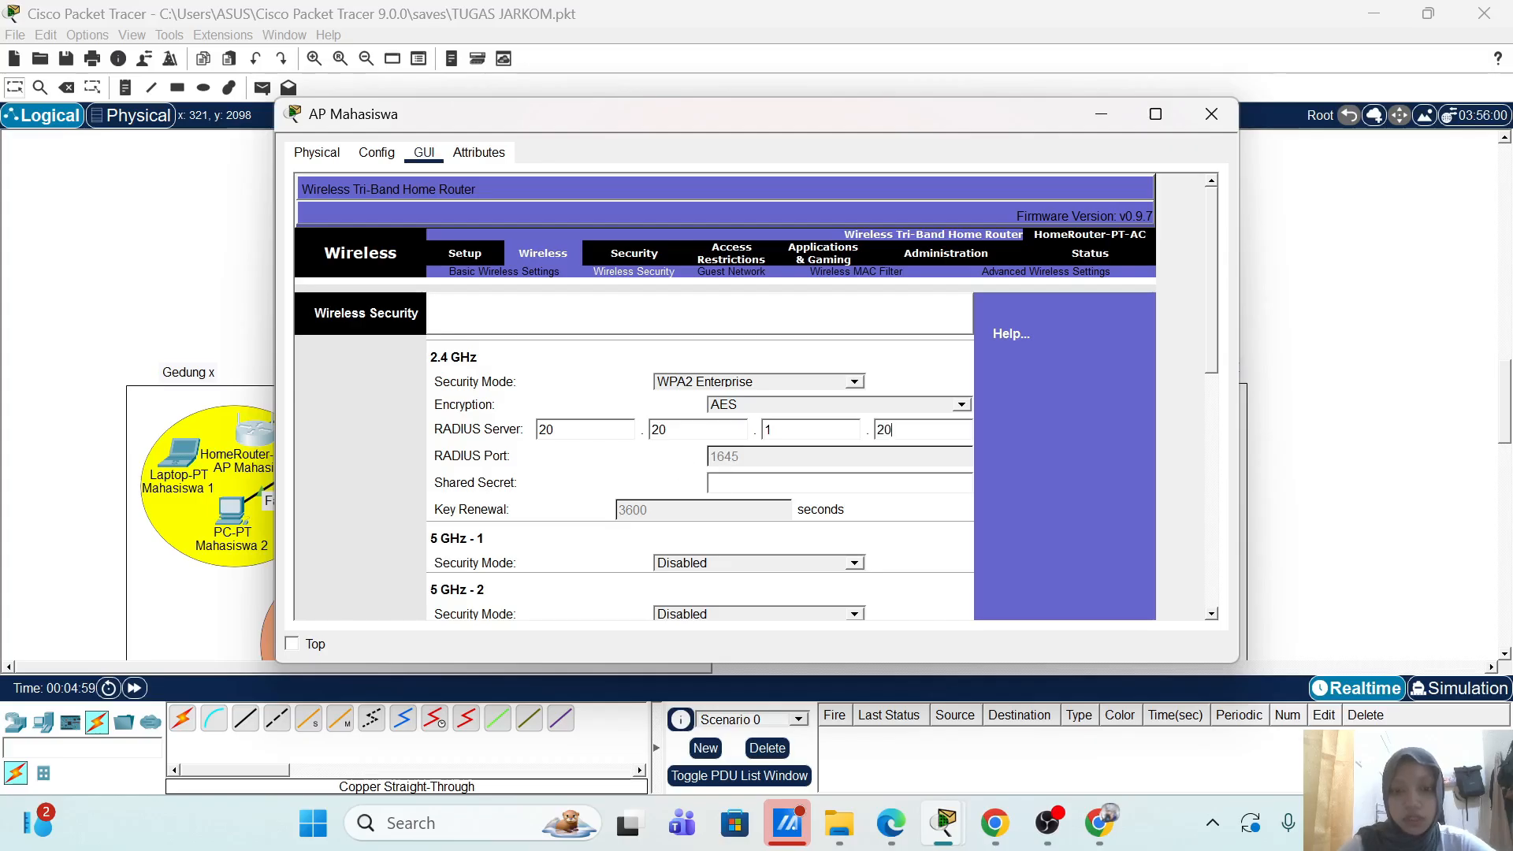
Step: Enter the RADIUS shared secret, save the security settings, and close AP Mahasiswa
click(718, 483)
text(mahasiswa)
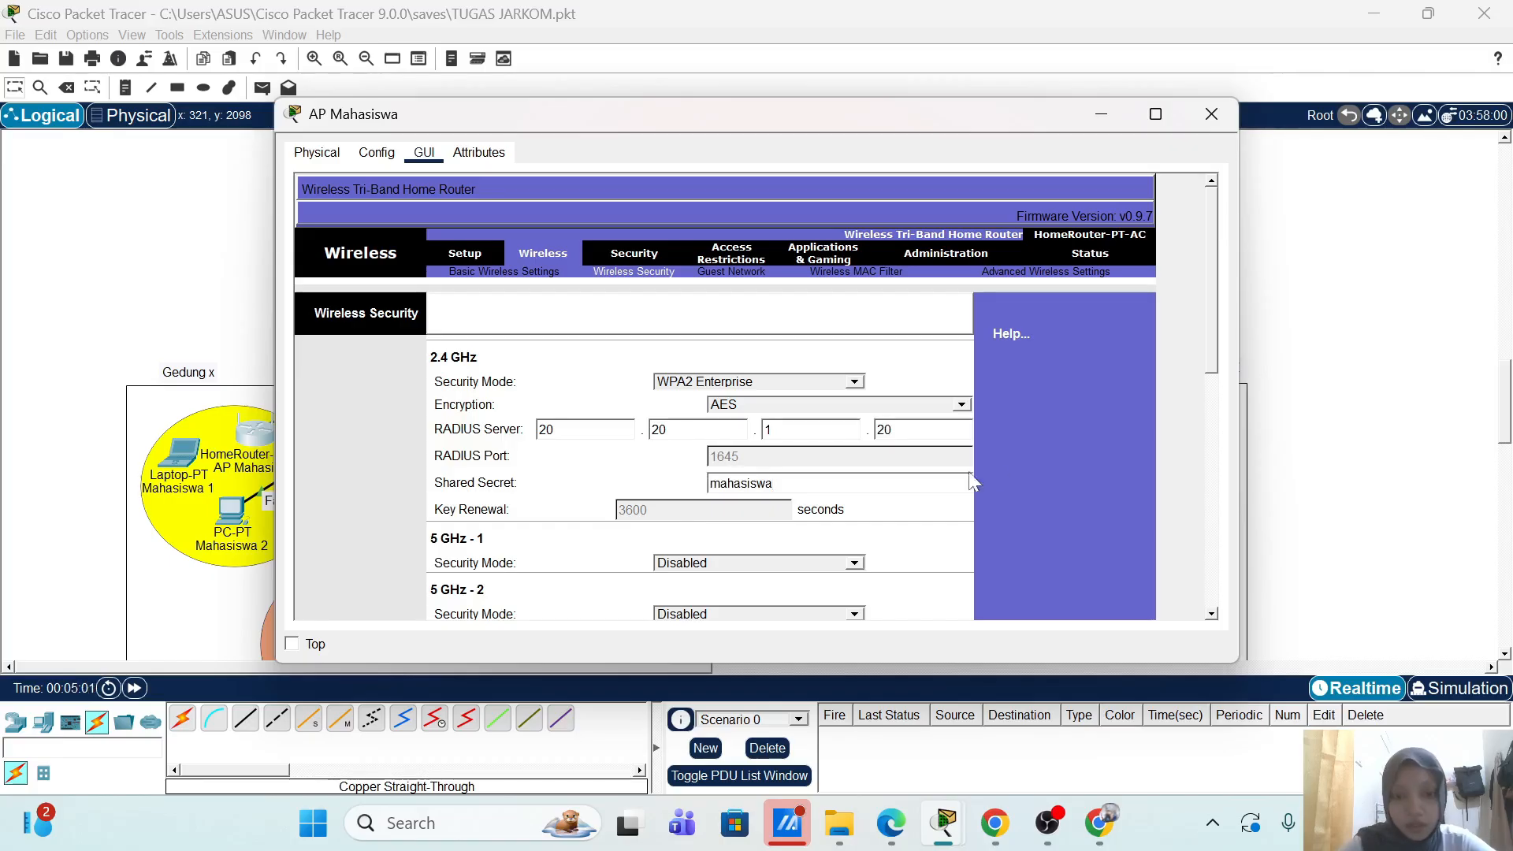
scroll(1007, 465, down, 3)
scroll(1004, 463, down, 5)
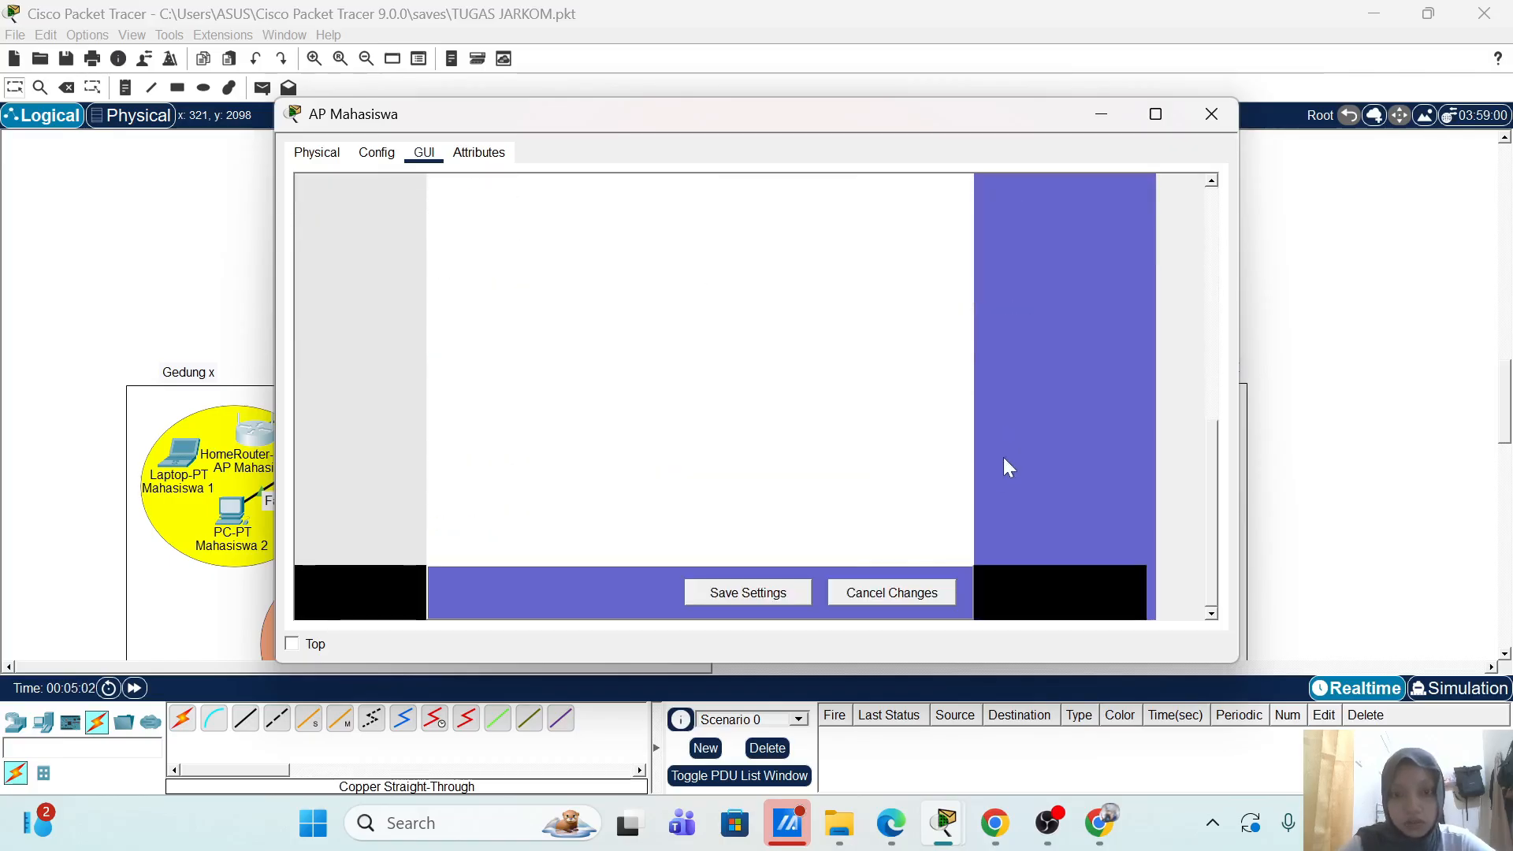
click(788, 597)
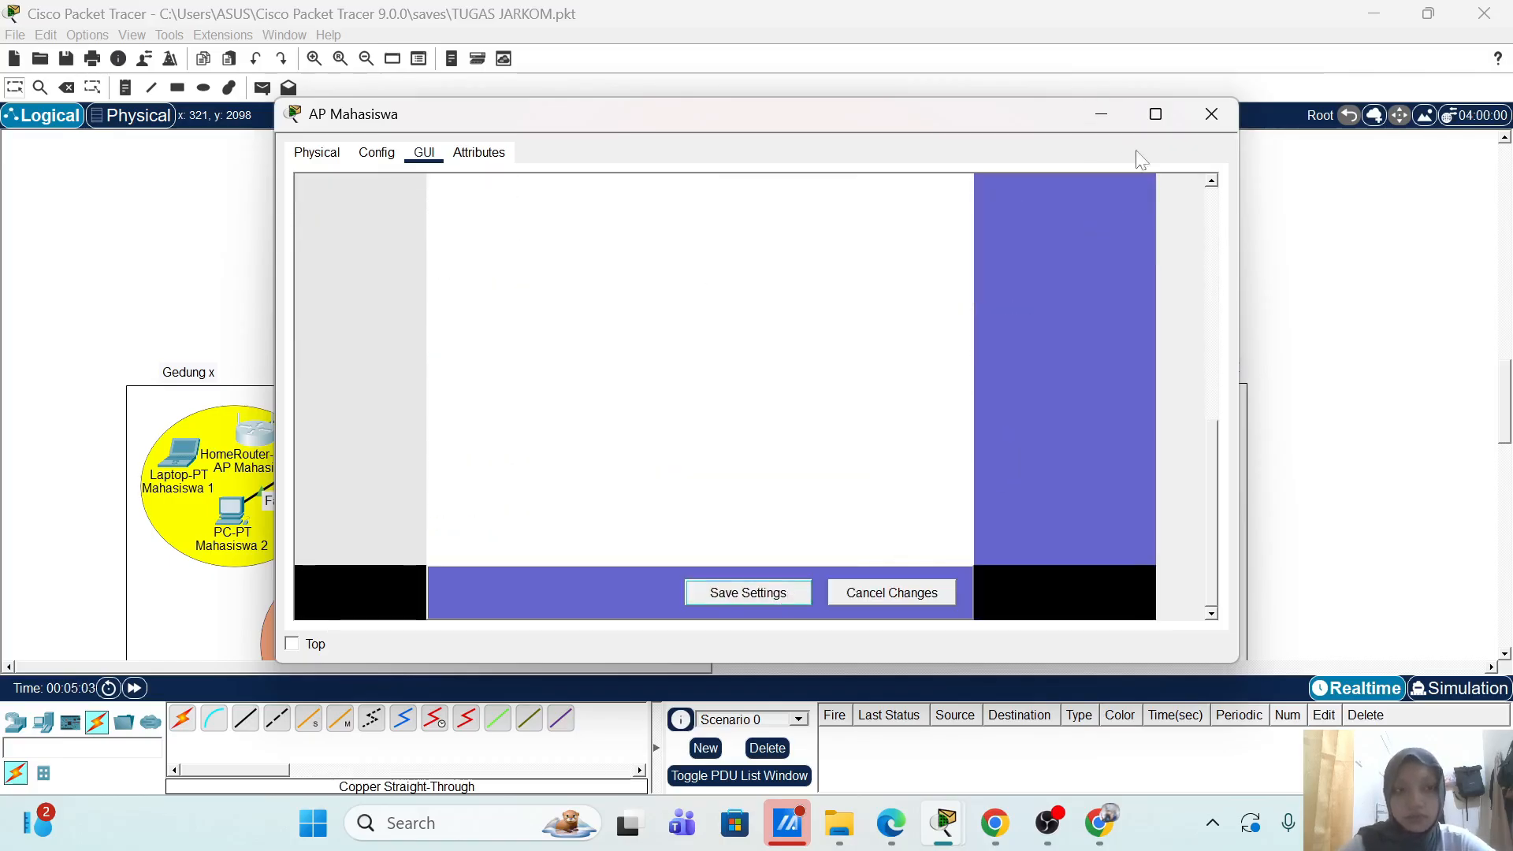
click(1212, 117)
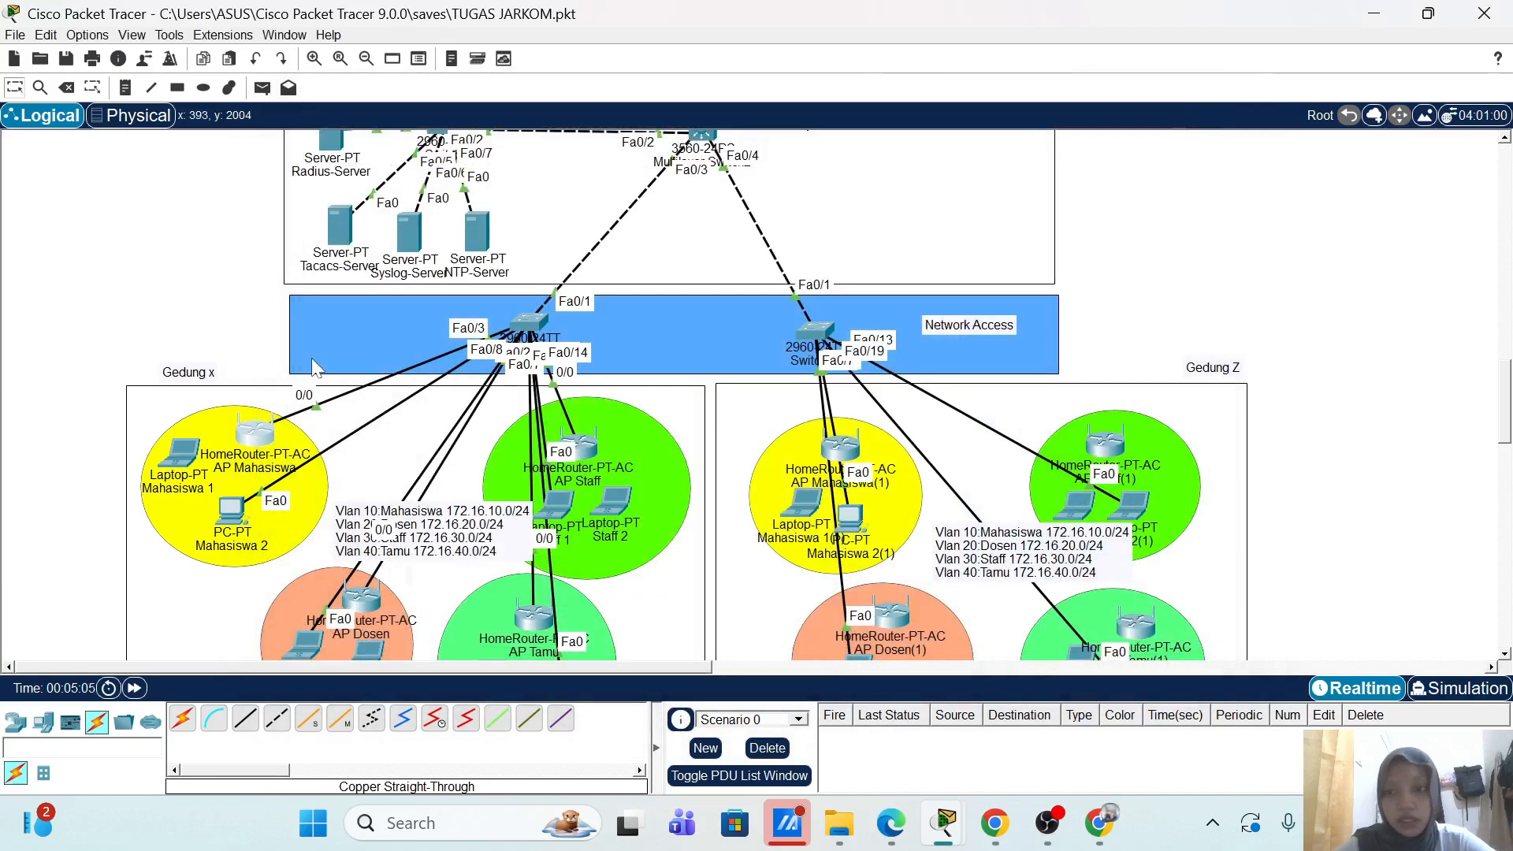
Step: Fit laptop Mahasiswa 1 with a WPC300N wireless module and open PC Wireless
click(178, 457)
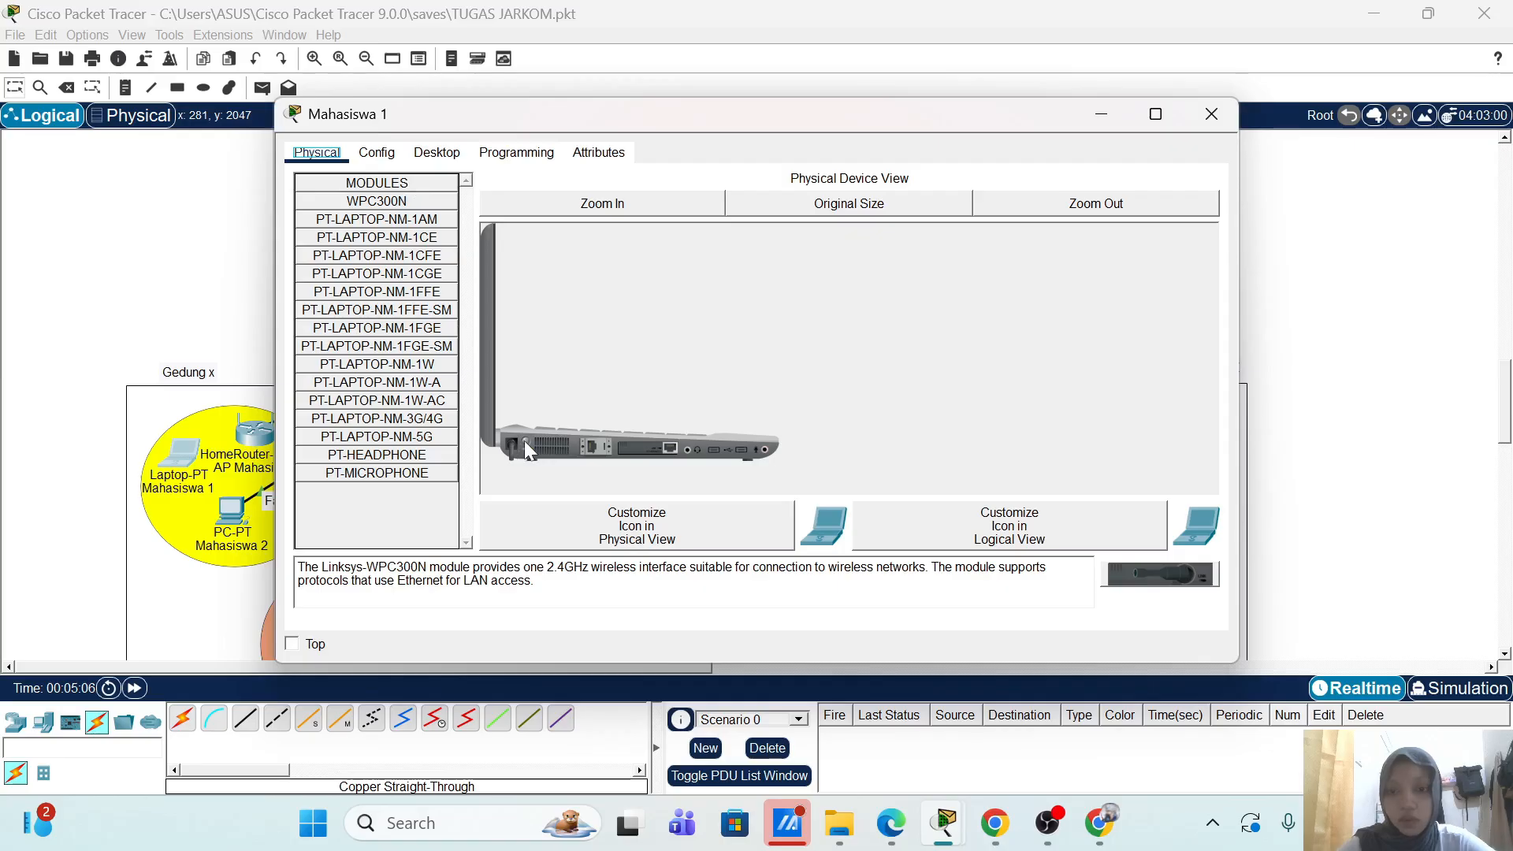
drag(520, 449, 411, 505)
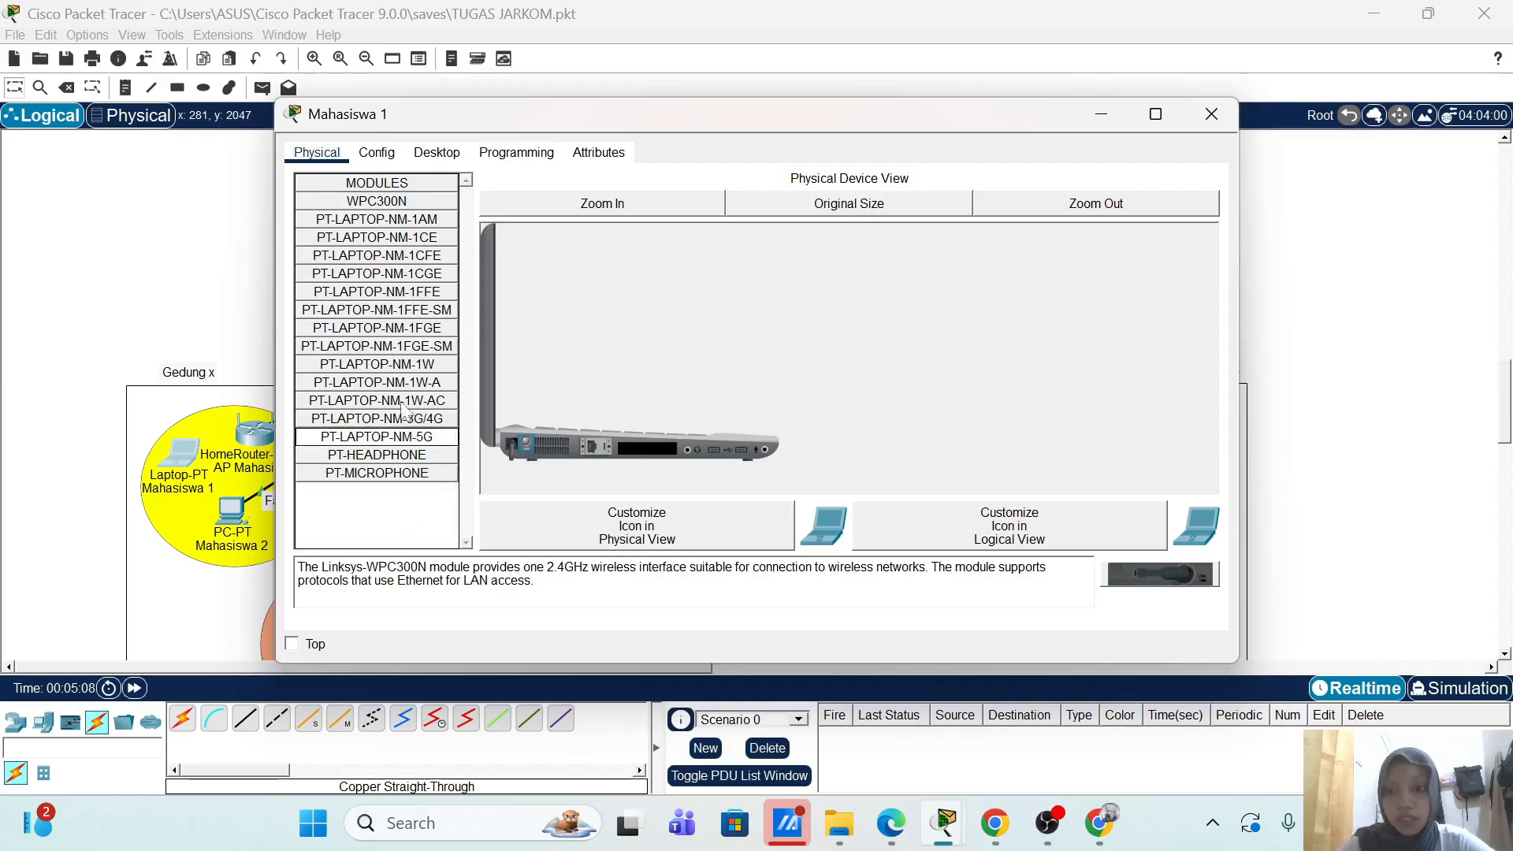
drag(417, 203, 649, 444)
click(520, 442)
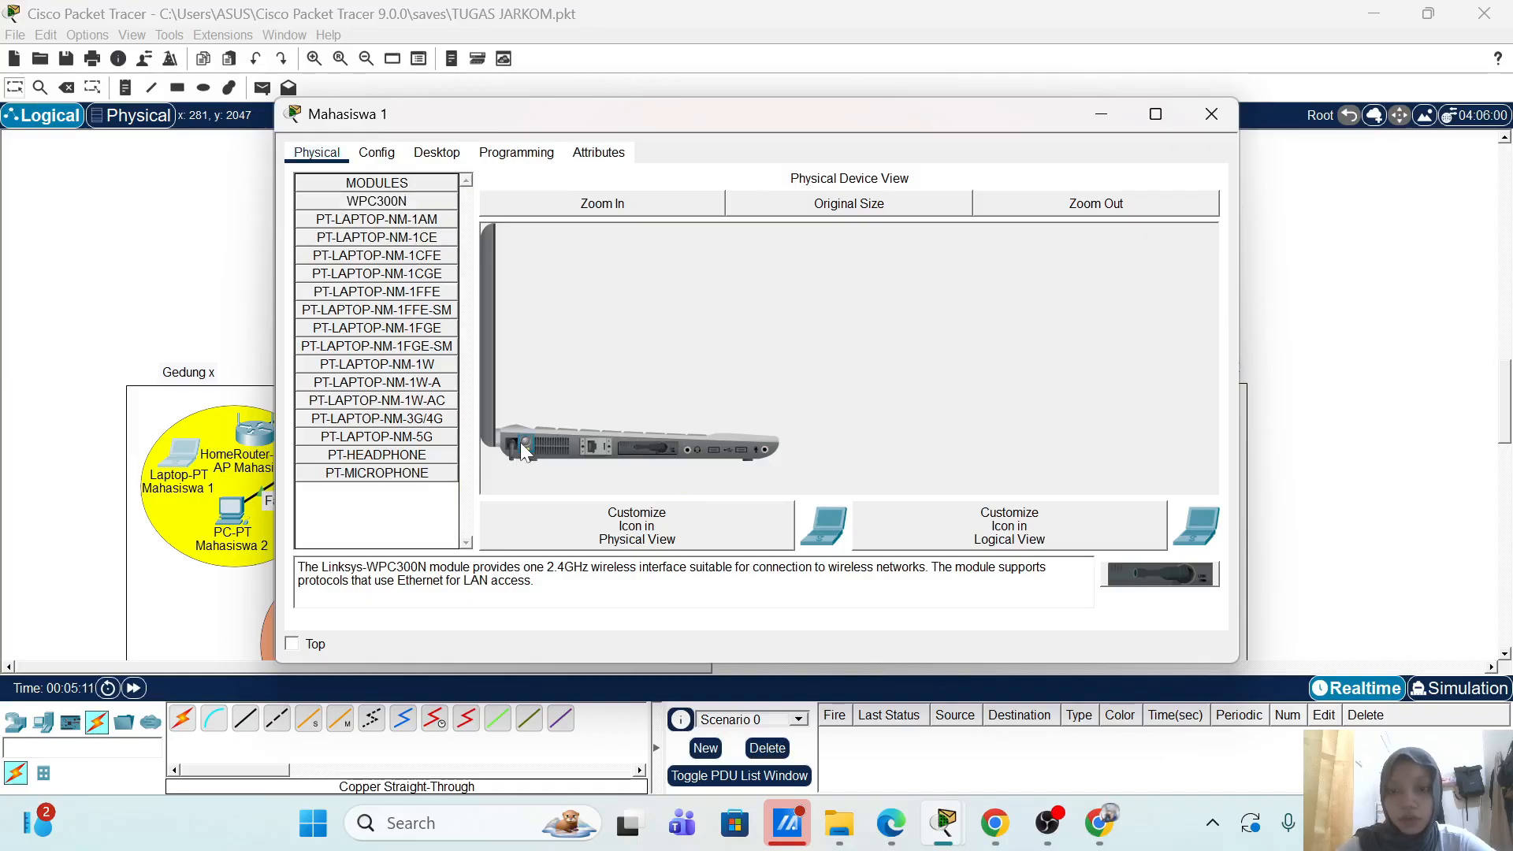
click(441, 155)
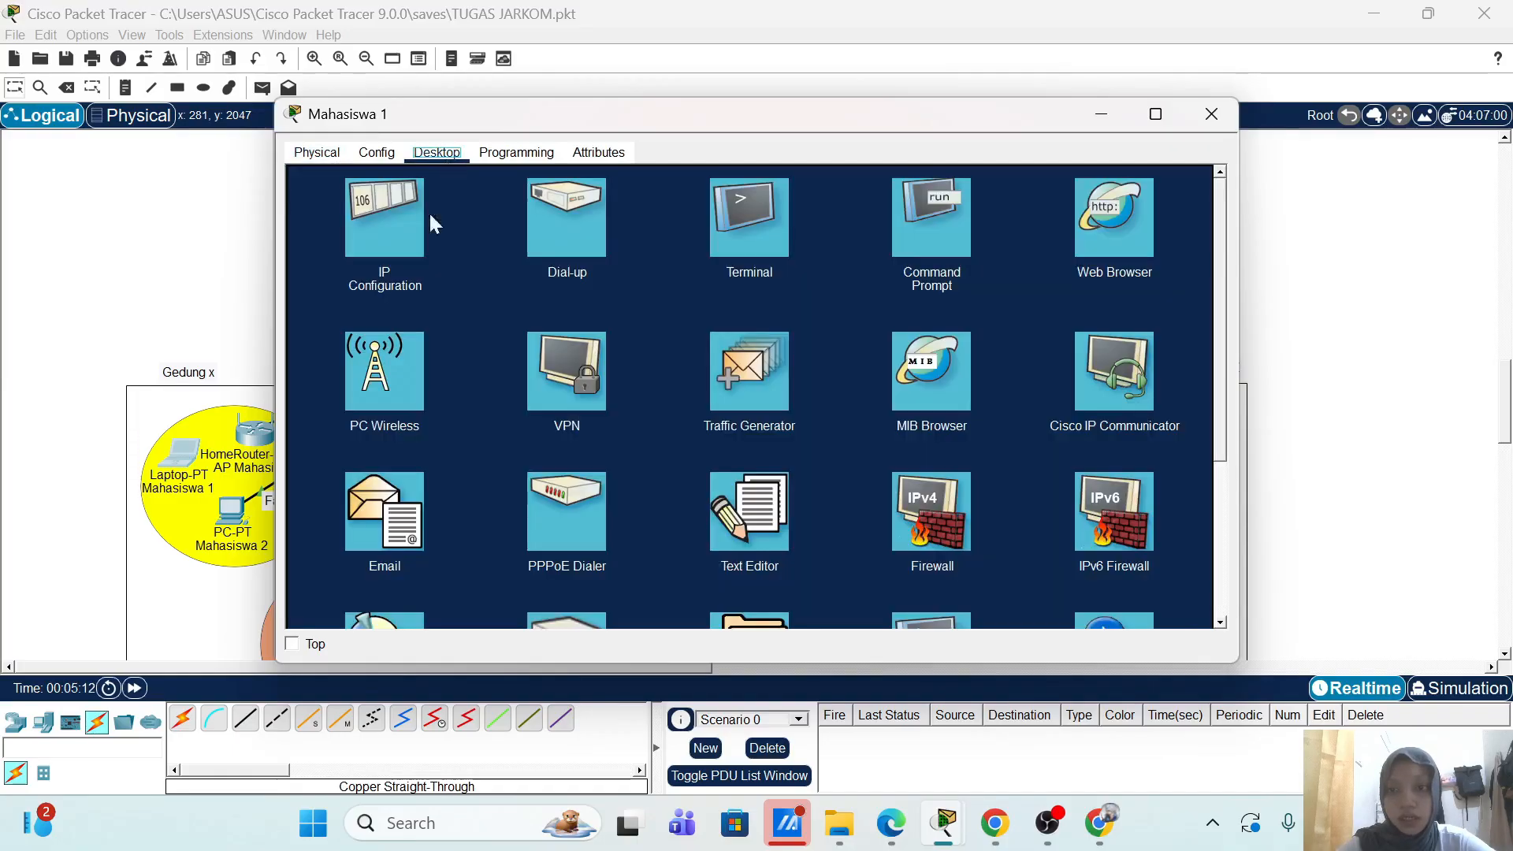
click(376, 365)
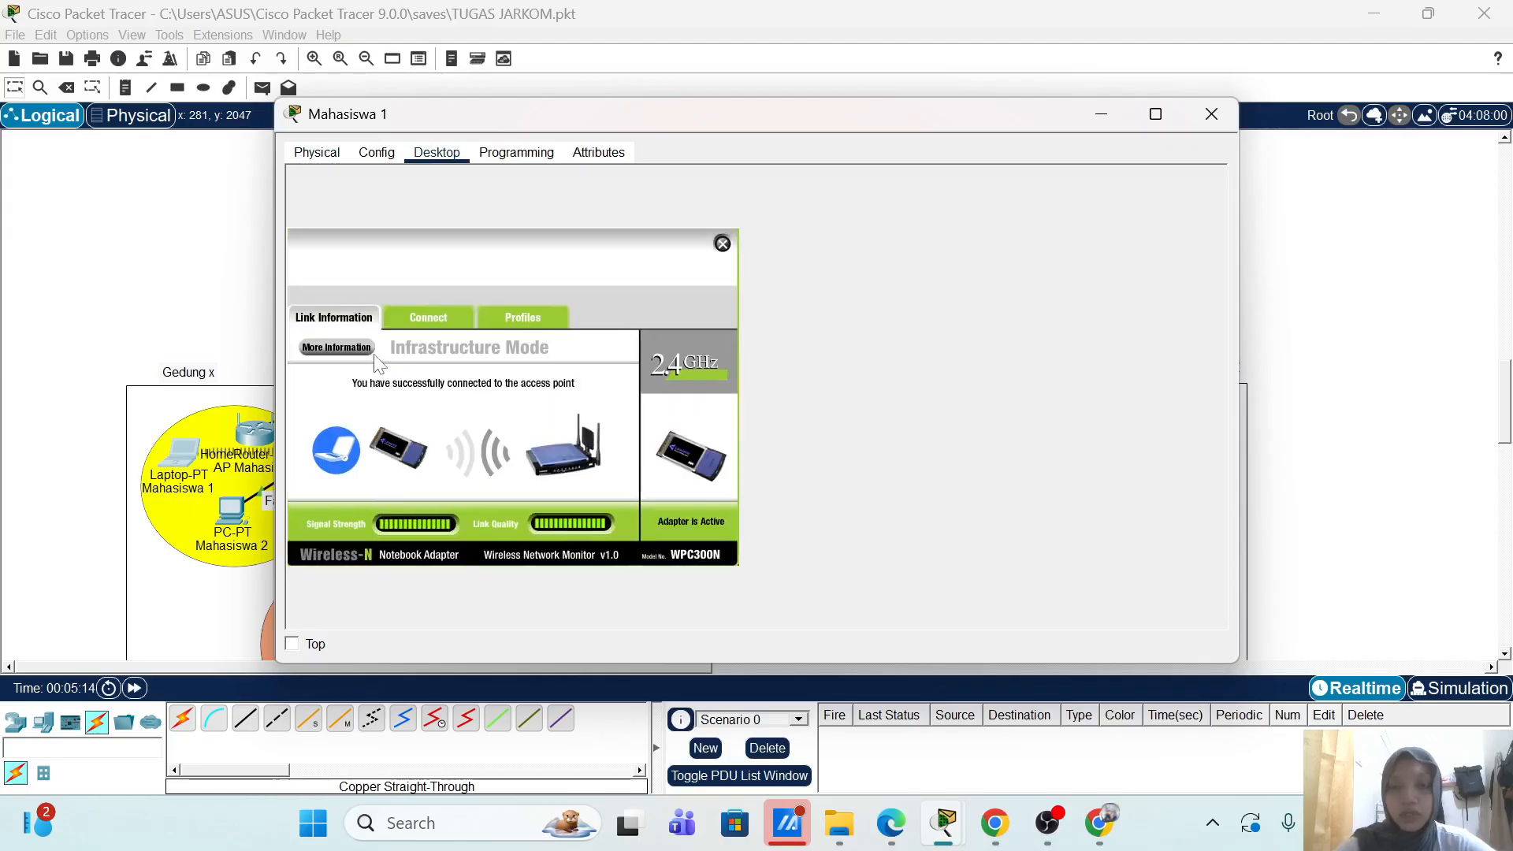
Step: Start a new wireless profile for the AP-Mahasiswa network
click(531, 316)
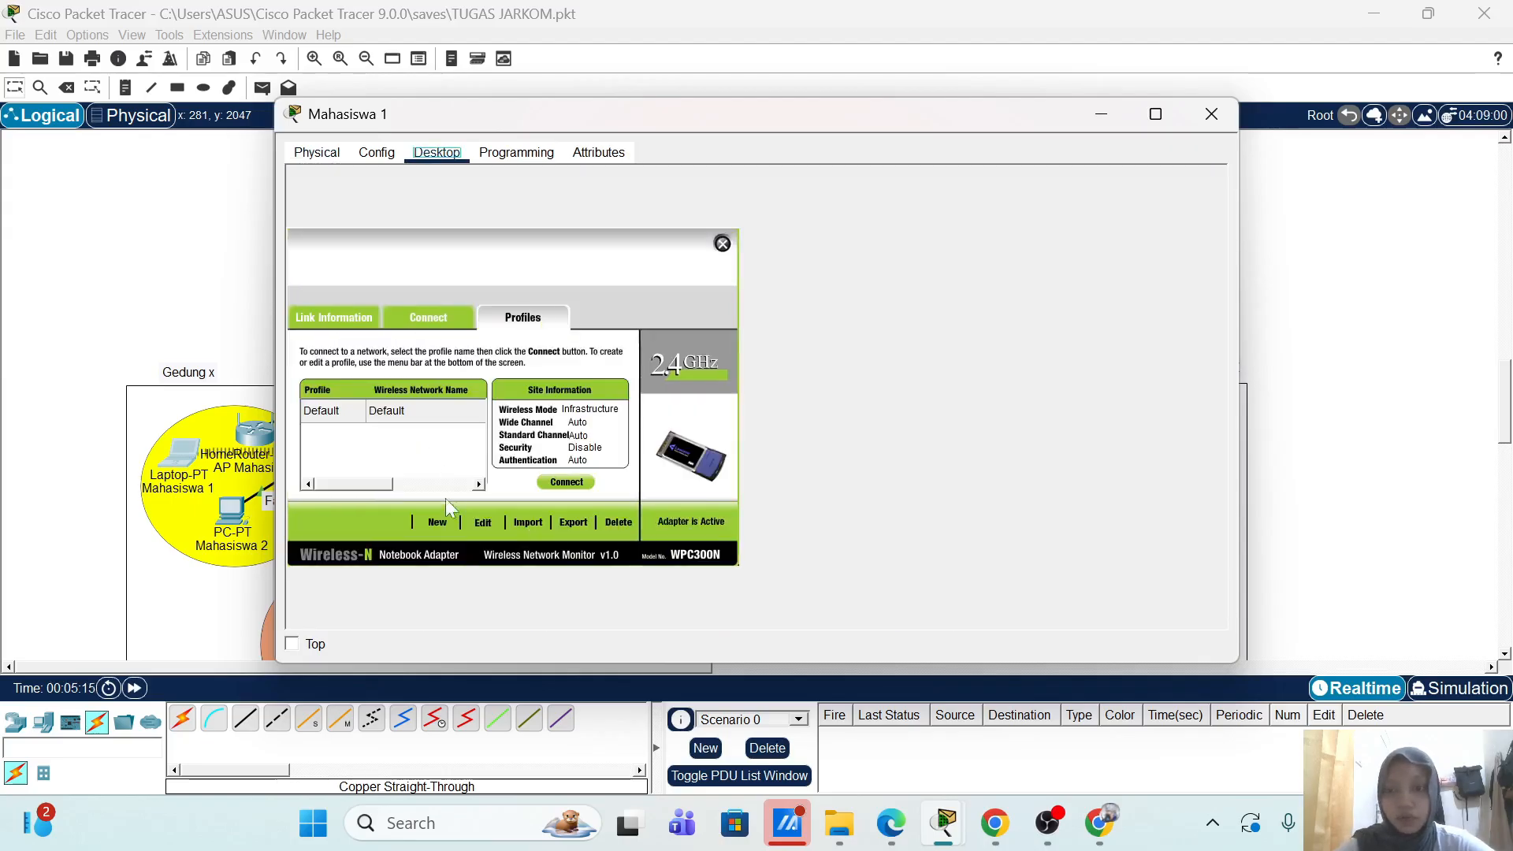
click(479, 522)
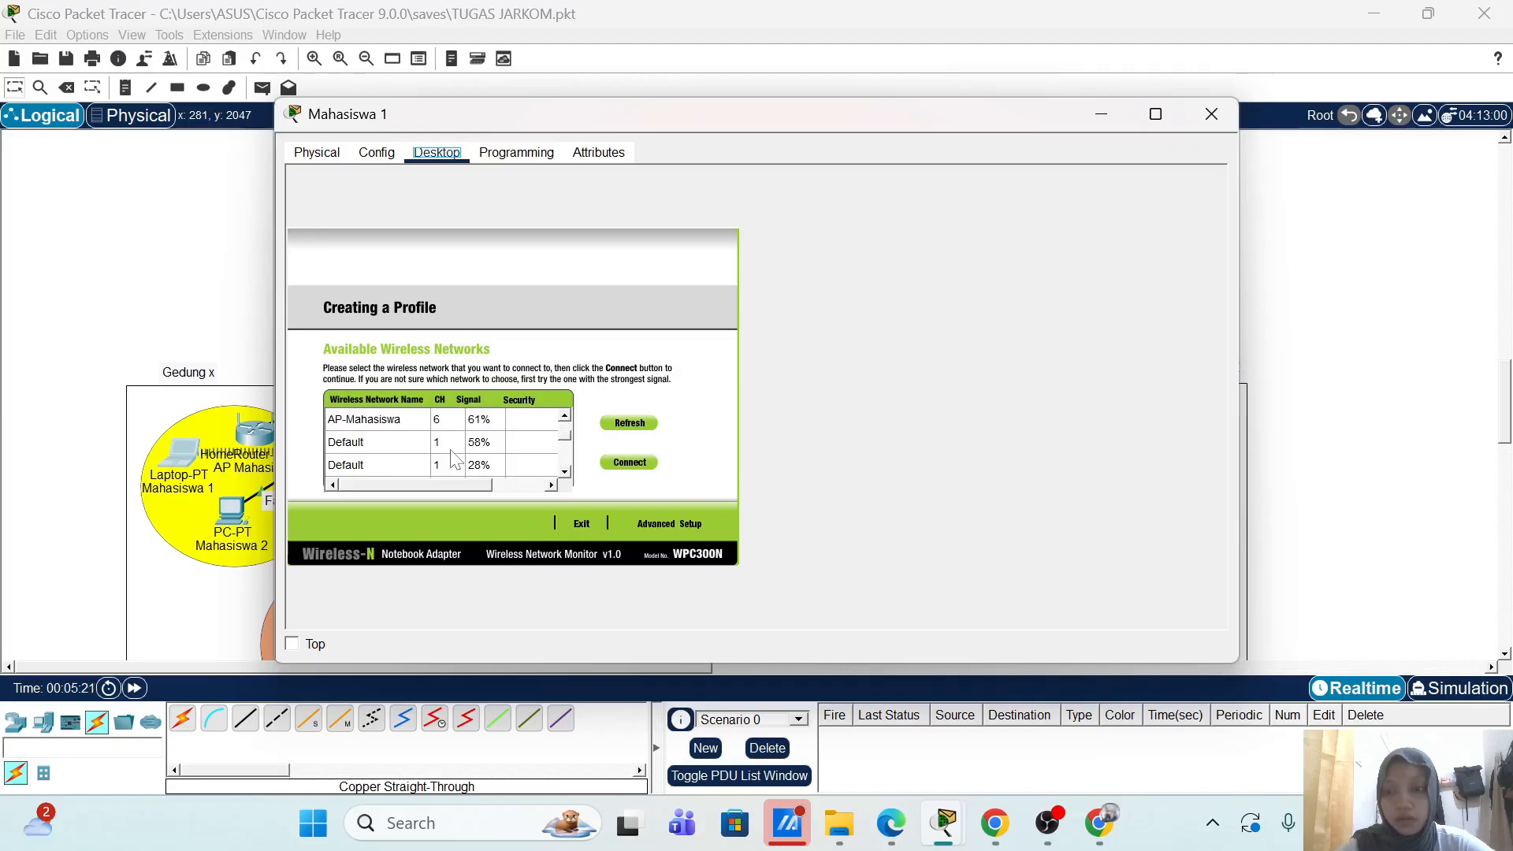
click(403, 423)
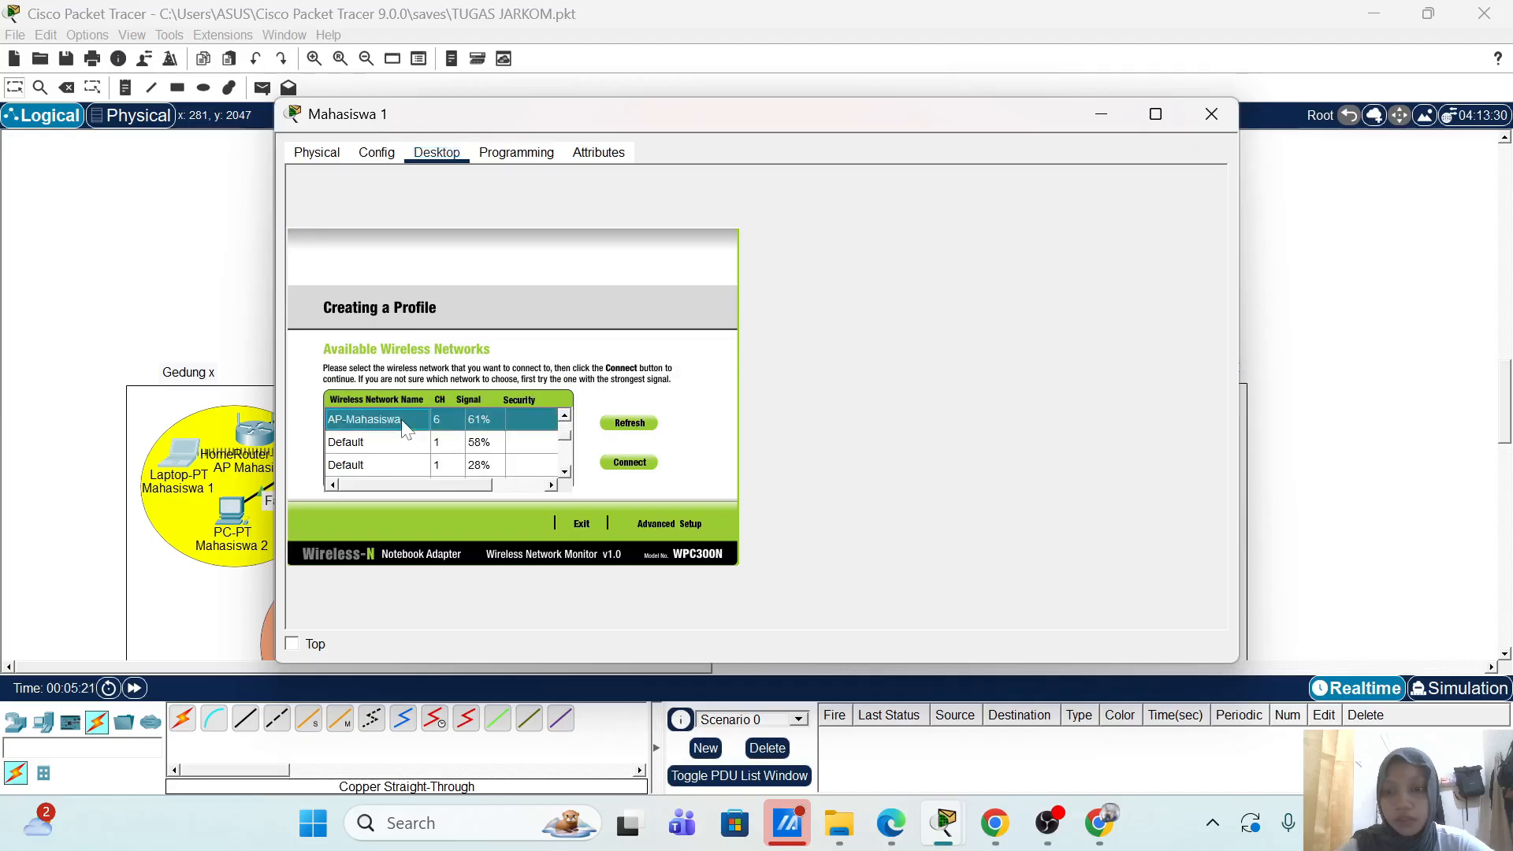
click(681, 524)
drag(476, 477, 427, 477)
text(AP-)
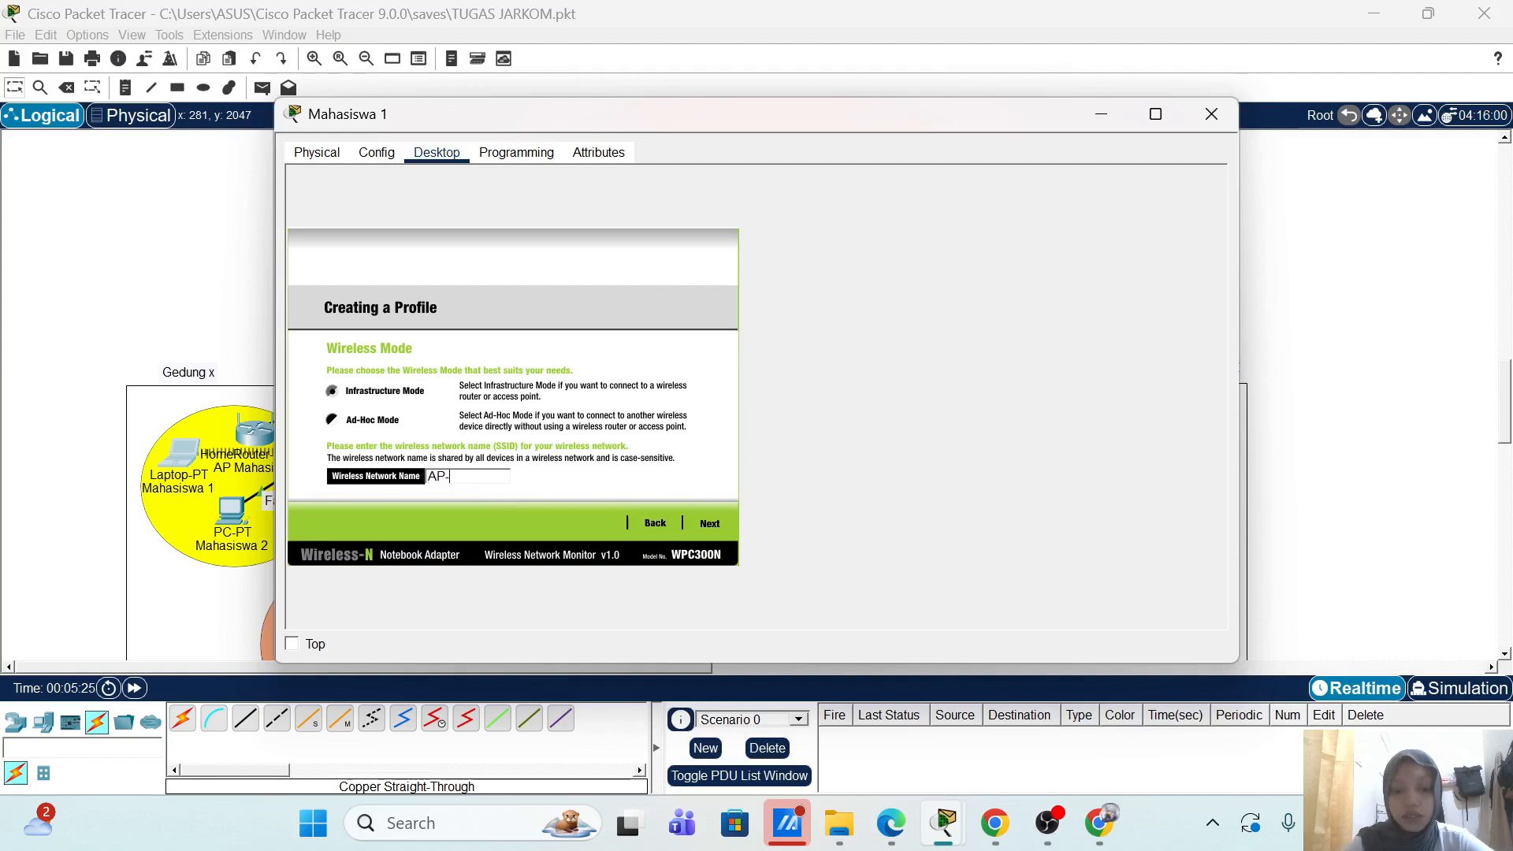
text(Mahasiswa)
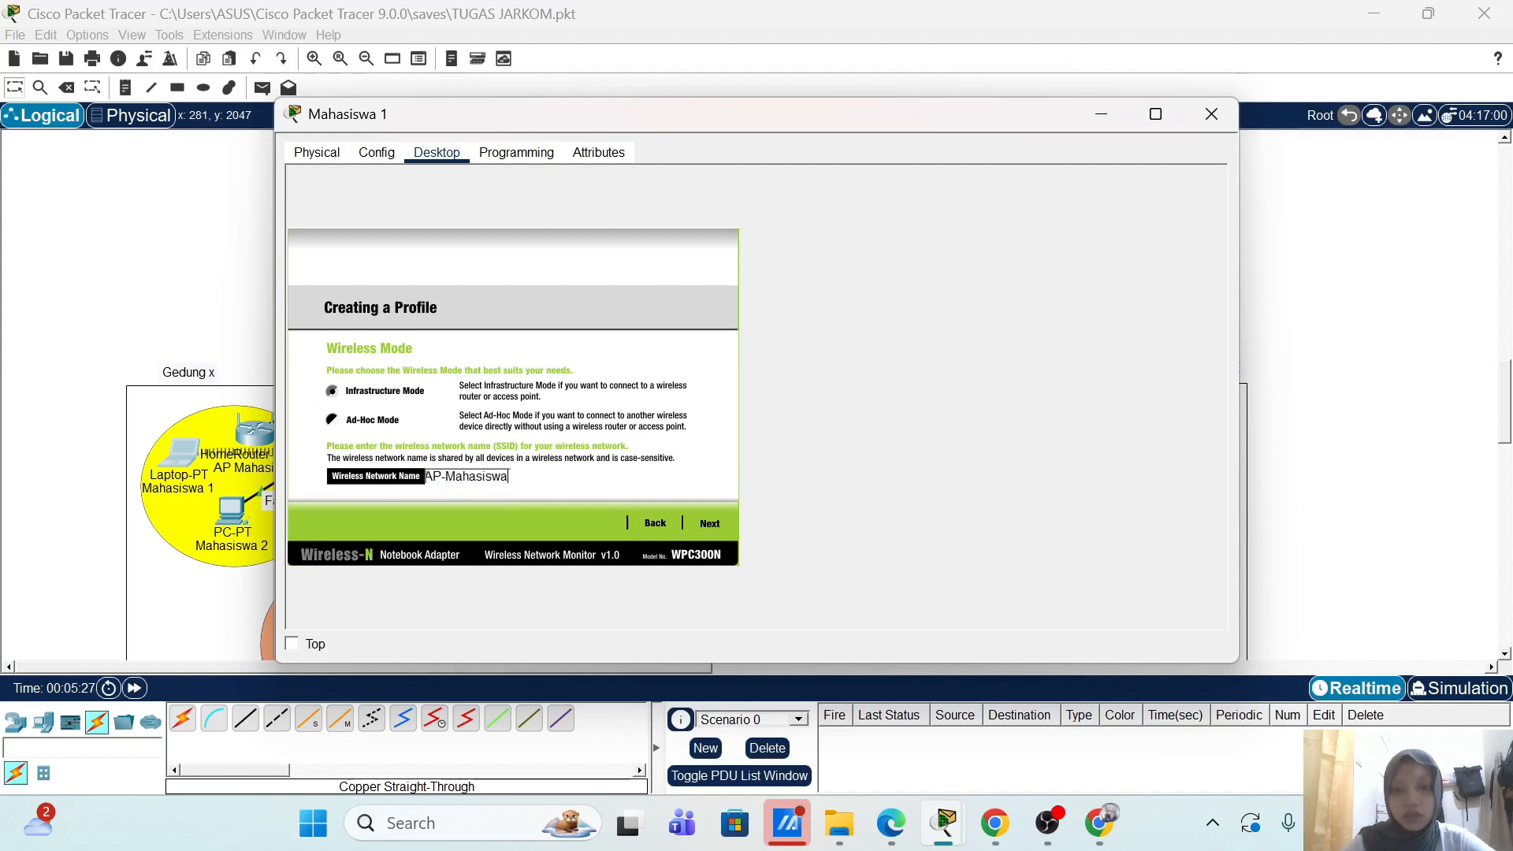
click(708, 526)
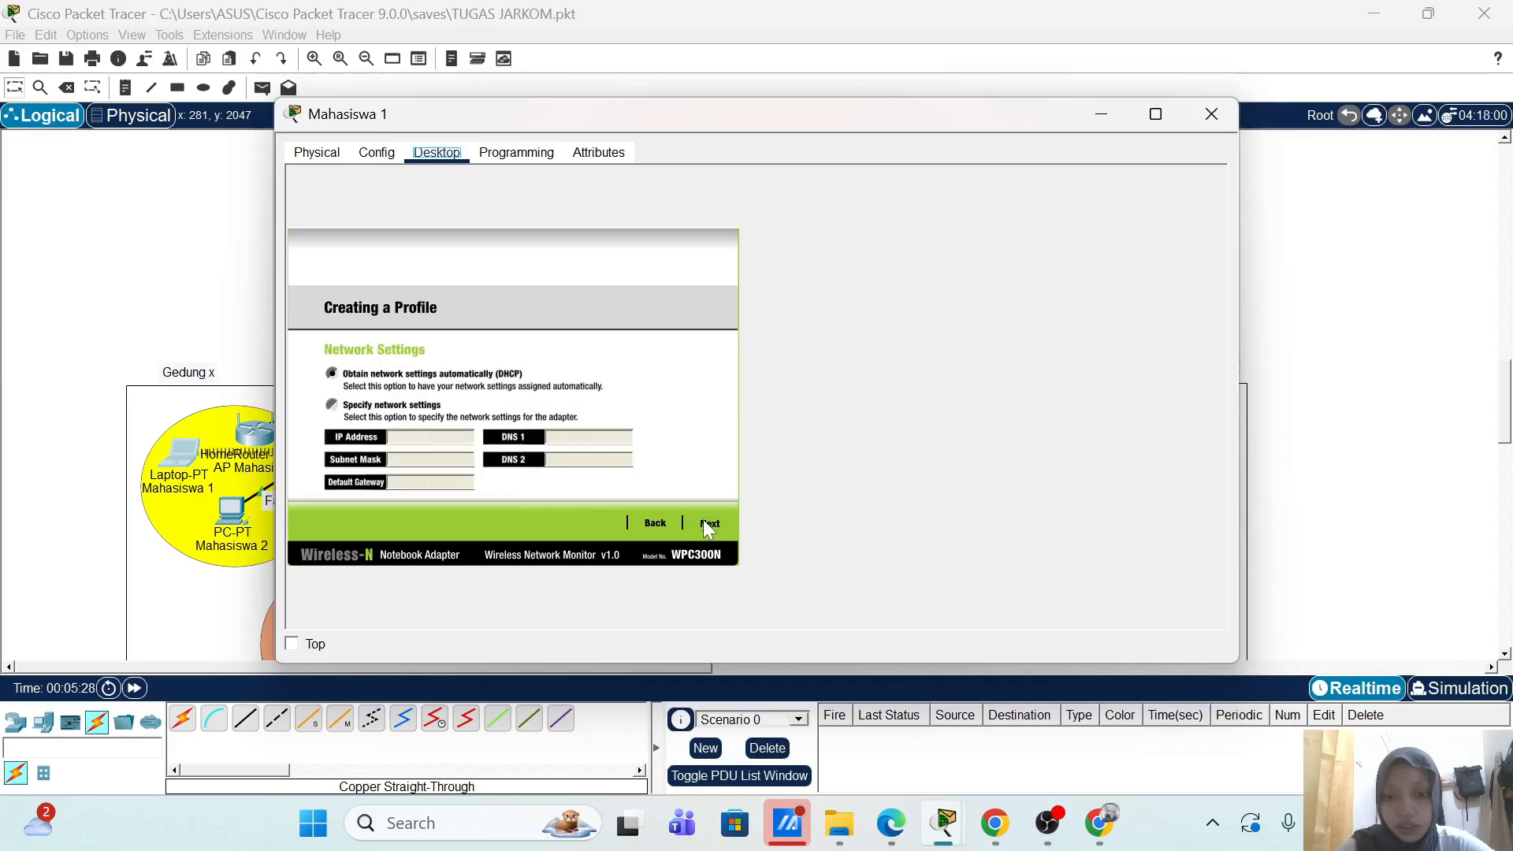
click(708, 520)
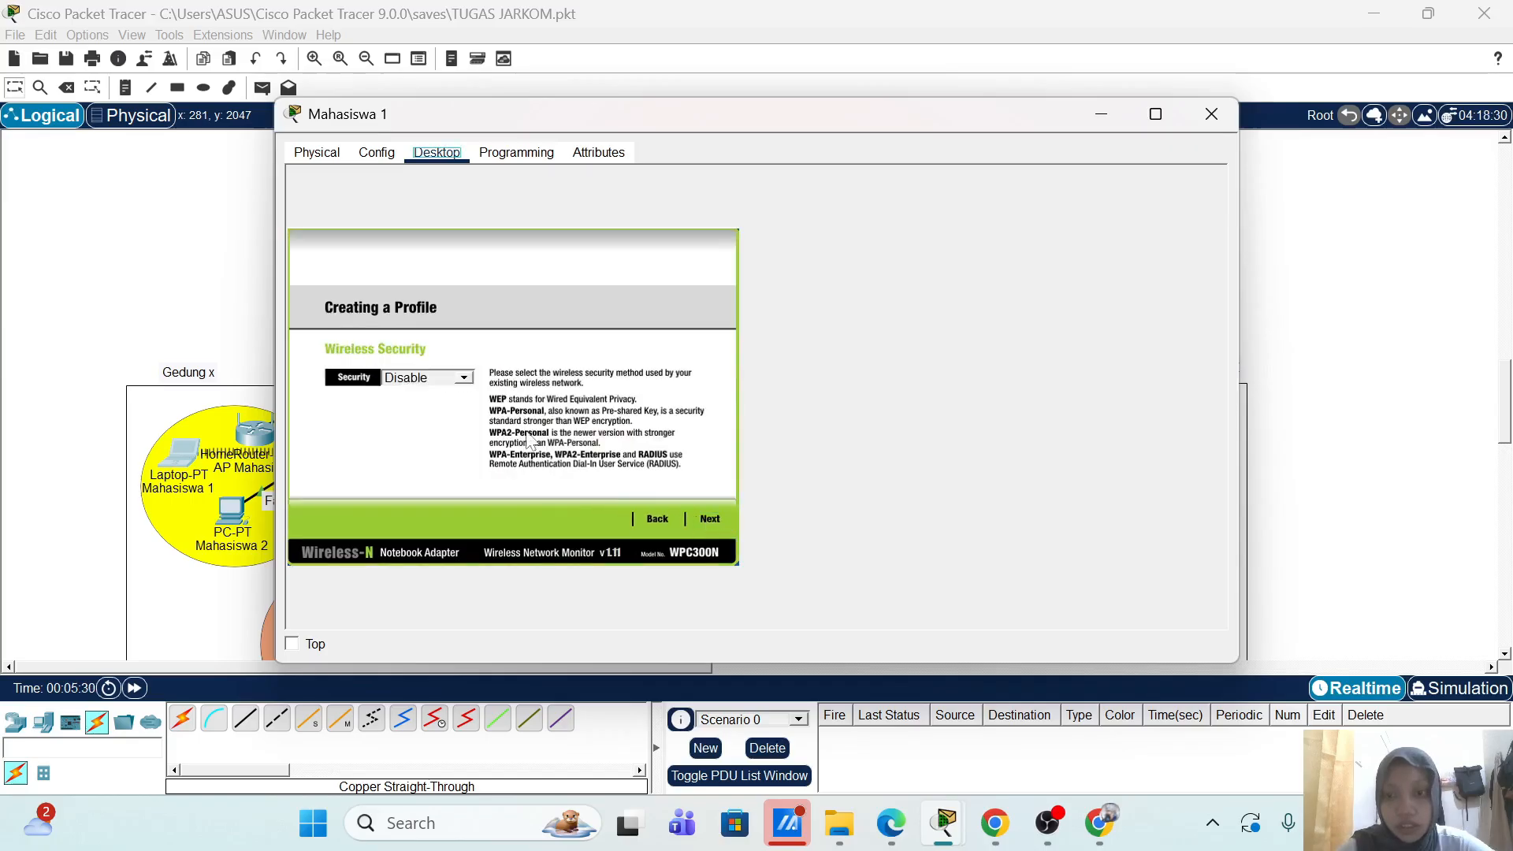
Step: Use WPA2-Enterprise with the login name and password, save the profile, and connect
click(463, 377)
click(429, 461)
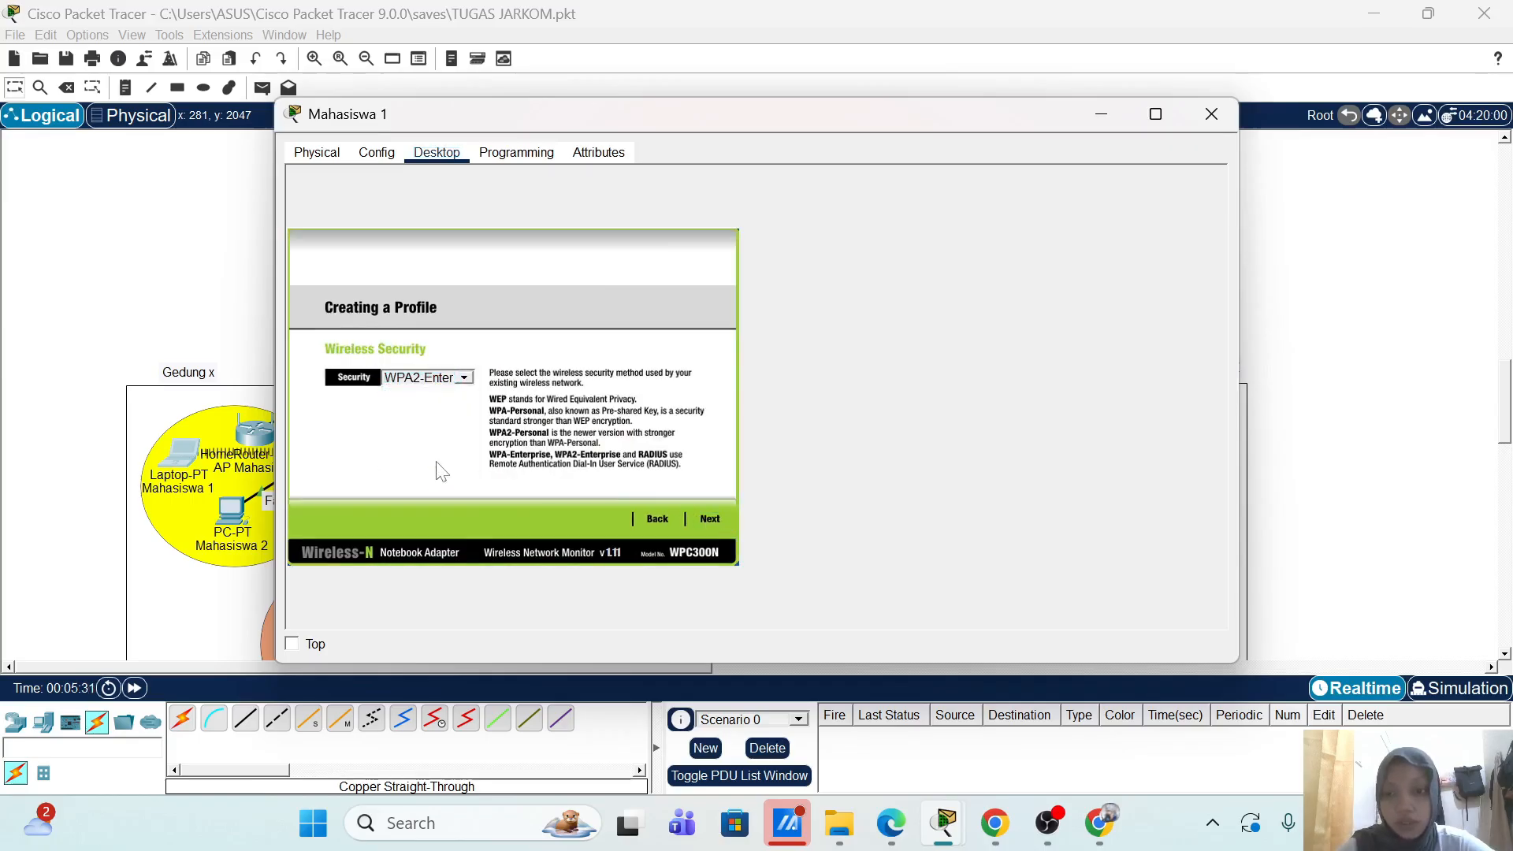
click(707, 520)
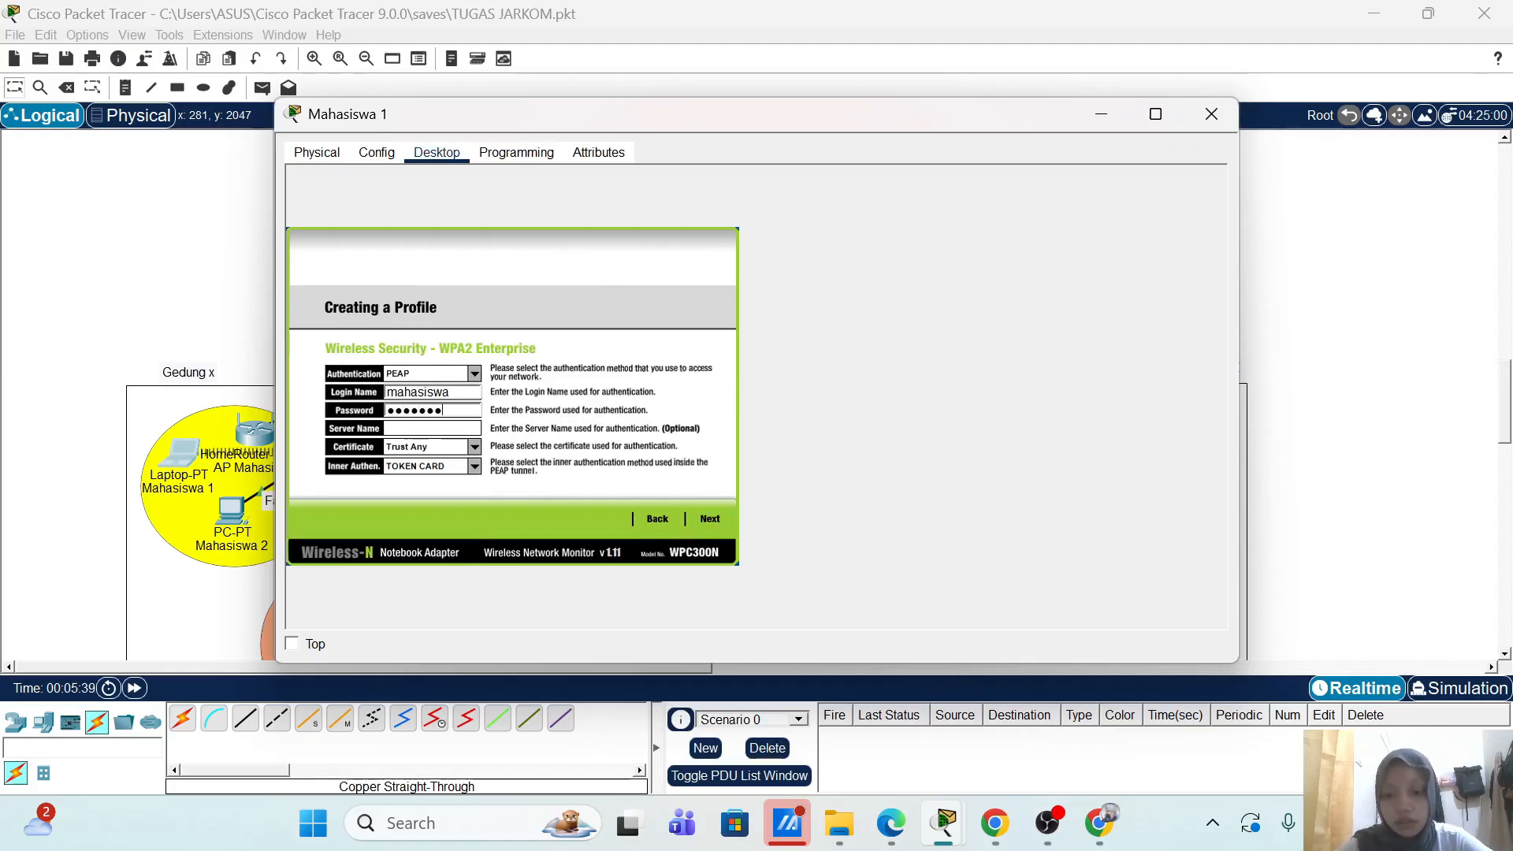
key(BackSpace)
key(BackSpace)
key(BackSpace)
key(BackSpace)
key(BackSpace)
key(BackSpace)
key(BackSpace)
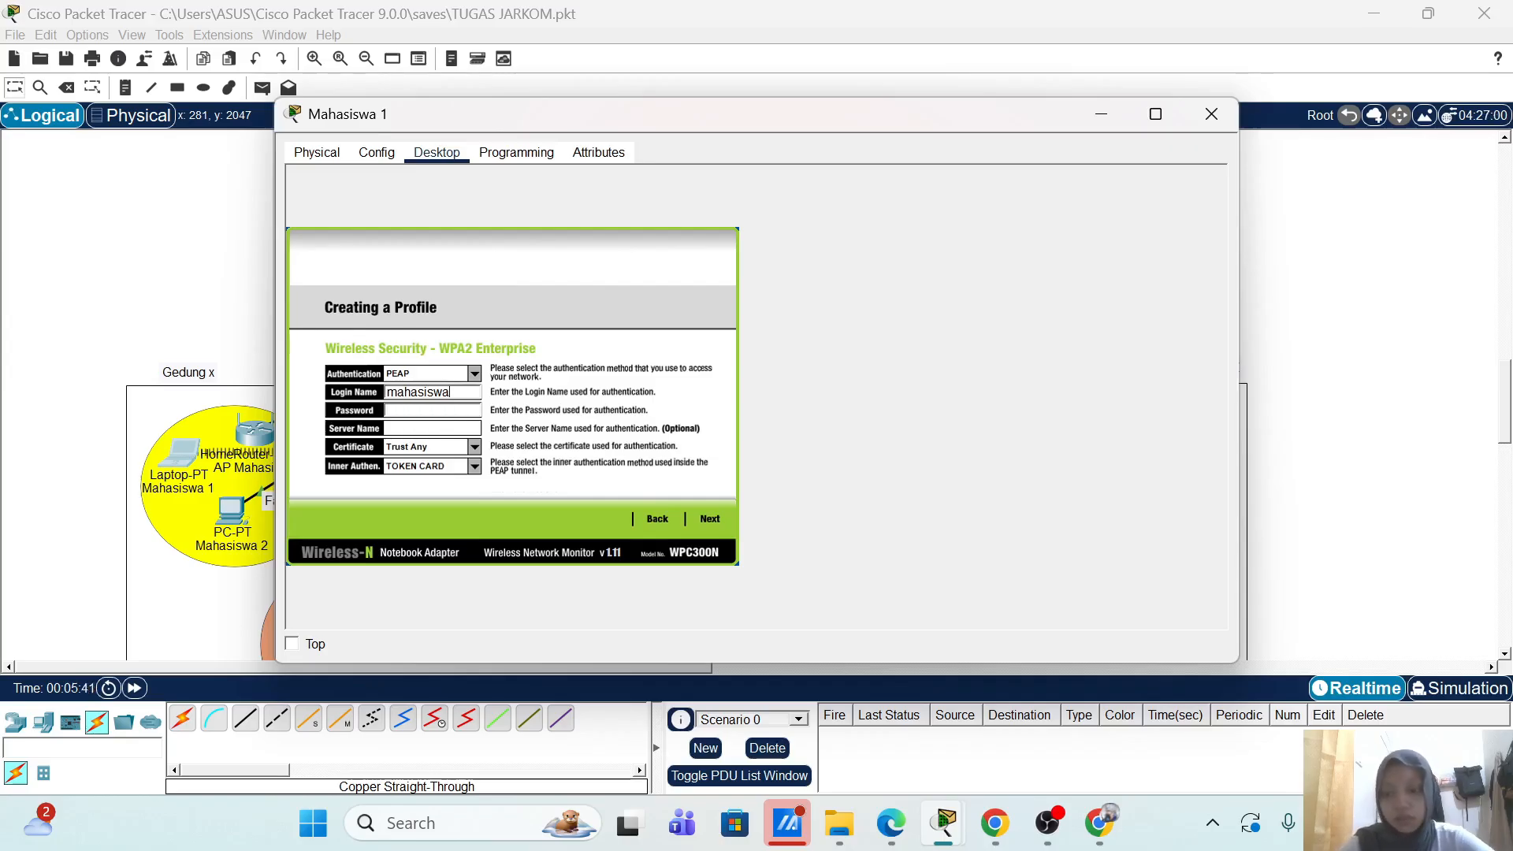
key(shift+Tab)
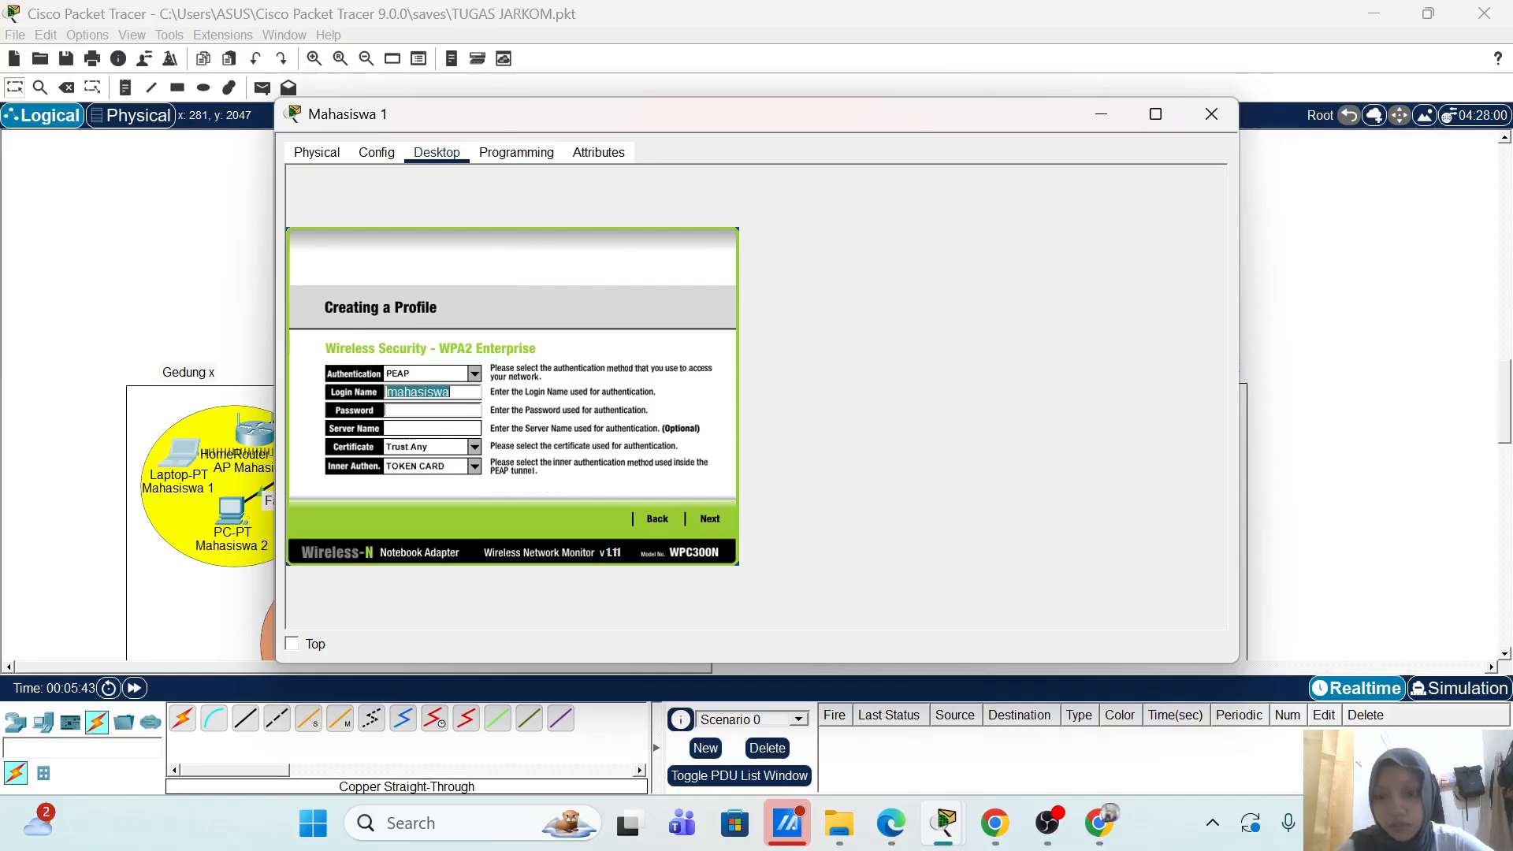
key(Tab)
key(ctrl+v)
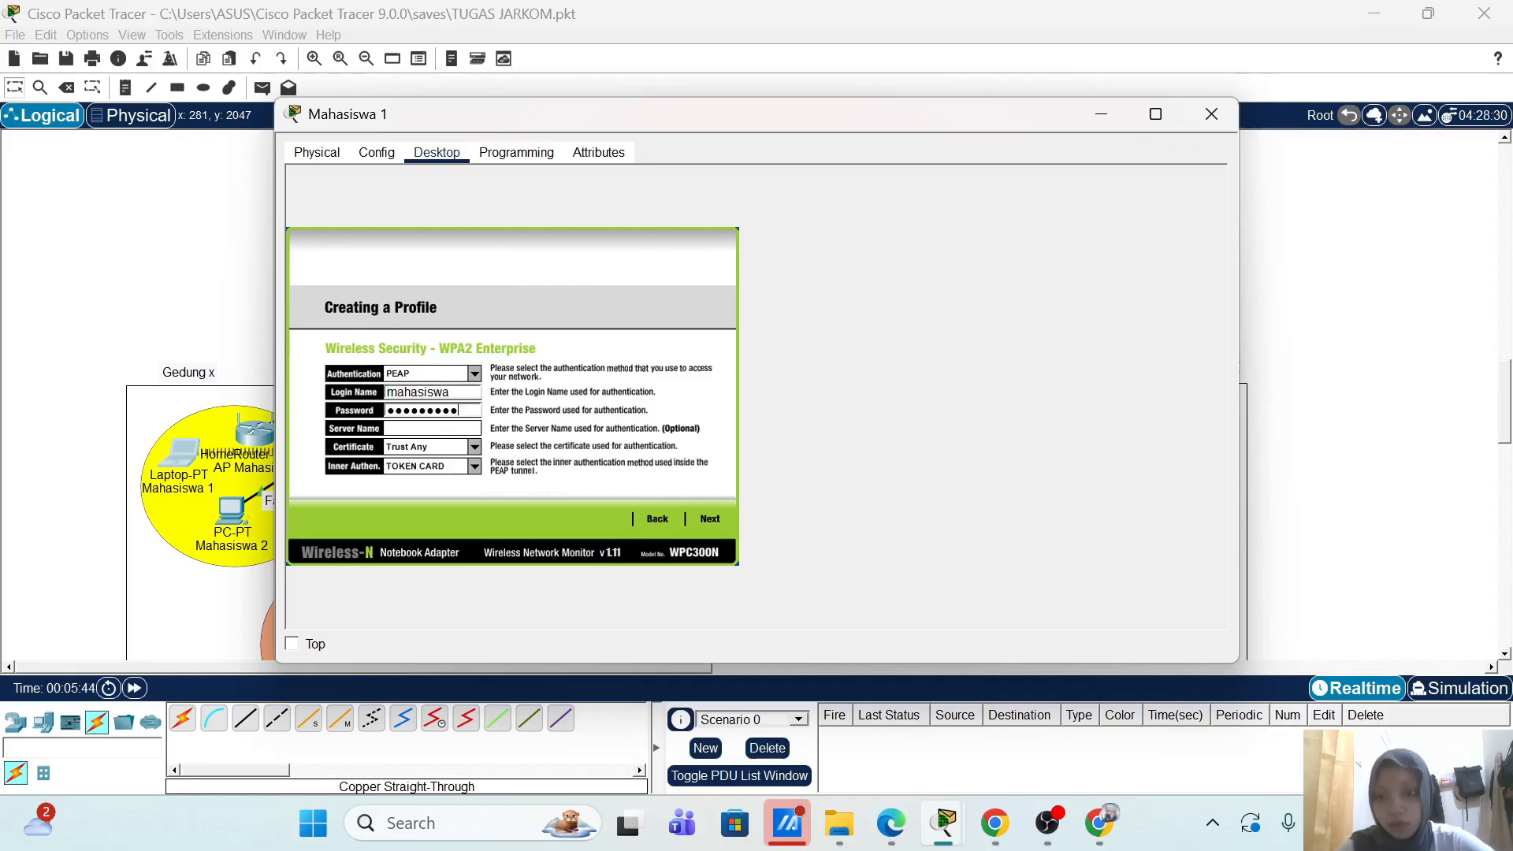
click(710, 518)
click(706, 520)
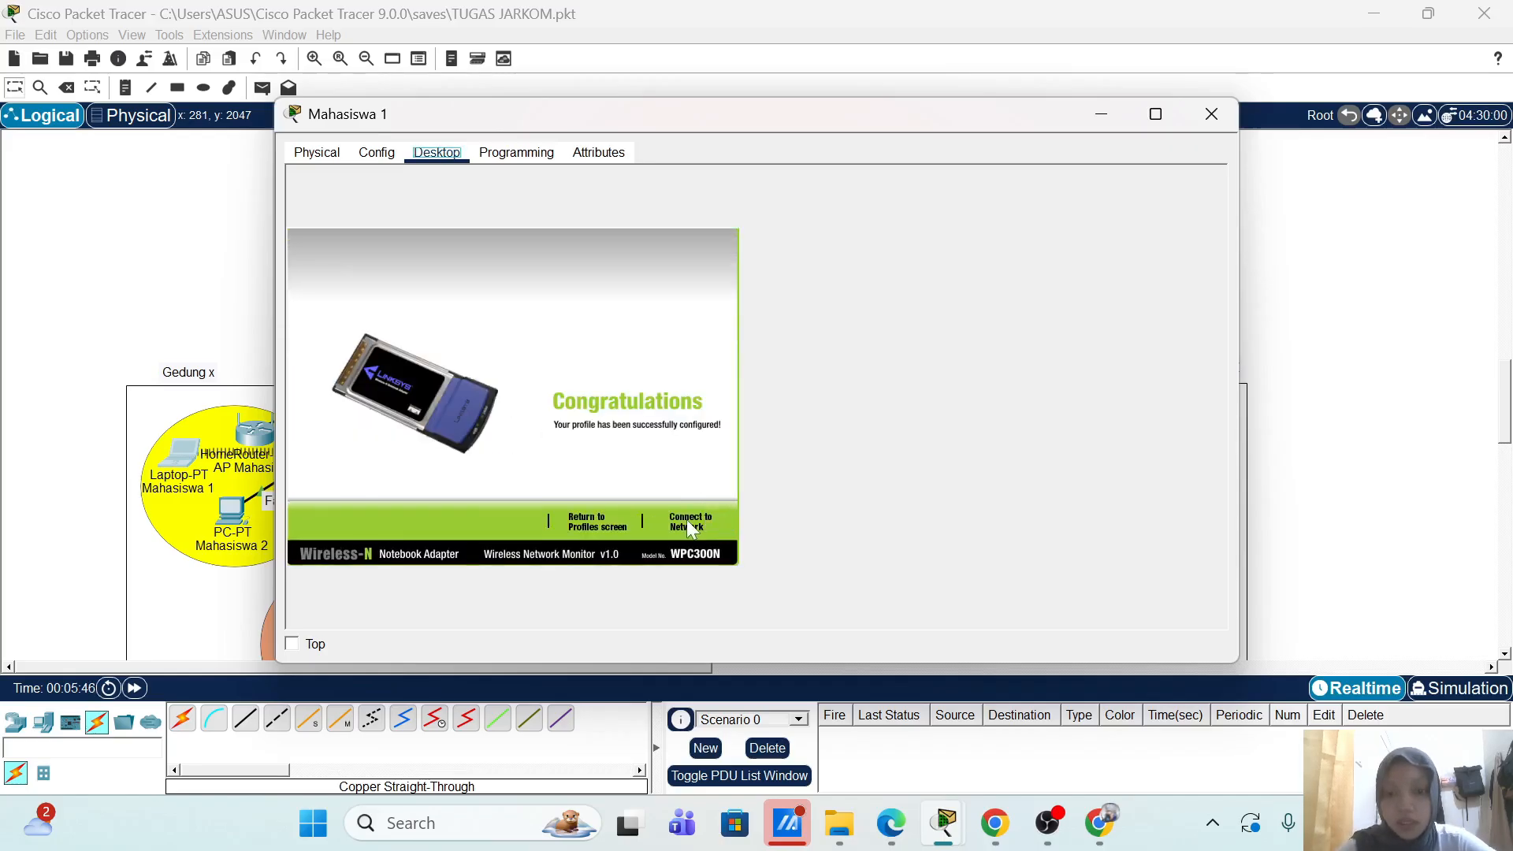
click(687, 526)
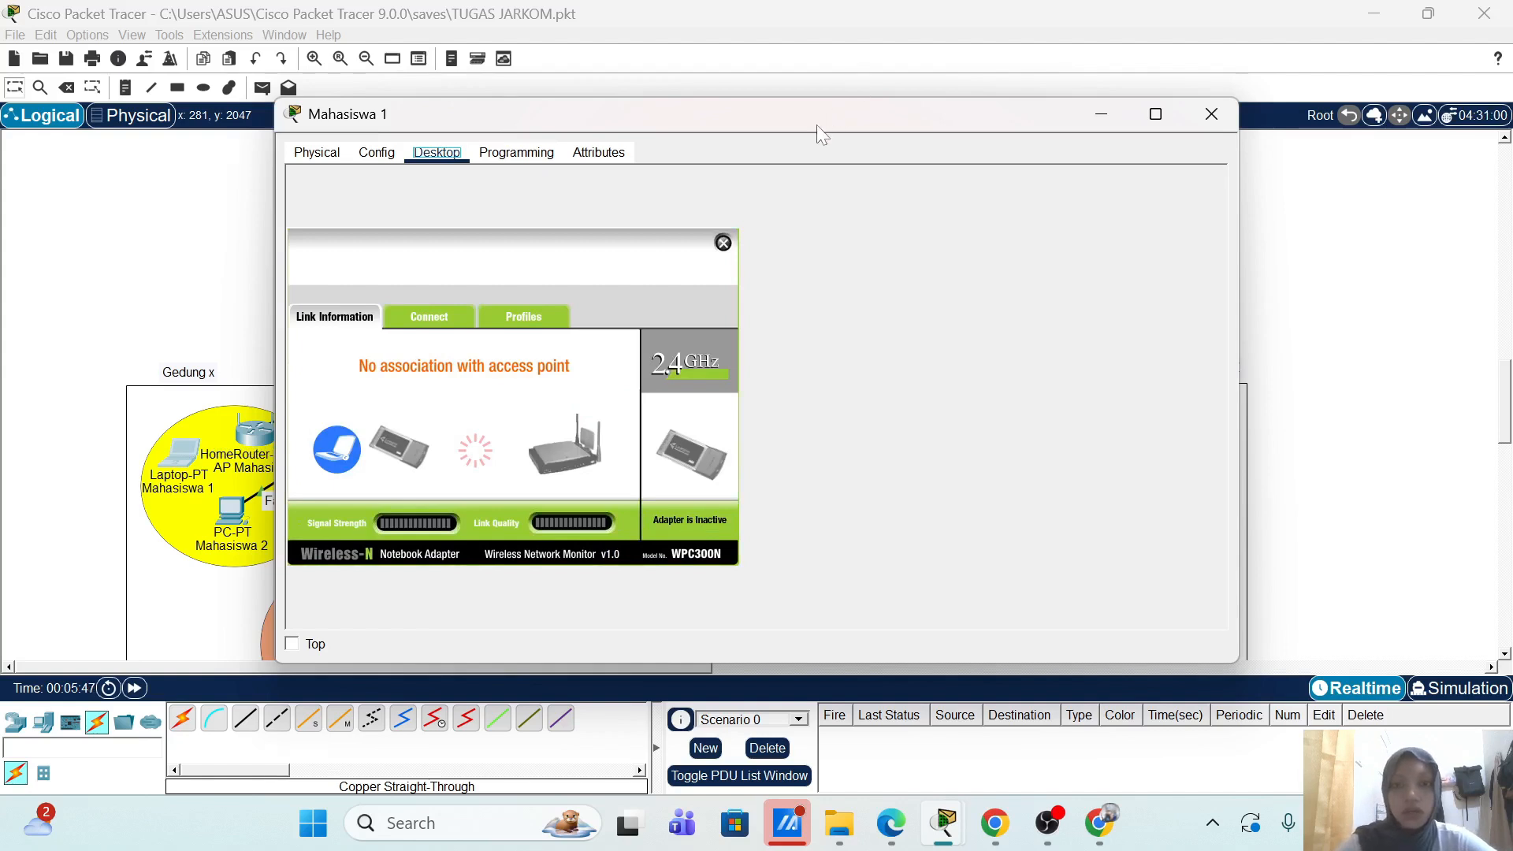
Step: Verify Mahasiswa 1 got 172.16.10.100 with gateway 172.16.10.12, then close its window
drag(816, 125, 1005, 149)
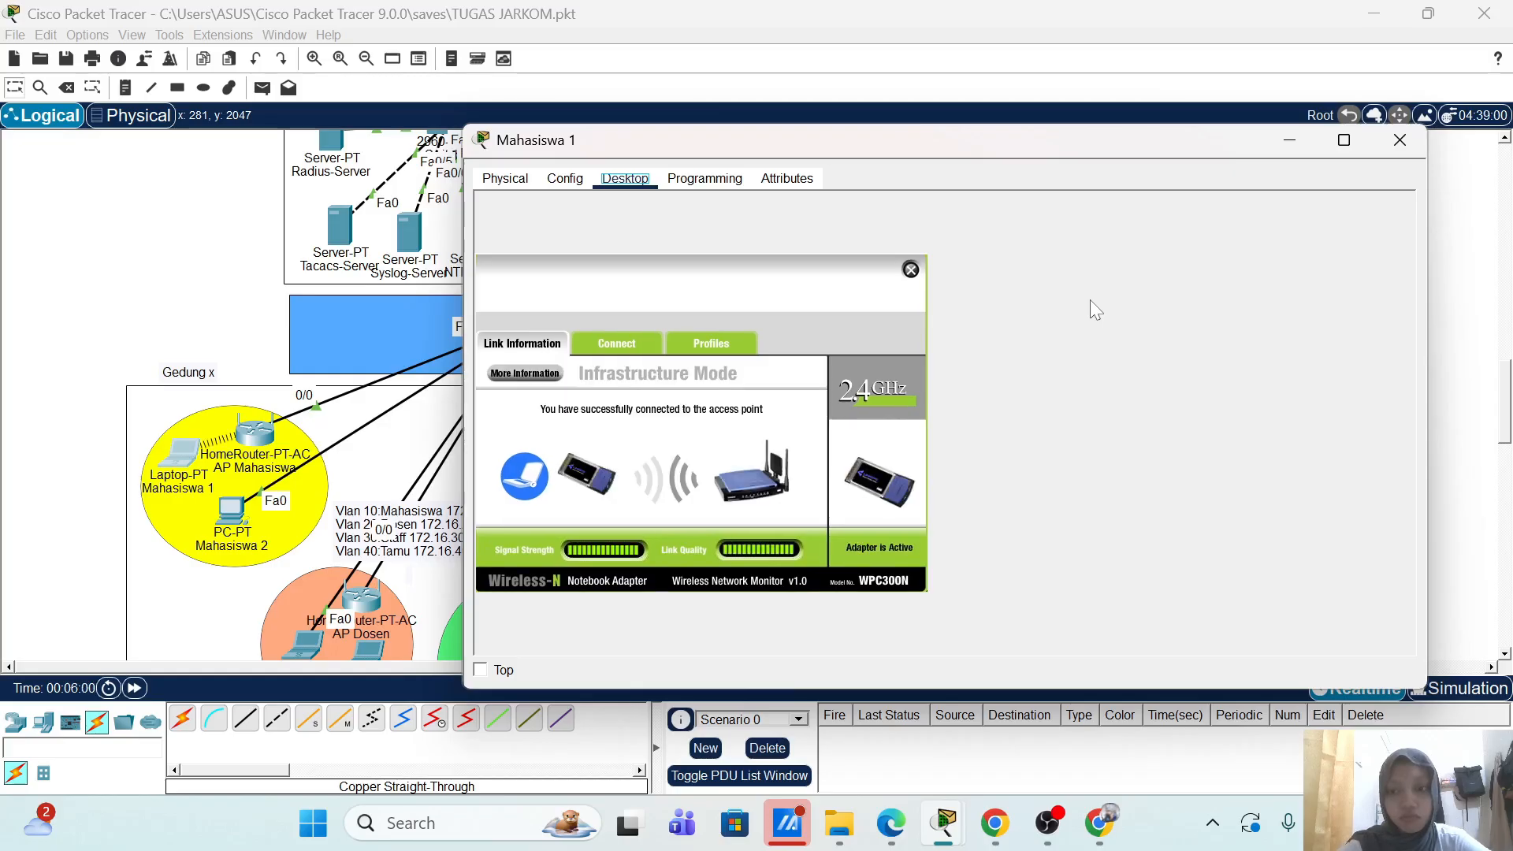
click(910, 270)
click(570, 239)
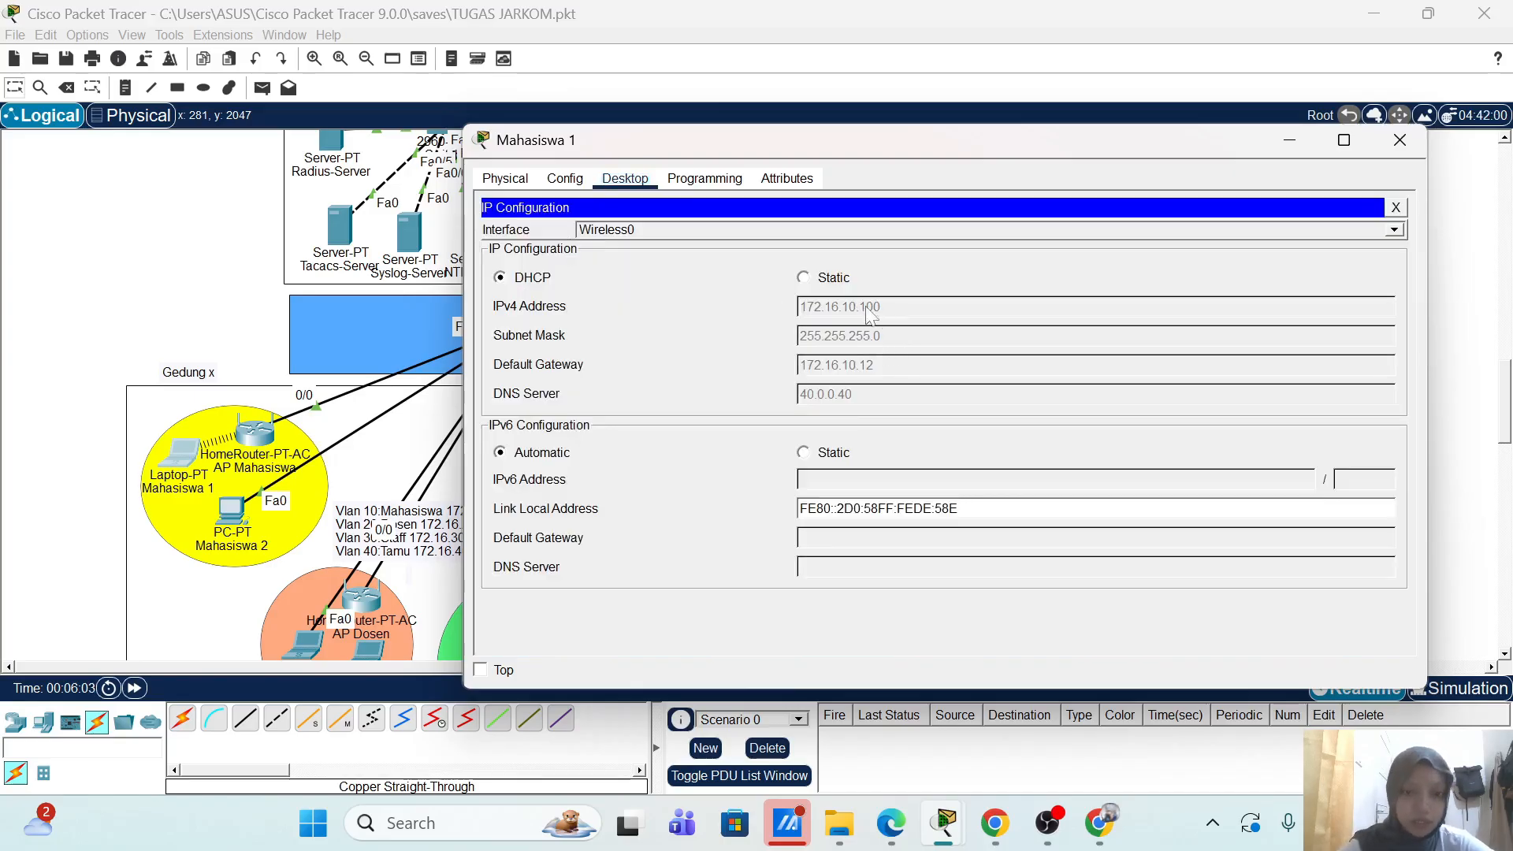
click(1400, 142)
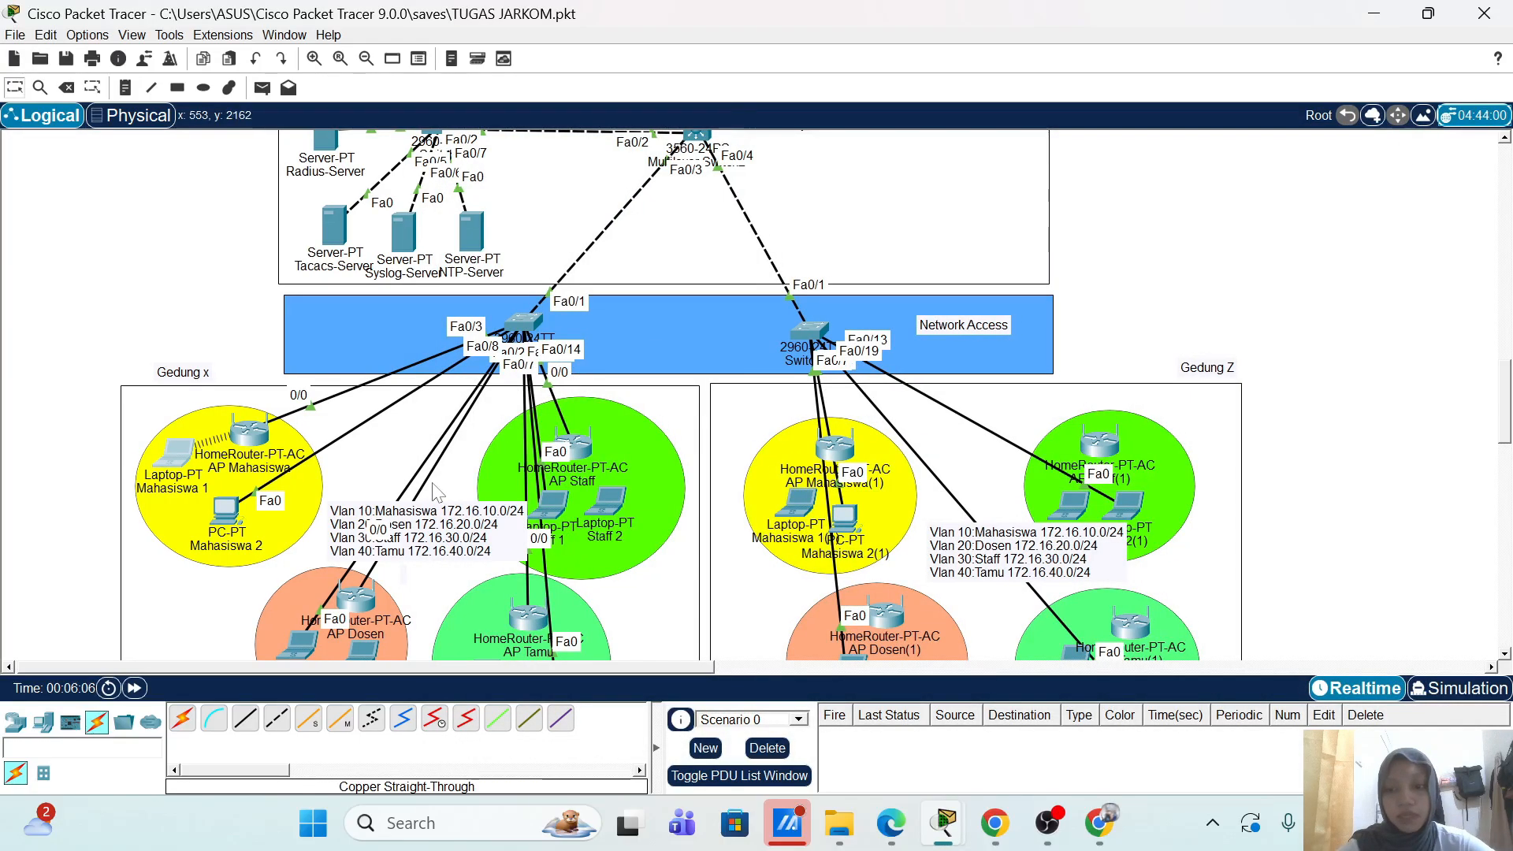
scroll(436, 493, down, 2)
mouse_move(365, 554)
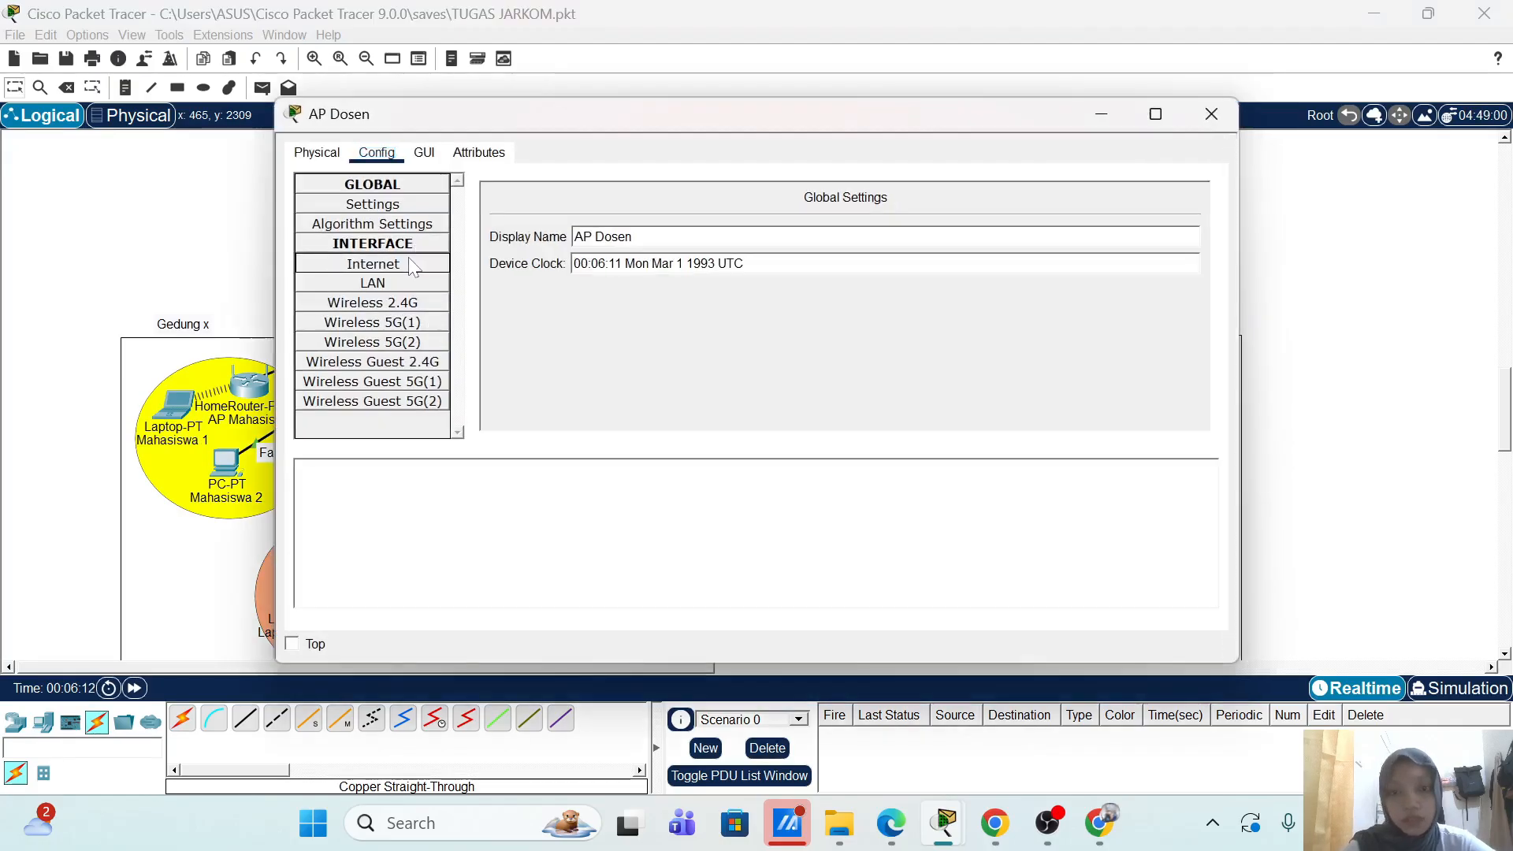
click(411, 266)
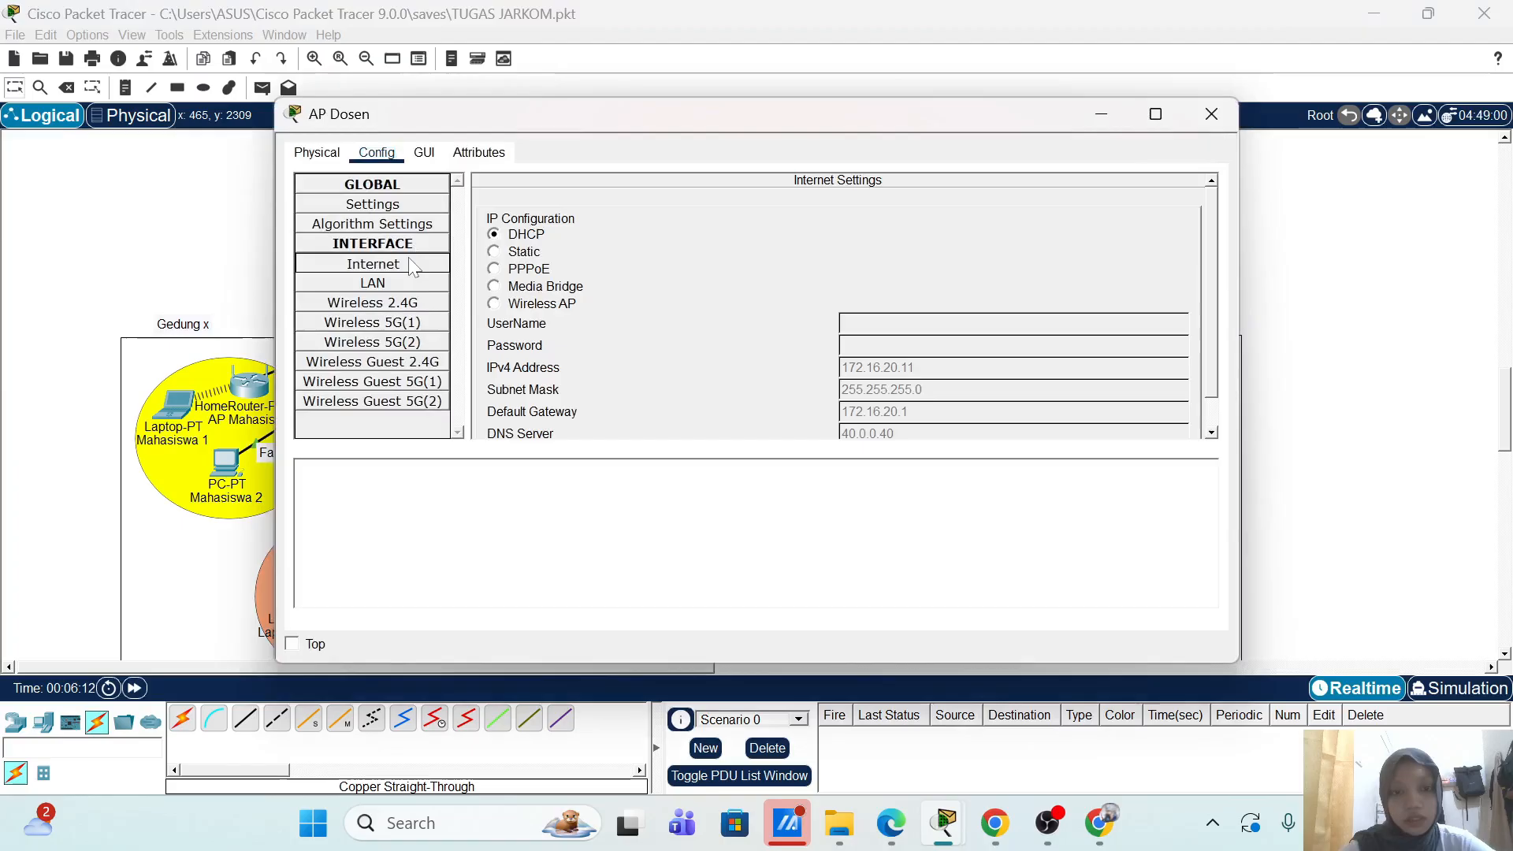
click(1211, 115)
scroll(570, 287, up, 5)
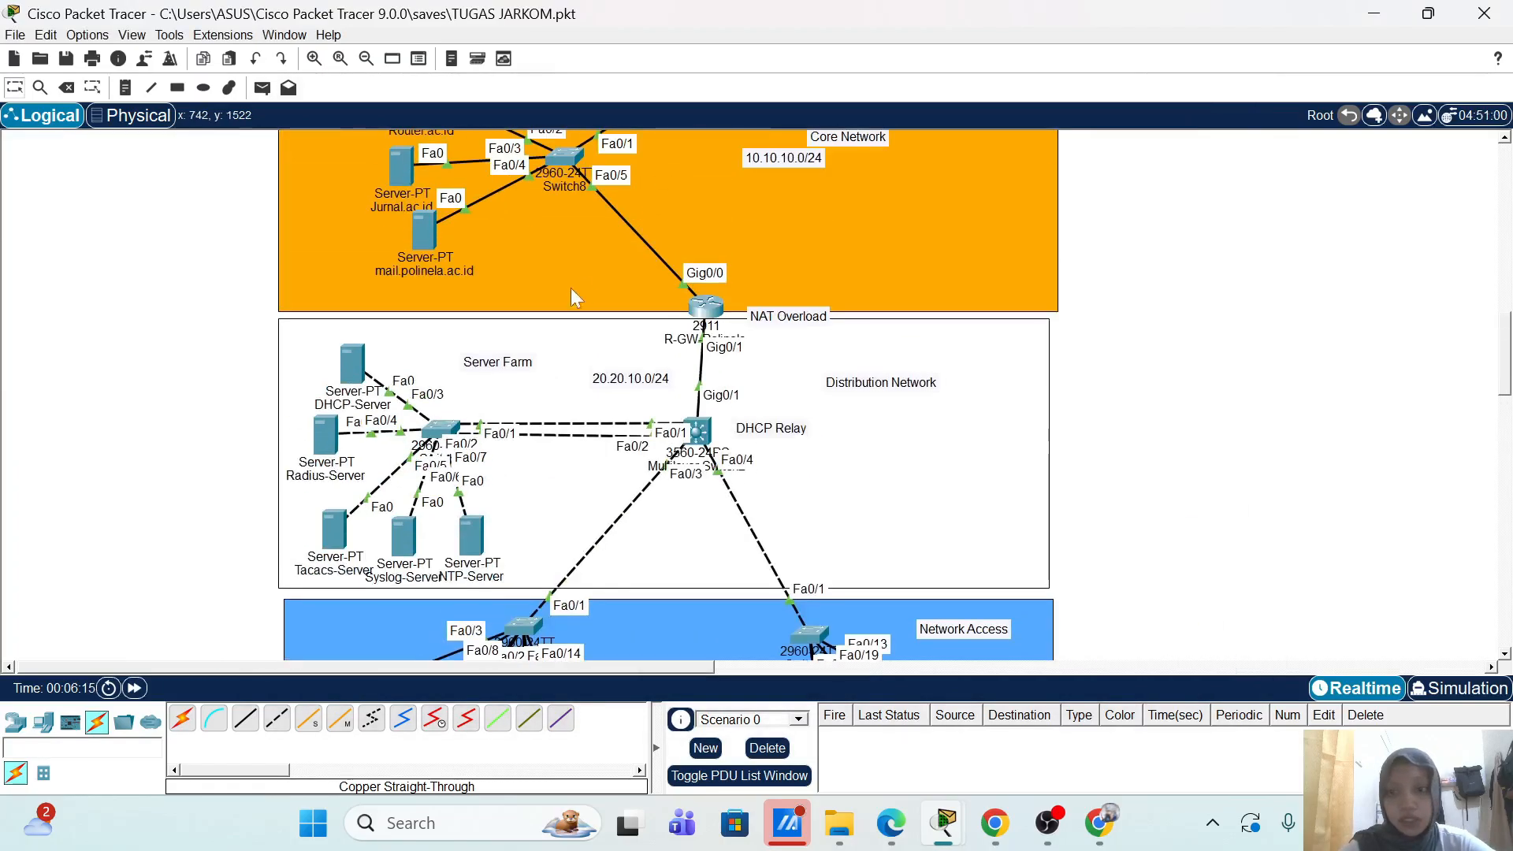
Step: On the Radius-Server's AAA service, add RADIUS client AP-Dosen at 172.16.20.11 with its shared secret
click(325, 435)
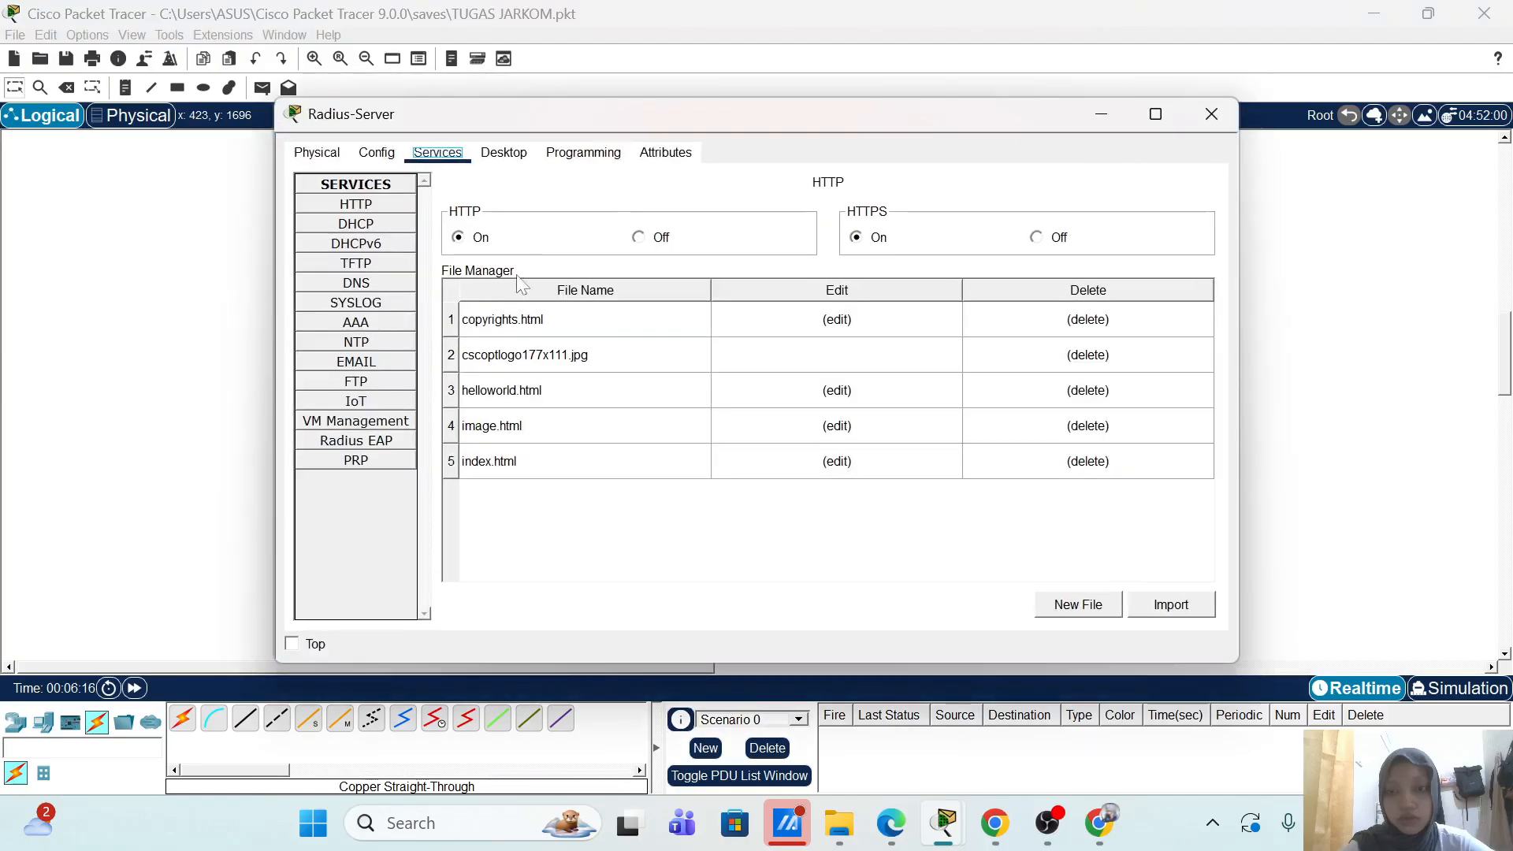
click(374, 324)
click(631, 289)
text(AO)
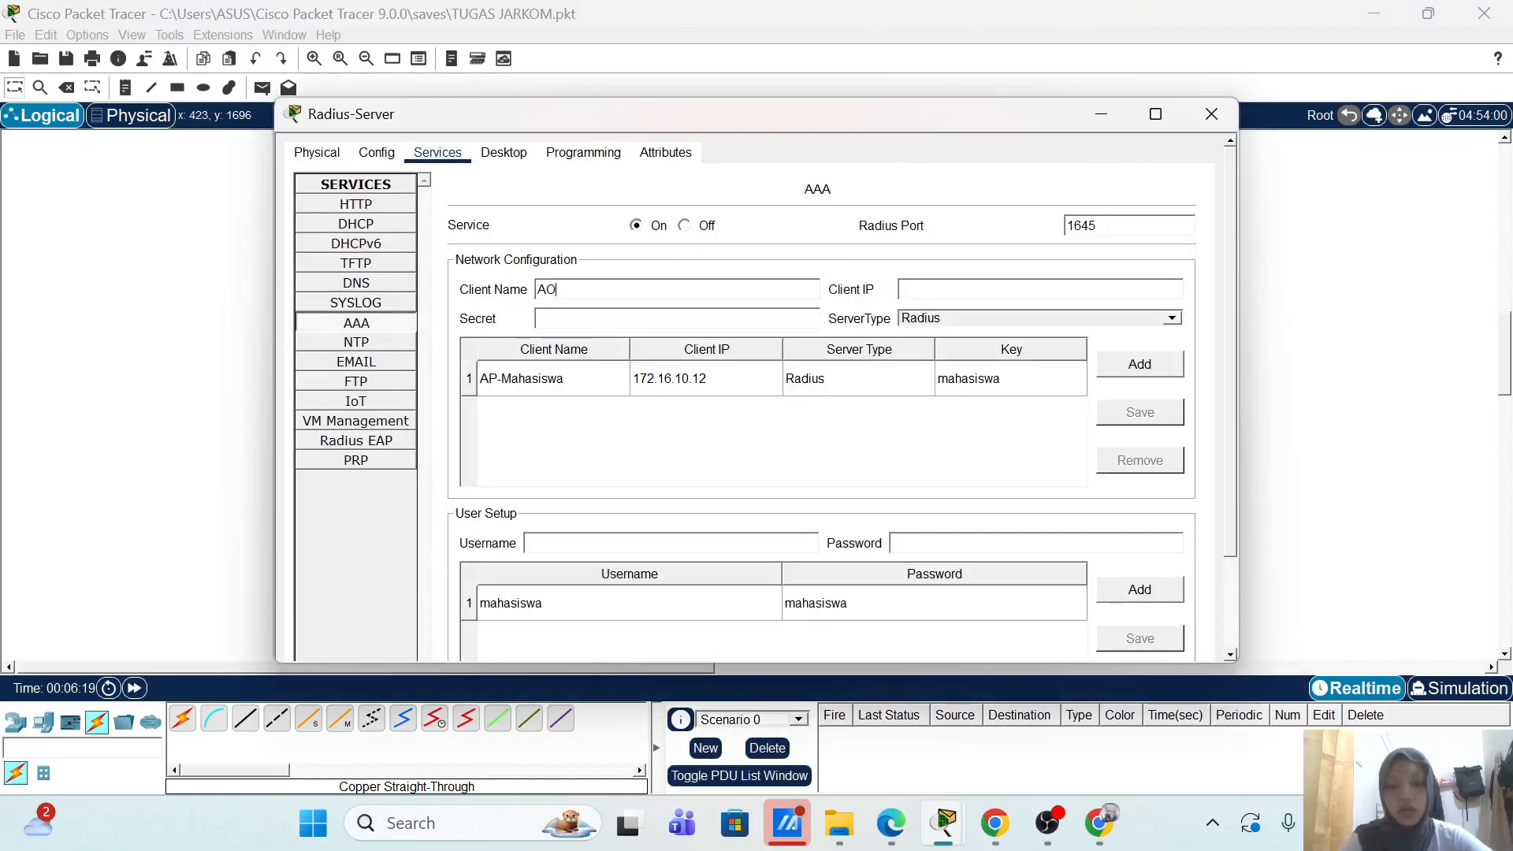
key(BackSpace)
text(P-D)
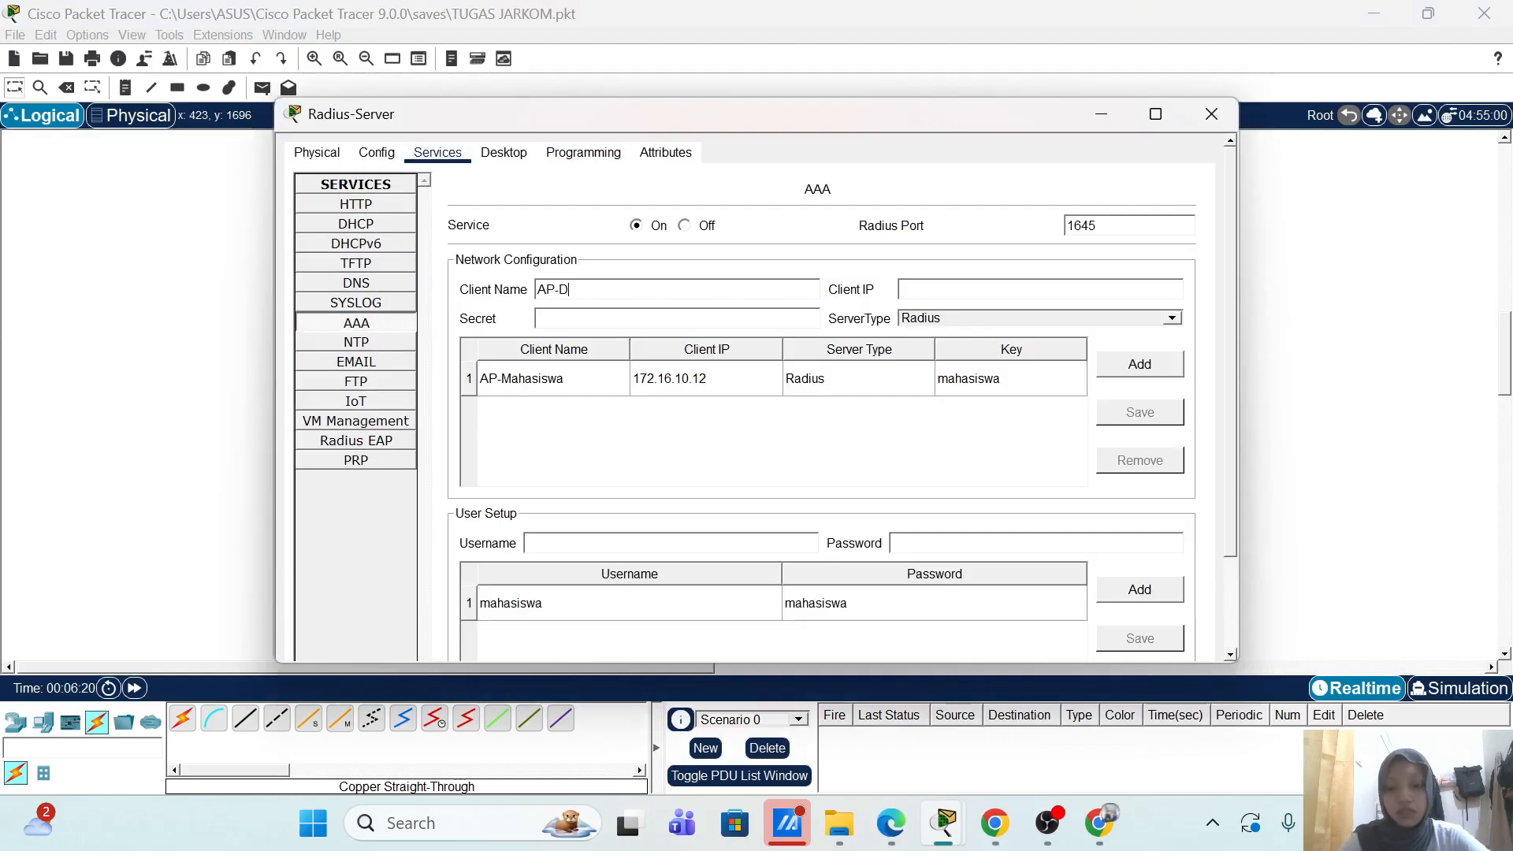
text(osen)
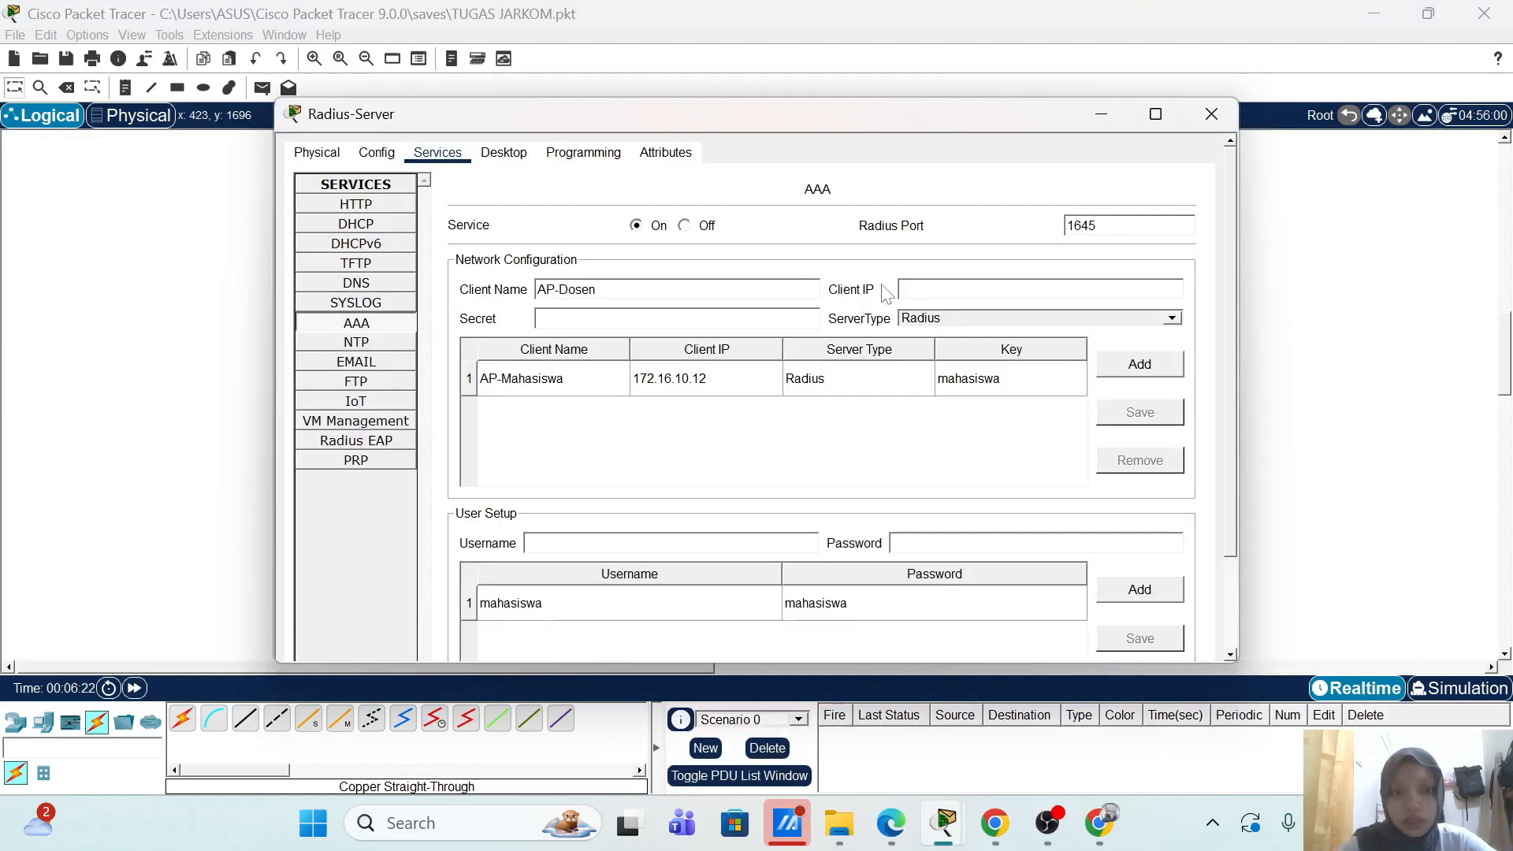
text(172.16.20.11)
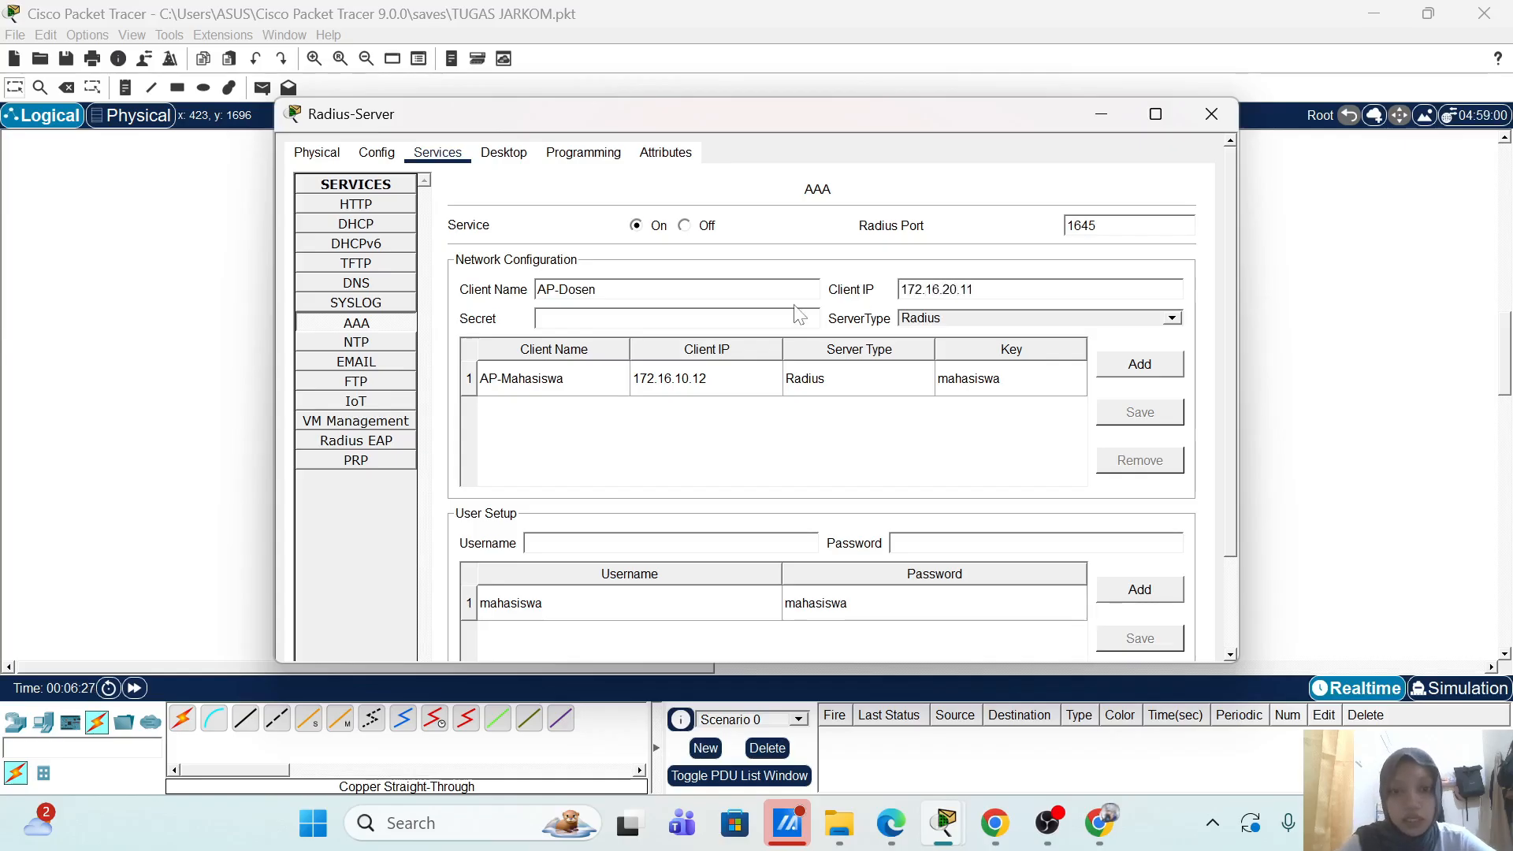
text(dosen)
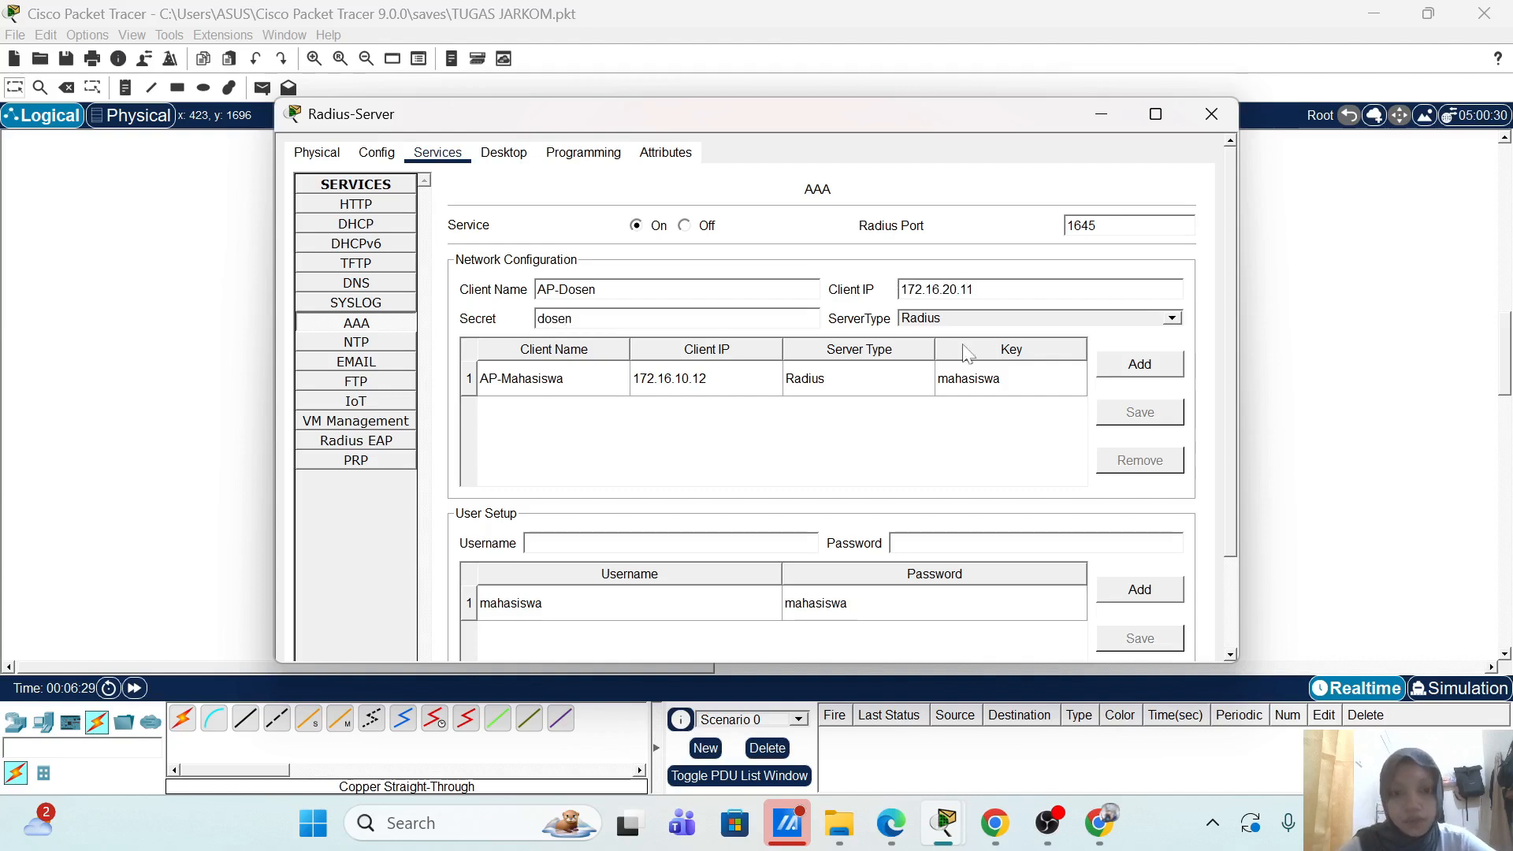
click(1168, 373)
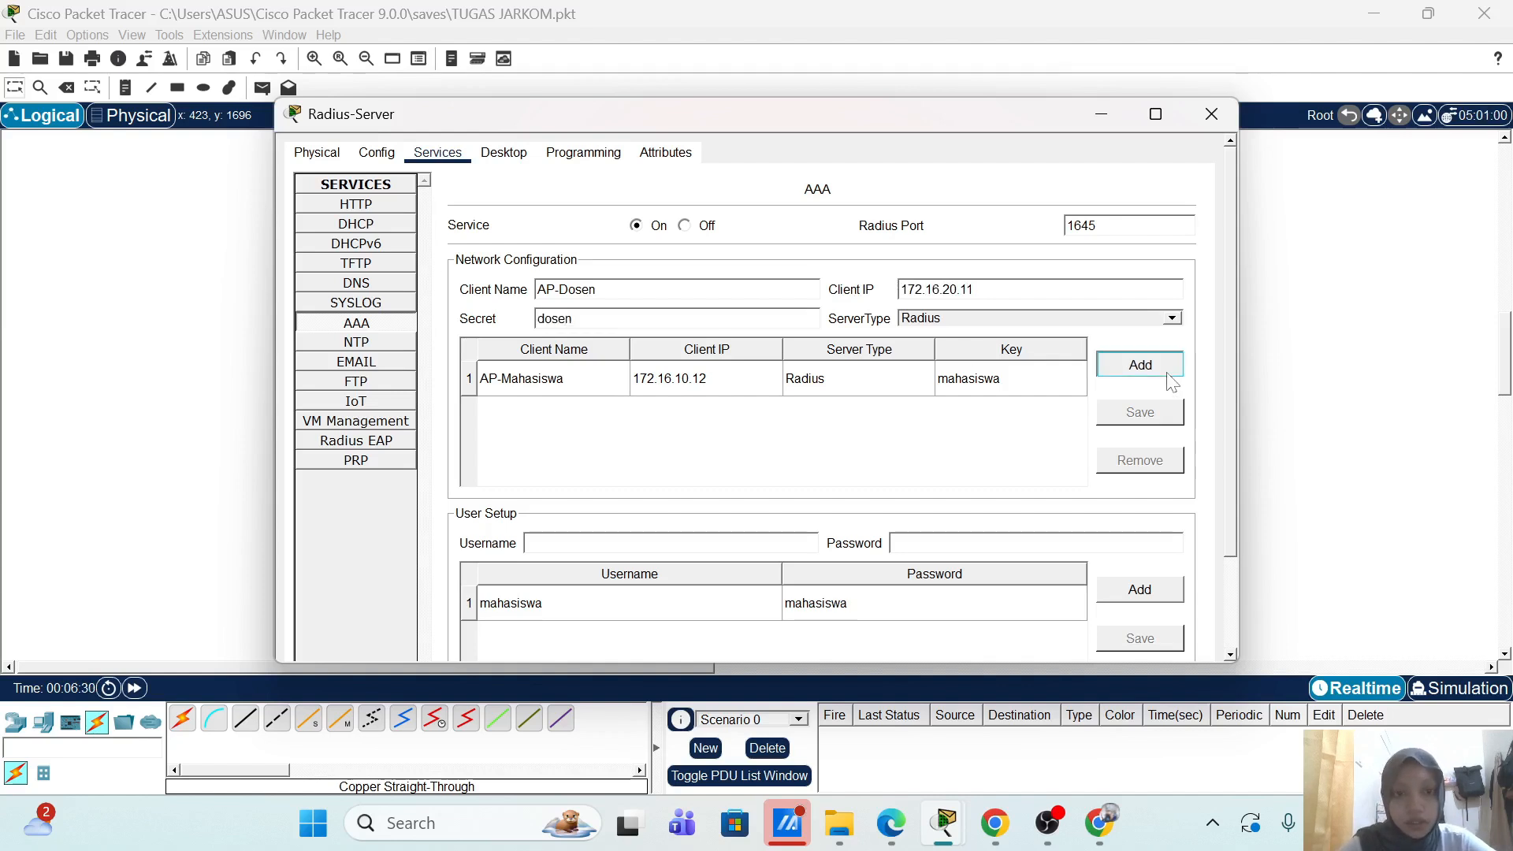
Step: Add a lecturer (dosen) user account with its password and close the Radius-Server window
click(715, 544)
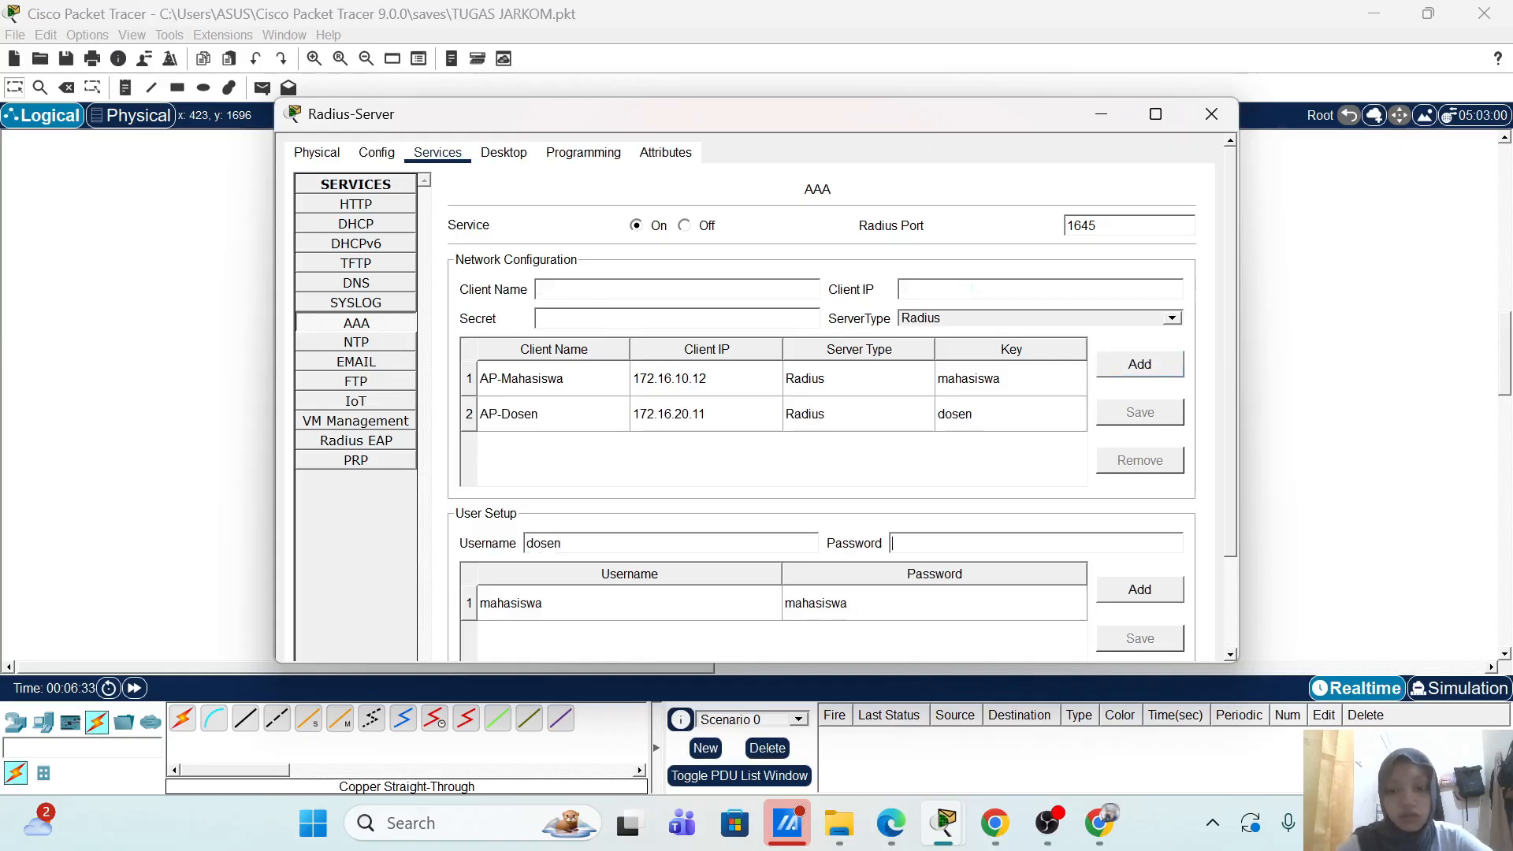
key(BackSpace)
key(BackSpace)
text(dos)
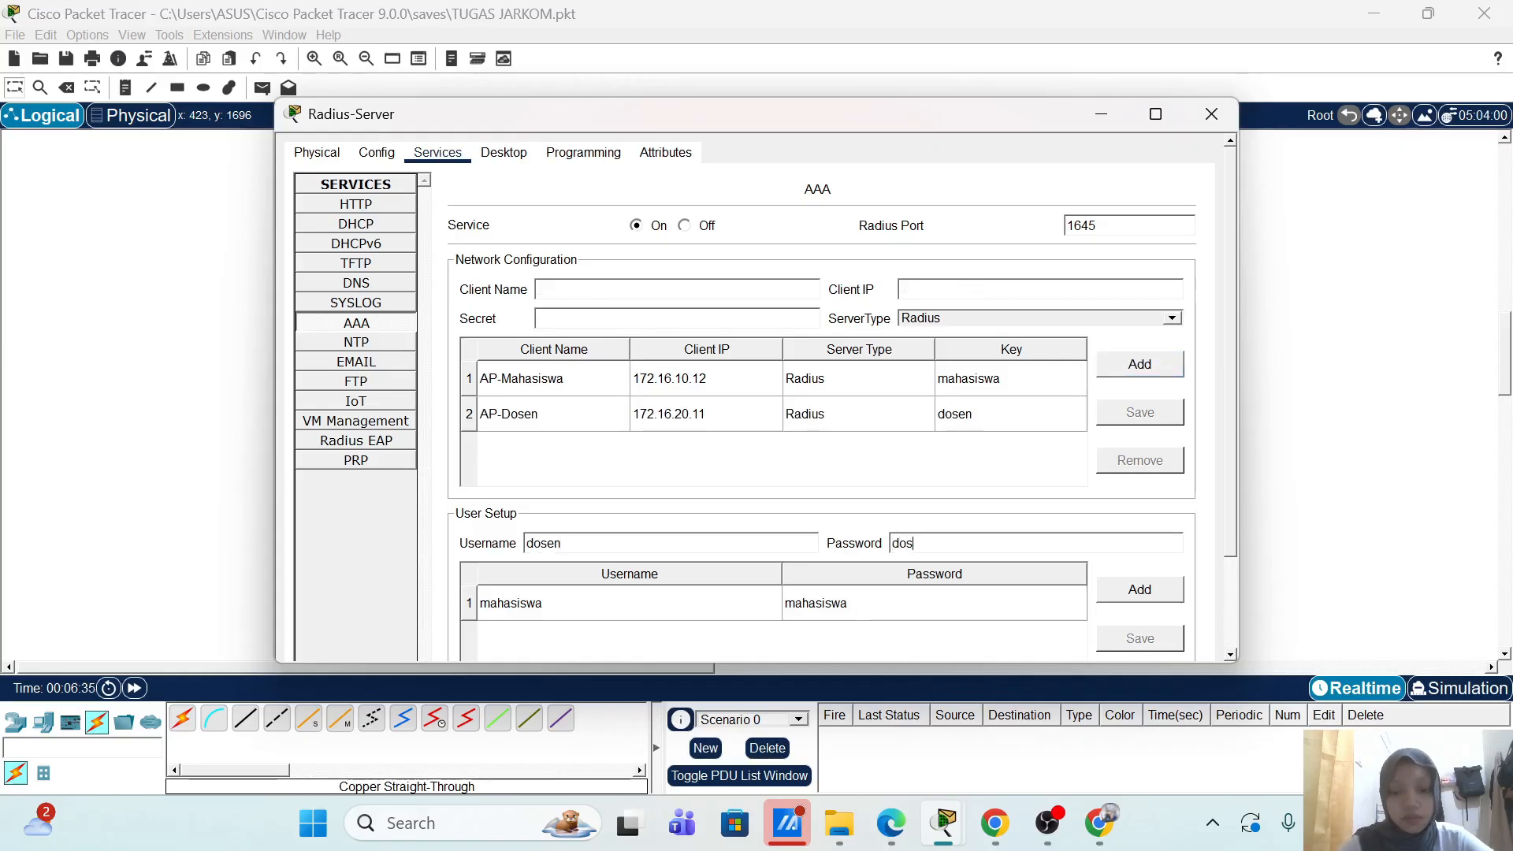
text(en)
click(1140, 592)
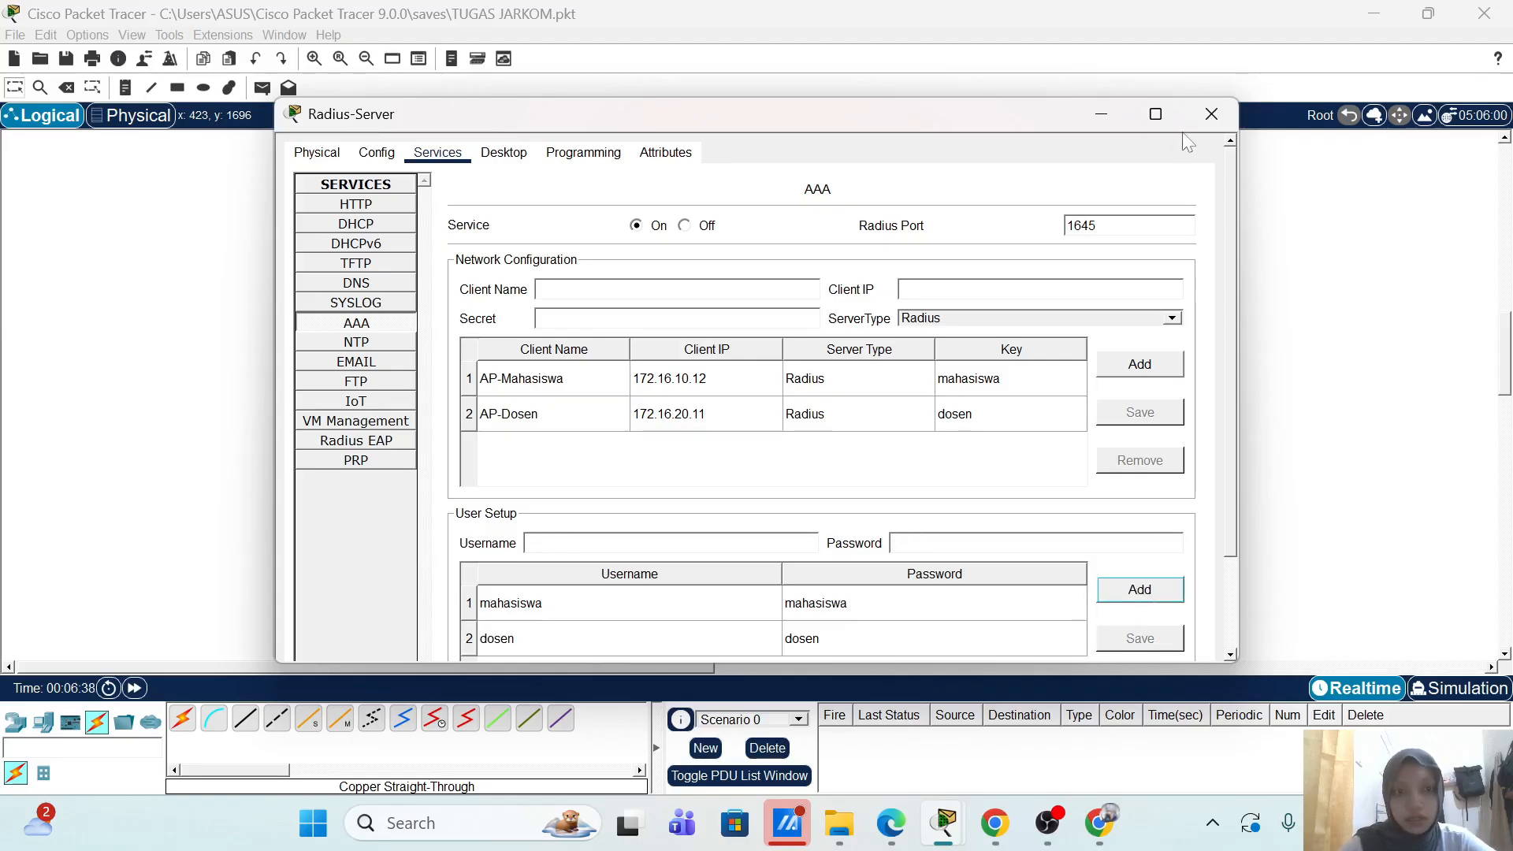
click(1212, 114)
Step: Bring up AP Dosen's web GUI setup page
scroll(737, 446, down, 3)
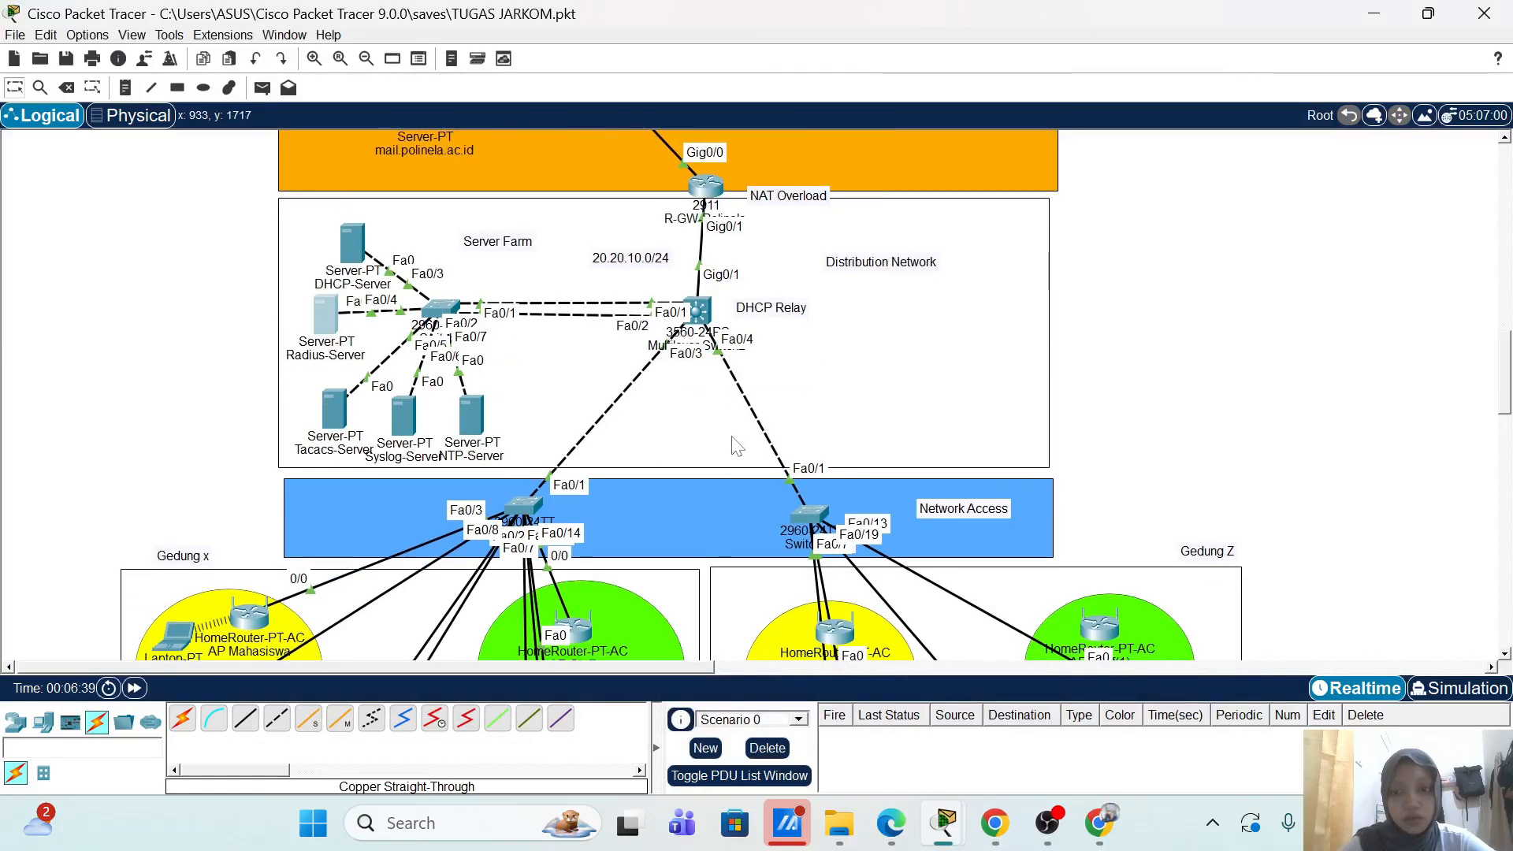
scroll(543, 543, down, 6)
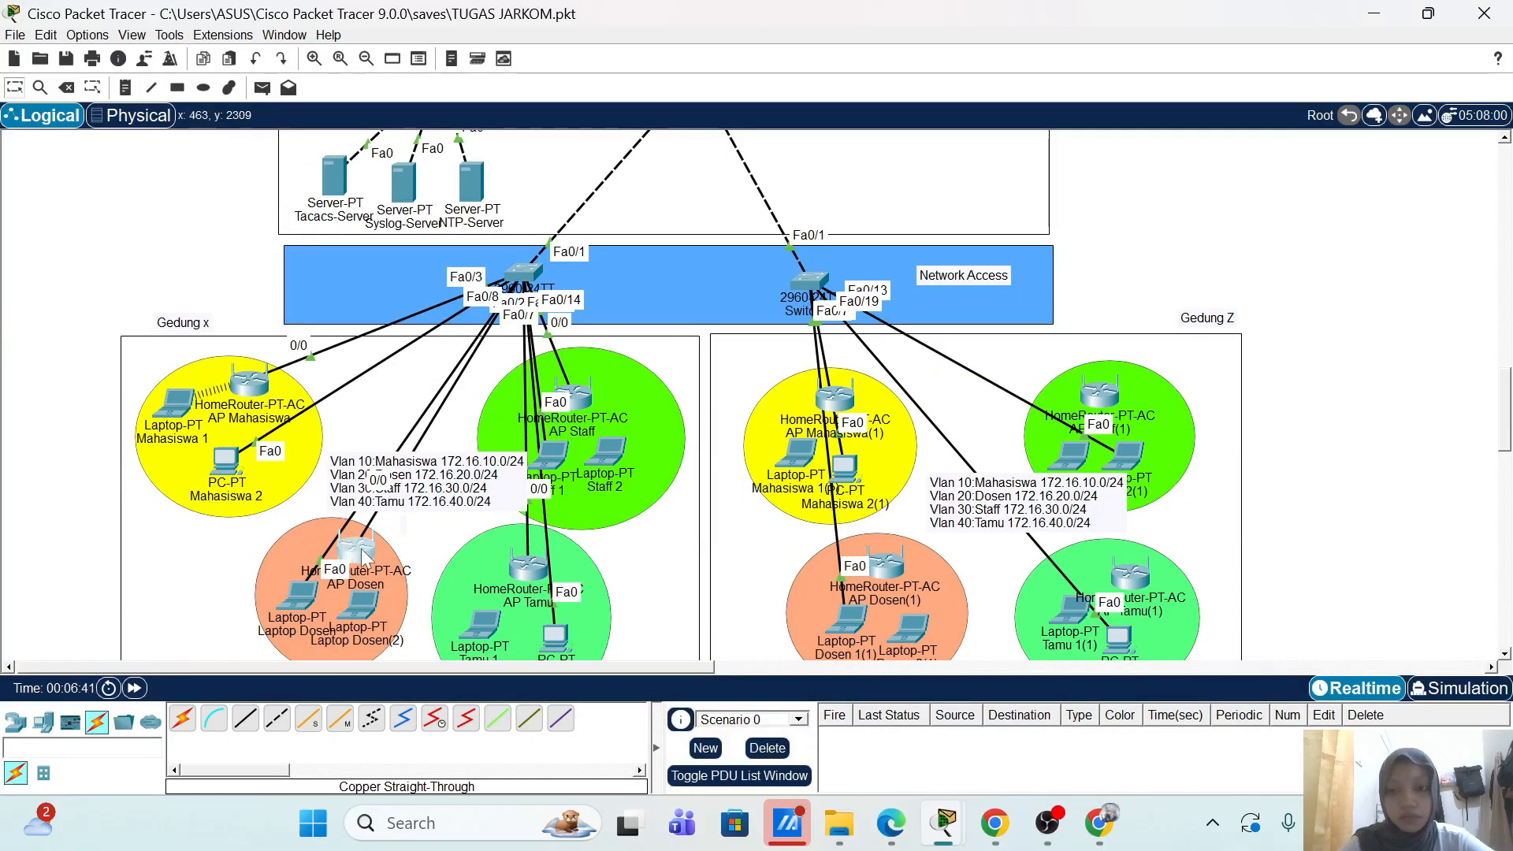
click(364, 555)
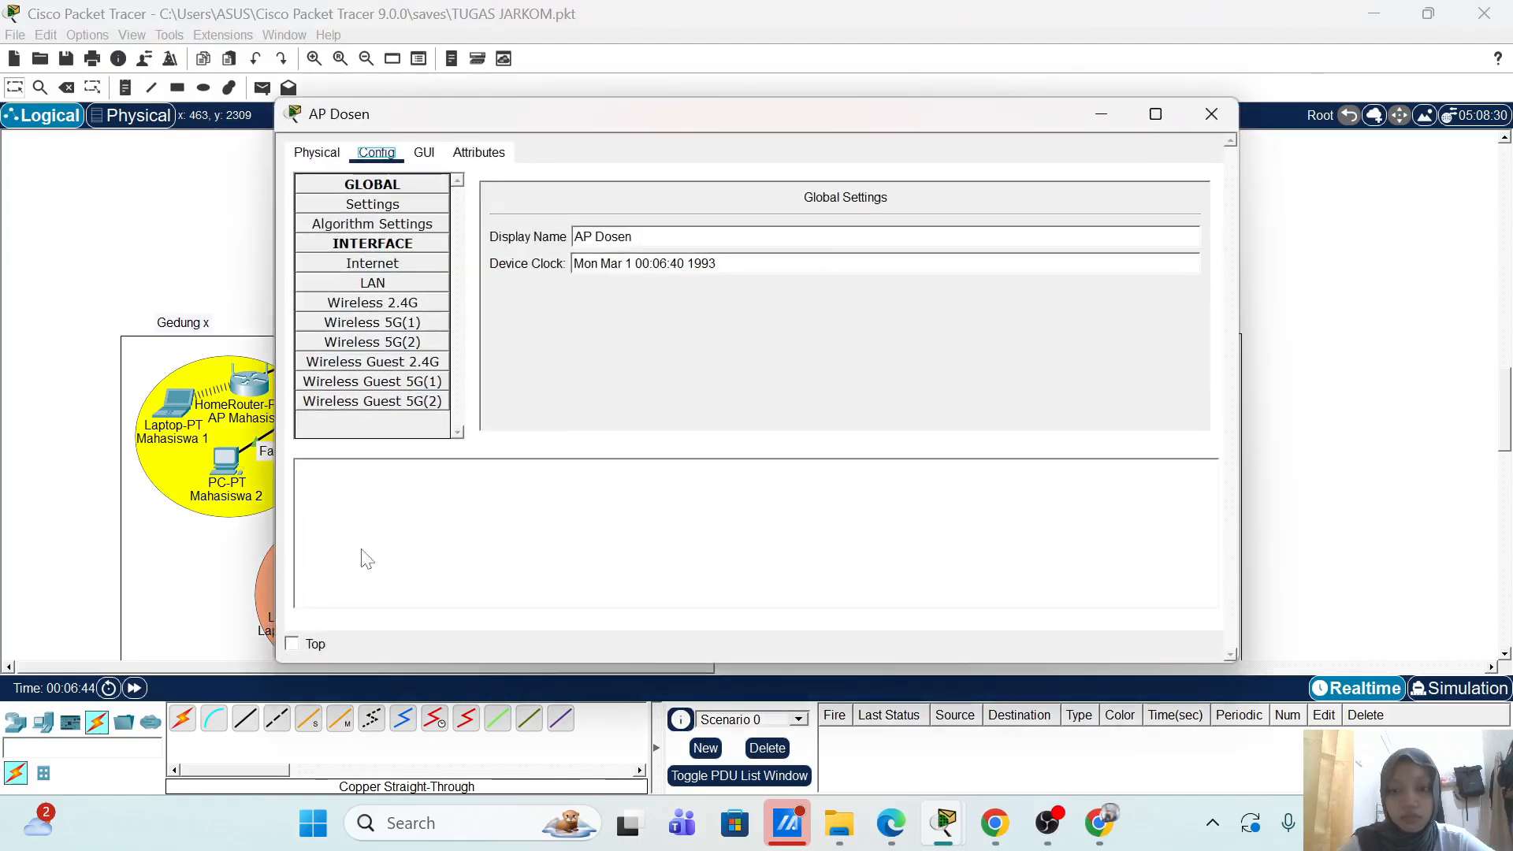
click(425, 154)
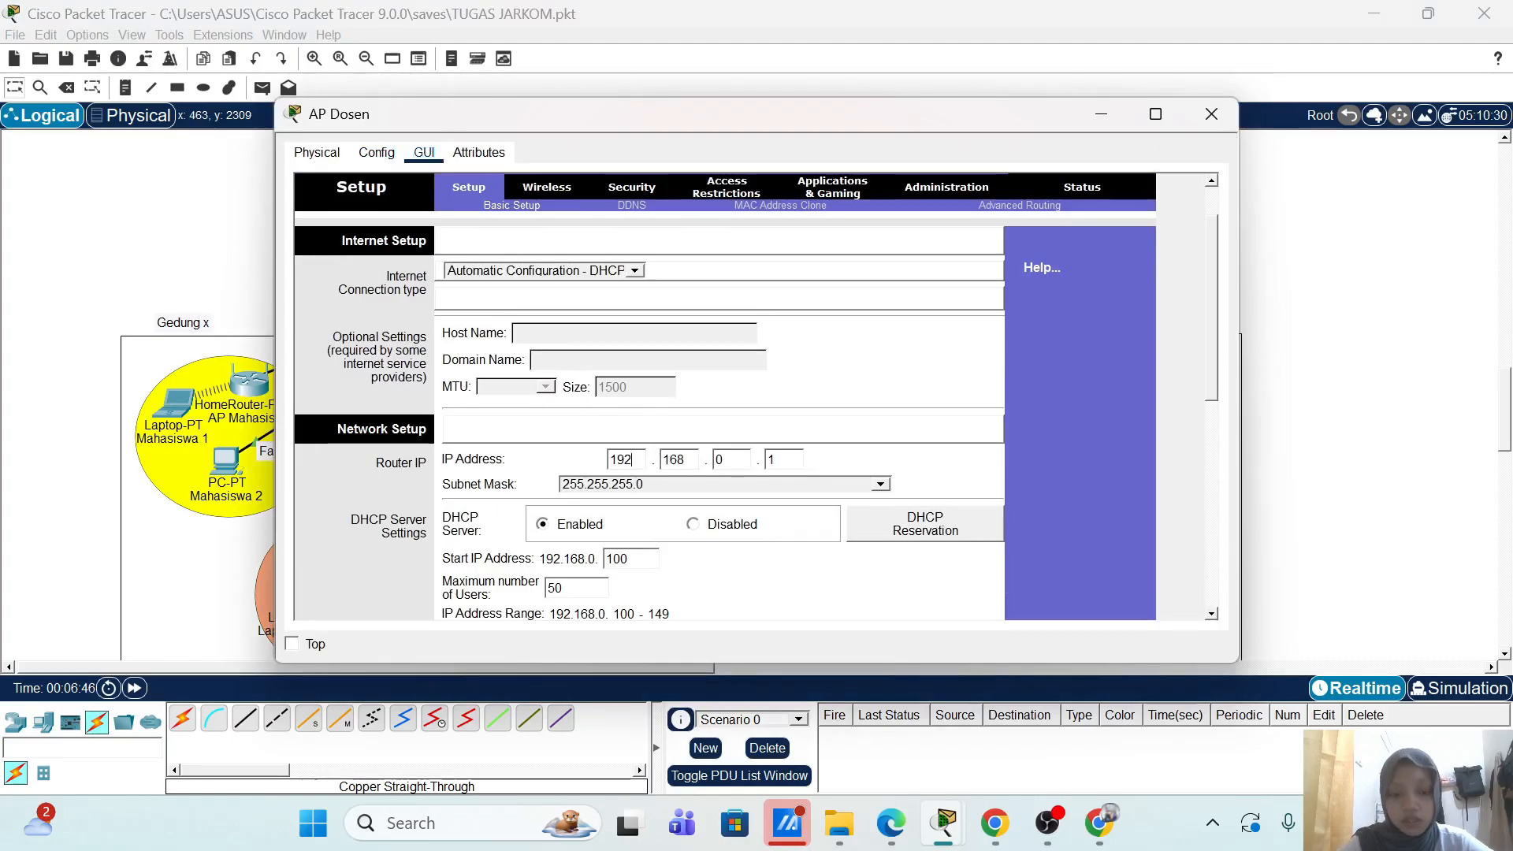
Step: Change AP Dosen's router IP to 172.16.20.11, save, and dismiss the overlap error
click(625, 460)
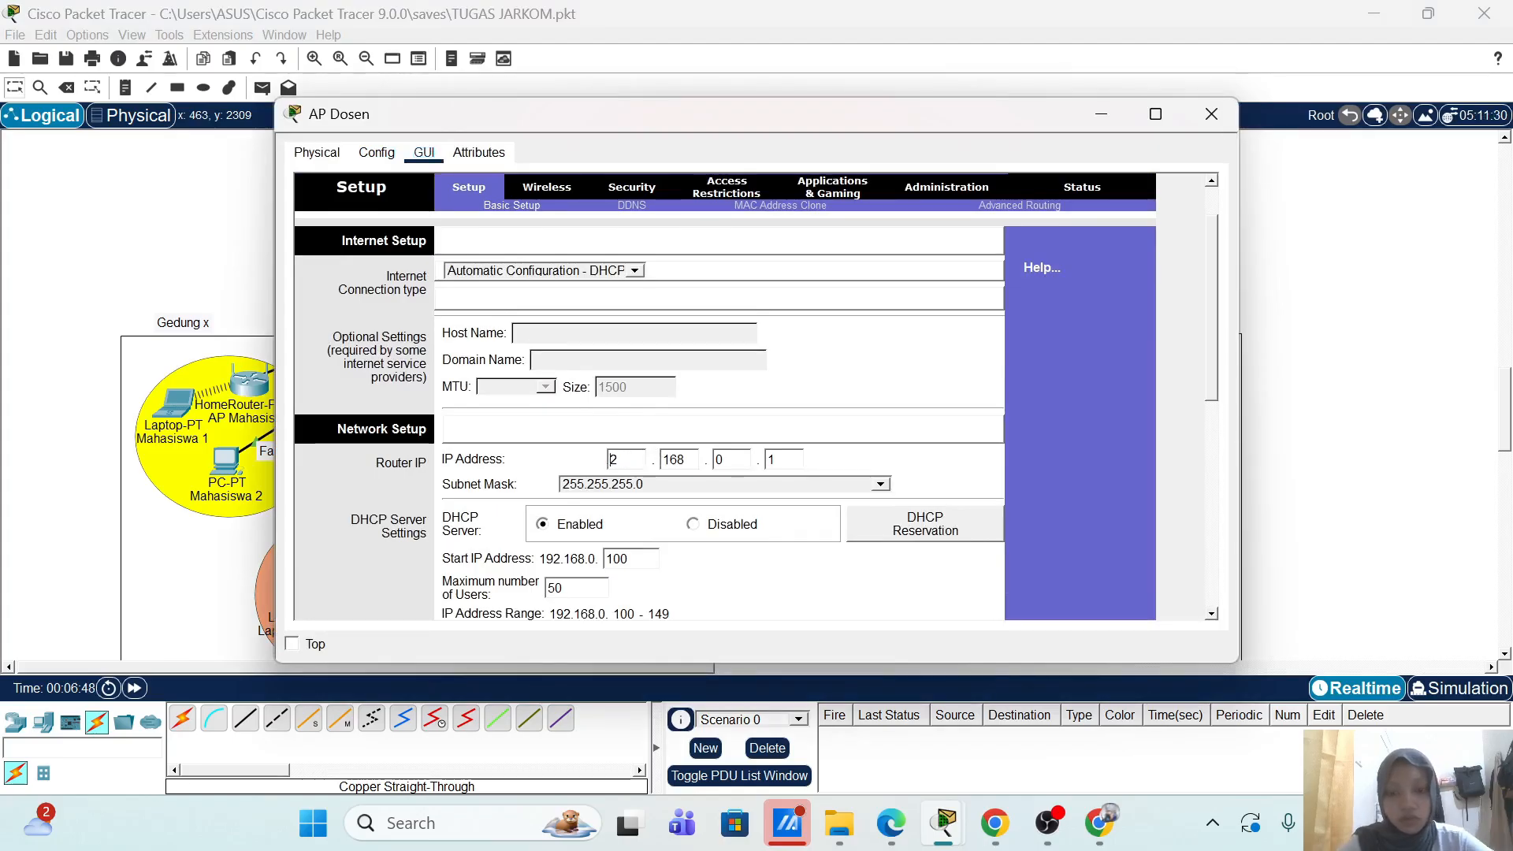
text(7)
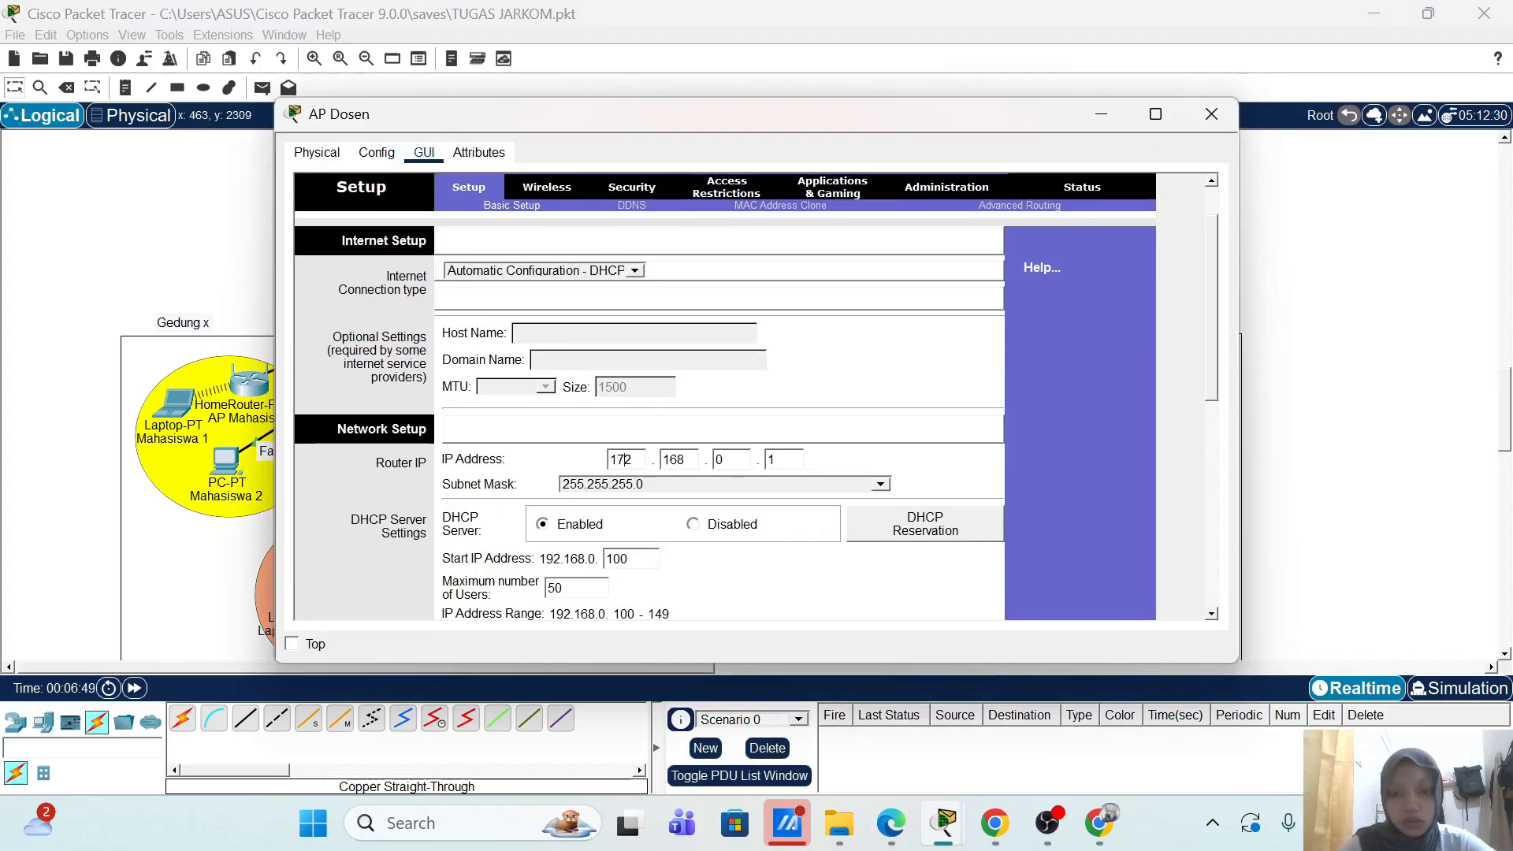
click(684, 459)
key(BackSpace)
click(716, 459)
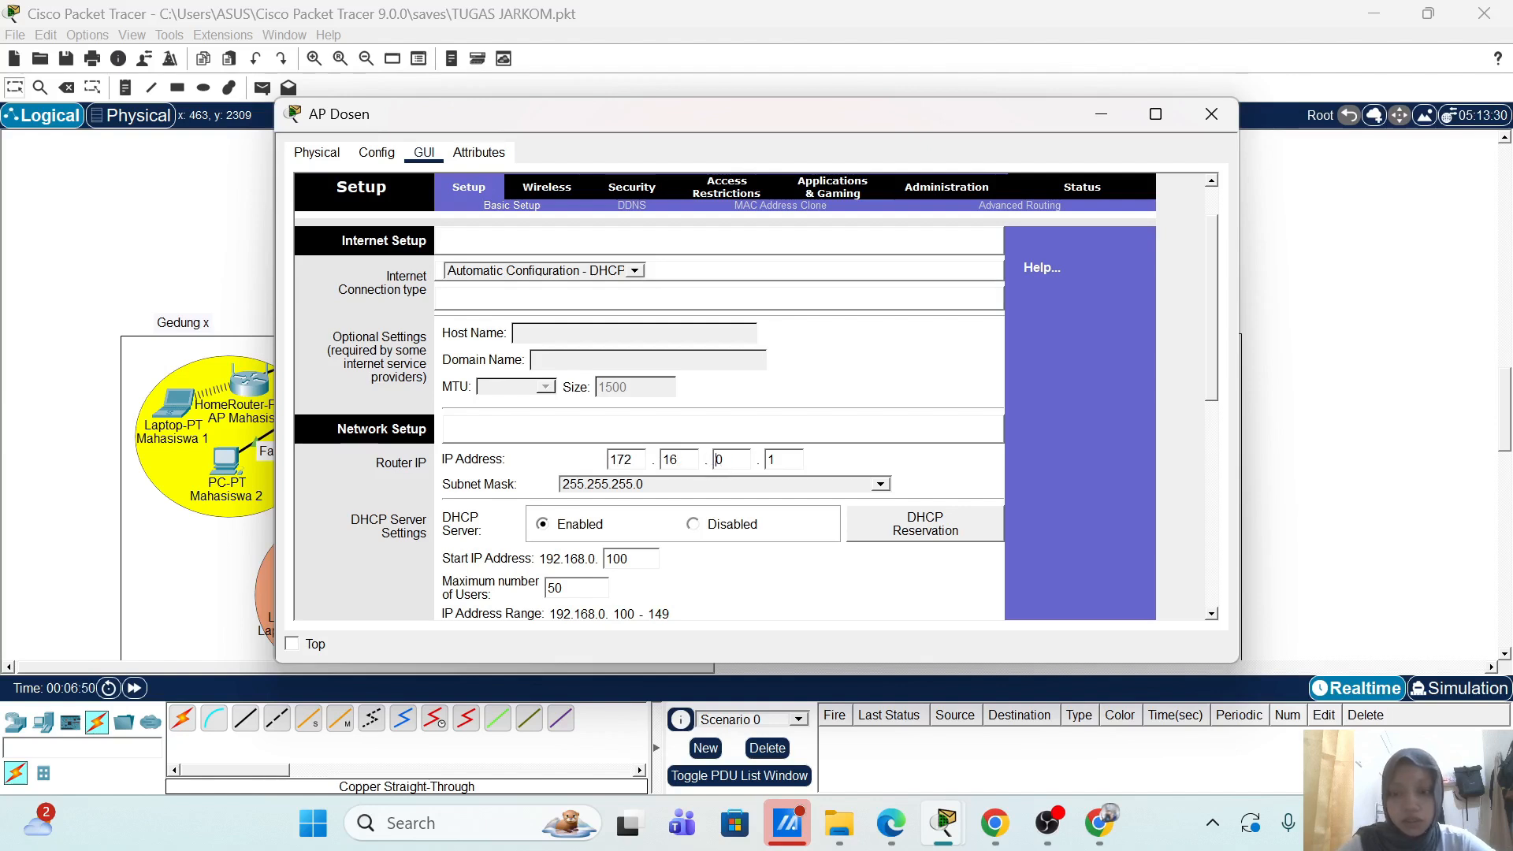
key(BackSpace)
text(2)
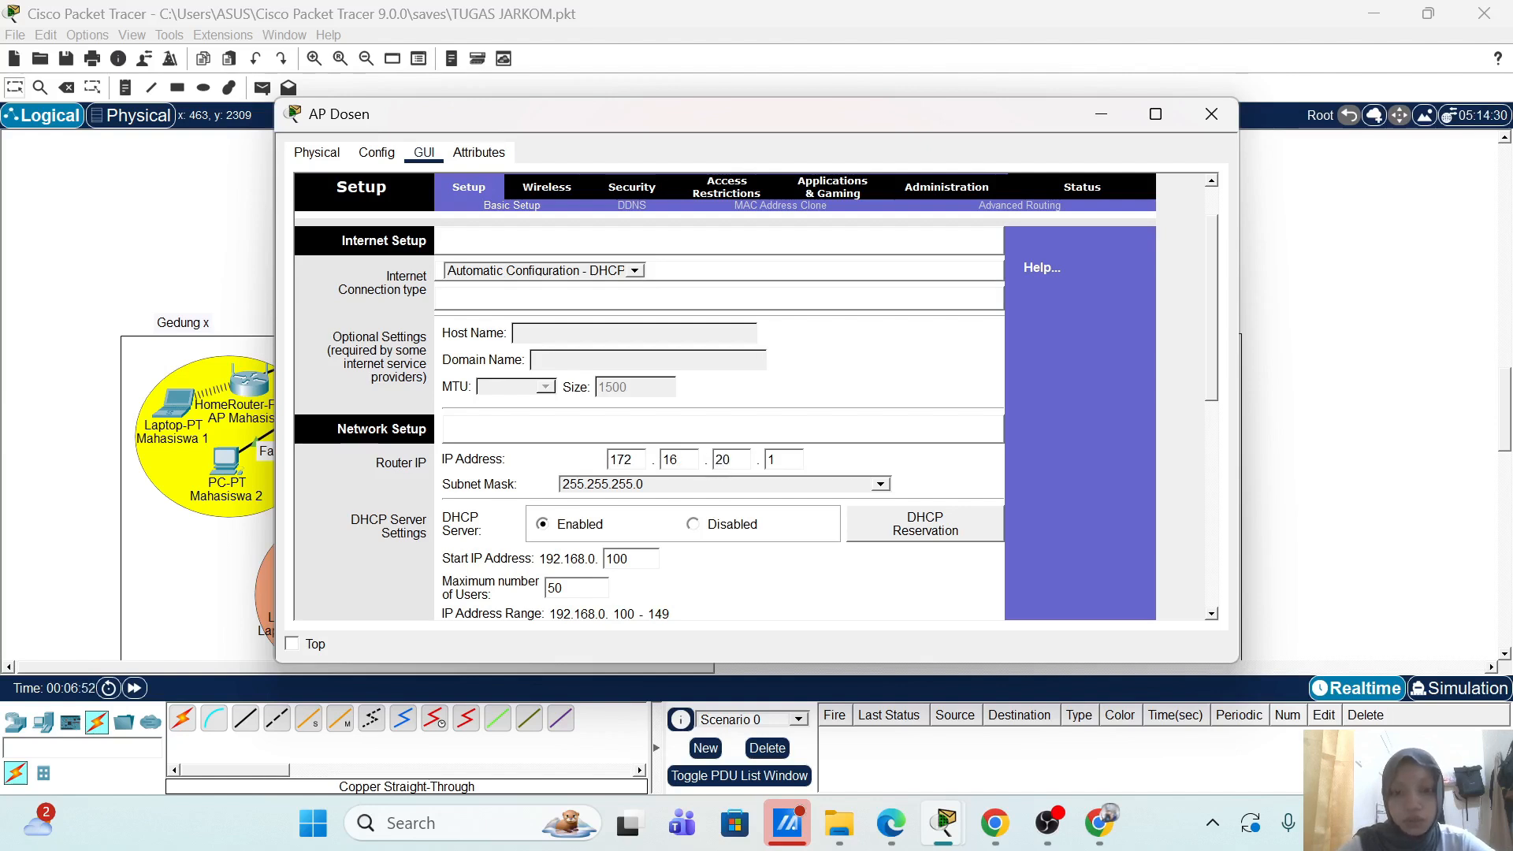
scroll(1057, 414, down, 10)
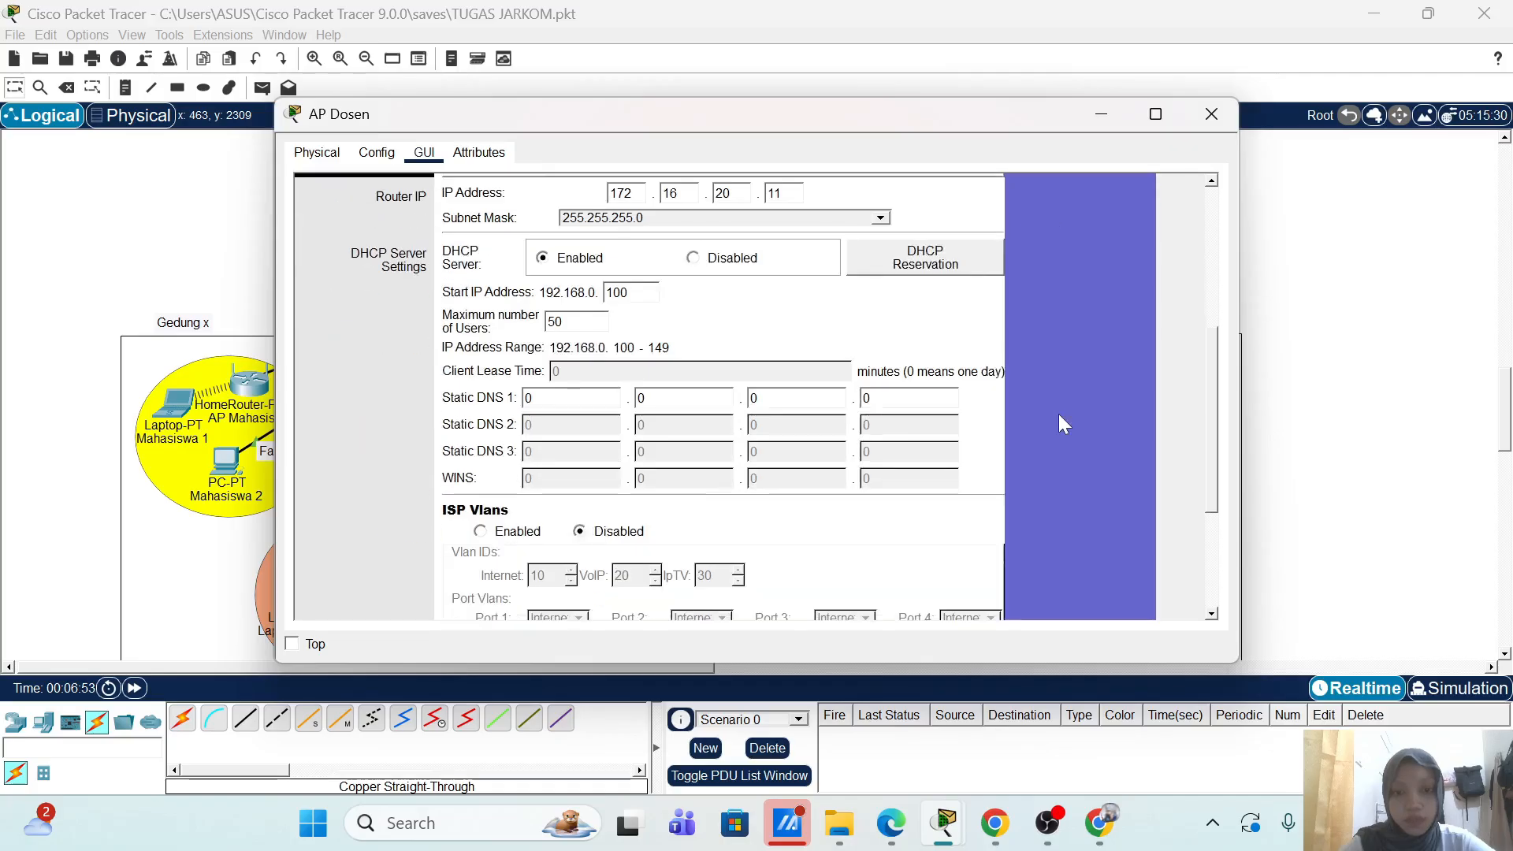
click(816, 593)
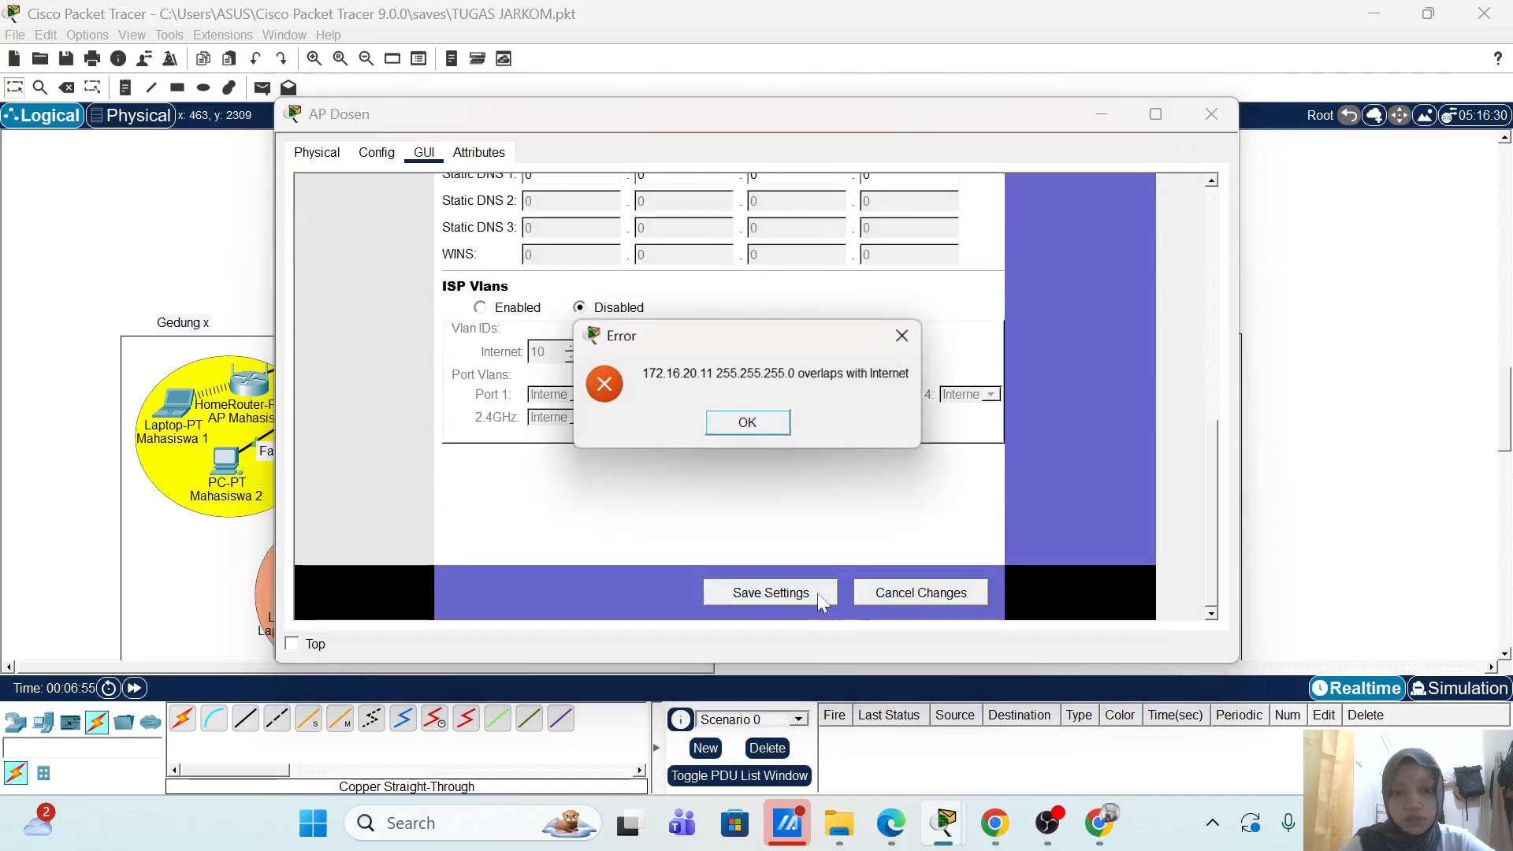
click(750, 425)
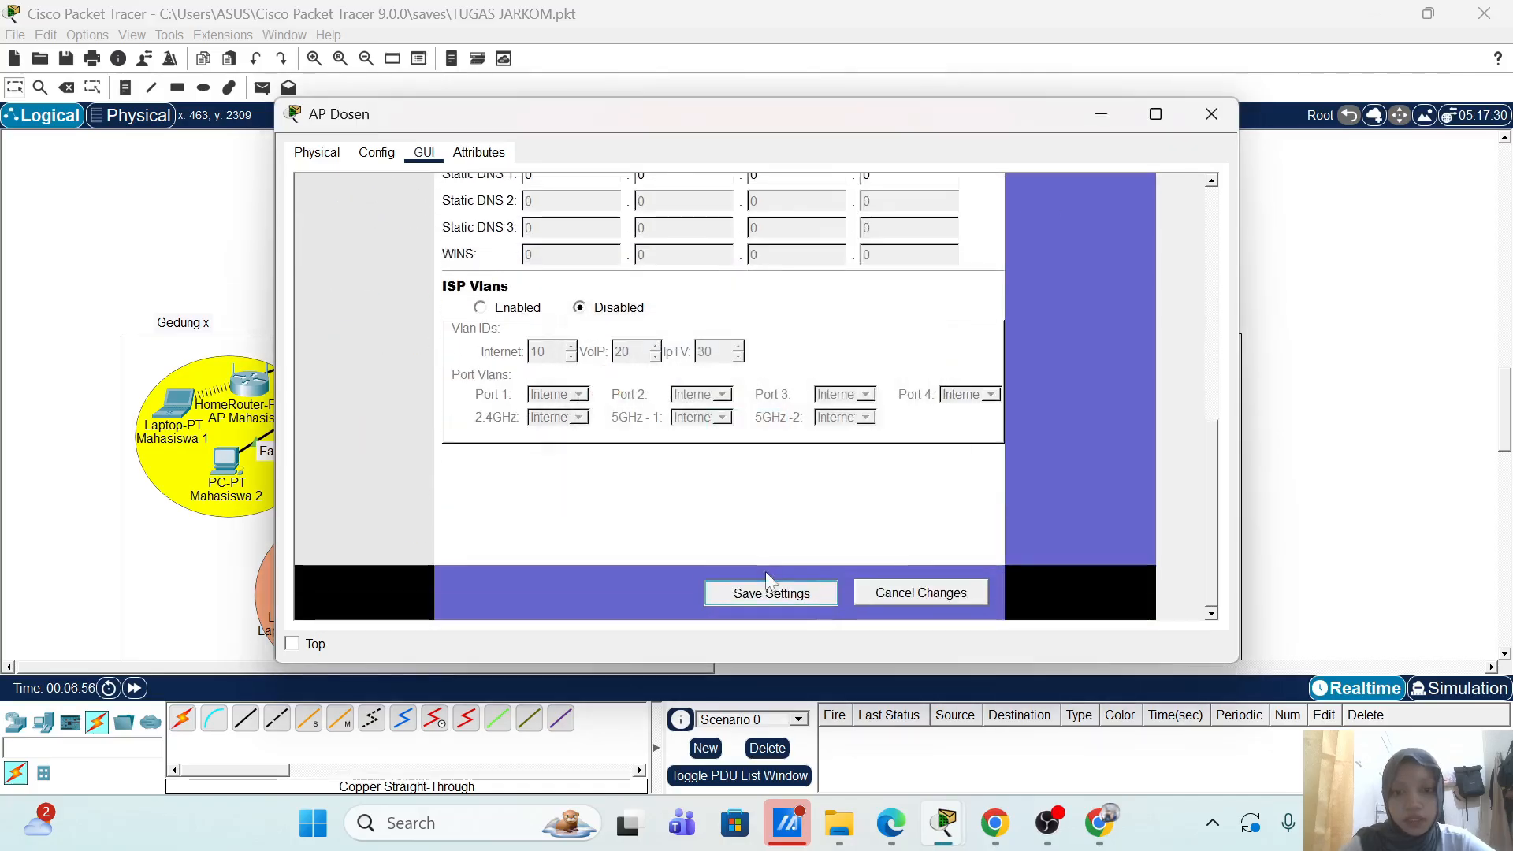
scroll(923, 434, up, 10)
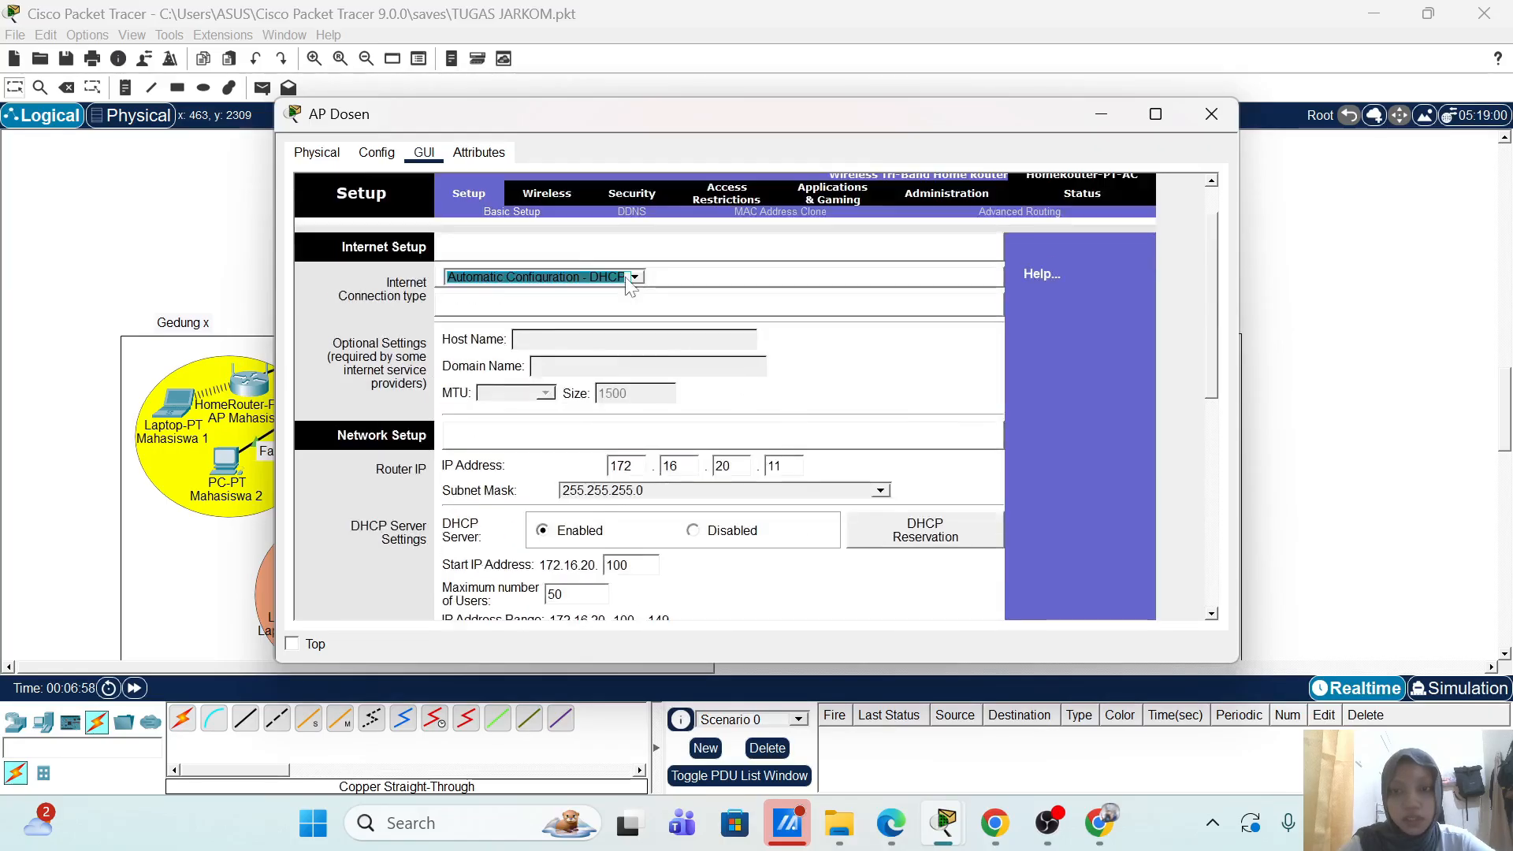
Step: Name AP Dosen's 2.4 GHz network AP-Dosen and set its channel to 6 - 2.437GHz
click(551, 195)
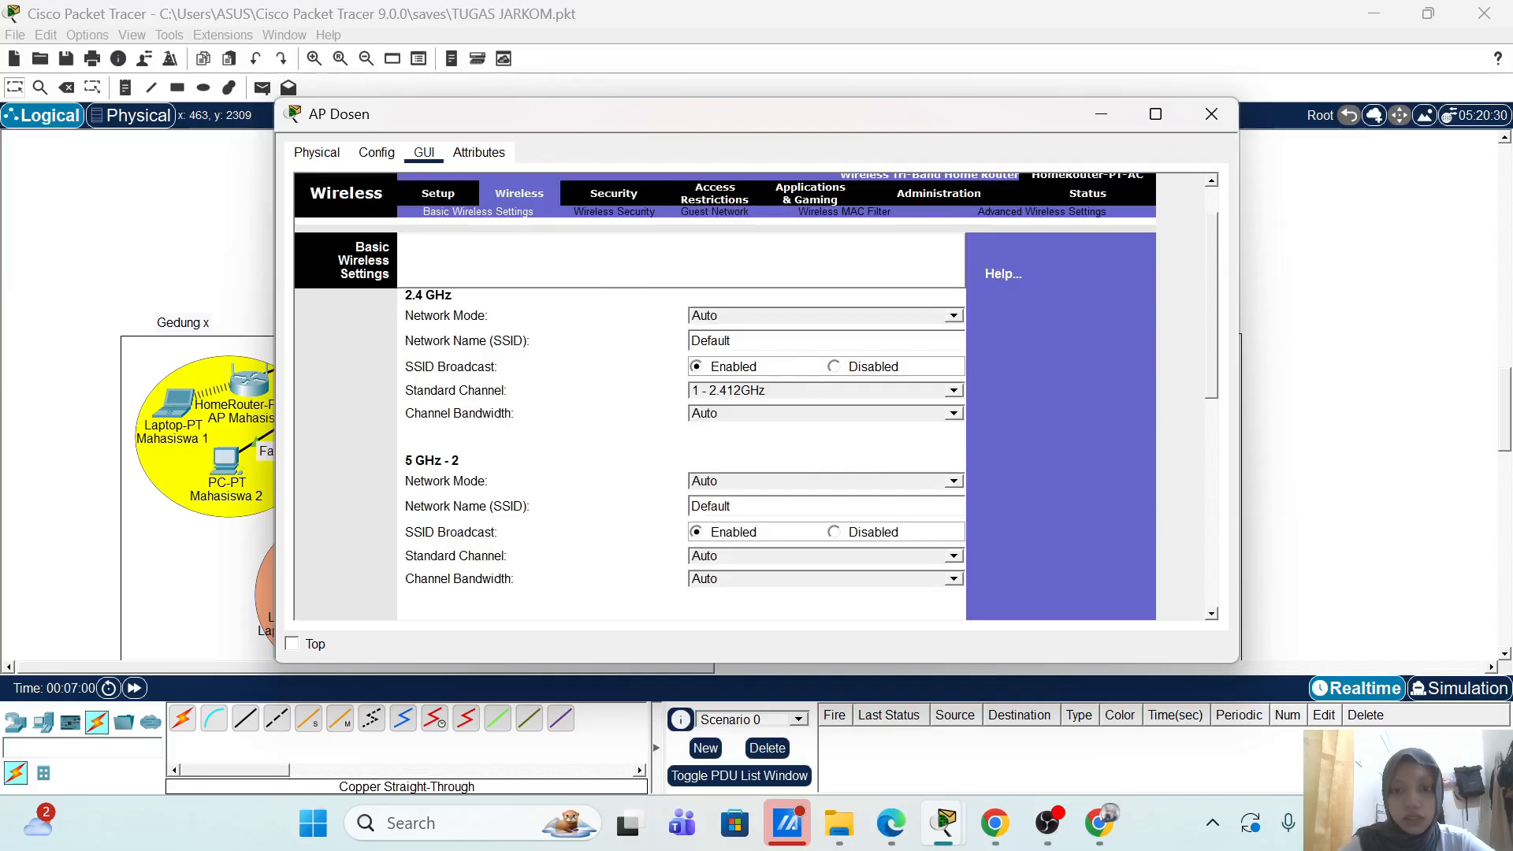
double_click(709, 341)
text(AP)
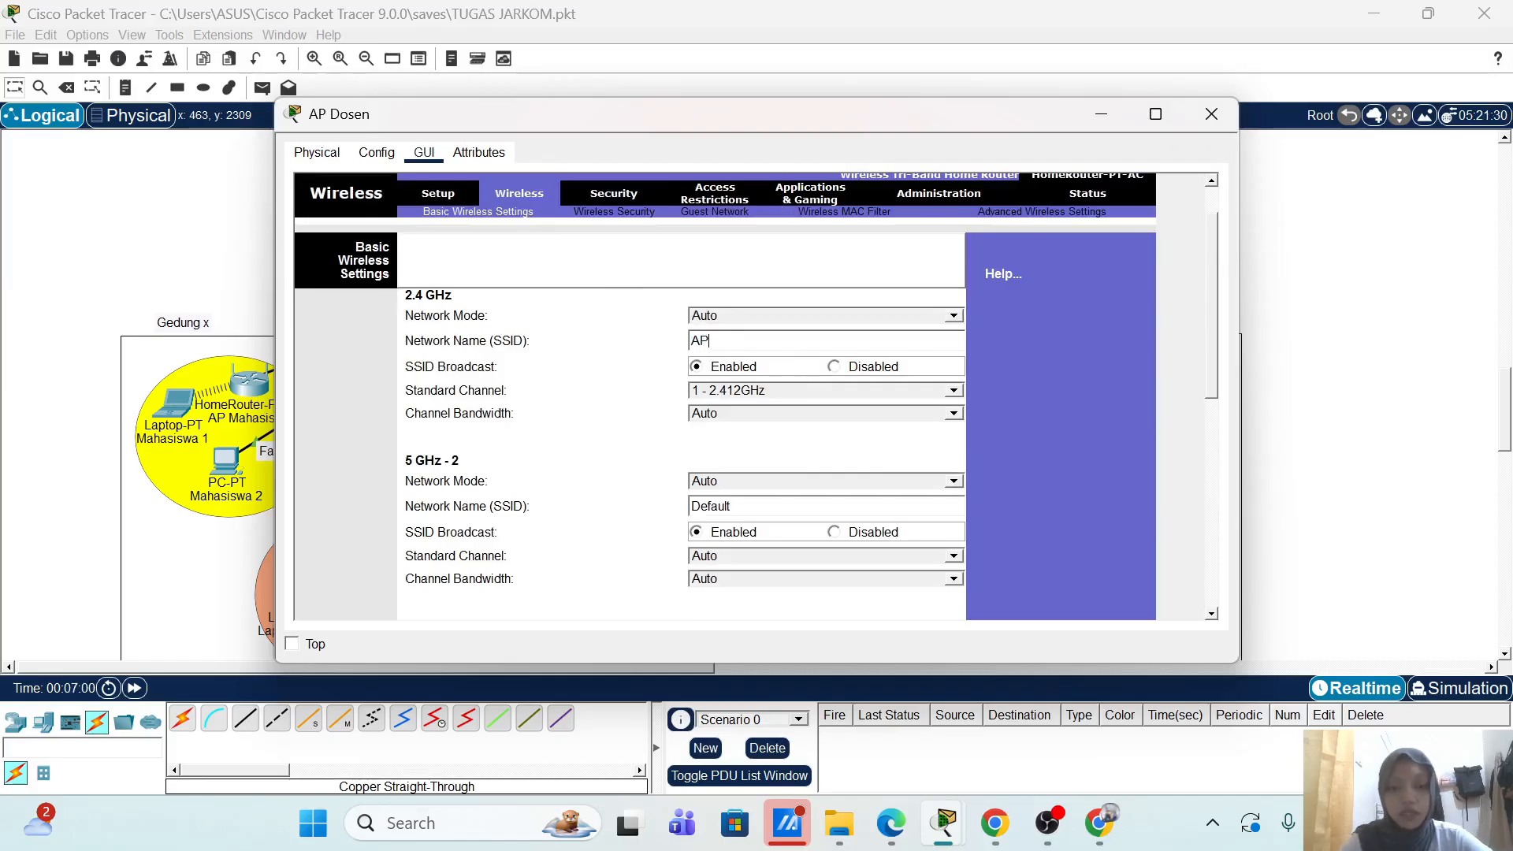
text(-Dosen)
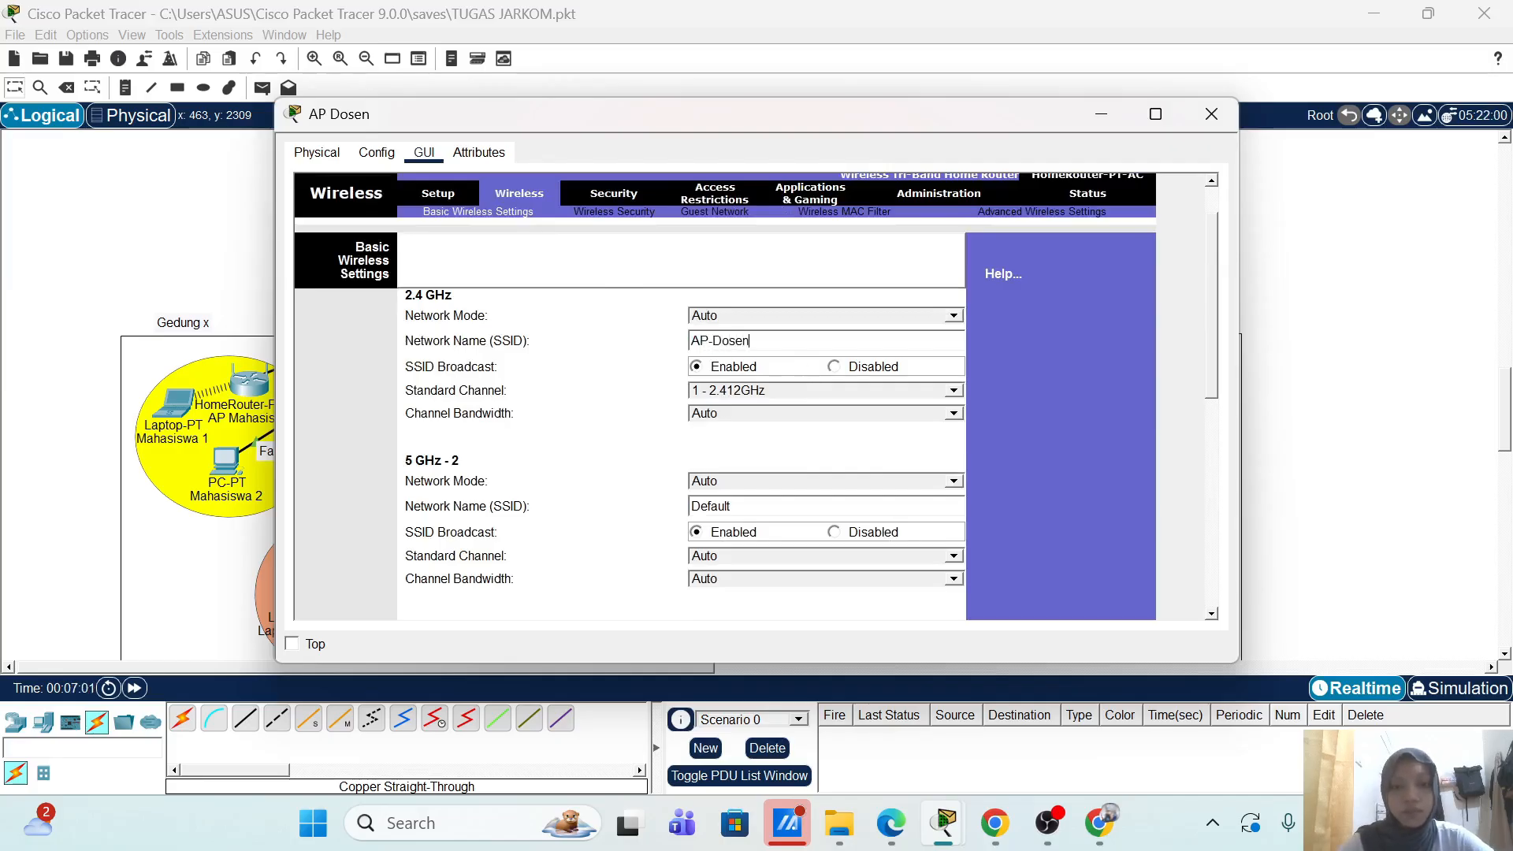
click(811, 390)
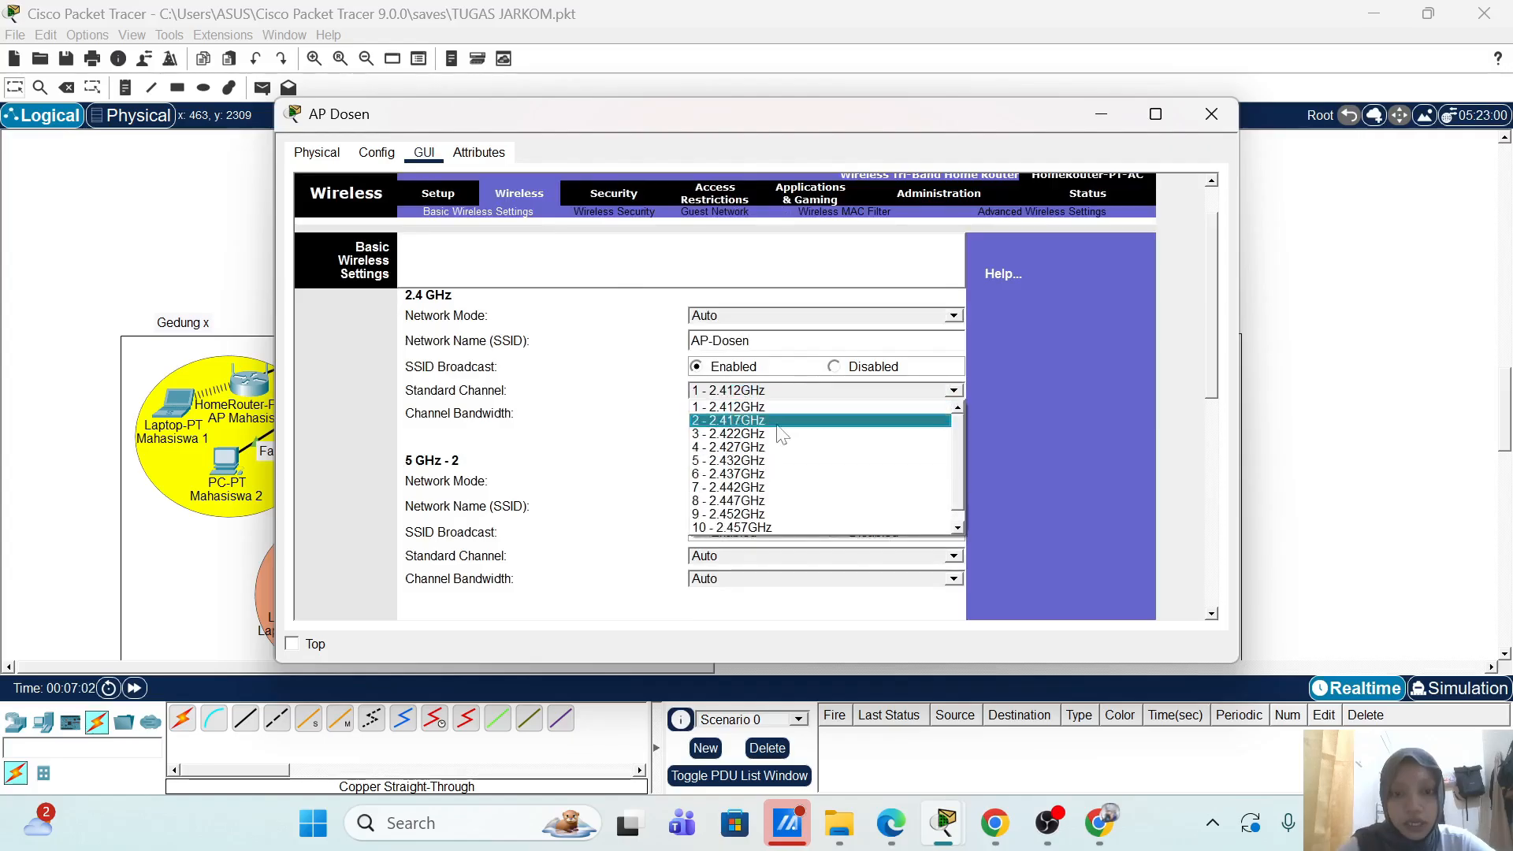
click(754, 474)
Step: Disable SSID broadcast on both 5 GHz-1 and 5 GHz-2 networks and save the wireless settings
scroll(1023, 414, down, 3)
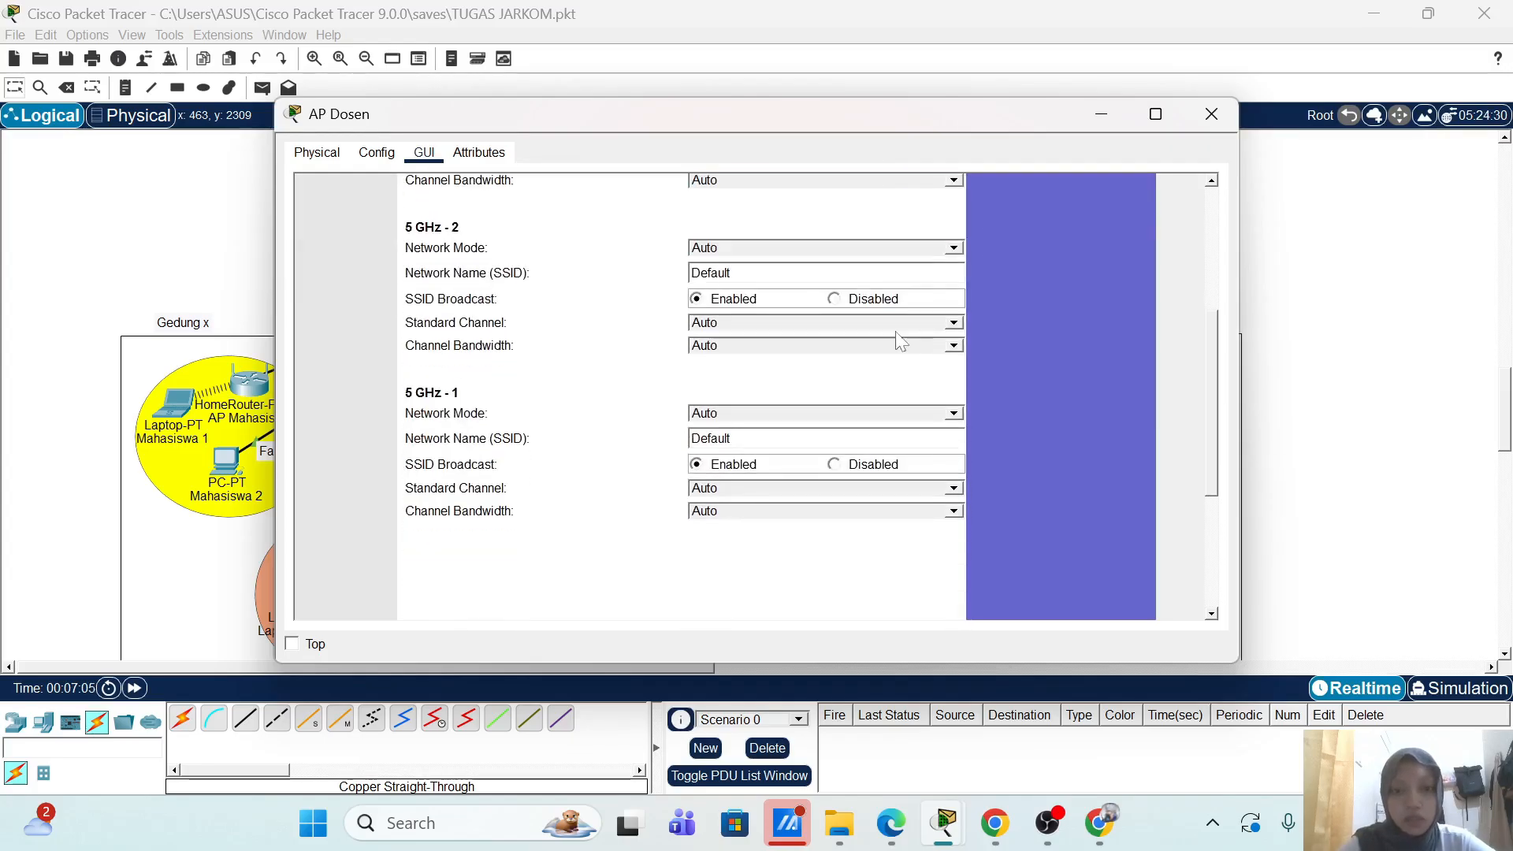
click(873, 300)
click(847, 464)
scroll(1100, 347, down, 3)
click(789, 596)
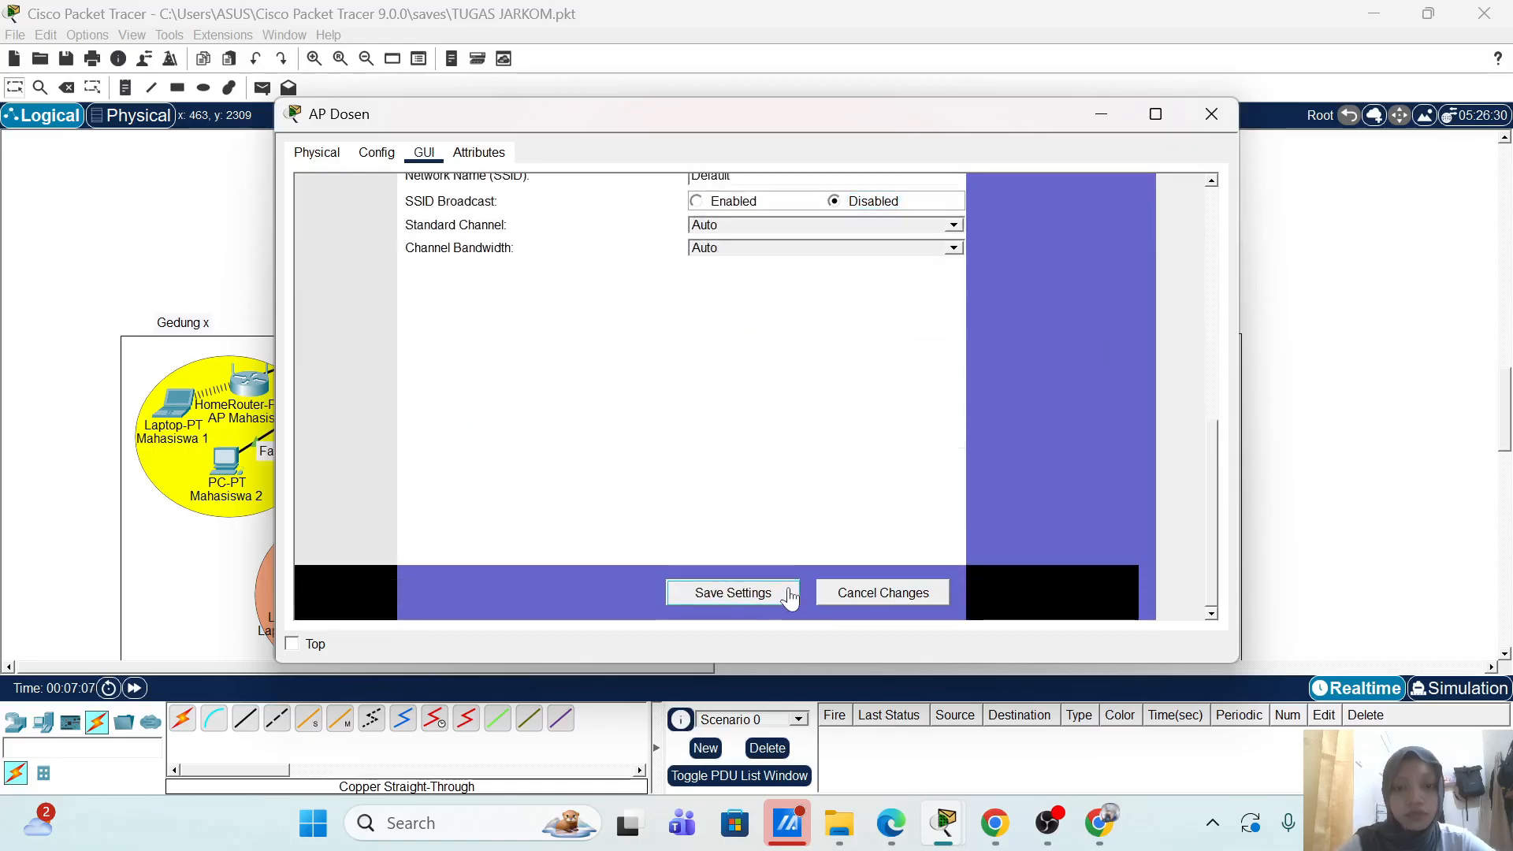
scroll(1016, 371, up, 5)
scroll(1103, 383, up, 3)
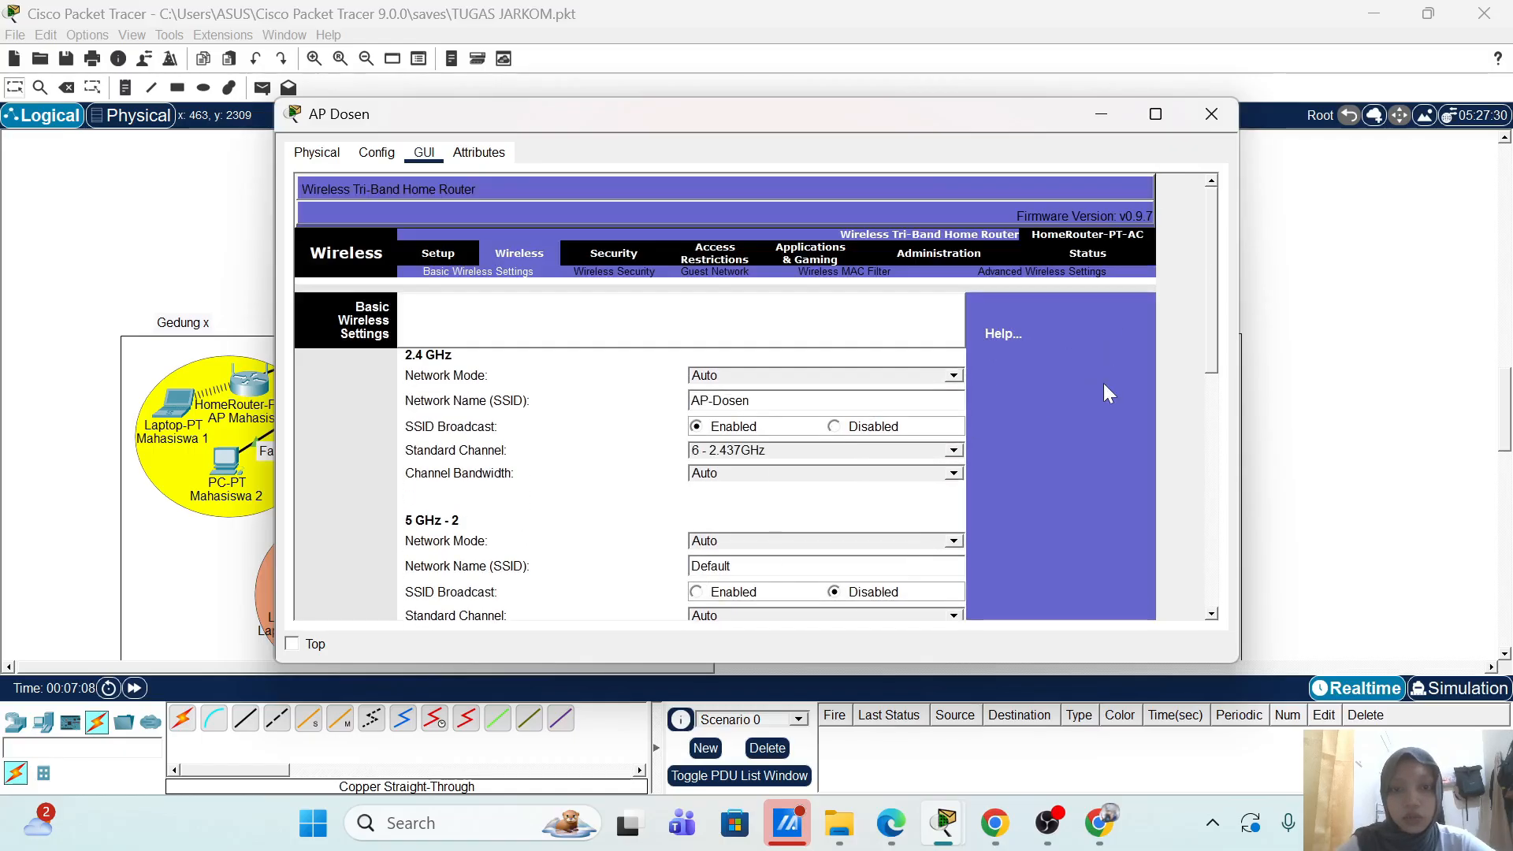
Step: Set AP Dosen's 2.4 GHz security mode to WPA2 Enterprise
click(644, 273)
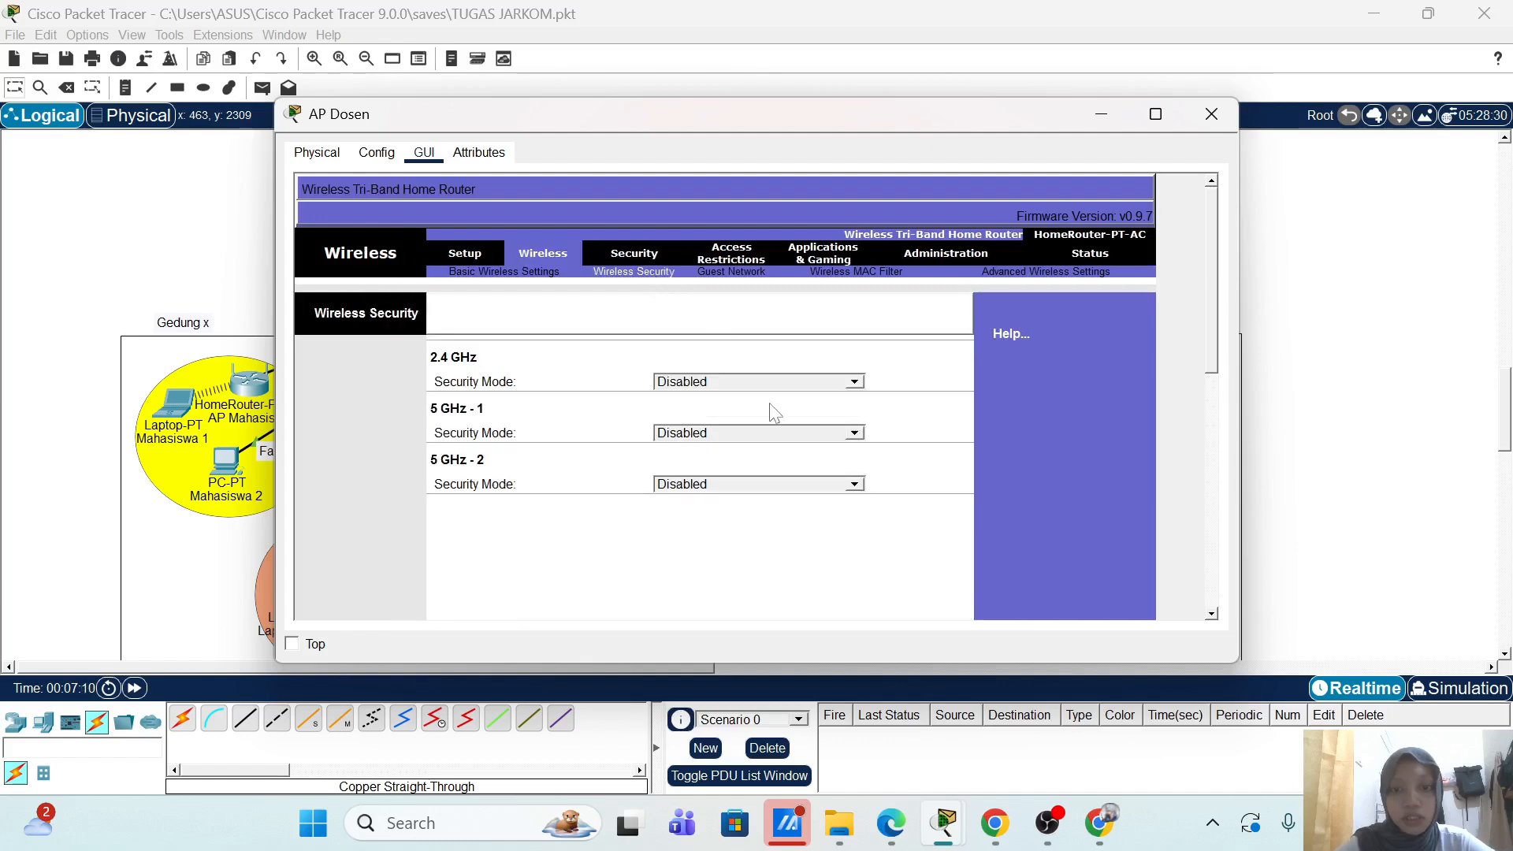
click(859, 381)
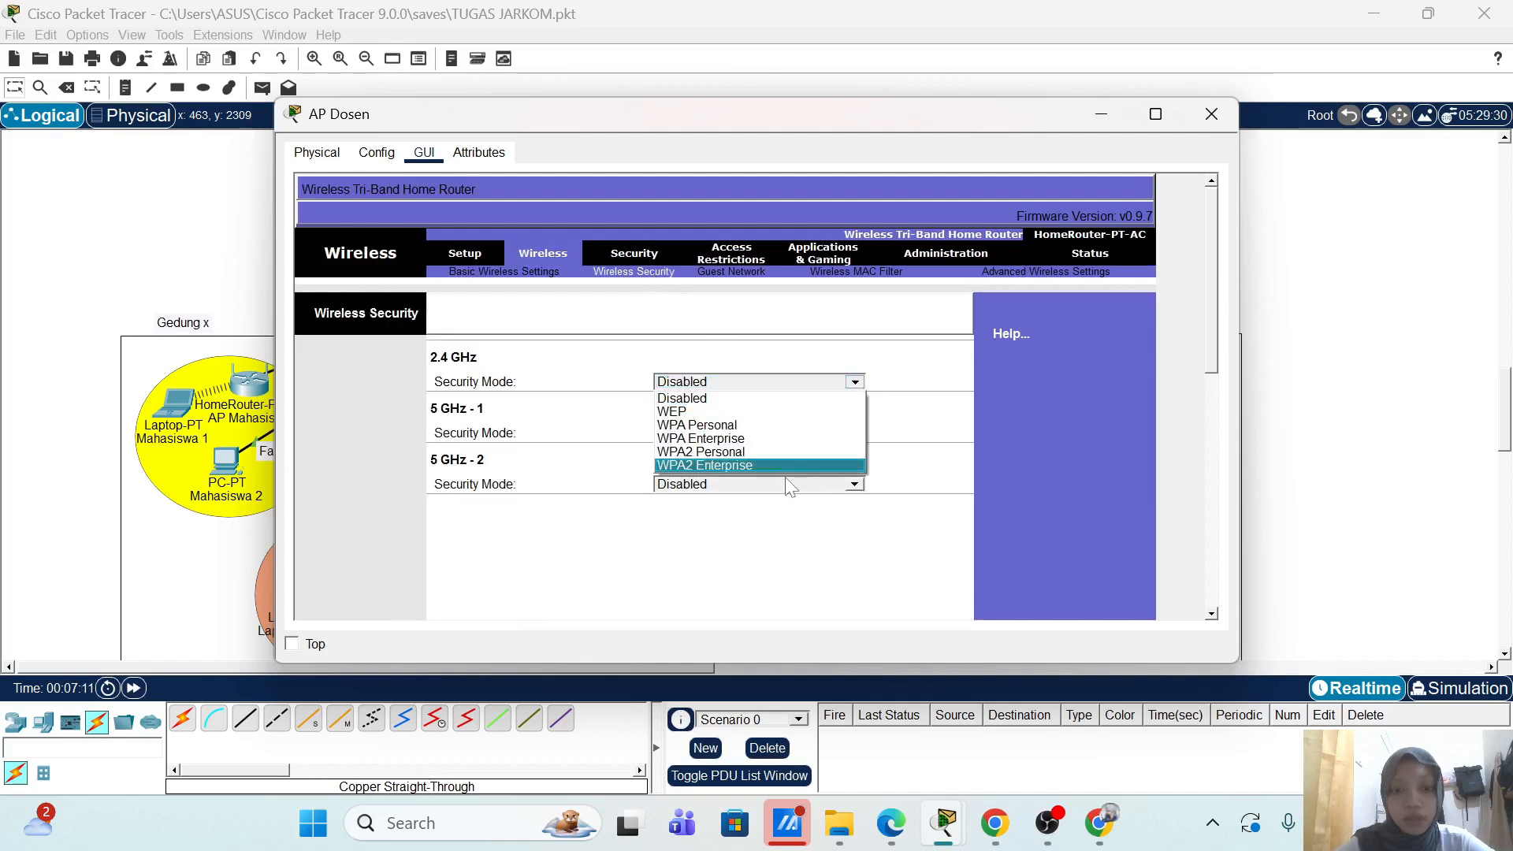
click(791, 465)
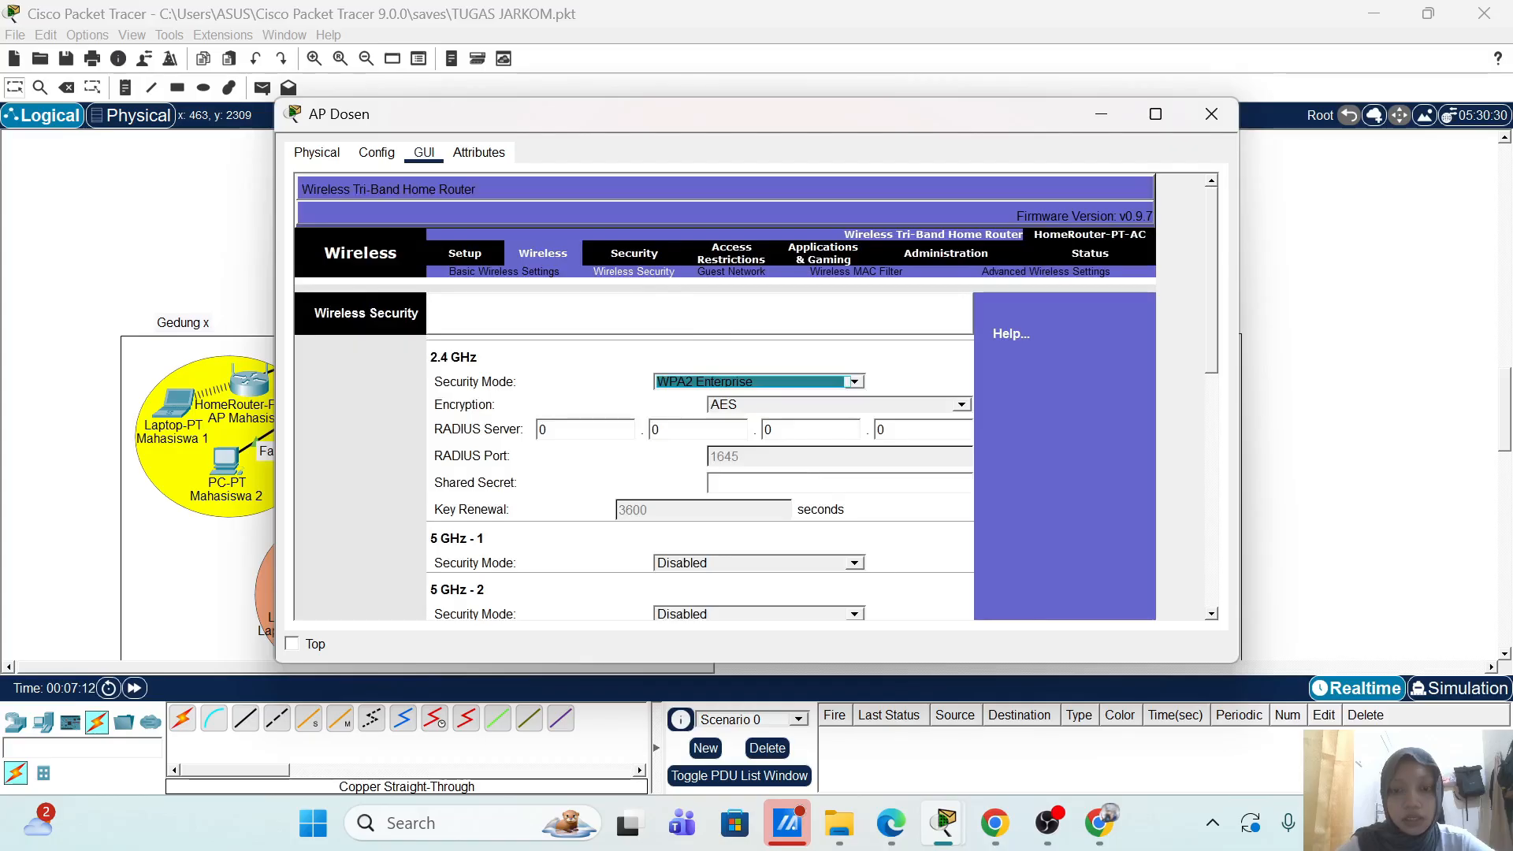
Step: Enter RADIUS server 20.20.1.20 and the shared secret, save, and close AP Dosen
click(583, 429)
text(20)
key(Tab)
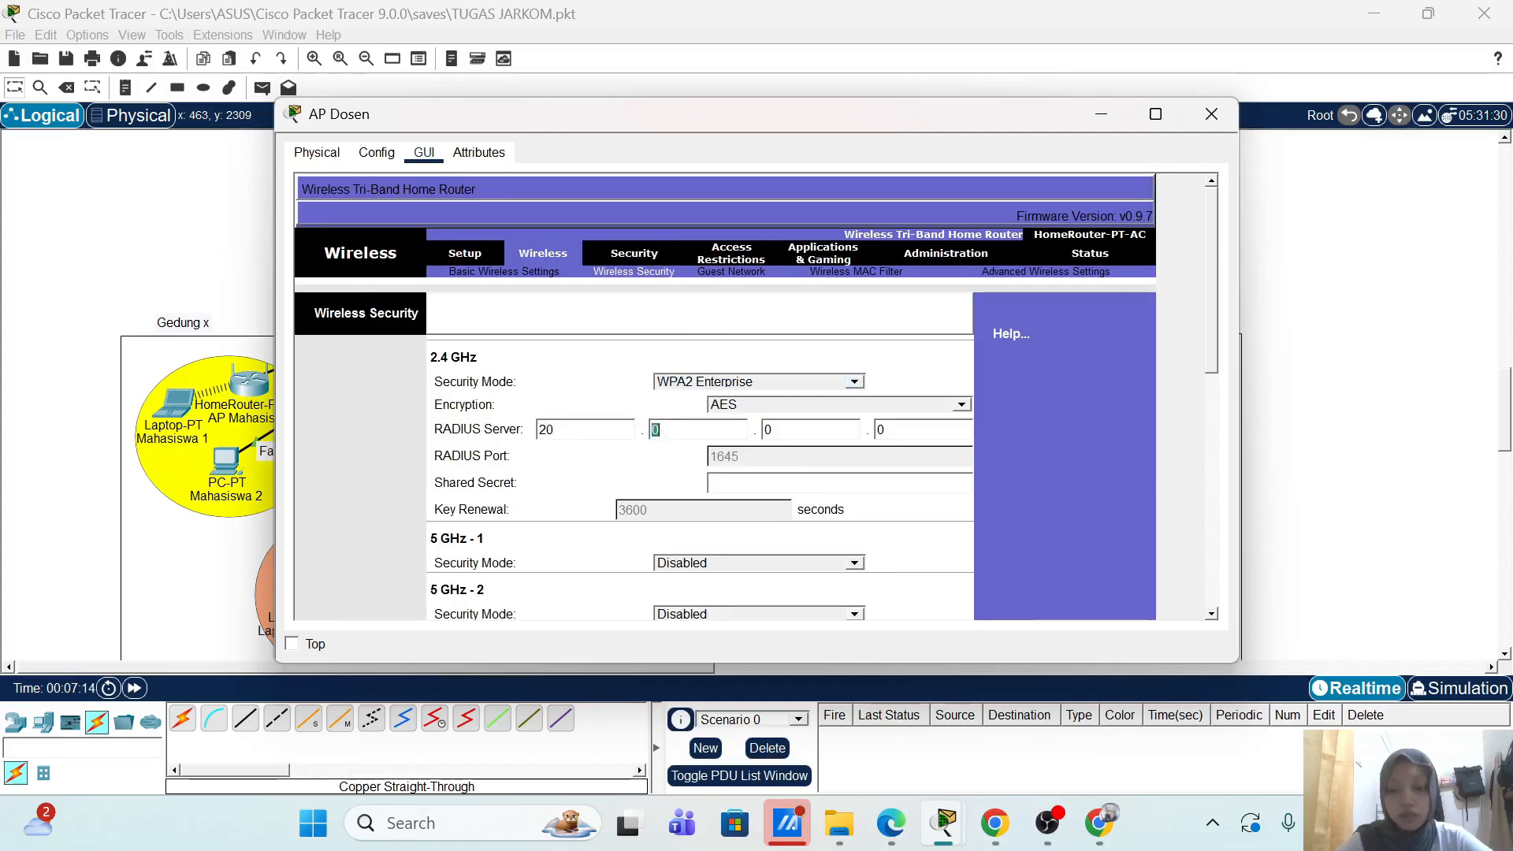
text(20)
key(Tab)
text(1)
key(Tab)
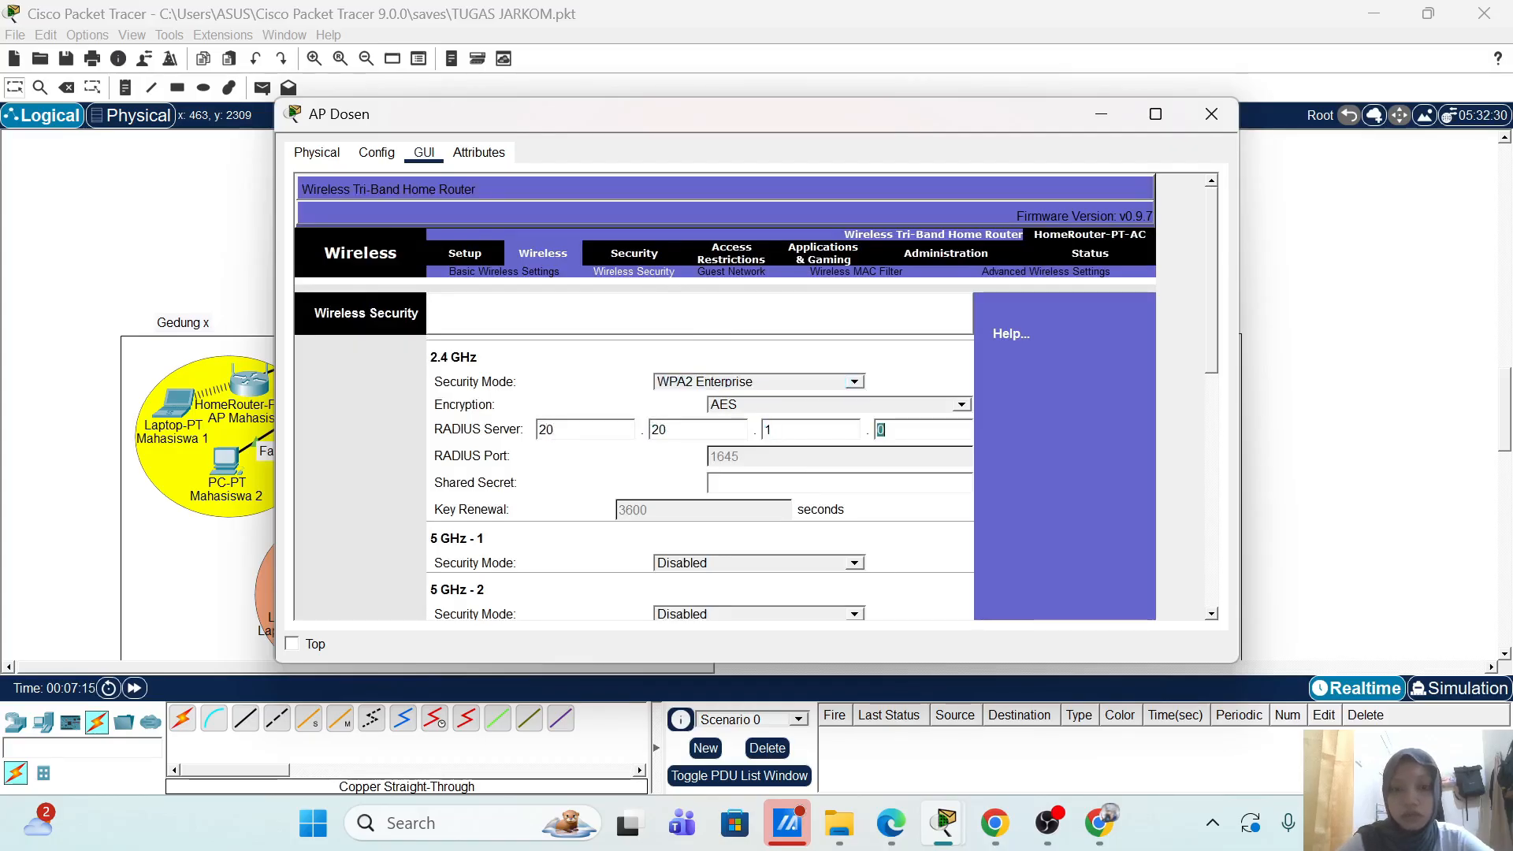
text(20)
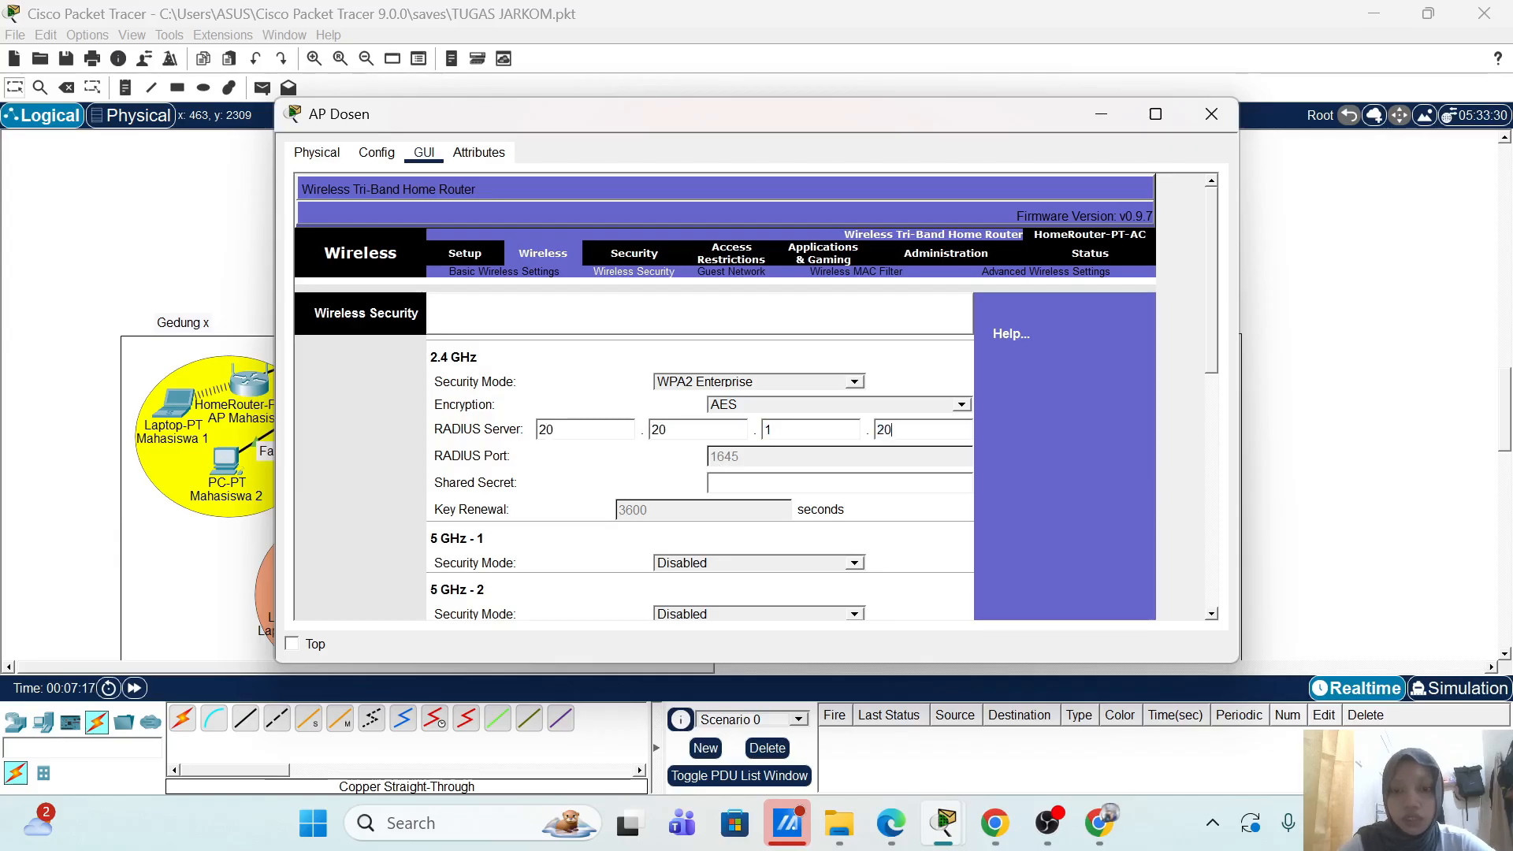
text(dosen)
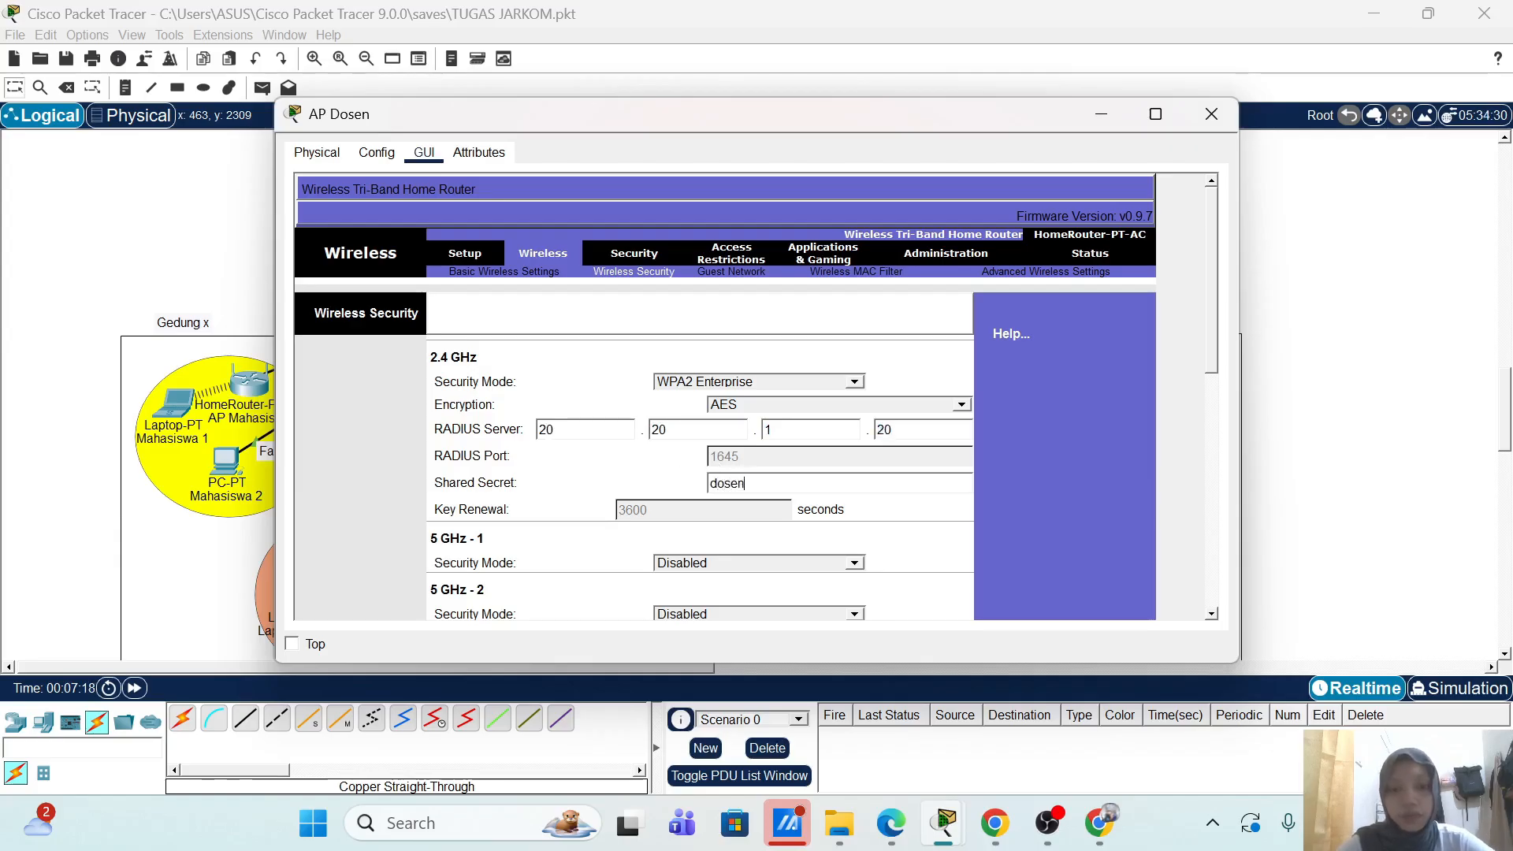
scroll(1001, 471, down, 10)
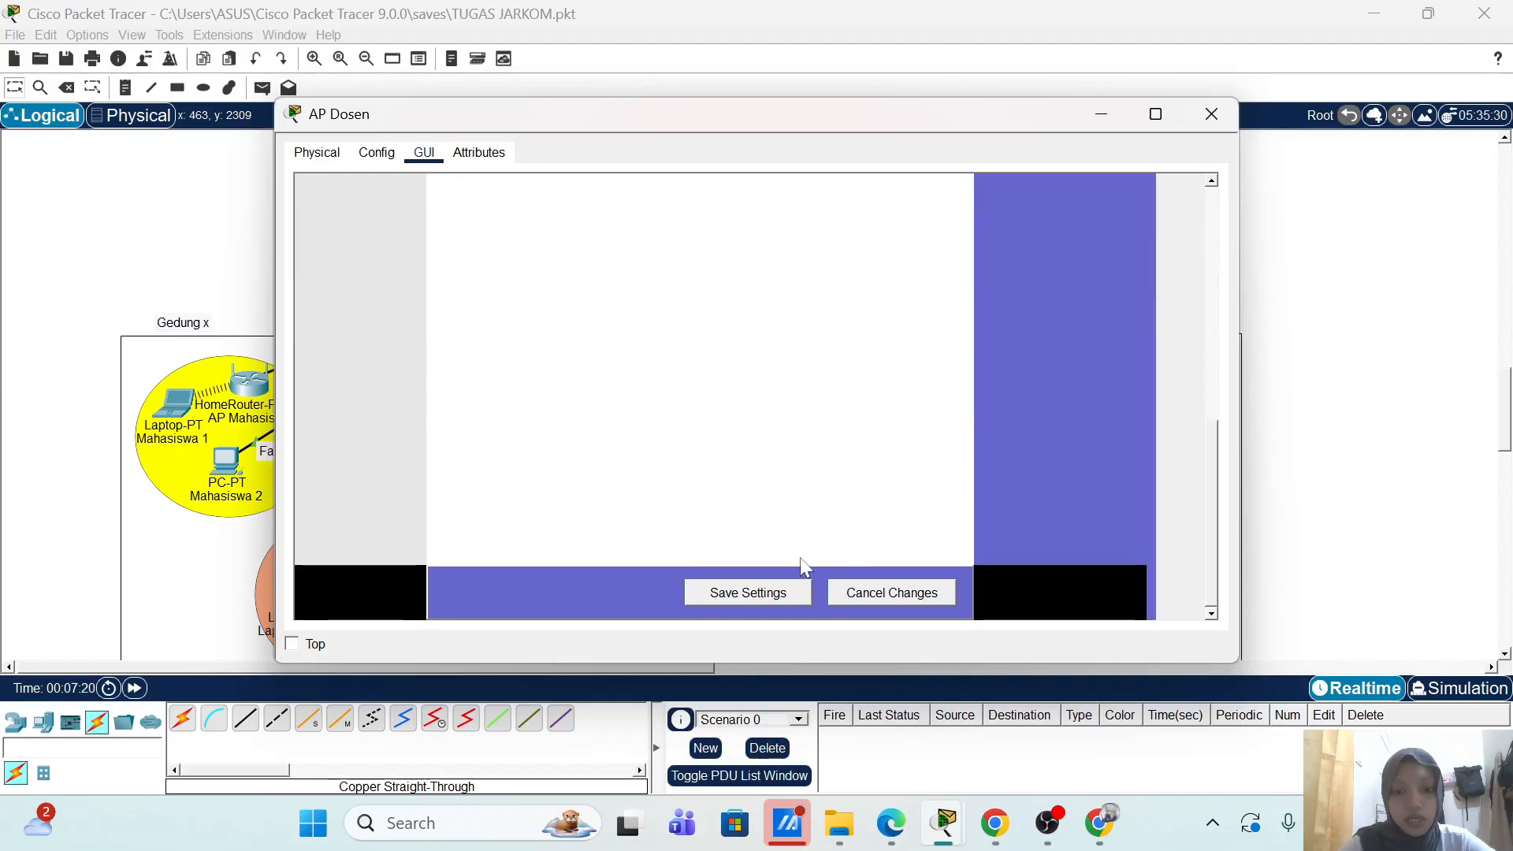
click(770, 607)
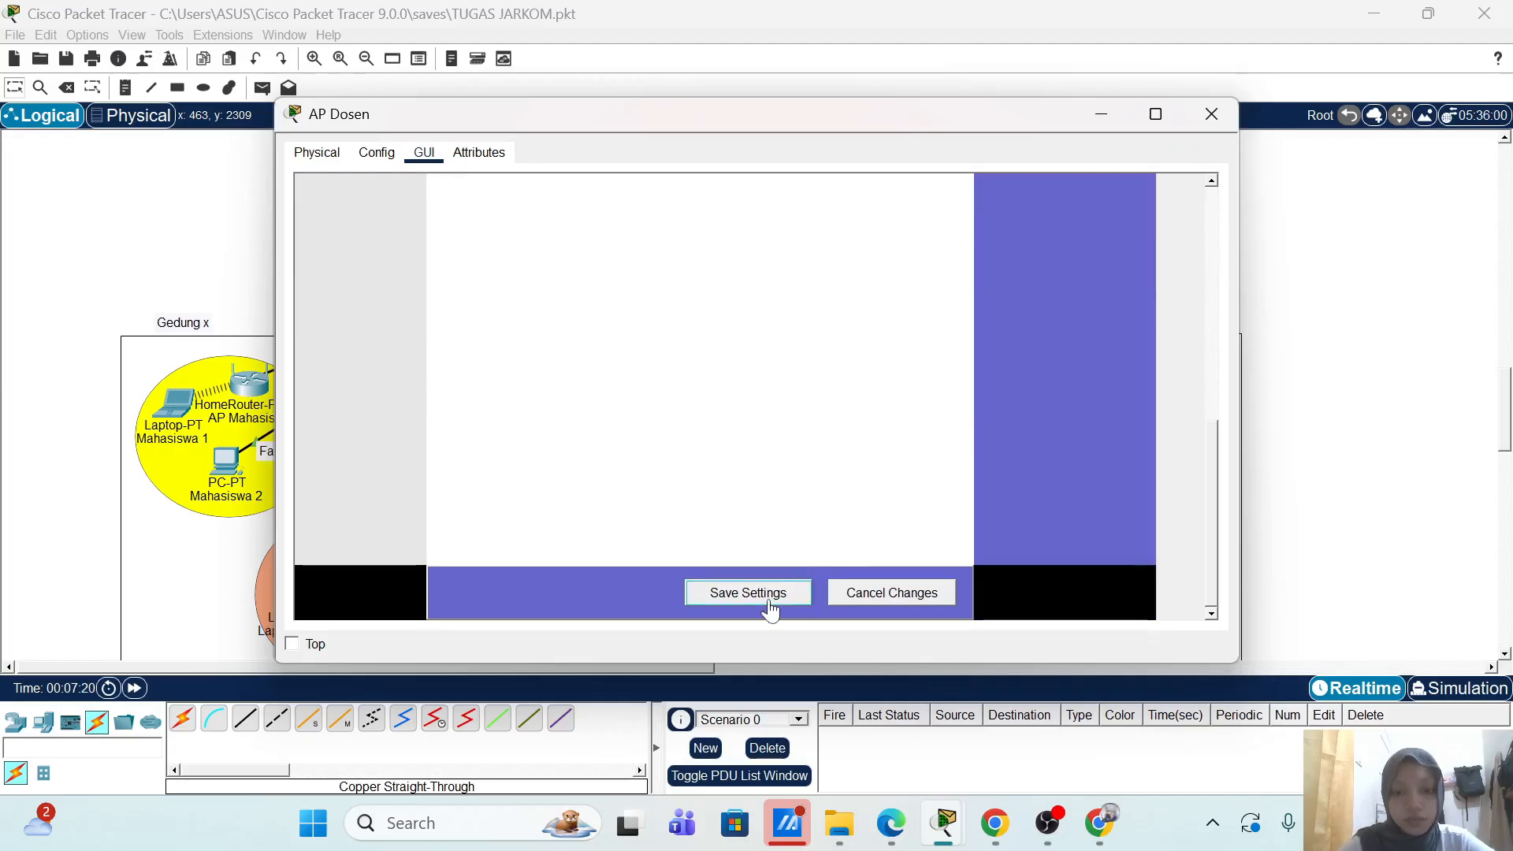
click(1212, 111)
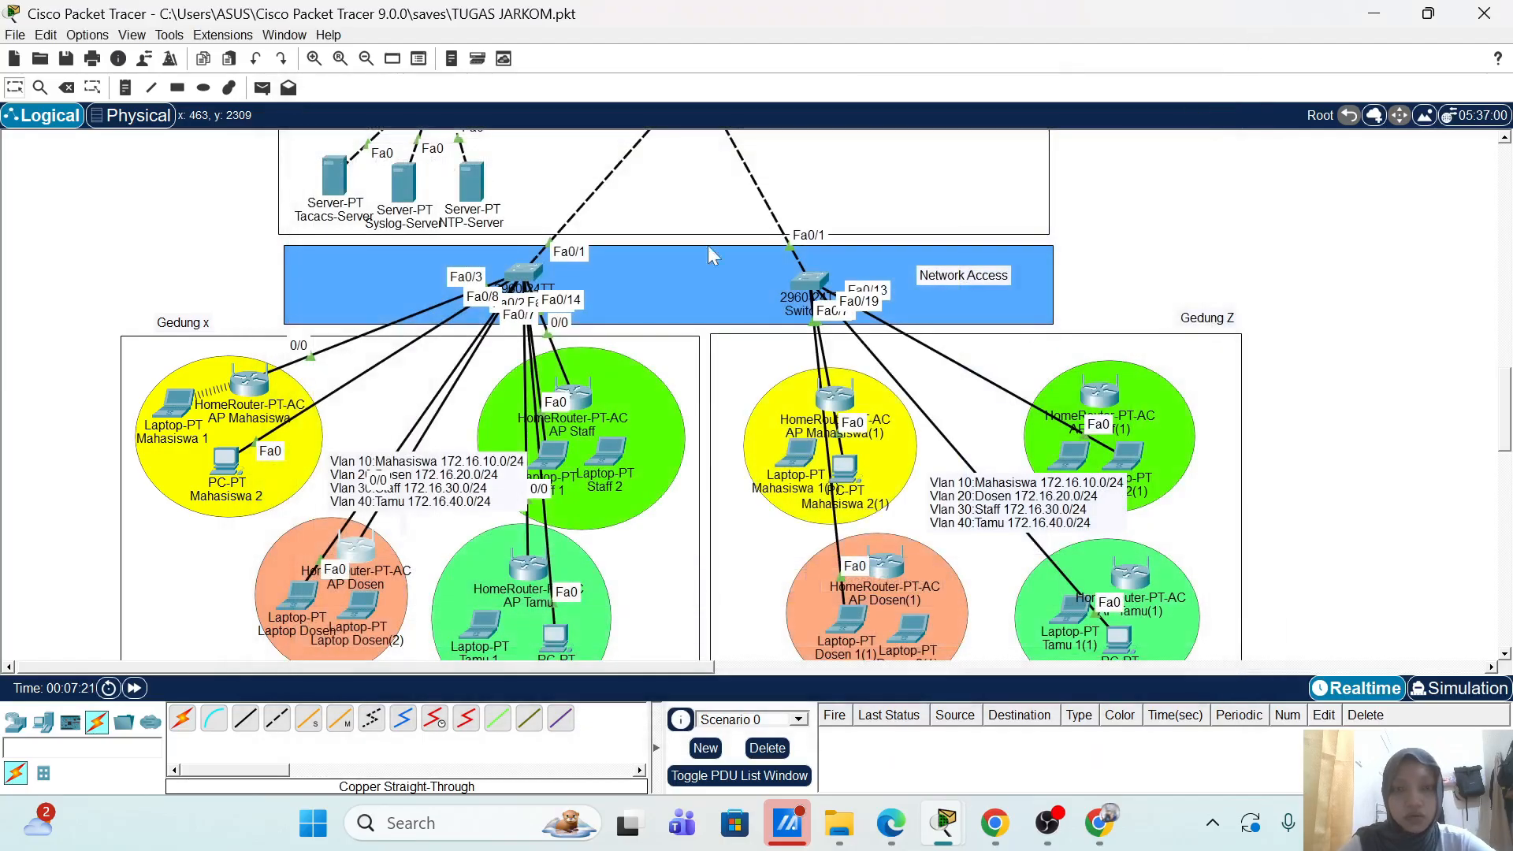
Step: Power off Laptop Dosen(2) and replace its network module with a WPC300N wireless card
click(358, 608)
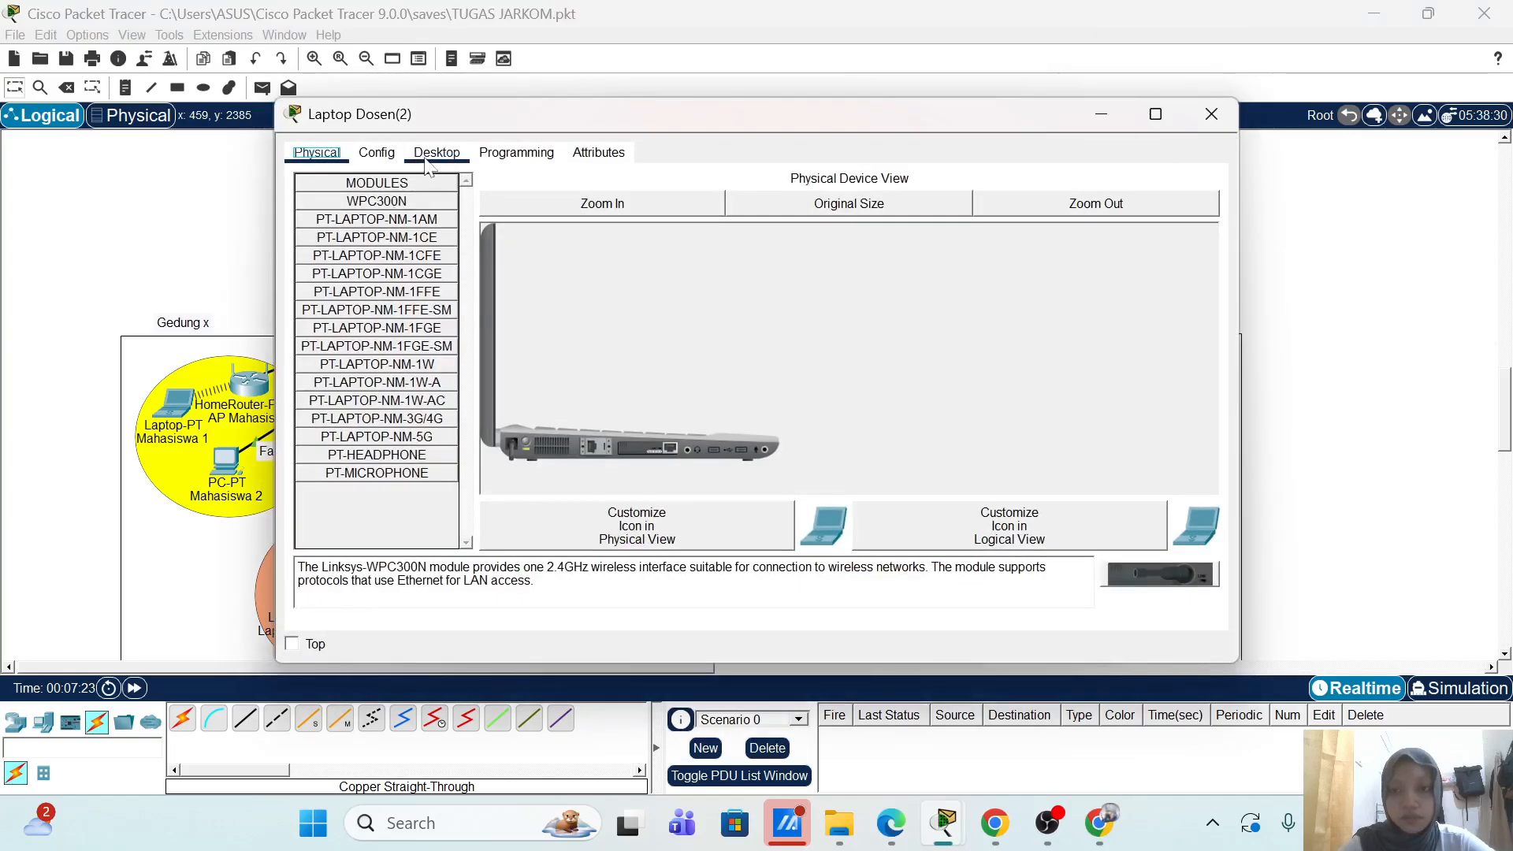
click(524, 440)
drag(639, 449, 384, 502)
drag(435, 201, 640, 428)
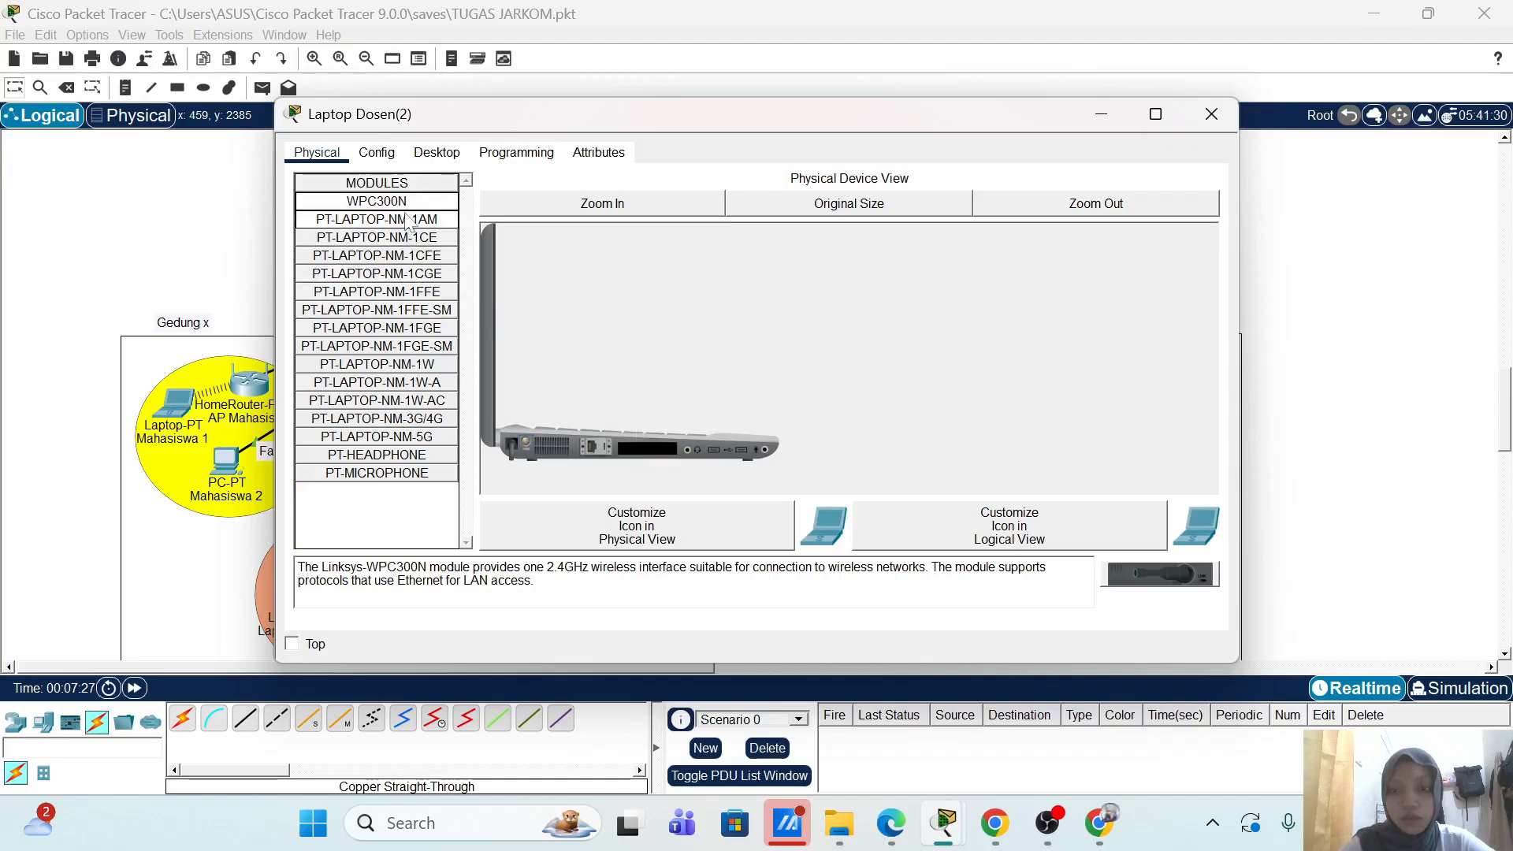
drag(408, 206, 651, 454)
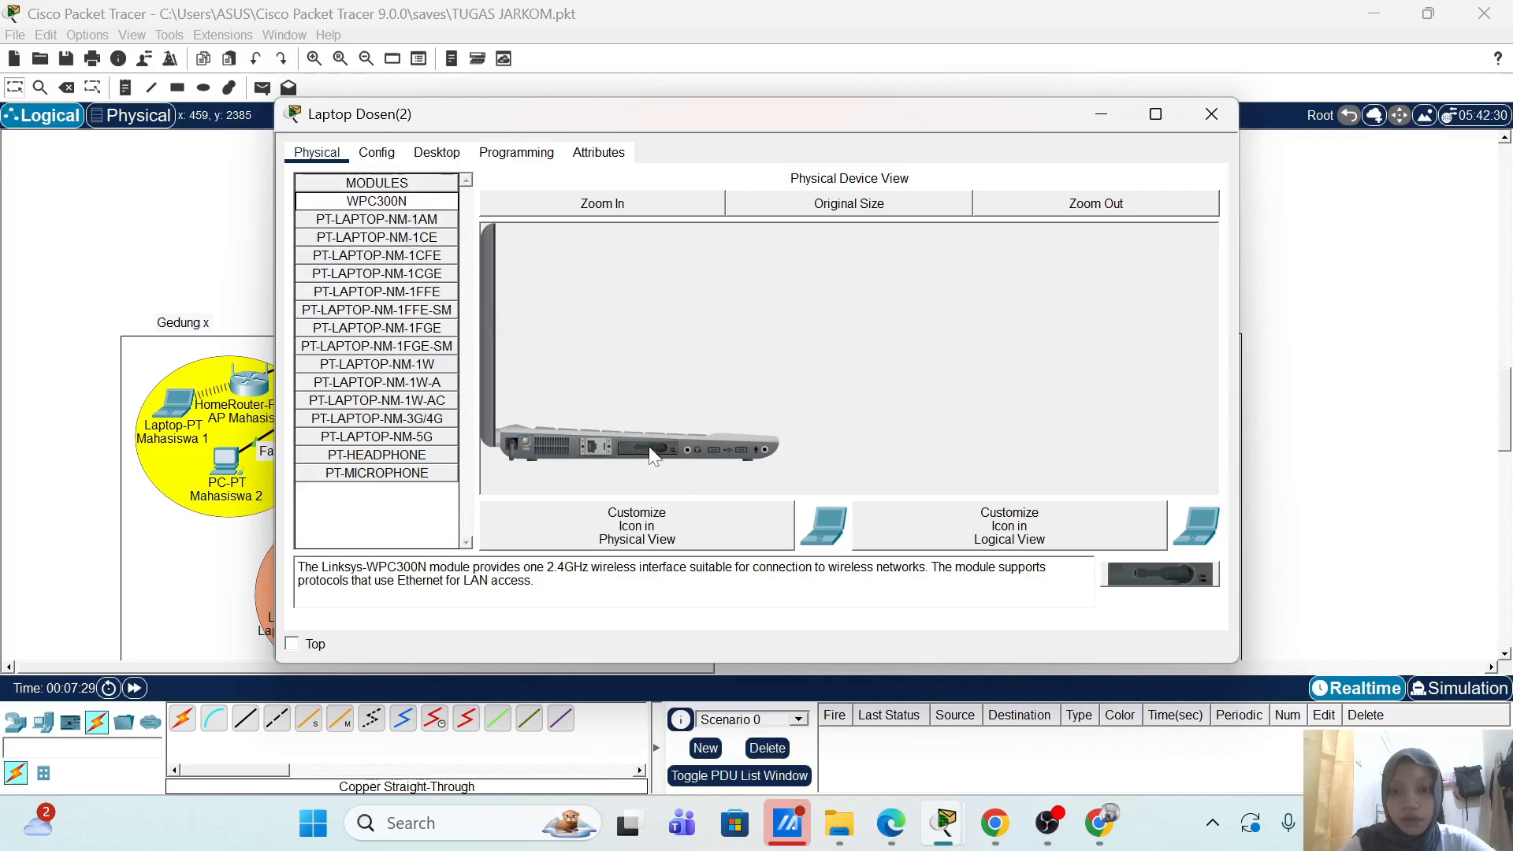
Step: Start a new profile in PC Wireless to list available networks, including AP-Dosen
click(457, 154)
click(390, 356)
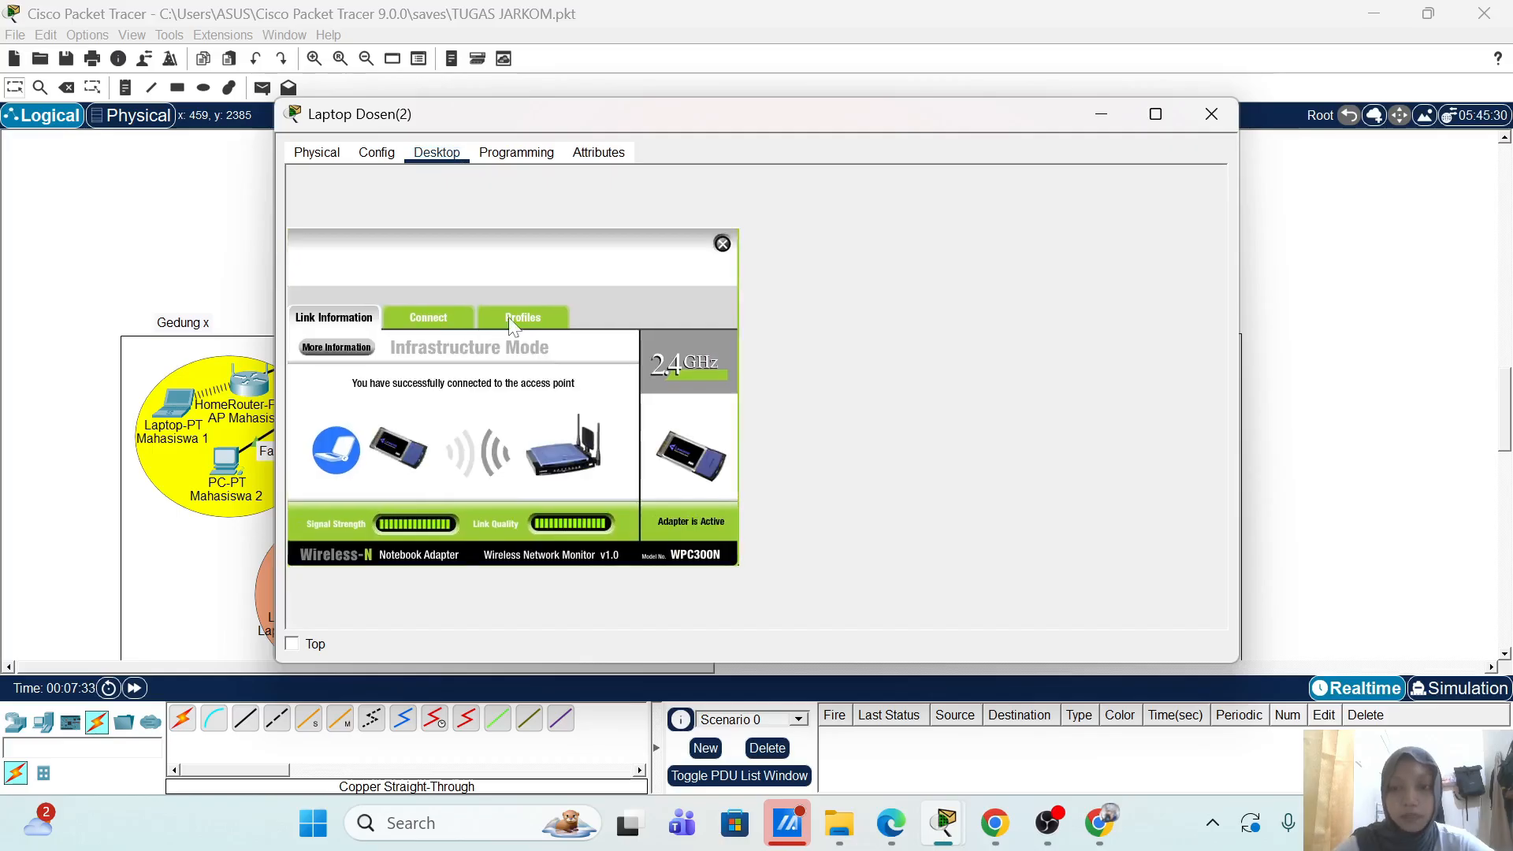
click(495, 316)
click(483, 524)
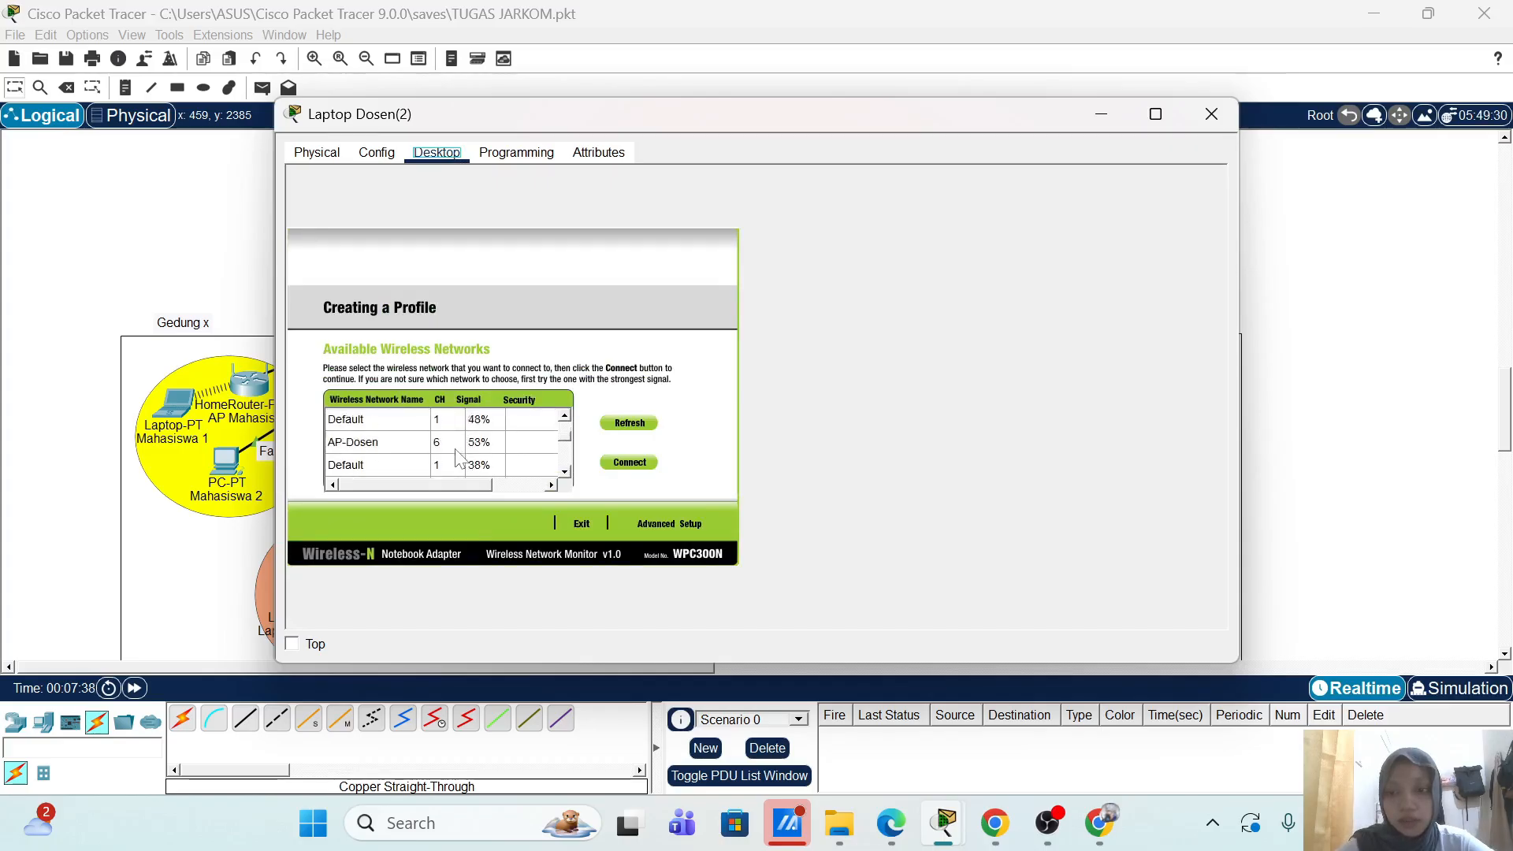
Step: Choose AP-Dosen, use advanced setup with SSID AP-Dosen and DHCP addressing
click(406, 451)
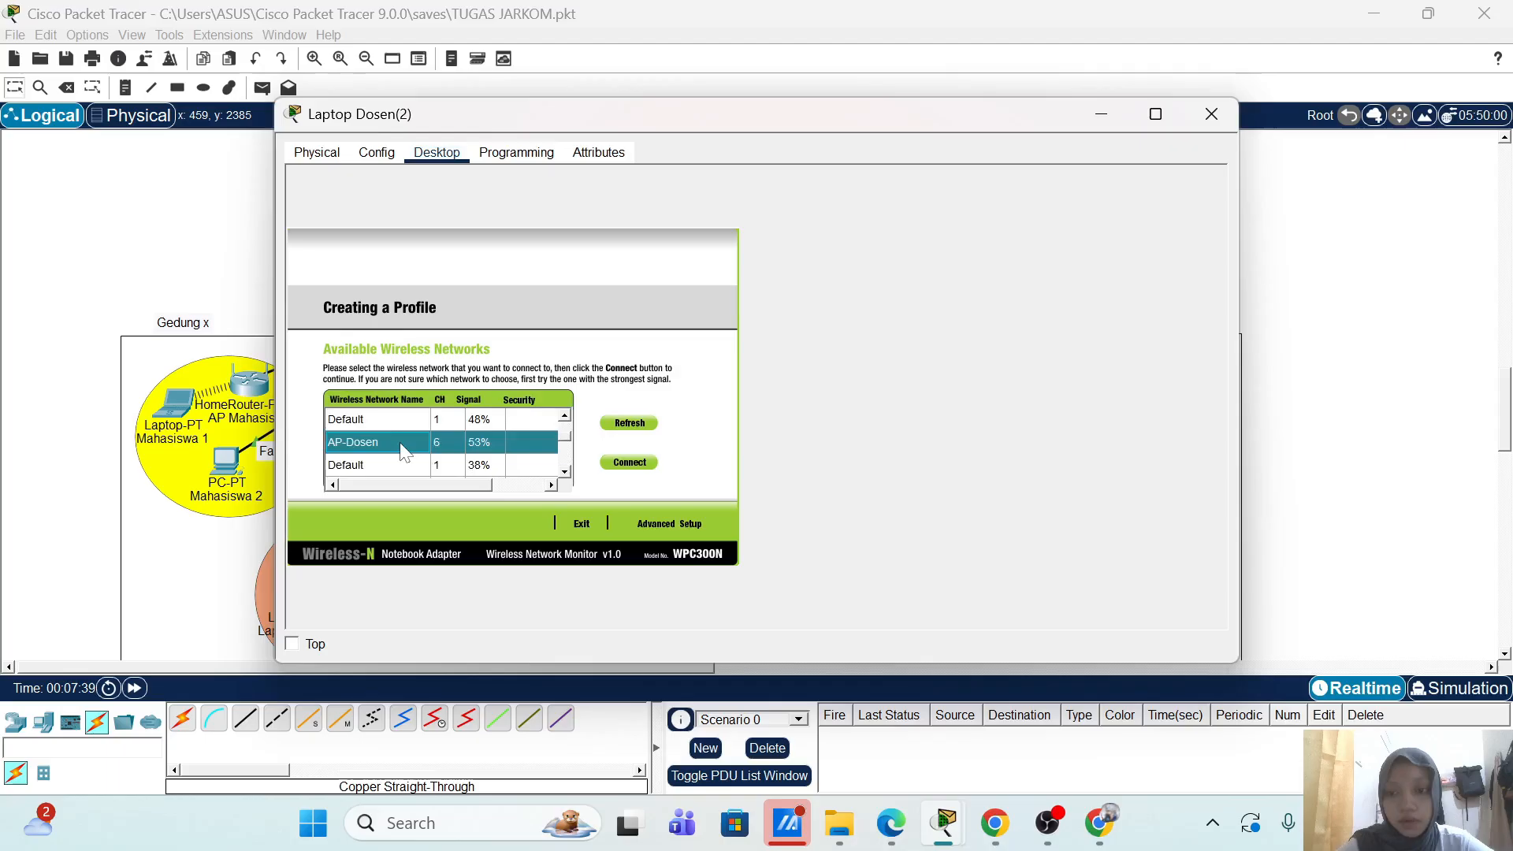
click(635, 522)
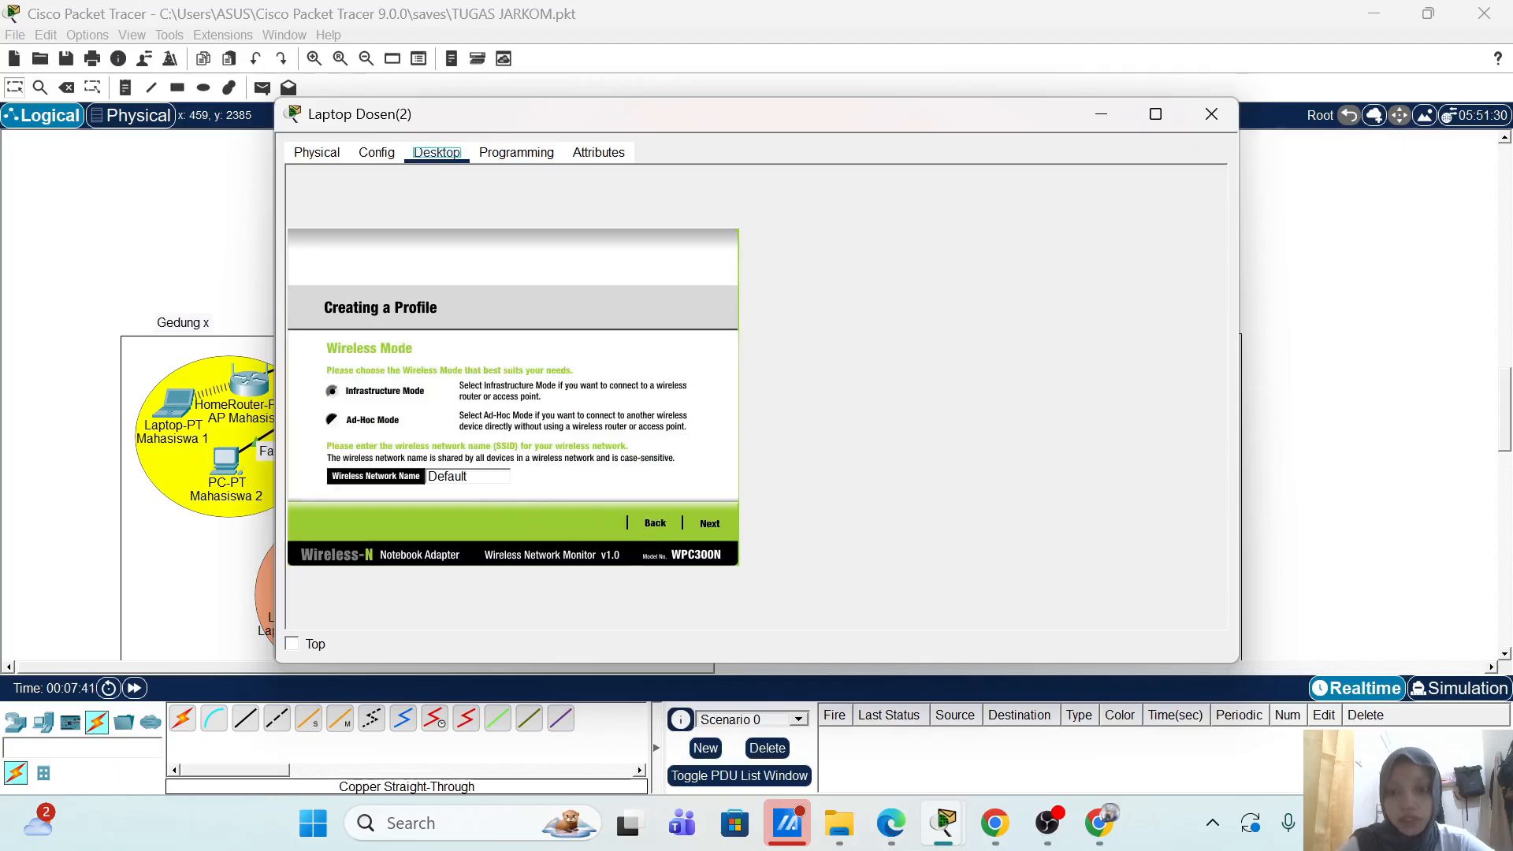
double_click(478, 476)
text(AP-)
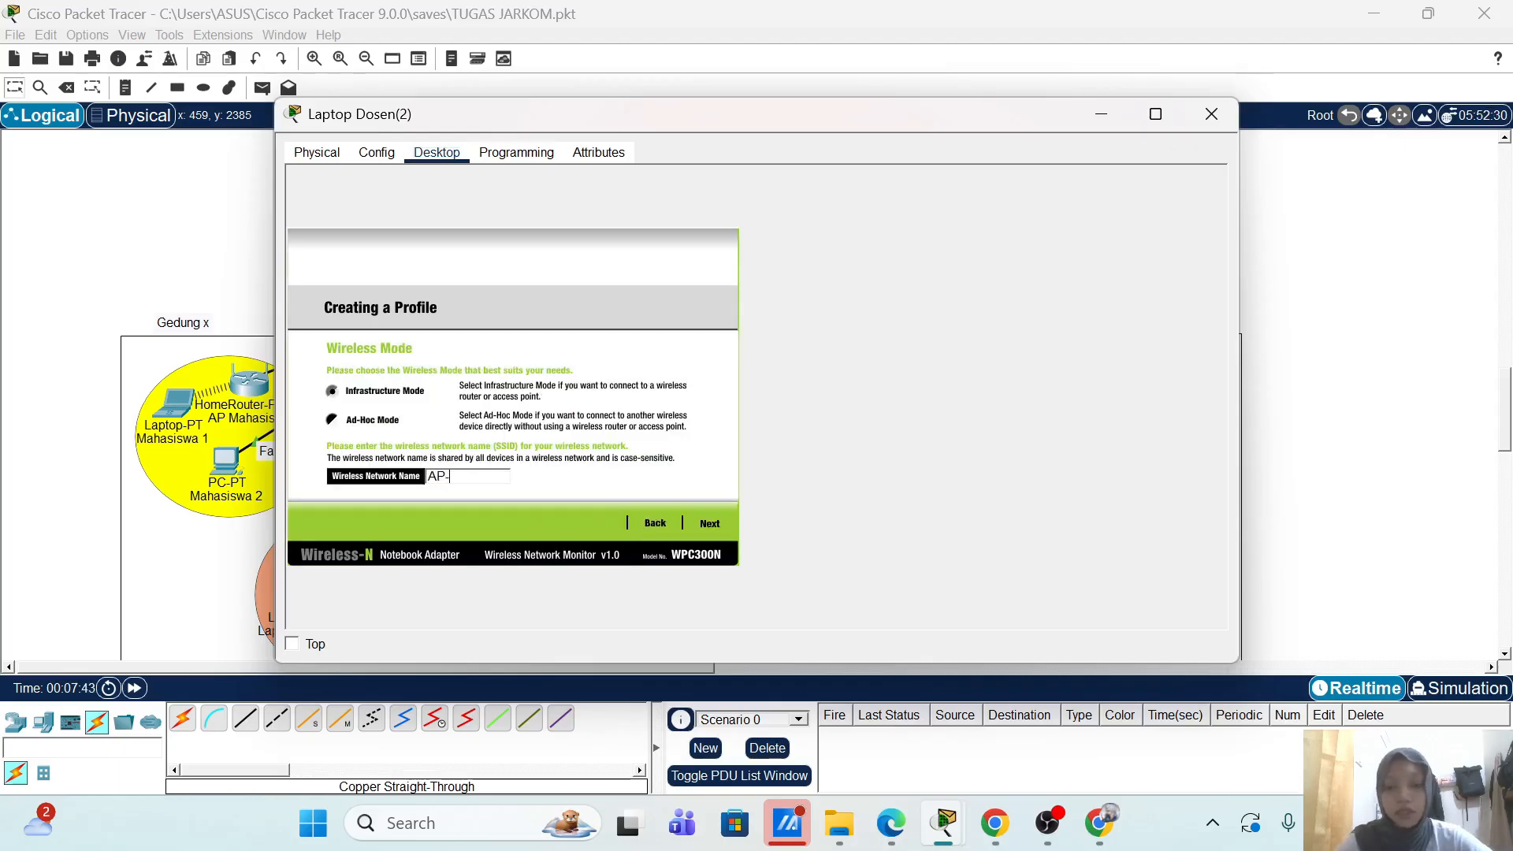
text(Dosen)
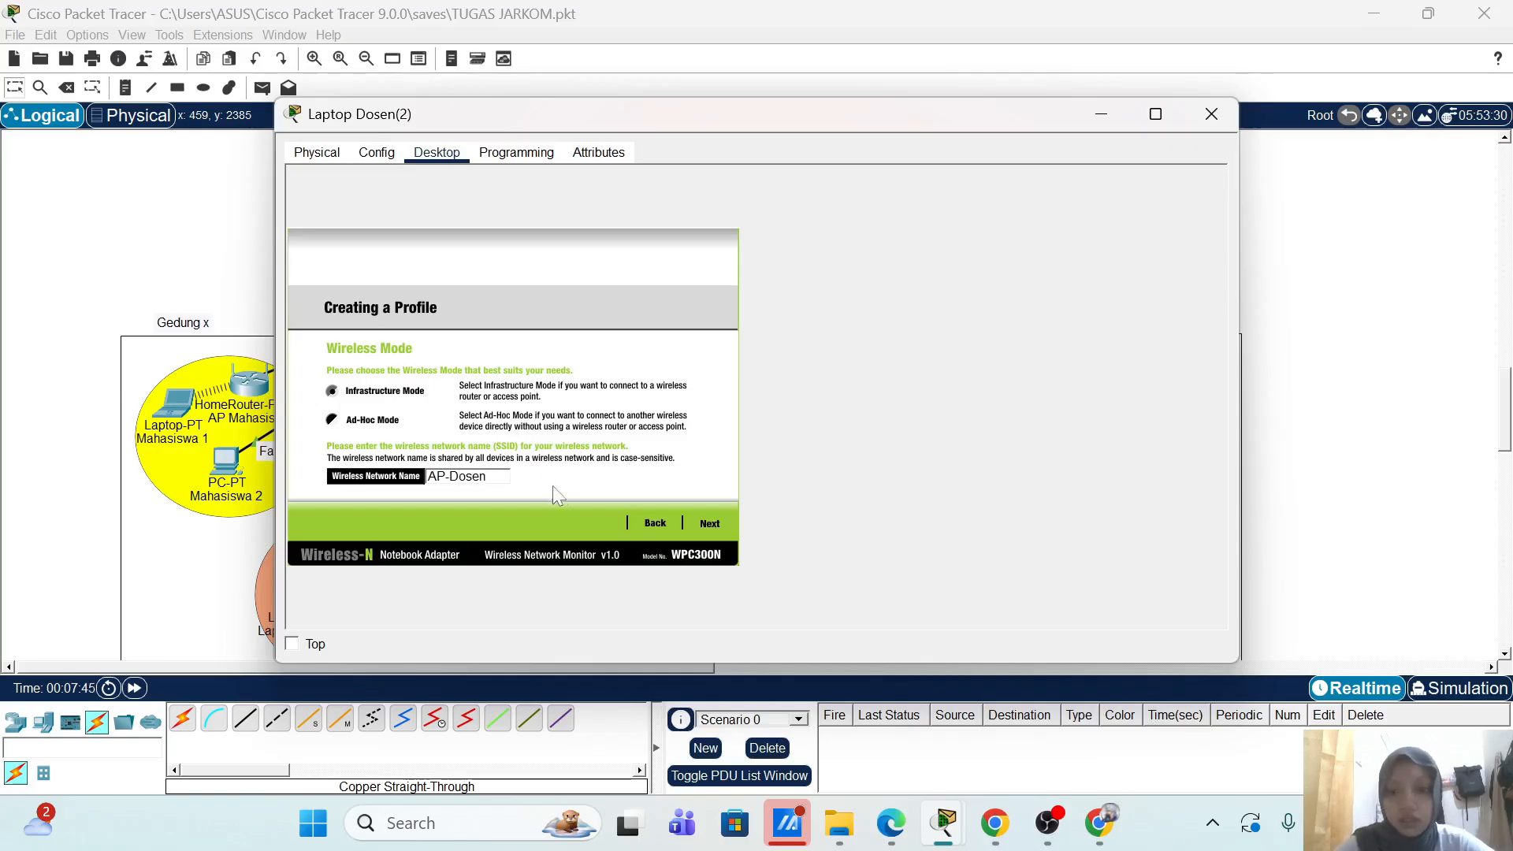
click(710, 525)
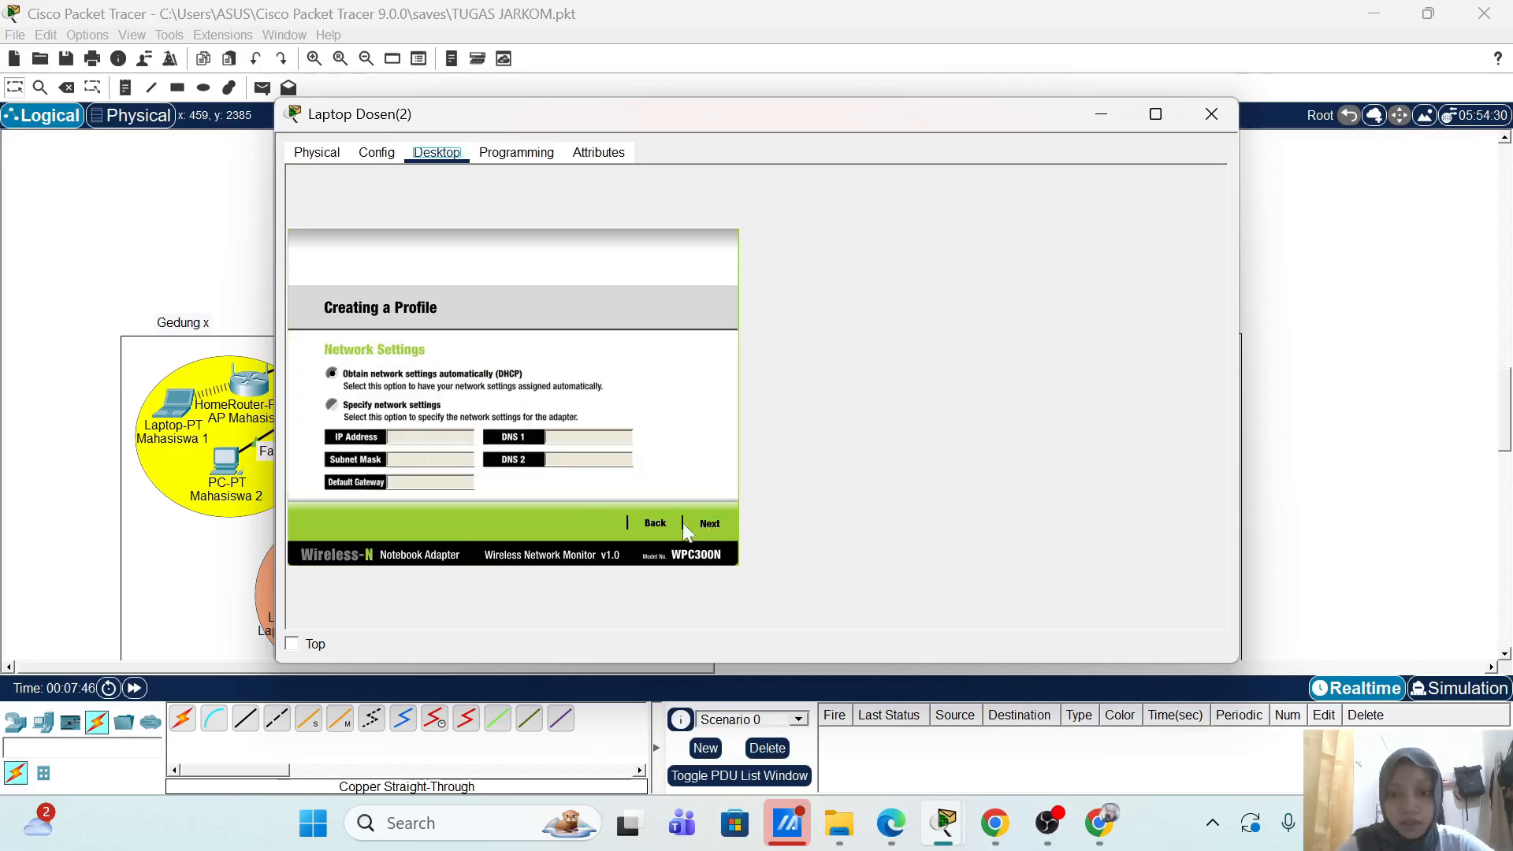
click(716, 521)
Step: Set WPA2-Enterprise security with the lecturer's login, save the profile, and connect
click(466, 379)
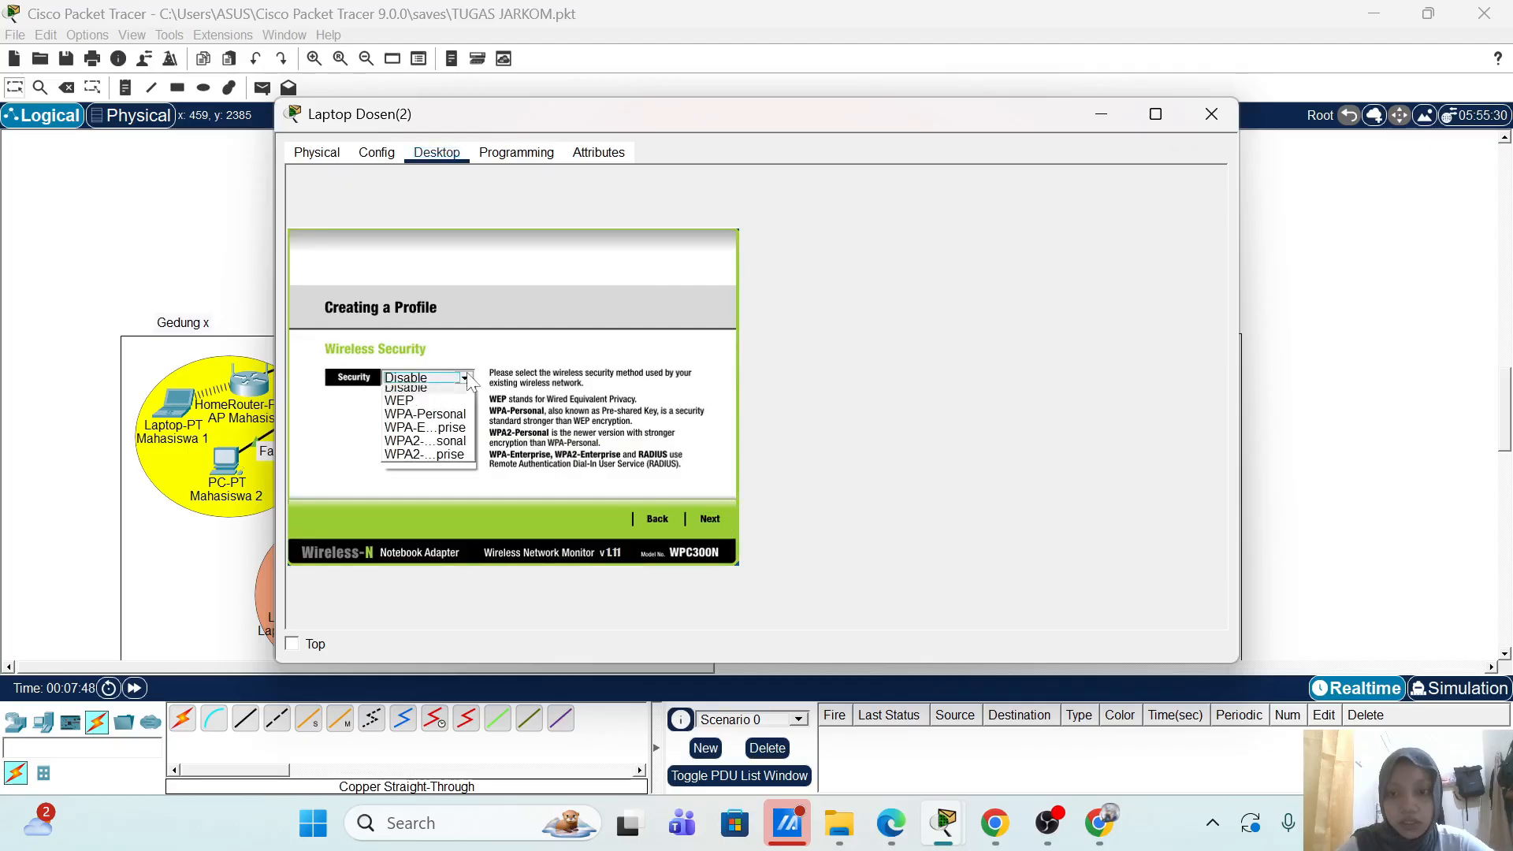
click(433, 461)
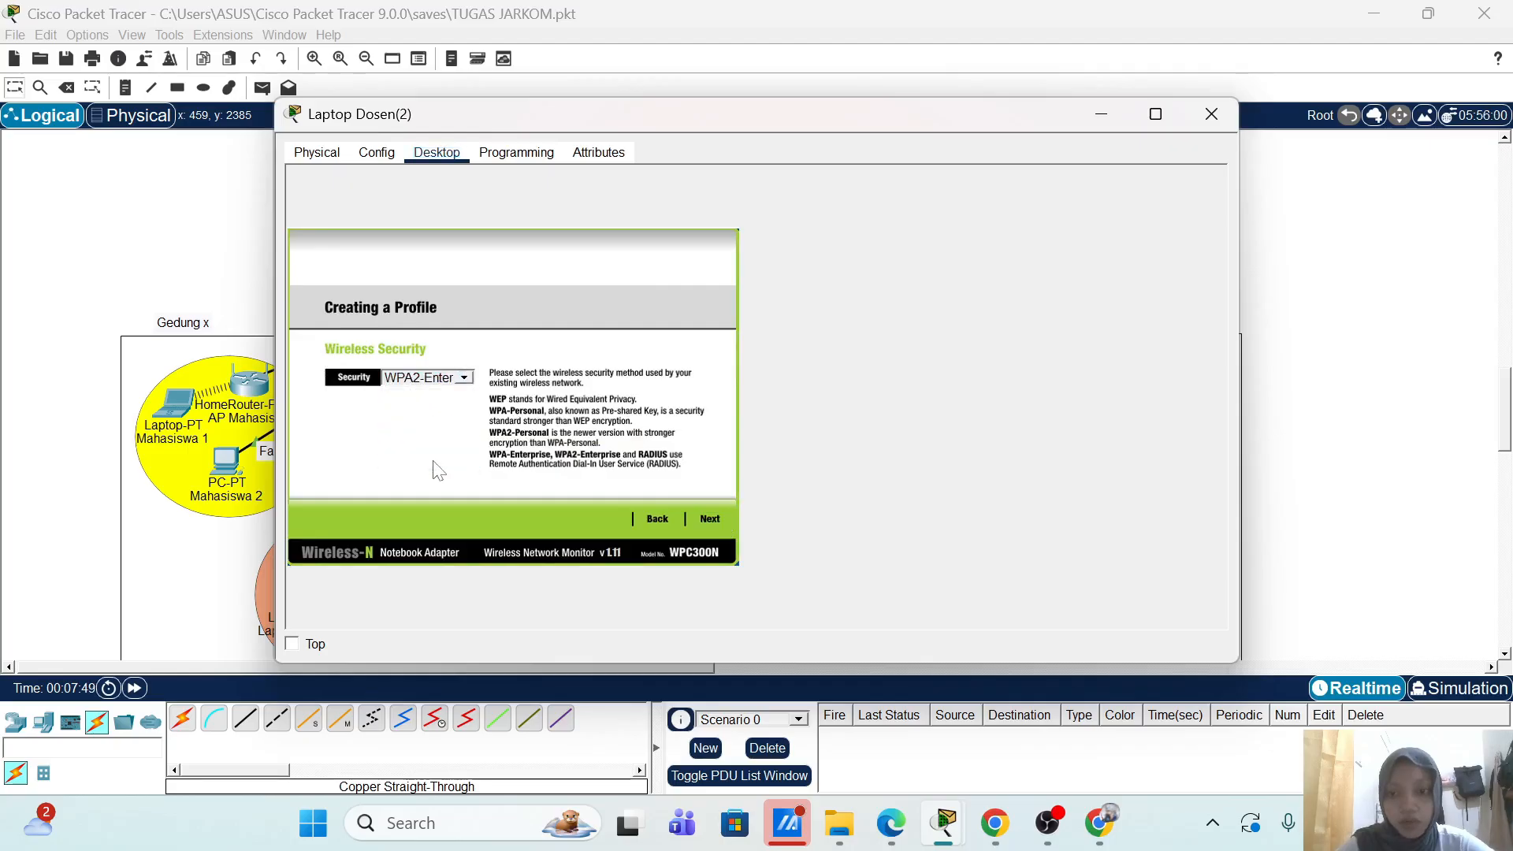
click(719, 528)
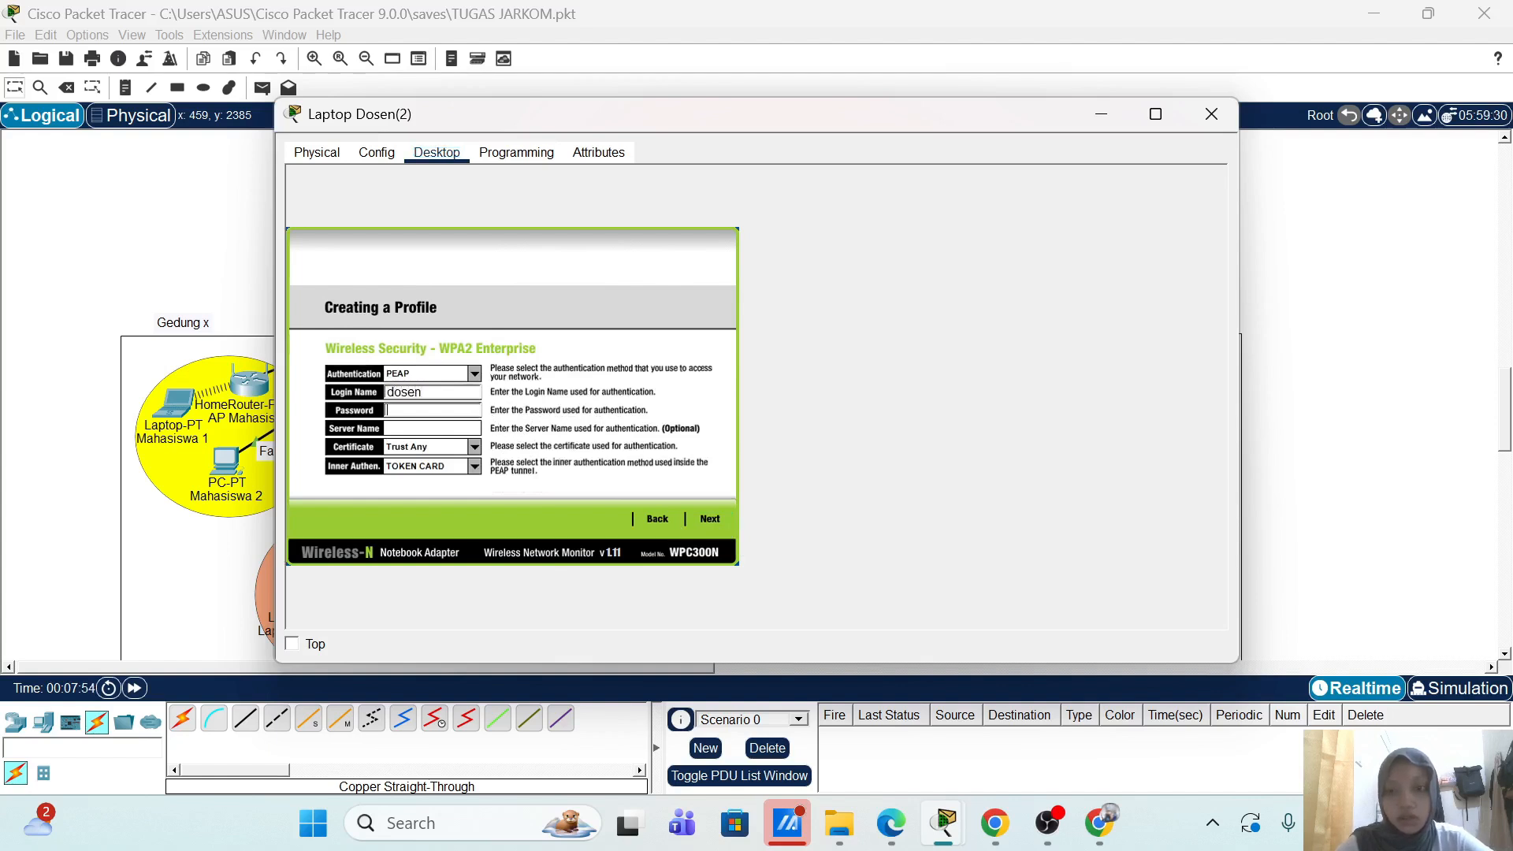
text(123)
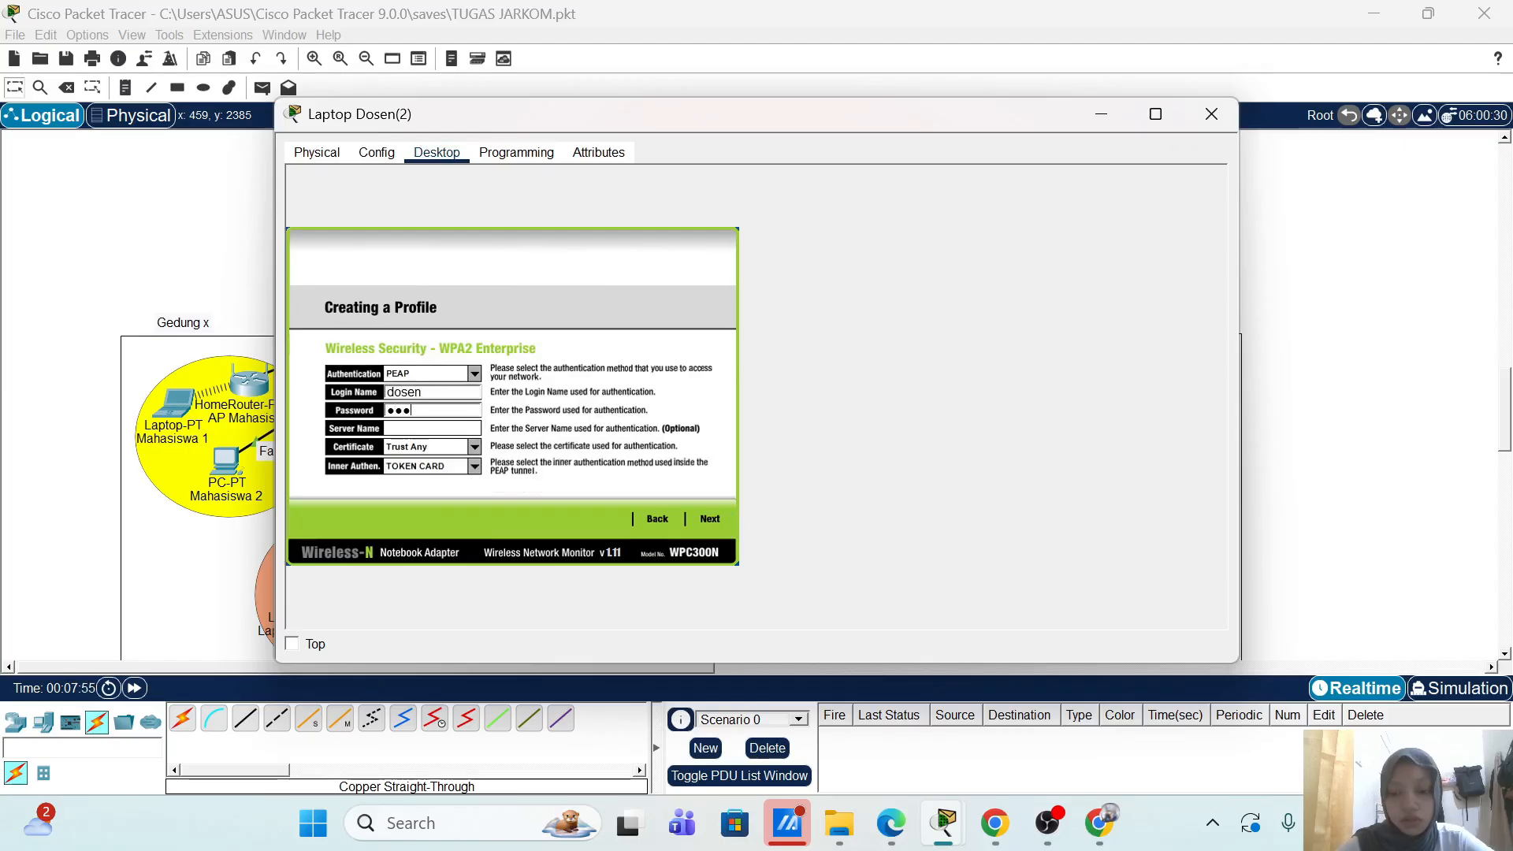
key(BackSpace)
key(BackSpace)
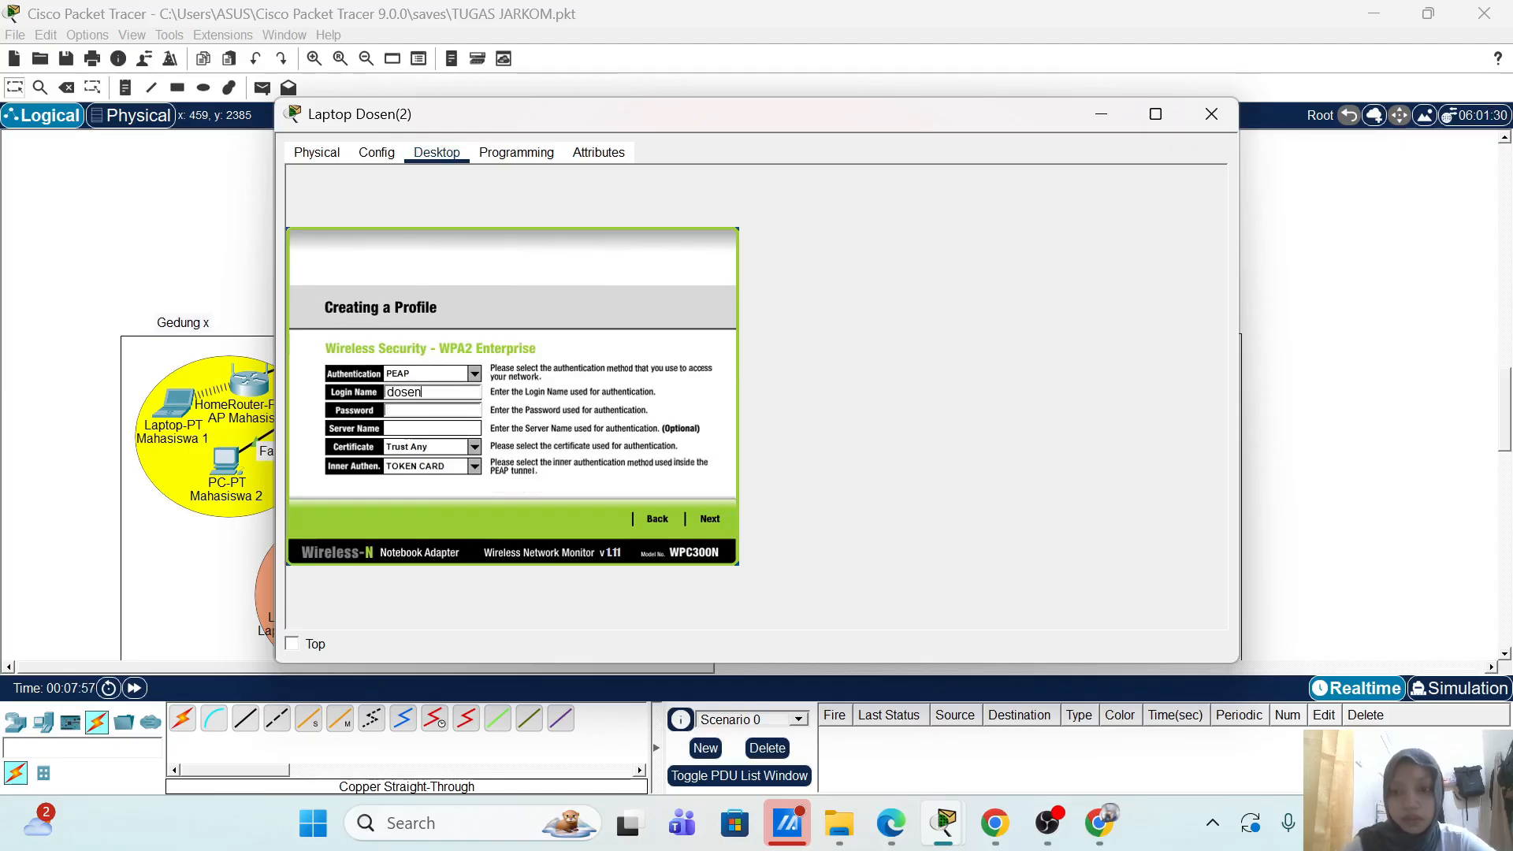
key(shift+Tab)
key(Tab)
click(709, 518)
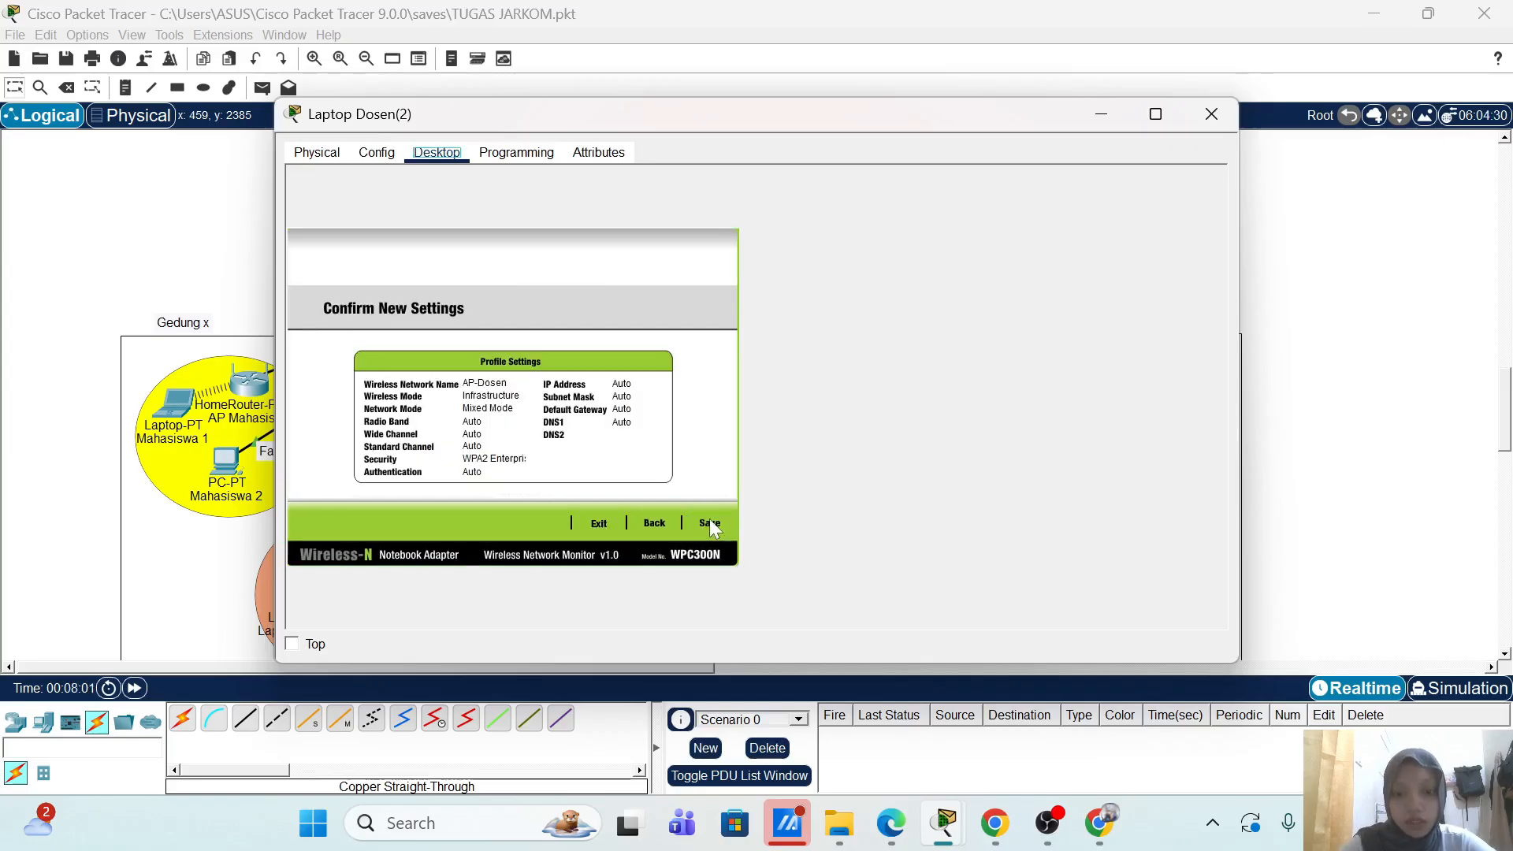
click(711, 522)
click(682, 525)
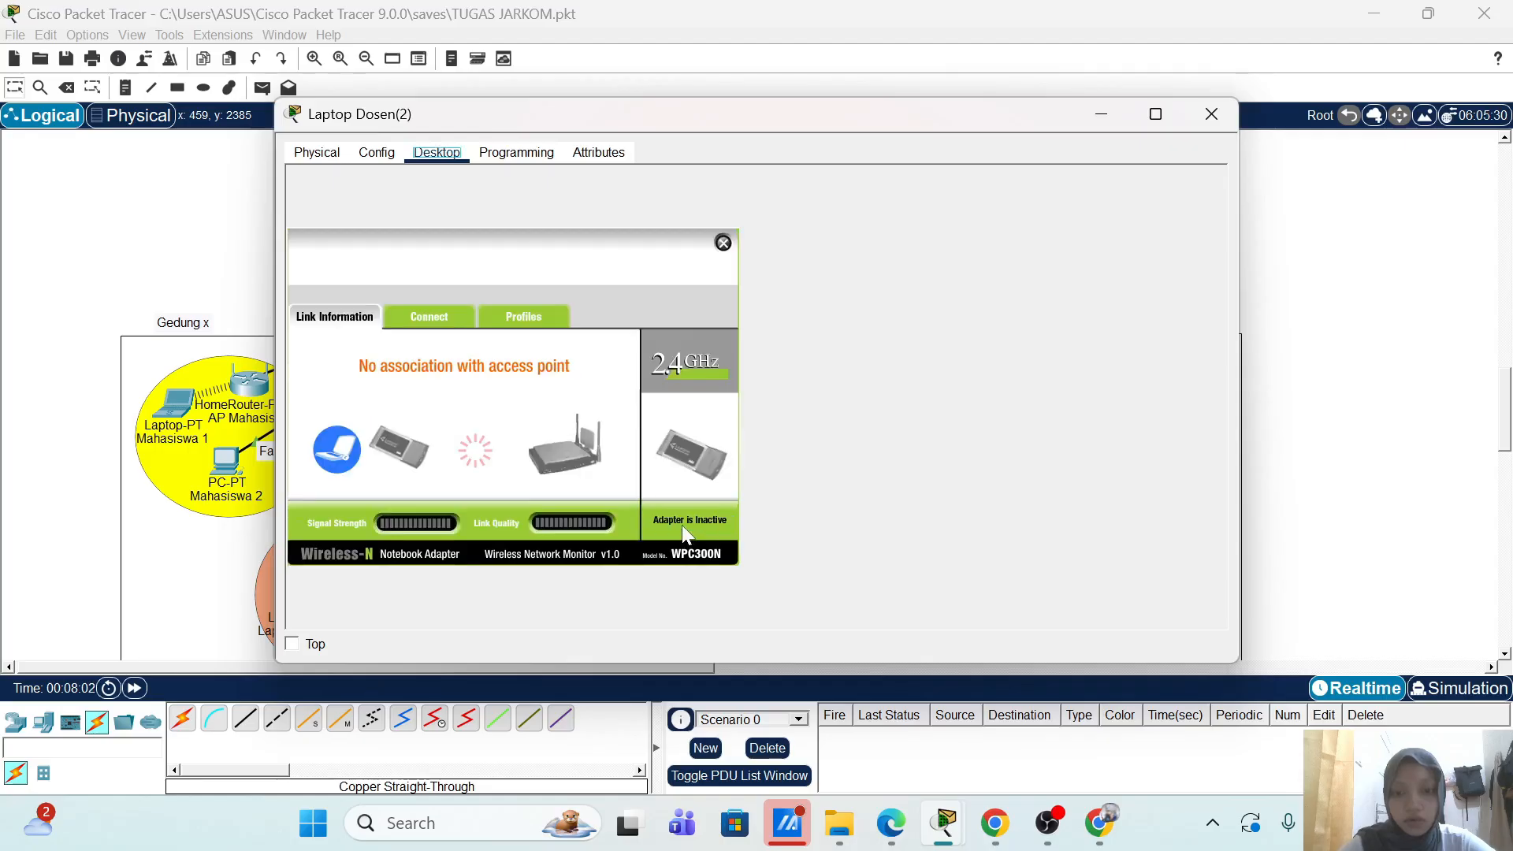
drag(747, 107, 1026, 117)
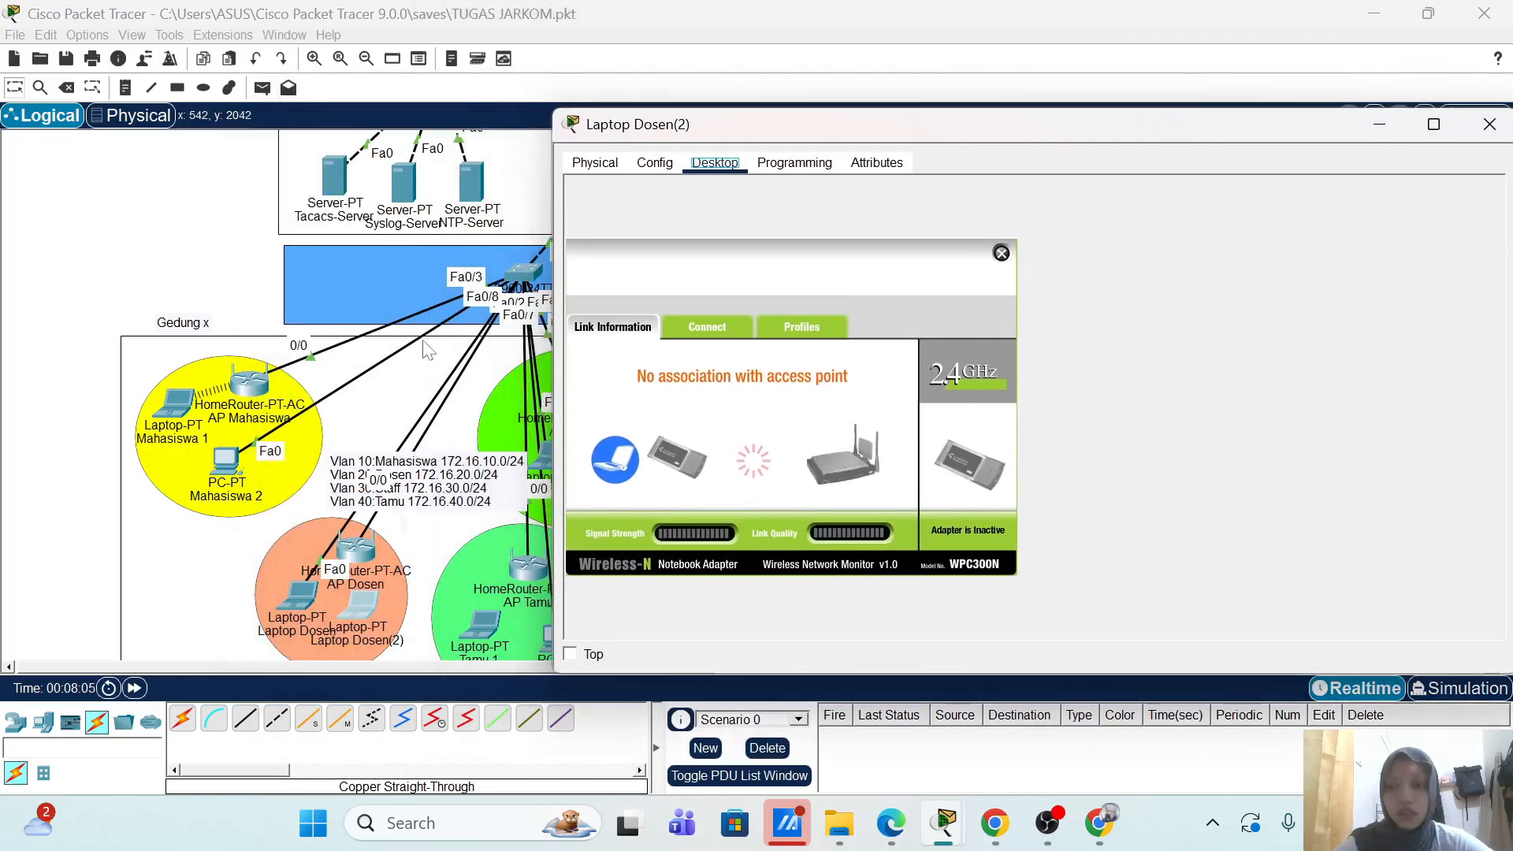
scroll(426, 356, down, 1)
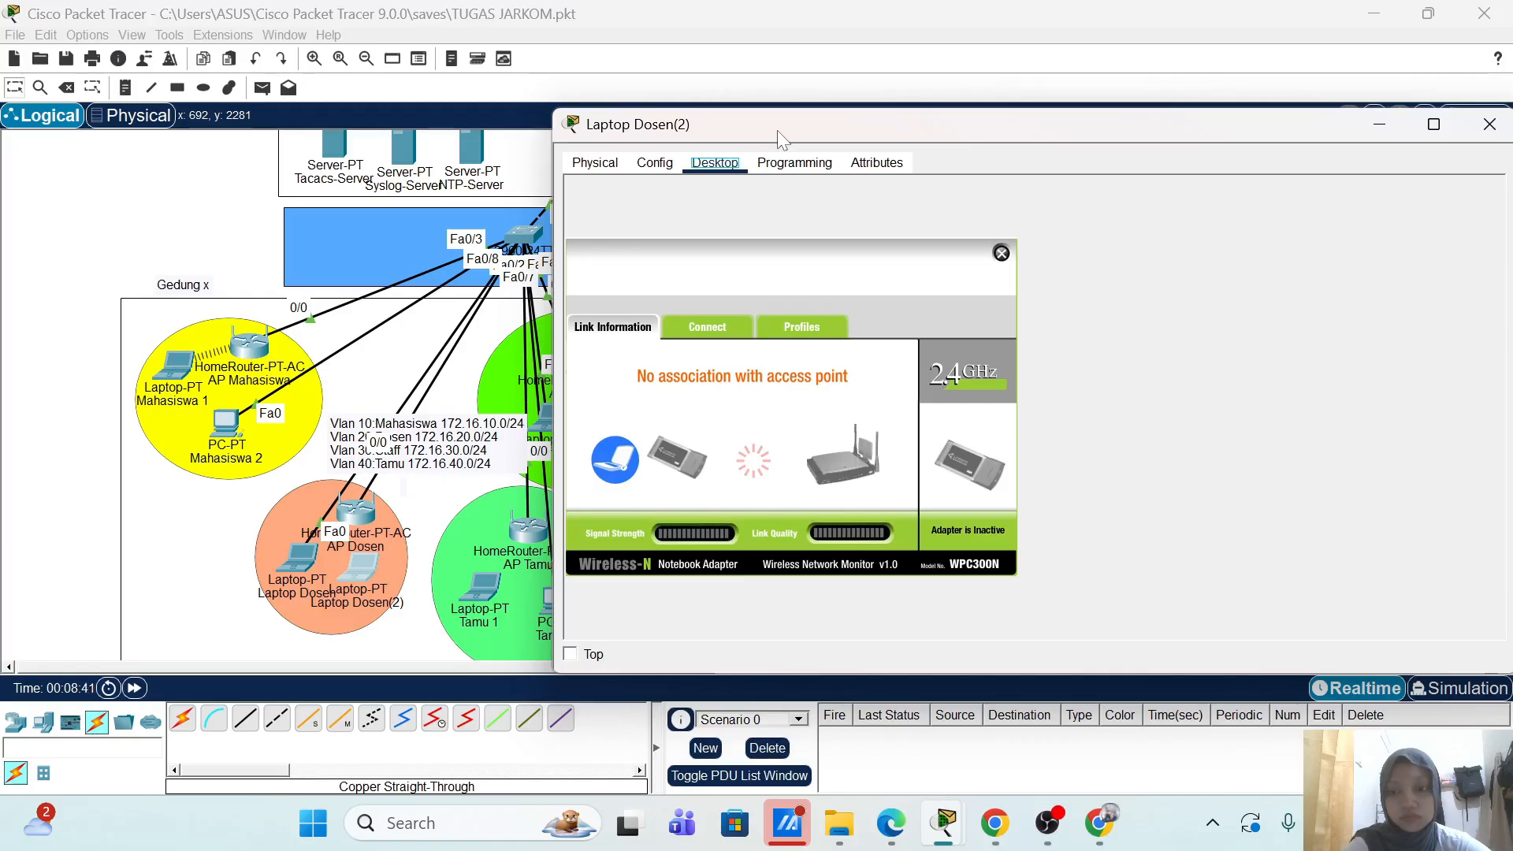
drag(878, 121, 754, 126)
Step: Minimize the laptop, check AP Dosen's GUI settings, and close AP Dosen
click(1256, 120)
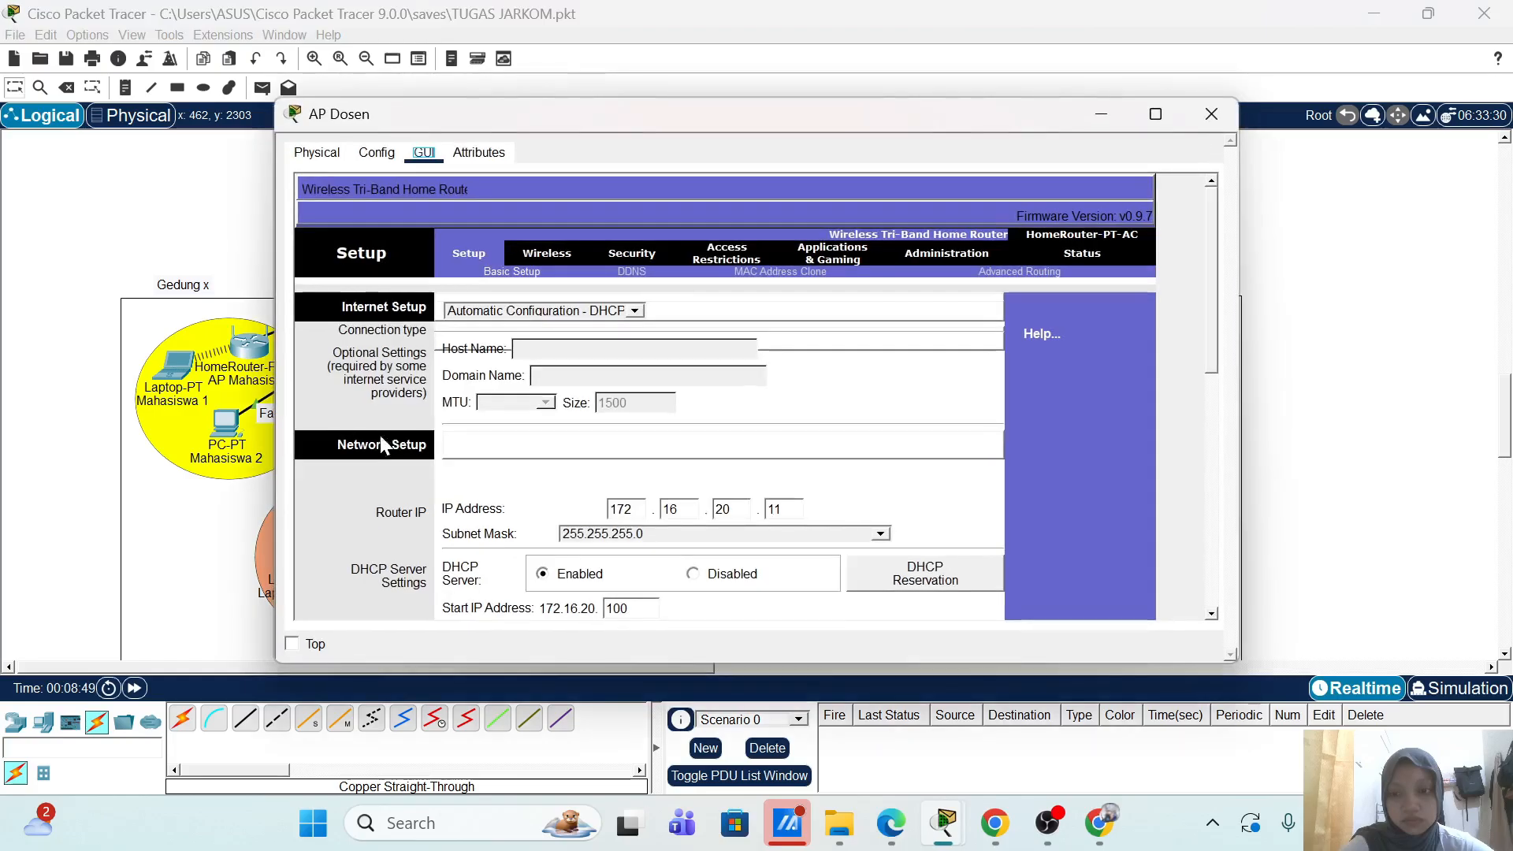
scroll(908, 495, down, 2)
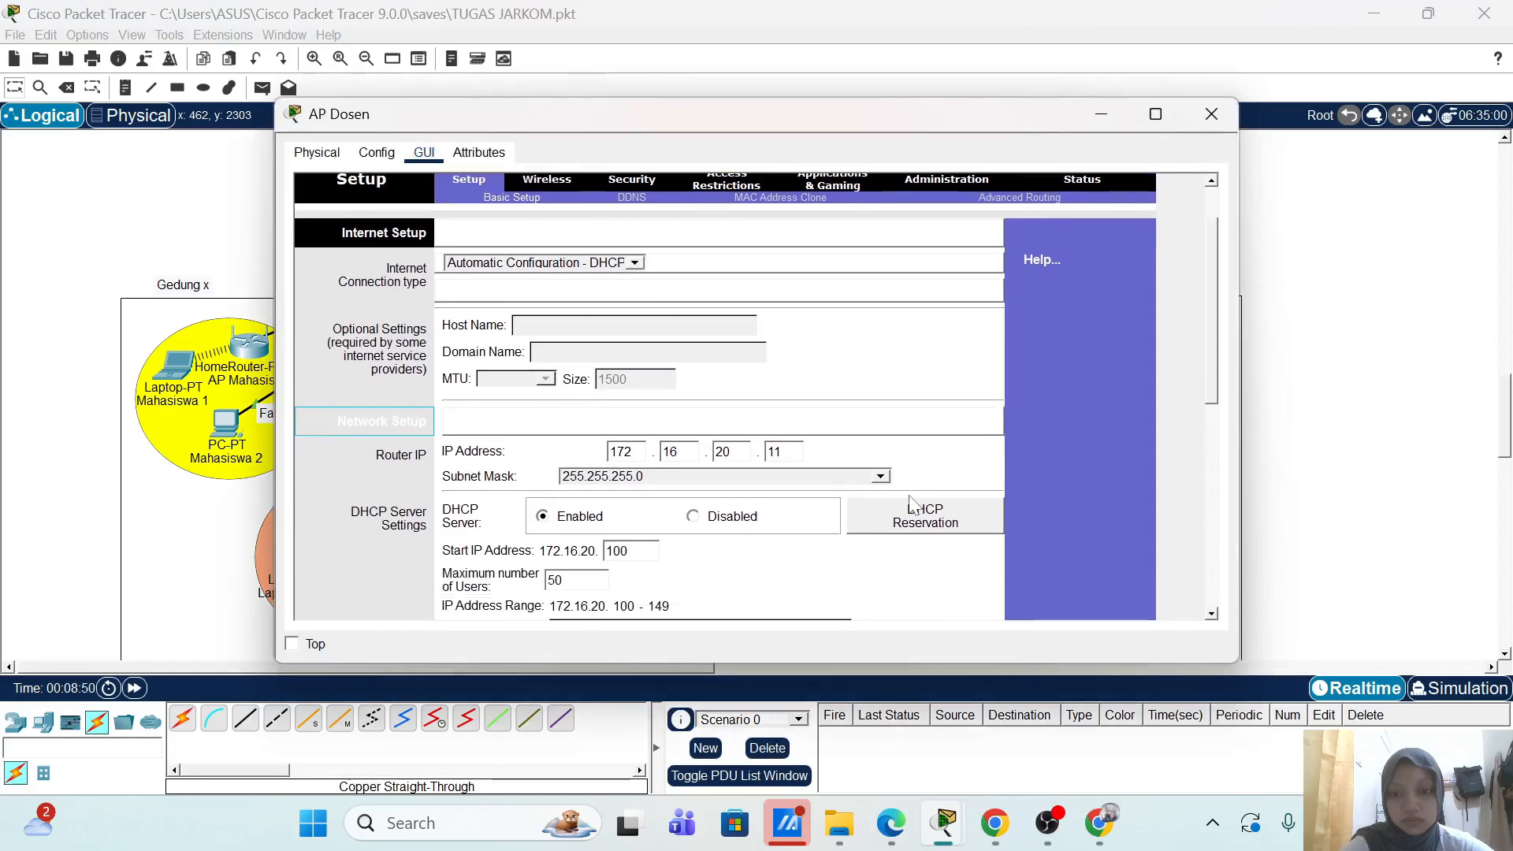
scroll(909, 495, up, 2)
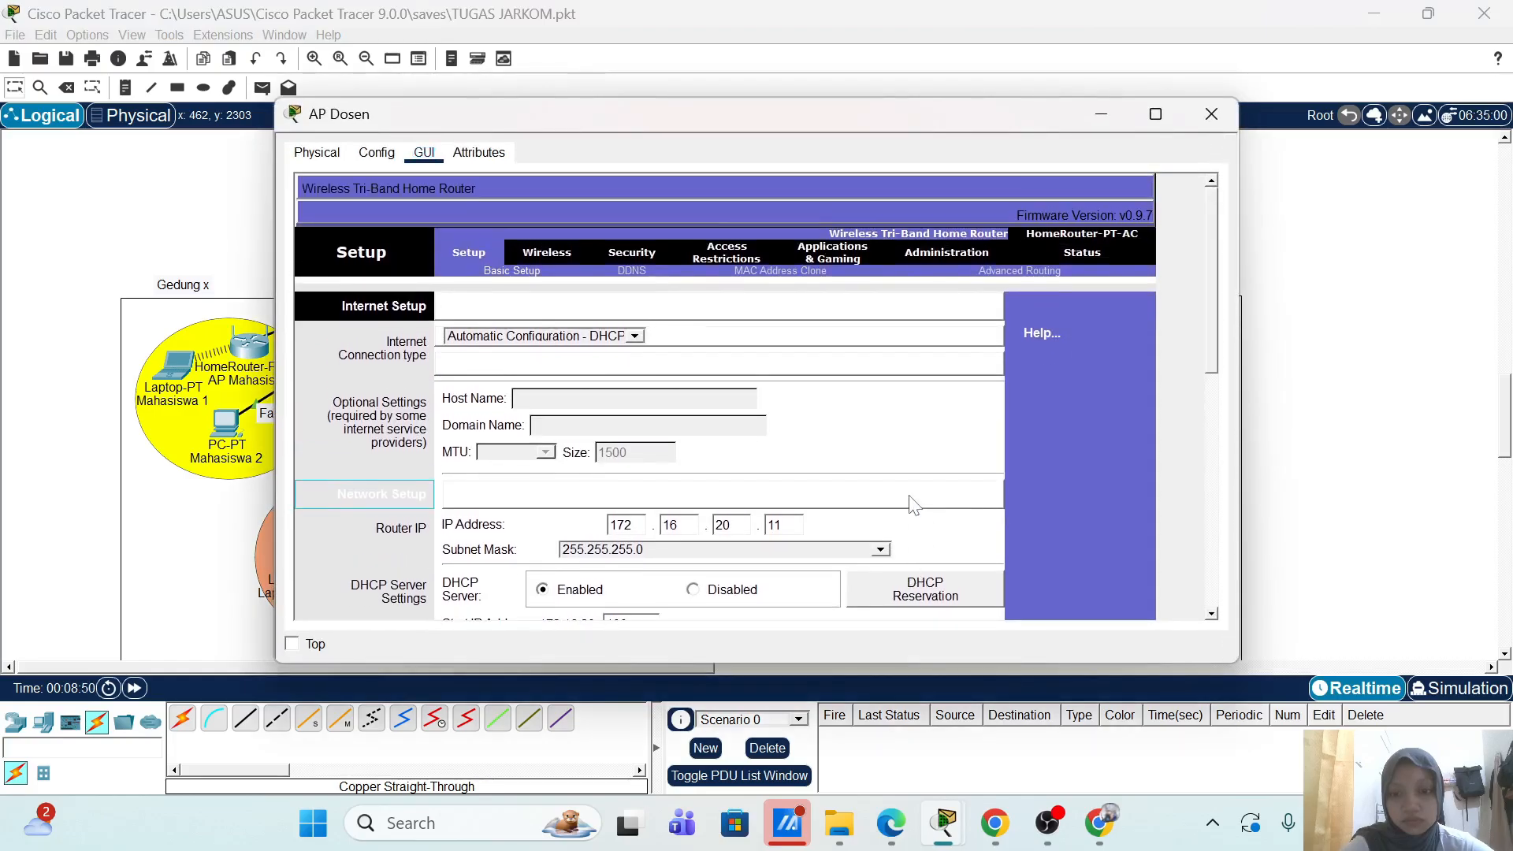
click(1218, 115)
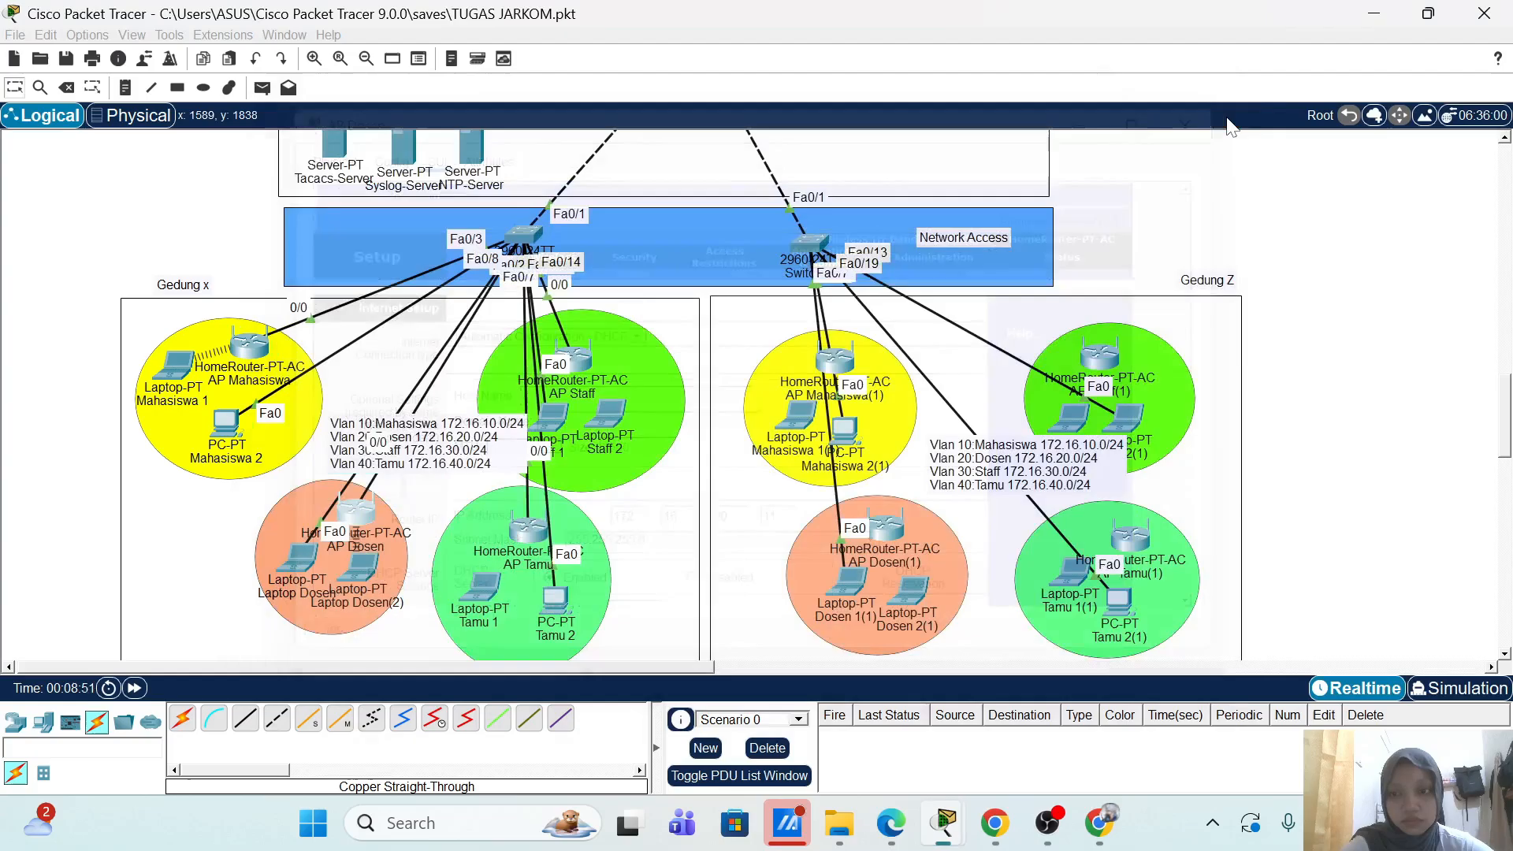
Step: Verify Laptop Dosen(2) received 172.16.20.101 with gateway 172.16.20.11, then close it
click(352, 566)
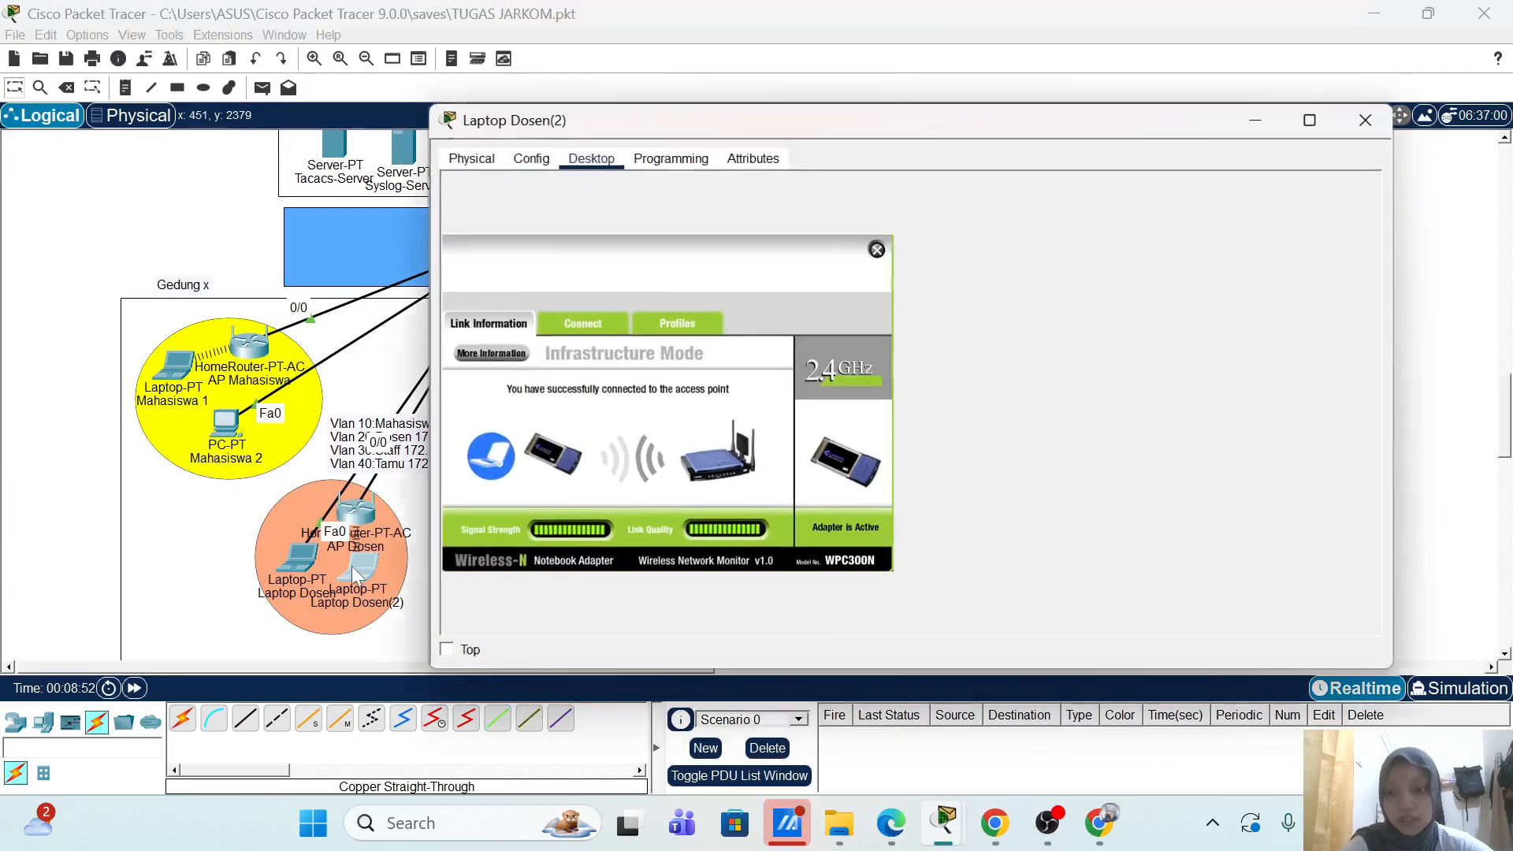
click(877, 249)
click(546, 239)
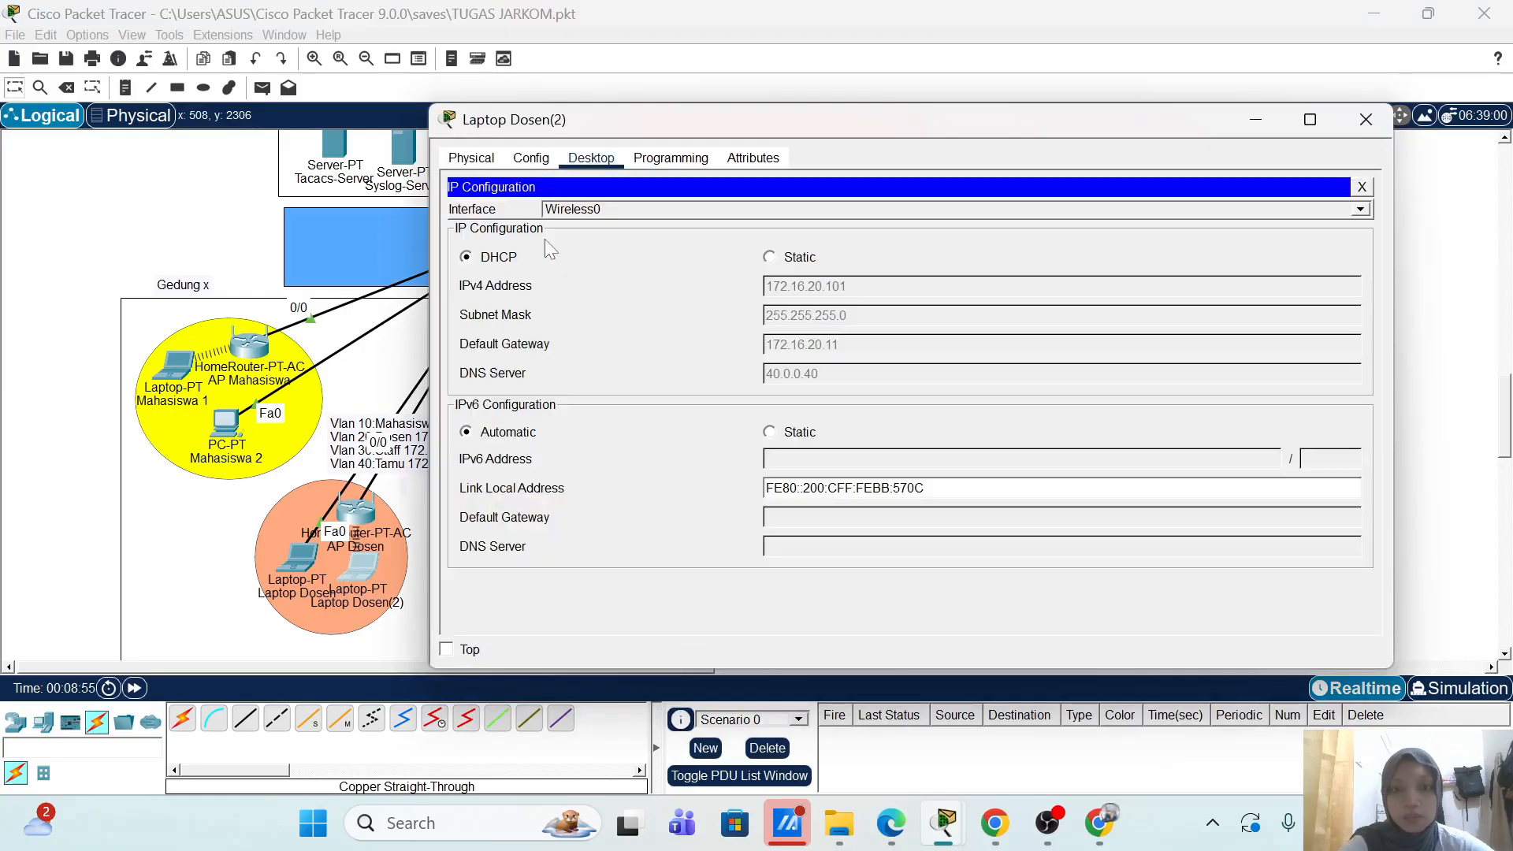
click(1365, 119)
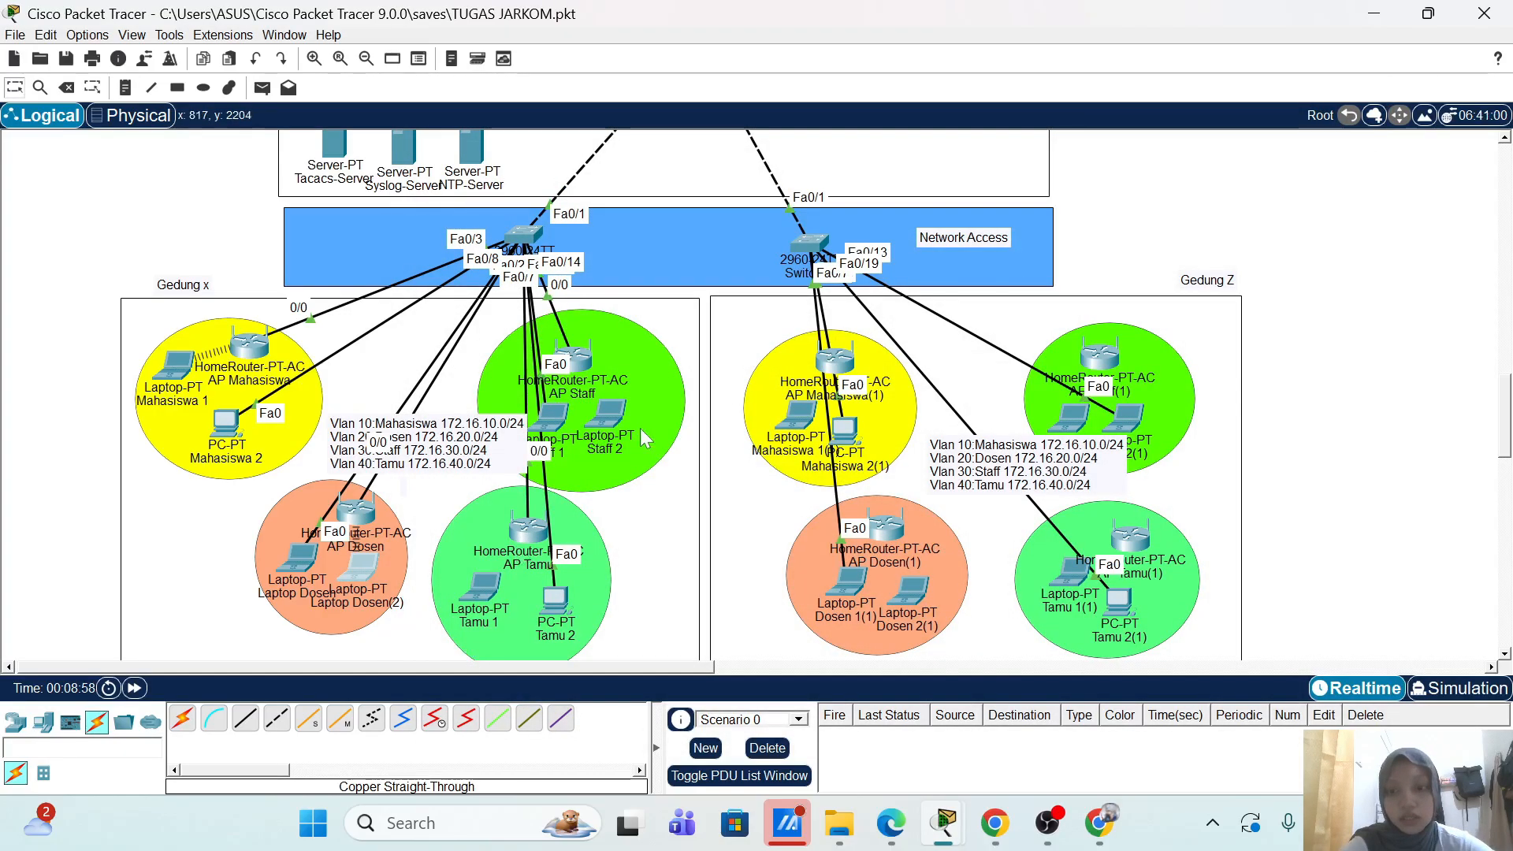
scroll(640, 428, up, 1)
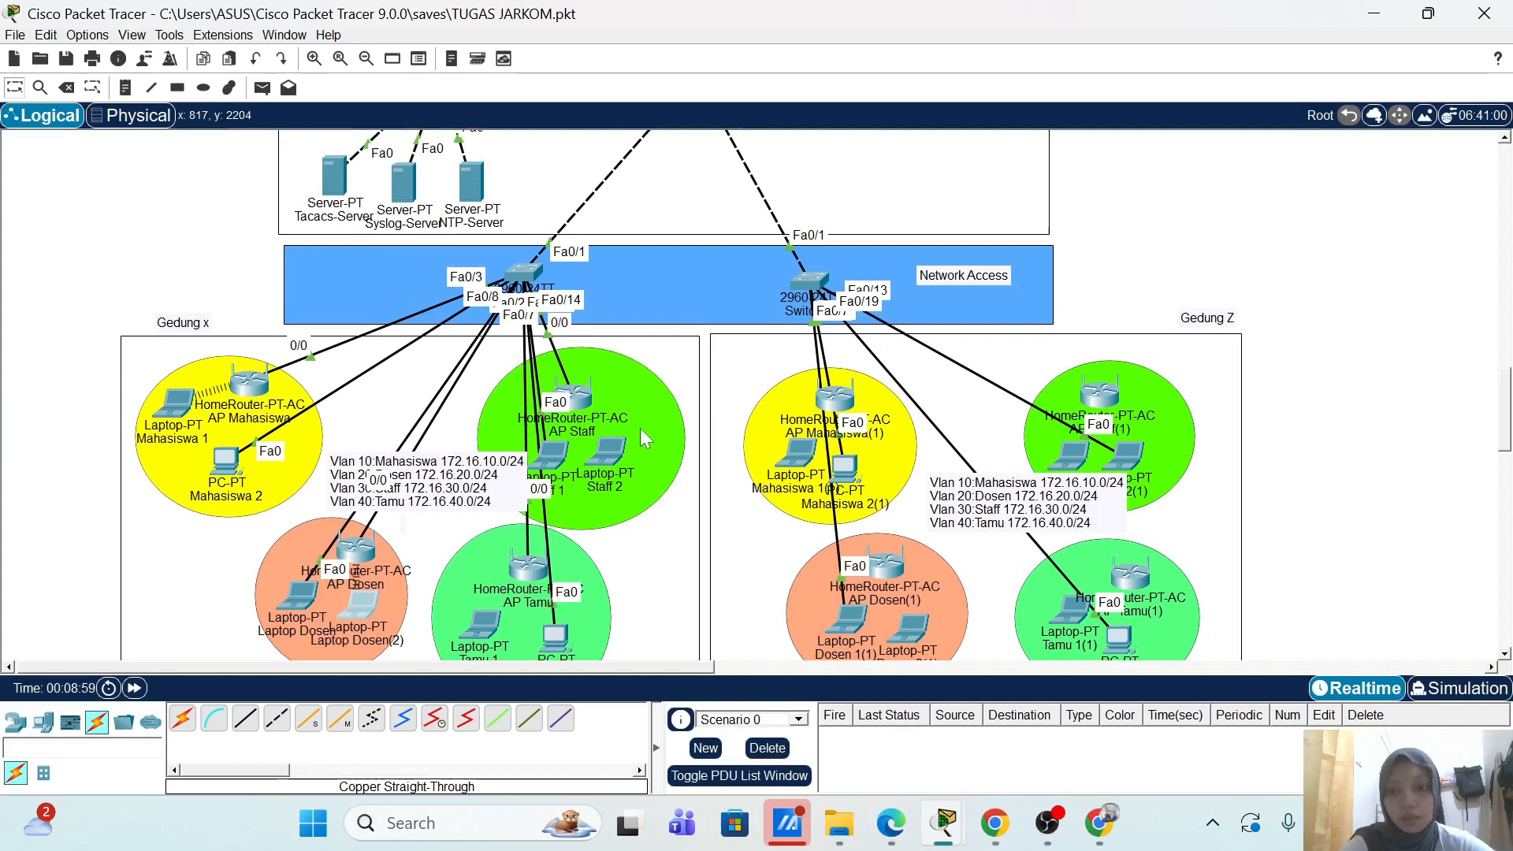
click(587, 400)
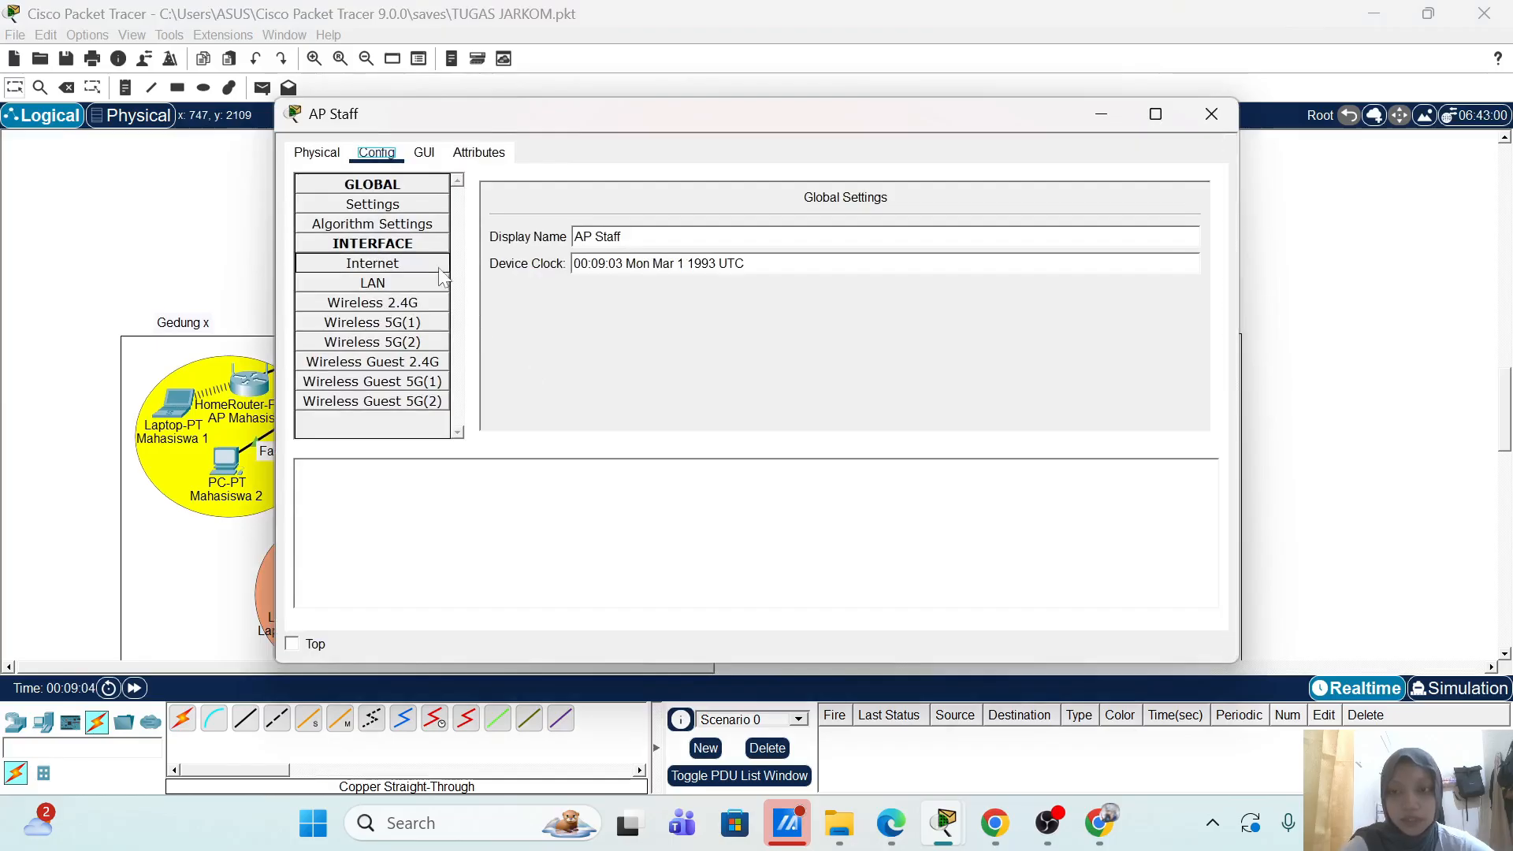
click(440, 268)
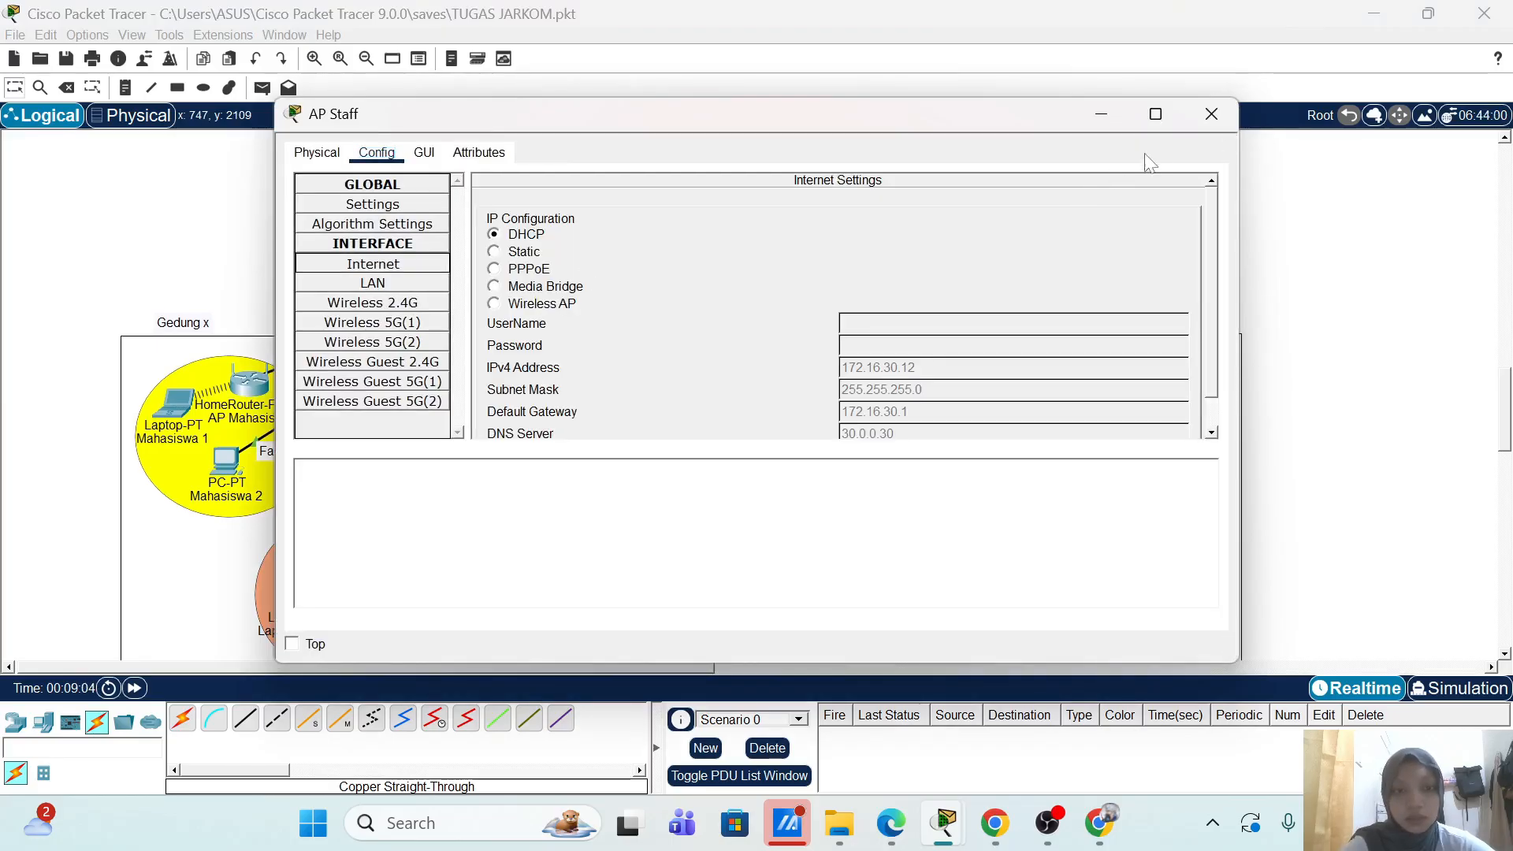
click(1213, 116)
scroll(1175, 243, up, 5)
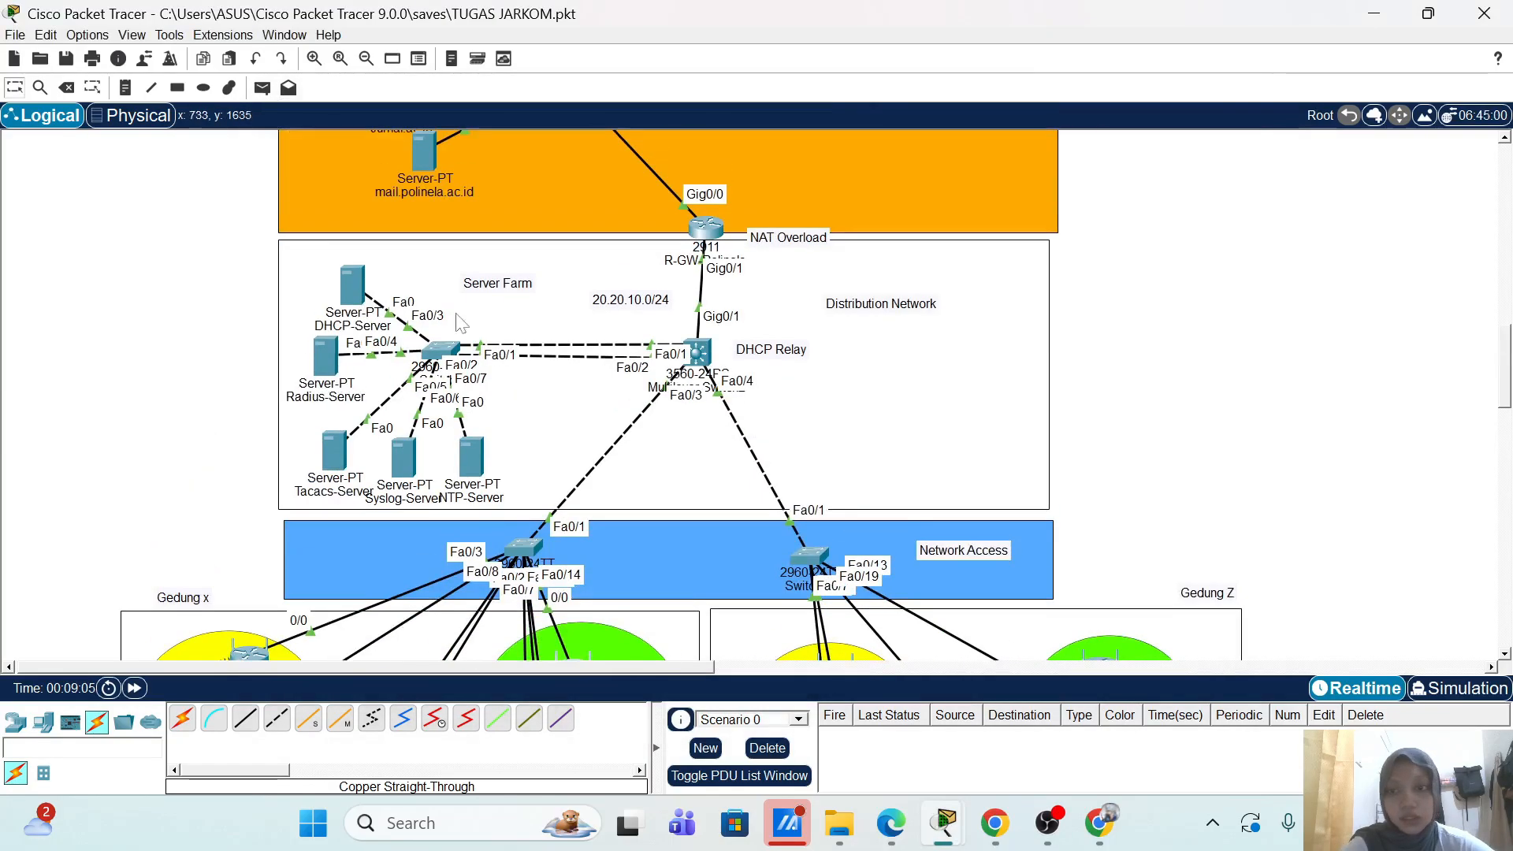
Step: On the Radius-Server's AAA service, add RADIUS client AP-Staff at 172.16.30.12
double_click(323, 367)
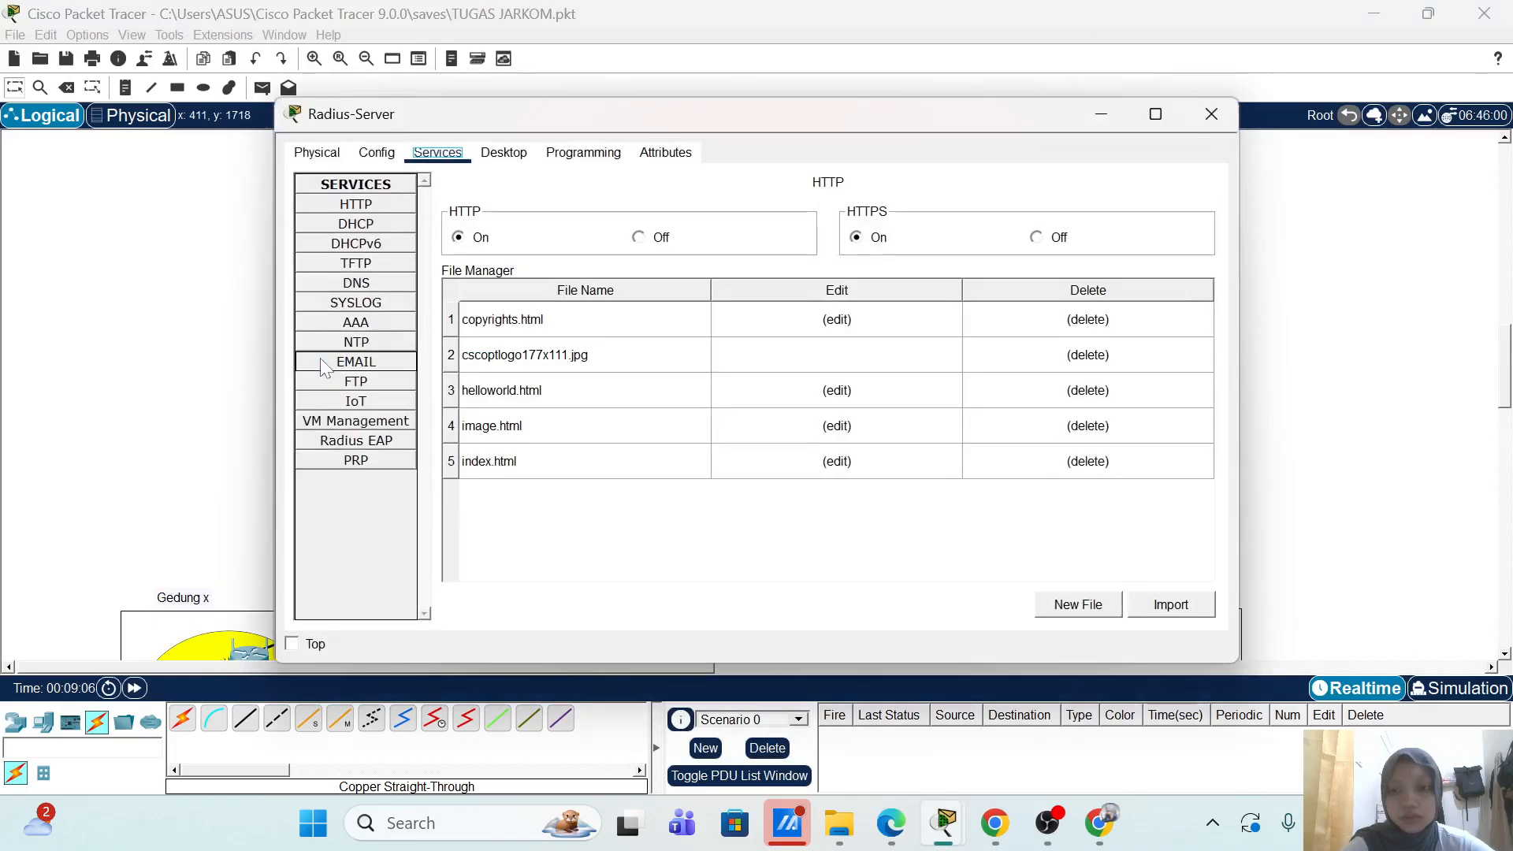
click(383, 323)
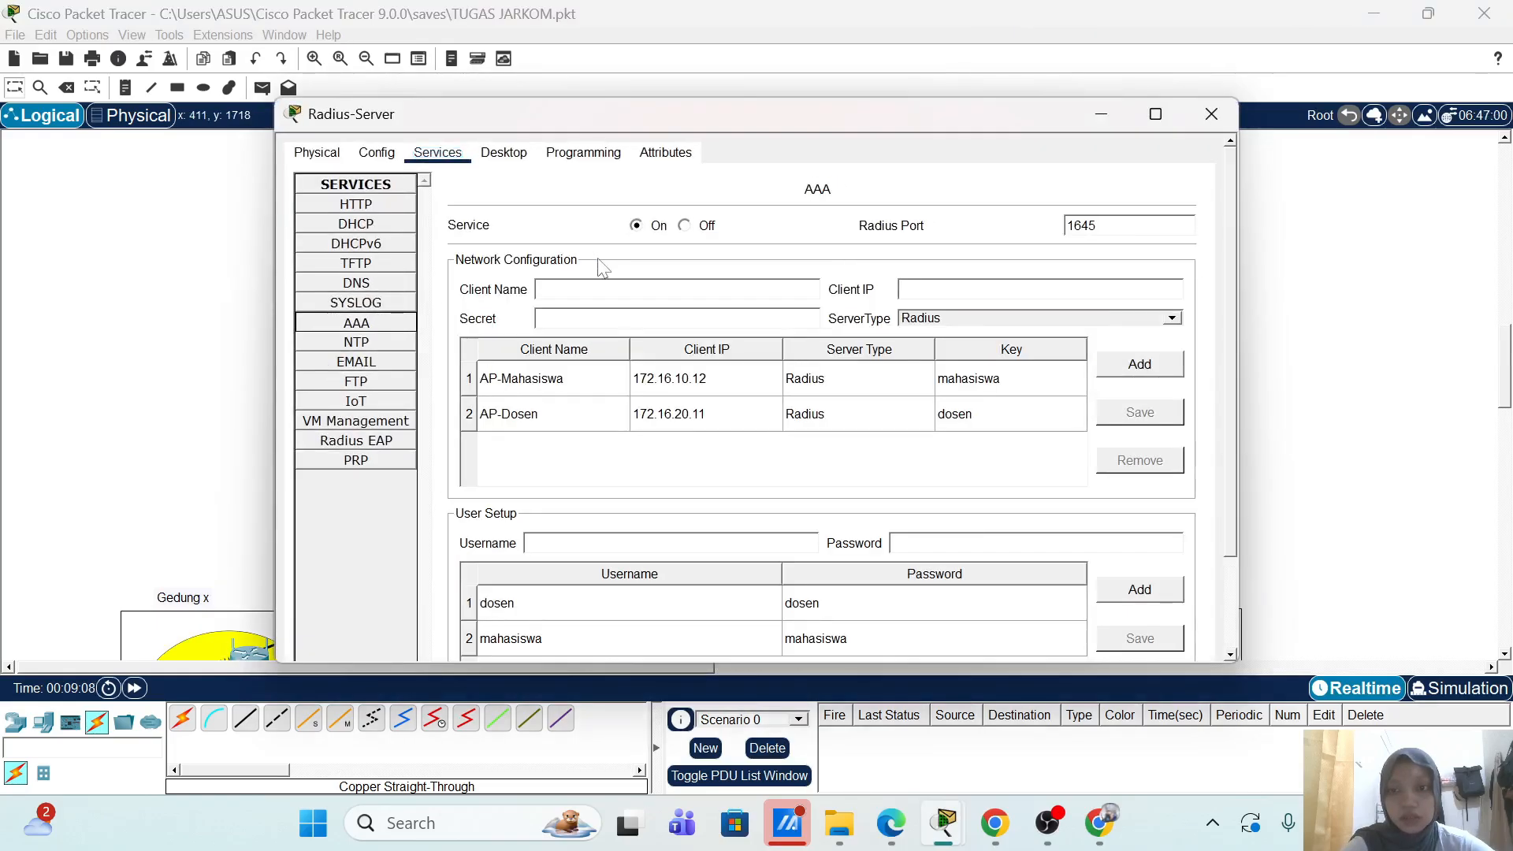
click(623, 290)
text(AP)
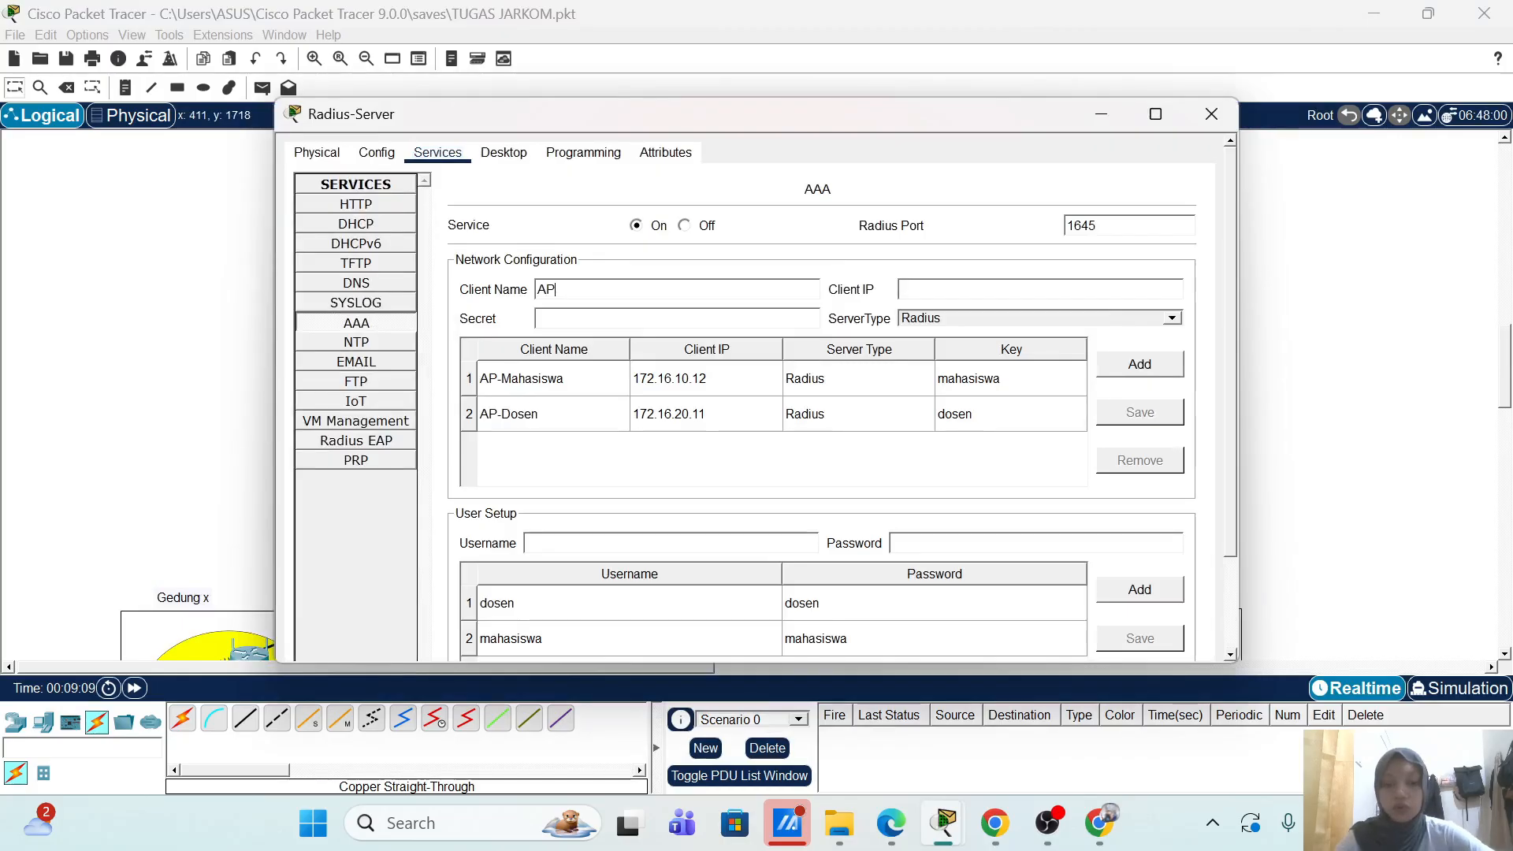
text(-ST)
key(BackSpace)
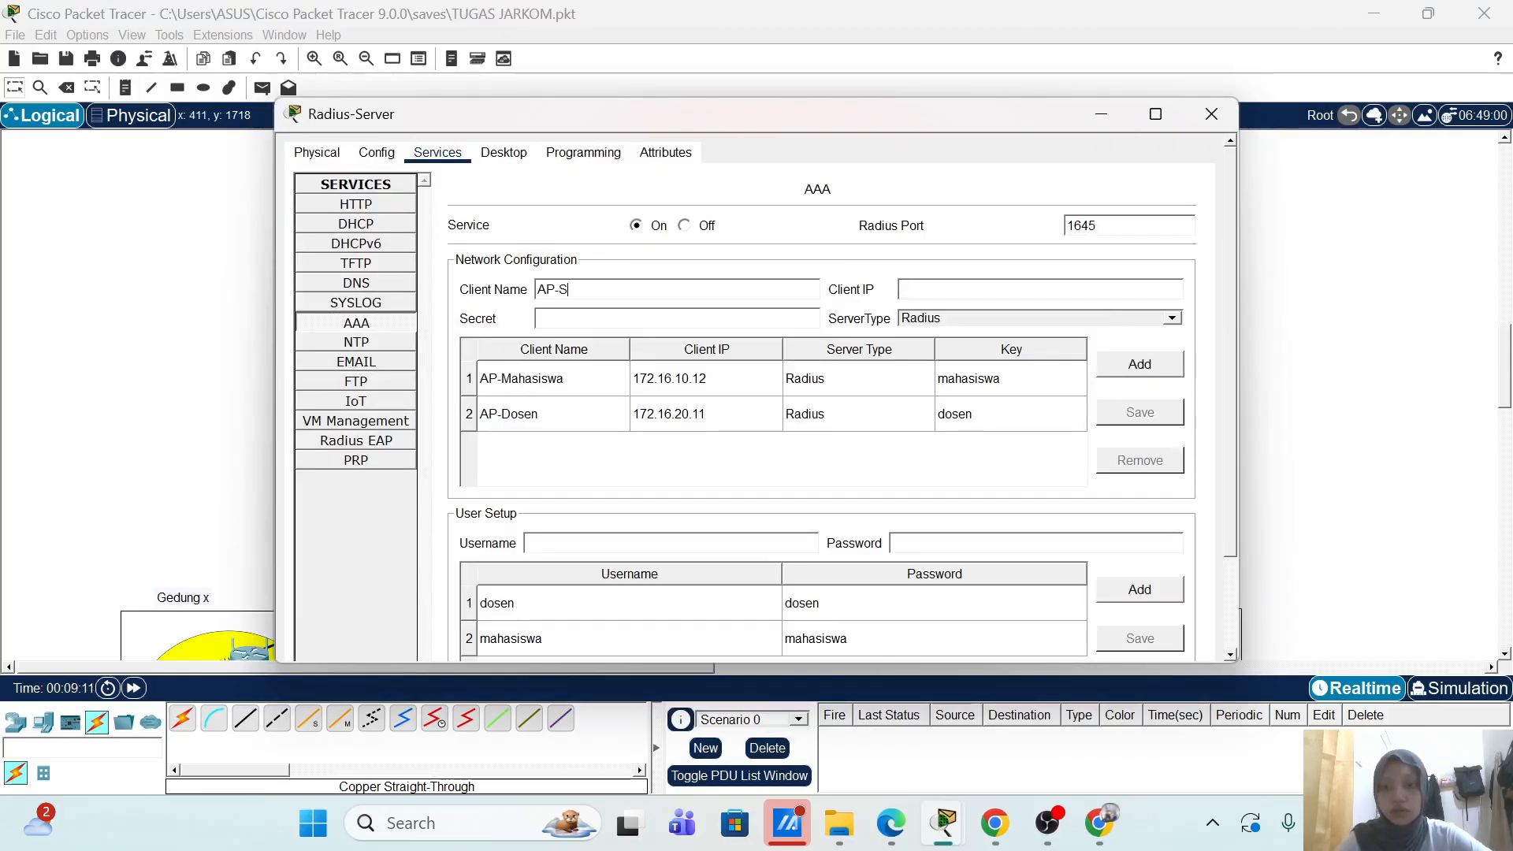
text(taff)
key(Tab)
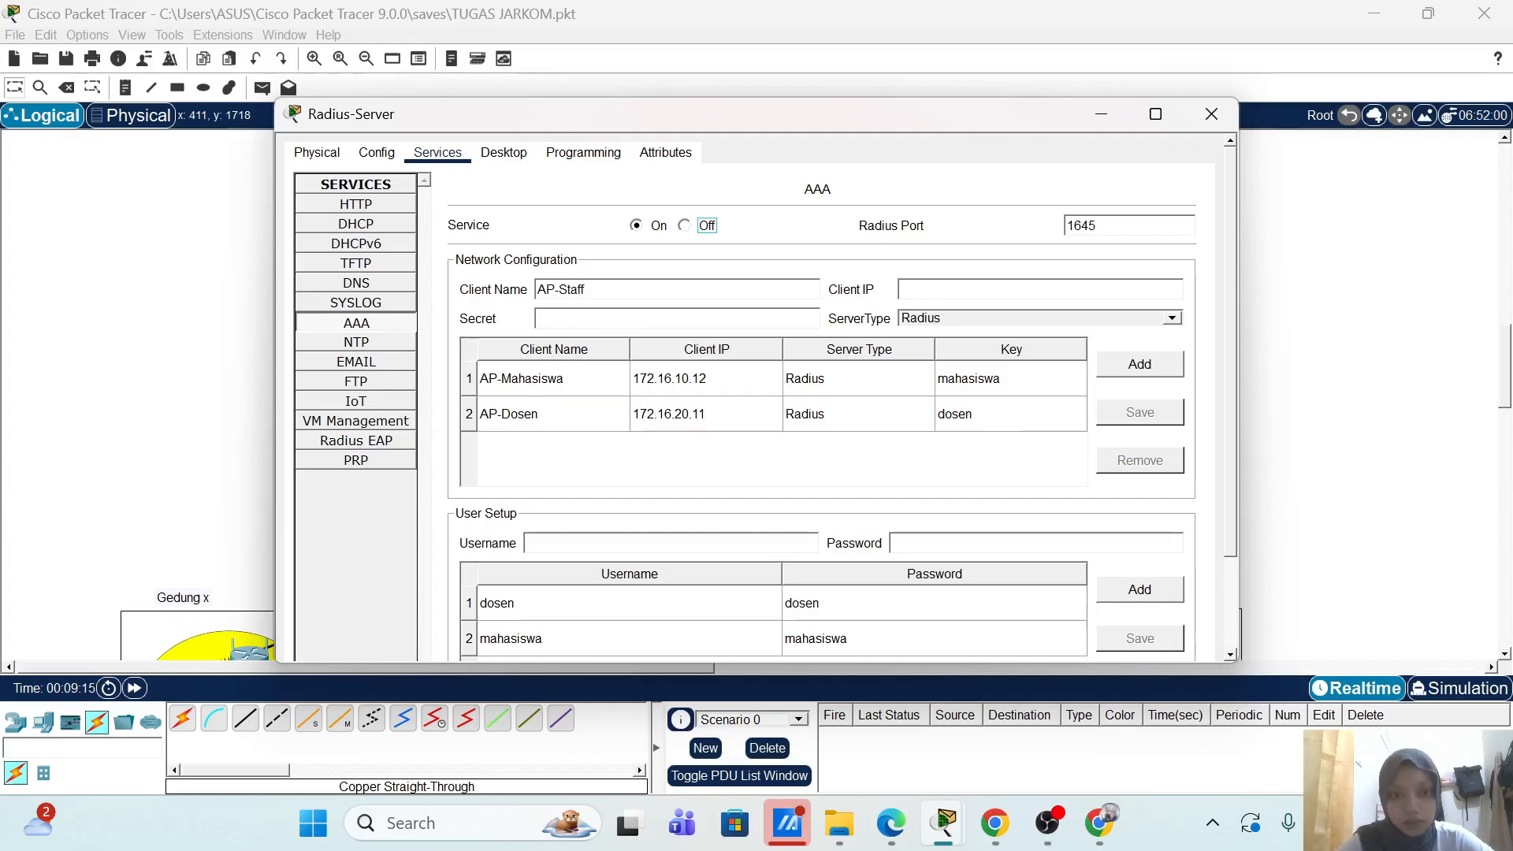
click(905, 289)
text(172.16.30.12)
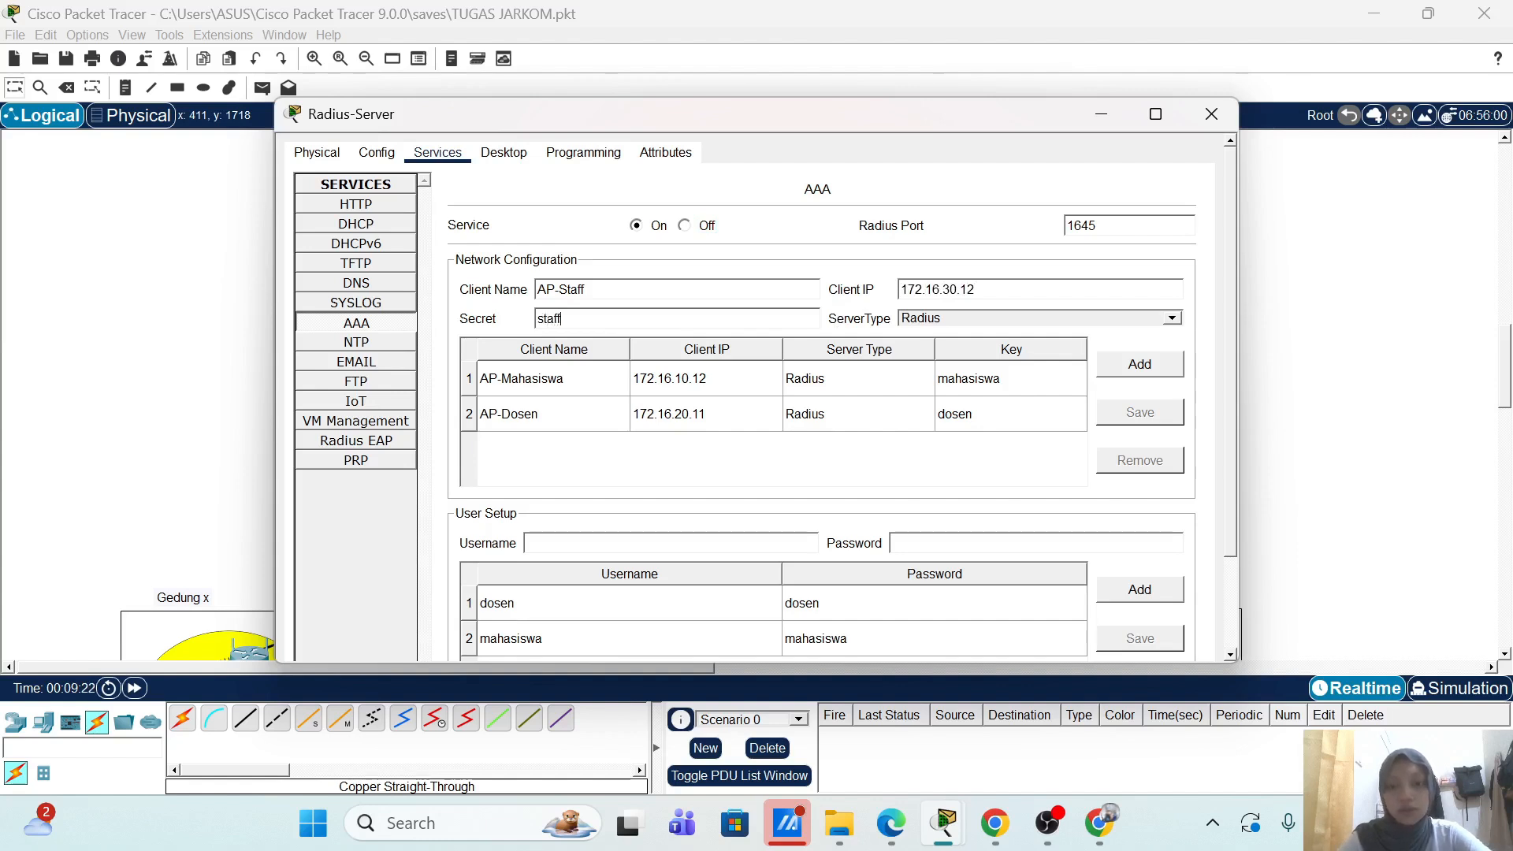
click(1152, 370)
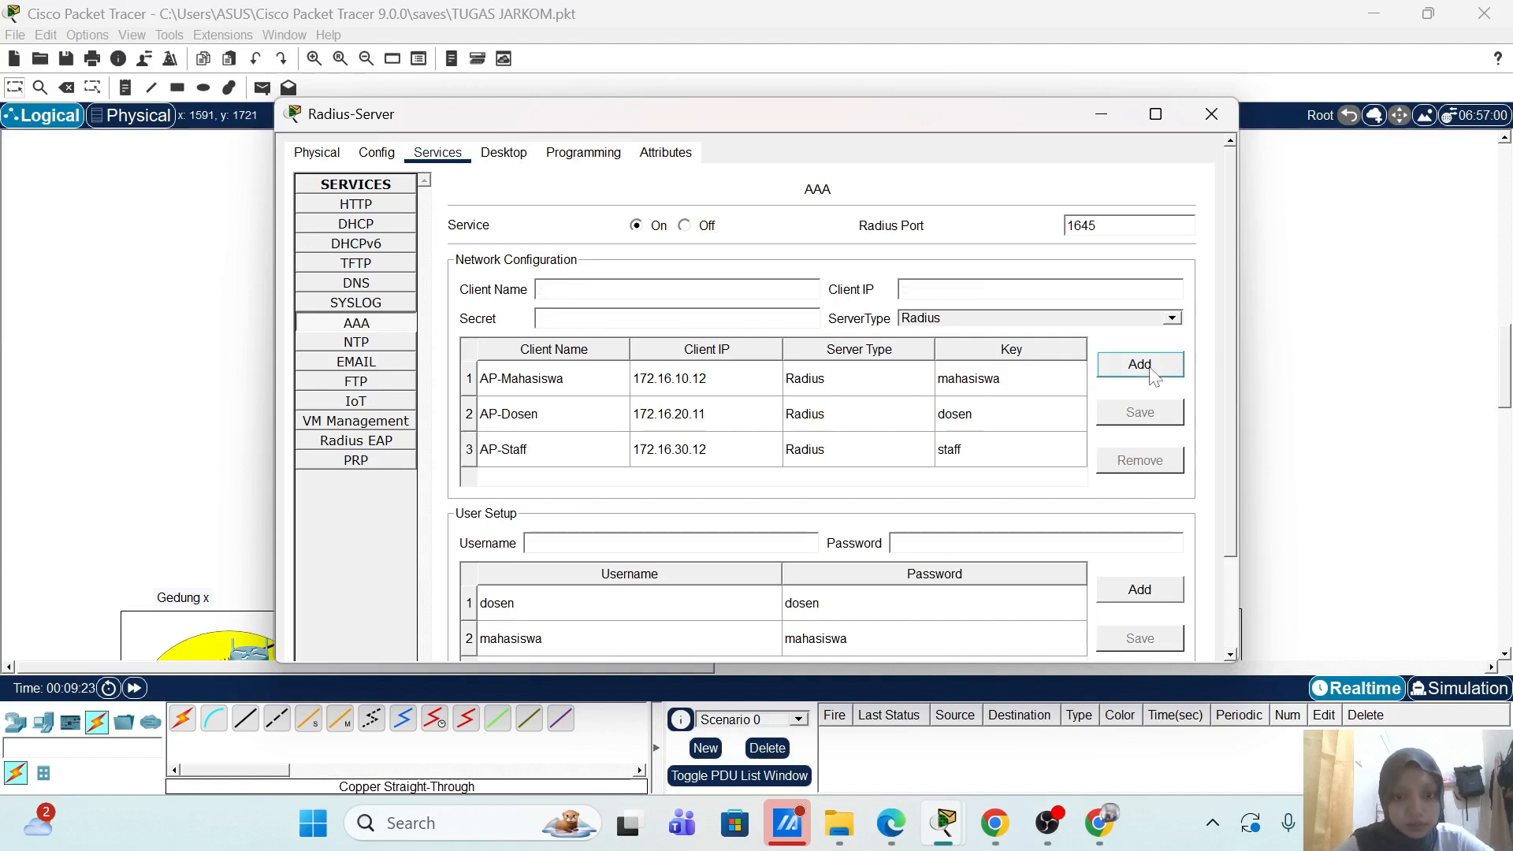
Step: Add a staff user account with its credentials to the RADIUS user list
click(695, 544)
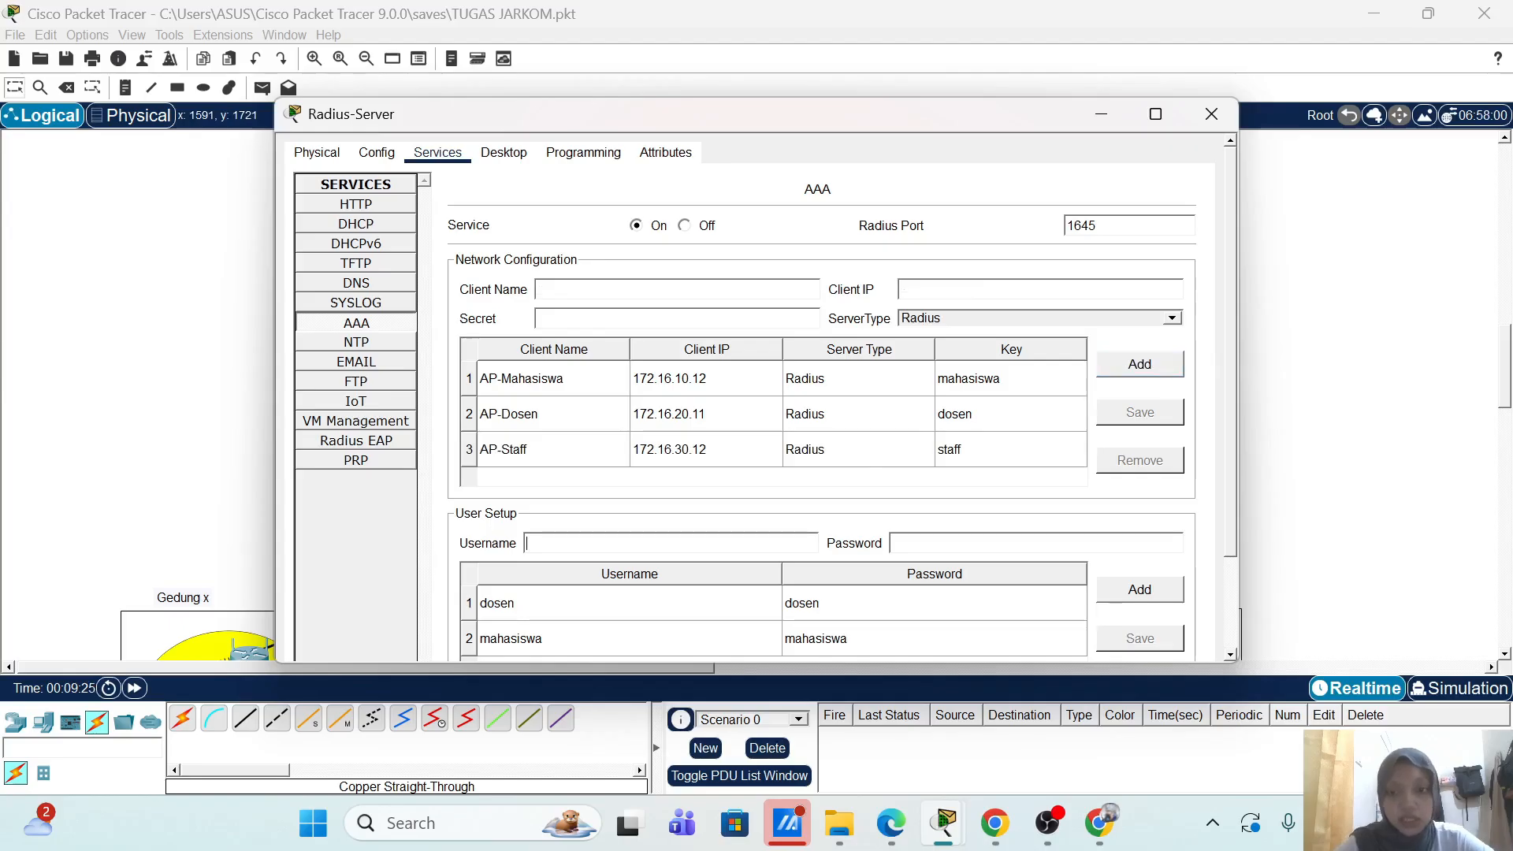
text(sta)
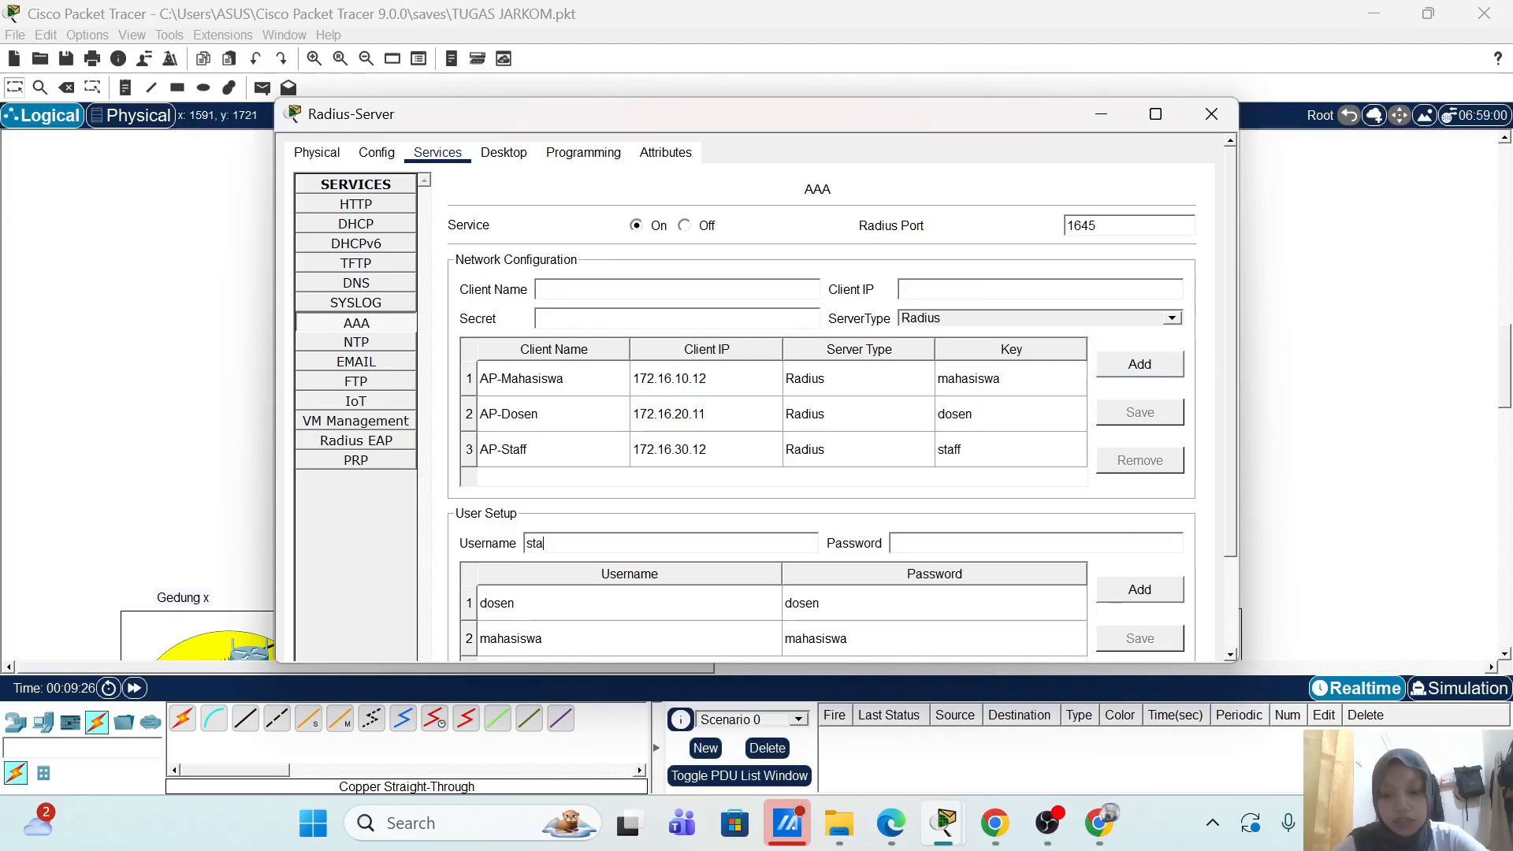
text(staff)
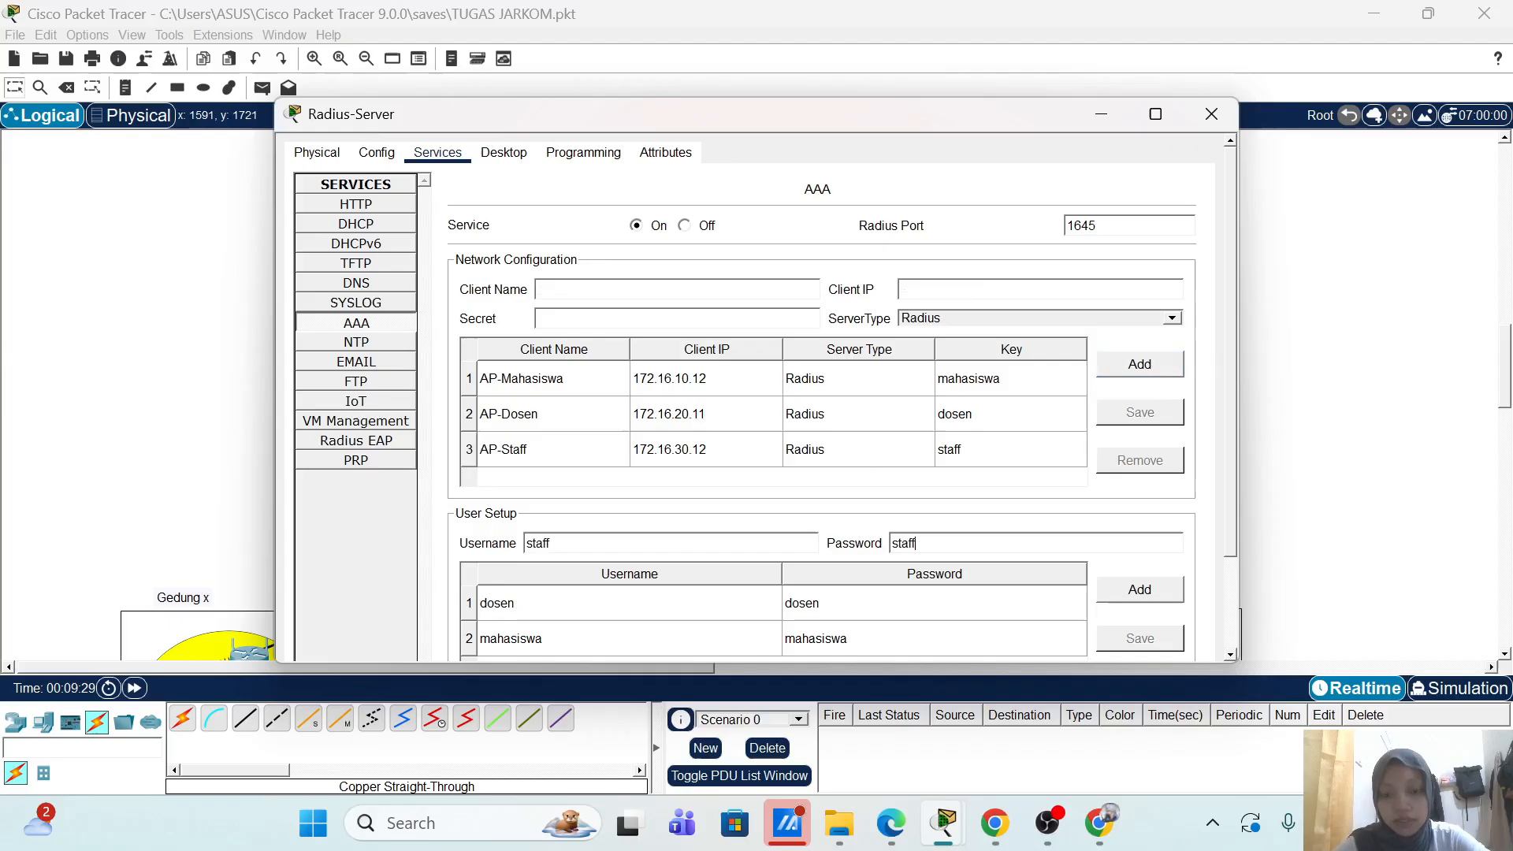
click(1119, 591)
Step: Close the Radius-Server window and bring up AP Staff's web setup page
click(1211, 114)
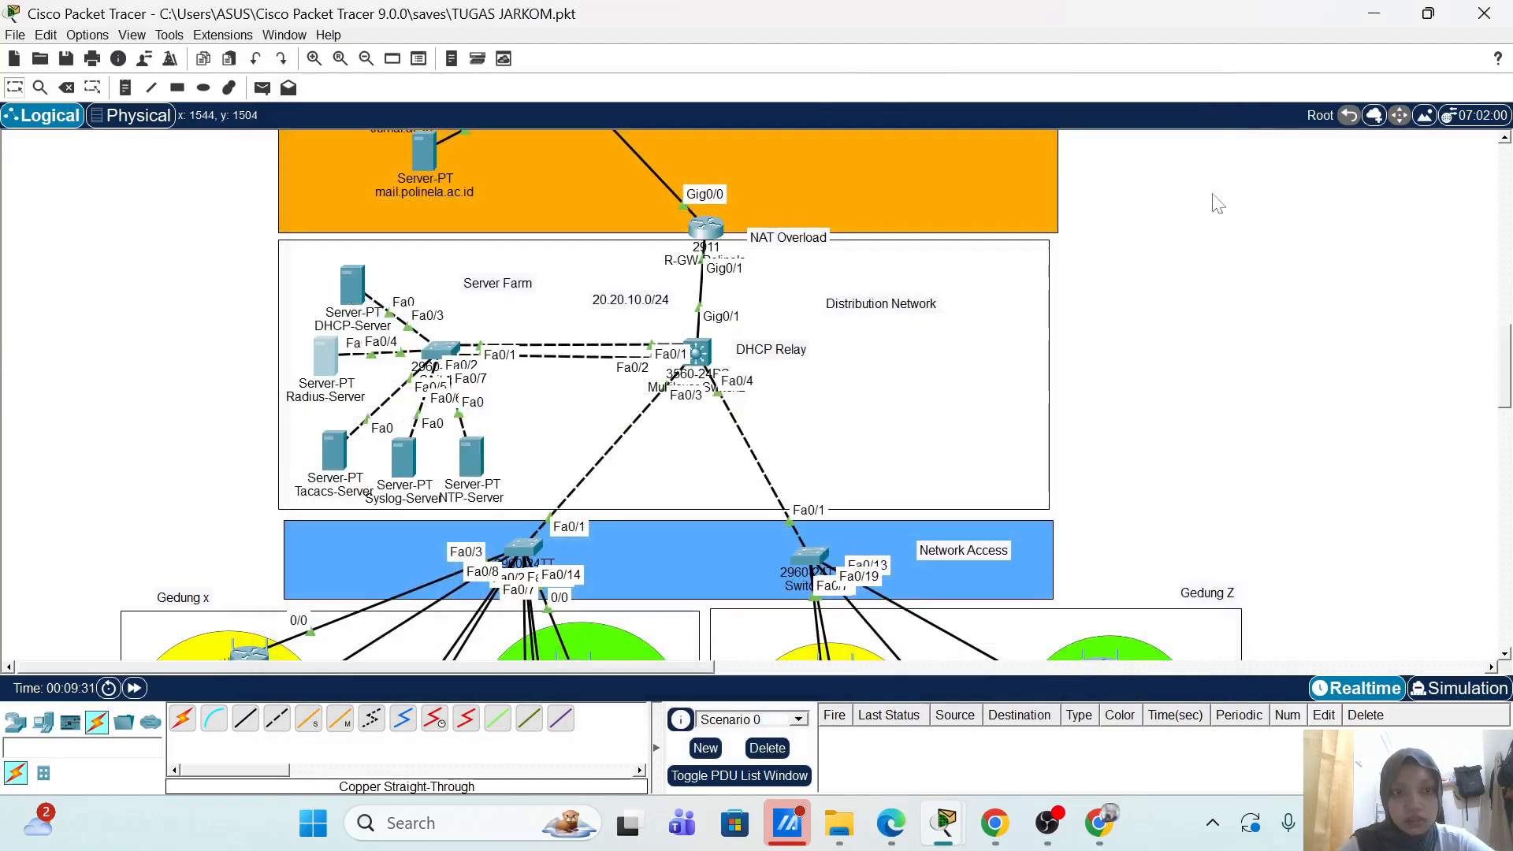
scroll(731, 368, down, 5)
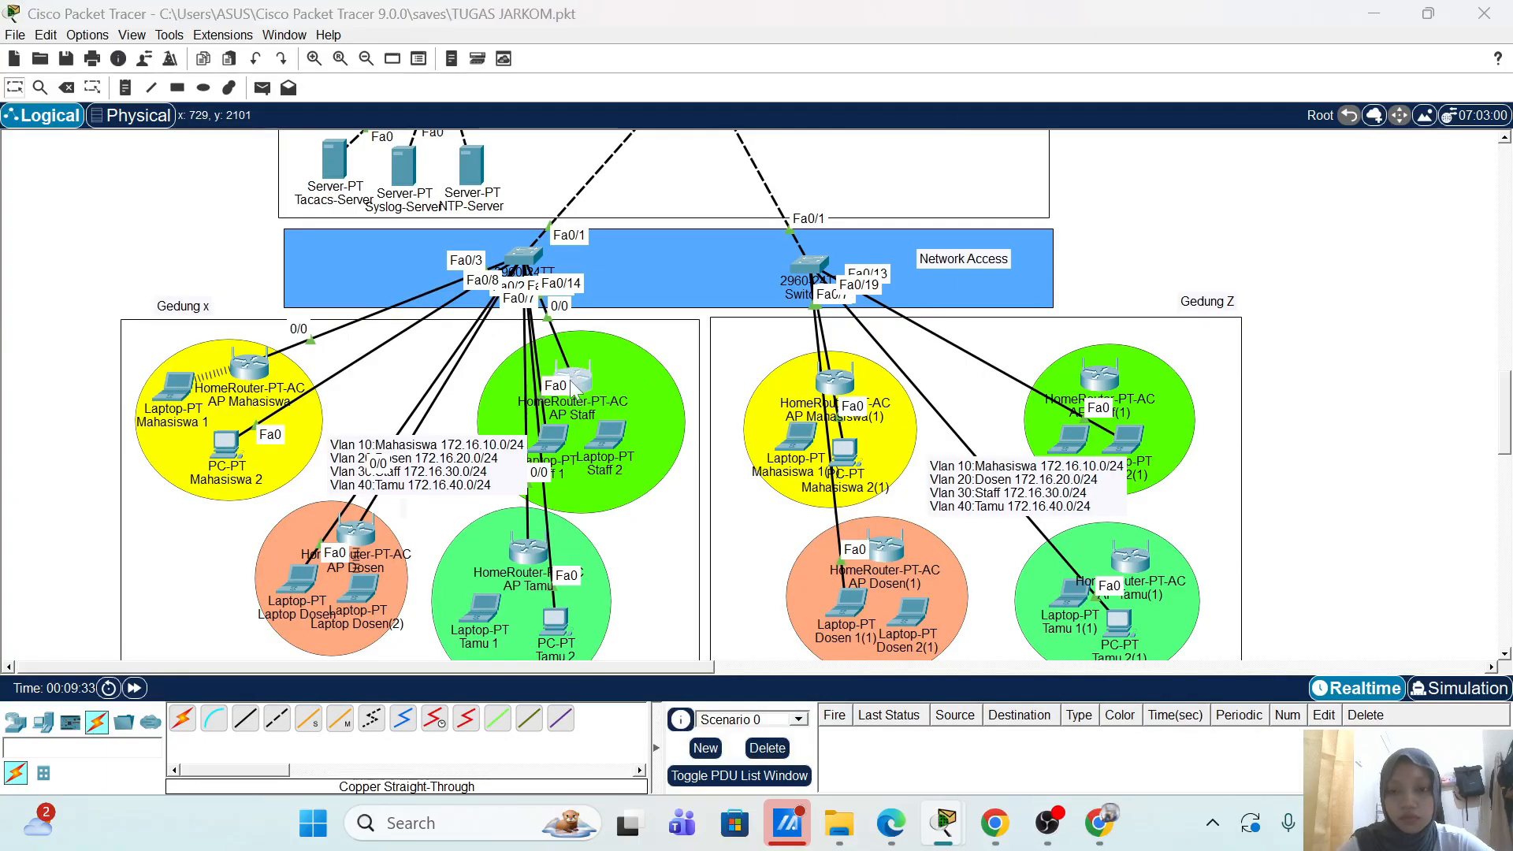
click(573, 377)
click(429, 157)
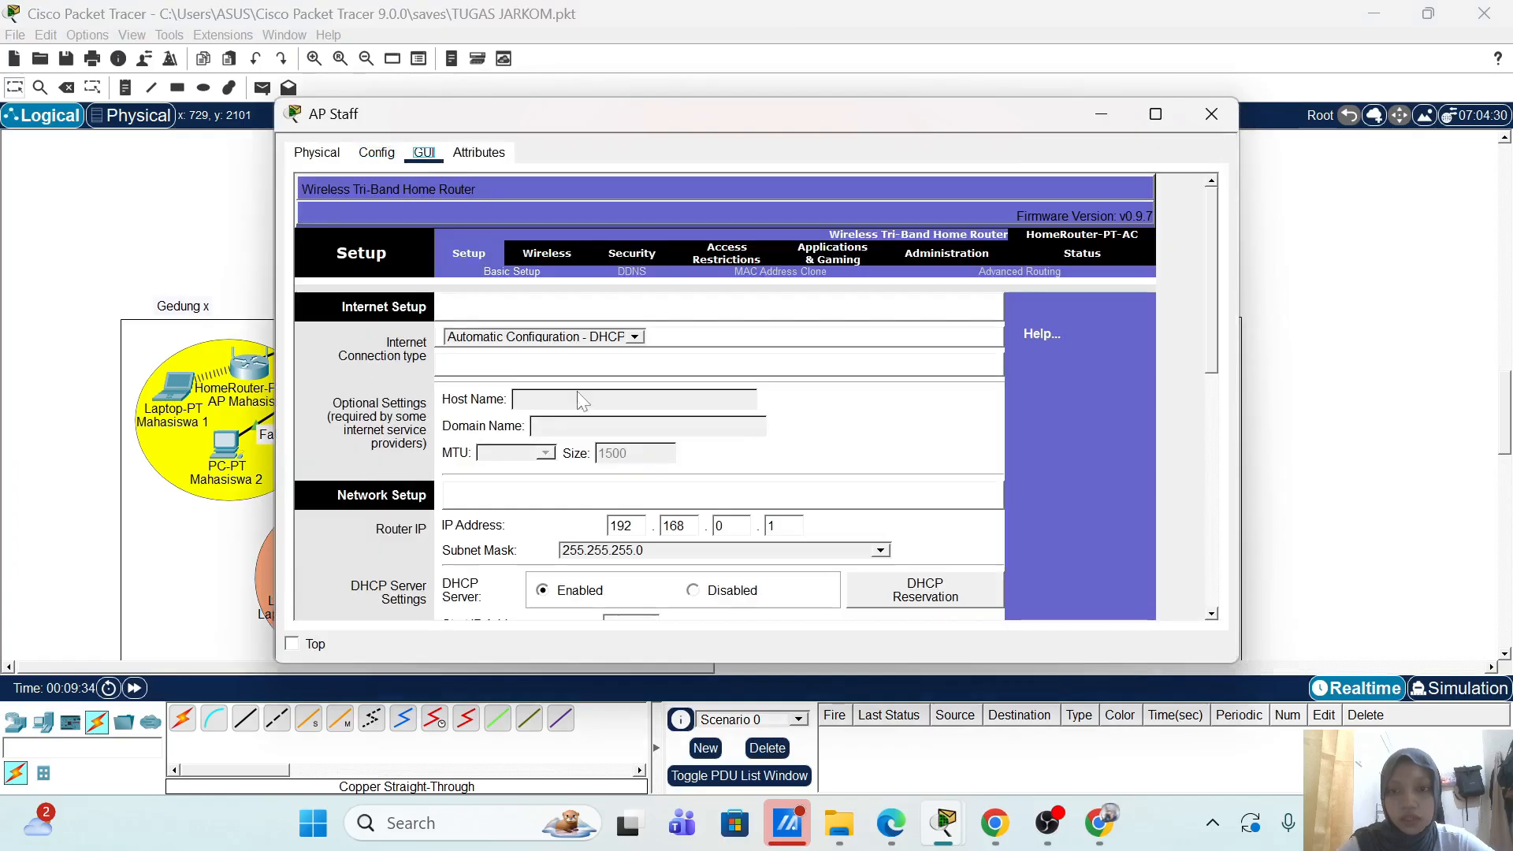
Step: Change AP Staff's router IP to 172.16.30.12, save, and dismiss the overlap error
scroll(579, 481, down, 1)
scroll(579, 481, down, 1)
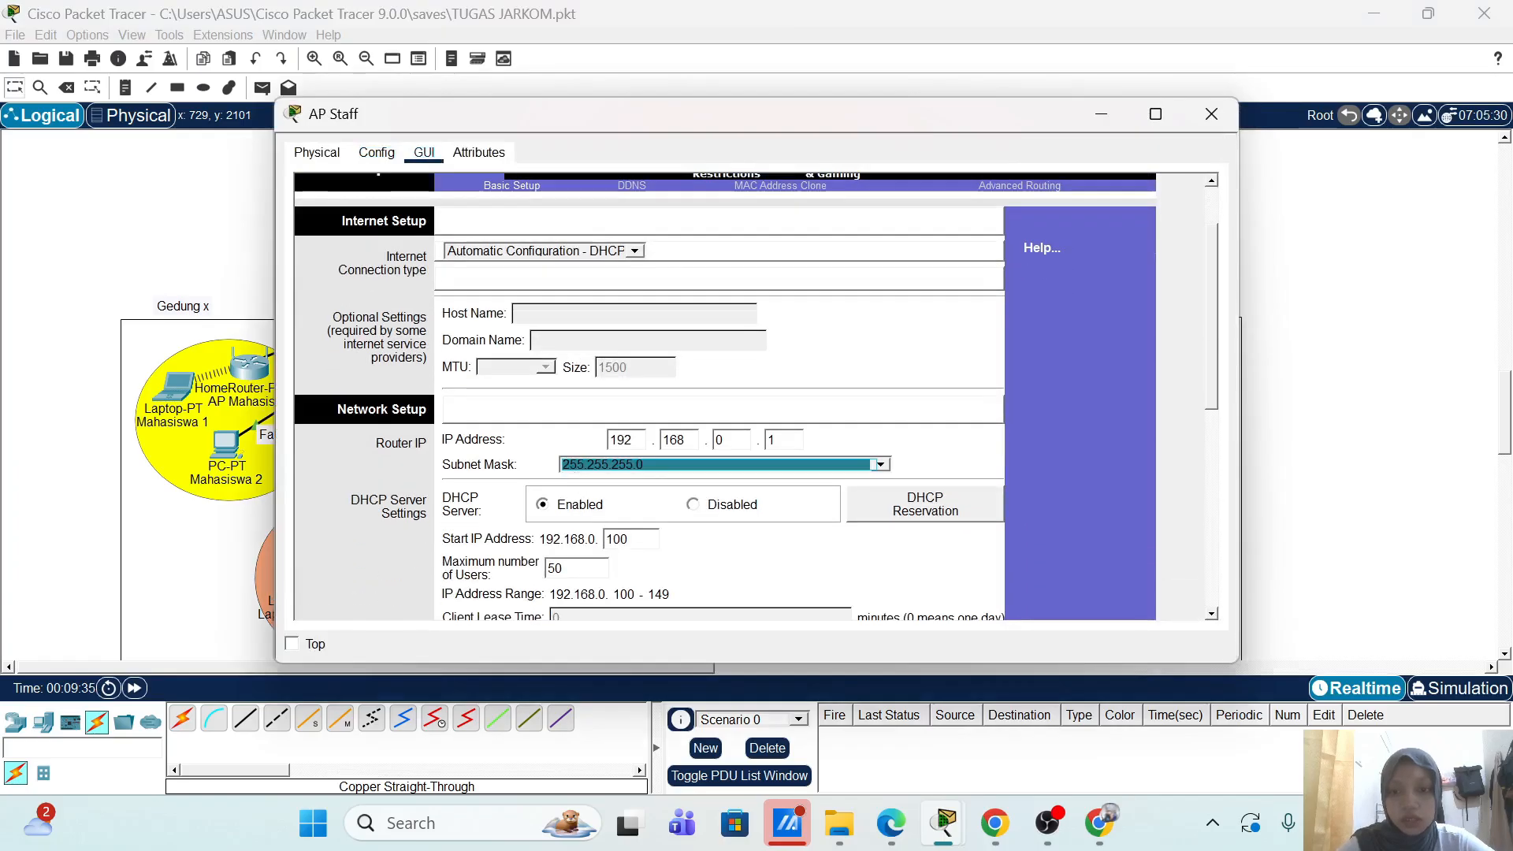
click(624, 440)
key(BackSpace)
text(7)
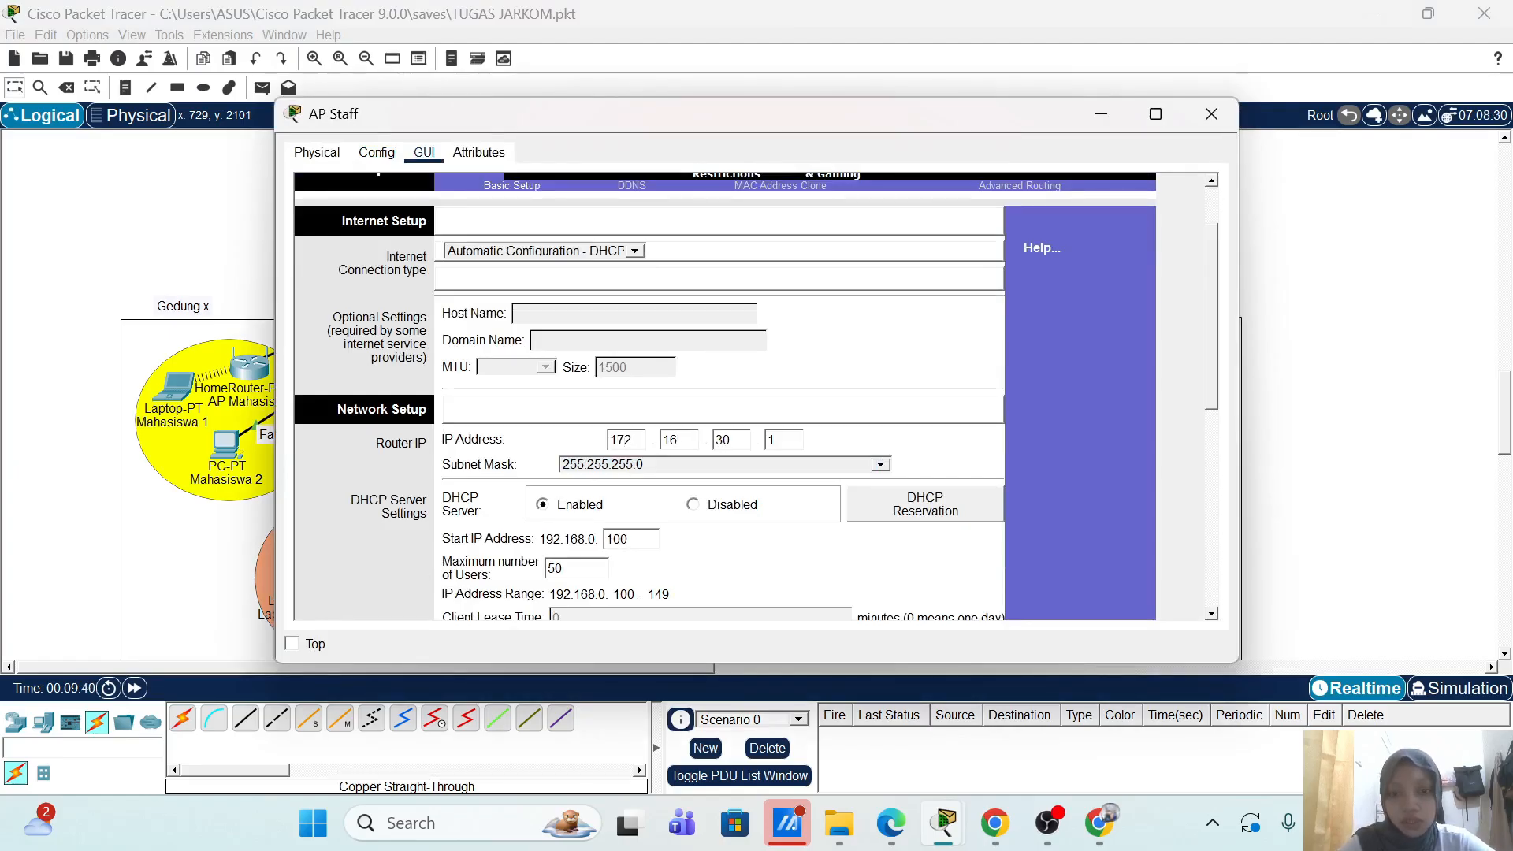
key(BackSpace)
text(2)
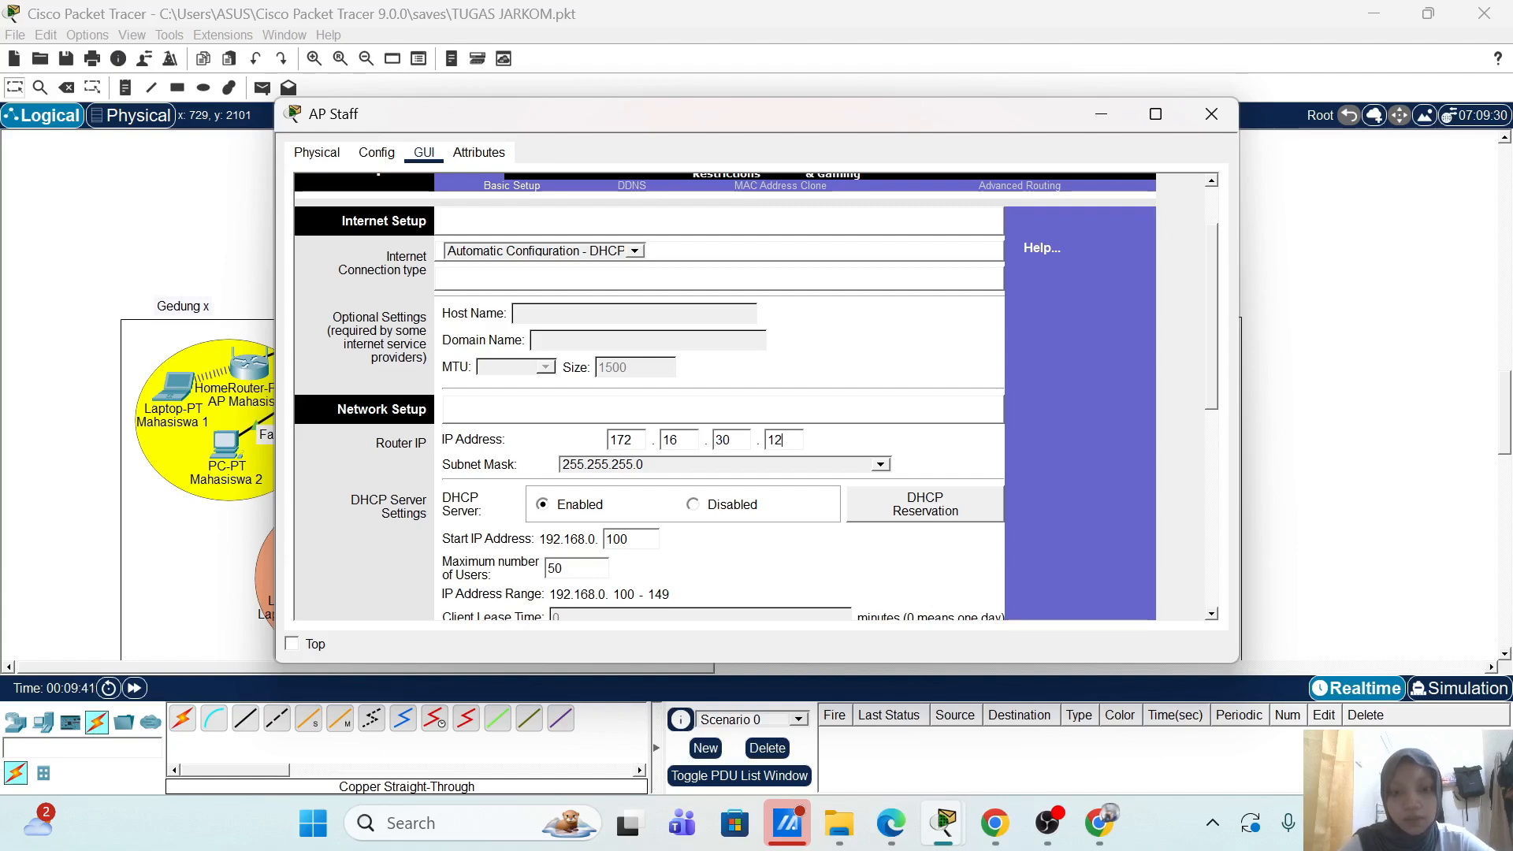
scroll(1022, 390, down, 10)
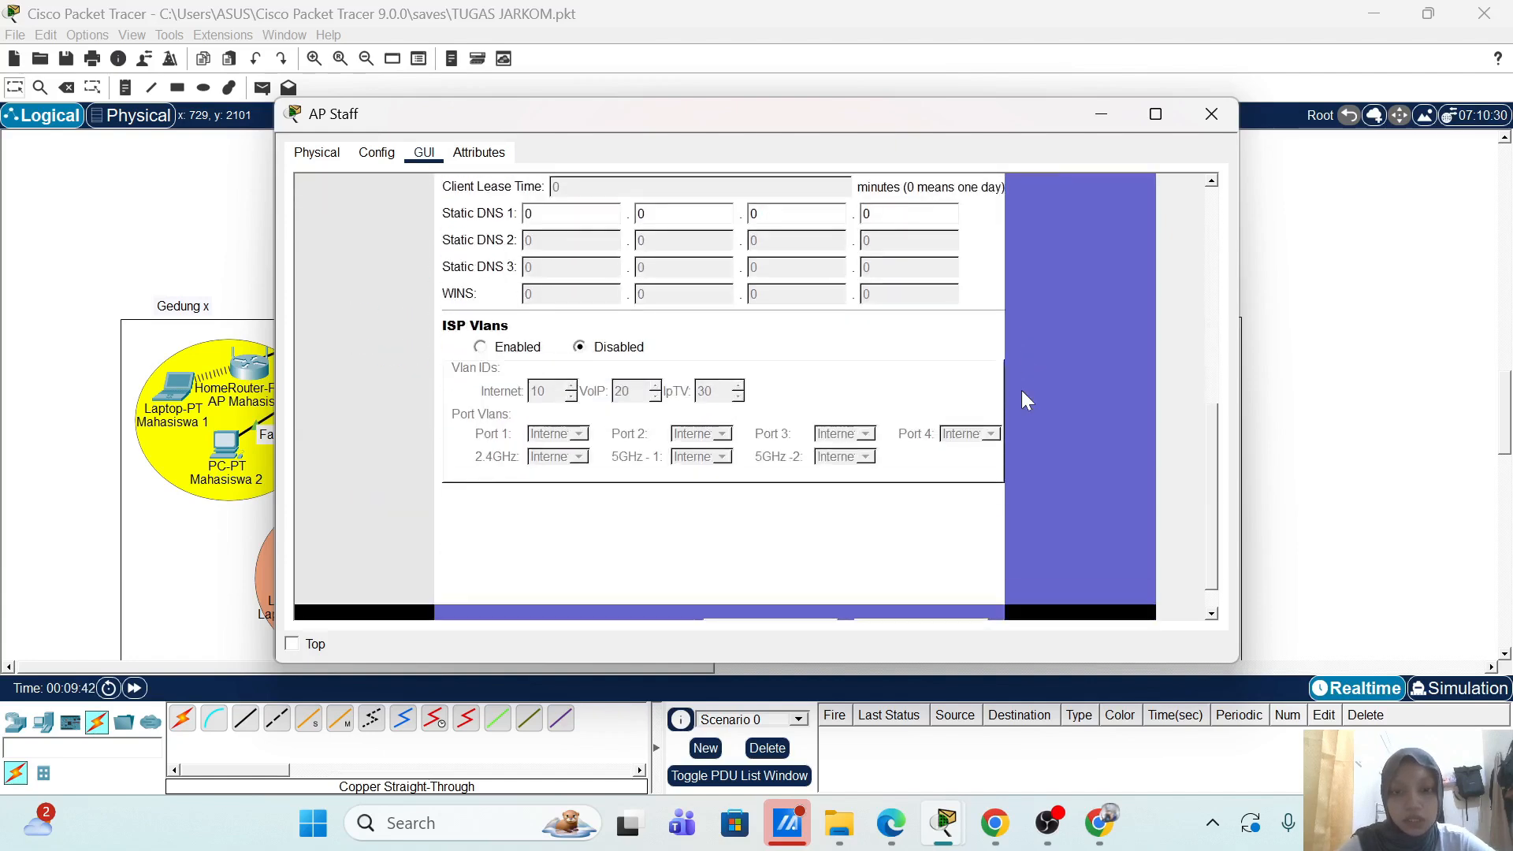
click(817, 595)
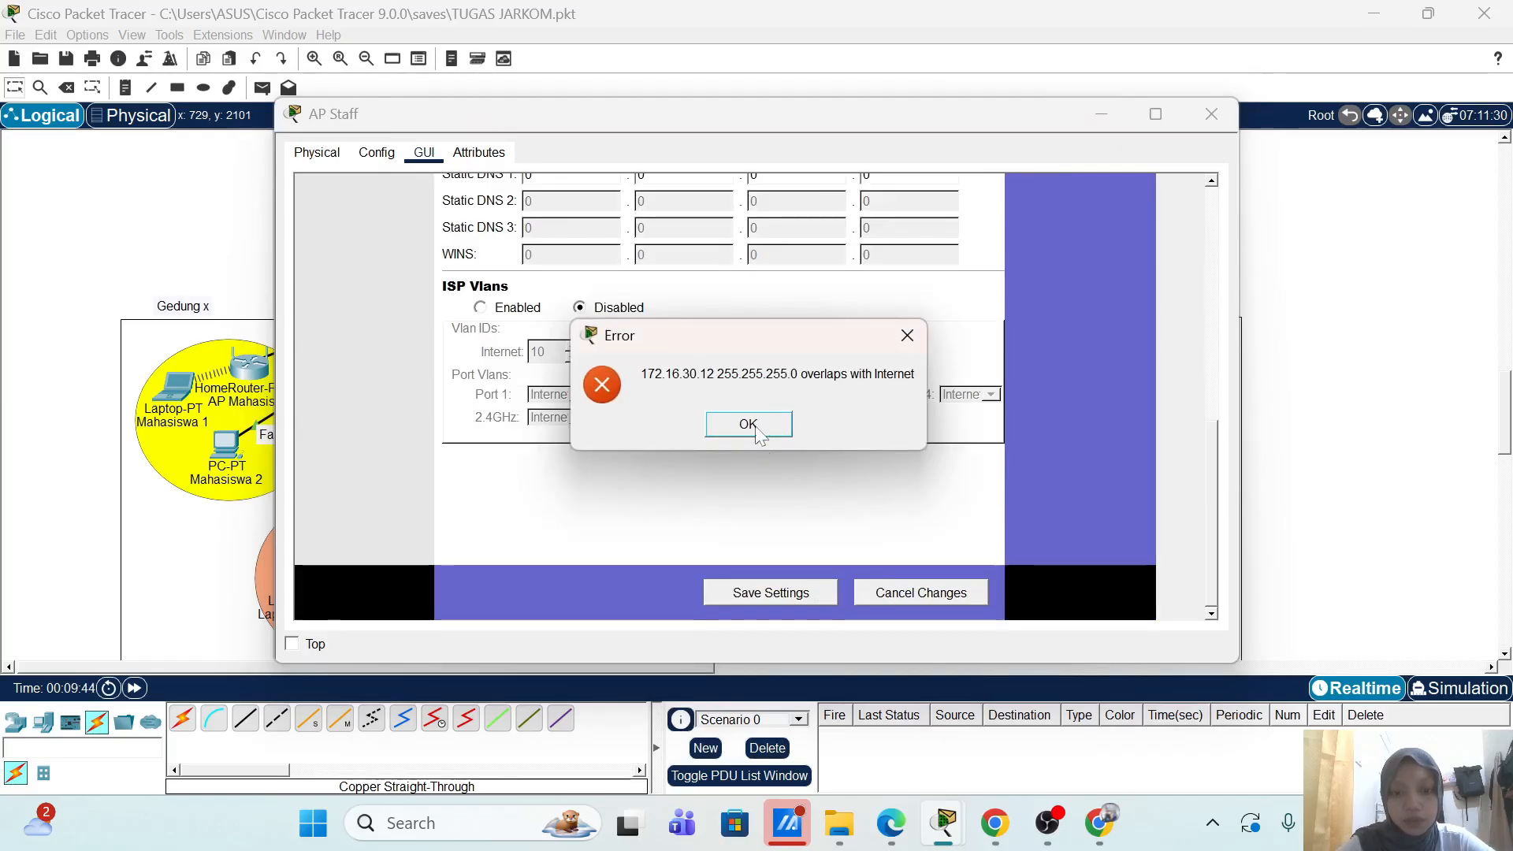
key(Return)
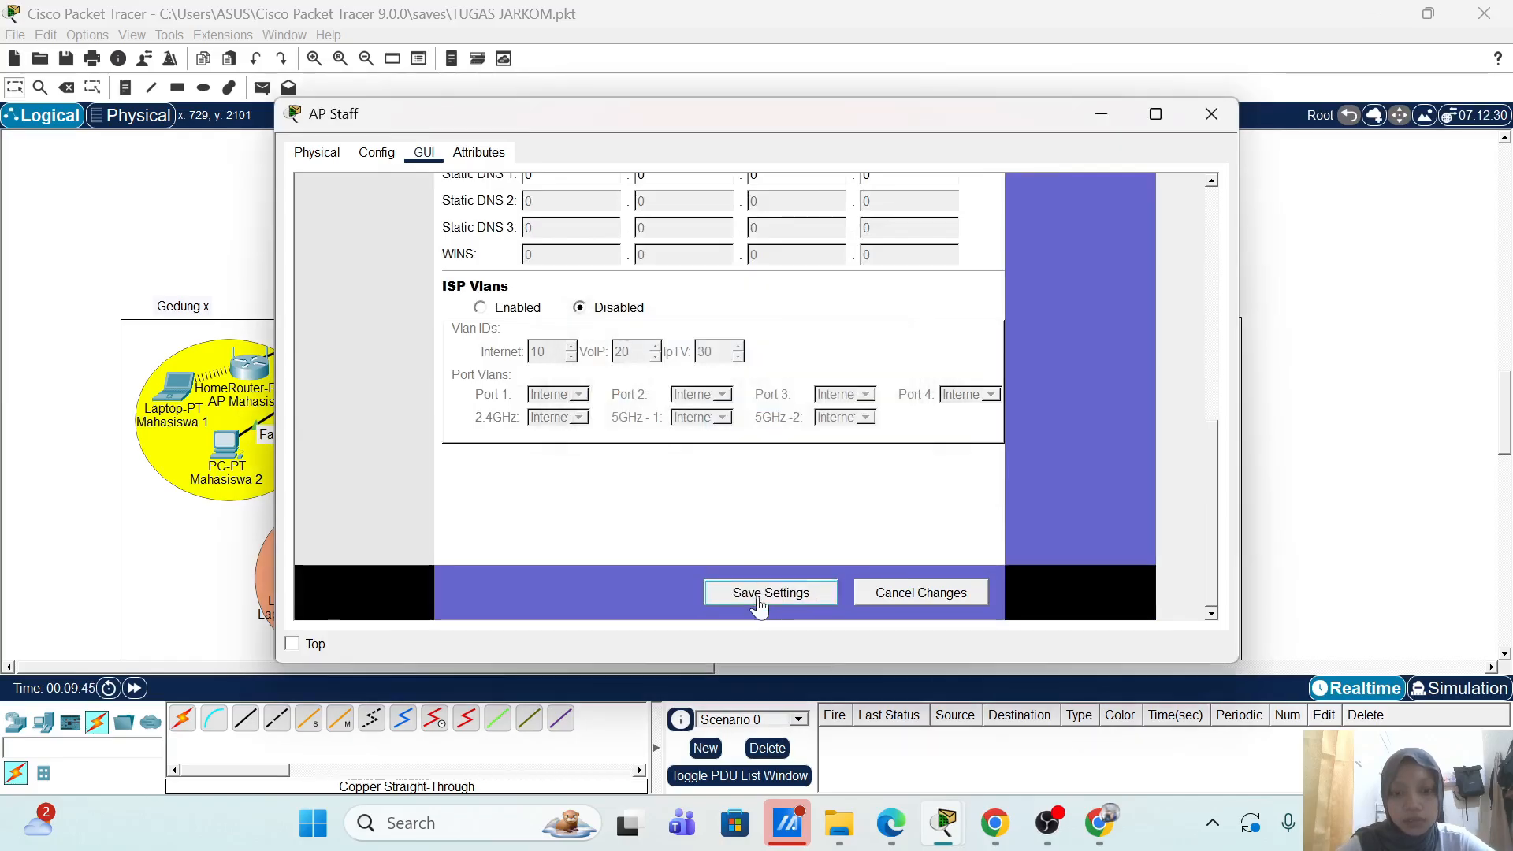
scroll(1076, 474, up, 5)
scroll(1075, 474, up, 5)
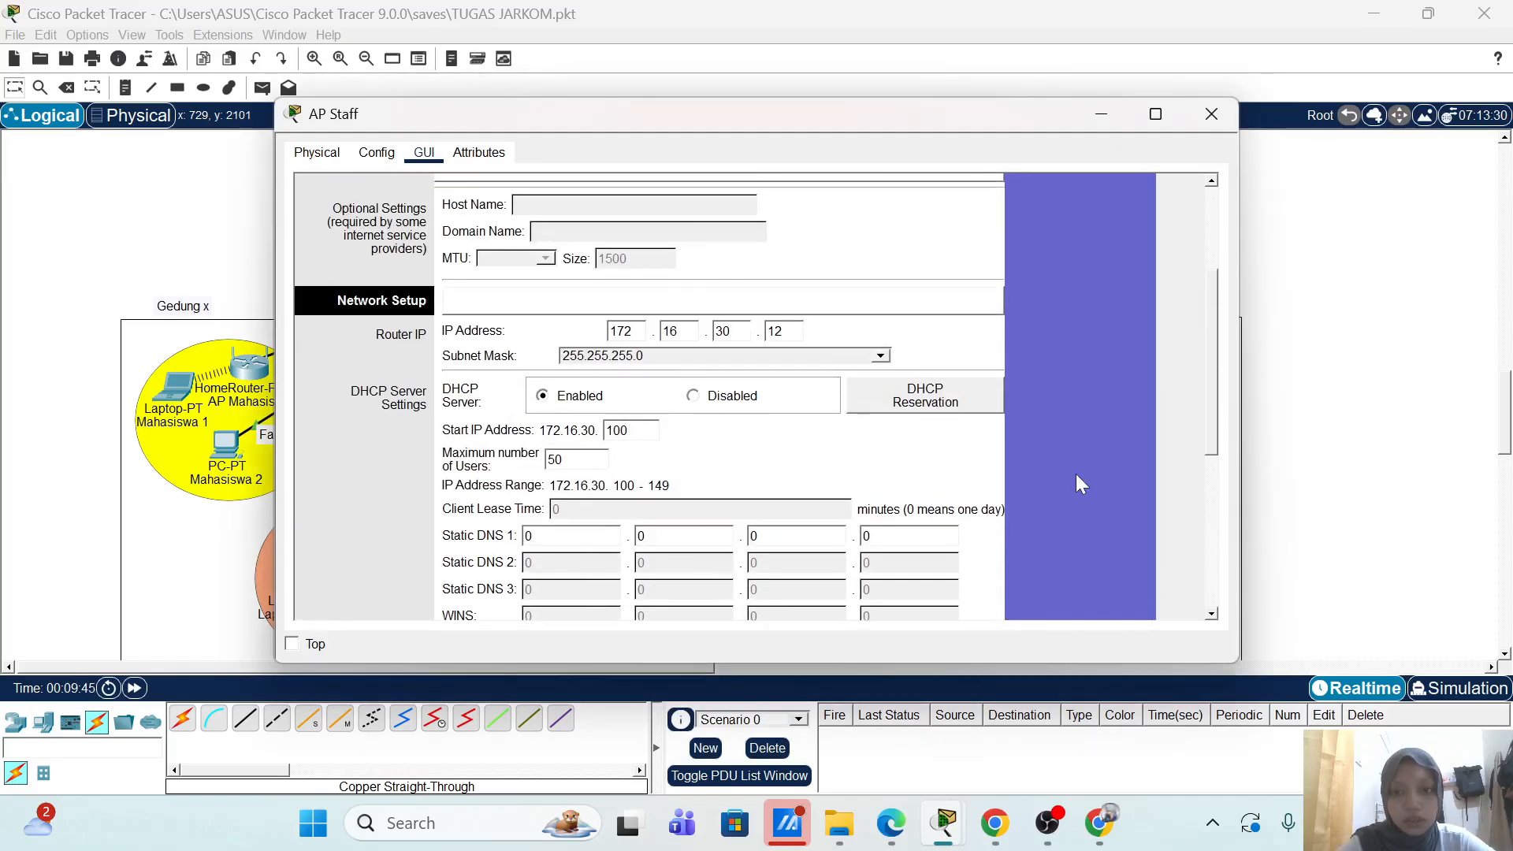
Step: Name AP Staff's 2.4 GHz network AP-Staff and set its channel to 6
click(560, 254)
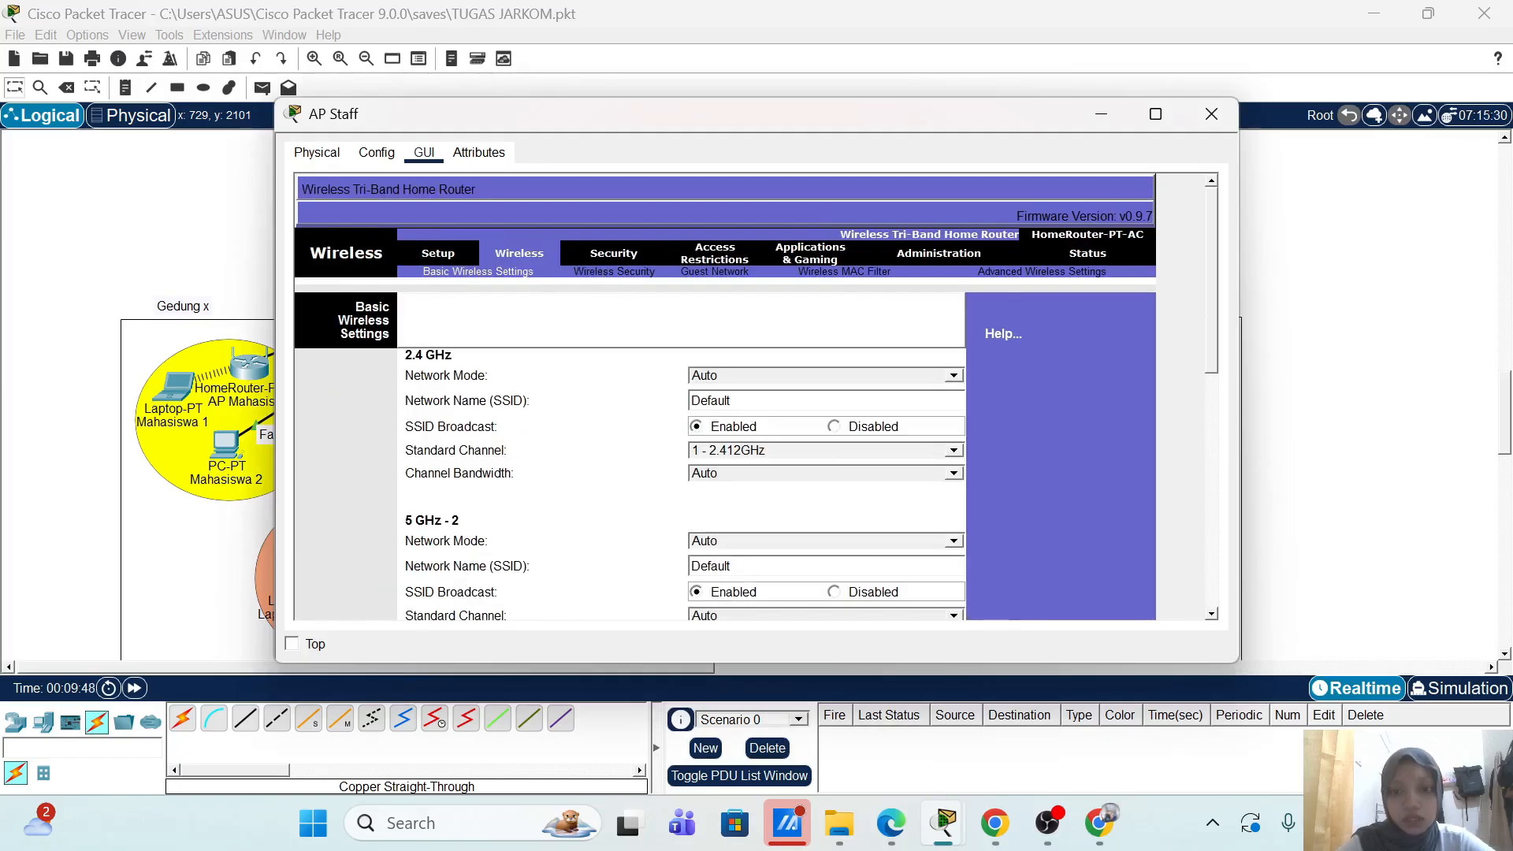
double_click(718, 401)
text(AP)
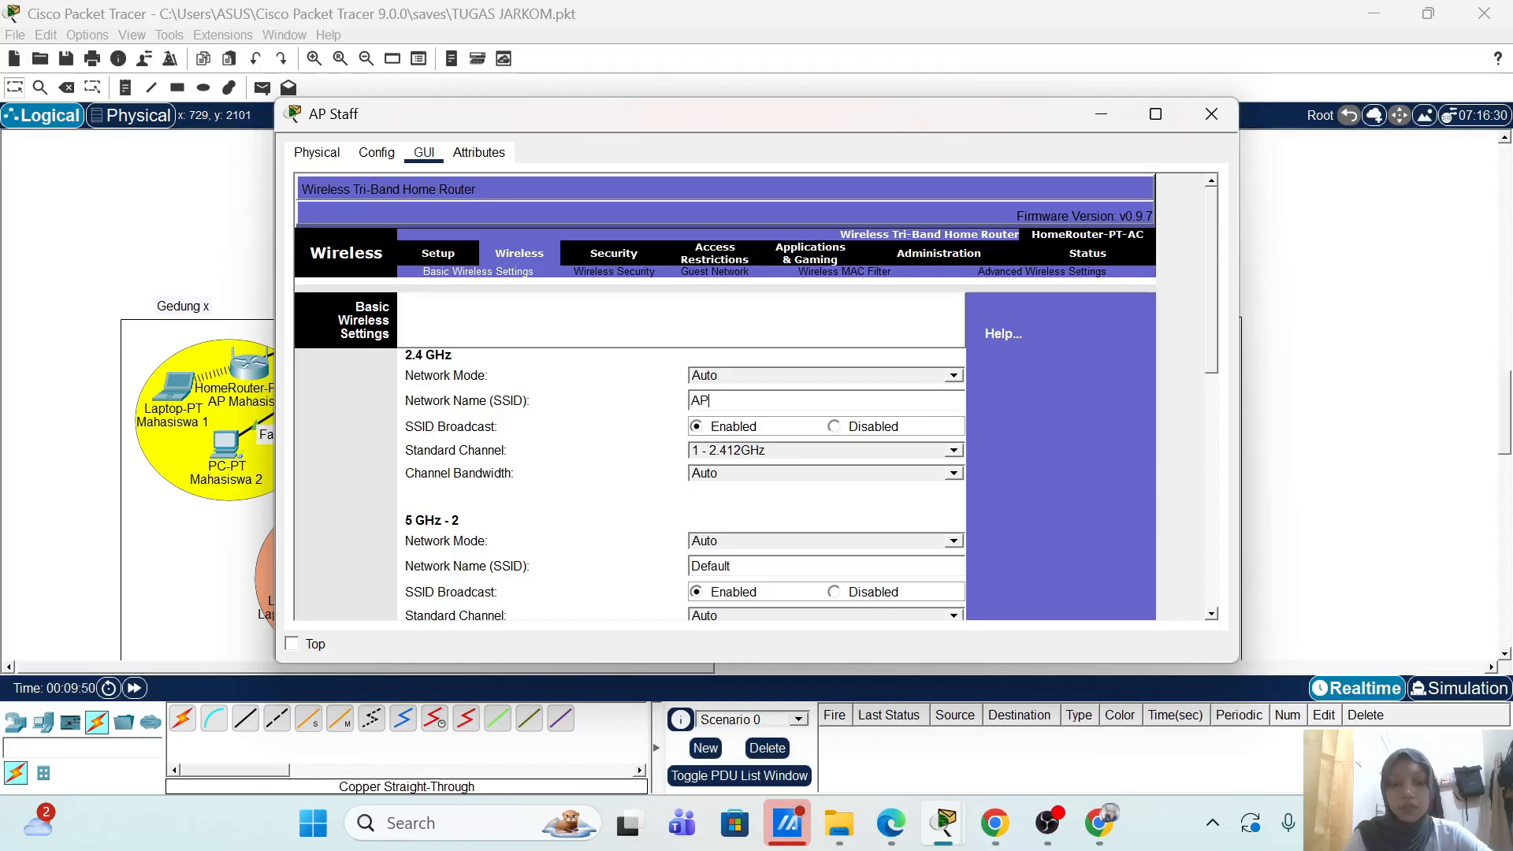
text(-STaff)
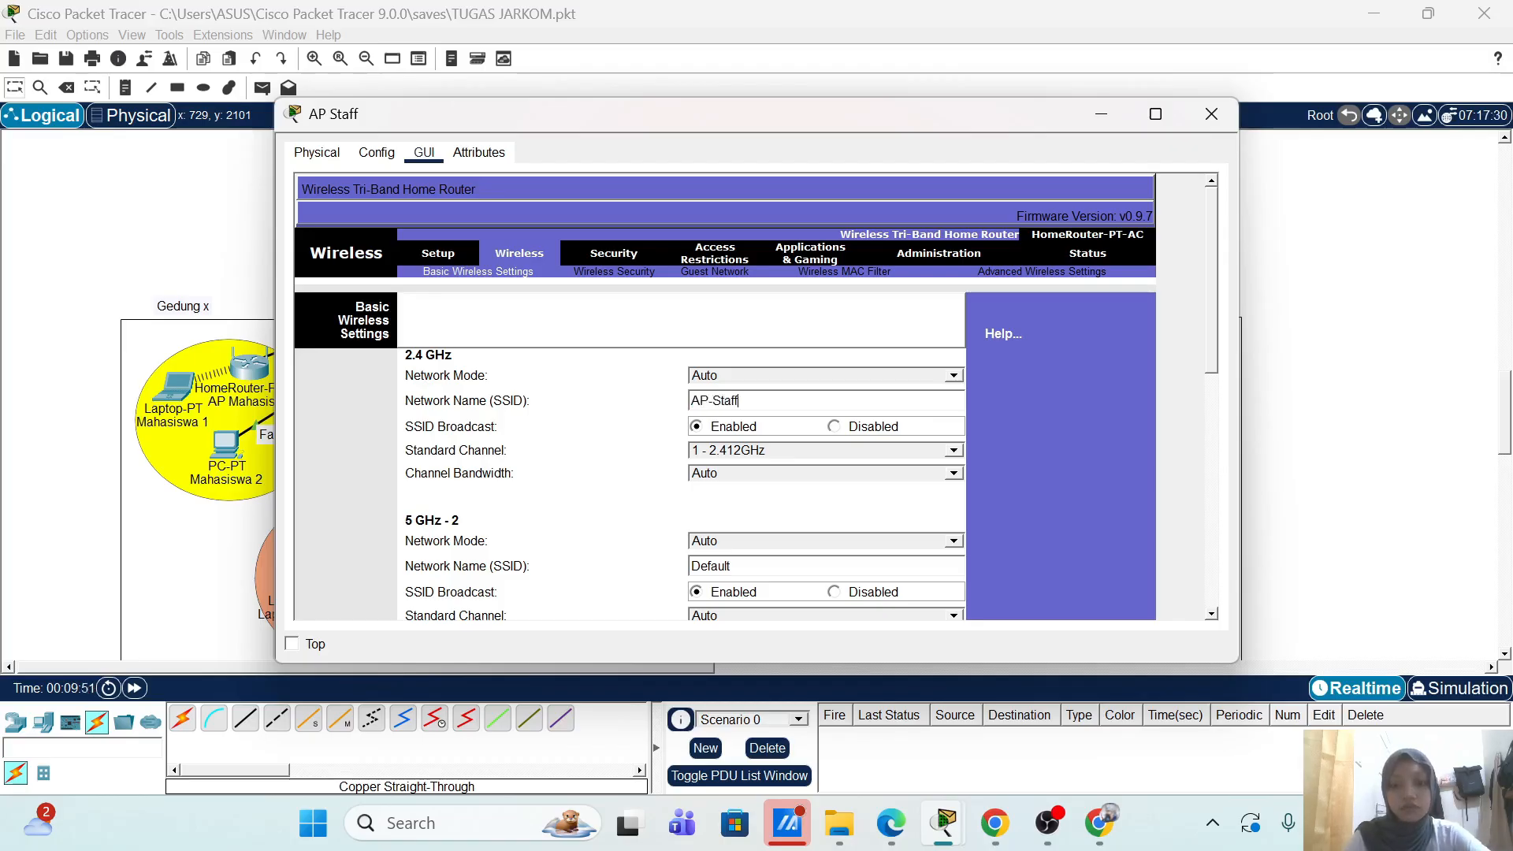
click(834, 452)
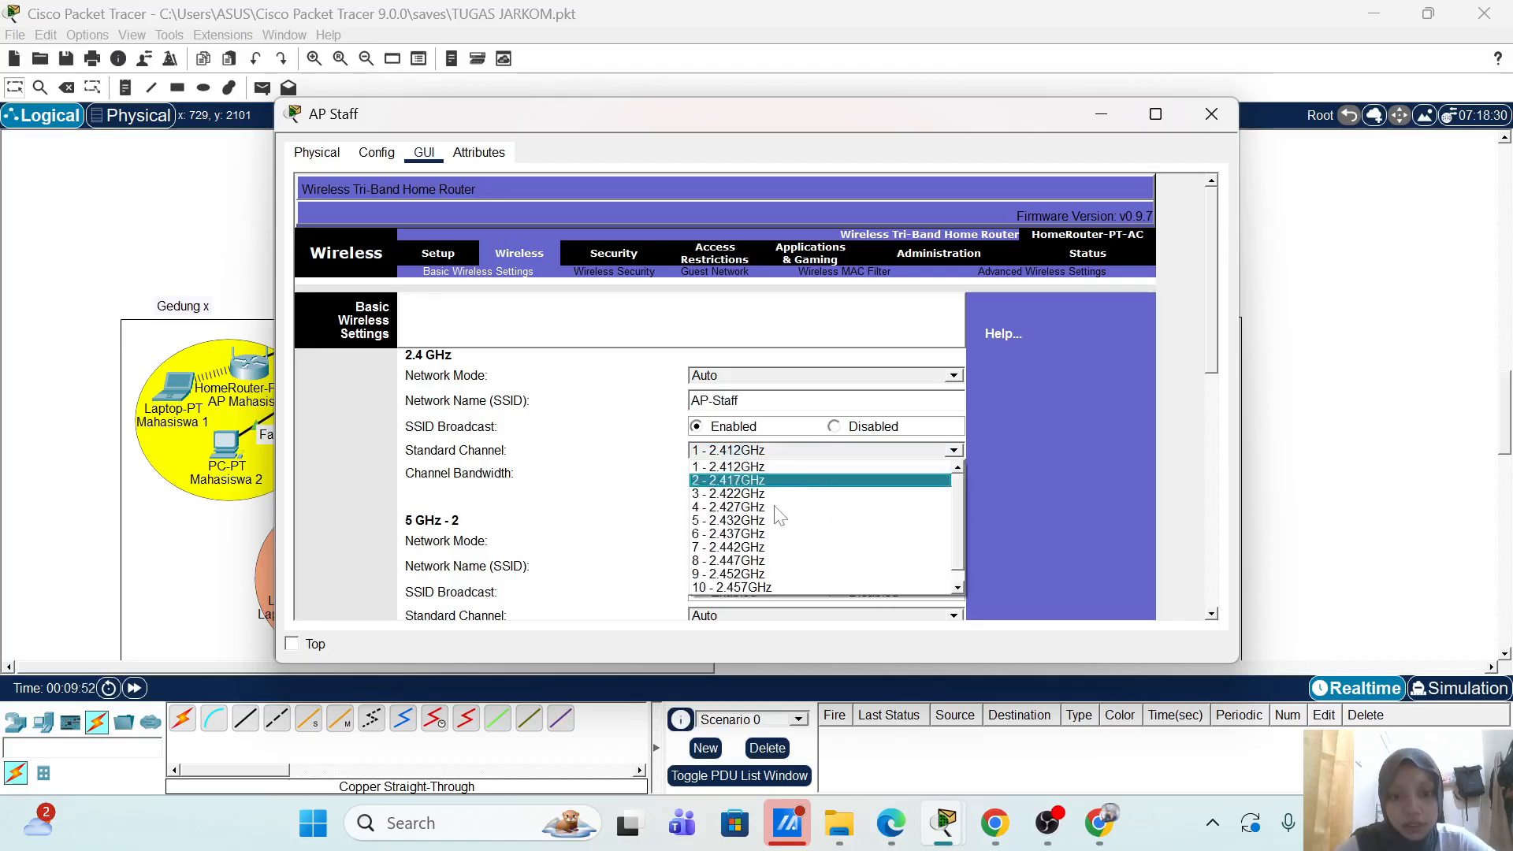
click(759, 535)
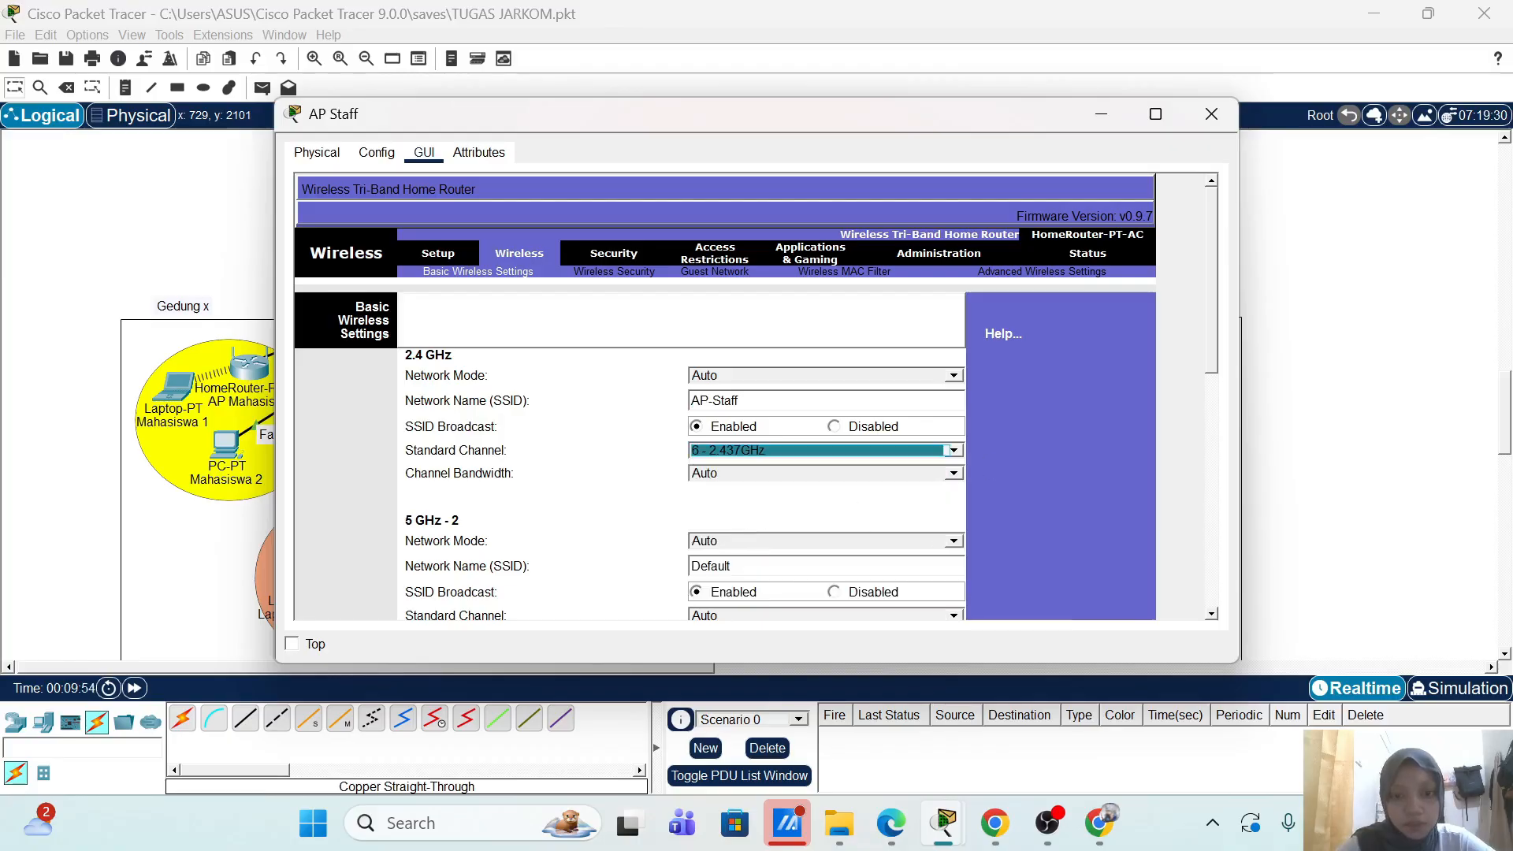
Step: Disable SSID broadcast on both 5 GHz-1 and 5 GHz-2 networks and save
scroll(834, 382, down, 5)
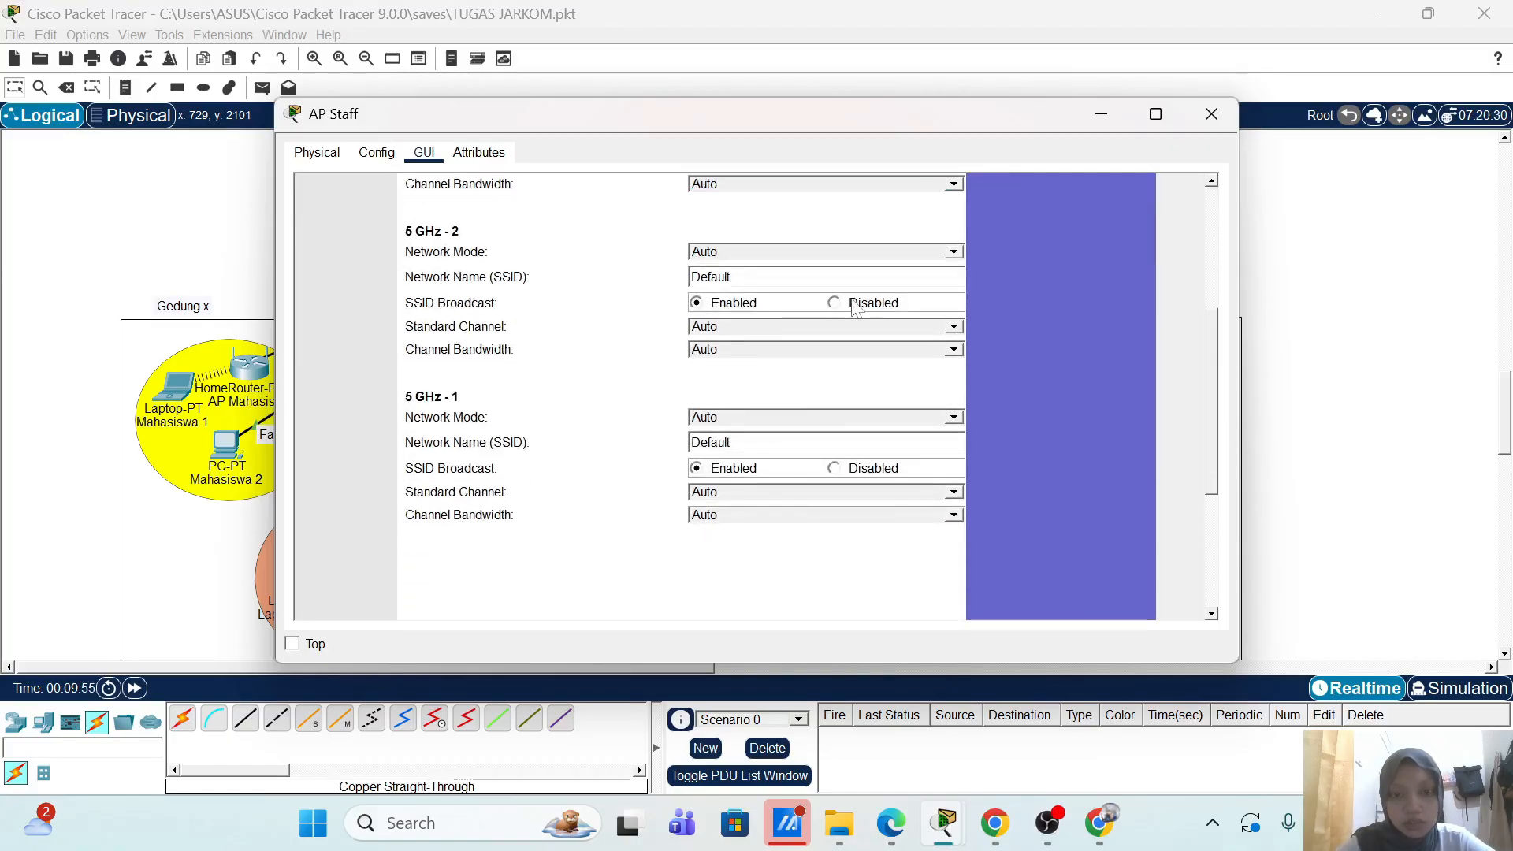
click(855, 307)
click(838, 469)
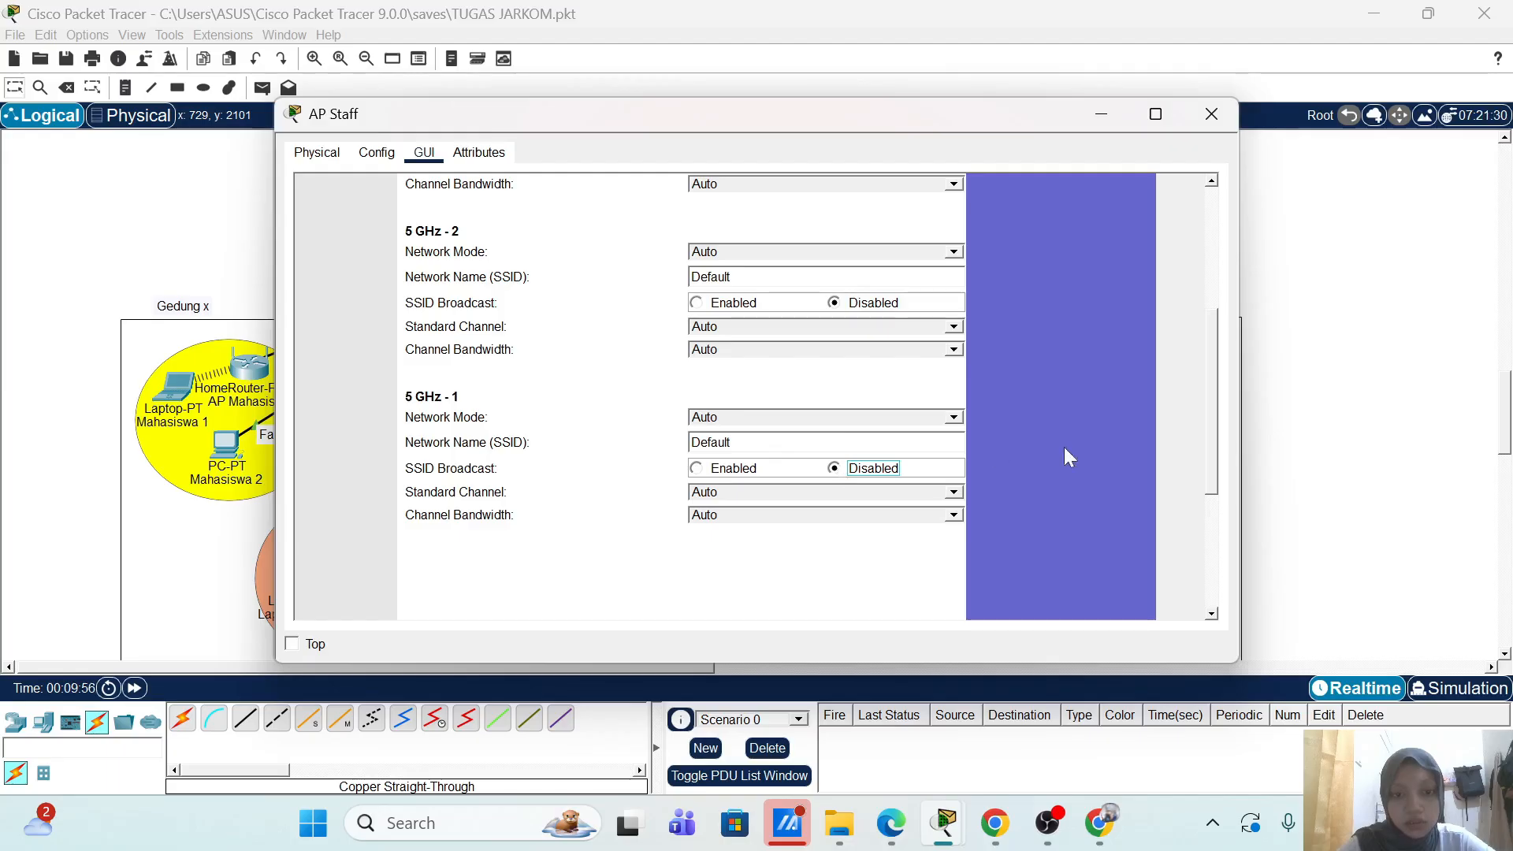
scroll(1065, 457, down, 3)
click(780, 600)
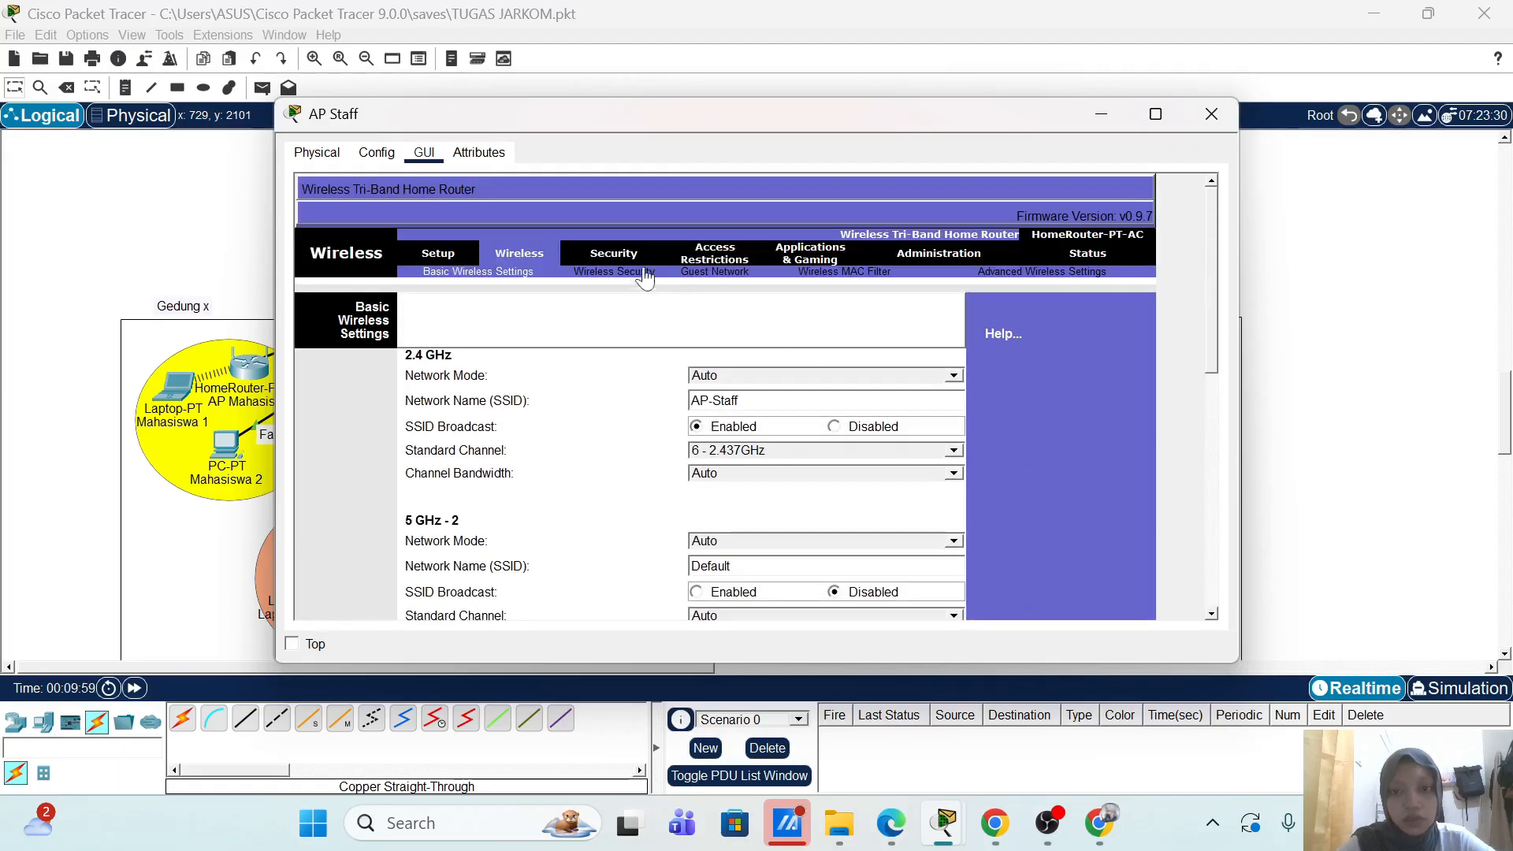
Step: Set AP Staff's 2.4 GHz security to WPA2 Enterprise with RADIUS server 20.20.1.20
click(645, 276)
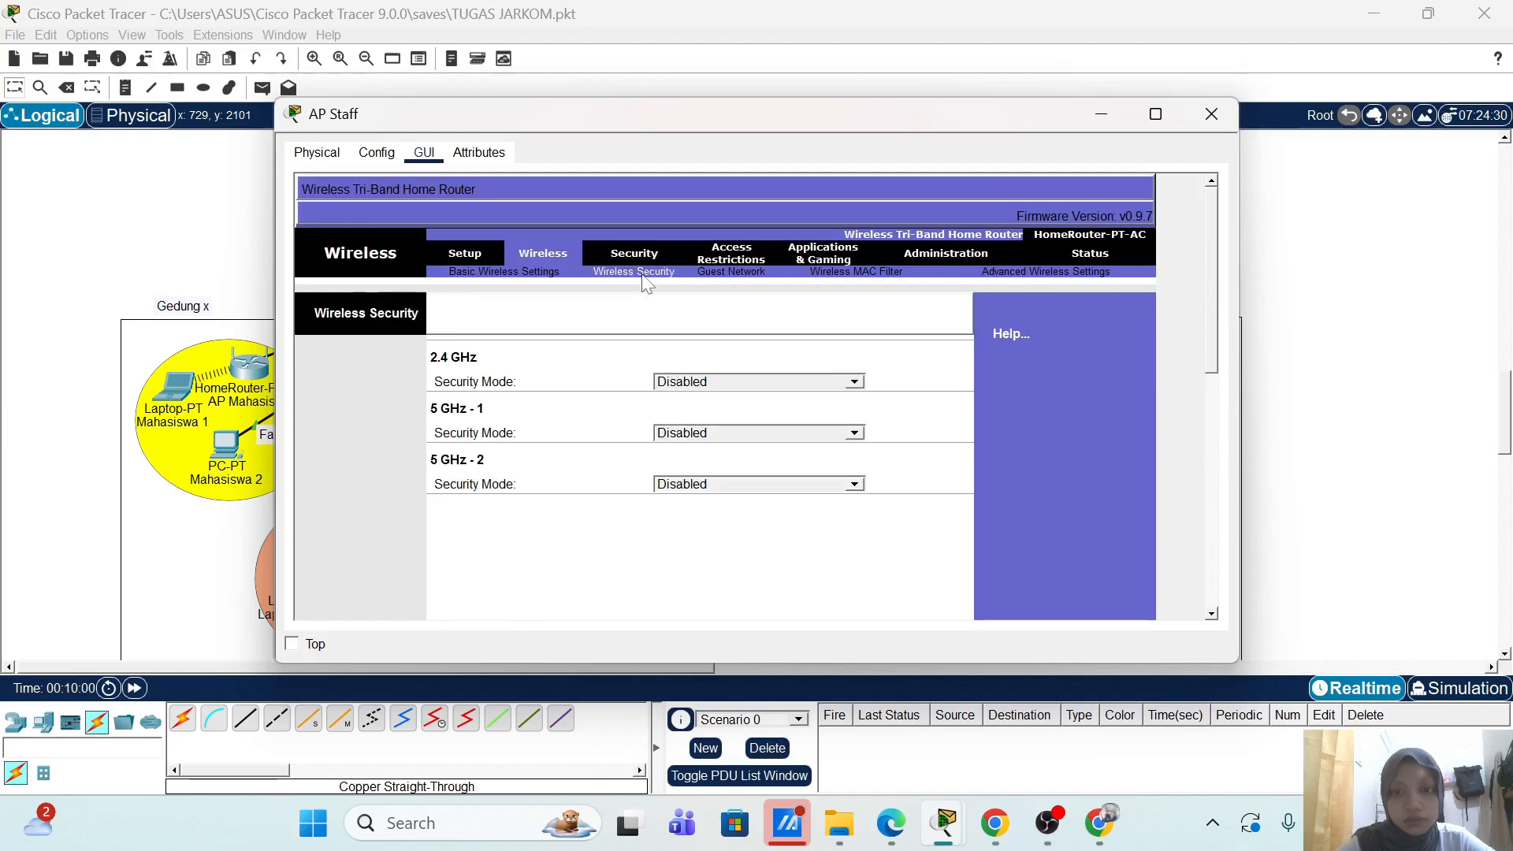
click(854, 382)
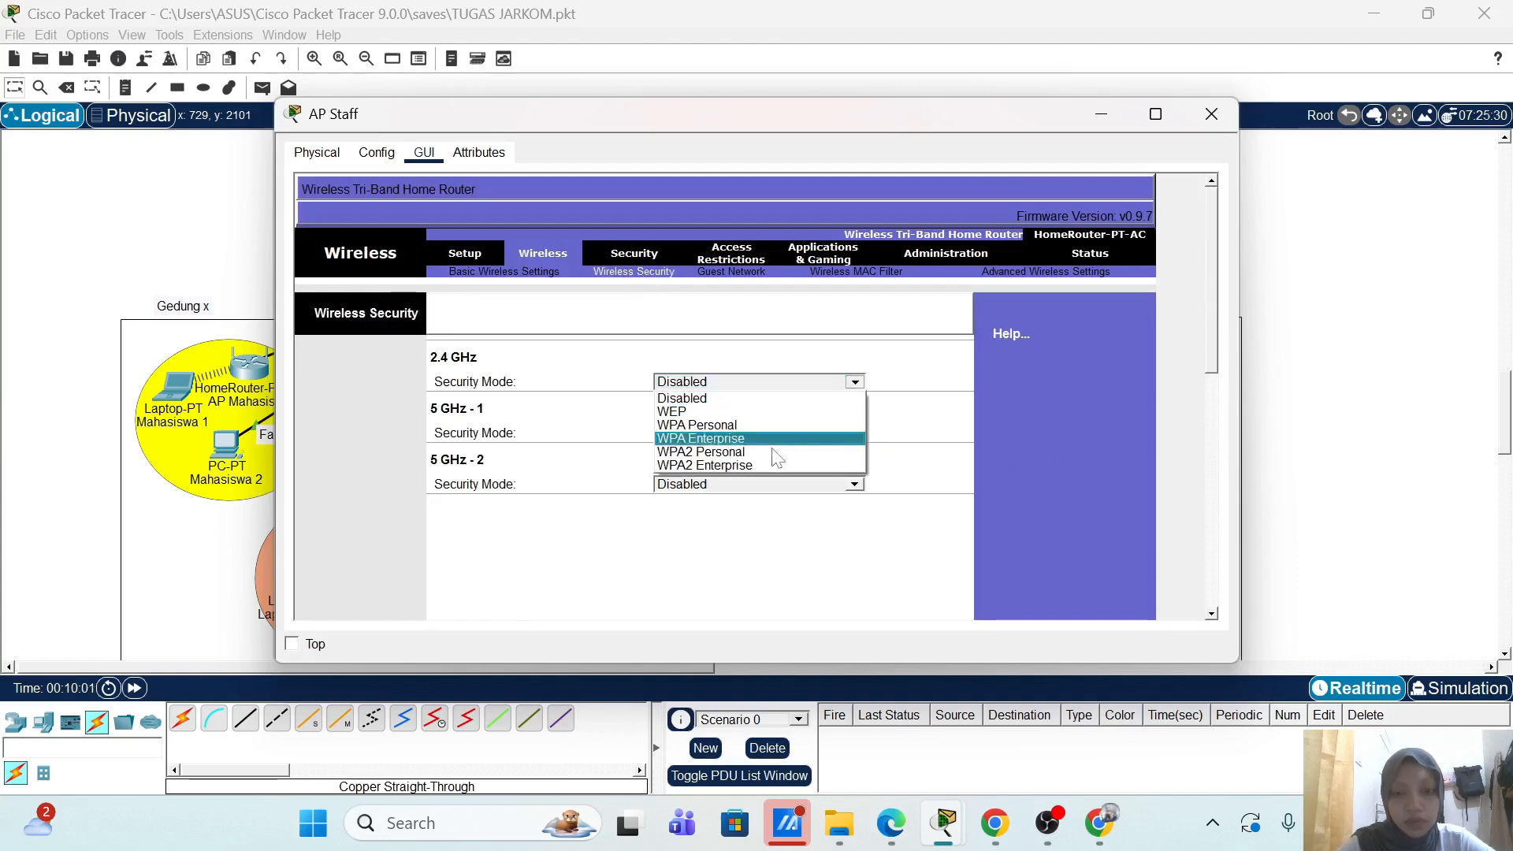
click(759, 465)
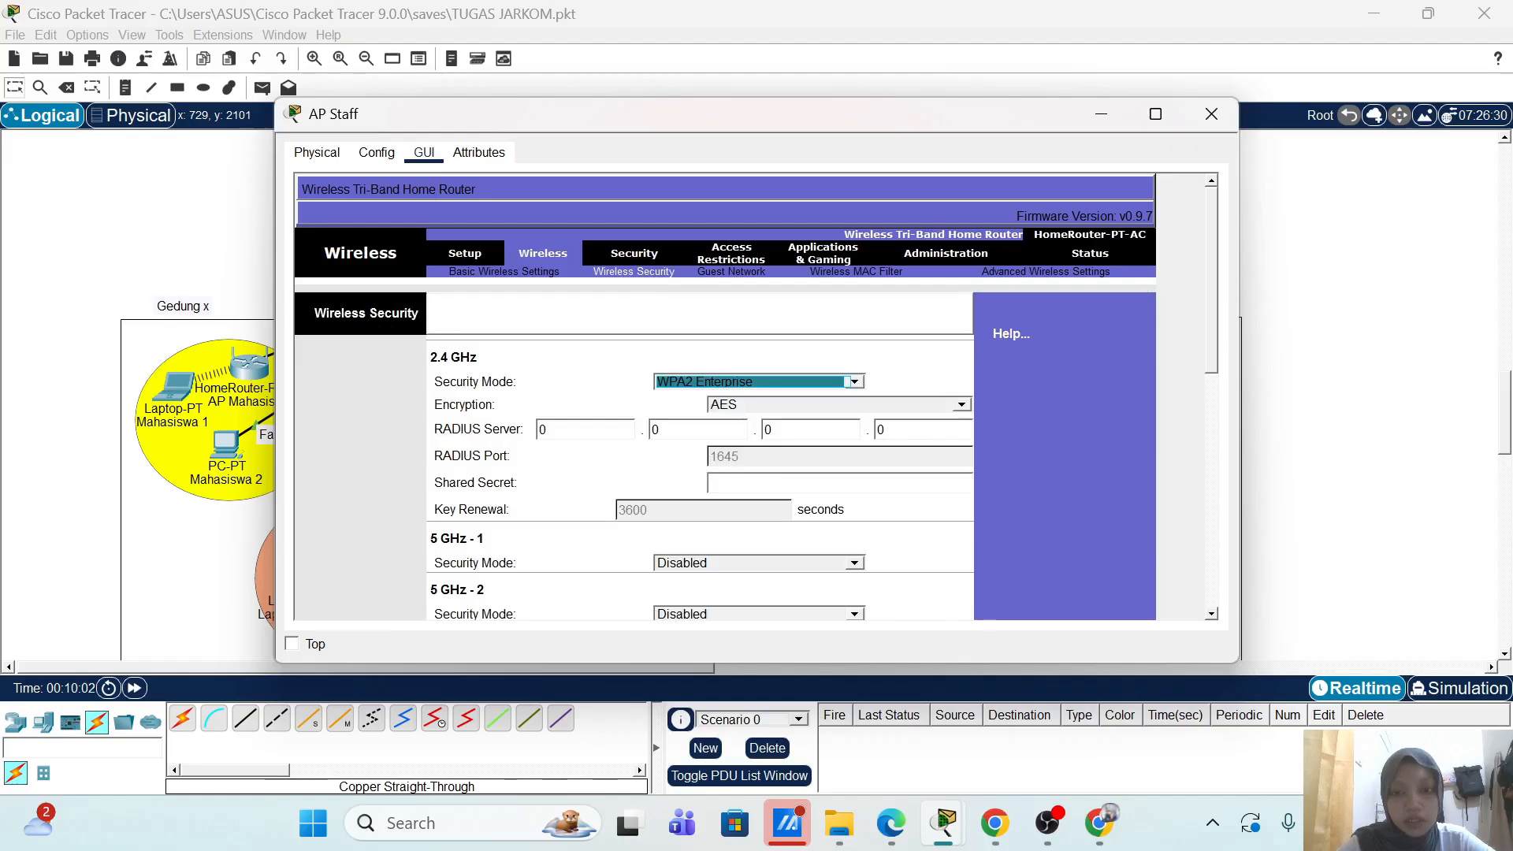
click(549, 431)
key(BackSpace)
text(2)
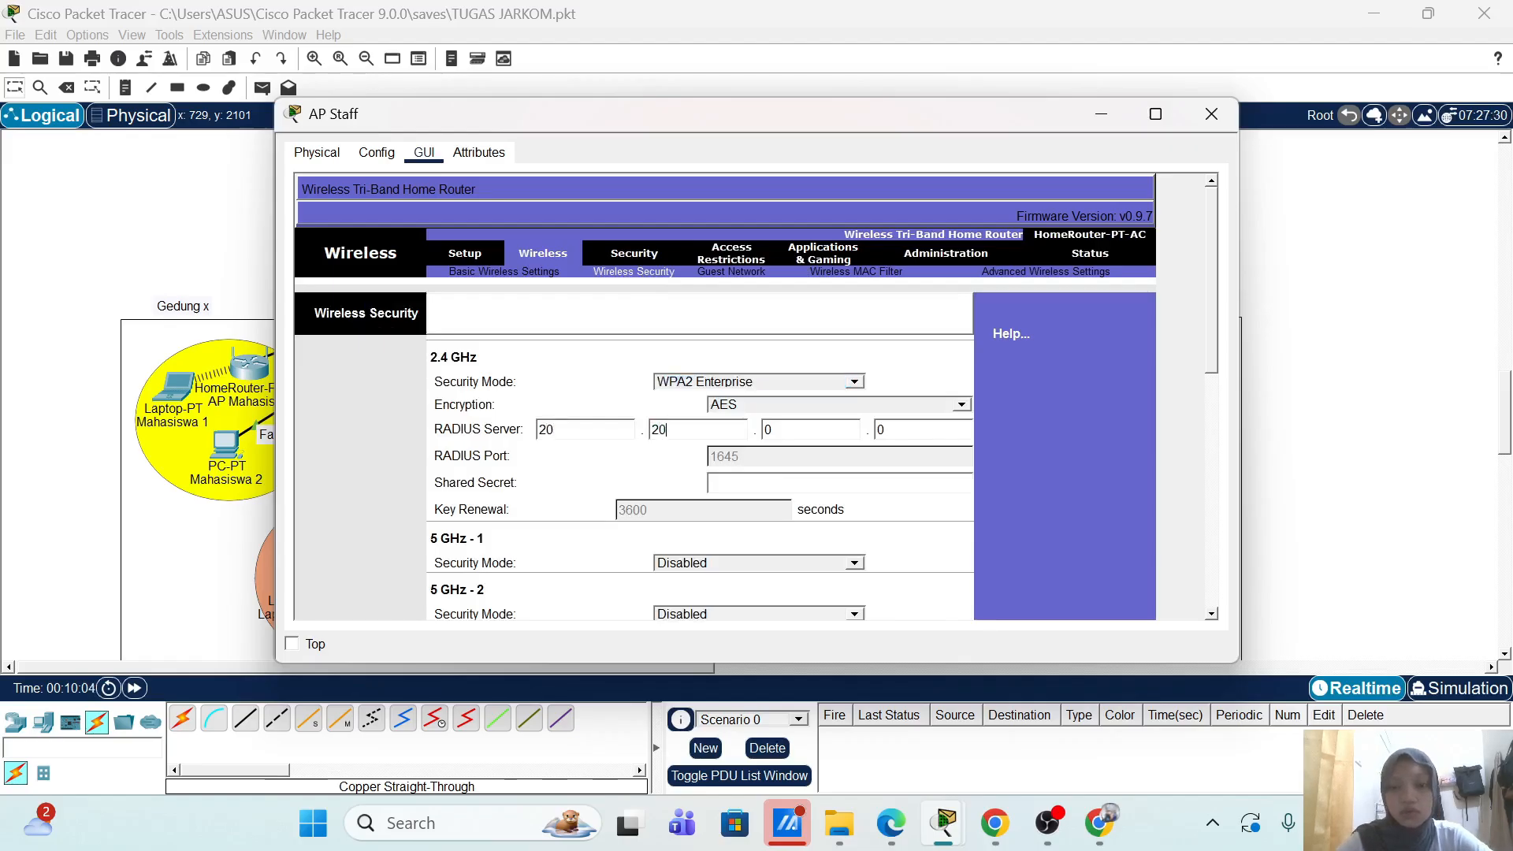
text(20)
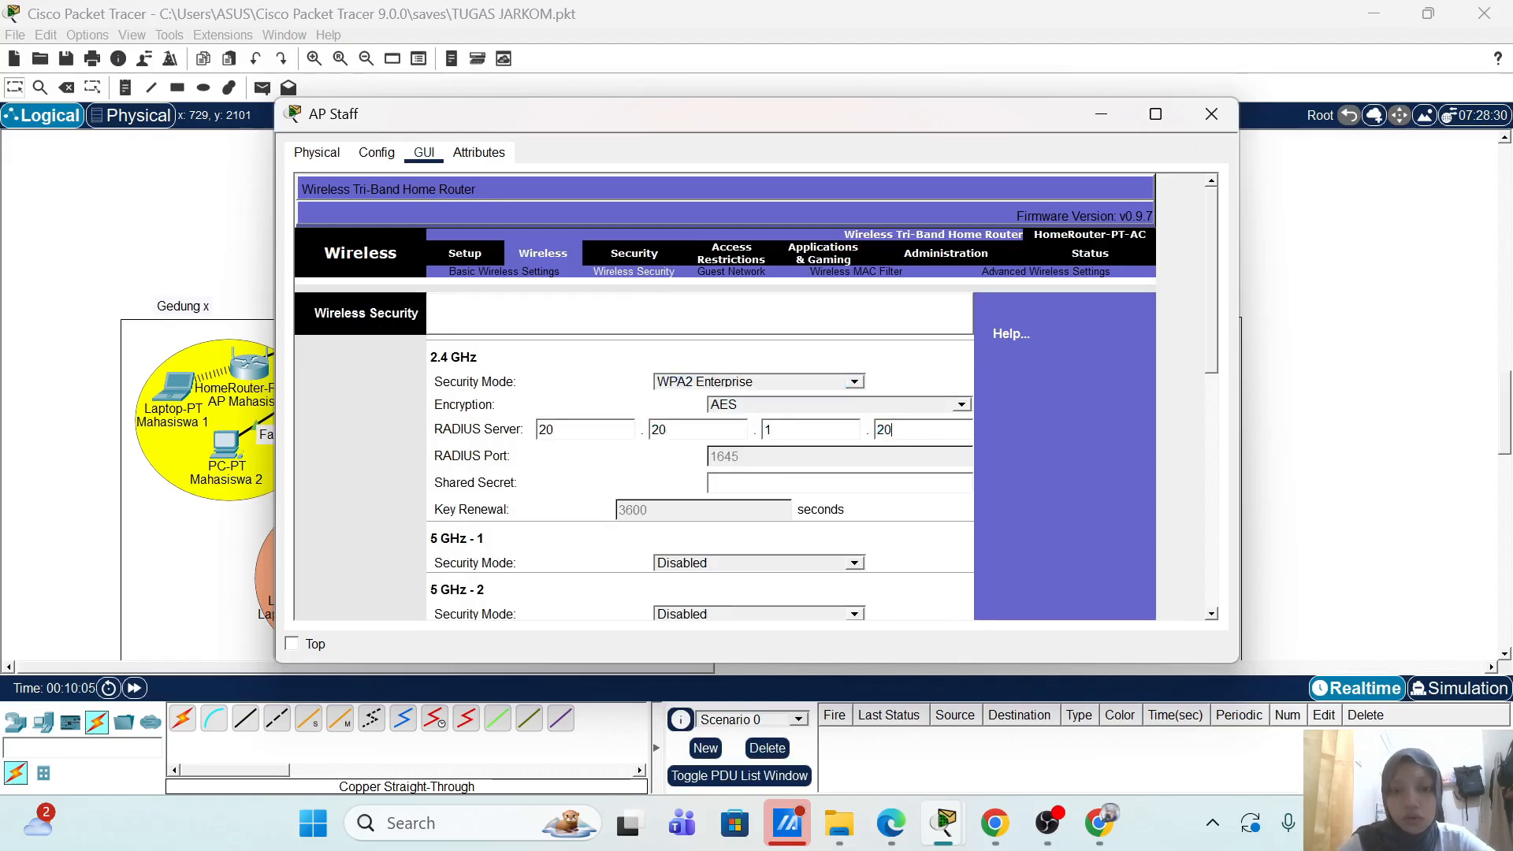
Step: Enter the RADIUS shared secret and save the AP Staff wireless settings
key(Tab)
text(s)
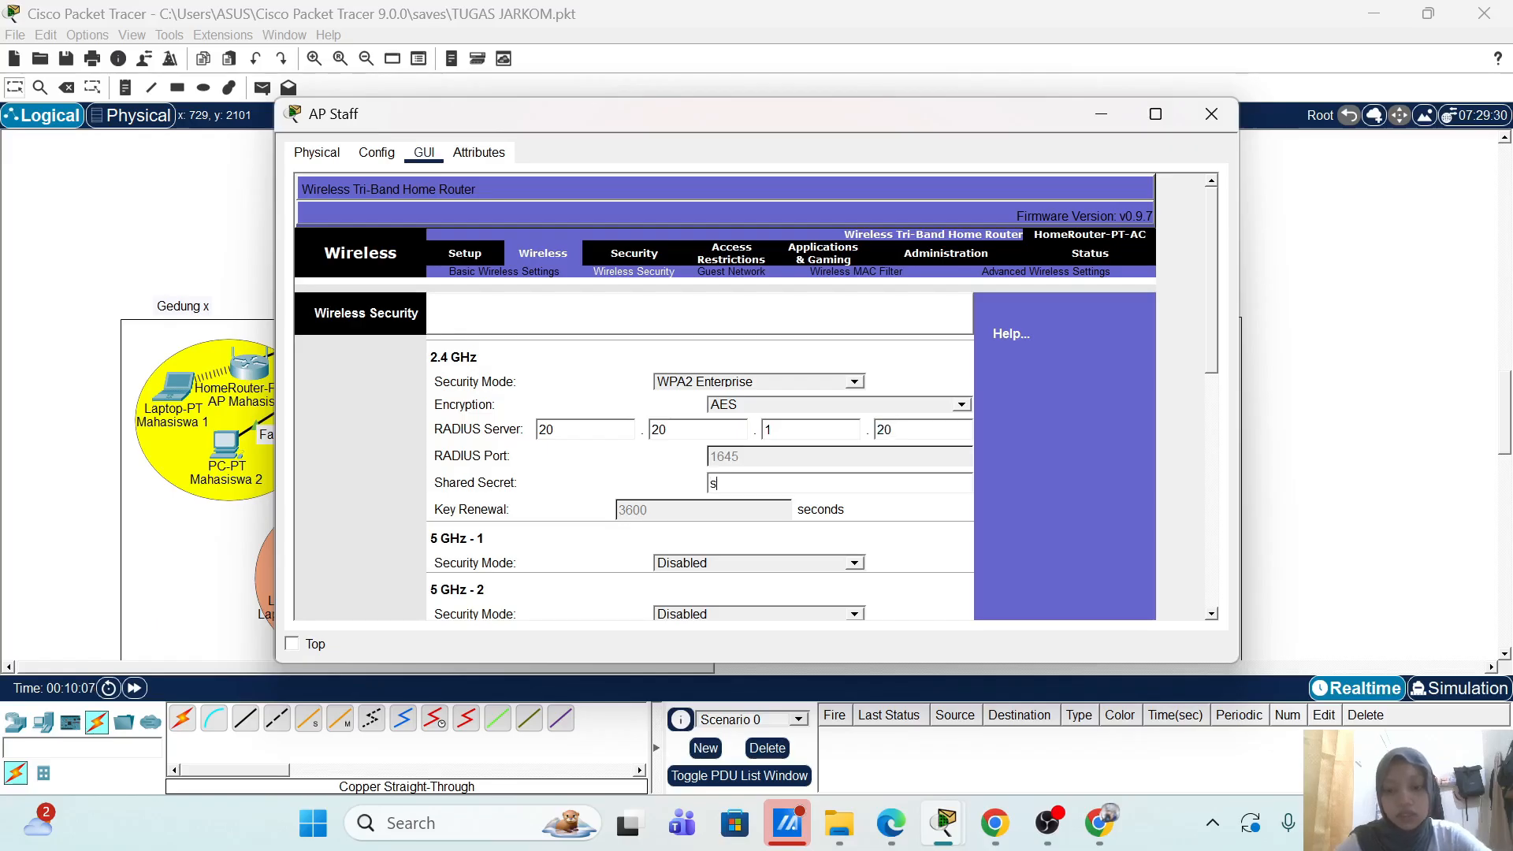
text(taff)
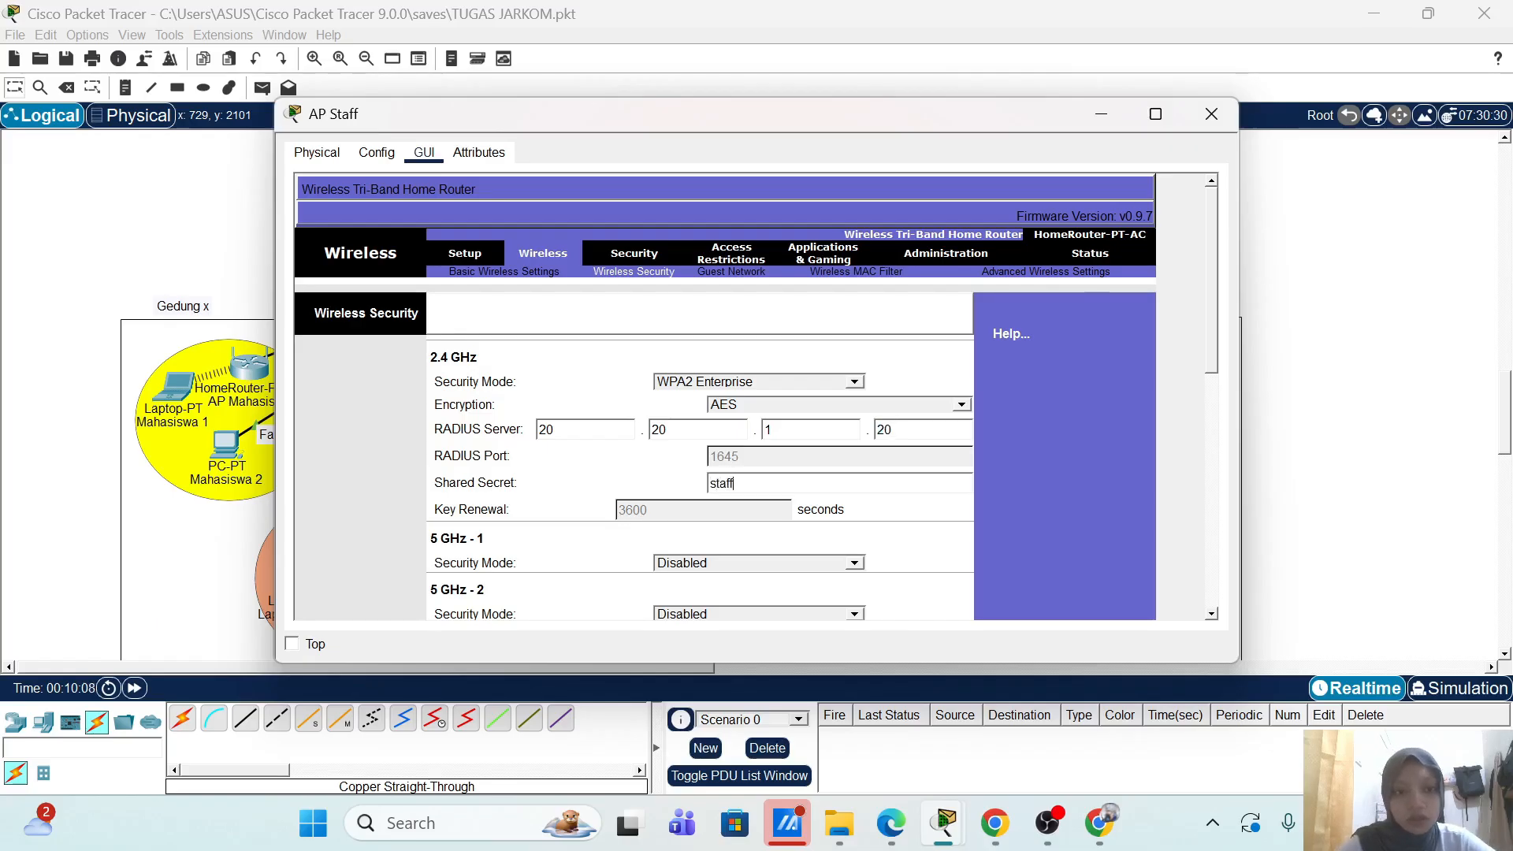
scroll(753, 394, down, 10)
scroll(752, 394, down, 2)
click(783, 595)
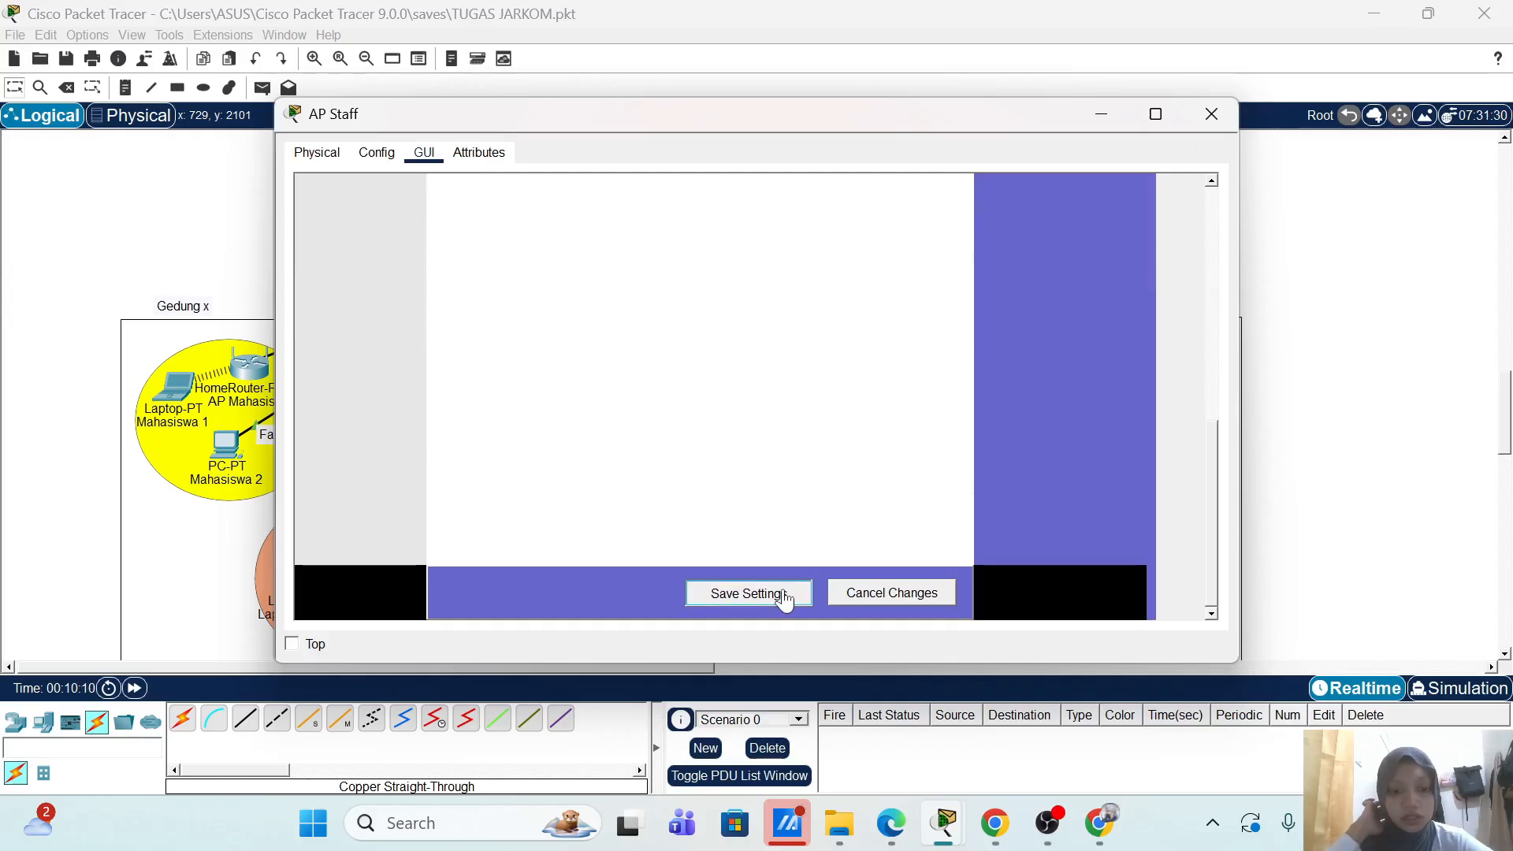
Step: Close AP Staff and replace the Staff 2 laptop's network module with a WPC300N card
click(1211, 114)
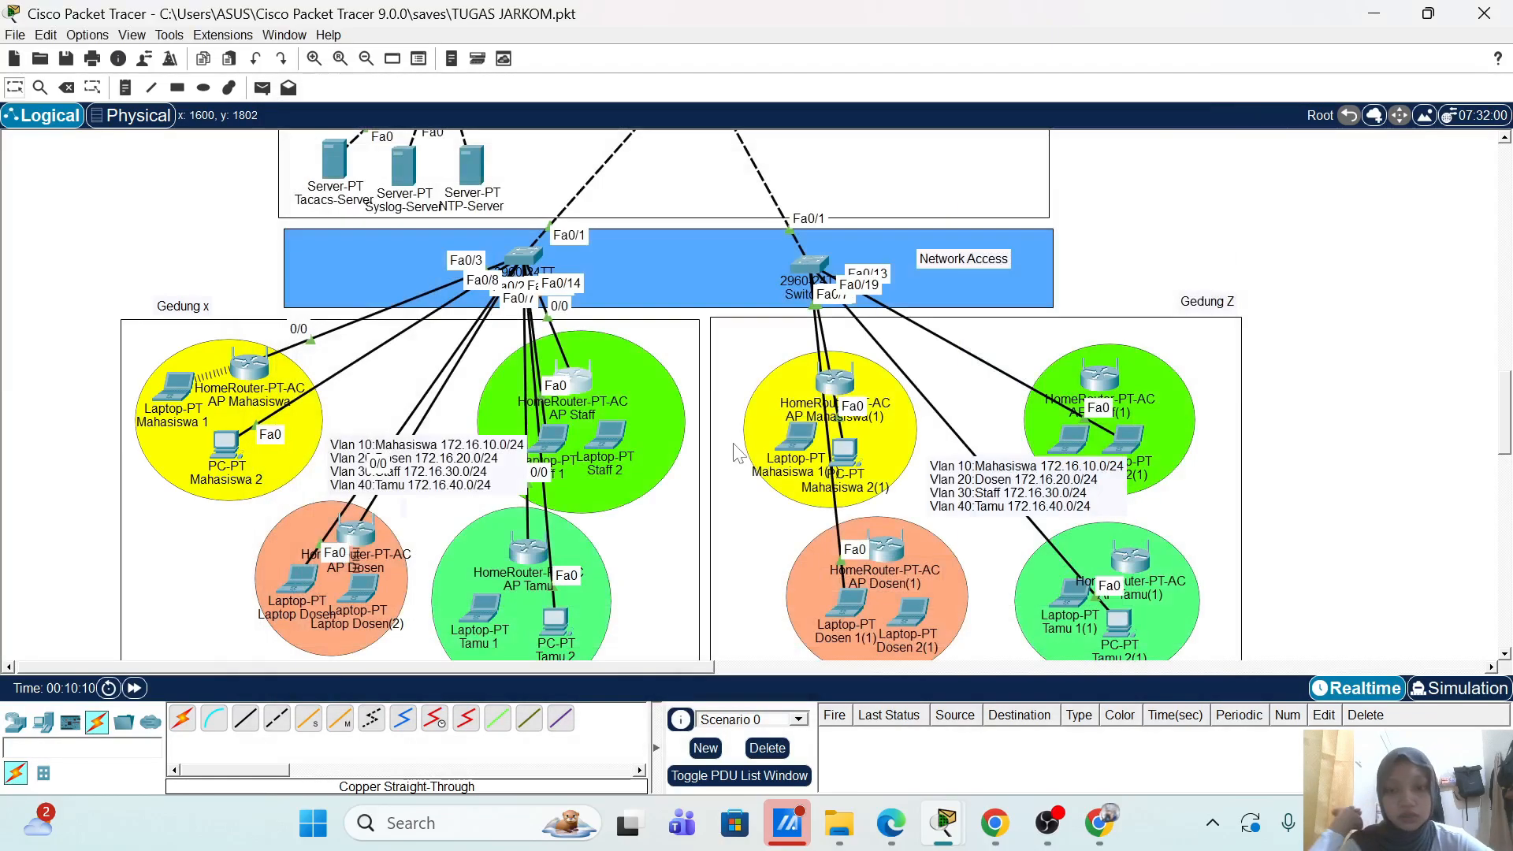
click(617, 443)
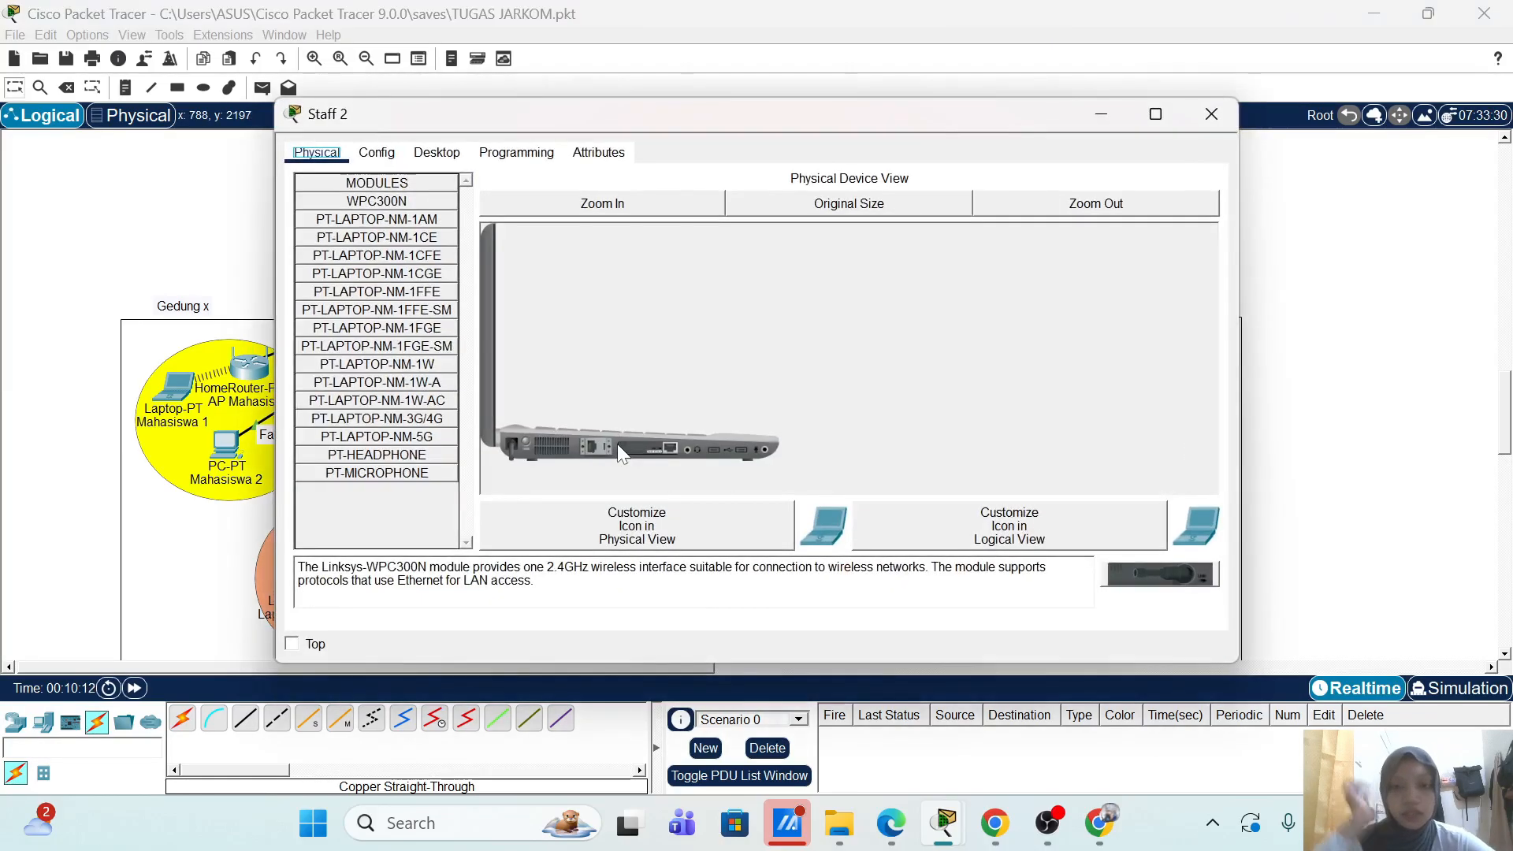
click(525, 443)
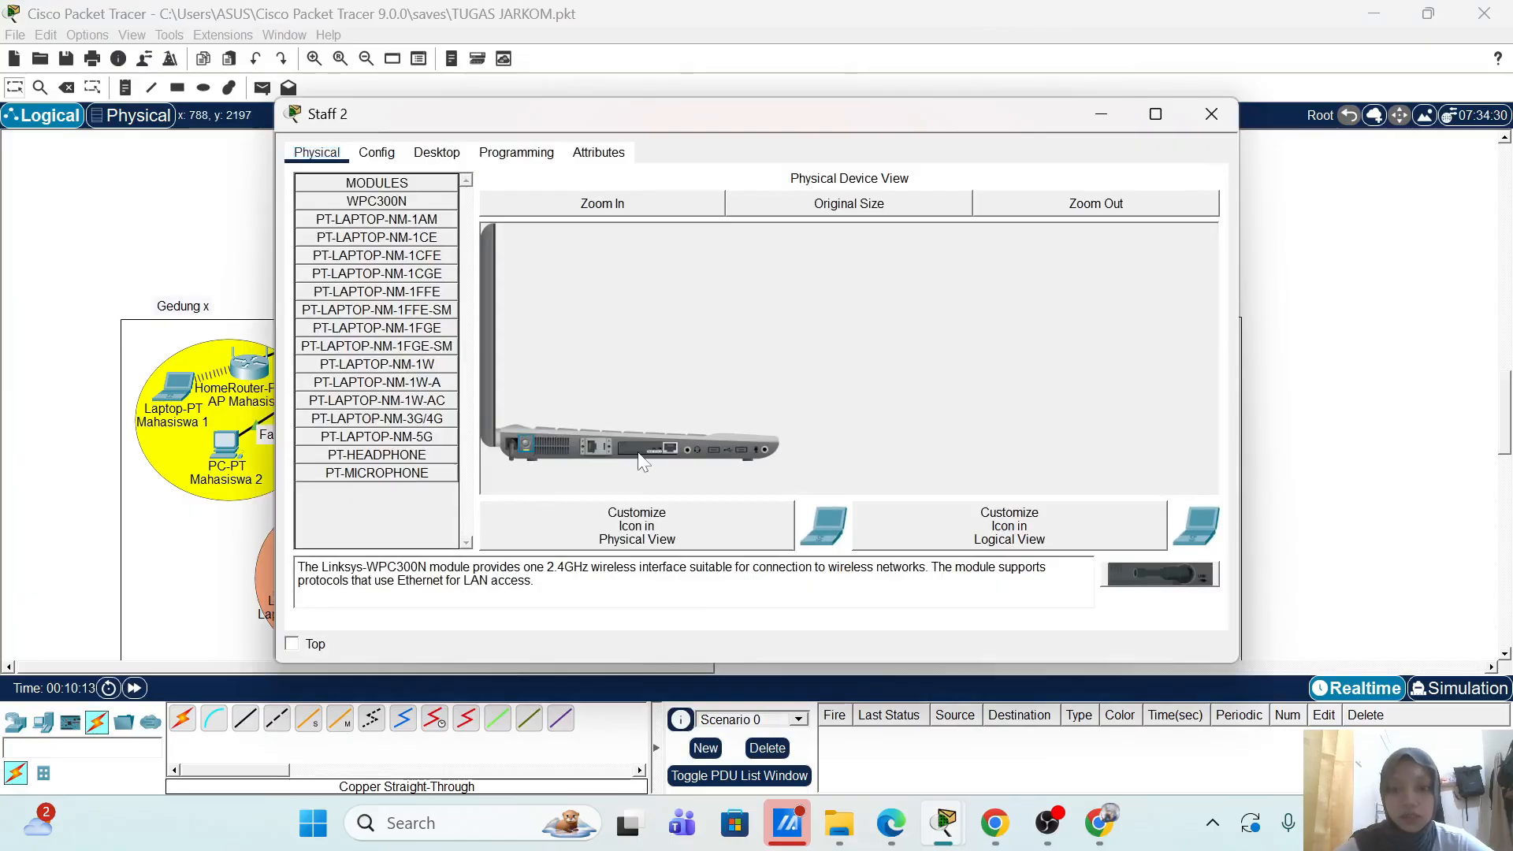
drag(640, 449, 407, 502)
drag(417, 202, 654, 447)
click(525, 444)
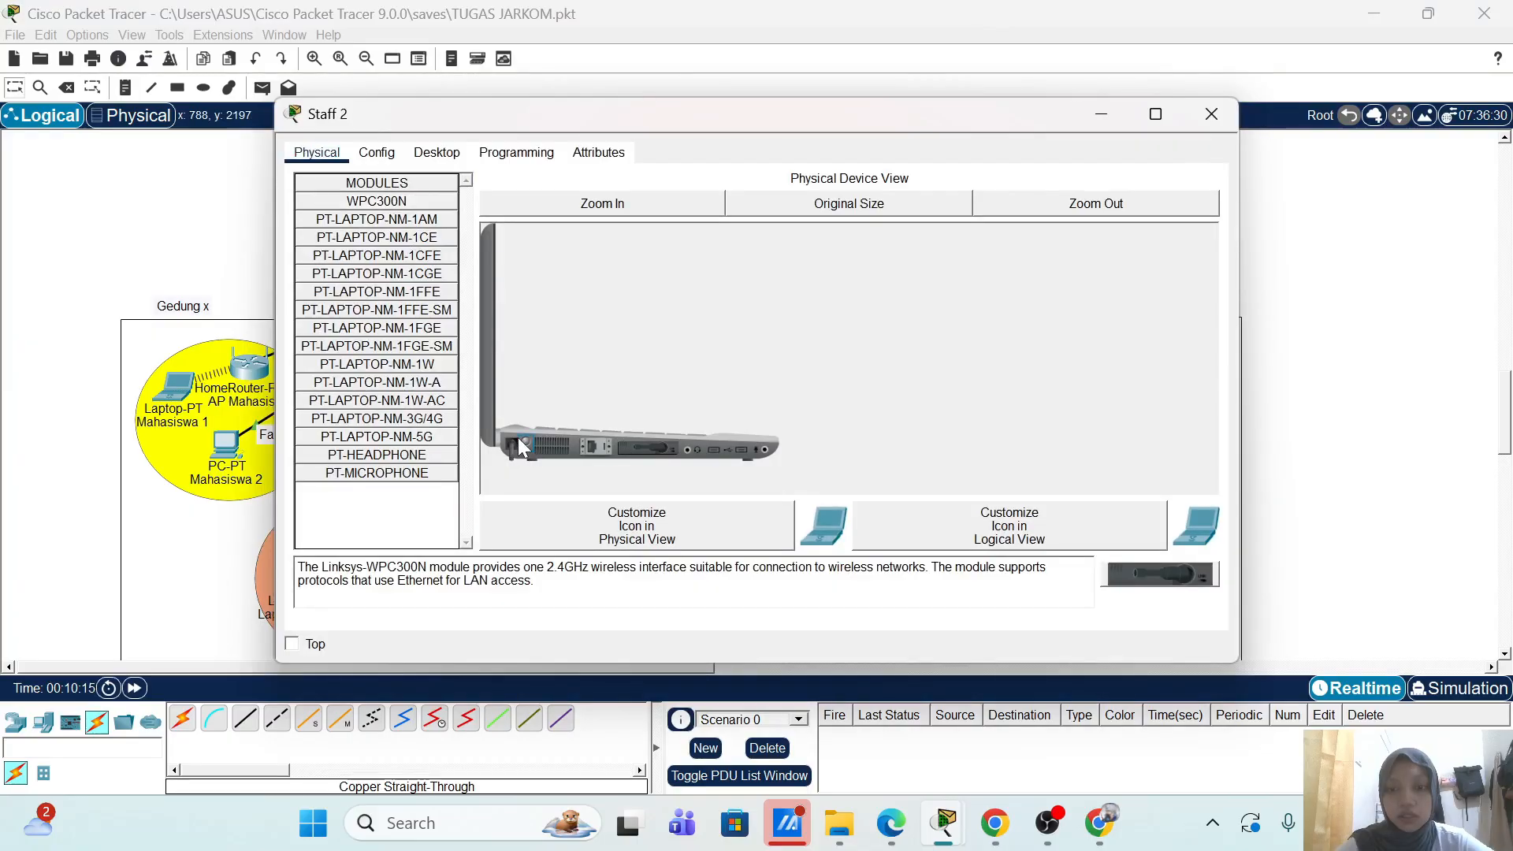
Step: Start a new PC Wireless profile on Staff 2 for the AP-Staff network
click(463, 156)
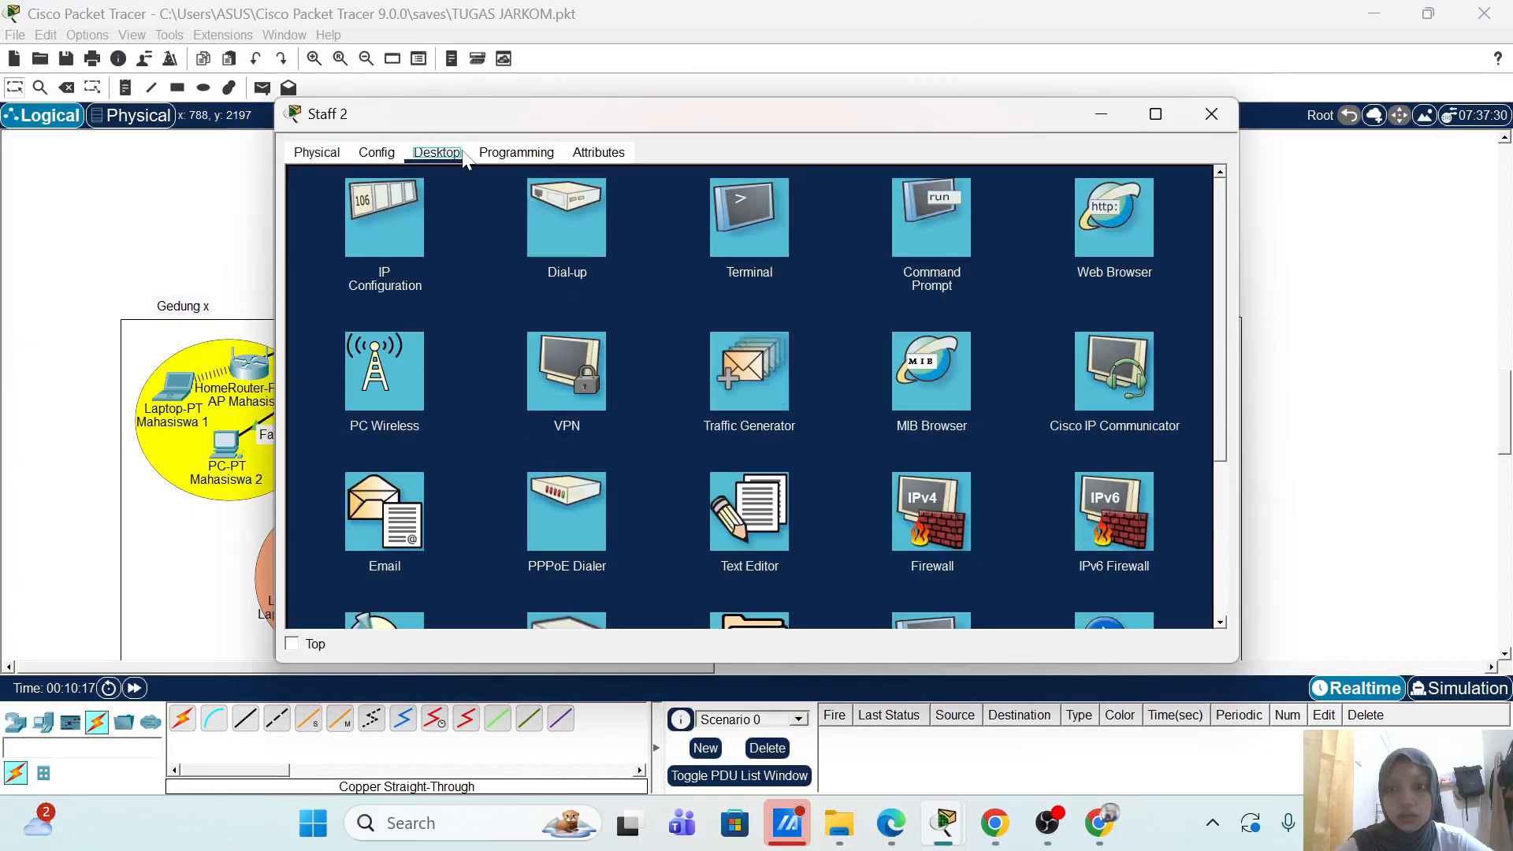
click(390, 366)
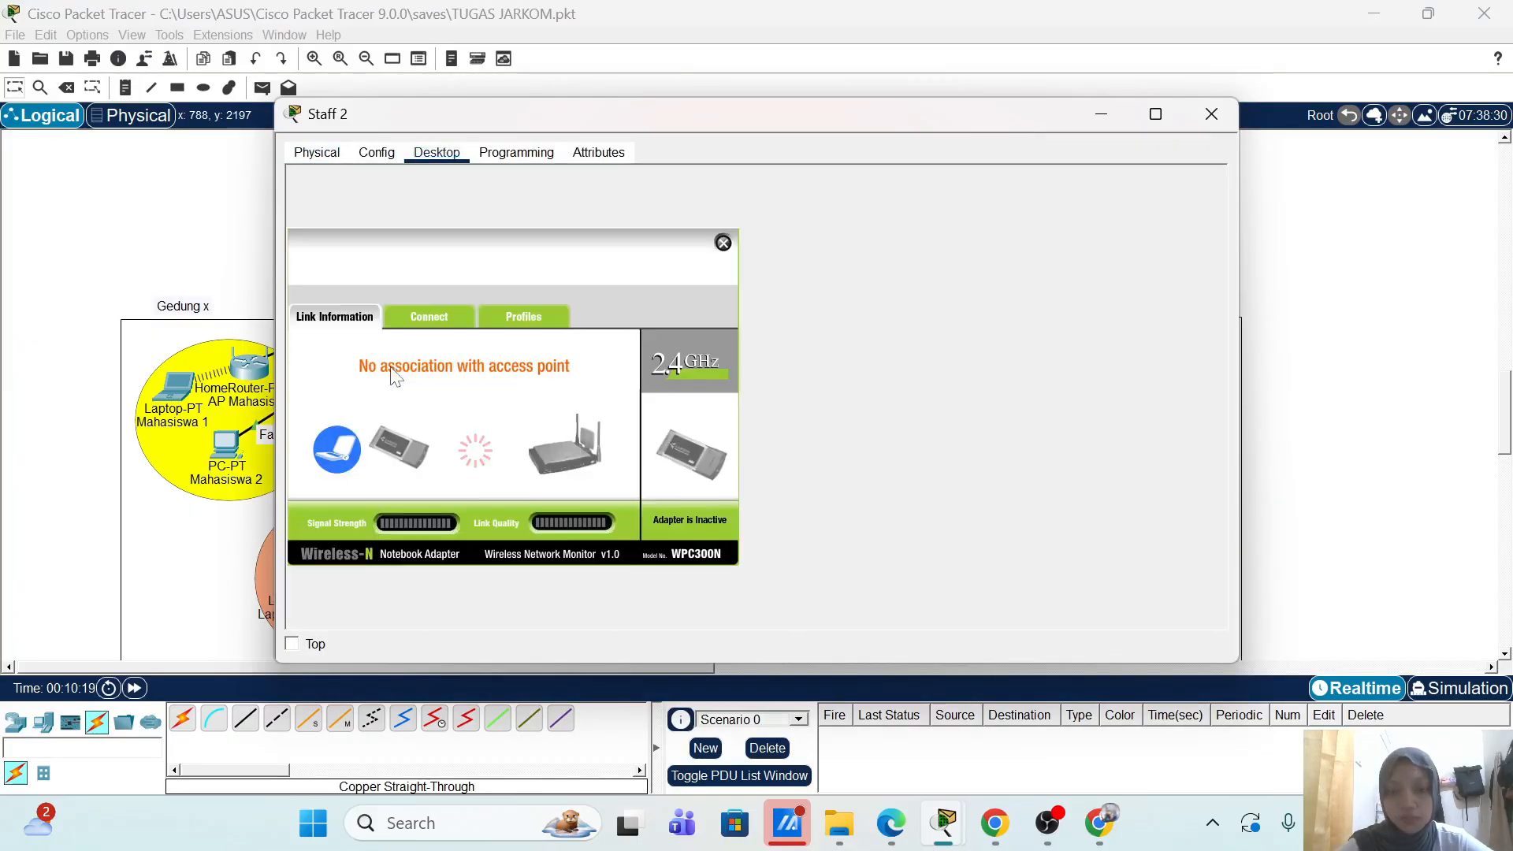
click(513, 323)
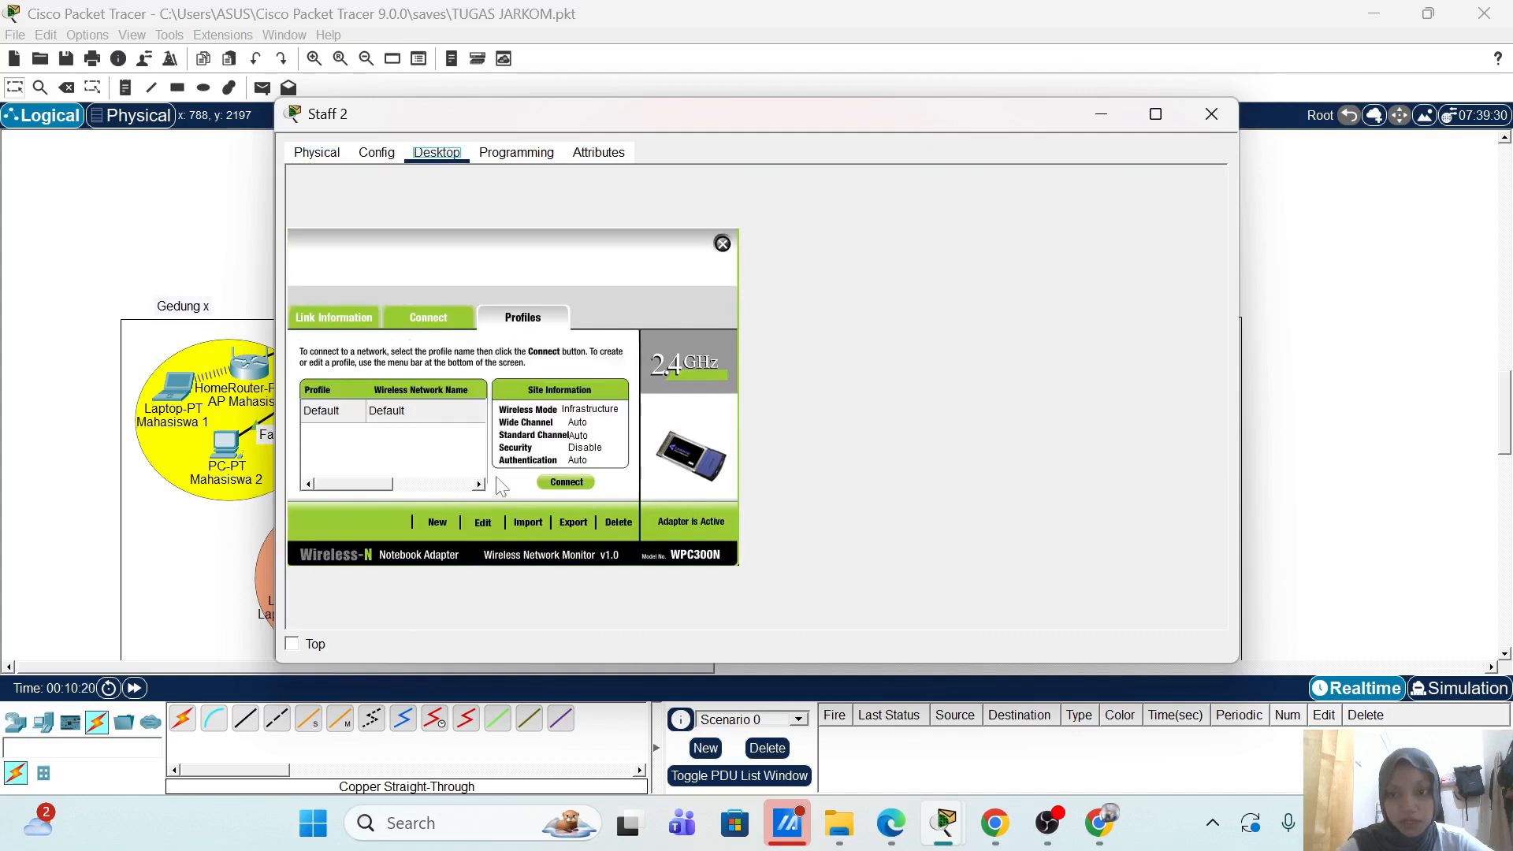
click(475, 522)
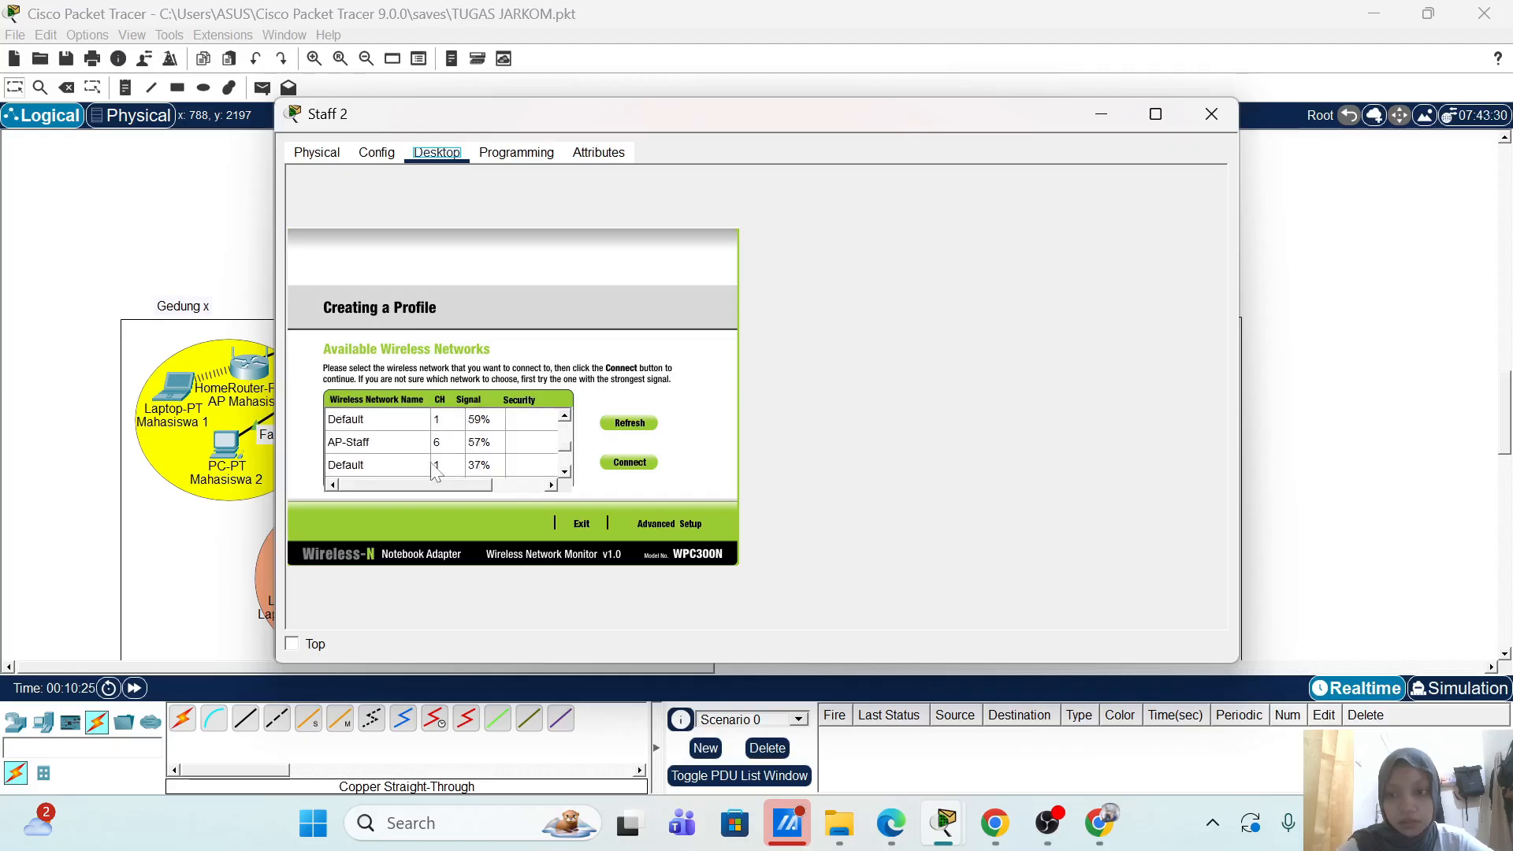
click(405, 441)
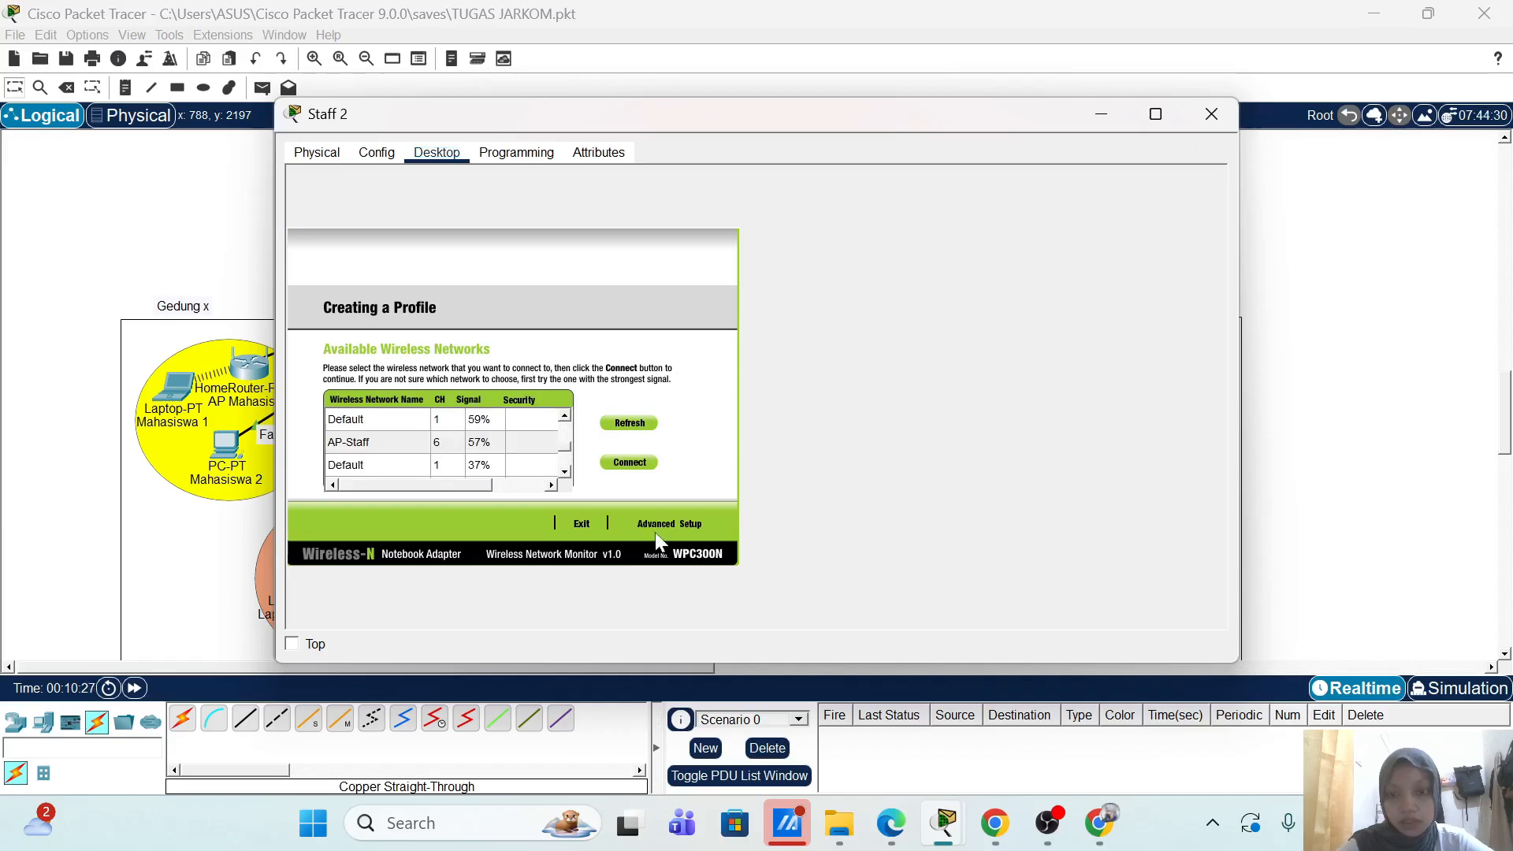
Step: In Advanced Setup, set the profile's SSID to AP-Staff
click(418, 446)
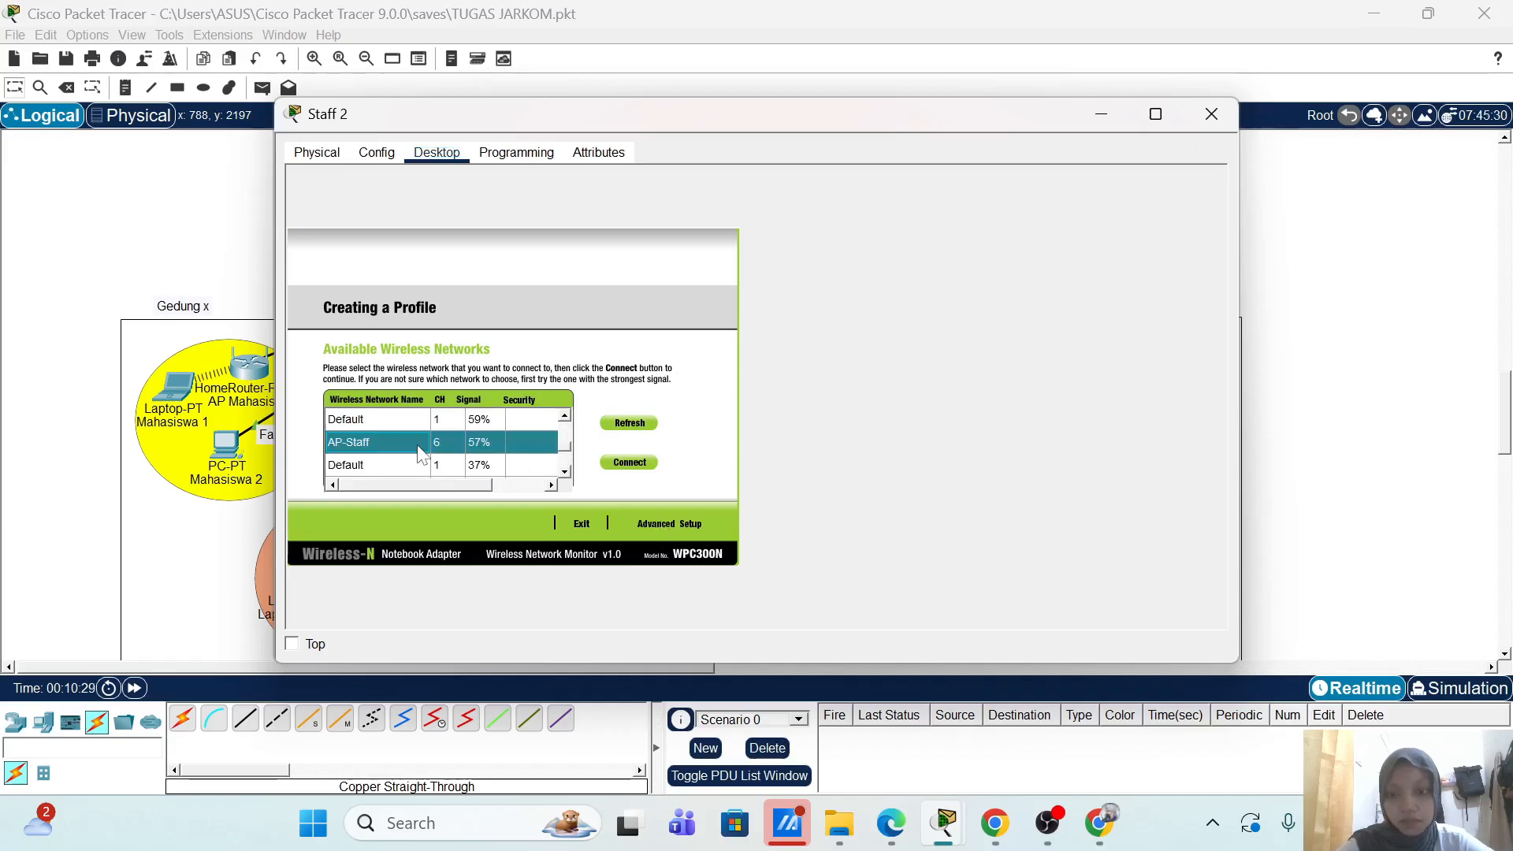
click(635, 520)
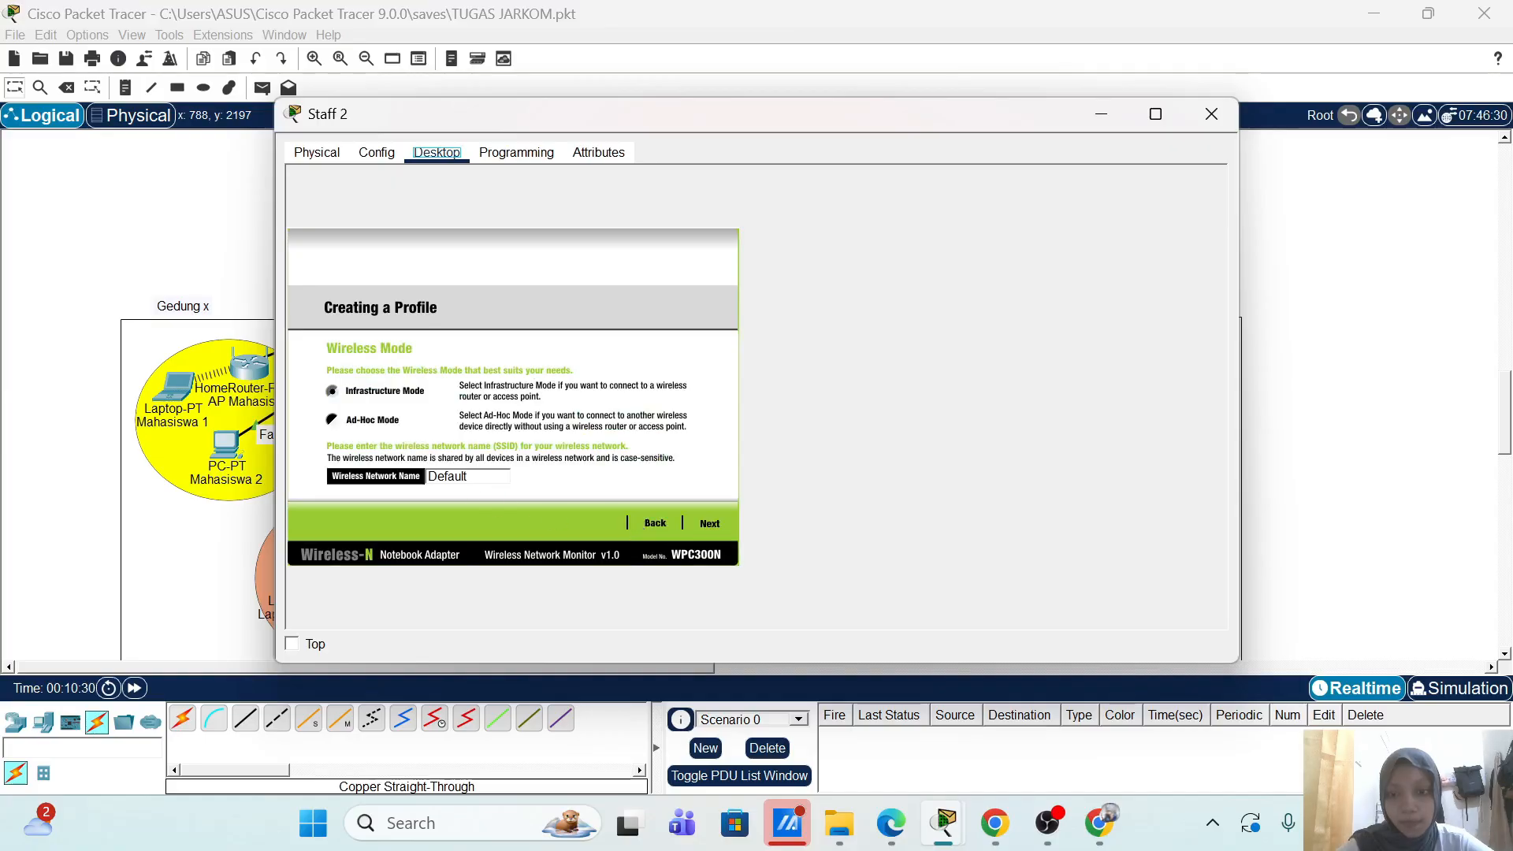
click(469, 476)
key(ctrl+a)
text(A)
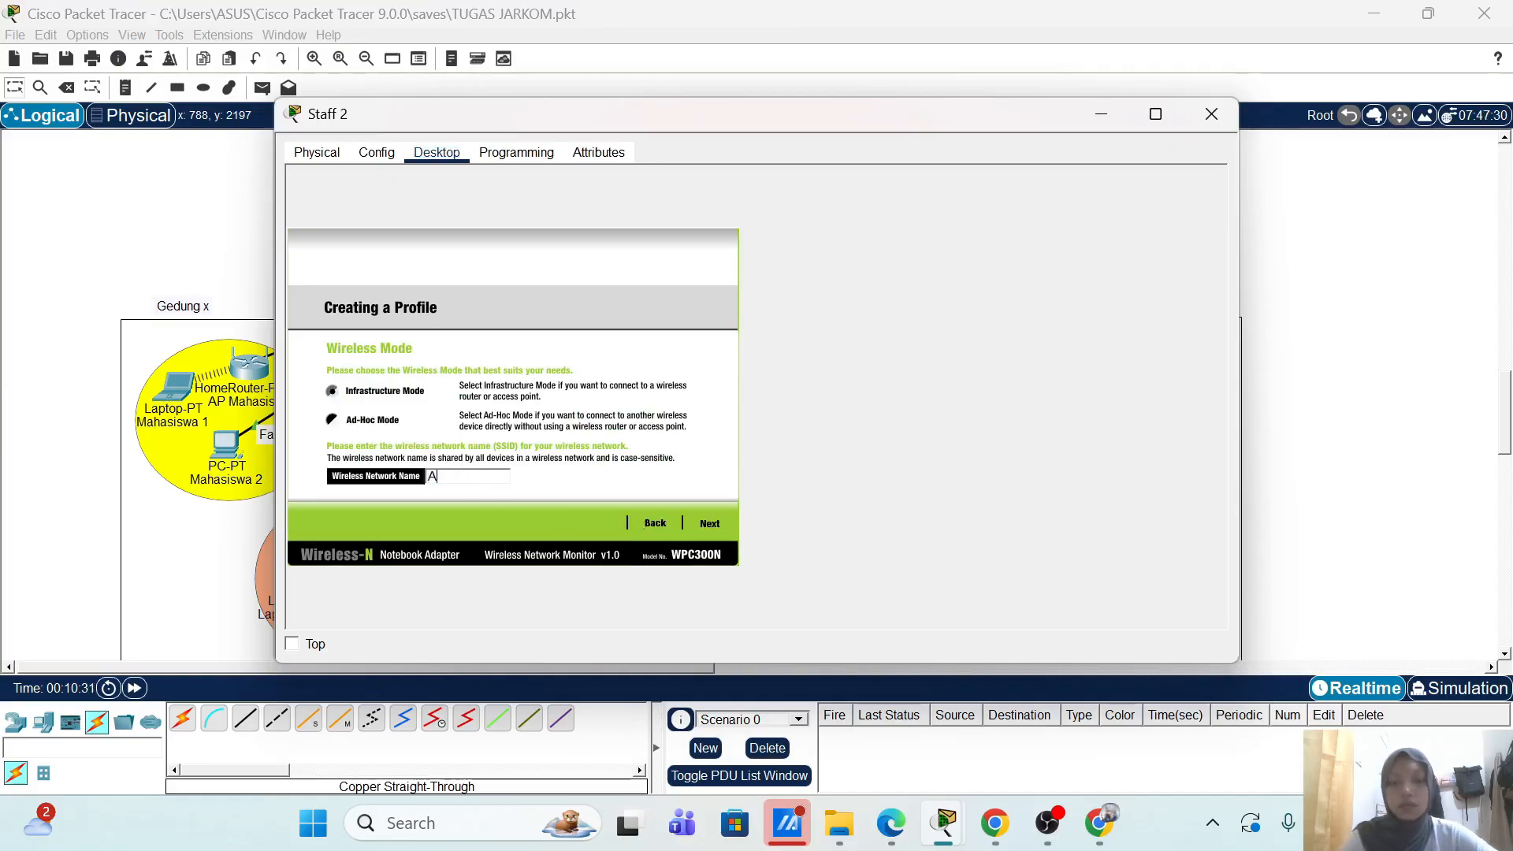
text(P-taff)
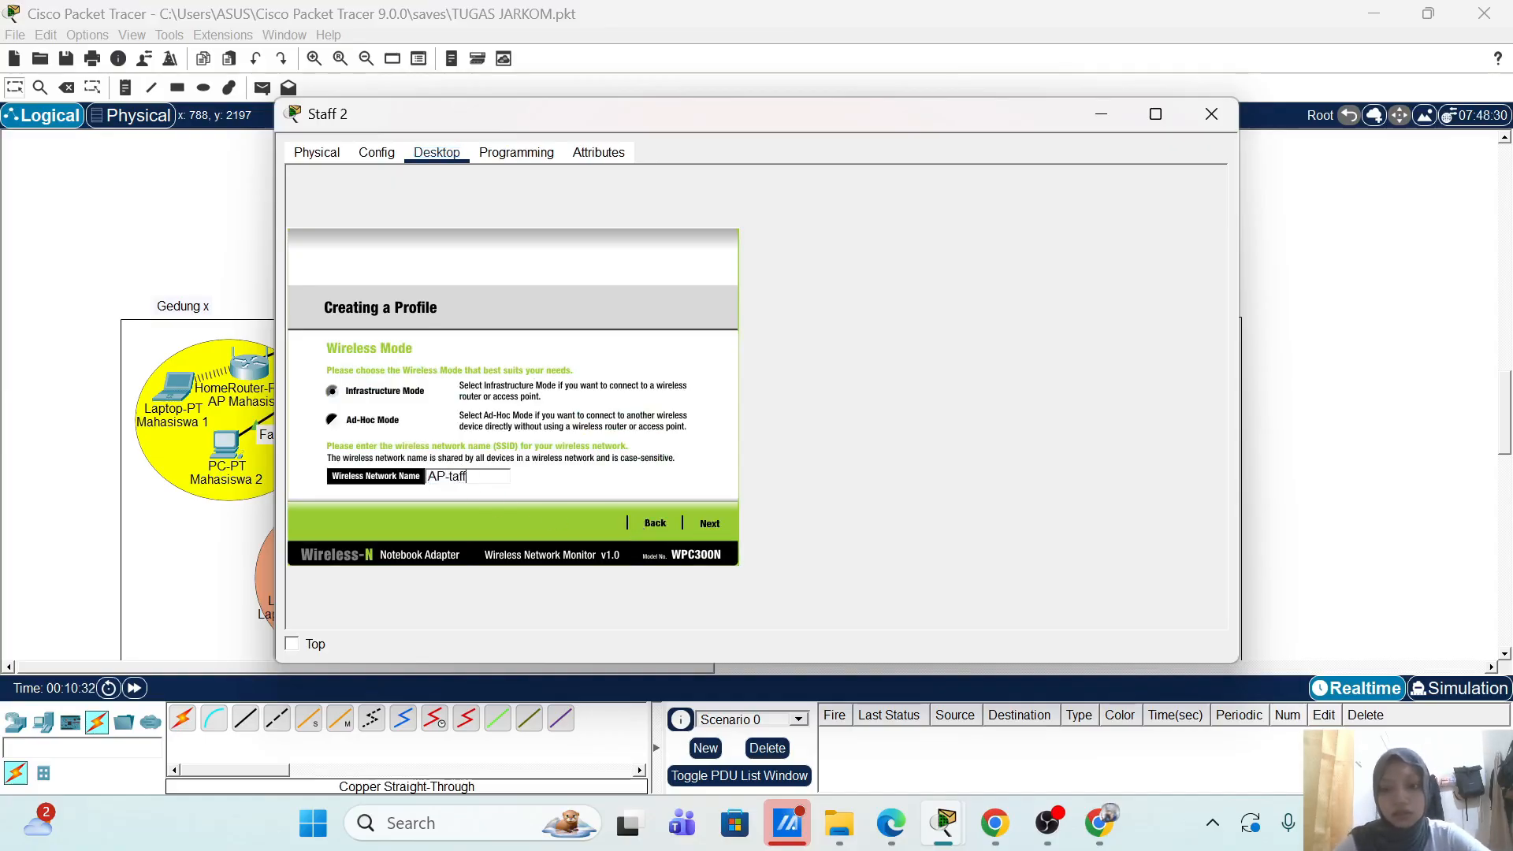
key(BackSpace)
key(BackSpace)
key(BackSpace)
key(BackSpace)
text(staf)
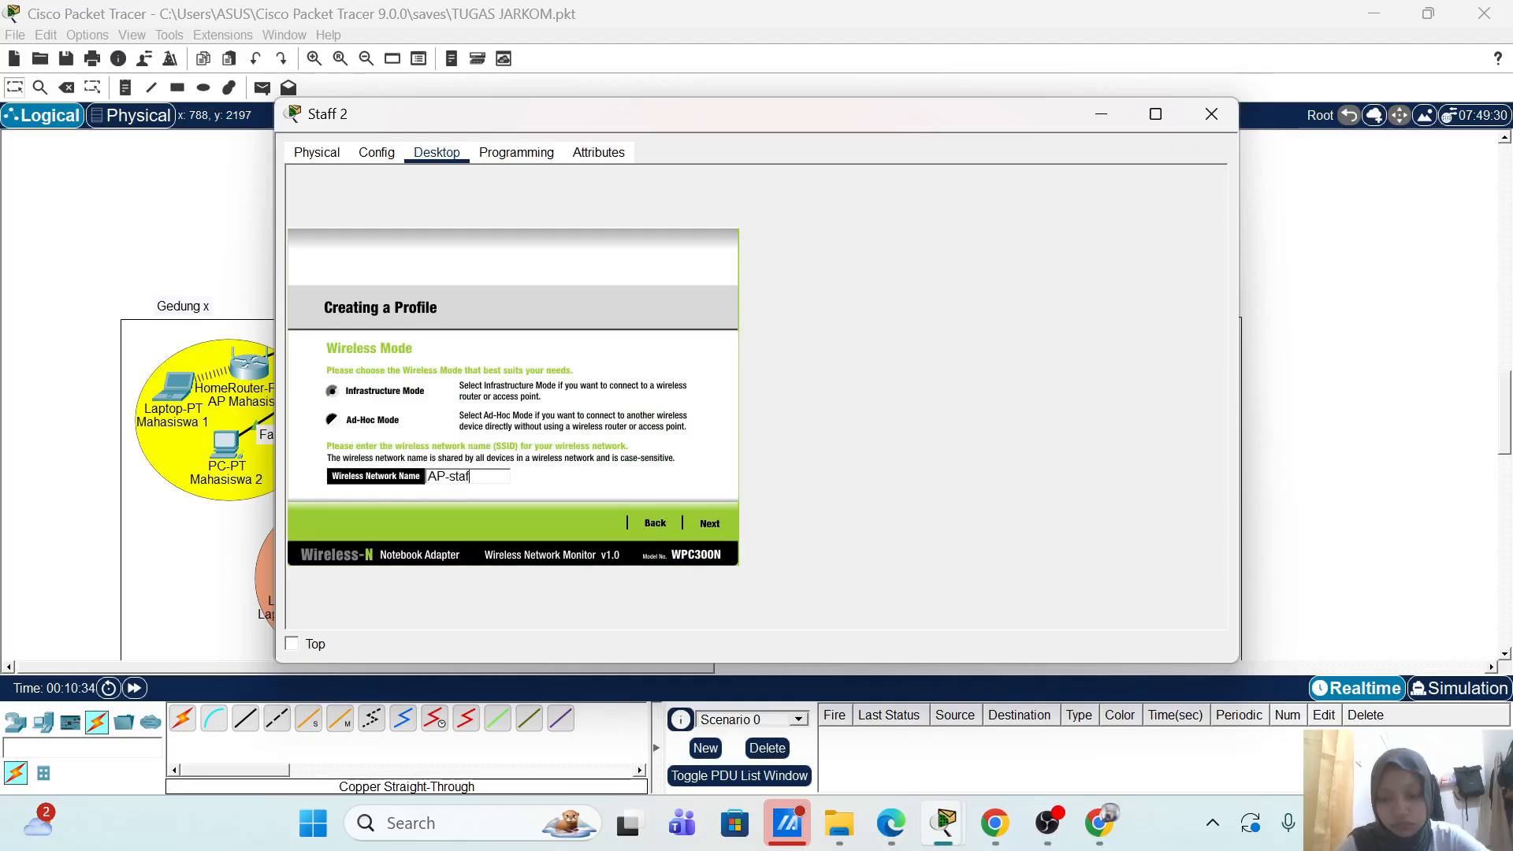
text(f)
key(Left)
key(Left)
key(Left)
key(Left)
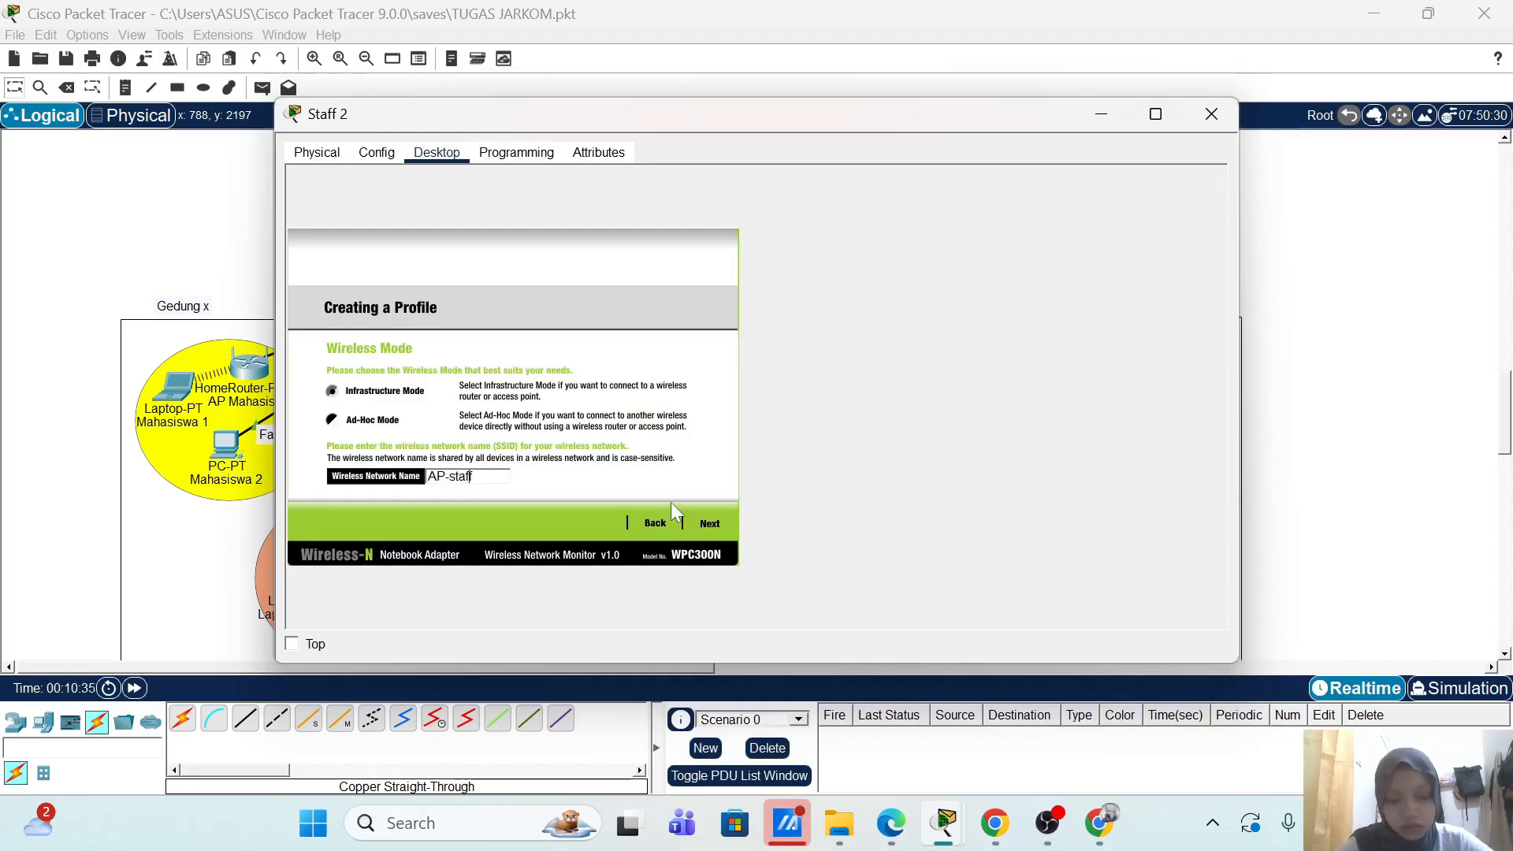
key(BackSpace)
text(S)
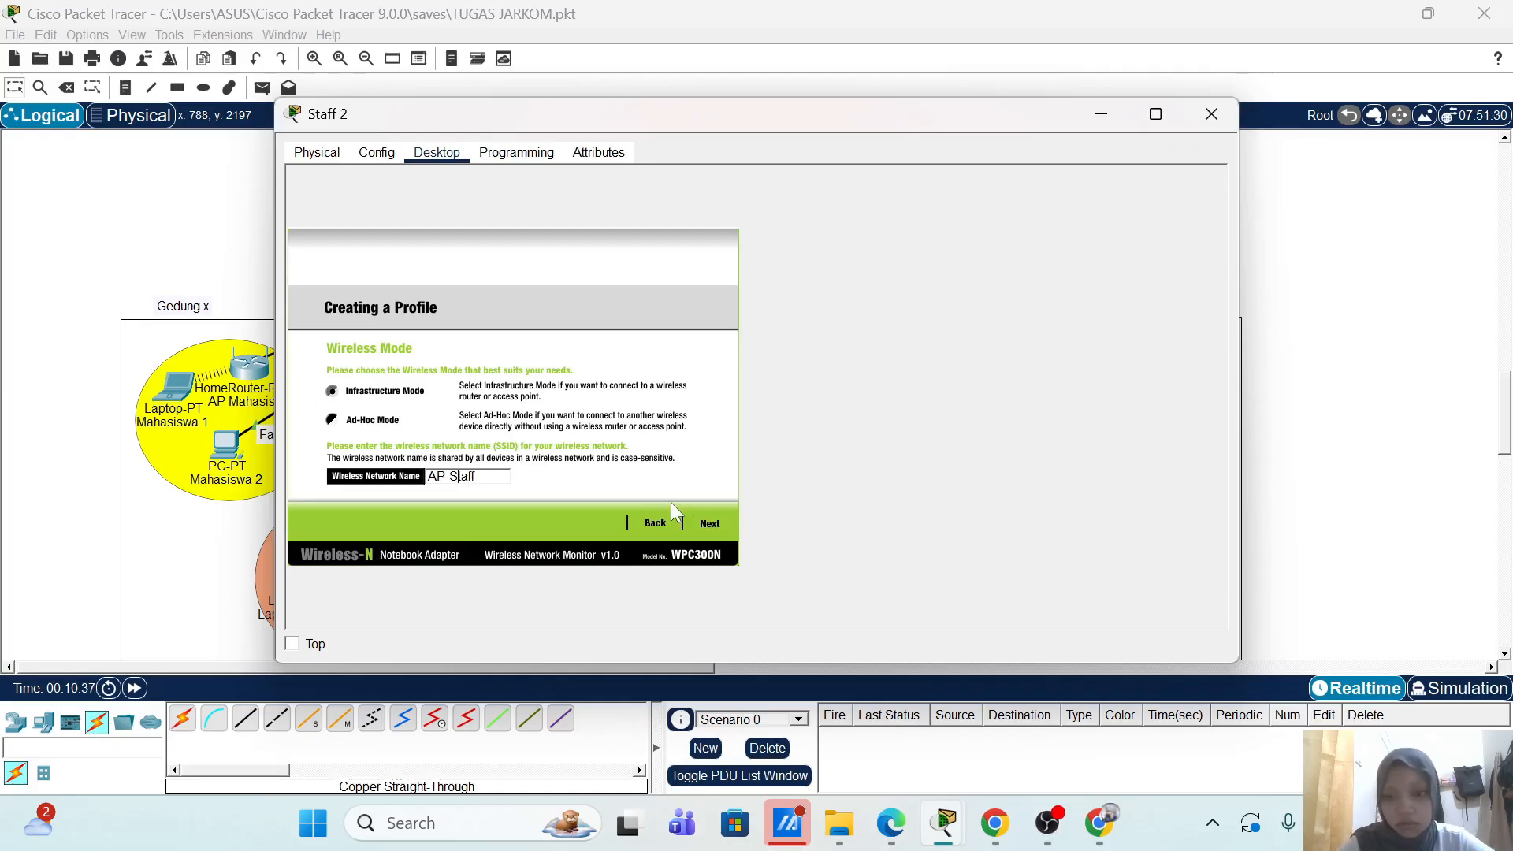
click(710, 522)
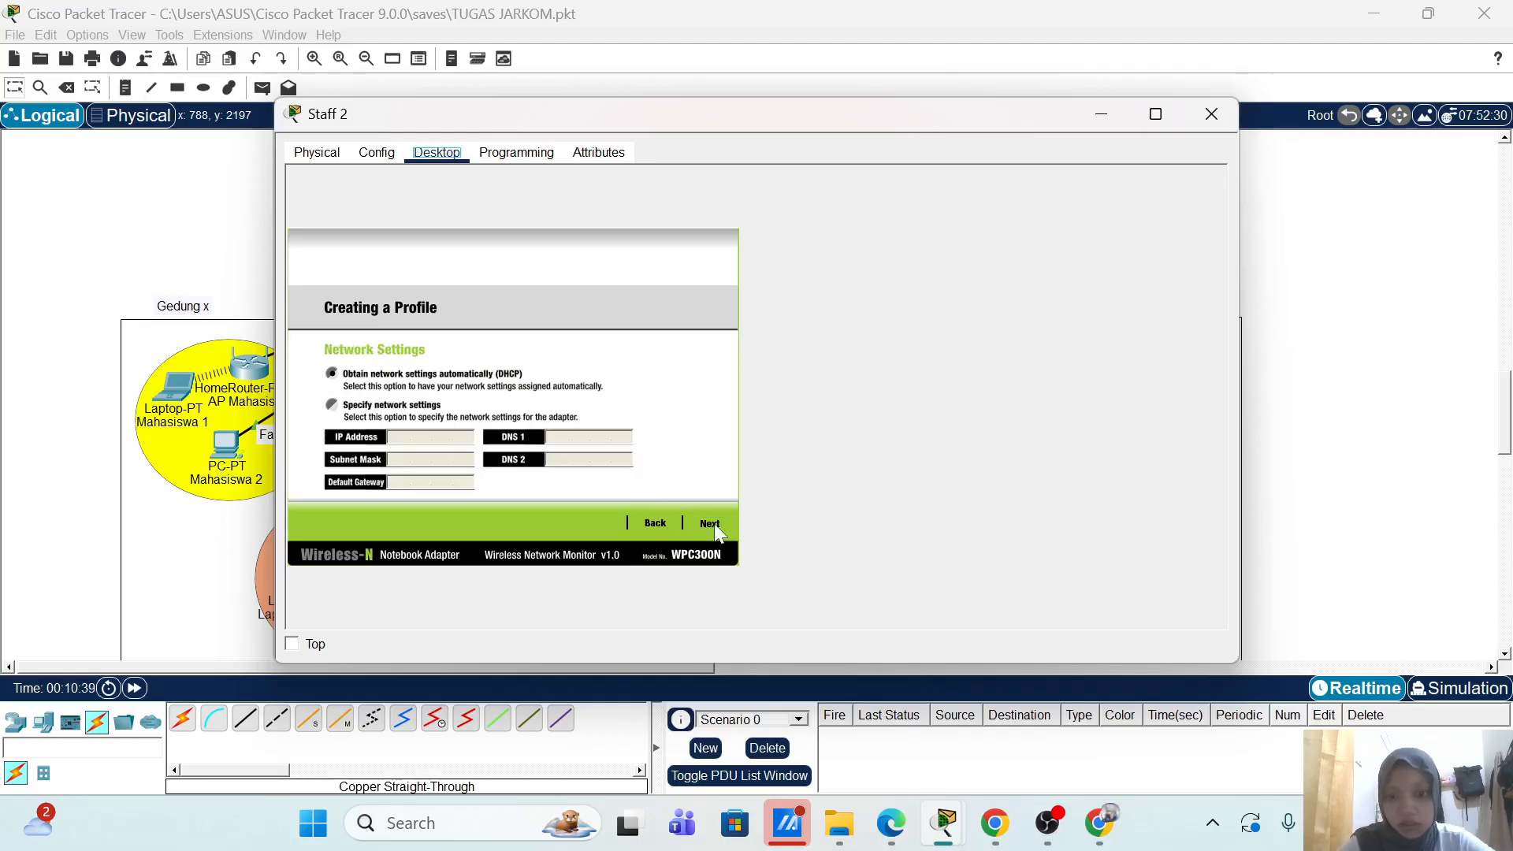
Step: Keep DHCP addressing and choose WPA2-Enterprise security for the profile
click(714, 523)
click(464, 378)
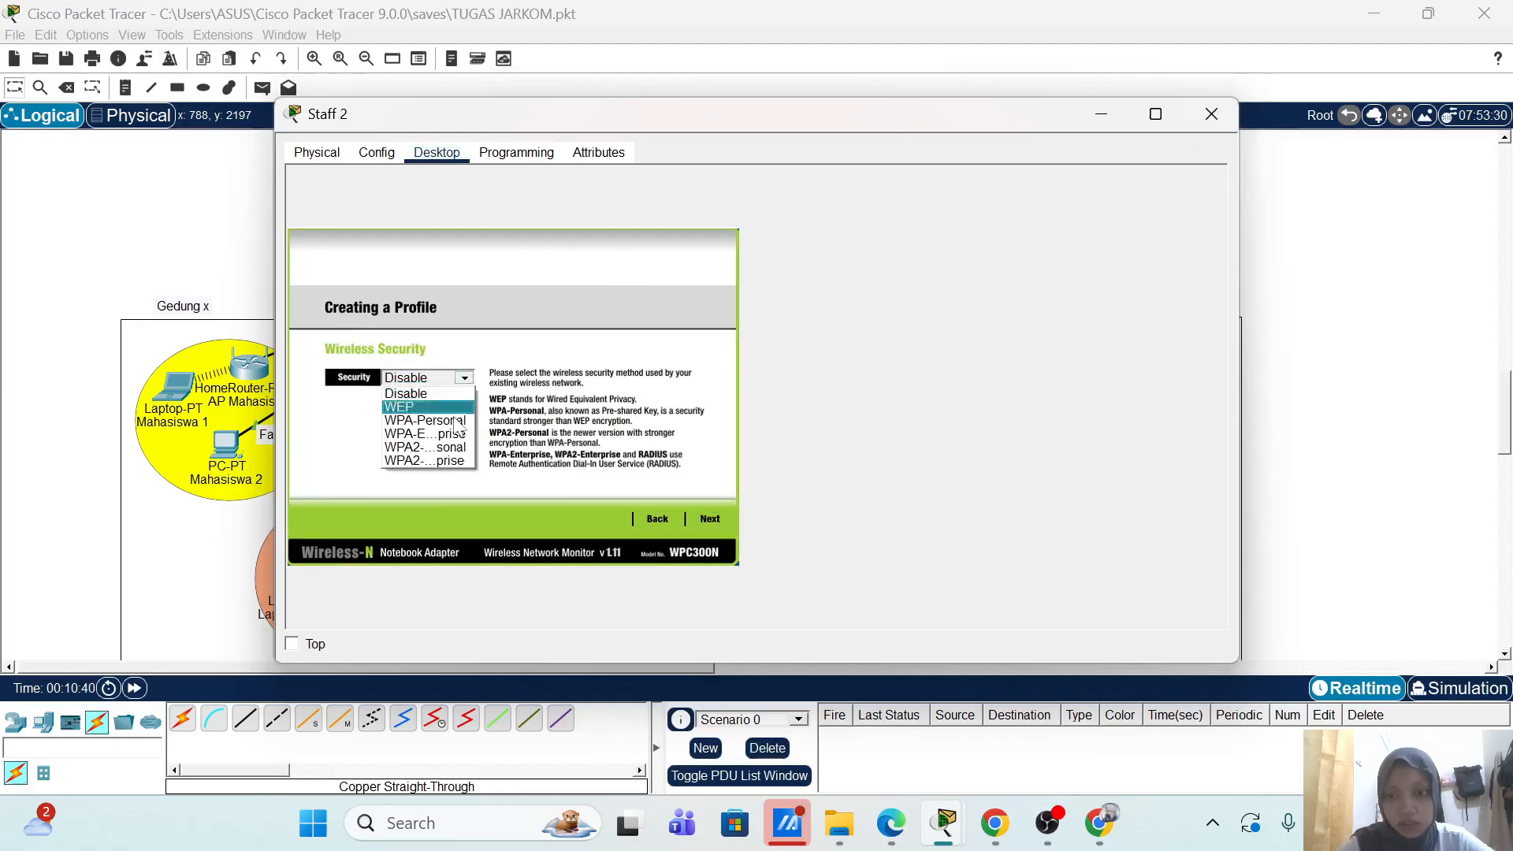
click(445, 461)
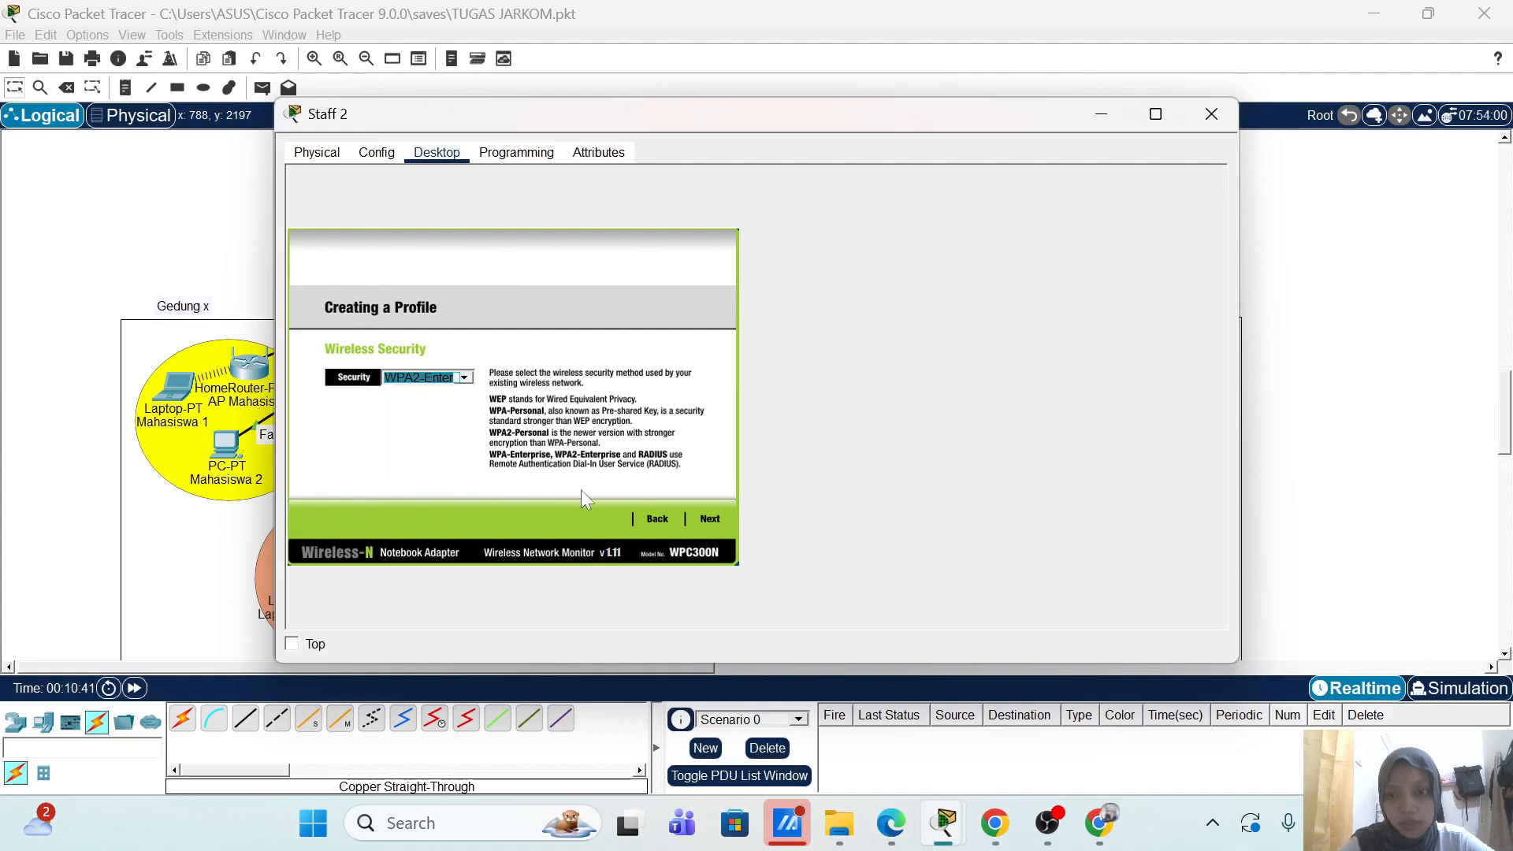
click(710, 522)
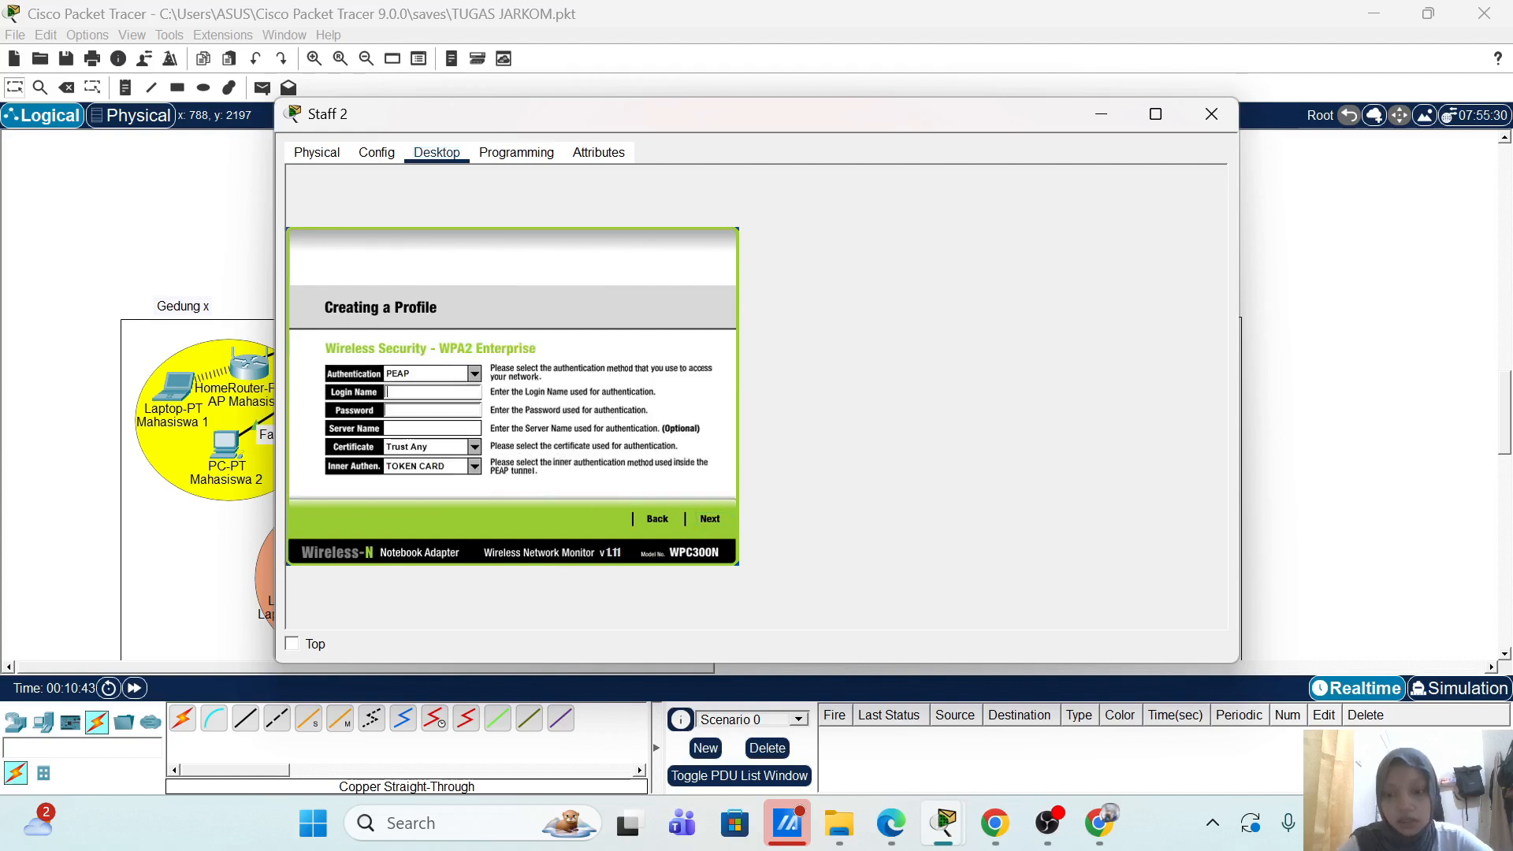
Step: Enter the staff login name and password, then save the wireless profile
key(ctrl+a)
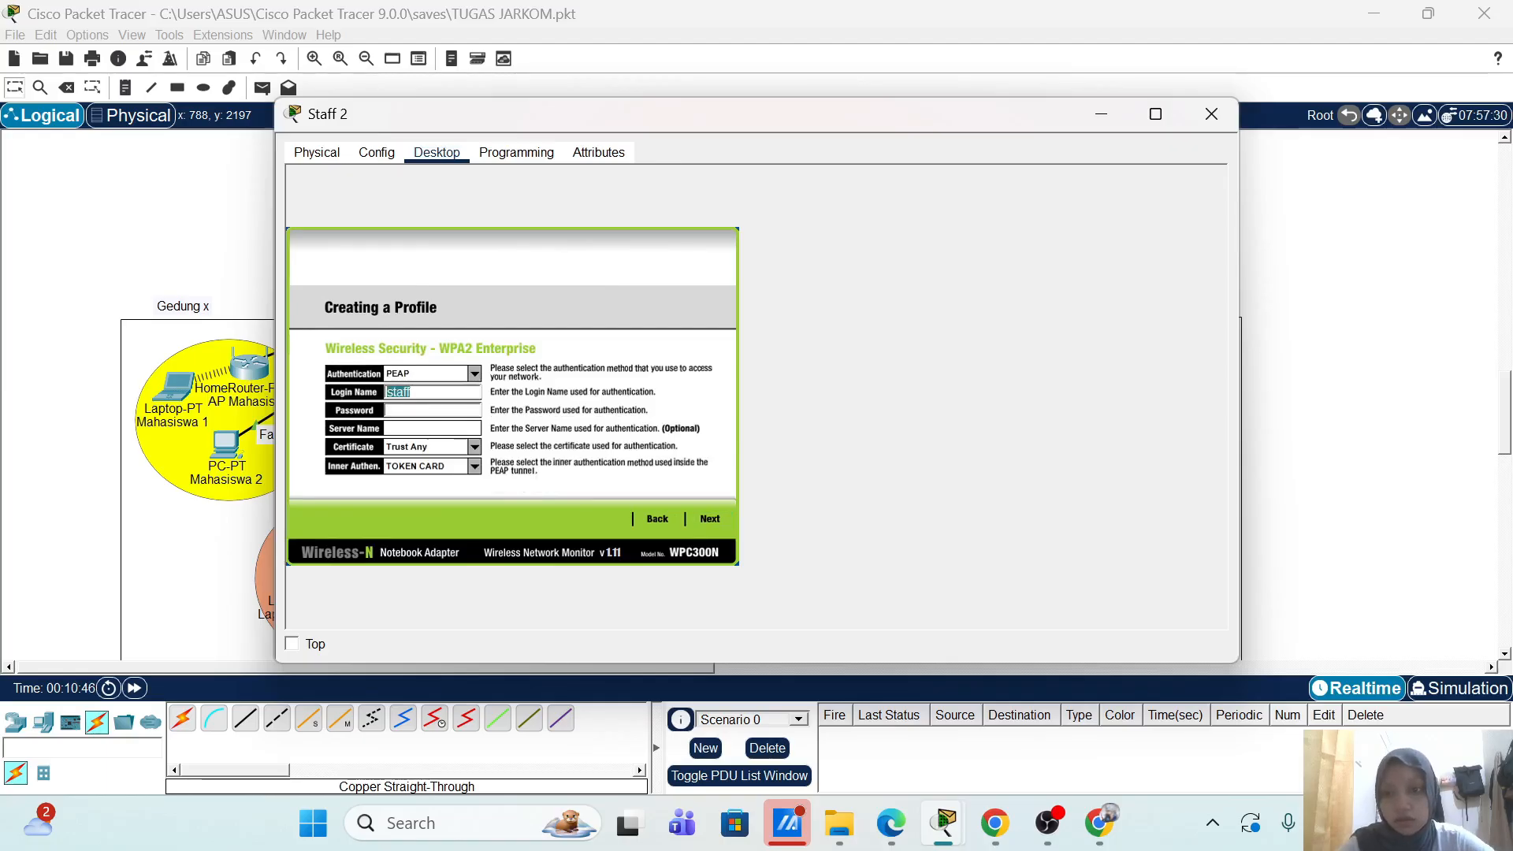
click(444, 409)
key(ctrl+v)
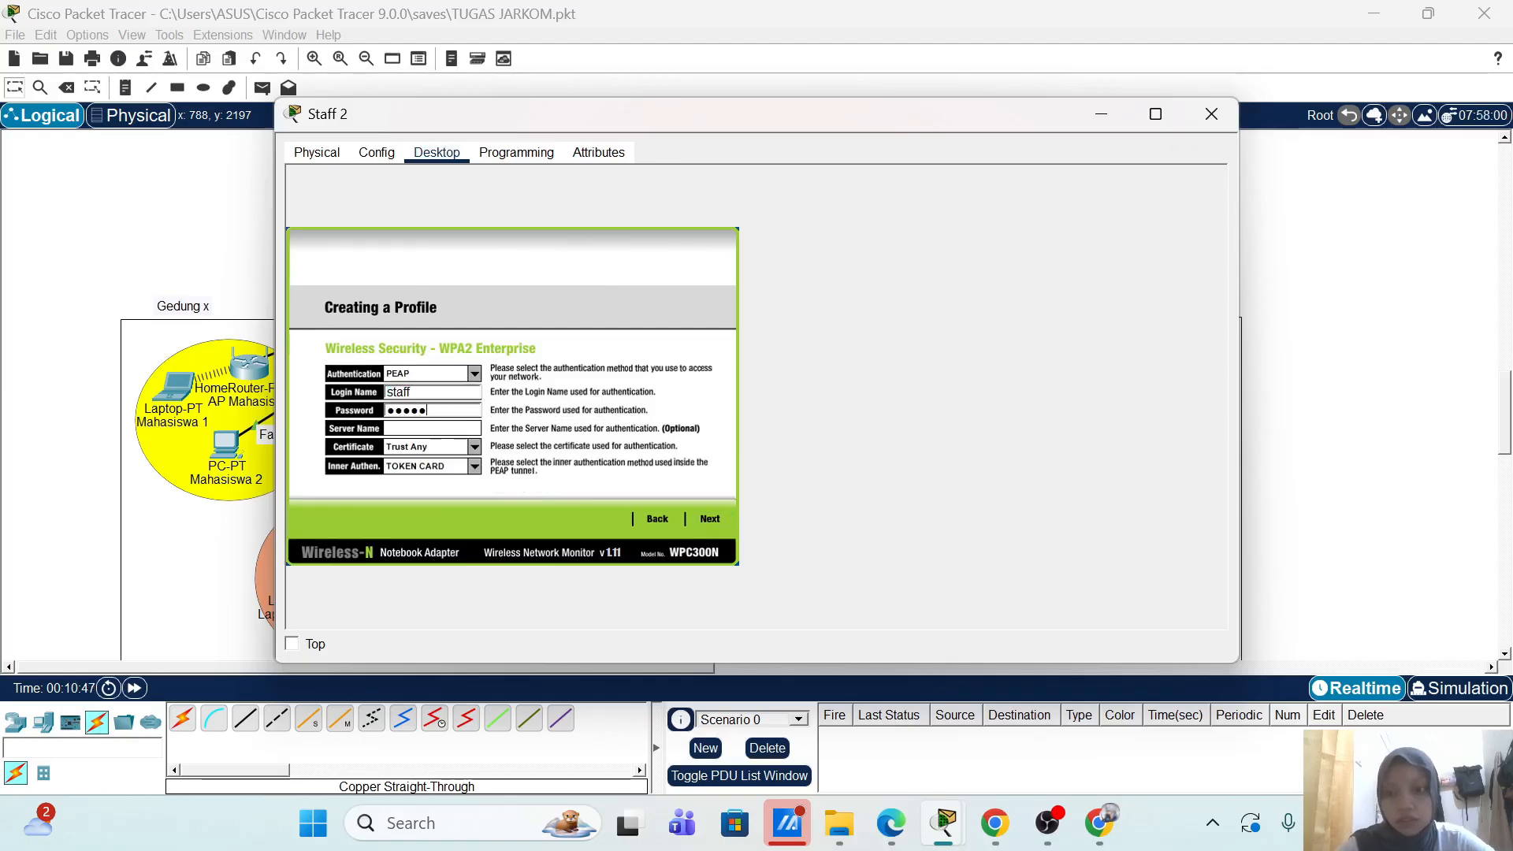
click(711, 518)
click(703, 526)
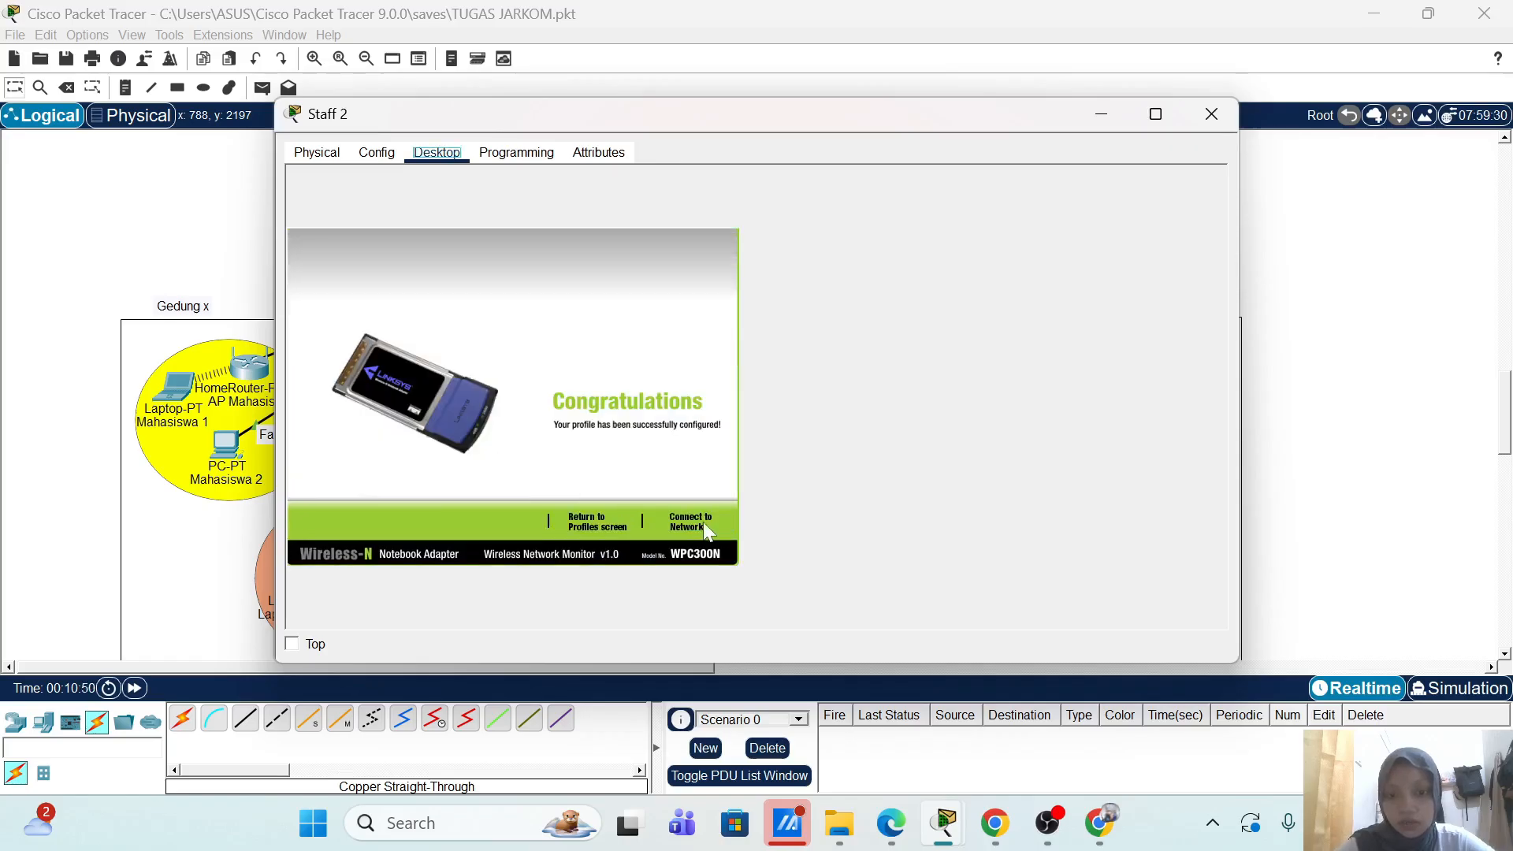
drag(753, 119, 1147, 101)
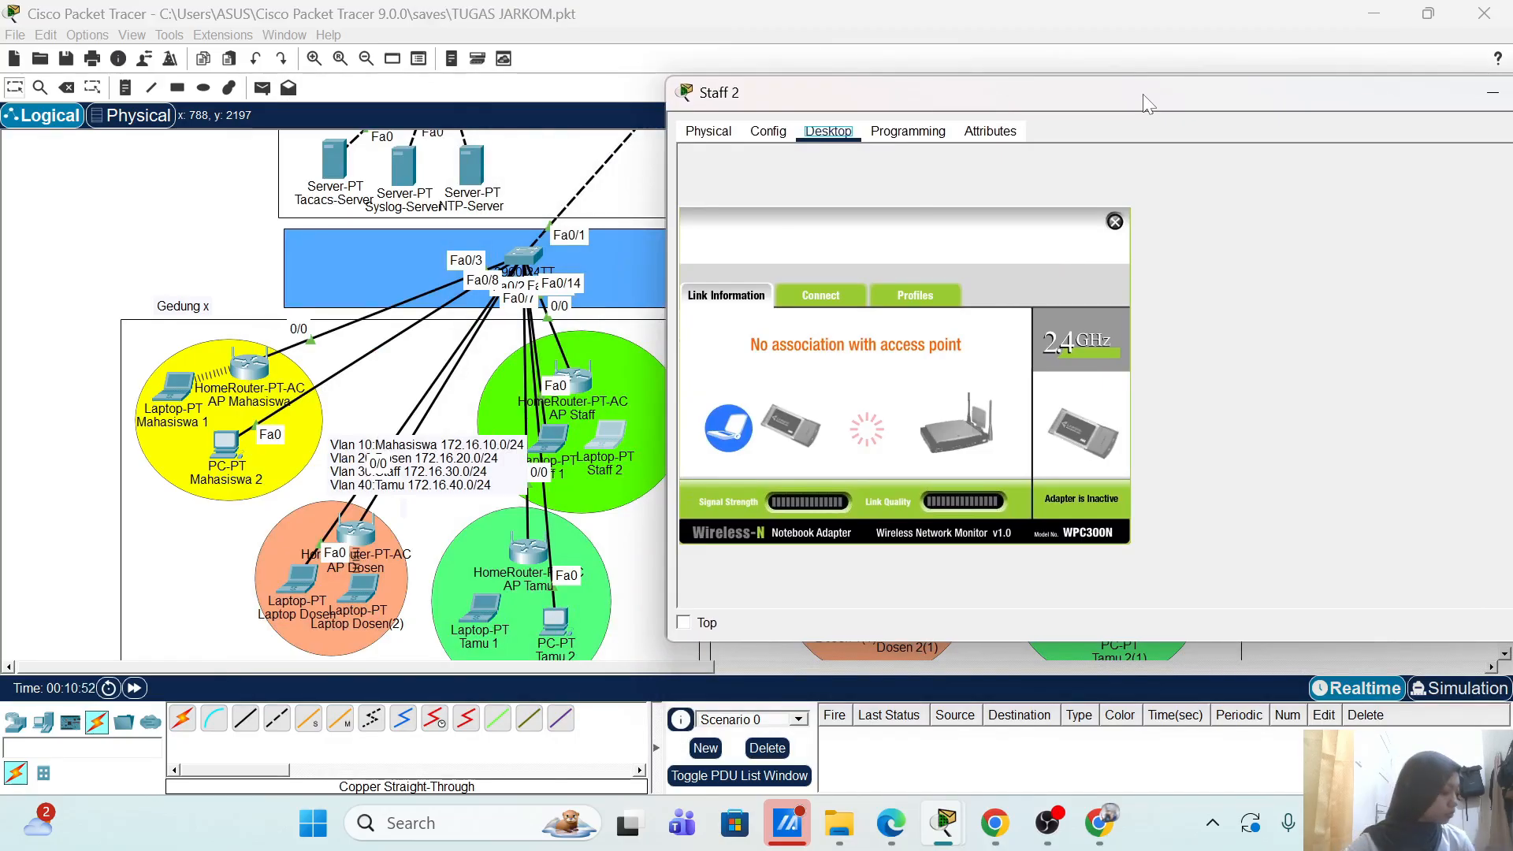
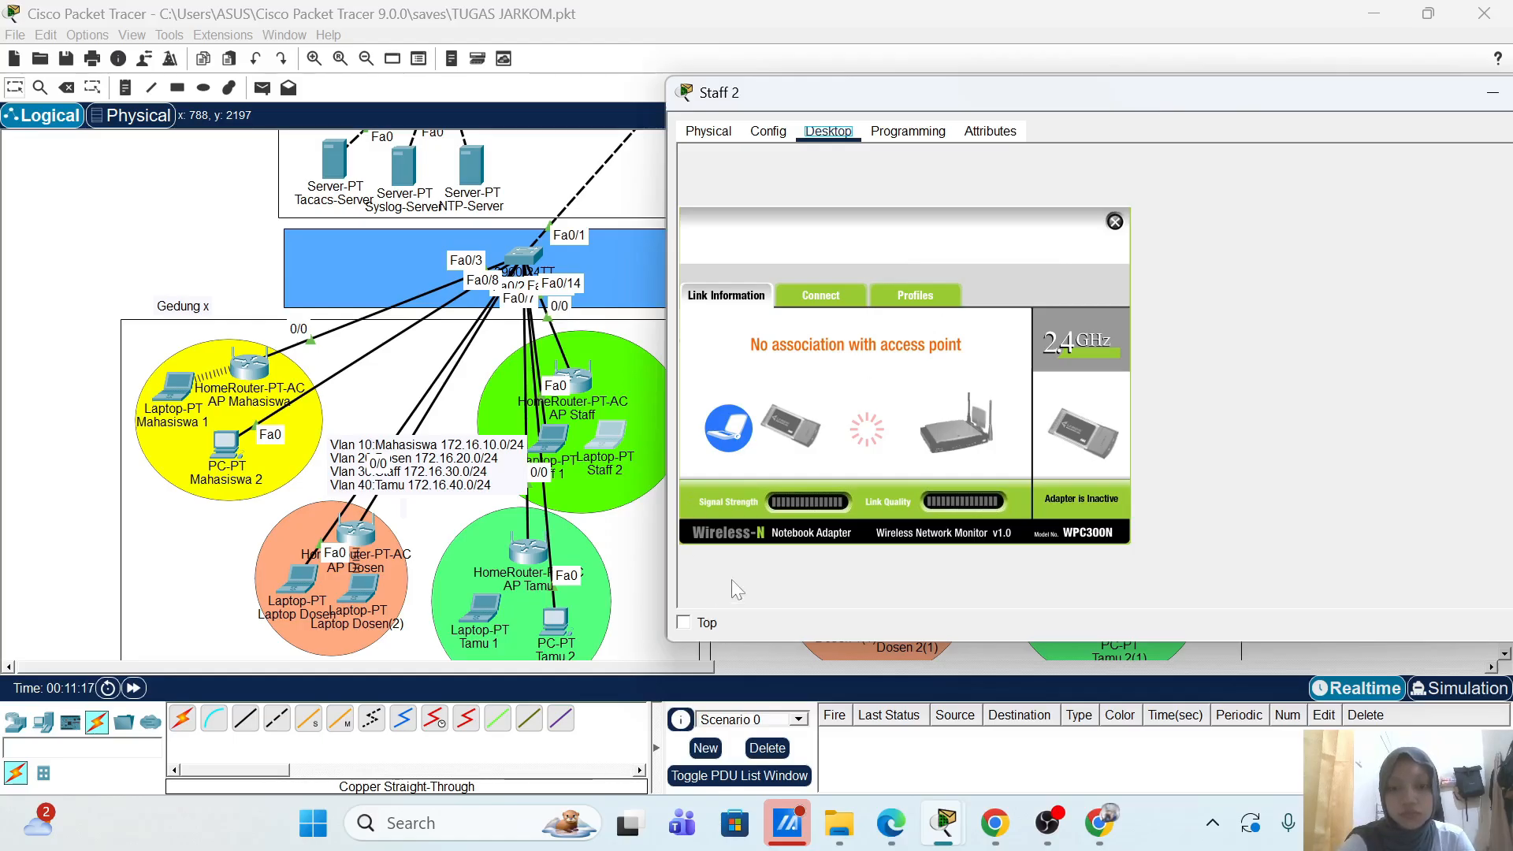
Step: Confirm Staff 2 joins over Wireless0 with DHCP address 172.16.30.100, then close its window
drag(1143, 94, 1185, 94)
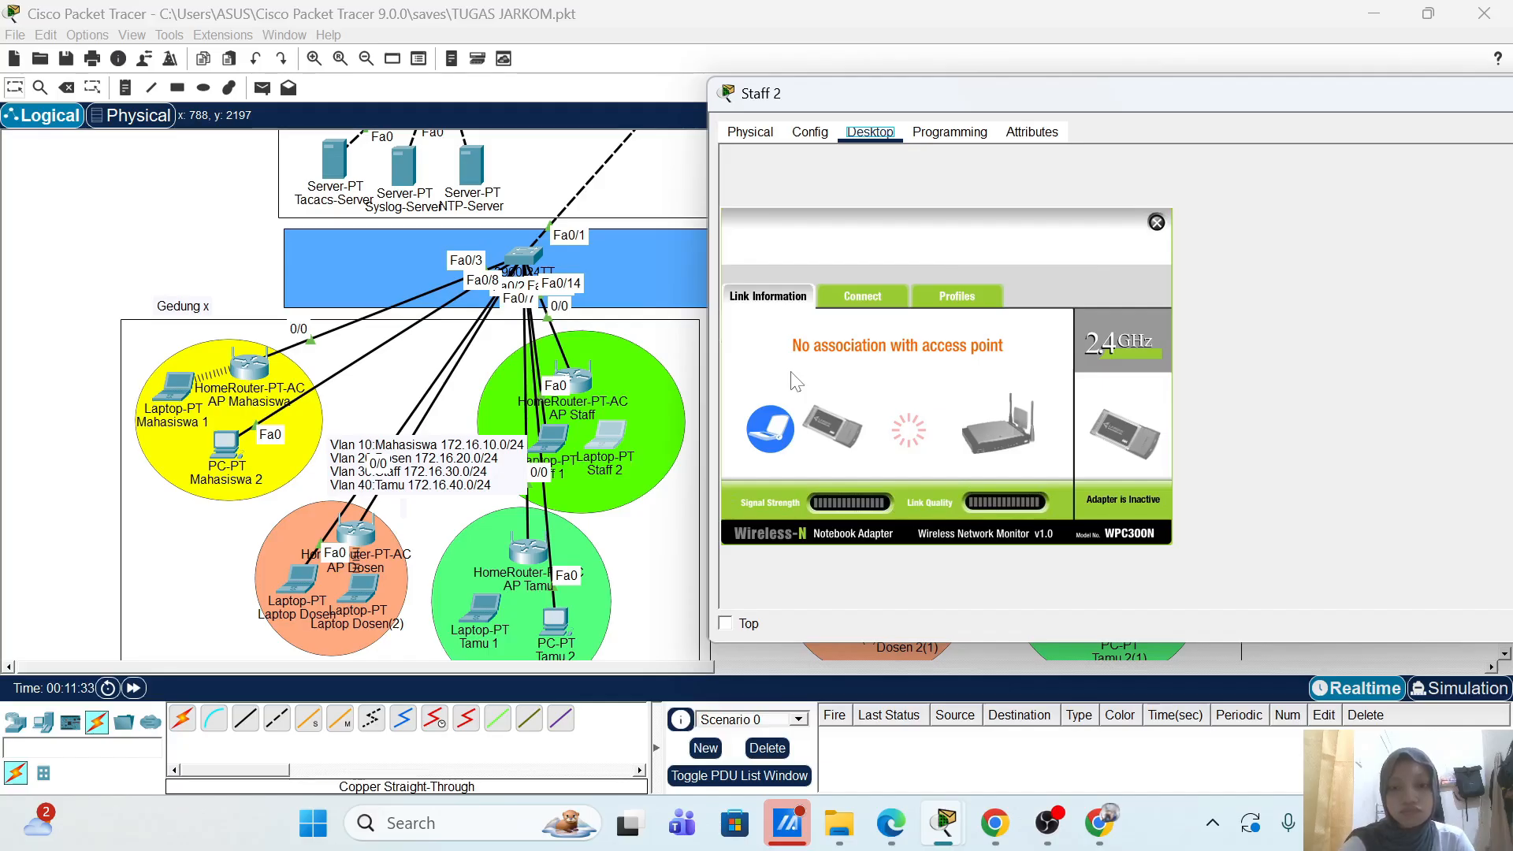
click(726, 623)
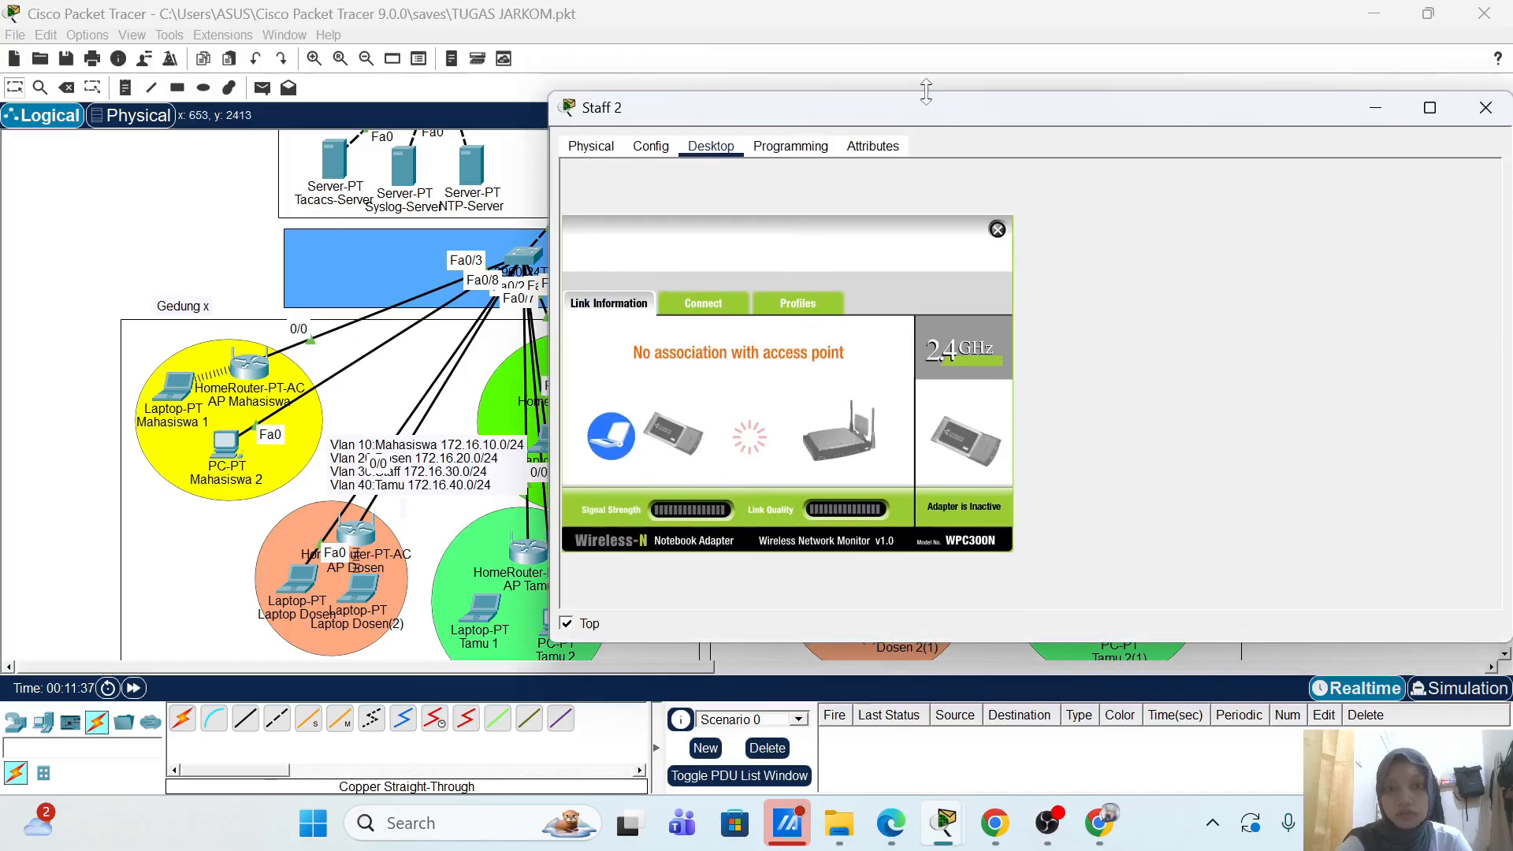
drag(892, 111, 1072, 135)
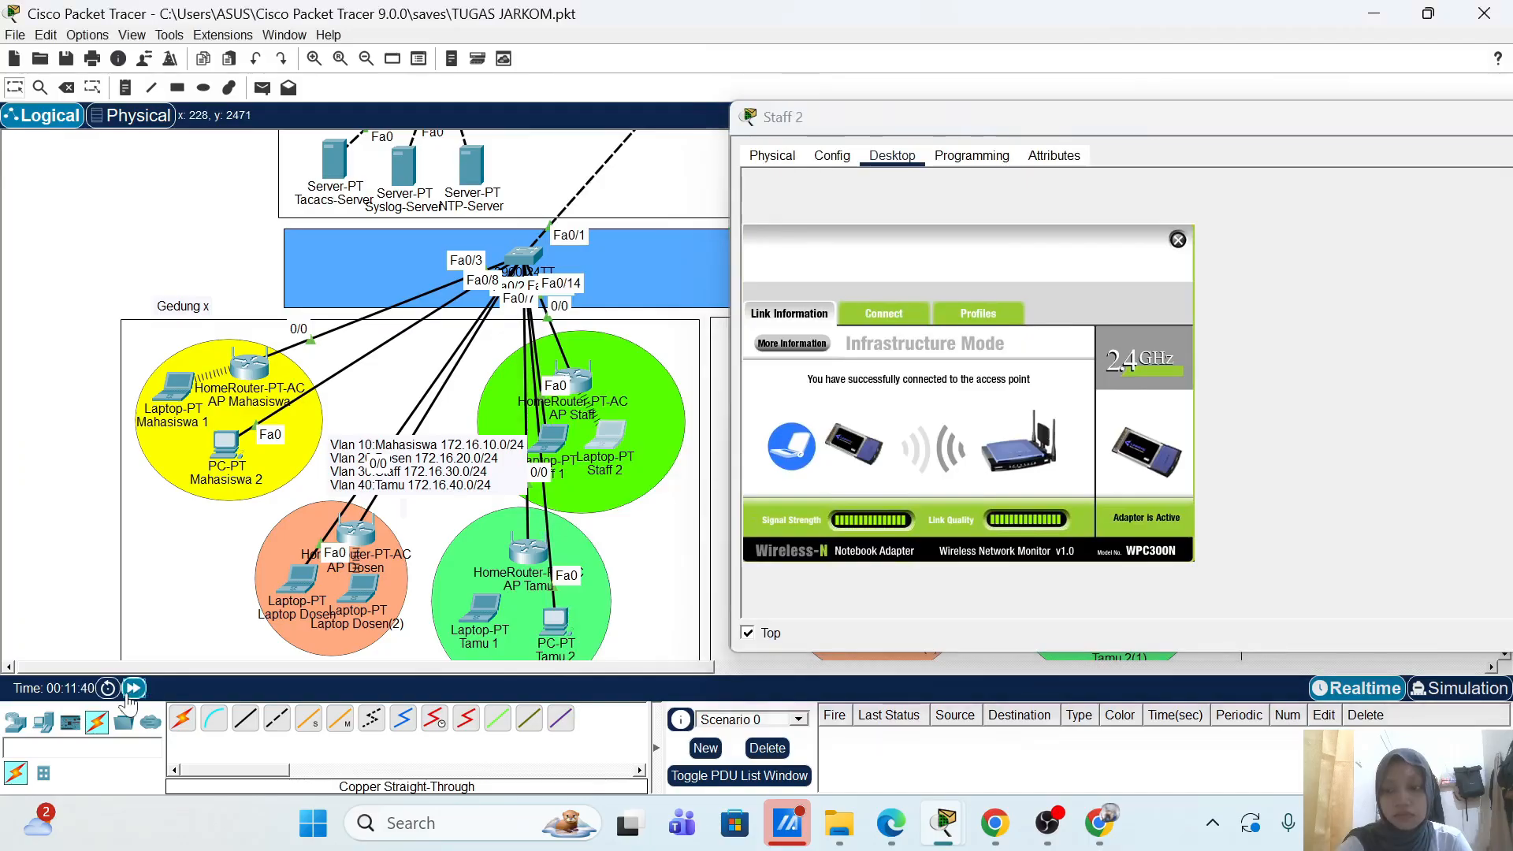
click(134, 690)
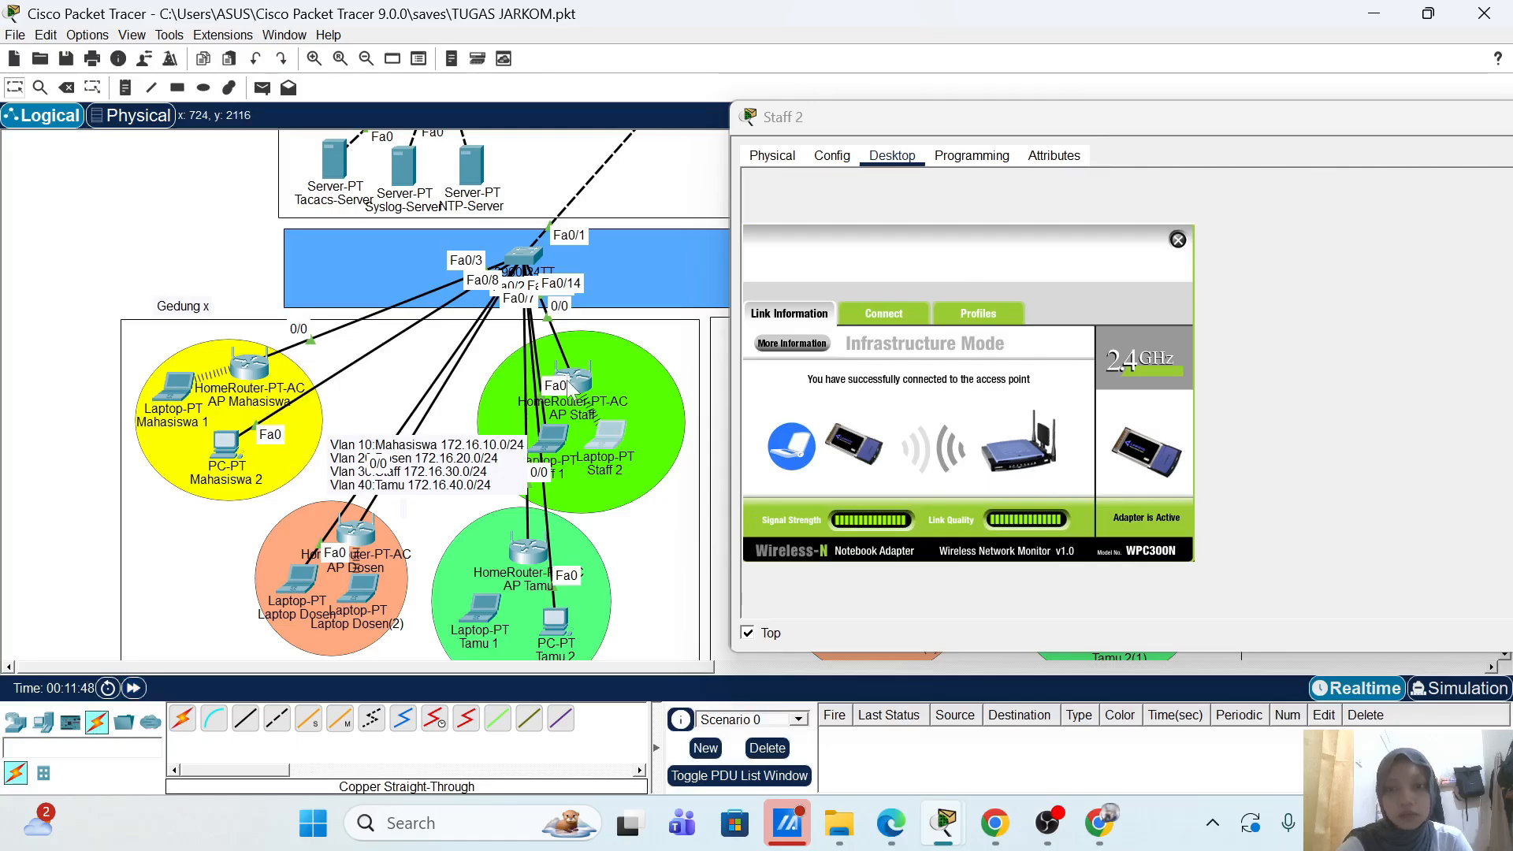
click(1177, 240)
click(830, 220)
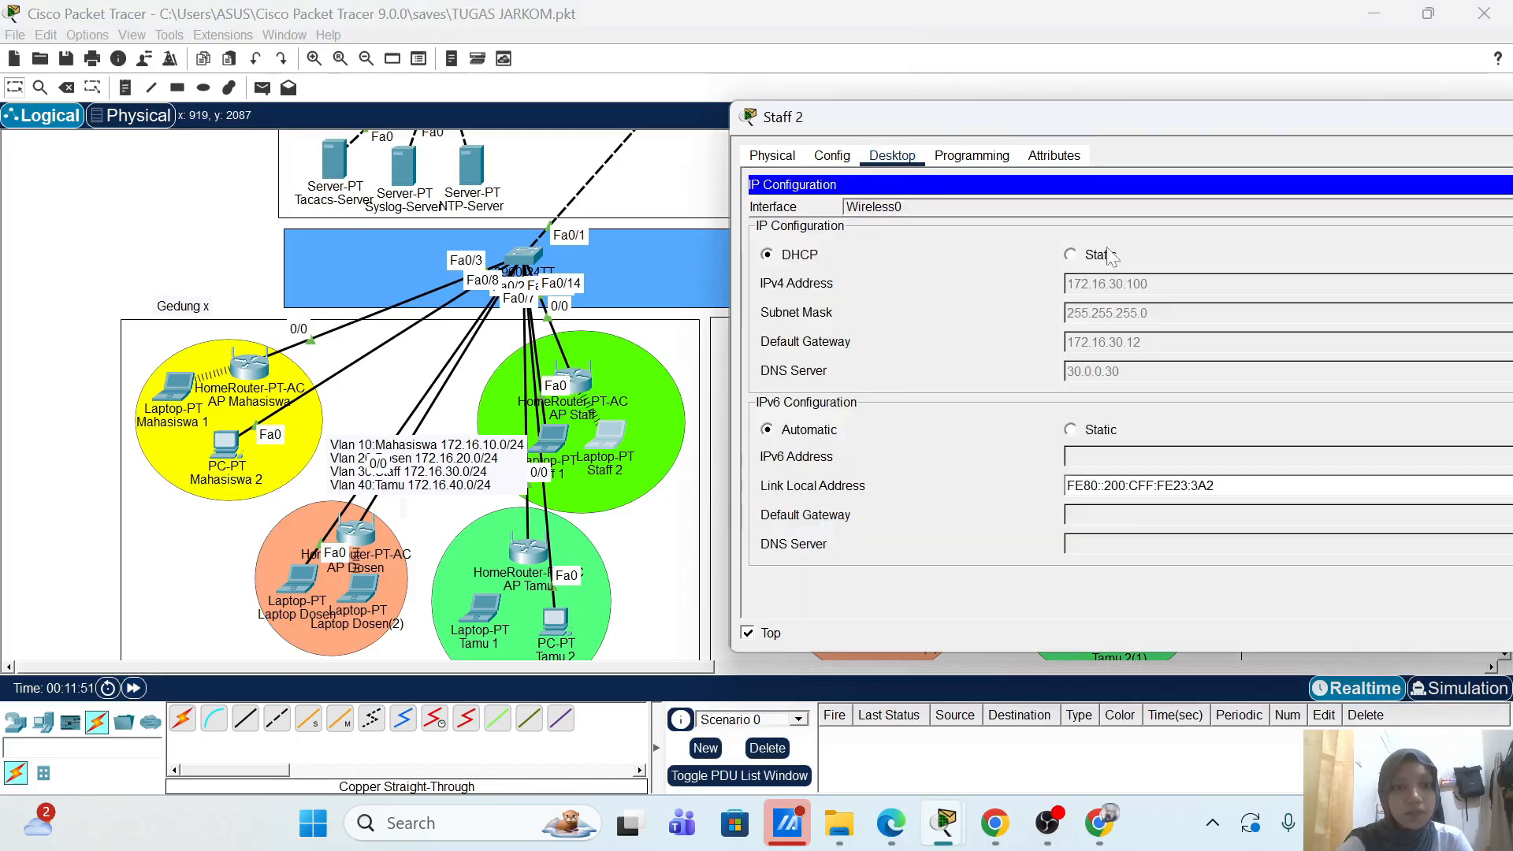
drag(1115, 111, 971, 122)
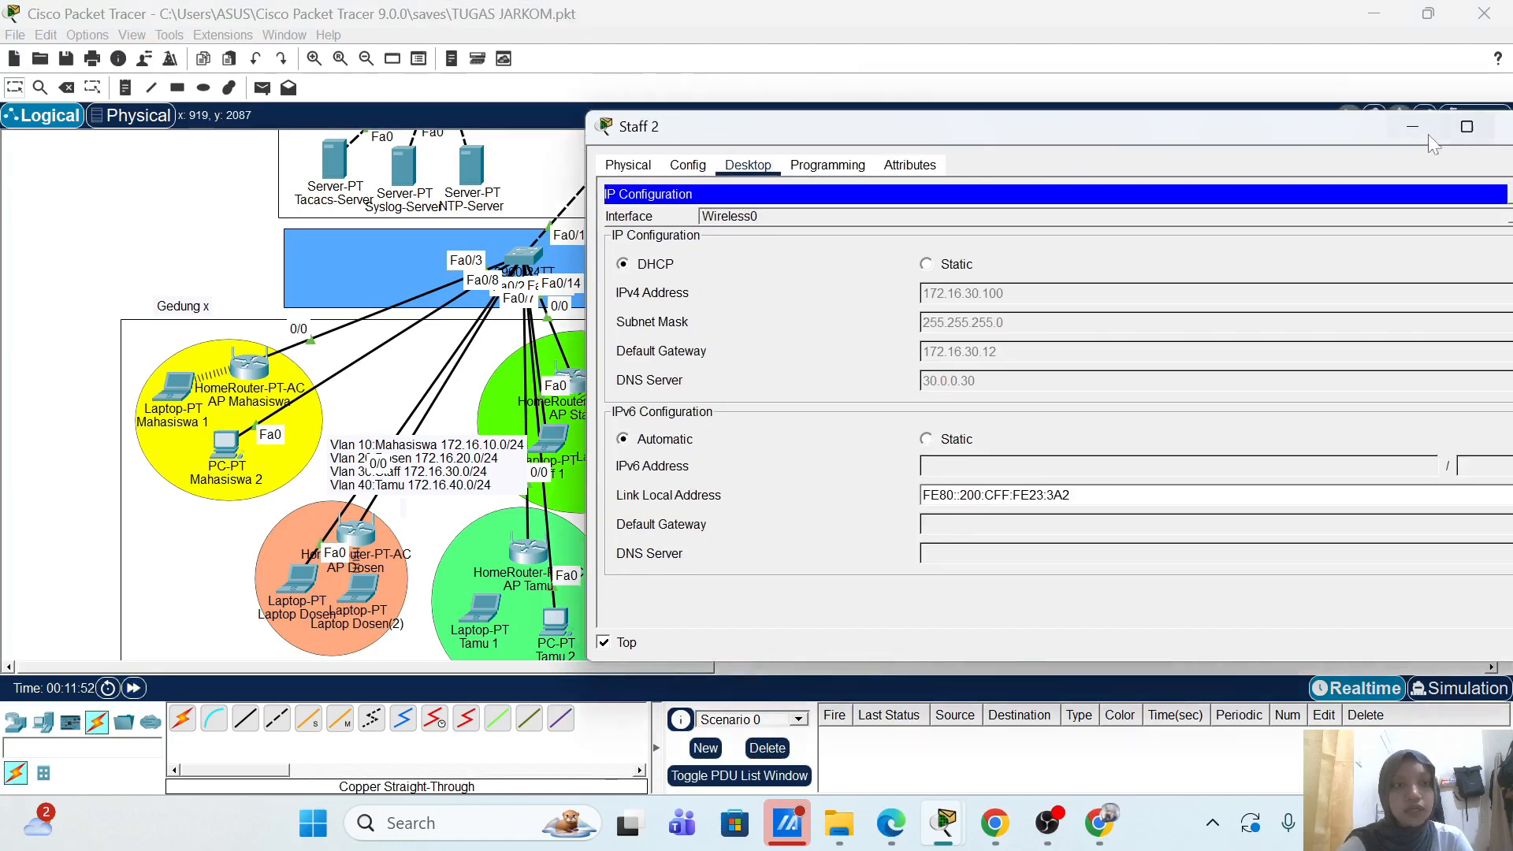
drag(1345, 125, 1290, 145)
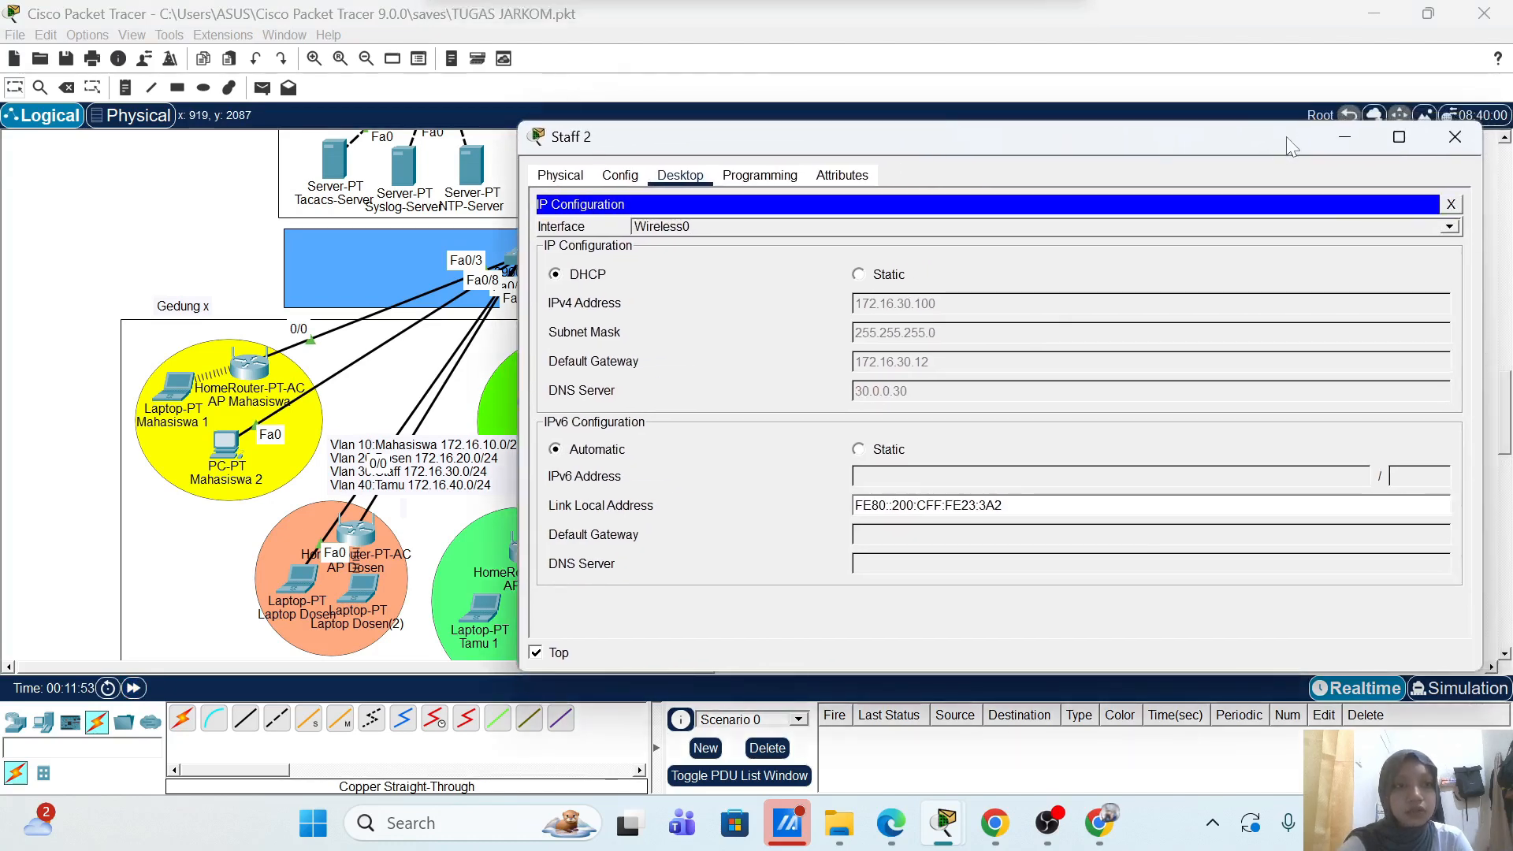
click(1455, 137)
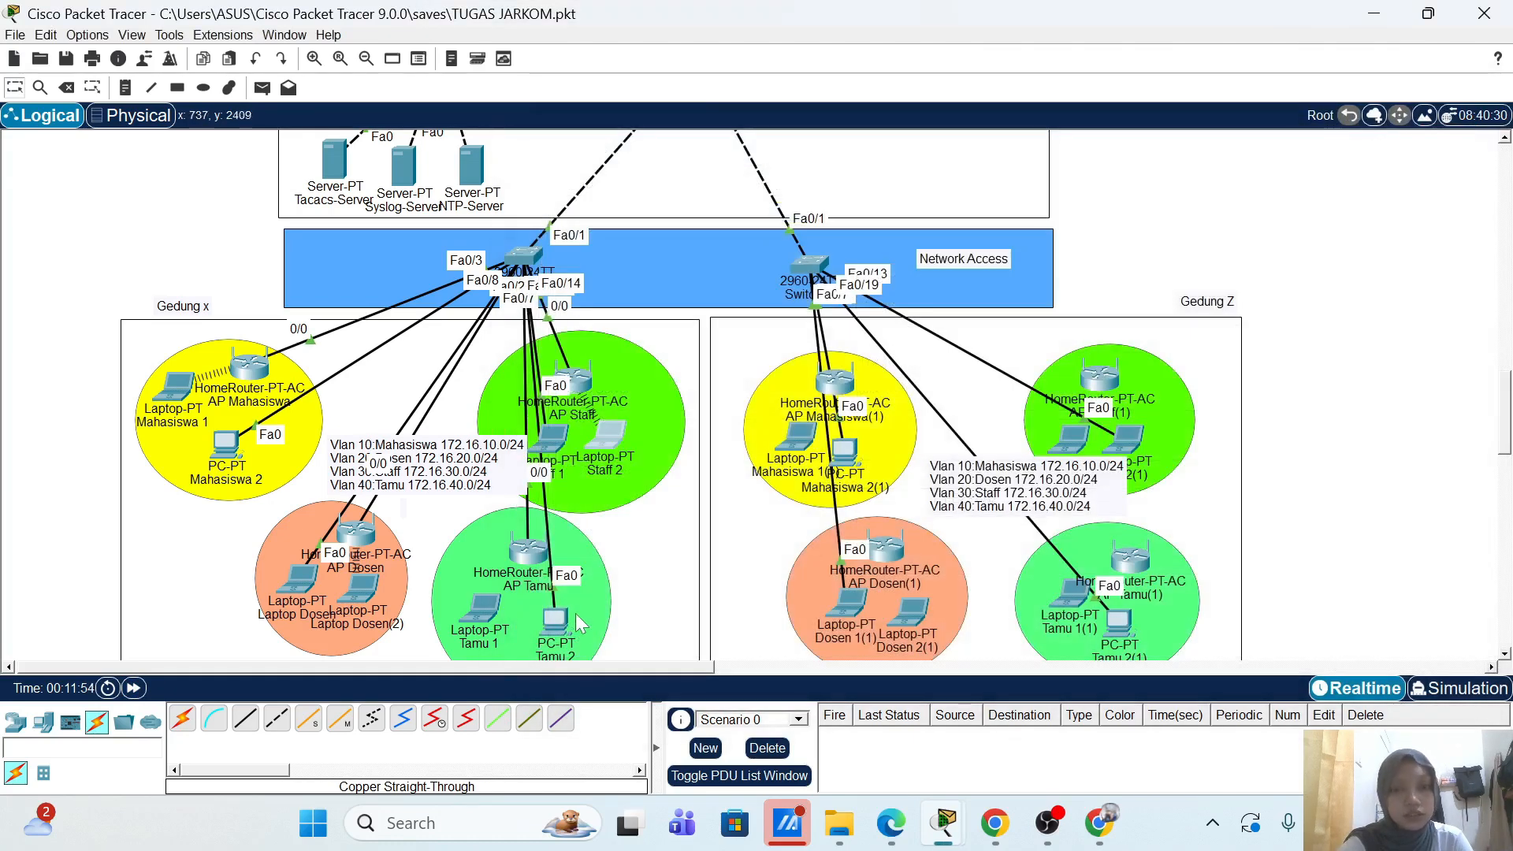
Step: Check AP Tamu's Internet interface settings, then close its window
click(526, 554)
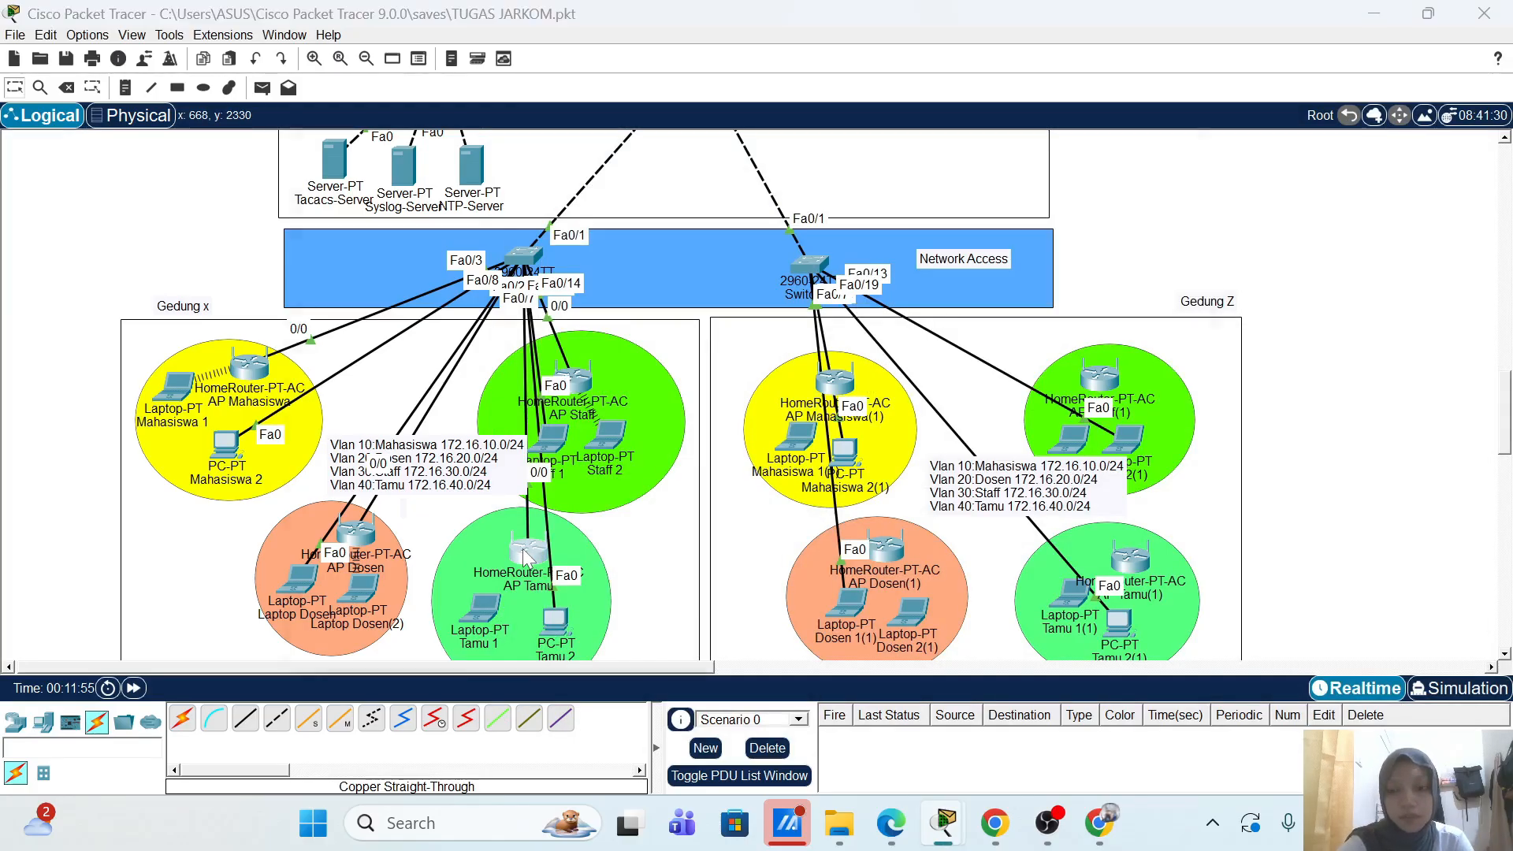
click(436, 272)
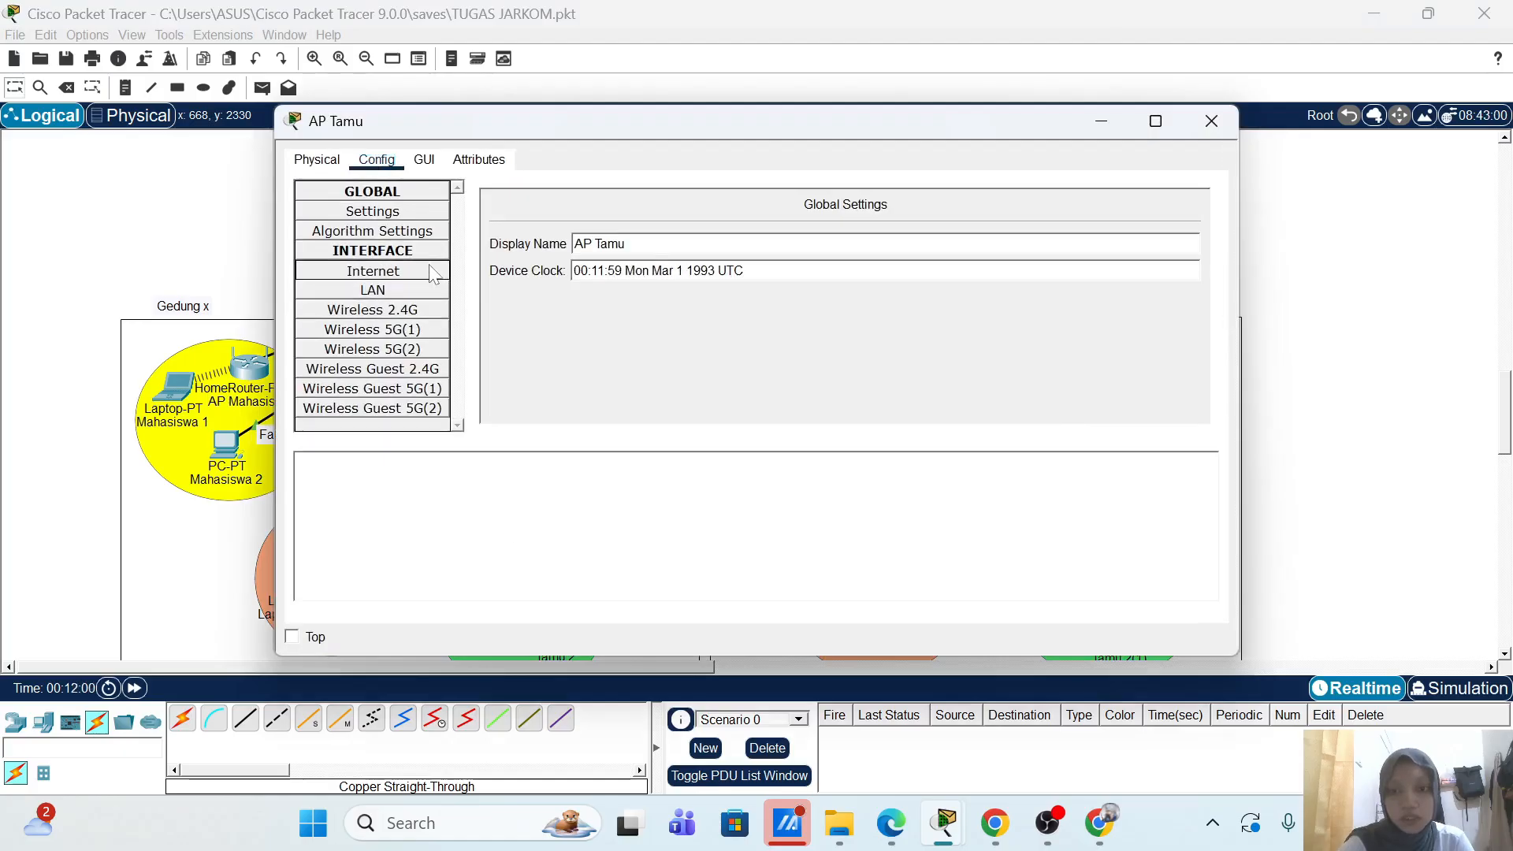
click(1211, 121)
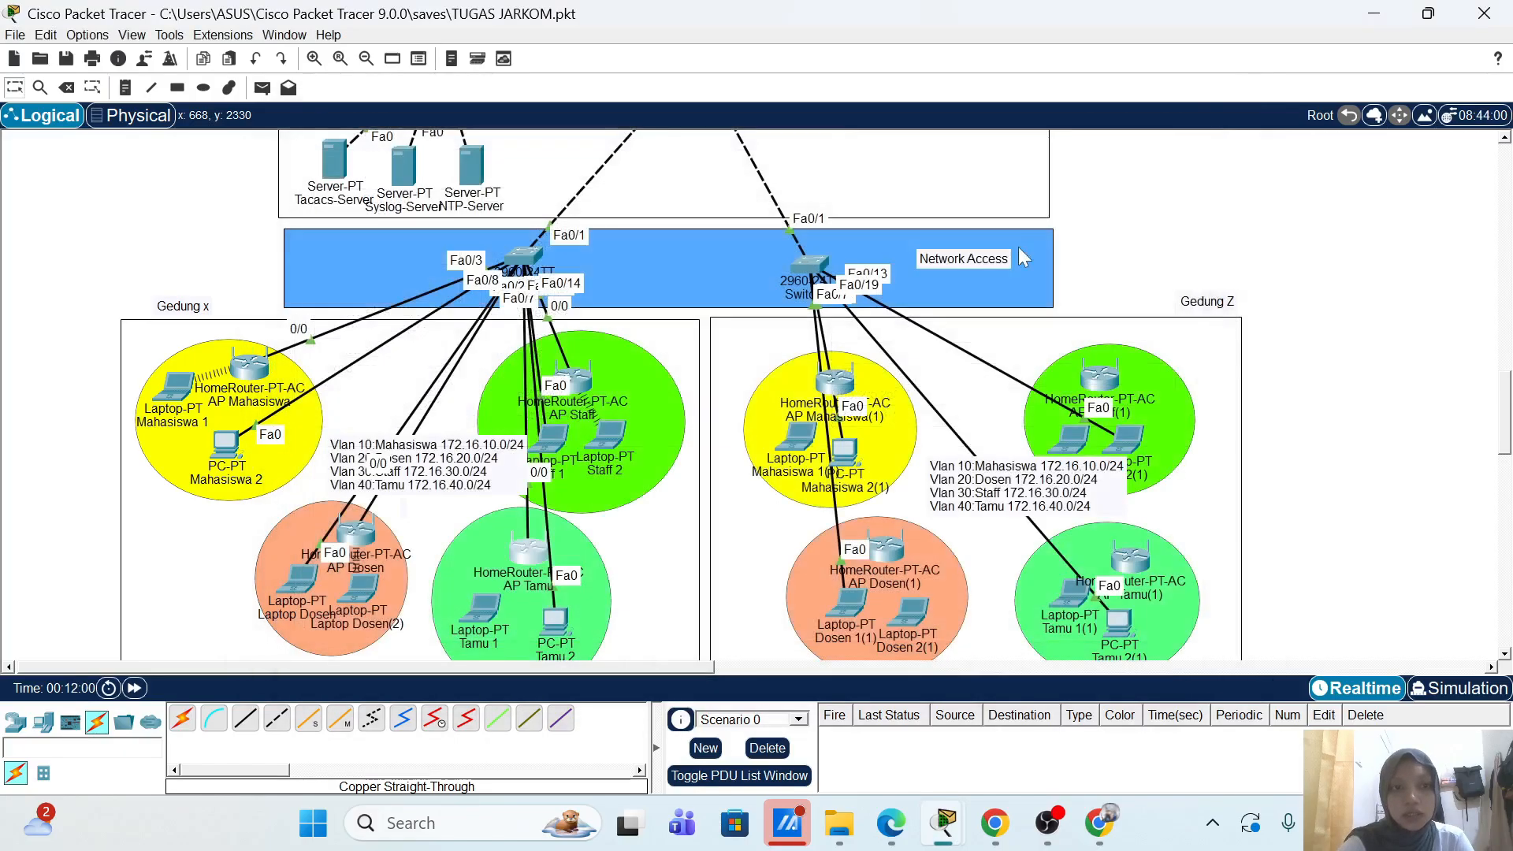
scroll(398, 335, up, 5)
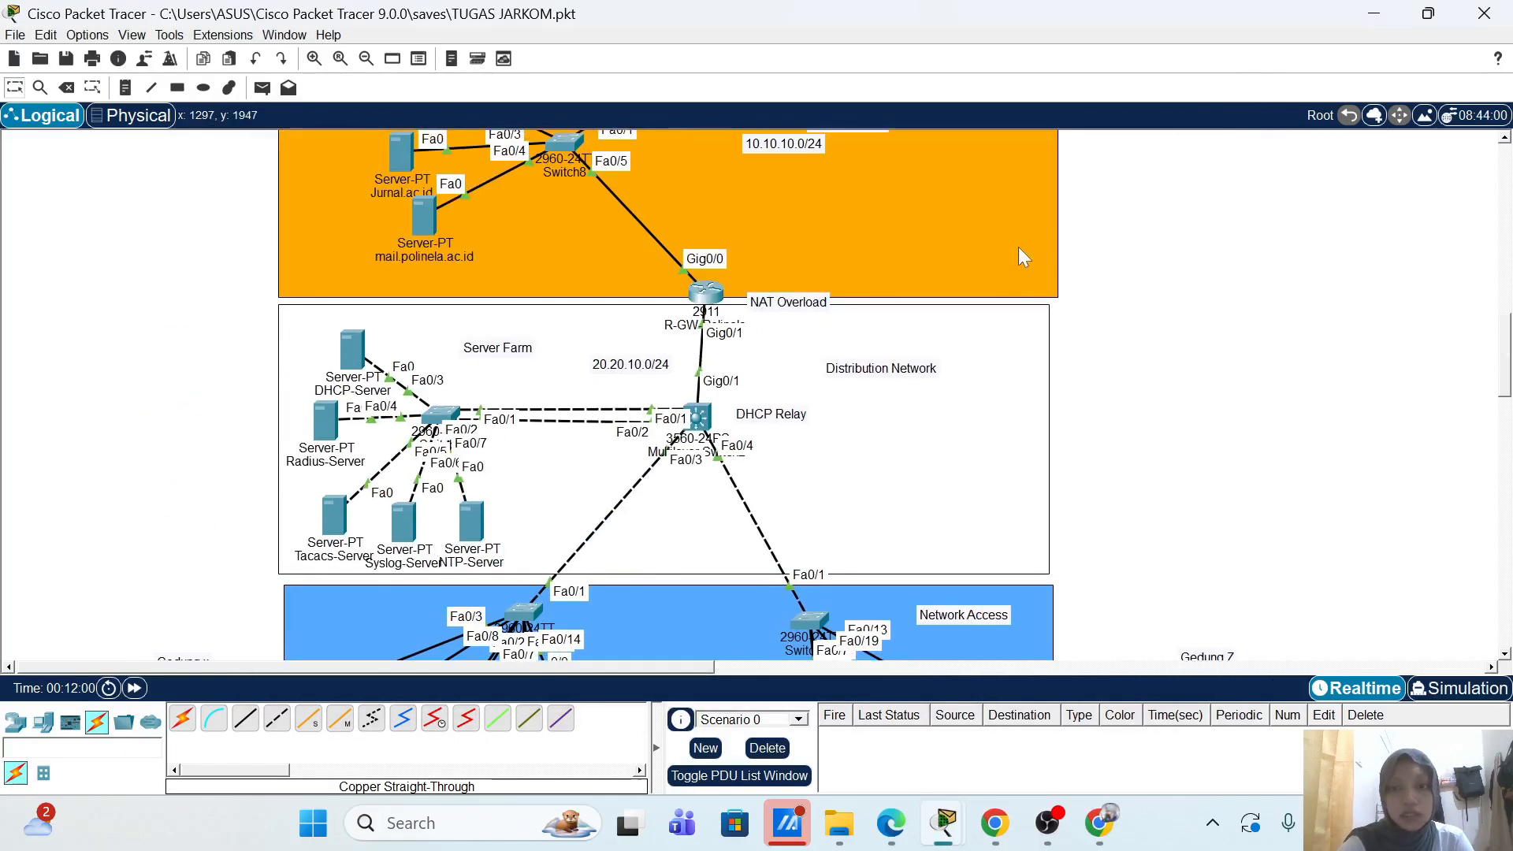
Step: On Radius-Server's AAA service, add RADIUS client AP-Tamu at 172.16.40.12 with its shared secret
click(325, 422)
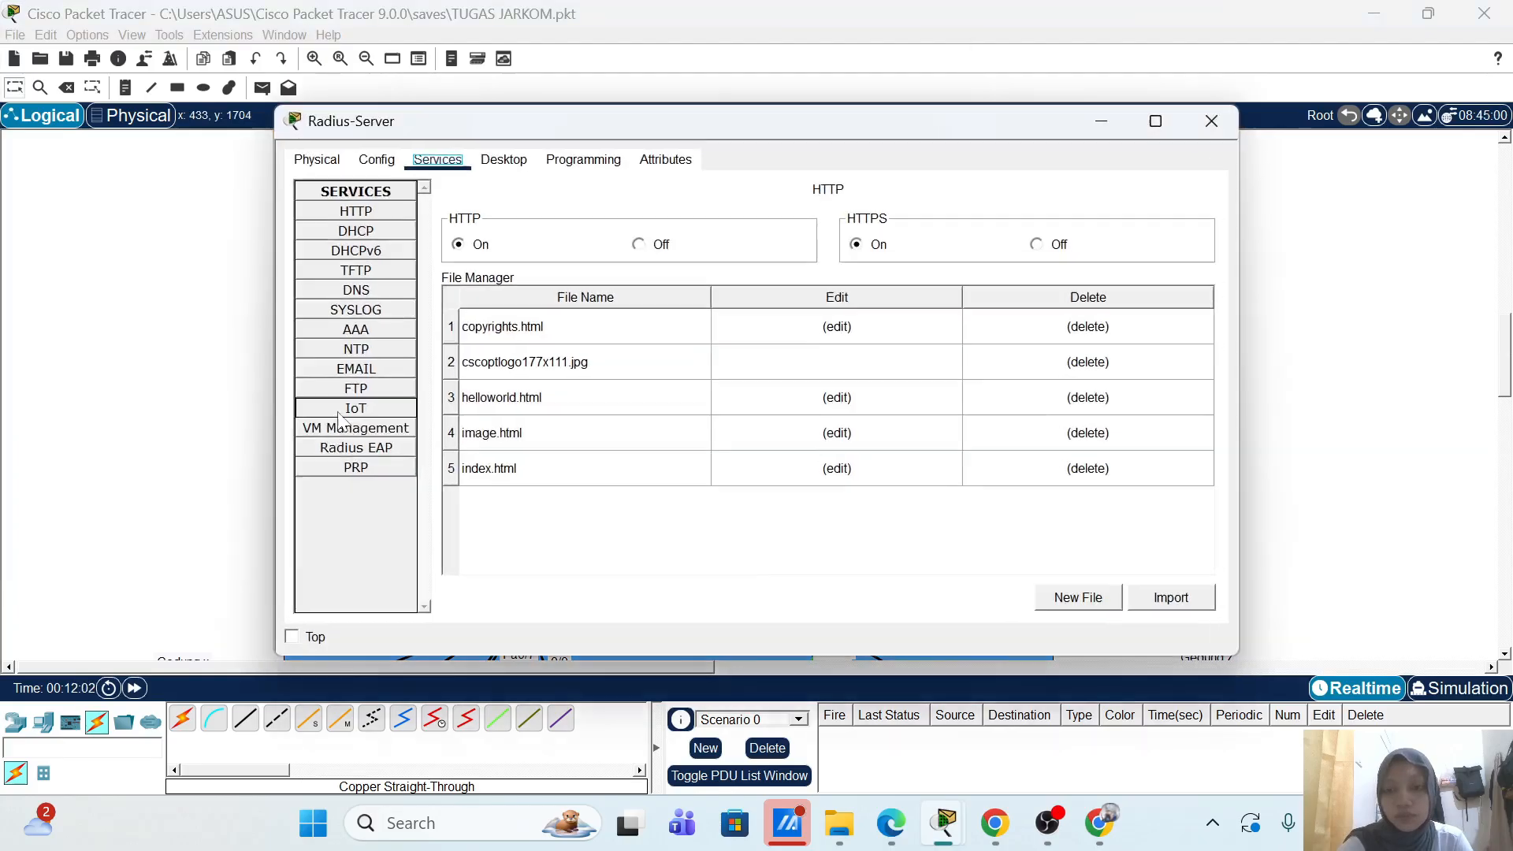
click(370, 332)
click(599, 297)
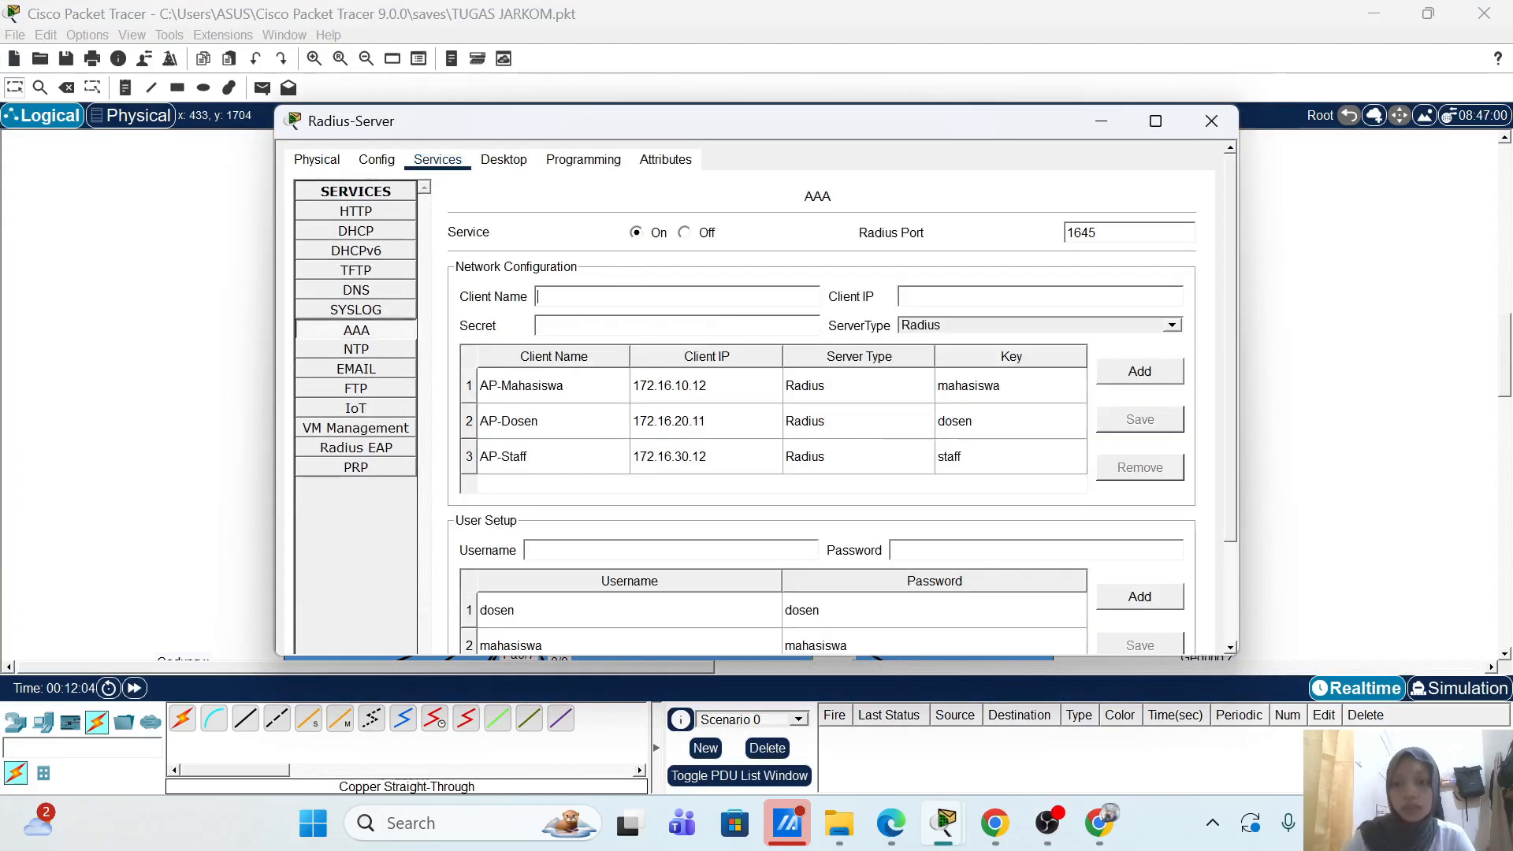
text(AP)
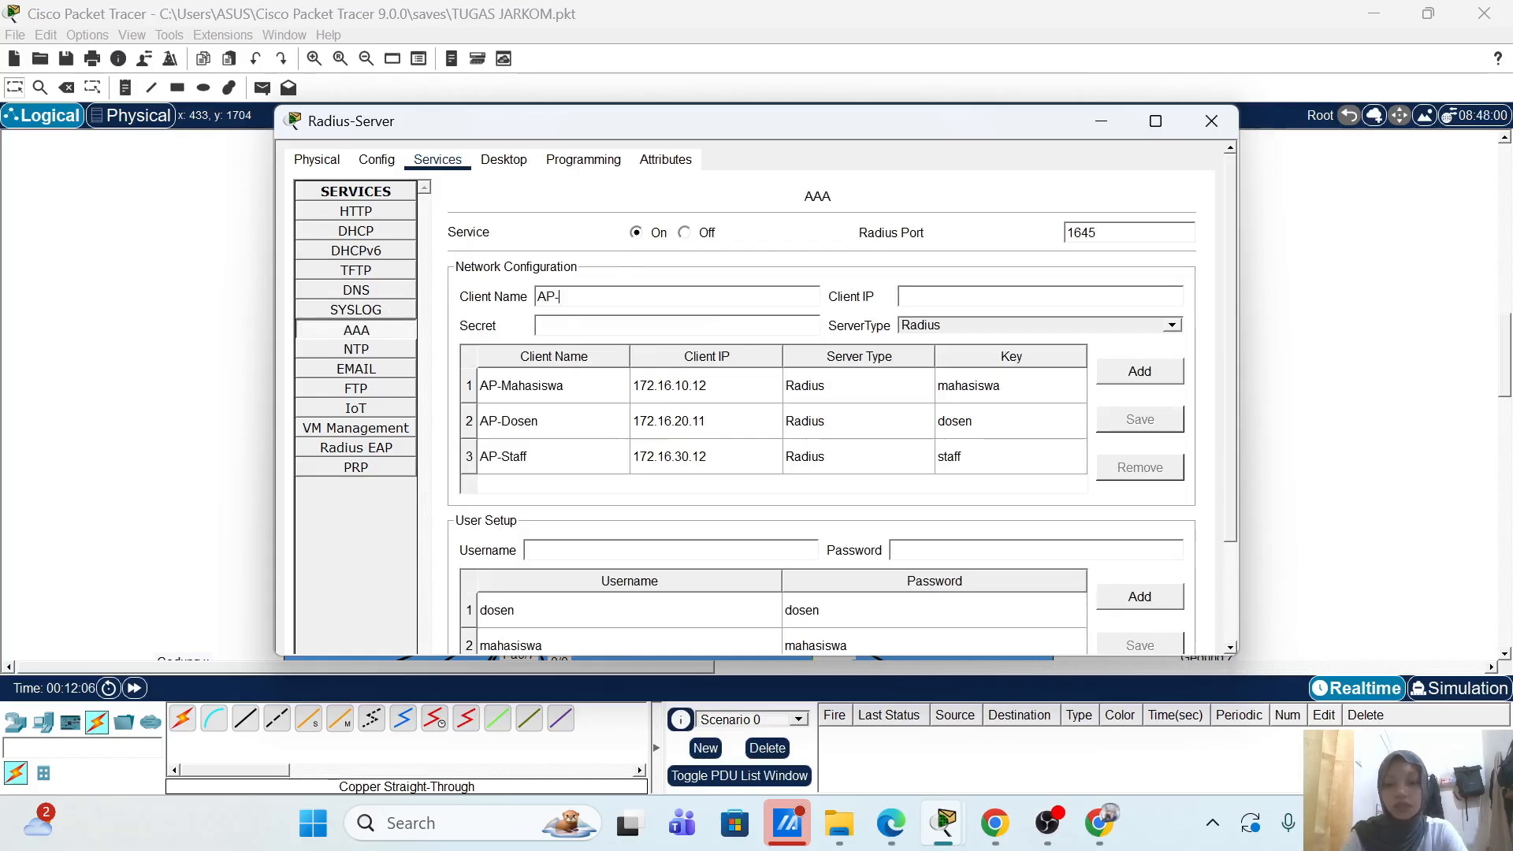
text(-Tamu)
key(Tab)
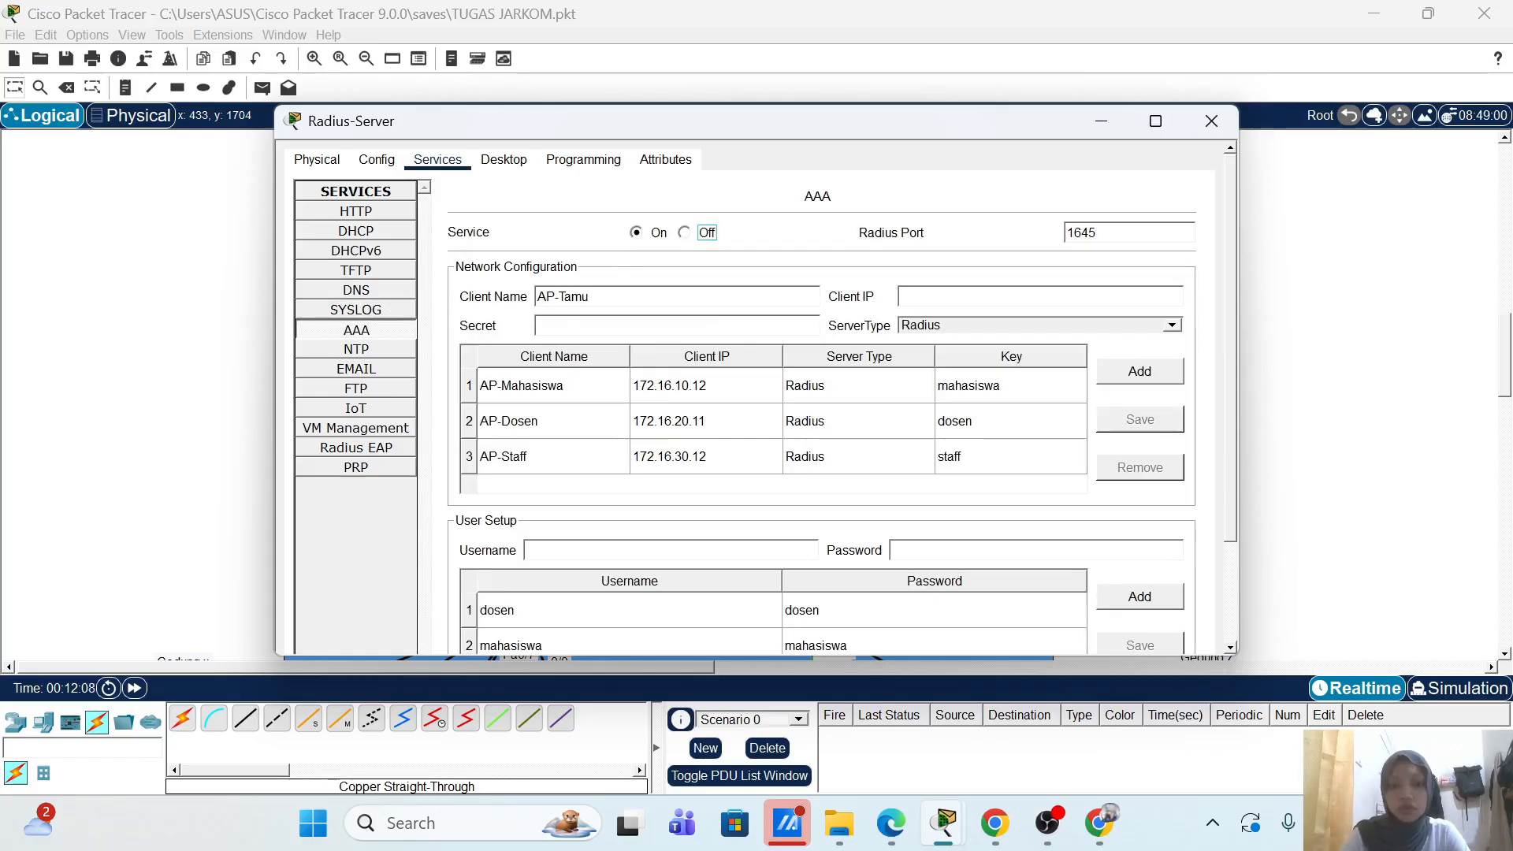
click(895, 299)
text(172.16)
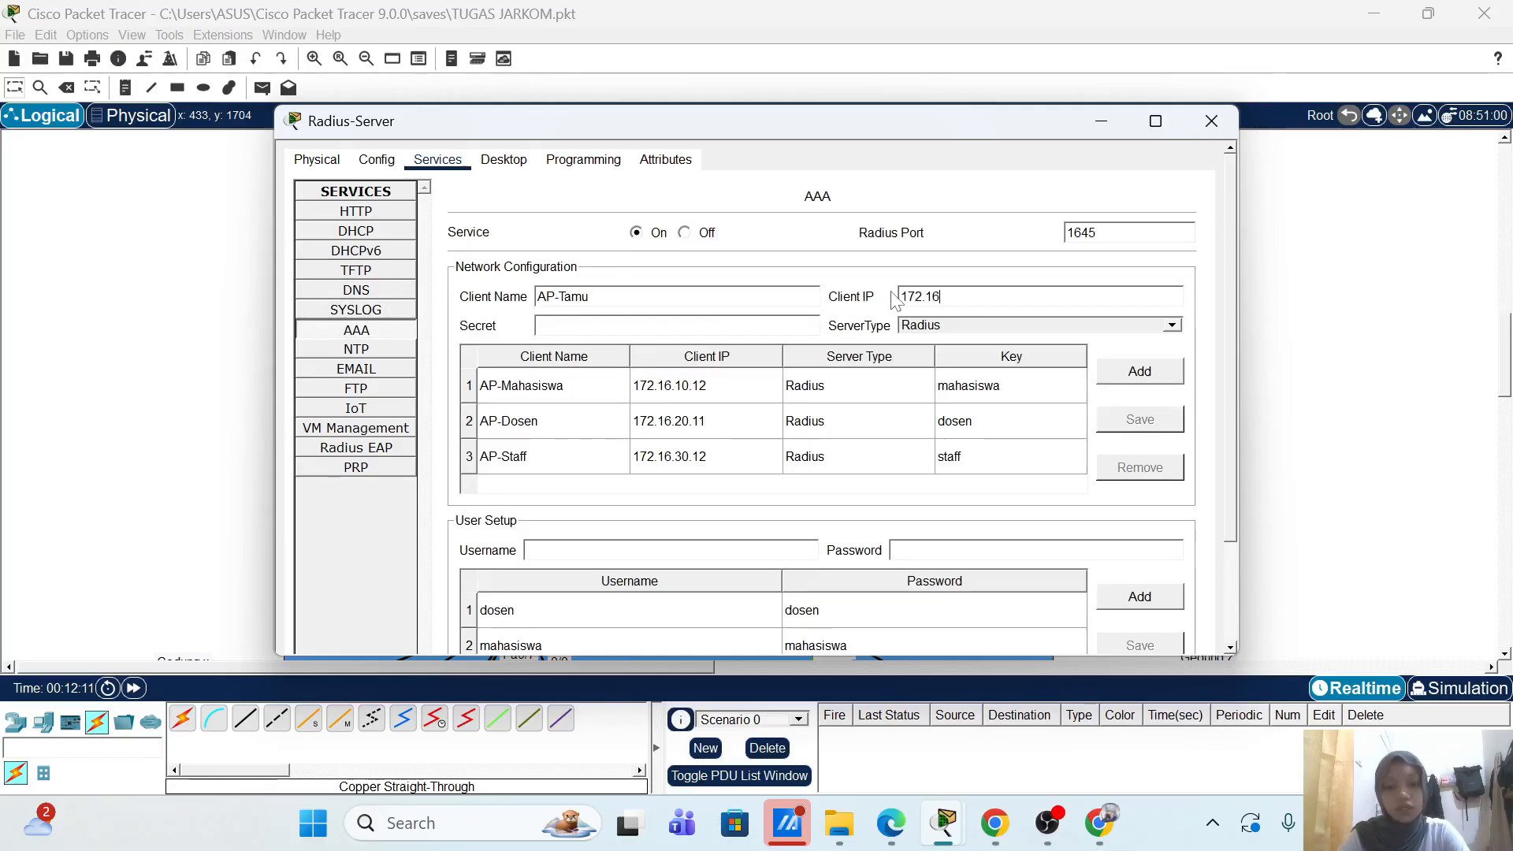
text(.40.12)
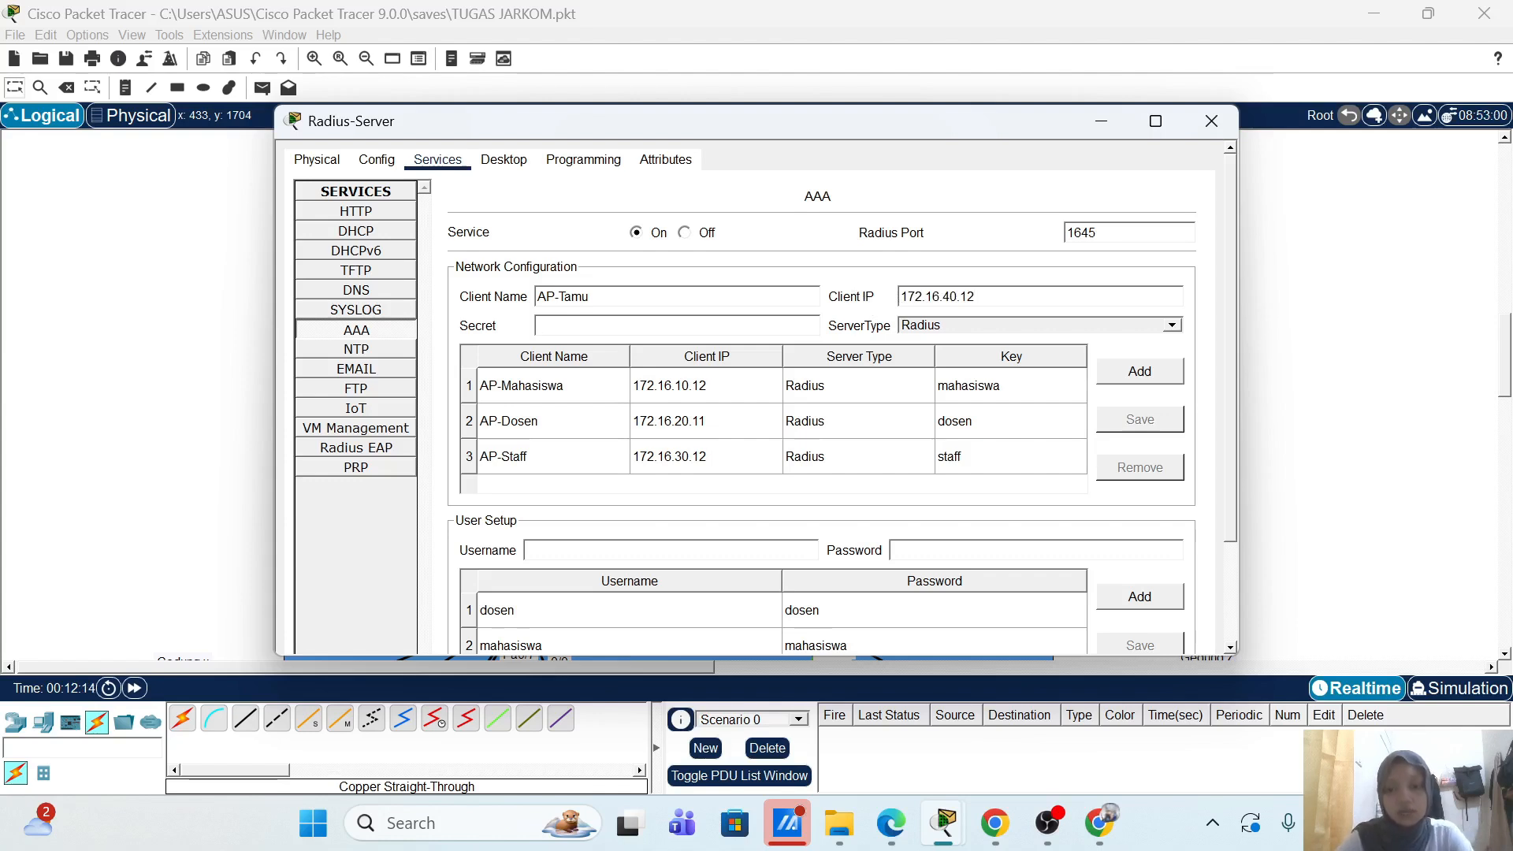
text(tamu)
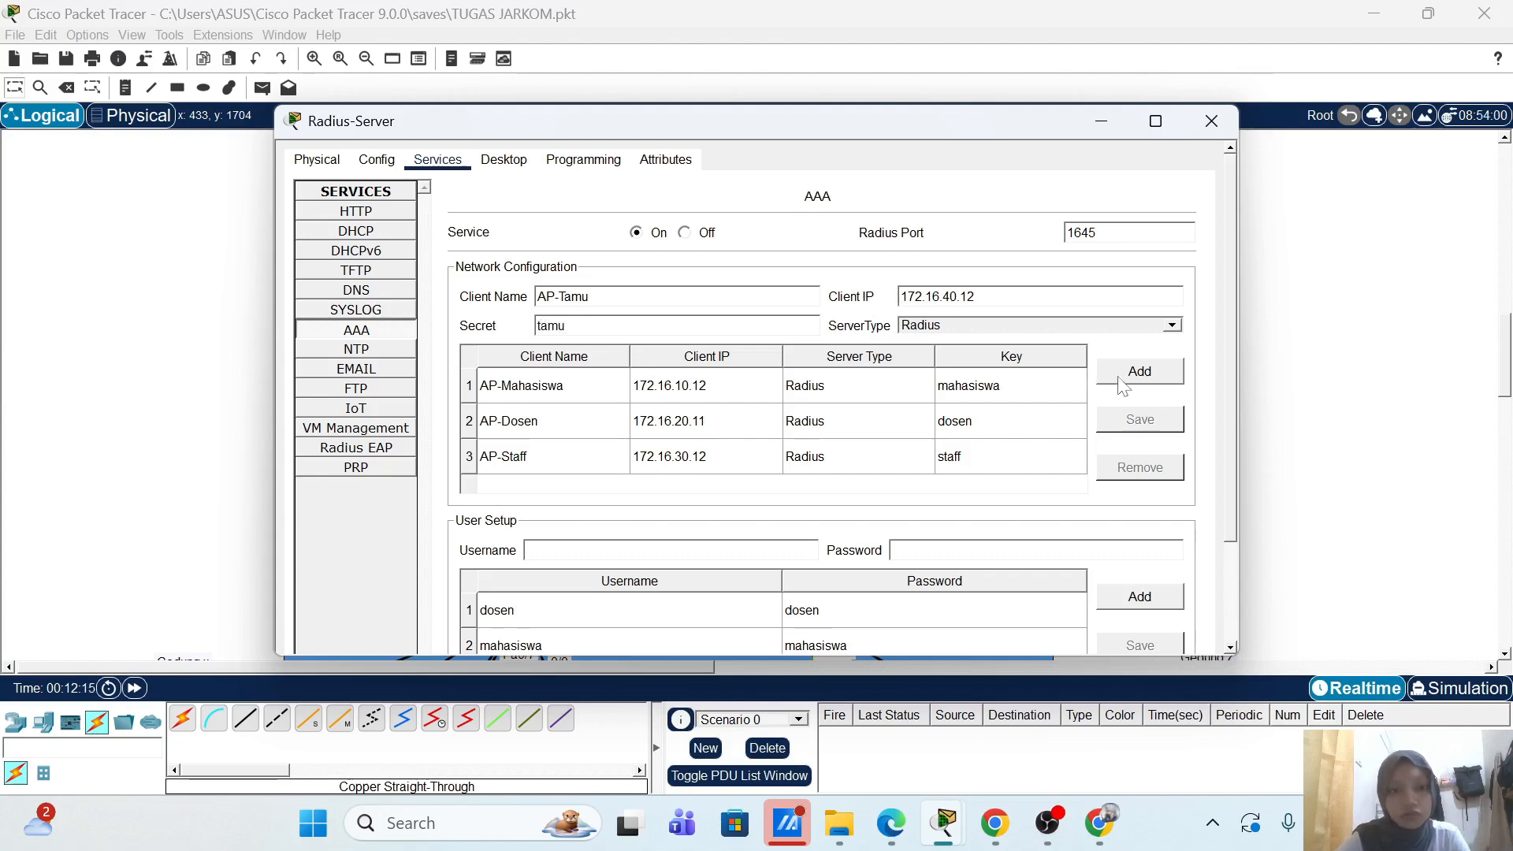
click(1150, 379)
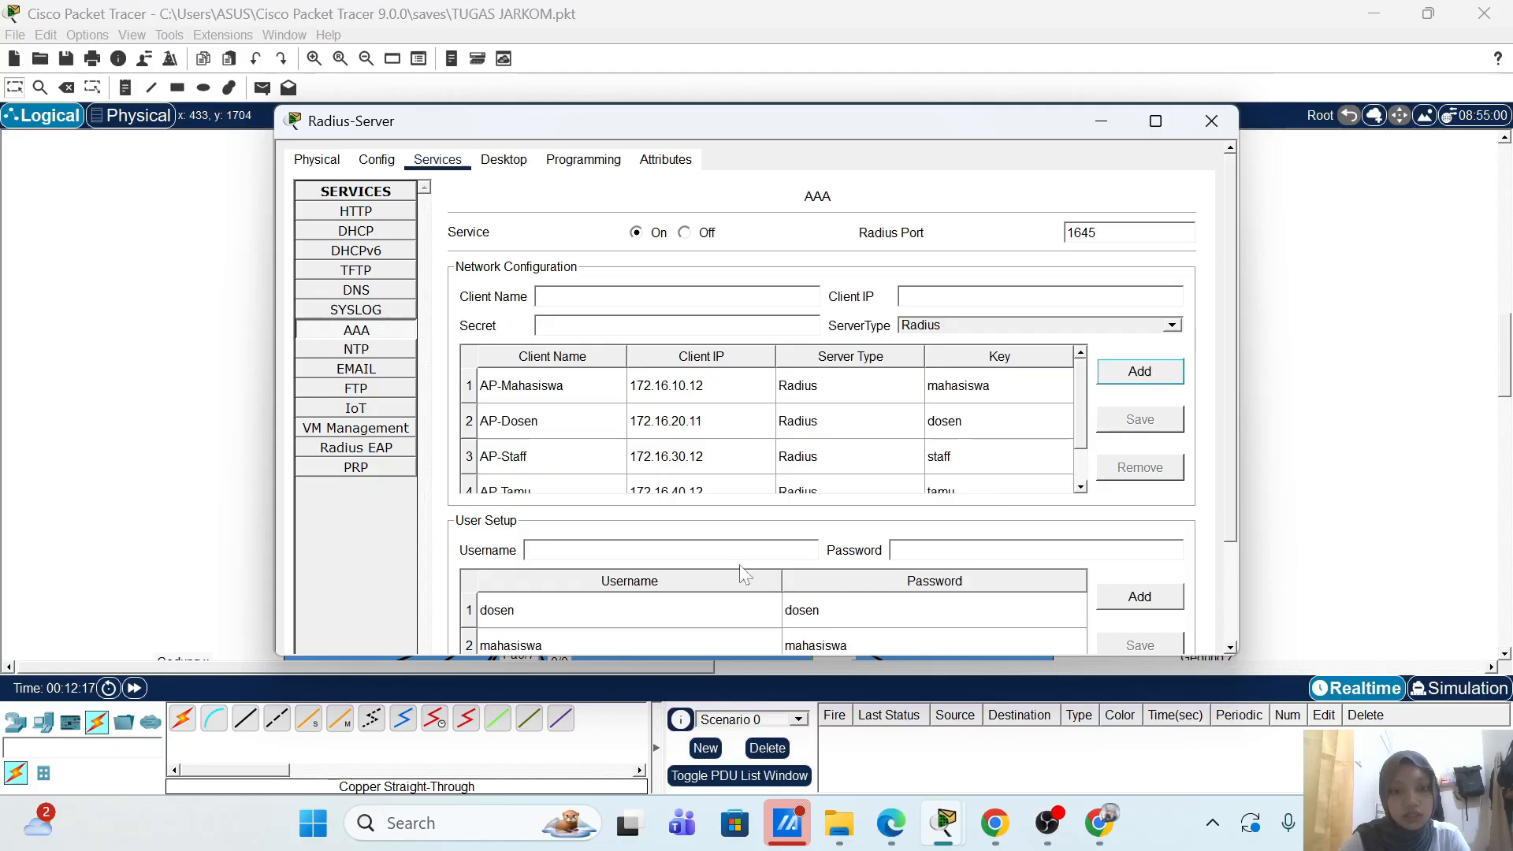
Step: Add the tamu user account with its password, then close Radius-Server
click(646, 550)
text(tamu)
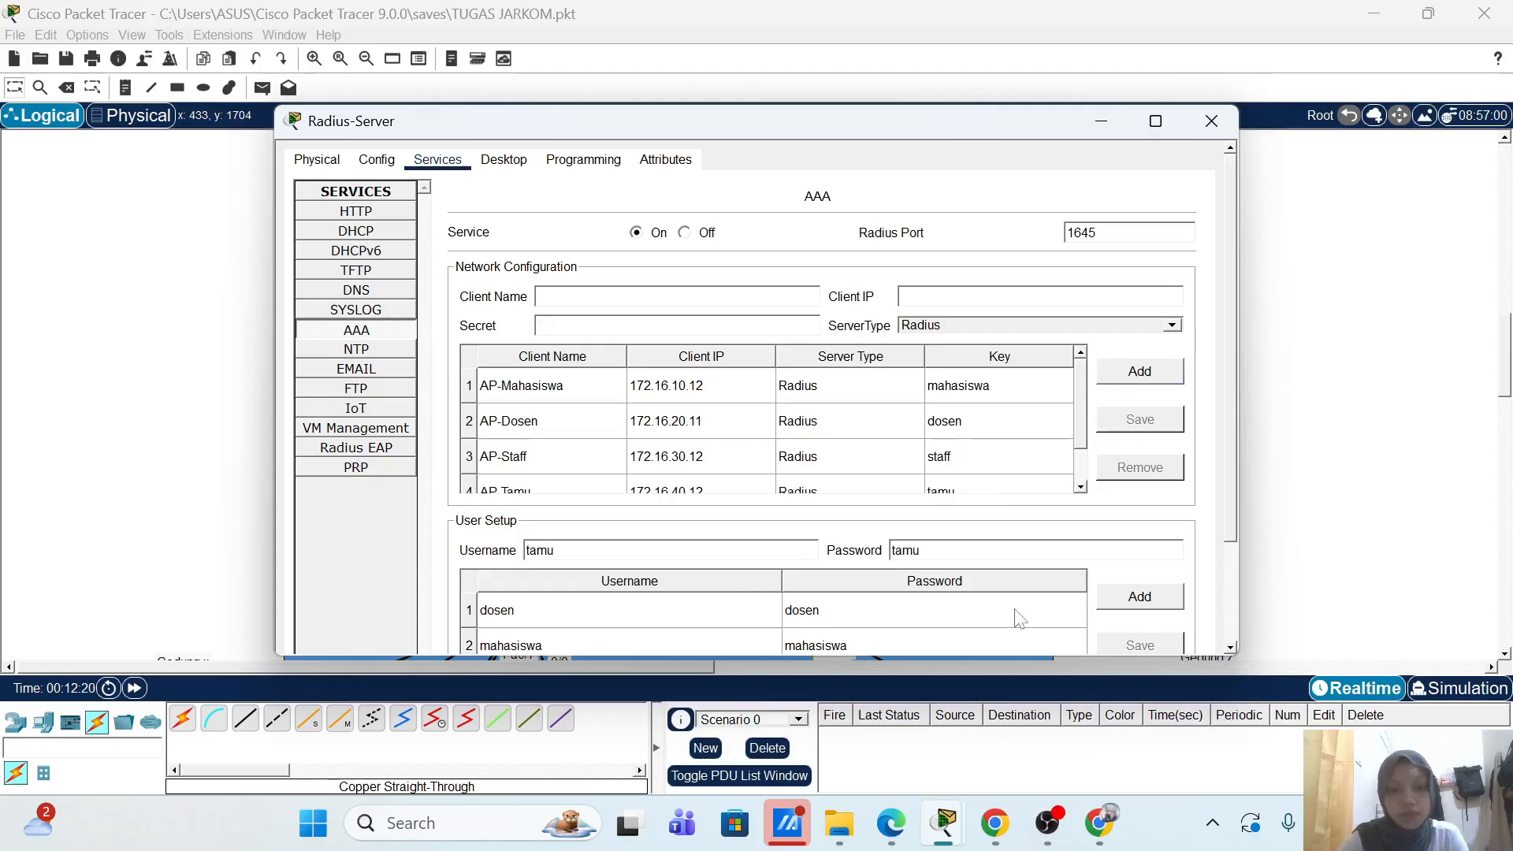
click(1139, 599)
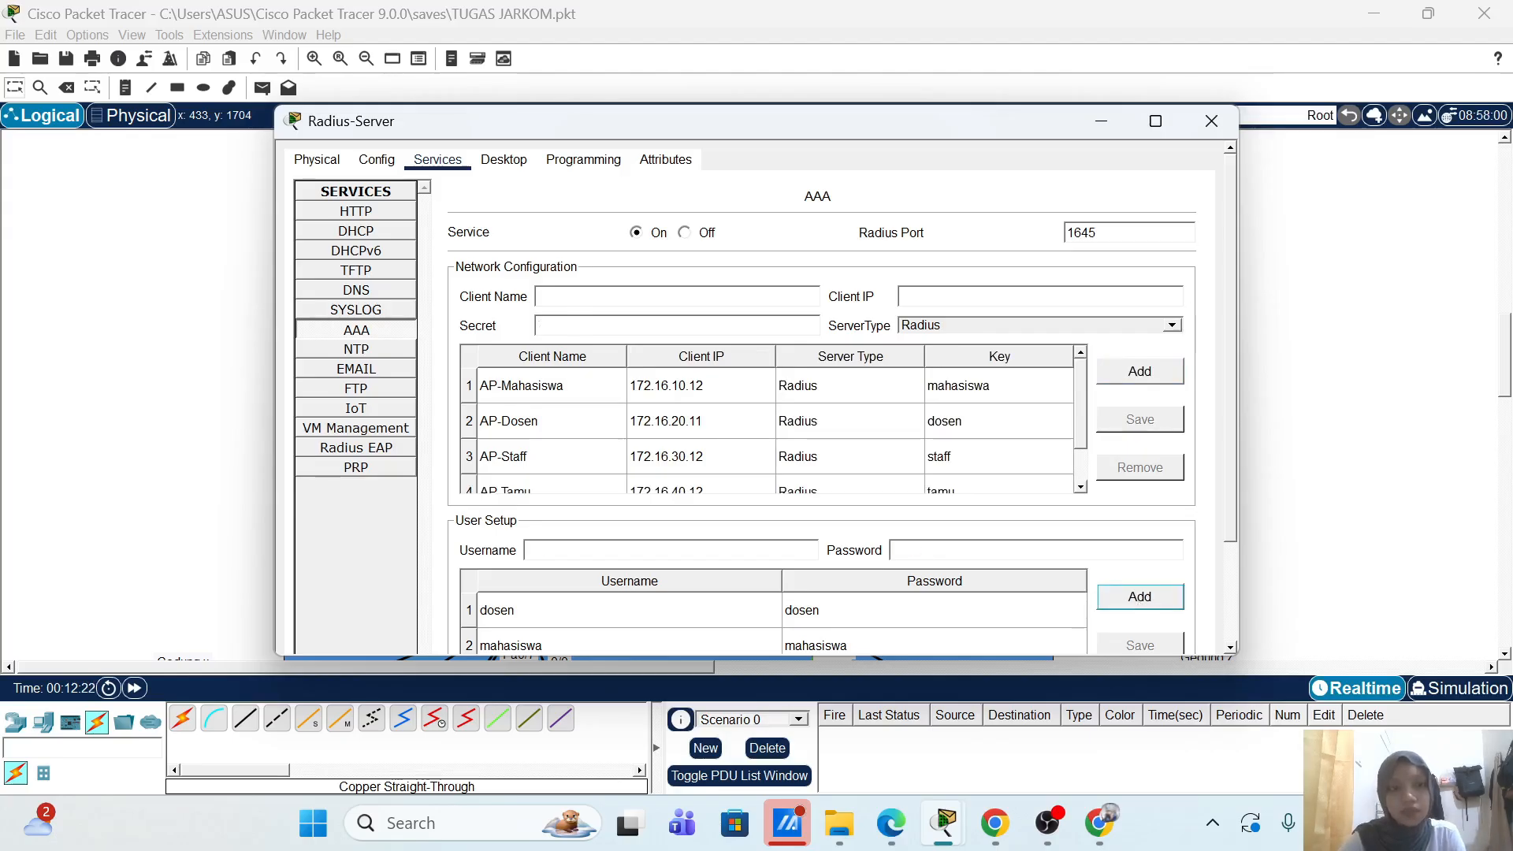
click(1223, 120)
scroll(1177, 219, down, 5)
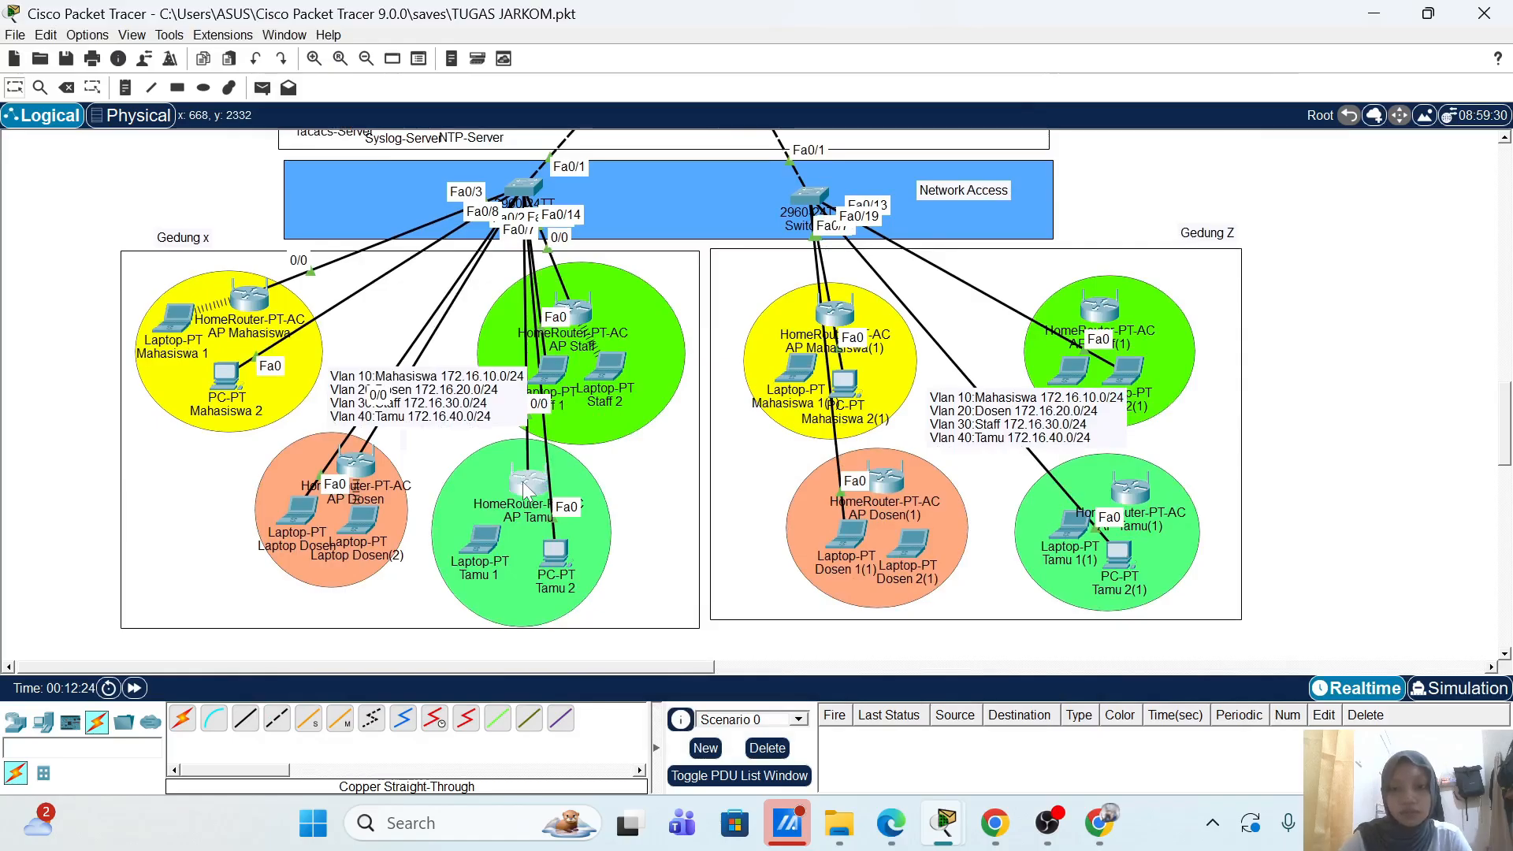
Step: Change AP Tamu's router IP to 172.16.40.12 and dismiss the address overlap error
click(526, 484)
click(424, 159)
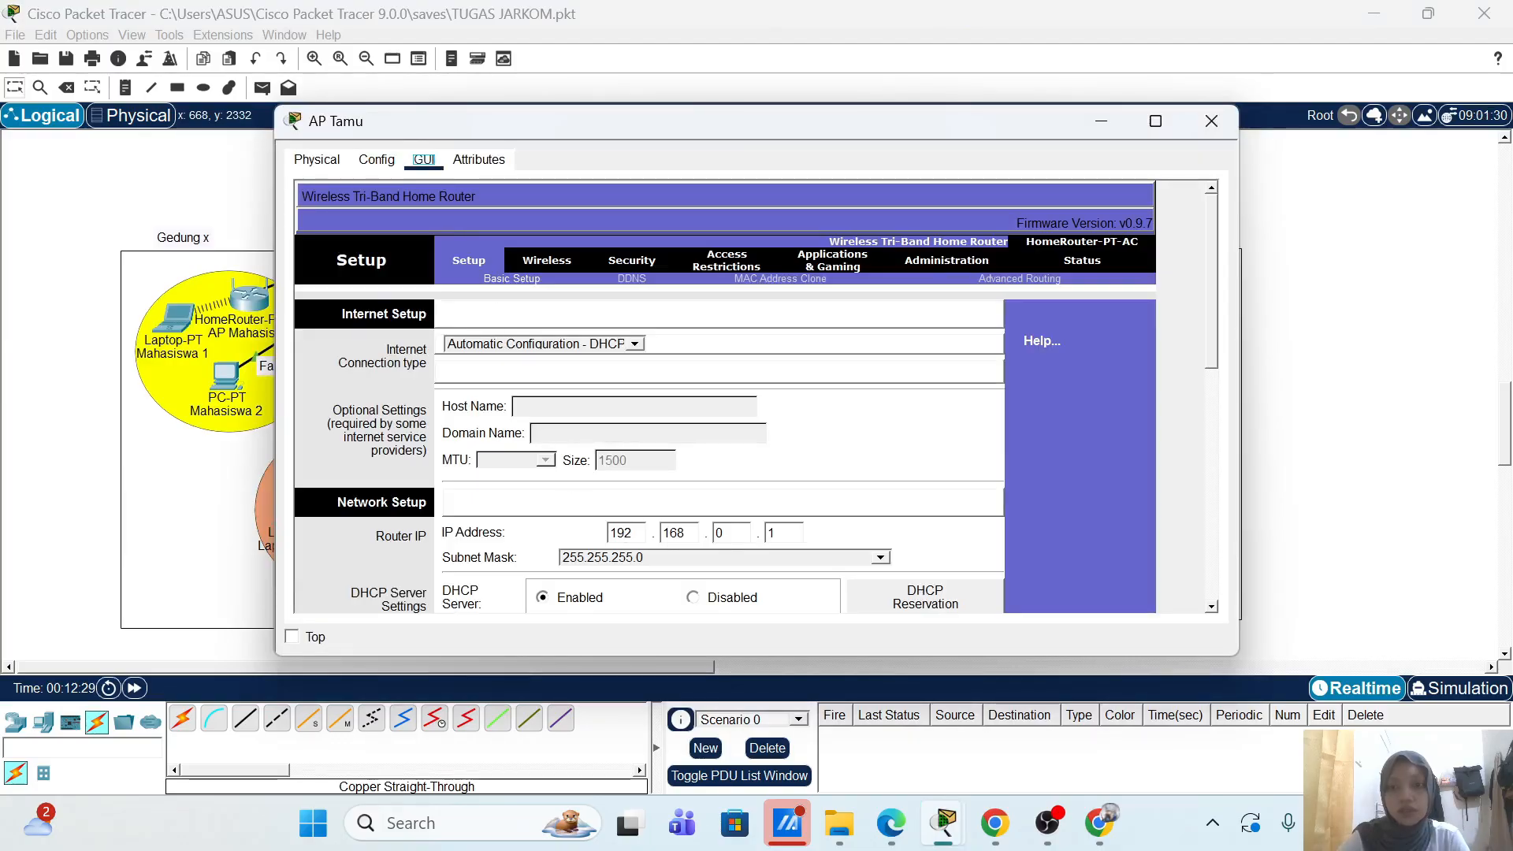
click(623, 532)
key(BackSpace)
text(7)
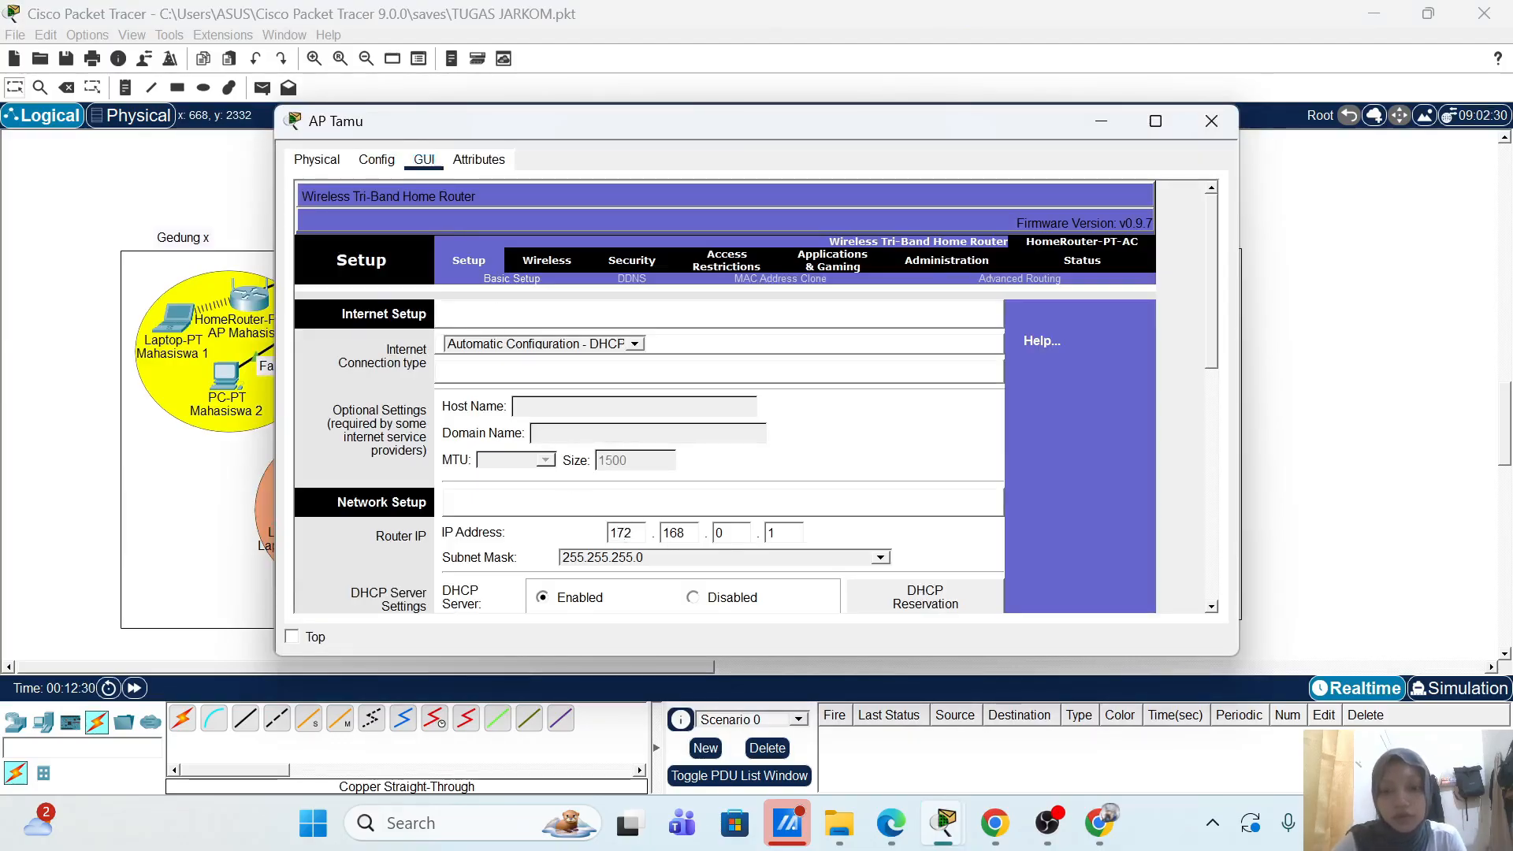
click(684, 533)
key(BackSpace)
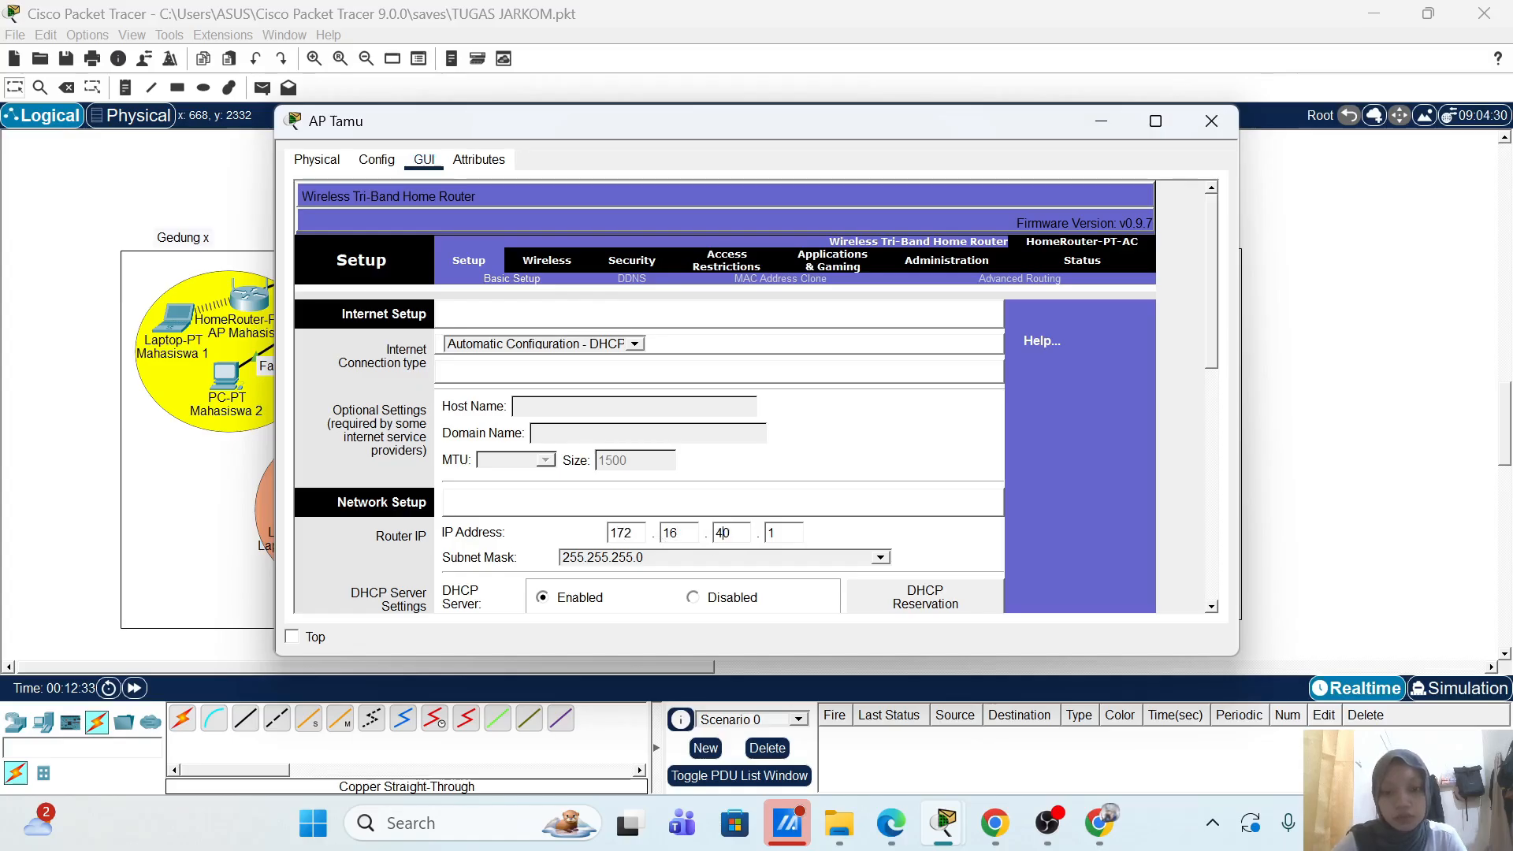
text(2)
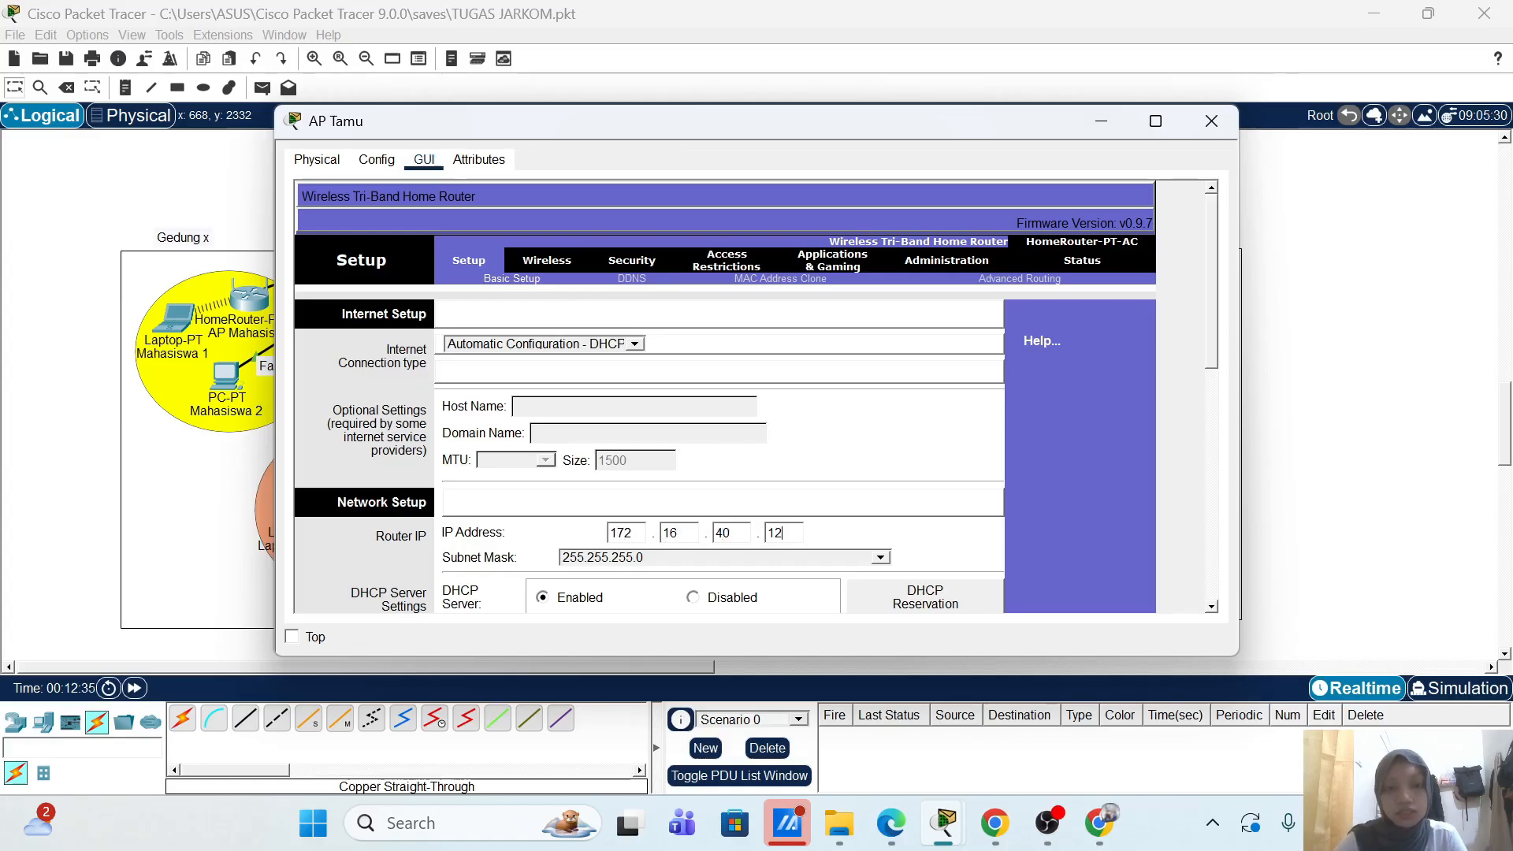
click(1070, 444)
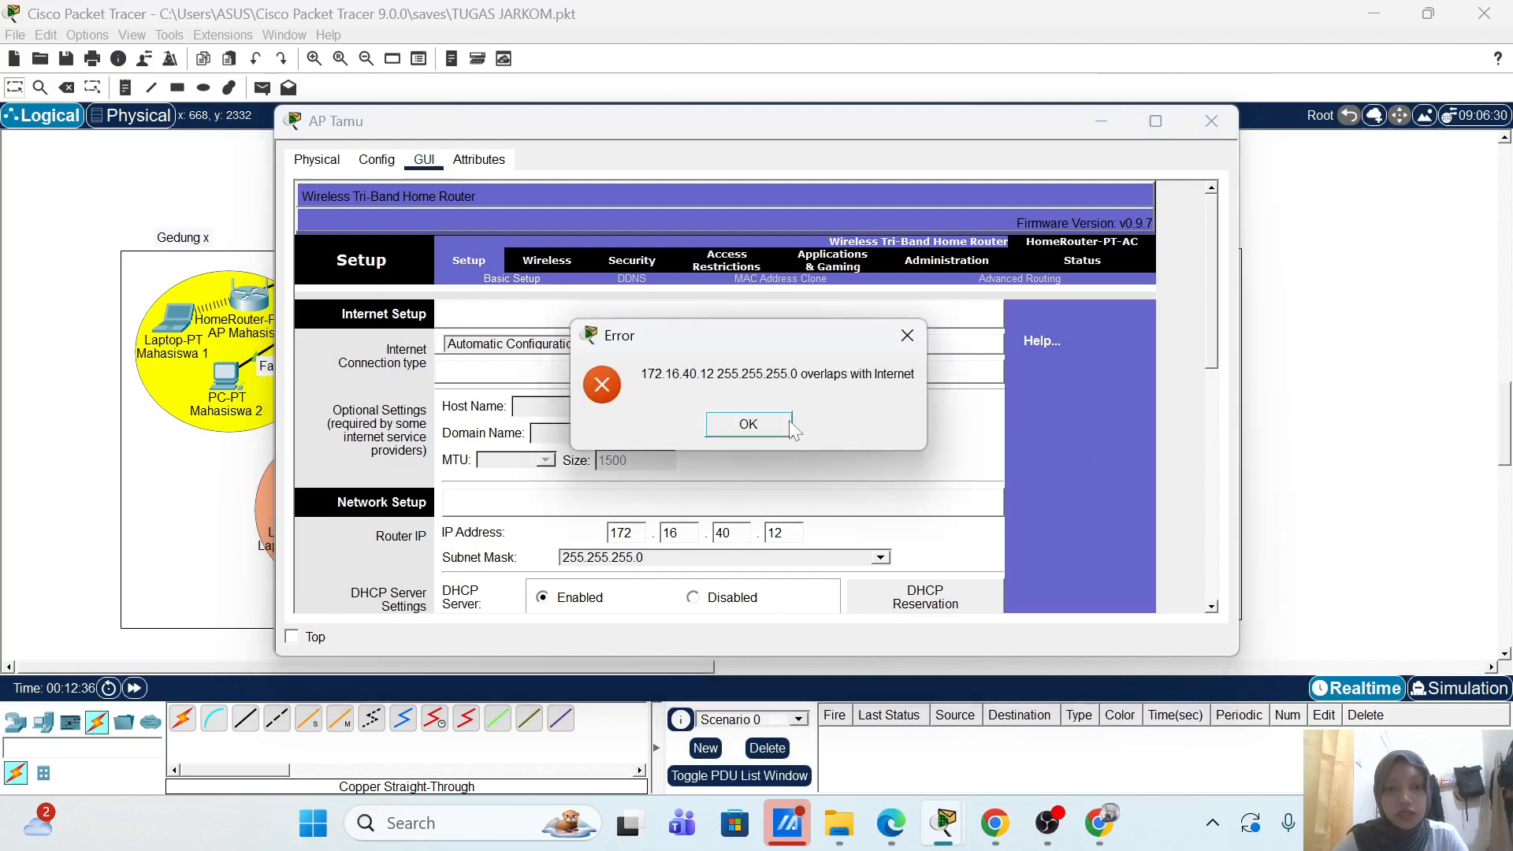
click(788, 421)
Step: Apply subnet mask 255.255.255.252 and save the AP Tamu setup
scroll(1019, 428, down, 3)
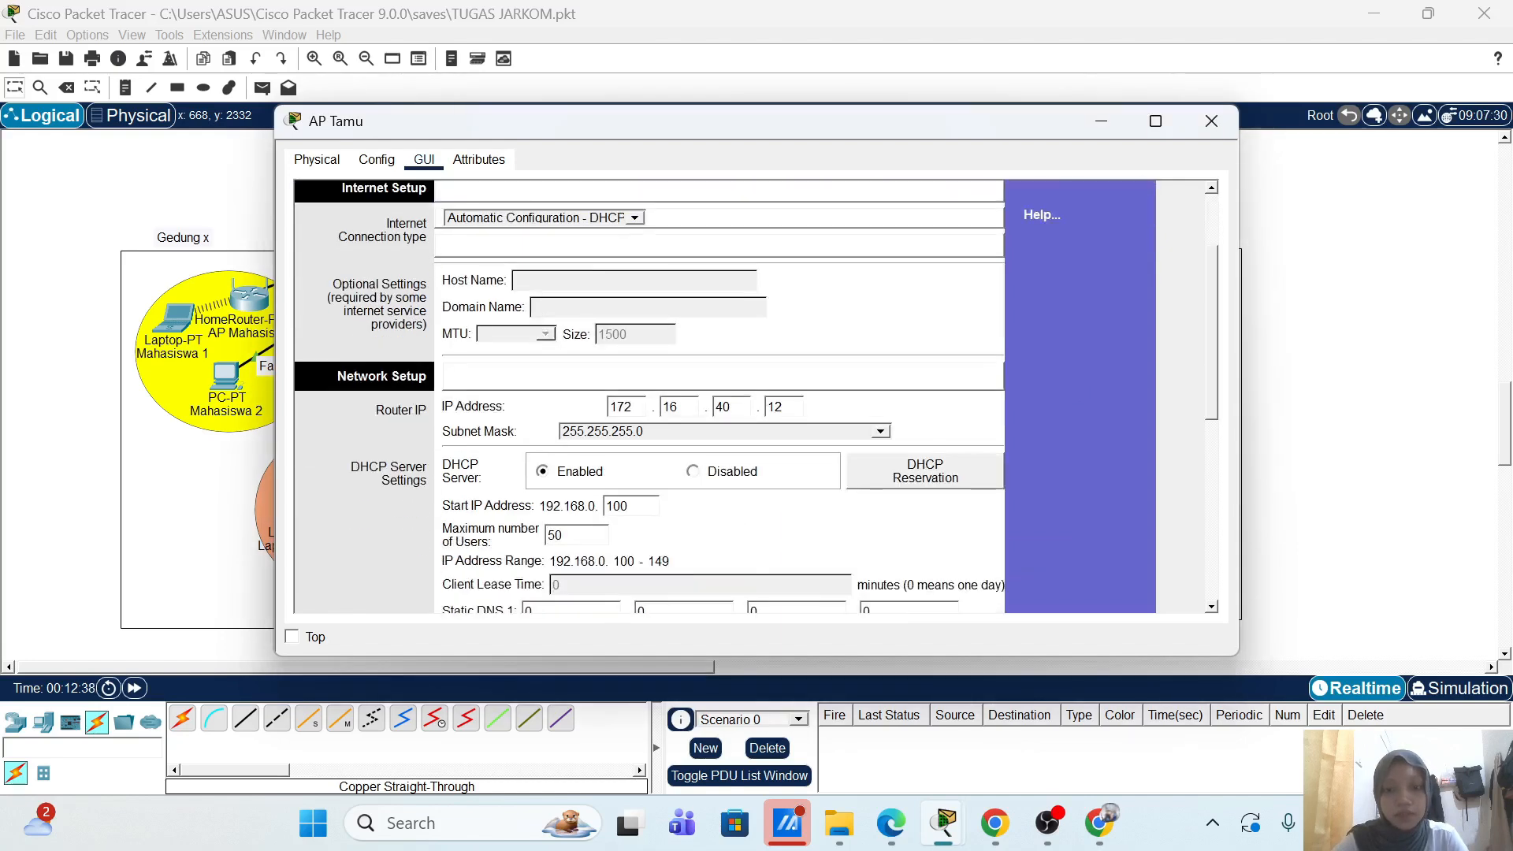
scroll(725, 394, down, 10)
scroll(888, 517, down, 1)
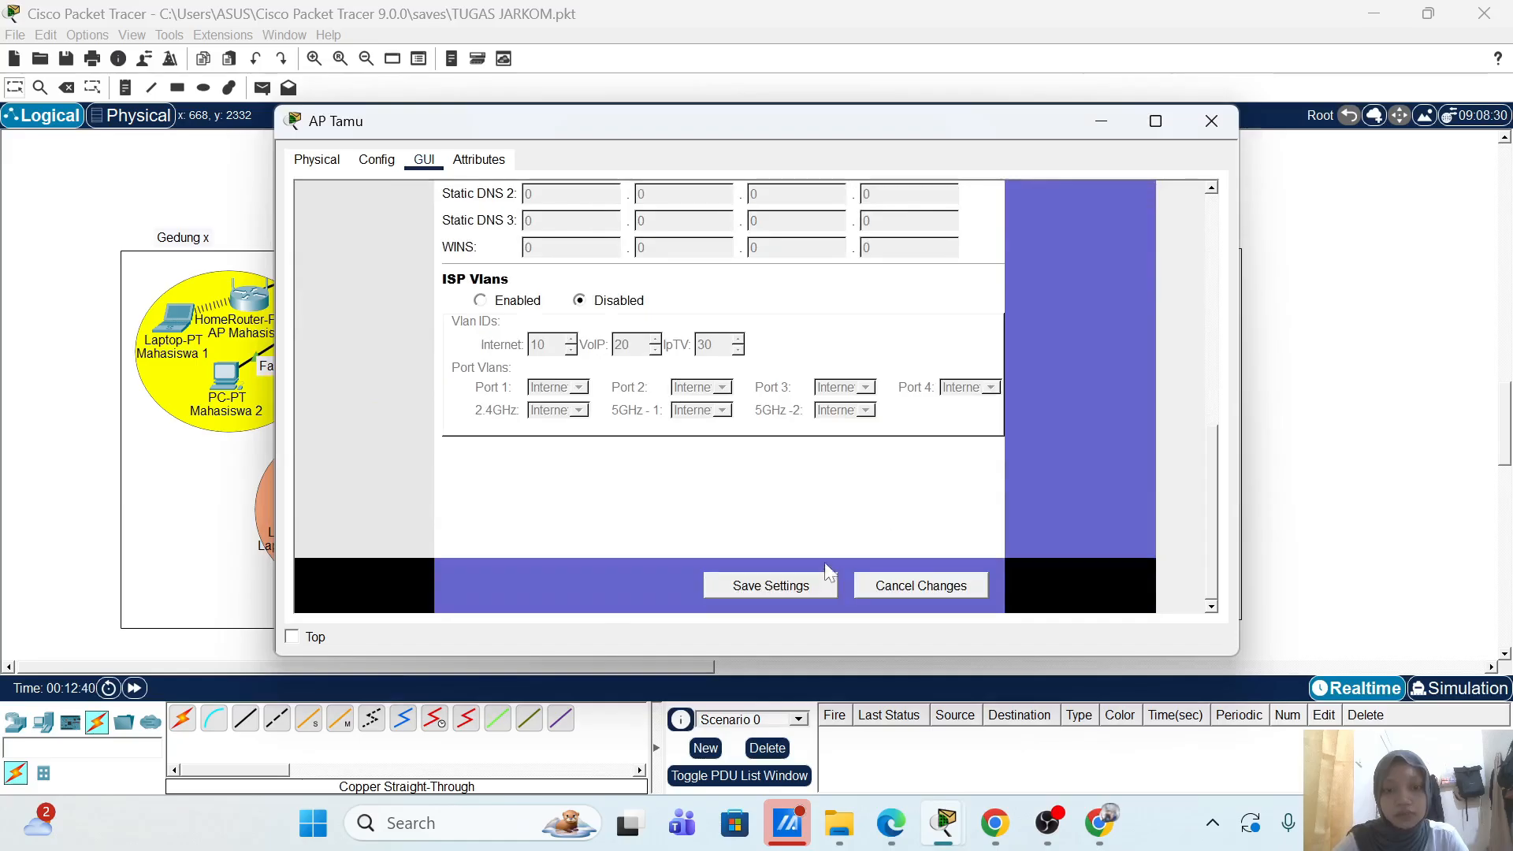
click(808, 587)
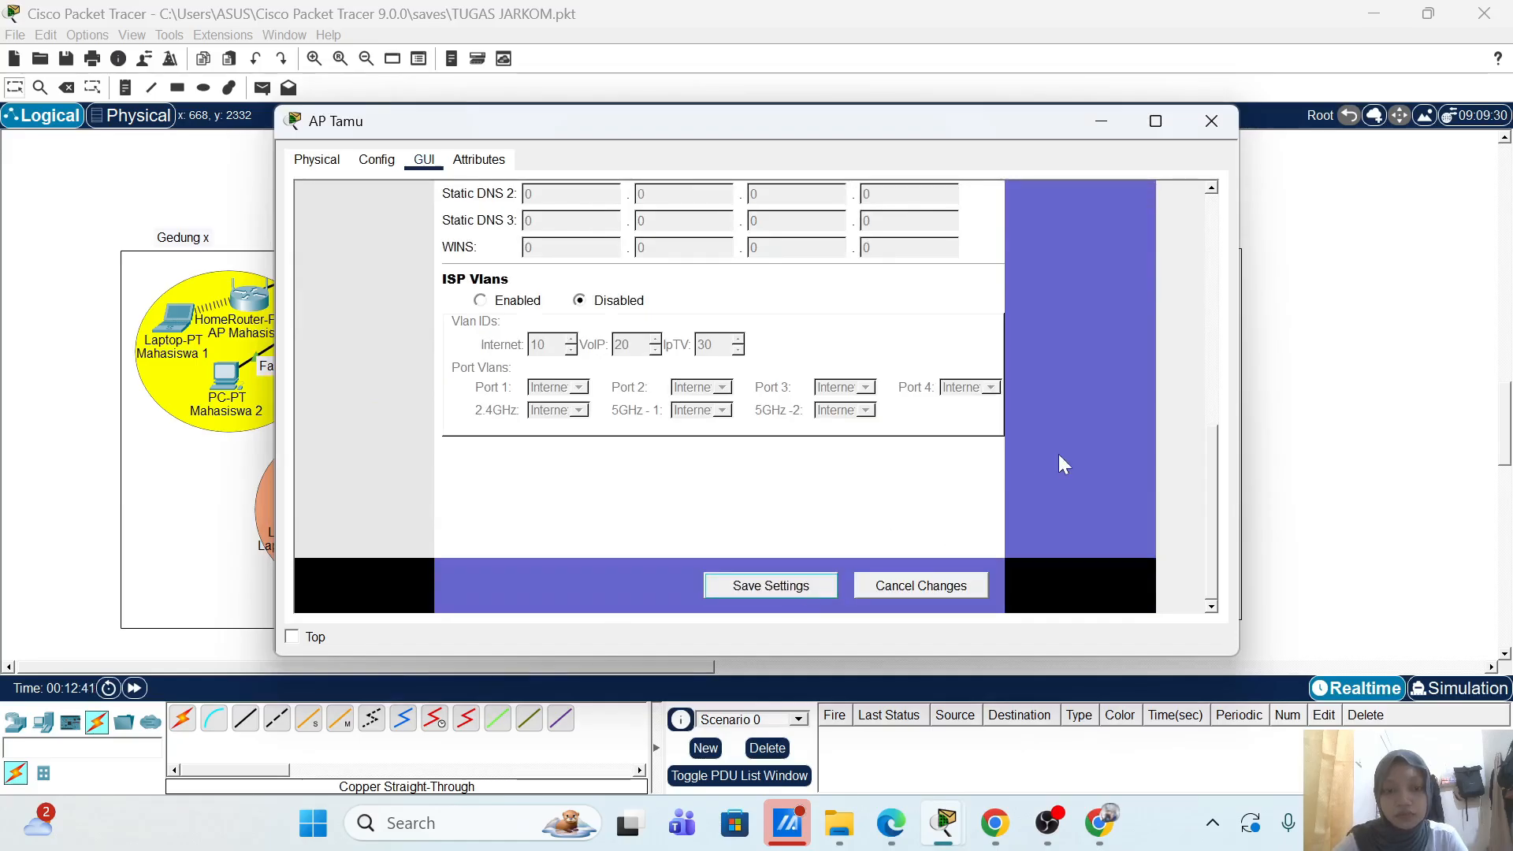
scroll(1058, 454, up, 10)
scroll(836, 424, up, 4)
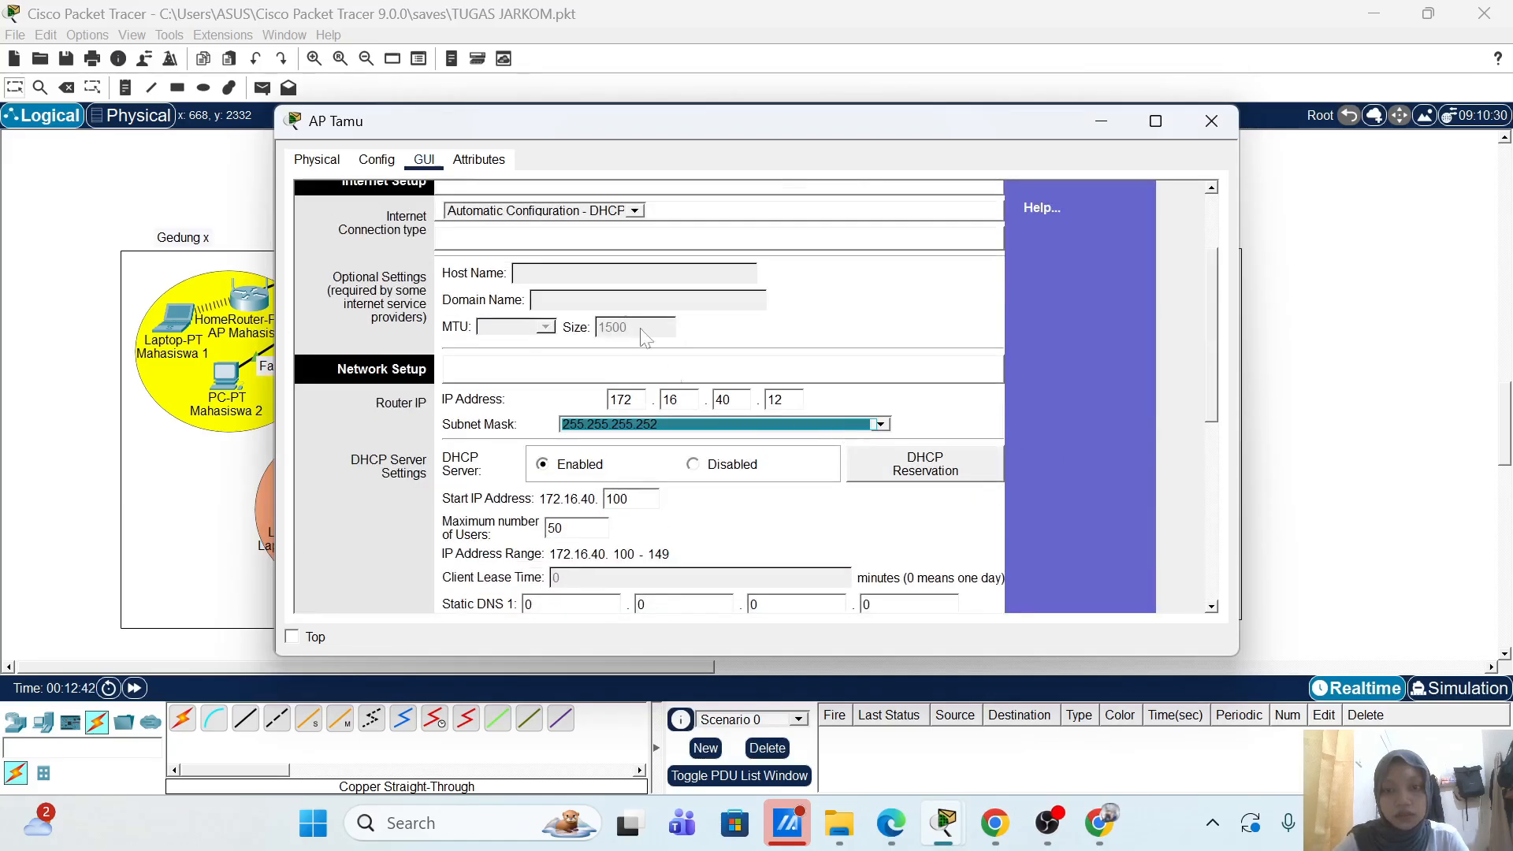
scroll(574, 241, up, 2)
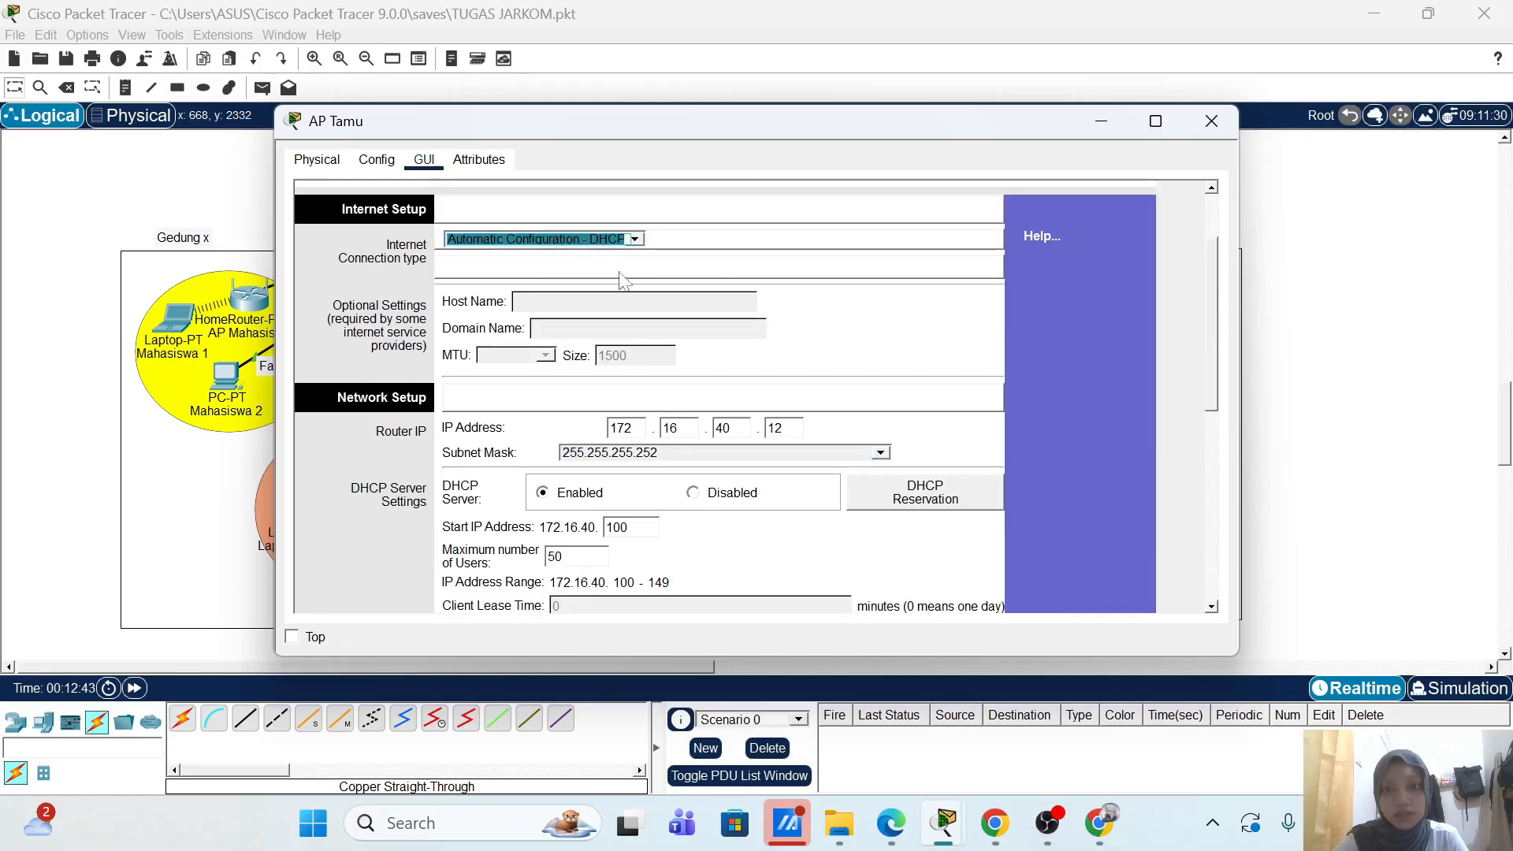
scroll(560, 244, up, 3)
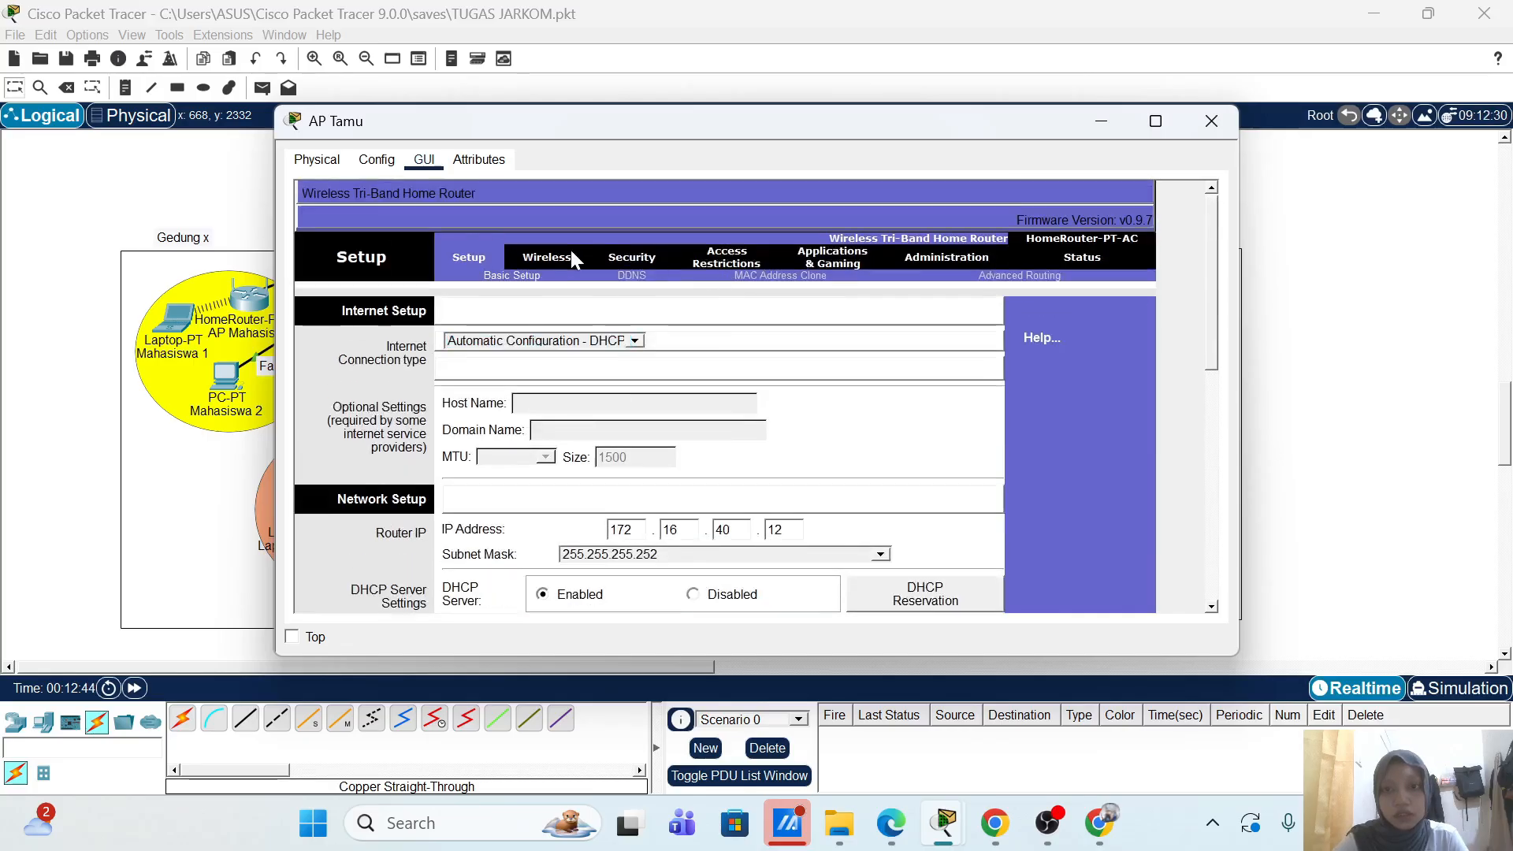
Step: Rename AP Tamu's 2.4 GHz network to AP-Tamu on channel 6
click(547, 257)
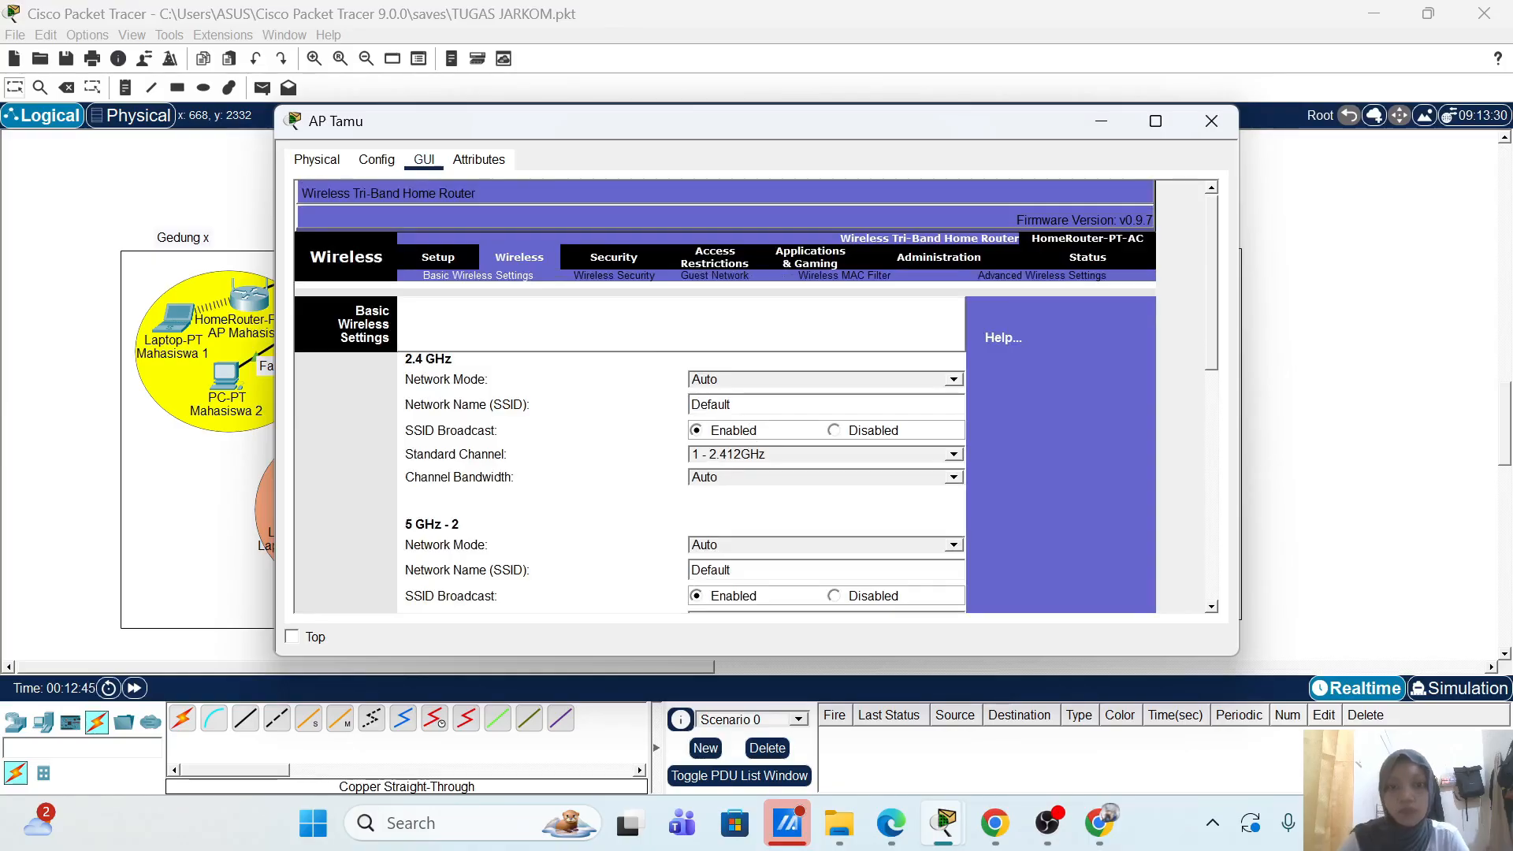
double_click(710, 404)
text(AP)
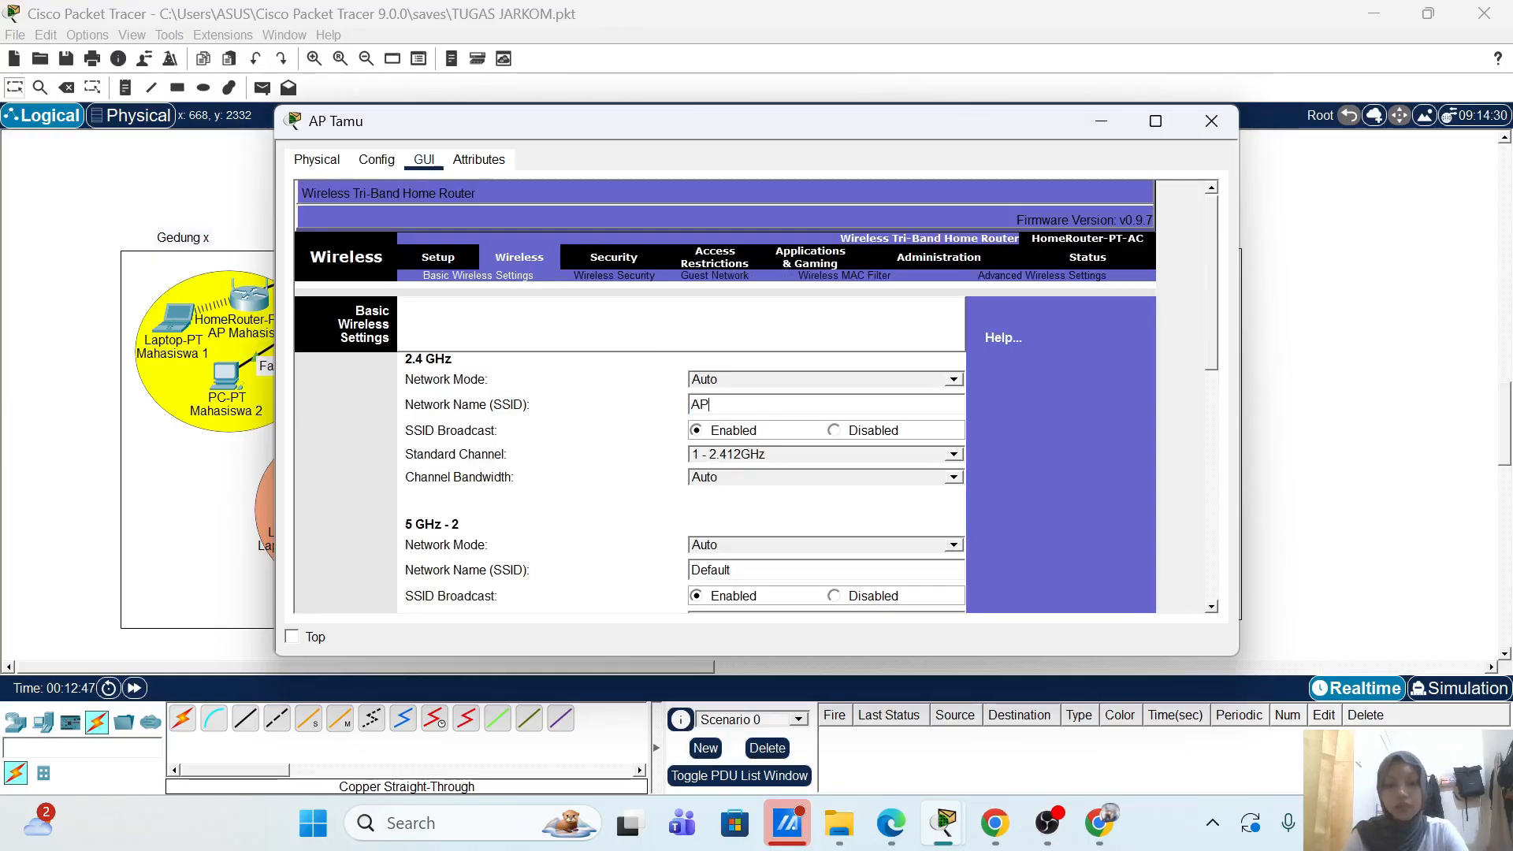
text(-Tamu)
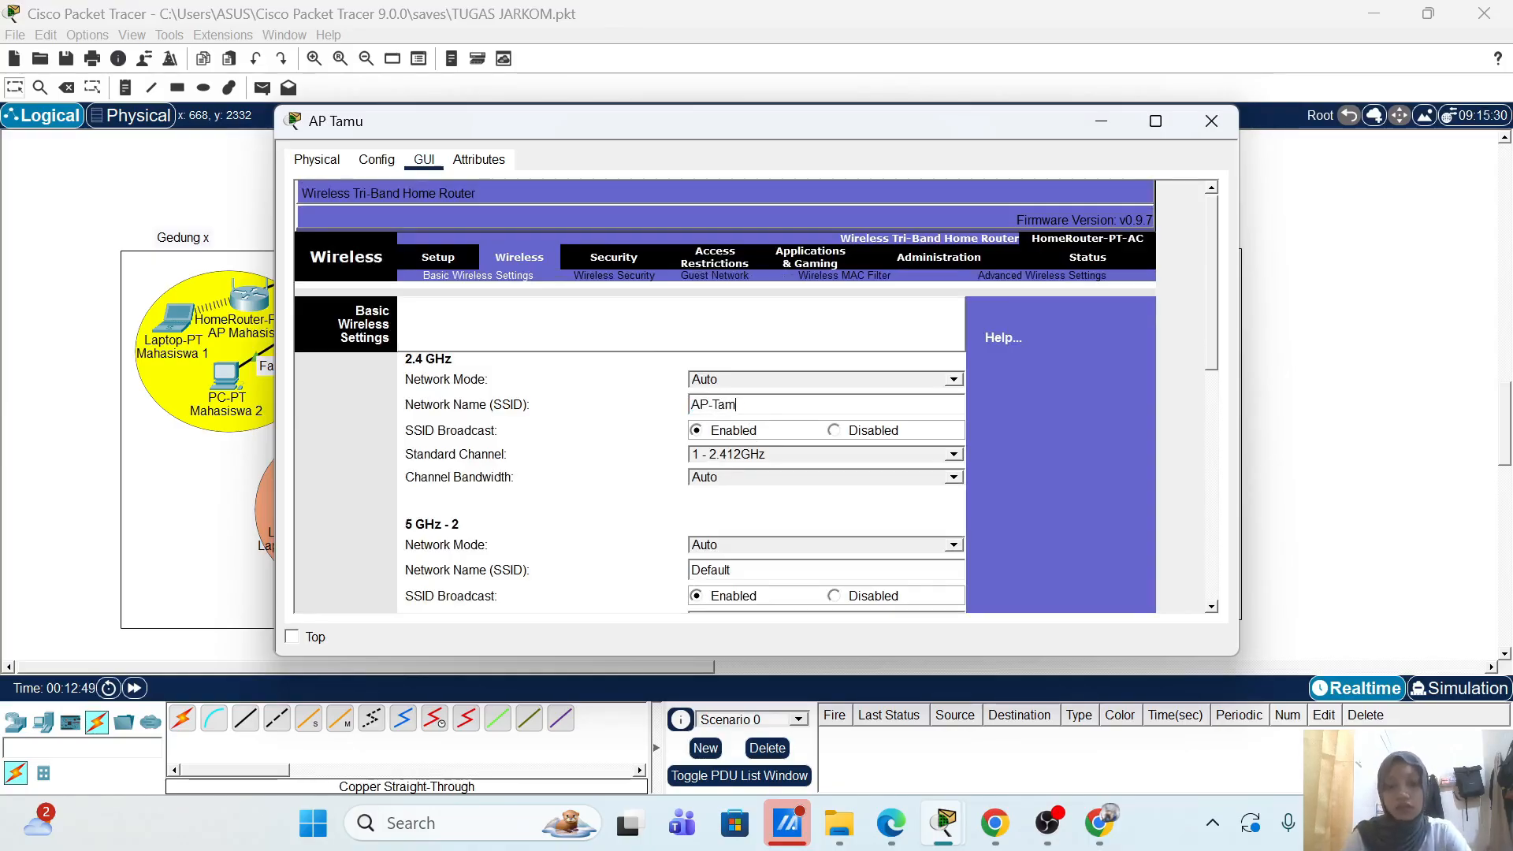
click(772, 455)
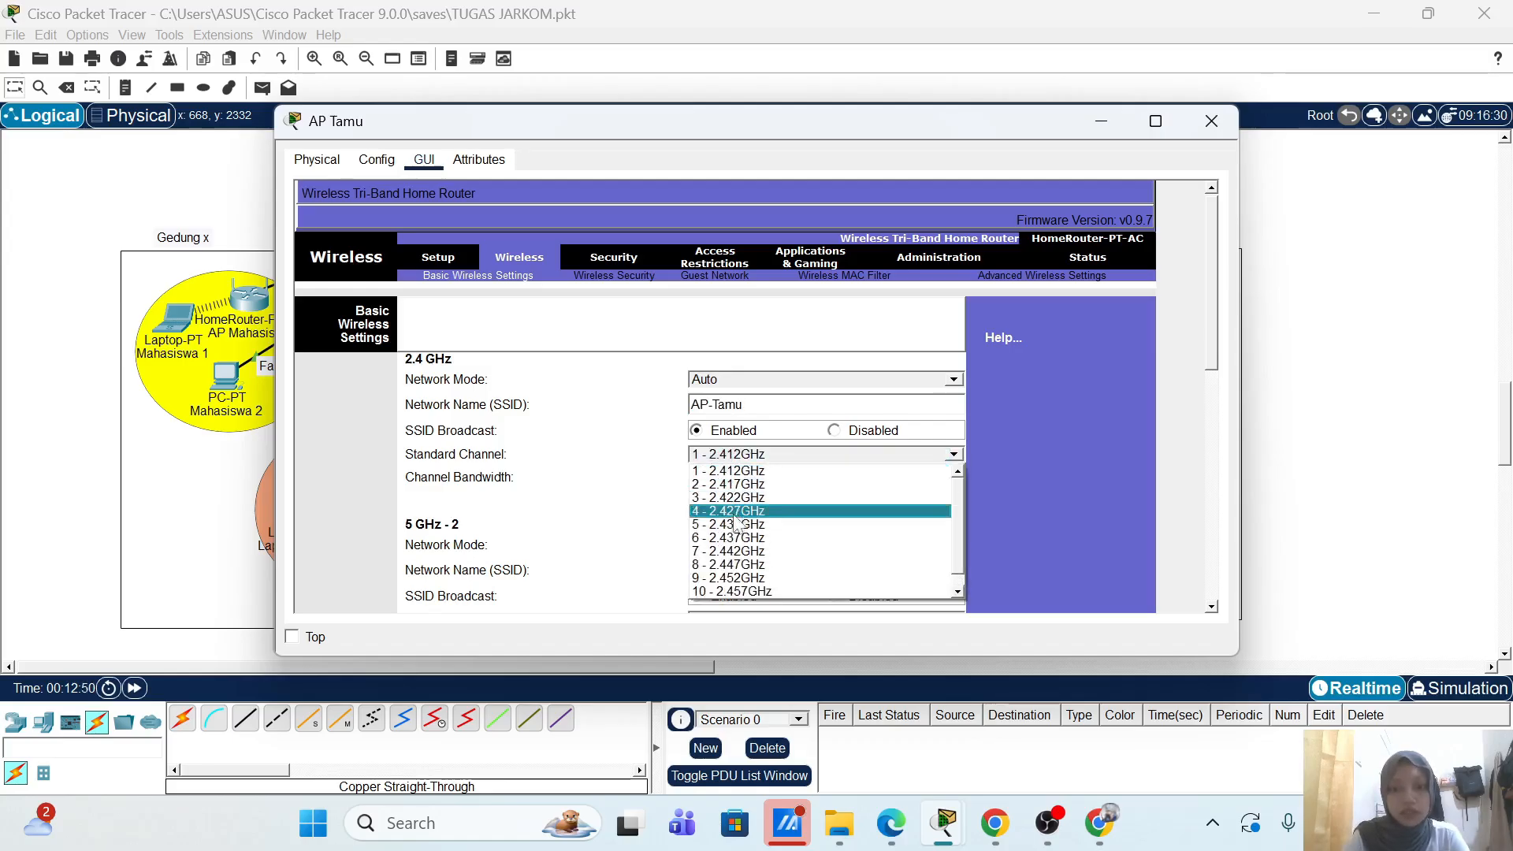
click(719, 539)
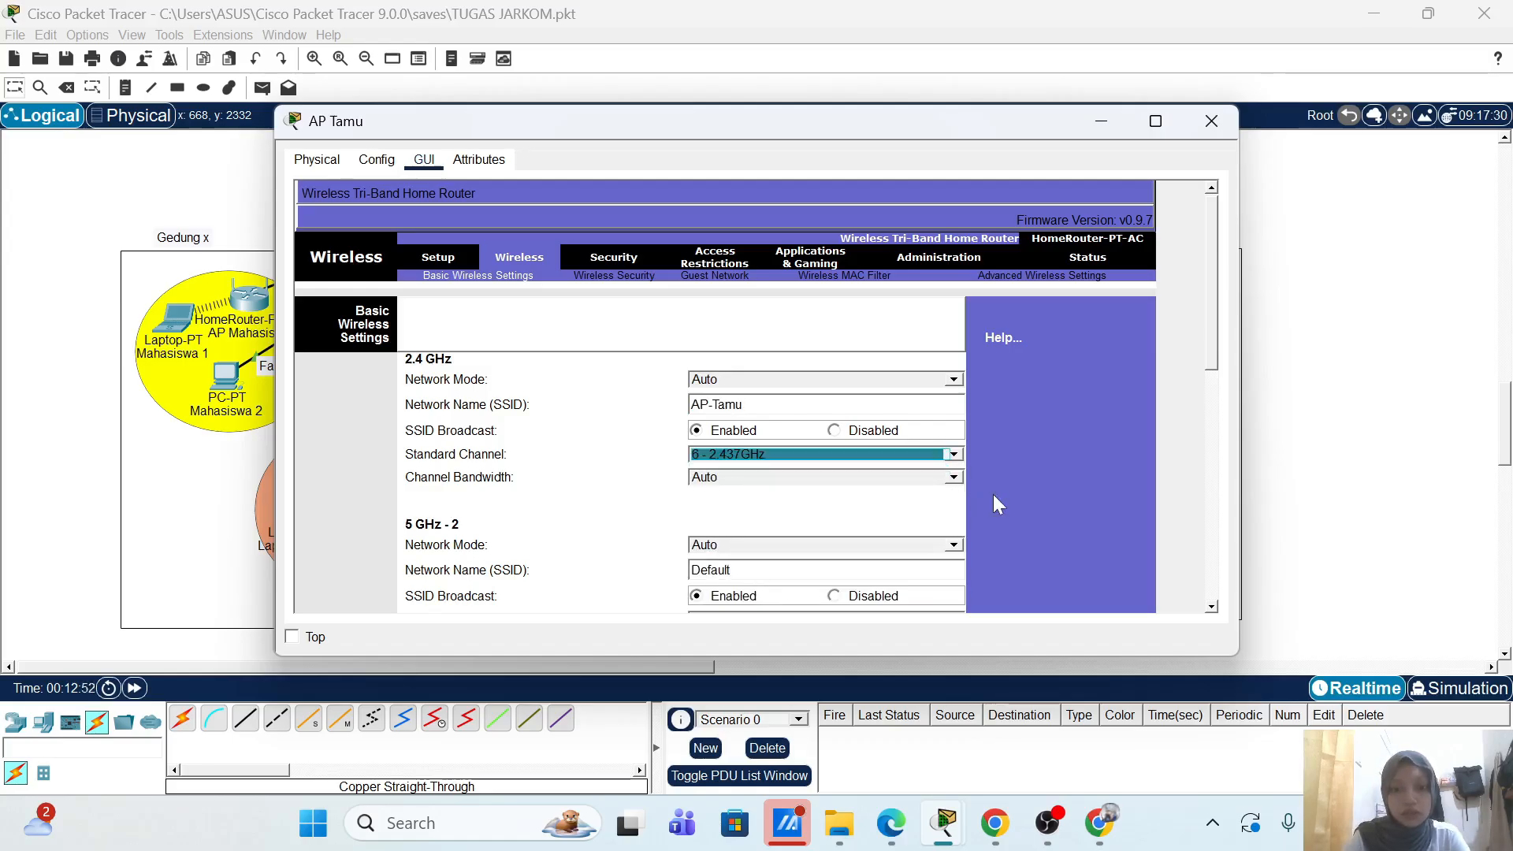
Step: Disable the 5 GHz SSID broadcast and save the wireless settings
scroll(993, 497, down, 5)
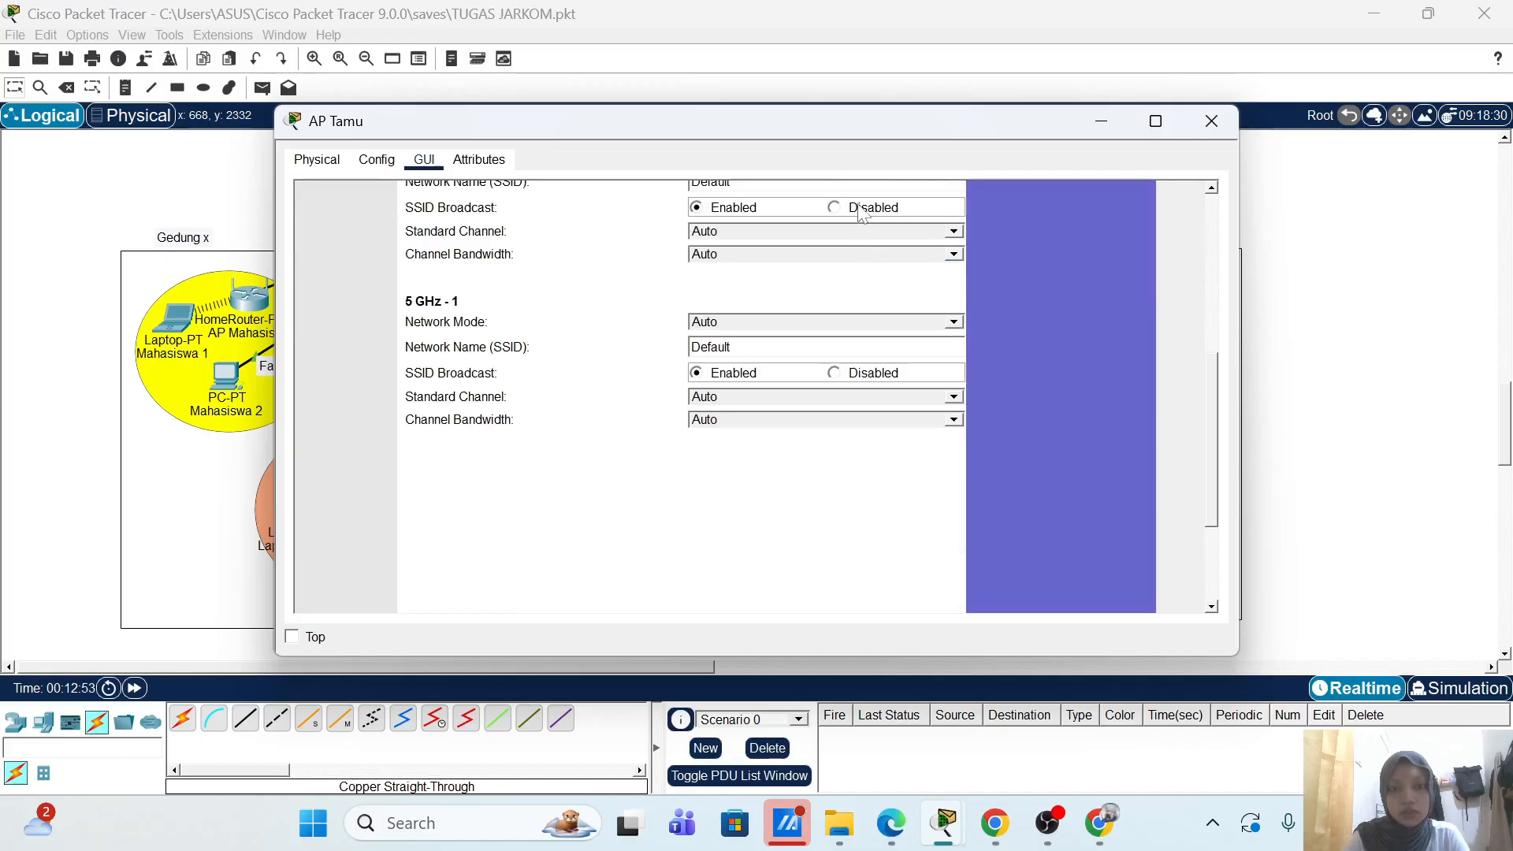
click(856, 375)
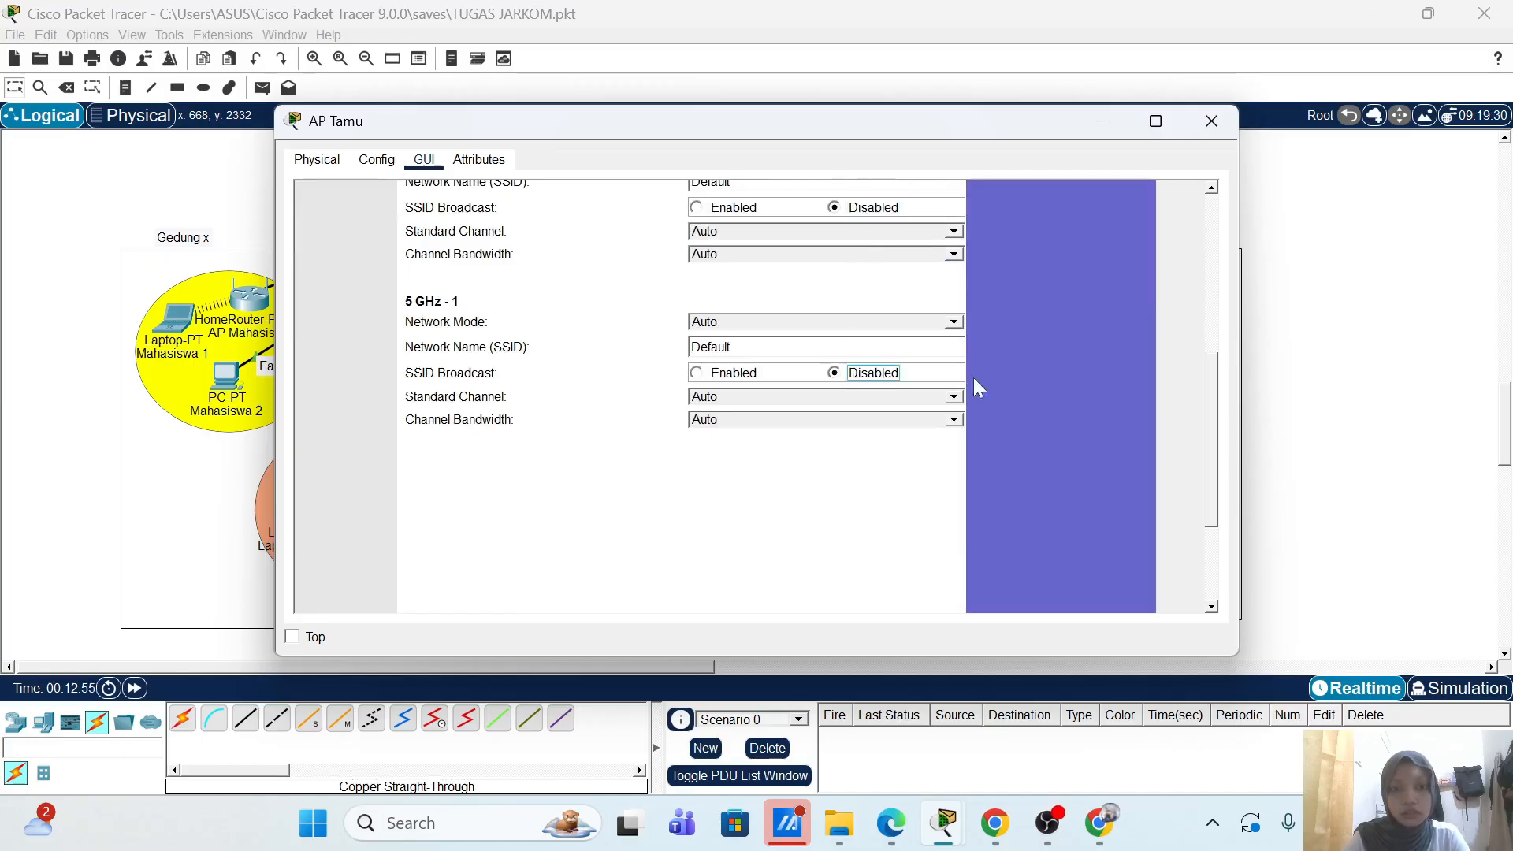
scroll(1037, 390, down, 3)
click(775, 587)
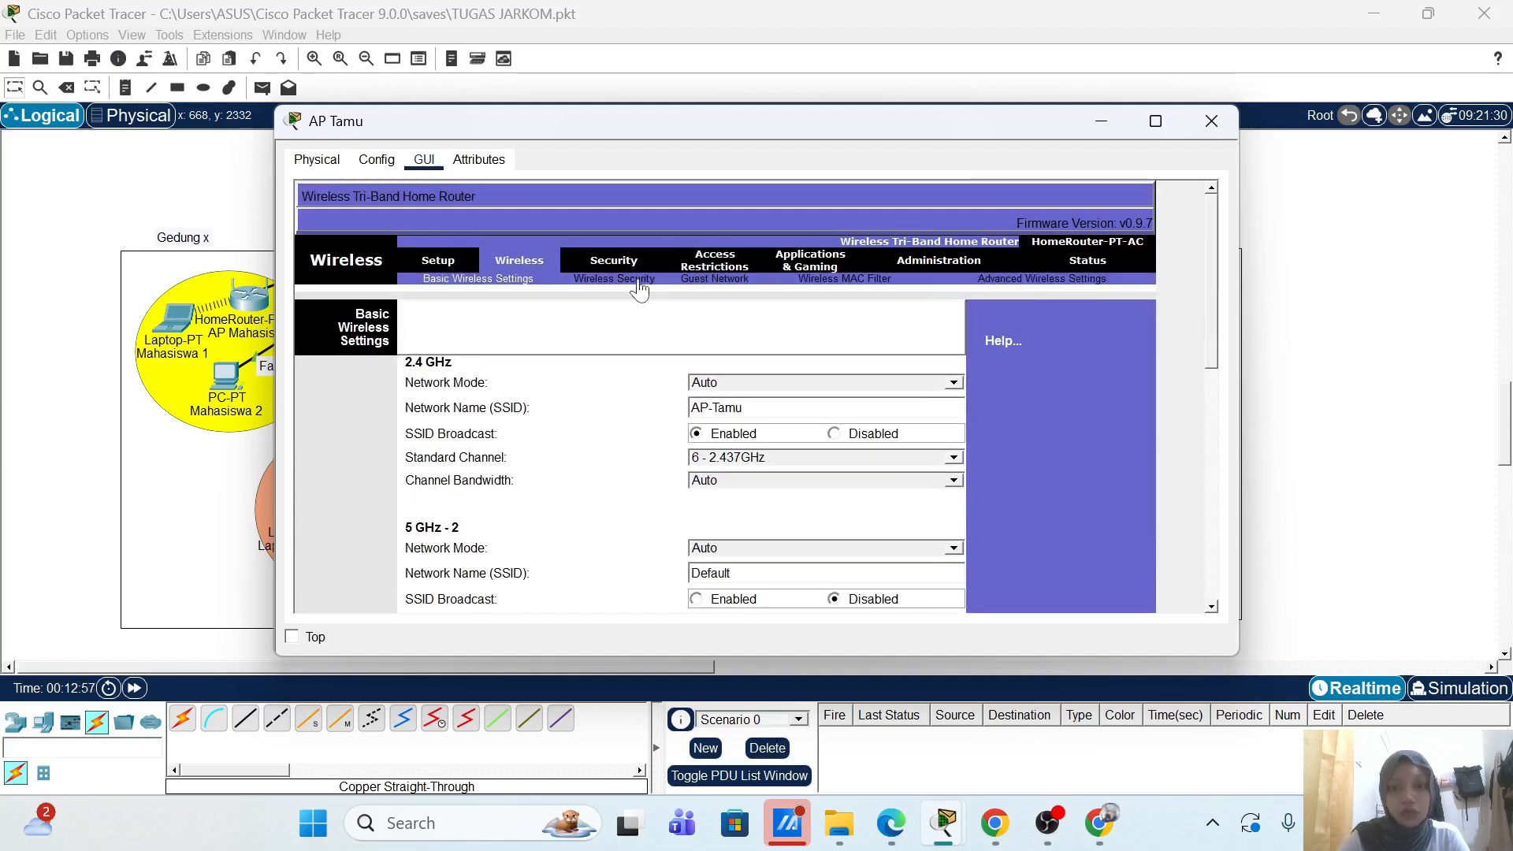
Step: Secure the 2.4 GHz band with WPA2 Enterprise and RADIUS server 20.20.1.20, then close AP Tamu
click(635, 281)
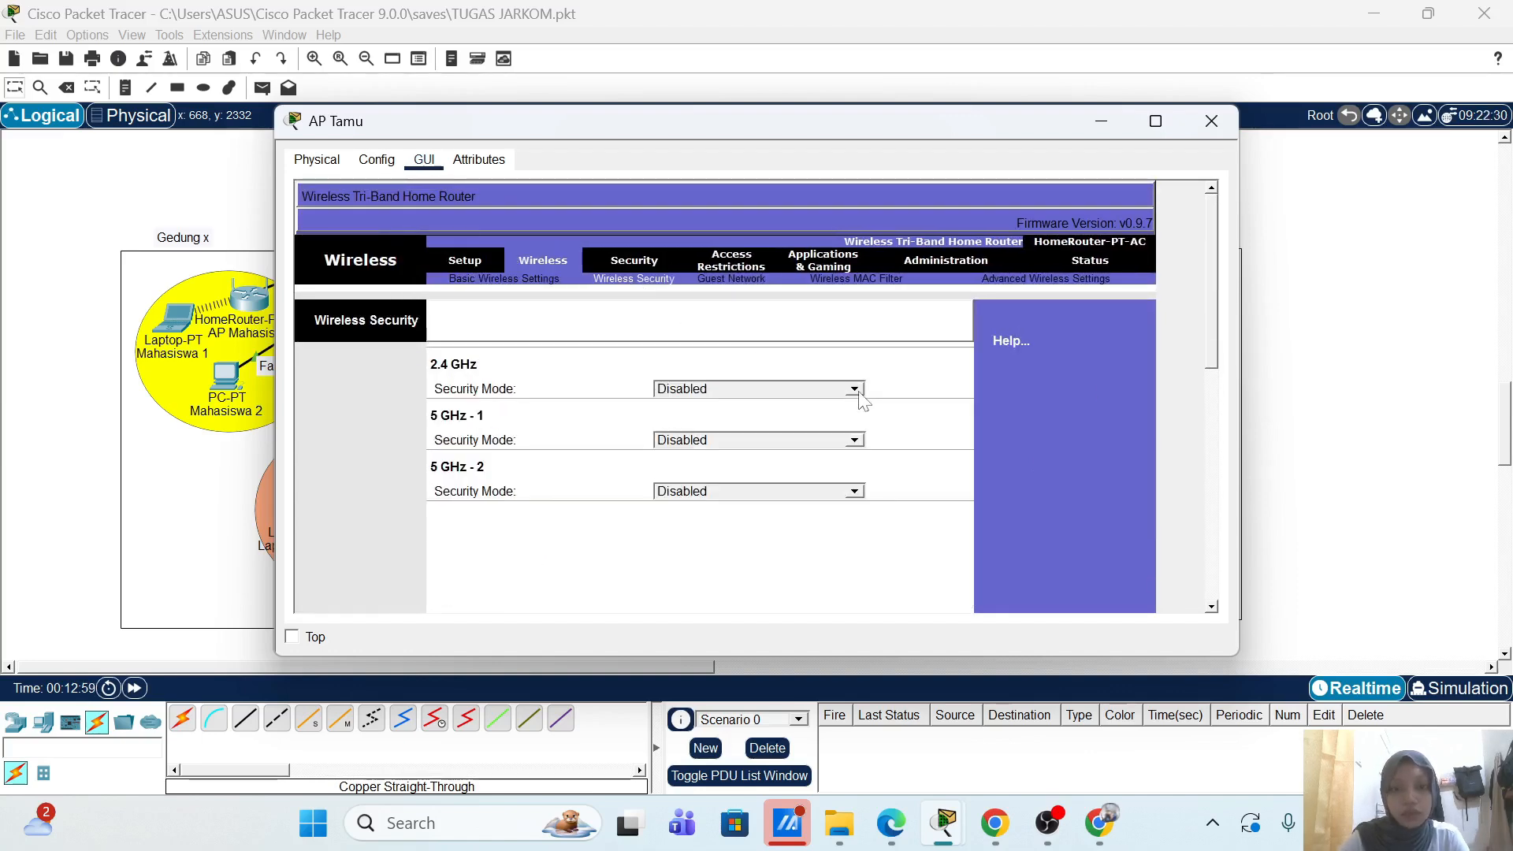
click(856, 389)
click(797, 468)
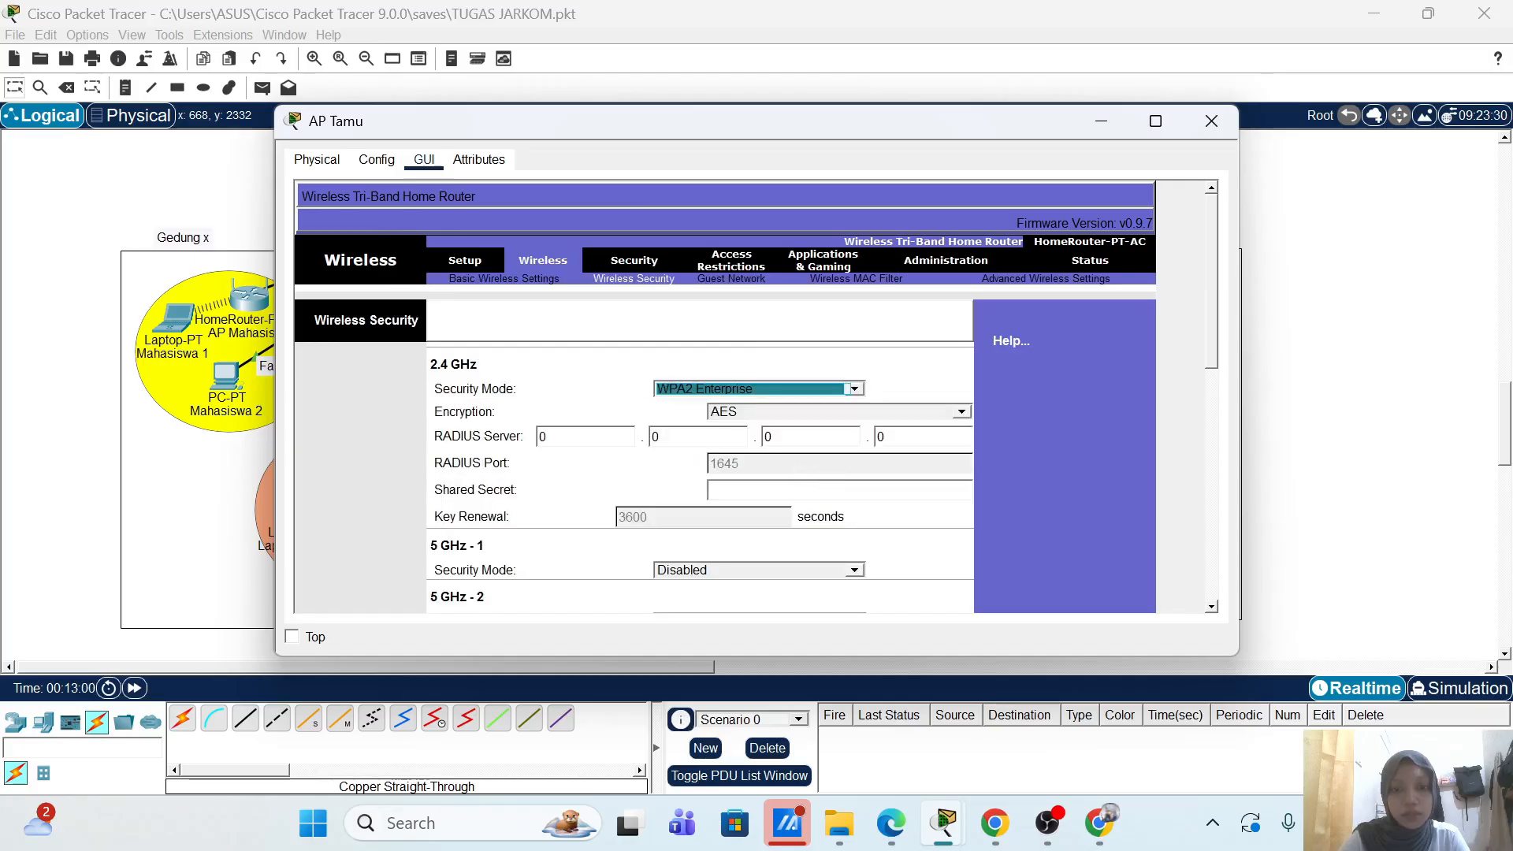
click(566, 437)
key(BackSpace)
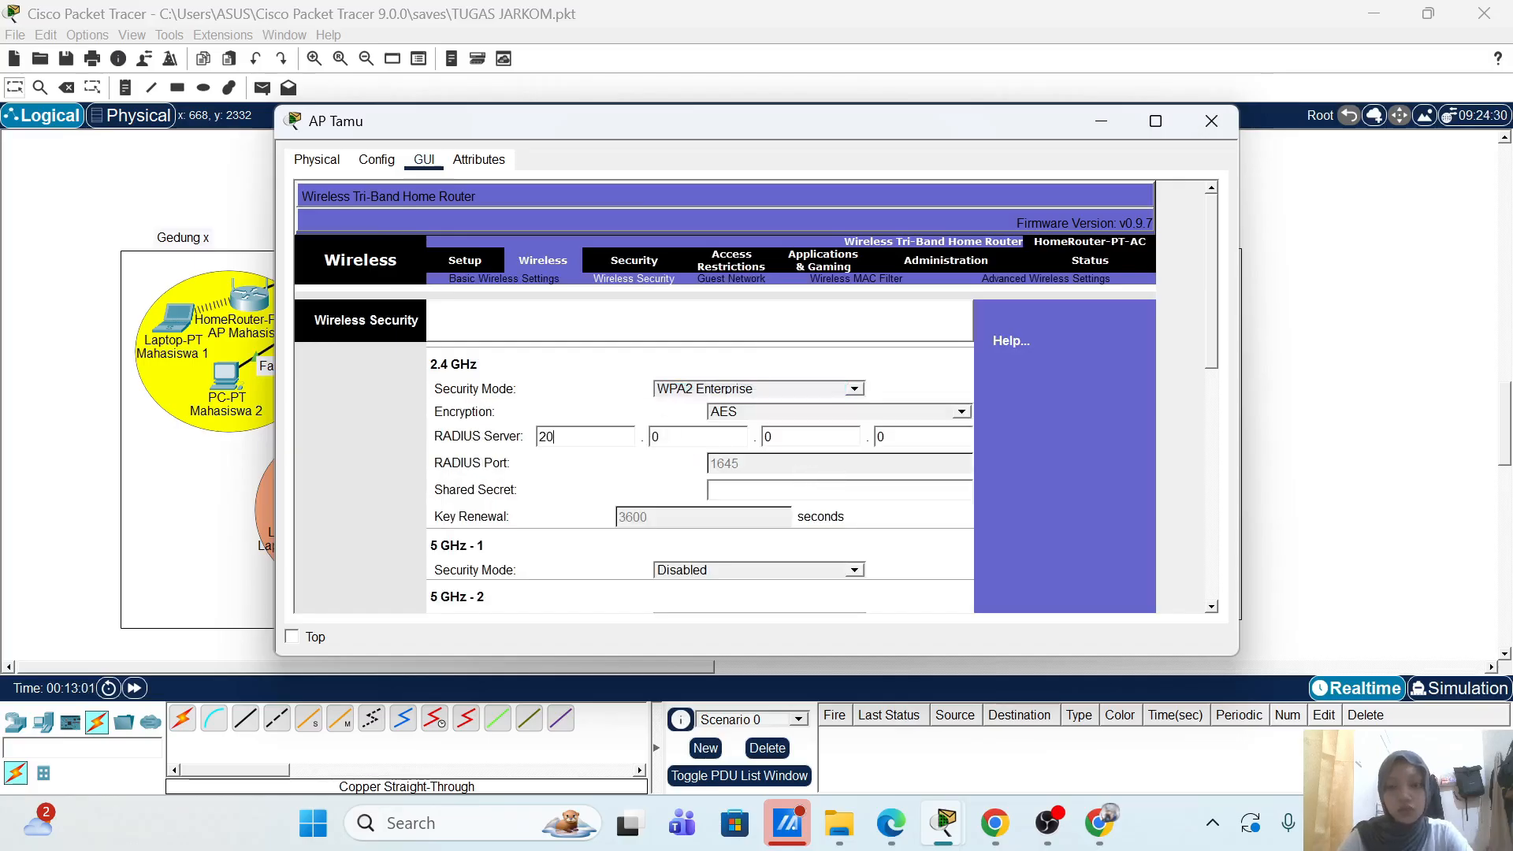
text(20)
key(Tab)
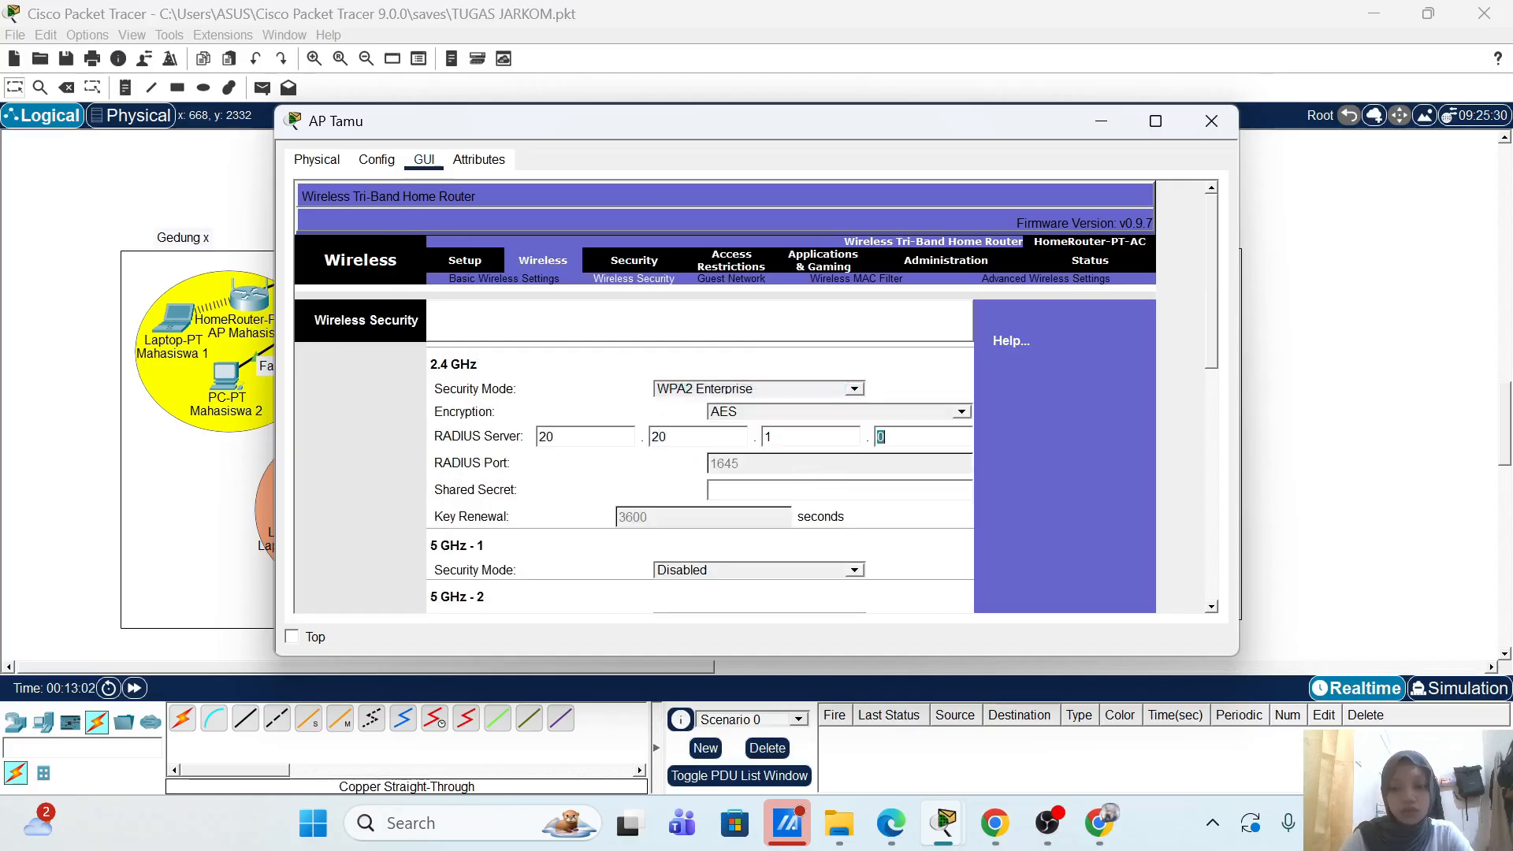
text(20)
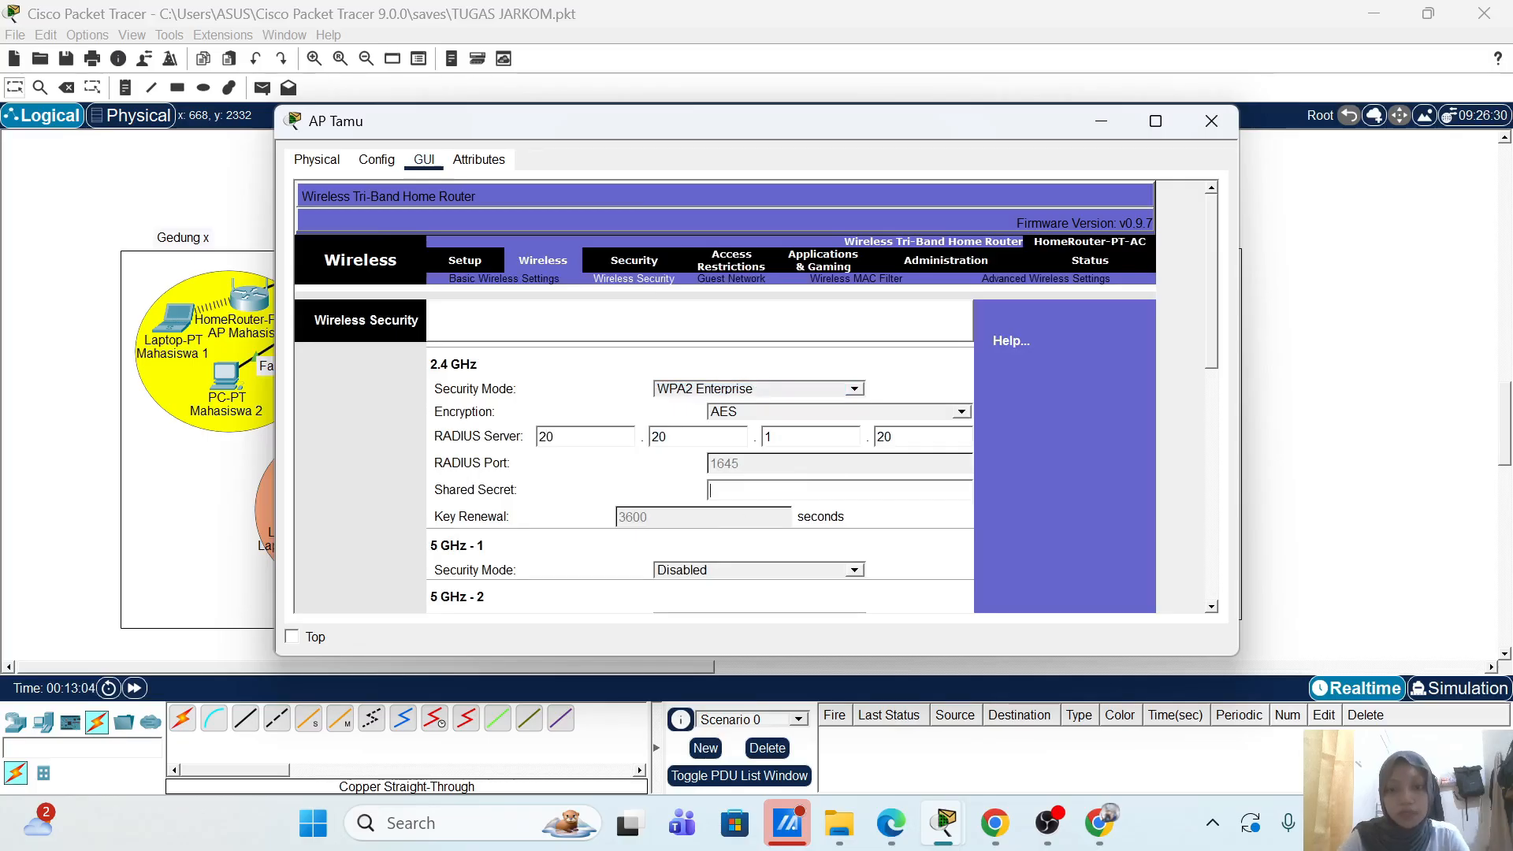
text(tamu)
scroll(1055, 461, down, 10)
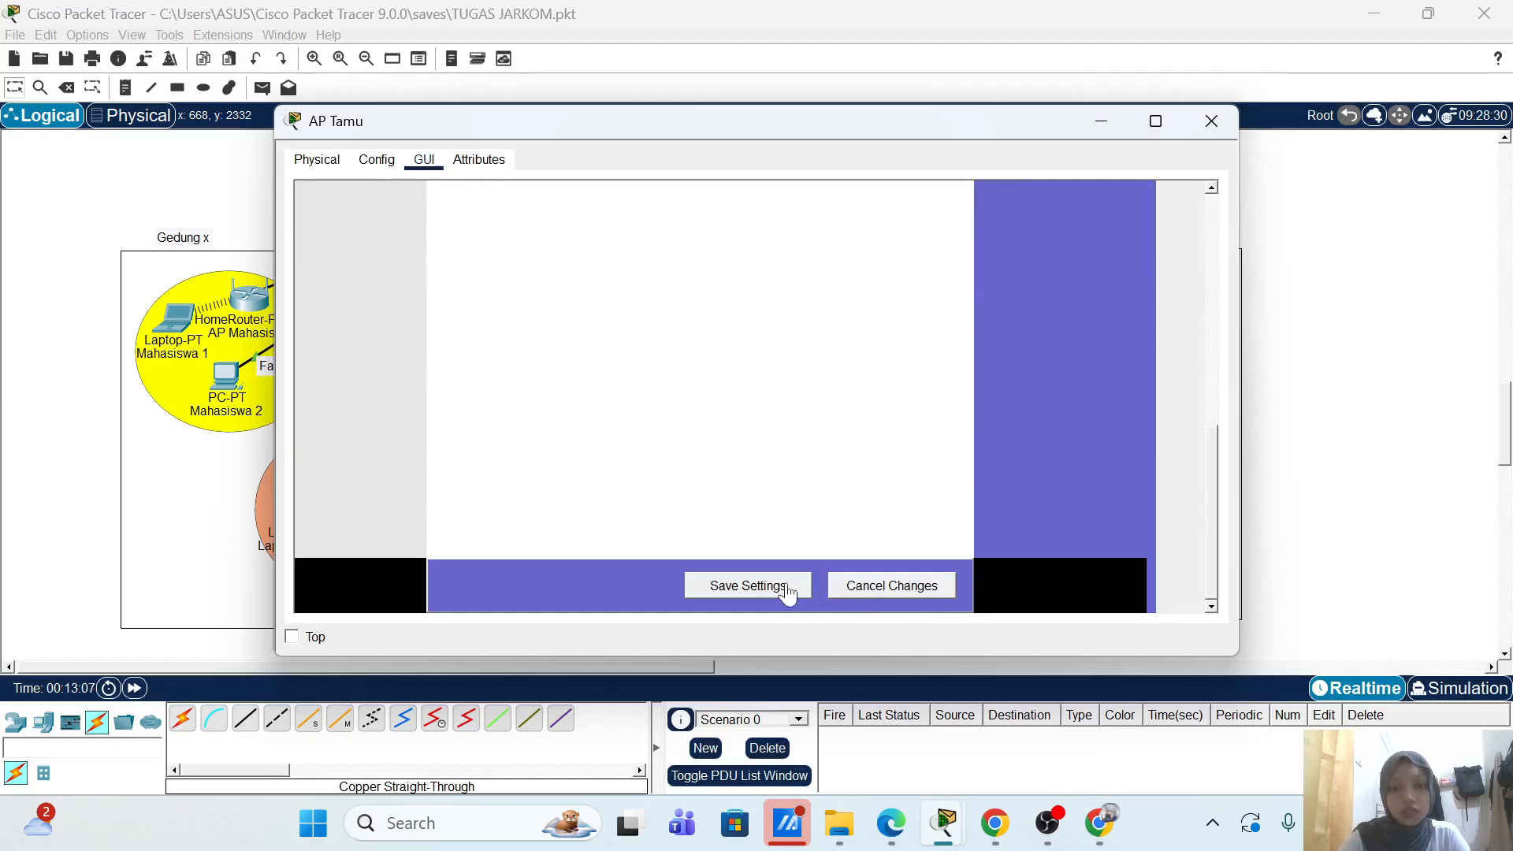
click(1212, 121)
Step: Replace Tamu 1's network module with a WPC300N wireless card
click(470, 534)
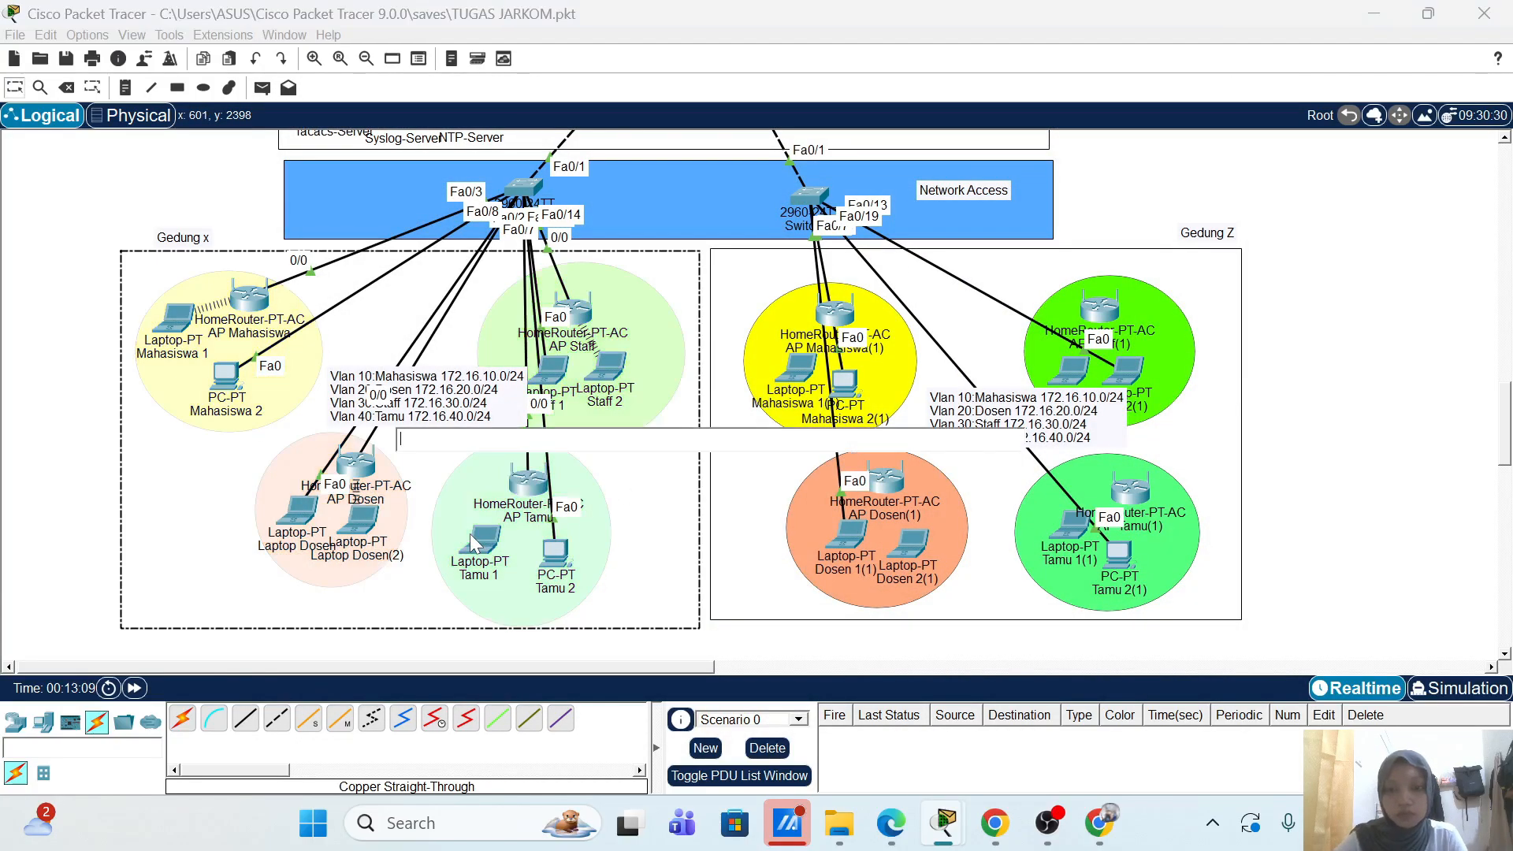
click(471, 534)
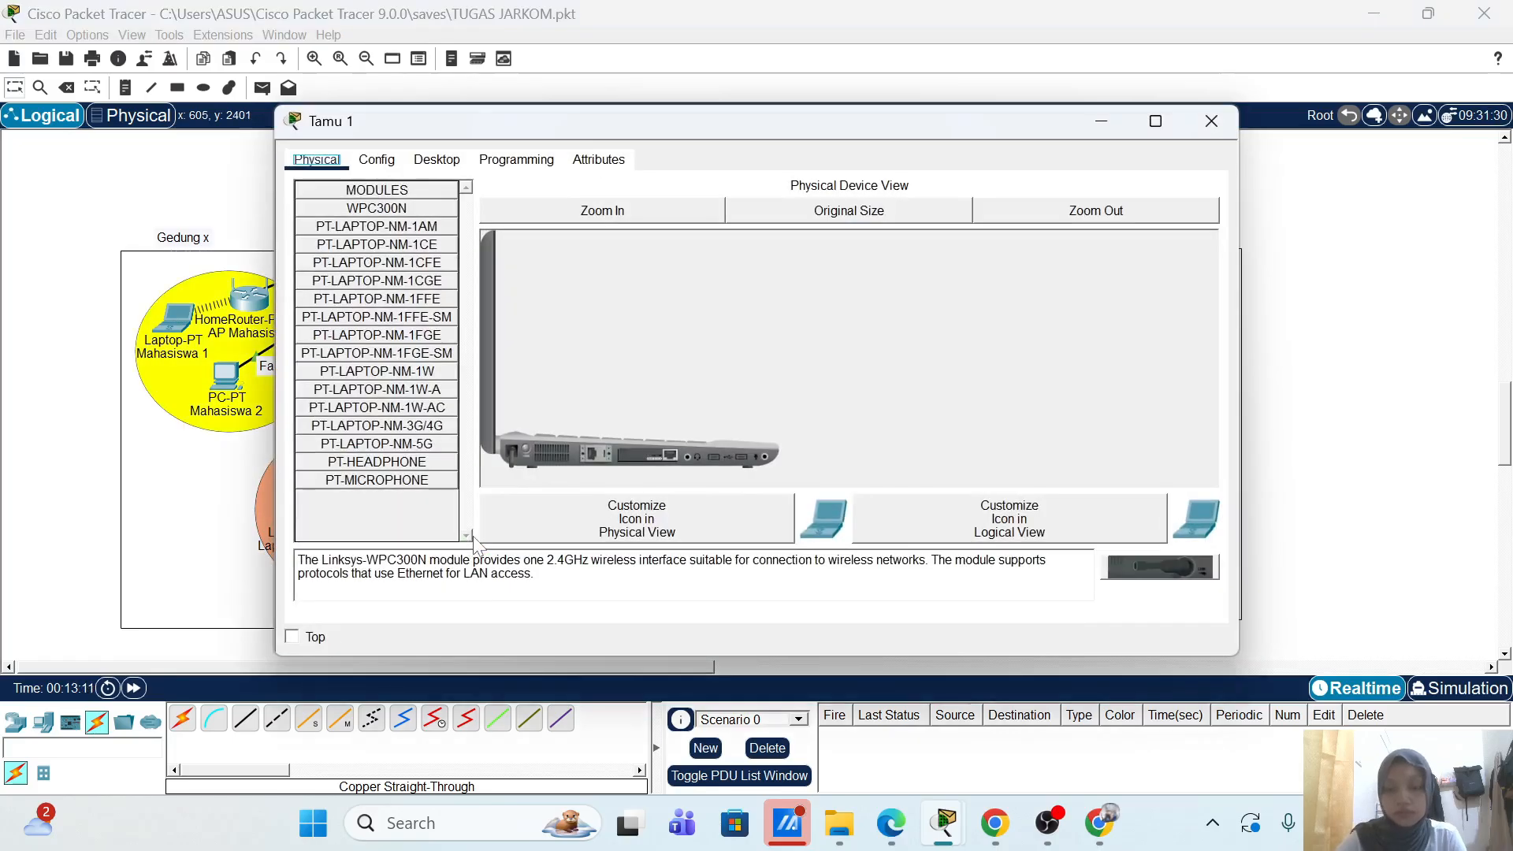
drag(644, 453, 389, 526)
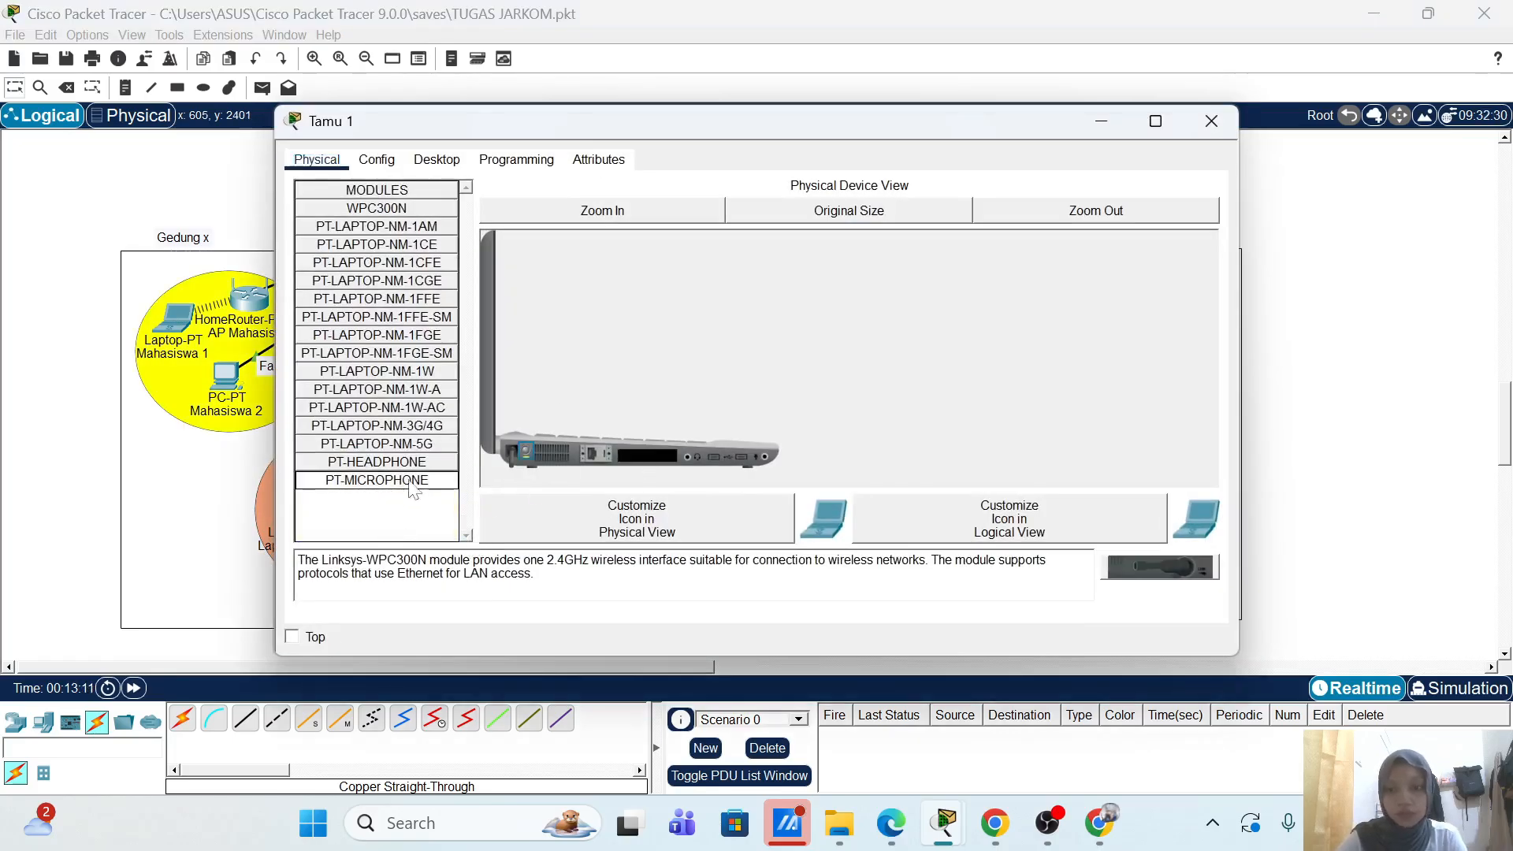
drag(415, 218, 642, 452)
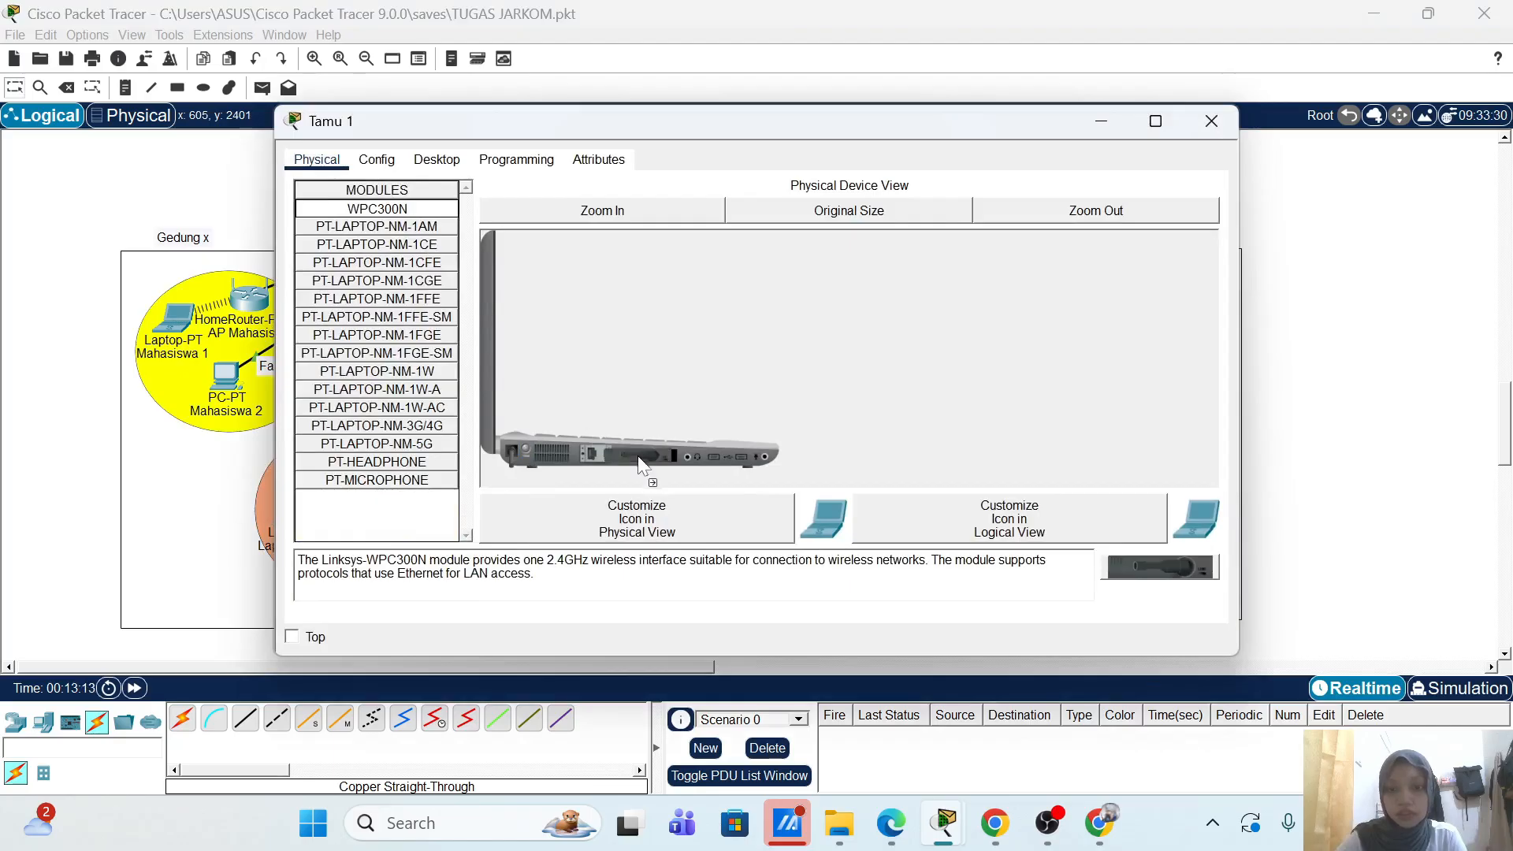
Step: Start a new PC Wireless profile for the AP-Tamu network using manual setup
click(441, 161)
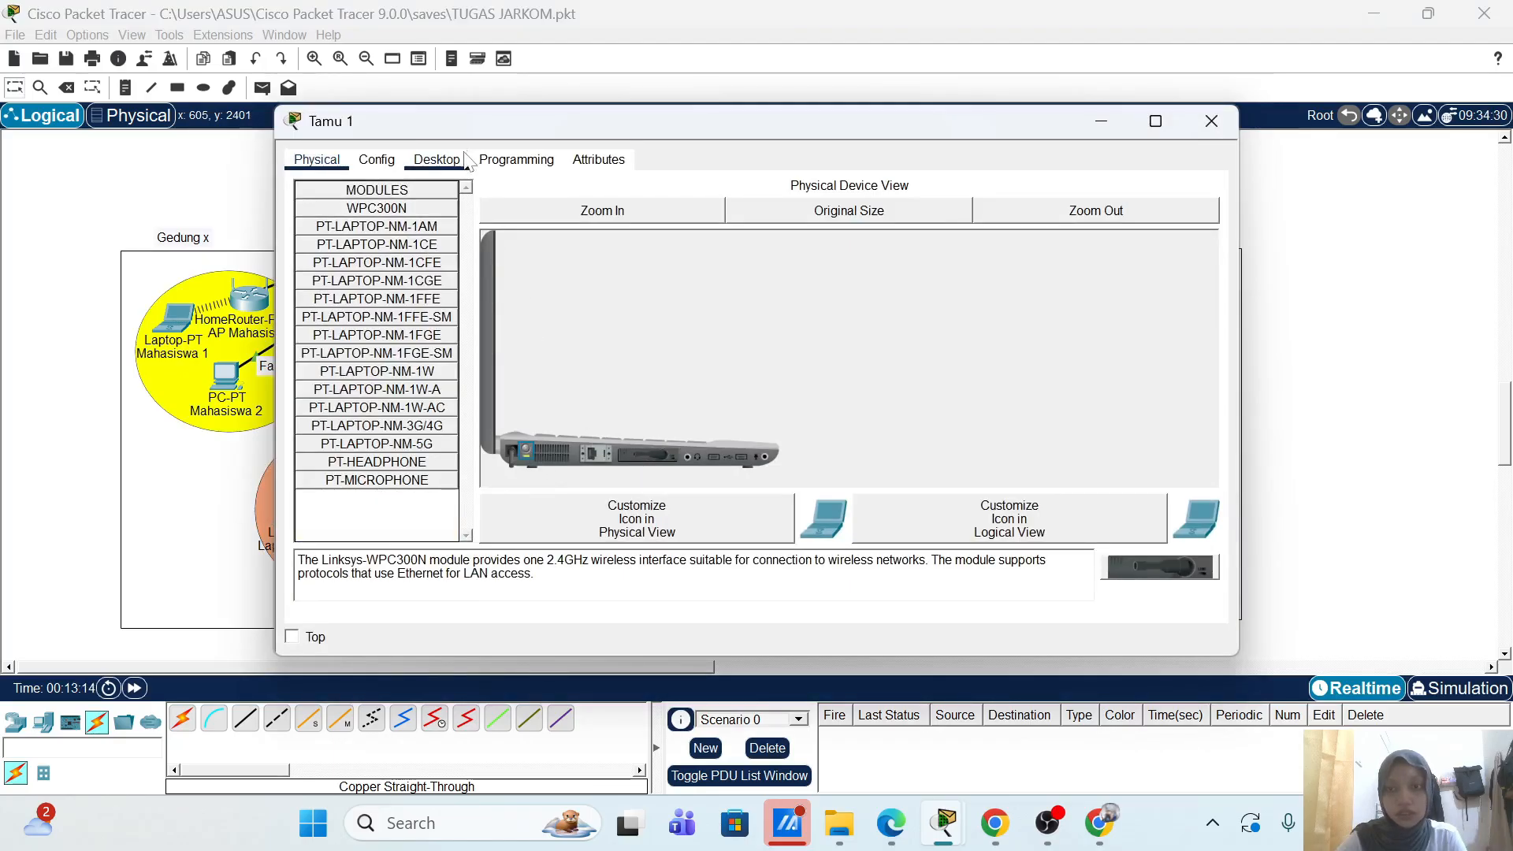
click(393, 367)
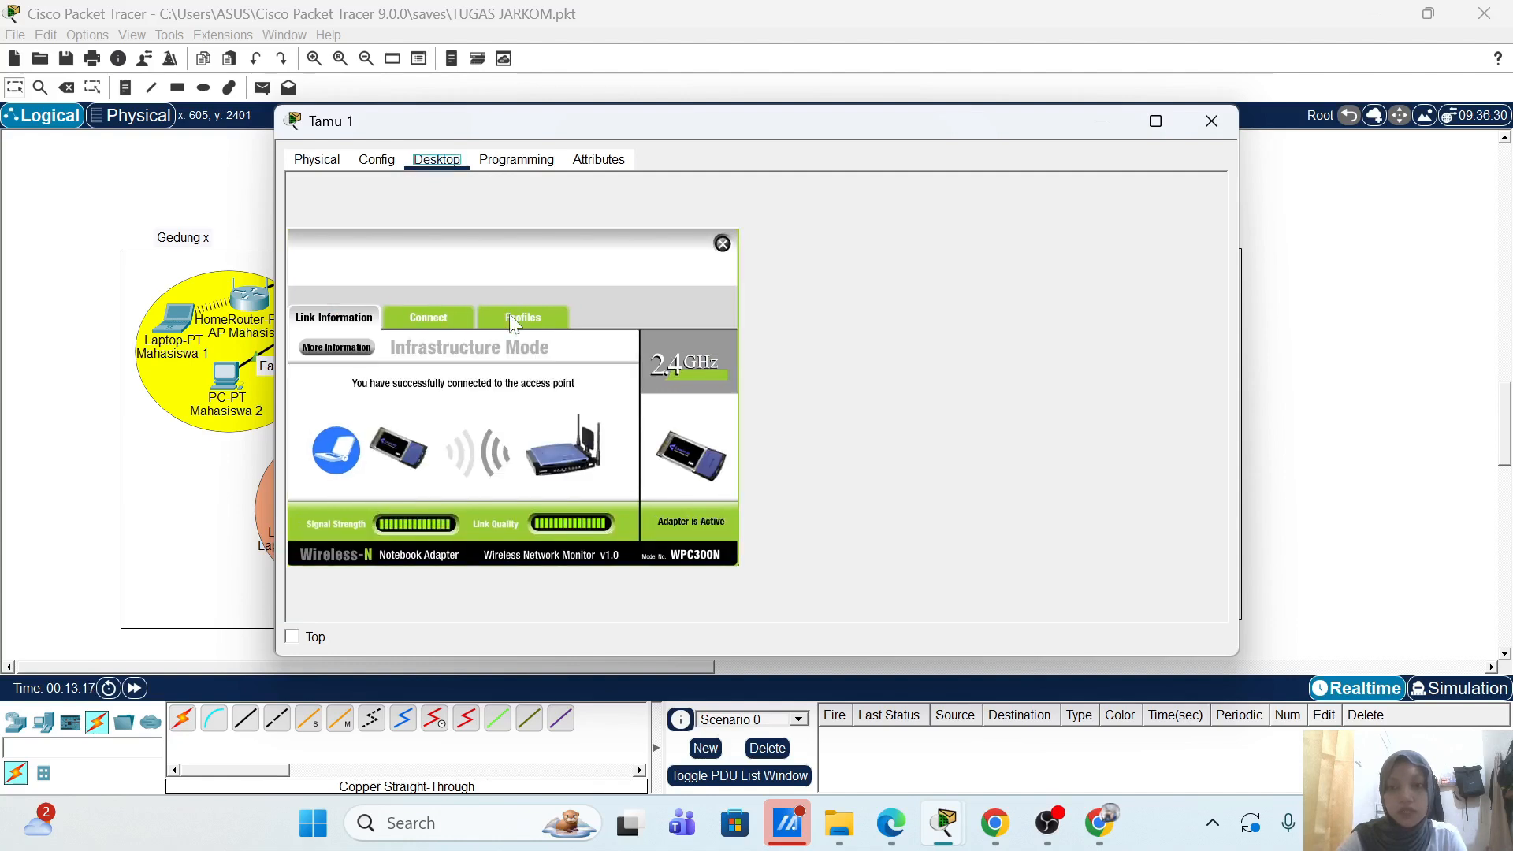
click(532, 323)
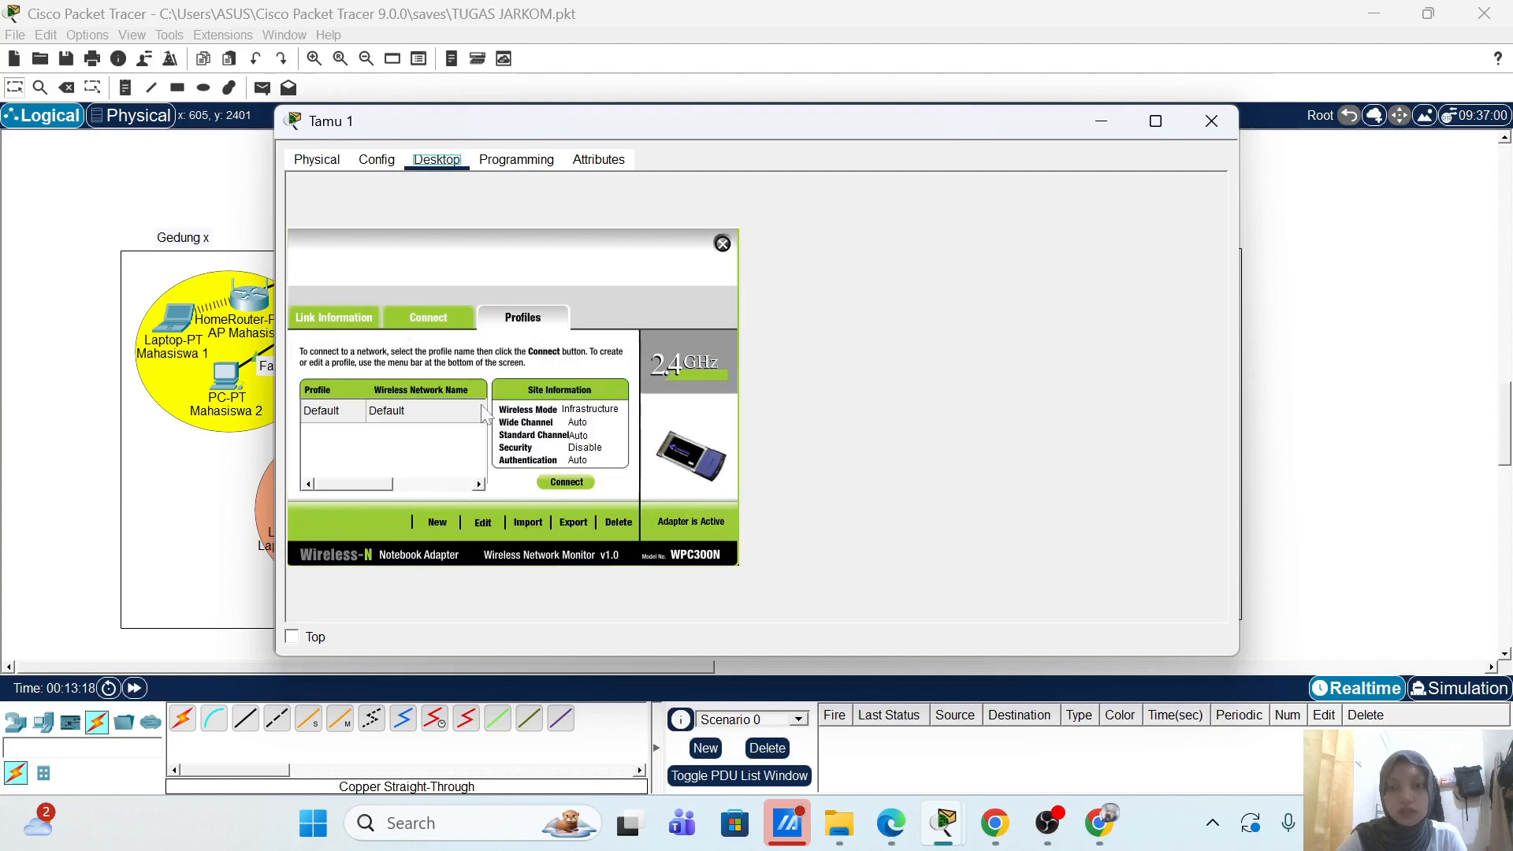
click(483, 523)
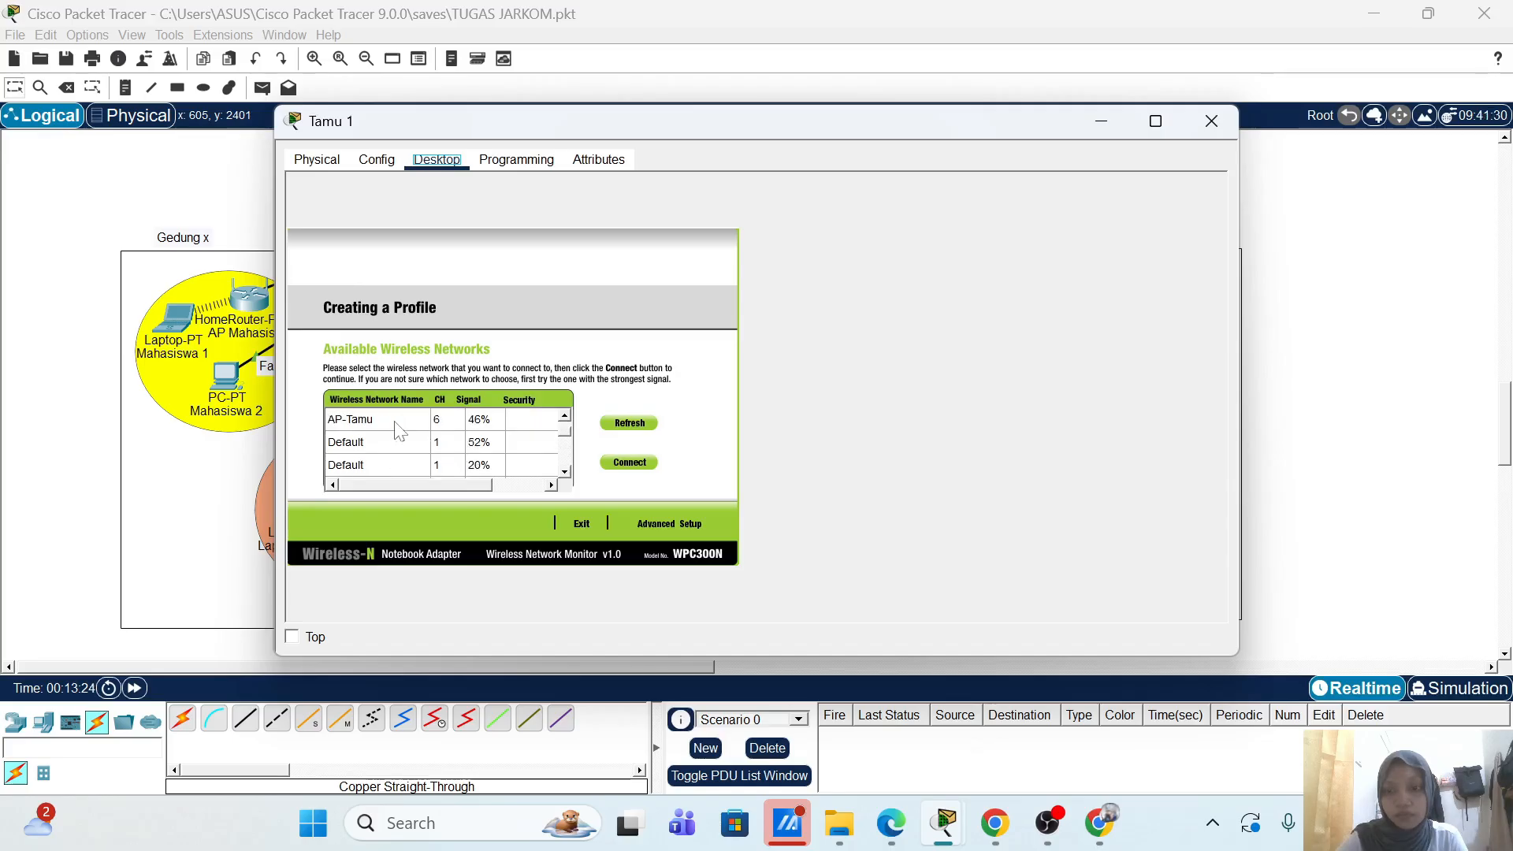
click(394, 430)
click(649, 522)
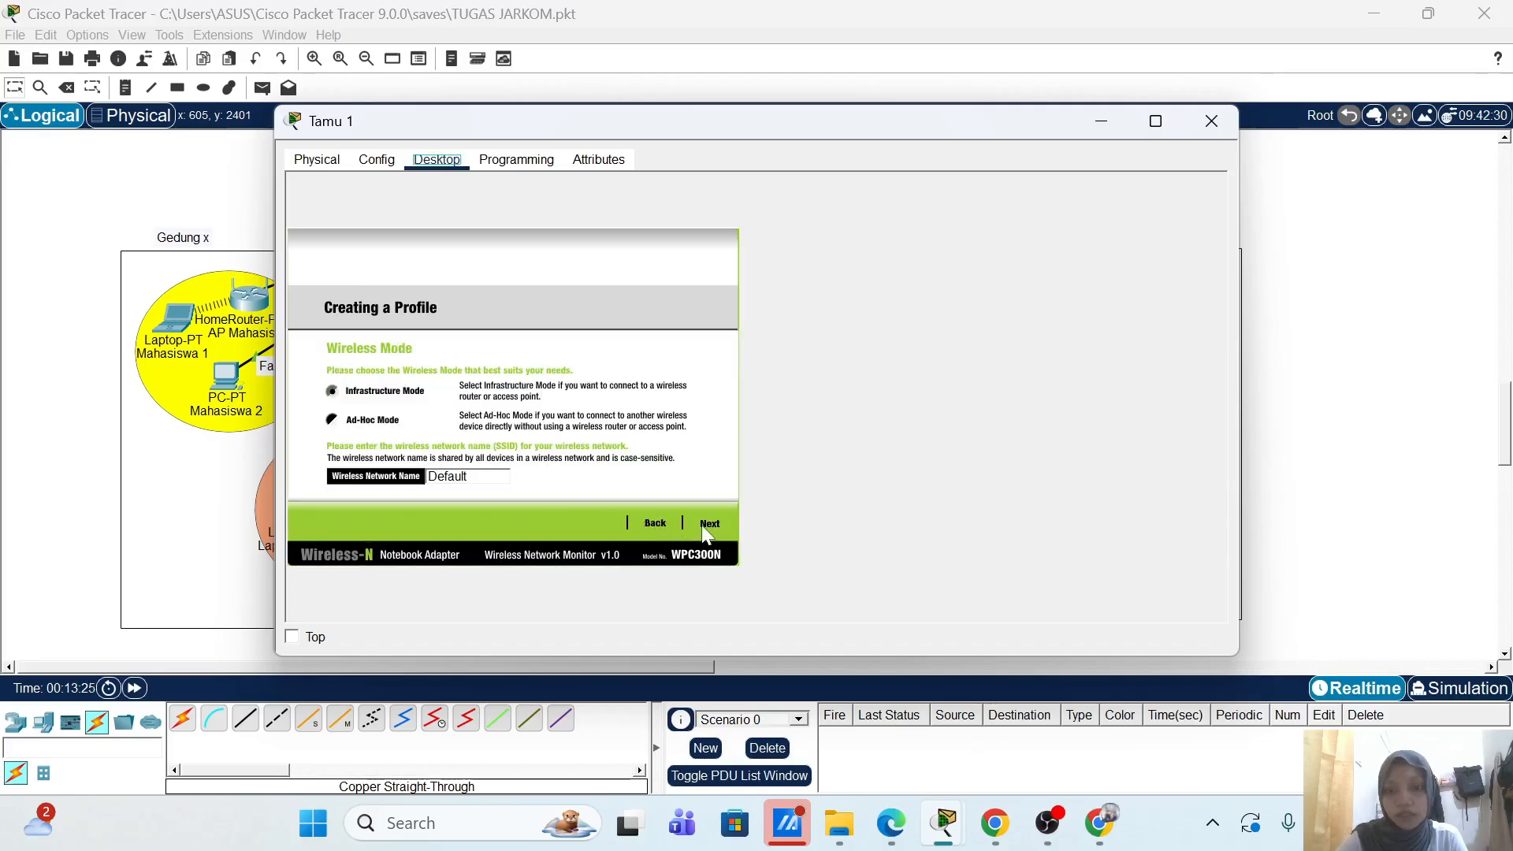
double_click(505, 477)
text(A)
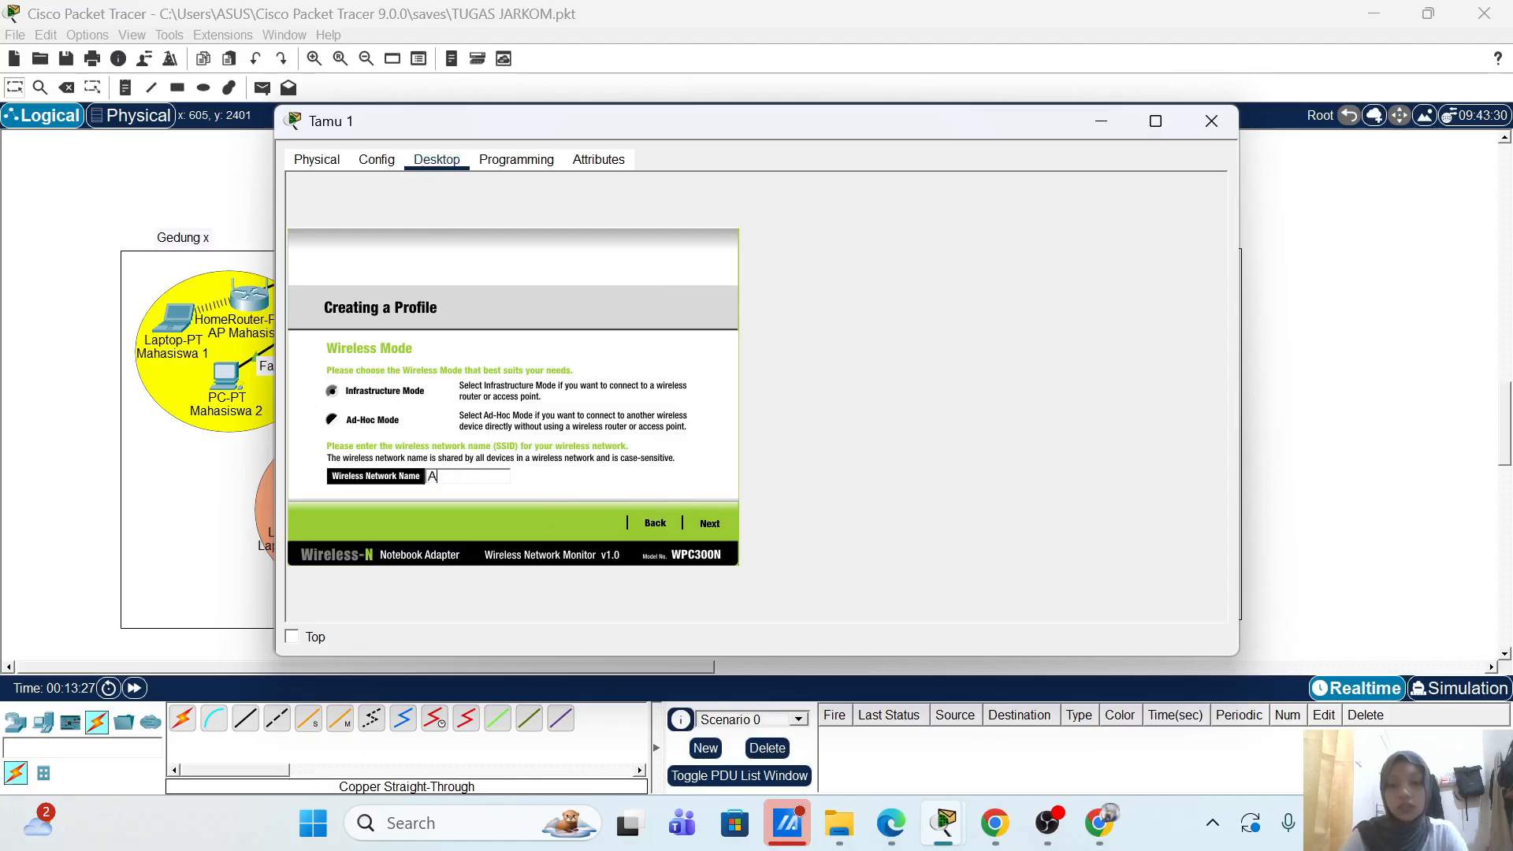
text(P-T)
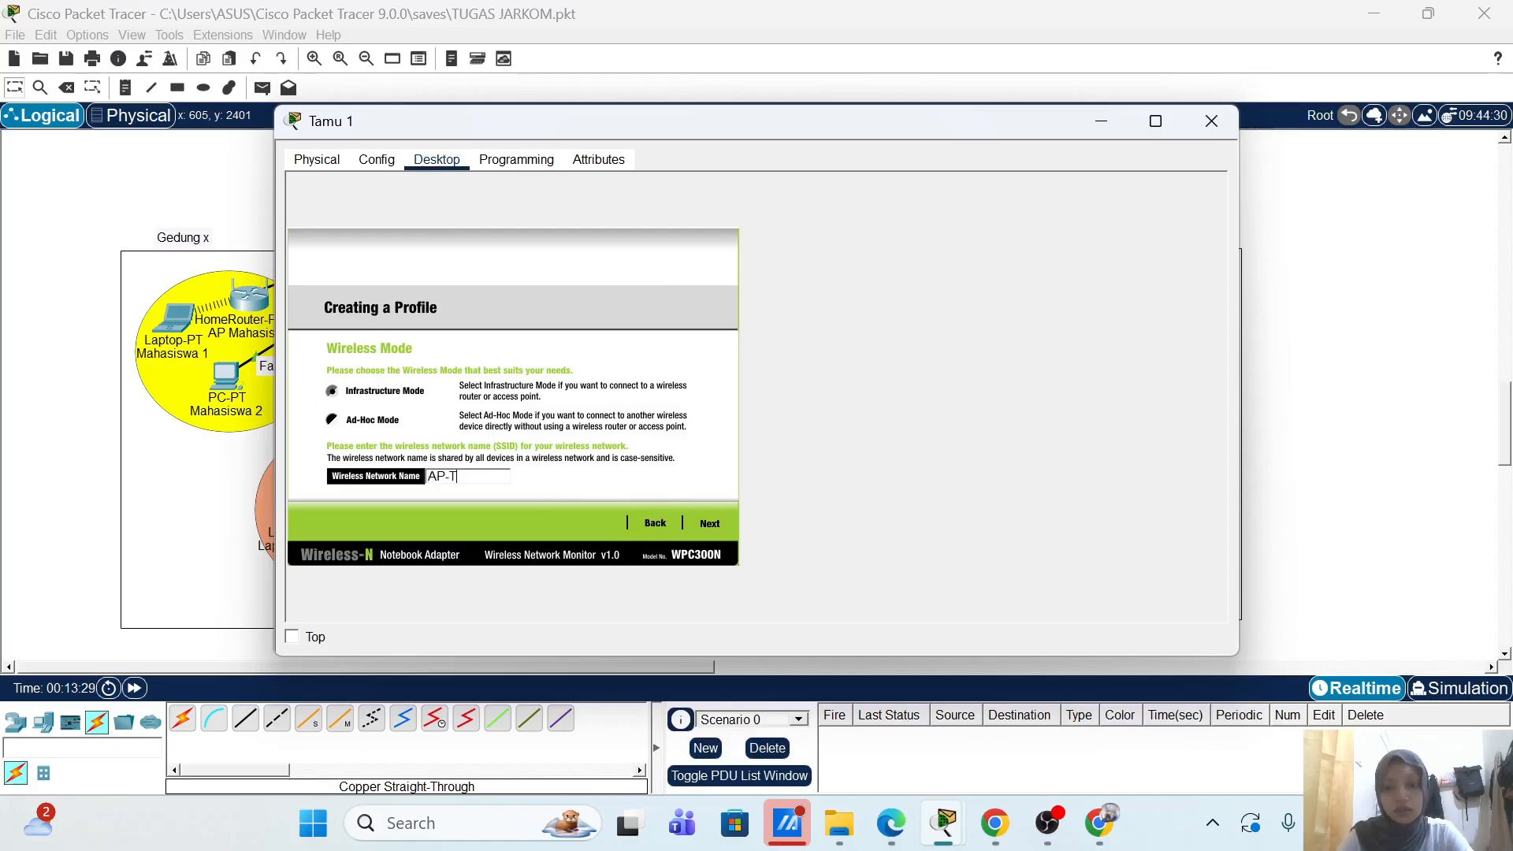
text(amu)
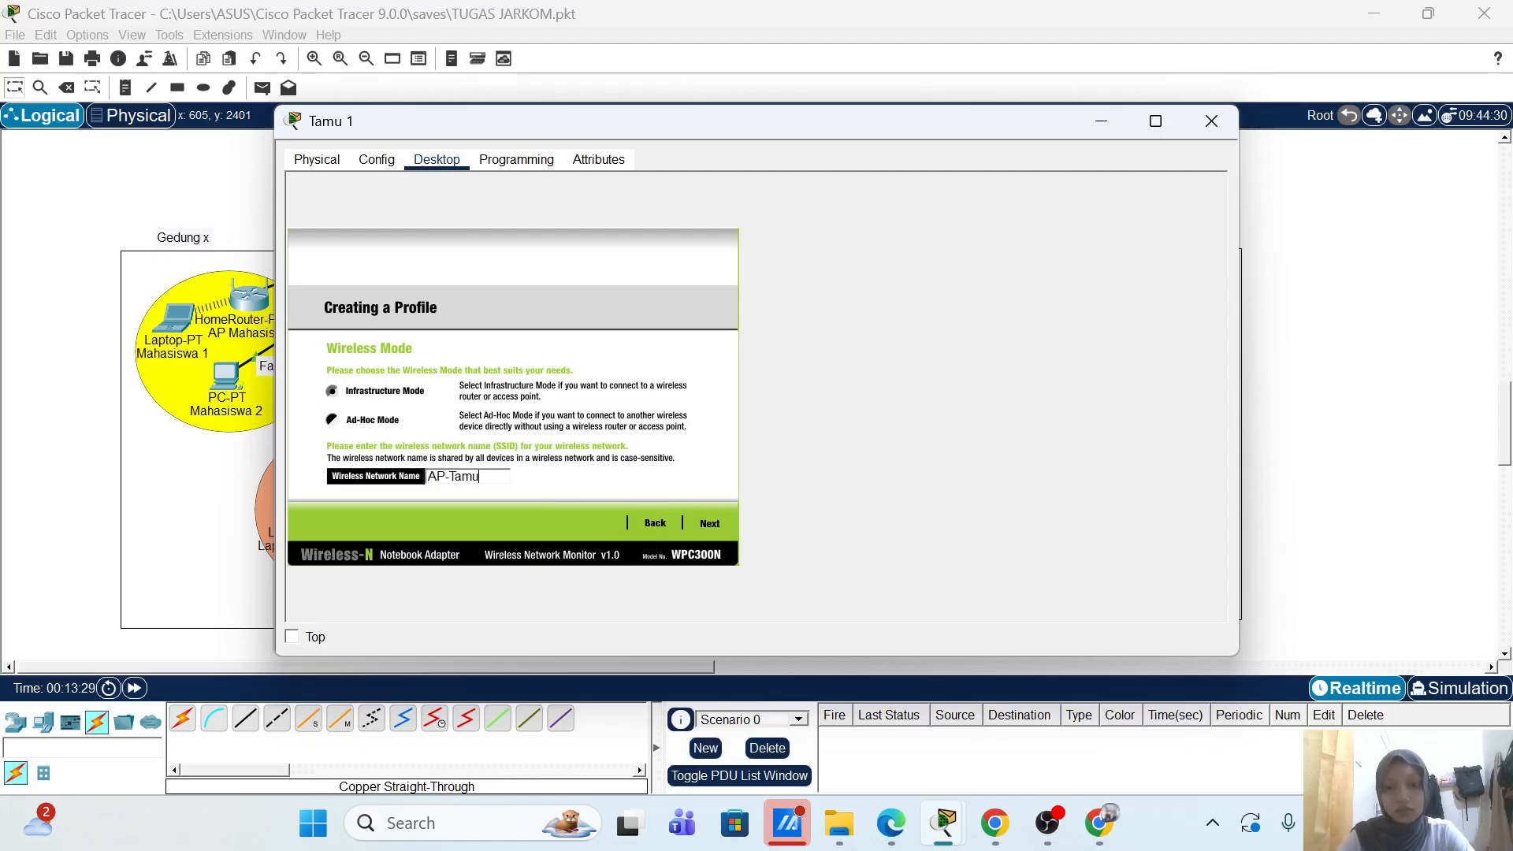
click(709, 524)
click(719, 523)
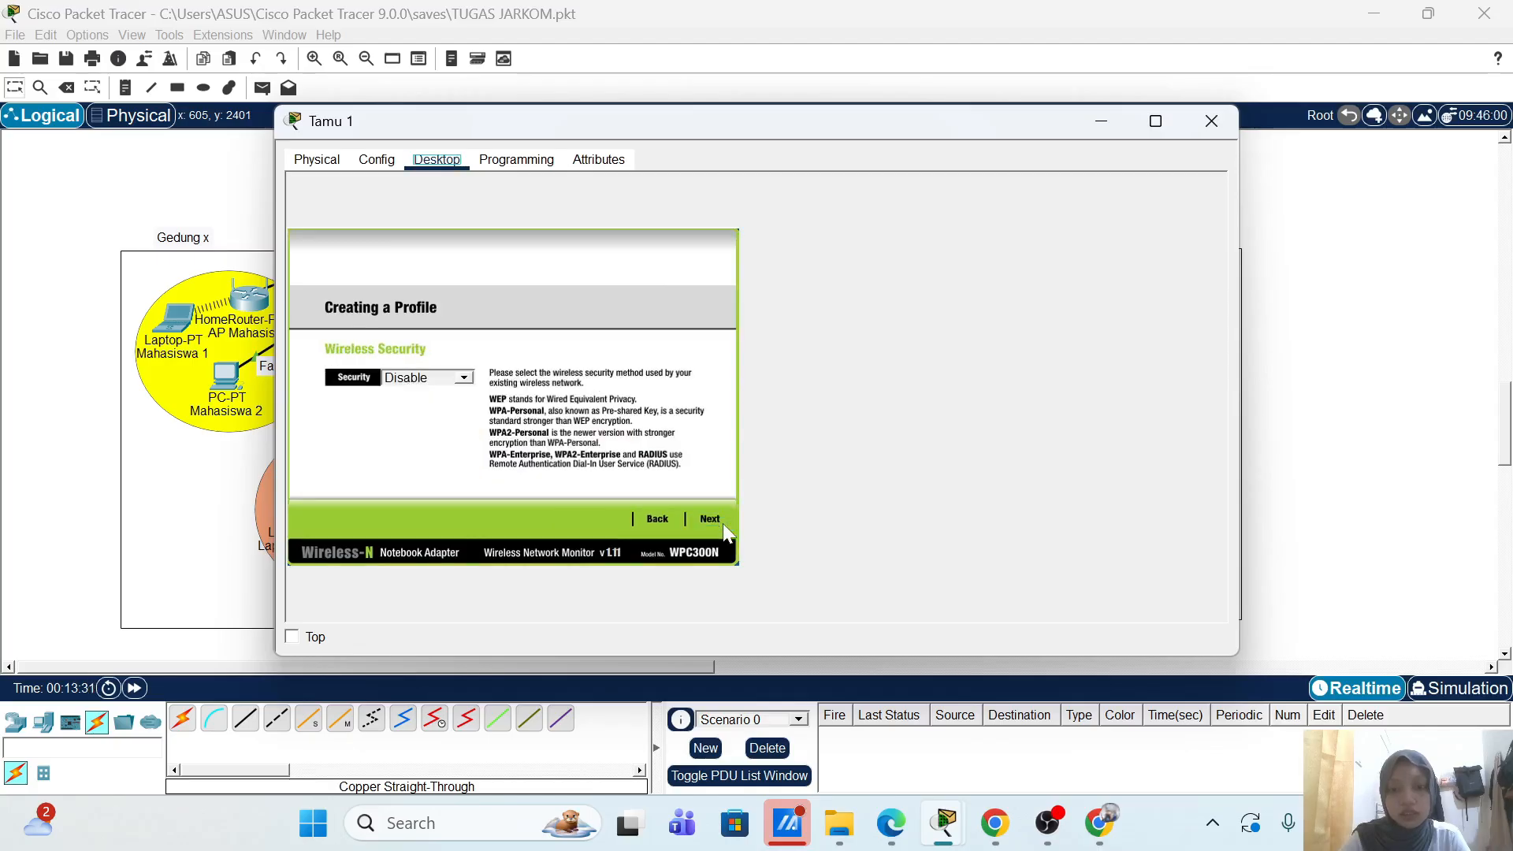
Step: Choose WPA2-Enterprise with login tamu and password, save the profile, and connect
click(465, 378)
click(433, 453)
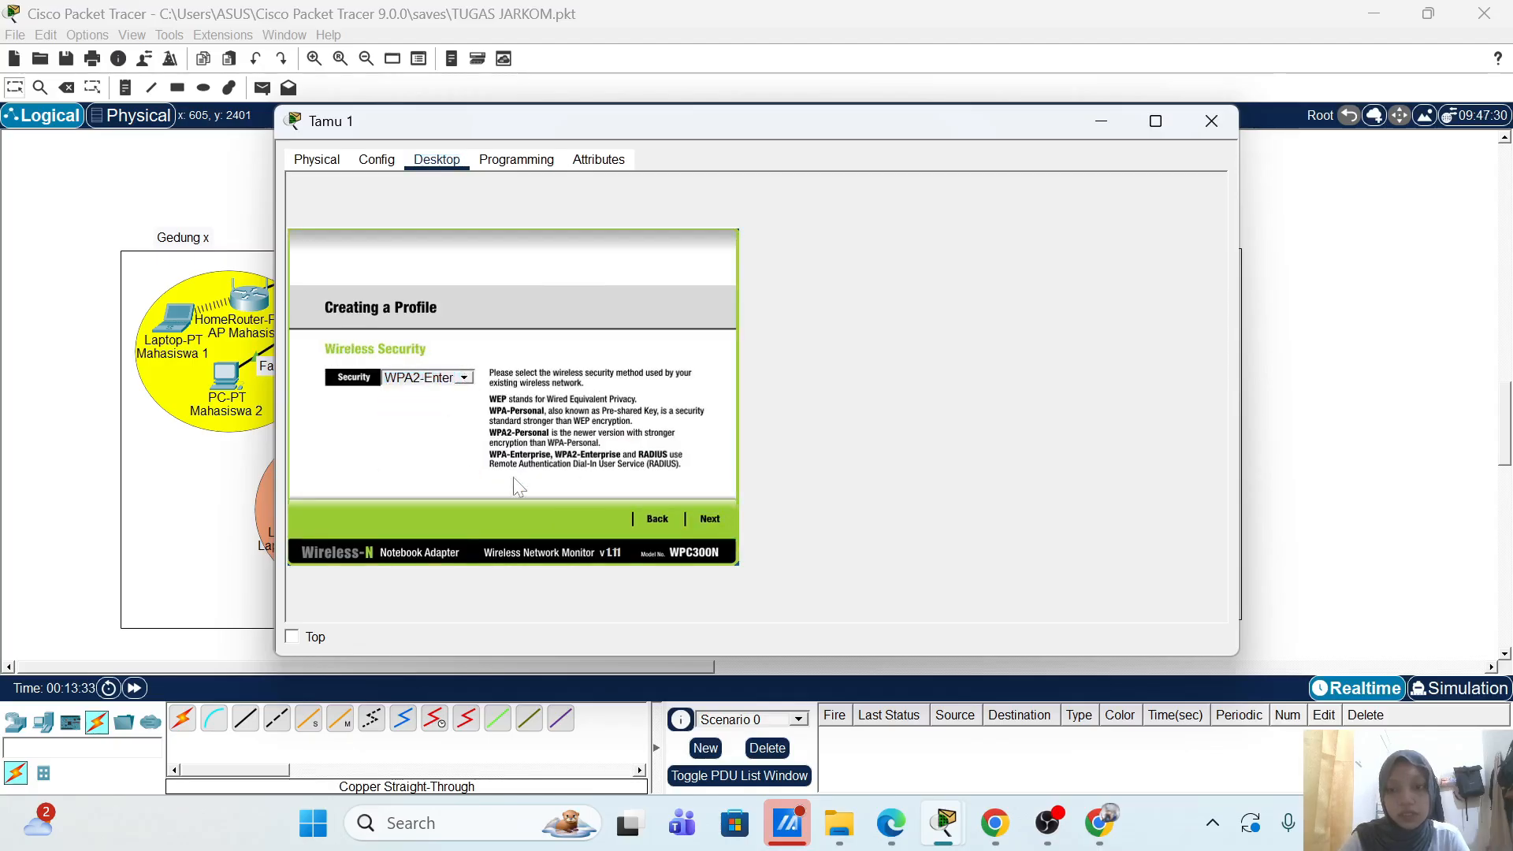
click(722, 517)
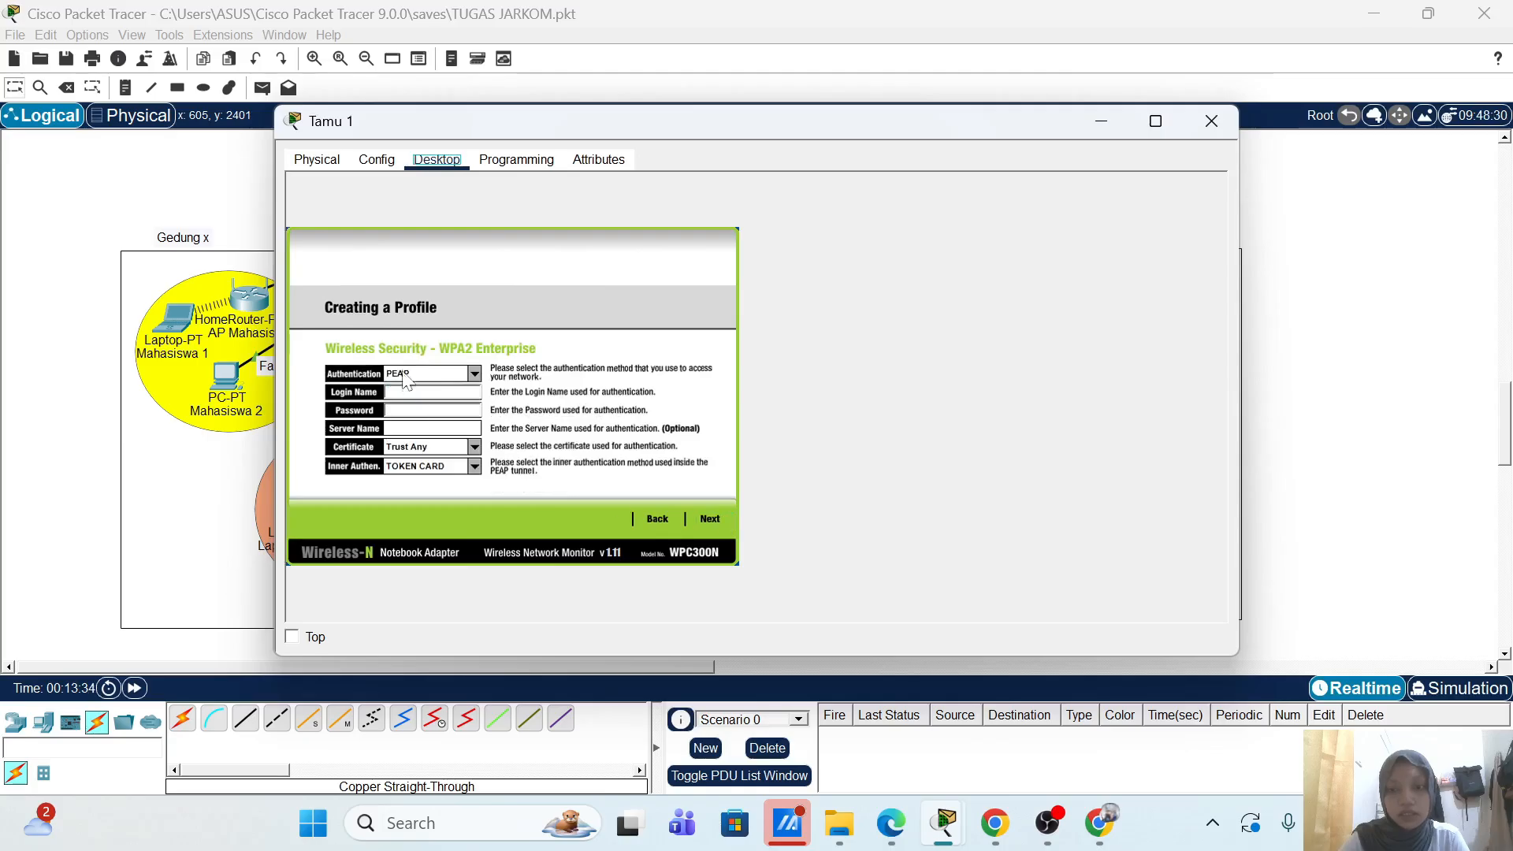
click(432, 391)
text(tamu)
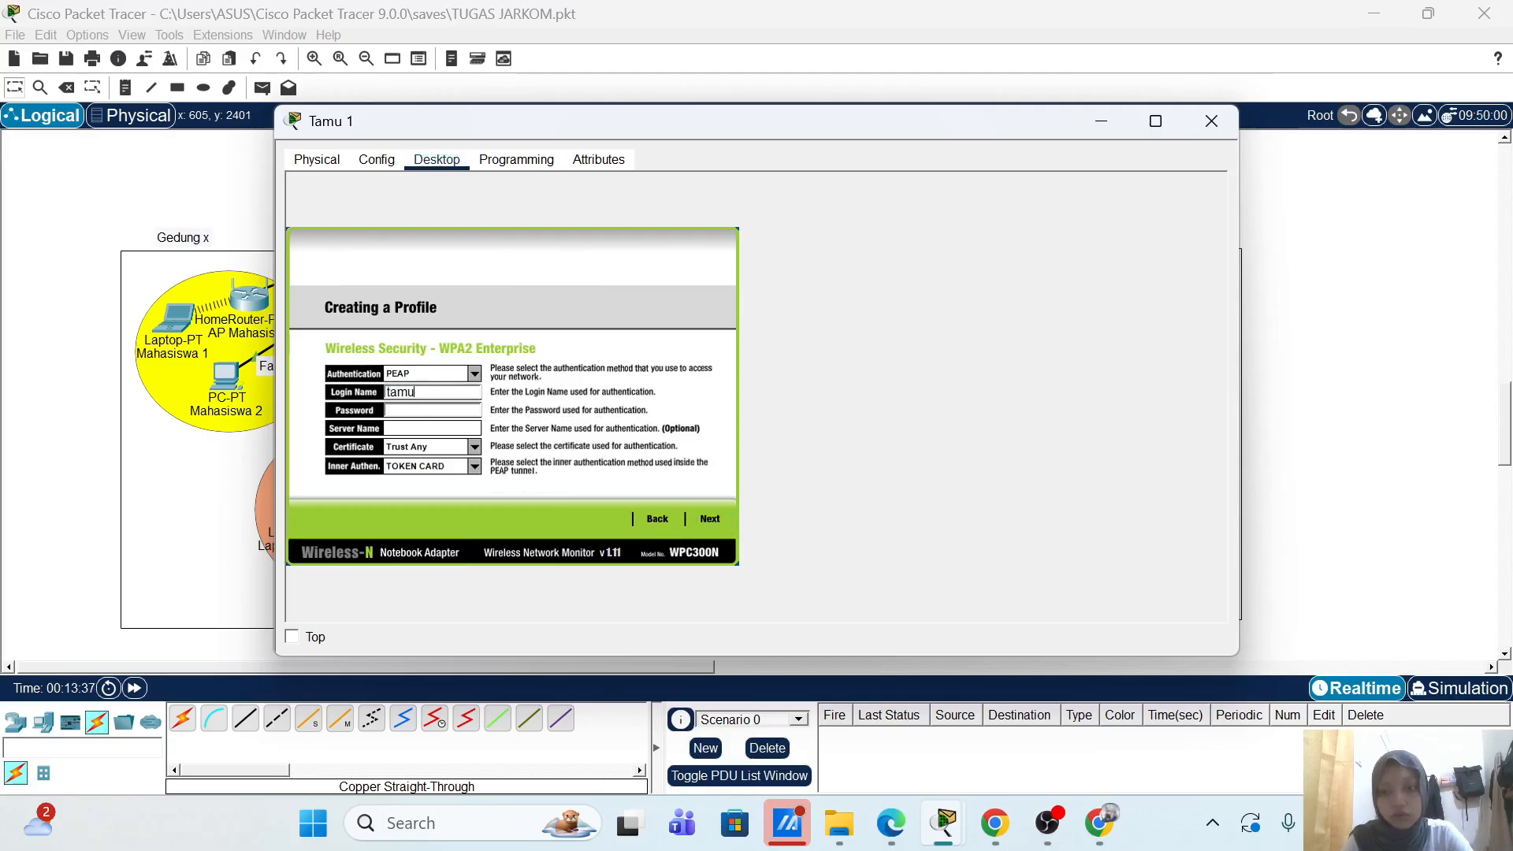
key(ctrl+a)
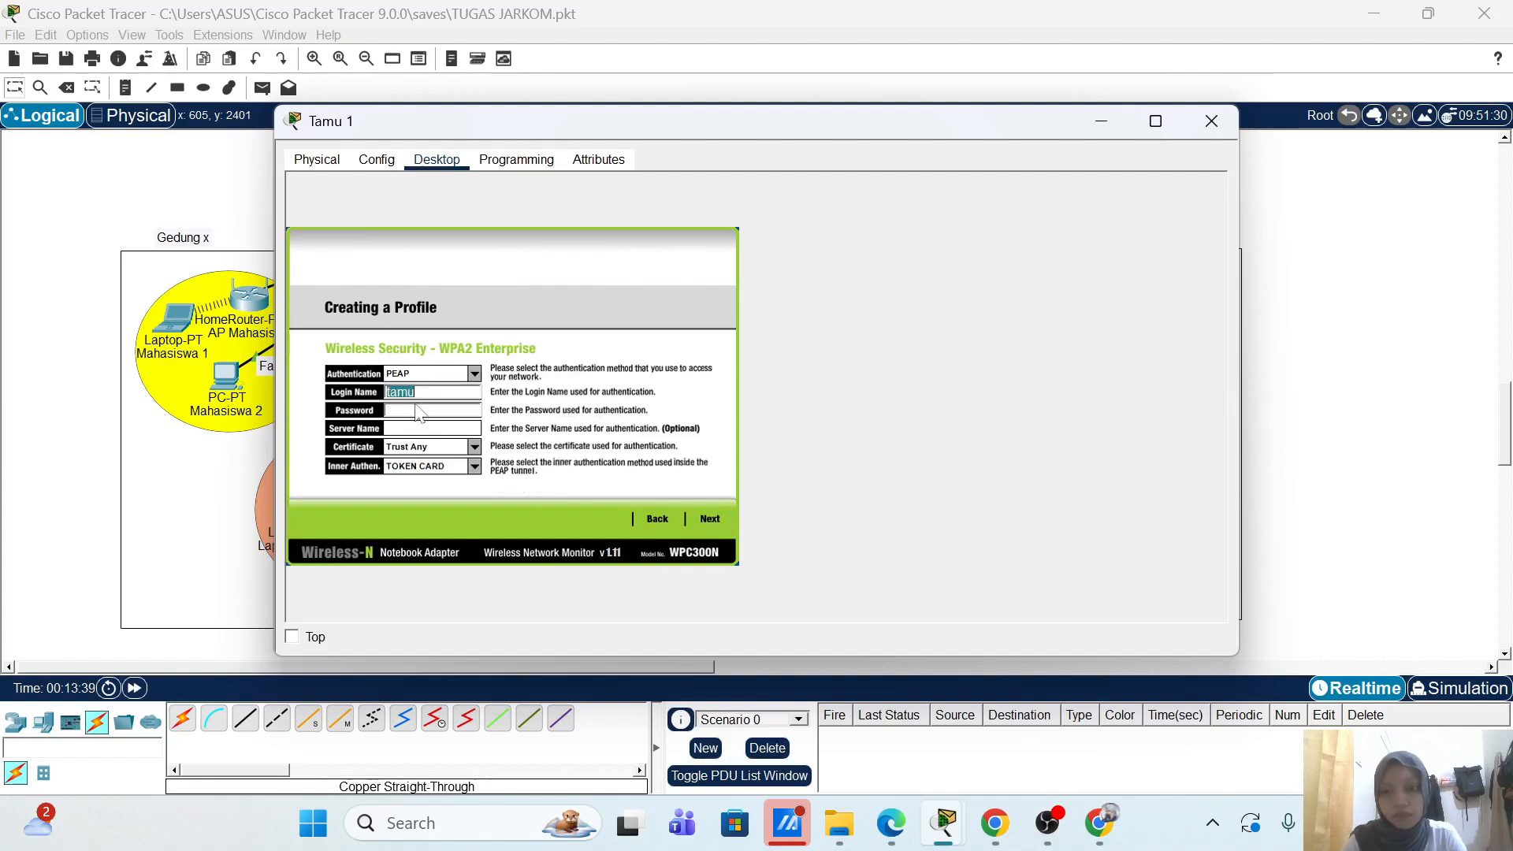
text(tamu)
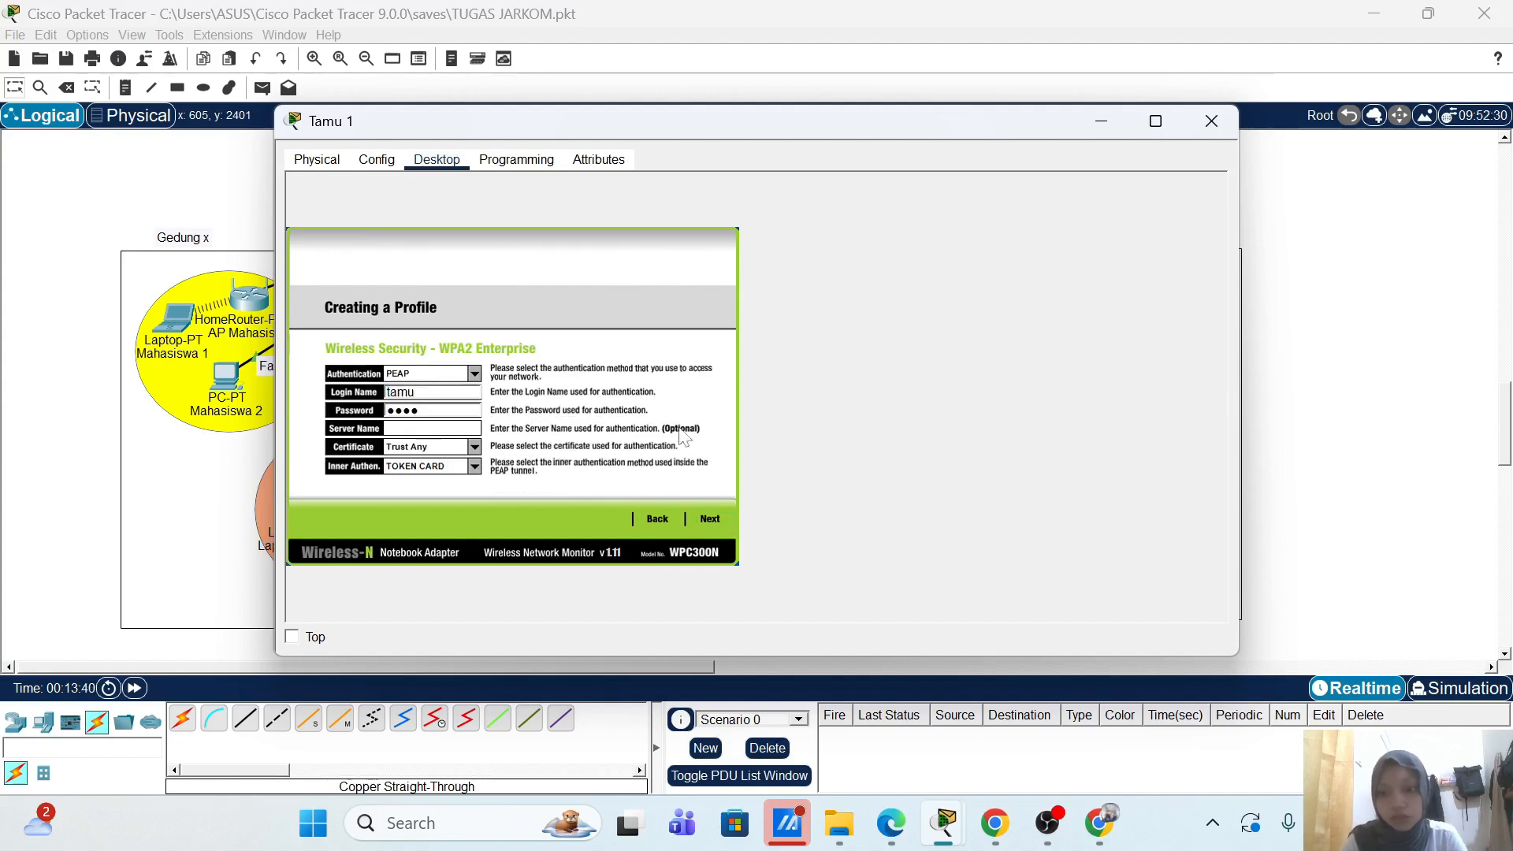
click(710, 520)
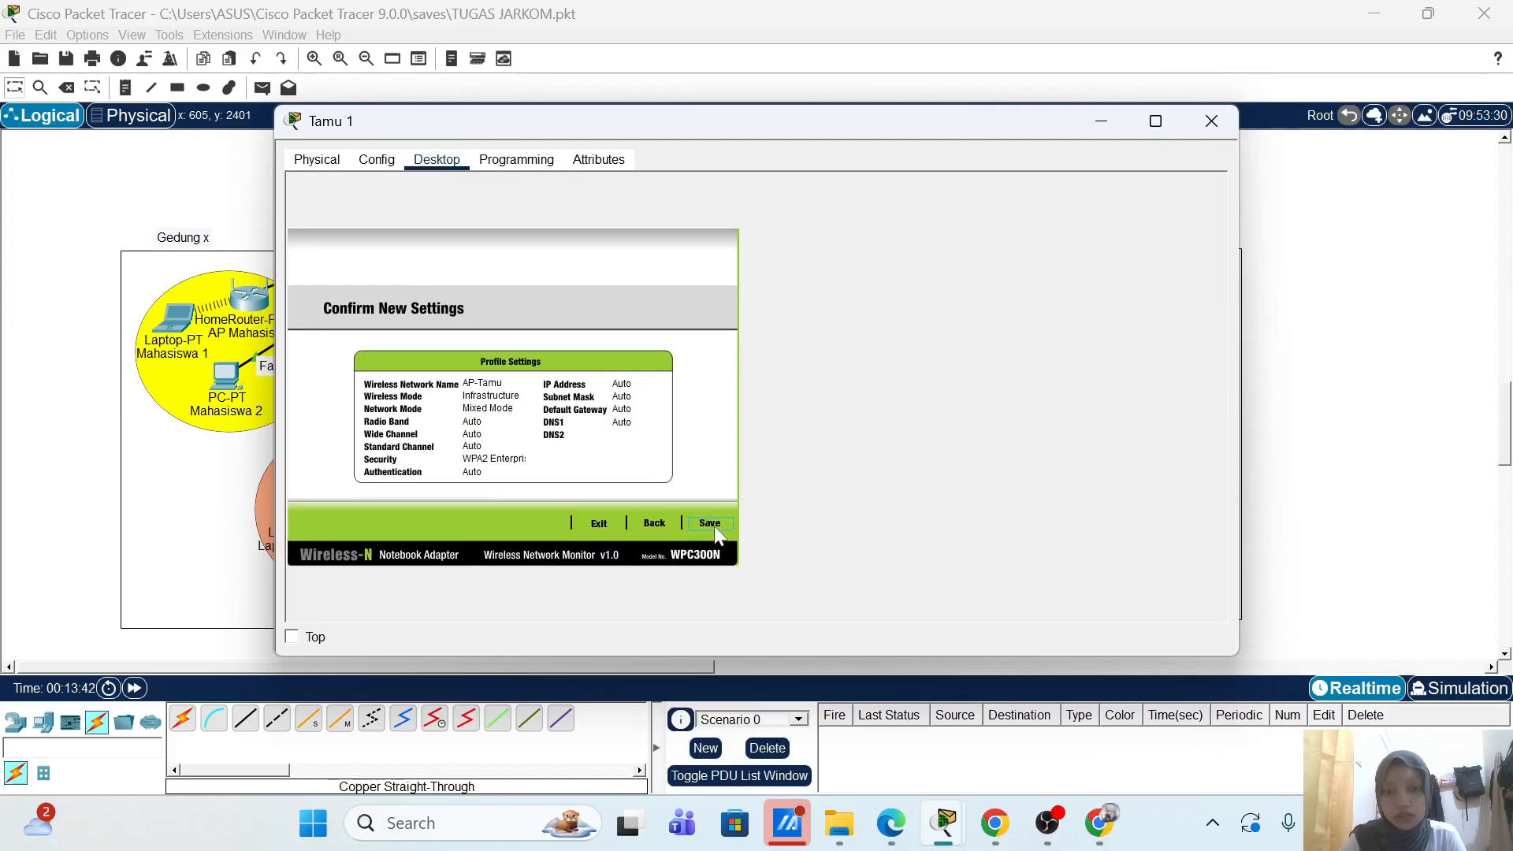
click(709, 519)
click(673, 517)
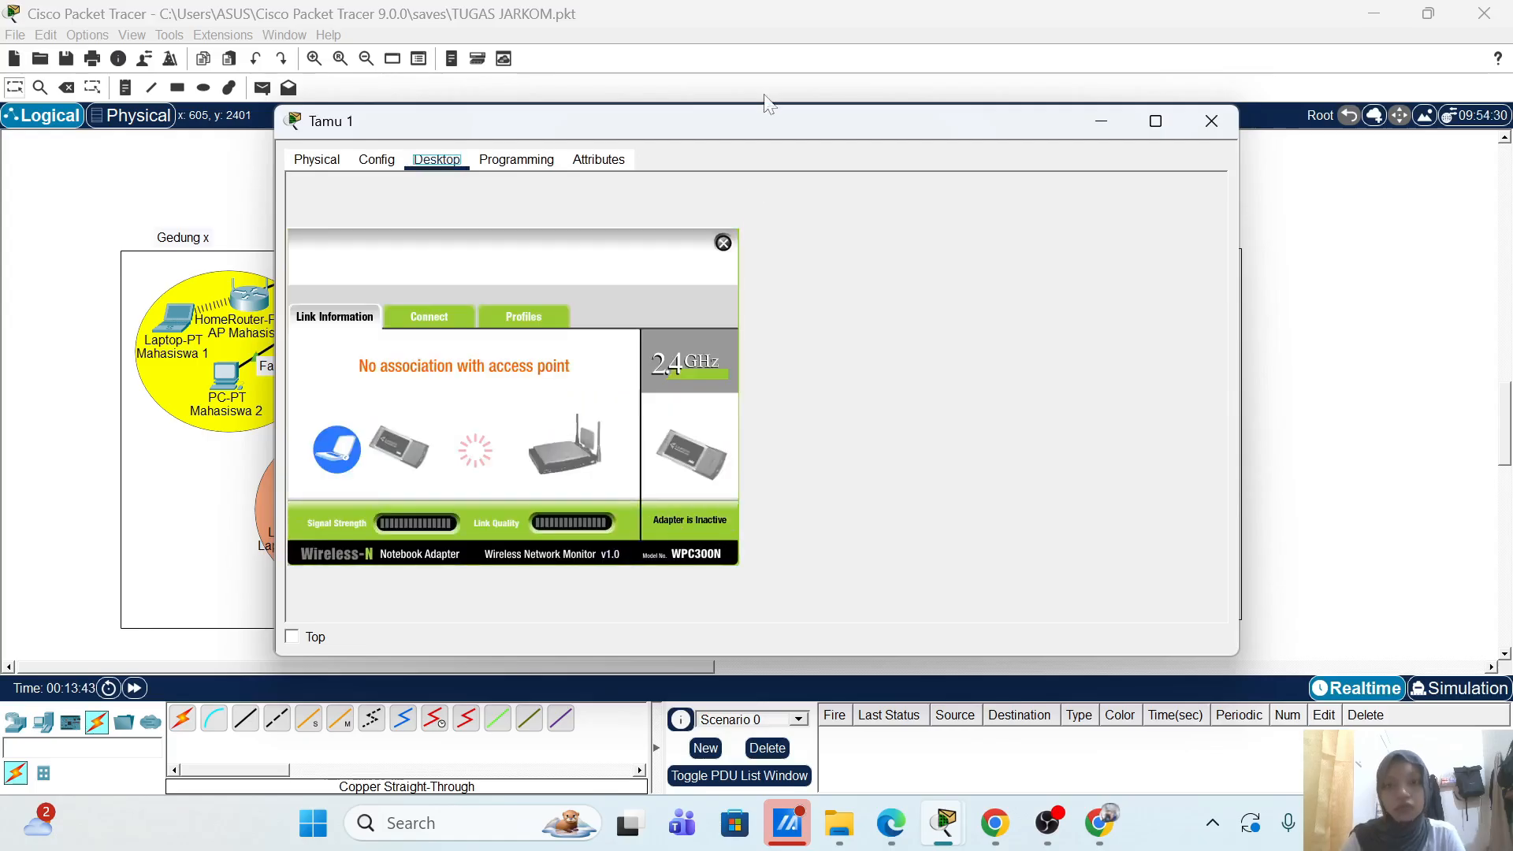
Step: Fast-forward time until Tamu 1 associates with AP-Tamu and shows DHCP address 172.16.40.100
drag(764, 131, 1133, 139)
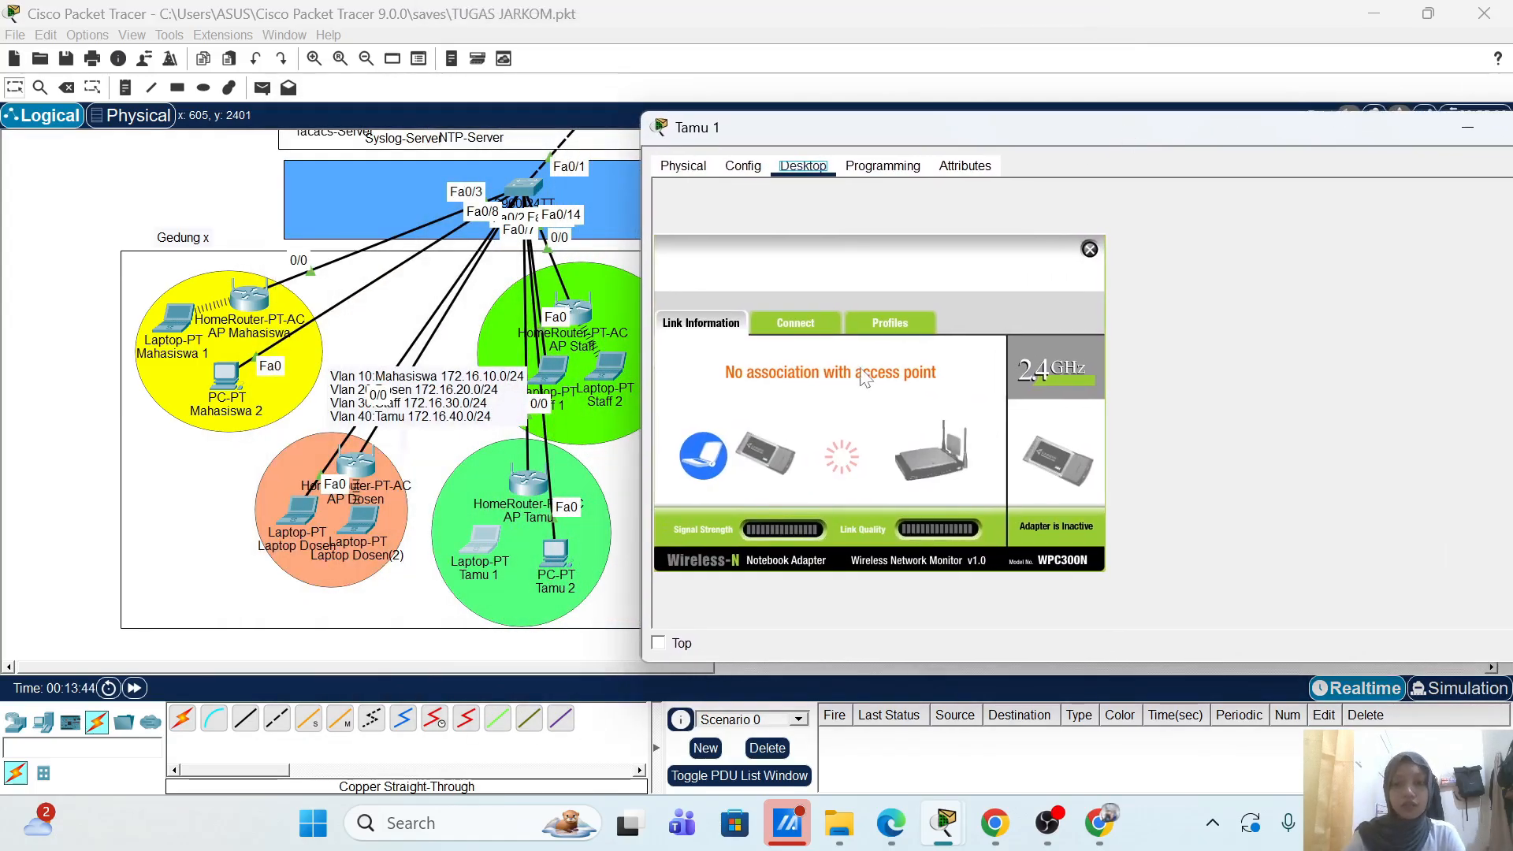
click(662, 643)
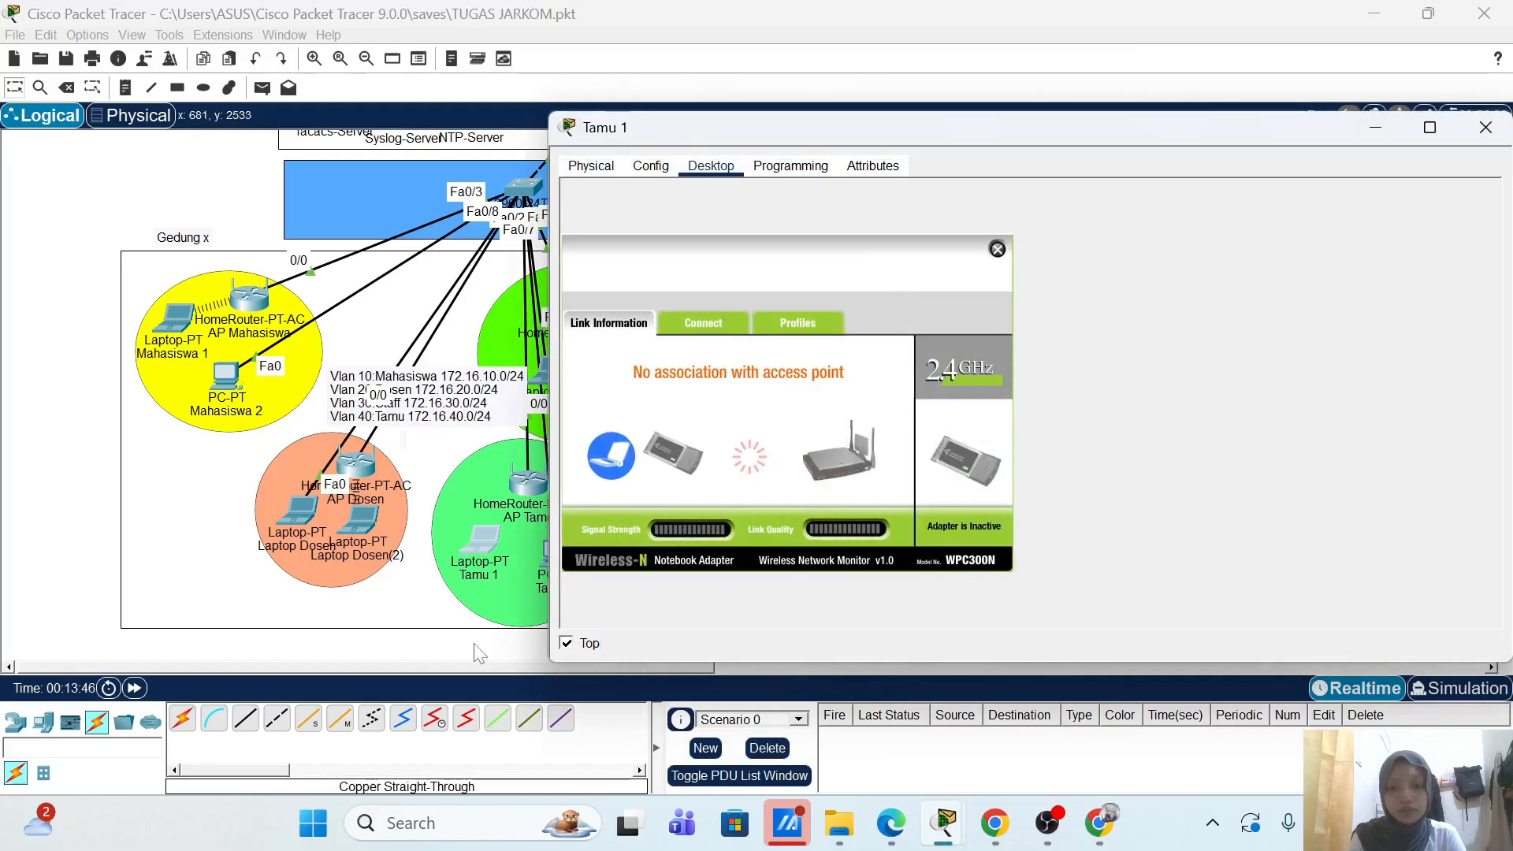
drag(804, 138, 926, 156)
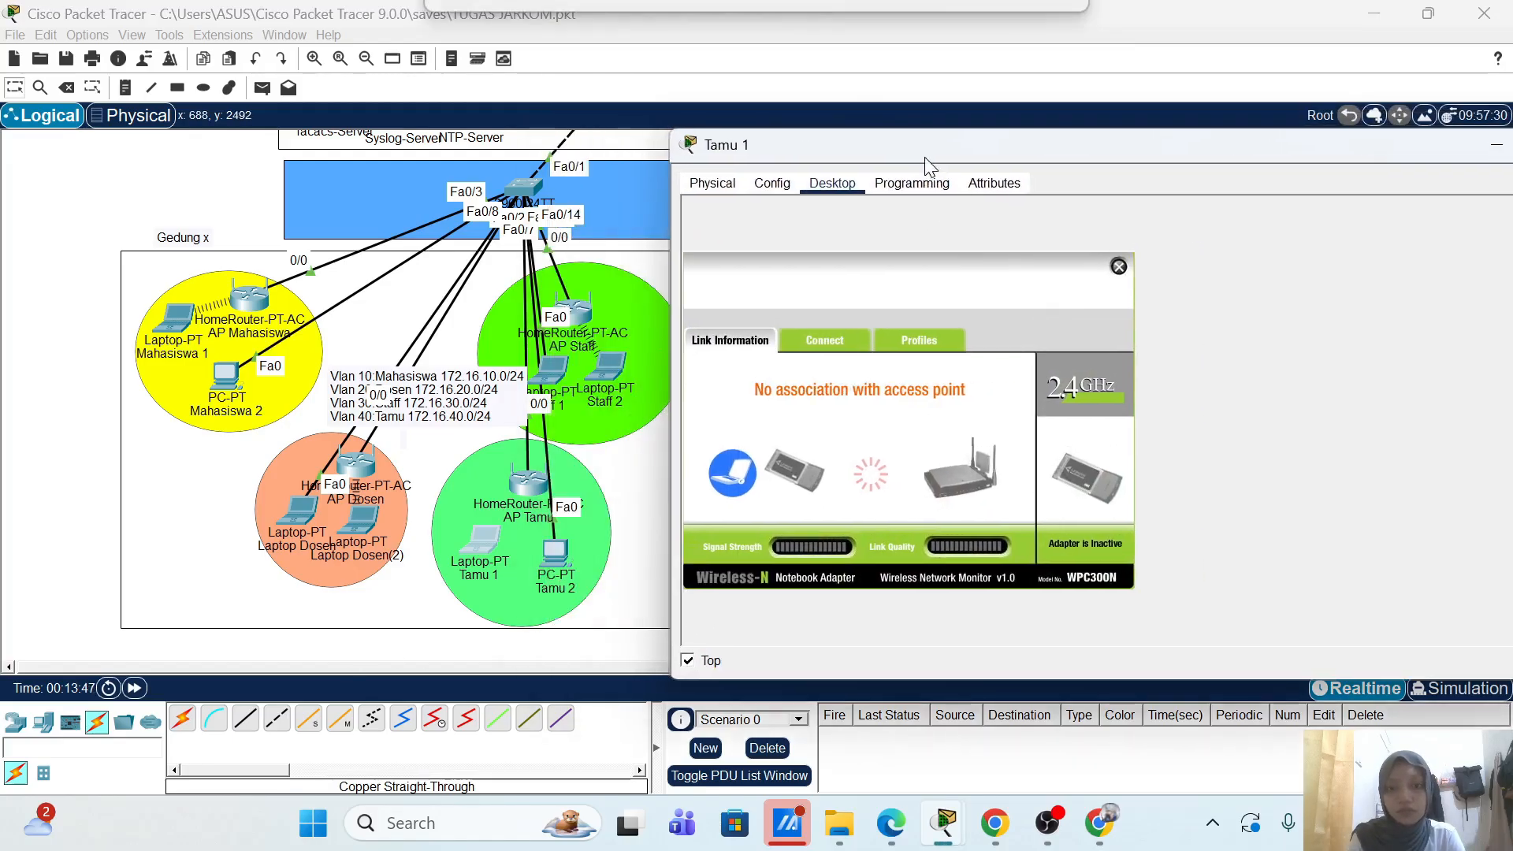
click(147, 692)
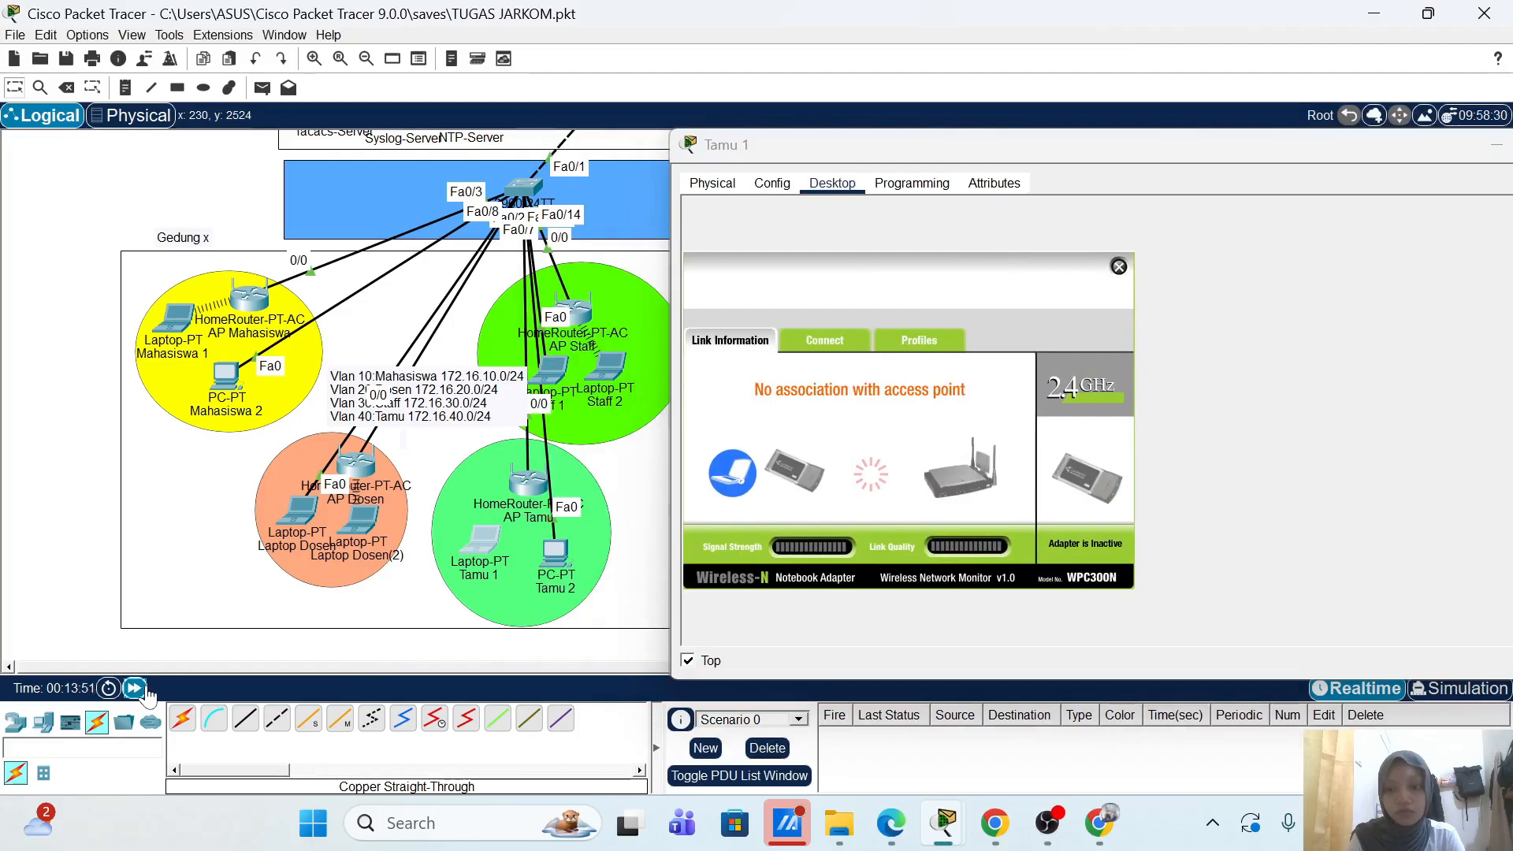
click(146, 692)
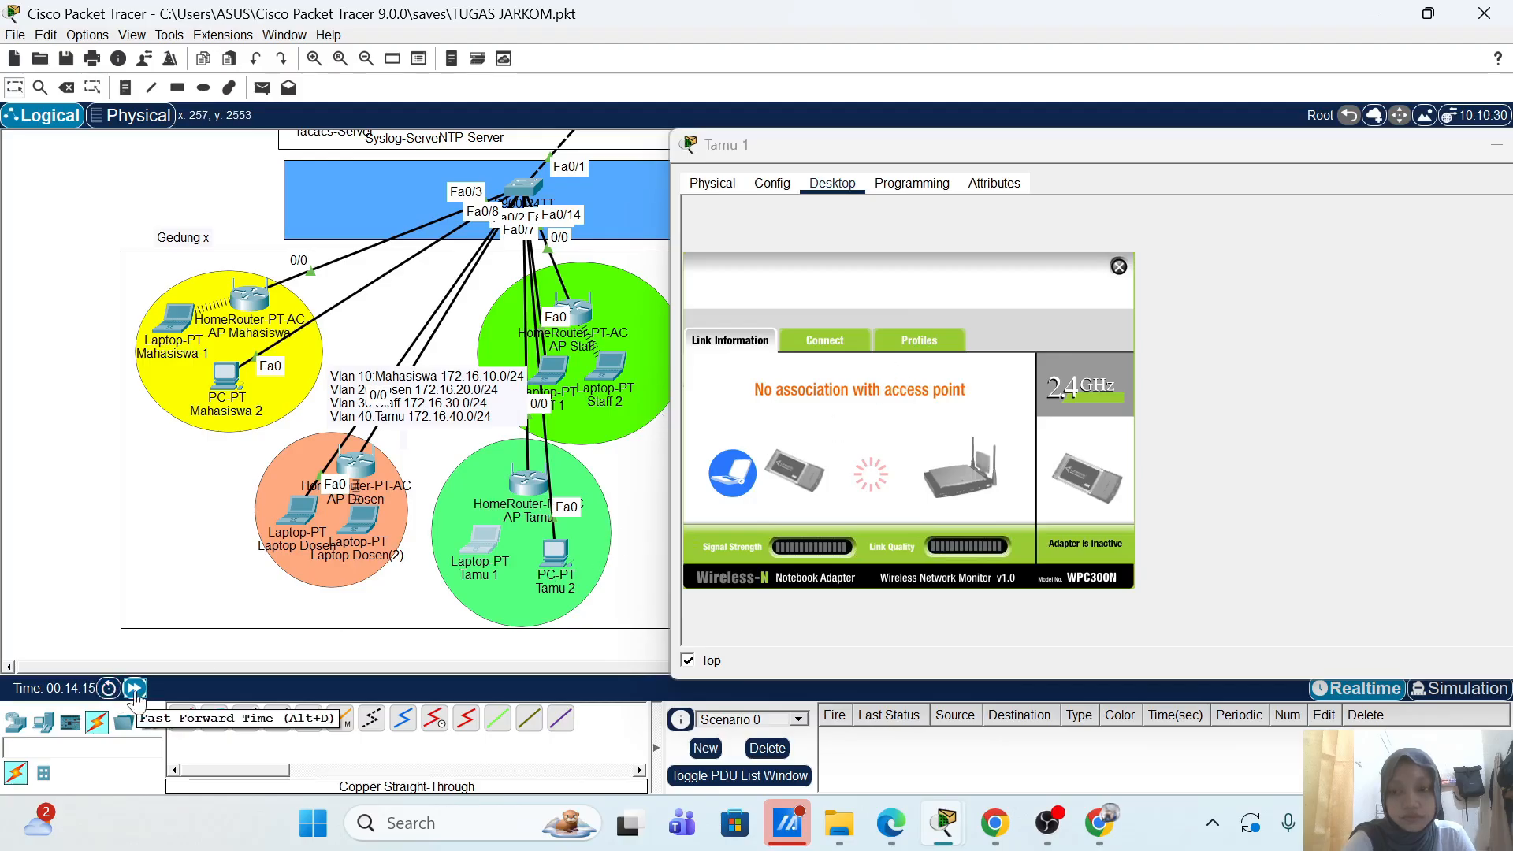
click(135, 689)
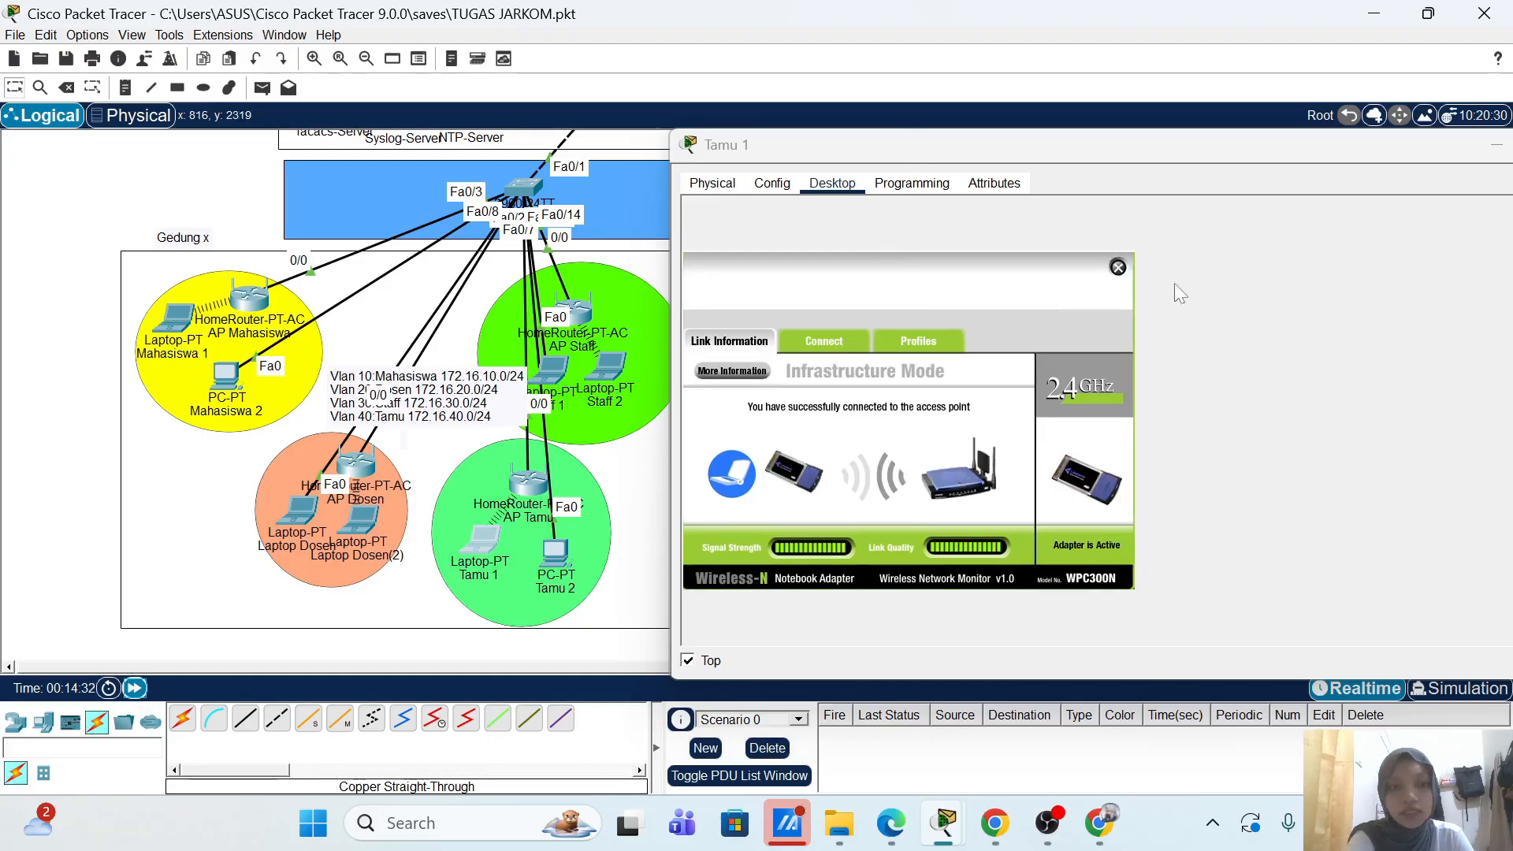
click(1118, 268)
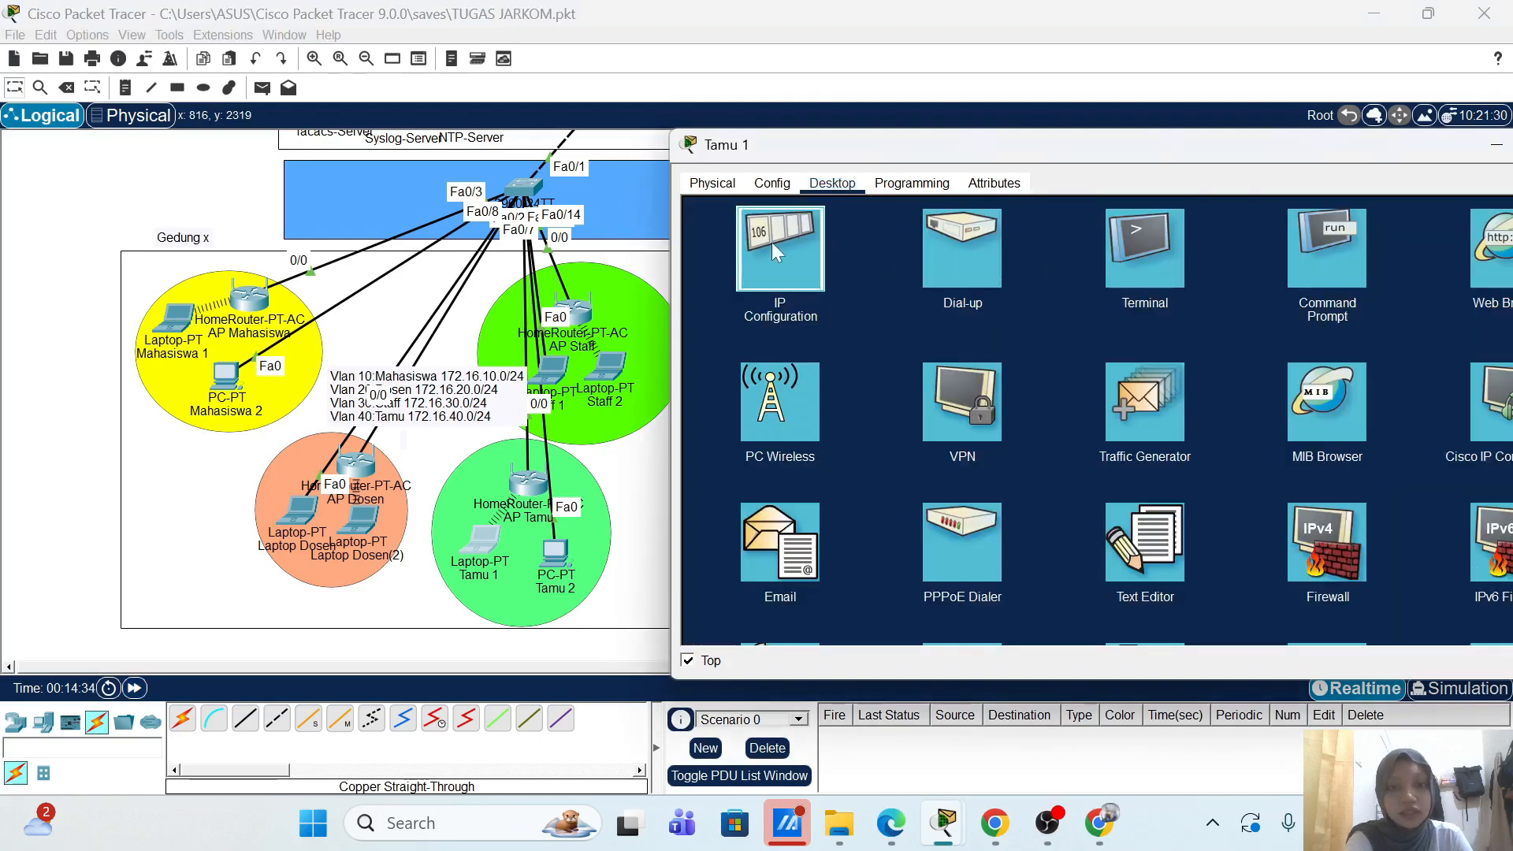
click(773, 243)
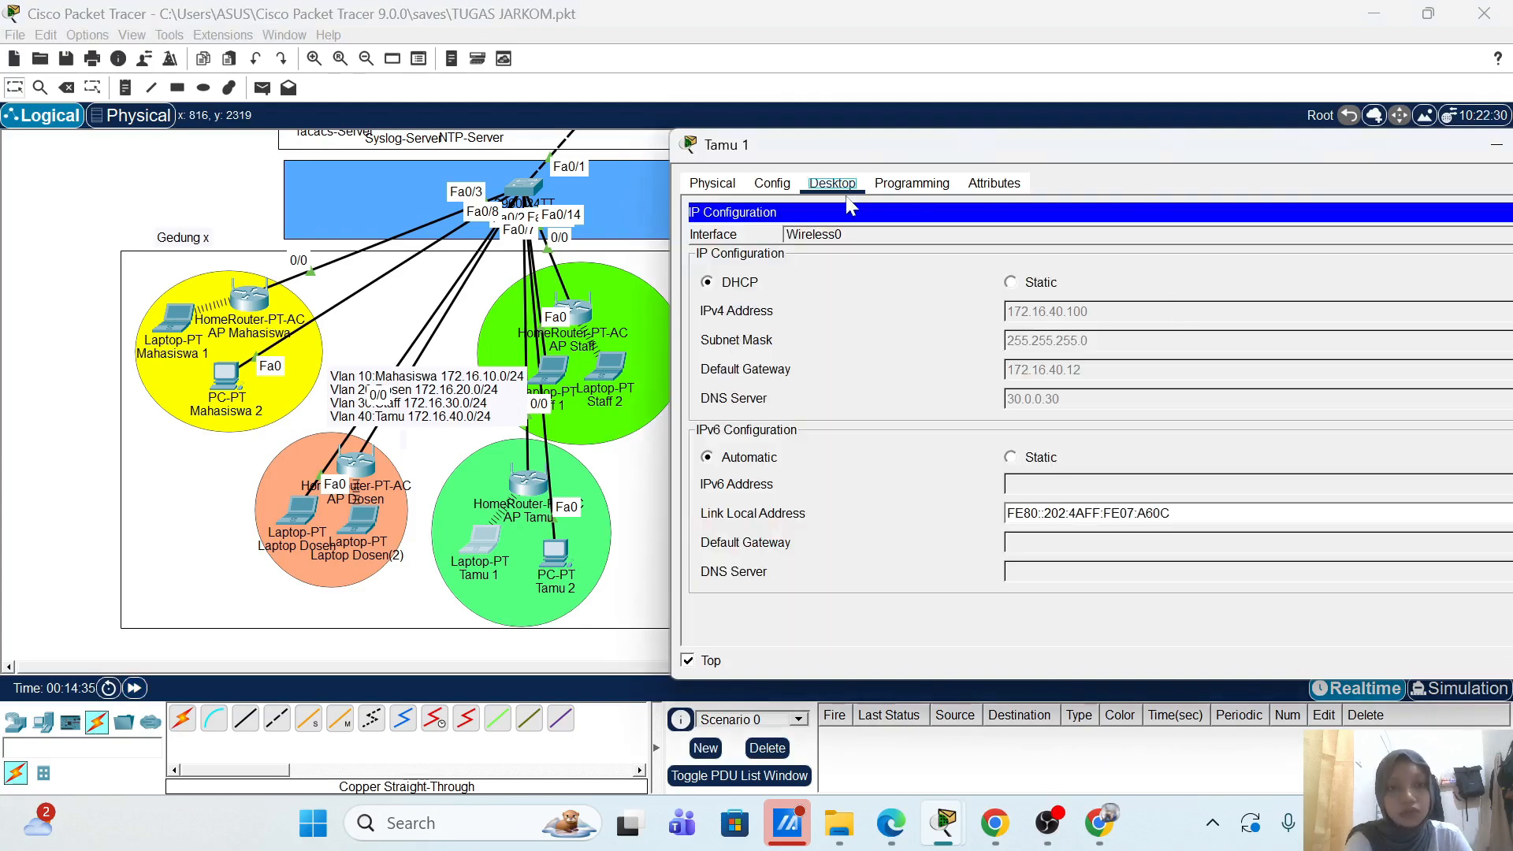
drag(1066, 158, 717, 169)
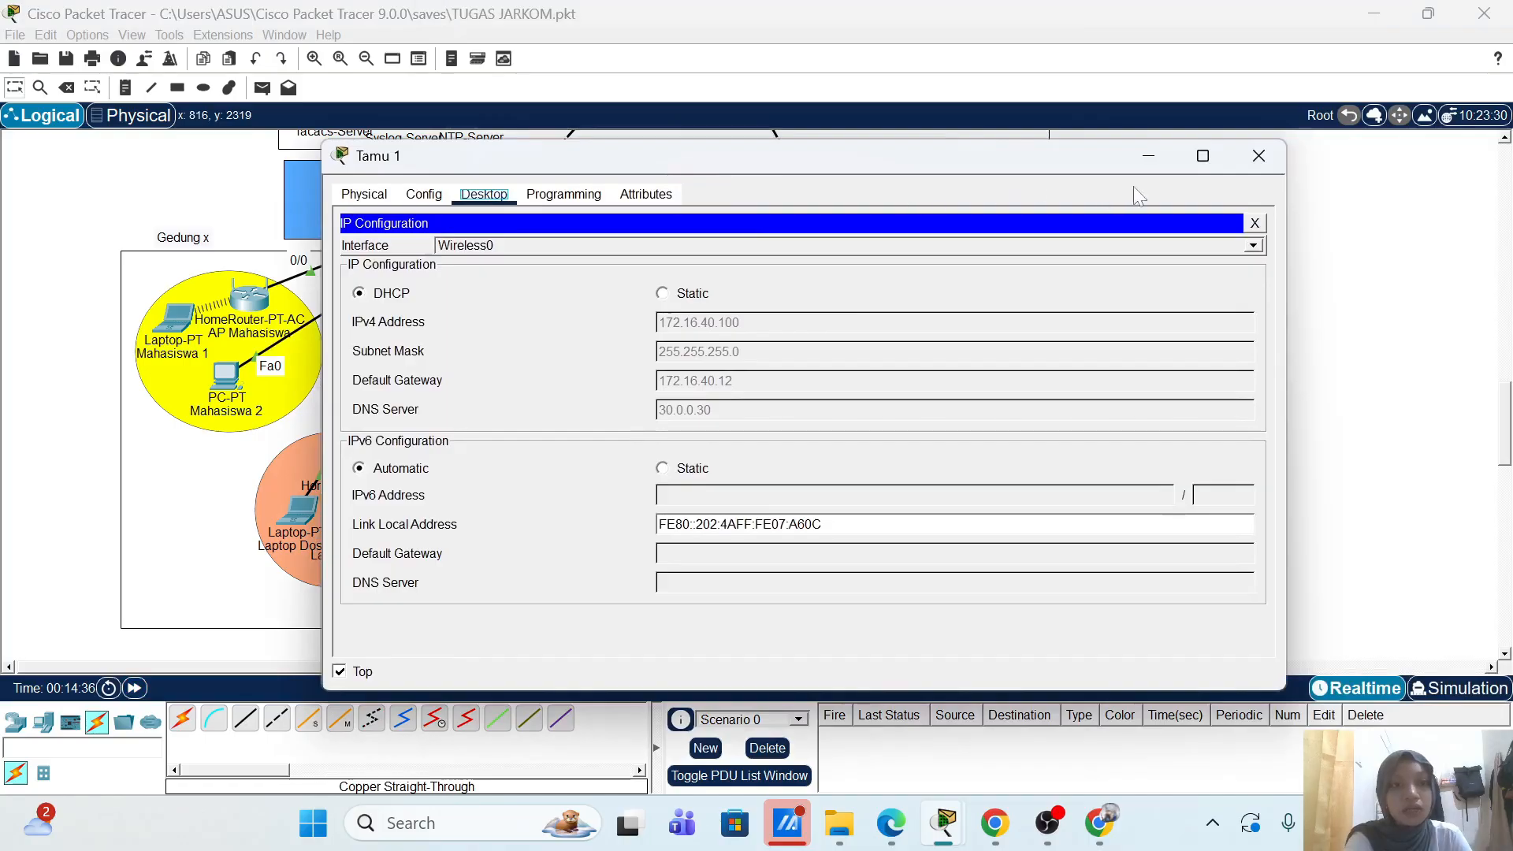
Step: Close Tamu 1 and cable the Gedung Z switch to the router with straight-through copper
click(1261, 156)
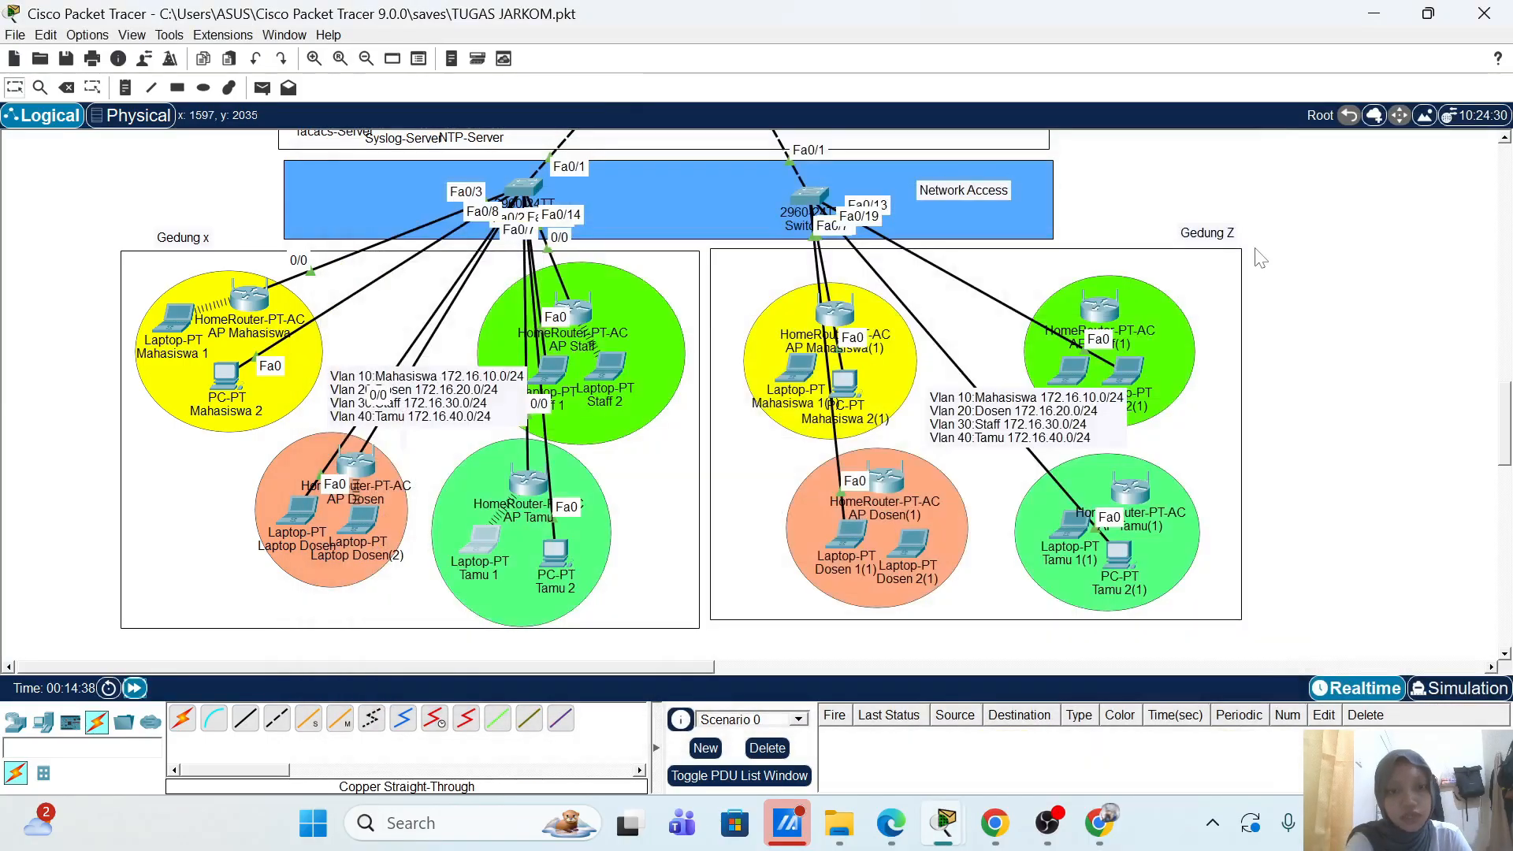
scroll(1260, 260, up, 1)
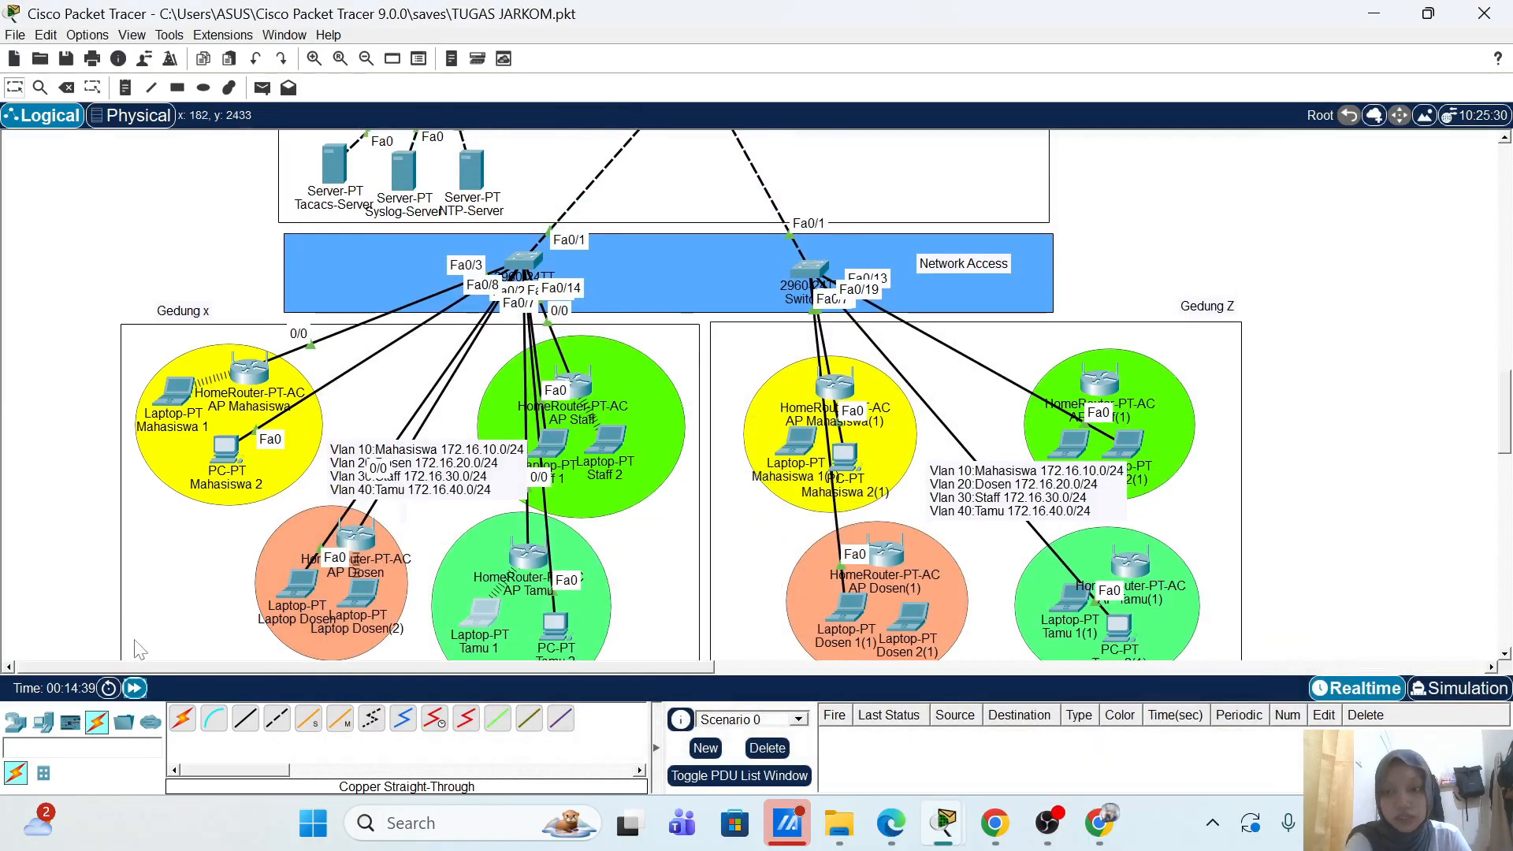
click(244, 717)
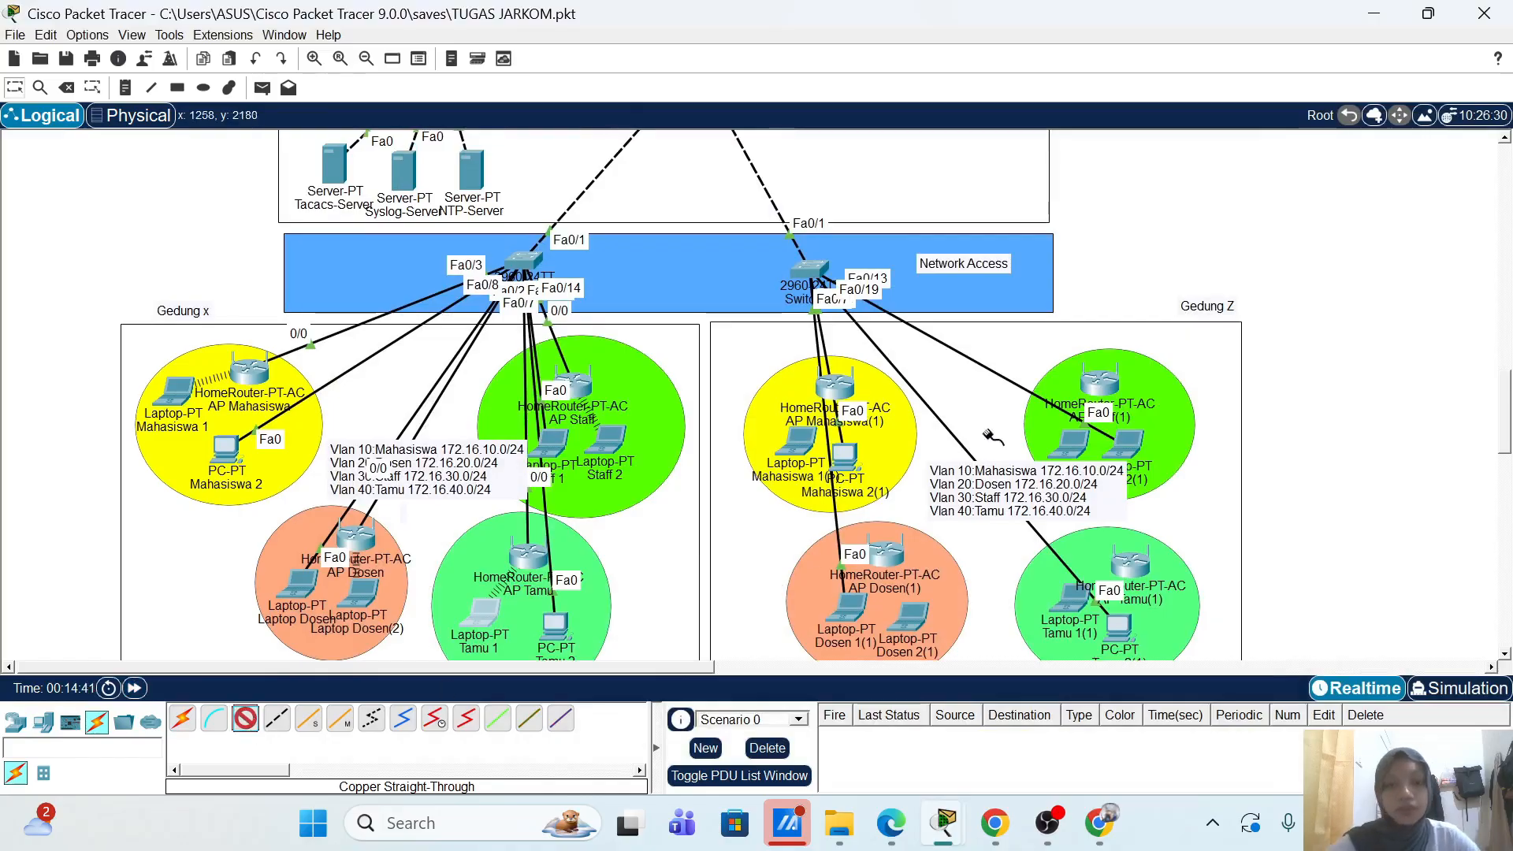
click(811, 272)
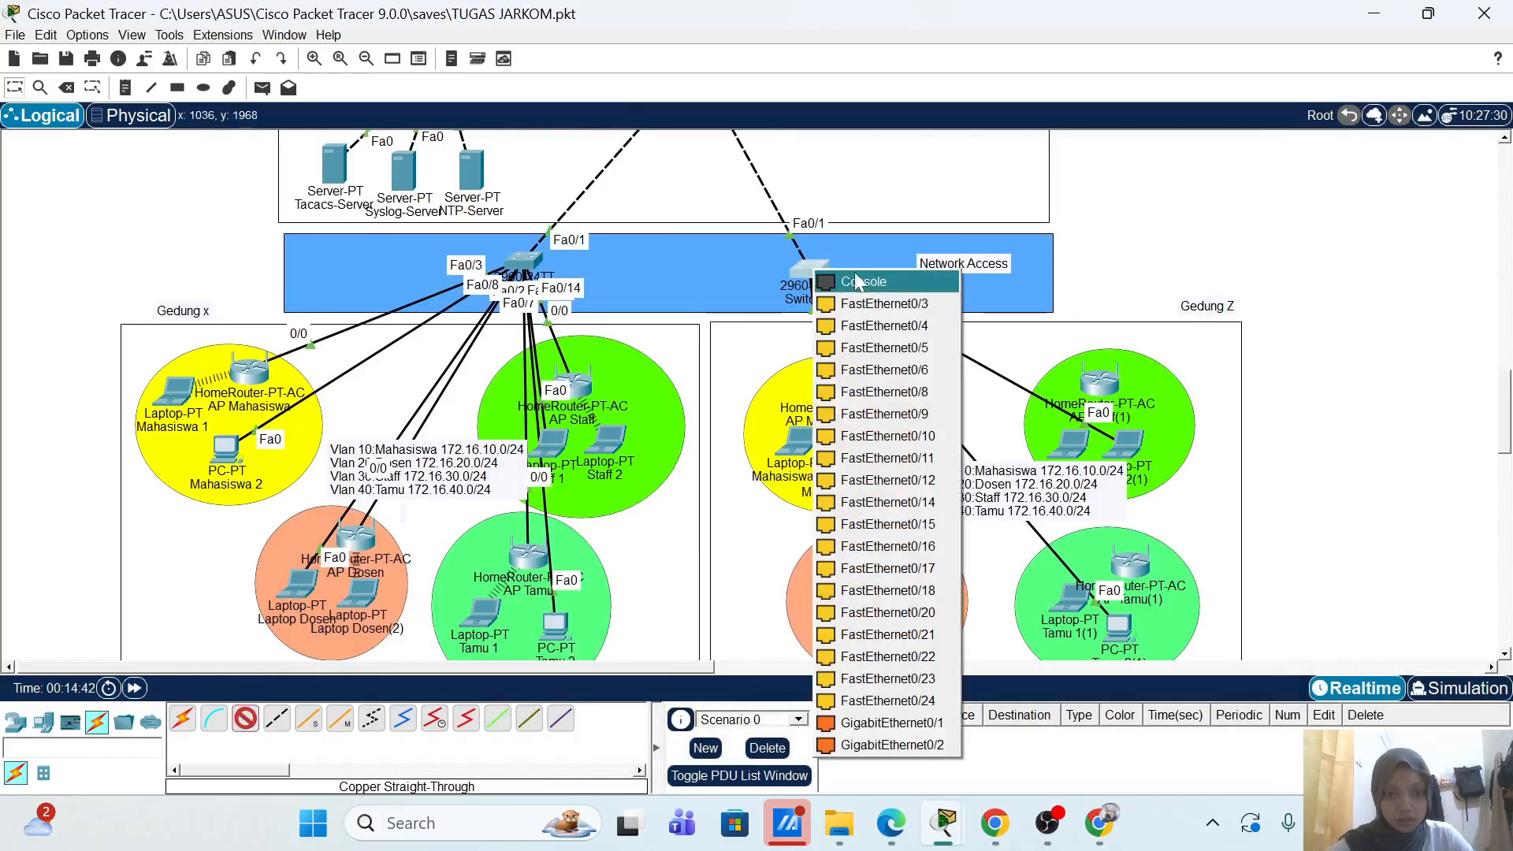
click(883, 309)
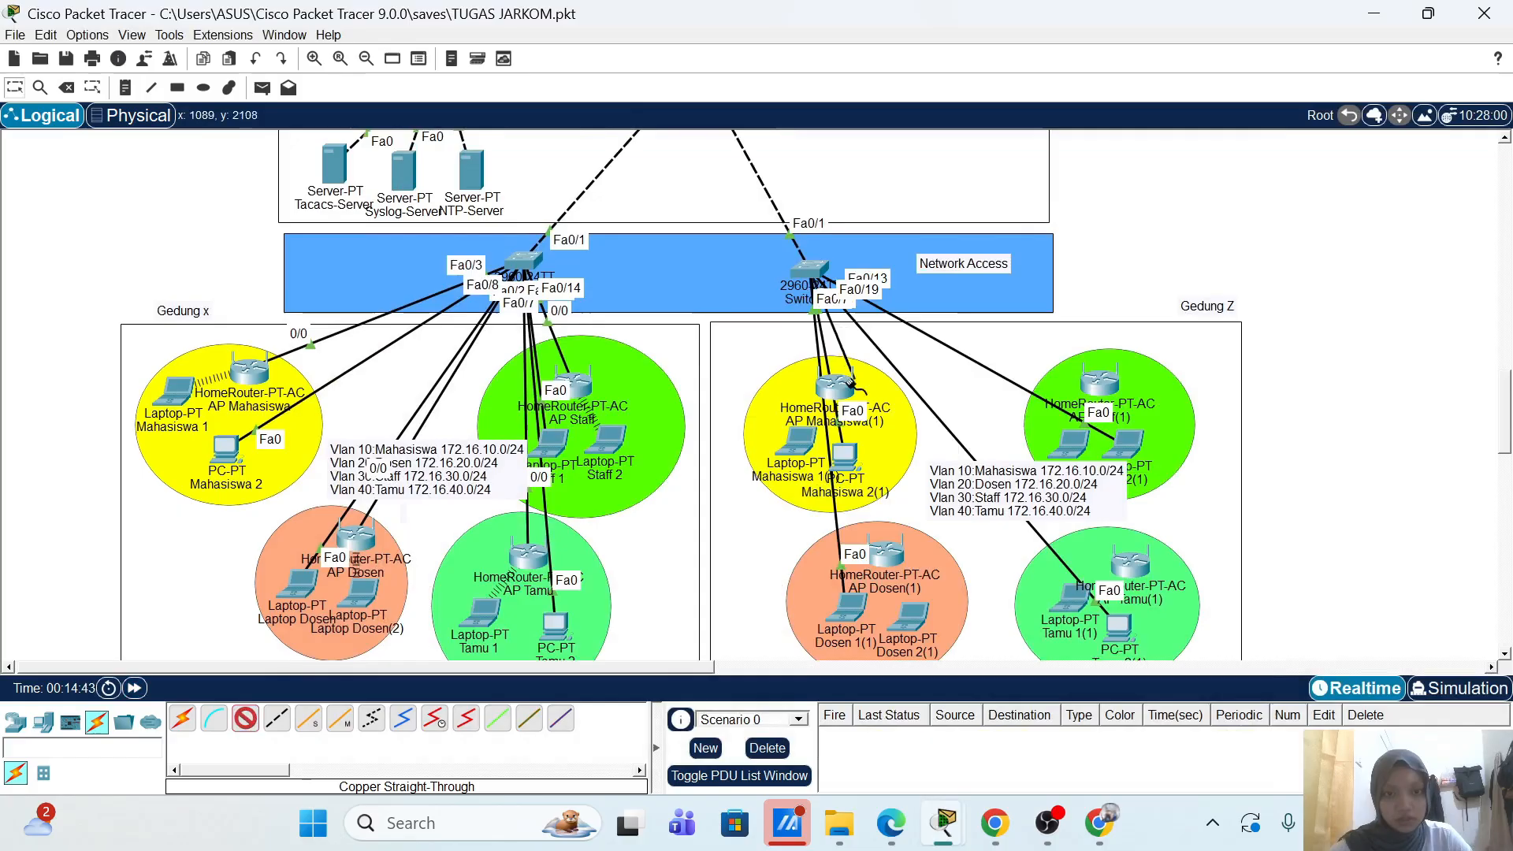
click(843, 382)
click(878, 417)
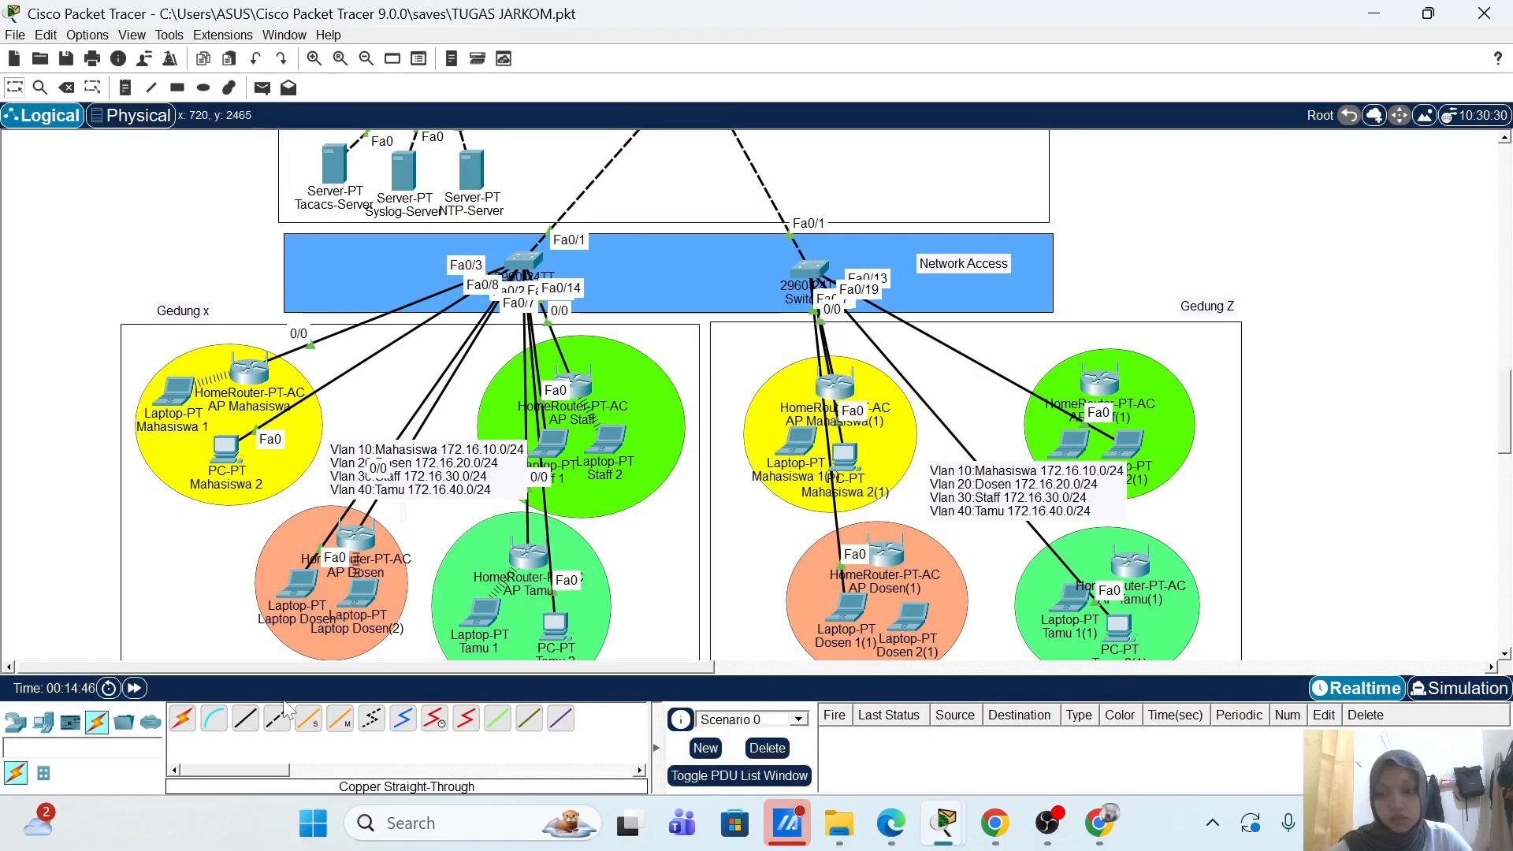
Step: Cancel the unfinished cable and reposition AP Mahasiswa(1) in the workspace
click(819, 271)
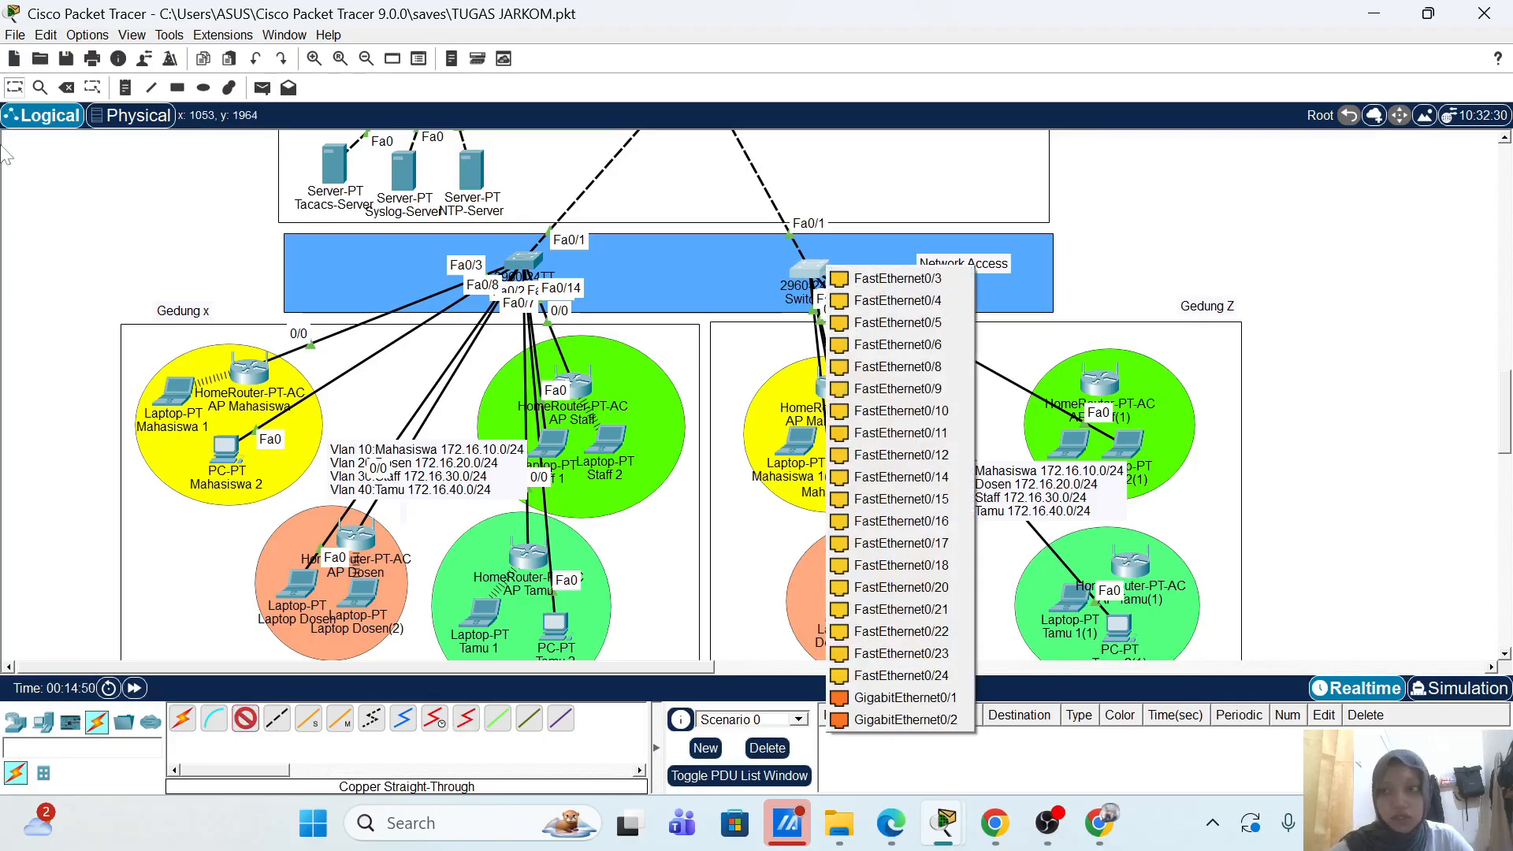
click(39, 88)
click(67, 88)
click(811, 268)
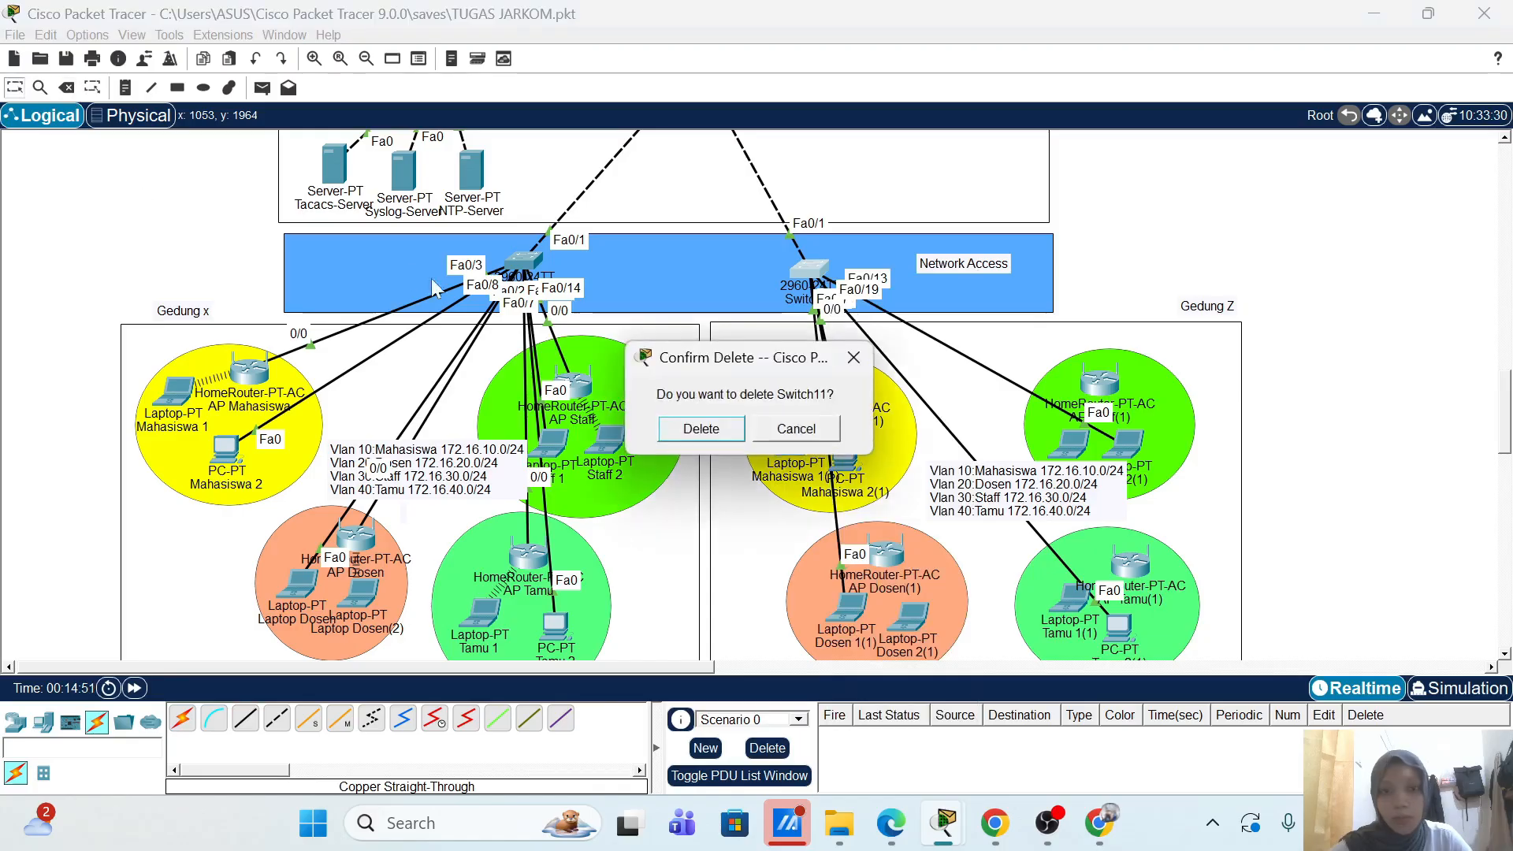
click(855, 359)
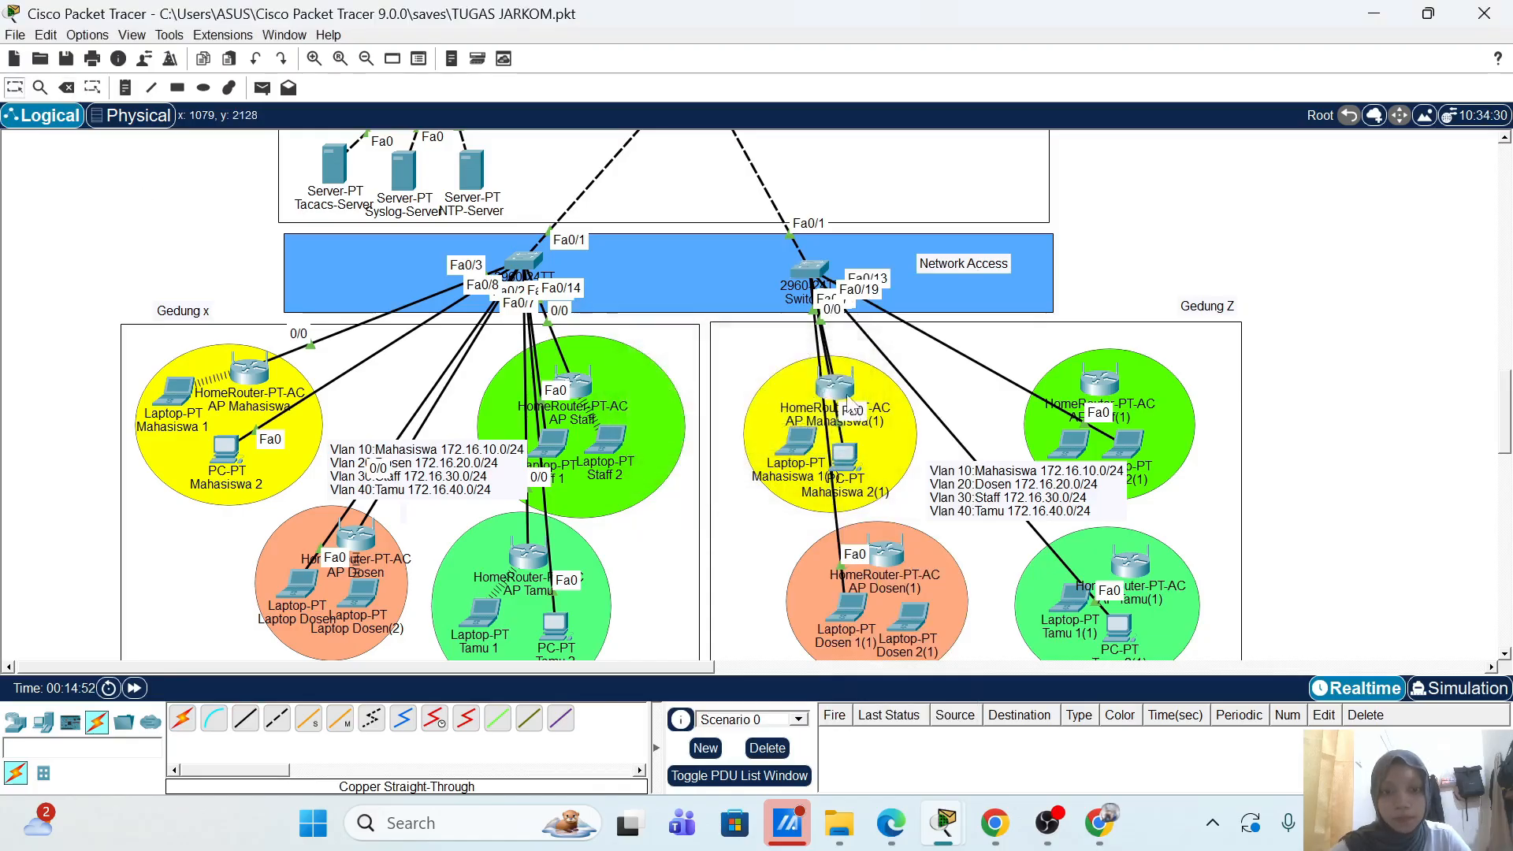
drag(849, 401, 885, 396)
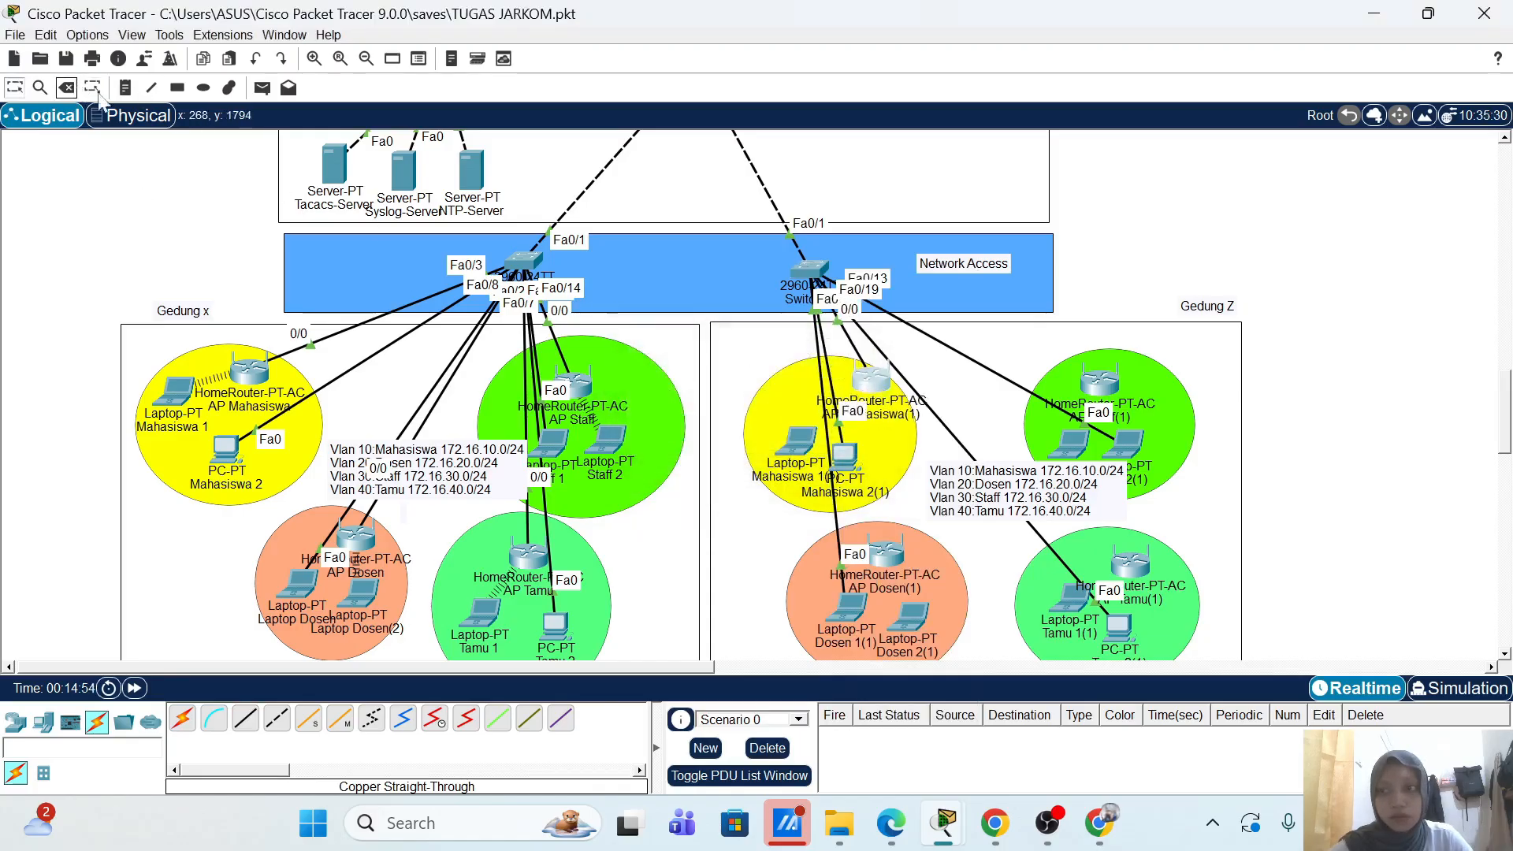
click(864, 357)
click(90, 88)
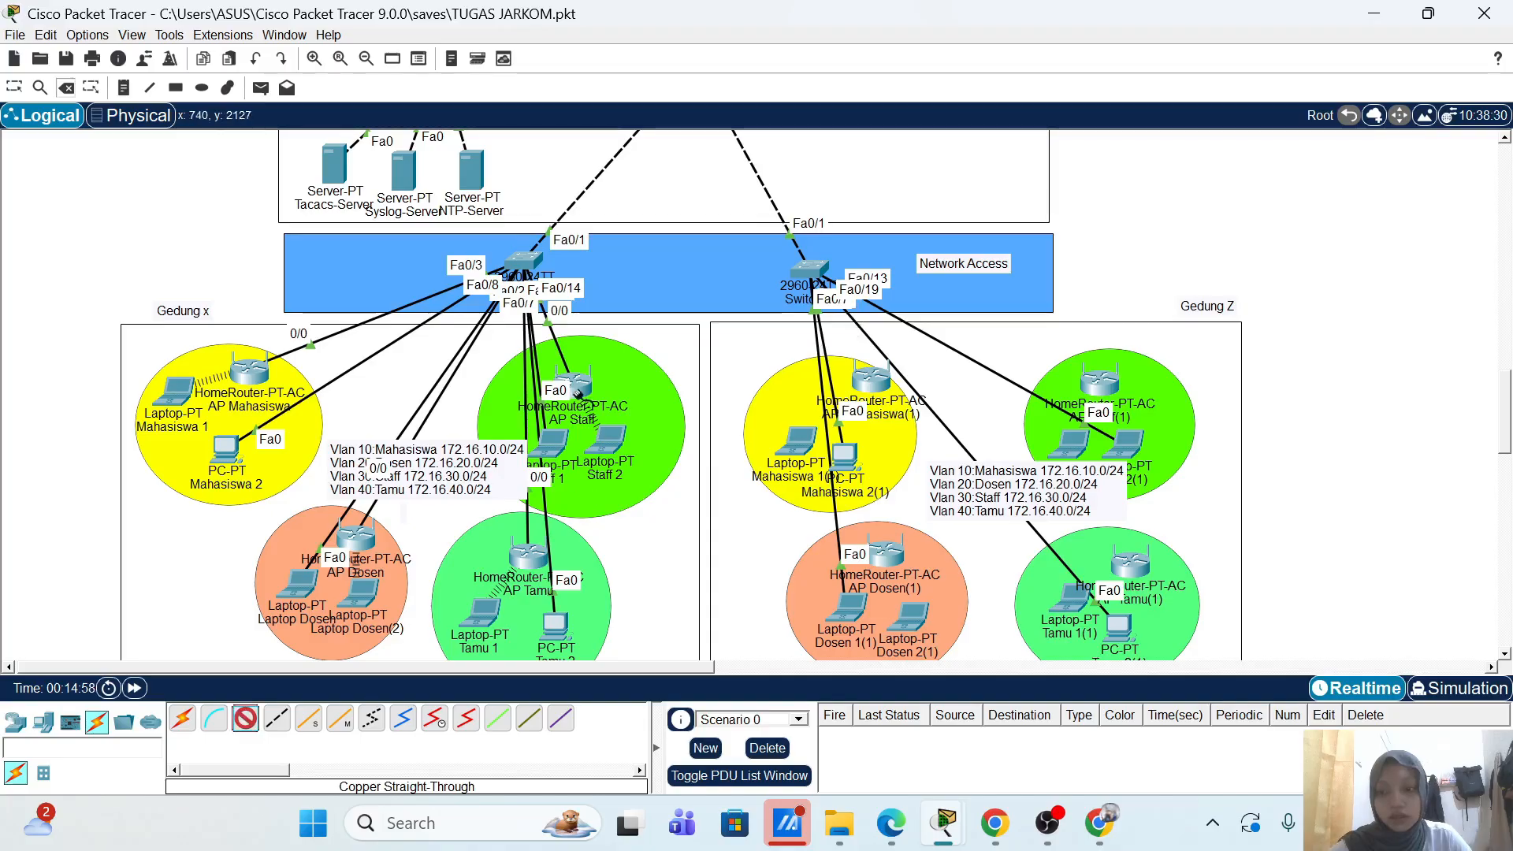
Step: Cable the switch to AP Mahasiswa(1)'s Internet port, and Fa0/8 to AP Dosen(1)'s Internet port
click(797, 275)
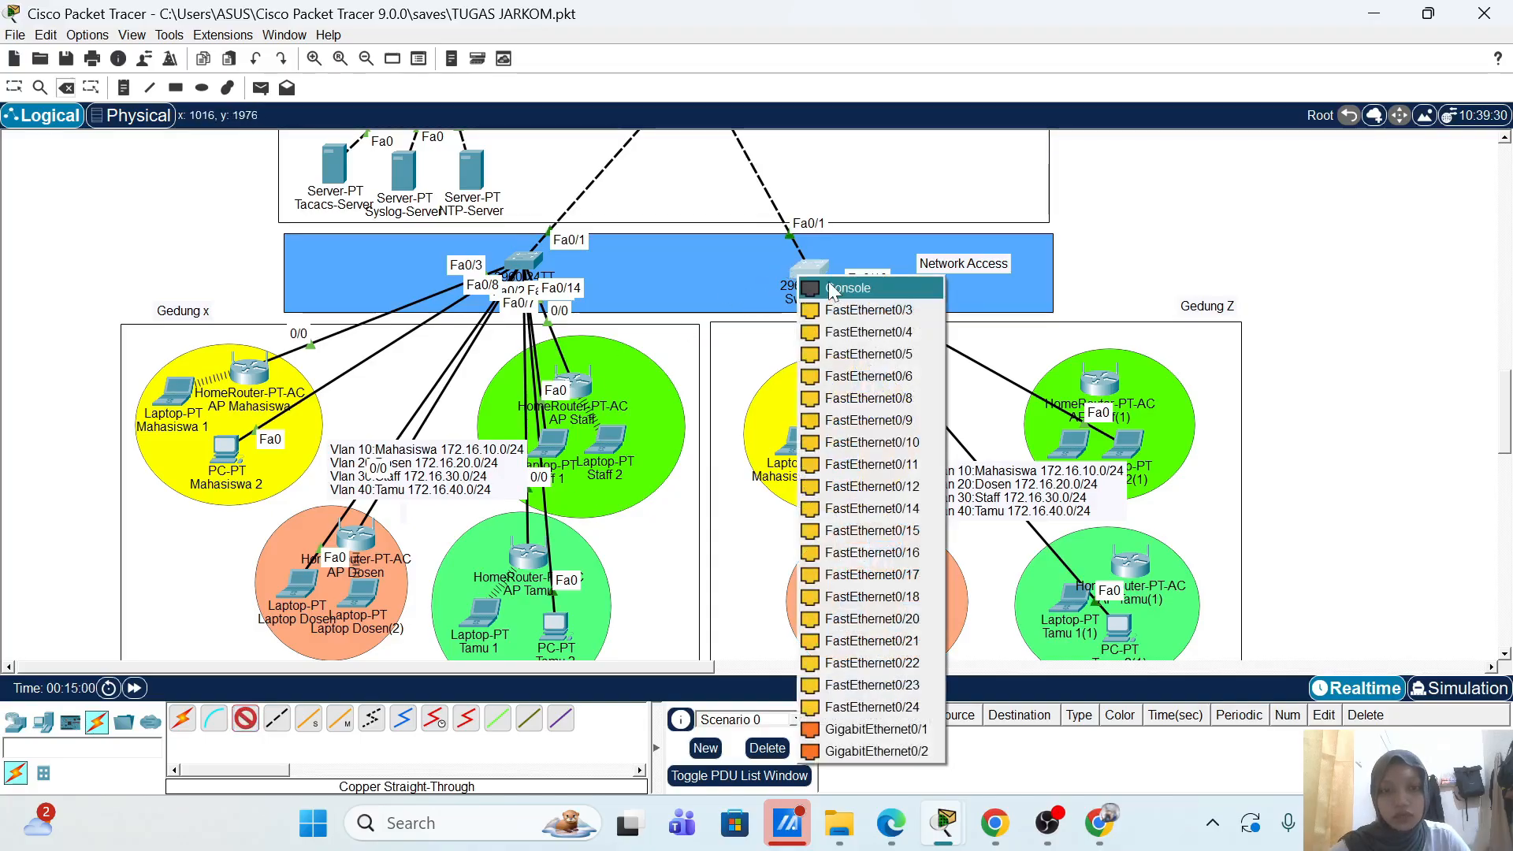
click(863, 309)
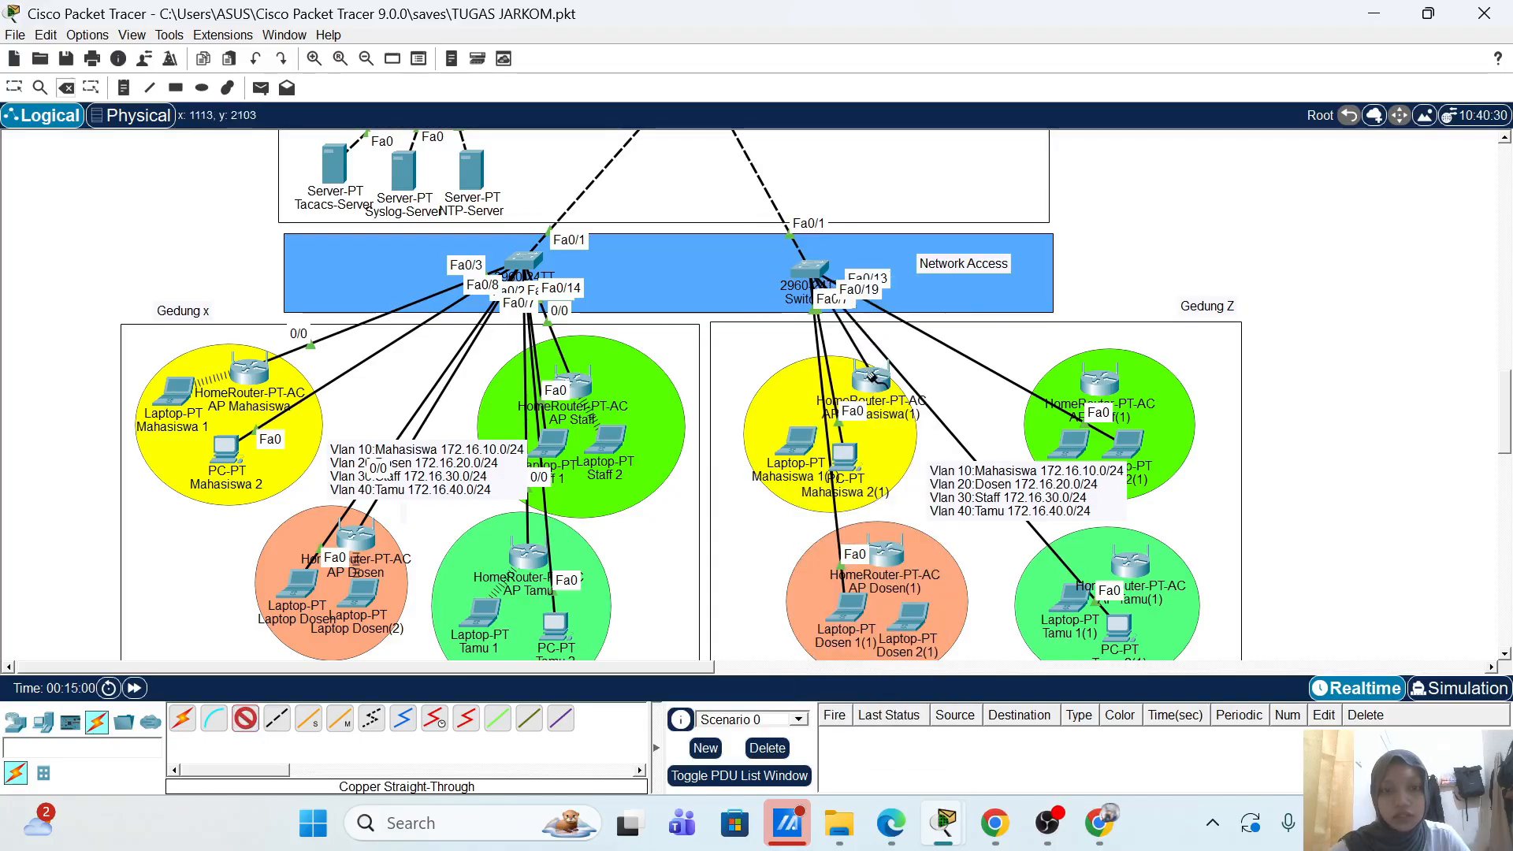
click(875, 380)
click(914, 391)
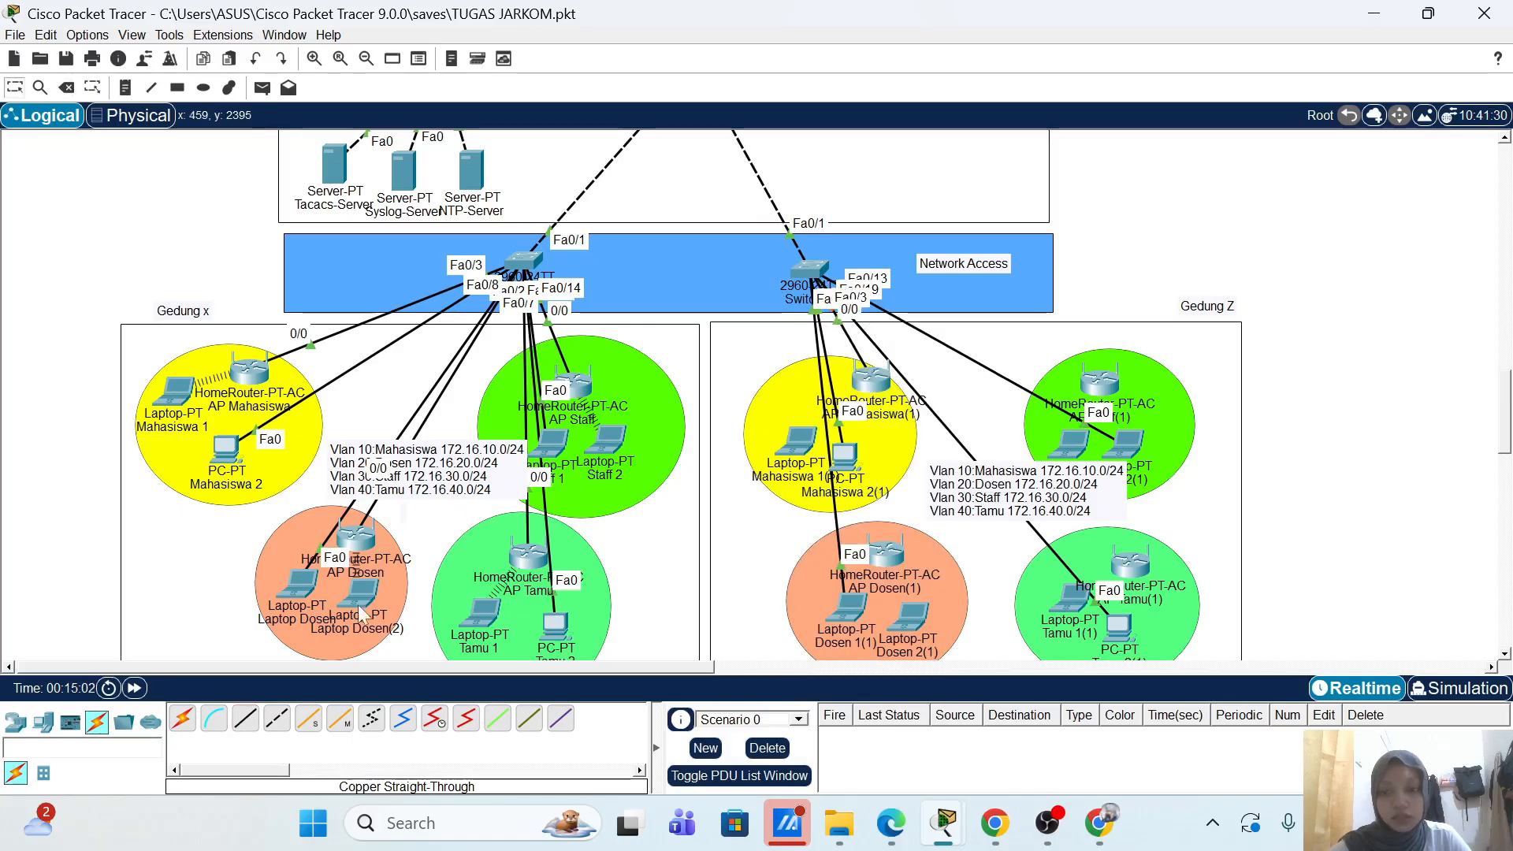
click(243, 721)
click(804, 272)
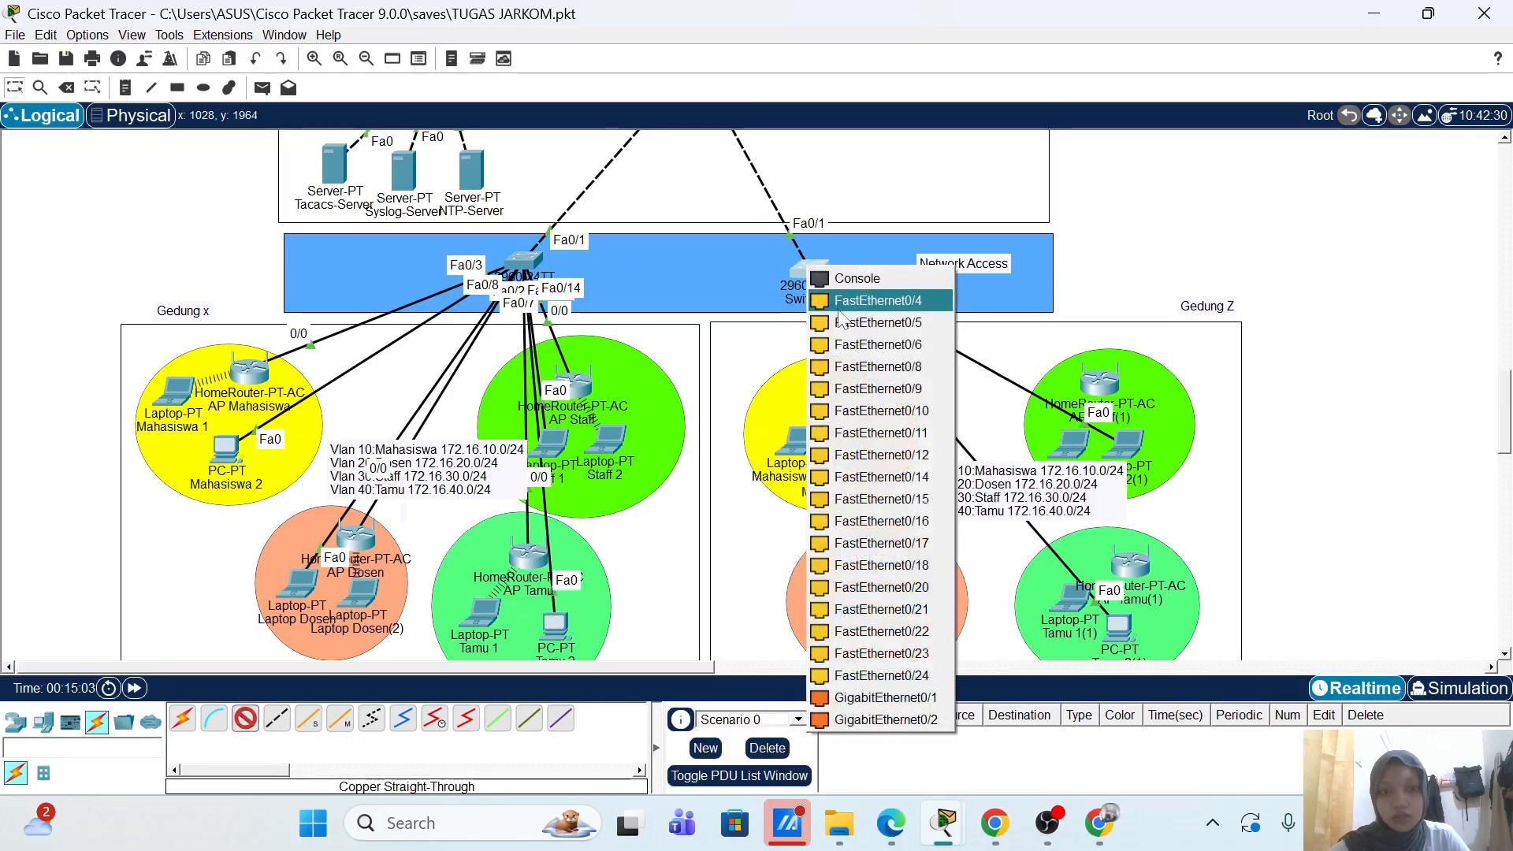
click(898, 367)
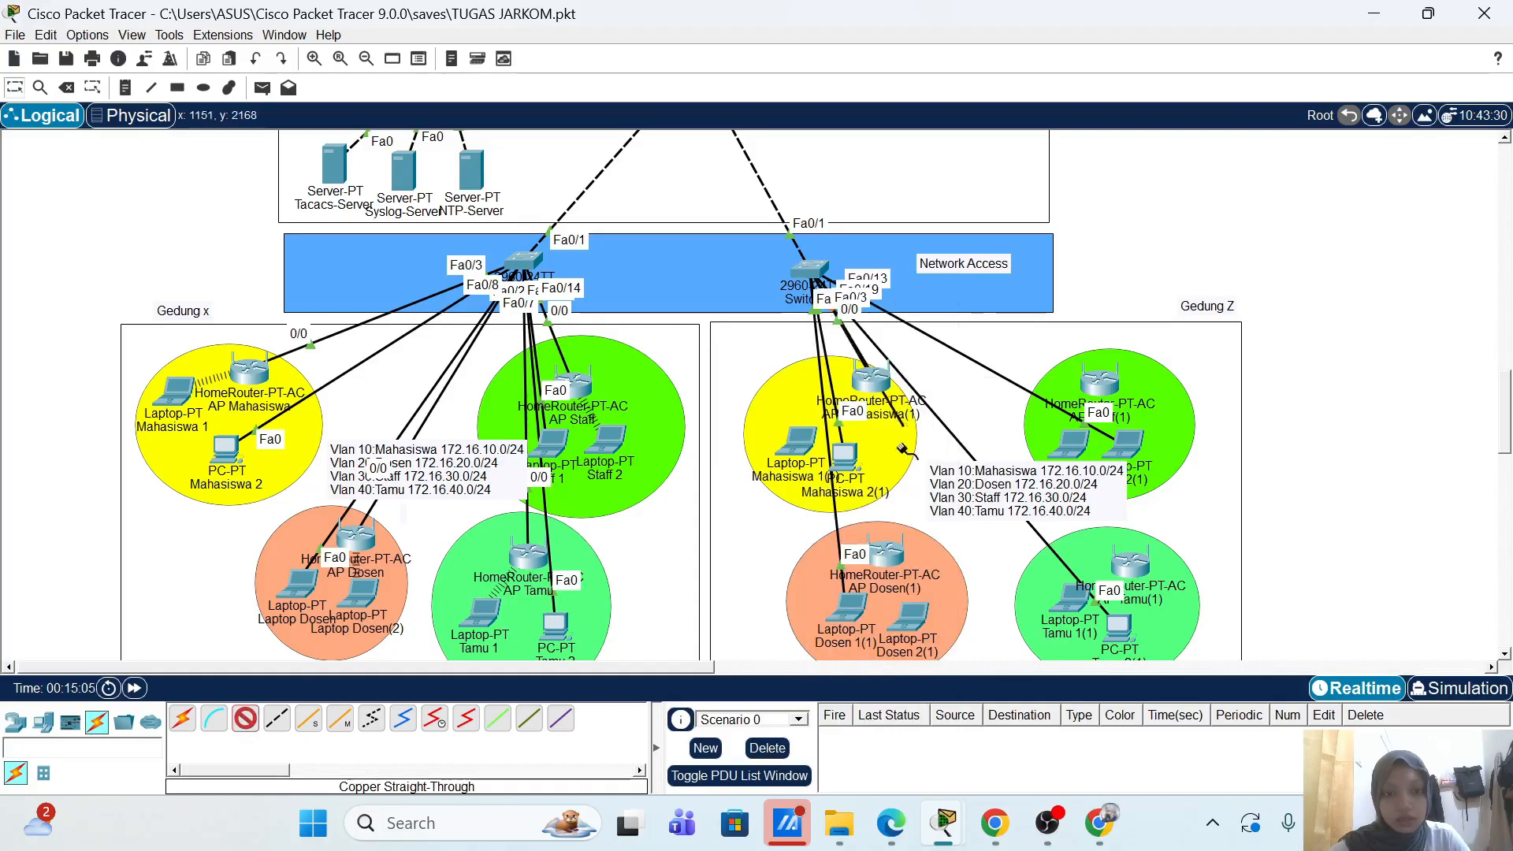
click(885, 565)
click(914, 575)
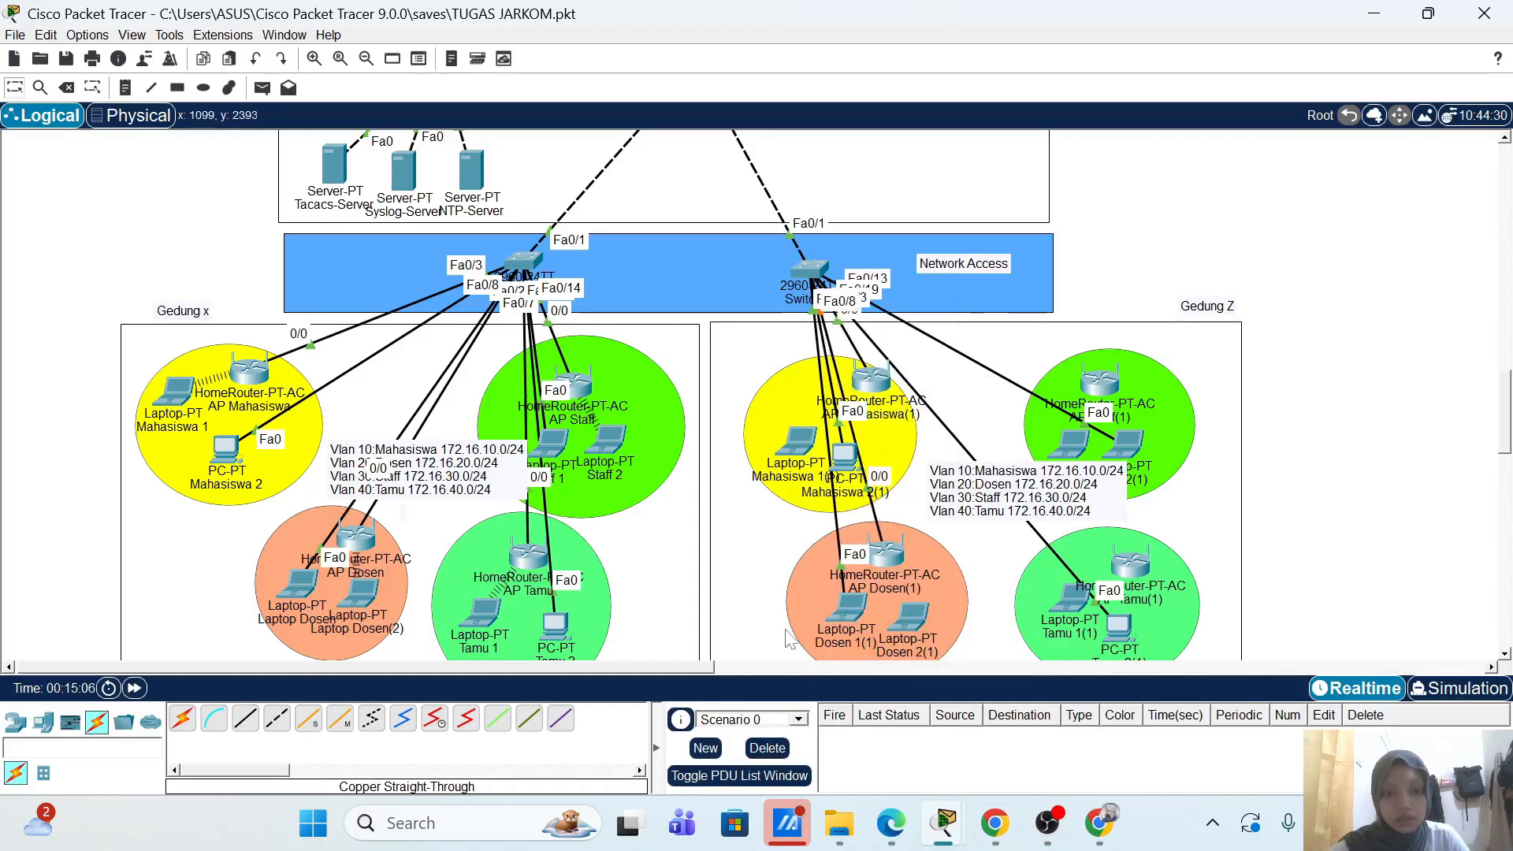
Step: Connect switch port Fa0/14 to the upper green access point's Internet port
click(245, 718)
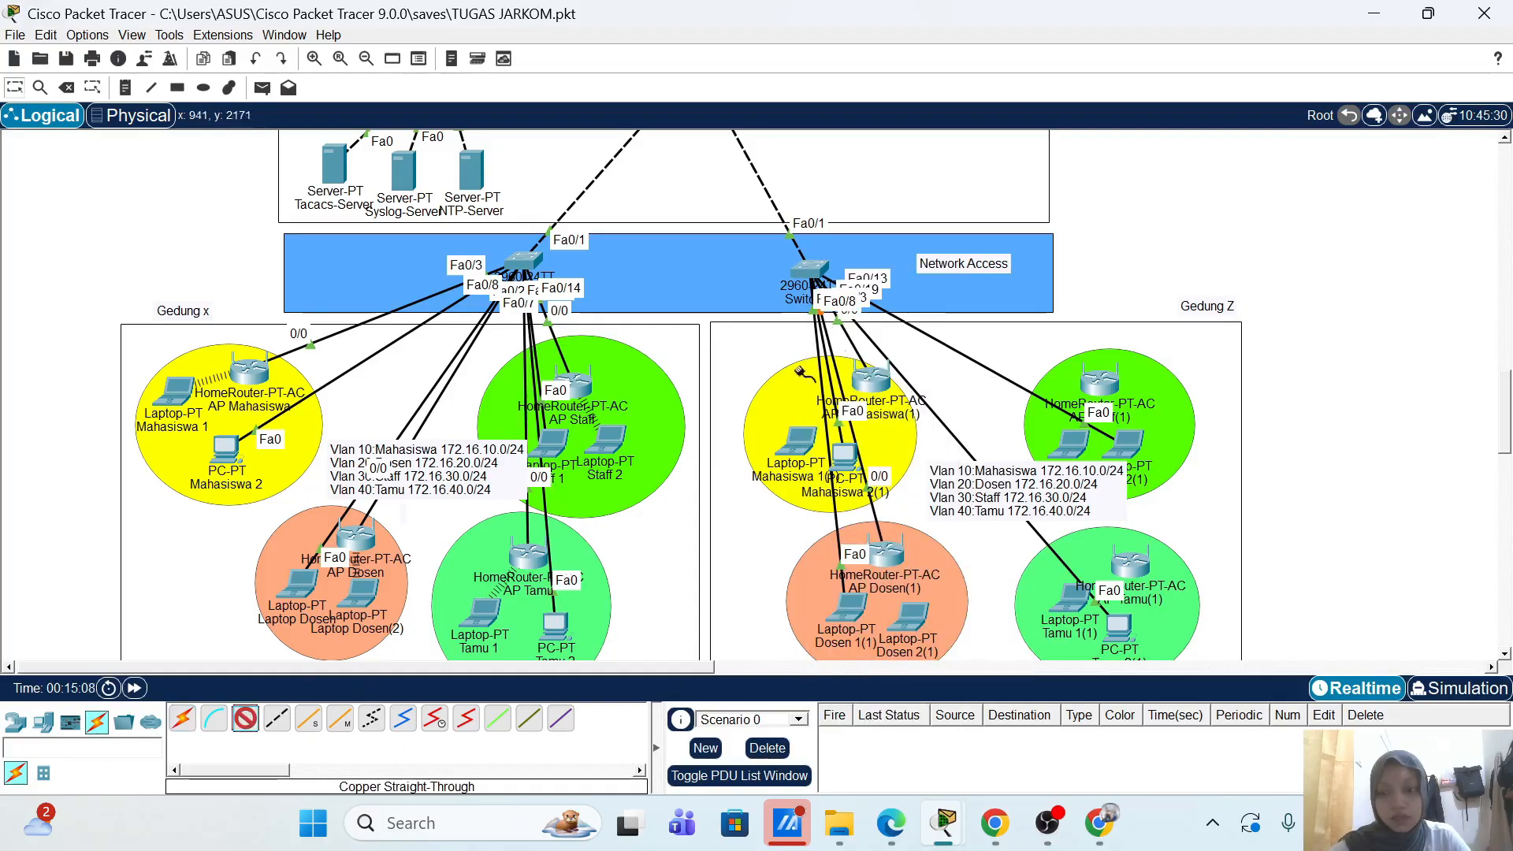
click(813, 266)
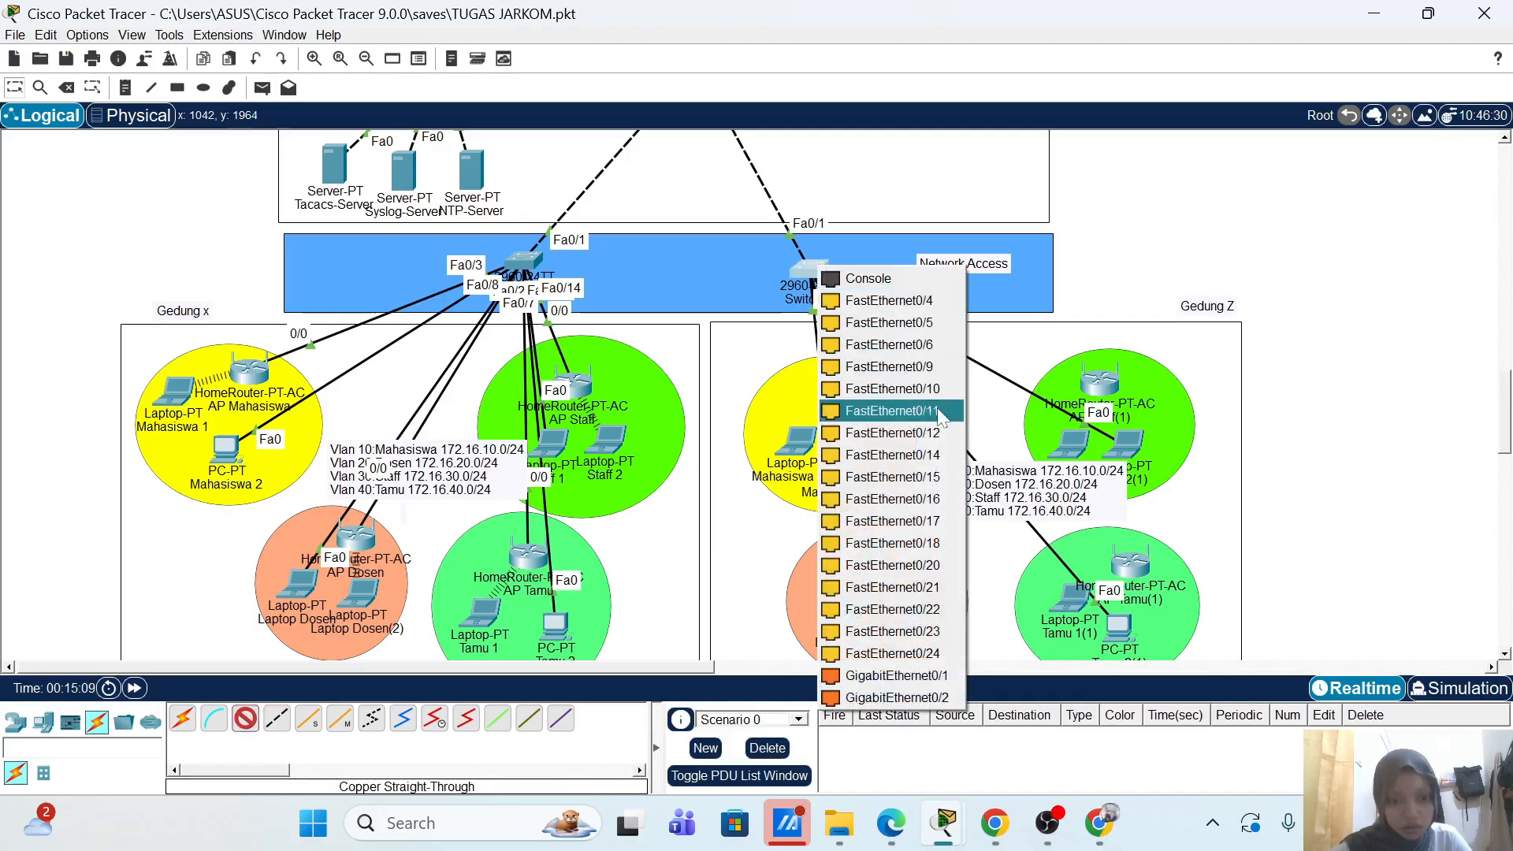
click(892, 455)
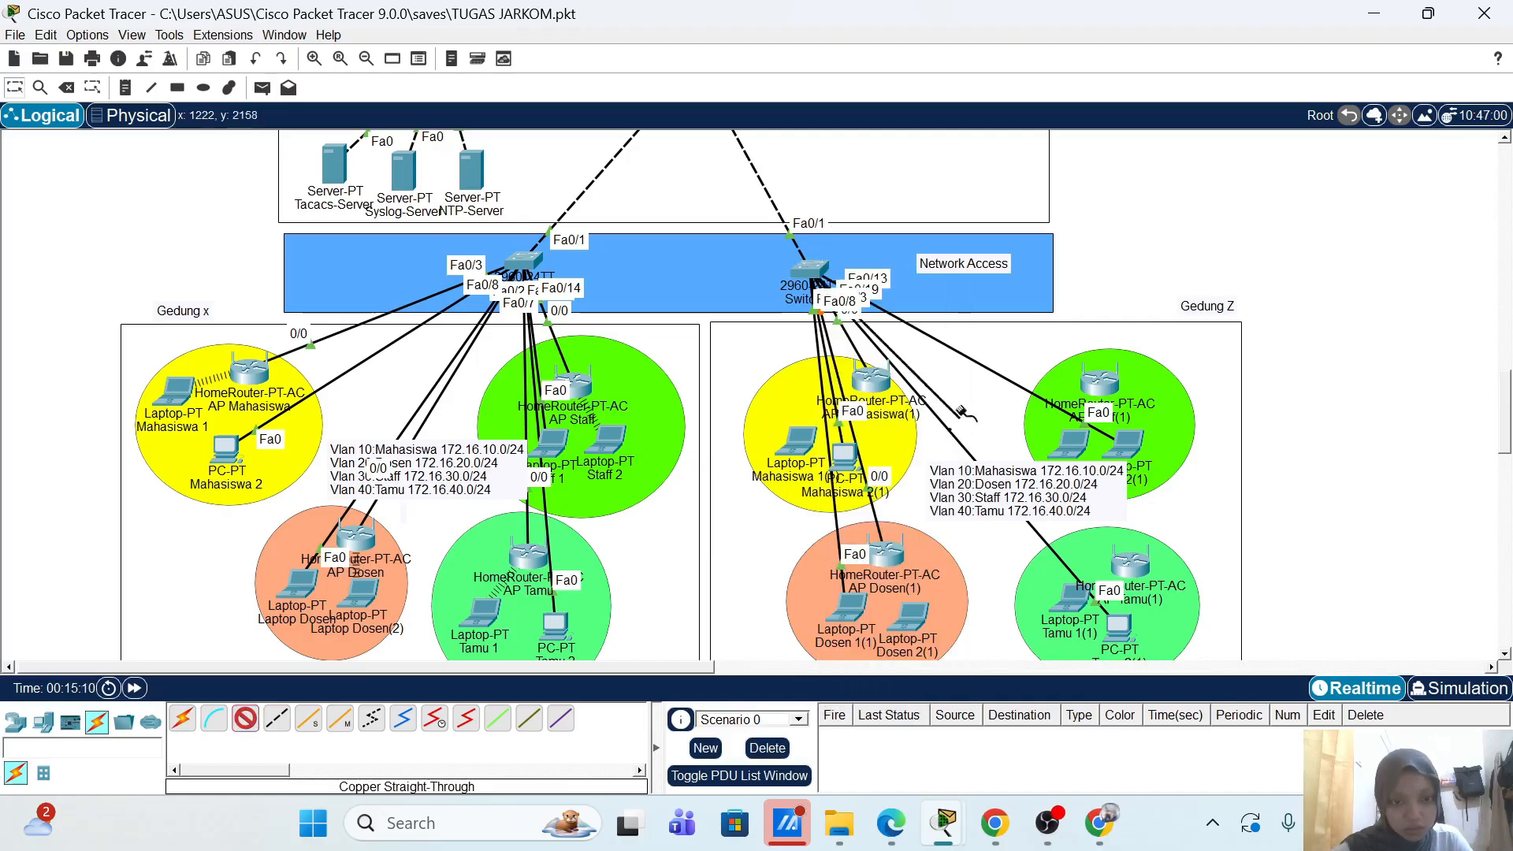
click(1101, 376)
click(1120, 370)
click(1090, 382)
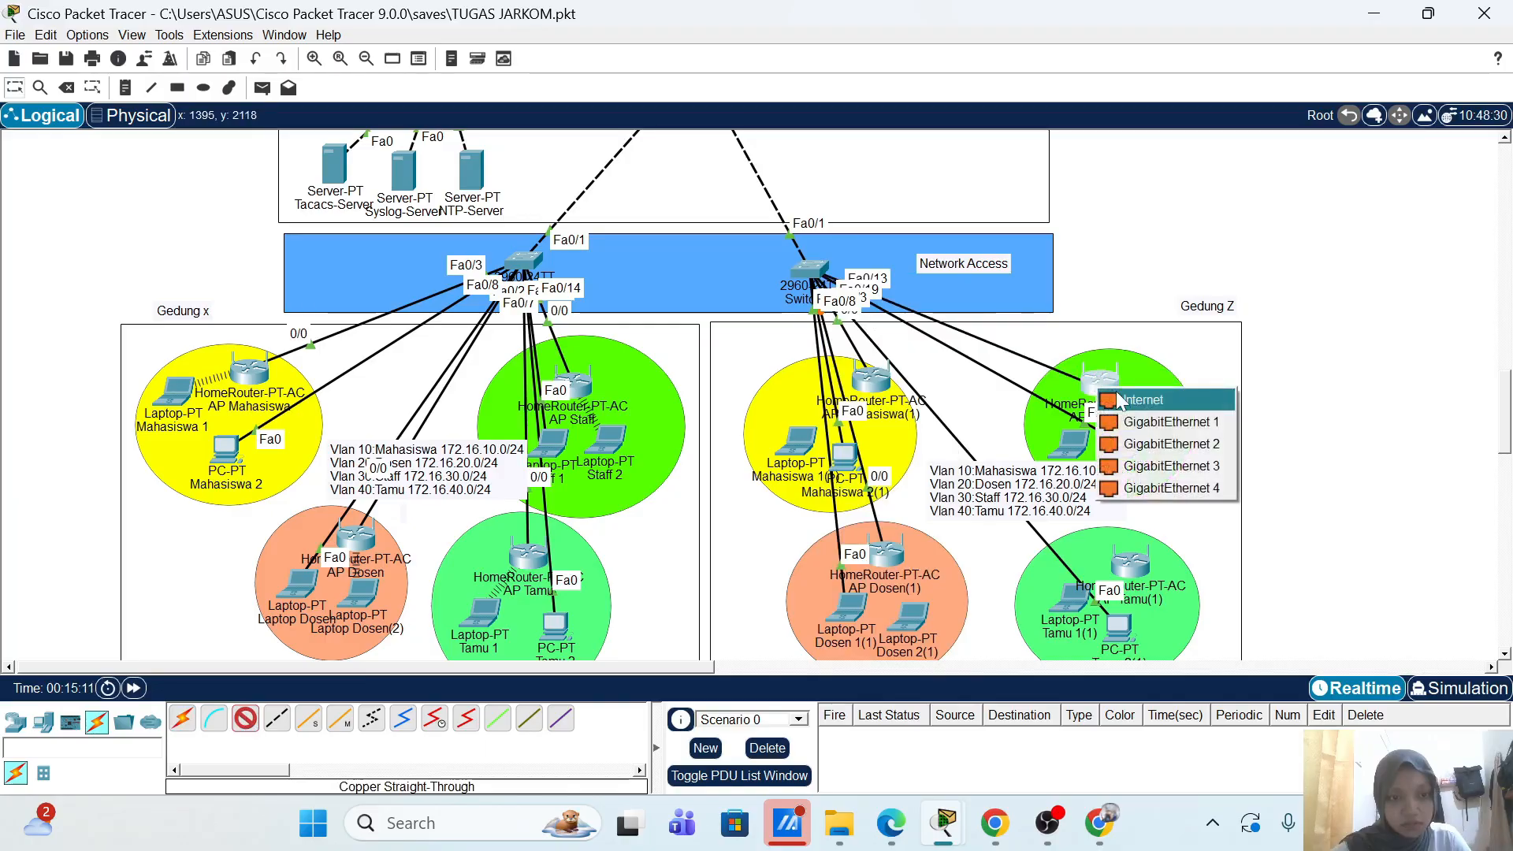
click(1113, 393)
Step: Connect switch port Fa0/20 to AP Tamu(1)'s Internet port
click(245, 718)
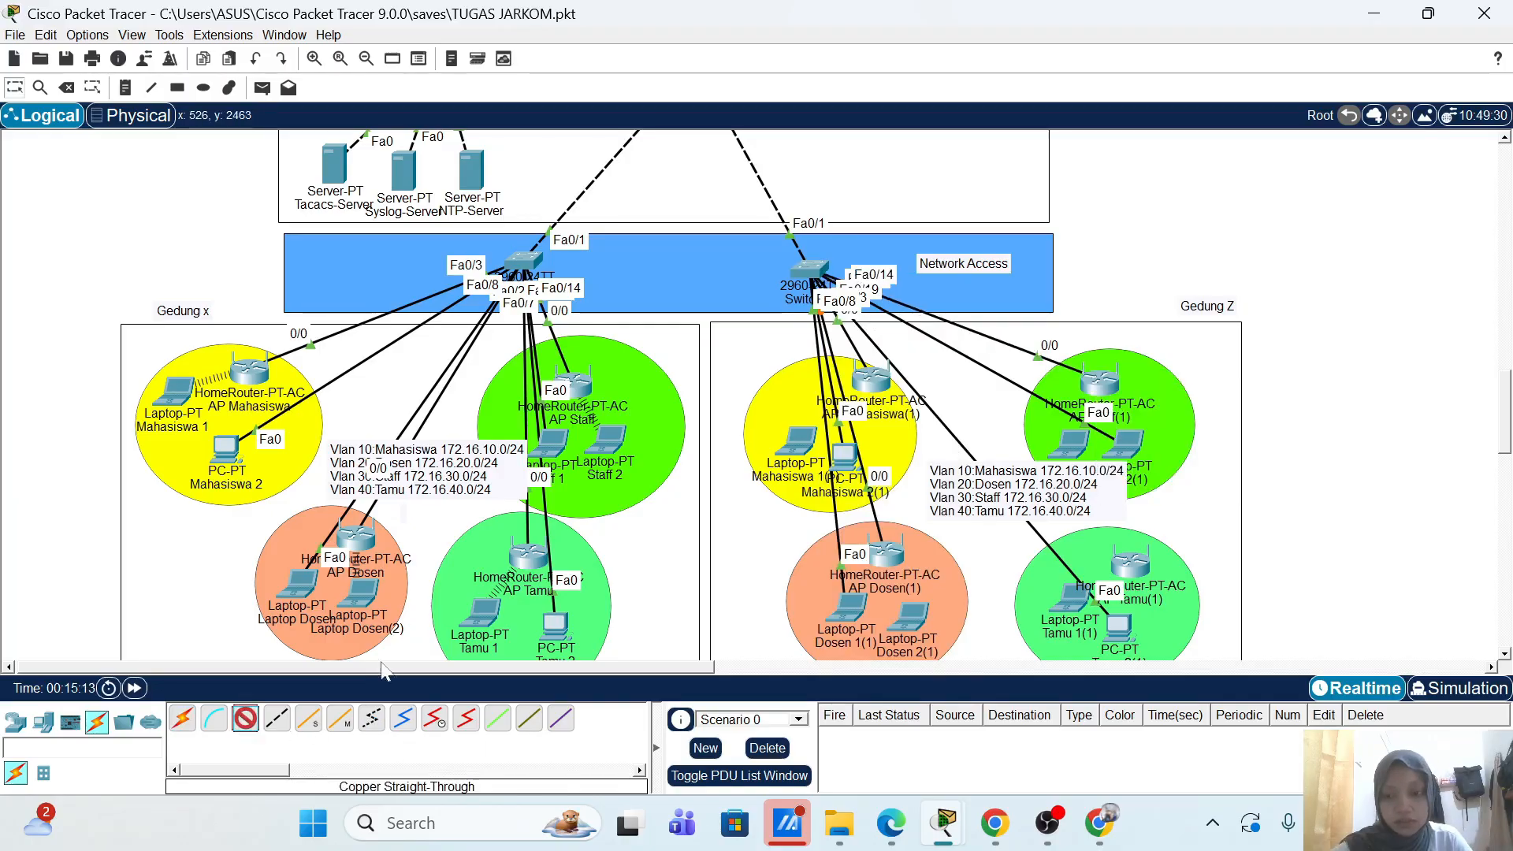
click(818, 274)
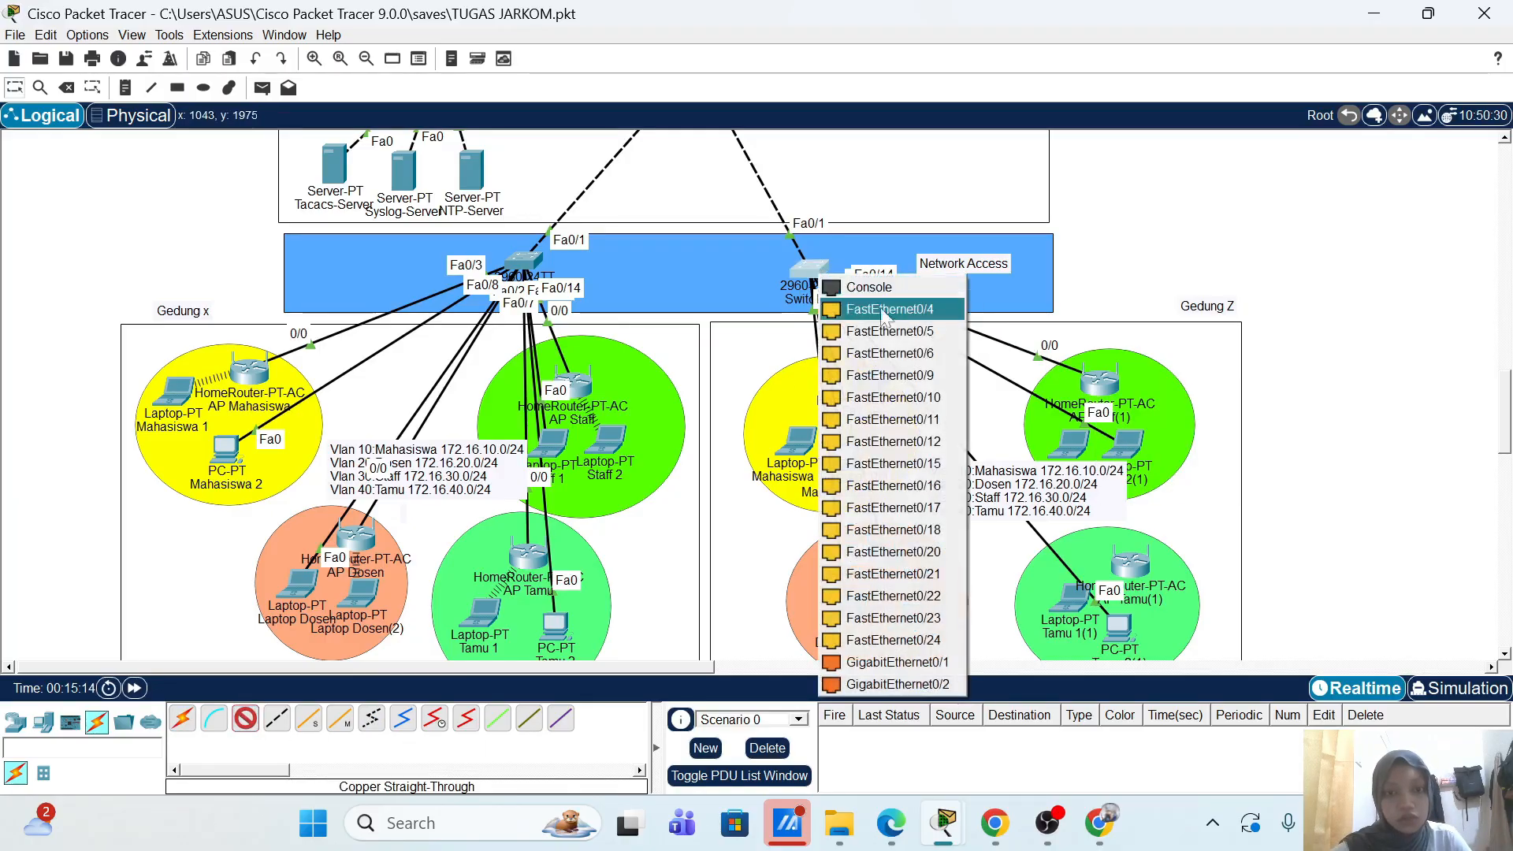
click(966, 544)
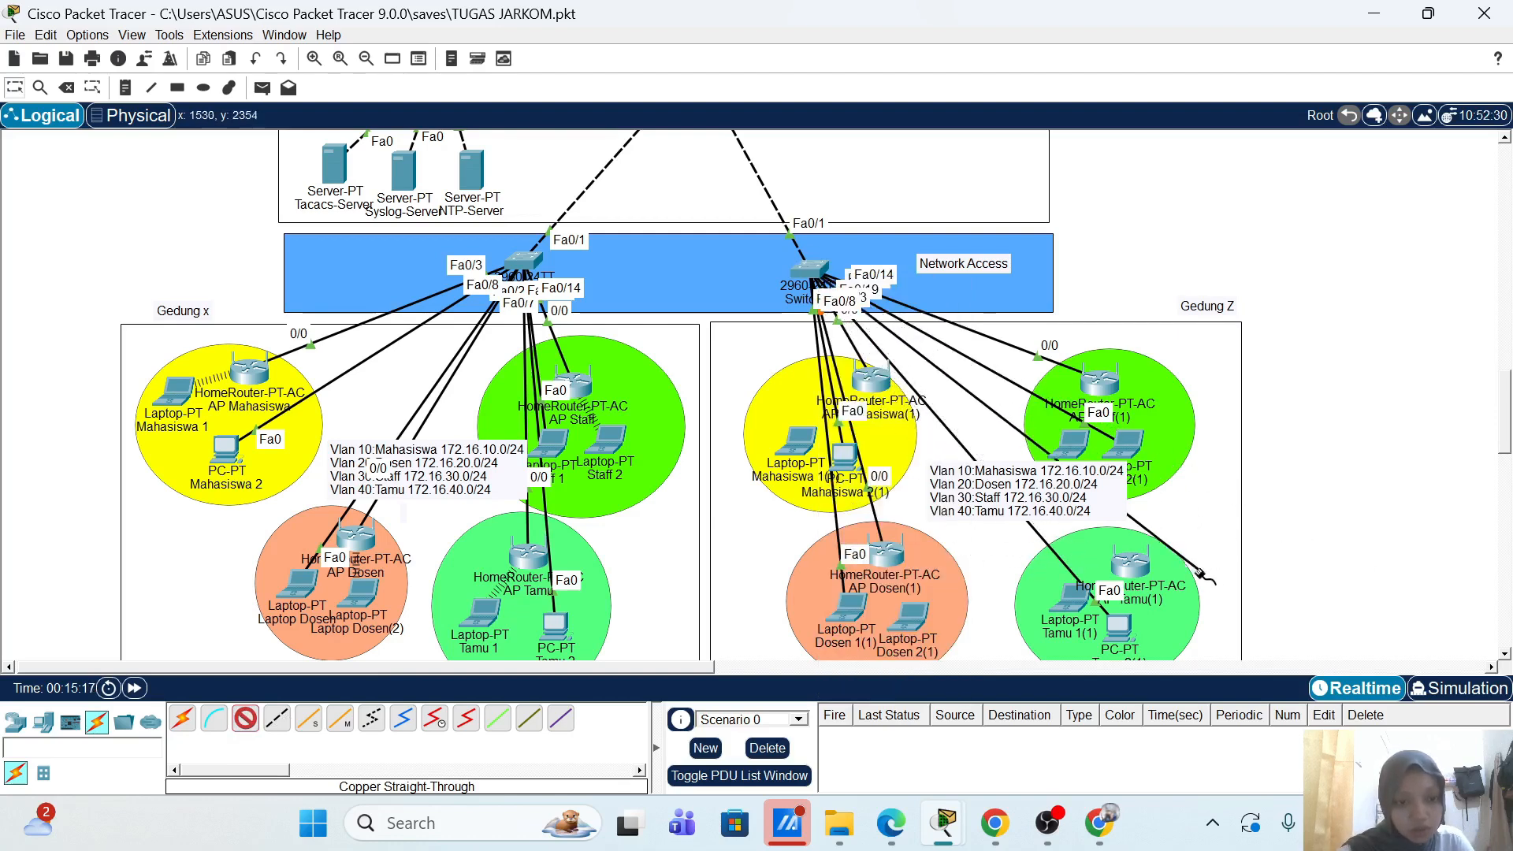
click(1150, 565)
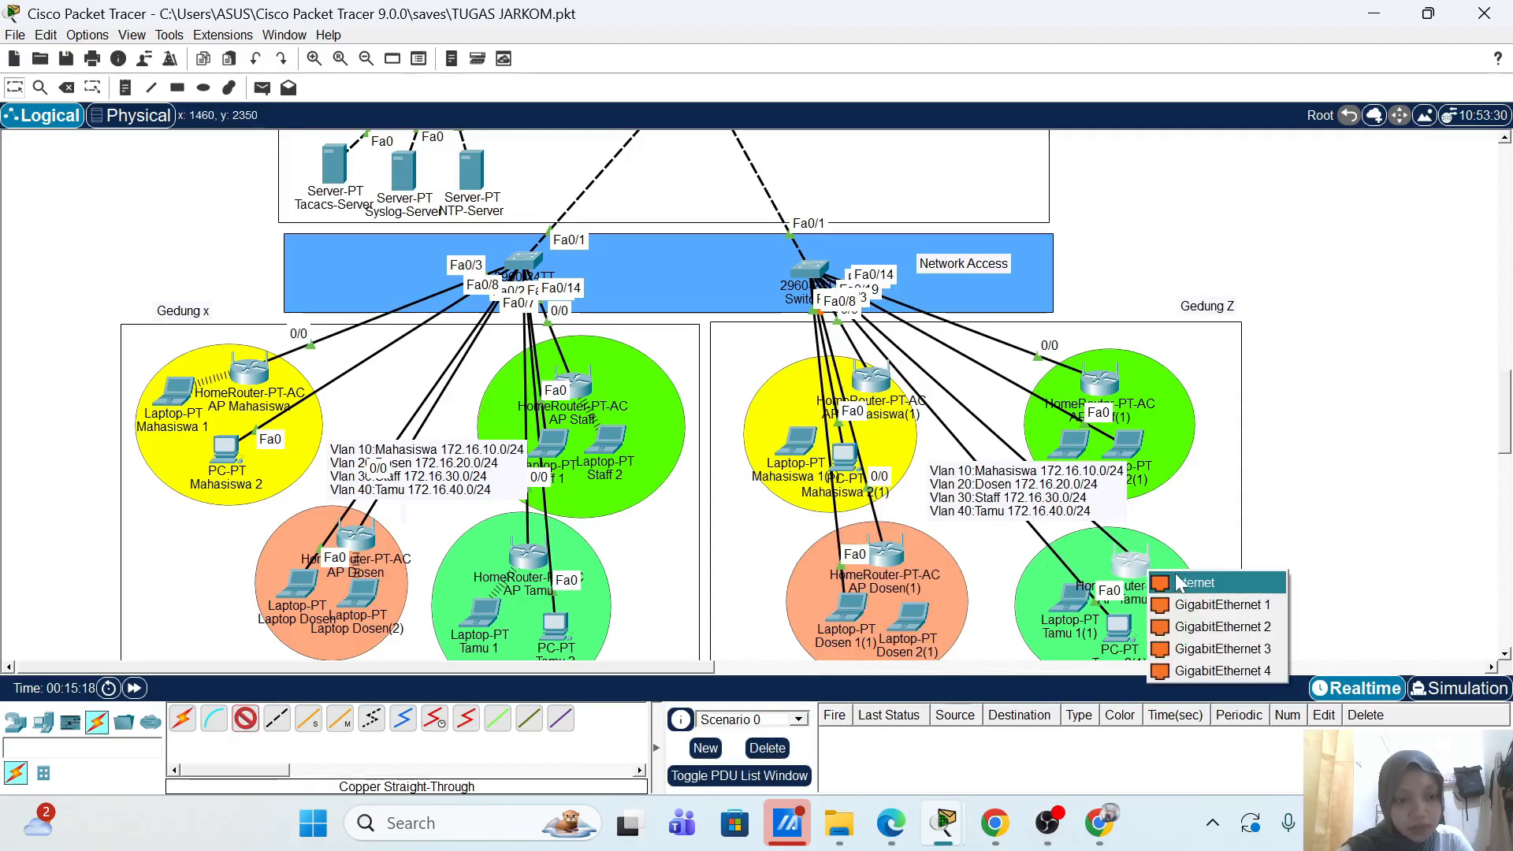
click(1179, 581)
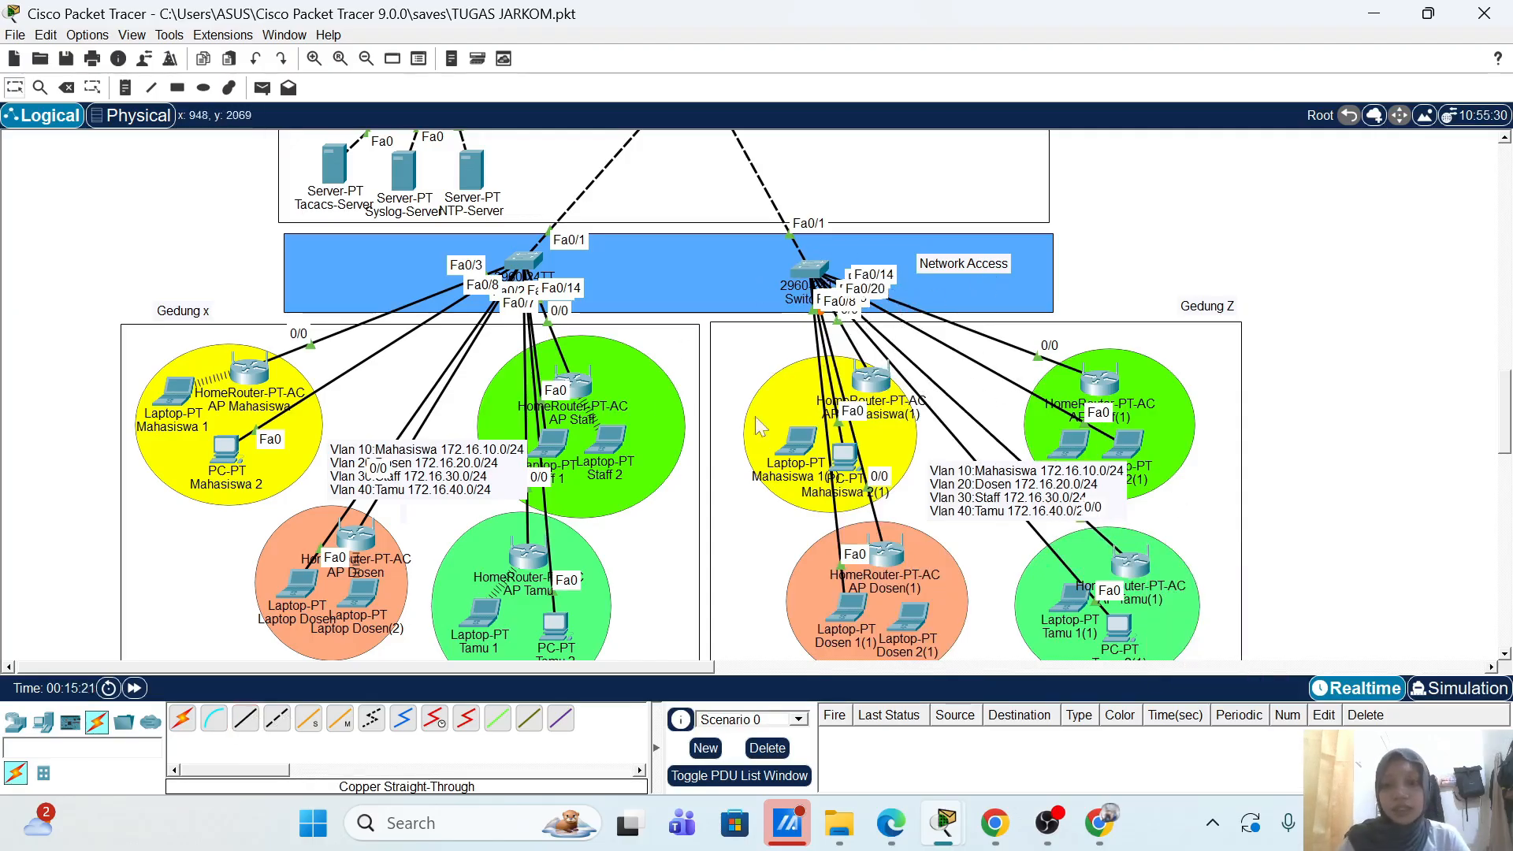
Step: Send simple PDU pings from Laptop Mahasiswa 1 to PC Mahasiswa 2 and from PC Mahasiswa 2 to Laptop Dosen
key(p)
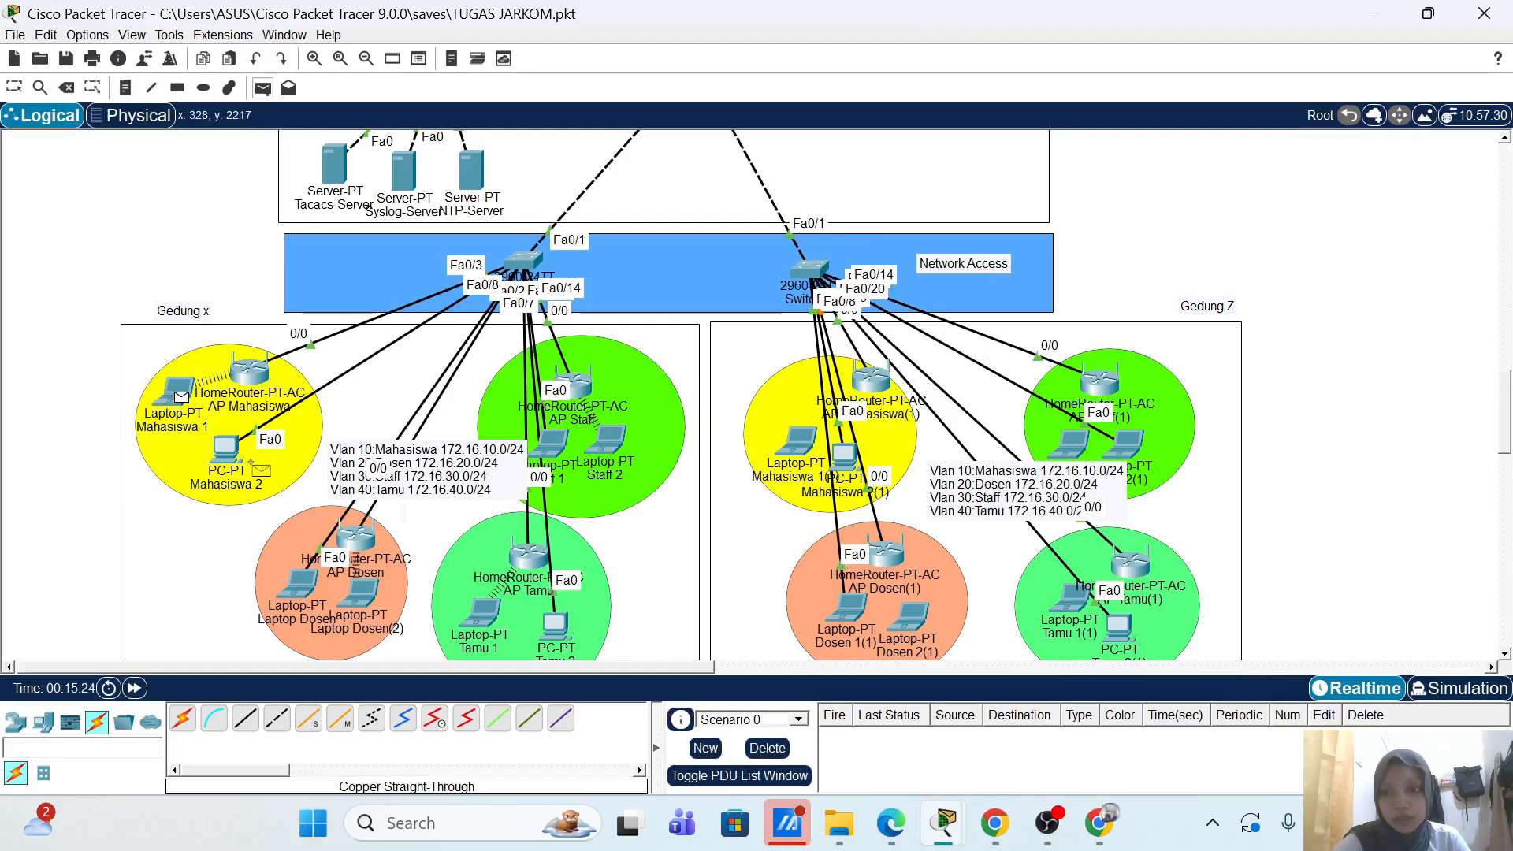
click(232, 459)
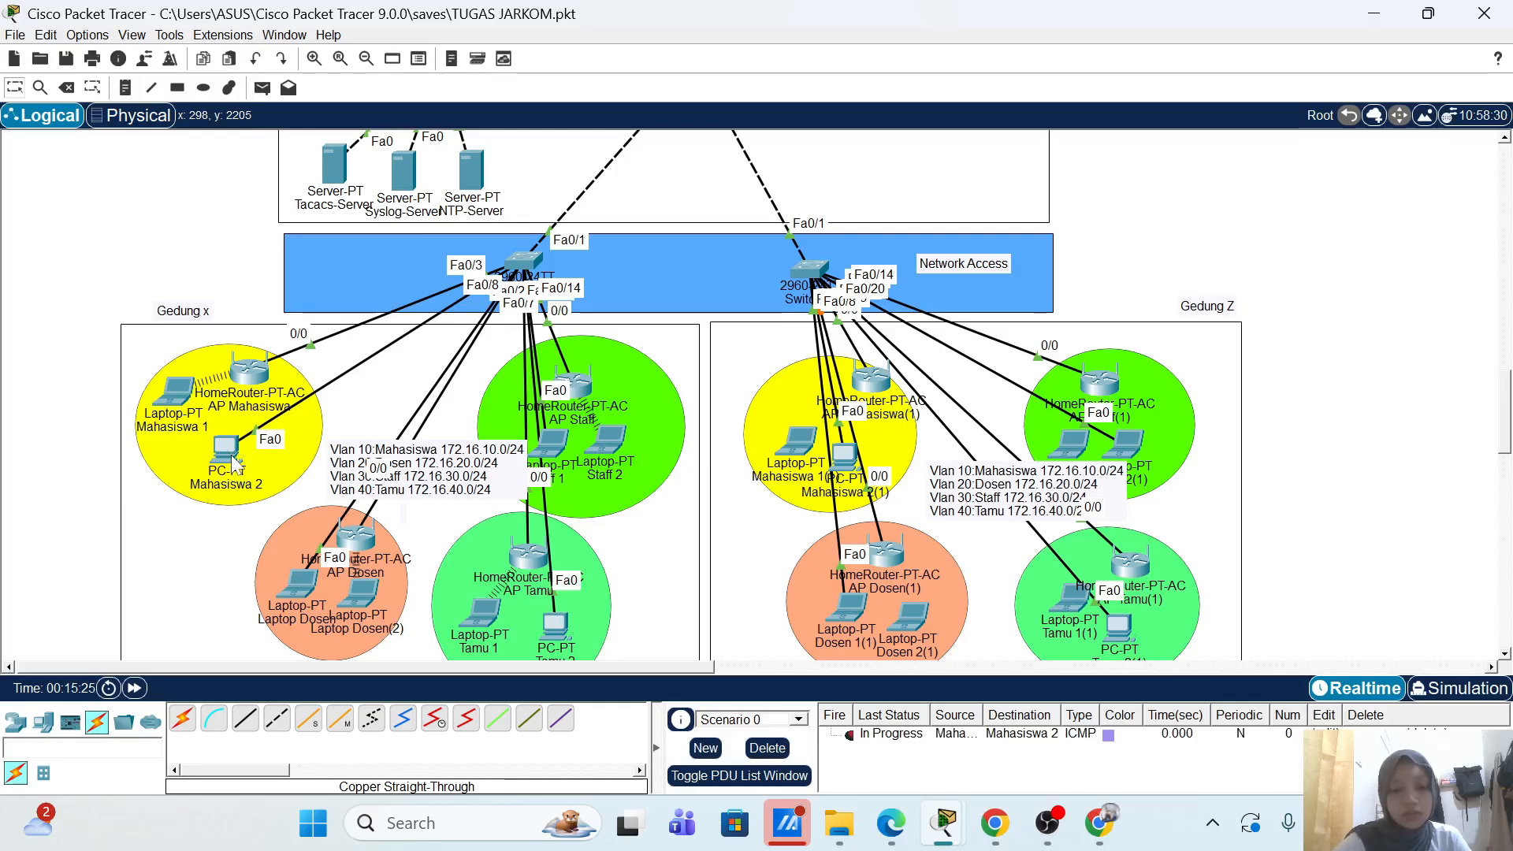
click(173, 392)
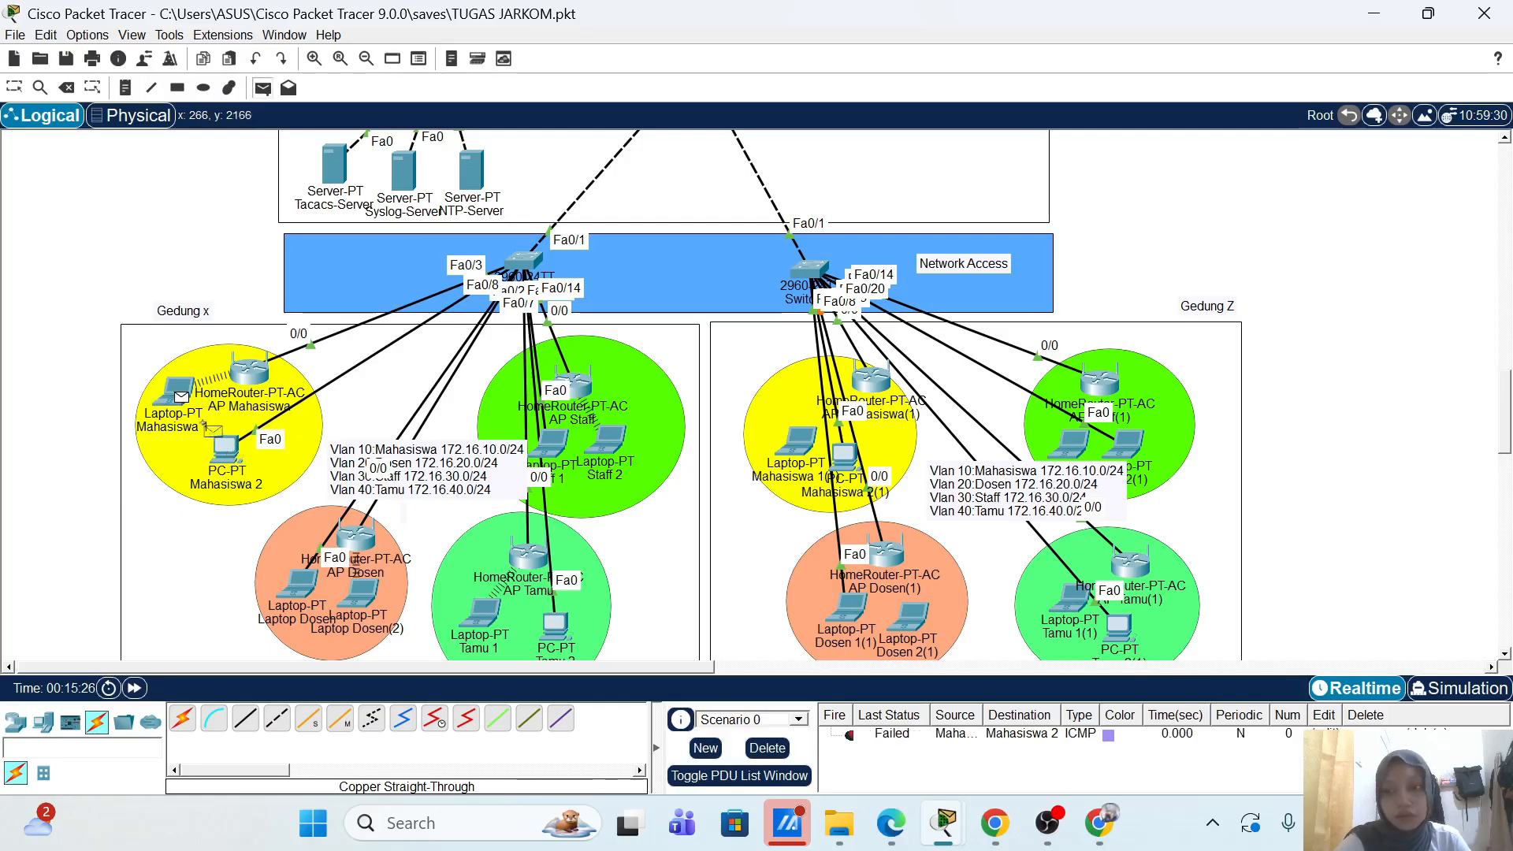
click(229, 457)
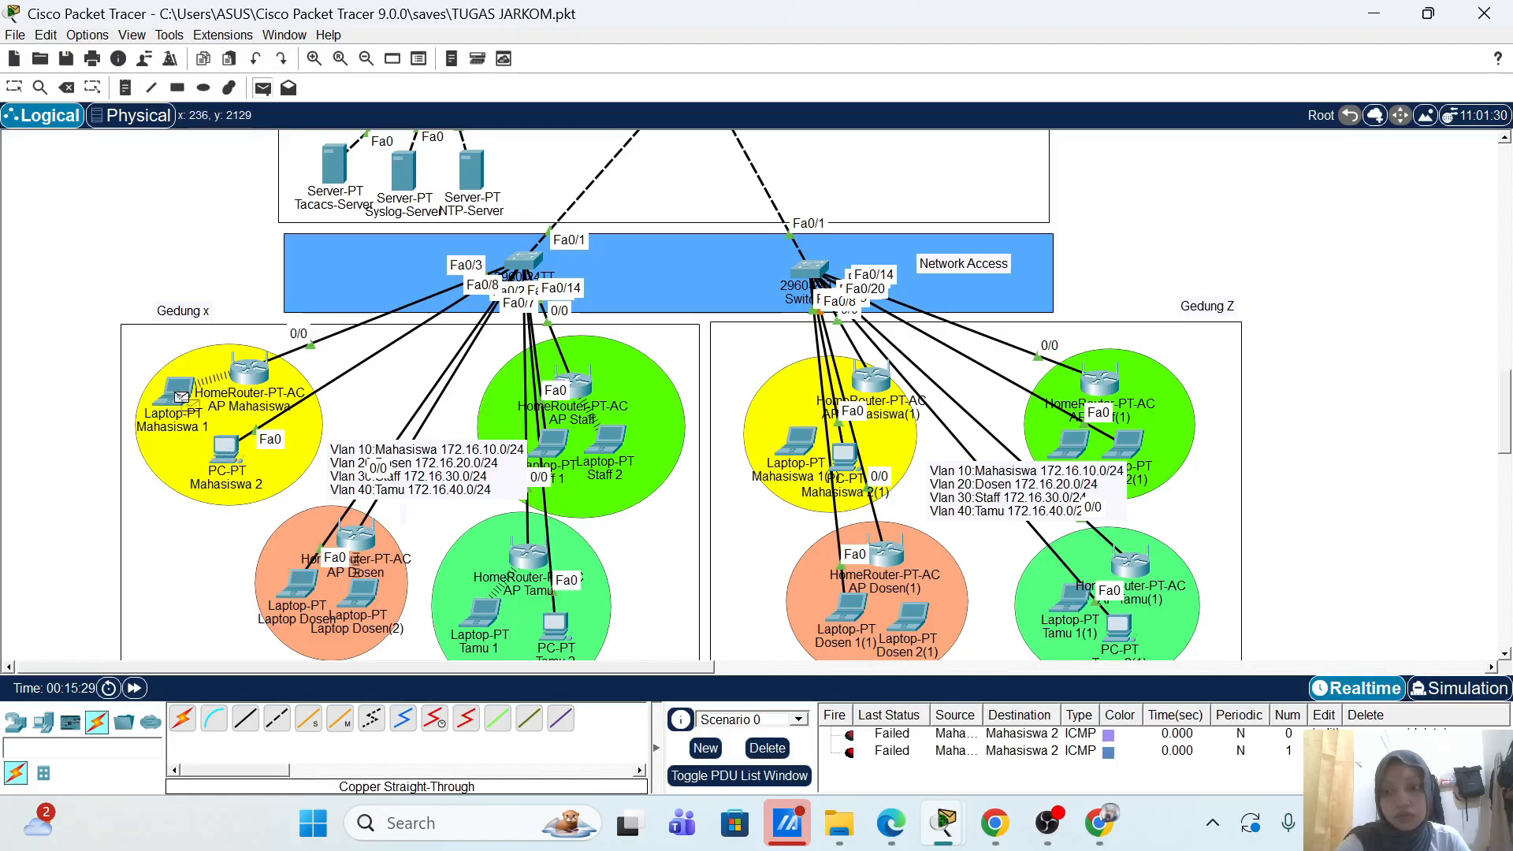
click(181, 396)
click(229, 457)
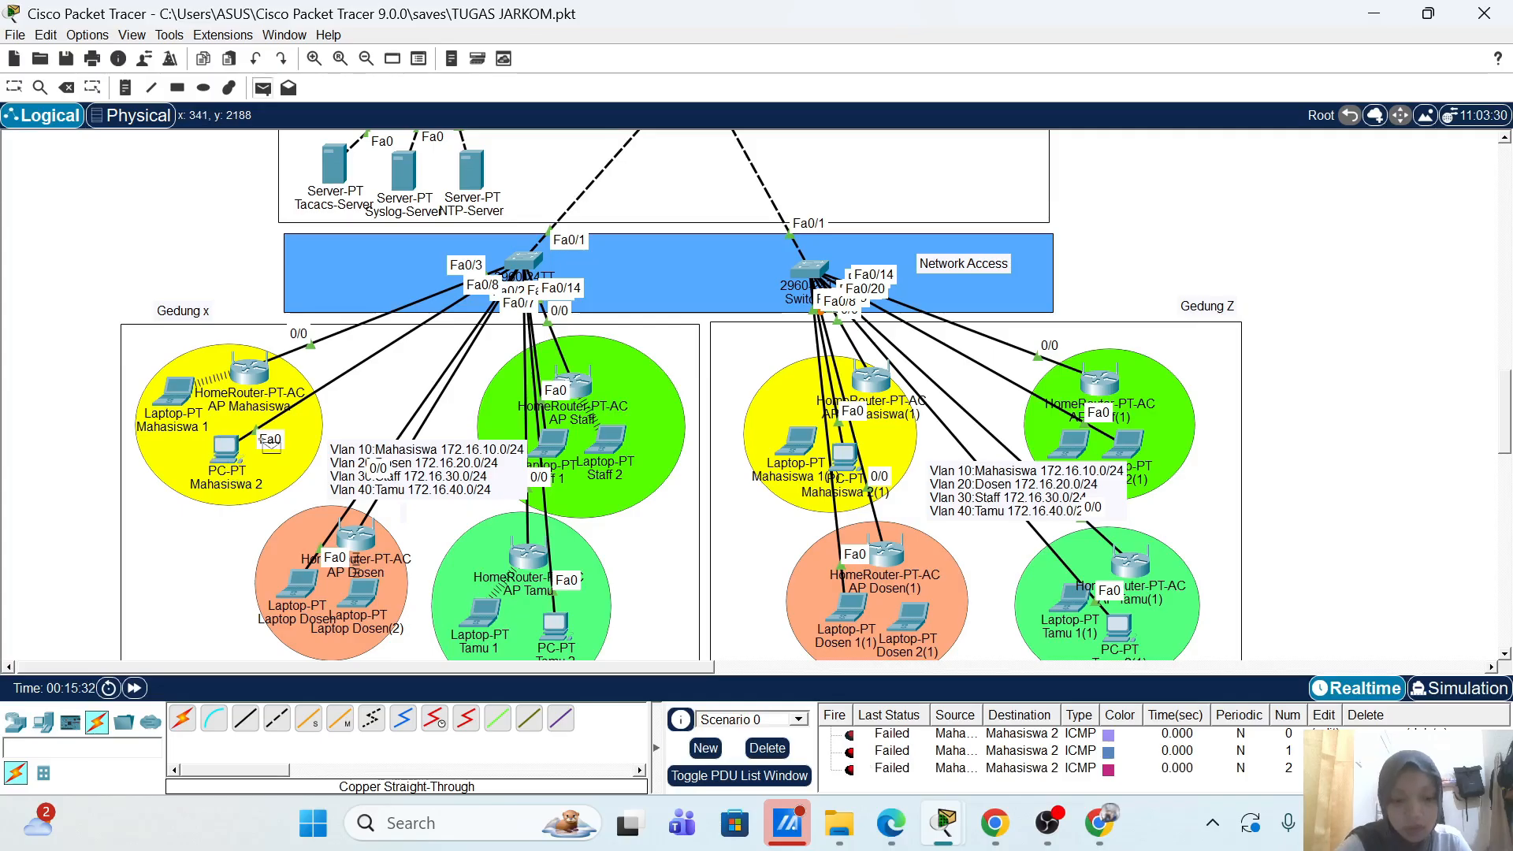
click(229, 451)
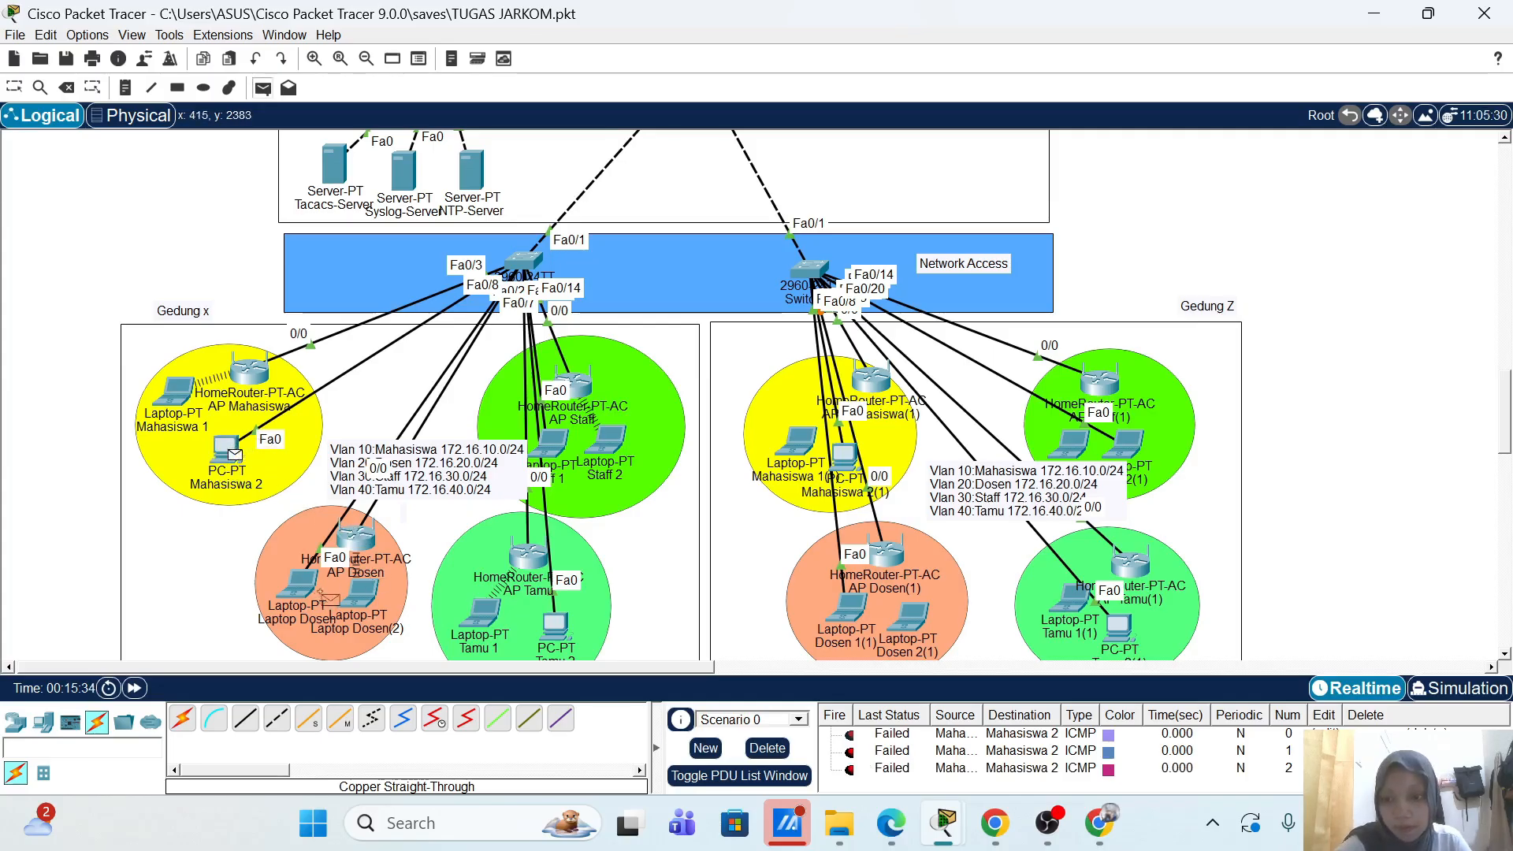
click(310, 583)
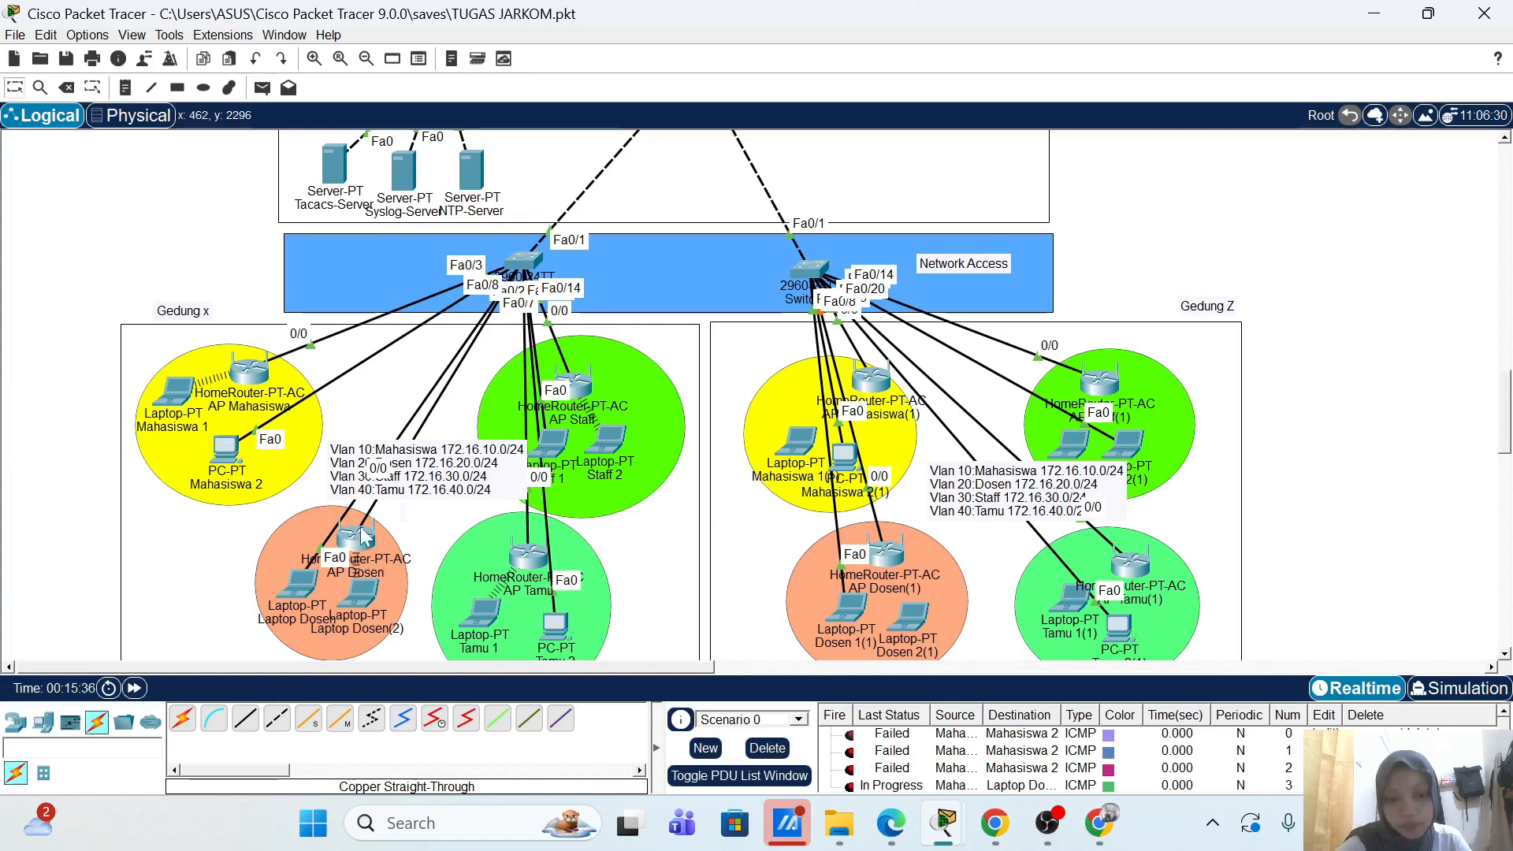
click(229, 449)
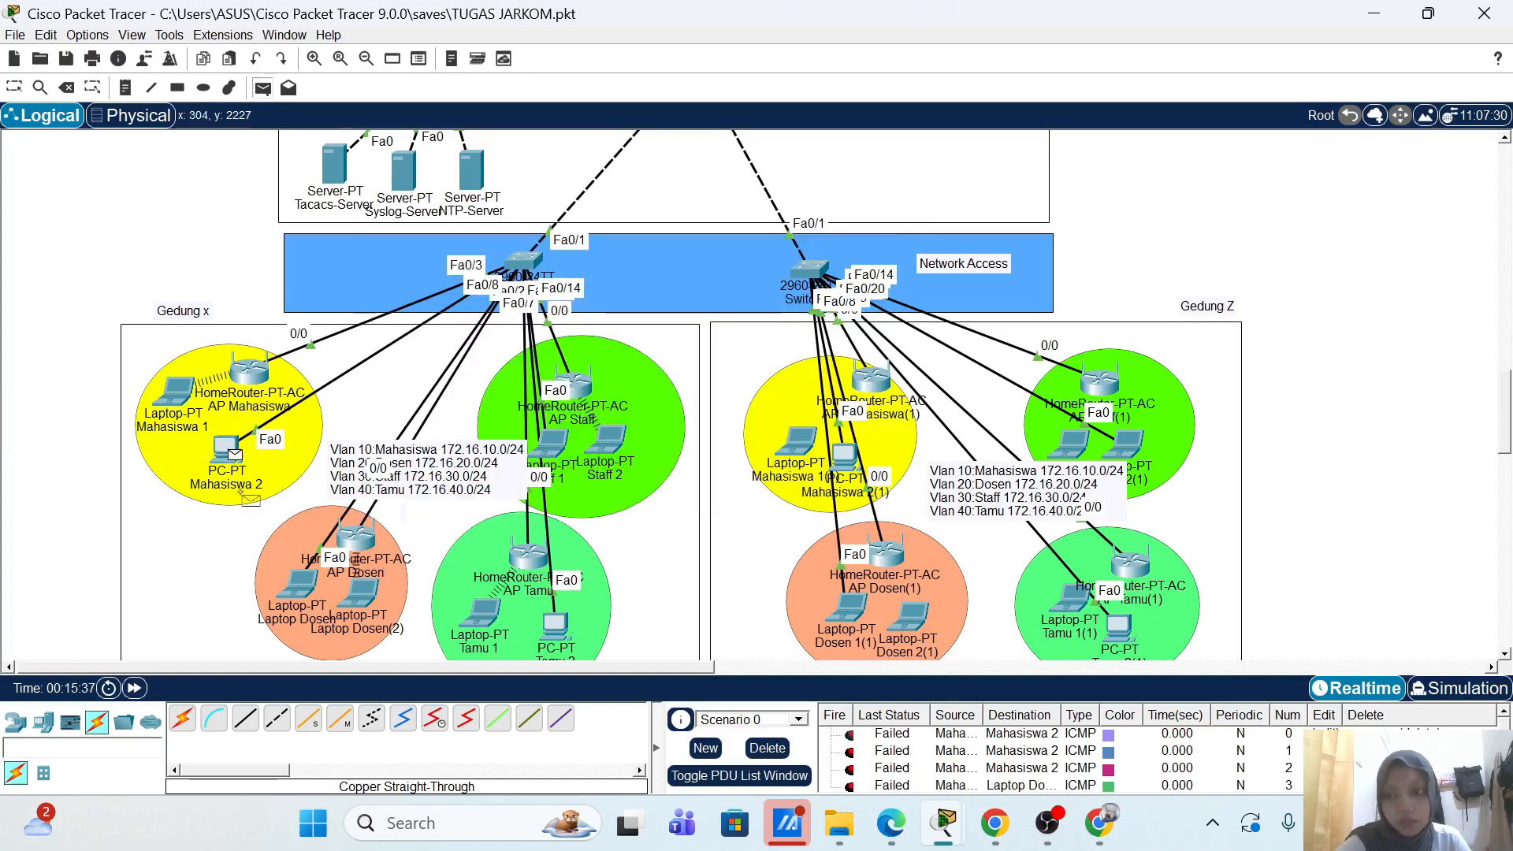
click(303, 583)
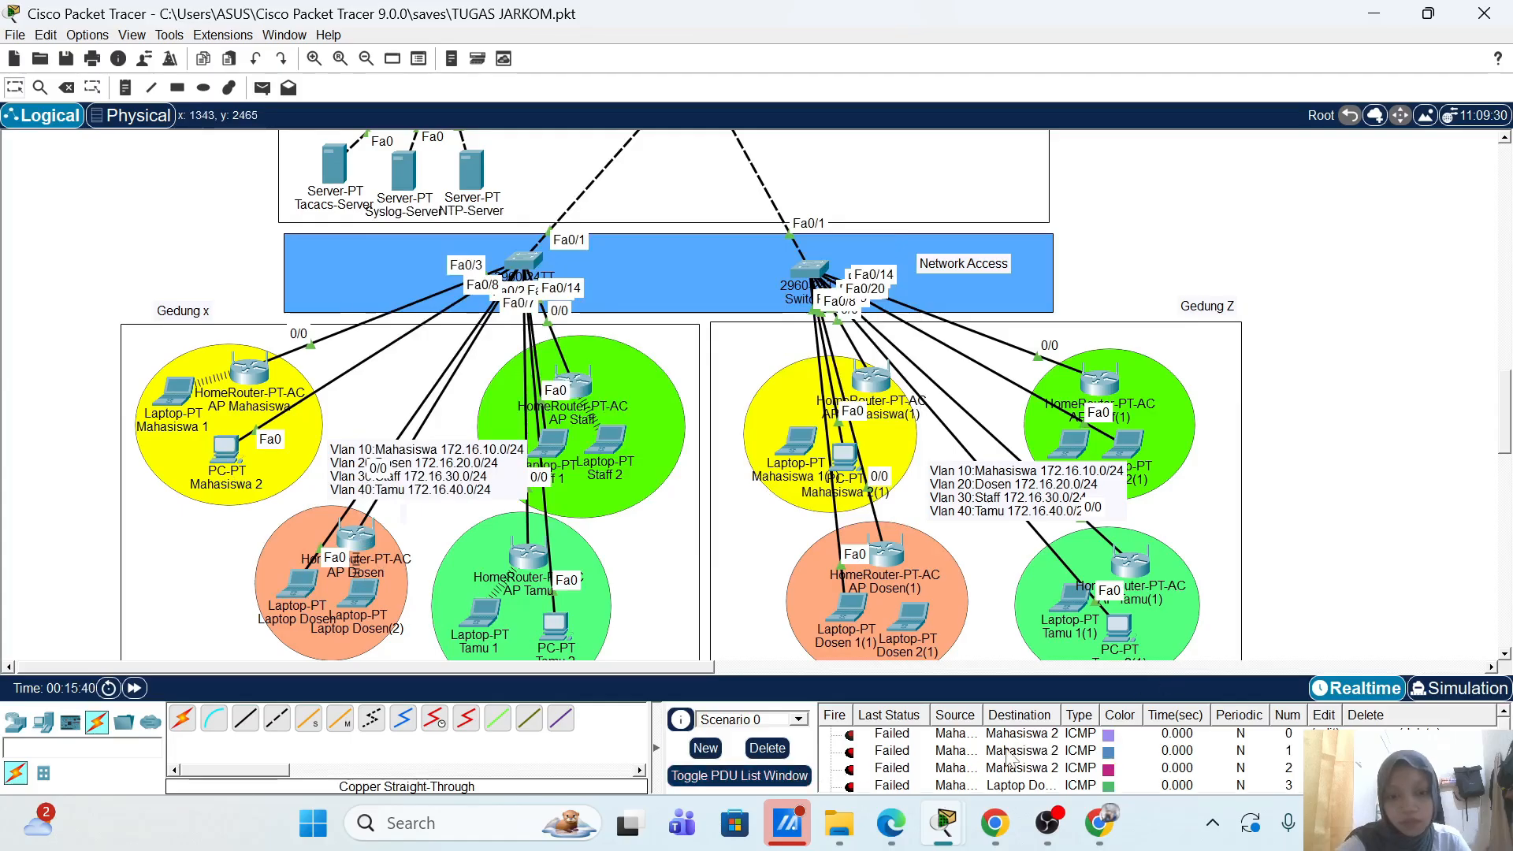
Step: Clear the PDU list and ping again from PC Mahasiswa 2 to Laptop Mahasiswa 1
click(767, 748)
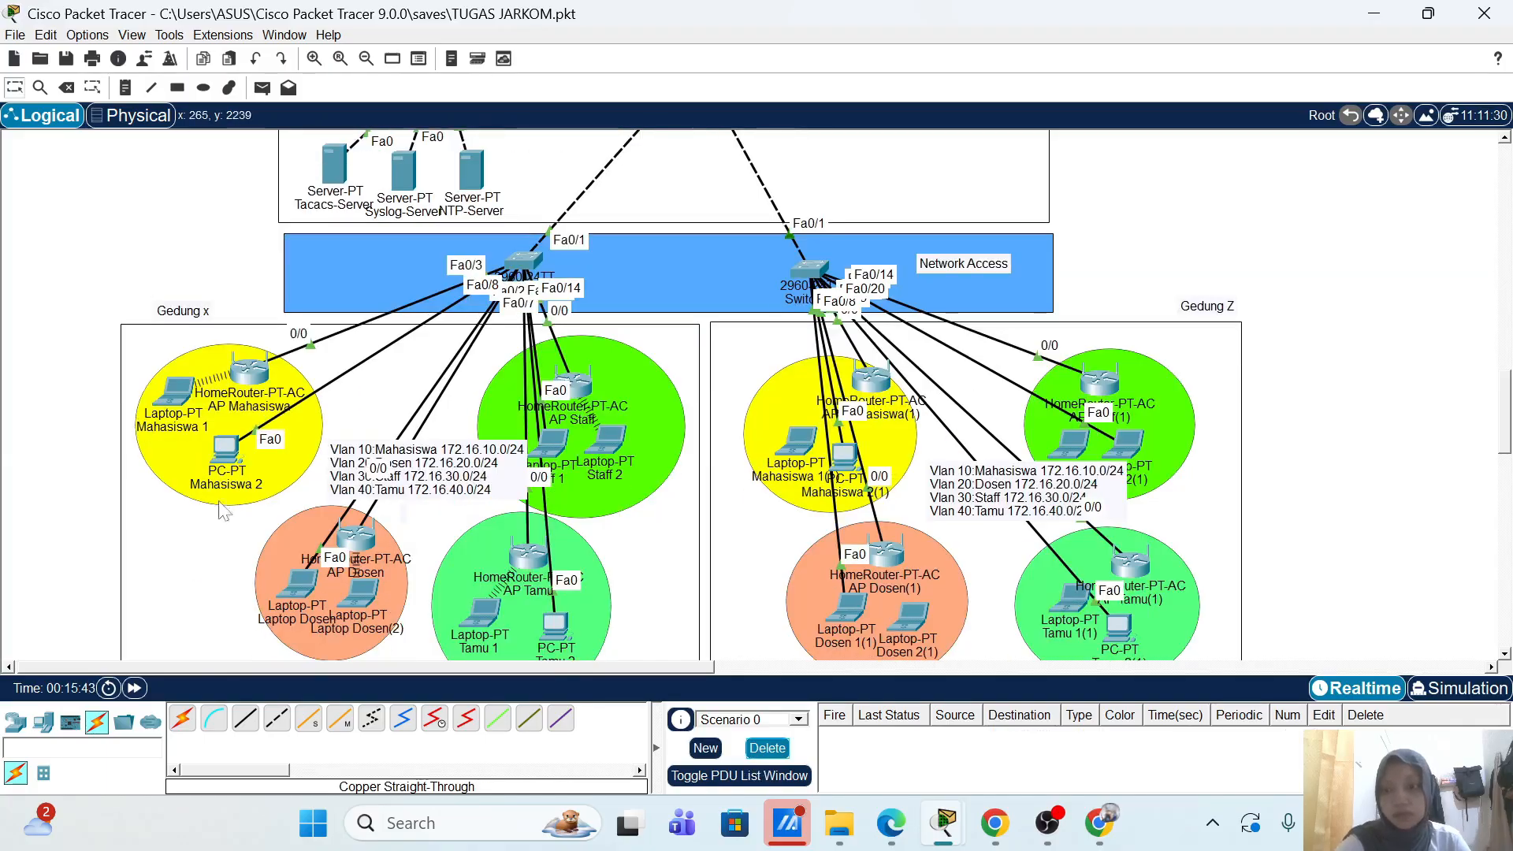
click(262, 88)
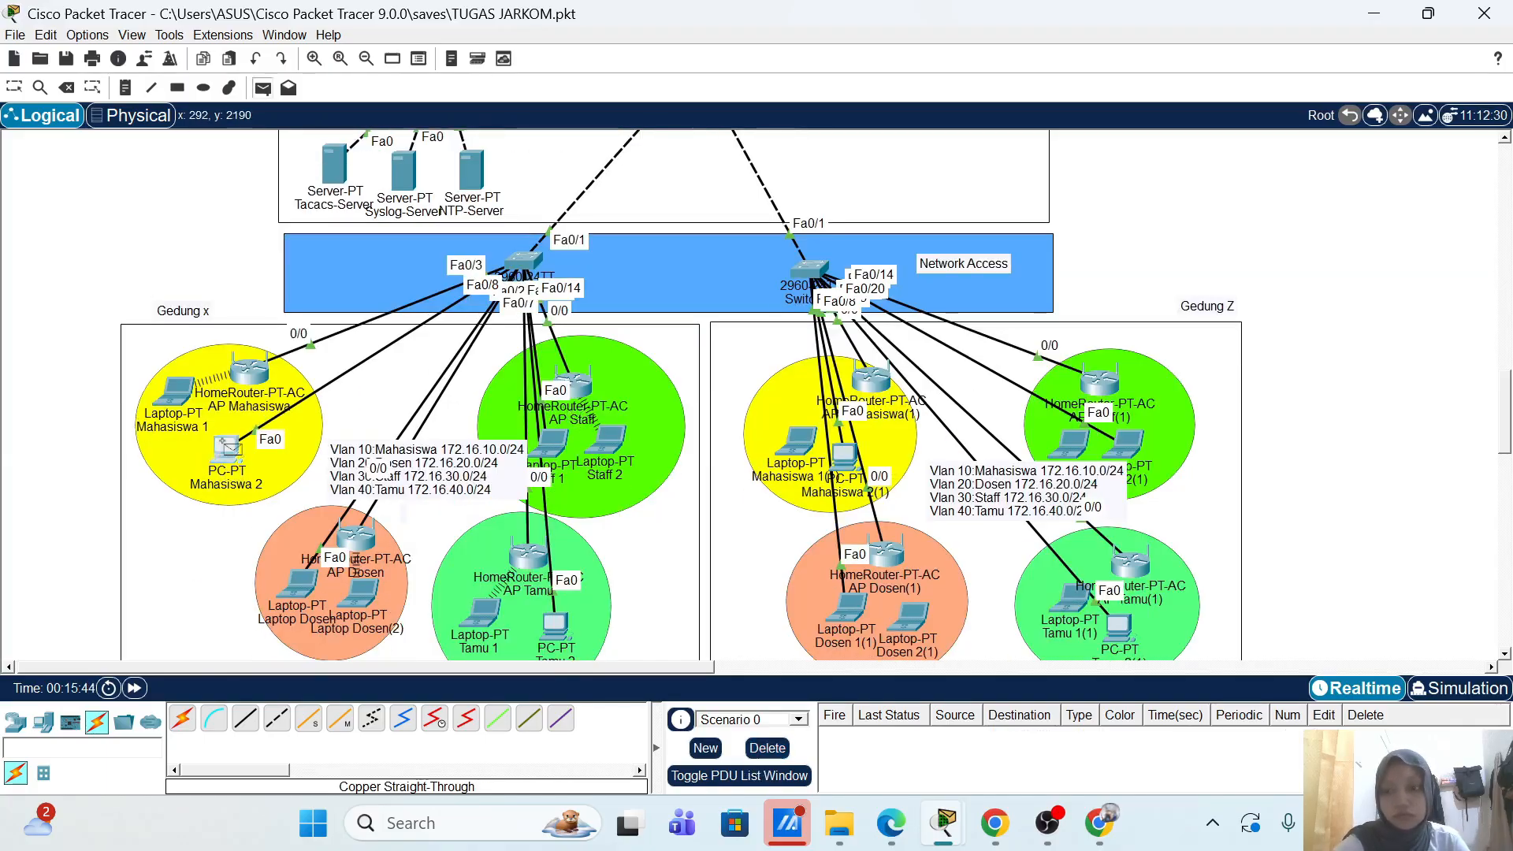
click(229, 448)
click(177, 391)
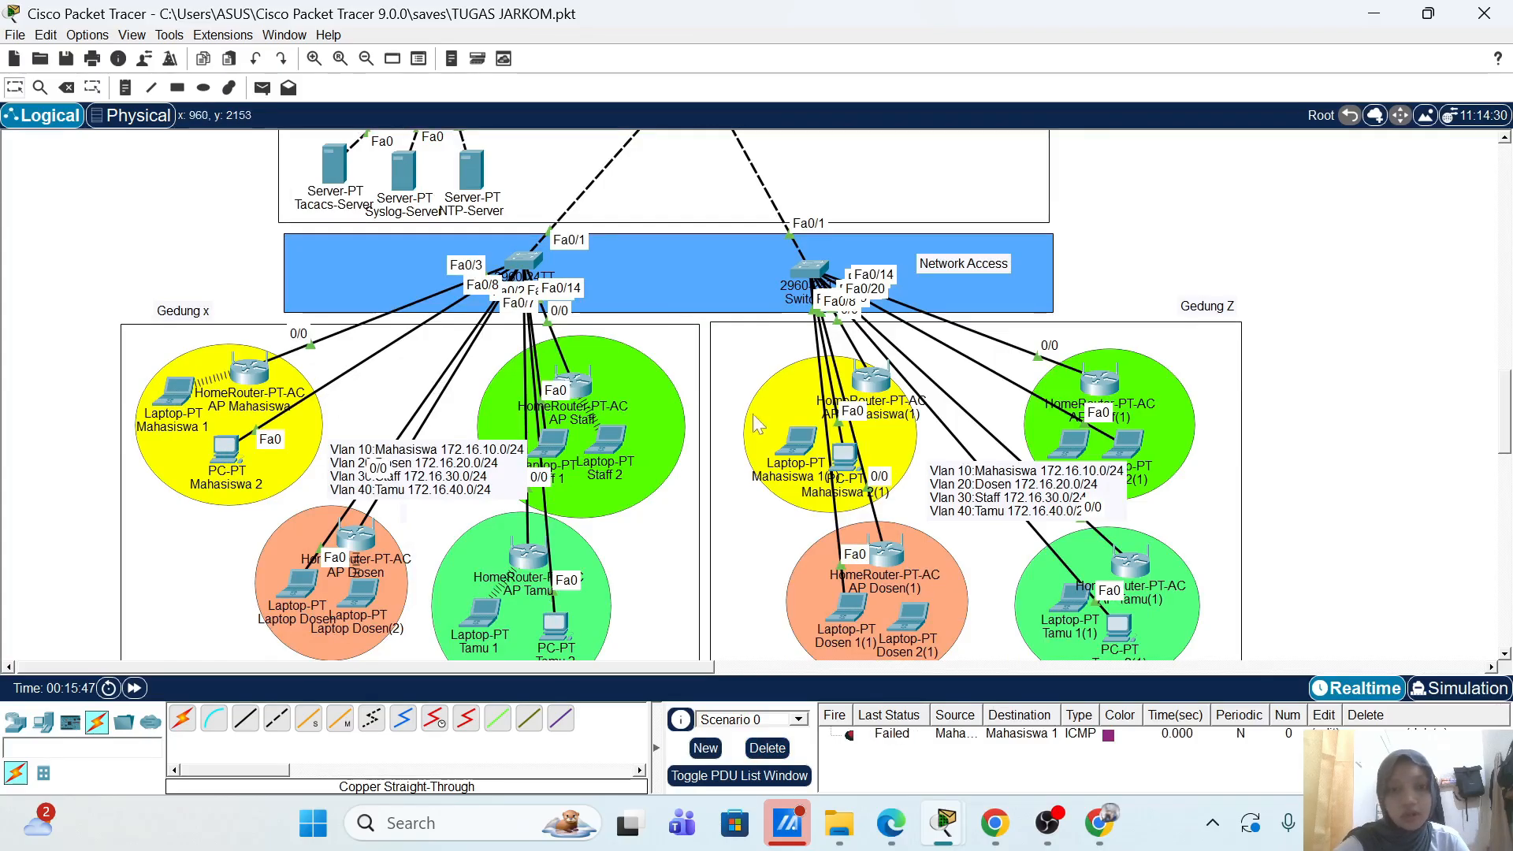
Step: Check the Internet interface settings of AP Mahasiswa(1) and AP Dosen(1)
click(873, 381)
click(377, 159)
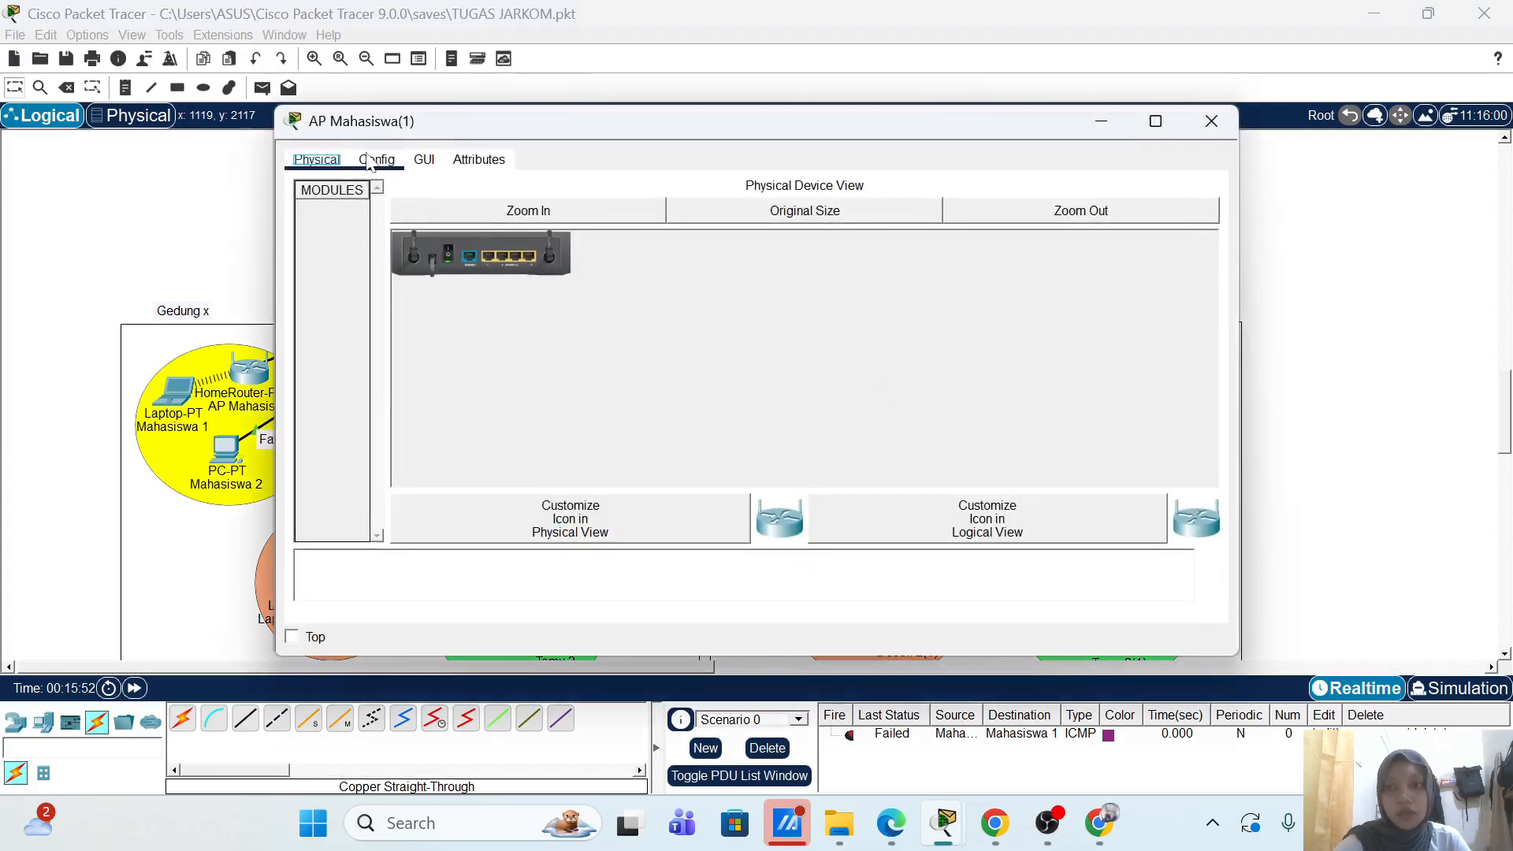
click(372, 270)
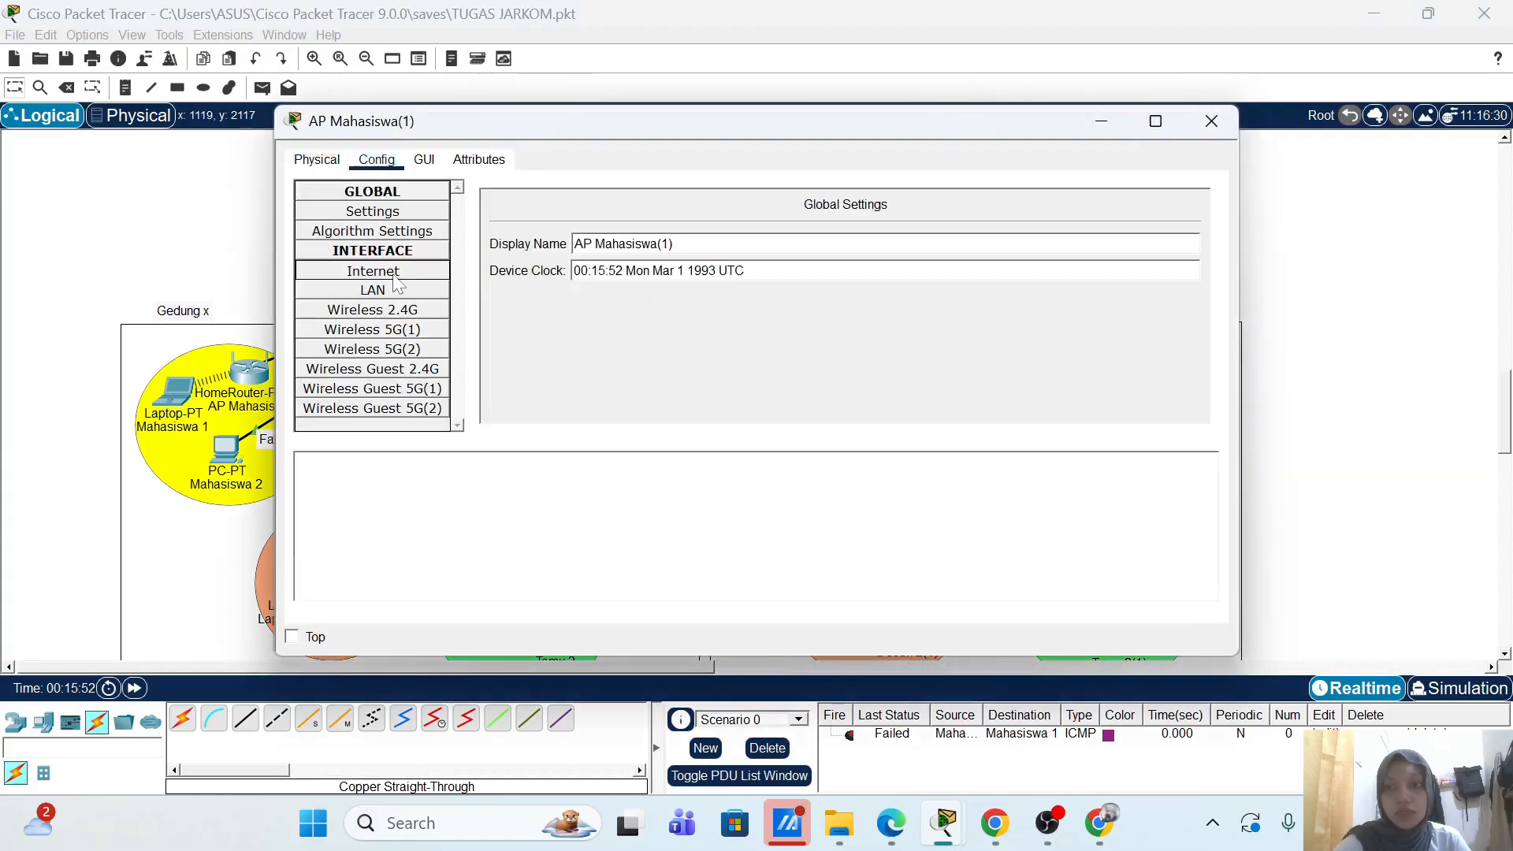
click(1217, 122)
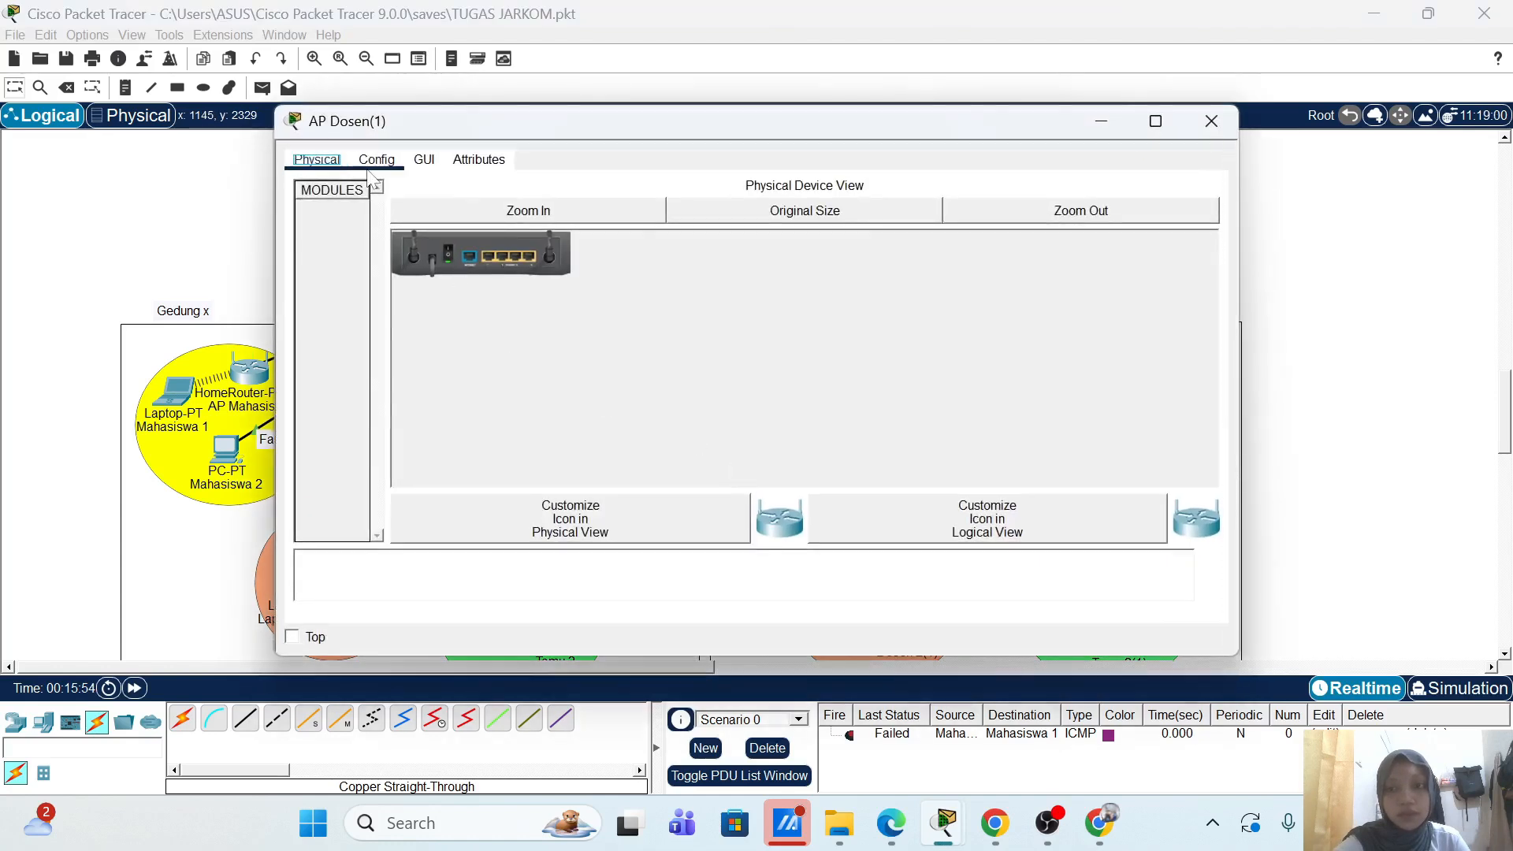
click(375, 160)
click(372, 271)
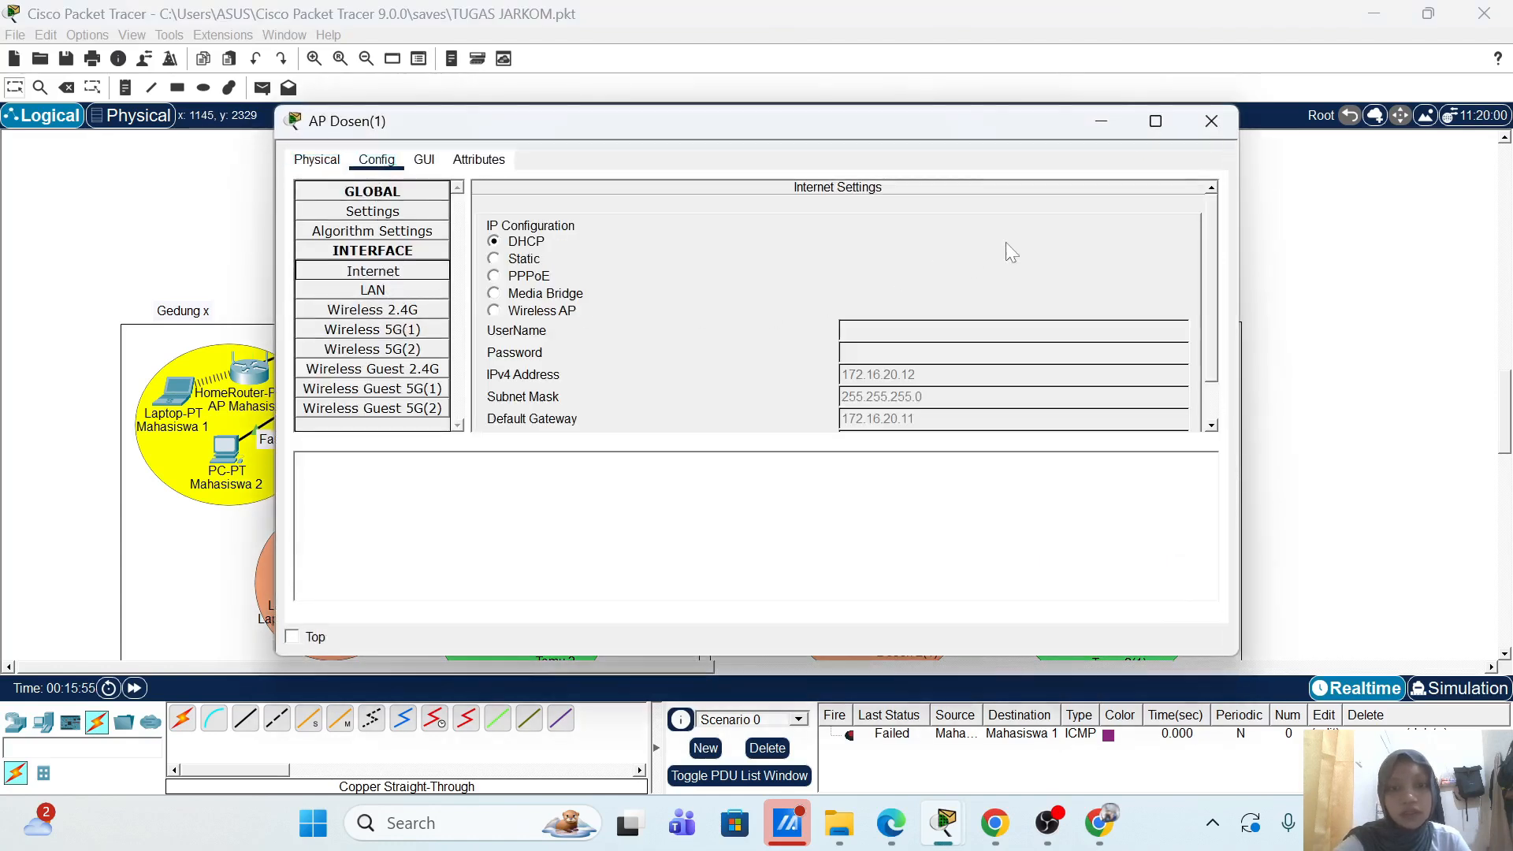
click(1211, 121)
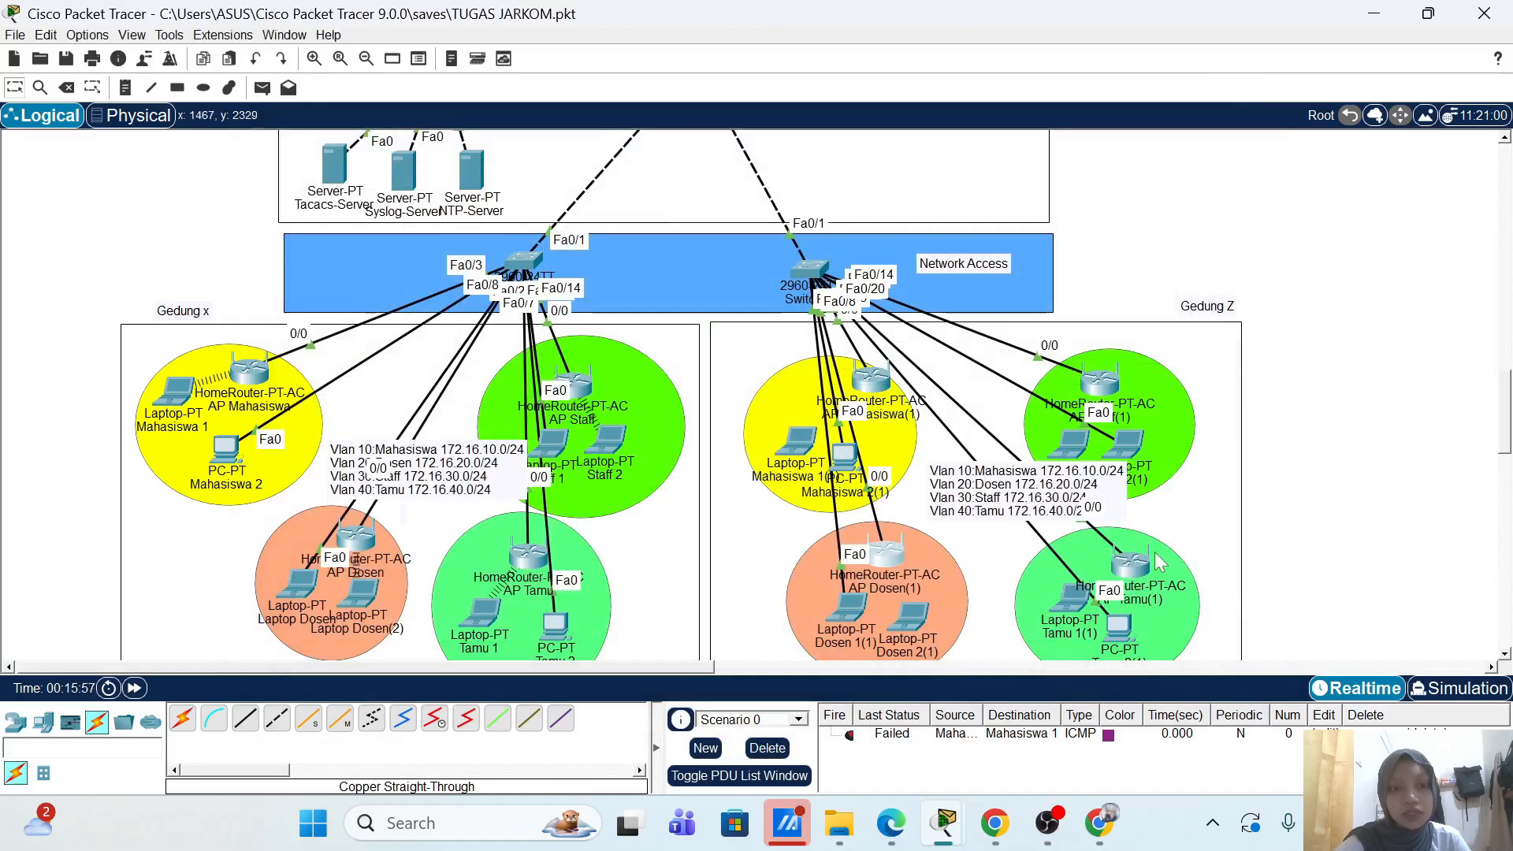
Step: Check AP Tamu(1)'s Internet settings, then view and close AP Staff(1)'s configuration
mouse_move(1143, 567)
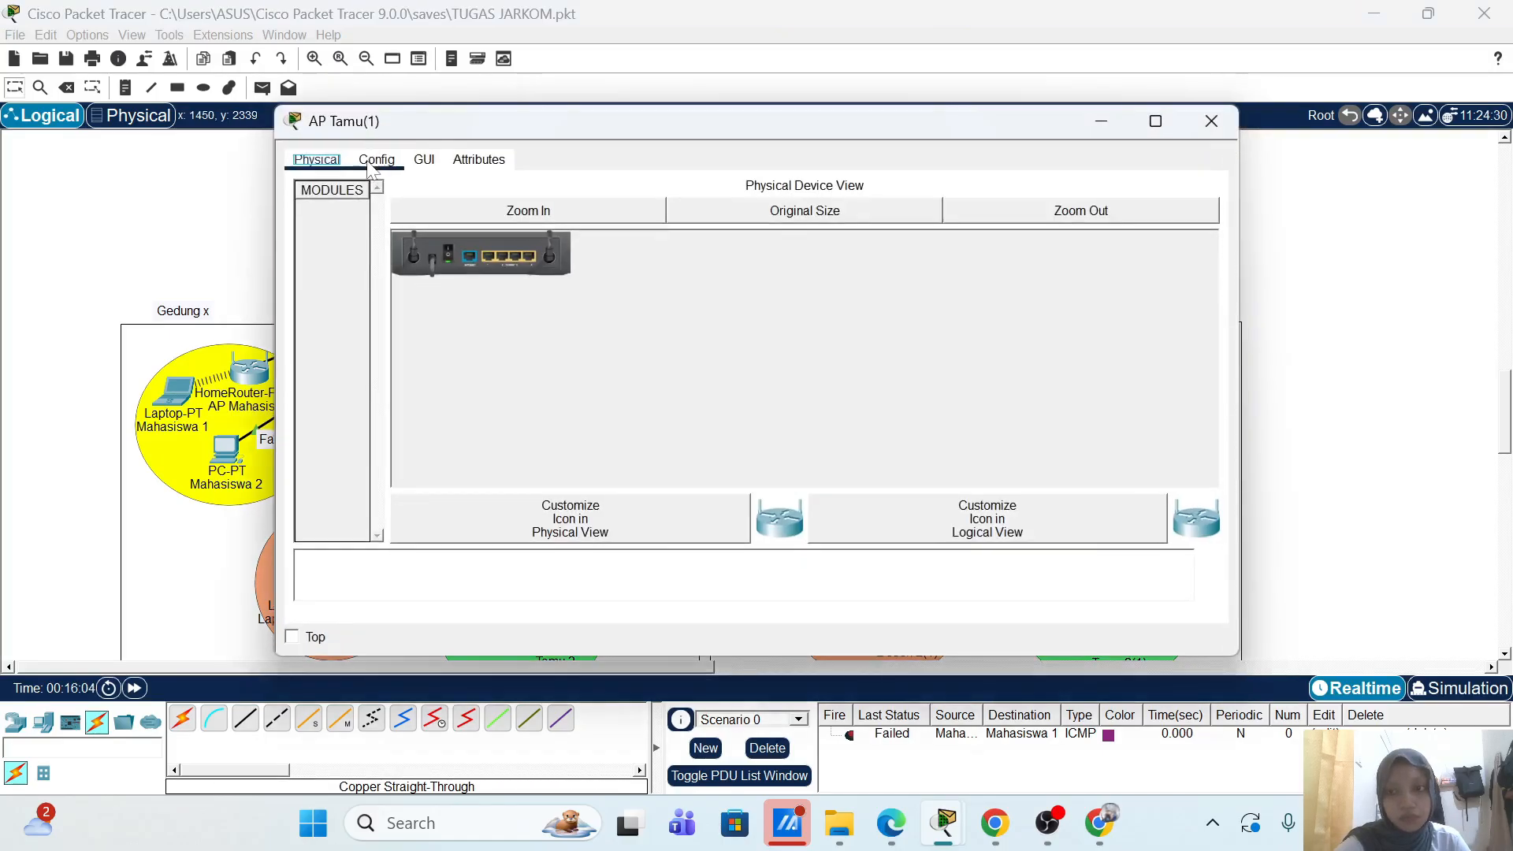
click(376, 159)
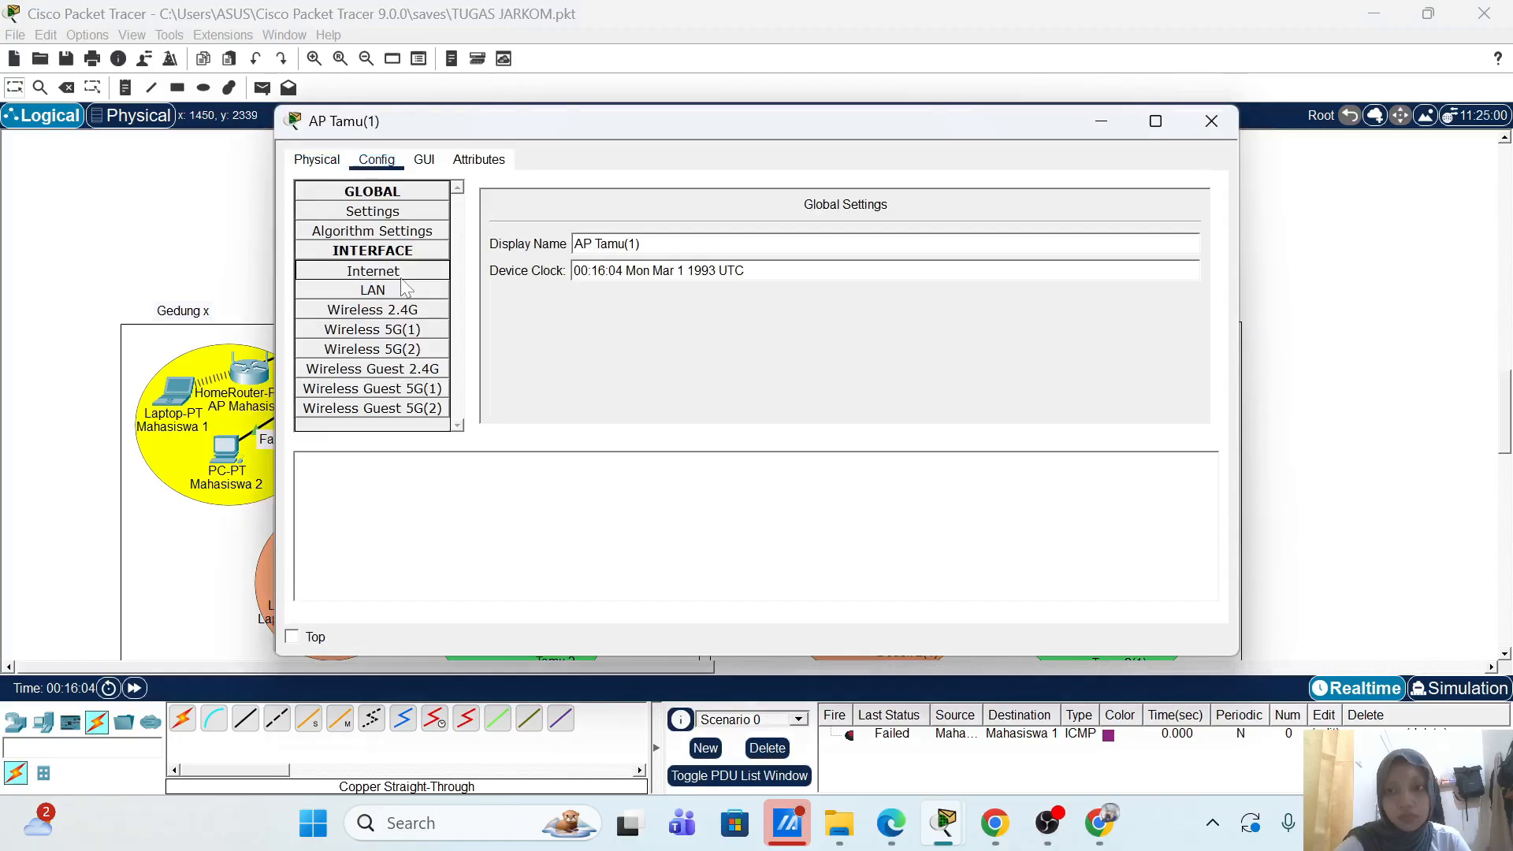
click(402, 275)
click(1226, 124)
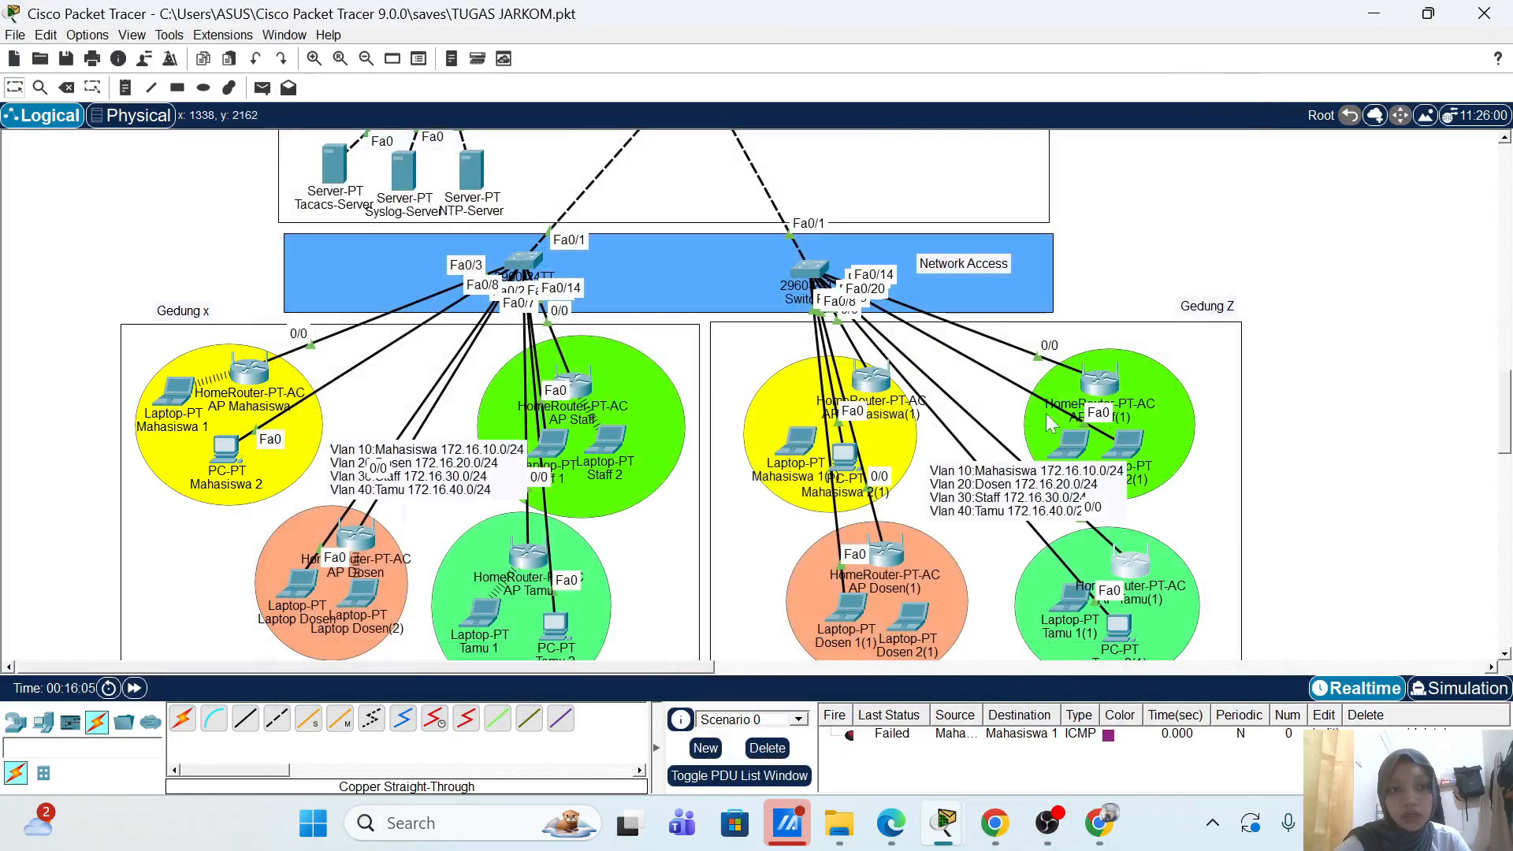
click(1095, 385)
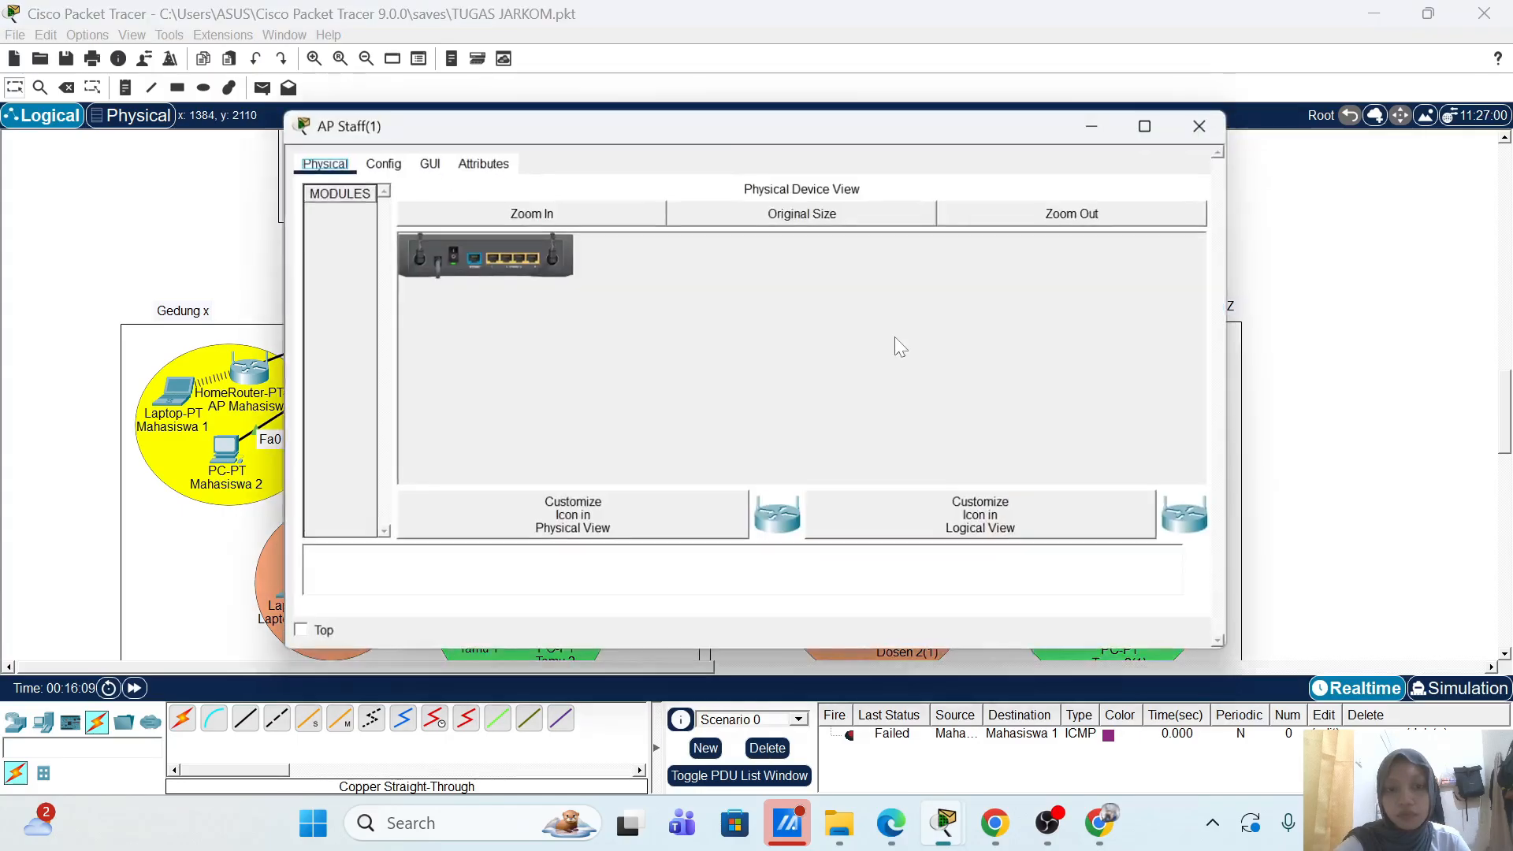
click(377, 160)
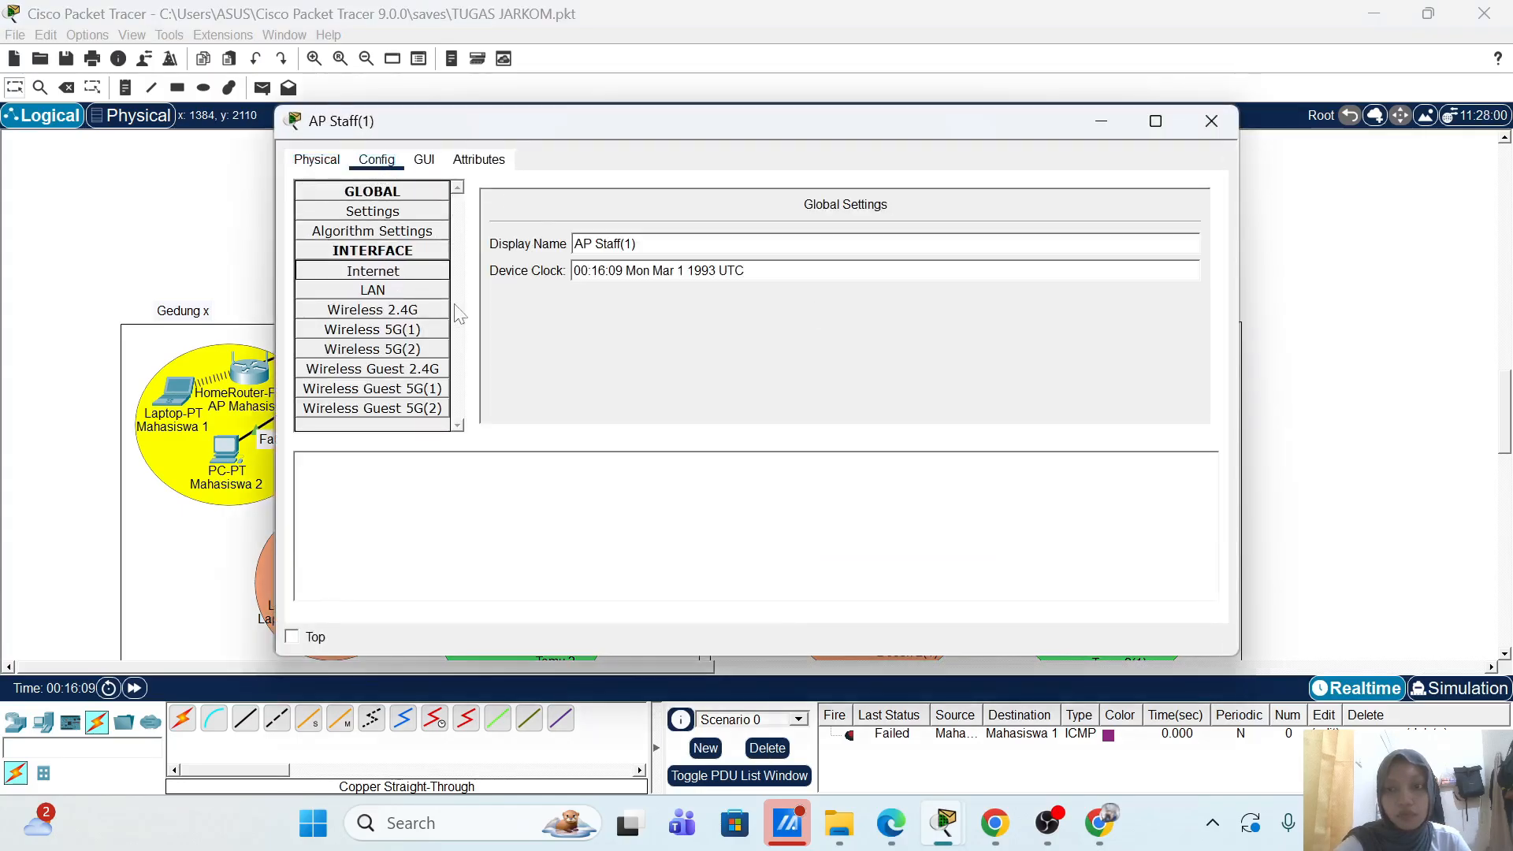
click(1213, 128)
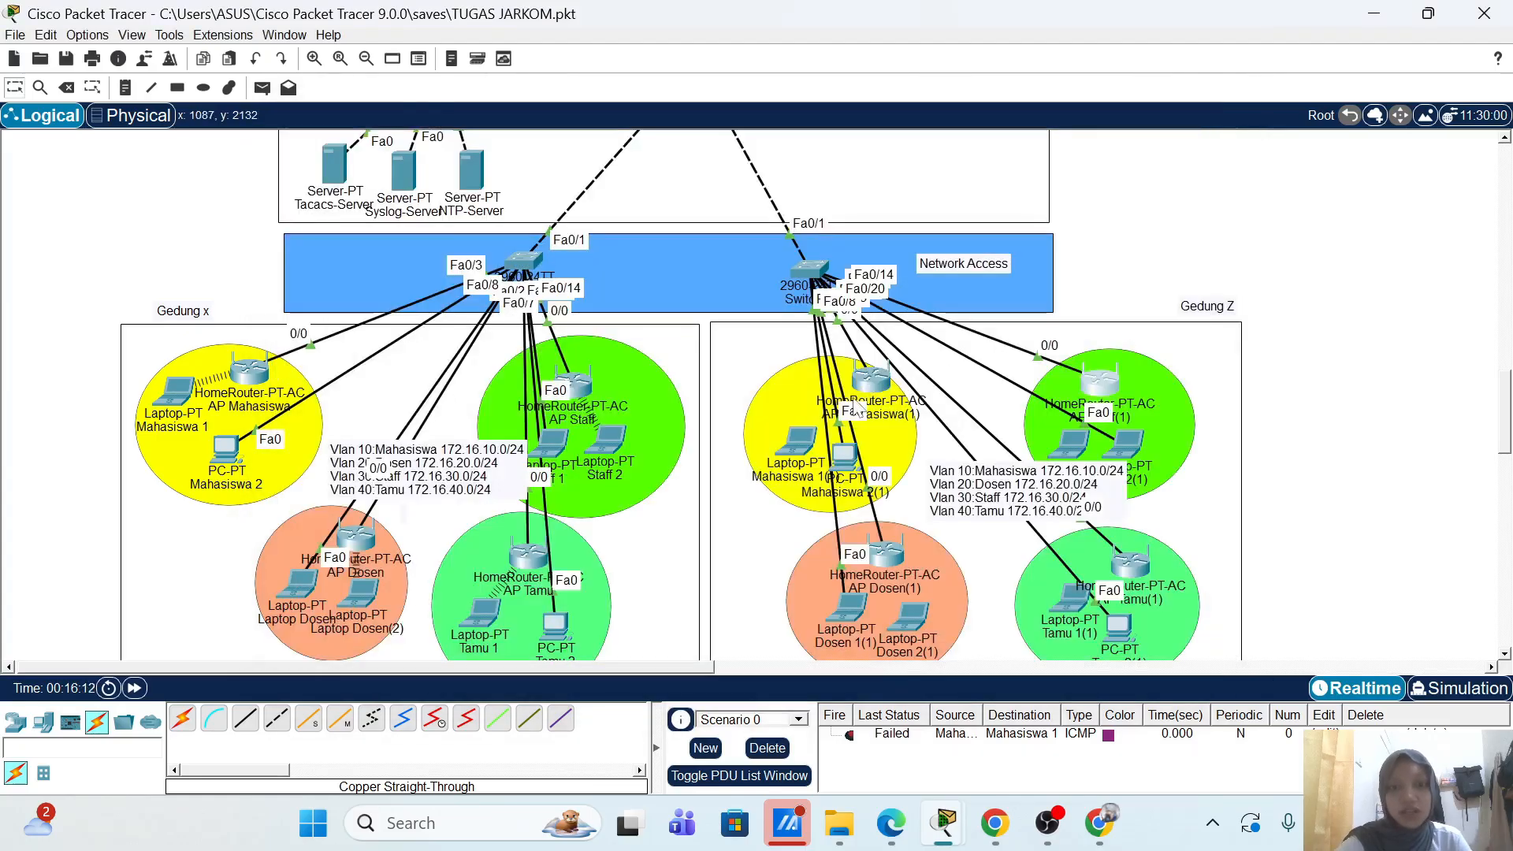
Step: Add AP-Mahasiswa-2 at 172.16.10.13 as a RADIUS client in the Radius-Server's AAA service
scroll(884, 401, up, 2)
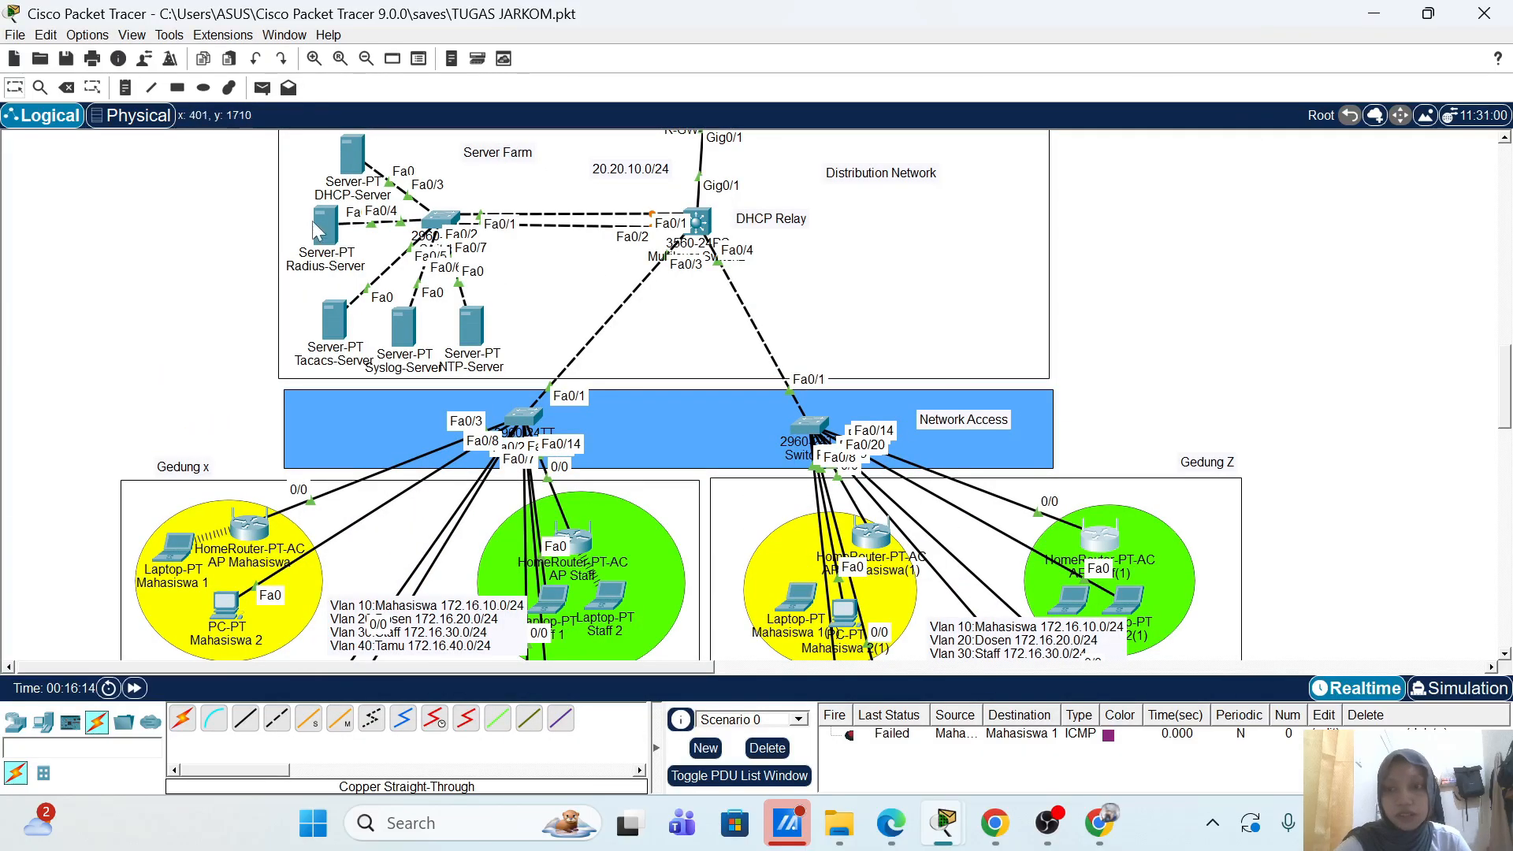
click(324, 230)
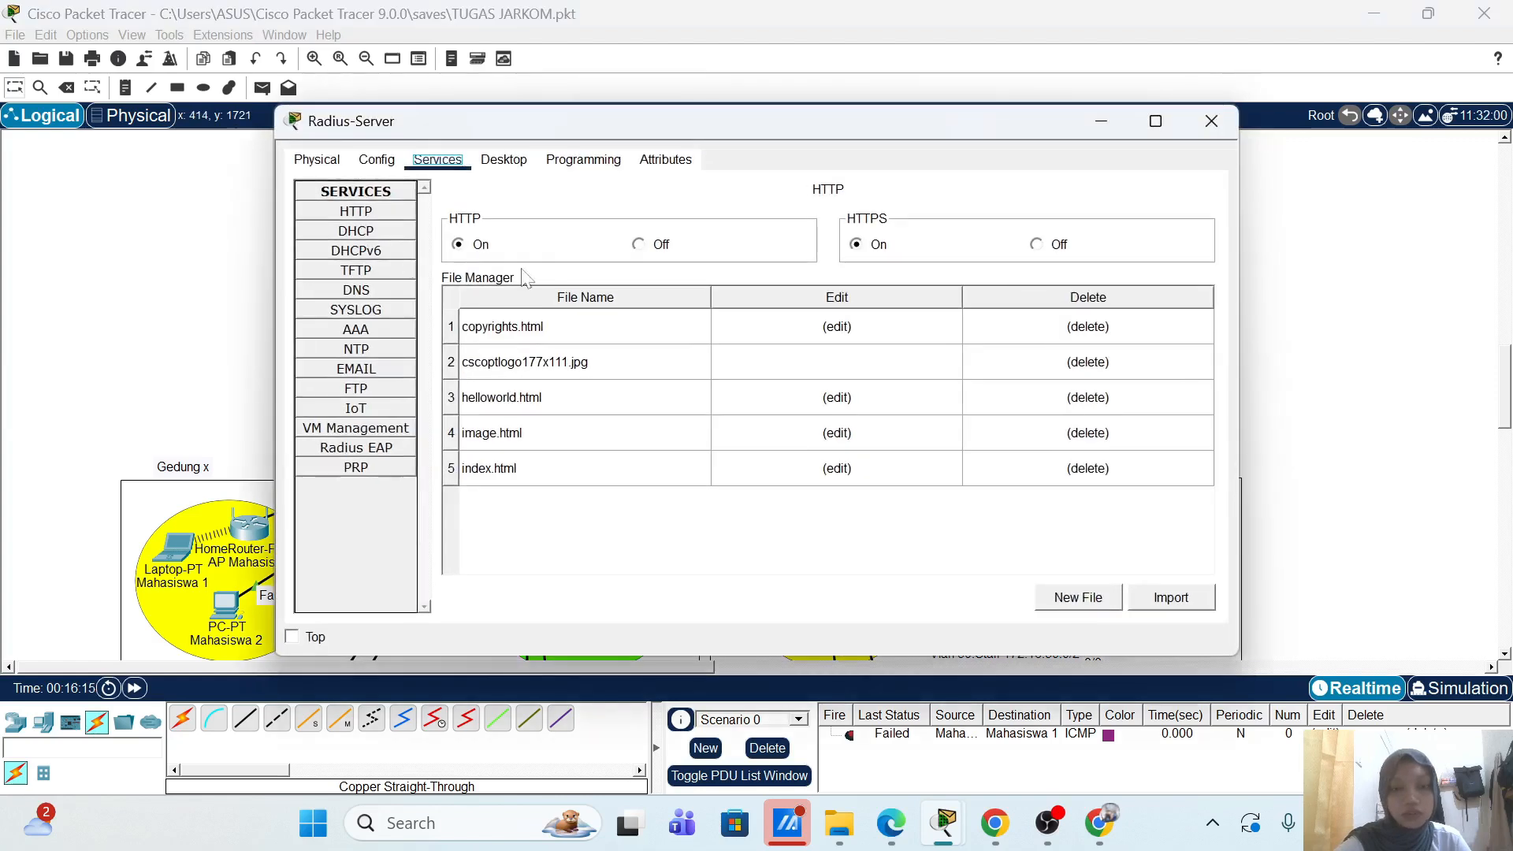
click(356, 330)
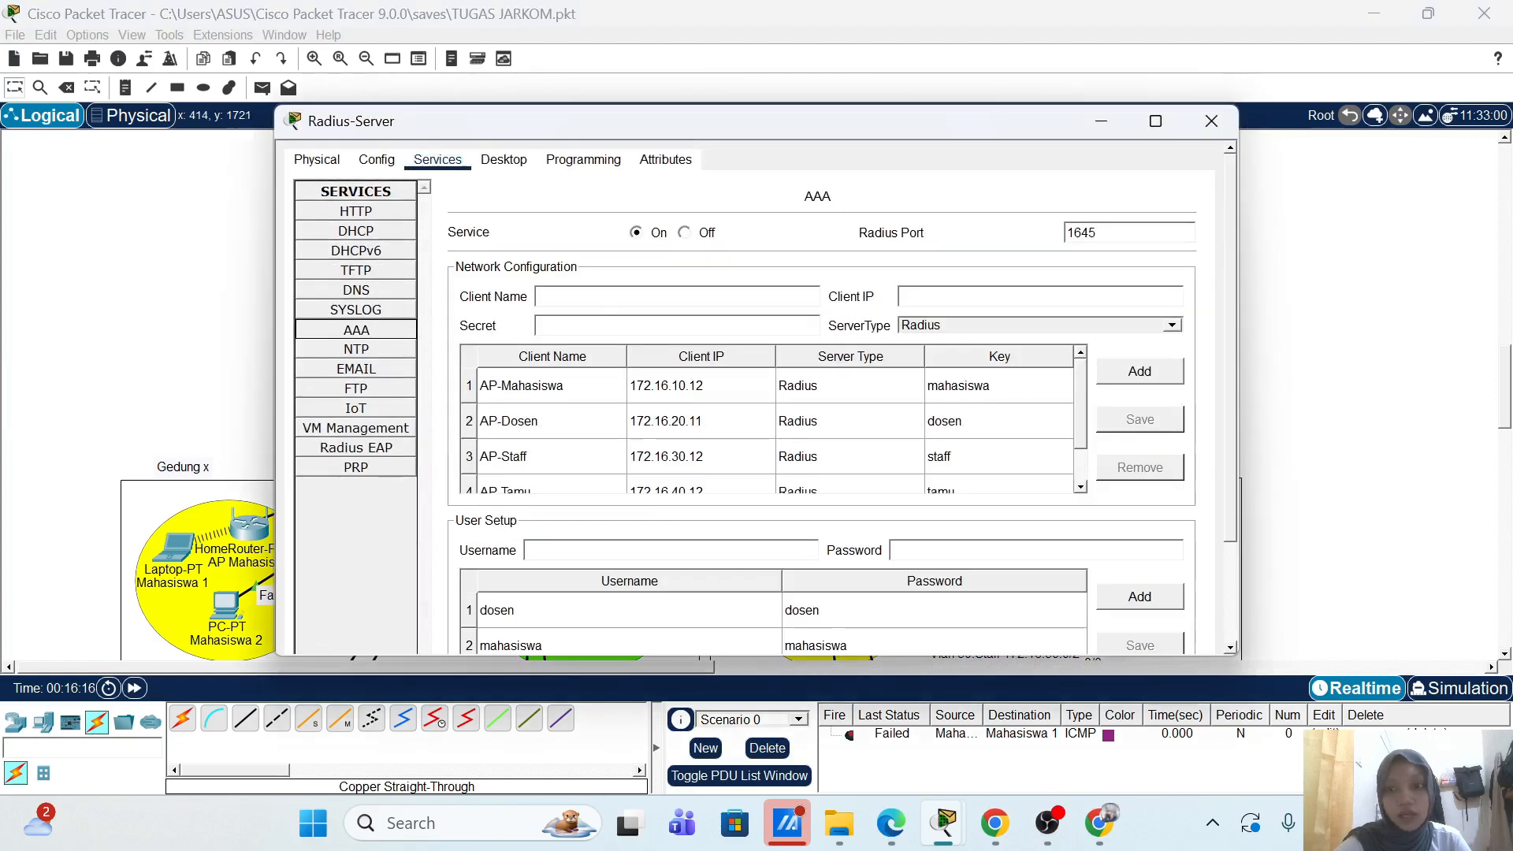
text(AO)
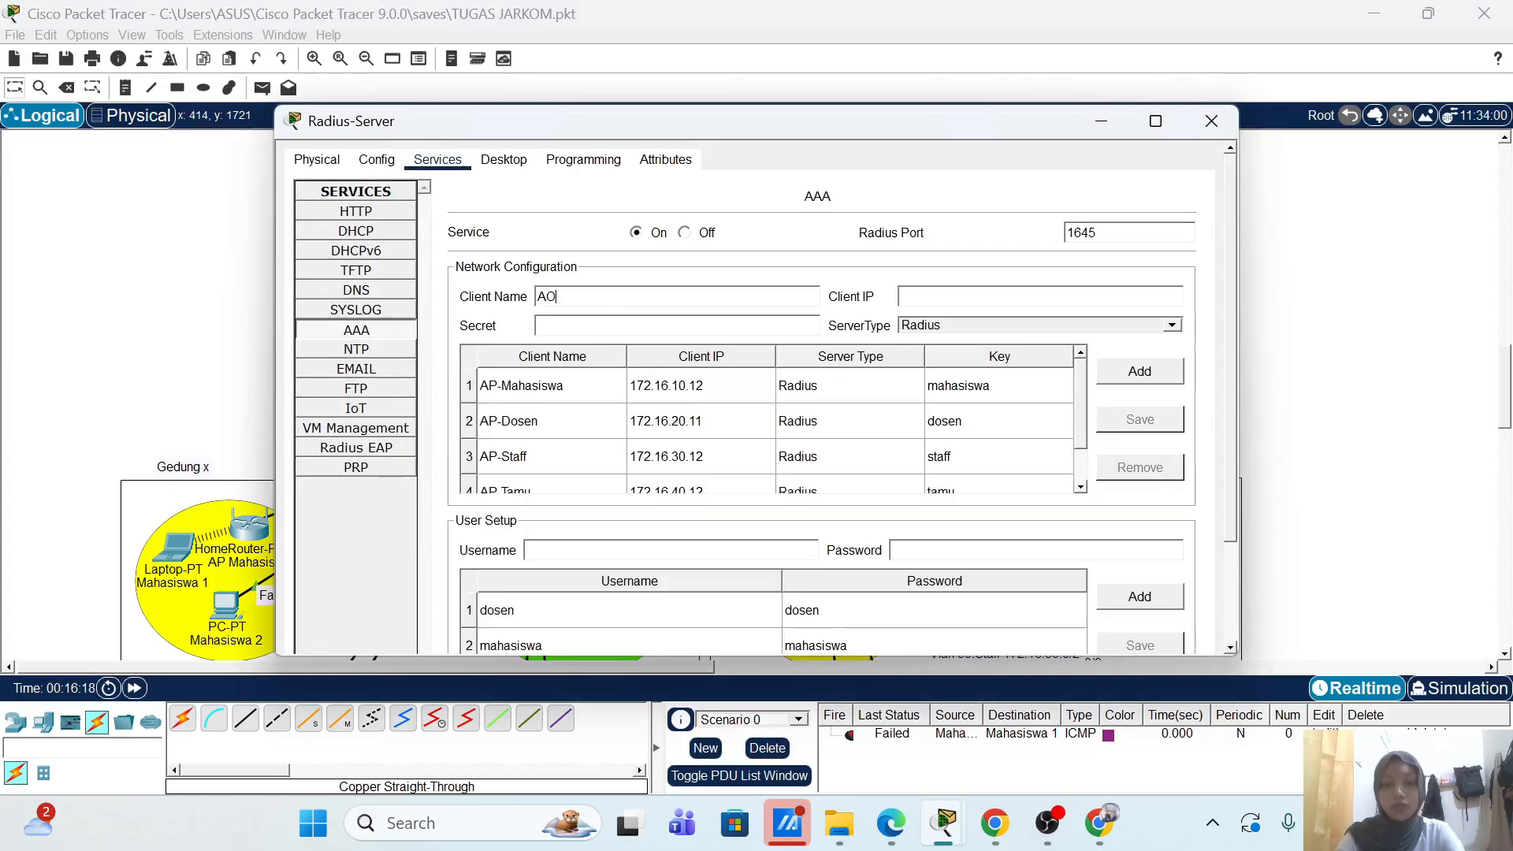
click(564, 380)
click(642, 297)
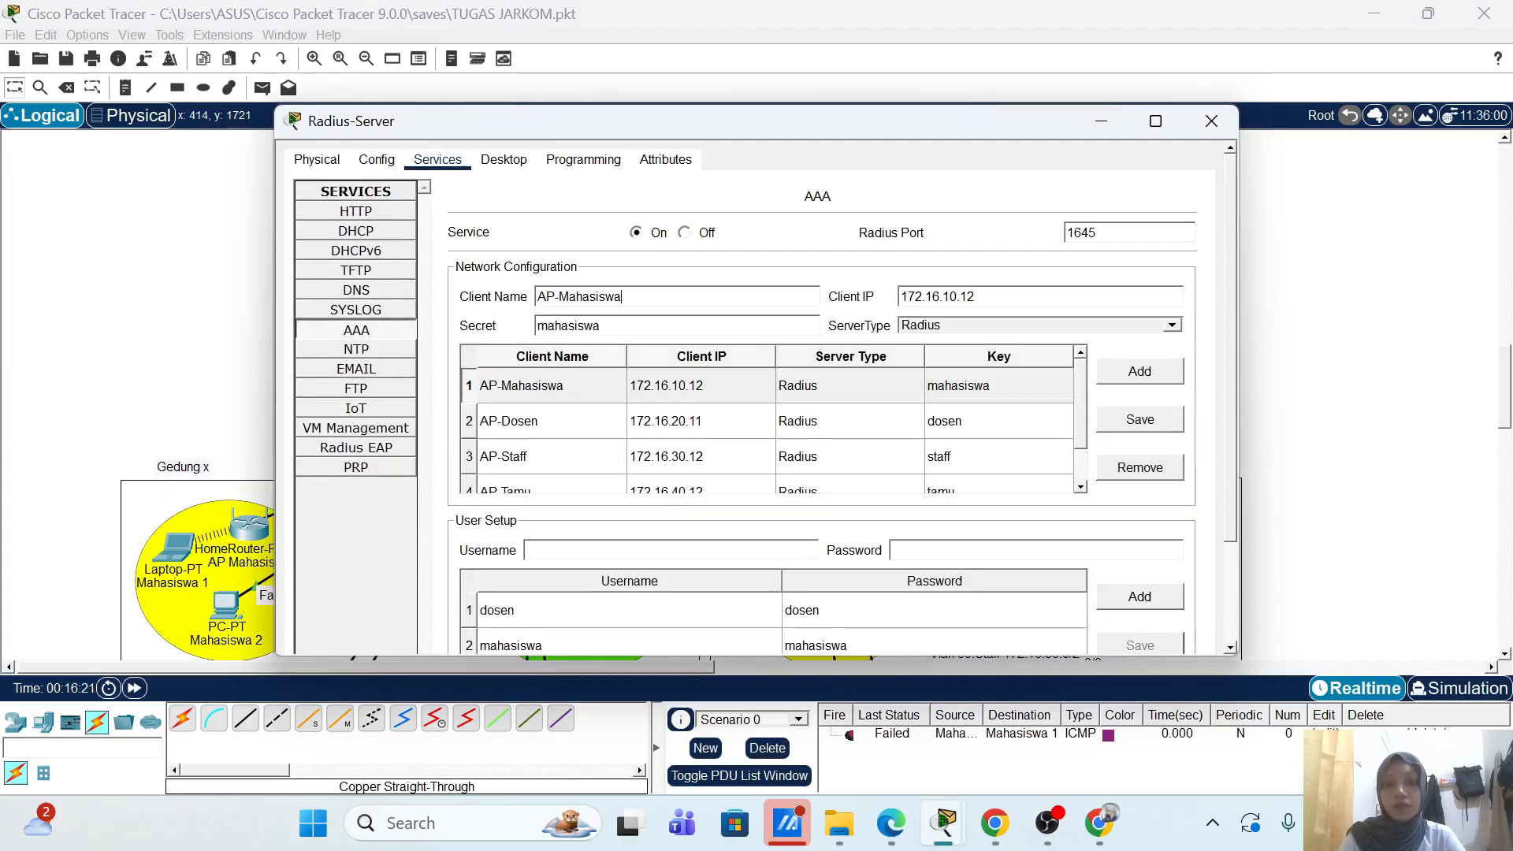
text(-2)
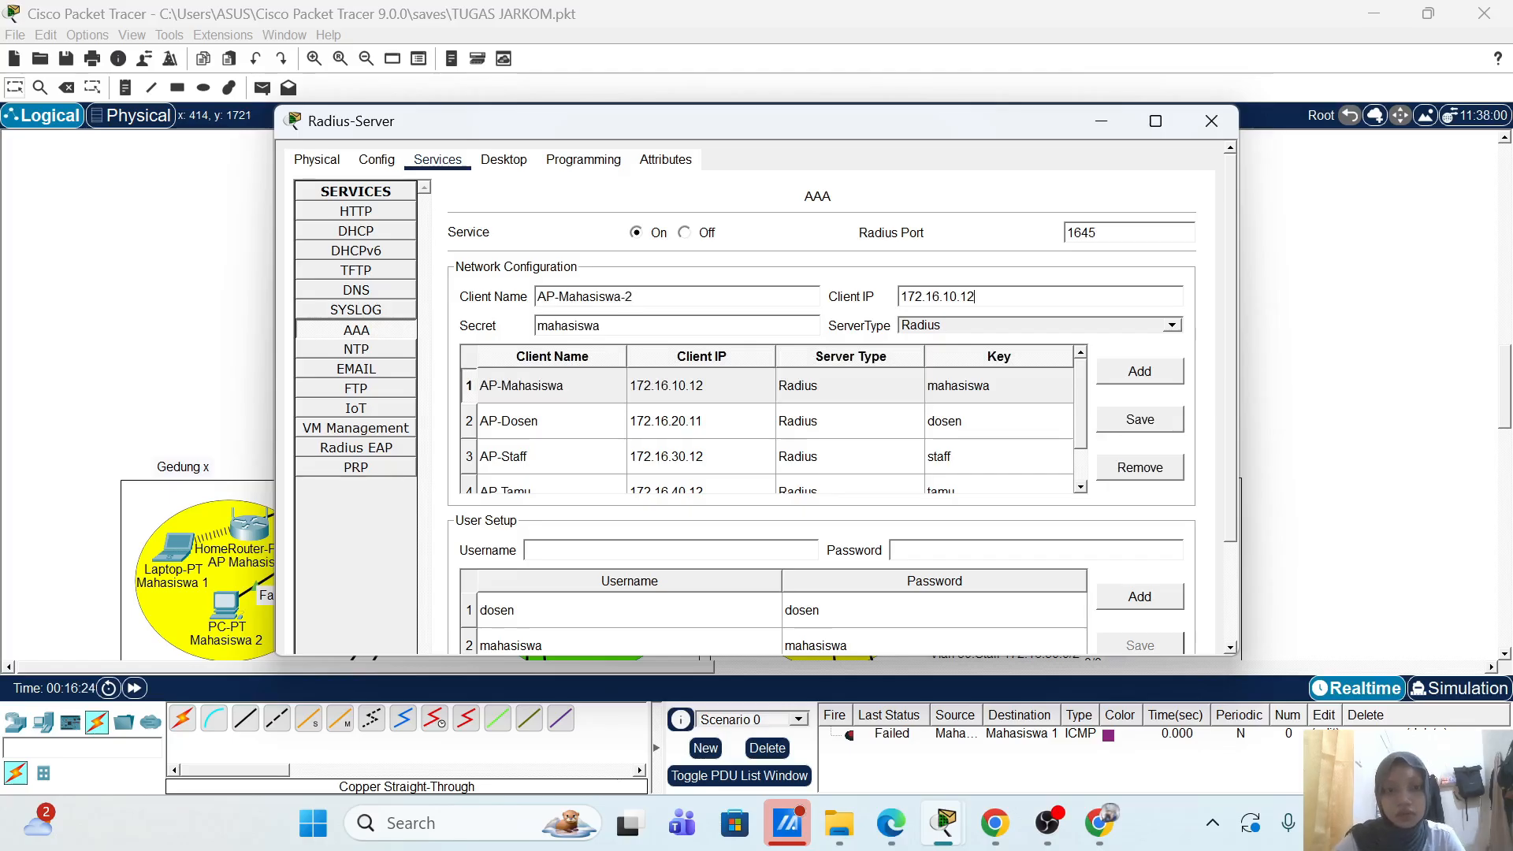
click(1101, 121)
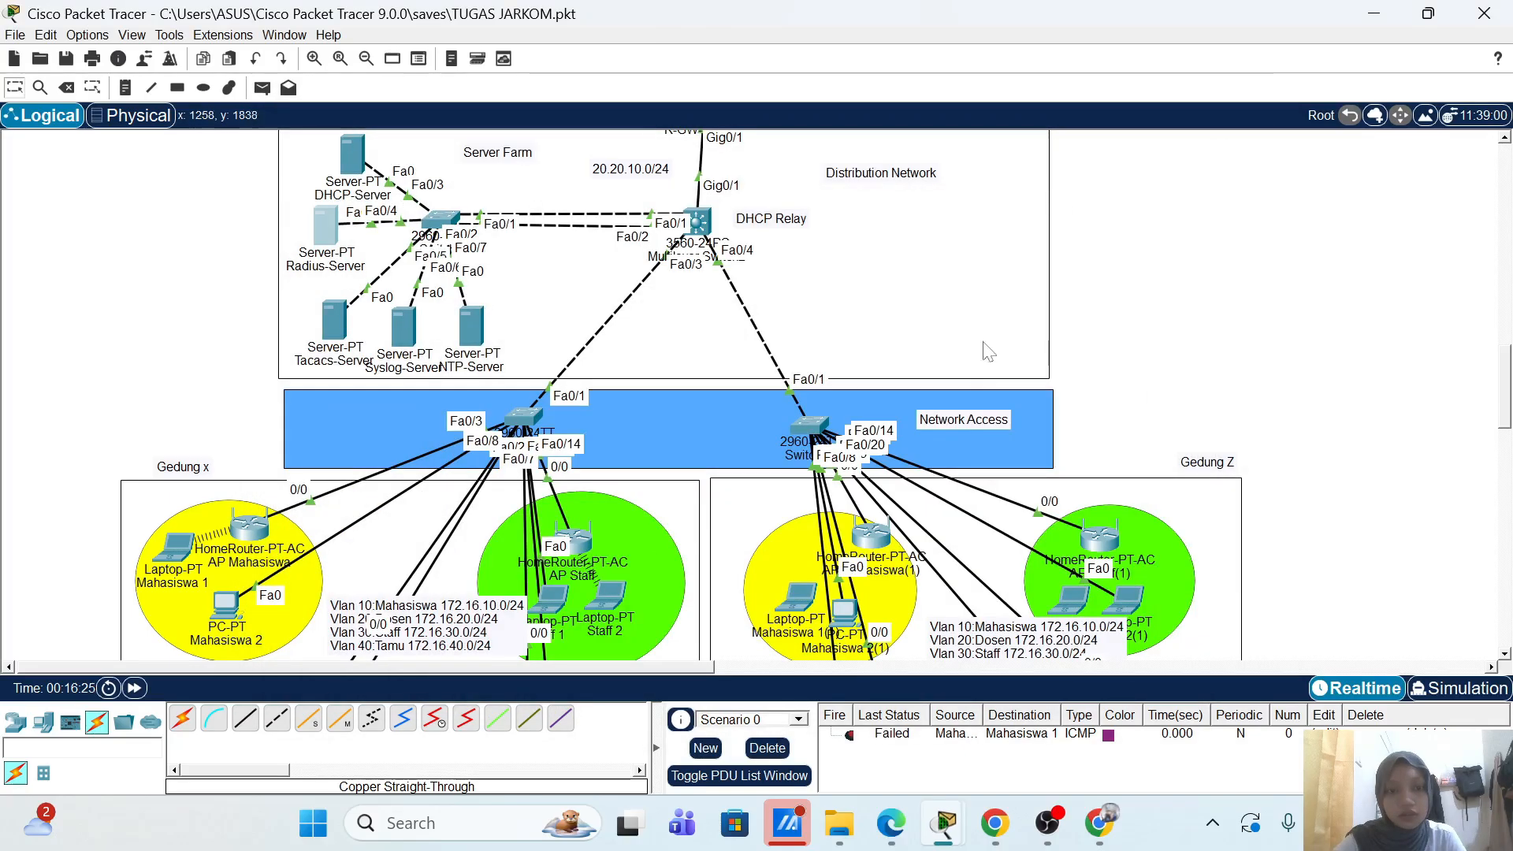
mouse_move(883, 538)
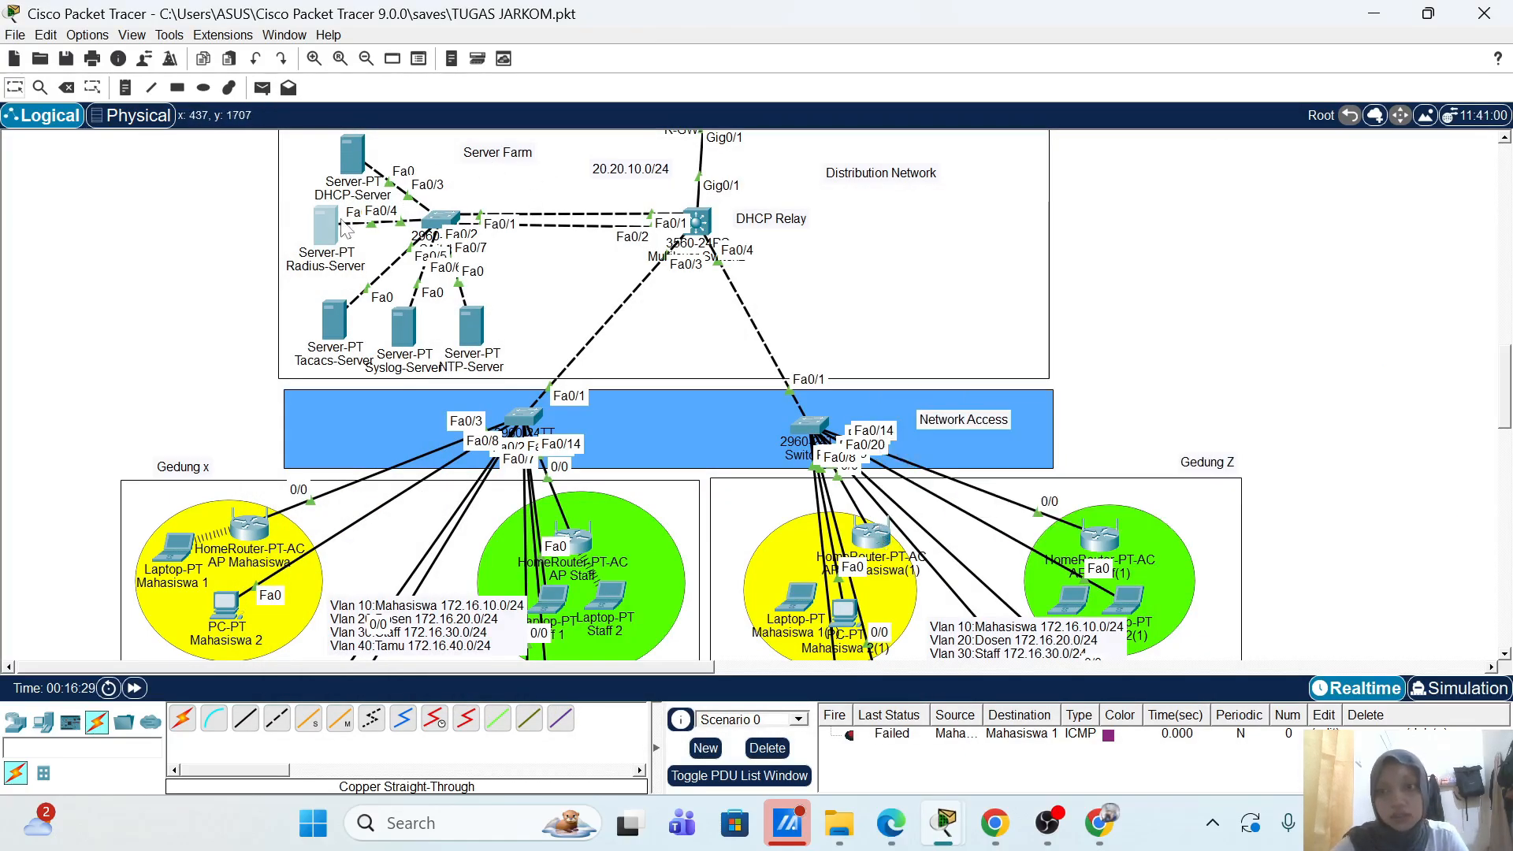
click(339, 229)
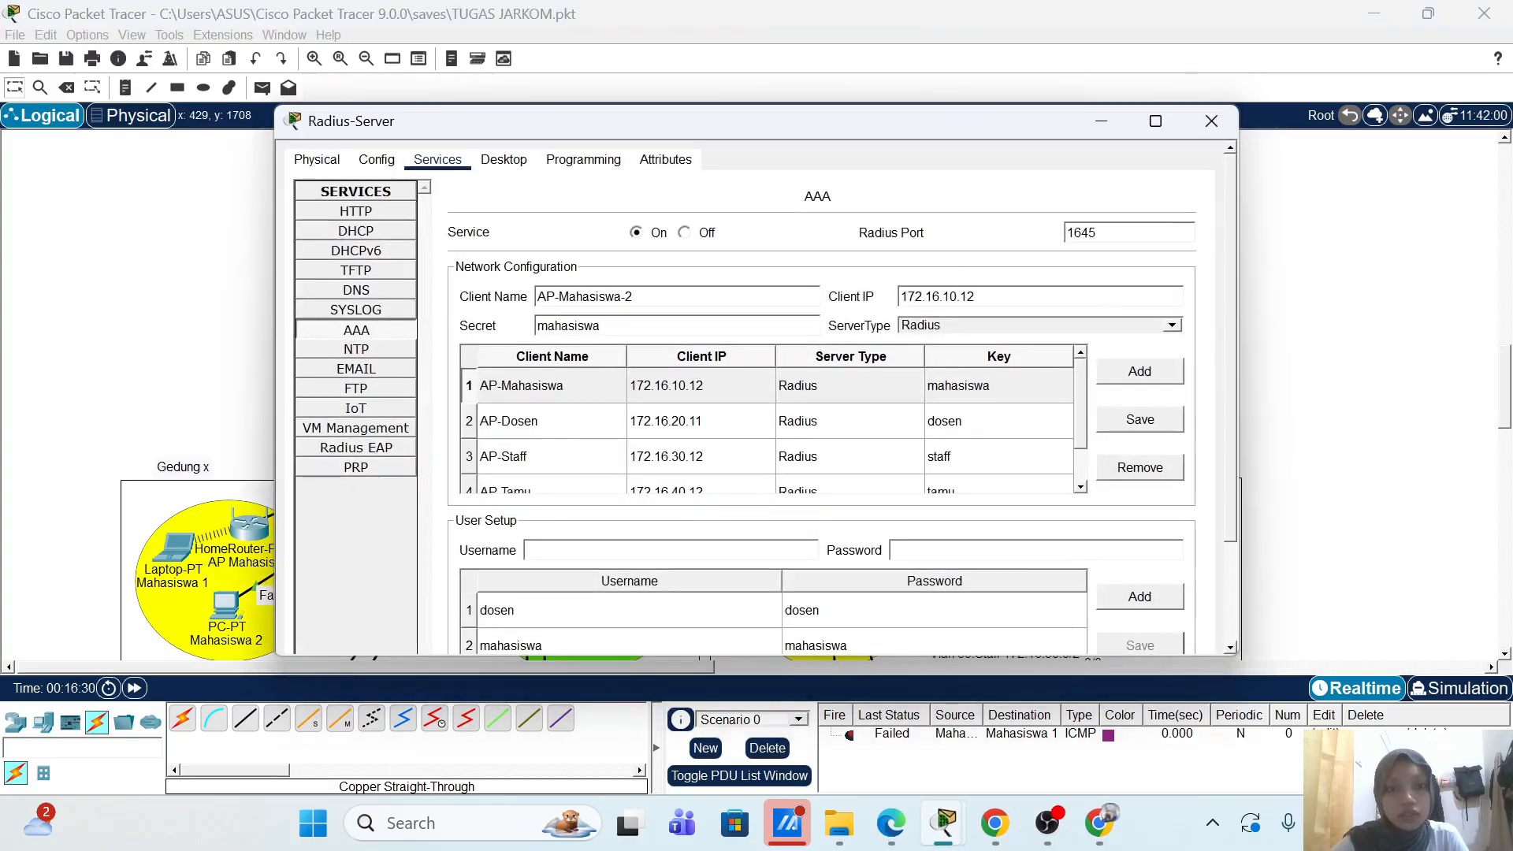
key(BackSpace)
text(3)
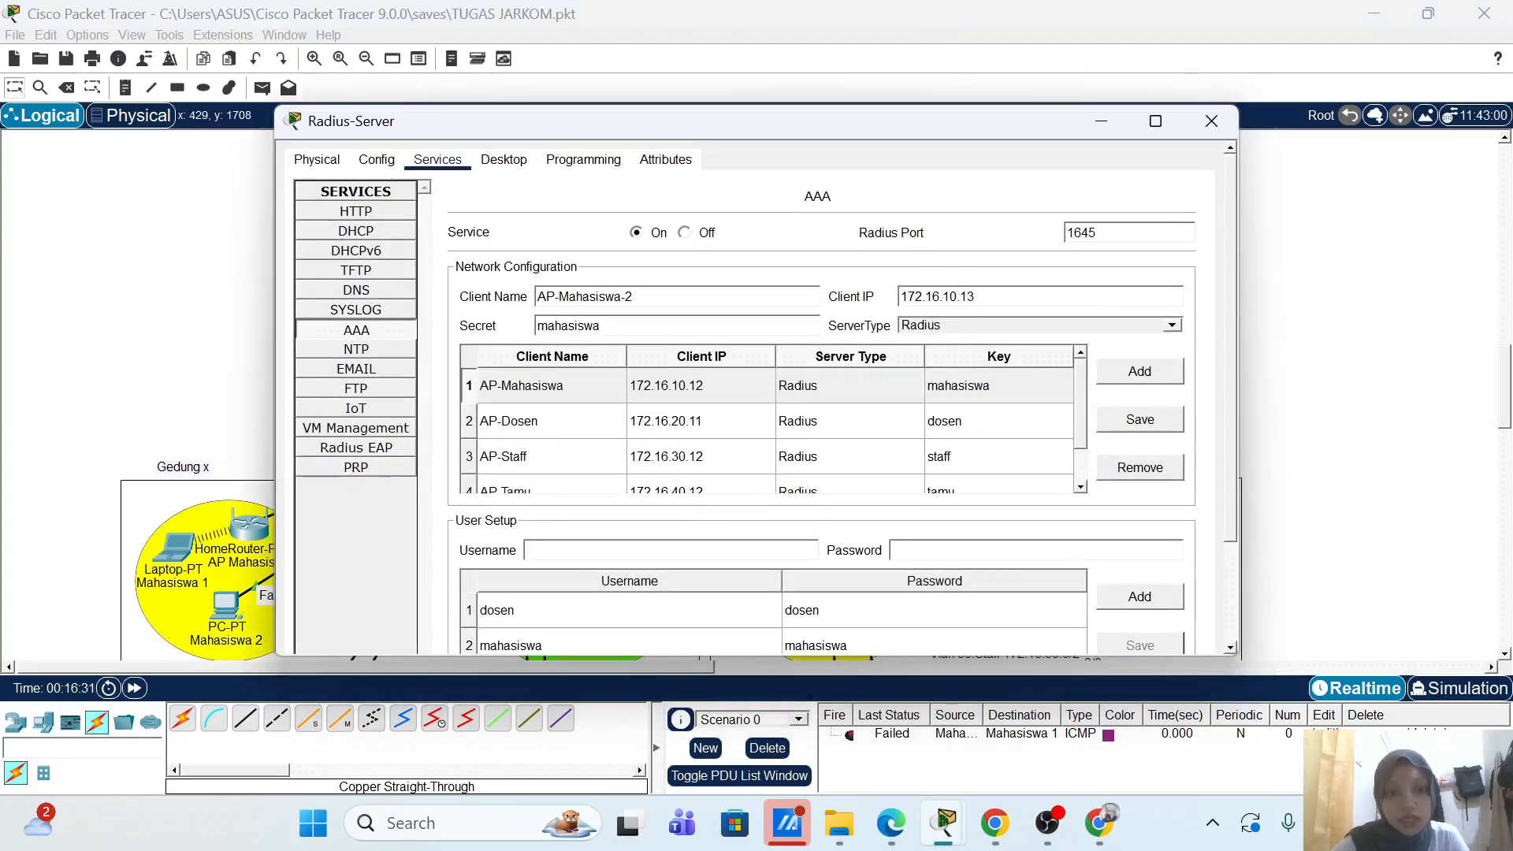
click(1148, 377)
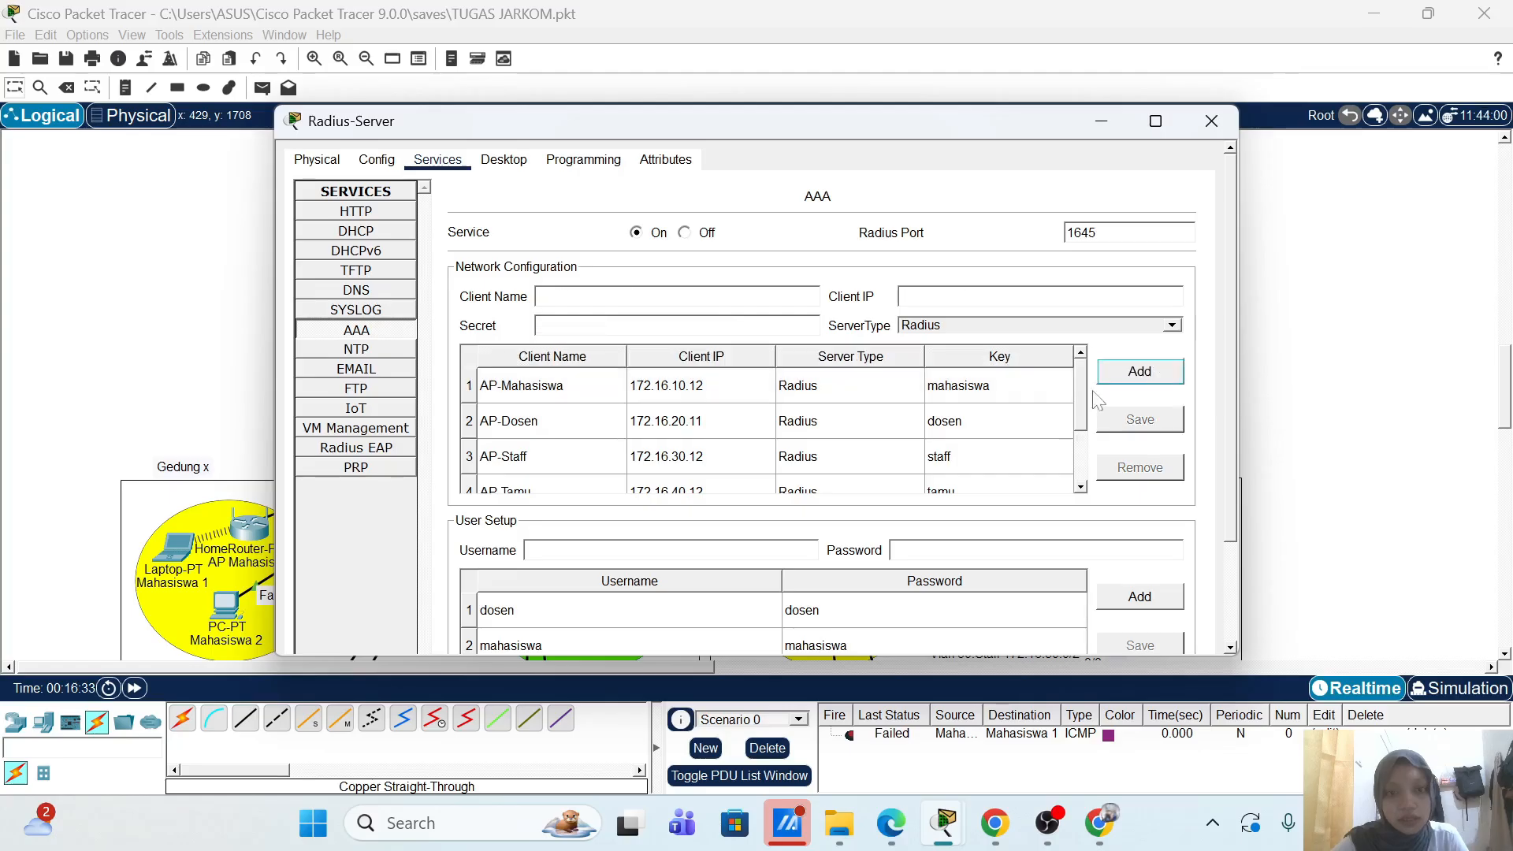
Step: Add a second student user based on the mahasiswa account, then close the Radius-Server
scroll(802, 441, down, 4)
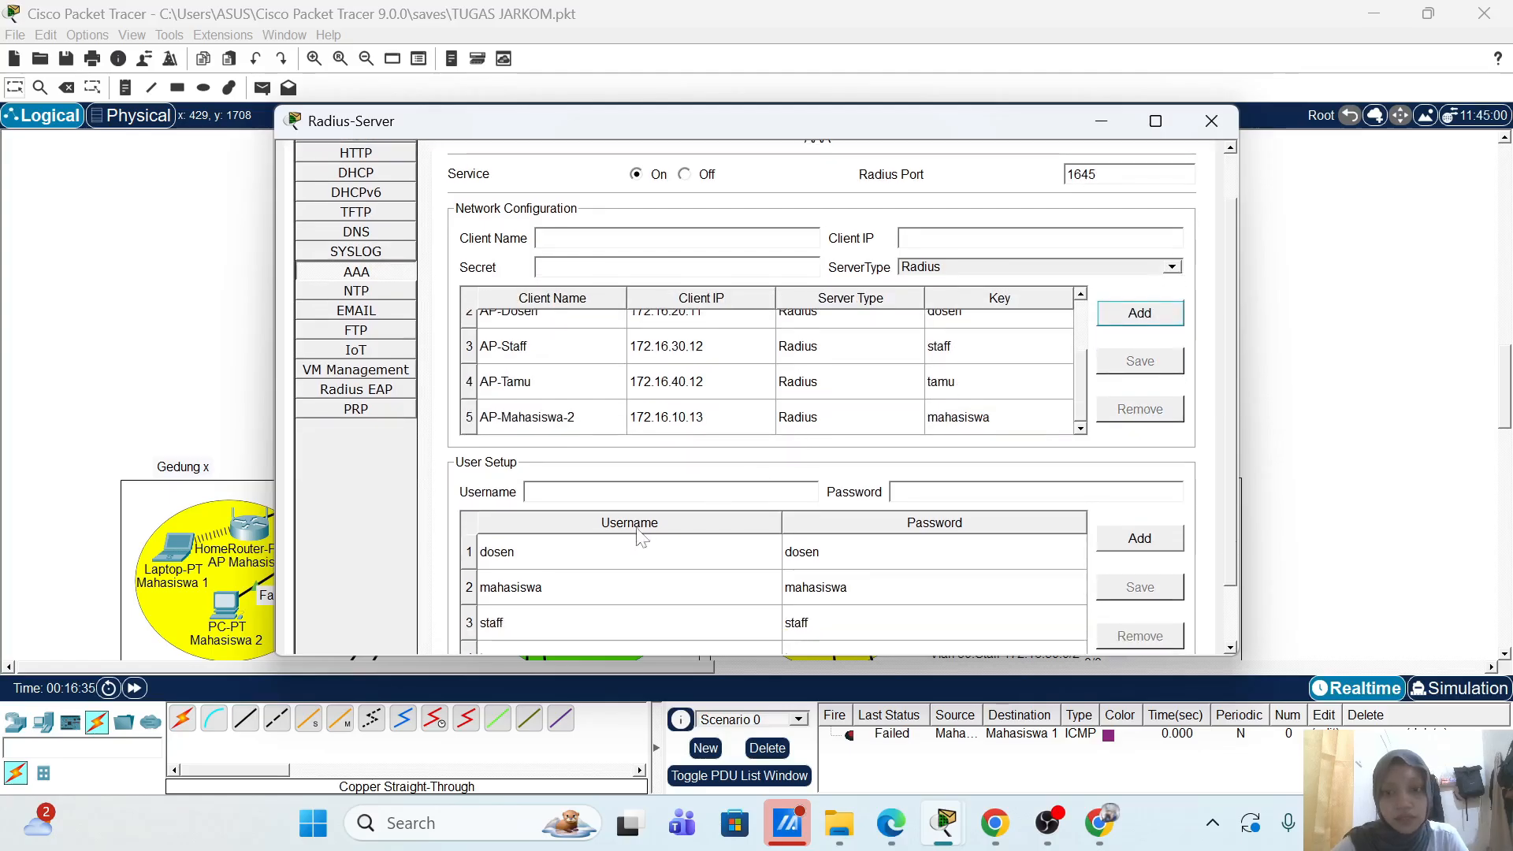
click(616, 552)
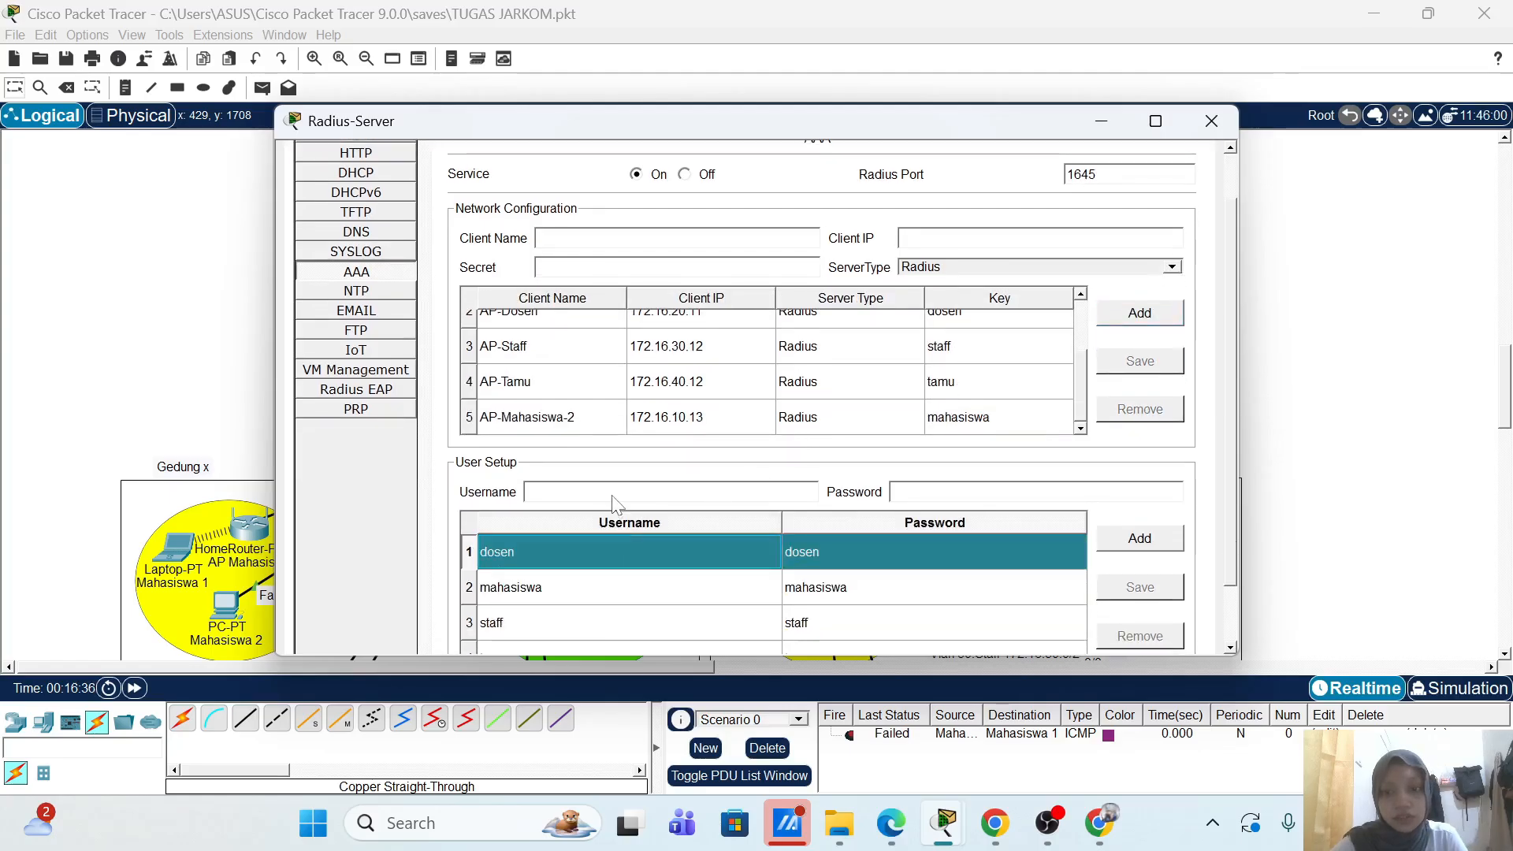
click(590, 577)
click(609, 492)
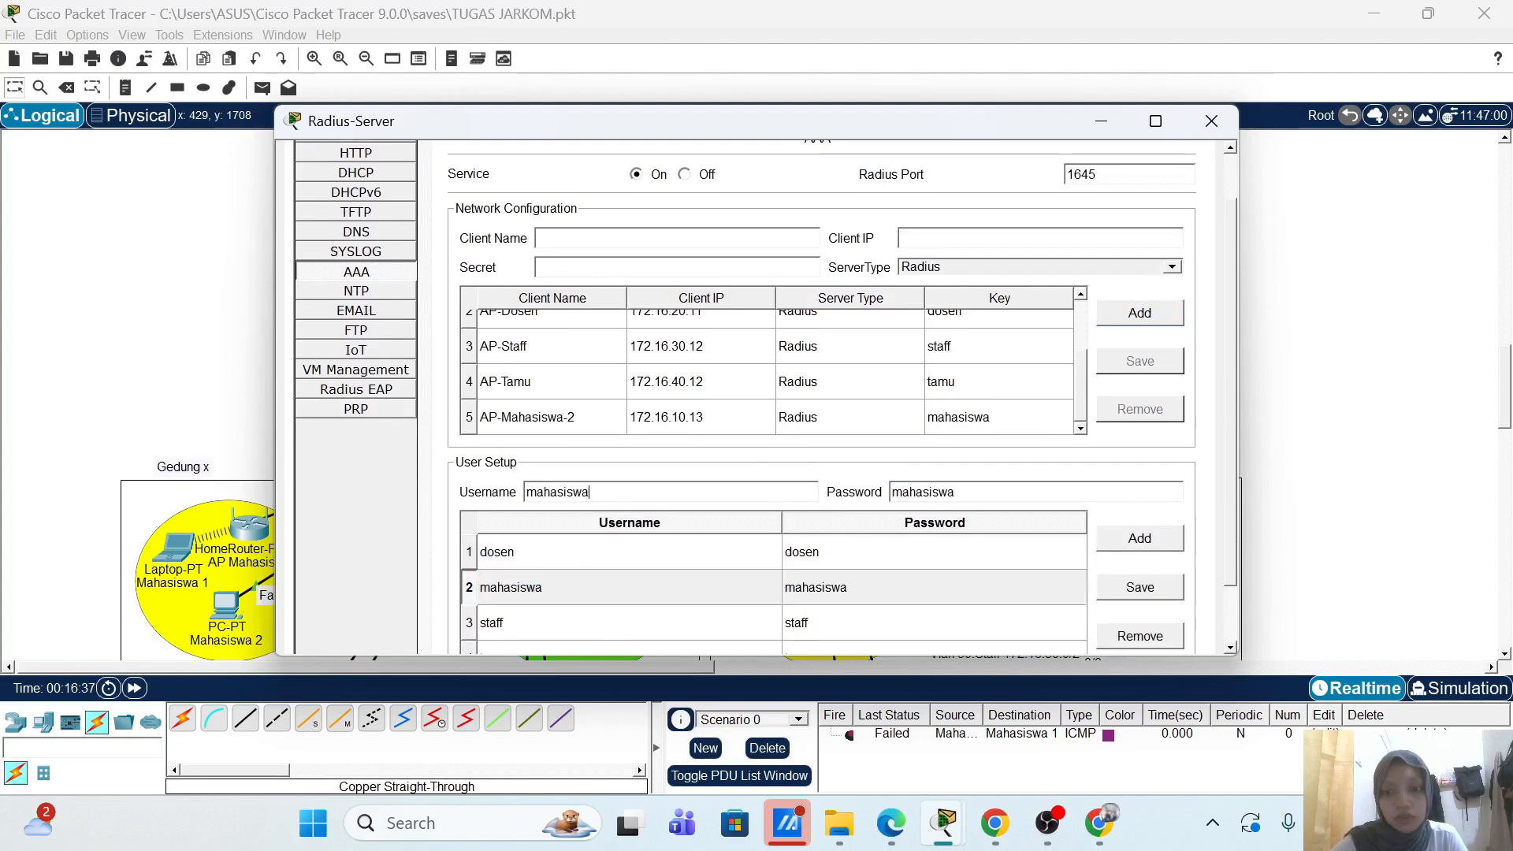
text(1)
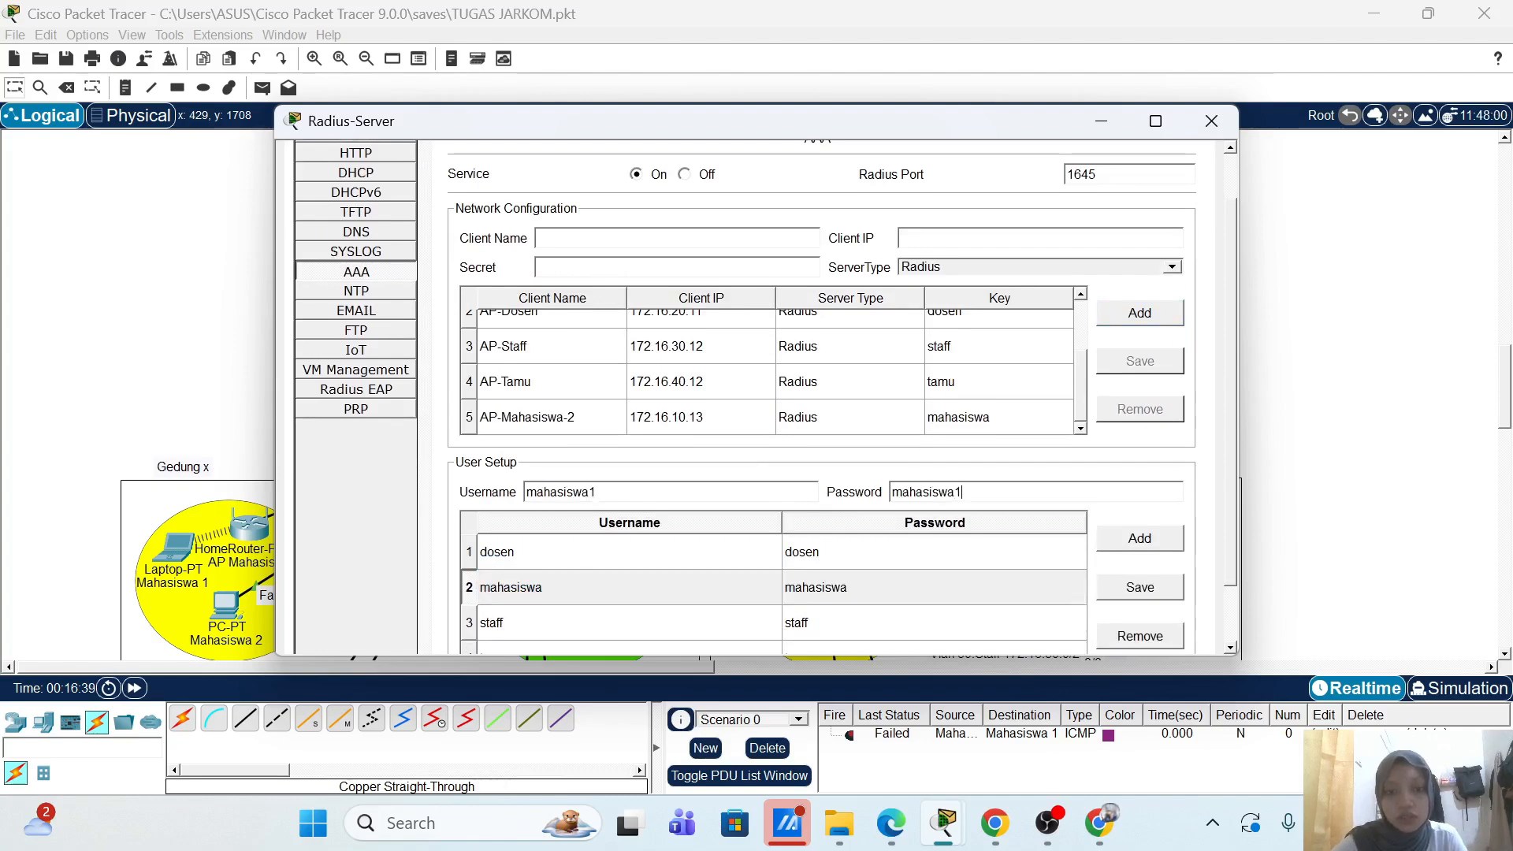
click(1151, 539)
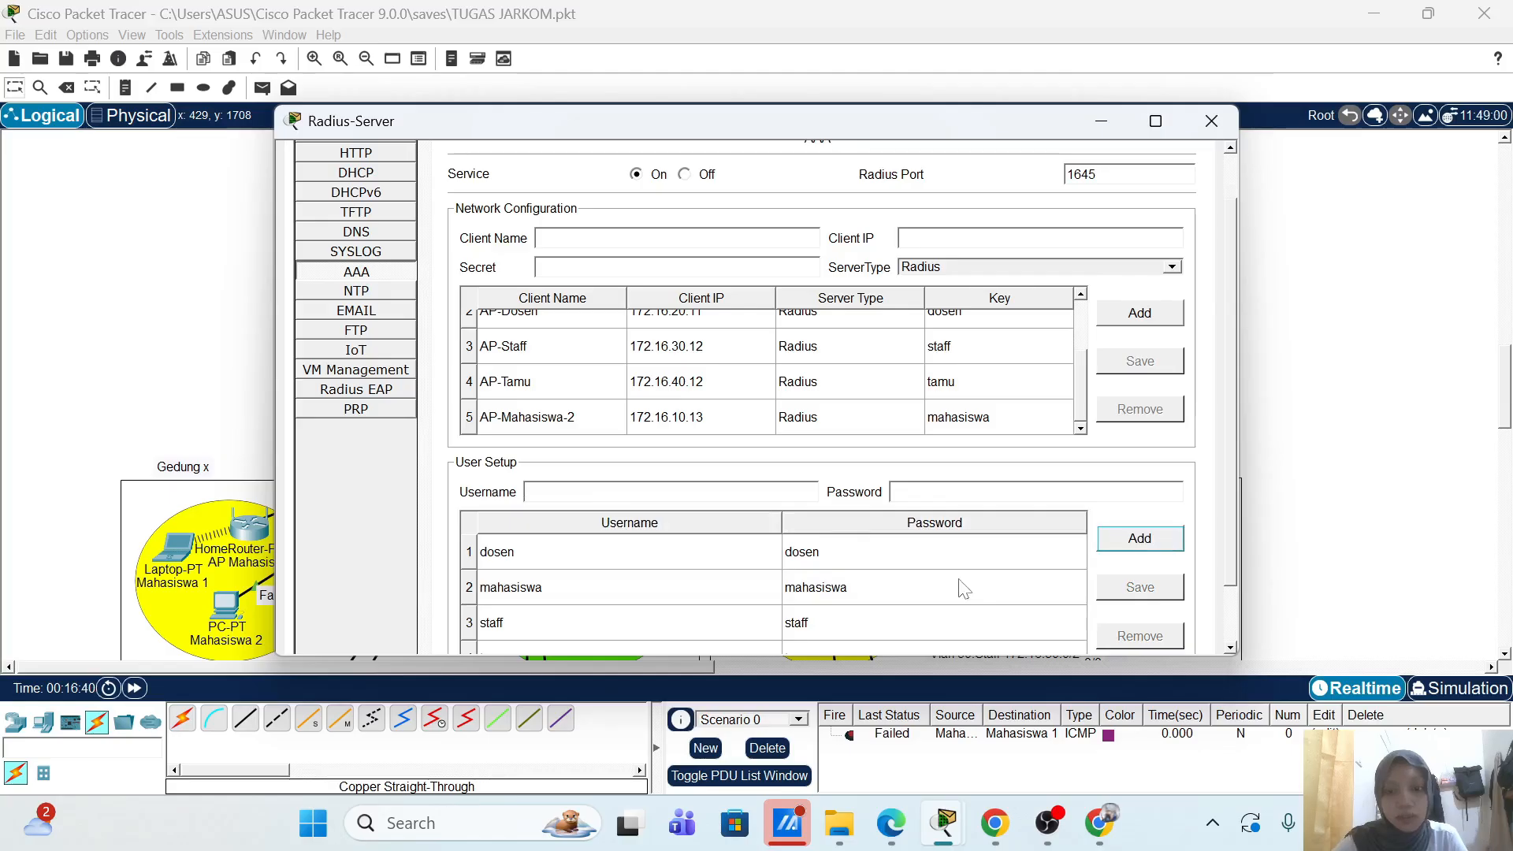
scroll(962, 589, down, 1)
scroll(963, 590, down, 2)
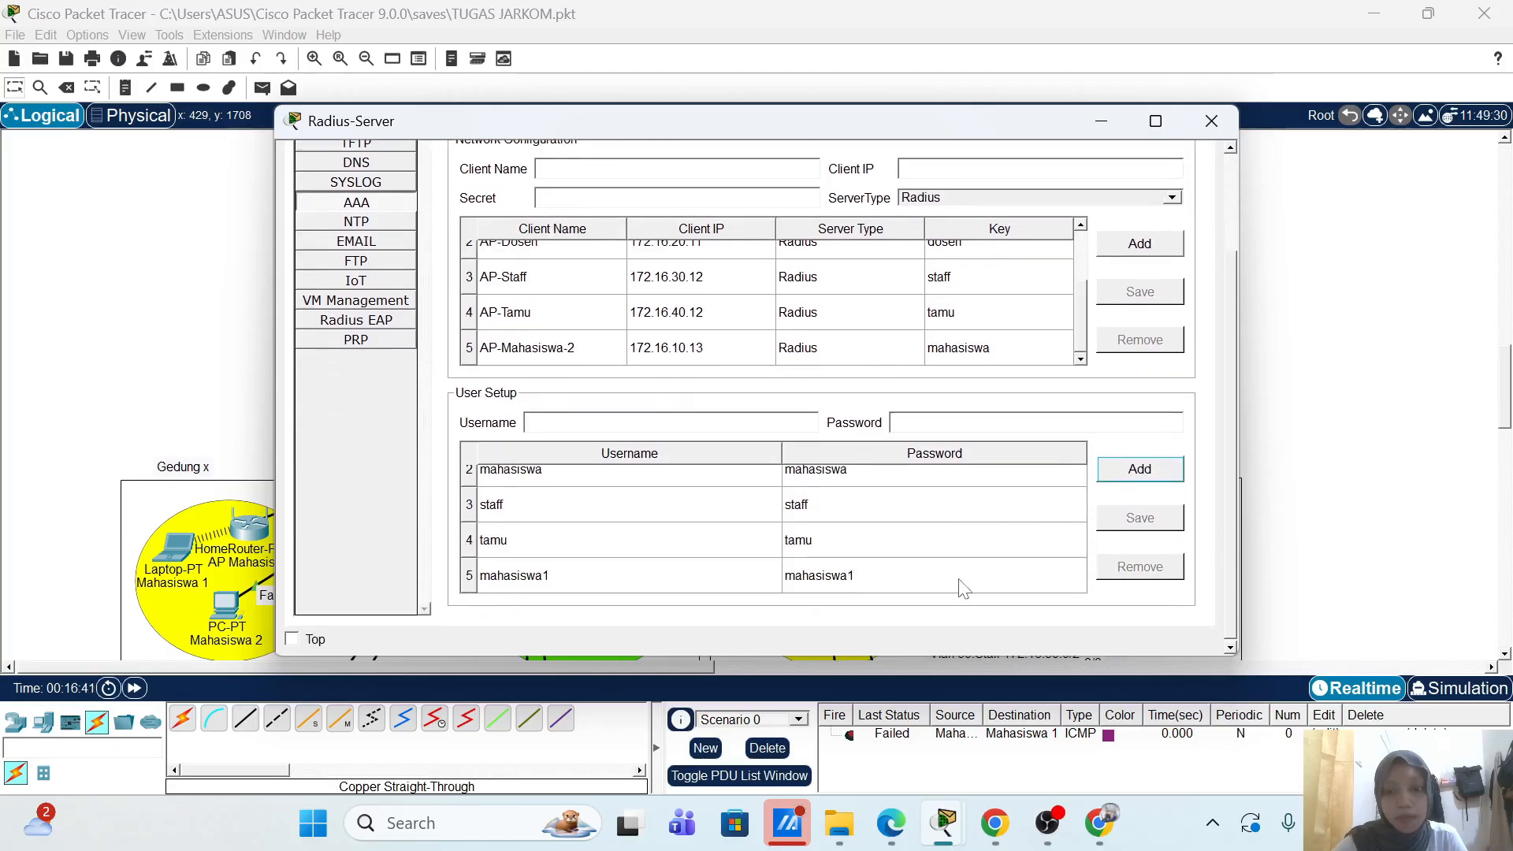
click(1223, 130)
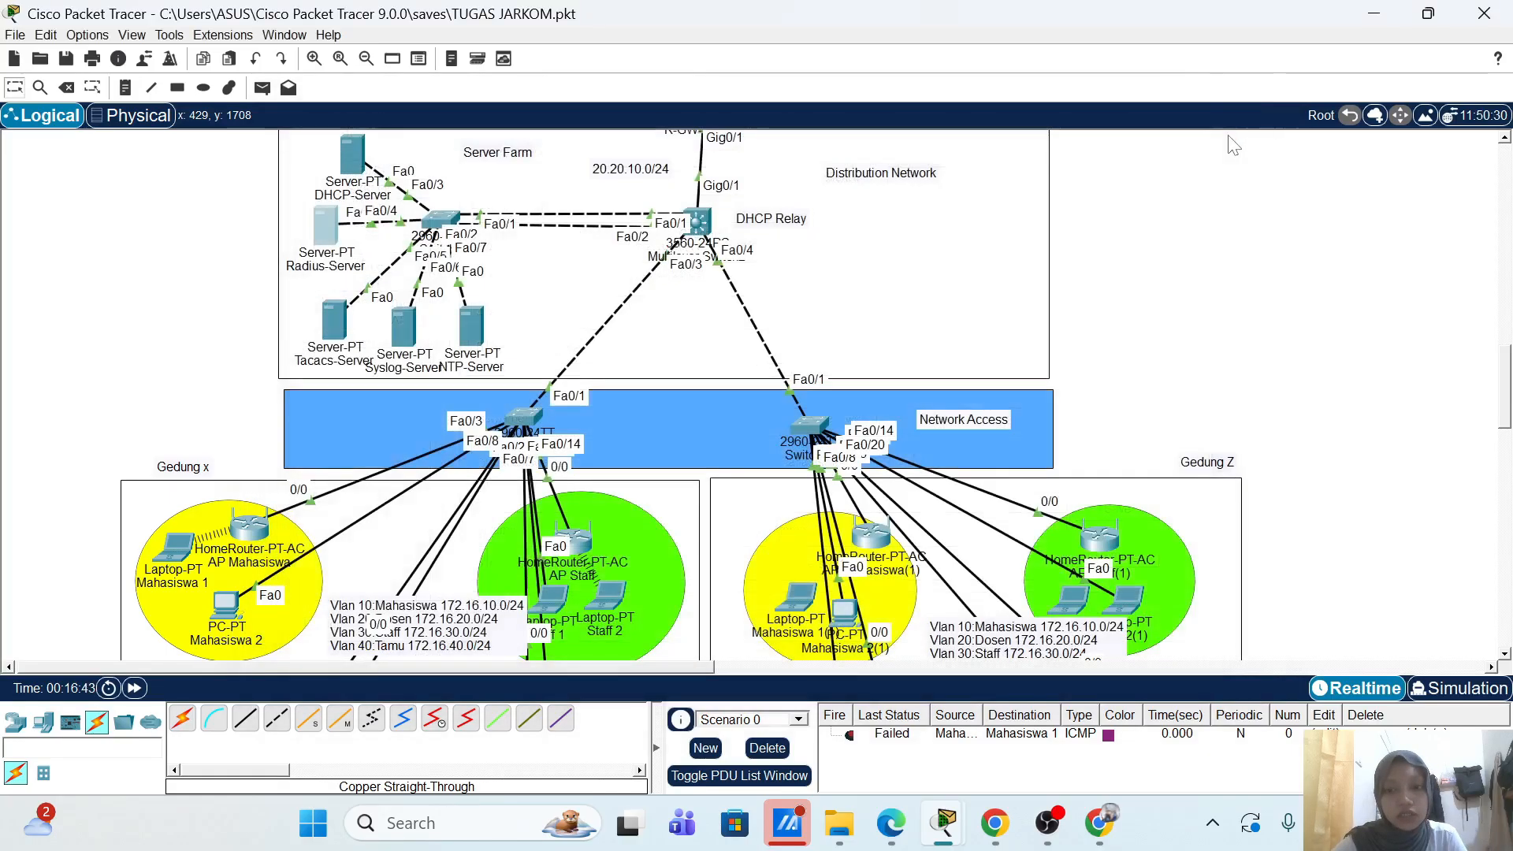
Step: Set AP Mahasiswa(1)'s router IP to 172.16.10.13 and save, dismissing the overlap error
click(870, 546)
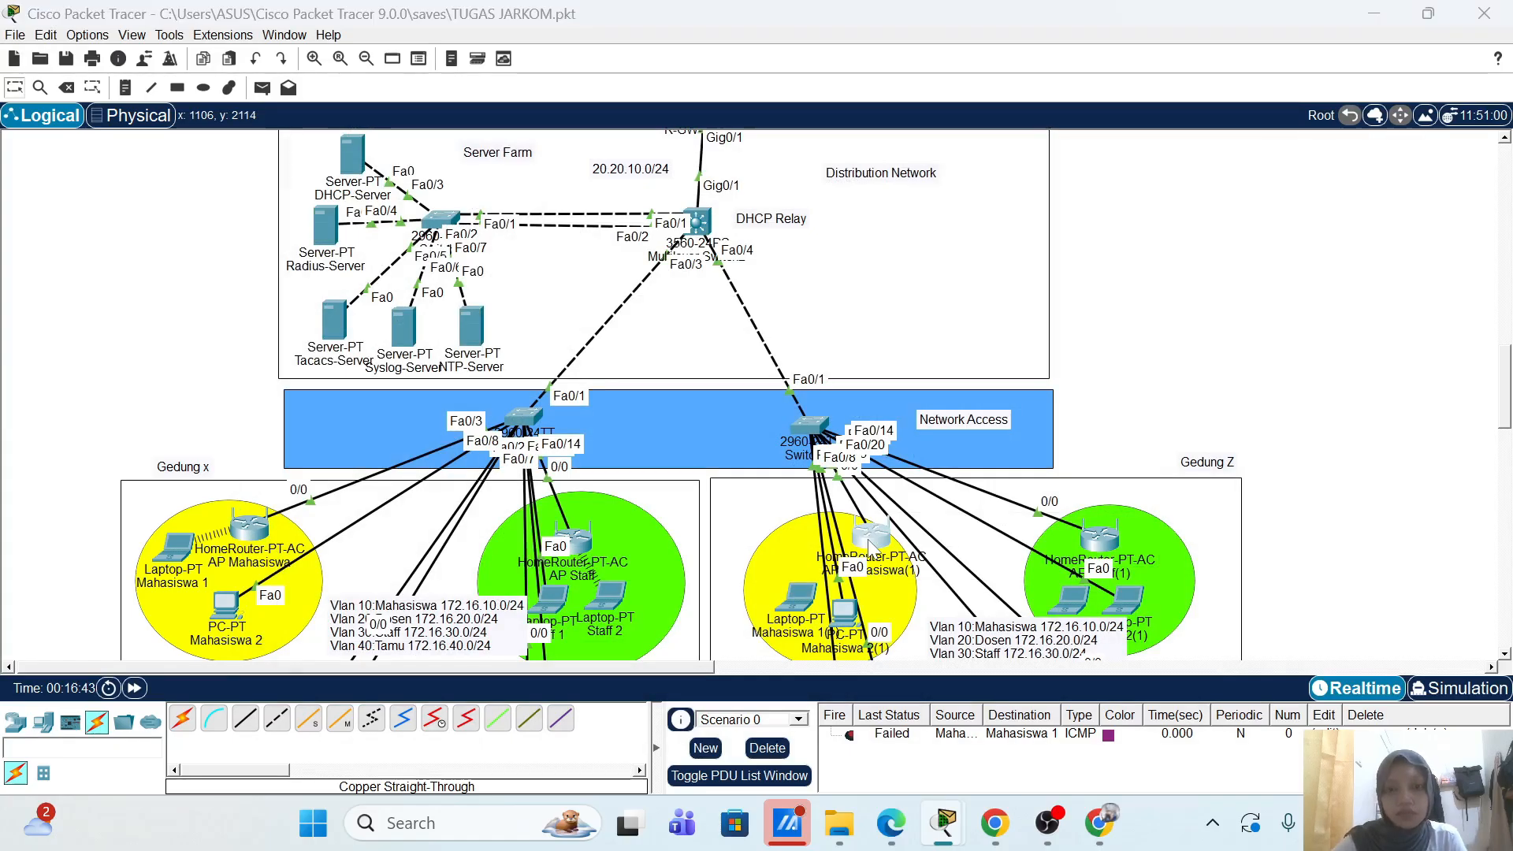
click(422, 160)
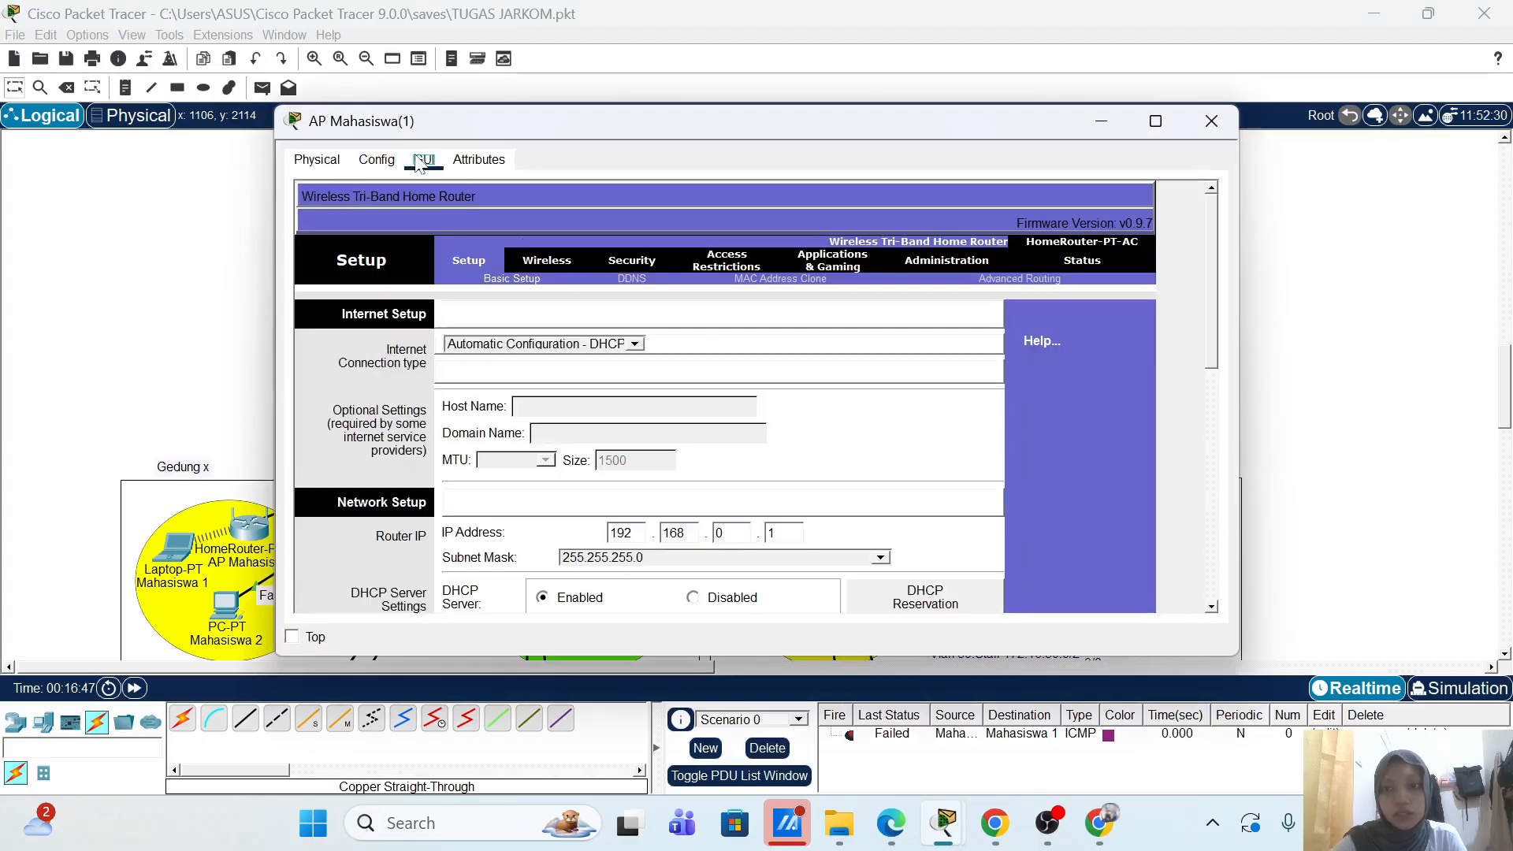
key(BackSpace)
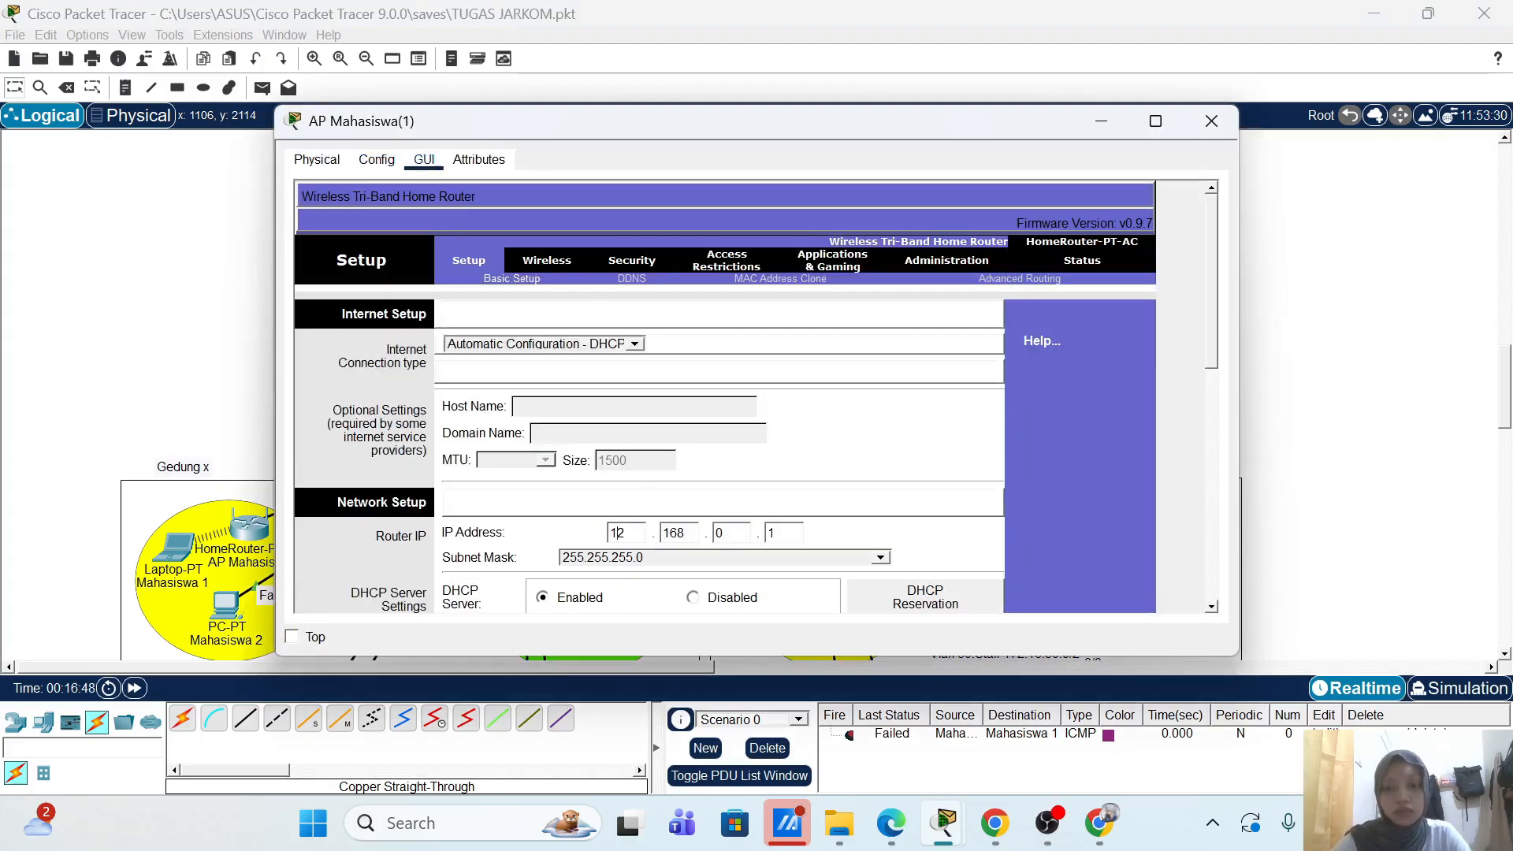
text(7)
key(BackSpace)
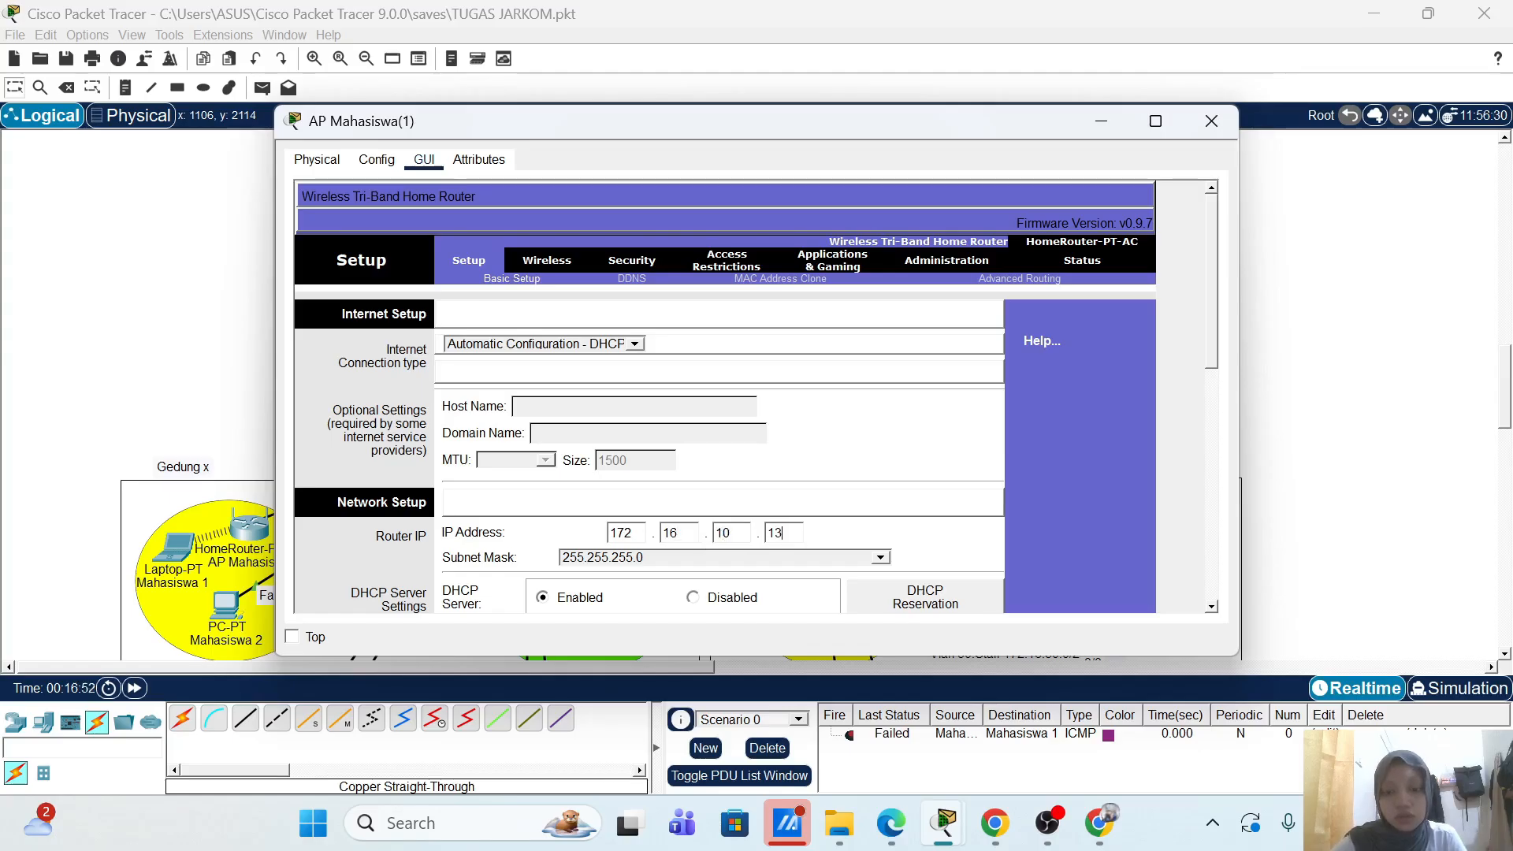
scroll(1054, 529, down, 10)
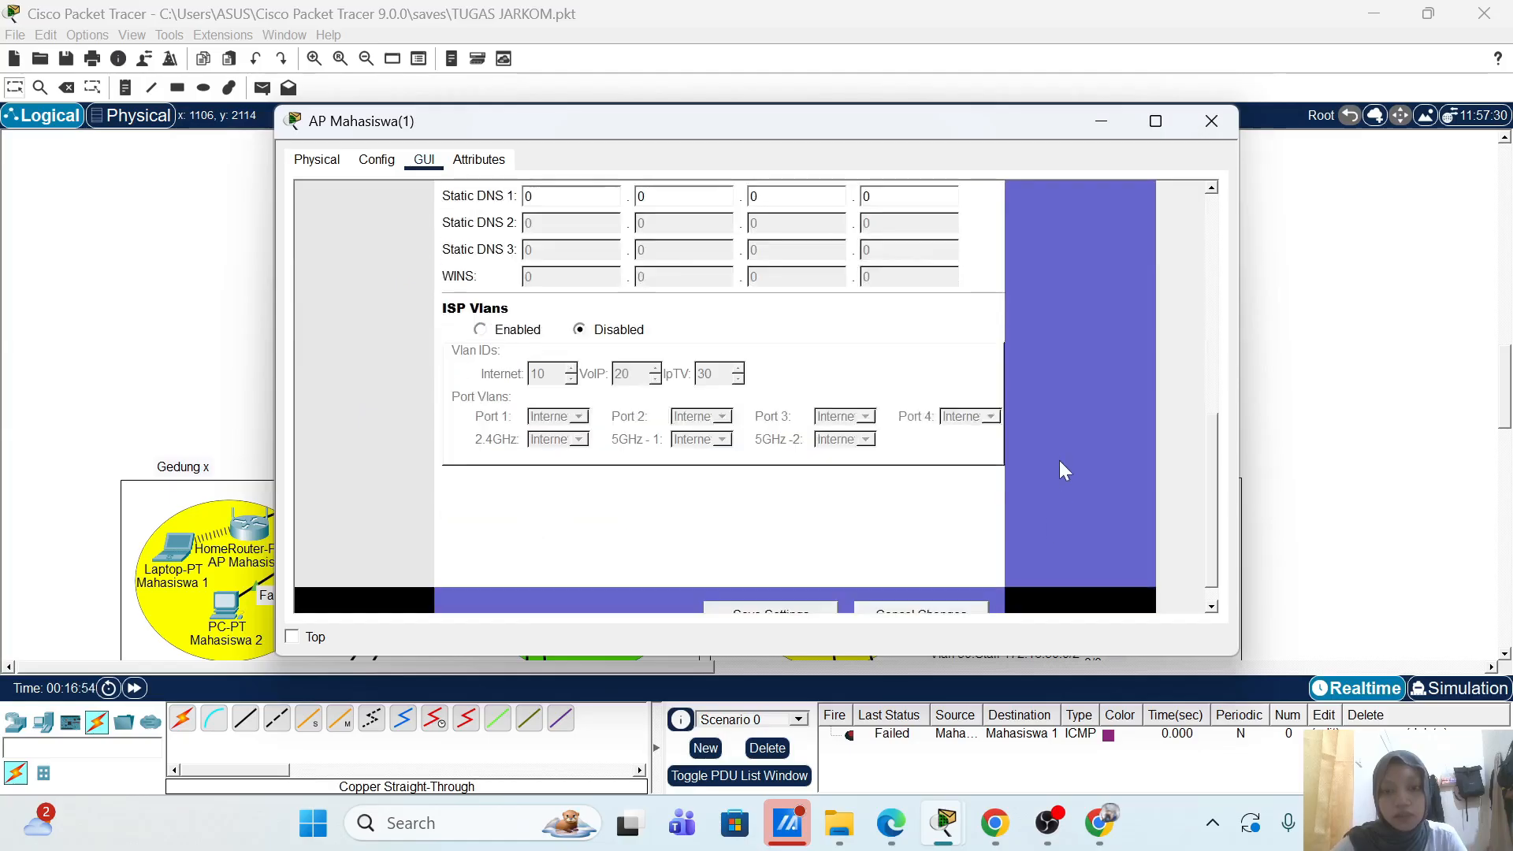
click(814, 584)
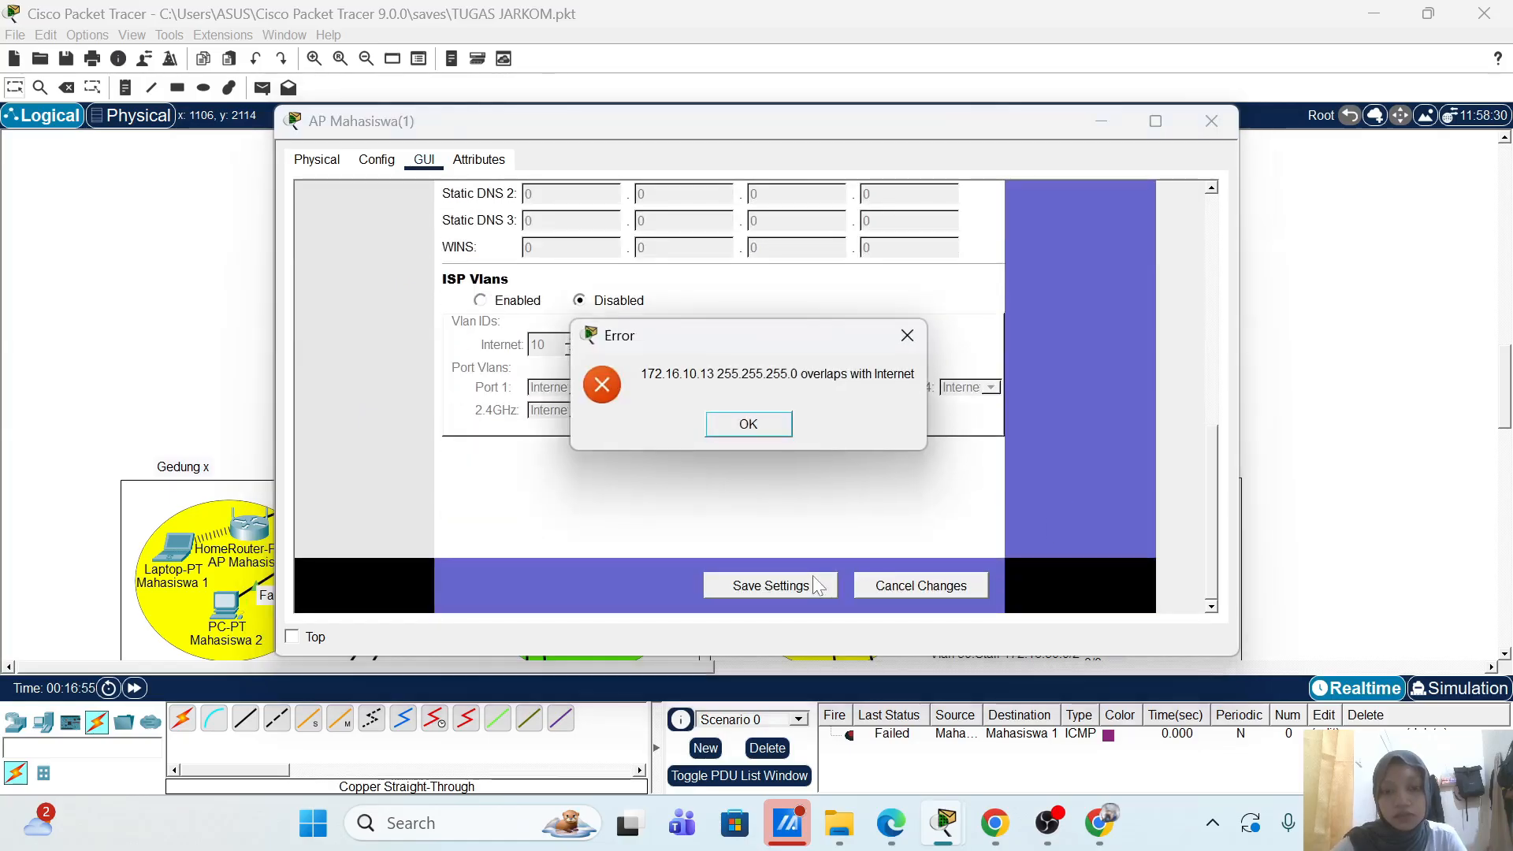
click(761, 429)
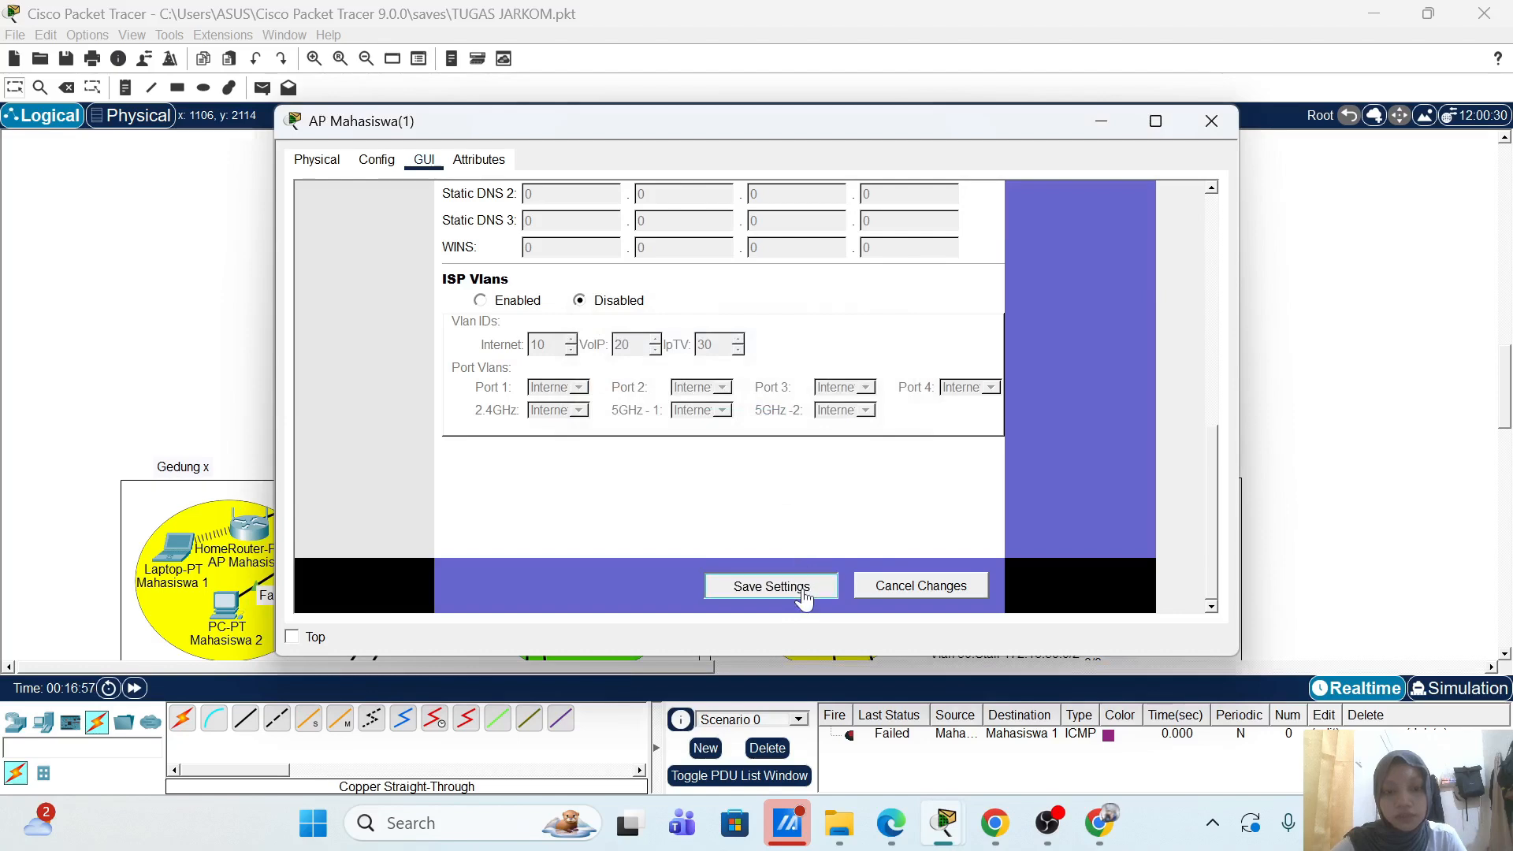
scroll(1003, 504, up, 5)
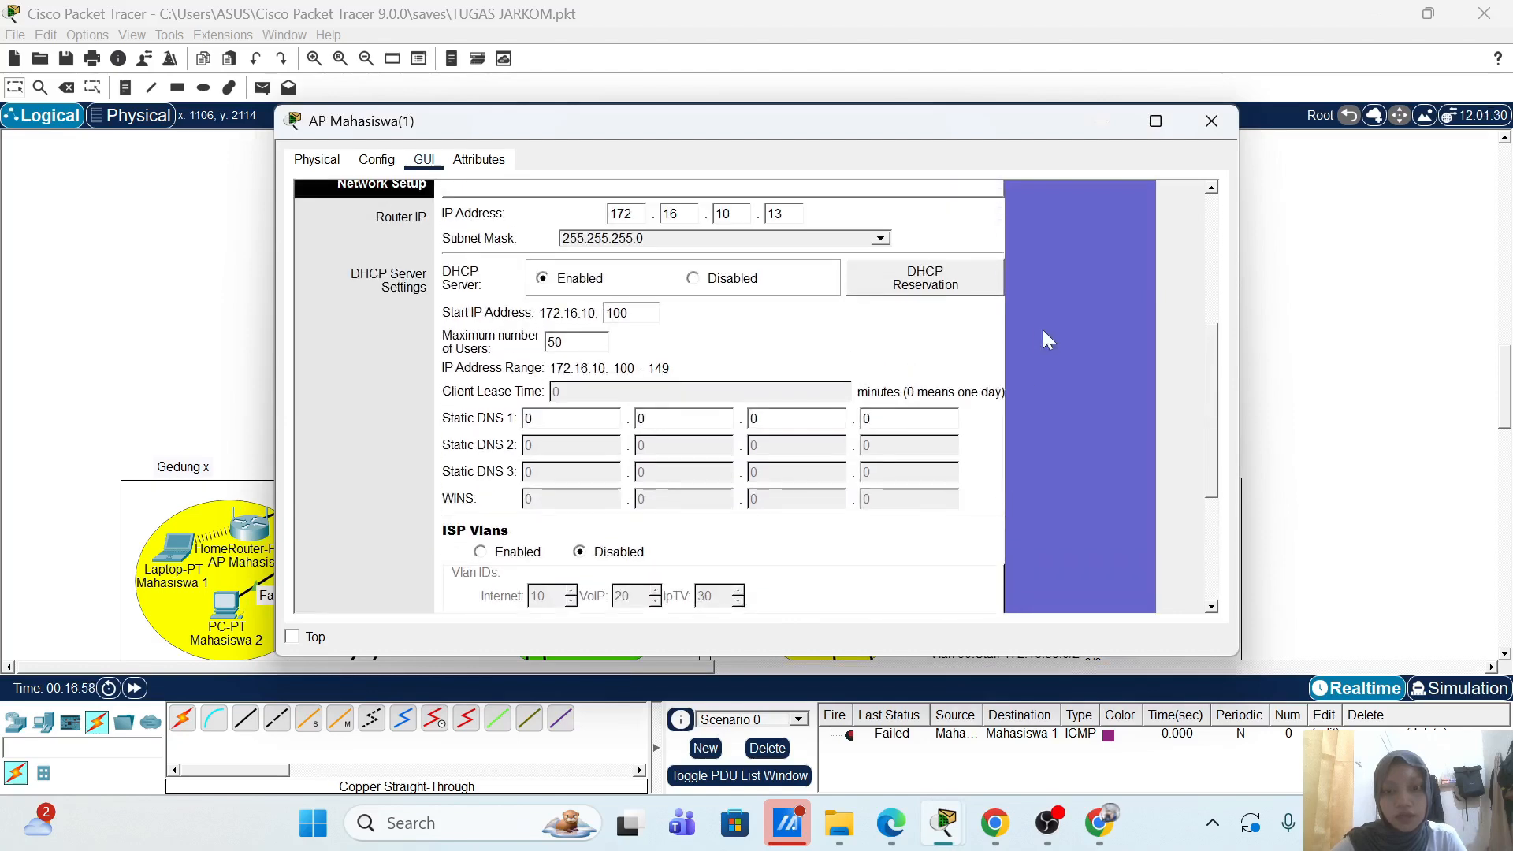
scroll(1045, 339, up, 5)
Step: Name the 2.4 GHz network AP-Mahasiswa-2 and put it on channel 6
click(548, 250)
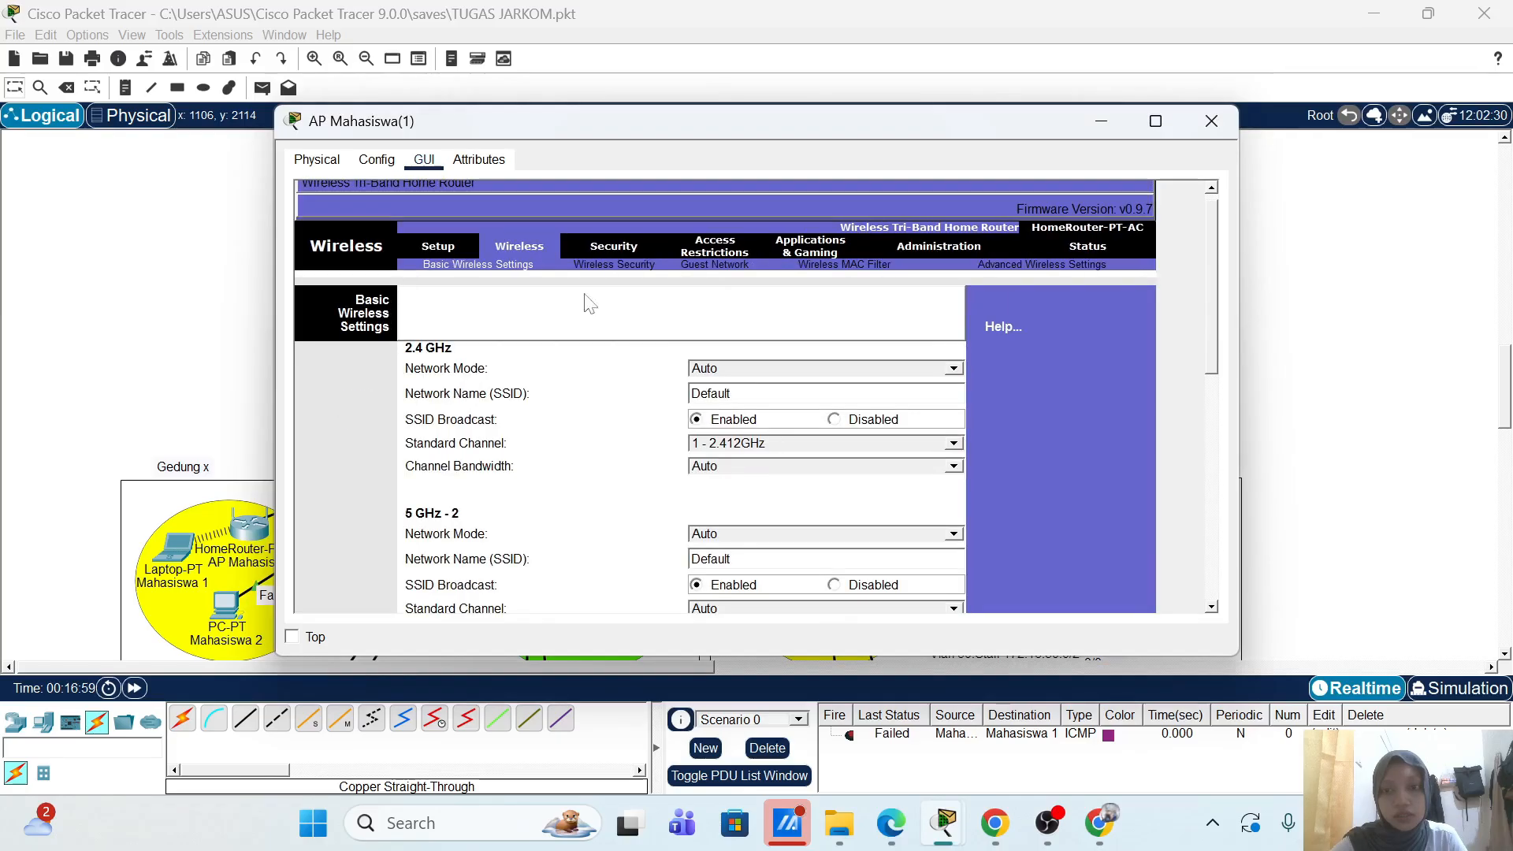
key(BackSpace)
key(BackSpace)
key(BackSpace)
key(BackSpace)
key(BackSpace)
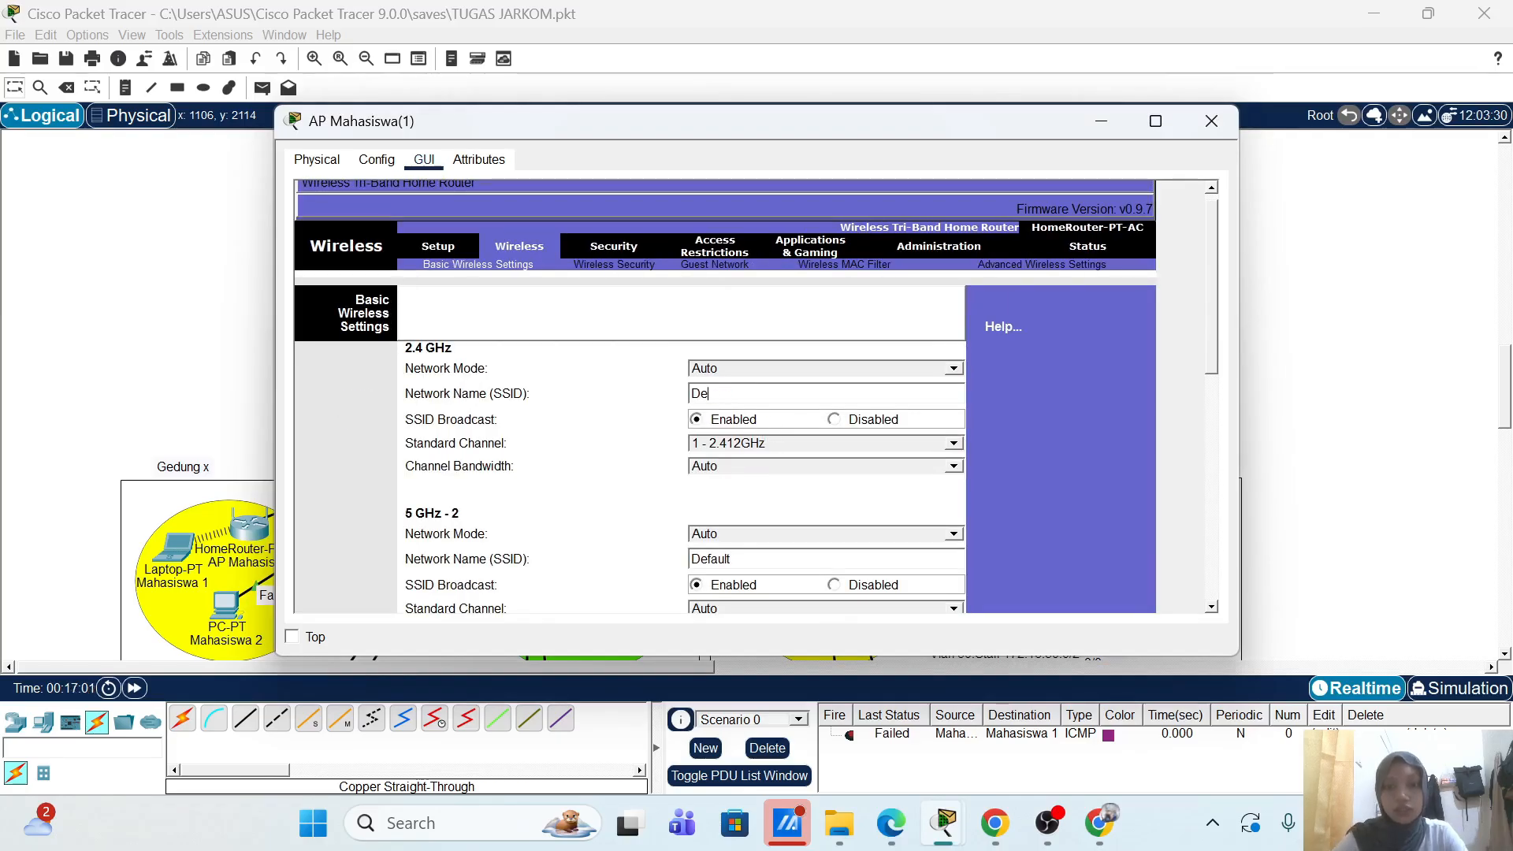
text(AP-)
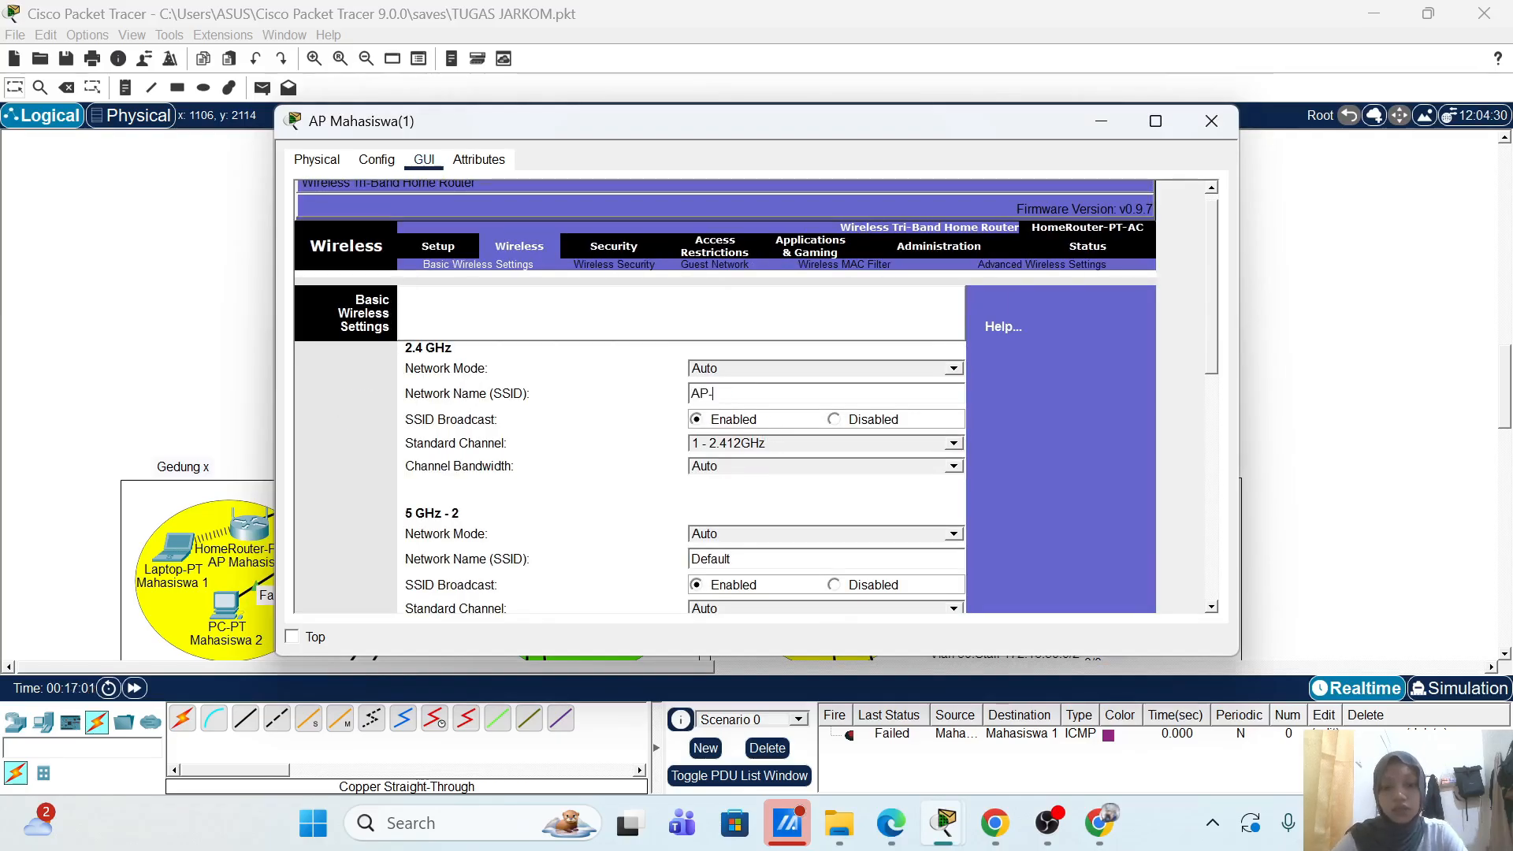
text(Mahasis)
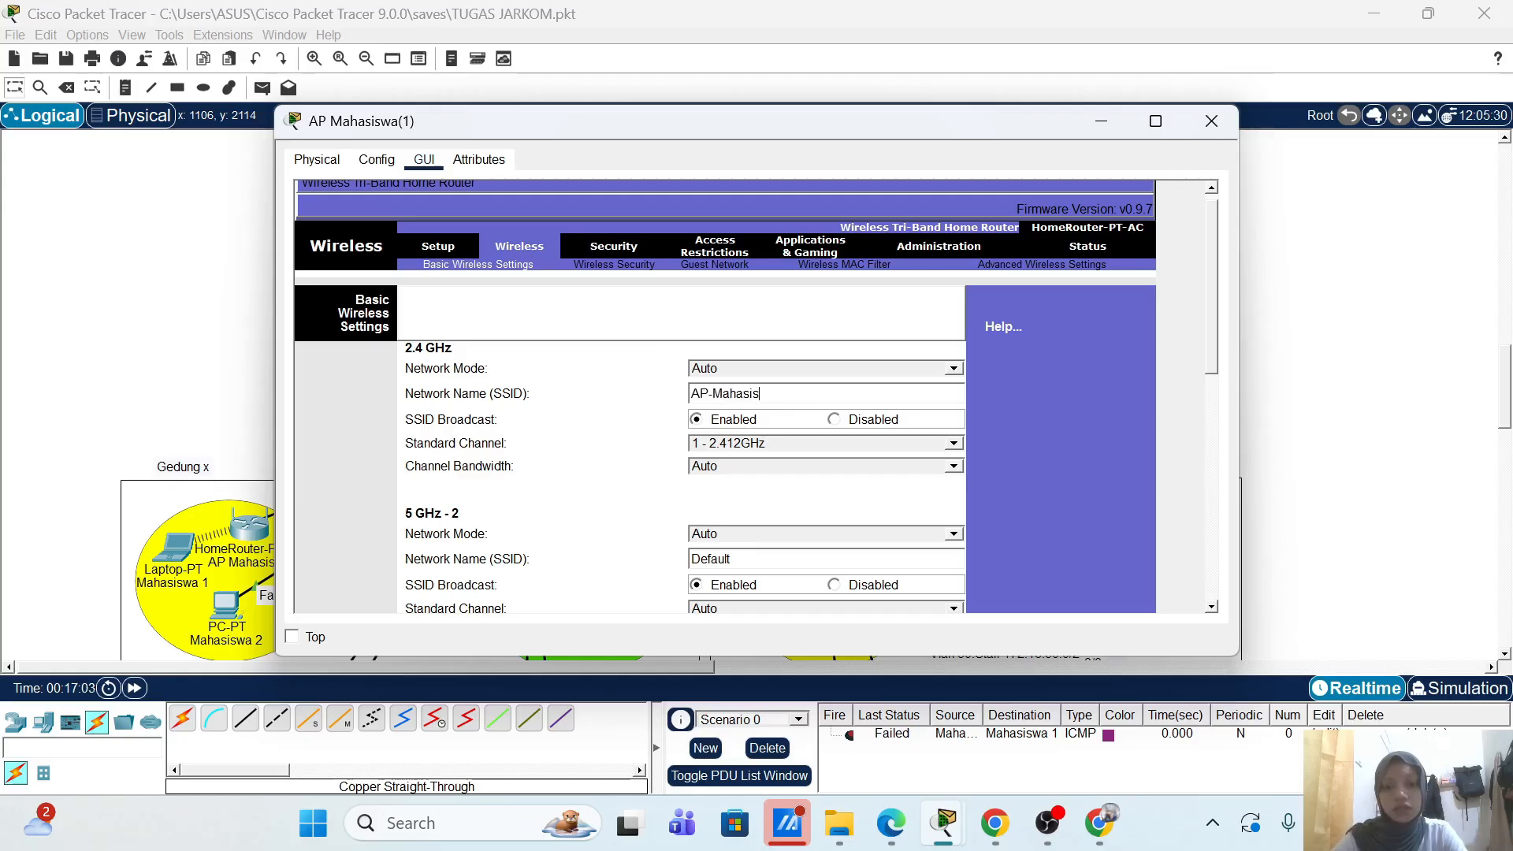
text(wa-2)
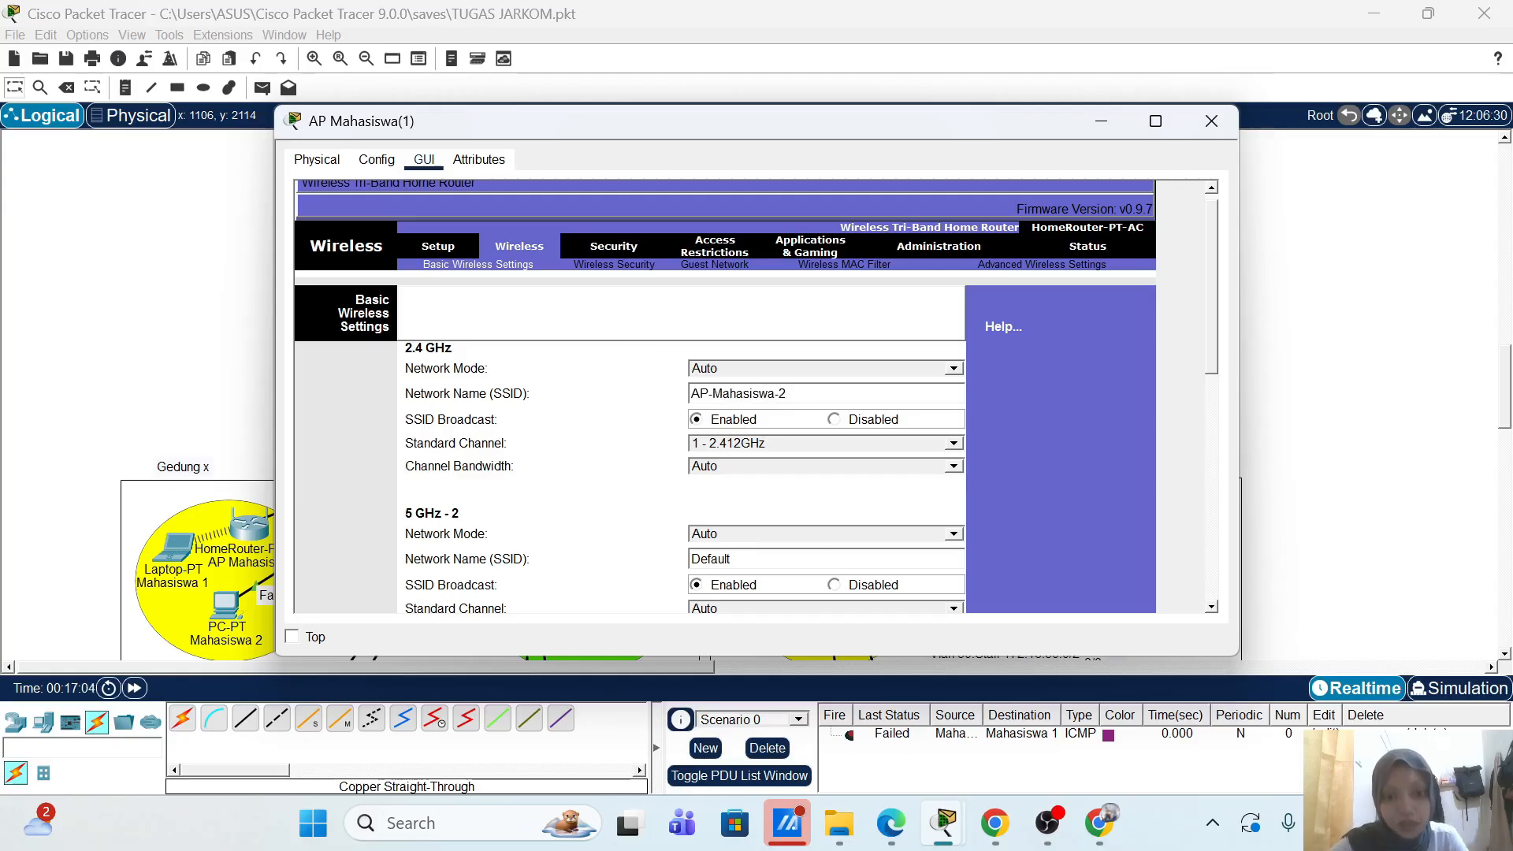
scroll(880, 418, down, 2)
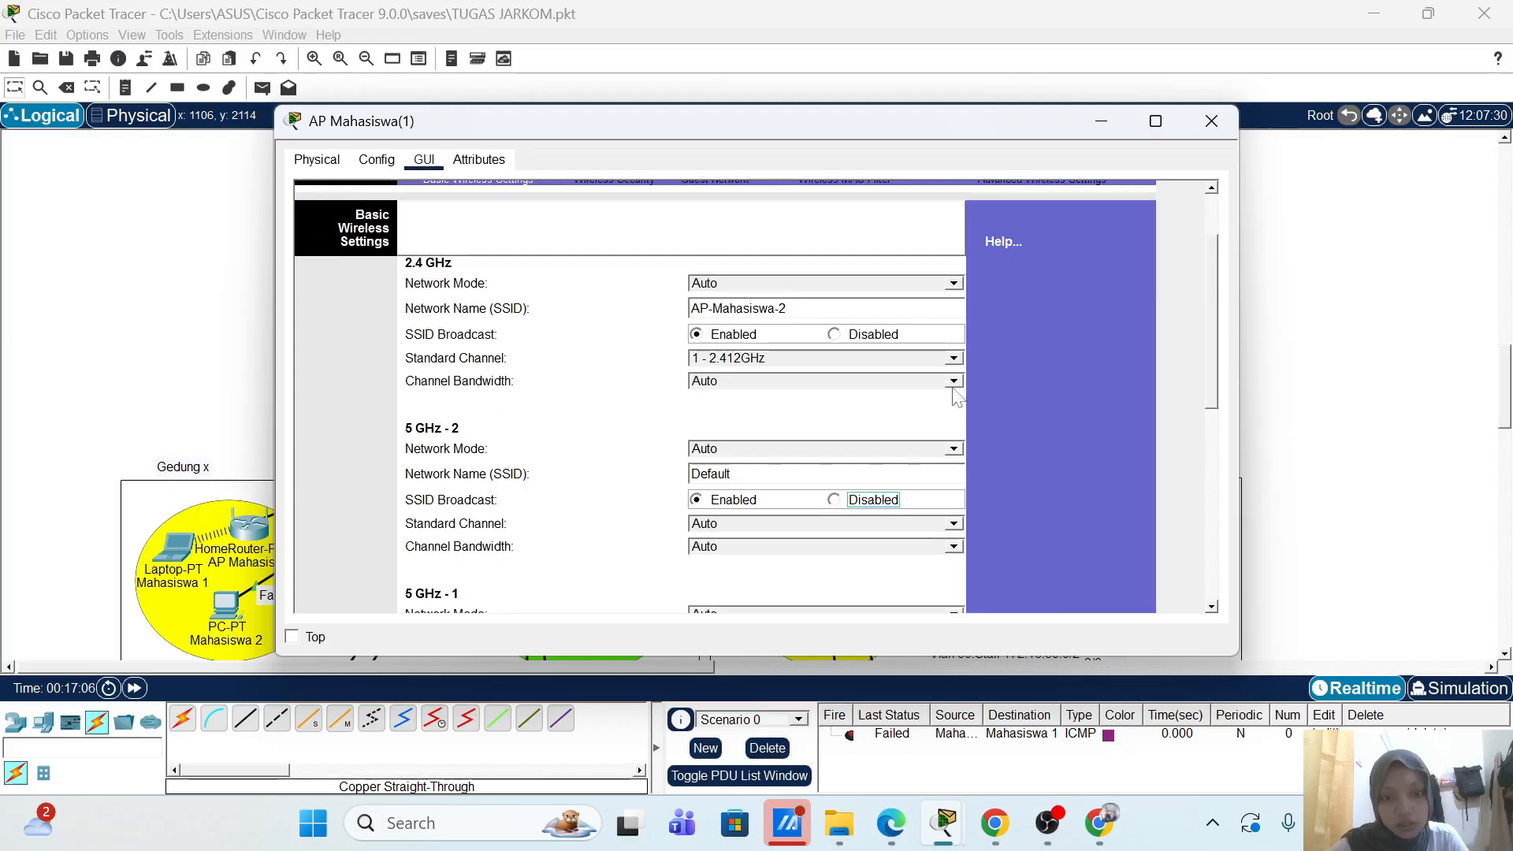
click(952, 359)
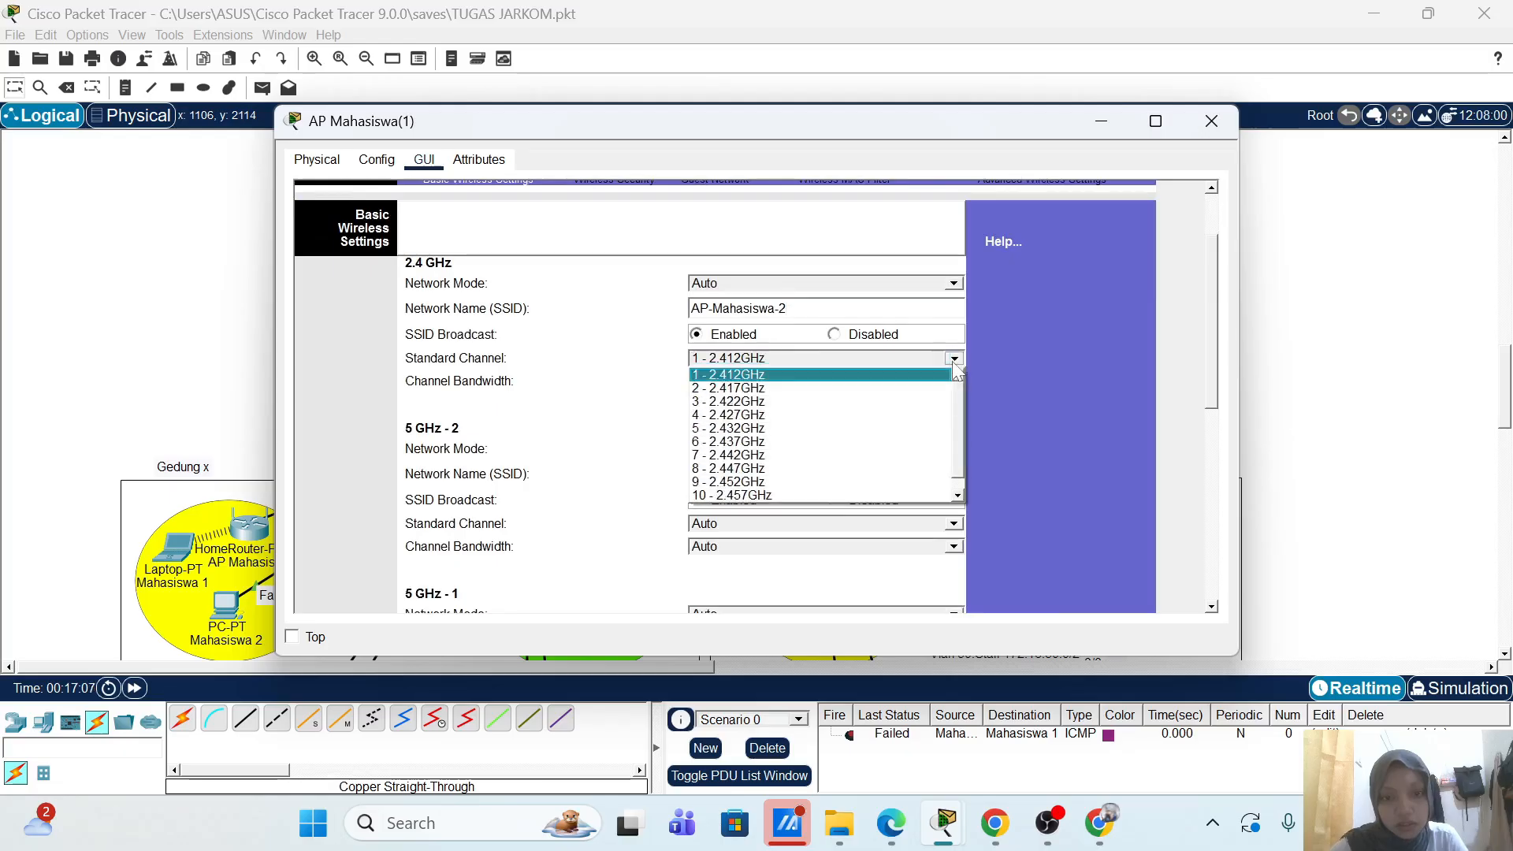
click(845, 443)
Step: Disable broadcasting of both 5 GHz SSIDs and save the basic wireless settings
scroll(1017, 416, down, 4)
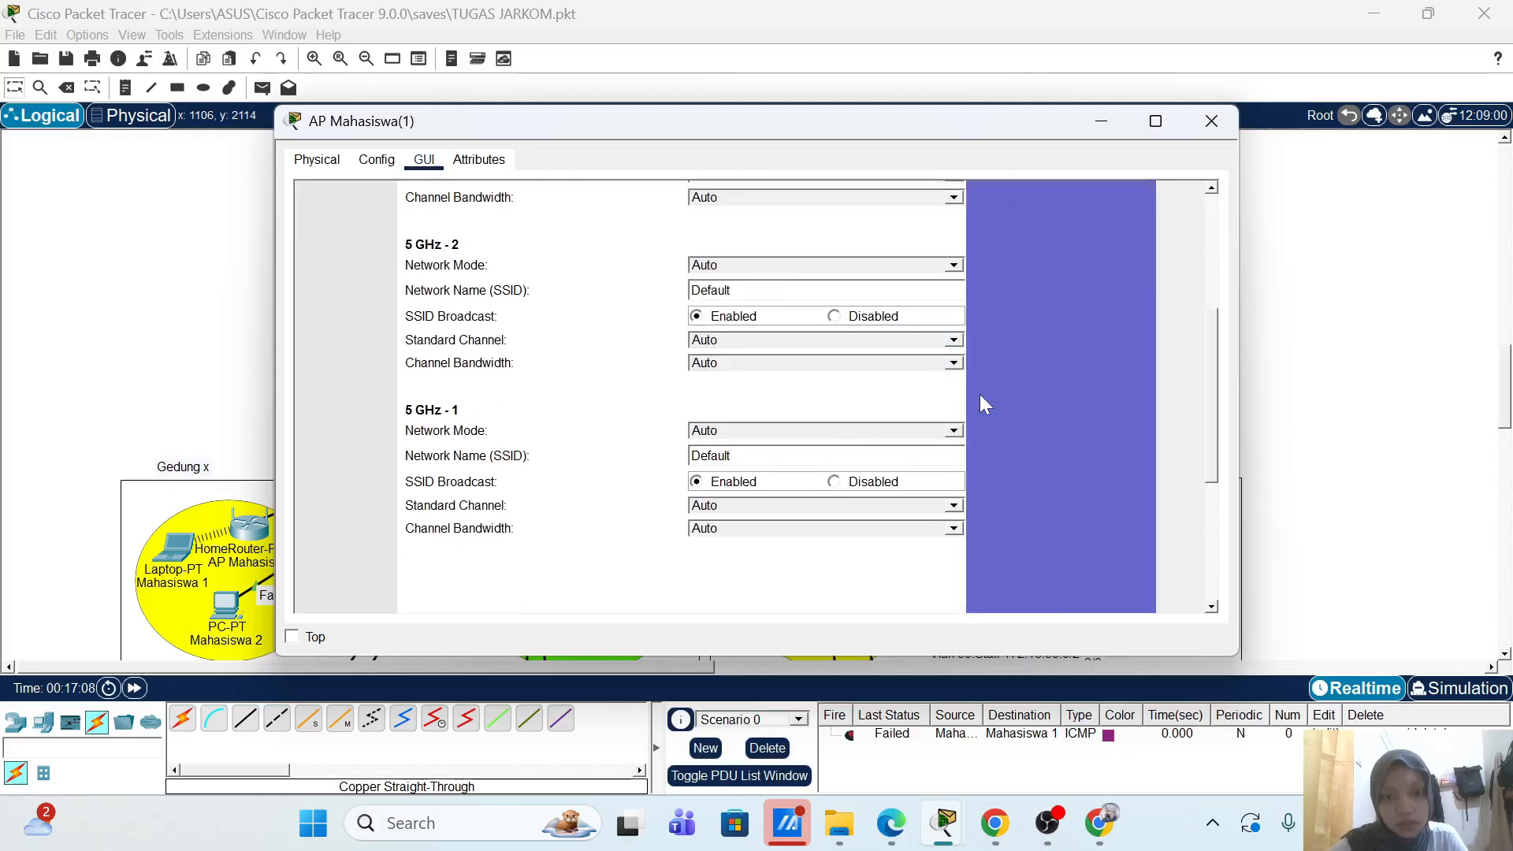
click(857, 319)
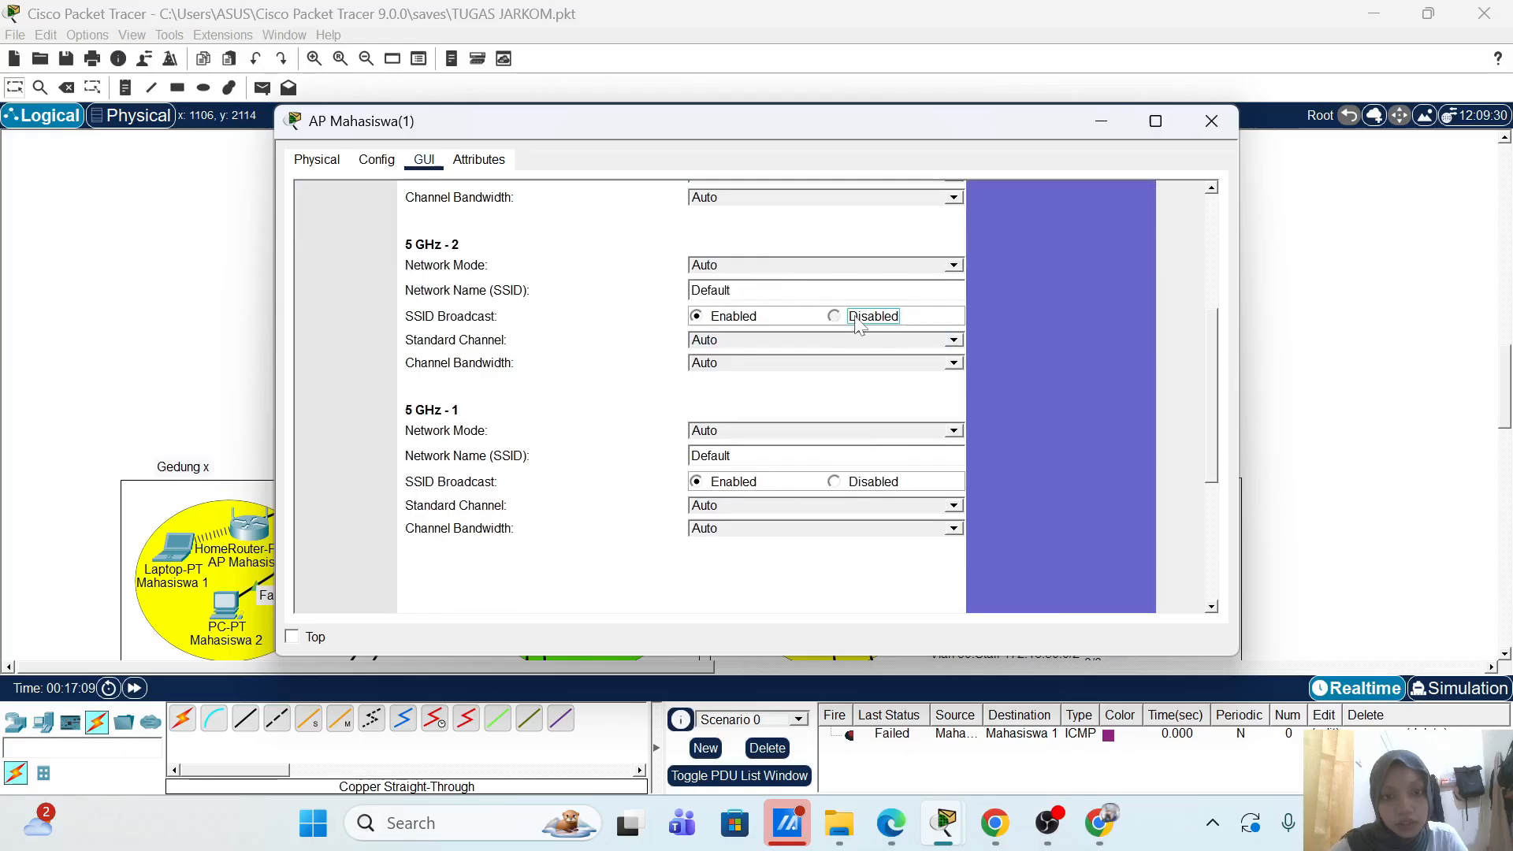
click(861, 482)
scroll(981, 478, down, 6)
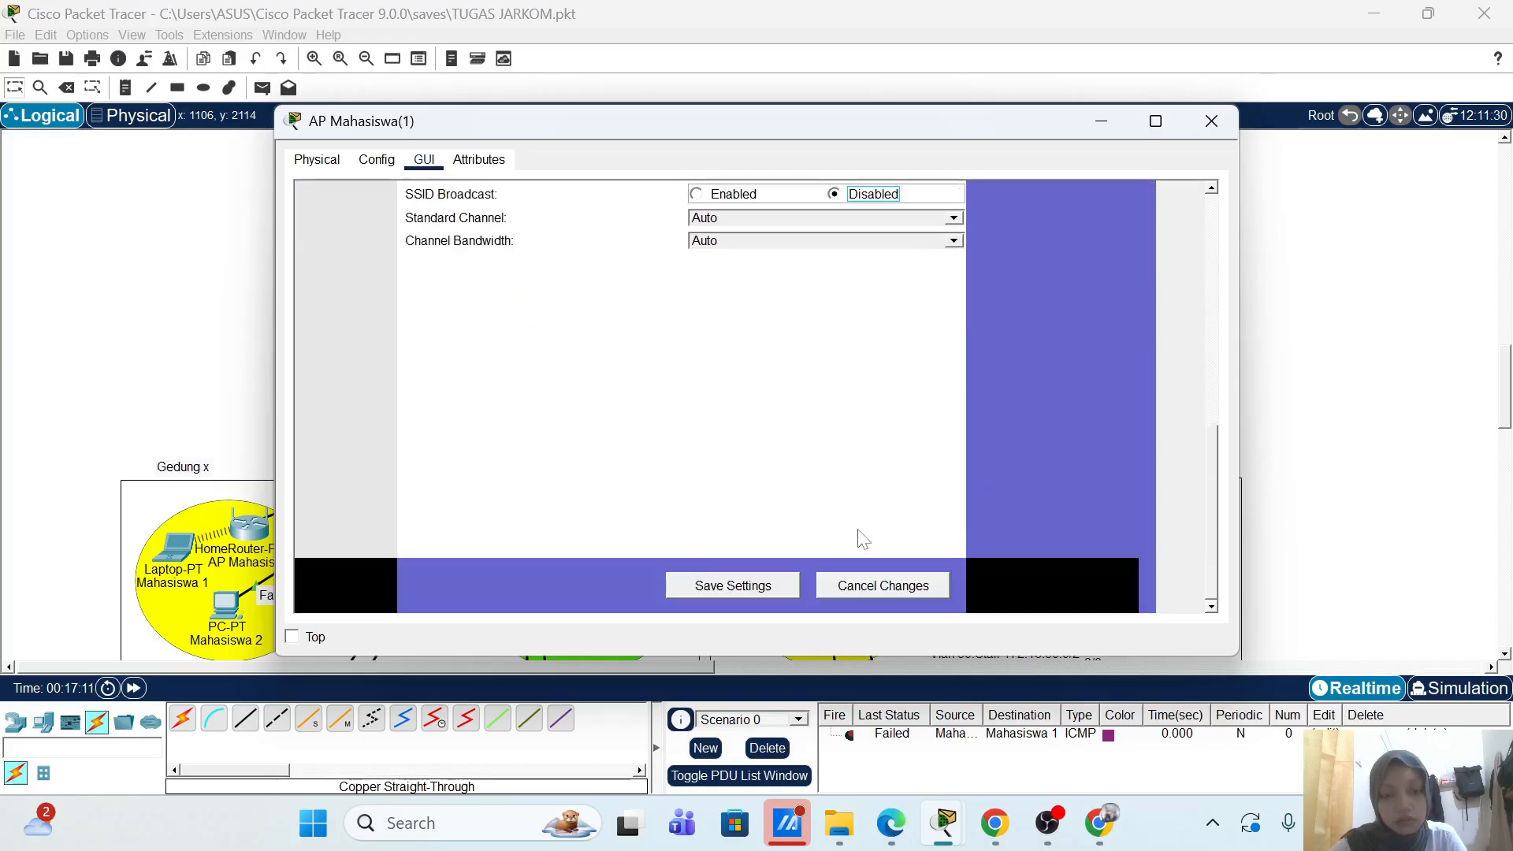
click(750, 583)
scroll(1022, 405, up, 8)
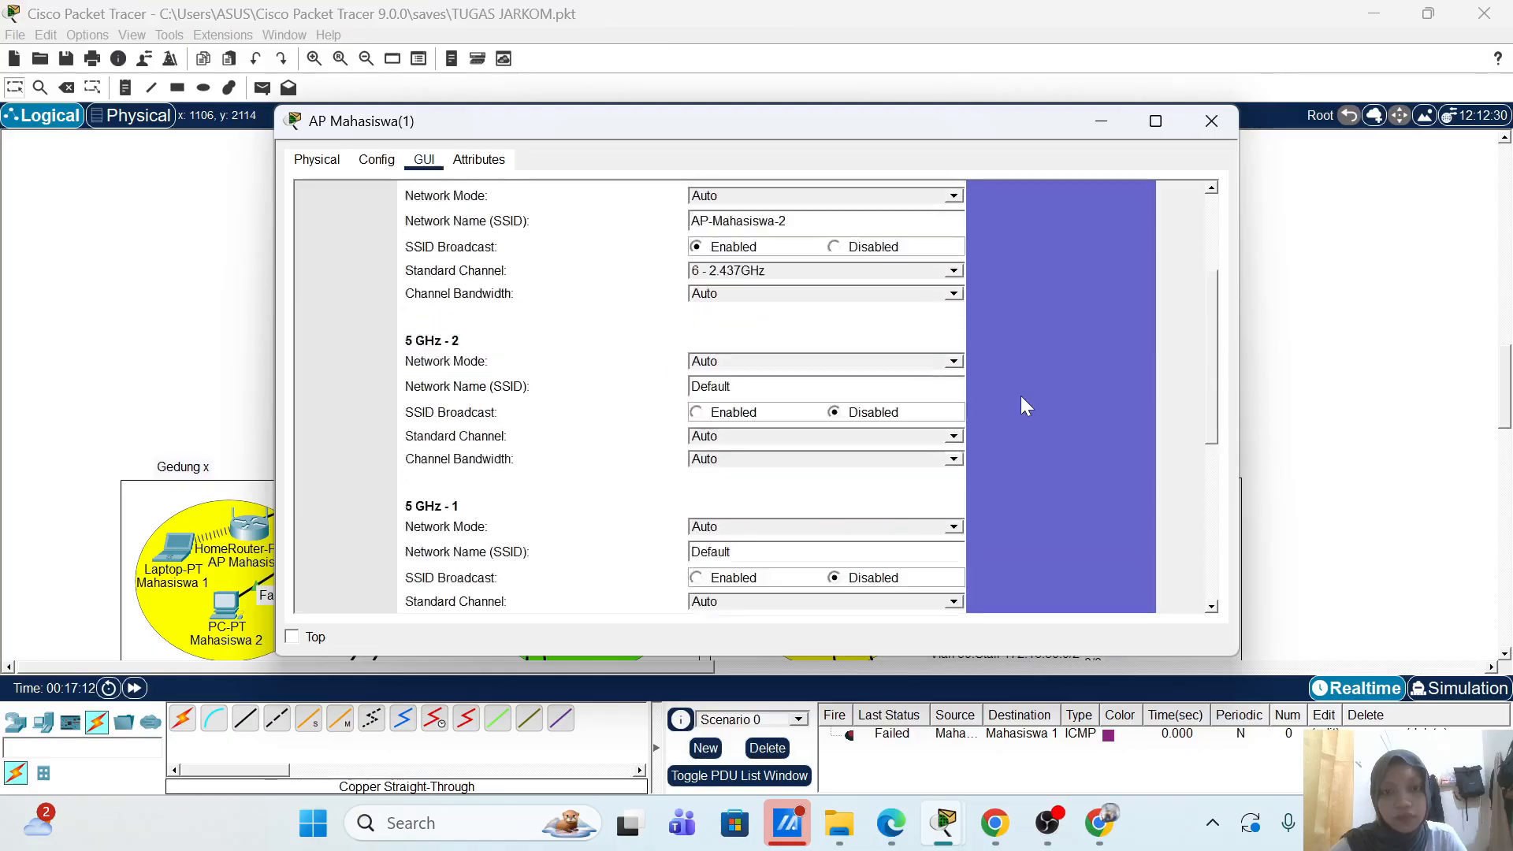
scroll(1024, 405, up, 3)
Step: Set 2.4 GHz security to WPA2 Enterprise with RADIUS server 20.20.1.20 and the shared secret, then save
click(648, 219)
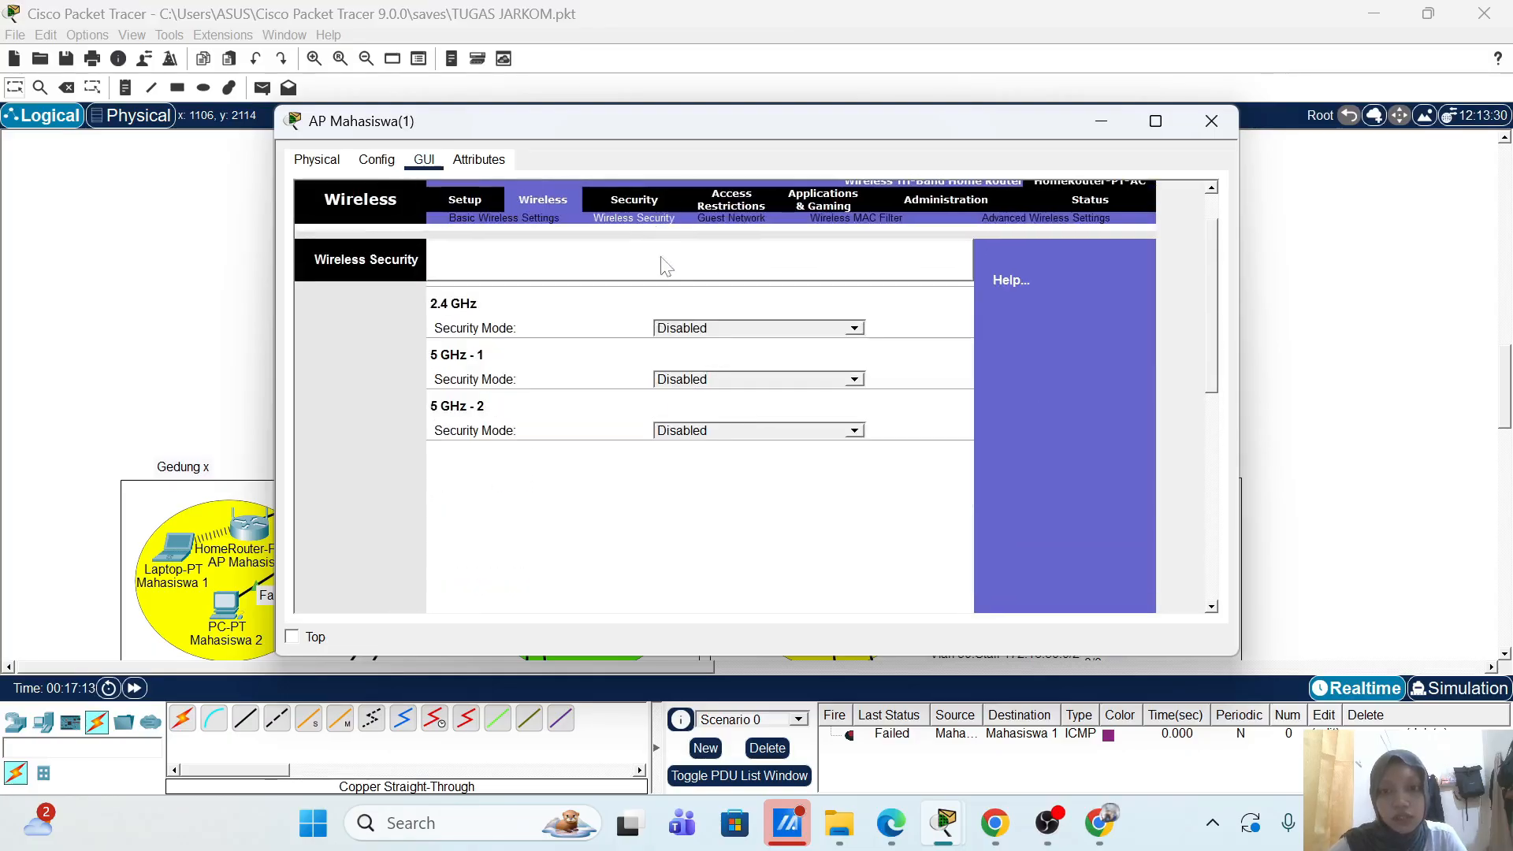
click(855, 330)
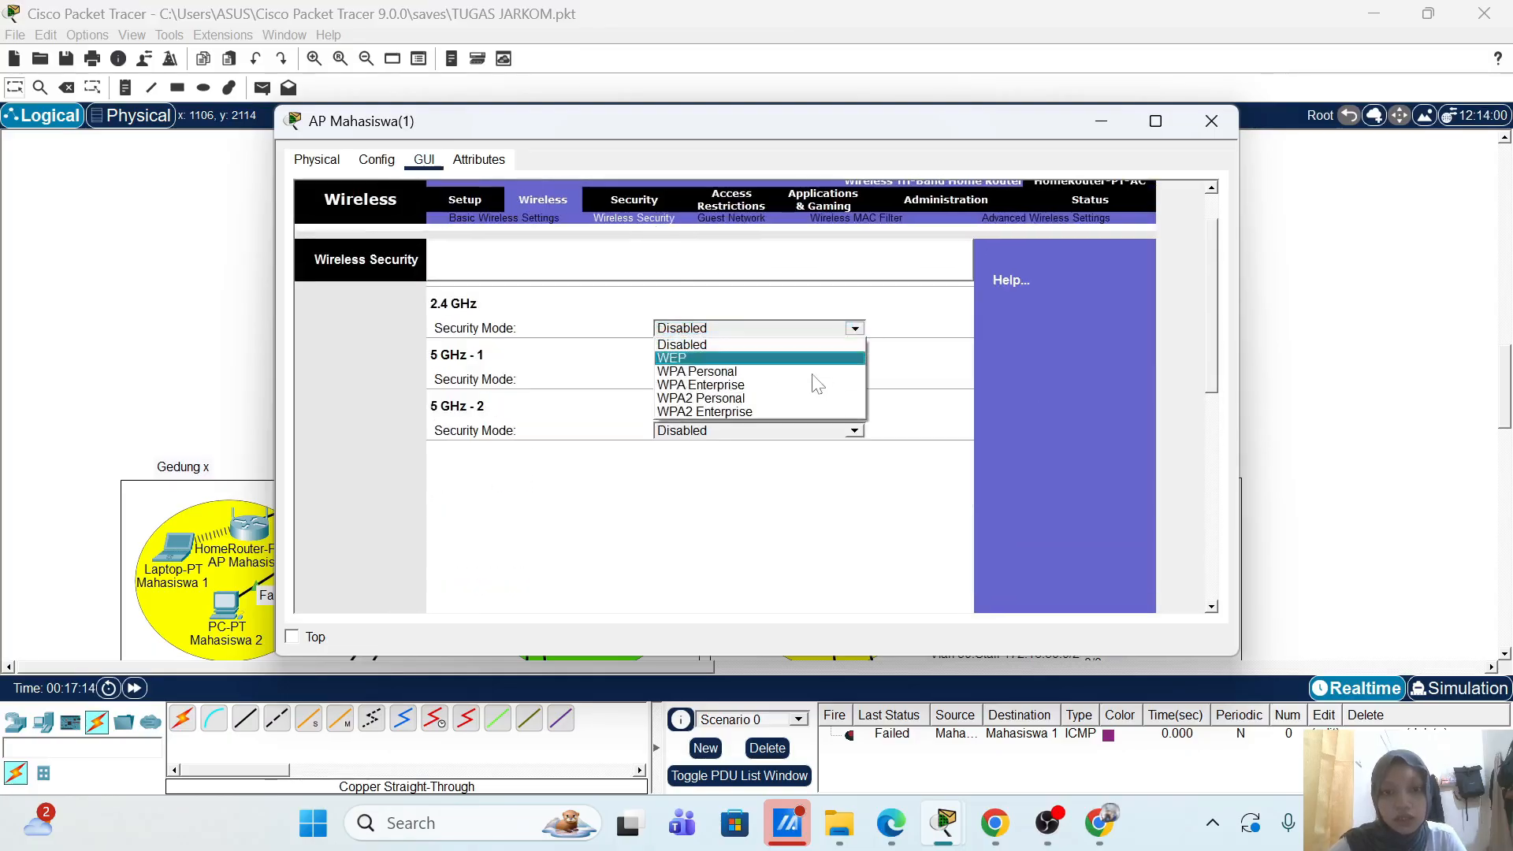
click(782, 413)
click(564, 375)
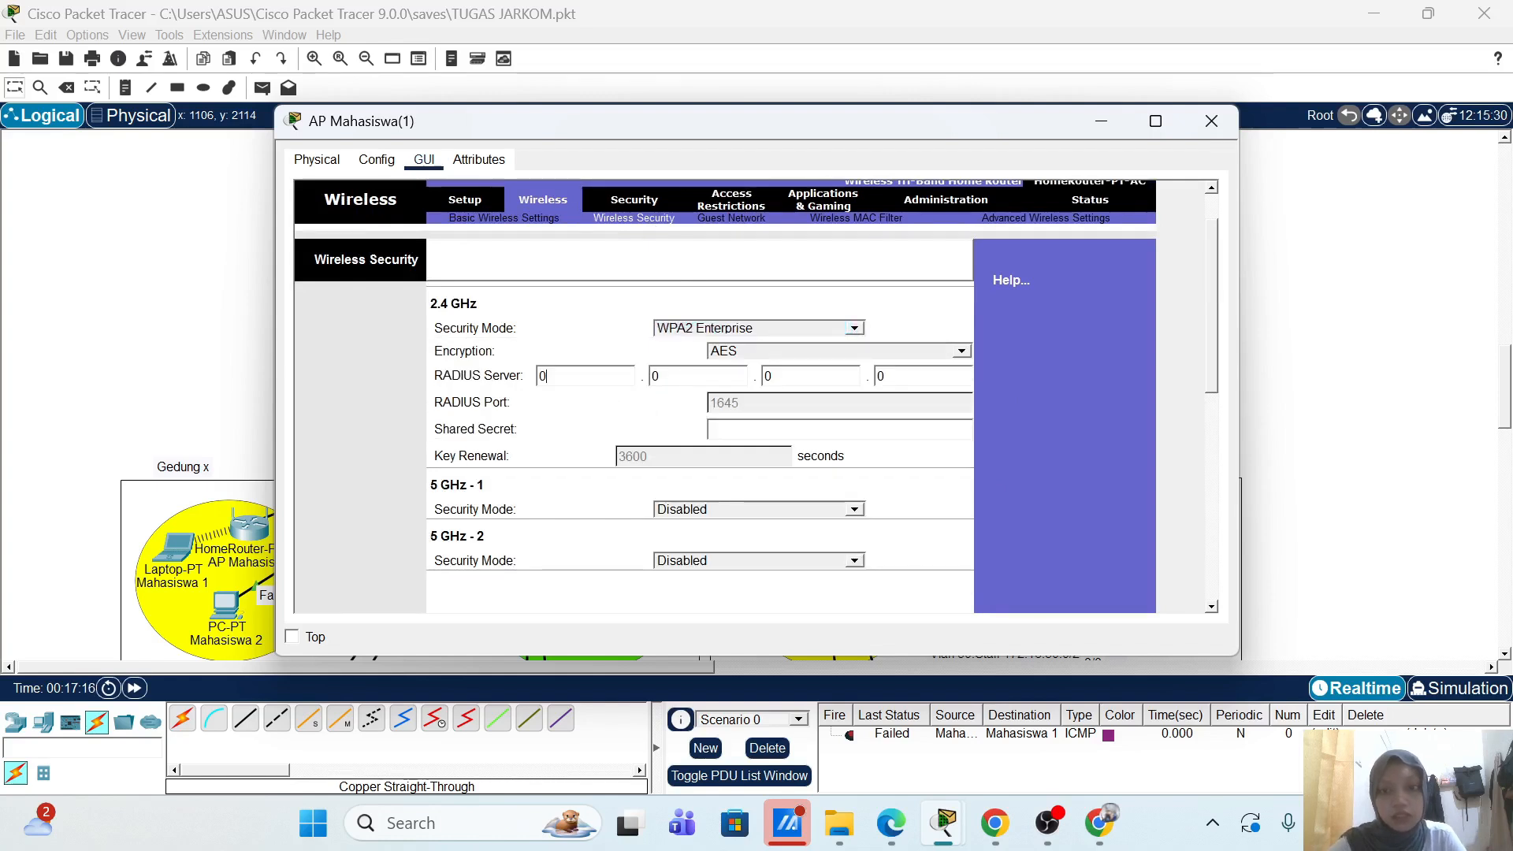
key(BackSpace)
text(20)
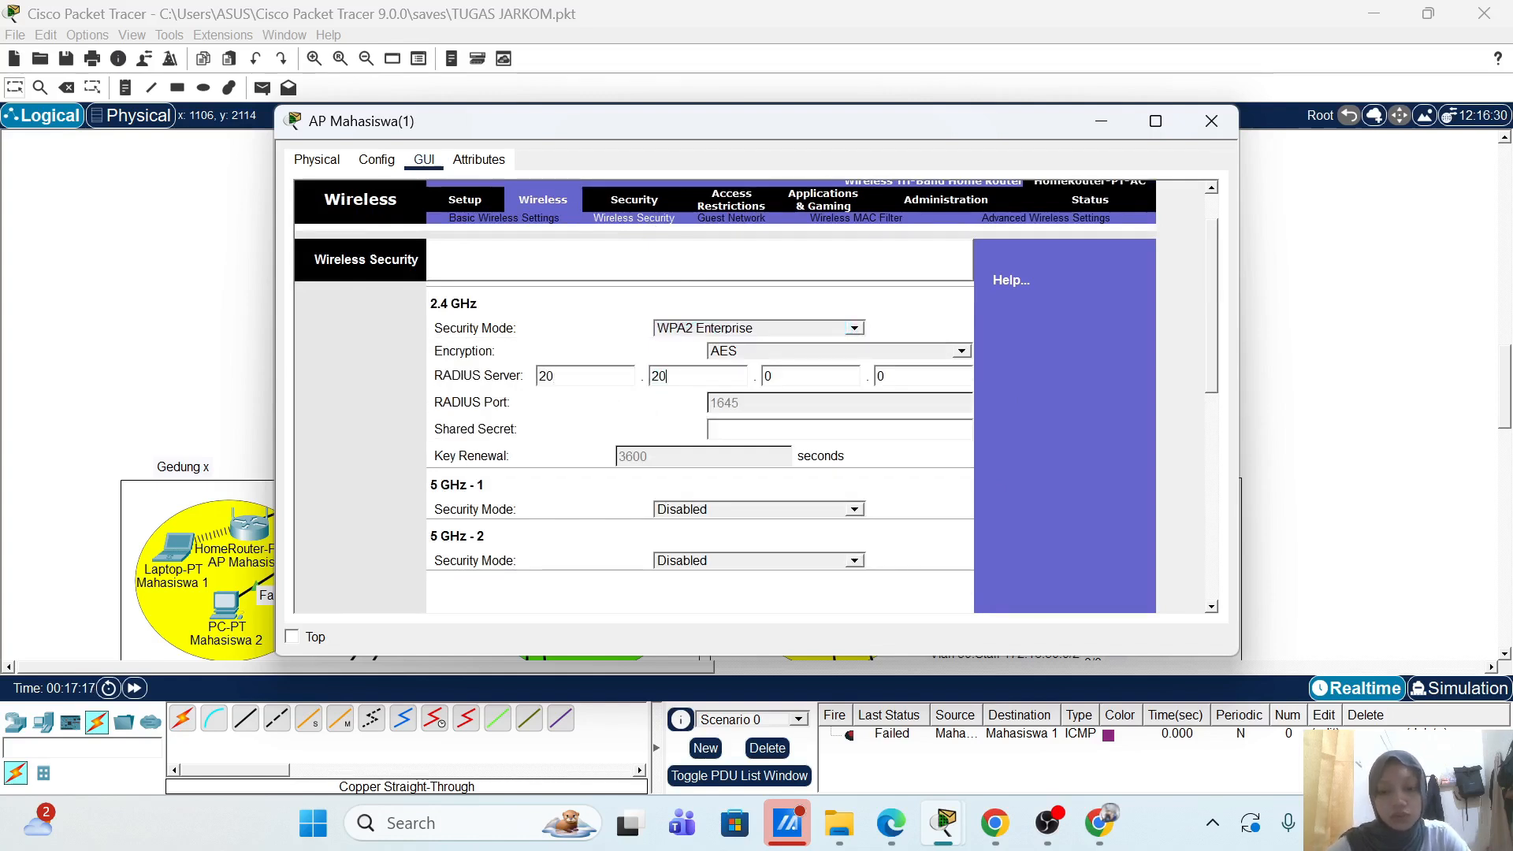
key(Tab)
text(20)
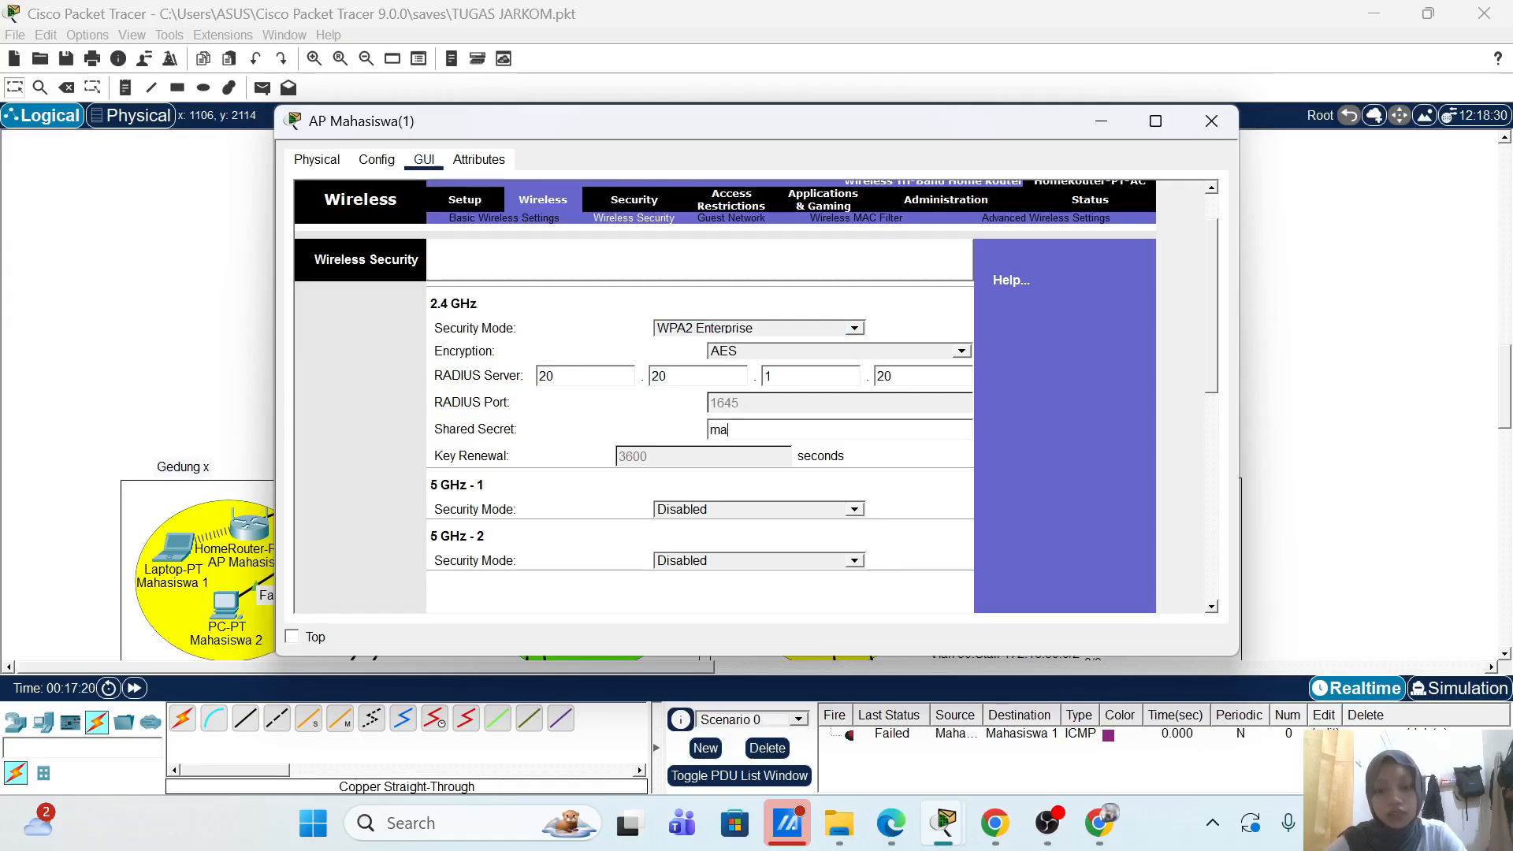
text(mahasis)
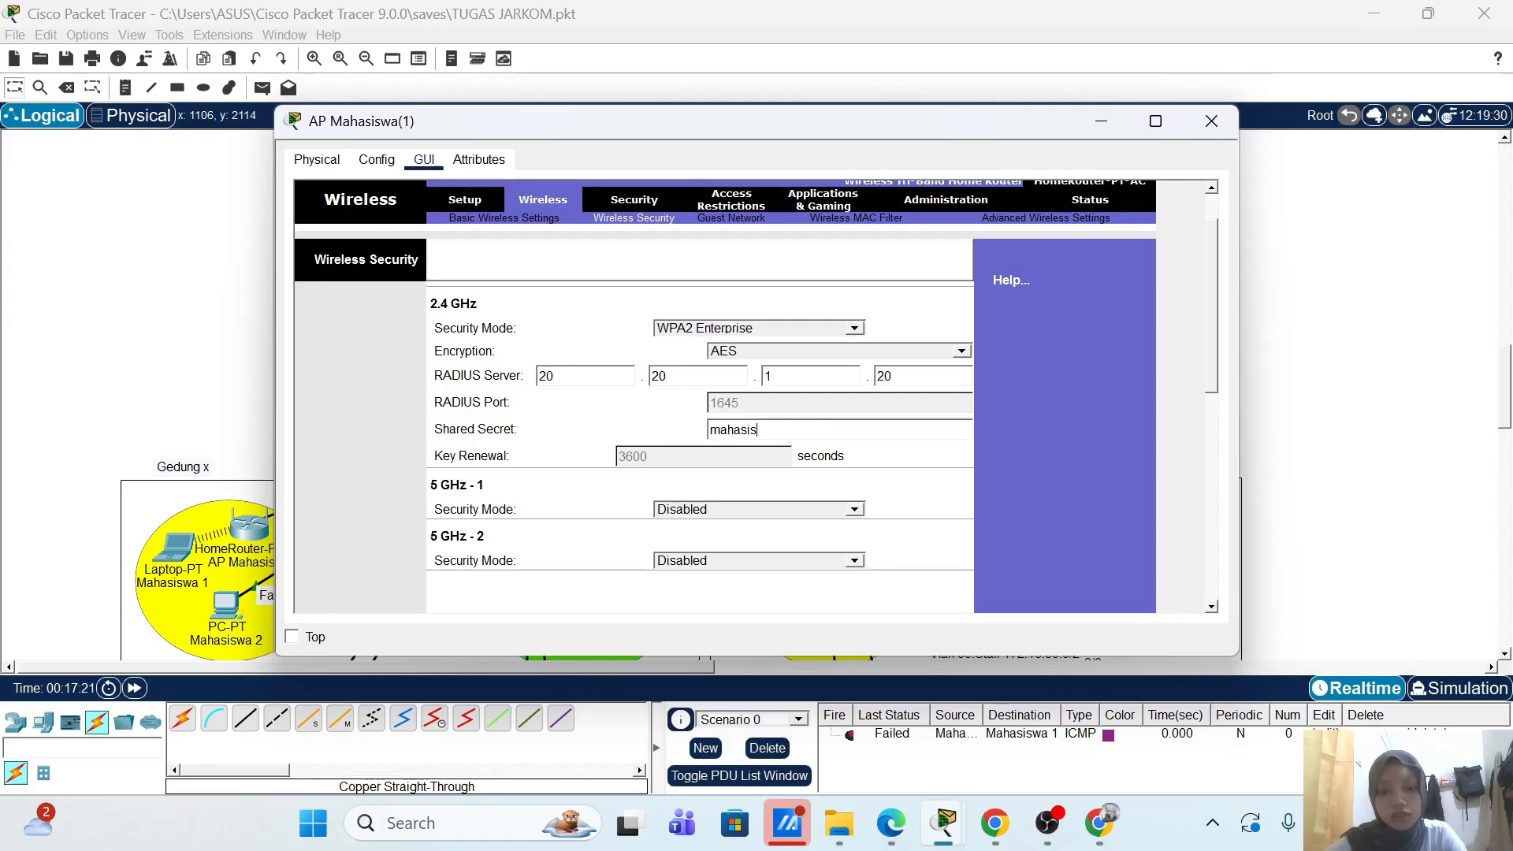
text(wa)
scroll(1030, 423, down, 5)
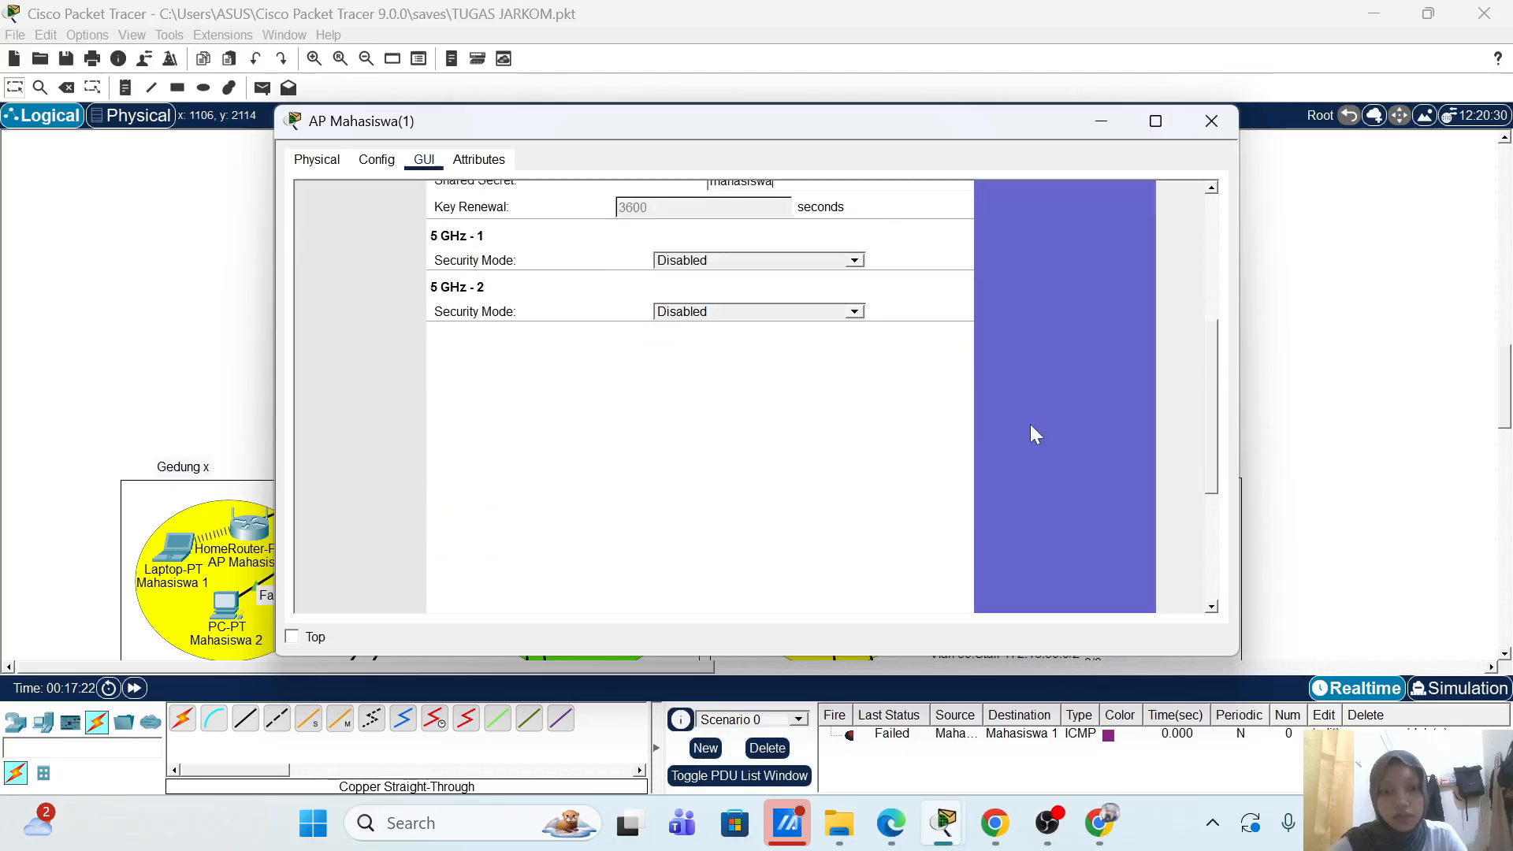
click(764, 586)
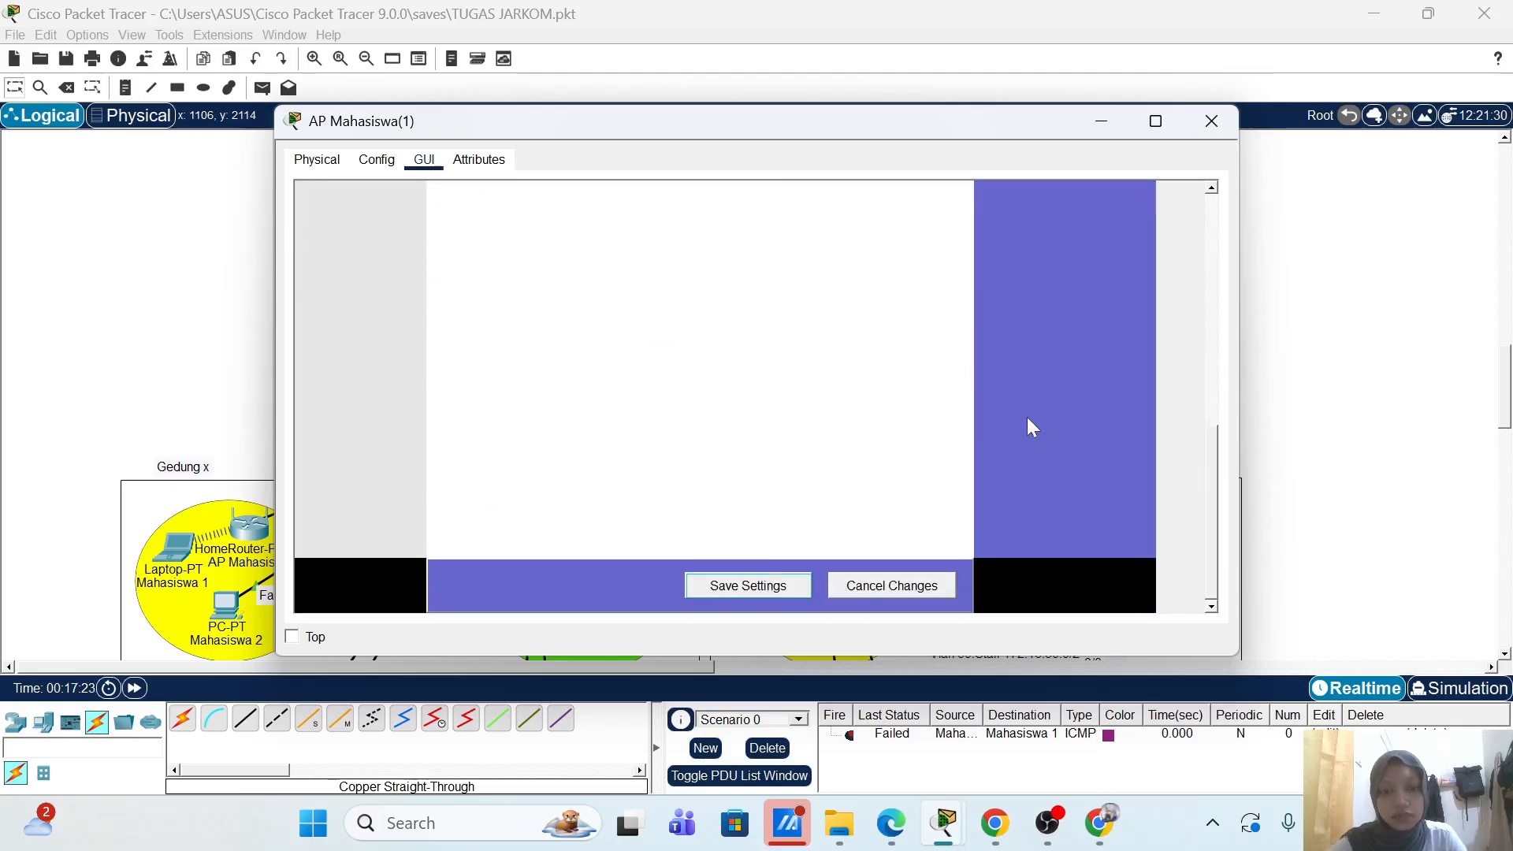
Step: Power off laptop Mahasiswa 1(1) and replace its Ethernet module with a WPC300N wireless card
click(1211, 121)
click(796, 599)
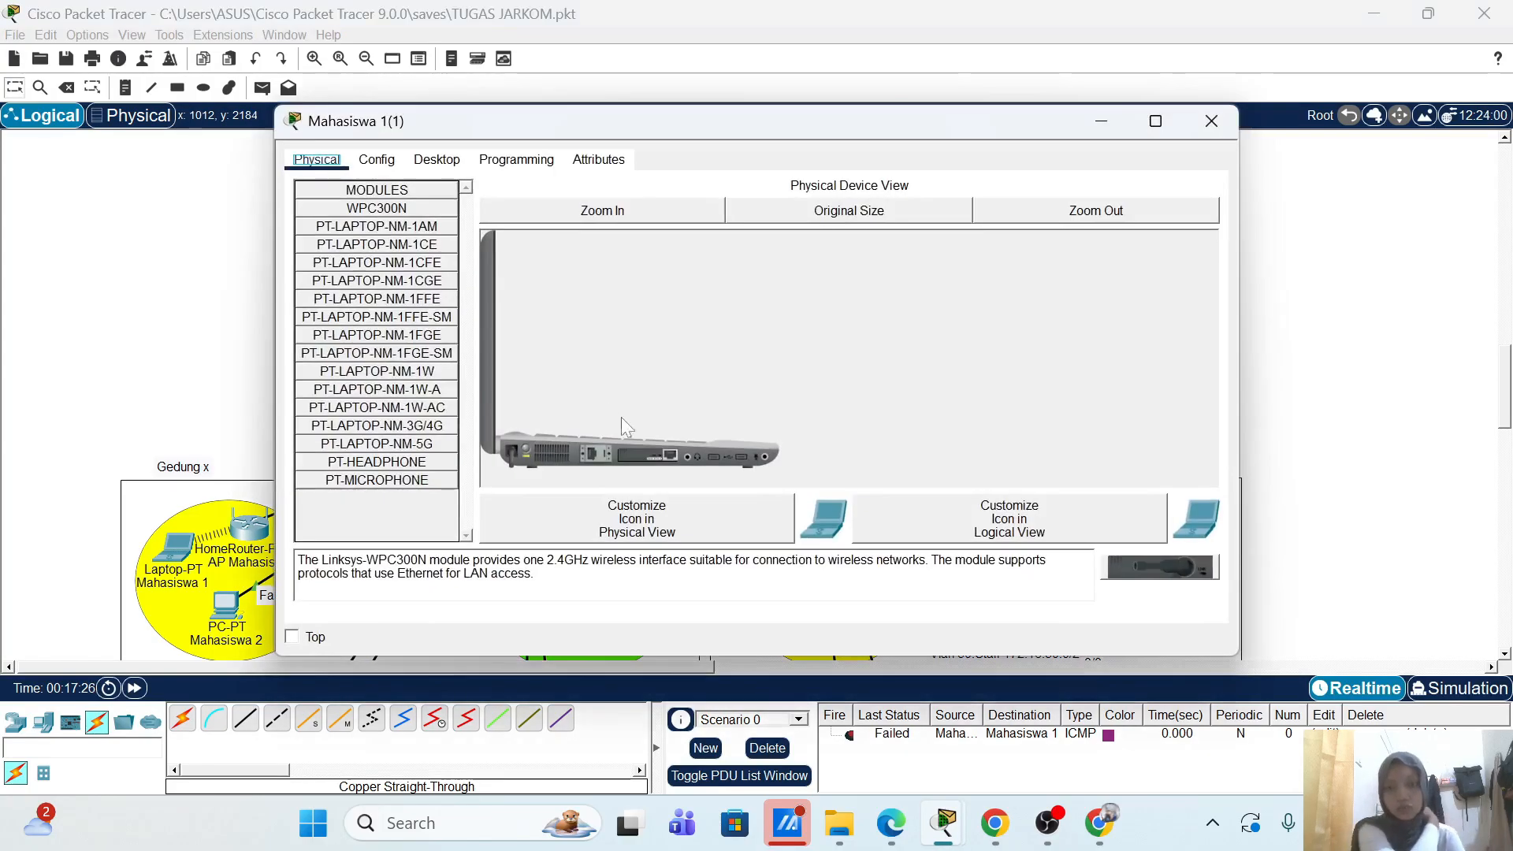
click(524, 451)
drag(624, 453, 409, 520)
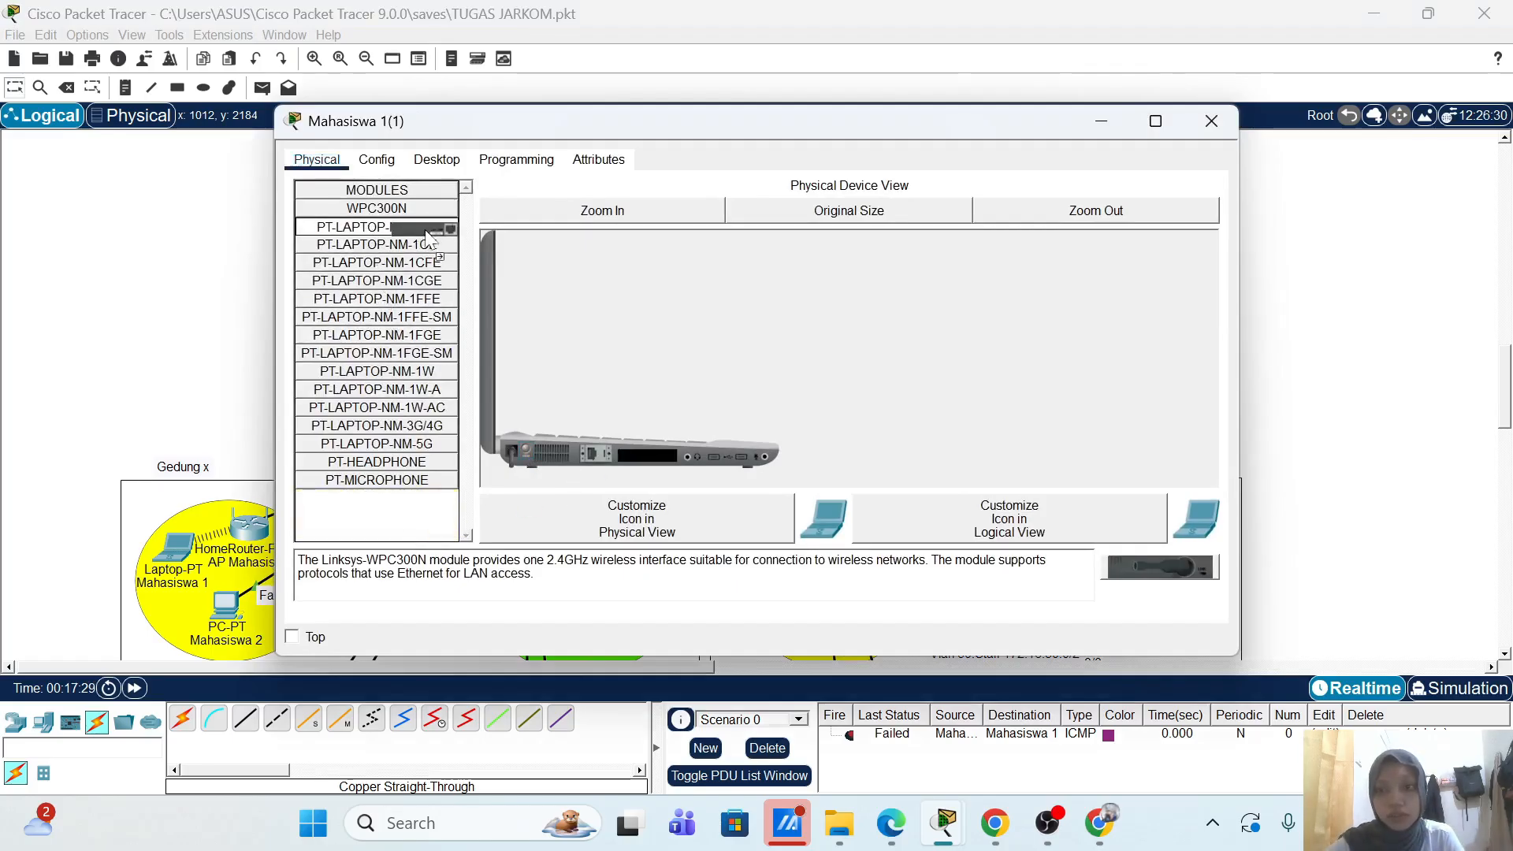
click(388, 226)
drag(411, 219, 605, 458)
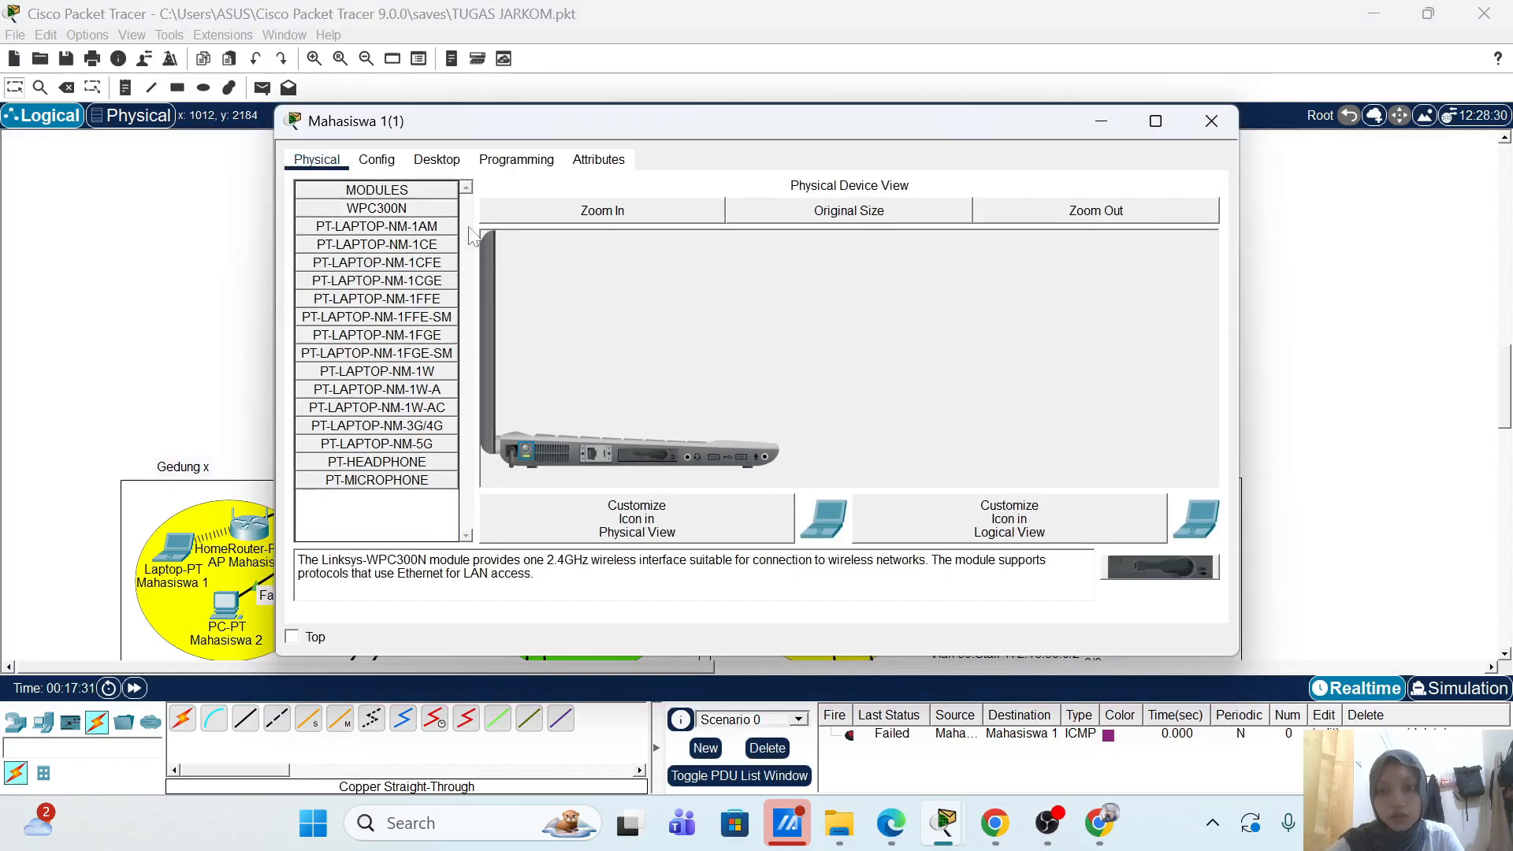
Step: Show the Profiles list in the laptop's PC Wireless monitor
click(438, 160)
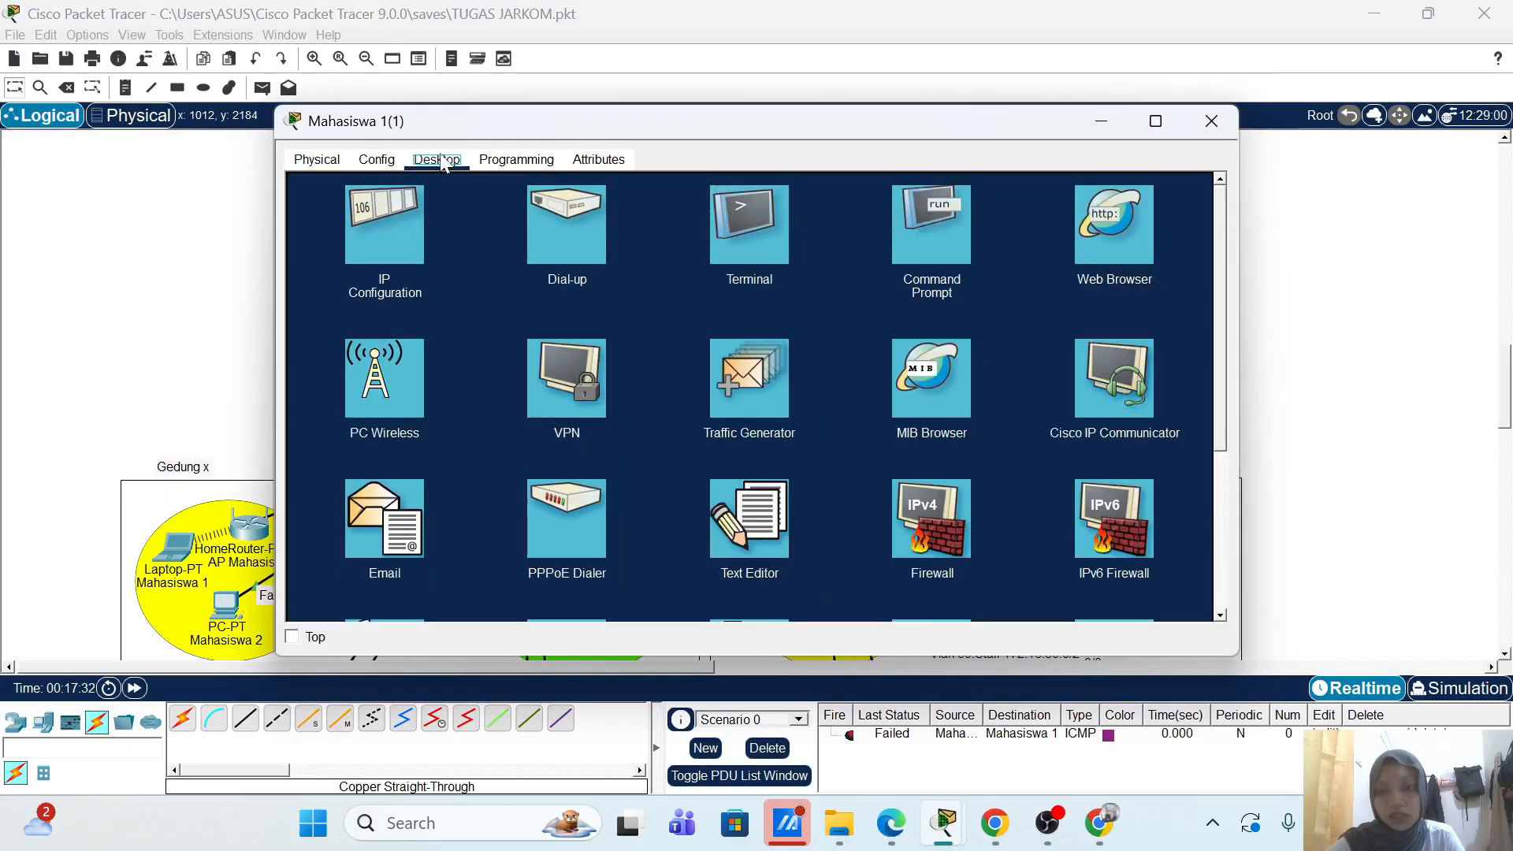
click(385, 414)
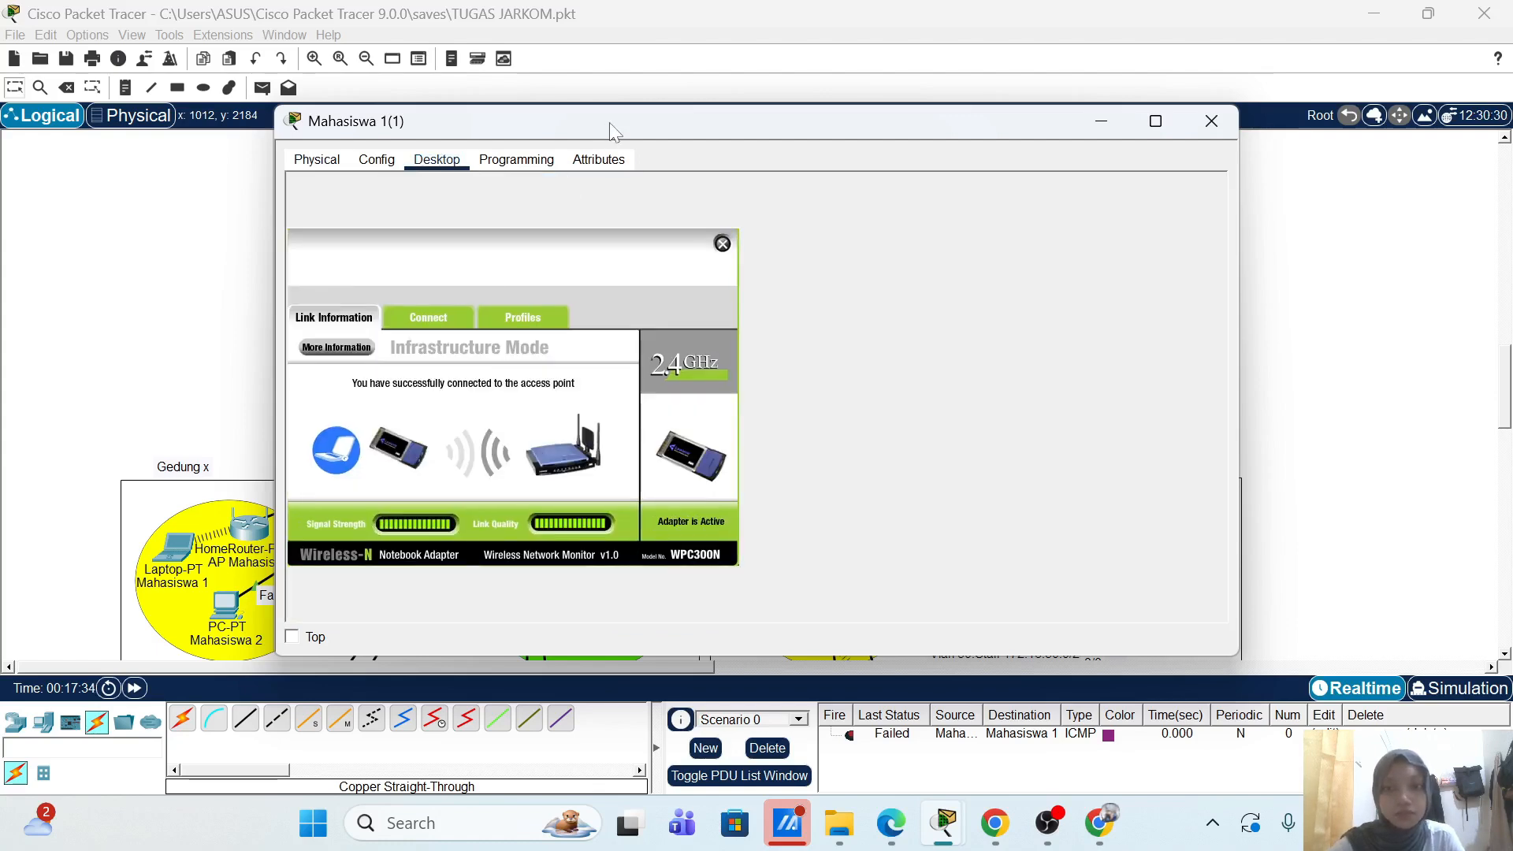
drag(617, 132, 585, 135)
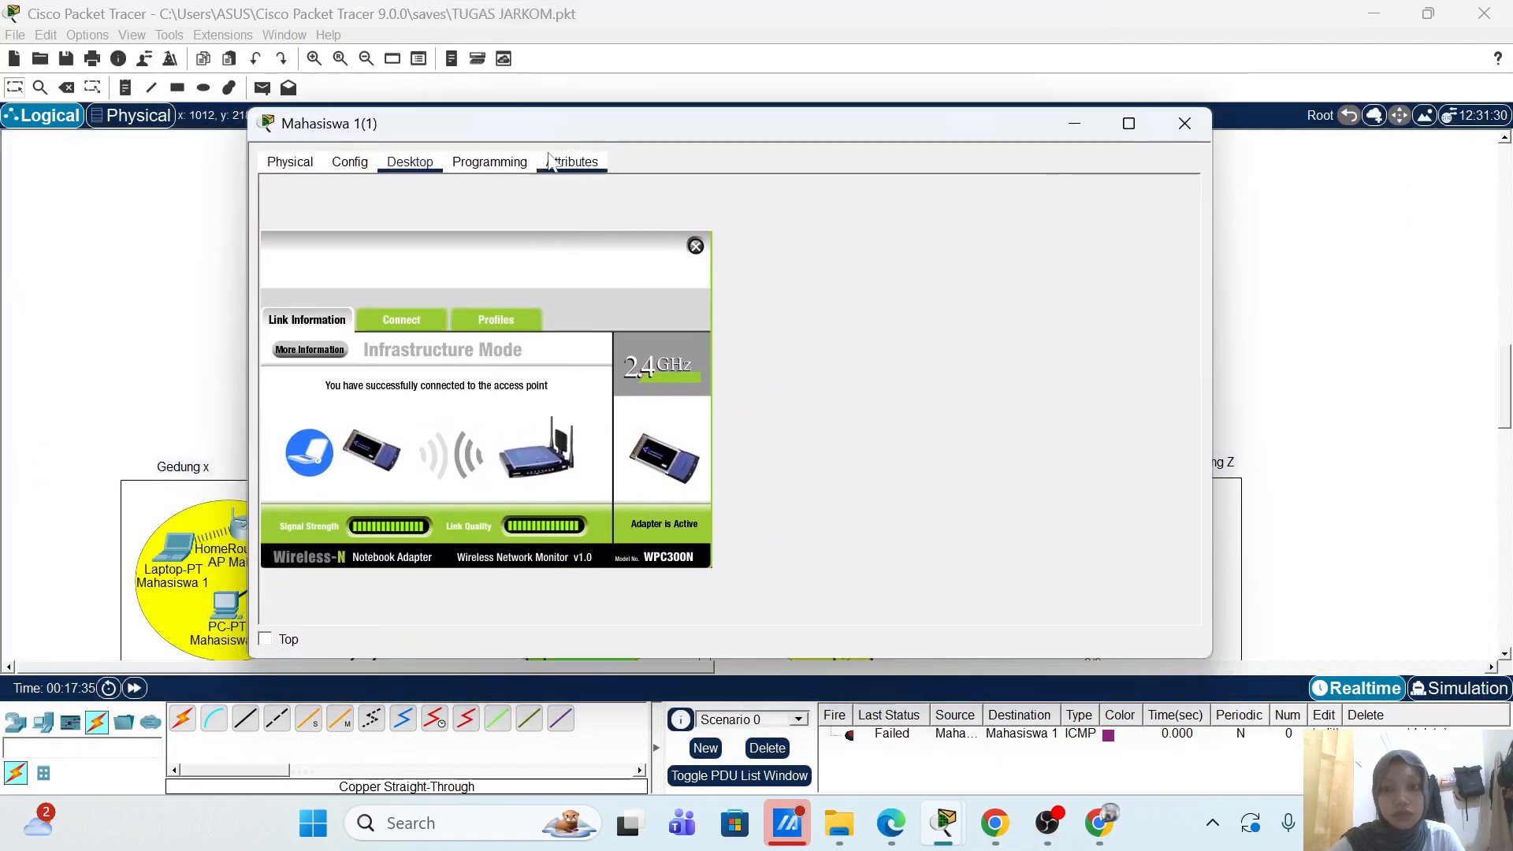
click(500, 326)
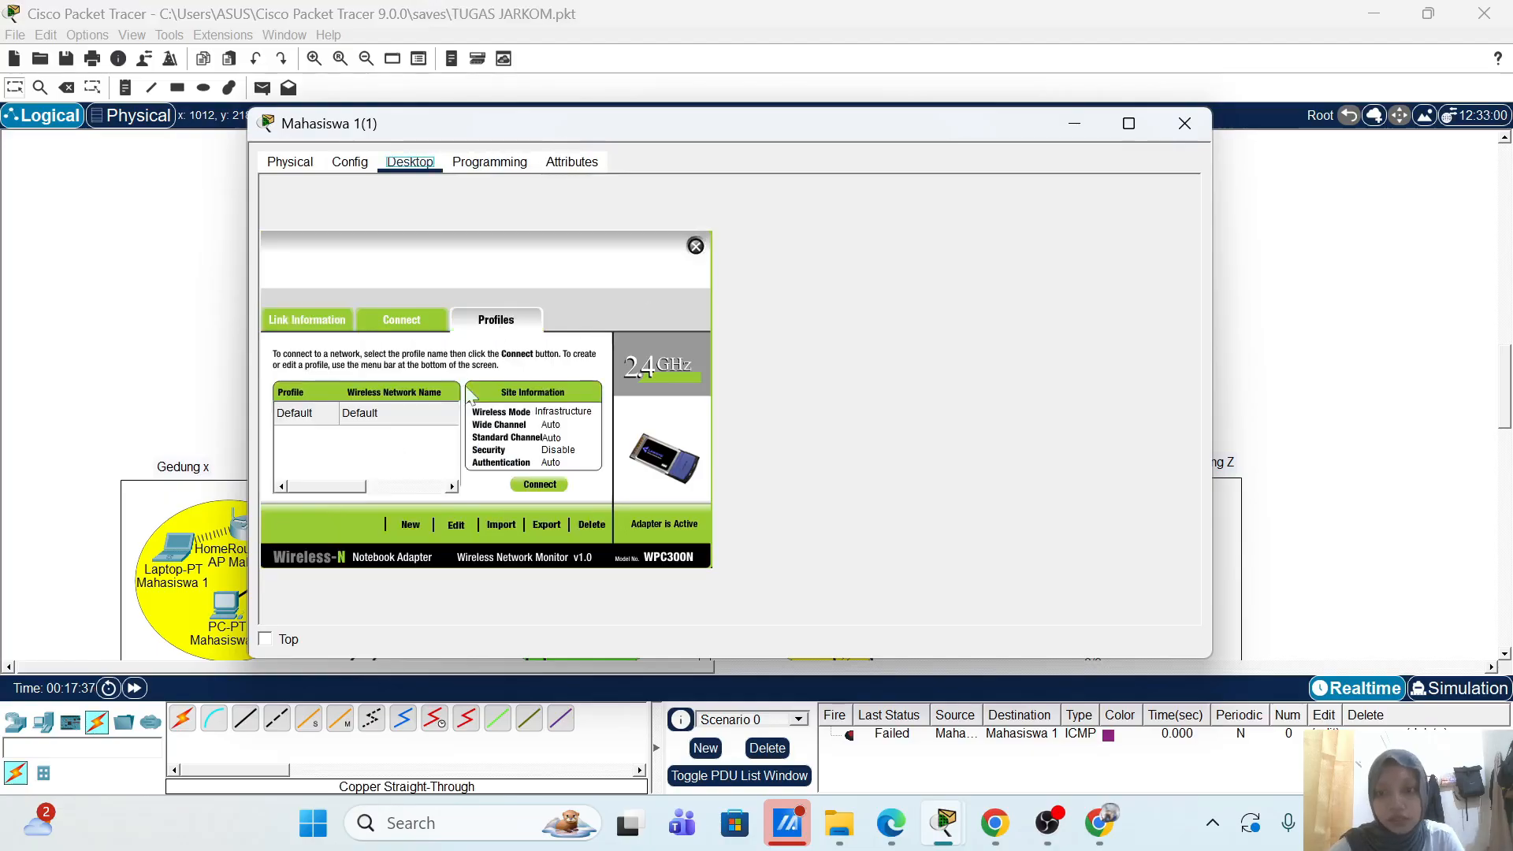
Step: Start a new advanced wireless profile for the AP-Mahasiswa-2 network
click(454, 524)
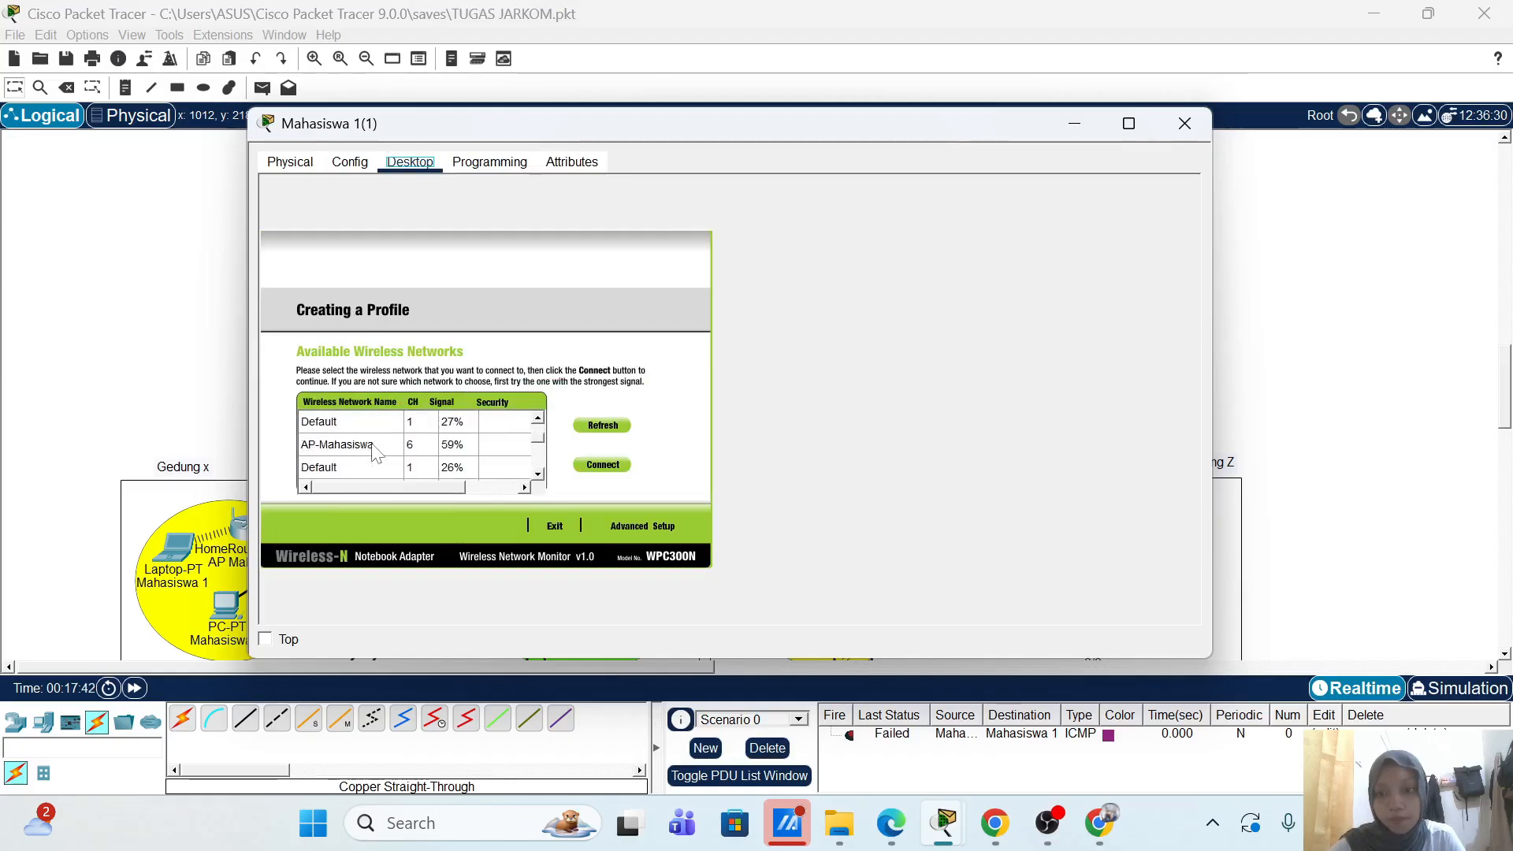
click(363, 467)
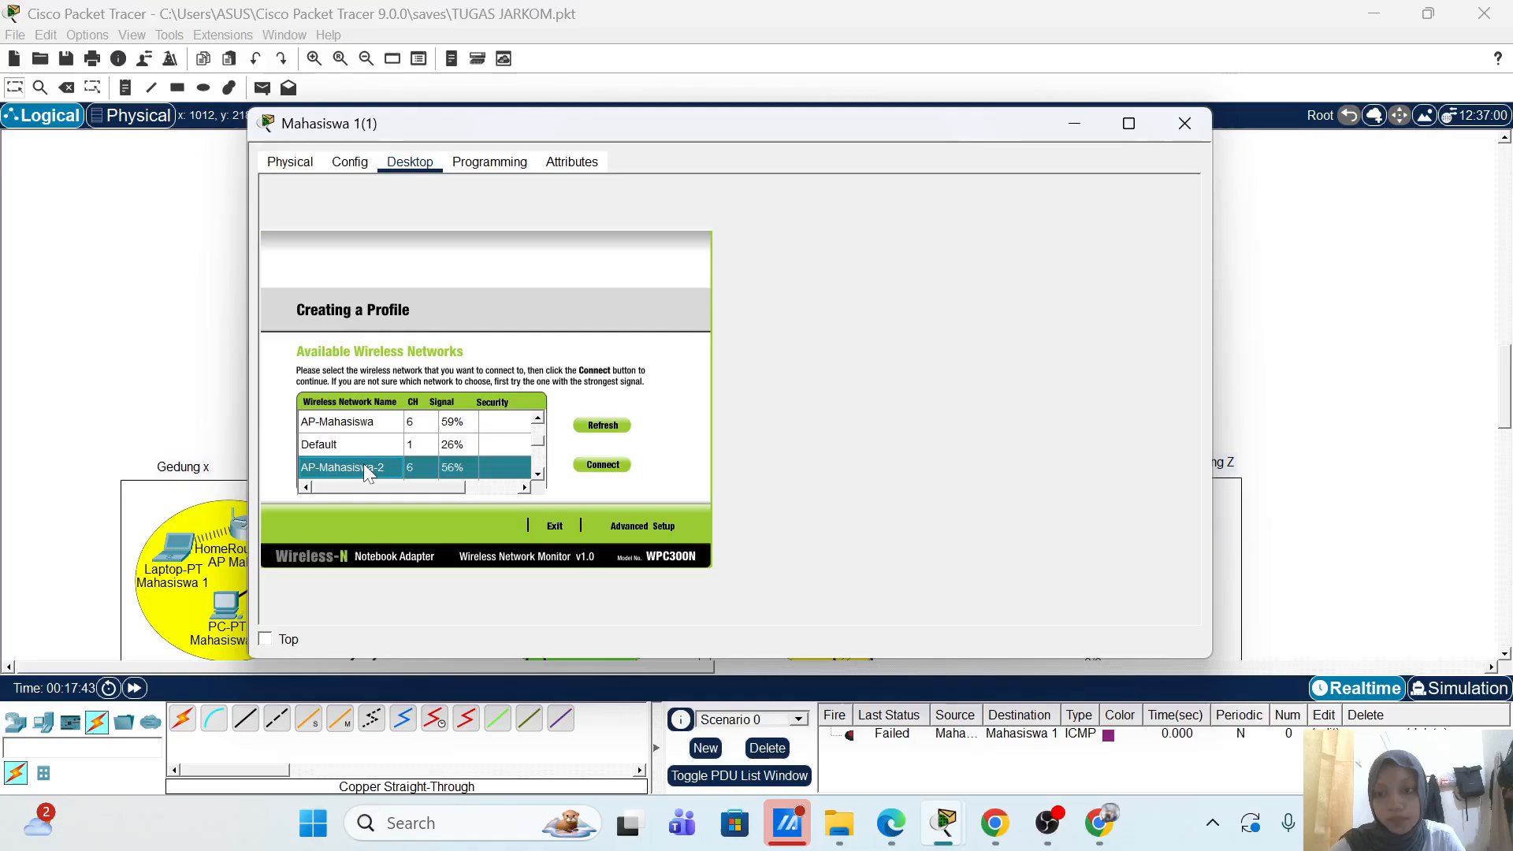
click(662, 529)
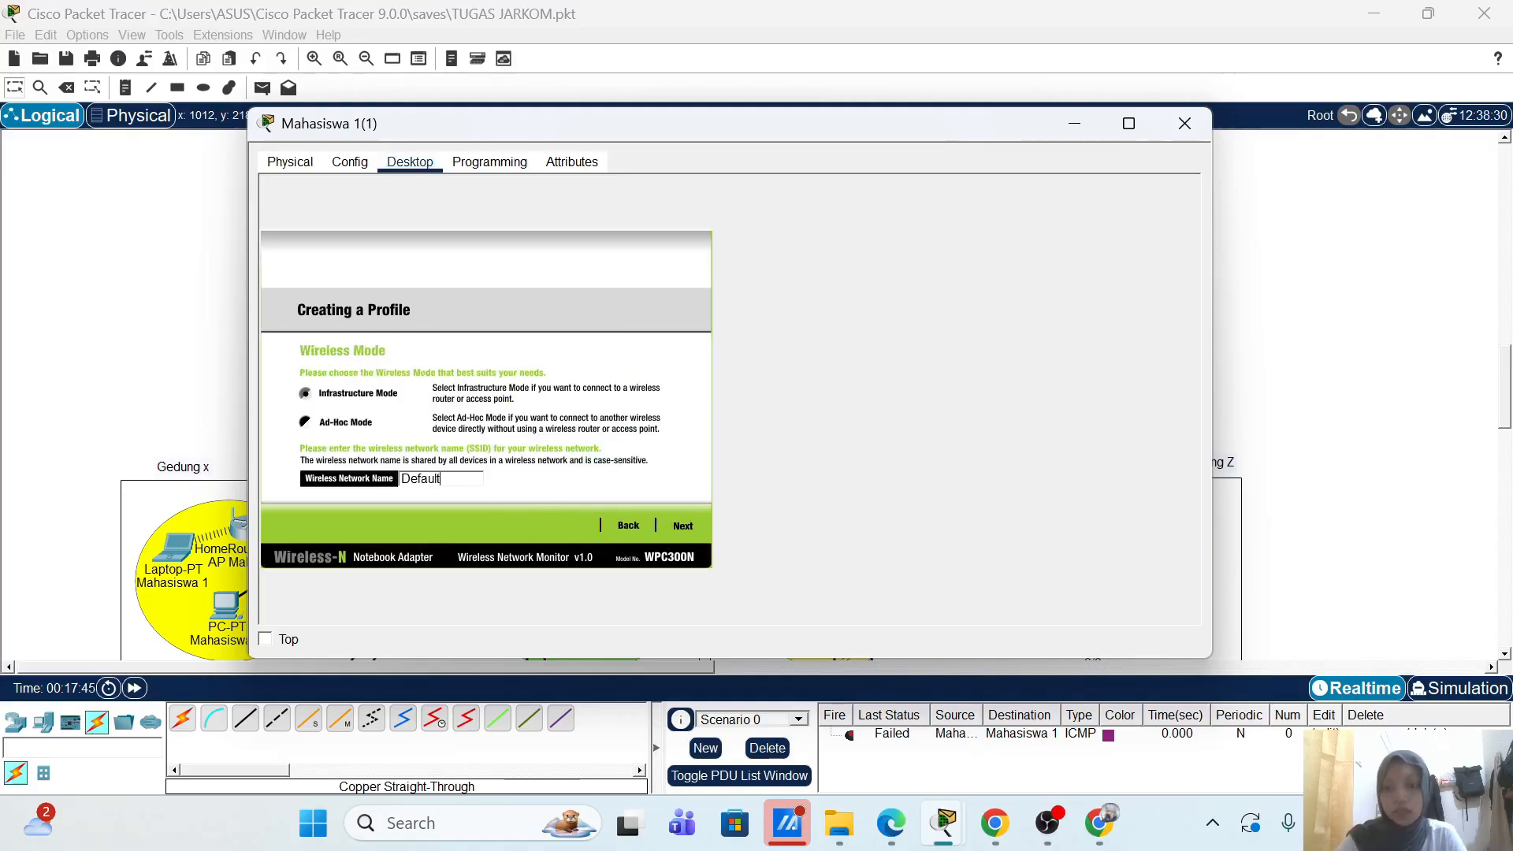
double_click(438, 478)
text(AP-)
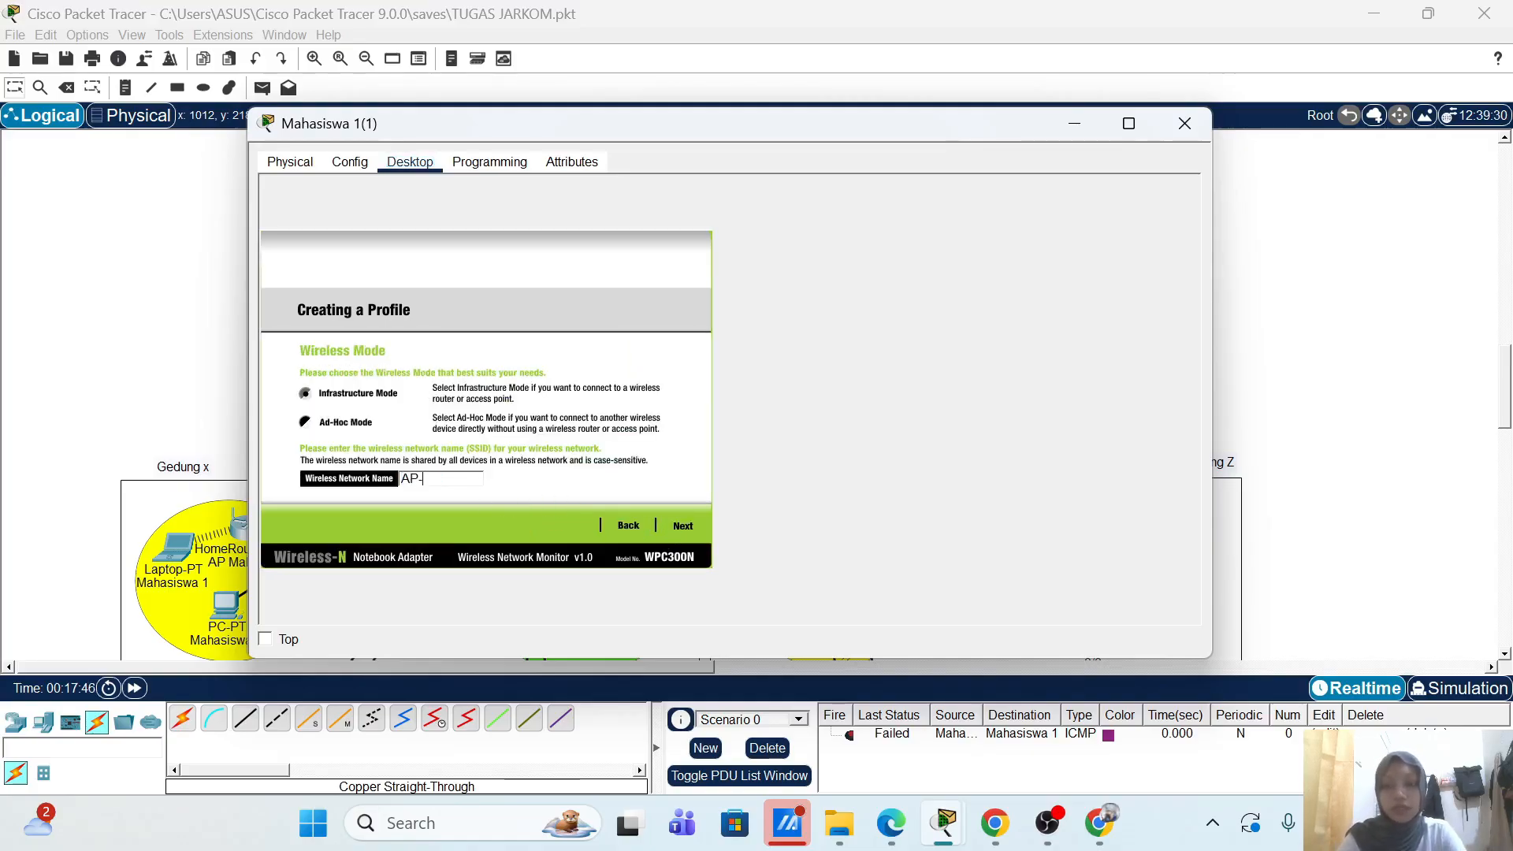
text(Mahasisw)
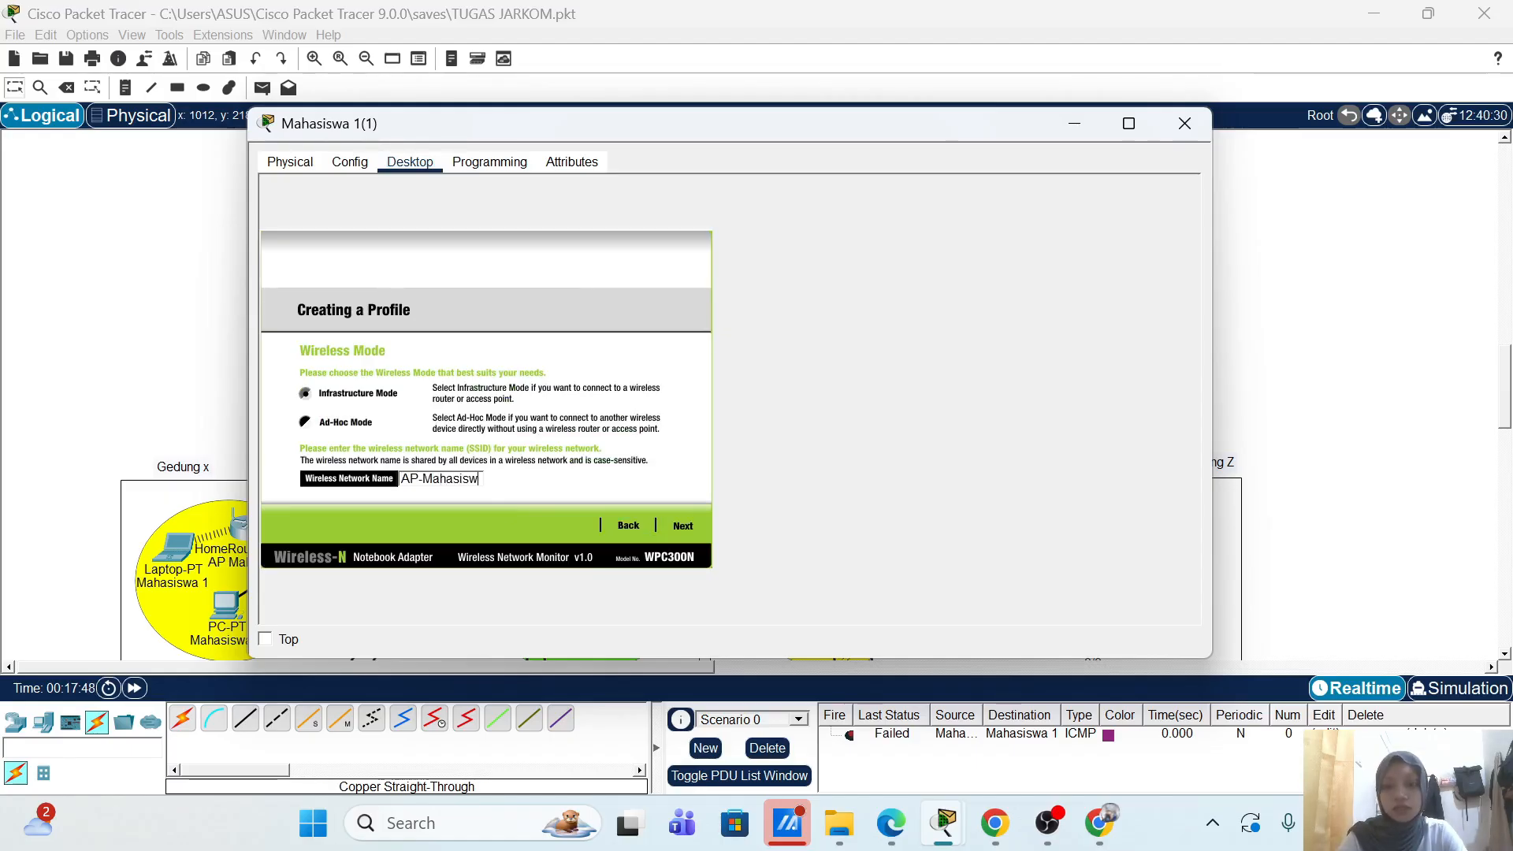
text(a-2)
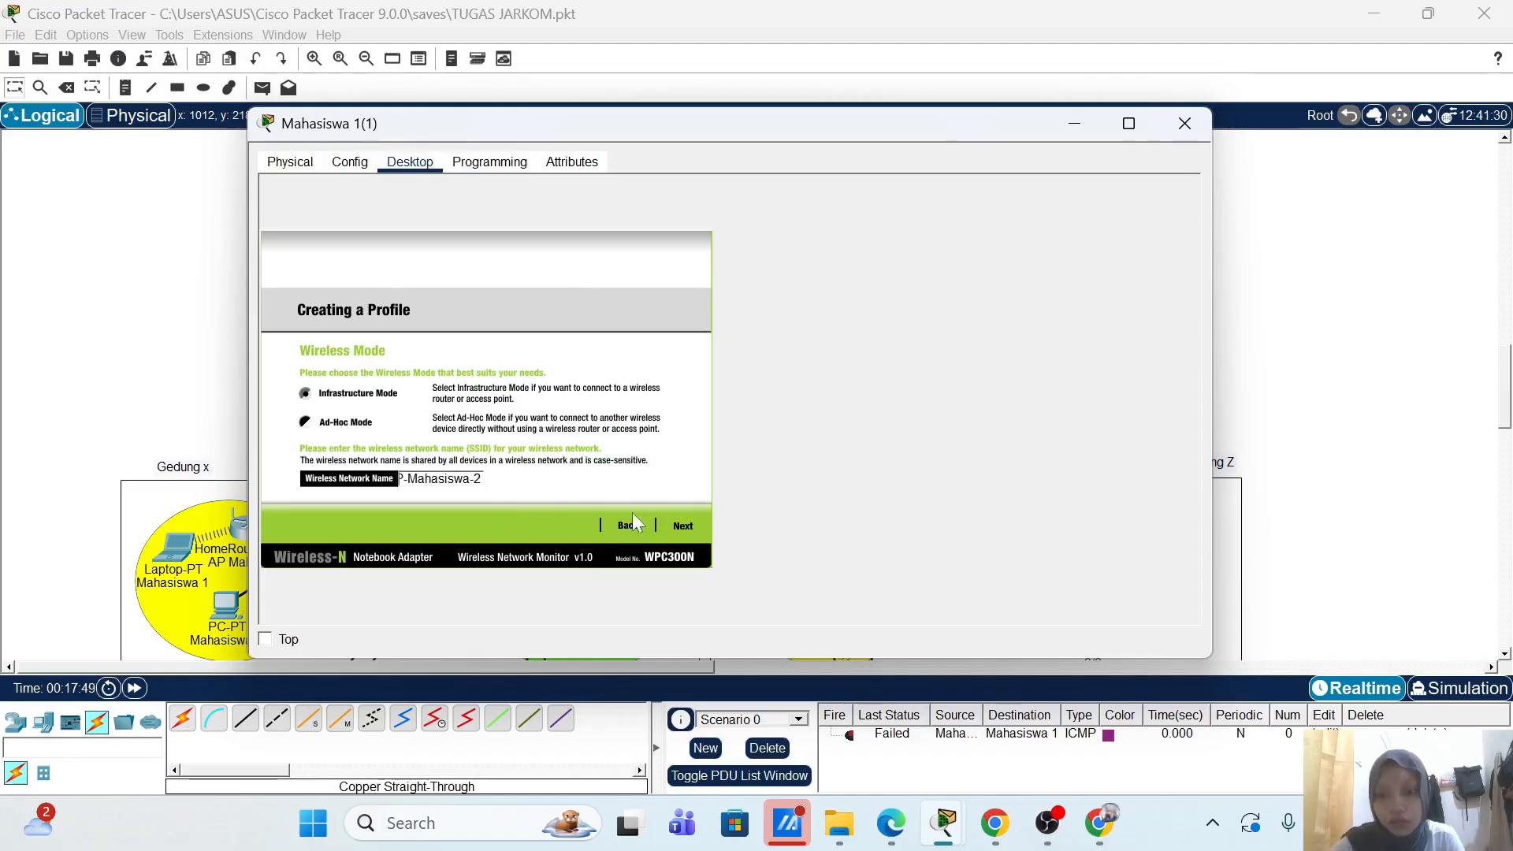
click(683, 526)
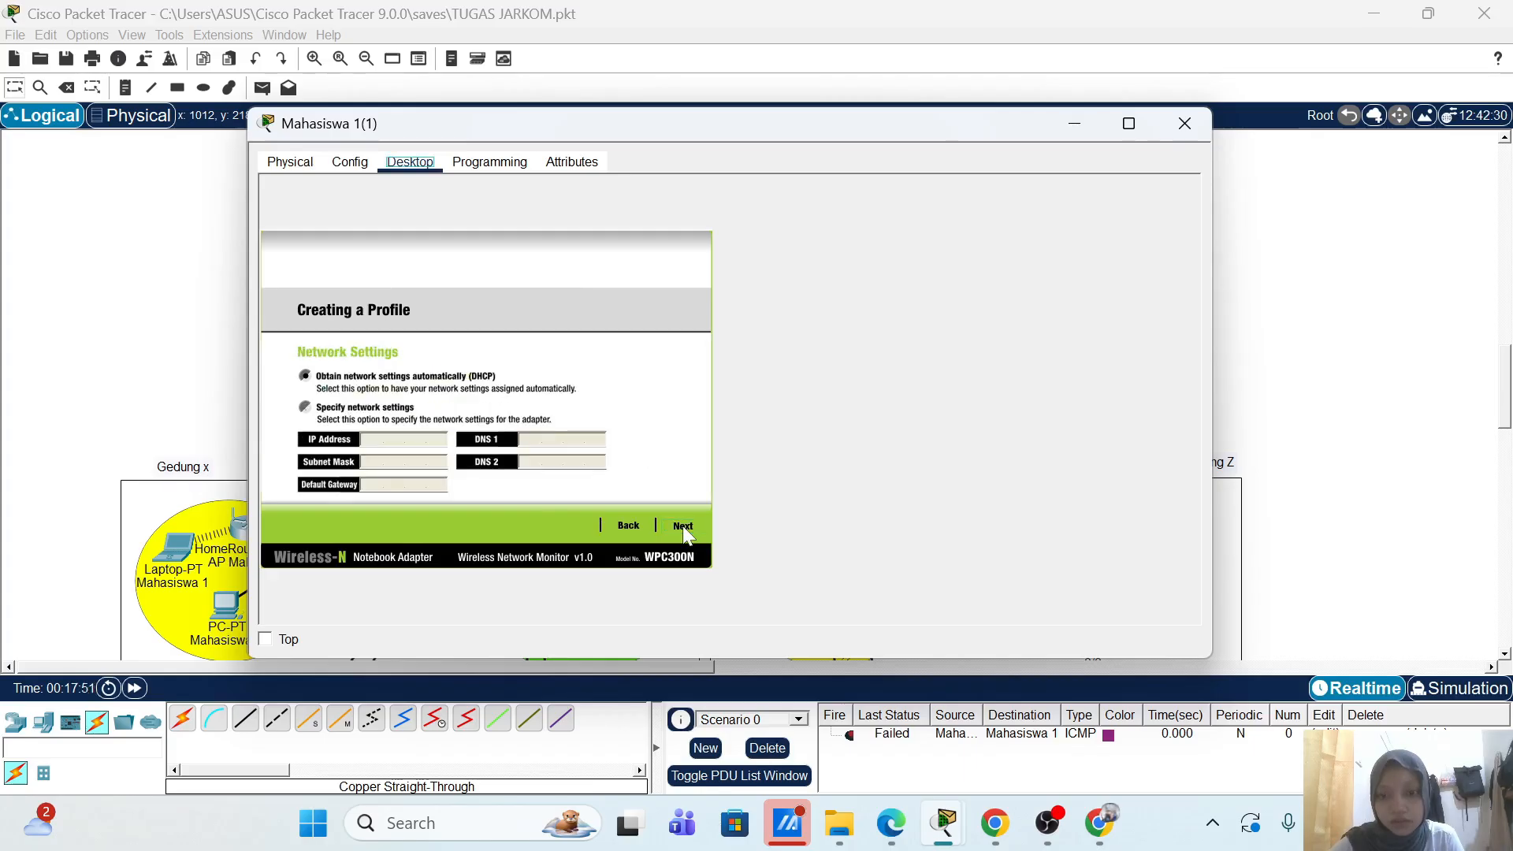
click(682, 523)
Step: Choose WPA2-Enterprise, enter the student login name and password, and save the profile
click(436, 380)
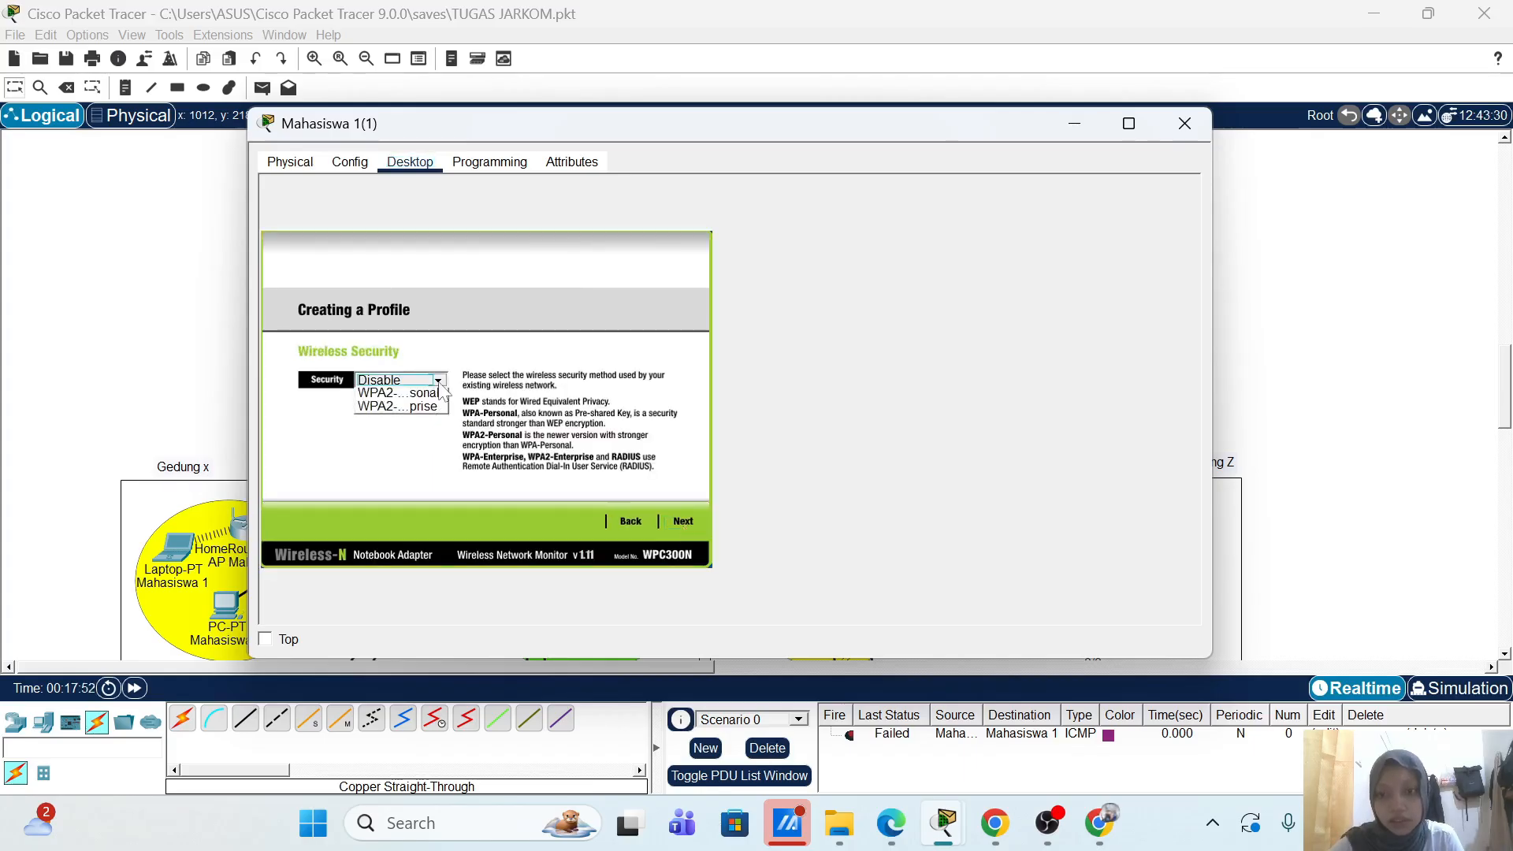
click(394, 435)
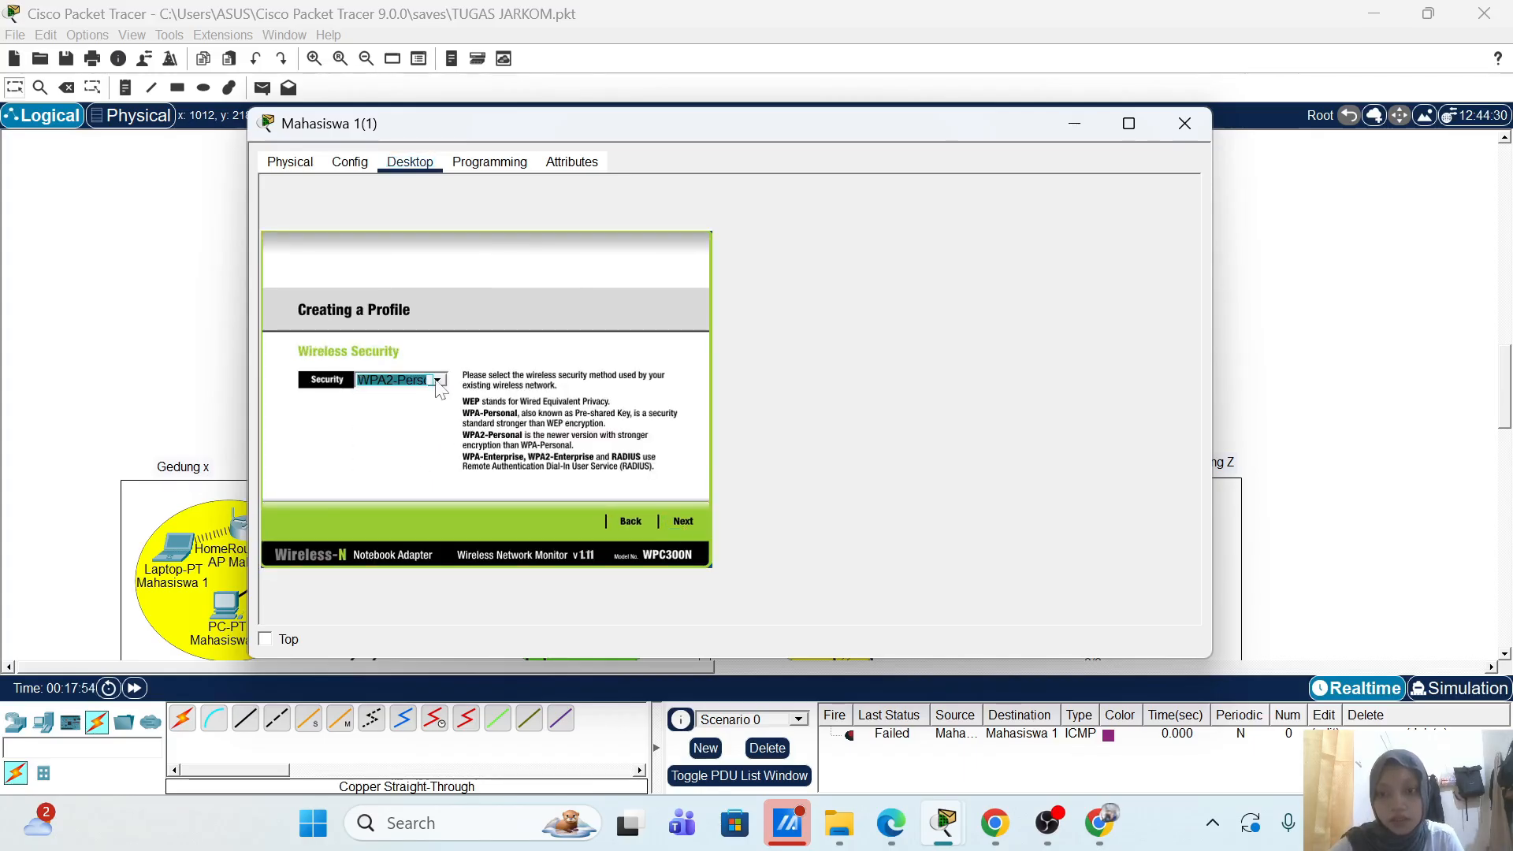
click(438, 380)
click(417, 465)
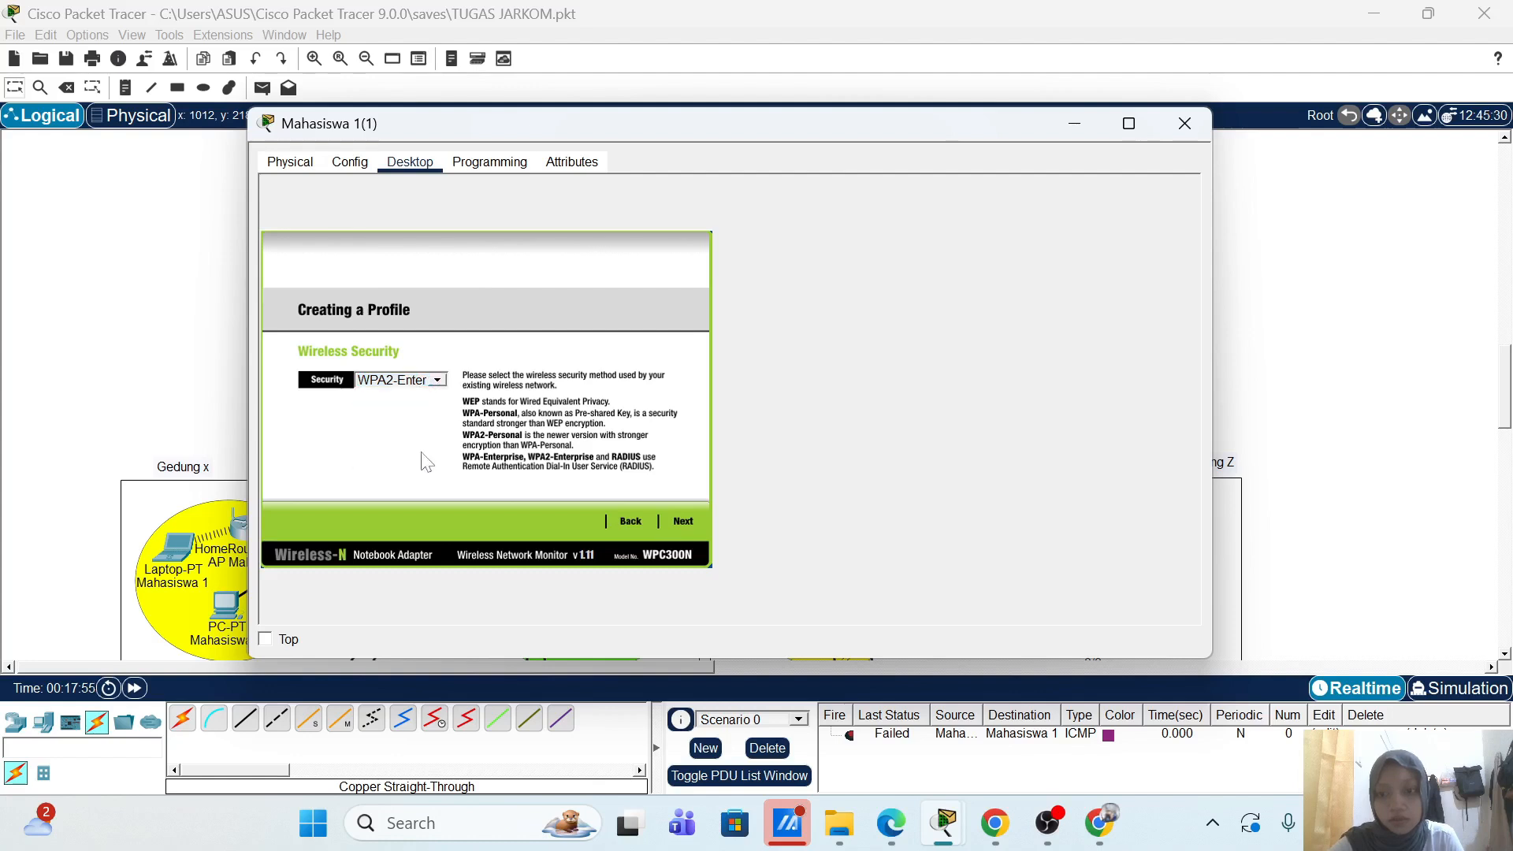
click(684, 522)
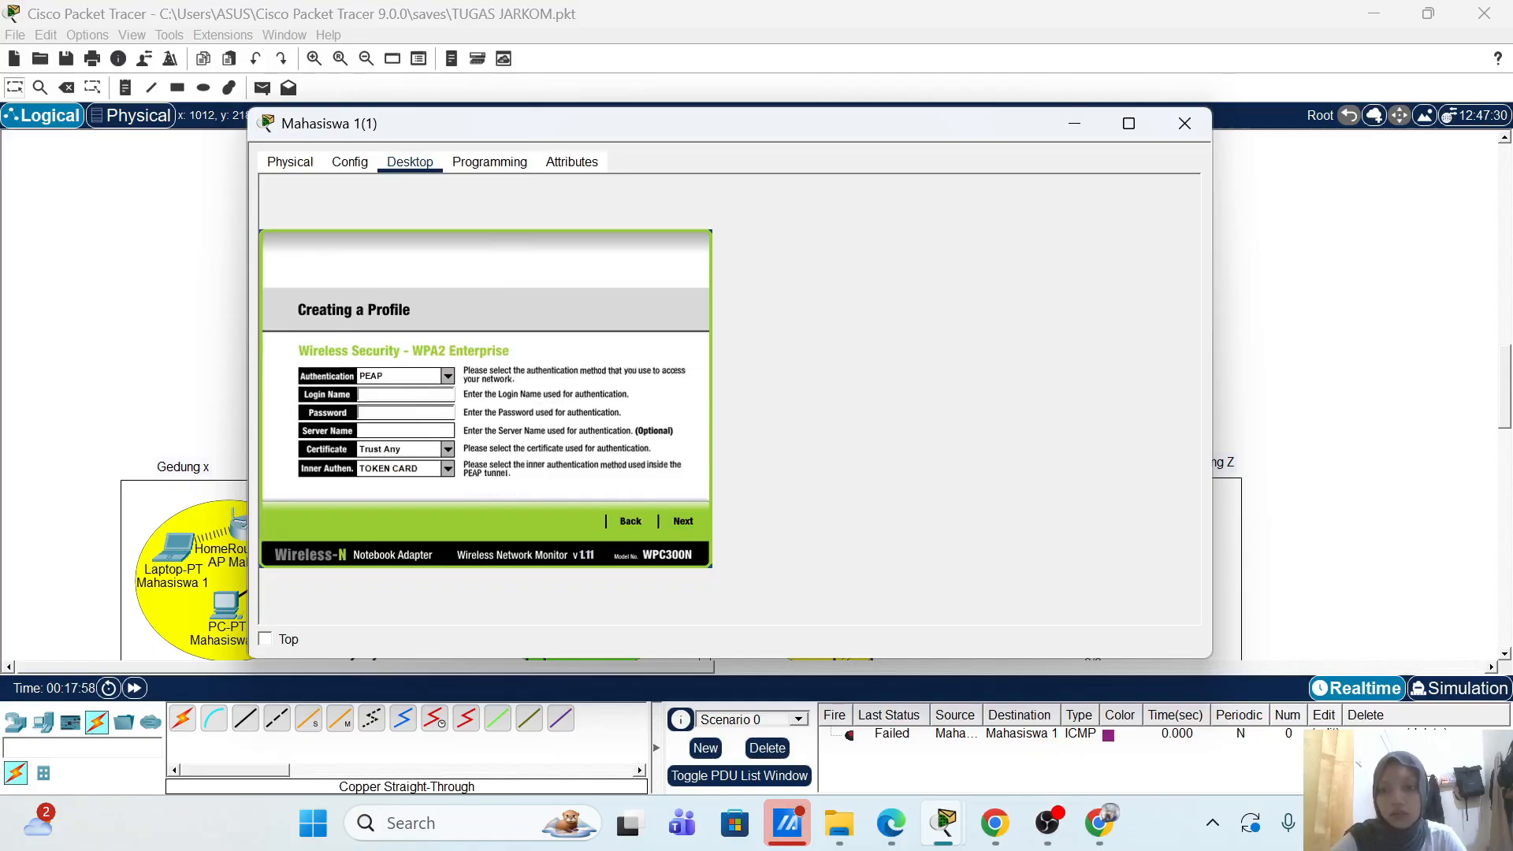
text(mahasiswa1)
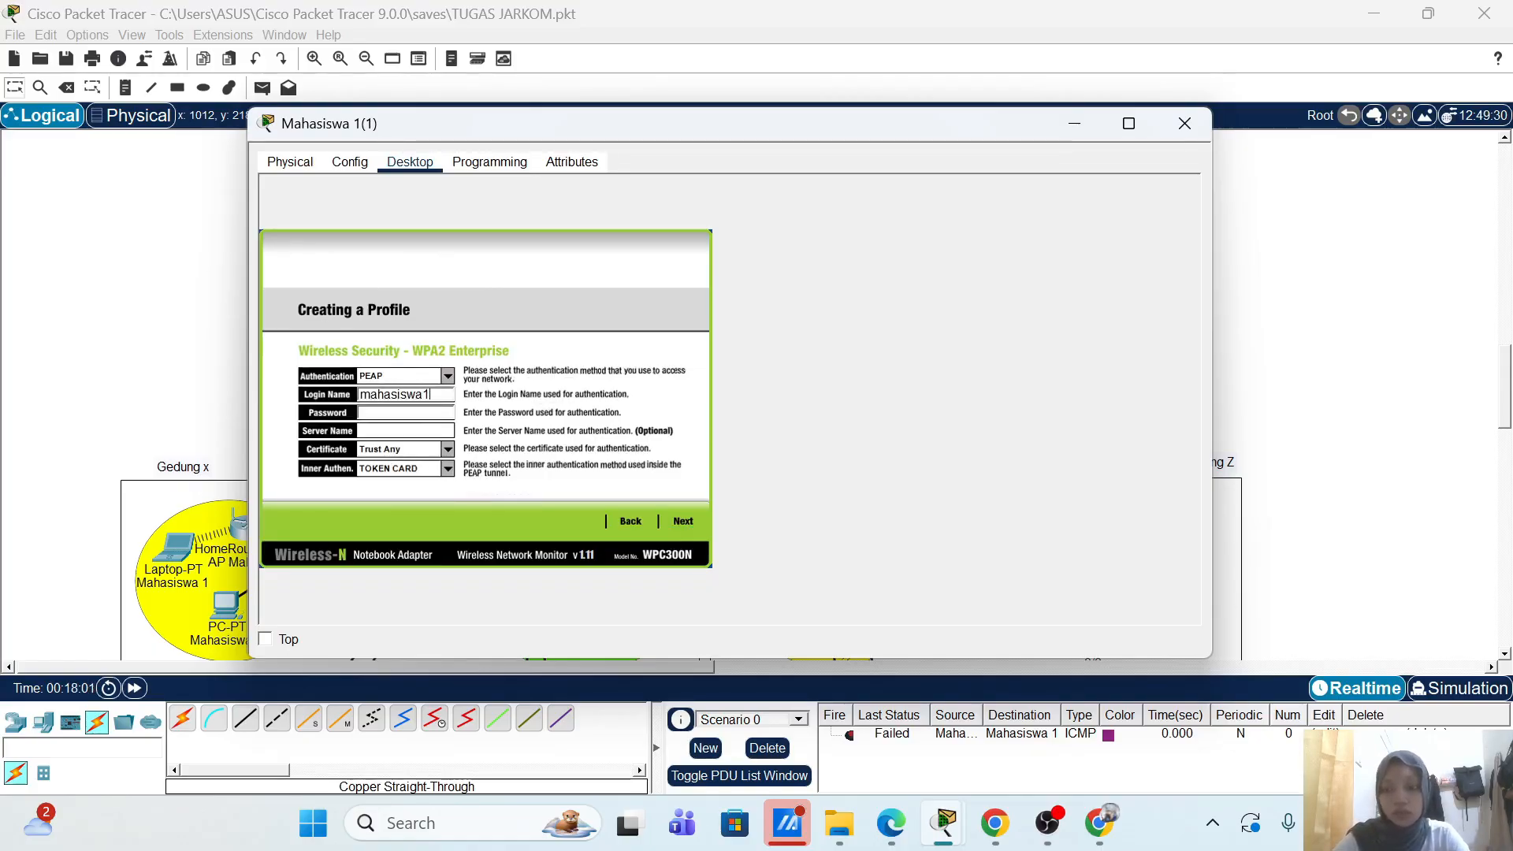
key(ctrl+a)
key(Tab)
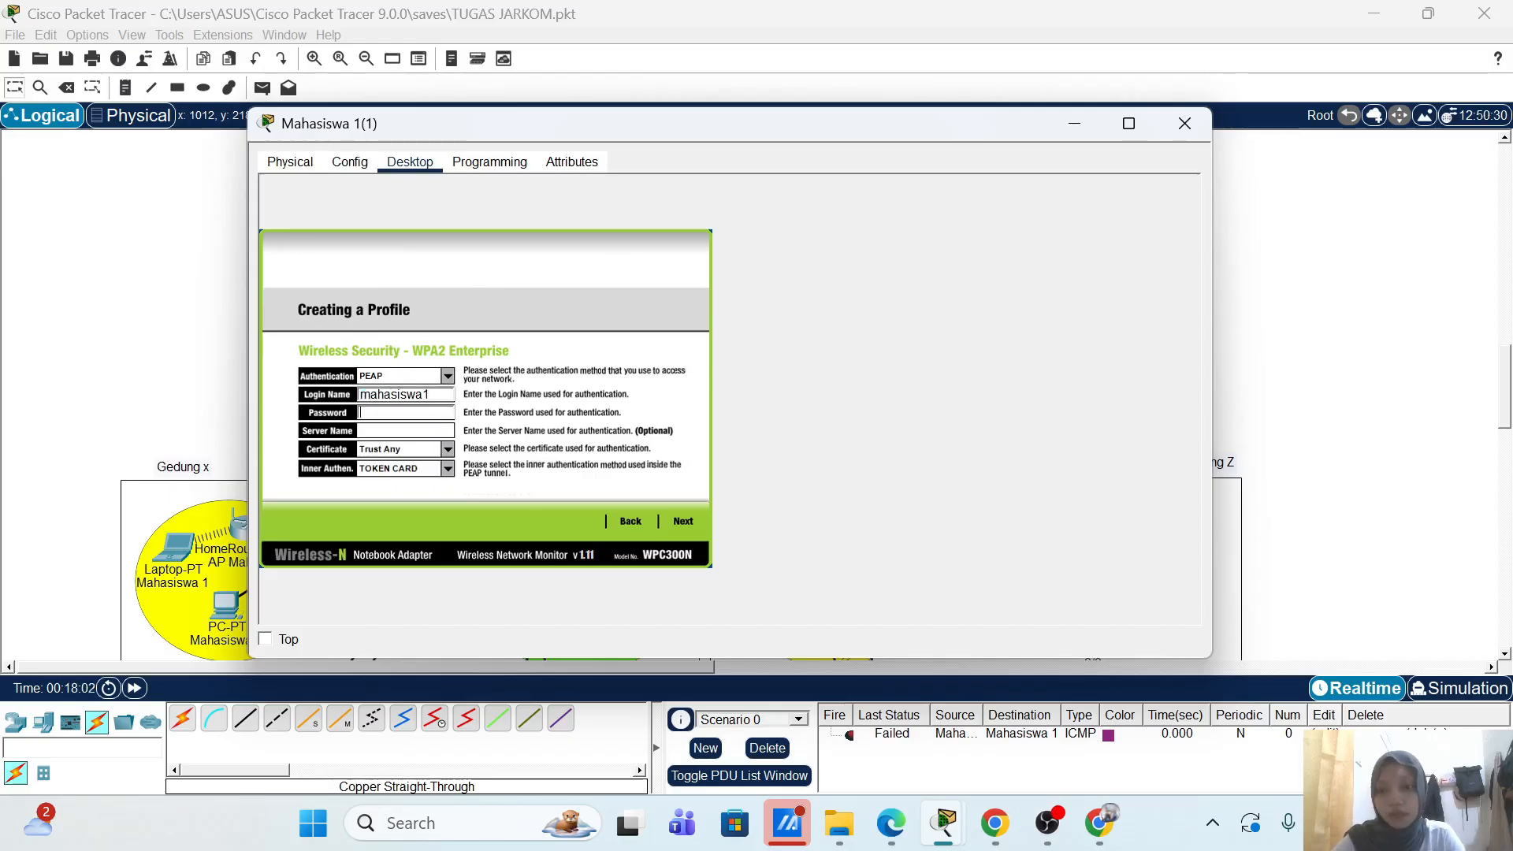
key(ctrl+v)
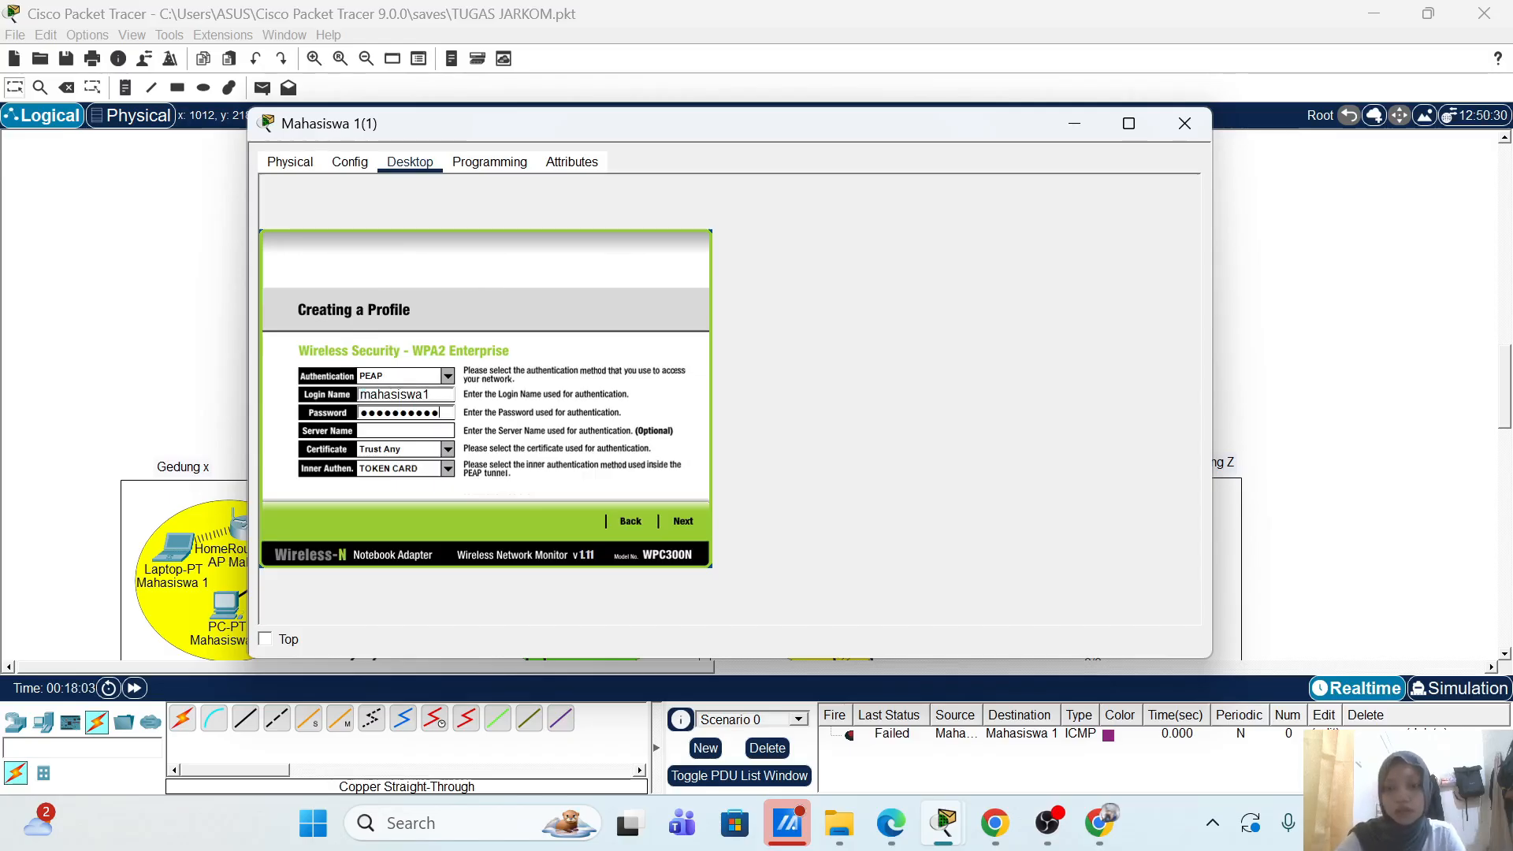
click(690, 520)
click(678, 522)
Step: Connect with the new profile and fast-forward time until the laptop associates with its access point
click(651, 522)
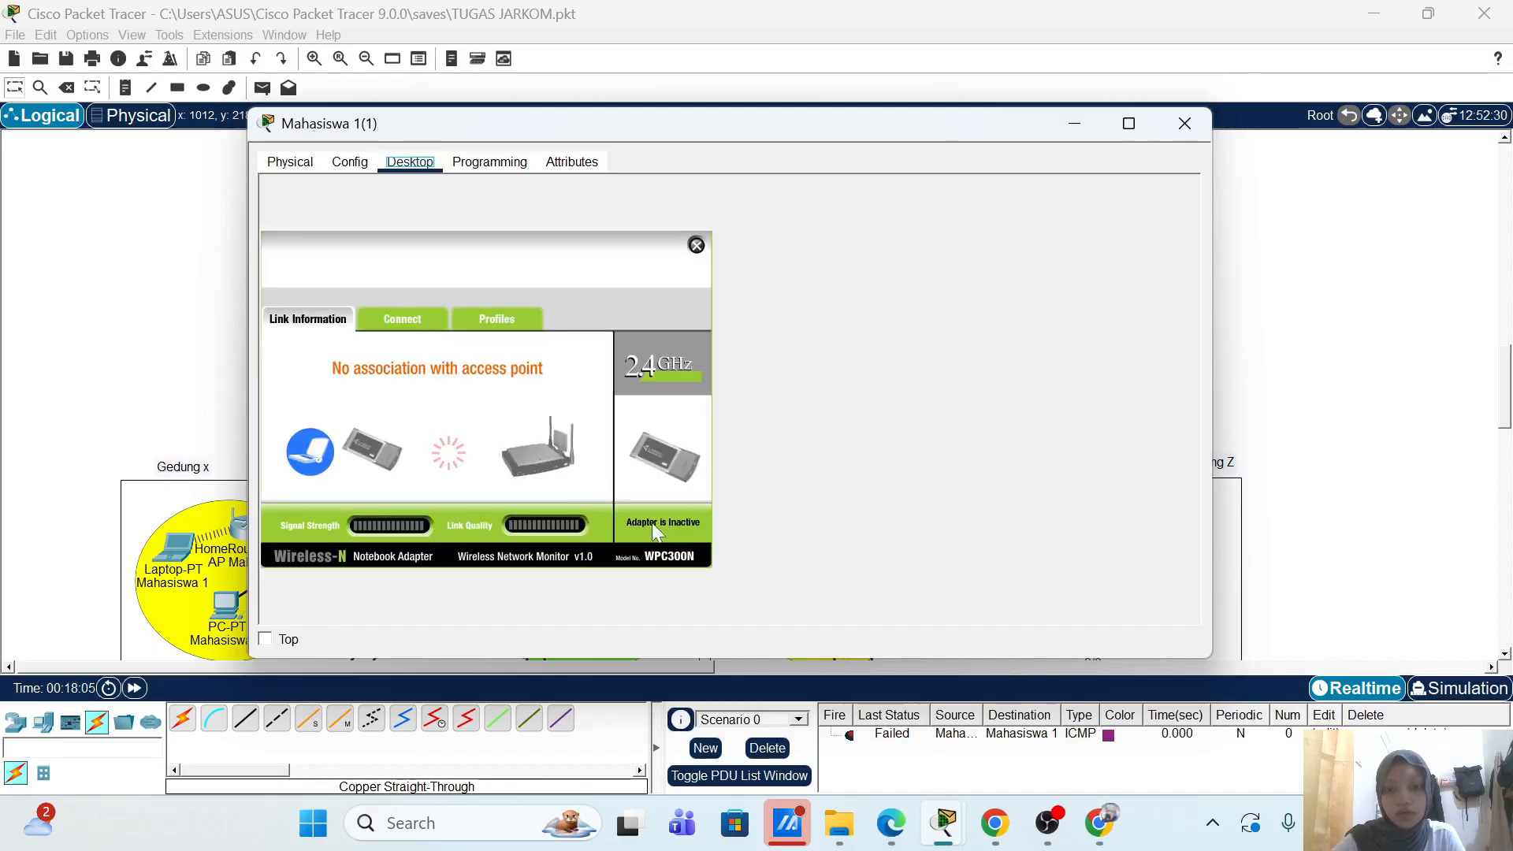
drag(706, 131, 1374, 164)
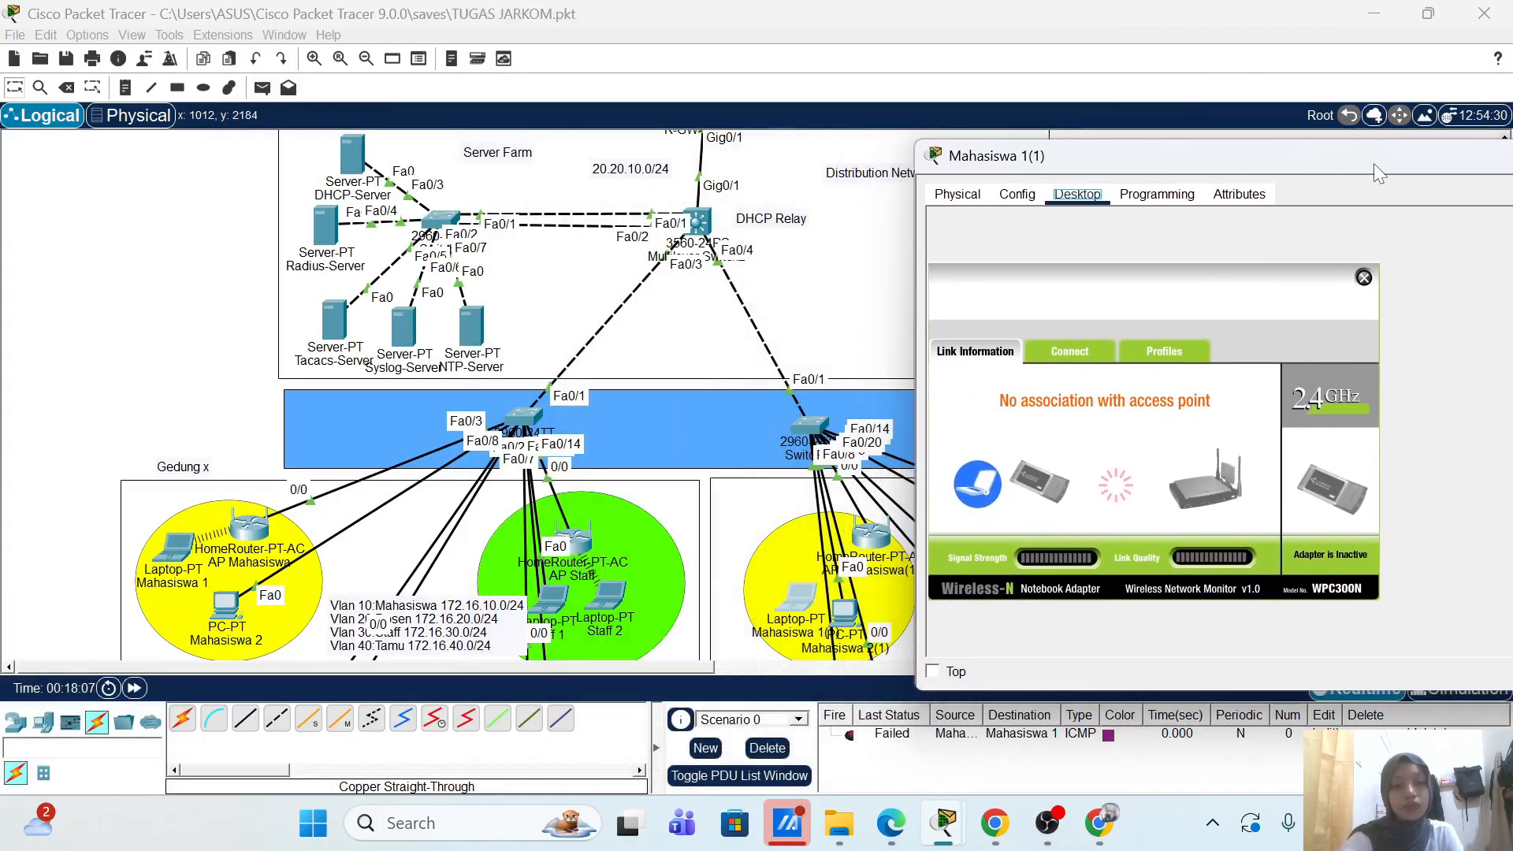
scroll(553, 397, down, 5)
scroll(553, 397, down, 2)
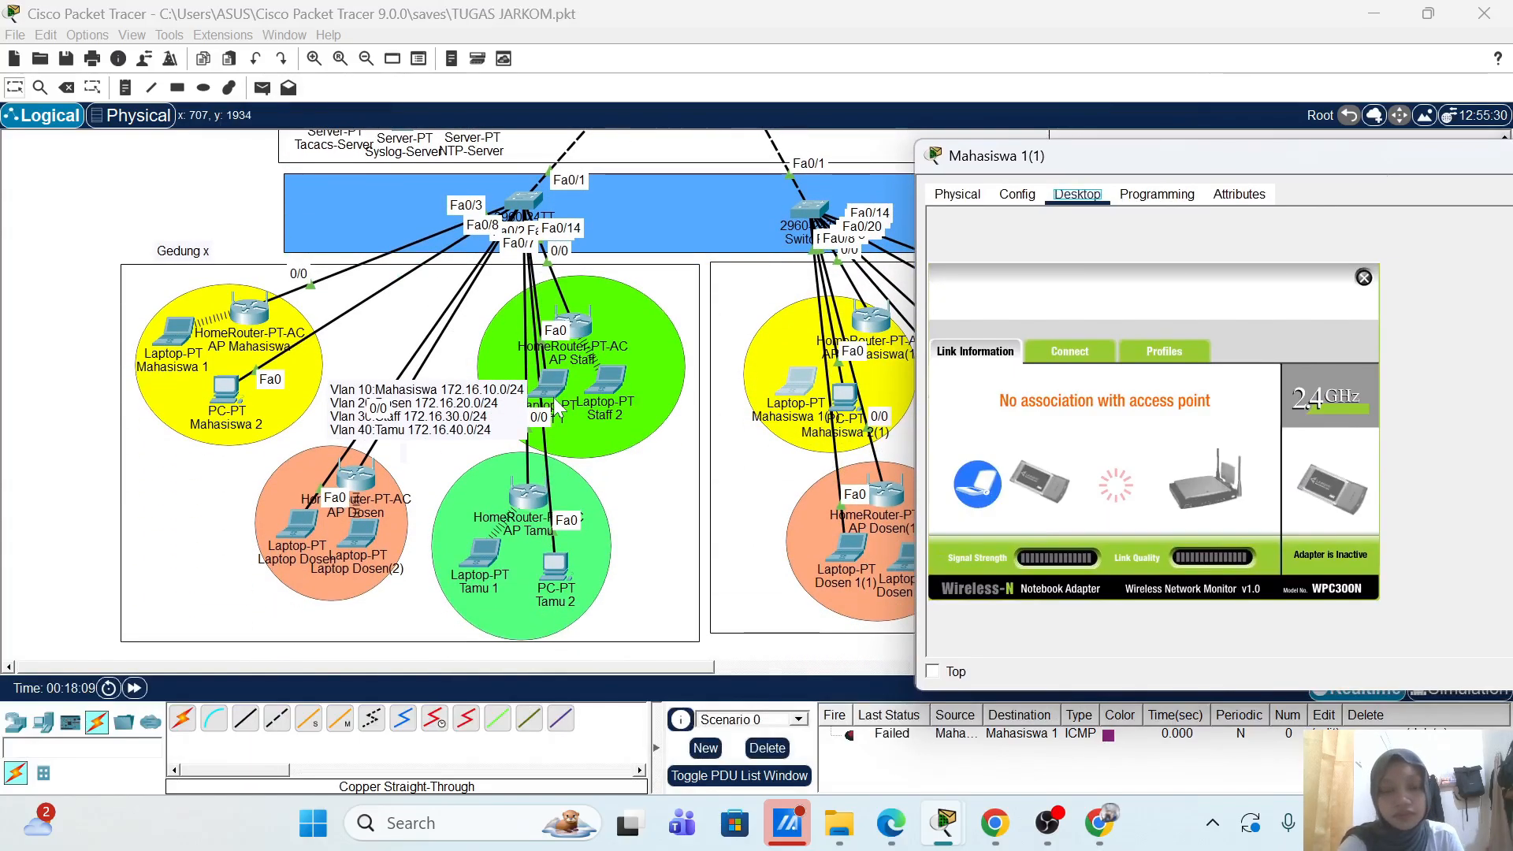
click(932, 672)
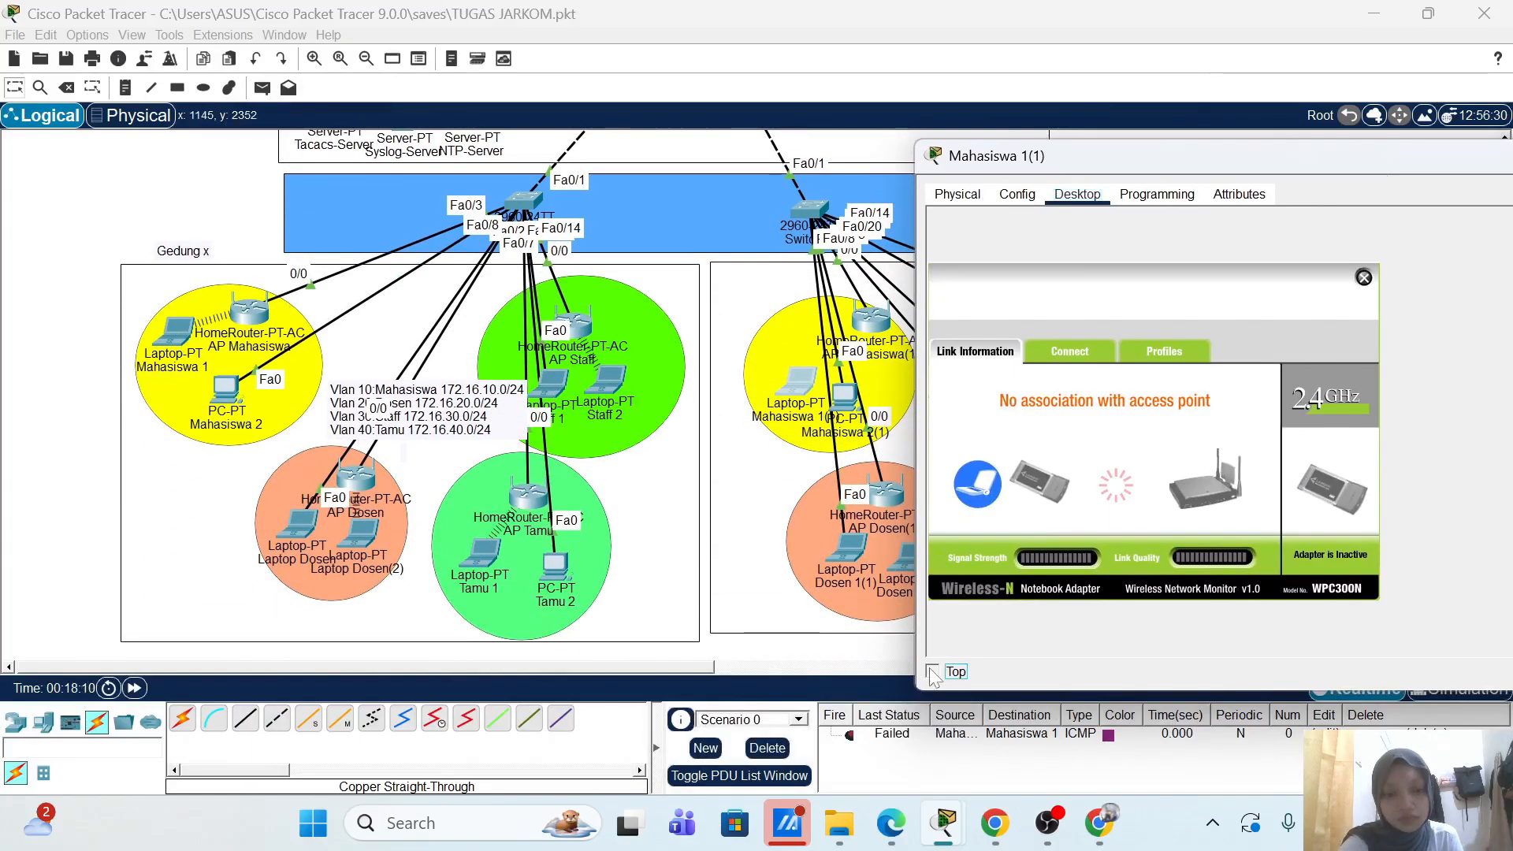
drag(889, 173, 1274, 182)
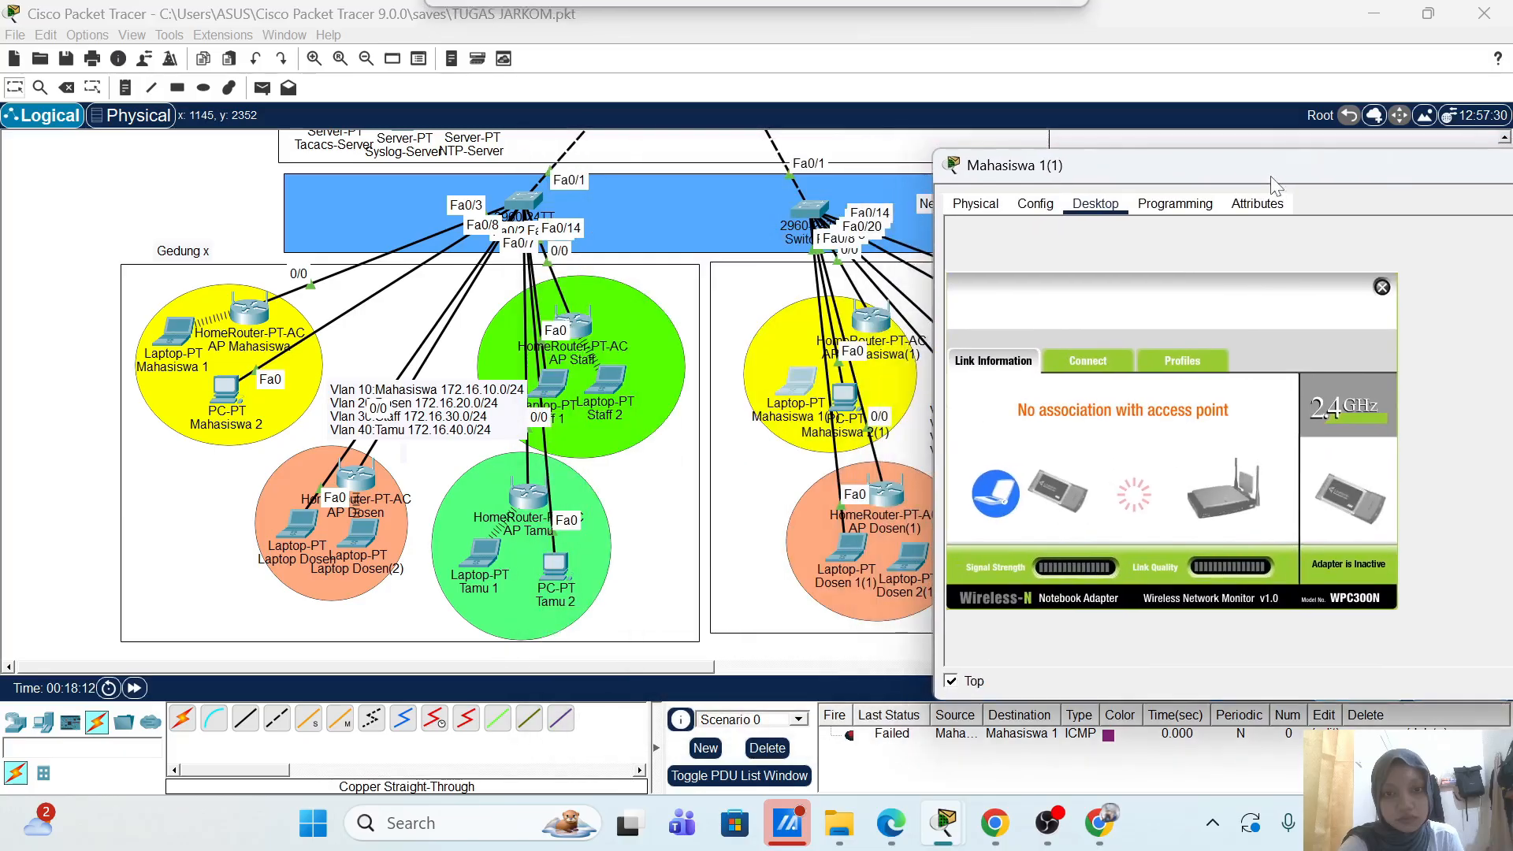
click(131, 690)
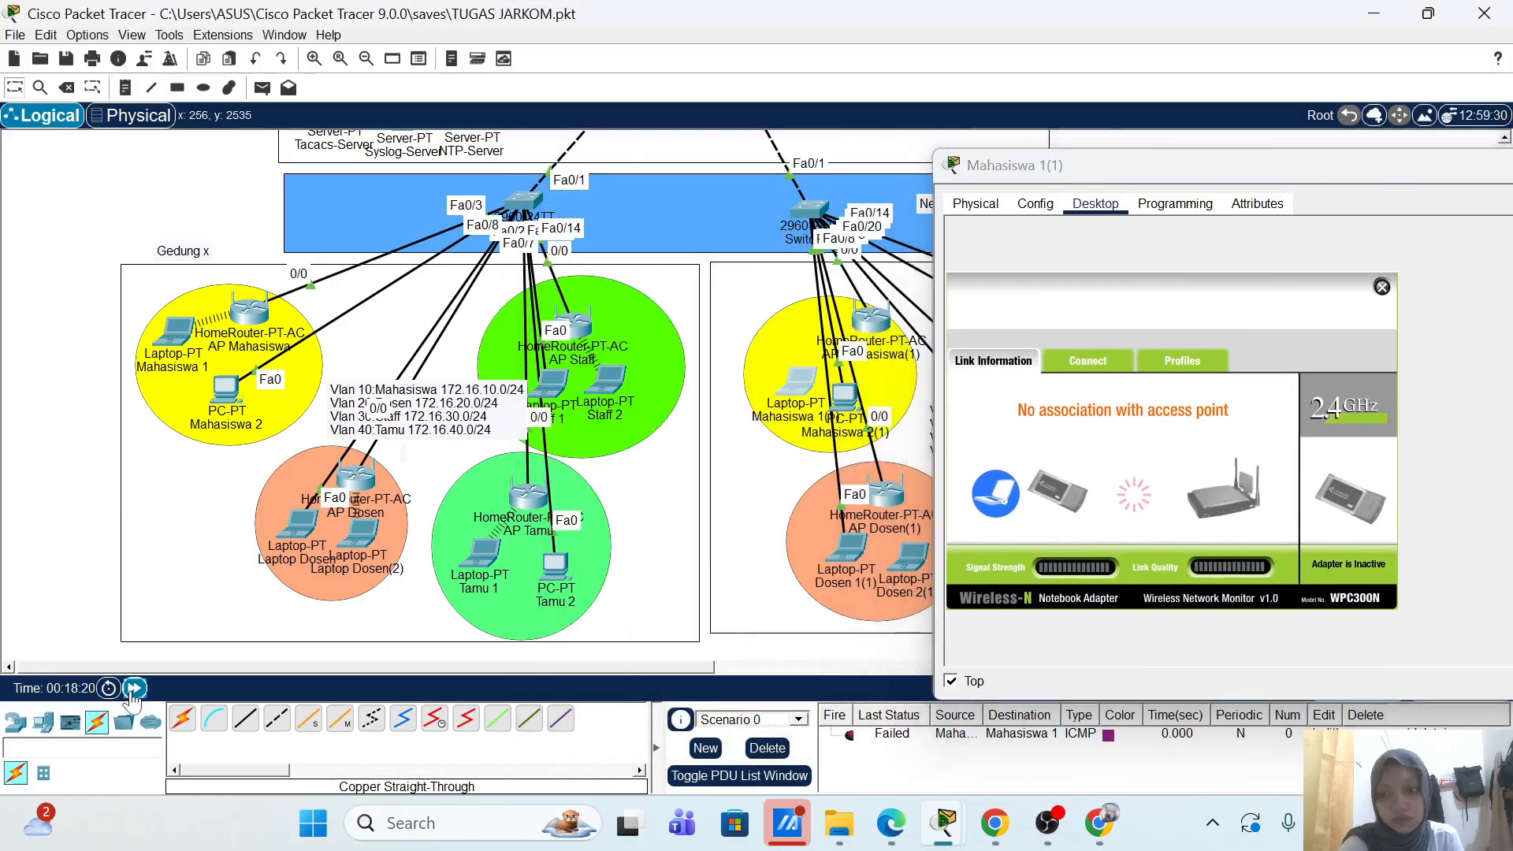
click(131, 690)
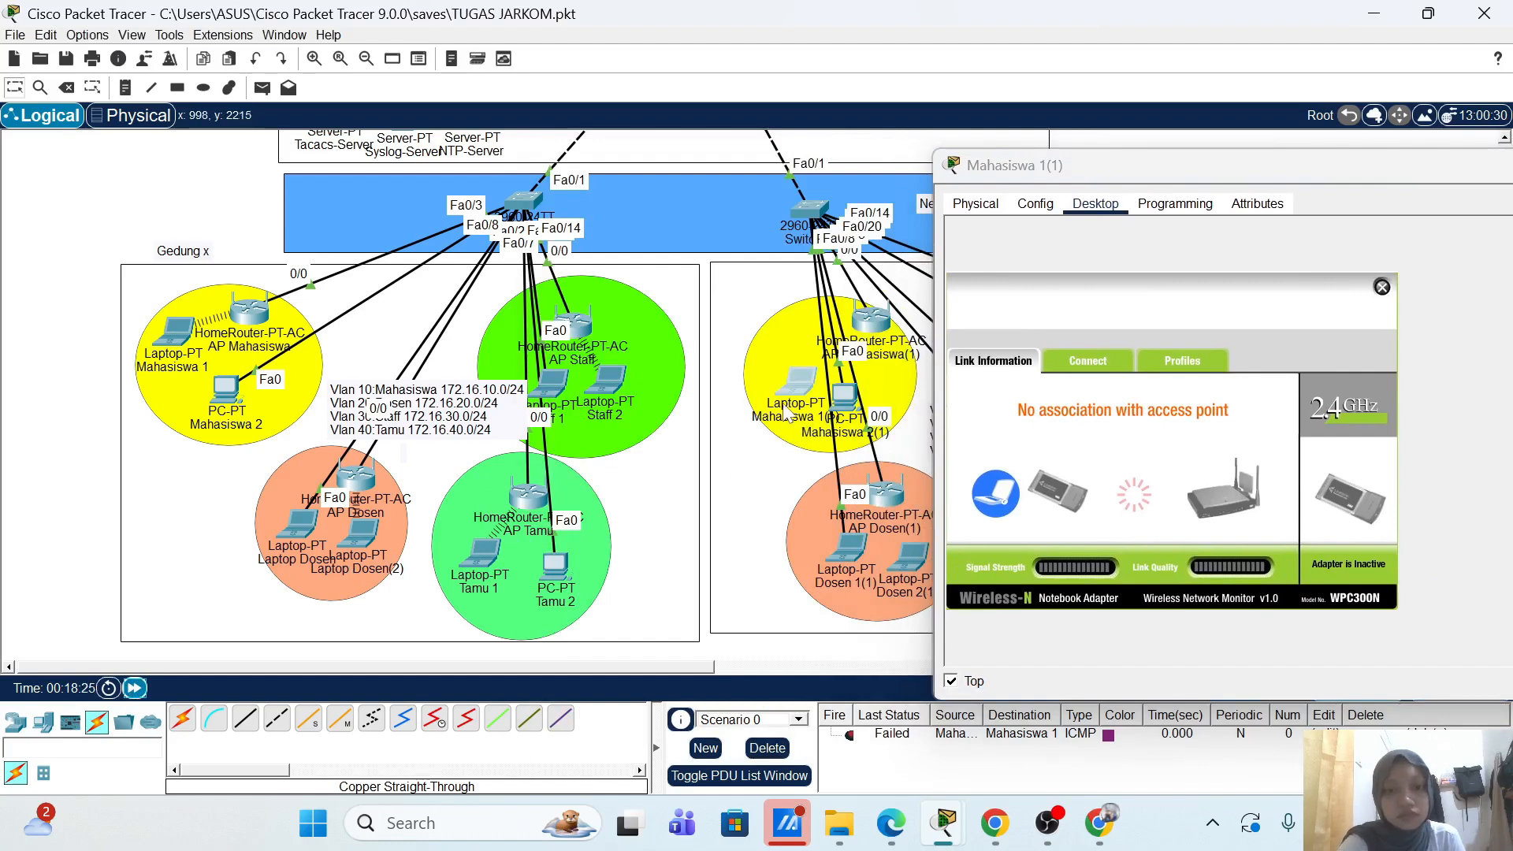
scroll(749, 467, right, 6)
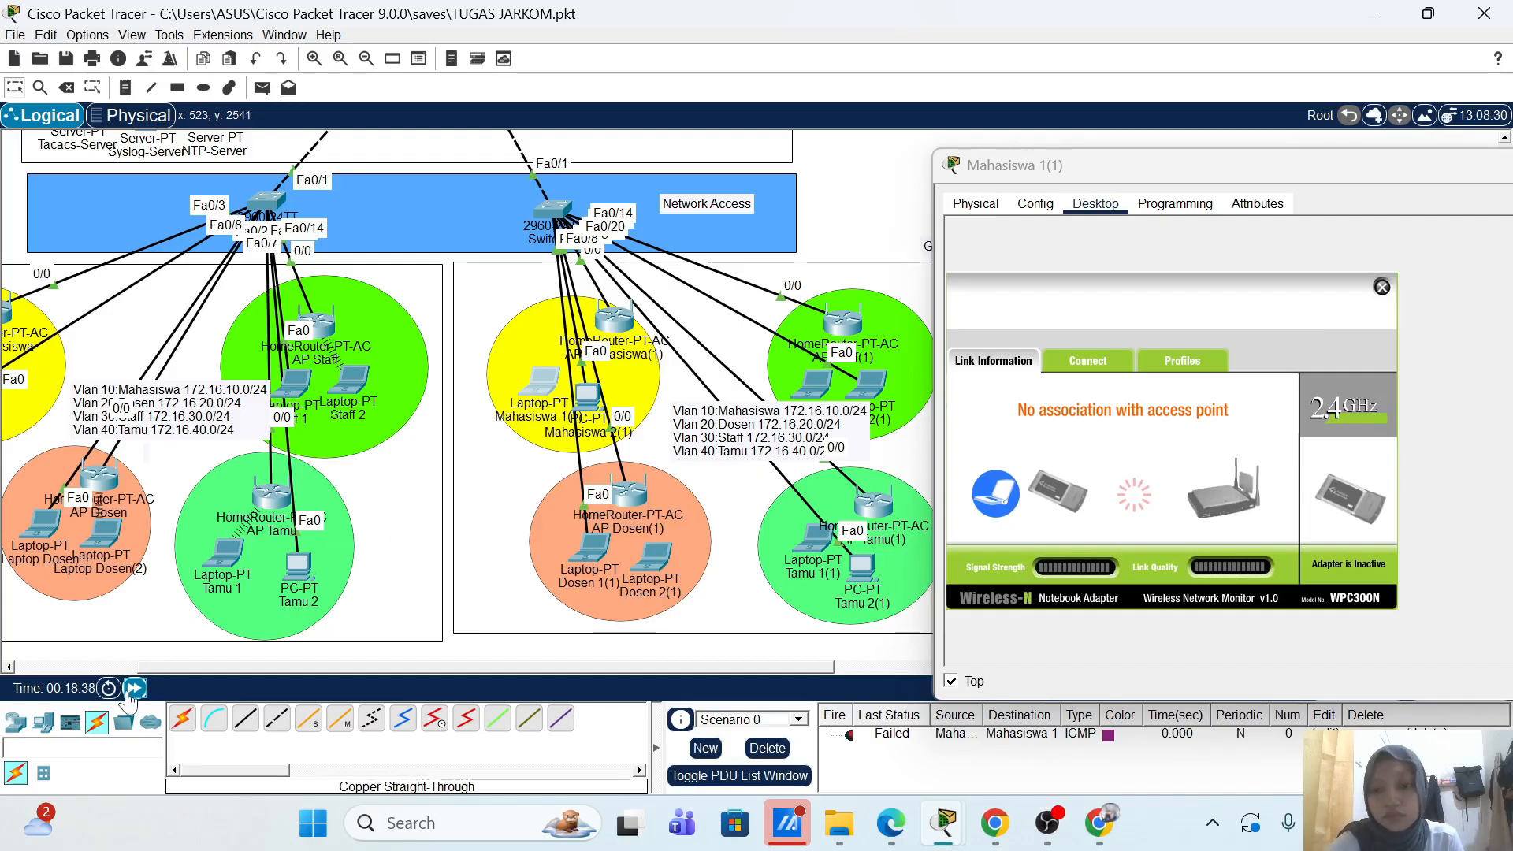
drag(1312, 181, 1091, 181)
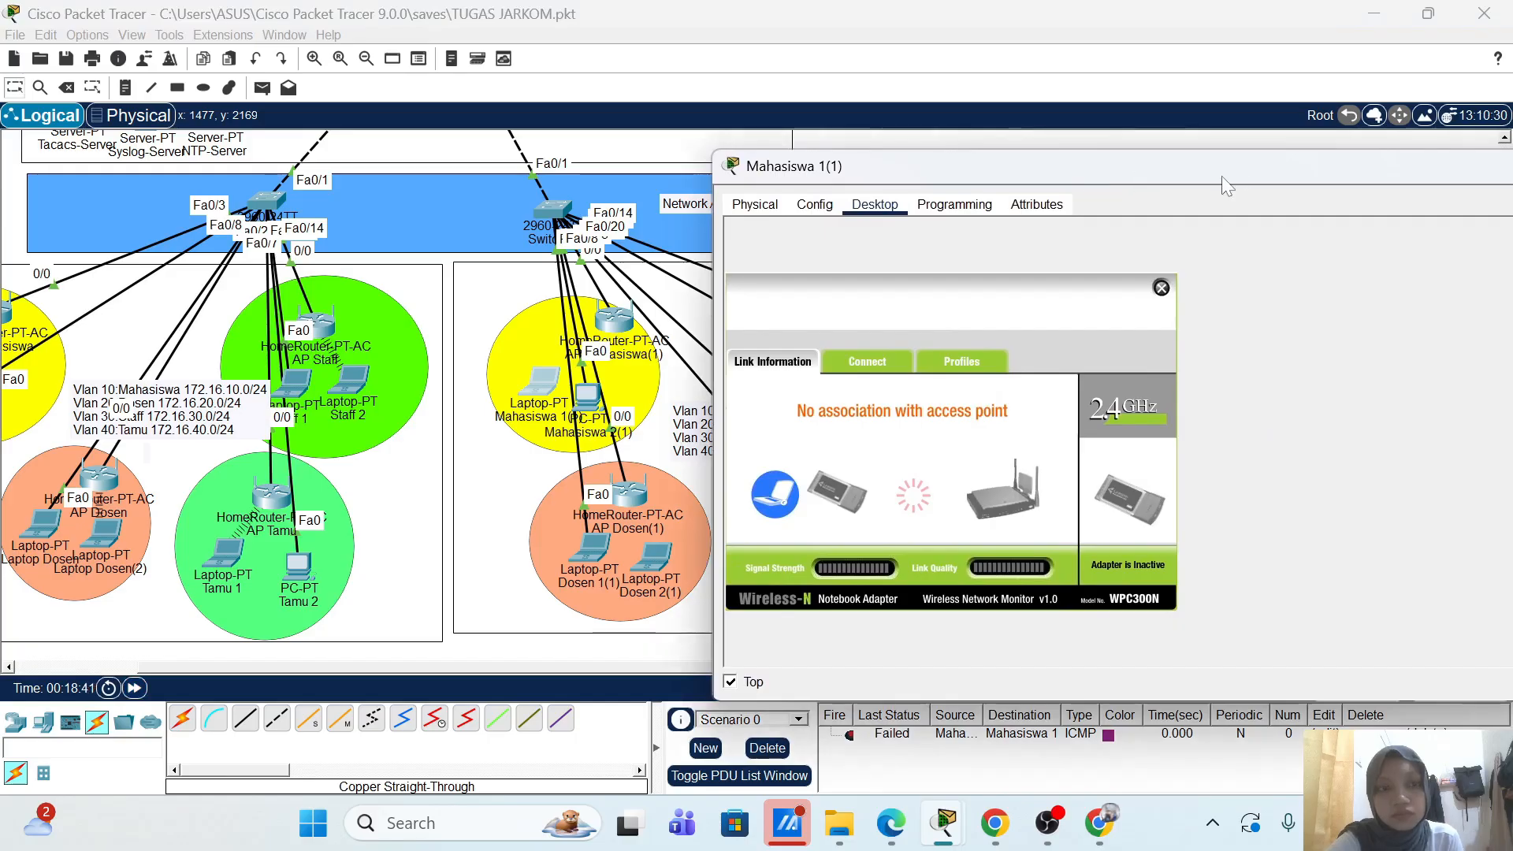
drag(1221, 176, 1044, 197)
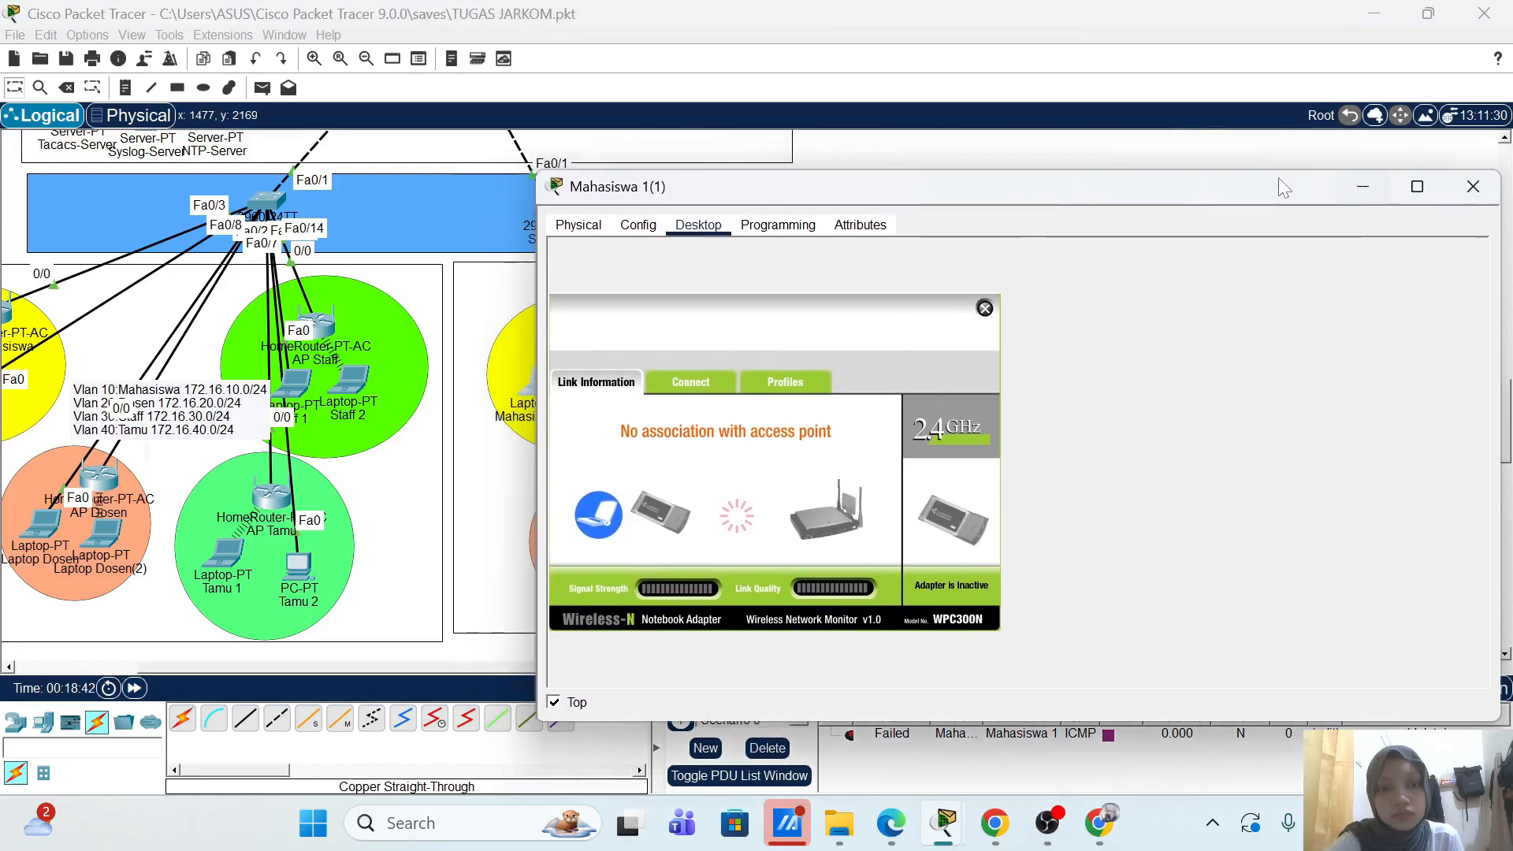
drag(1272, 180, 1450, 160)
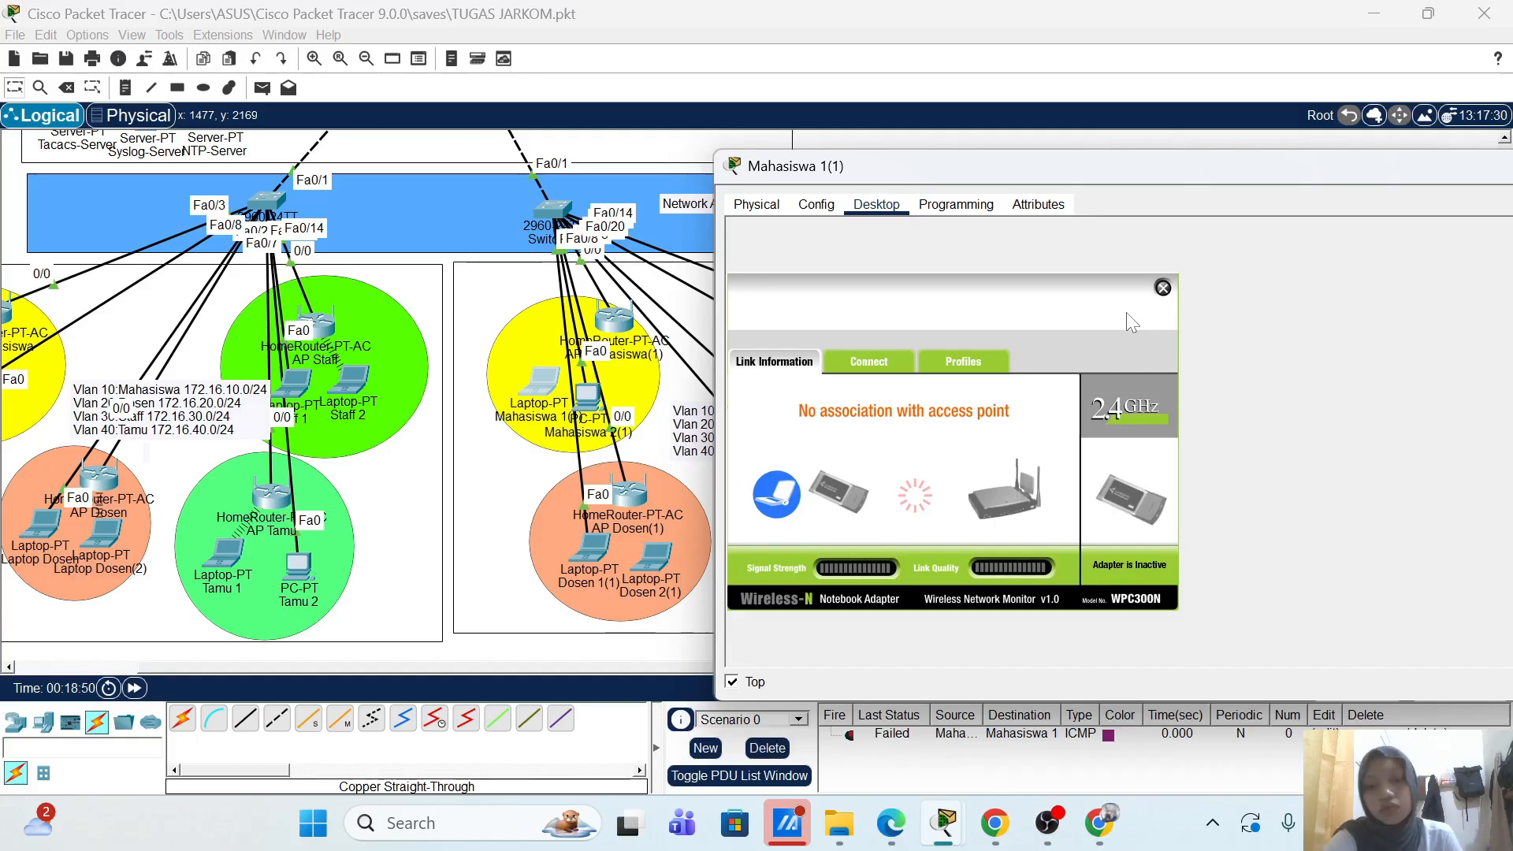
click(134, 689)
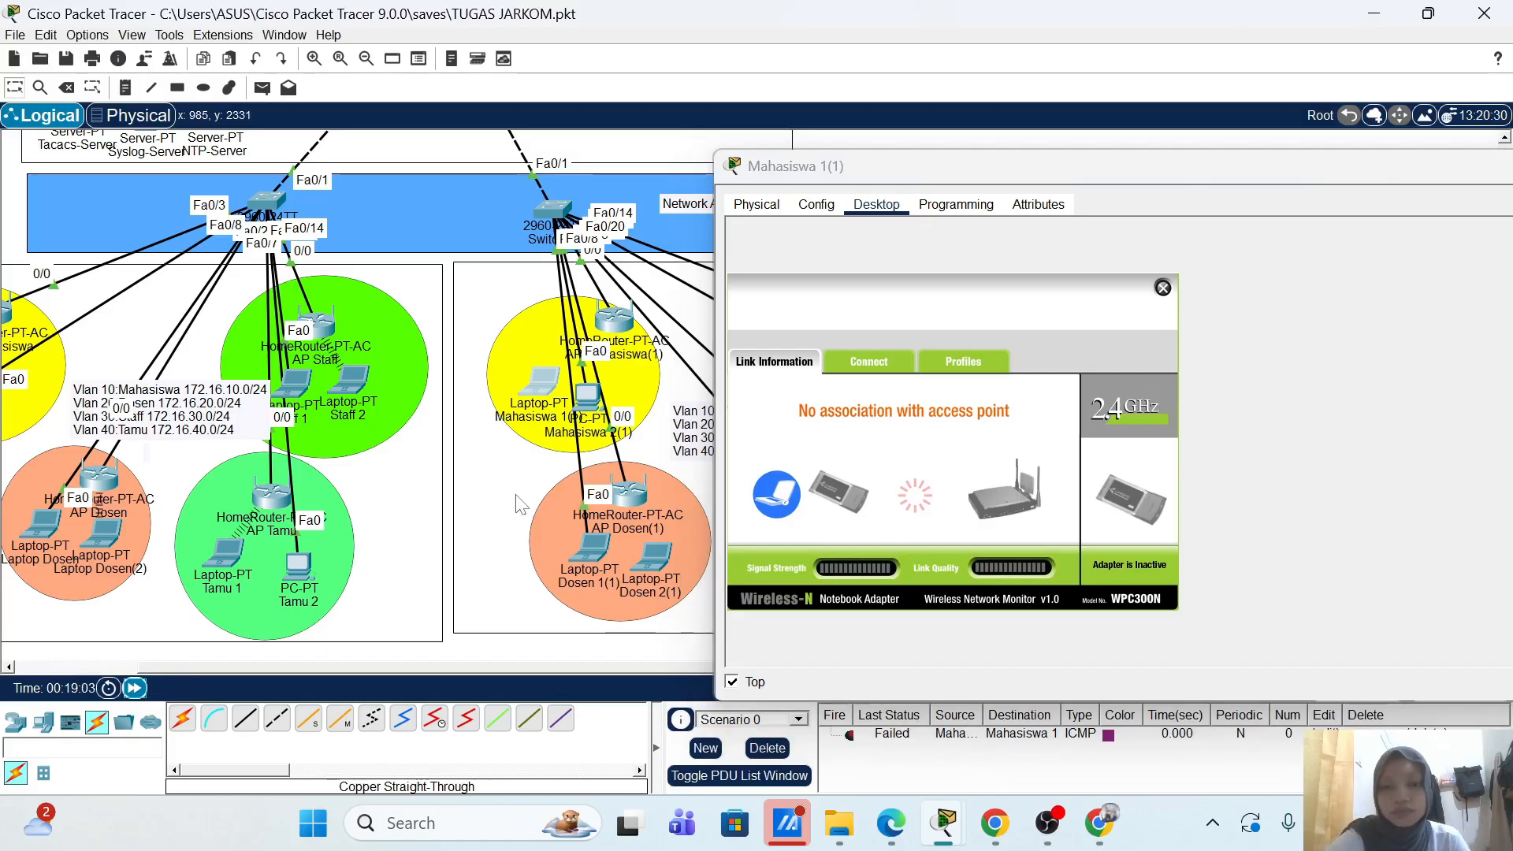
Step: Confirm the laptop's DHCP address 172.16.10.100 in IP Configuration, then close its window
click(1159, 289)
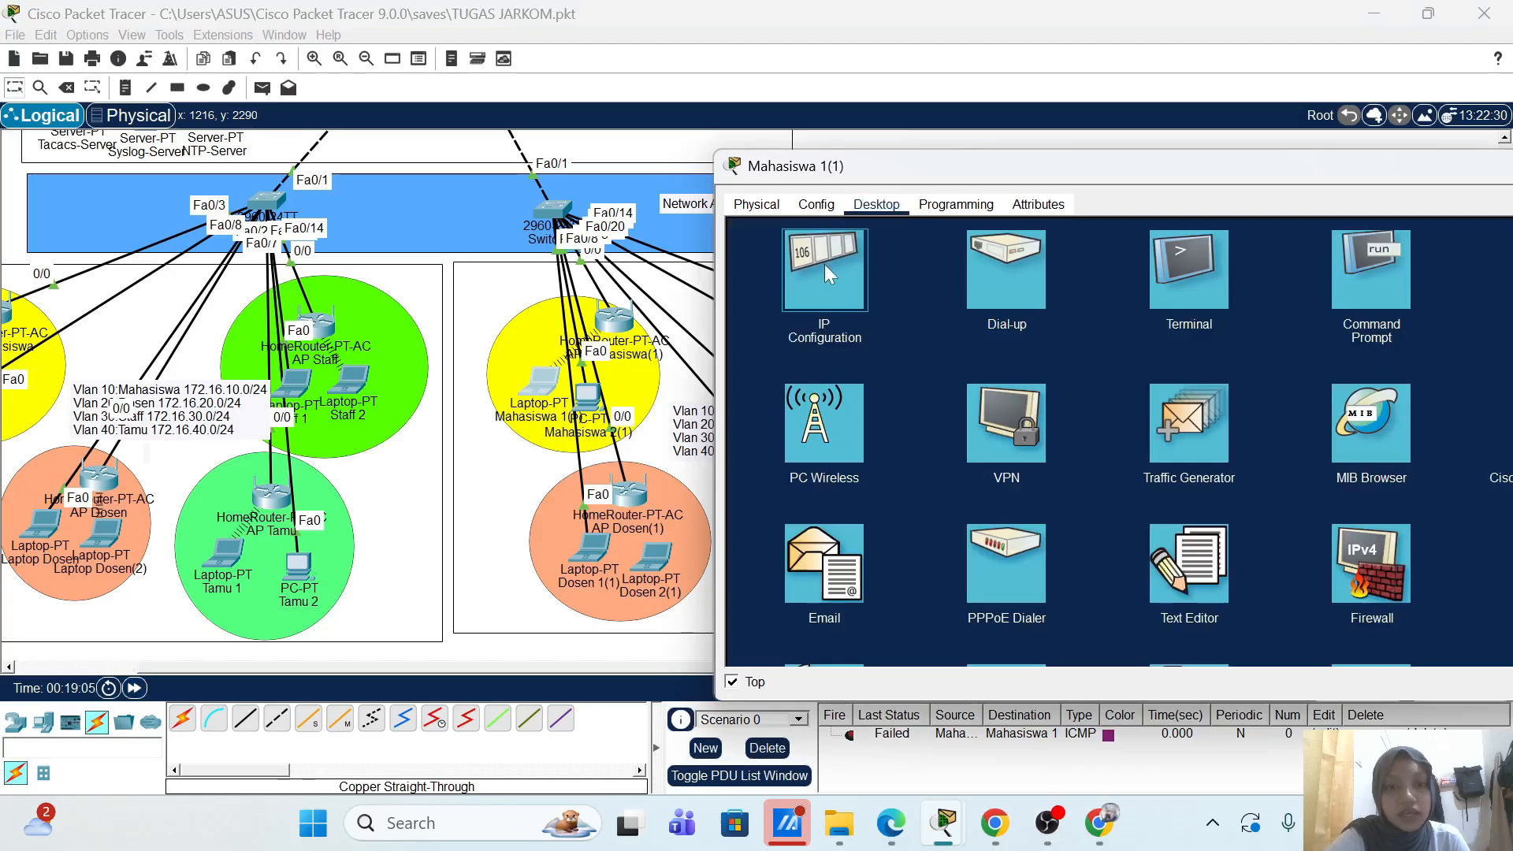
click(824, 263)
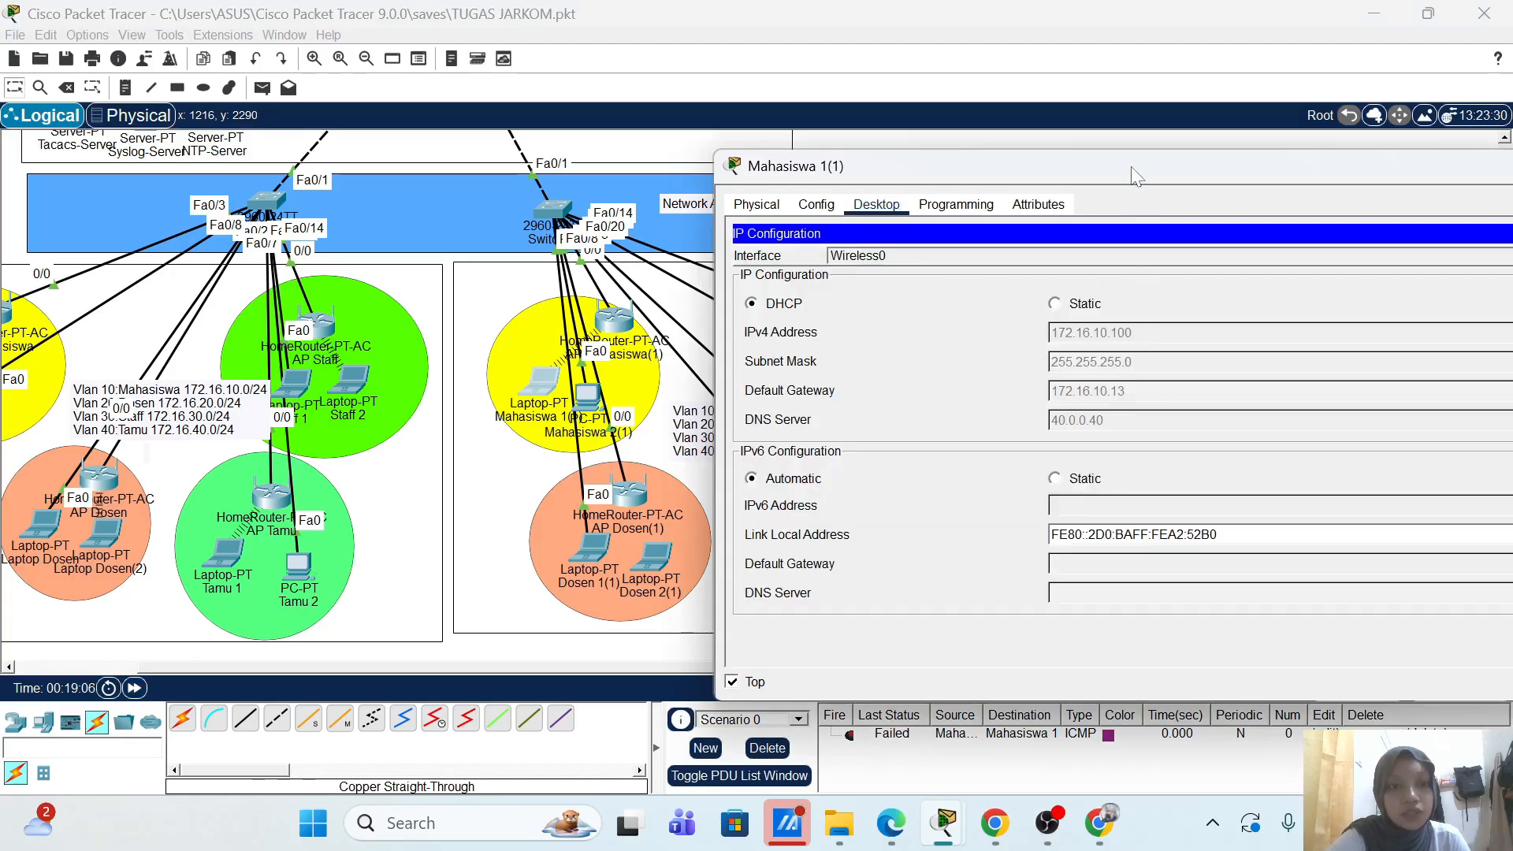
drag(1132, 175, 859, 178)
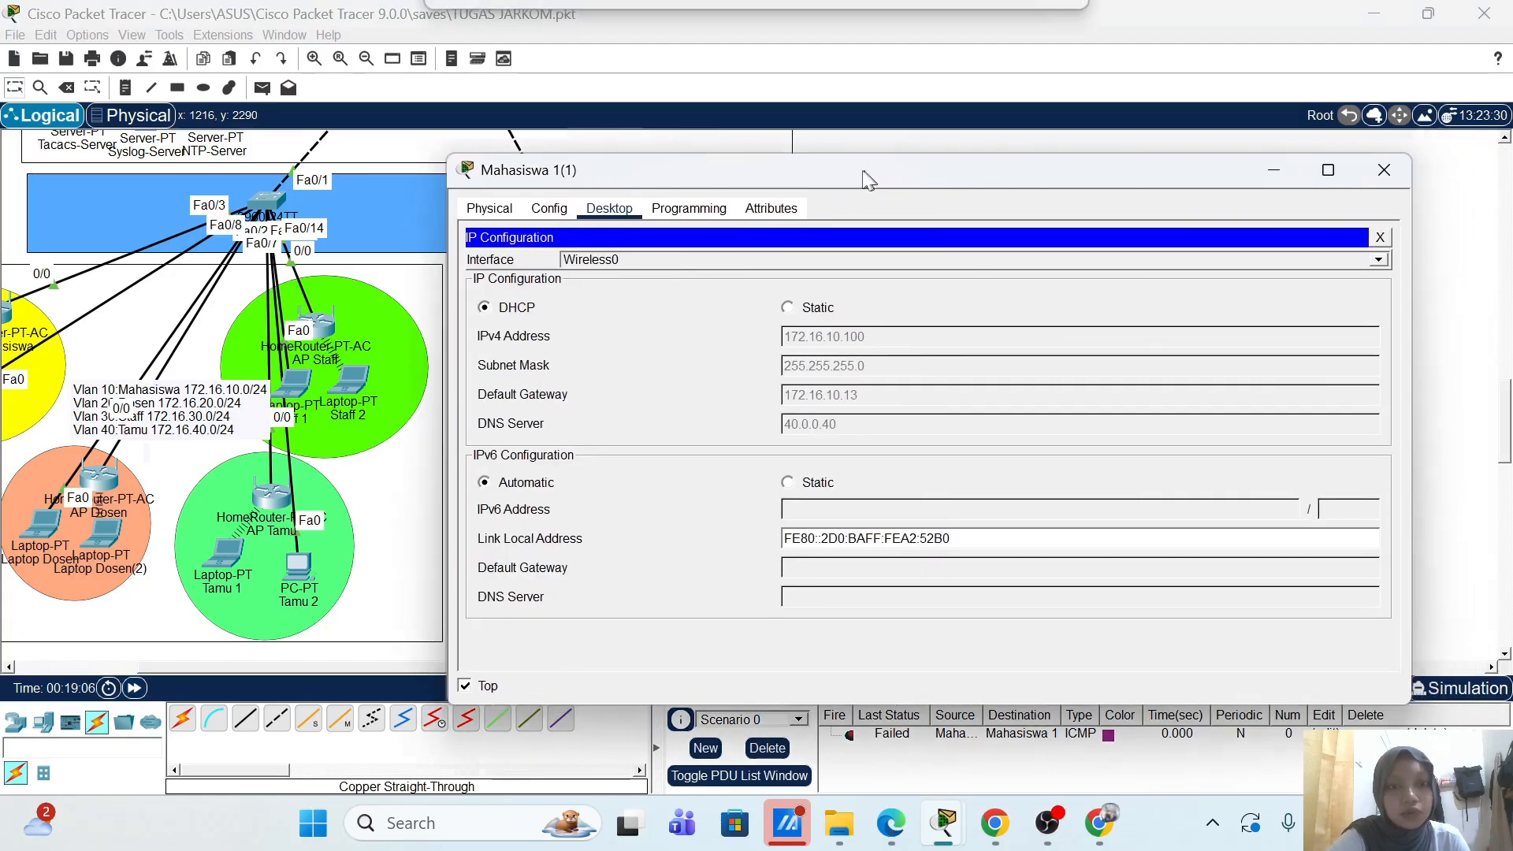
click(1377, 170)
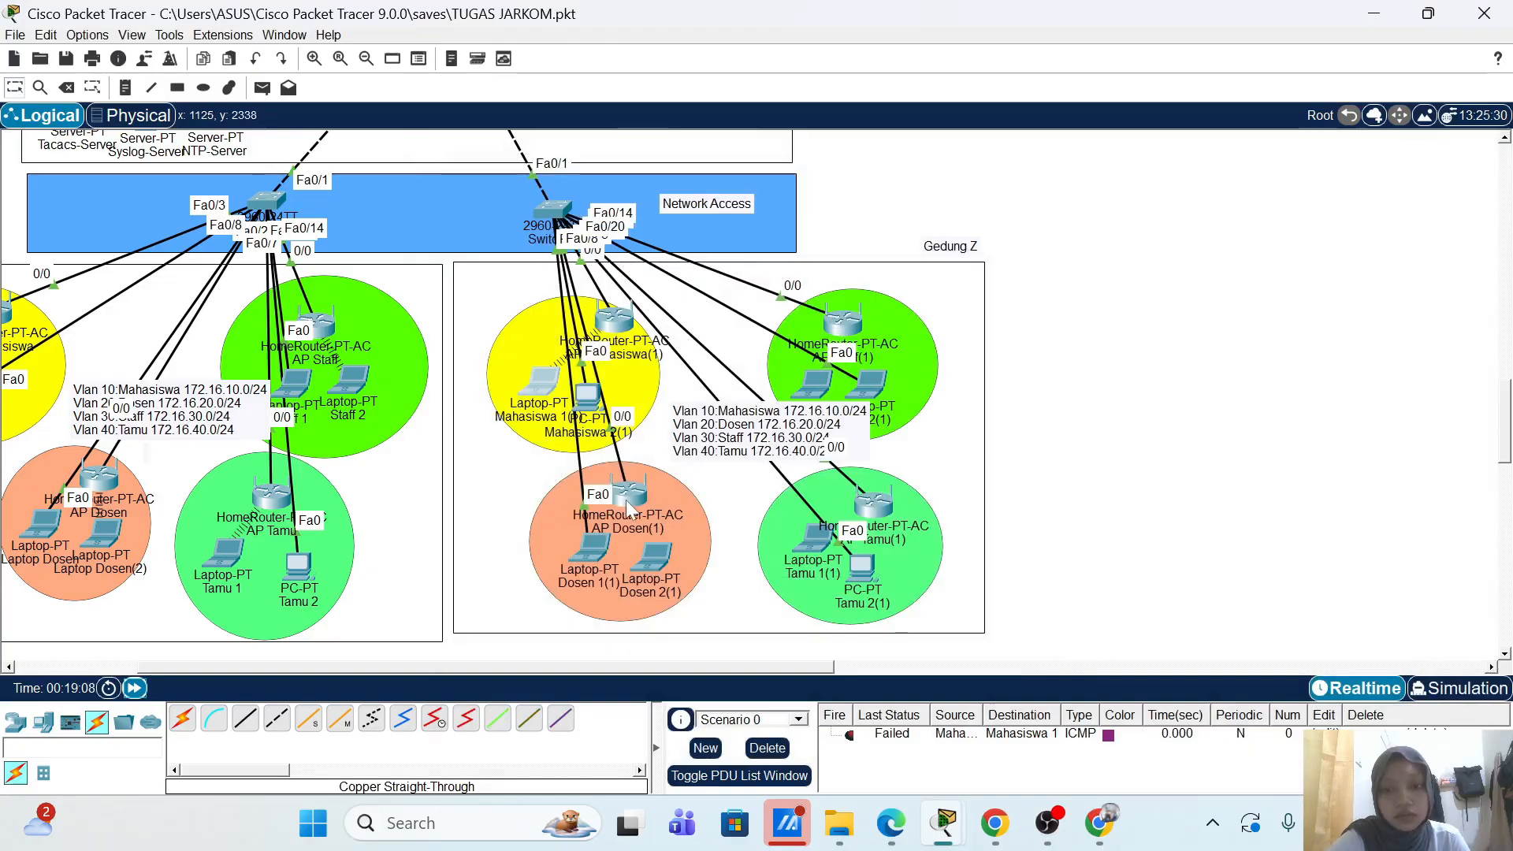
Step: Add AP-Dosen-2 with IP 172.16.20.12 as a new client in the Radius-Server's AAA list
mouse_move(630, 504)
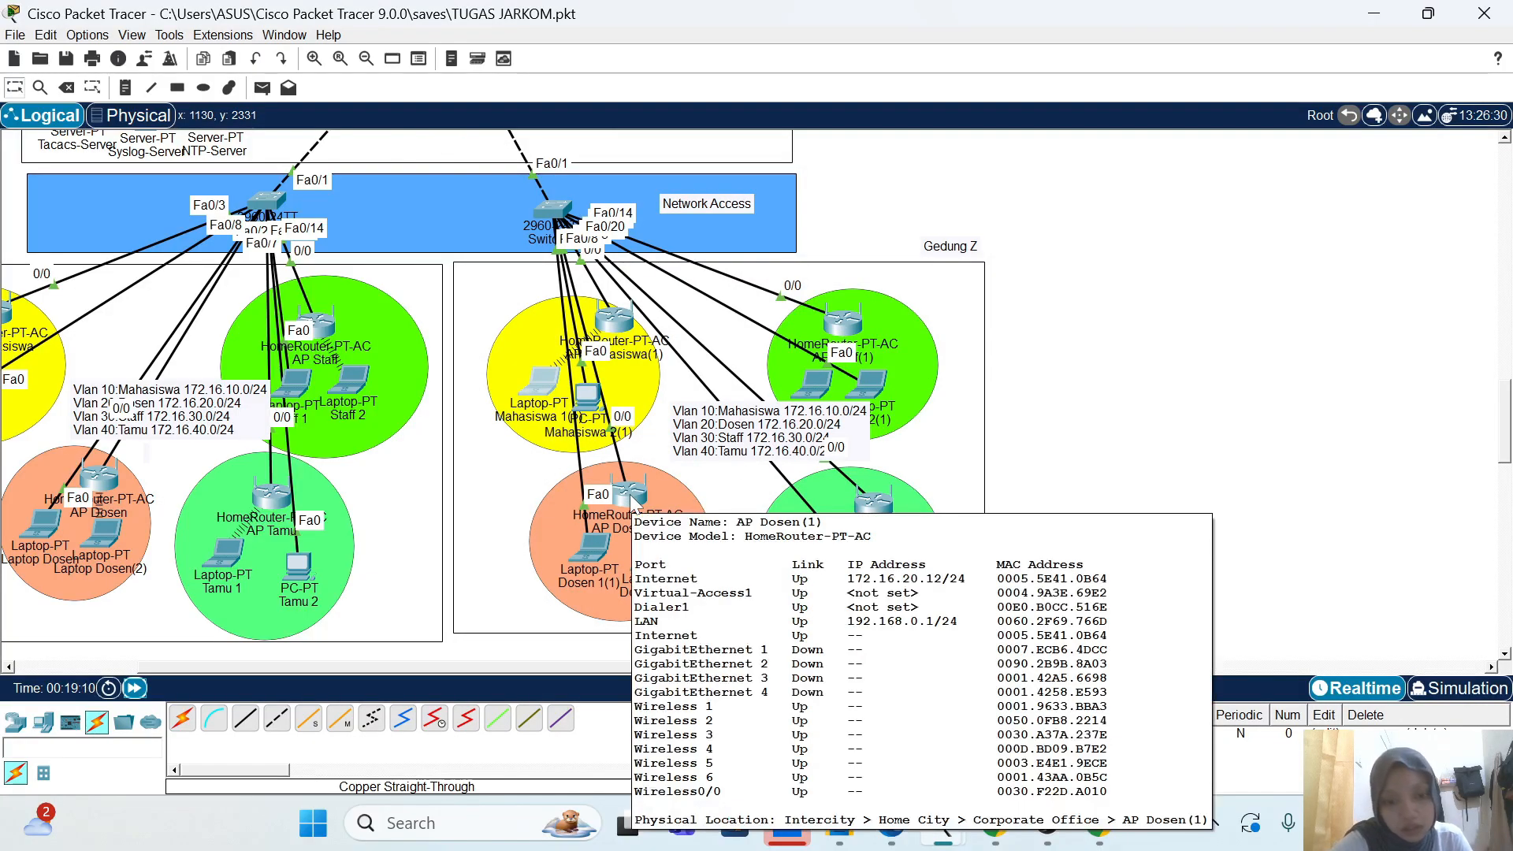
scroll(1250, 315, up, 5)
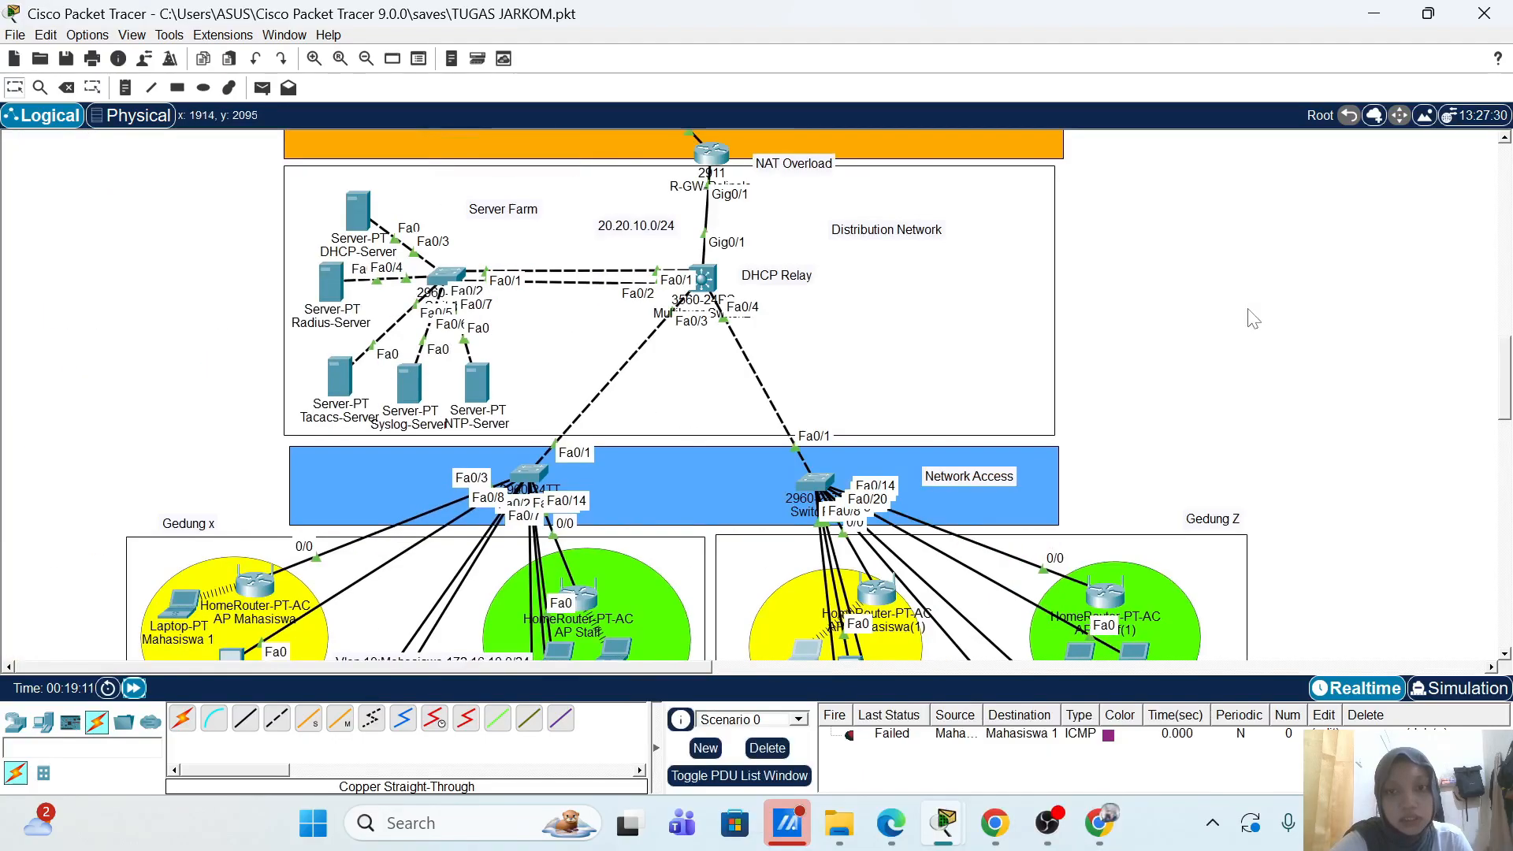
click(331, 280)
click(356, 329)
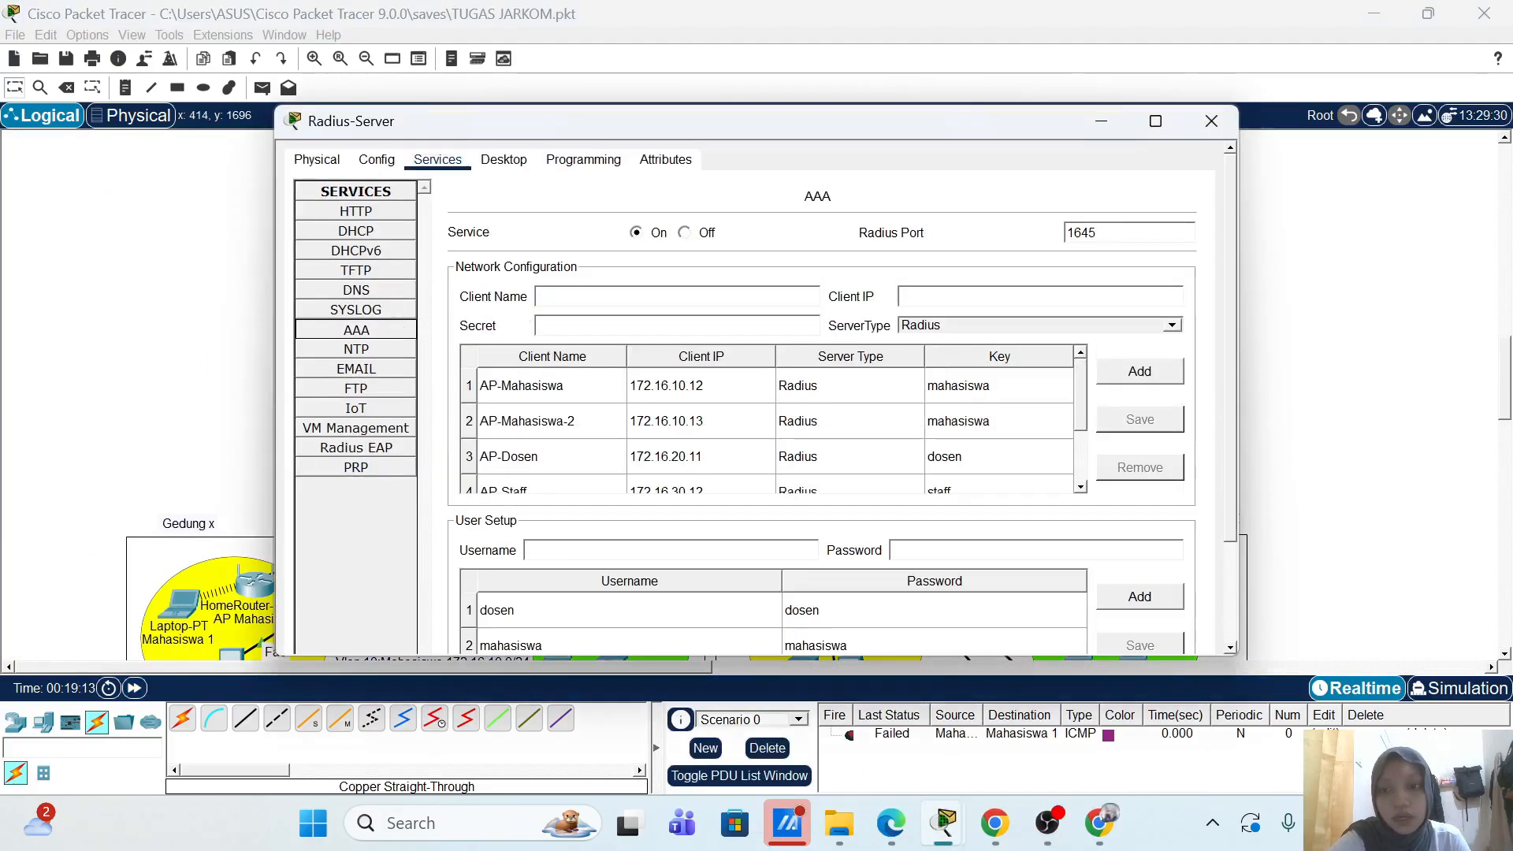
click(561, 459)
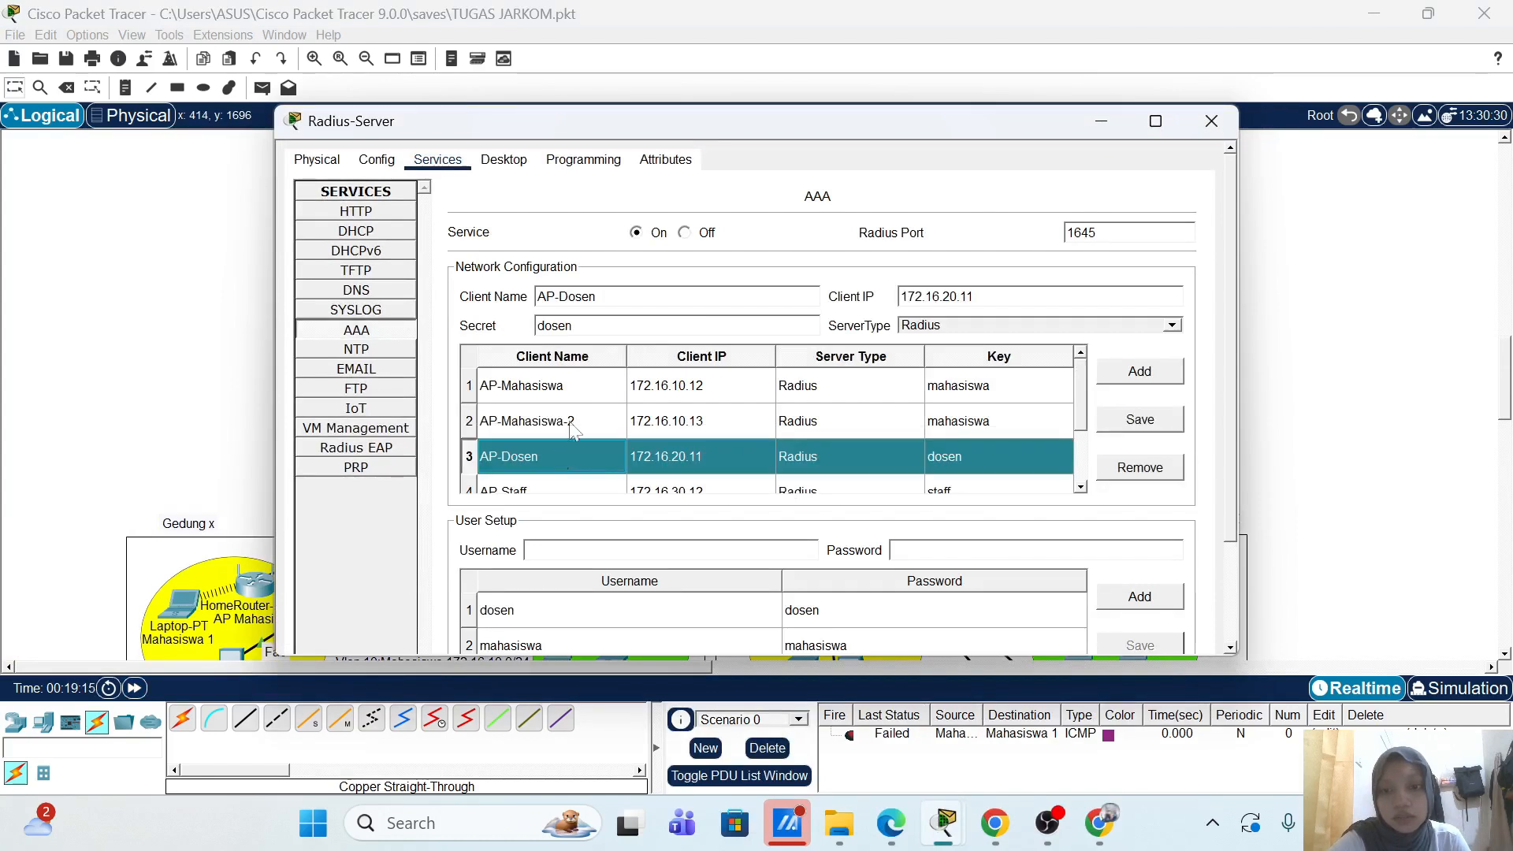
click(611, 298)
text(-2)
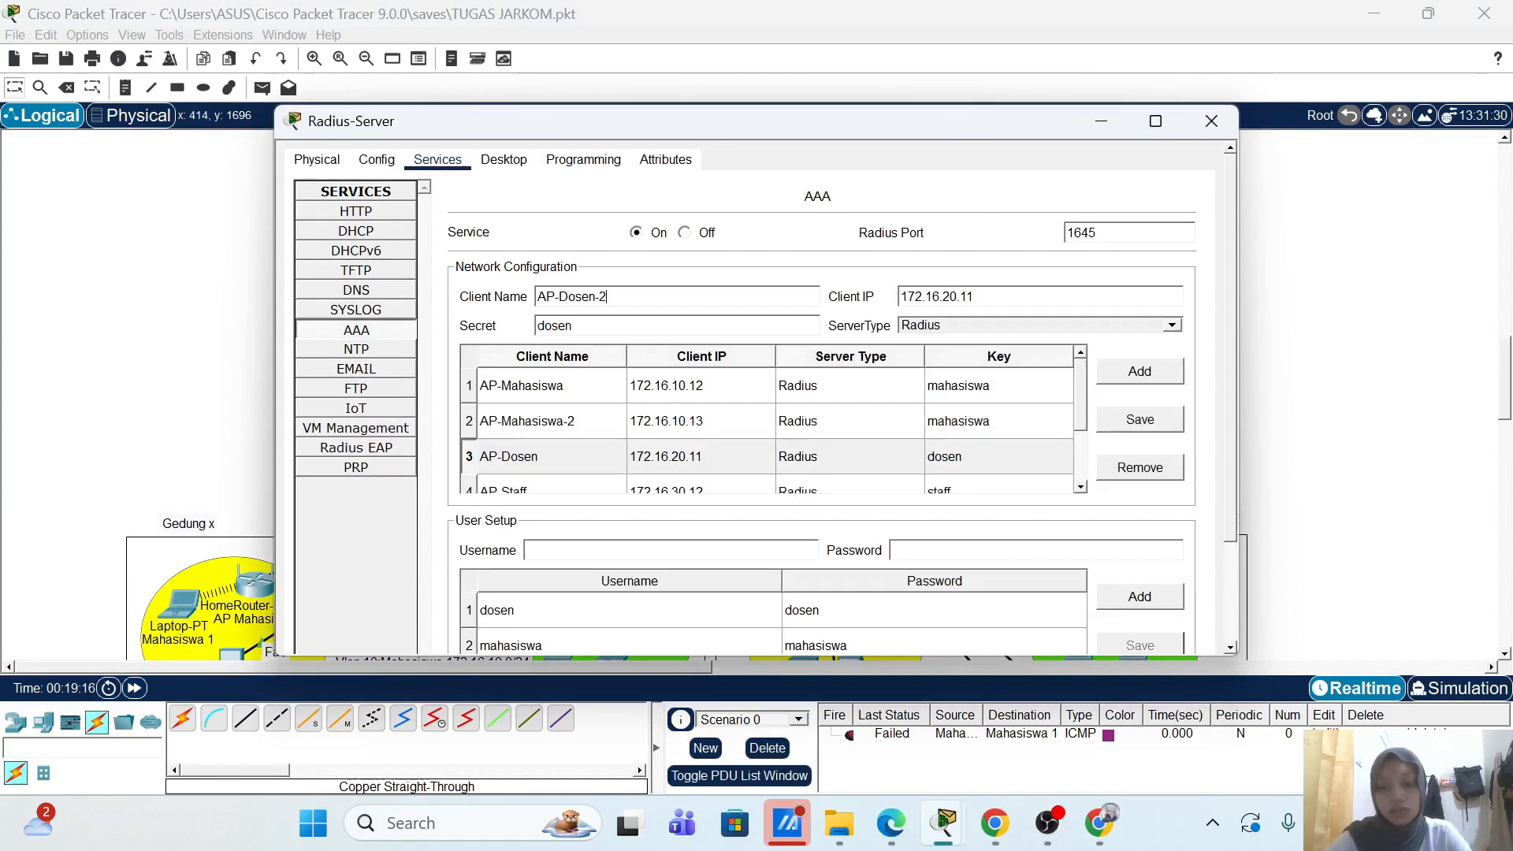
key(ctrl+a)
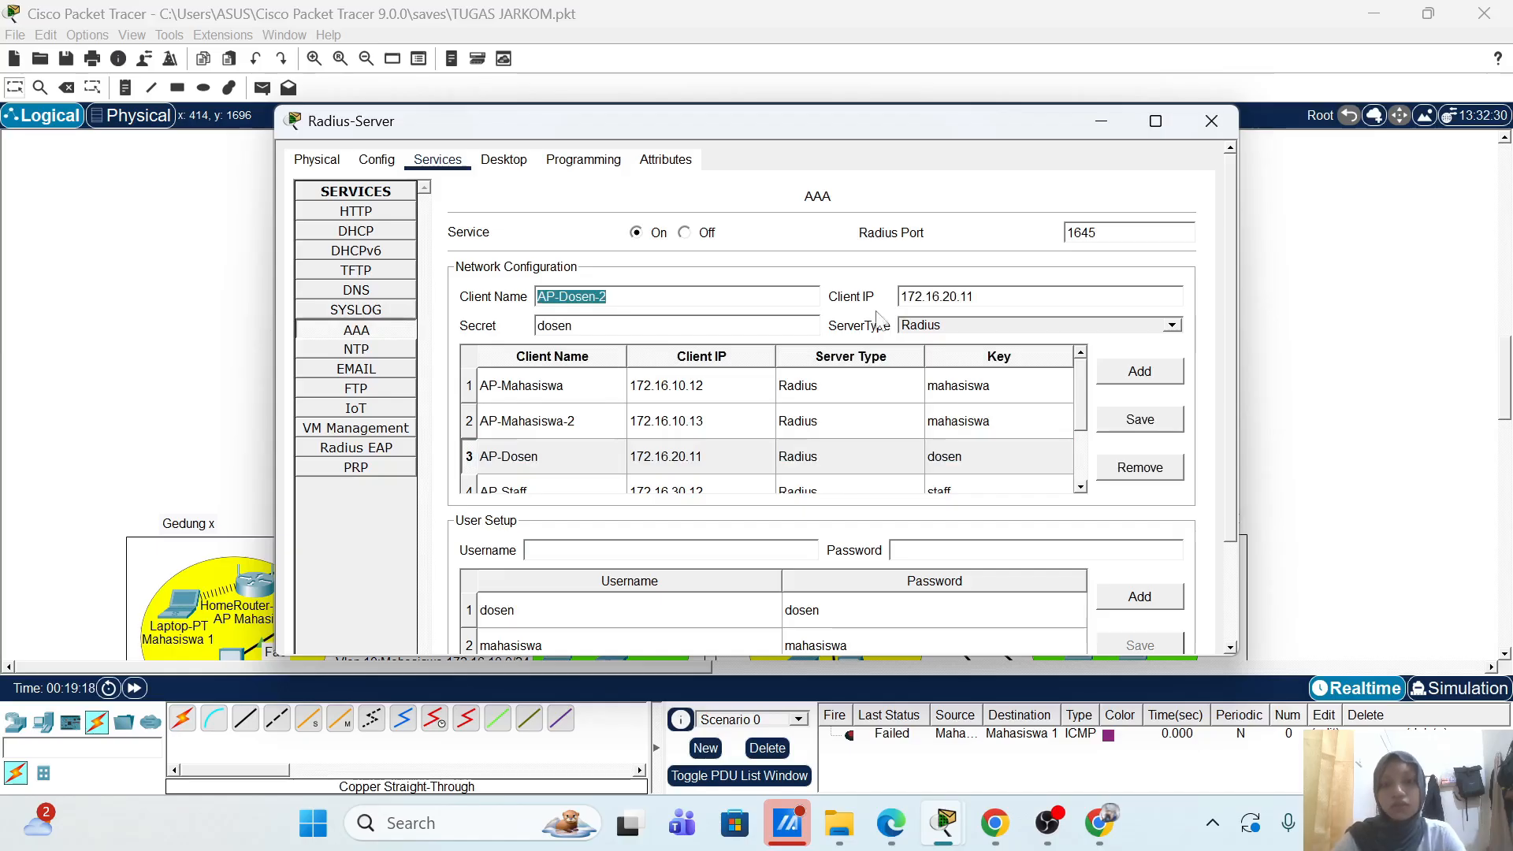
click(977, 297)
key(BackSpace)
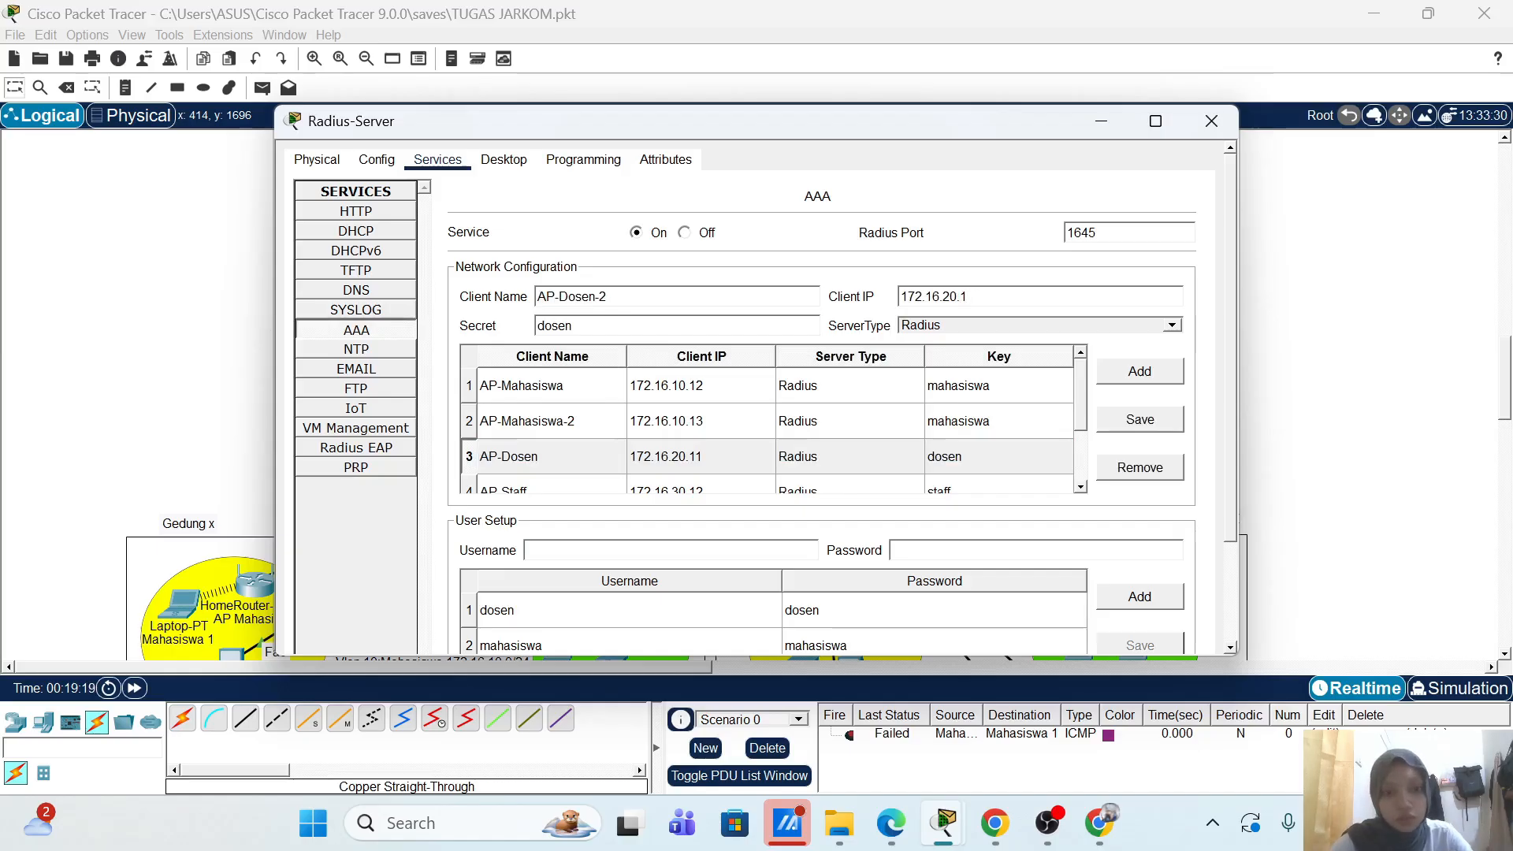
text(2)
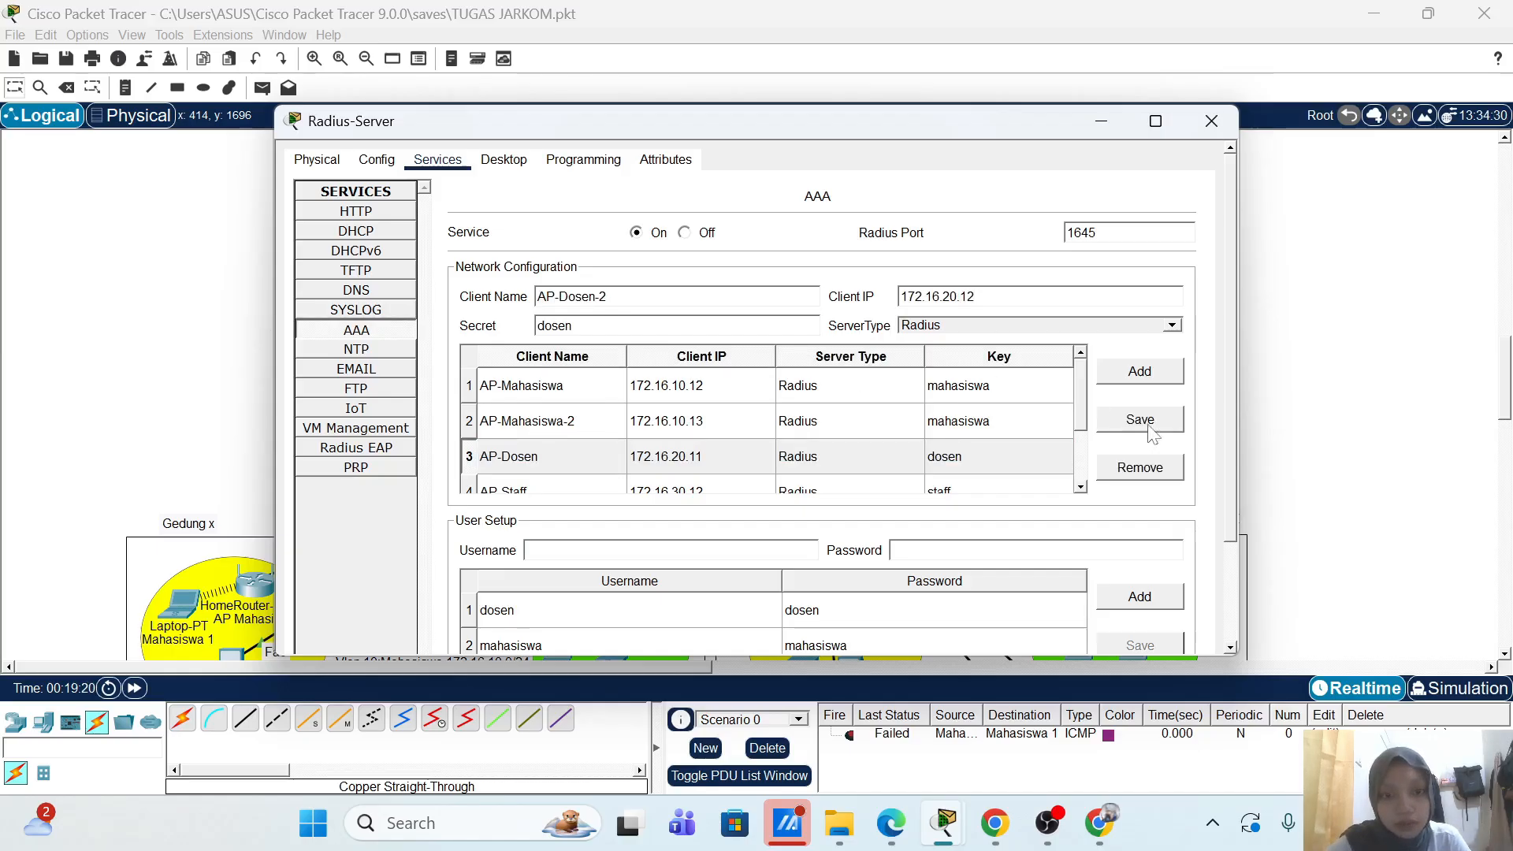
click(1140, 372)
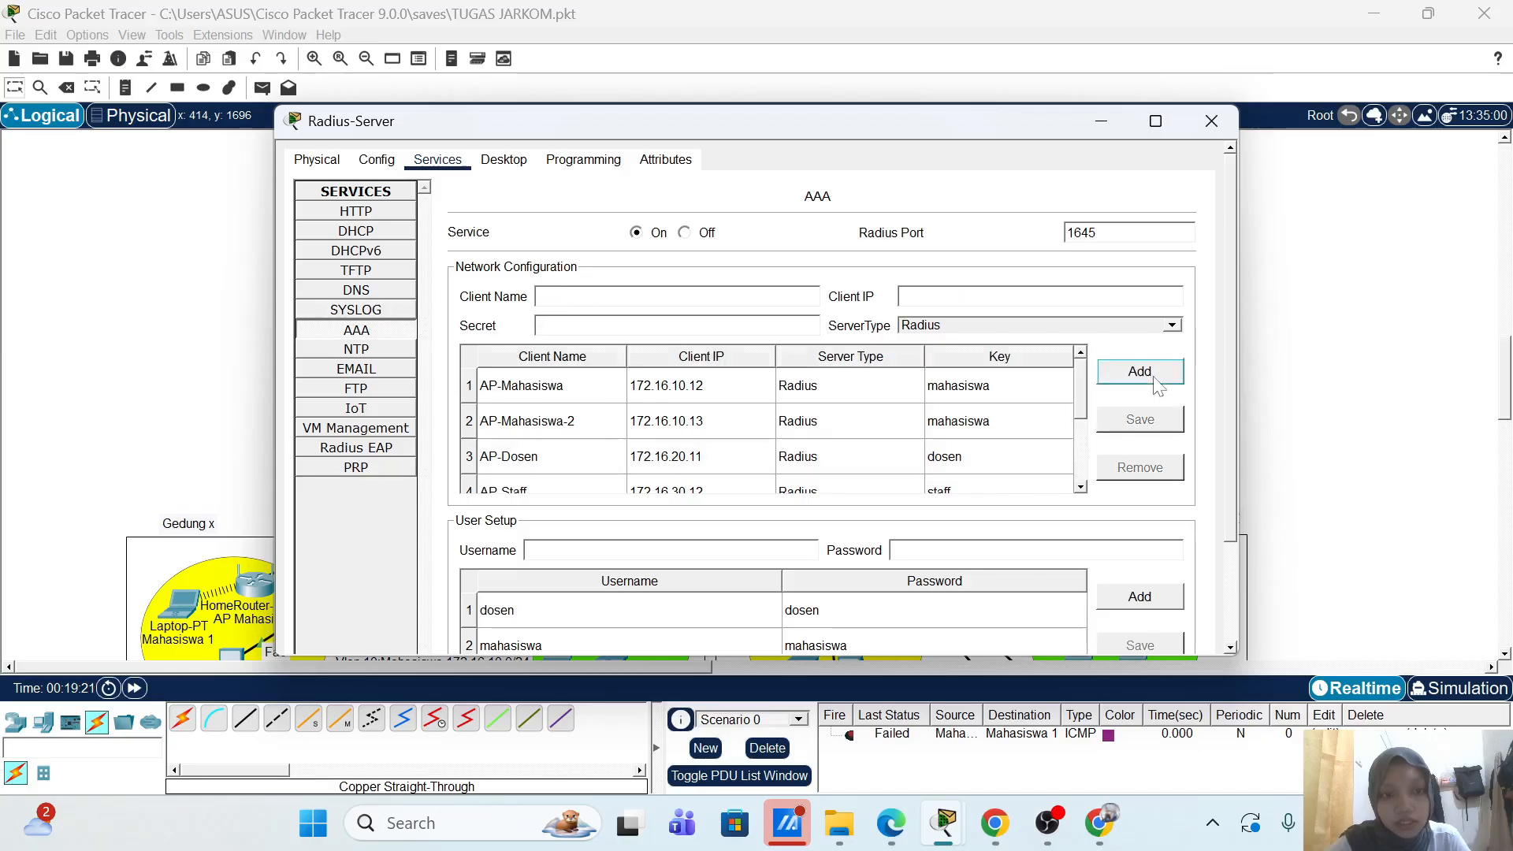
Step: Add a second lecturer login based on the dosen user, then close the Radius-Server window
click(659, 610)
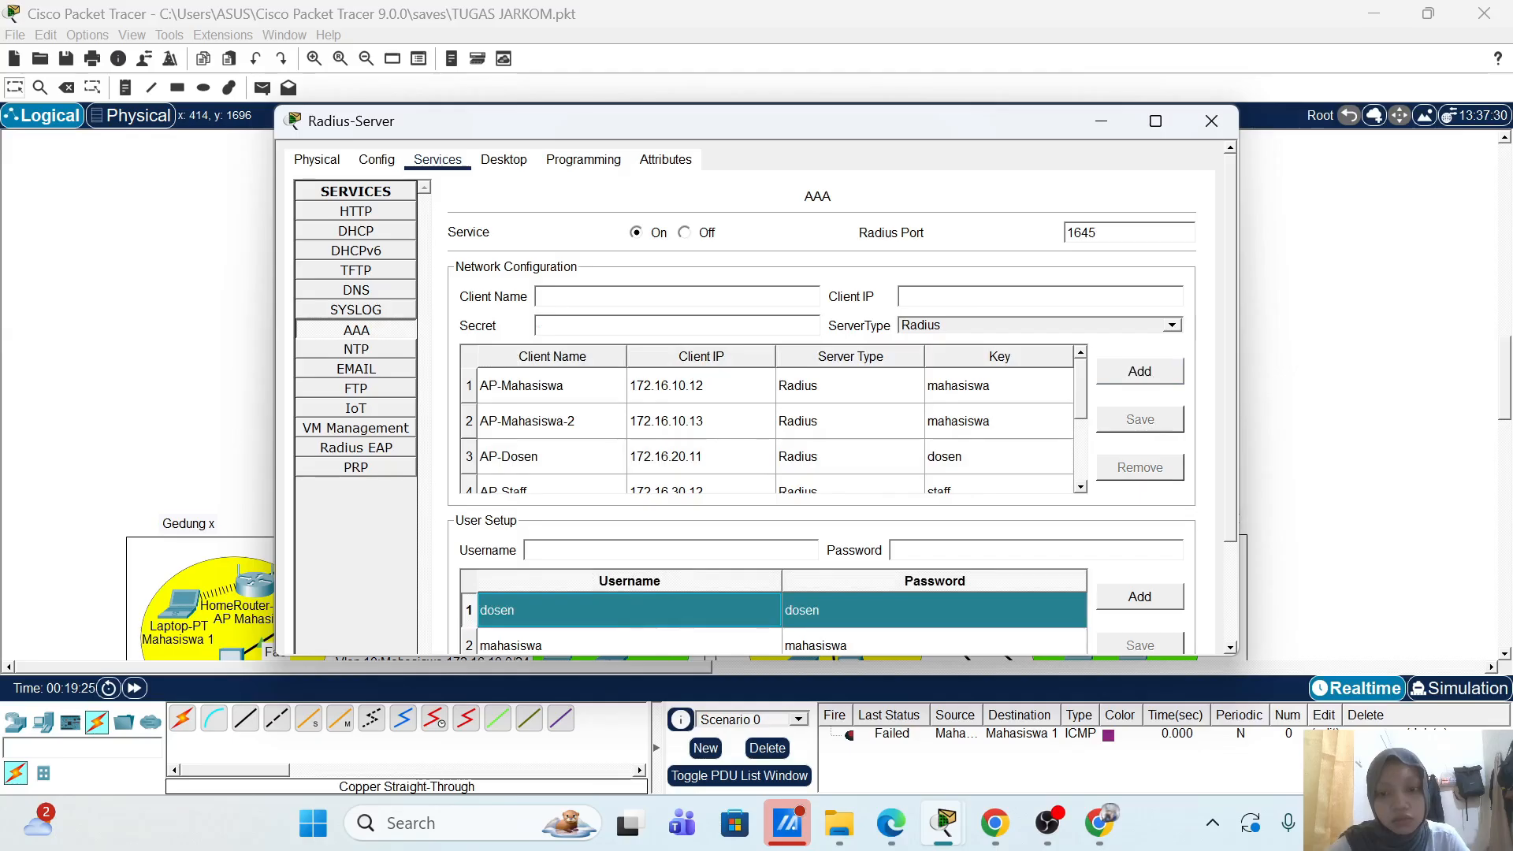
click(526, 550)
click(549, 613)
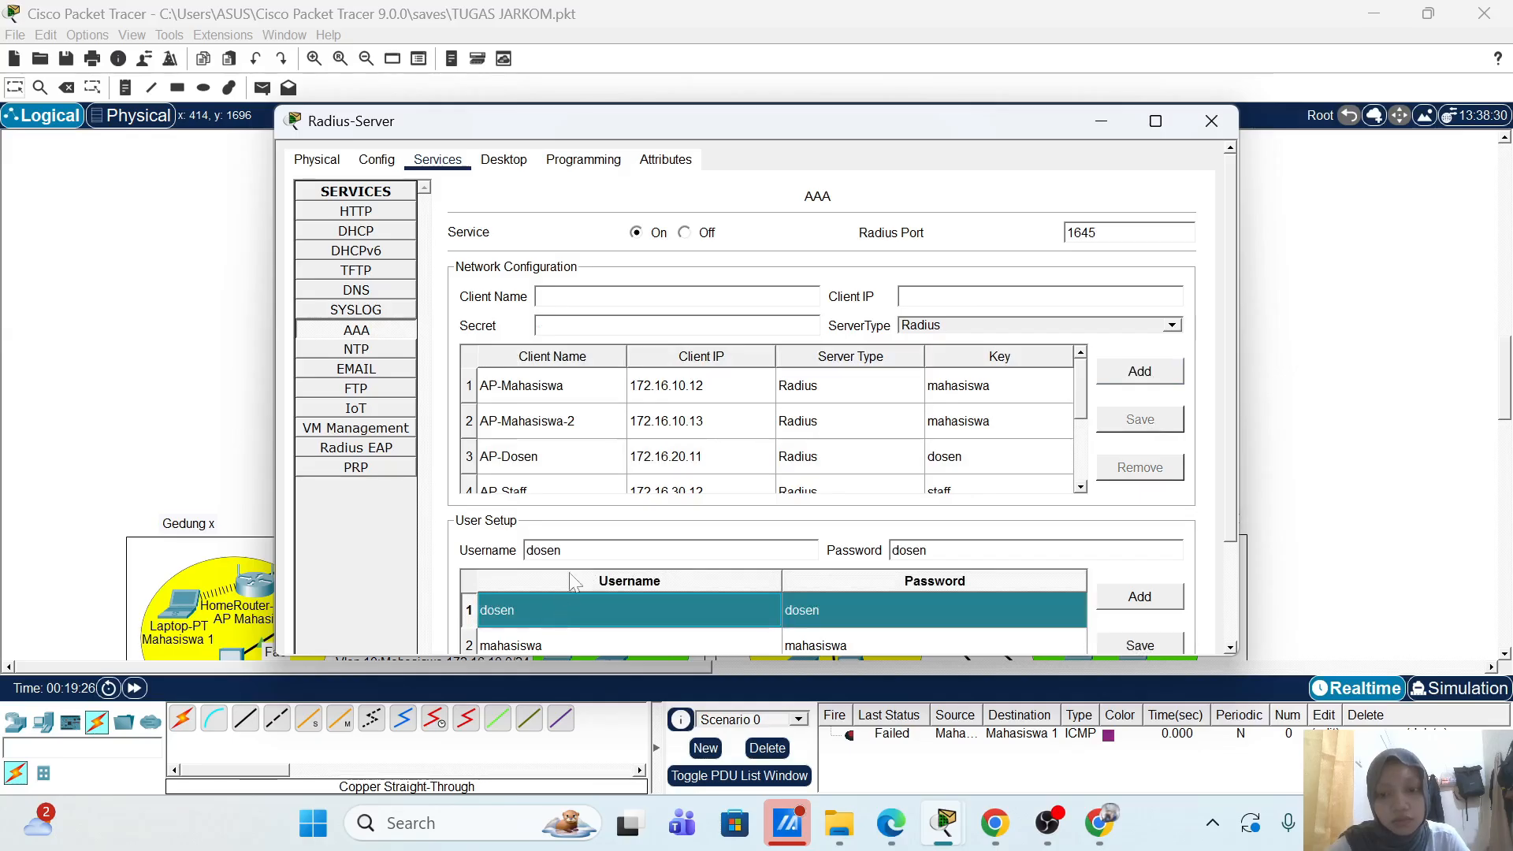
click(561, 550)
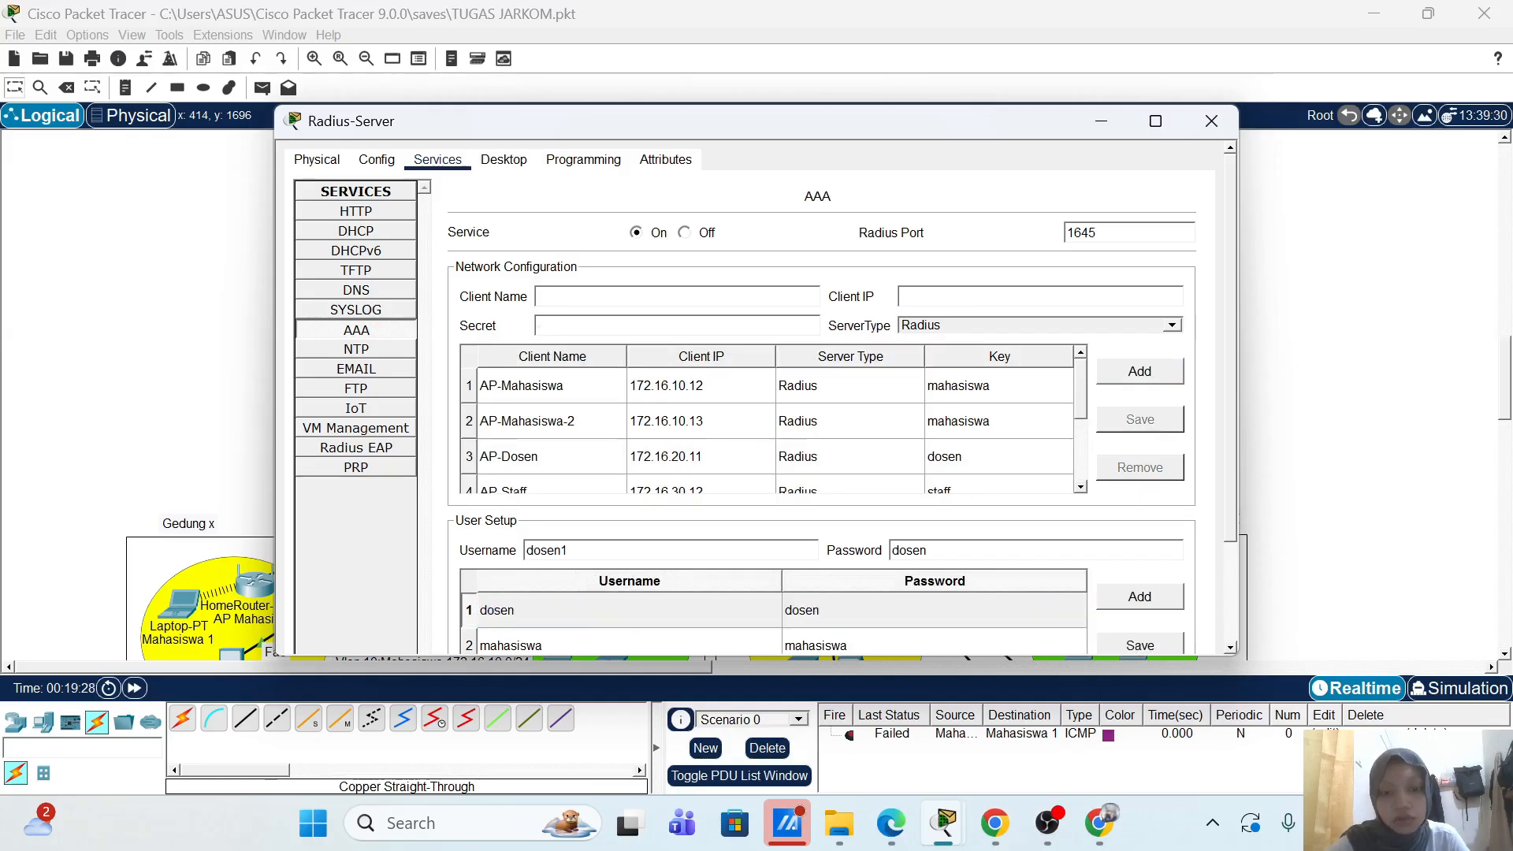
click(1146, 603)
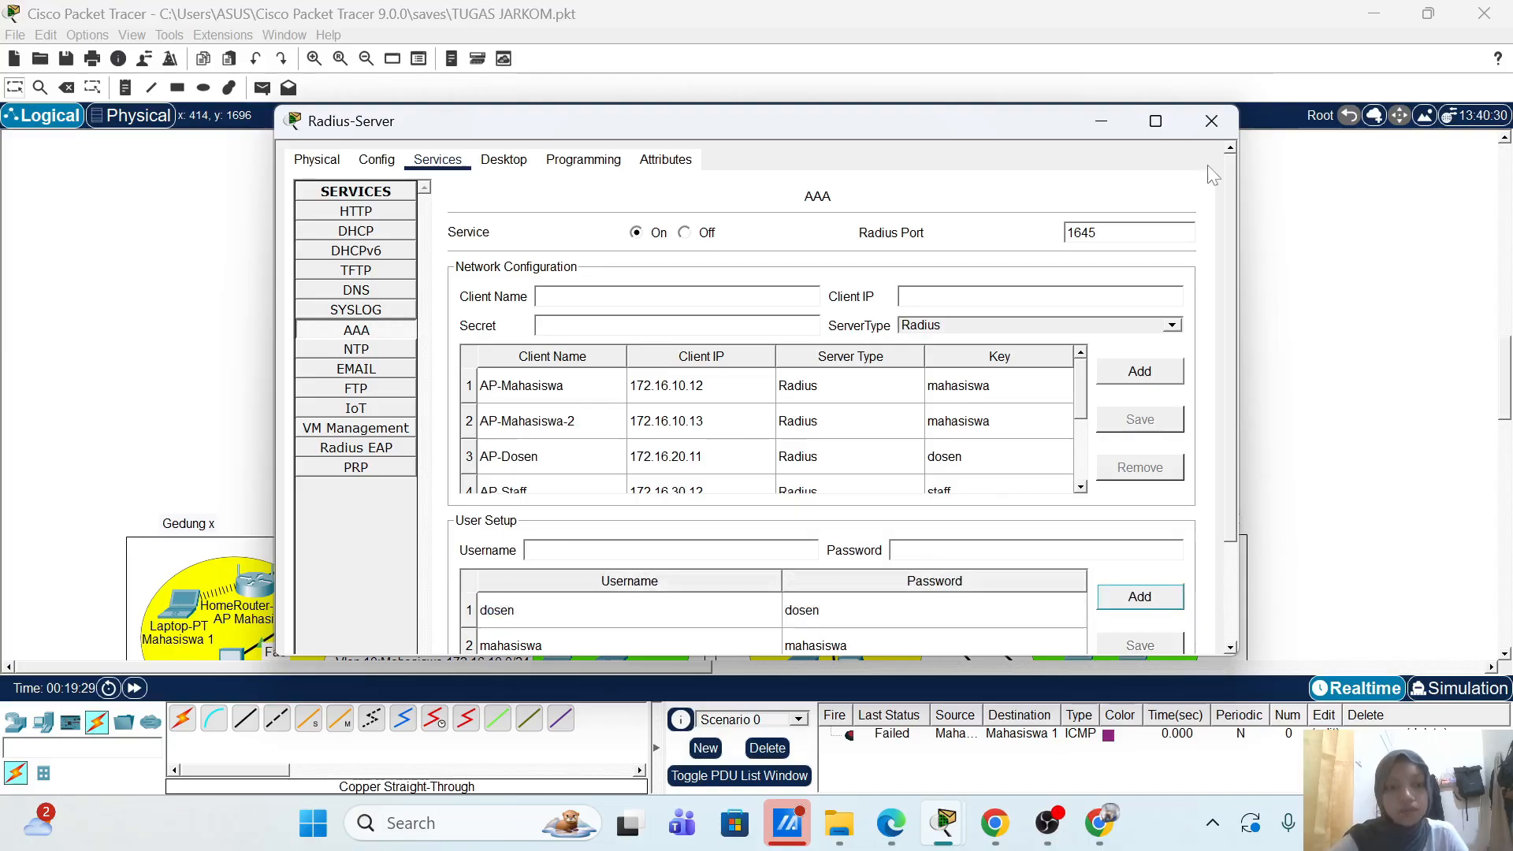
click(1211, 121)
Step: Open AP Dosen(1)'s GUI web setup page
scroll(867, 449, down, 3)
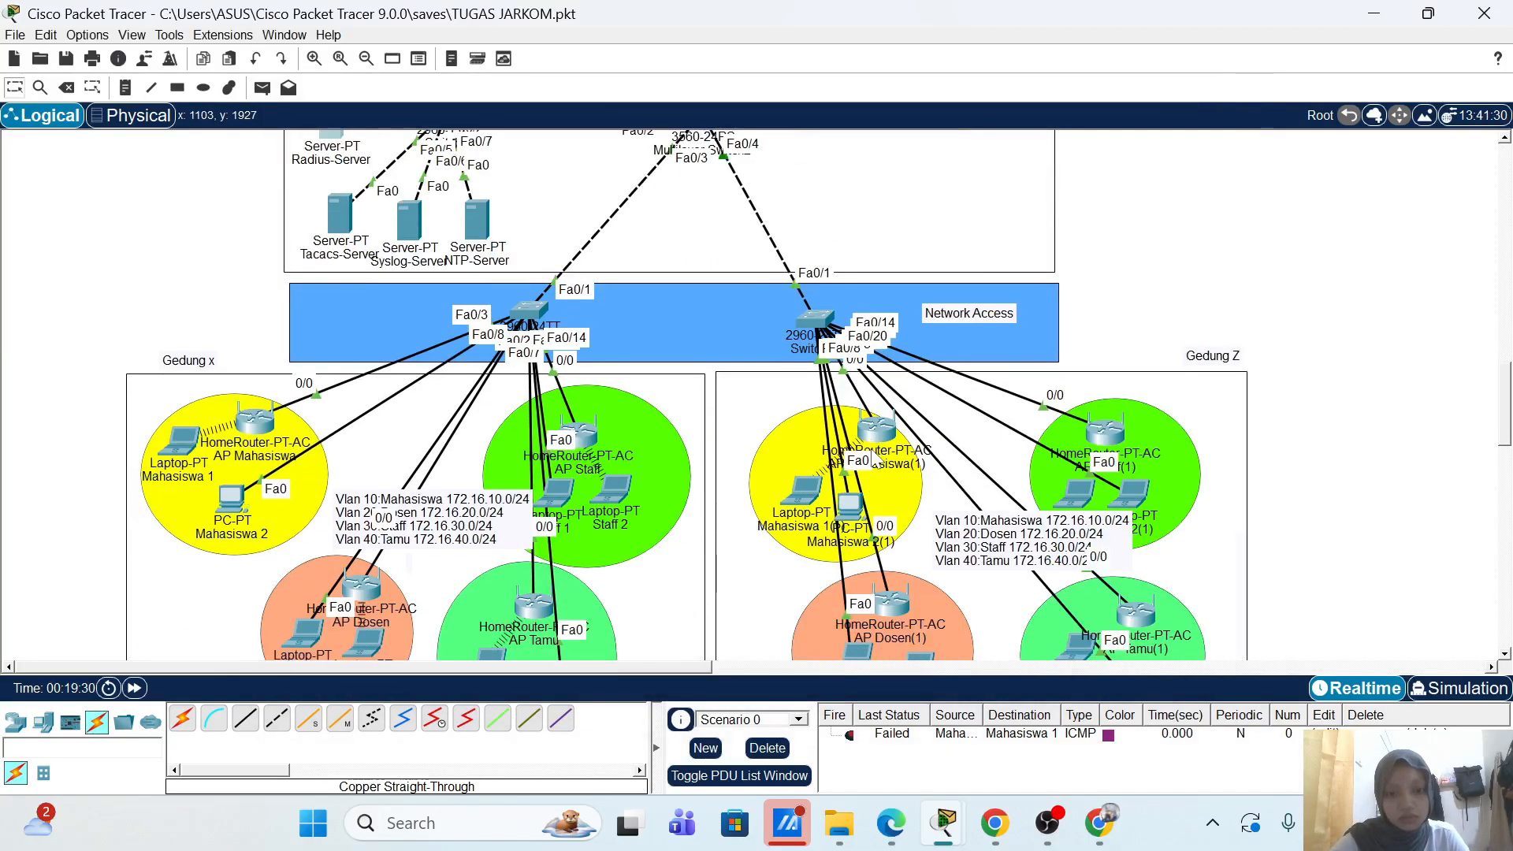
scroll(872, 457, down, 1)
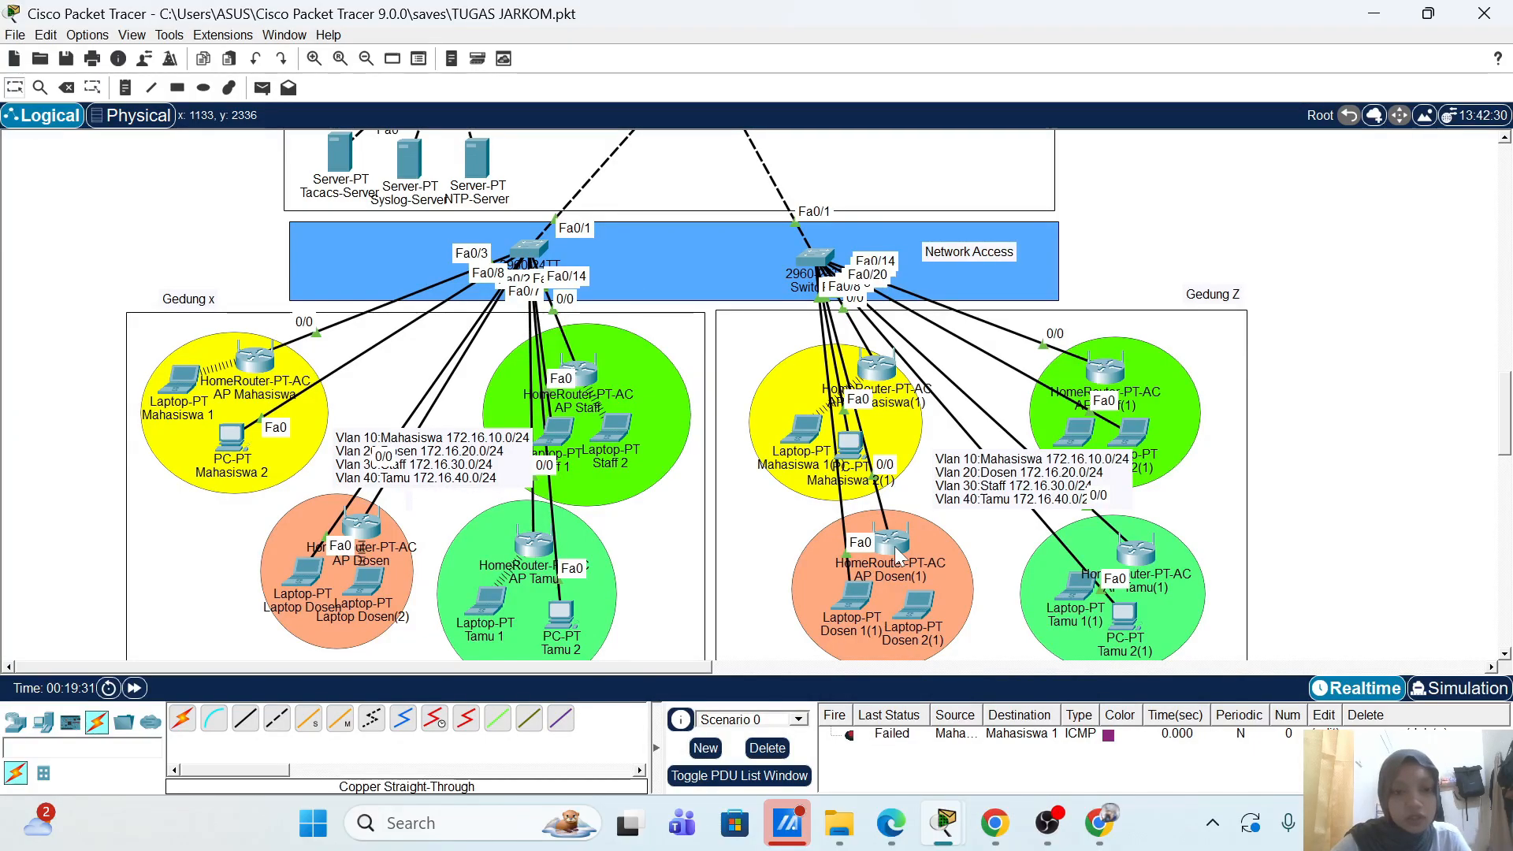
mouse_move(898, 554)
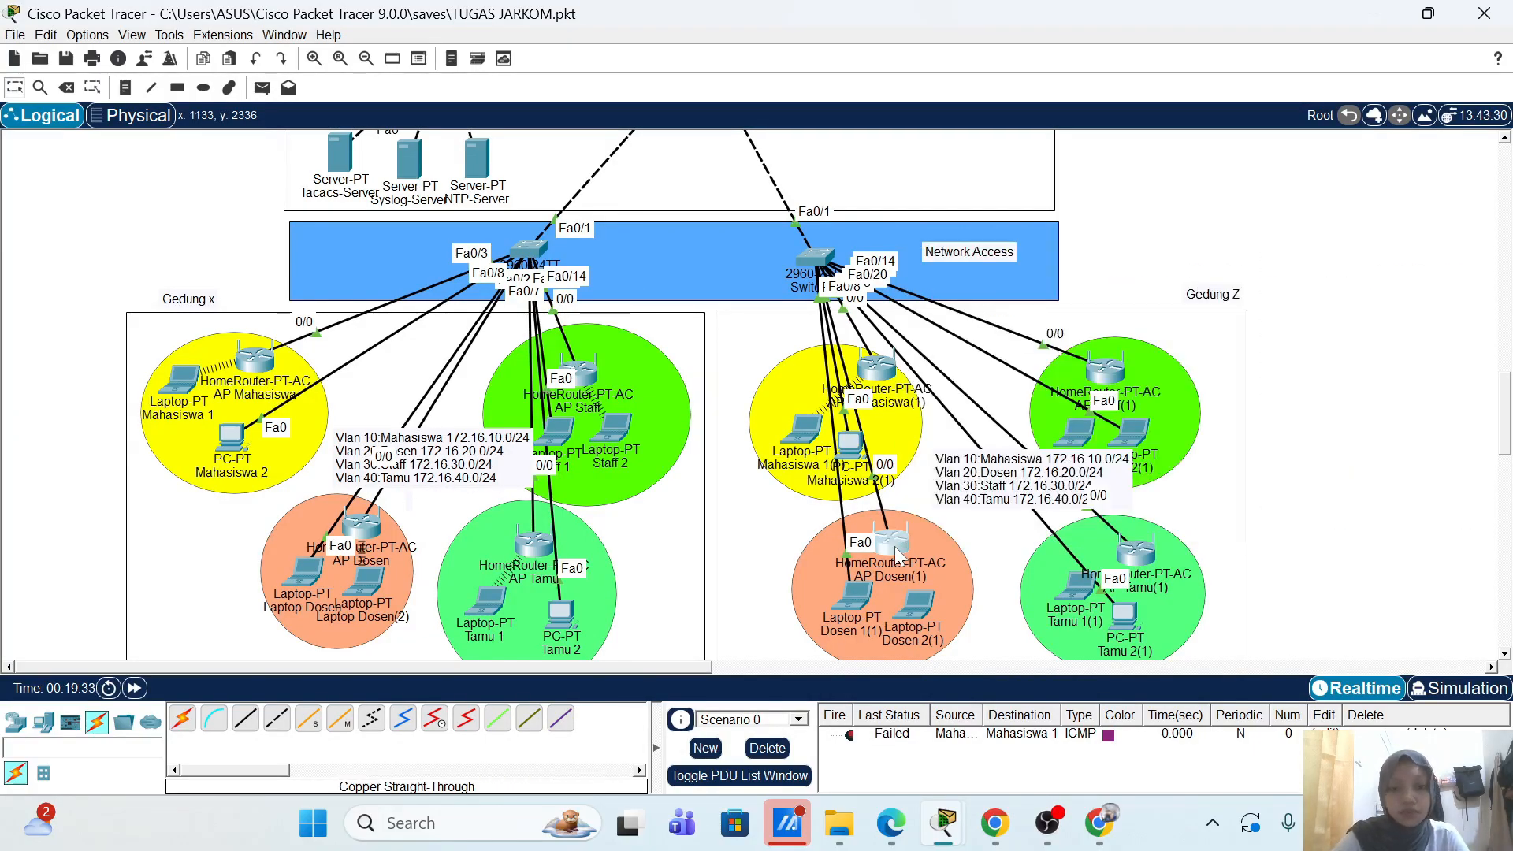
click(899, 554)
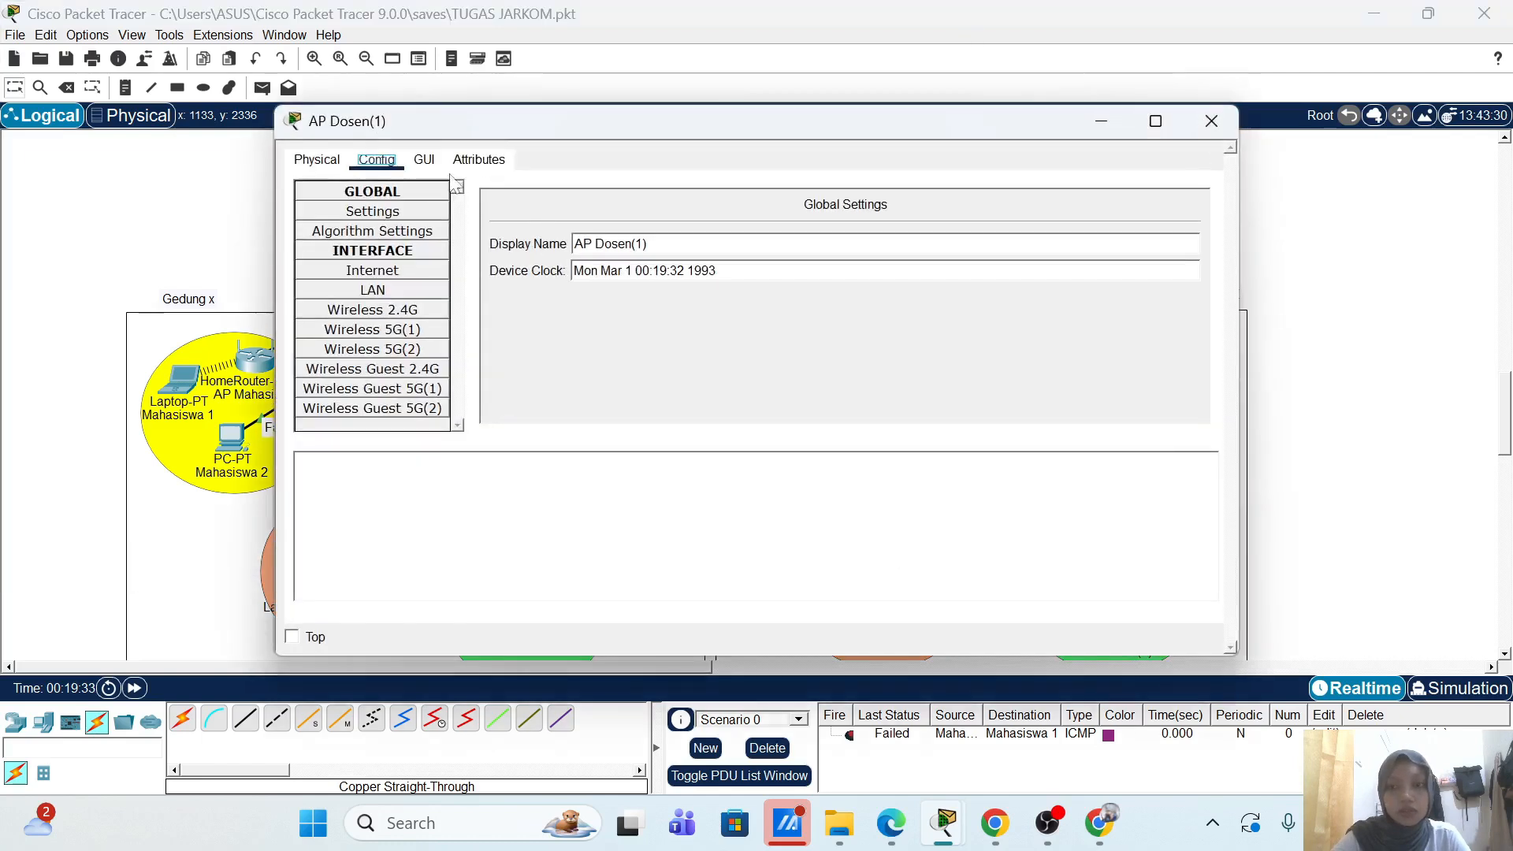
click(424, 160)
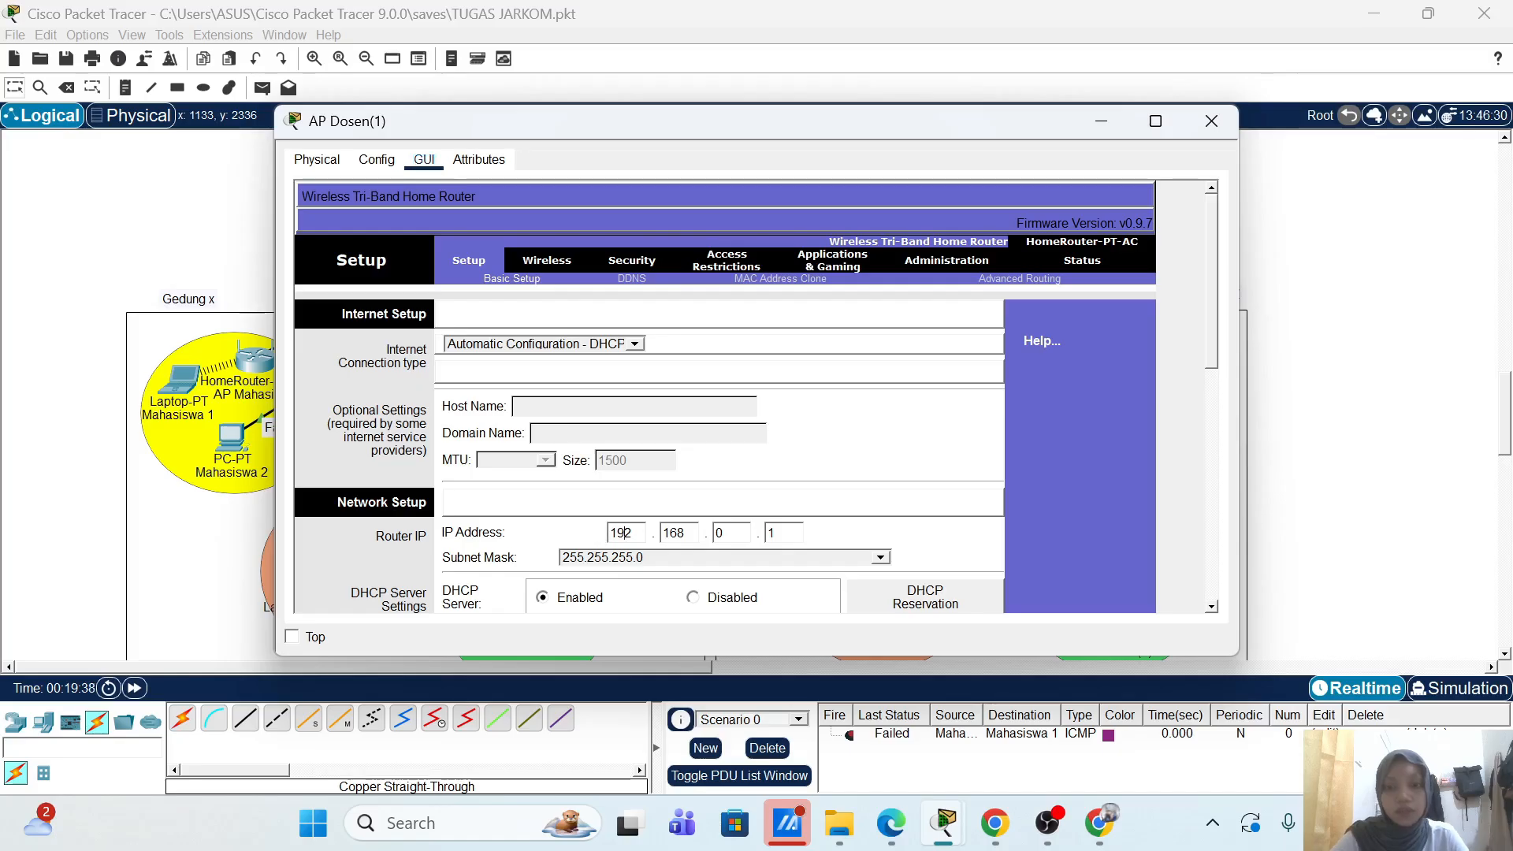
Step: Change the router IP to 172.16.20.12, save, and dismiss the overlap-with-Internet error
key(BackSpace)
text(7)
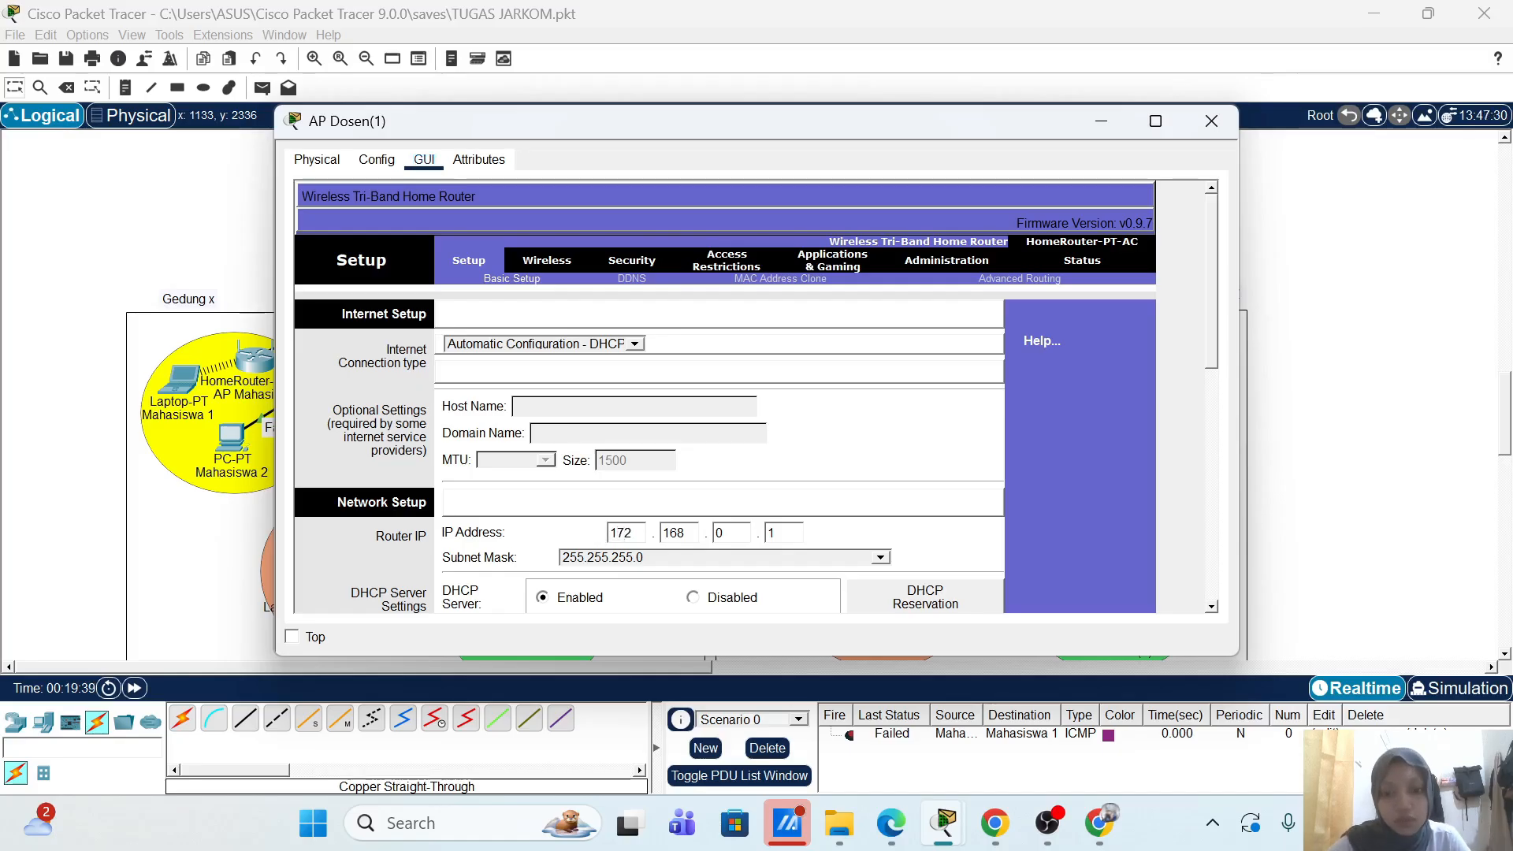
click(686, 534)
key(BackSpace)
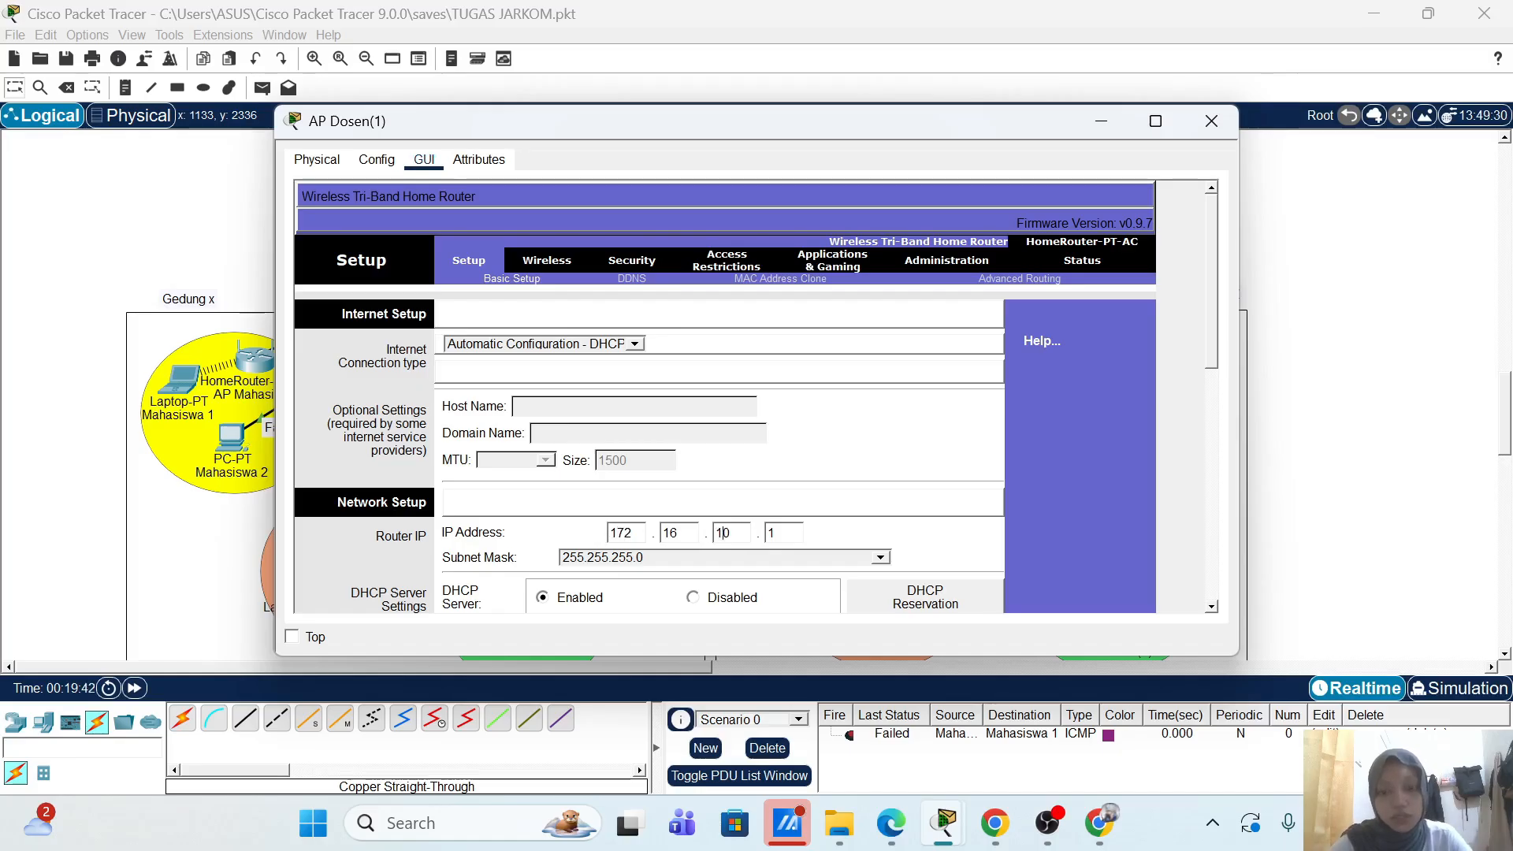
key(BackSpace)
text(2)
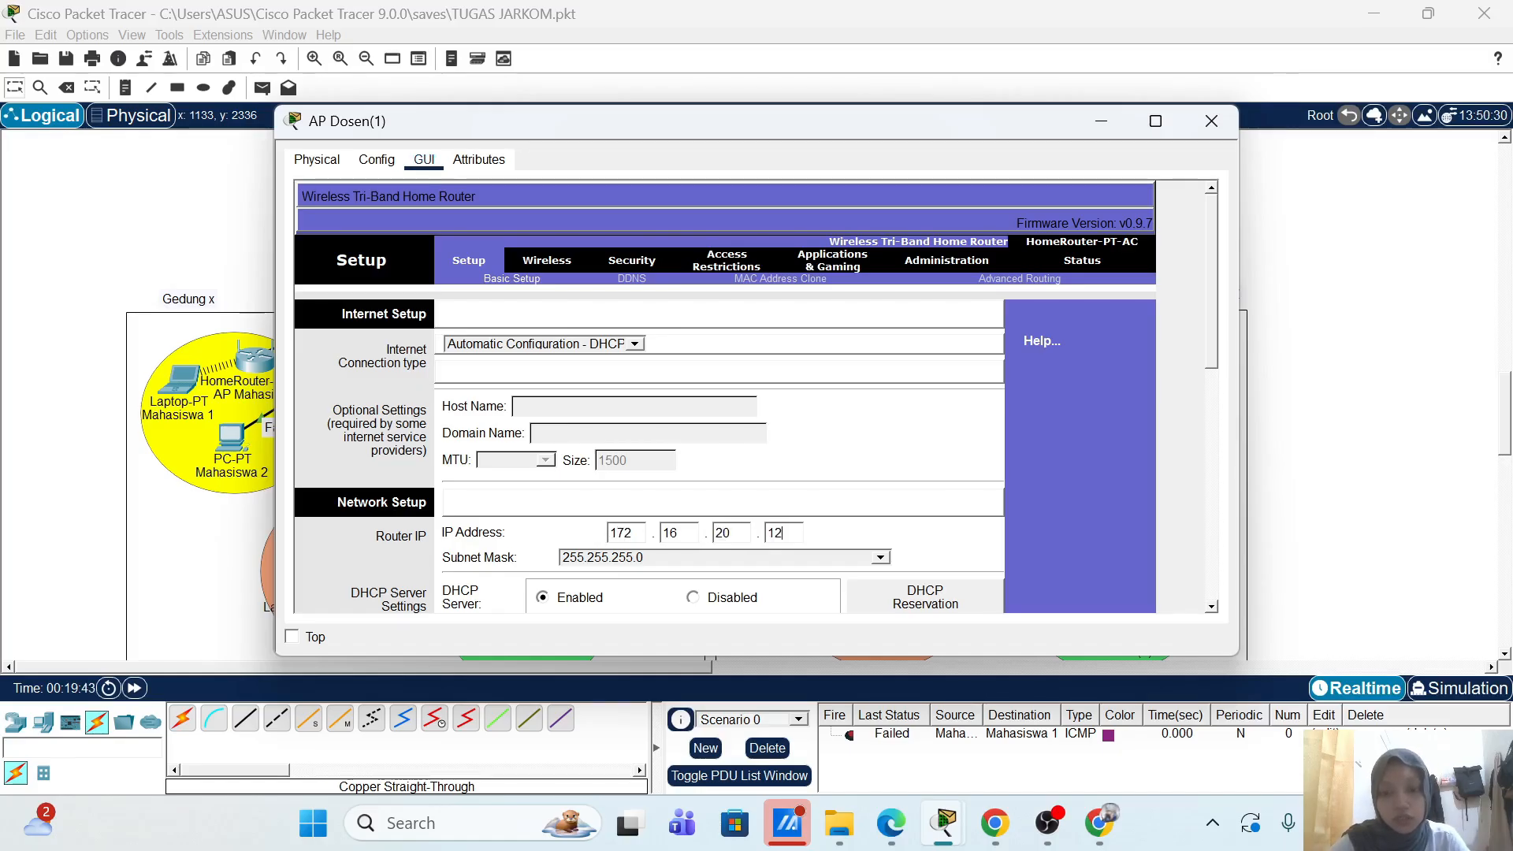
scroll(1112, 480, down, 10)
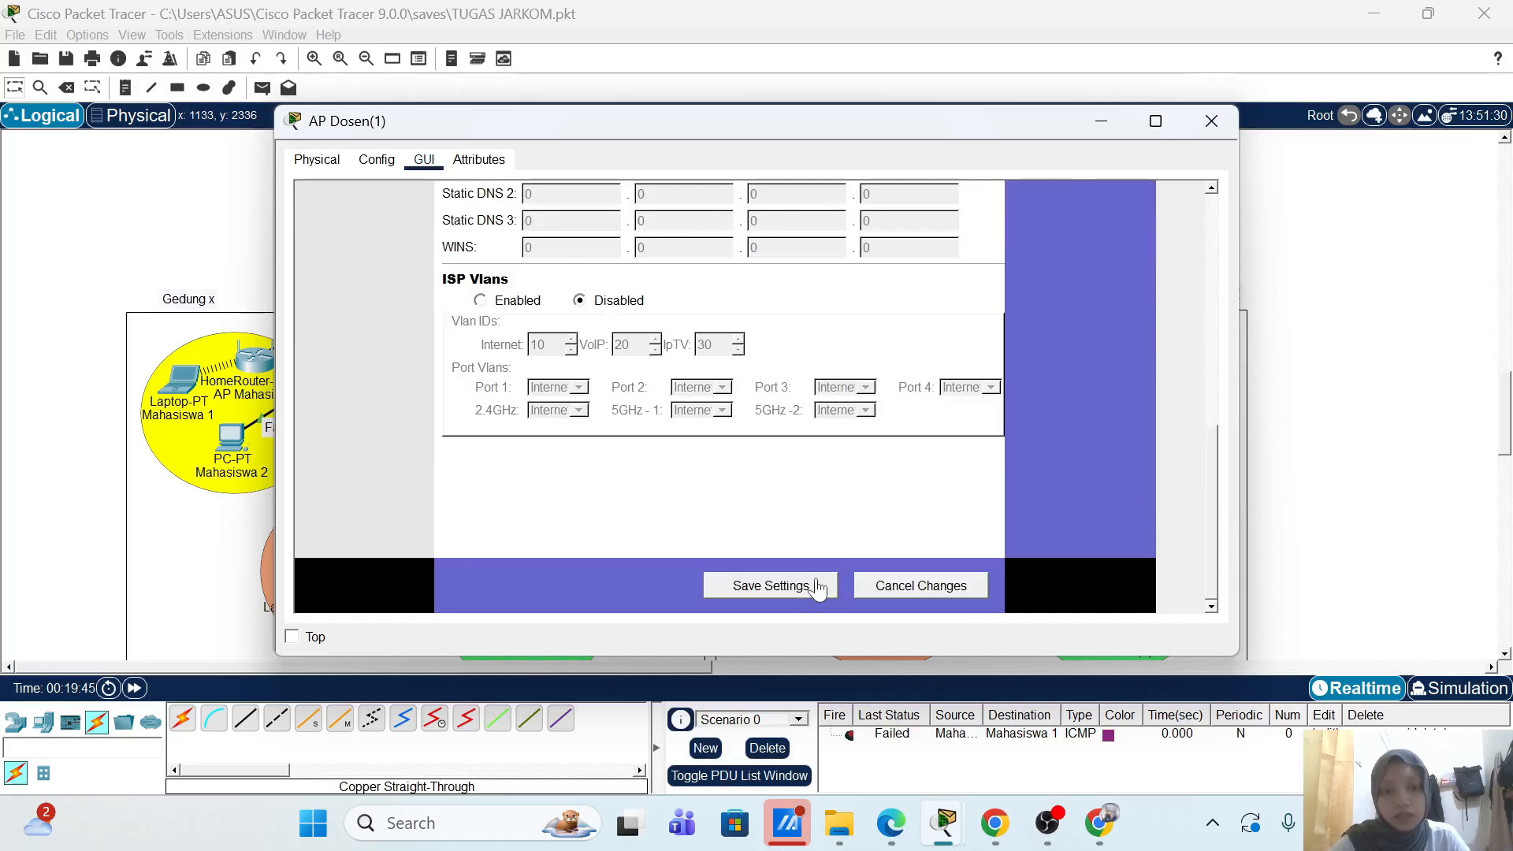
click(810, 588)
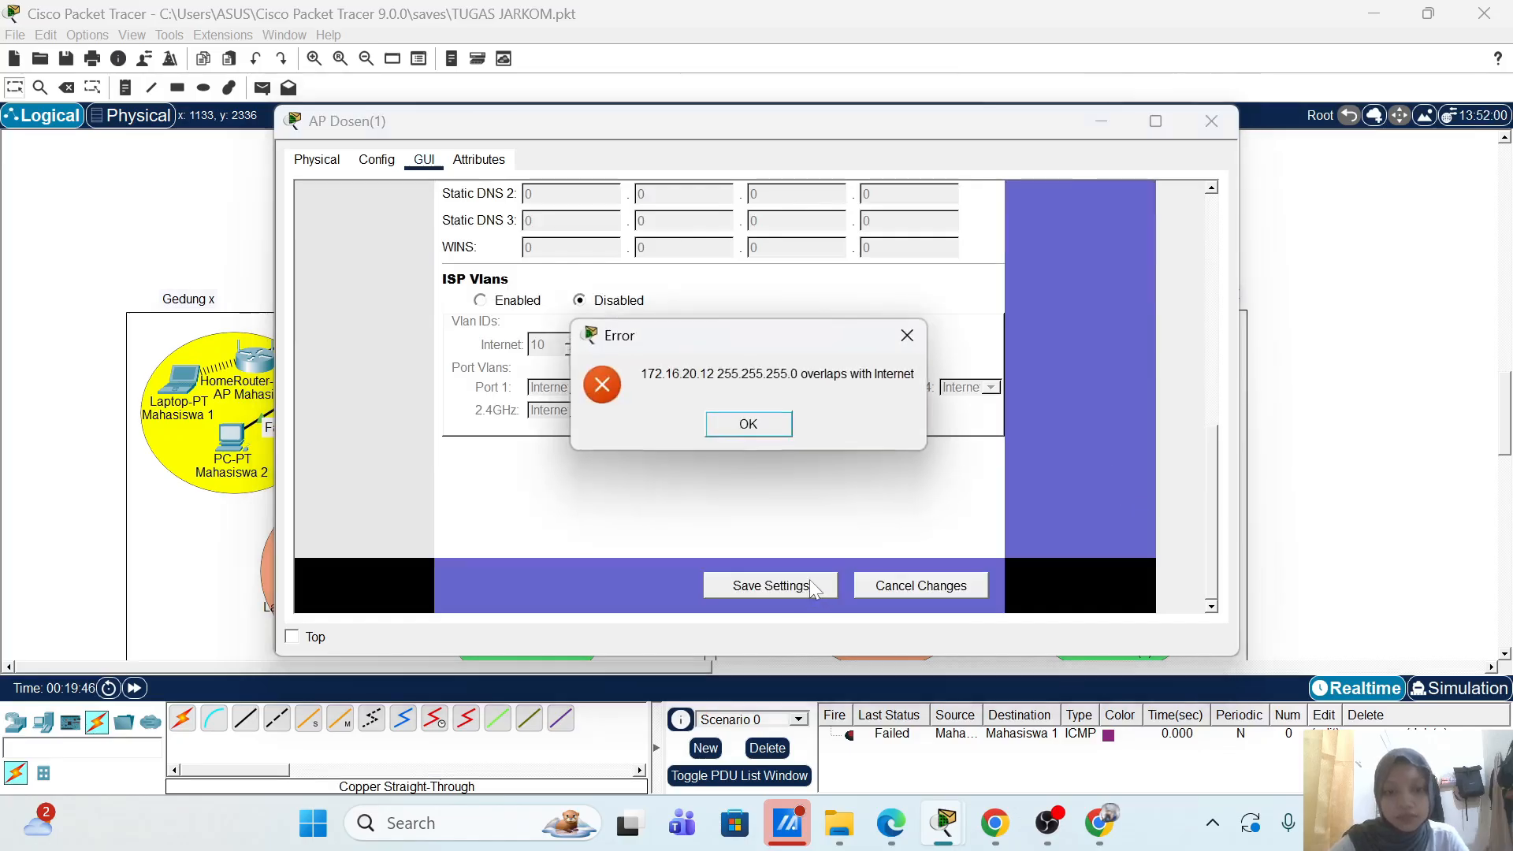
click(743, 436)
scroll(1010, 483, up, 10)
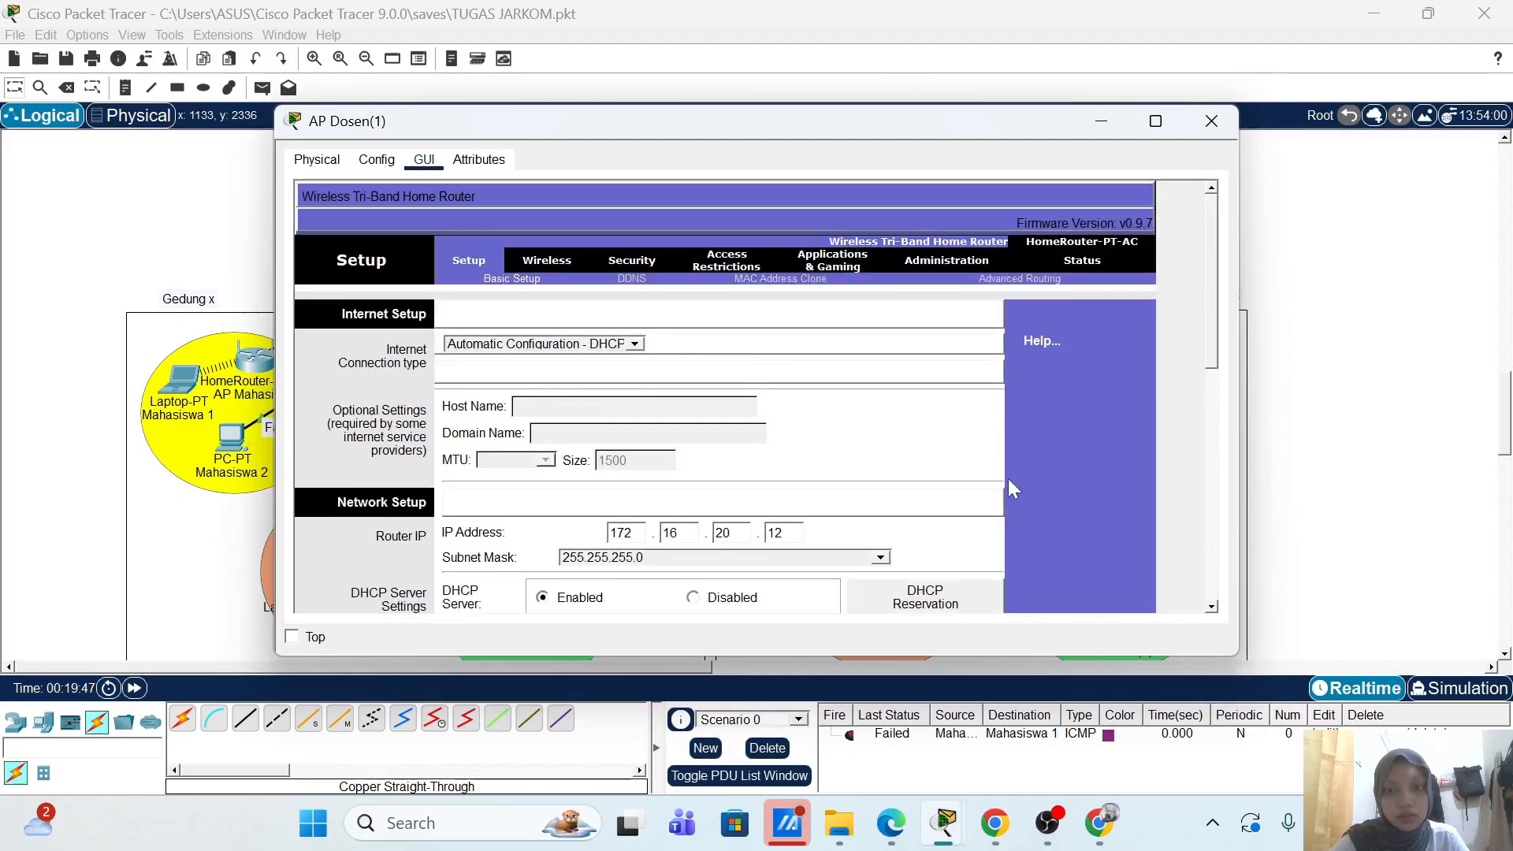
click(549, 261)
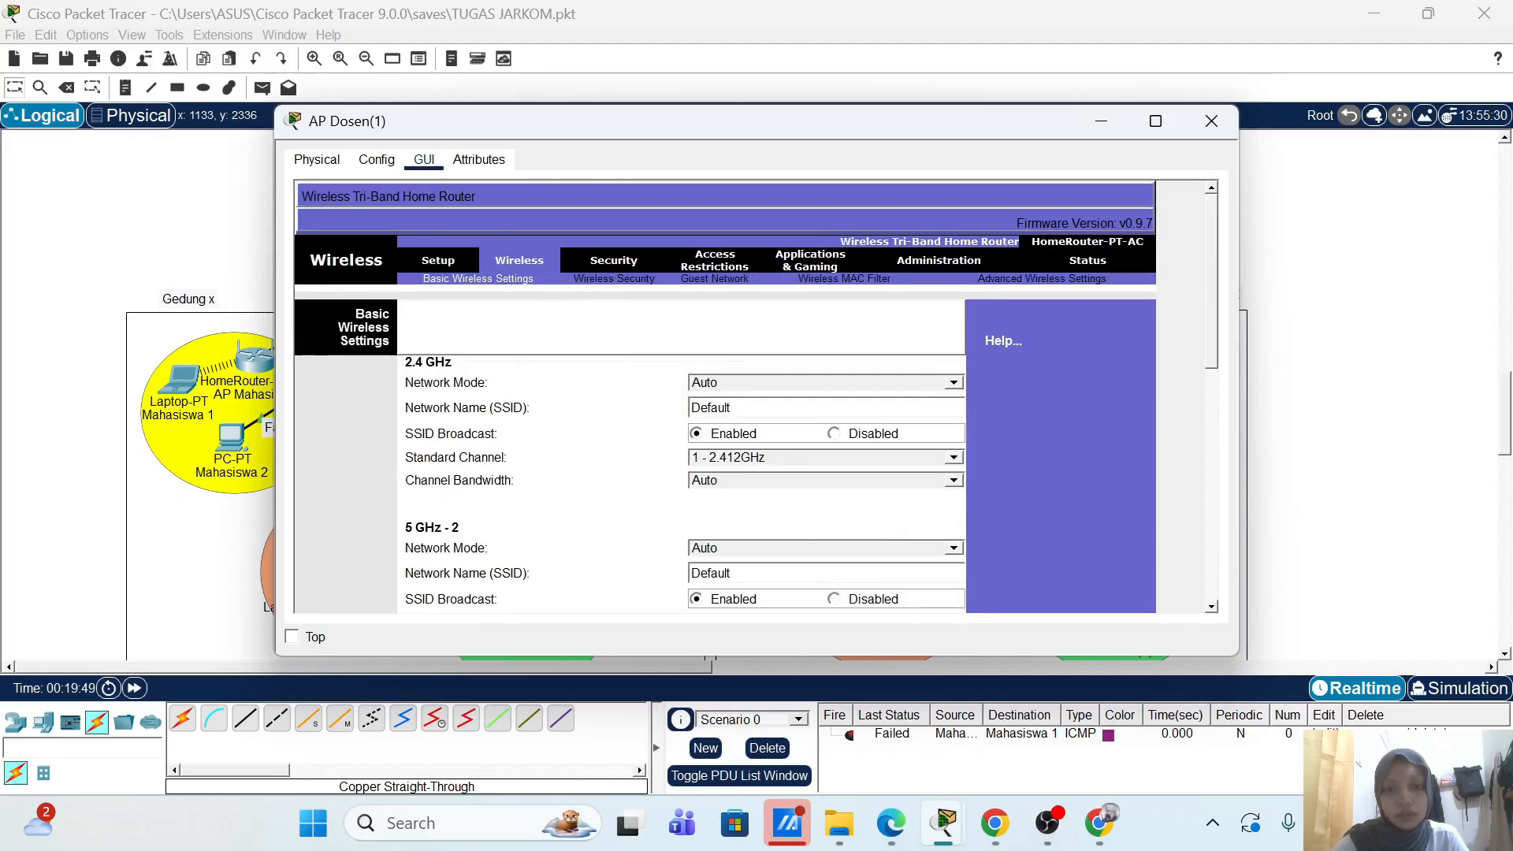
Step: Set the 2.4 GHz SSID to AP-Dosen-2 on channel 6, stop both 5 GHz broadcasts, and save
click(788, 408)
key(ctrl+a)
text(AP-Dosen-2)
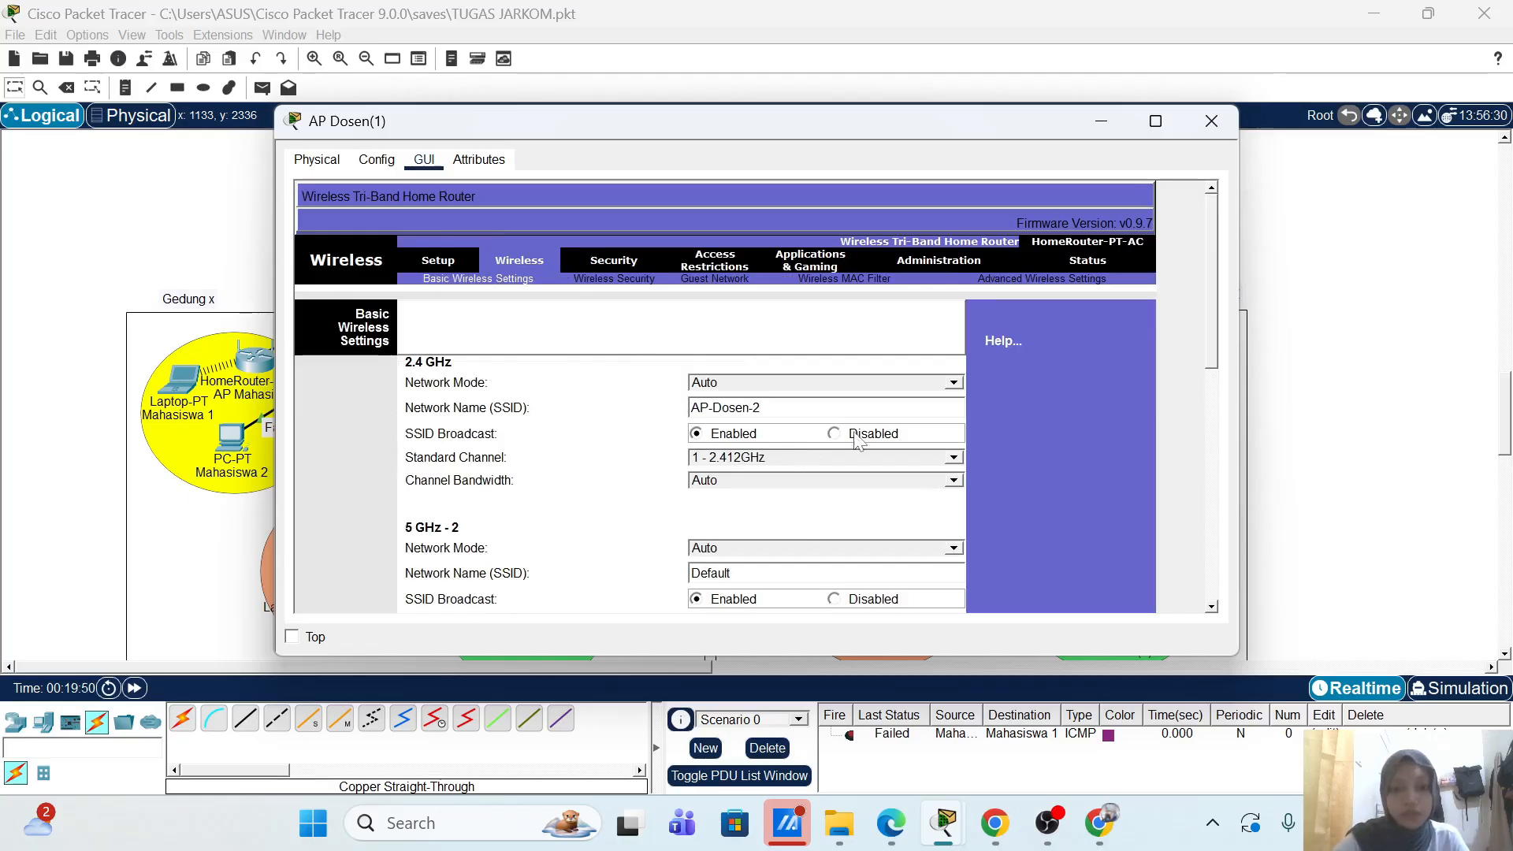
click(956, 458)
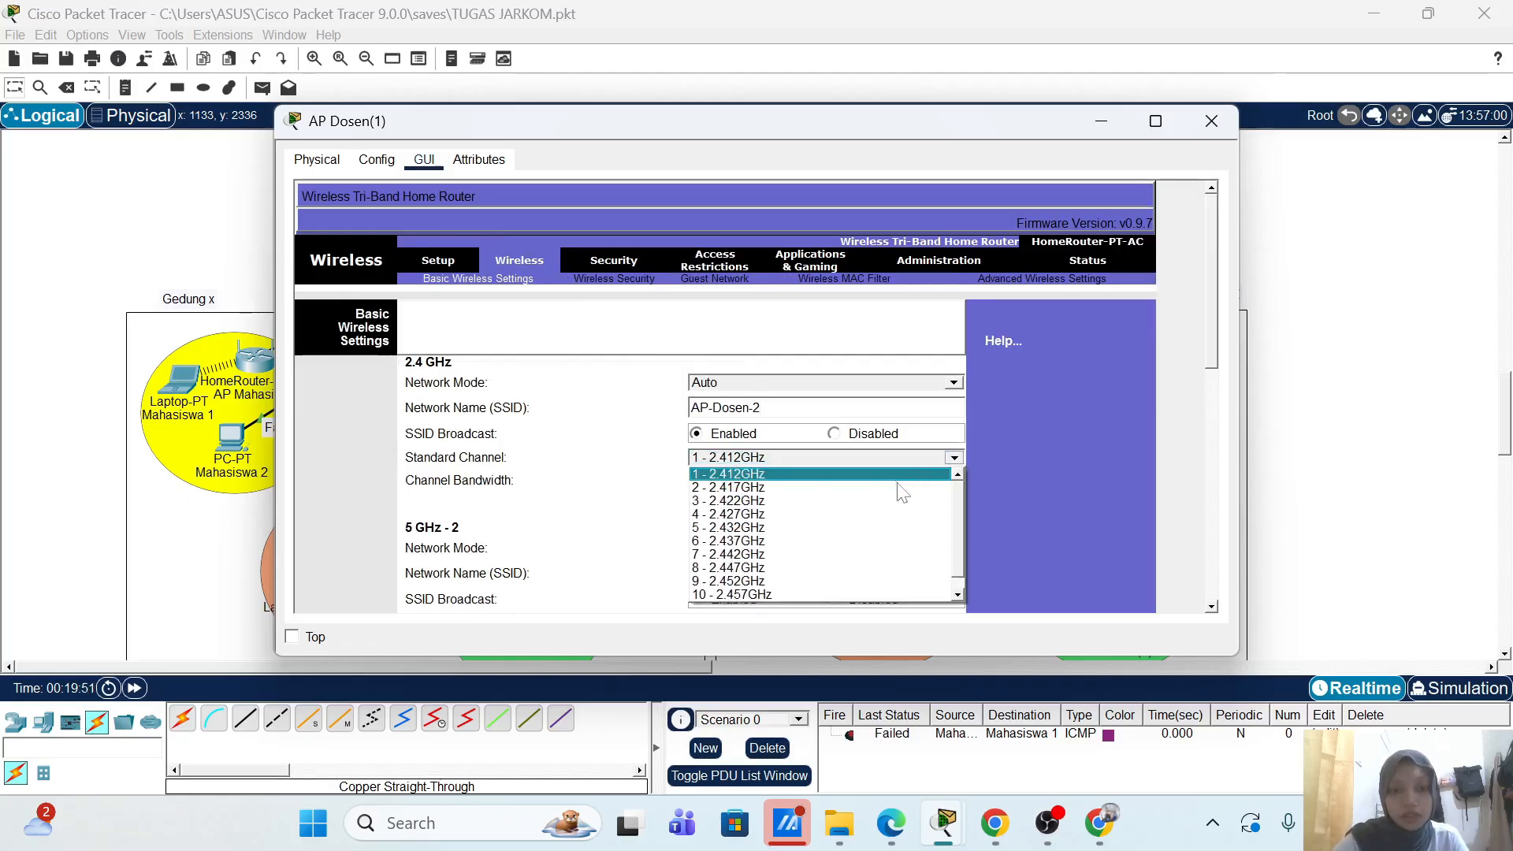
click(835, 542)
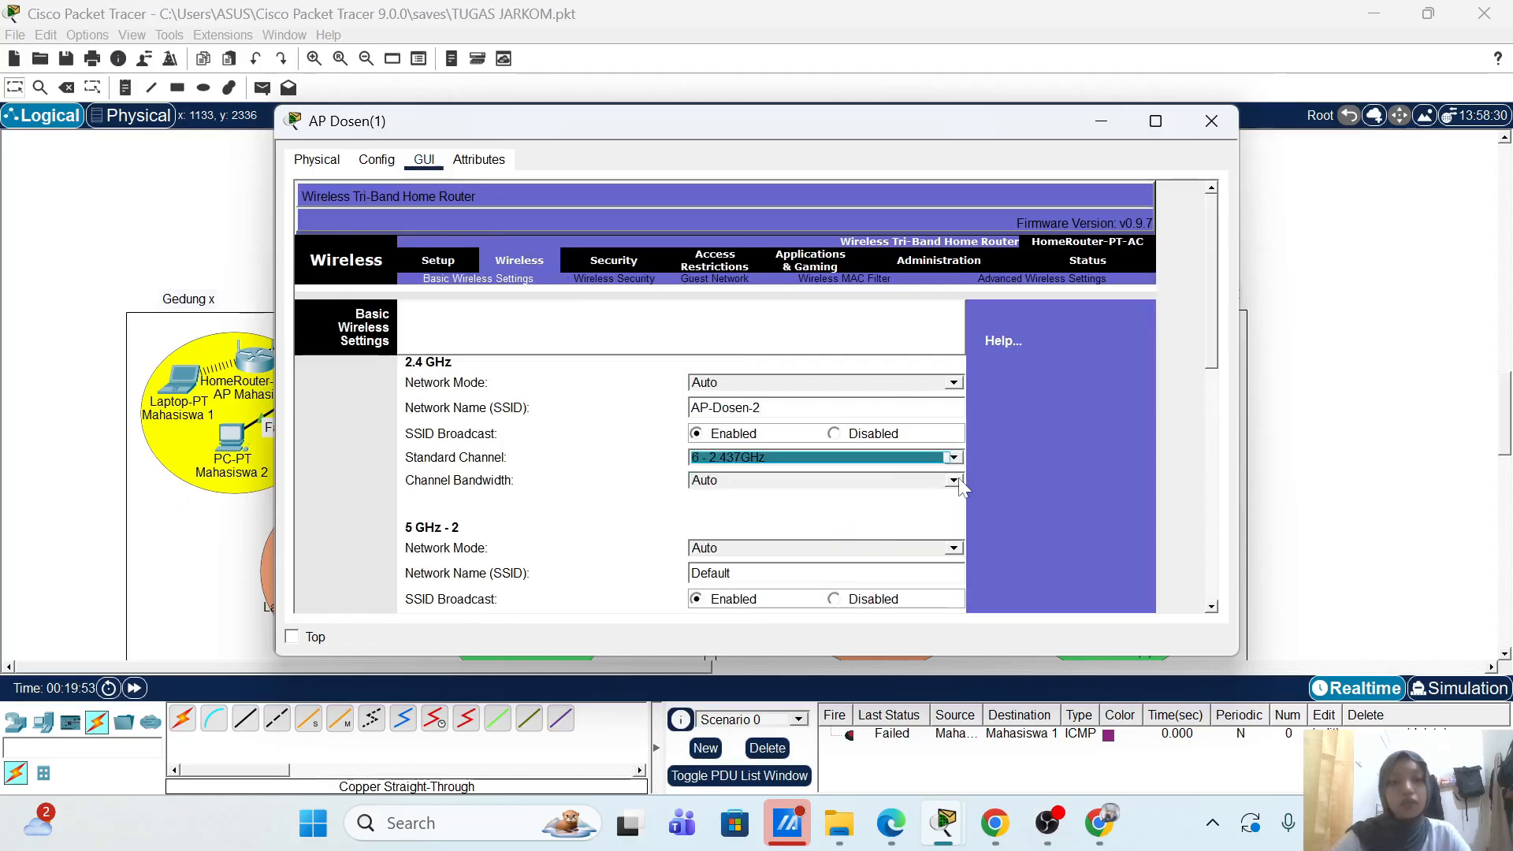
scroll(1017, 452, down, 3)
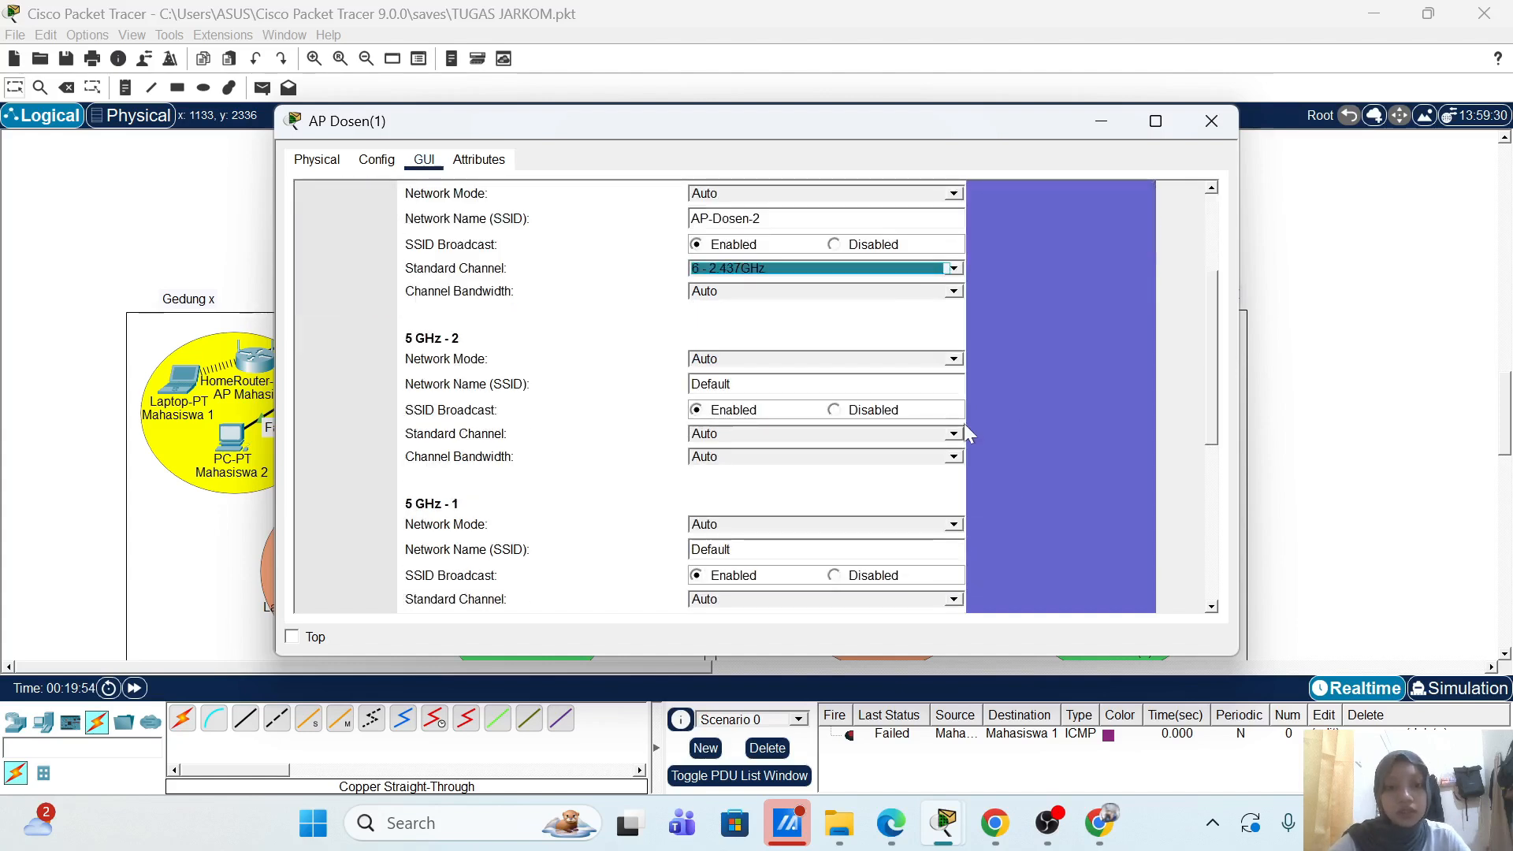
click(852, 411)
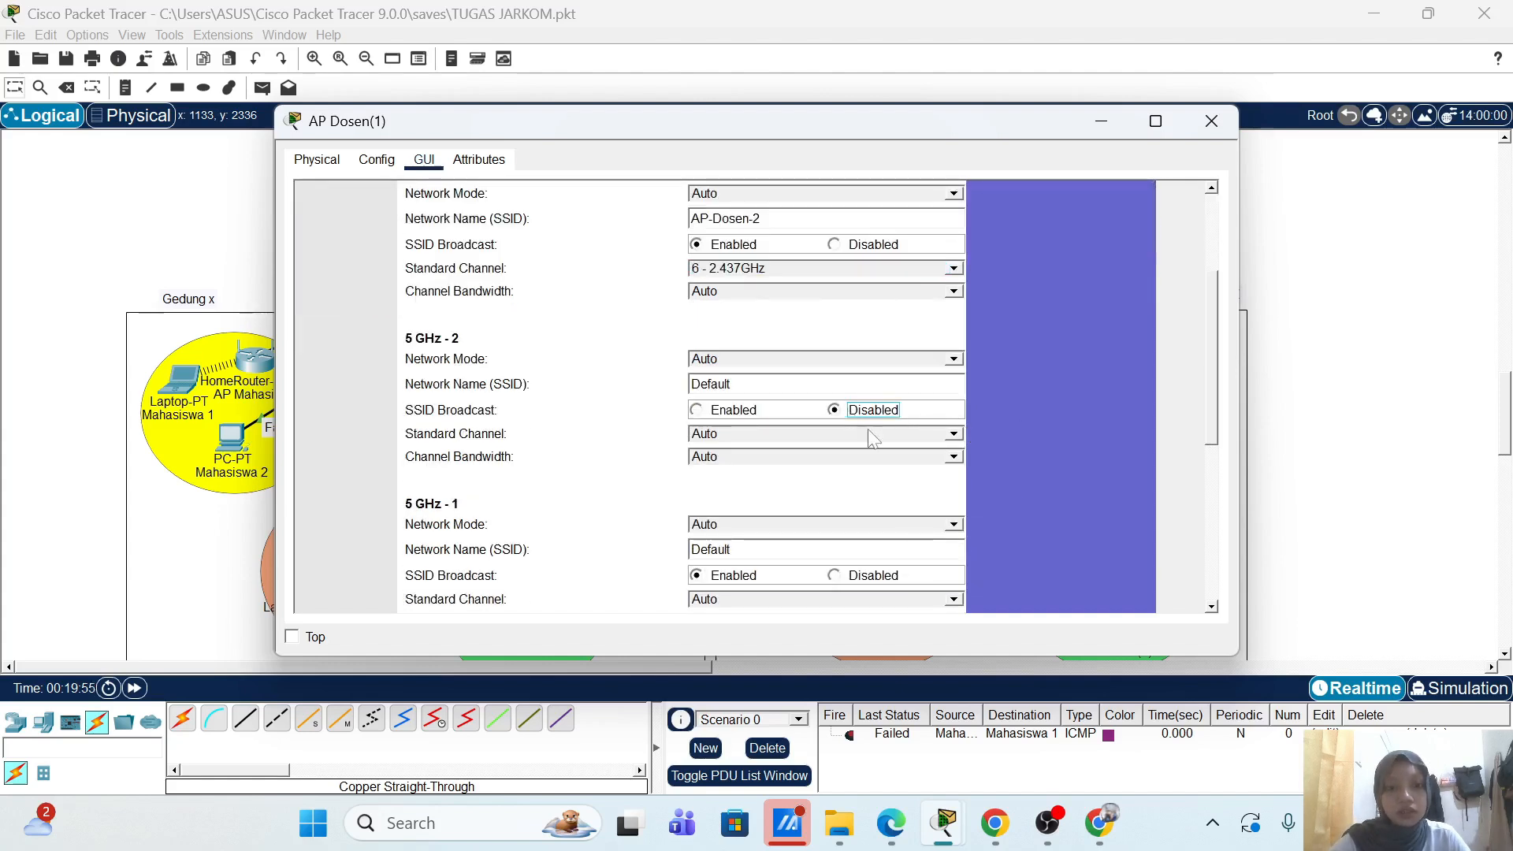
click(874, 577)
scroll(1103, 465, down, 5)
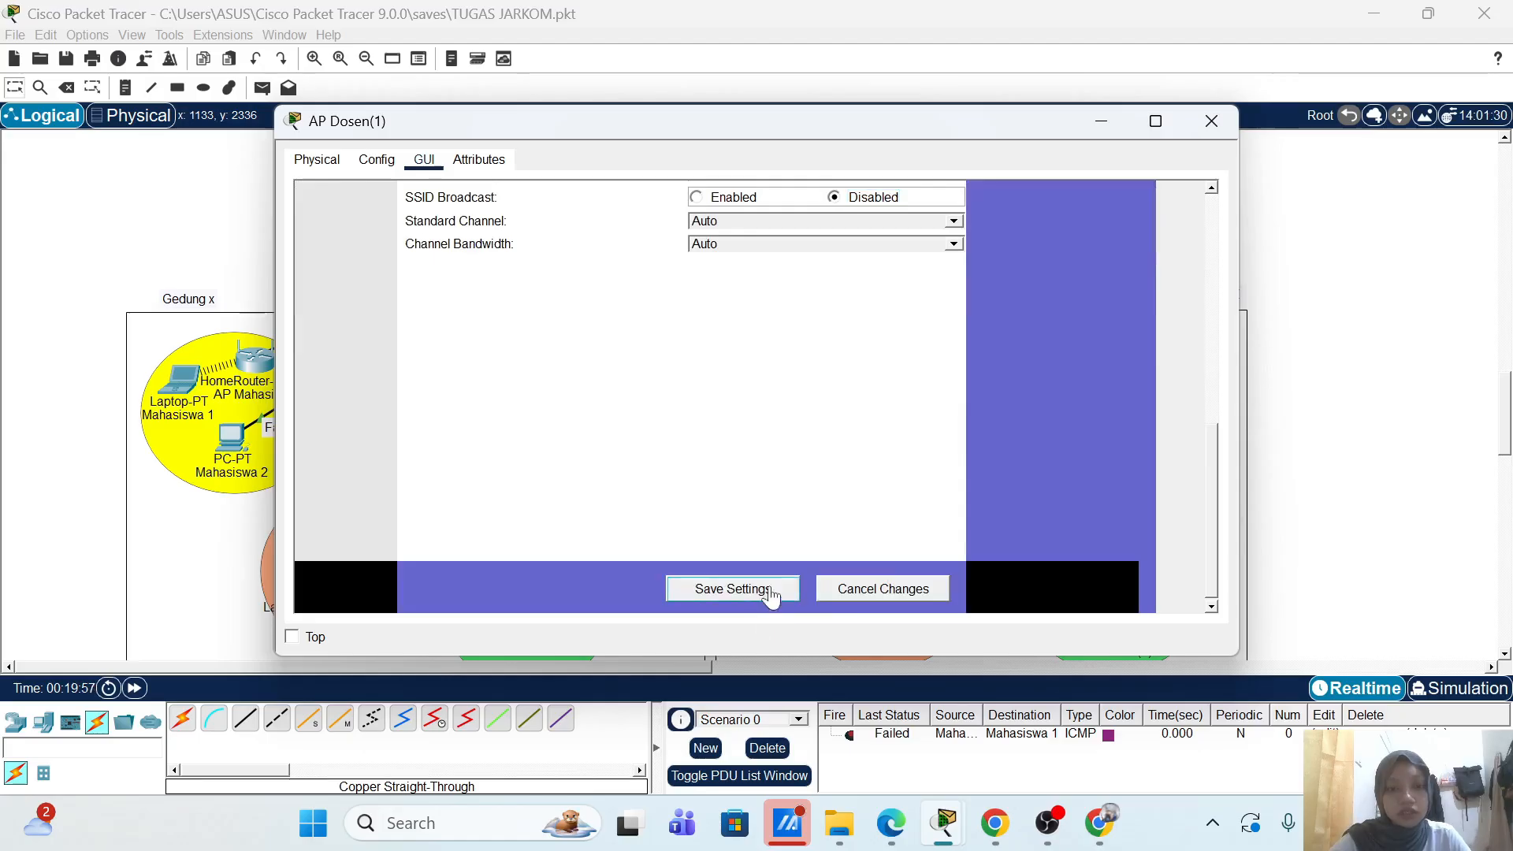
click(733, 589)
Step: Set 2.4 GHz security to WPA2 Enterprise with RADIUS server 20.20.1.20 and its shared secret, then save
scroll(1016, 429, up, 10)
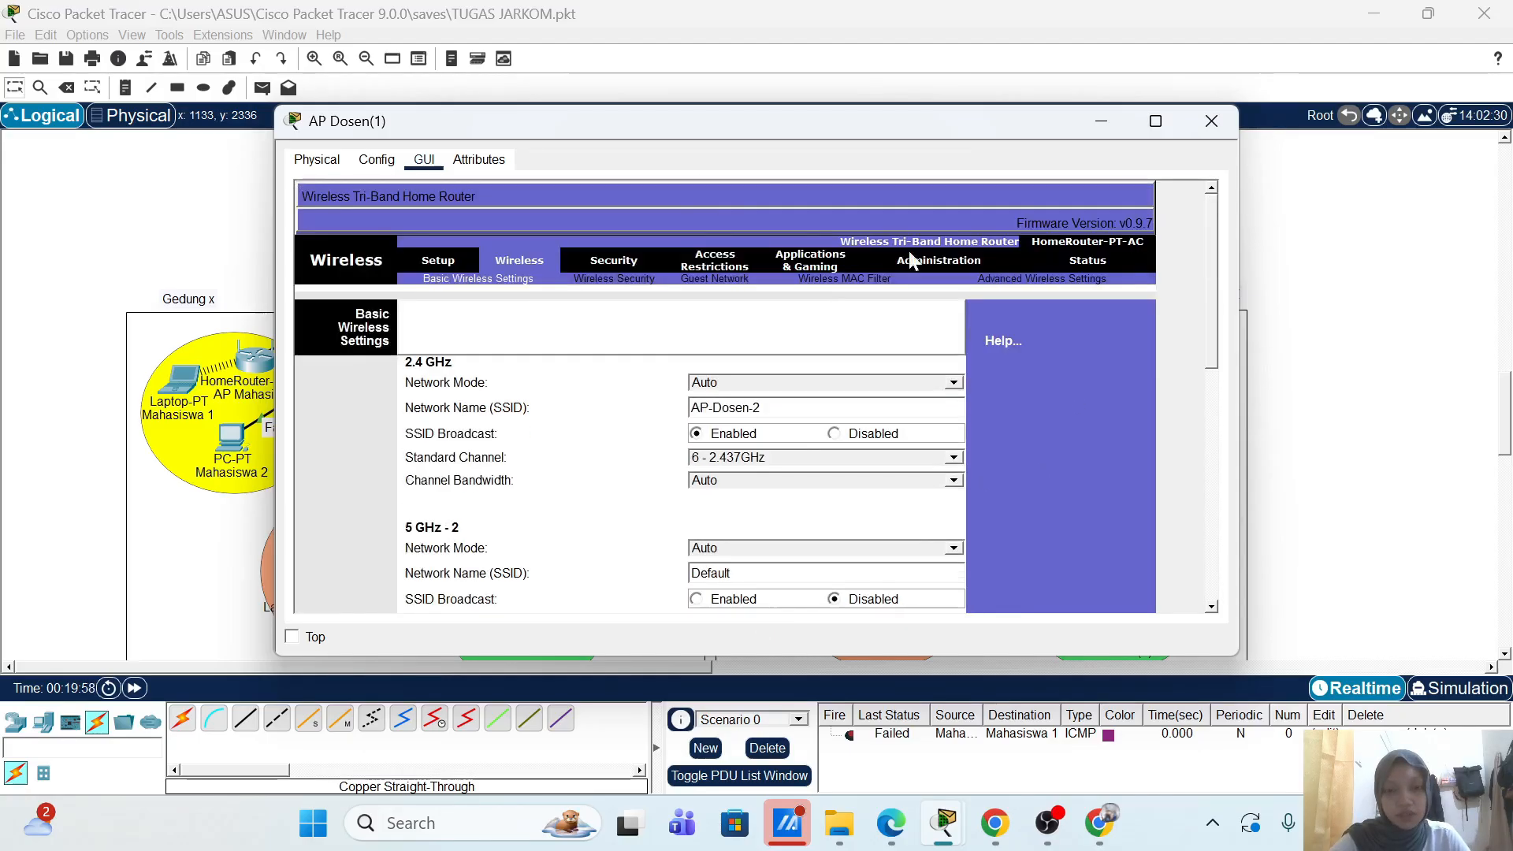
click(631, 279)
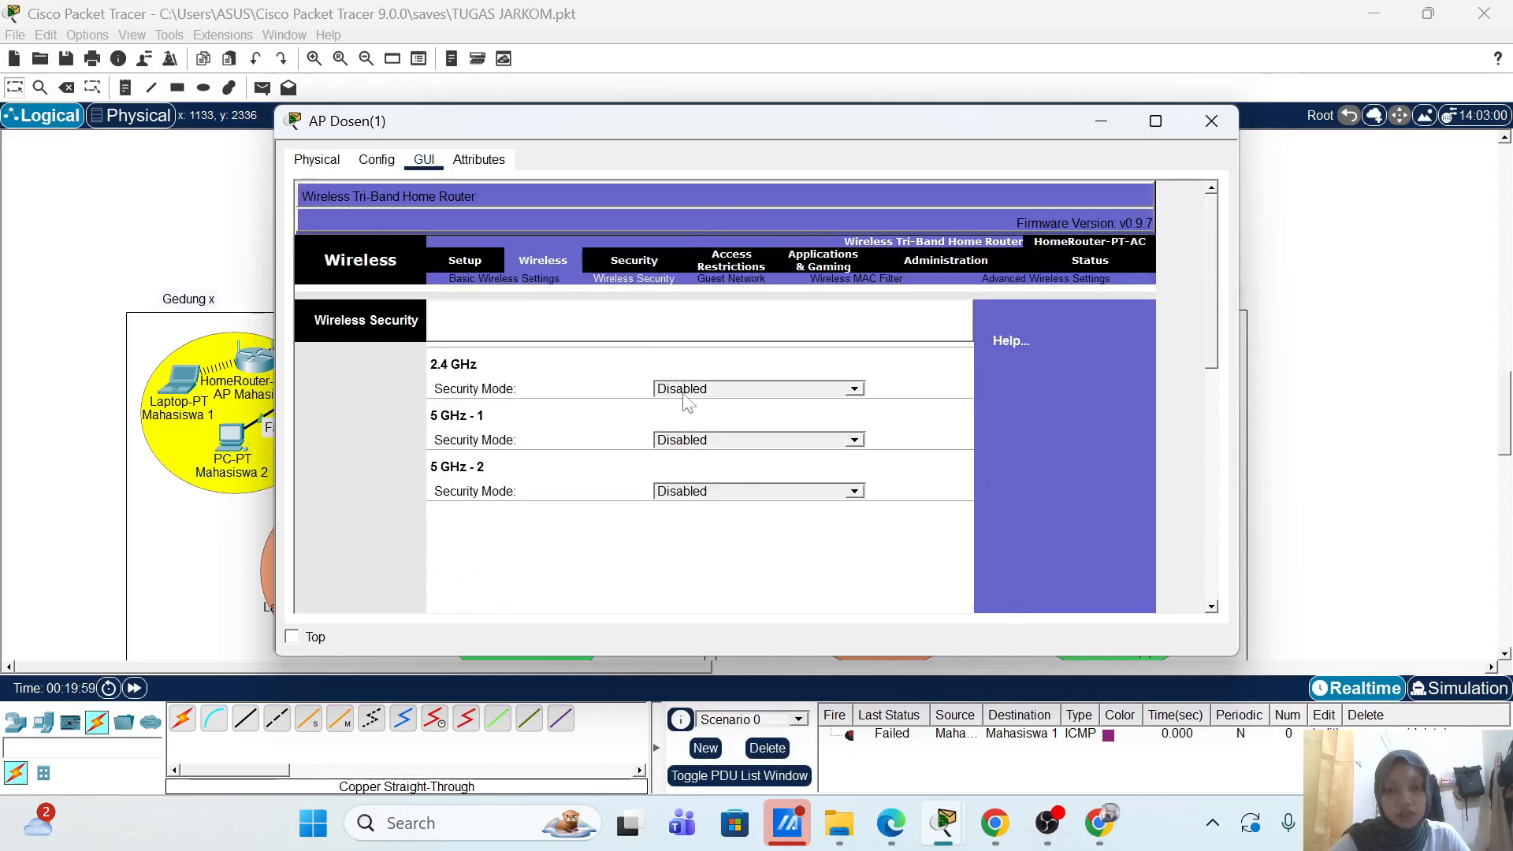
click(854, 389)
click(819, 484)
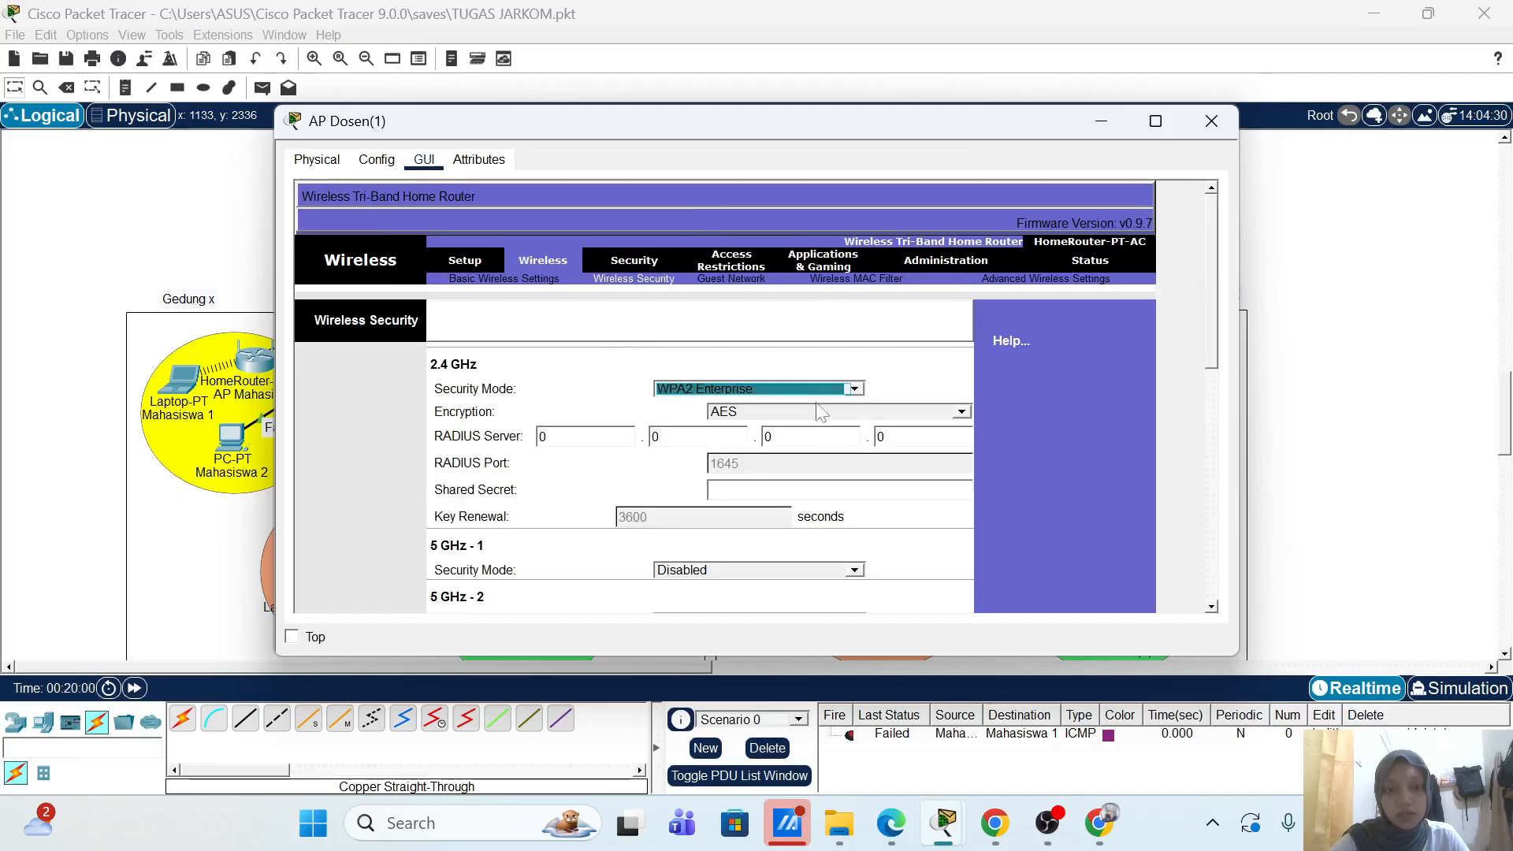
click(556, 439)
key(BackSpace)
text(20)
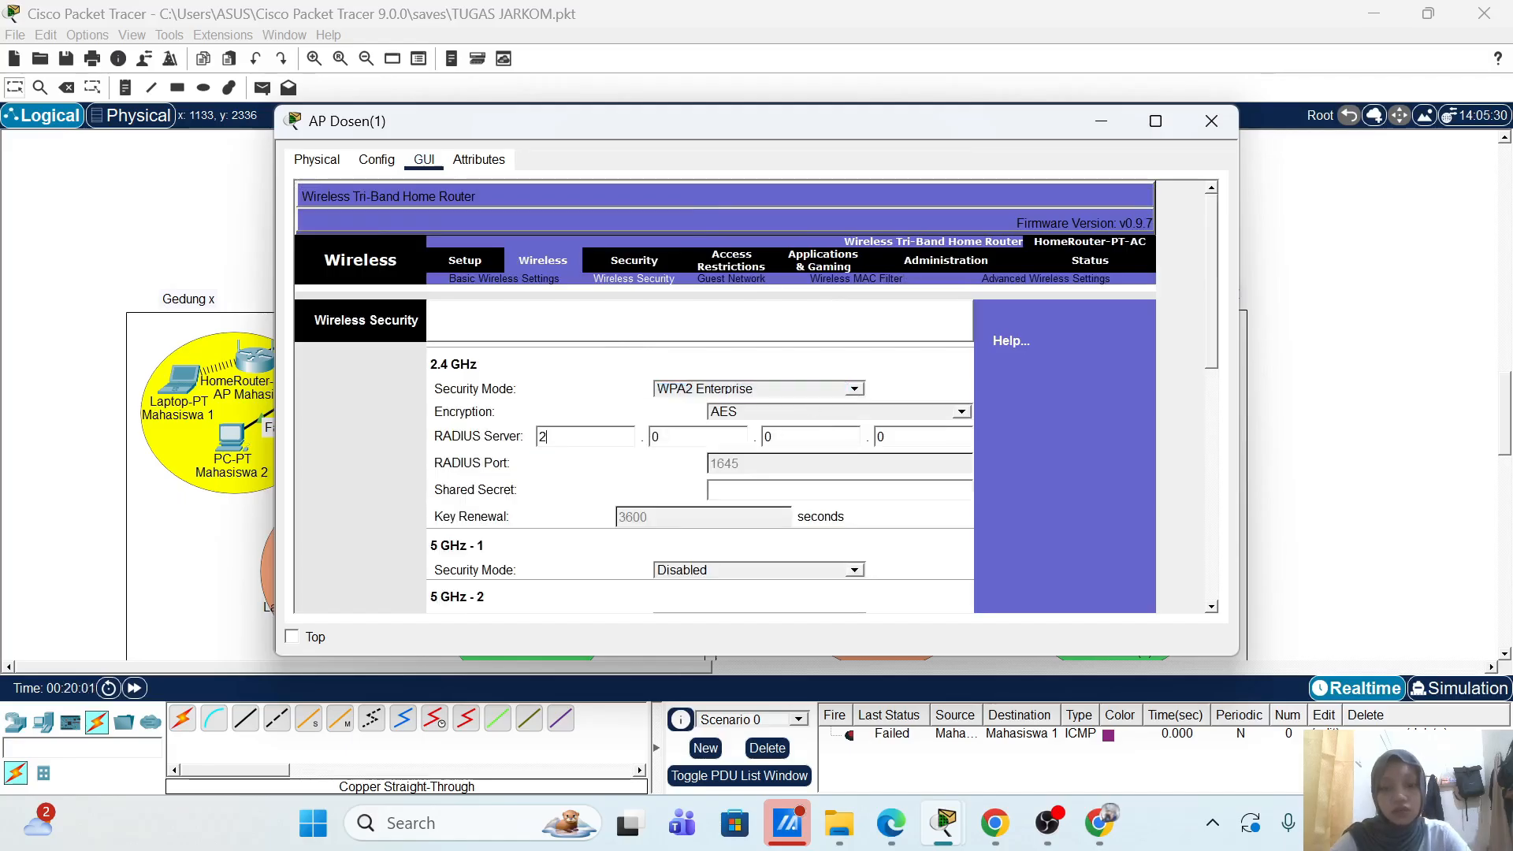
key(Tab)
text(1)
key(Tab)
text(20)
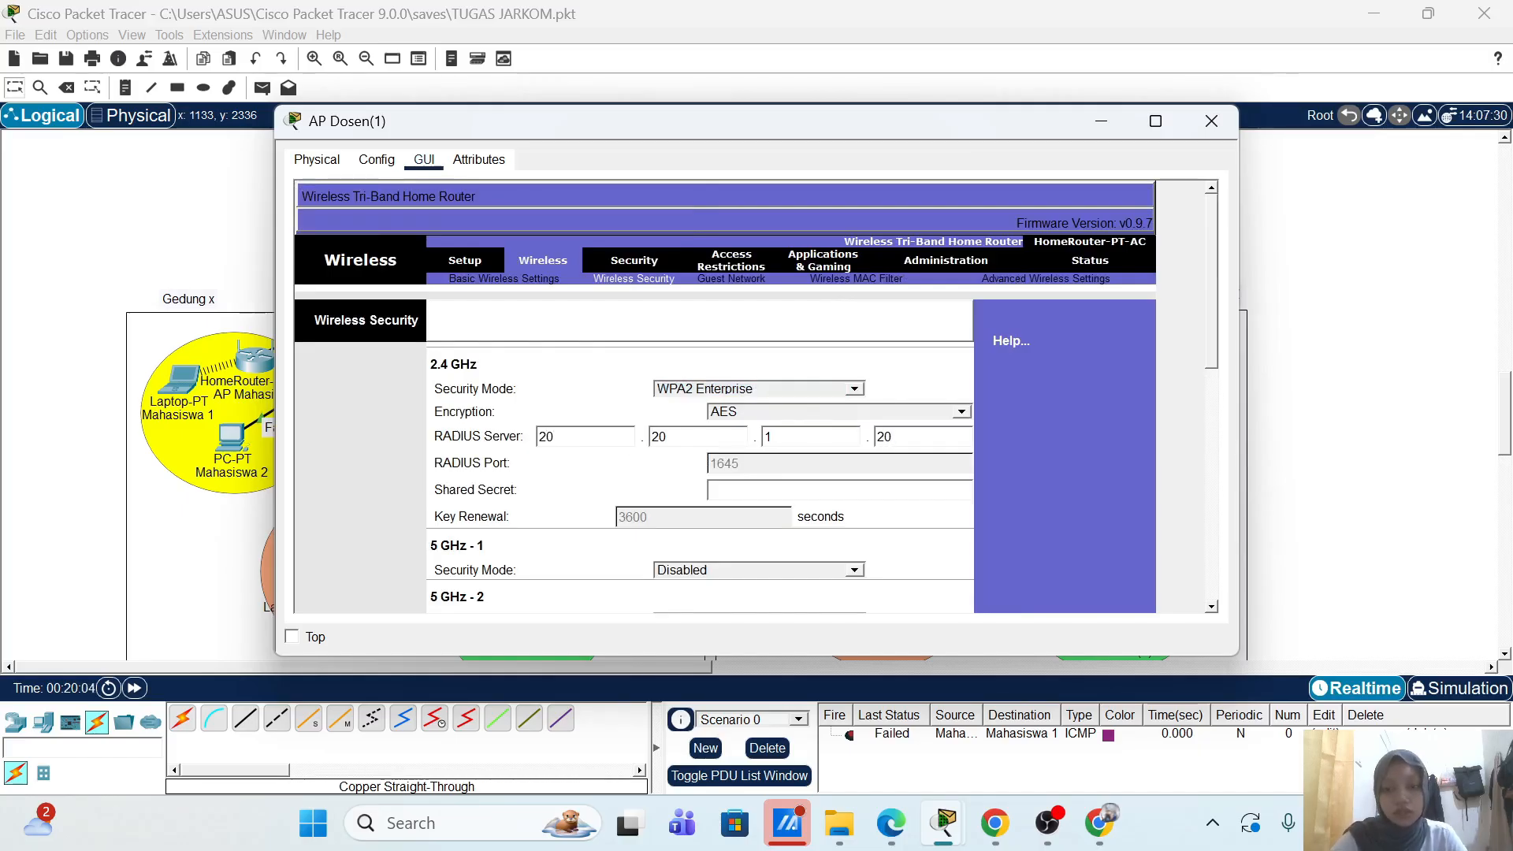
text(dosen)
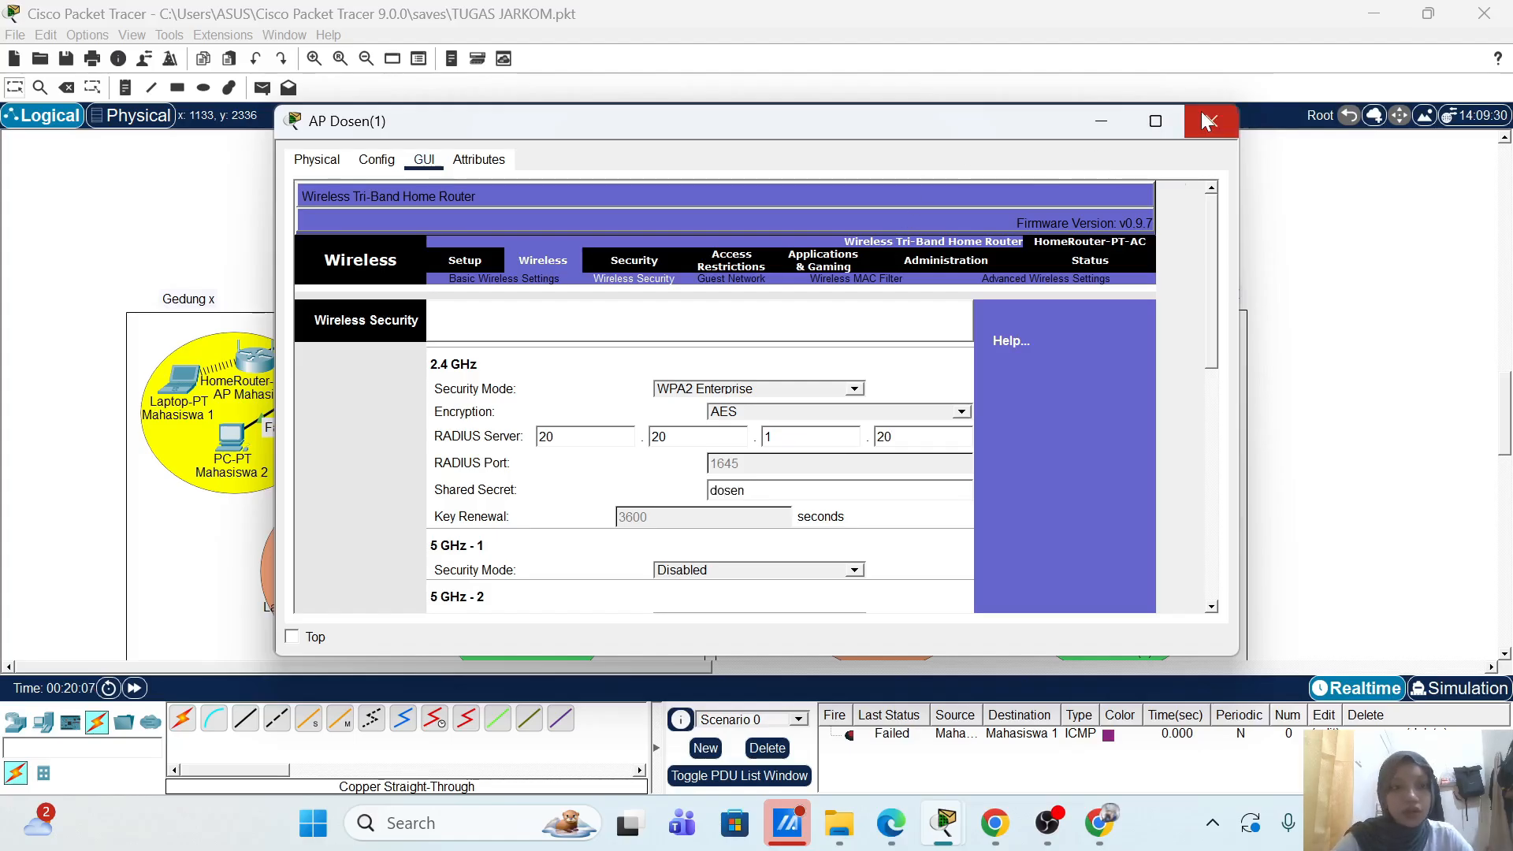
scroll(1034, 493, down, 10)
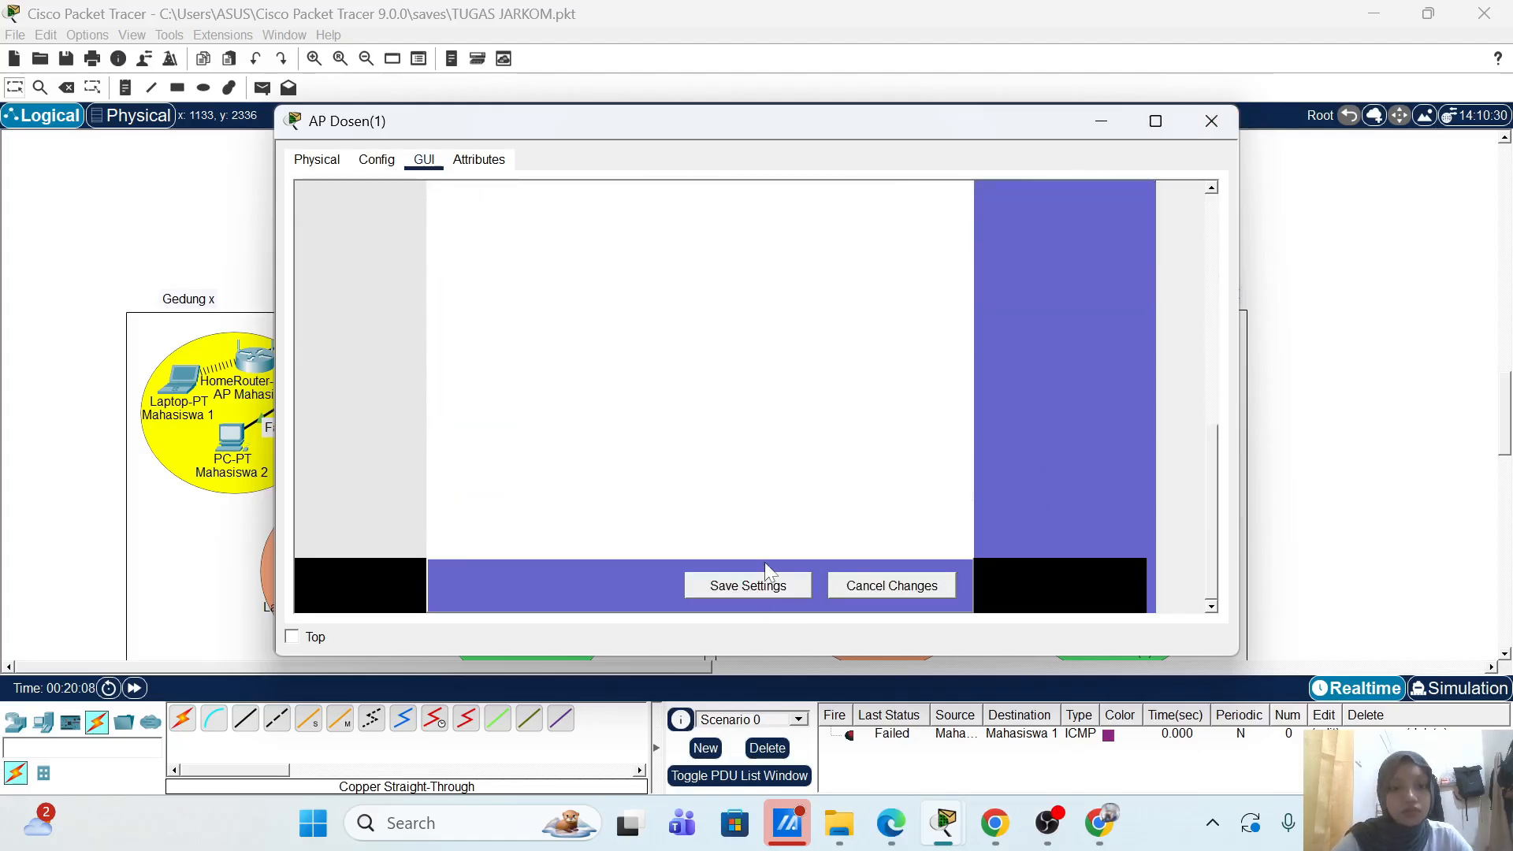
click(771, 586)
Step: Close AP Dosen(1) and open the Dosen 2(1) laptop's wireless profiles list
click(1211, 122)
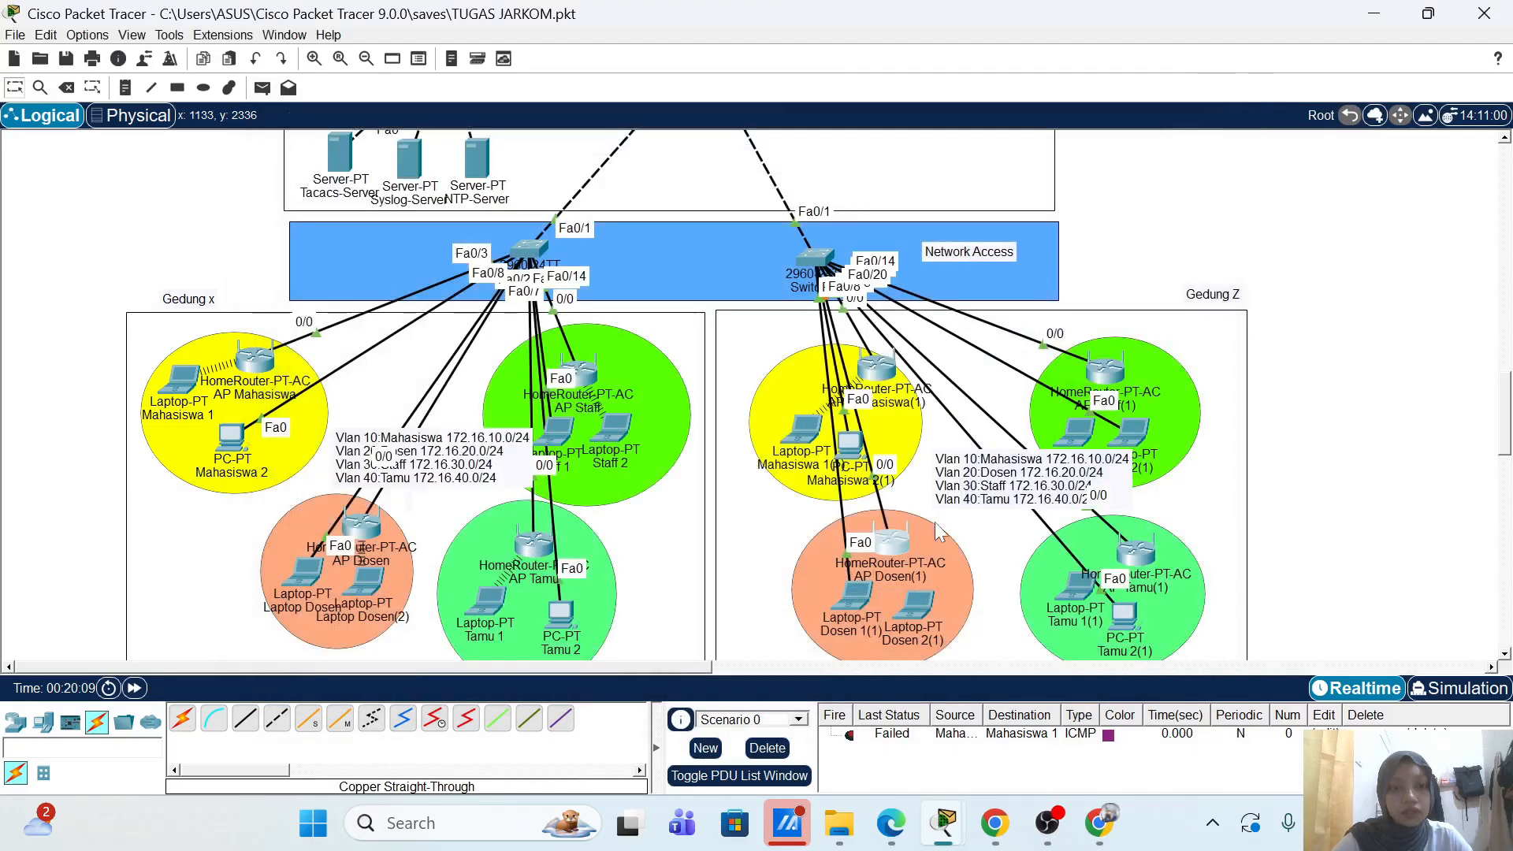
click(829, 465)
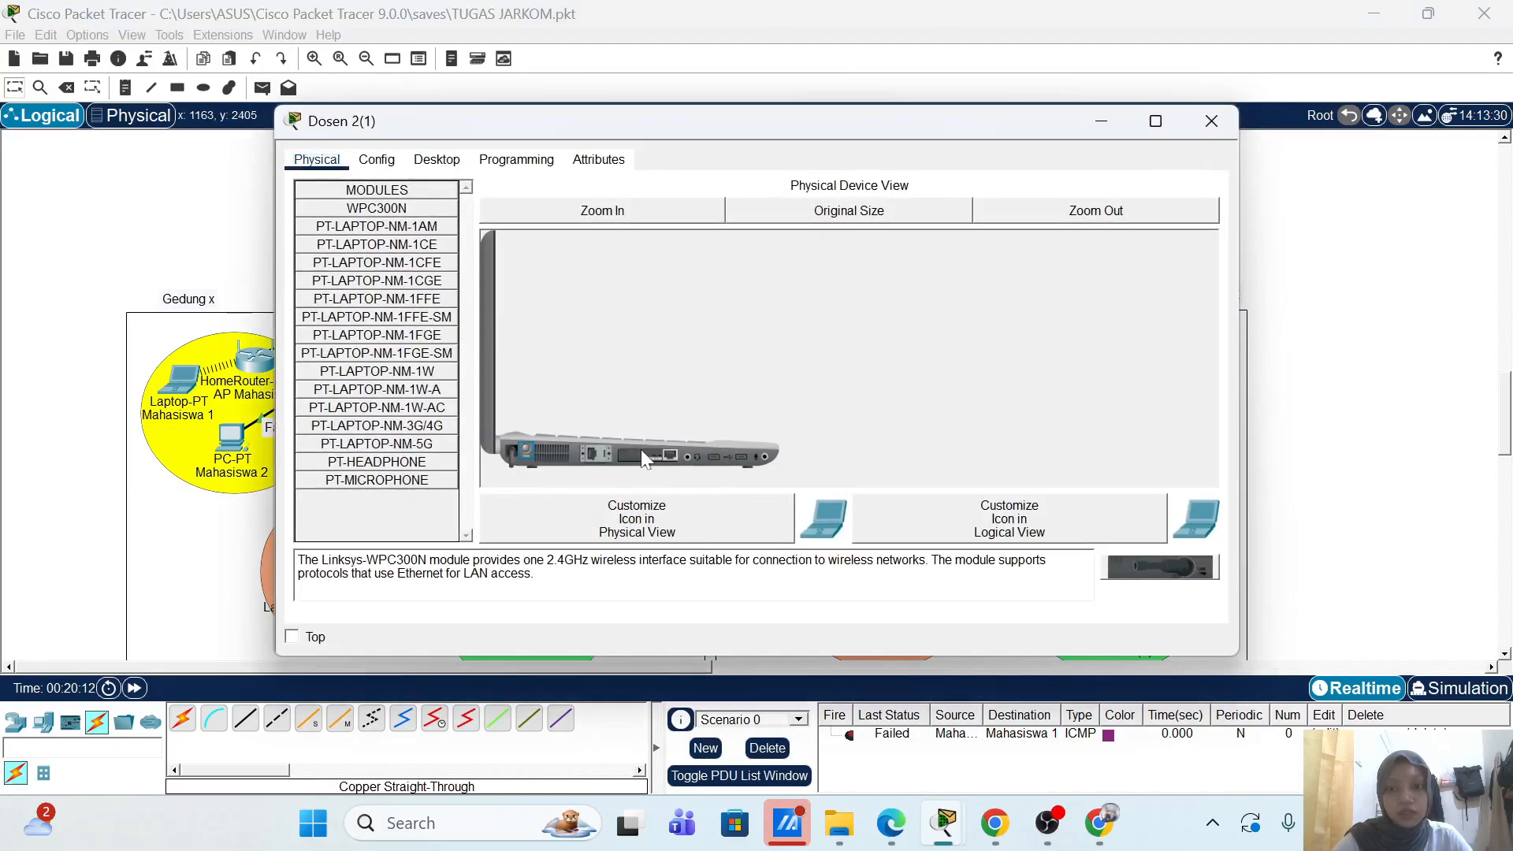
drag(641, 449, 593, 445)
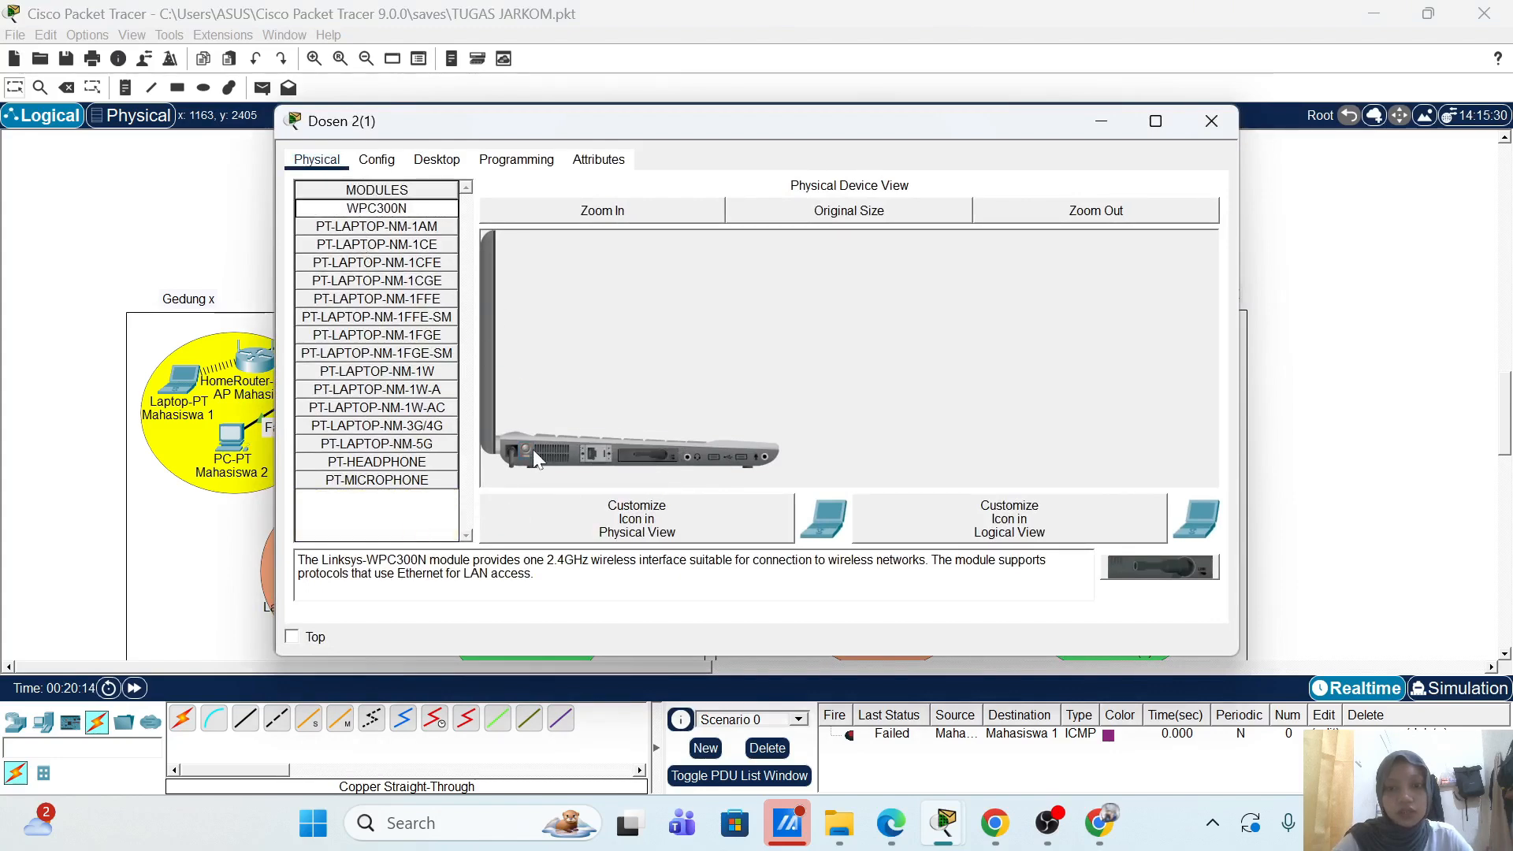
click(437, 159)
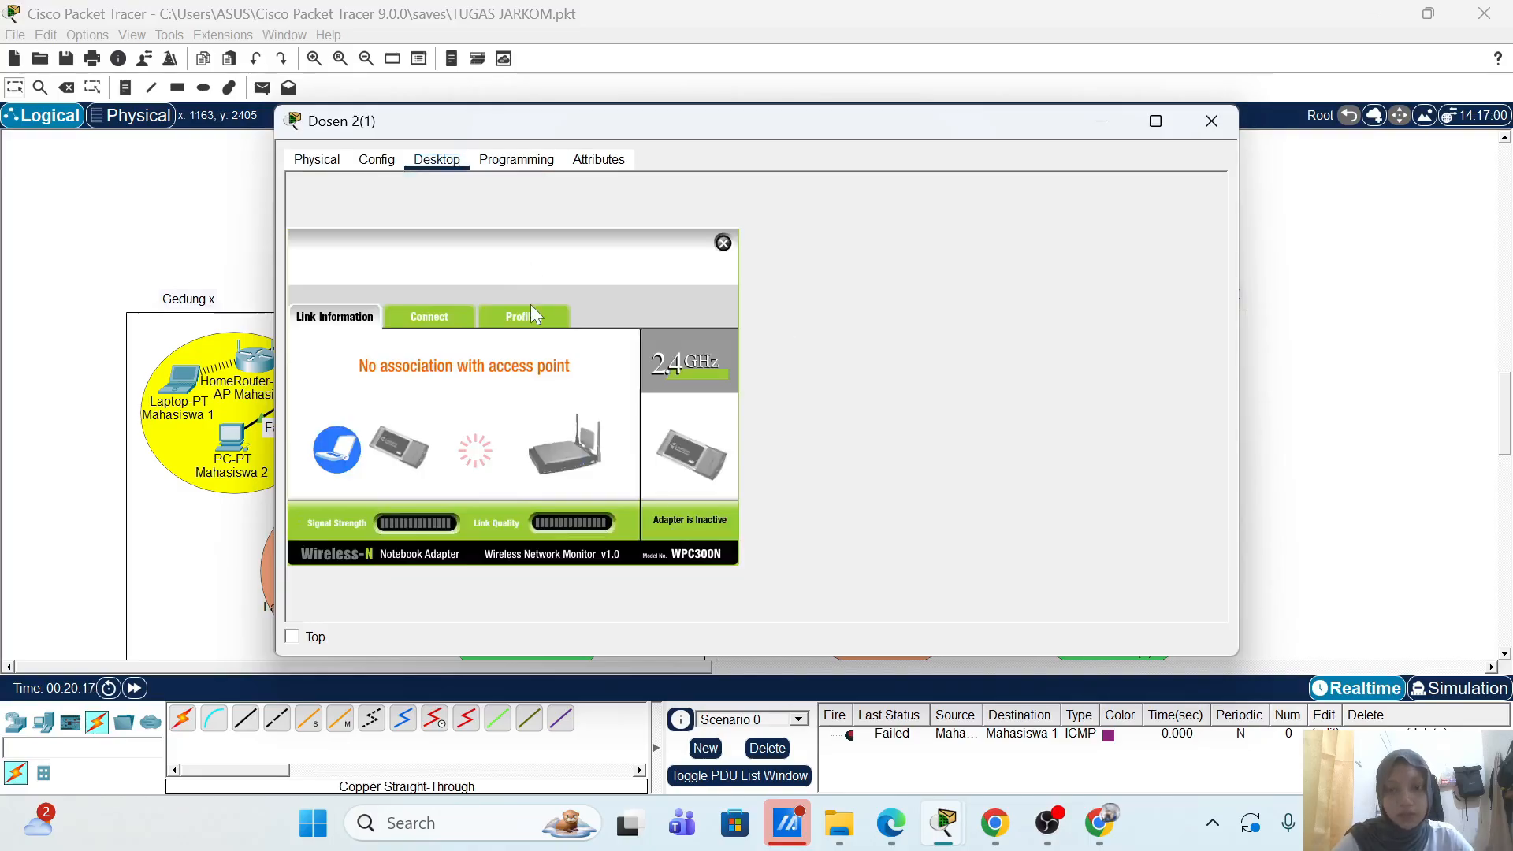
click(531, 314)
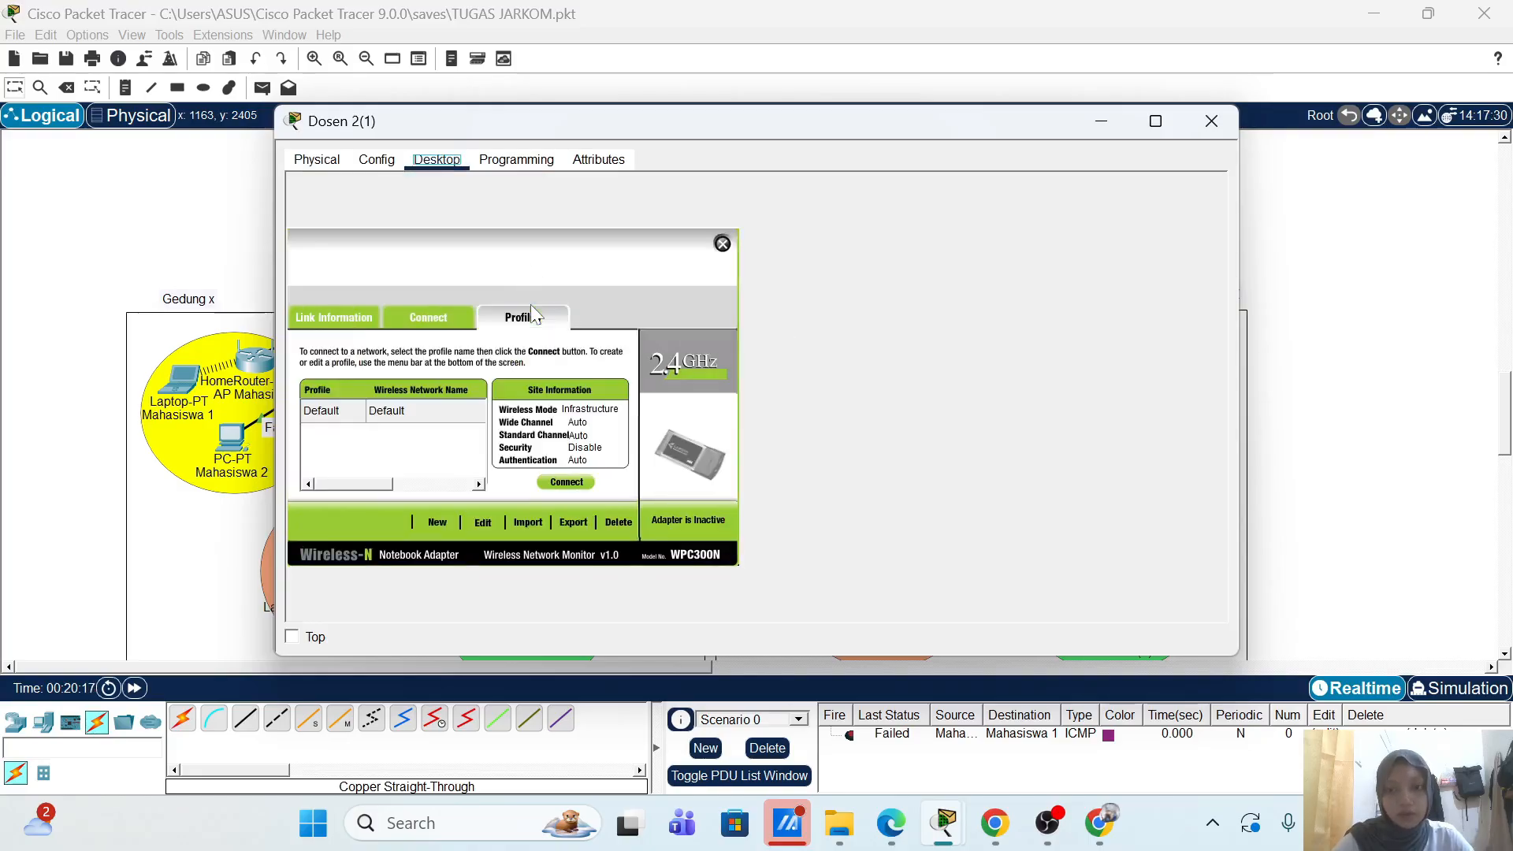
Step: Start a new profile in Advanced Setup with network name AP-Dosen-2
click(480, 523)
scroll(465, 446, down, 1)
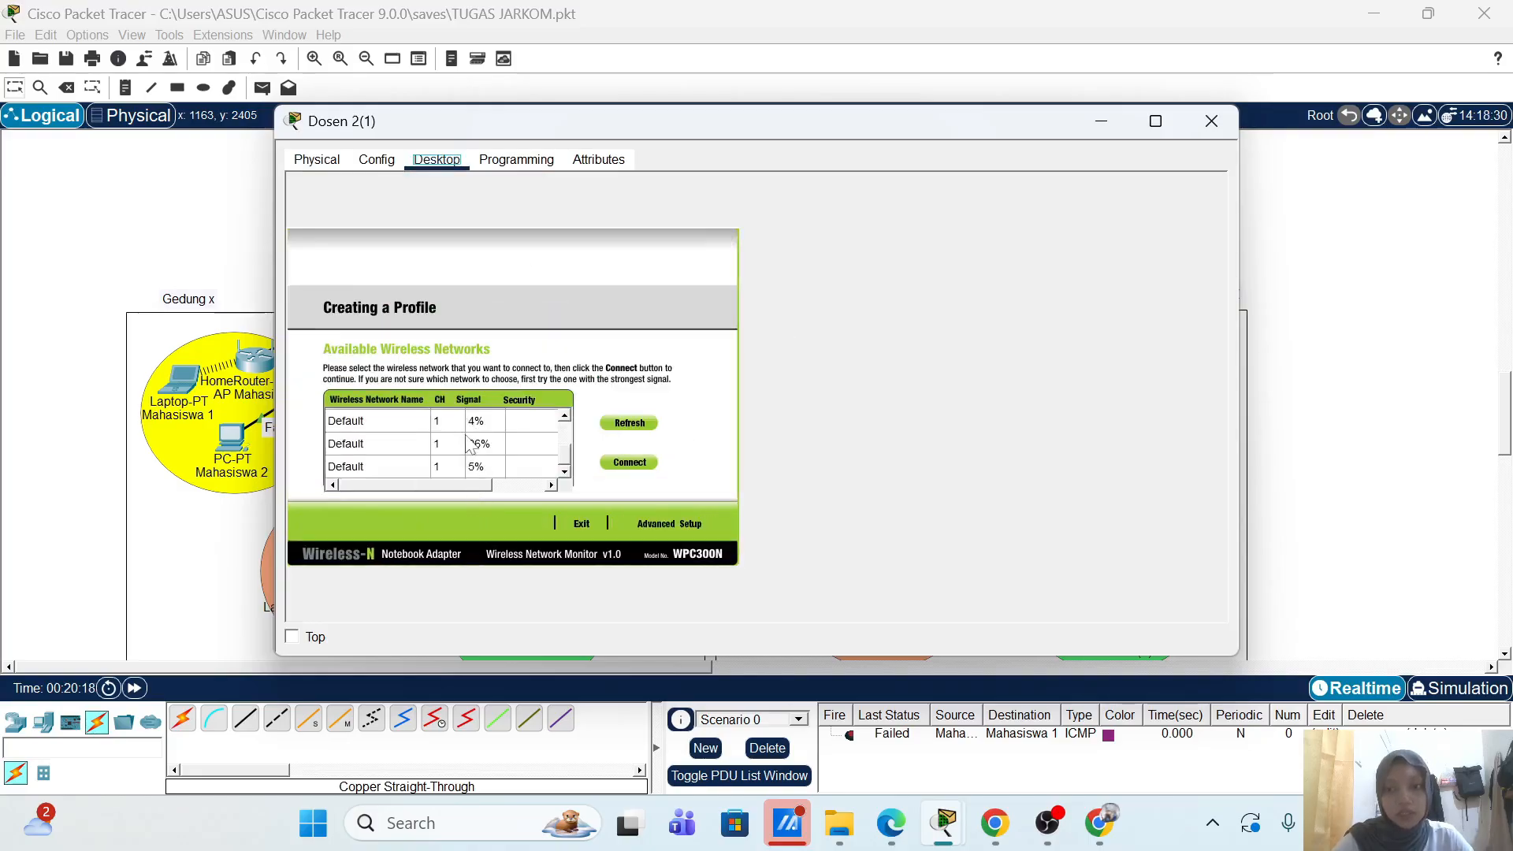
scroll(504, 465, up, 1)
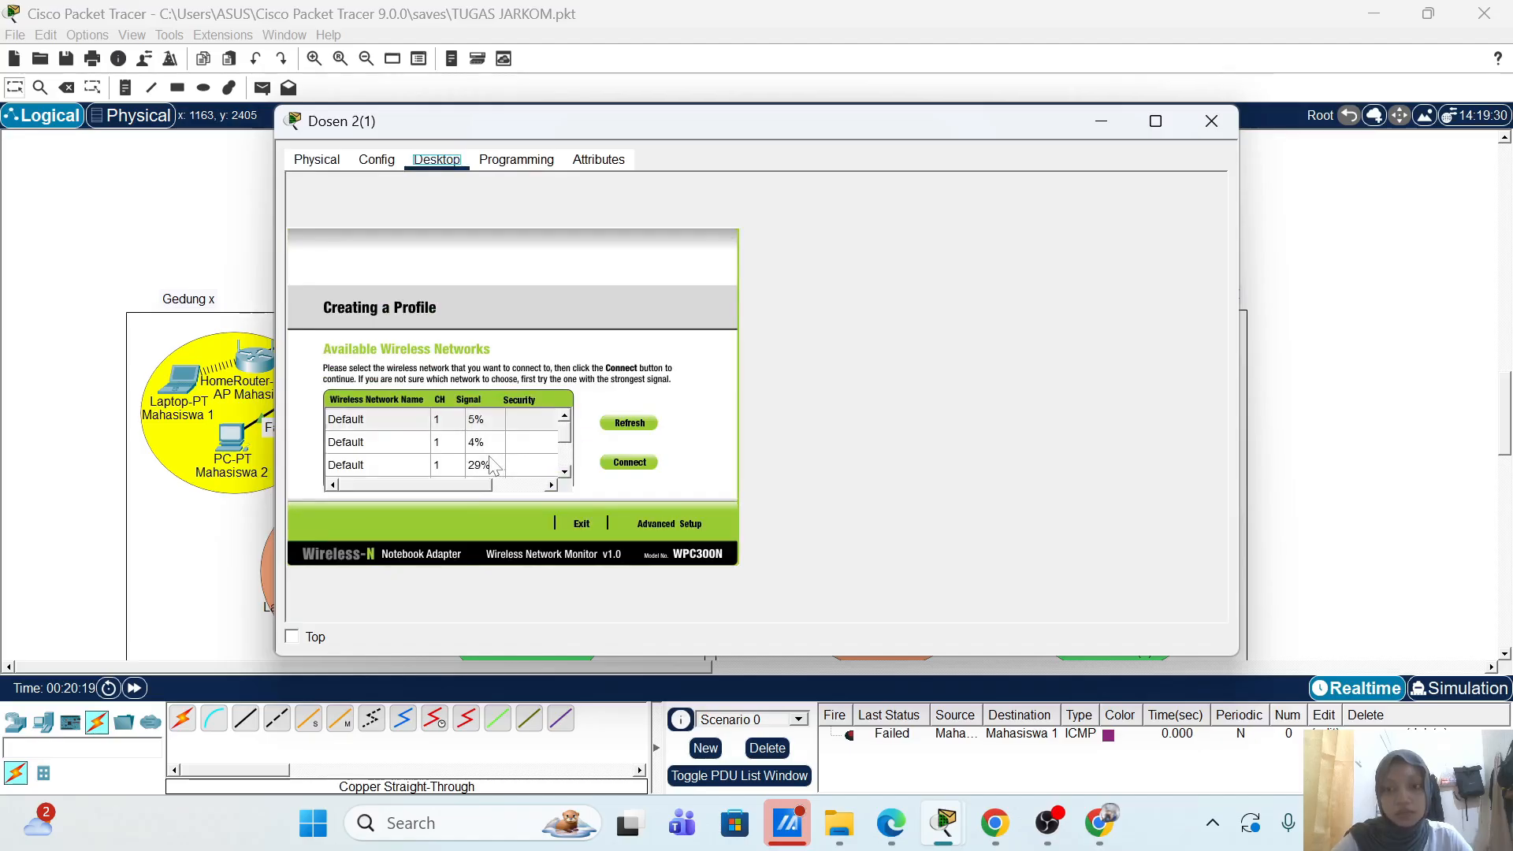
scroll(496, 442, down, 1)
scroll(499, 443, down, 1)
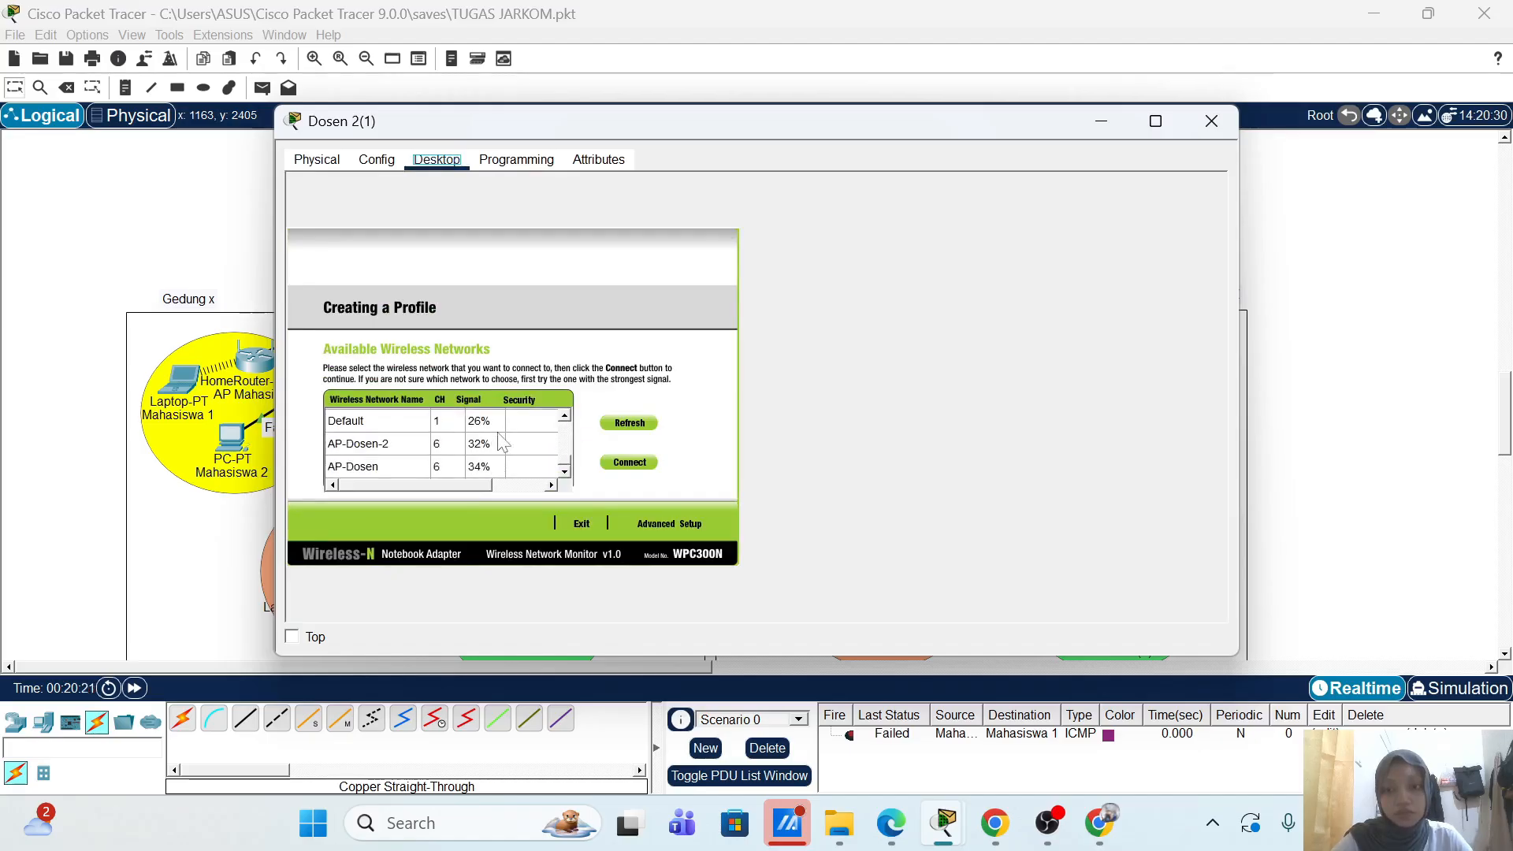
click(402, 445)
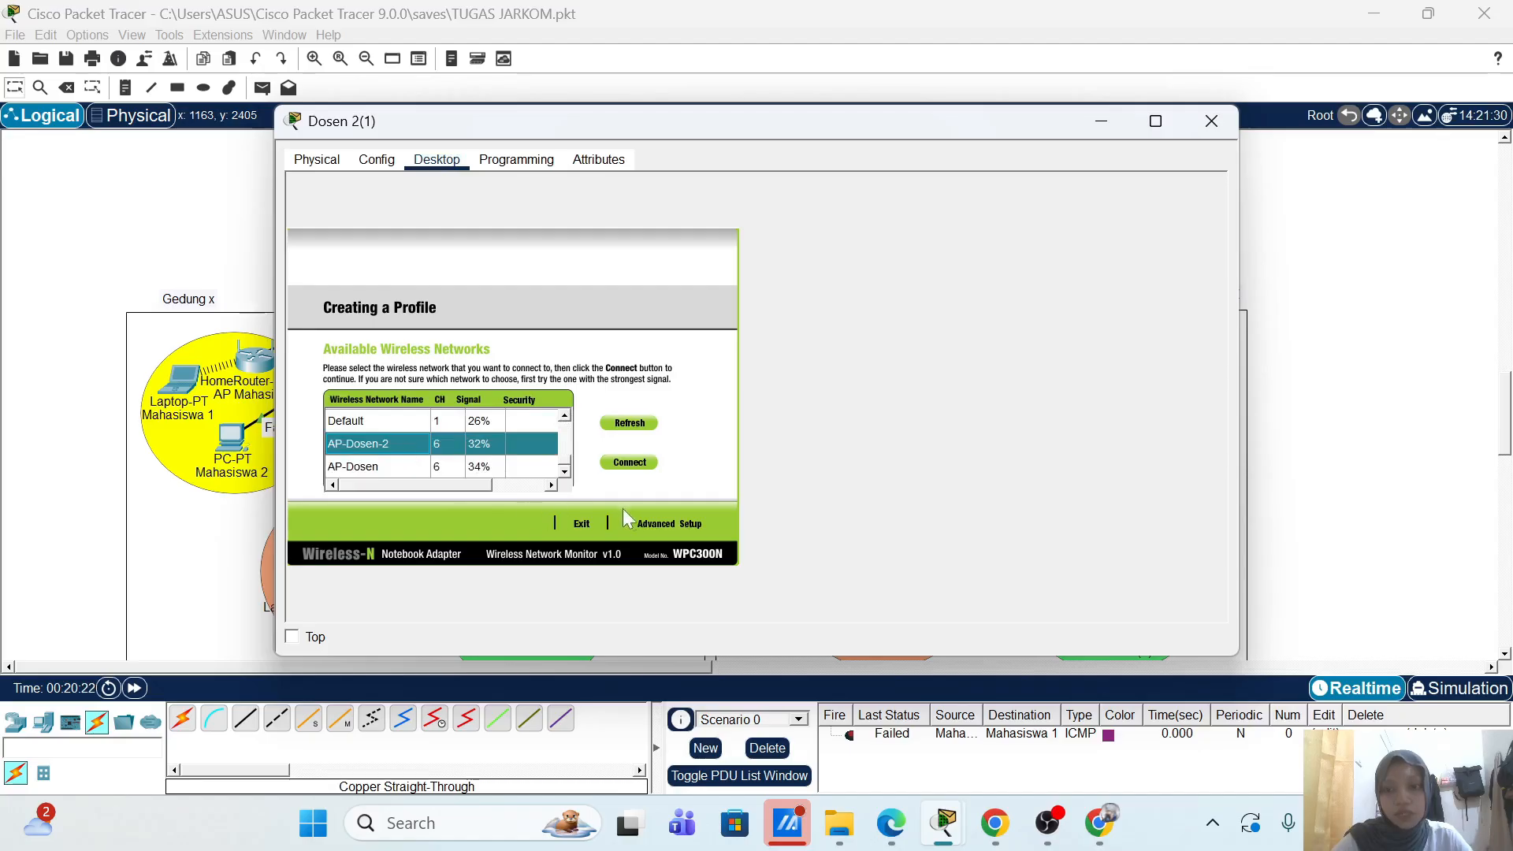
click(659, 525)
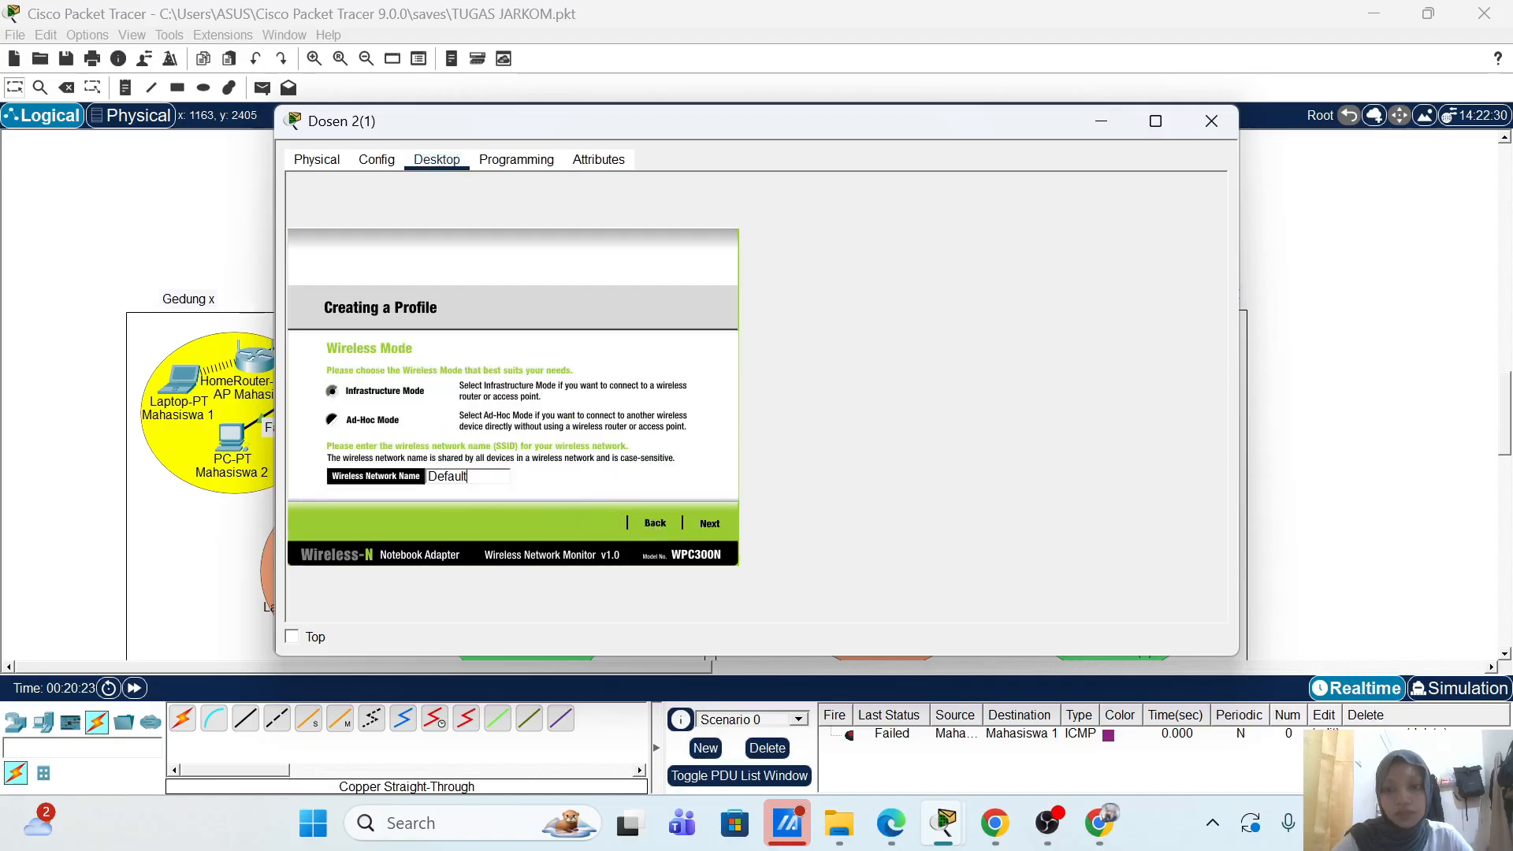
key(ctrl+a)
text(AP-Dosen-2)
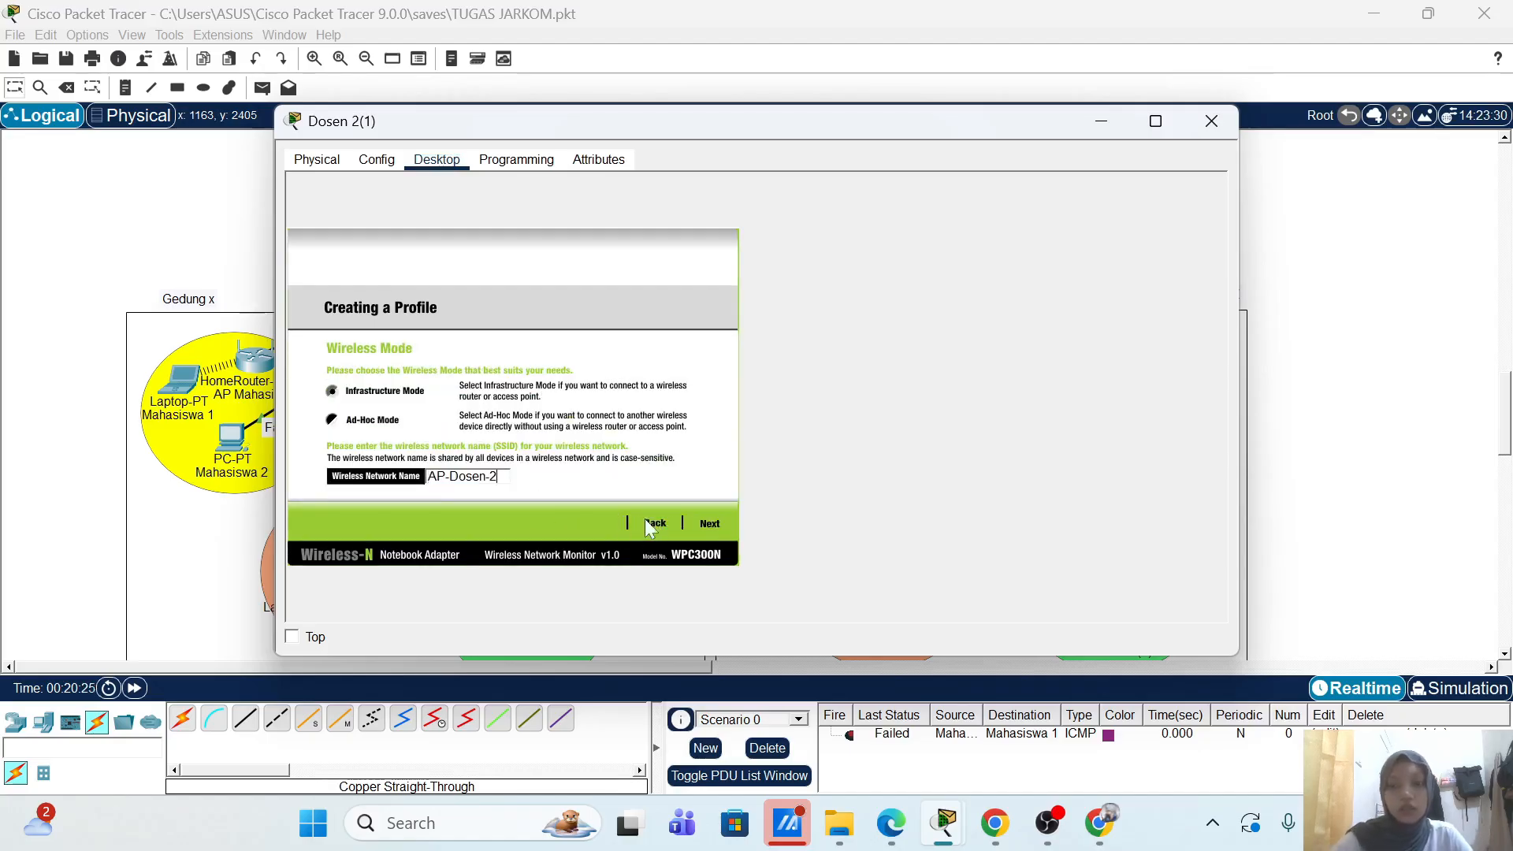
click(708, 524)
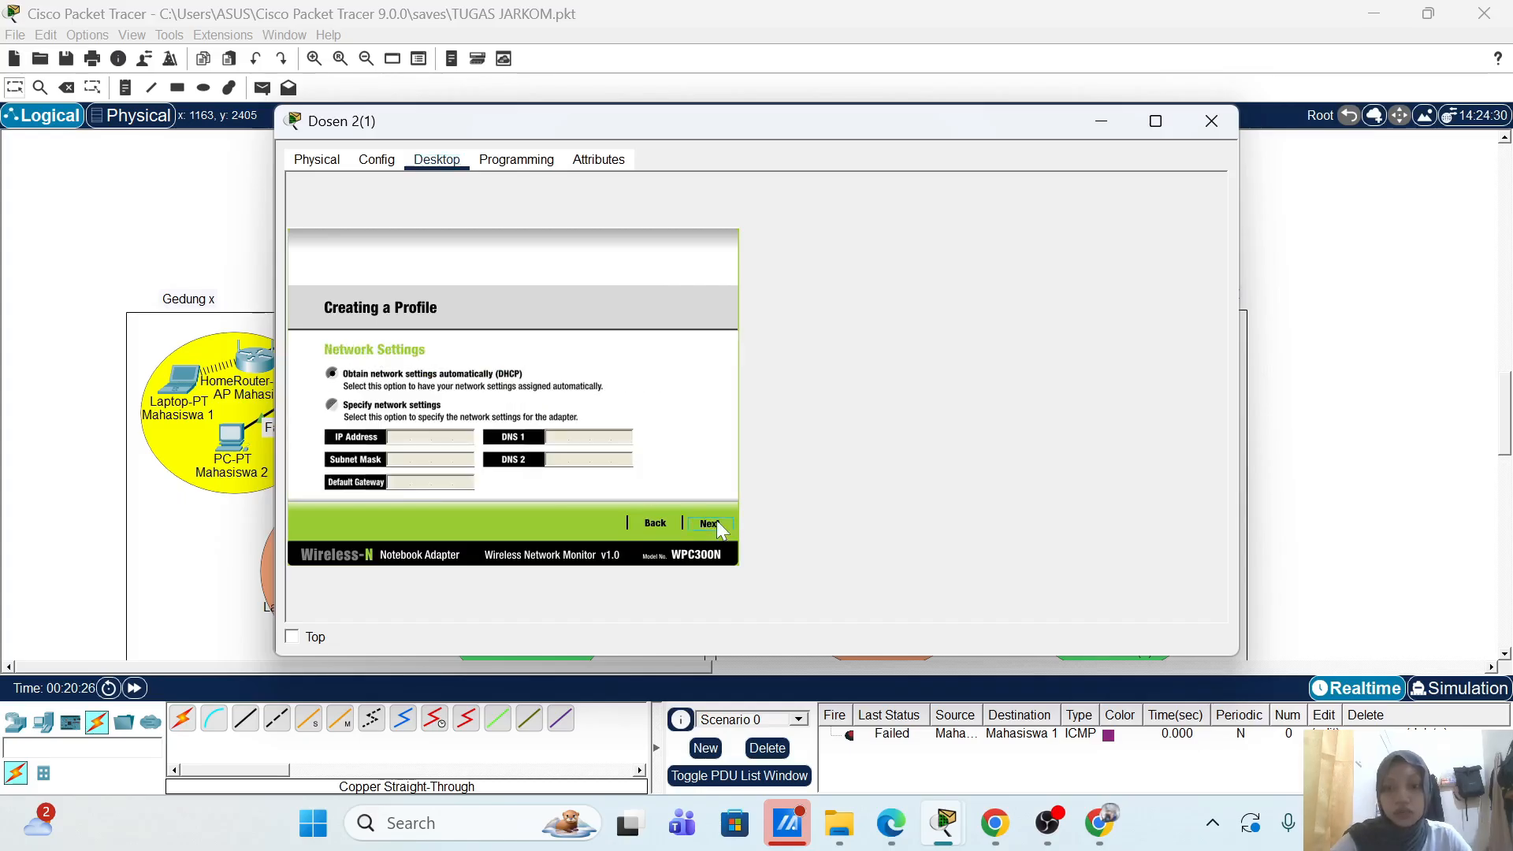
click(713, 523)
Step: Choose WPA2-Enterprise, enter the lecturer login name and password, and save the profile
click(466, 380)
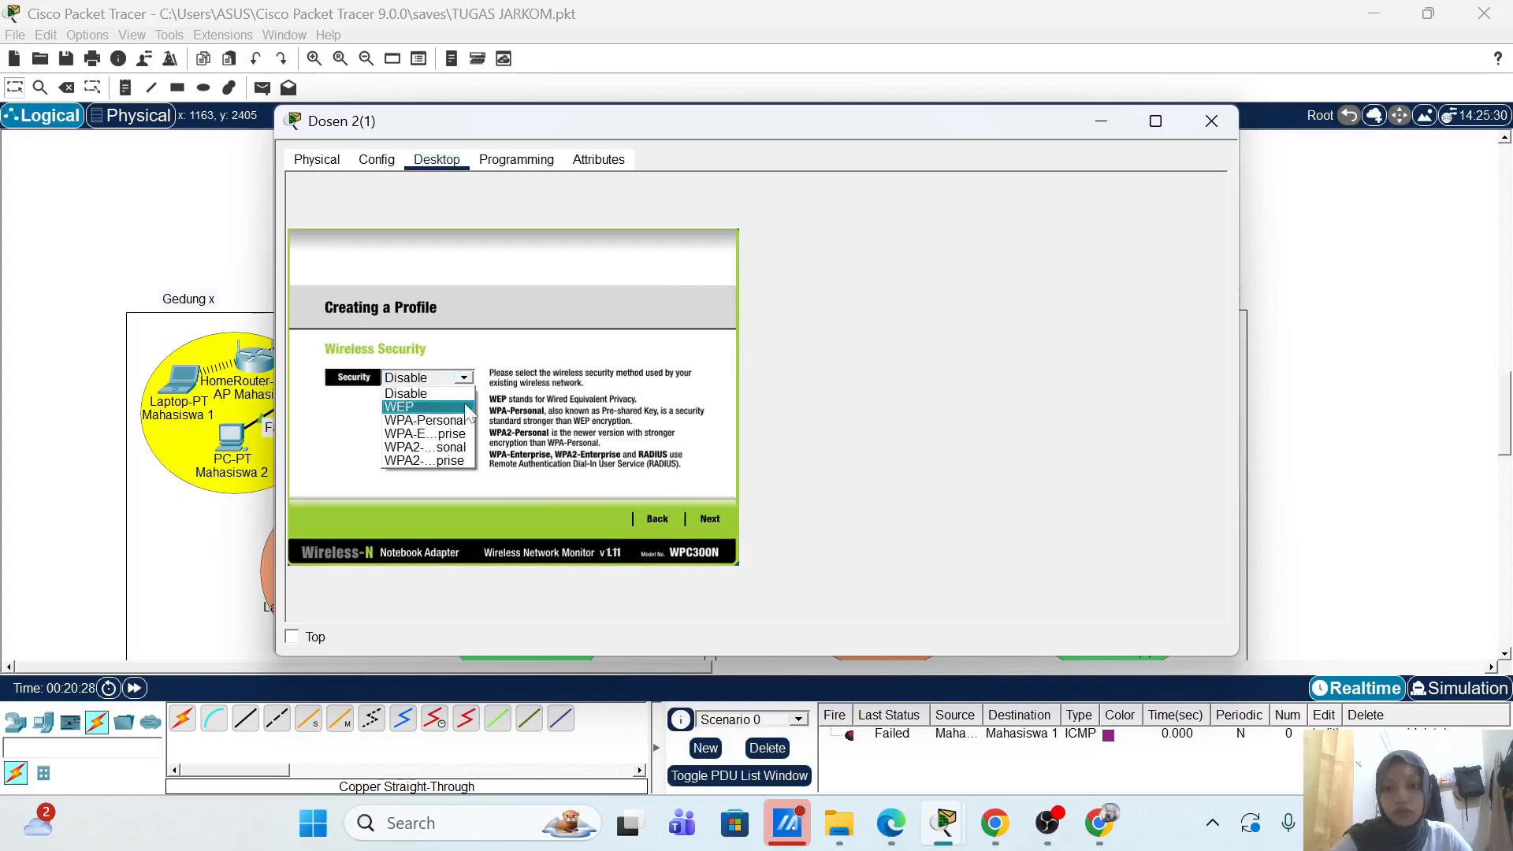
click(477, 457)
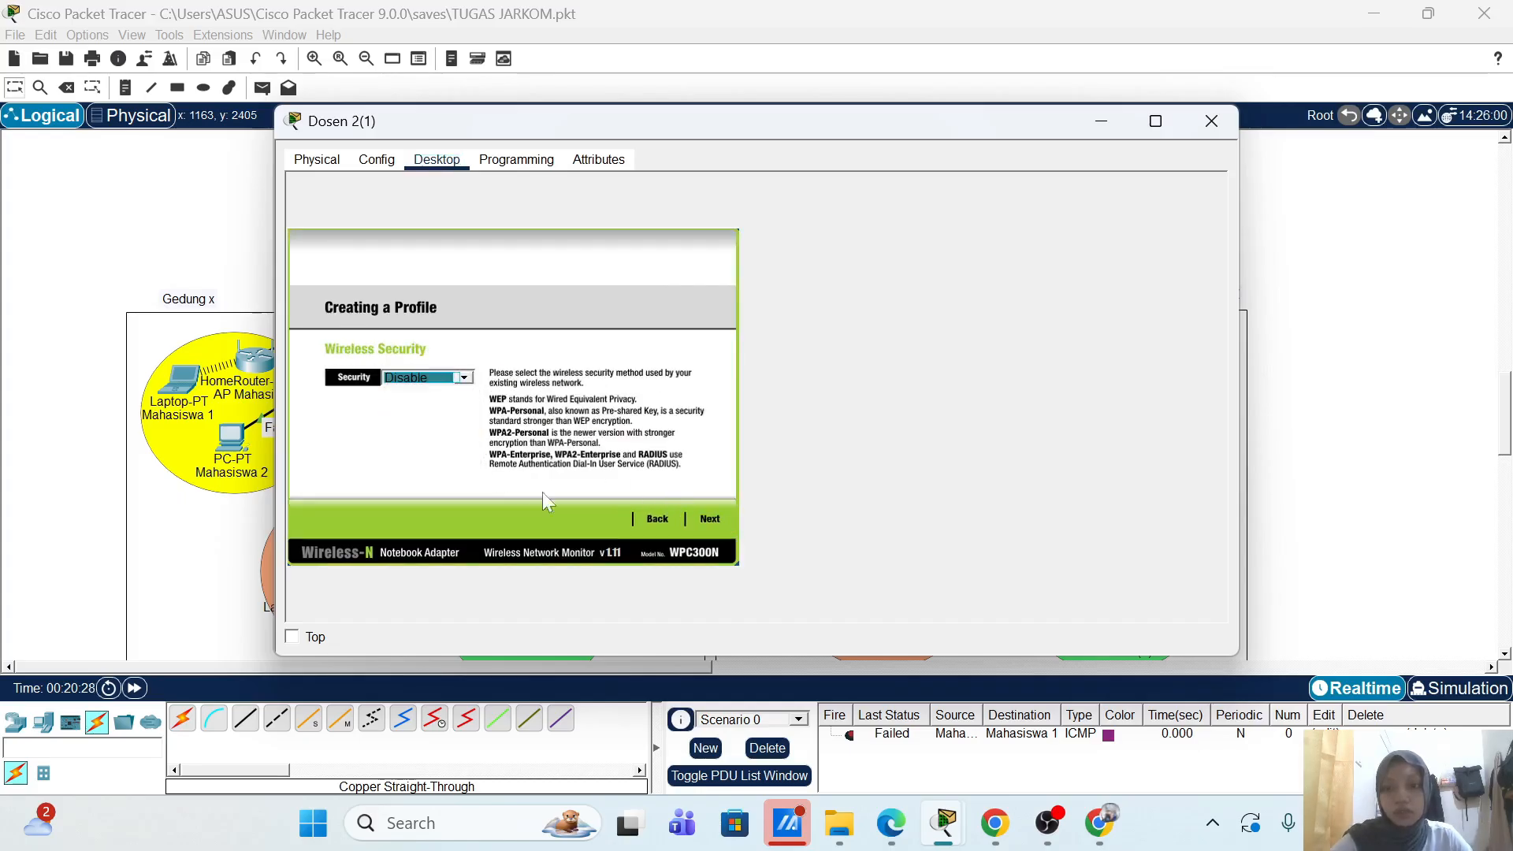
click(465, 378)
click(461, 465)
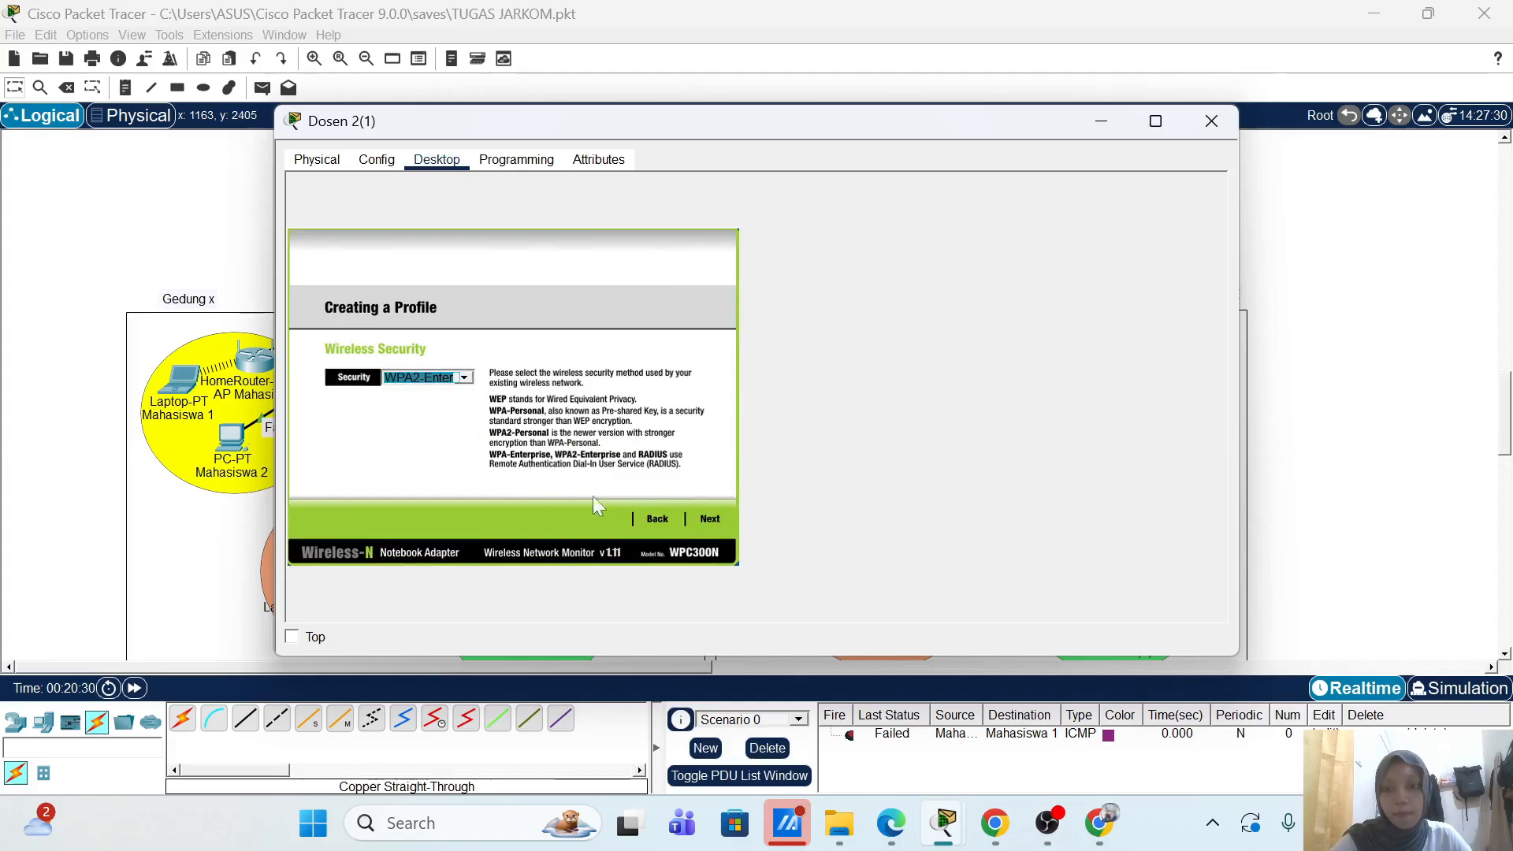
click(698, 523)
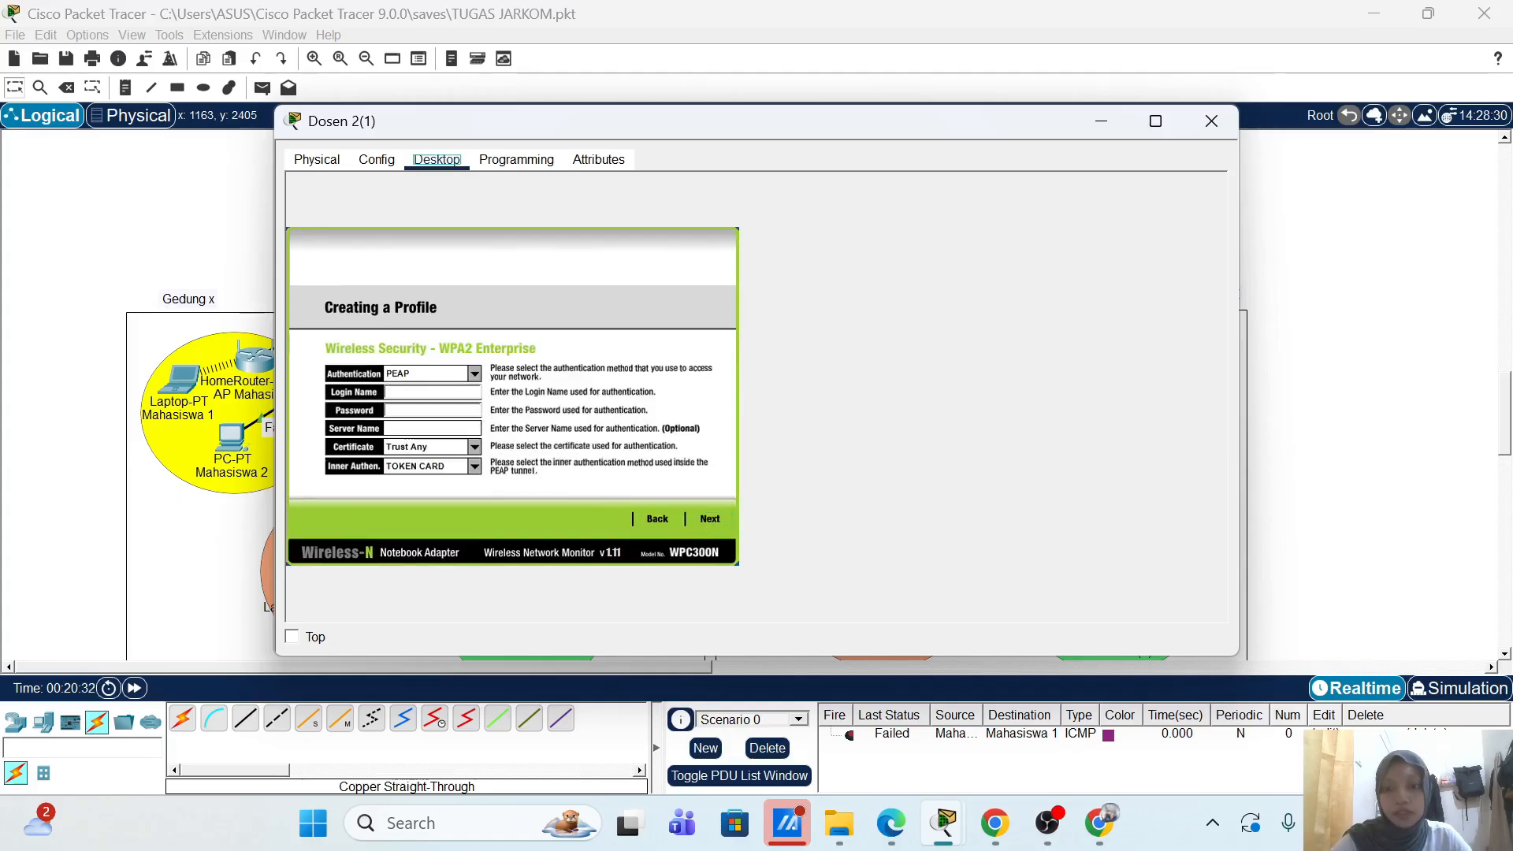
text(dosen1)
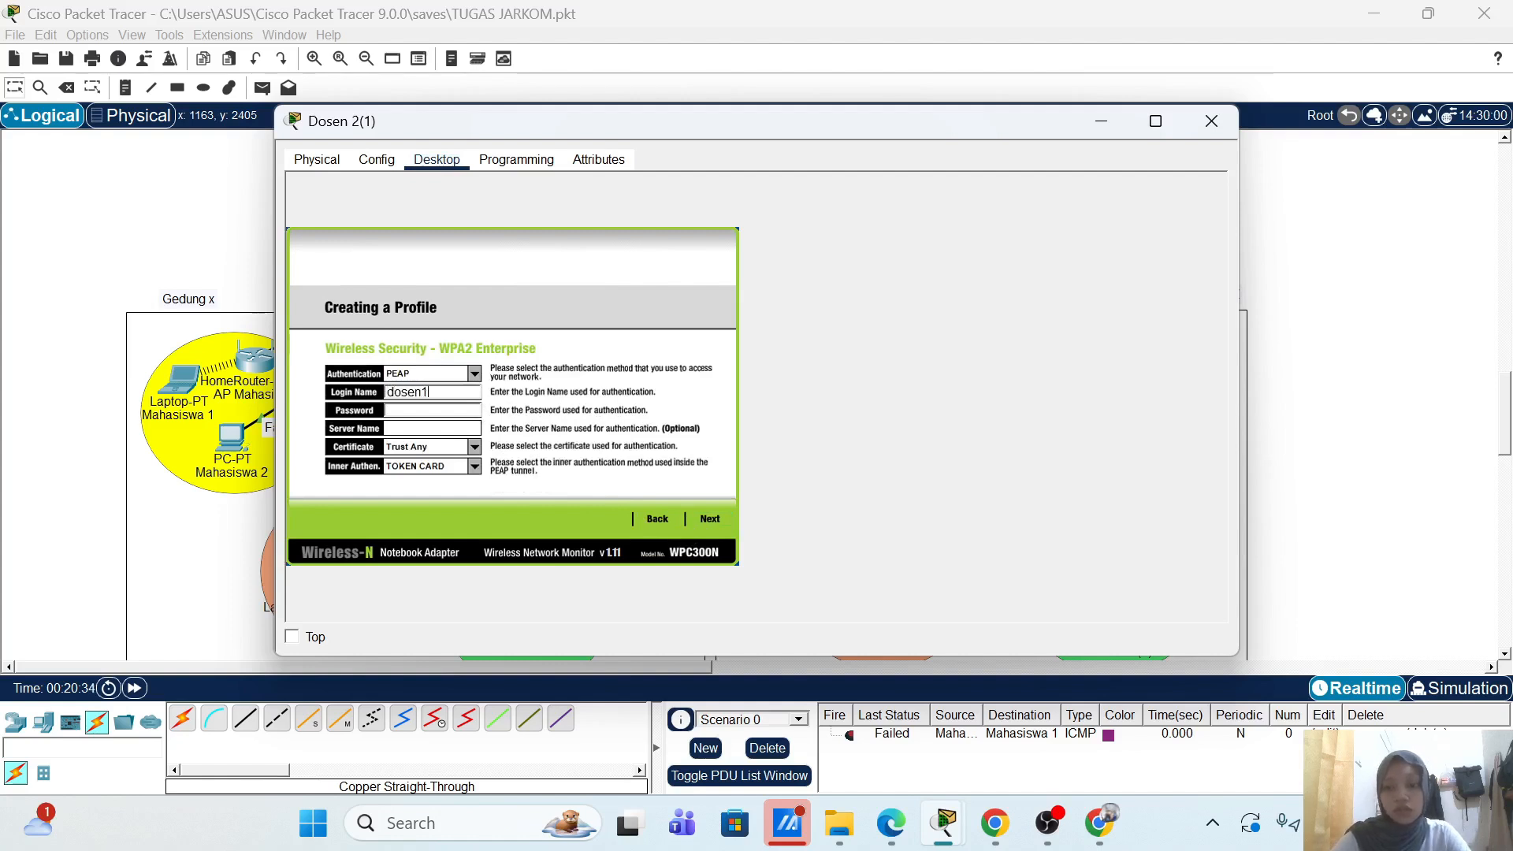
key(ctrl+a)
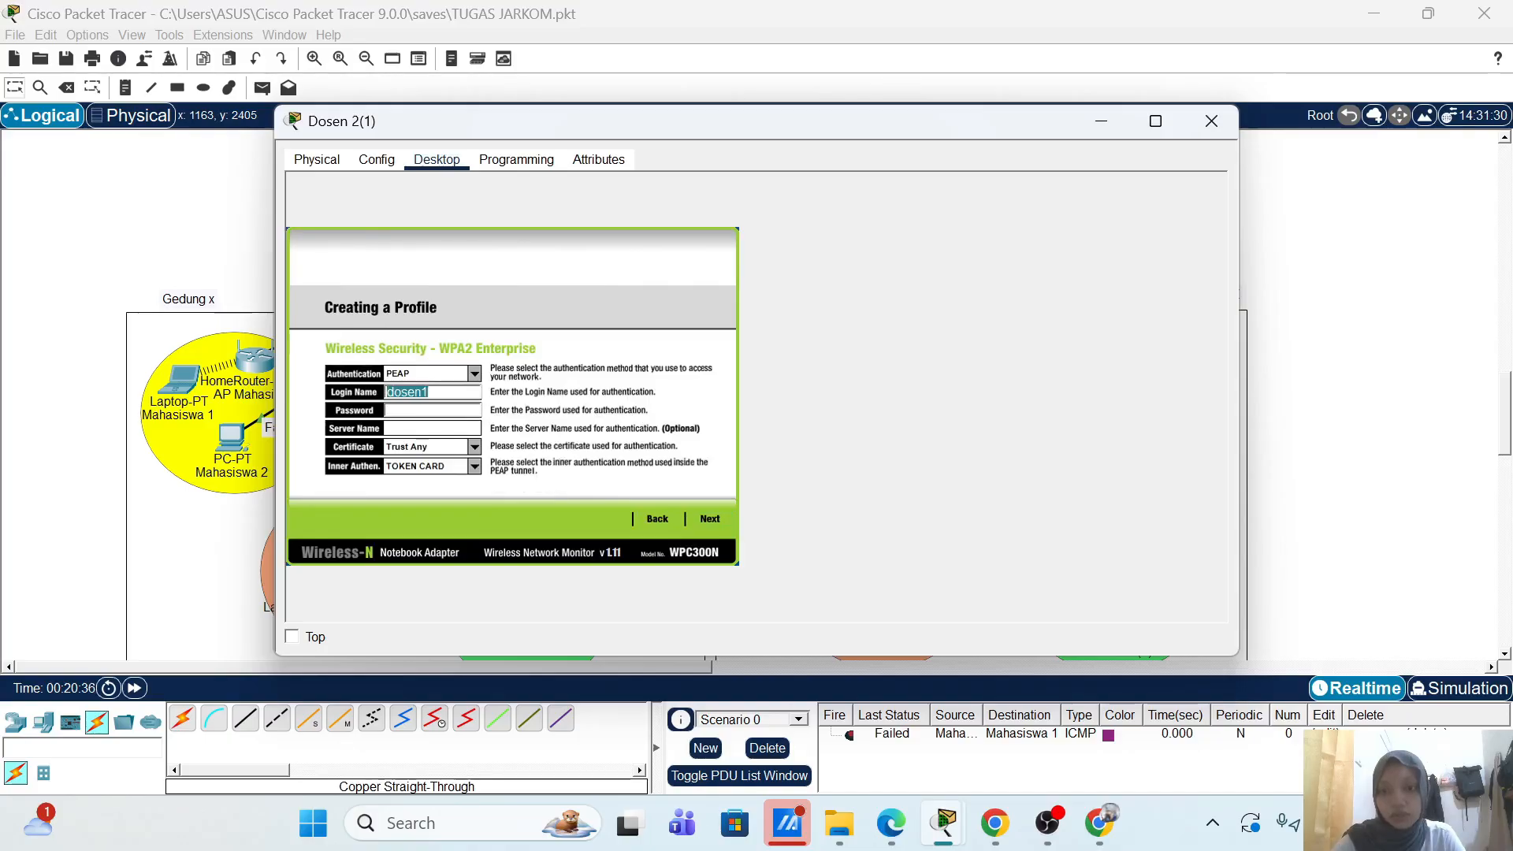
click(468, 409)
key(ctrl+v)
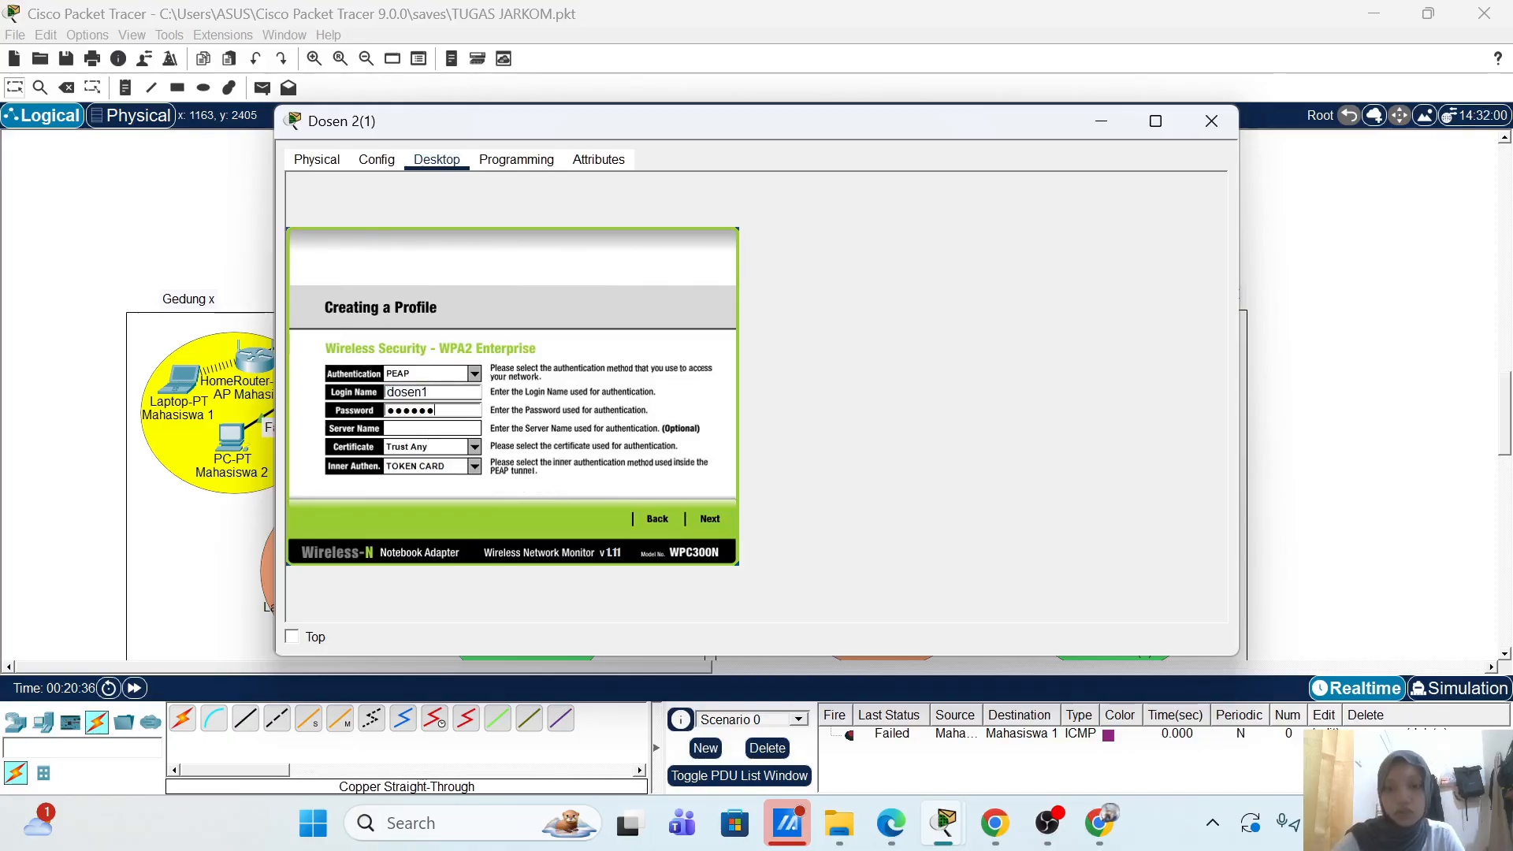
click(710, 519)
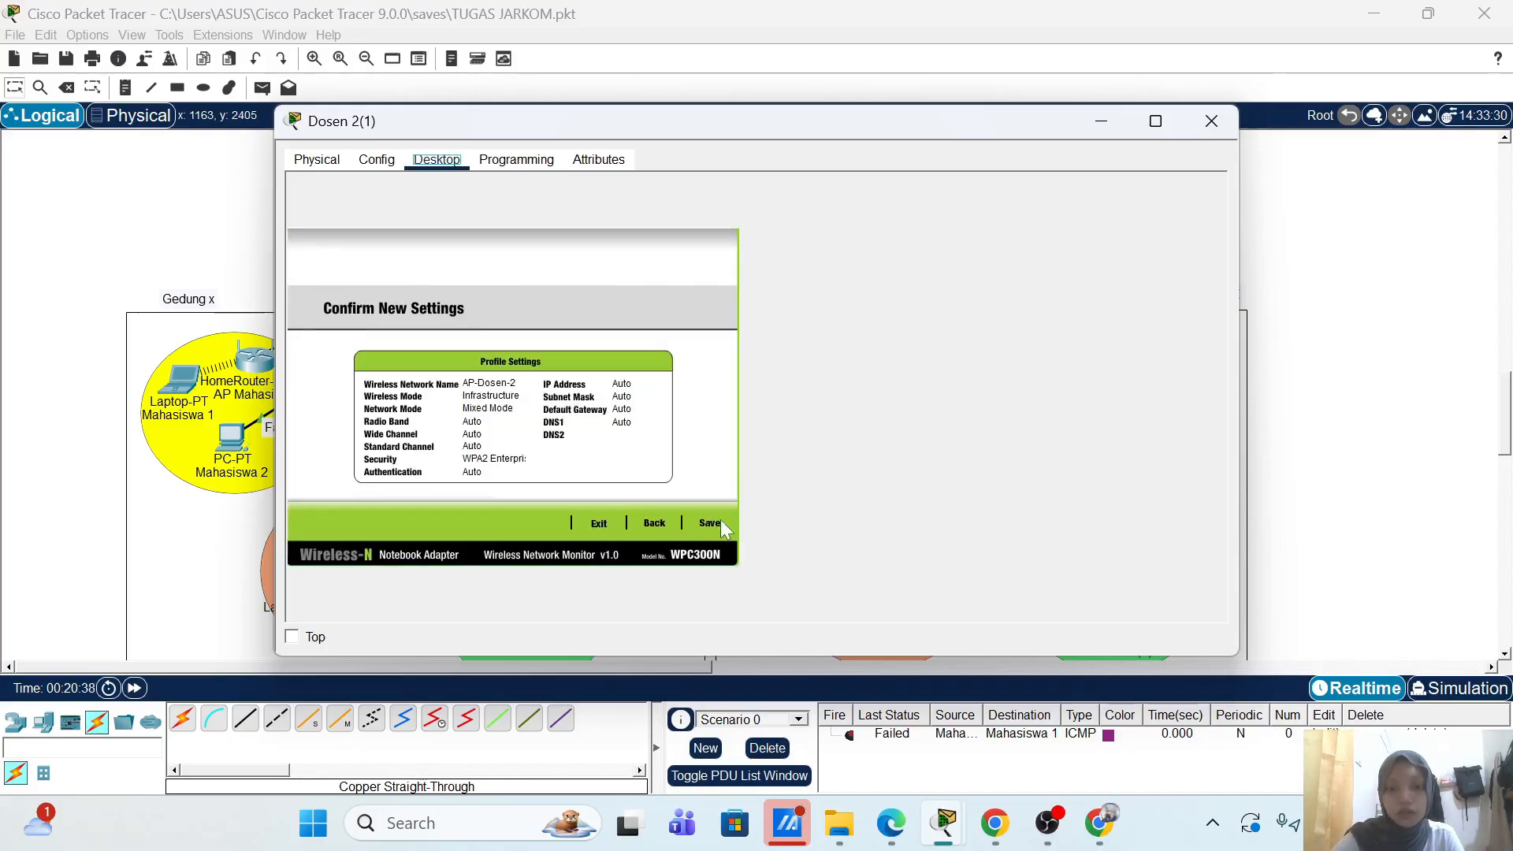
click(706, 522)
click(683, 523)
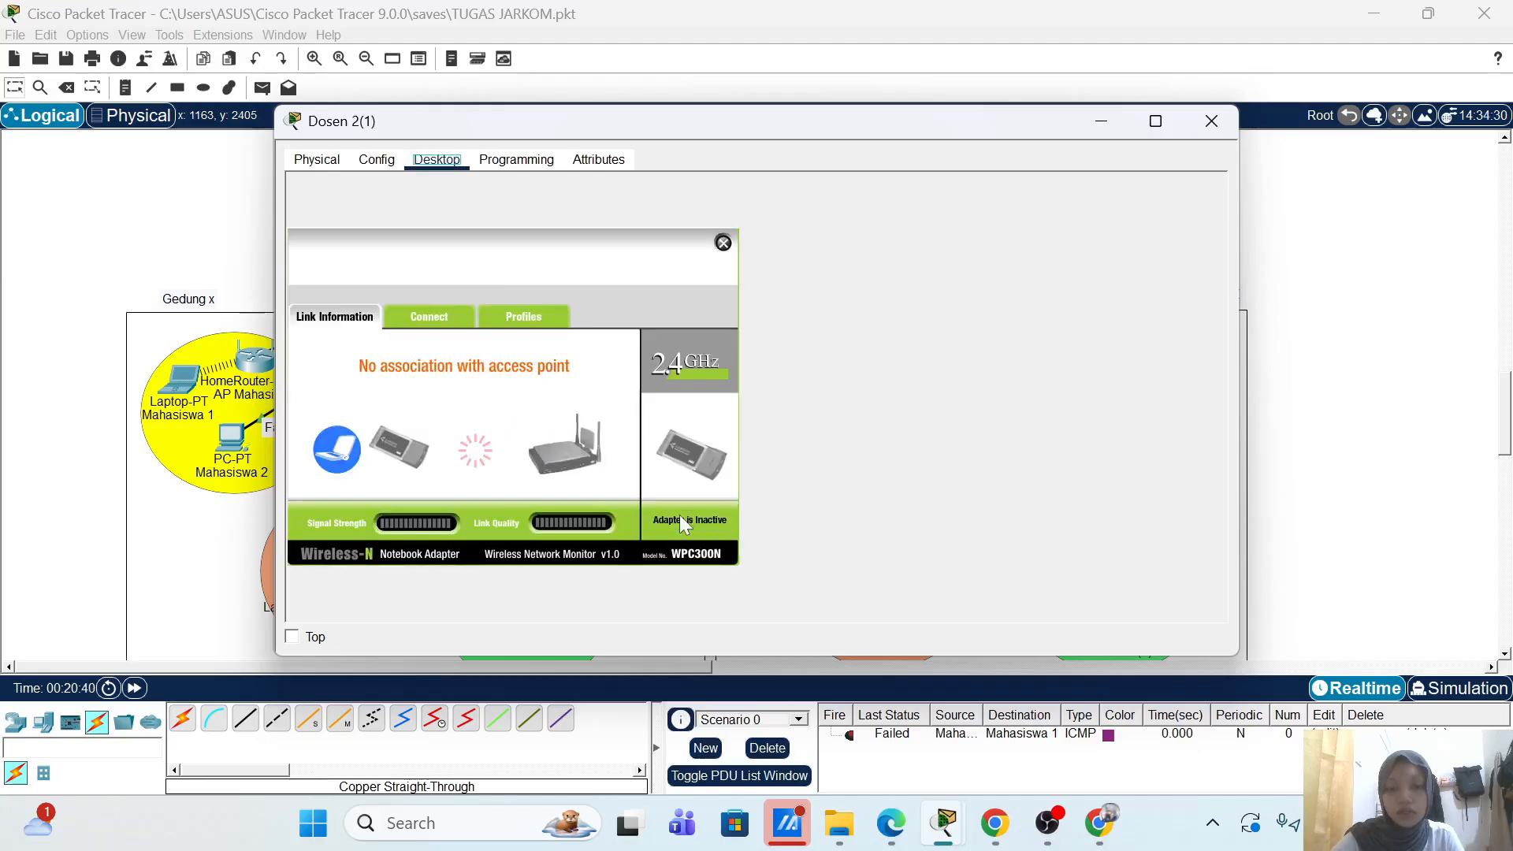
Step: Move the Dosen 2(1) window aside and fast-forward the simulation time five times
drag(767, 134, 1424, 146)
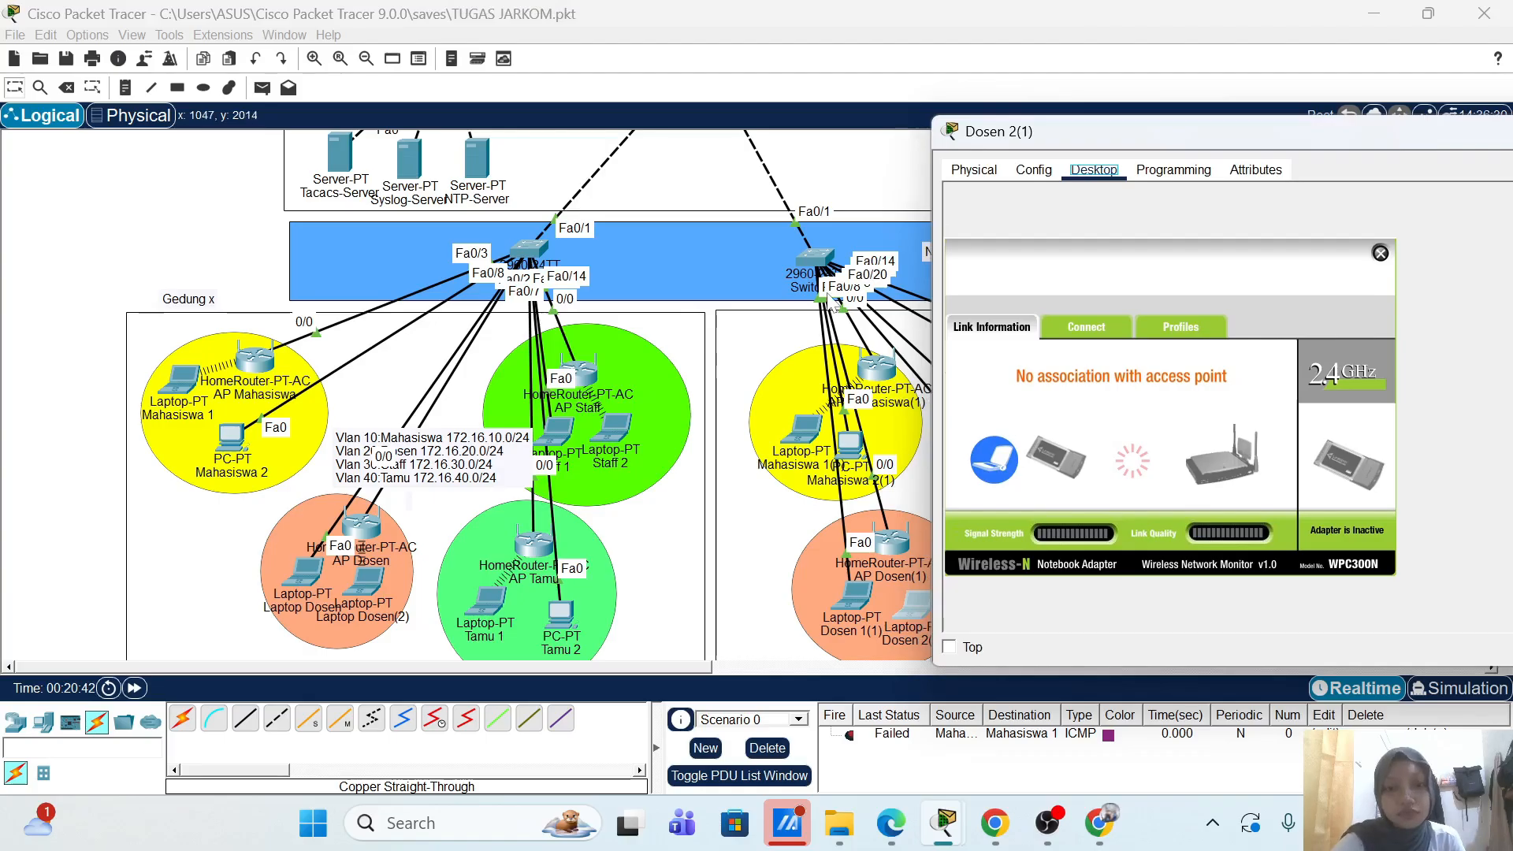
scroll(760, 319, right, 3)
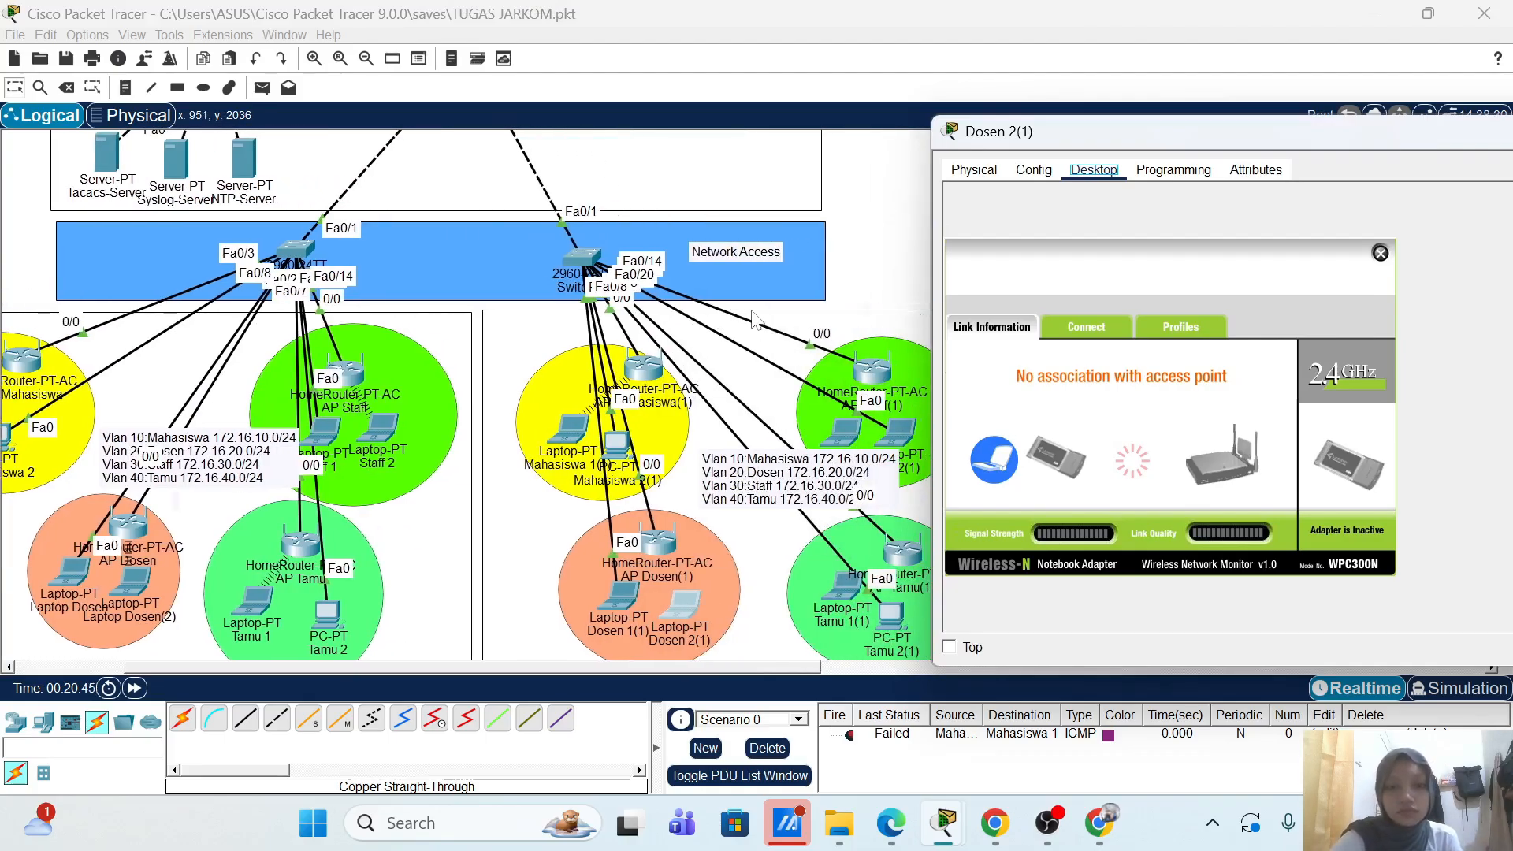
click(949, 648)
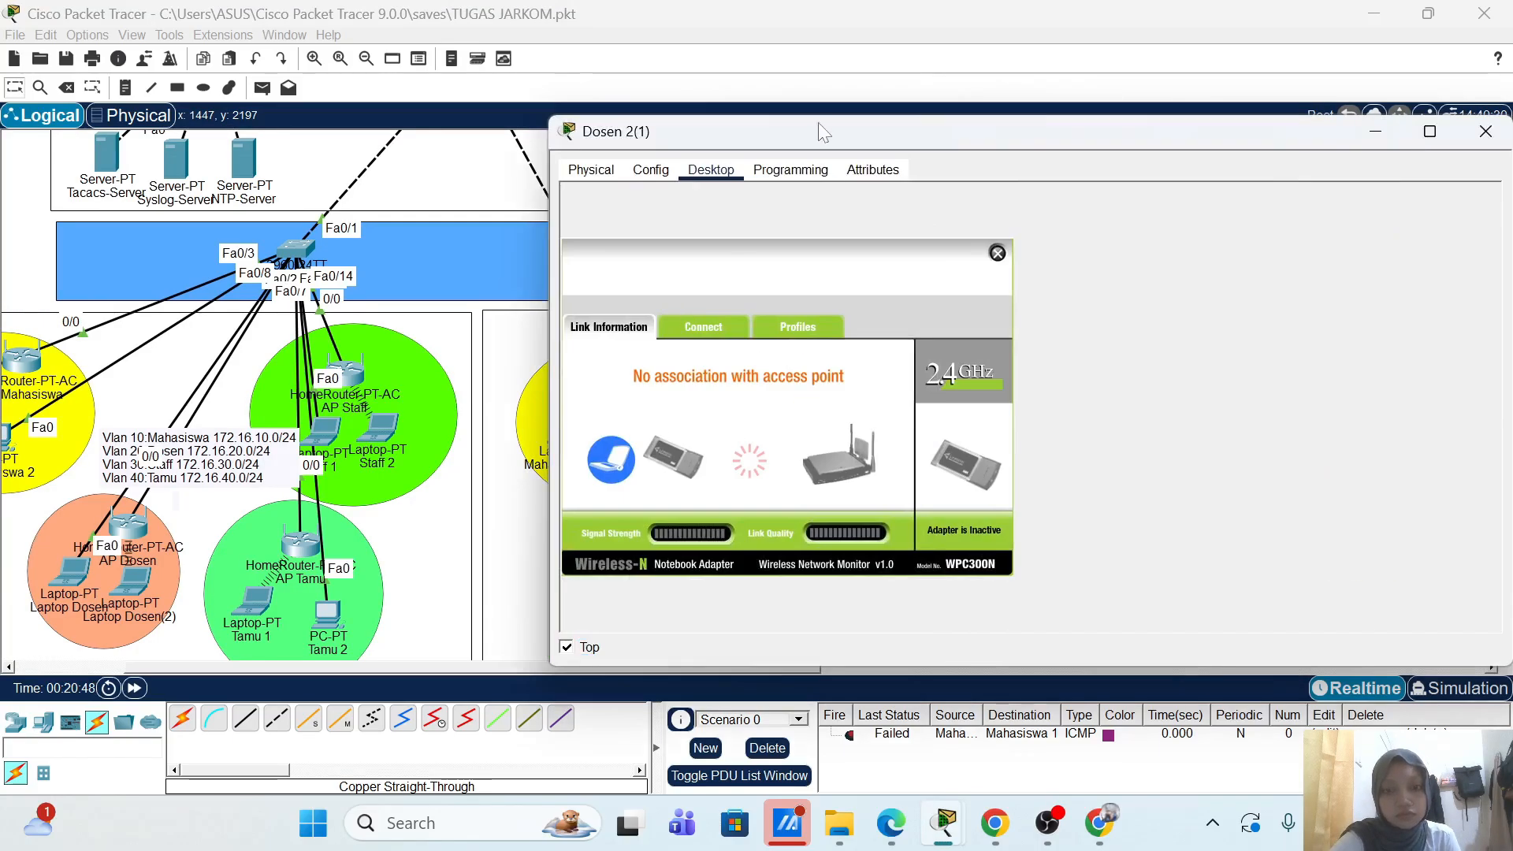
drag(817, 127, 1138, 164)
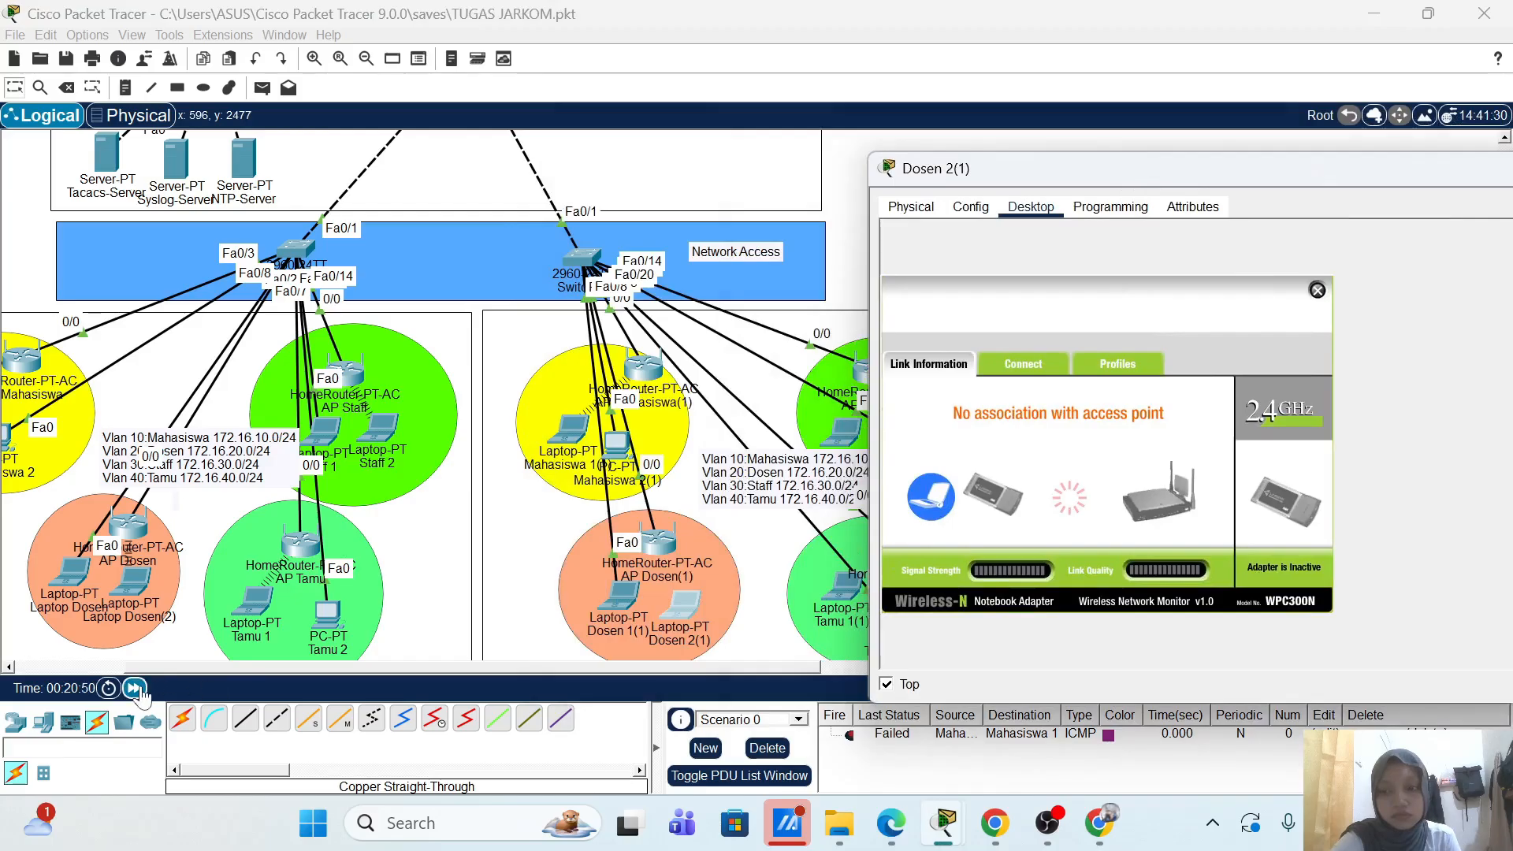
click(137, 690)
click(137, 690)
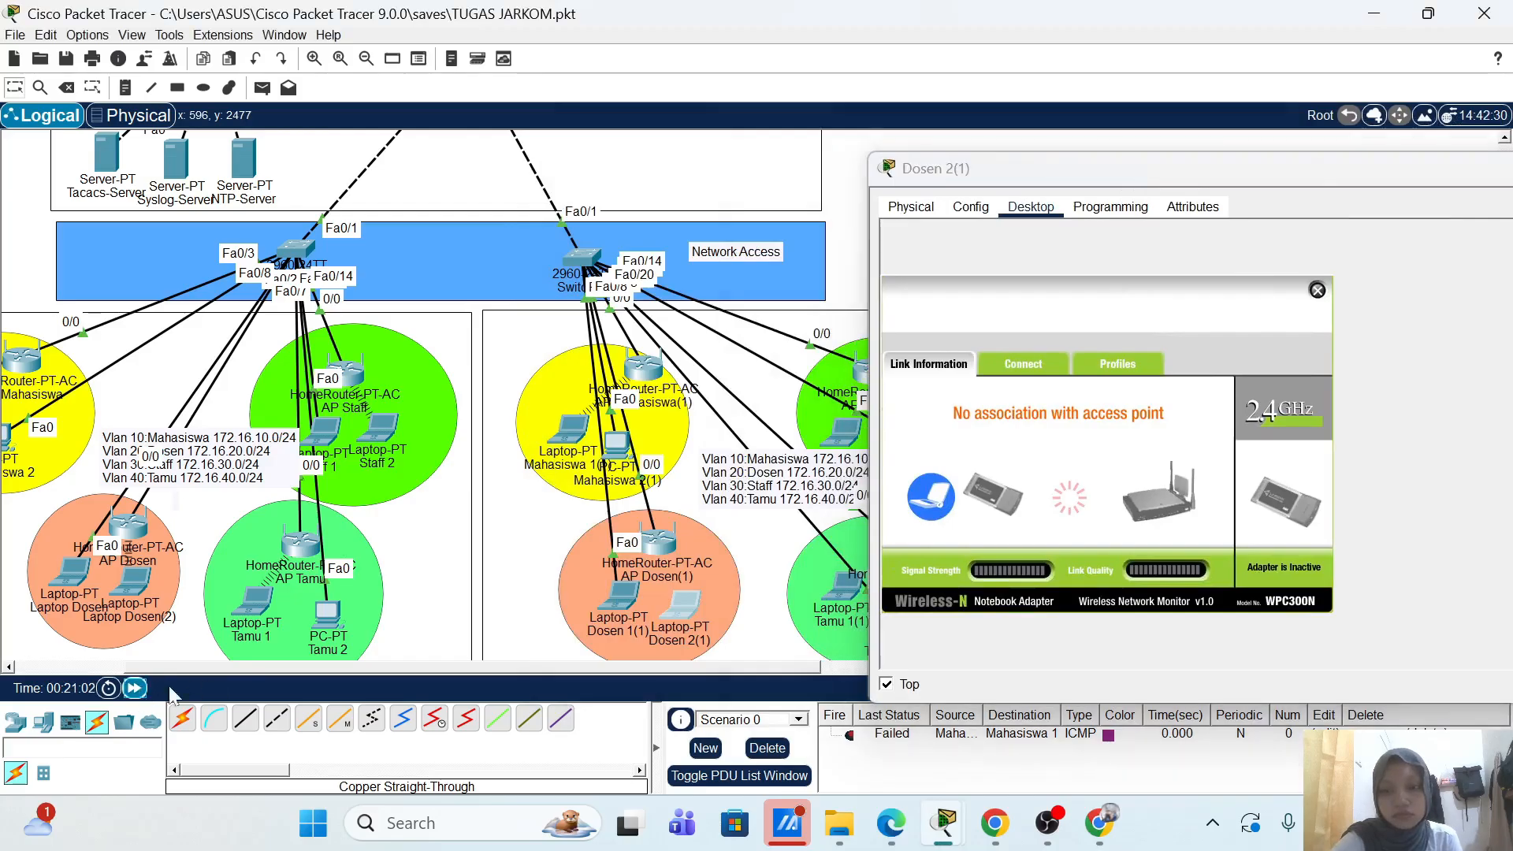
click(130, 694)
click(136, 692)
scroll(542, 554, down, 5)
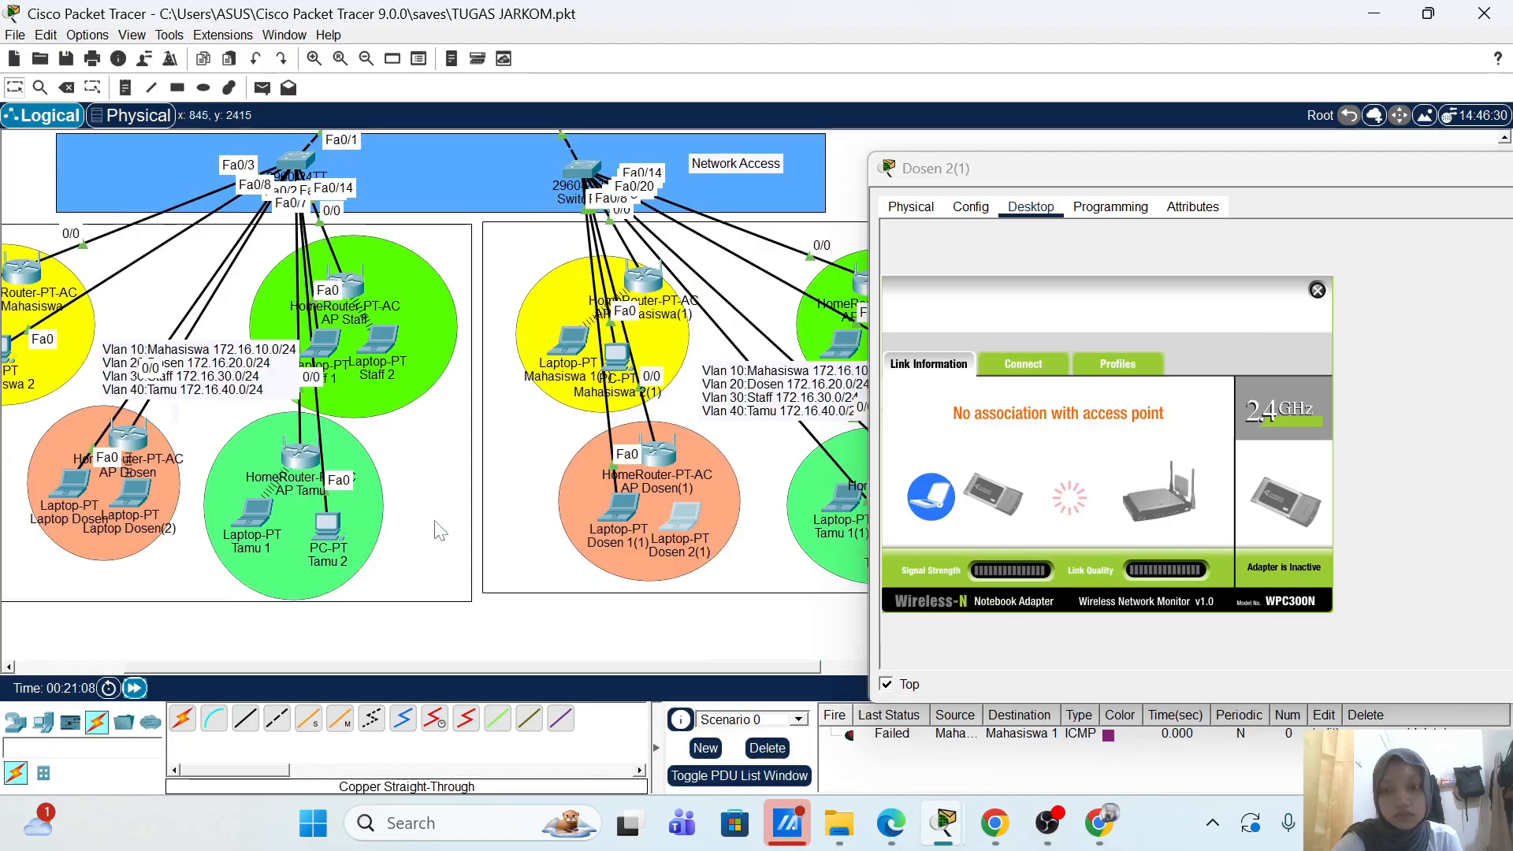
drag(439, 530, 442, 534)
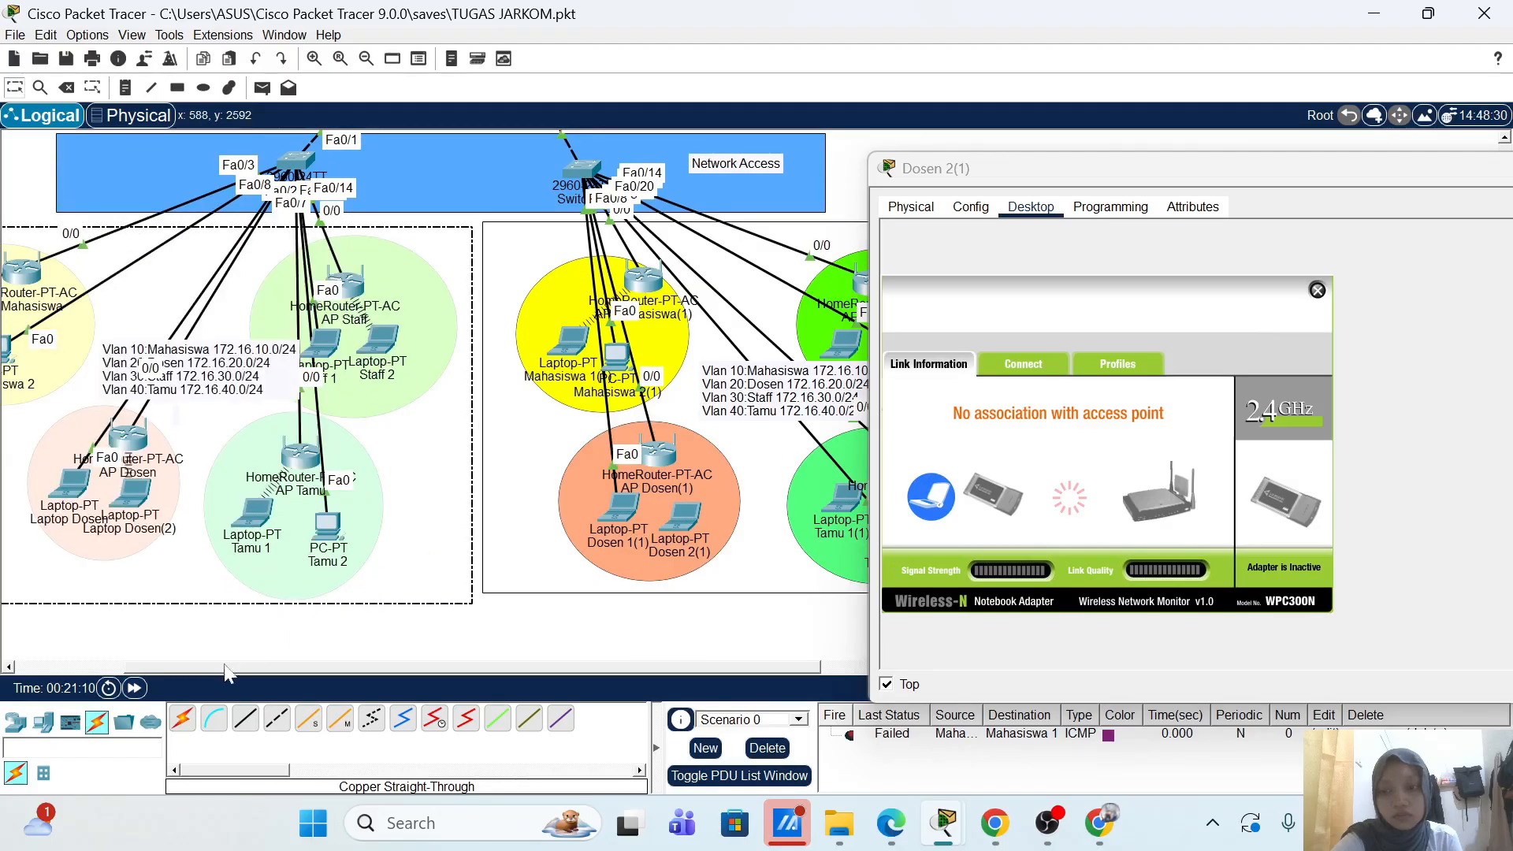
click(136, 689)
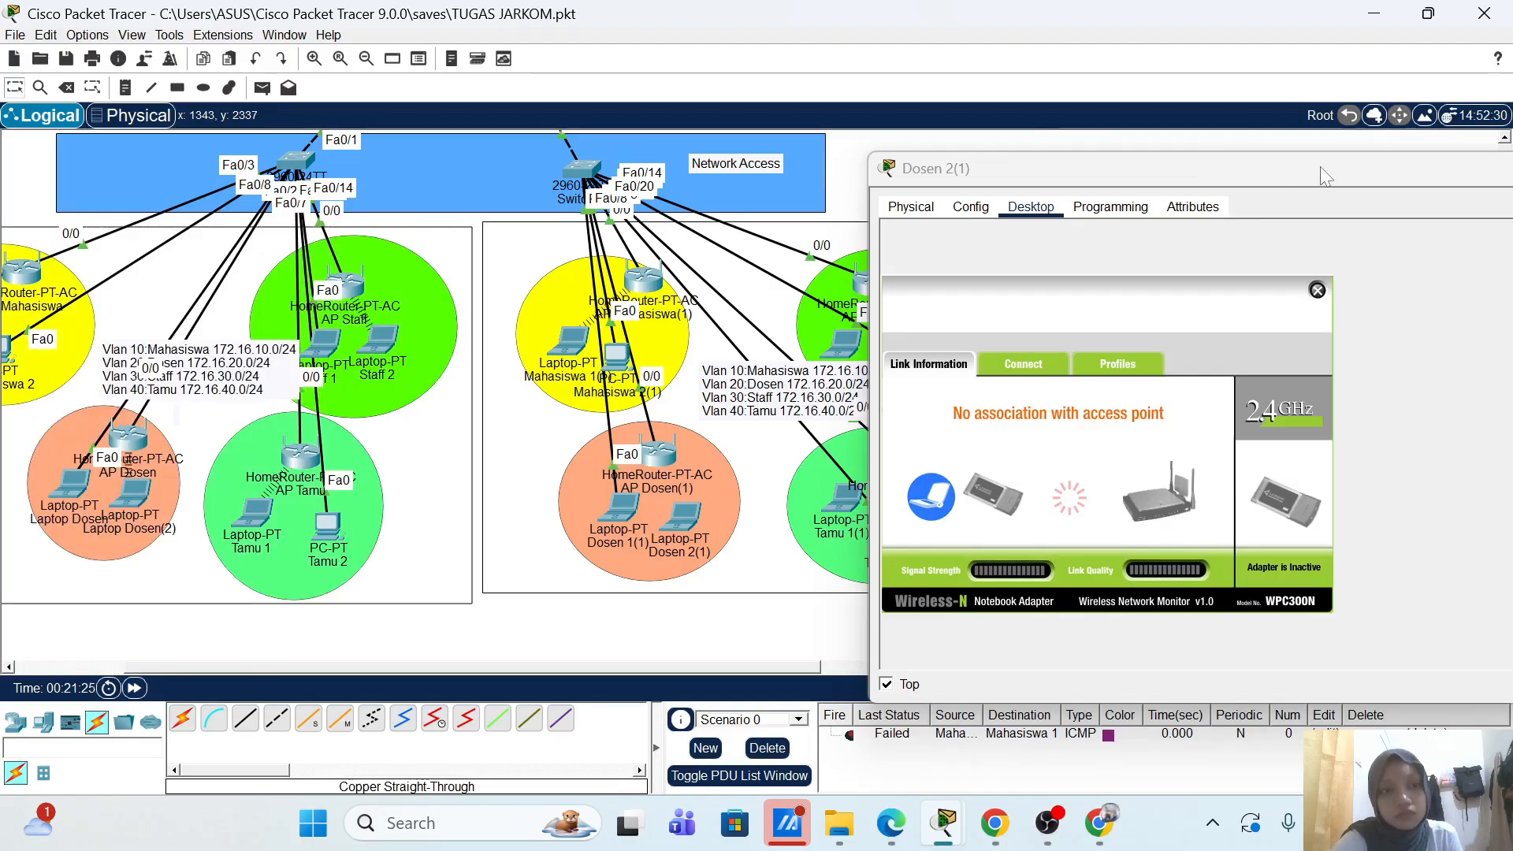
Step: Minimize the laptop window and save the project as TUGAS JARKOM.pkt
drag(1324, 172, 1037, 197)
click(1421, 204)
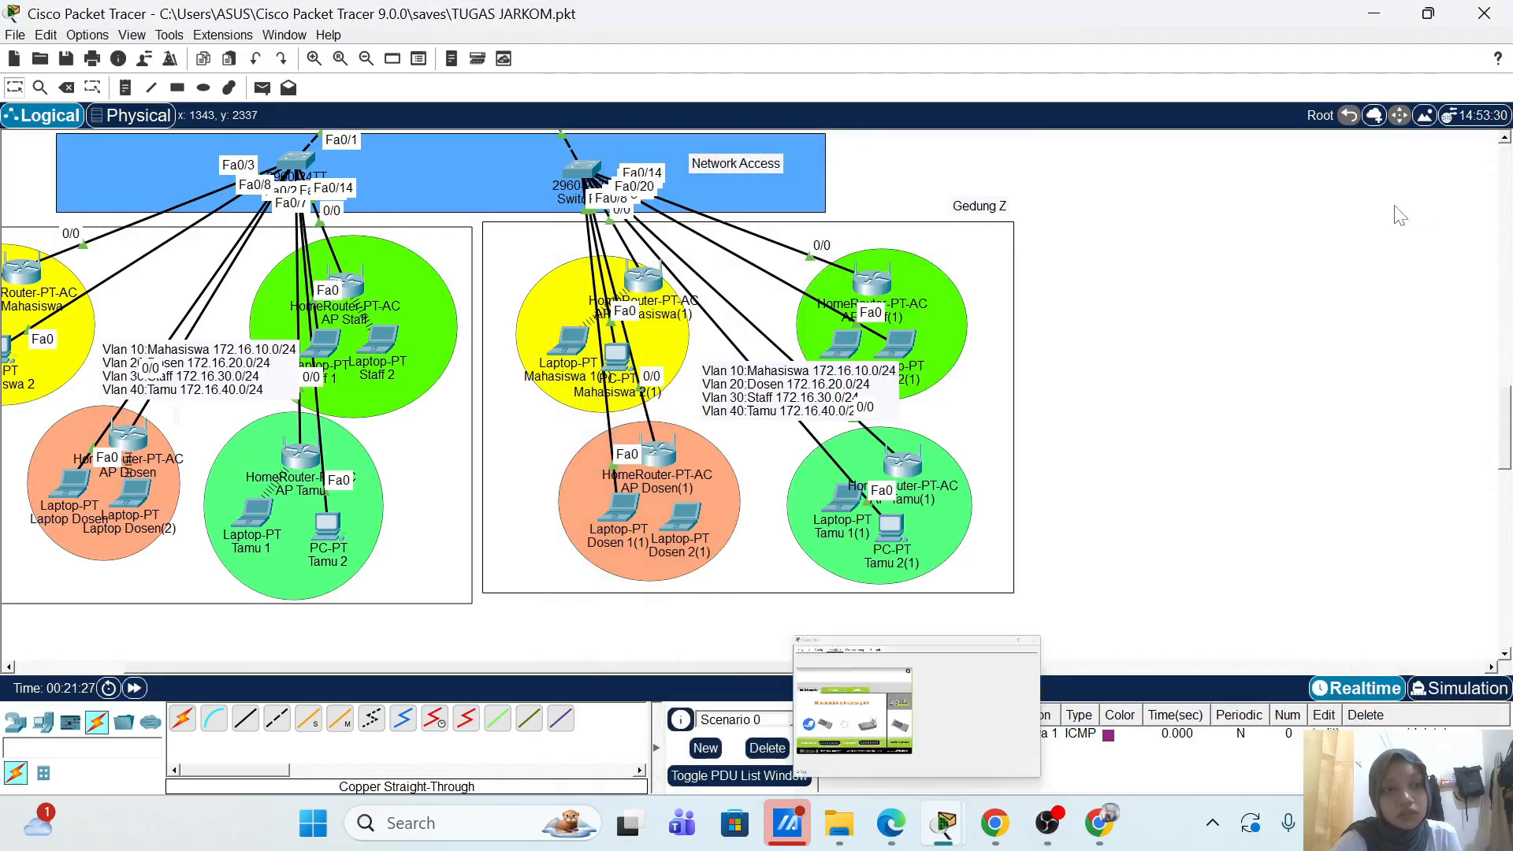
key(ctrl+s)
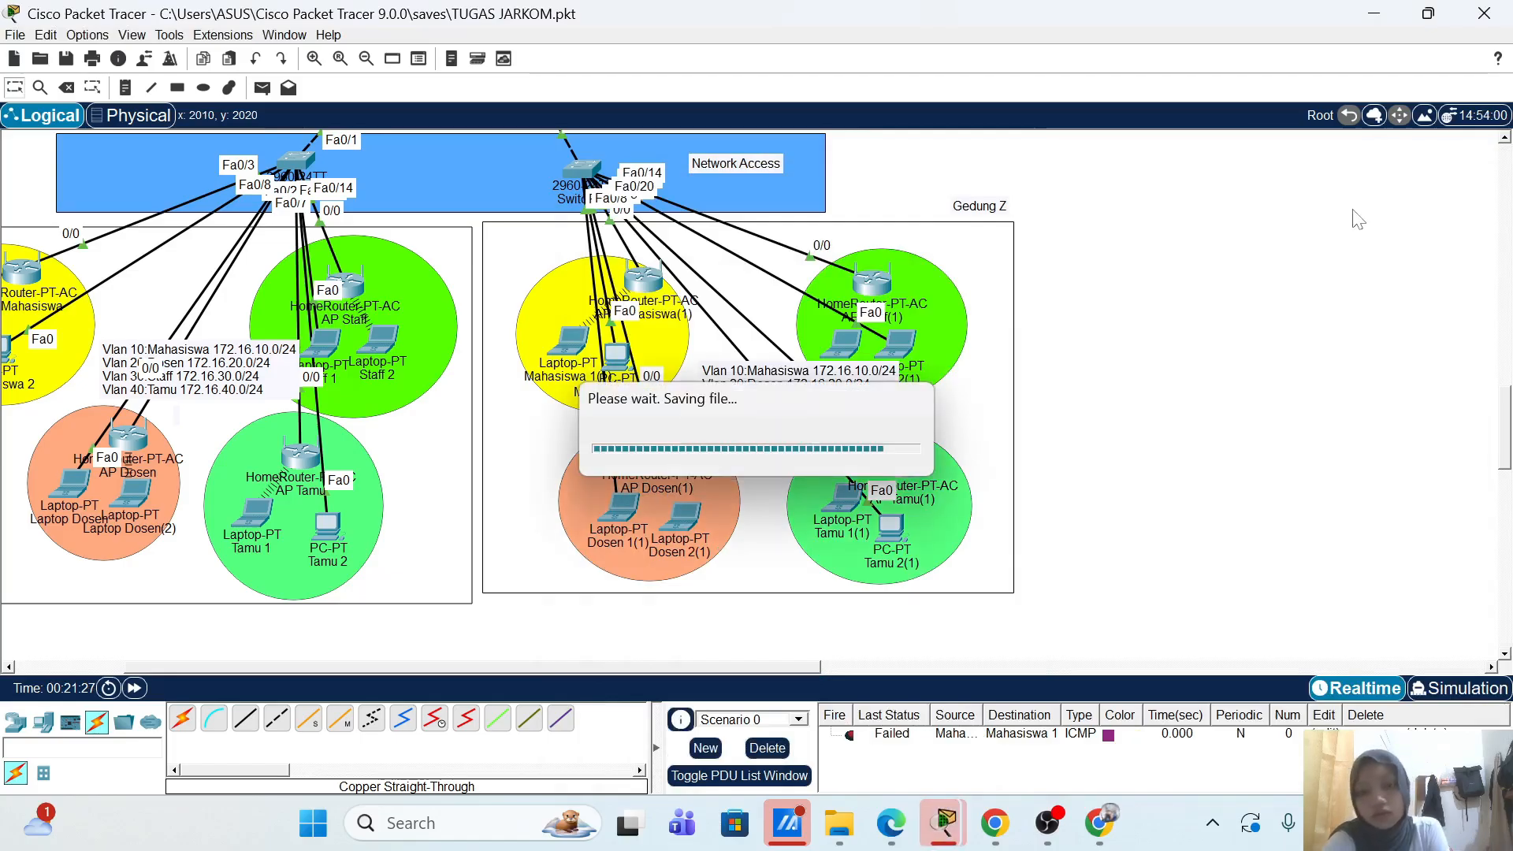
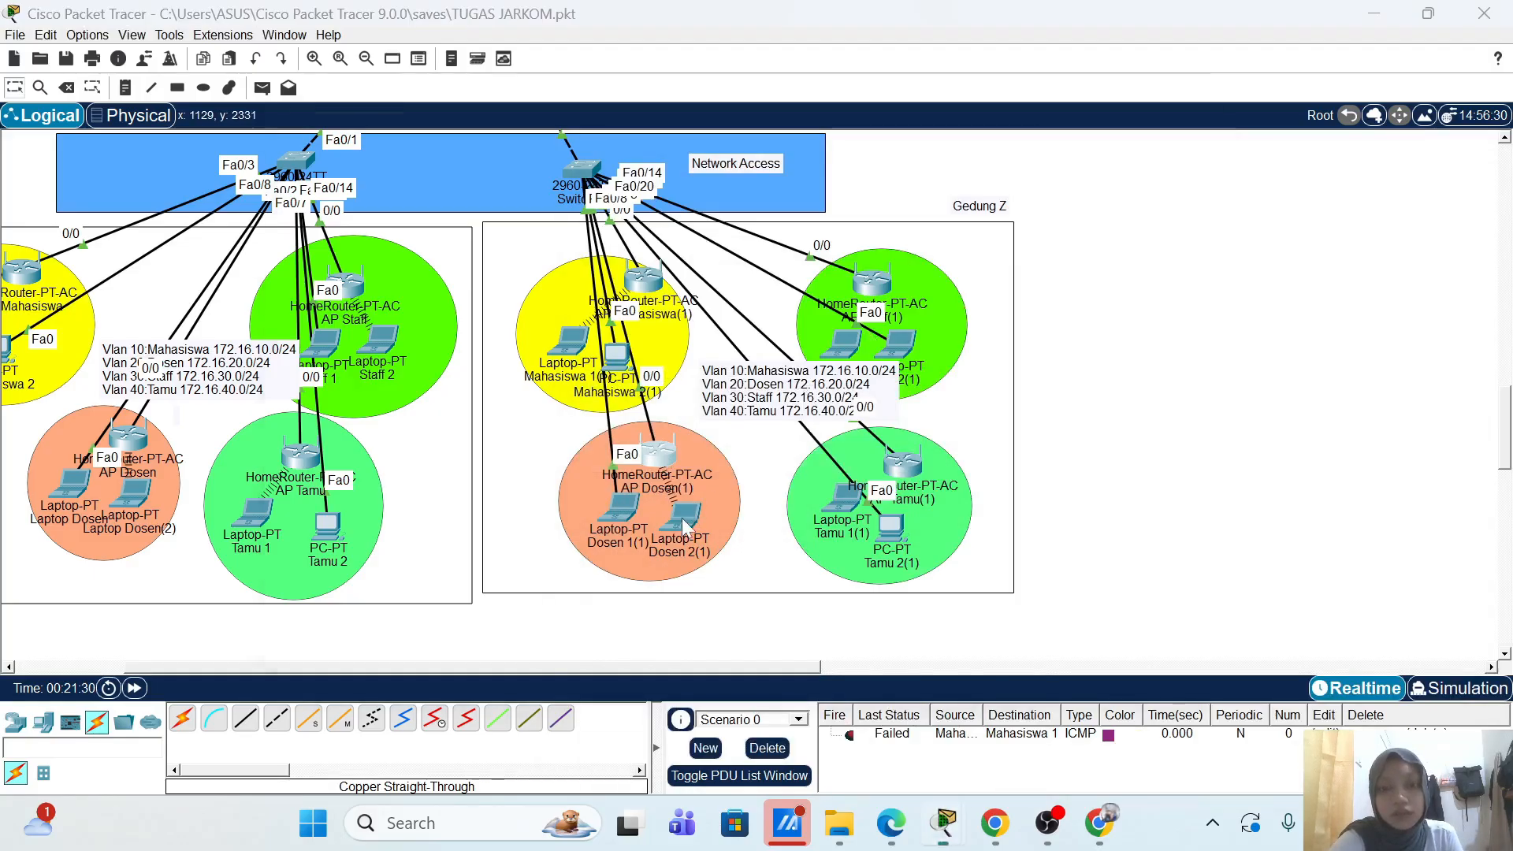
Step: Check AP Dosen(1)'s settings and laptop Dosen 2(1)'s wireless link and IP configuration
click(658, 453)
click(1211, 121)
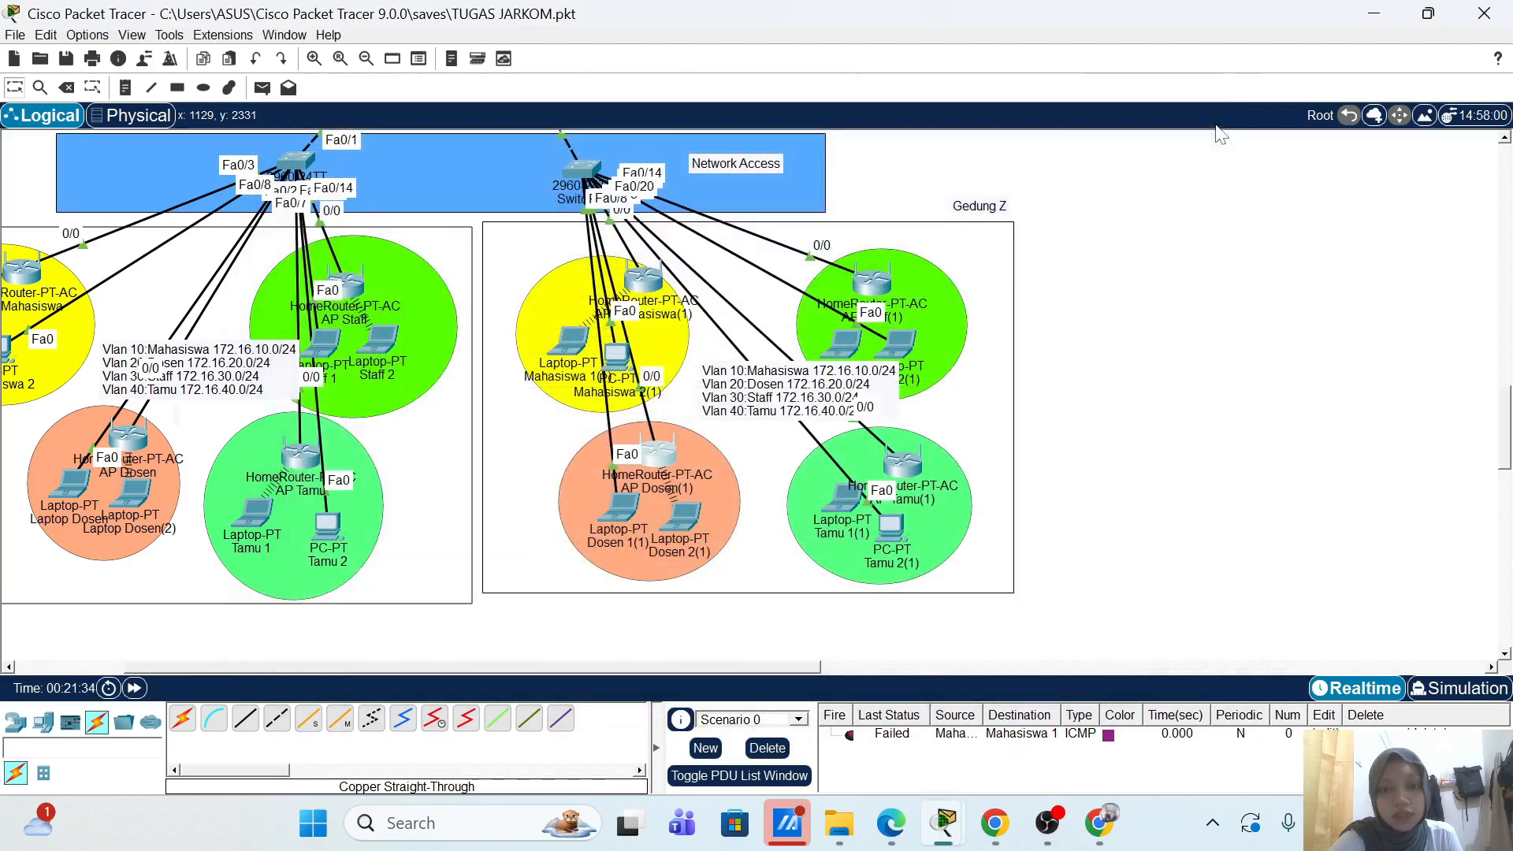
click(684, 514)
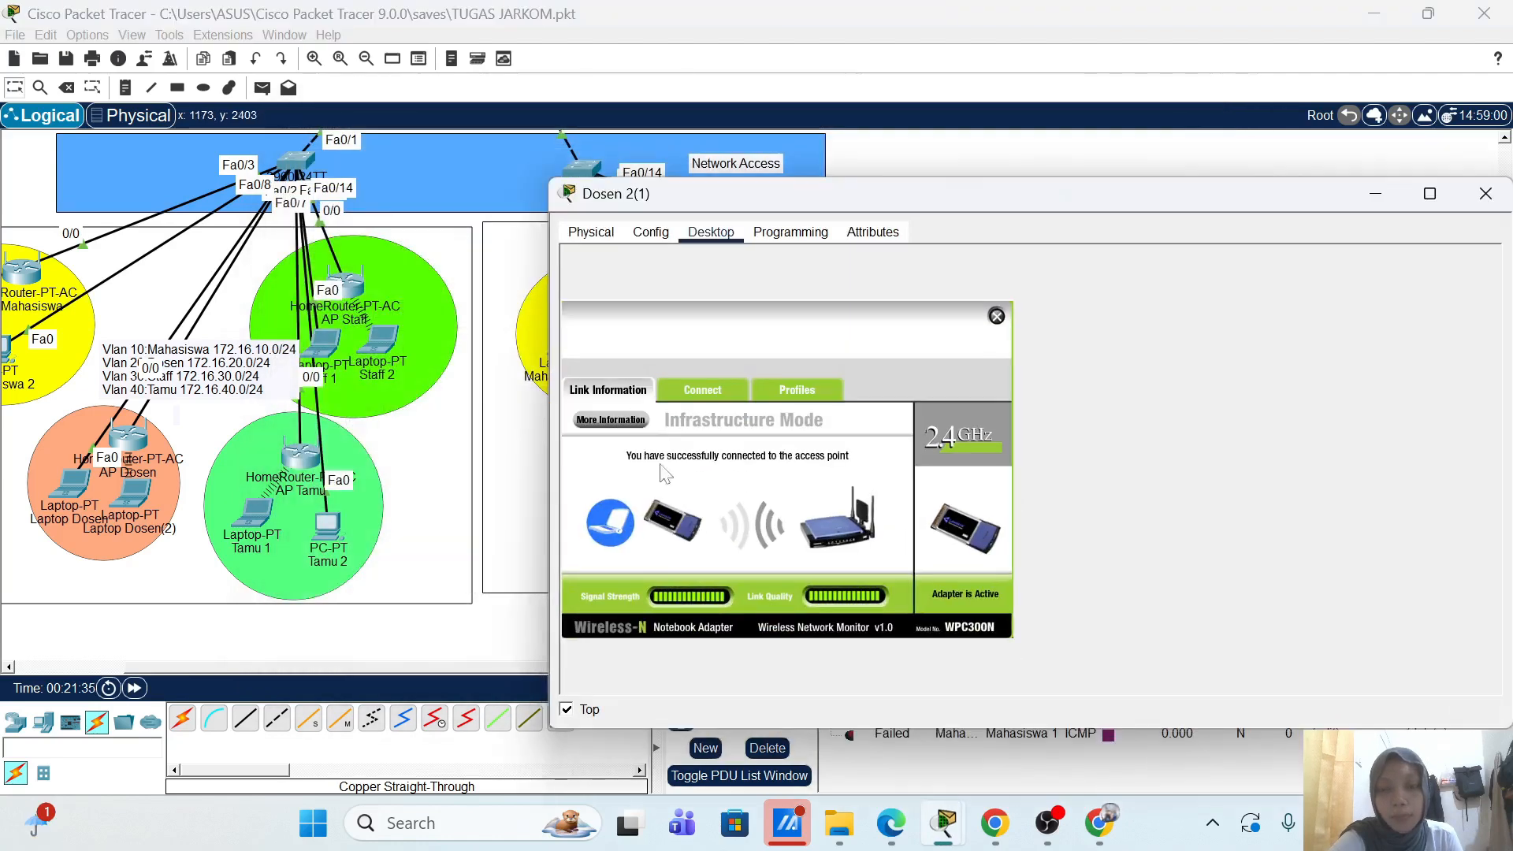
click(997, 316)
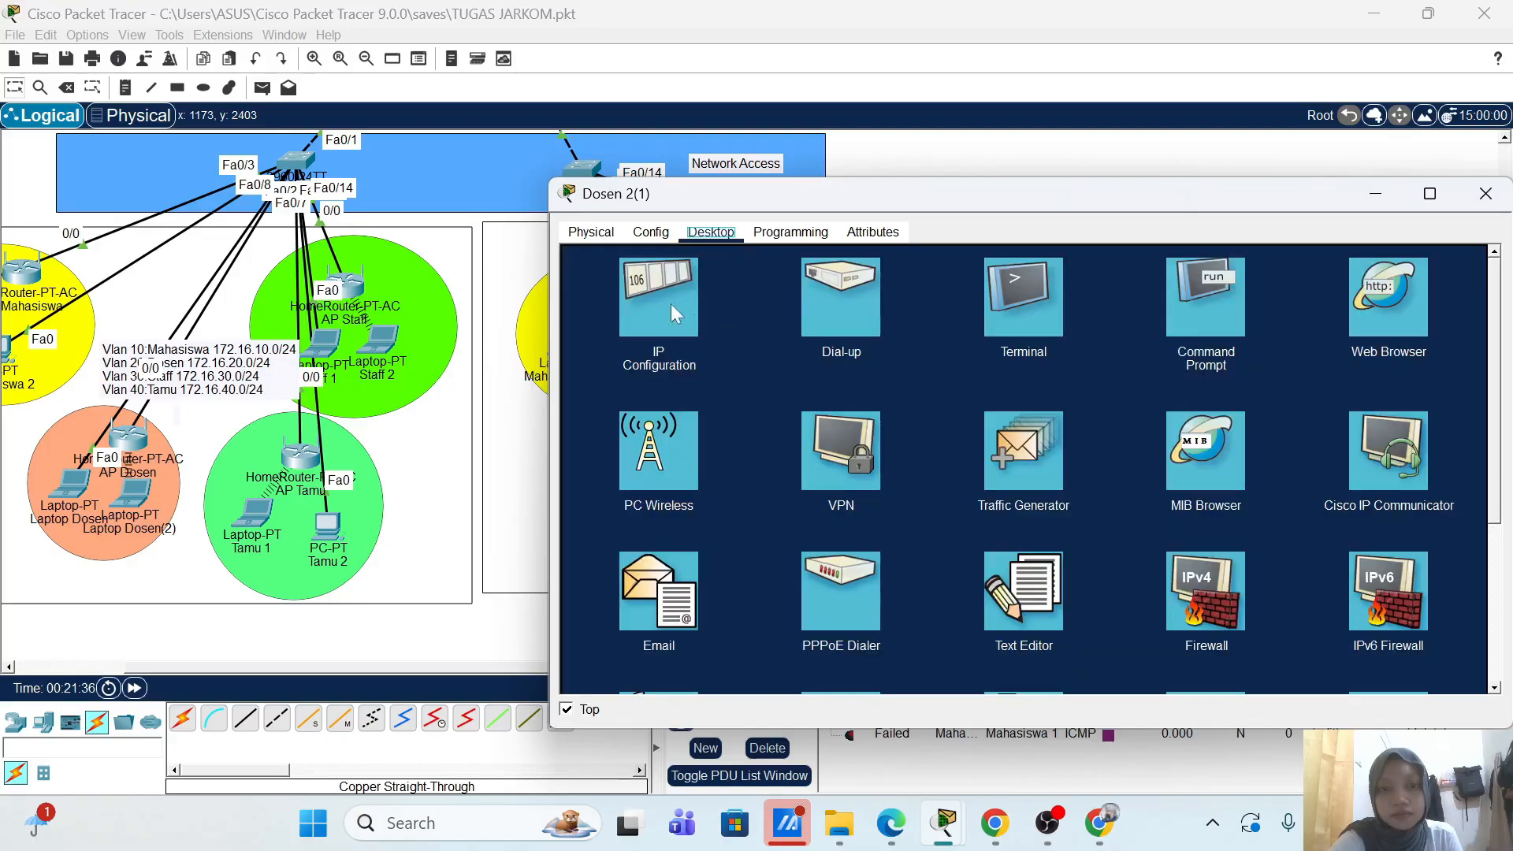
click(654, 308)
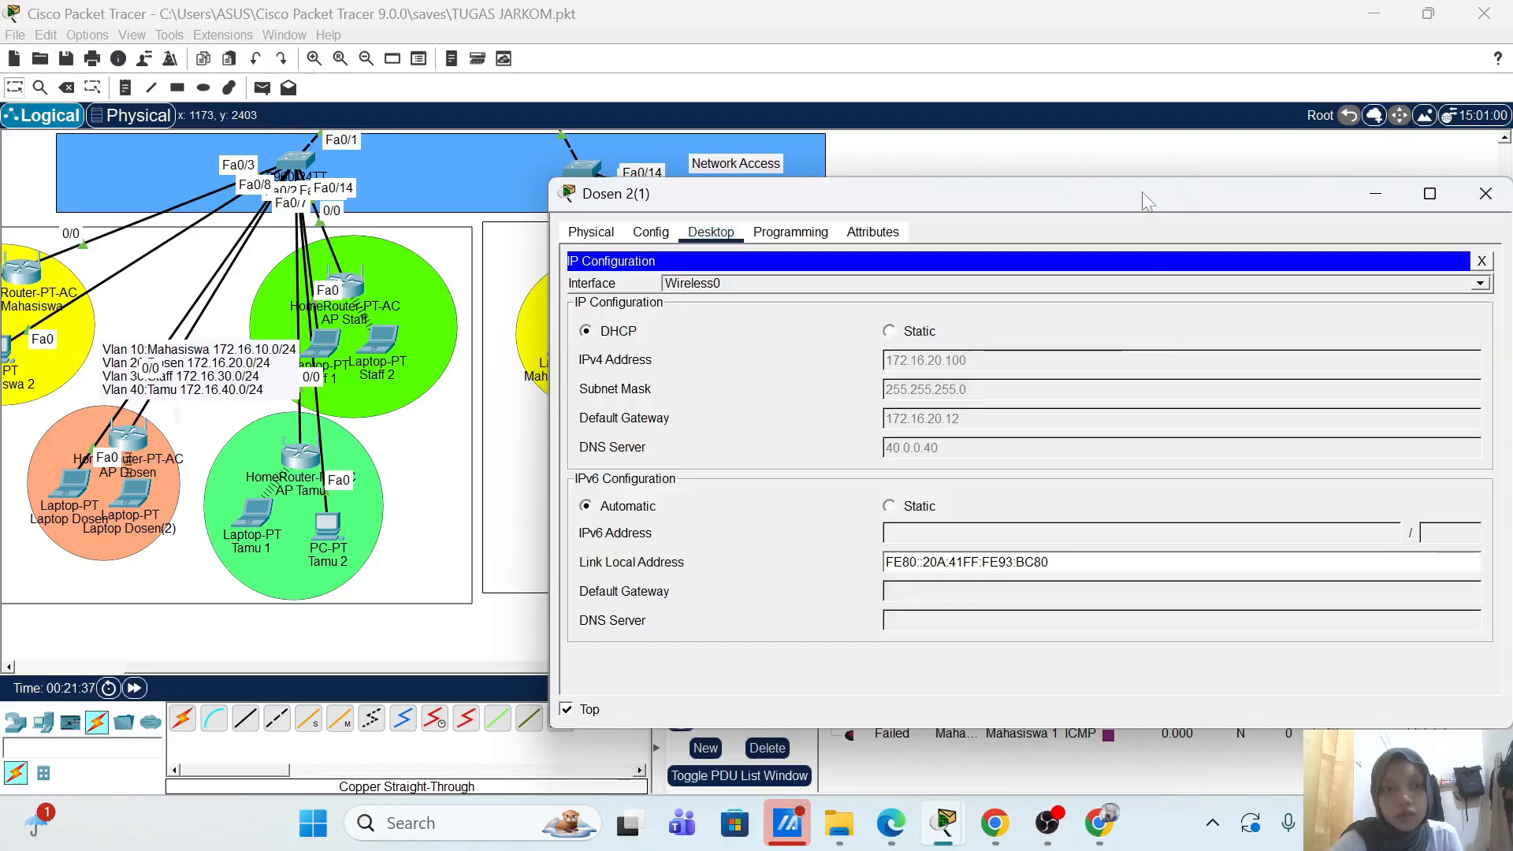
drag(1148, 197, 951, 170)
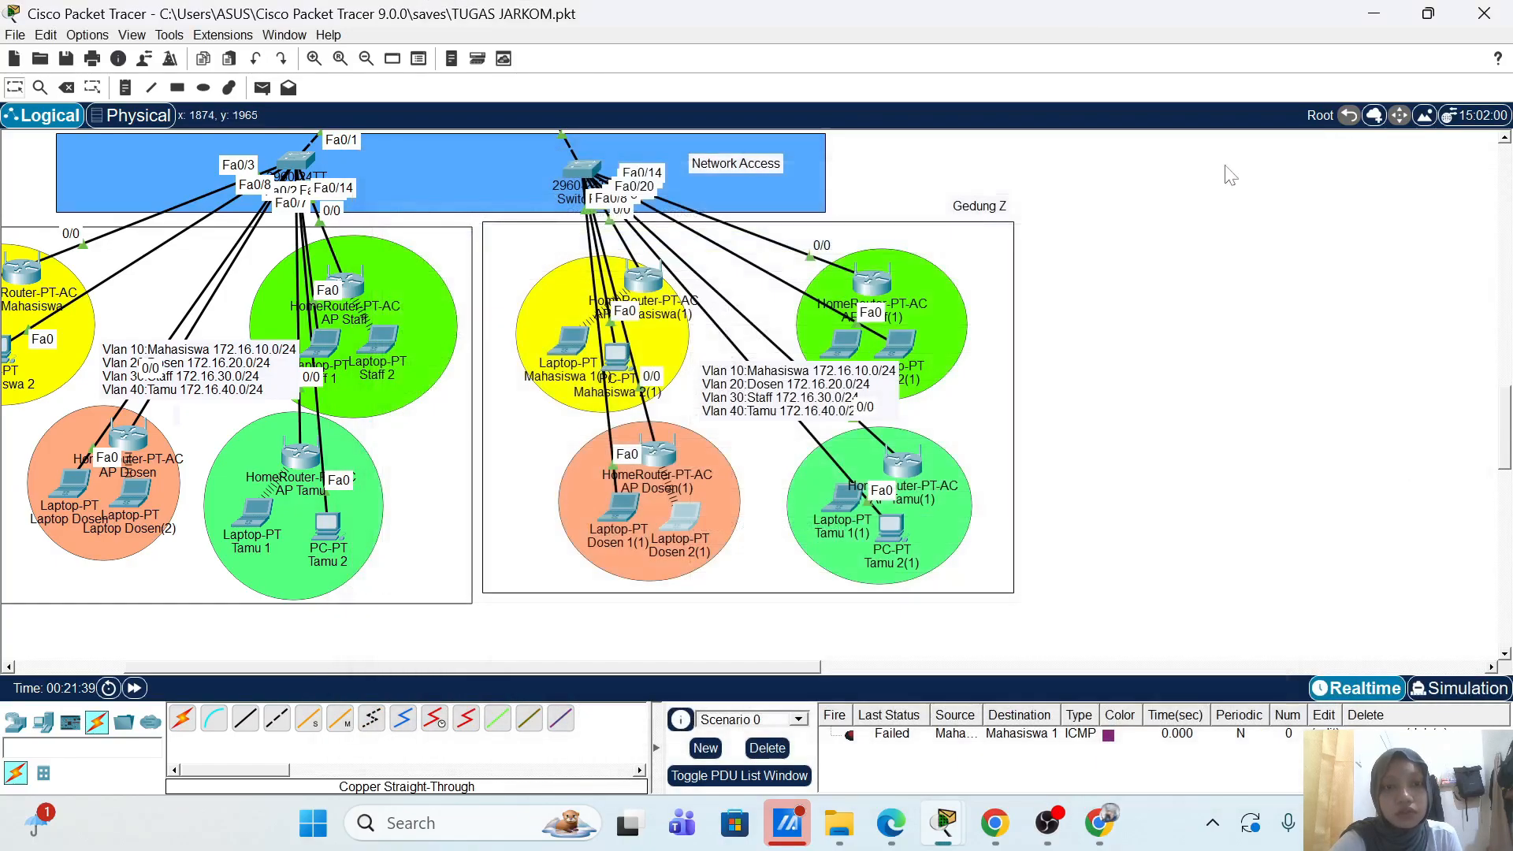
click(1289, 164)
Step: On the Radius-Server's AAA list, copy the AP-Staff client entry and rename it AP-Staff-2
mouse_move(886, 285)
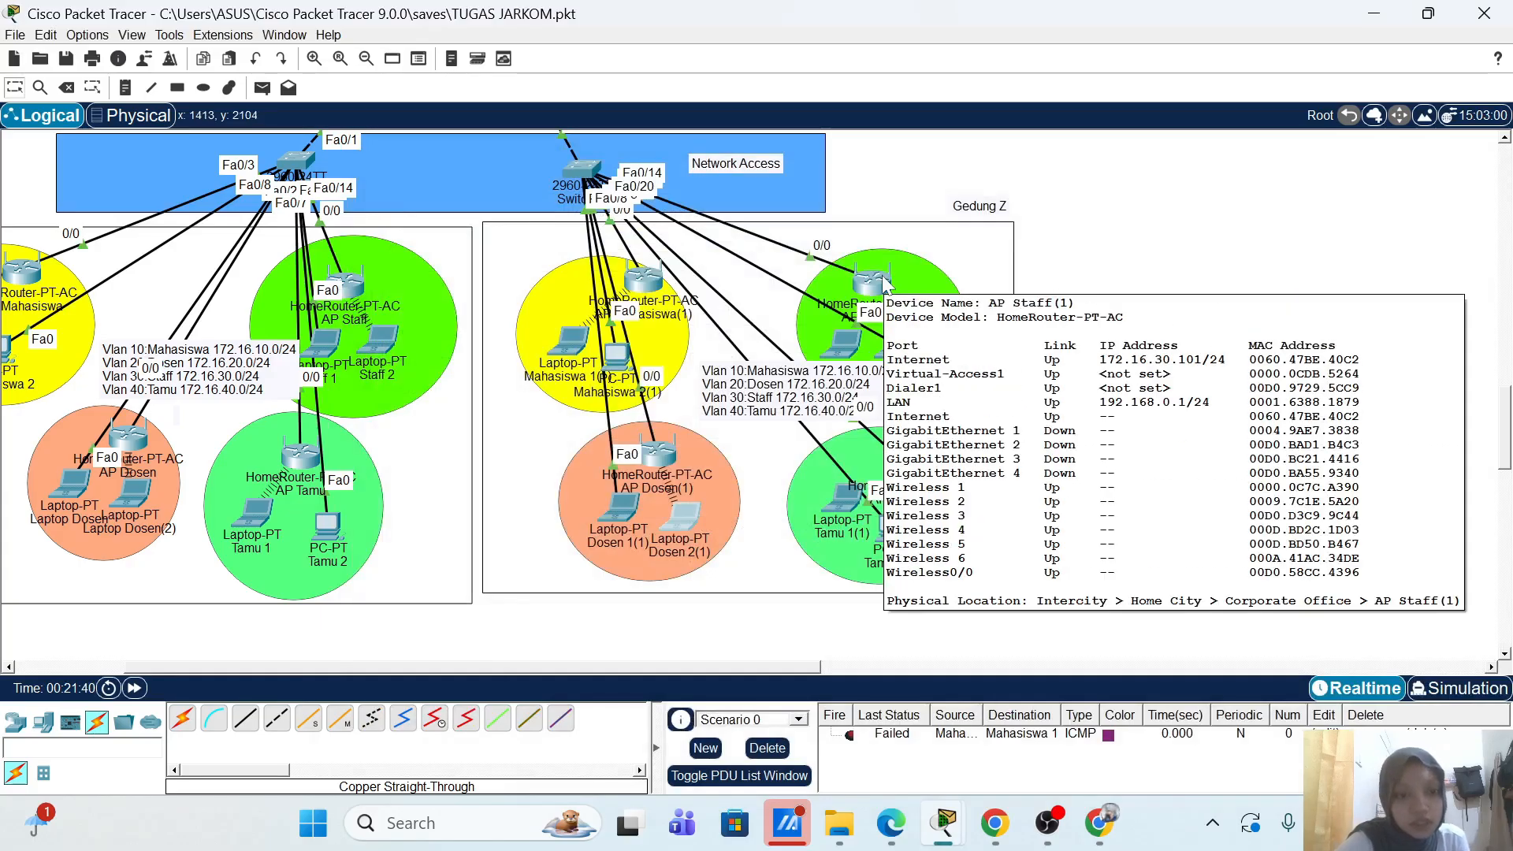
scroll(498, 303, left, 3)
scroll(498, 303, up, 5)
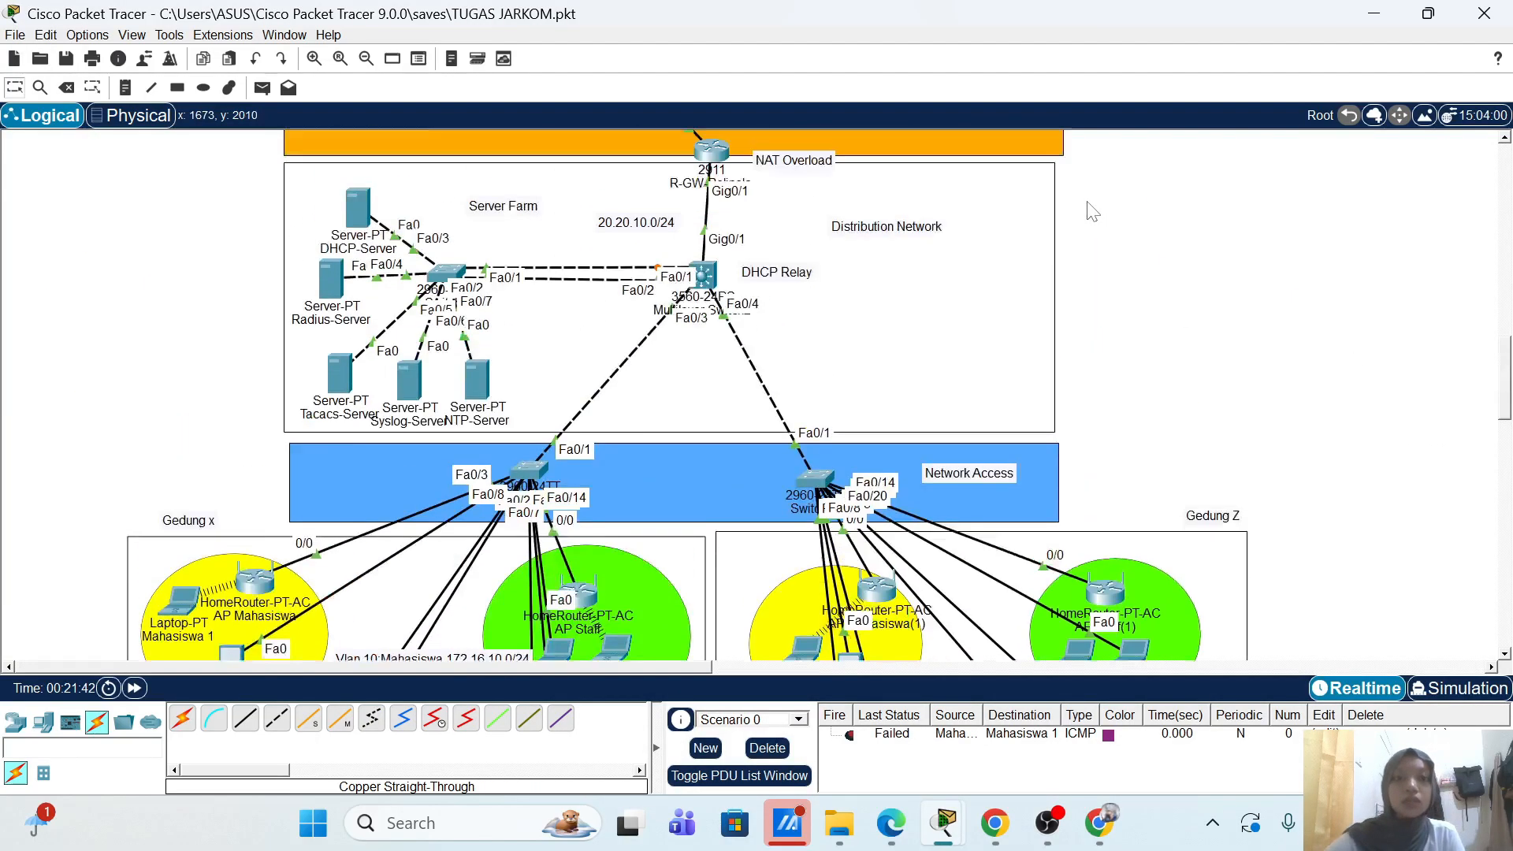
click(336, 314)
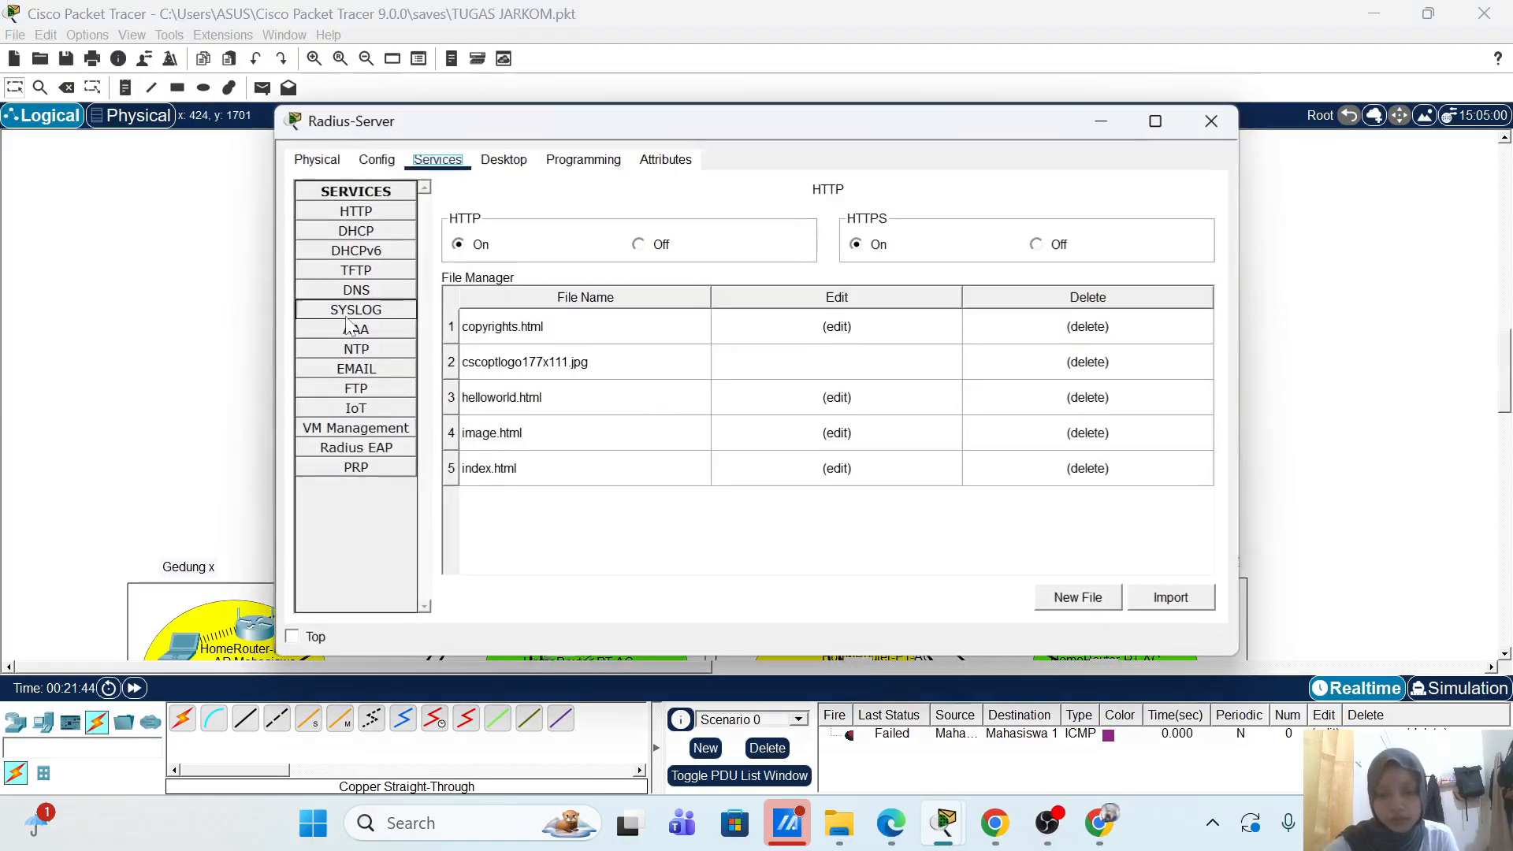
click(380, 331)
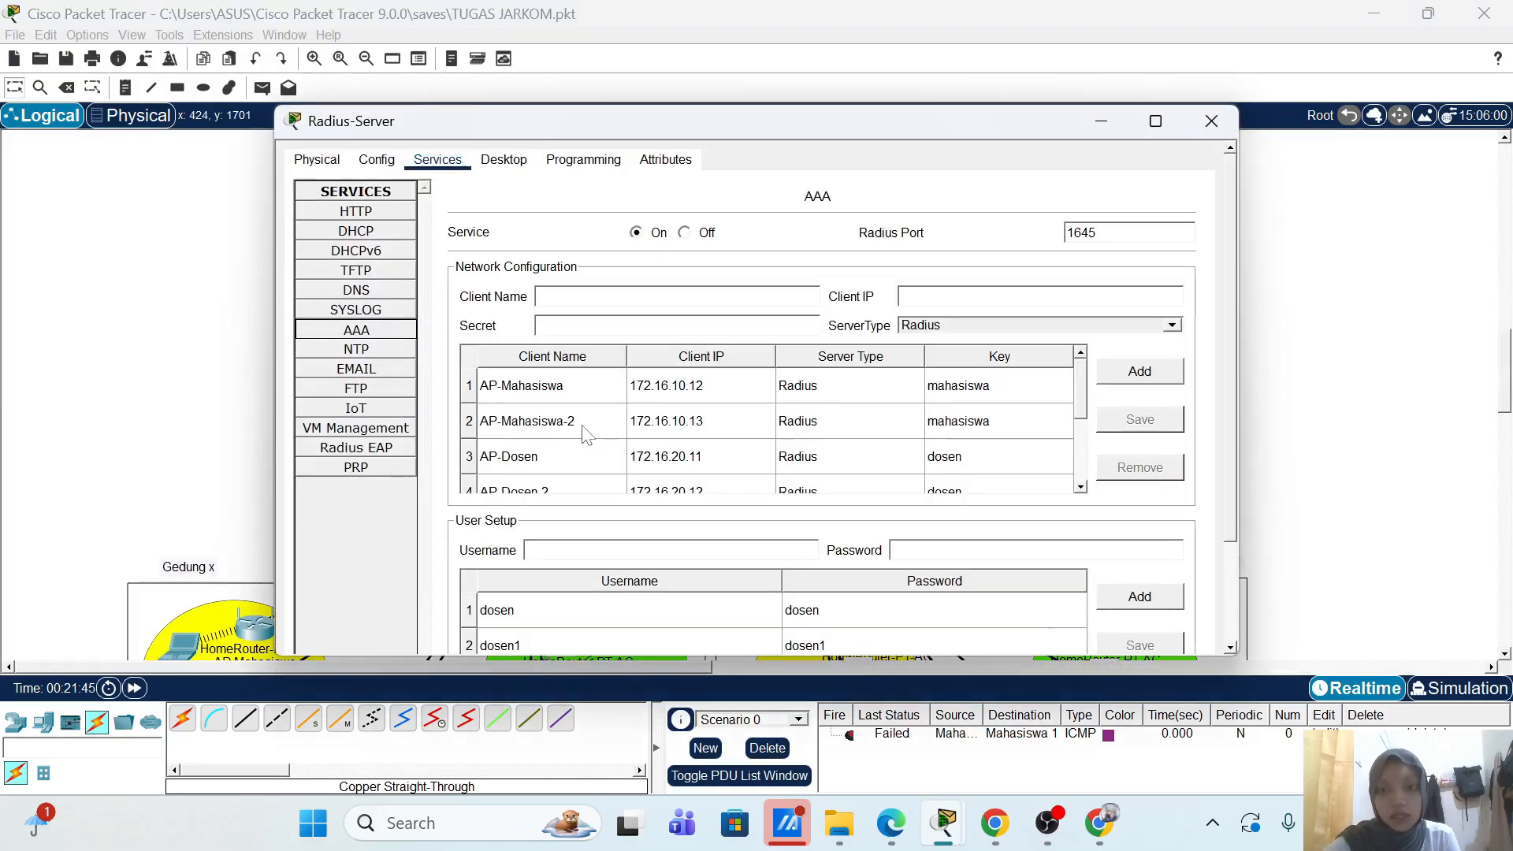
scroll(586, 435, down, 4)
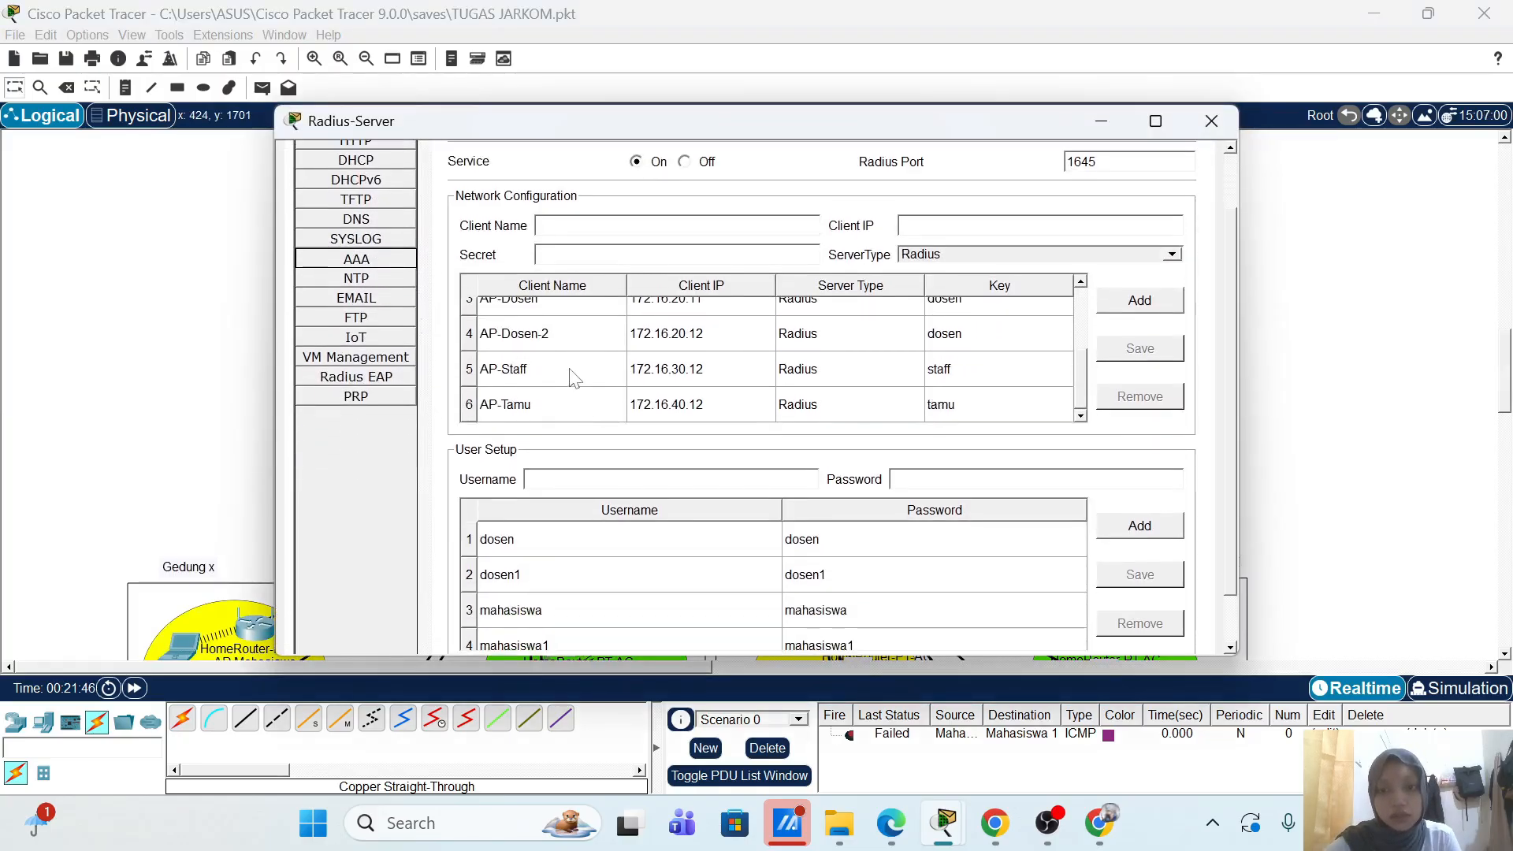
click(569, 369)
click(631, 226)
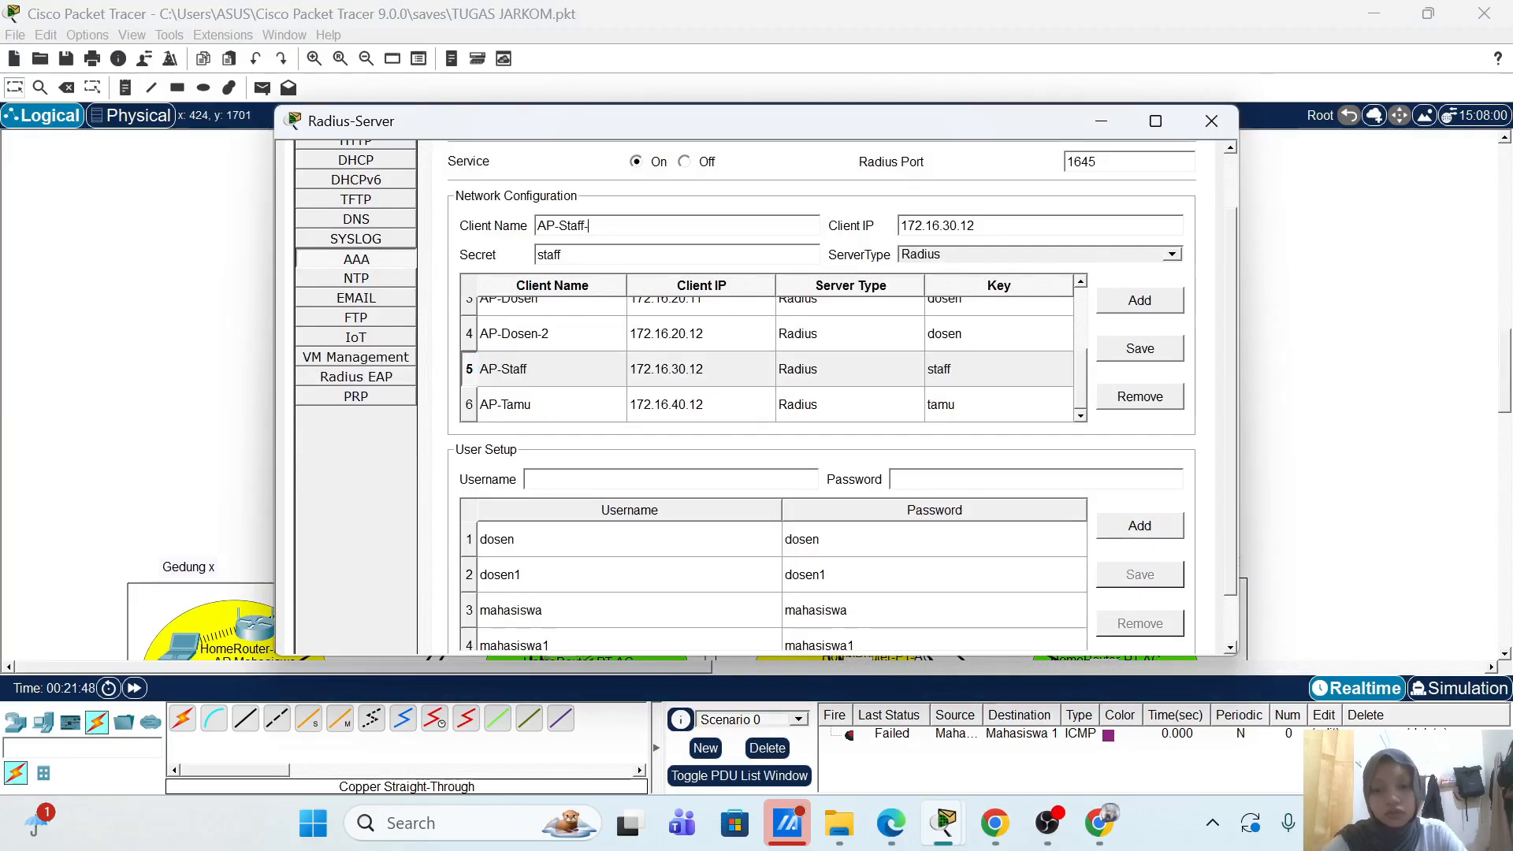
text(-2)
key(ctrl+a)
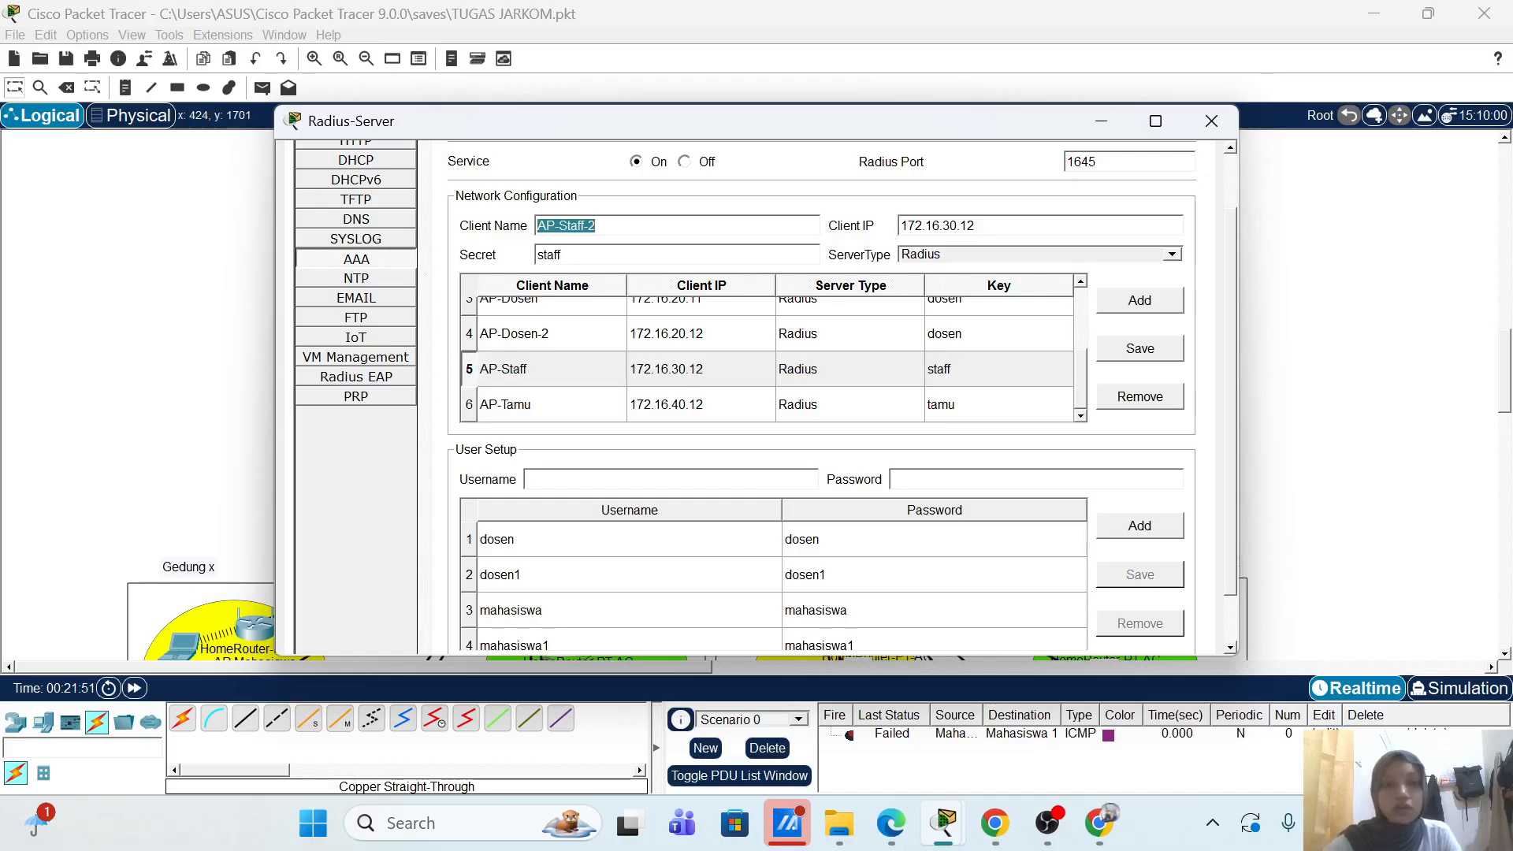
Step: Set the client IP to 172.16.30.101 and add AP-Staff-2 as a RADIUS client
click(977, 229)
right_click(978, 229)
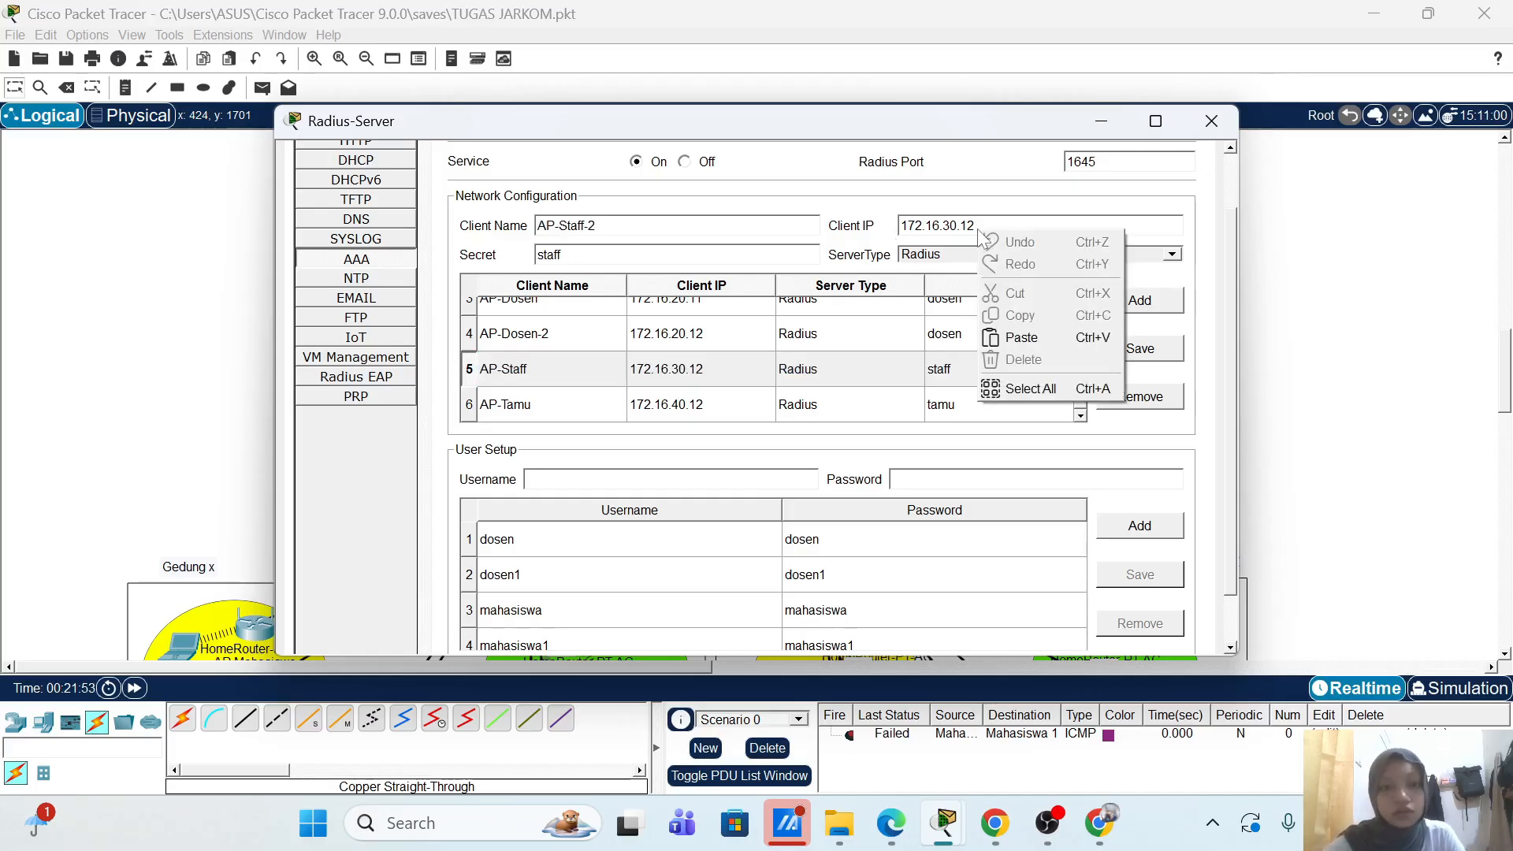
click(1135, 230)
key(BackSpace)
text(01)
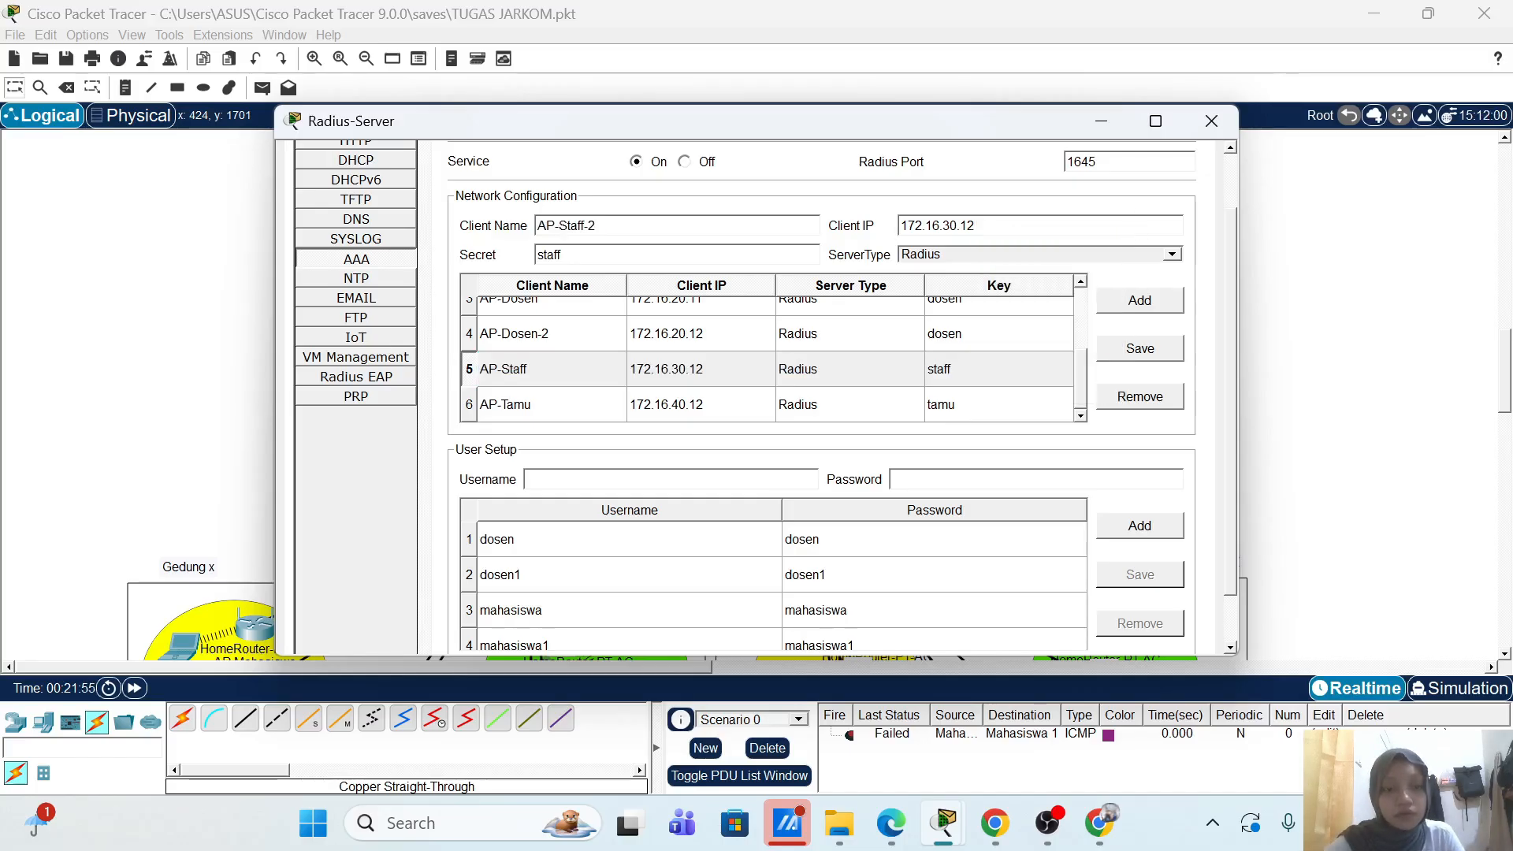
click(1139, 300)
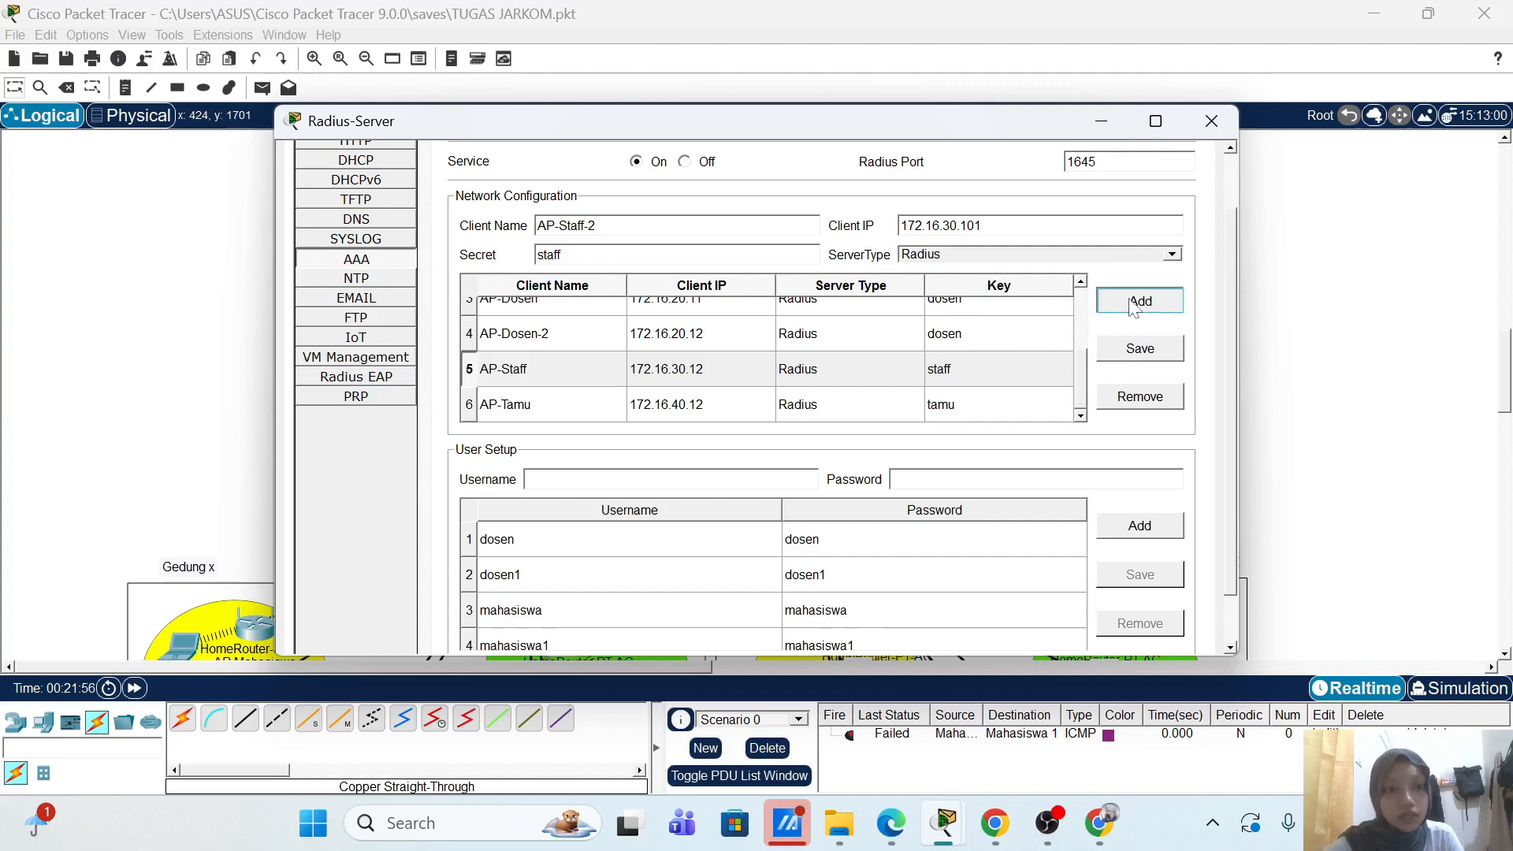
Step: Add a second staff user account, staff1, based on the existing staff user
scroll(655, 597, down, 5)
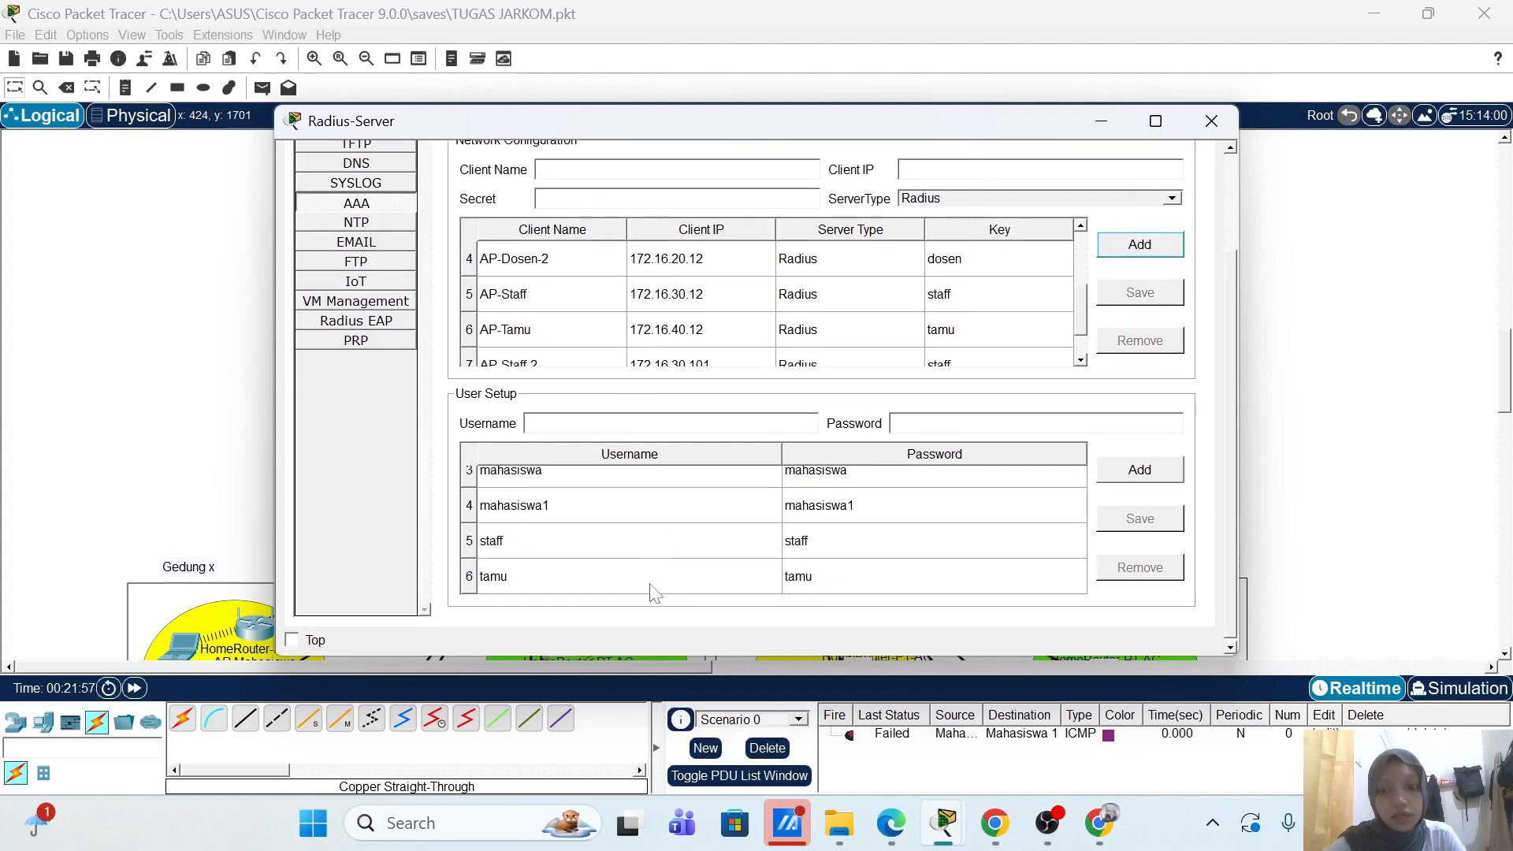
click(641, 542)
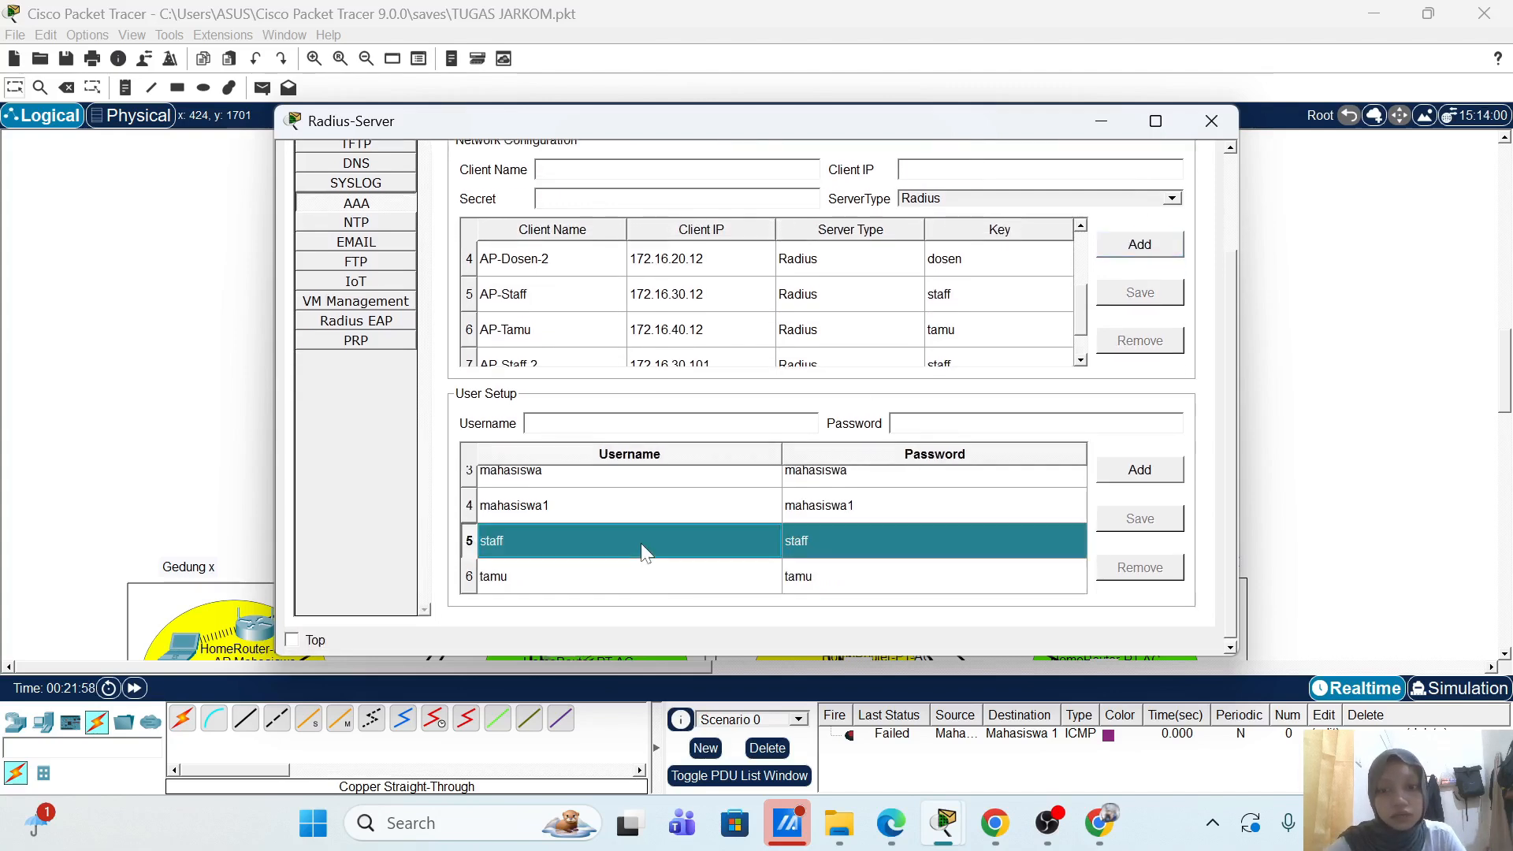
click(593, 422)
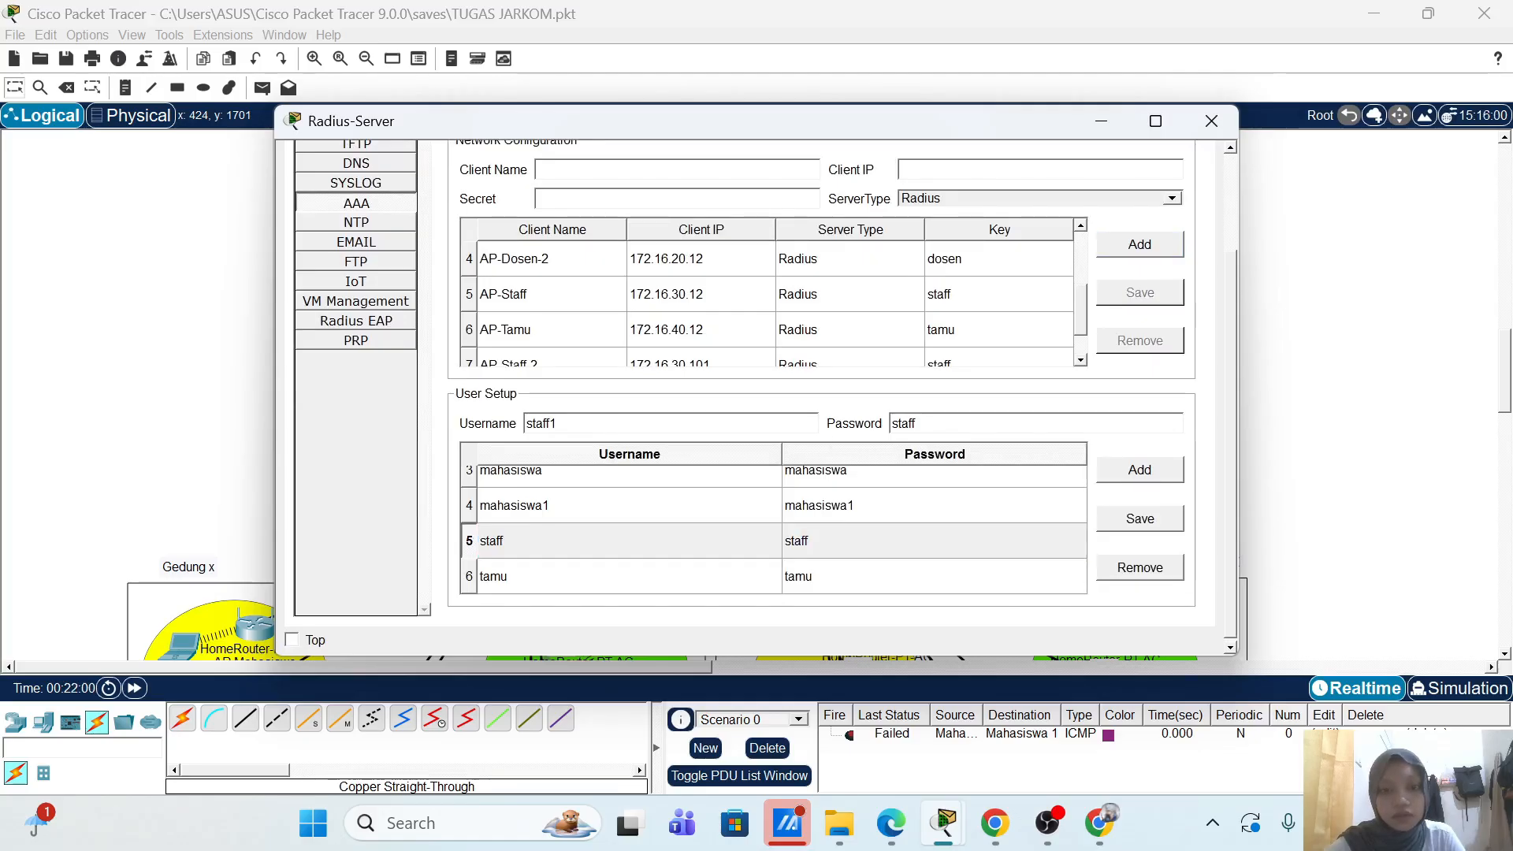
click(1130, 473)
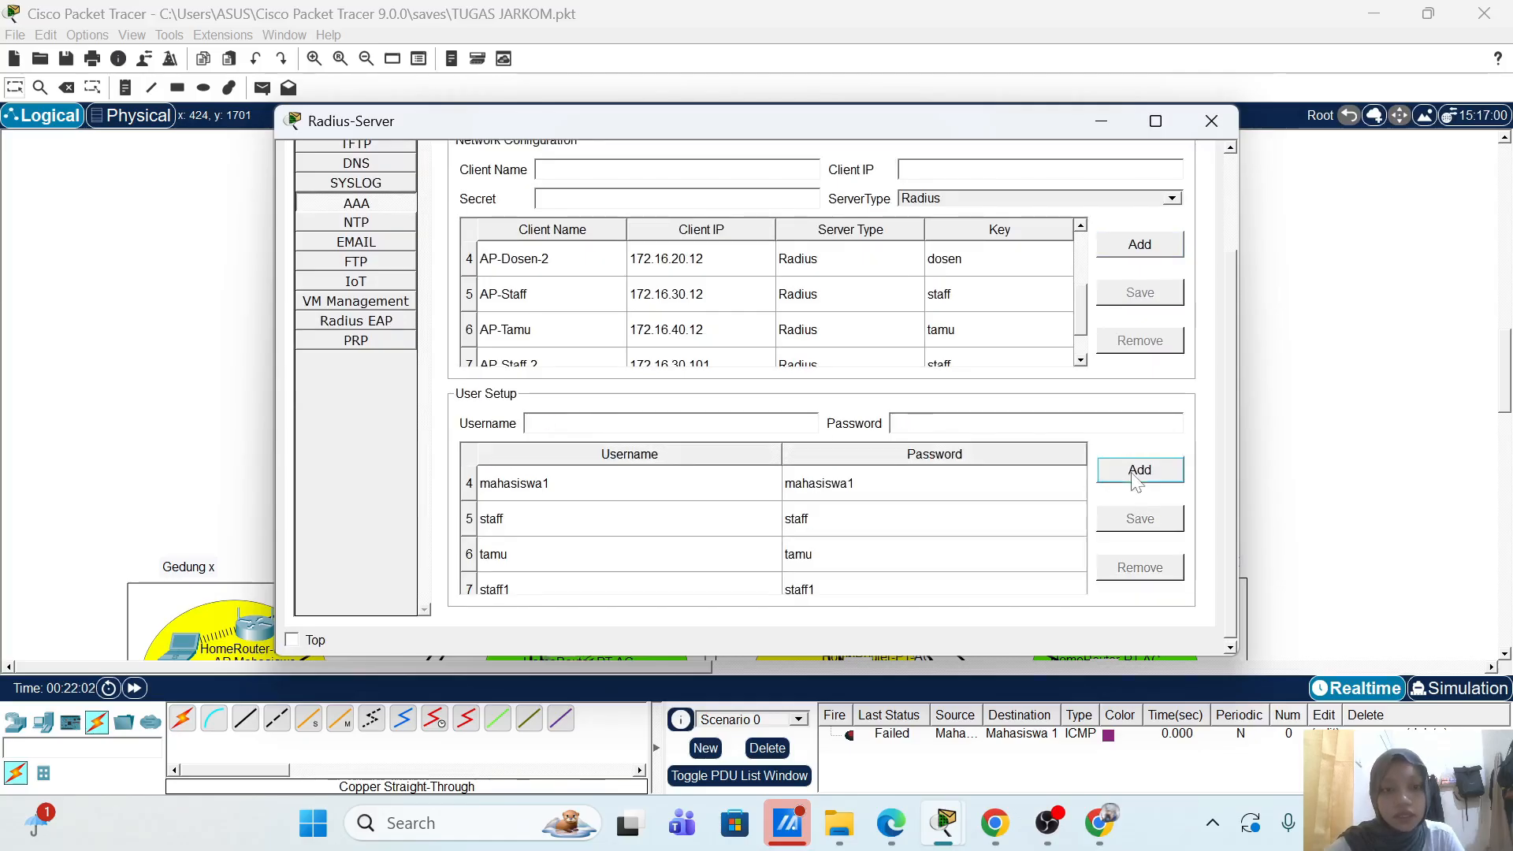
Step: Close the Radius-Server and bring up AP Staff(1)'s GUI setup page
click(1206, 124)
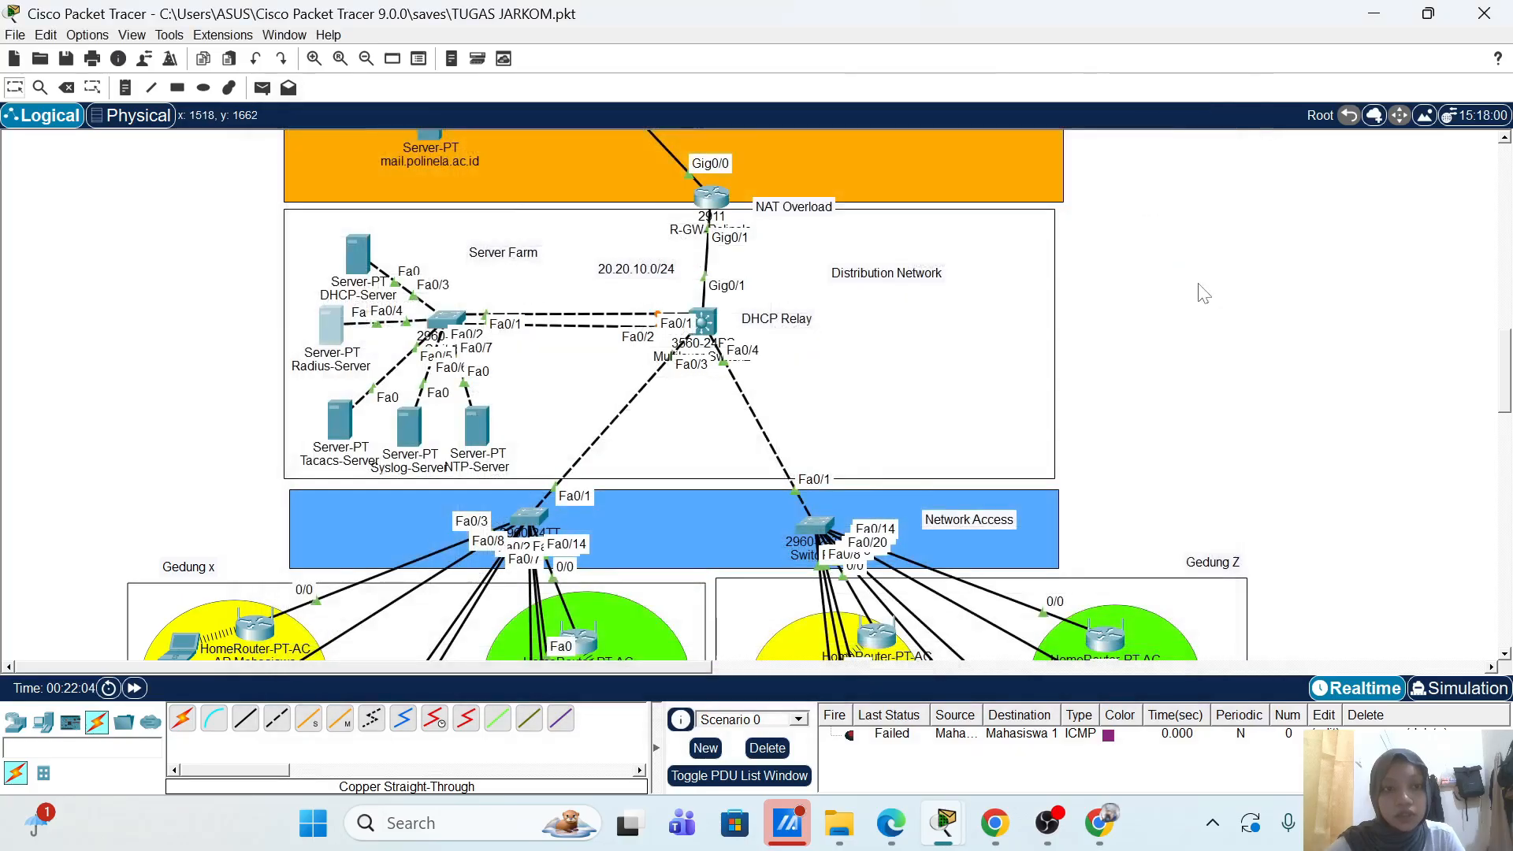
scroll(1117, 357, down, 3)
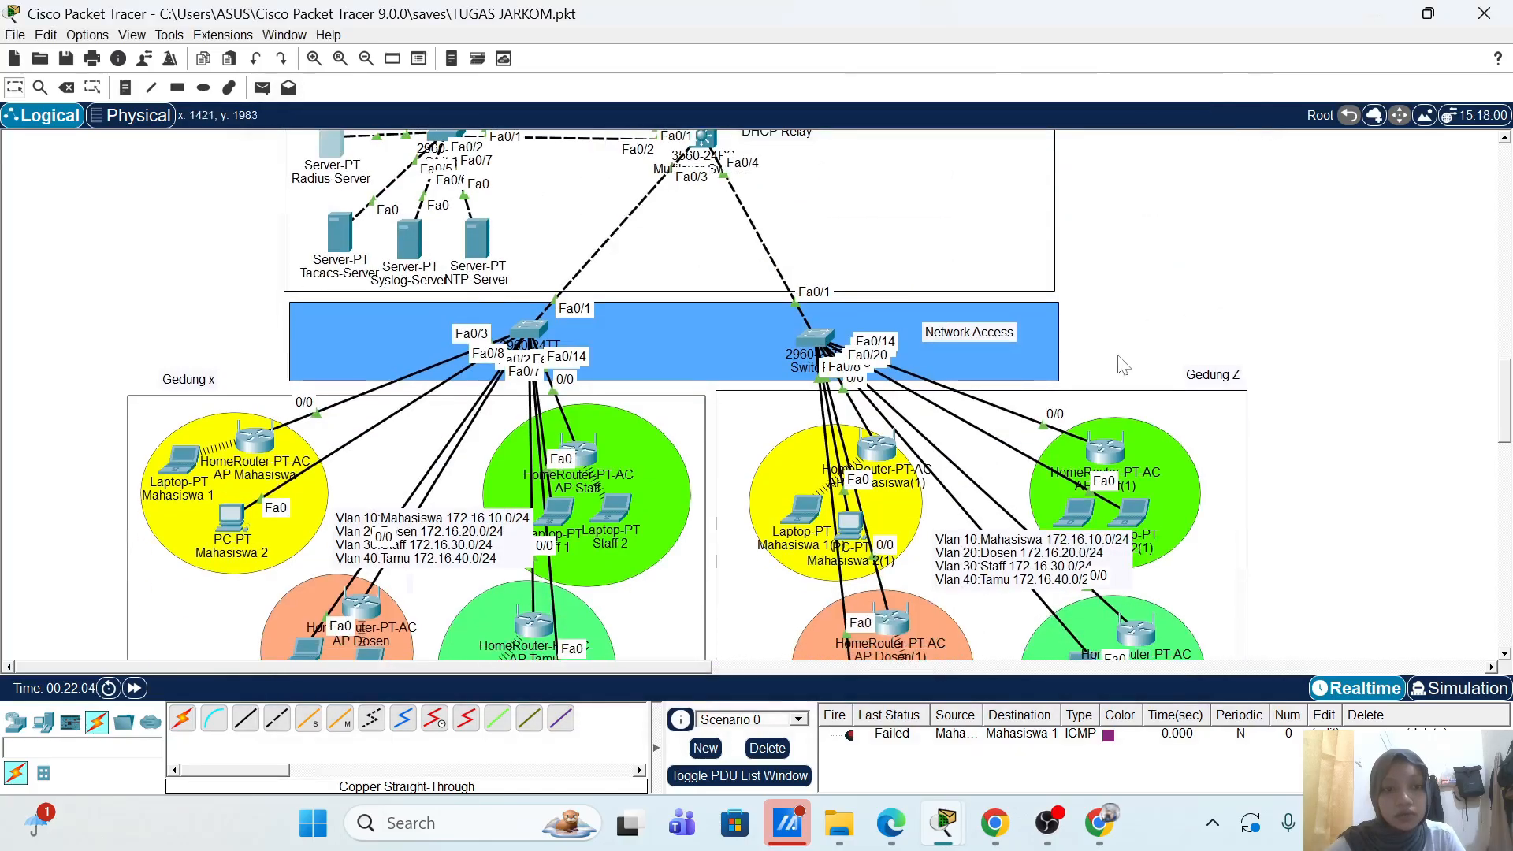
click(1108, 449)
click(428, 162)
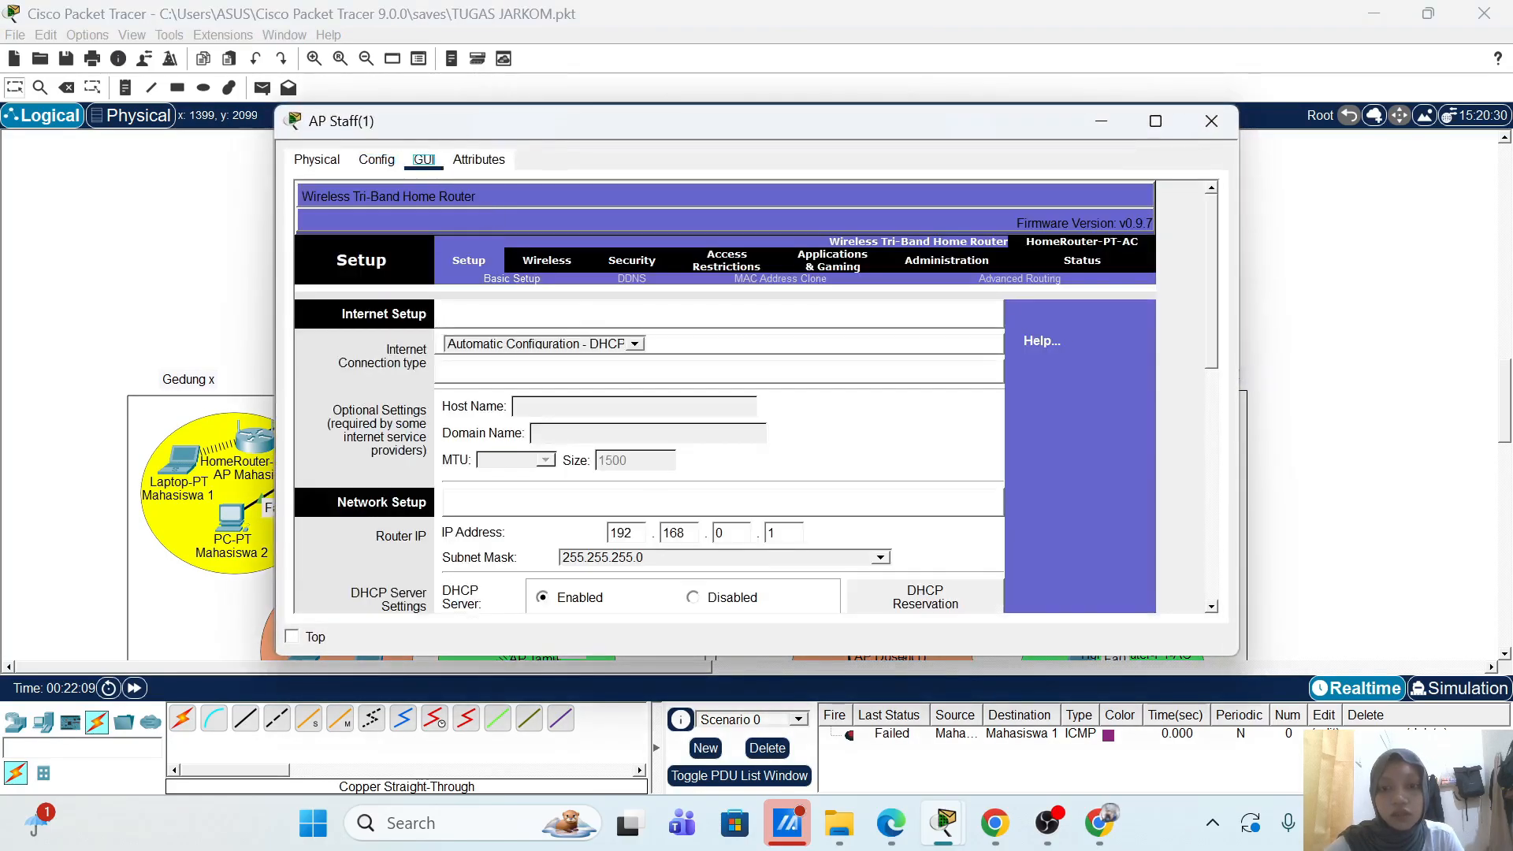
Step: Change the router IP to 172.16.30.101, save, and dismiss the overlapping-address error
click(624, 533)
key(BackSpace)
text(7)
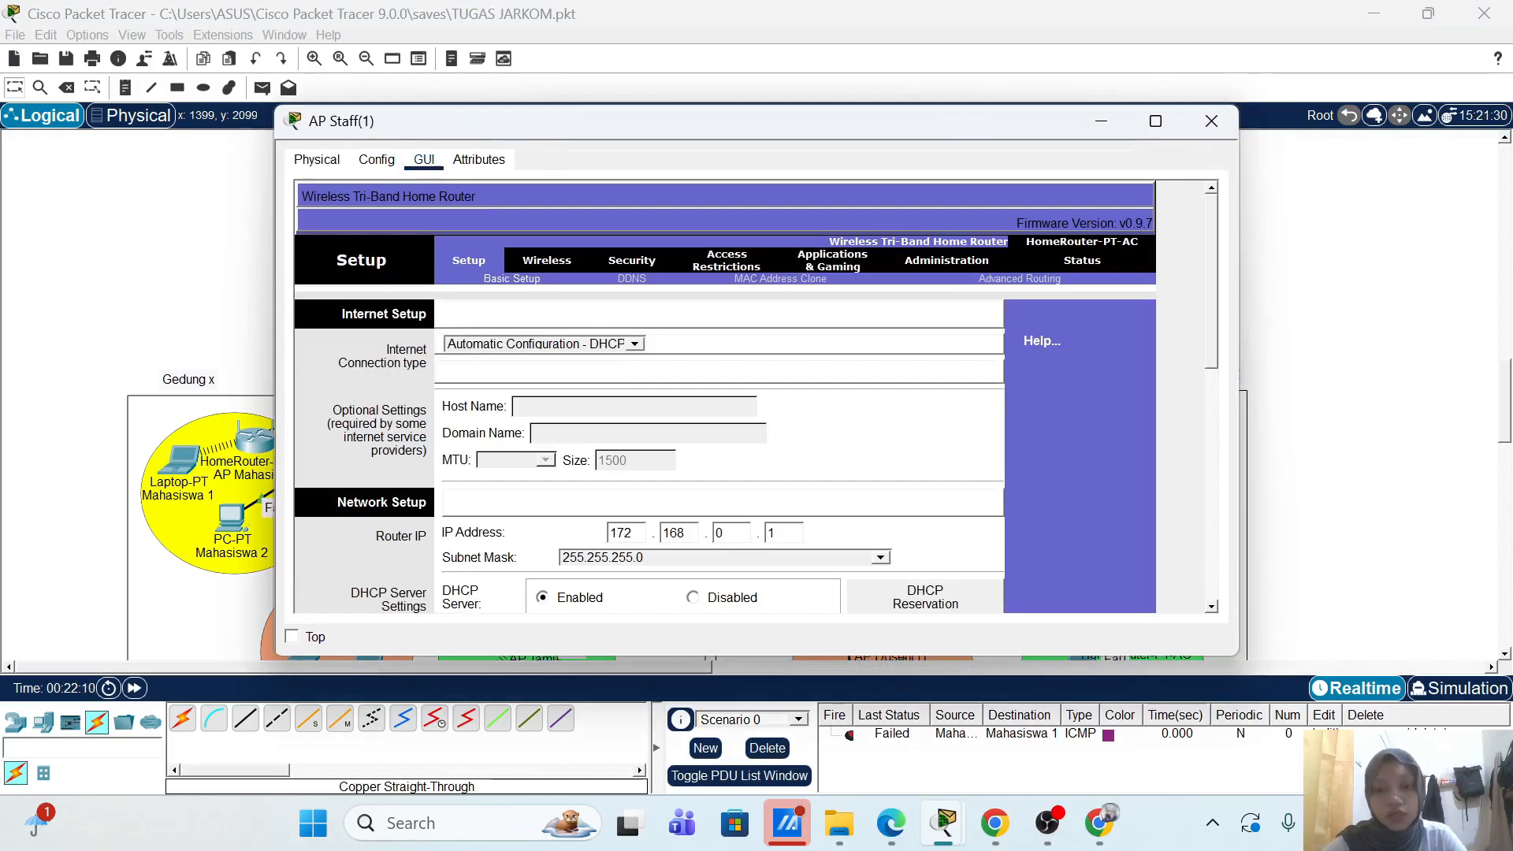
click(678, 534)
key(BackSpace)
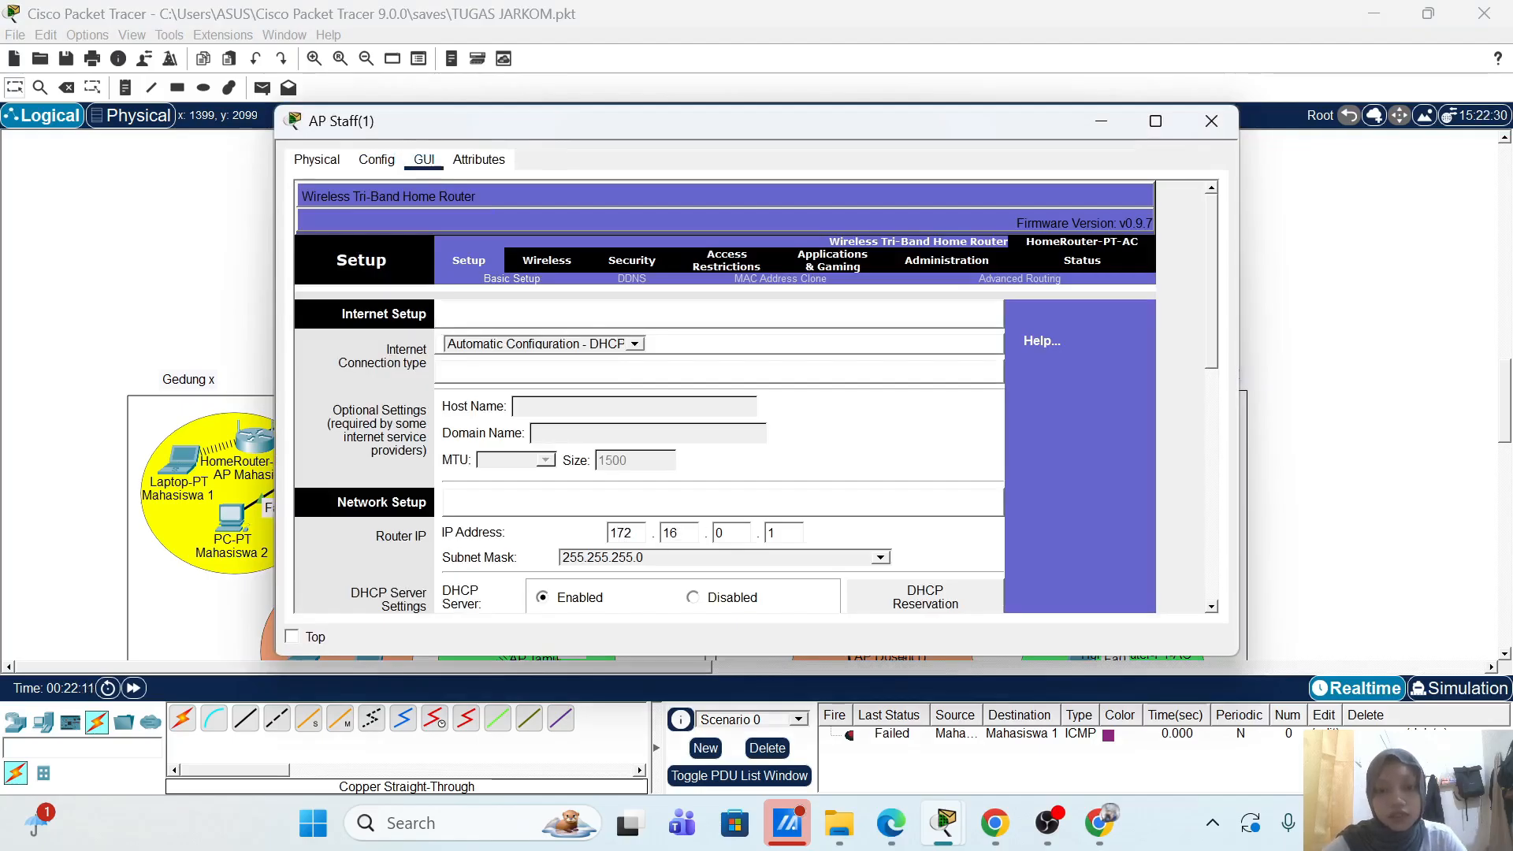
text(3)
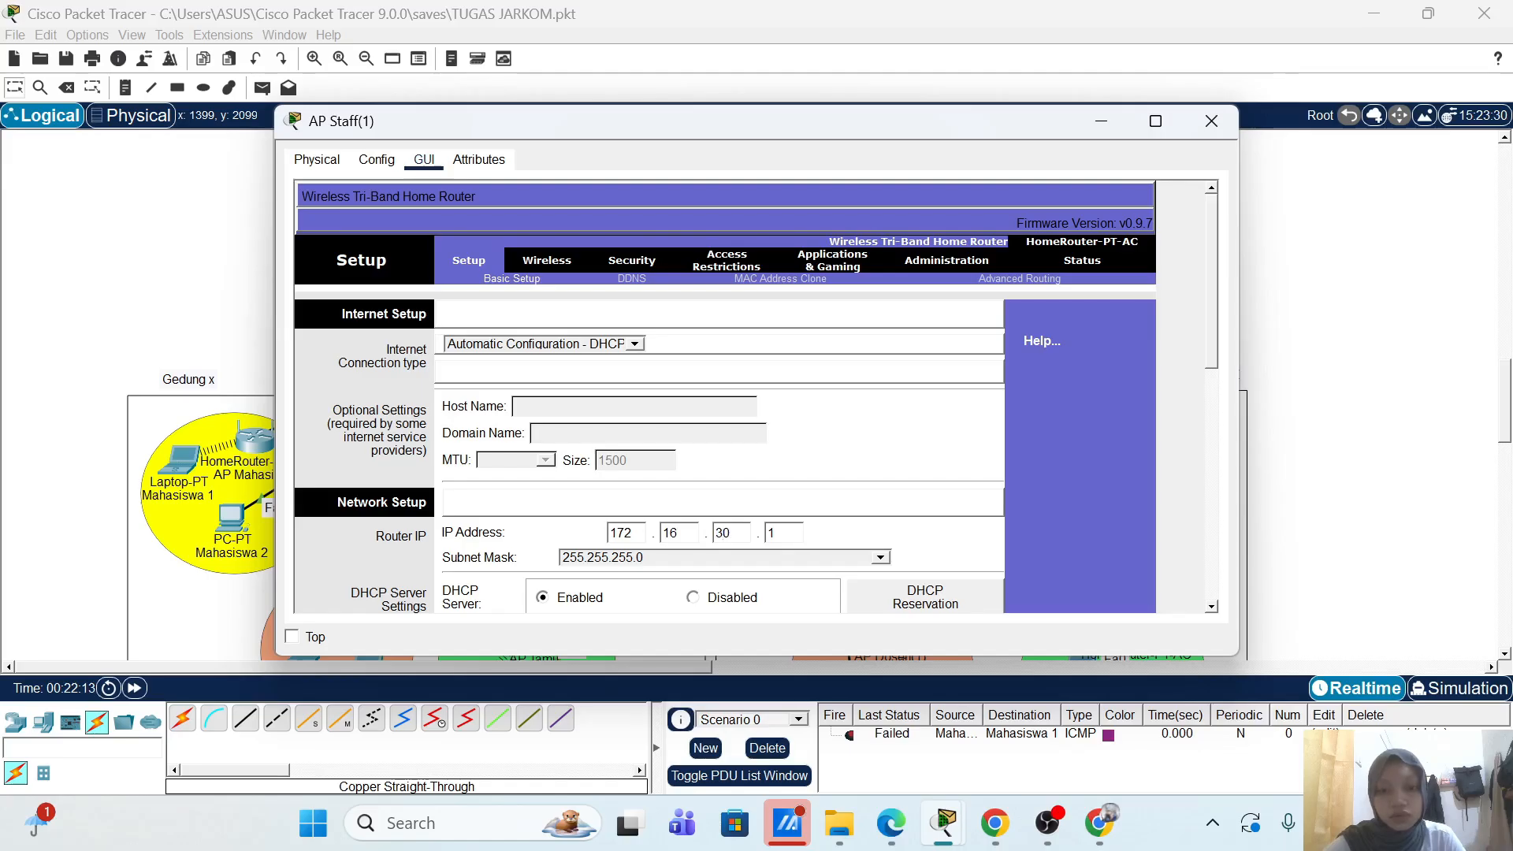
text(0.1)
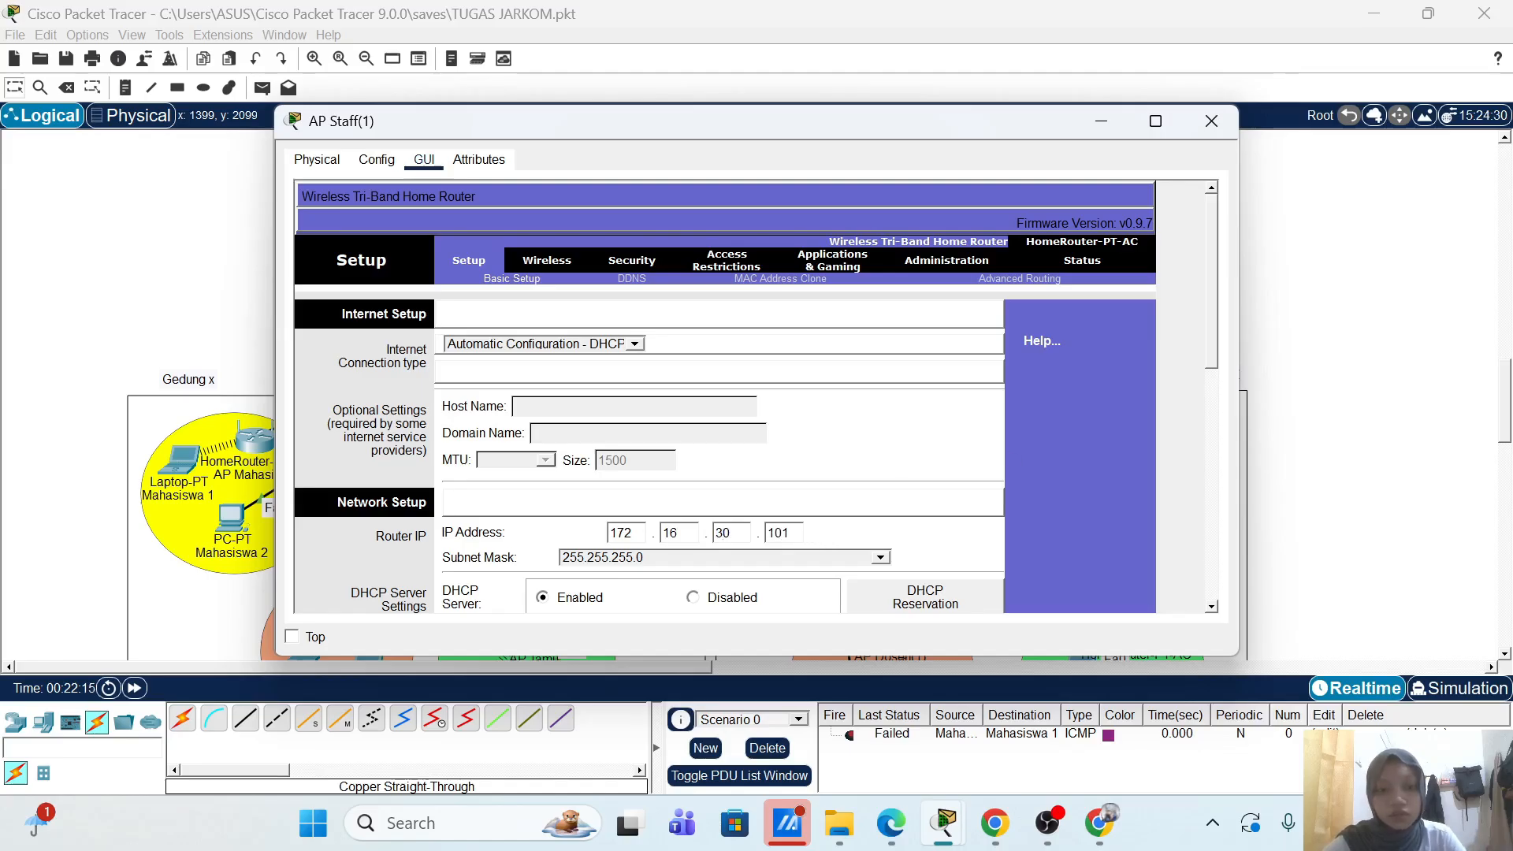
scroll(832, 535, down, 3)
scroll(878, 490, down, 5)
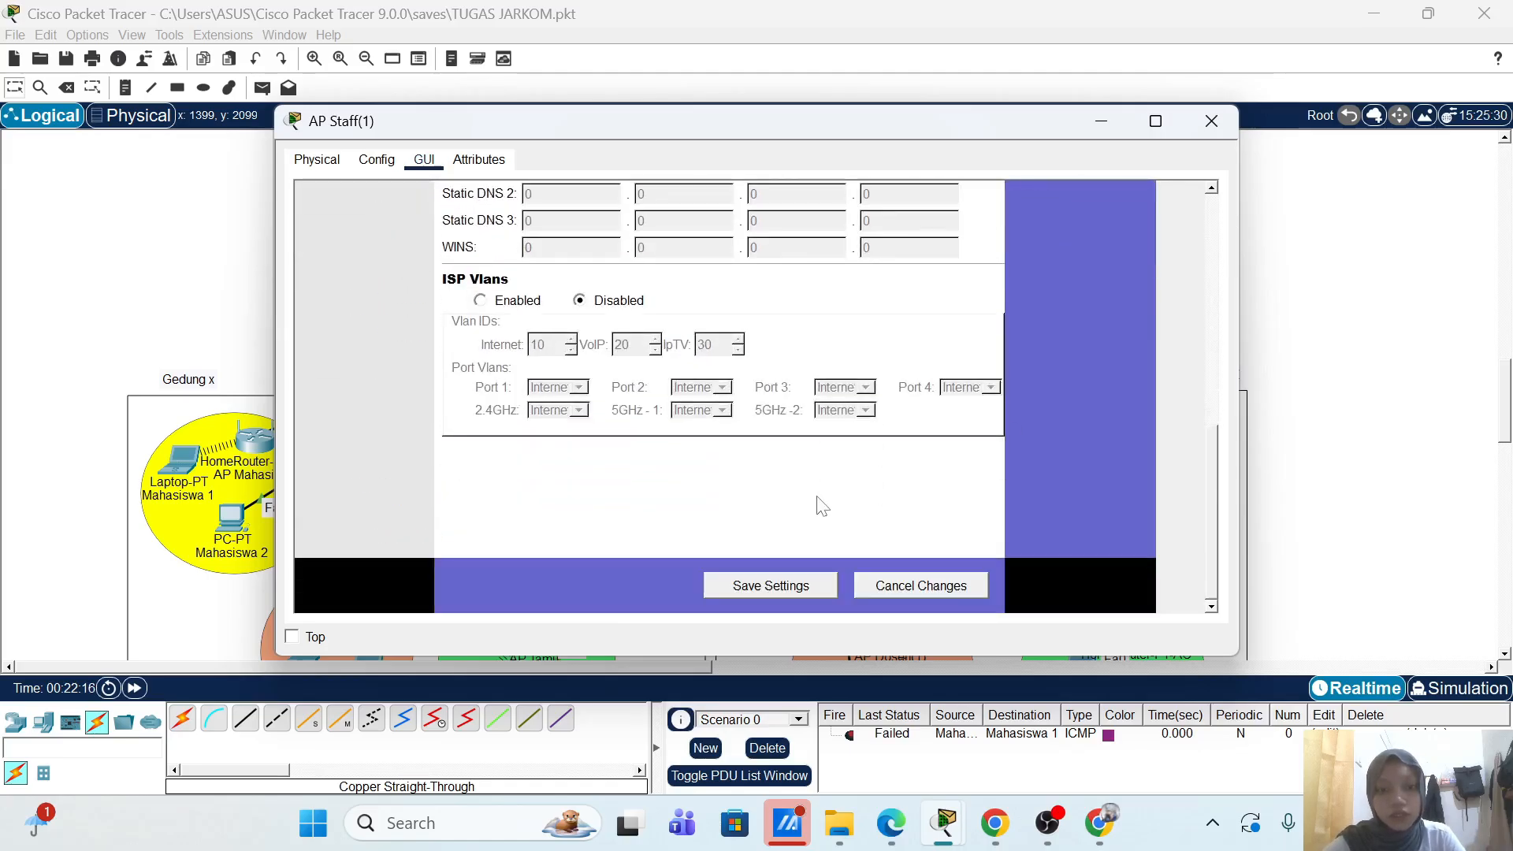
click(764, 589)
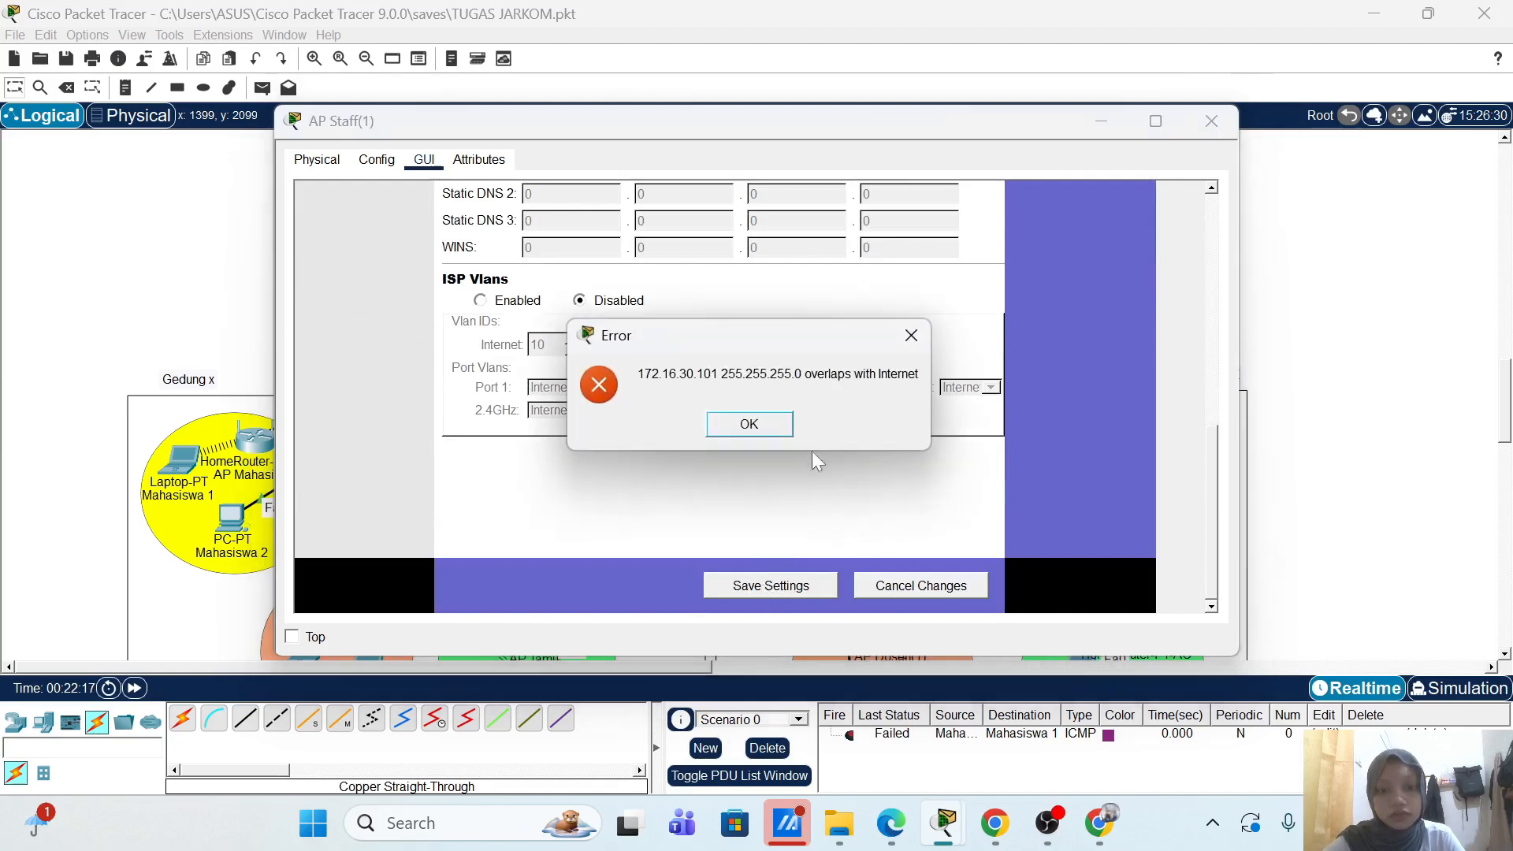
click(776, 433)
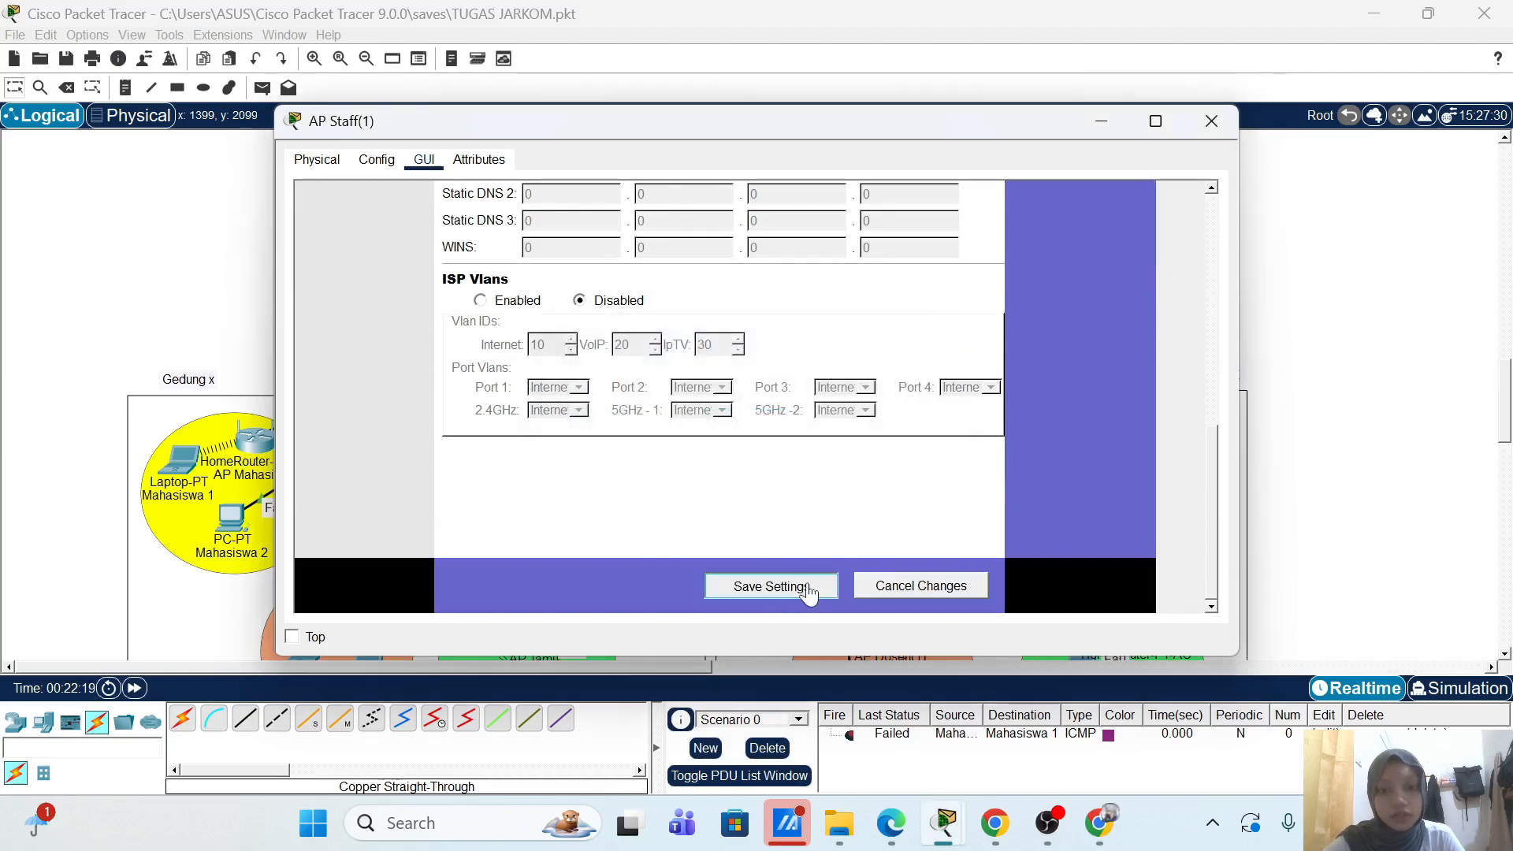
scroll(1076, 520, up, 10)
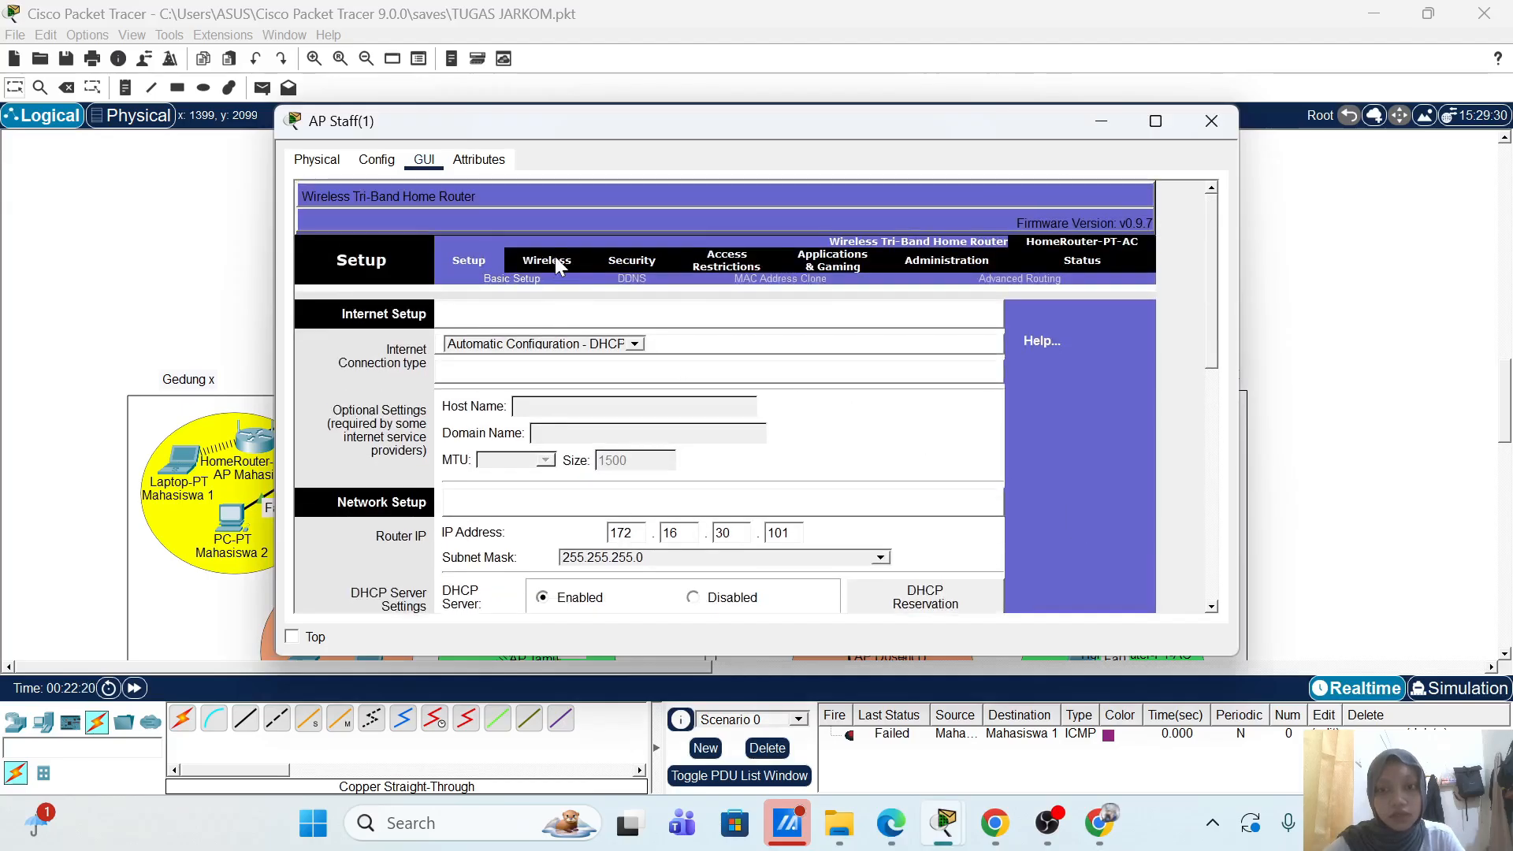
Step: Name the 2.4 GHz network AP-Staff-2 and put it on channel 6 - 2.437GHz
click(555, 262)
double_click(729, 407)
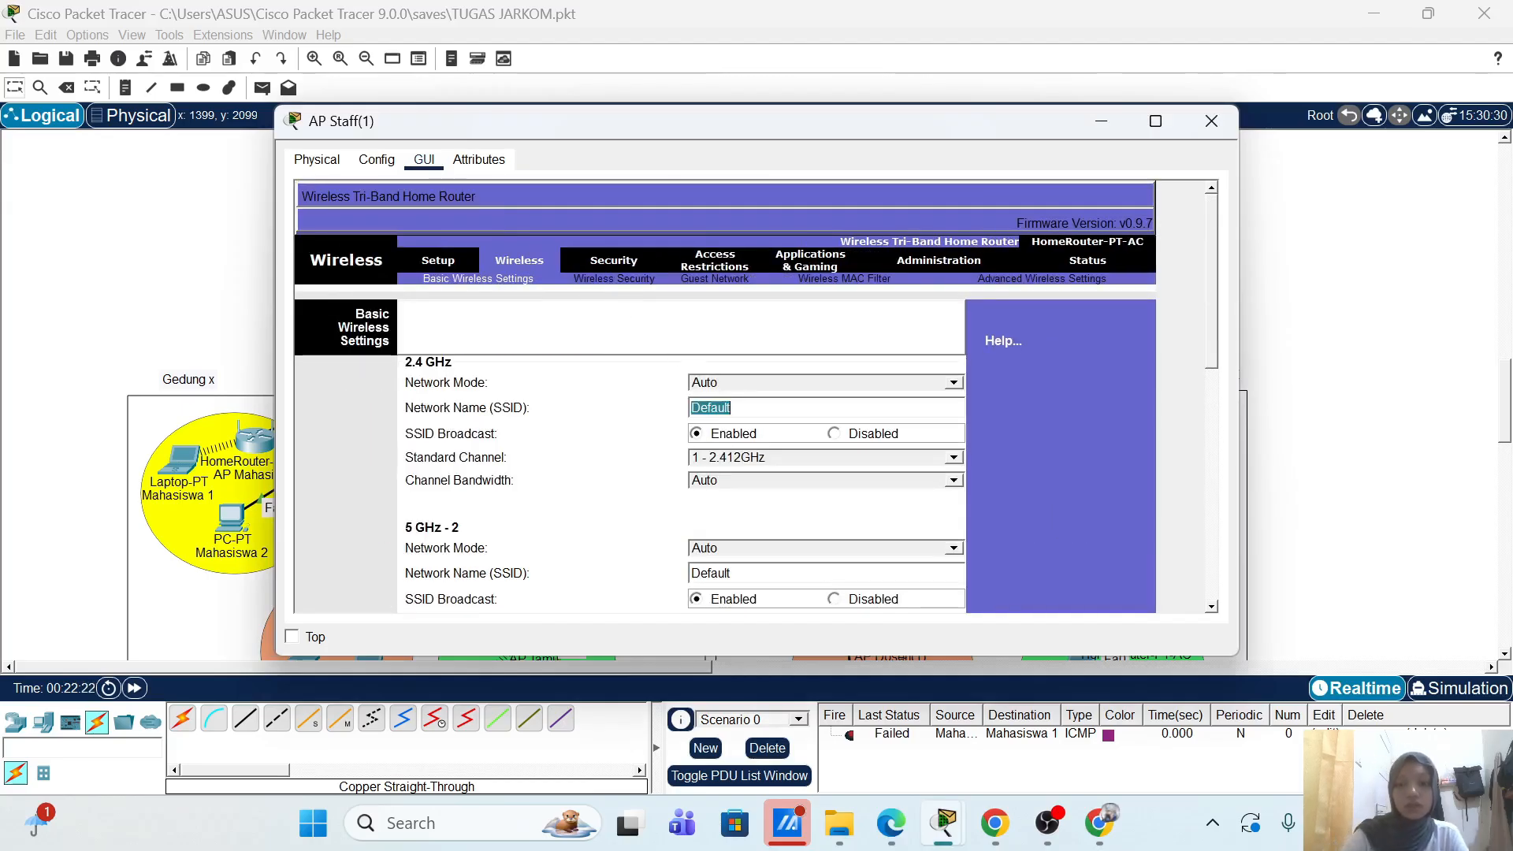
text(AP-Staff-2)
click(821, 458)
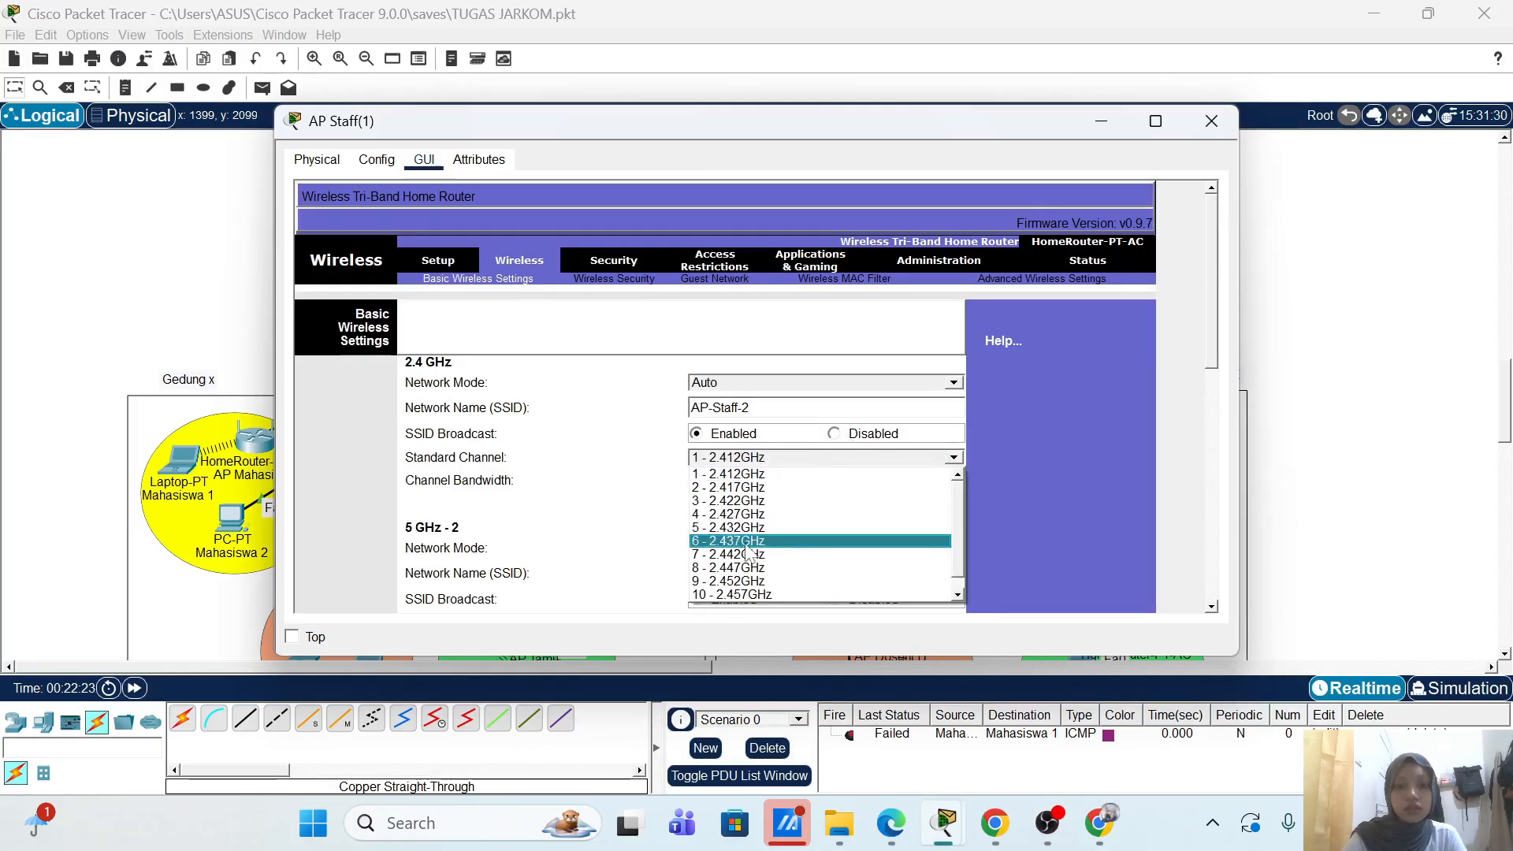
click(746, 542)
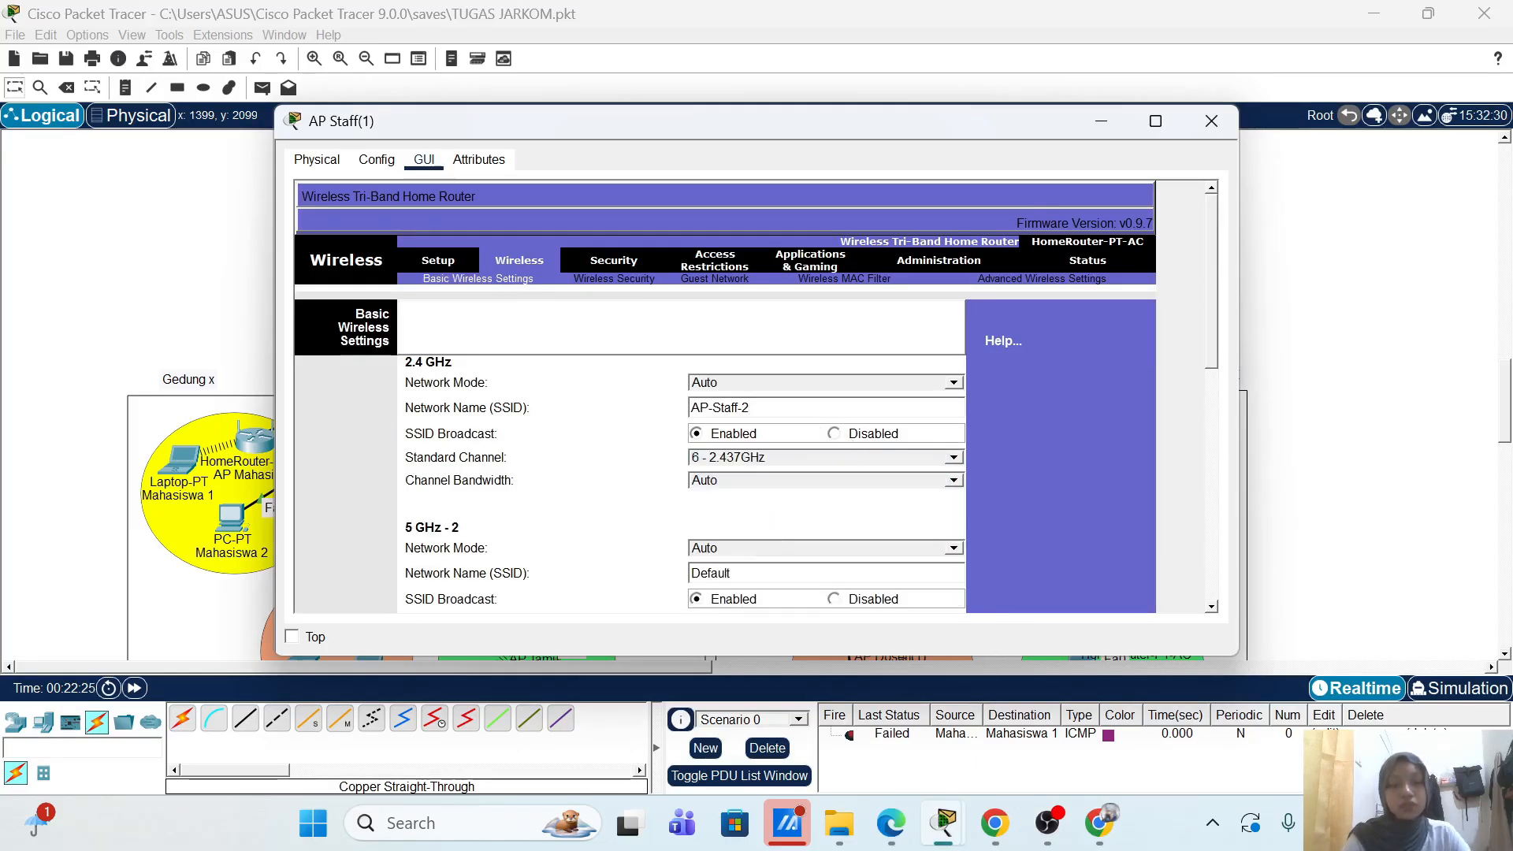
Step: Disable the 5 GHz SSID broadcasts and save the basic wireless settings
scroll(530, 524, down, 3)
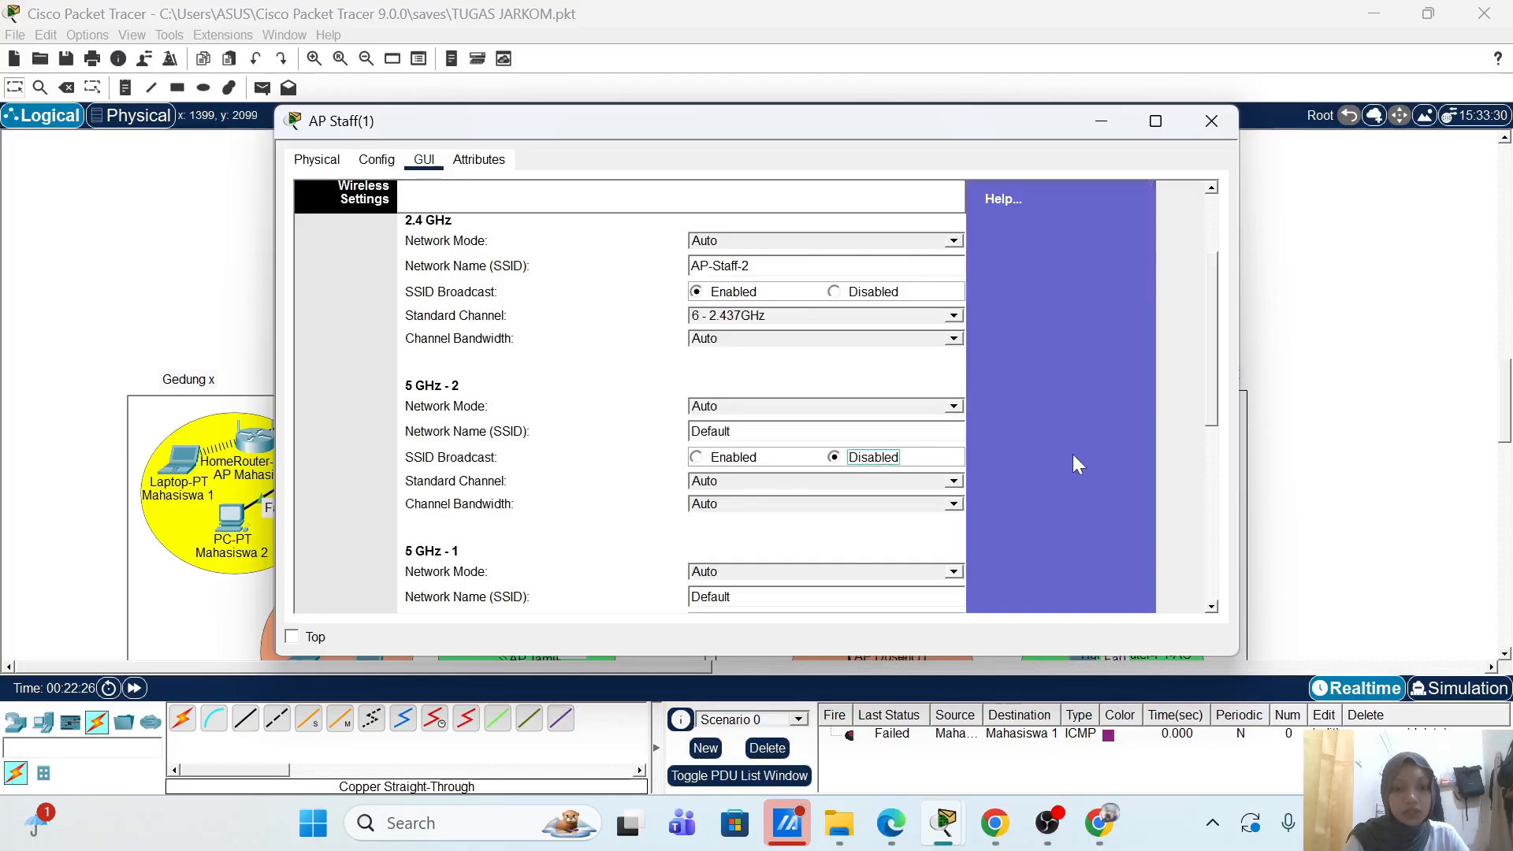
scroll(1073, 459, down, 4)
click(898, 440)
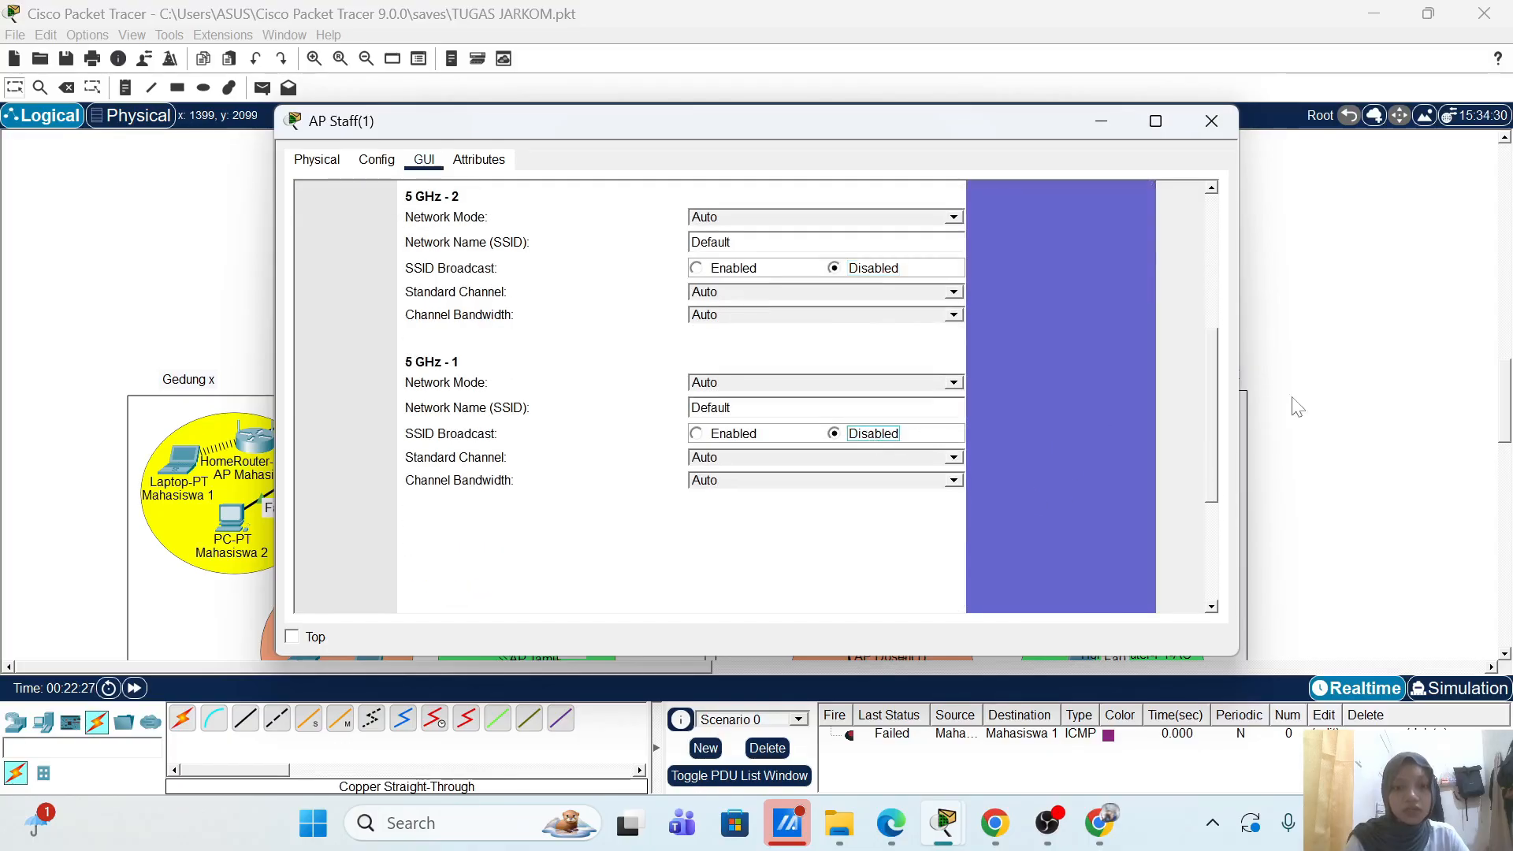
scroll(1025, 427, down, 5)
click(701, 595)
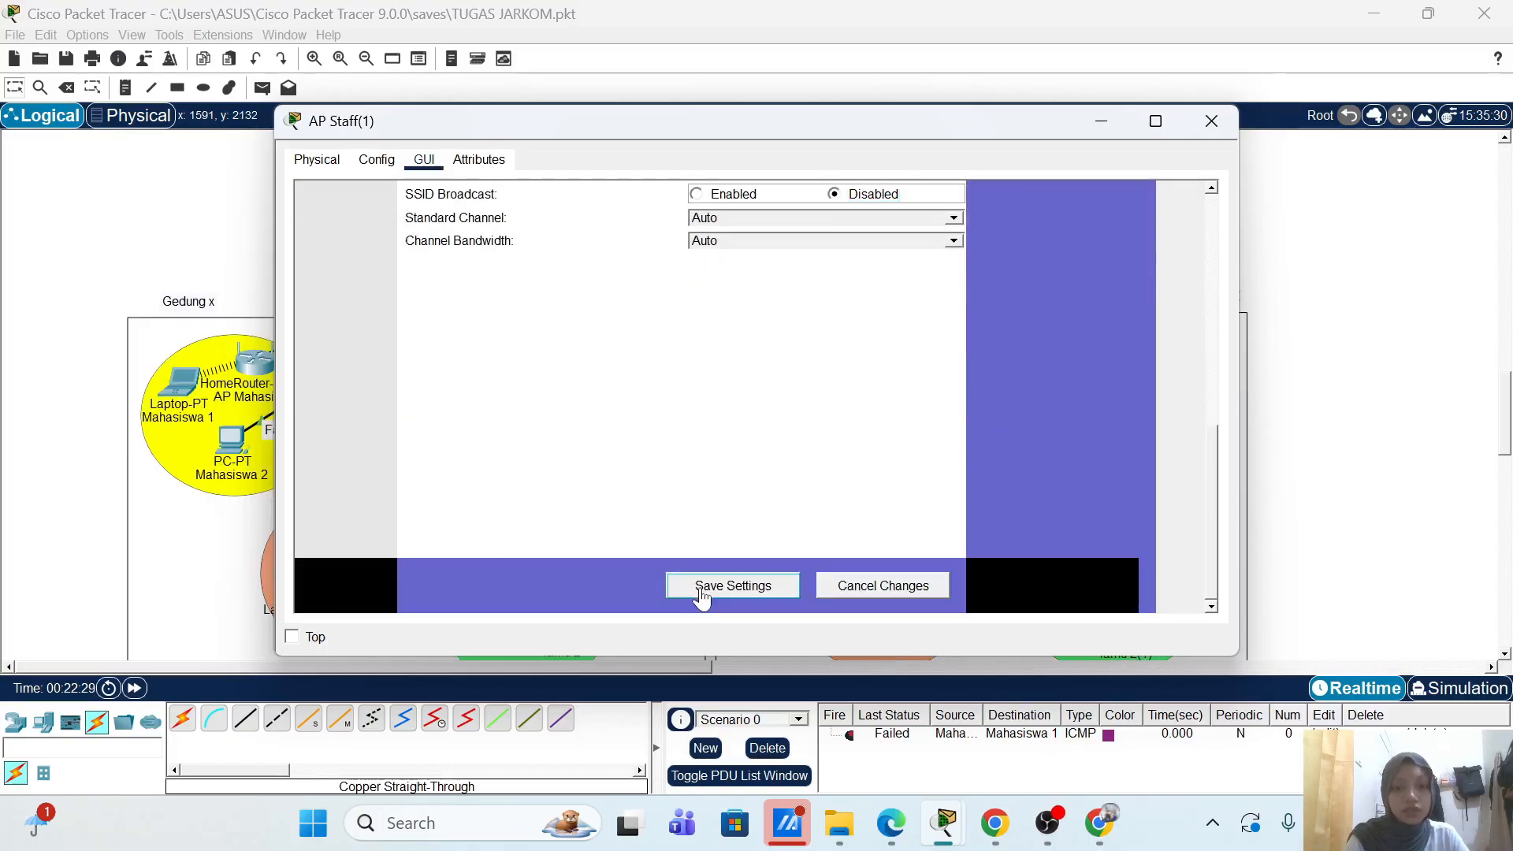
scroll(908, 352, up, 10)
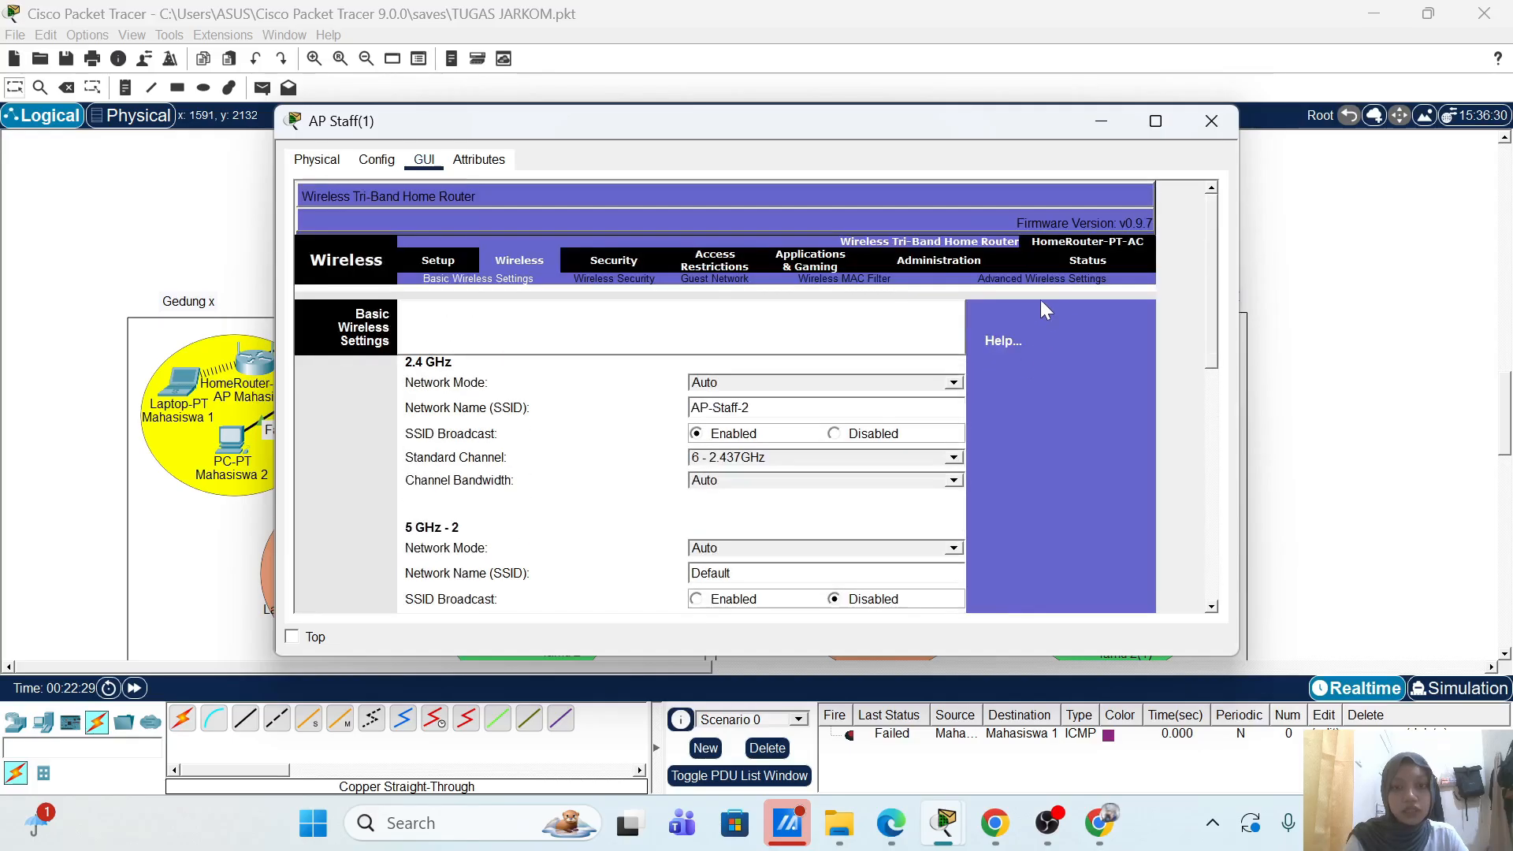
Step: Set the 2.4 GHz security mode to WPA2 Enterprise with RADIUS server 20.20.1.20
click(616, 277)
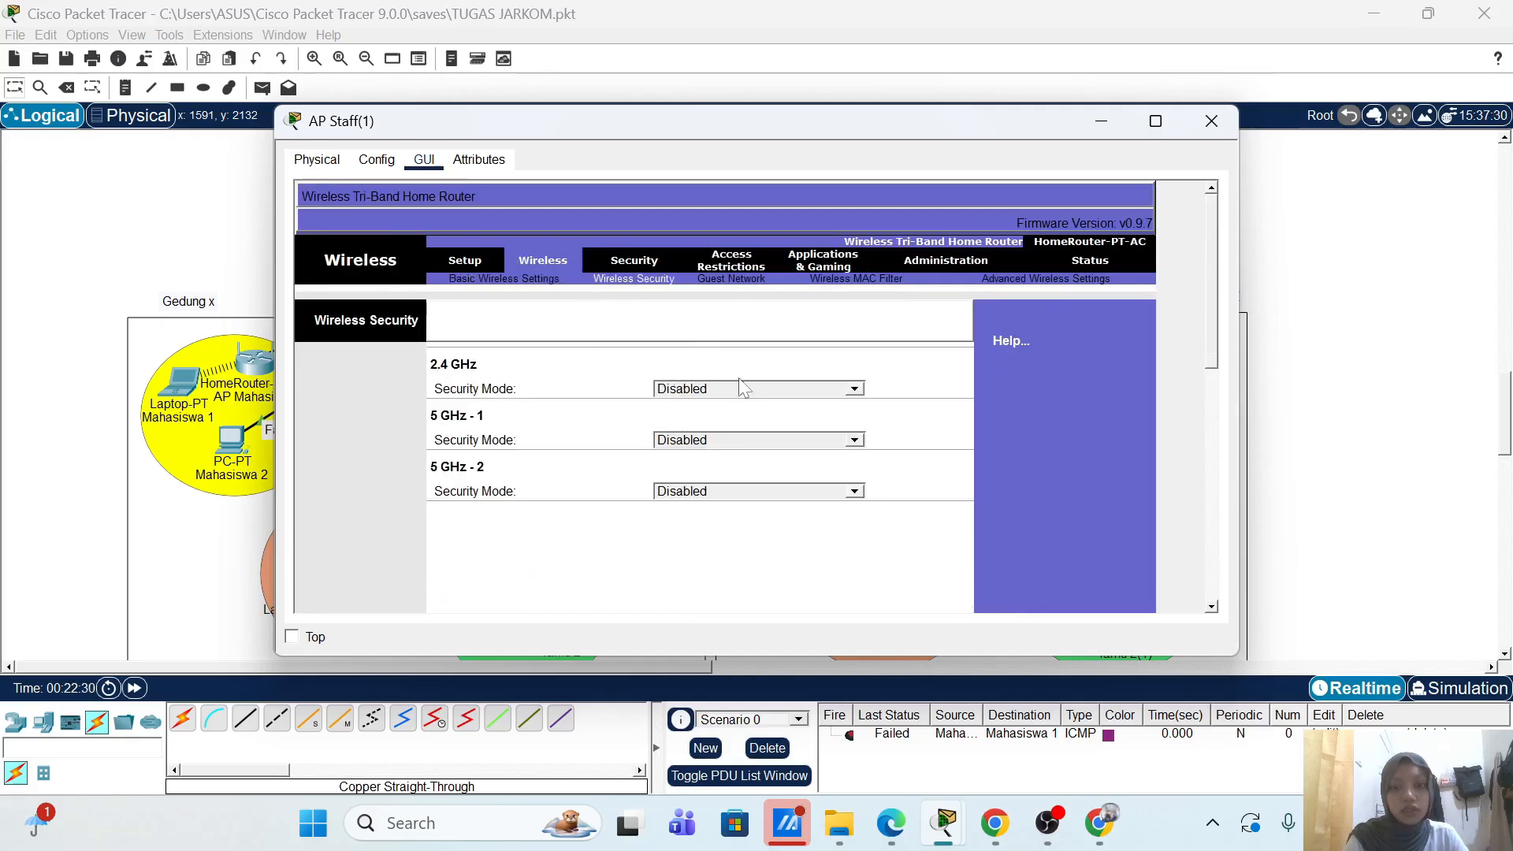
click(855, 389)
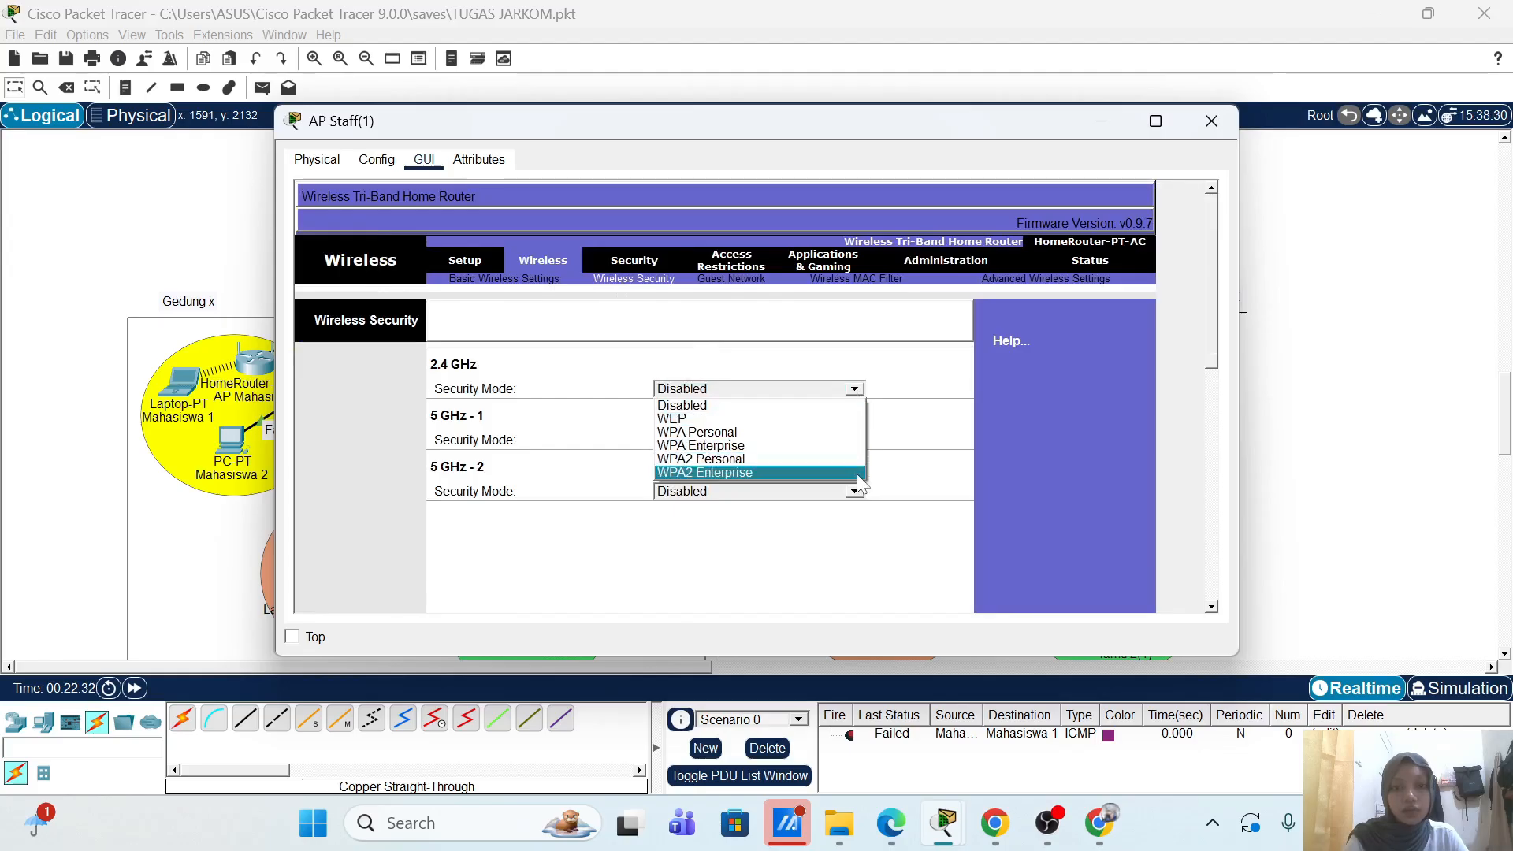
click(709, 477)
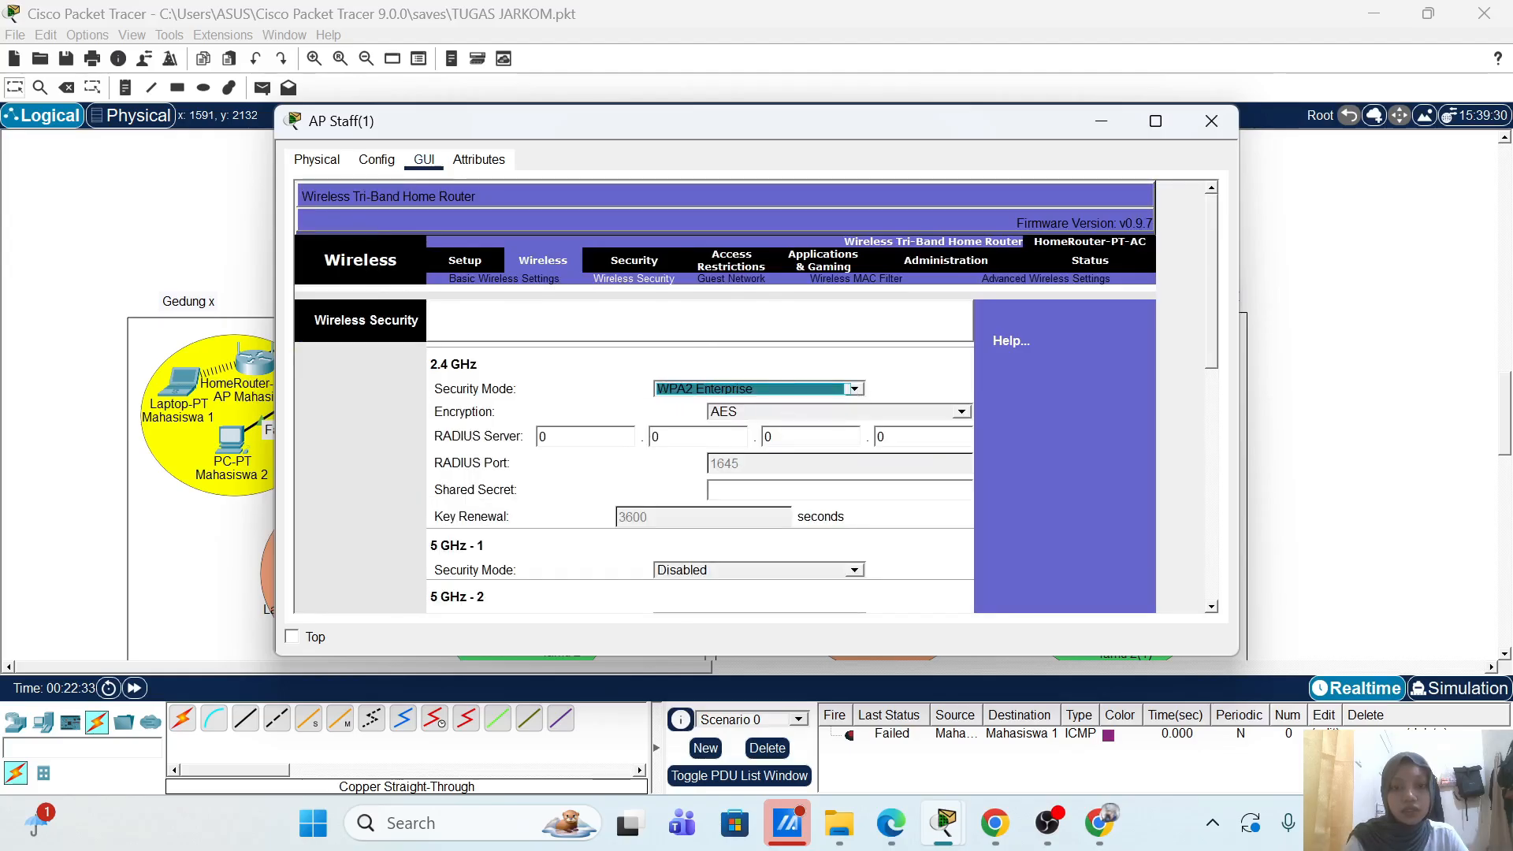
click(575, 436)
key(BackSpace)
text(20)
key(Tab)
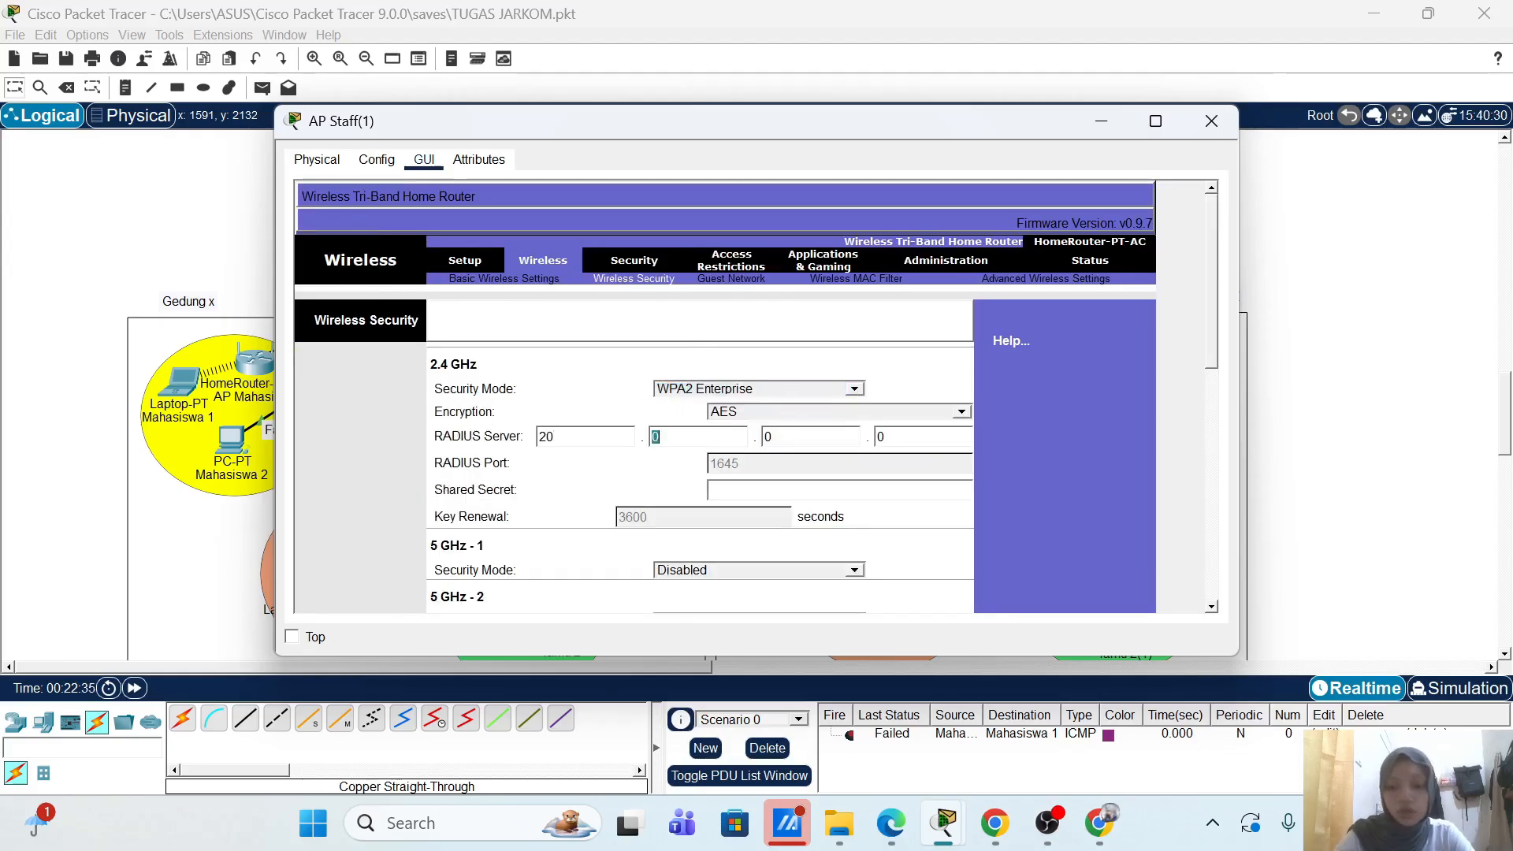
text(20)
key(Tab)
text(2)
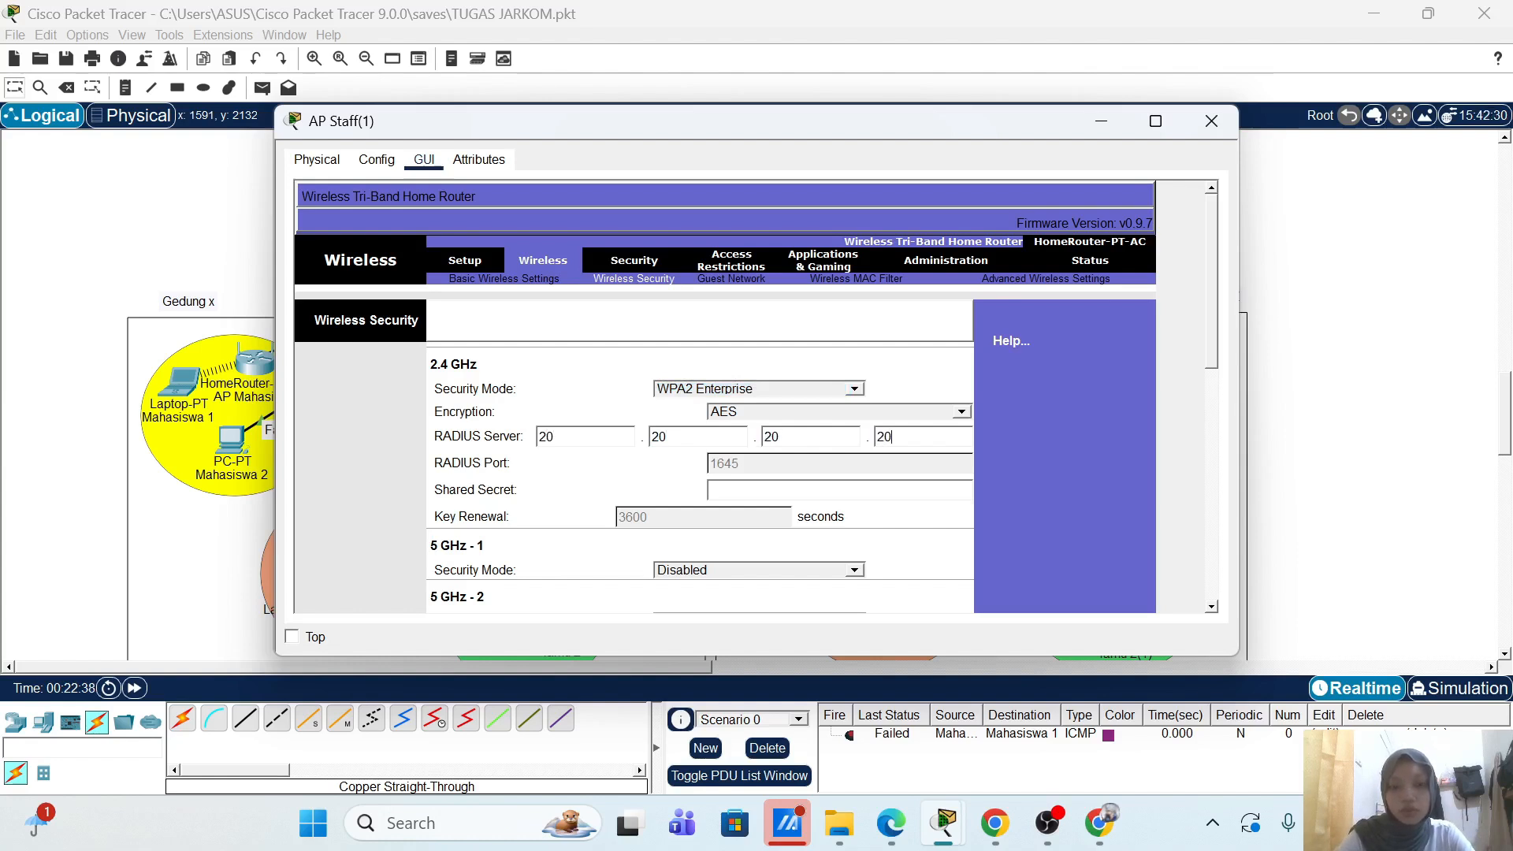
text(0)
key(BackSpace)
key(BackSpace)
text(1)
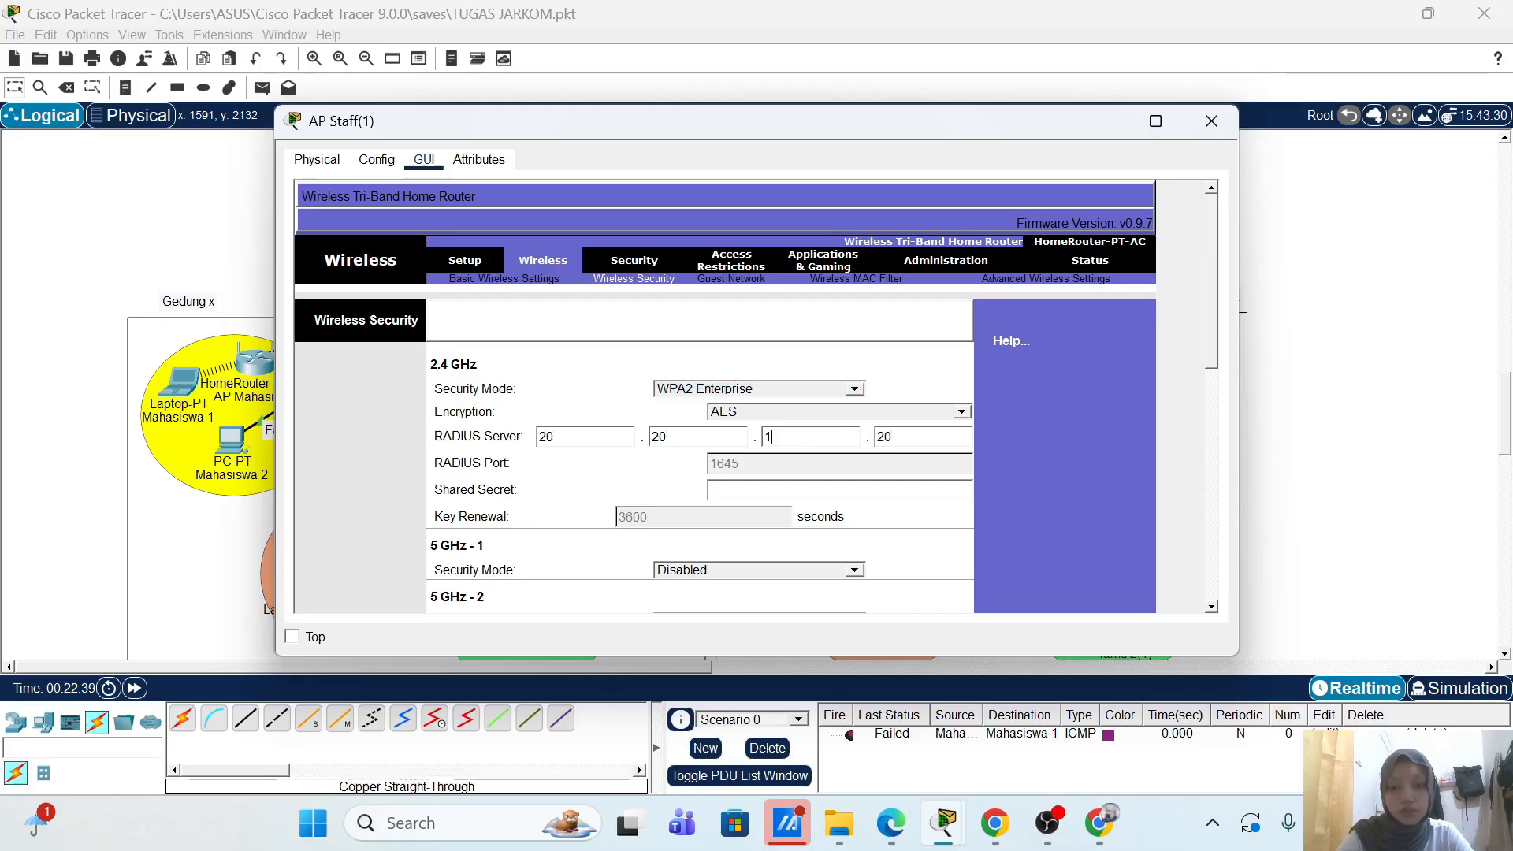
Step: Correct the misspelled shared secret after the save error, save again, and close the window
scroll(1132, 461, down, 10)
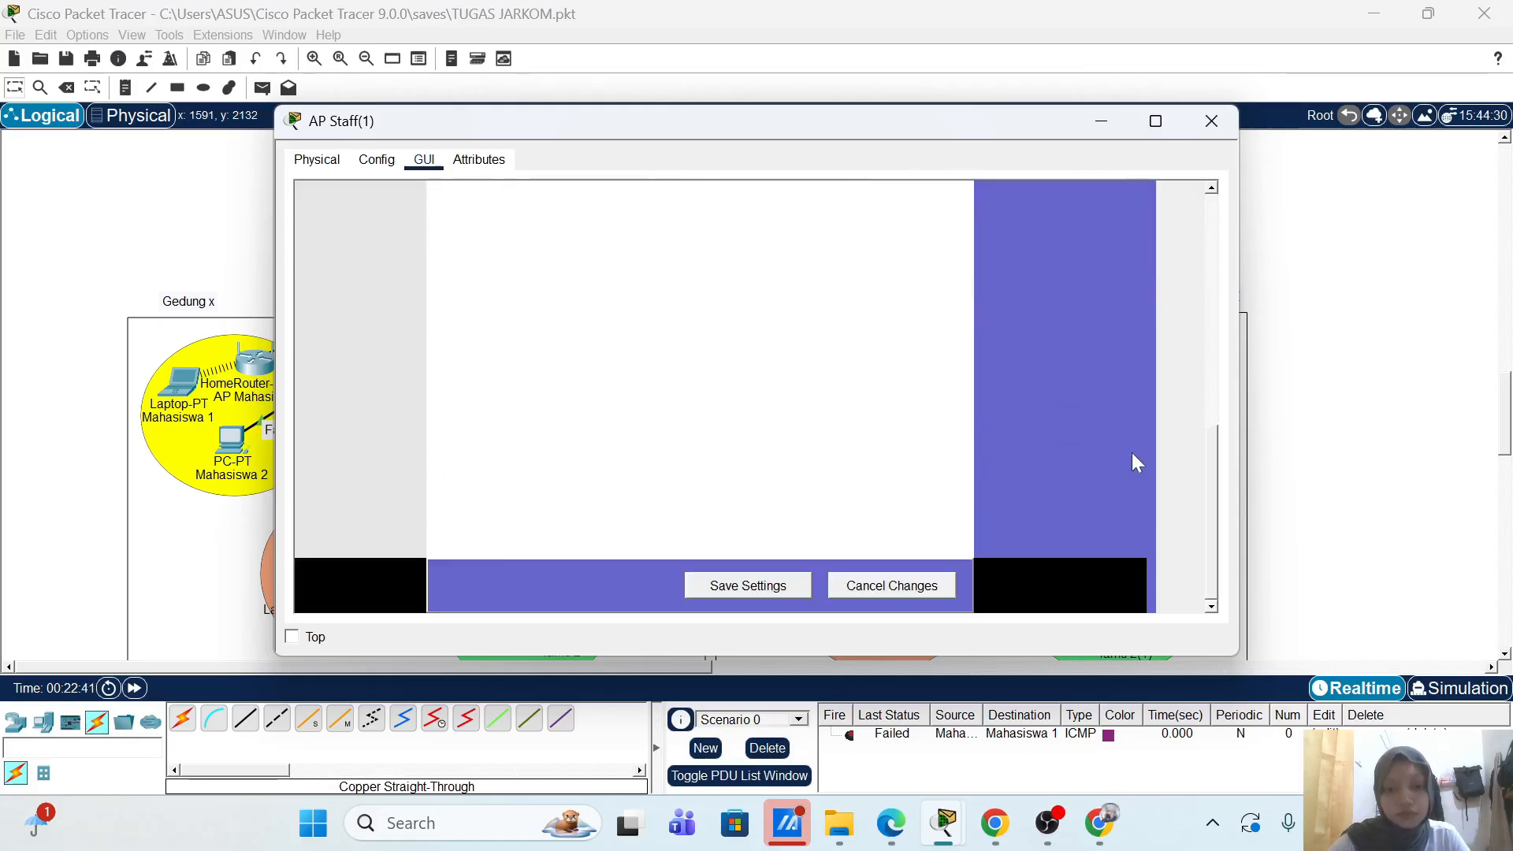
click(778, 588)
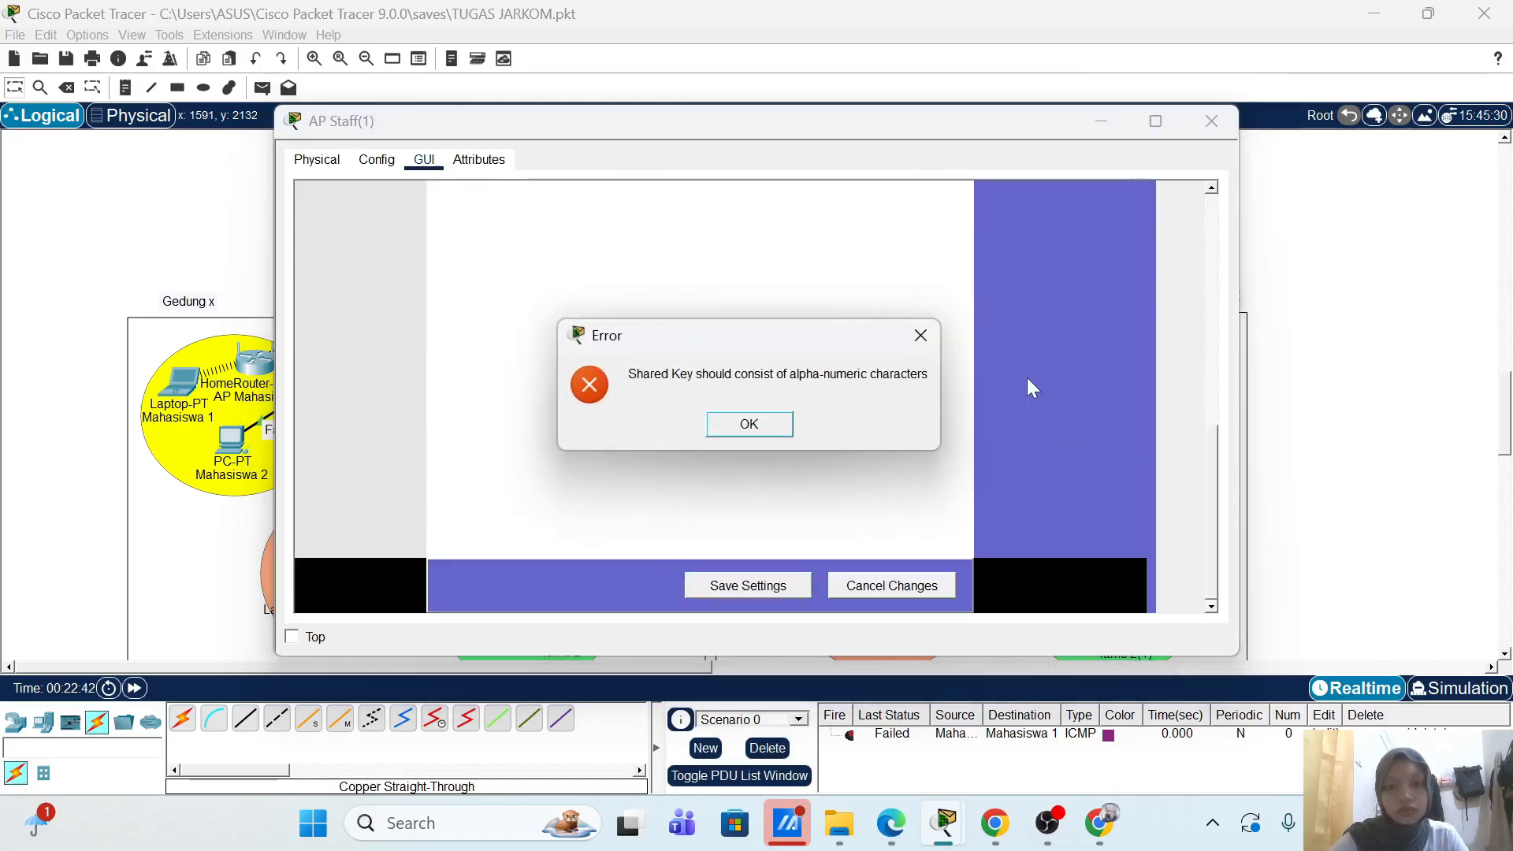
click(749, 424)
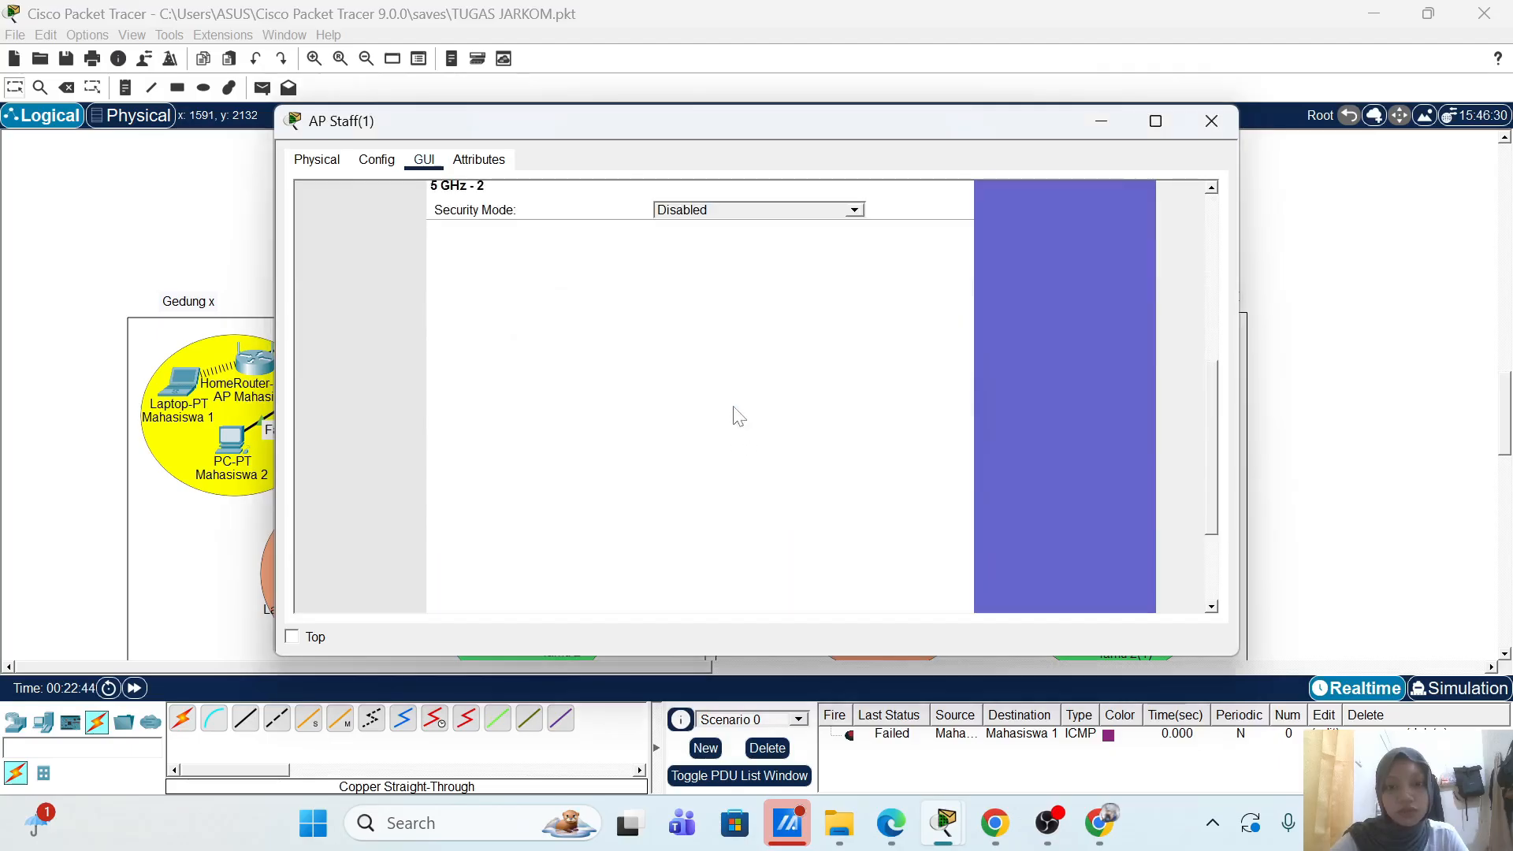
scroll(719, 514, up, 10)
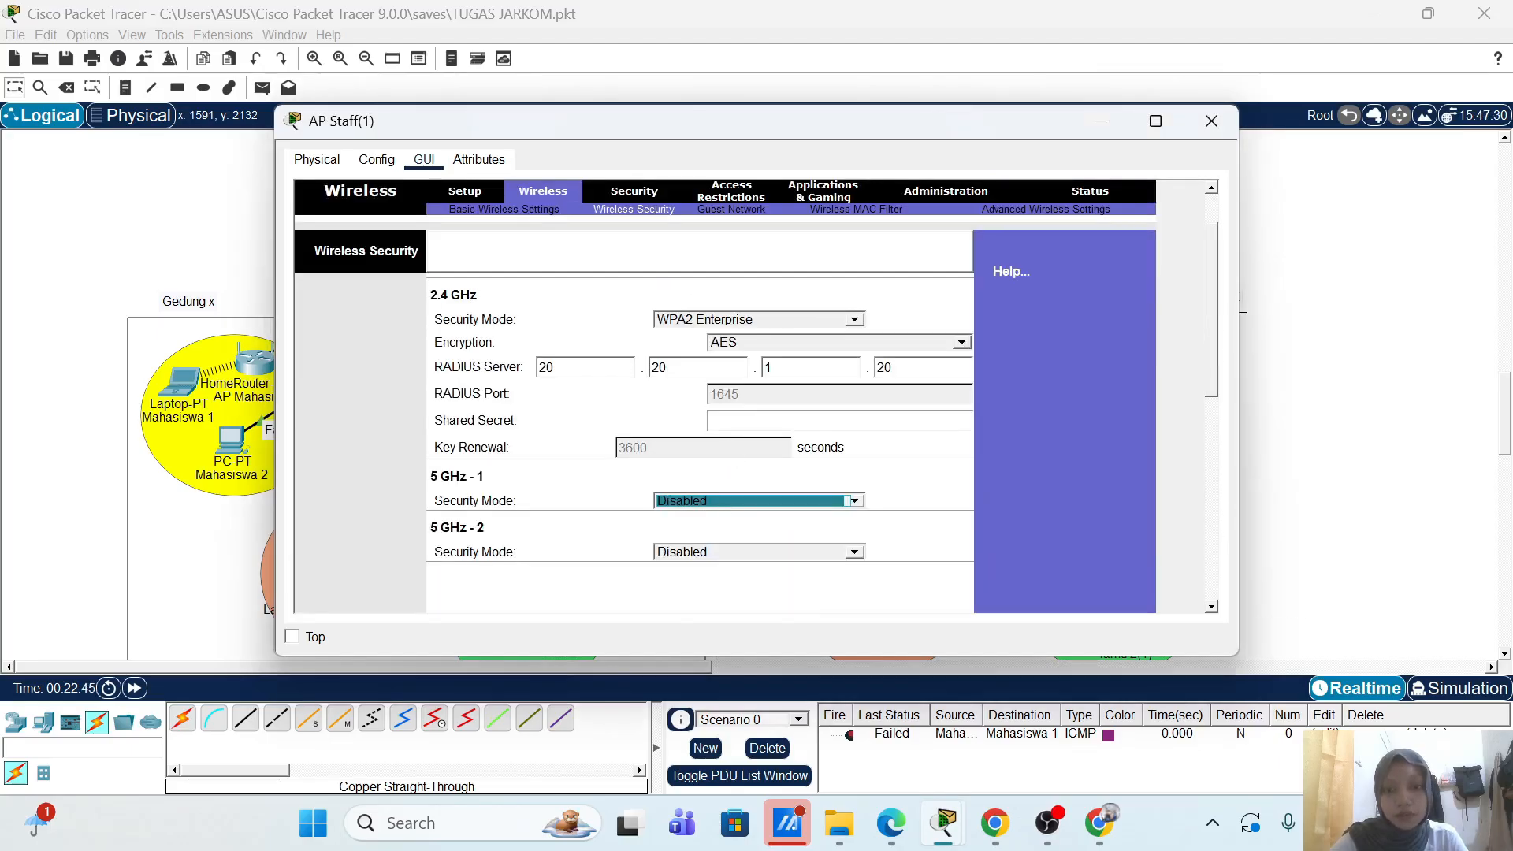
click(788, 420)
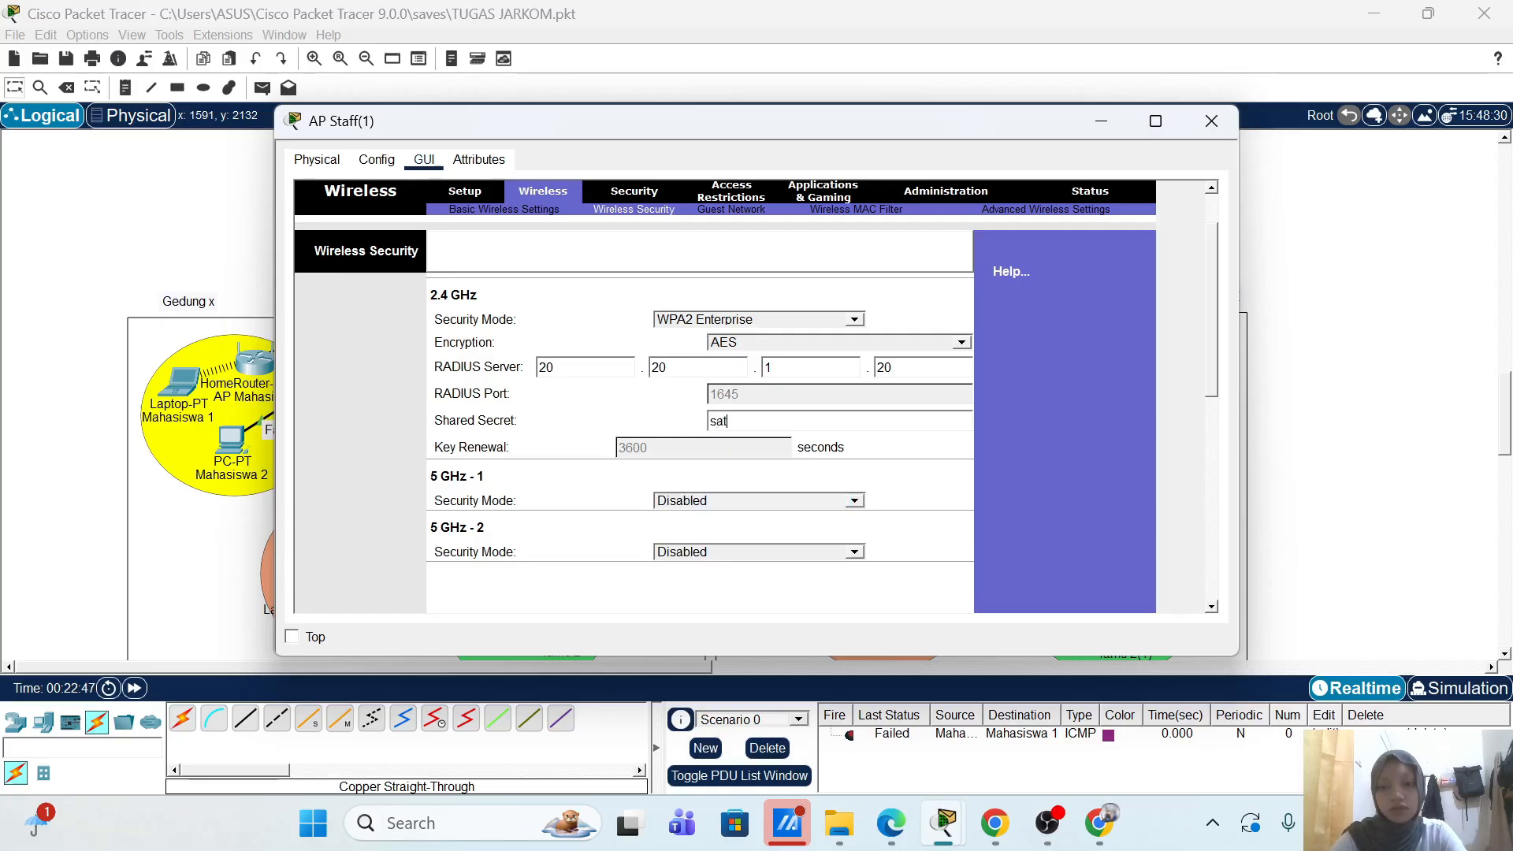
key(BackSpace)
key(BackSpace)
key(BackSpace)
key(BackSpace)
text(taff)
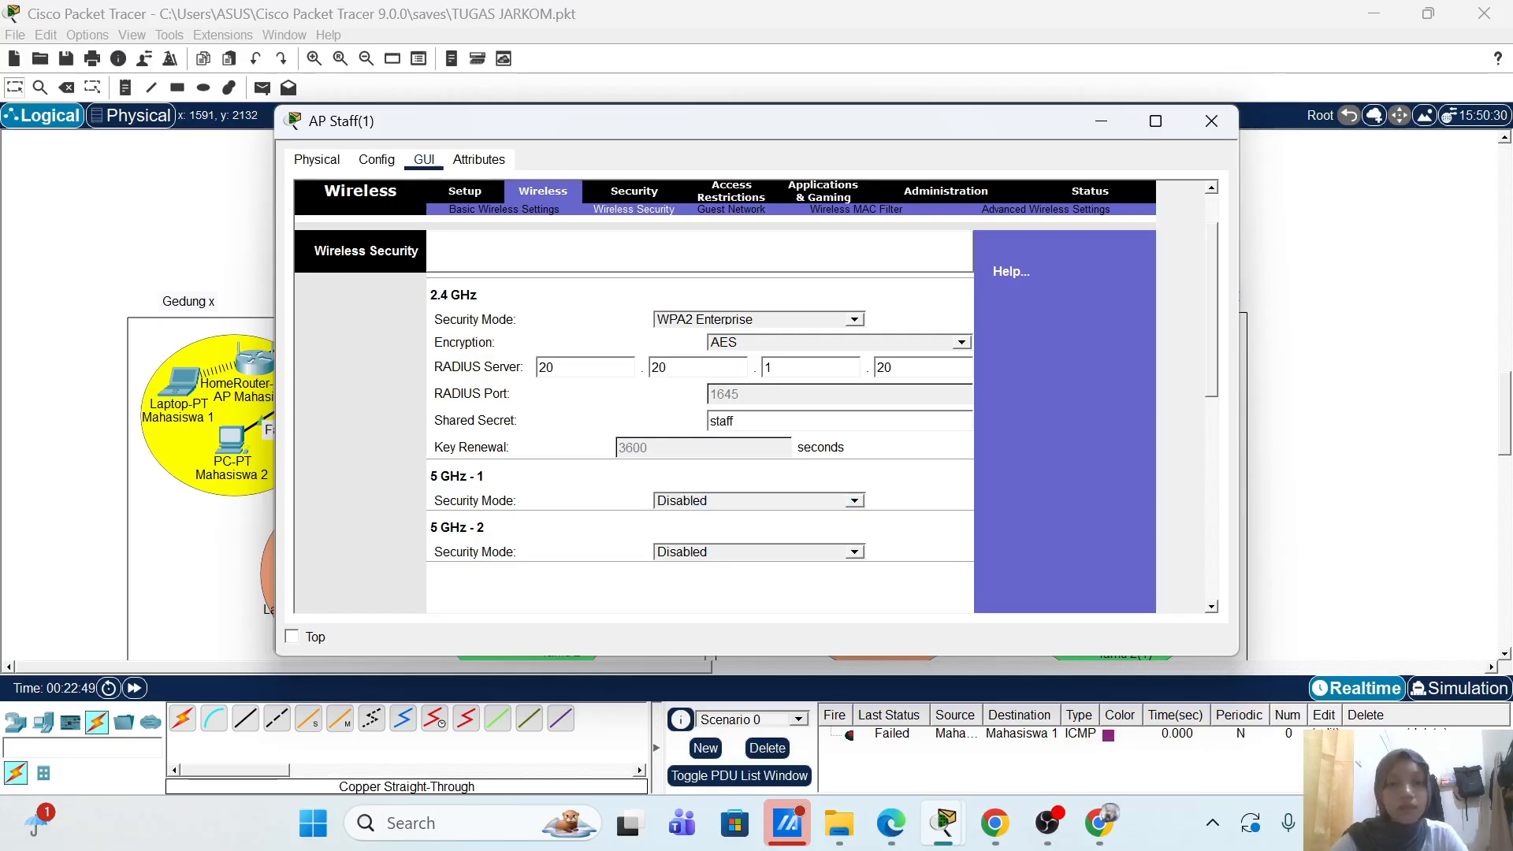
scroll(1105, 419, down, 5)
scroll(1104, 416, down, 1)
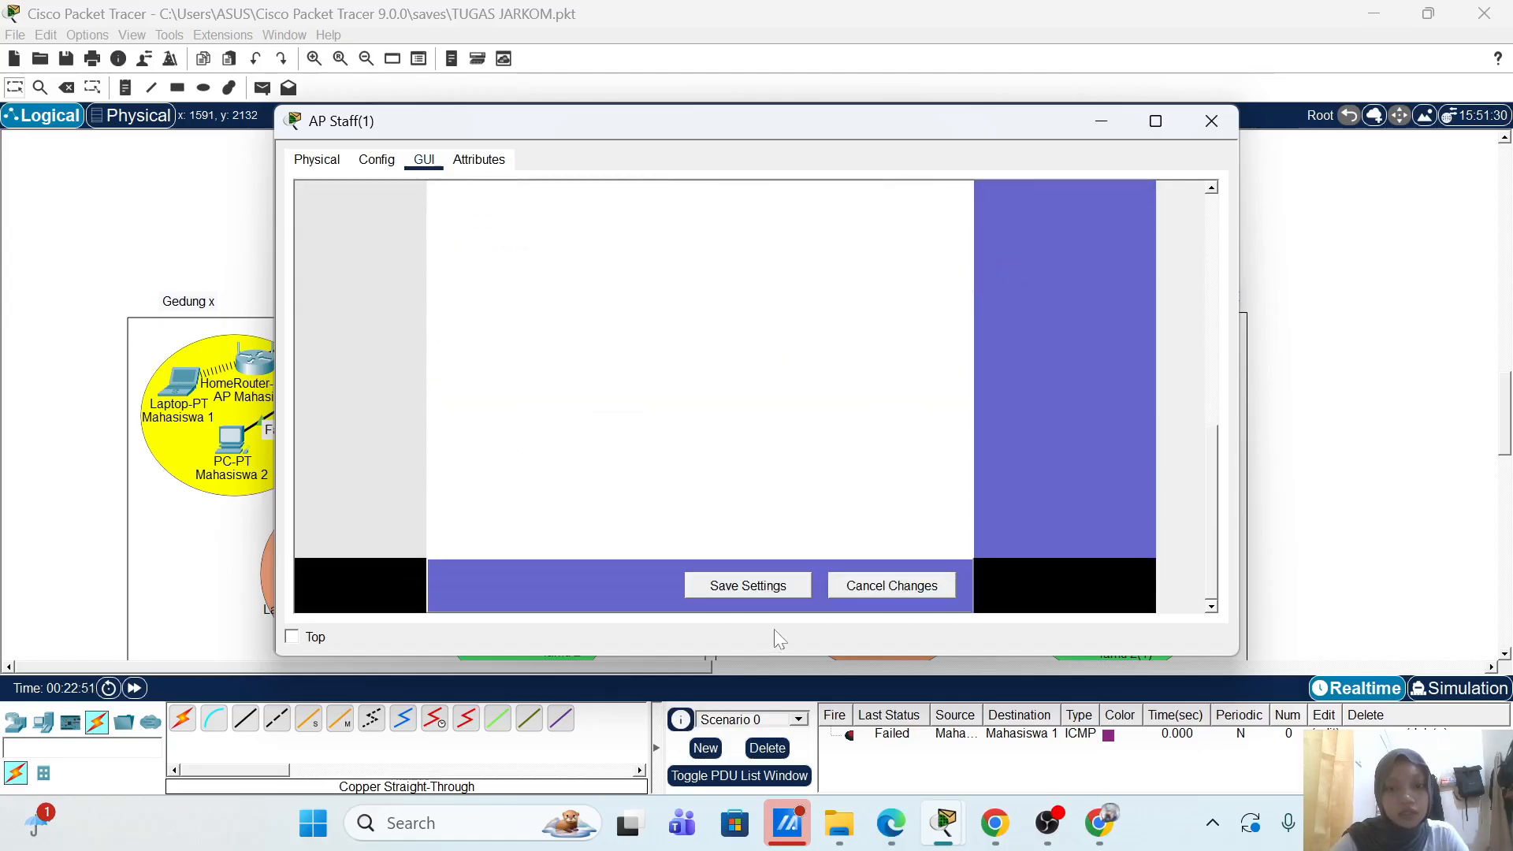
click(768, 585)
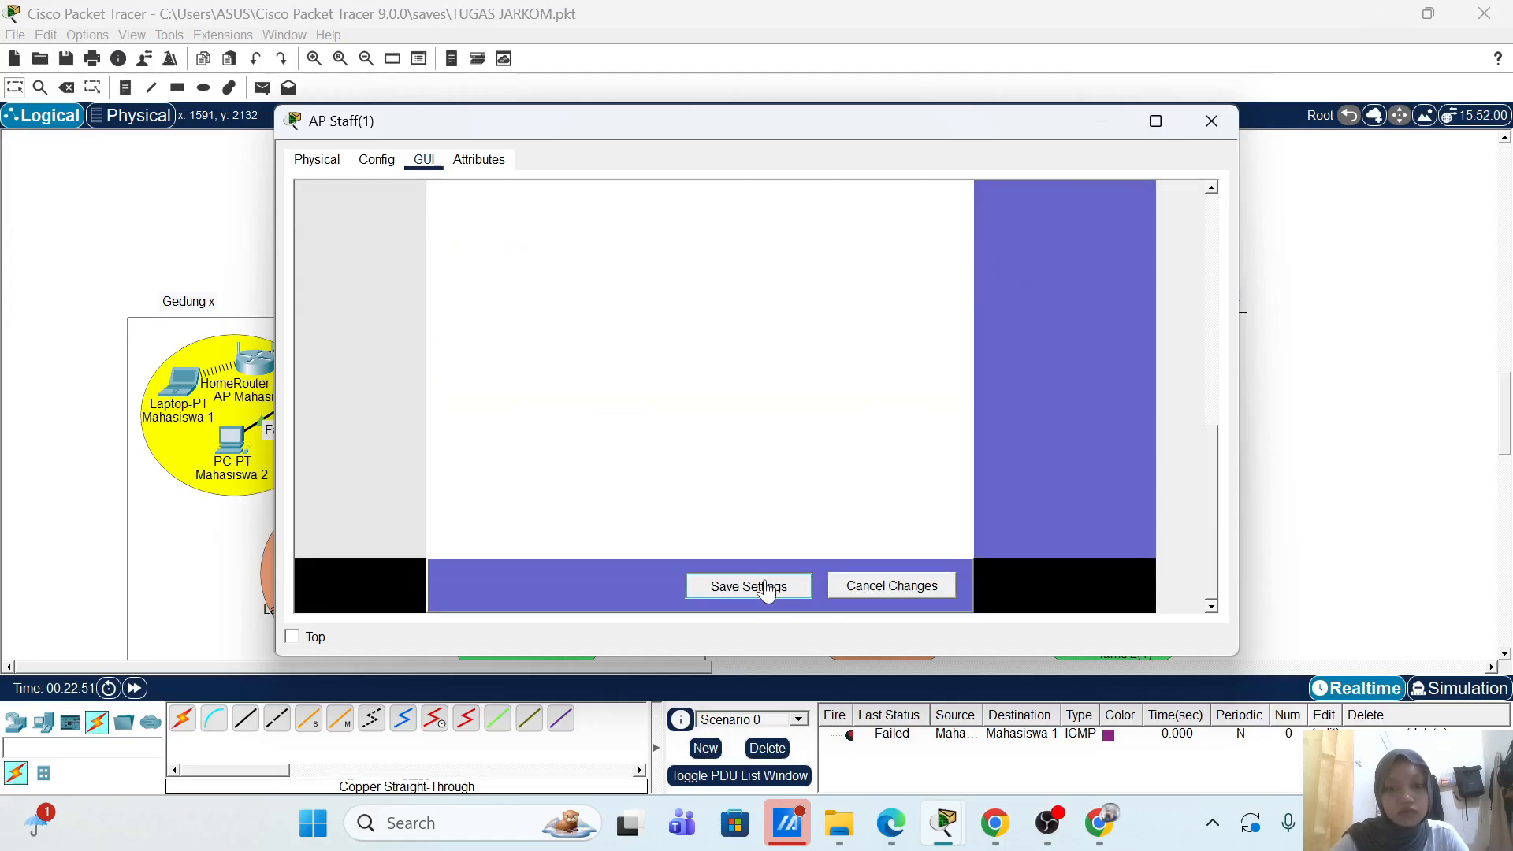
click(1212, 122)
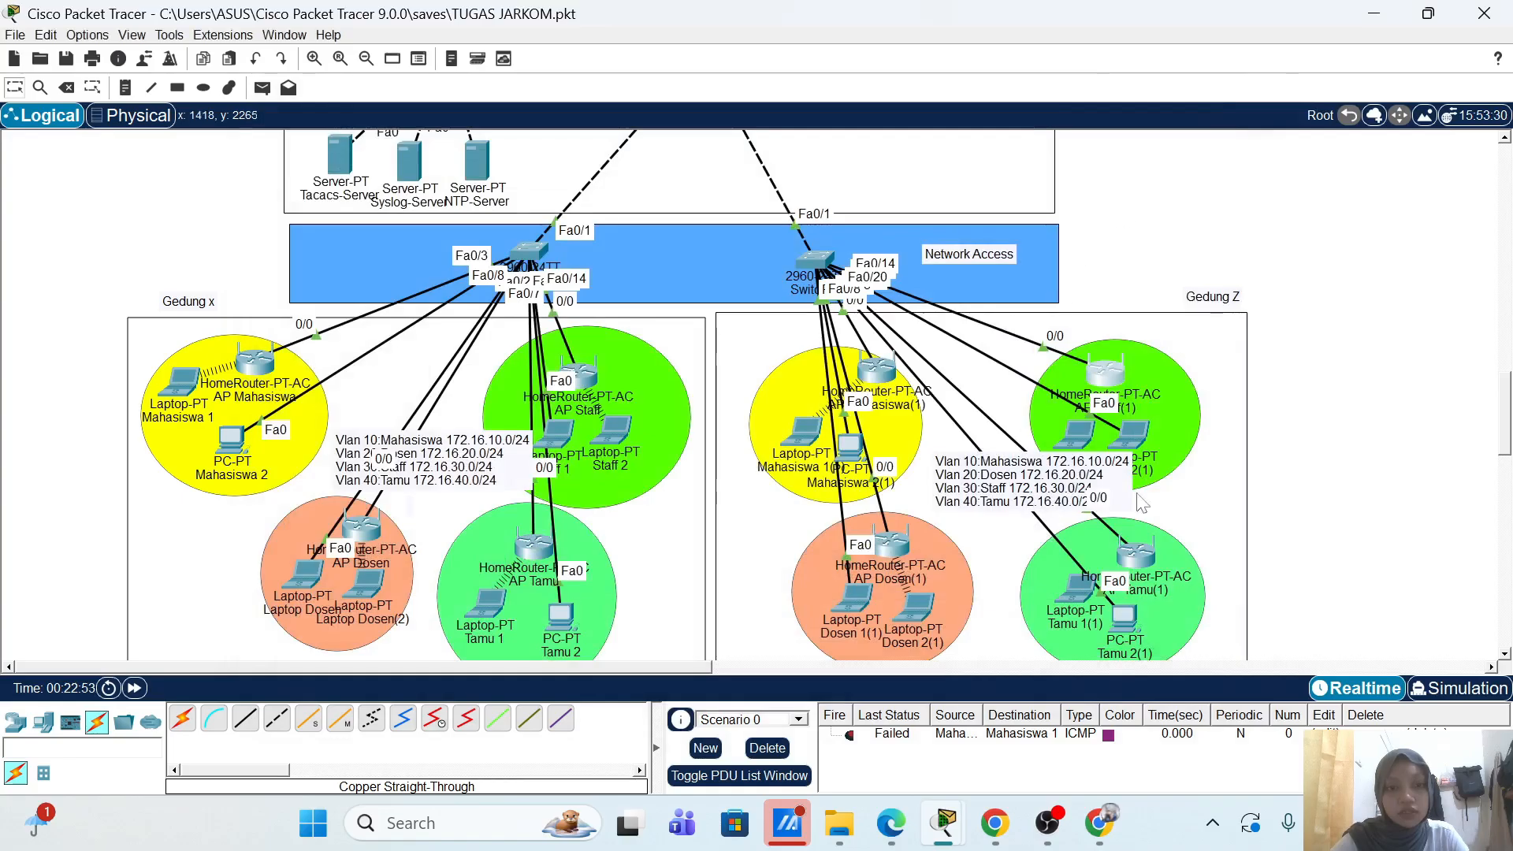
Step: Replace the Staff 1(1) laptop's wireless card with the WPC300N module
click(1084, 430)
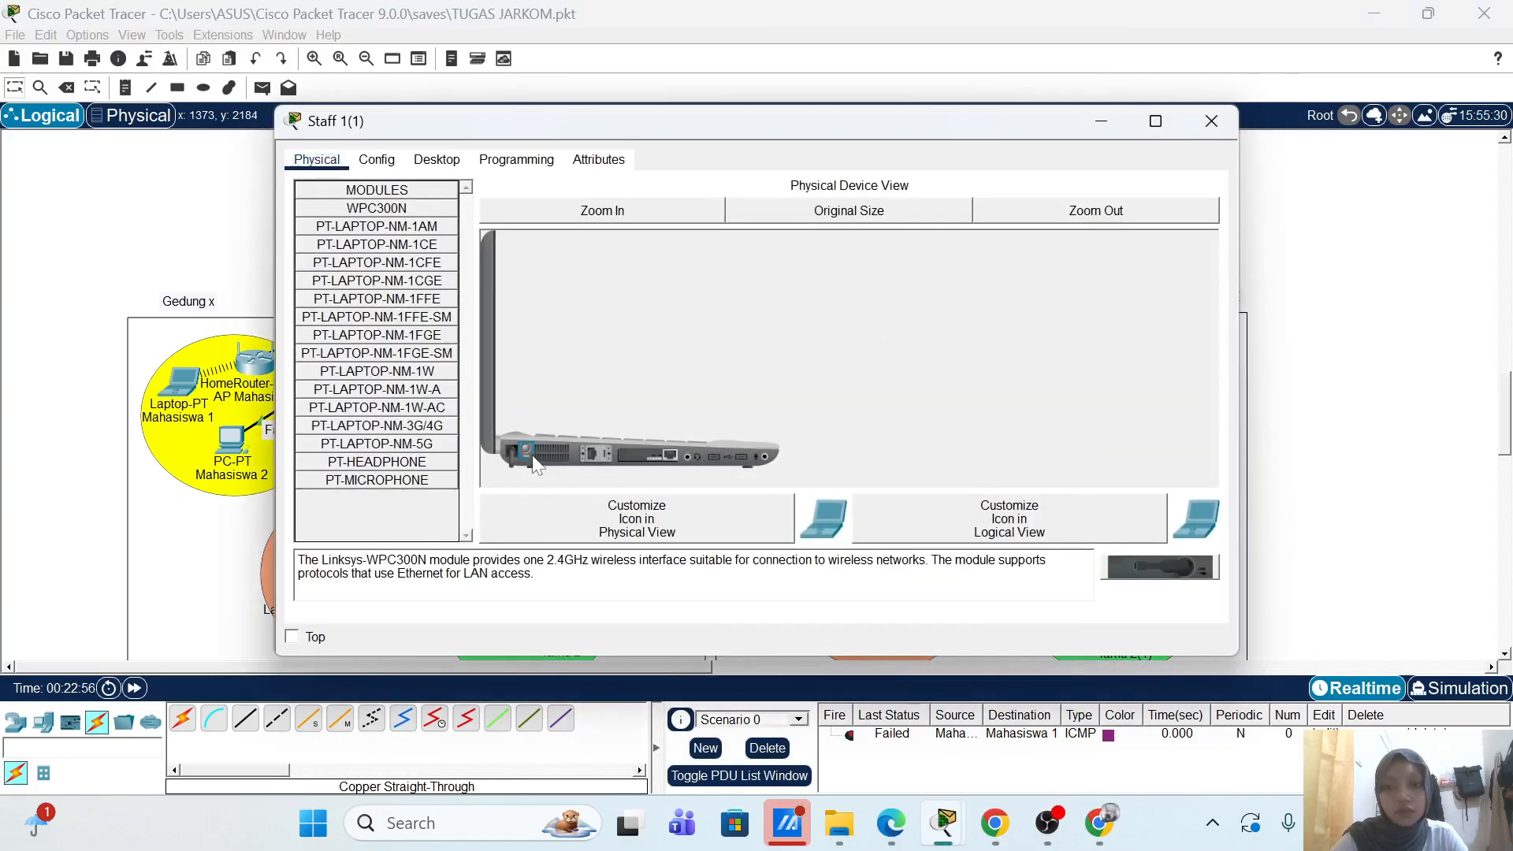
drag(646, 455, 390, 517)
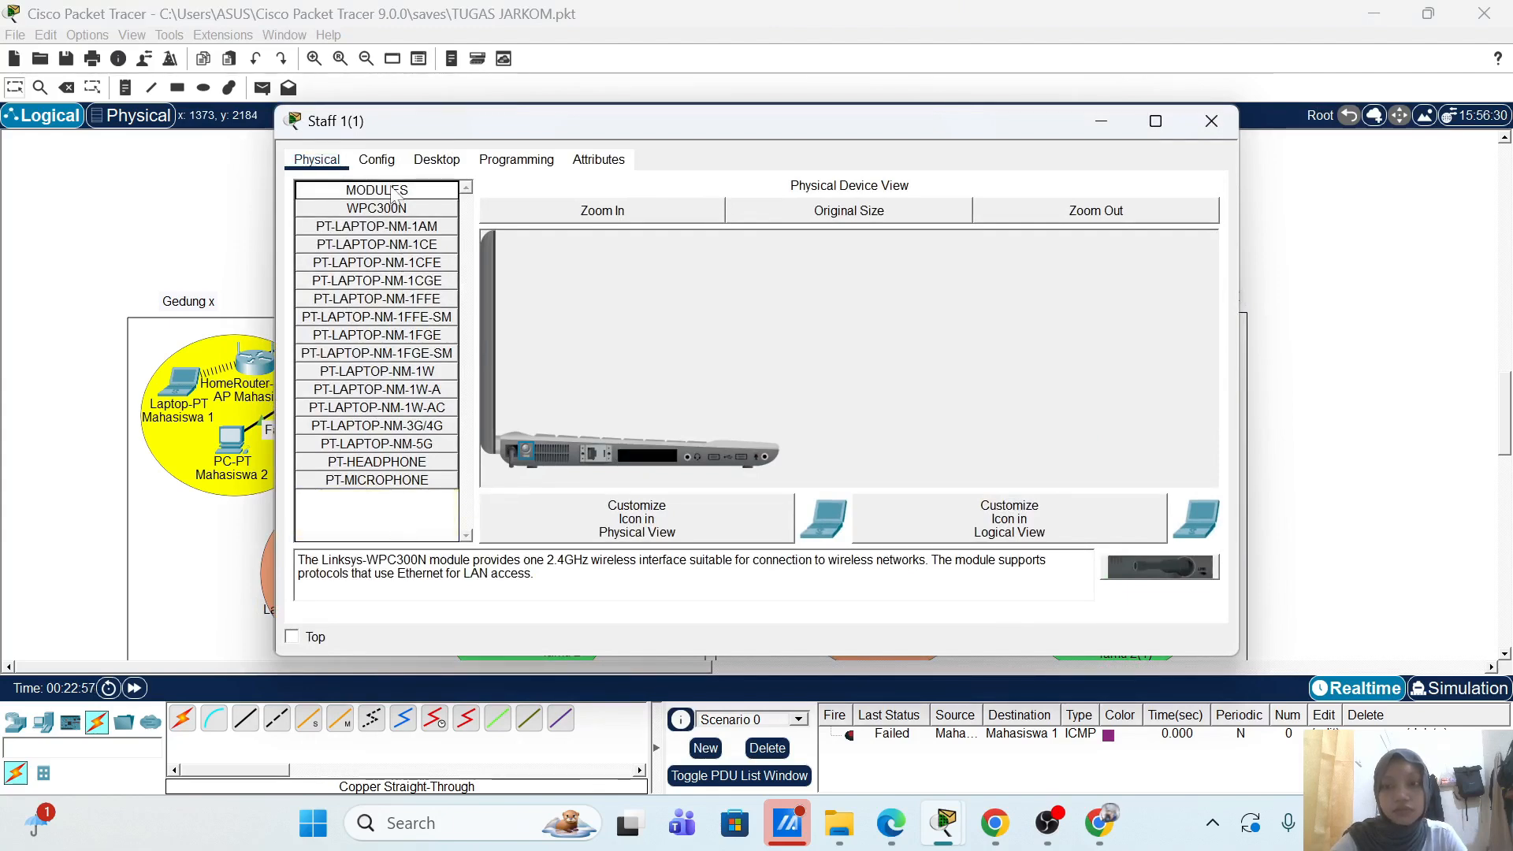
drag(390, 208, 646, 456)
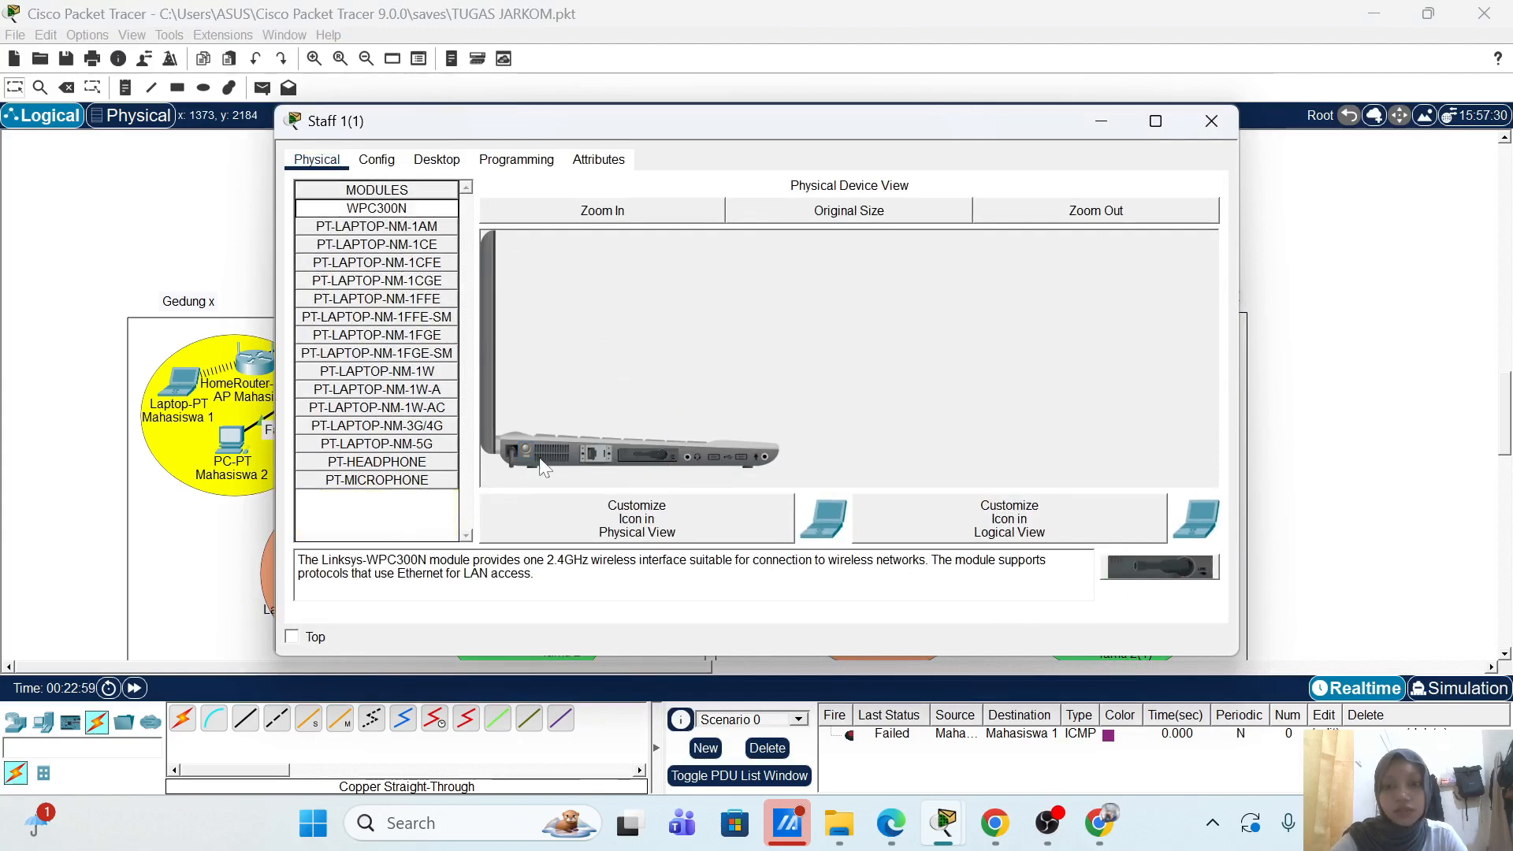
Step: Start a new PC Wireless profile for the AP-Staff-2 network
click(437, 159)
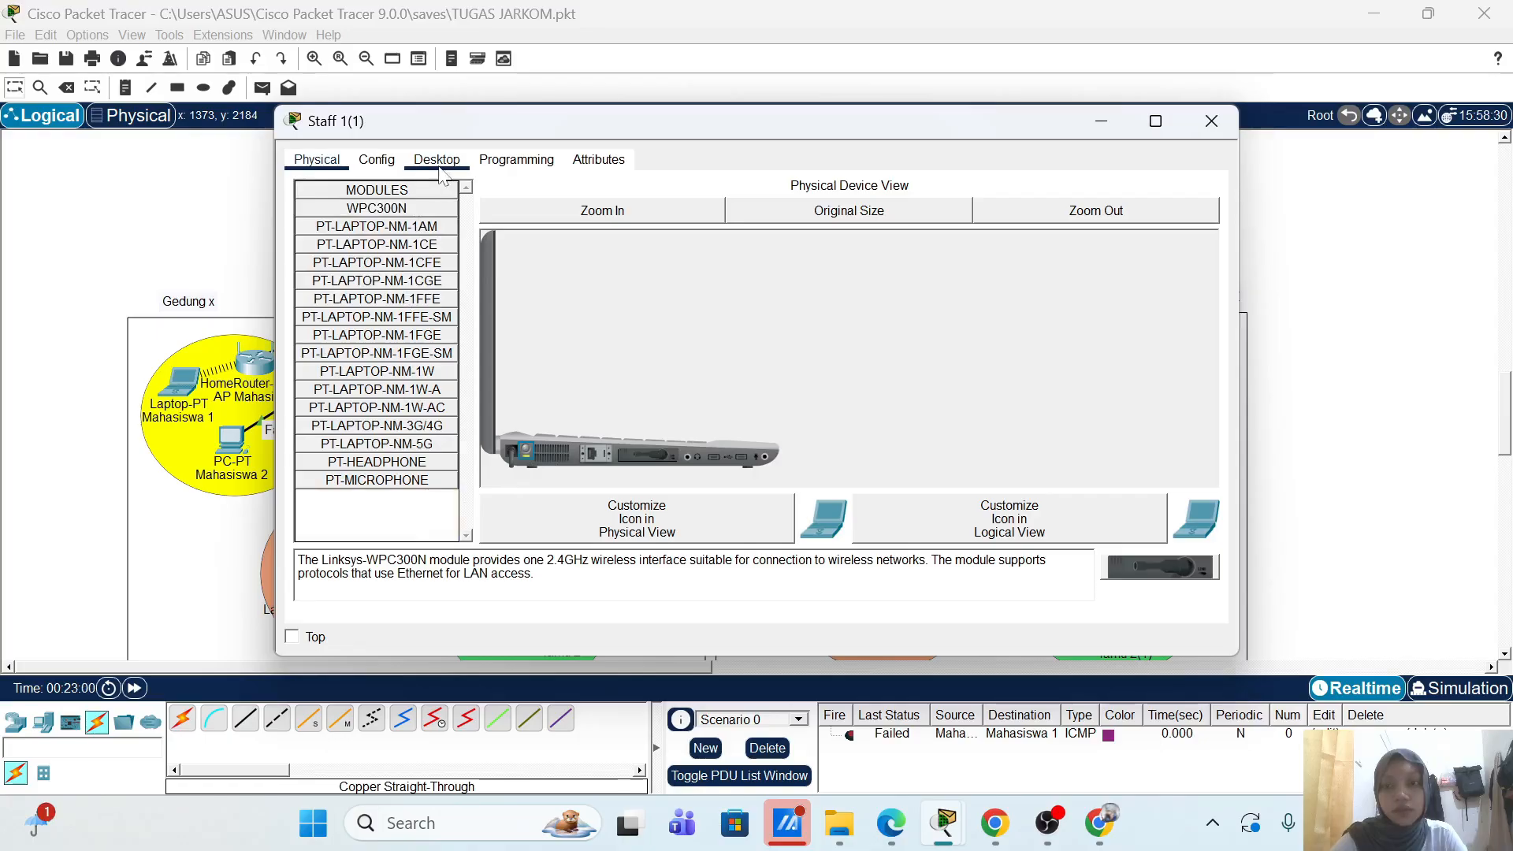
click(390, 377)
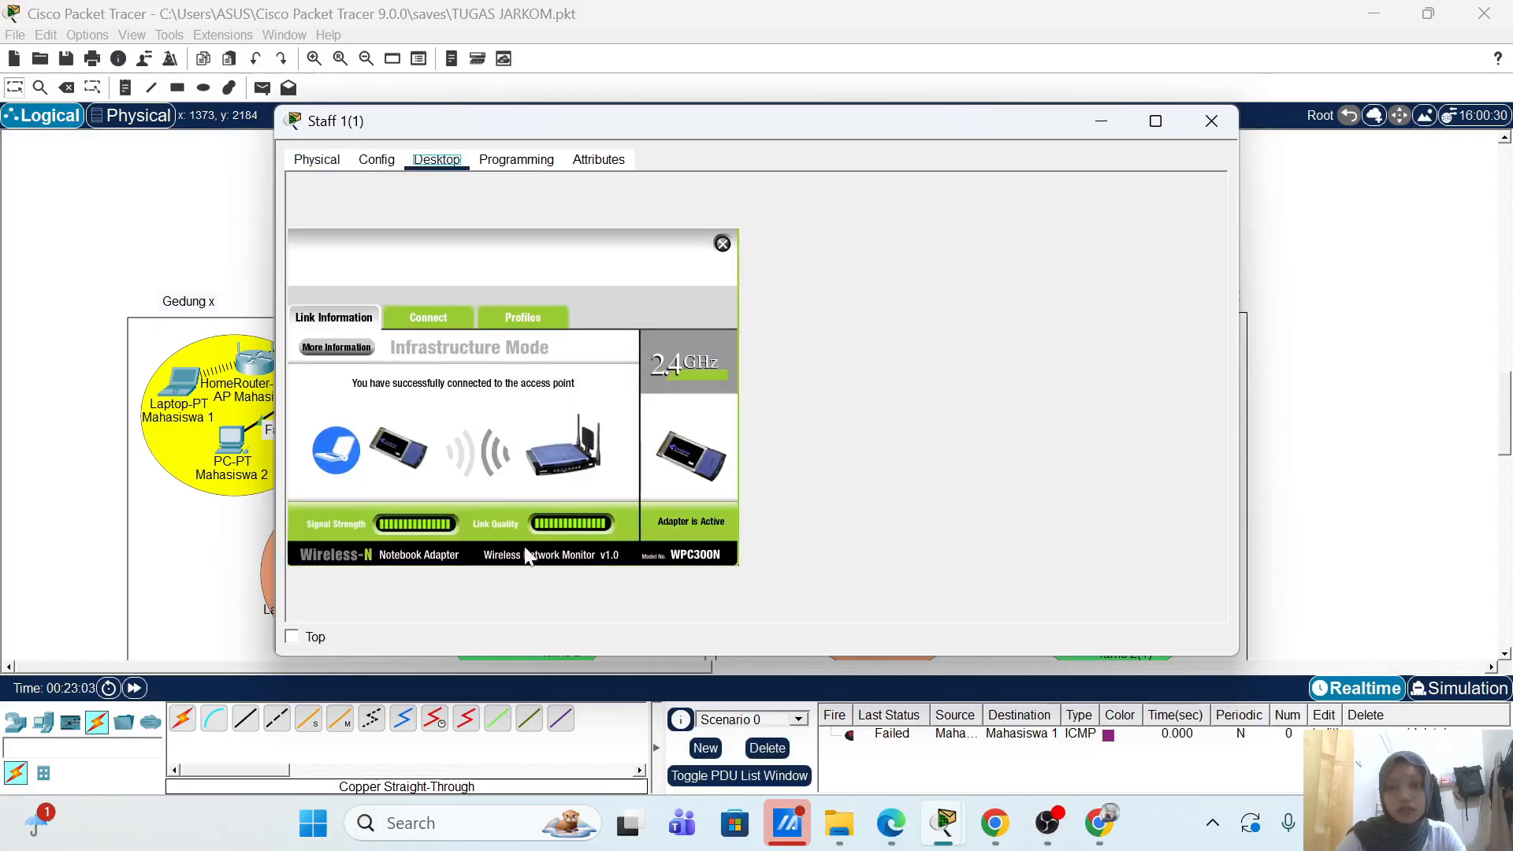
click(513, 323)
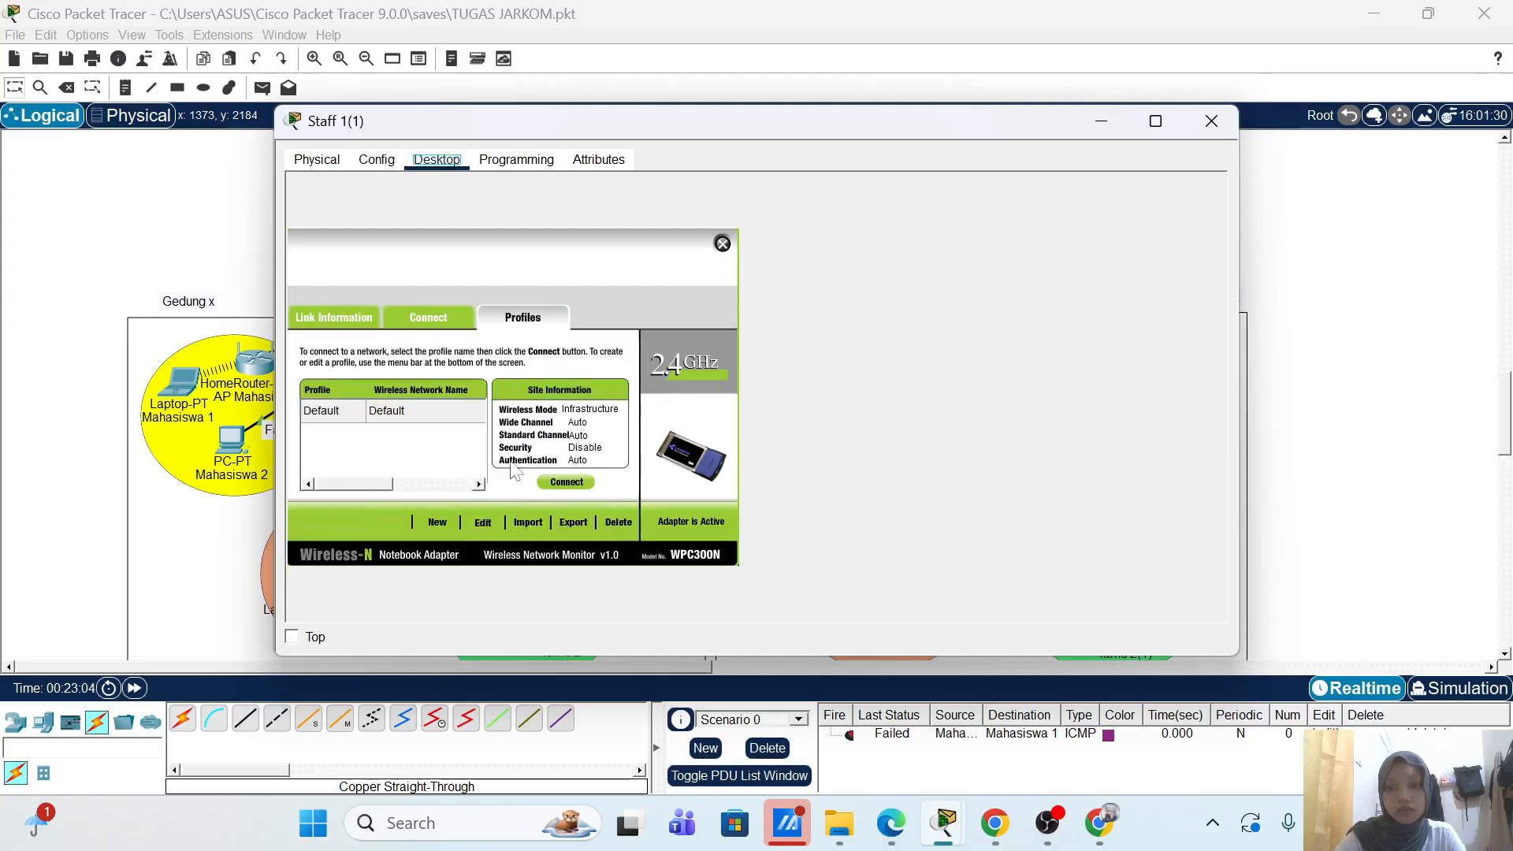
click(483, 526)
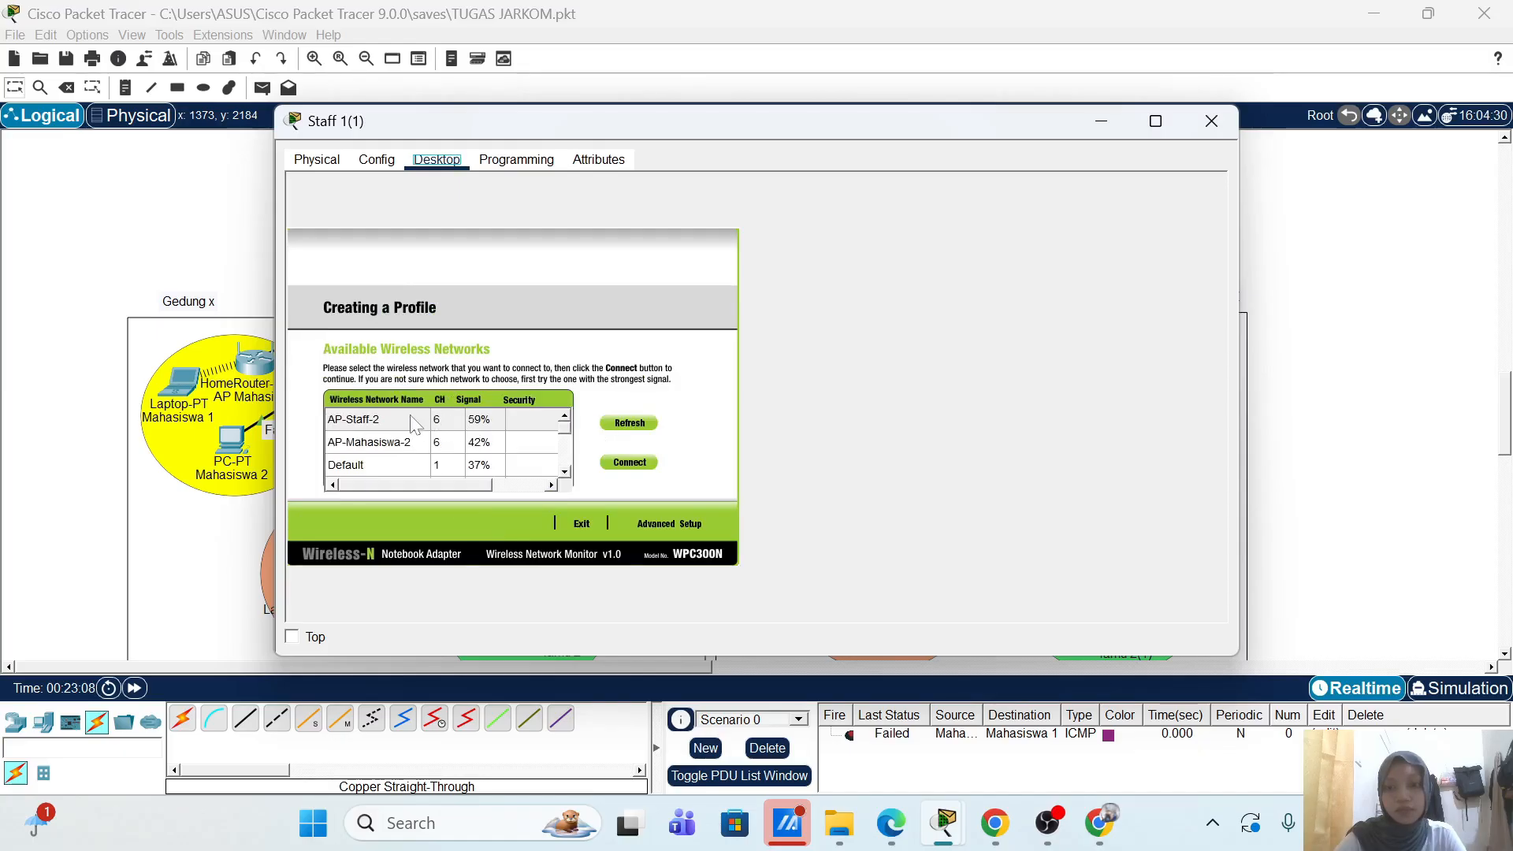
click(414, 423)
click(664, 522)
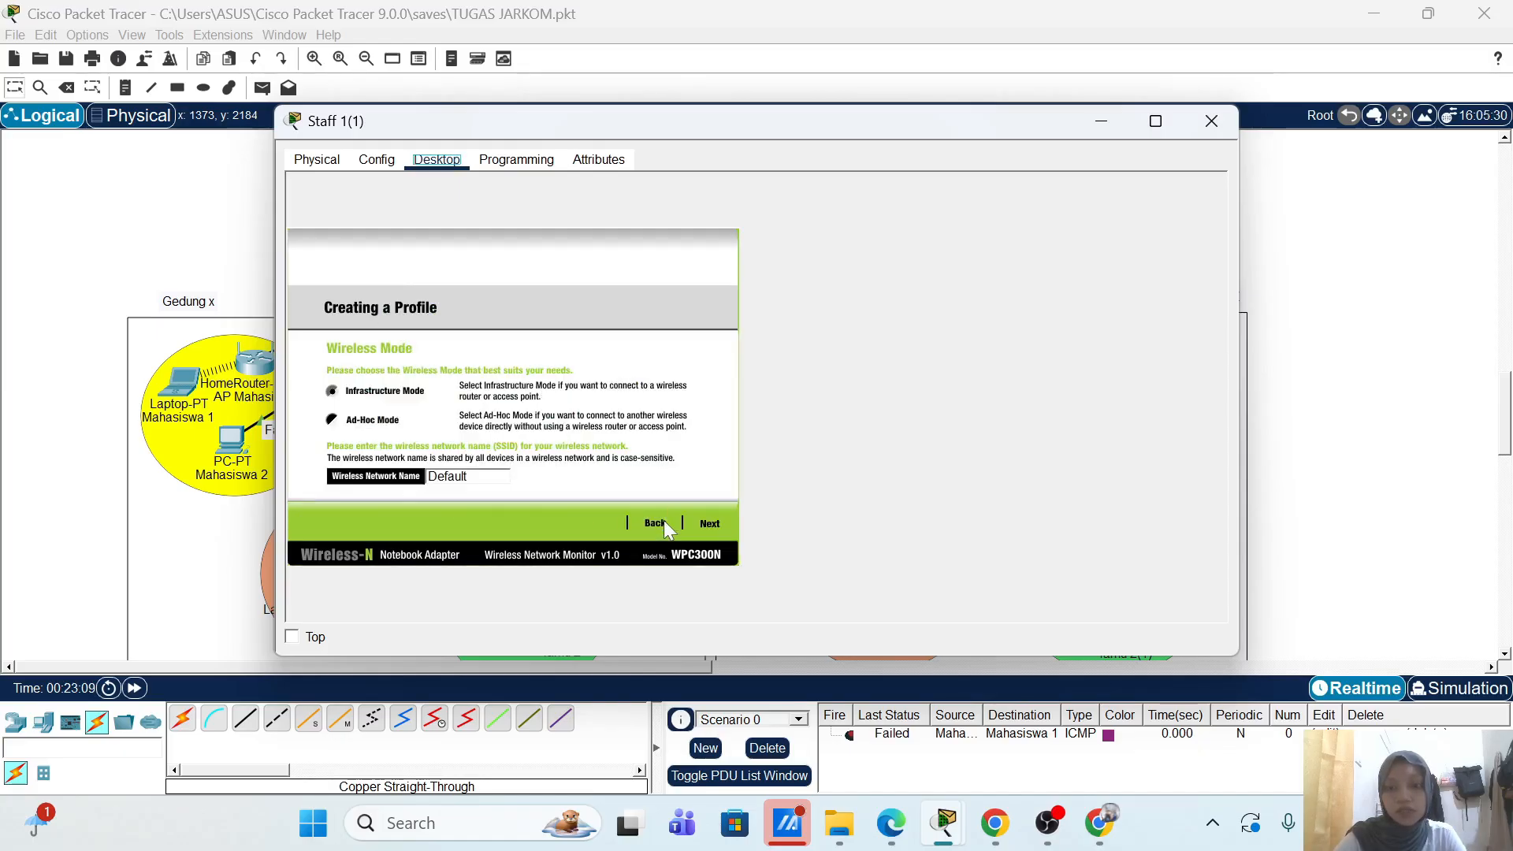
double_click(451, 477)
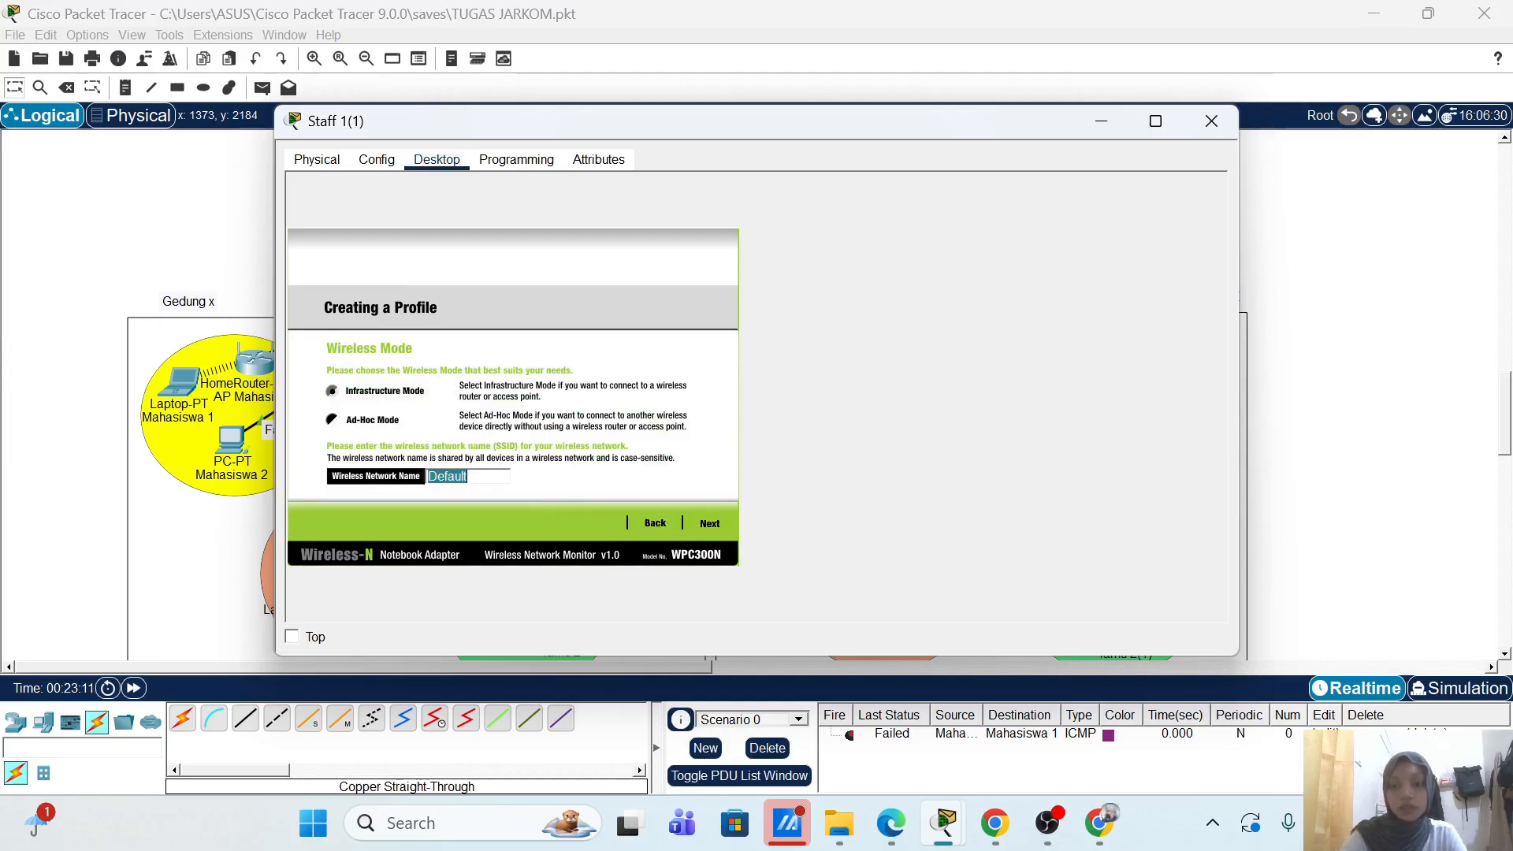
text(AP-Staff-2)
click(707, 524)
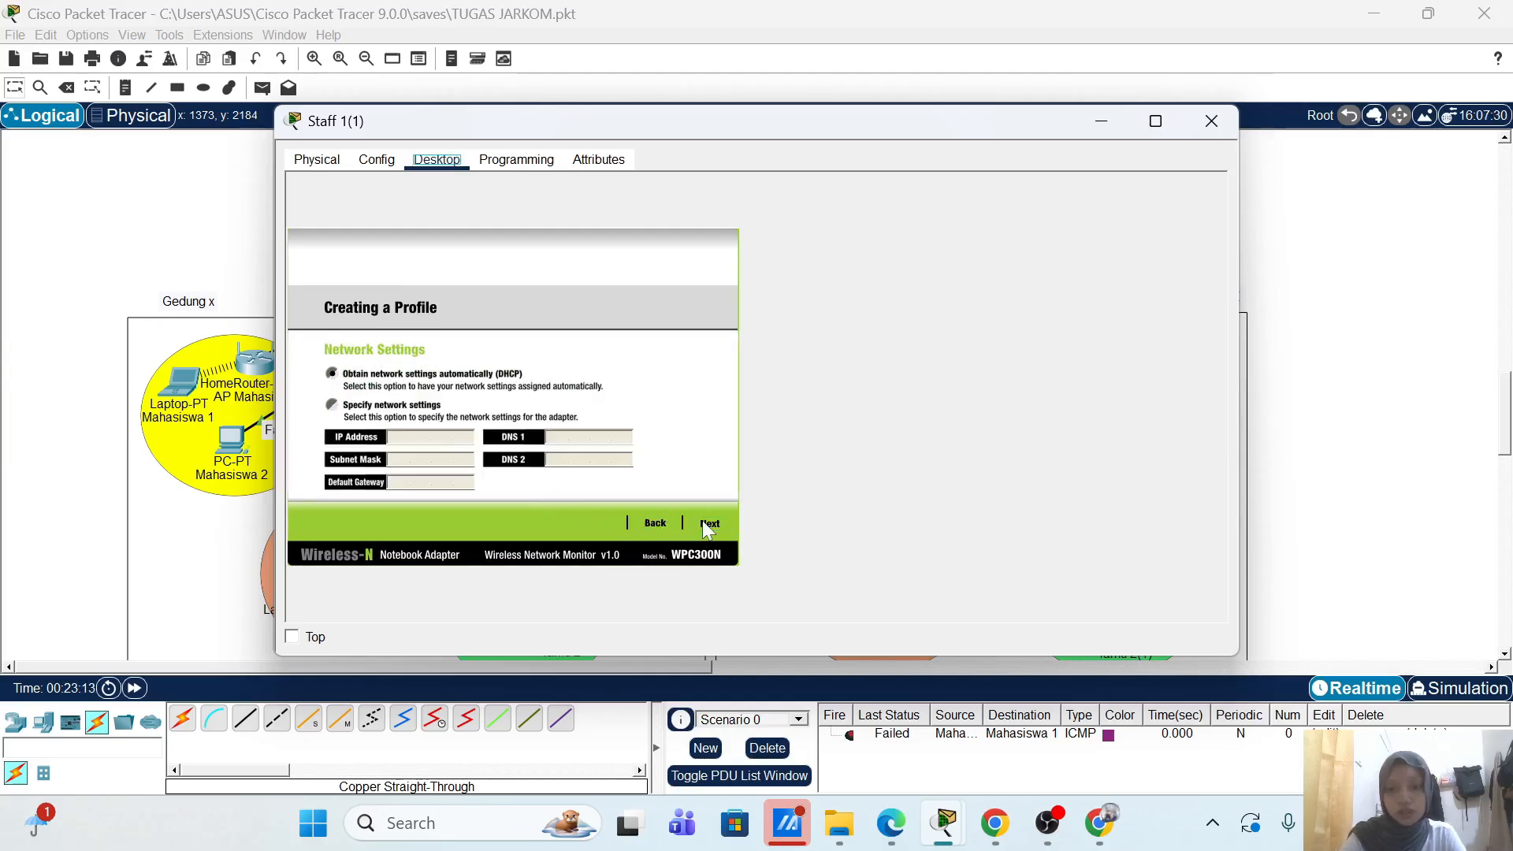
click(716, 521)
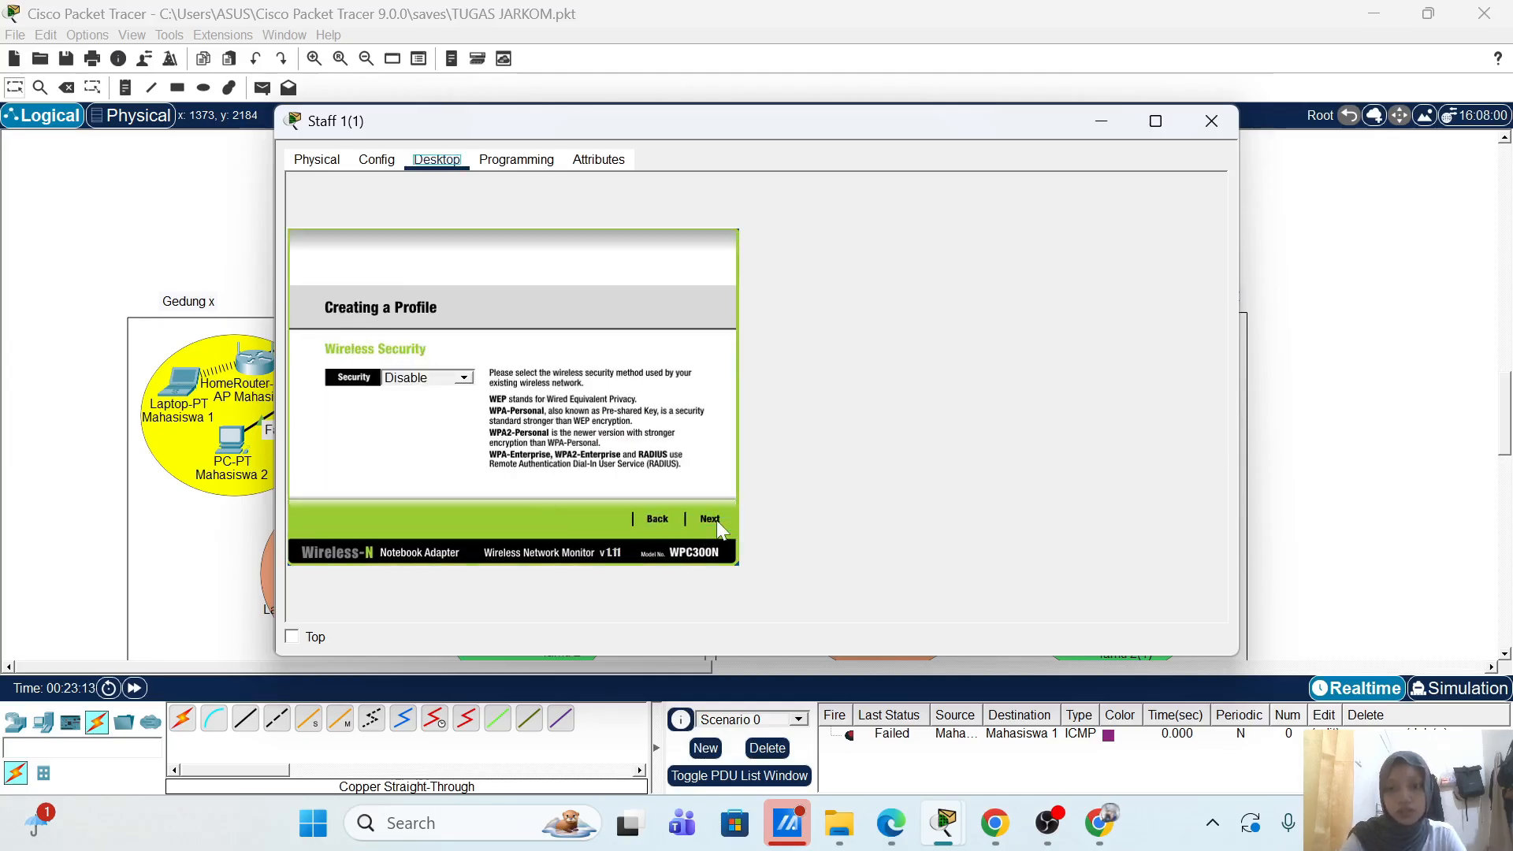
Step: Choose WPA2-Enterprise, enter the staff login name and password, and save the profile
click(464, 378)
click(430, 446)
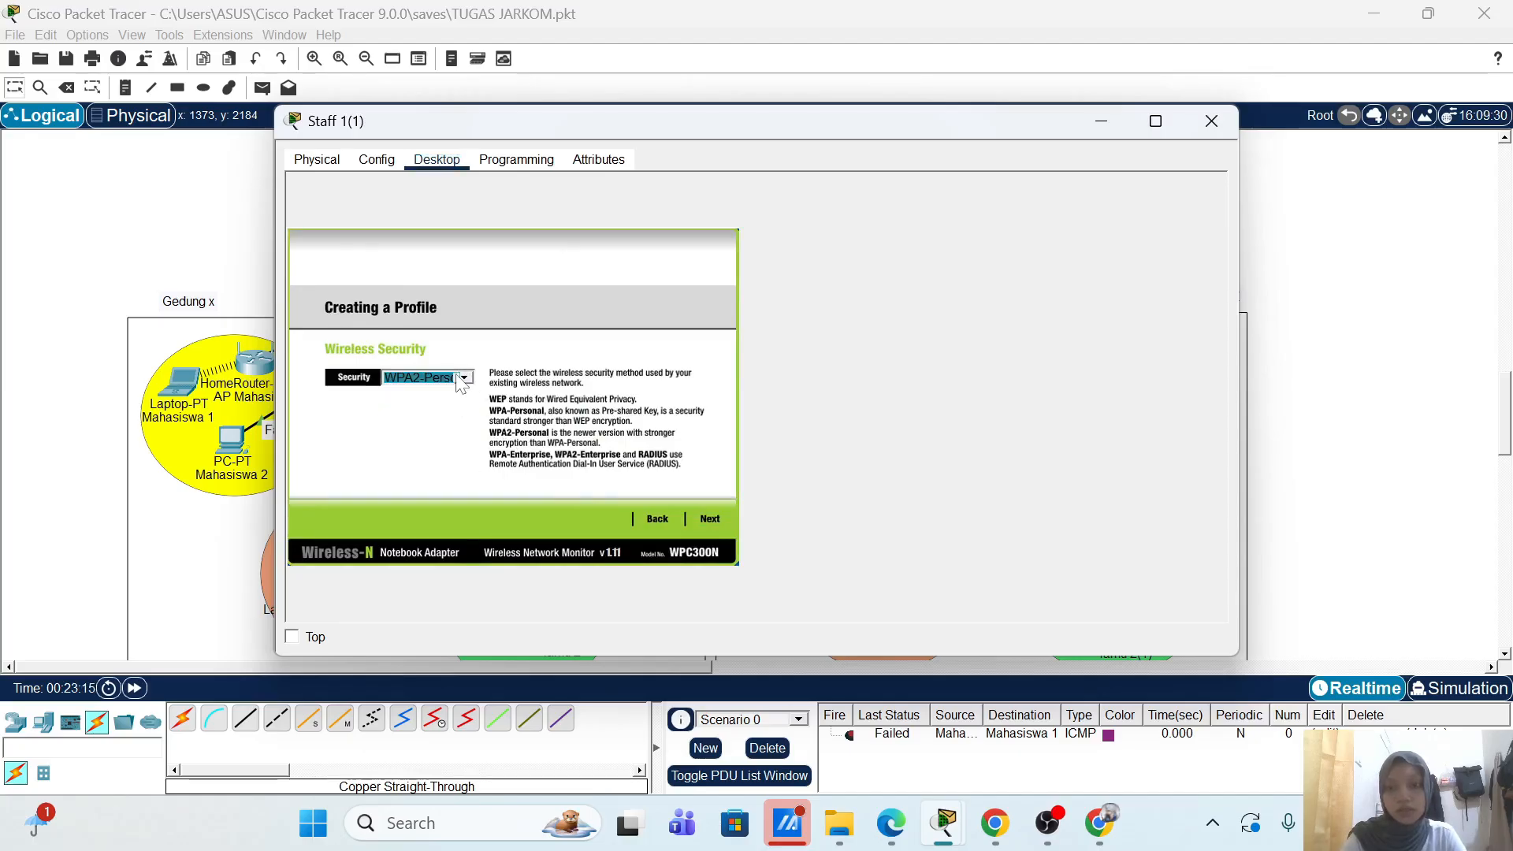
click(465, 378)
click(430, 465)
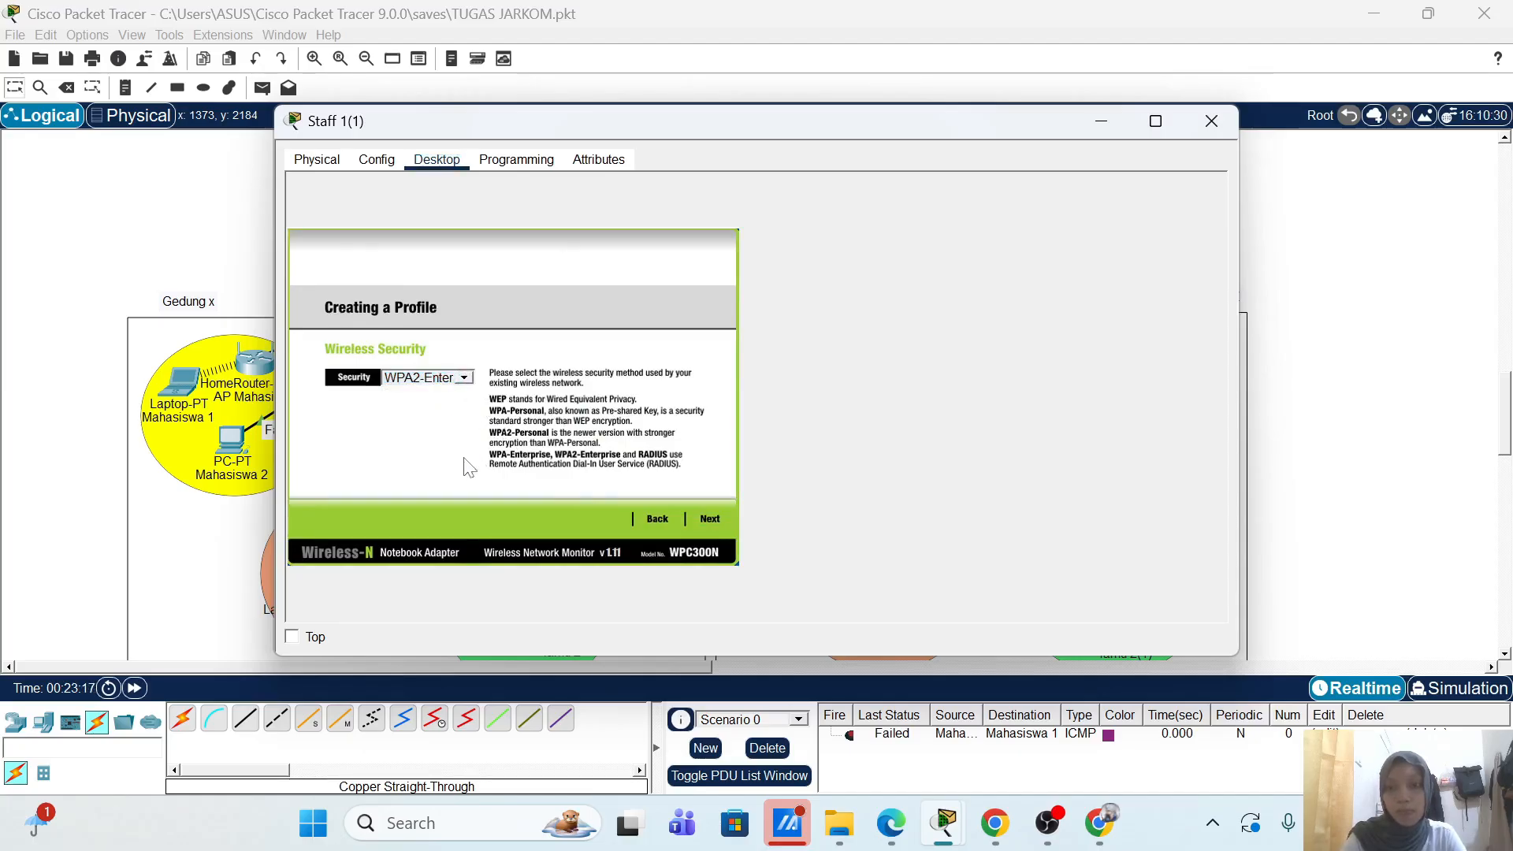
click(703, 516)
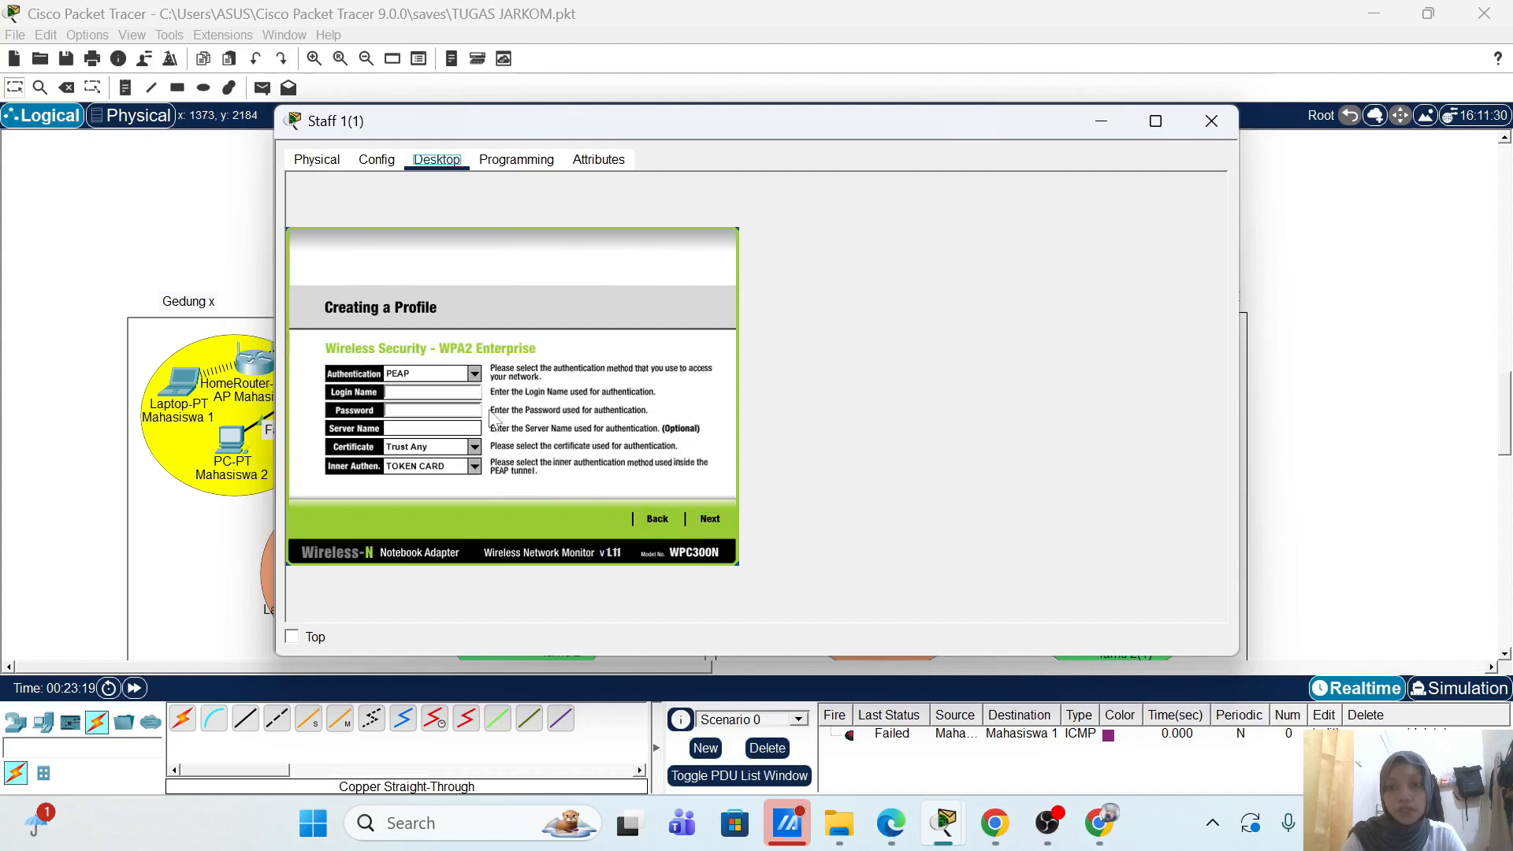
click(430, 391)
text(t)
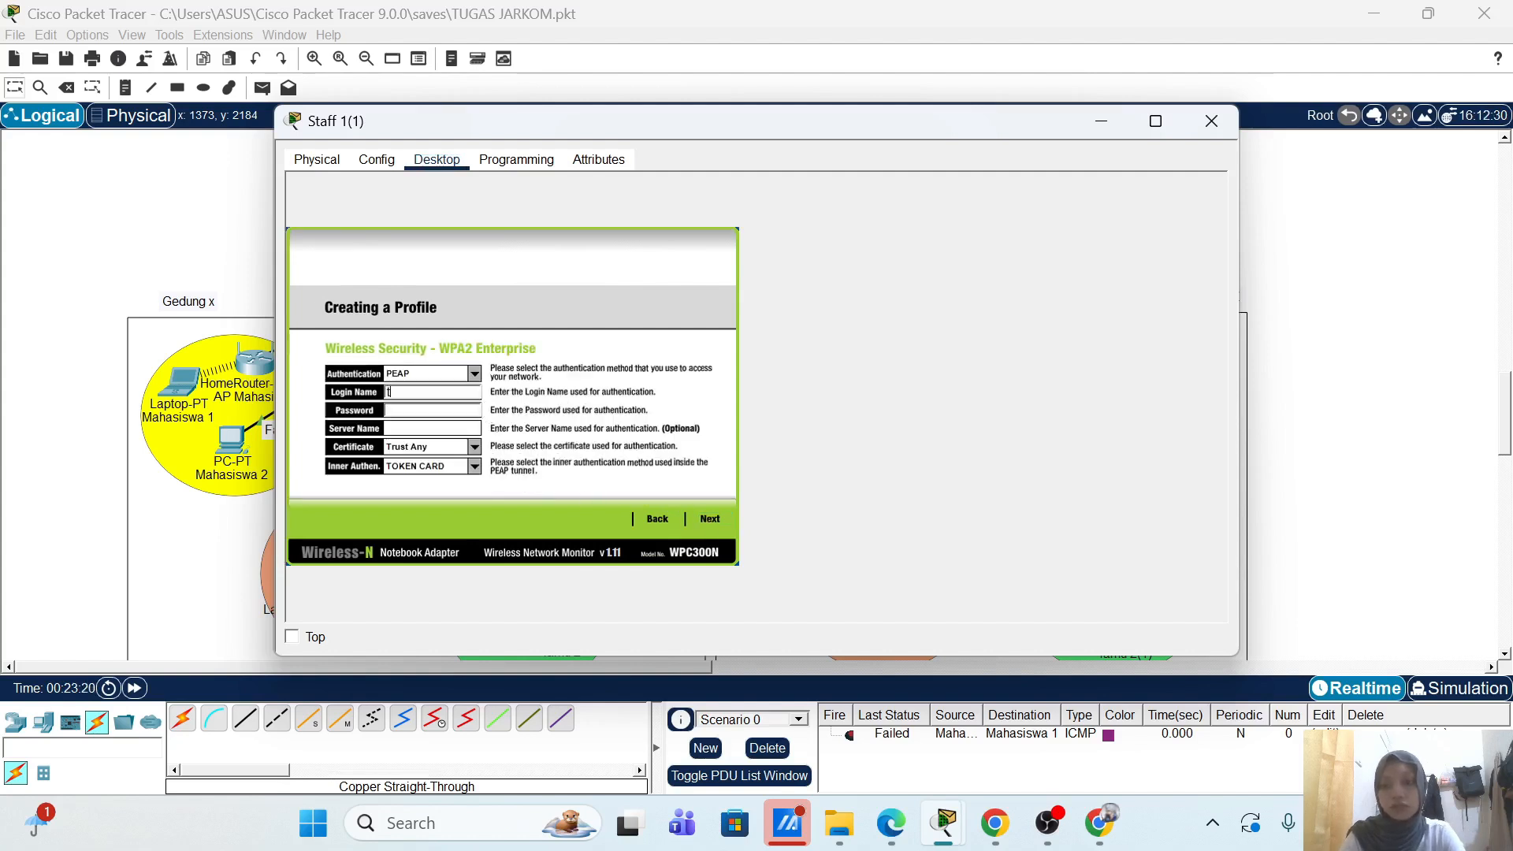
text(aaff1)
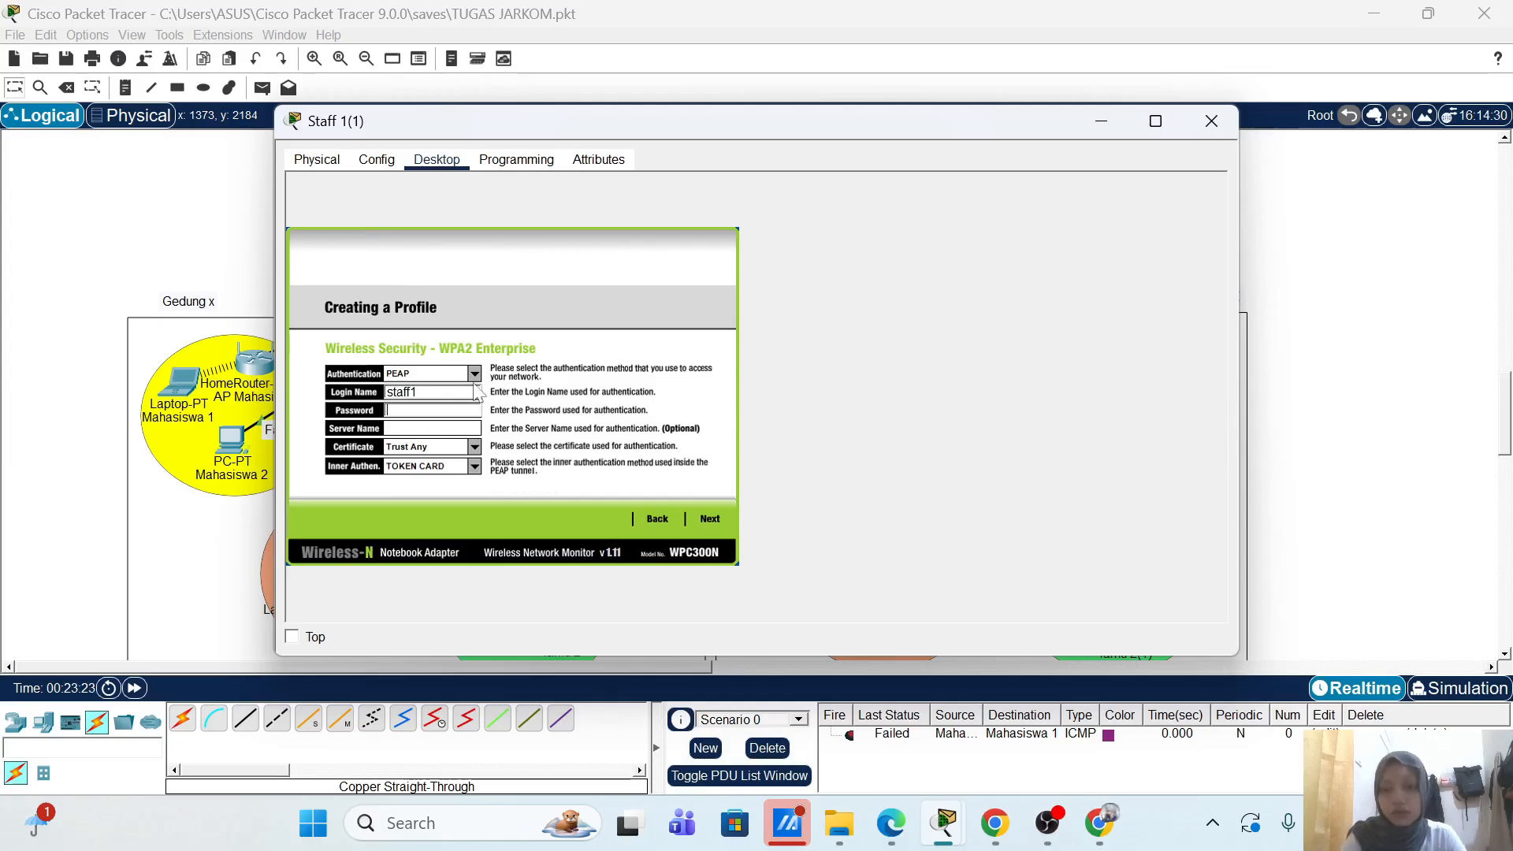
double_click(417, 392)
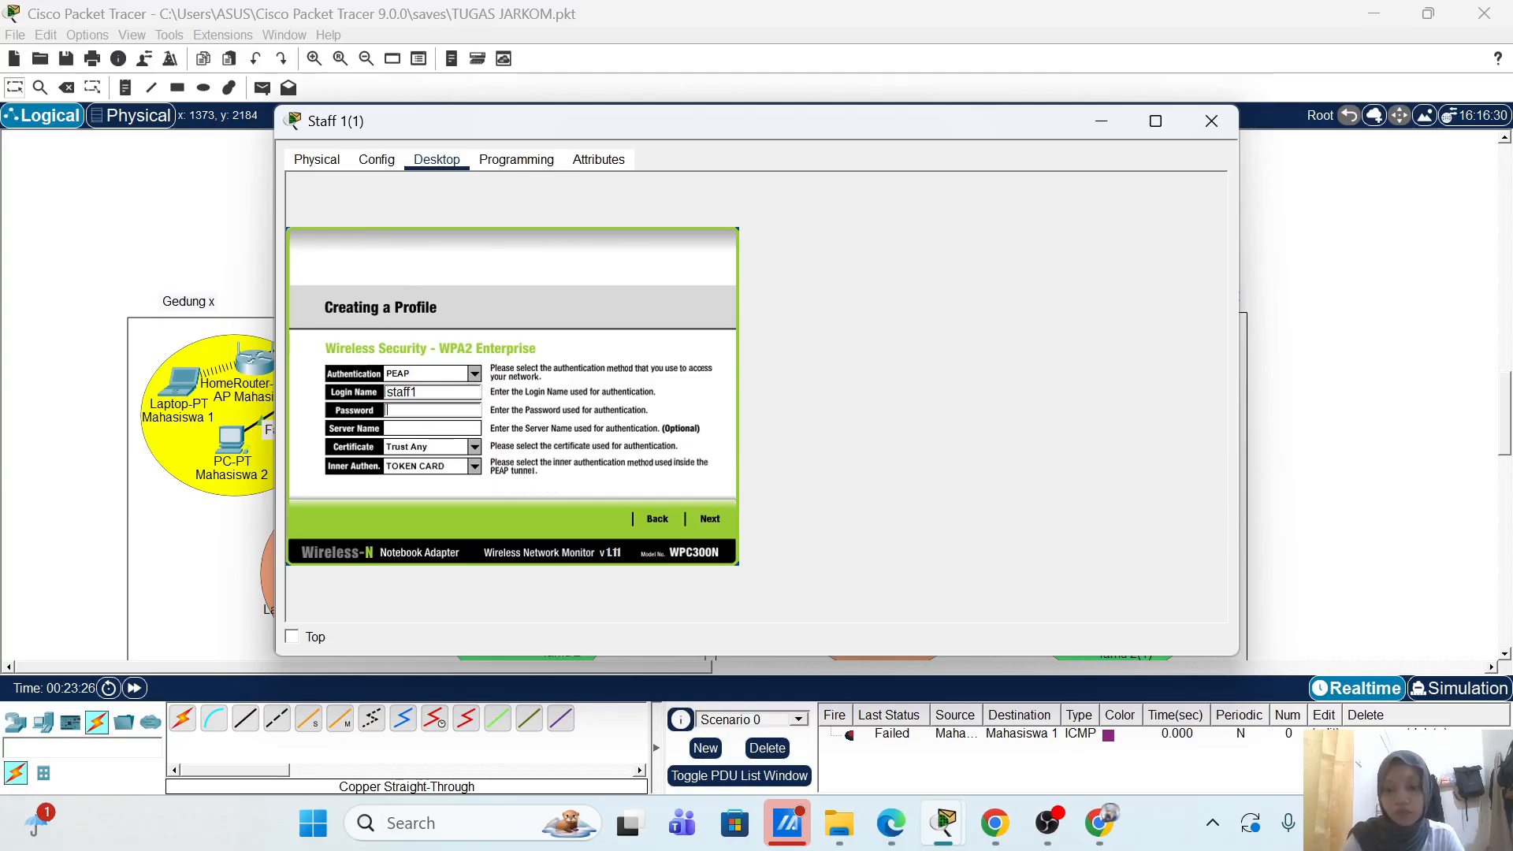
click(710, 514)
click(713, 518)
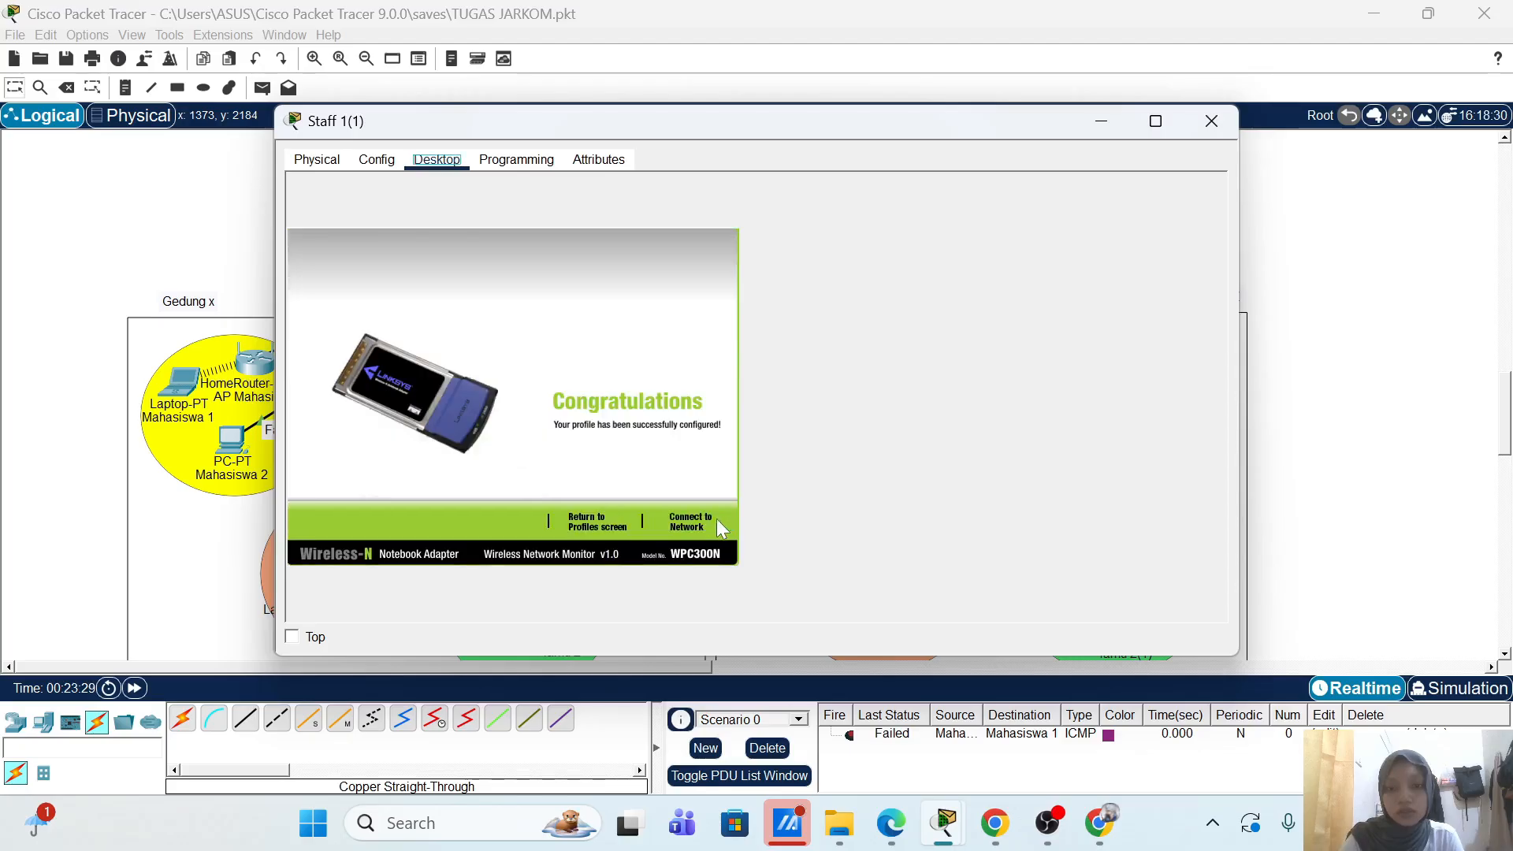
Step: Connect the laptop to AP-Staff-2, keep its window on top, and fast-forward time twice
click(701, 522)
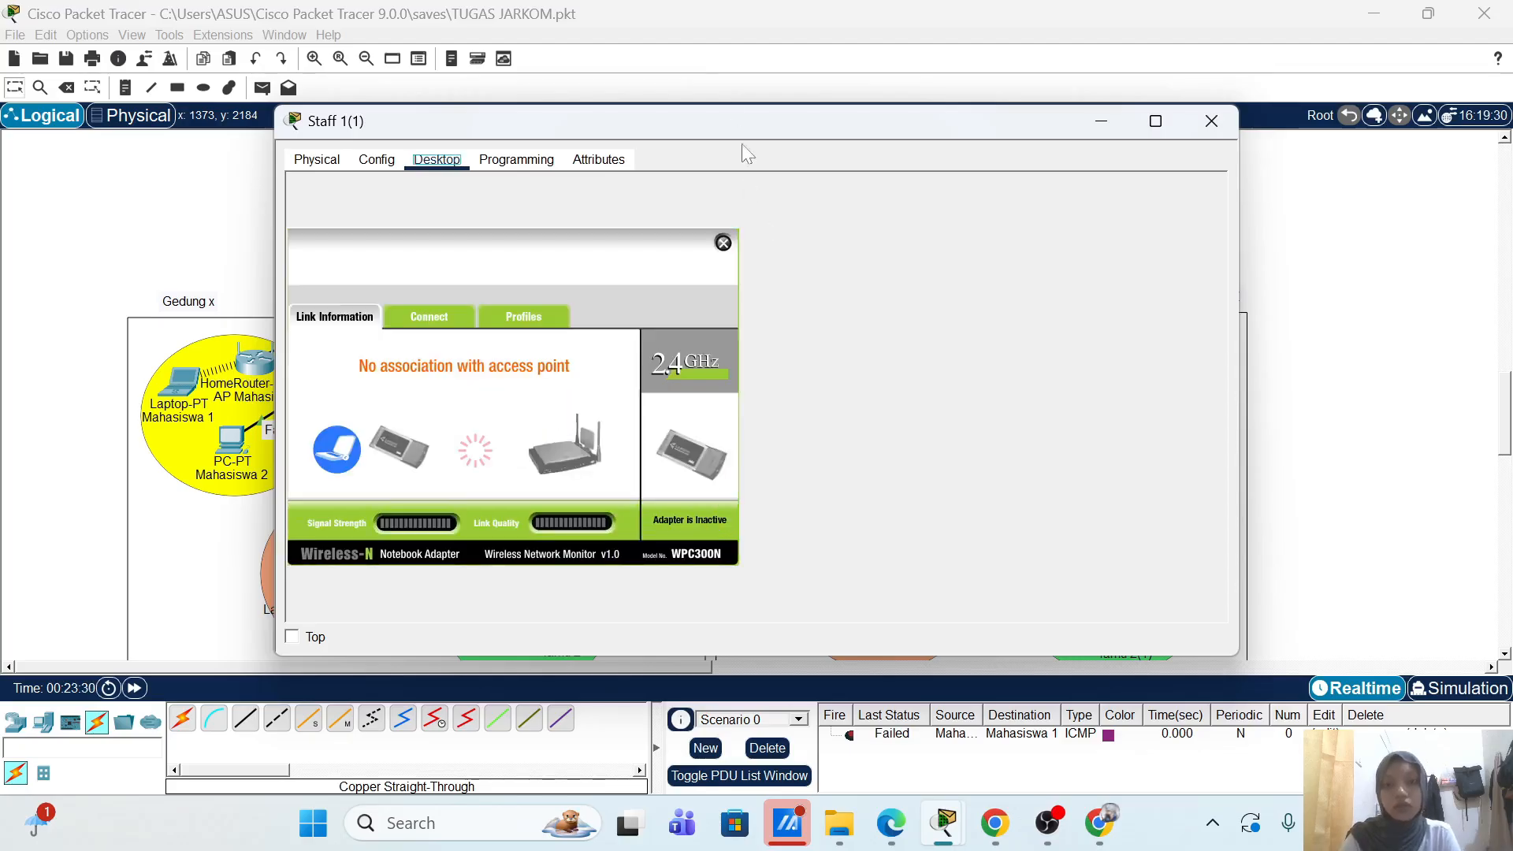
click(291, 638)
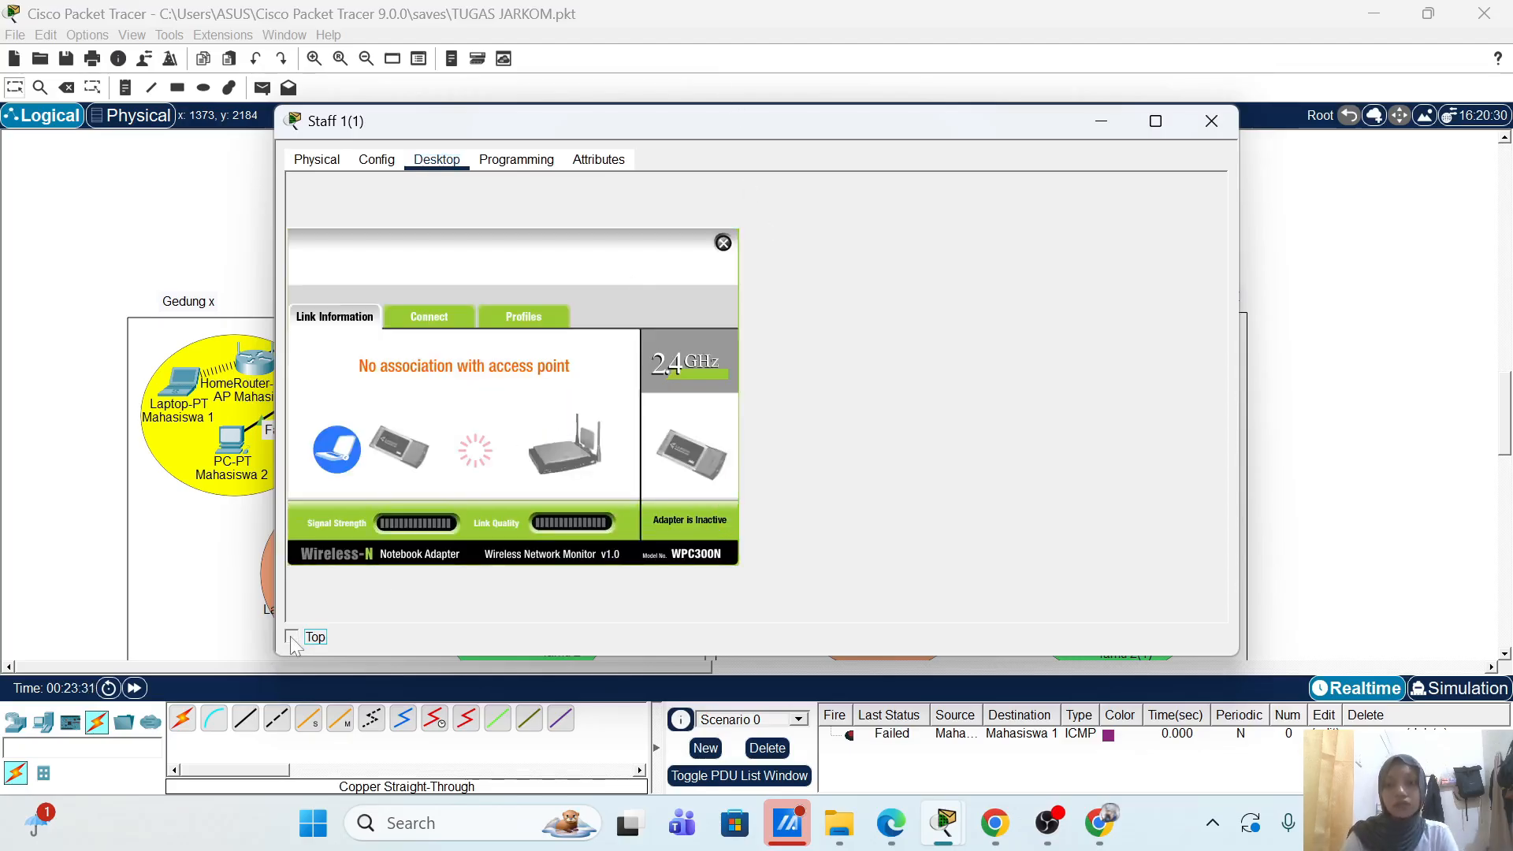
click(138, 688)
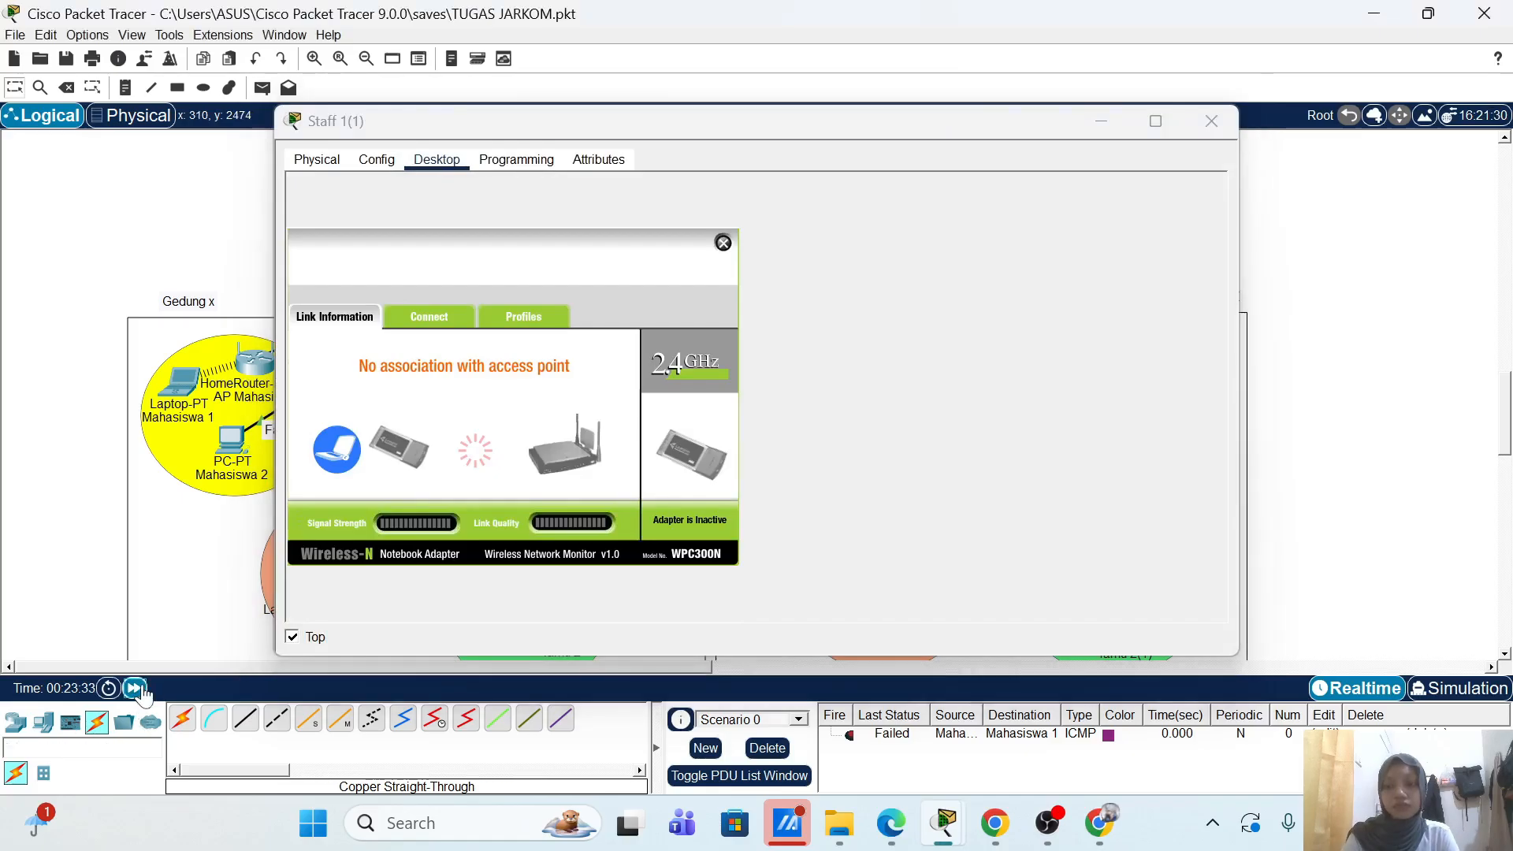
click(138, 689)
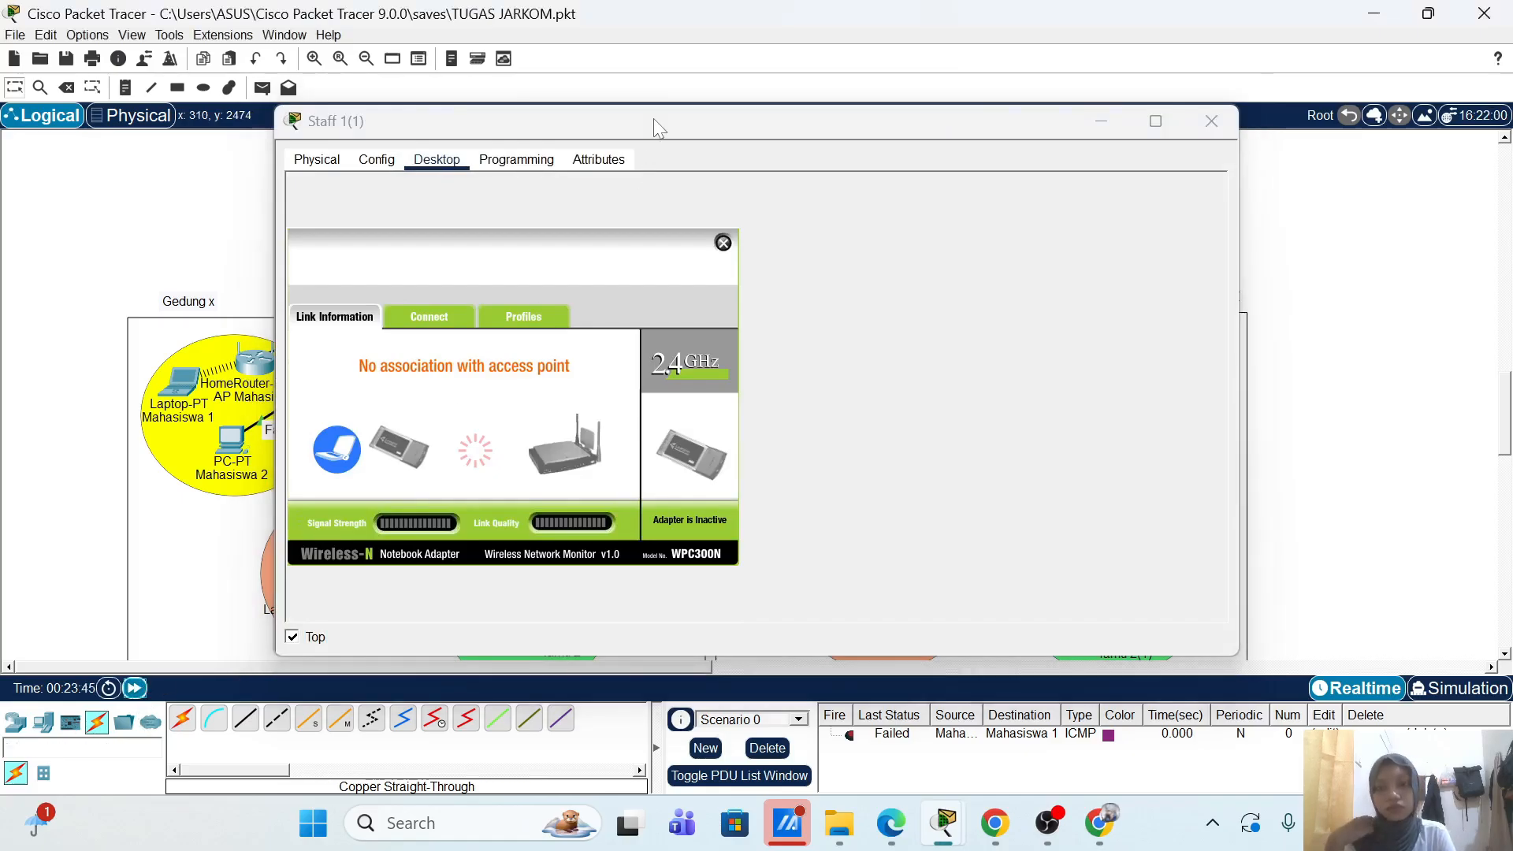
Step: Rearrange the laptop window, fast-forward time again, and delete the failed ping PDU
click(654, 119)
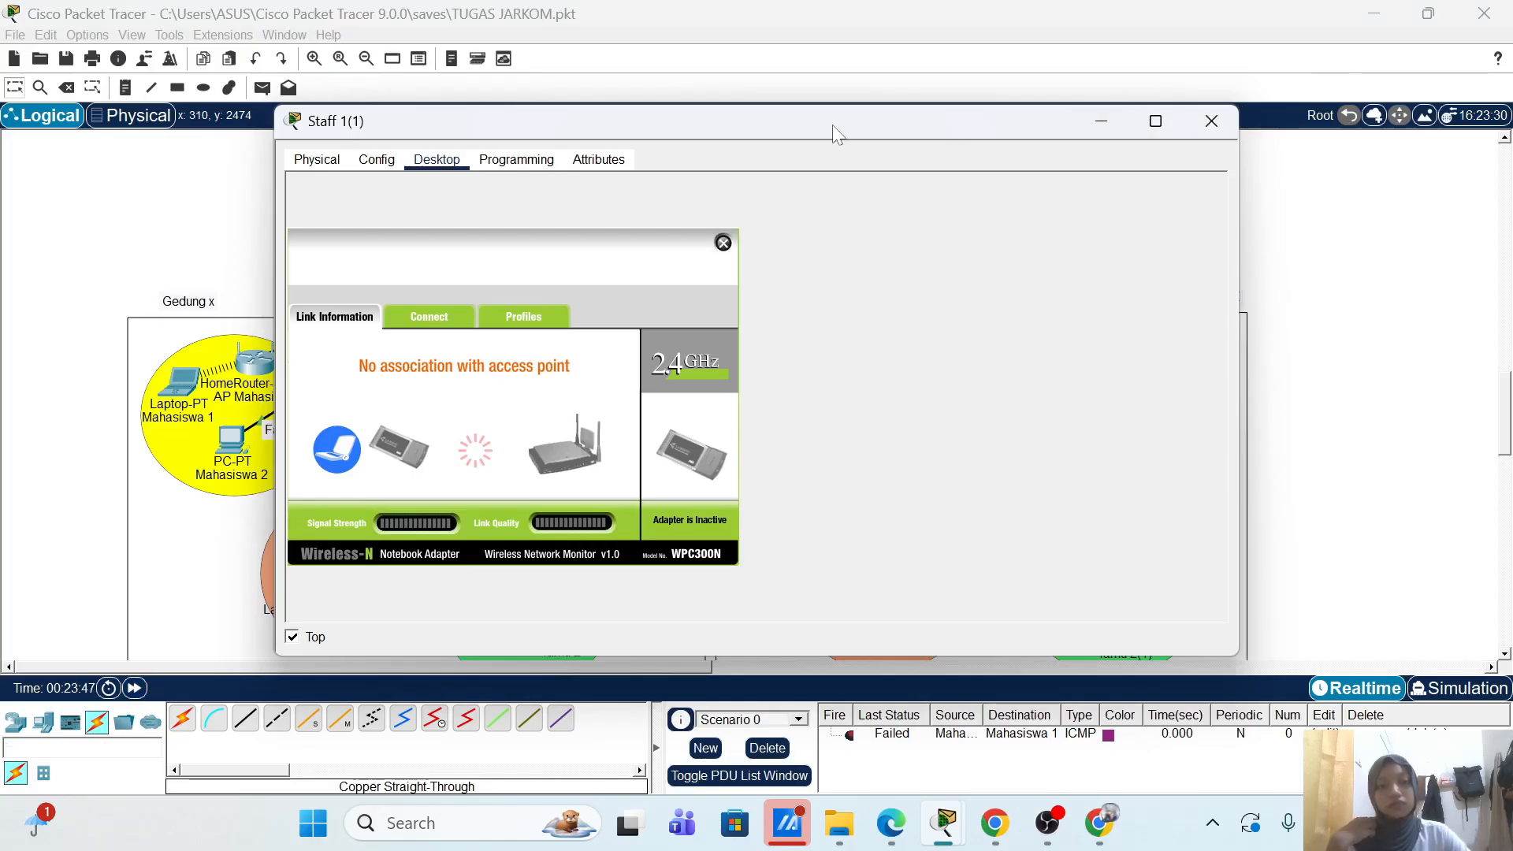
drag(851, 135, 542, 154)
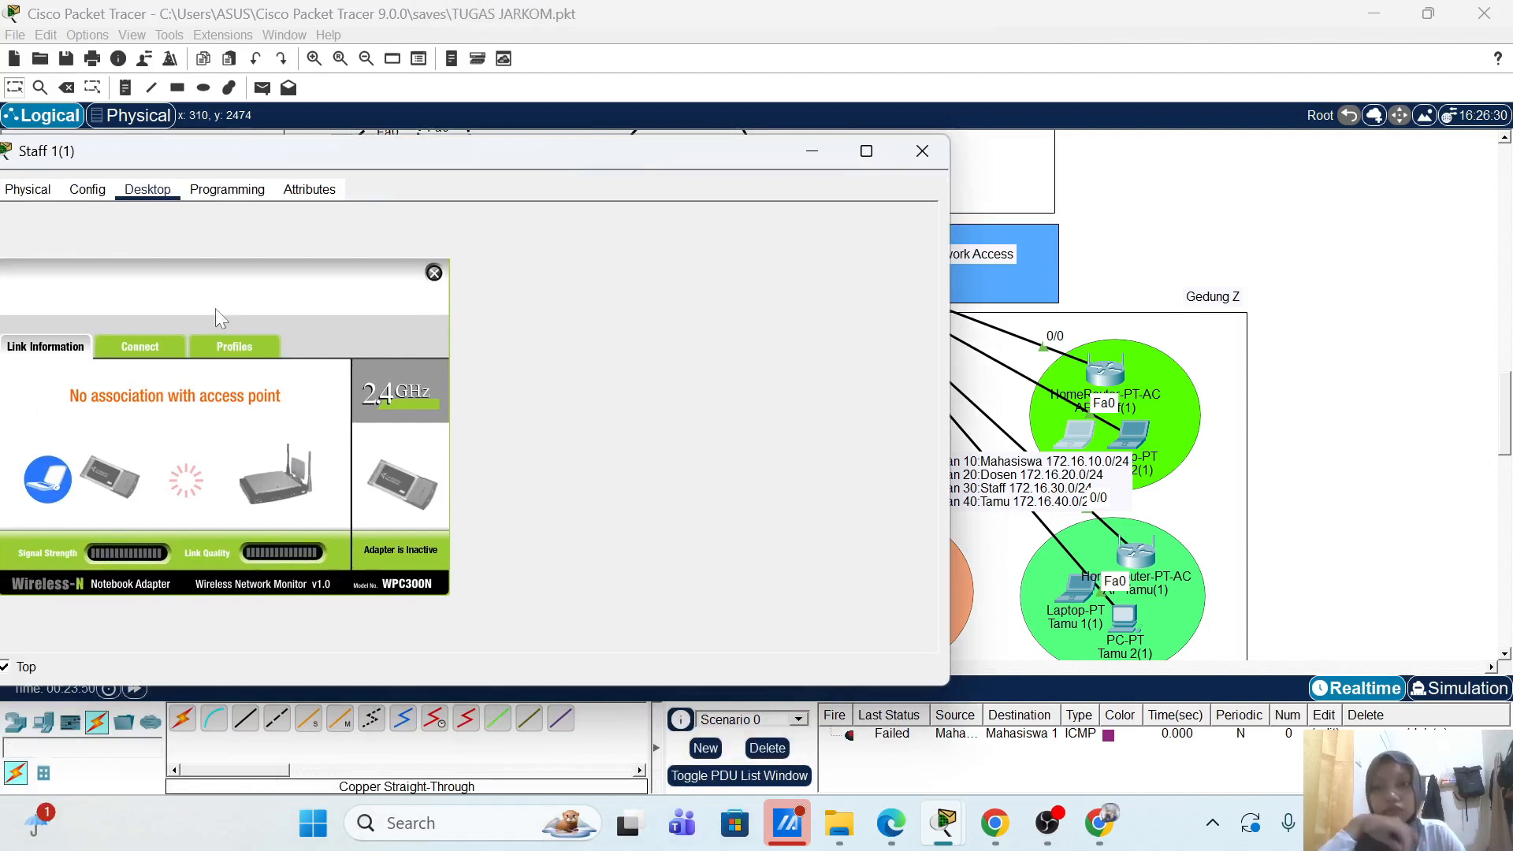
drag(337, 164, 331, 135)
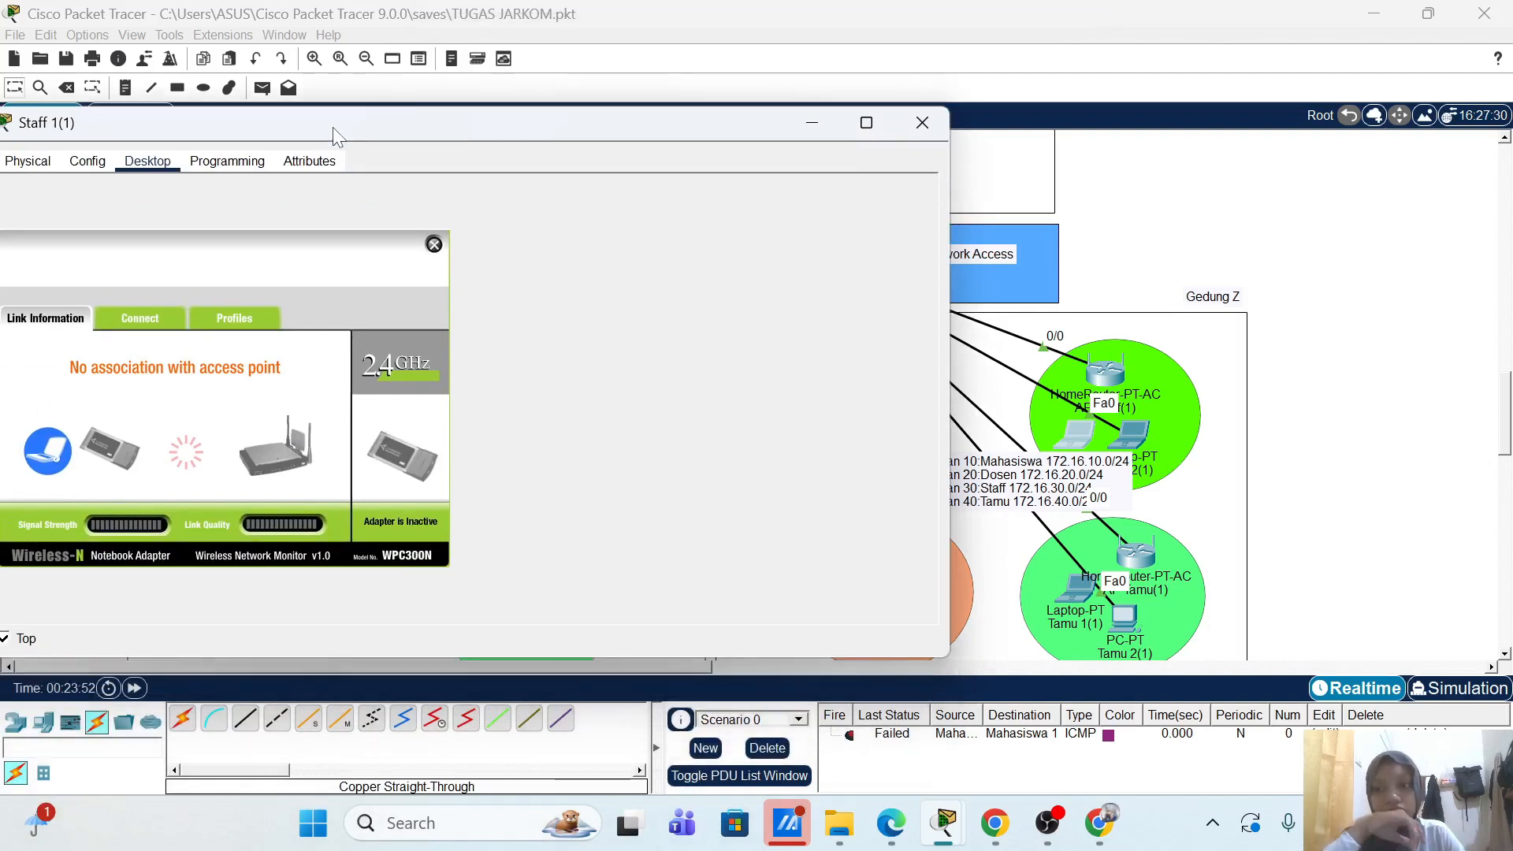
drag(949, 315, 638, 381)
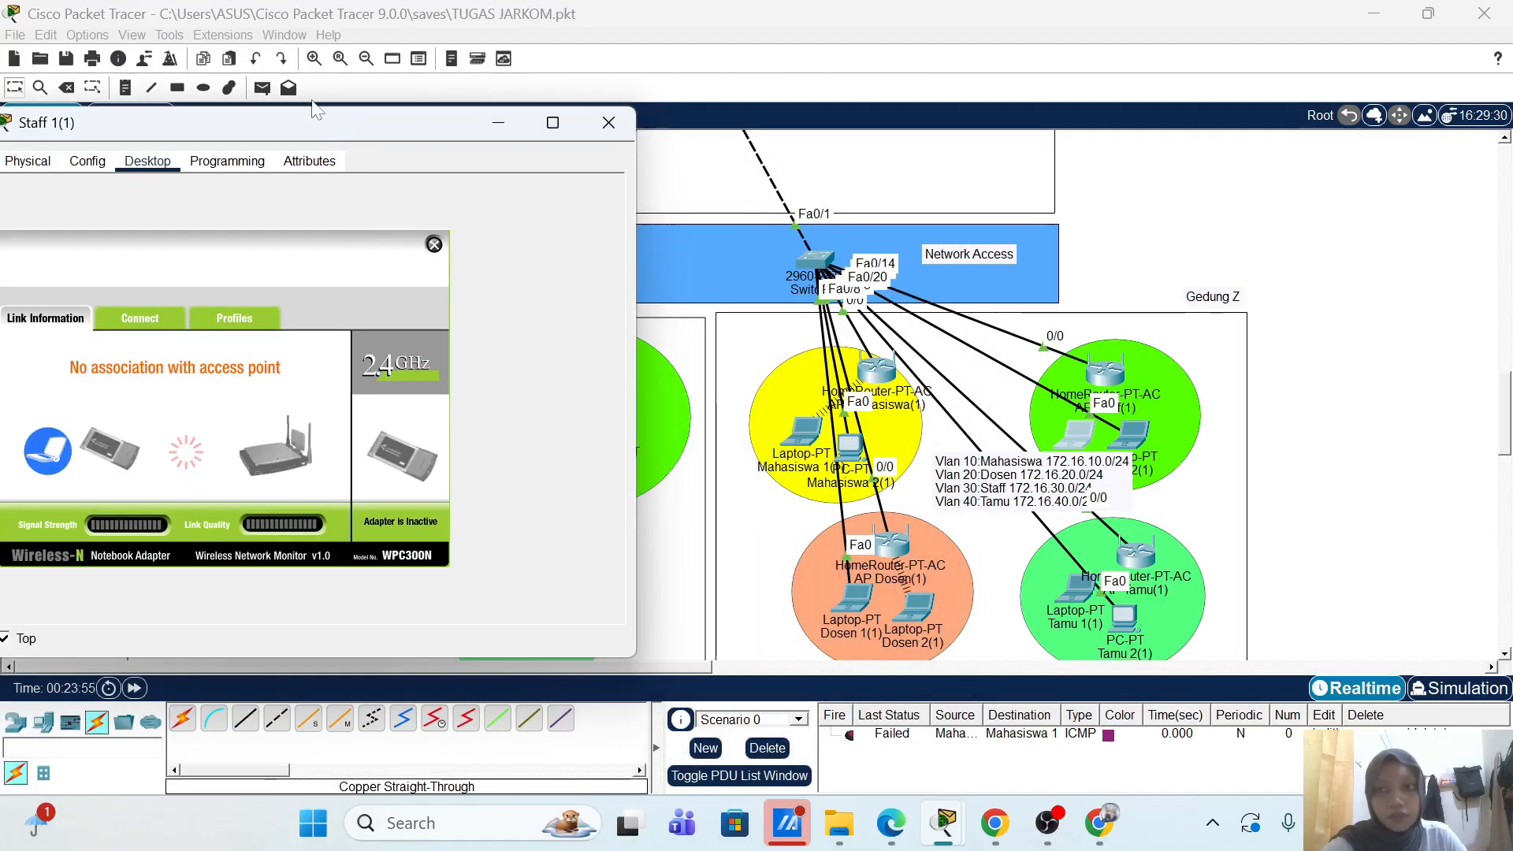
drag(331, 134, 548, 127)
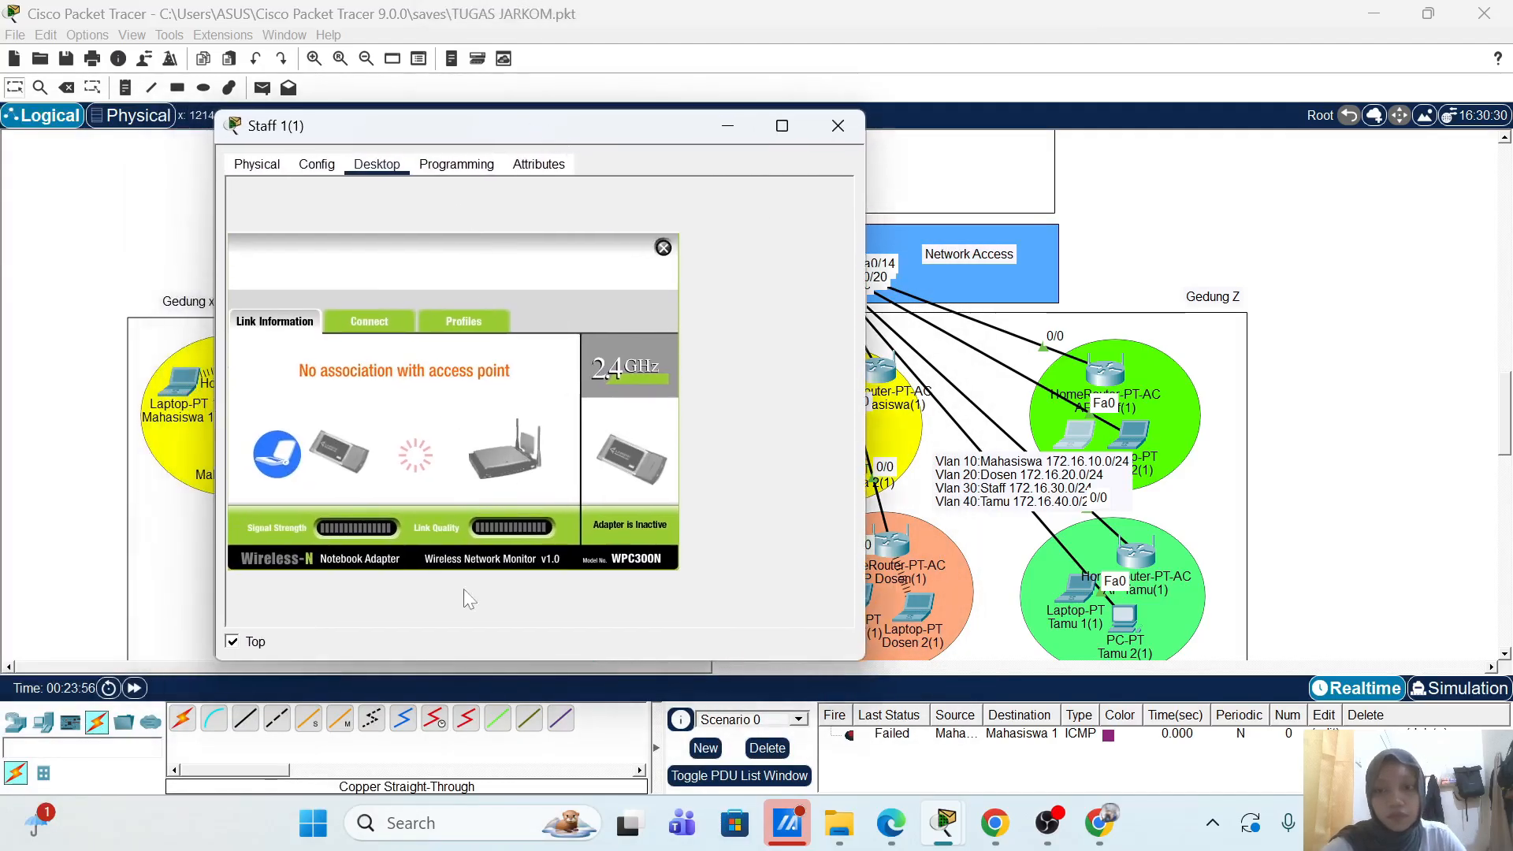
click(134, 688)
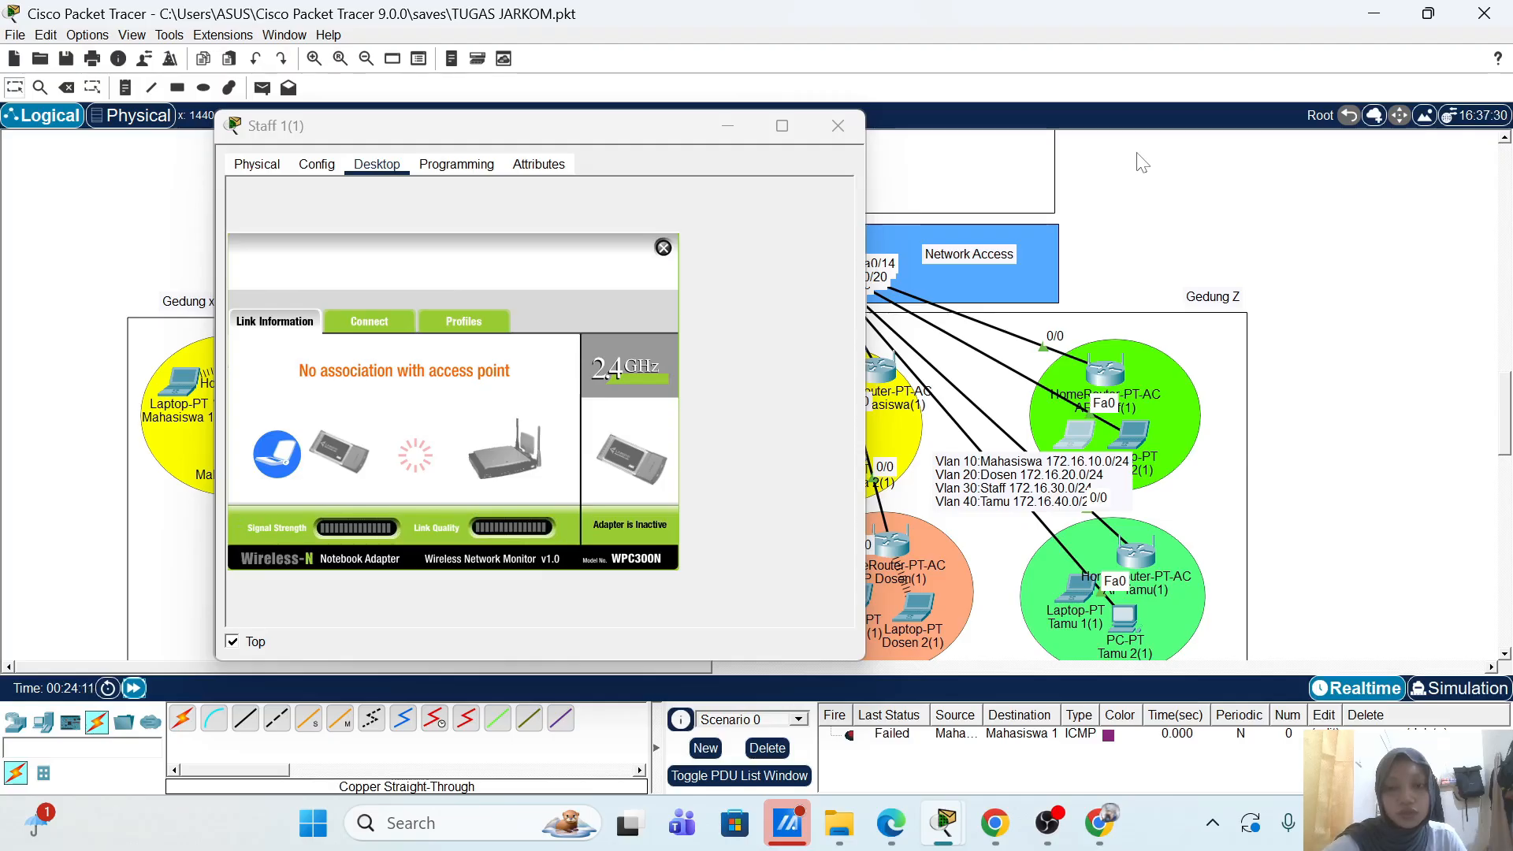
click(790, 745)
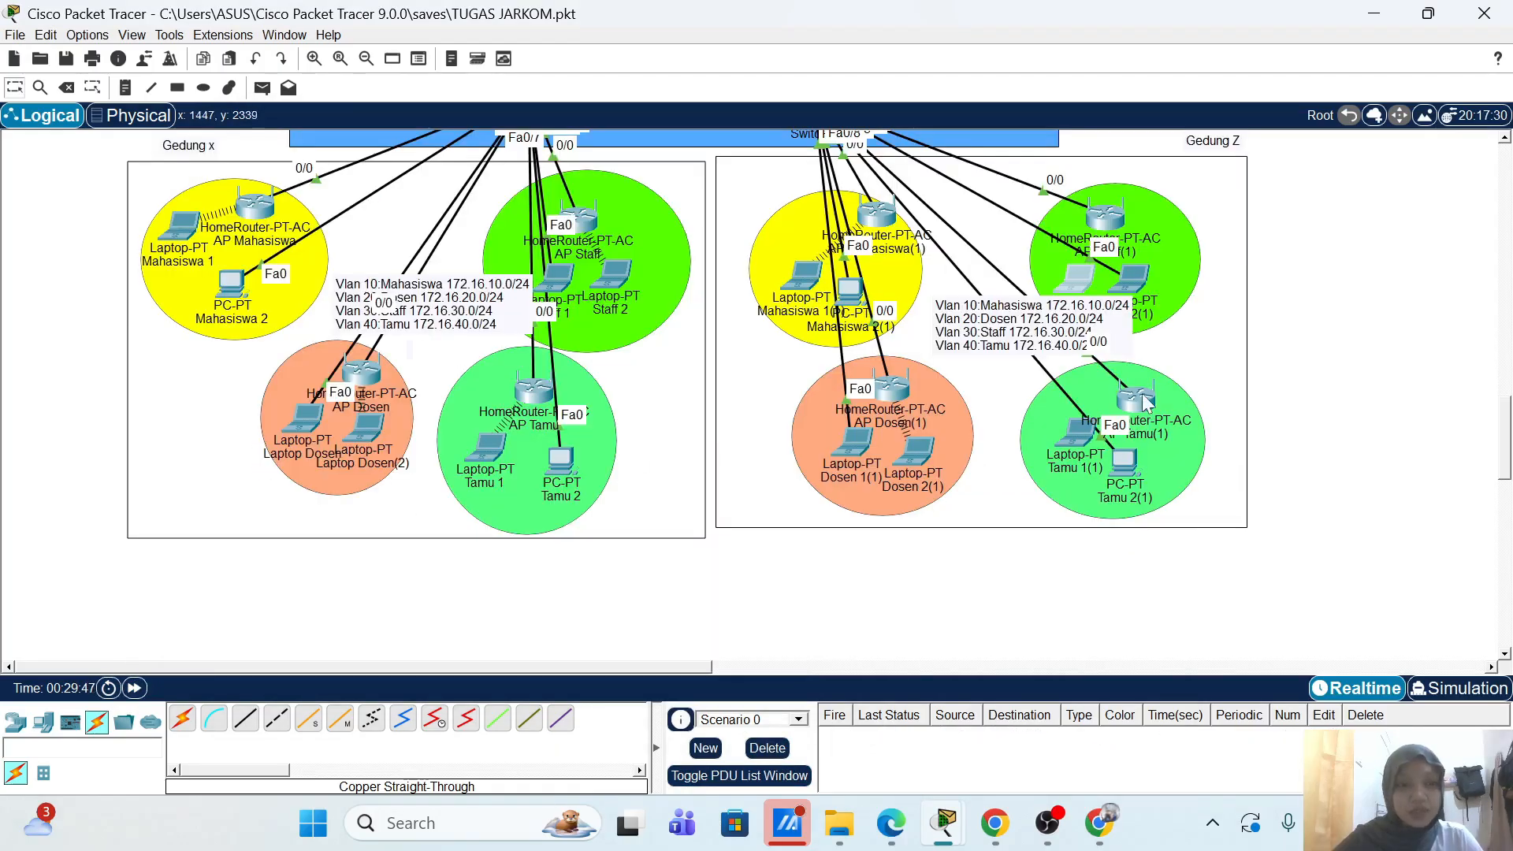
Step: Confirm AP Tamu(1)'s internet address 172.16.40.101, then bring the Radius-Server into view
scroll(1332, 453, up, 1)
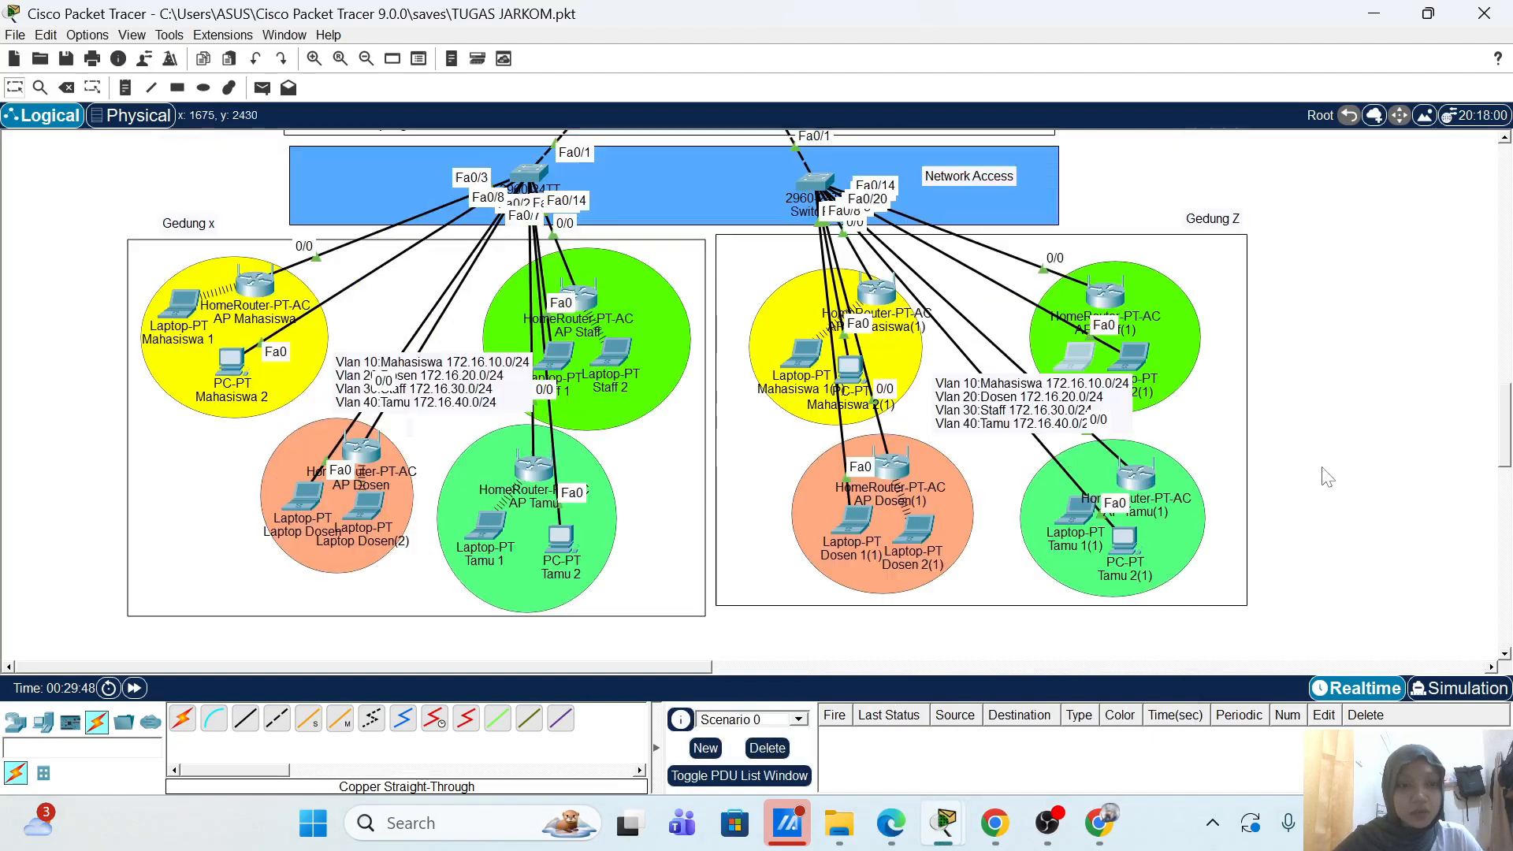
click(1140, 482)
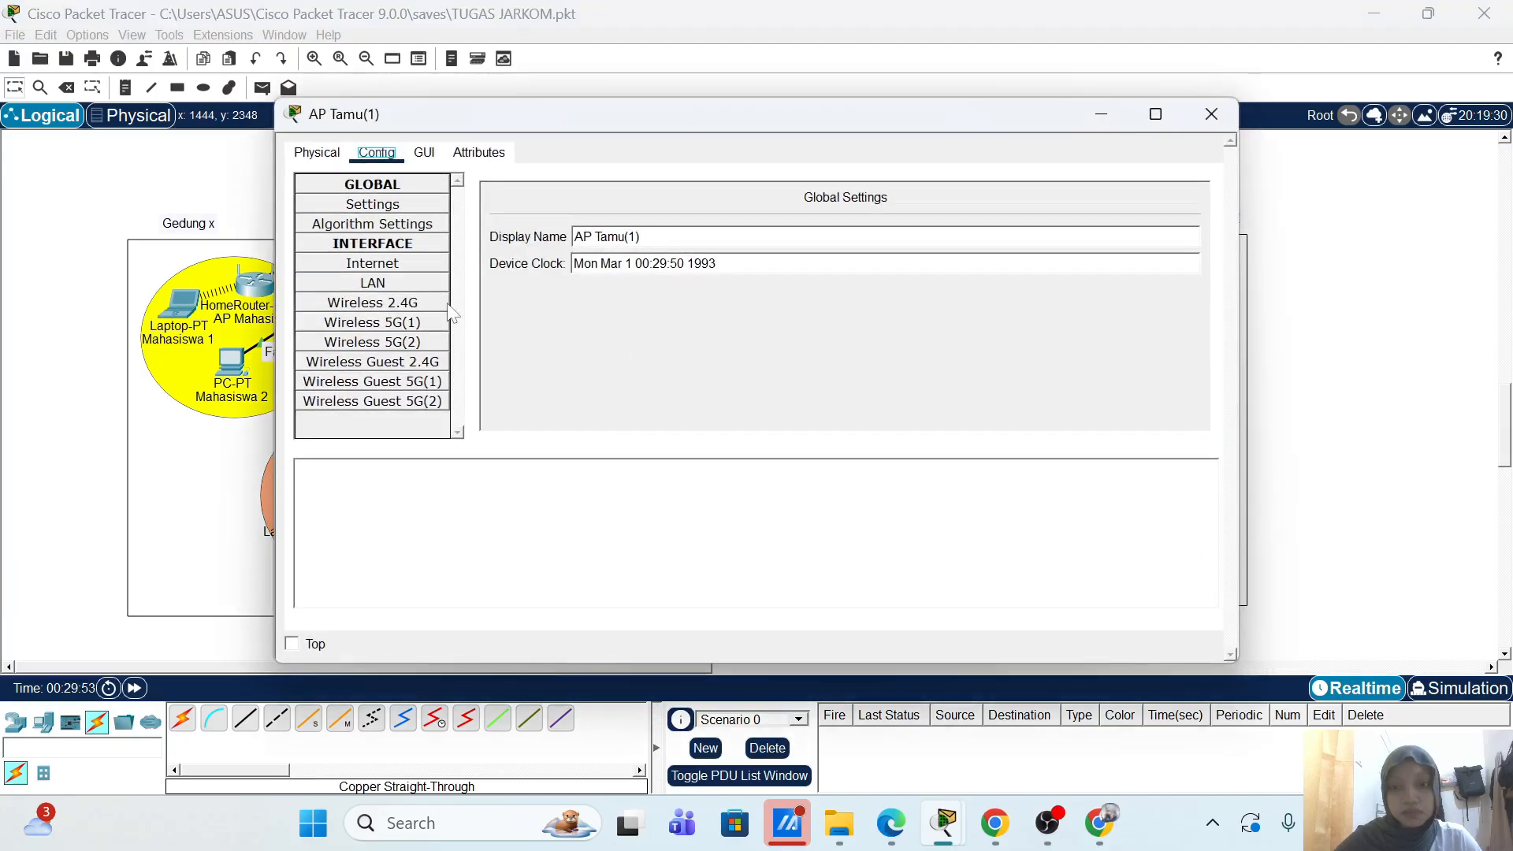
click(425, 264)
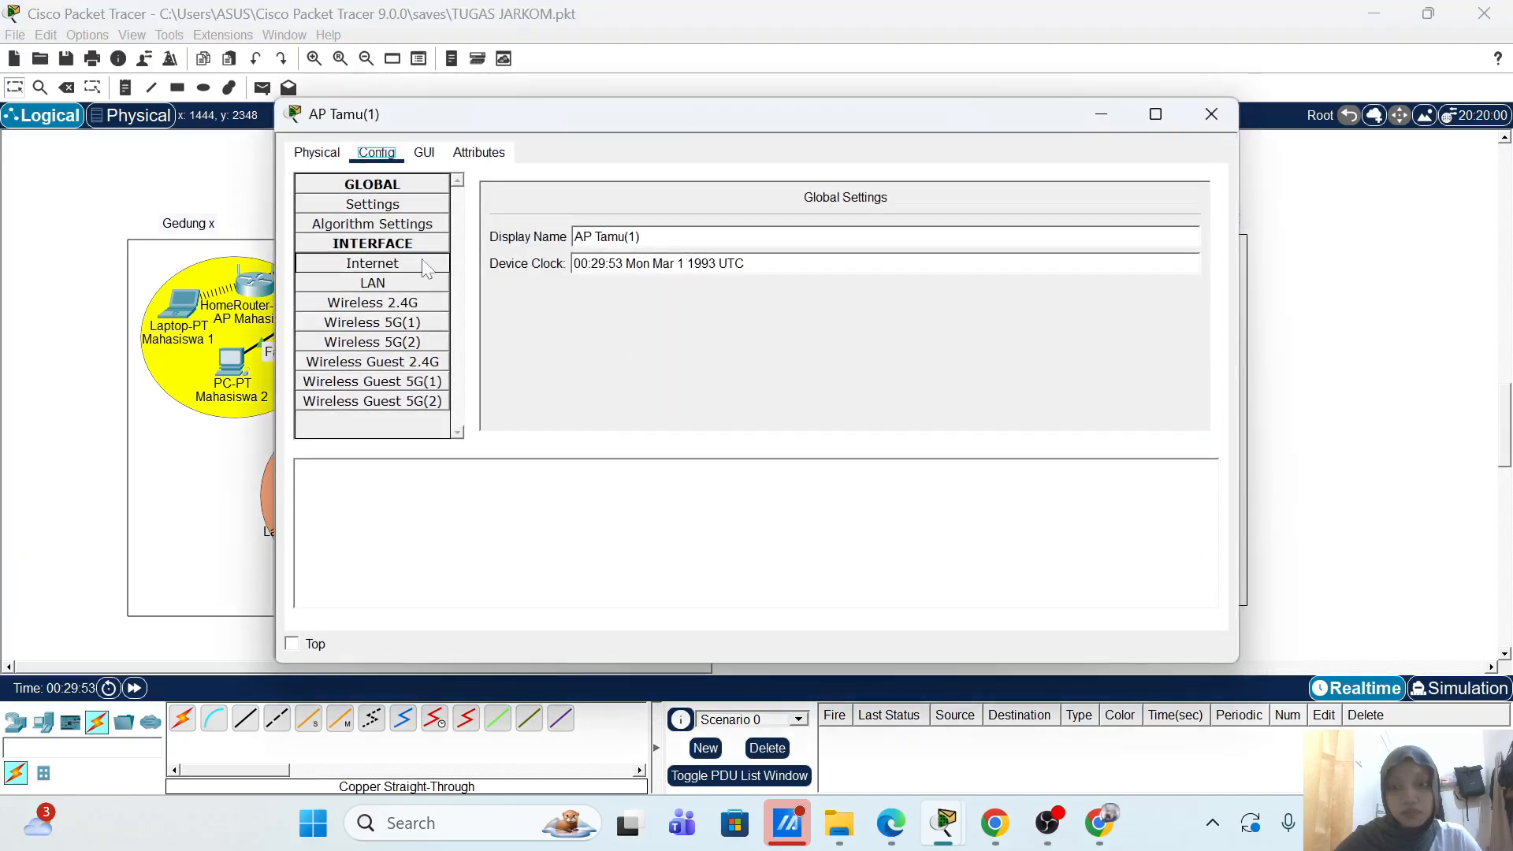
click(1212, 114)
scroll(1119, 352, up, 5)
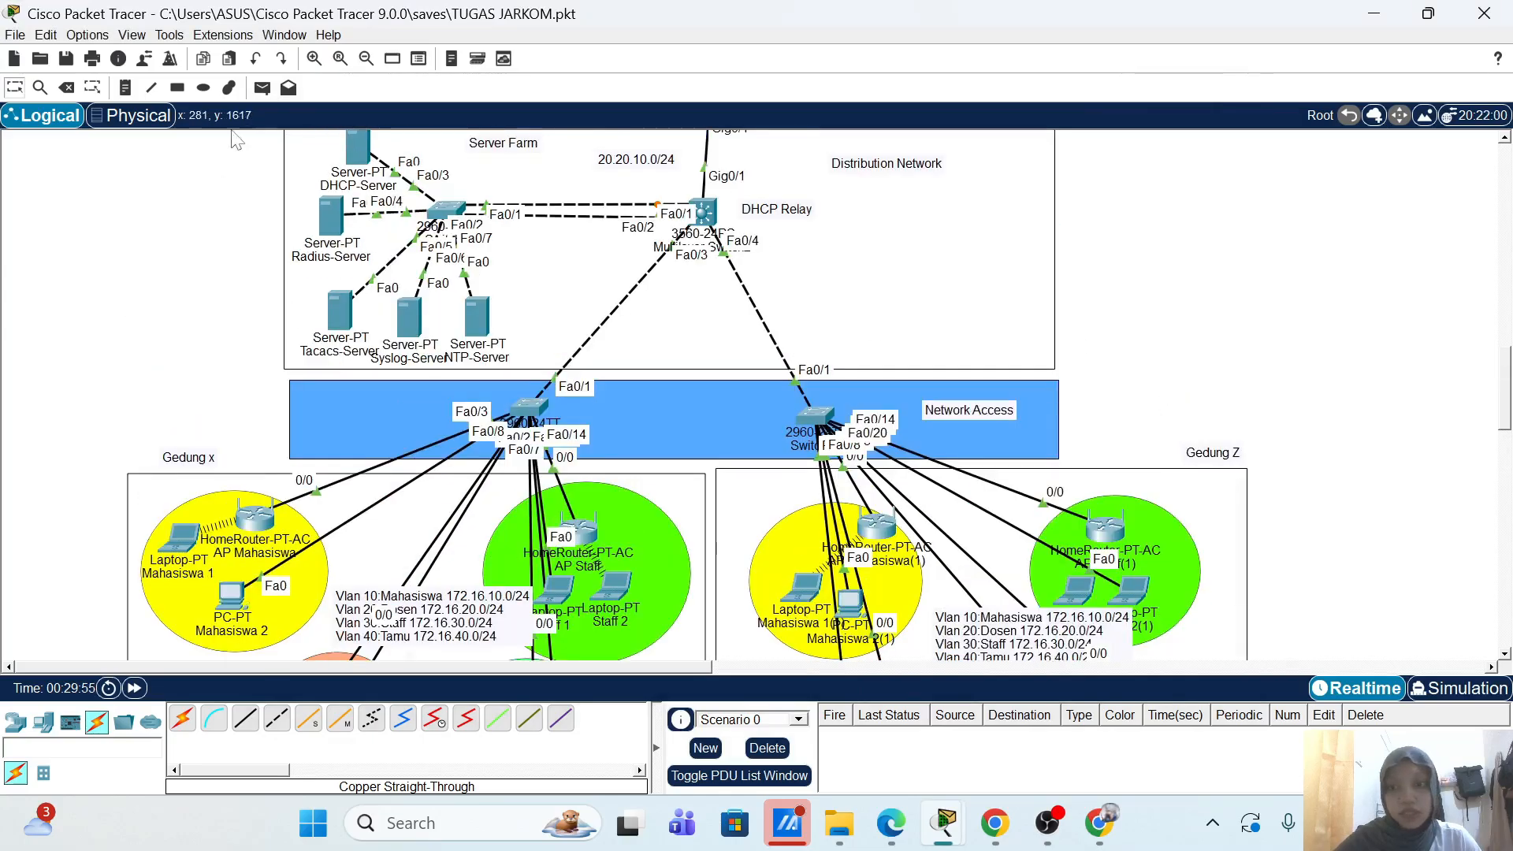
drag(326, 197, 321, 230)
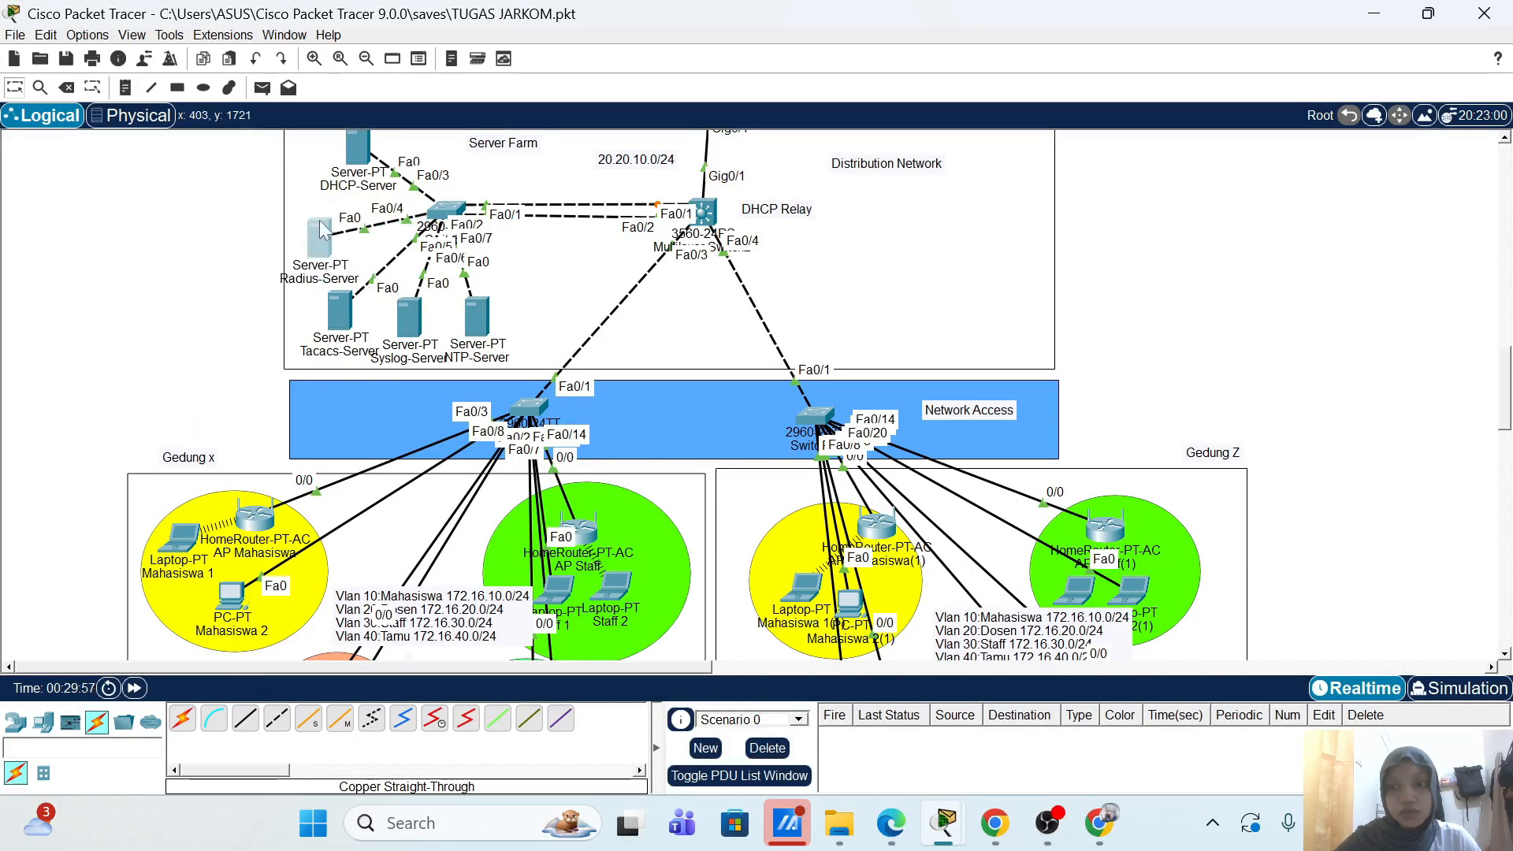
Step: Copy the AP-Tamu client as AP-Tamu-2 at 172.16.40.101 and add it as a RADIUS client
click(330, 233)
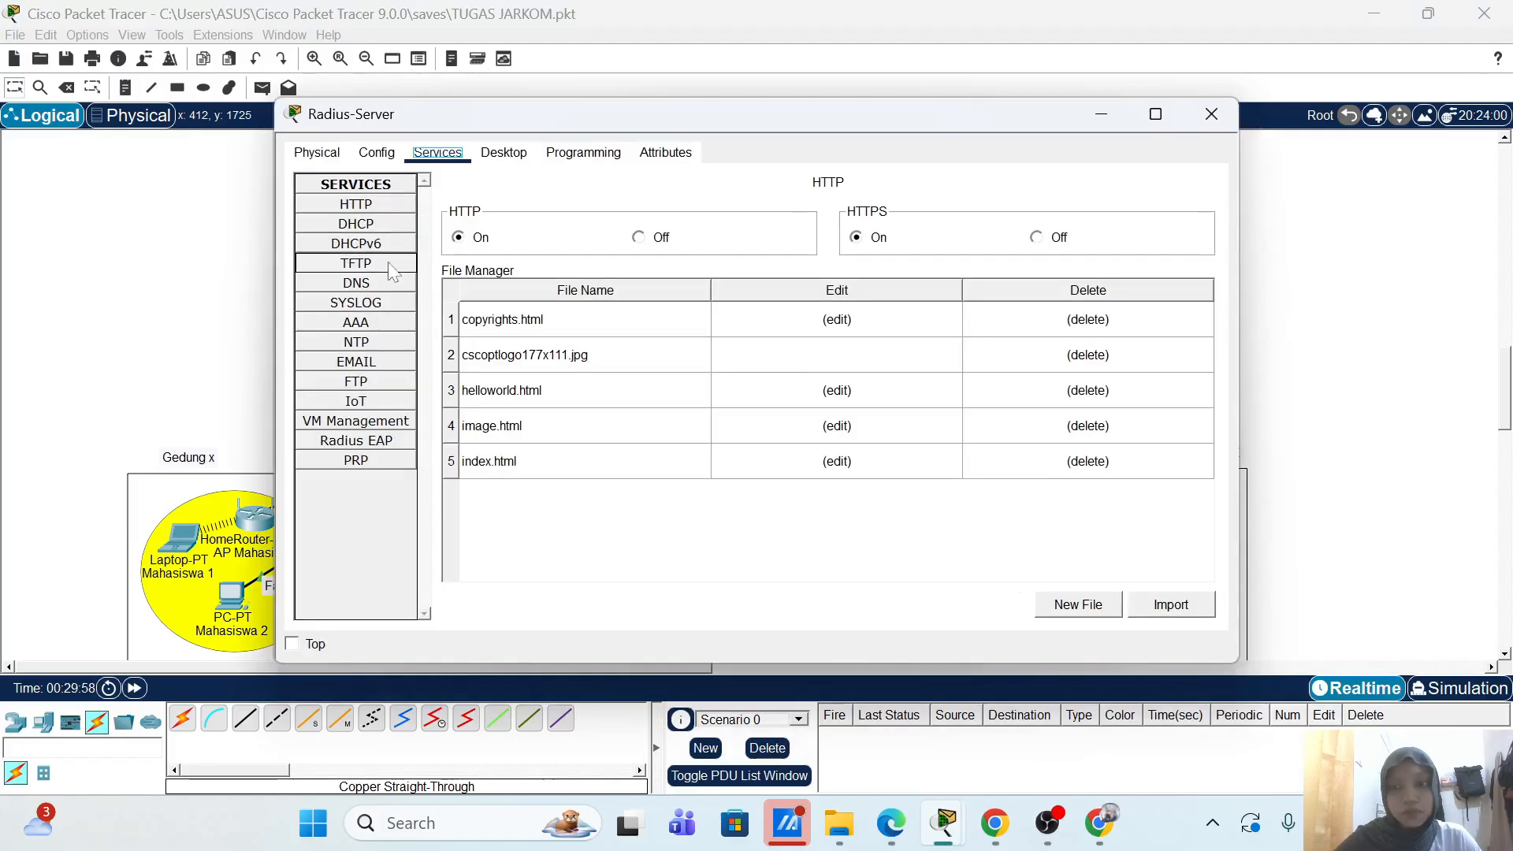
click(386, 323)
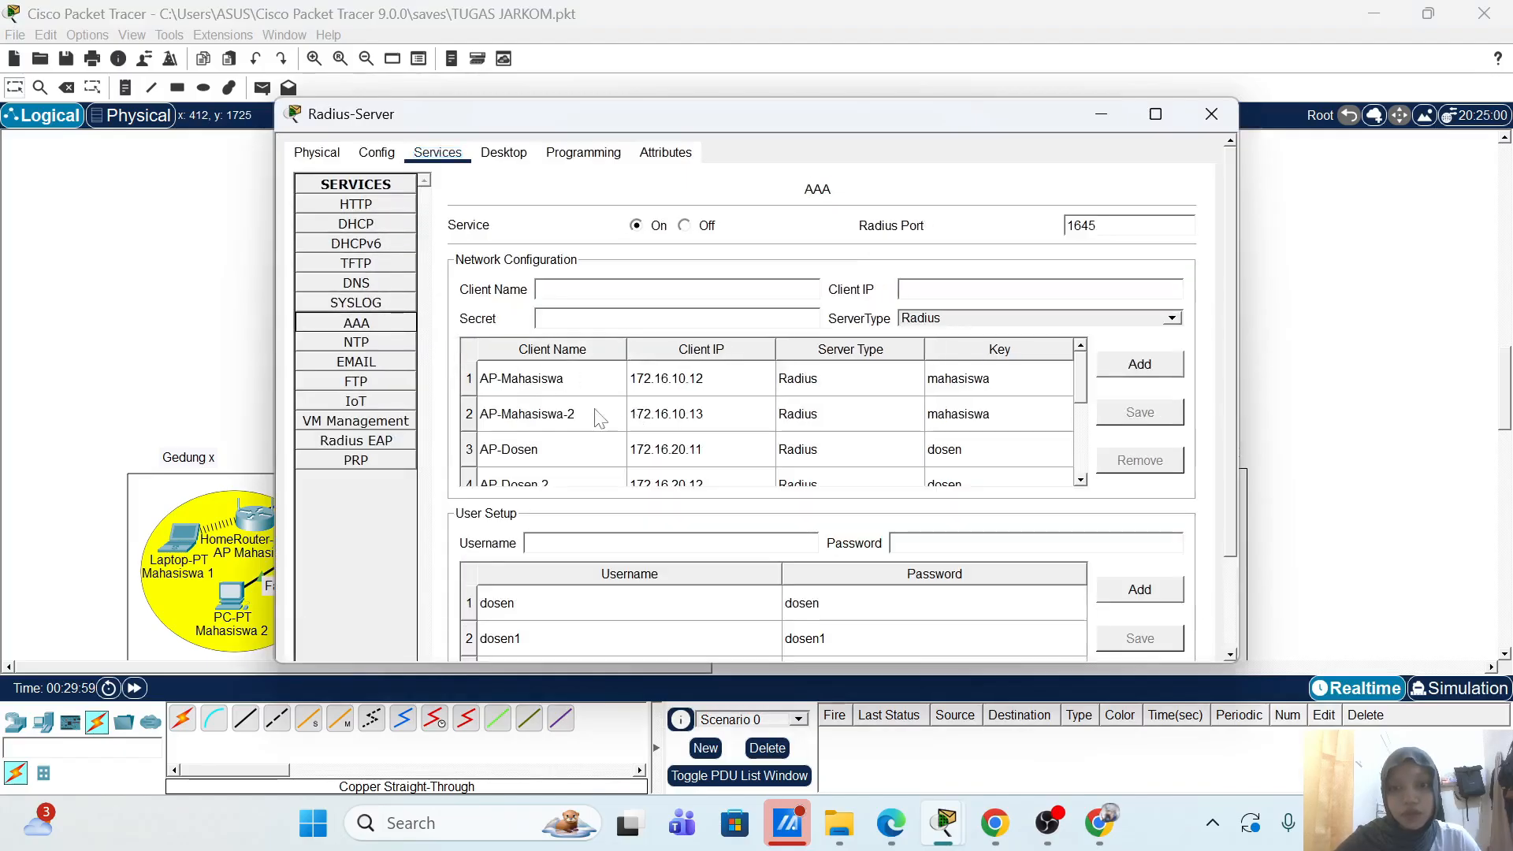
scroll(599, 419, down, 3)
click(618, 476)
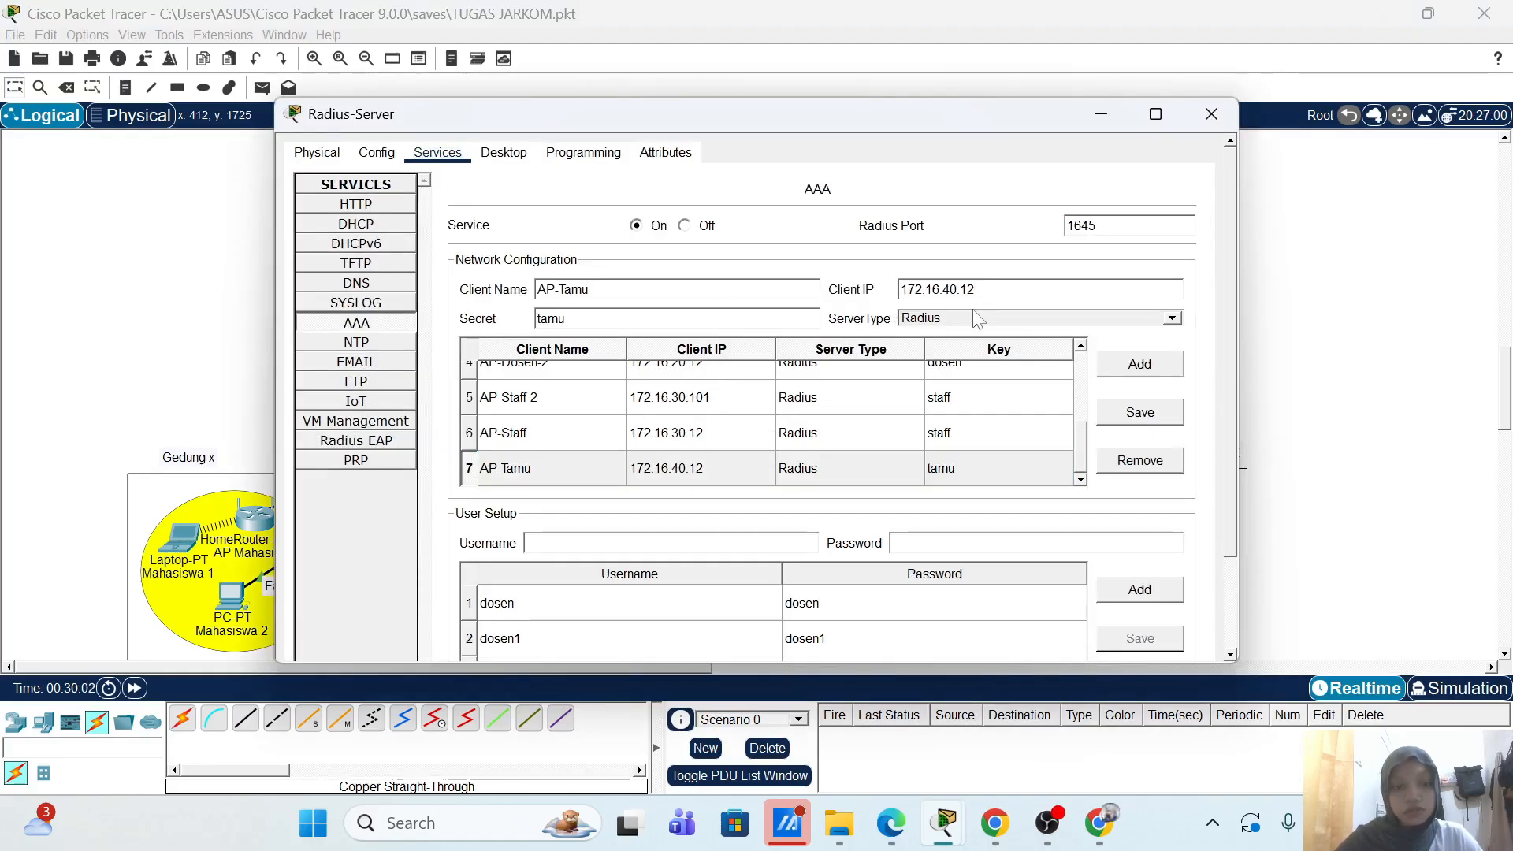
key(BackSpace)
text(01)
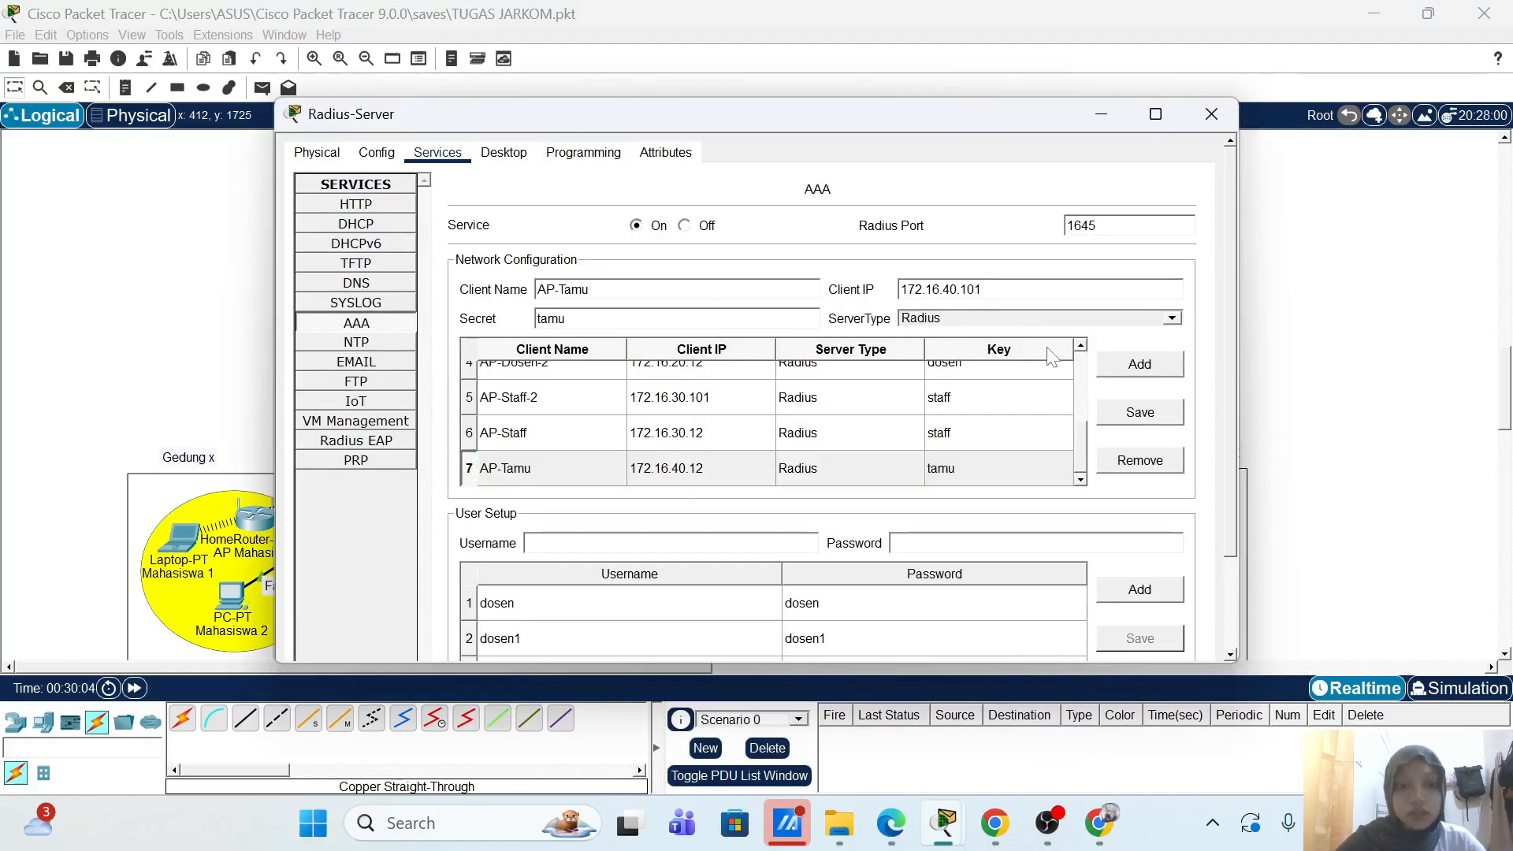
scroll(1053, 357, down, 1)
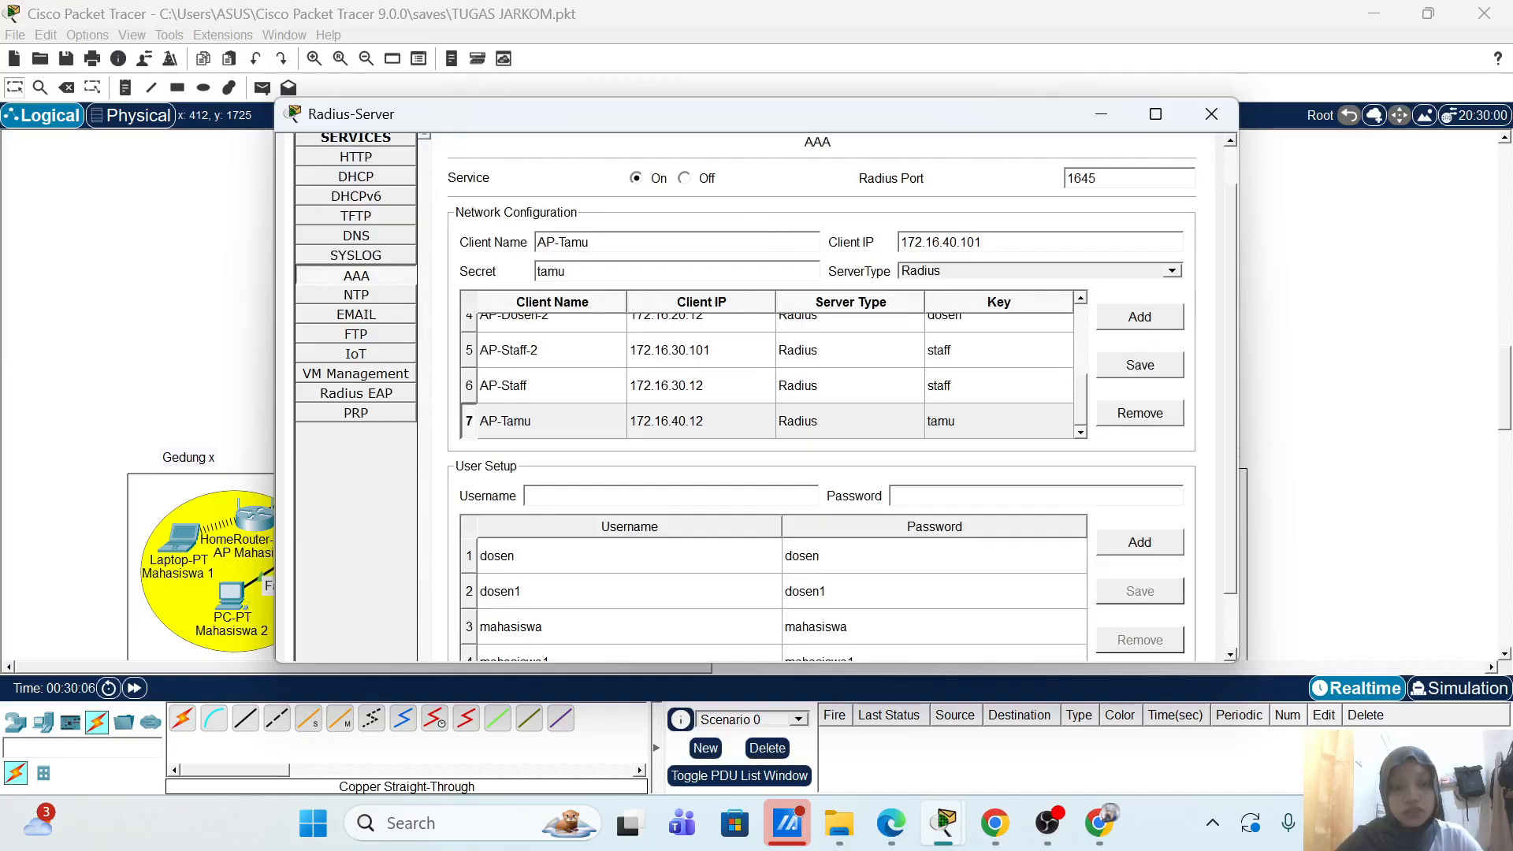
text(-2)
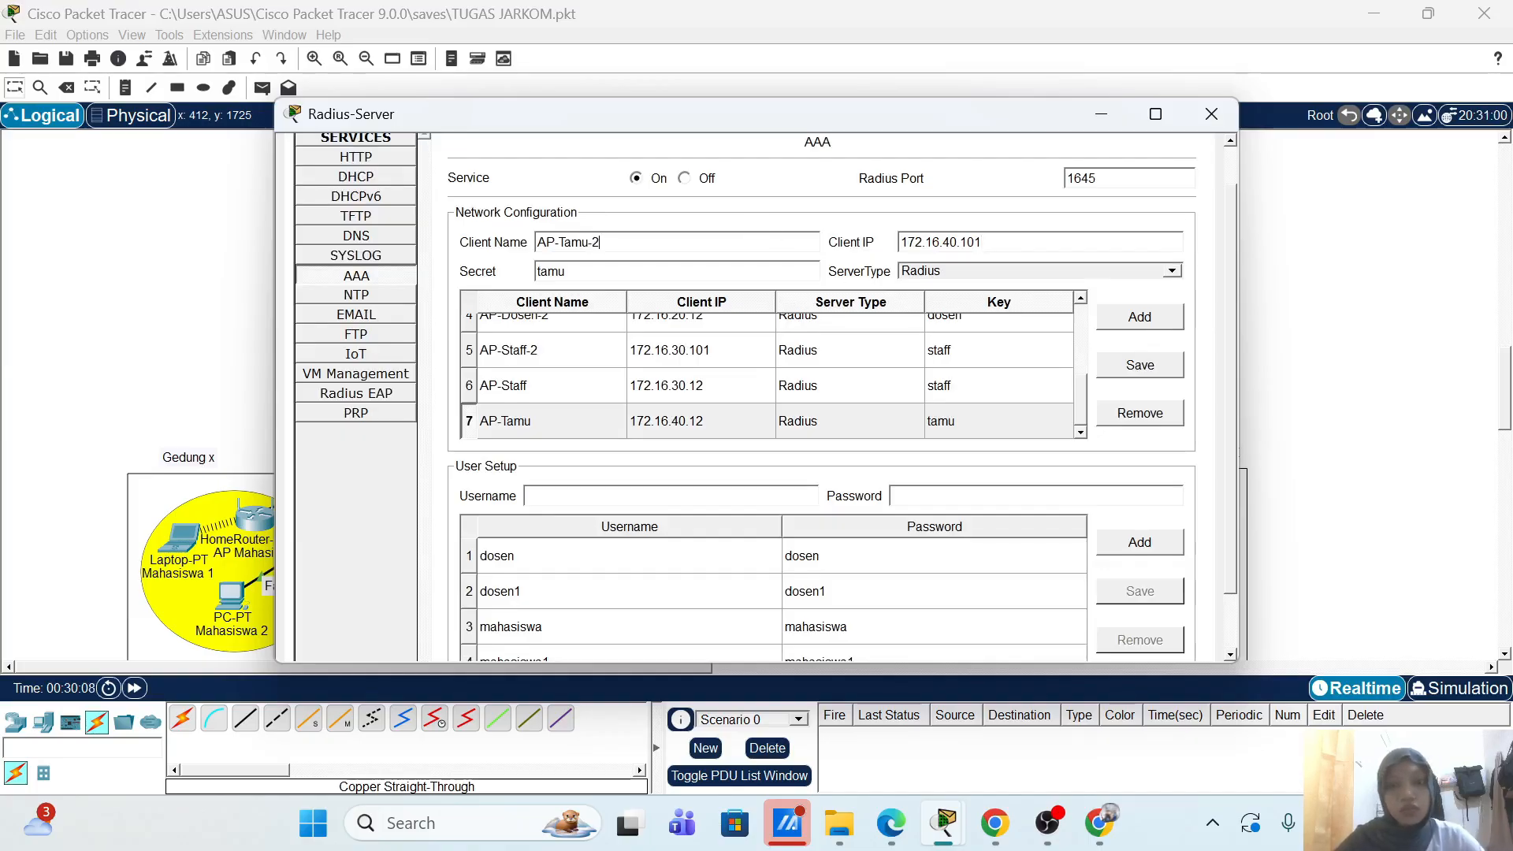
click(1139, 316)
Step: Add a second guest user account, tamu1, based on the existing tamu user
scroll(995, 482, down, 1)
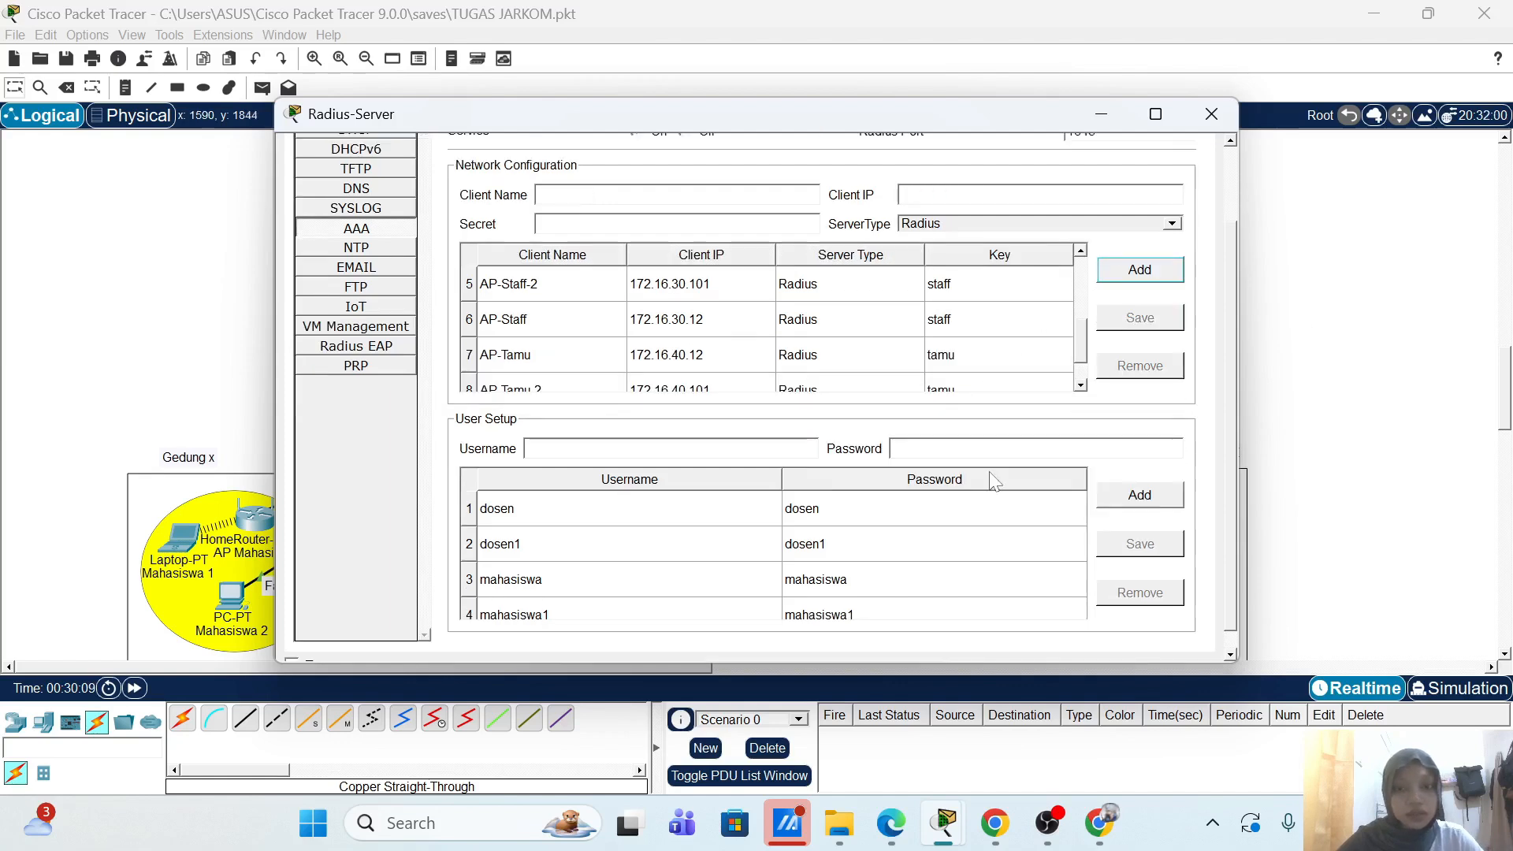
scroll(662, 552, down, 1)
click(609, 614)
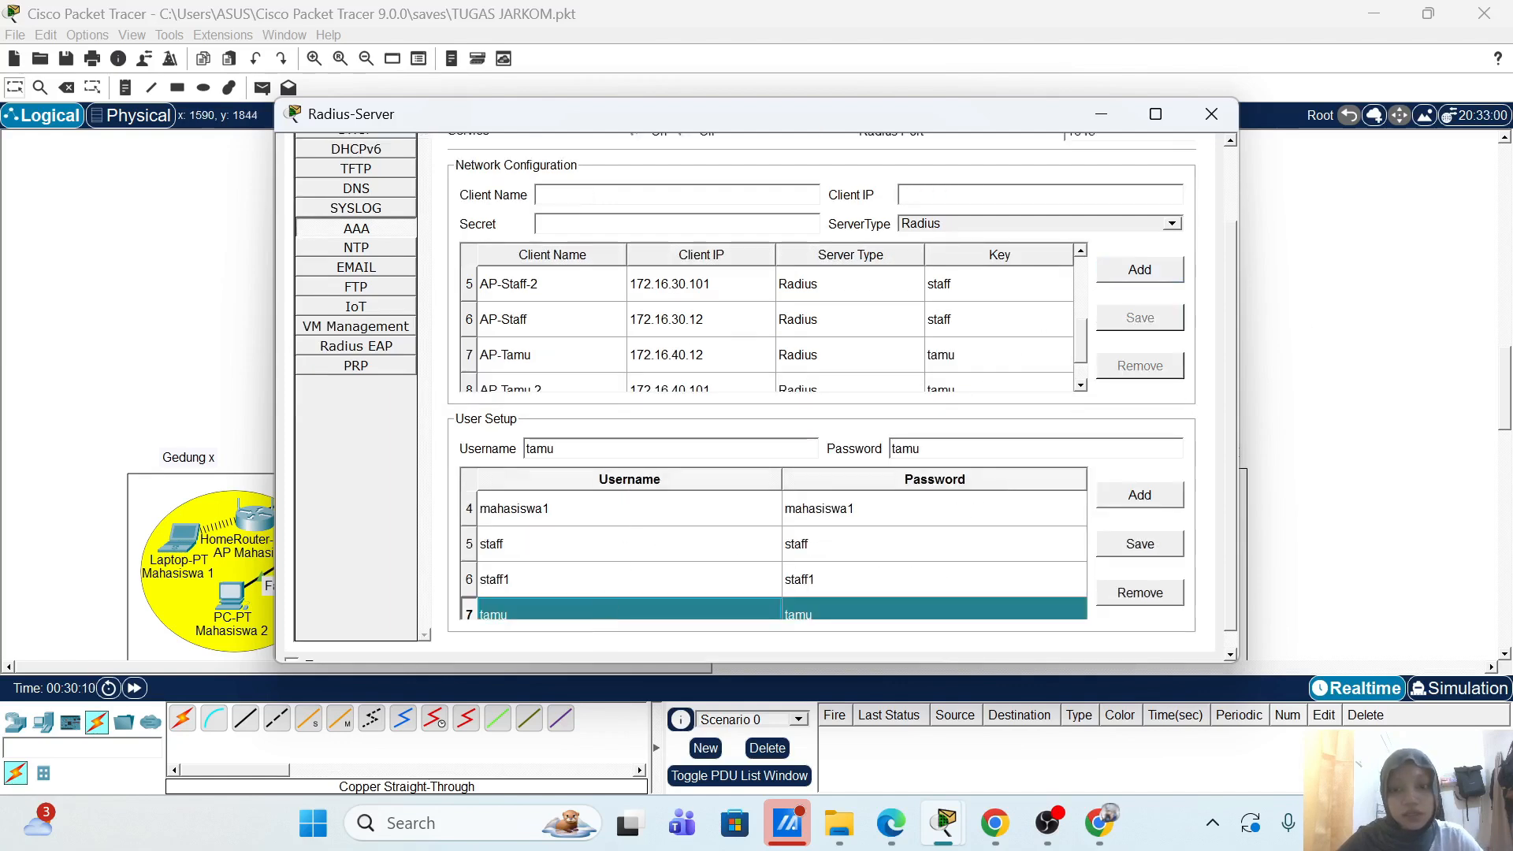
click(630, 448)
key(Tab)
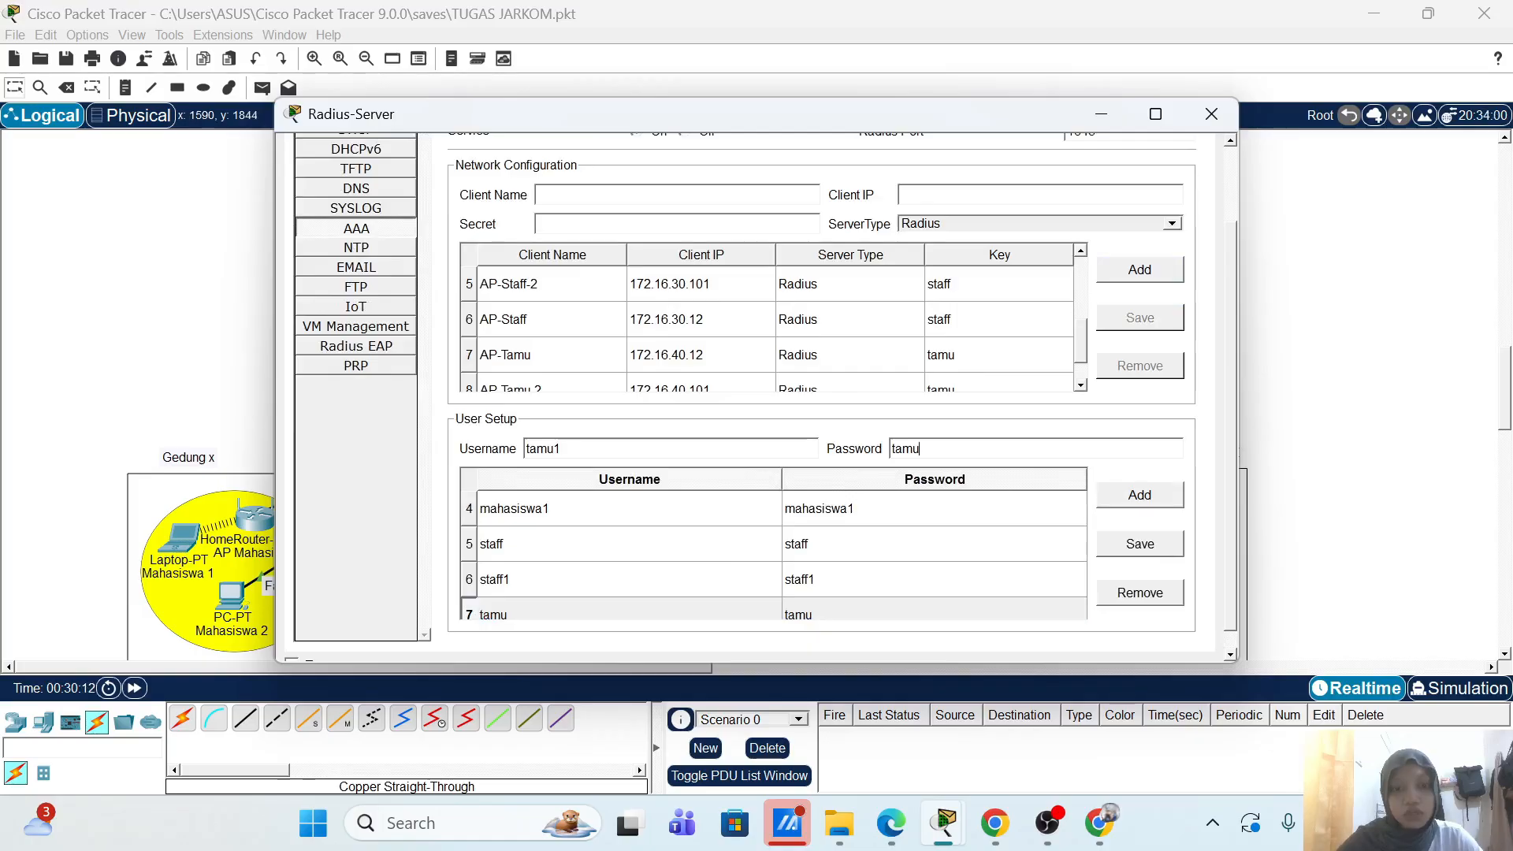
text(1)
click(1140, 496)
Step: Install a WPC300N wireless card in laptop Tamu 1(1) and power it back on
click(1211, 114)
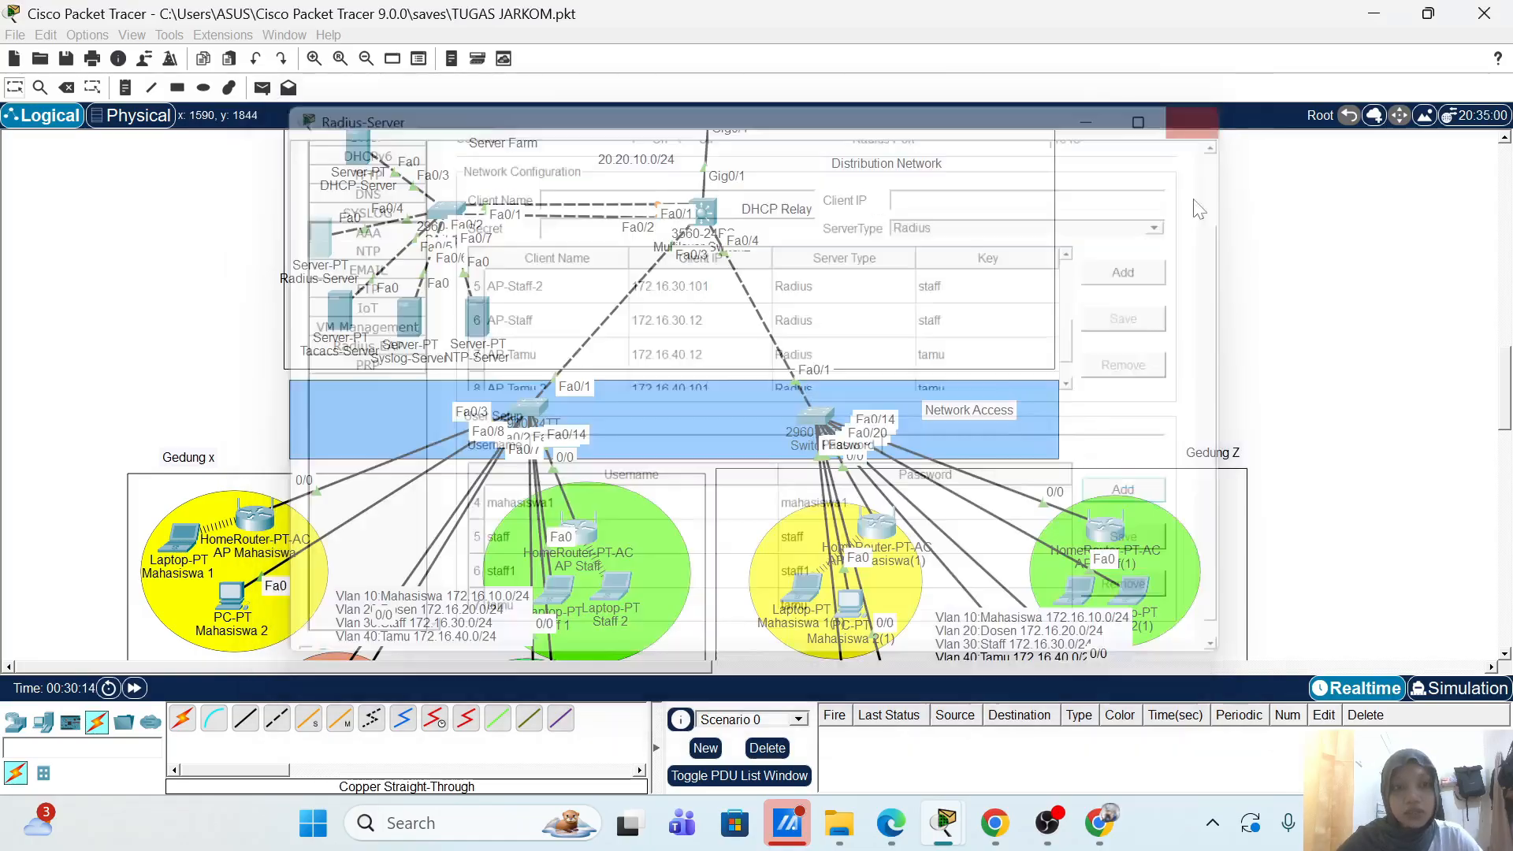
scroll(1156, 513, down, 3)
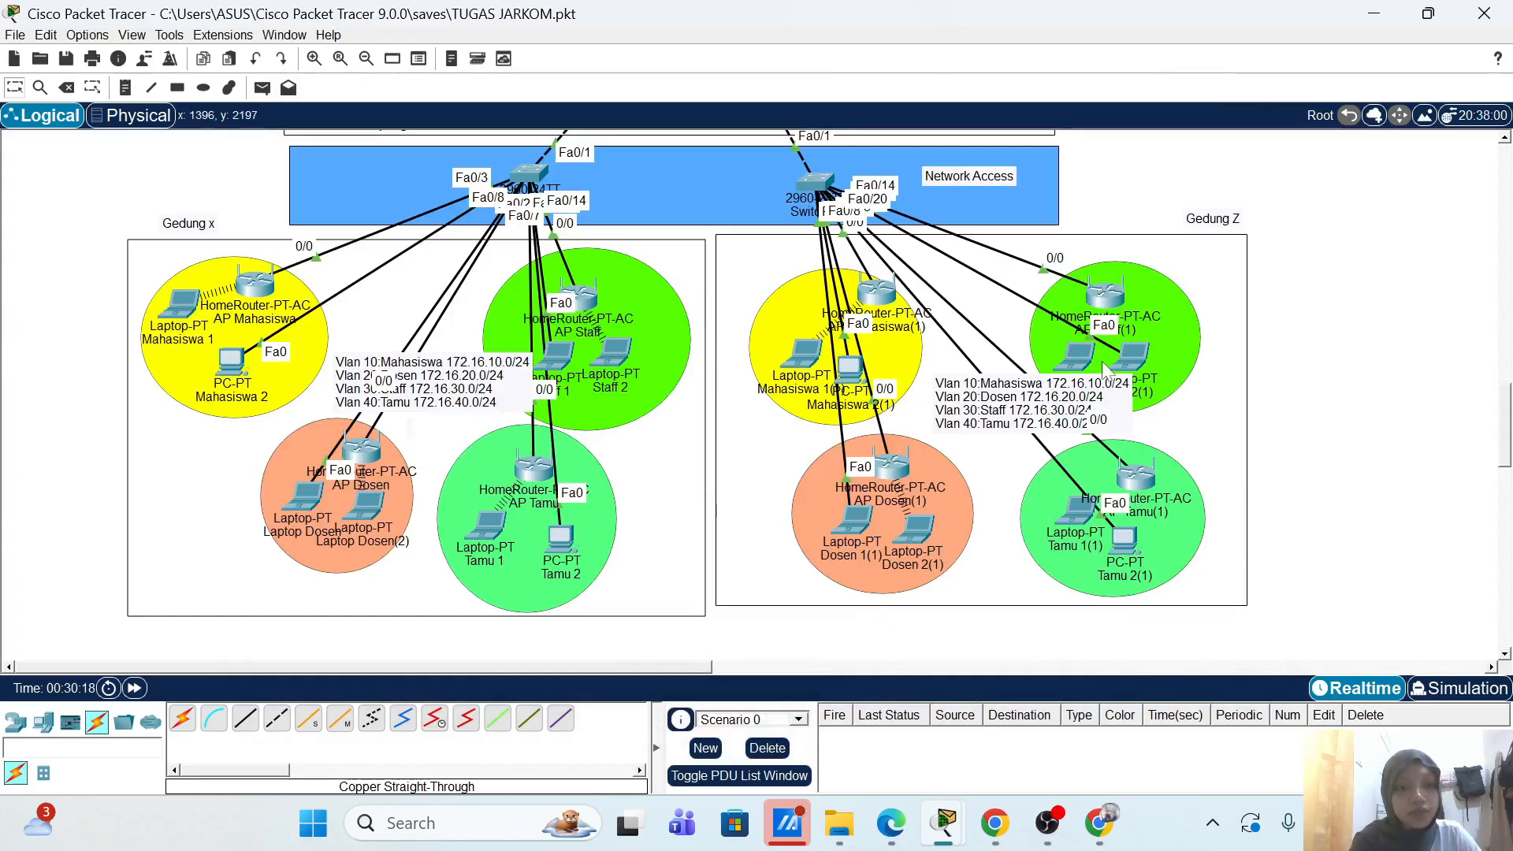
click(1072, 517)
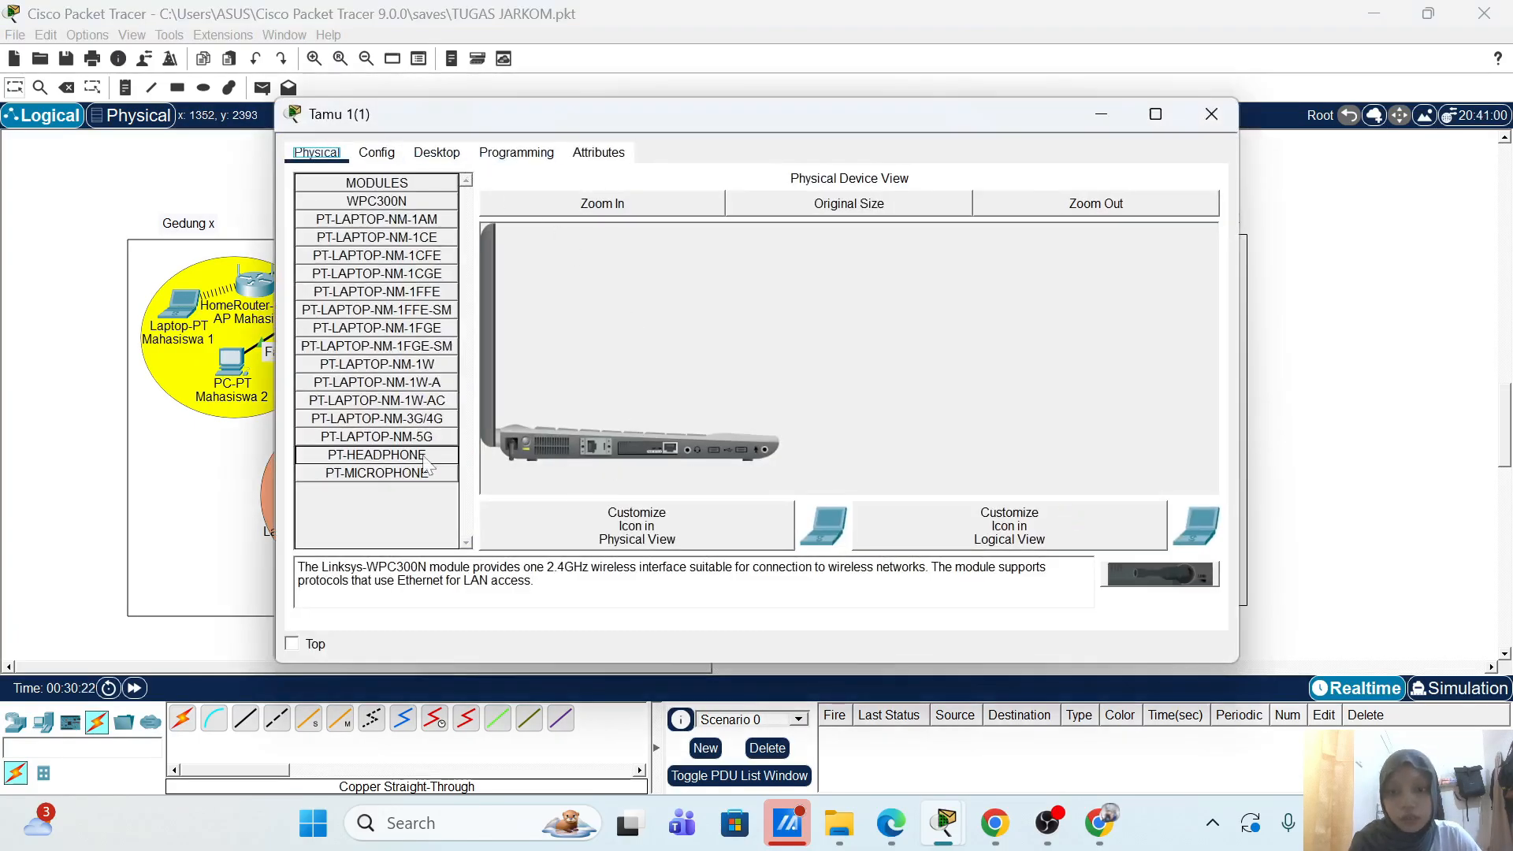
mouse_move(630, 449)
mouse_down()
mouse_move(642, 455)
mouse_move(382, 492)
mouse_move(379, 309)
mouse_move(447, 206)
mouse_move(591, 362)
mouse_move(649, 464)
mouse_move(631, 451)
mouse_up()
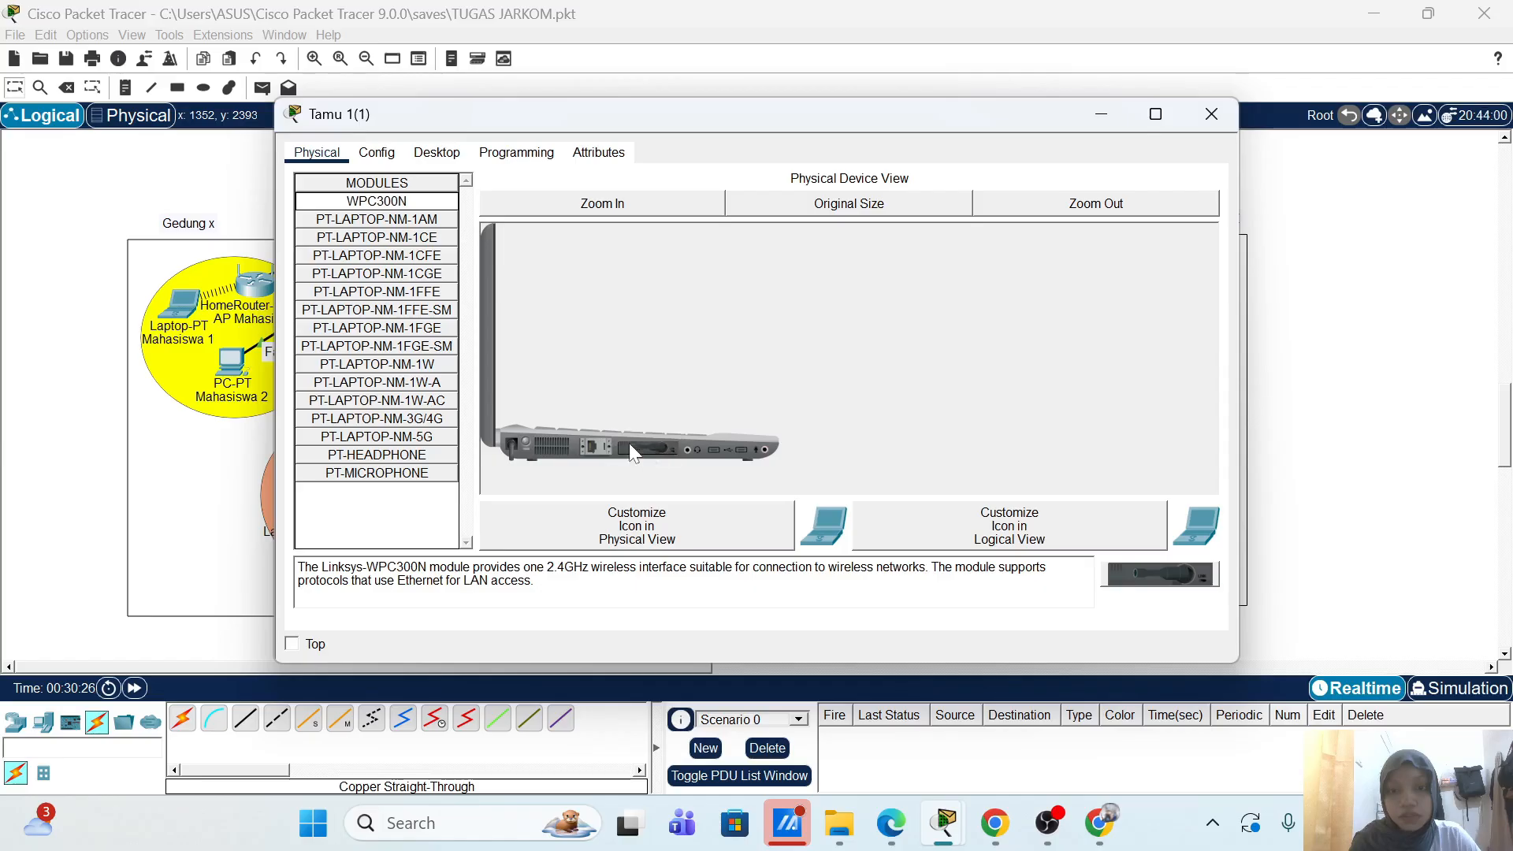
click(525, 443)
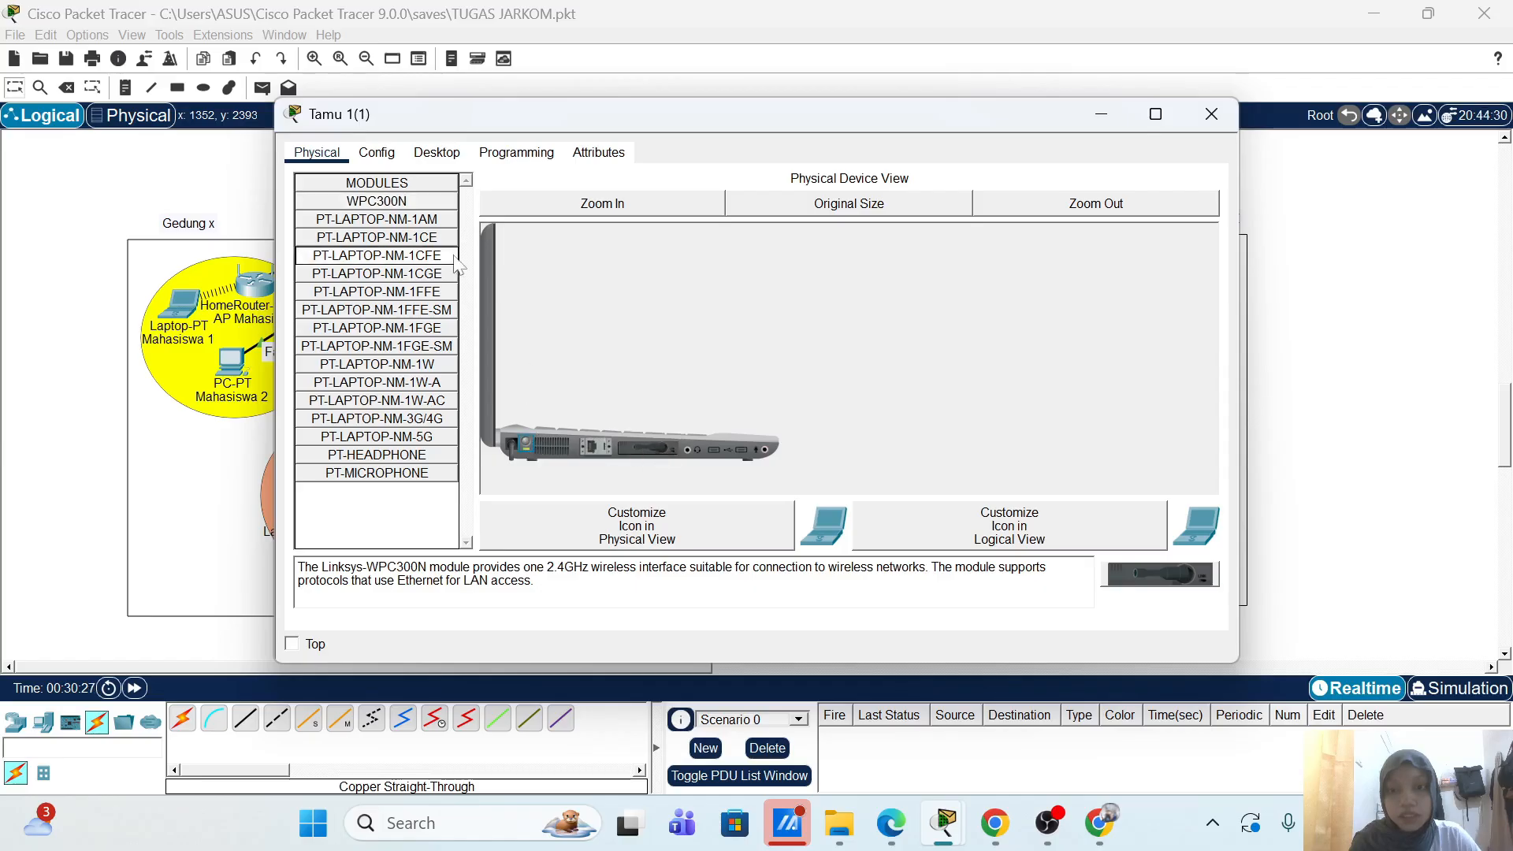
Step: Browse the laptop's PC Wireless profile list of detected networks, including AP-Tamu on channel 6
click(436, 154)
click(417, 359)
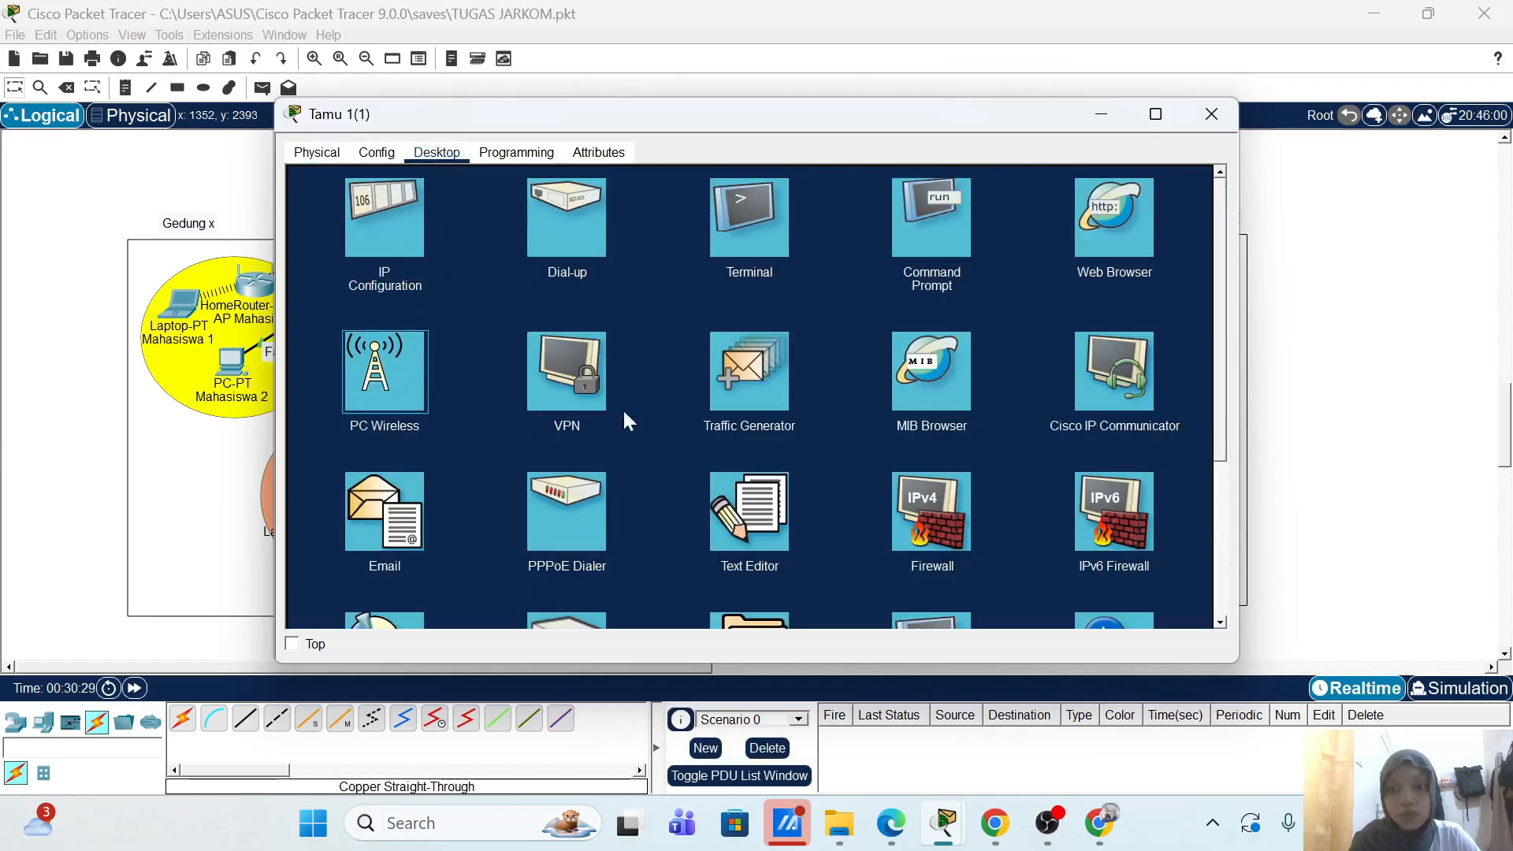
click(521, 322)
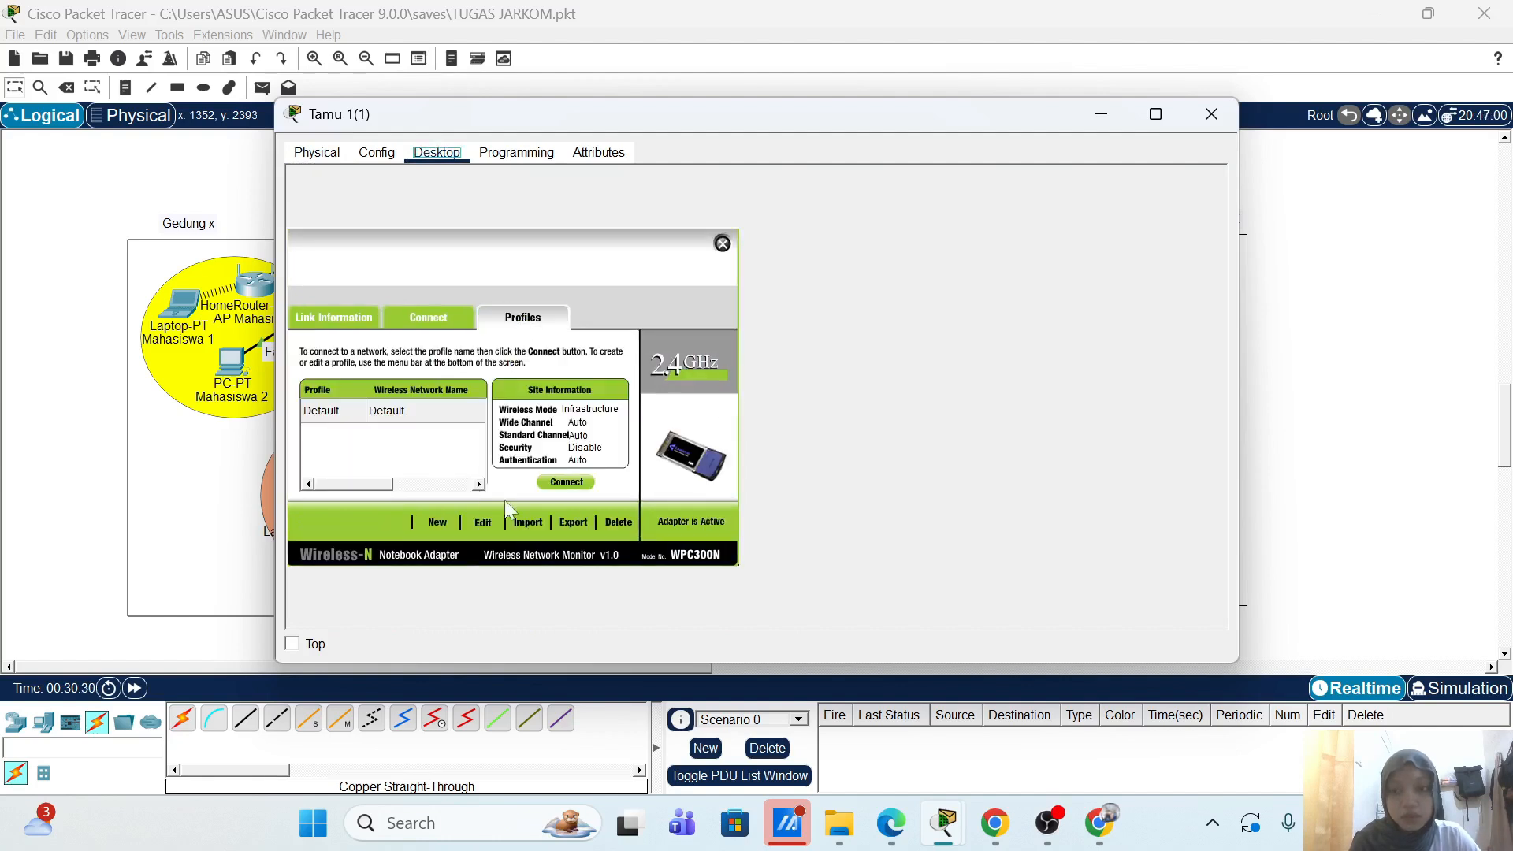
click(483, 522)
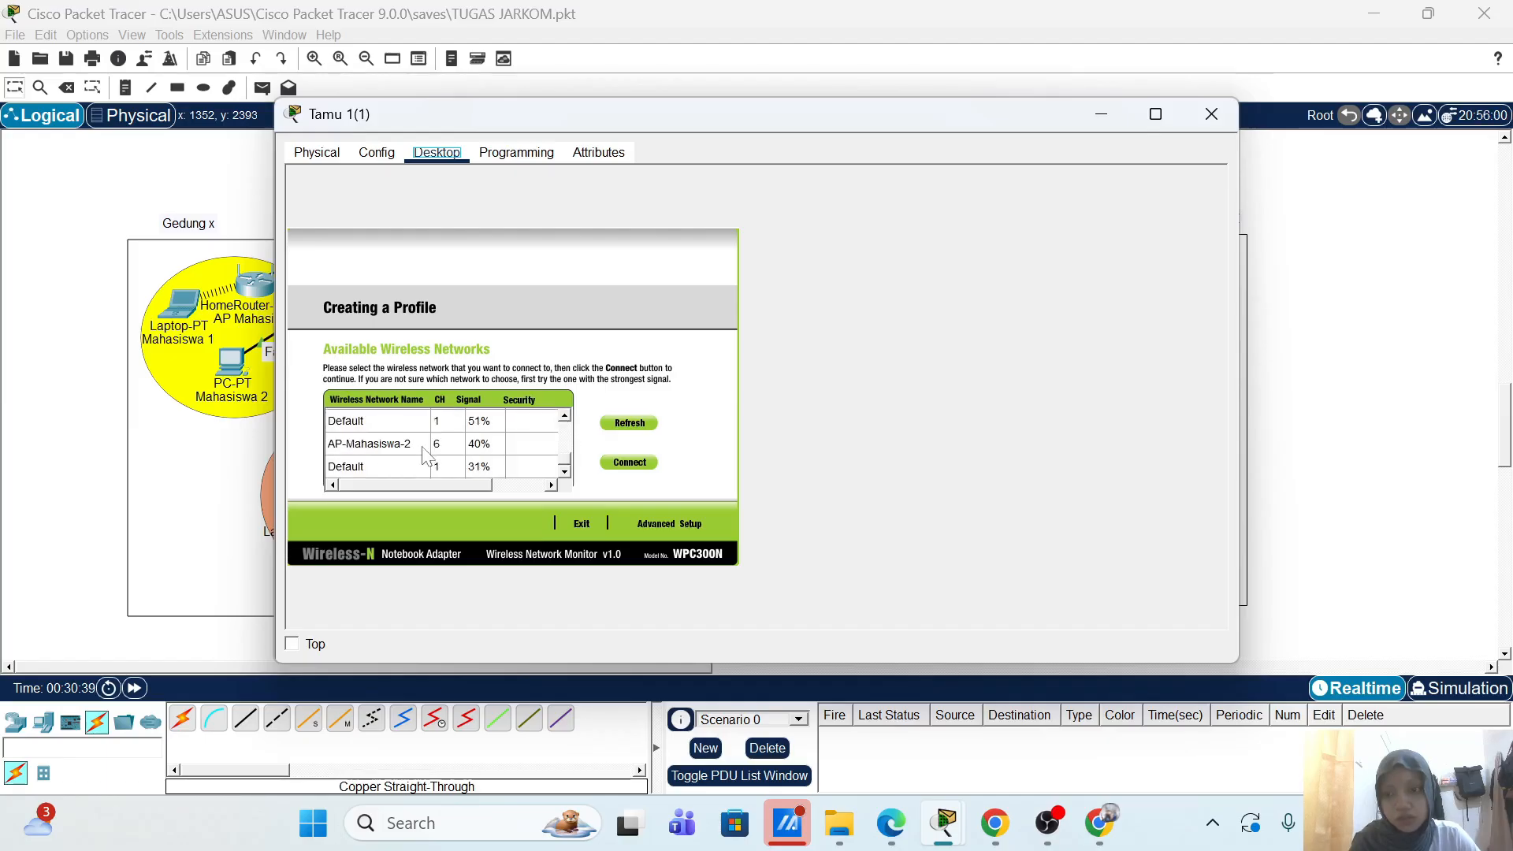
scroll(426, 456, up, 1)
scroll(425, 456, up, 1)
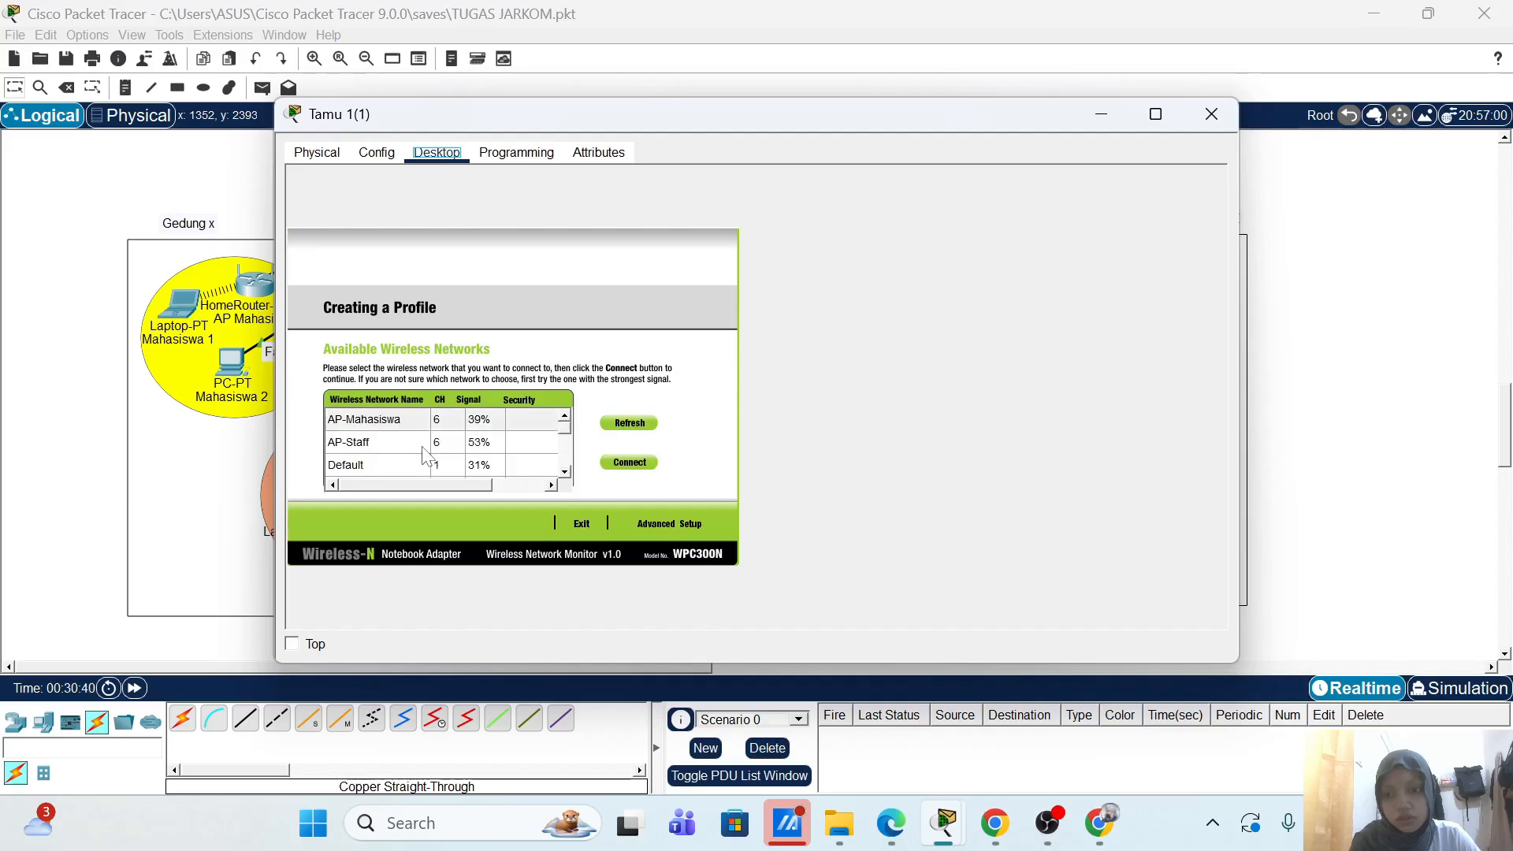
scroll(505, 427, down, 3)
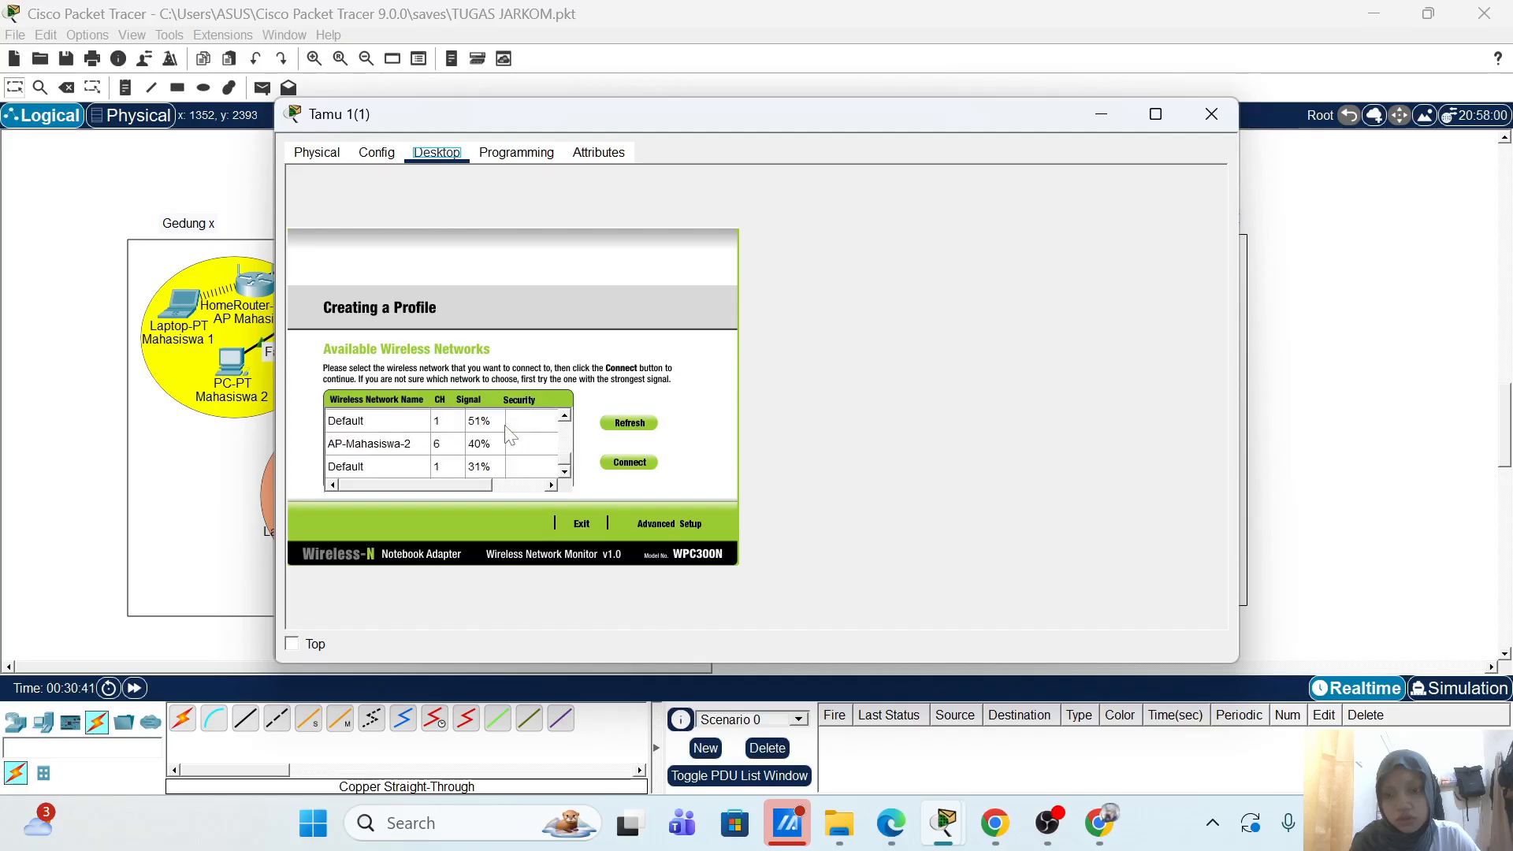
scroll(505, 426, up, 1)
scroll(453, 450, down, 1)
scroll(453, 450, up, 1)
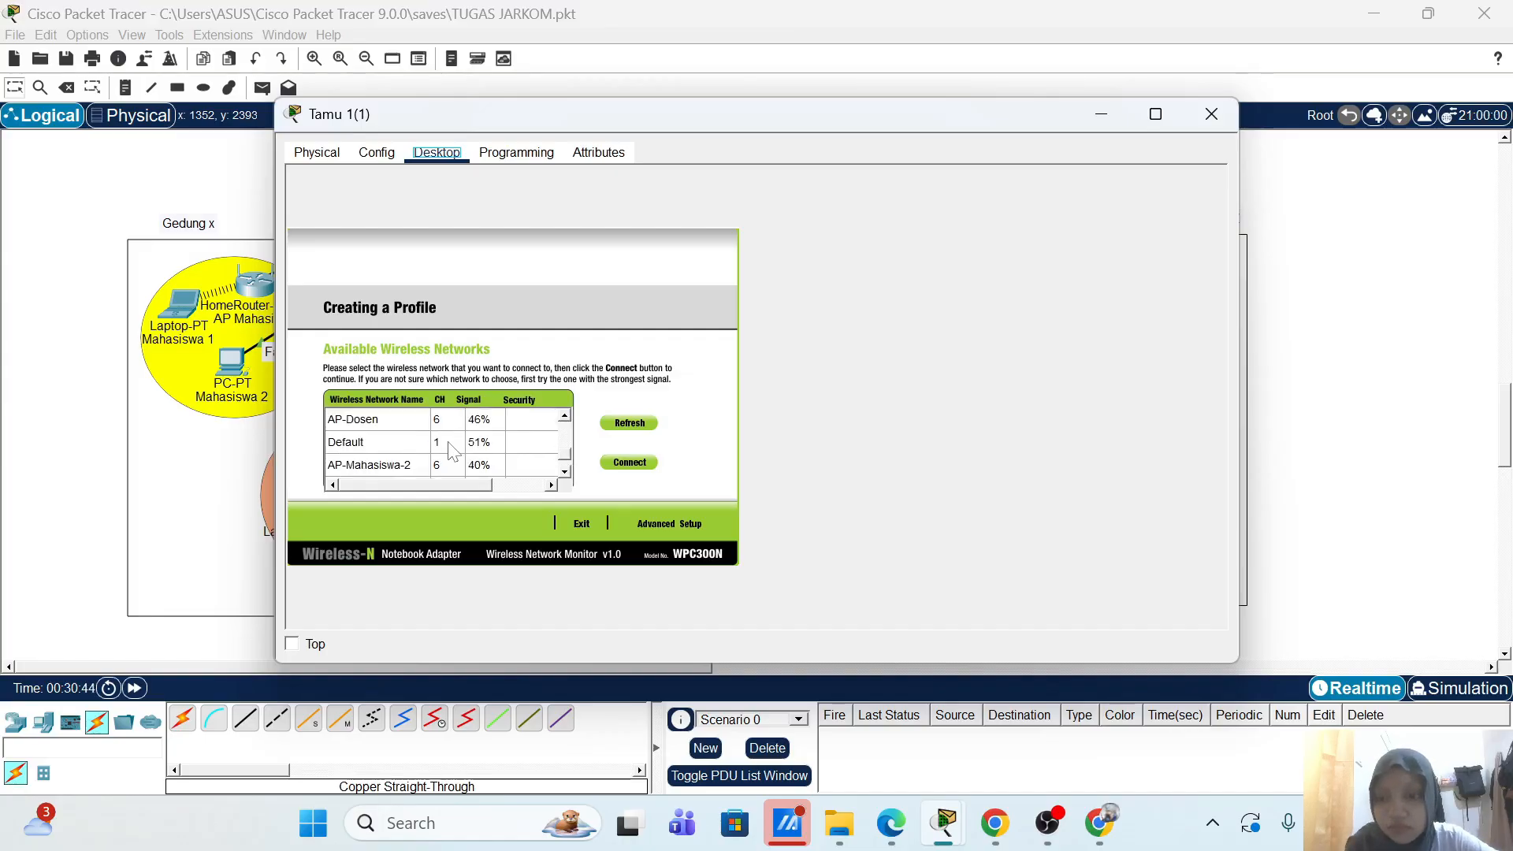
scroll(453, 450, up, 1)
scroll(453, 450, up, 4)
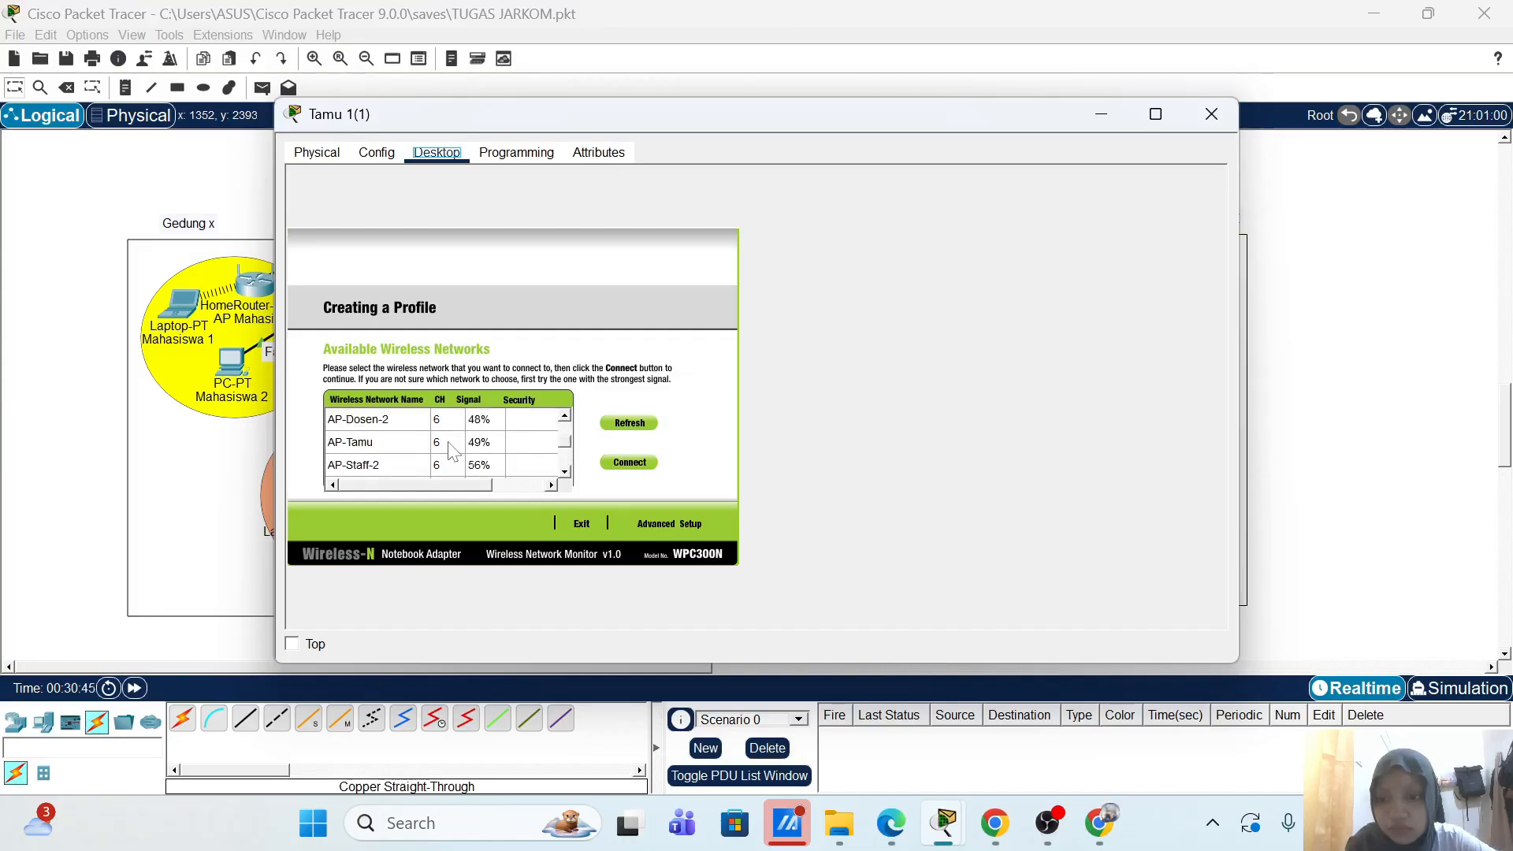
scroll(453, 450, up, 1)
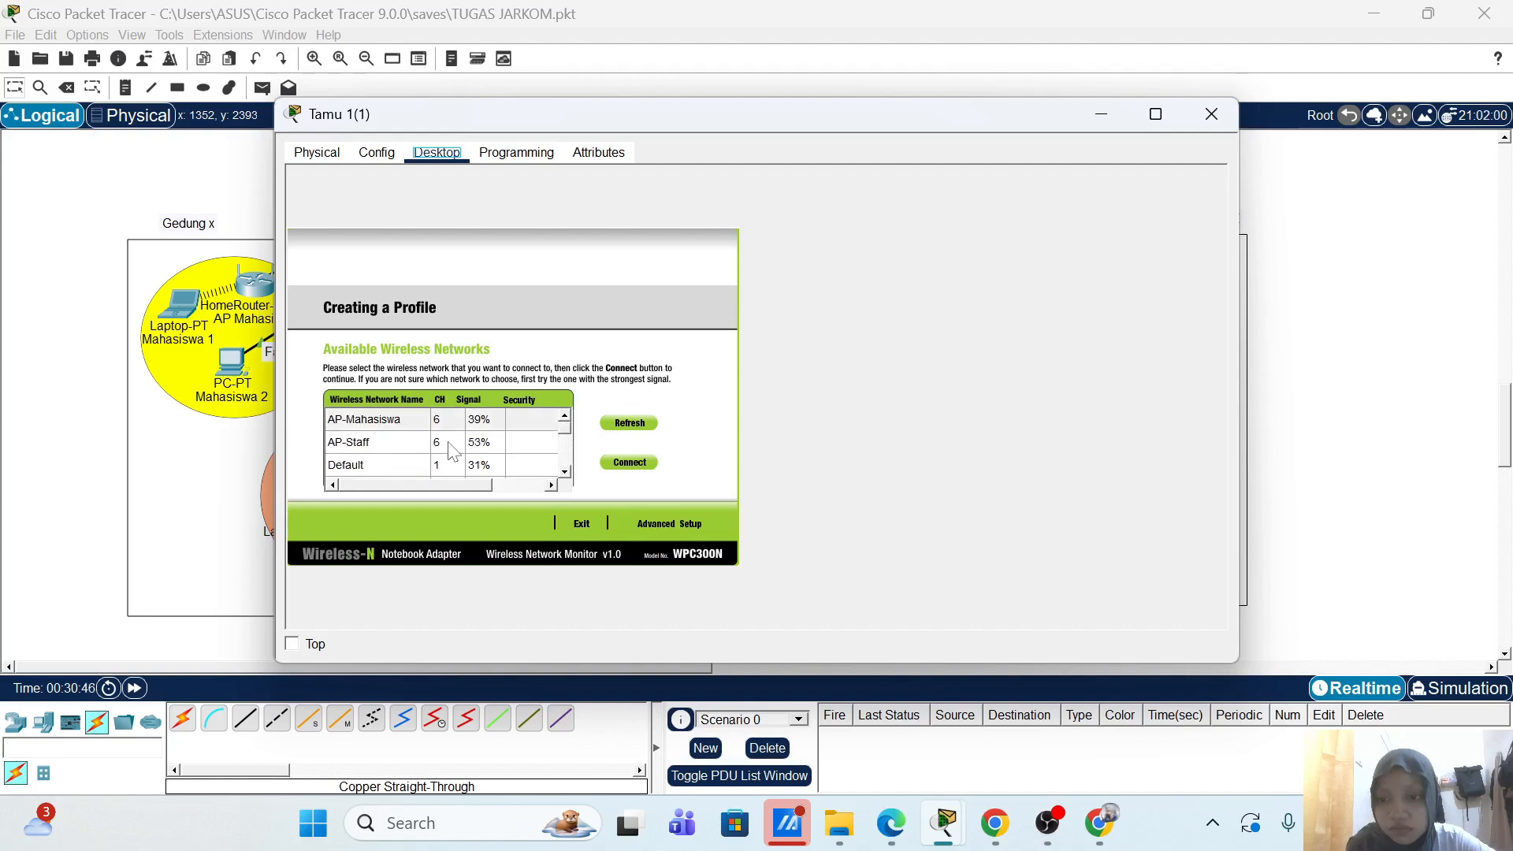
scroll(453, 450, down, 2)
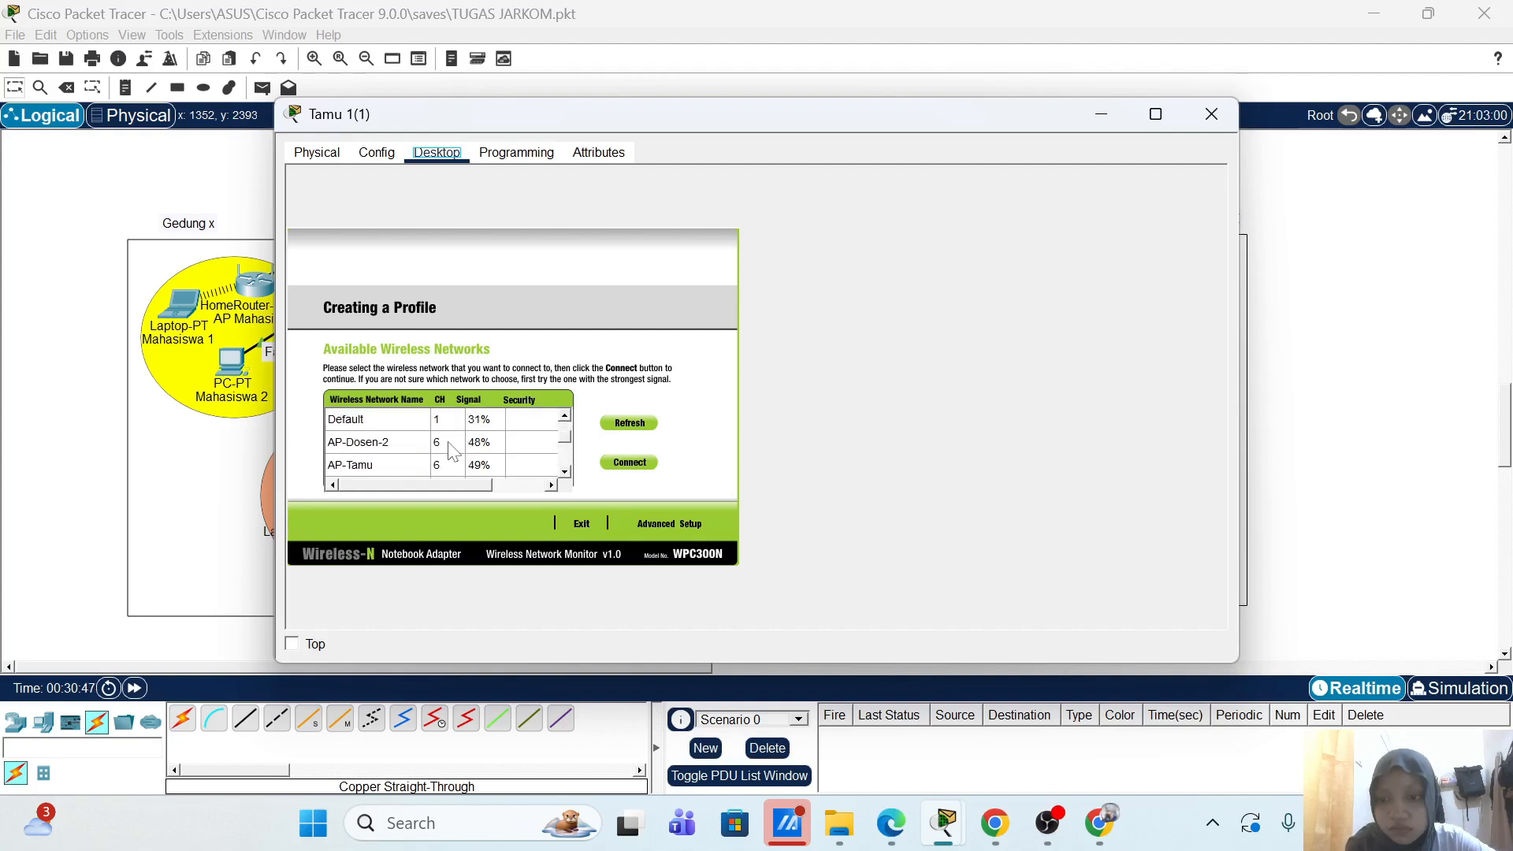
scroll(453, 450, down, 1)
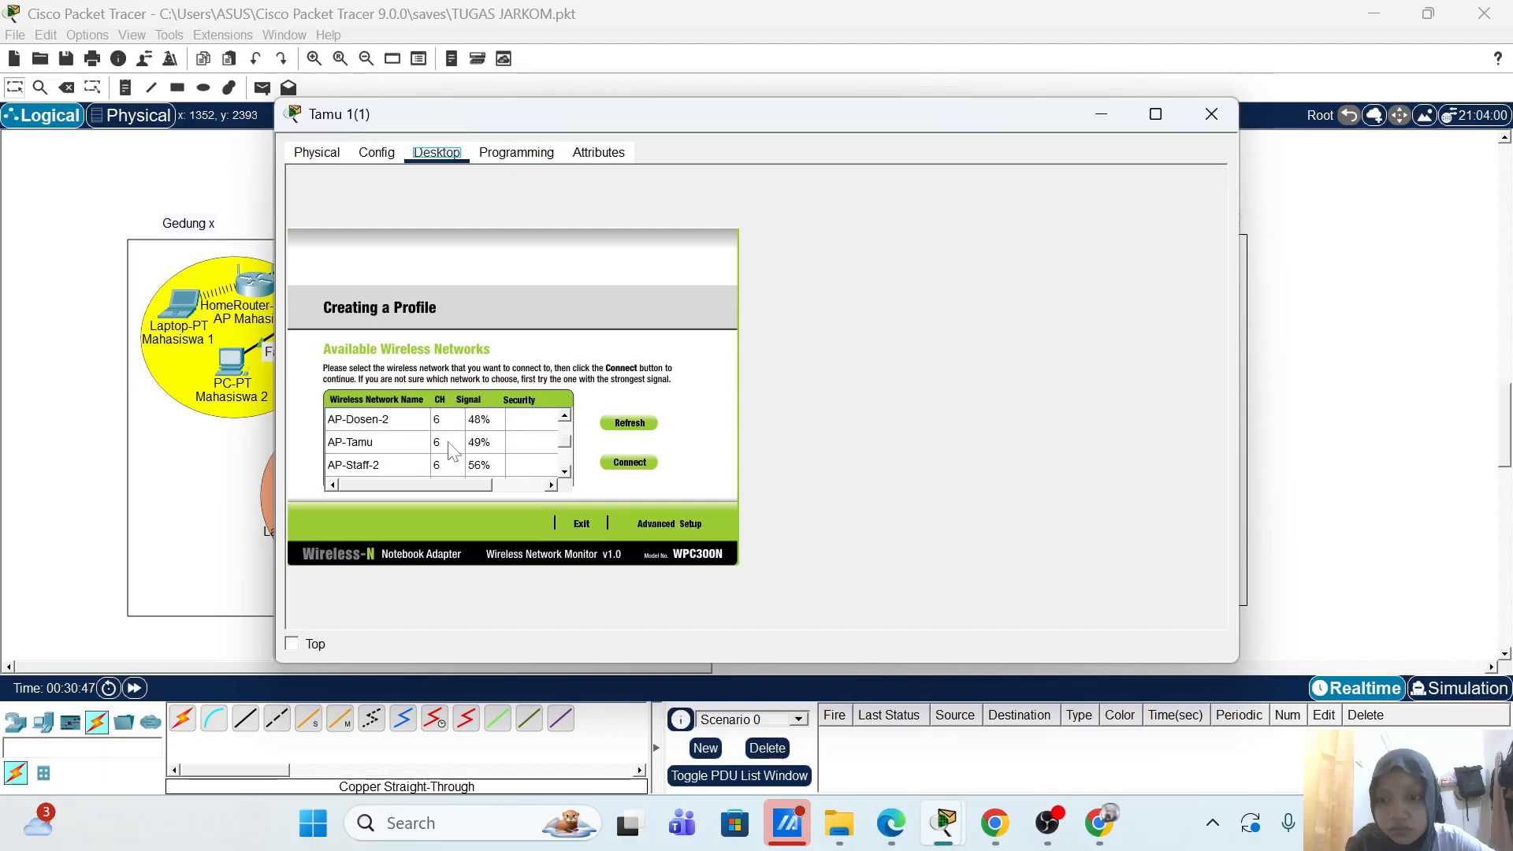
click(1209, 117)
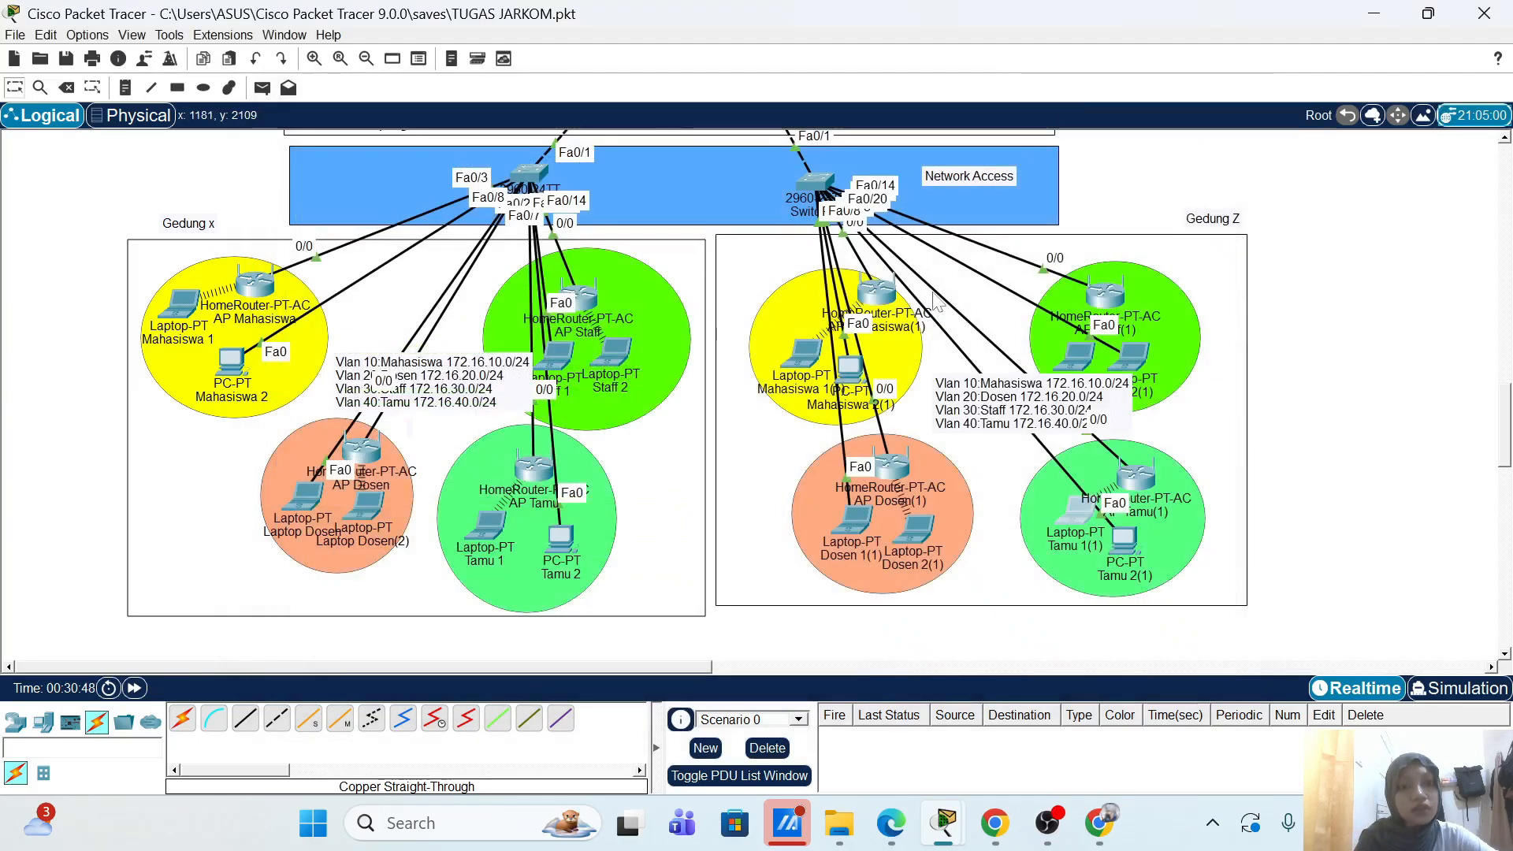
scroll(340, 254, up, 3)
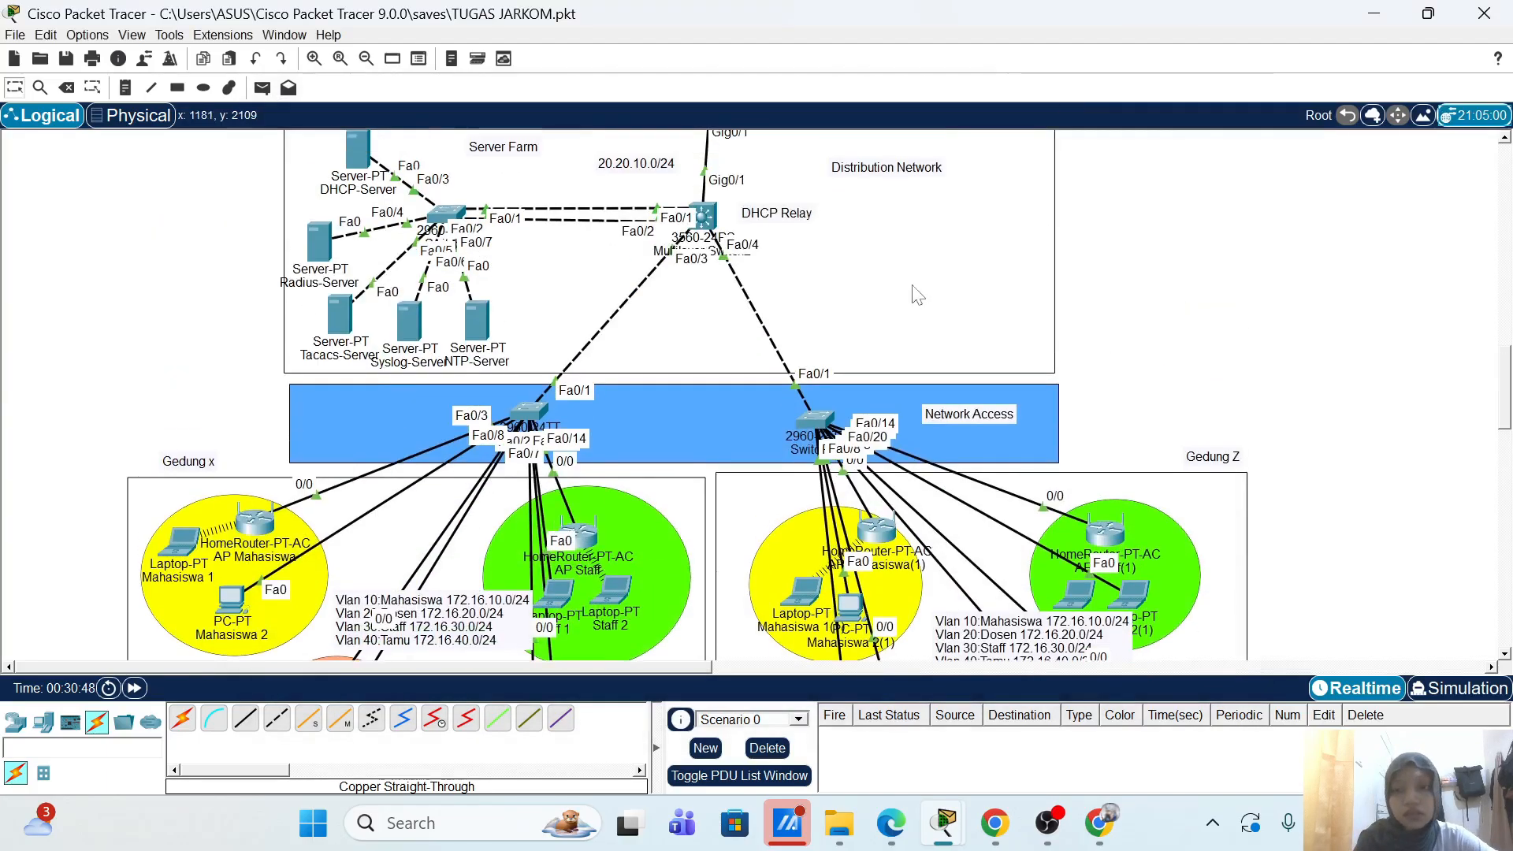
click(322, 244)
click(390, 324)
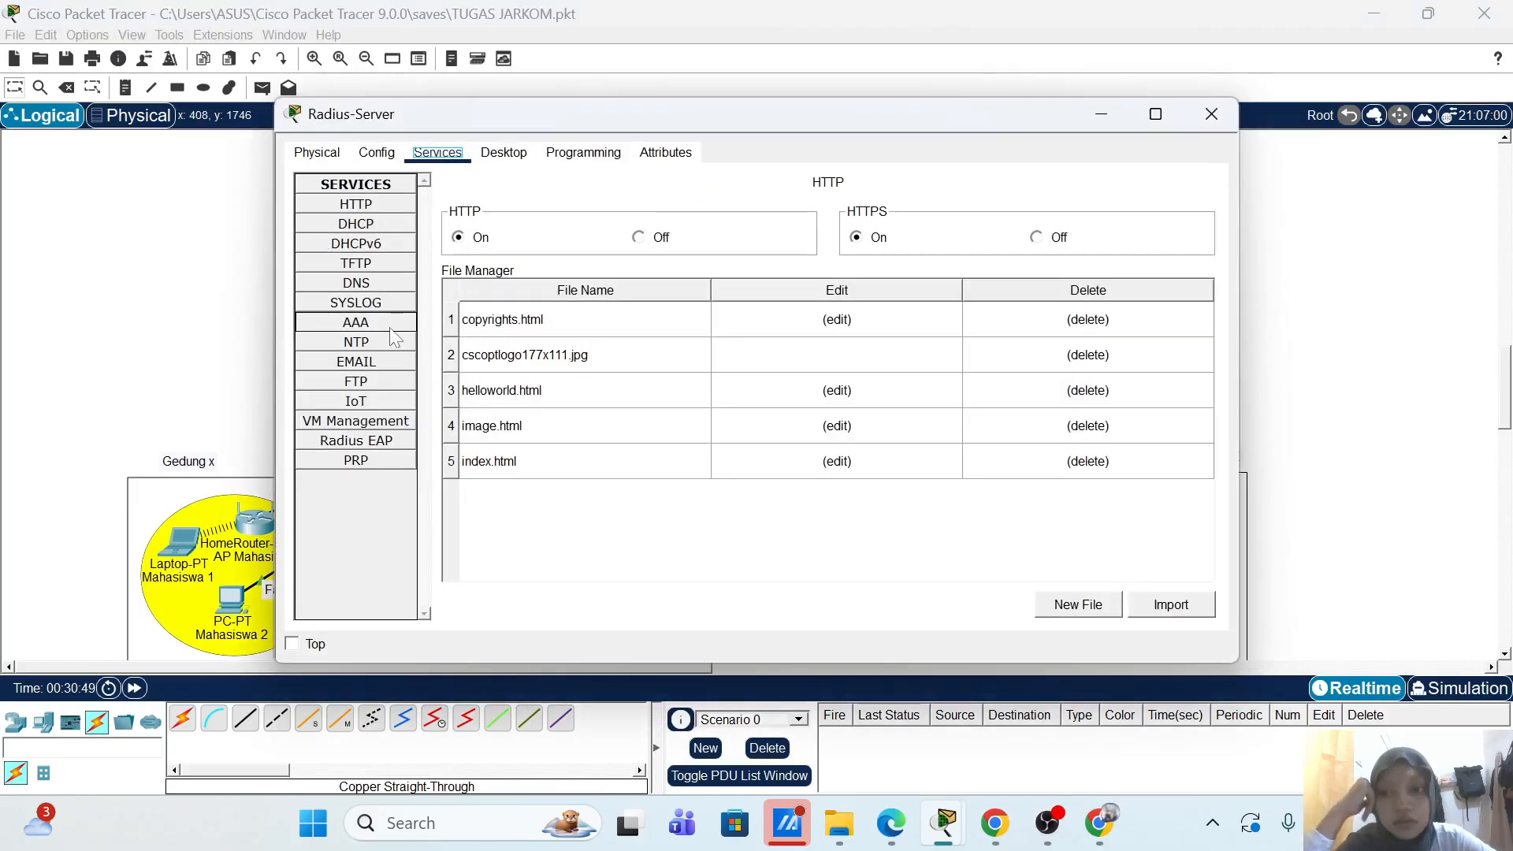
scroll(638, 426, down, 5)
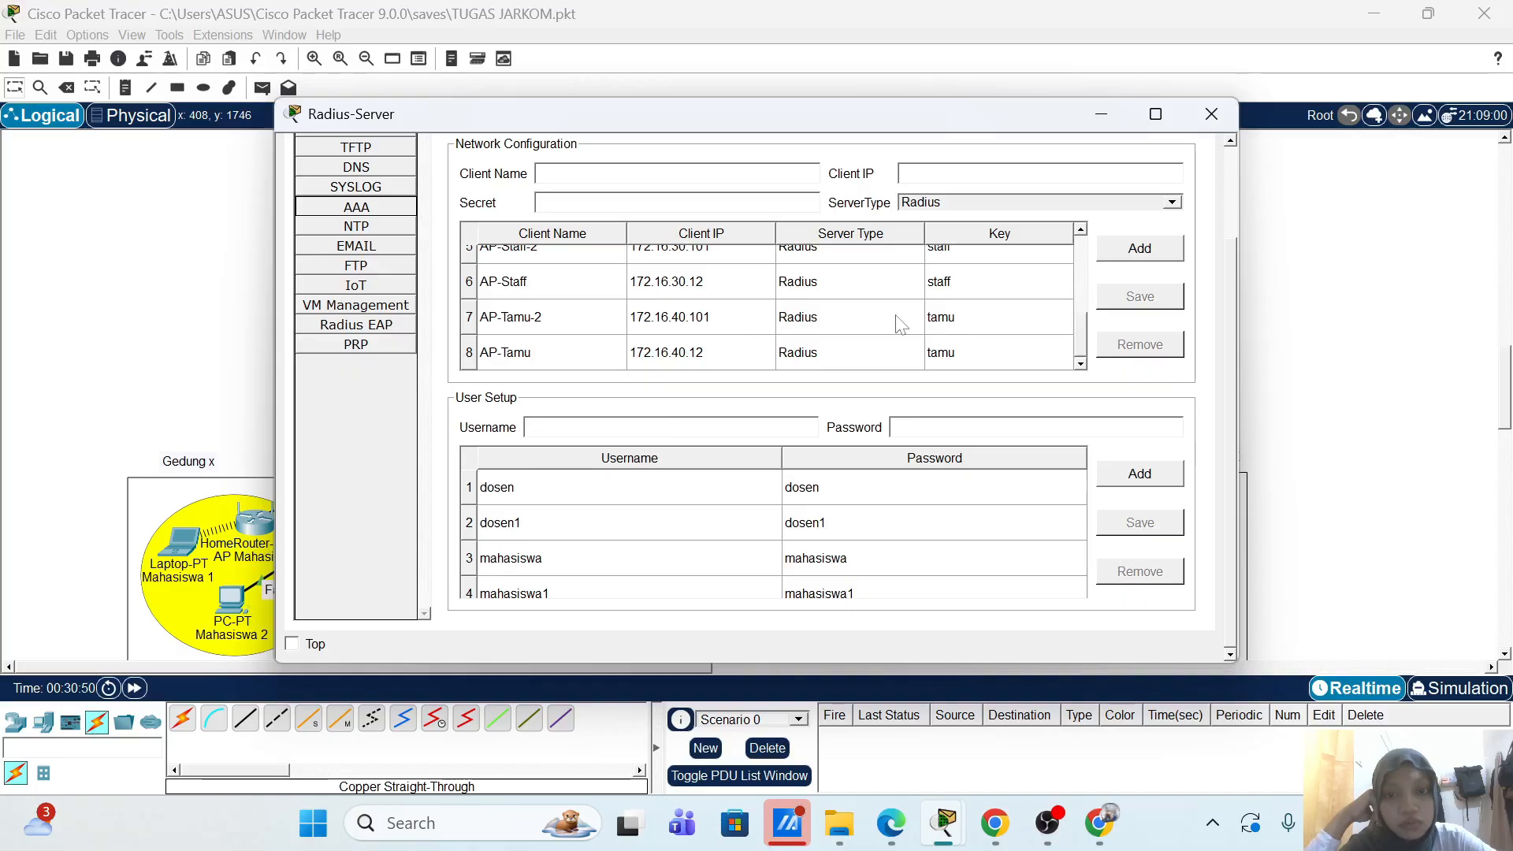
click(1223, 118)
scroll(1070, 468, down, 5)
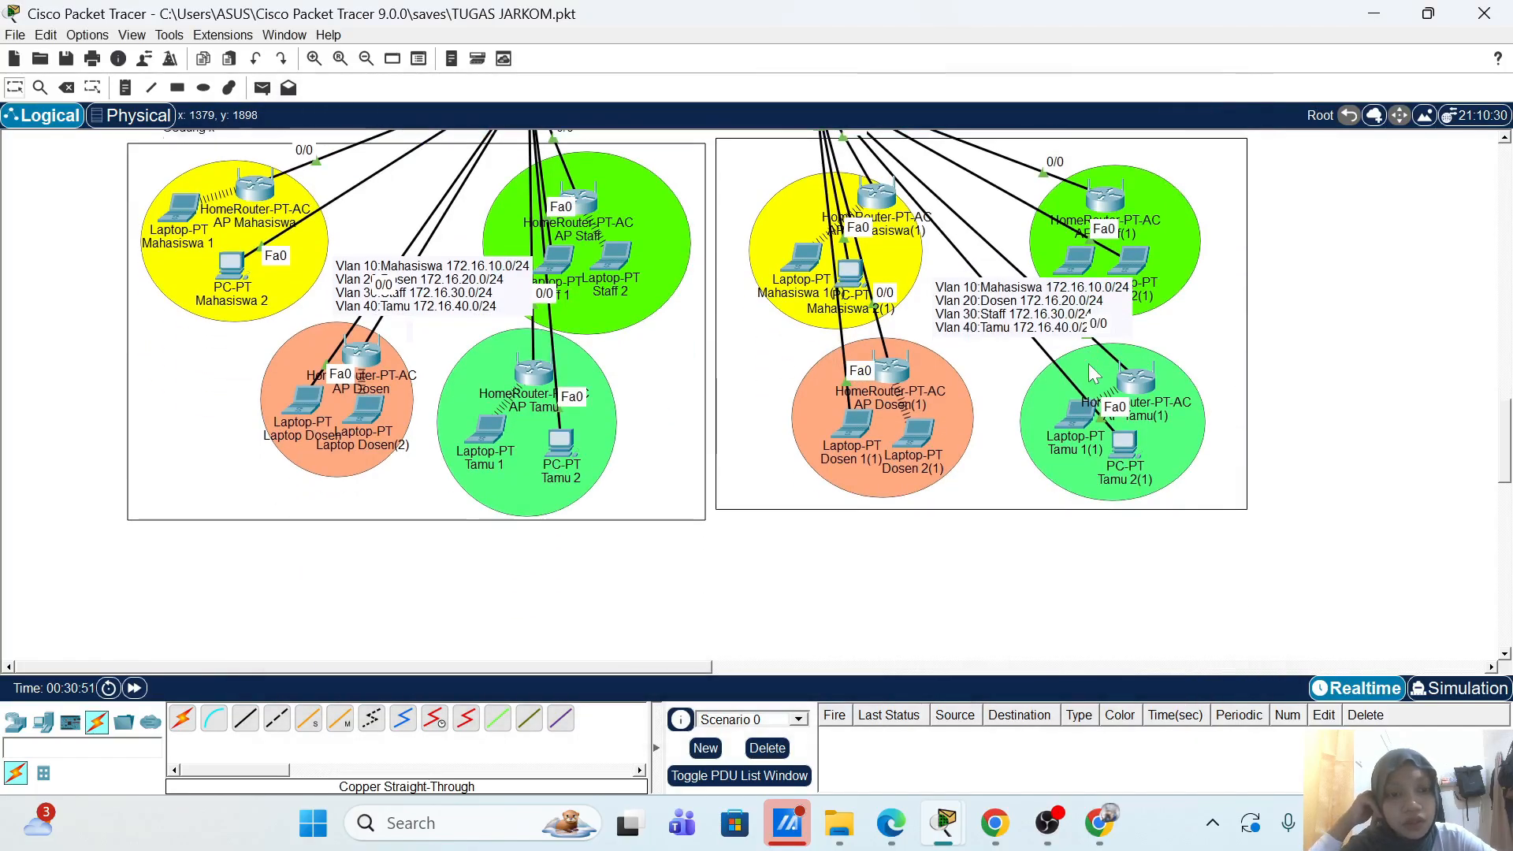
click(1080, 412)
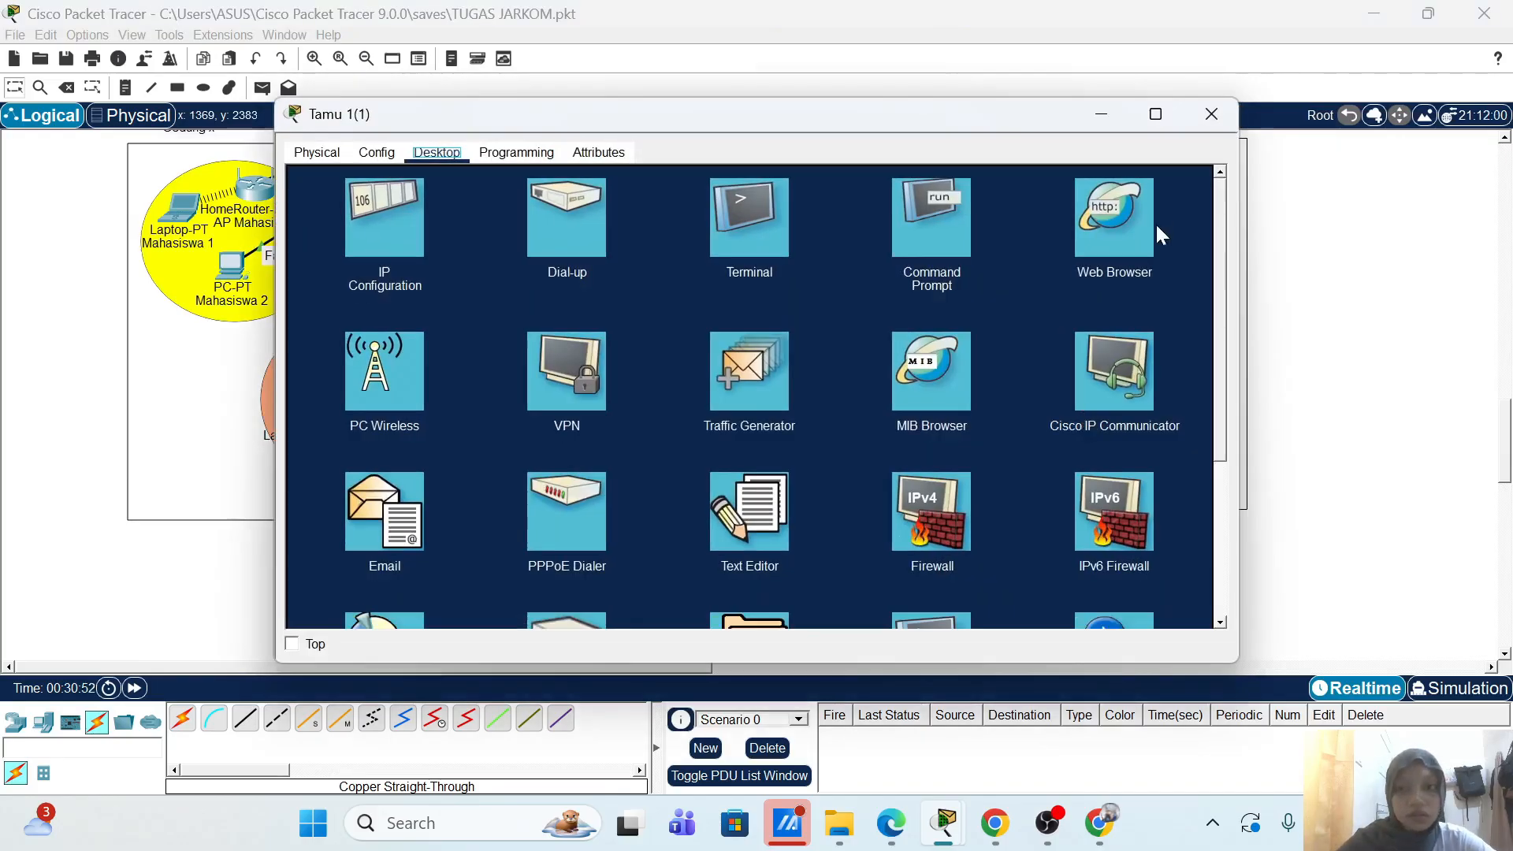
click(409, 240)
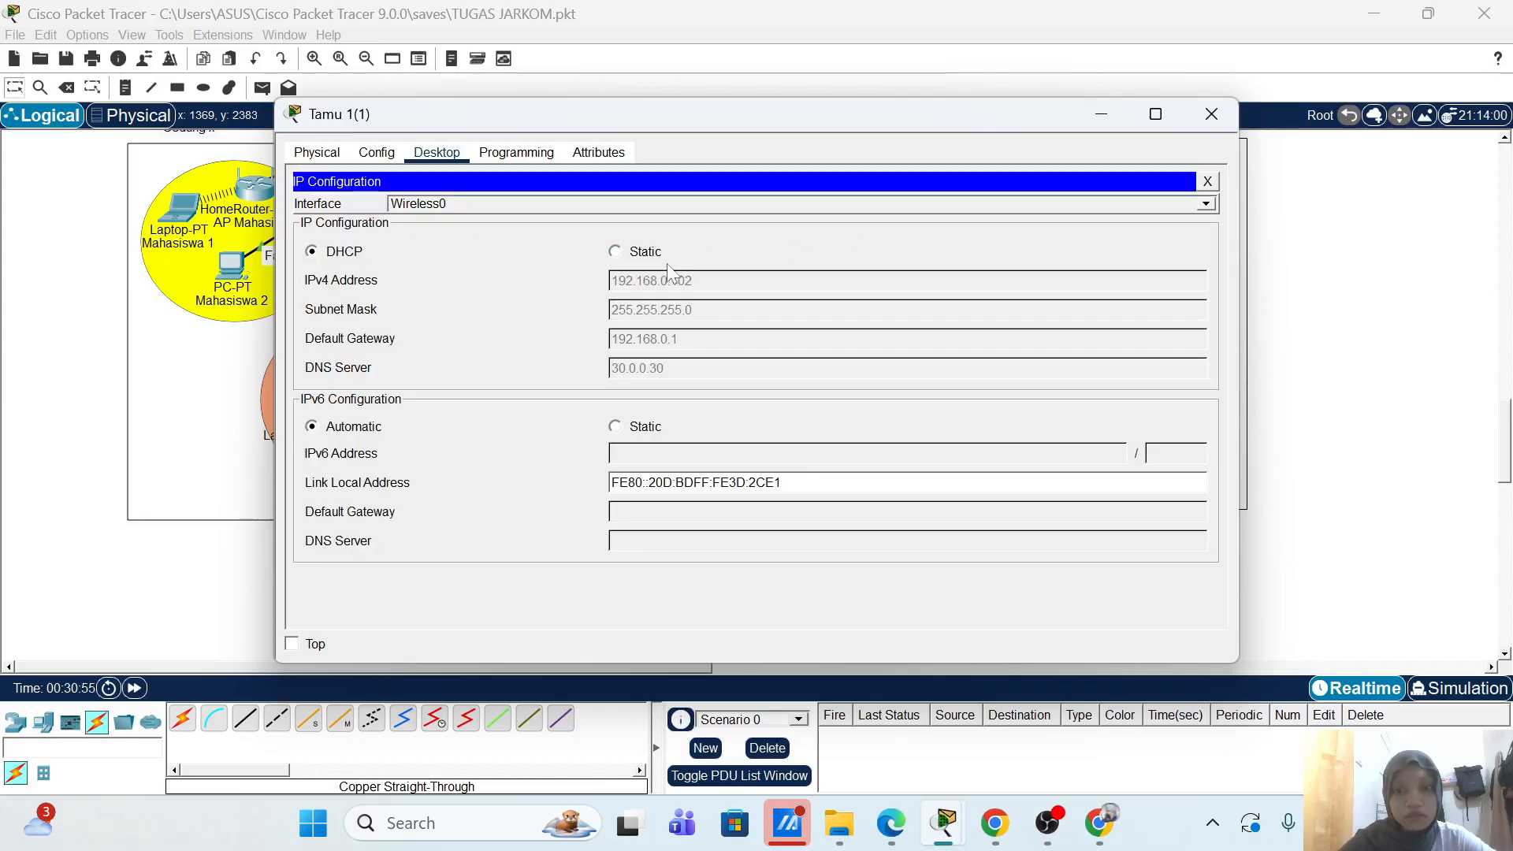
click(1210, 181)
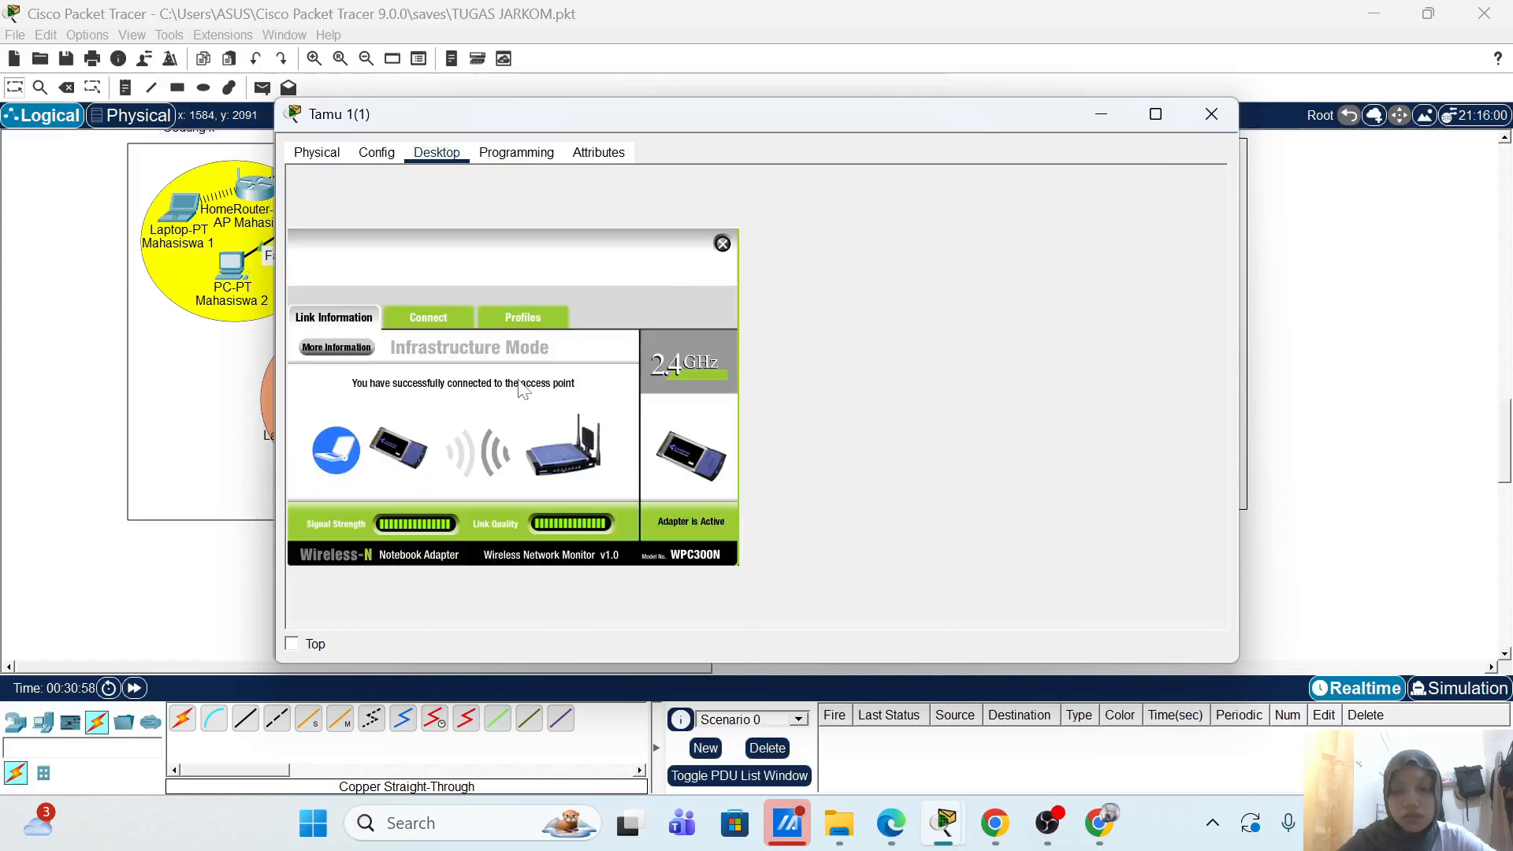
click(544, 319)
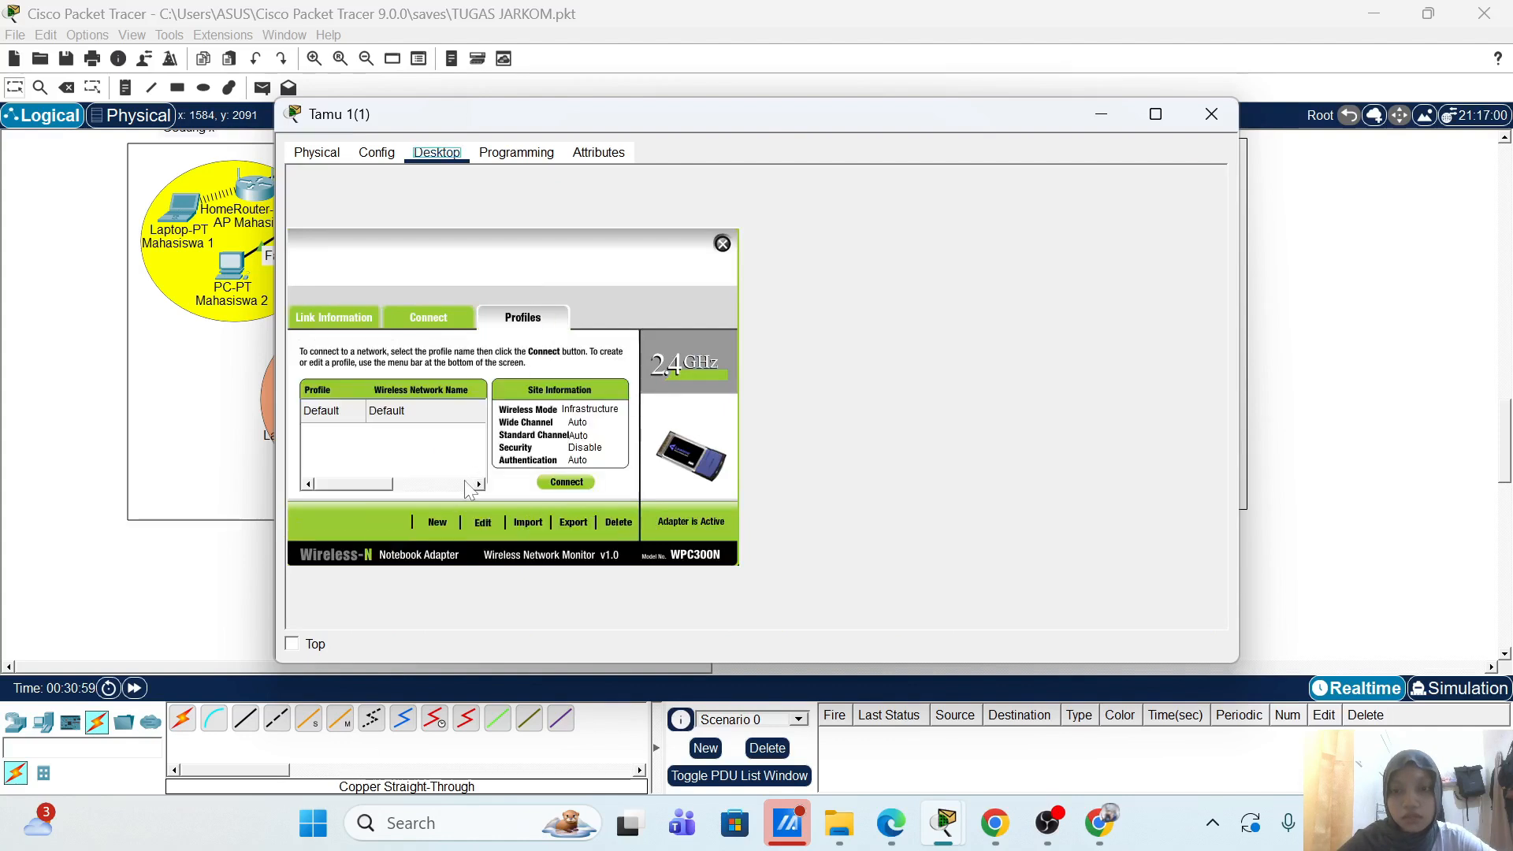
click(480, 525)
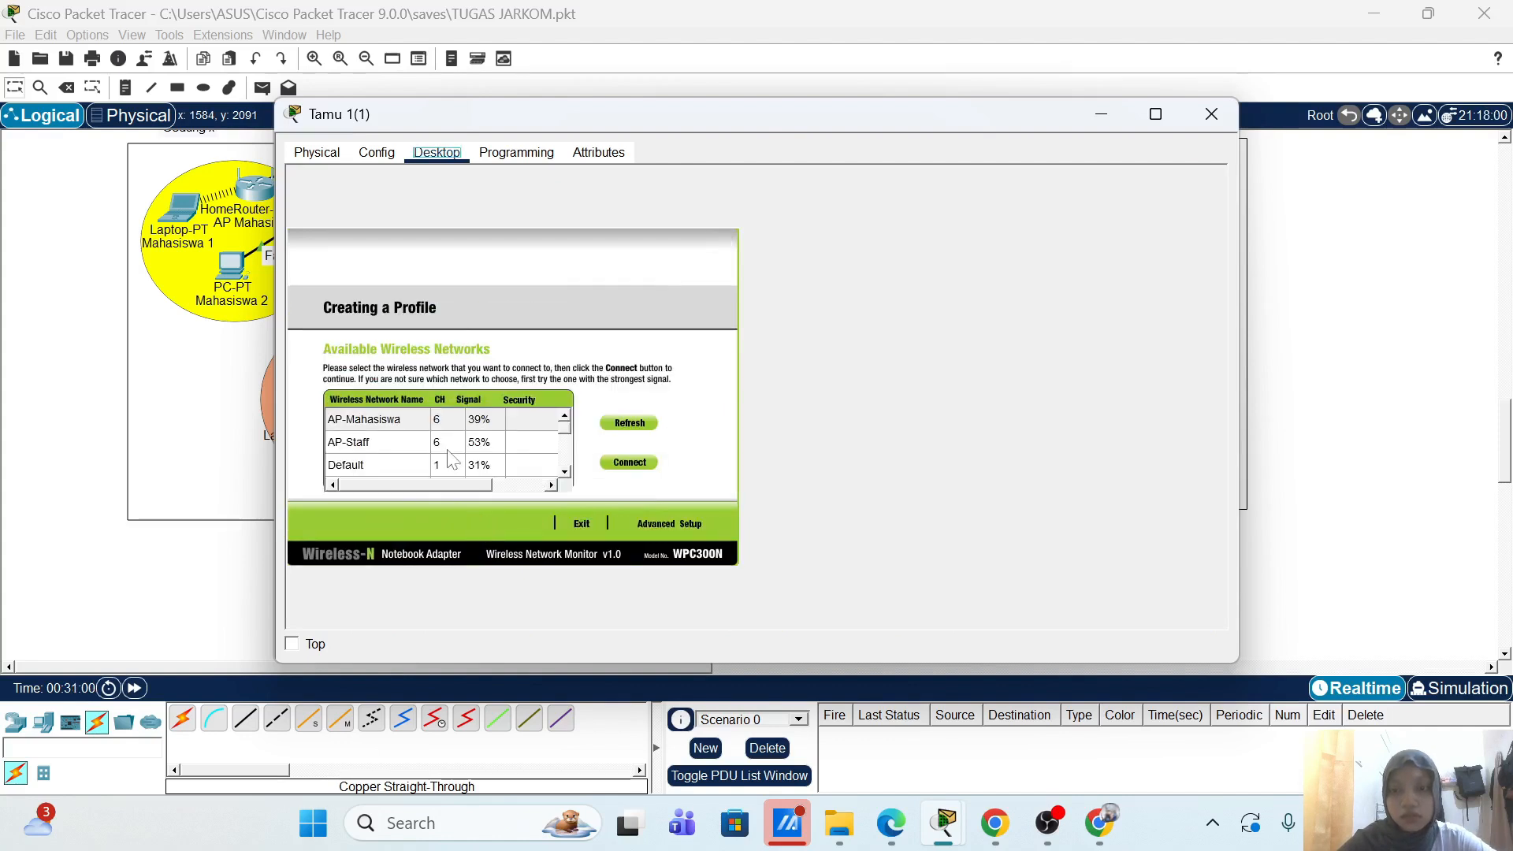
scroll(451, 461, down, 2)
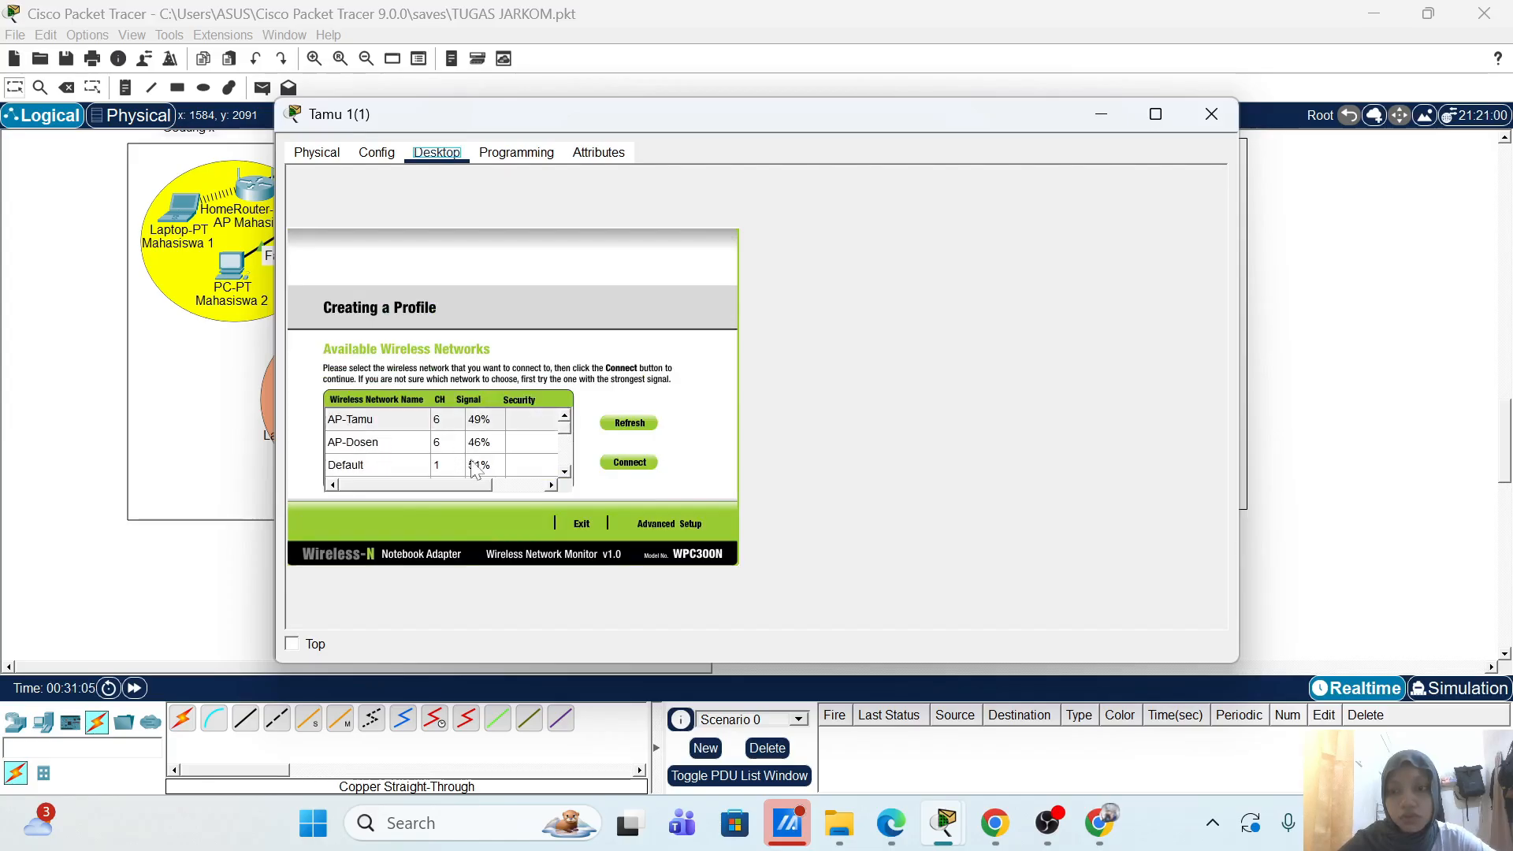
scroll(520, 436, down, 3)
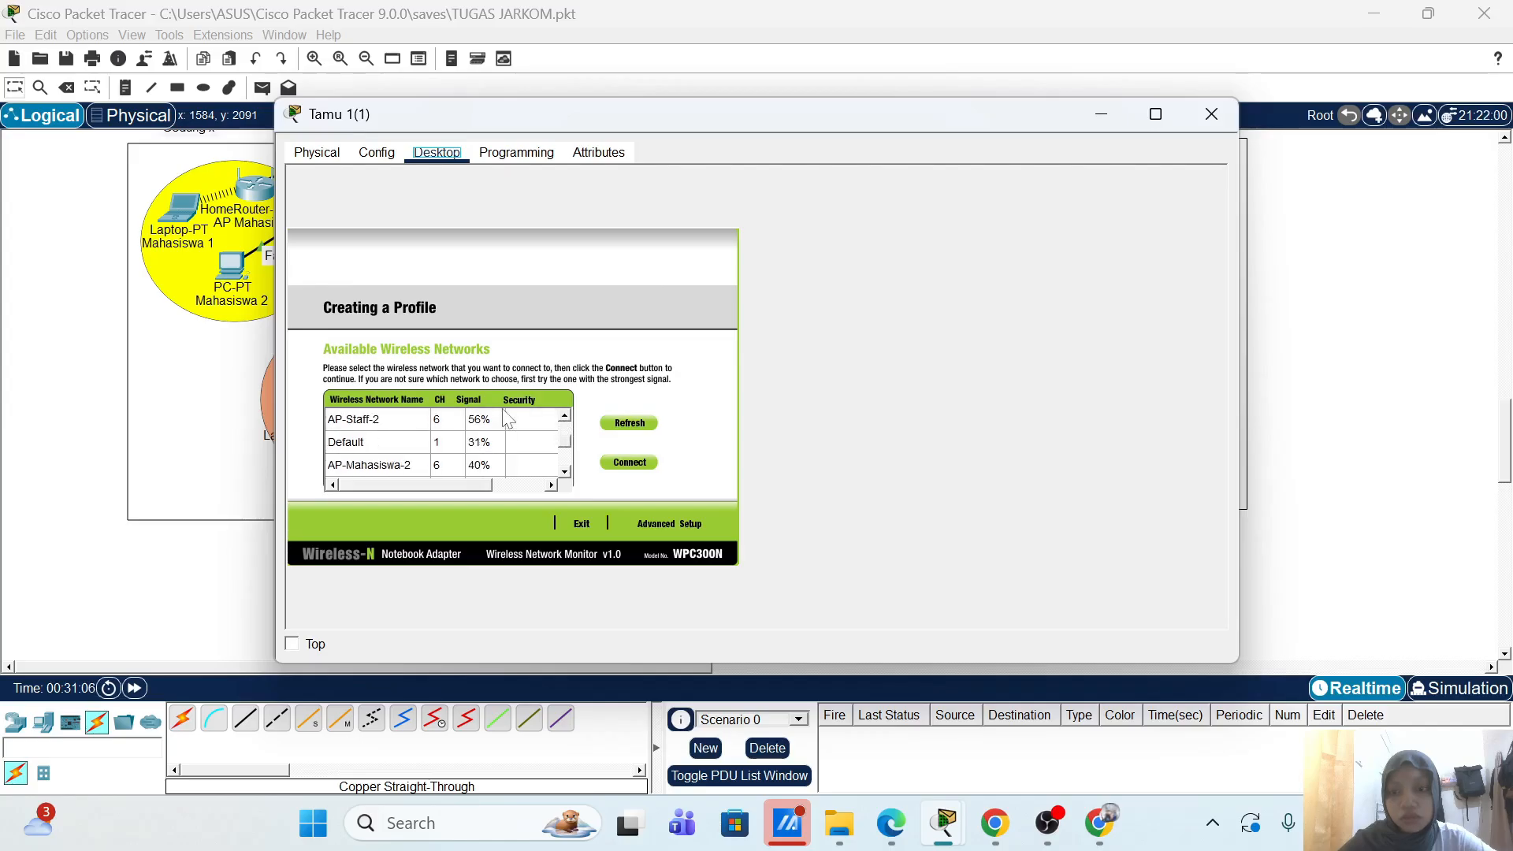
scroll(510, 446, down, 2)
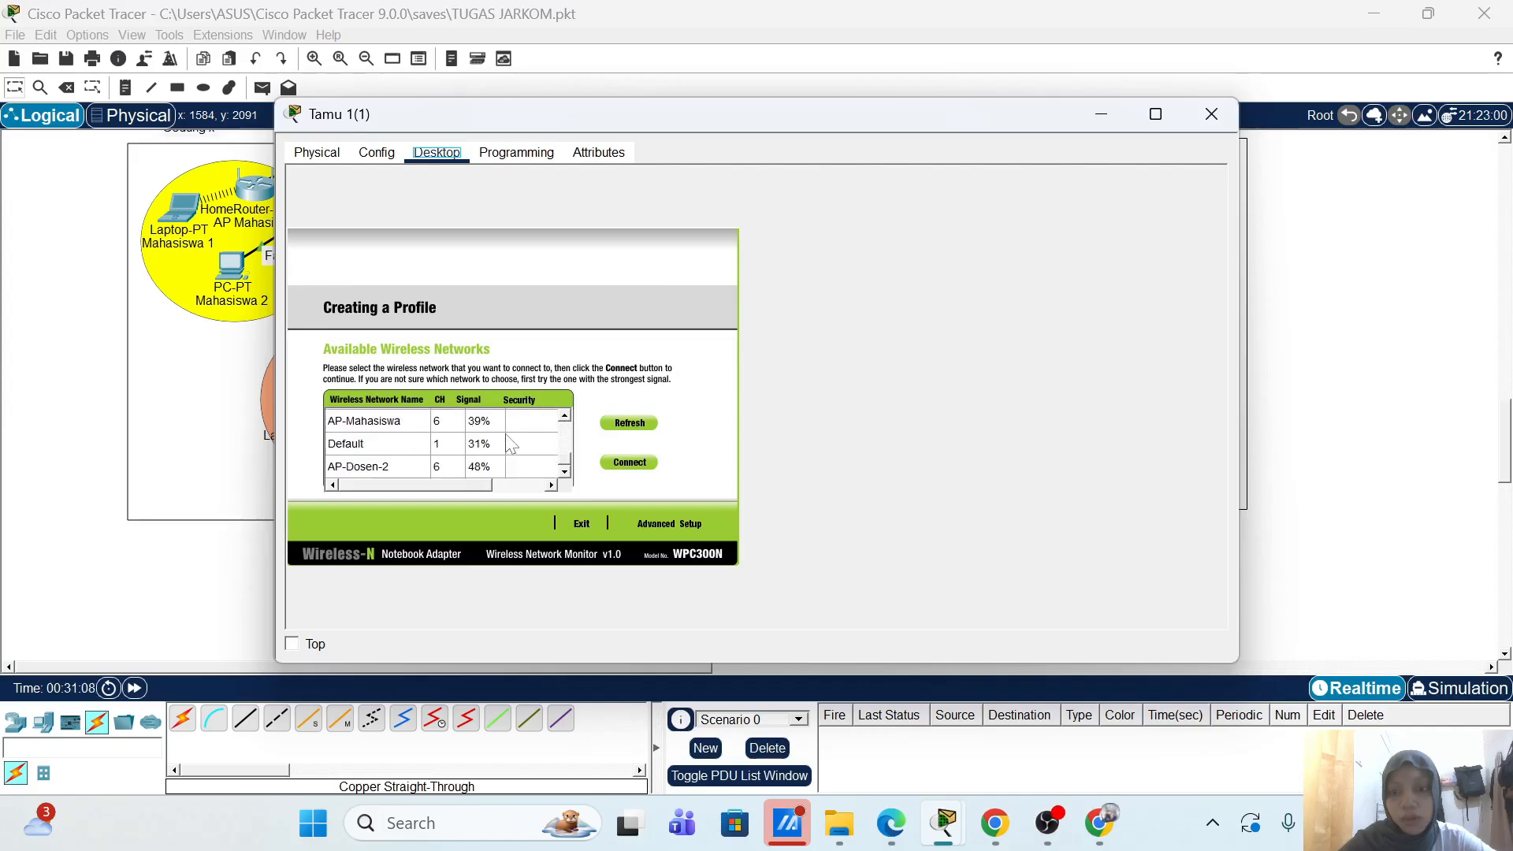
click(635, 426)
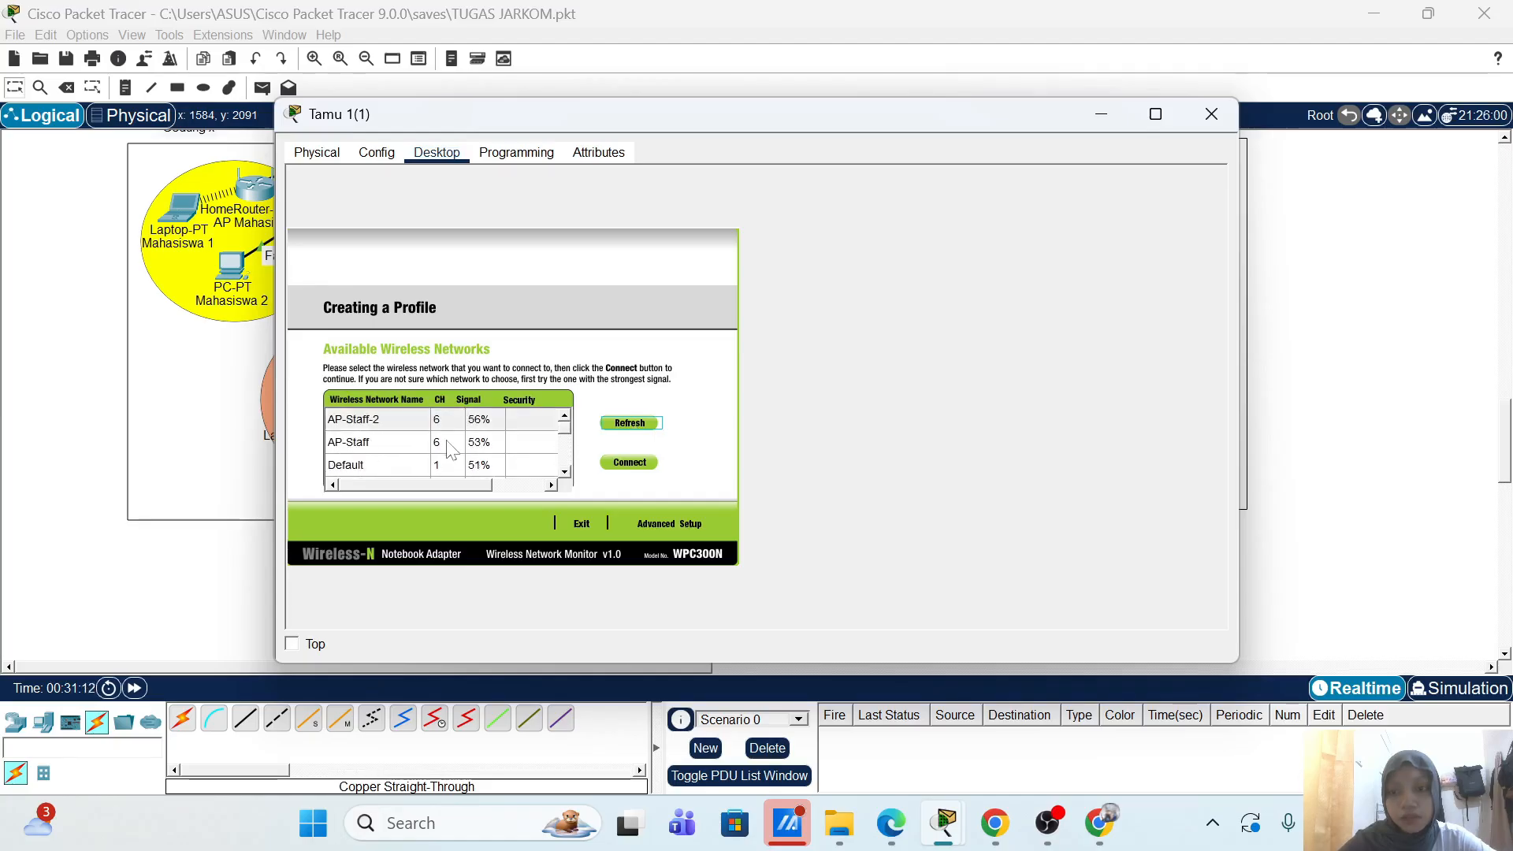
click(451, 447)
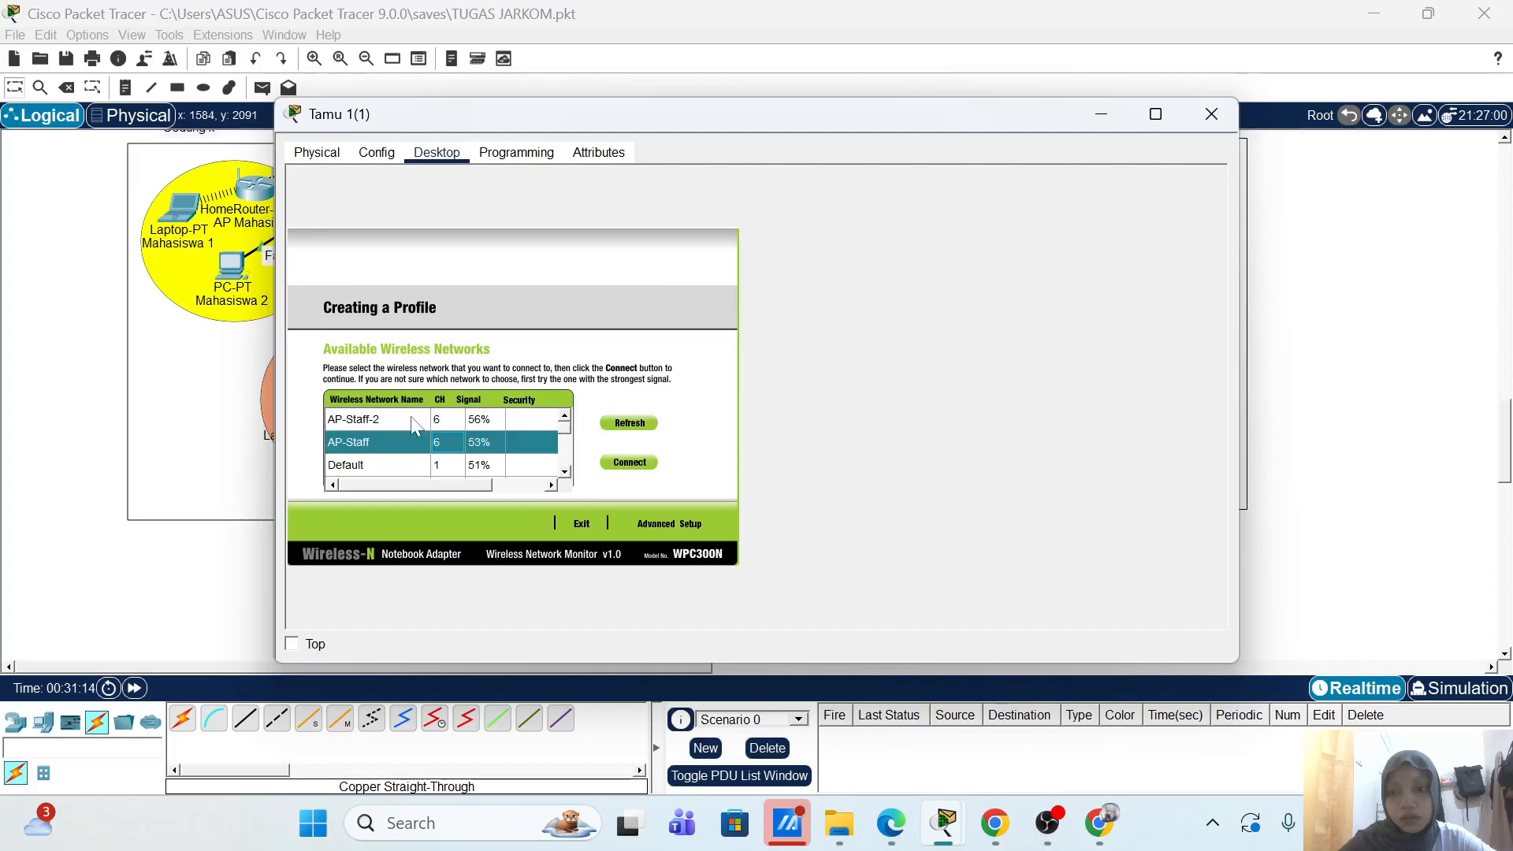
scroll(413, 429, down, 2)
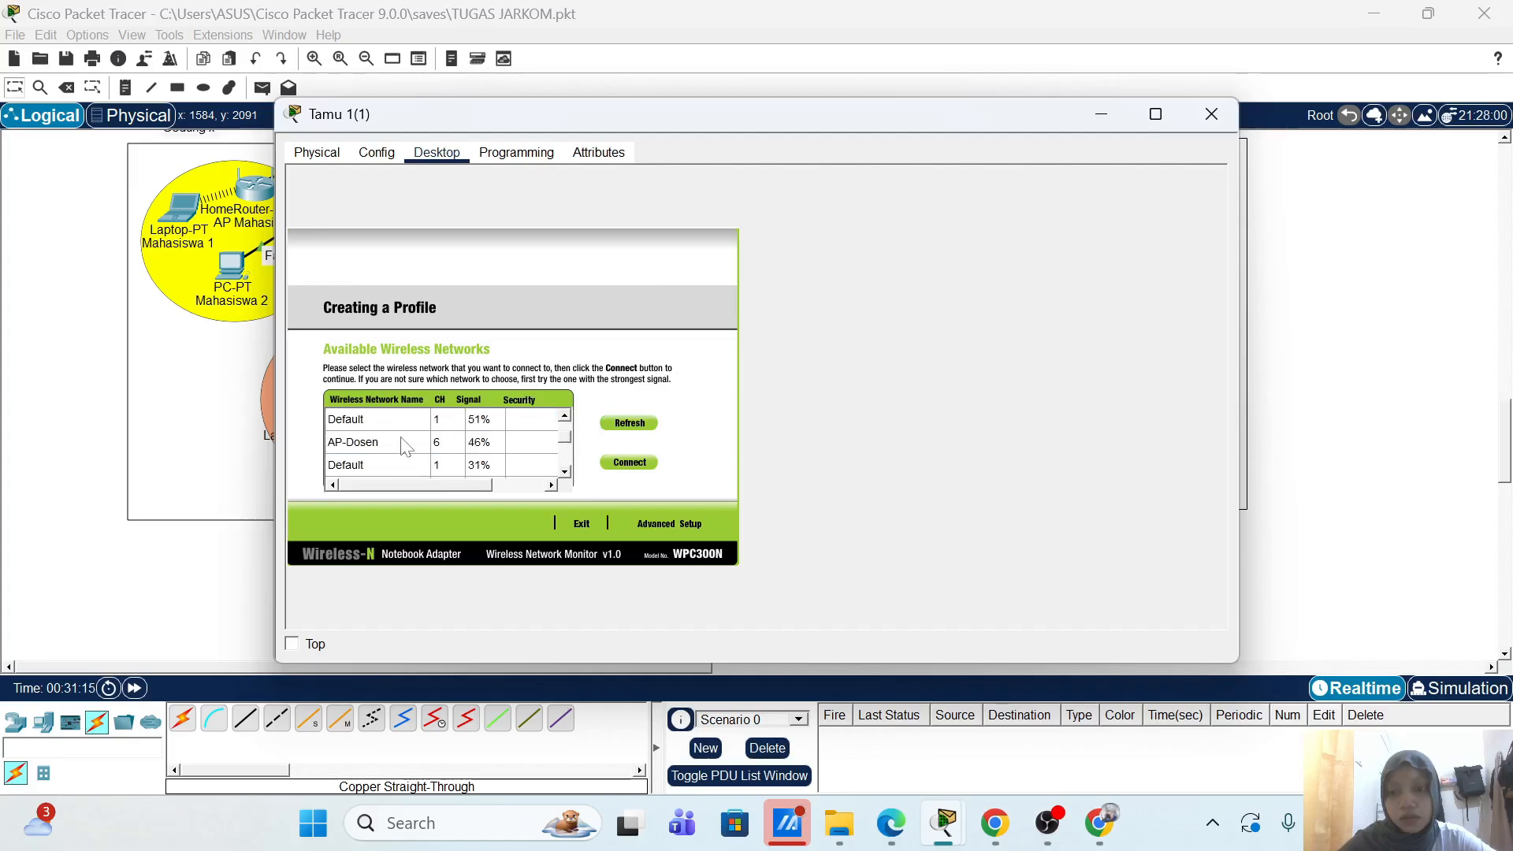
scroll(406, 447, down, 2)
scroll(406, 446, down, 1)
scroll(388, 473, down, 2)
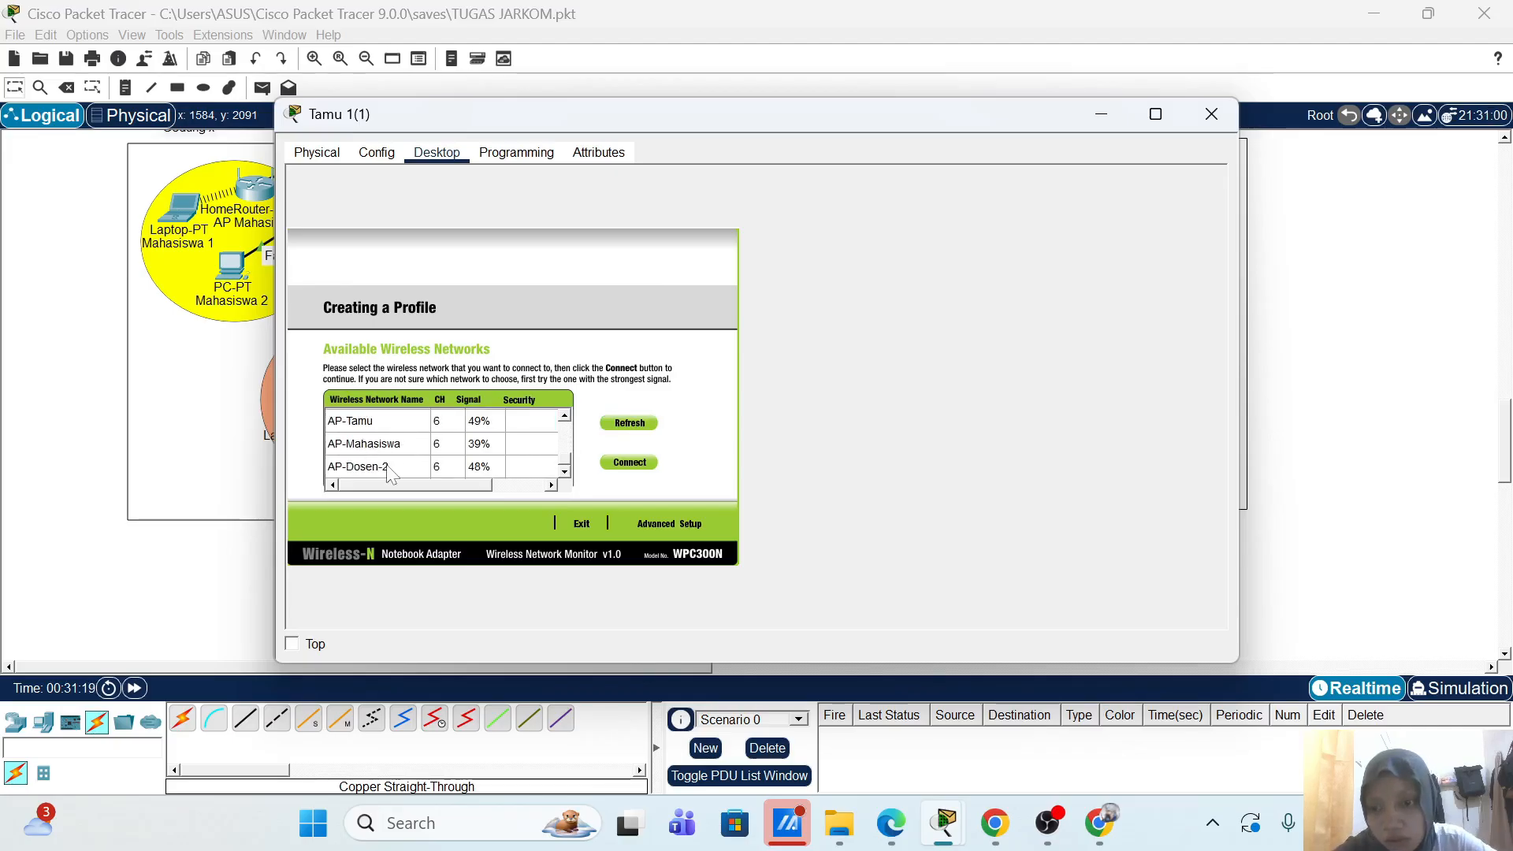
scroll(571, 465, up, 3)
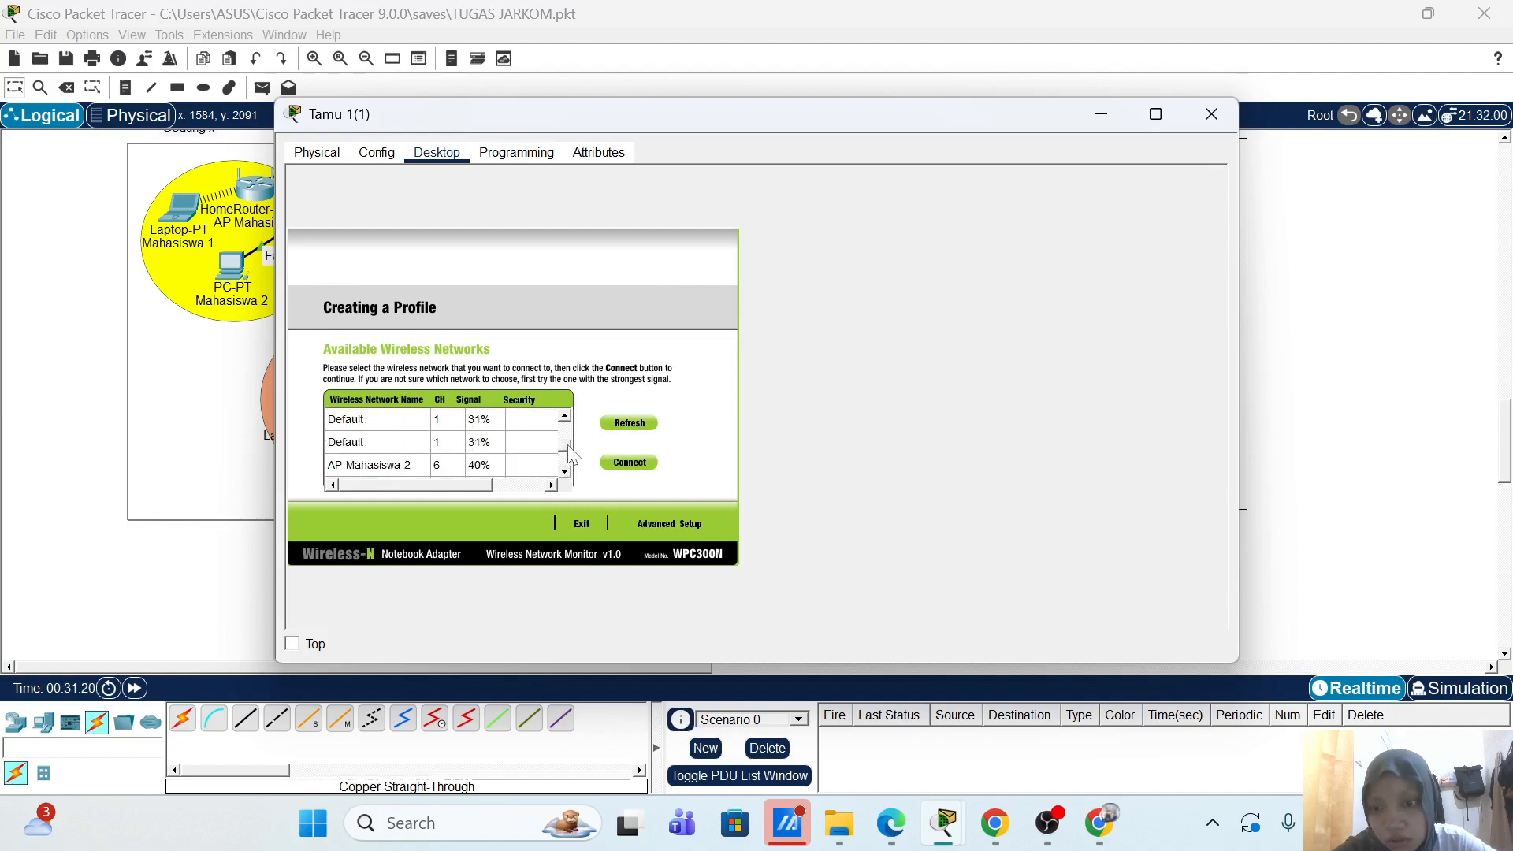
scroll(572, 453, up, 4)
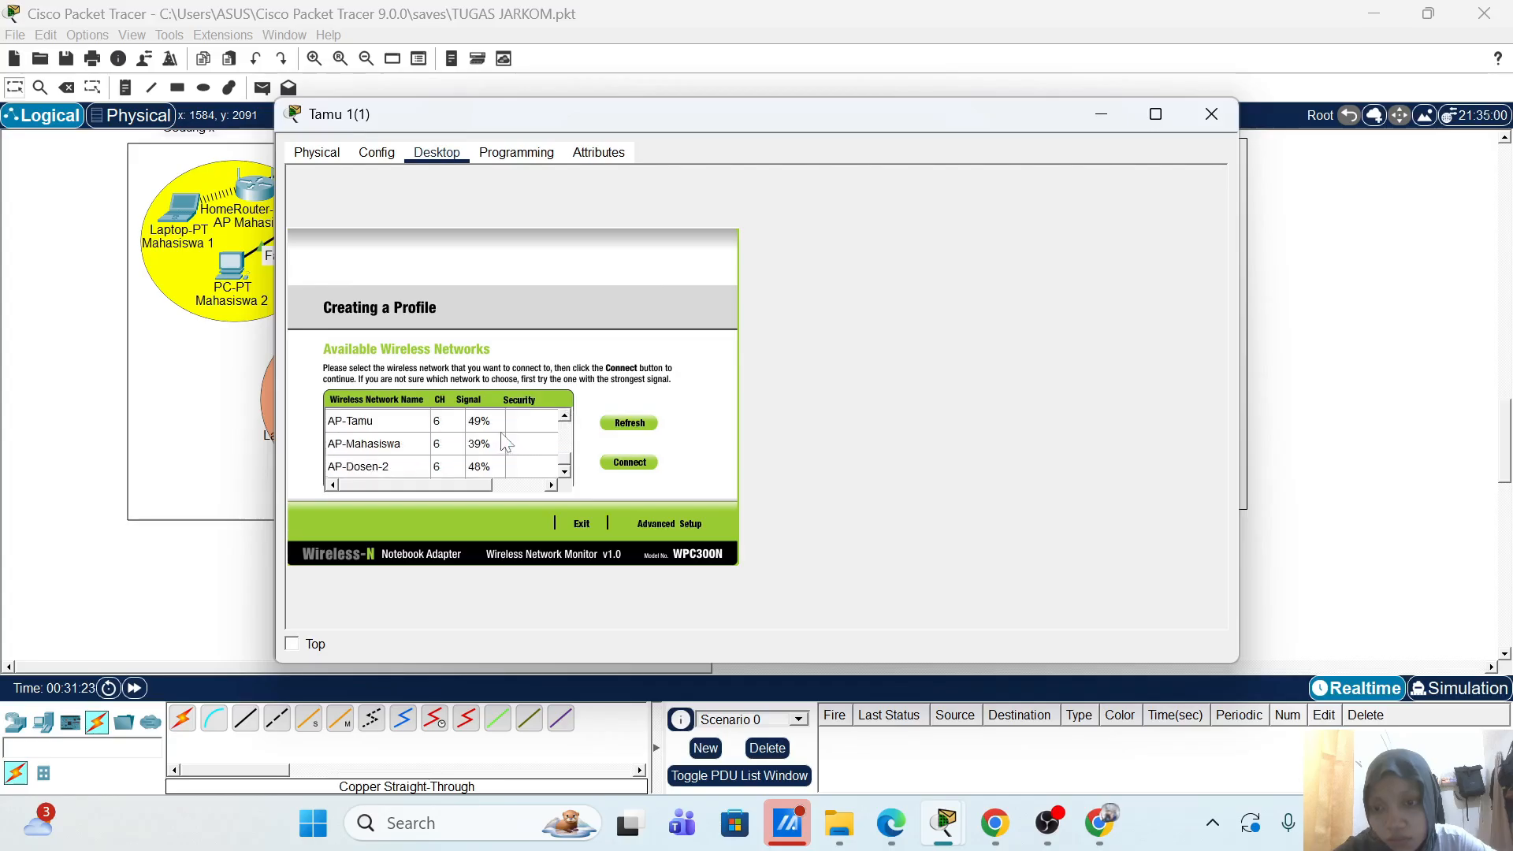
click(1211, 114)
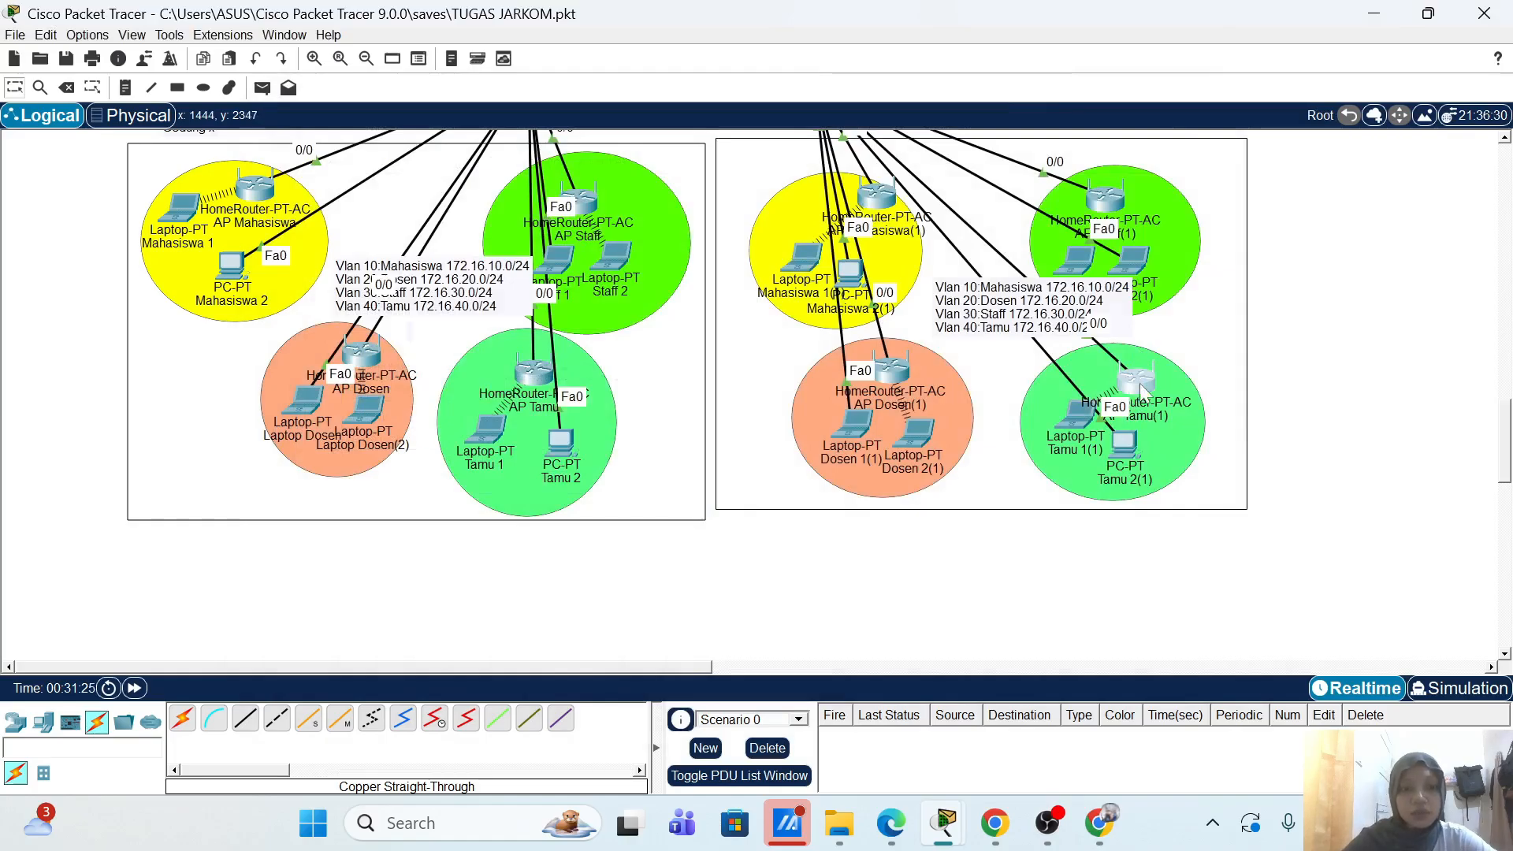
Step: Change AP Tamu(1)'s router IP to 172.16.40.101 and save it, dismissing the overlap error
click(1140, 383)
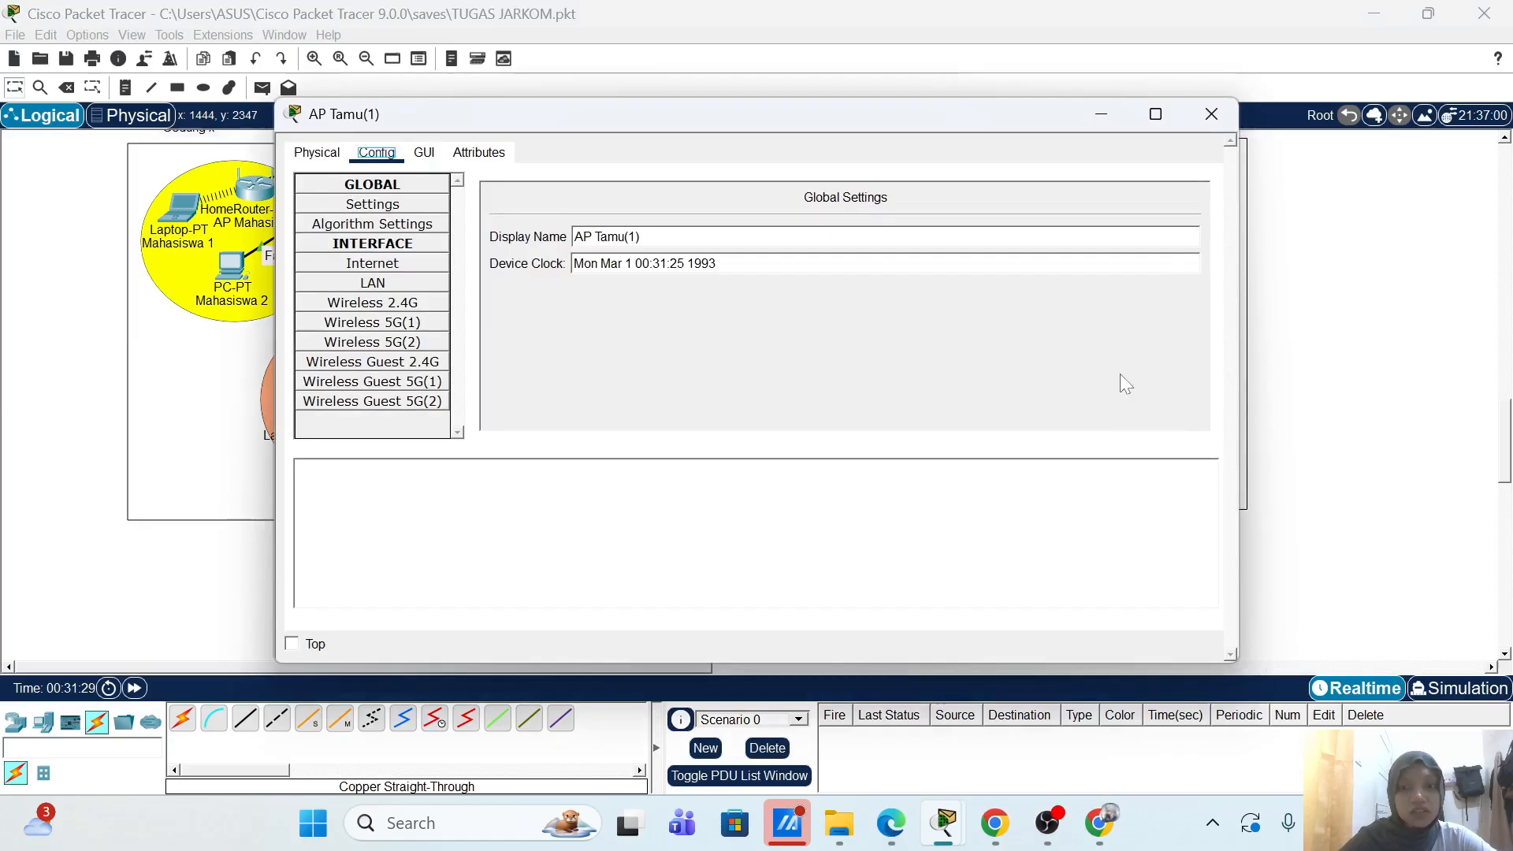
click(425, 154)
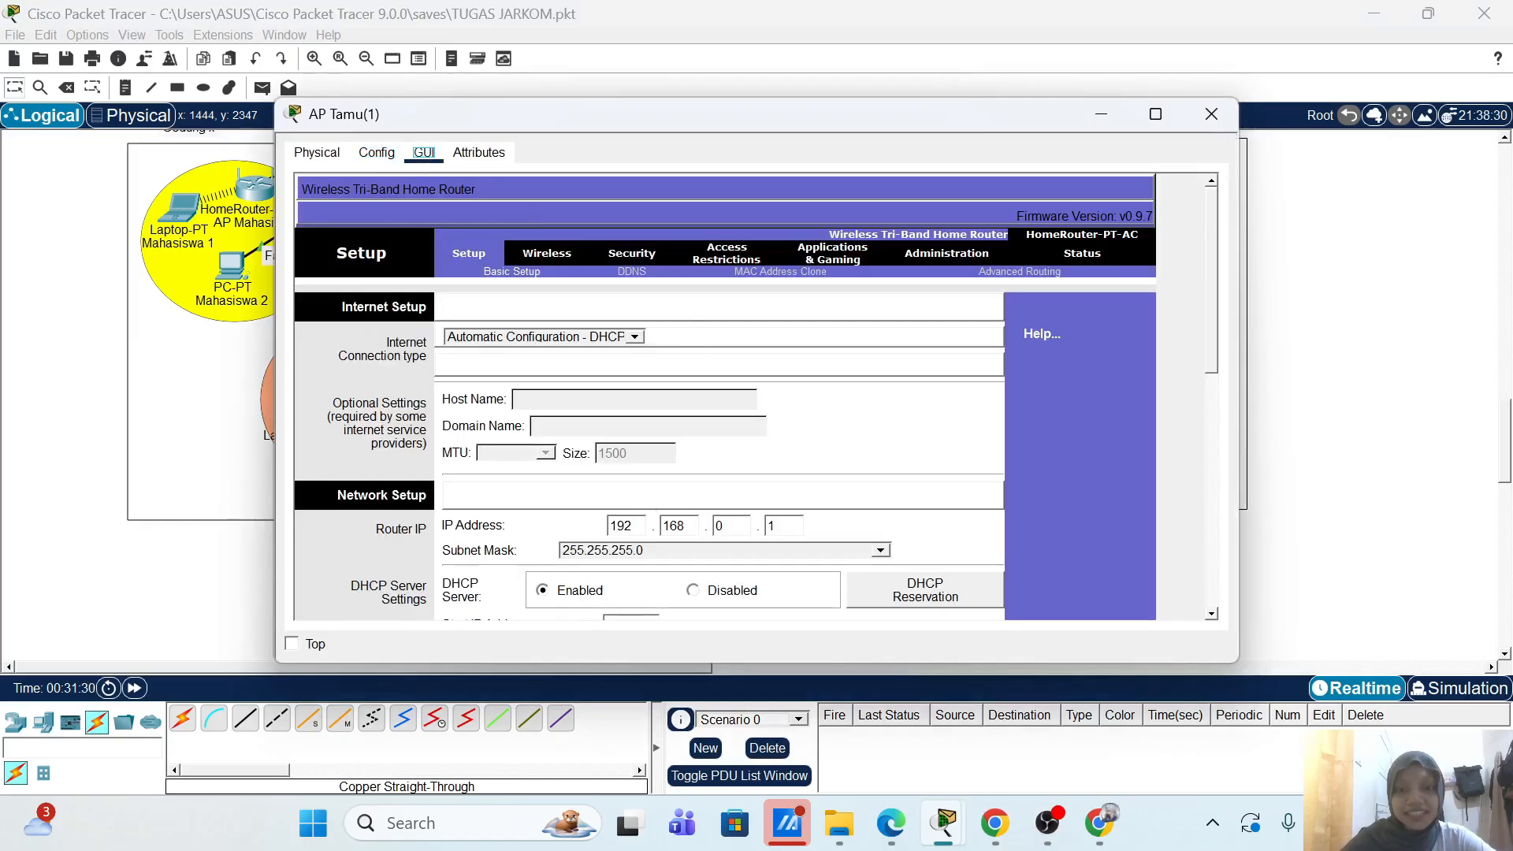
click(625, 526)
key(BackSpace)
text(72.)
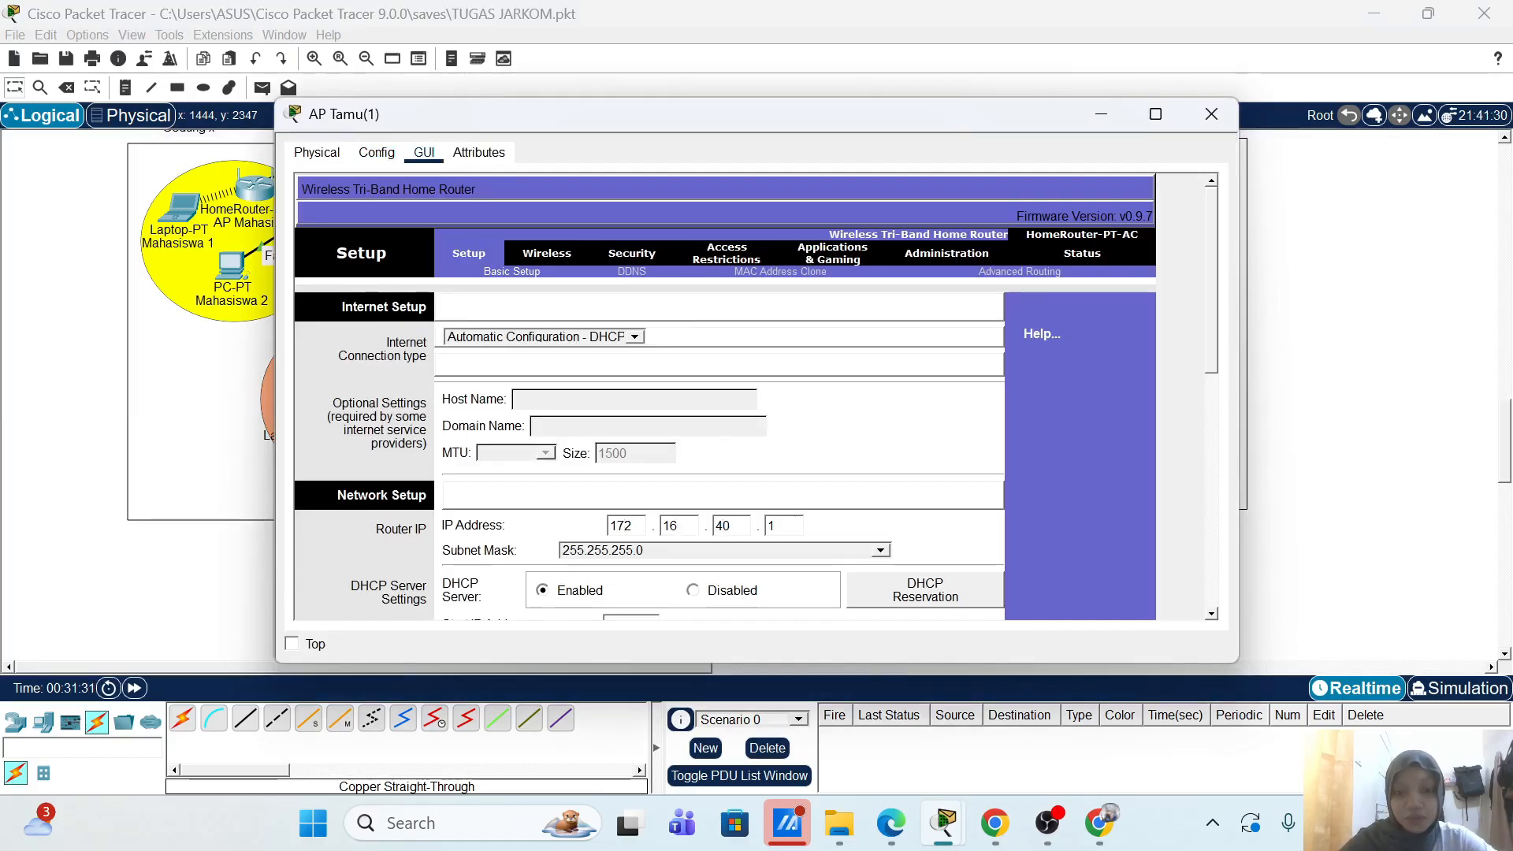
text(1)
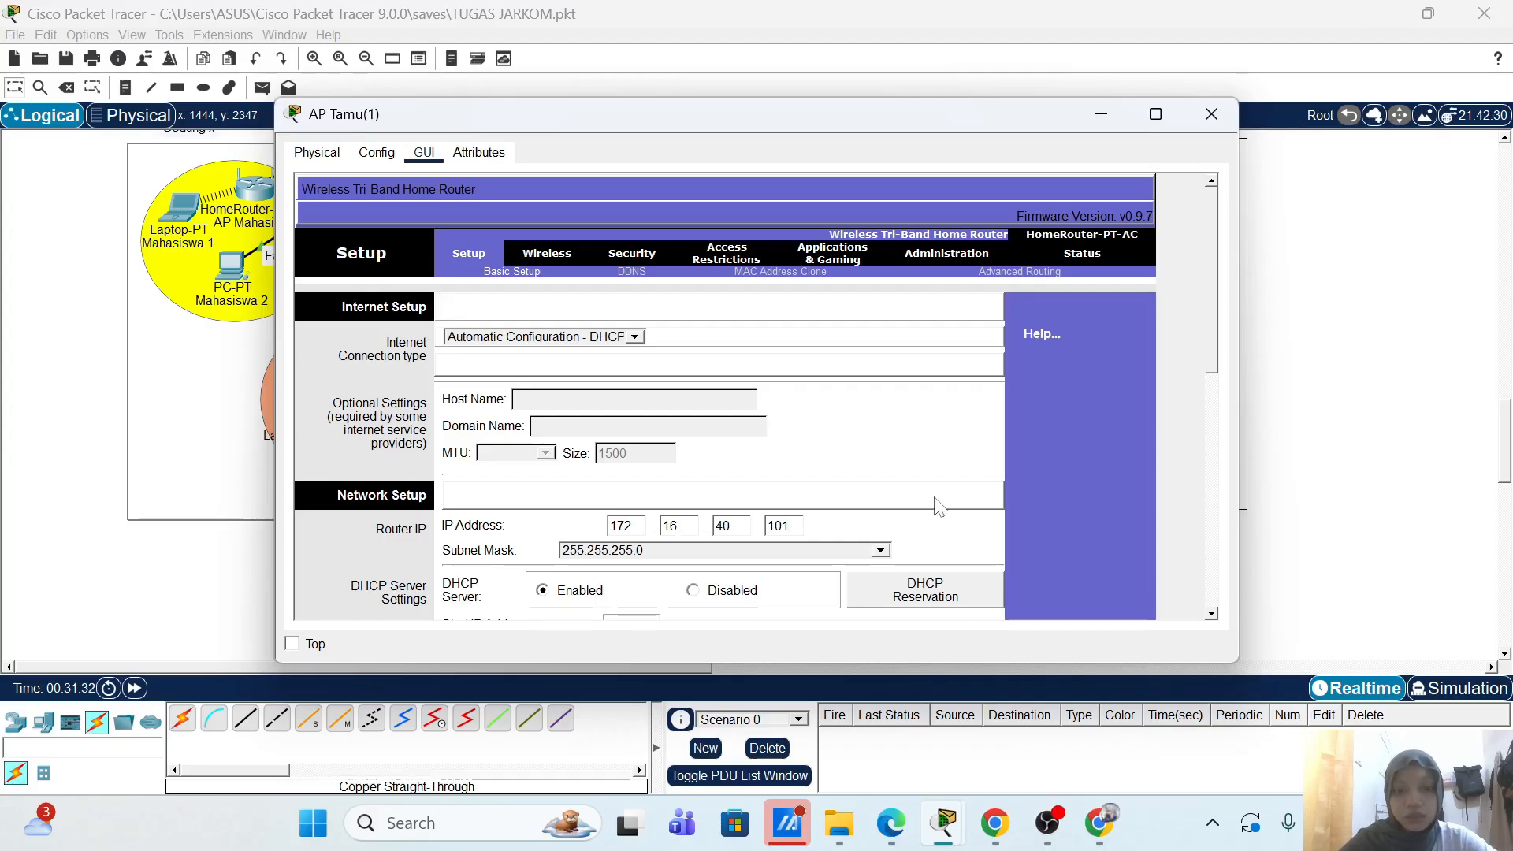
scroll(1018, 465, down, 10)
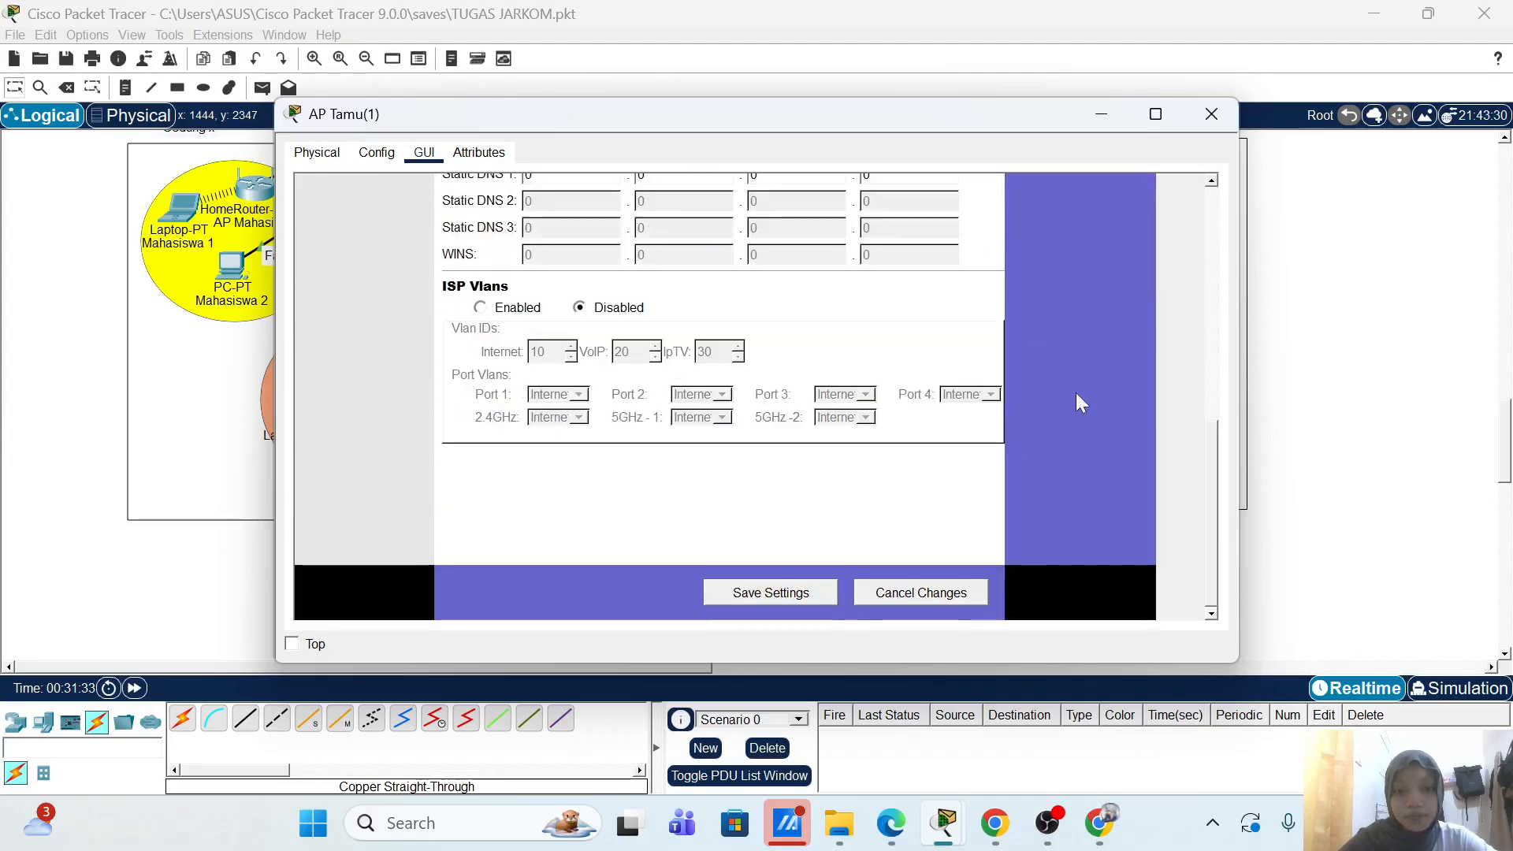
click(810, 593)
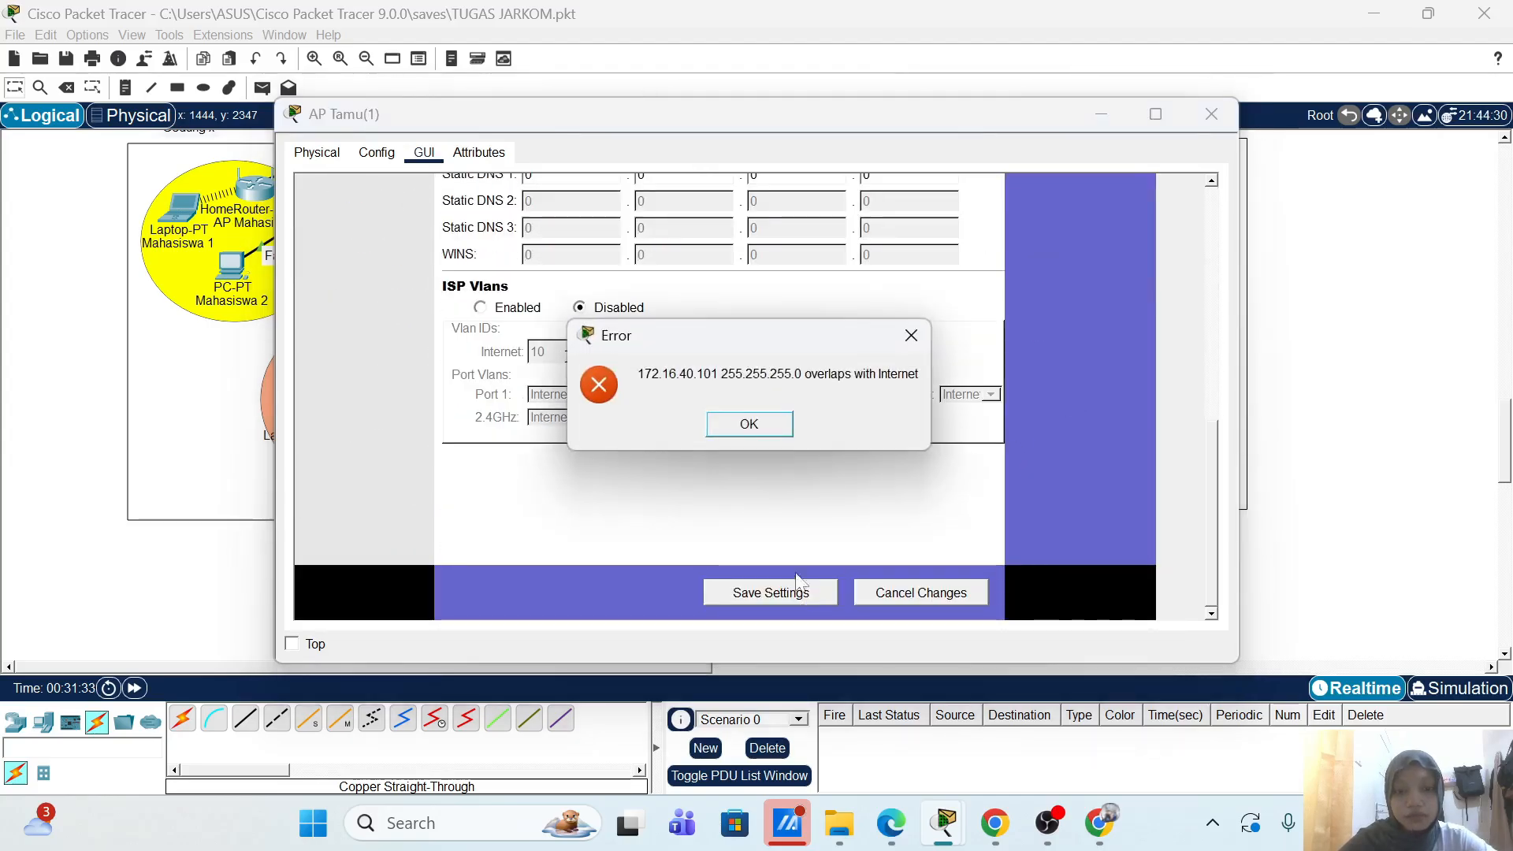
click(753, 430)
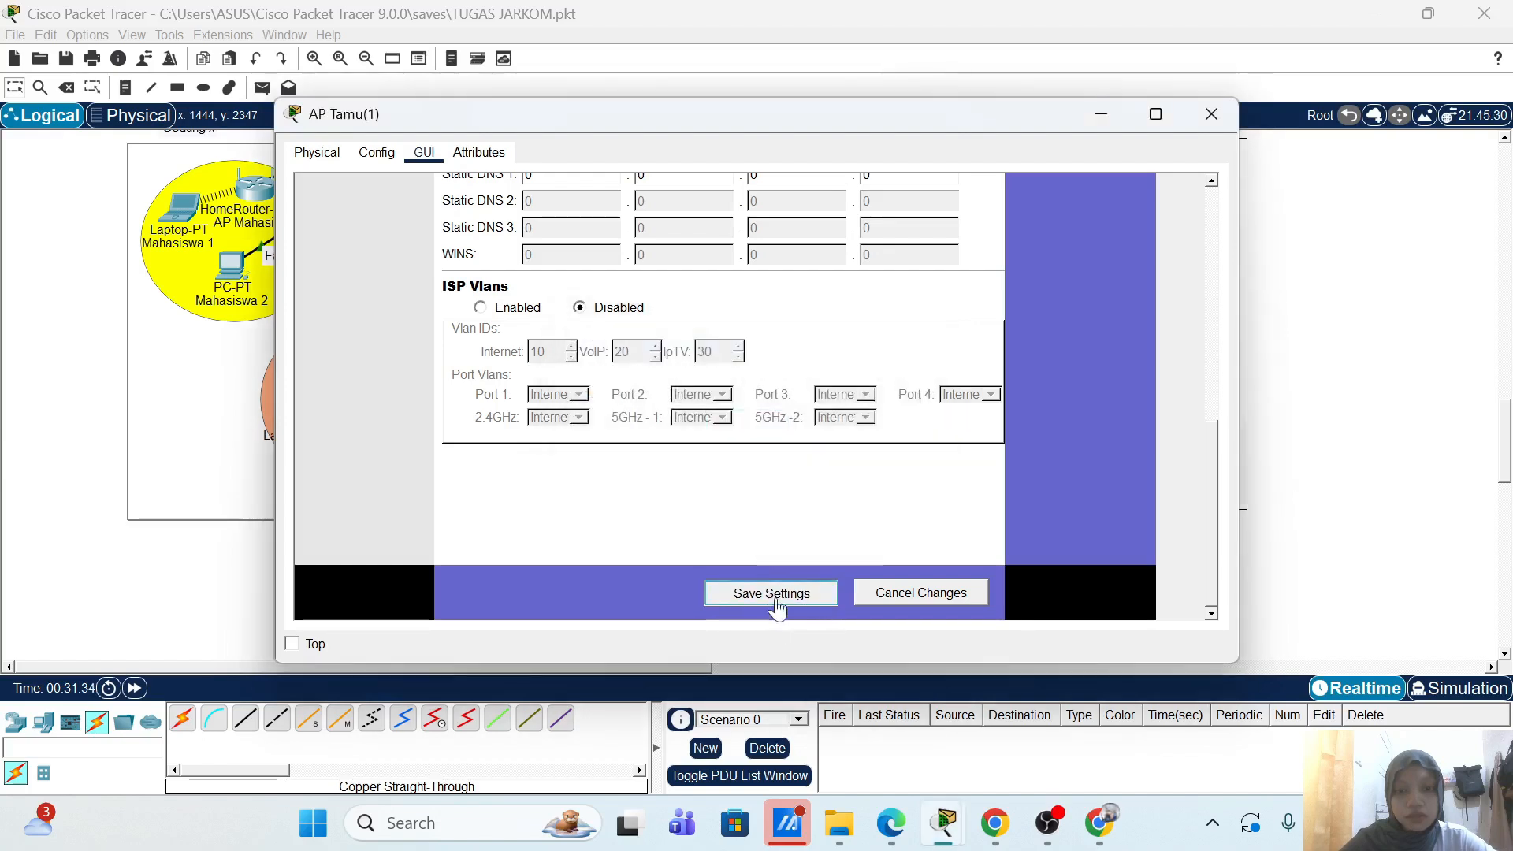
click(775, 601)
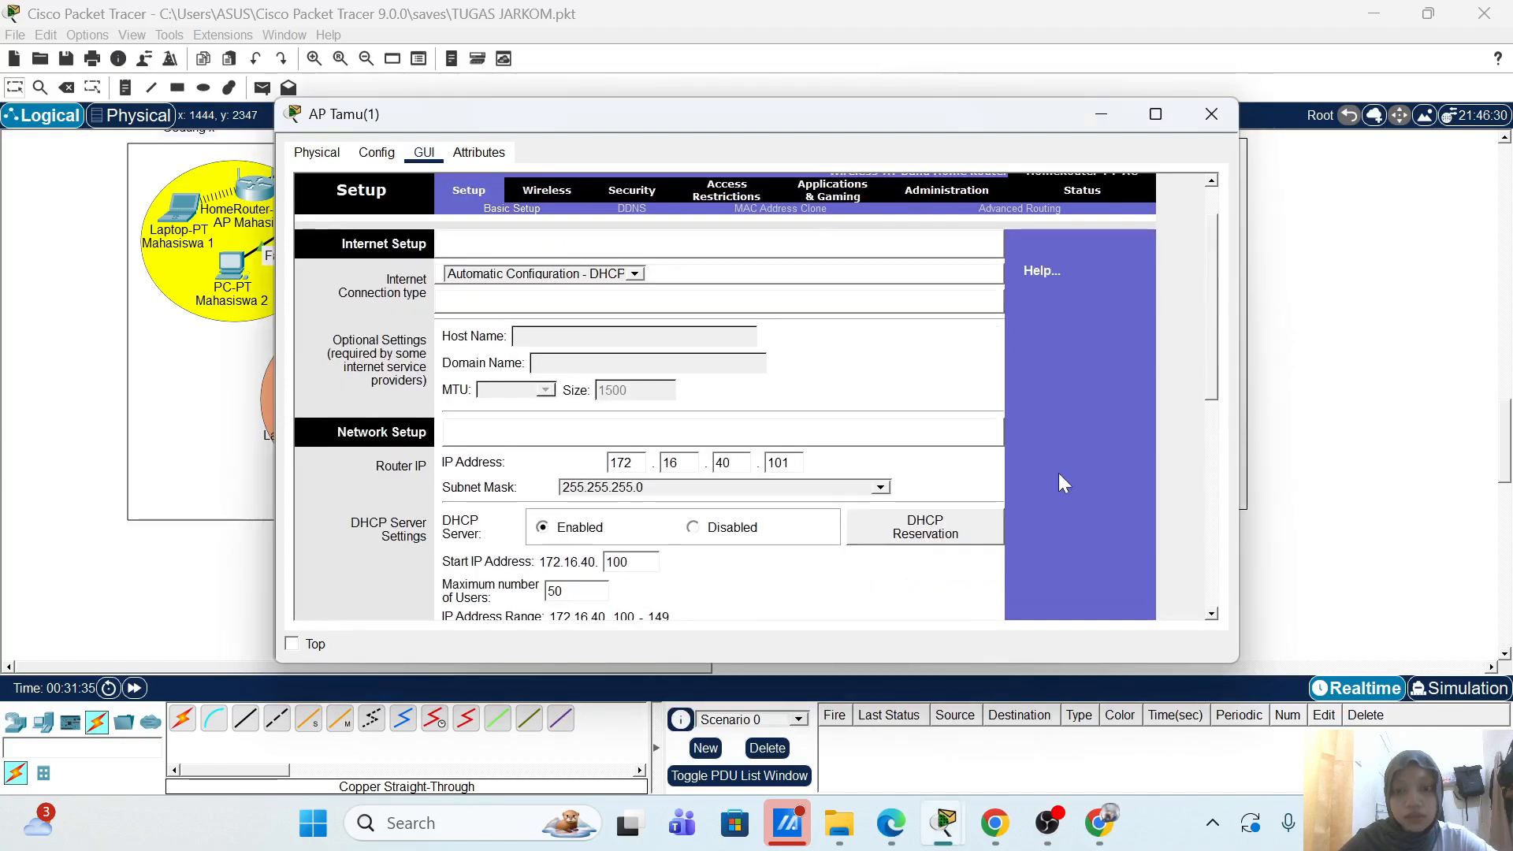
scroll(1057, 482, up, 2)
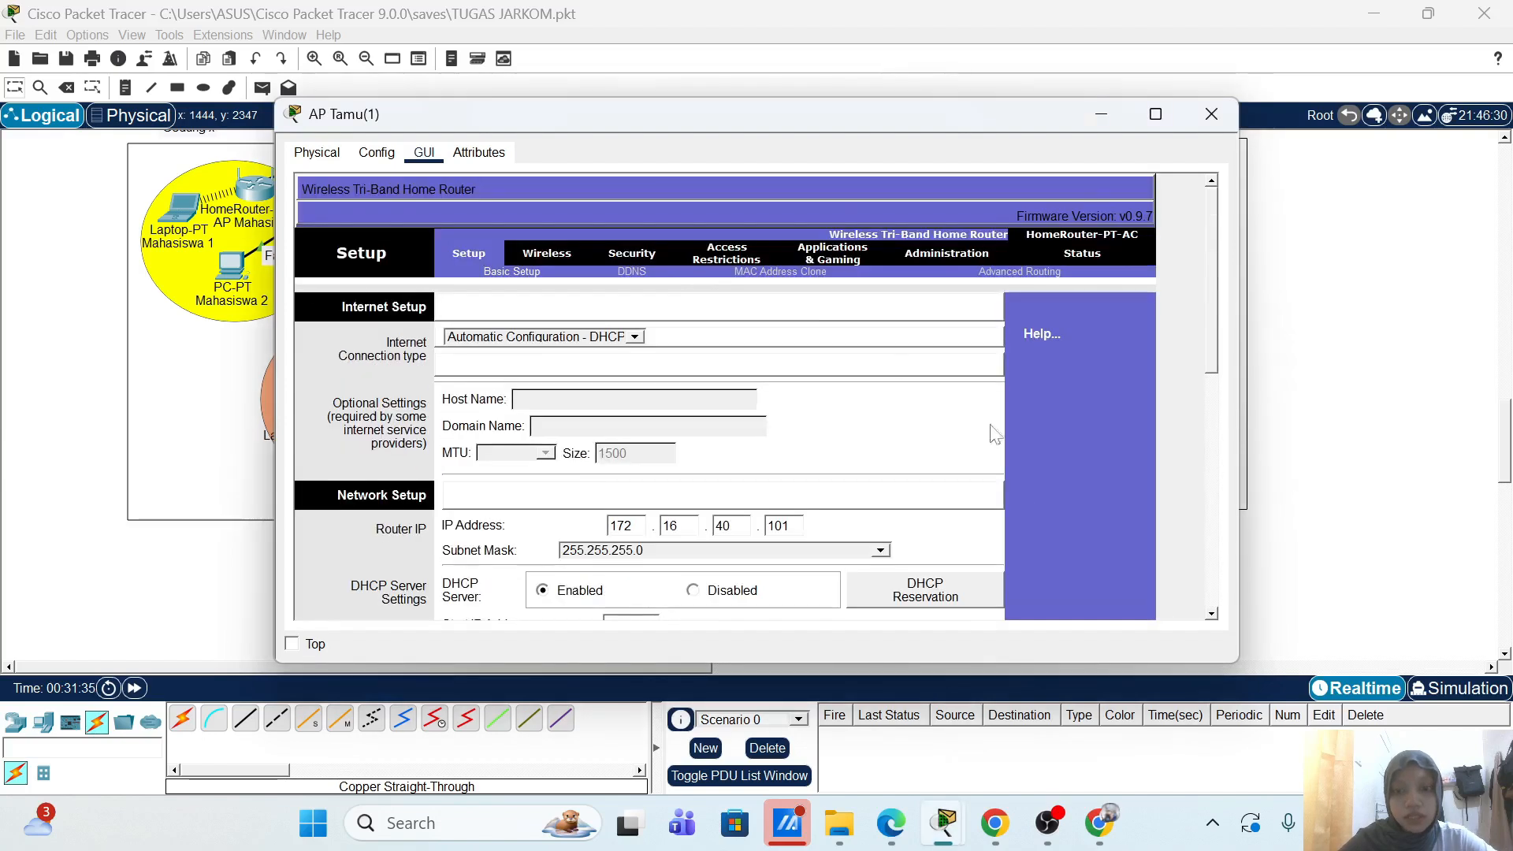
Step: Name AP Tamu(1)'s 2.4 GHz network AP-Tamu-2 on channel 6
click(561, 254)
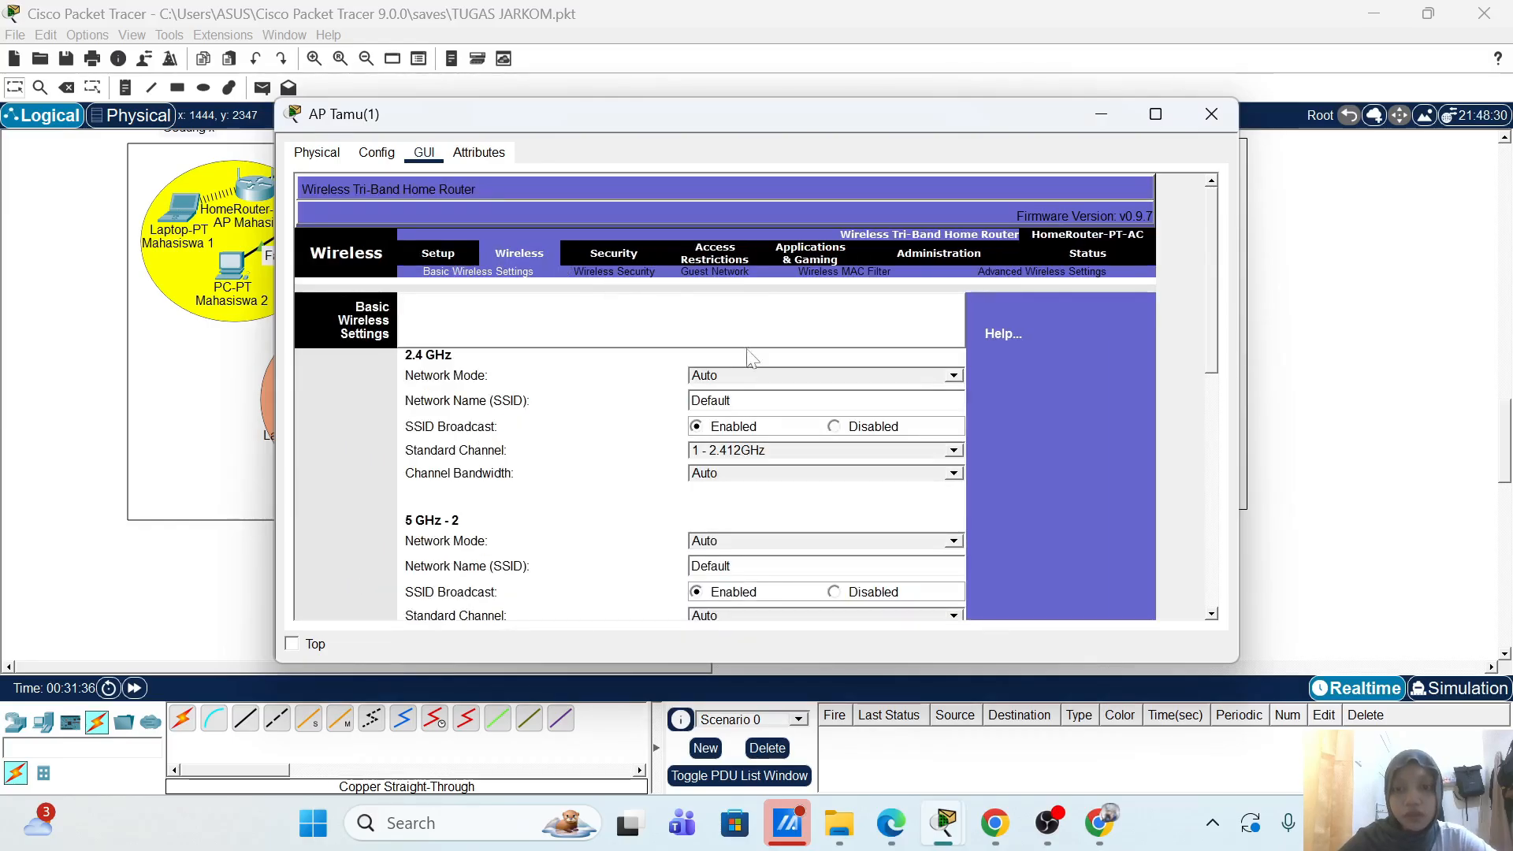
double_click(769, 398)
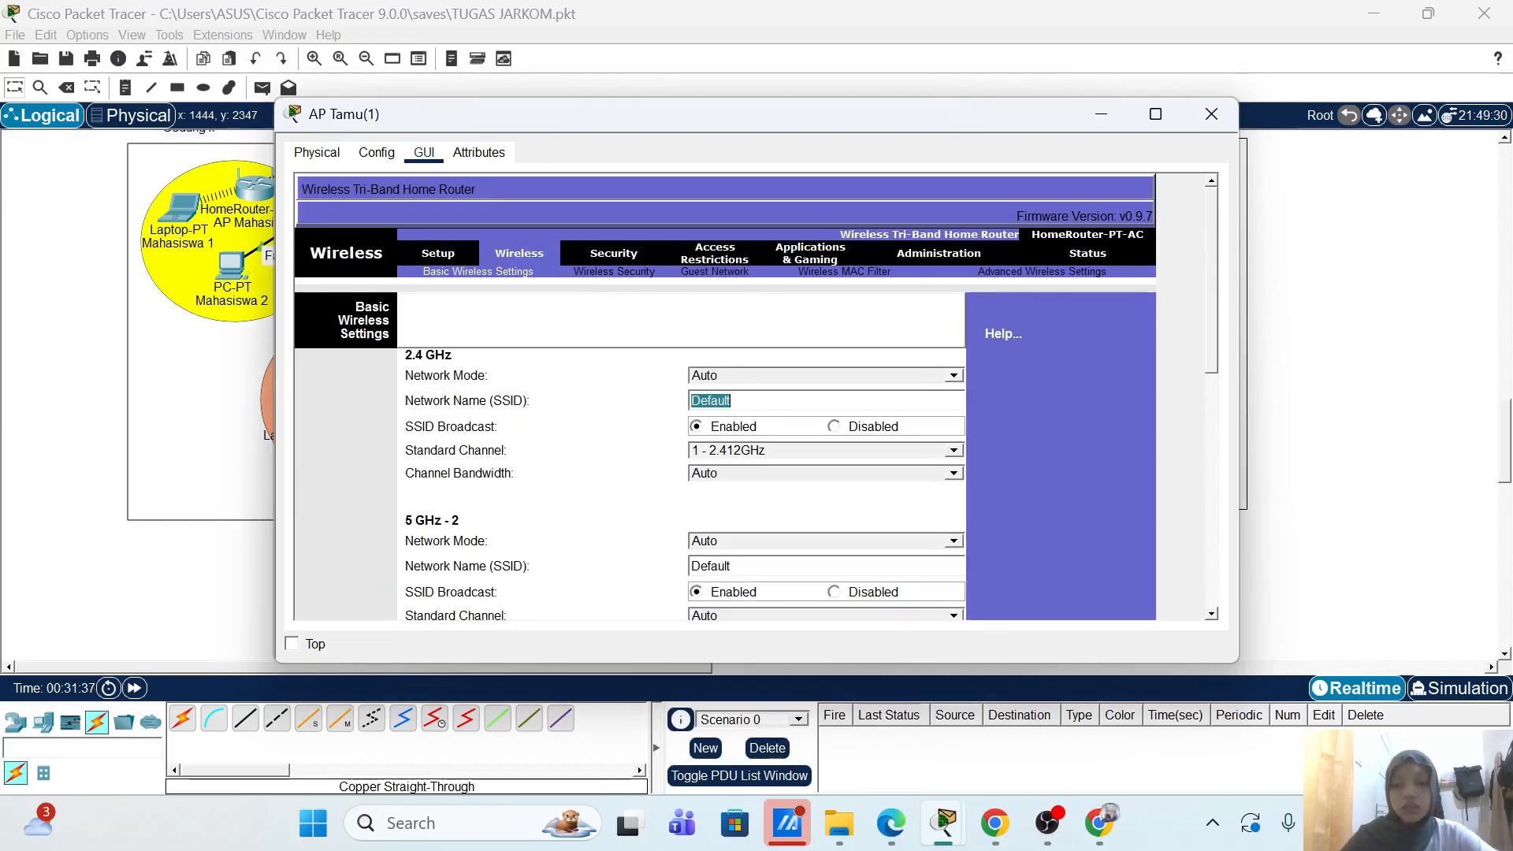
text(AP-)
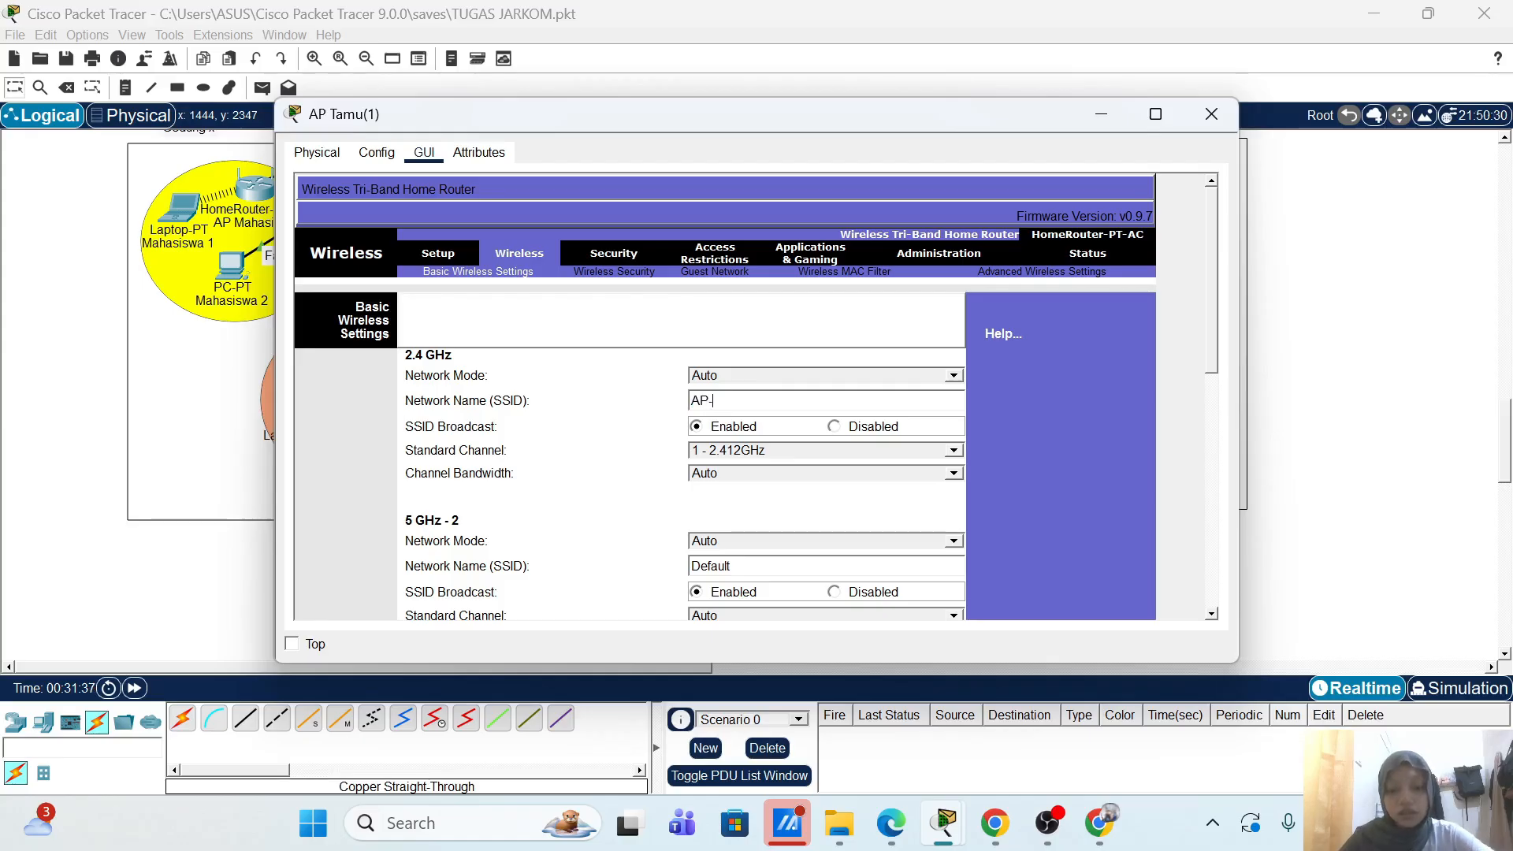
text(Tamu-2)
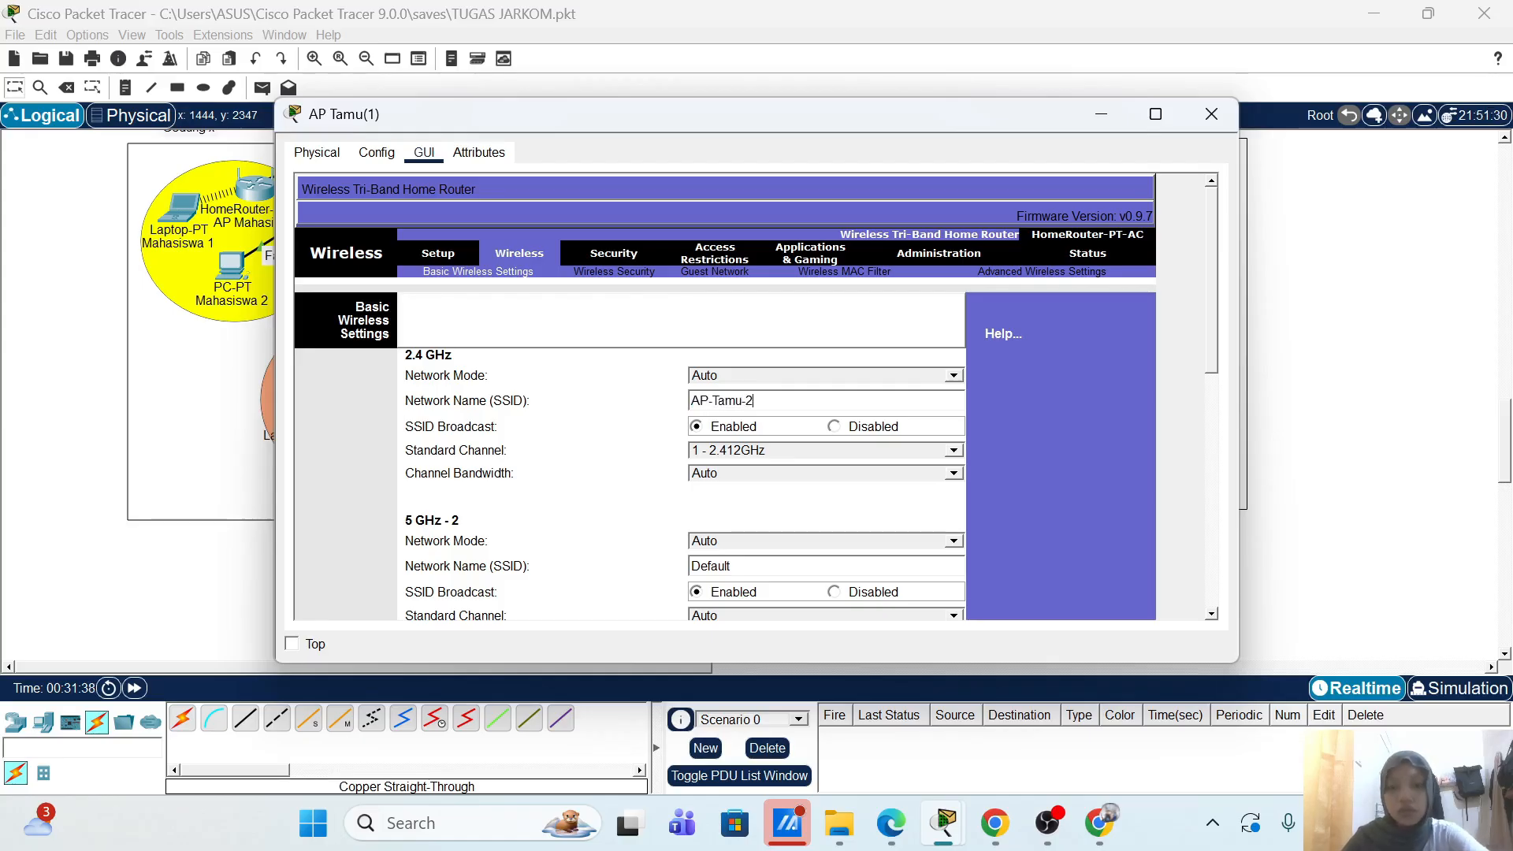
click(856, 452)
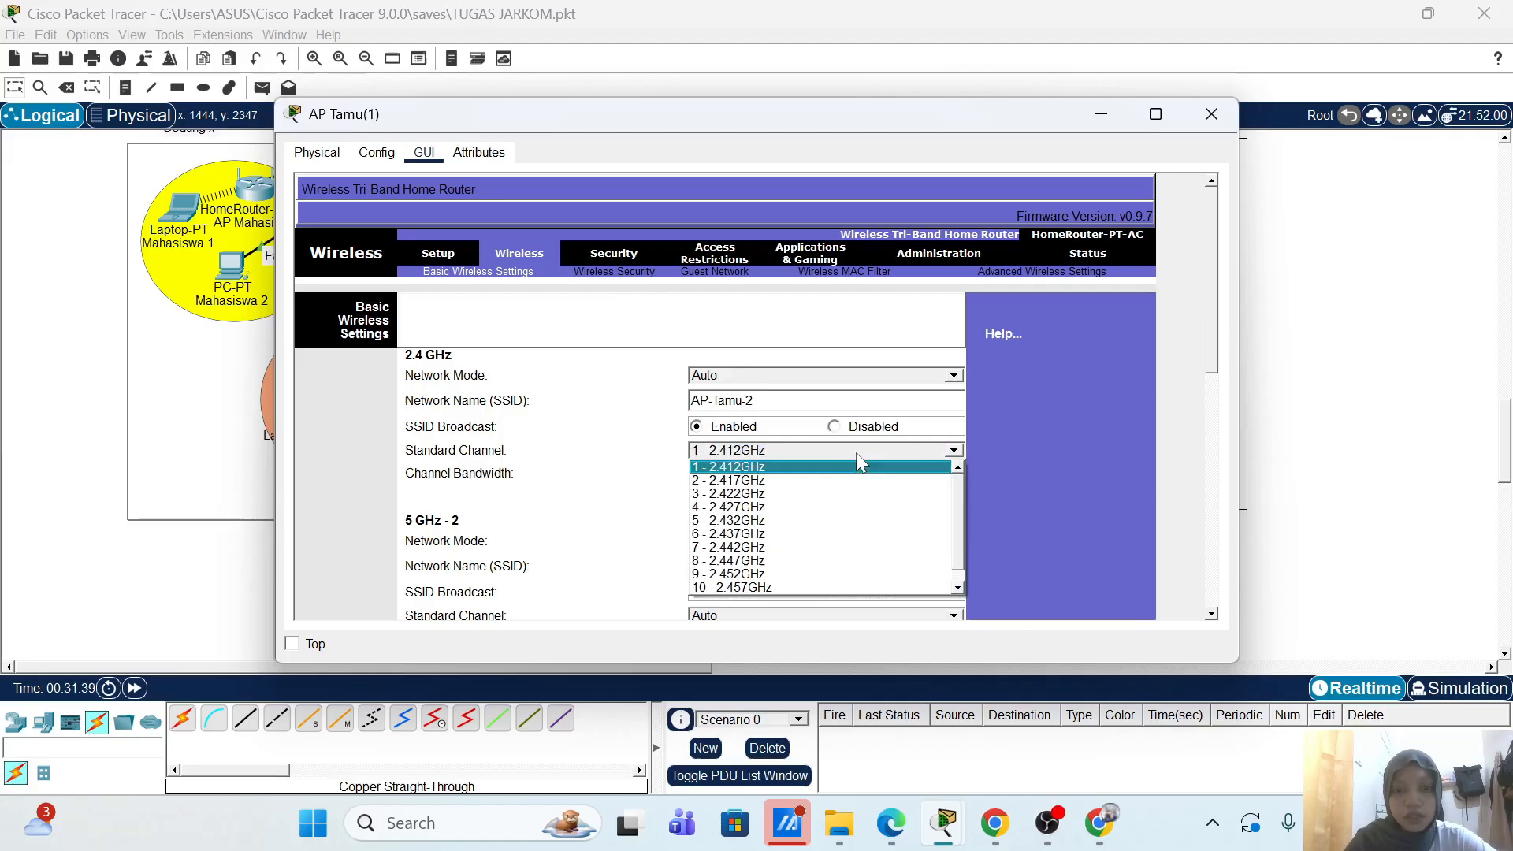
click(789, 537)
Step: Disable SSID broadcast on both 5 GHz networks and save the wireless settings
scroll(1042, 472, down, 5)
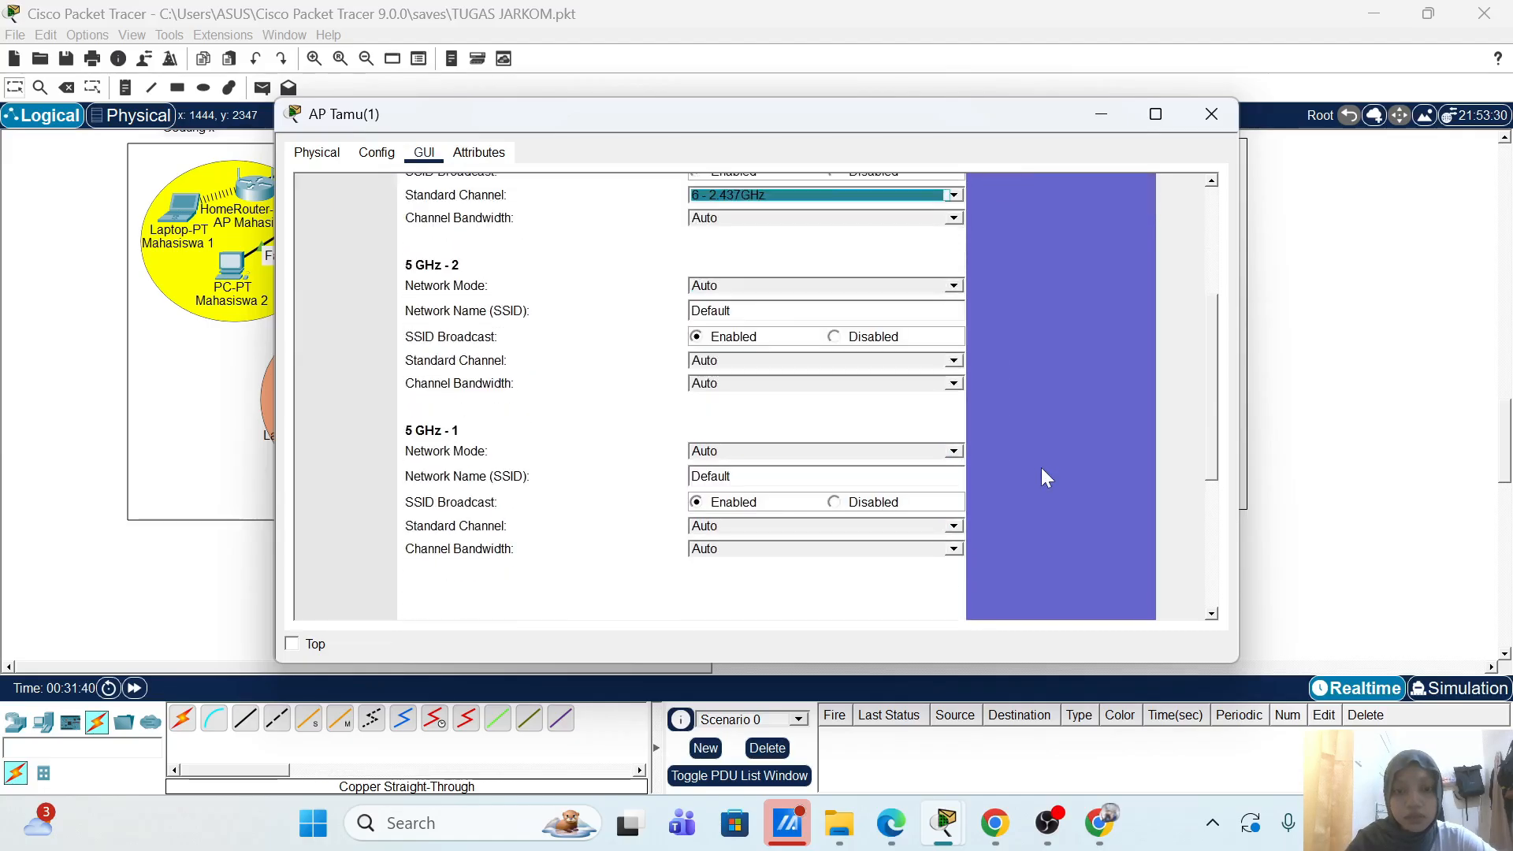
click(881, 337)
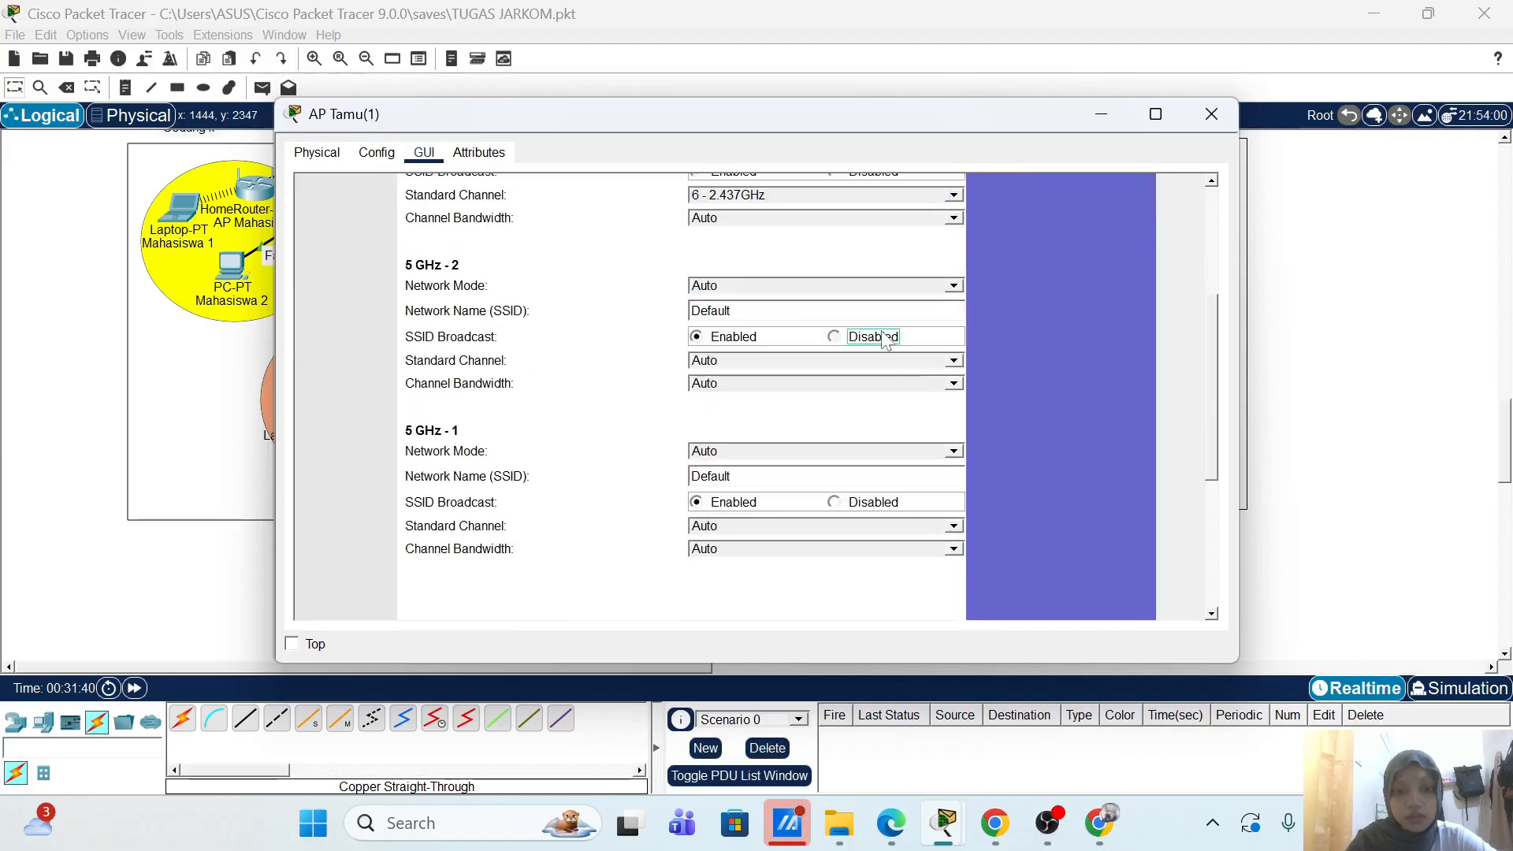
click(837, 503)
click(840, 341)
scroll(1065, 433, down, 3)
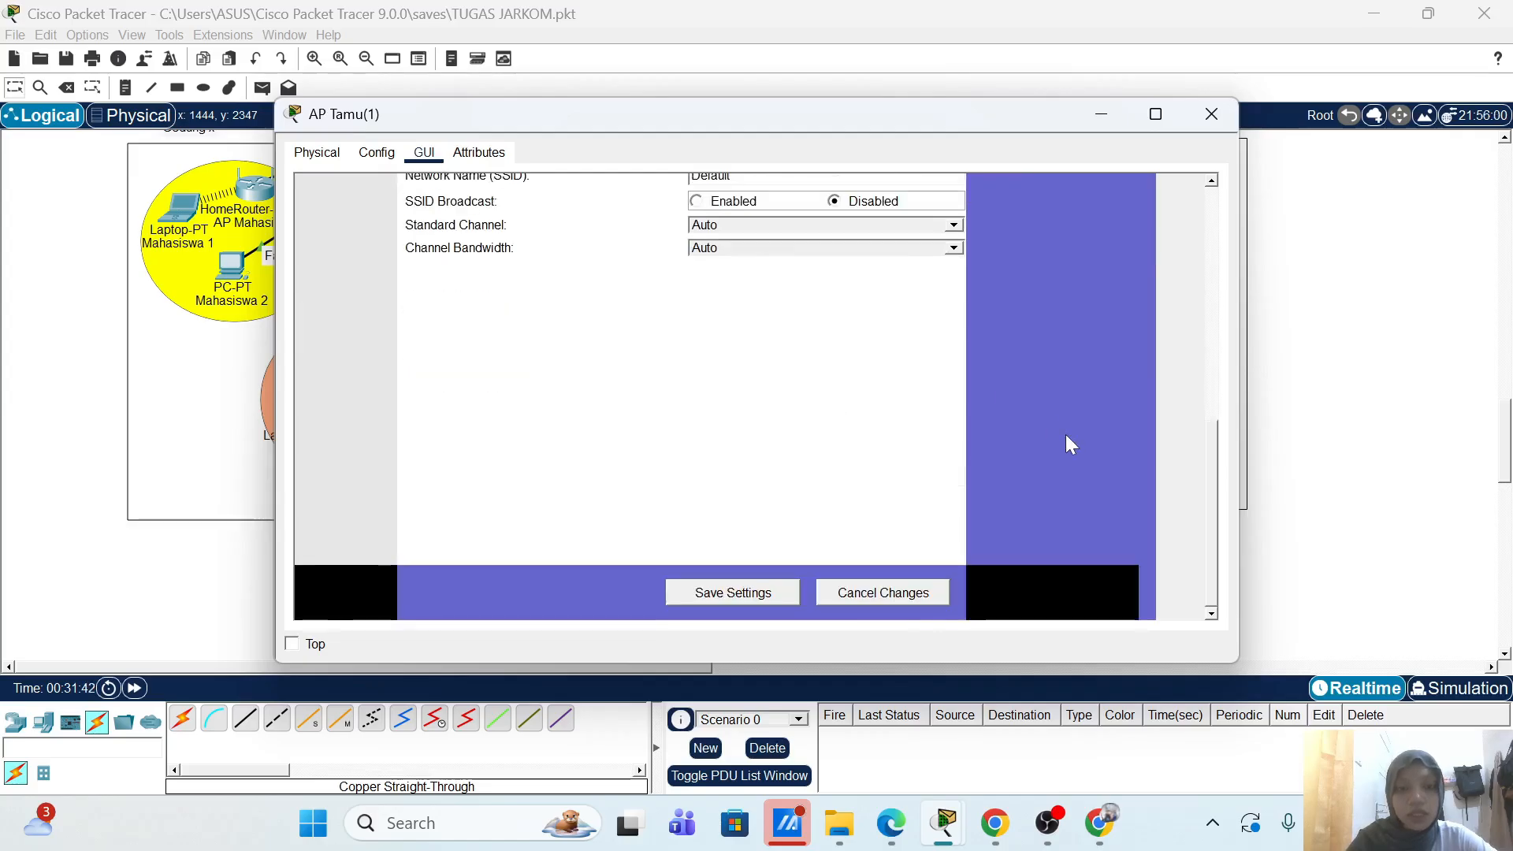
click(770, 597)
scroll(1011, 468, up, 3)
scroll(1013, 470, up, 3)
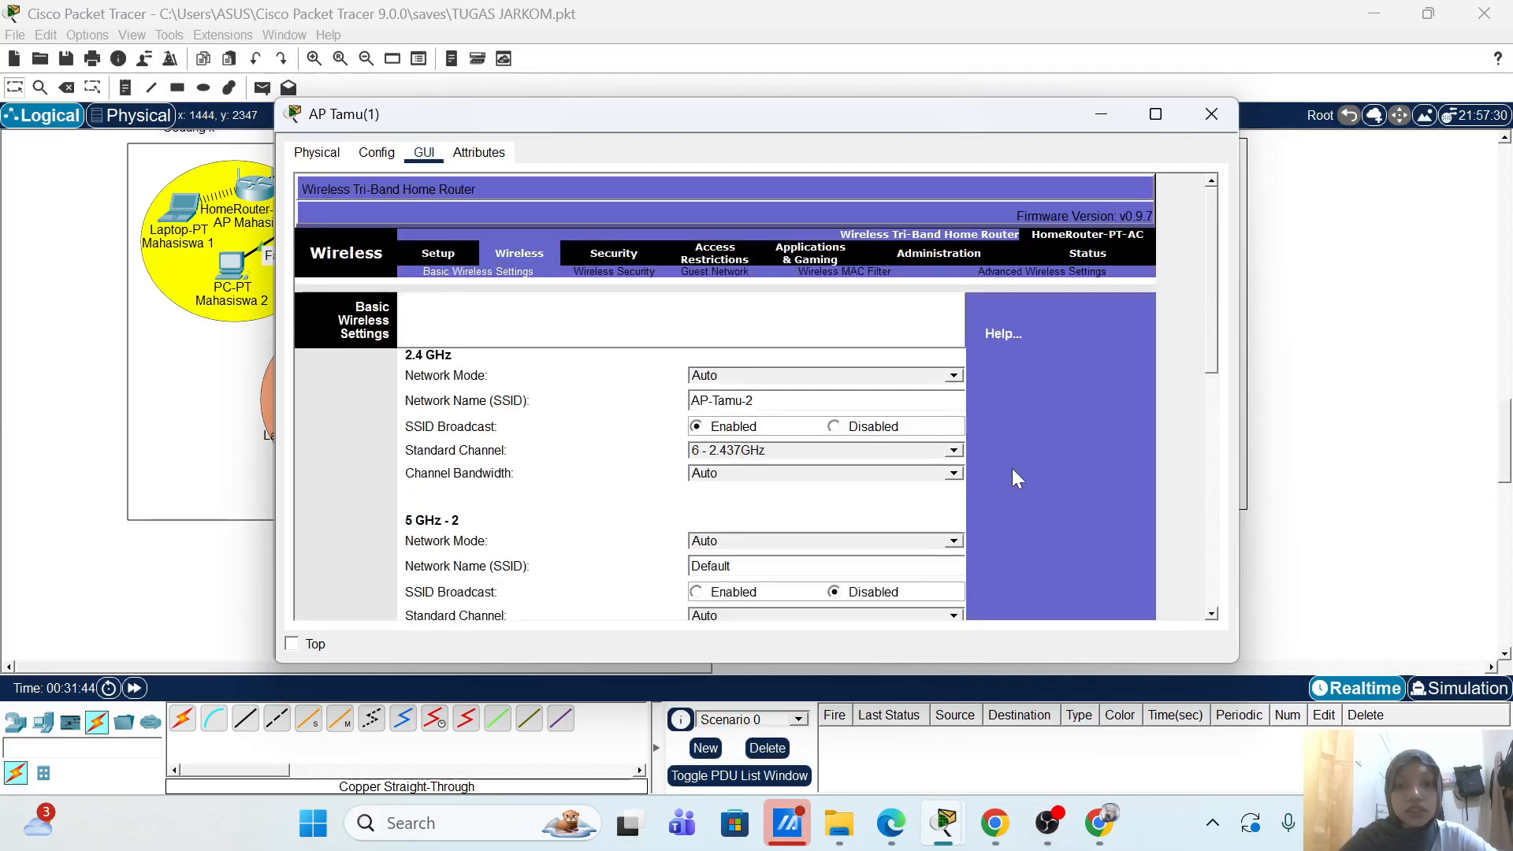
Step: Set the 2.4 GHz security to WPA2 Enterprise with RADIUS server 20.20.1.20, save, and close the window
click(636, 276)
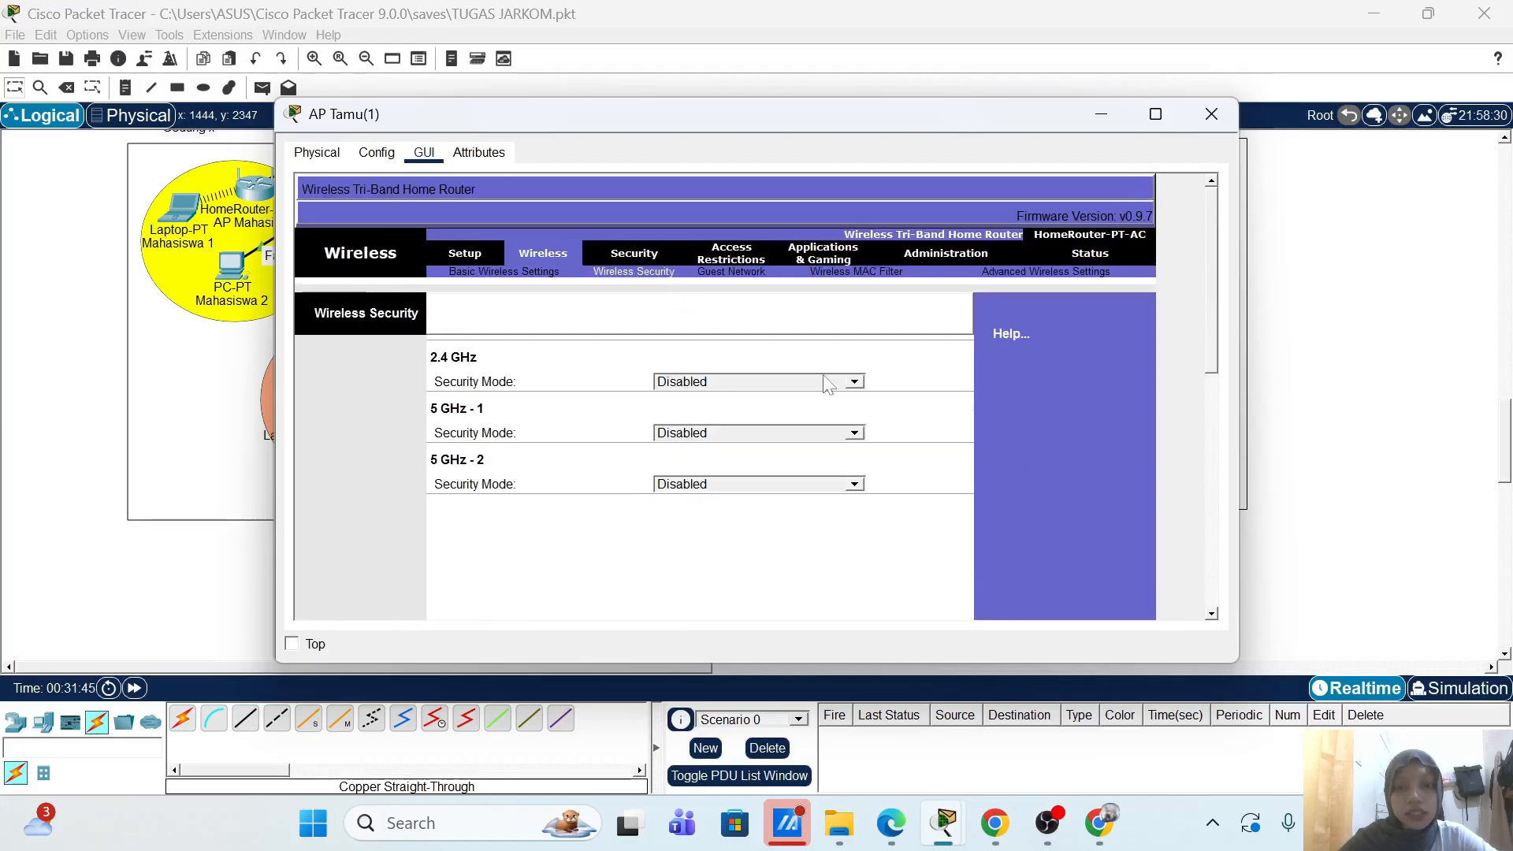
click(854, 381)
click(763, 466)
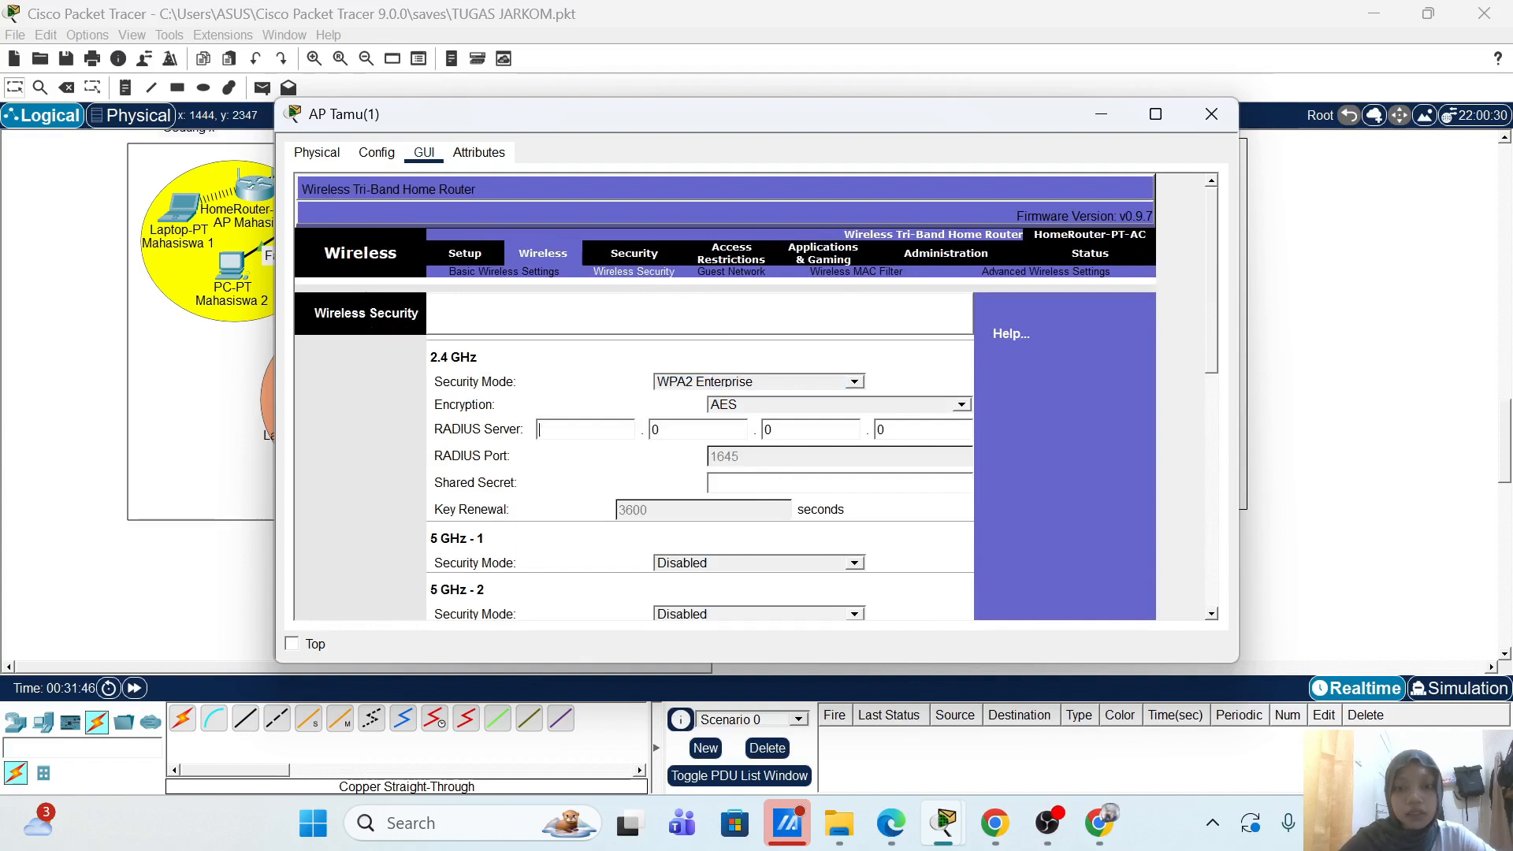
text(20)
key(Tab)
text(1)
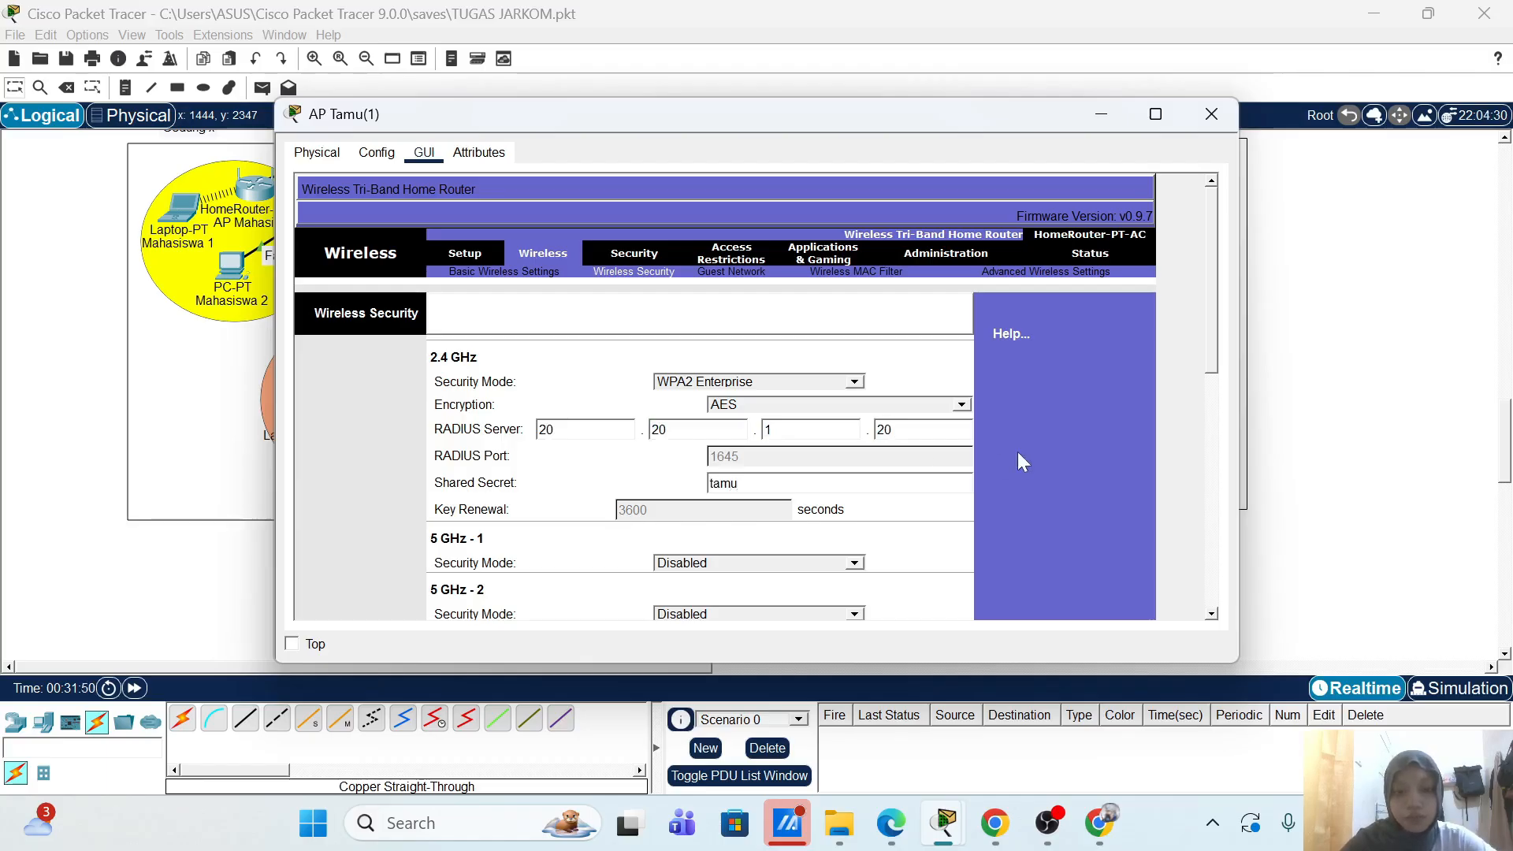
scroll(1019, 451, down, 5)
click(795, 596)
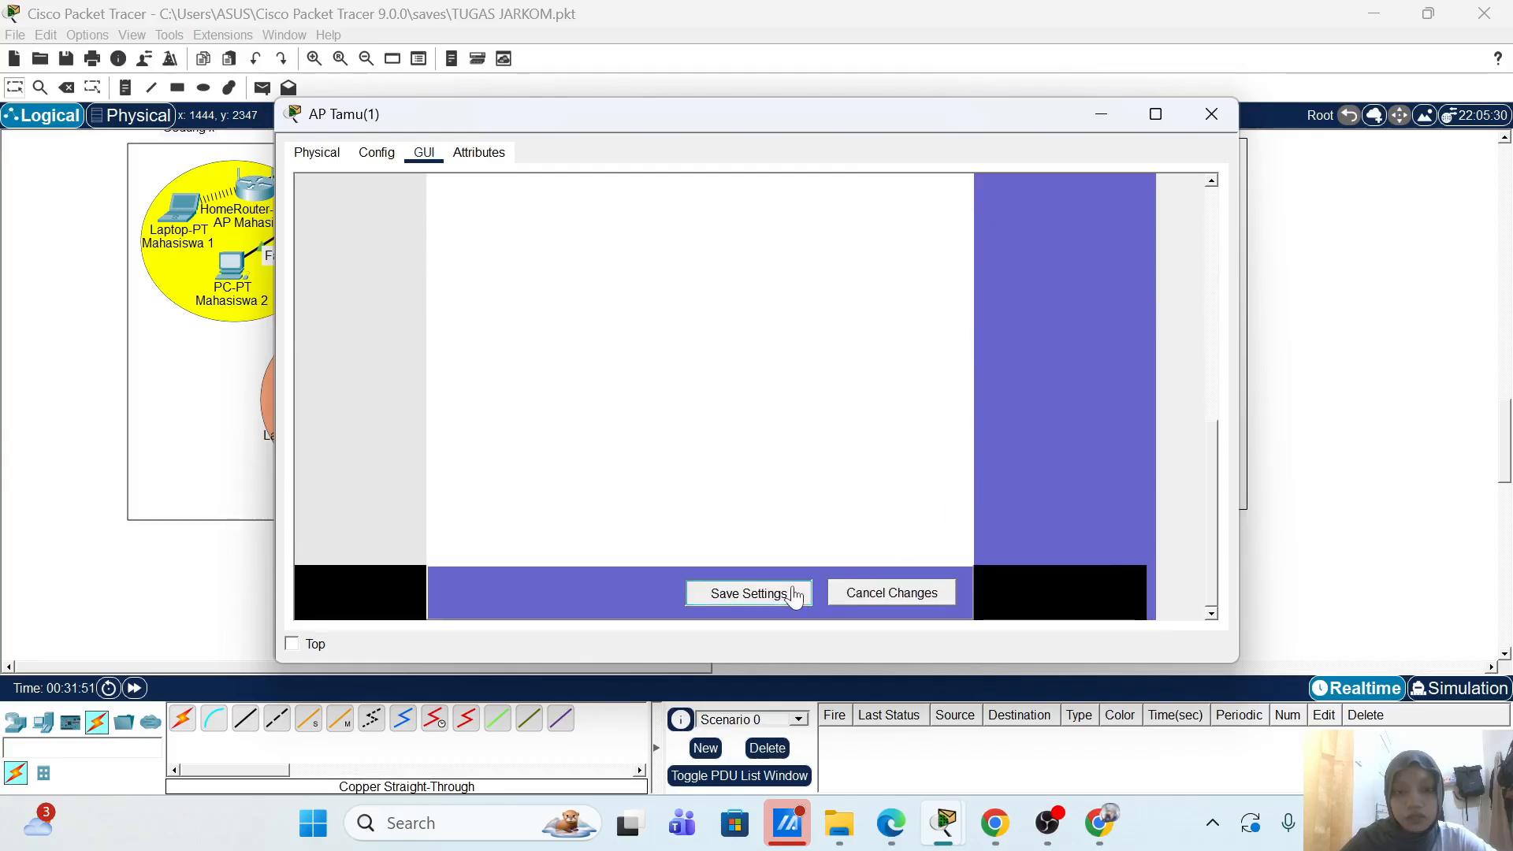
click(1209, 115)
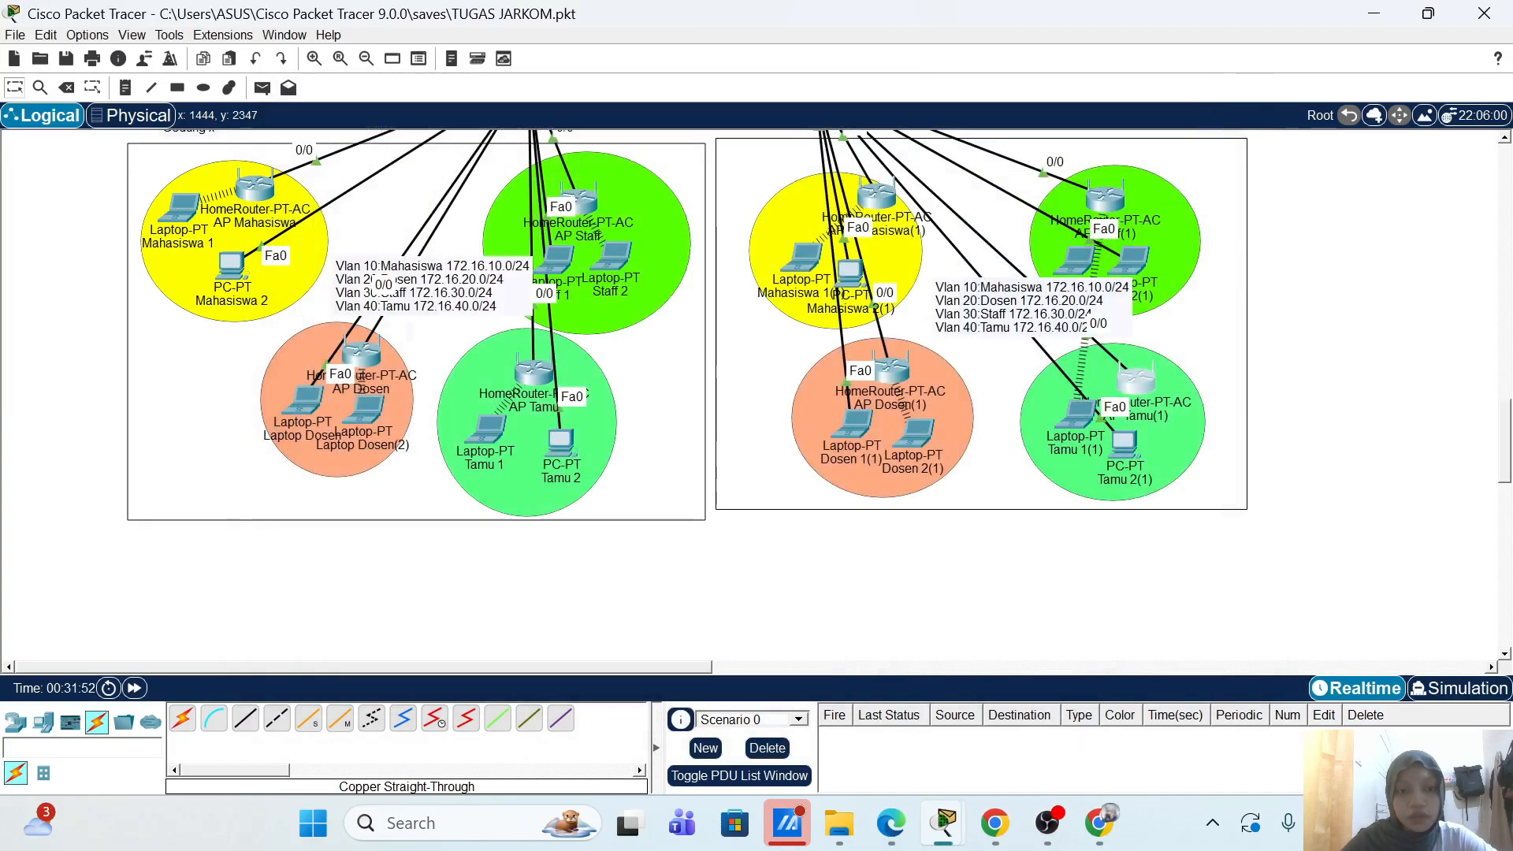
Step: On laptop Tamu 1(1), check the IP configuration and view the saved wireless profiles
click(1080, 410)
click(399, 366)
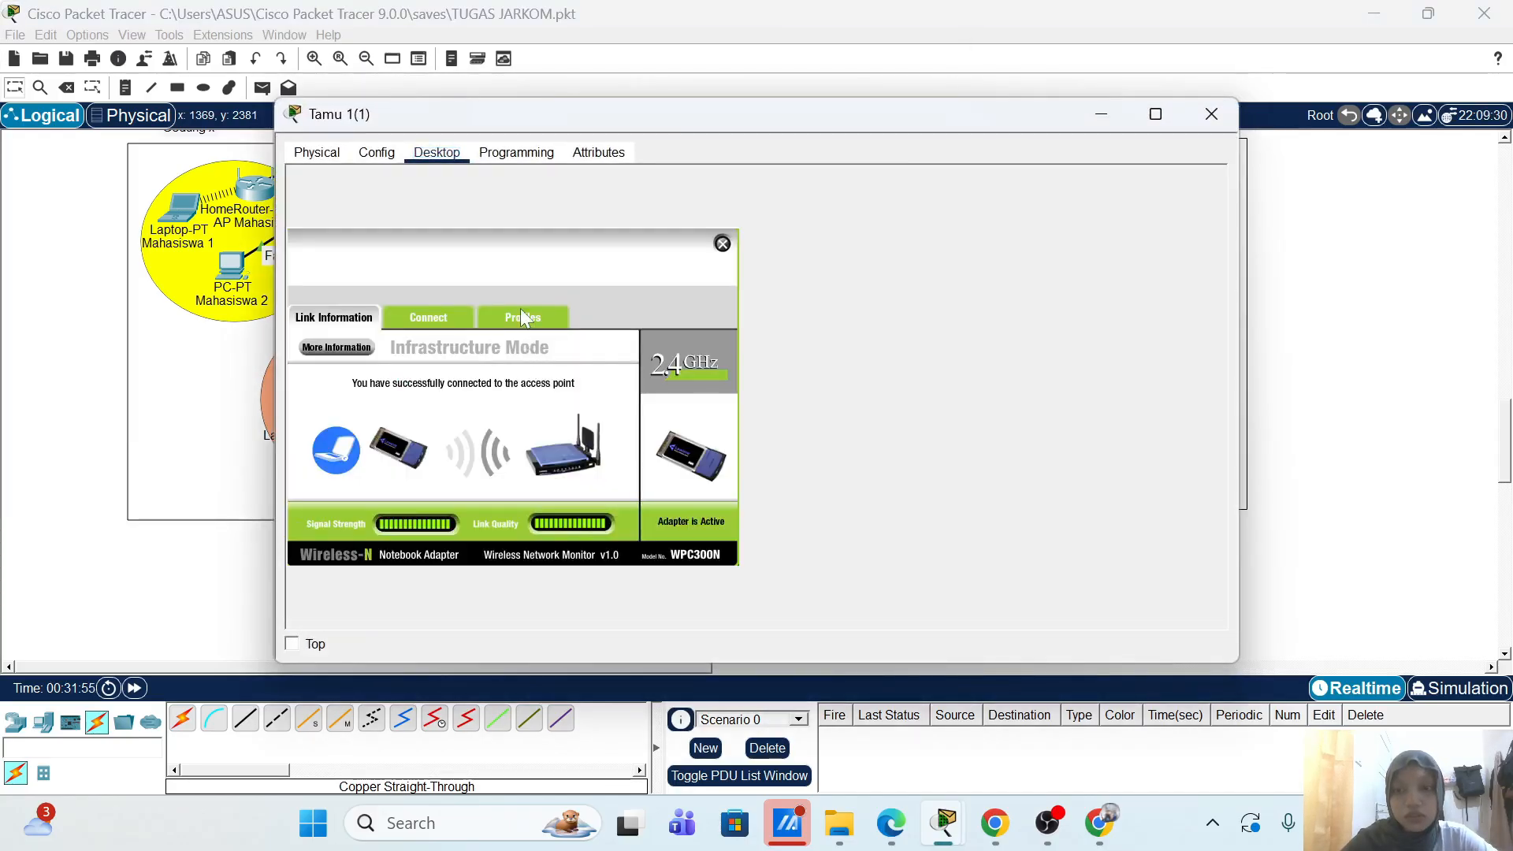
click(721, 245)
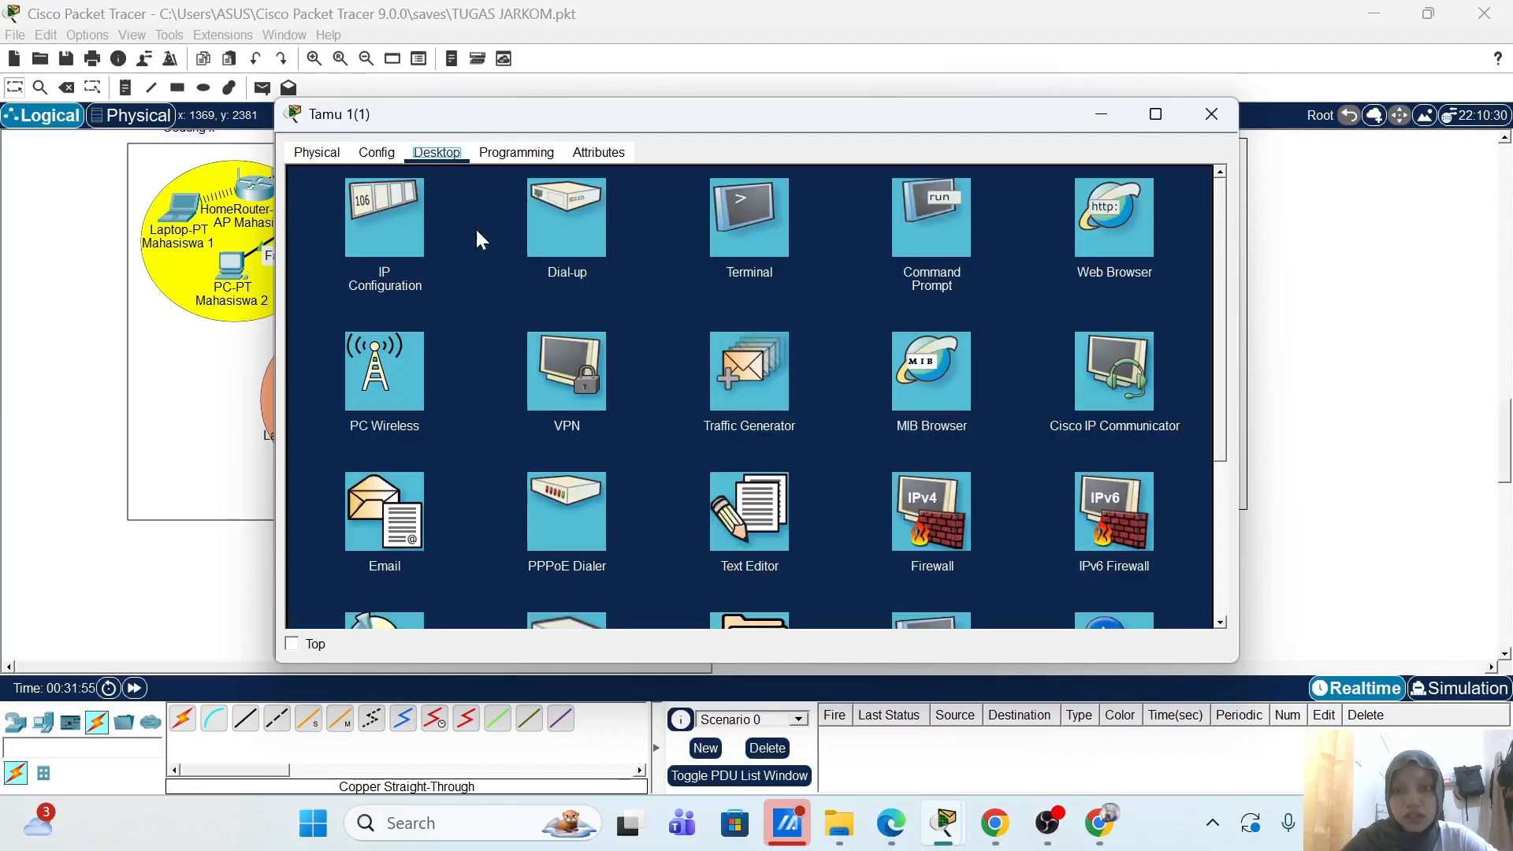
click(367, 232)
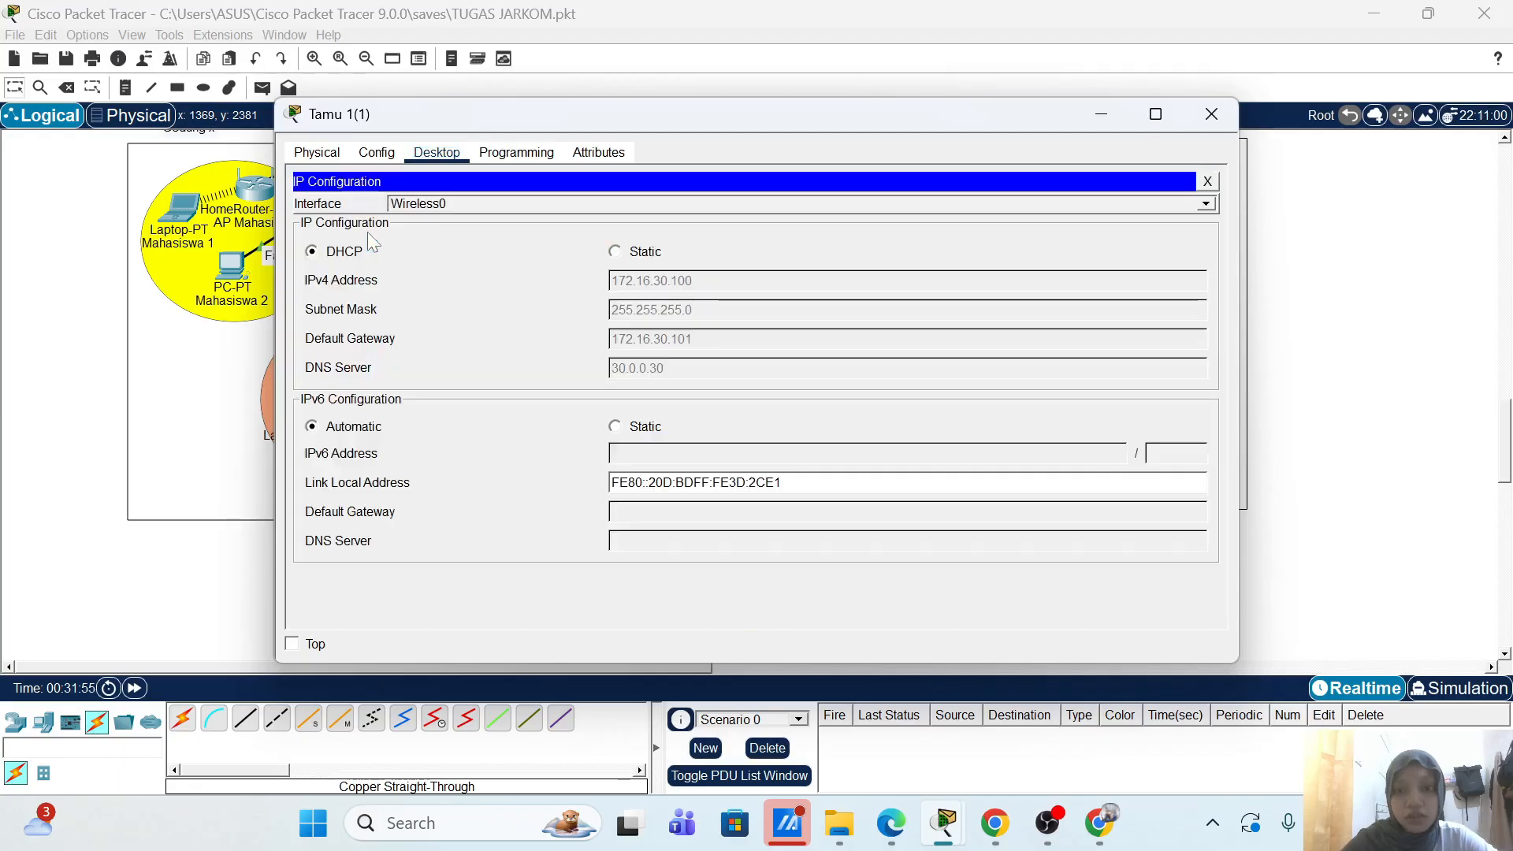
click(1208, 182)
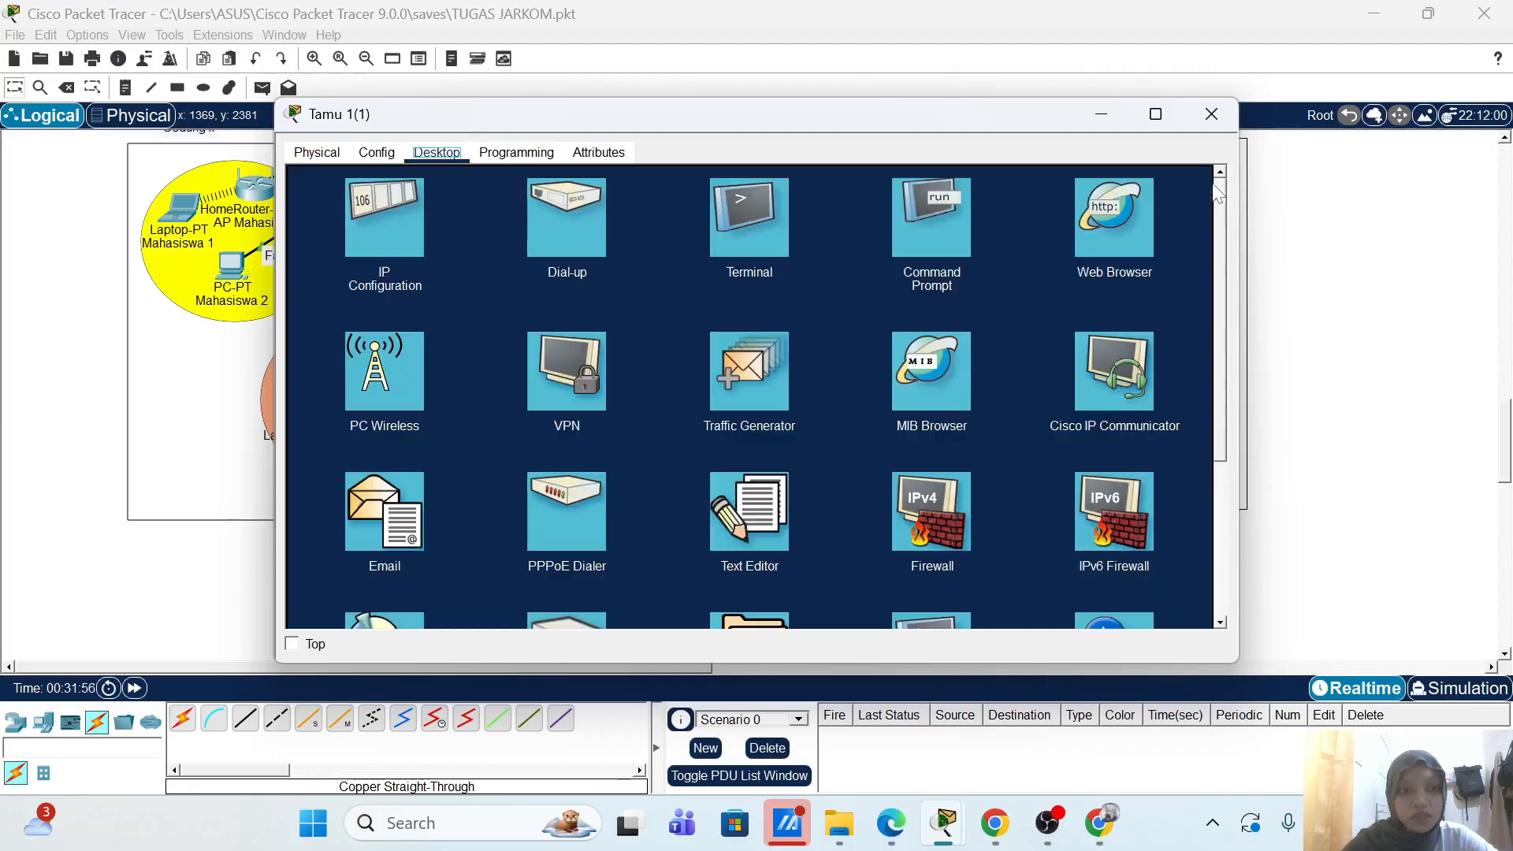
click(374, 377)
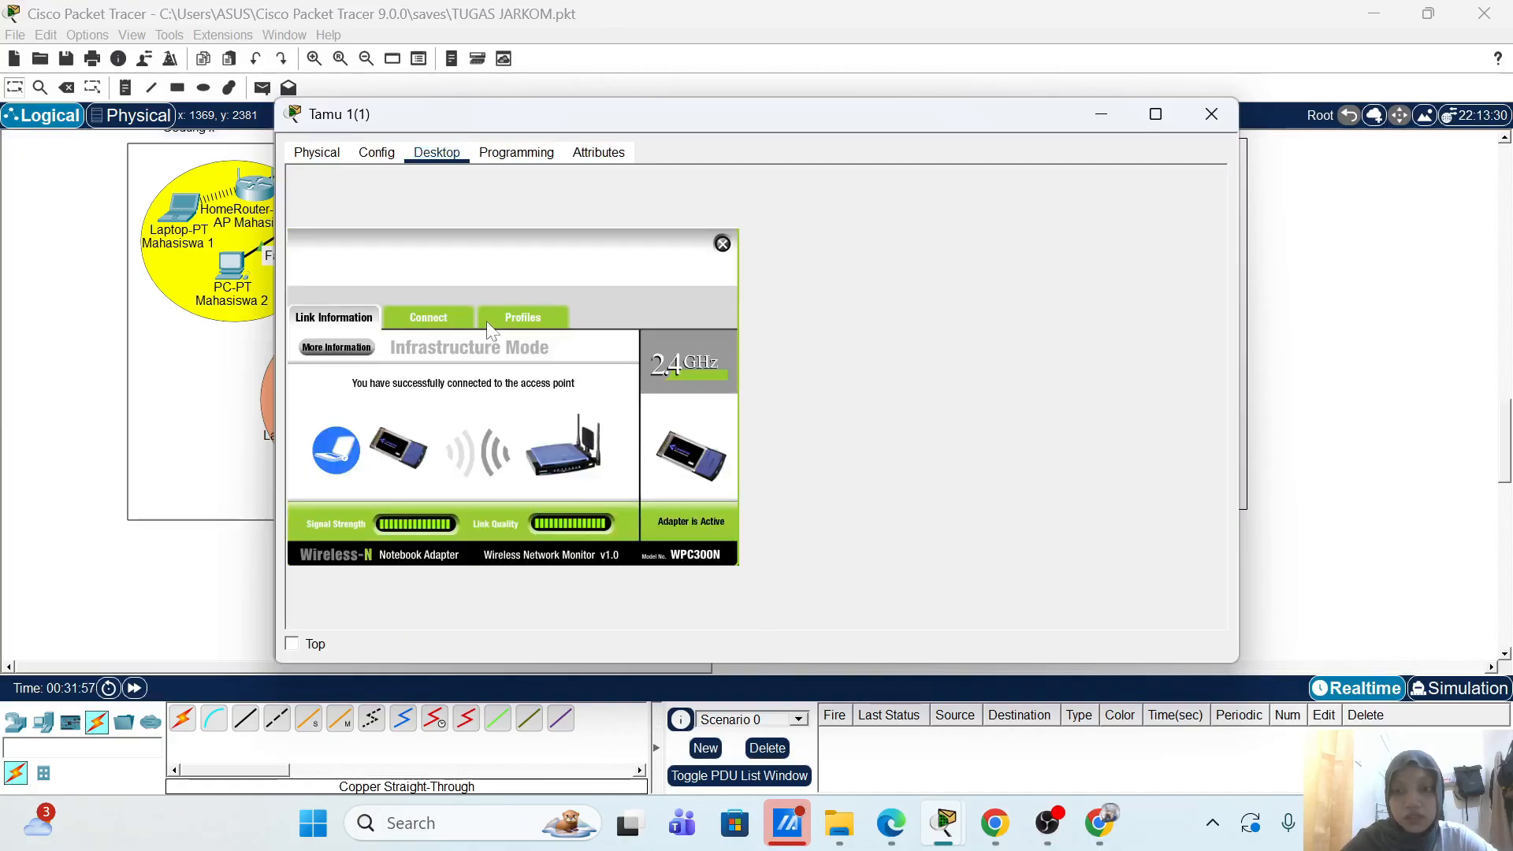
click(512, 310)
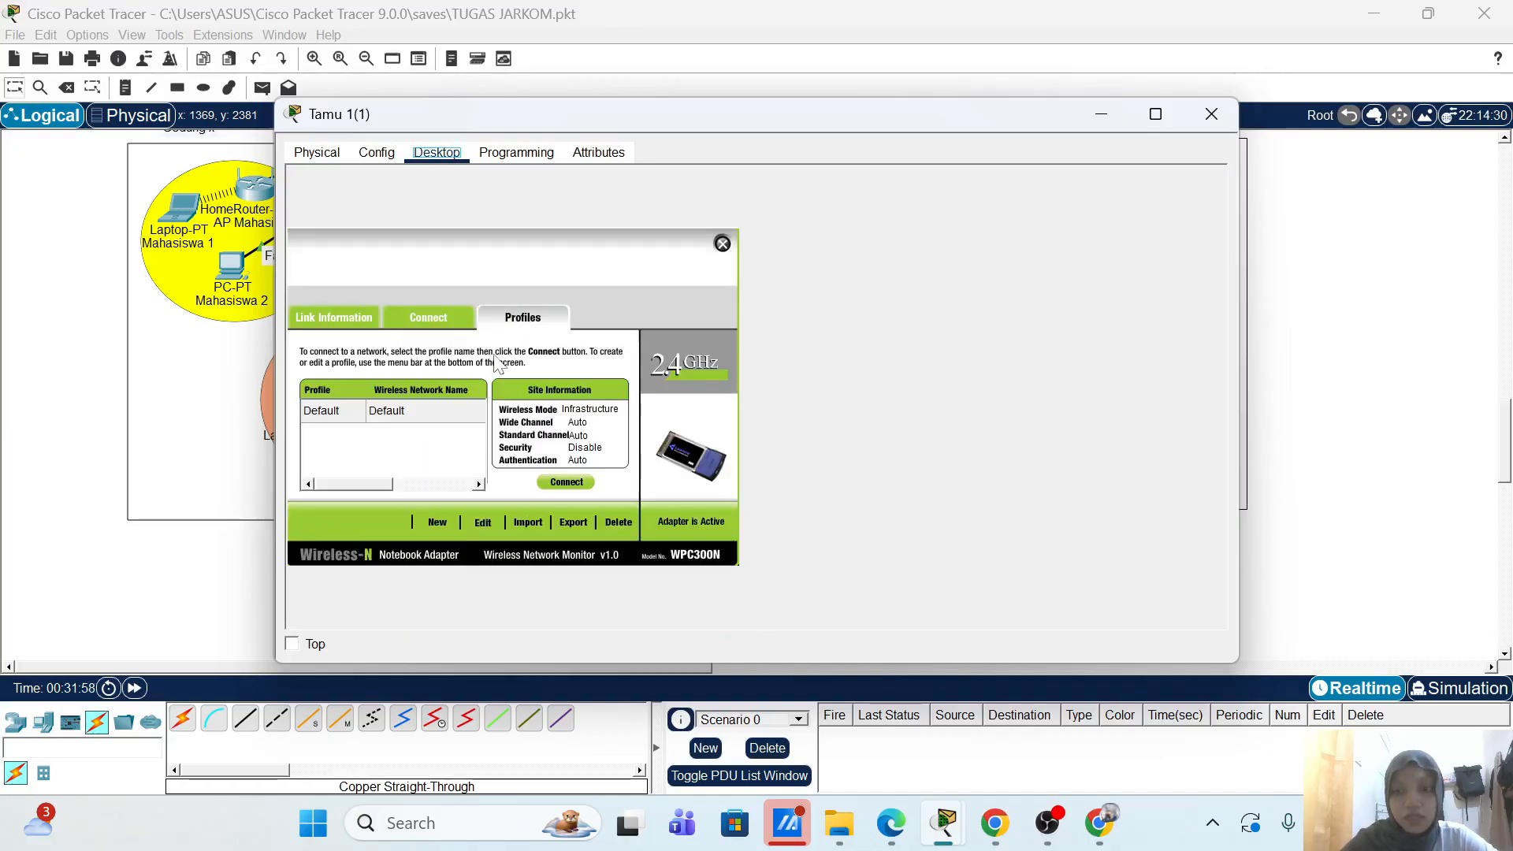
Step: Start a custom wireless profile for SSID AP-Tamu-2 with automatic network settings
click(482, 522)
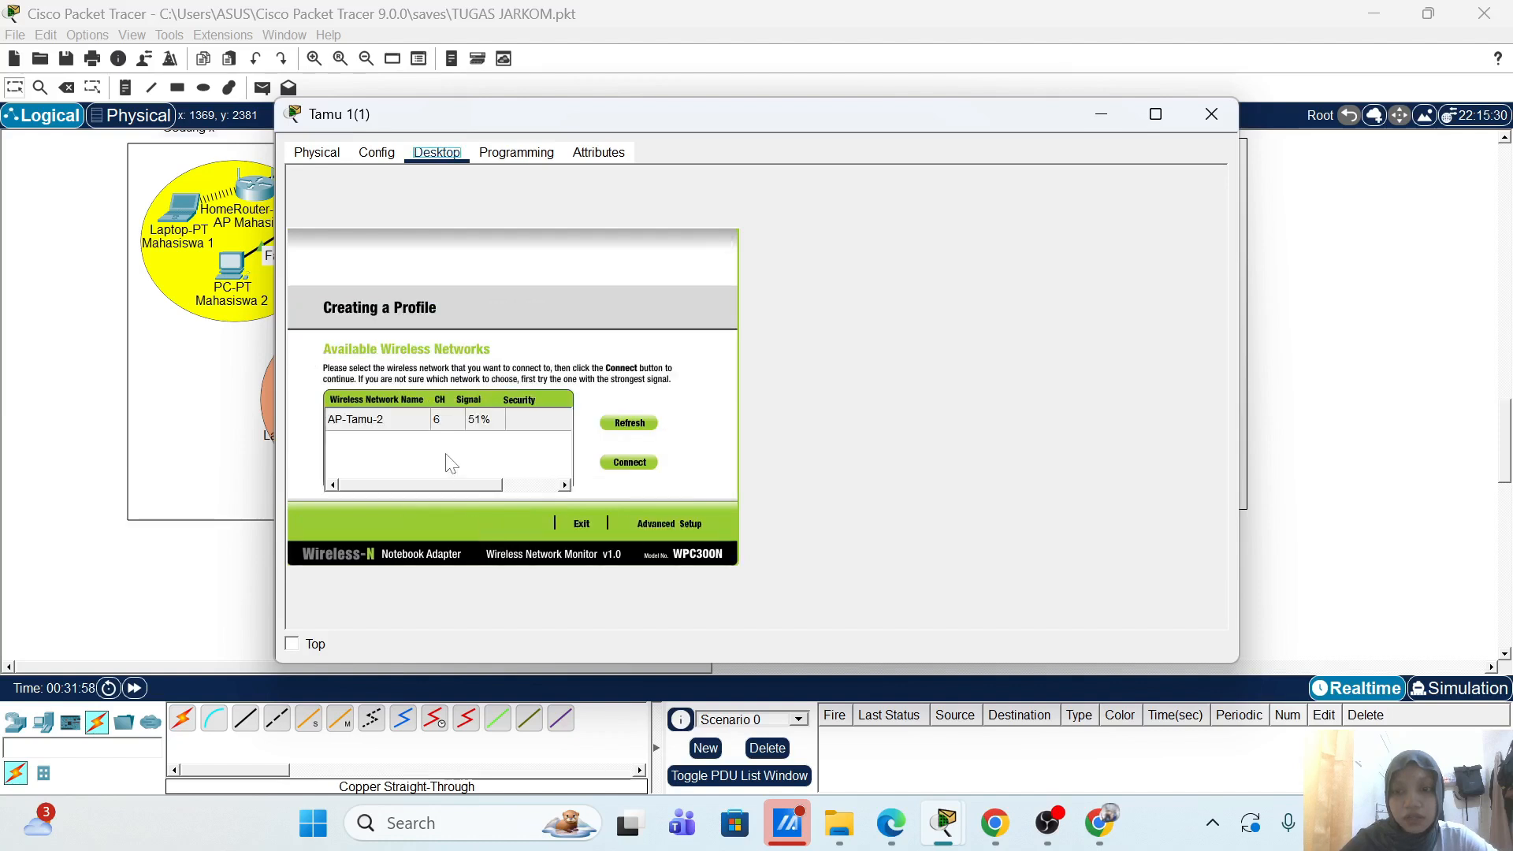
click(398, 417)
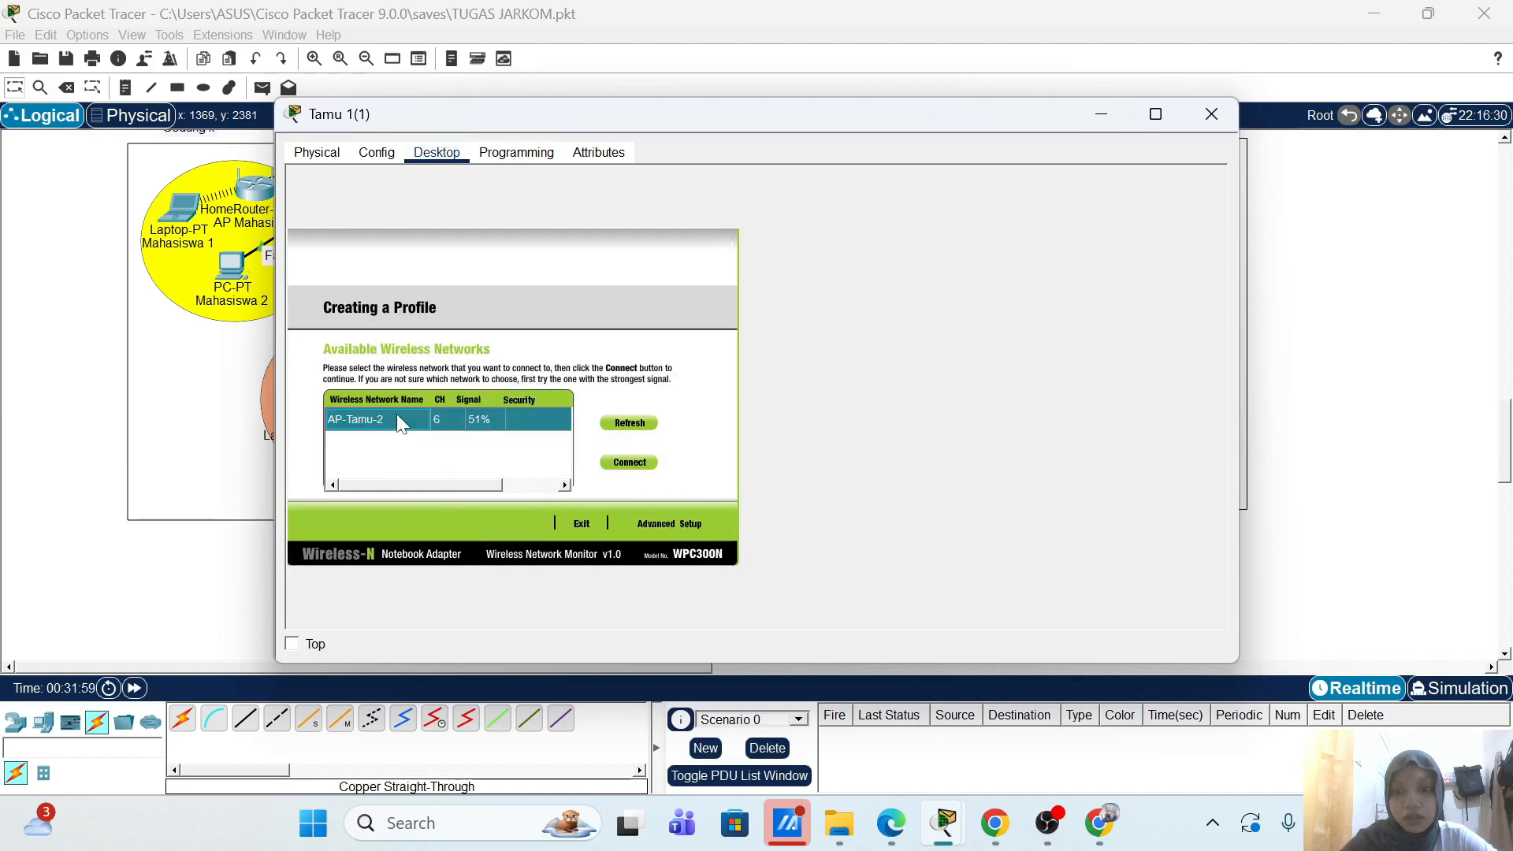
click(656, 523)
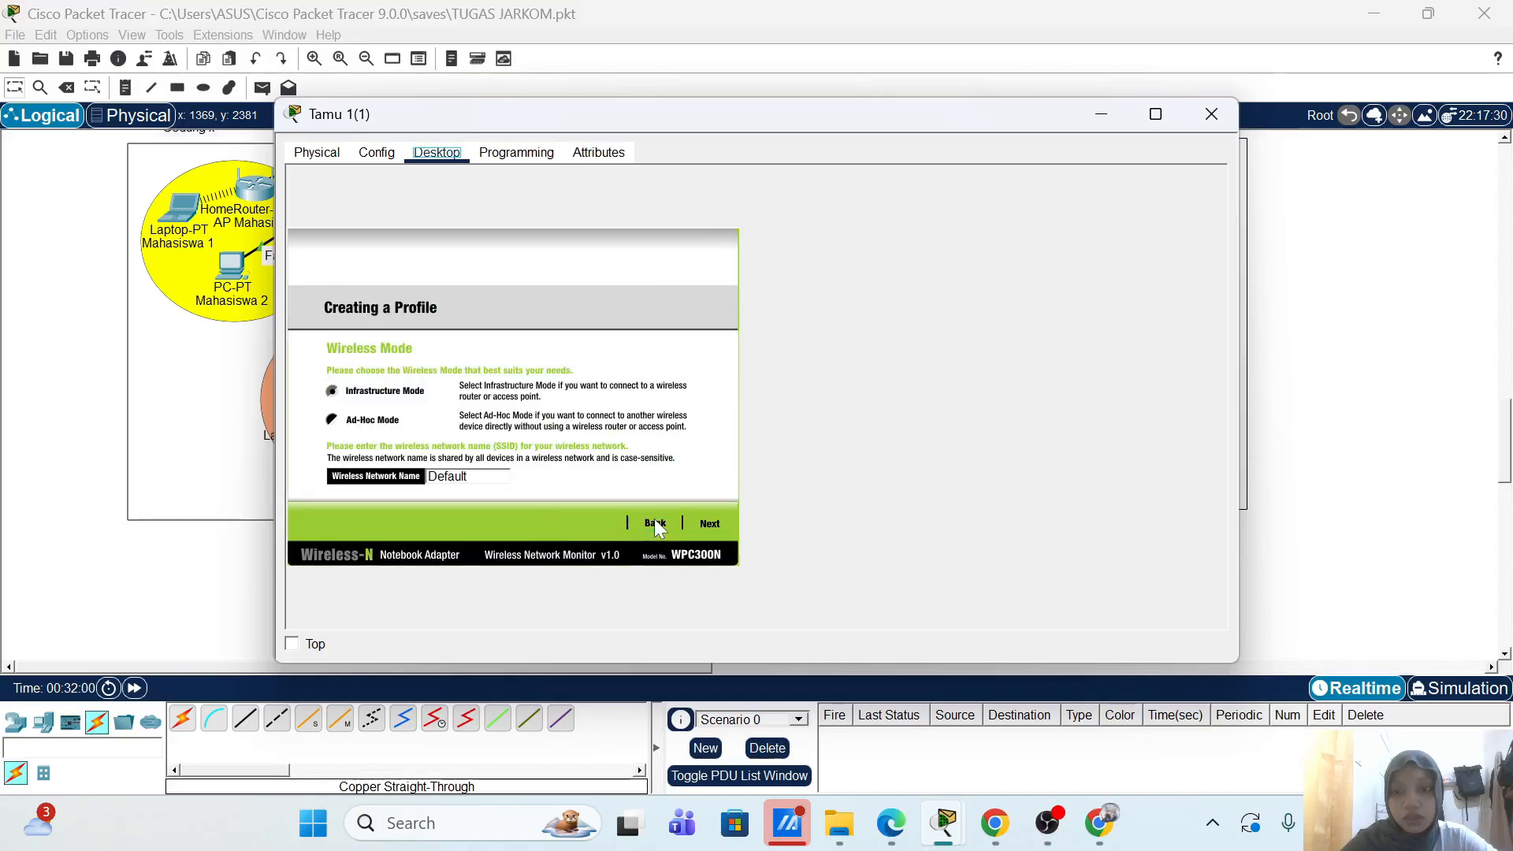
click(474, 476)
key(ctrl+a)
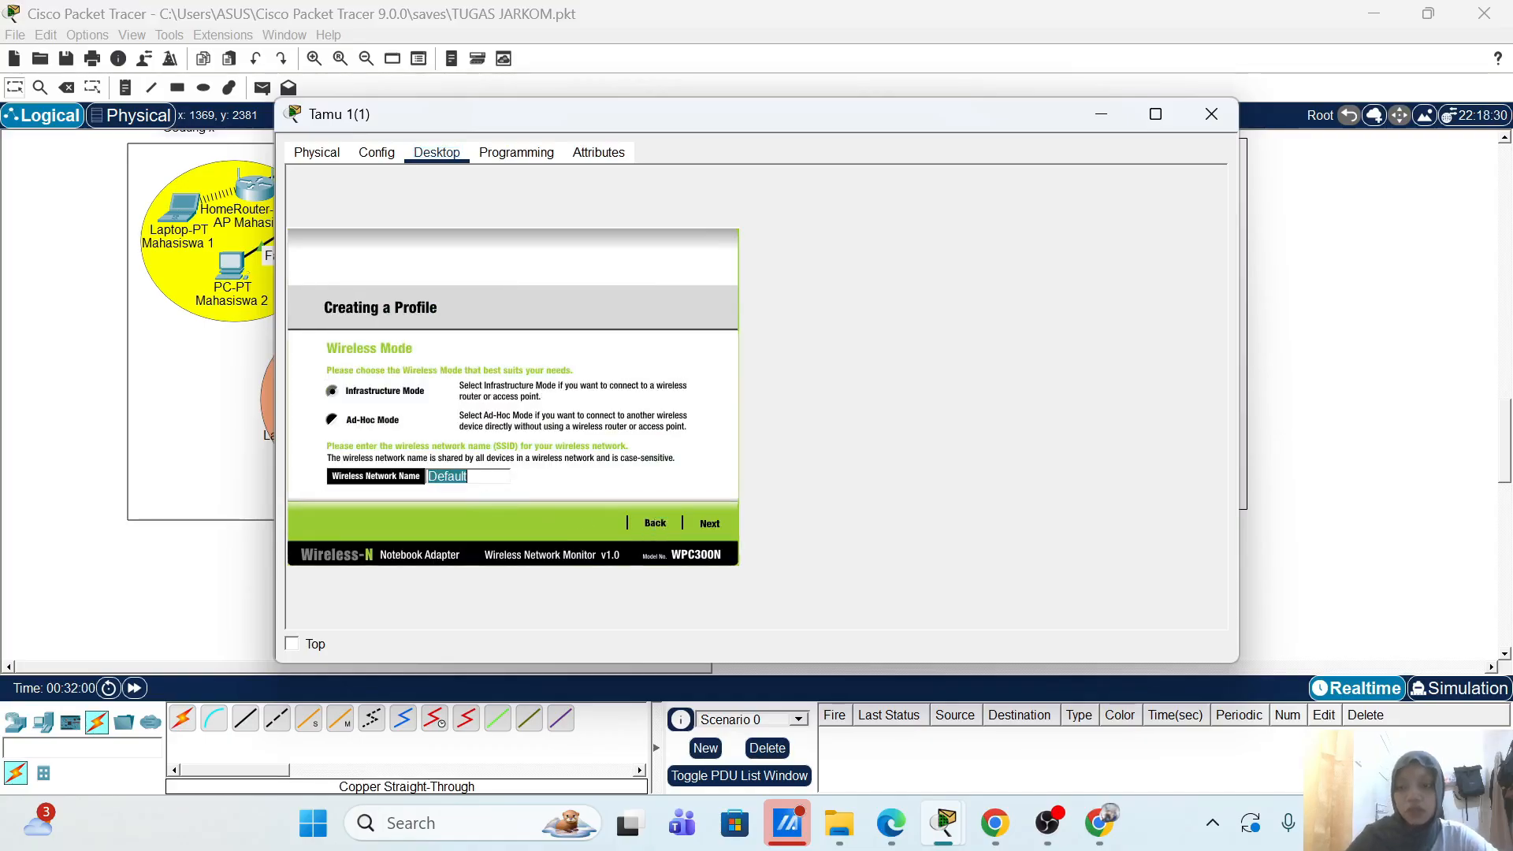
text(AP-T)
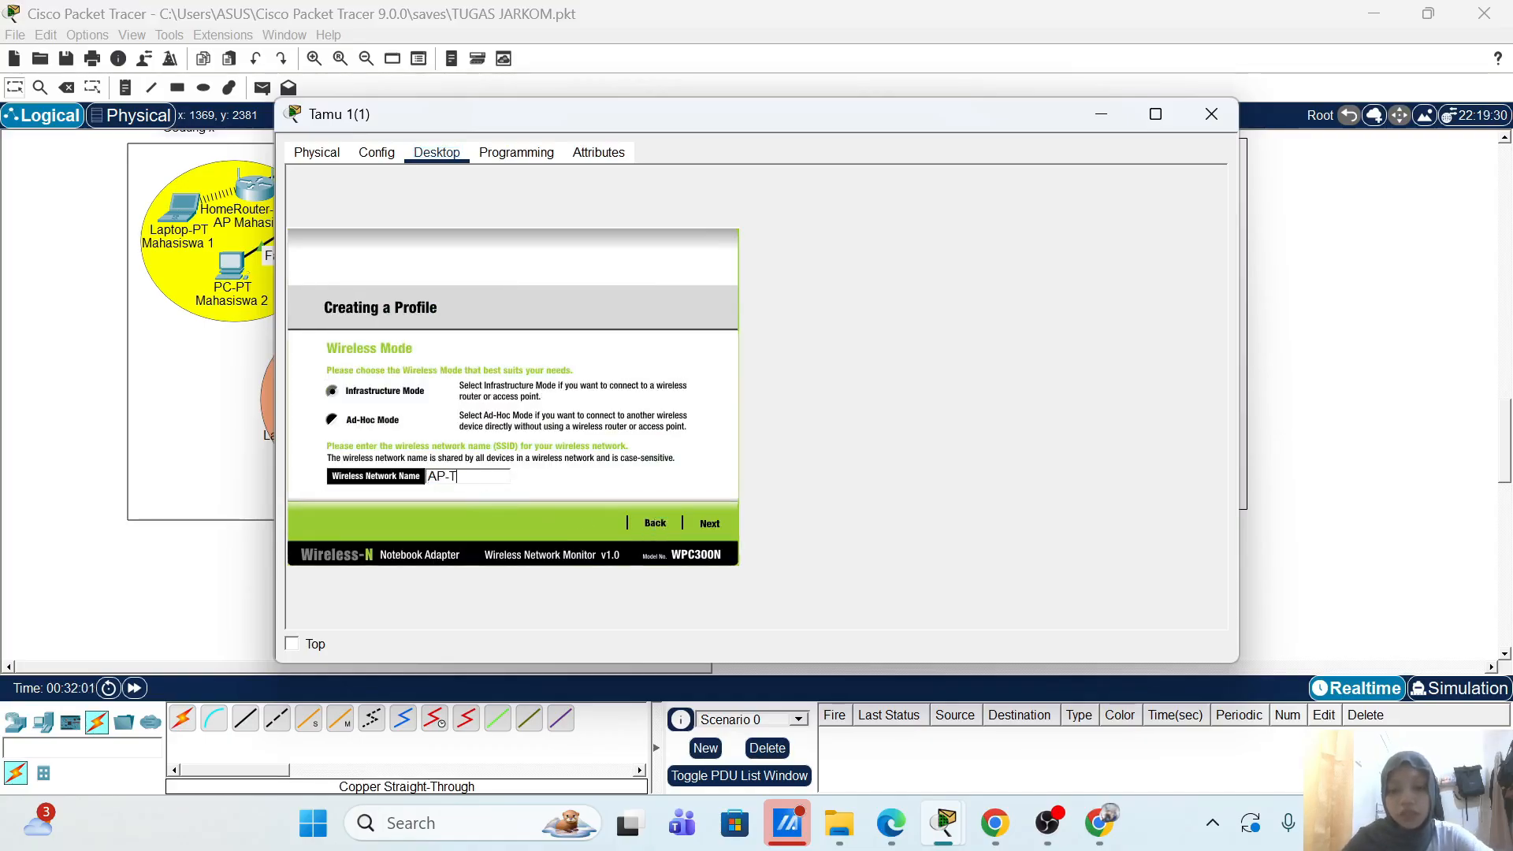
text(amu-2)
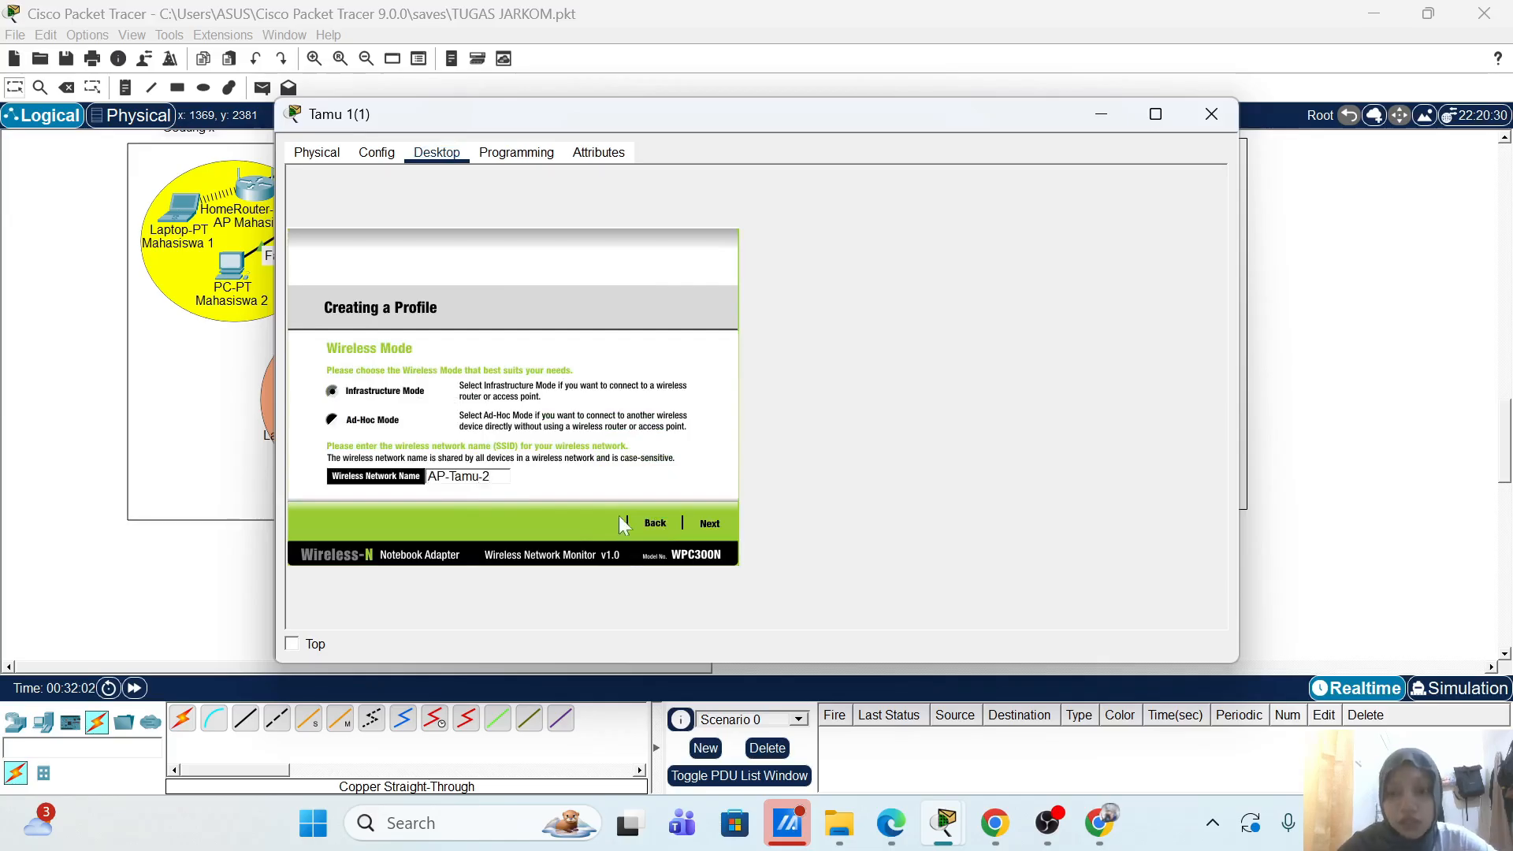
click(710, 523)
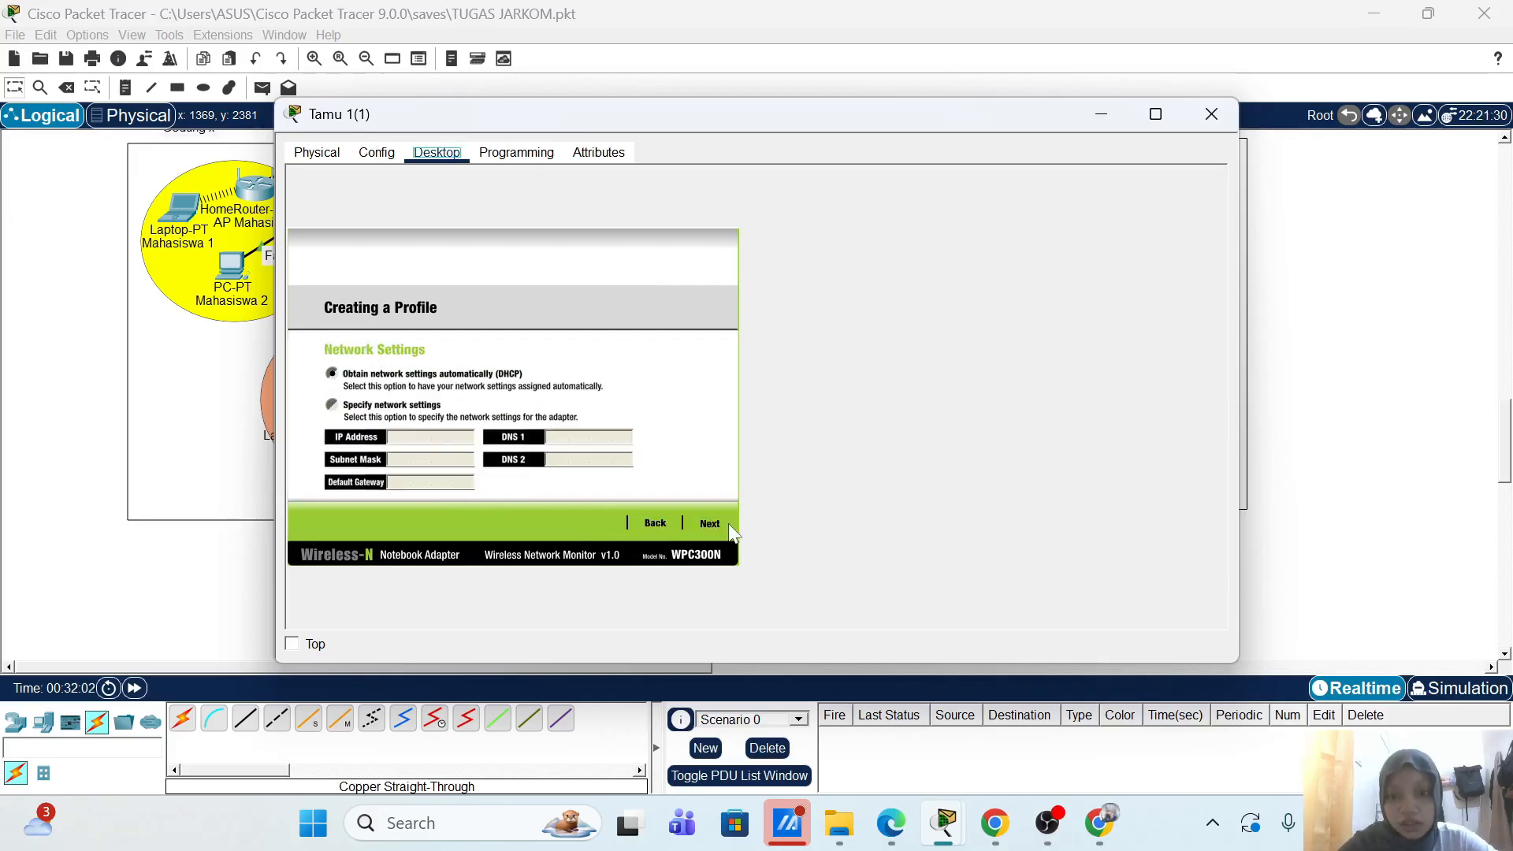
click(709, 520)
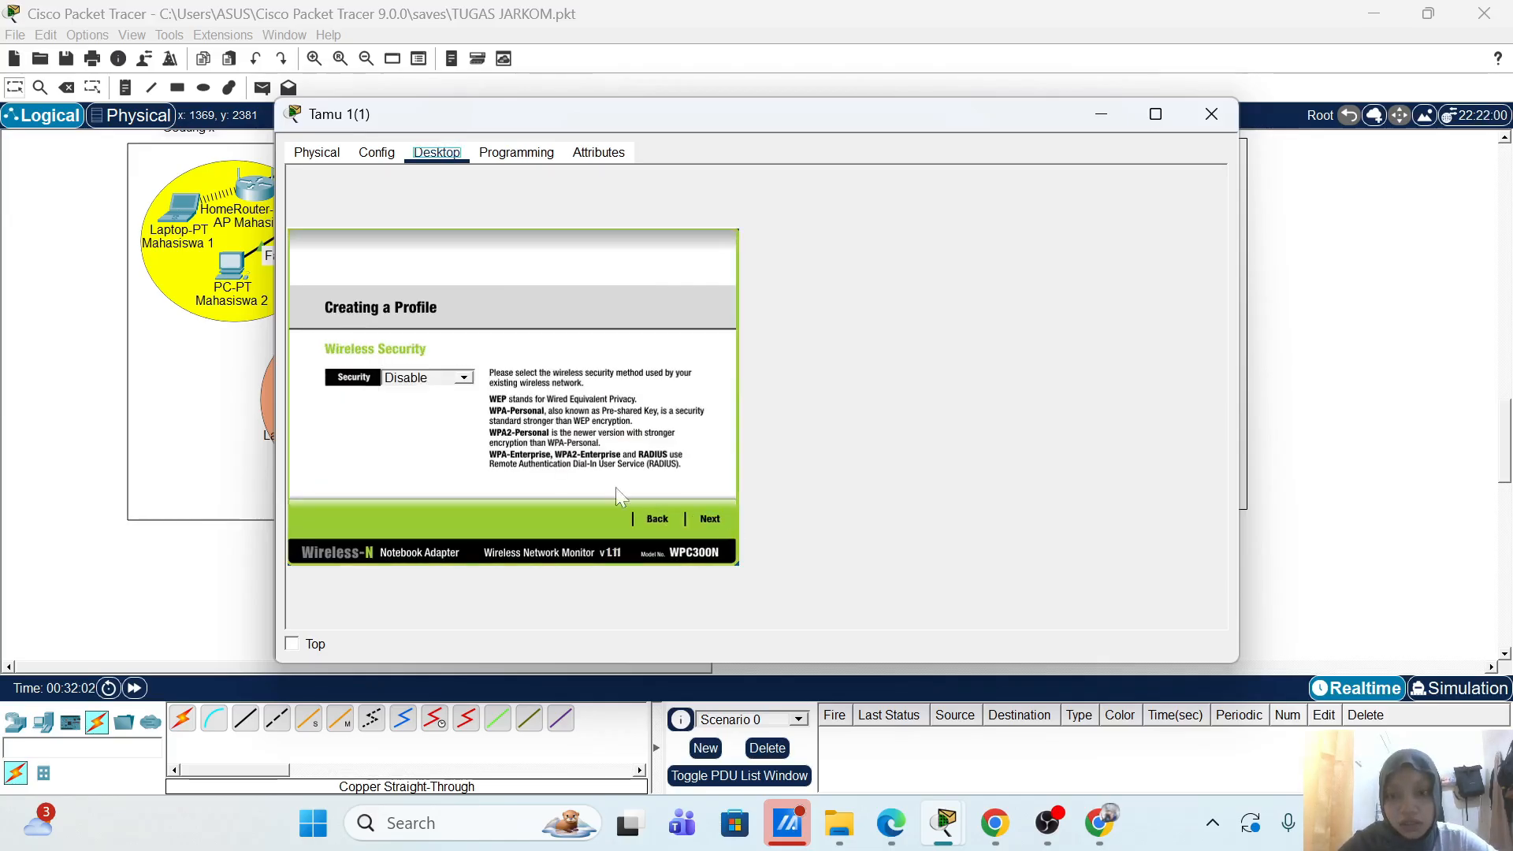
Step: Choose WPA2-Enterprise security and enter the guest login name and password
click(465, 378)
click(447, 462)
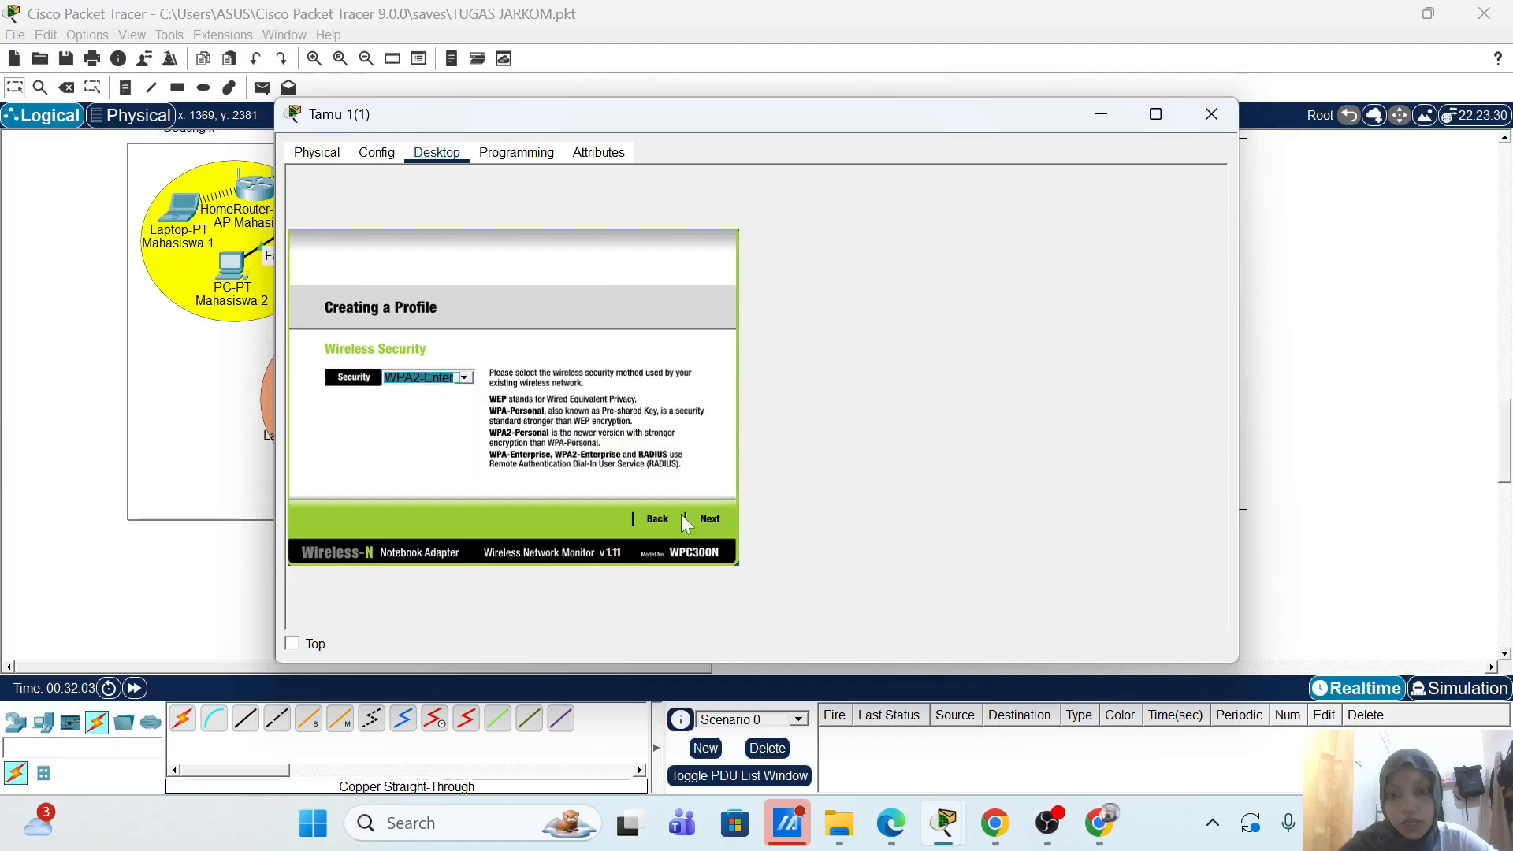
click(710, 522)
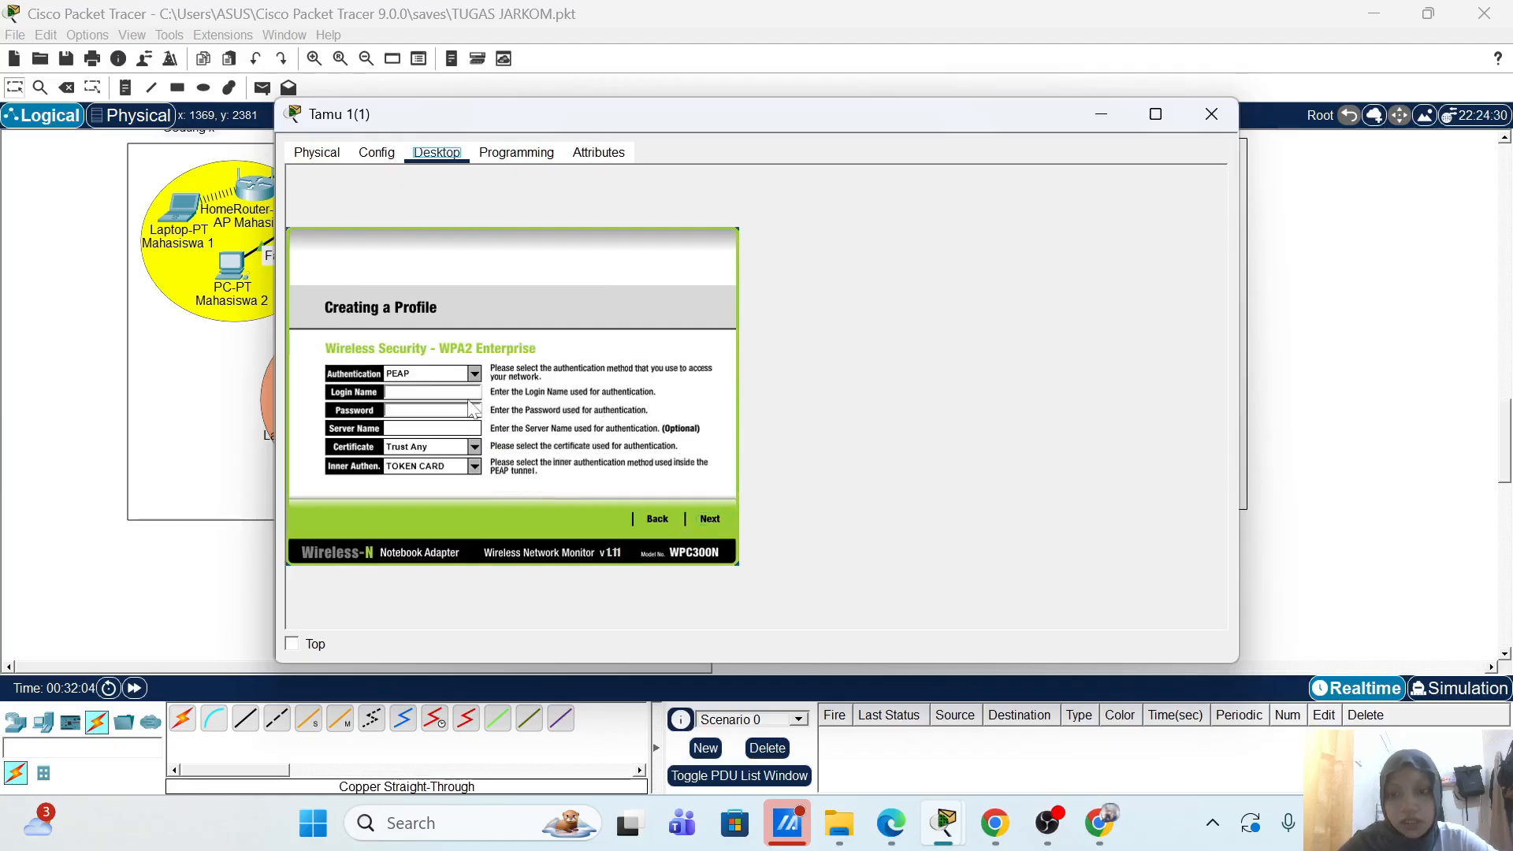
text(ta)
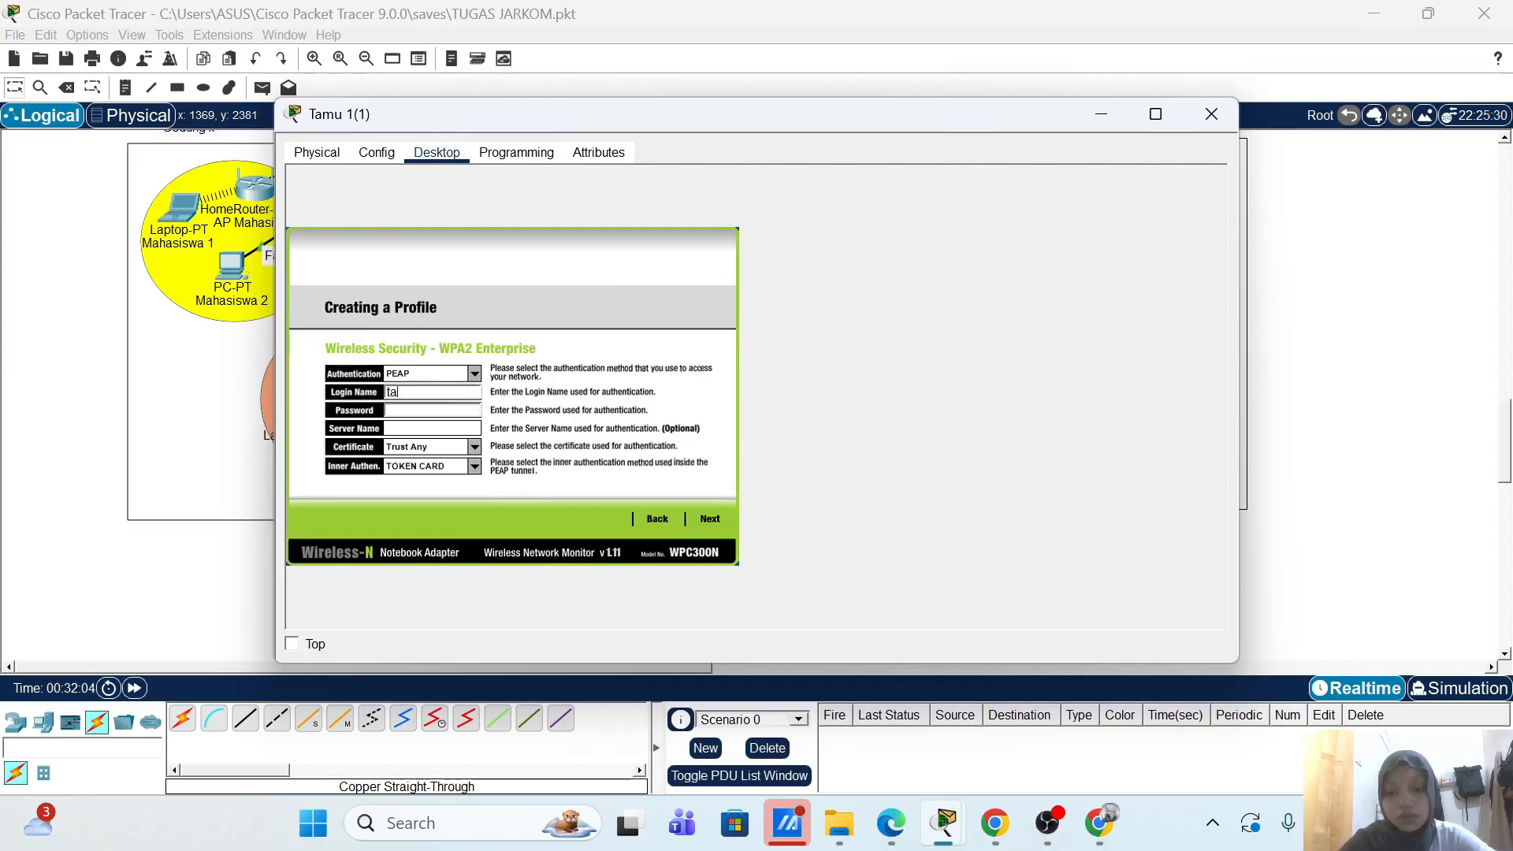
text(mu)
key(Tab)
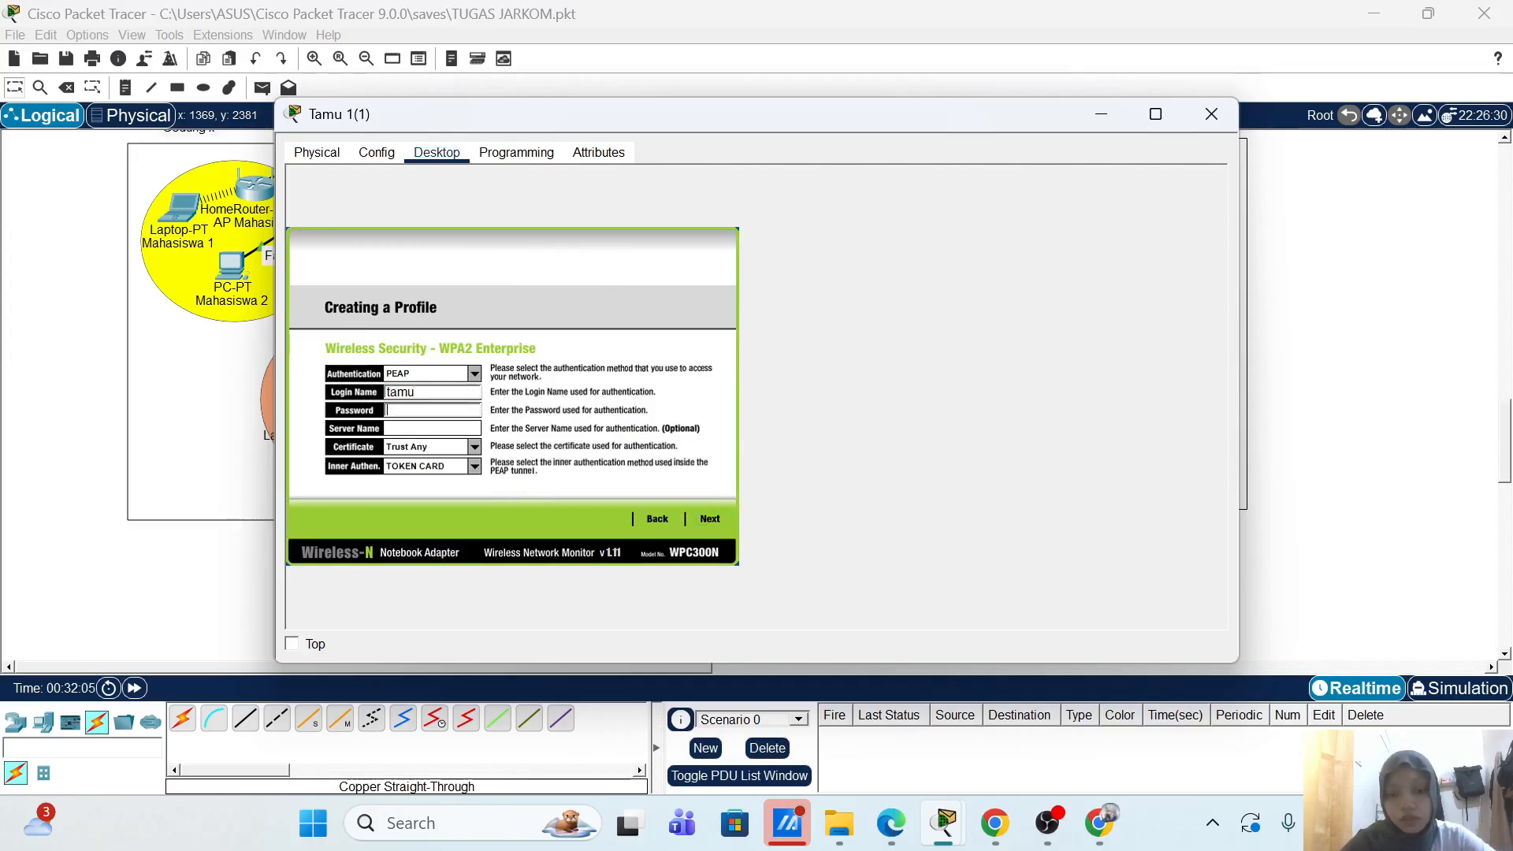
key(BackSpace)
key(BackSpace)
key(BackSpace)
key(BackSpace)
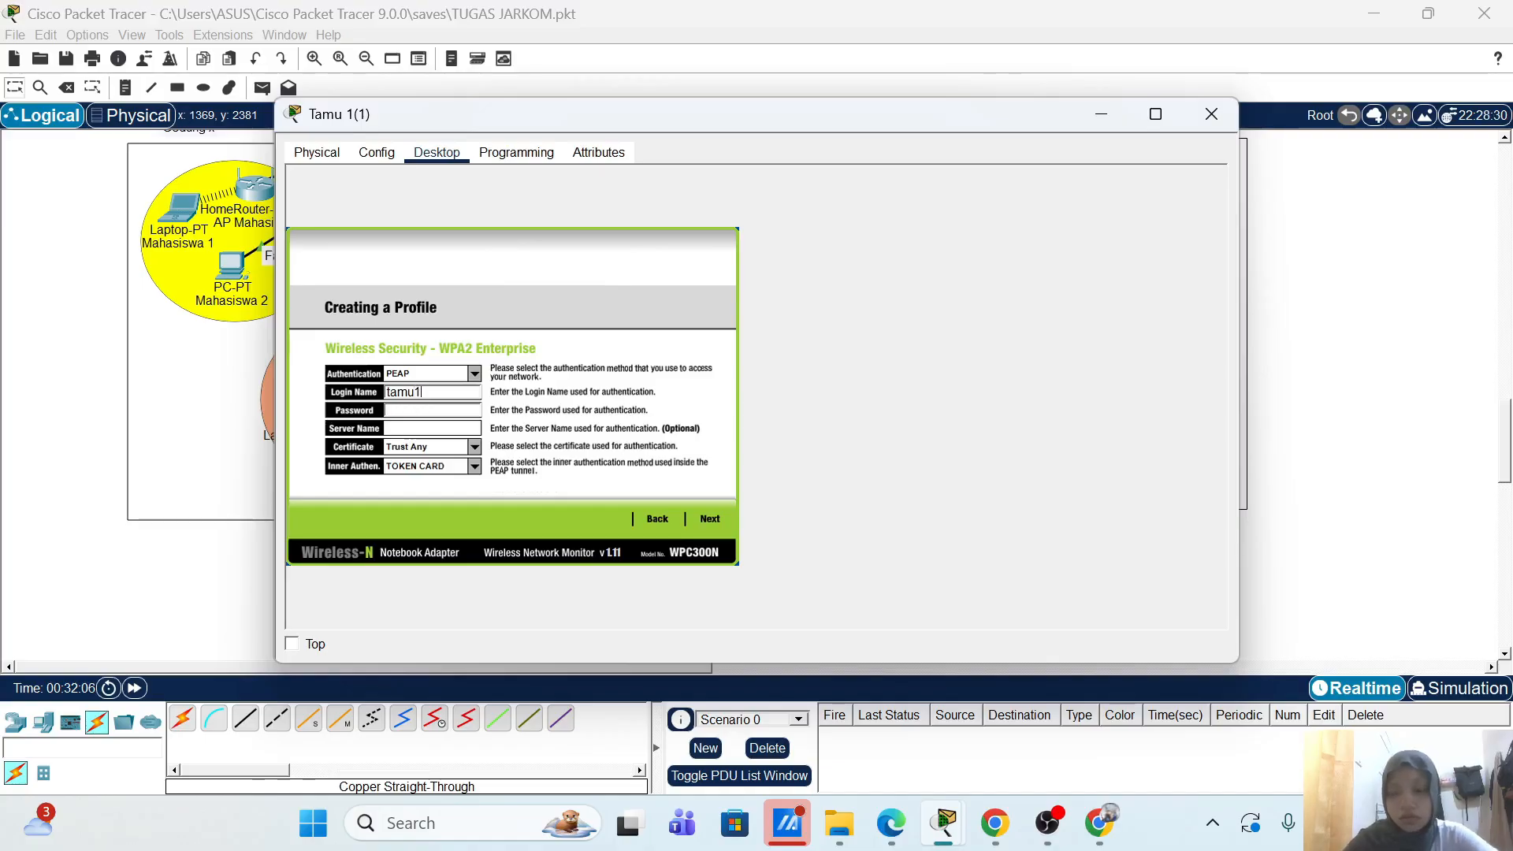
key(shift+Tab)
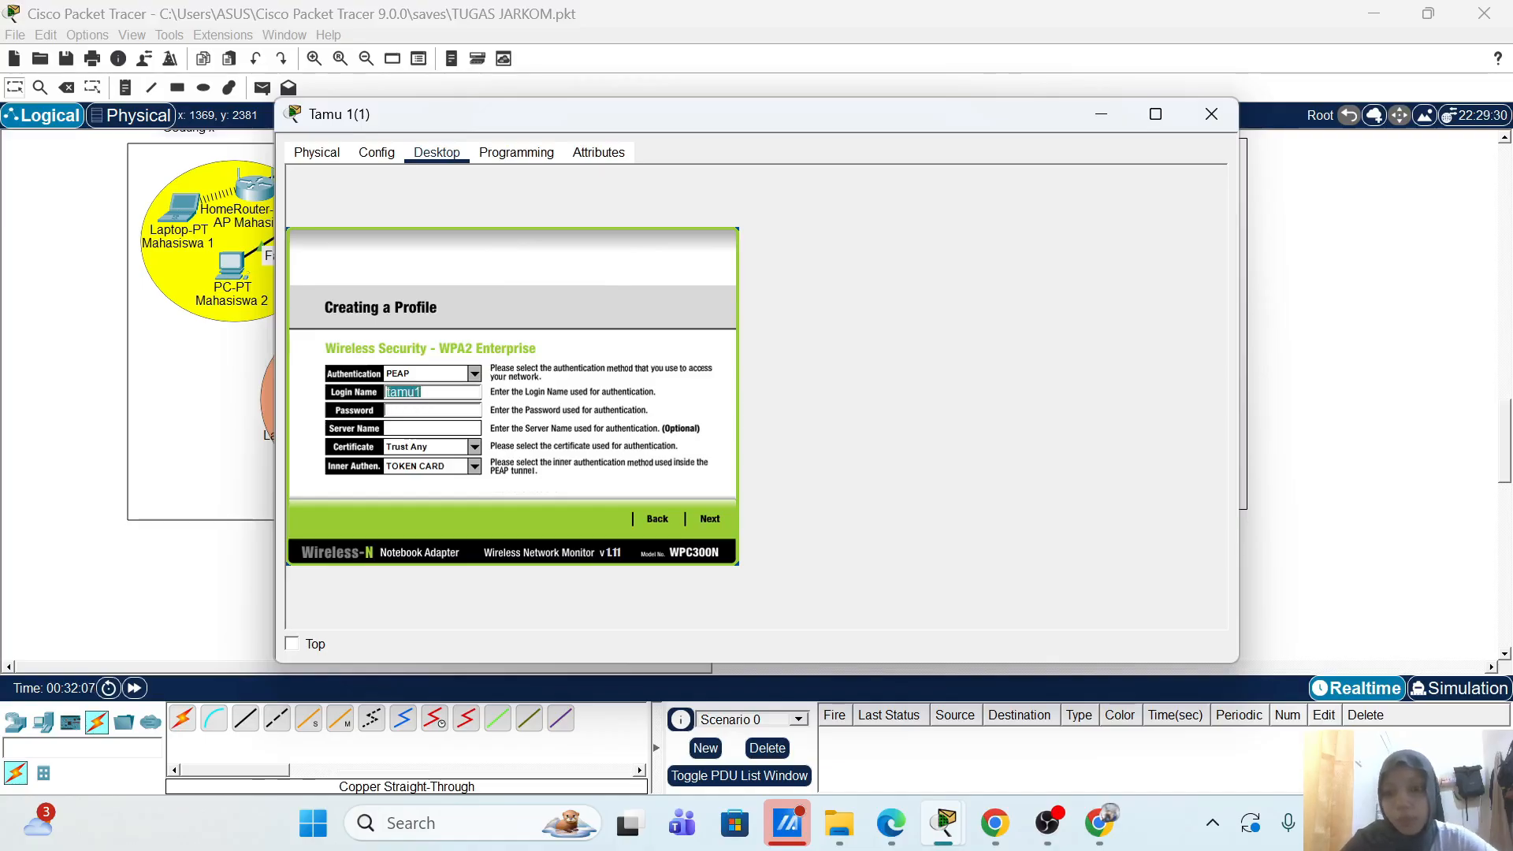
key(Tab)
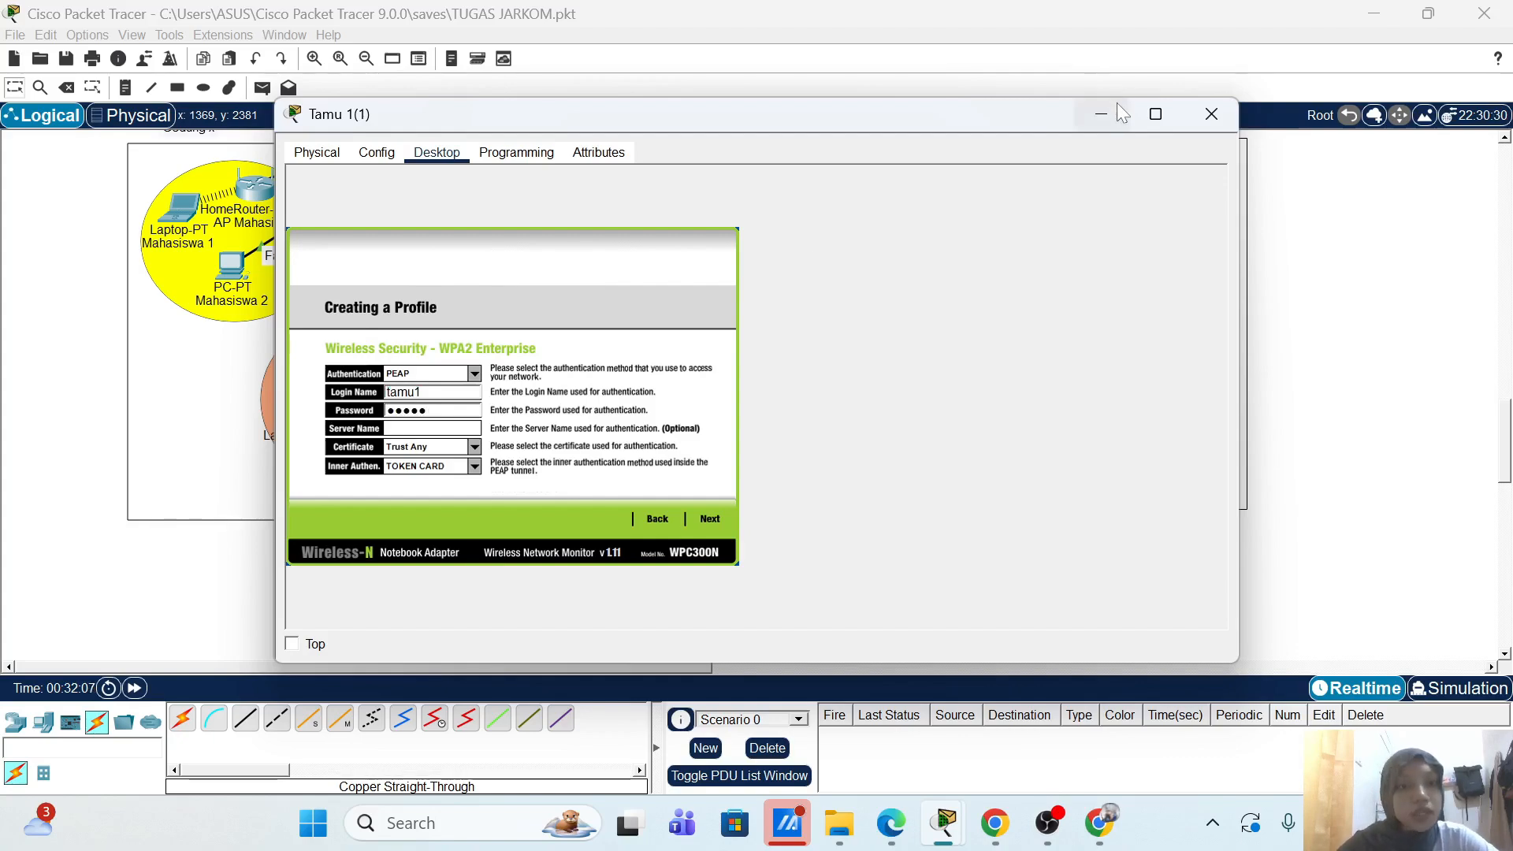
Step: Review the Radius-Server's AAA user list for the second guest account, then return to the topology
click(1101, 114)
scroll(551, 508, up, 10)
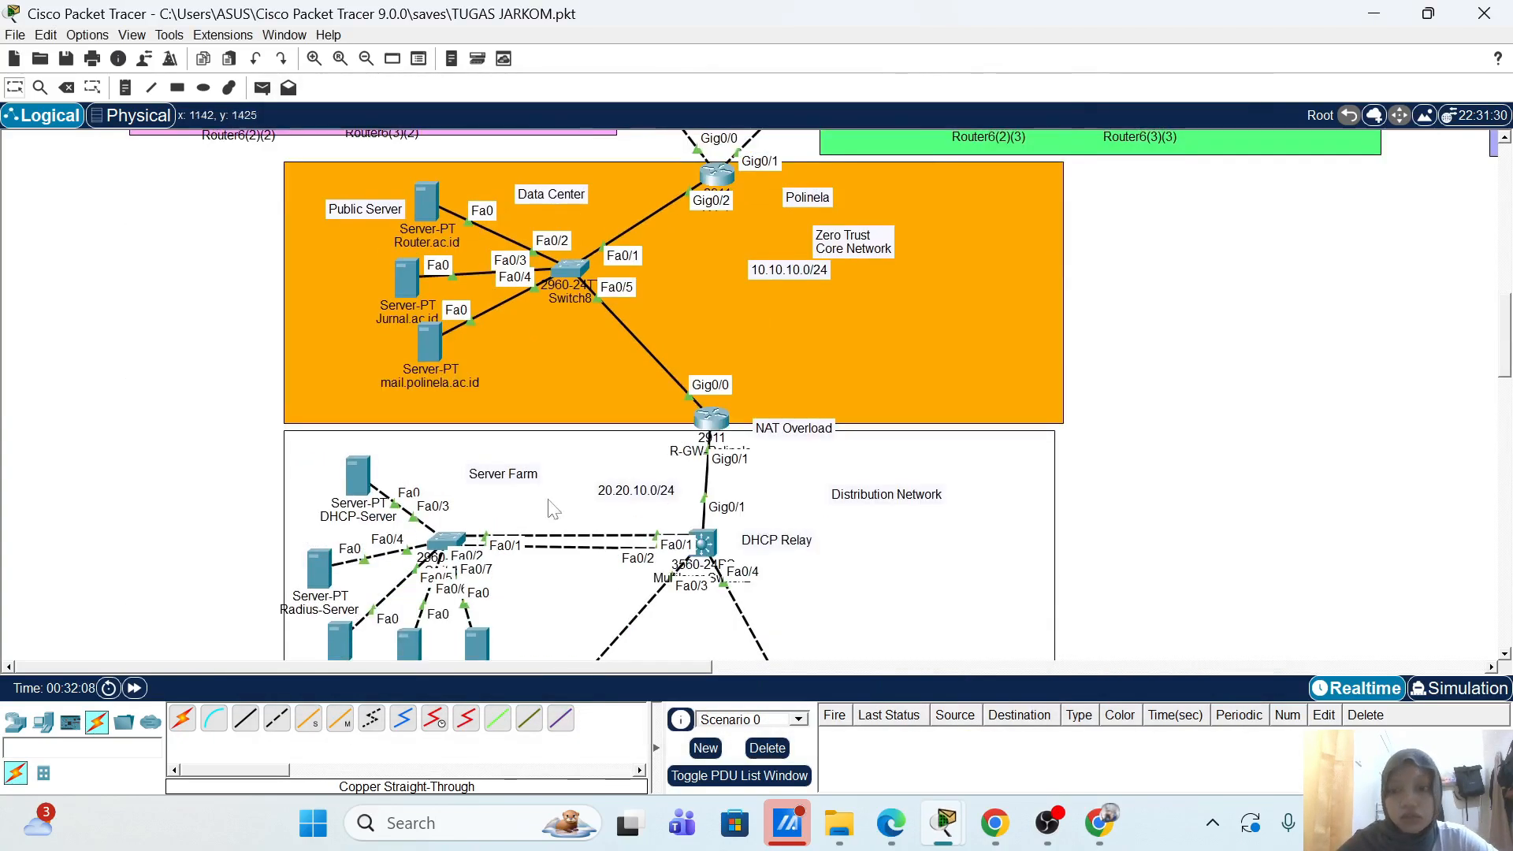
click(319, 572)
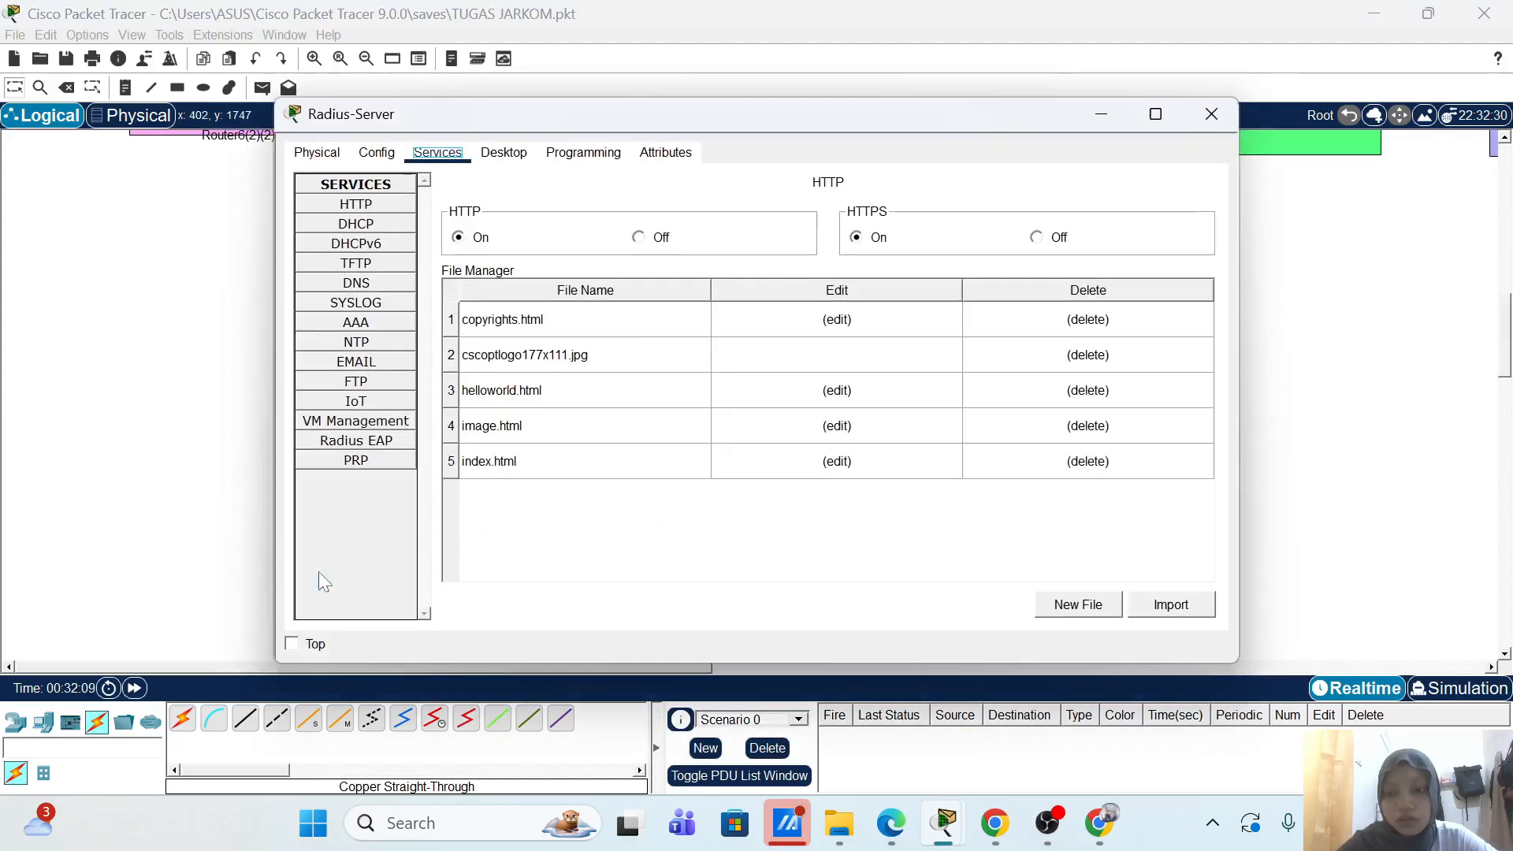
click(355, 322)
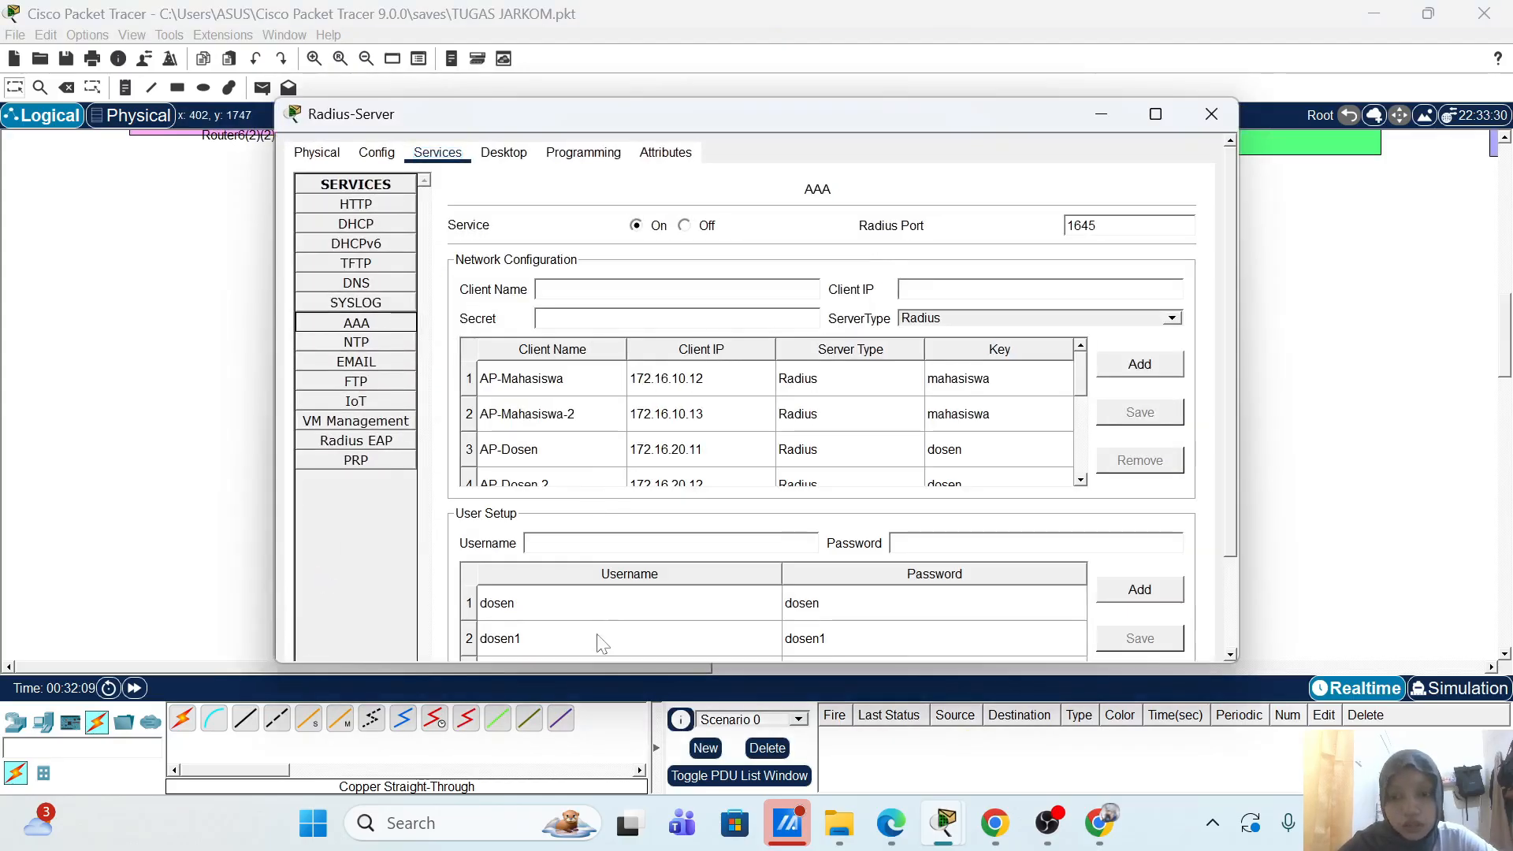
scroll(599, 640, down, 6)
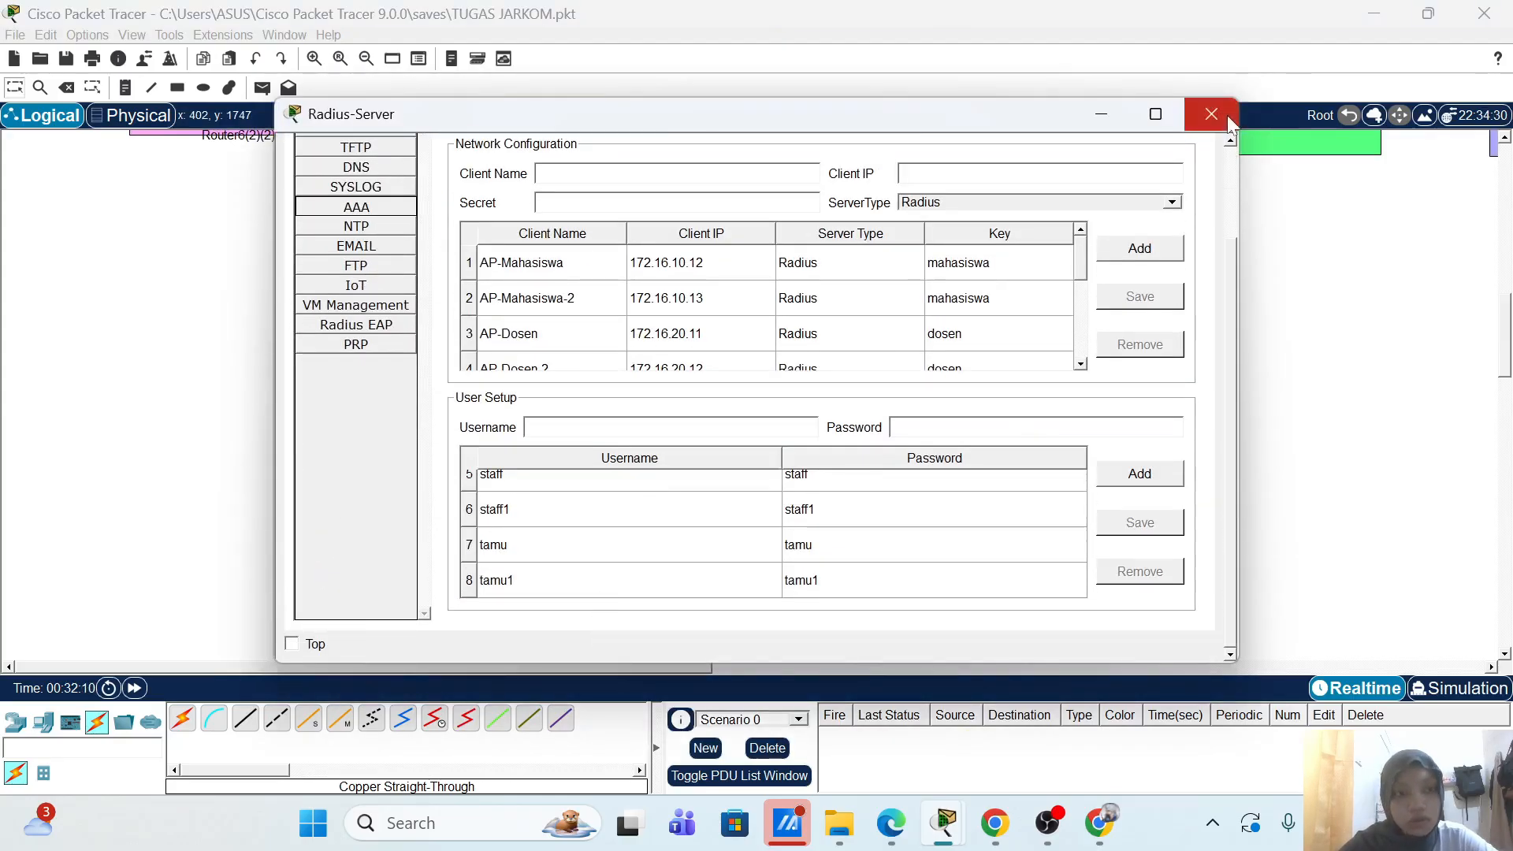
click(1226, 115)
scroll(1123, 471, down, 5)
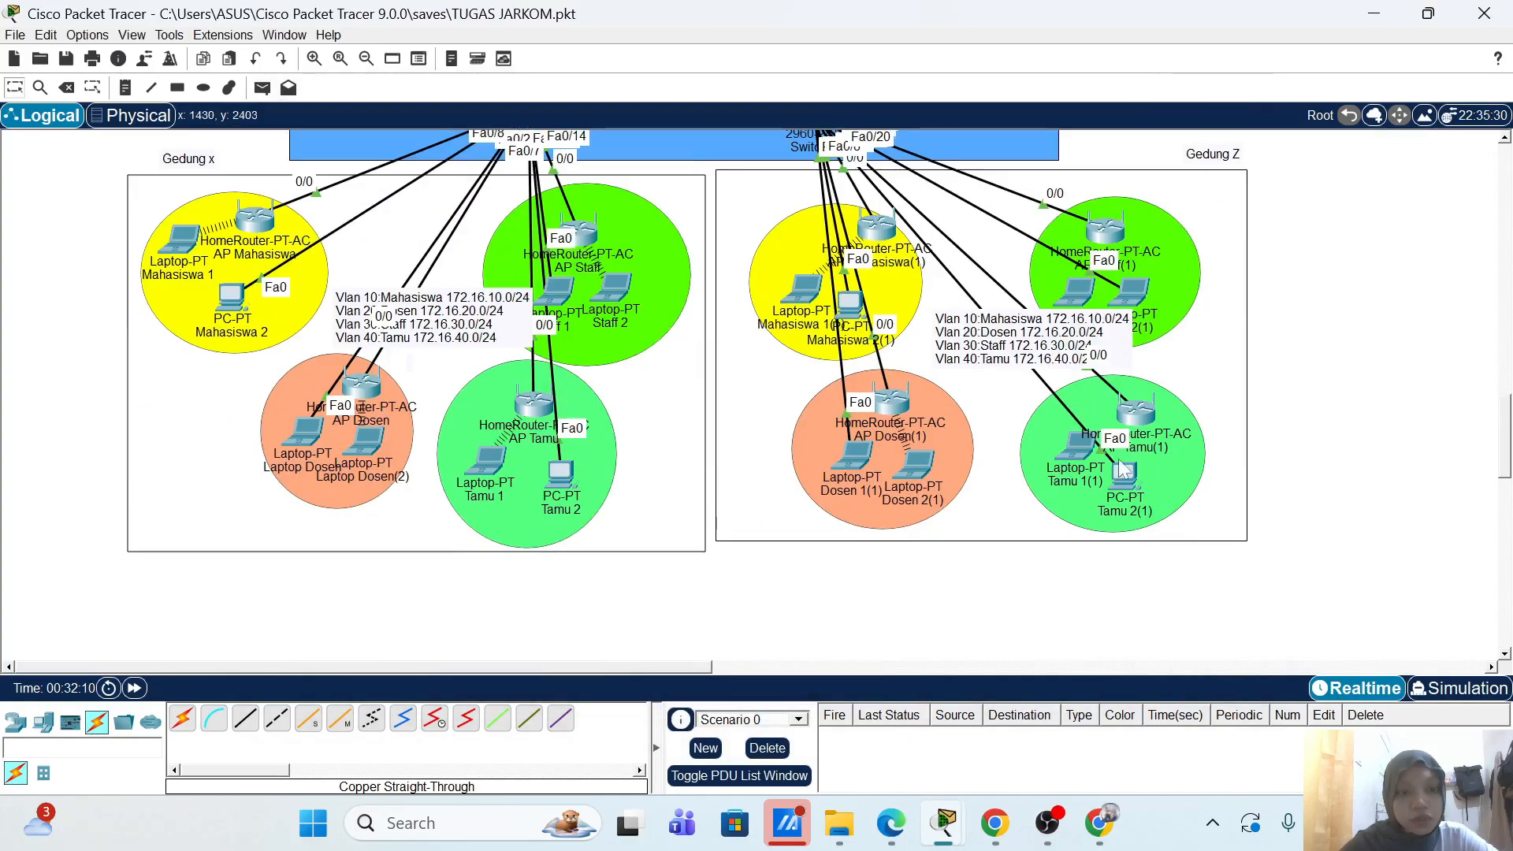
Step: Save the AP-Tamu-2 wireless profile on Tamu 1(1) and connect with it
click(1080, 448)
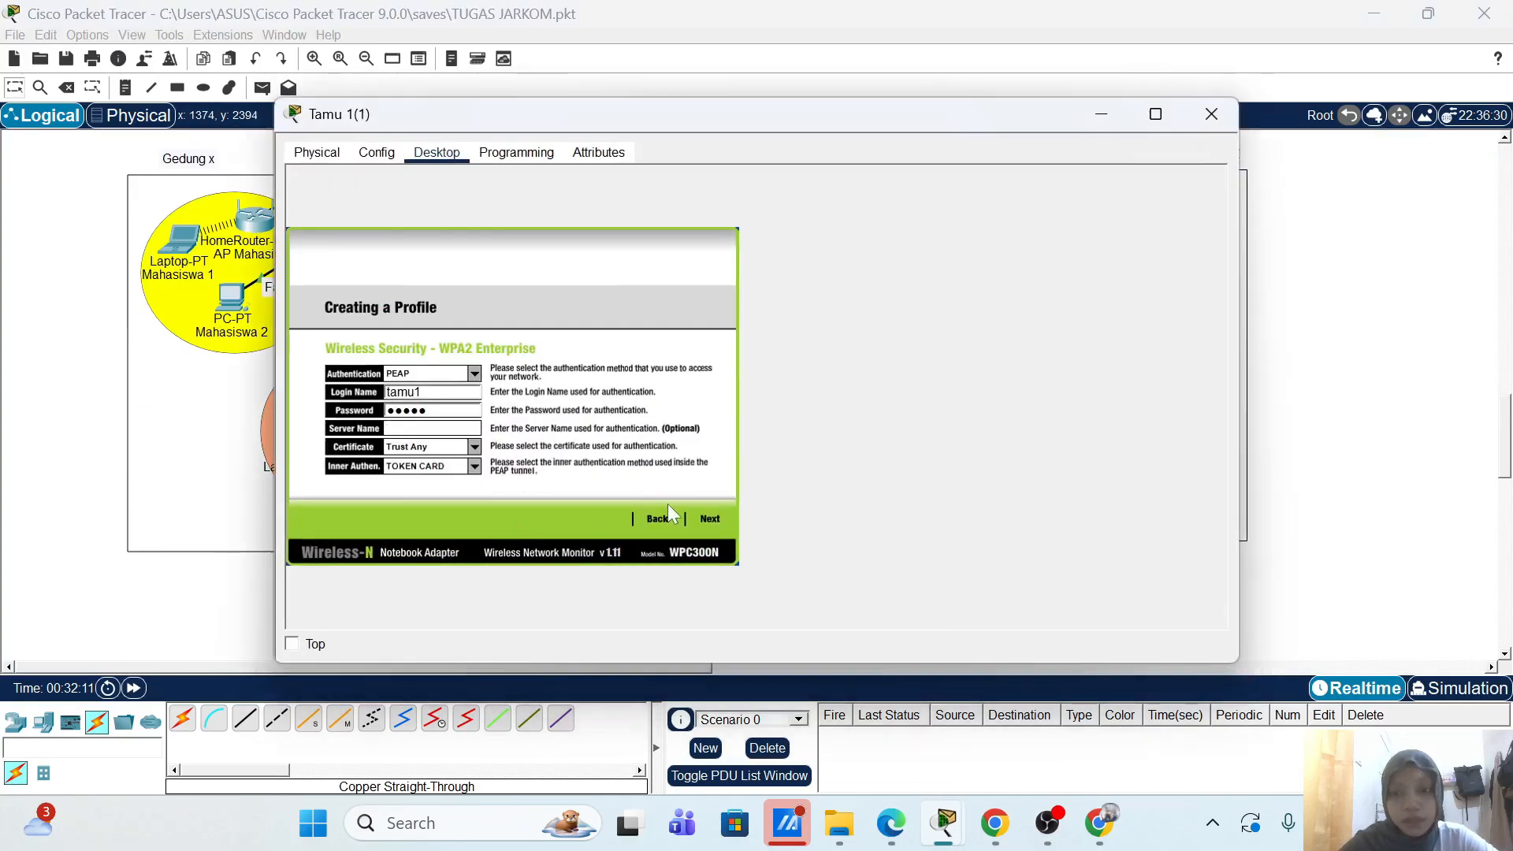
click(709, 519)
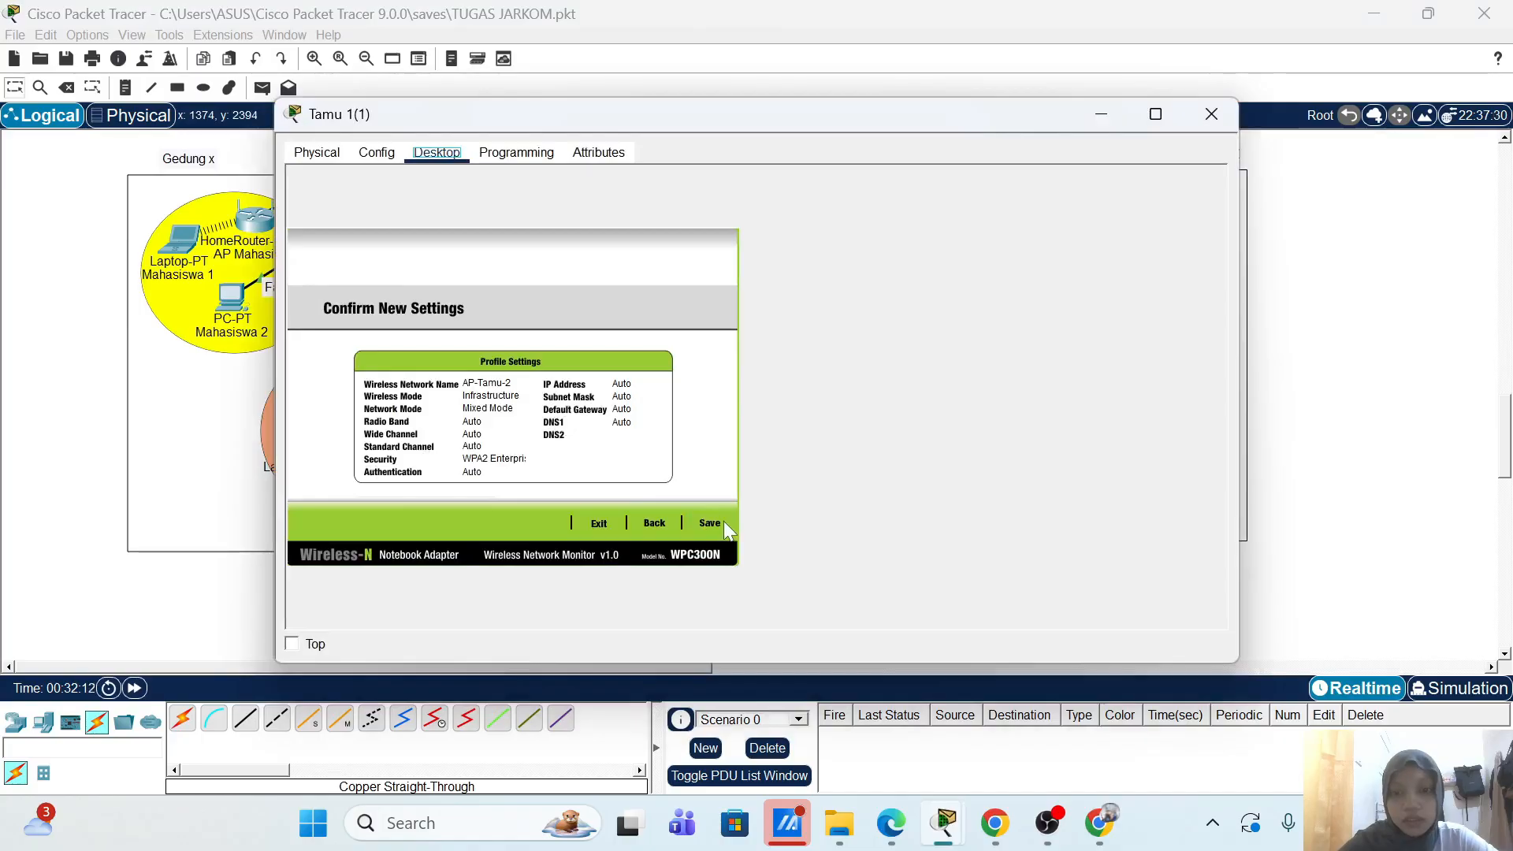
click(723, 521)
click(706, 522)
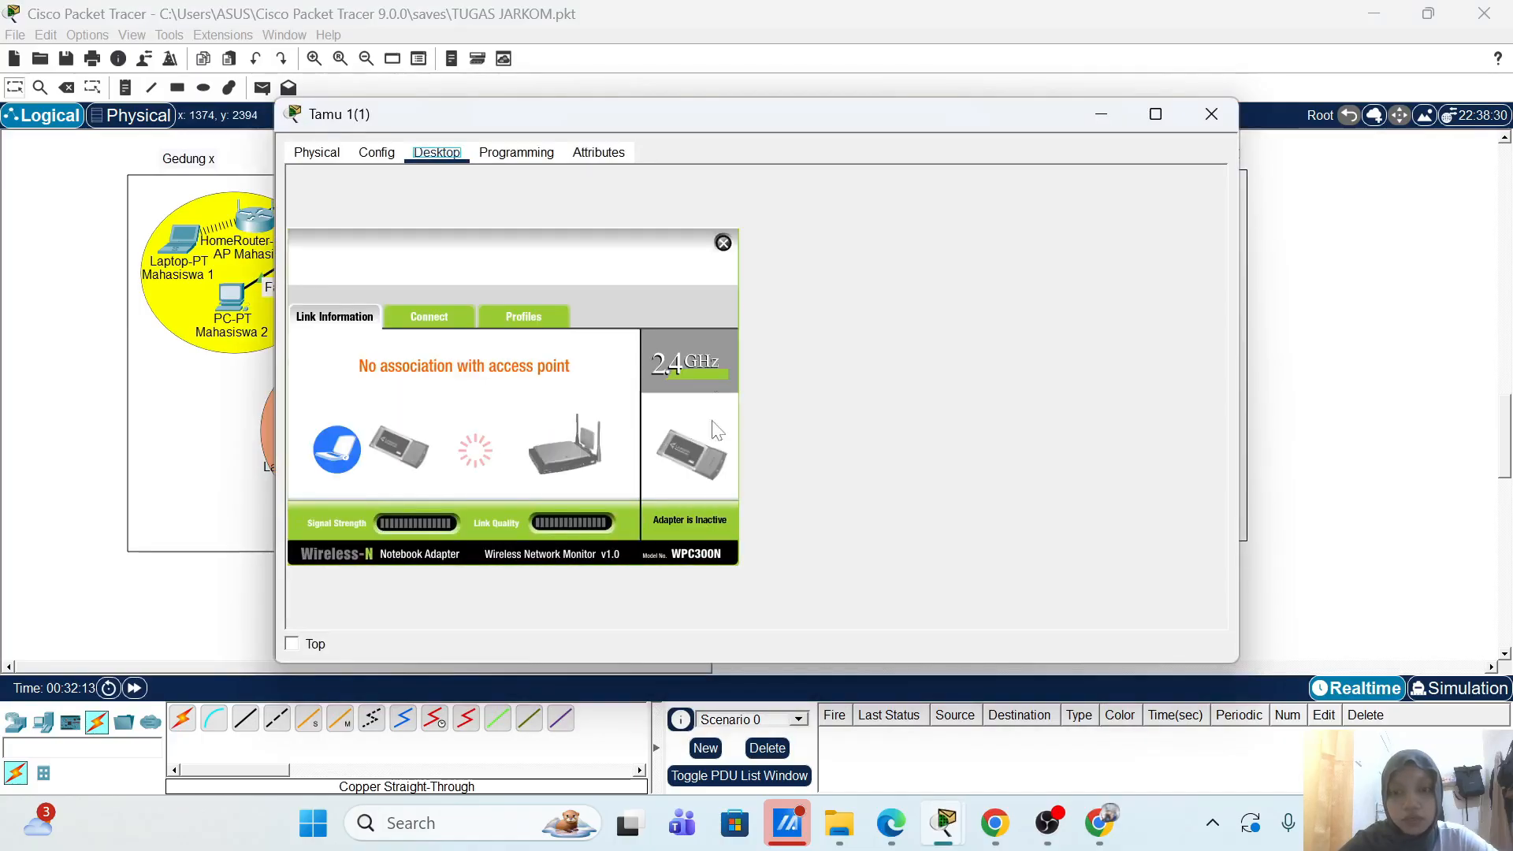
Step: Keep the laptop window resized on top and fast-forward simulation time twice
drag(739, 111, 546, 122)
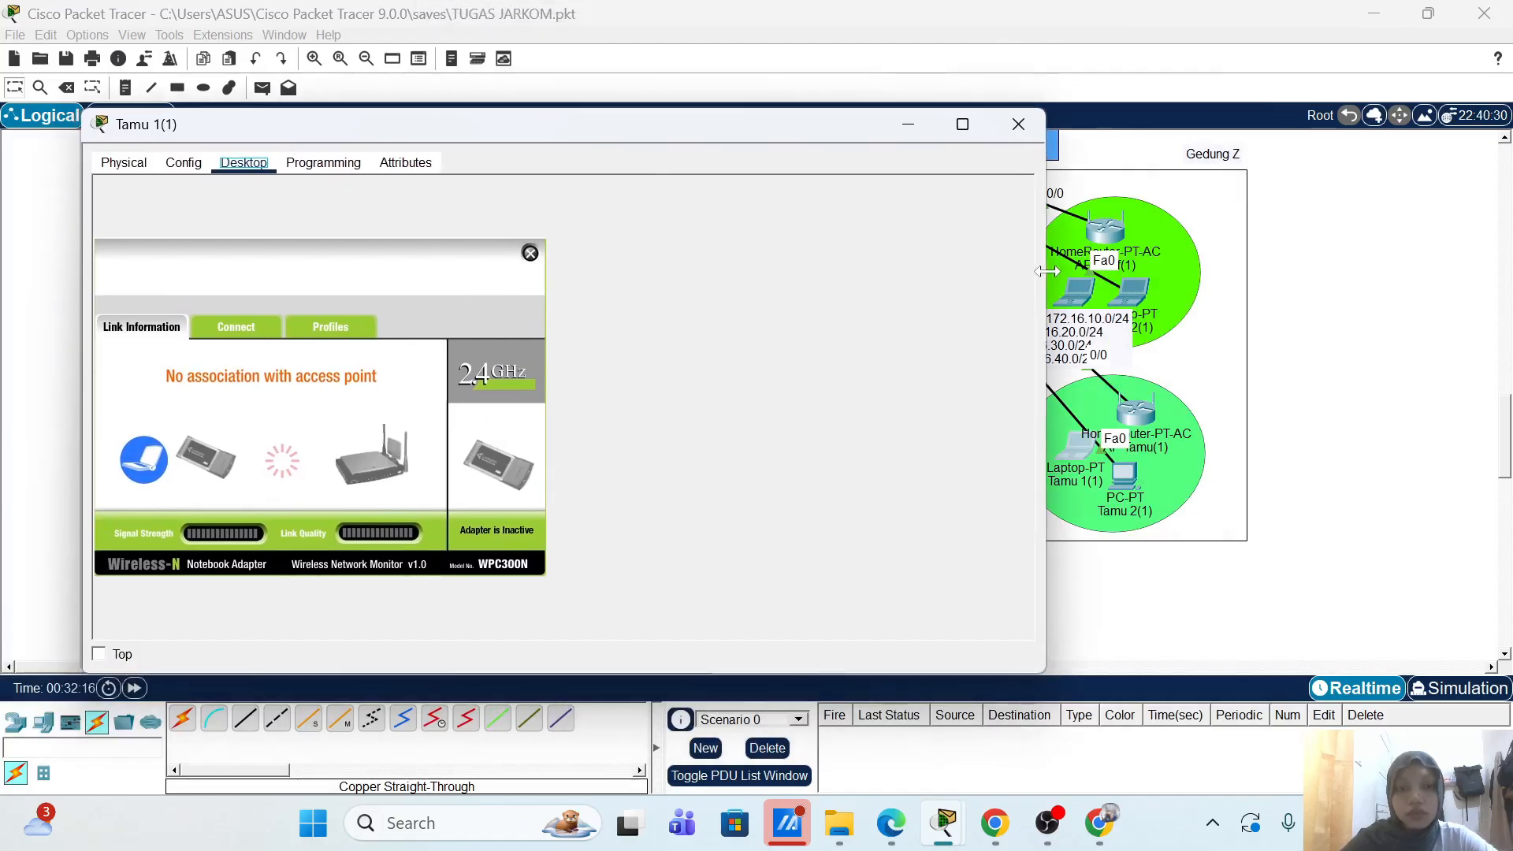
drag(1046, 226, 709, 260)
click(111, 655)
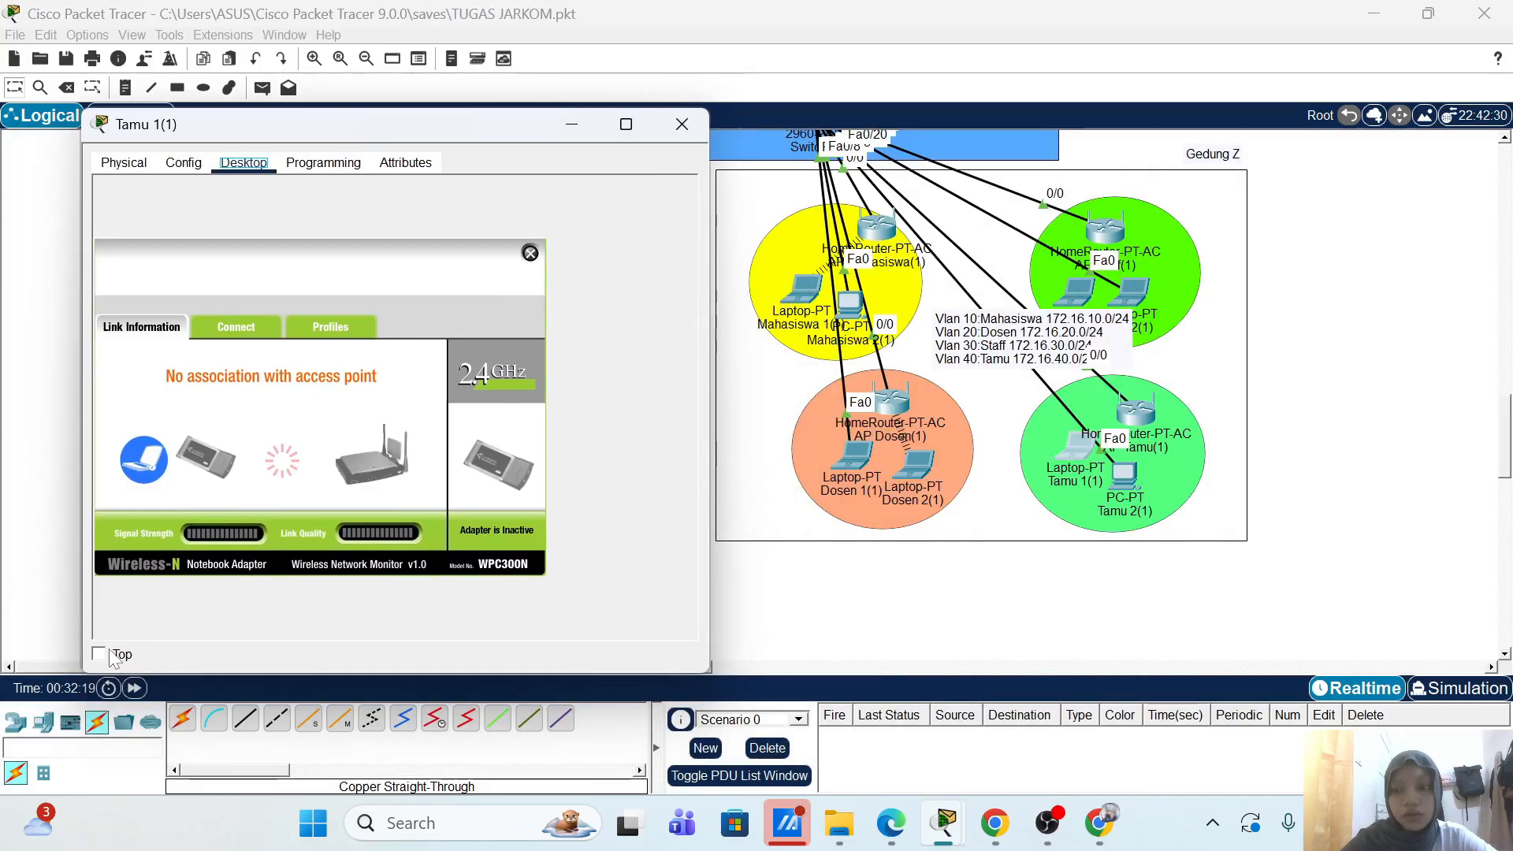
click(135, 689)
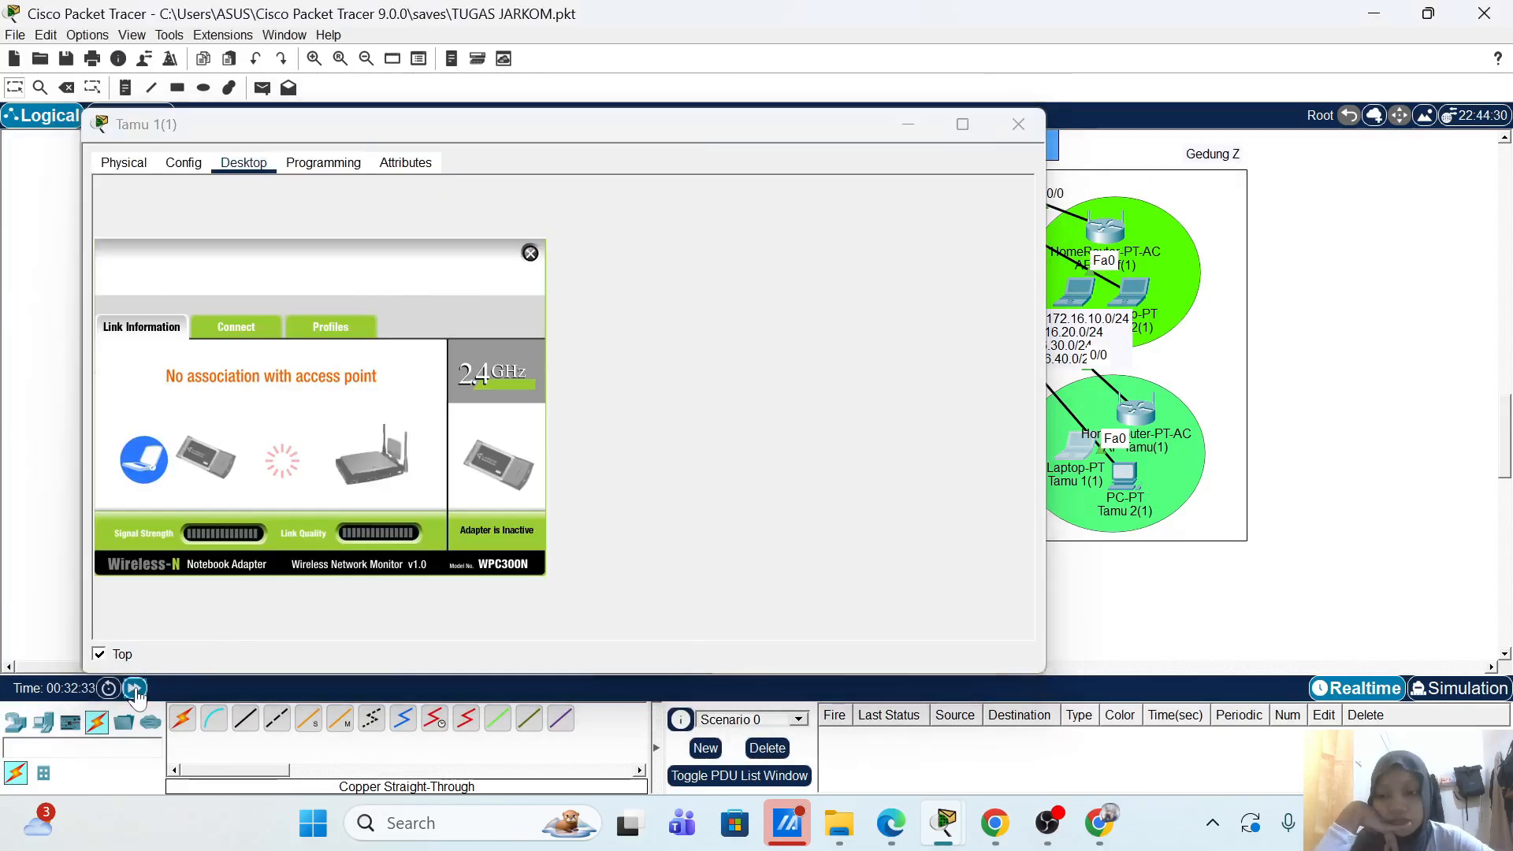
click(135, 690)
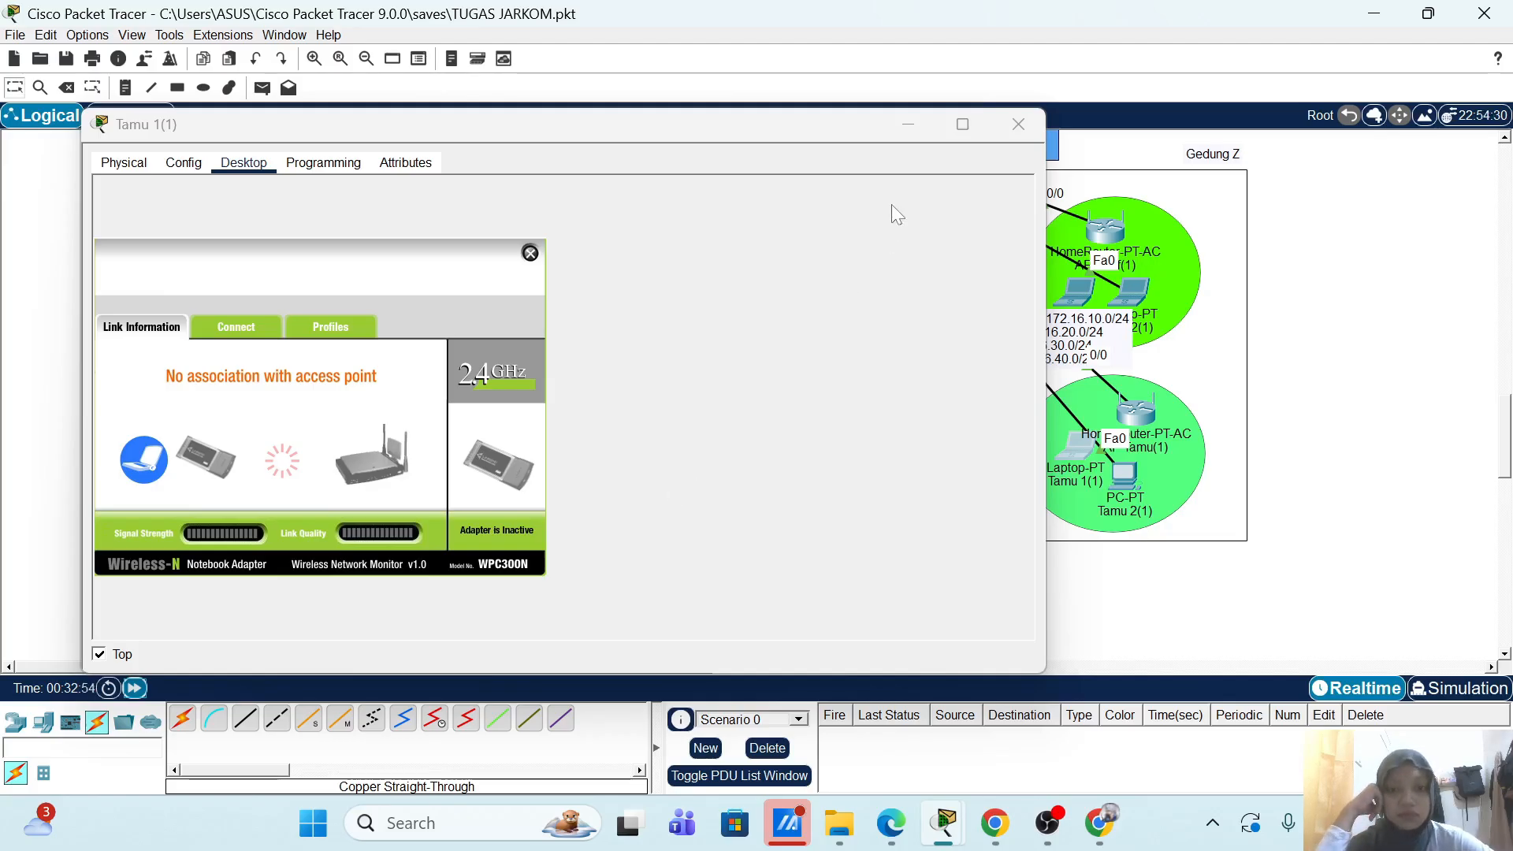
Step: Send simple ICMP test packets from Laptop Mahasiswa 1 to Laptop Dosen twice
click(908, 128)
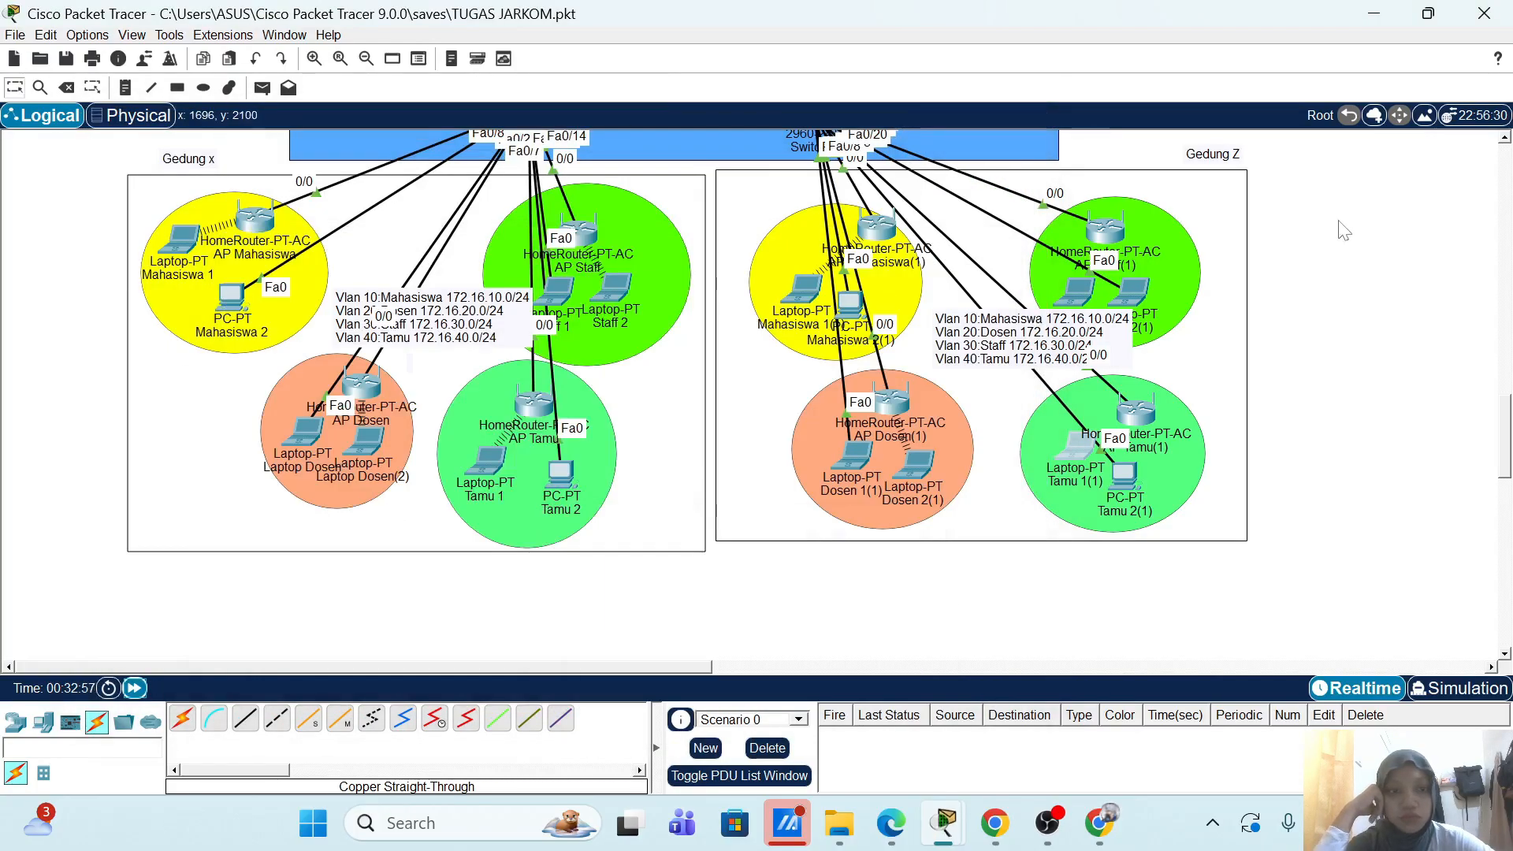
key(p)
click(182, 239)
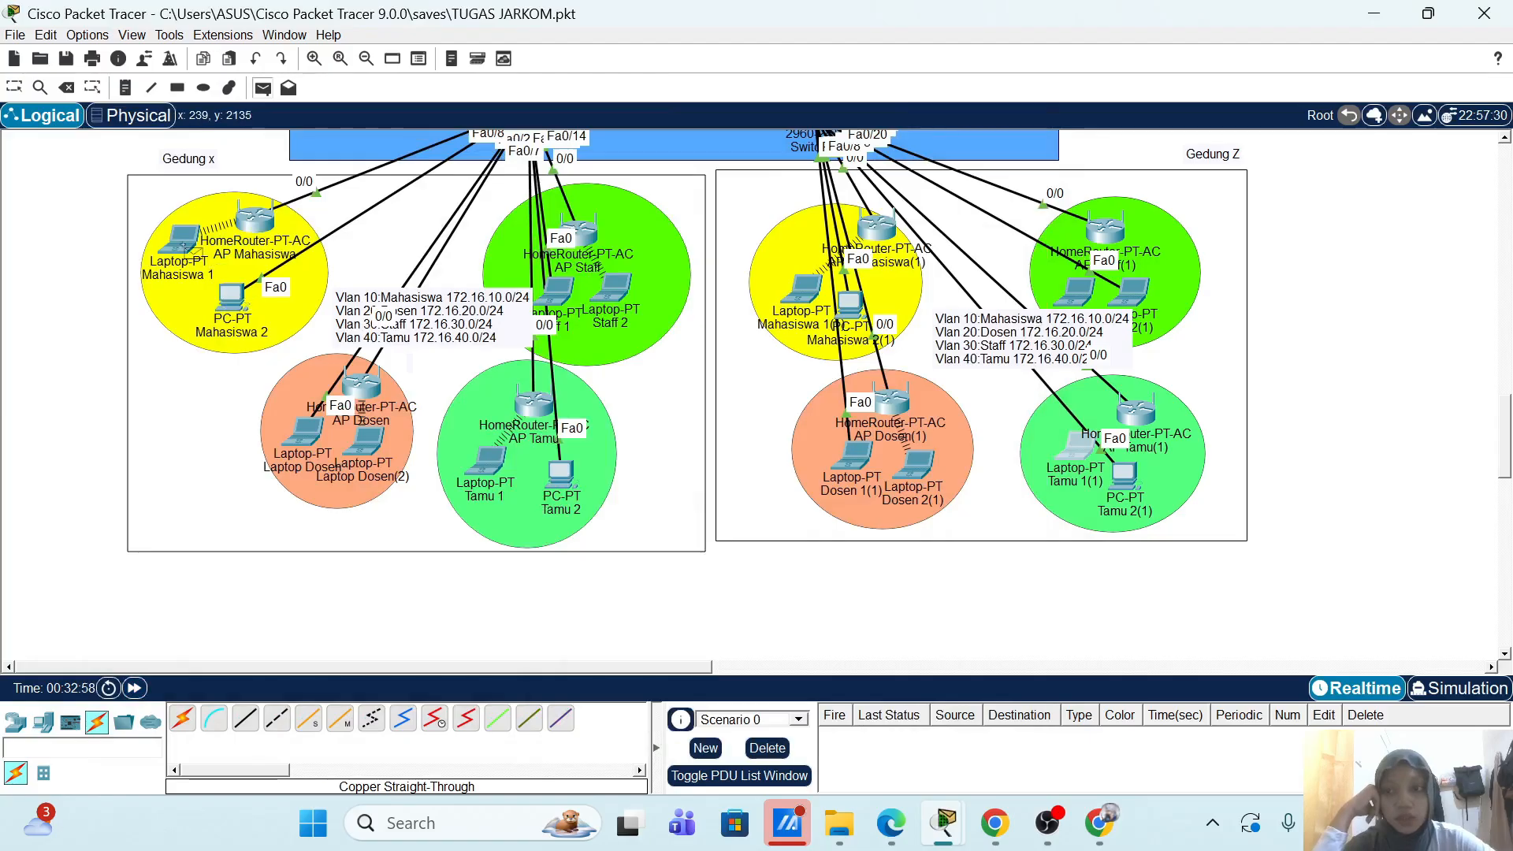
click(312, 439)
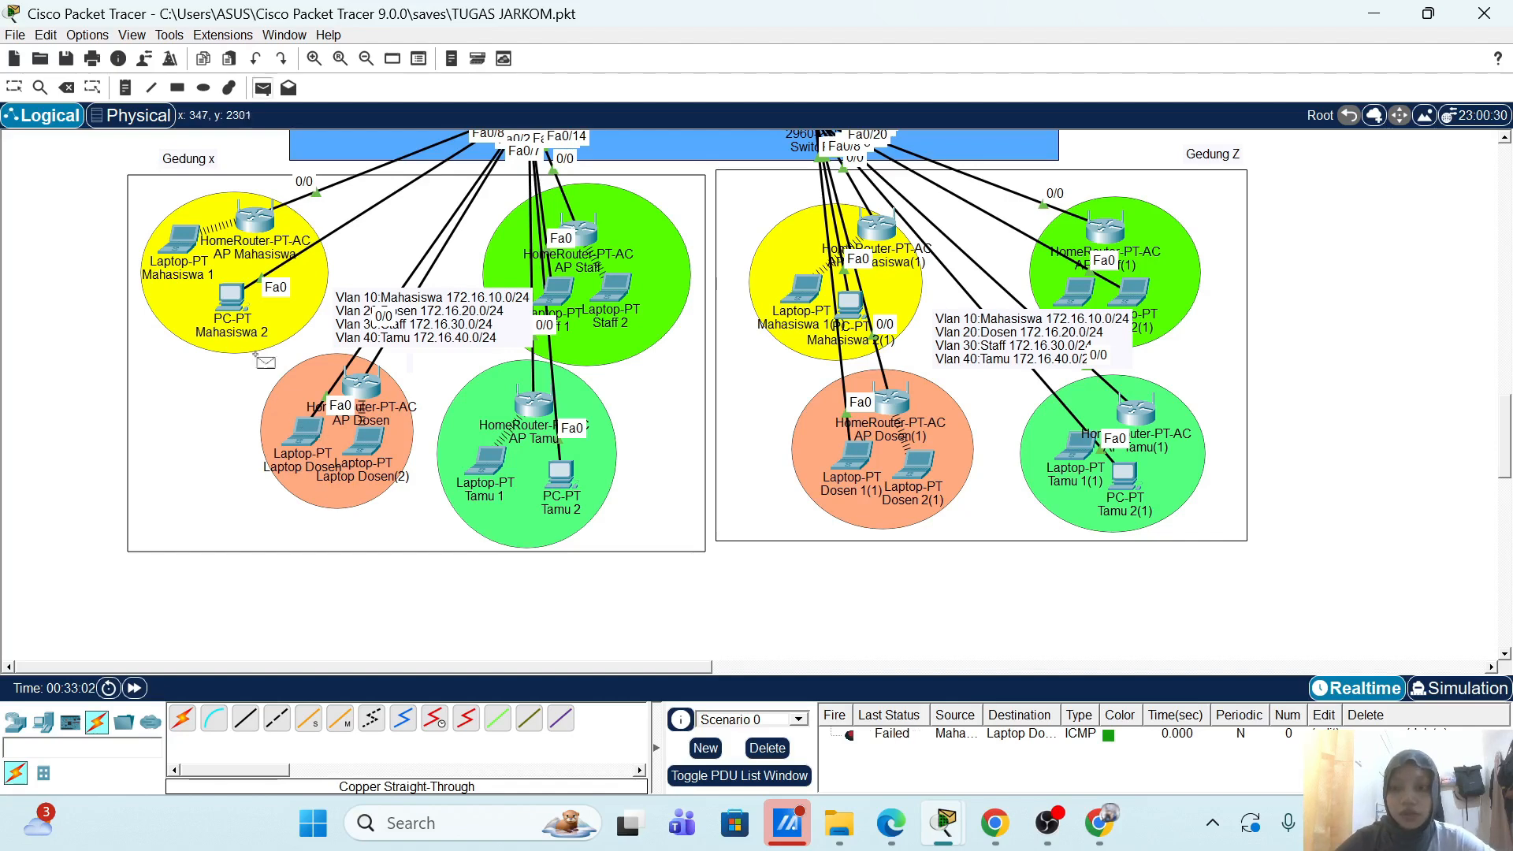
click(187, 244)
click(319, 429)
key(p)
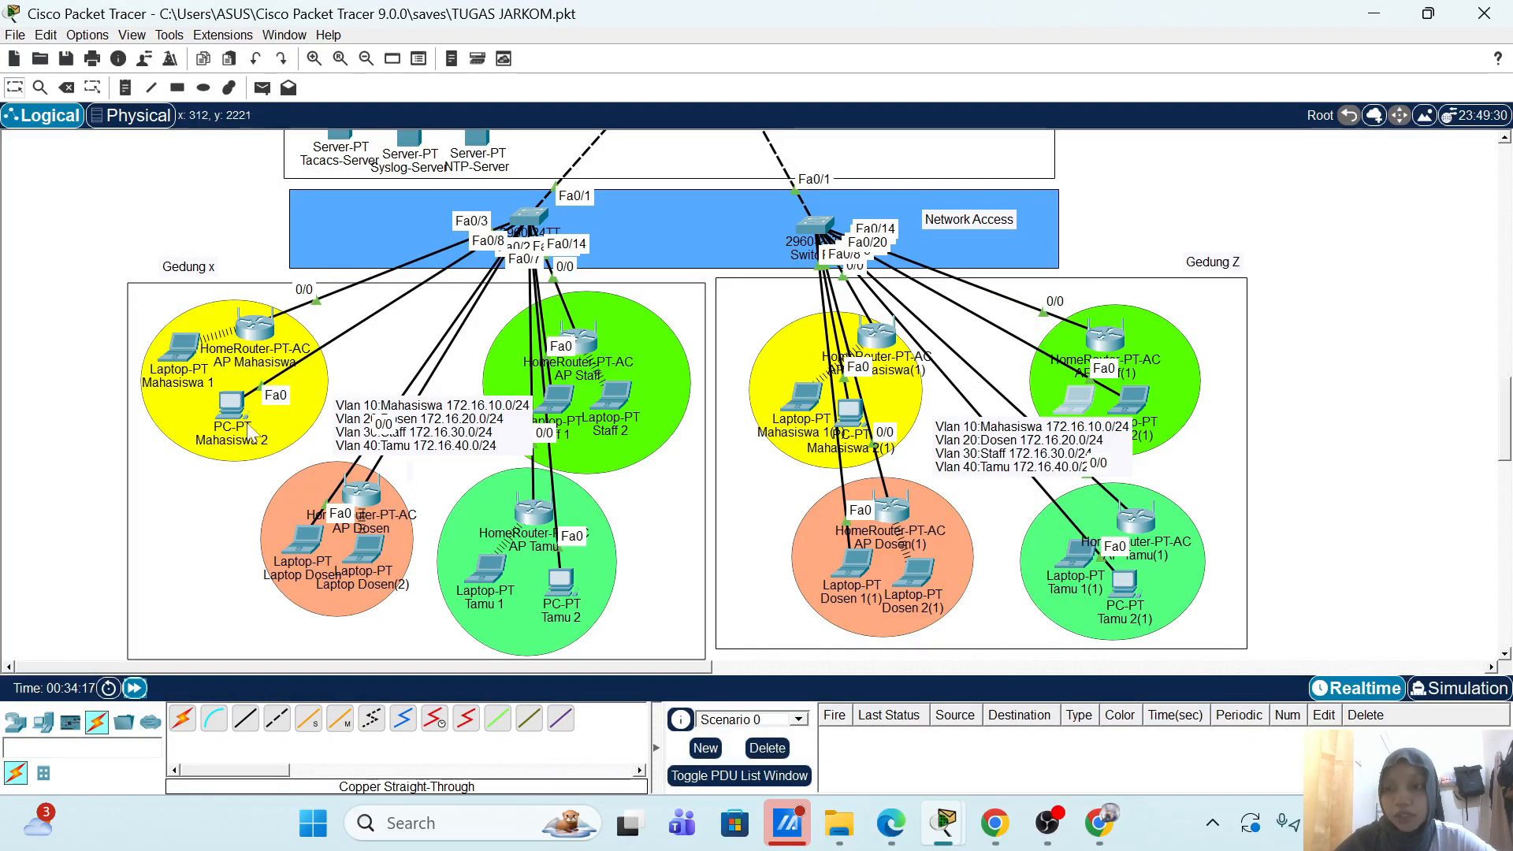
Step: From Mahasiswa 2's command prompt, ping 10.10.1.1 and 172.16.16.1
click(236, 408)
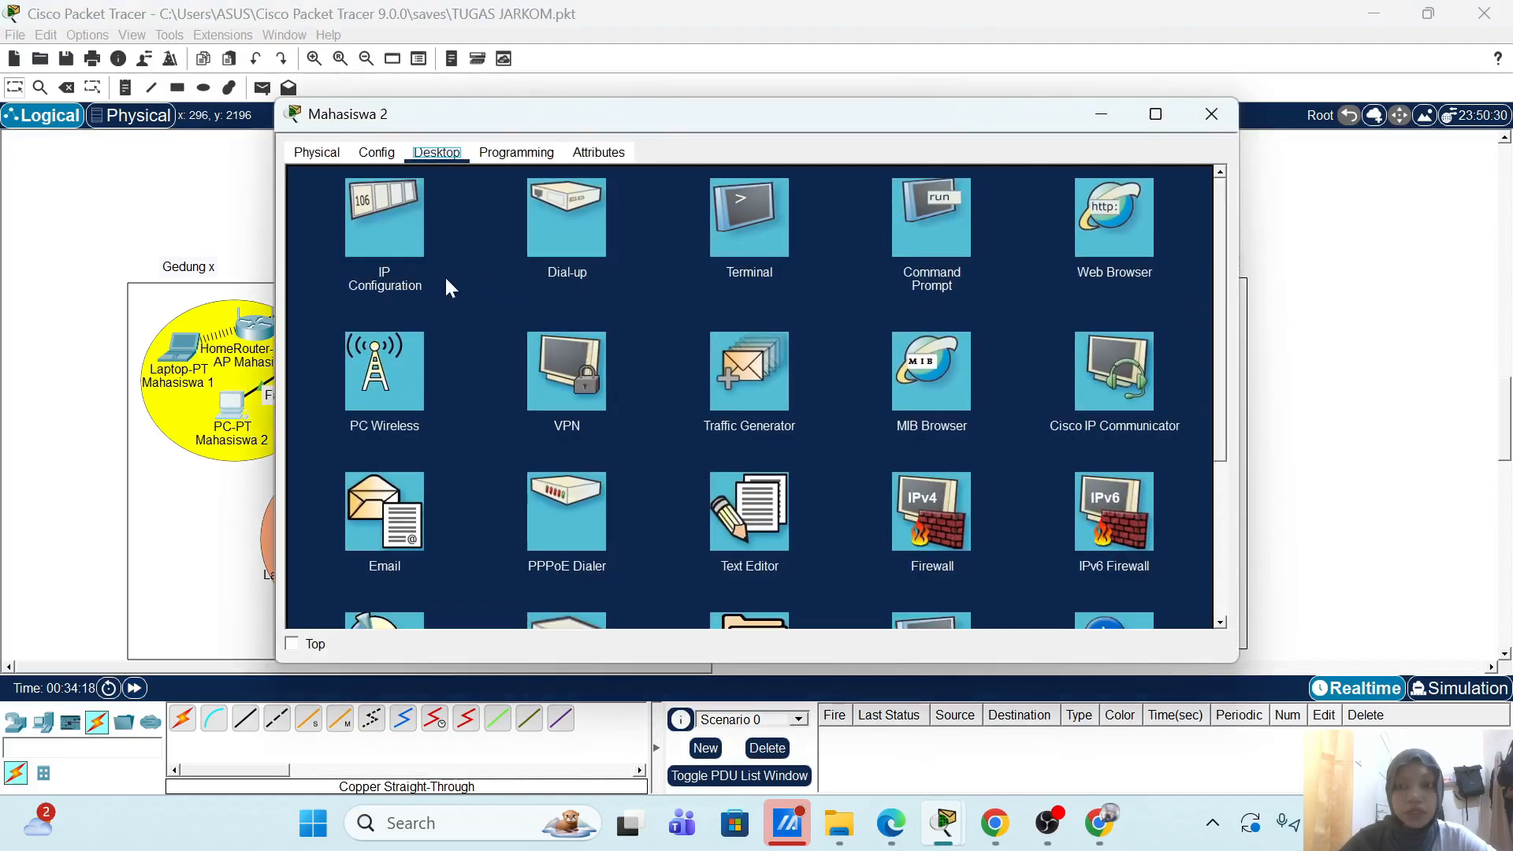
click(962, 239)
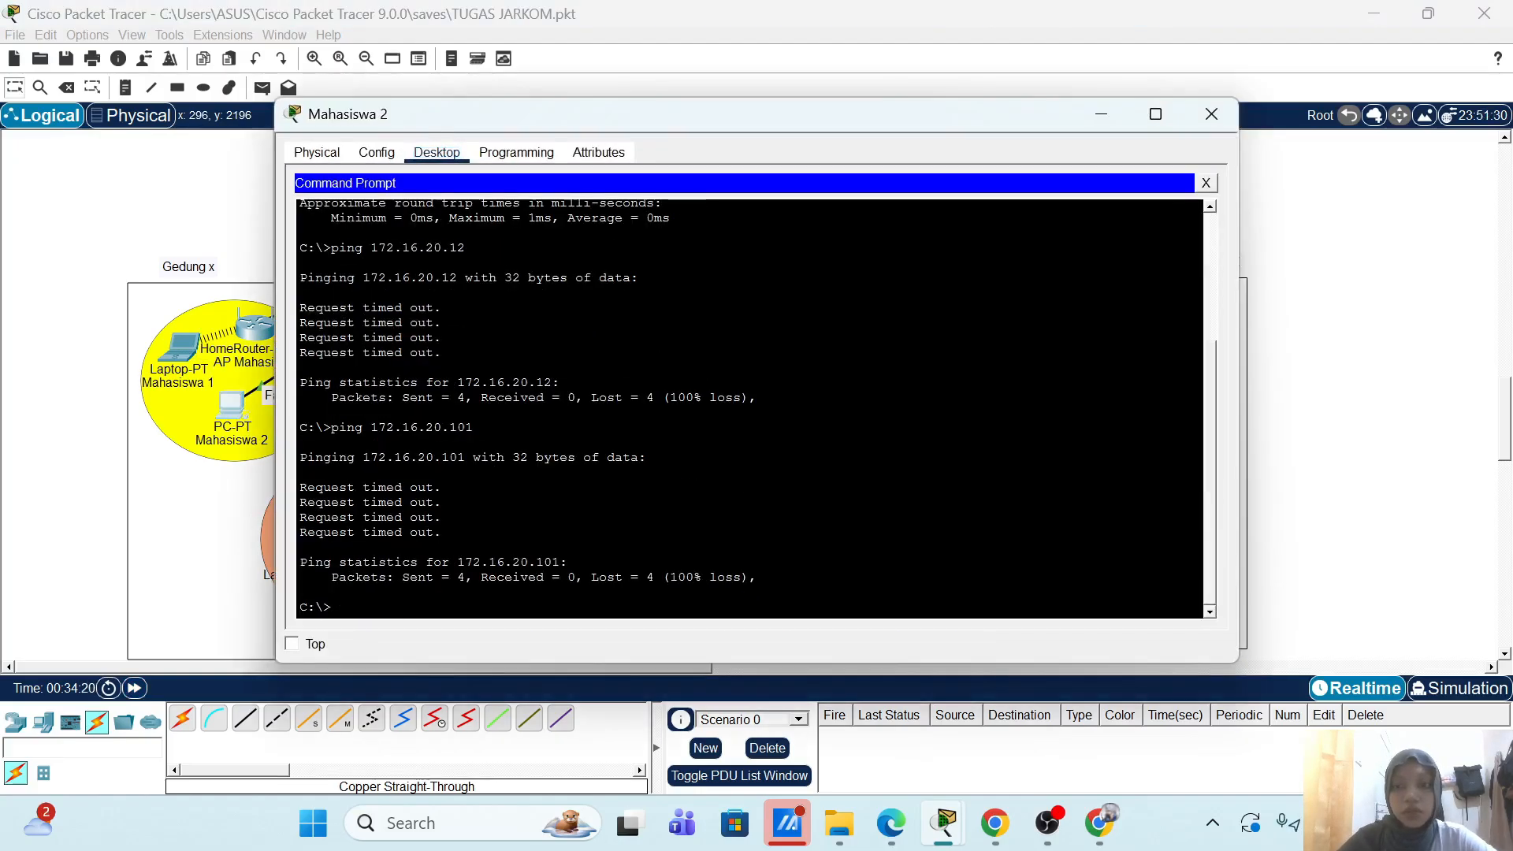
text(ping)
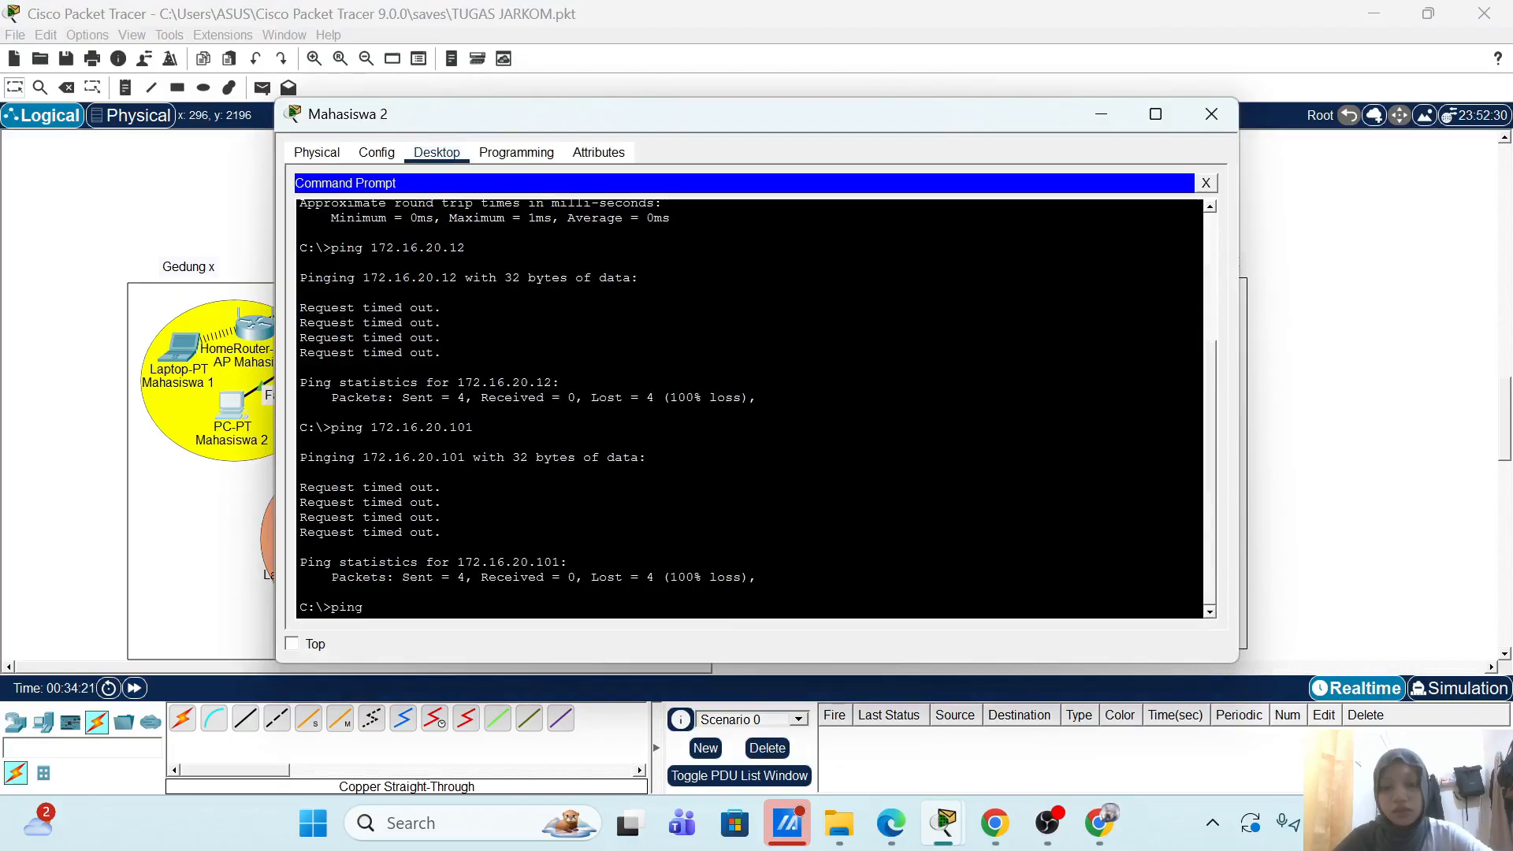
text( 1)
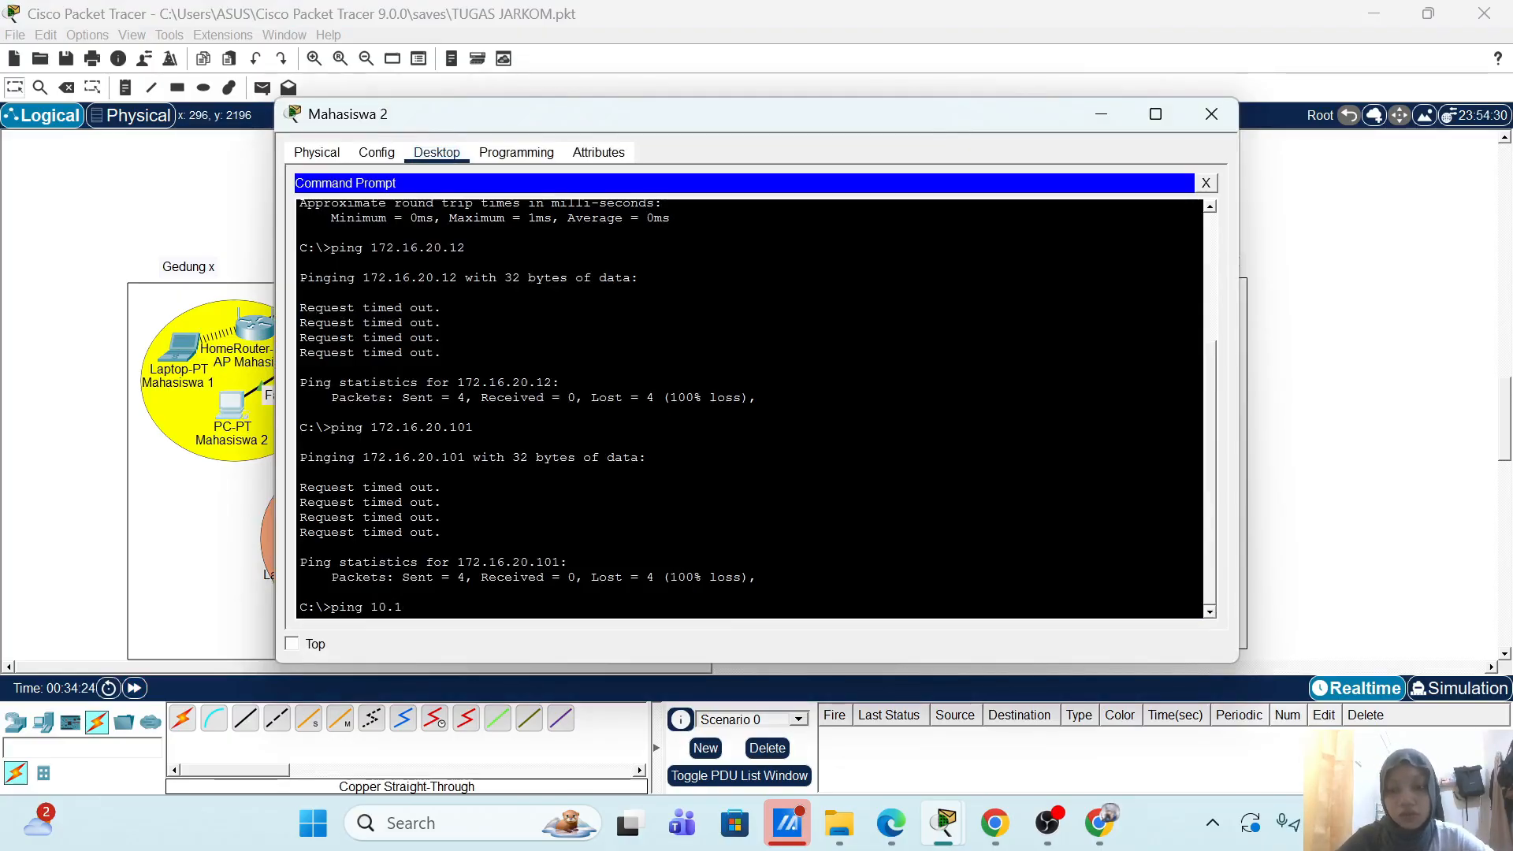
text(0.00.1.1)
key(Return)
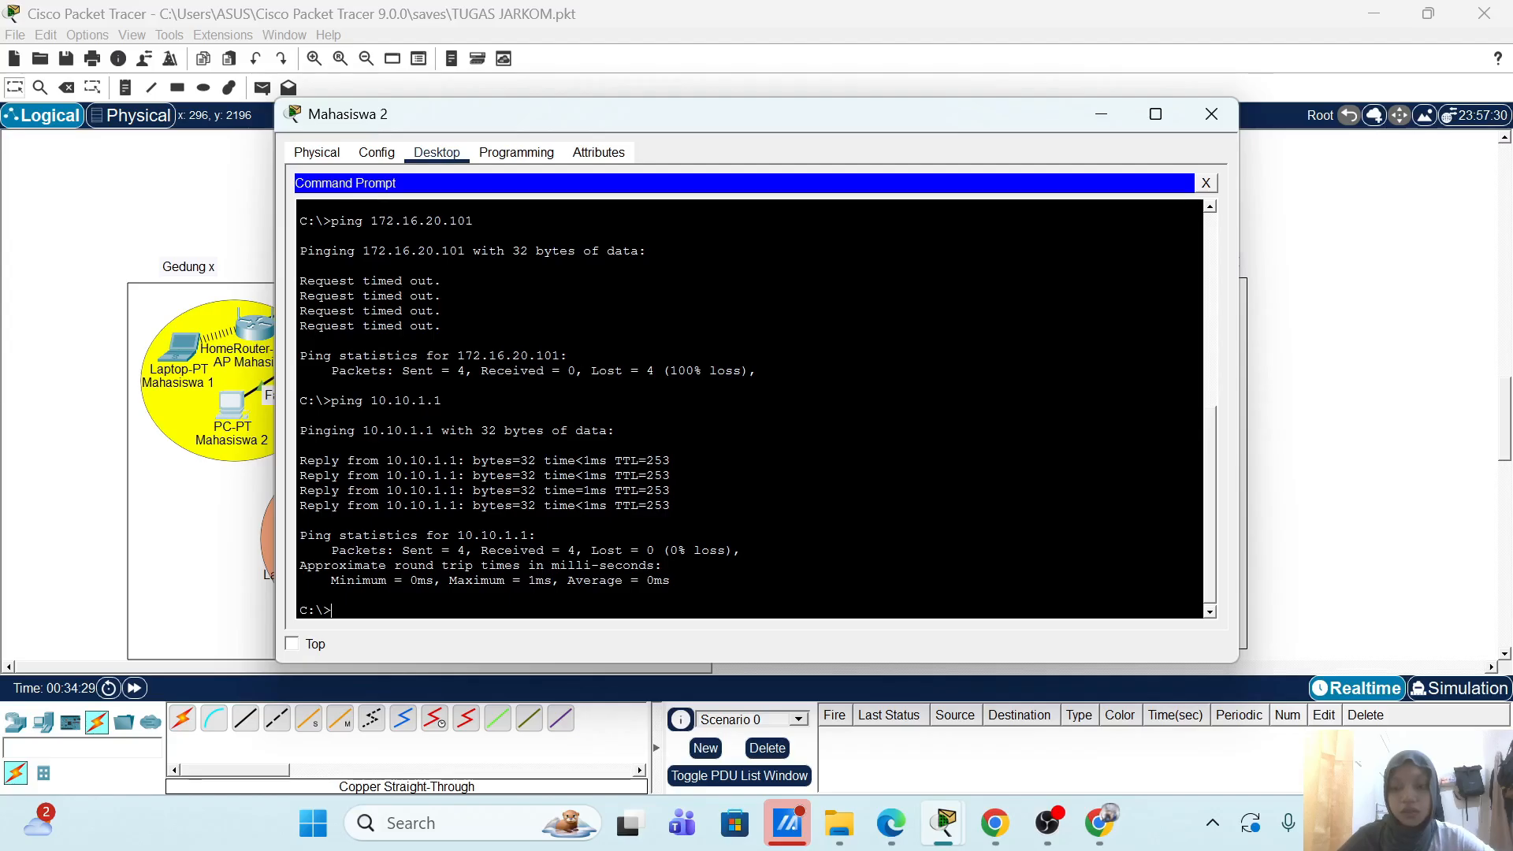
text(ping 17)
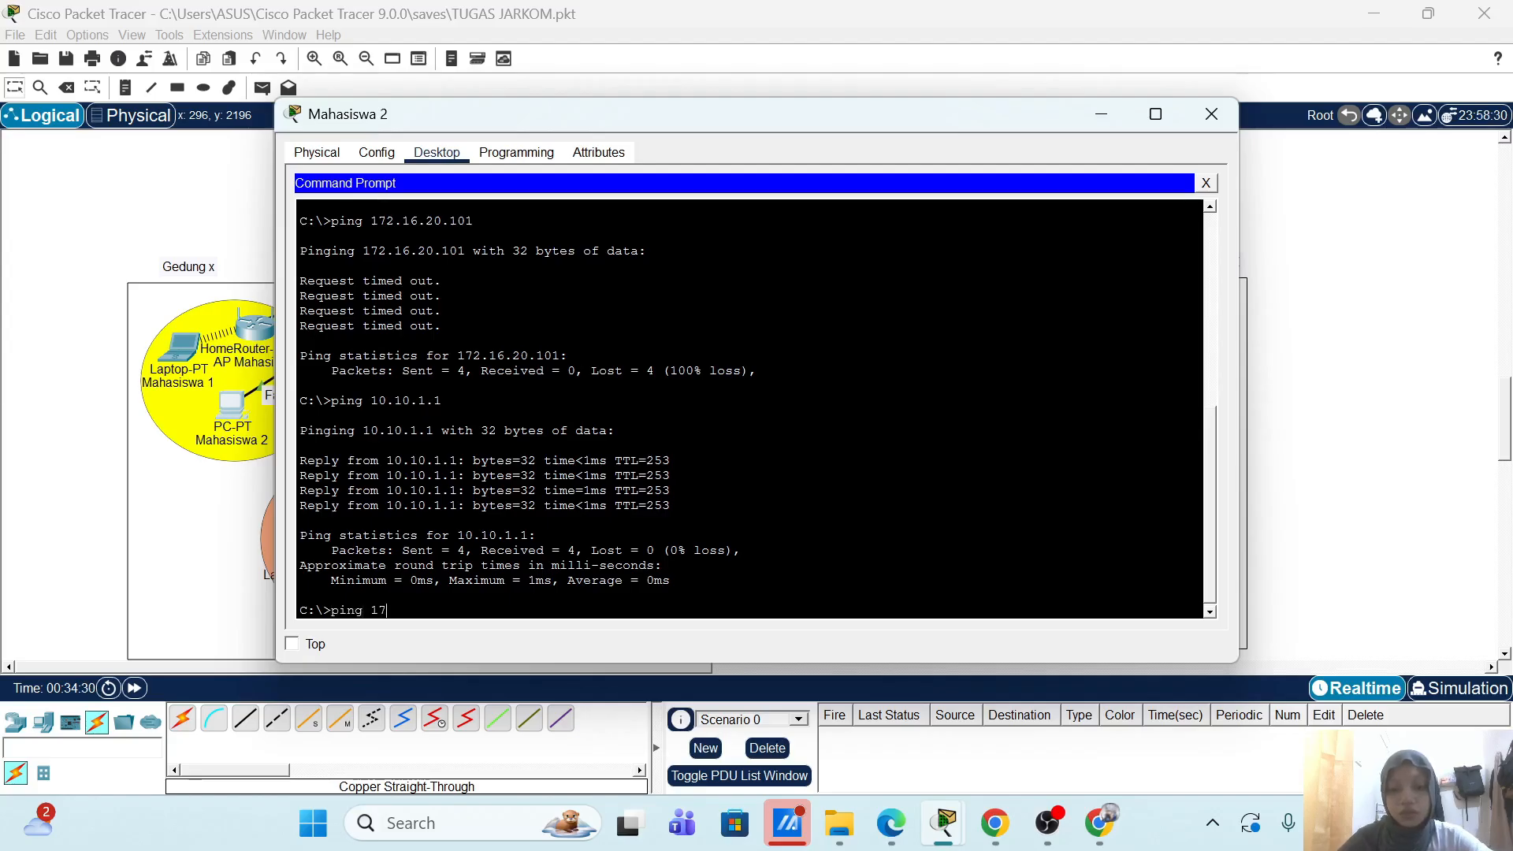
text(2.16.)
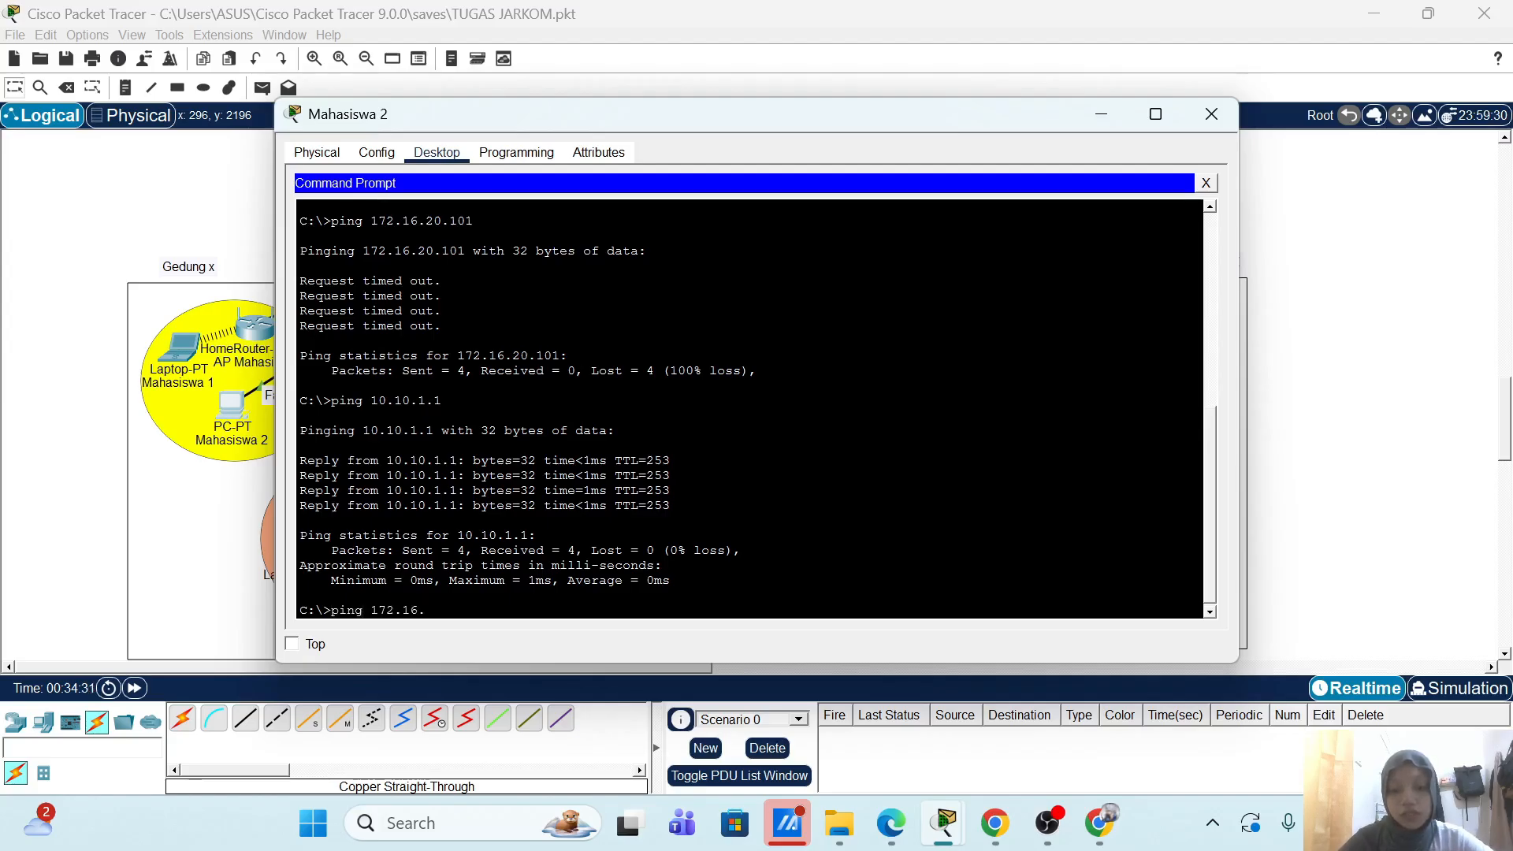
text(16.1)
key(Return)
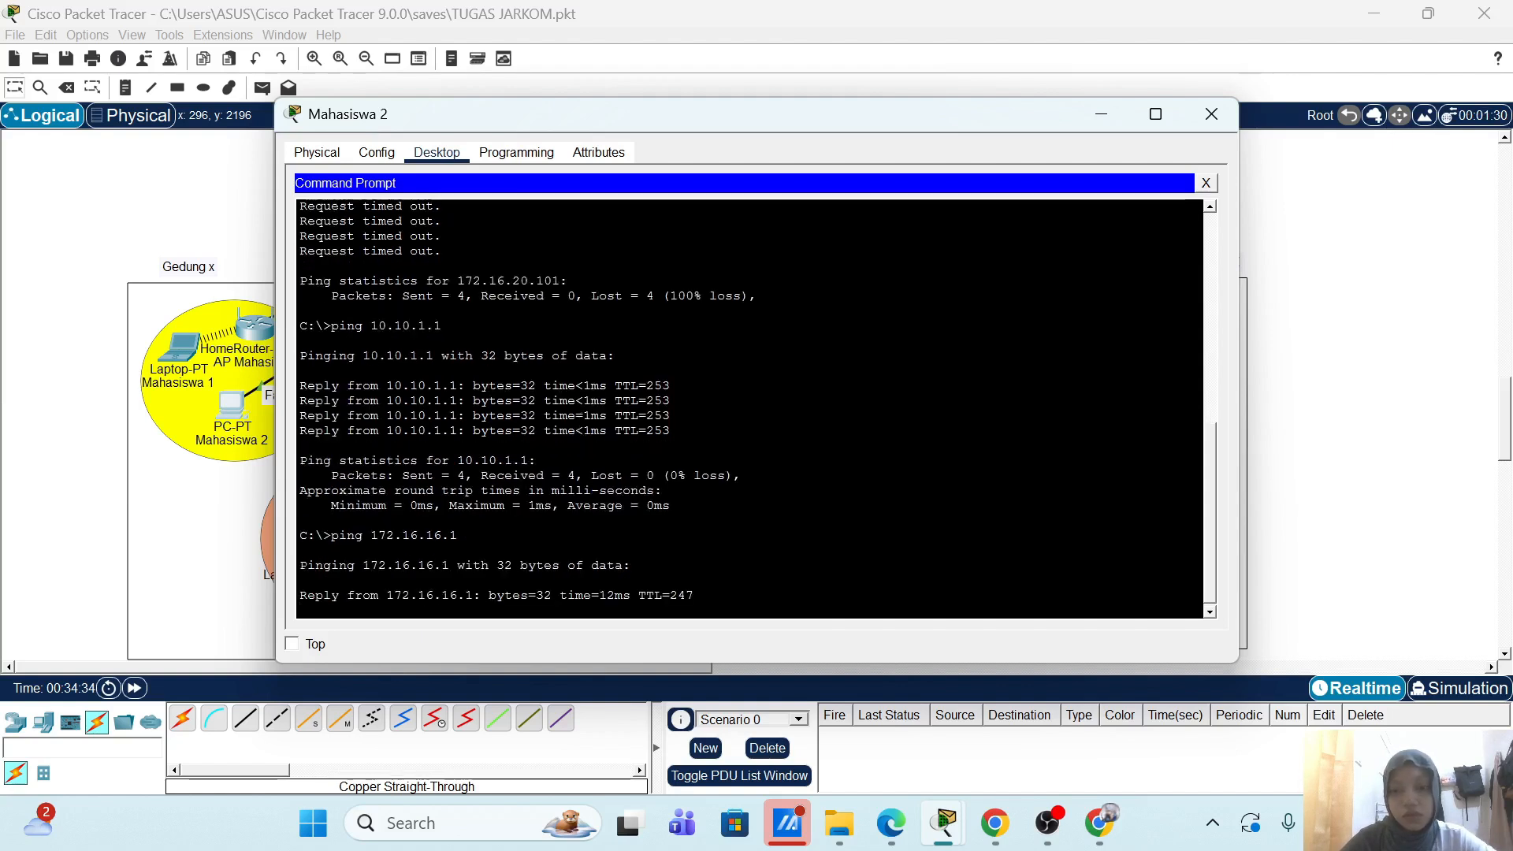
Step: Close Mahasiswa 2's window and bring the Packet Tracer topology back into view
click(1231, 115)
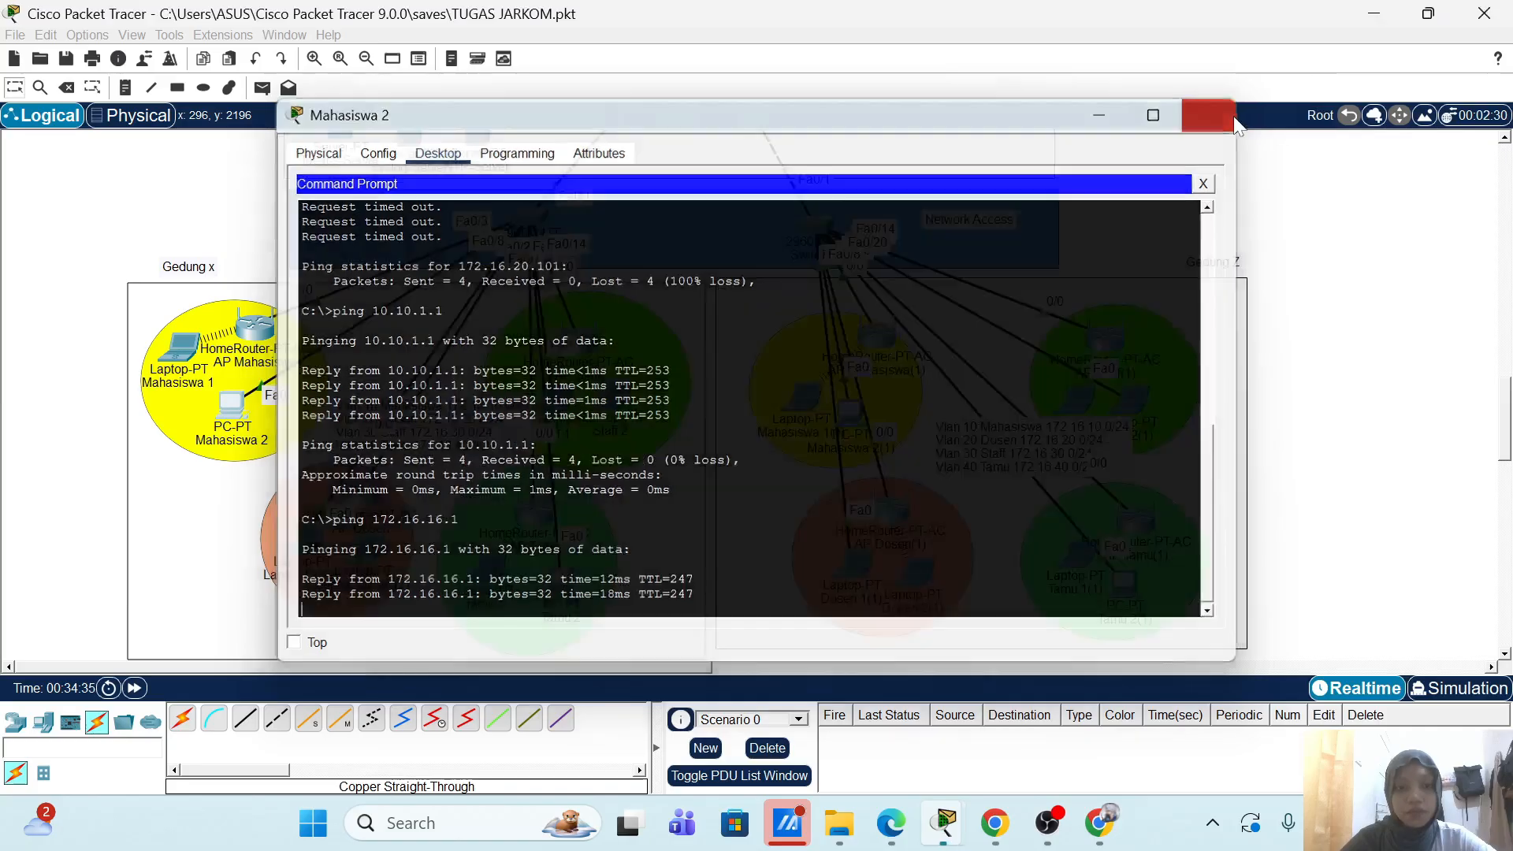
scroll(1189, 278, down, 1)
scroll(1194, 288, down, 1)
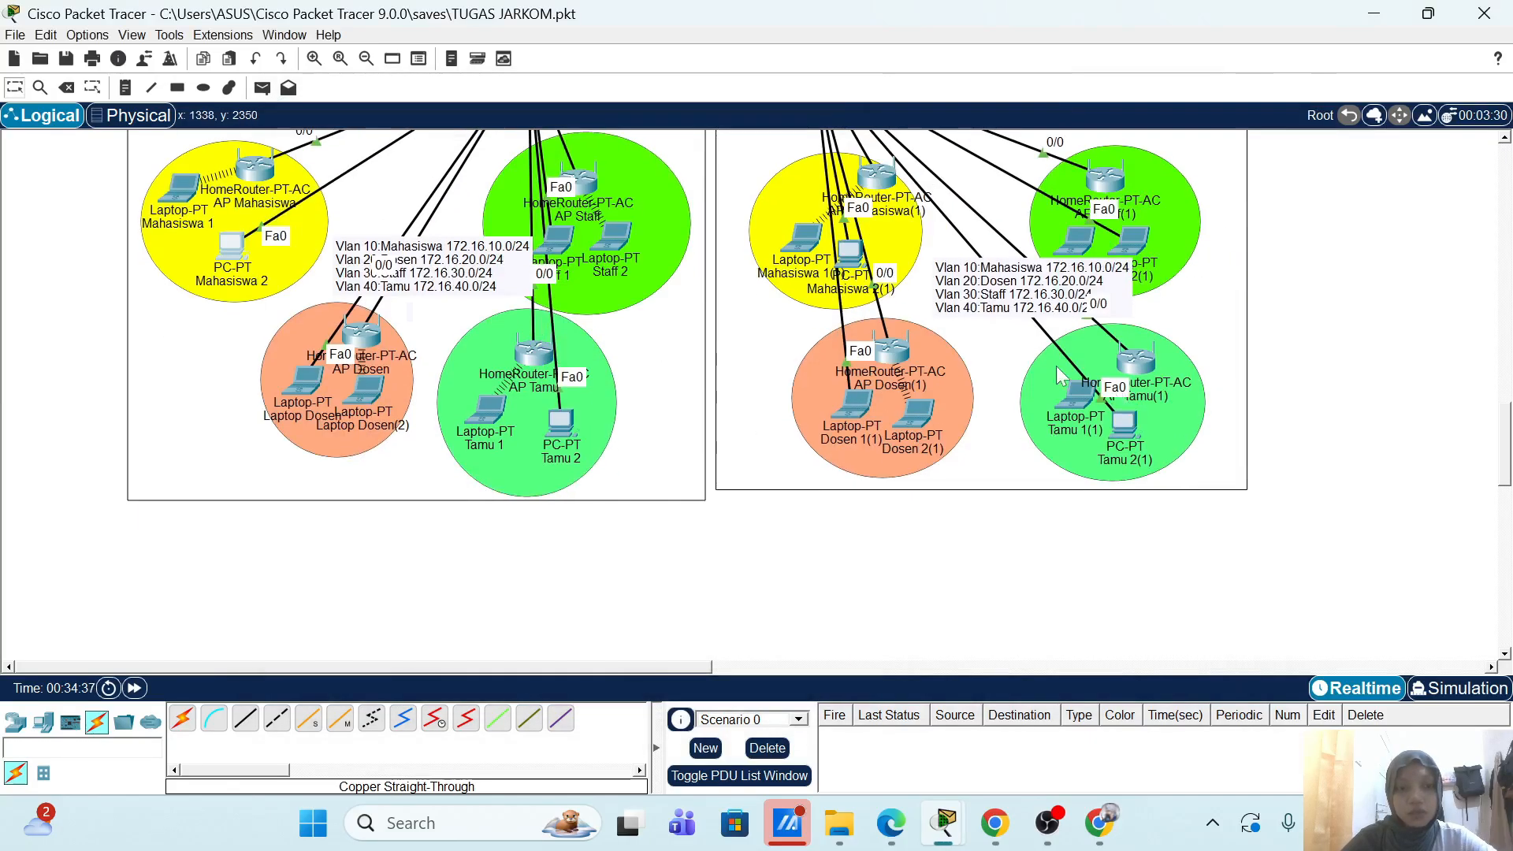
scroll(989, 317, up, 2)
scroll(1017, 473, down, 1)
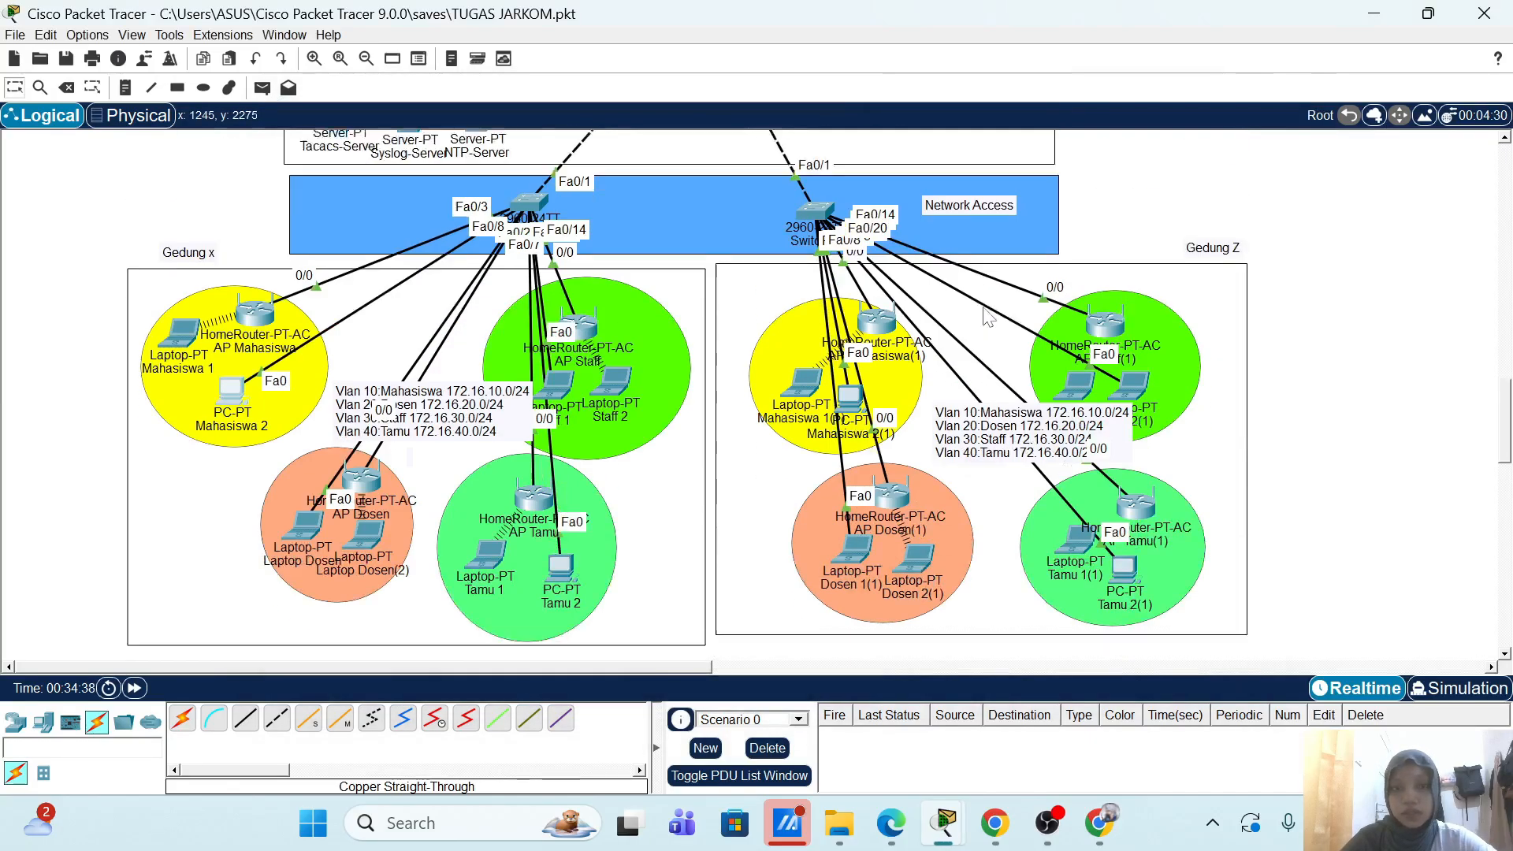
click(1048, 822)
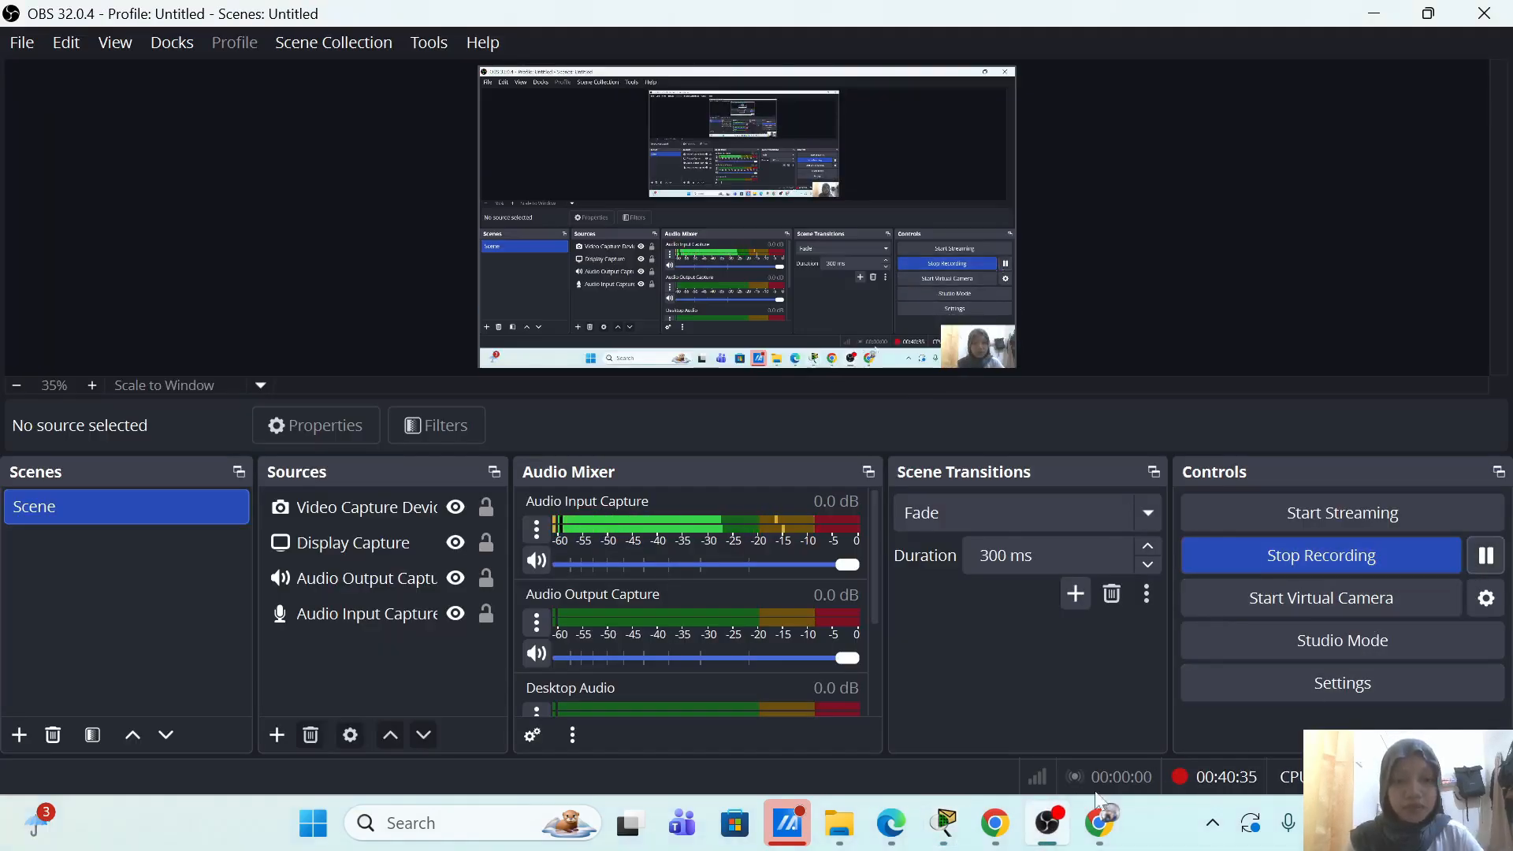
click(946, 823)
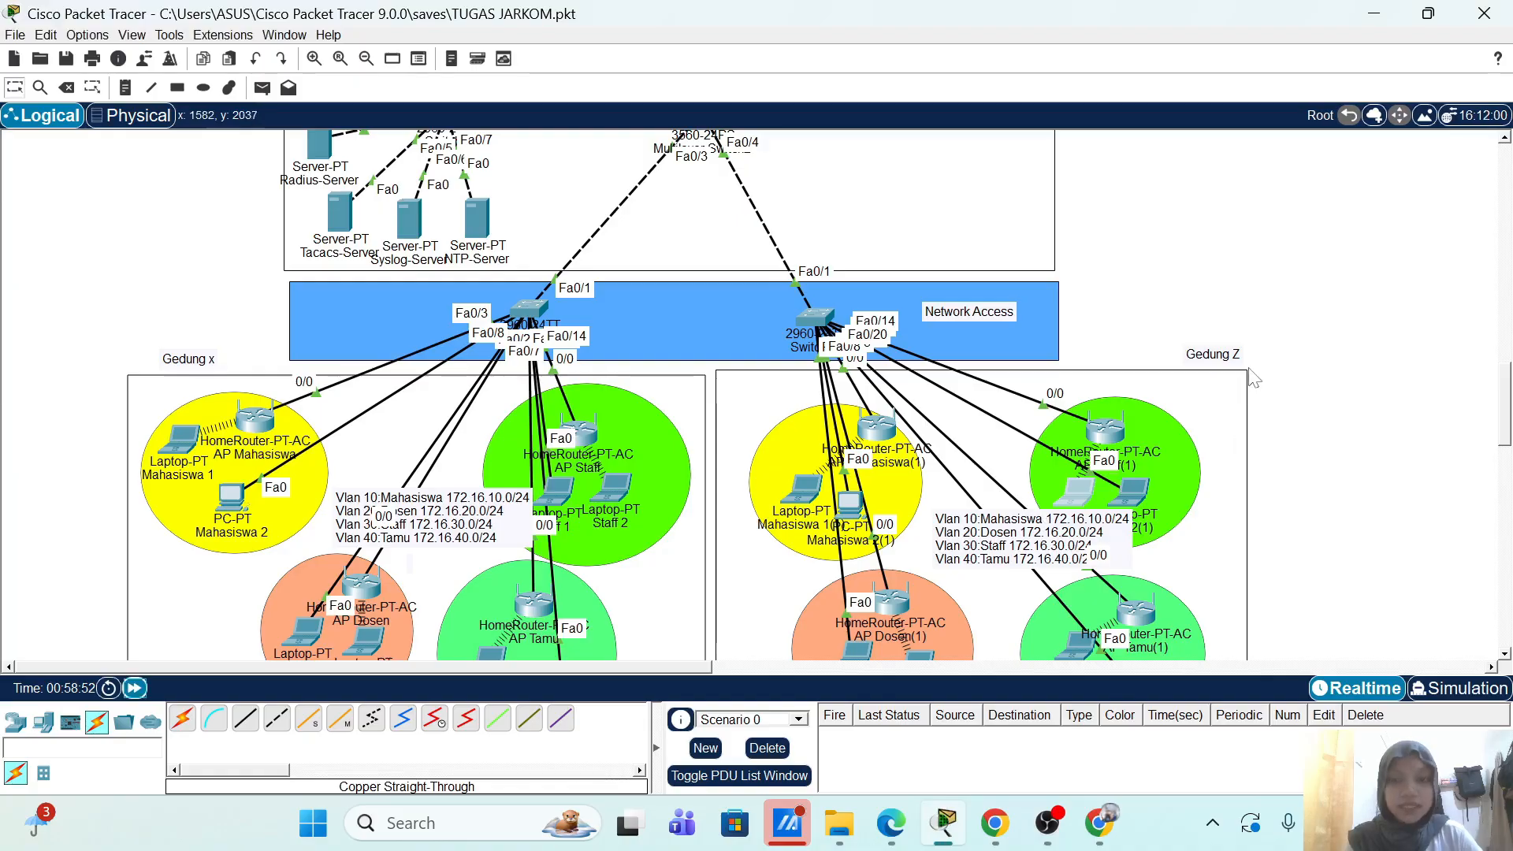
scroll(1253, 396, down, 2)
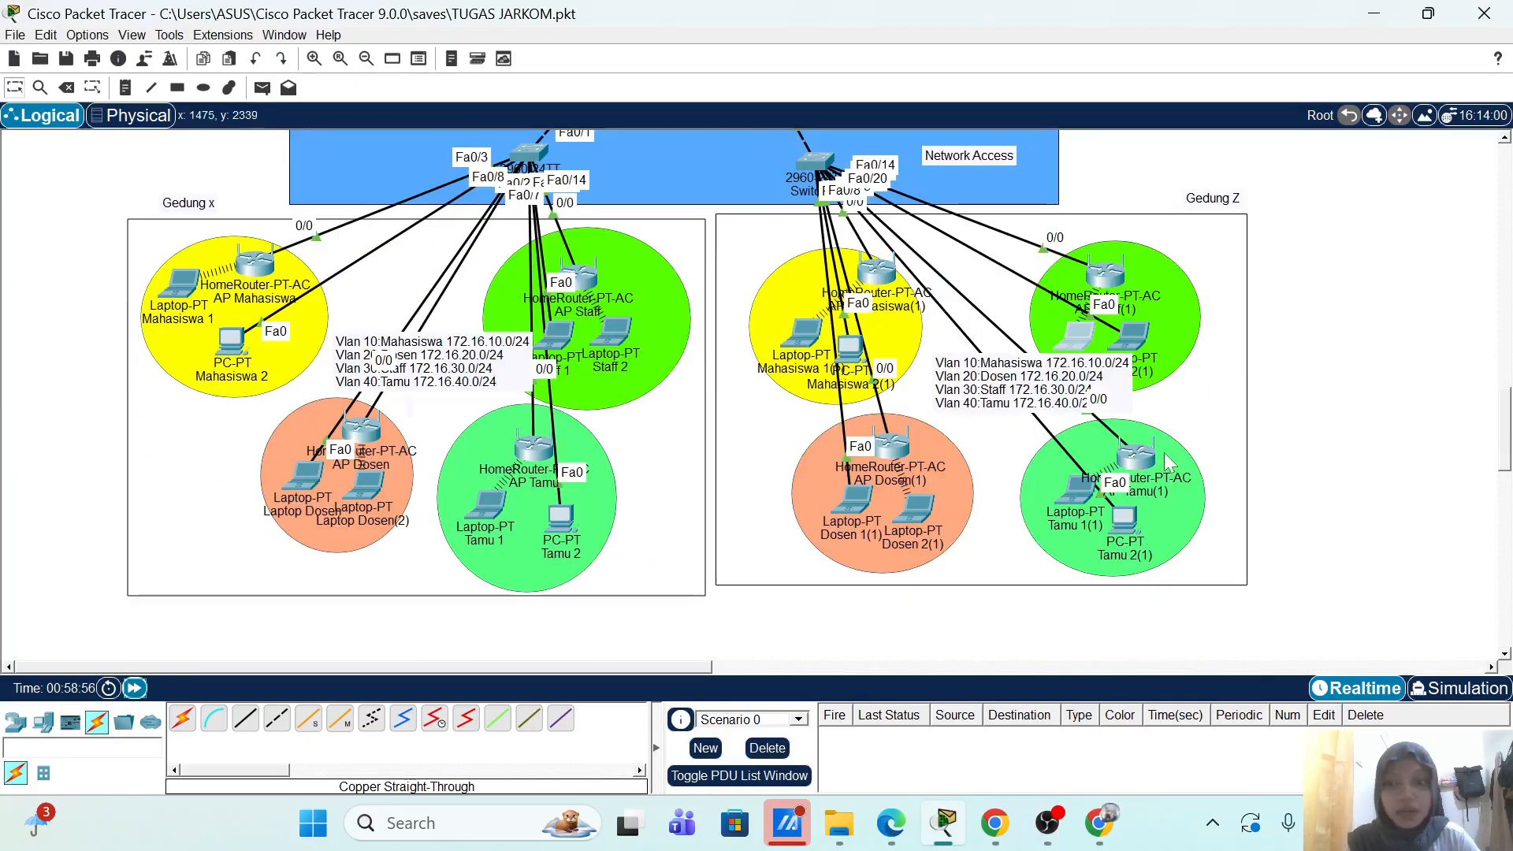
click(1080, 334)
click(391, 224)
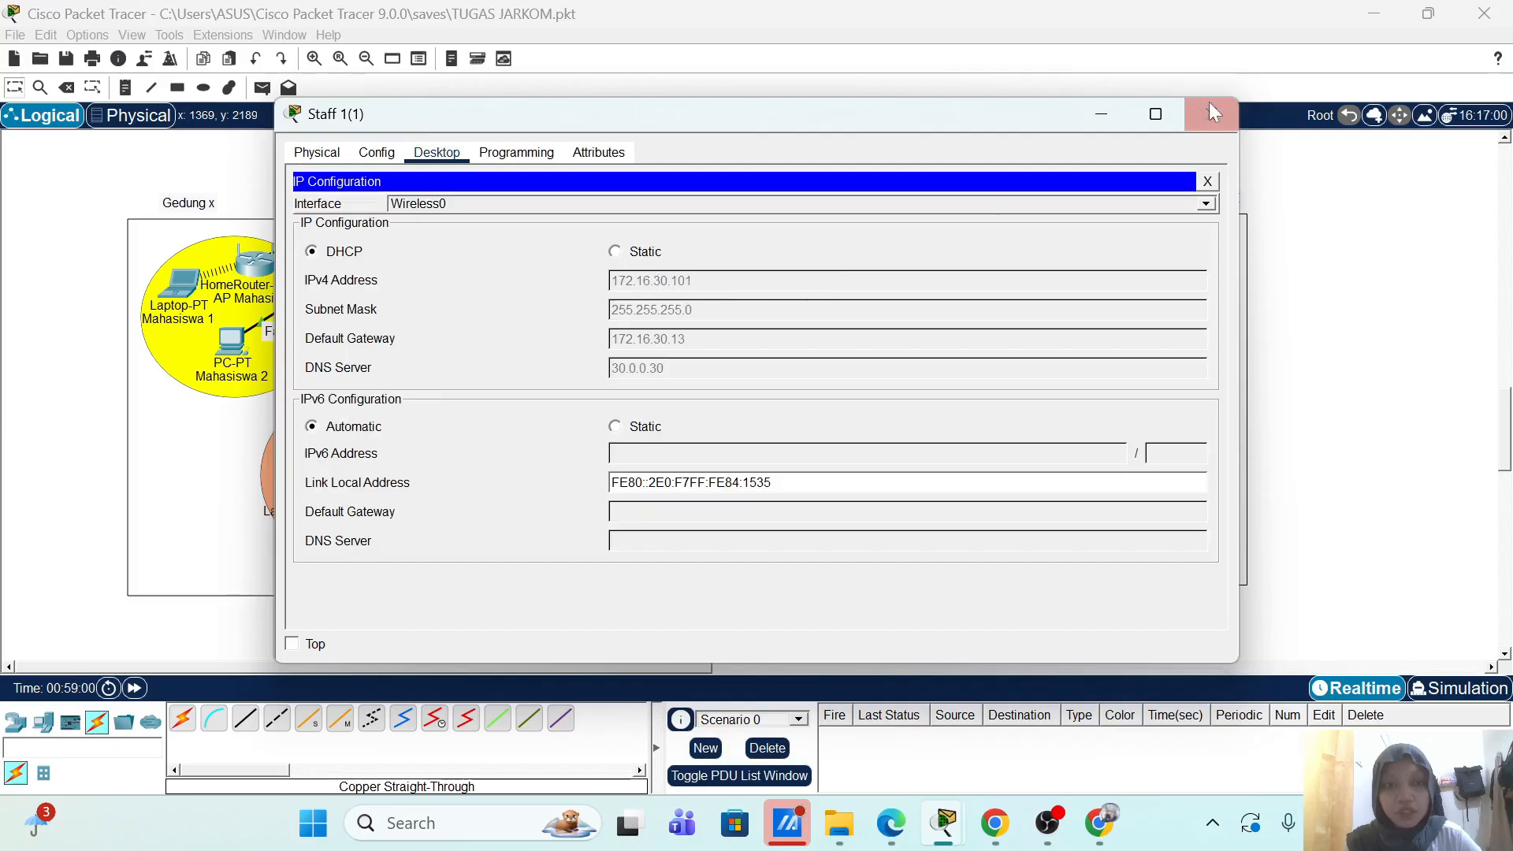
click(1226, 115)
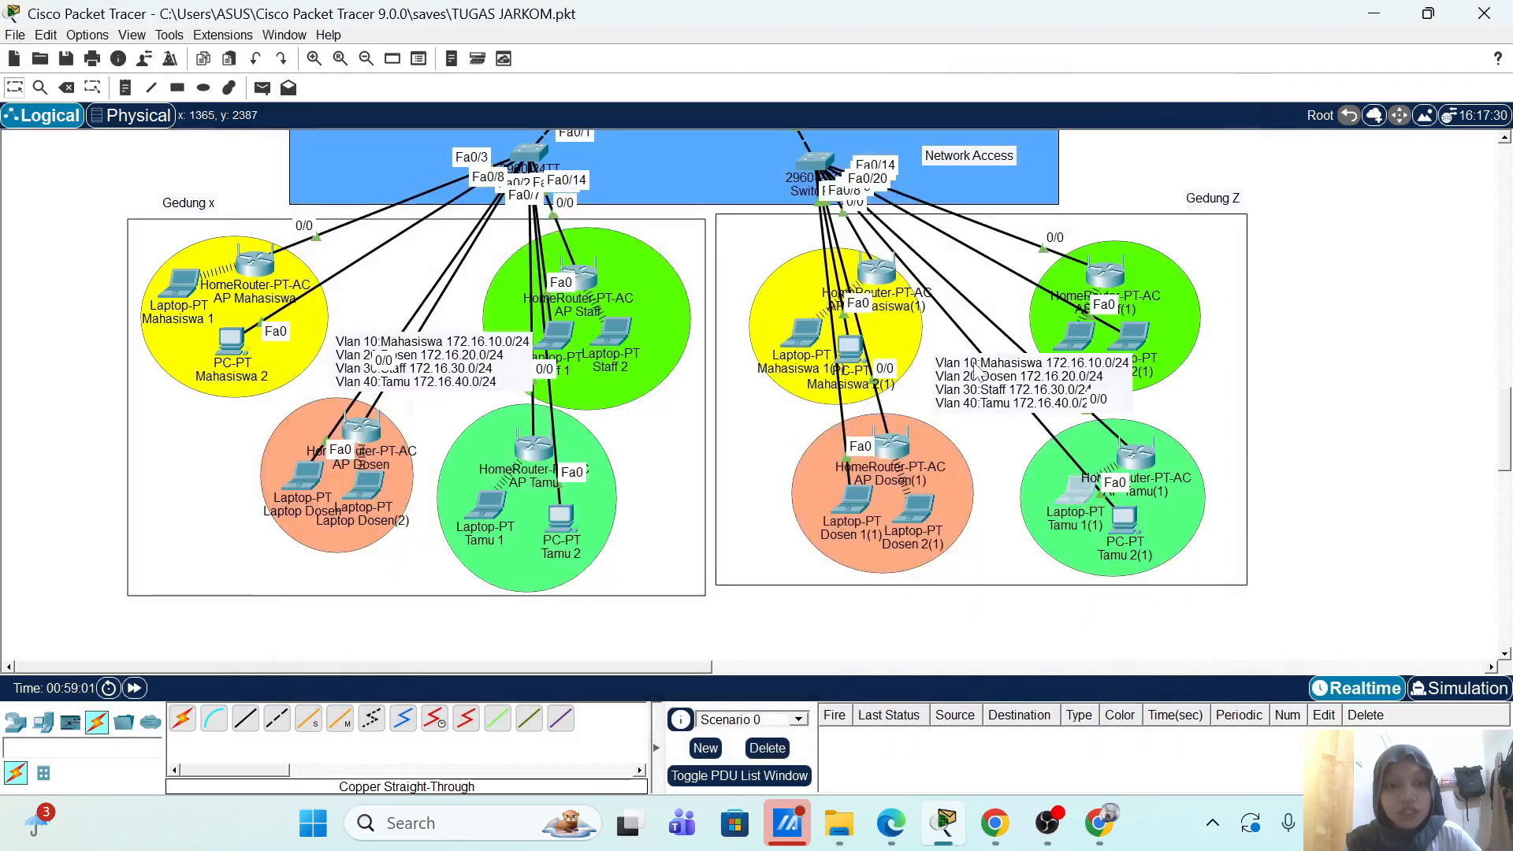
click(1079, 494)
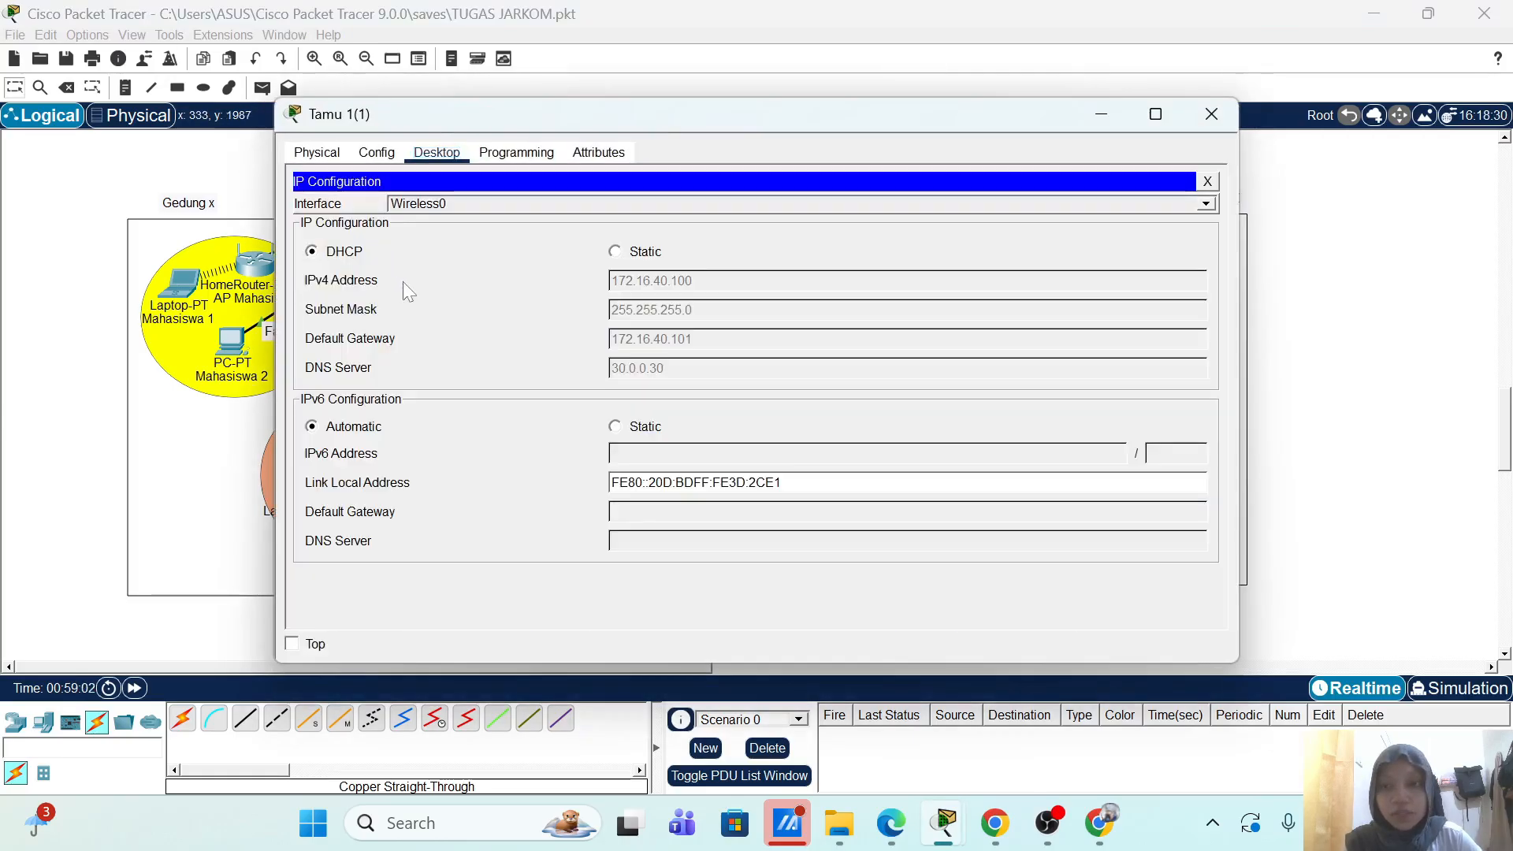
click(375, 222)
click(1211, 115)
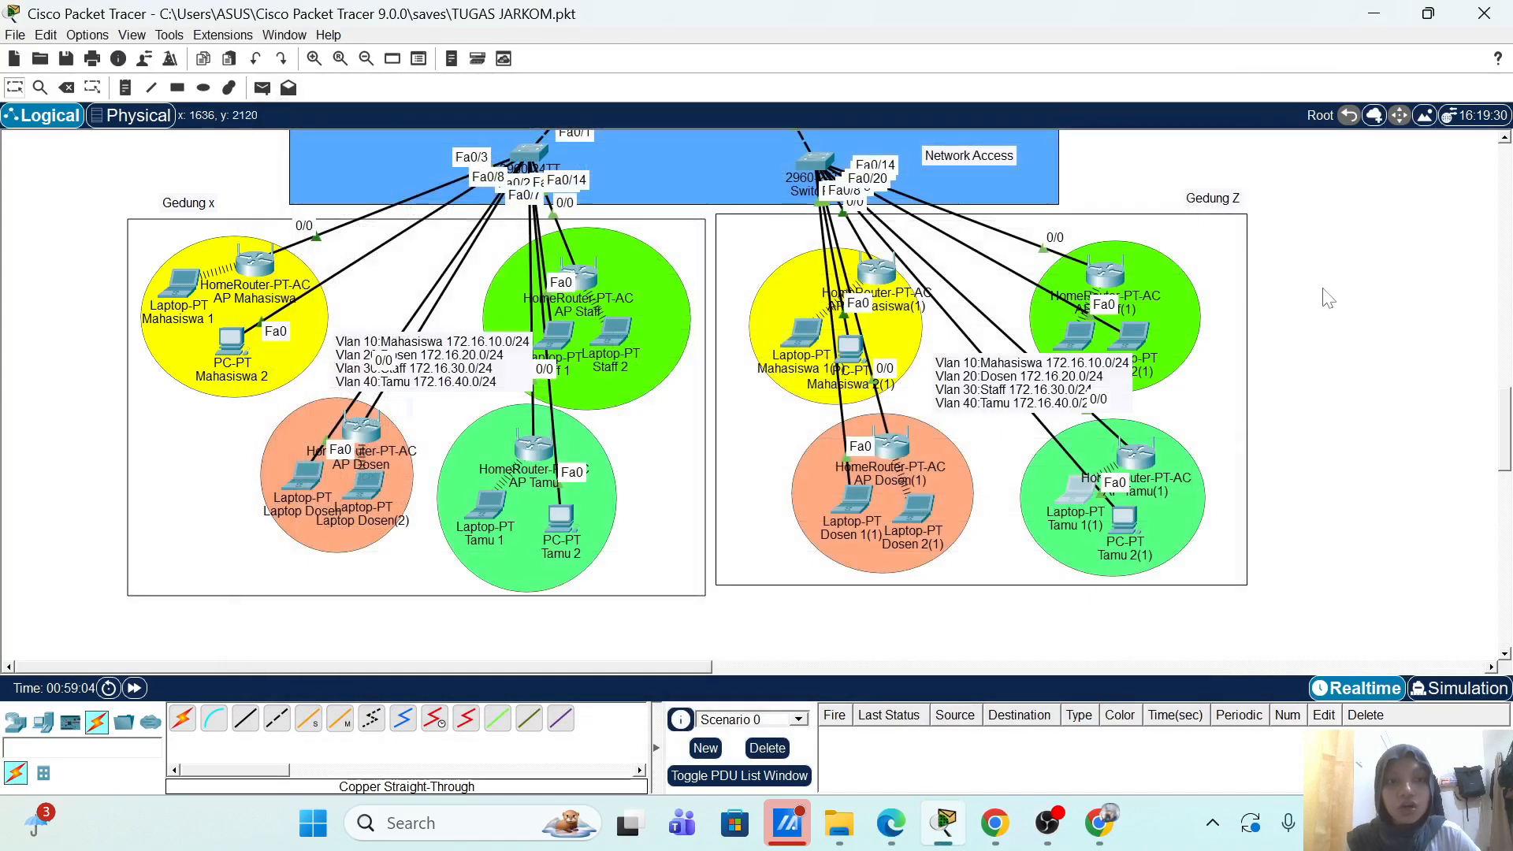
scroll(440, 337, up, 2)
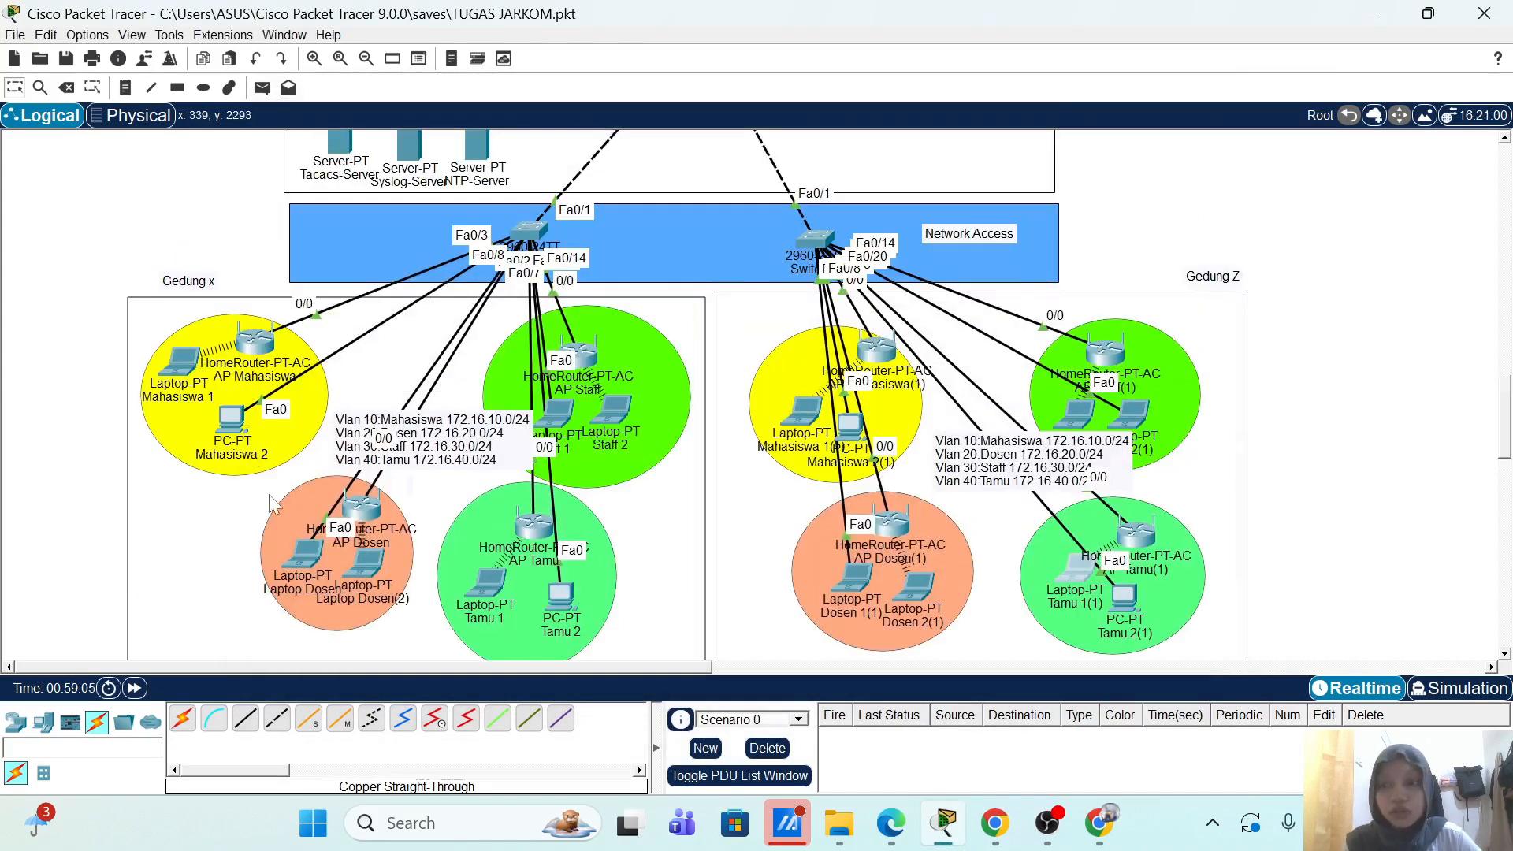
Step: Rerun the ping to 20.0.0.20 from Mahasiswa 1's command prompt
click(186, 369)
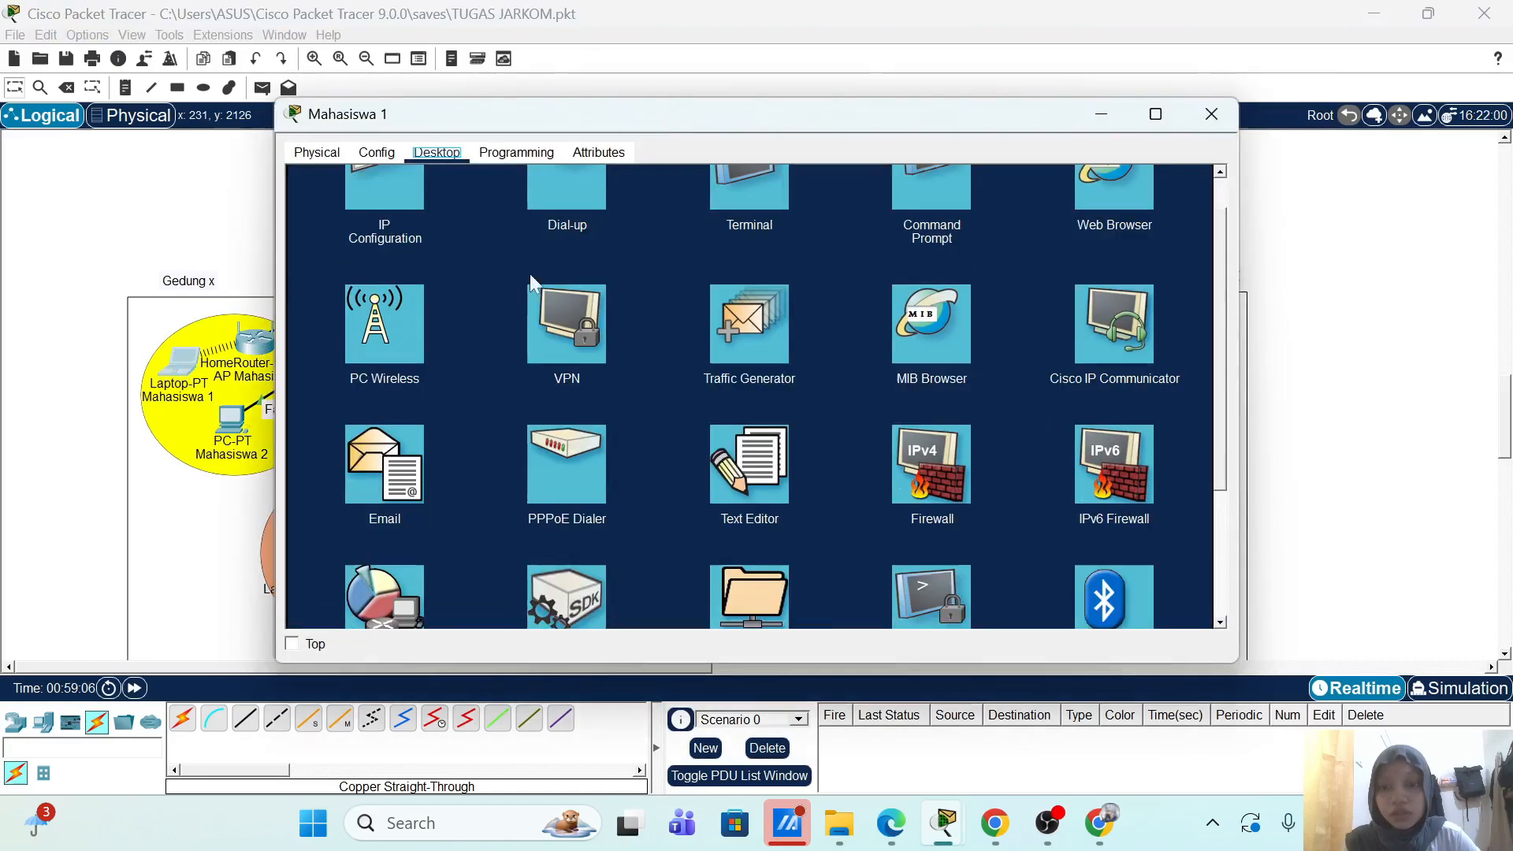
click(924, 226)
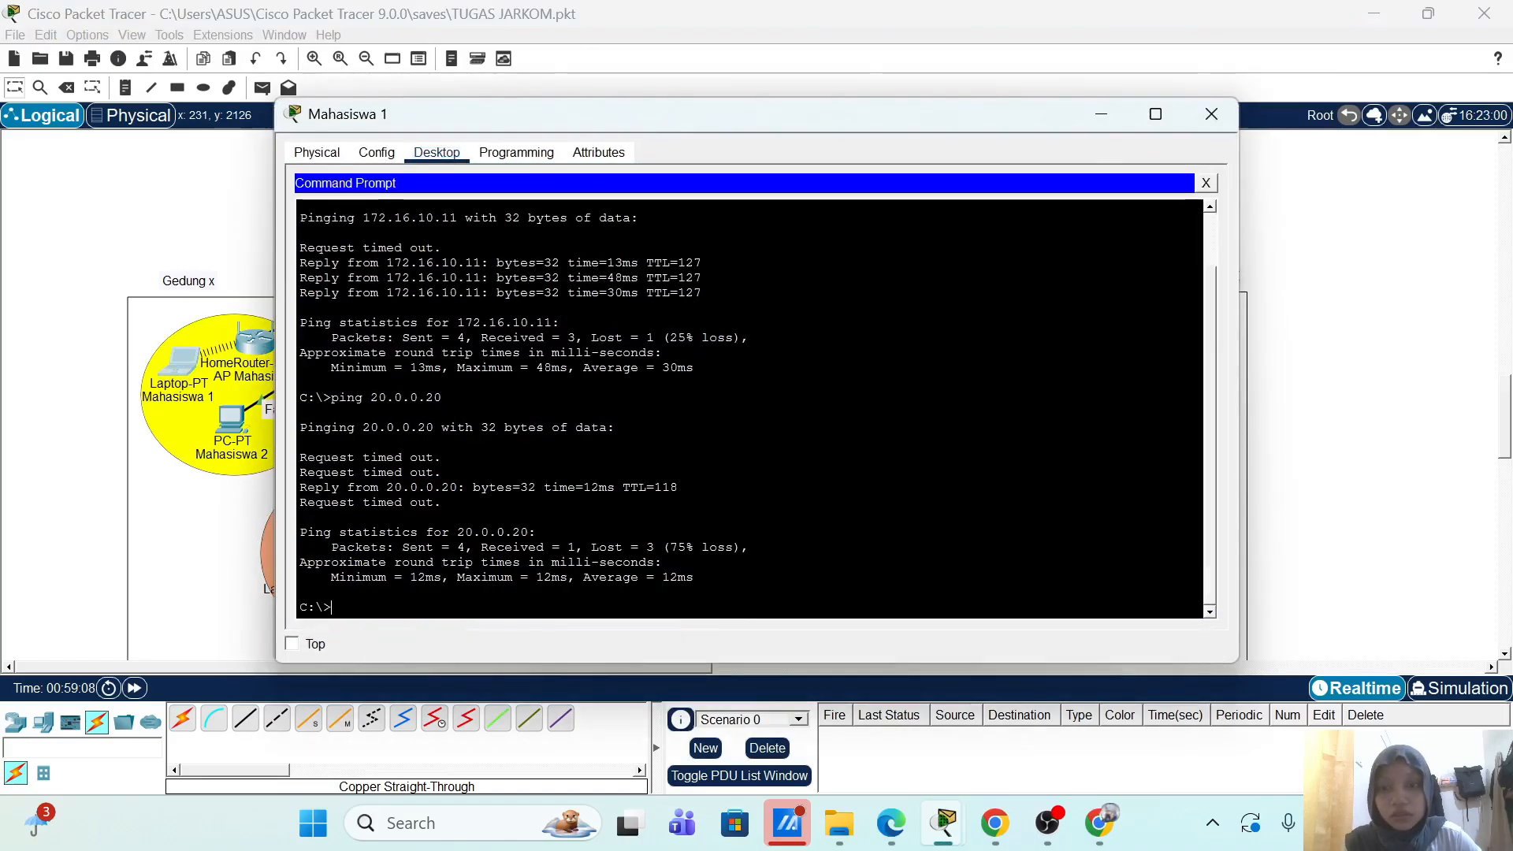
key(Up)
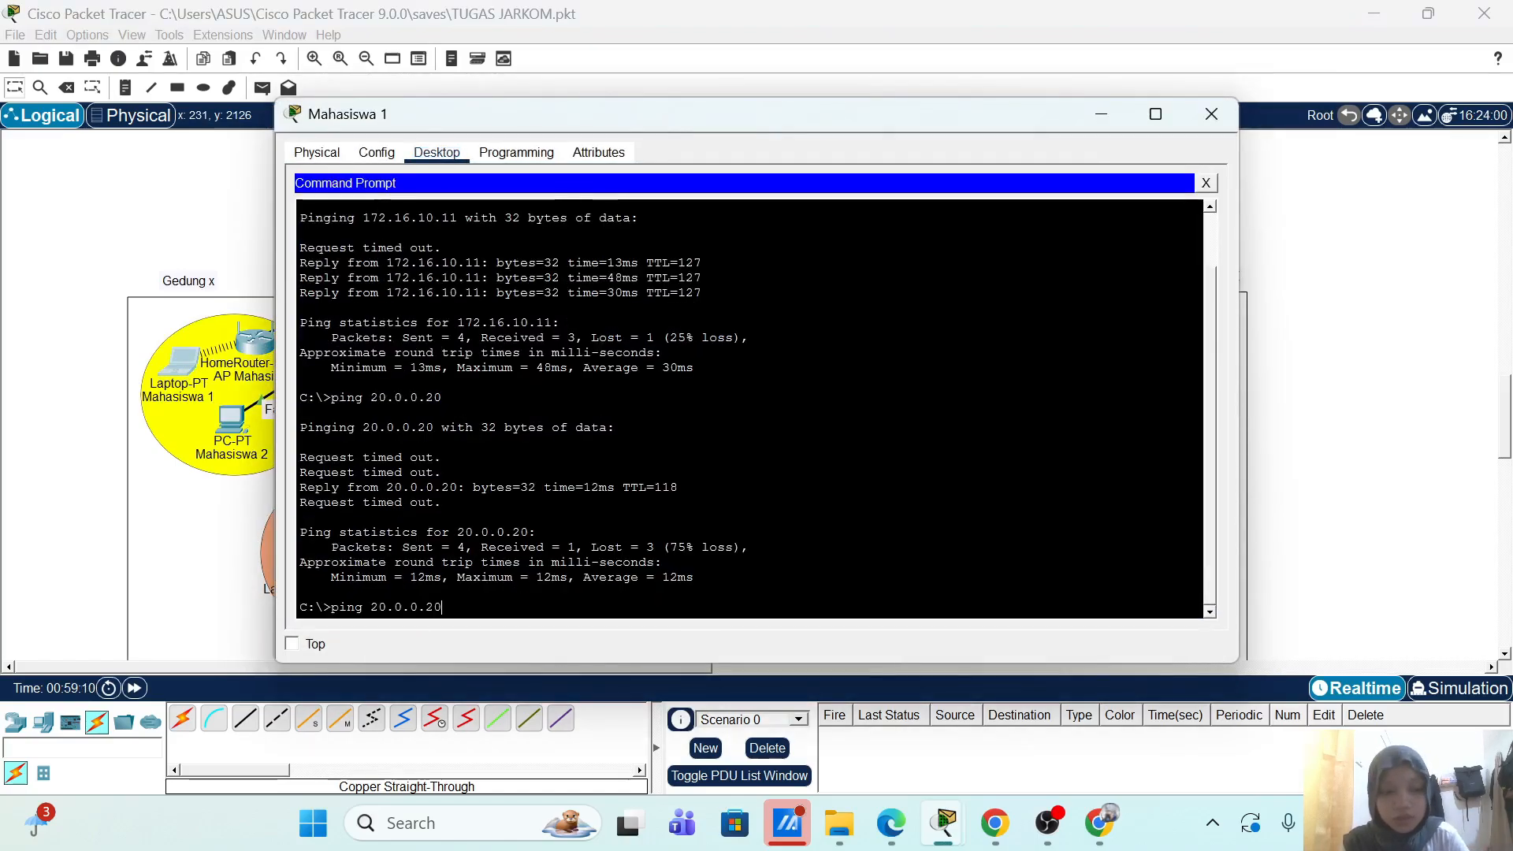
key(Return)
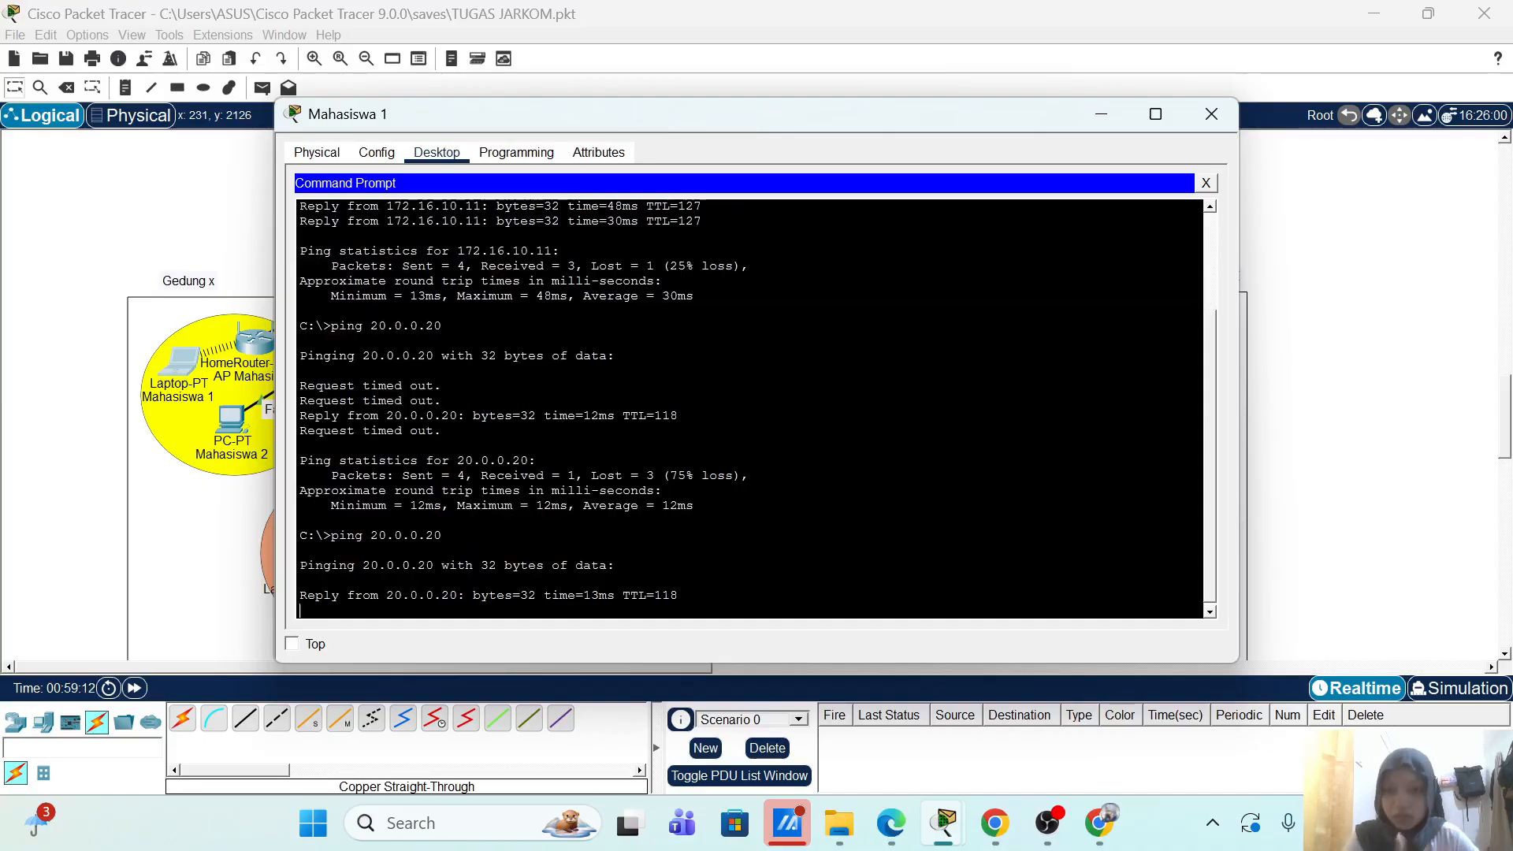
scroll(748, 406, up, 2)
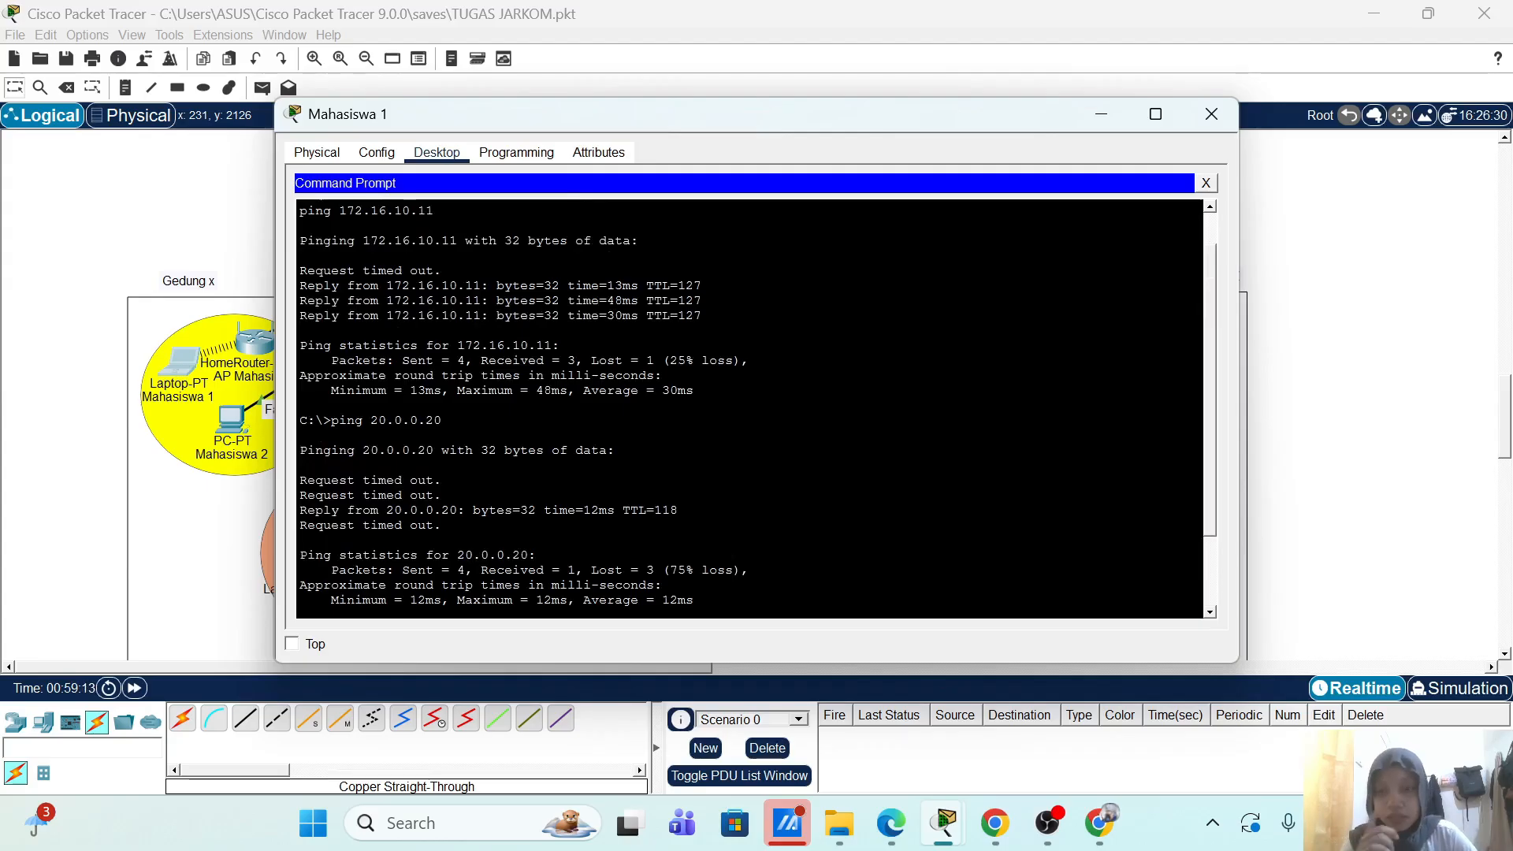
scroll(748, 406, up, 1)
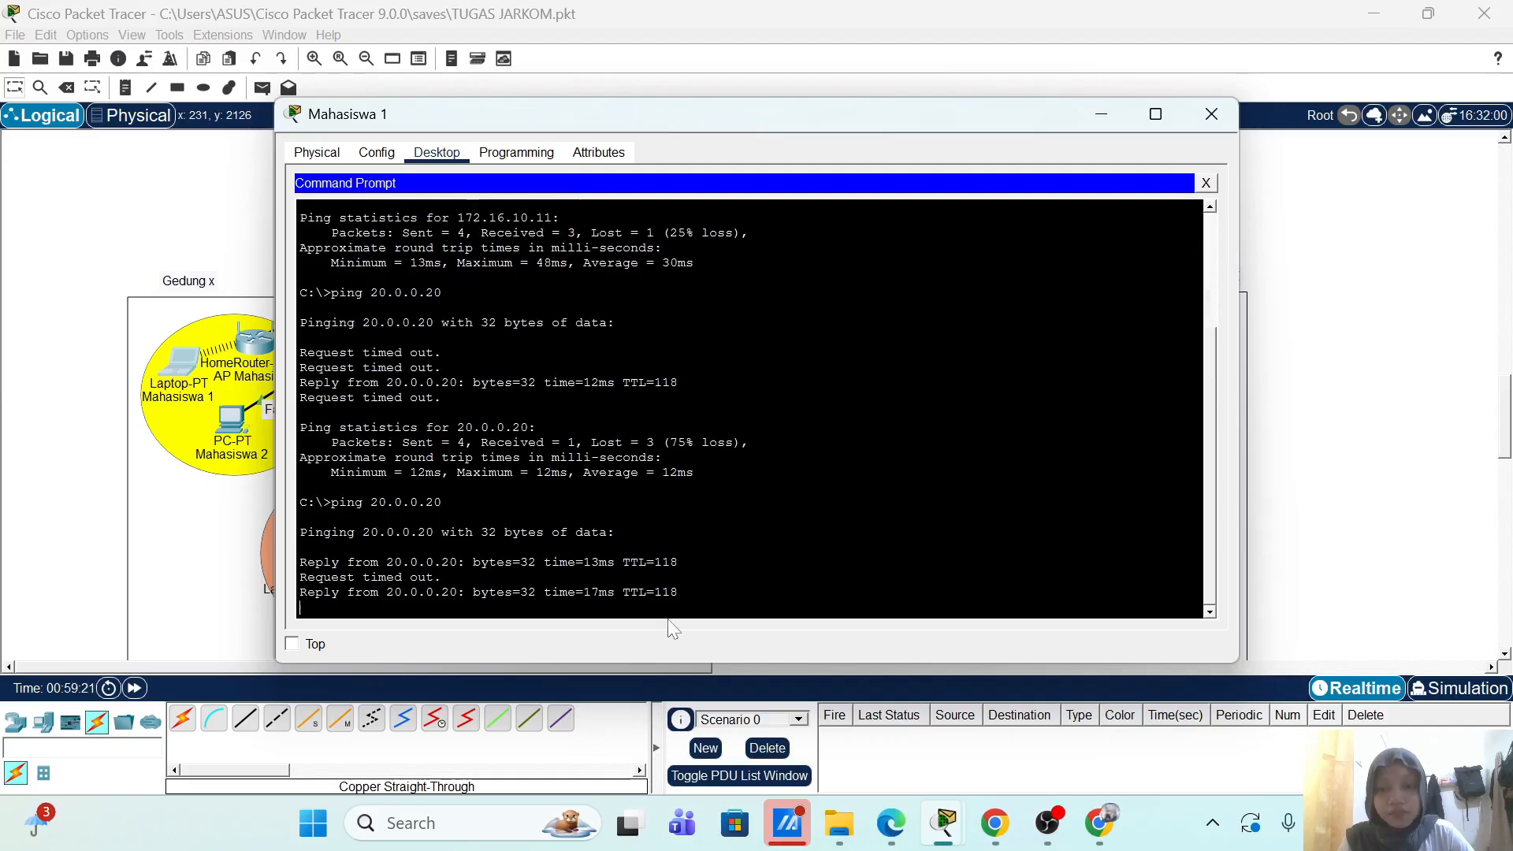
Step: Close Mahasiswa 1's window and open the Staff 2 laptop
click(1212, 114)
scroll(1249, 252, up, 5)
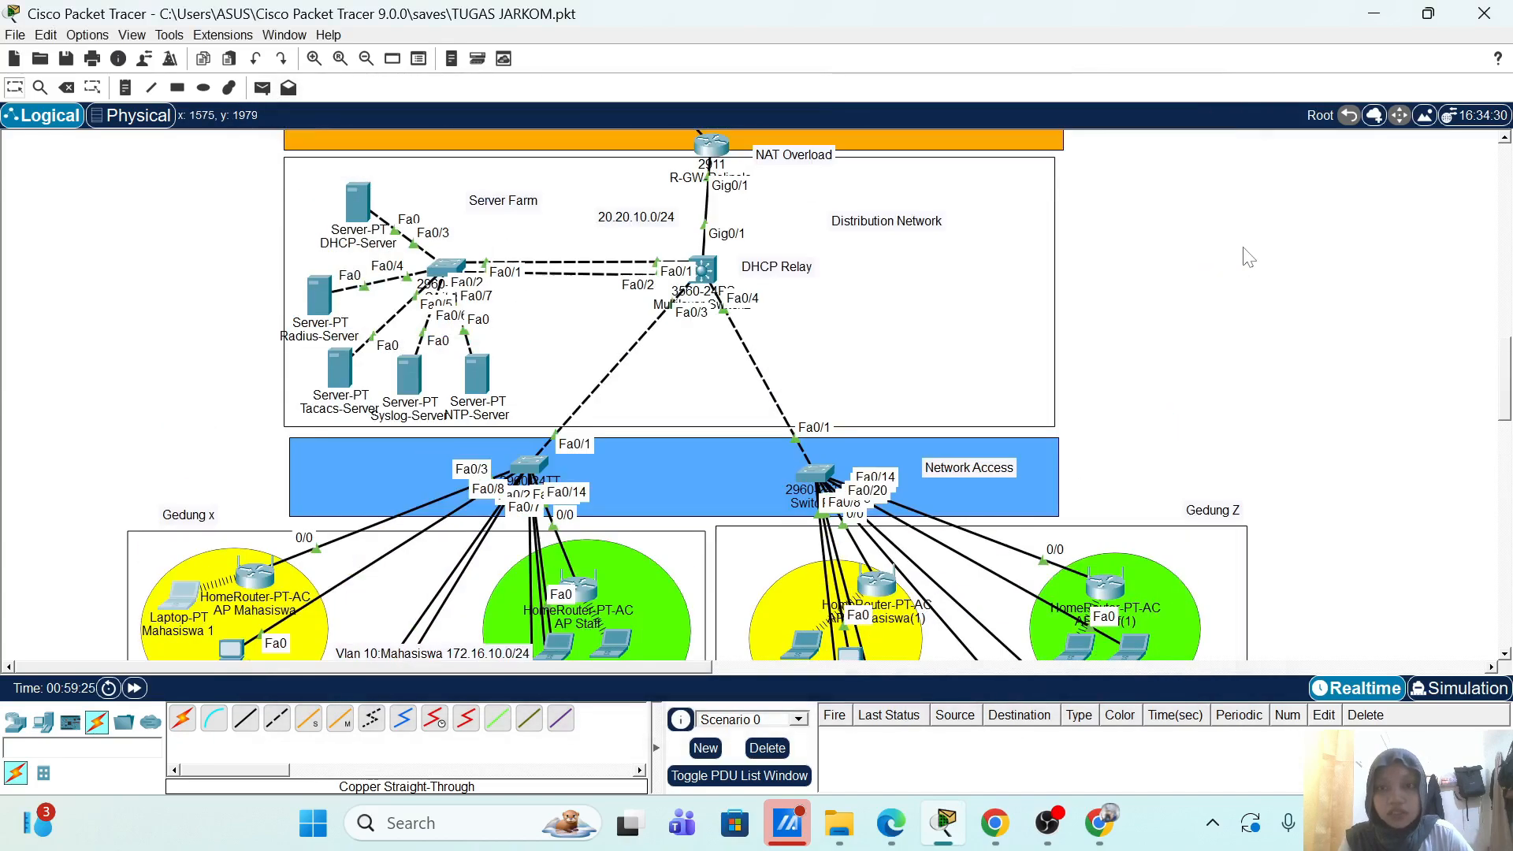
scroll(1248, 254, up, 3)
scroll(1249, 258, down, 7)
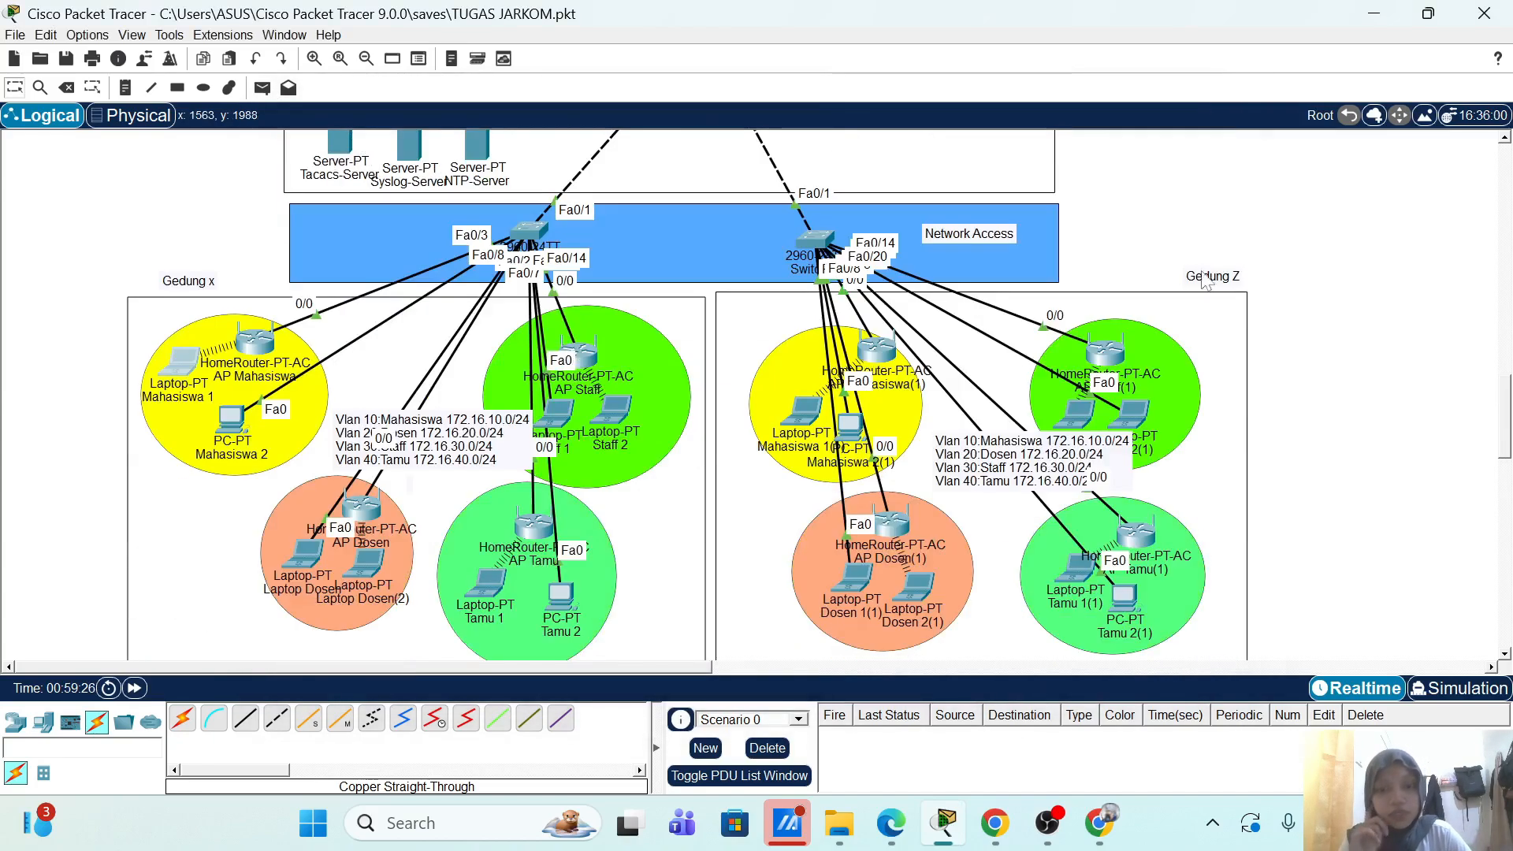
click(613, 408)
Step: From Staff 2's command prompt, run ping 10.10.1.1 and get a first reply (28ms, TTL 252)
click(925, 253)
text(p)
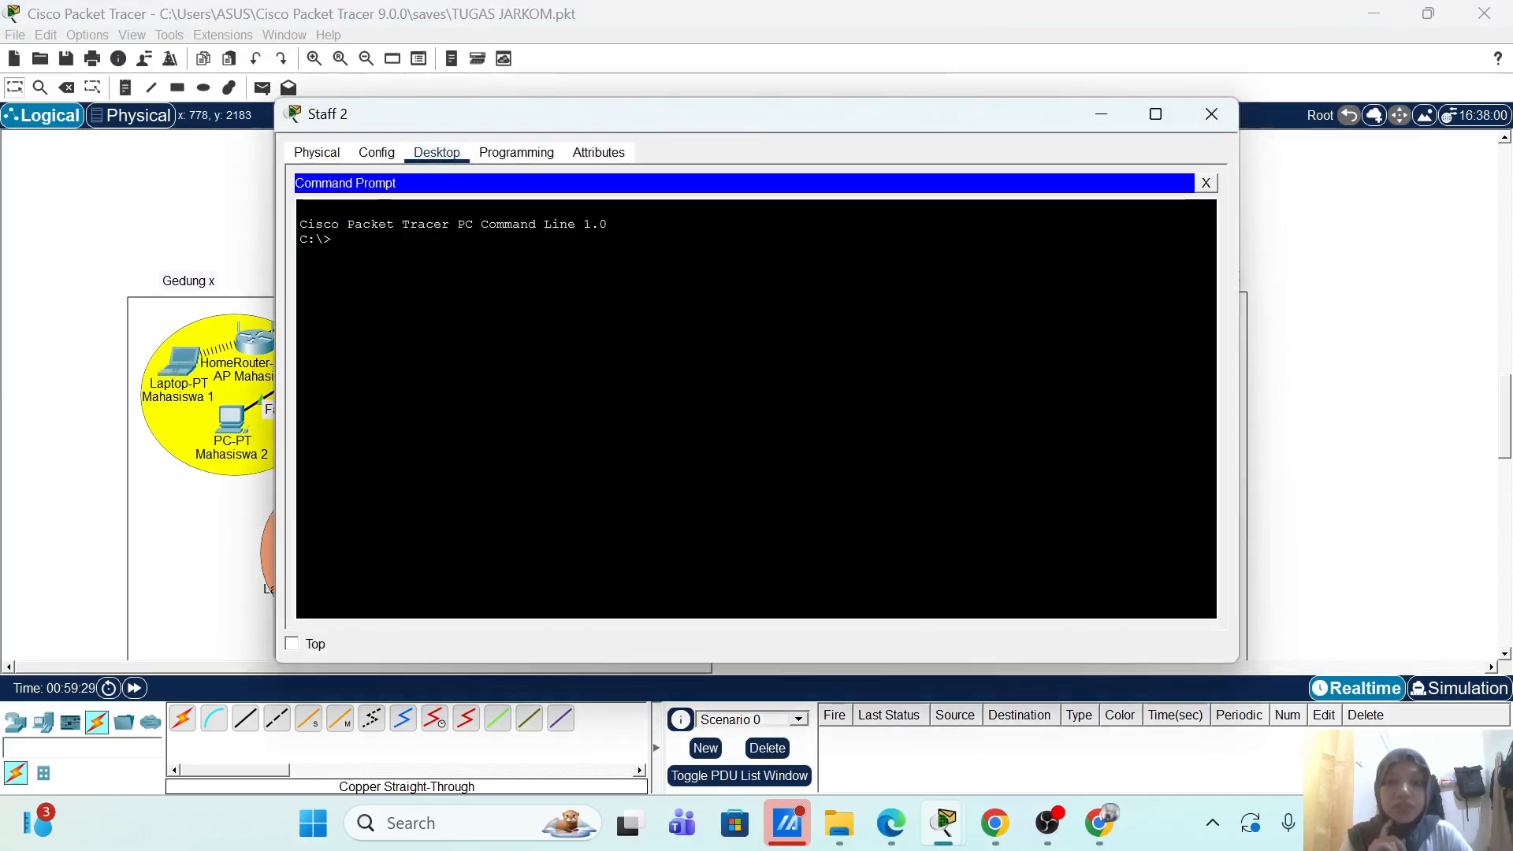
text(ng 1)
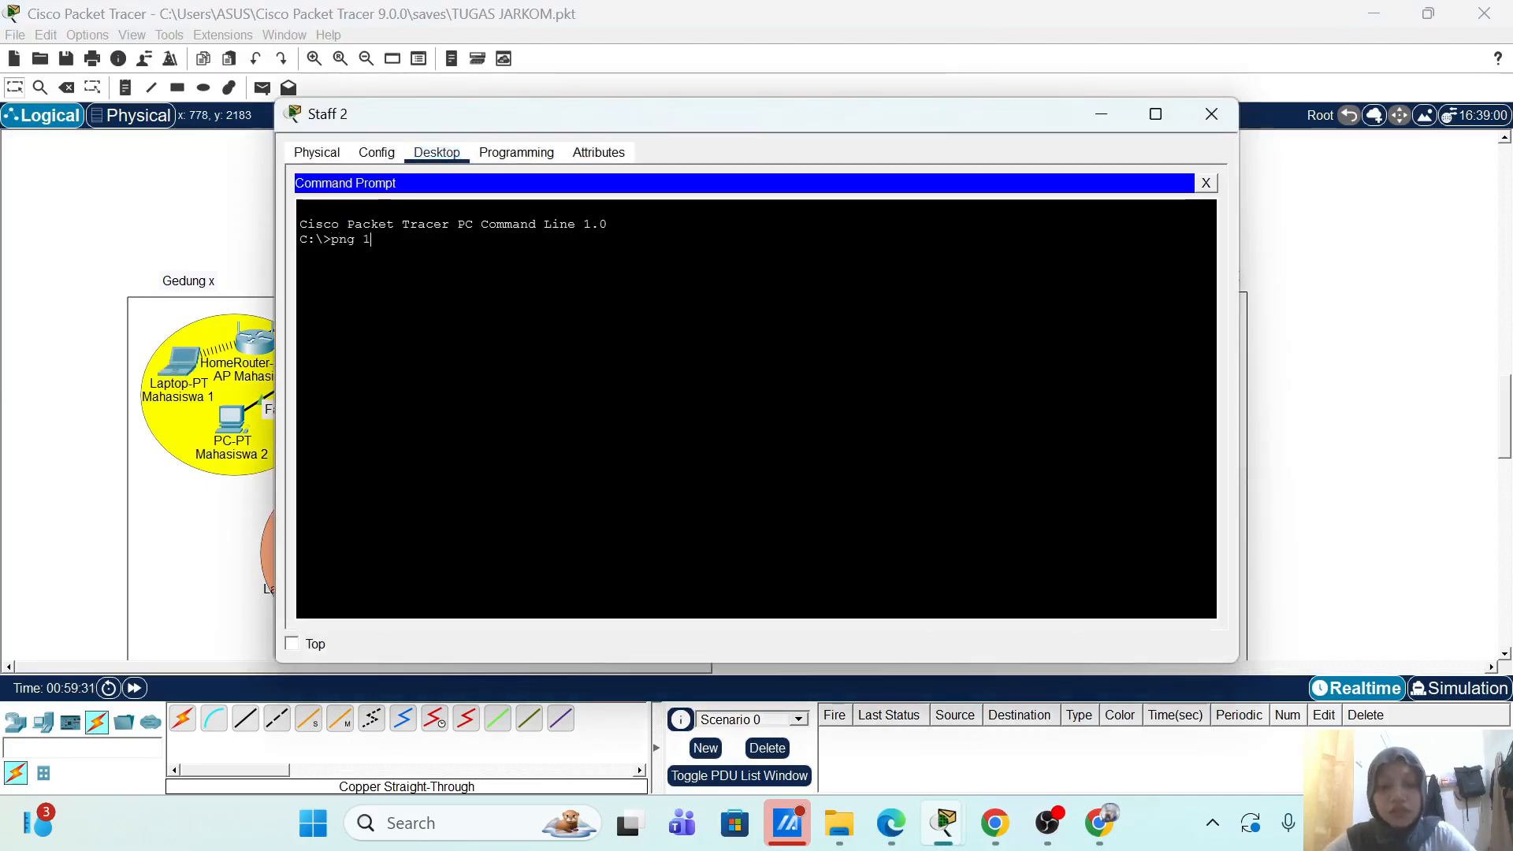
text(0.0.1)
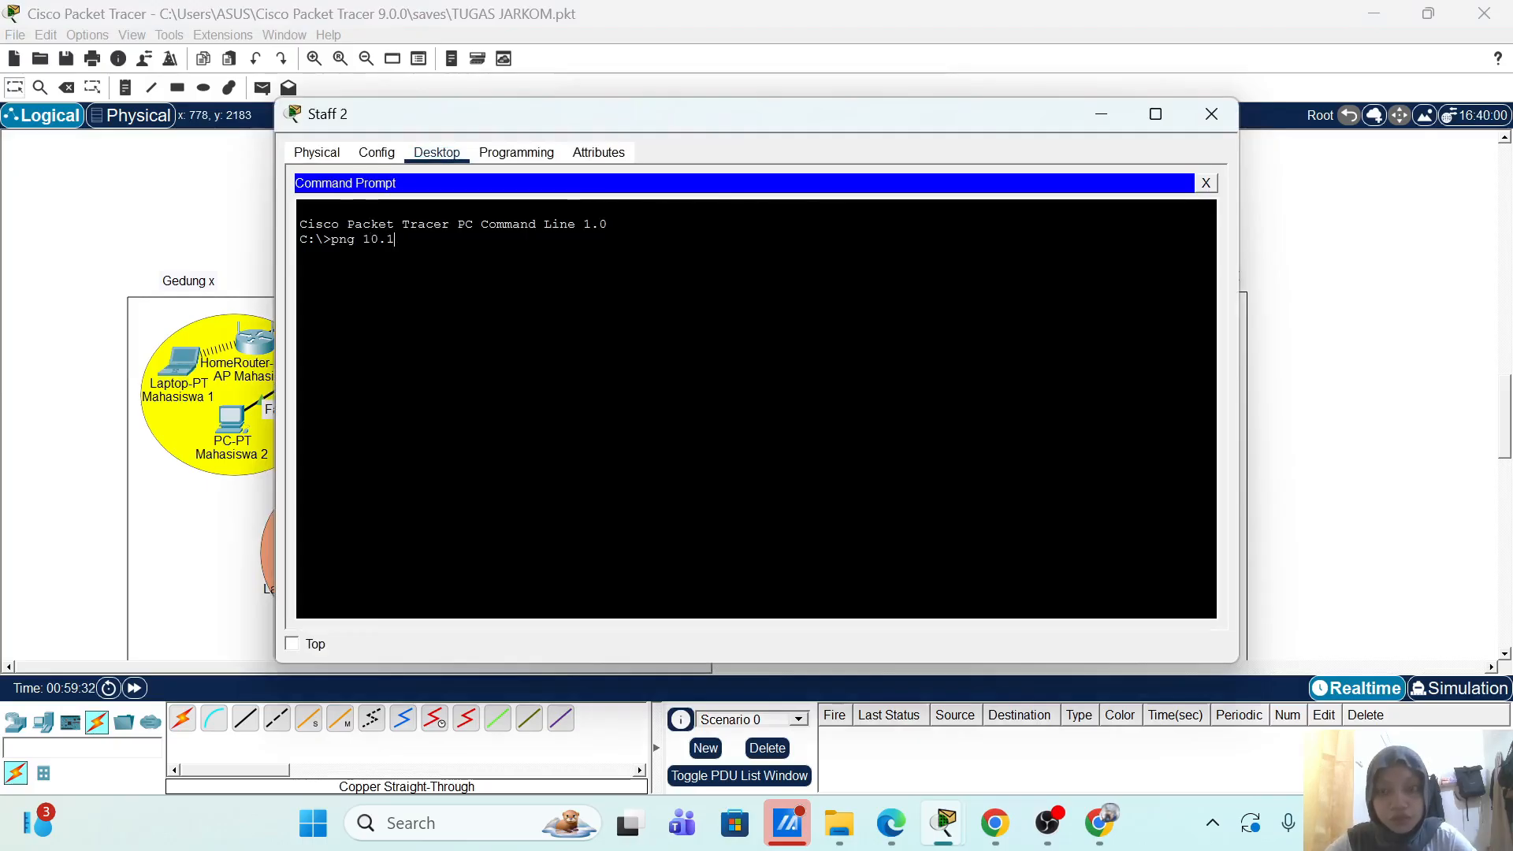
key(BackSpace)
text(in)
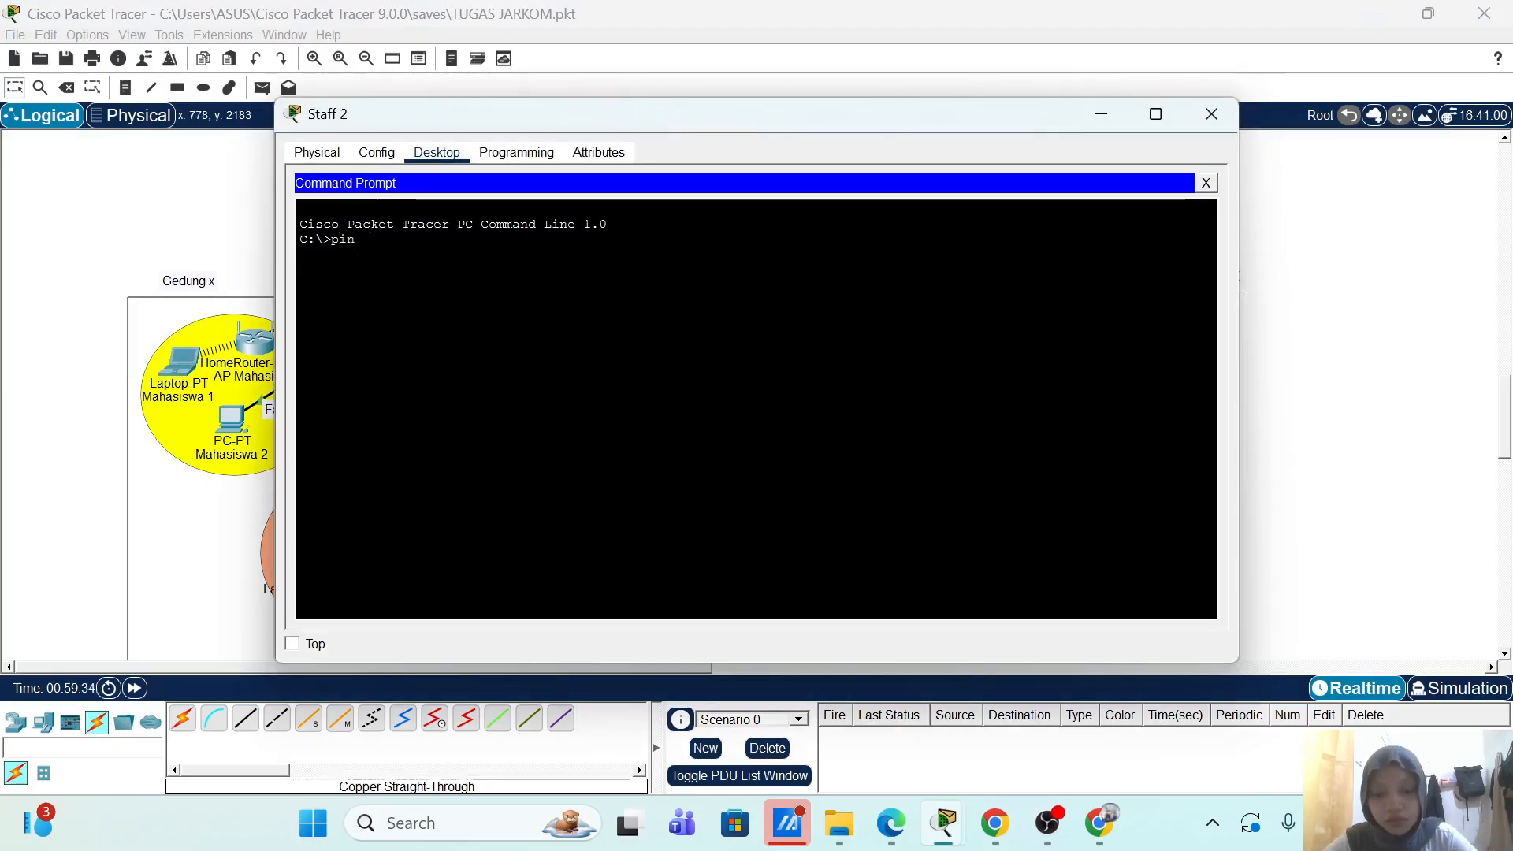
text(g 10.10)
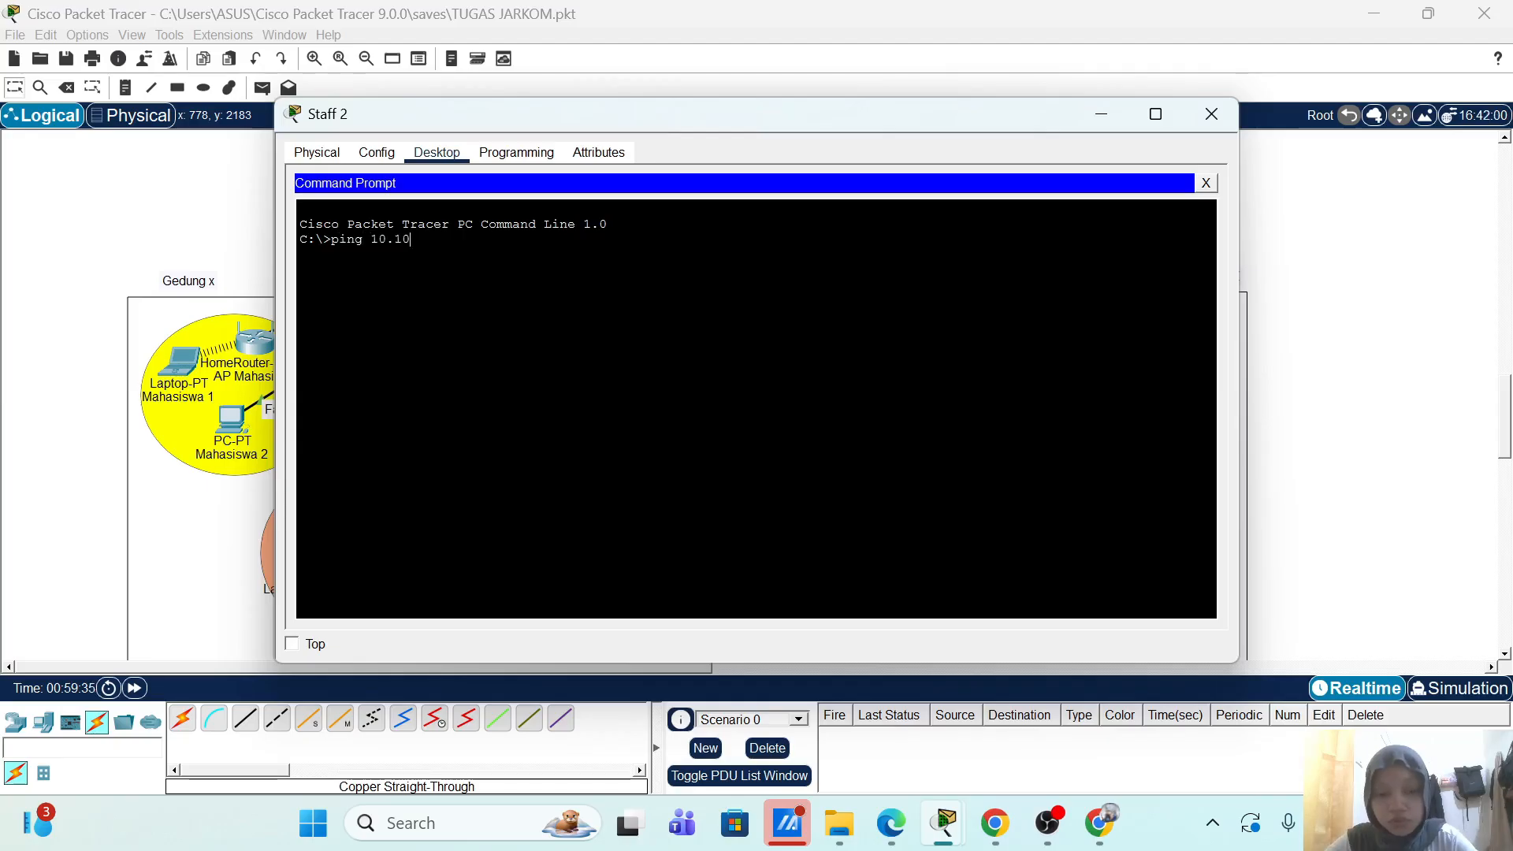
text(.1.1)
key(Return)
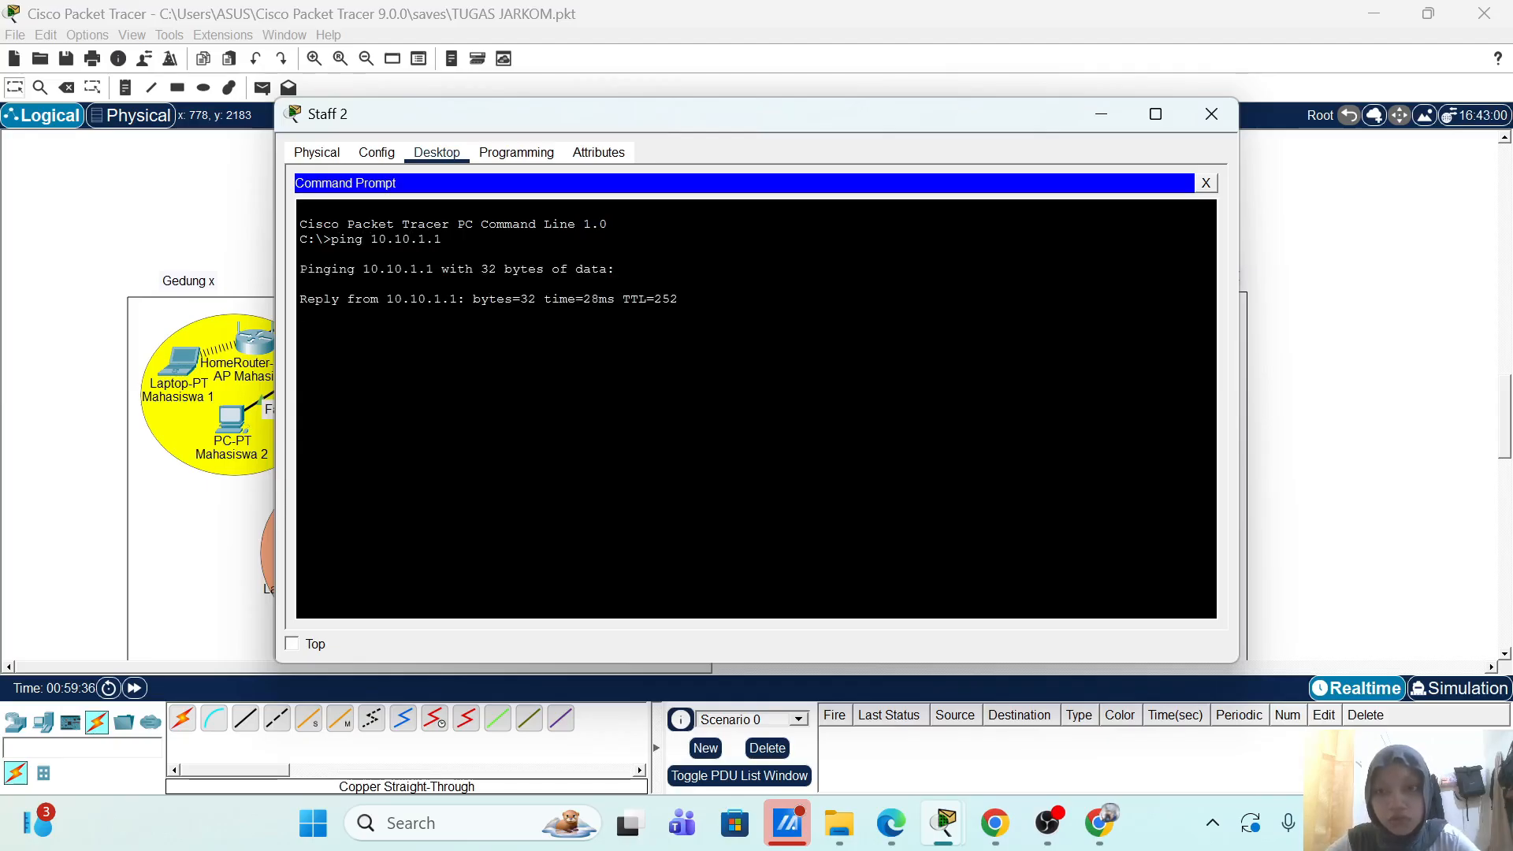
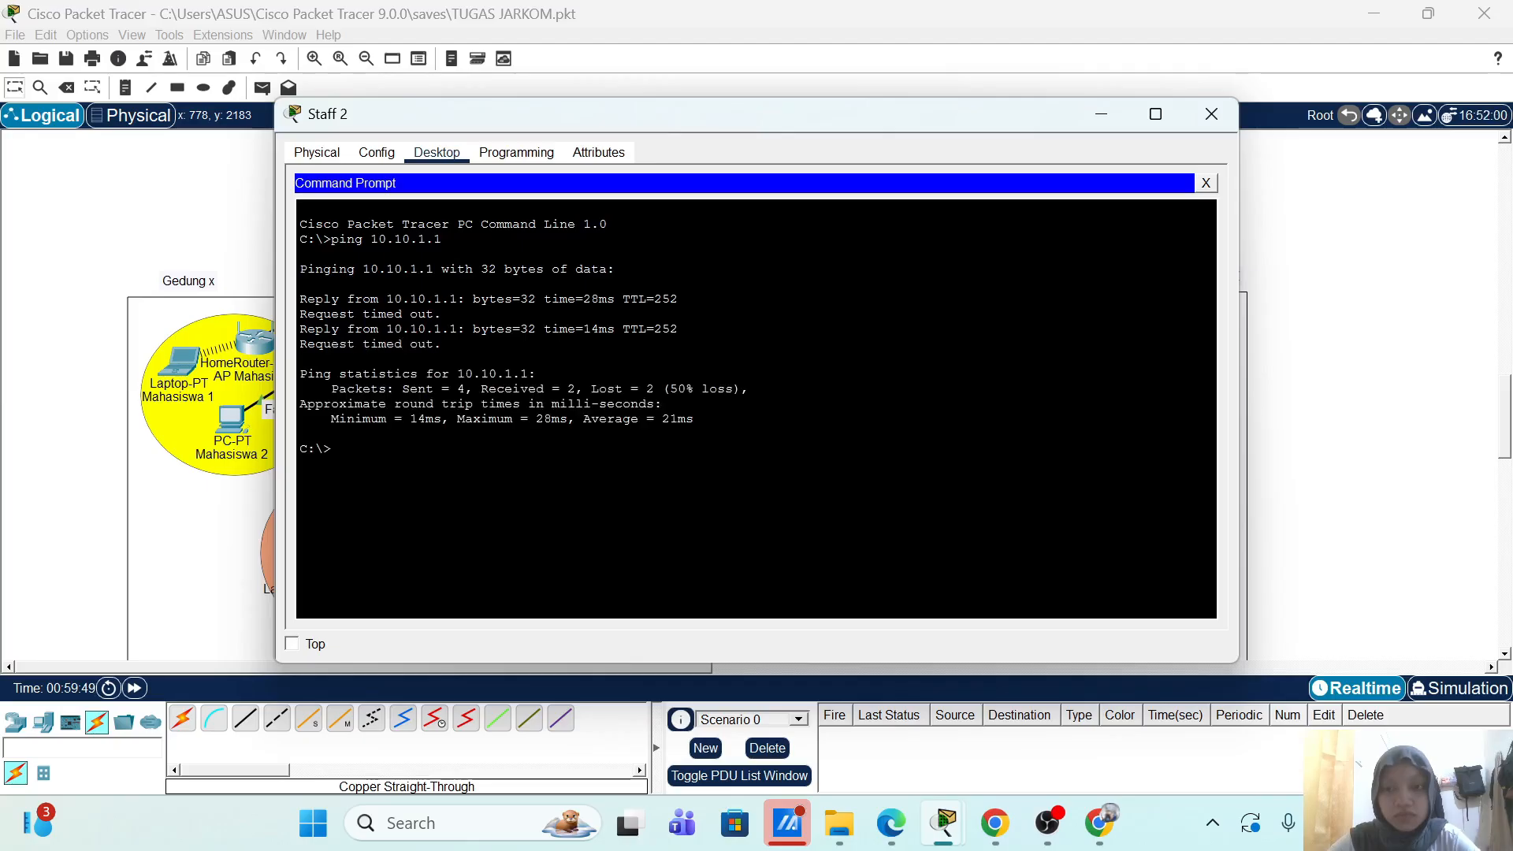
Step: Repeat the ping to 10.10.1.1, ping 172.18.16.1 until it replies, and close Staff 2's window
key(Up)
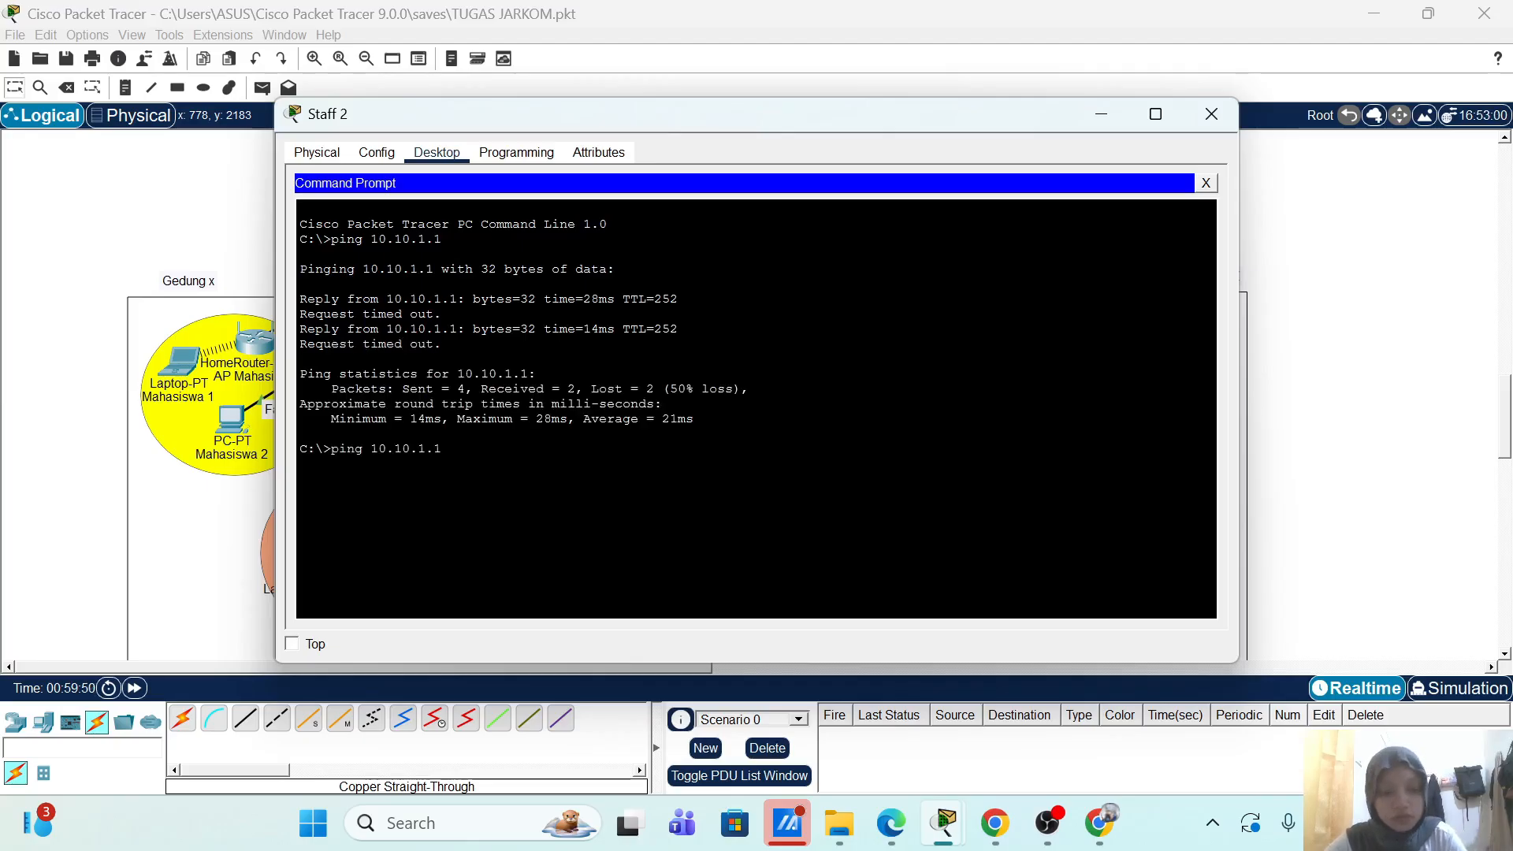
key(Return)
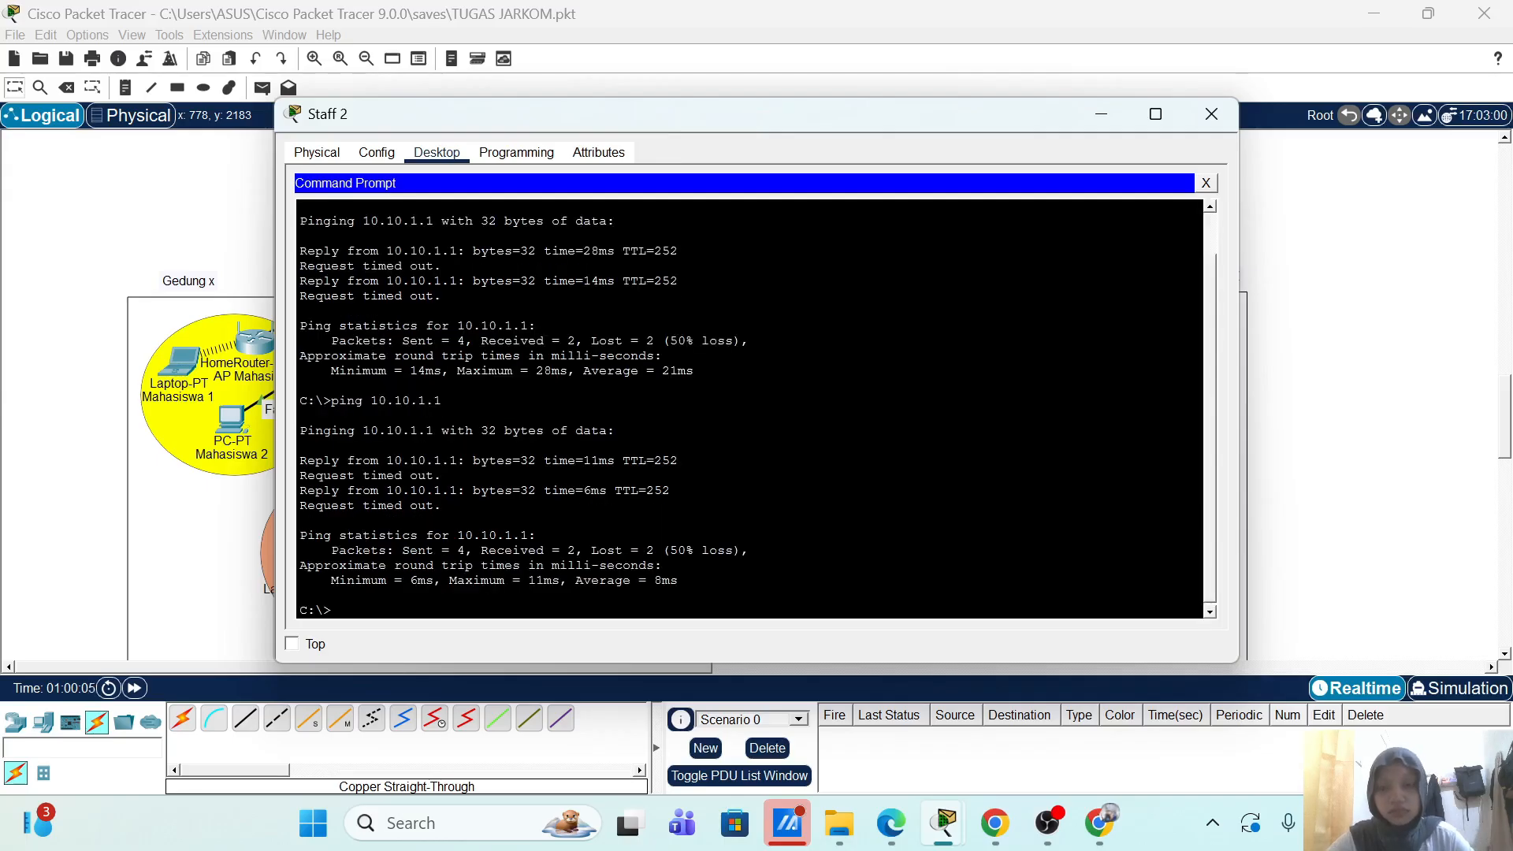
text(ping 172.)
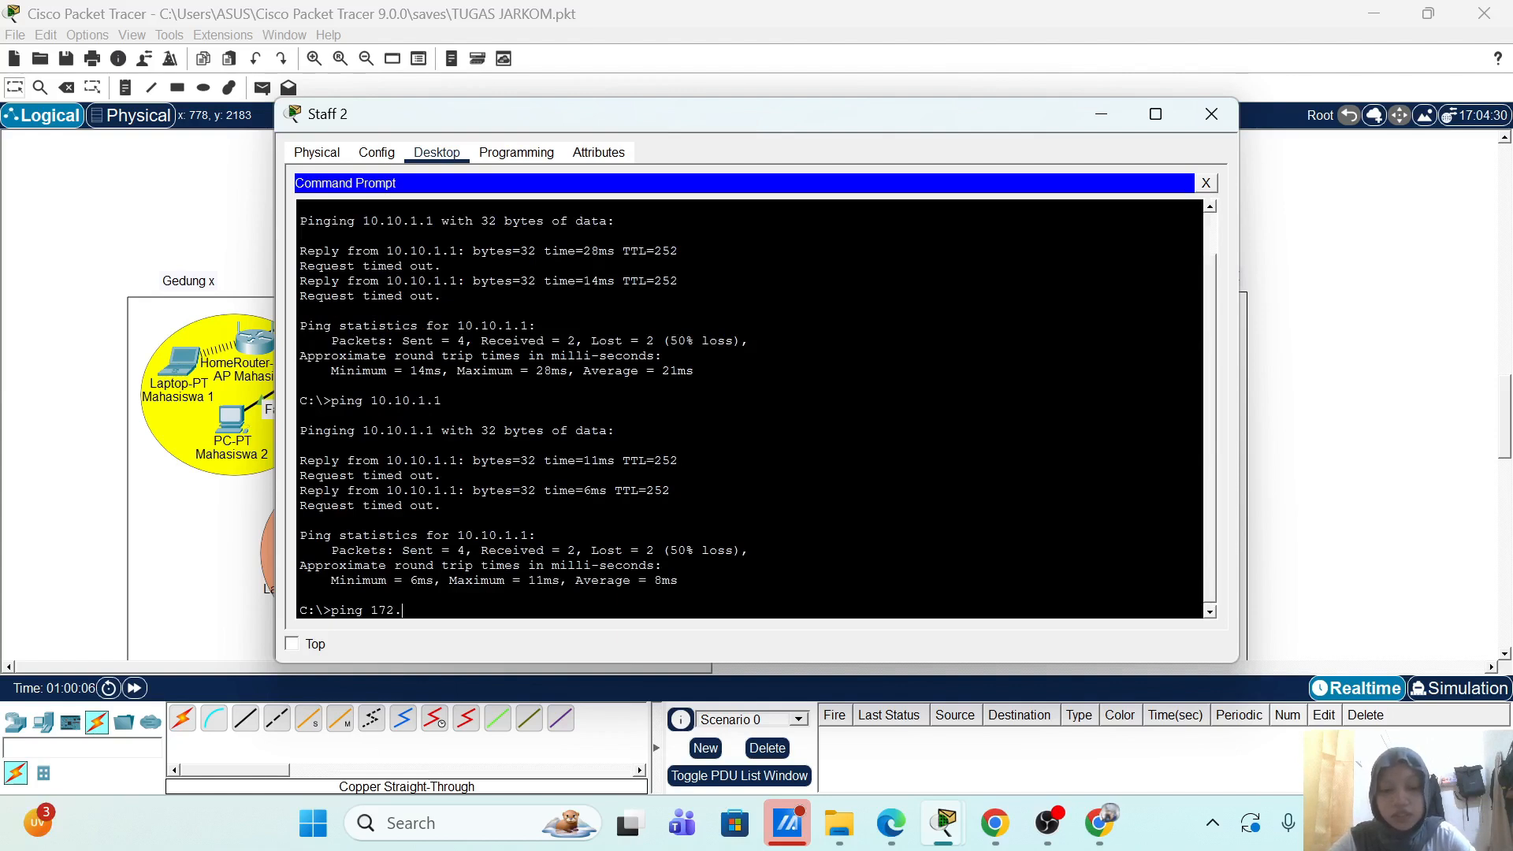
text(18.16.1)
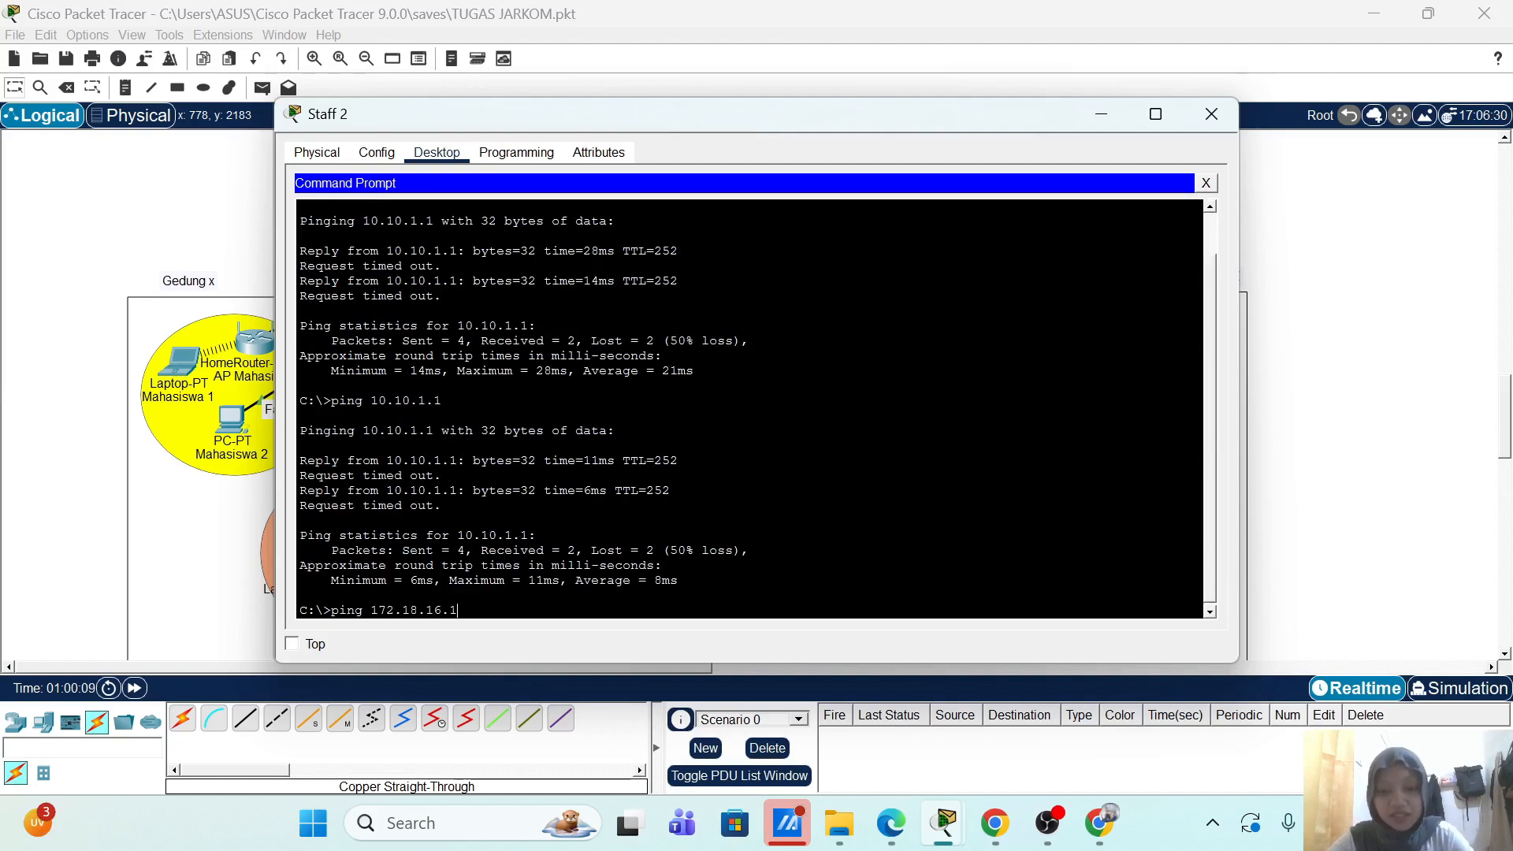
key(Return)
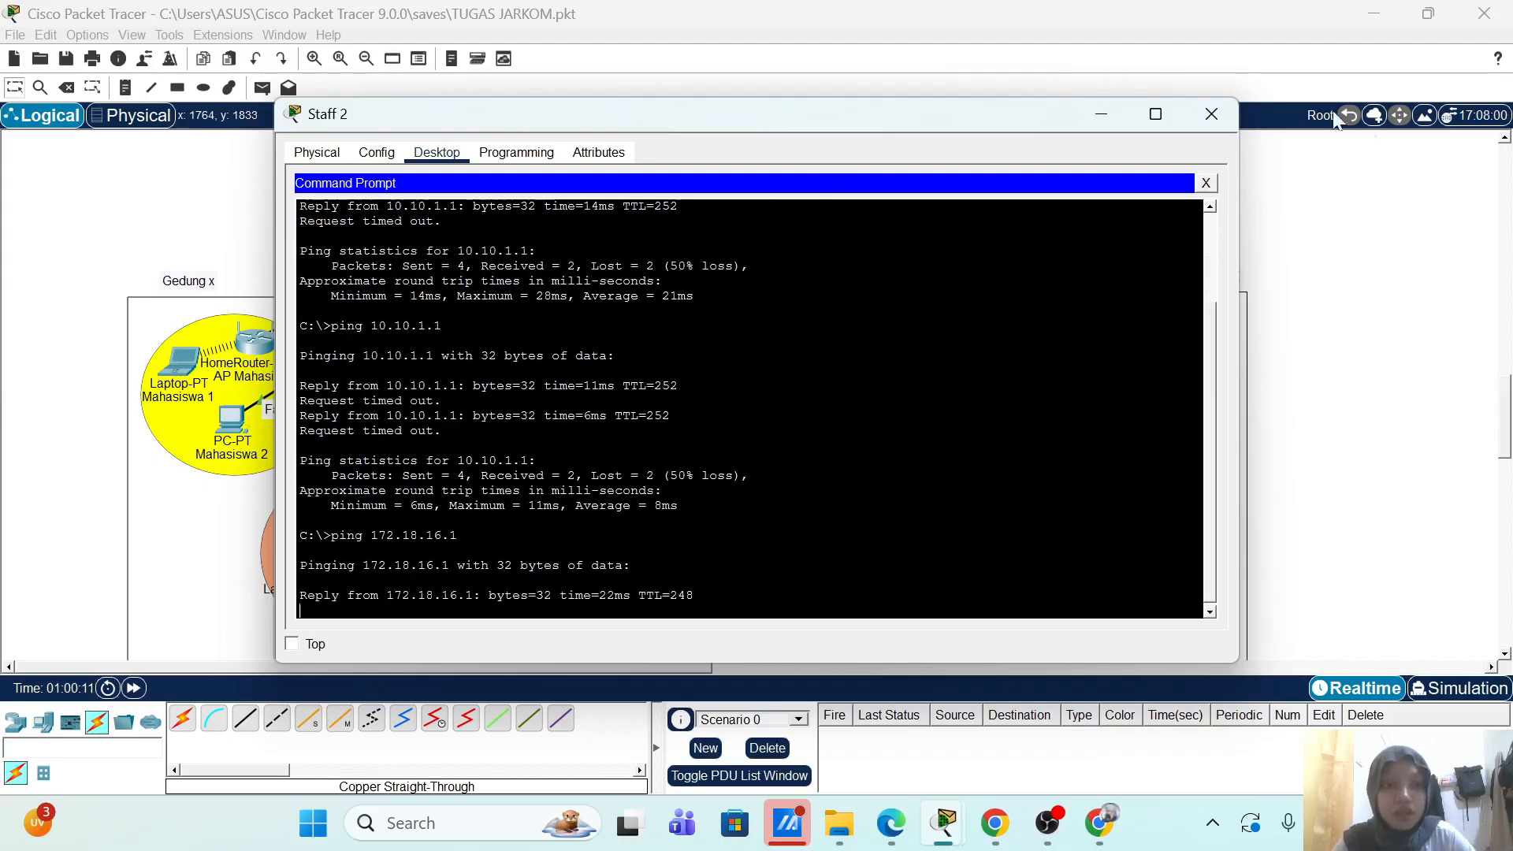
click(1100, 113)
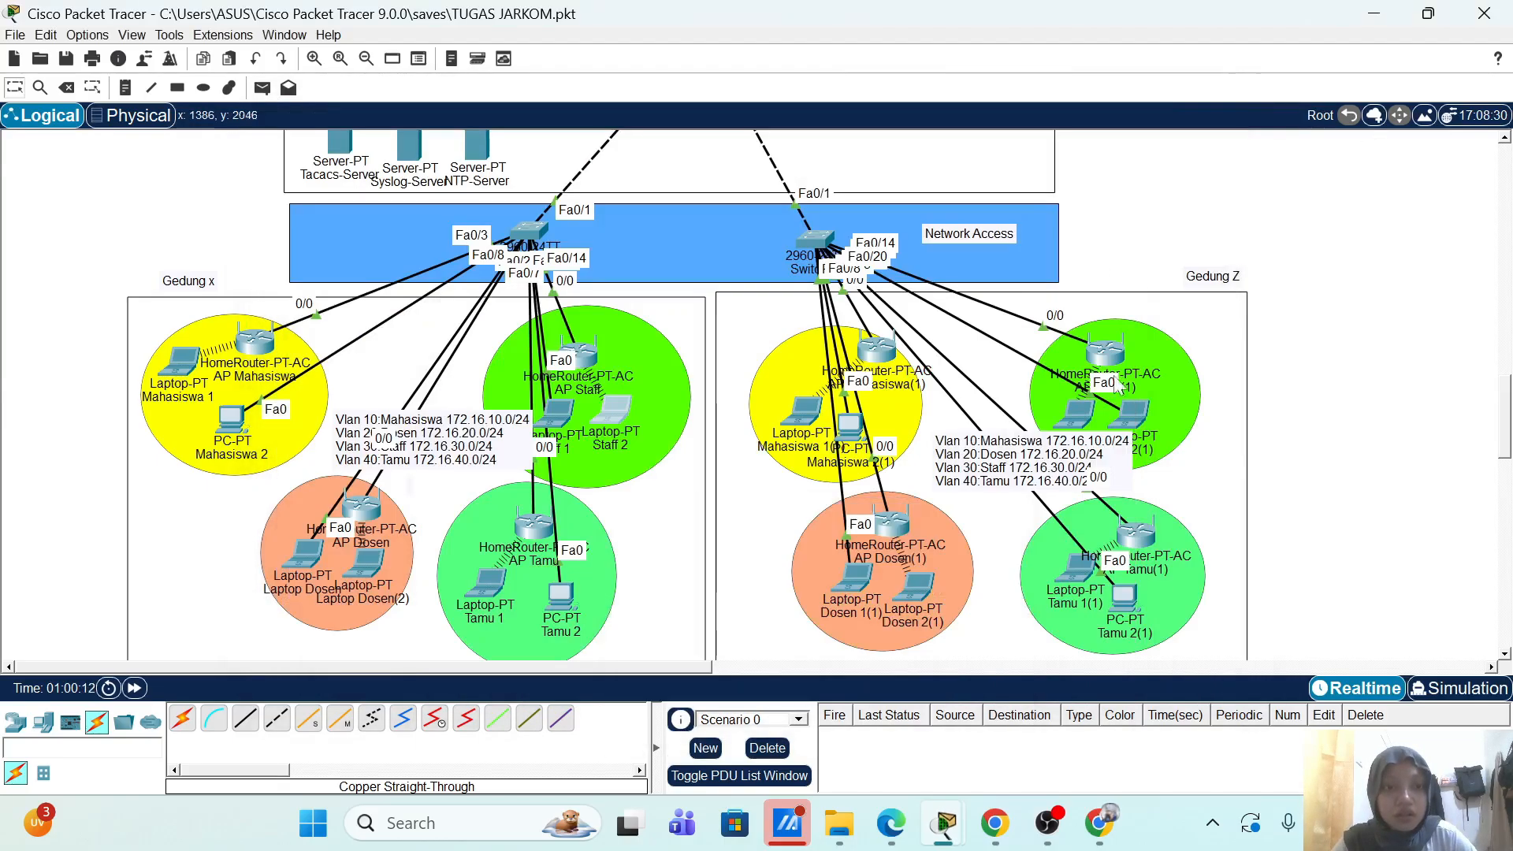
Step: From Staff 1(1)'s command prompt, ping 172.19.16.1 and then close the prompt
click(1076, 413)
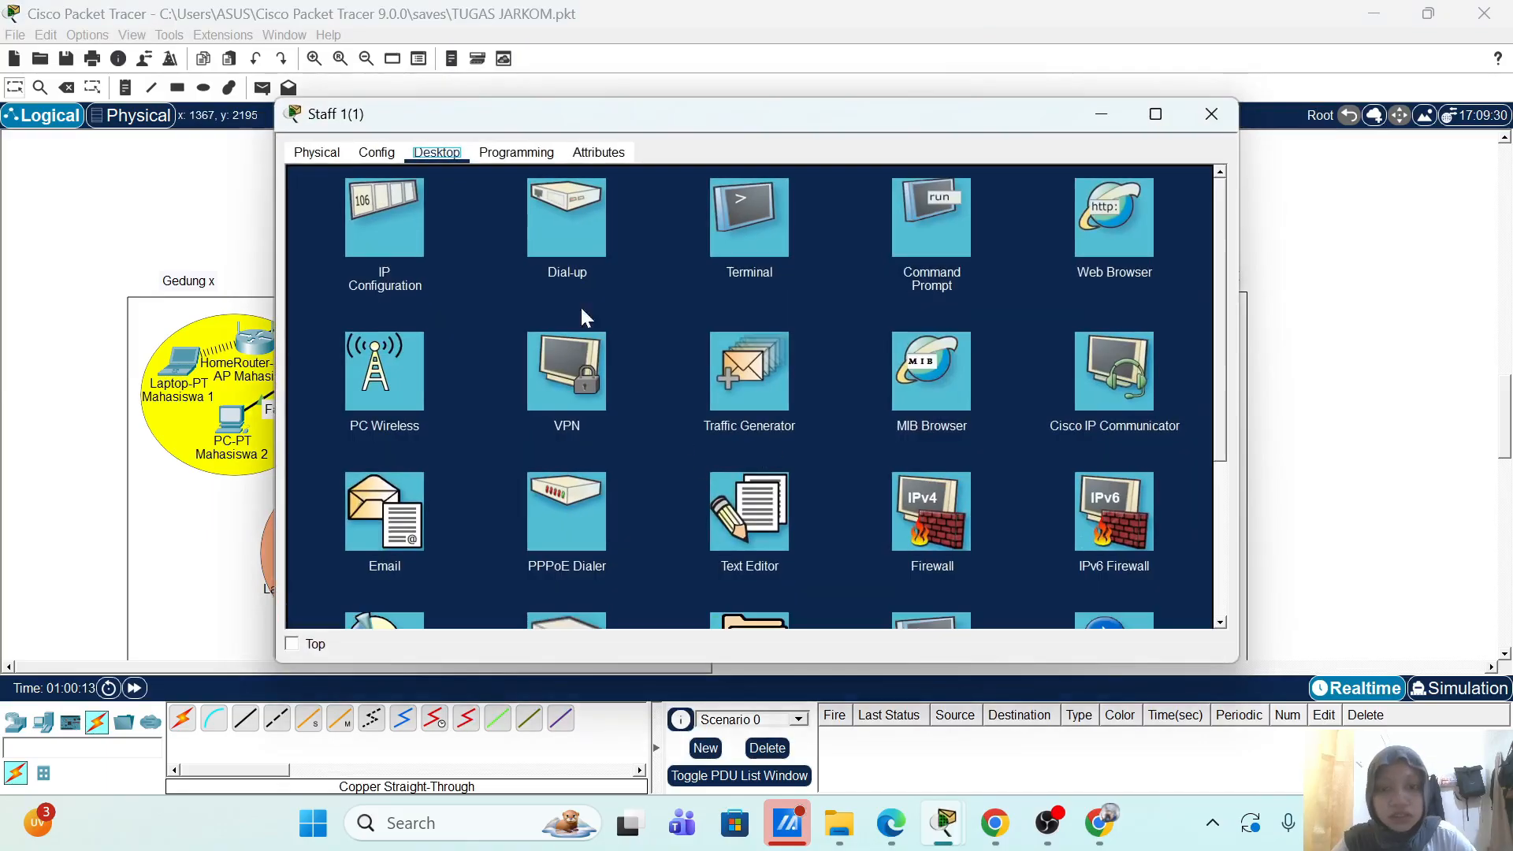
click(951, 240)
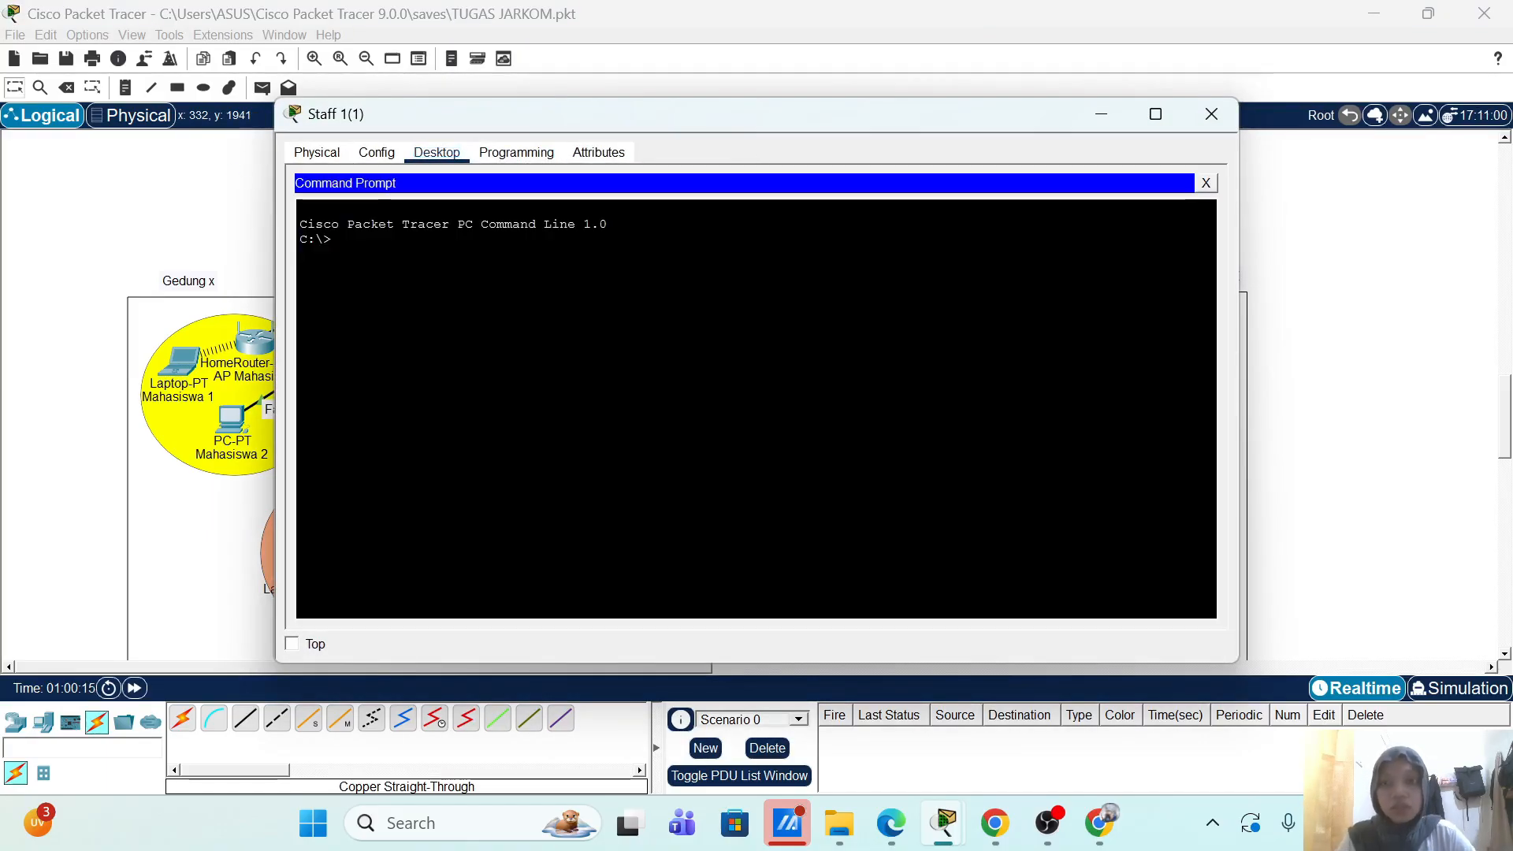
text(ng 172.19.)
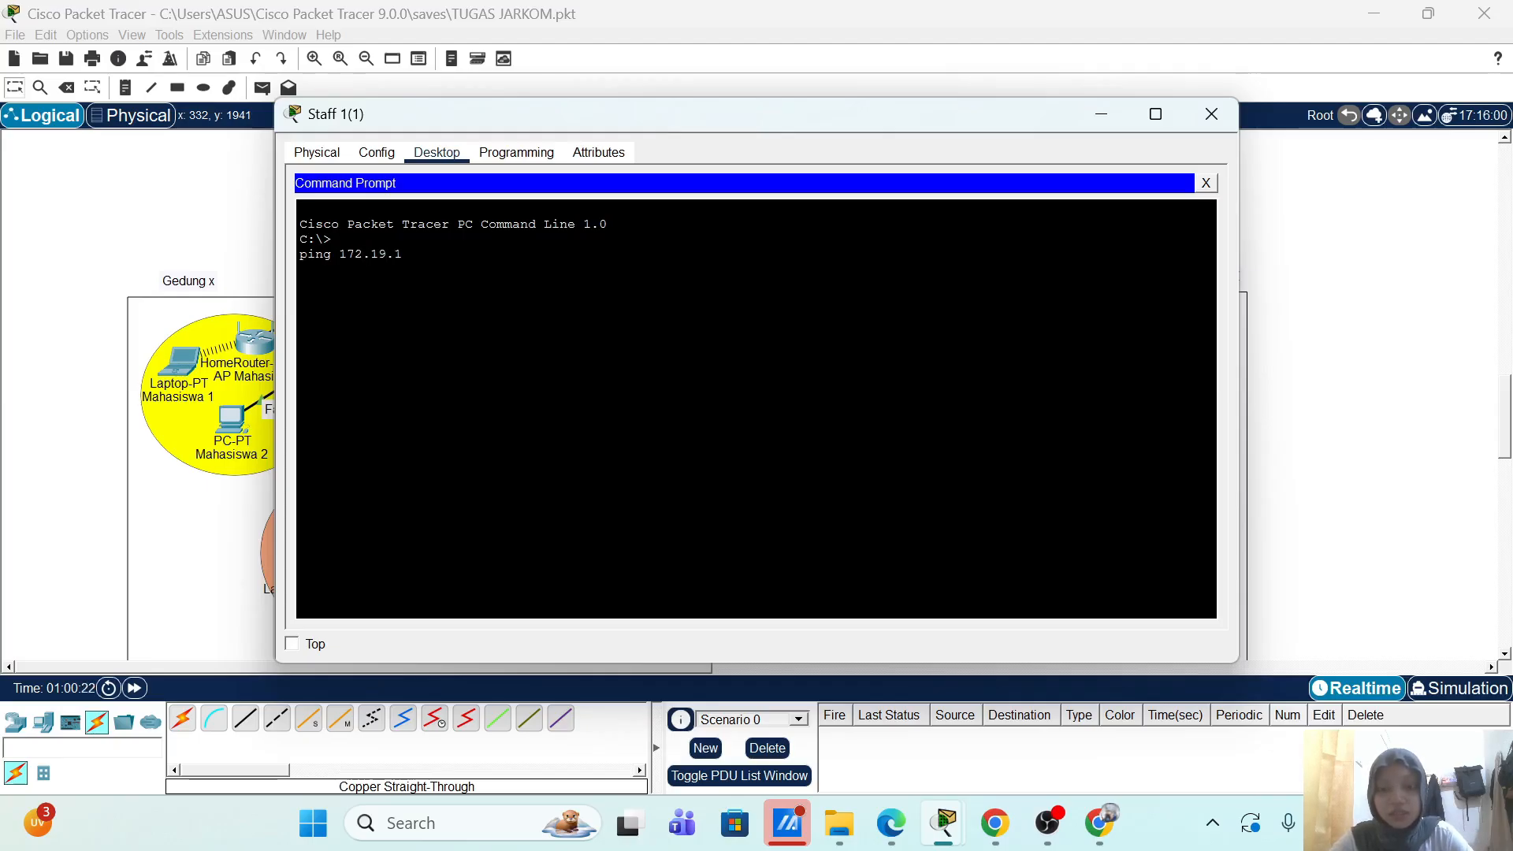
text(1)
key(Return)
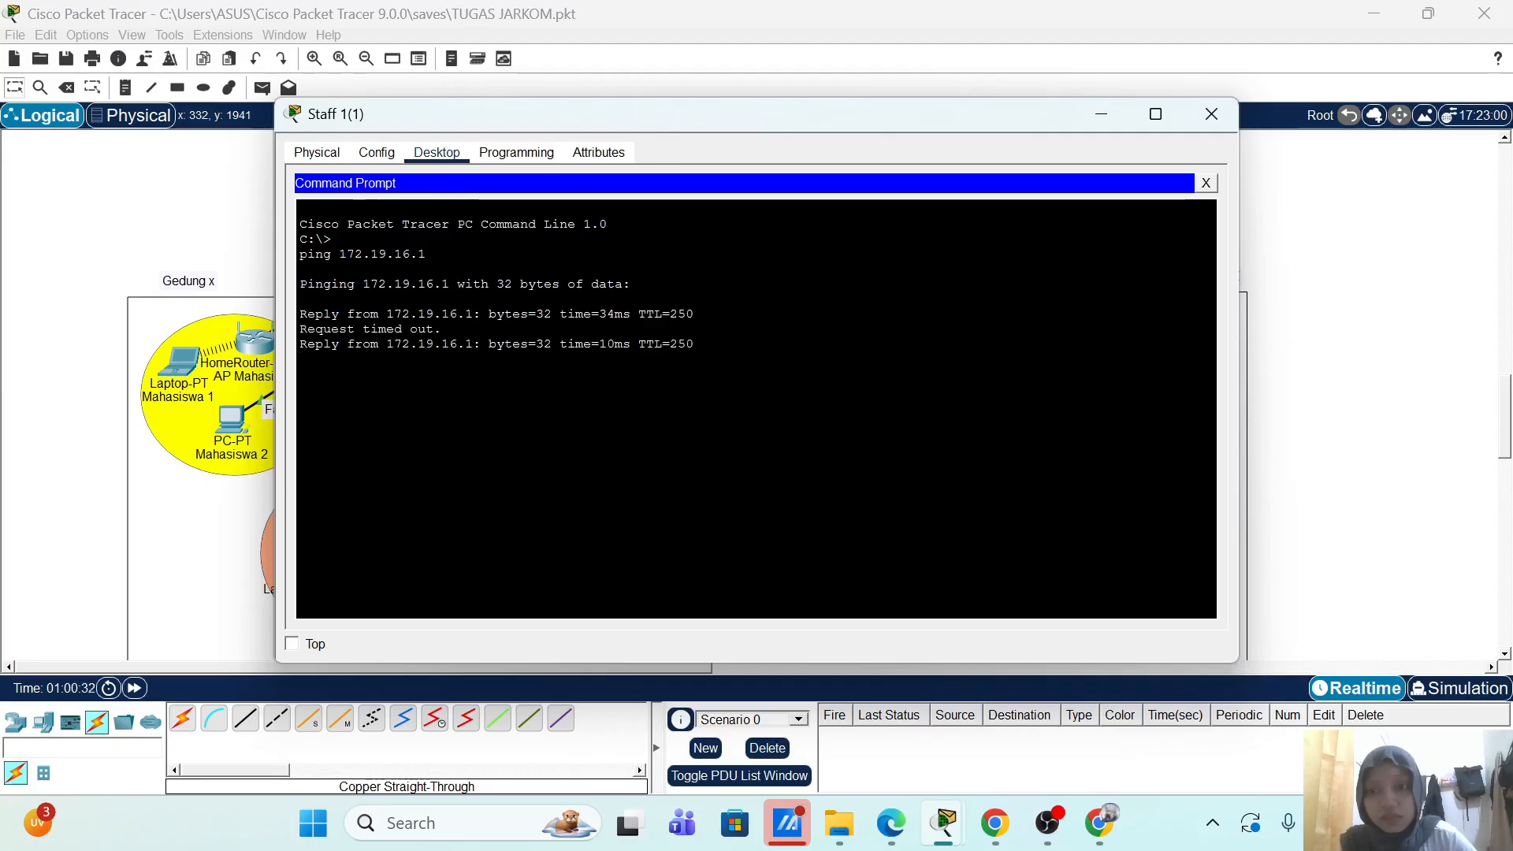
click(1206, 183)
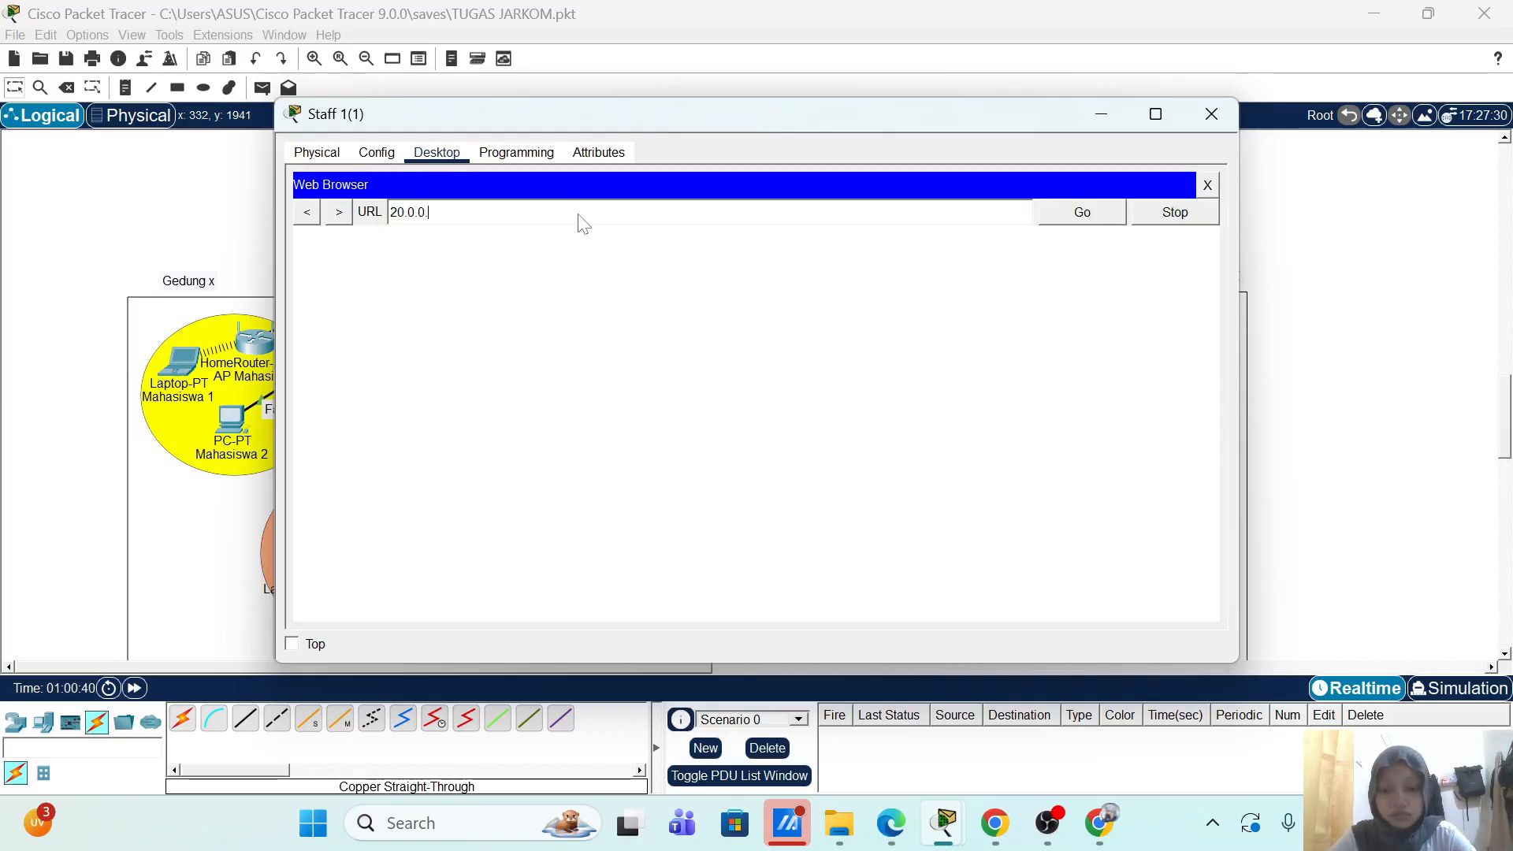
text(20)
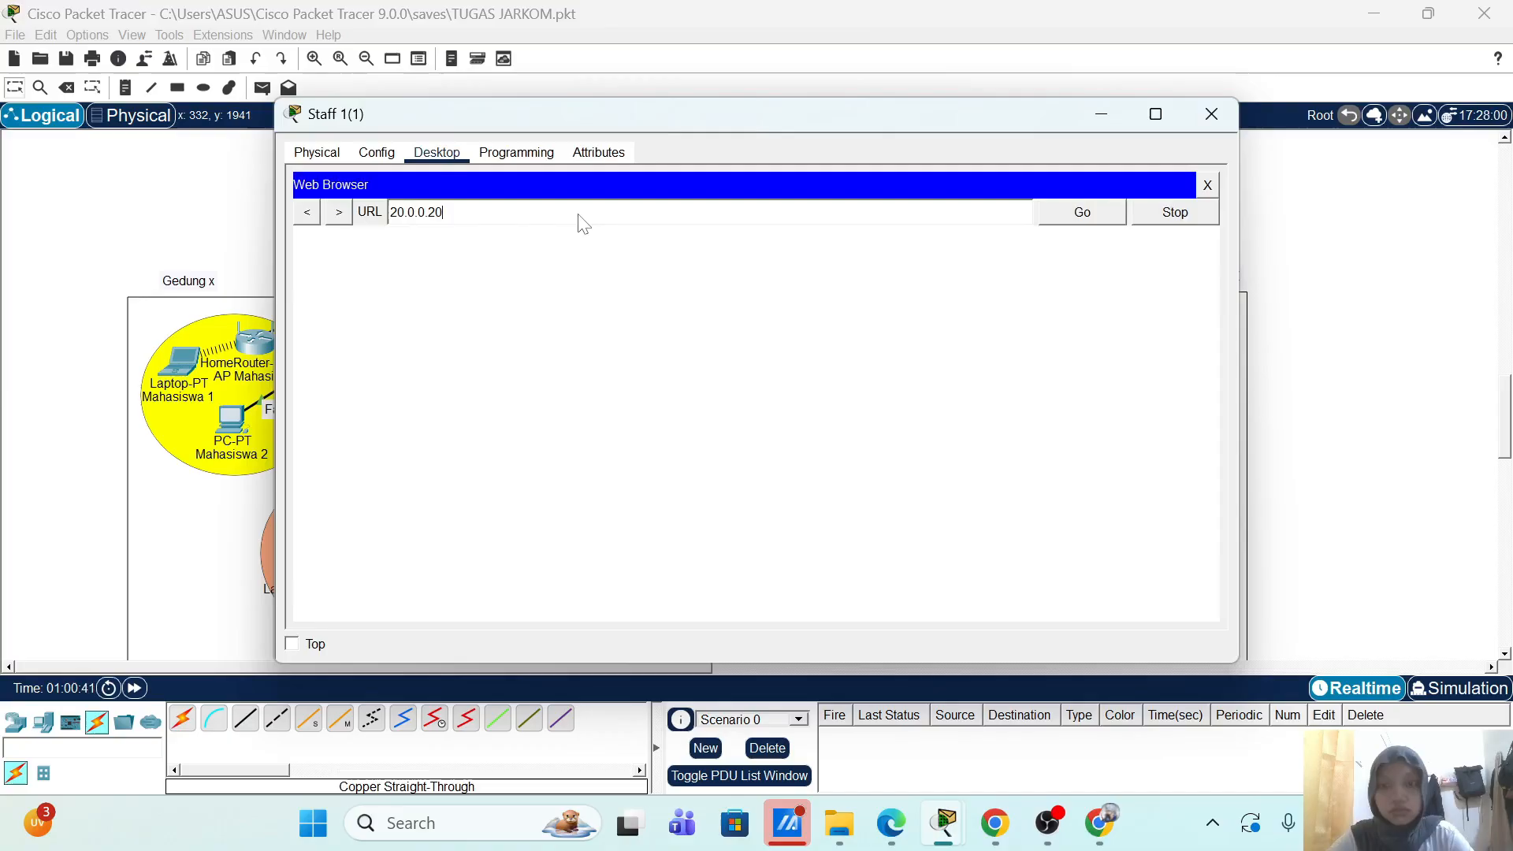
click(1083, 215)
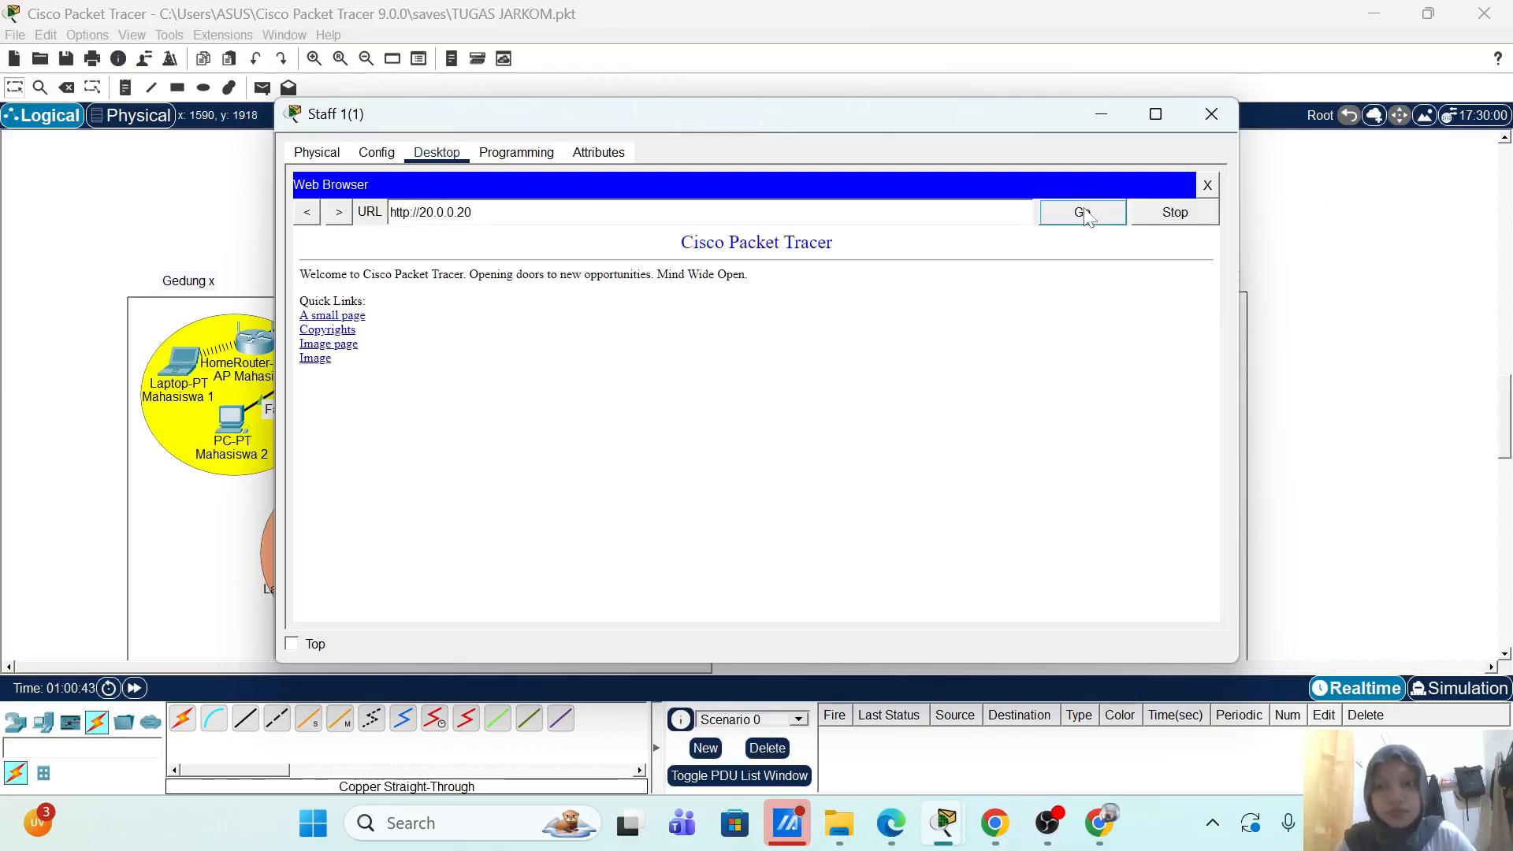
click(1212, 114)
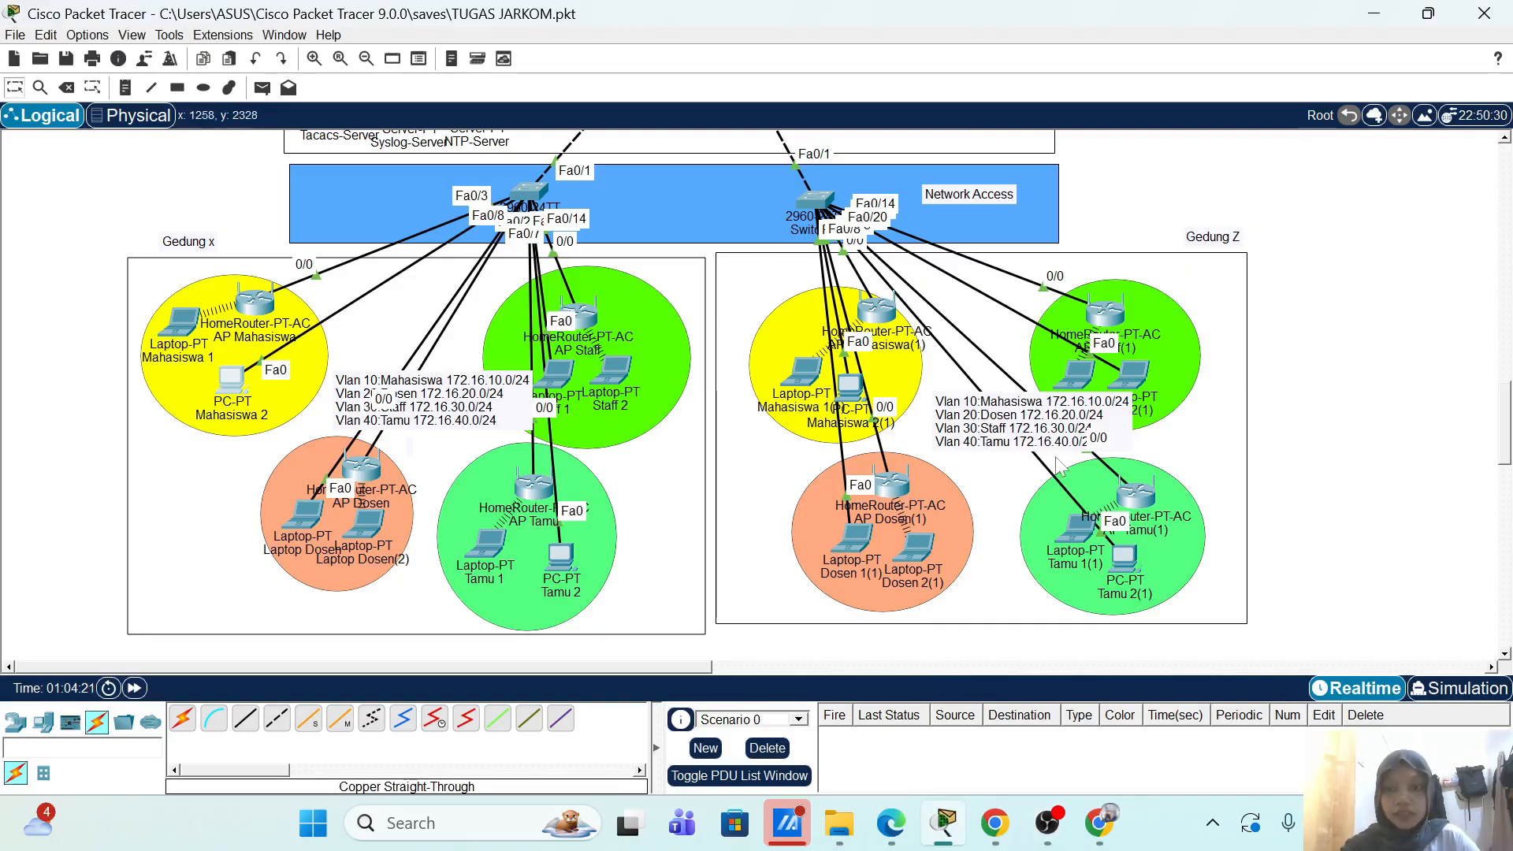
scroll(1065, 460, up, 4)
scroll(1061, 446, up, 12)
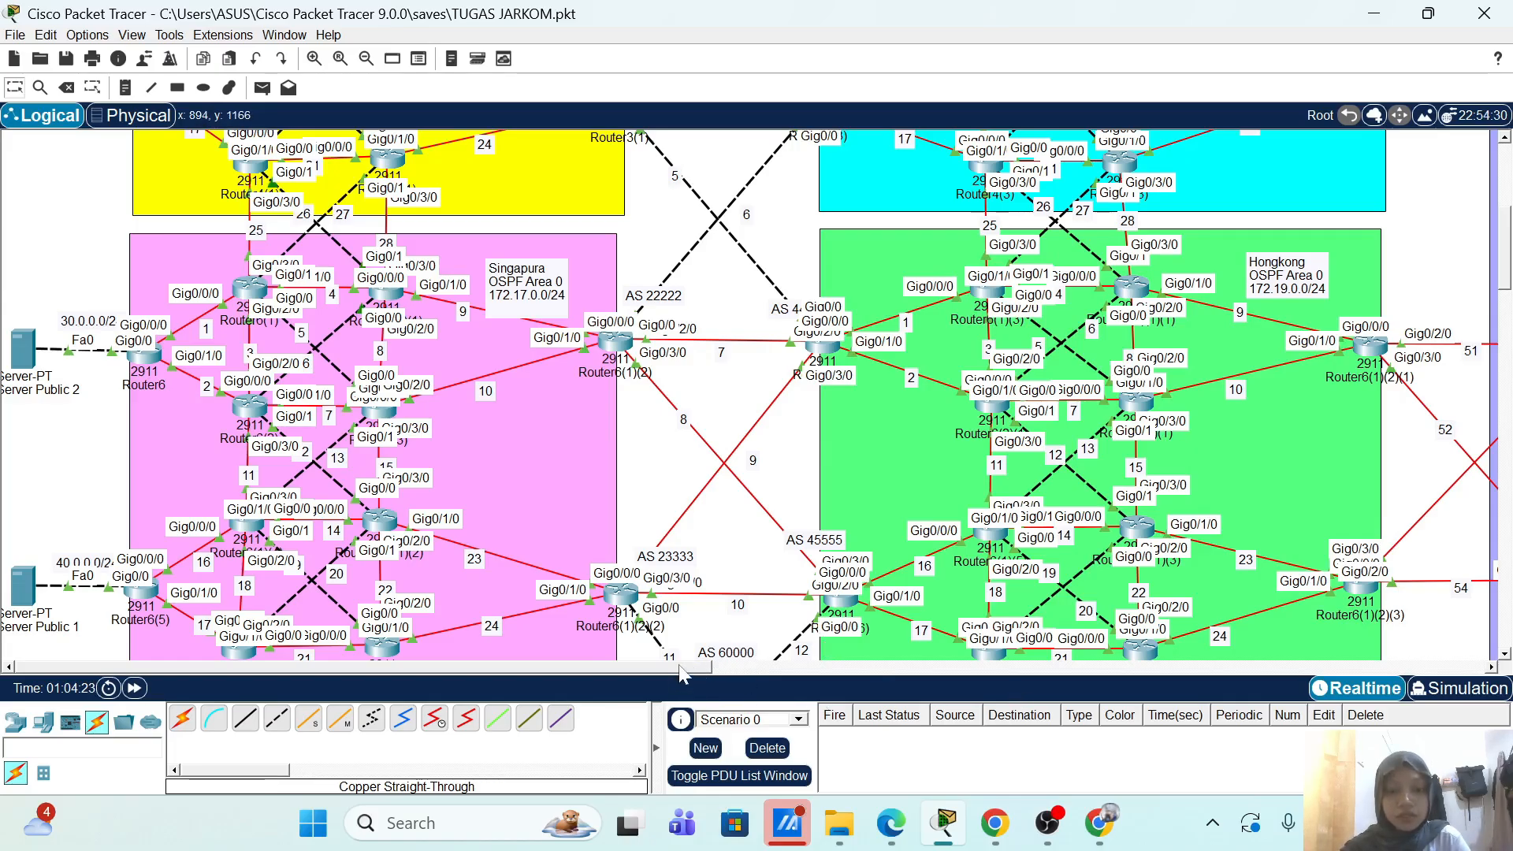
drag(682, 670, 1015, 669)
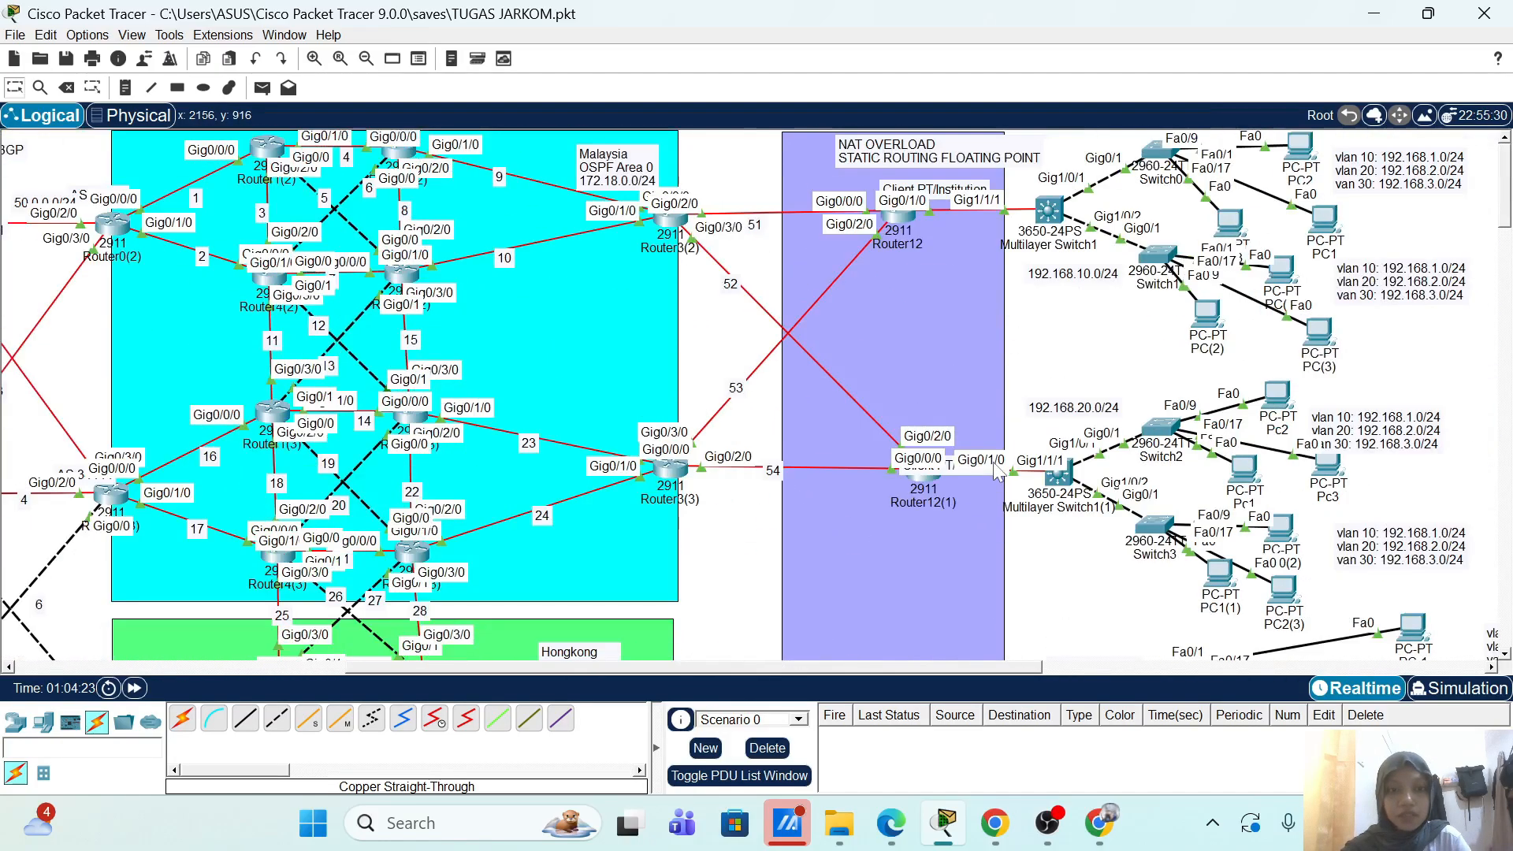
scroll(996, 471, down, 10)
scroll(997, 471, left, 10)
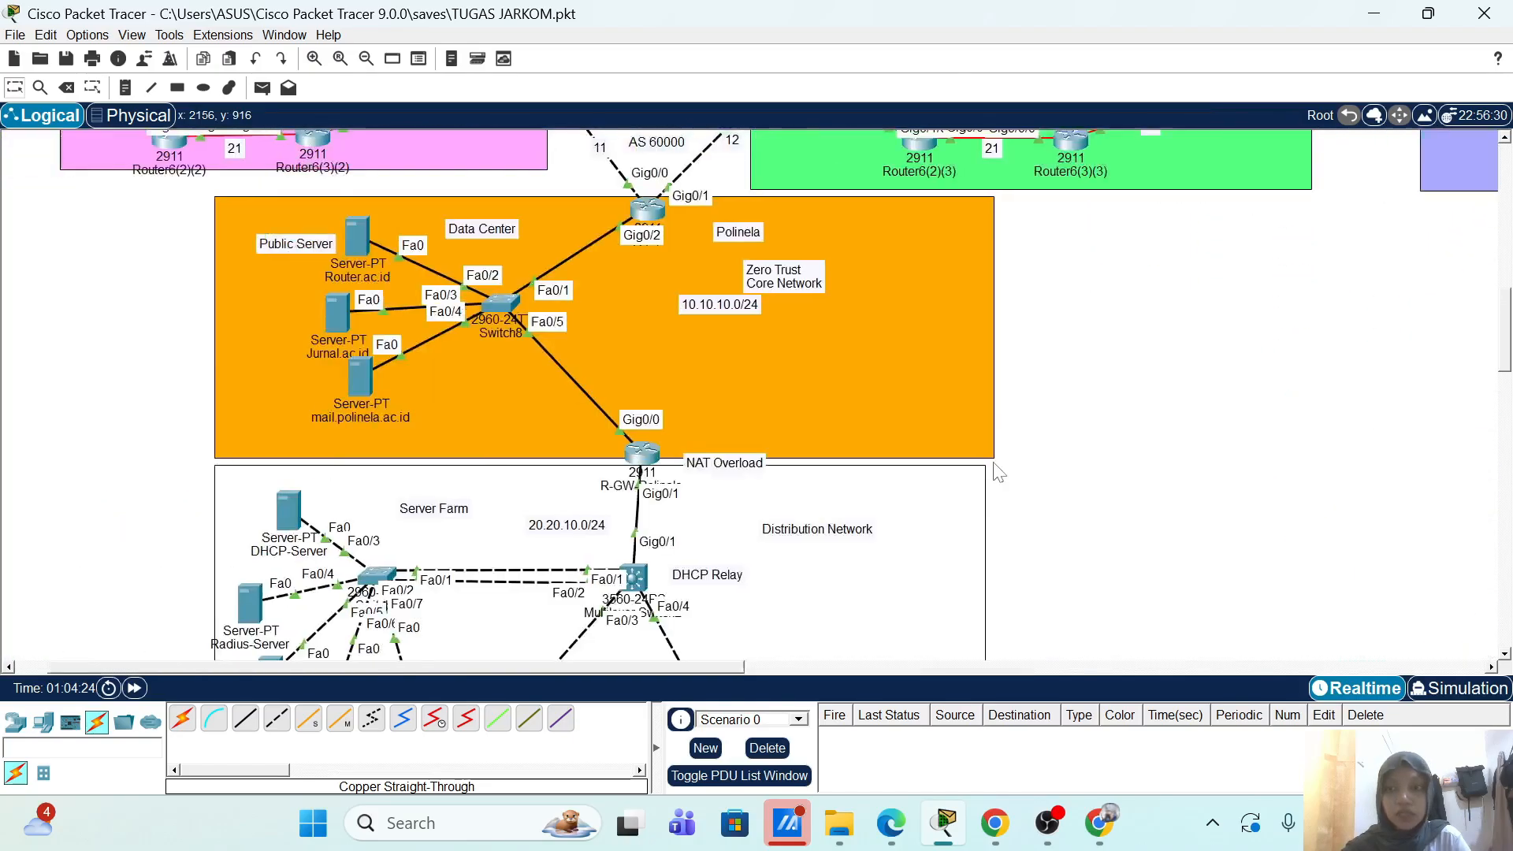
scroll(838, 380, down, 3)
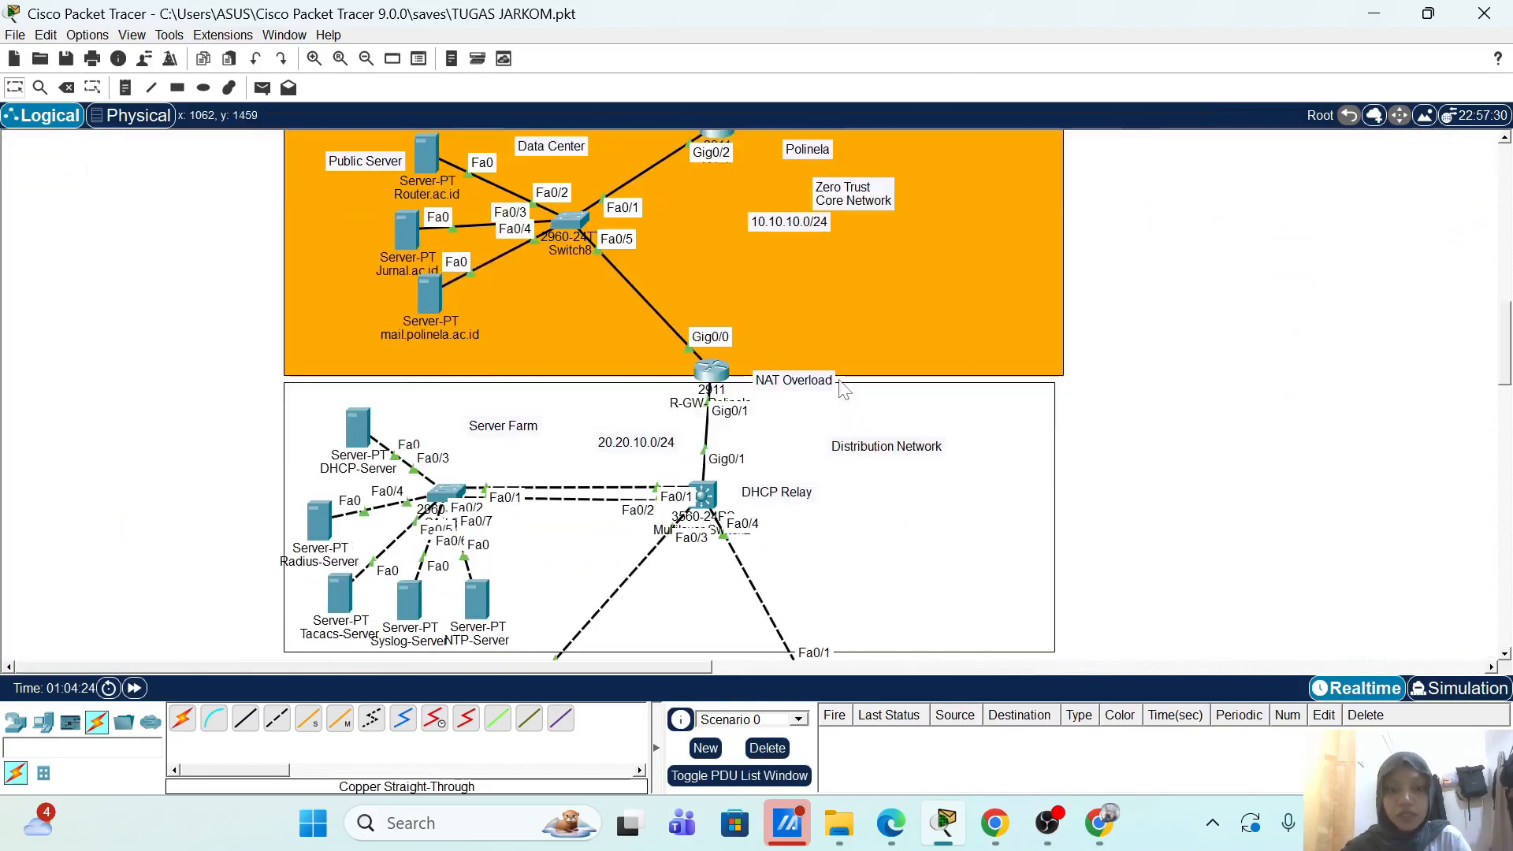
scroll(840, 385, down, 2)
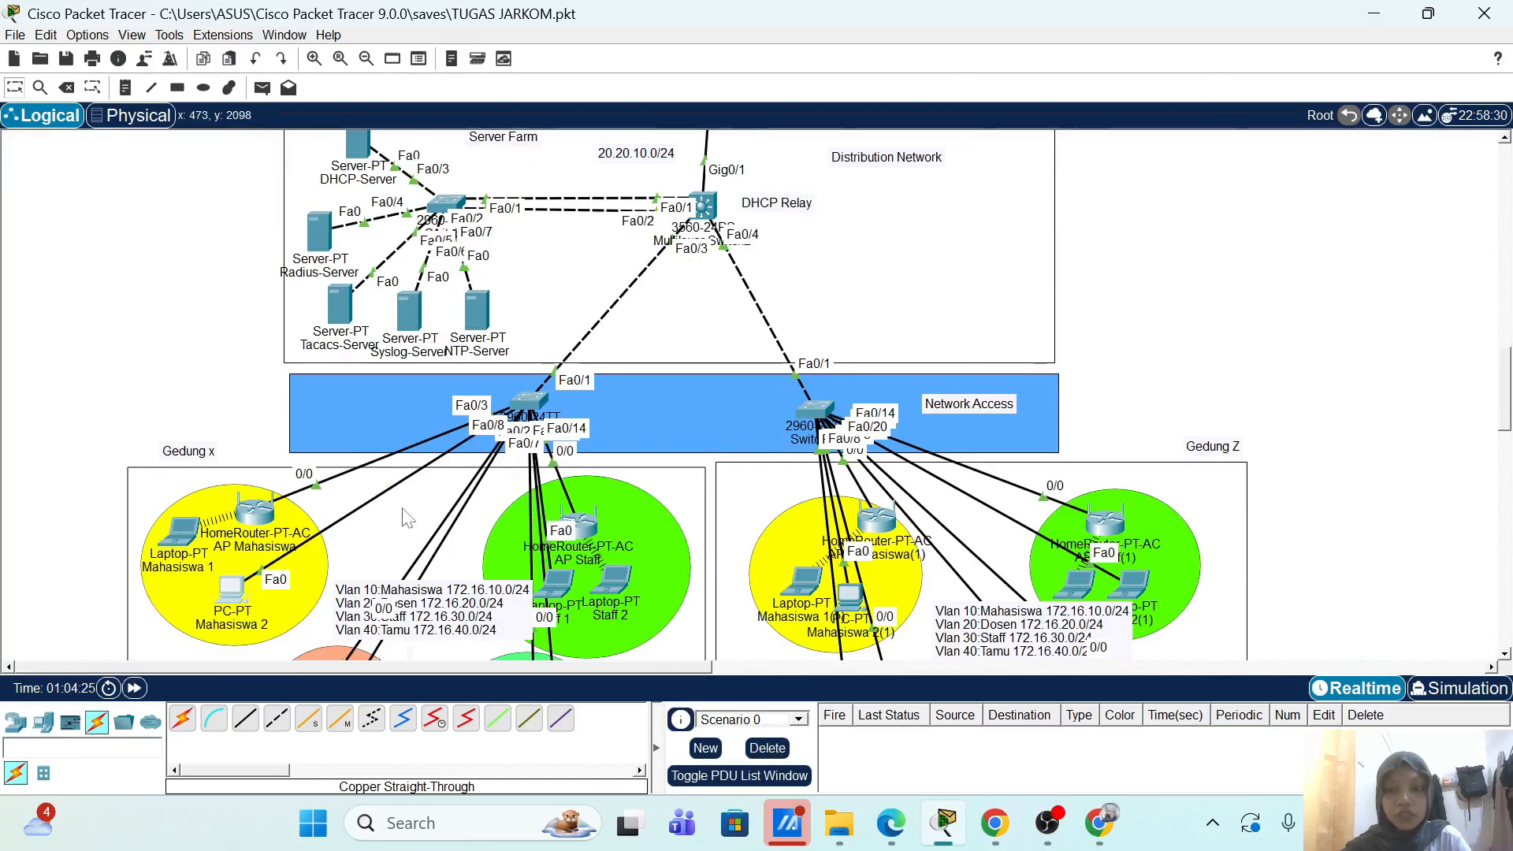
scroll(1343, 289, up, 4)
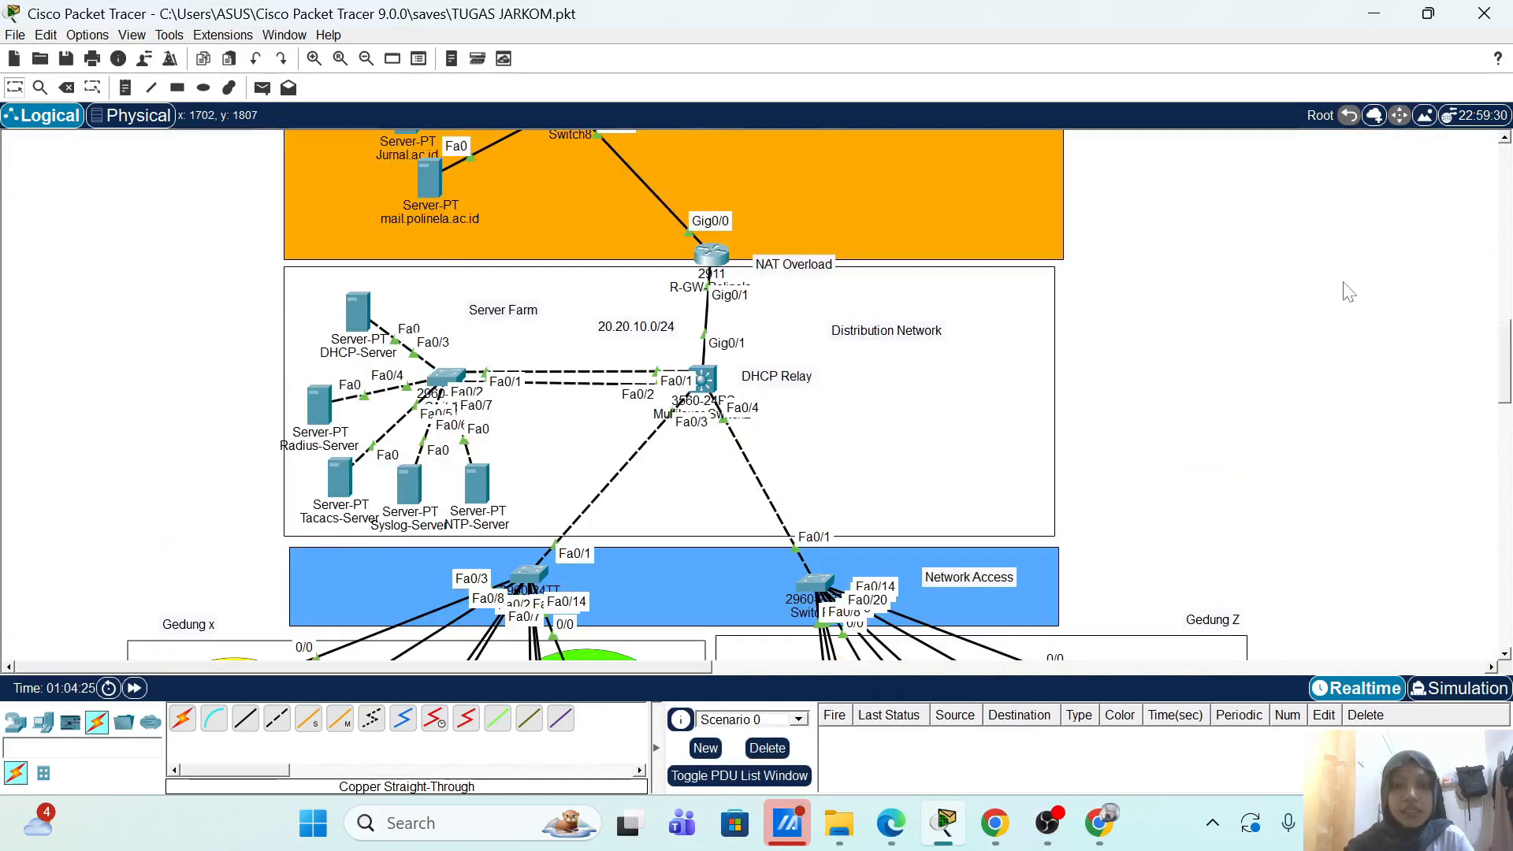
scroll(1348, 292, up, 5)
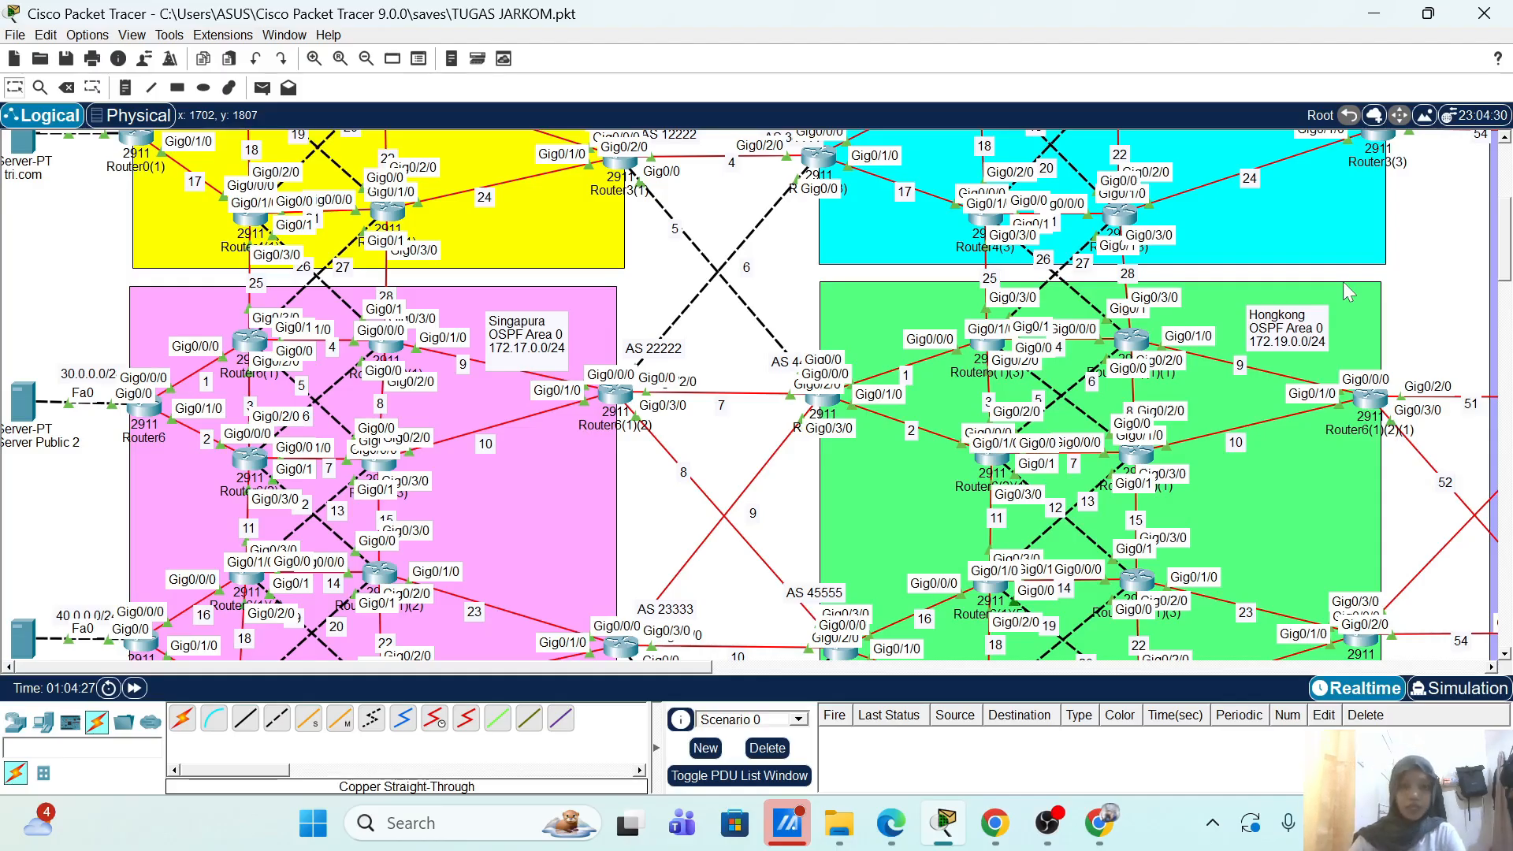
scroll(1349, 293, up, 5)
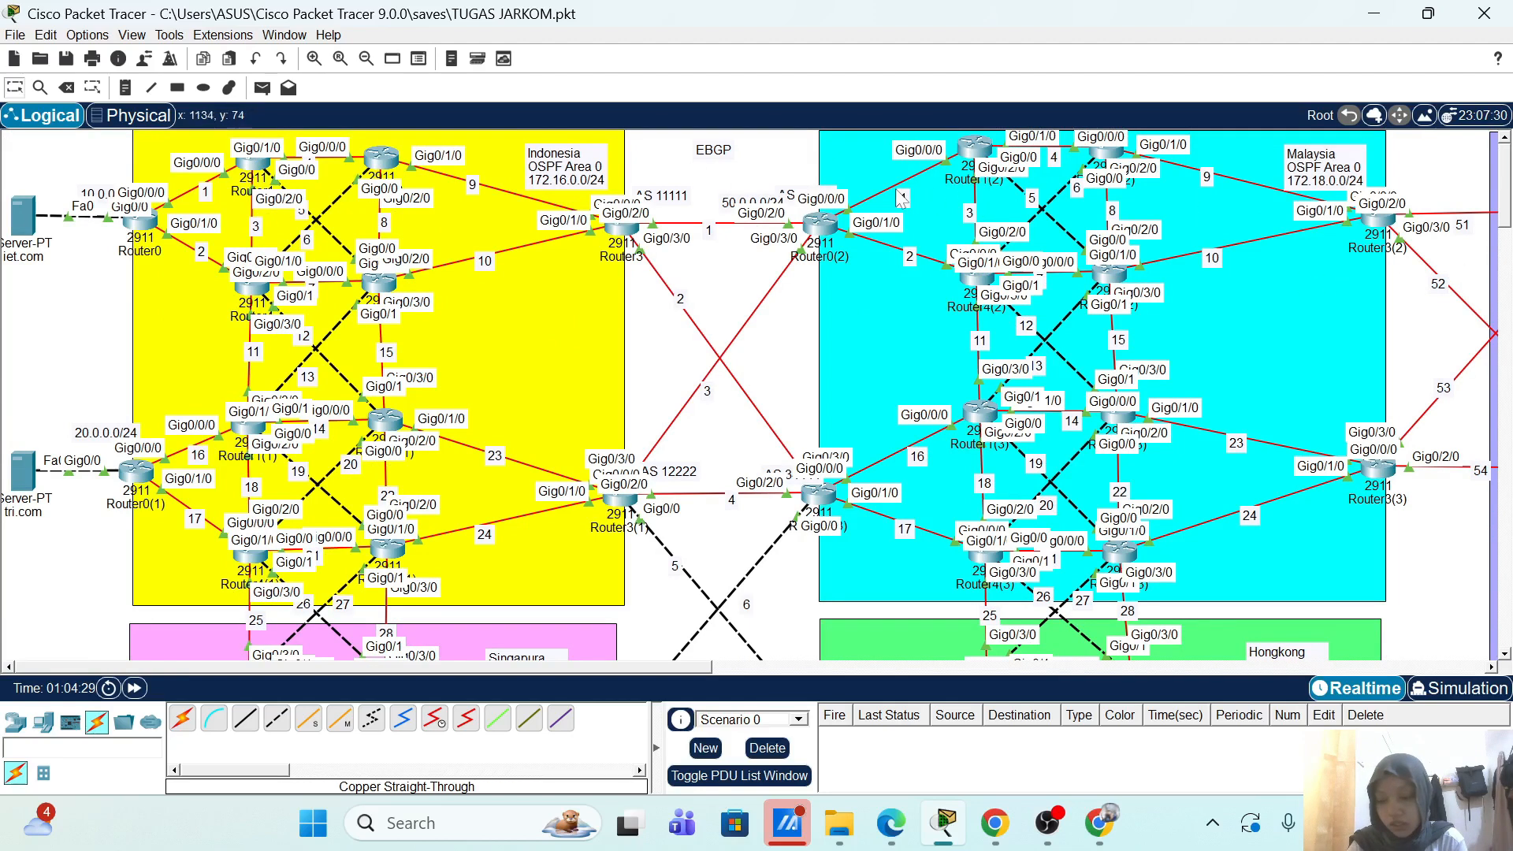
Step: Run show running-config in enable mode on Router3 and highlight the router bgp 11111 block
click(620, 232)
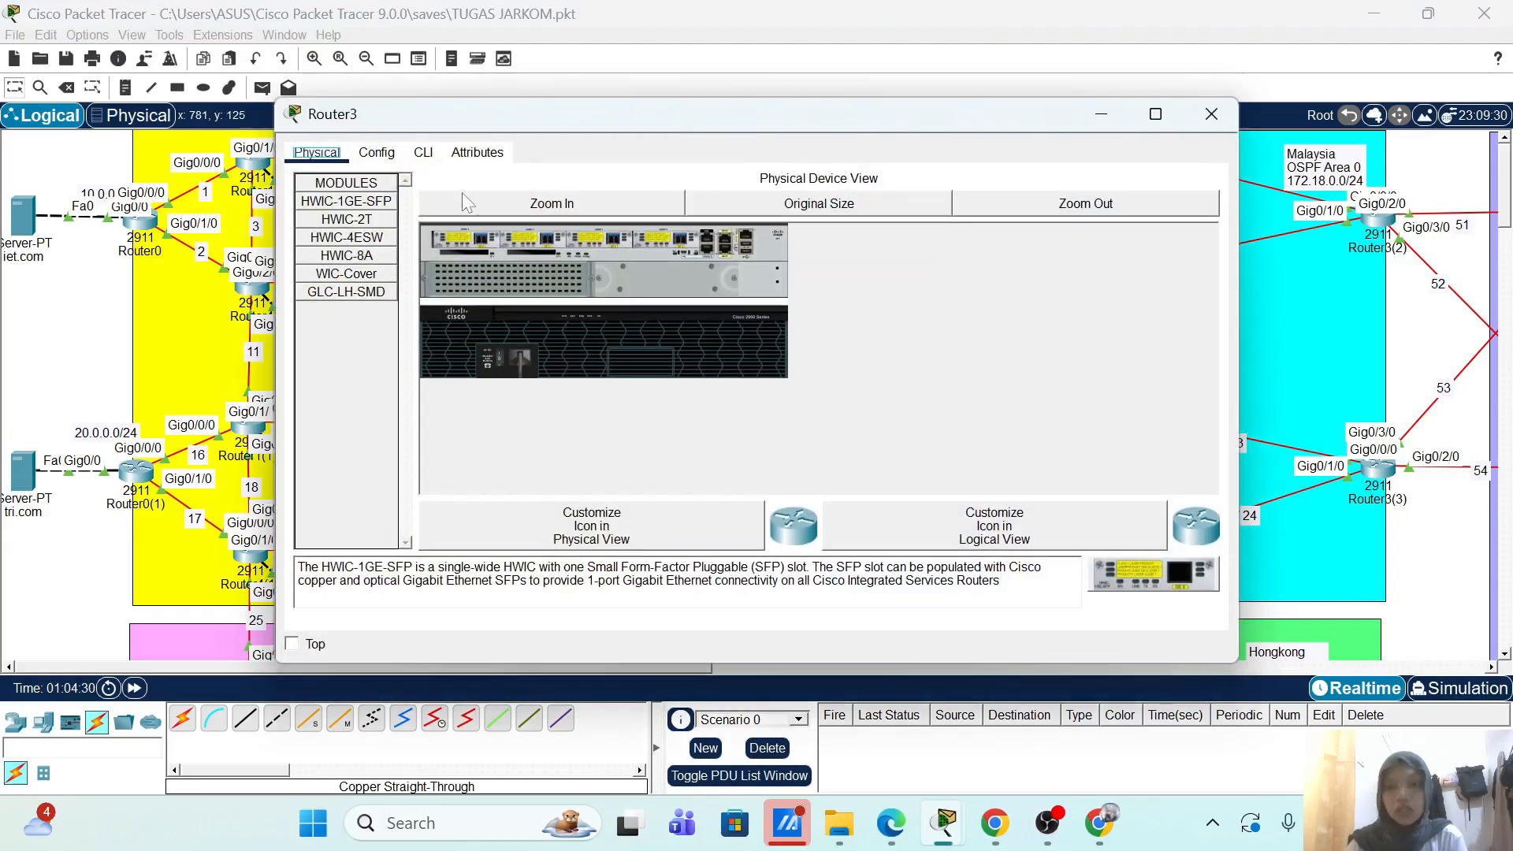
click(417, 153)
key(Return)
key(Return)
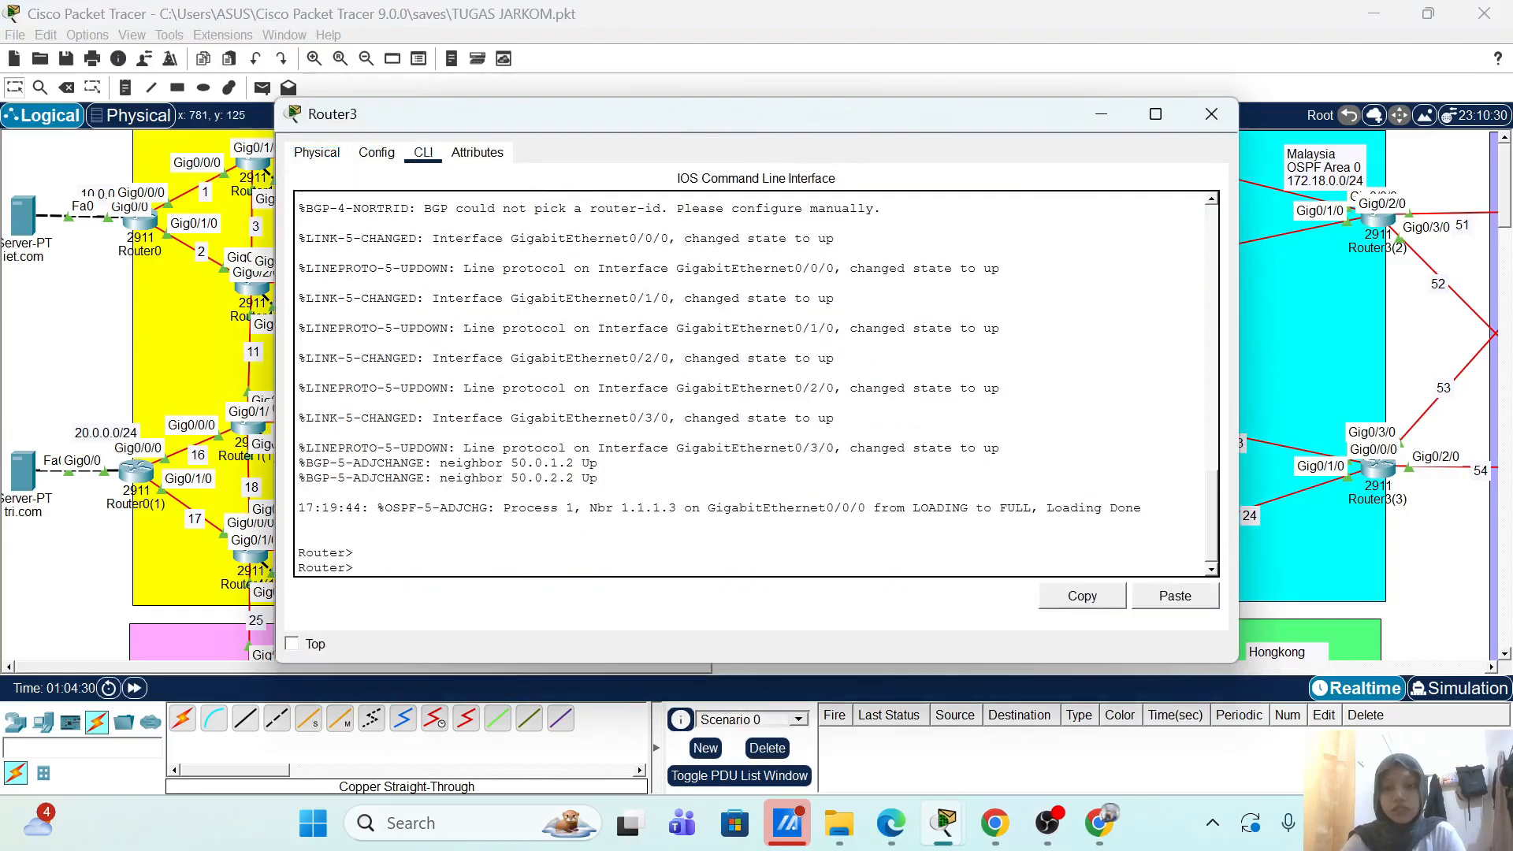
text(en)
key(Return)
text(sh)
key(Tab)
text(running-config)
key(Return)
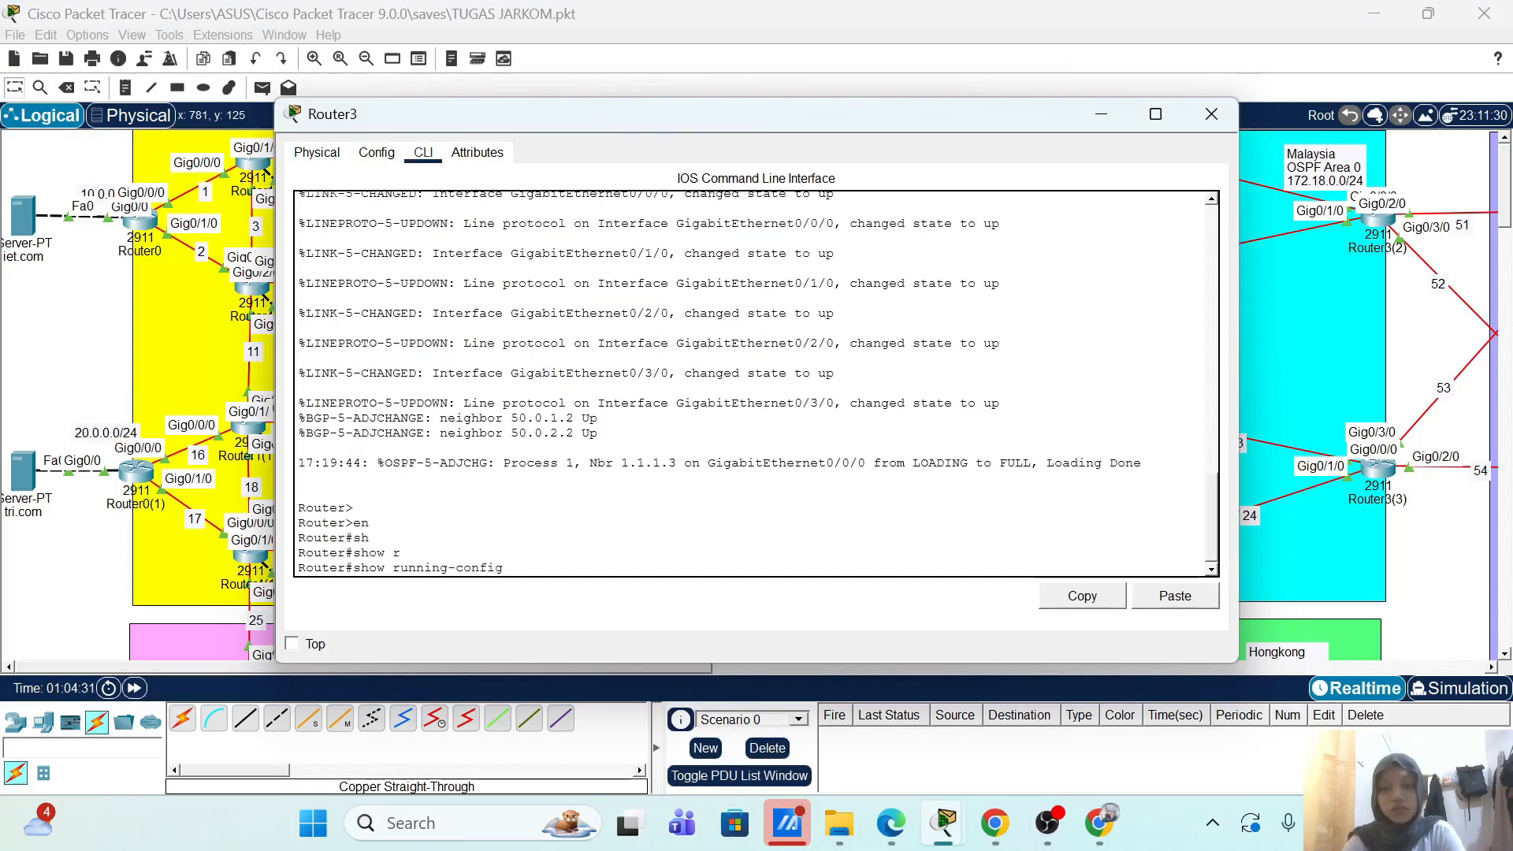
key(Return)
key(Return)
key(Return)
key(Return)
key(Return)
key(Return)
key(Return)
key(Return)
key(Return)
key(Return)
key(Return)
key(Return)
key(Return)
key(Return)
key(Return)
key(Return)
key(Return)
key(Return)
key(Return)
key(Return)
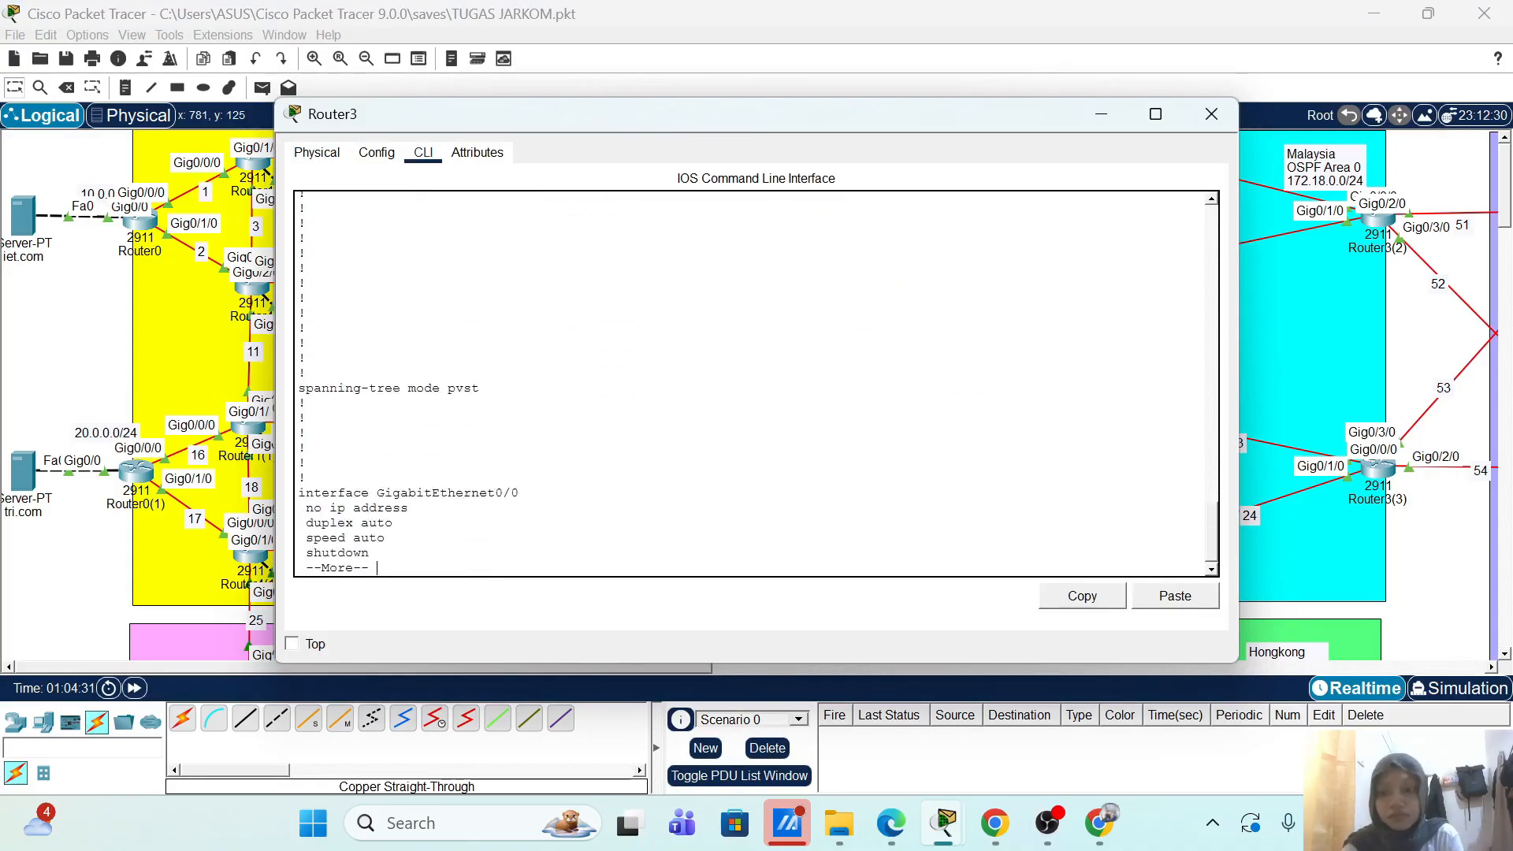
key(Return)
key(Return)
key(Return)
key(Return)
key(Return)
key(Return)
key(Return)
key(Return)
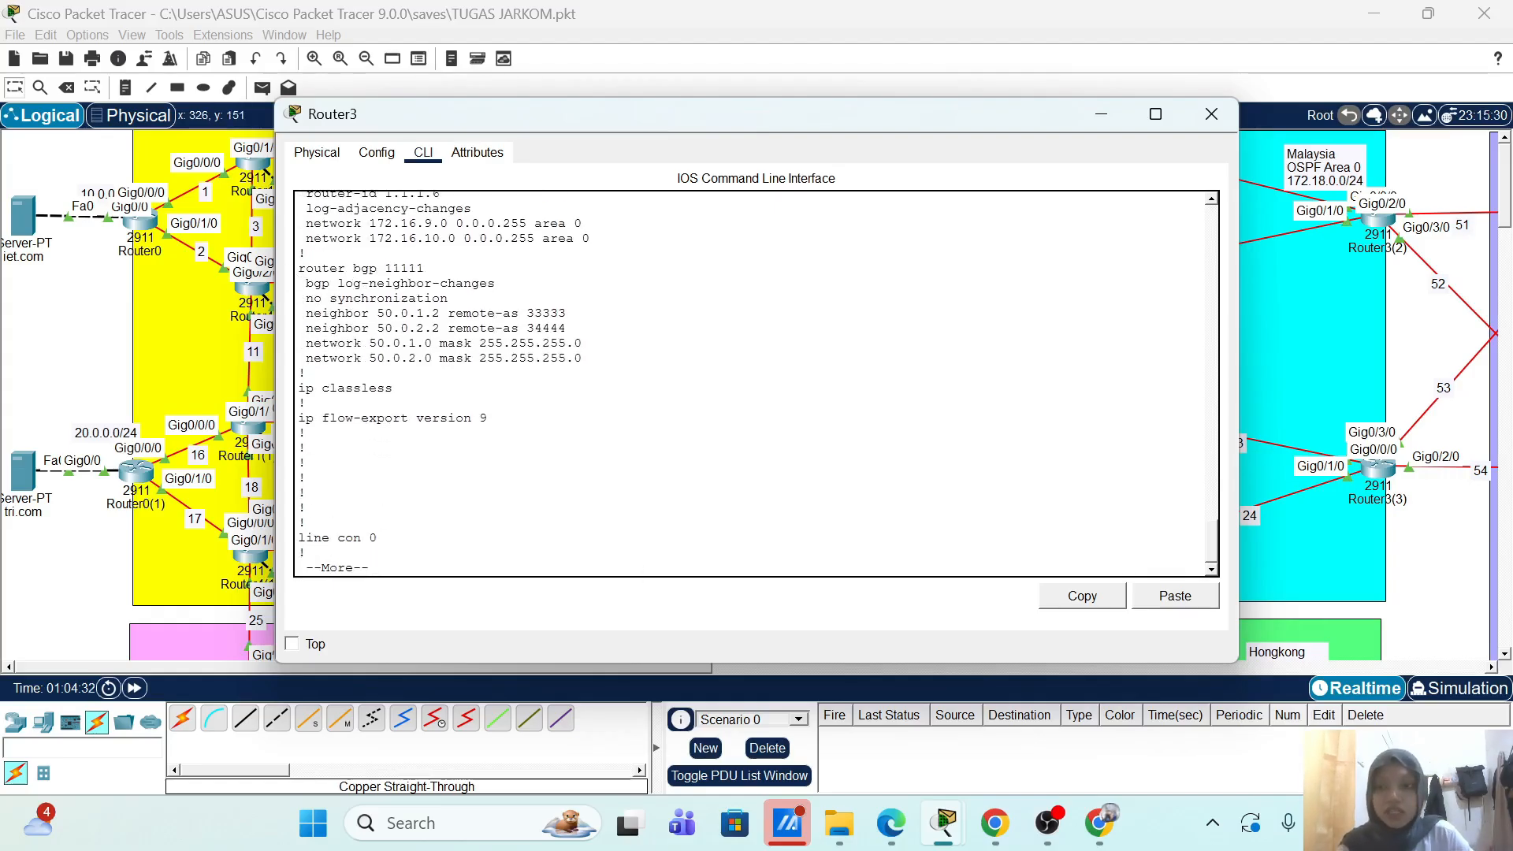
drag(300, 267, 583, 360)
click(584, 361)
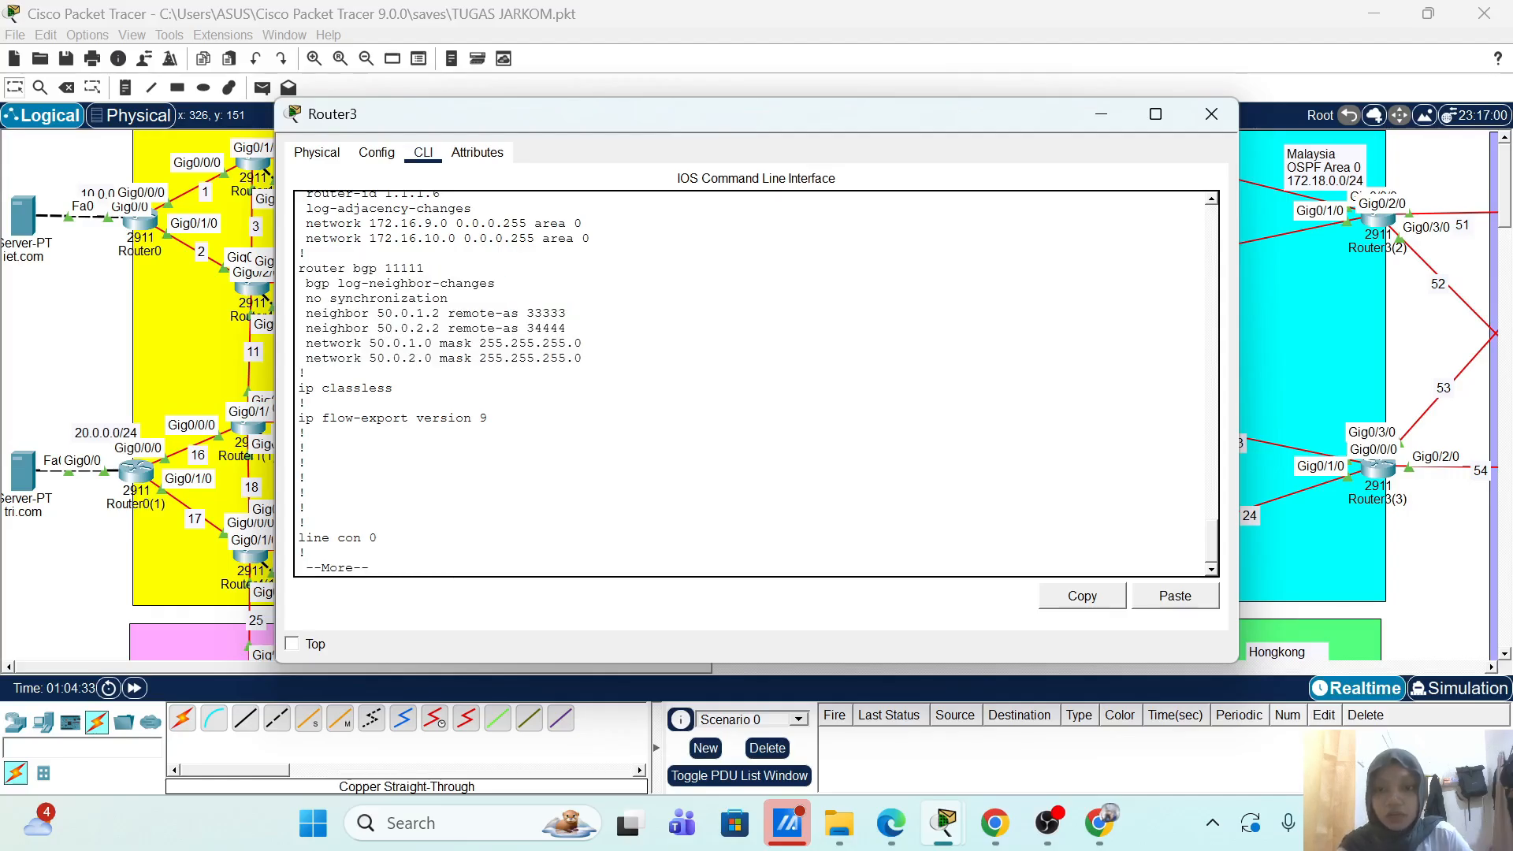
Step: Reopen Router3, highlight the router ospf block (router-id 1.1.1.6, area 0), then close the console
click(1102, 116)
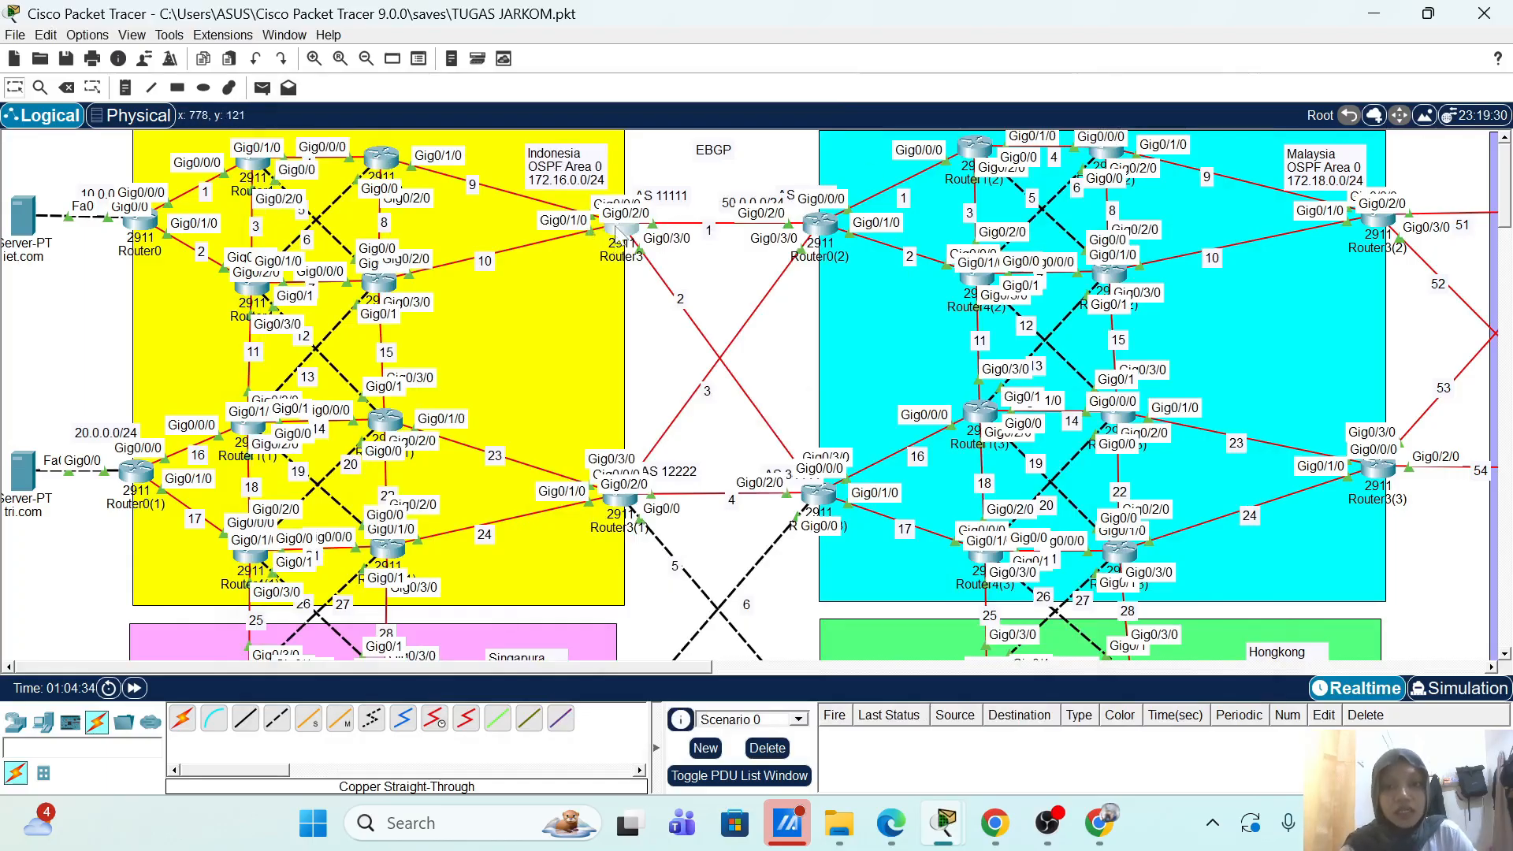
click(621, 230)
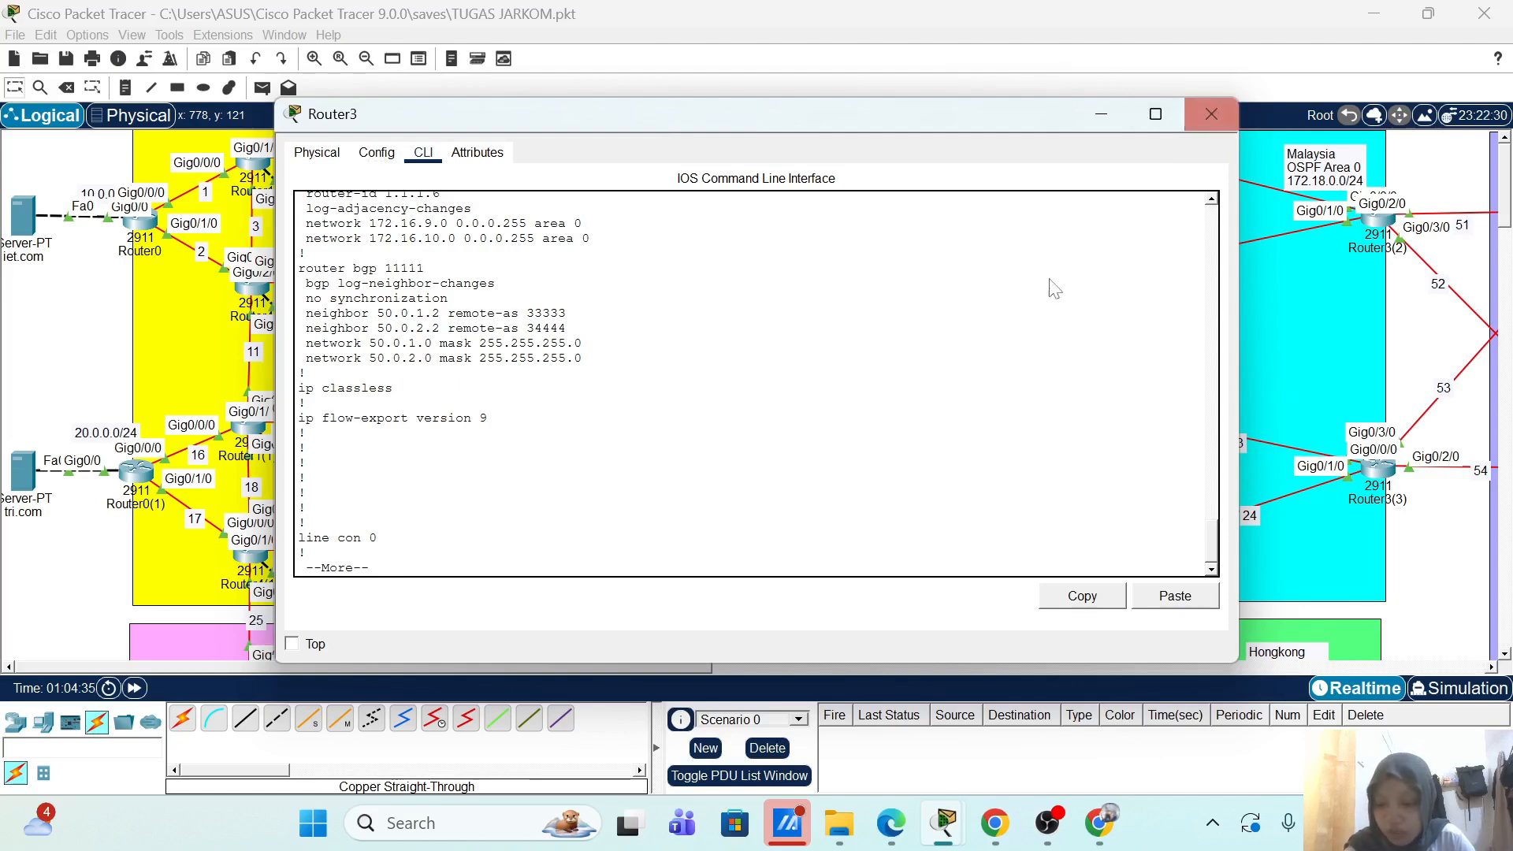
scroll(752, 383, up, 7)
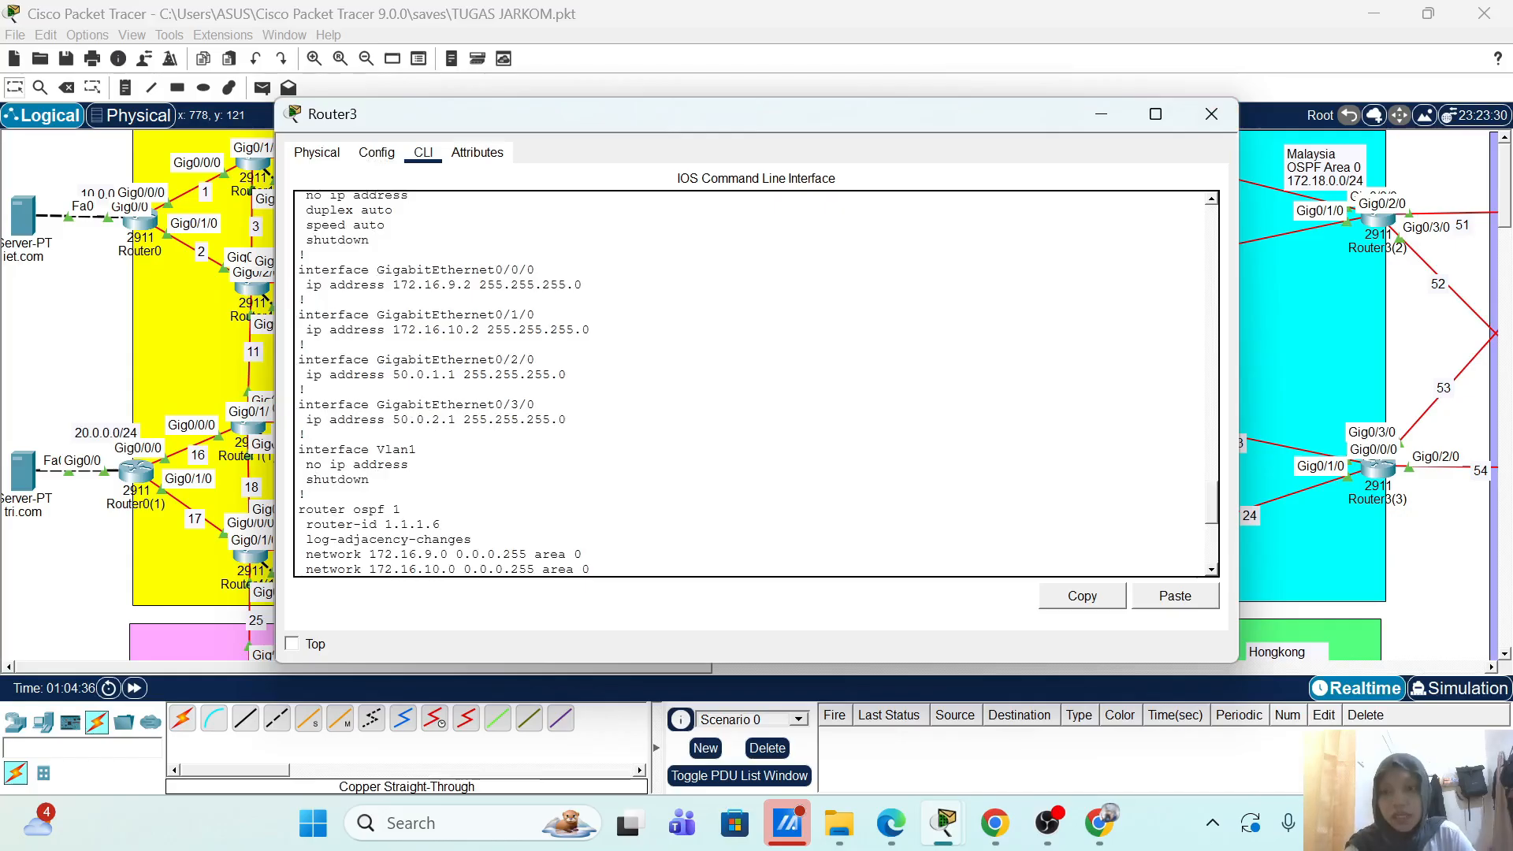
scroll(753, 384, down, 3)
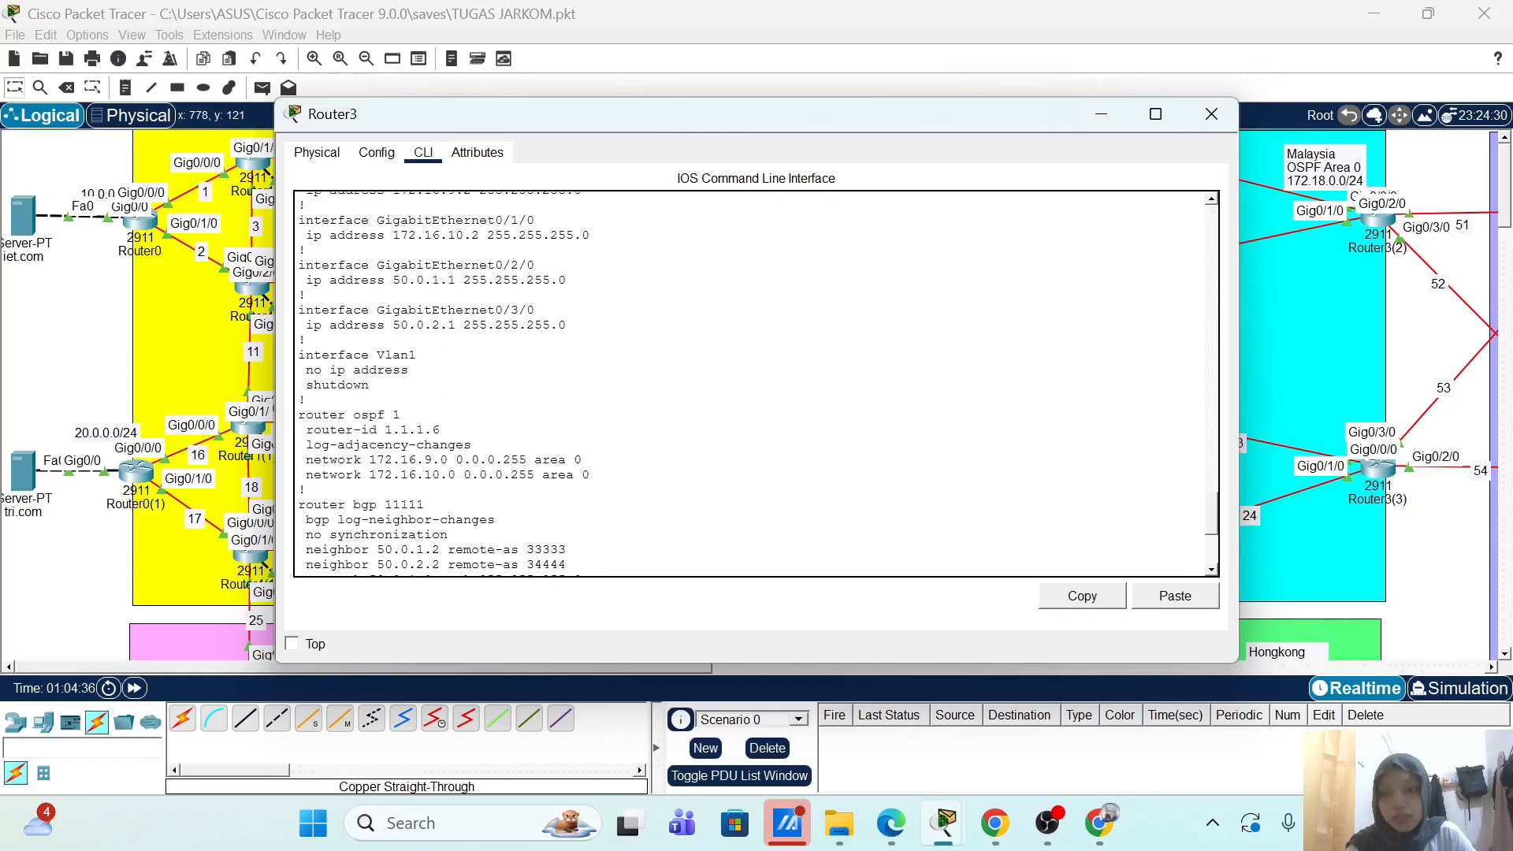
drag(299, 415, 590, 475)
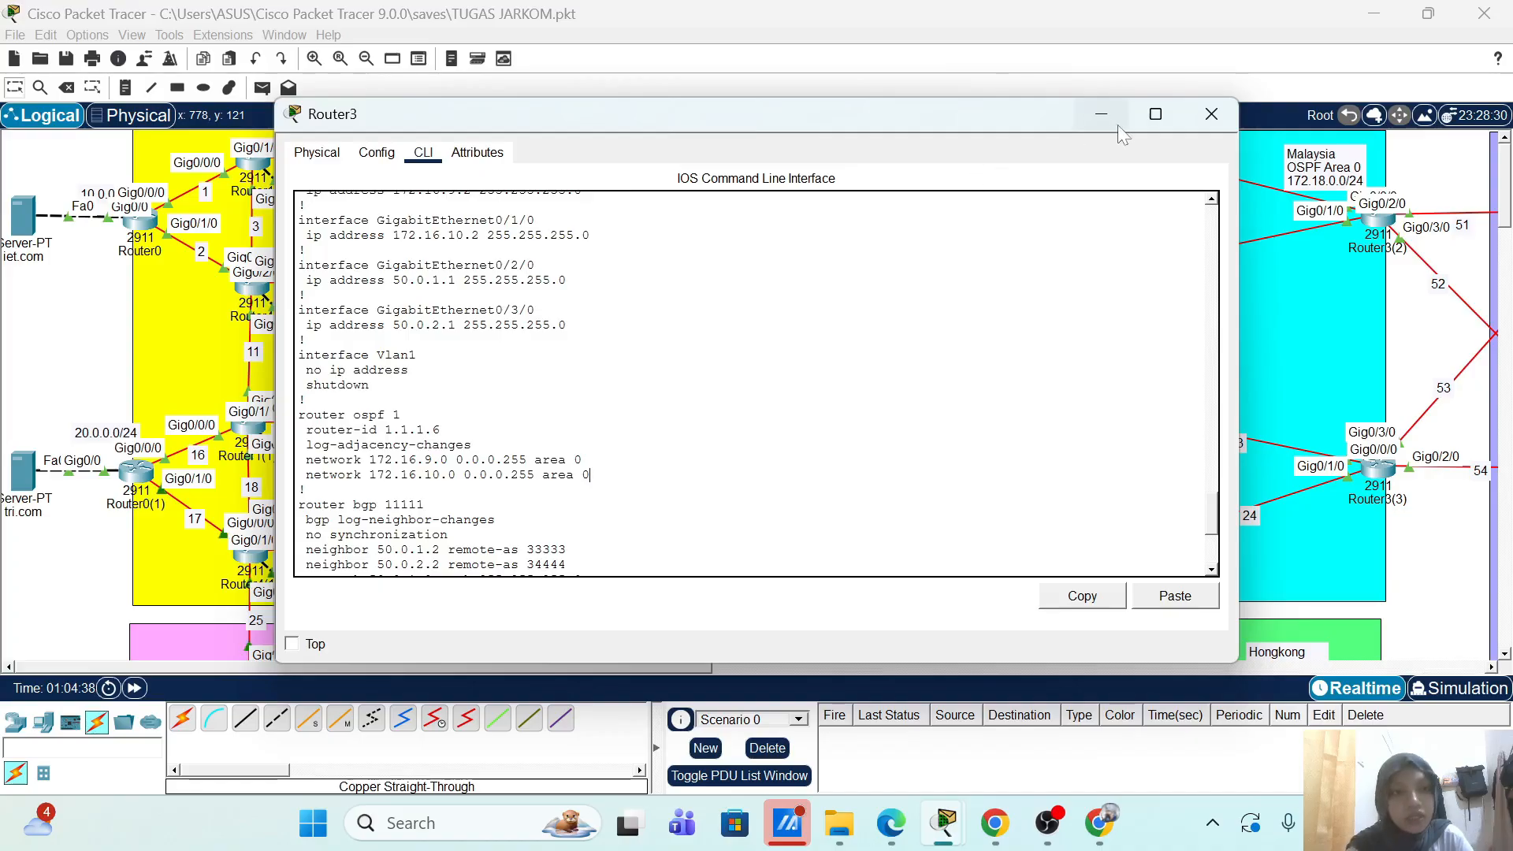
mouse_move(1139, 127)
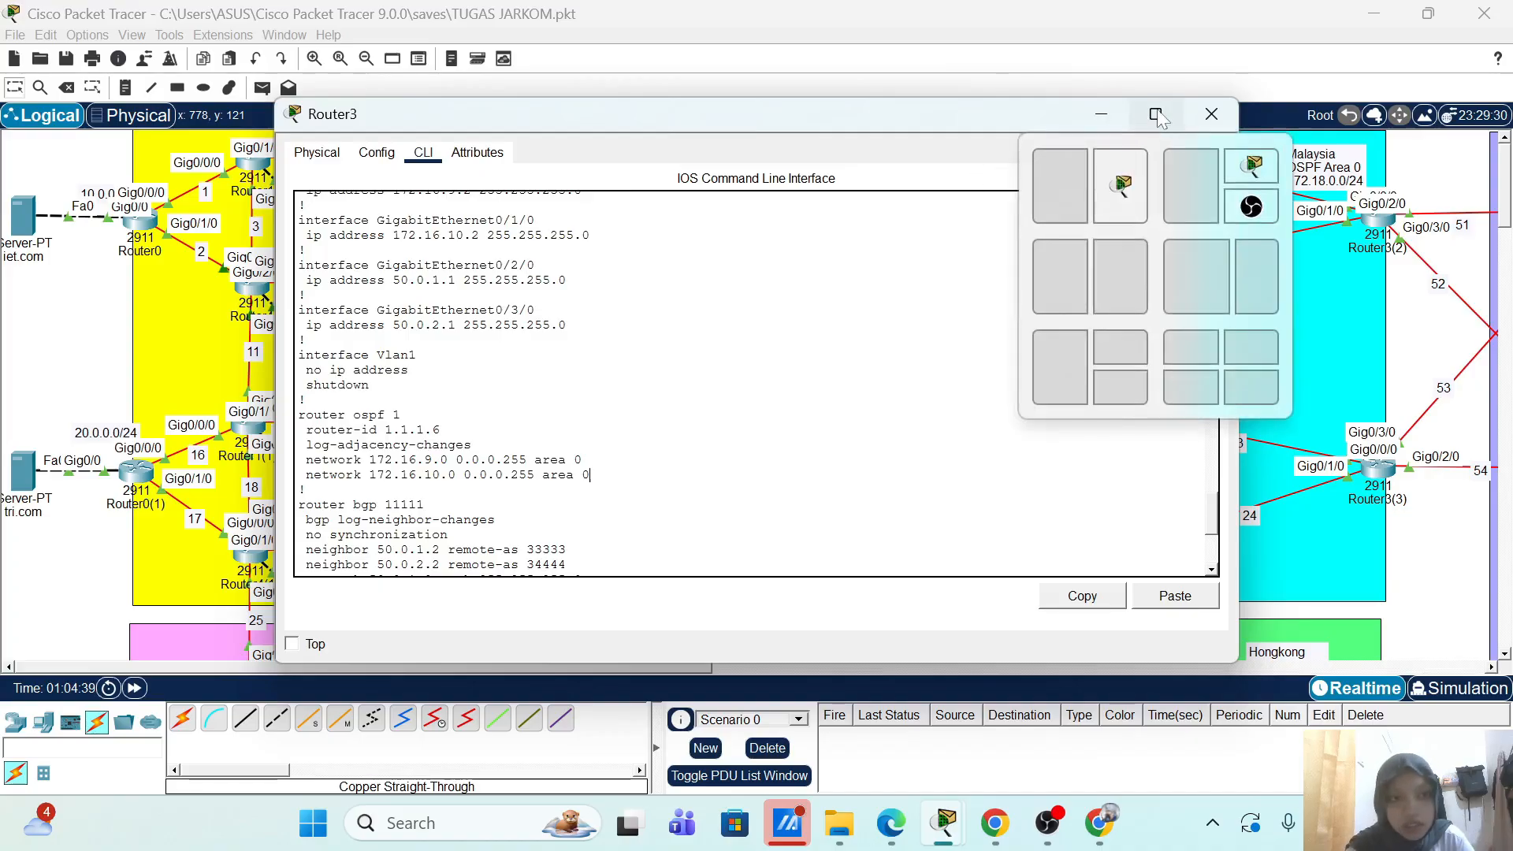
click(1211, 116)
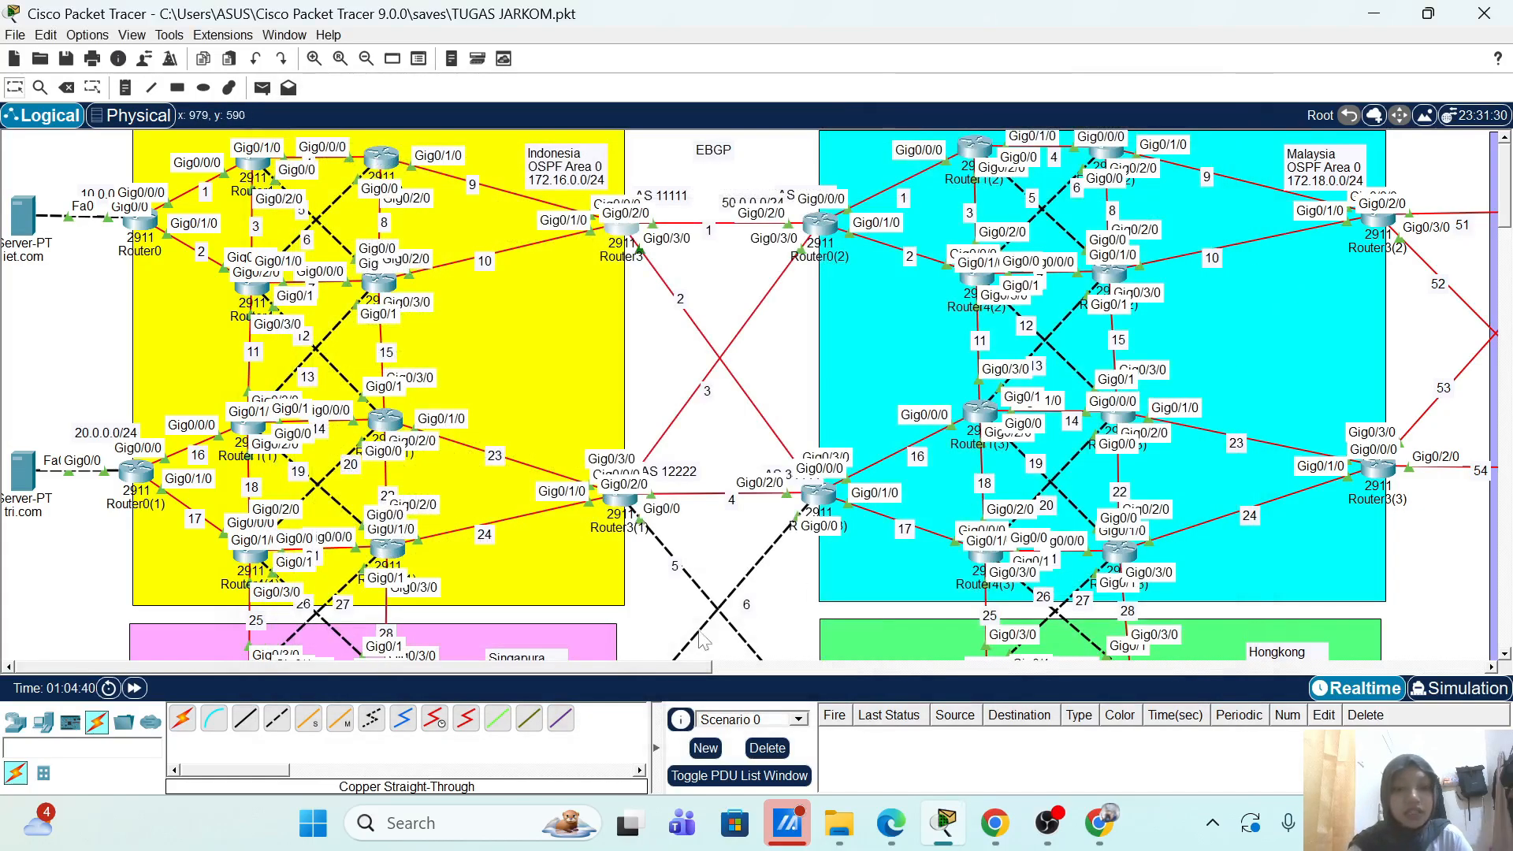
Step: Enter enable mode on Router12 and display its running configuration
drag(701, 668, 1036, 706)
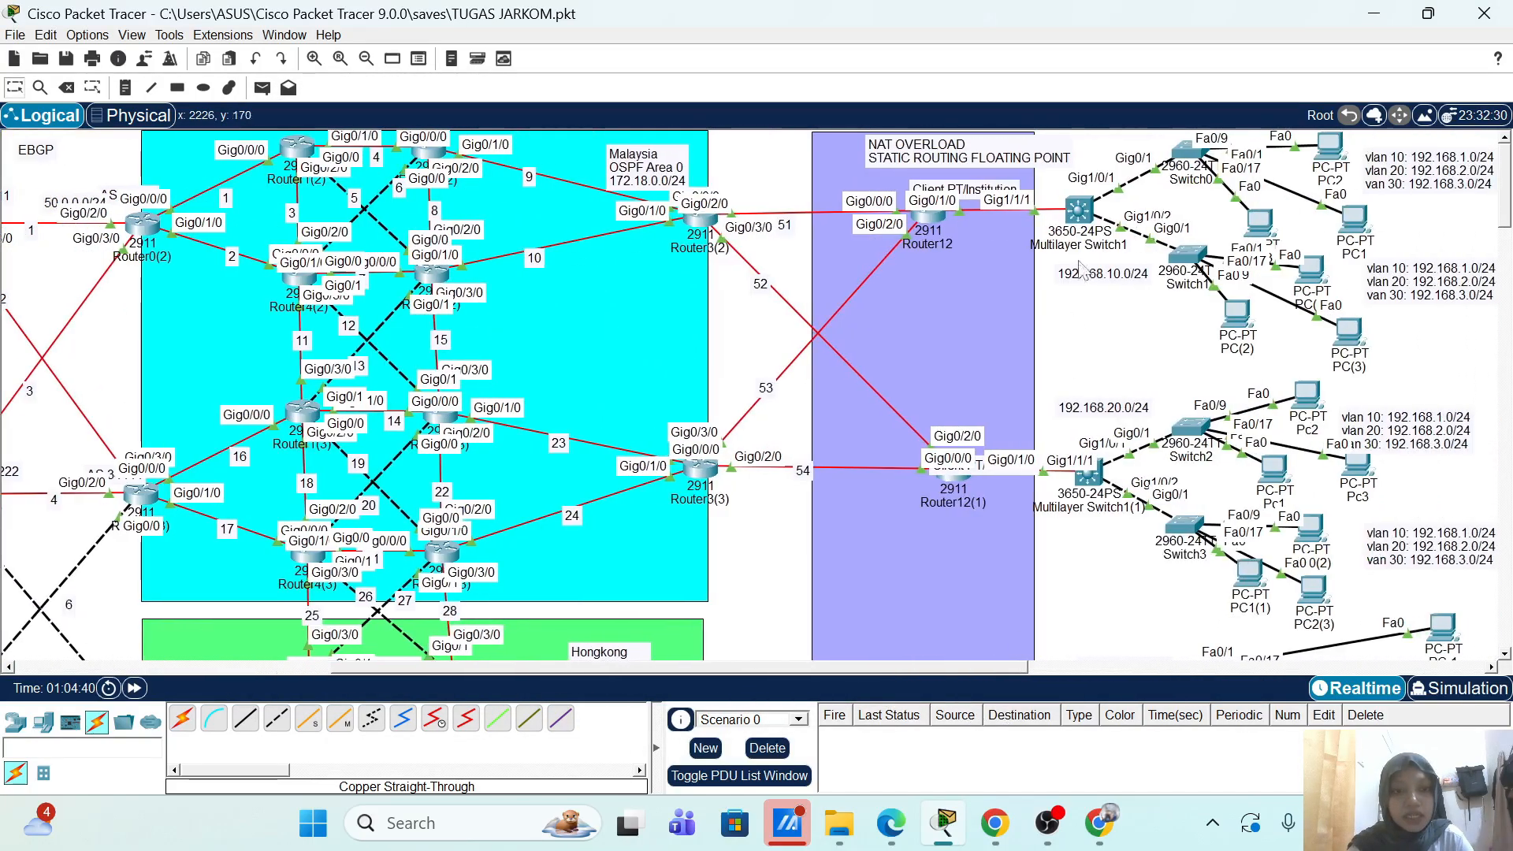
click(927, 223)
click(423, 152)
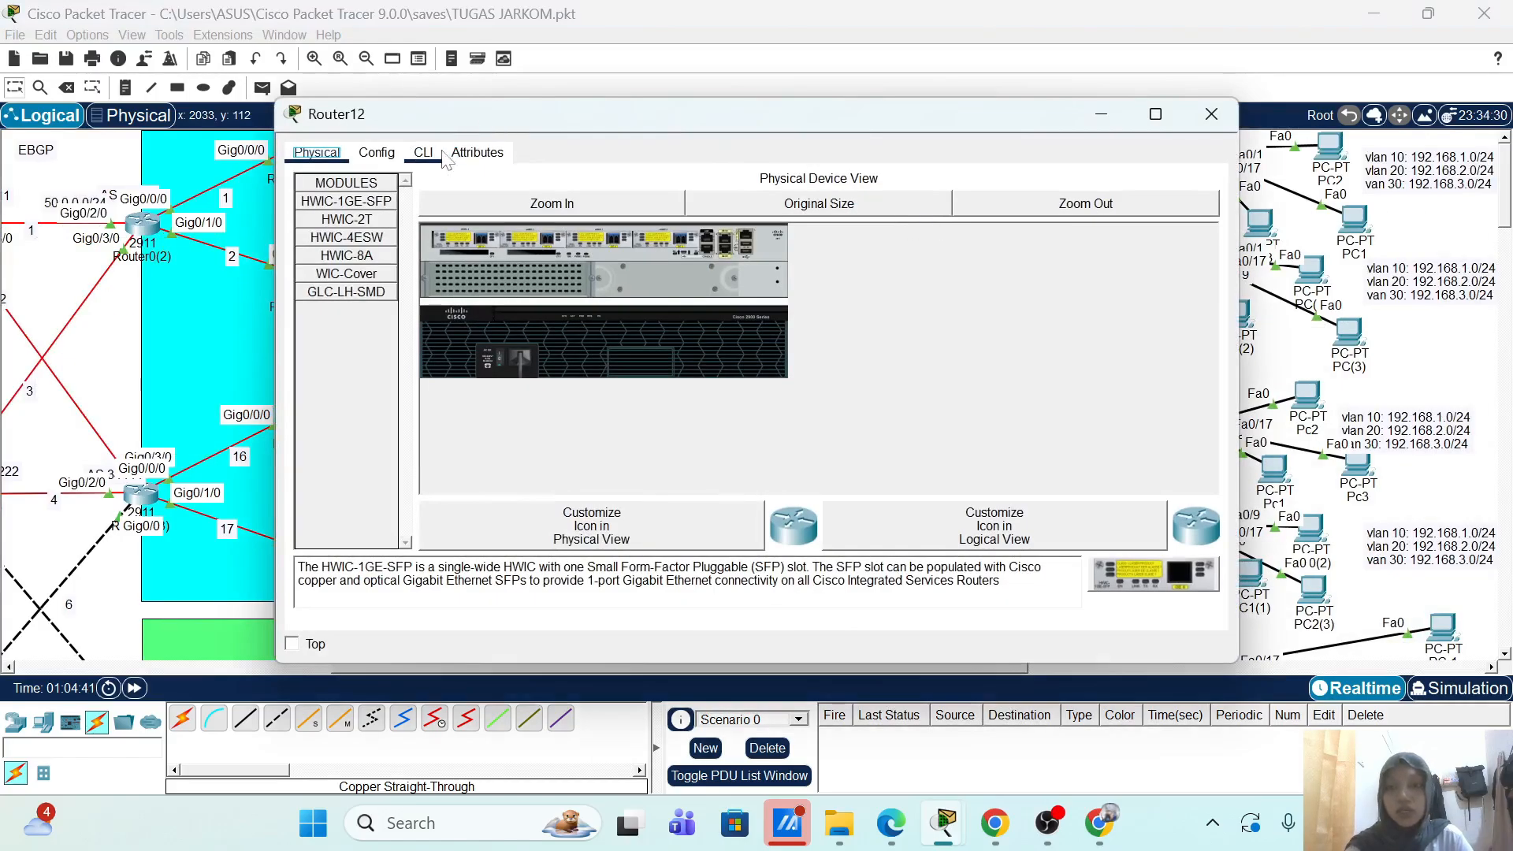
key(Return)
text(en)
key(Return)
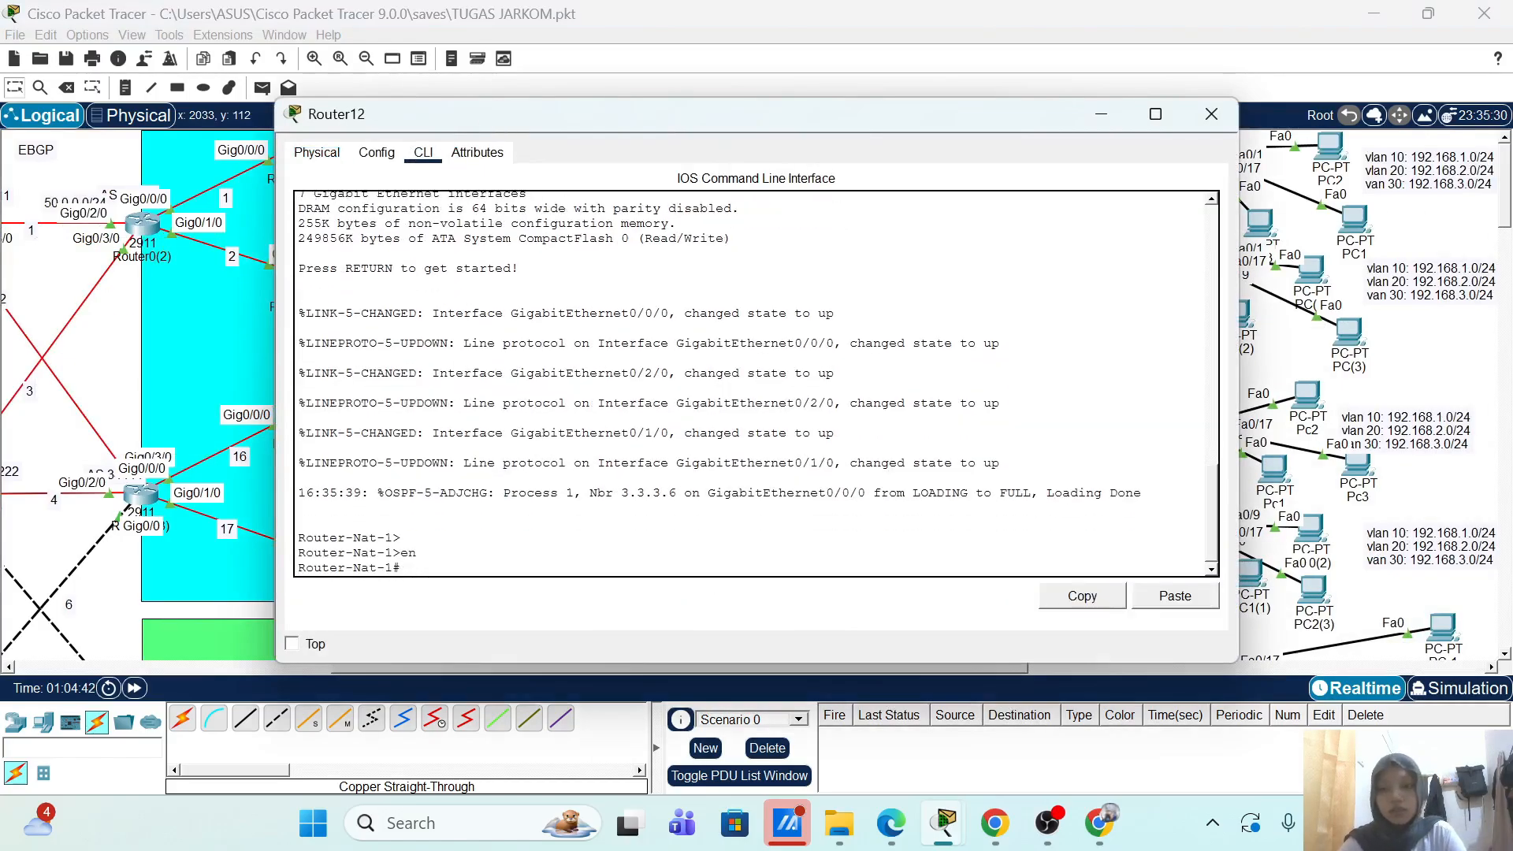
text(sh)
key(Tab)
text(run)
key(Tab)
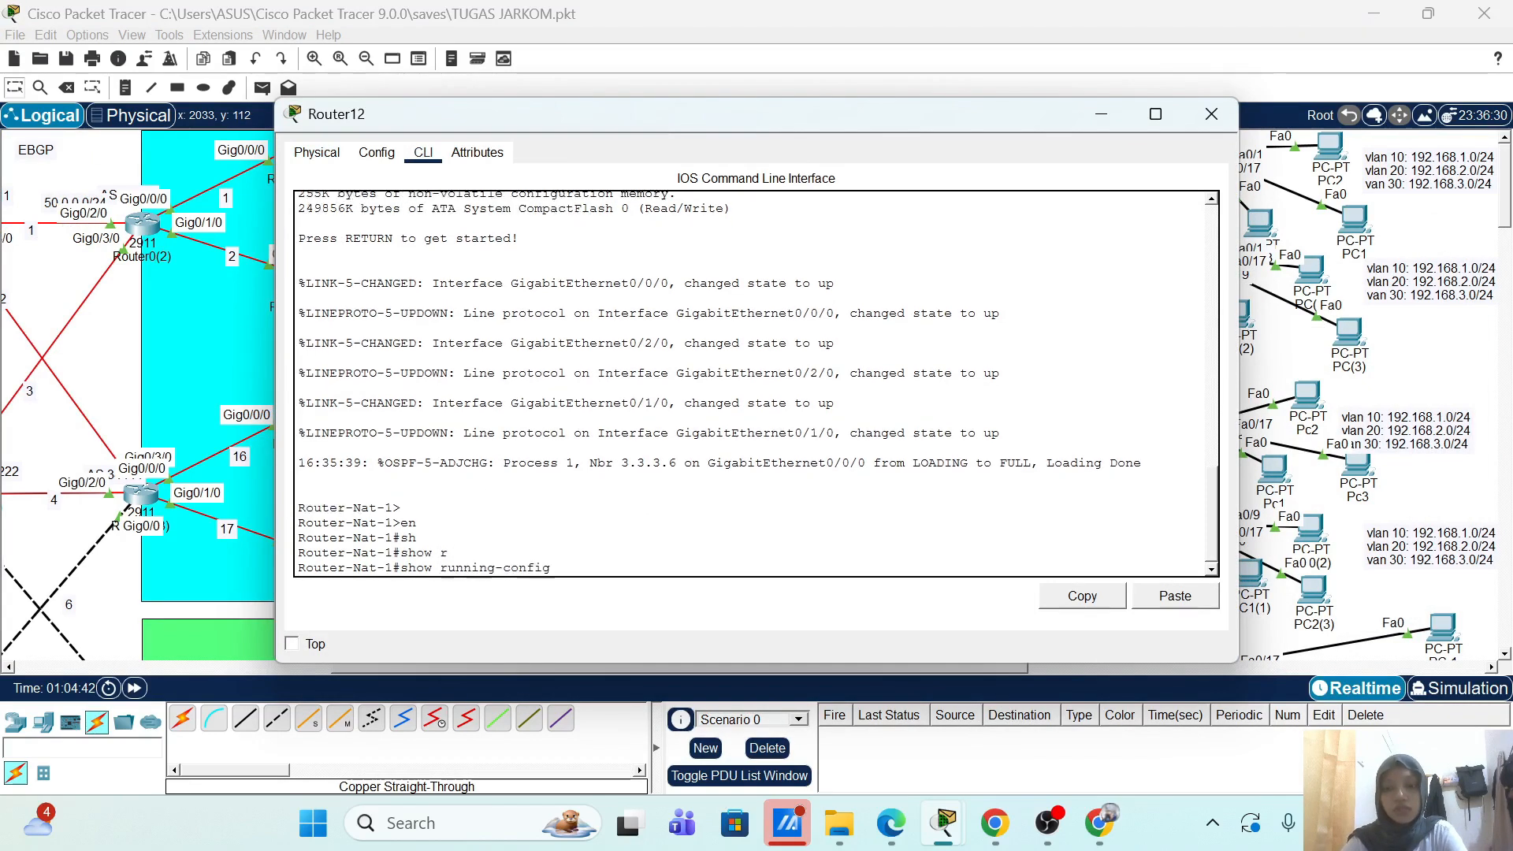
key(Return)
key(Return)
key(Return)
key(Return)
key(Return)
key(Return)
key(Return)
key(Return)
key(Return)
key(Return)
key(Return)
key(Return)
key(Return)
key(Return)
key(Return)
key(Return)
key(Return)
key(Return)
key(Return)
key(Return)
key(Return)
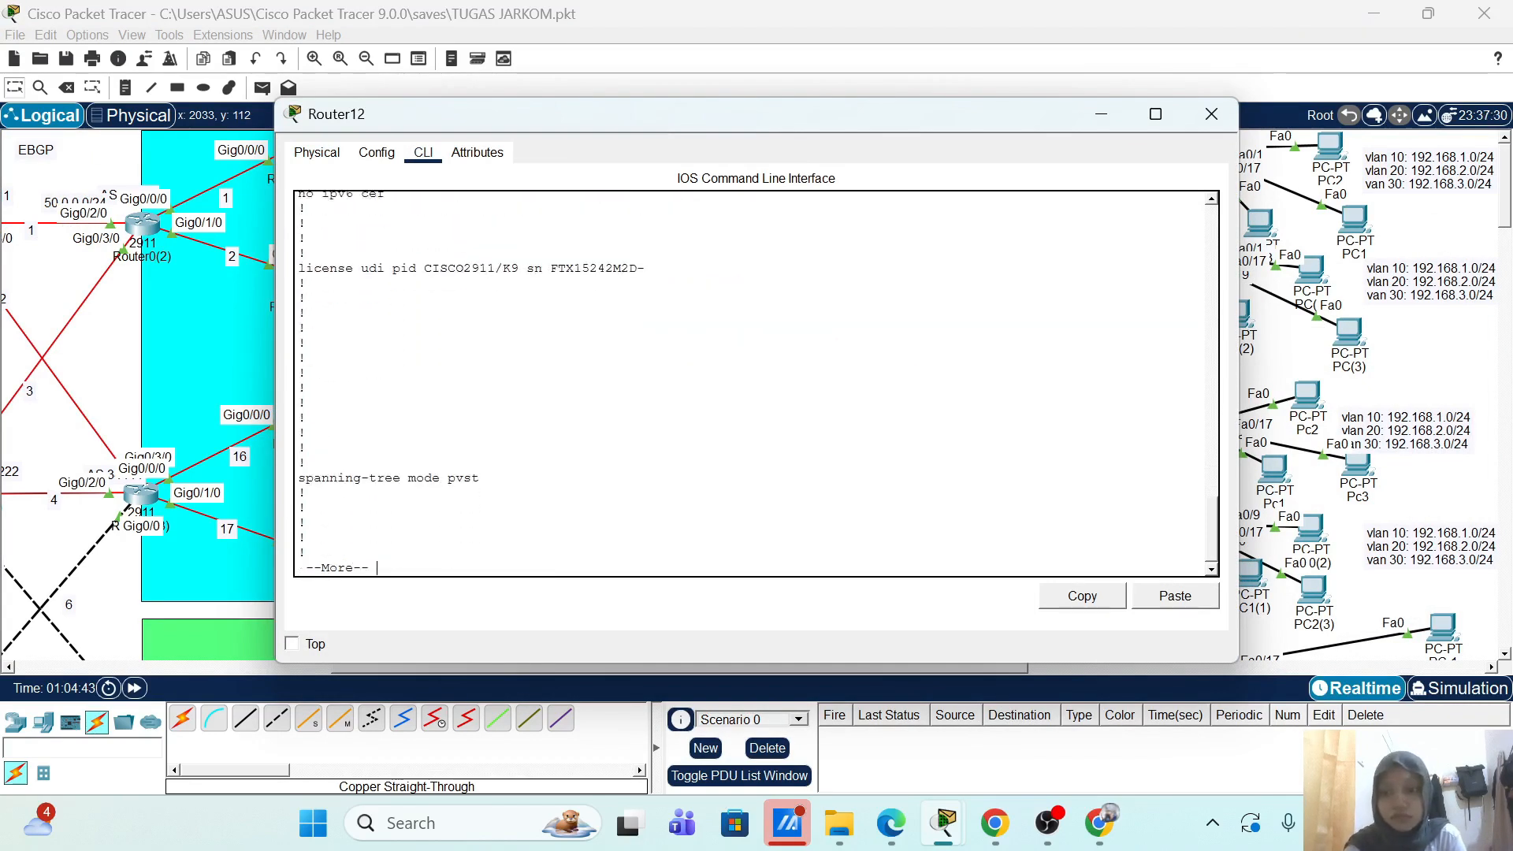
key(Return)
key(Return)
key(Return)
key(Return)
key(Return)
key(Return)
key(Return)
key(Return)
key(Return)
key(Return)
key(Return)
key(Return)
key(Return)
key(Return)
key(Return)
key(Return)
key(Return)
key(Return)
key(Return)
key(Return)
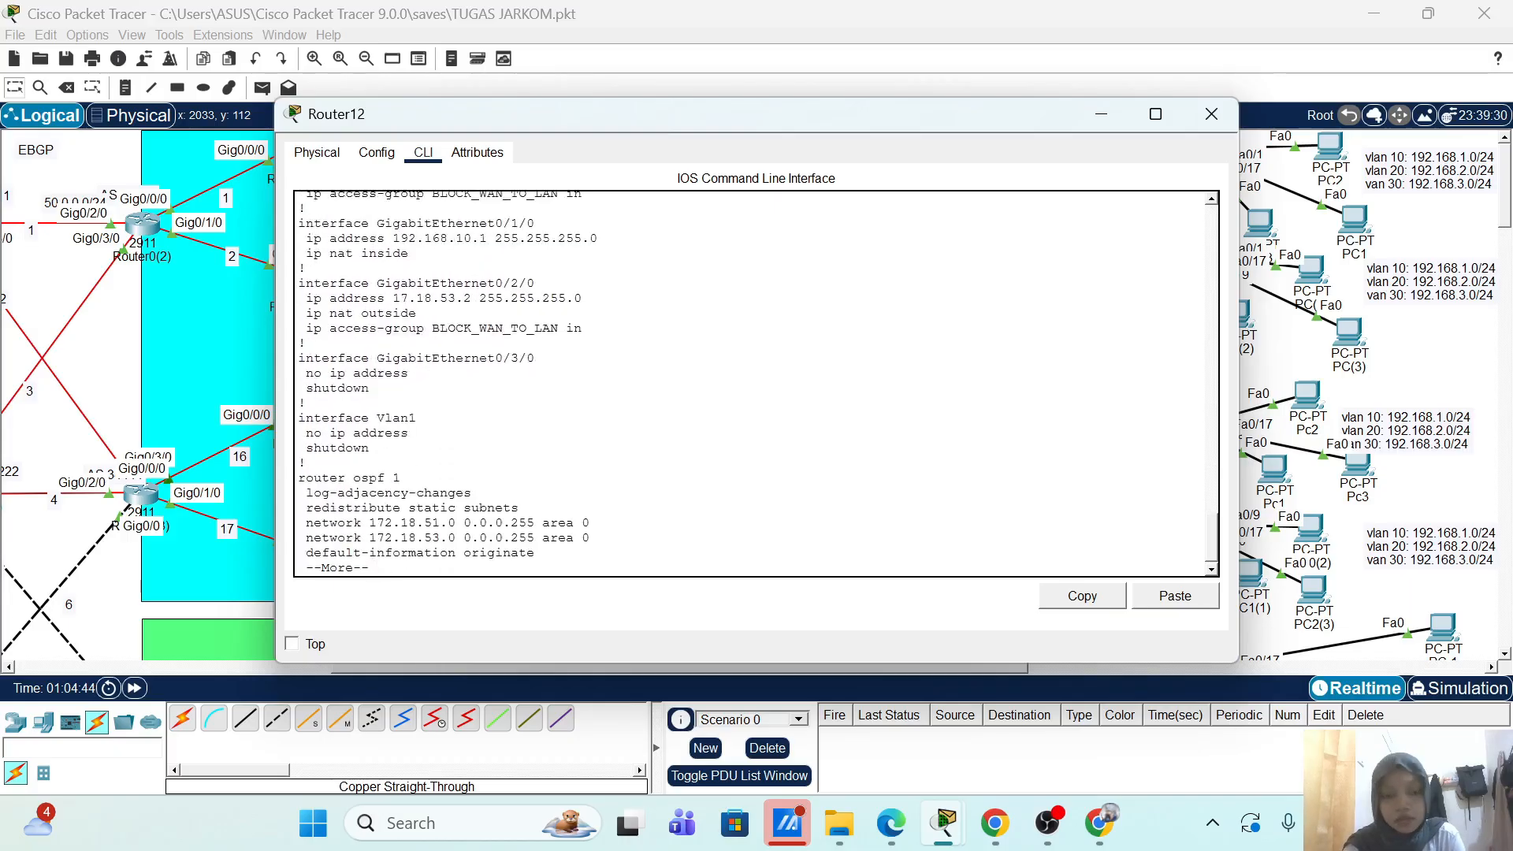
Step: Review Router12's NAT inside/outside interfaces with BLOCK_WAN_TO_LAN applied, then close its window
scroll(756, 384, up, 3)
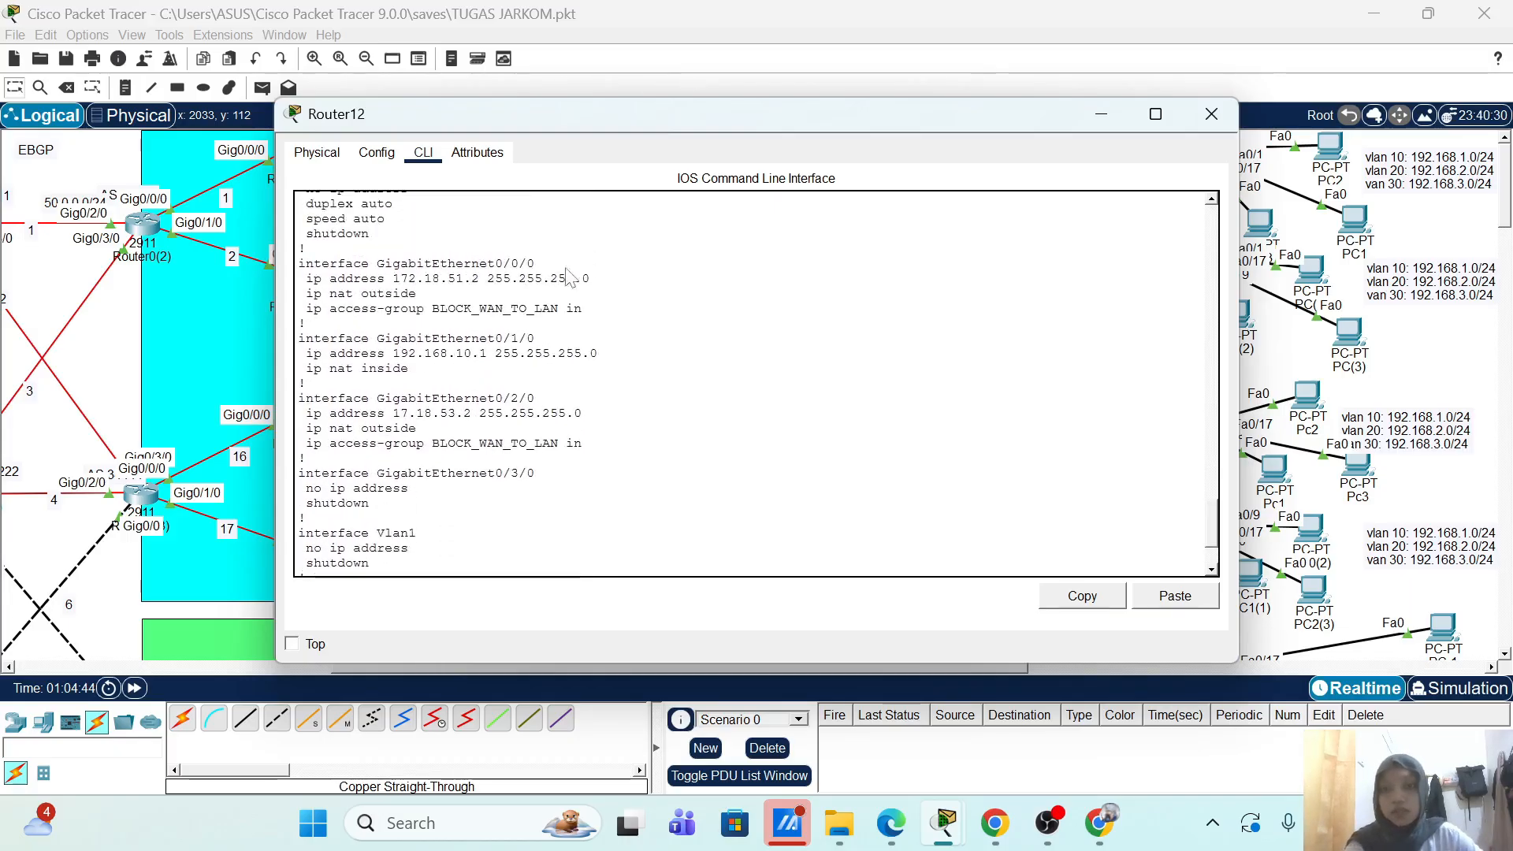
scroll(756, 384, up, 1)
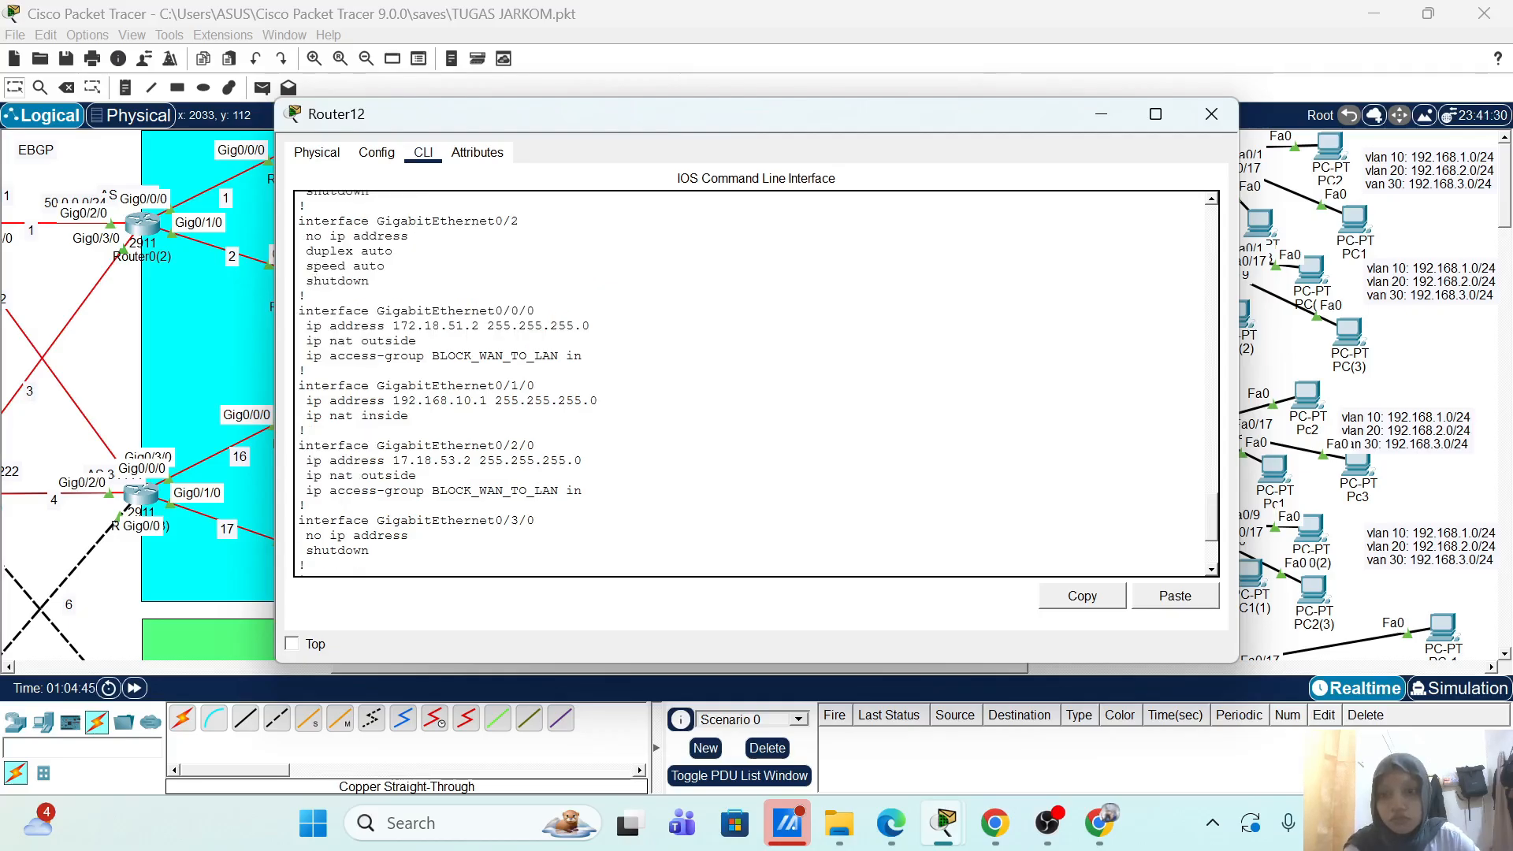
scroll(756, 384, down, 1)
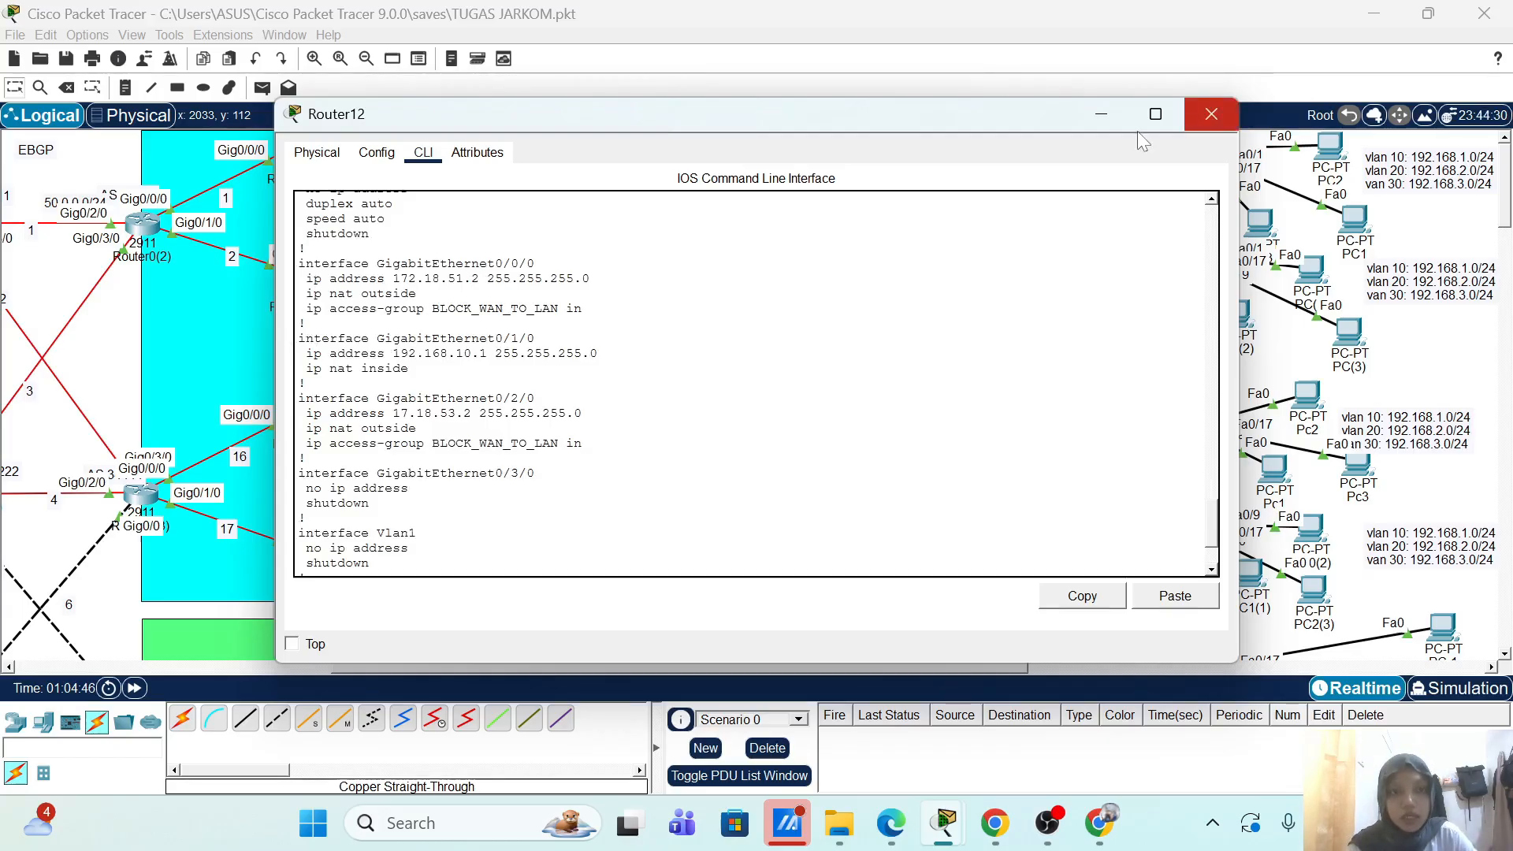
click(1100, 114)
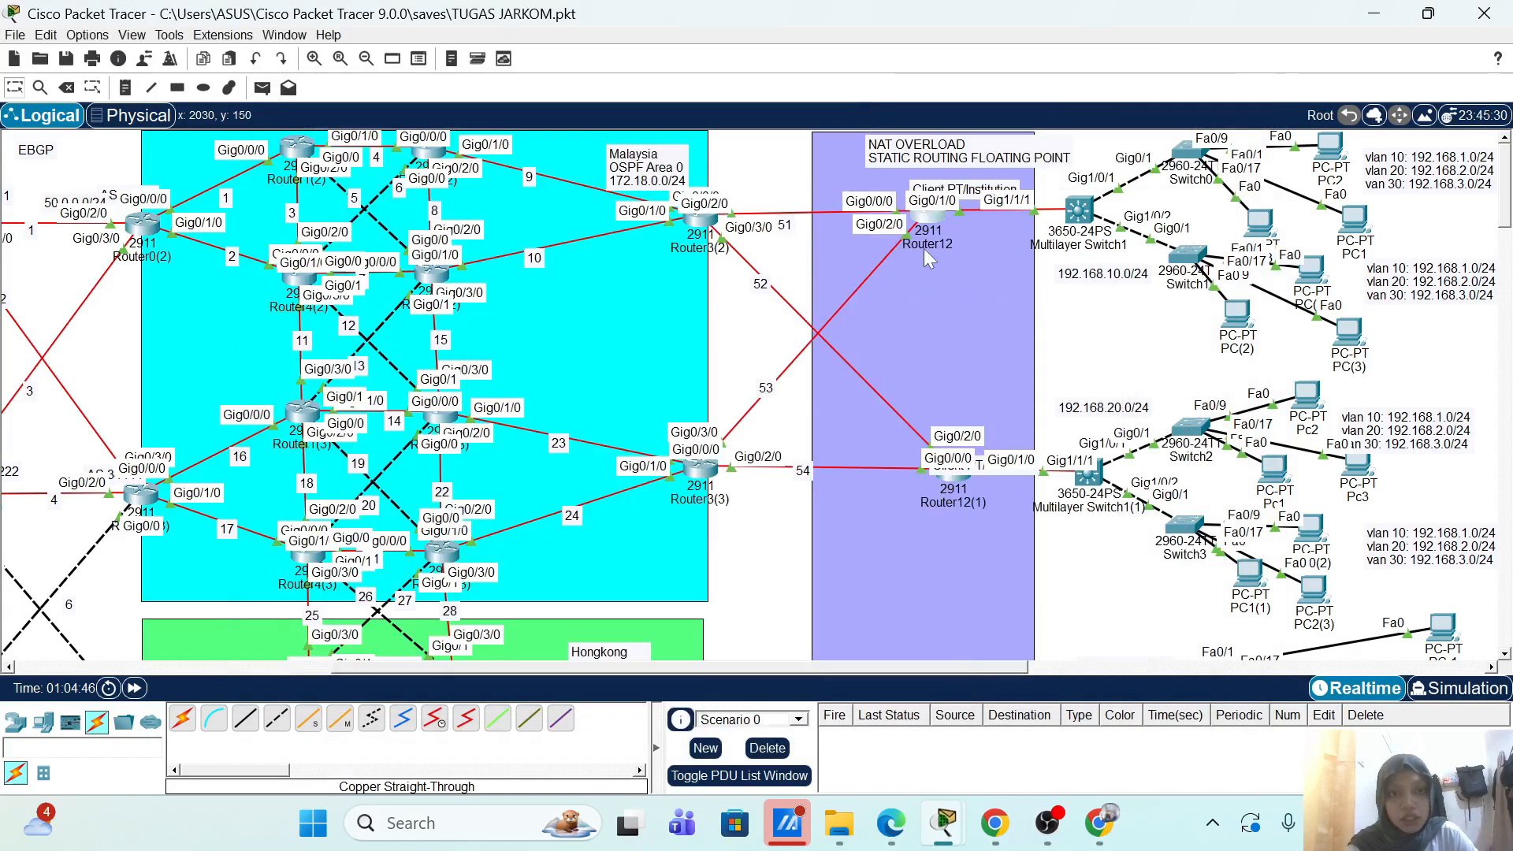
Step: Scroll the canvas down and left to the Data Center and Server Farm area
mouse_move(956, 207)
scroll(749, 378, down, 6)
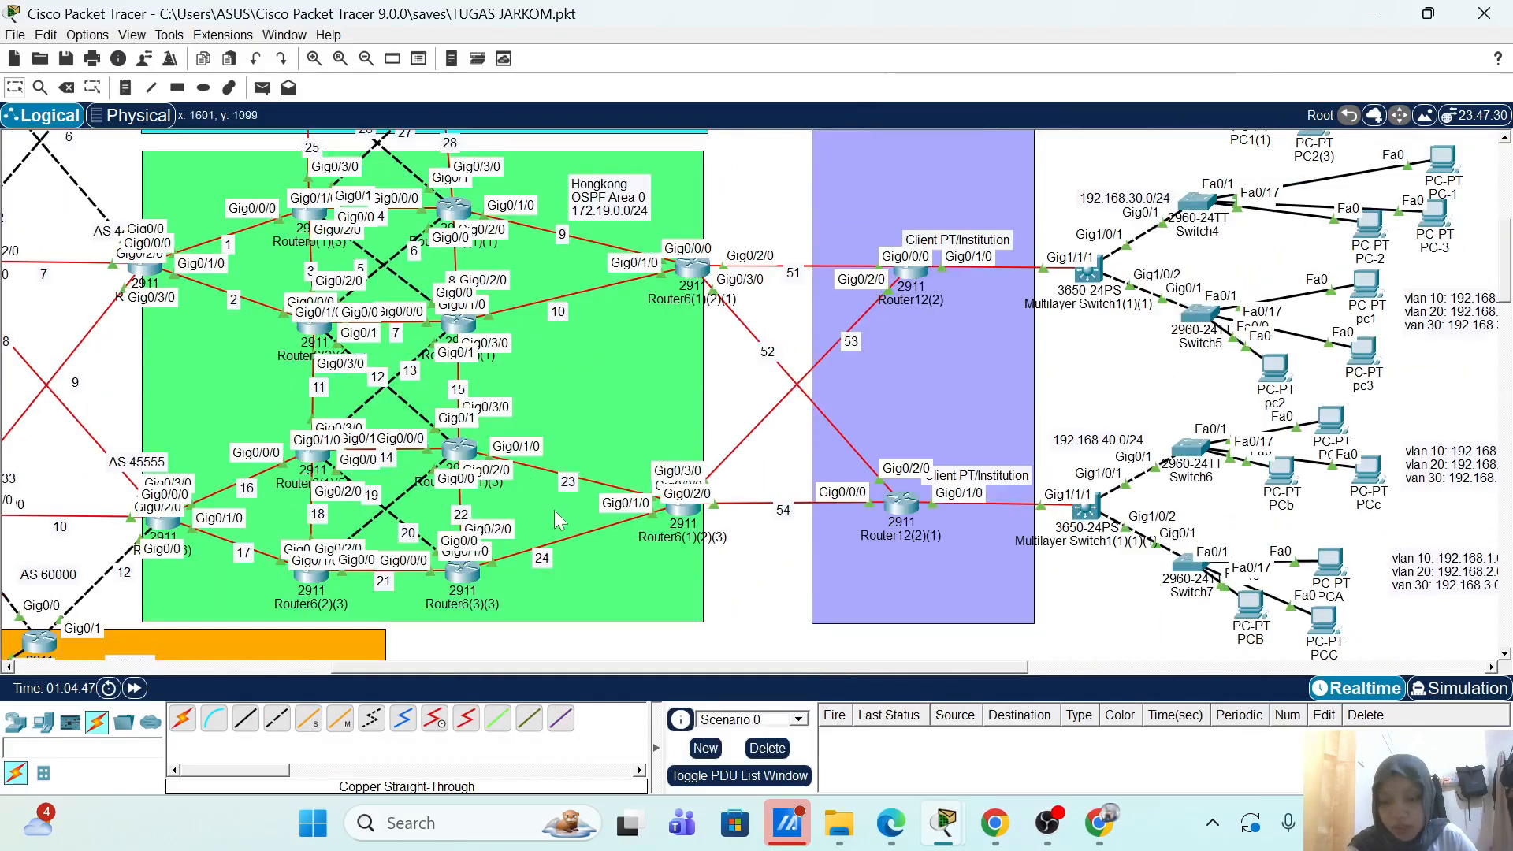
scroll(530, 461, left, 6)
scroll(529, 461, down, 1)
scroll(530, 461, down, 6)
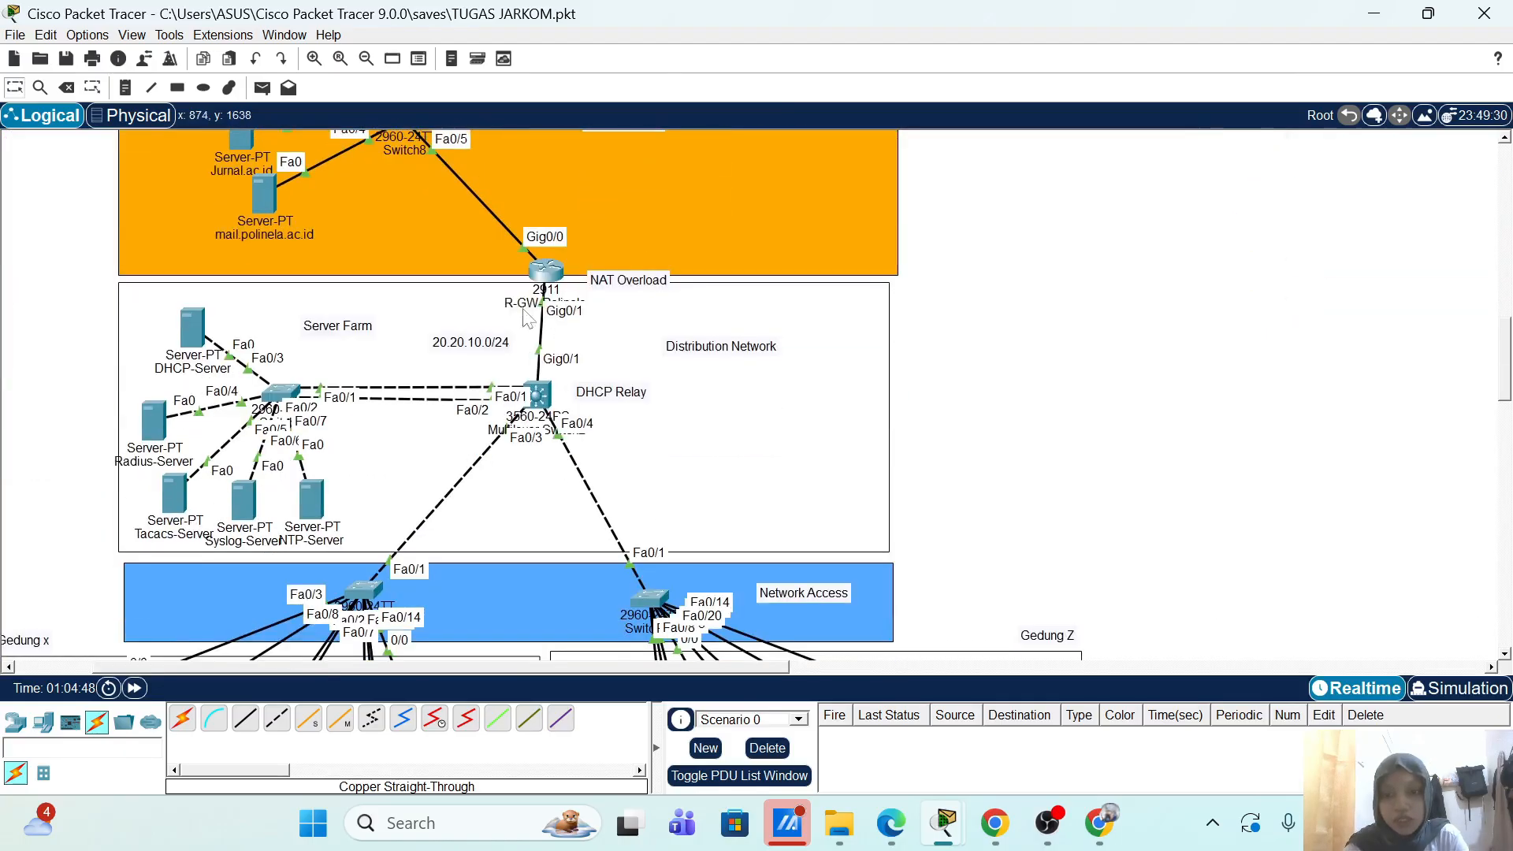
Step: Try the TACACS+ login on R-GW-Polinela as admin; the password prompt stalls, so close the console
click(546, 270)
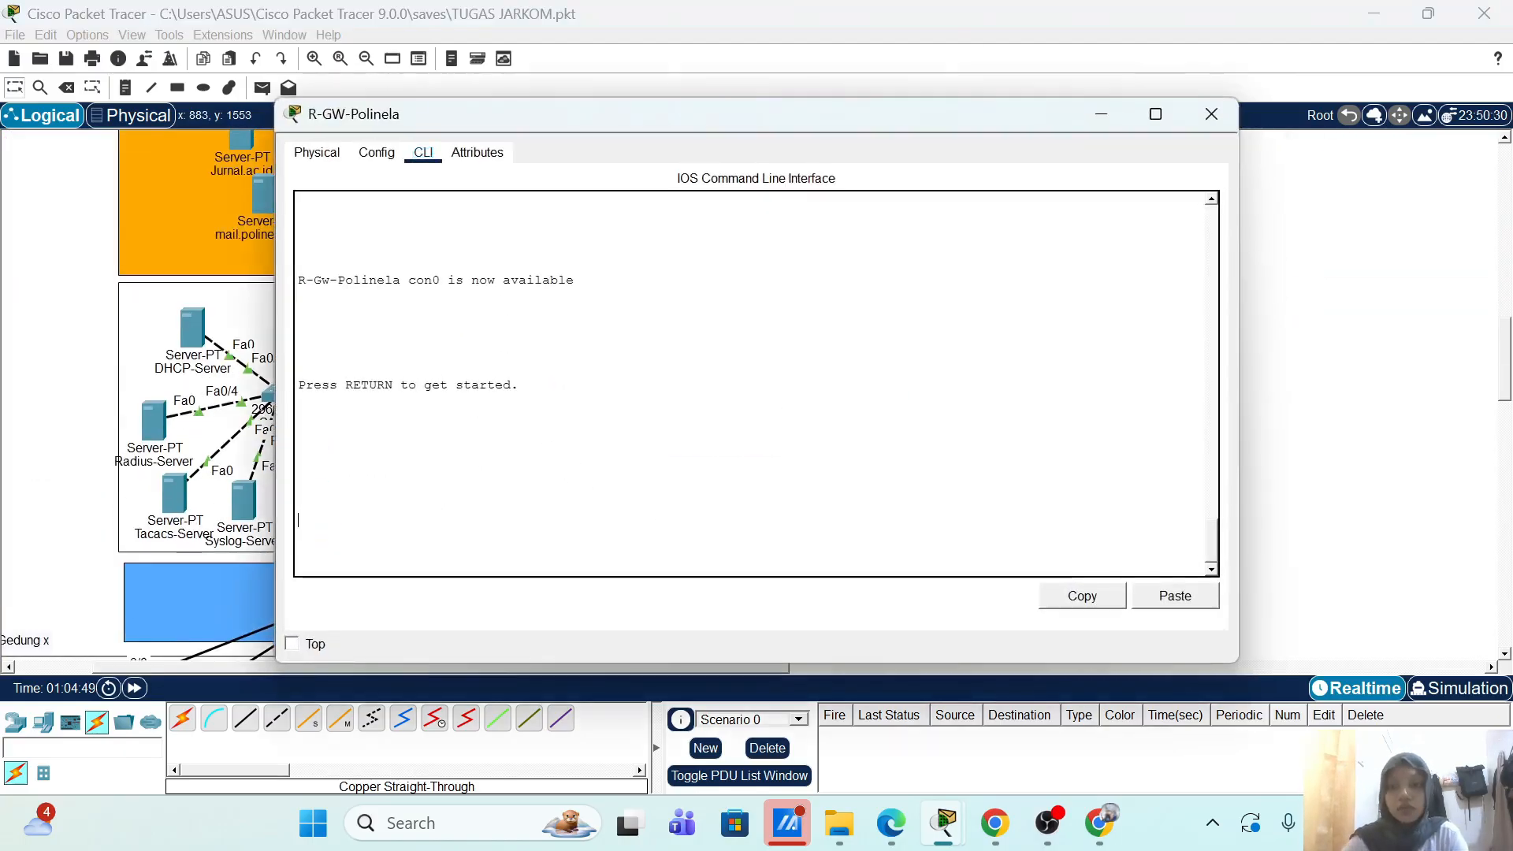
key(Return)
text(admin)
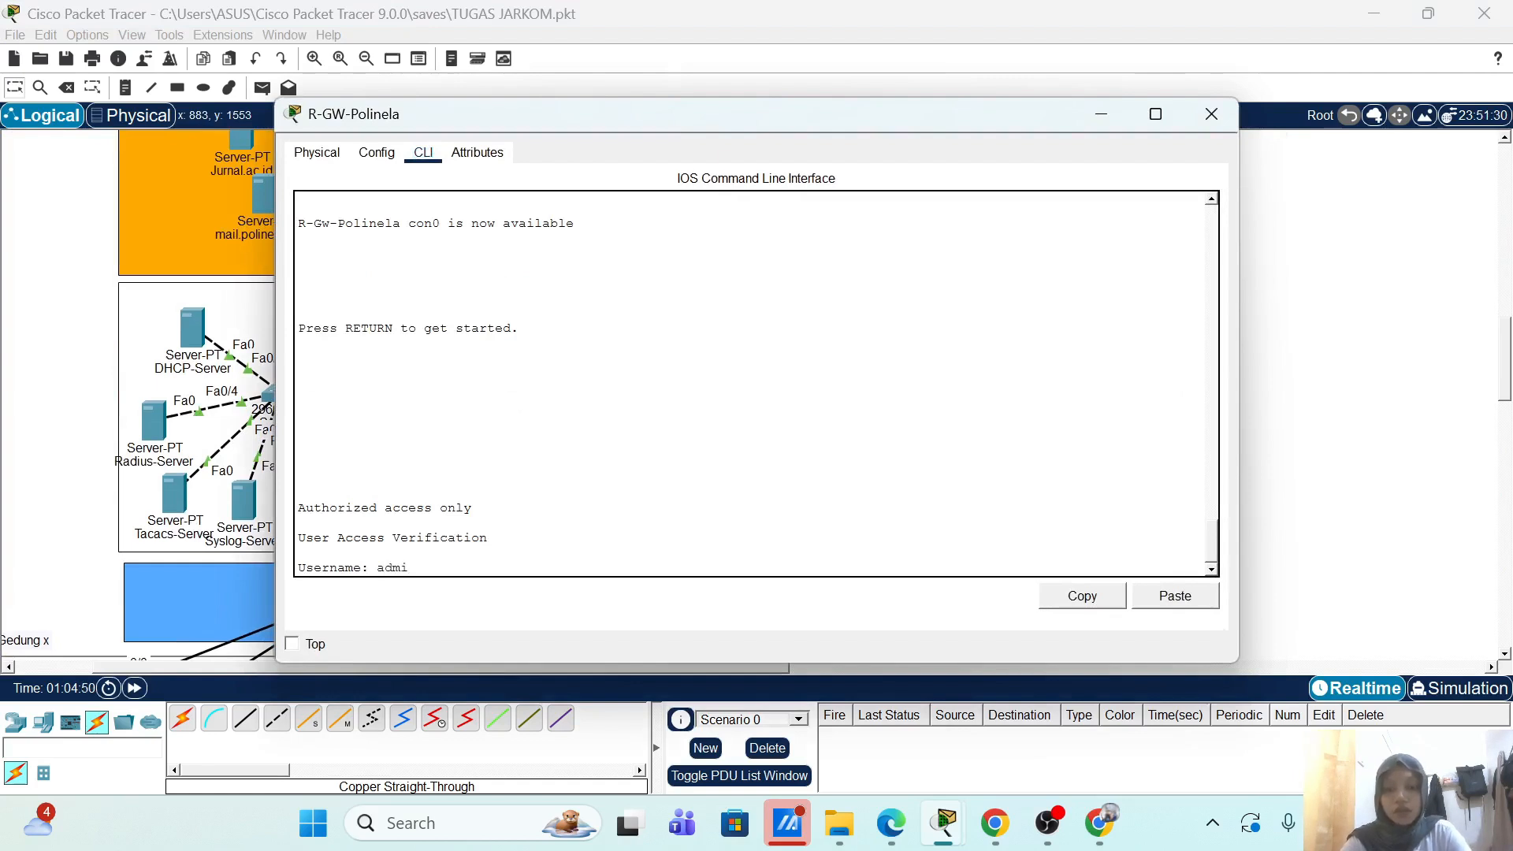
key(Return)
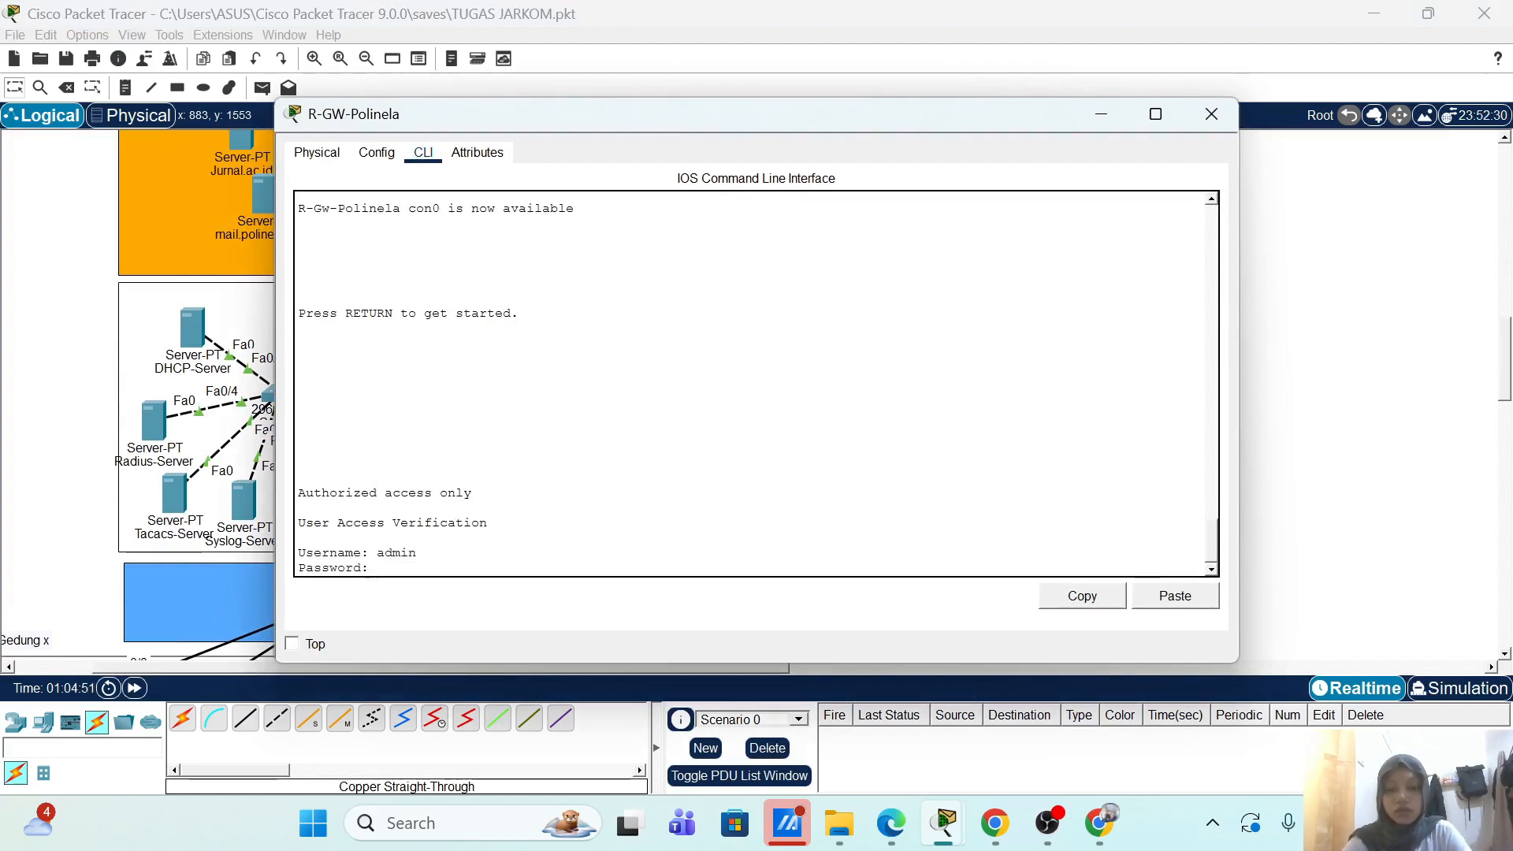
key(Return)
key(Return)
key(Return)
key(Return)
key(Return)
key(Return)
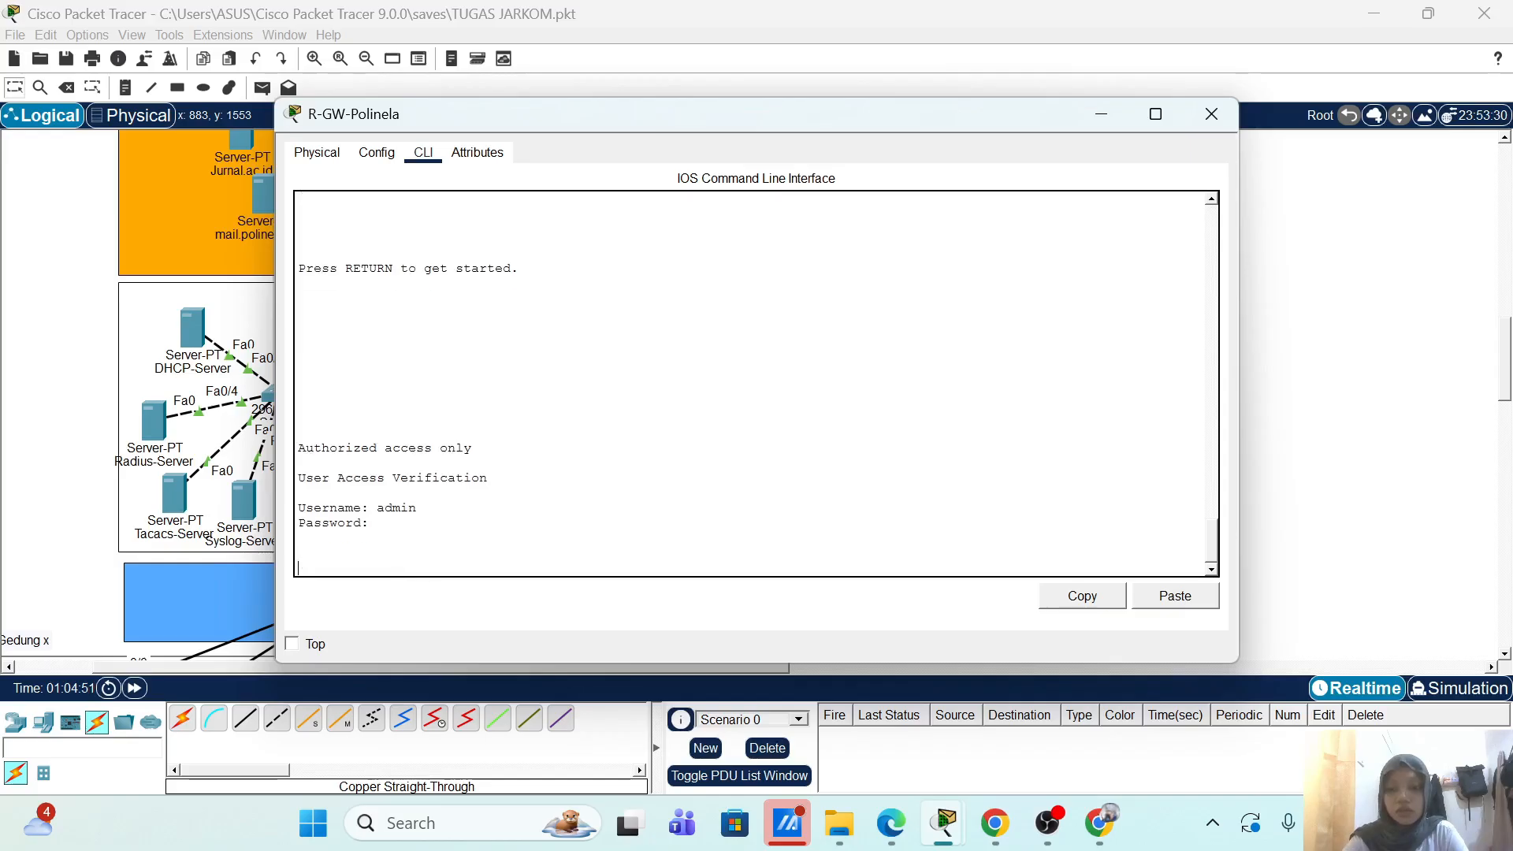
key(Return)
key(Return)
key(Return)
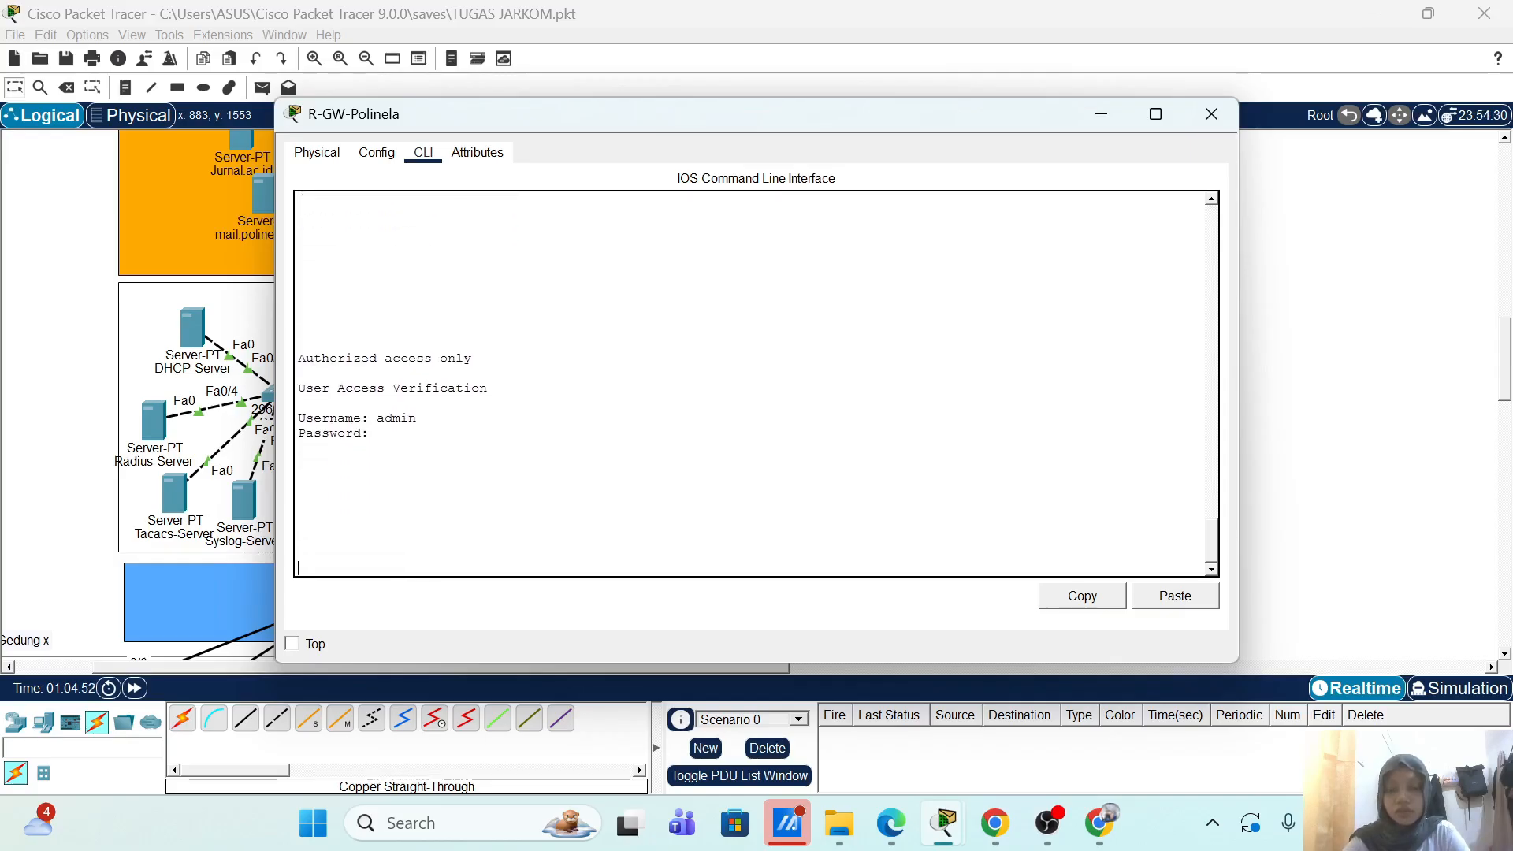
key(Return)
key(Return)
key(Return)
key(Return)
key(Return)
key(Return)
key(Return)
key(Return)
key(Return)
key(Return)
key(Return)
key(Return)
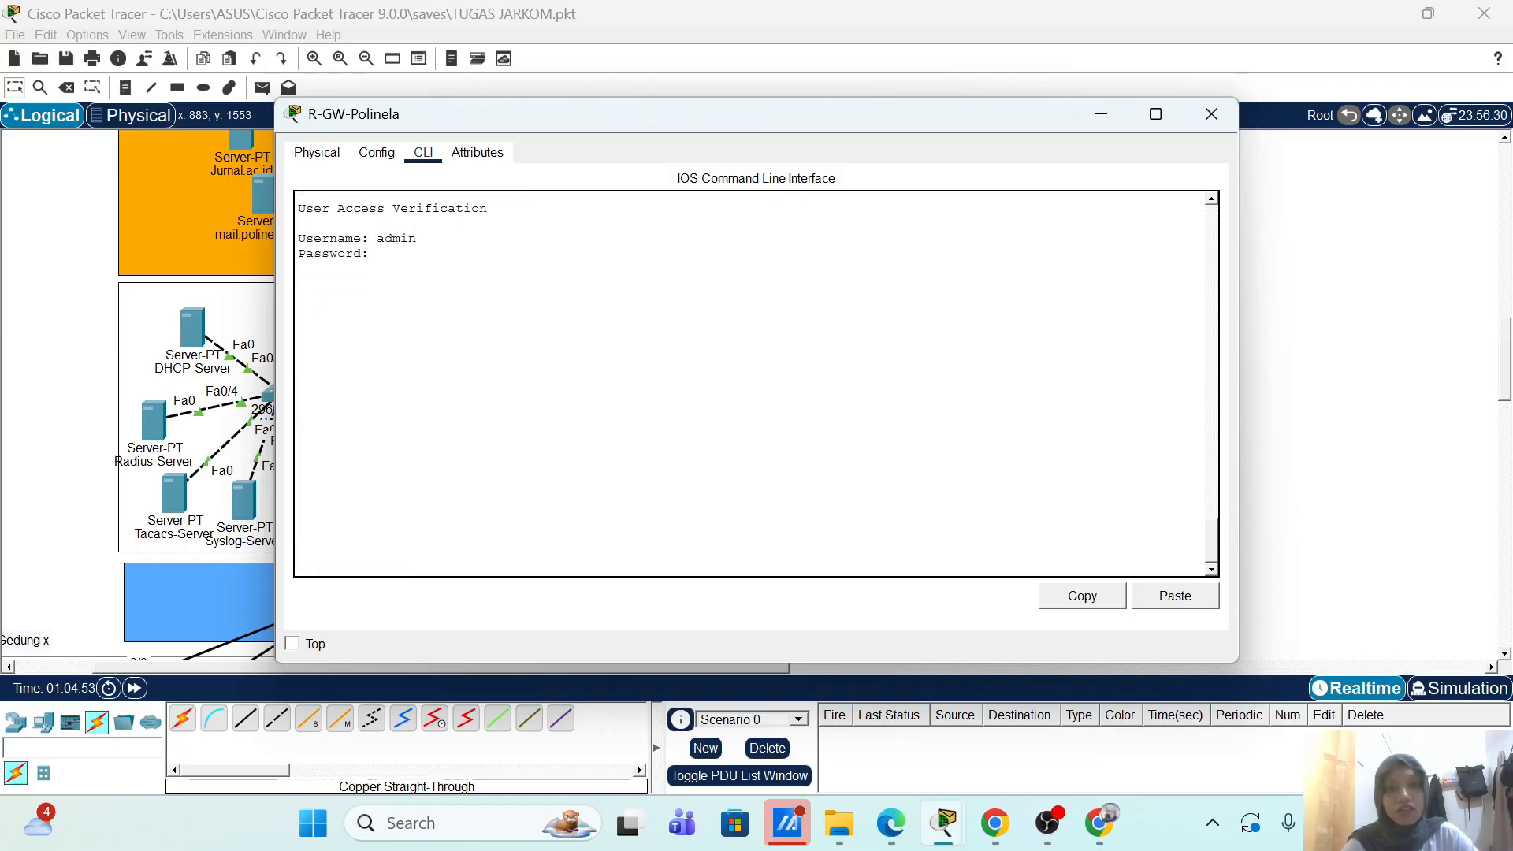
click(1211, 114)
Step: Reopen R-GW-Polinela, finish the login, enter enable mode and show the running-config
click(546, 272)
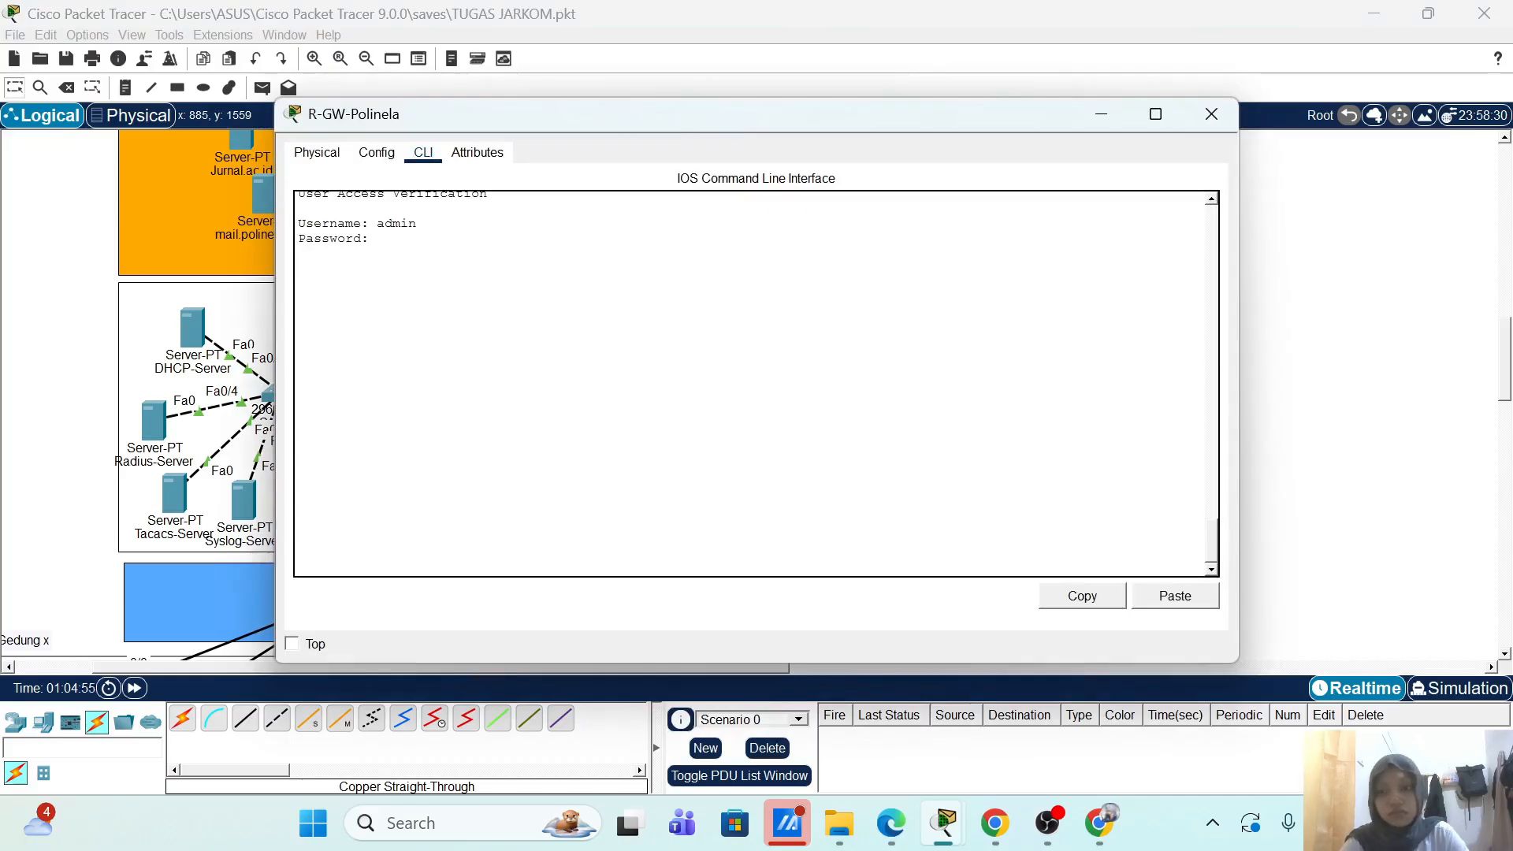
key(Return)
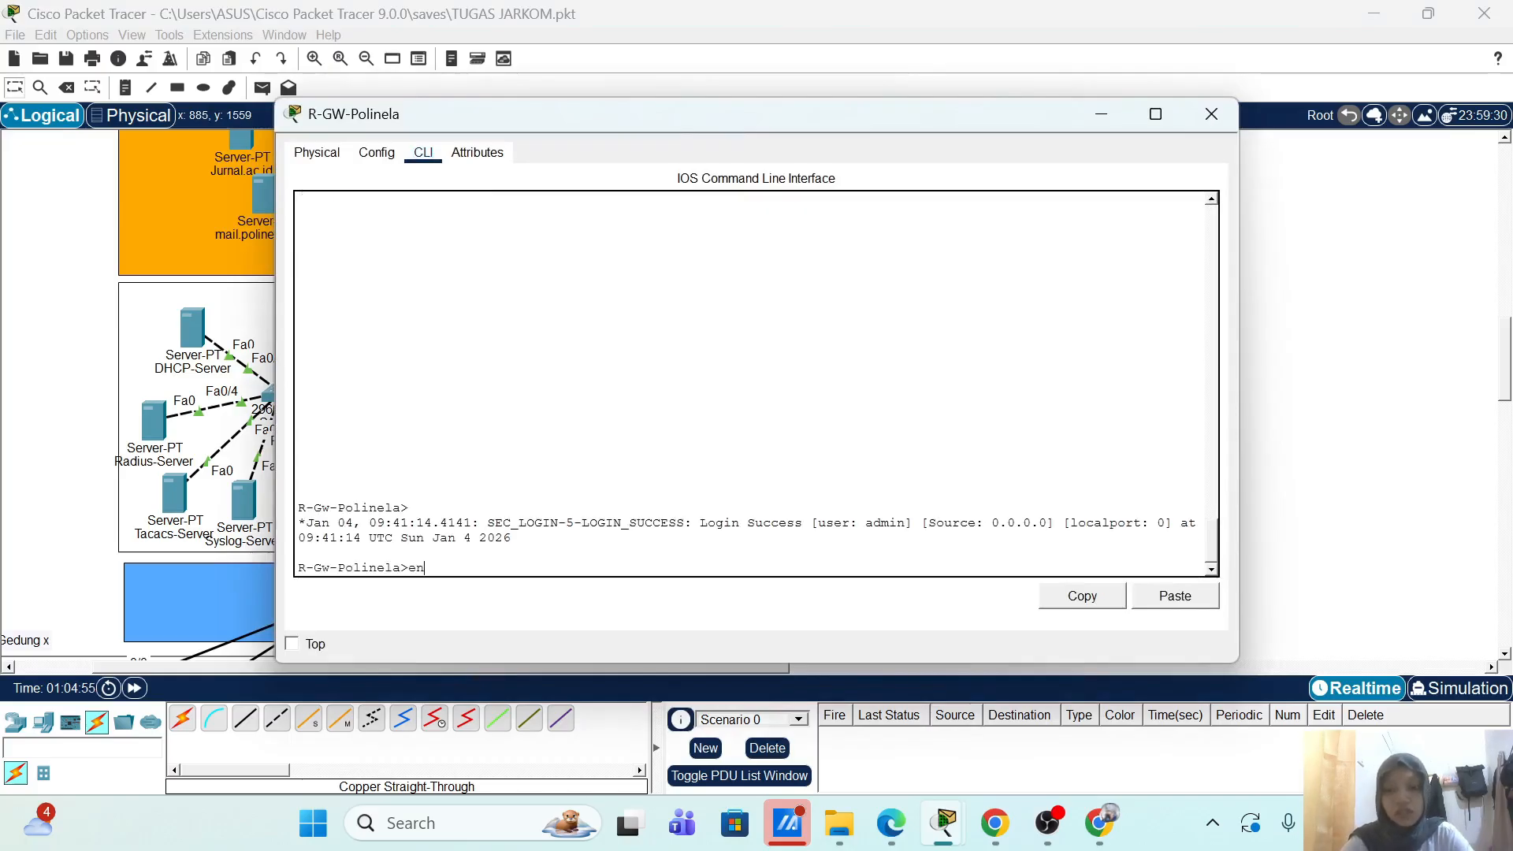
text(en)
key(Return)
text(sh)
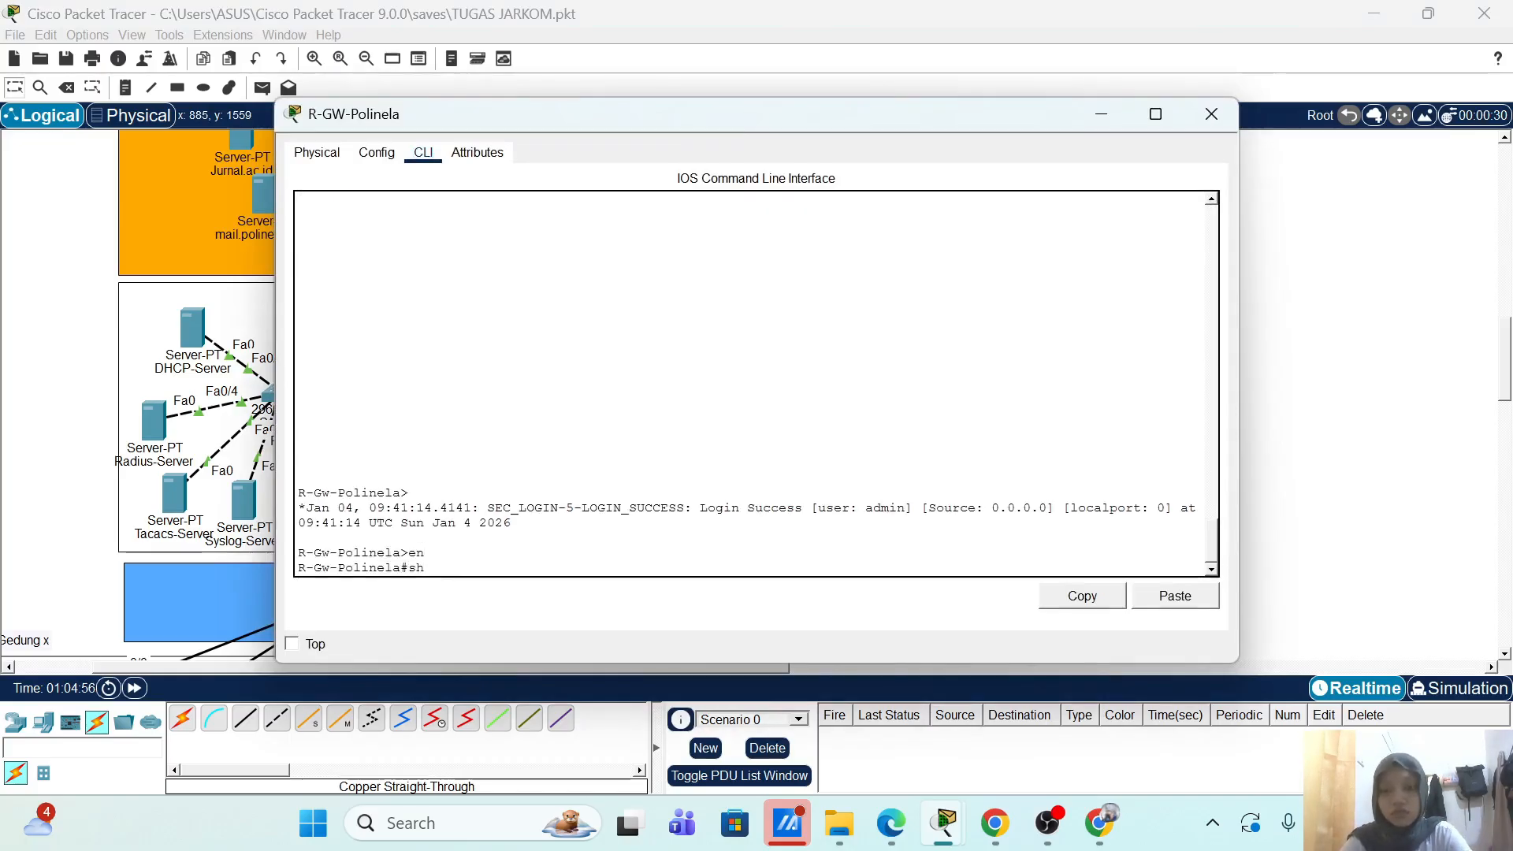
text( r)
key(Tab)
key(Return)
Step: Page through to Gig0/0 10.10.1.2 NAT outside and Gig0/1 20.20.1.1 inside, then close the console
key(Return)
key(Return)
key(Return)
key(Return)
key(Return)
key(Return)
key(Return)
key(Return)
key(Return)
key(Return)
key(Return)
key(Return)
key(Return)
key(Return)
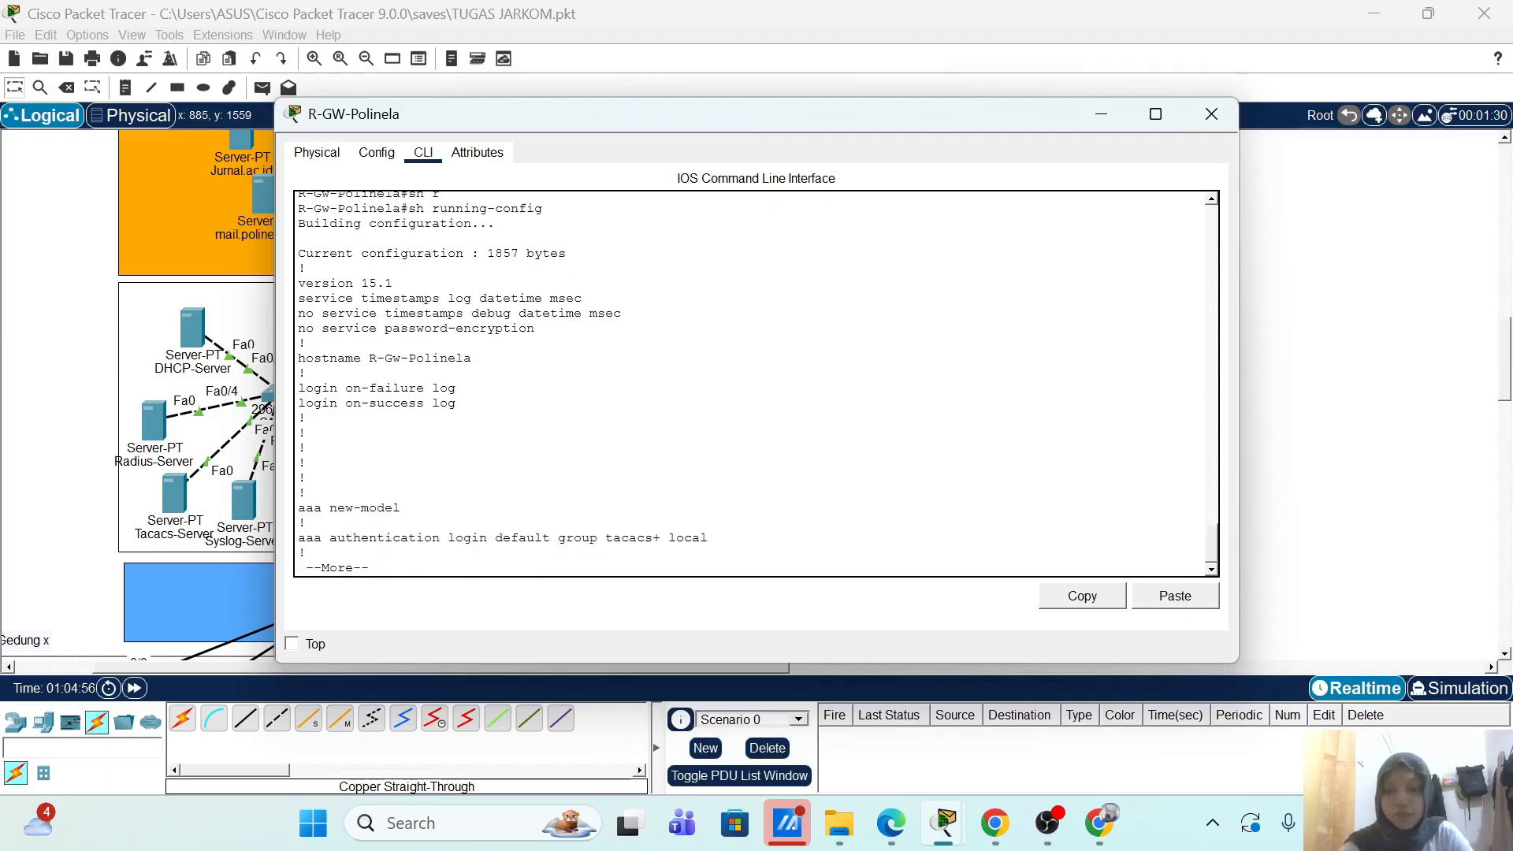
key(Return)
key(Return)
key(Return)
key(Return)
key(Return)
key(Return)
key(Return)
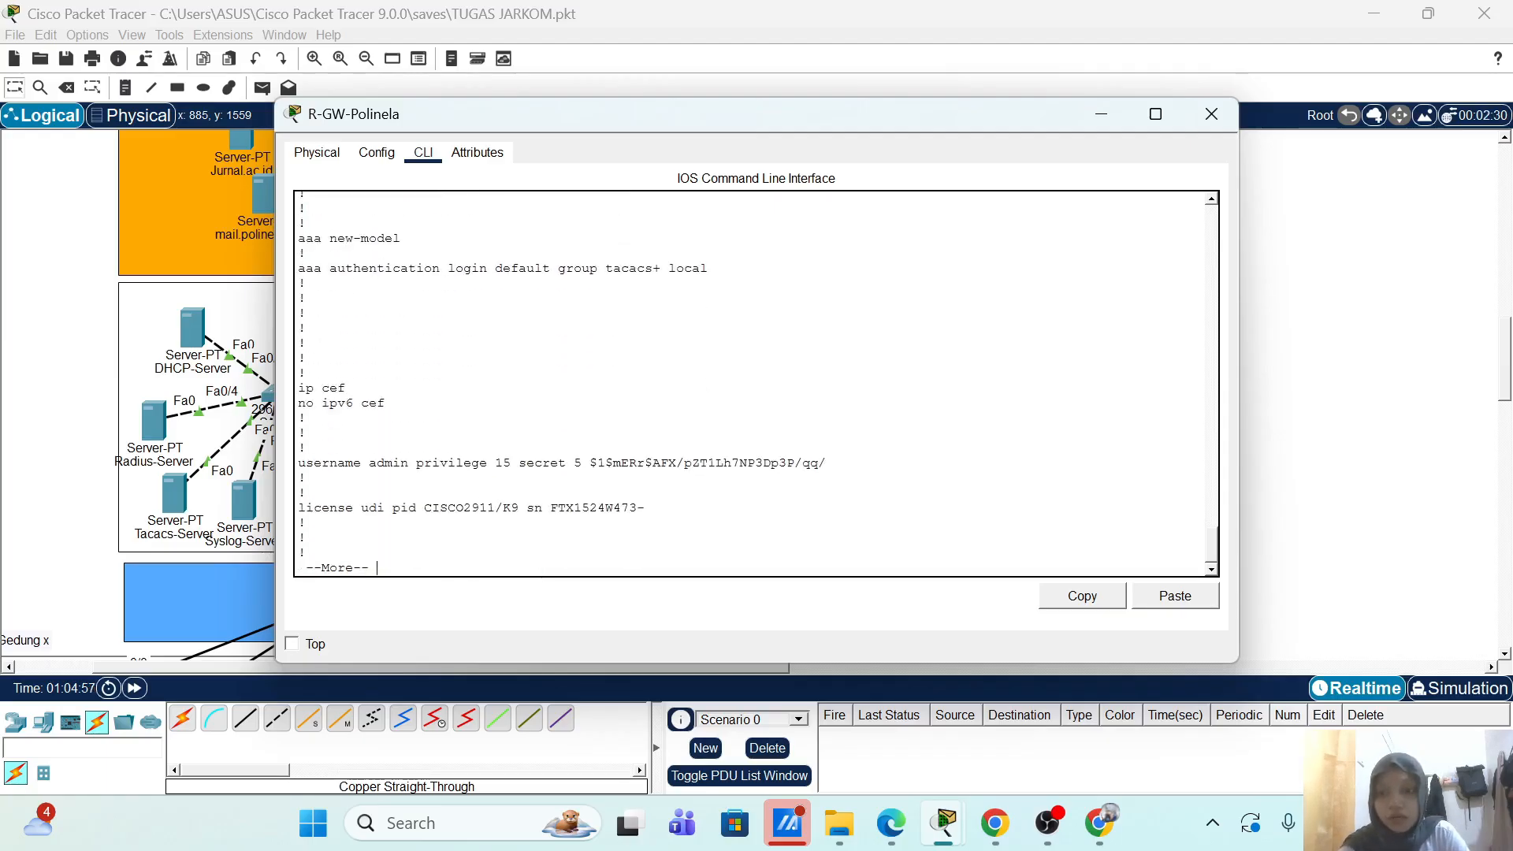
scroll(756, 384, up, 9)
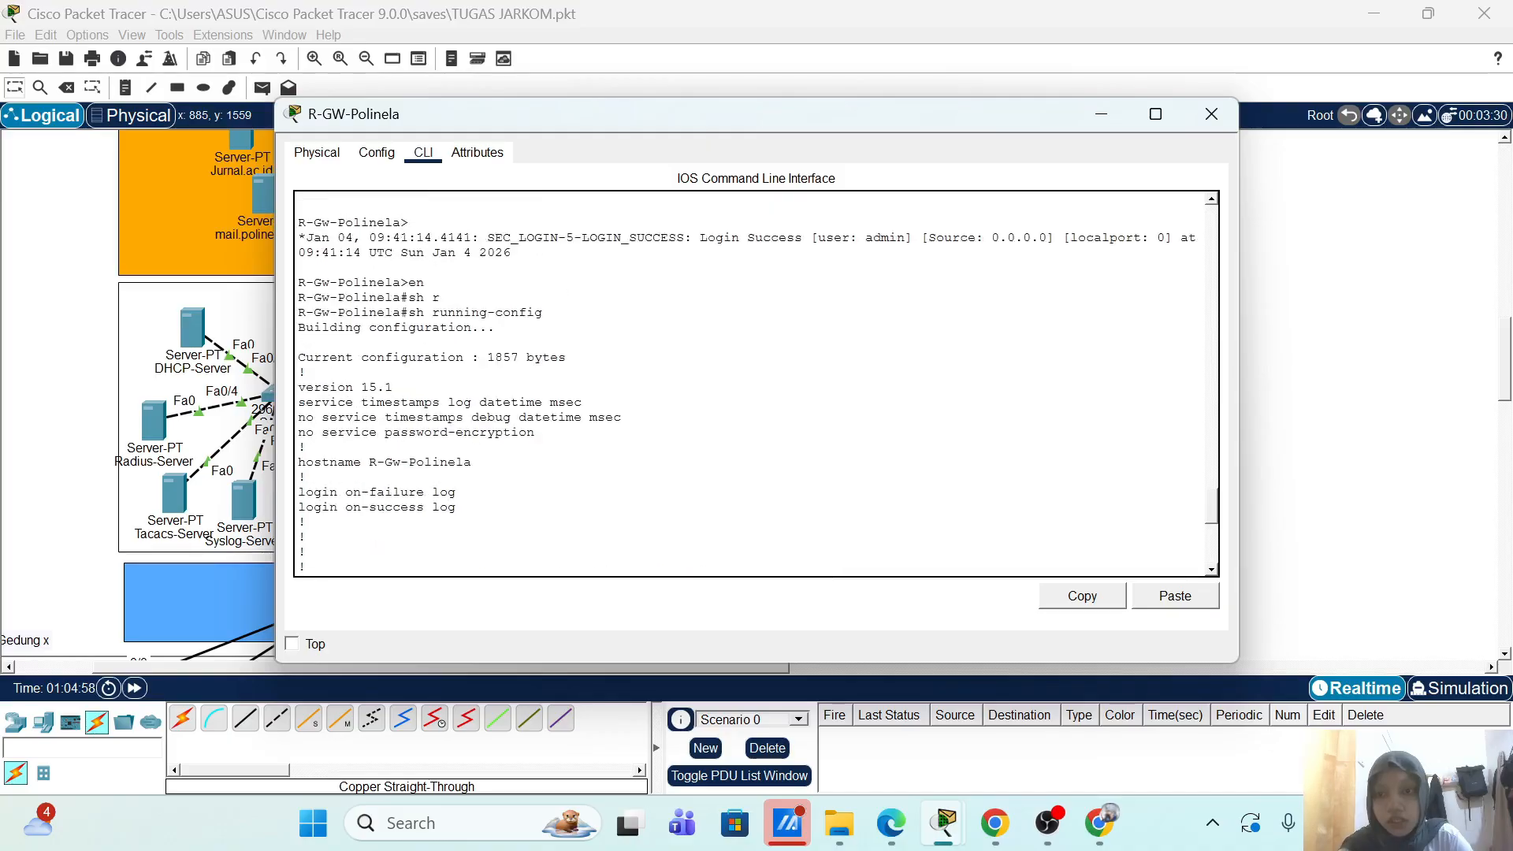
scroll(756, 384, down, 5)
scroll(756, 383, down, 5)
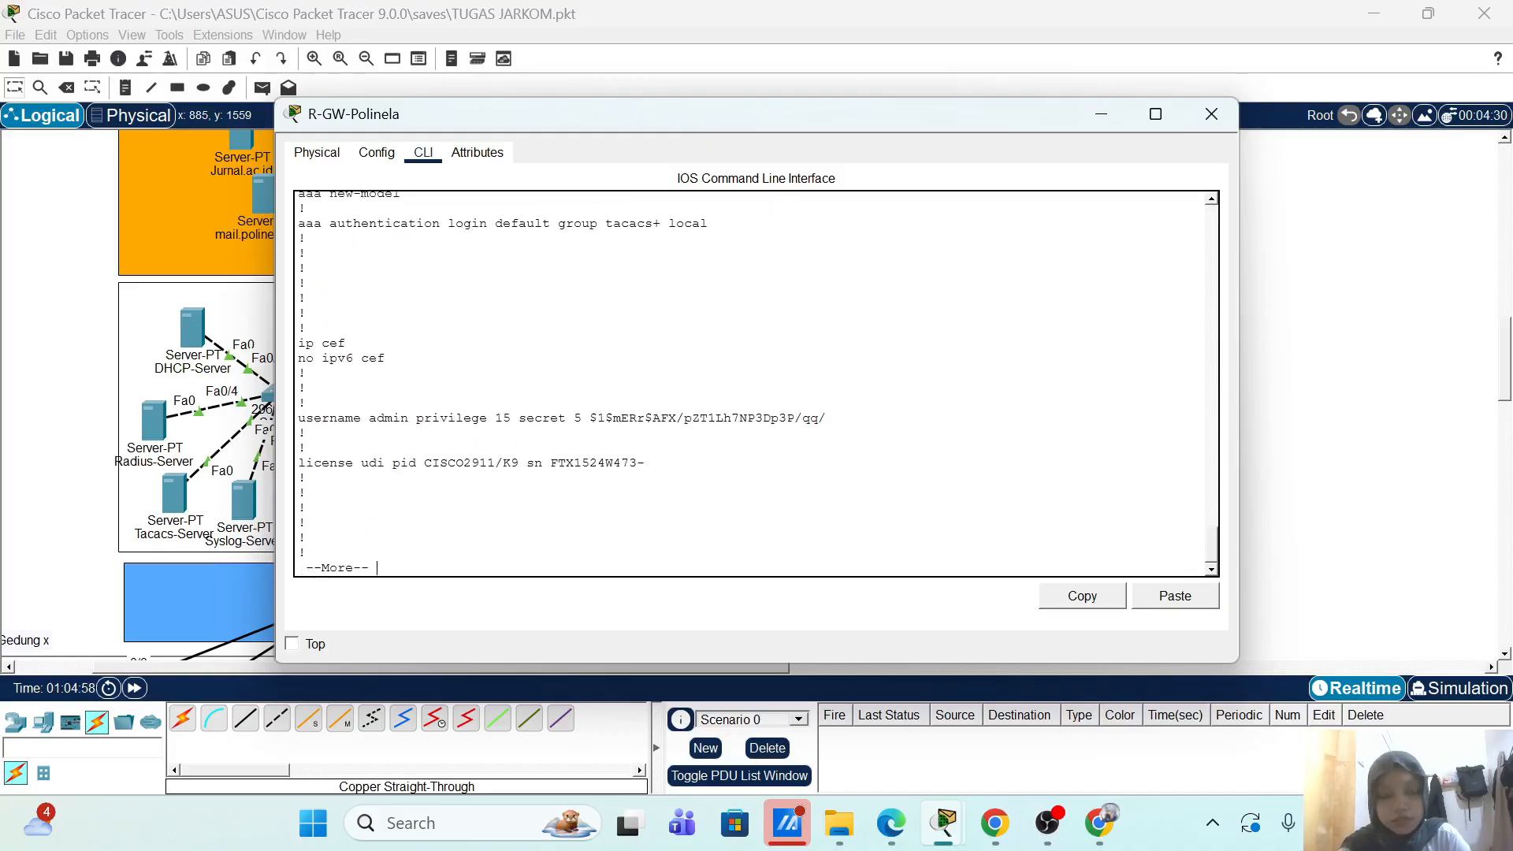
key(space)
key(Return)
key(Return)
key(Return)
key(Return)
key(Return)
key(Return)
key(Return)
key(Return)
key(Return)
key(Return)
key(Return)
key(Return)
key(Return)
key(Return)
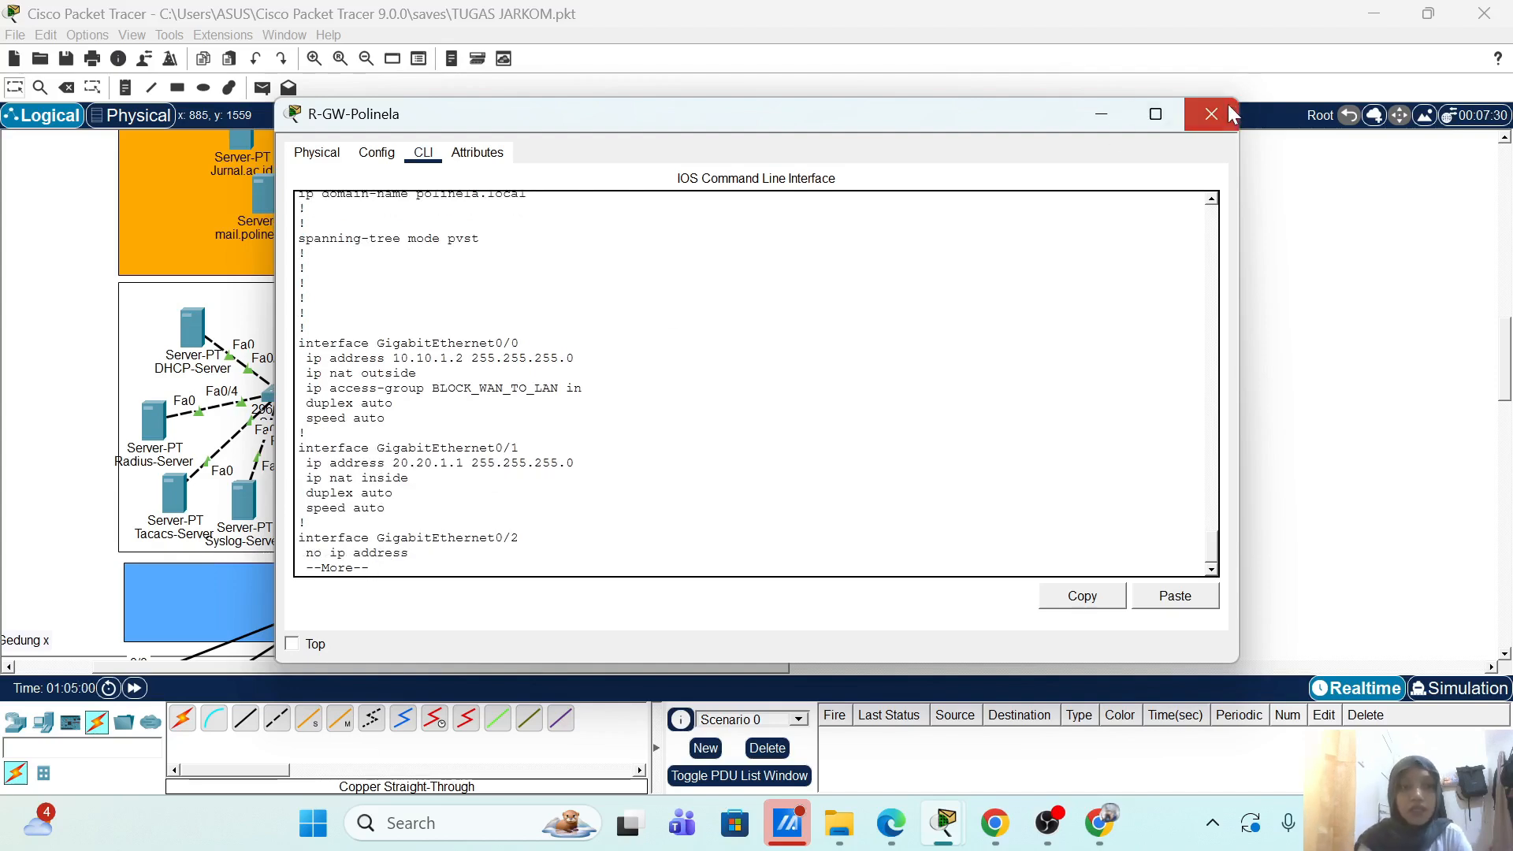
click(1231, 111)
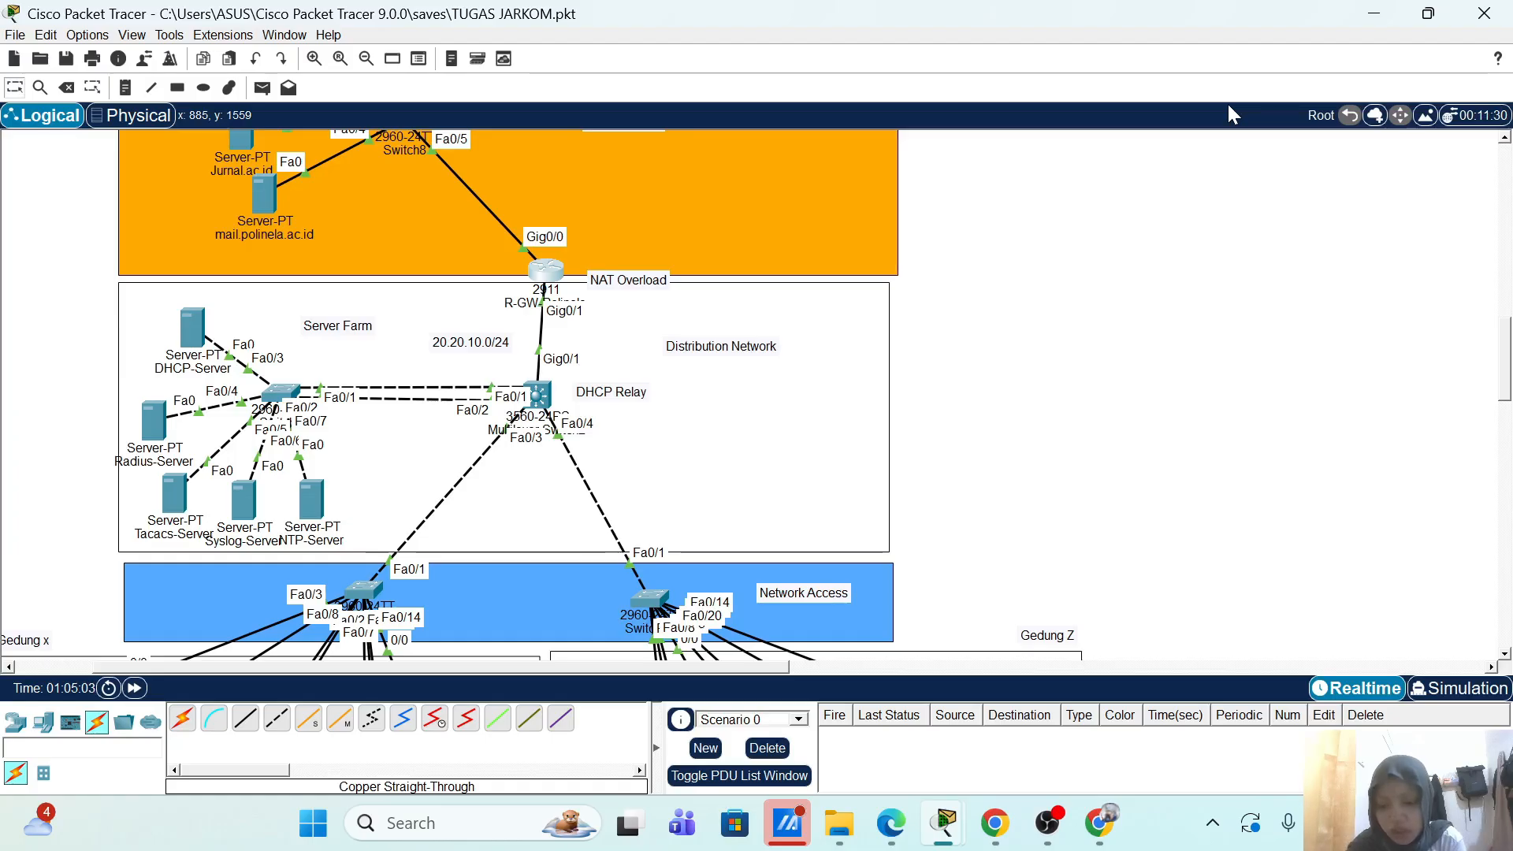
Step: Scroll the canvas up and right to bring Multilayer Switch1 into view
scroll(1216, 233, up, 10)
scroll(1216, 233, right, 10)
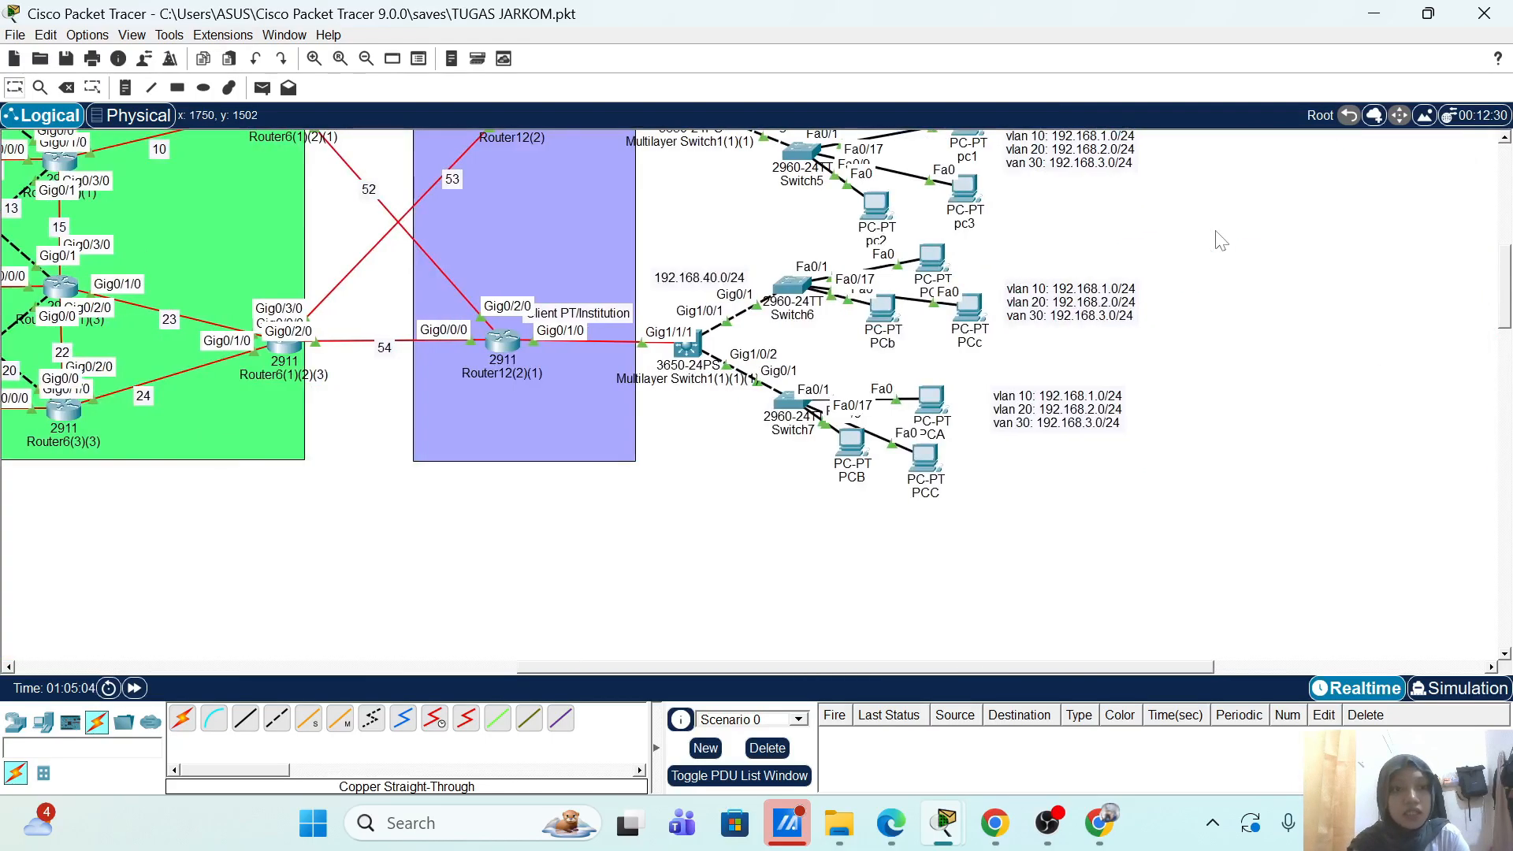
scroll(1221, 240, up, 5)
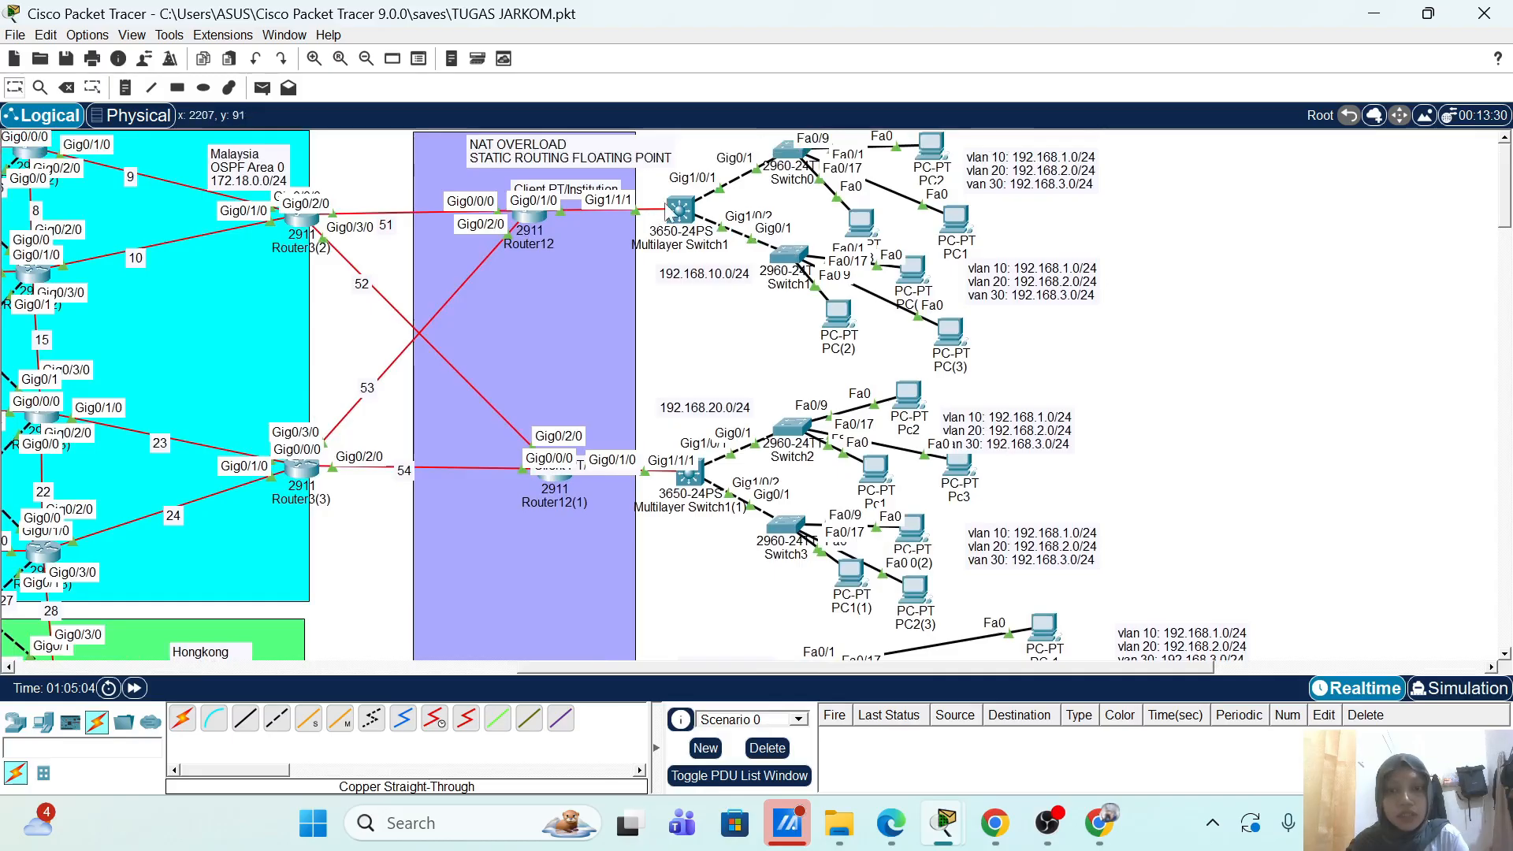
Step: On Multilayer Switch1's CLI, enter enable mode and run show running-config
click(679, 211)
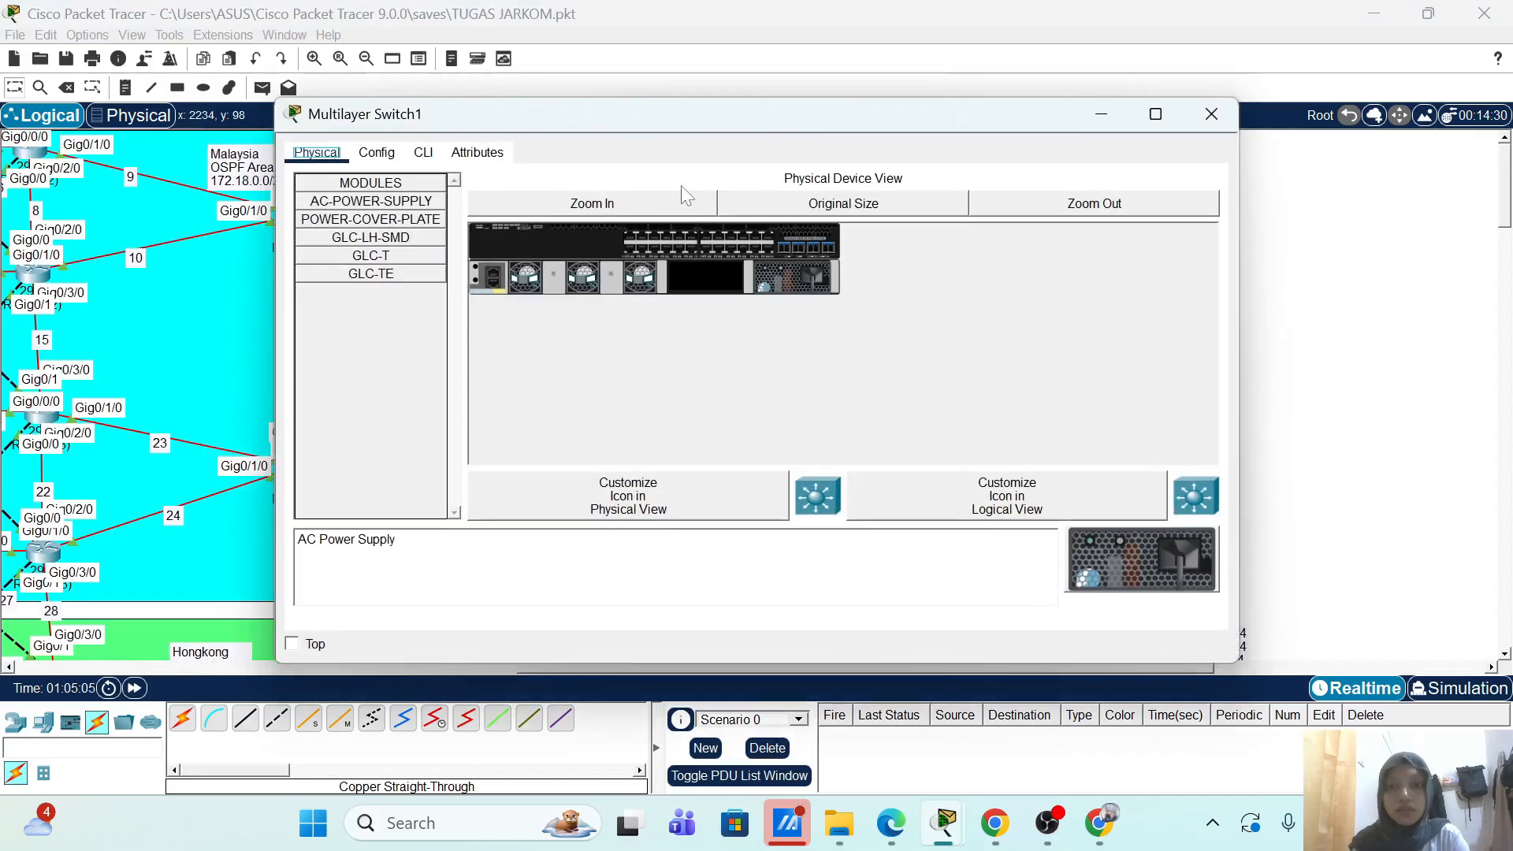
click(424, 153)
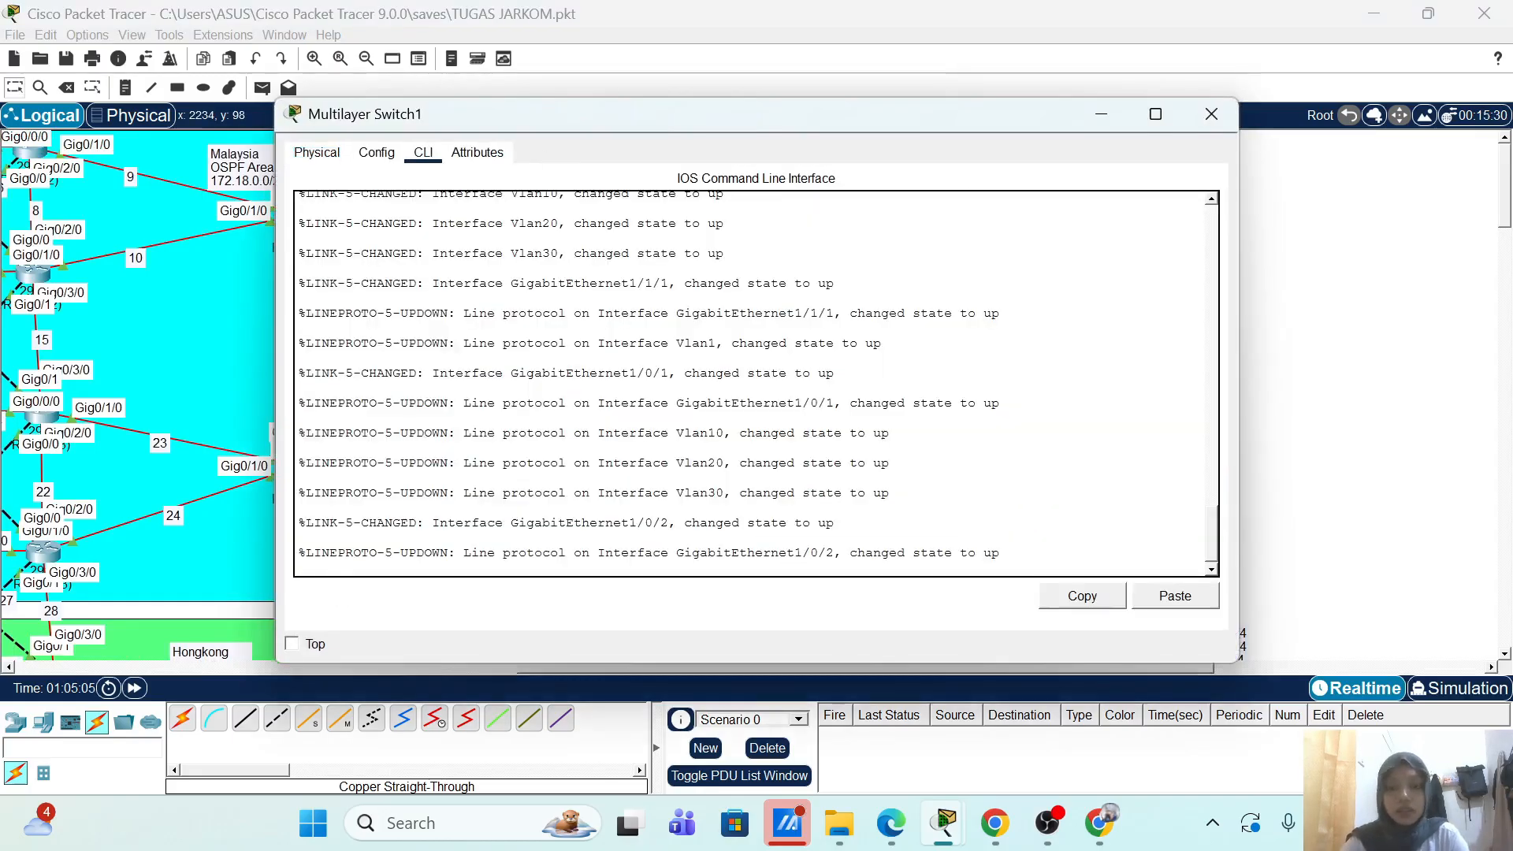
text(en)
key(Return)
text(sh r)
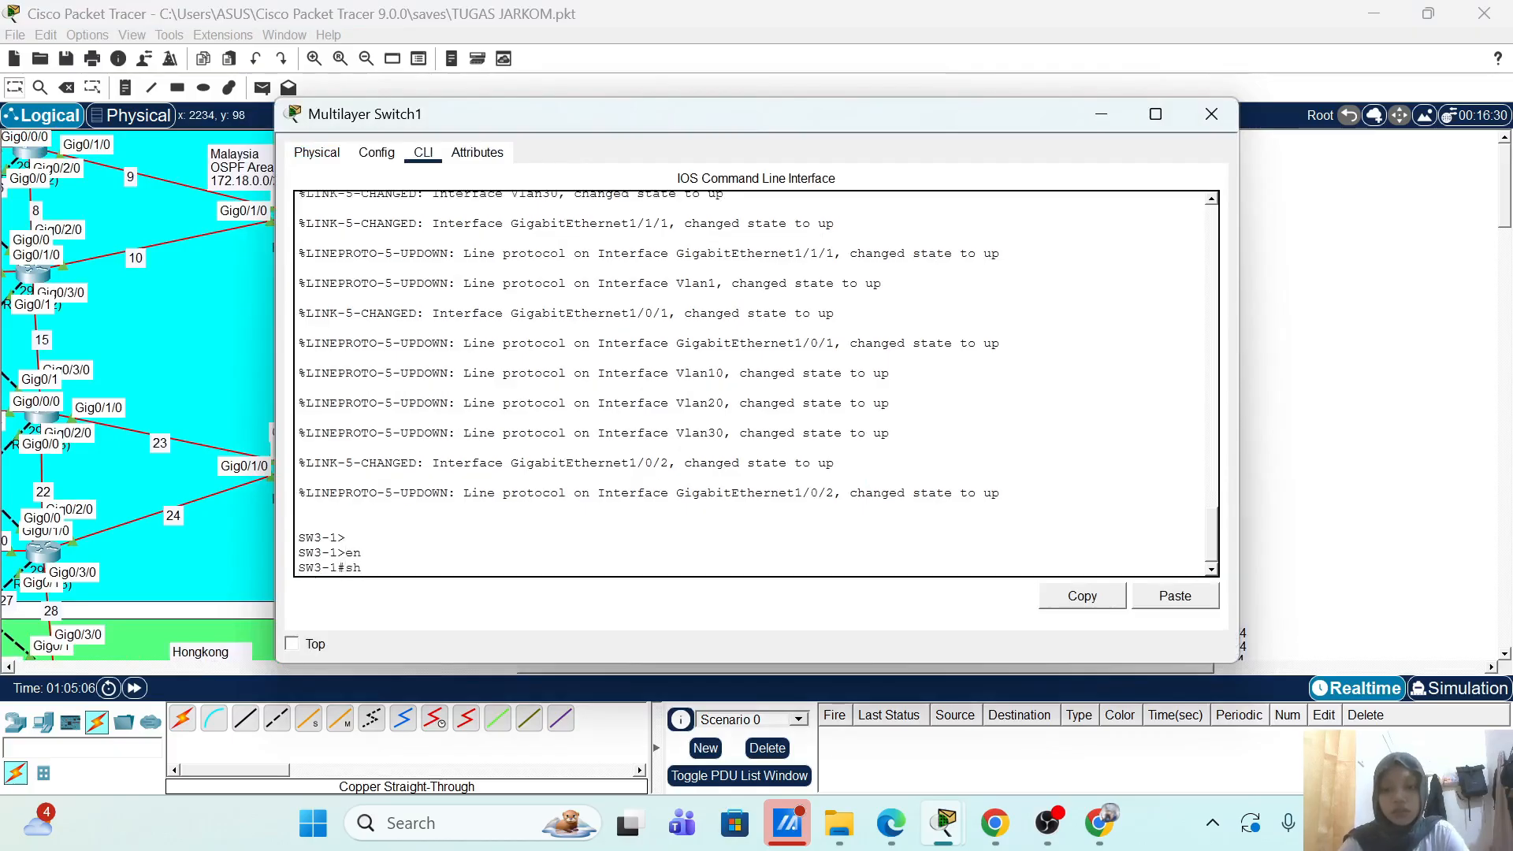
key(Tab)
key(Return)
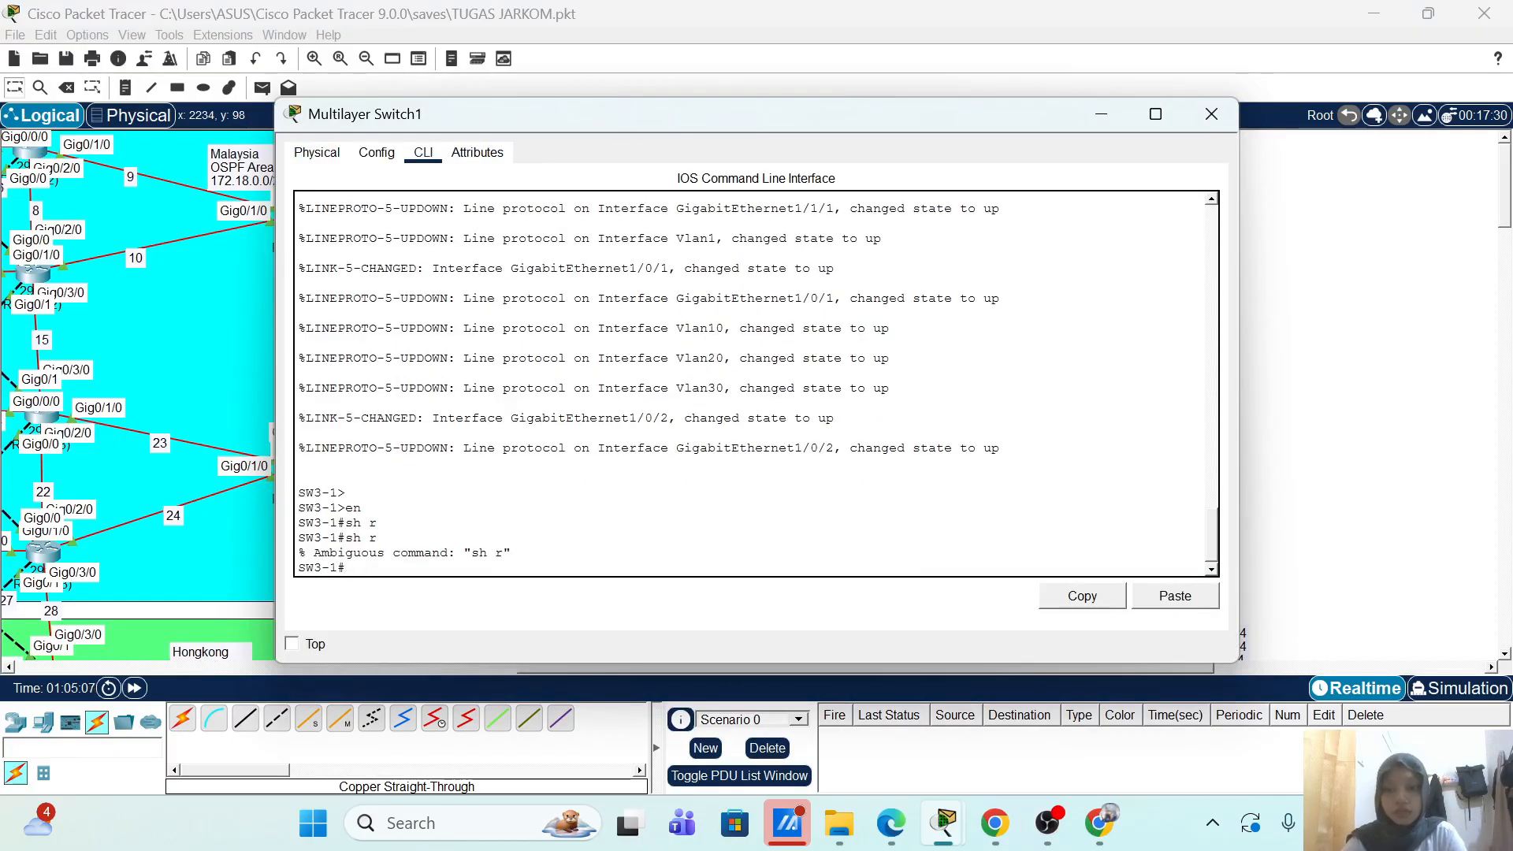
text(sh r)
key(Tab)
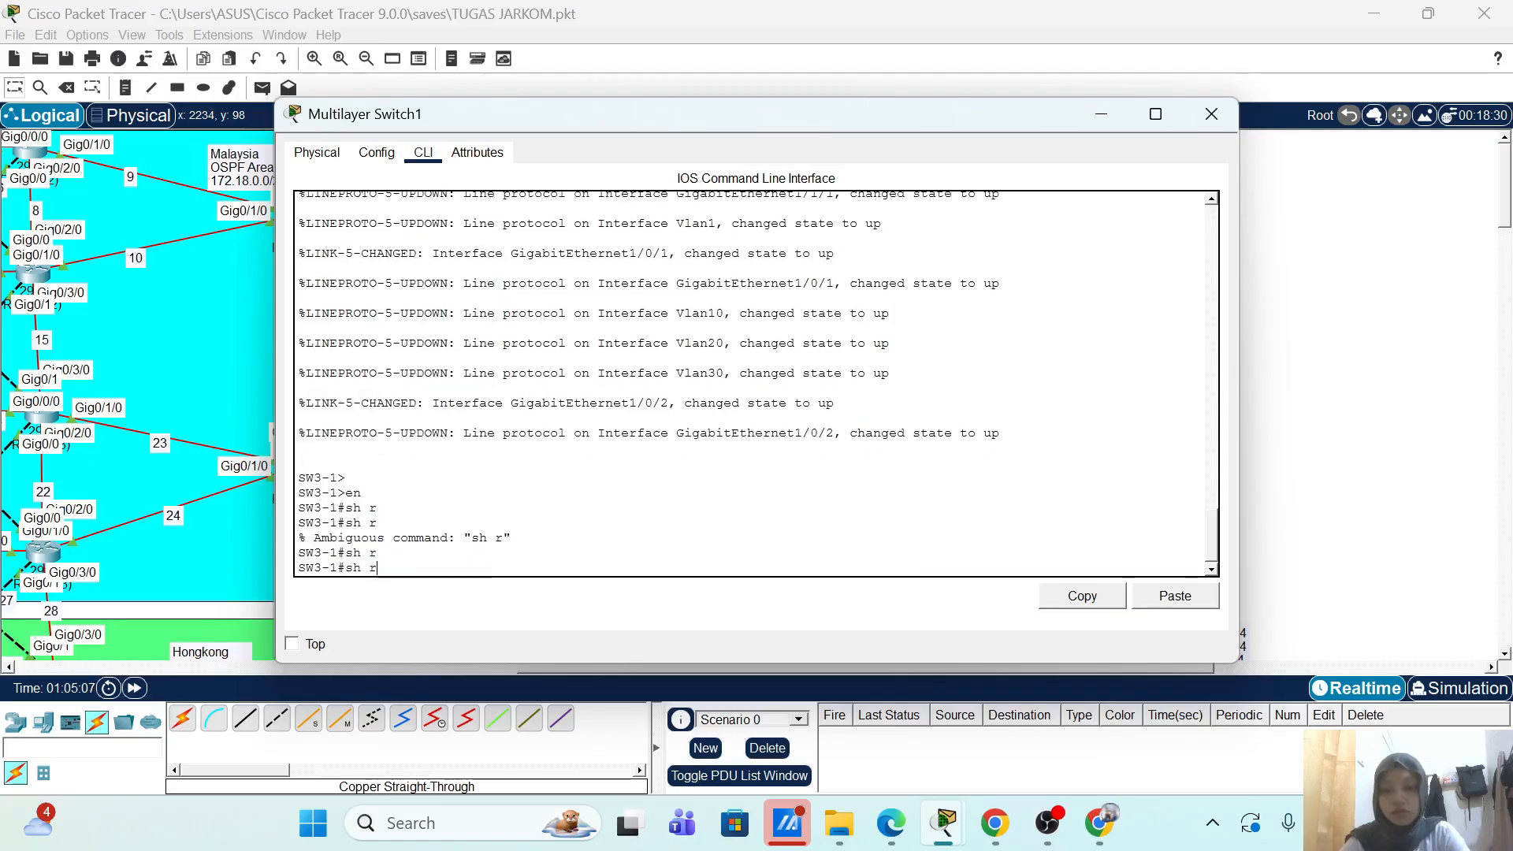
text(u)
key(Tab)
key(Return)
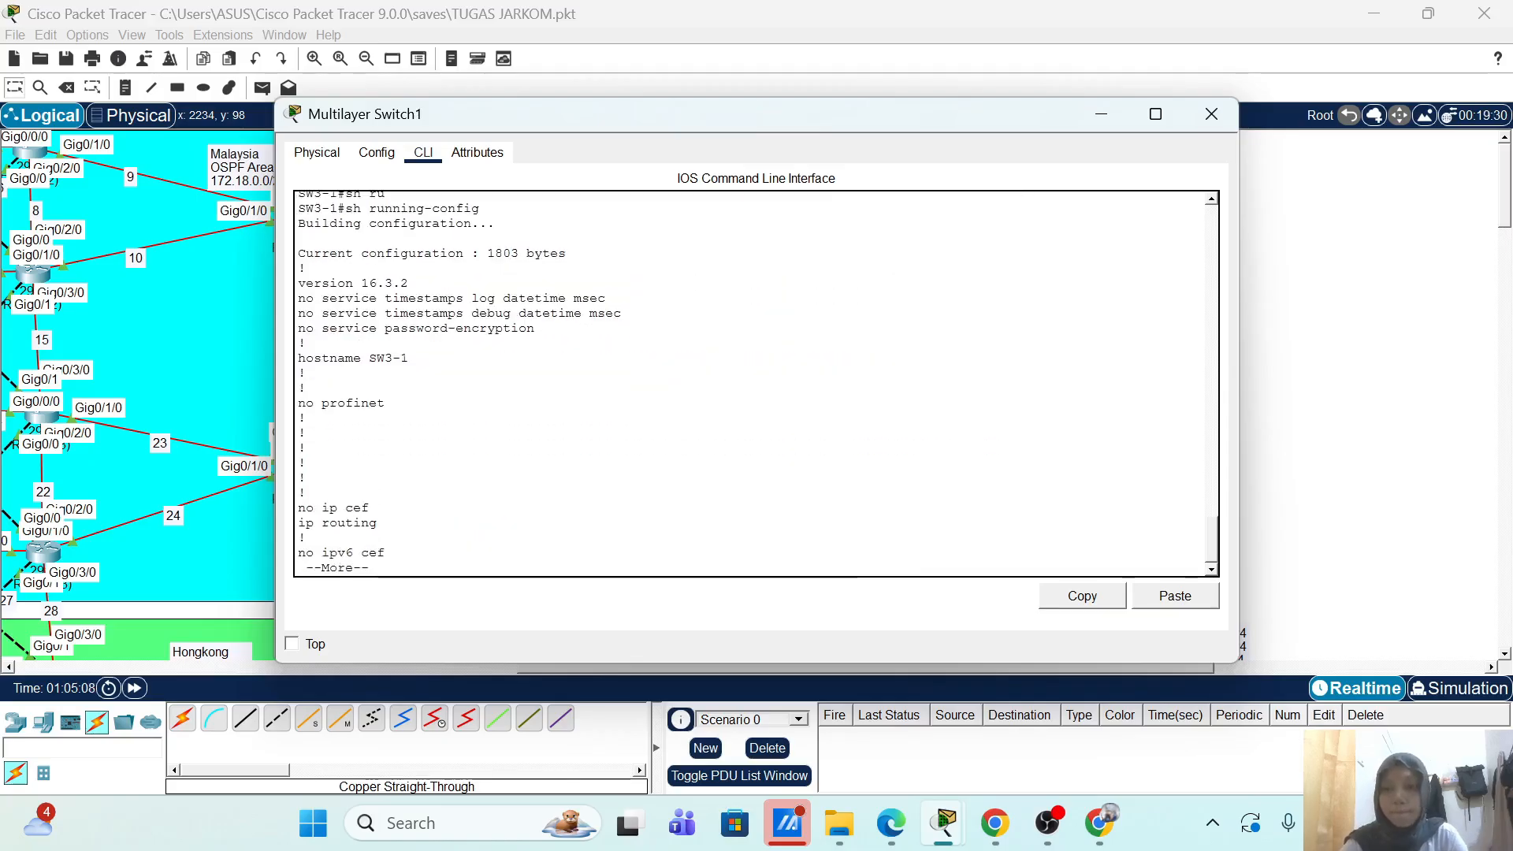
Step: Page through the VLAN 10/20/30 gateways and default route 192.168.10.1 to the config's end
key(Return)
key(Return)
key(Return)
key(Return)
key(Return)
key(Return)
key(Return)
key(Return)
key(Return)
key(Return)
key(Return)
key(Return)
key(Return)
key(Return)
key(Return)
key(Return)
key(Return)
key(Return)
key(Return)
key(Return)
key(Return)
key(Return)
key(Return)
key(Return)
key(Return)
key(Return)
key(Return)
key(Return)
key(Return)
key(Return)
key(Return)
key(Return)
key(Return)
key(Return)
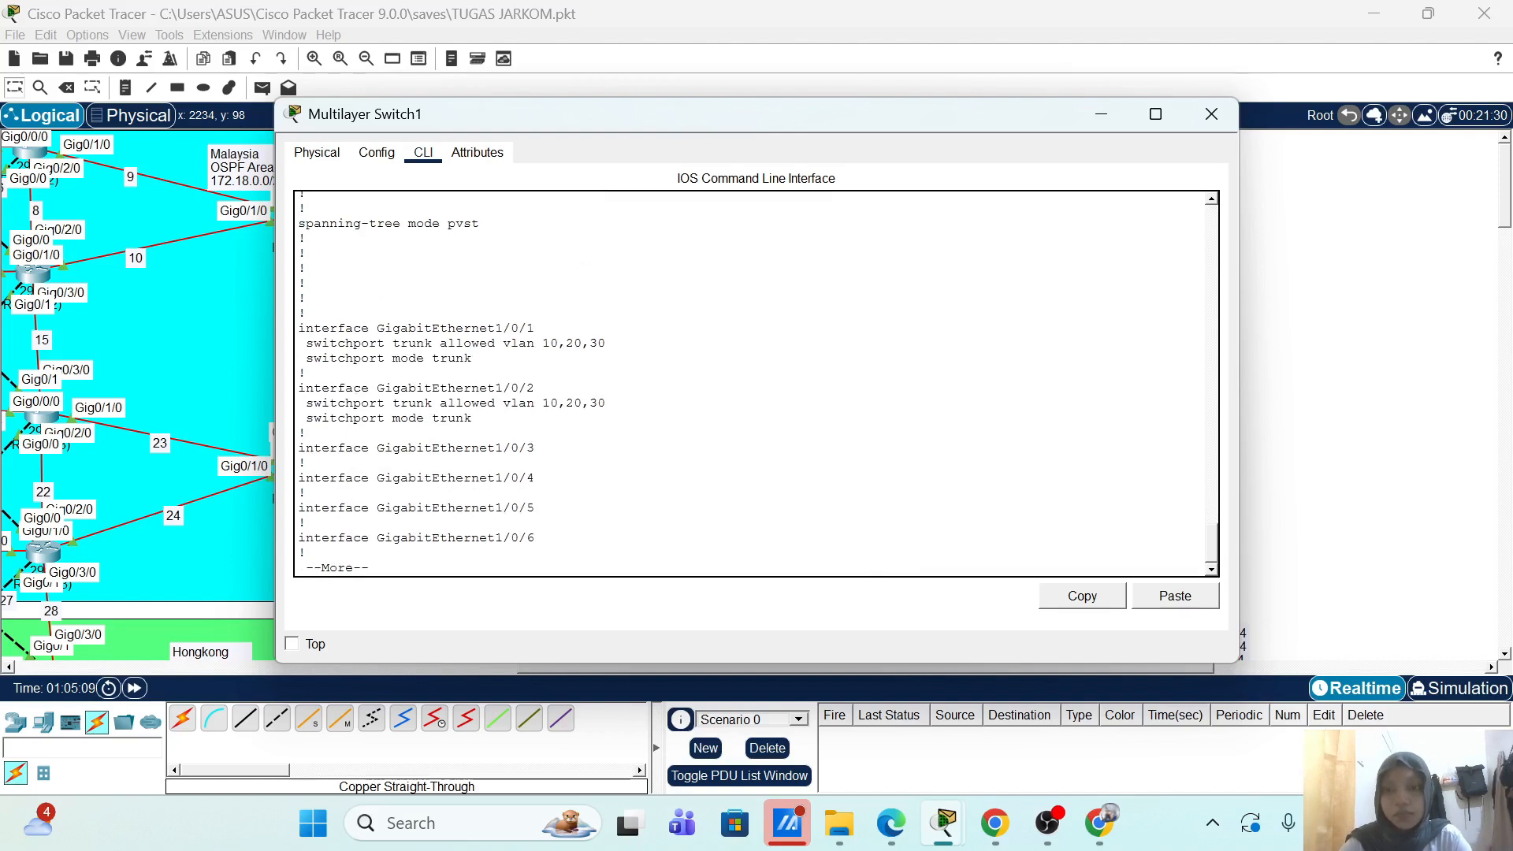
key(Return)
key(Return)
key(Return)
key(Return)
key(Return)
key(Return)
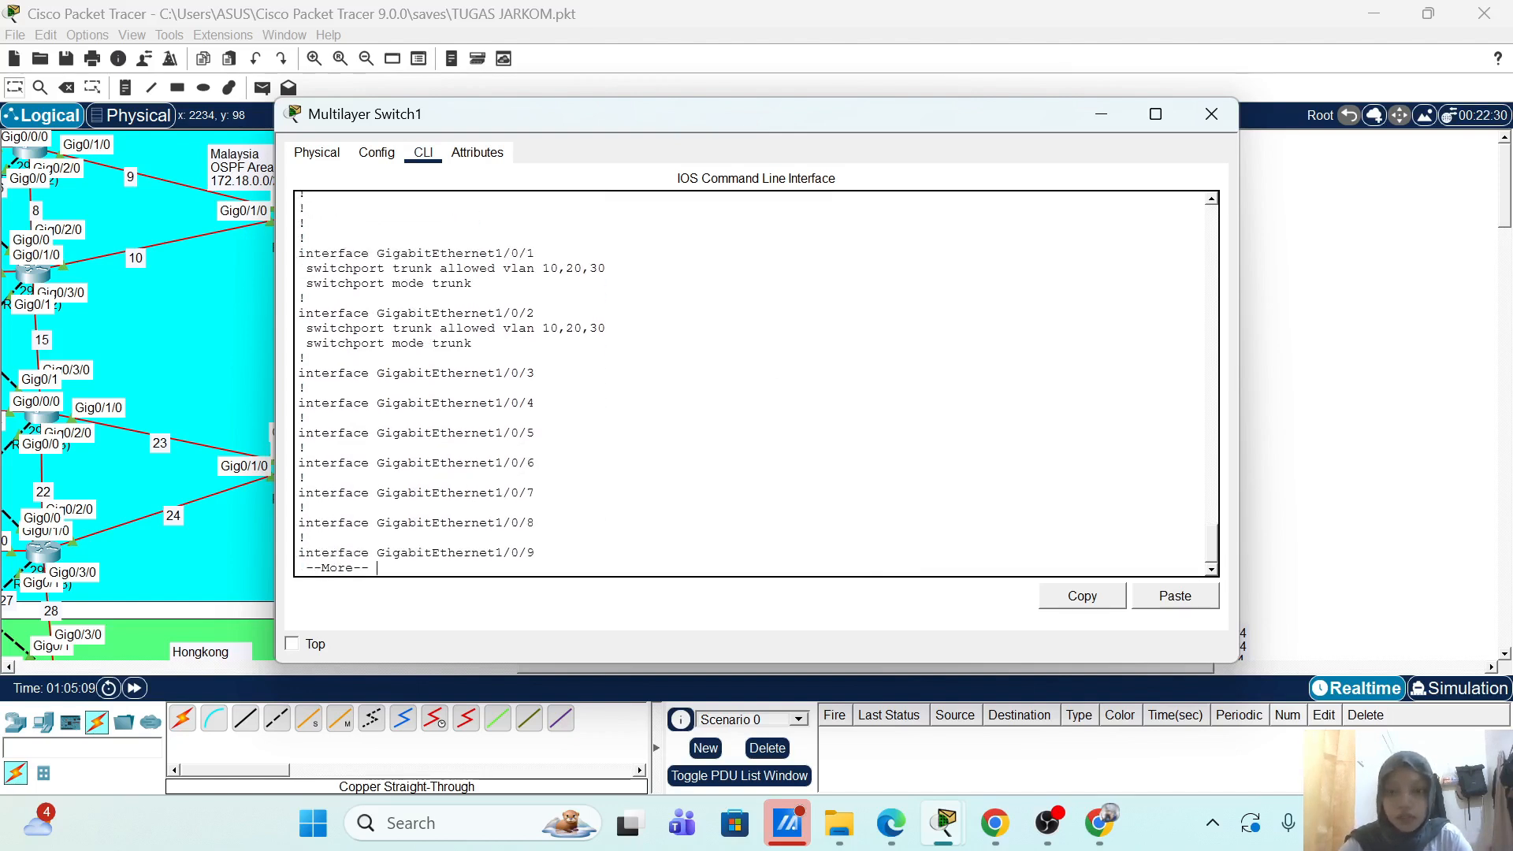
key(Return)
key(Return)
key(Return)
key(Return)
key(Return)
key(Return)
key(Return)
key(Return)
key(Return)
key(Return)
key(Return)
key(Return)
key(Return)
key(Return)
key(Return)
key(Return)
key(Return)
key(Return)
key(Return)
key(Return)
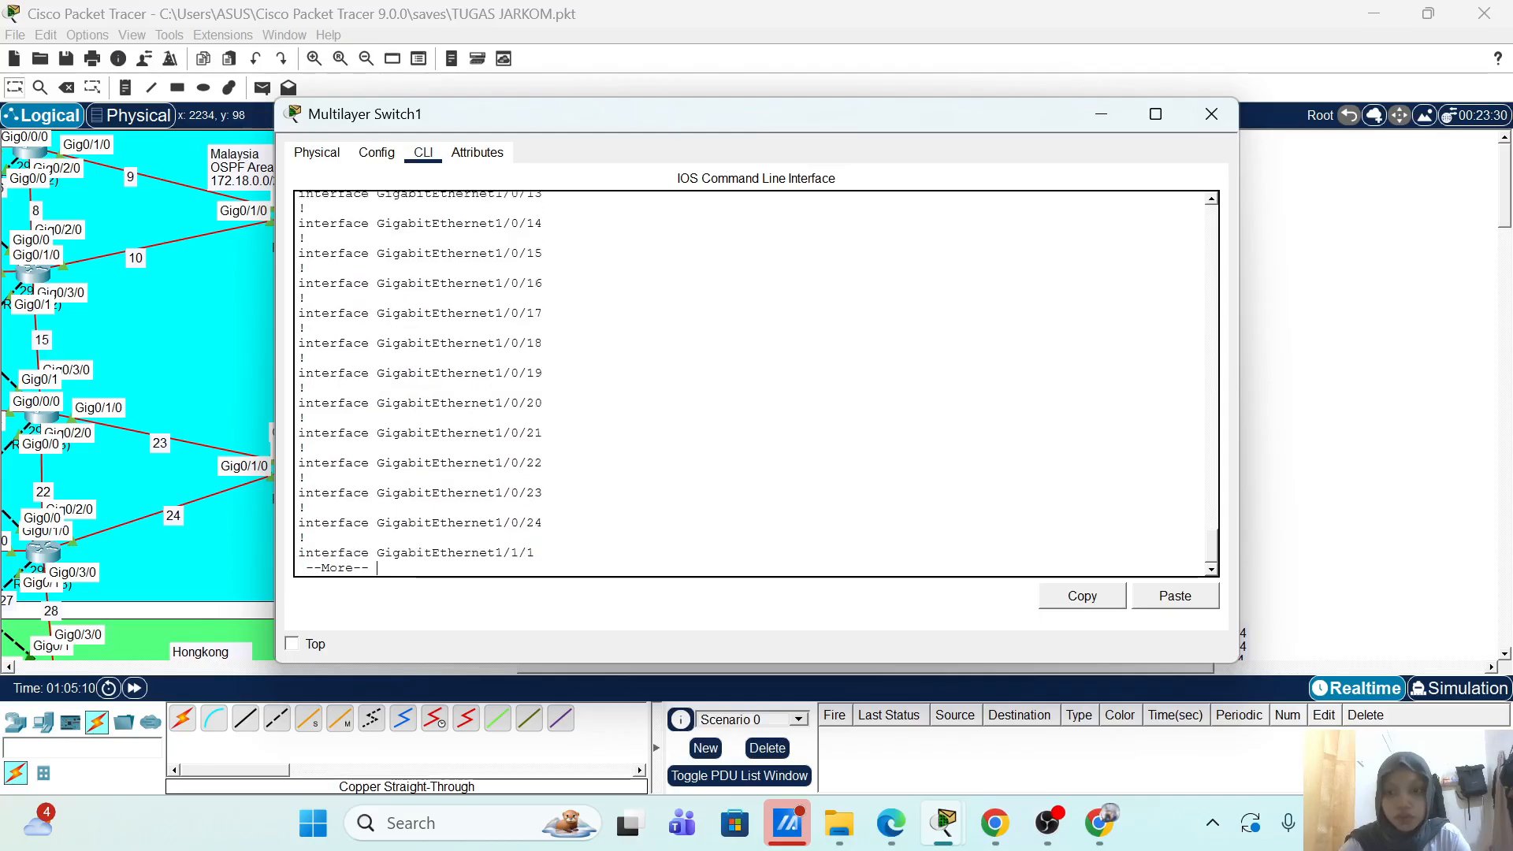
key(Return)
key(Return)
key(Return)
key(Return)
key(Return)
key(Return)
key(Return)
key(Return)
key(Return)
key(Return)
key(Return)
key(Return)
key(Return)
key(Return)
key(Return)
key(Return)
key(Return)
key(Return)
key(Return)
key(Return)
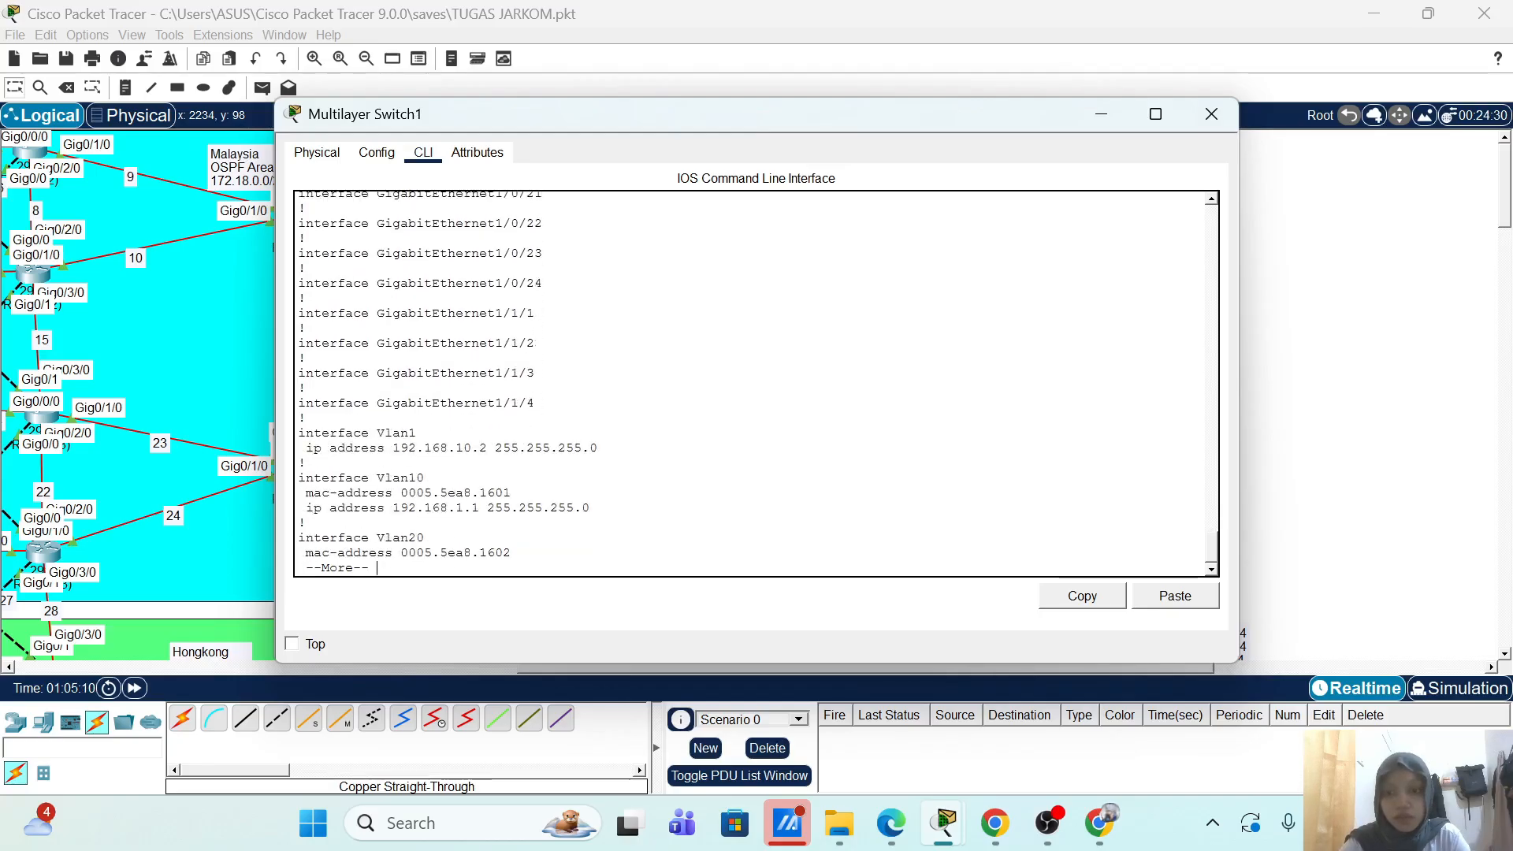
key(Return)
key(Return)
key(Return)
key(Return)
key(Return)
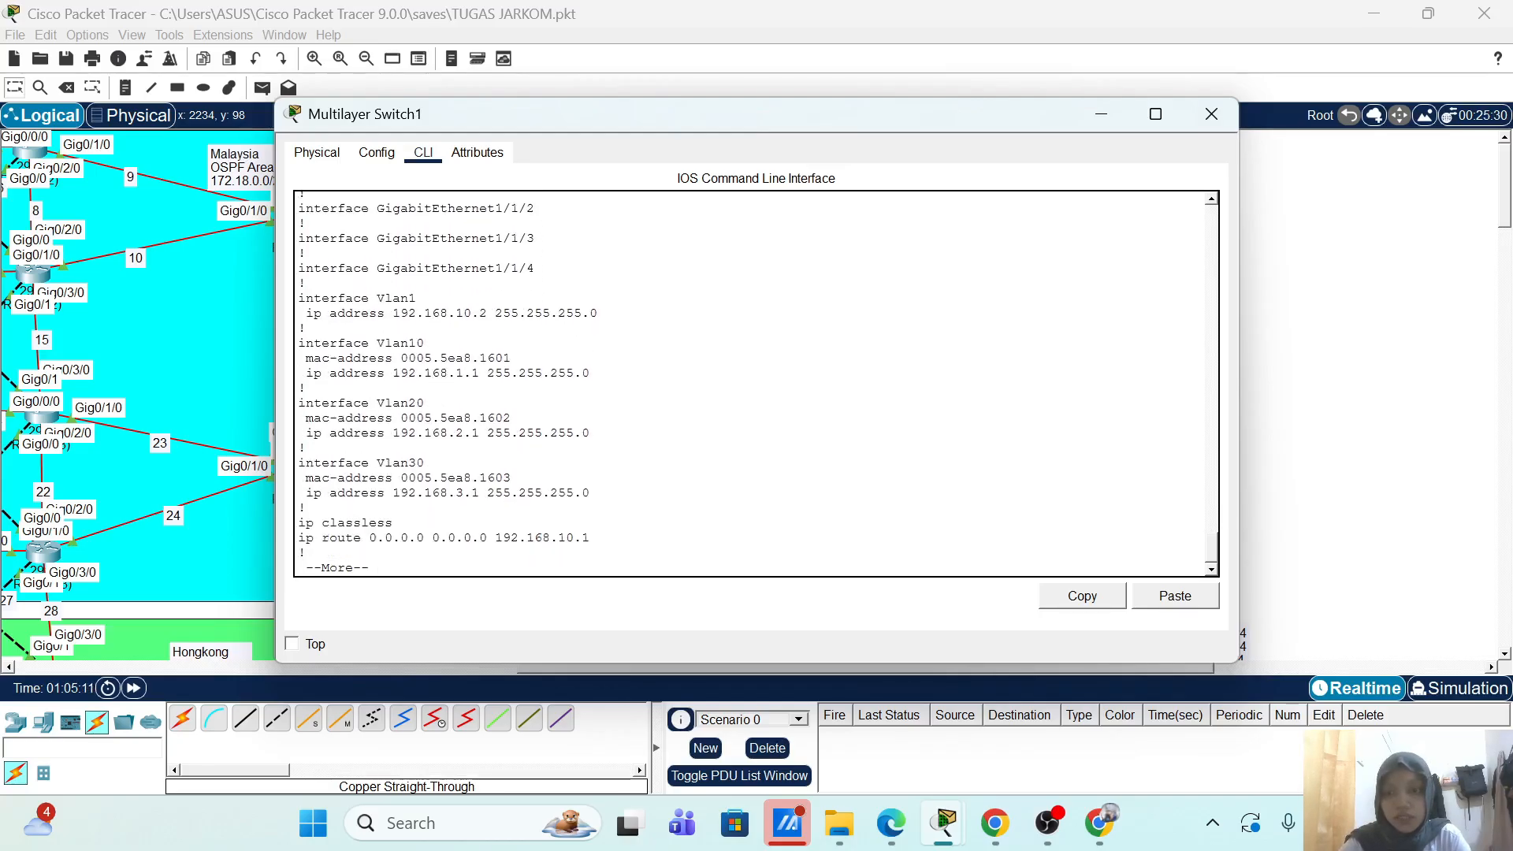
key(Return)
key(Return)
key(Return)
key(Return)
key(Return)
key(Return)
key(Return)
key(Return)
key(Return)
key(Return)
key(Return)
key(Return)
key(Return)
key(Return)
key(Return)
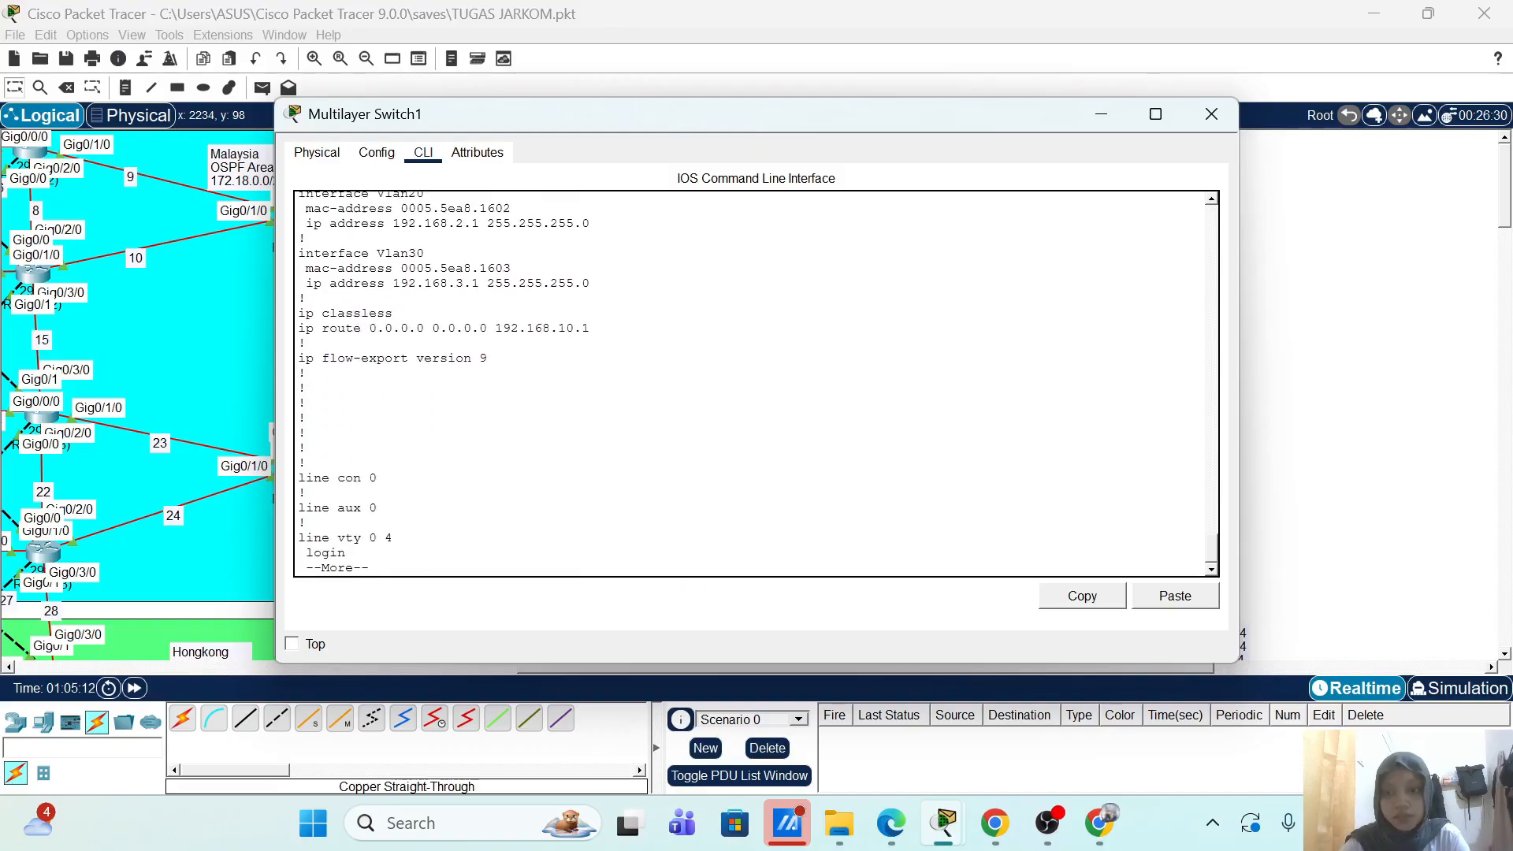
key(Return)
key(Return)
key(Return)
key(Return)
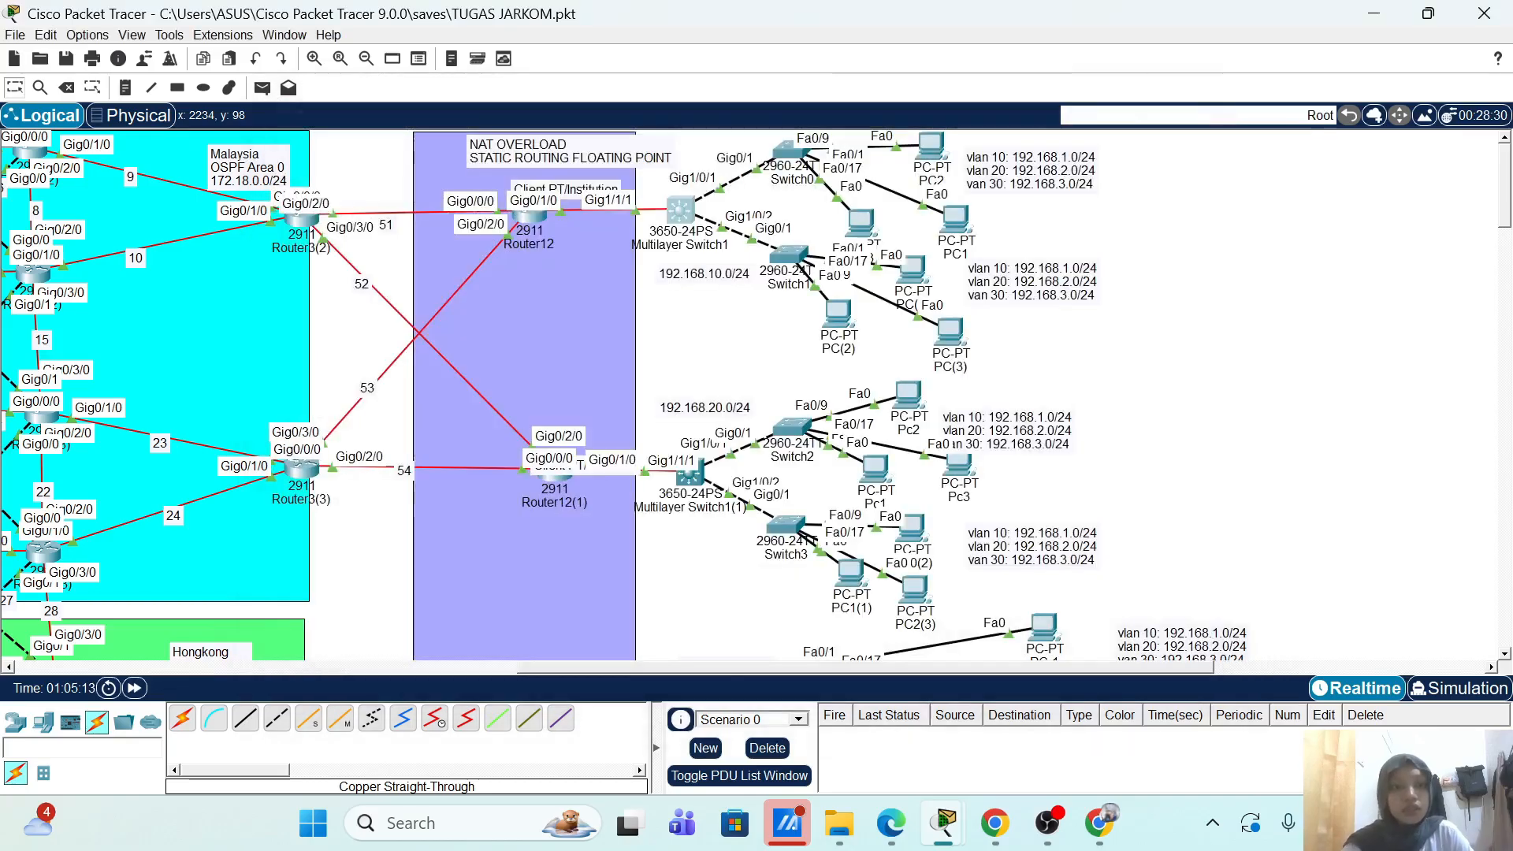
Step: Close the switch and check PC2's IP configuration shows 192.168.2.10
click(1212, 114)
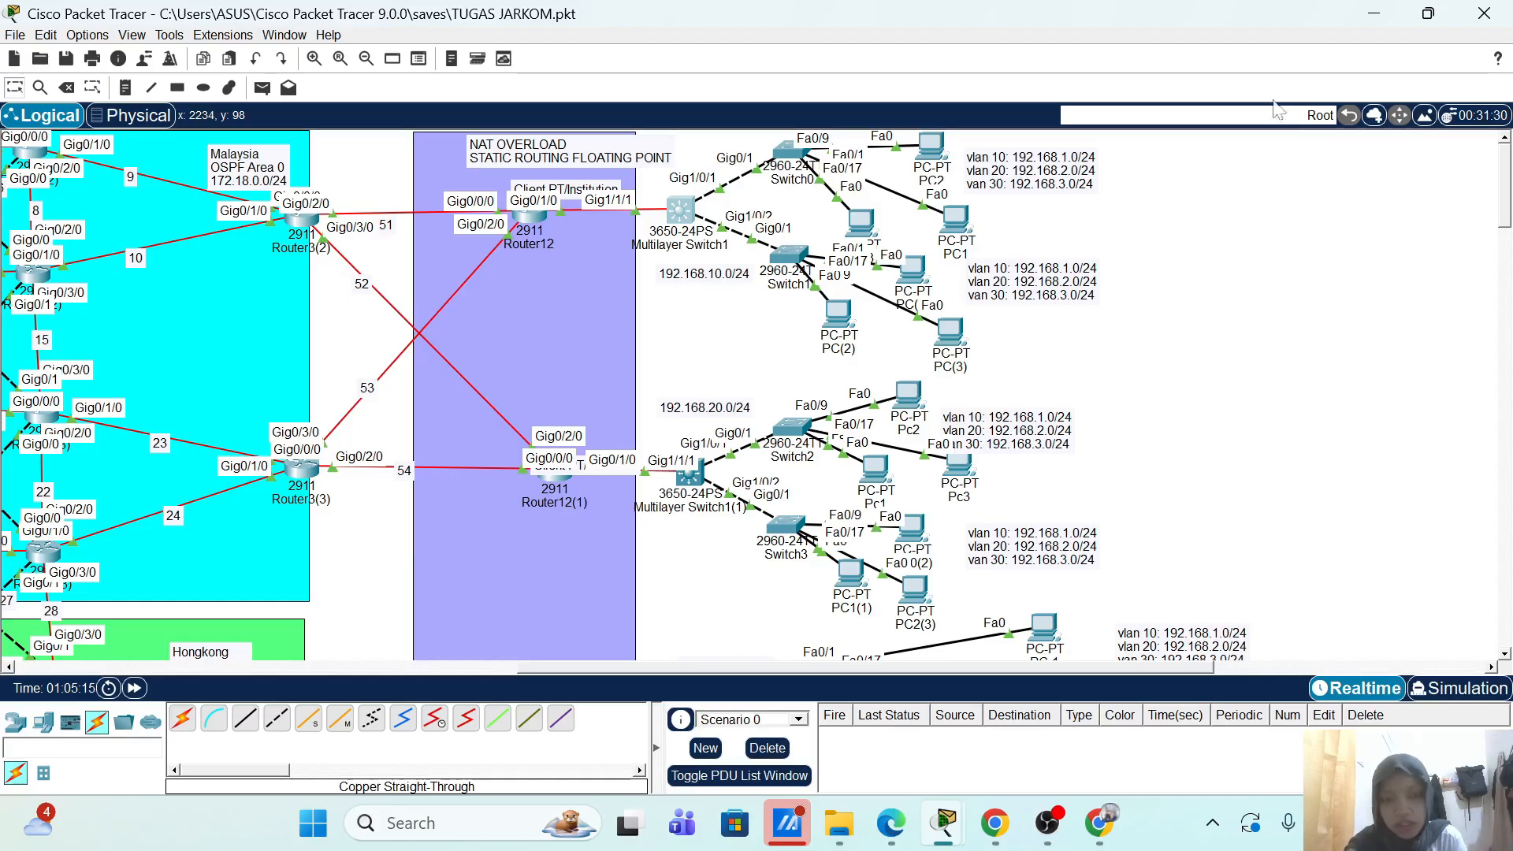
click(946, 151)
click(437, 152)
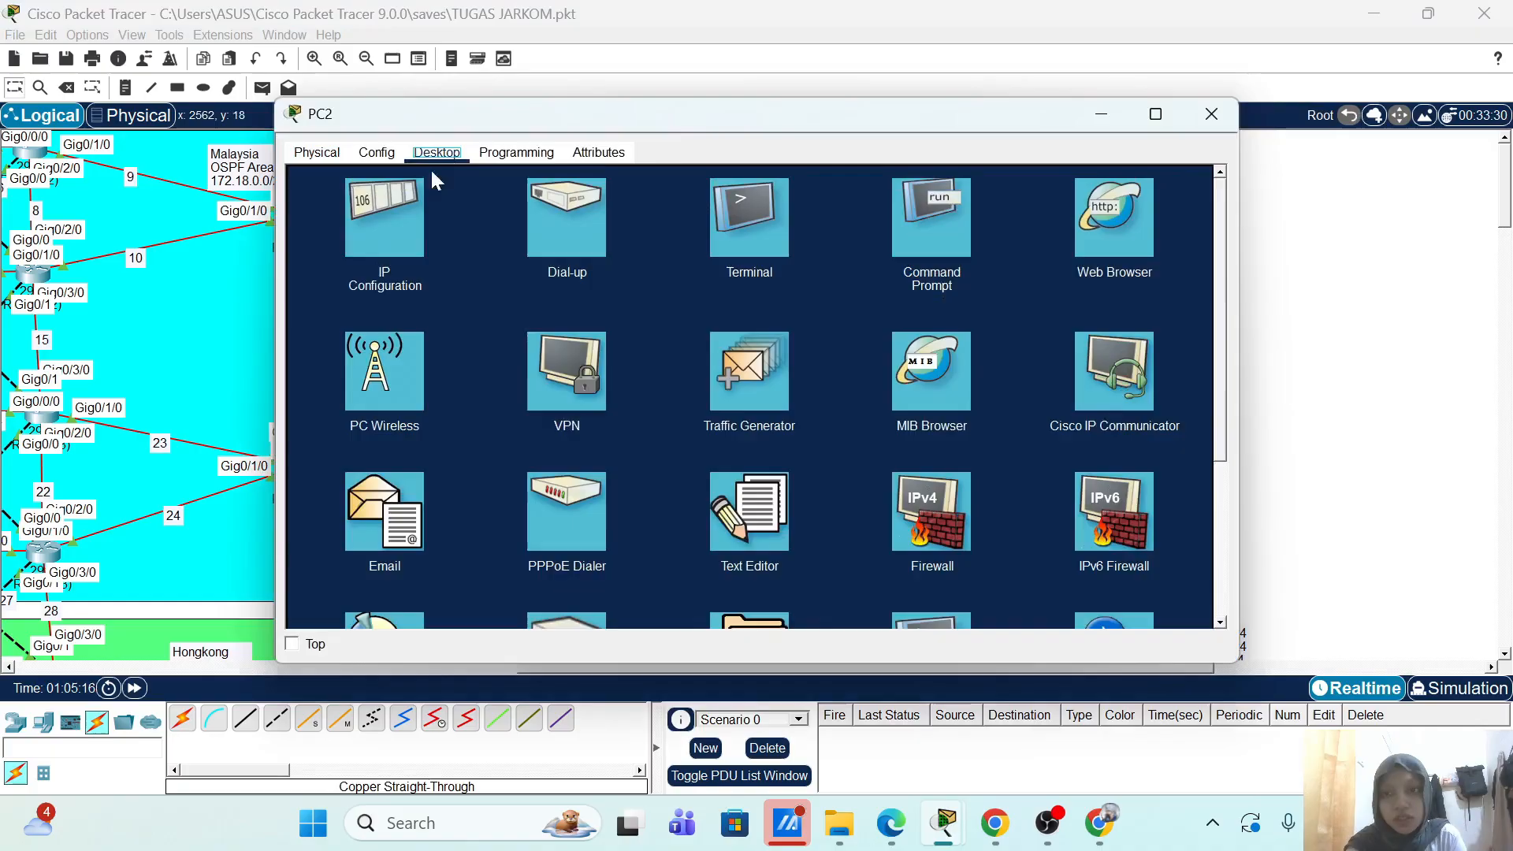
click(391, 211)
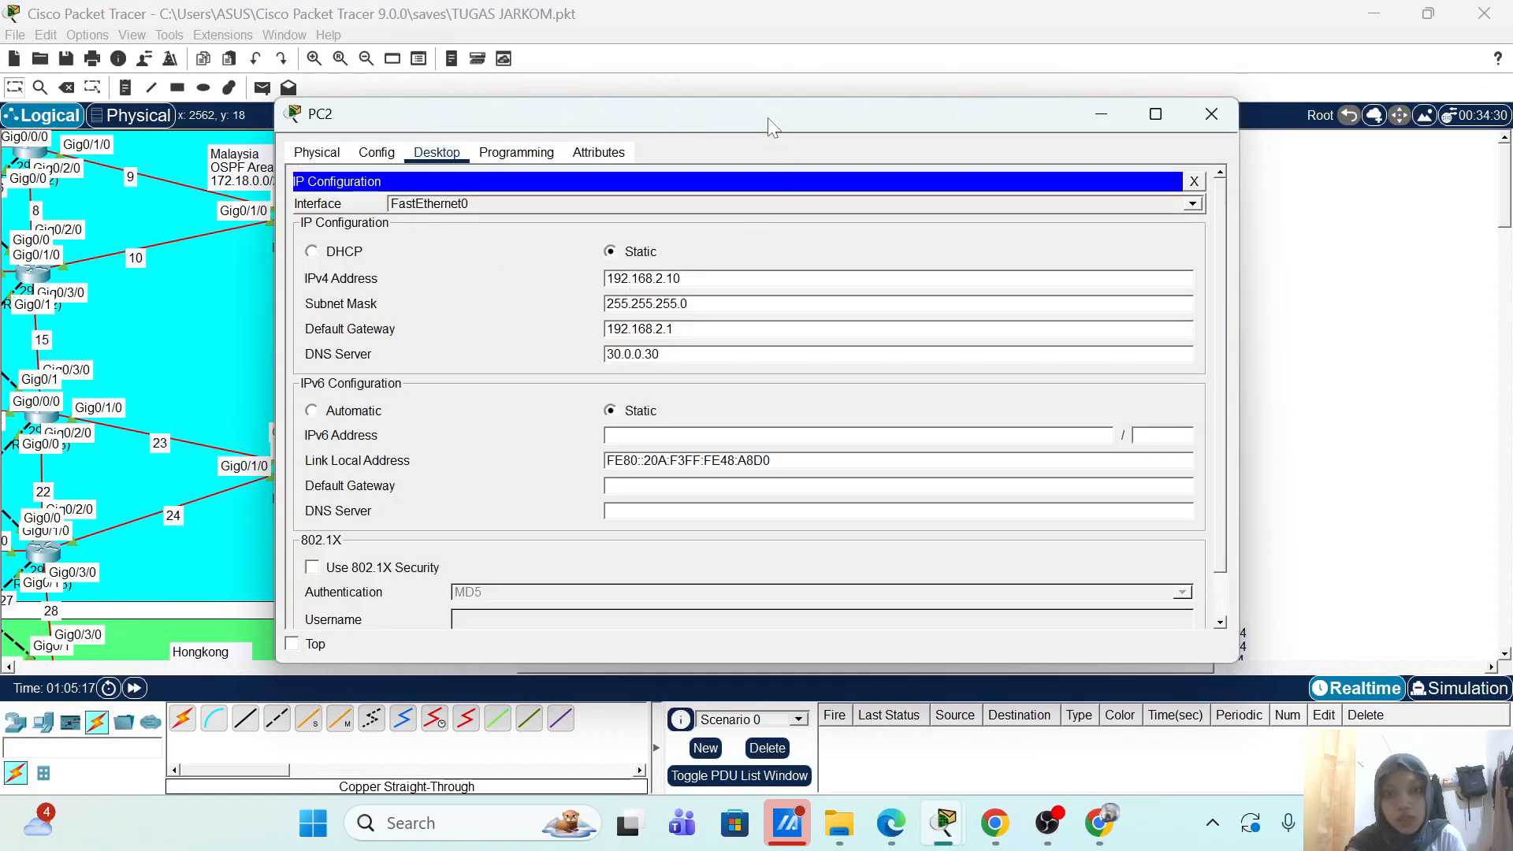
drag(770, 123, 512, 111)
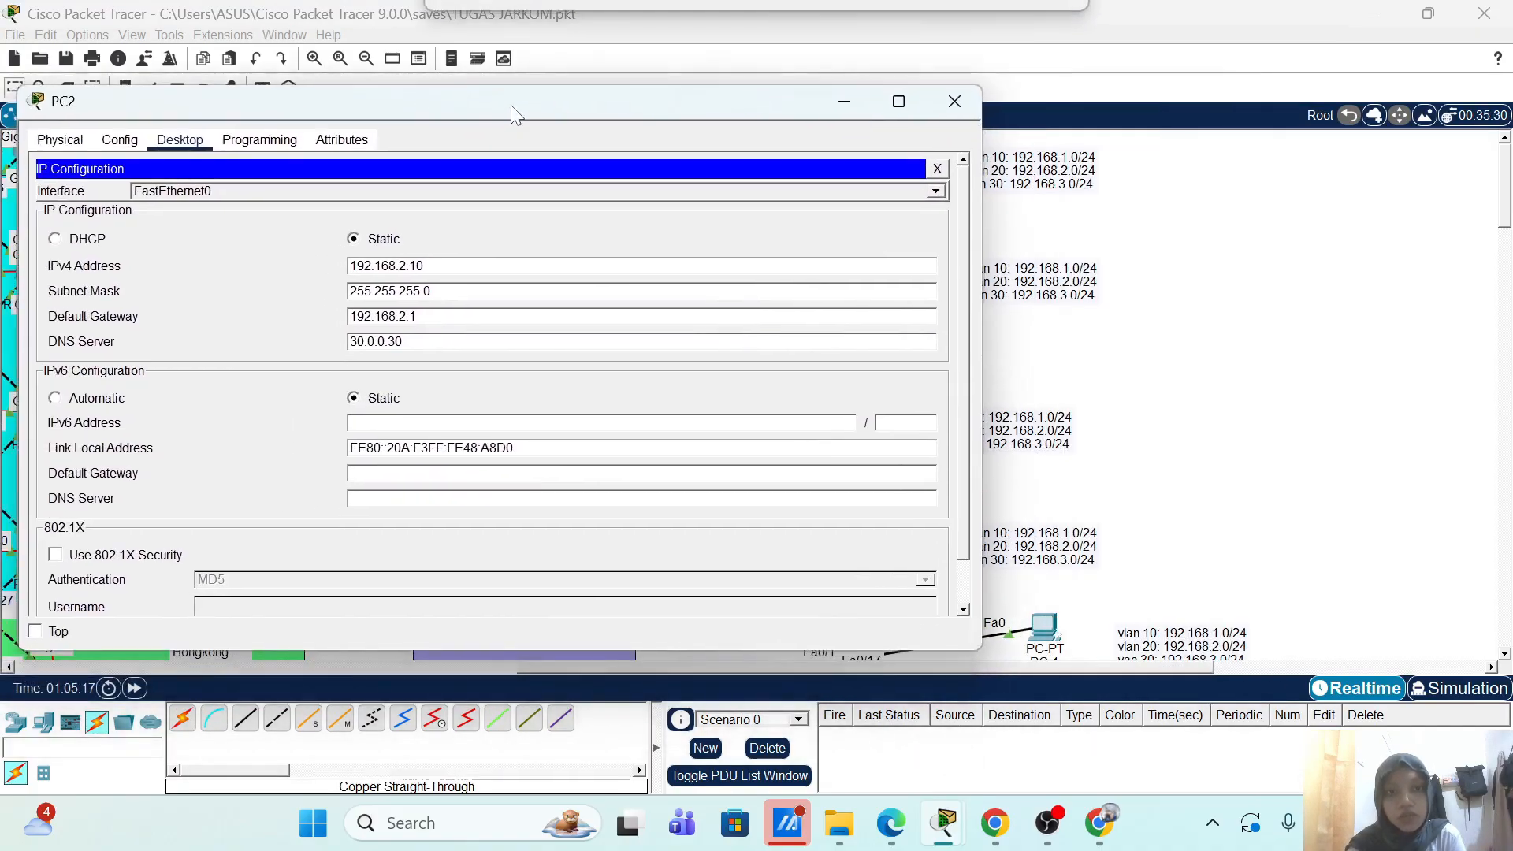
click(956, 98)
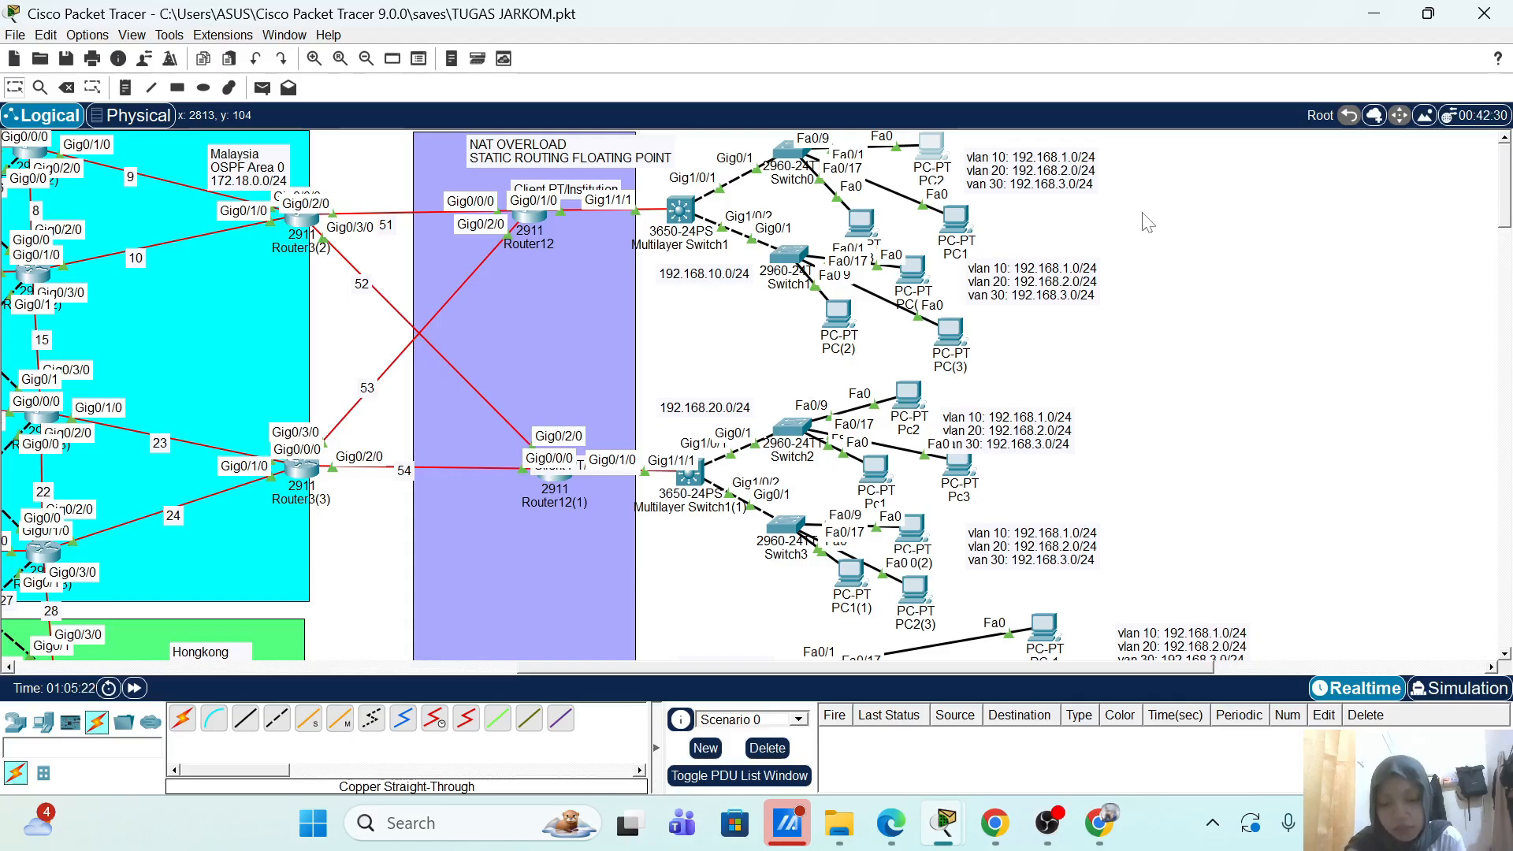
click(933, 149)
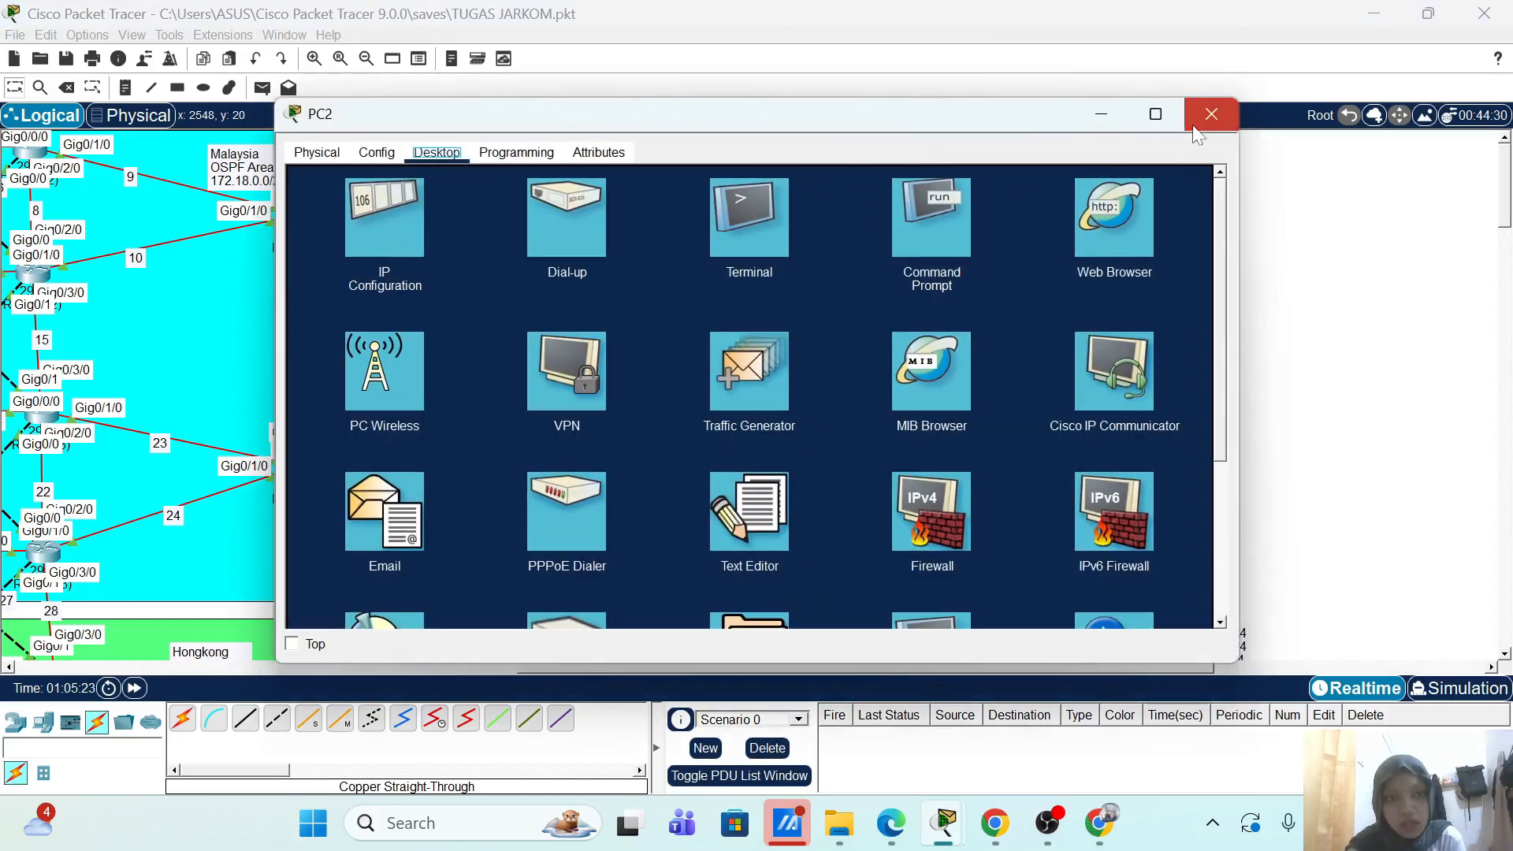
click(1211, 115)
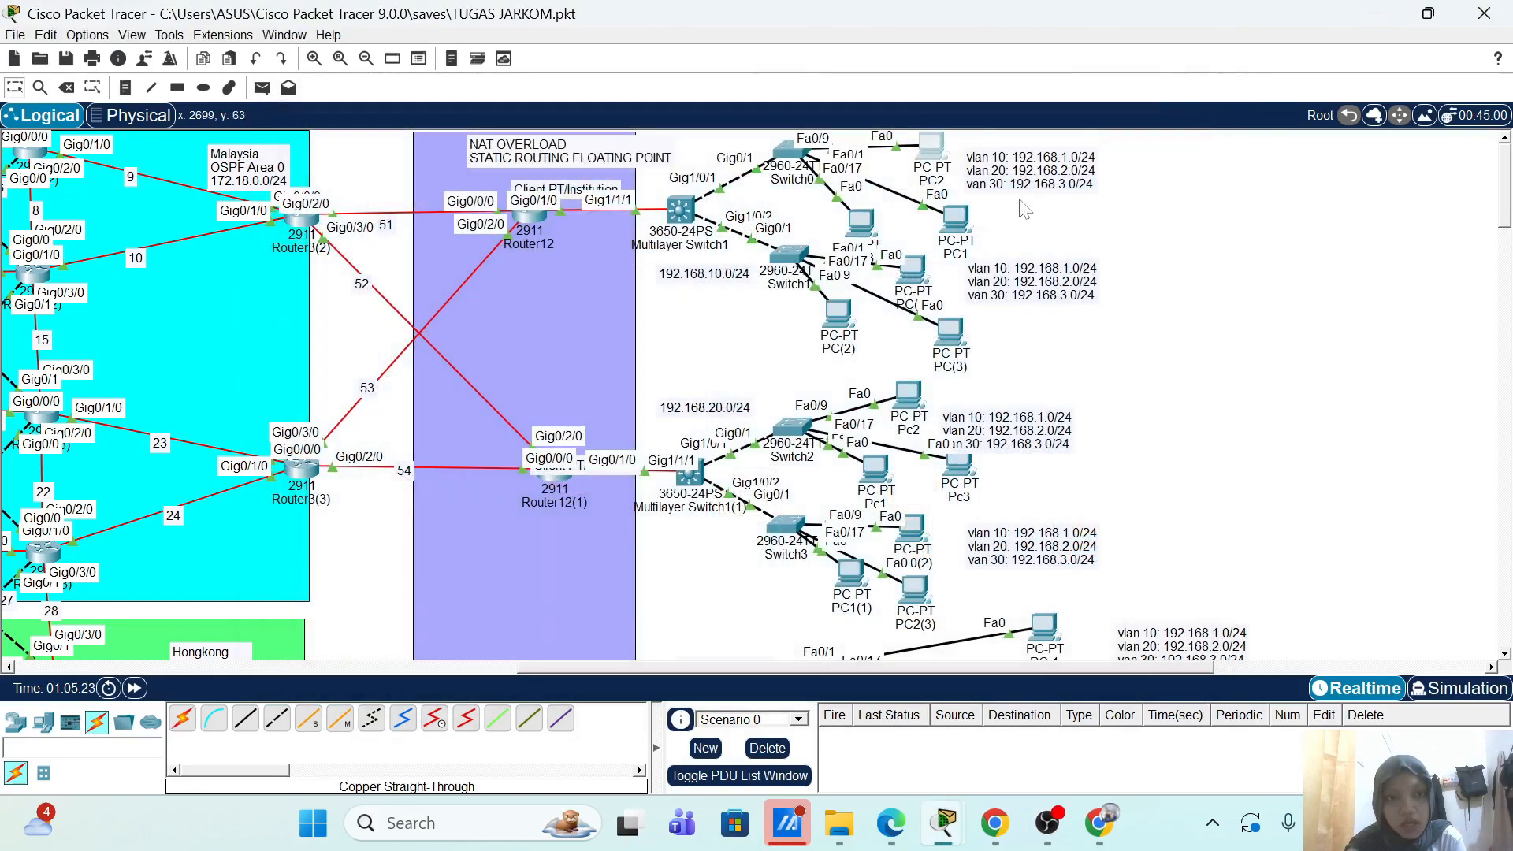
Step: Confirm PC(1) has static IP 192.168.1.20 with gateway 192.168.1.1
click(915, 262)
click(429, 156)
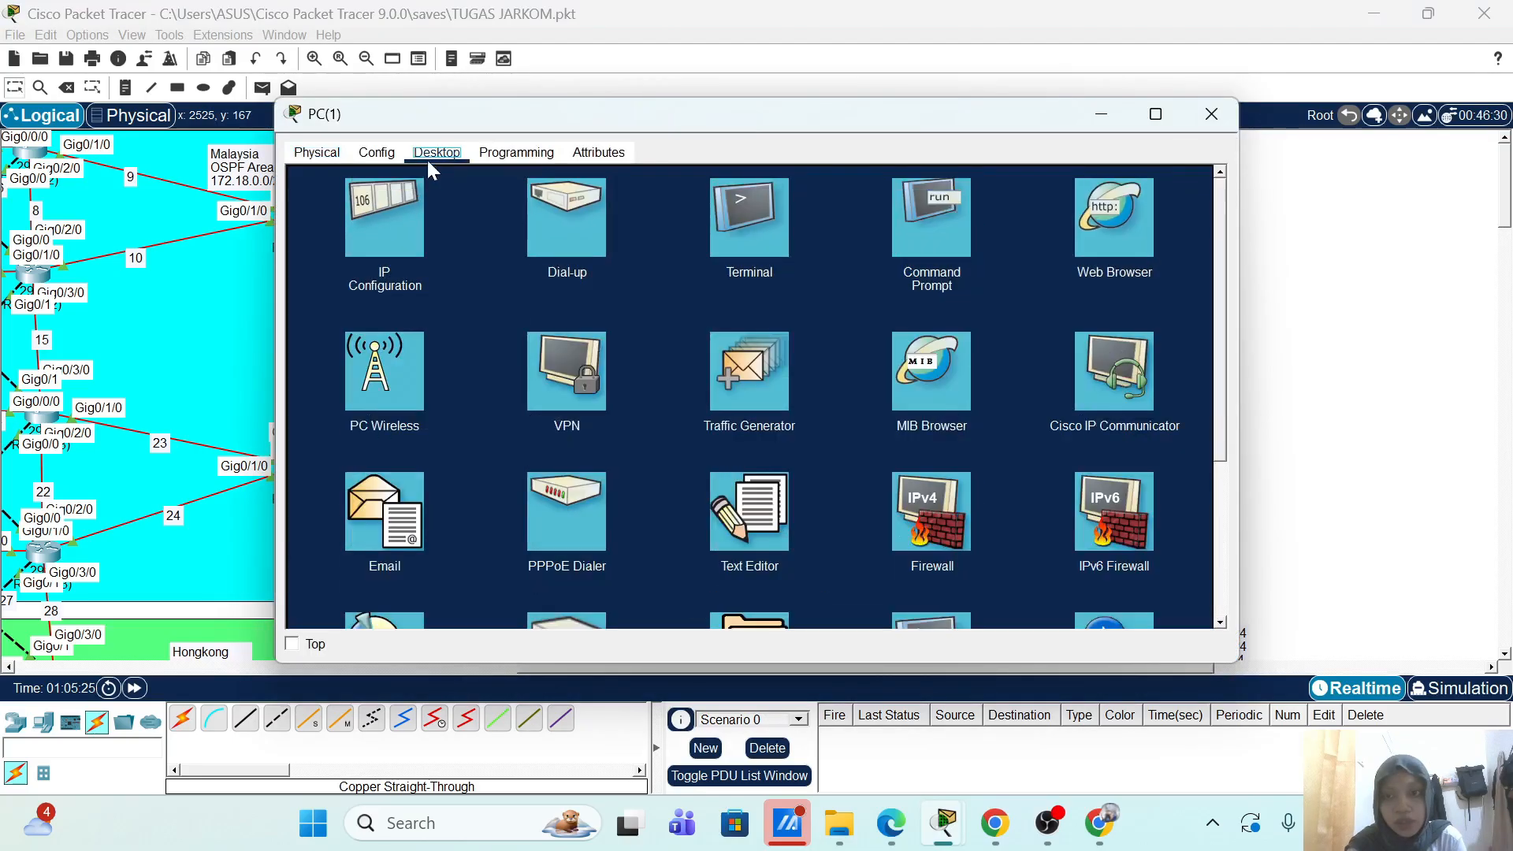
click(373, 213)
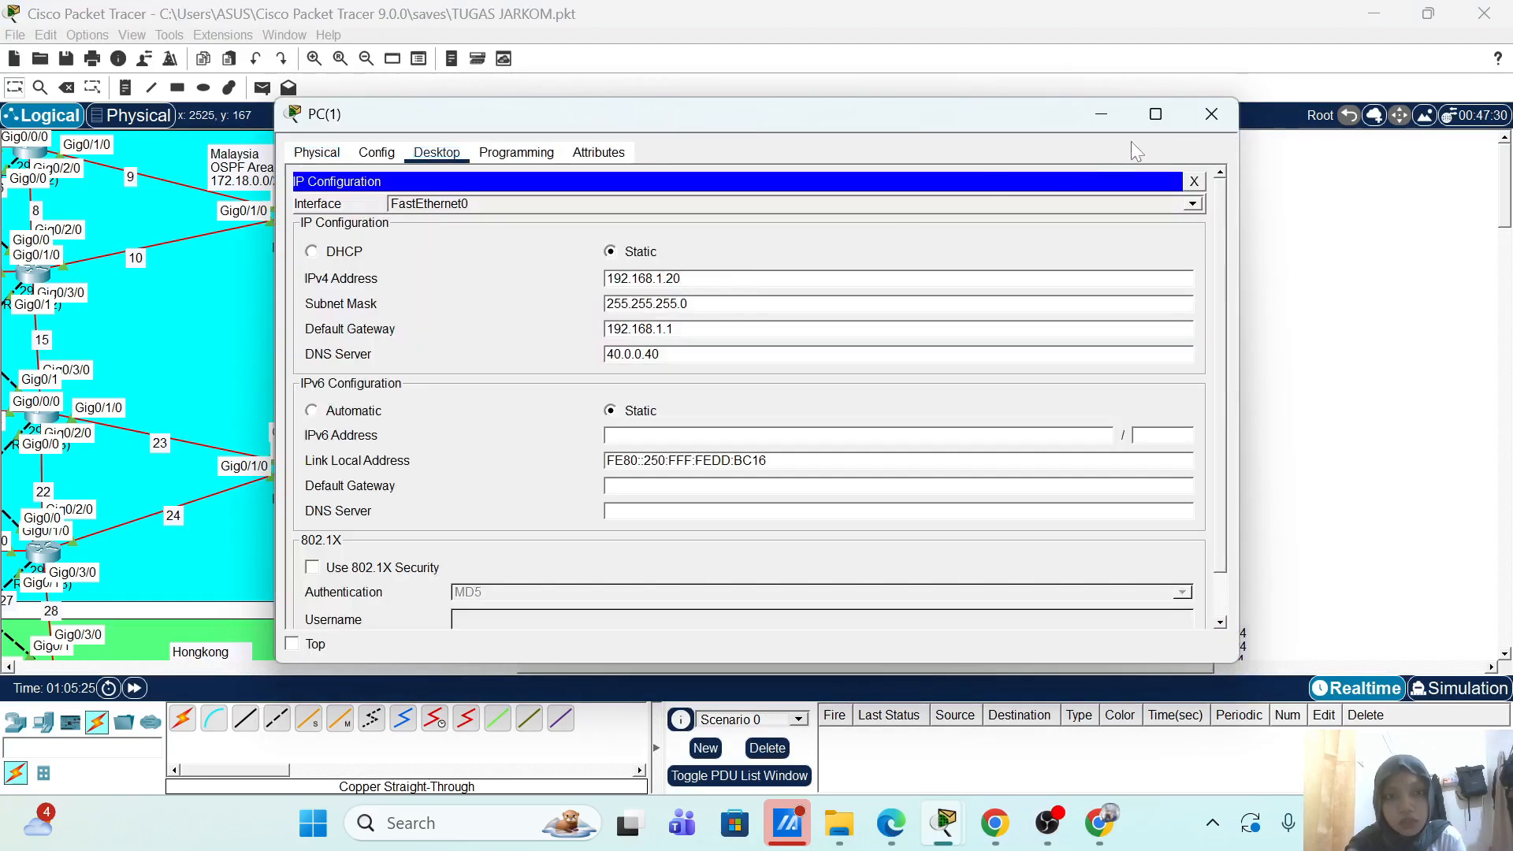
click(1211, 114)
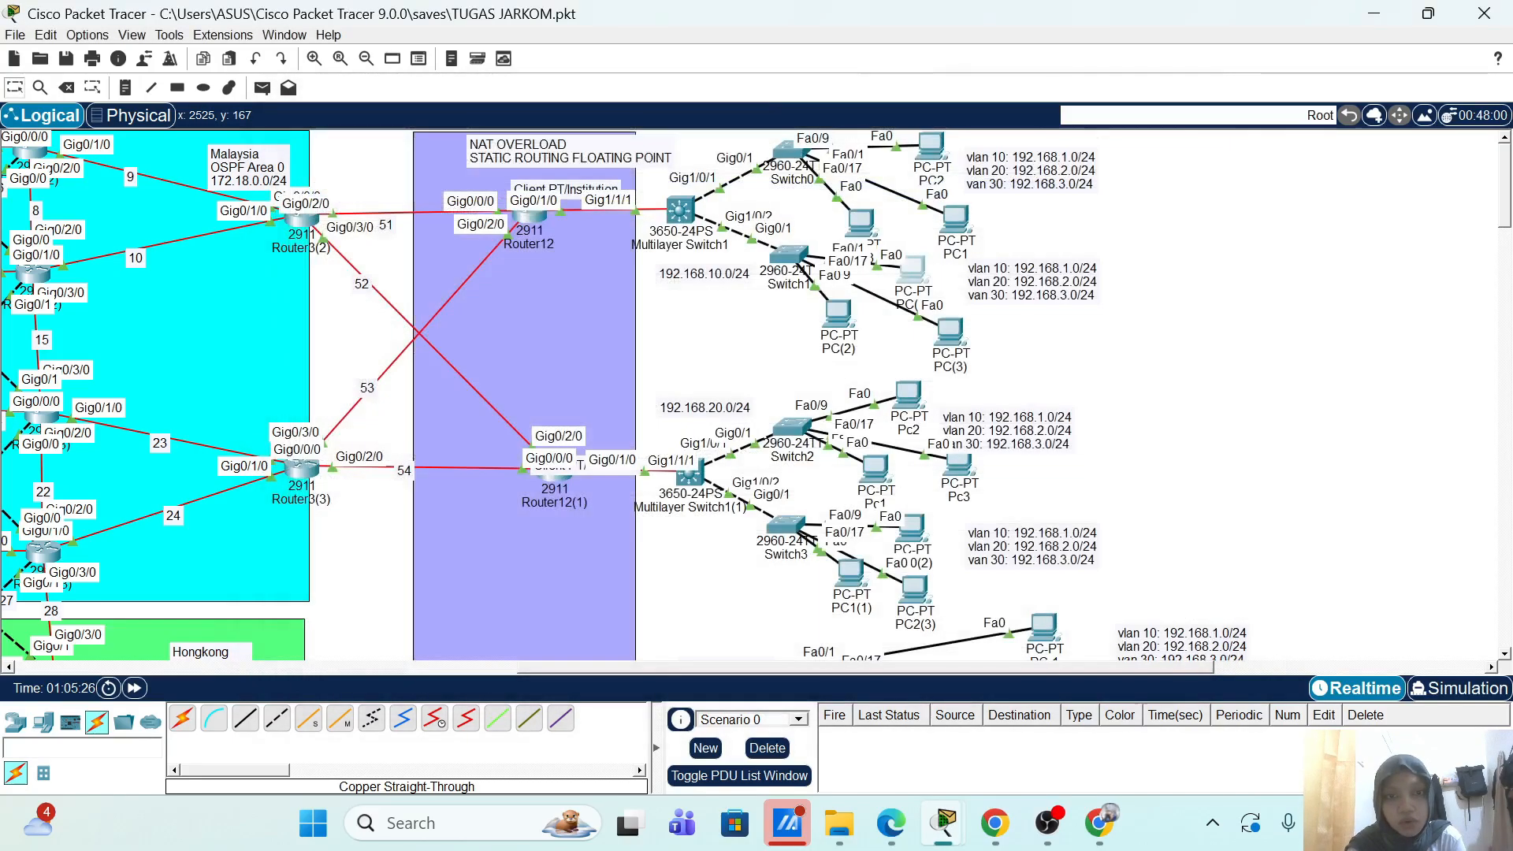
click(929, 146)
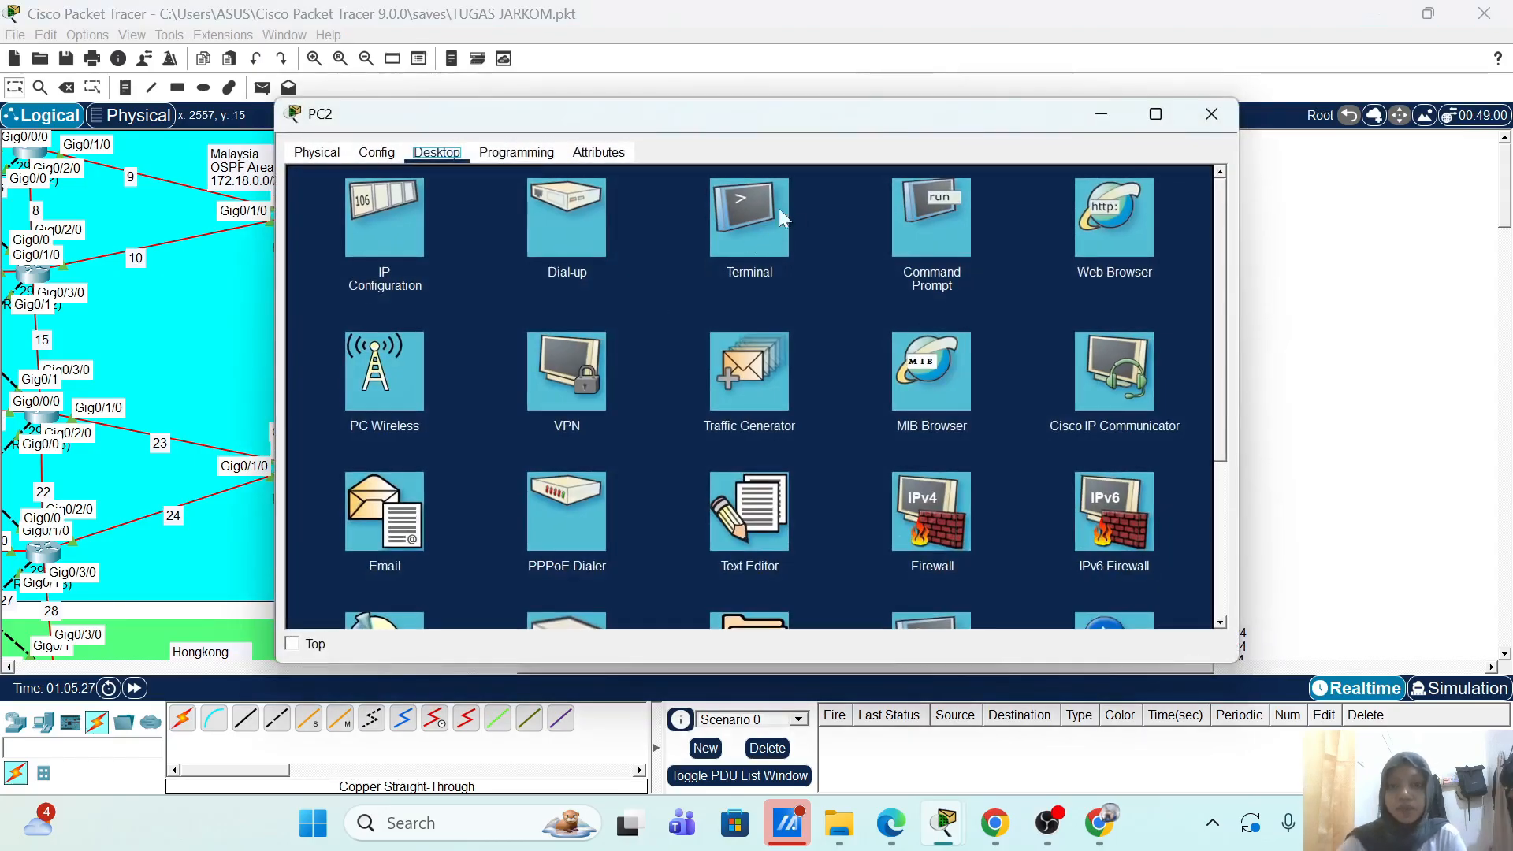
Step: Ping 192.168.1.20 from PC2, speeding up simulation time while waiting for replies
click(944, 202)
text(ping)
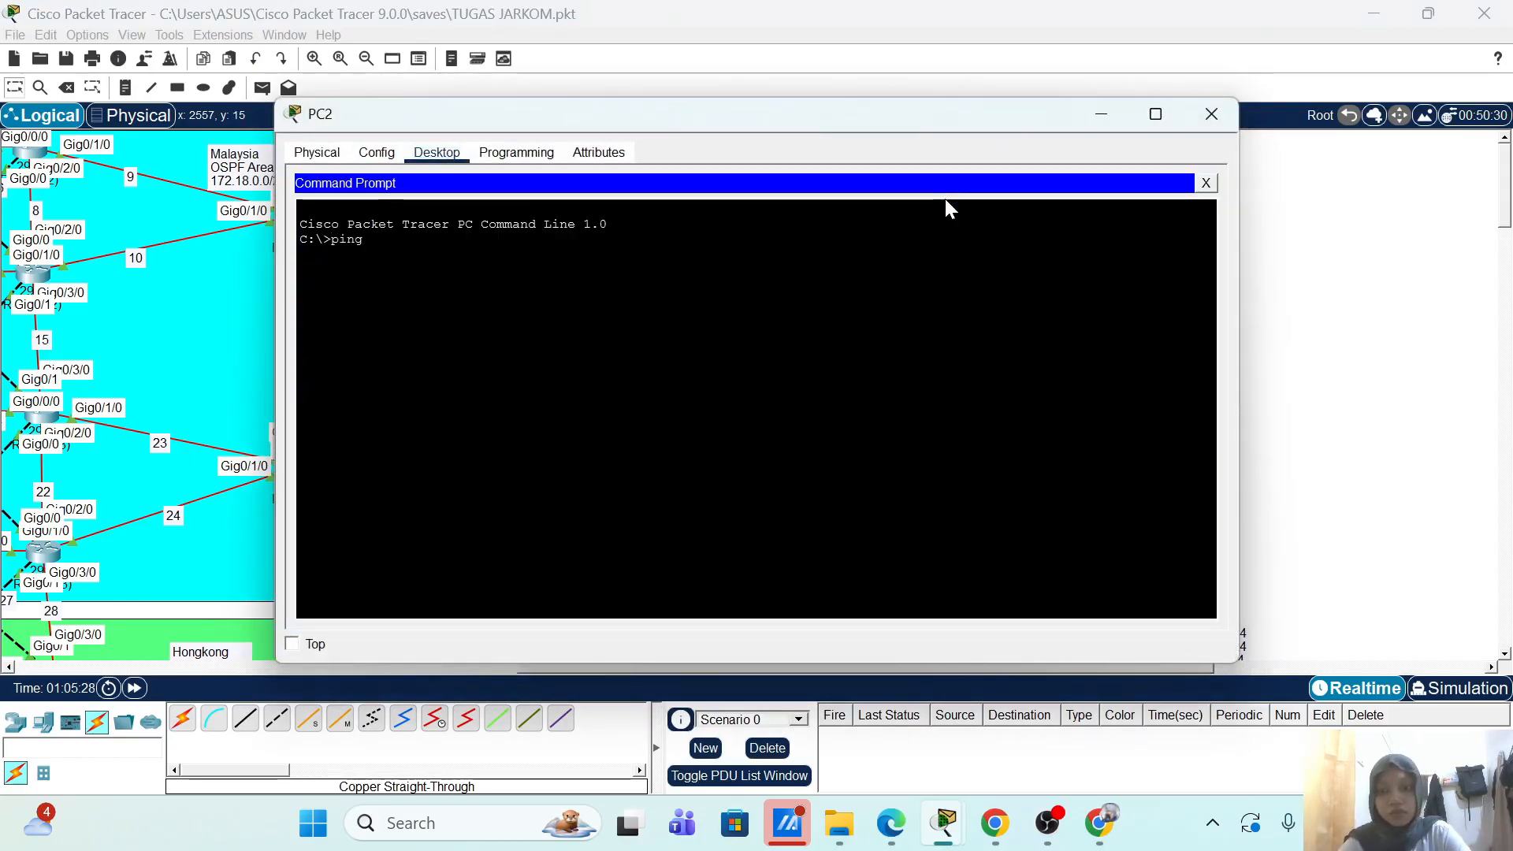
text( 192.168.1.20)
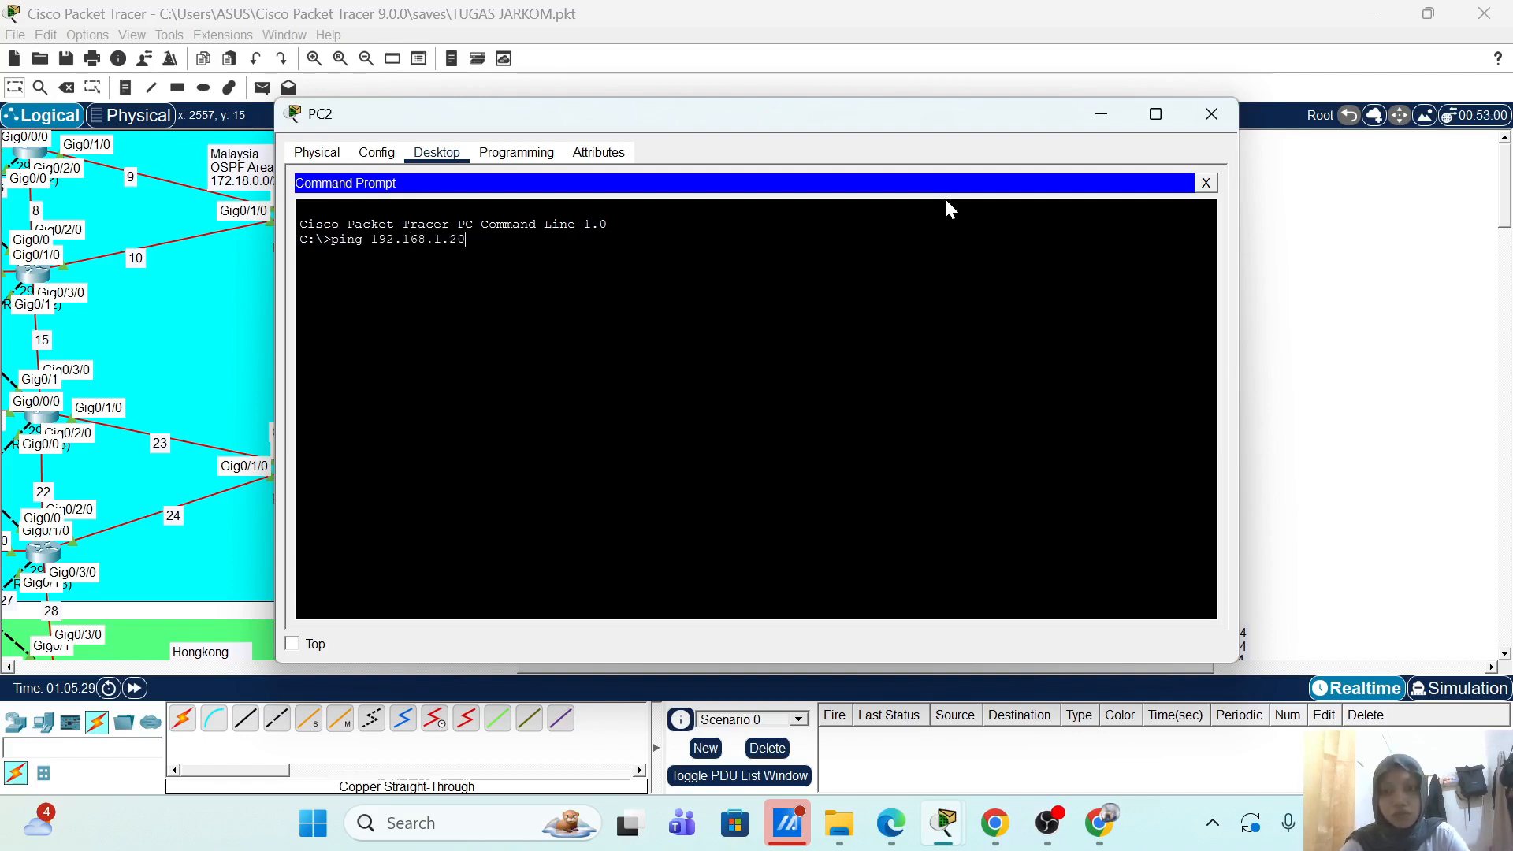
key(Return)
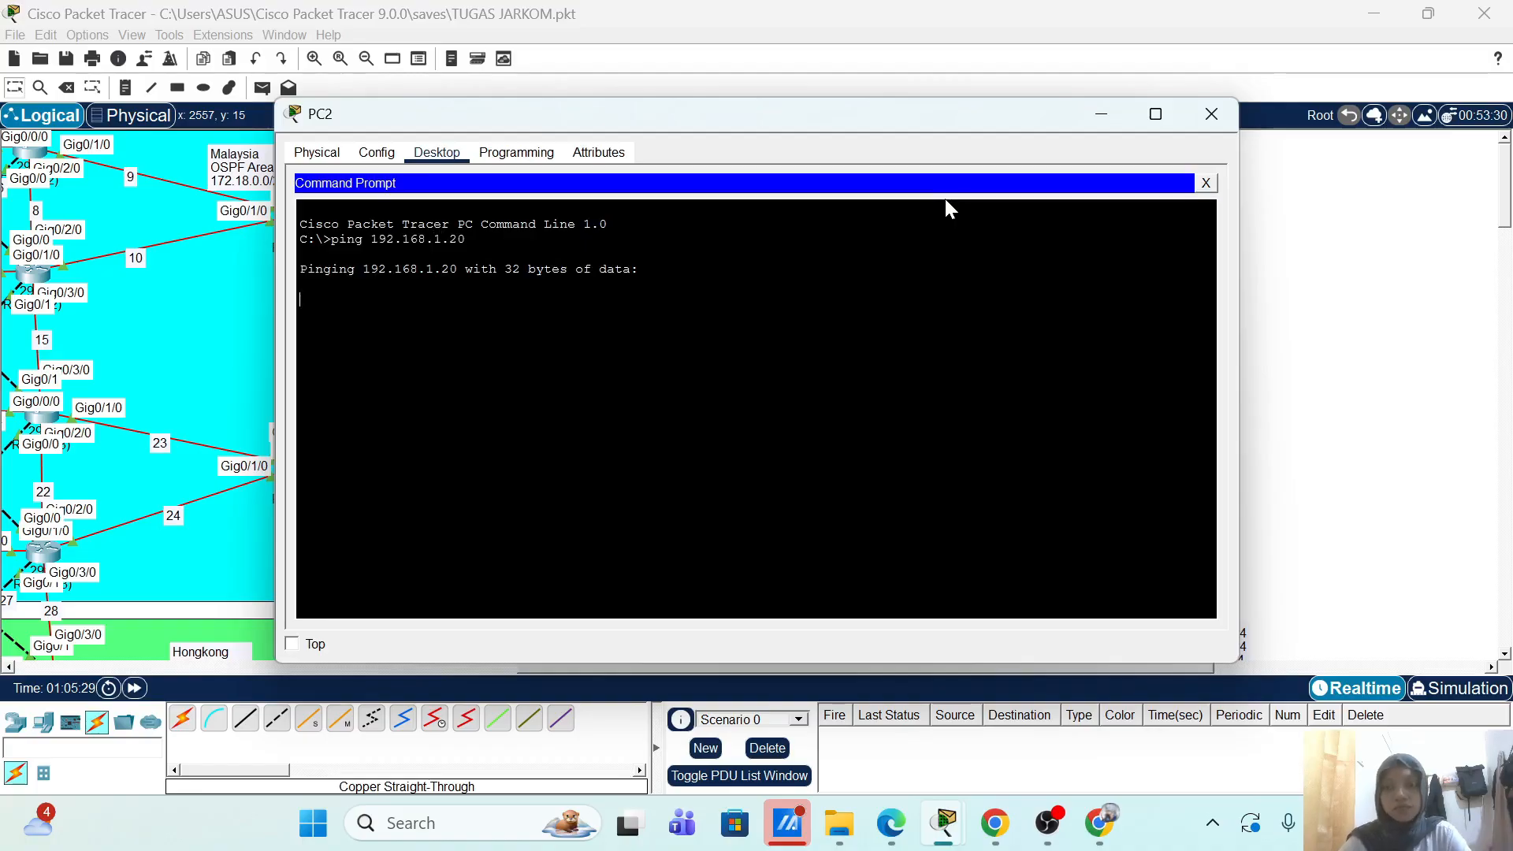
drag(925, 115, 691, 115)
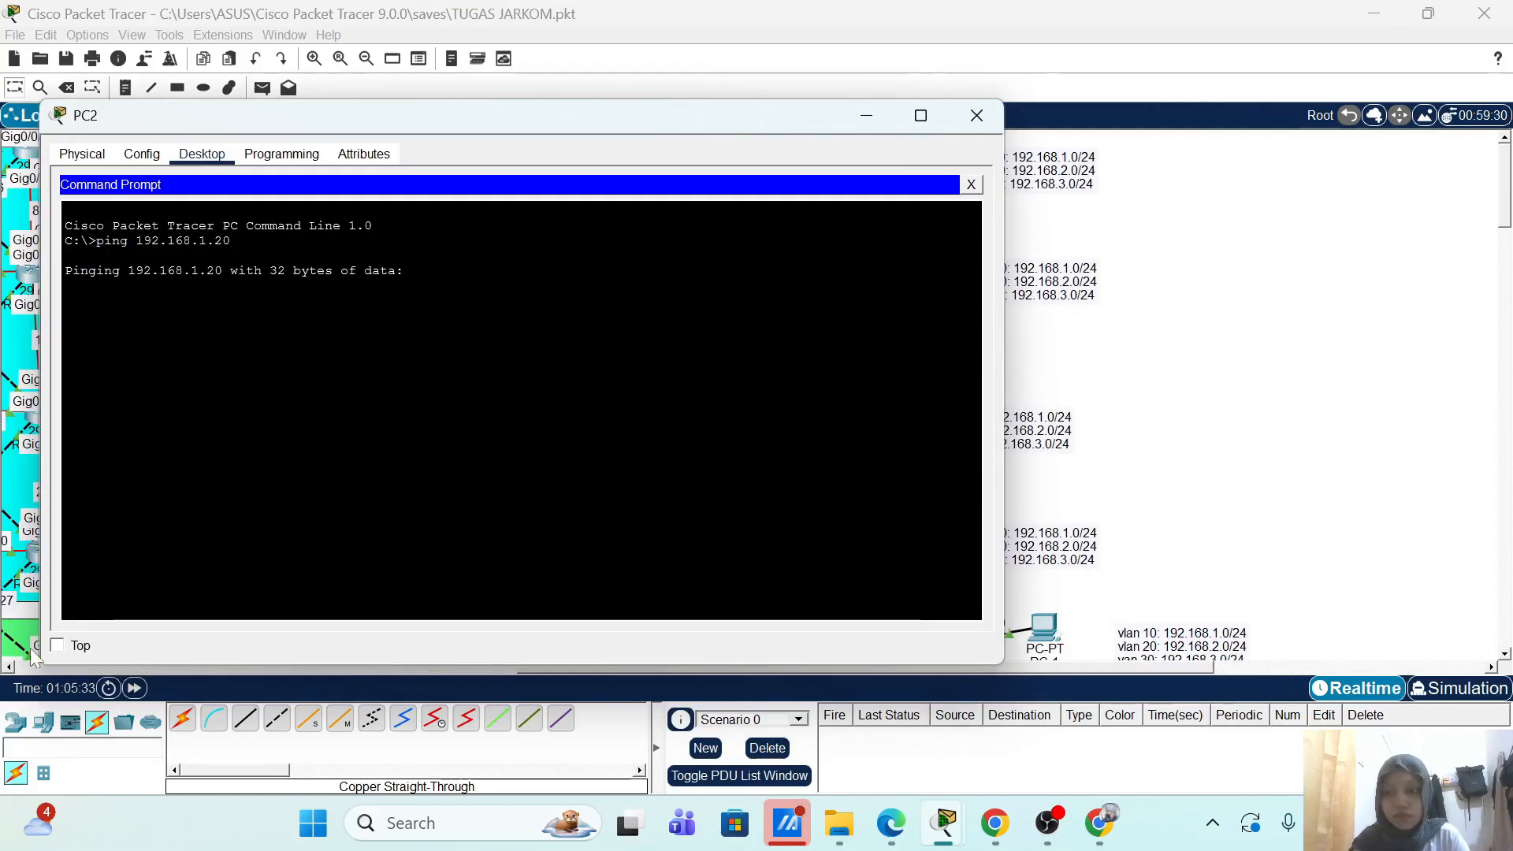
click(58, 647)
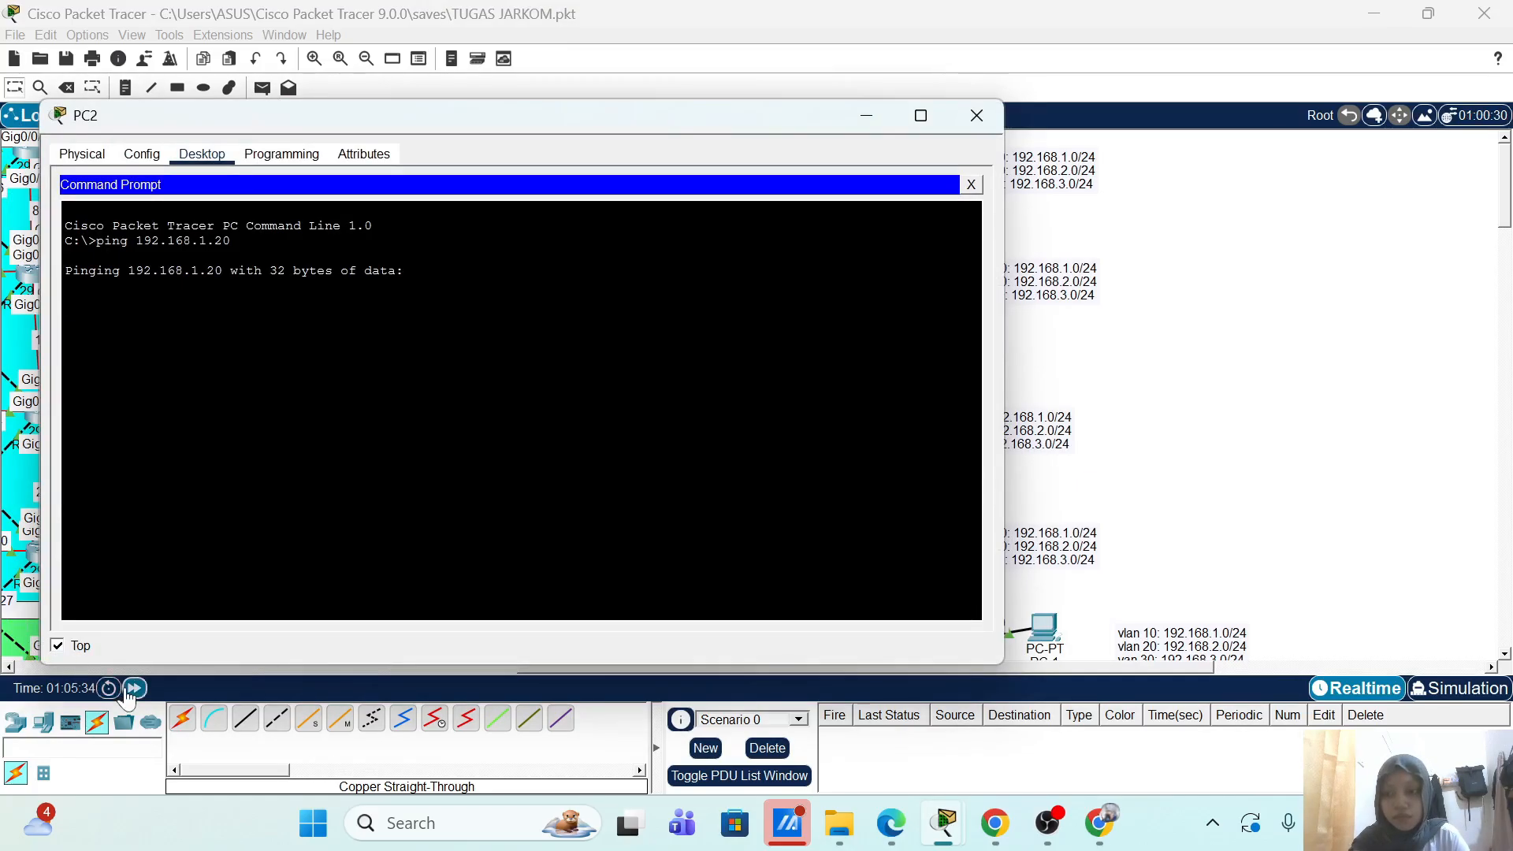
click(131, 692)
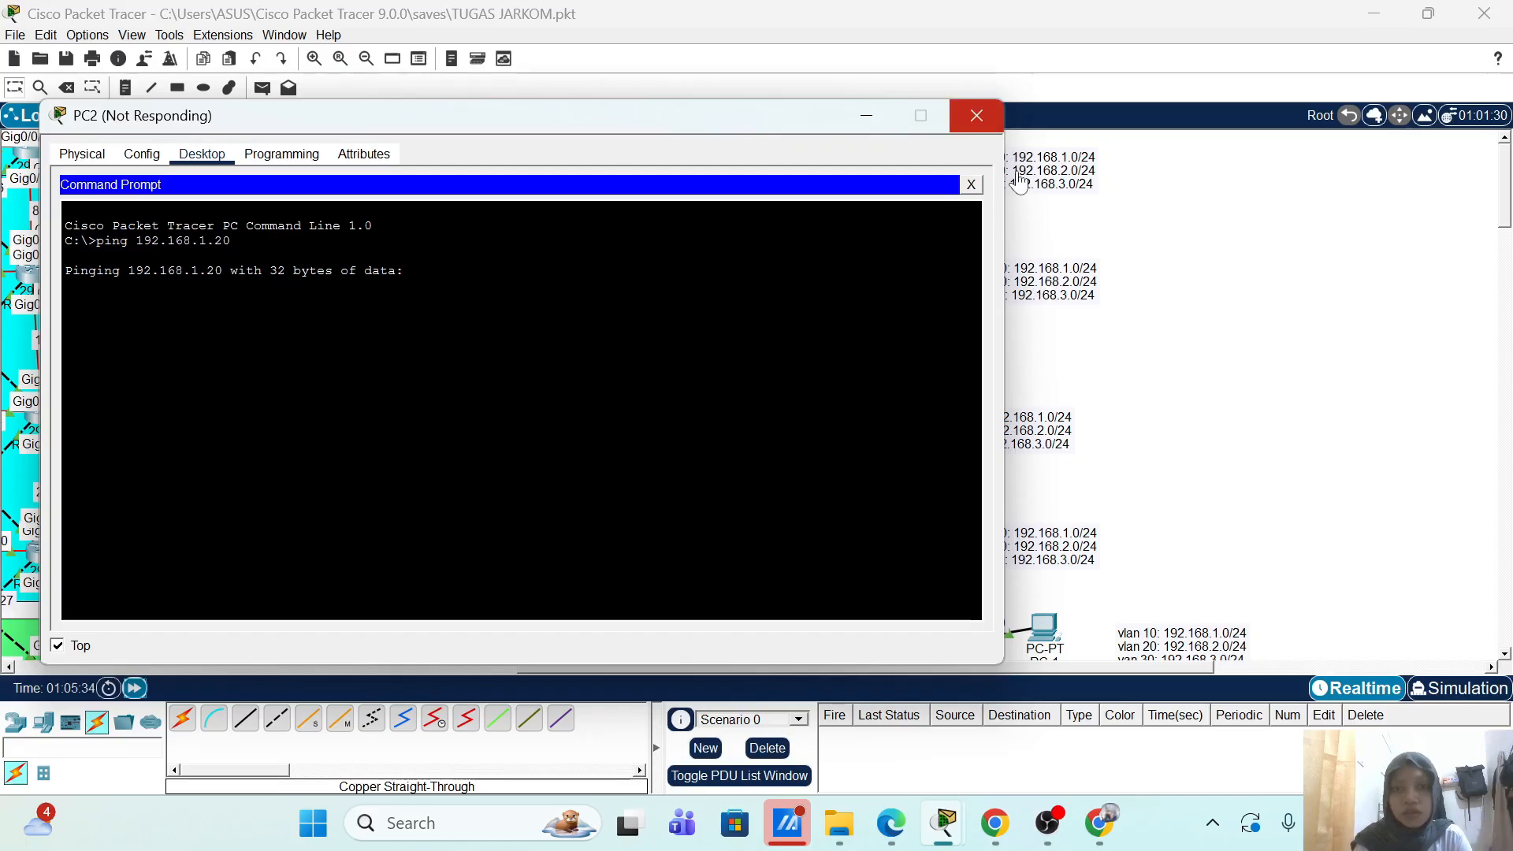
click(870, 116)
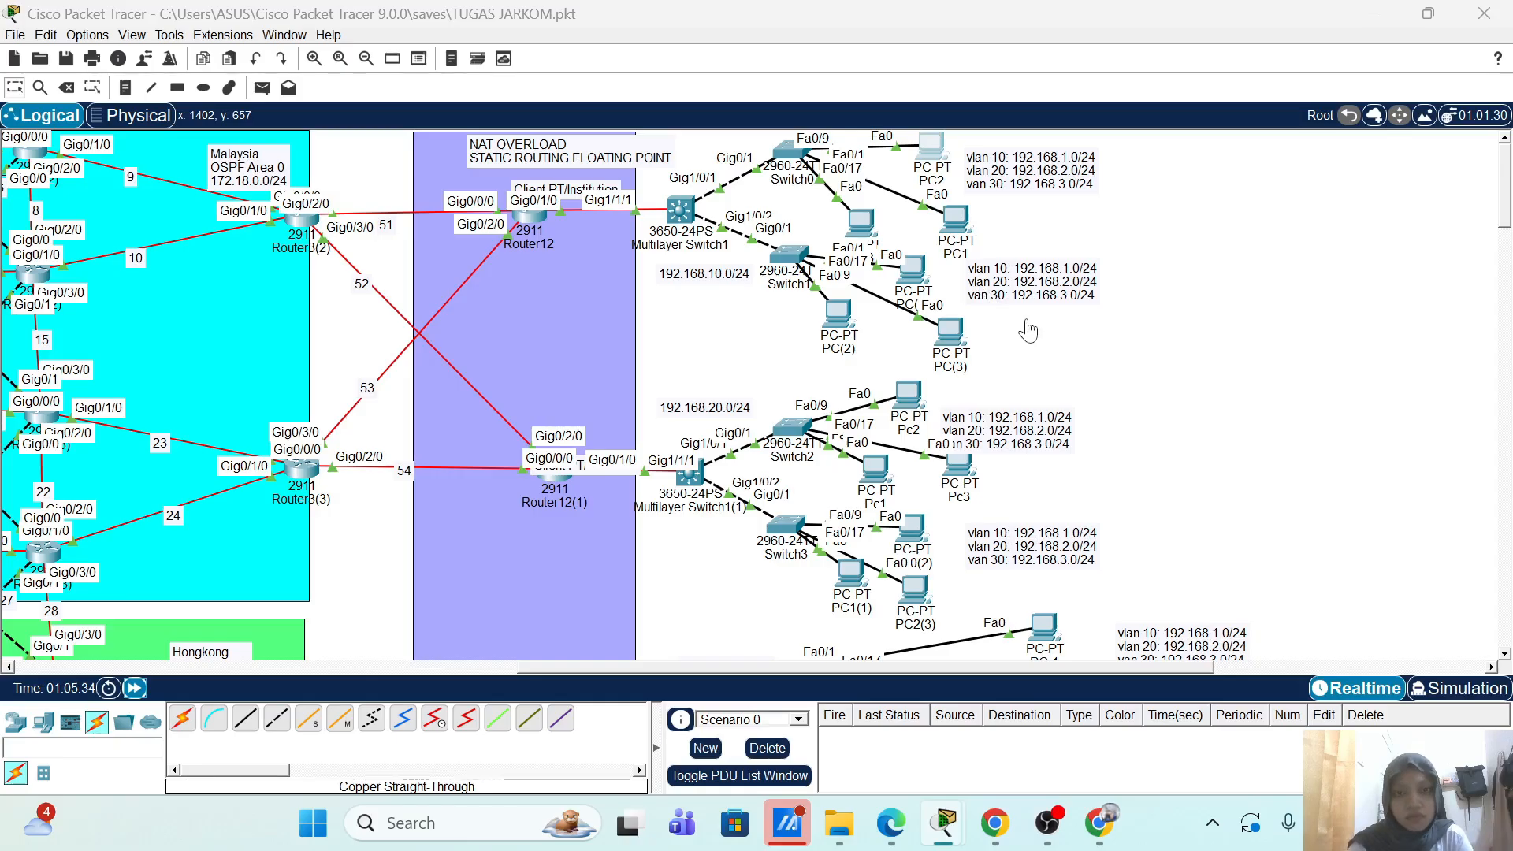
Step: Close the blank PC2 window and save the project with Ctrl+S
click(916, 162)
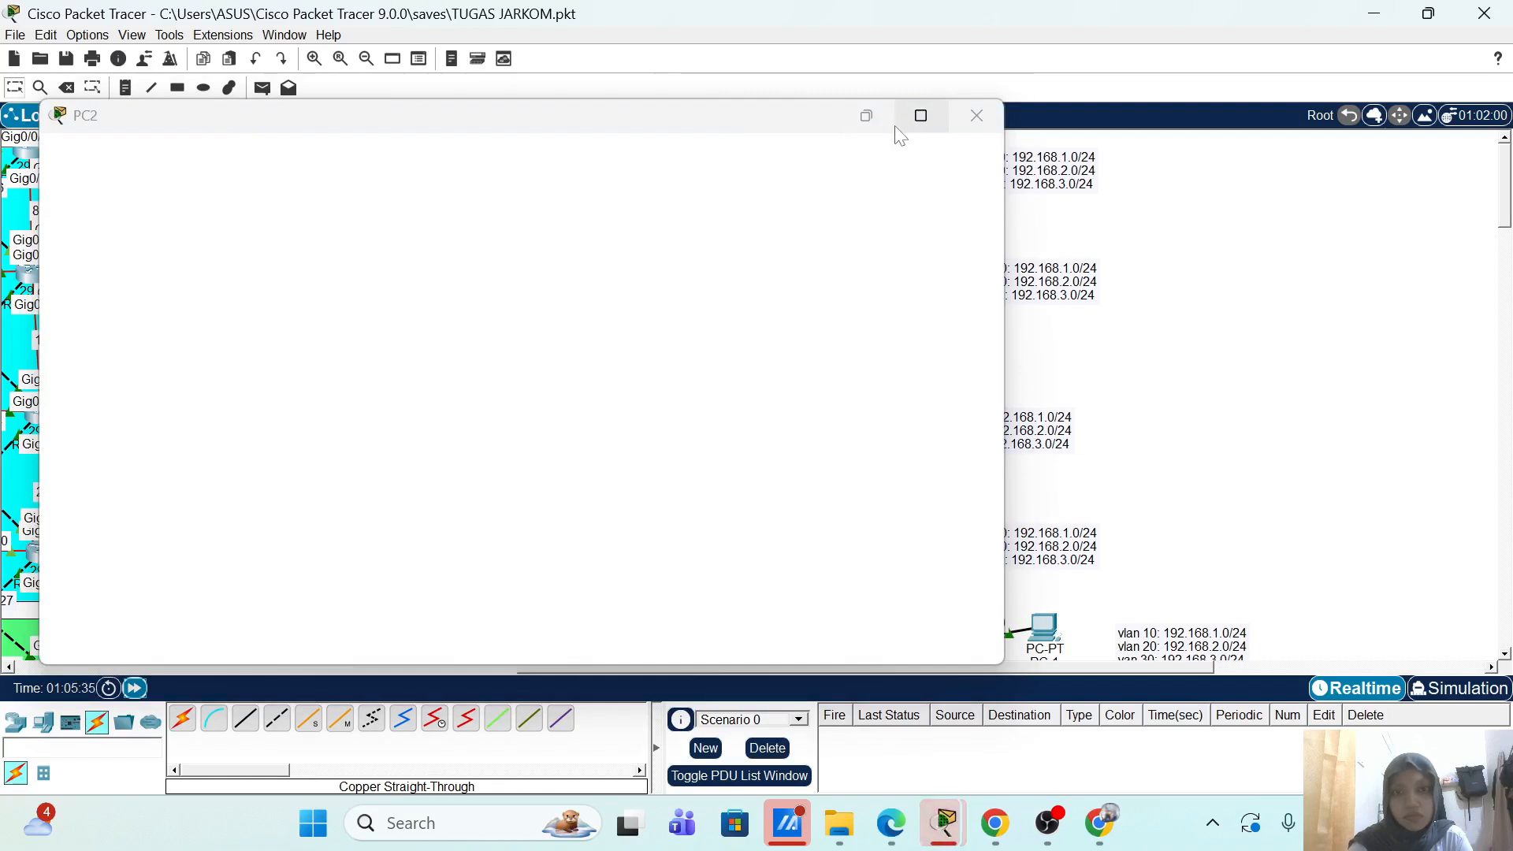
click(977, 116)
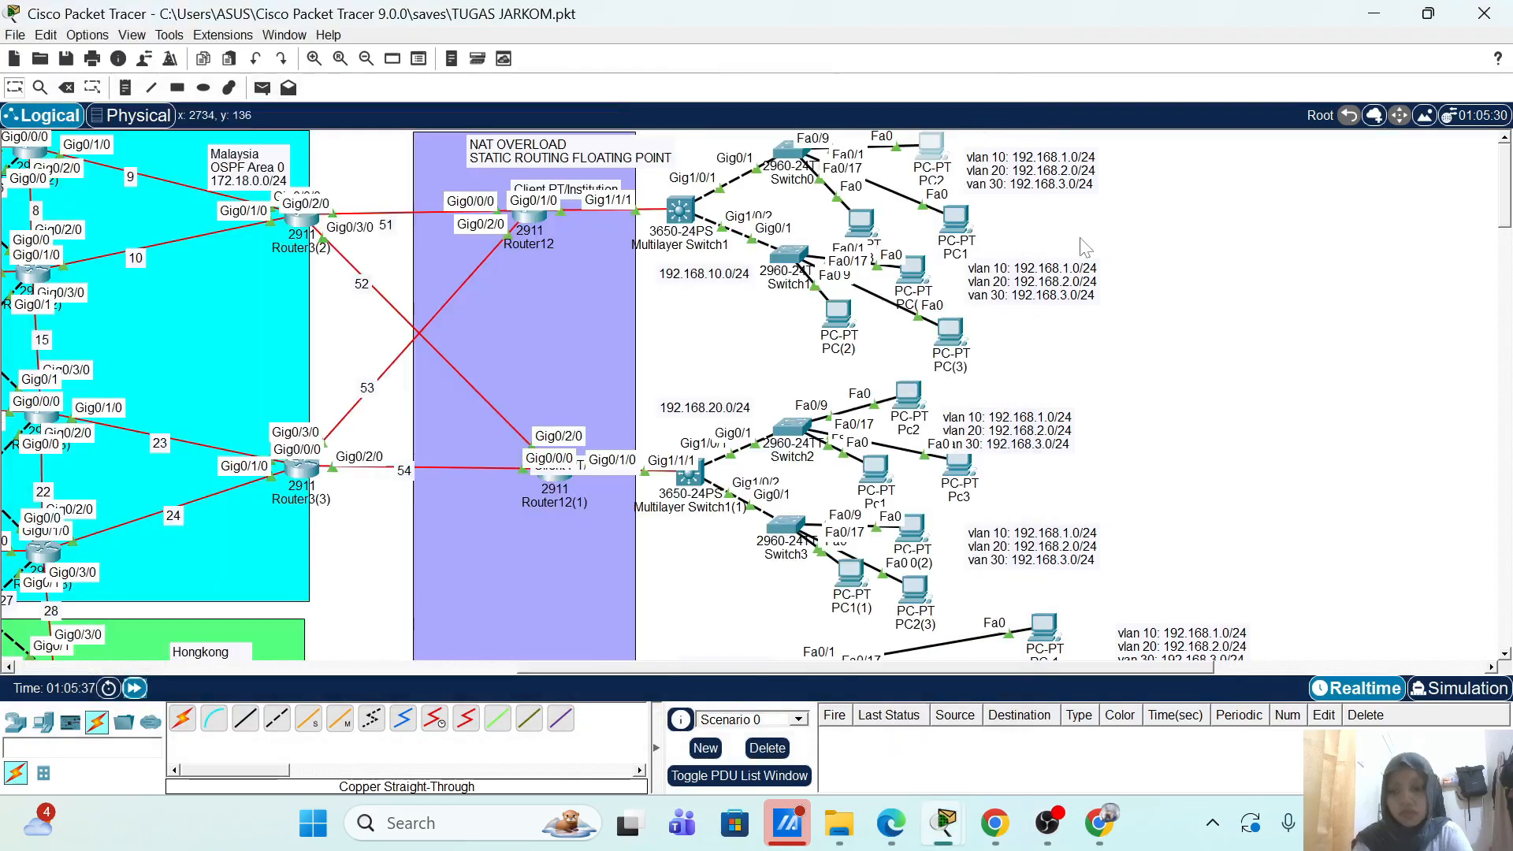
key(ctrl+s)
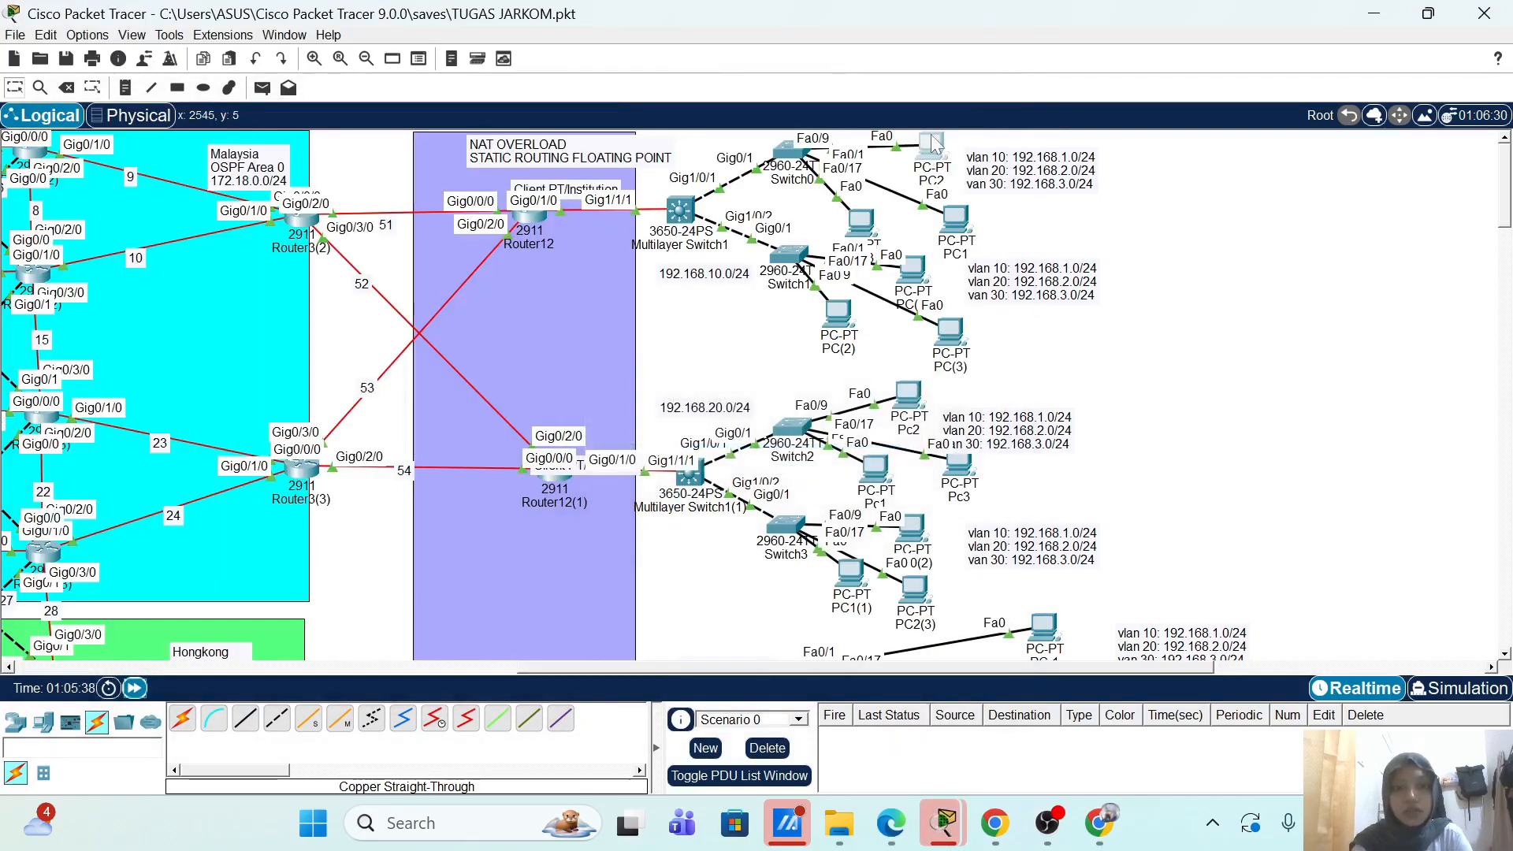
Step: Ping 192.168.1.10 from PC2's command prompt, get replies, and put the window away
click(934, 145)
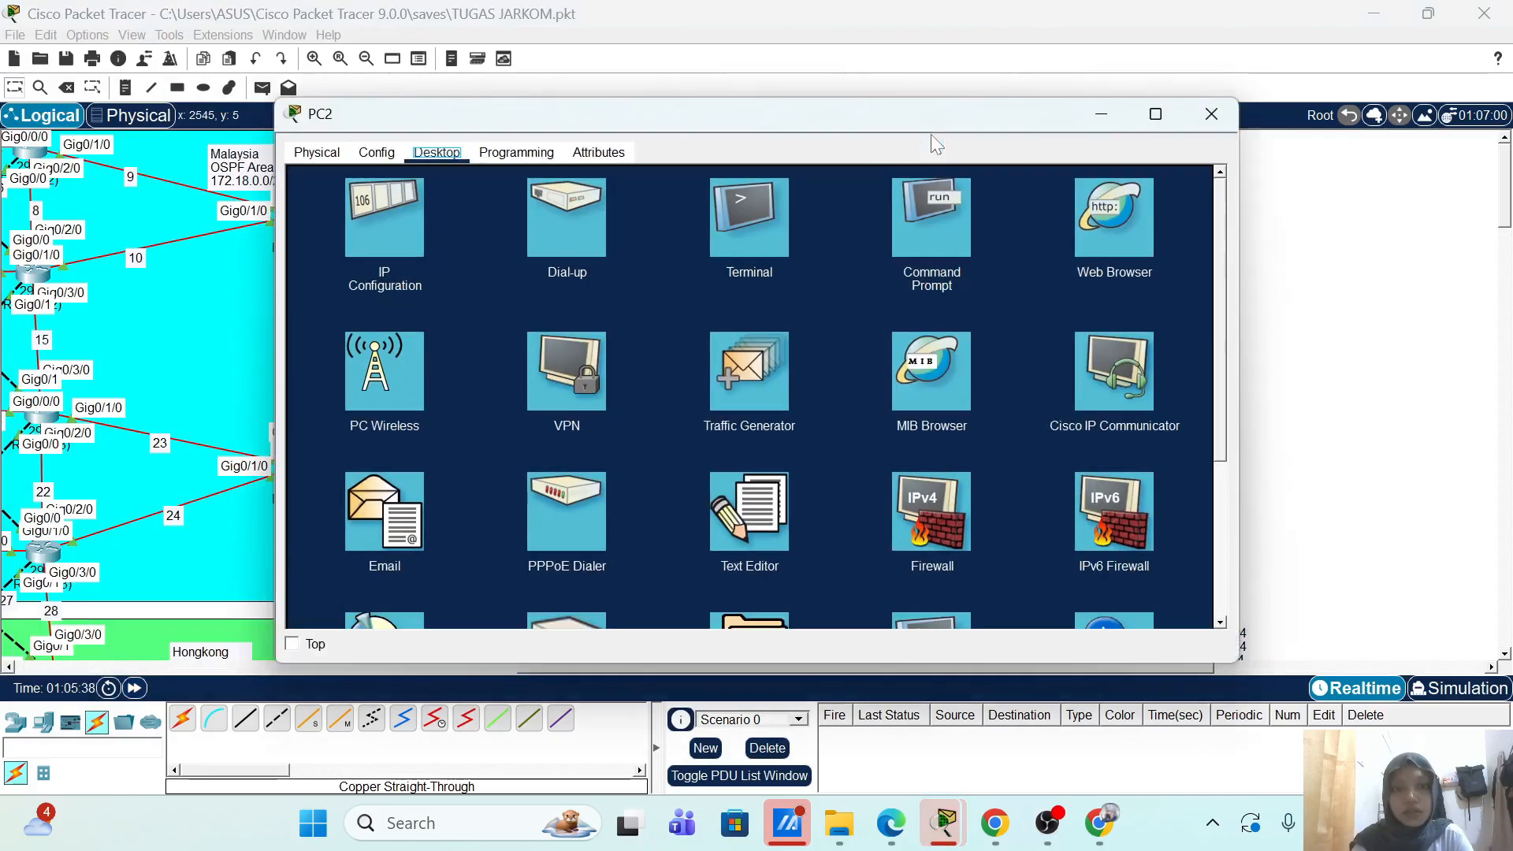
click(900, 215)
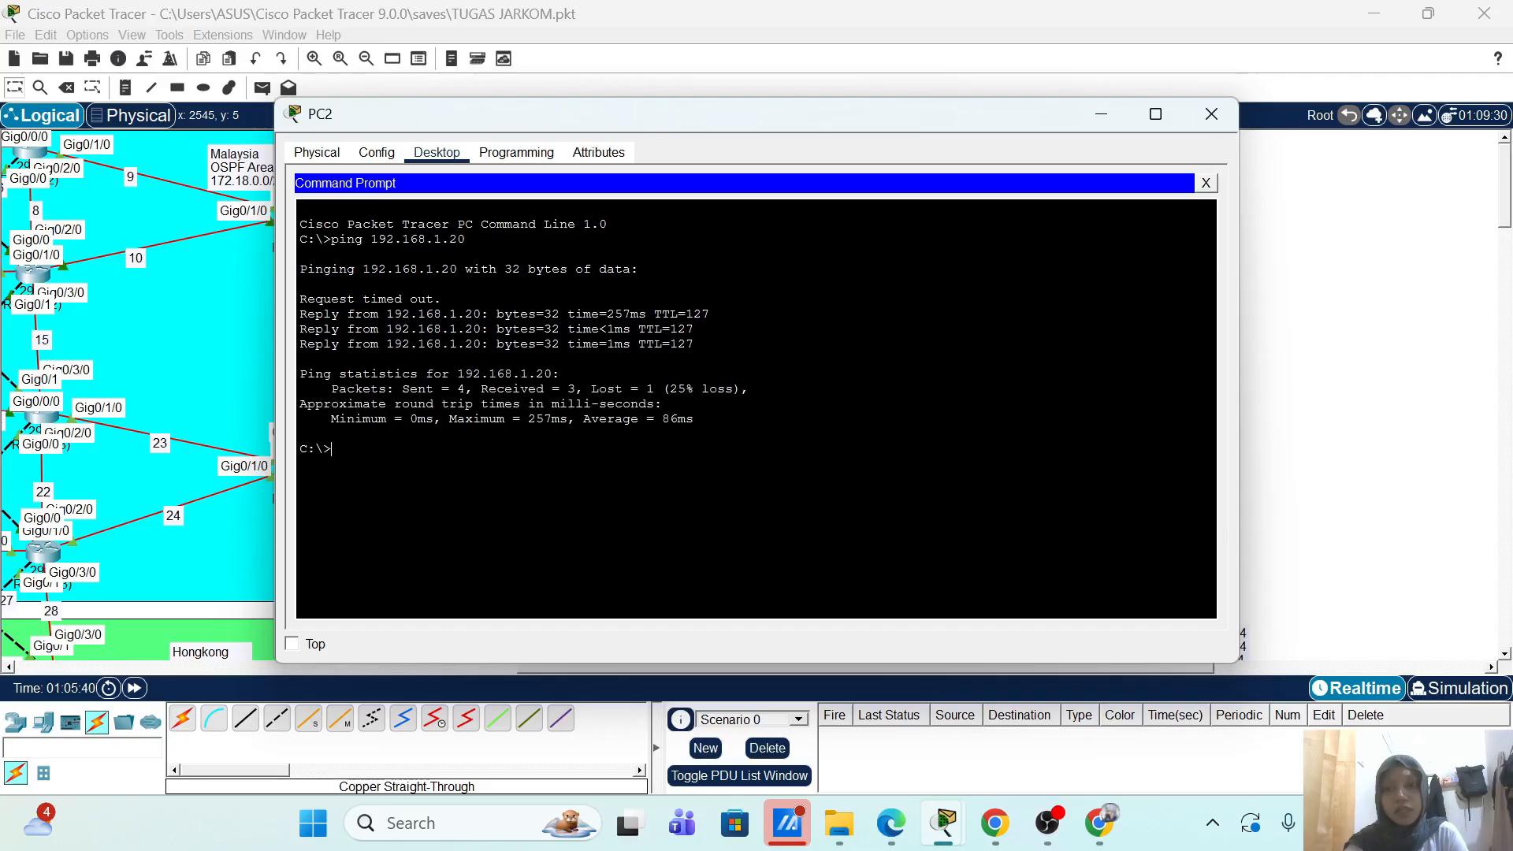
text(ping 192.168.1.10)
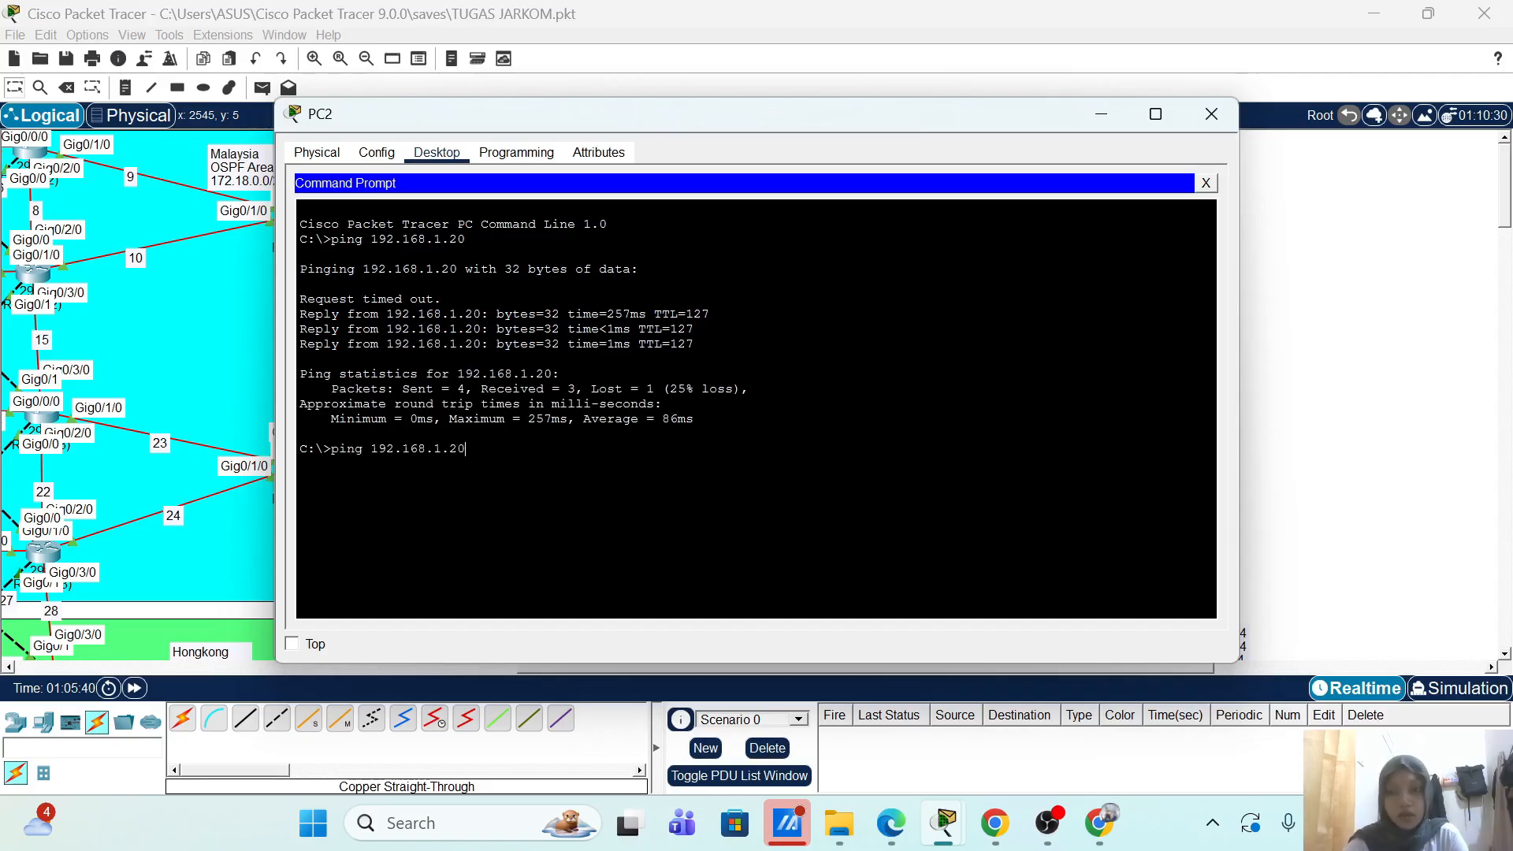
key(Return)
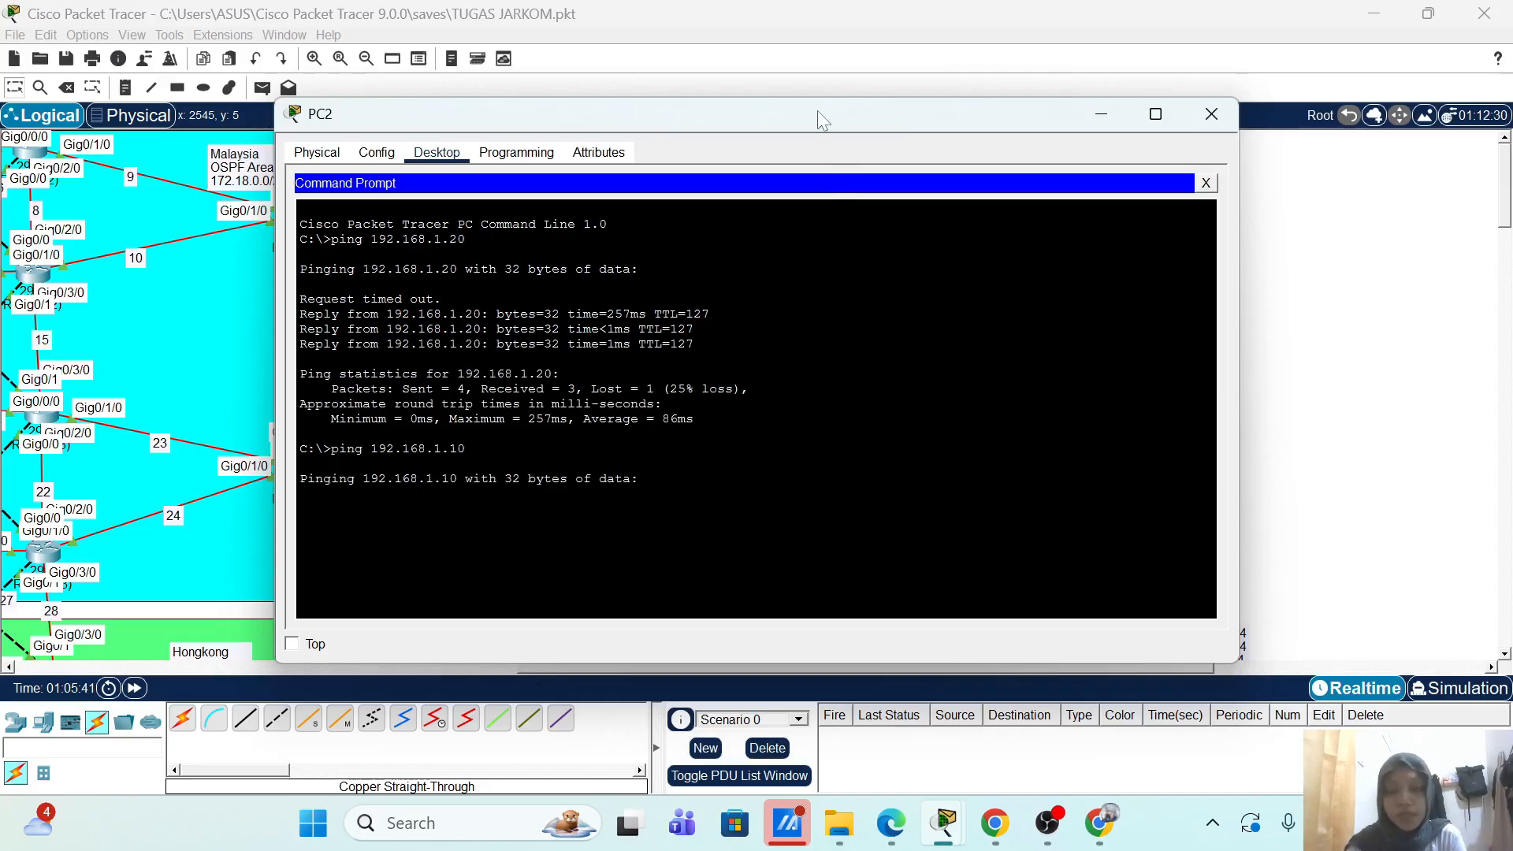
drag(818, 110, 727, 79)
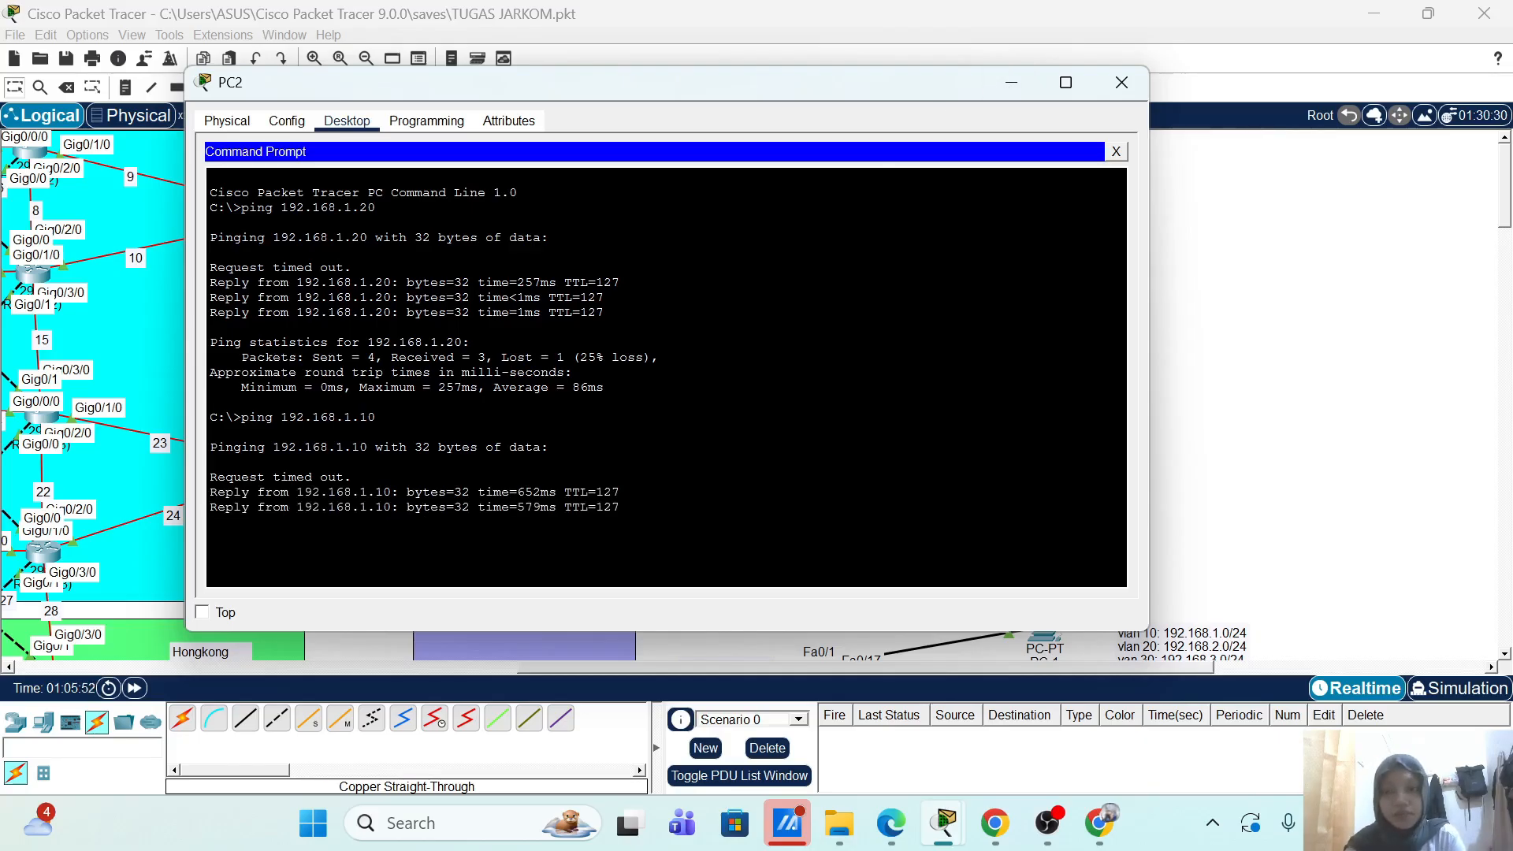
click(1032, 82)
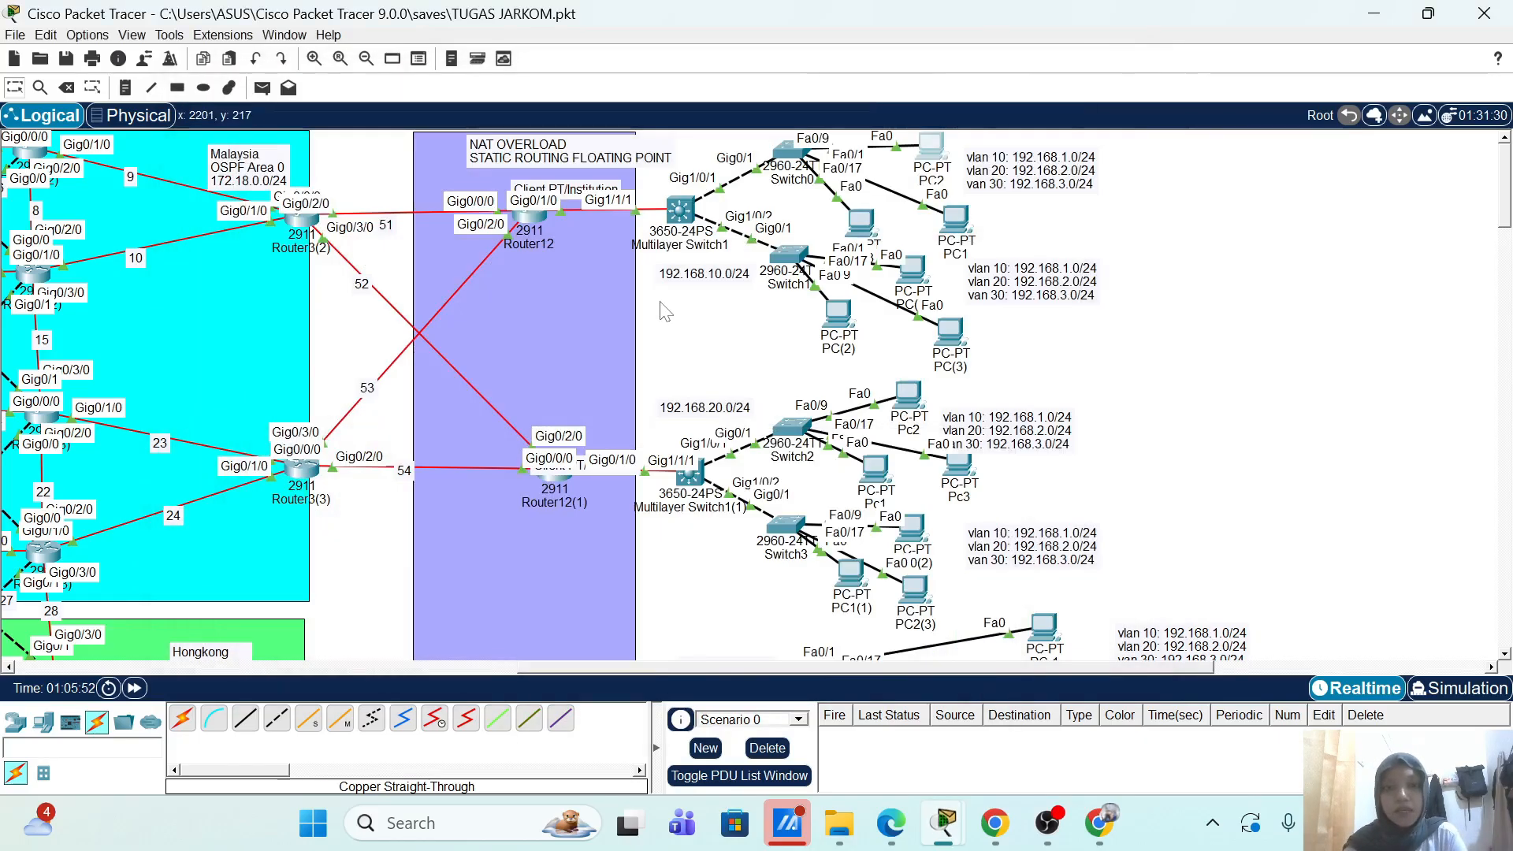
Step: Open DHCP-Server's DHCP service and inspect the vlan 40 and vlan 20 pools (246 users each)
scroll(662, 303, left, 10)
scroll(660, 301, down, 3)
scroll(661, 303, down, 10)
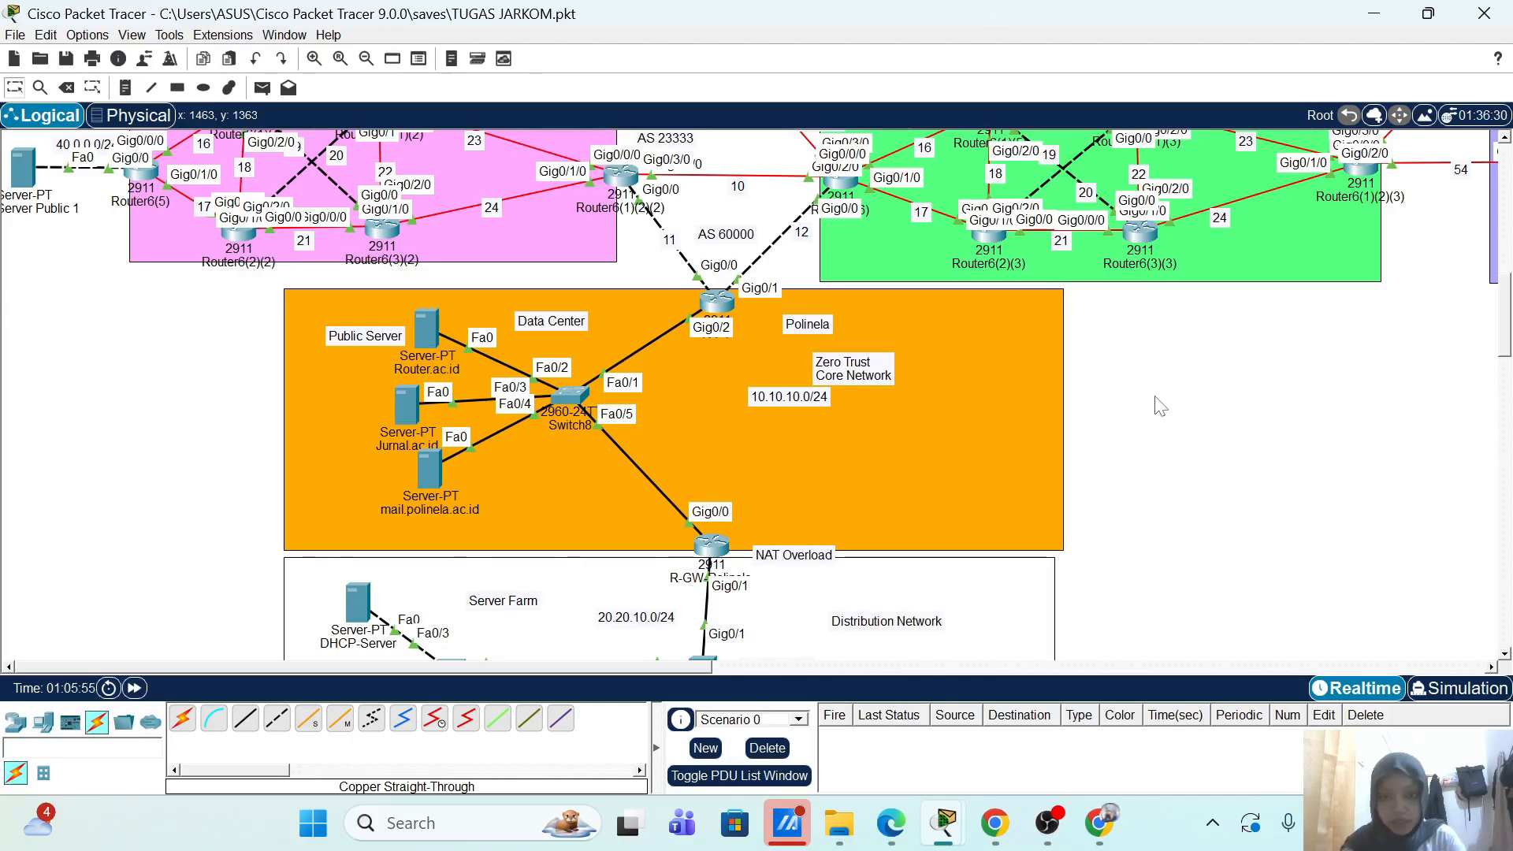
scroll(1159, 405, down, 8)
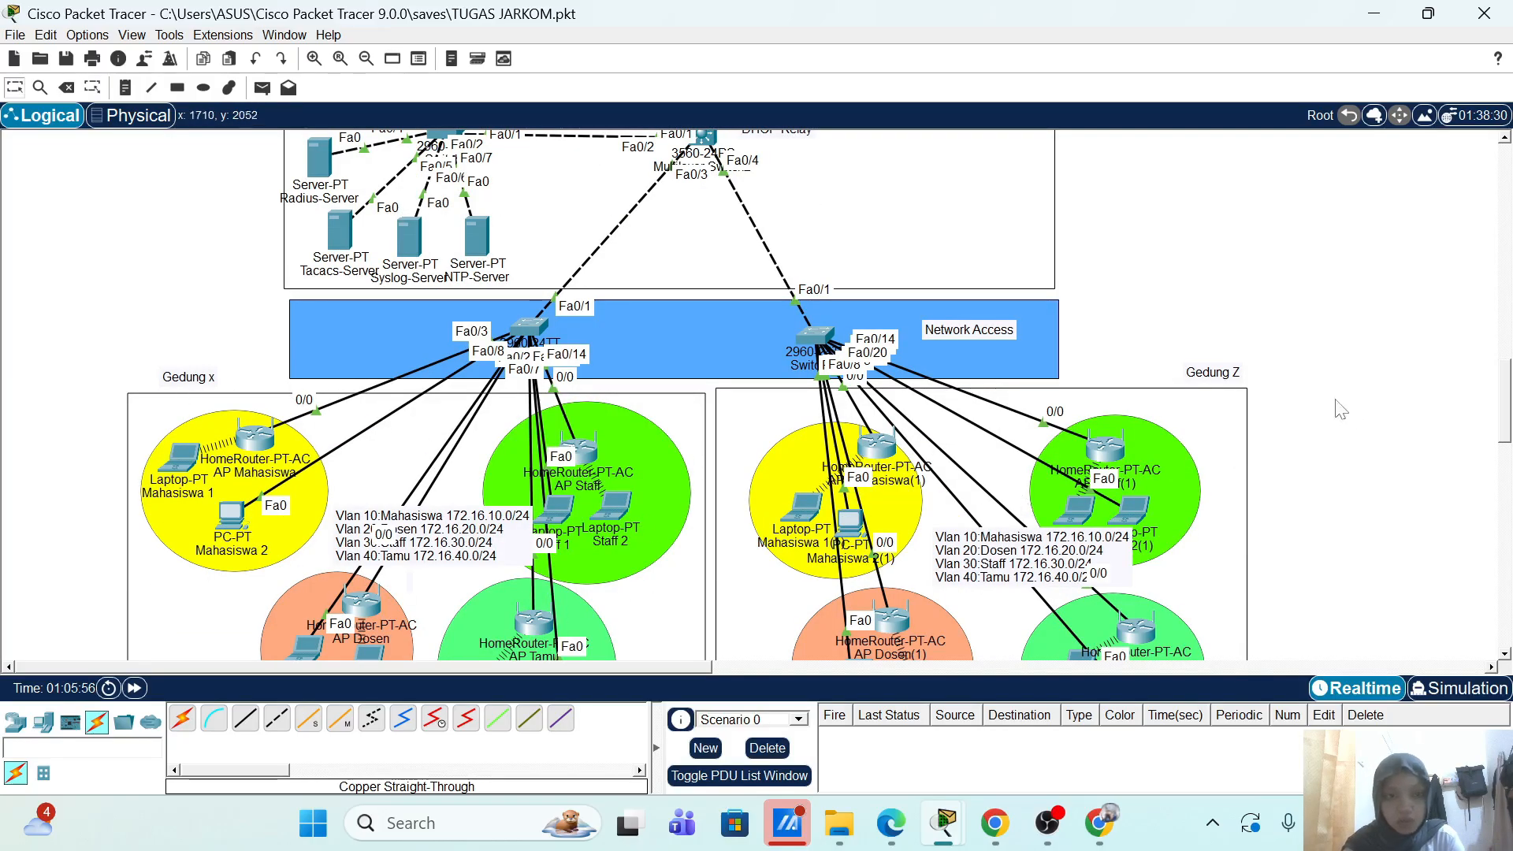
scroll(650, 447, up, 5)
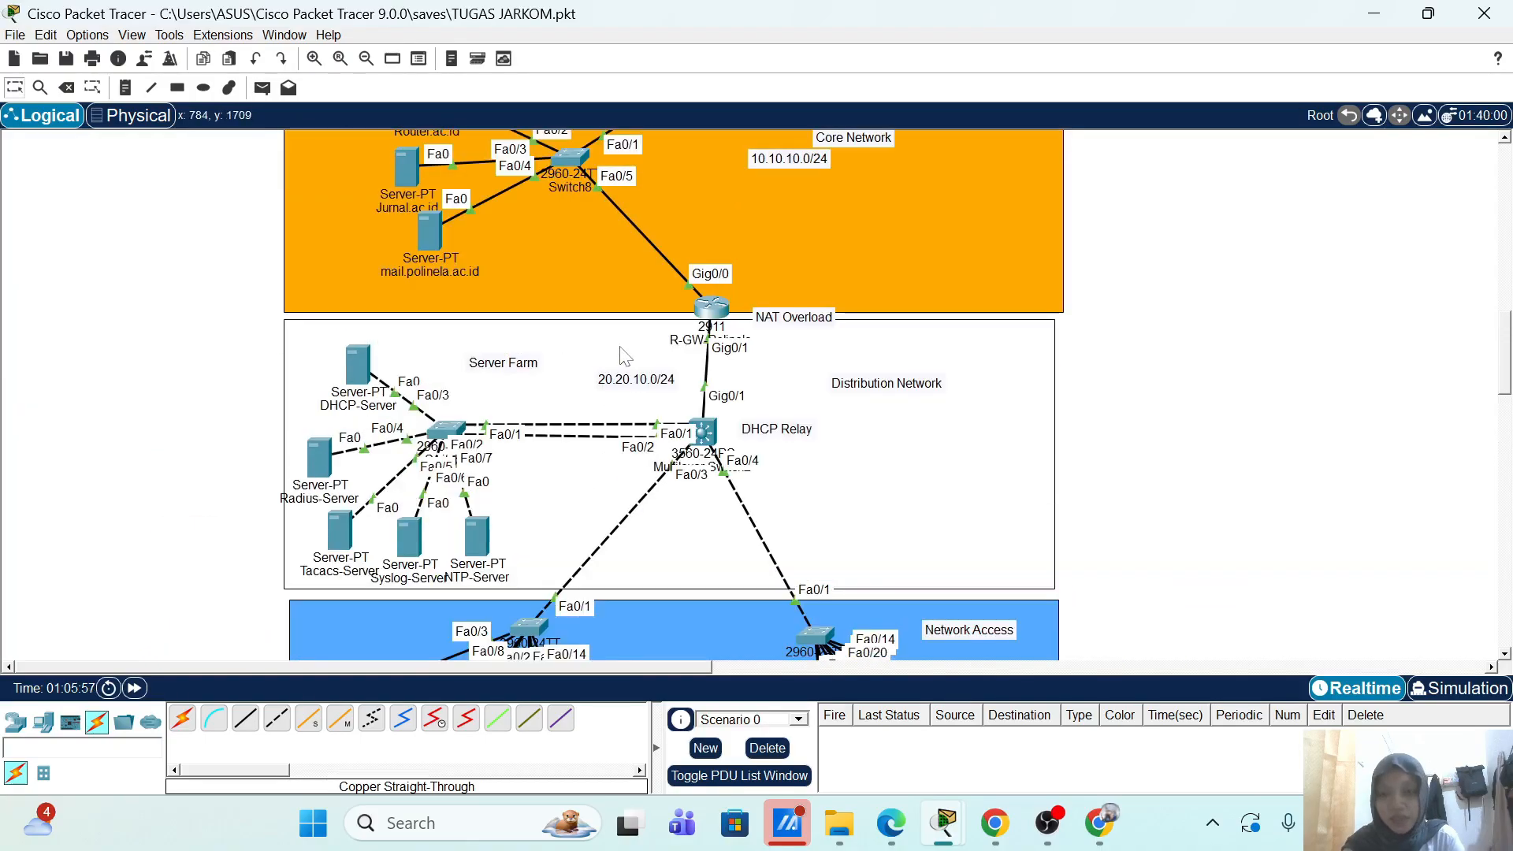
click(360, 379)
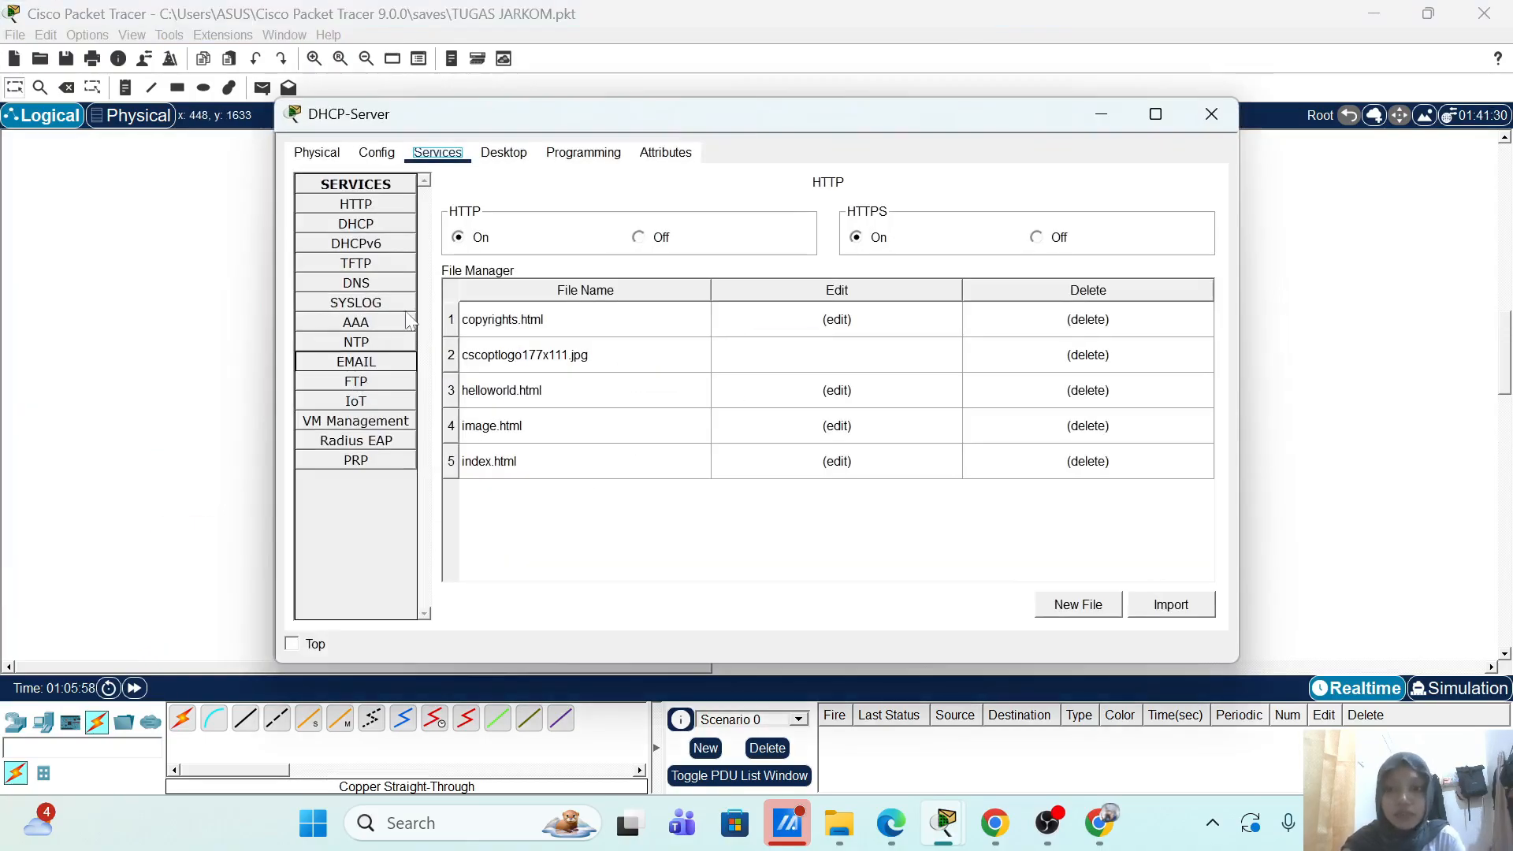
click(370, 223)
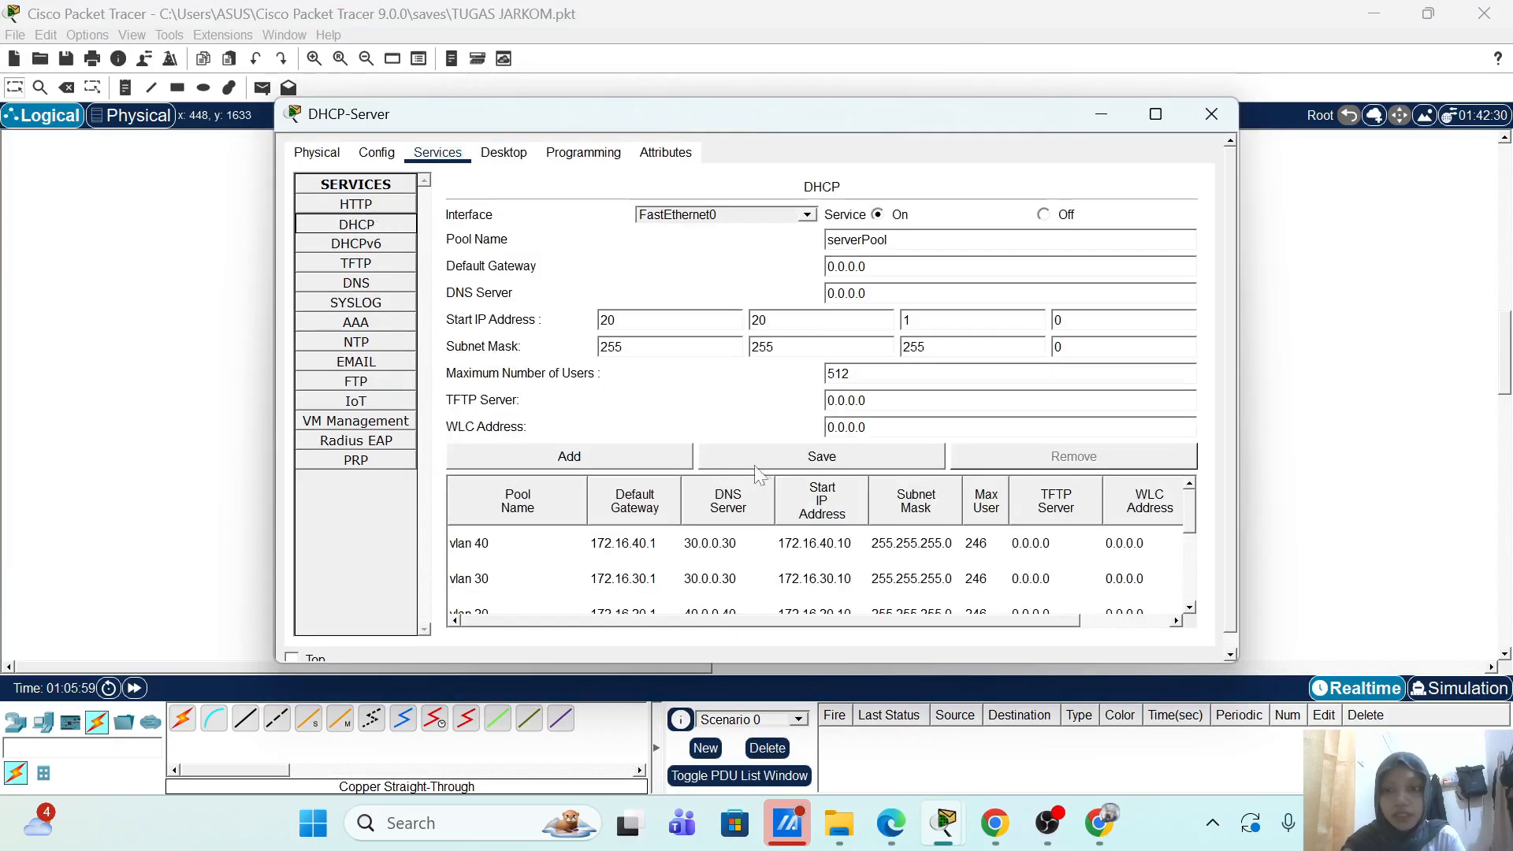
click(618, 549)
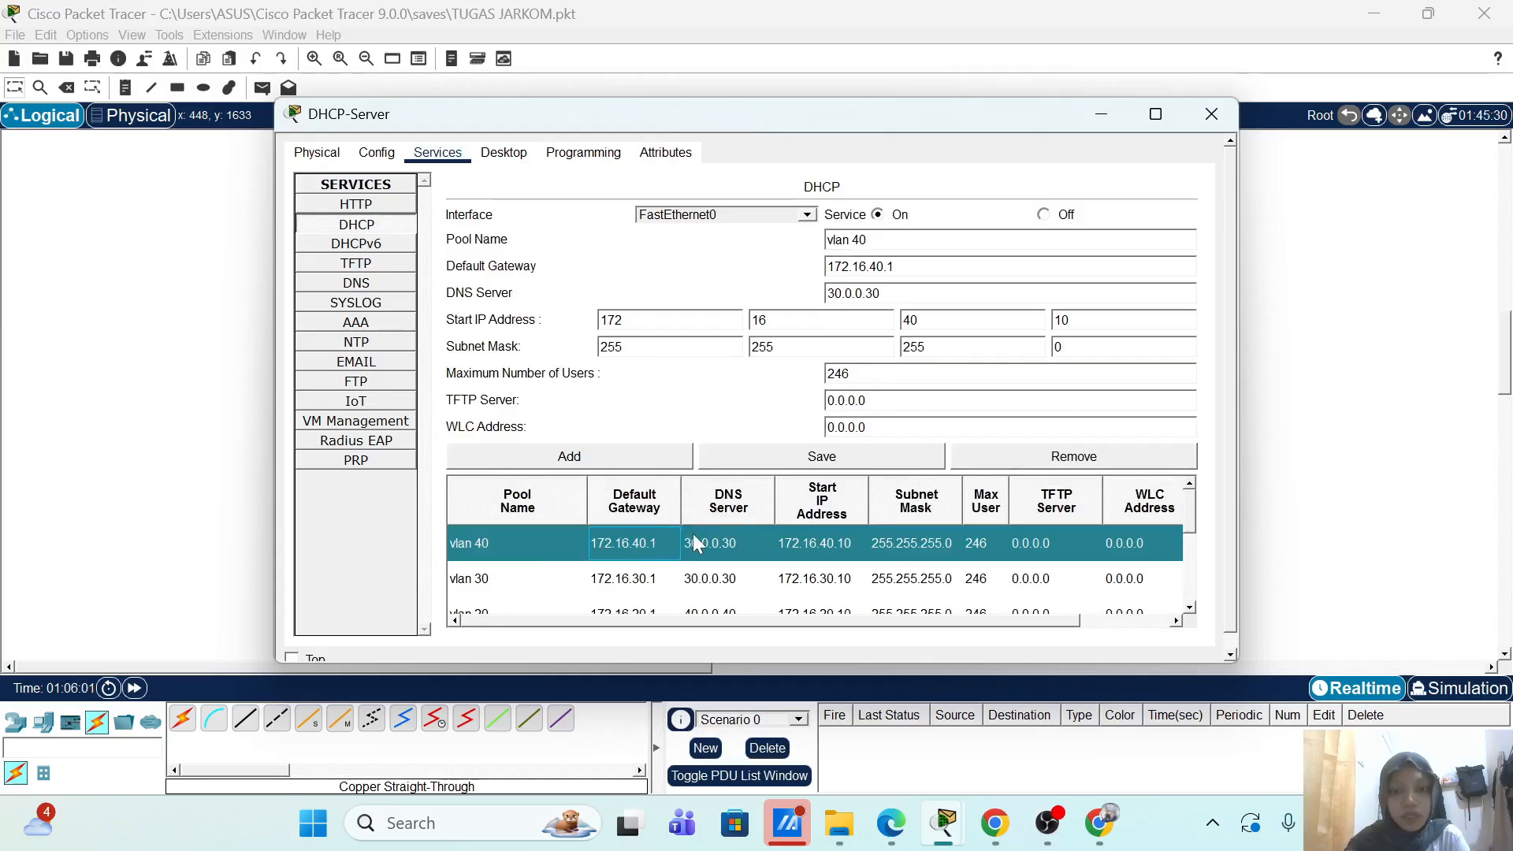
scroll(692, 543, down, 1)
click(558, 586)
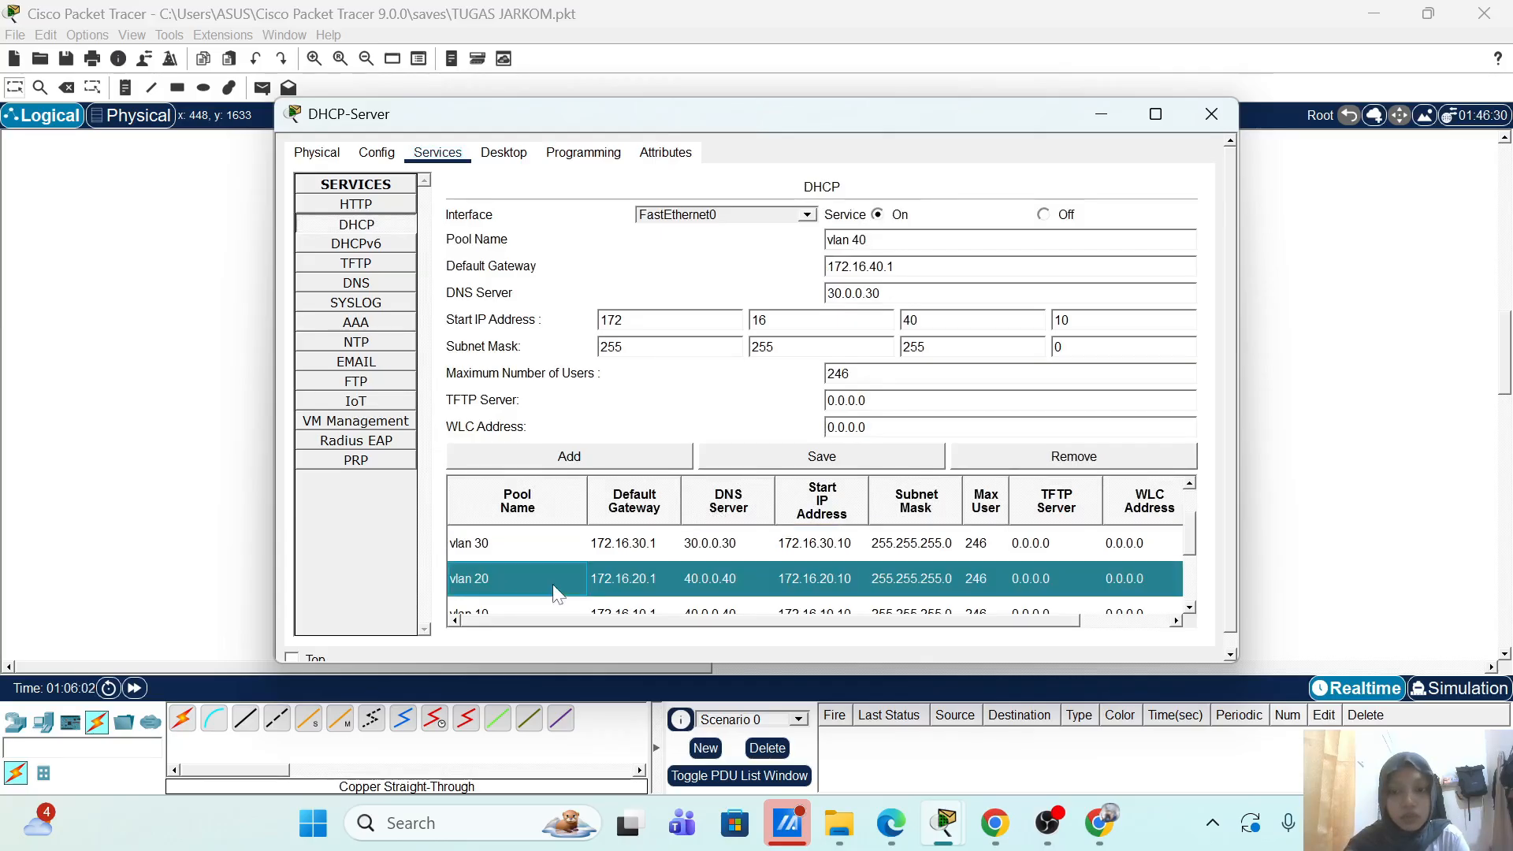
Step: Dismiss the DHCP-Server window and return the workspace view to the Server Farm and Distribution Network
click(1230, 111)
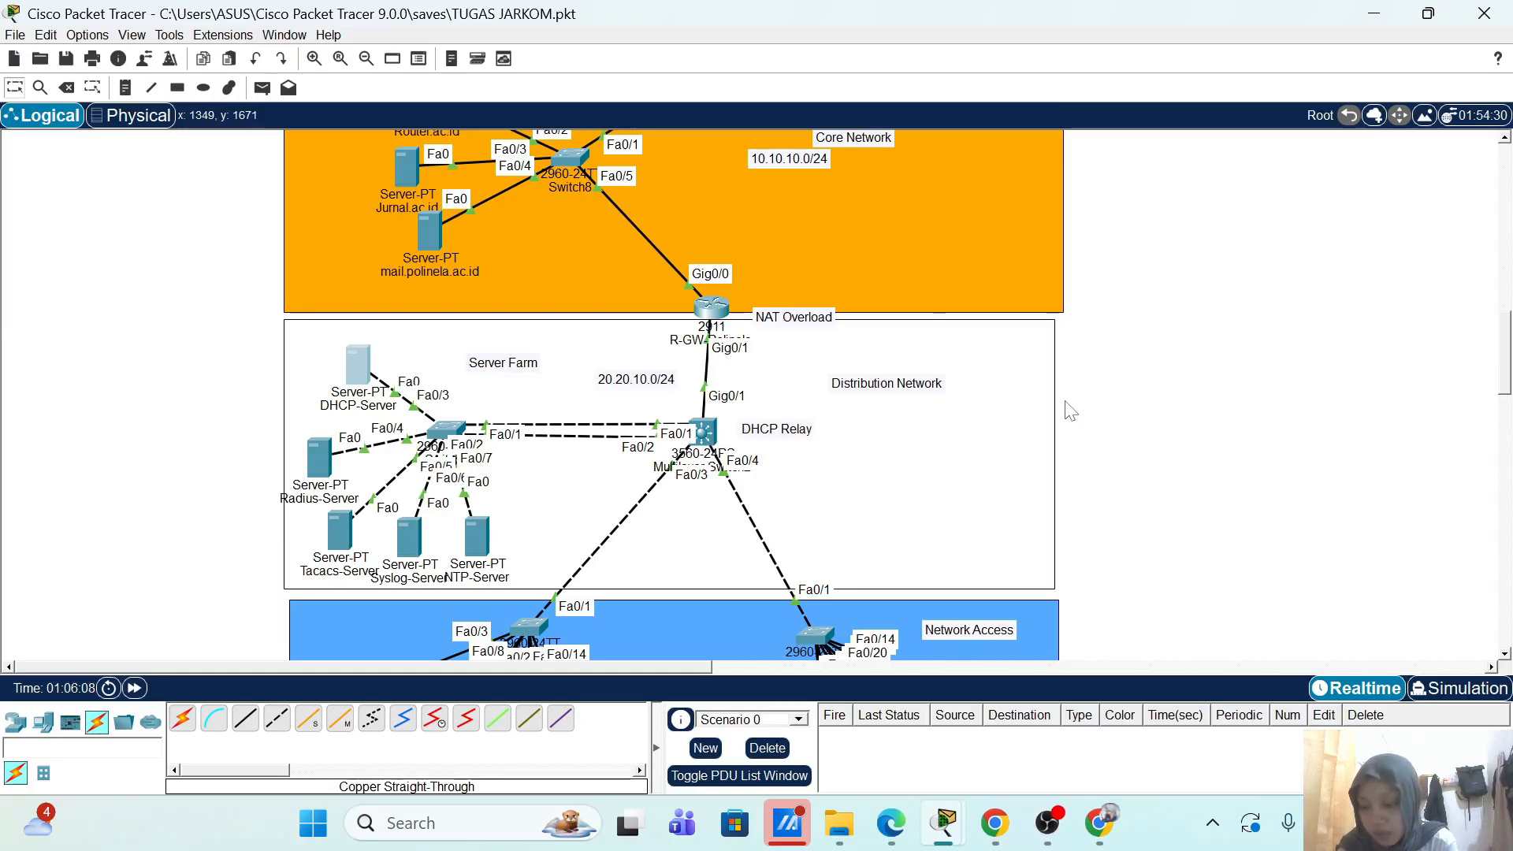
scroll(1074, 506, down, 5)
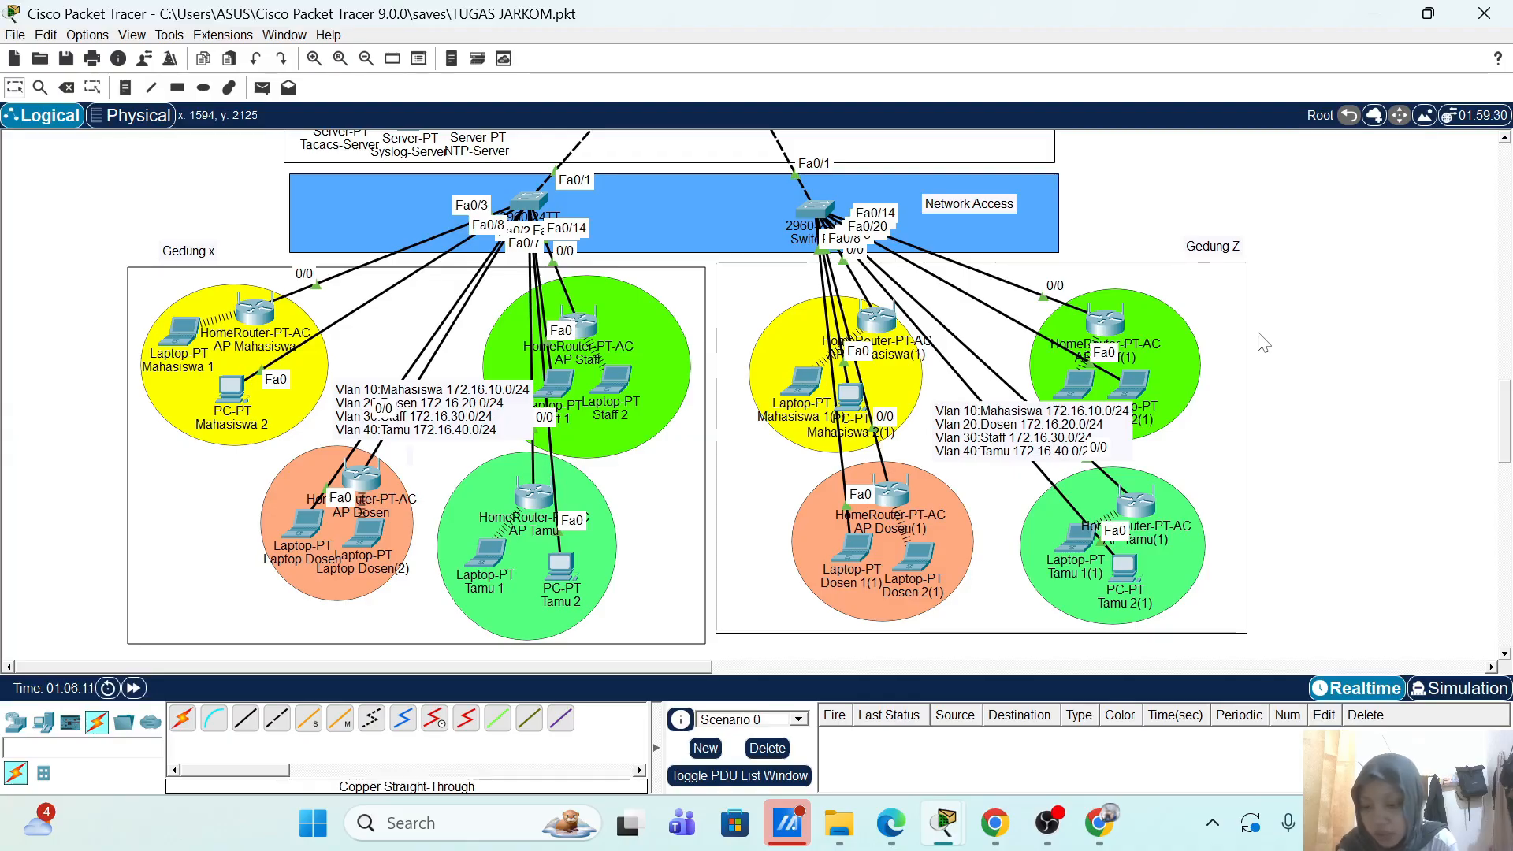
scroll(1300, 314, up, 3)
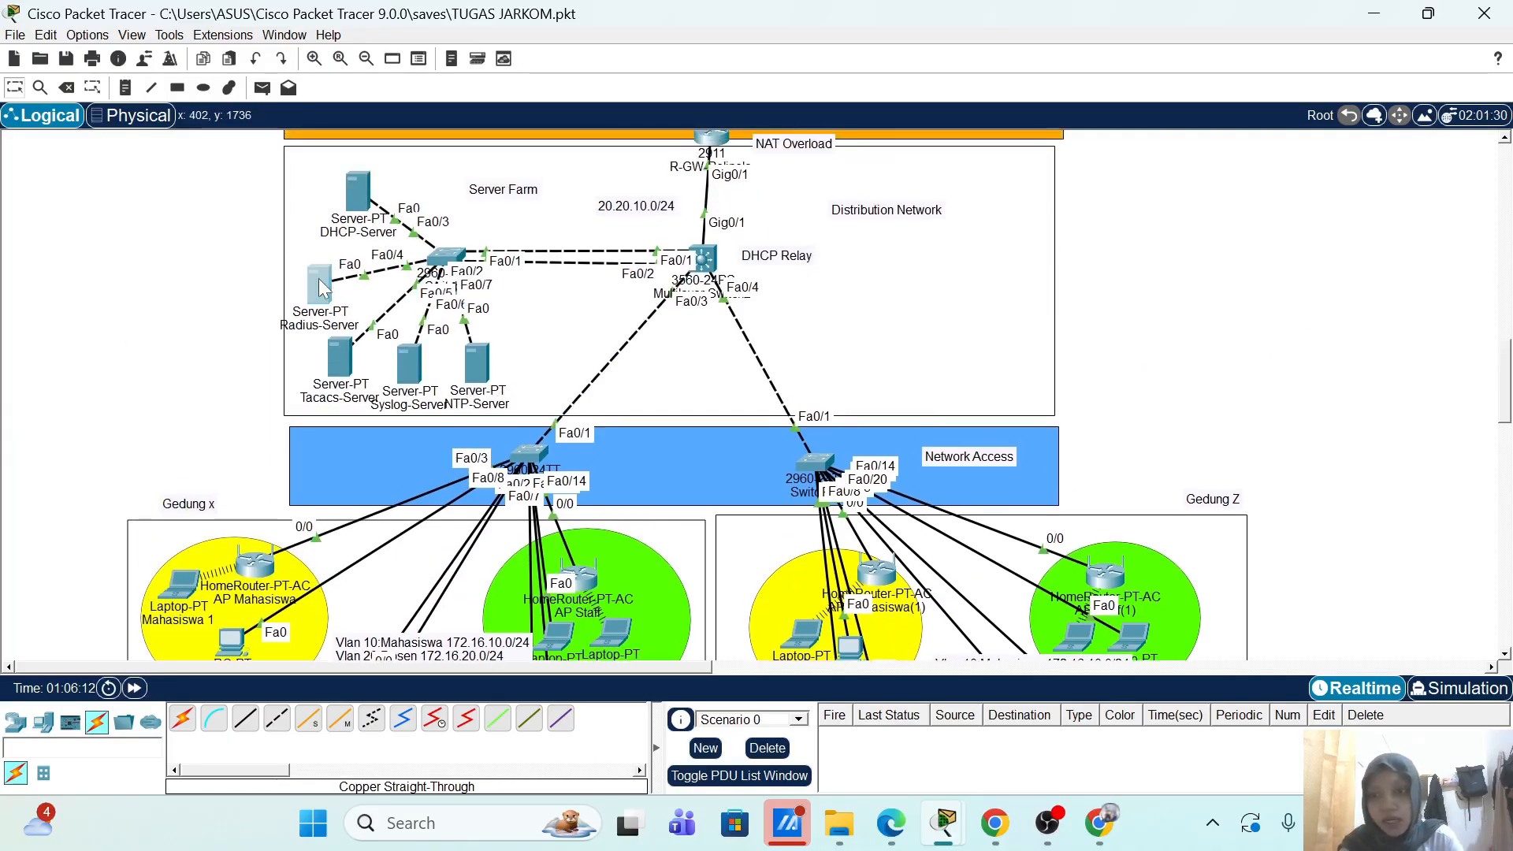
click(318, 279)
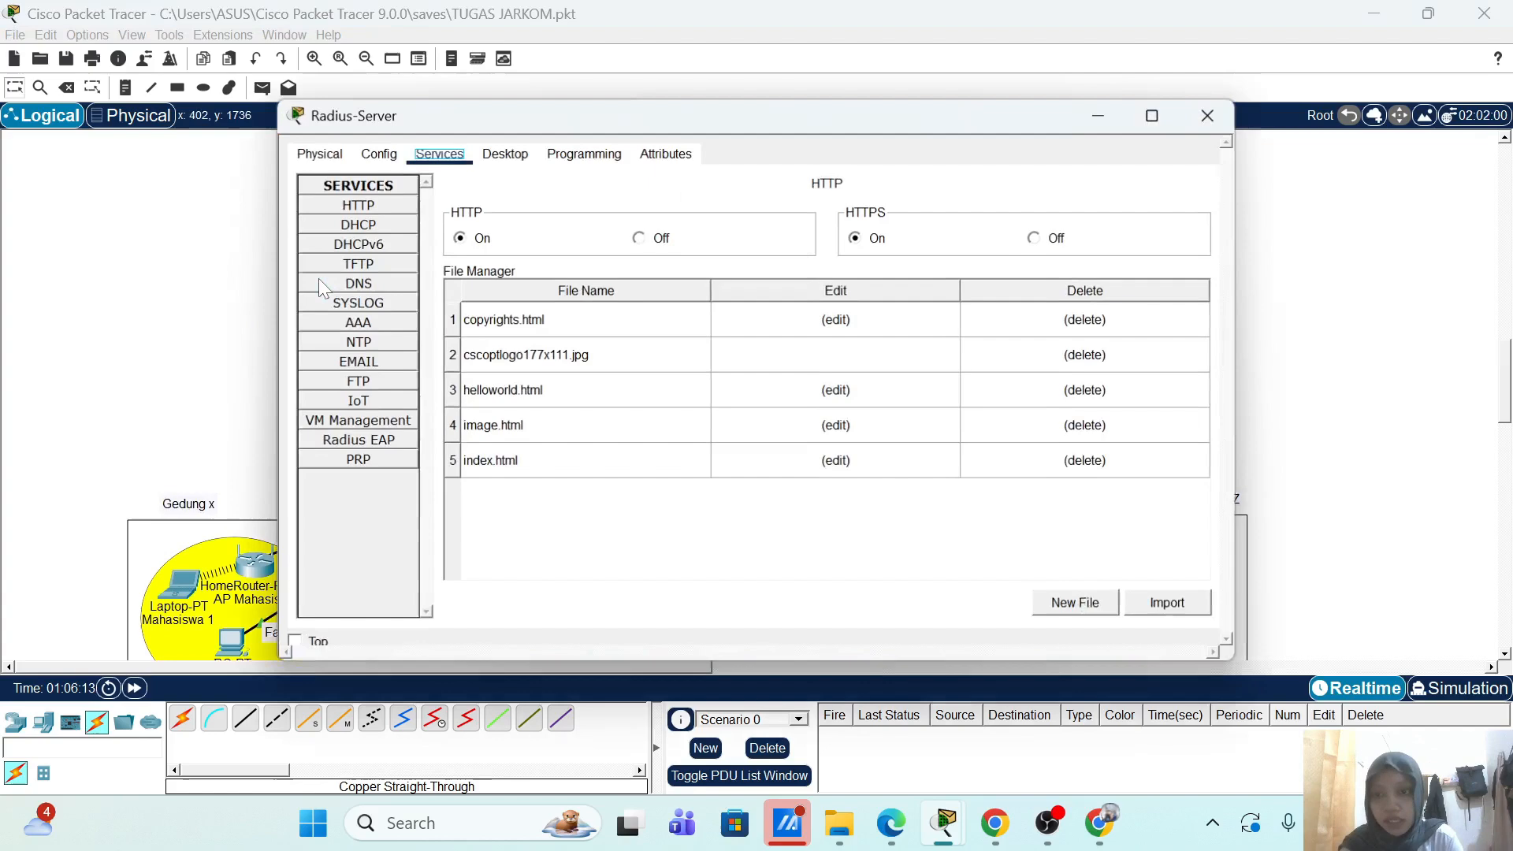
click(358, 323)
click(620, 386)
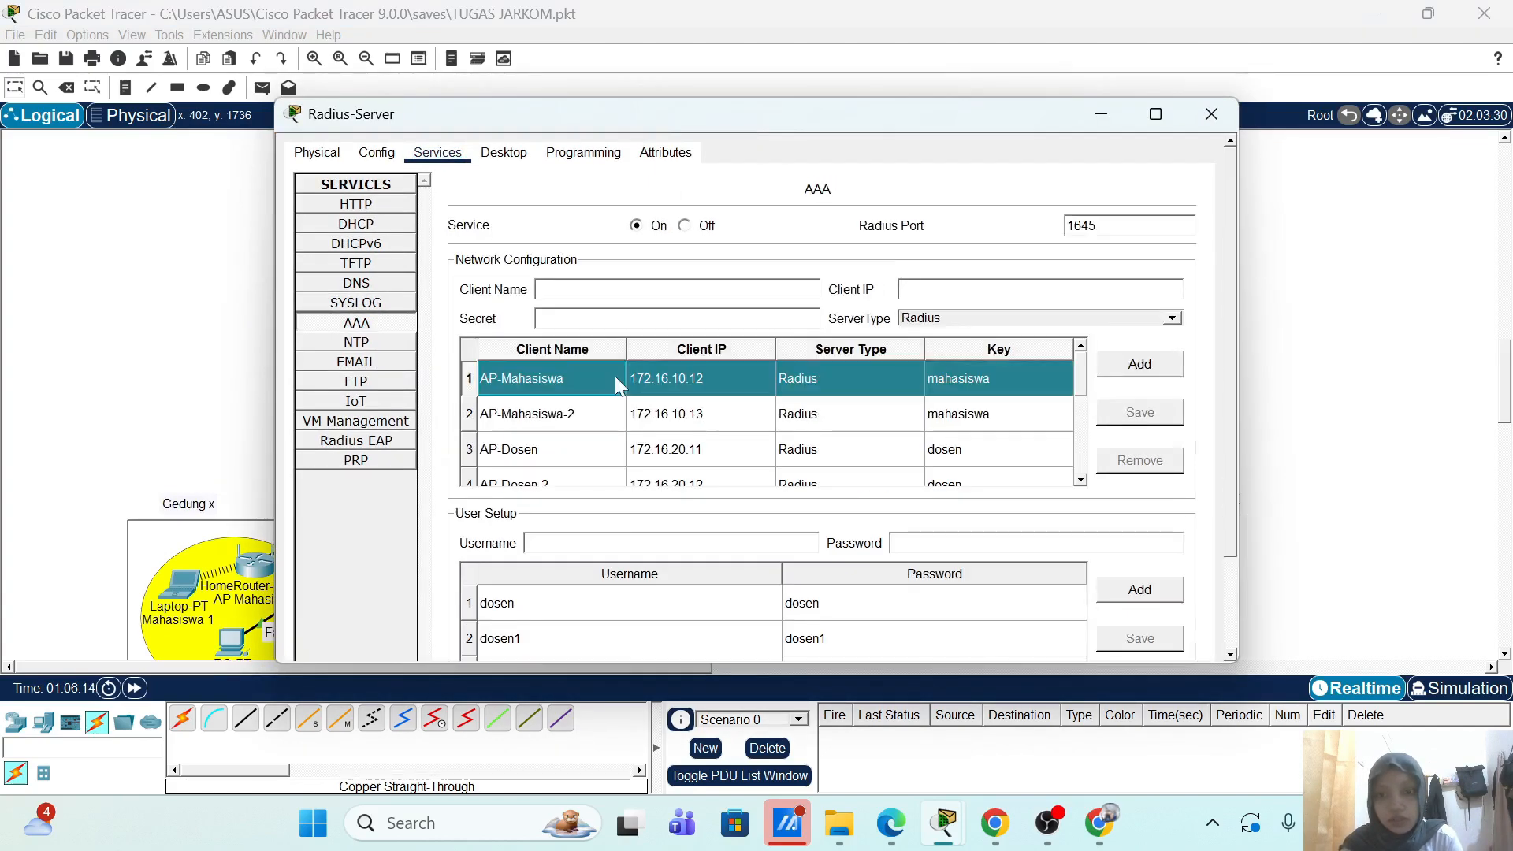
click(219, 343)
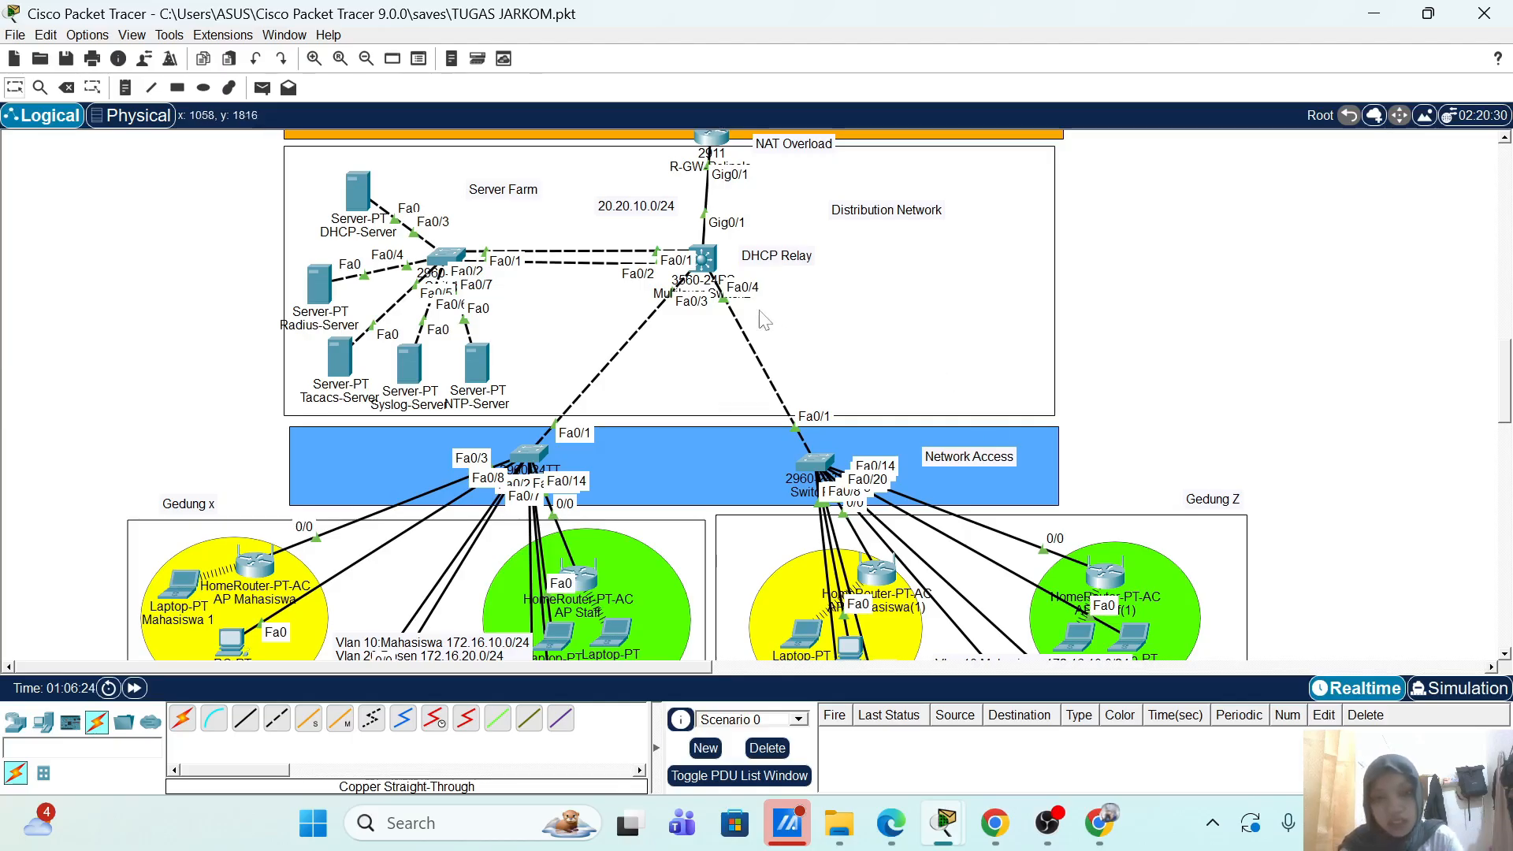
click(700, 264)
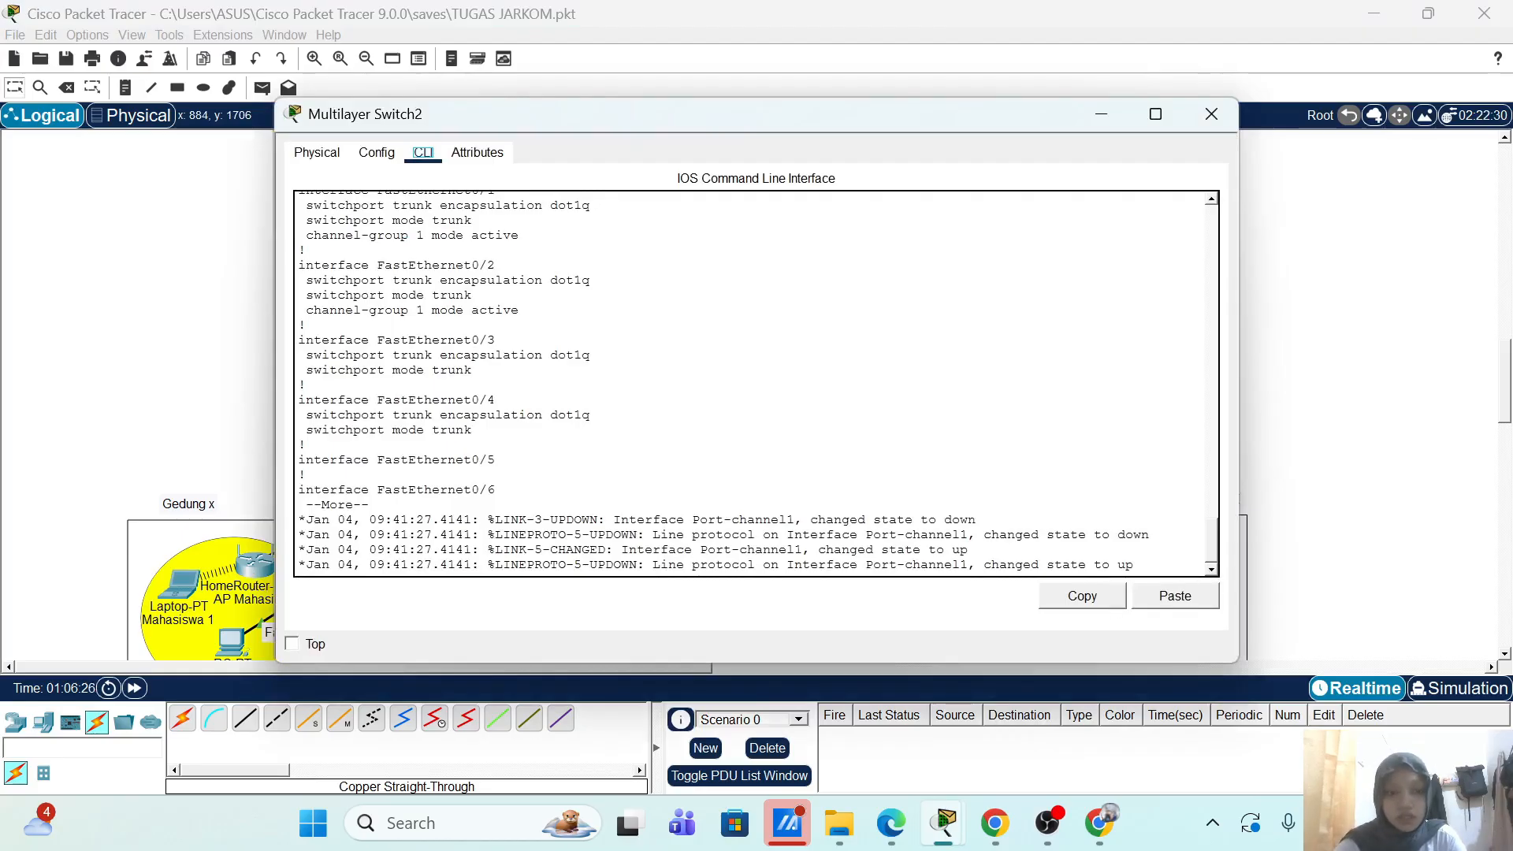
click(1166, 559)
key(space)
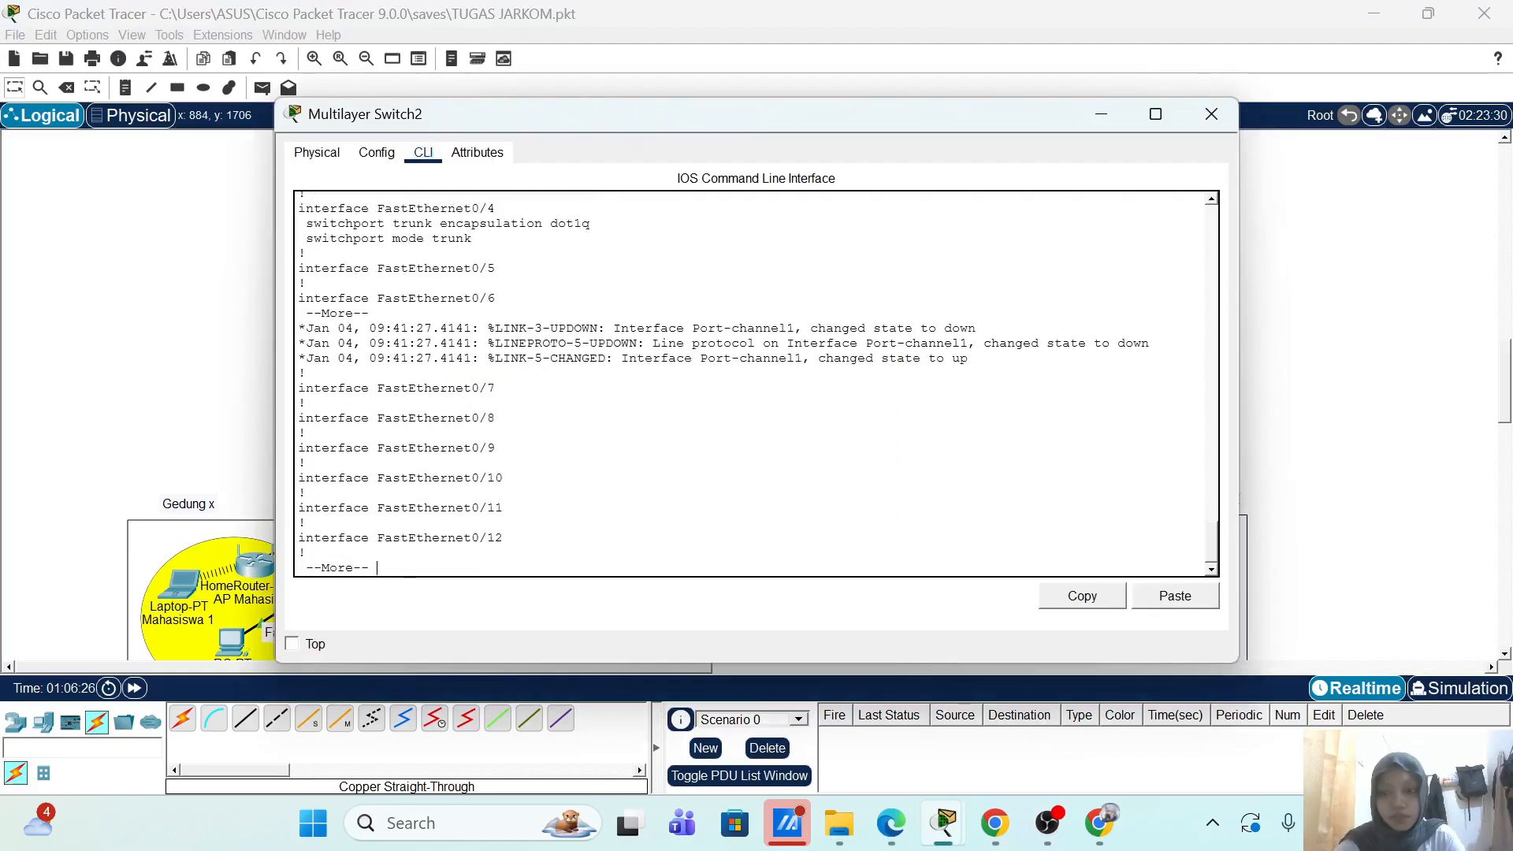
key(Return)
key(Return)
key(Return)
key(Return)
key(Return)
key(Return)
key(Return)
key(Return)
key(Return)
key(Return)
key(Return)
key(Return)
key(Return)
key(Return)
key(Return)
key(Return)
key(Return)
key(Return)
key(Return)
key(Return)
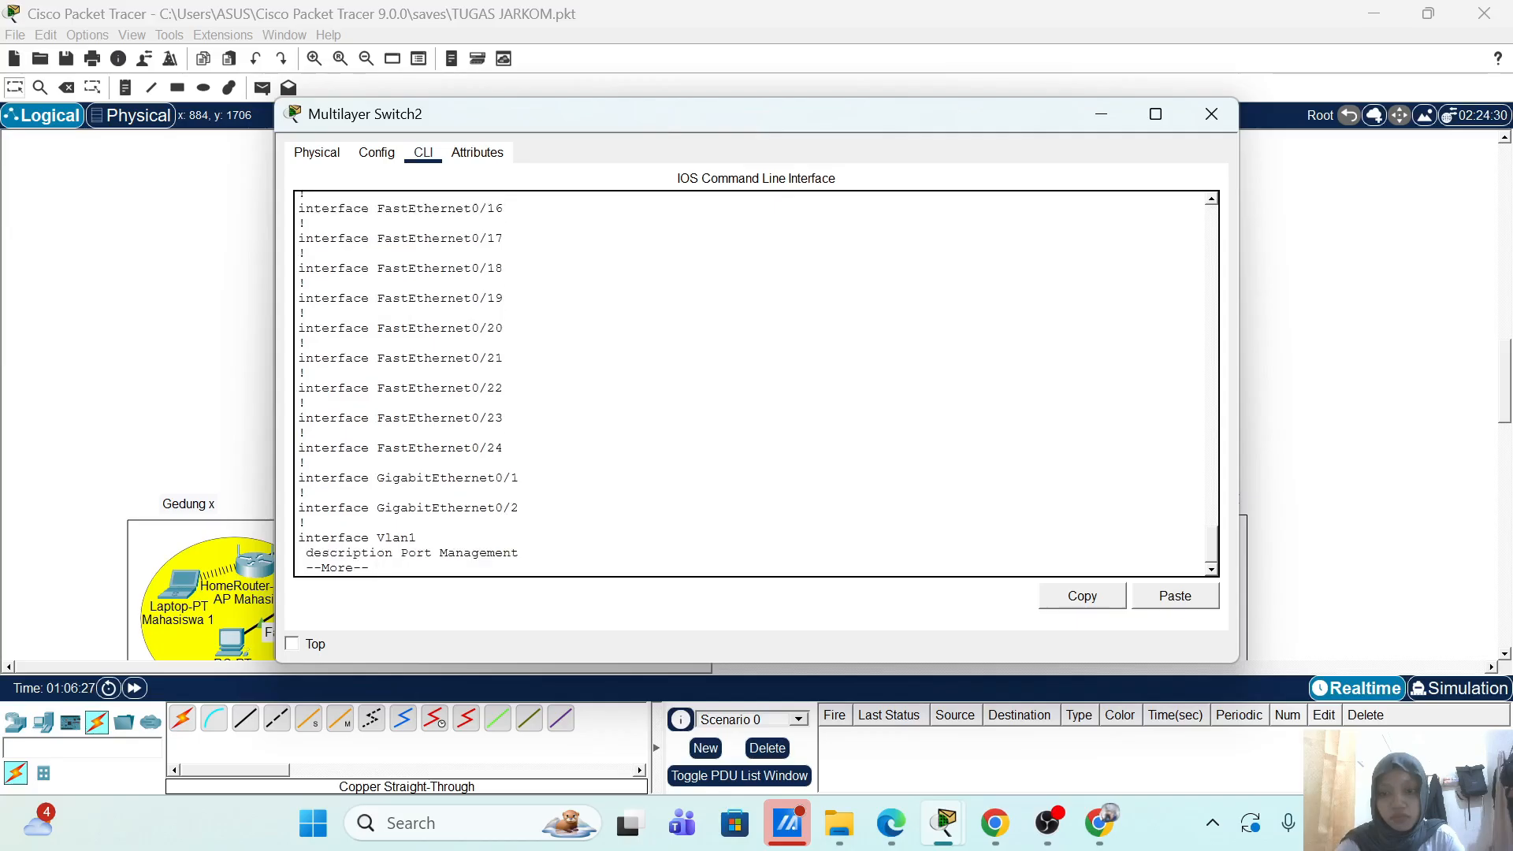
key(Return)
key(Return)
key(Return)
key(Return)
key(Return)
key(Return)
key(Return)
key(Return)
key(Return)
key(Return)
key(Return)
key(Return)
key(Return)
key(Return)
key(Return)
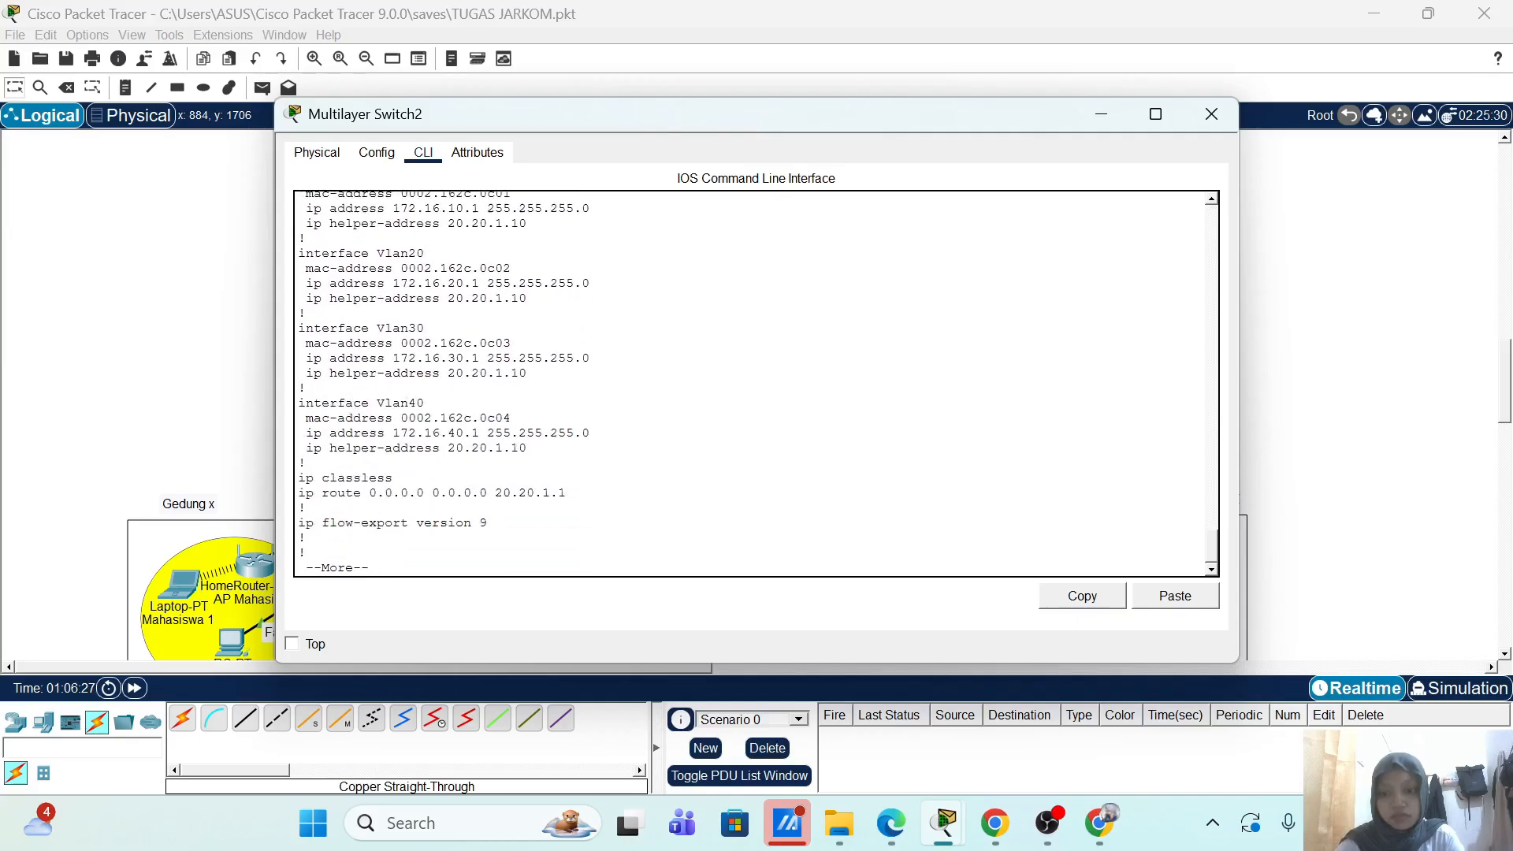
key(Return)
key(Return)
key(Return)
key(Return)
key(Return)
key(Return)
key(Return)
key(Return)
key(Return)
key(Return)
key(Return)
key(Return)
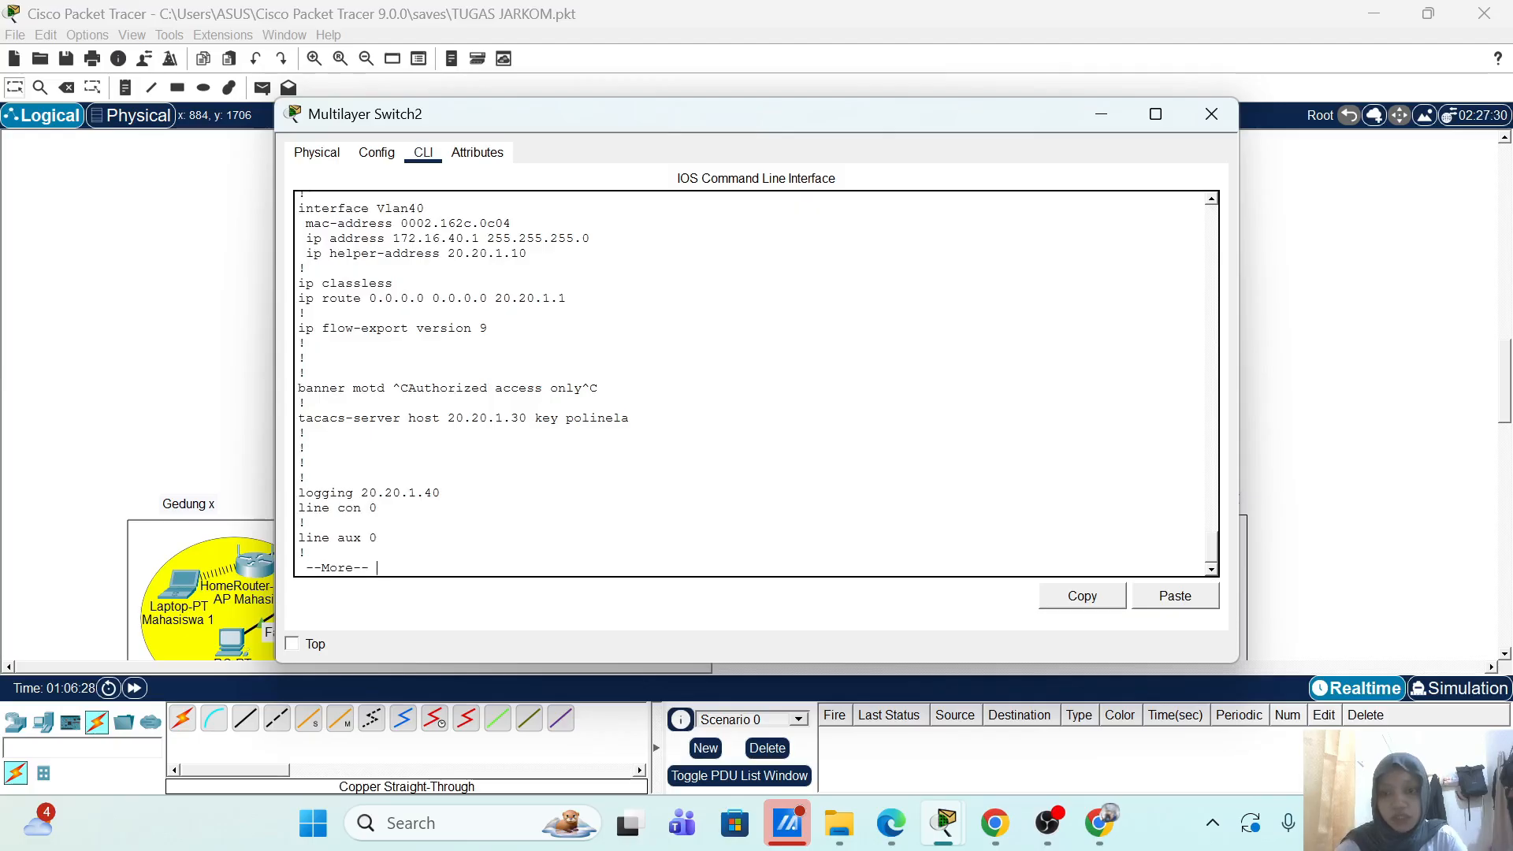
scroll(757, 384, up, 3)
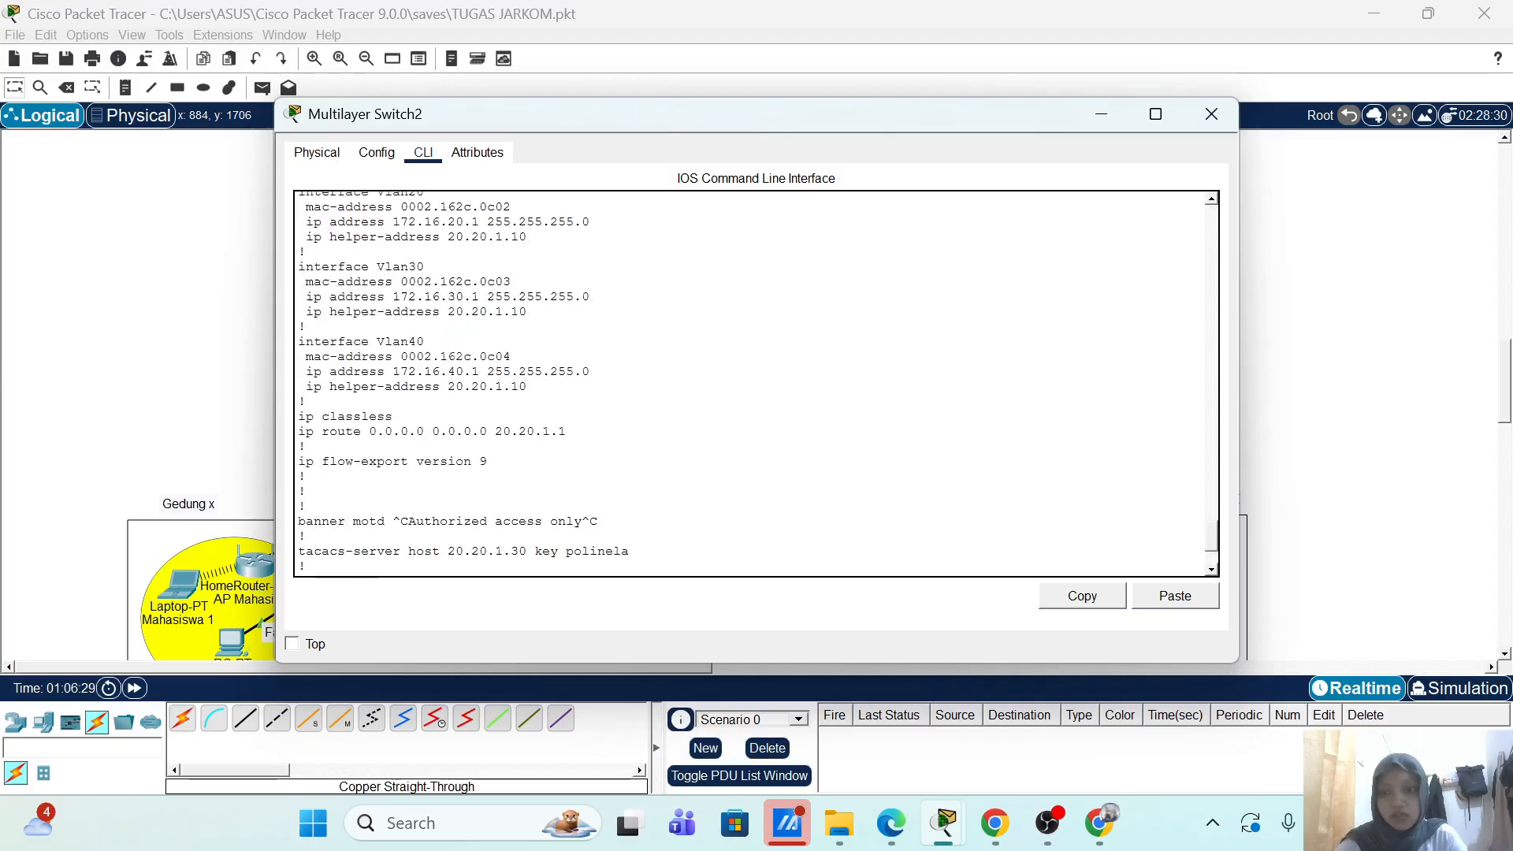
scroll(757, 383, down, 3)
key(Return)
key(Return)
key(Return)
key(Return)
key(Return)
key(Return)
key(Return)
key(Return)
key(Return)
key(Return)
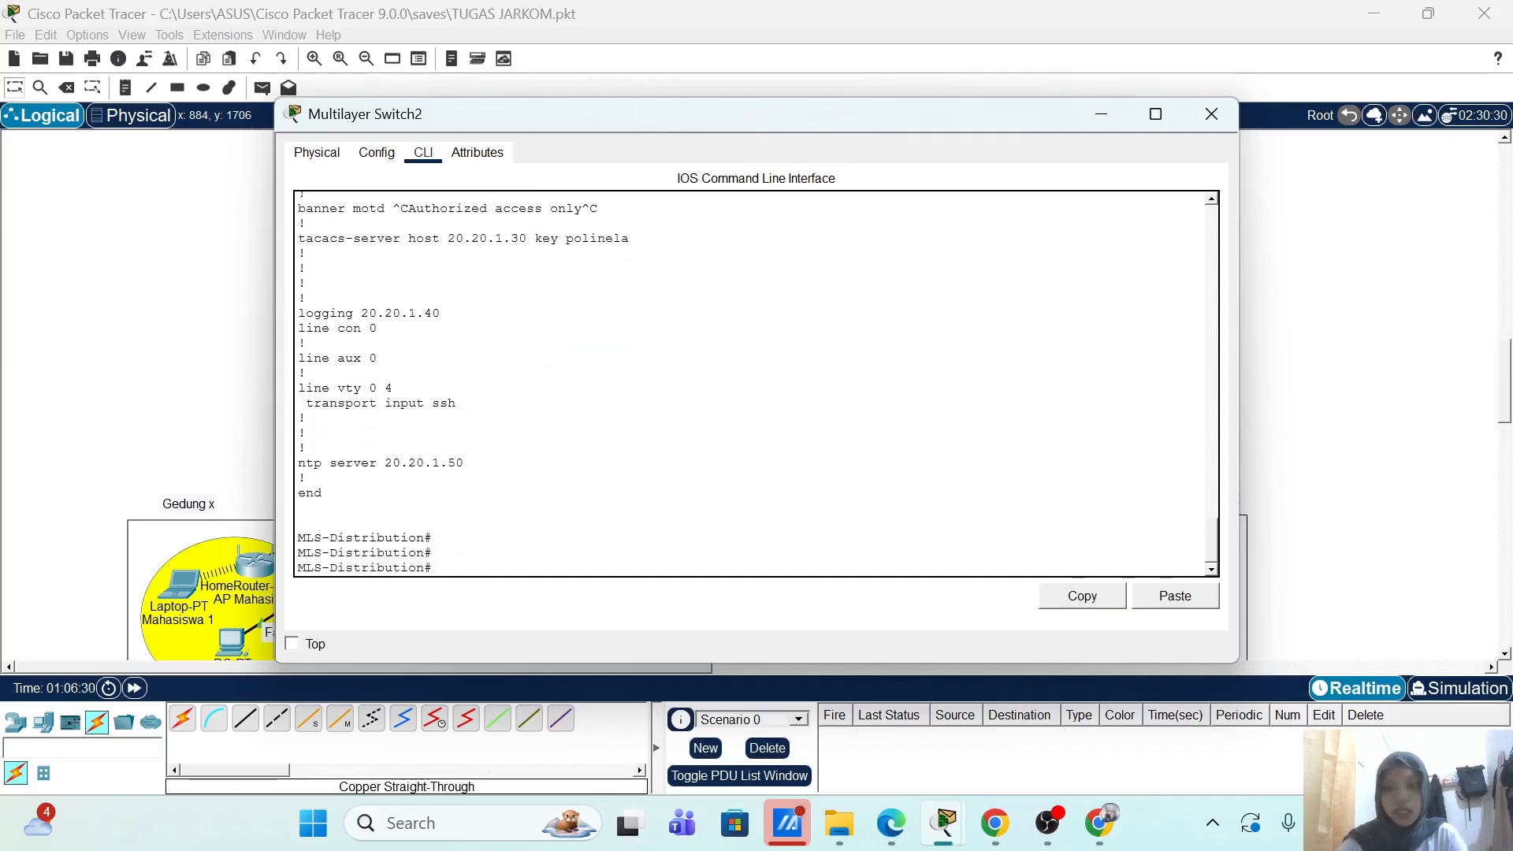
scroll(756, 384, up, 4)
scroll(756, 384, down, 3)
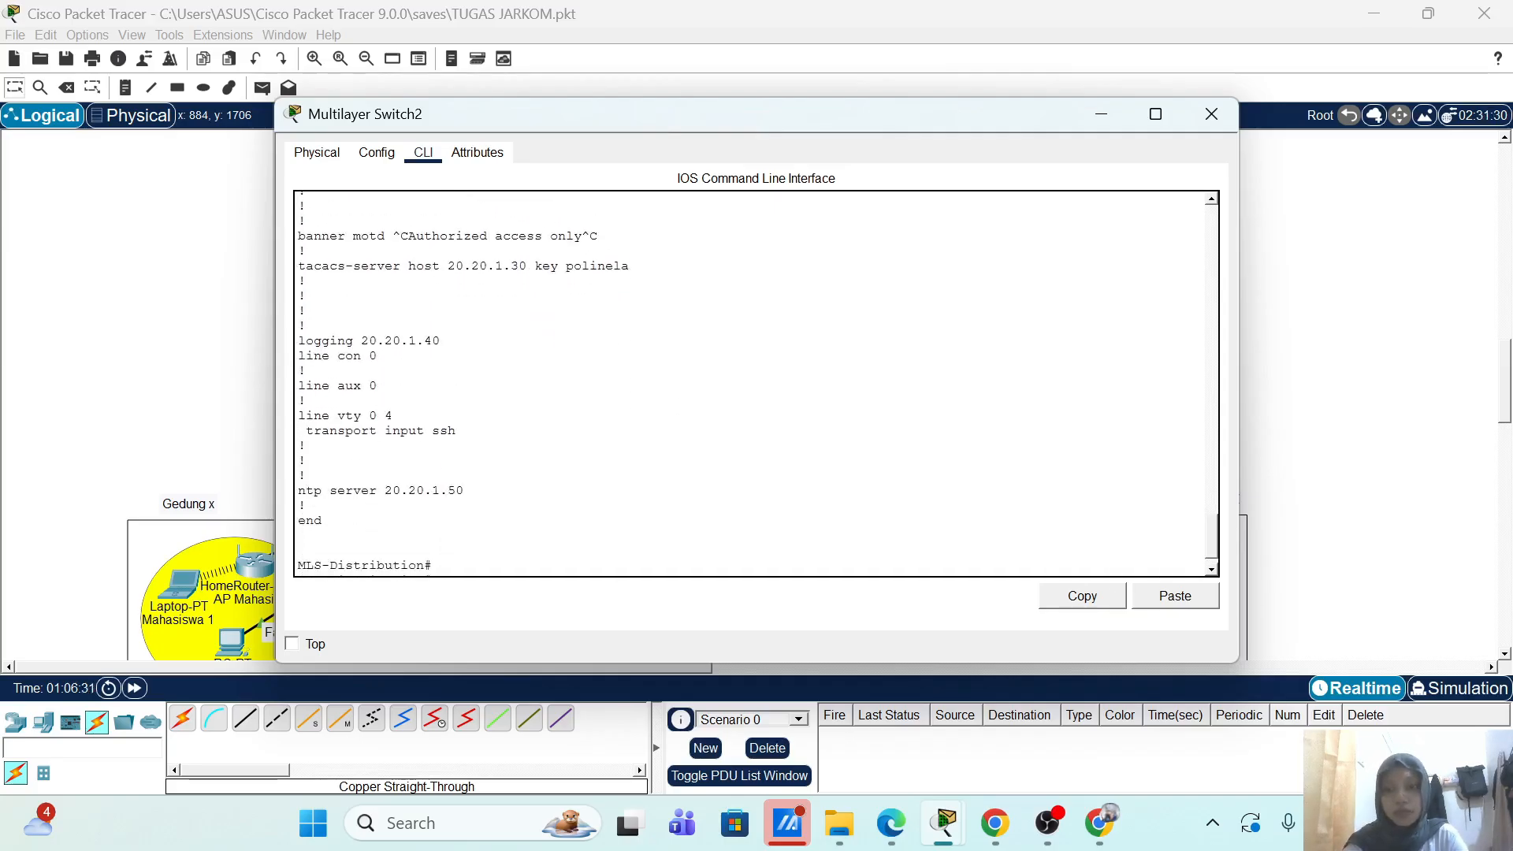
scroll(757, 384, up, 10)
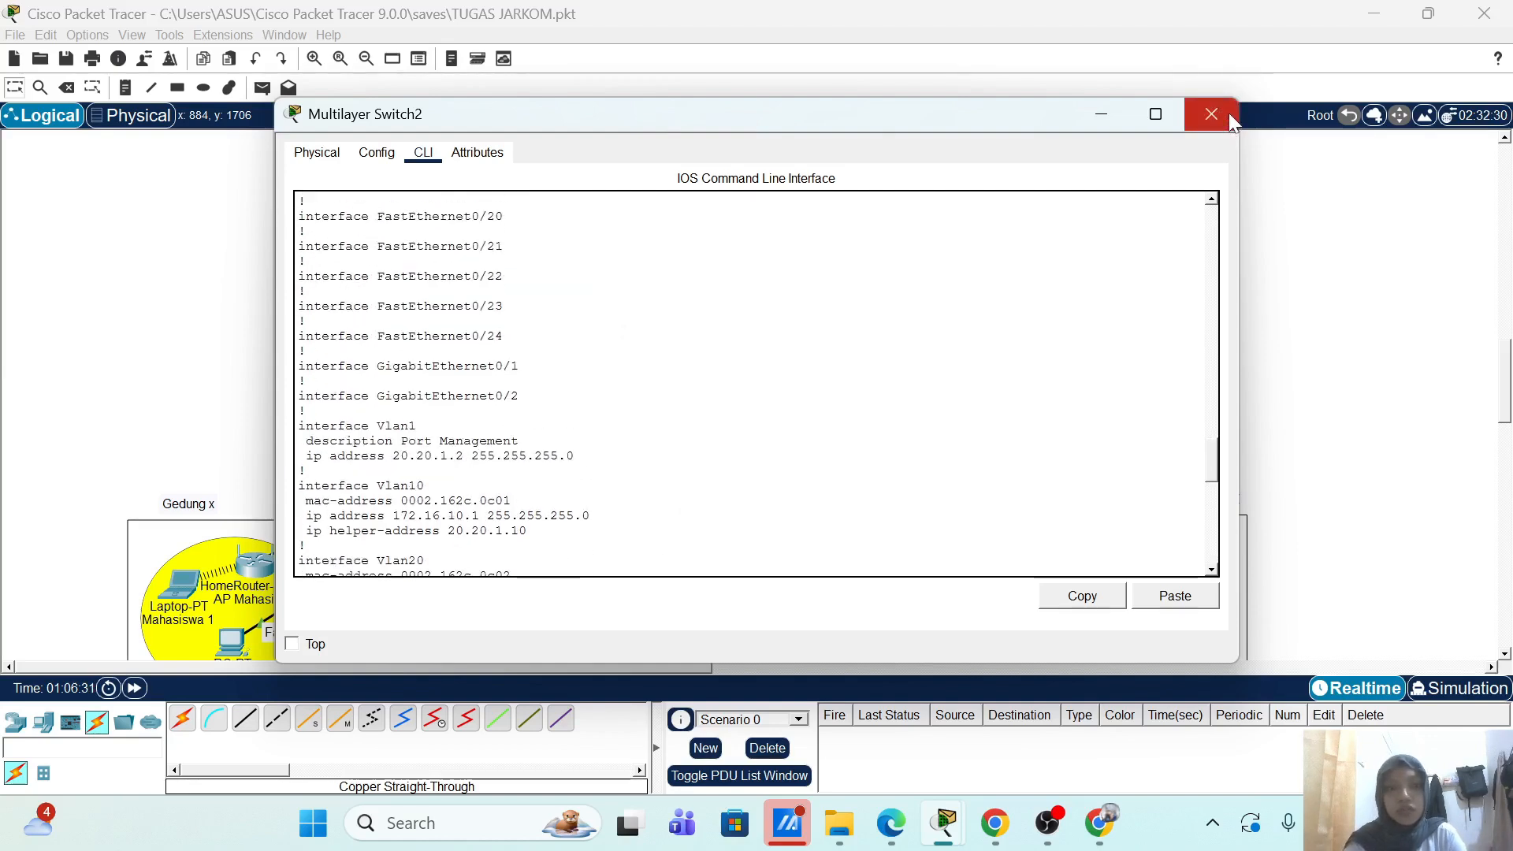
click(1228, 115)
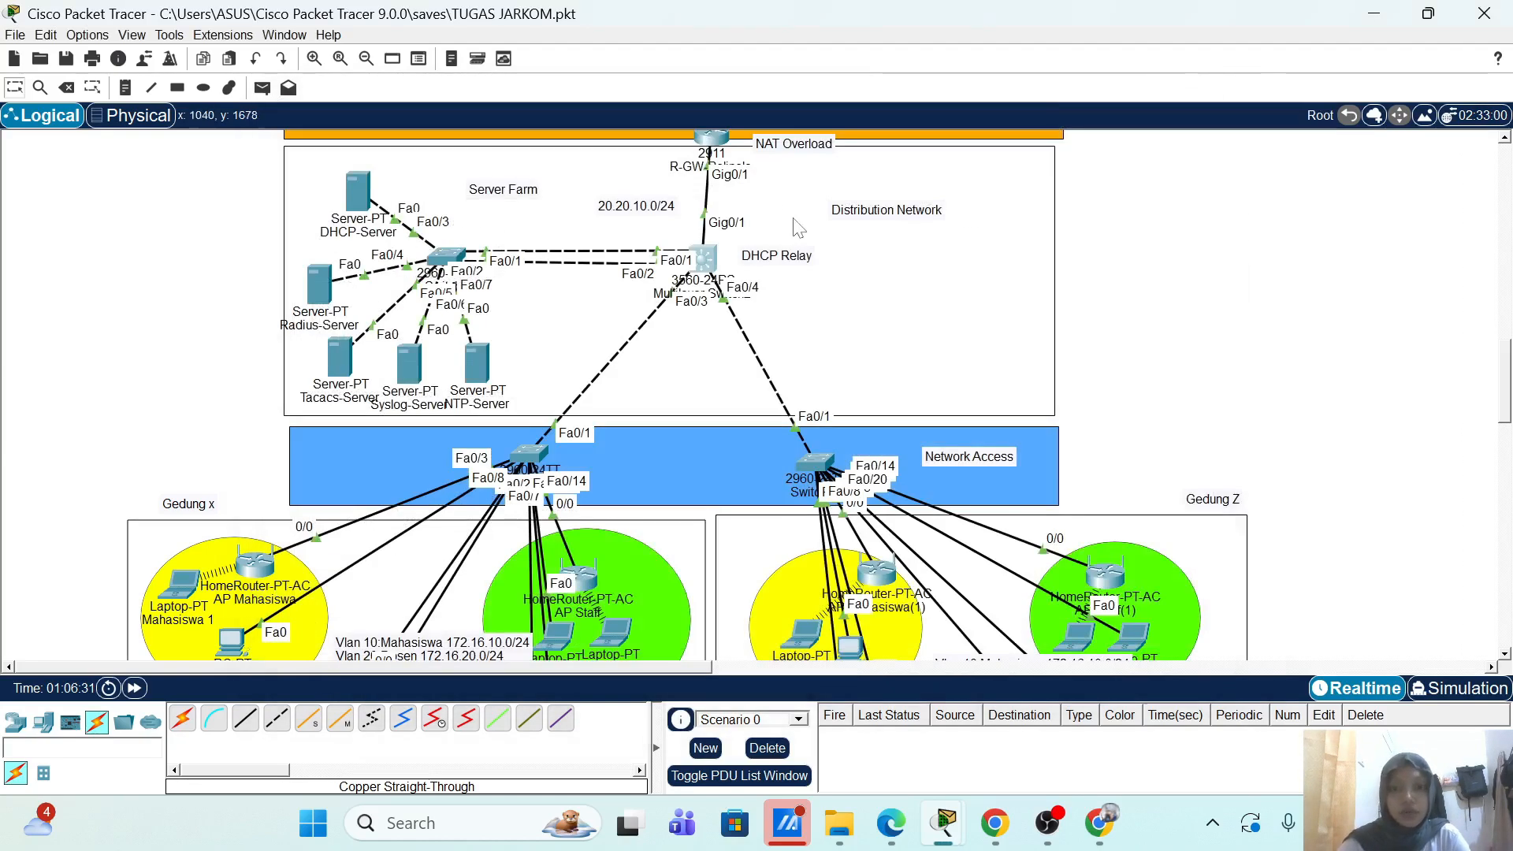
Step: Page R-GW-Polinela's running-config through interfaces, routes and access lists to the vty and NTP settings
click(713, 141)
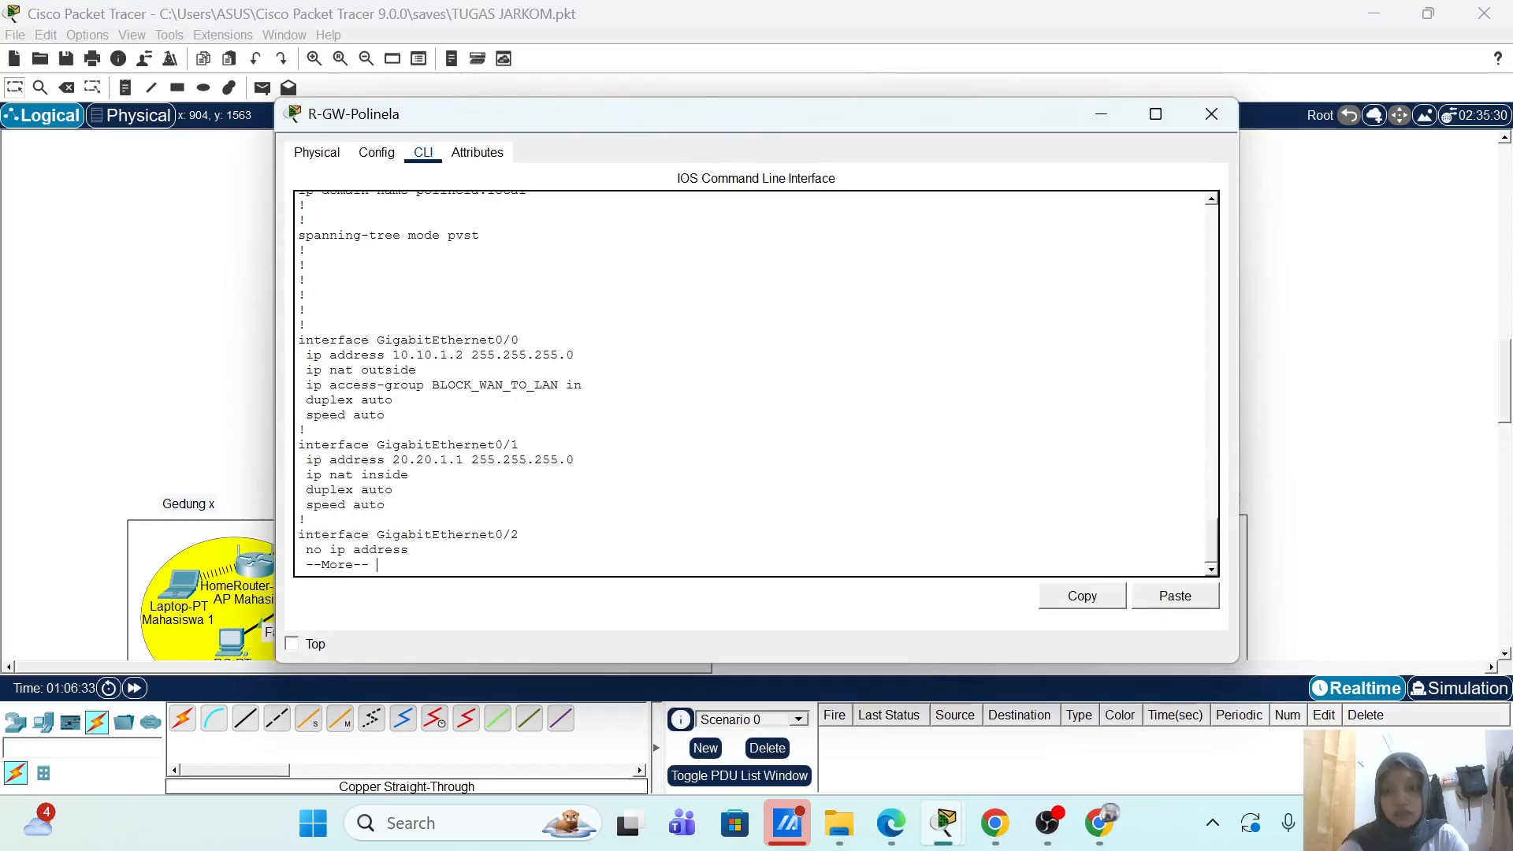
key(Return)
key(Return)
key(Return)
key(Return)
key(Return)
key(Return)
key(Return)
key(Return)
key(Return)
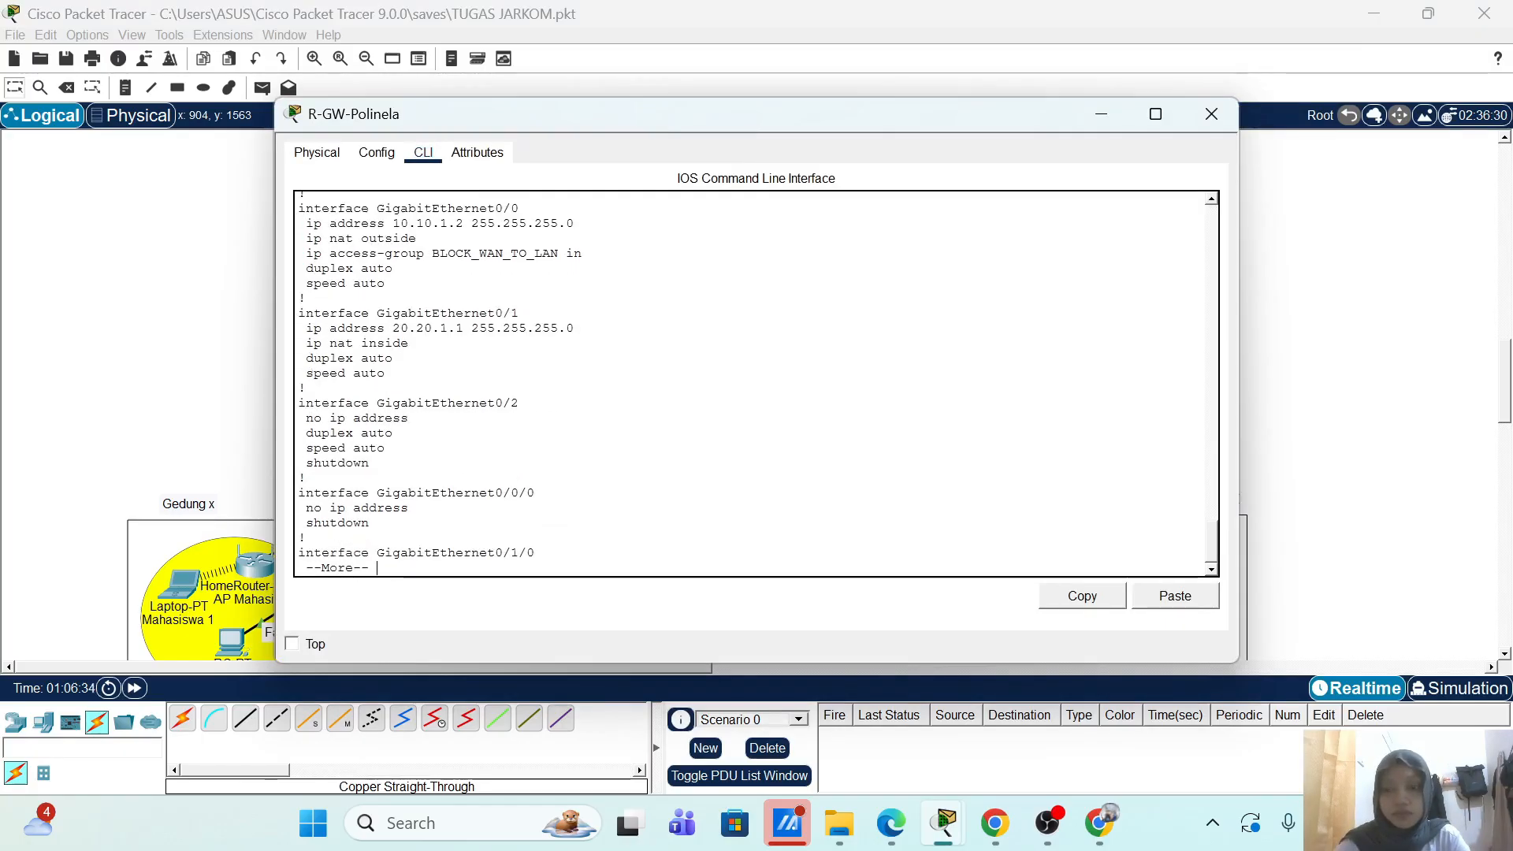
key(Return)
key(Return)
key(Return)
key(Return)
key(Return)
key(Return)
key(Return)
key(Return)
key(Return)
key(Return)
key(Return)
key(Return)
key(Return)
key(Return)
key(Return)
key(Return)
key(Return)
key(Return)
key(Return)
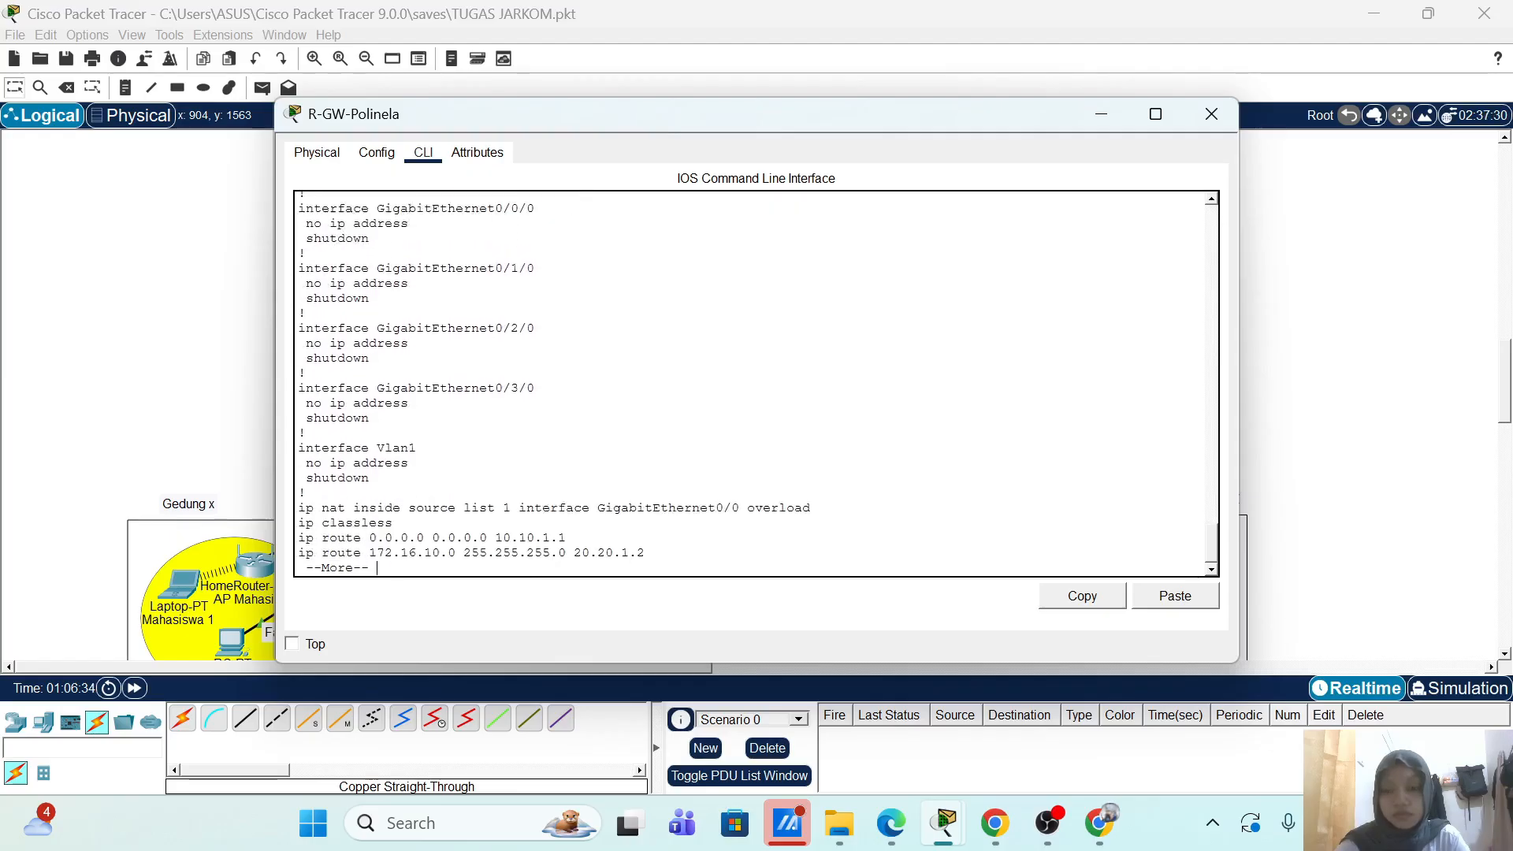
key(Return)
key(Return)
key(Return)
key(Return)
key(Return)
key(Return)
key(Return)
key(Return)
key(Return)
key(Return)
key(Return)
key(Return)
key(Return)
key(Return)
key(Return)
key(Return)
key(Return)
key(Return)
key(Return)
key(Return)
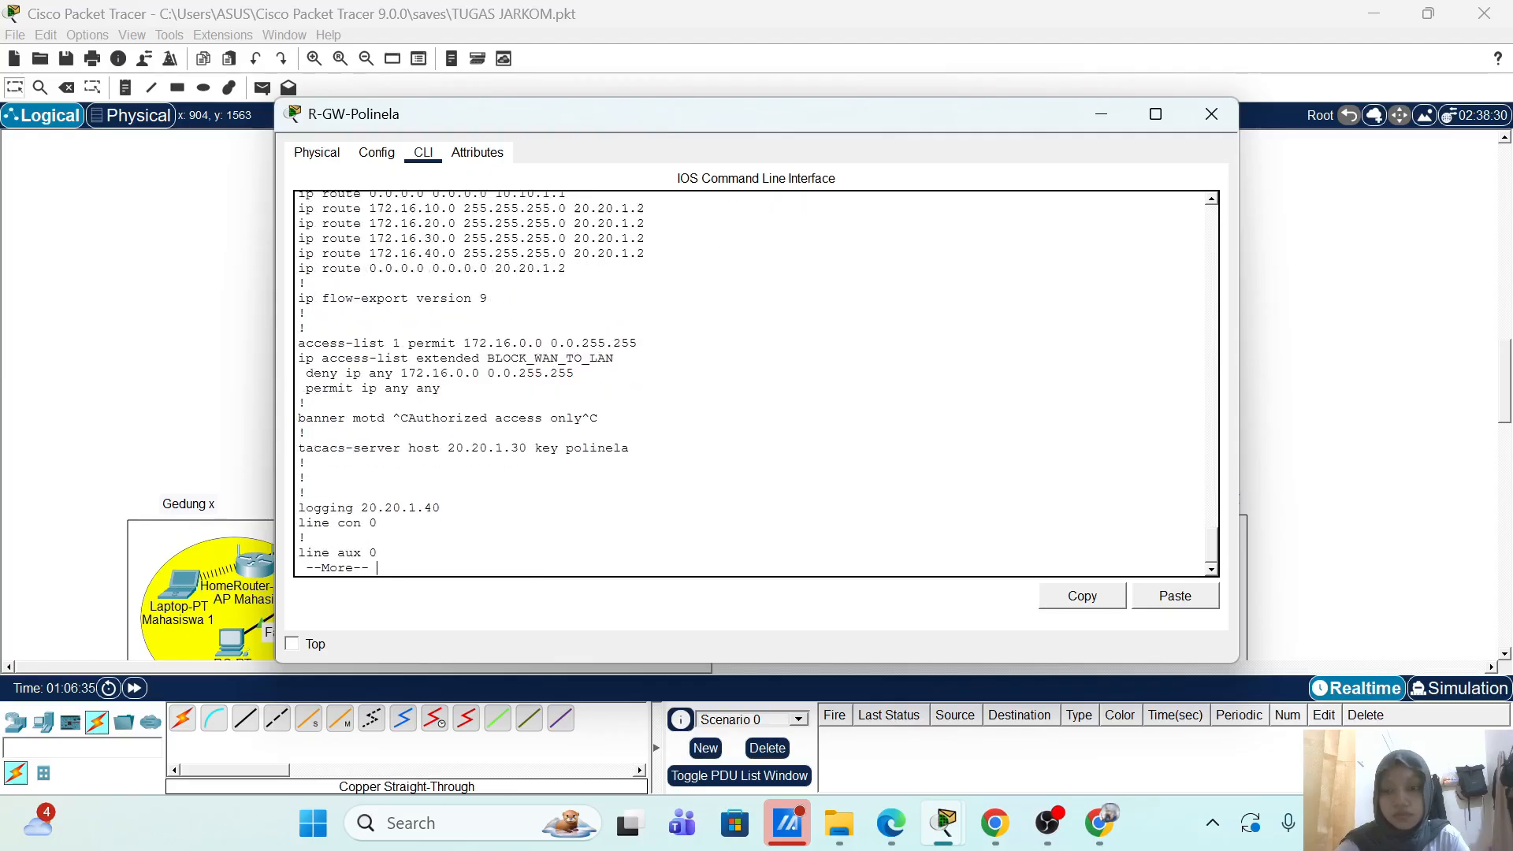
key(Return)
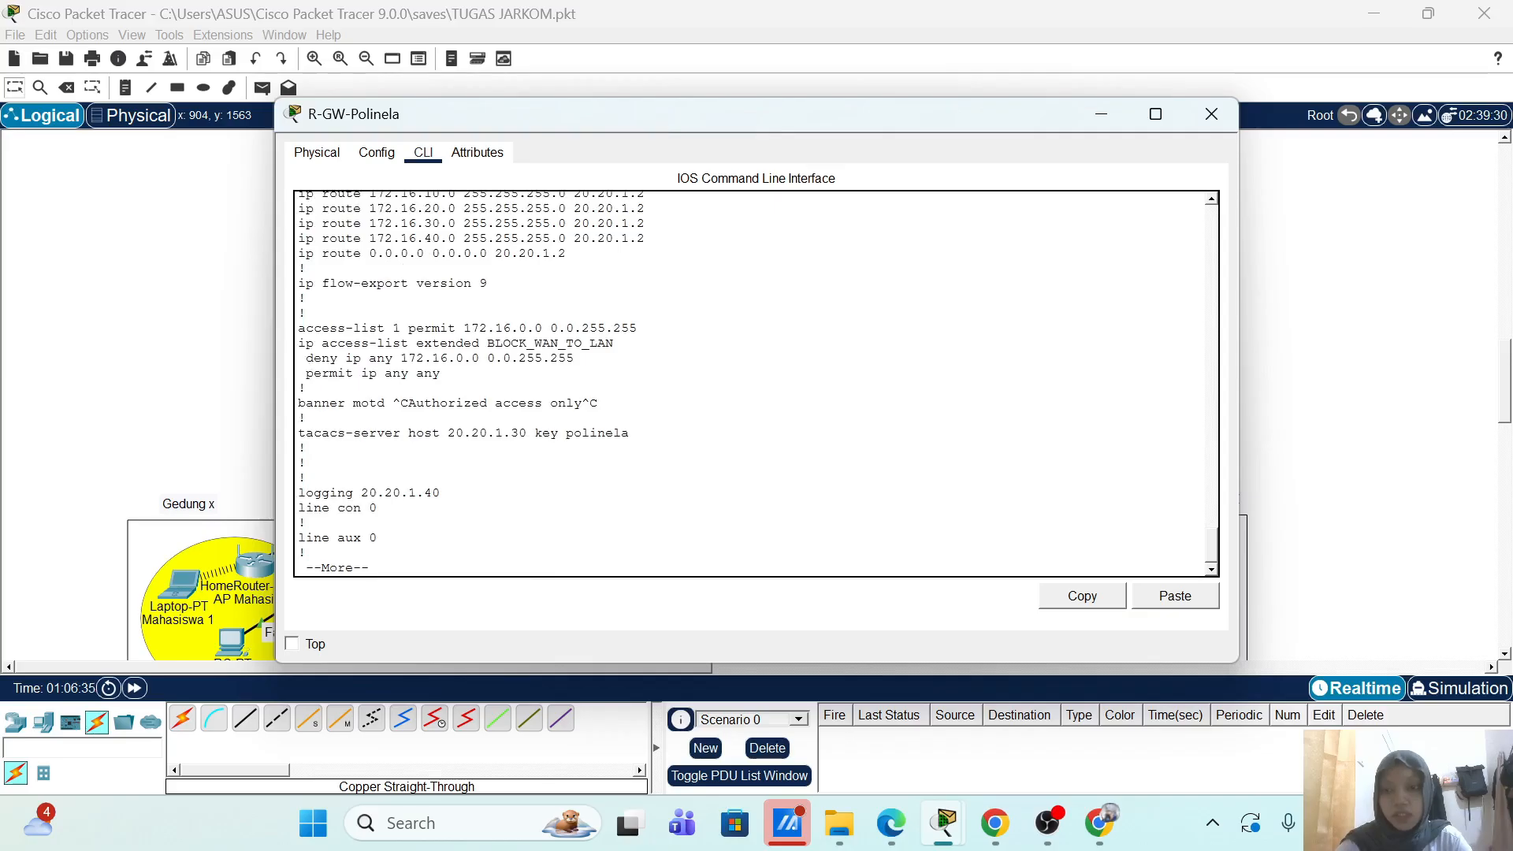
key(Return)
key(Return)
key(Return)
key(Return)
key(Return)
key(Return)
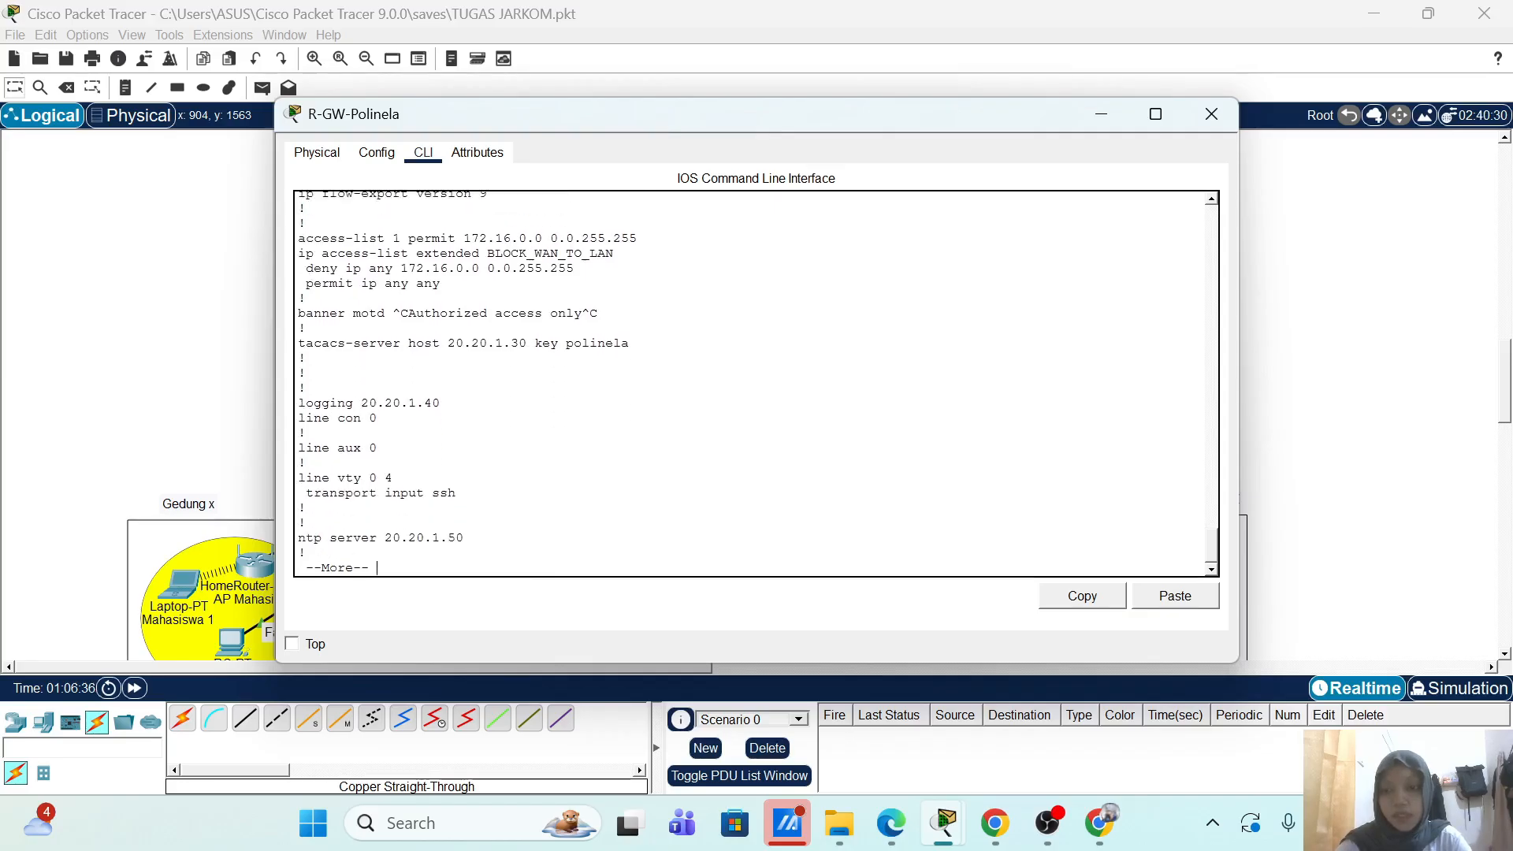
Step: Scroll back up and highlight the admin user's encrypted secret line
scroll(753, 384, up, 15)
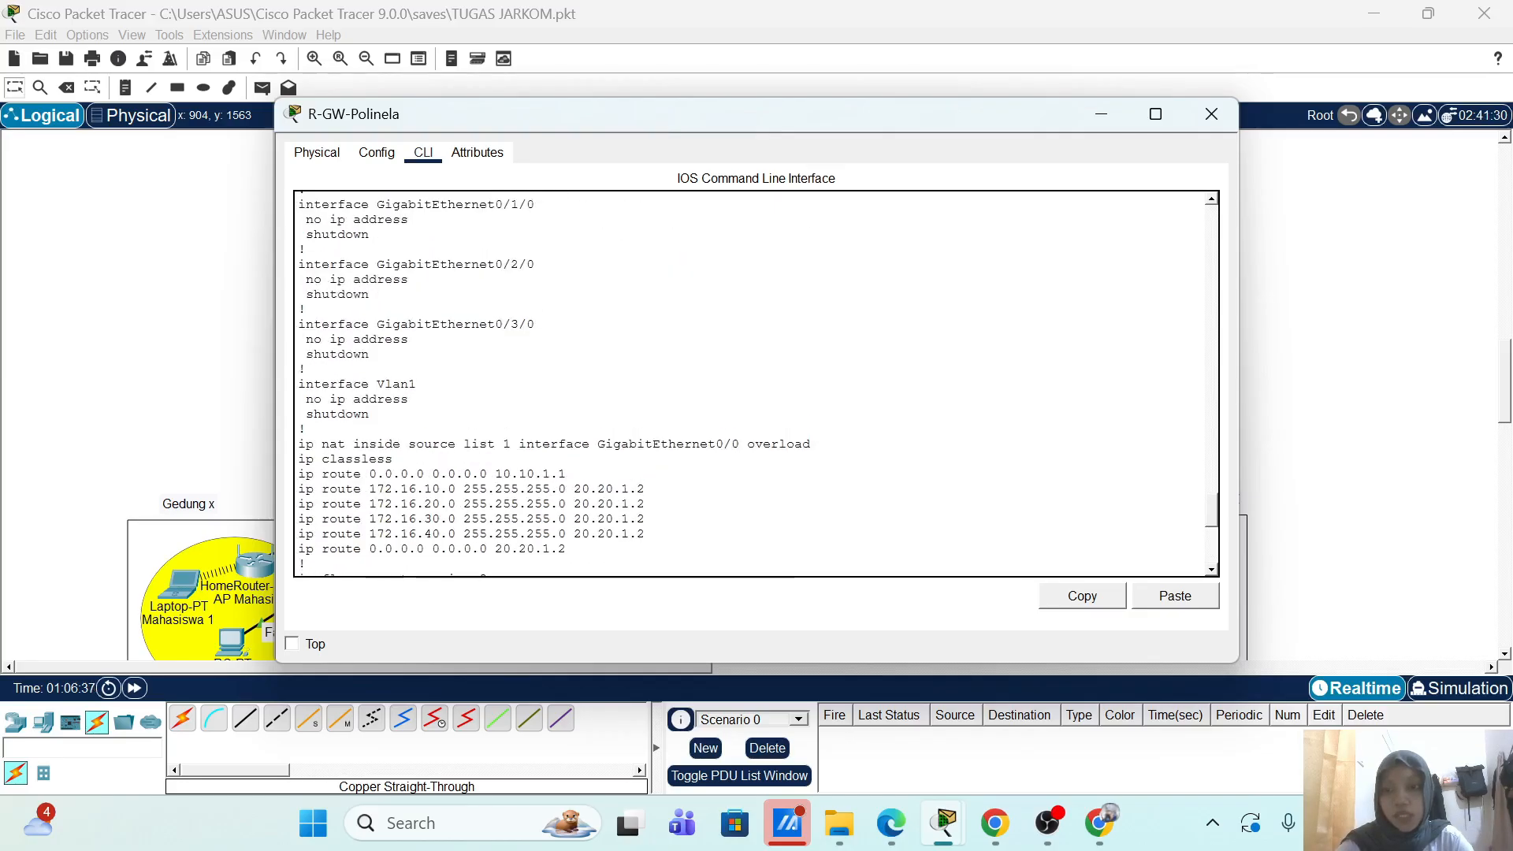
scroll(313, 503, up, 3)
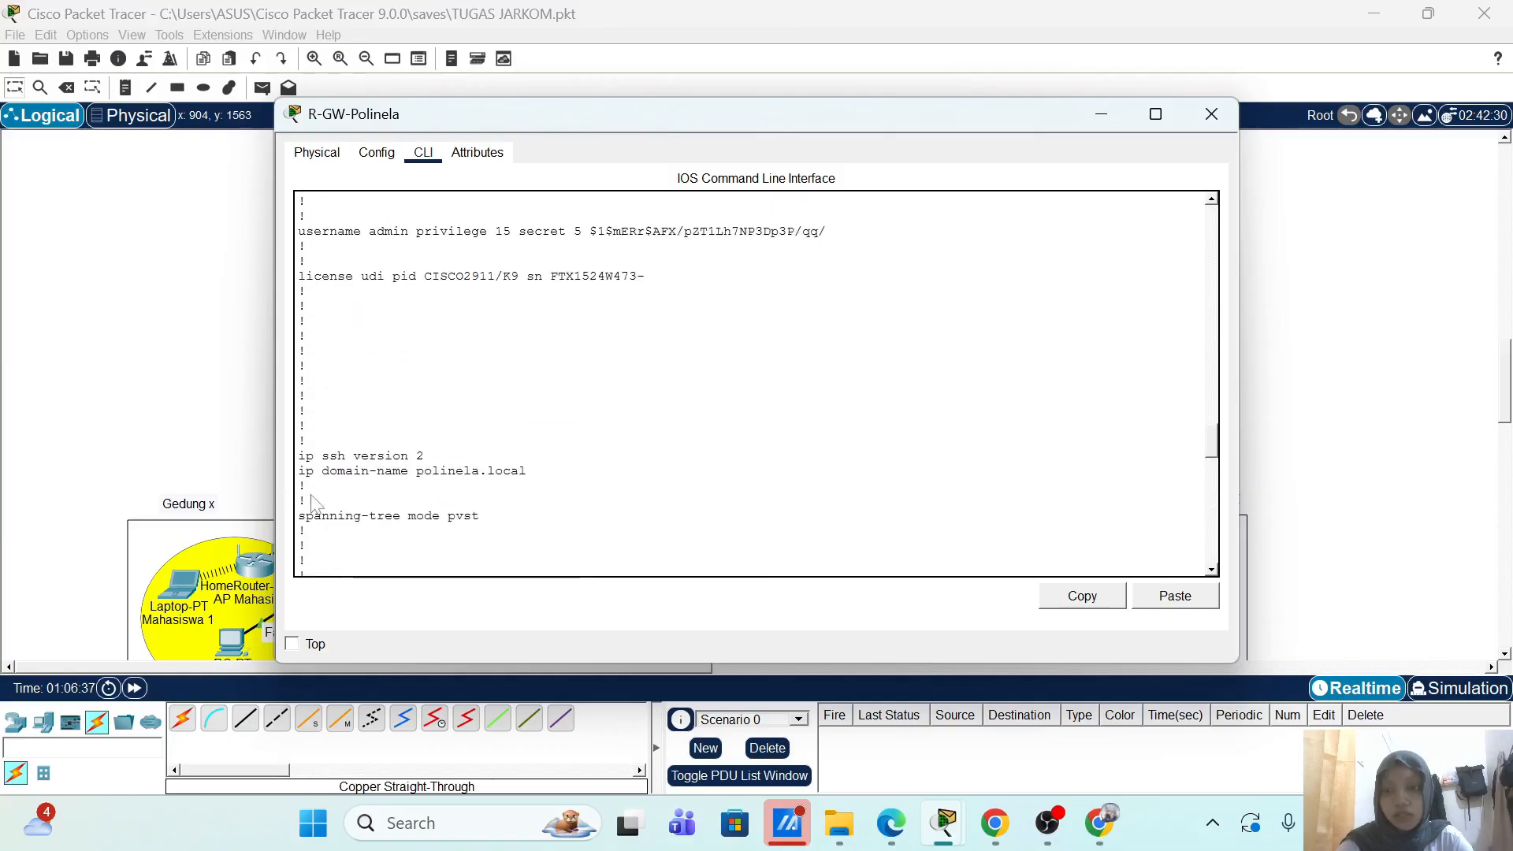
scroll(753, 384, down, 1)
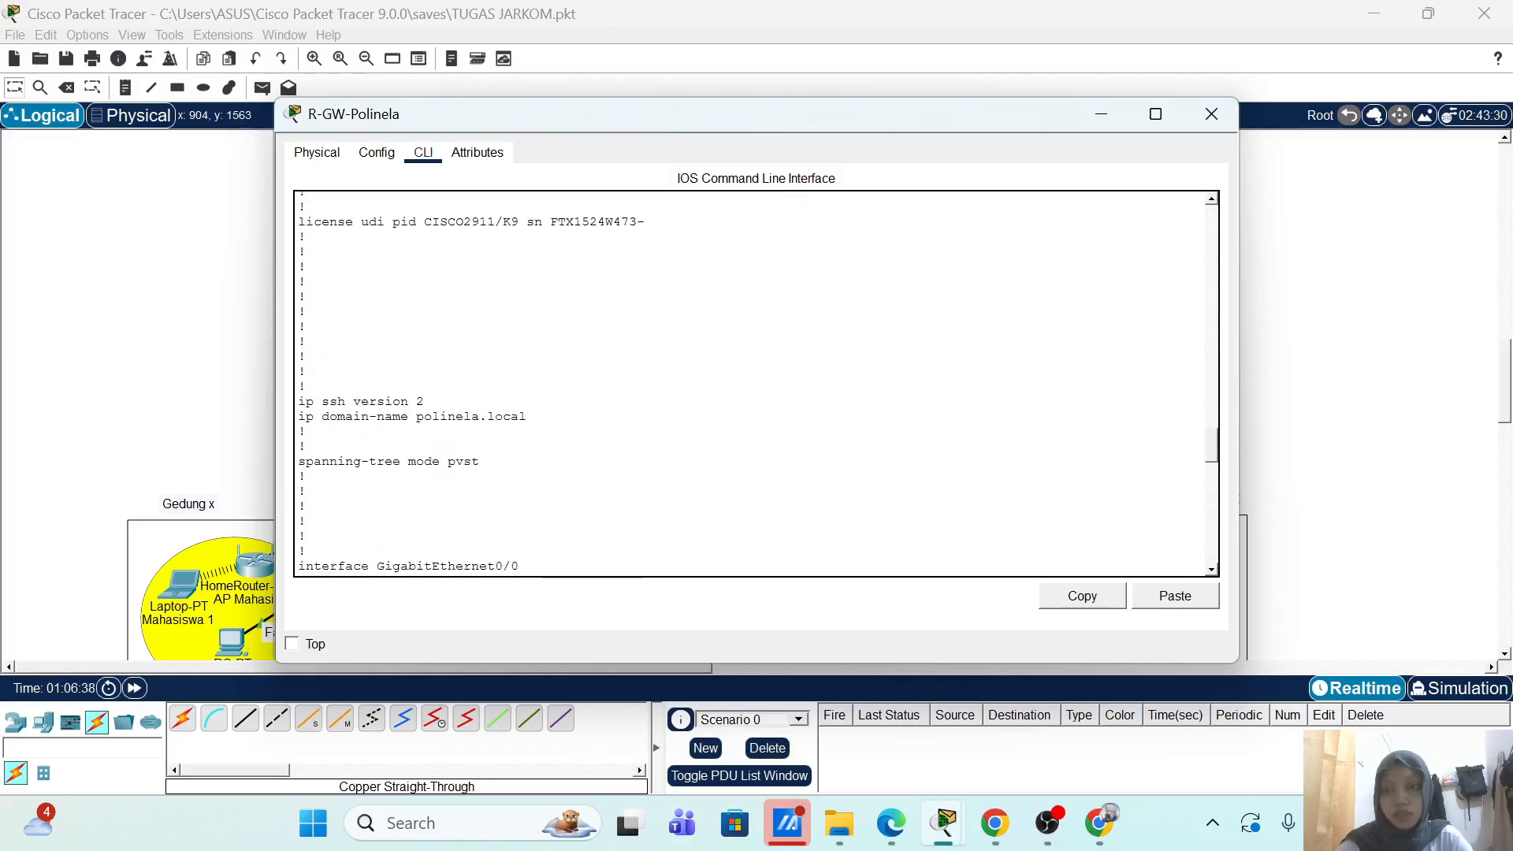
scroll(268, 381, up, 2)
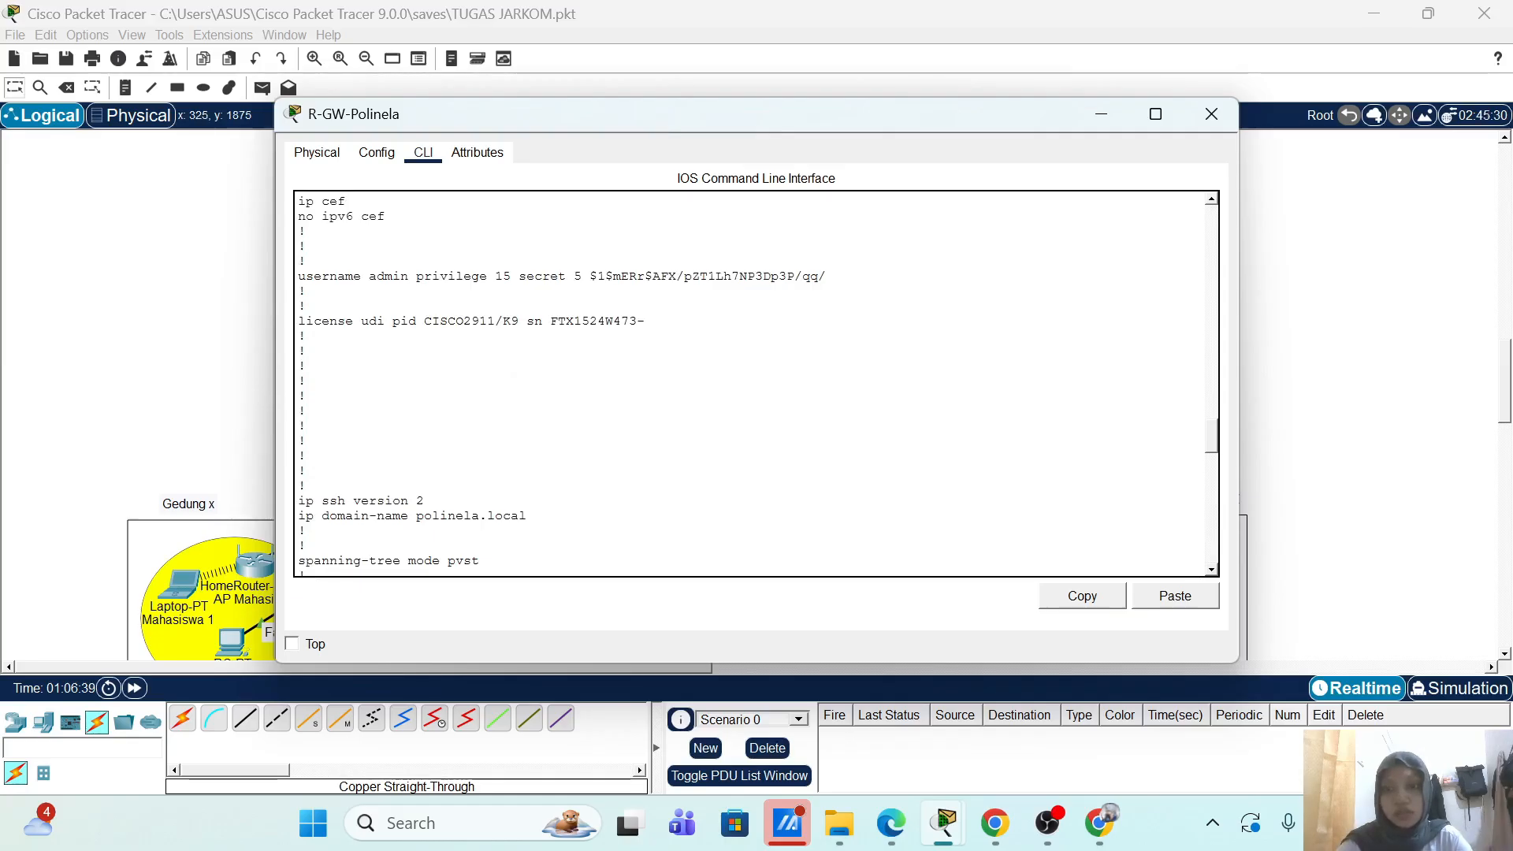
drag(574, 276, 827, 278)
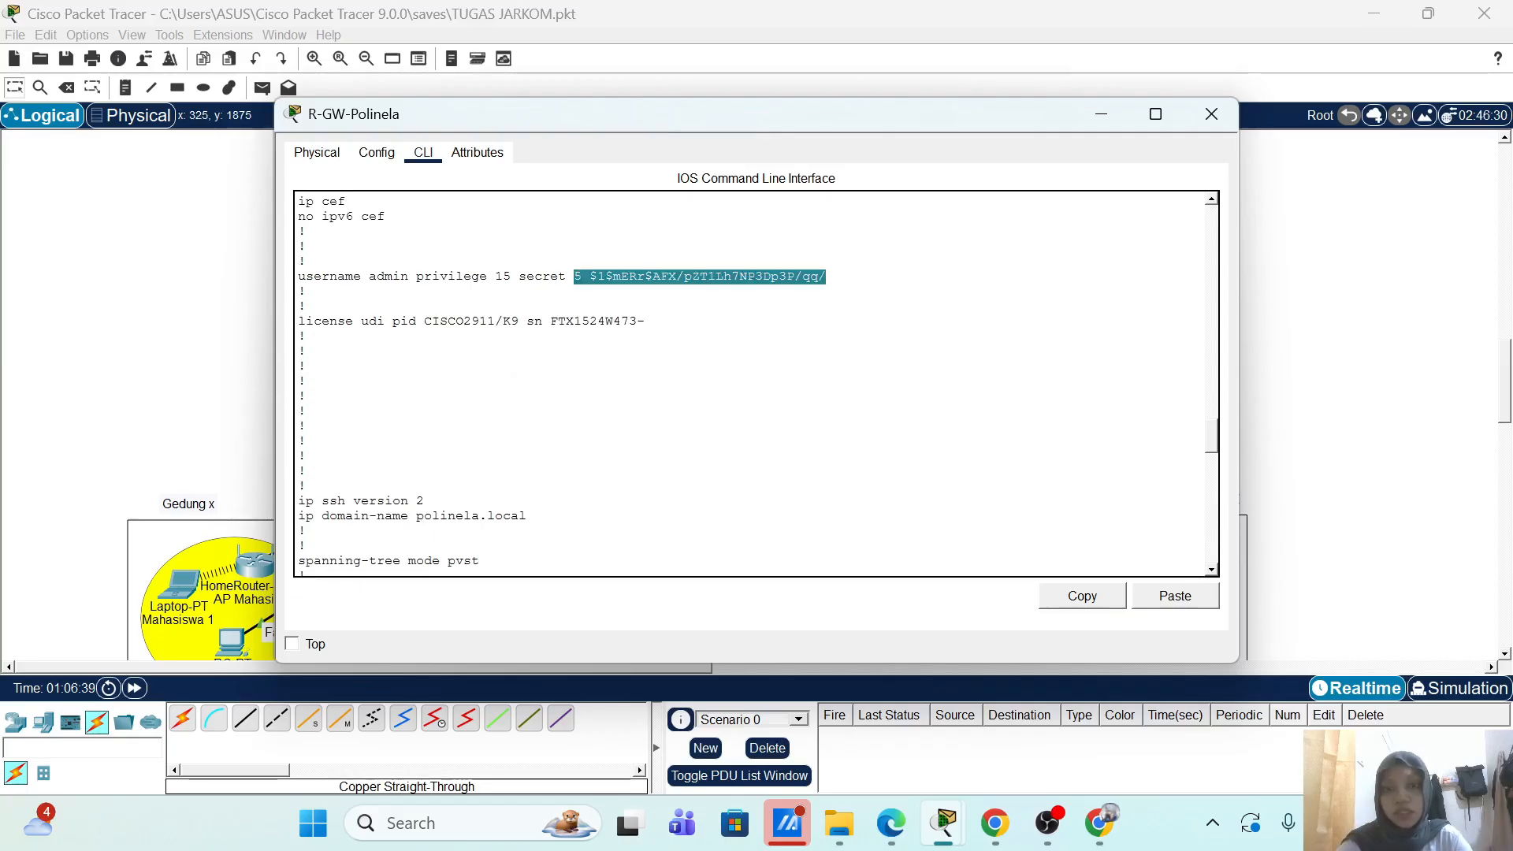
click(828, 277)
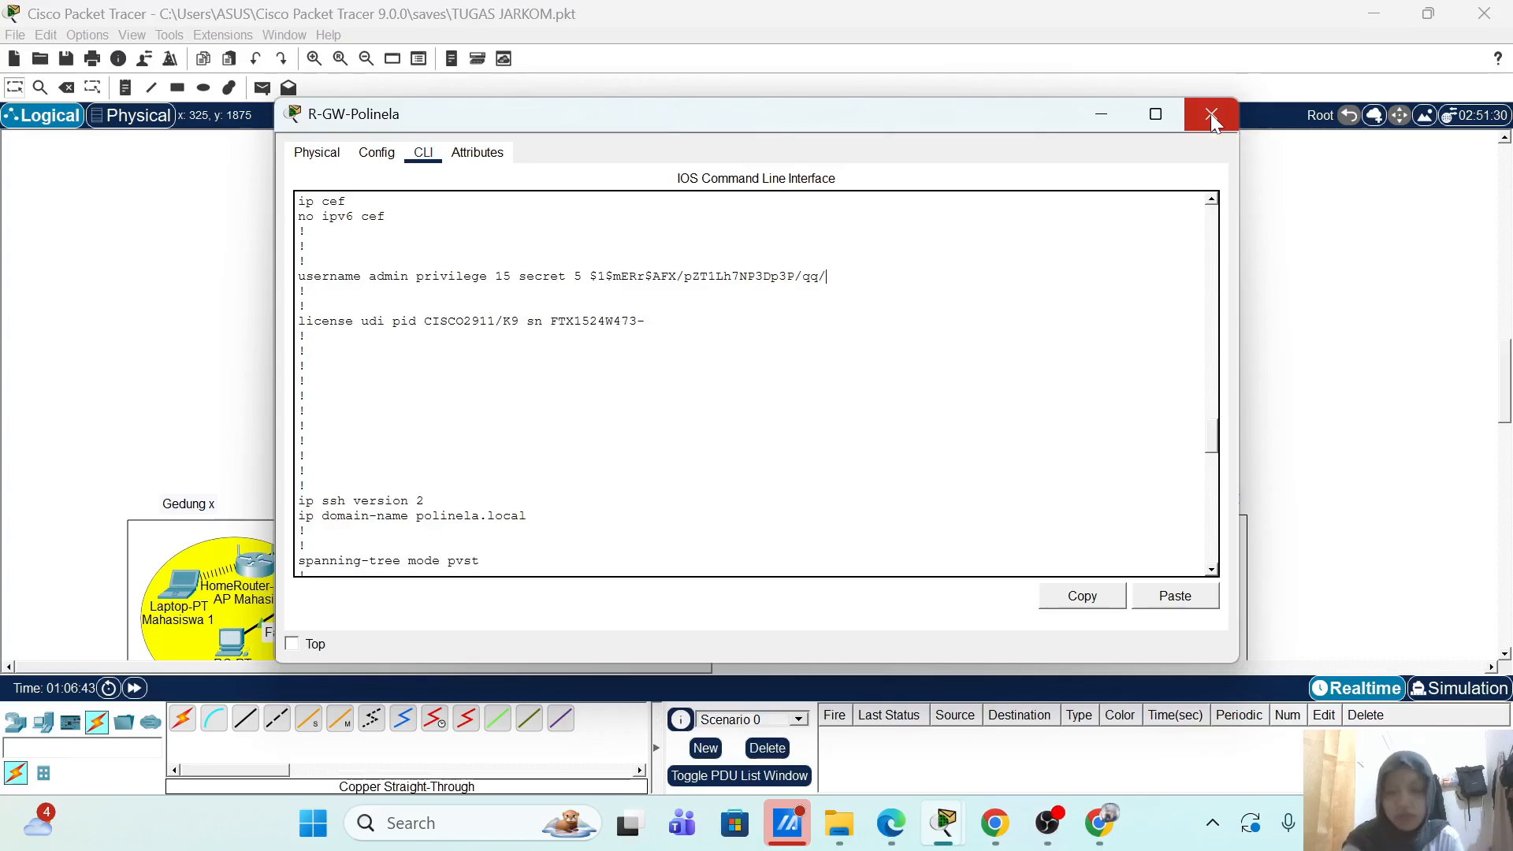
Step: Highlight the tacacs-server host 20.20.1.30 line, then return to the topology
scroll(854, 226, down, 4)
scroll(756, 384, down, 15)
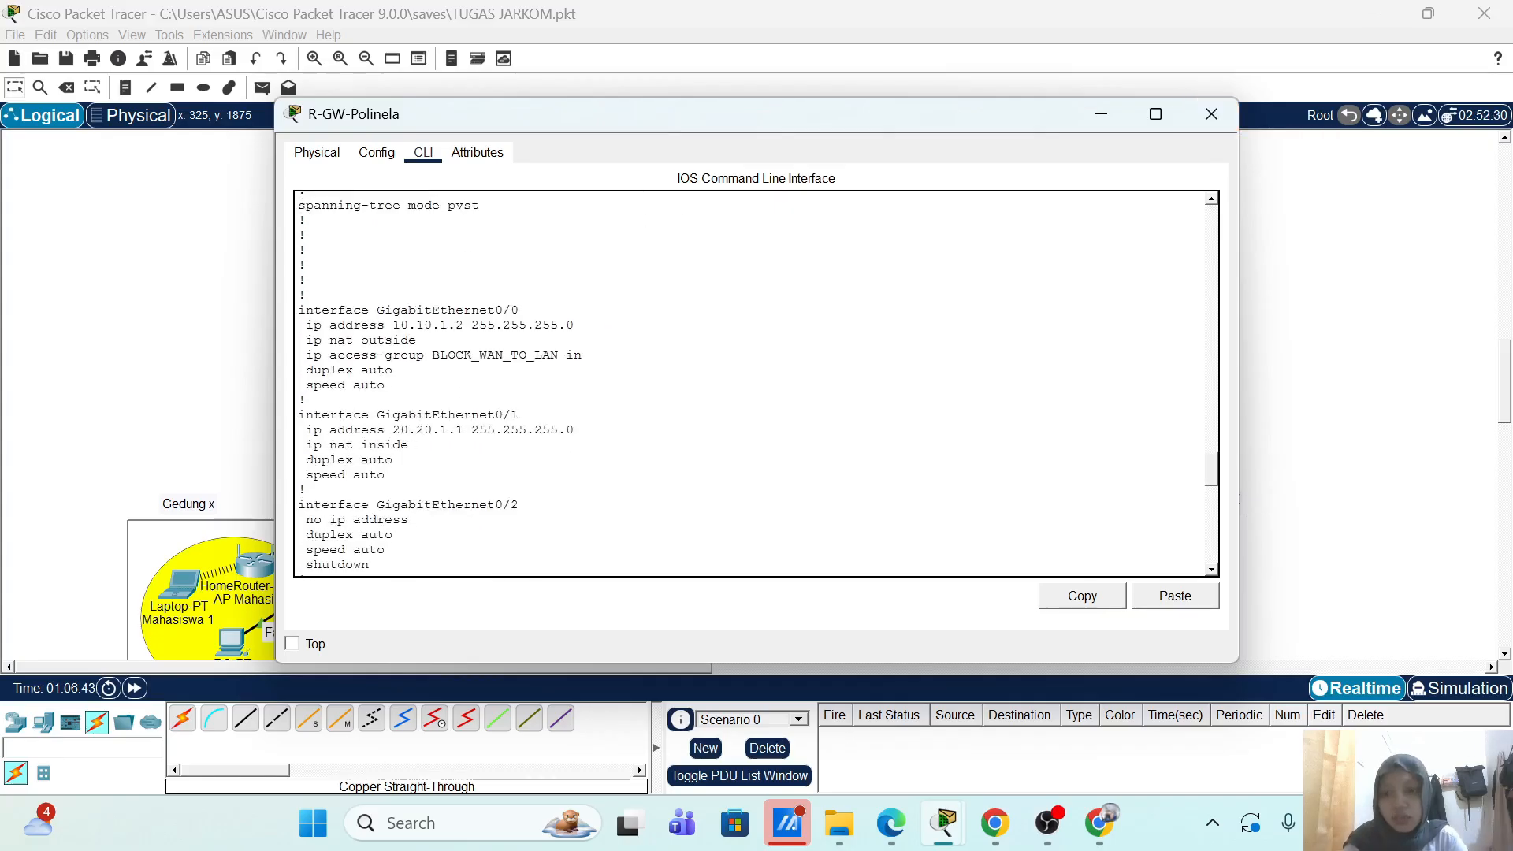
scroll(756, 384, down, 4)
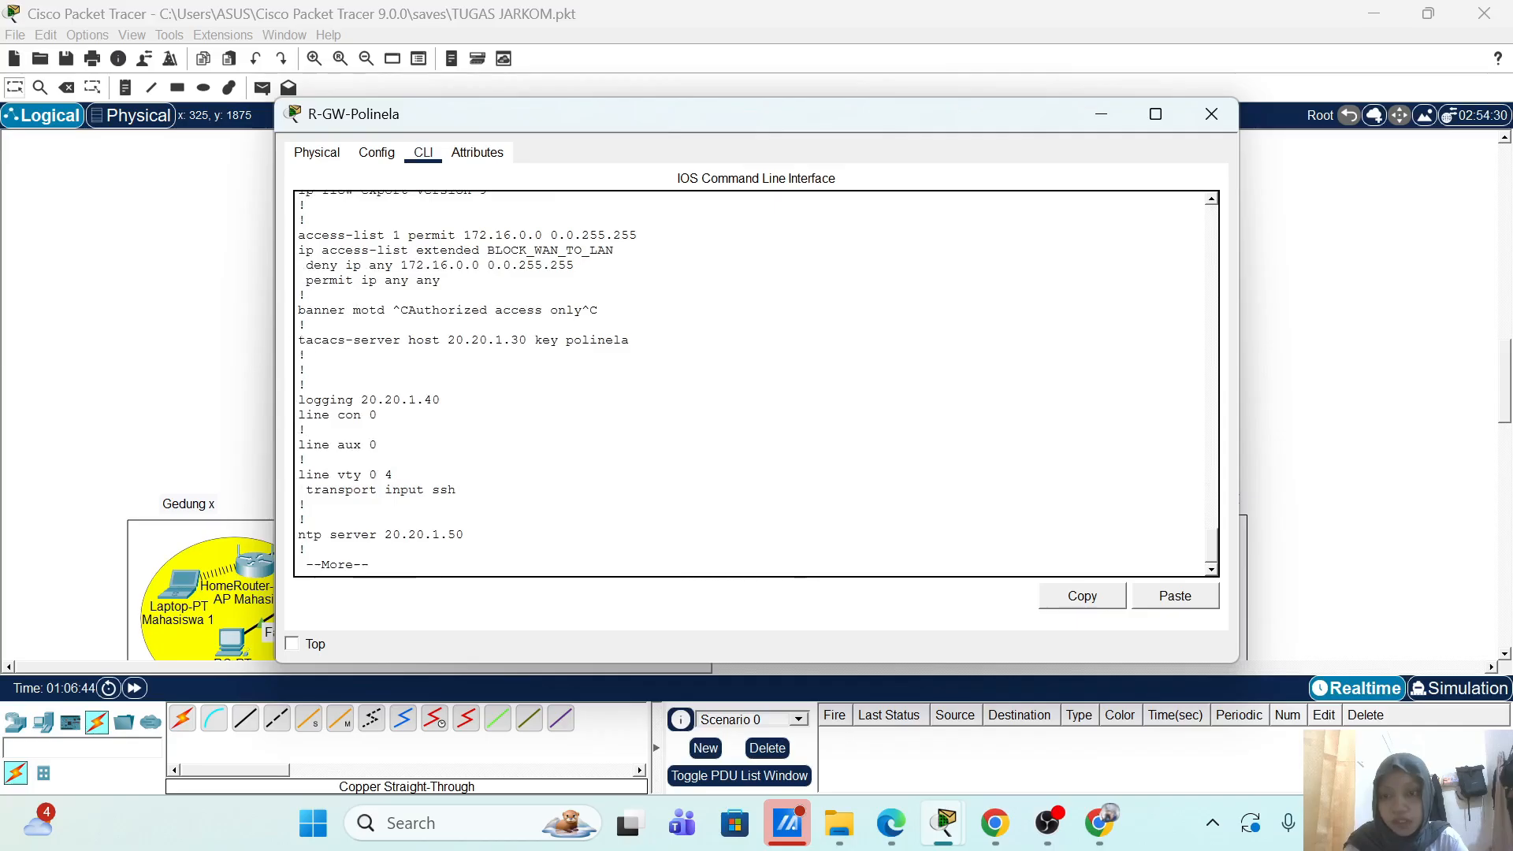
drag(300, 340, 607, 341)
click(629, 342)
click(242, 337)
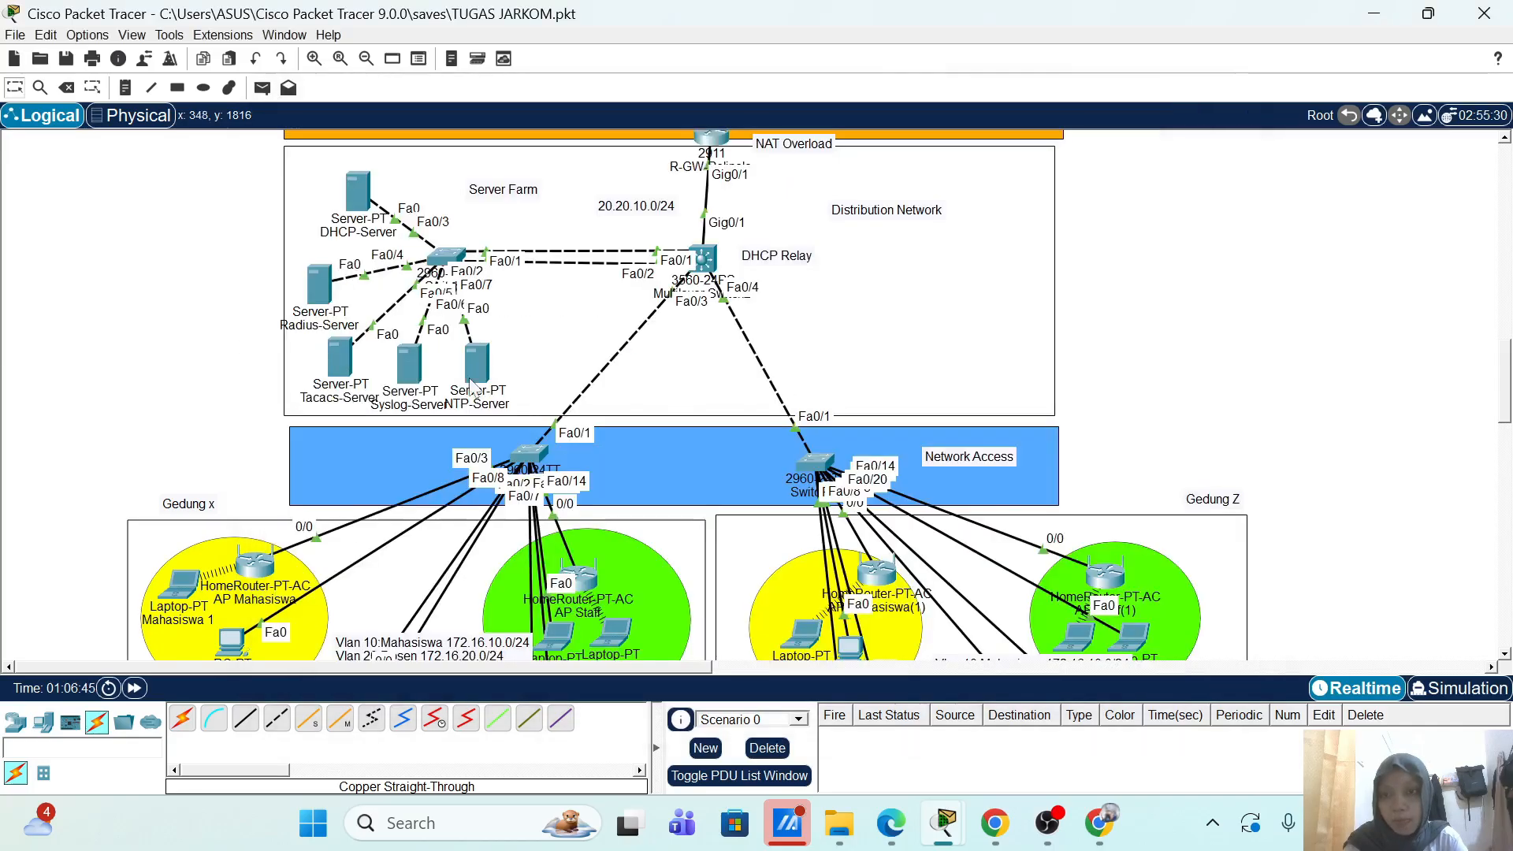
scroll(521, 389, down, 3)
scroll(339, 291, up, 3)
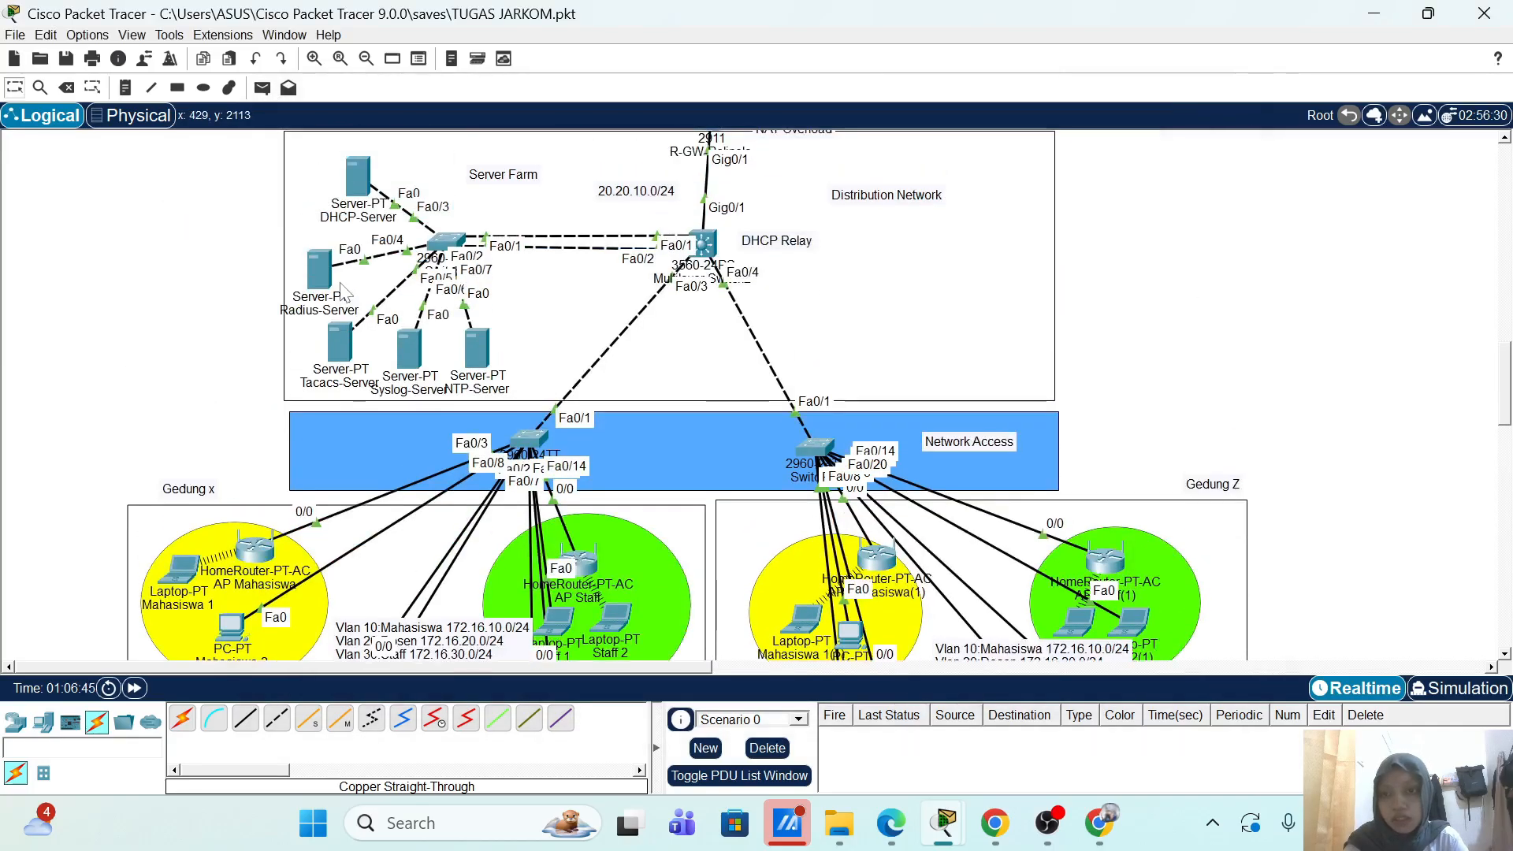
Step: Review the client and user lists in the Tacacs-Server's AAA service settings
click(339, 346)
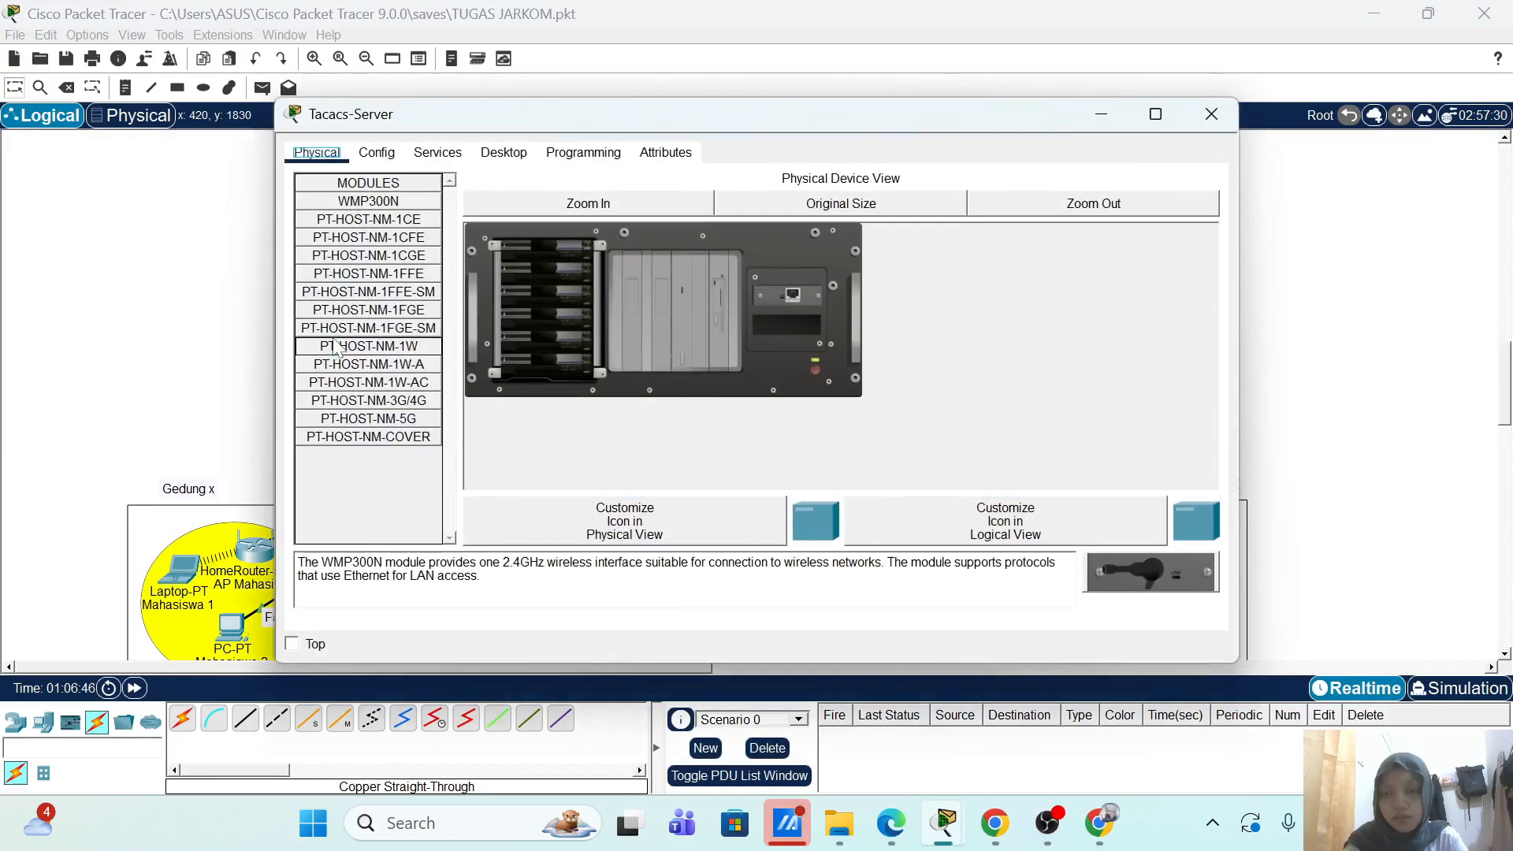
click(438, 153)
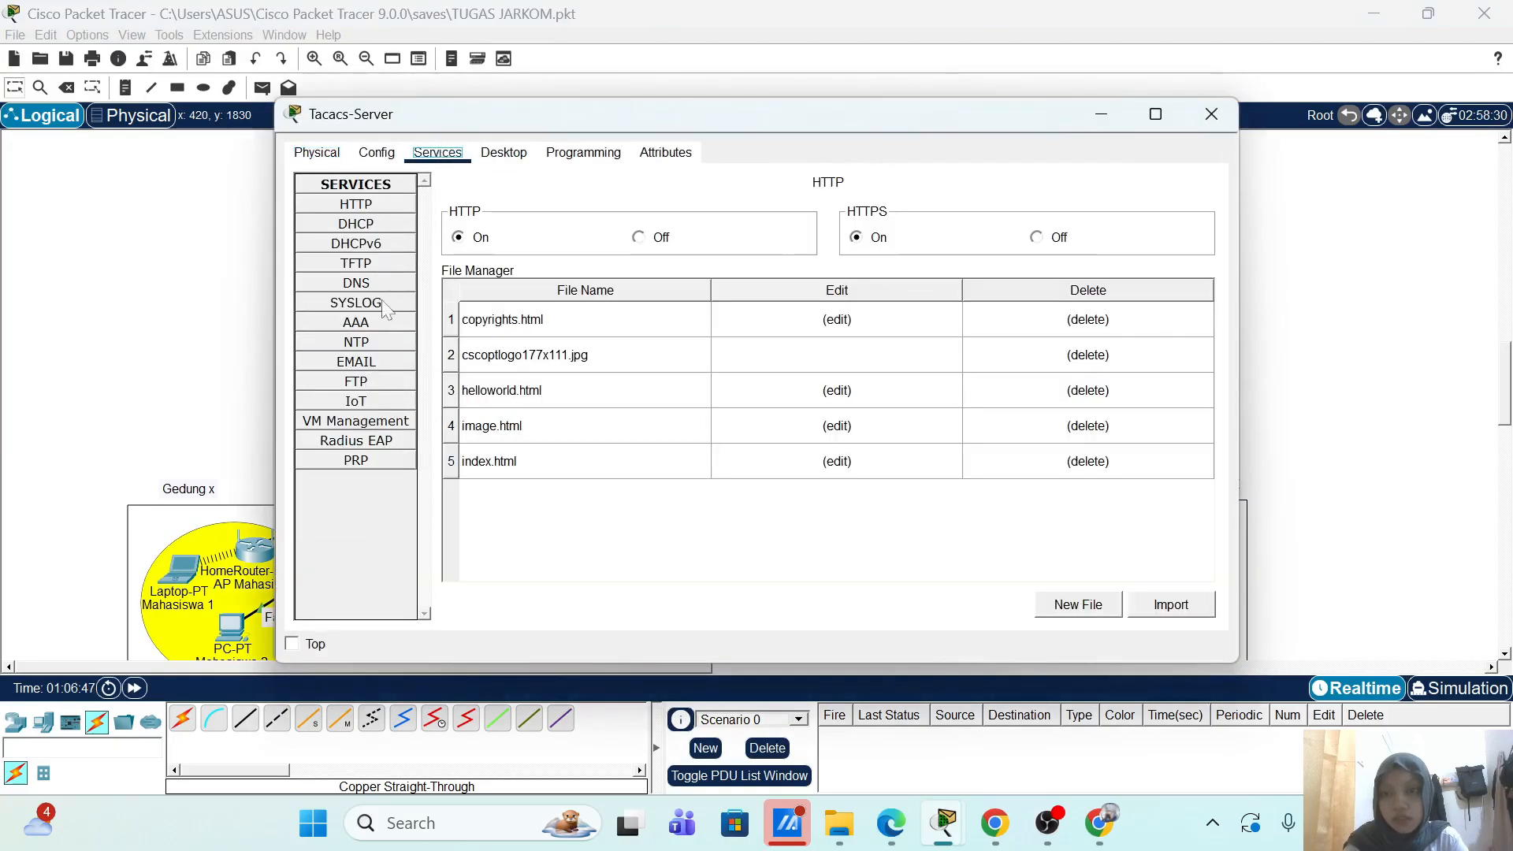
click(357, 323)
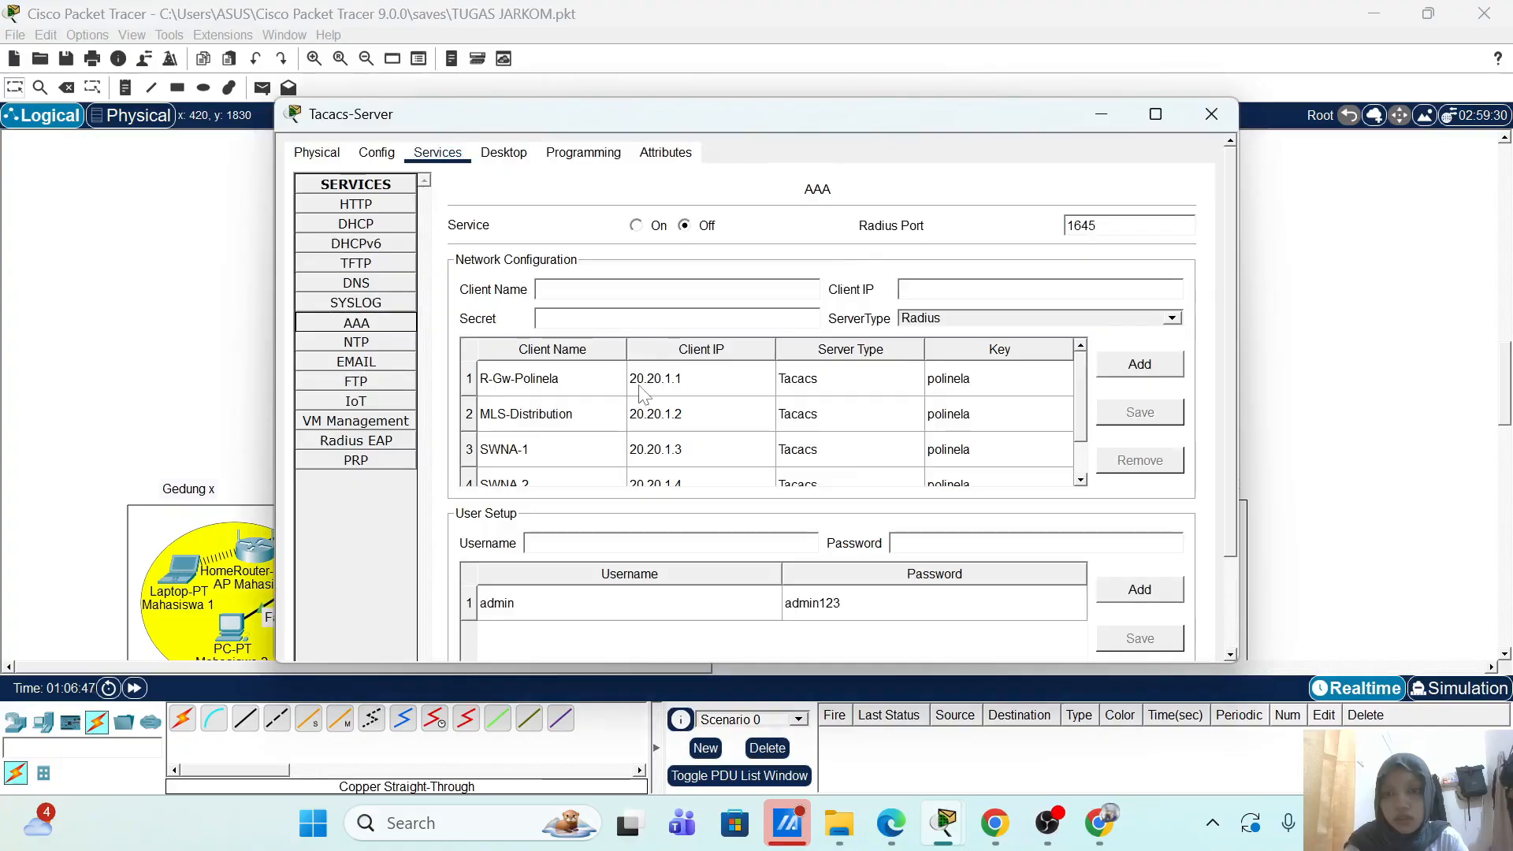
scroll(640, 394, down, 1)
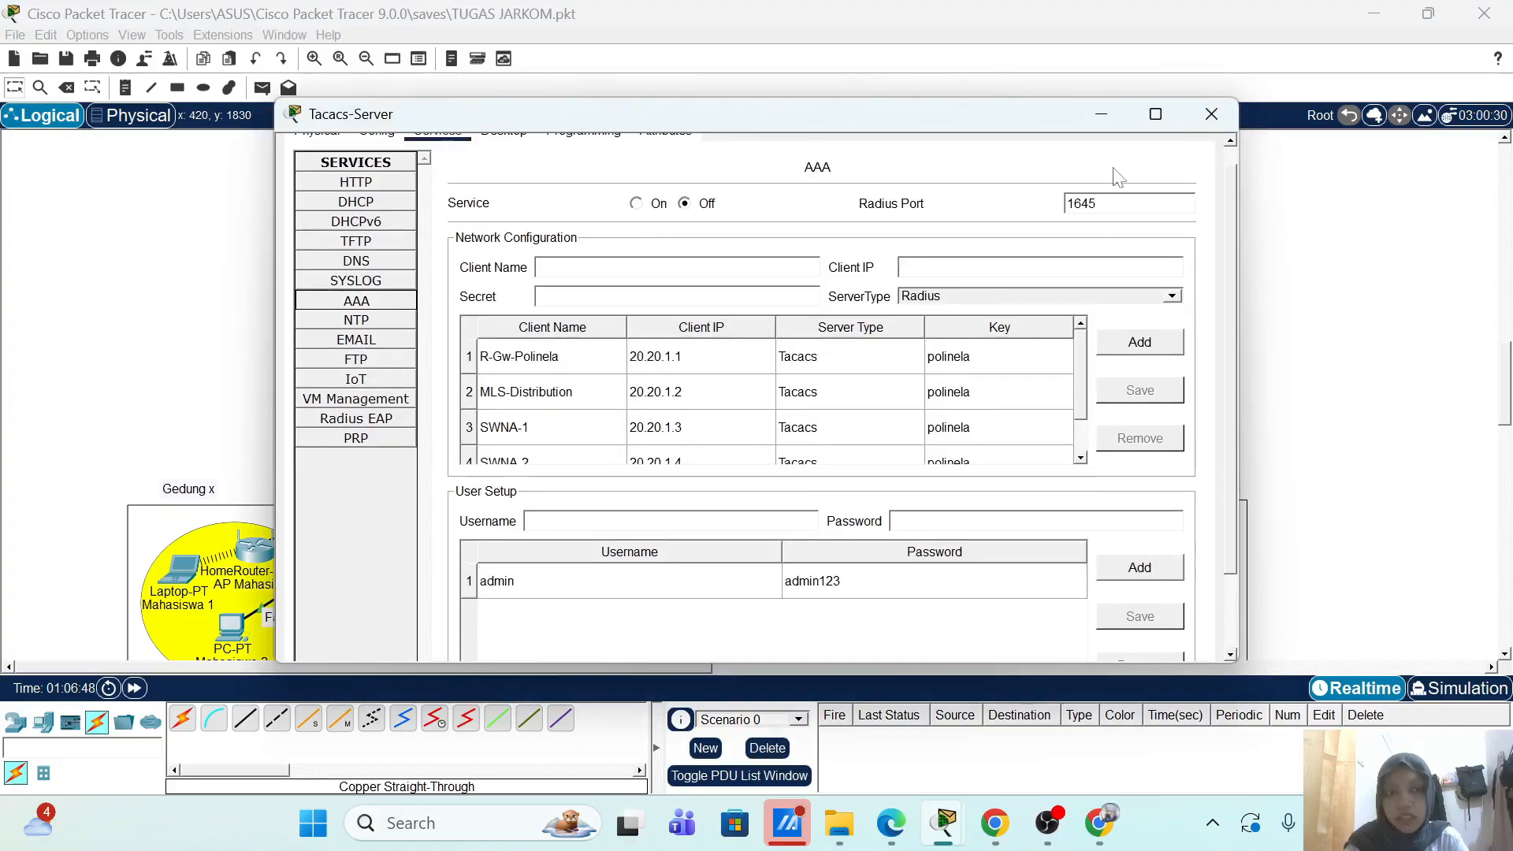
click(1218, 115)
scroll(662, 306, down, 3)
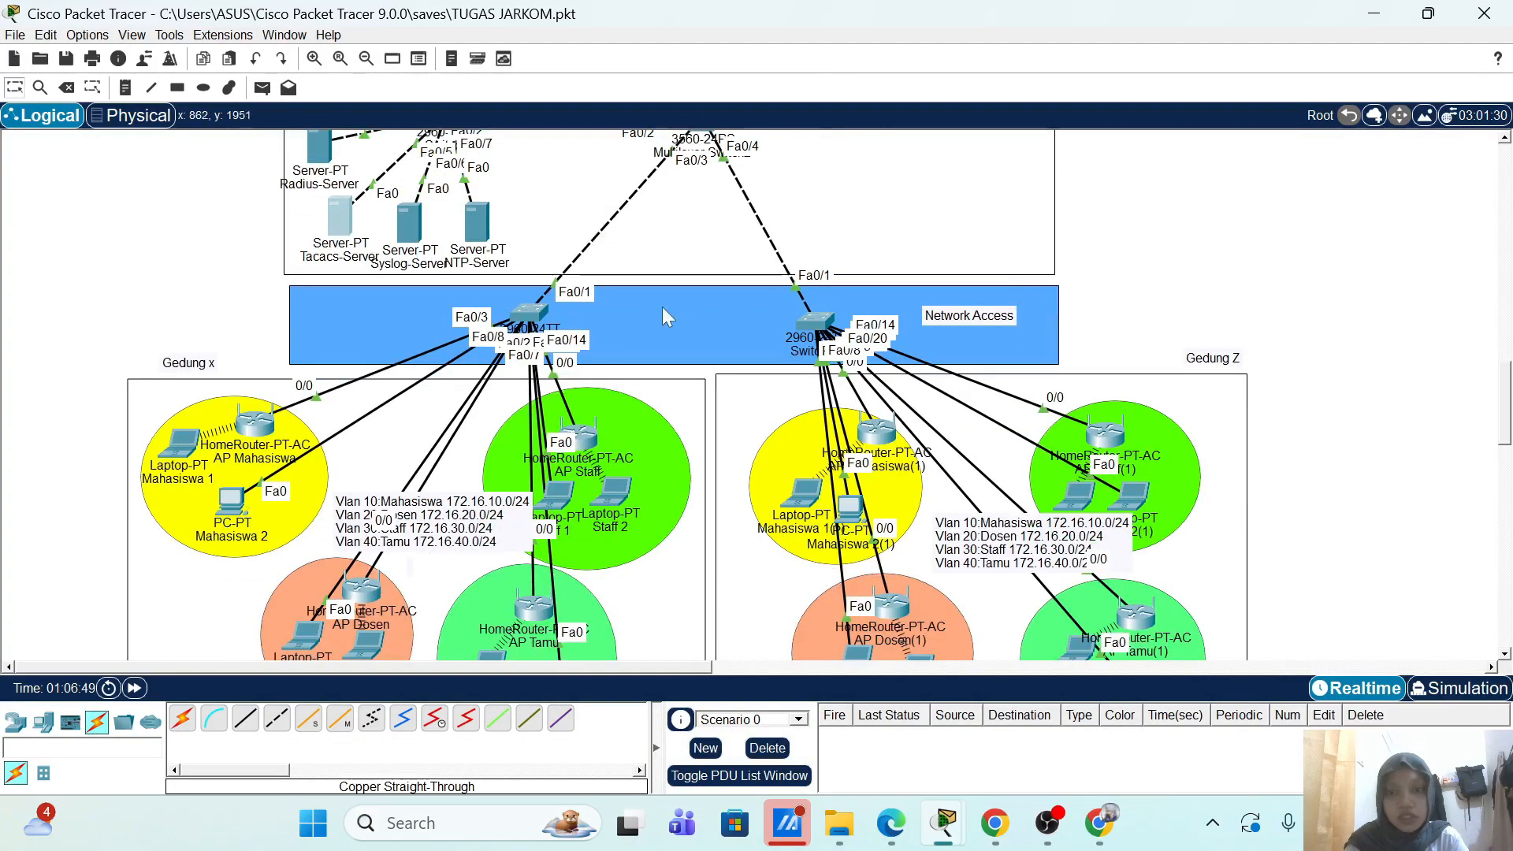
Step: Log in to Switch10's console as admin through its TACACS username and password prompts
click(535, 308)
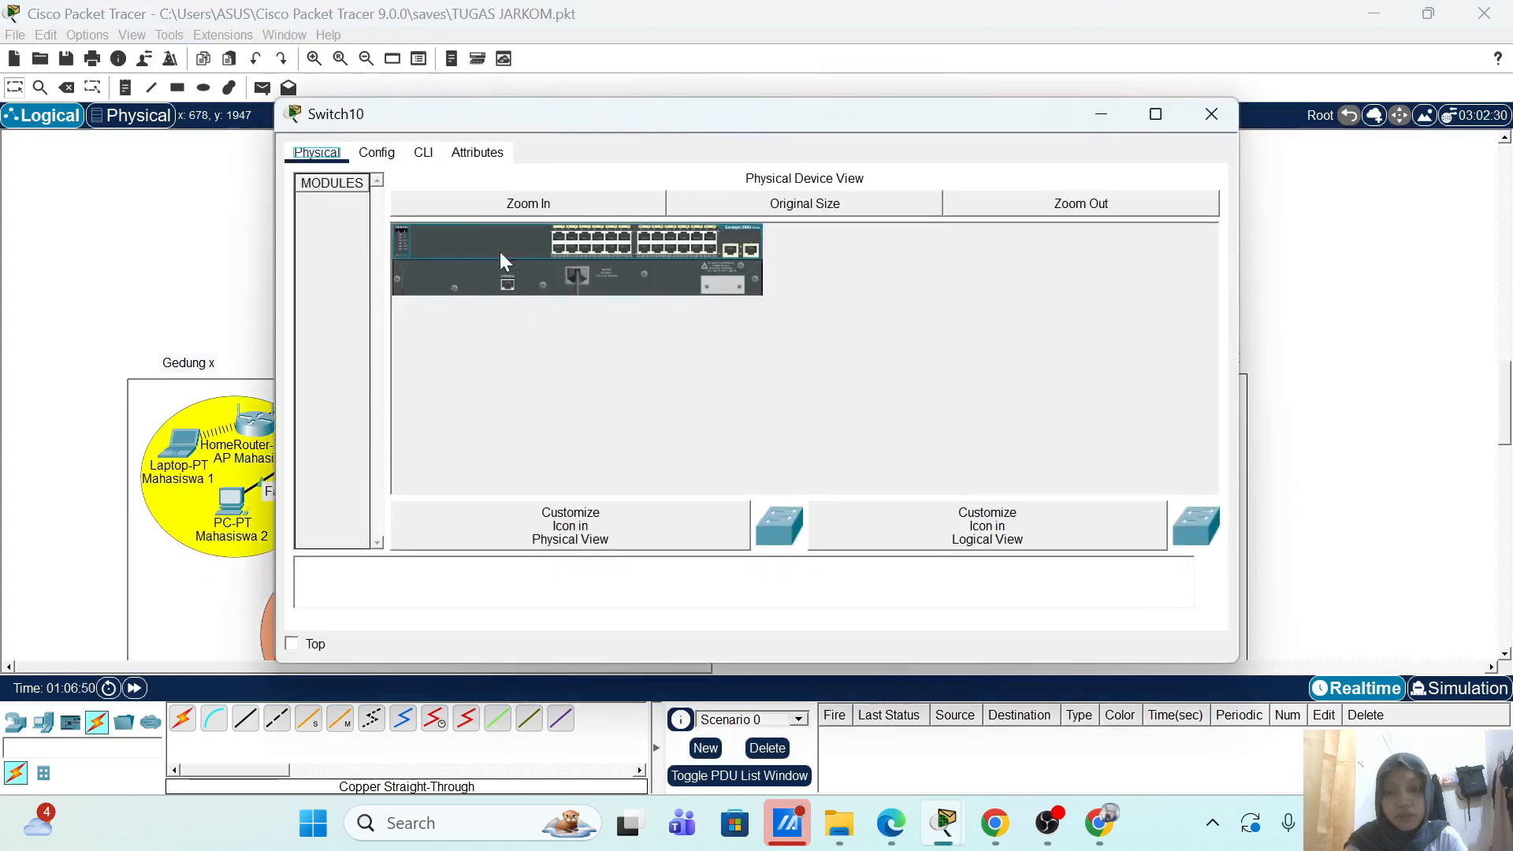
click(423, 153)
key(Return)
key(Return)
key(Return)
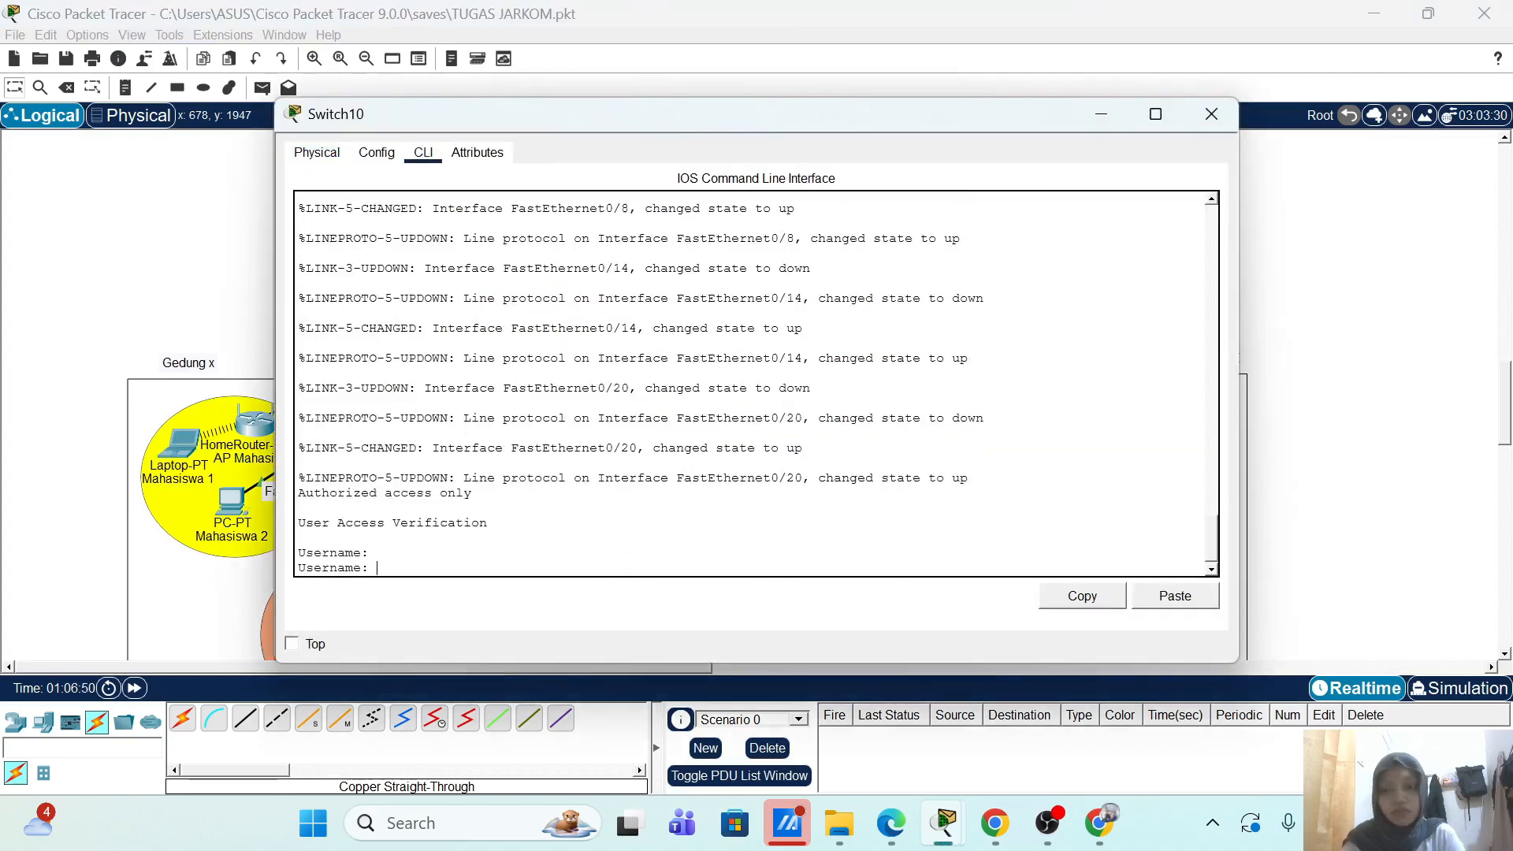
text(ad)
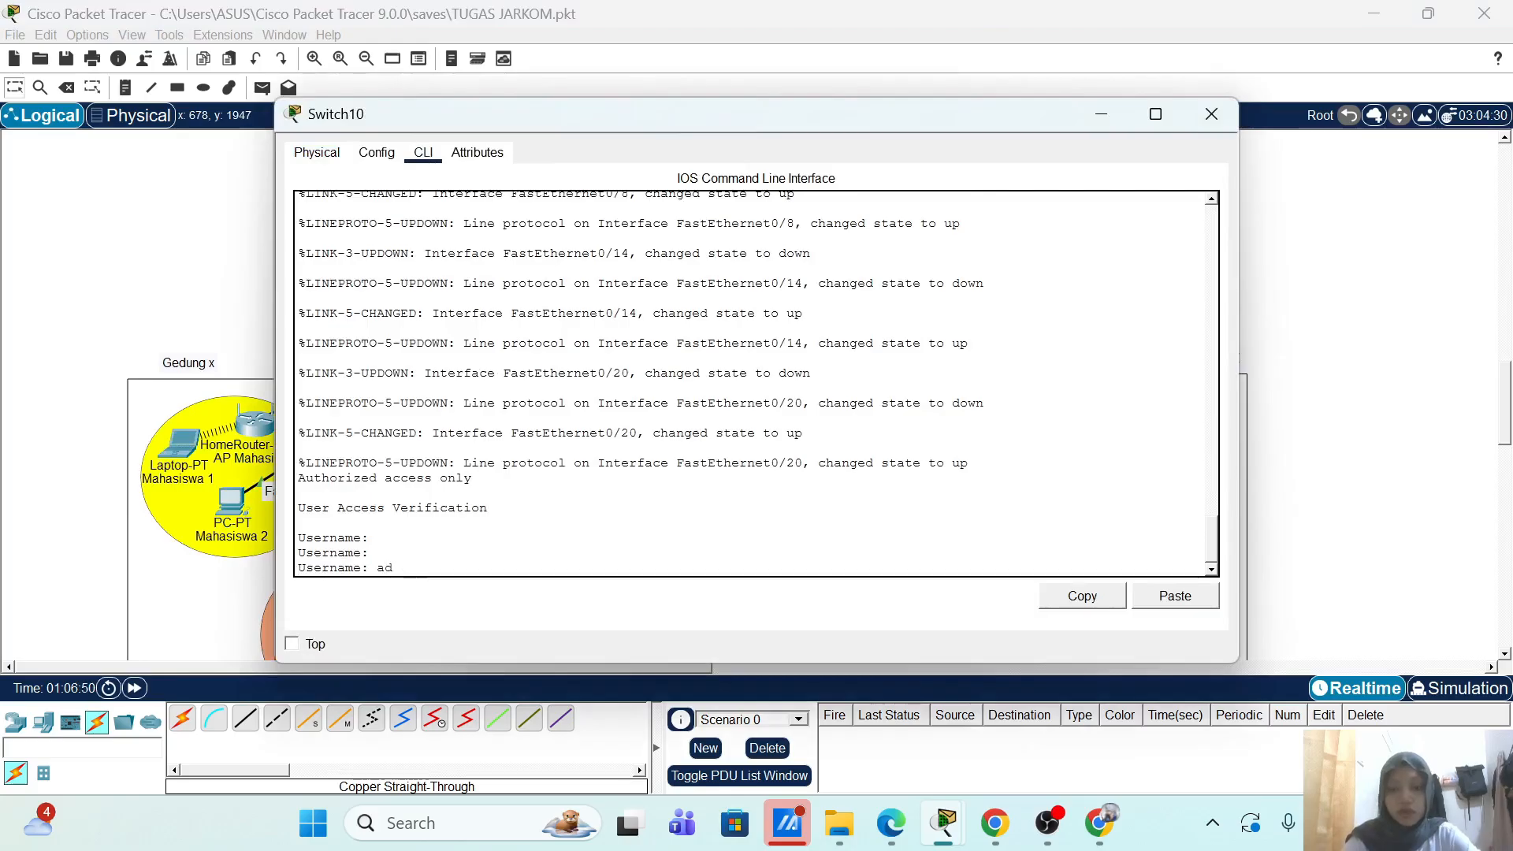
text(min)
key(Return)
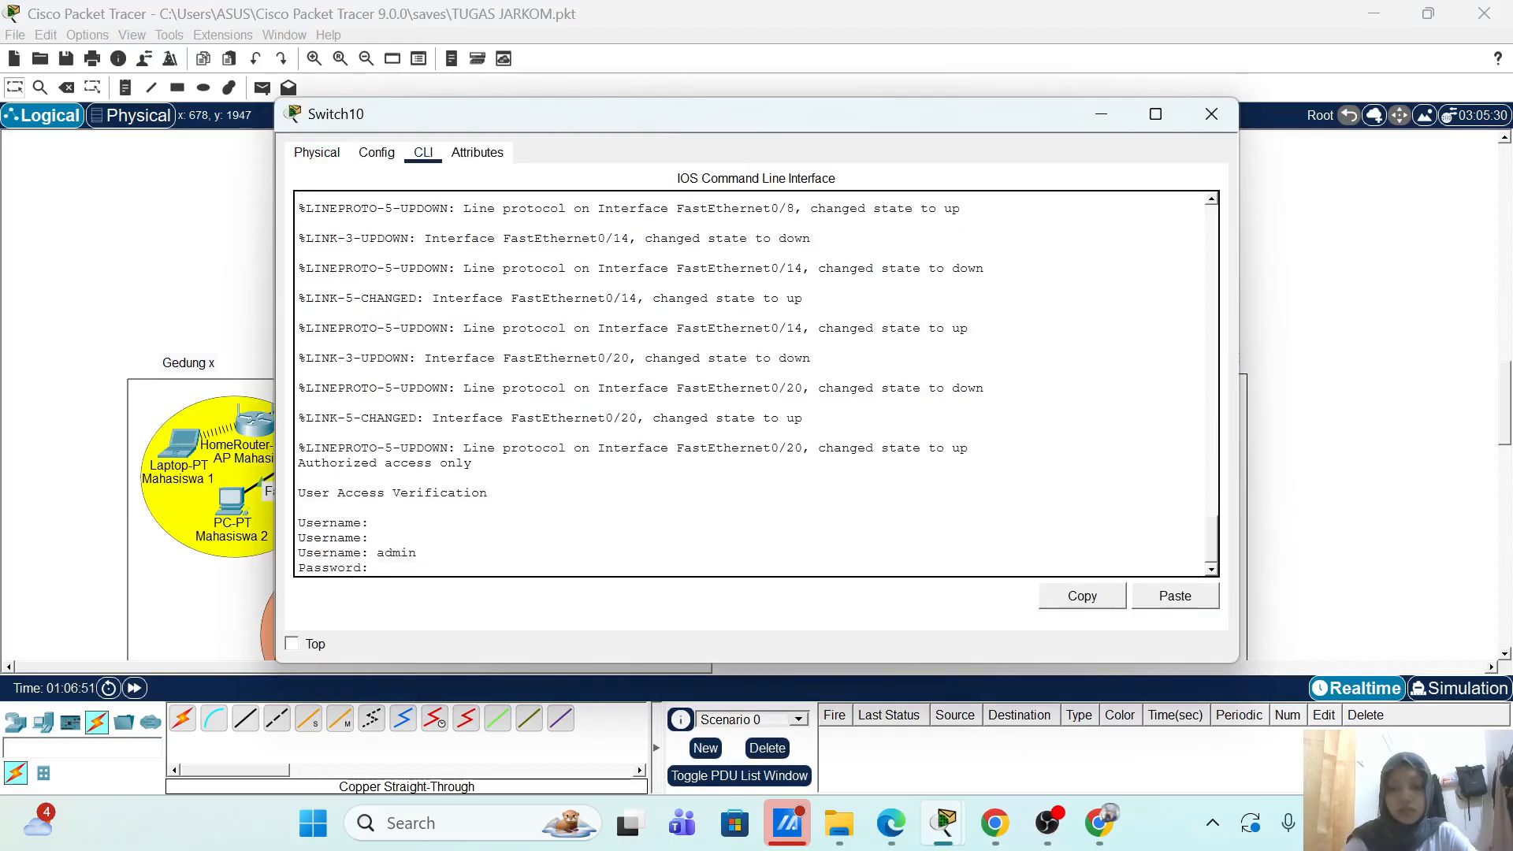
key(Return)
key(Return)
key(Return)
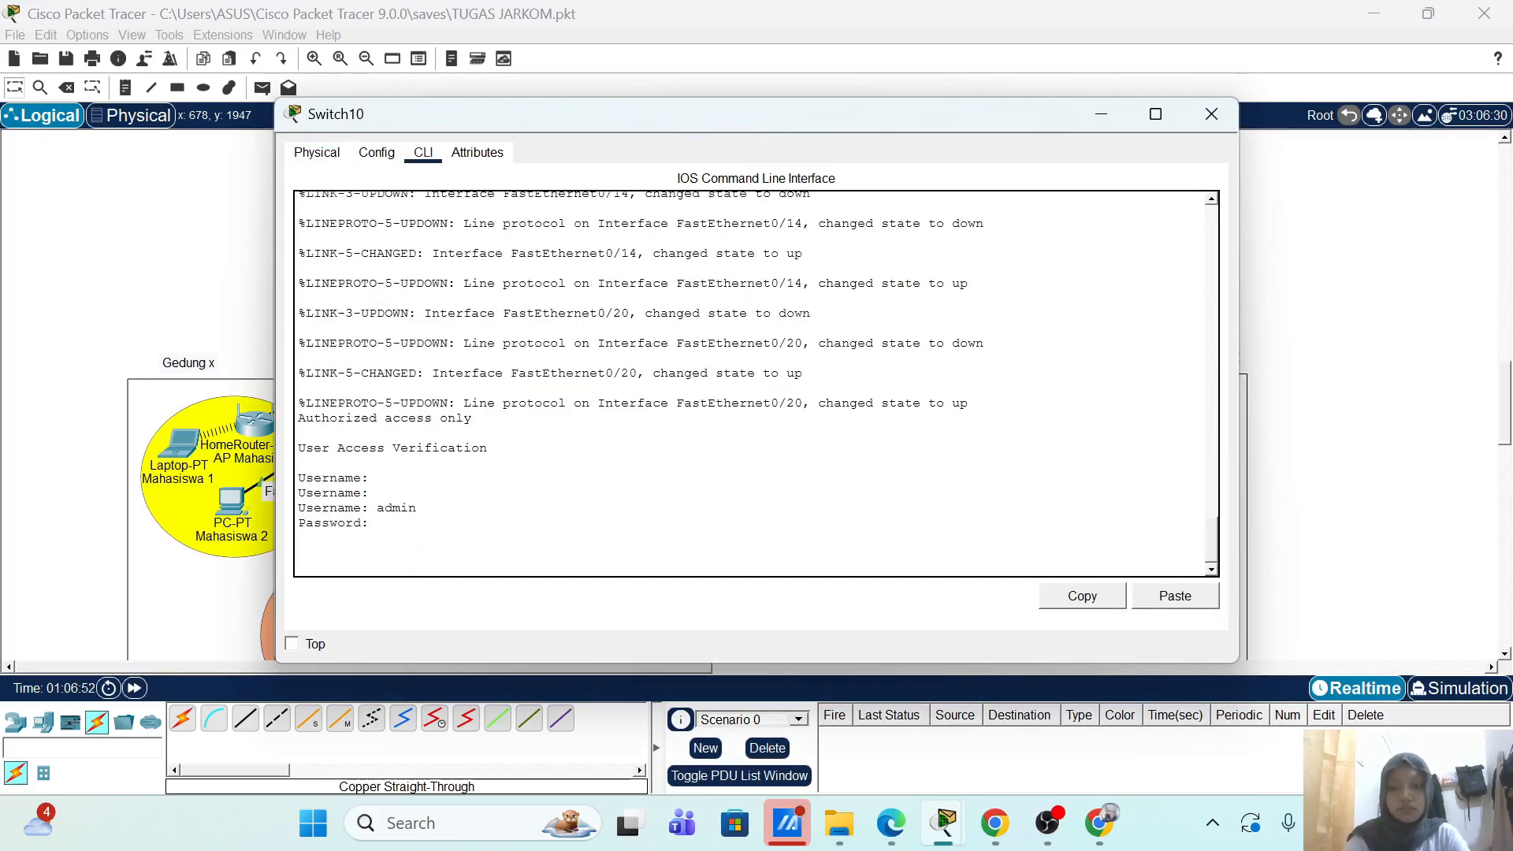
click(1211, 114)
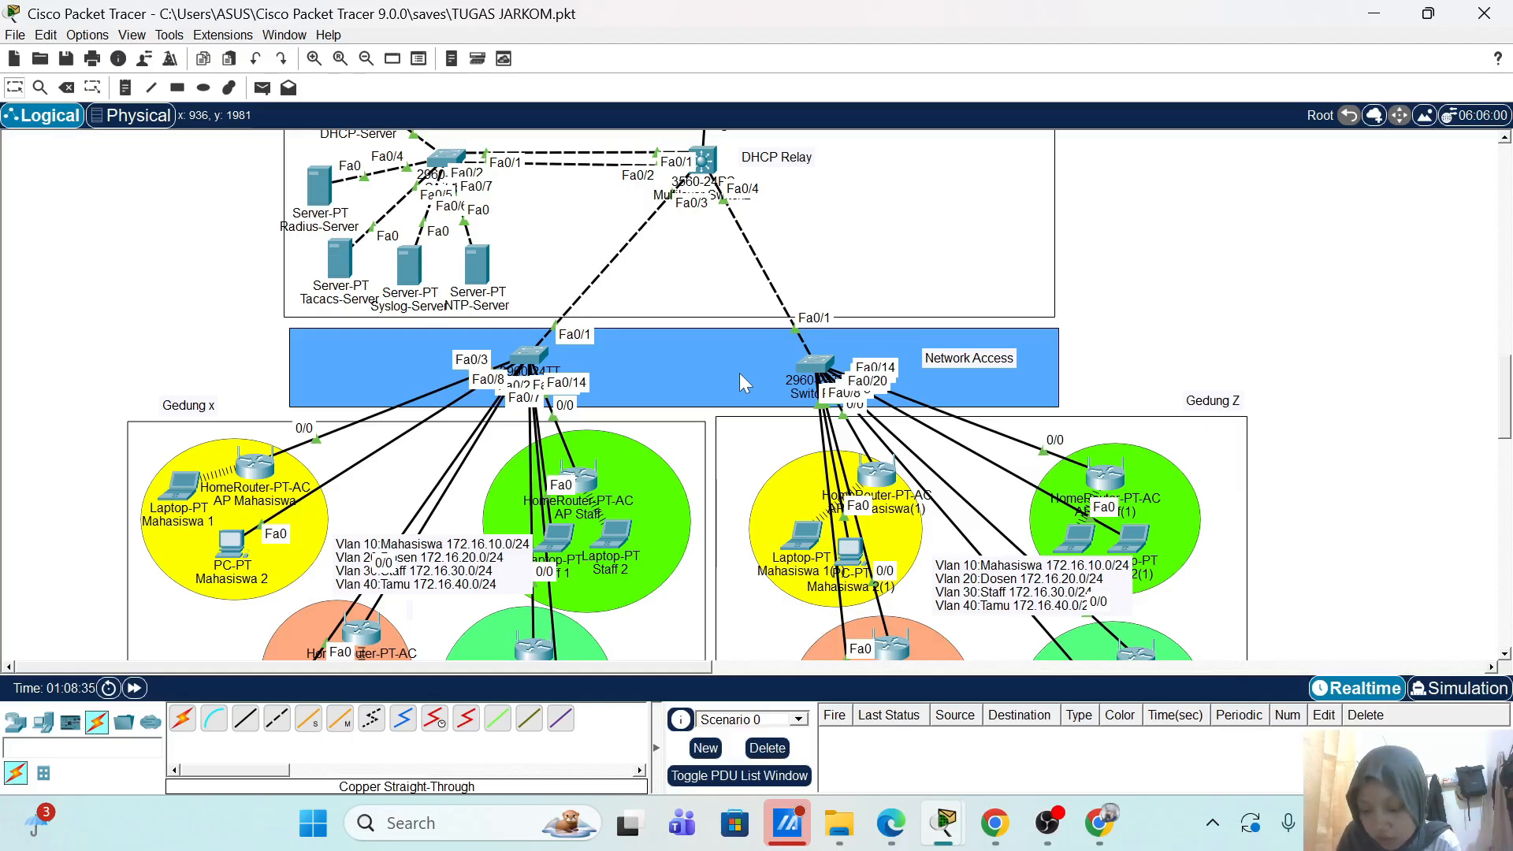
Step: On Switch9's console, enter privileged mode with en and run show running-config
scroll(739, 372, up, 3)
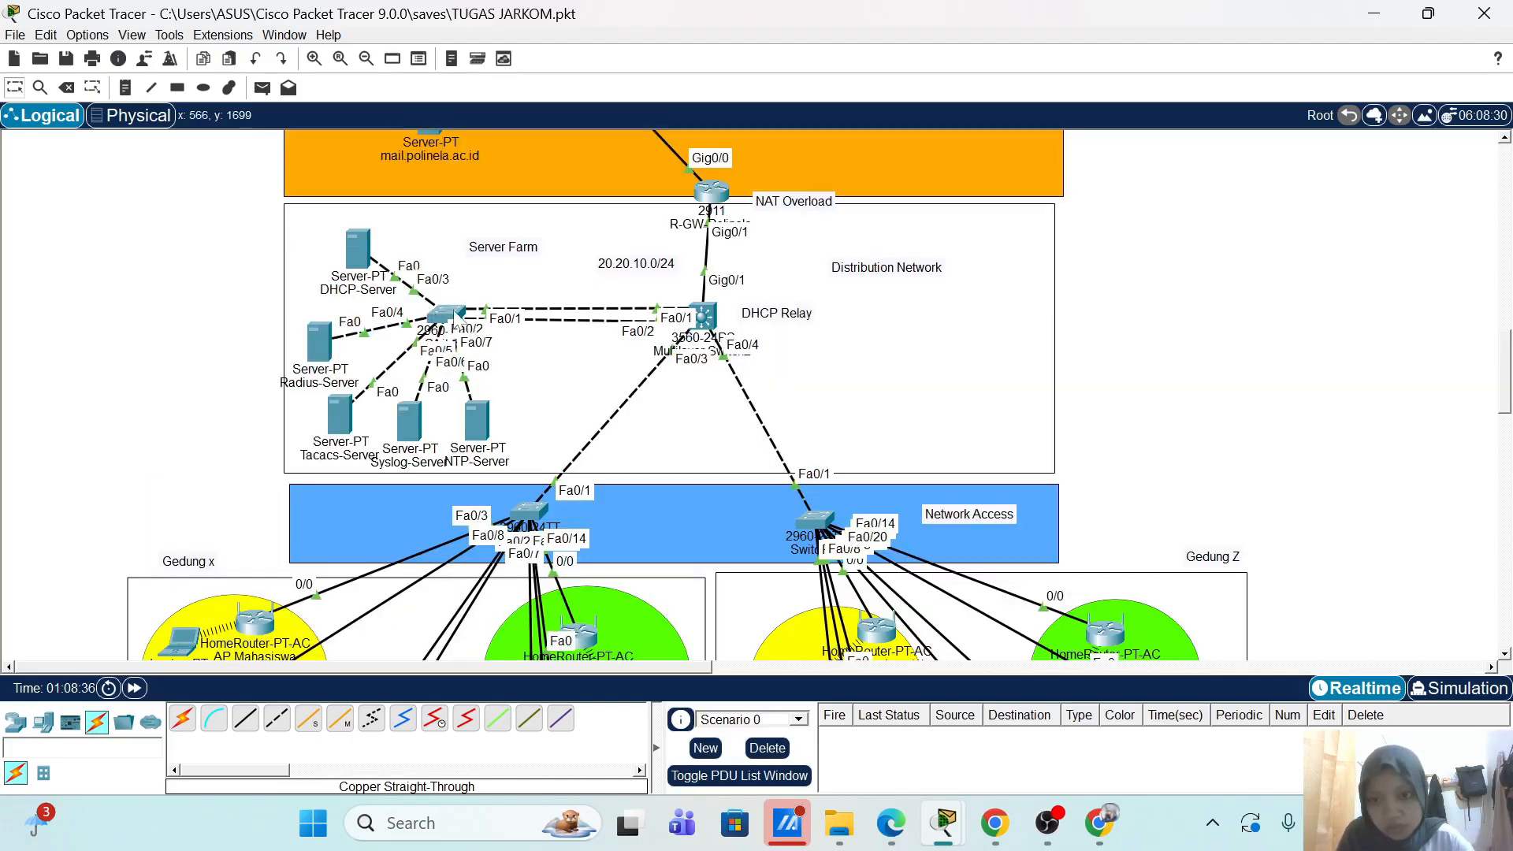
click(451, 315)
click(433, 157)
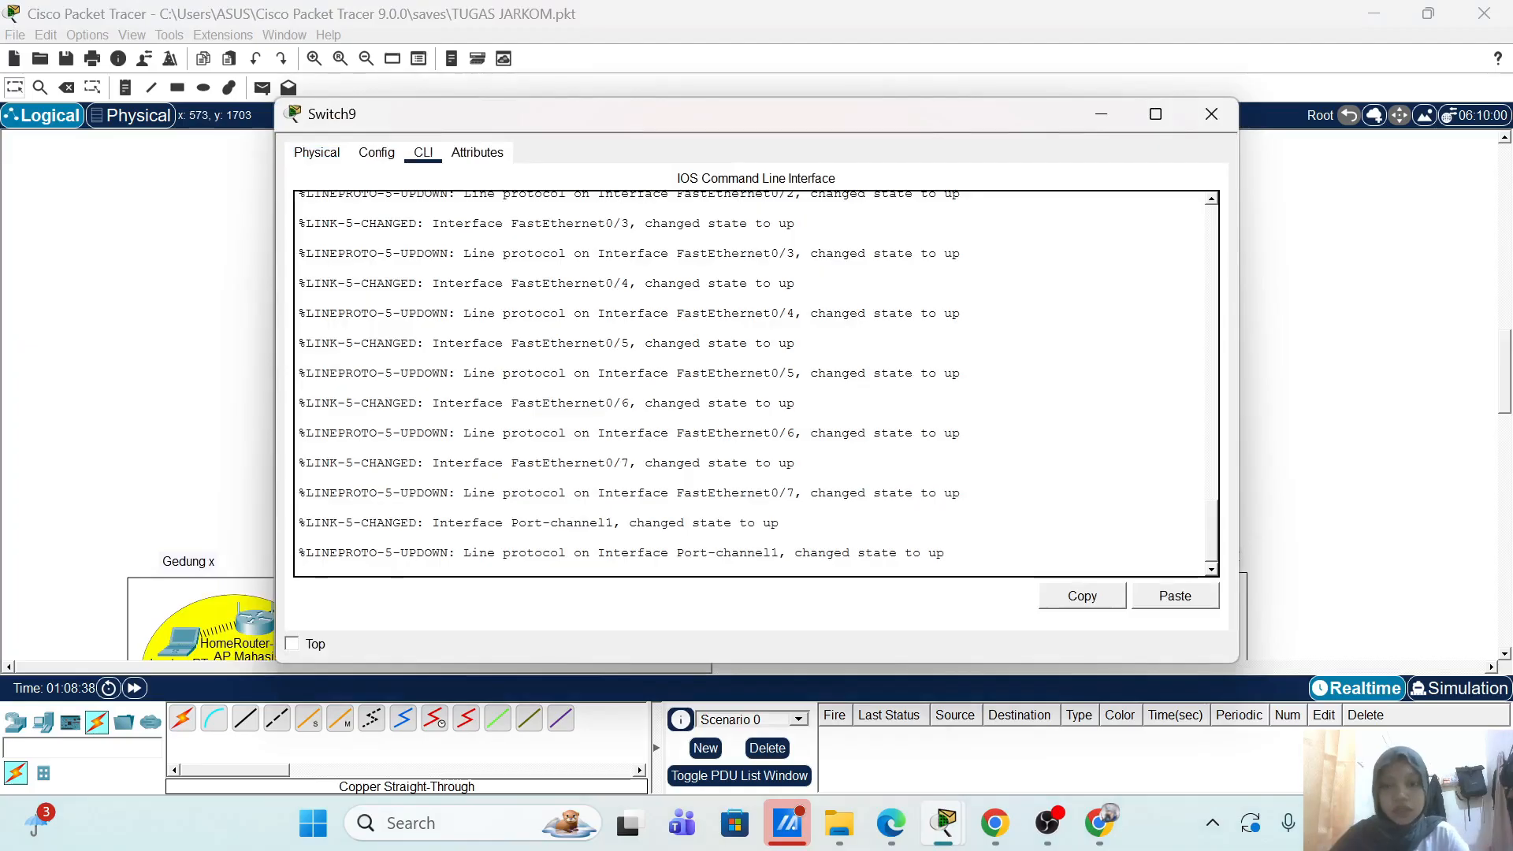
key(Return)
text(en)
key(Return)
text(s)
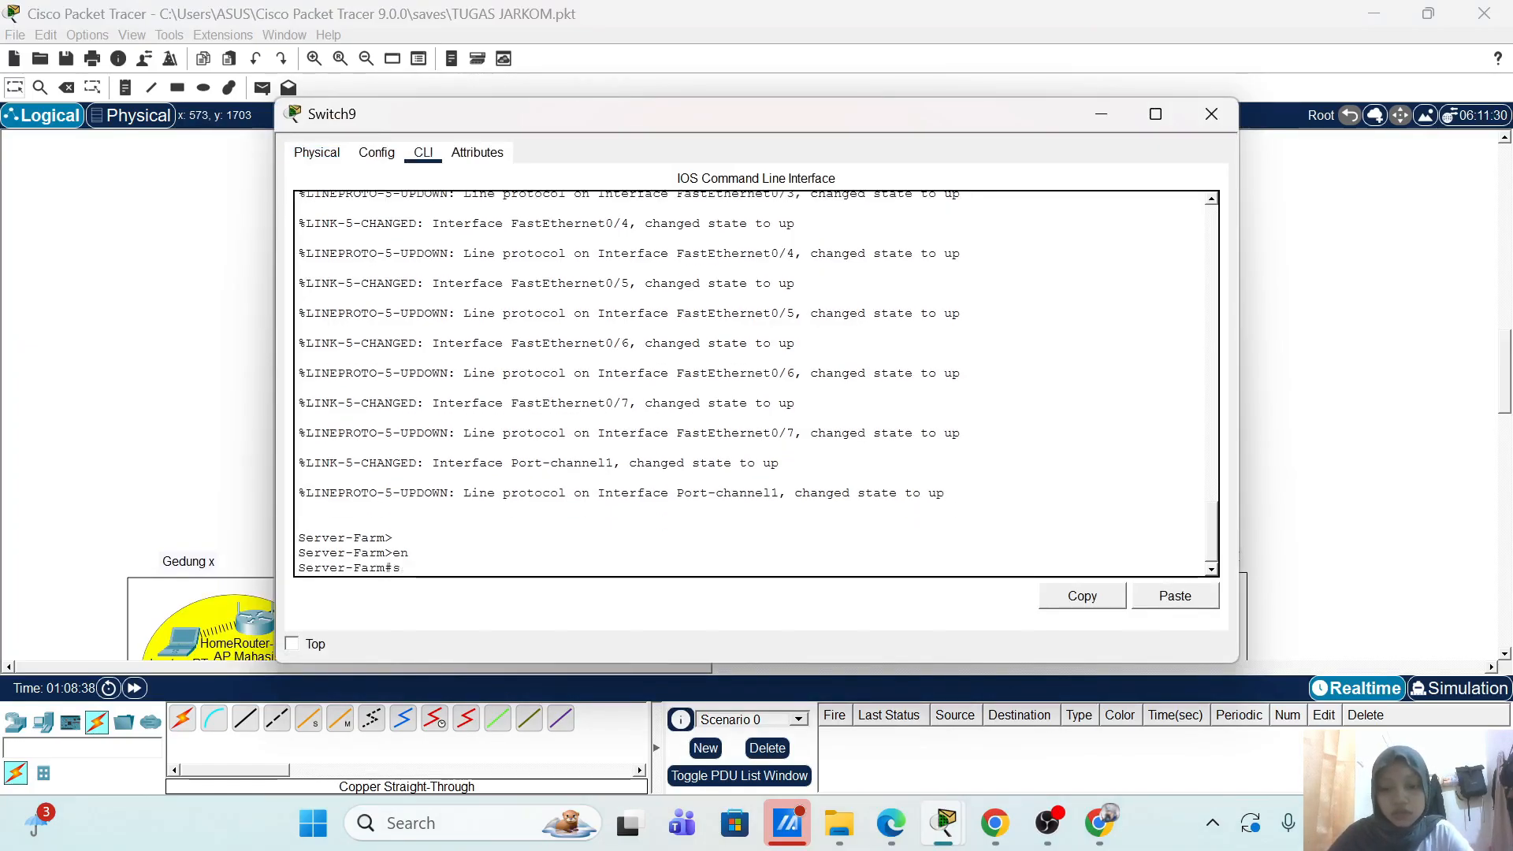
text(h r)
key(Tab)
key(Return)
key(Return)
key(Return)
key(Return)
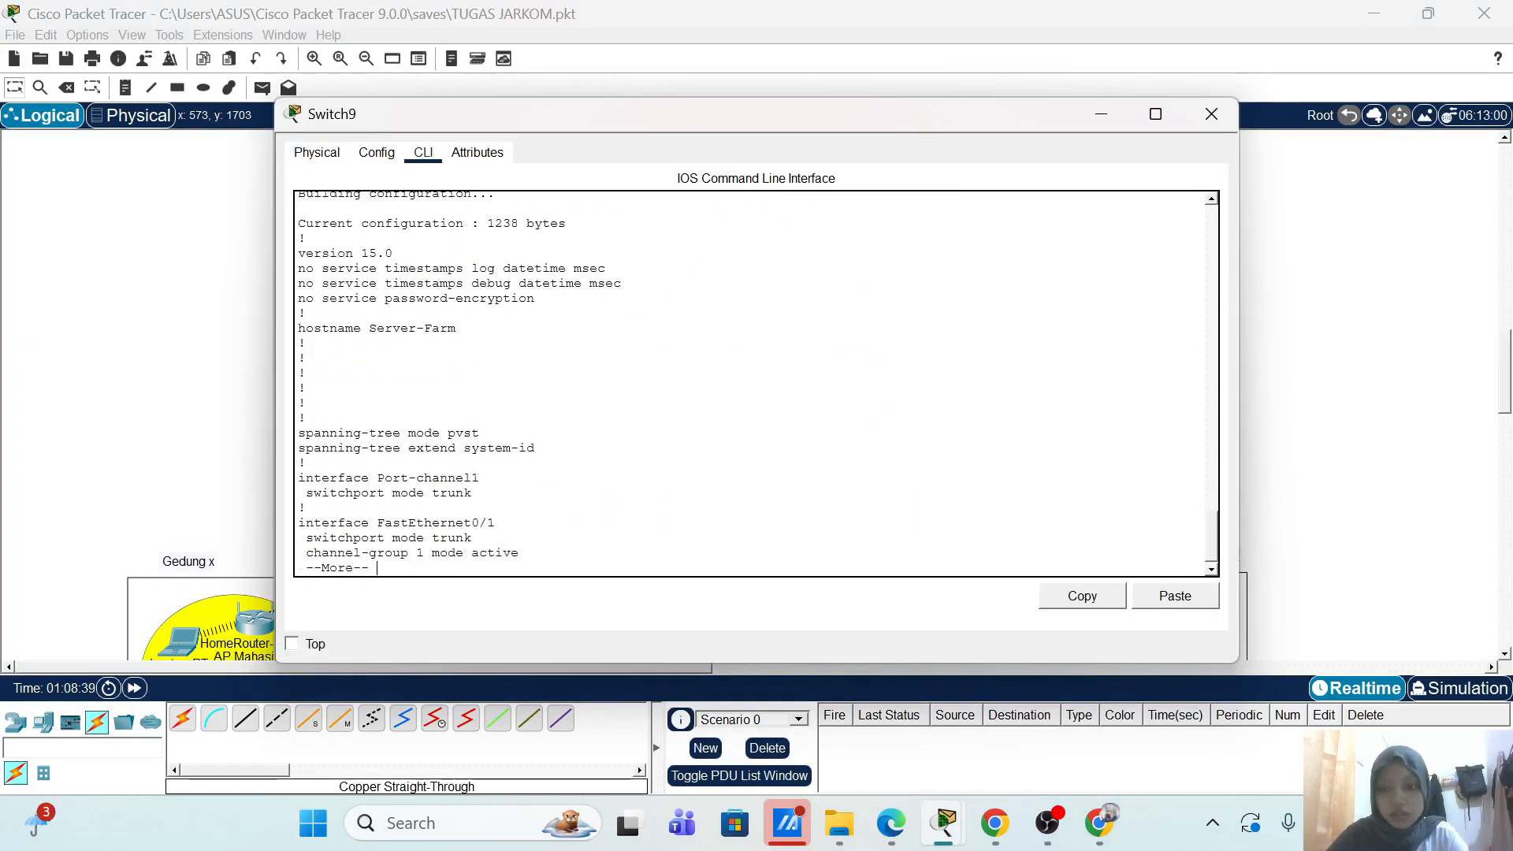
Step: Page Switch9's config to 'end', showing Vlan1 shut down without an IP, and close it
key(Return)
key(Return)
key(Return)
key(Return)
key(Return)
key(Return)
key(Return)
key(Return)
key(Return)
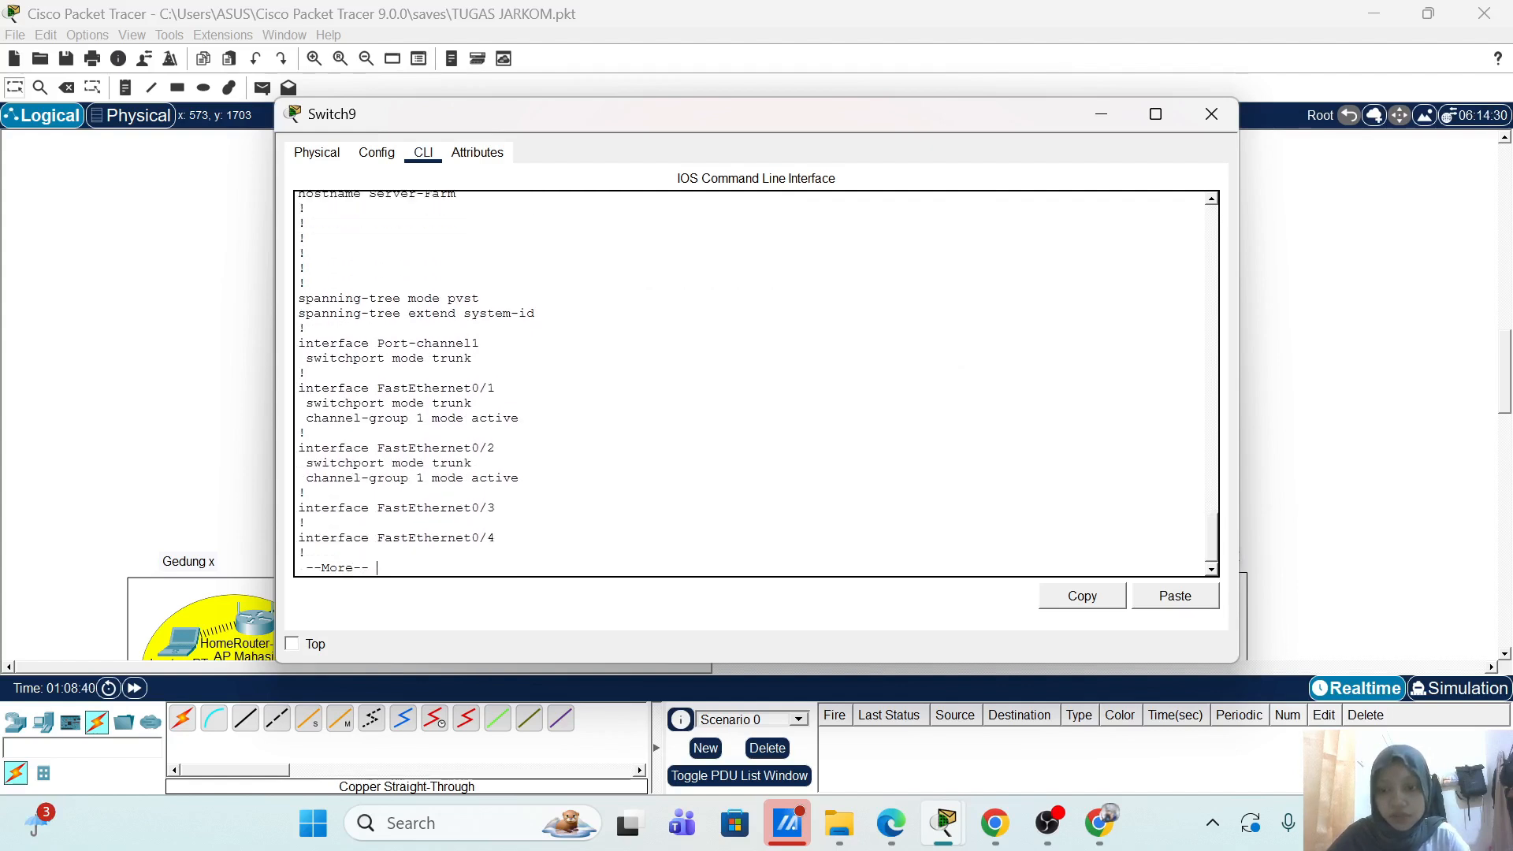
key(Return)
key(Return)
key(Return)
key(Return)
key(Return)
key(Return)
key(Return)
key(Return)
key(Return)
key(Return)
key(Return)
key(Return)
key(Return)
key(Return)
key(Return)
key(Return)
key(Return)
key(Return)
key(Return)
key(Return)
key(Return)
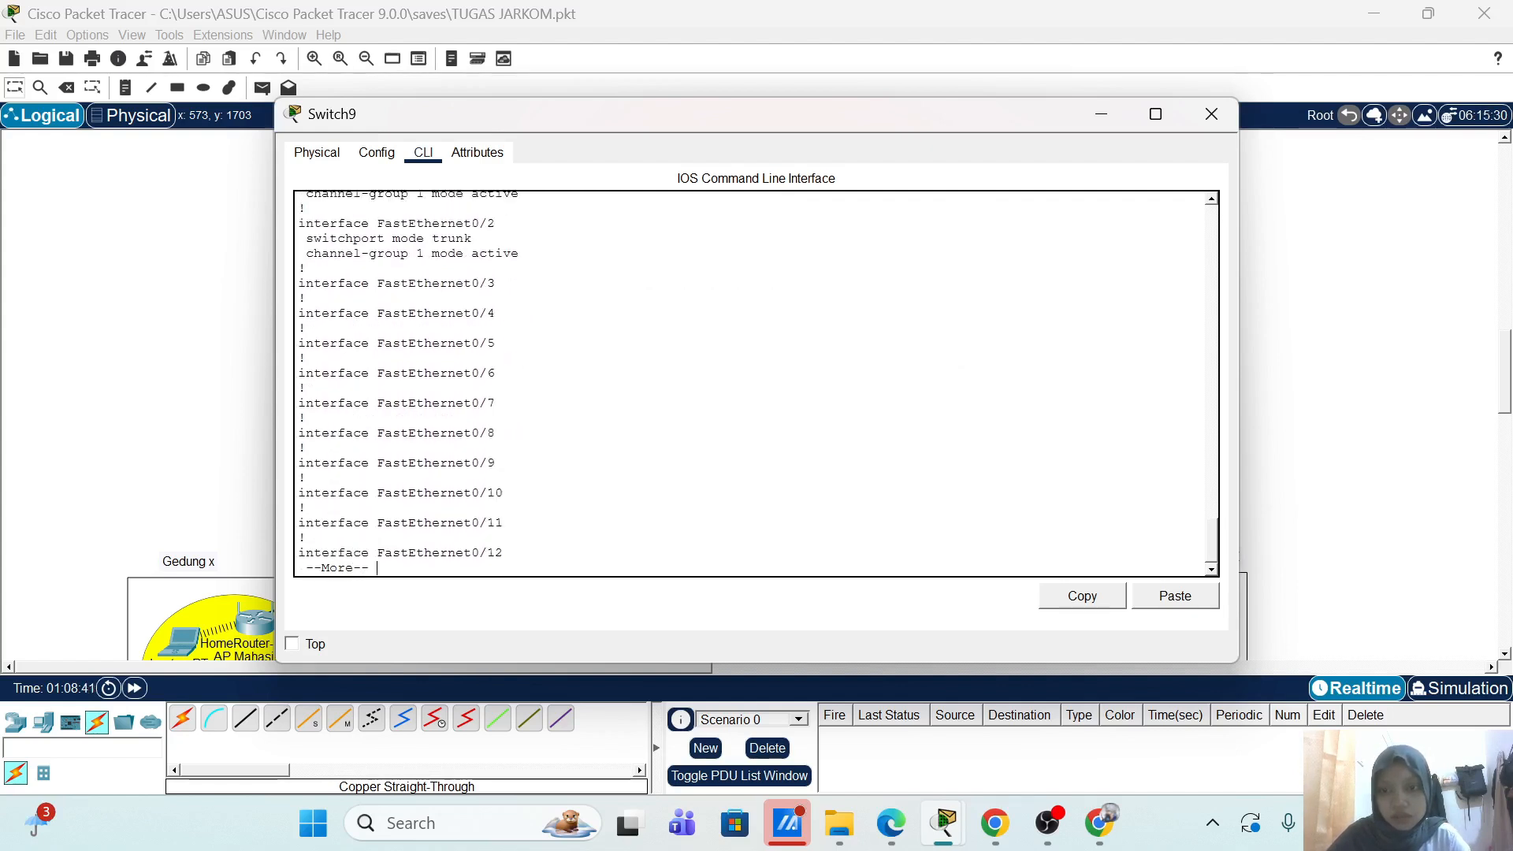
scroll(757, 383, up, 5)
scroll(757, 383, up, 1)
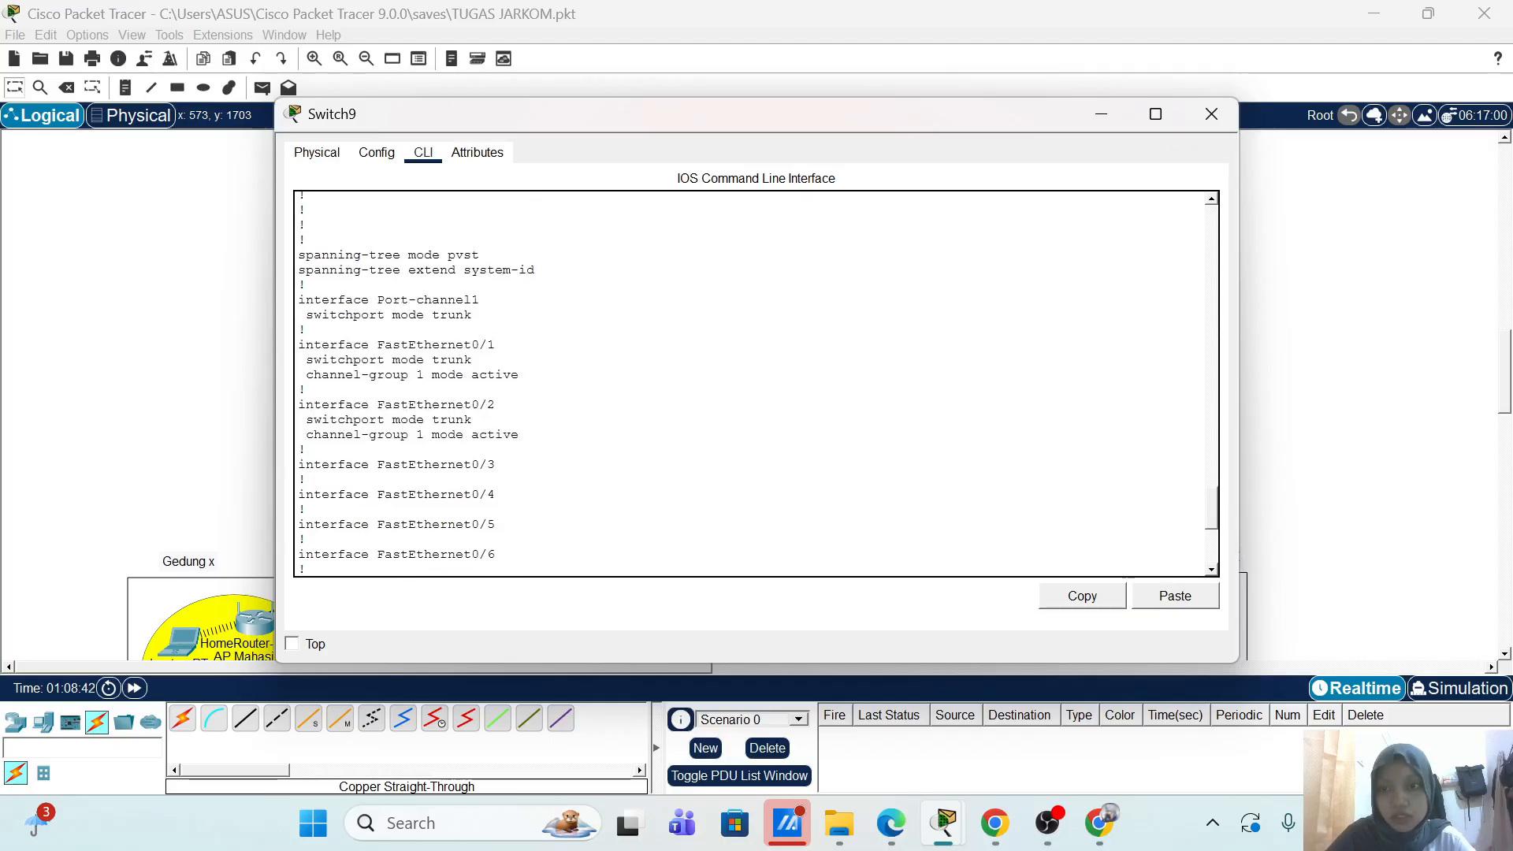
key(Return)
key(Return)
key(Return)
key(Return)
key(Return)
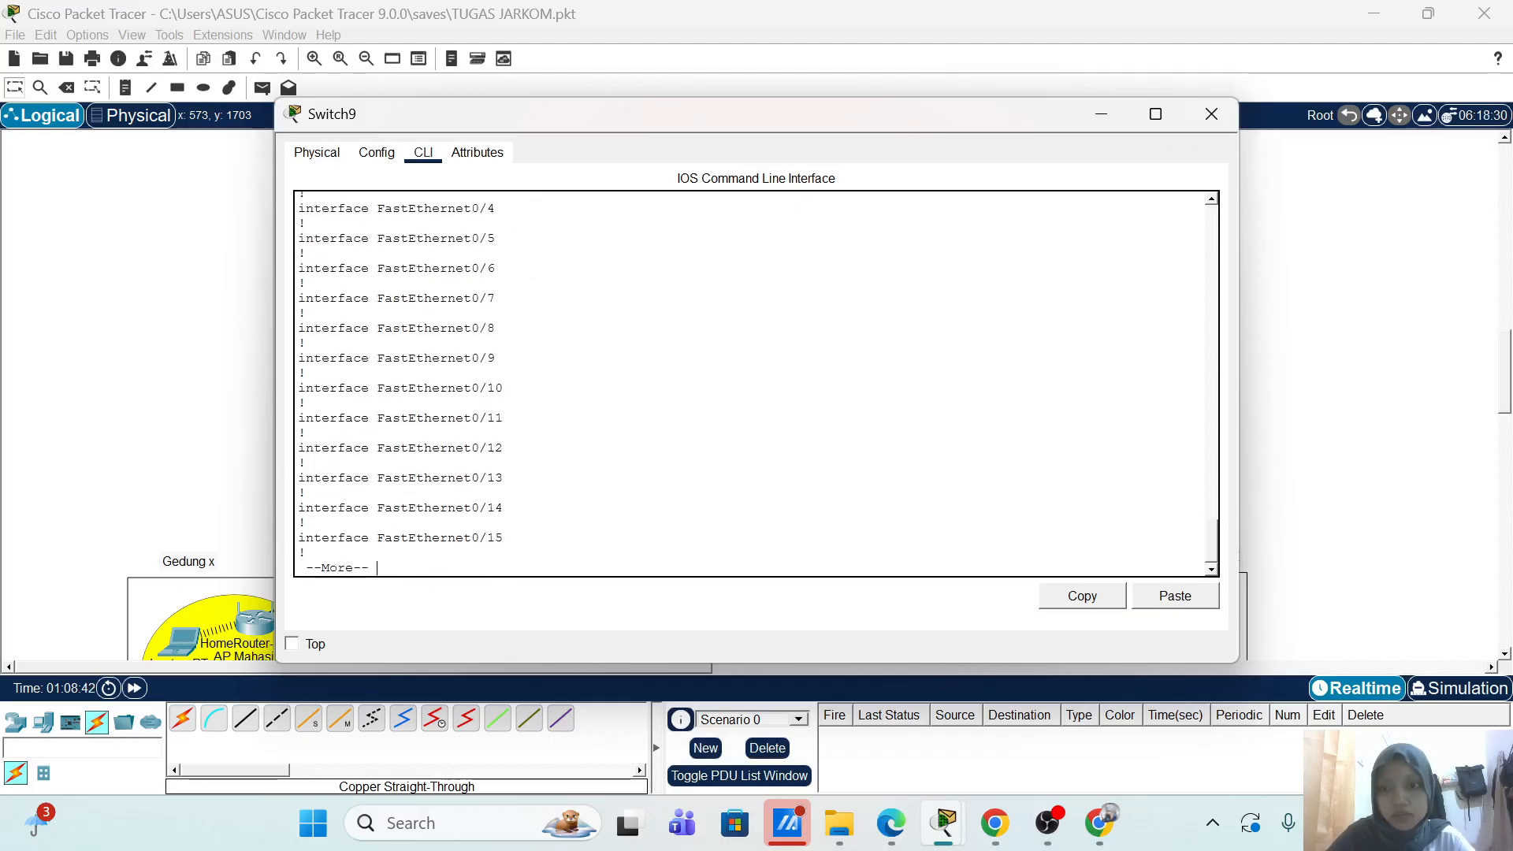
key(Return)
key(Return)
key(Return)
key(Return)
key(Return)
key(Return)
key(Return)
key(Return)
key(Return)
key(Return)
key(Return)
key(Return)
key(Return)
key(Return)
key(Return)
key(Return)
key(Return)
key(Return)
key(Return)
key(Return)
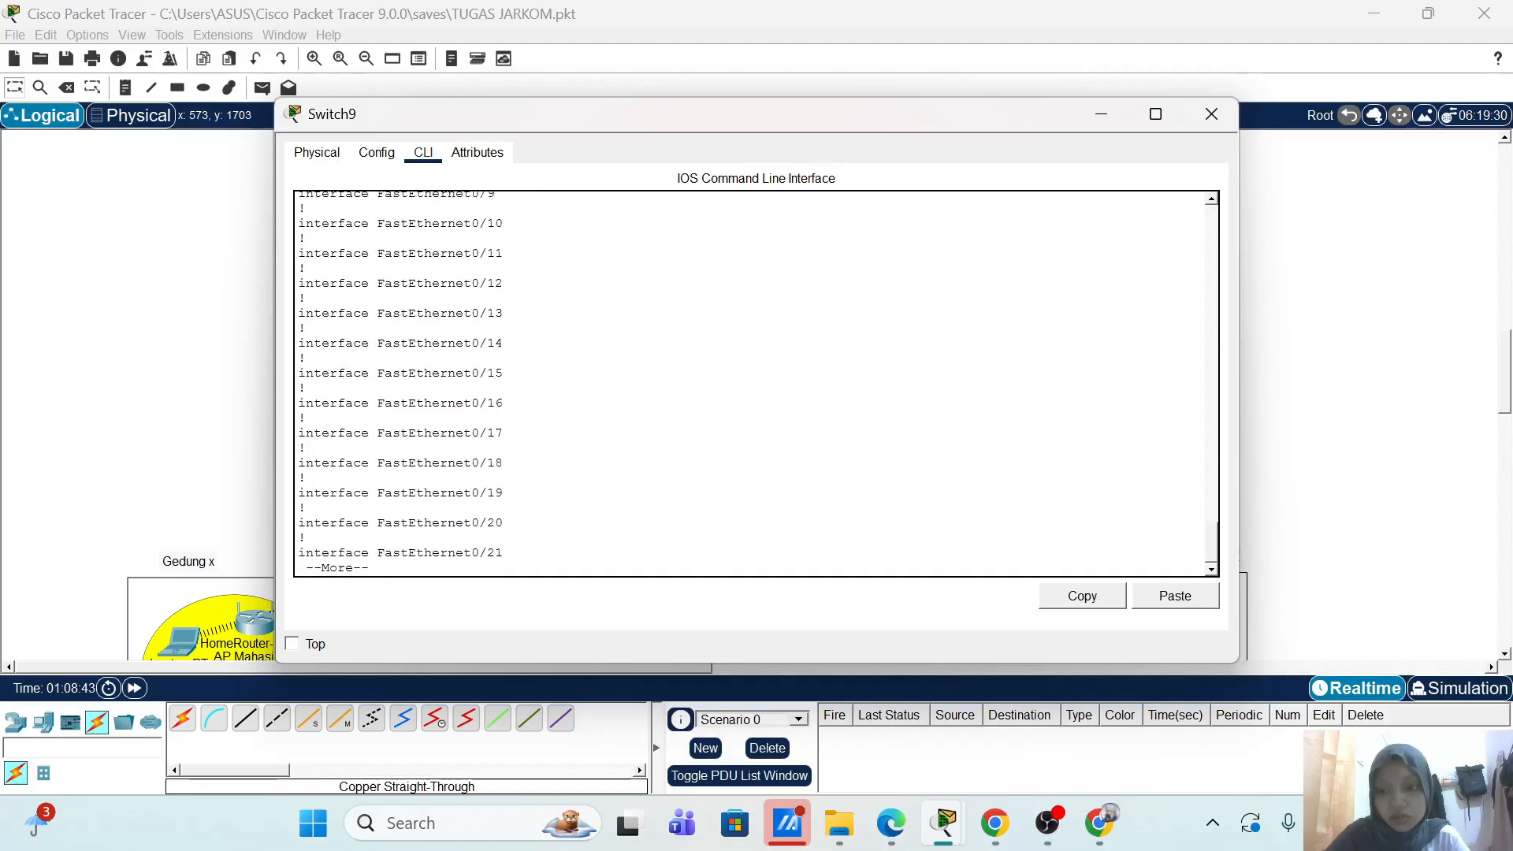
key(Return)
key(Return)
key(Return)
key(Return)
key(Return)
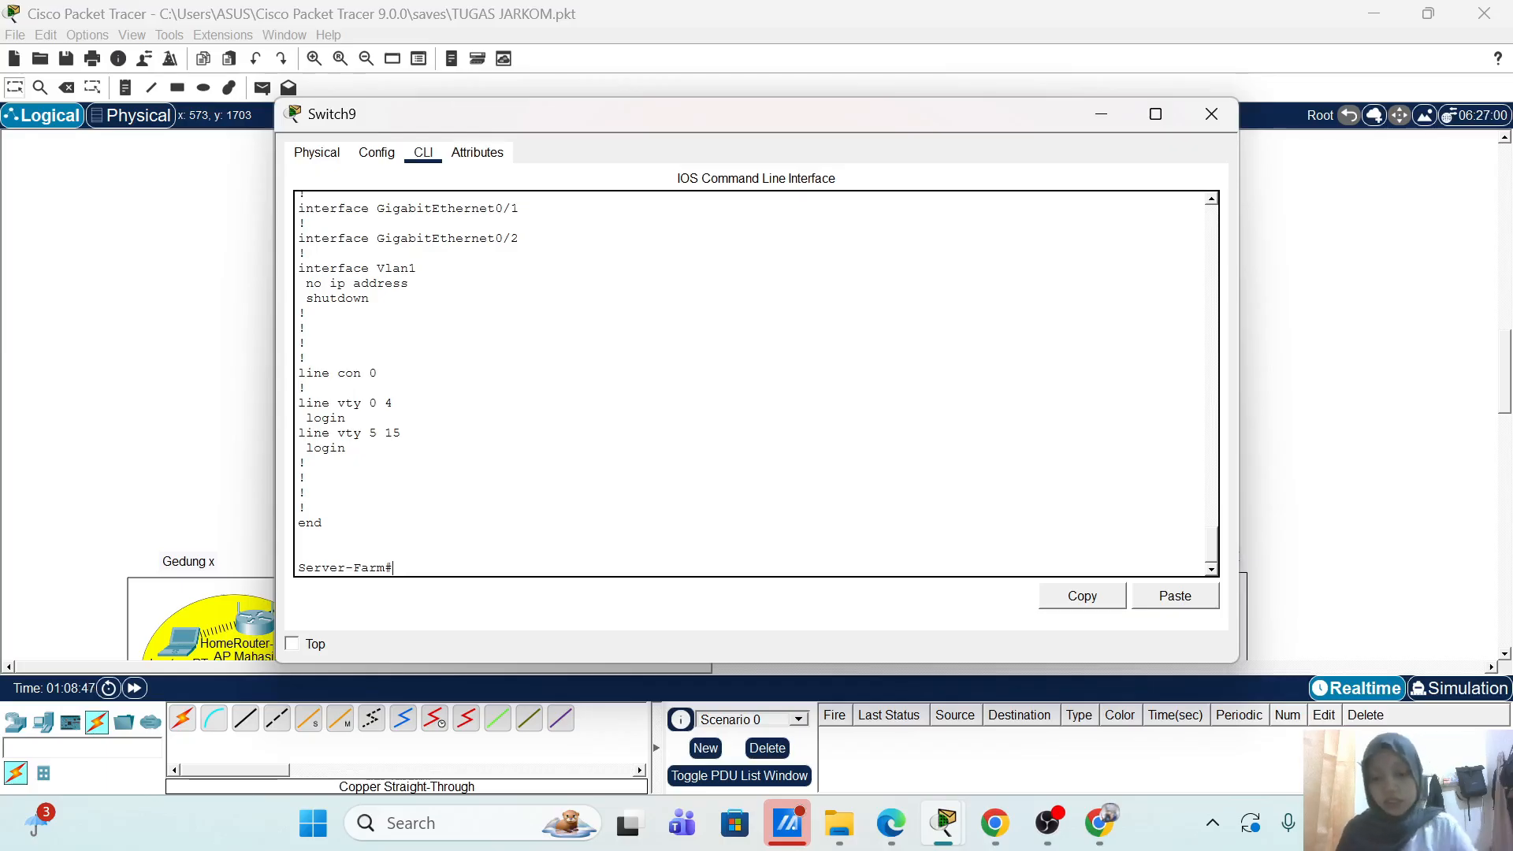
click(1211, 114)
scroll(1069, 417, down, 3)
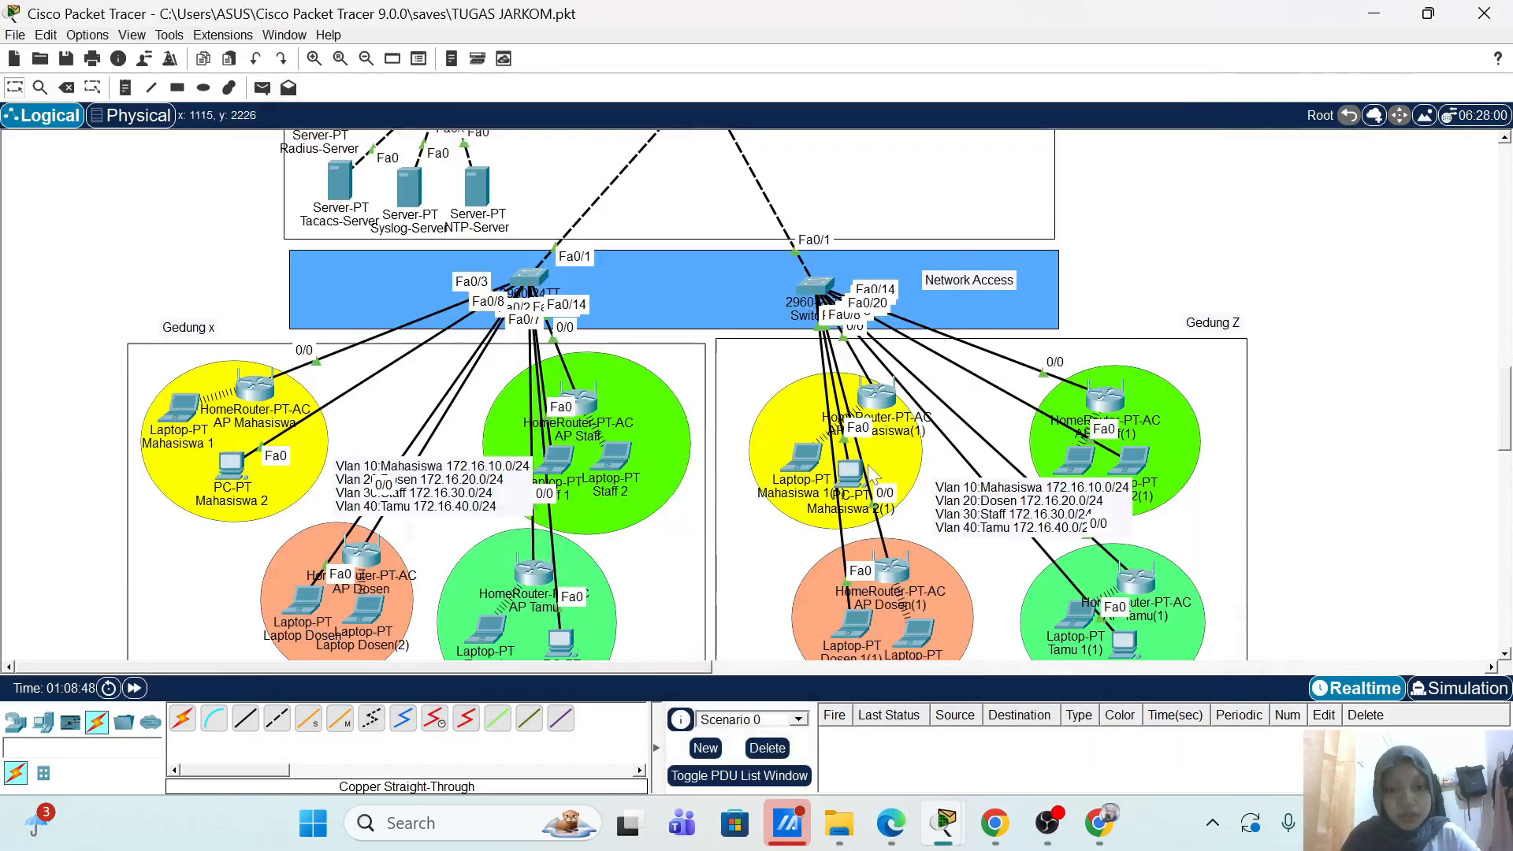
Step: Check Tamu 2(1)'s IP configuration to confirm its address
click(1134, 460)
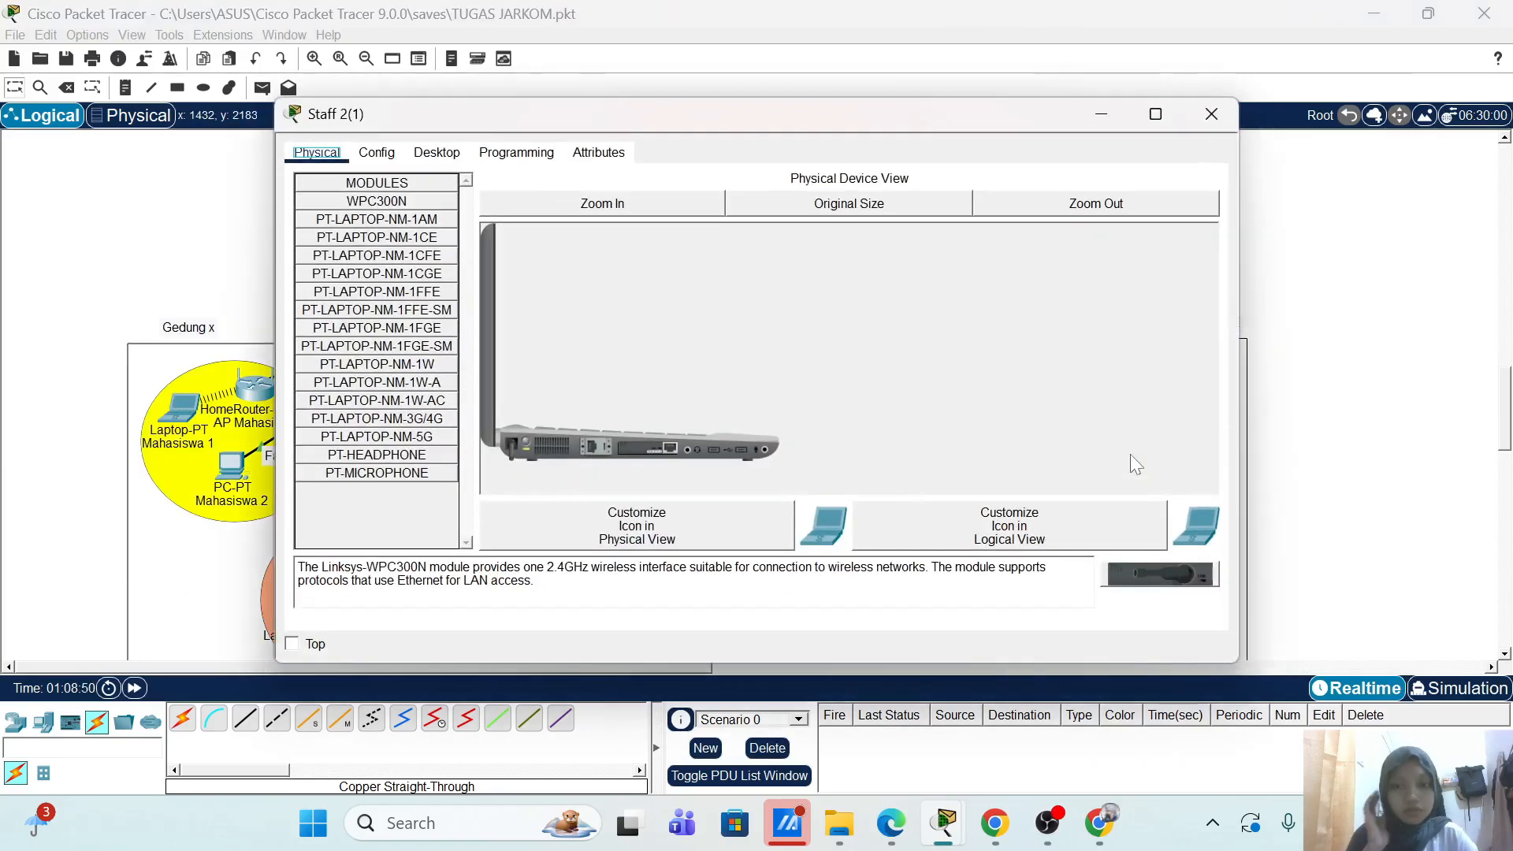
click(1211, 113)
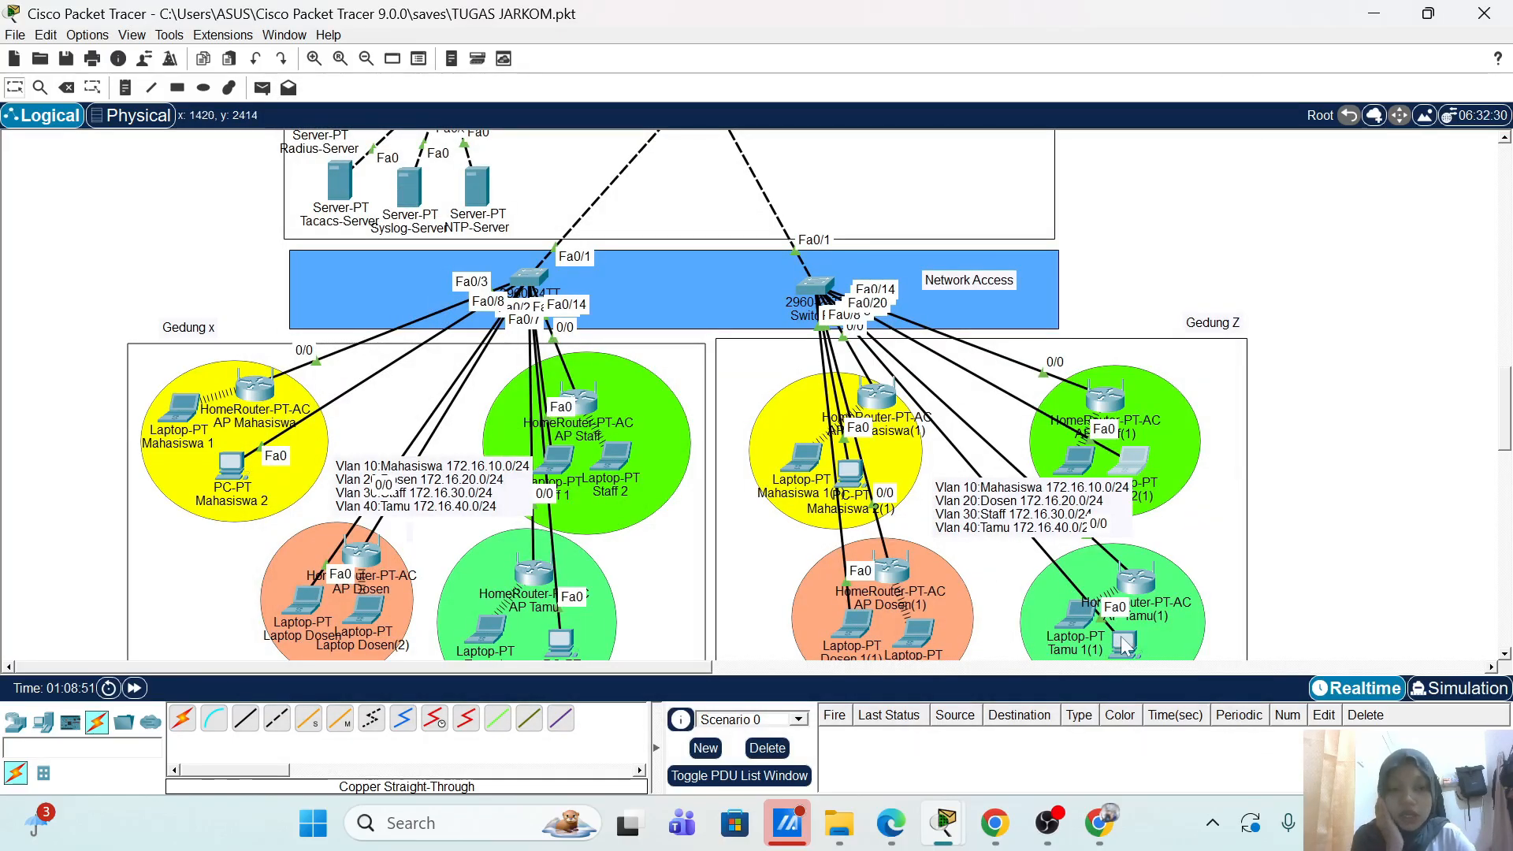
click(1124, 644)
click(383, 220)
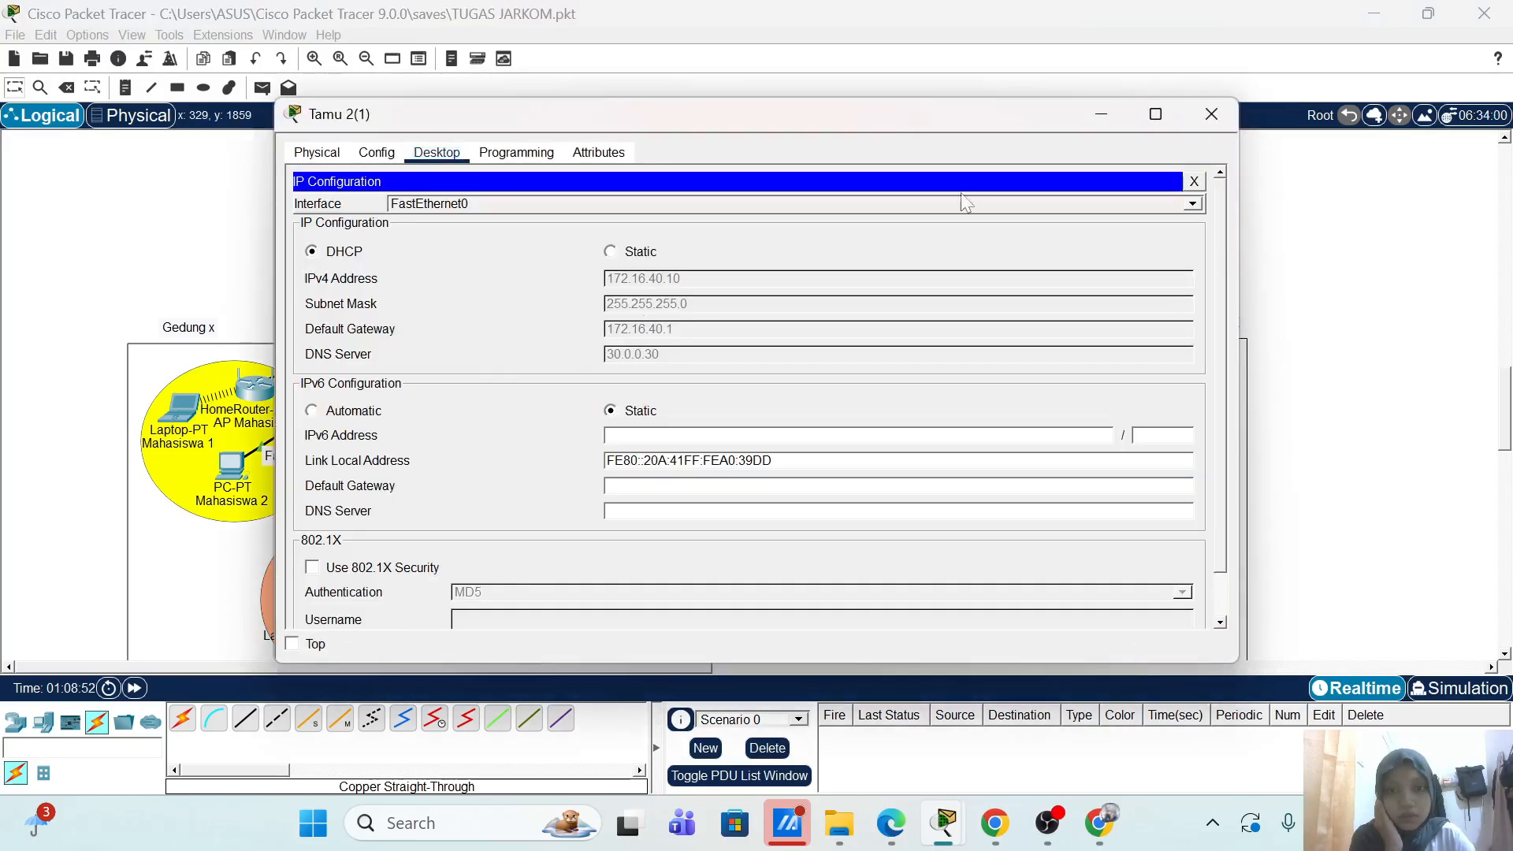
click(1211, 114)
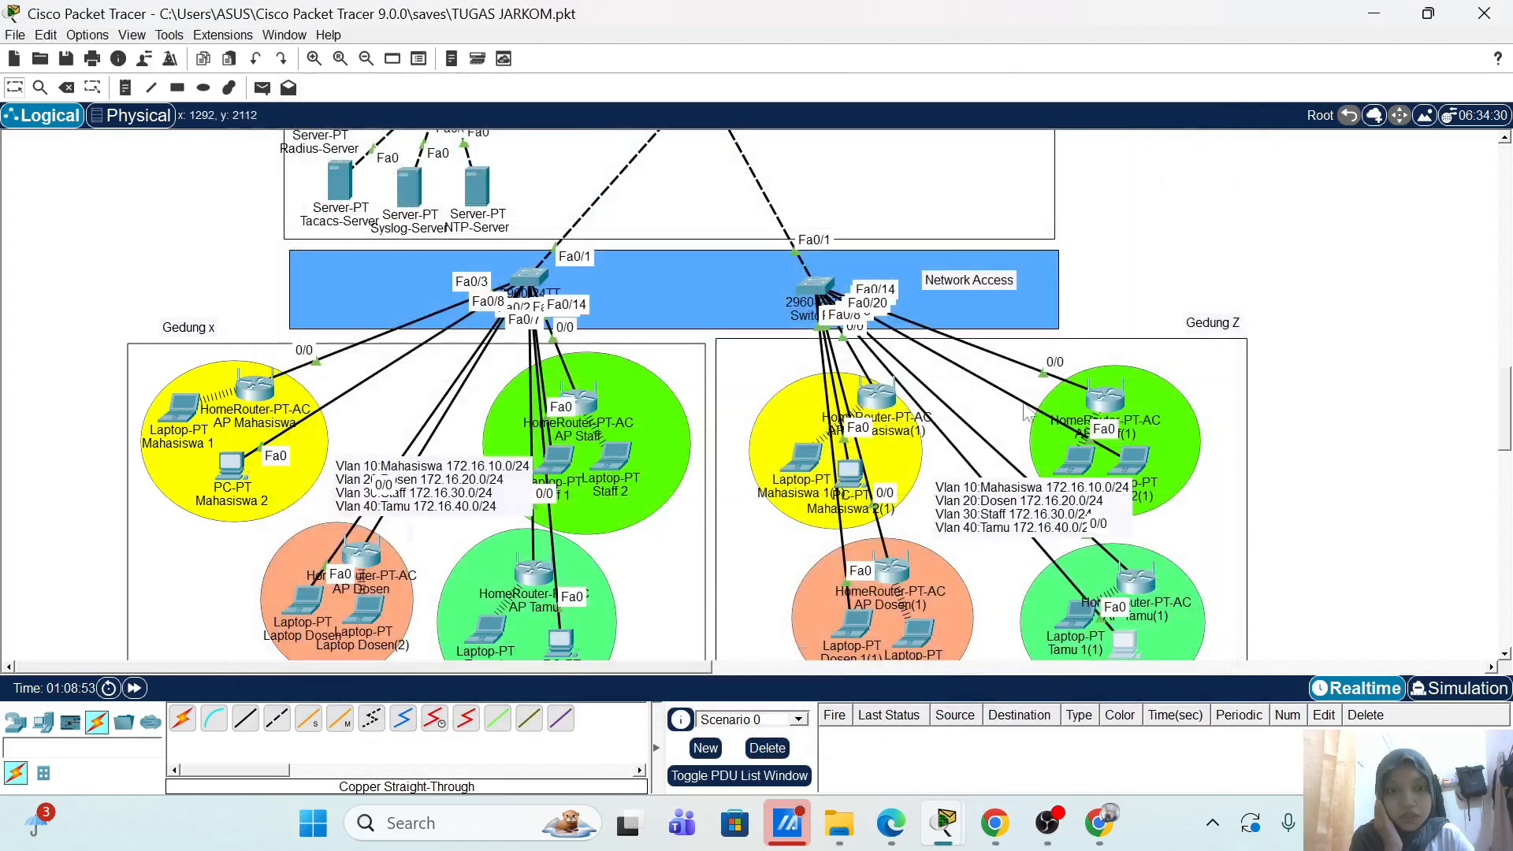
Step: From Staff 2(1)'s Command Prompt, ping Tamu 2(1) at 172.16.40.10
click(1127, 465)
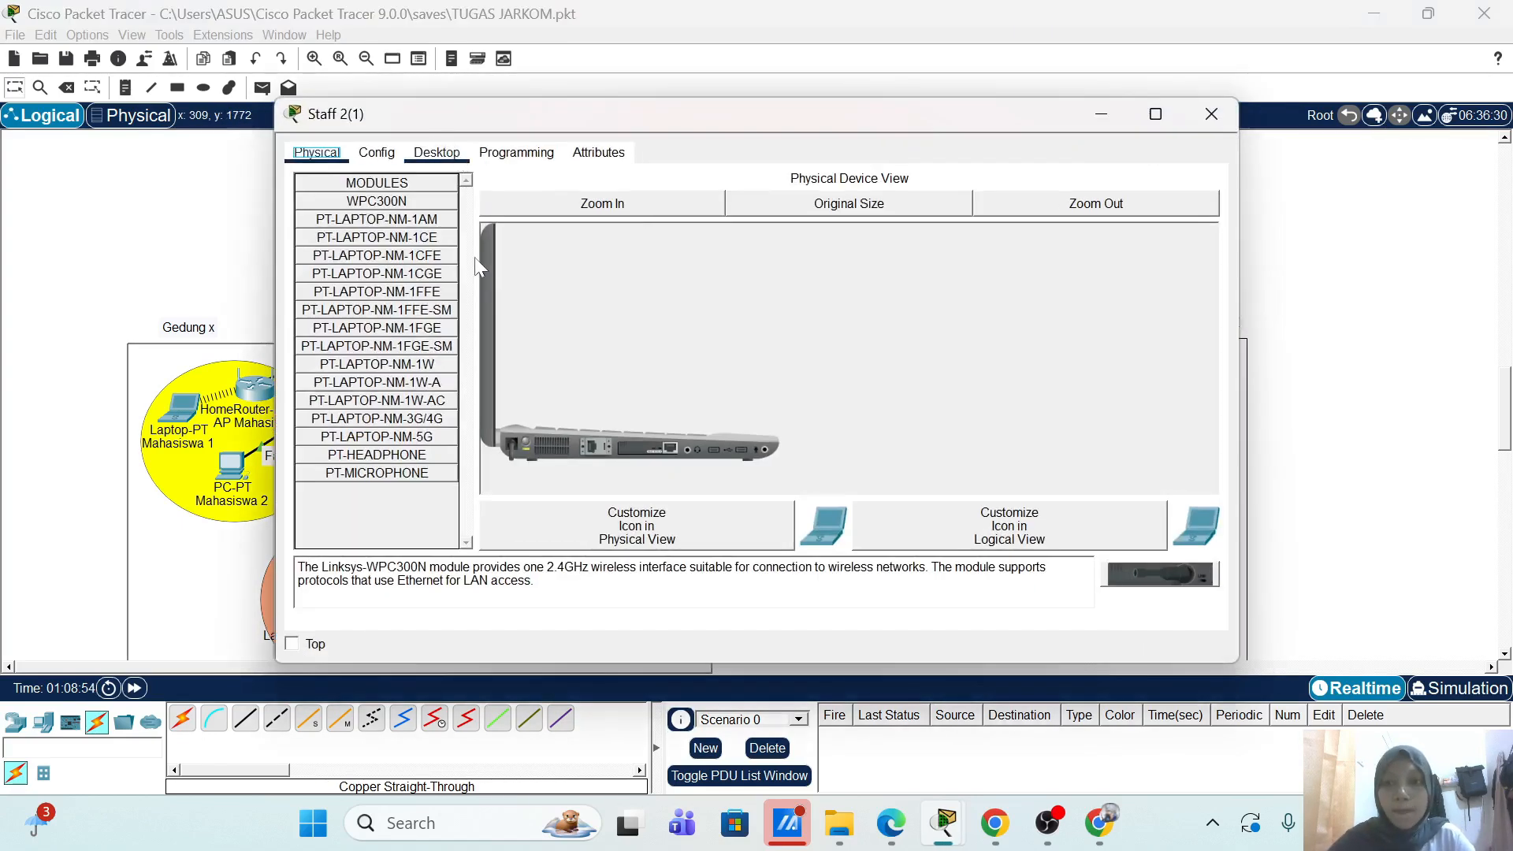
click(436, 152)
click(965, 239)
text(p)
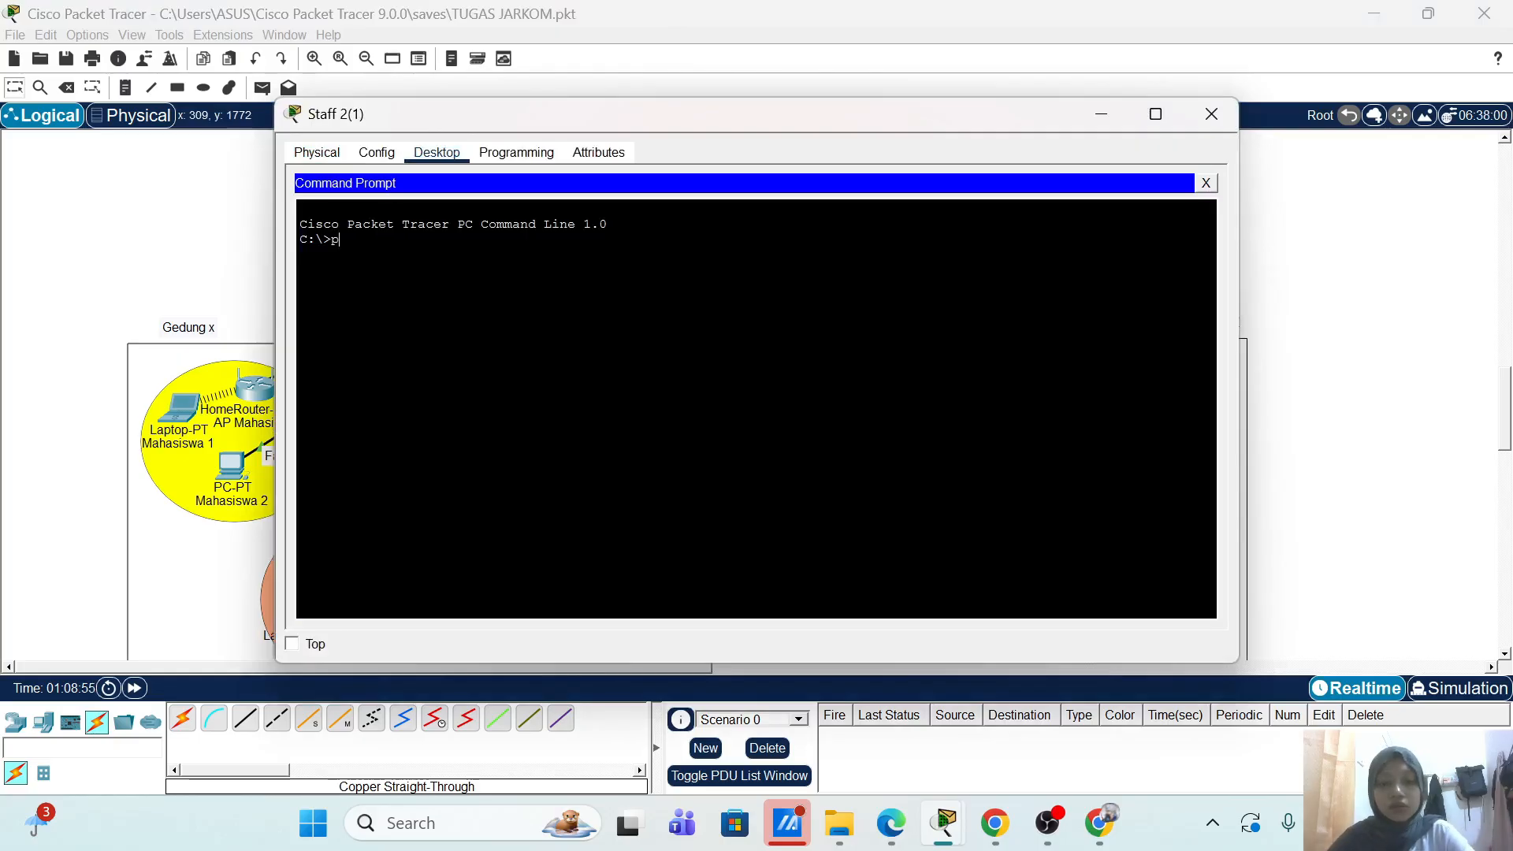
text(ing 172.1)
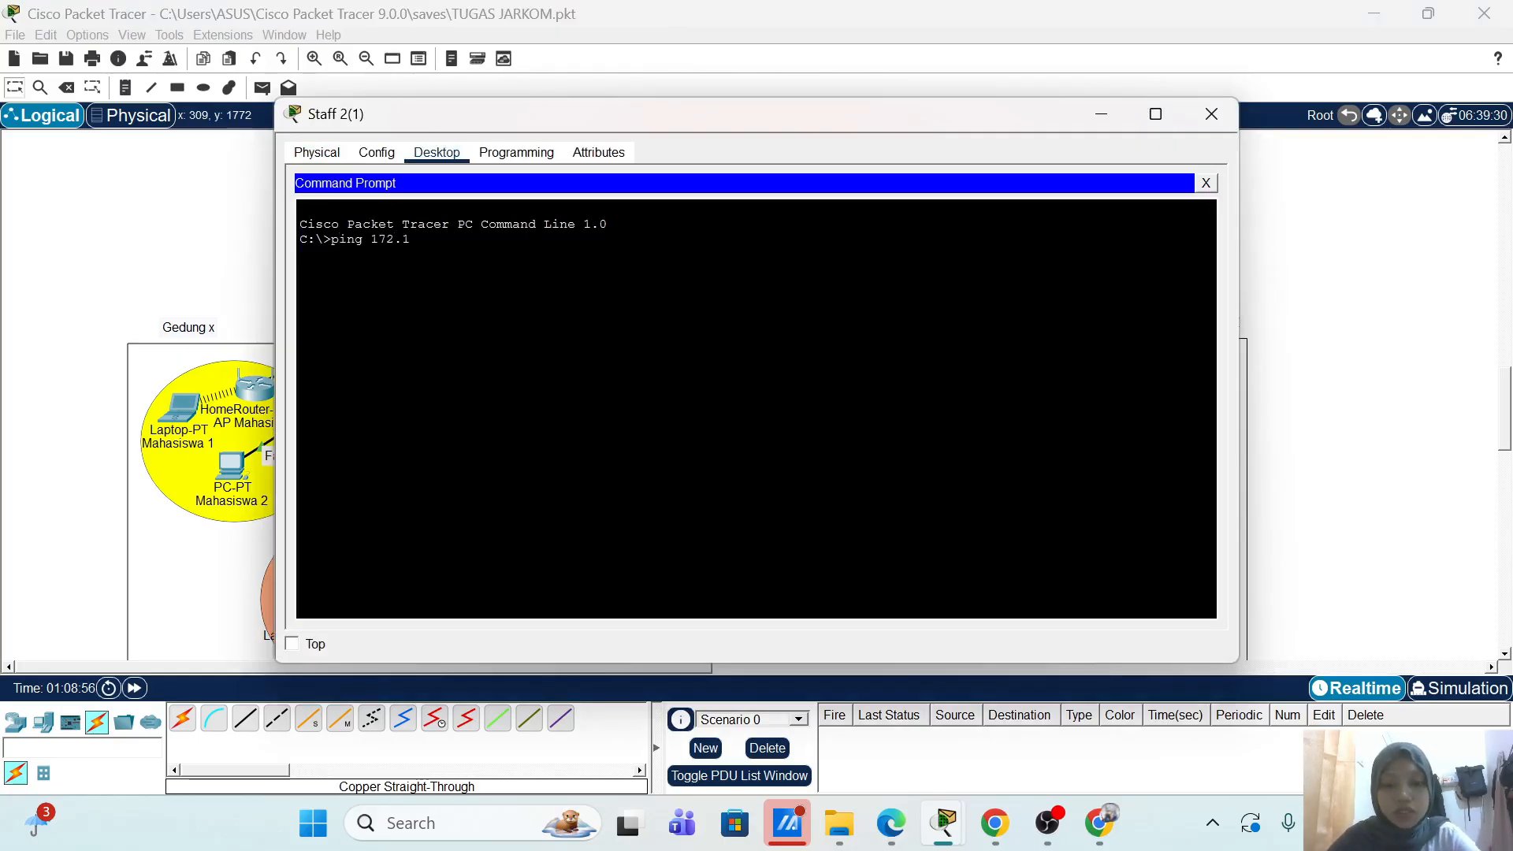
text(6.40.10)
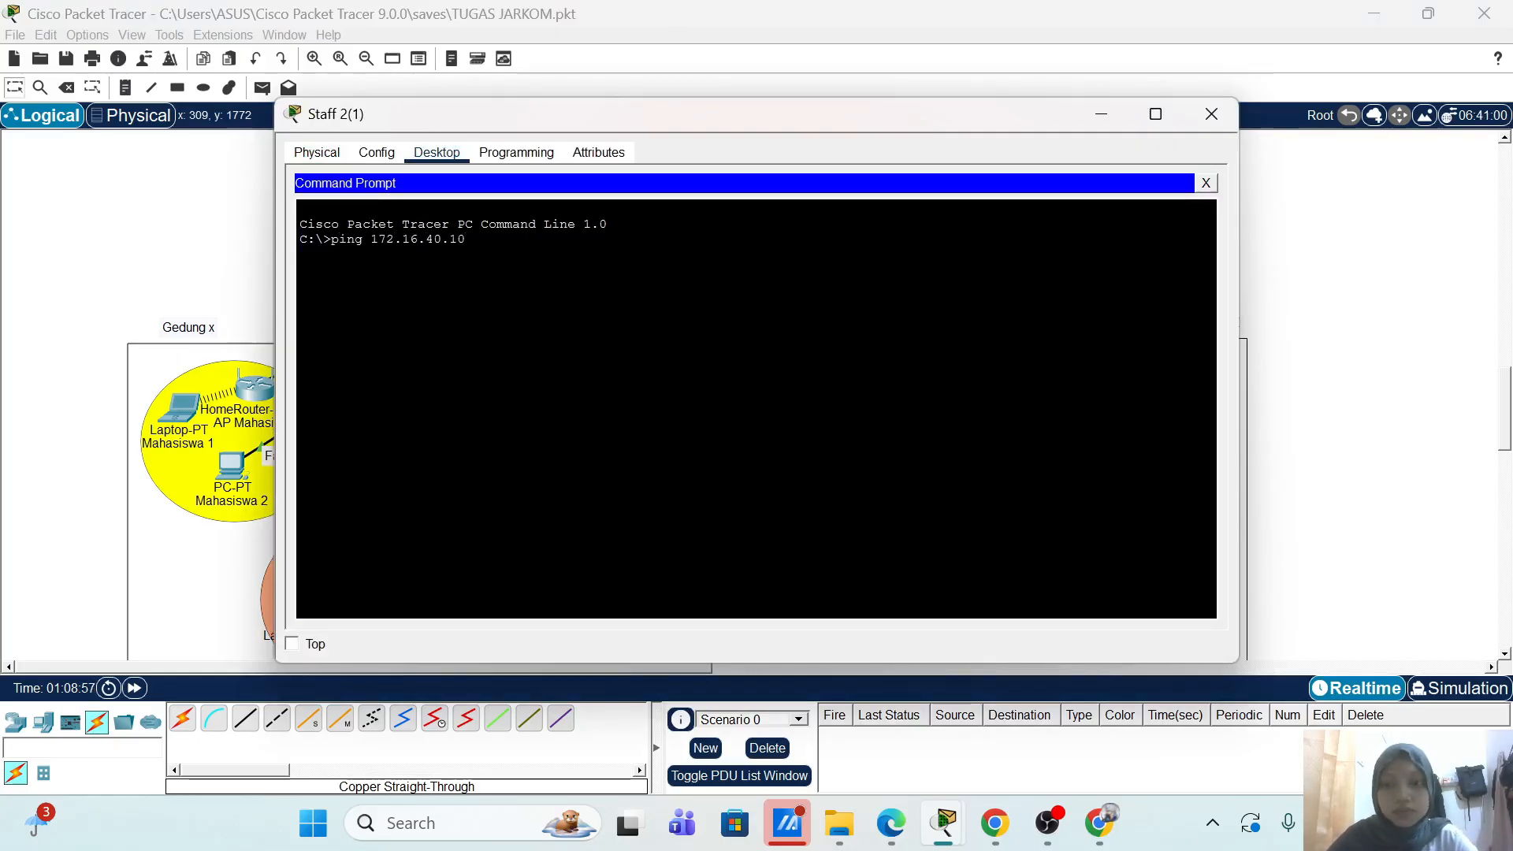
key(Return)
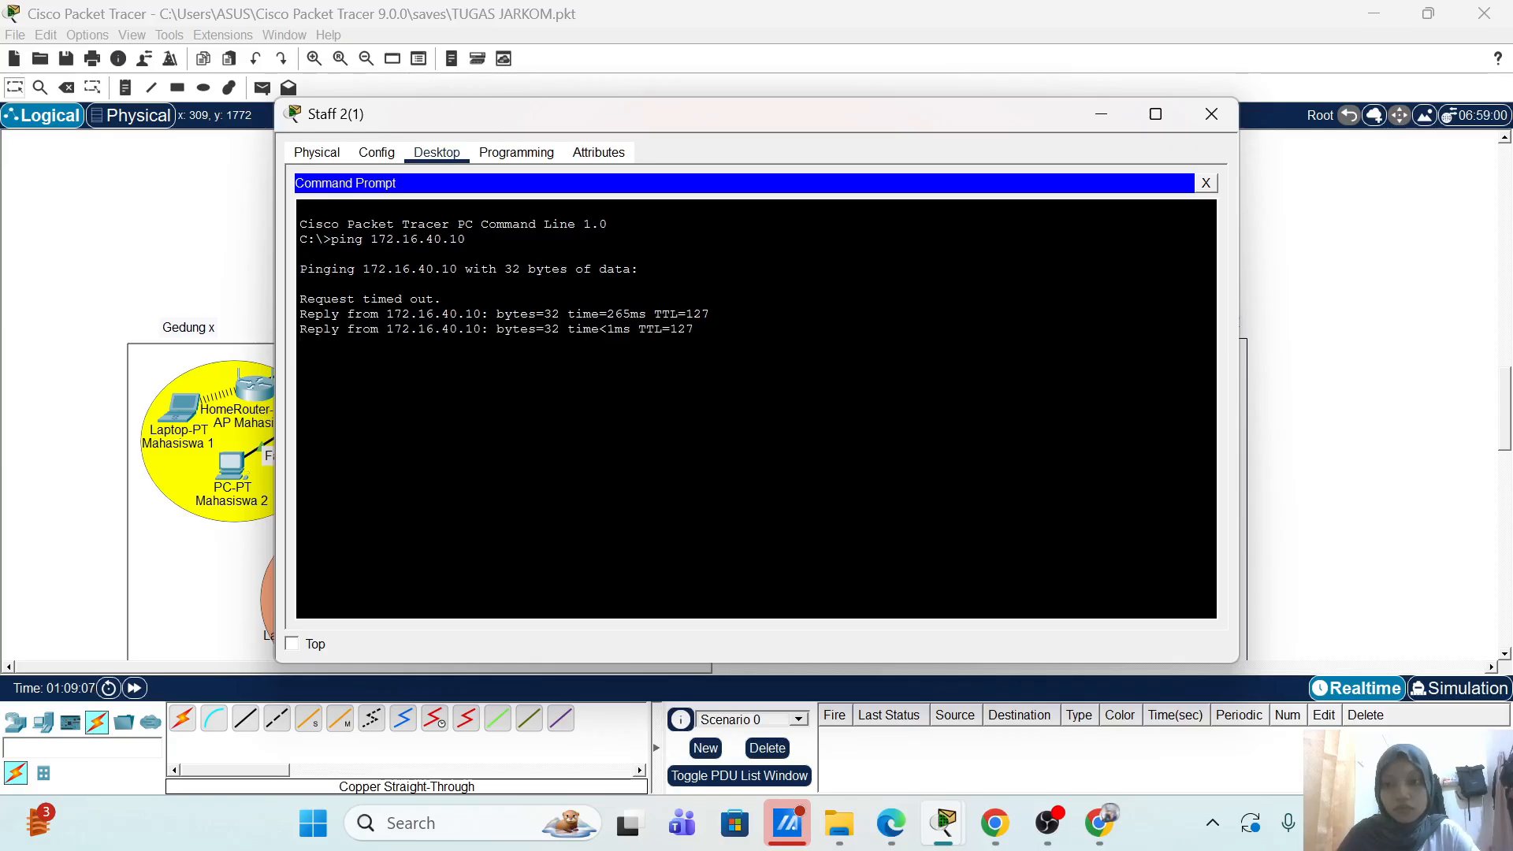
Step: Ping the servers 30.0.0.30 and 40.0.0.40 from Staff 2(1)
text(pi)
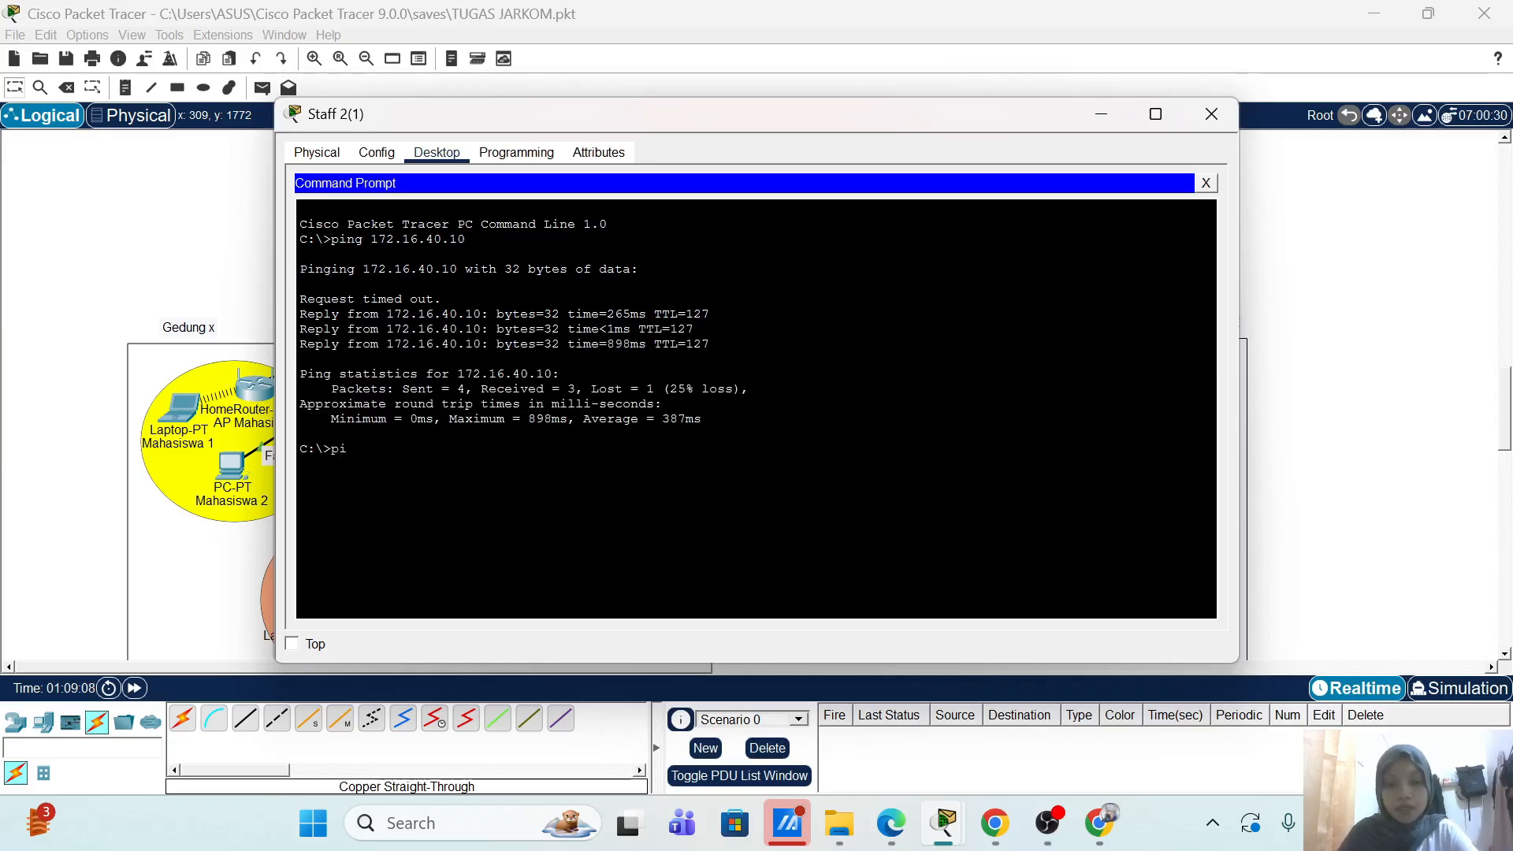
text(ng 30.0.)
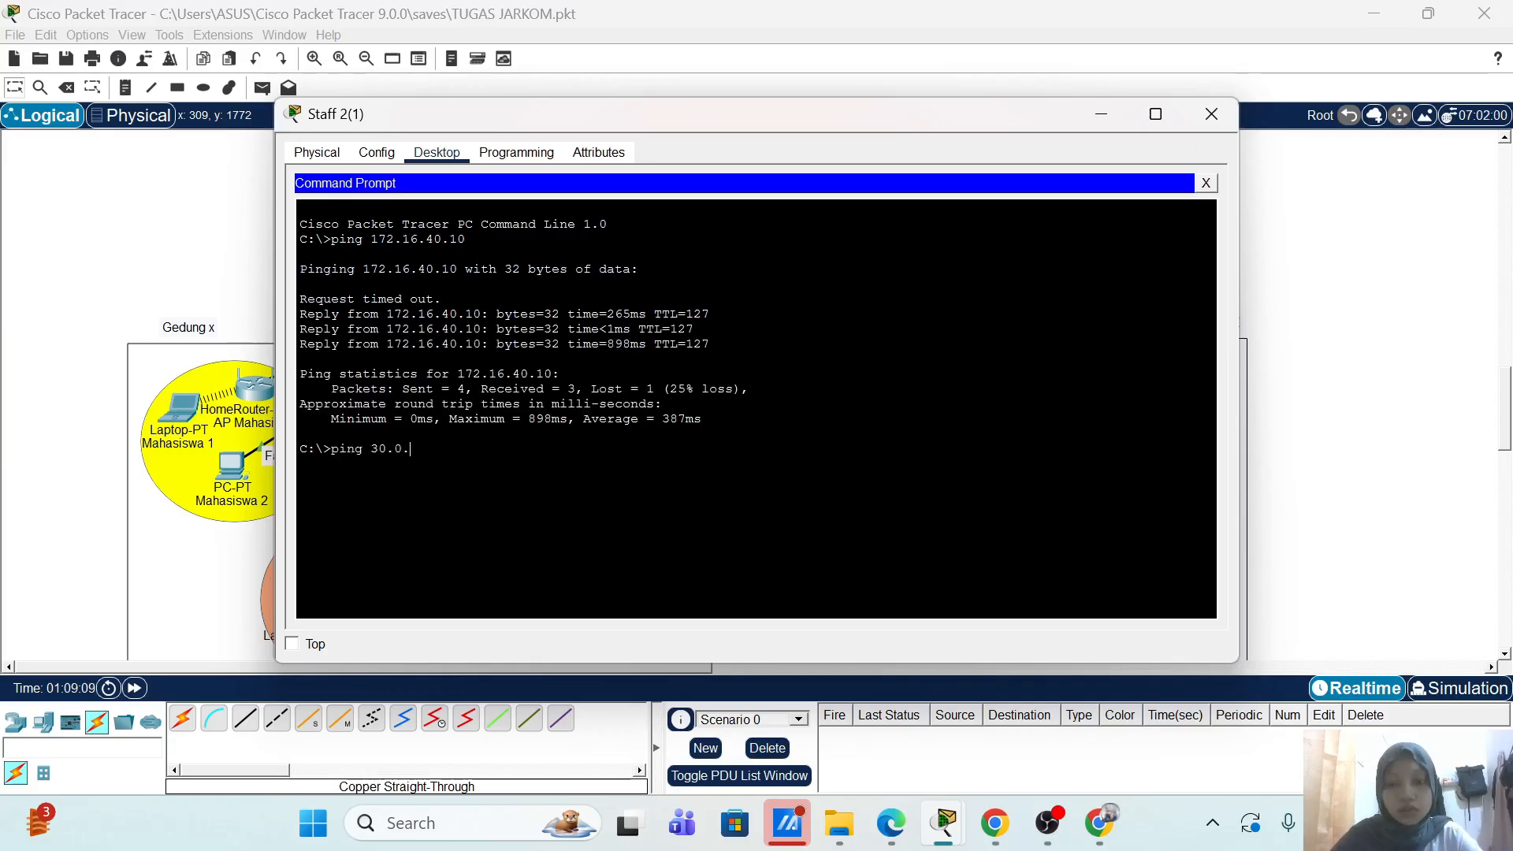
text(0.30)
key(Return)
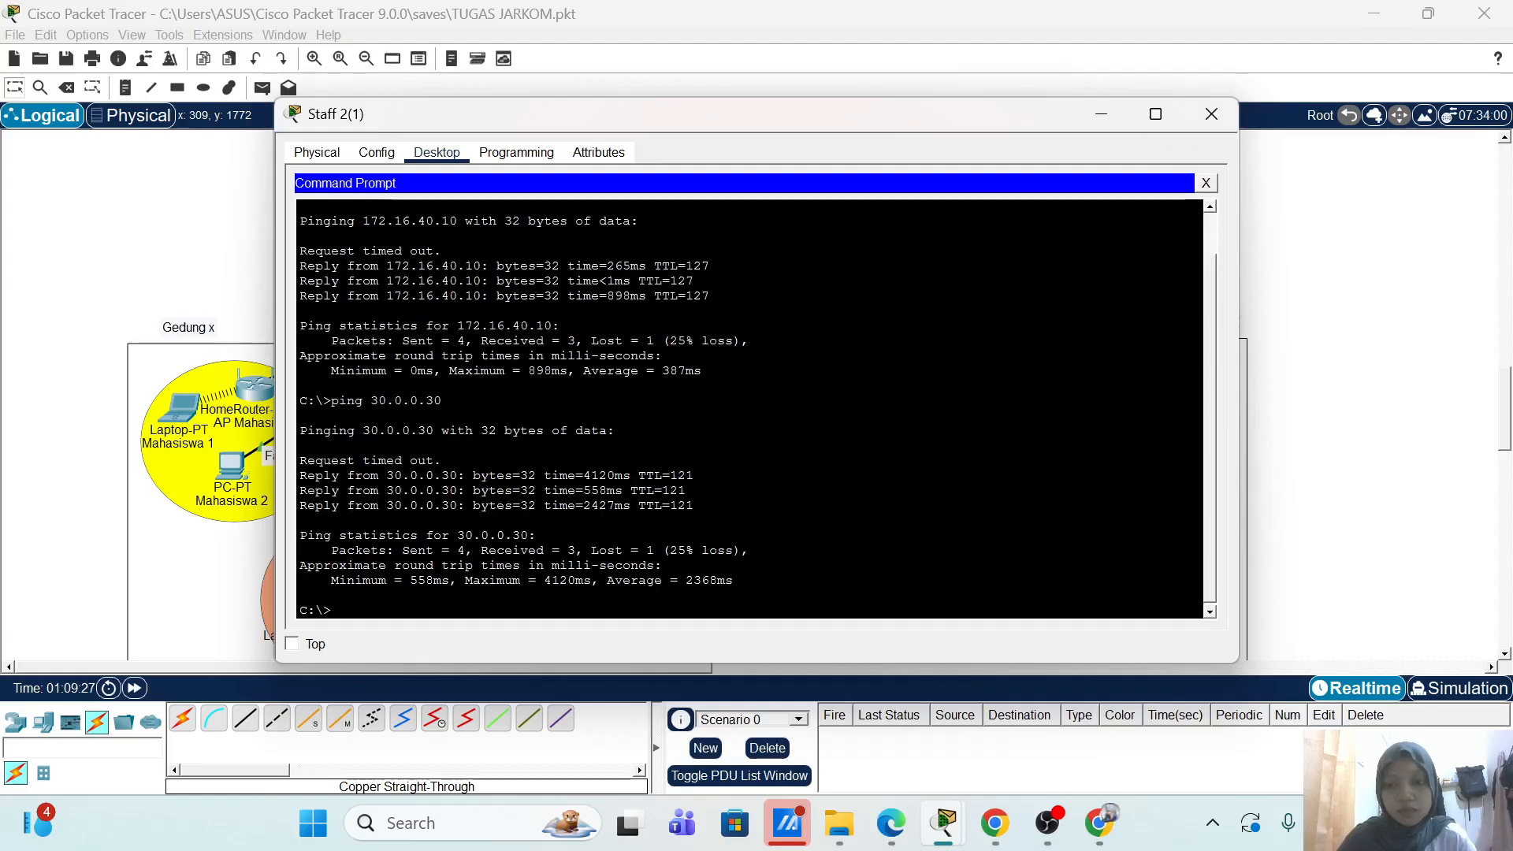
key(Up)
key(Left)
key(BackSpace)
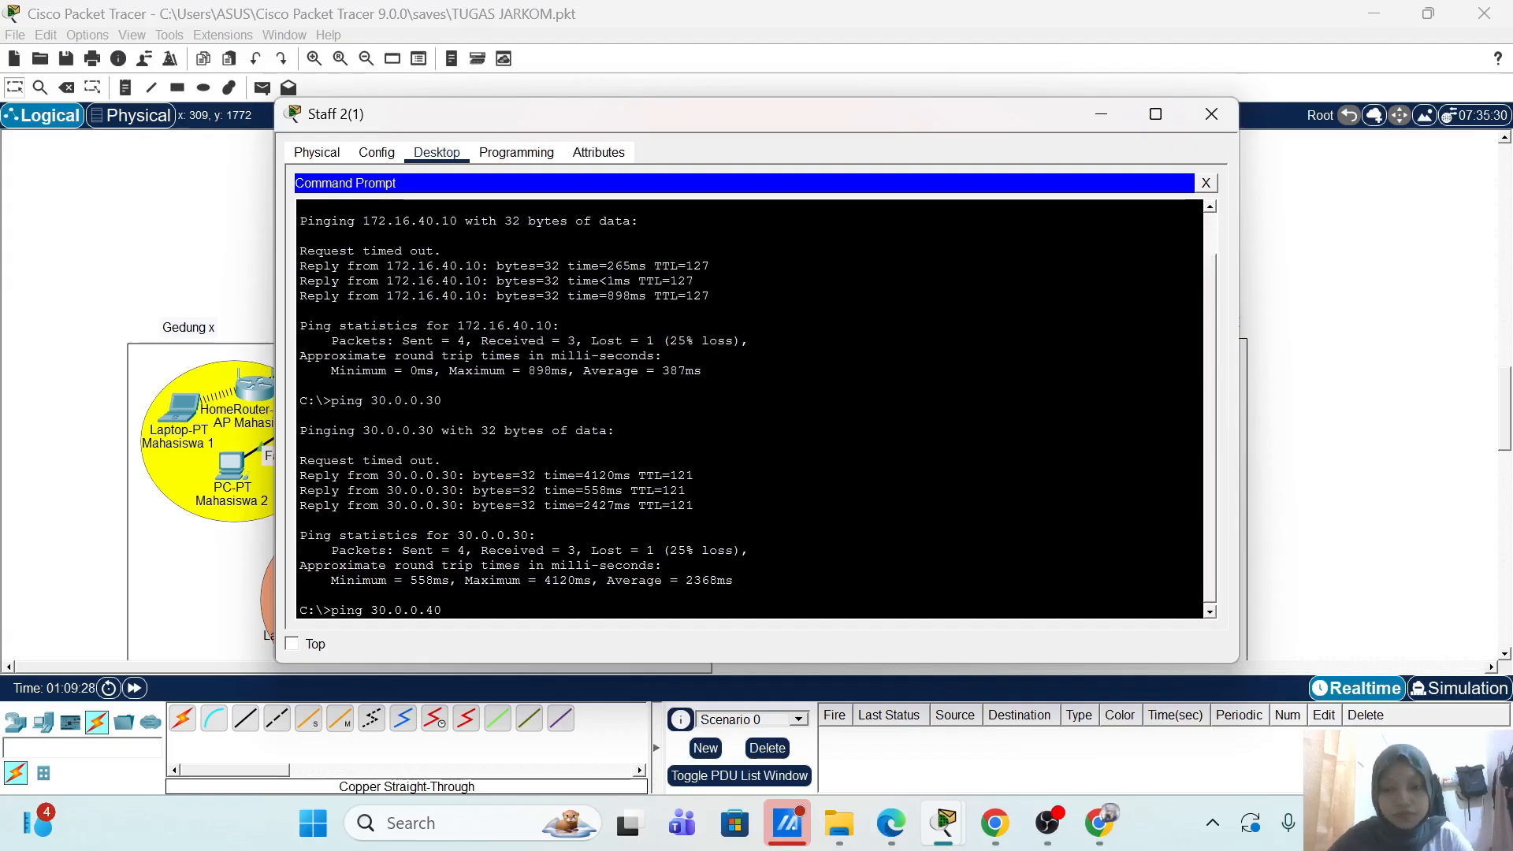
text(4)
key(Left)
key(Left)
key(Left)
key(Left)
key(Left)
key(Left)
key(Left)
key(BackSpace)
text(4)
key(Return)
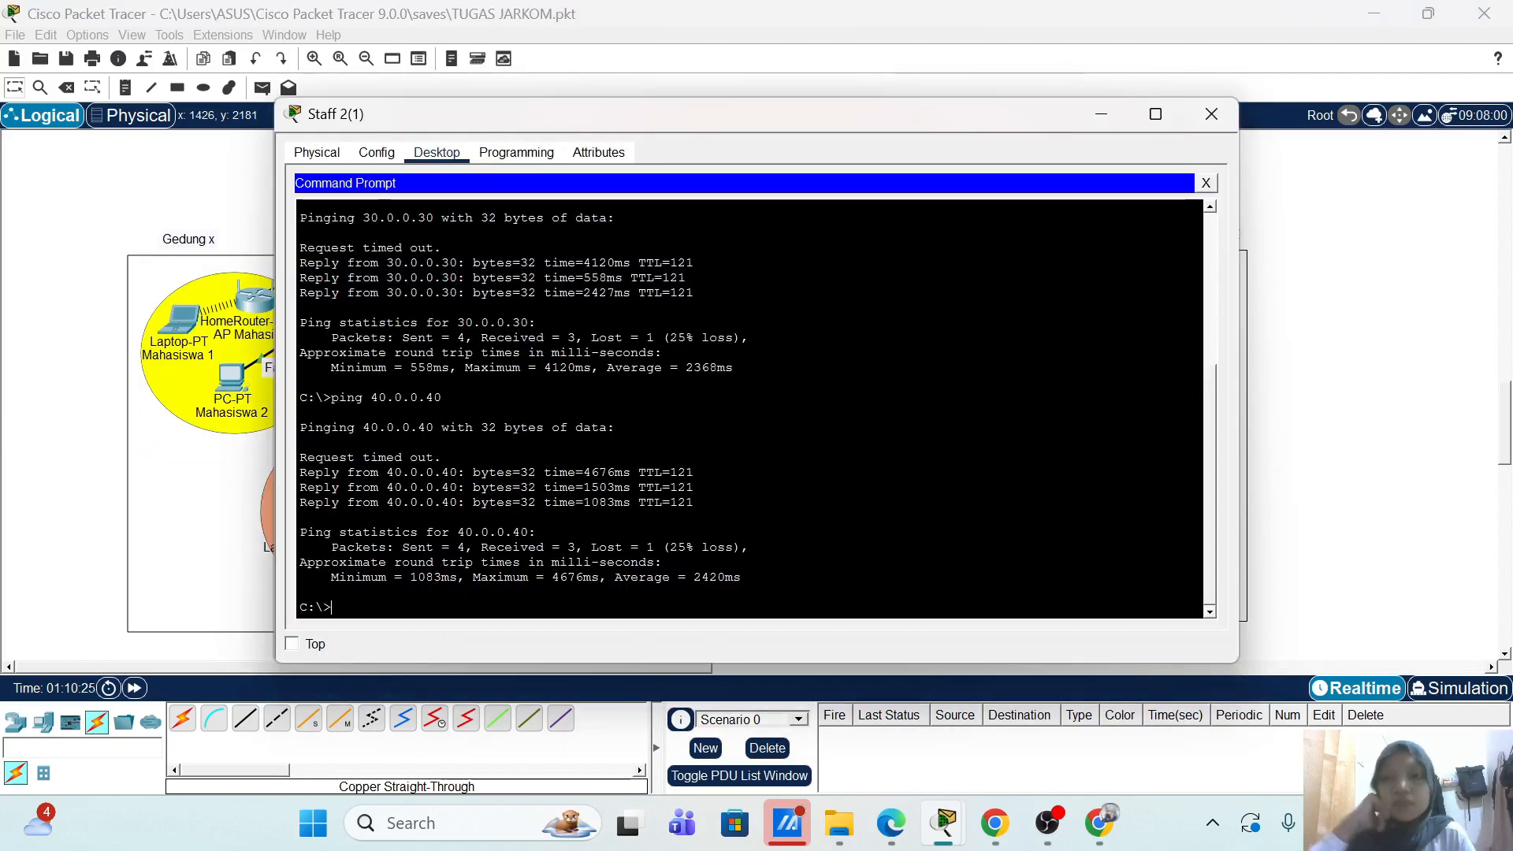
Step: Shut the Staff 2(1) laptop window and scroll up to the Singapura and Hongkong OSPF routers
scroll(748, 410, up, 6)
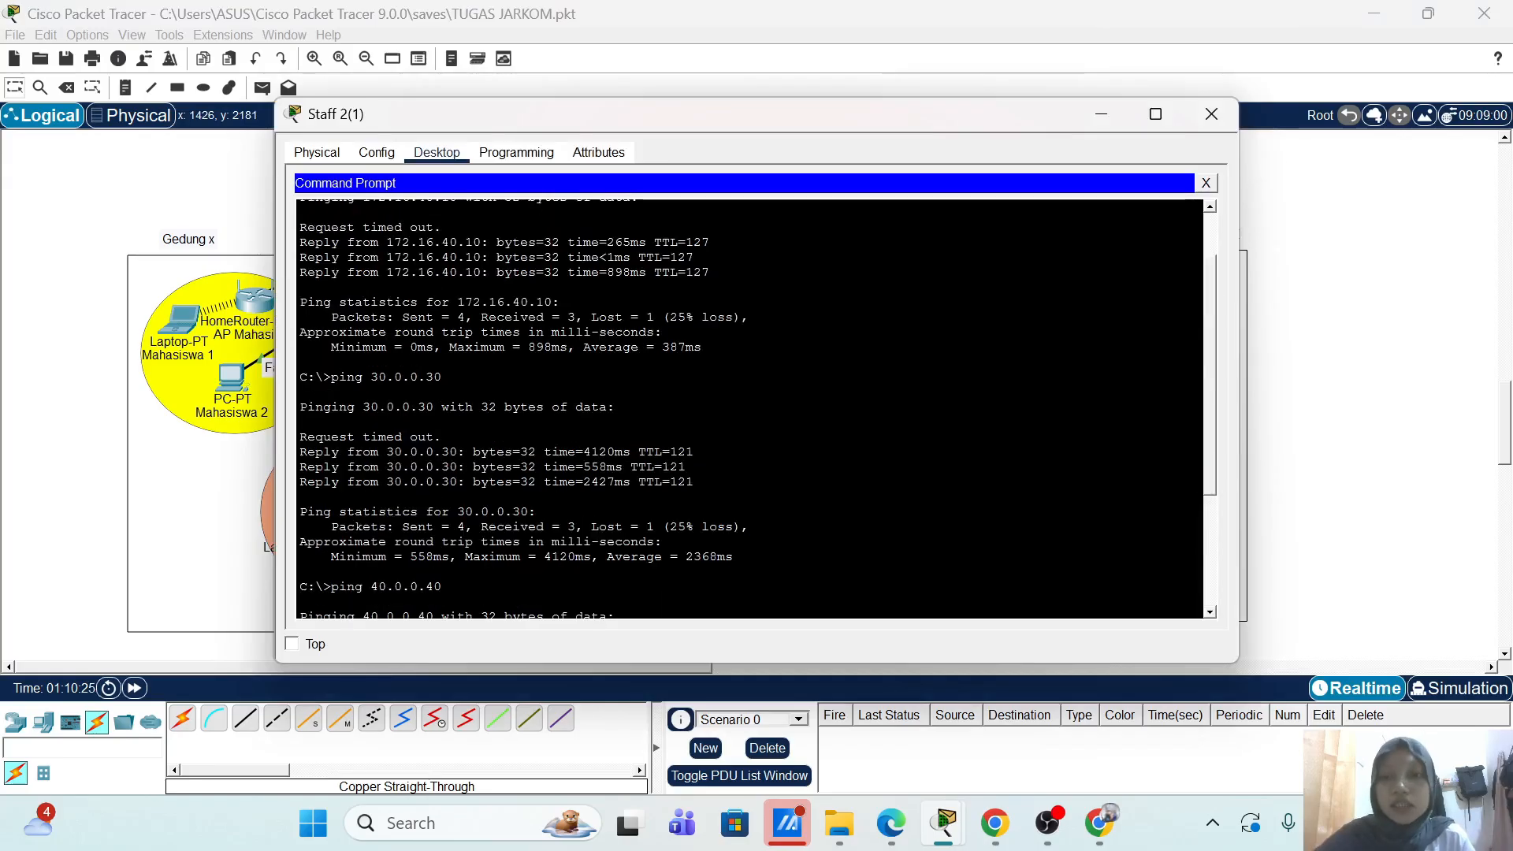
click(1211, 114)
scroll(1237, 398, up, 5)
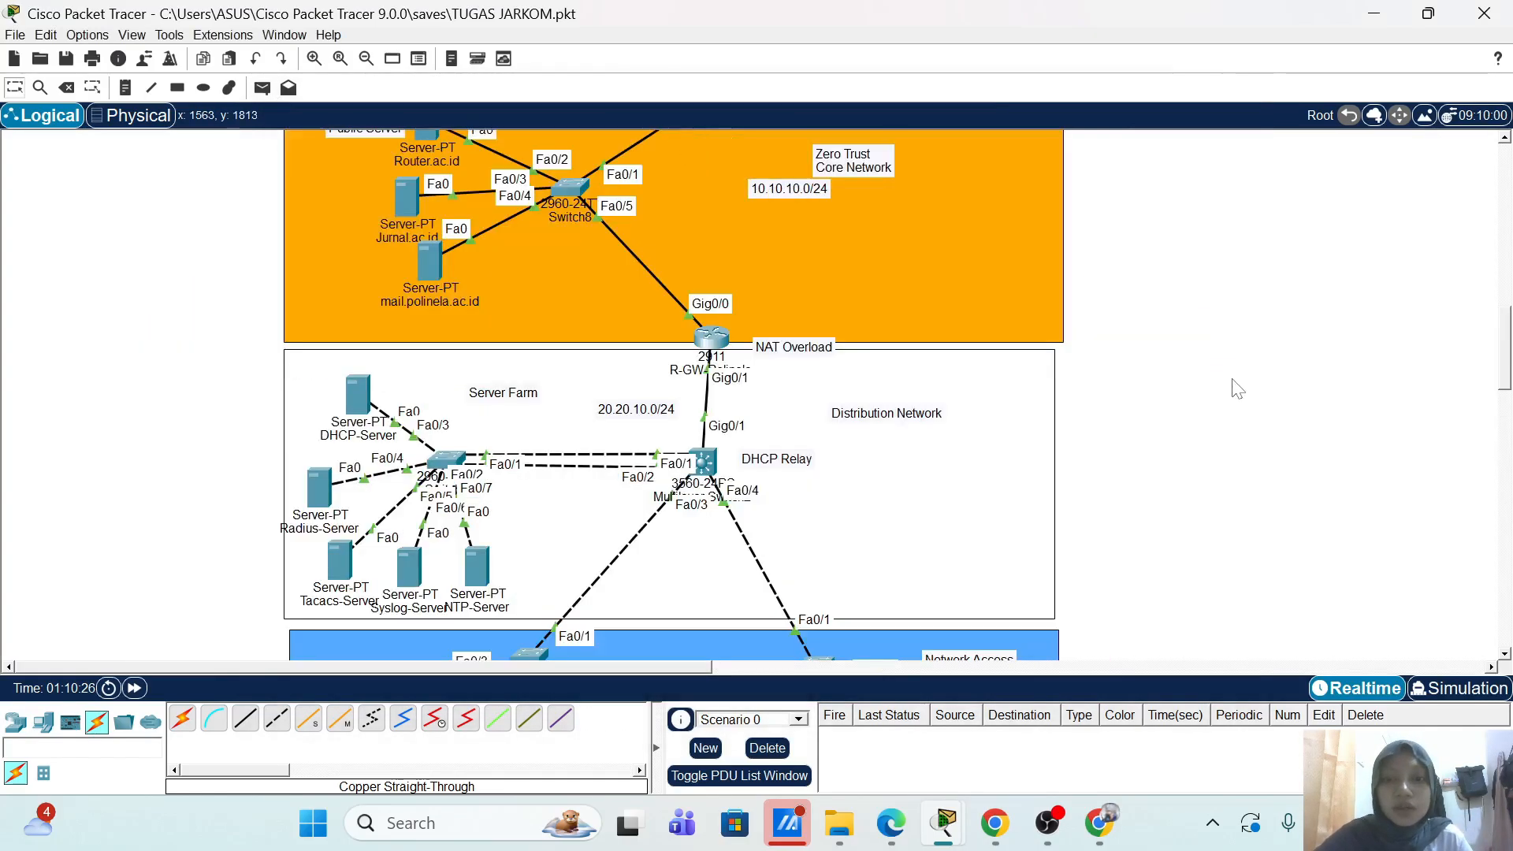
scroll(1238, 388, down, 8)
scroll(999, 337, up, 6)
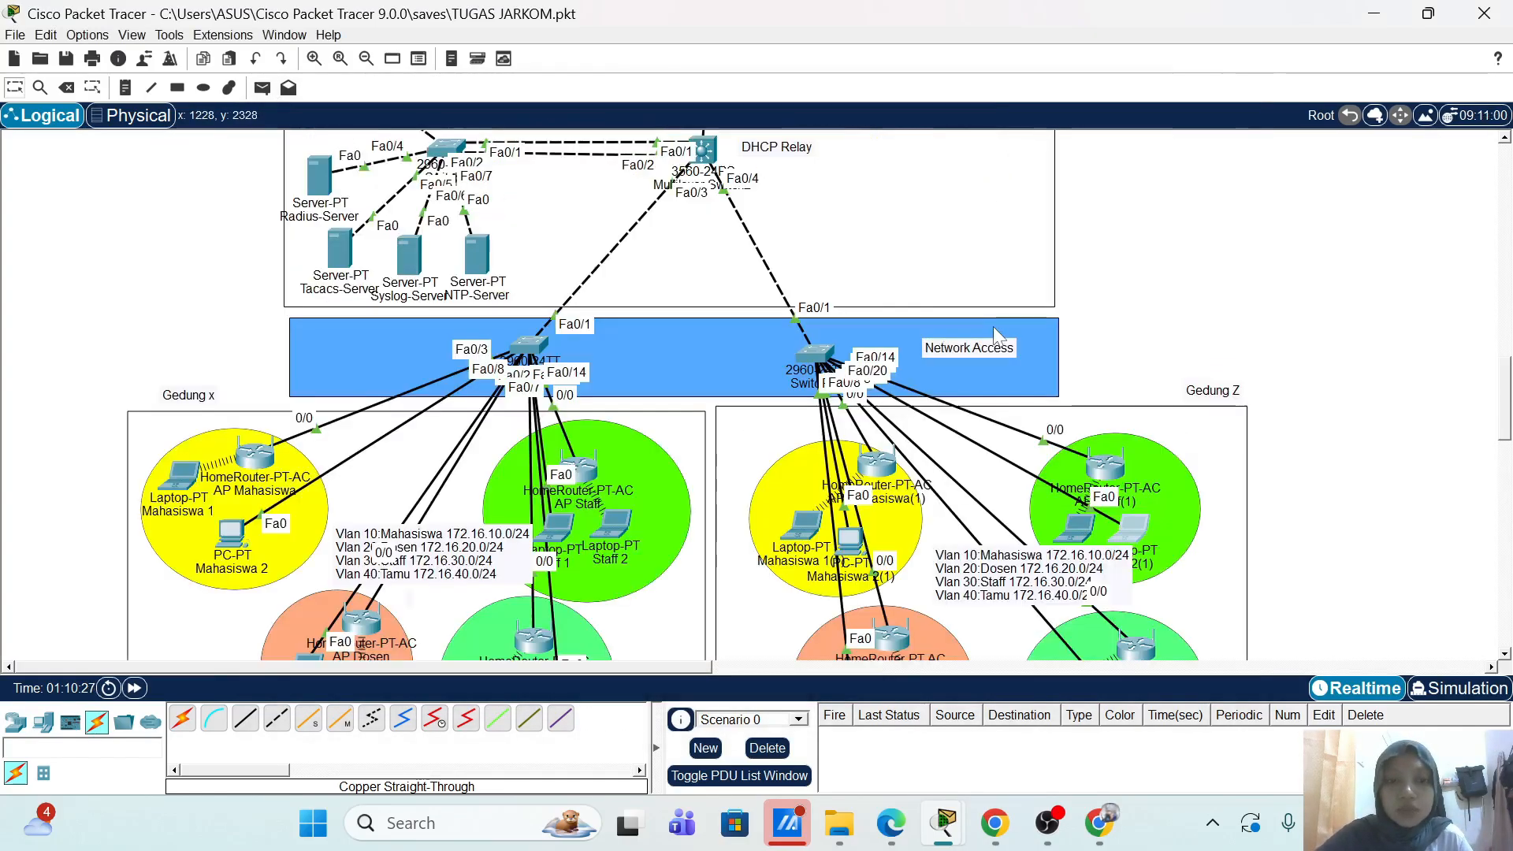
scroll(999, 337, up, 1)
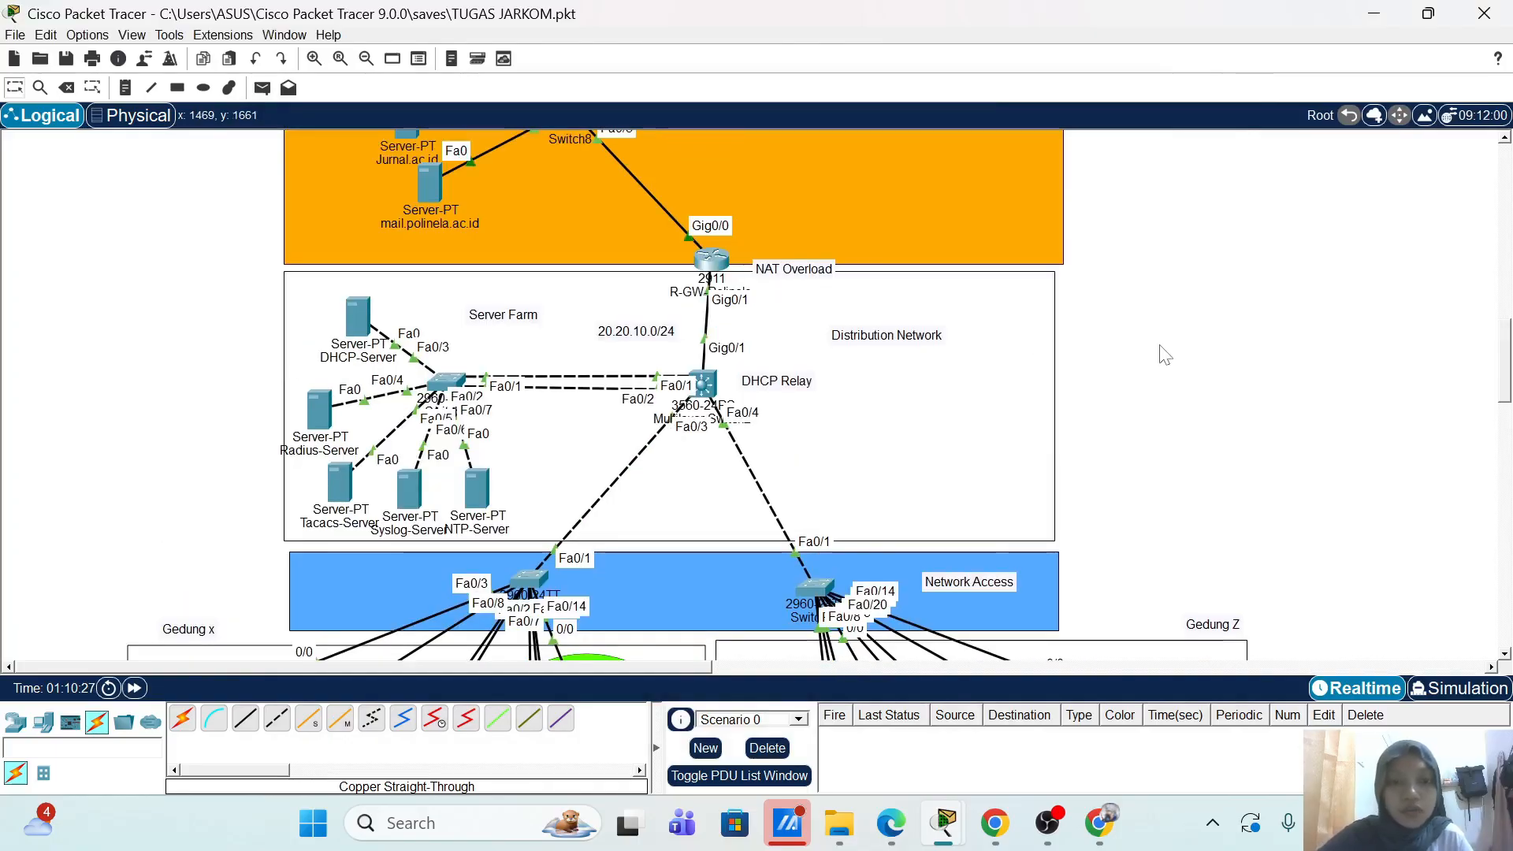
scroll(1170, 363, up, 1)
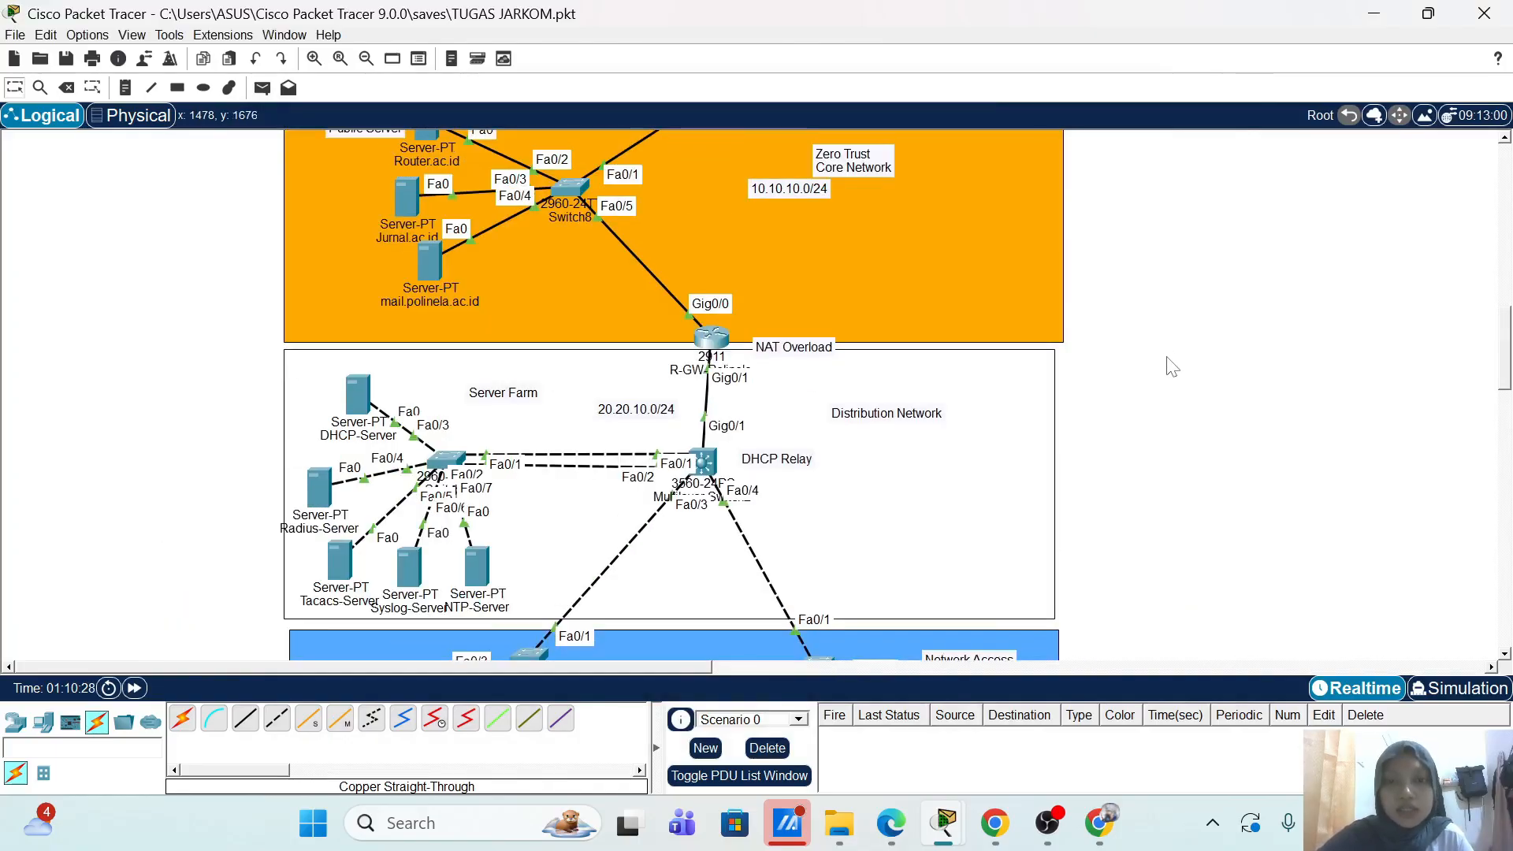
scroll(1163, 370, up, 1)
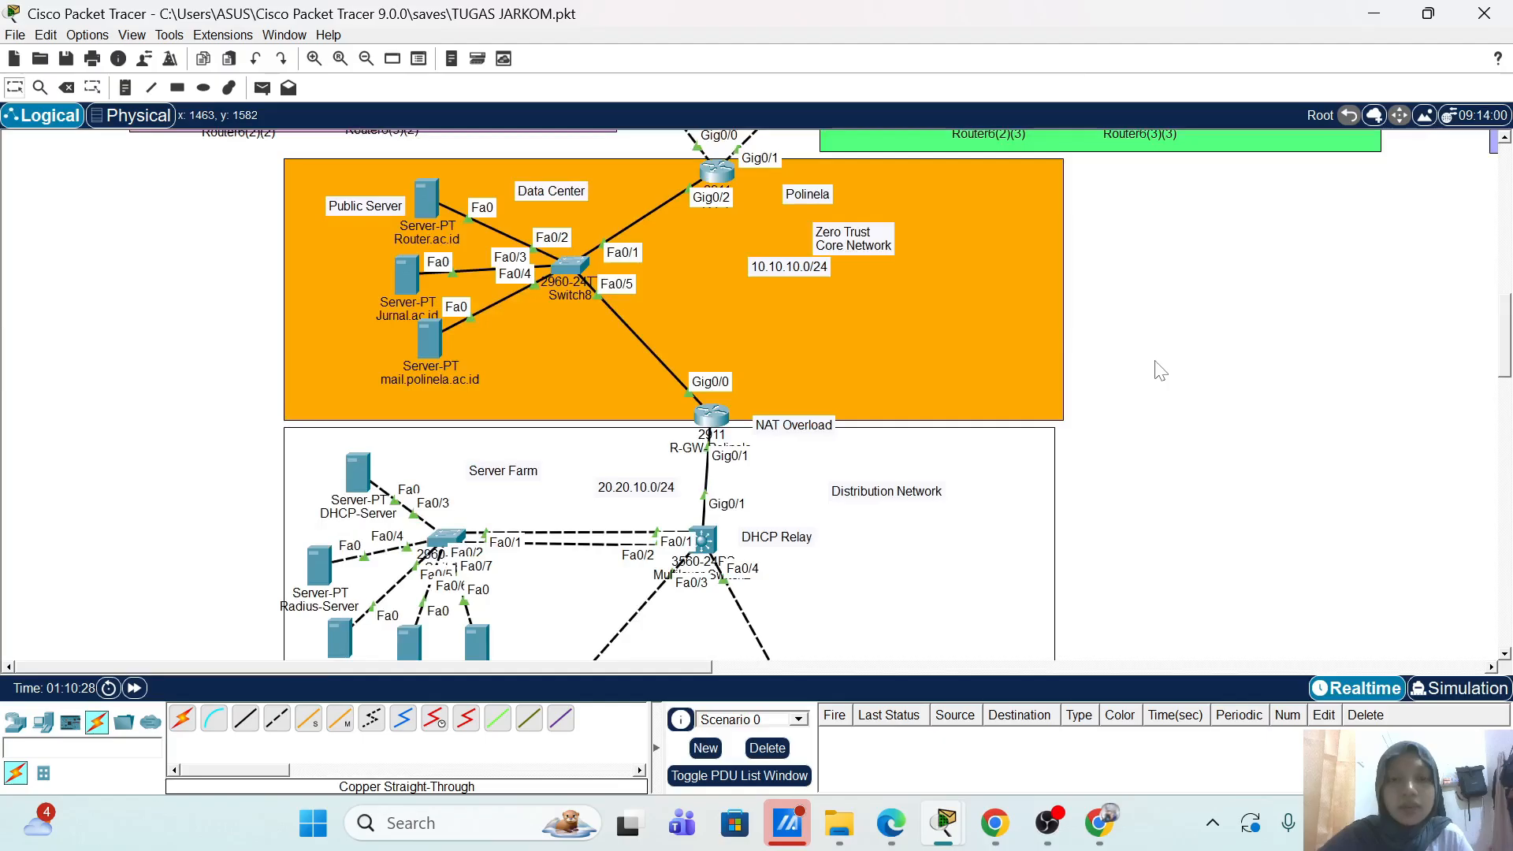
scroll(1160, 370, up, 4)
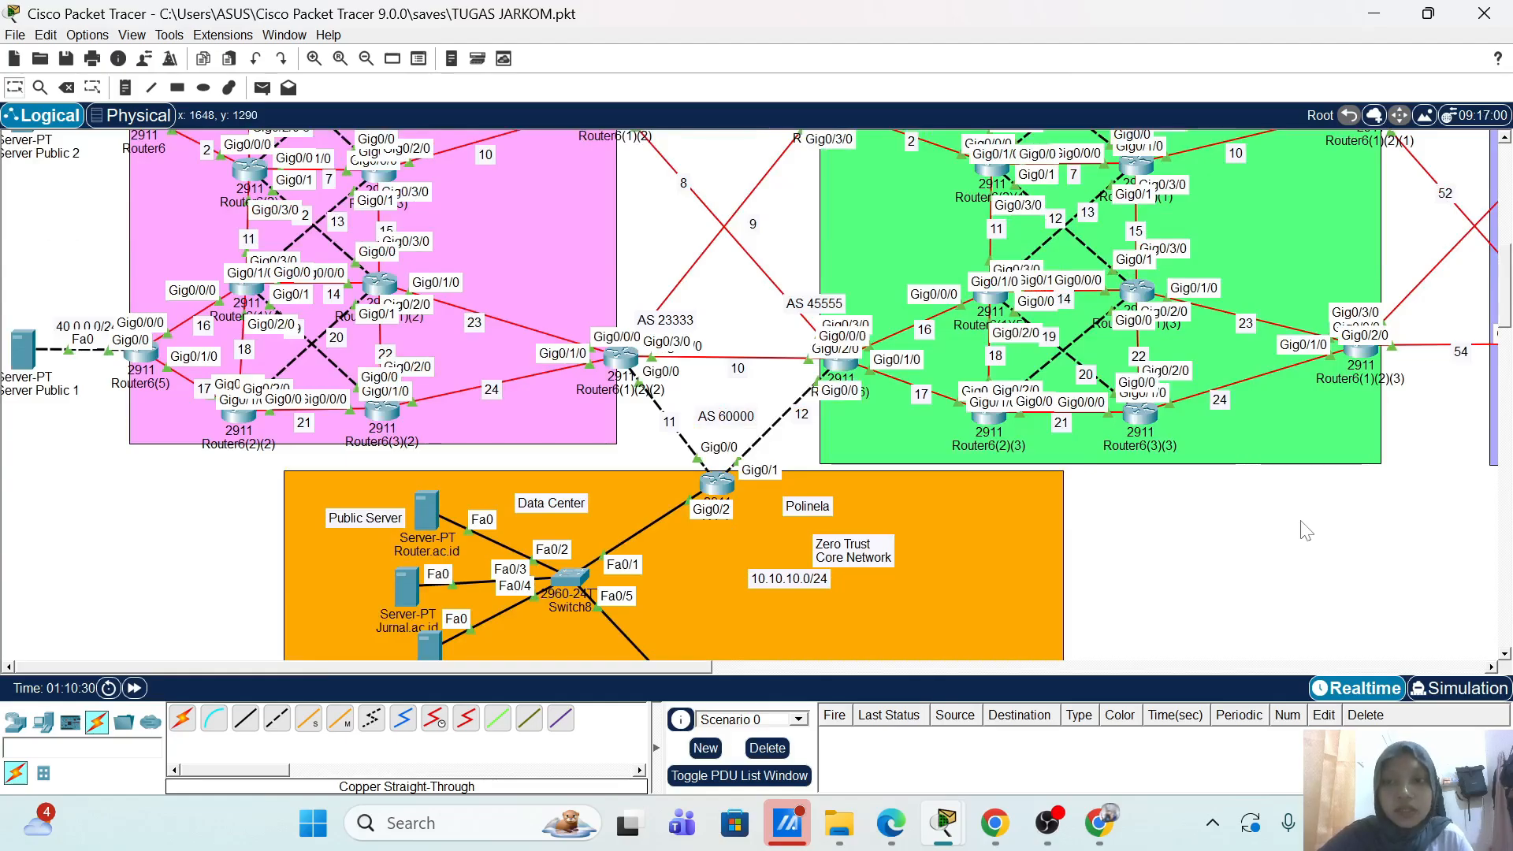
scroll(1275, 523, up, 4)
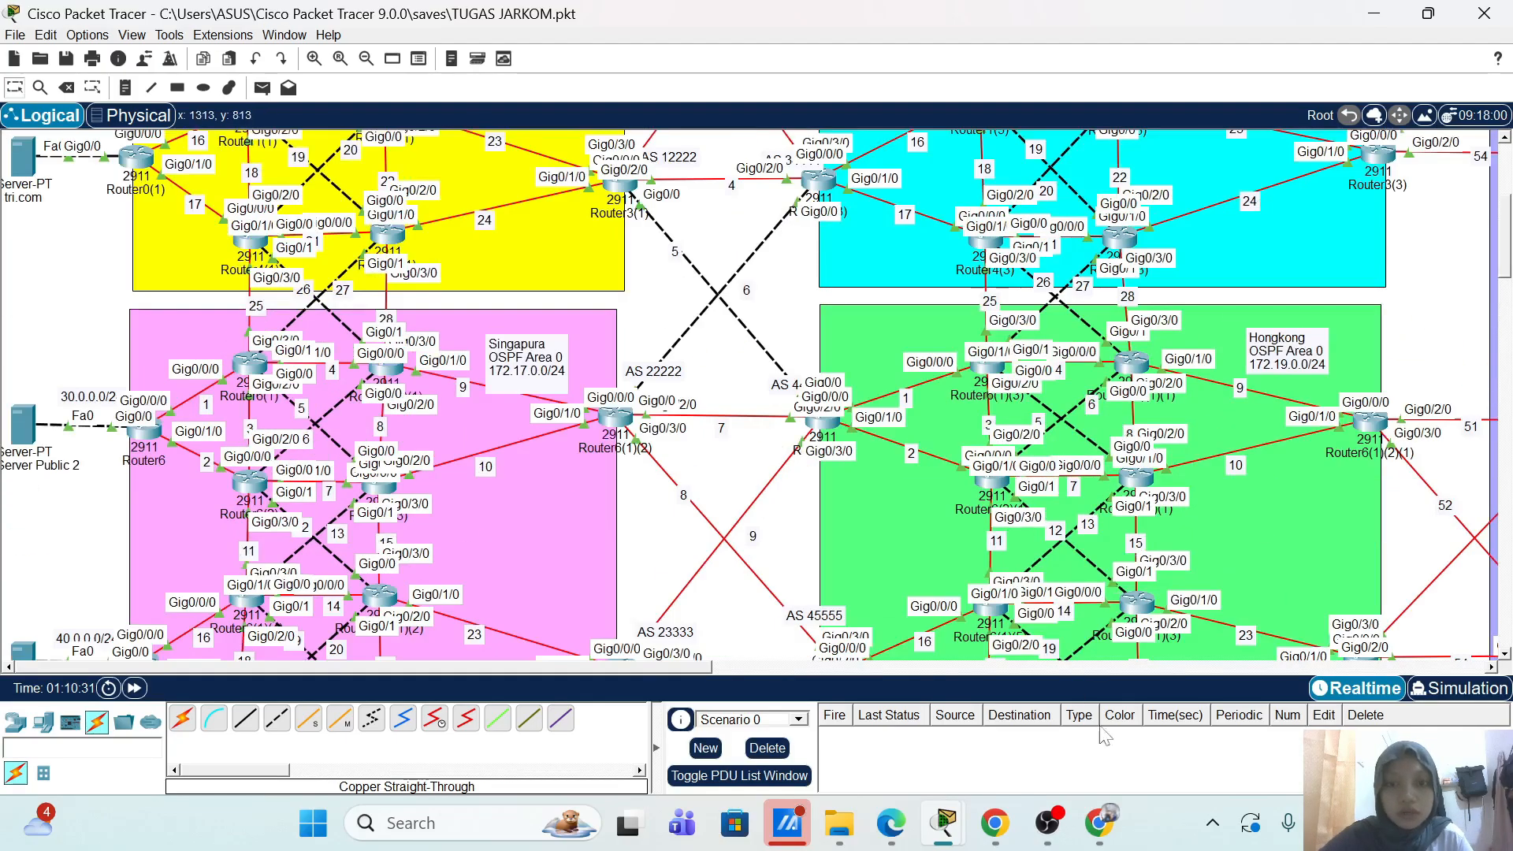